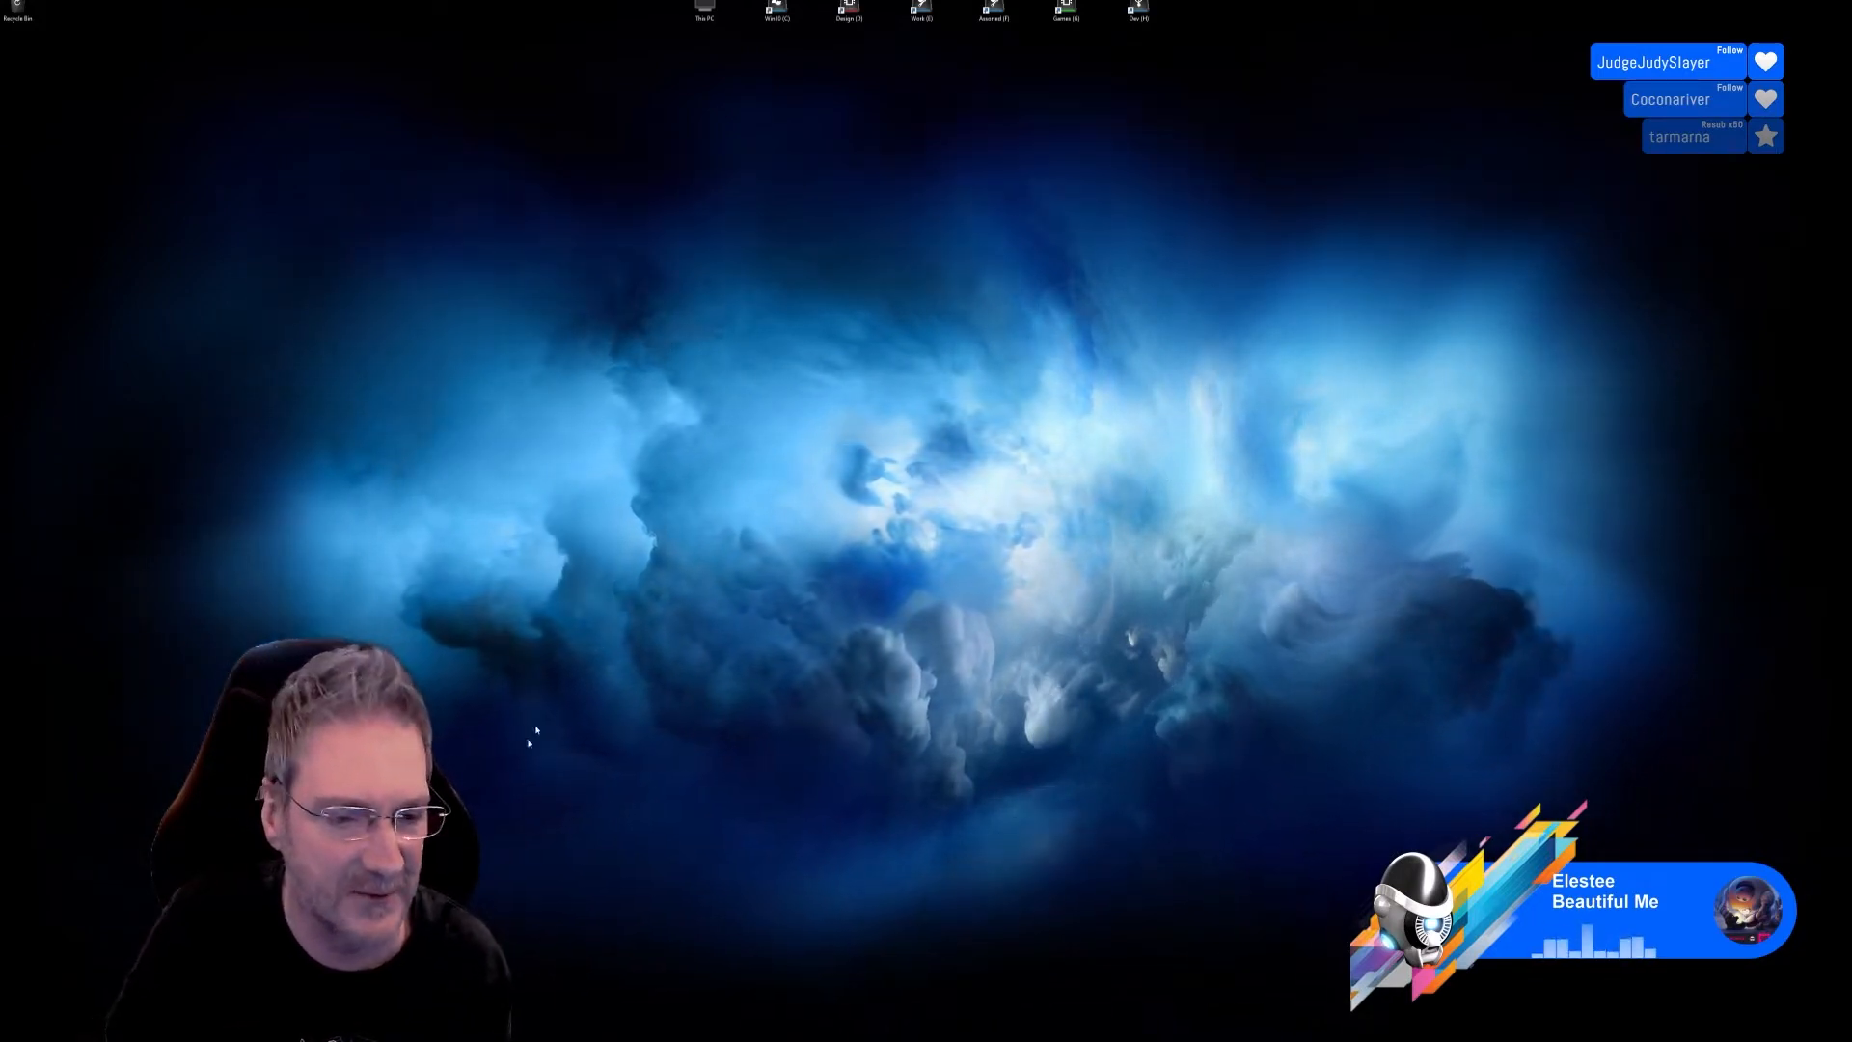
Step: Switch to 3ds Max and isolate the car object that holds the seat, steering wheel, front axle, frame rails and bolts
key(alt+Tab)
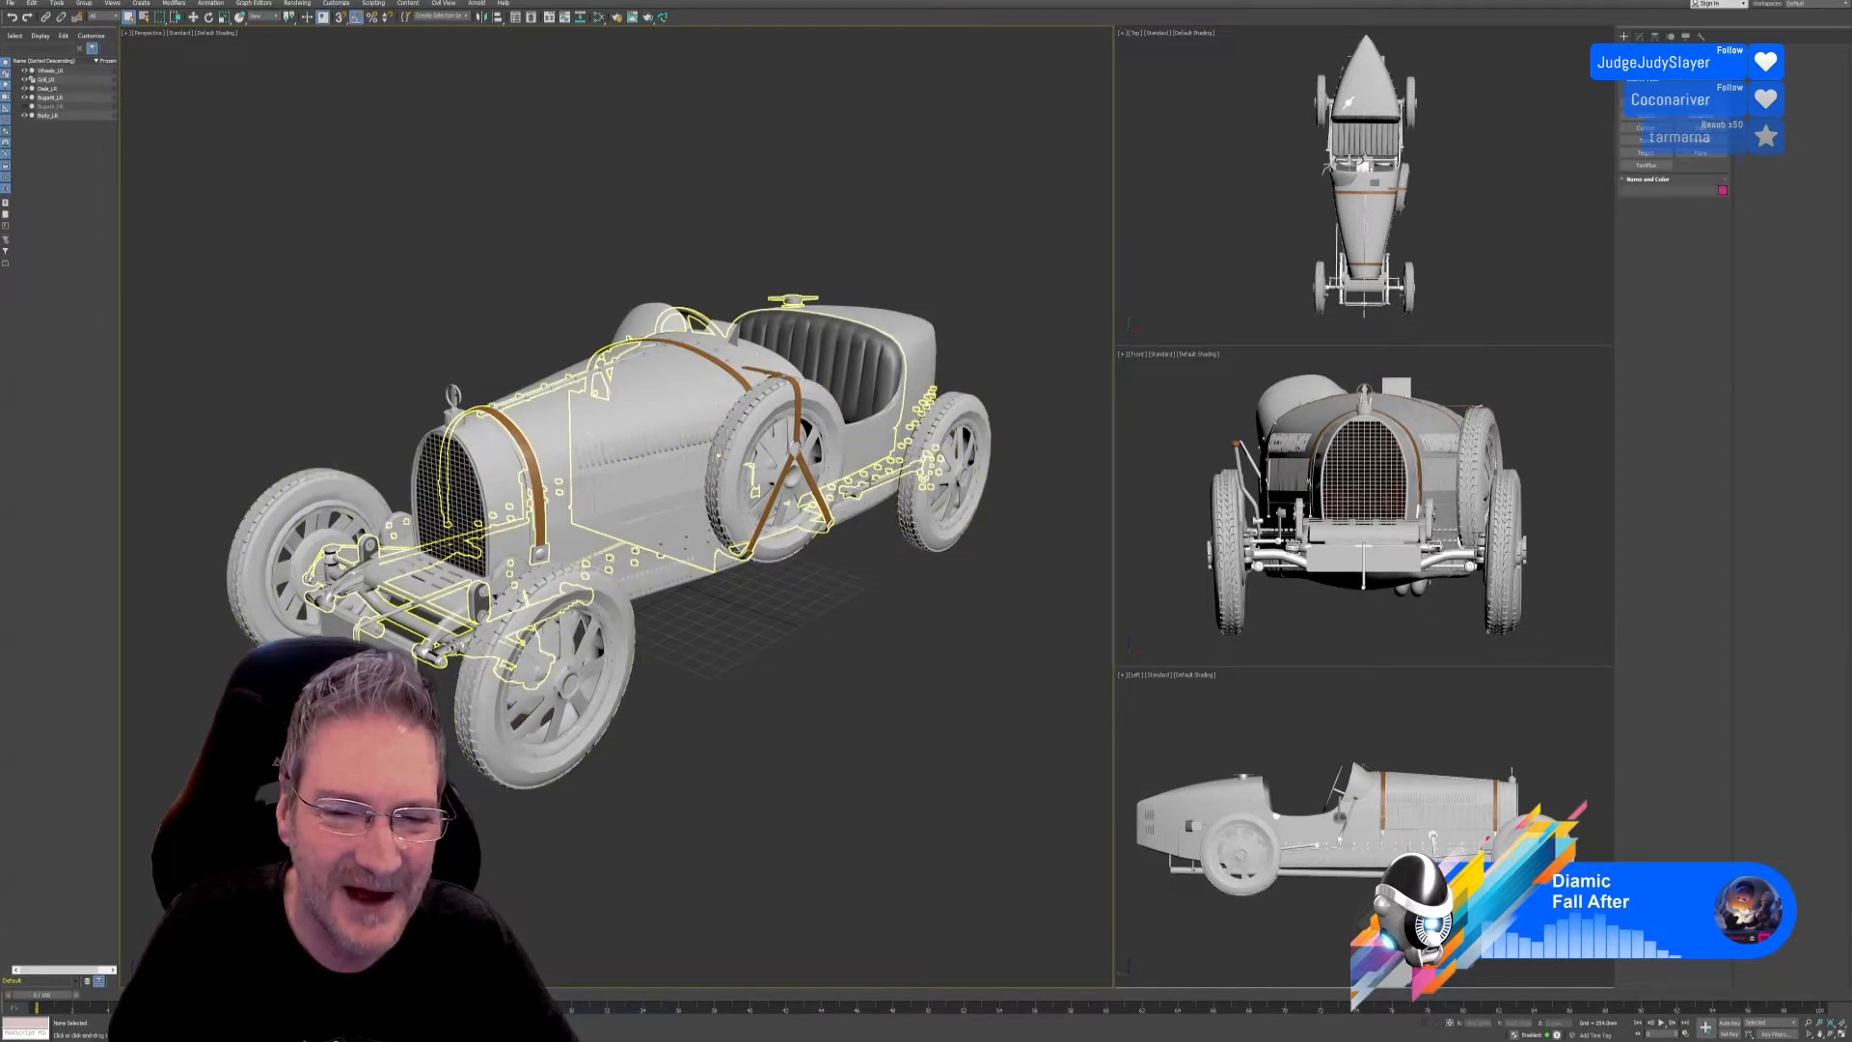
click(870, 483)
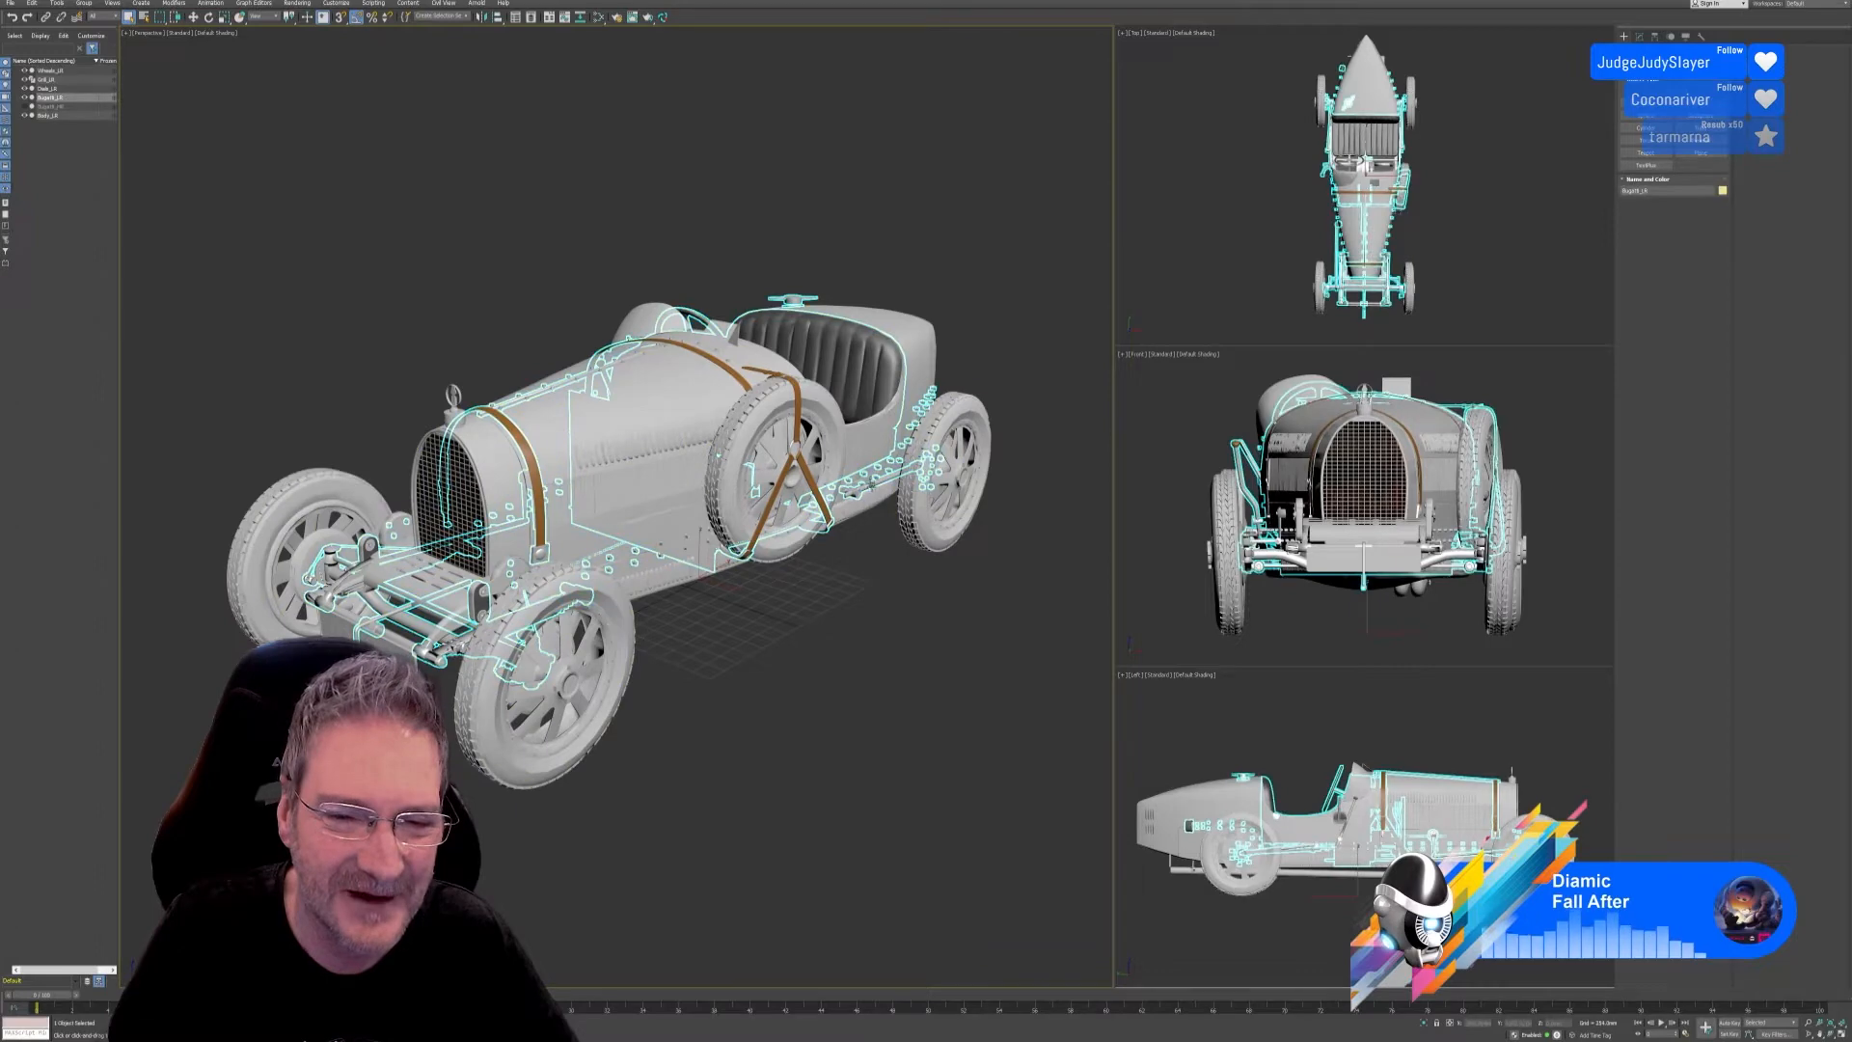
click(1423, 1023)
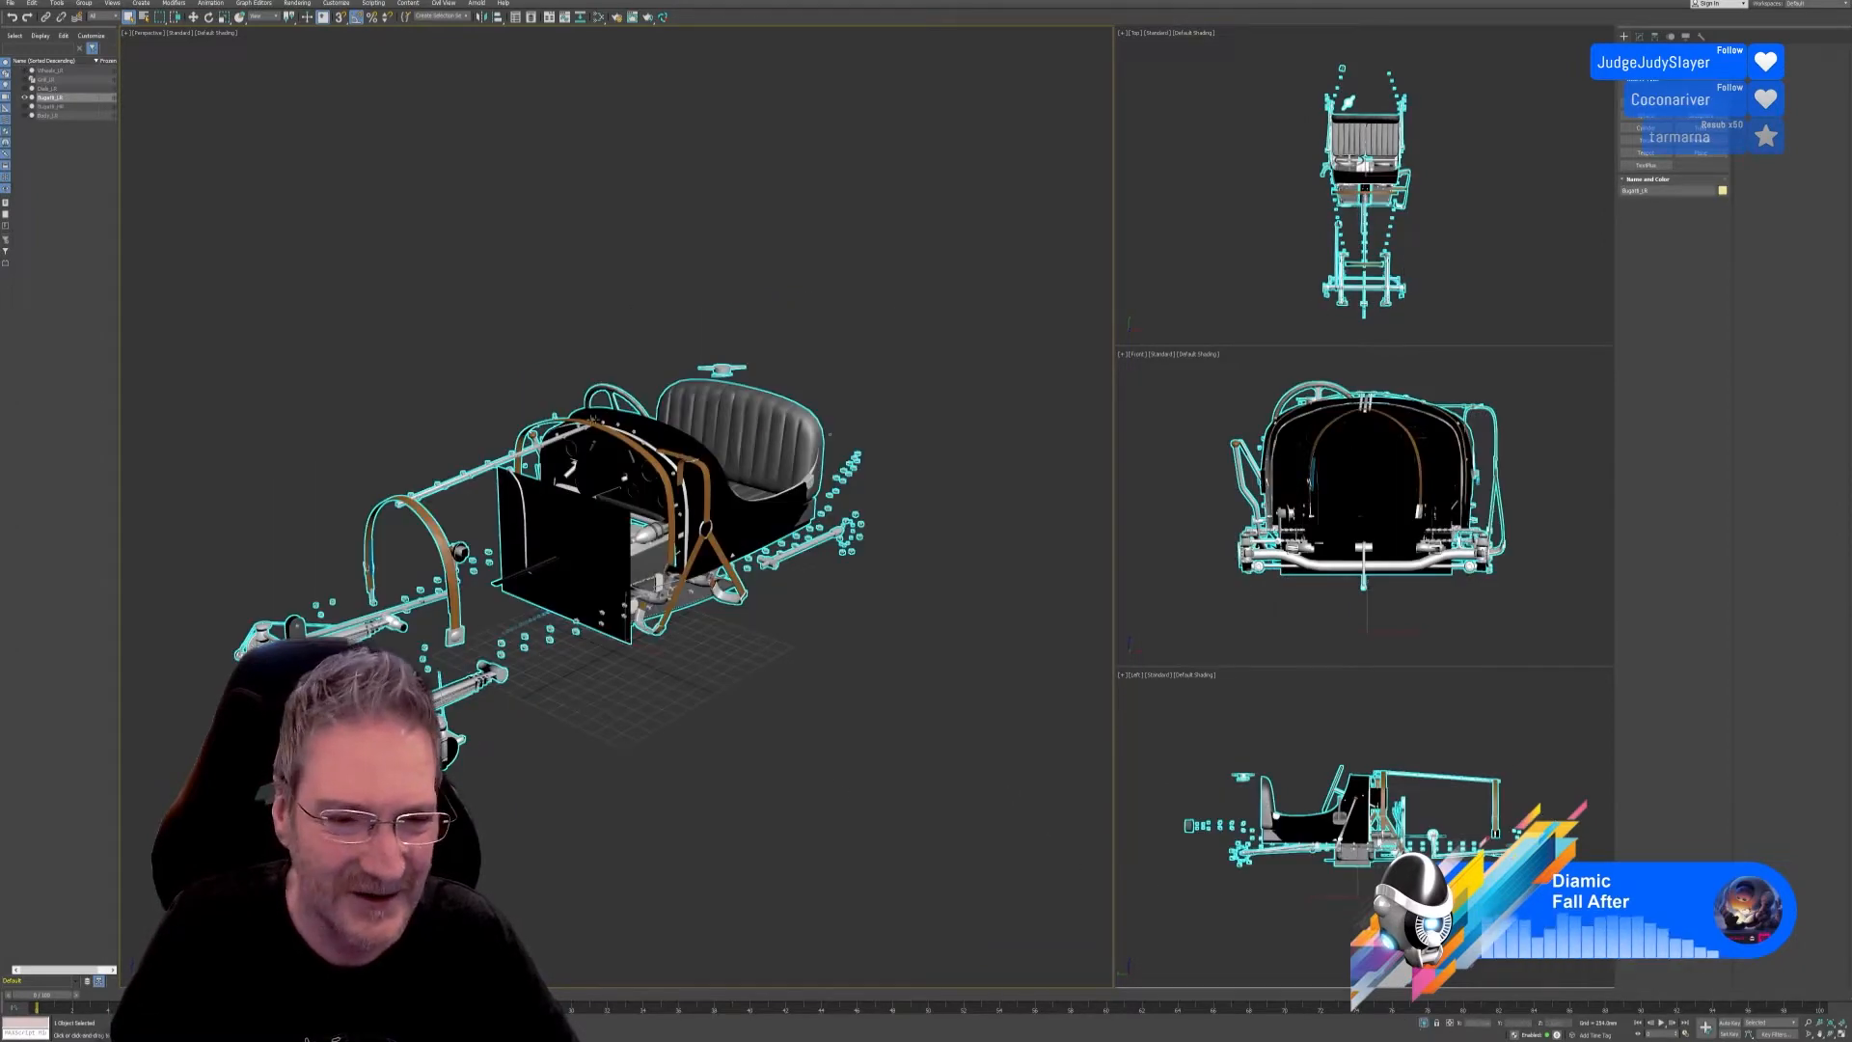
alt+middle_drag(859, 798, 782, 796)
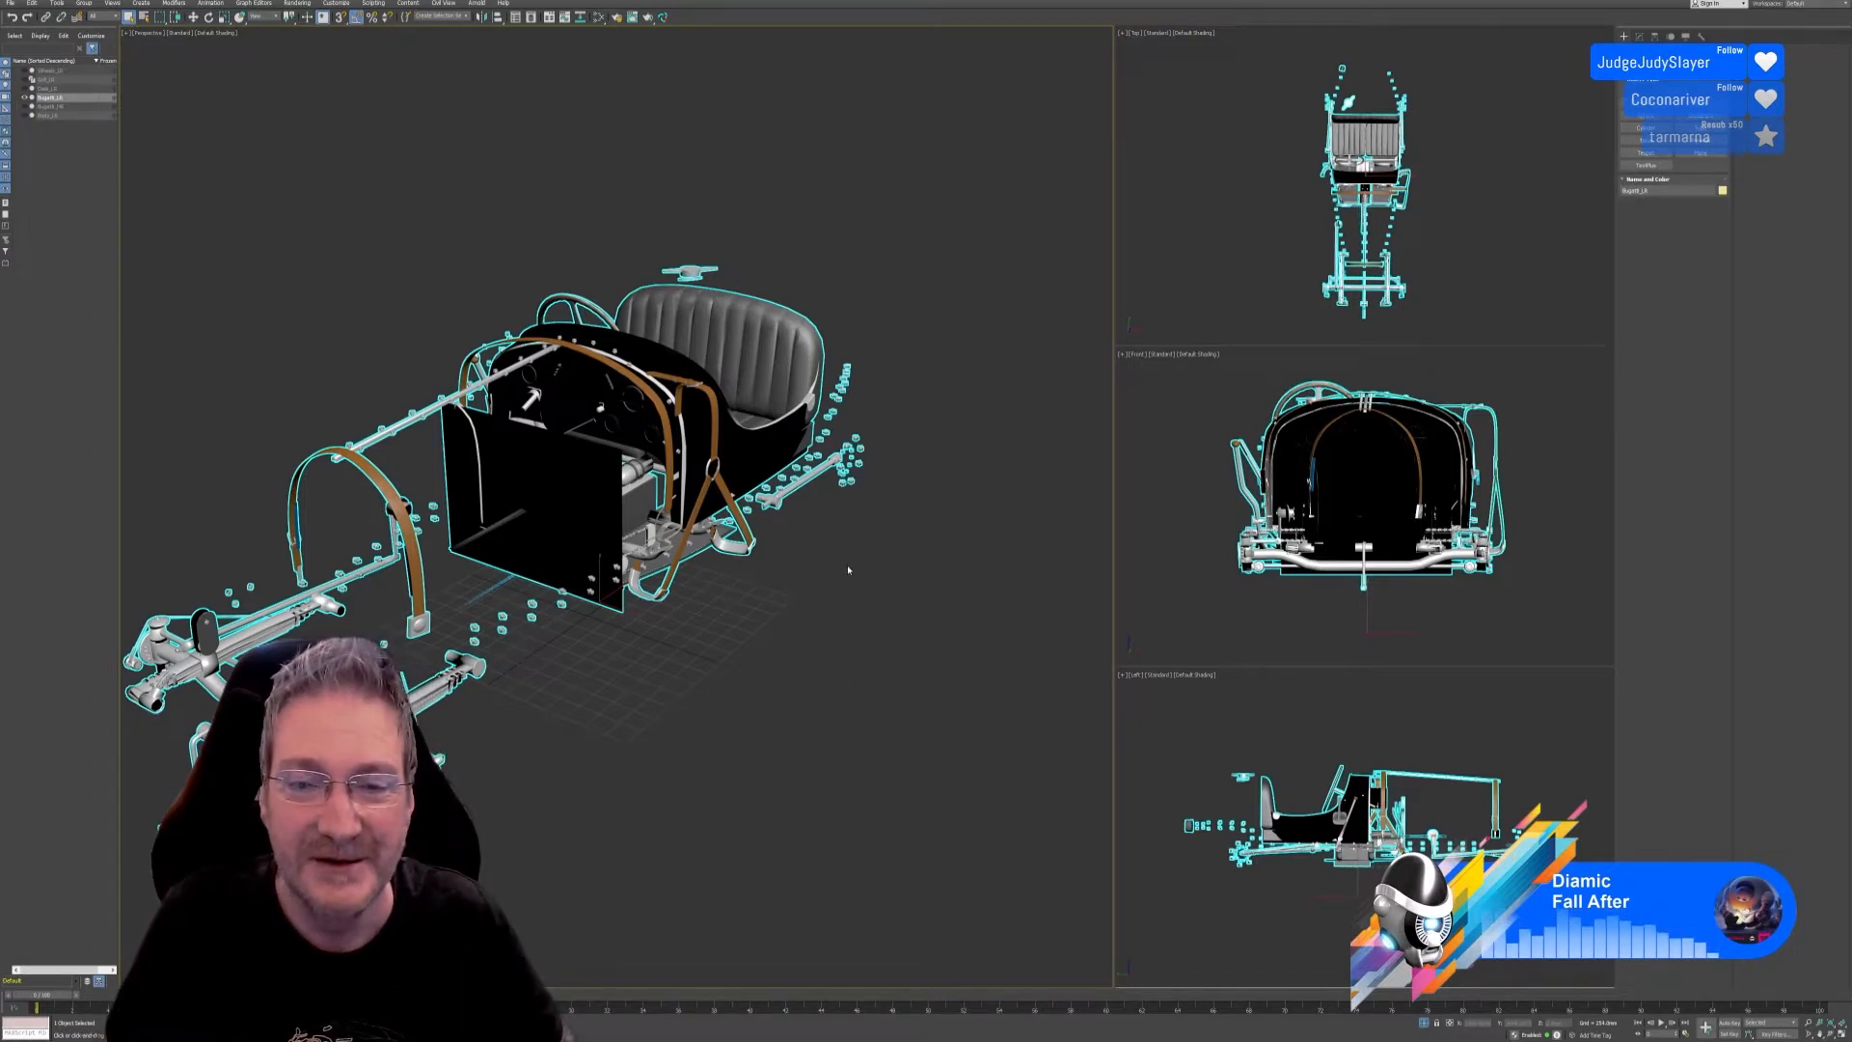
middle_drag(851, 562, 901, 540)
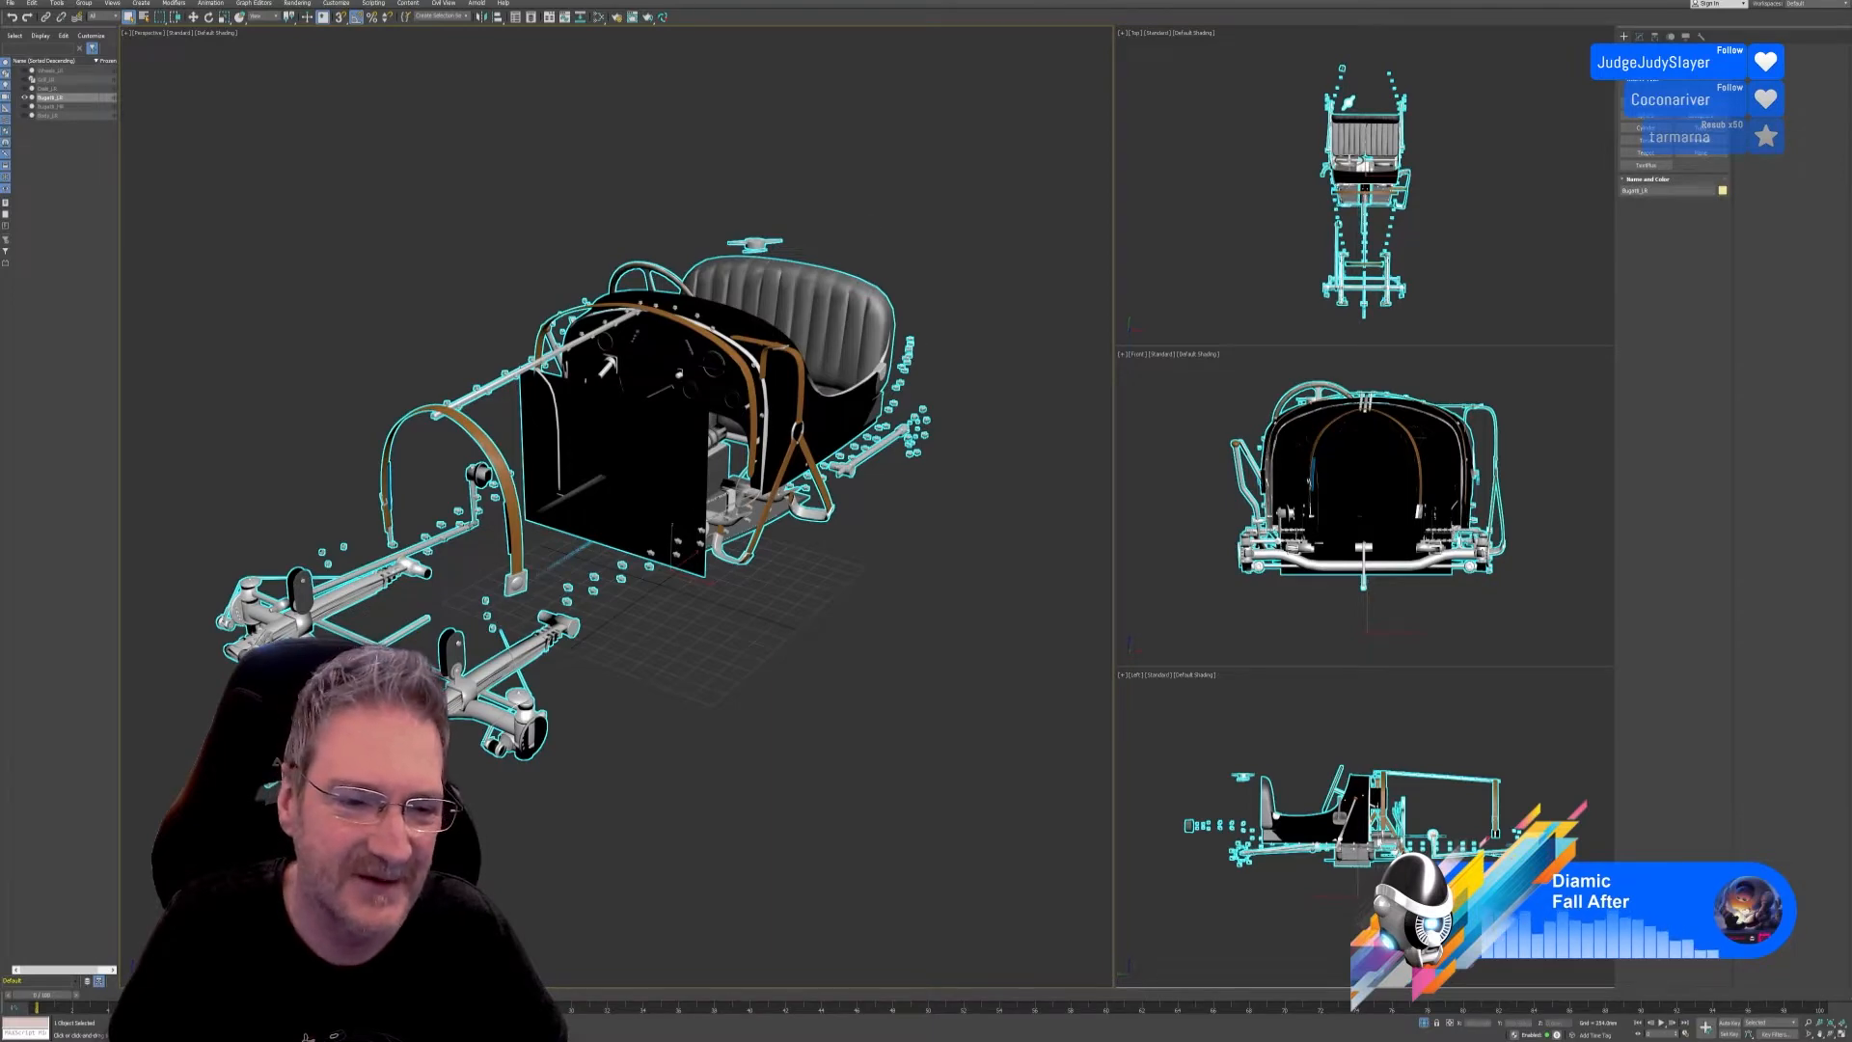
alt+middle_drag(819, 652, 724, 654)
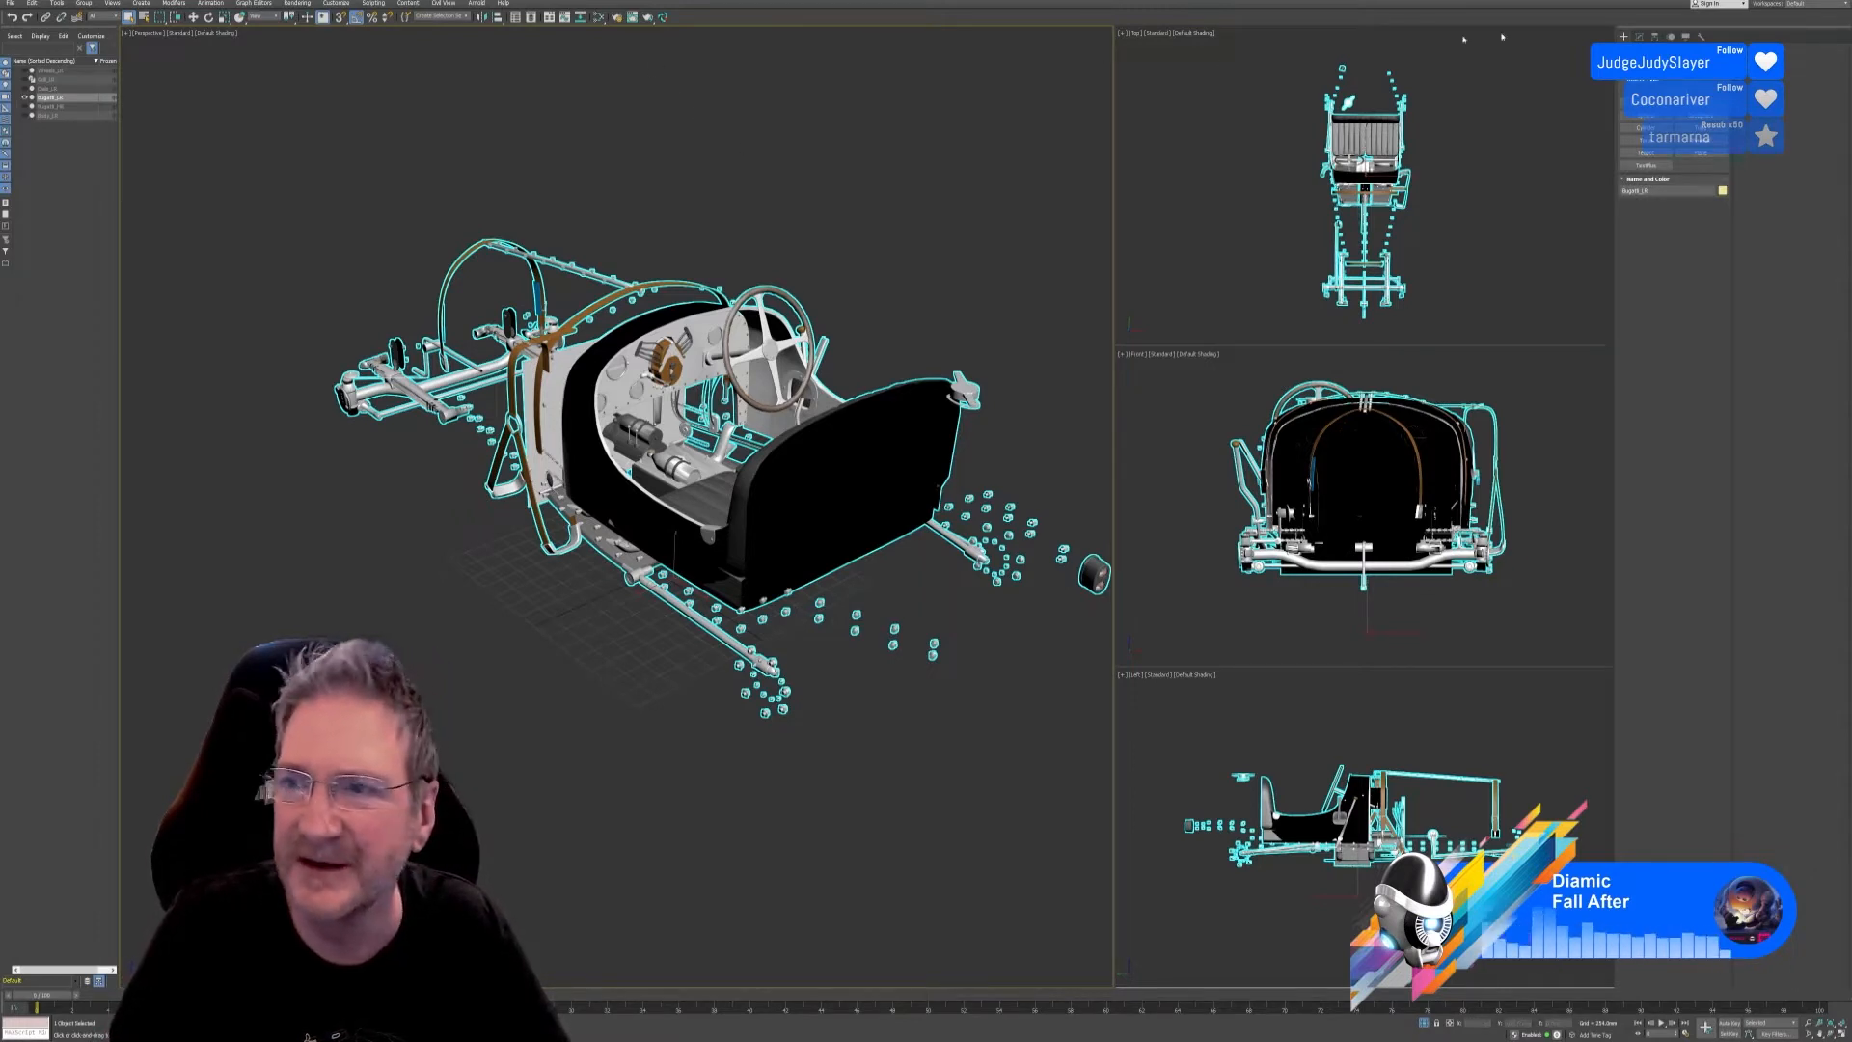
Step: Send the isolated car parts to RizomUV through the RizomUV Bridge and frame the whole model
click(1639, 37)
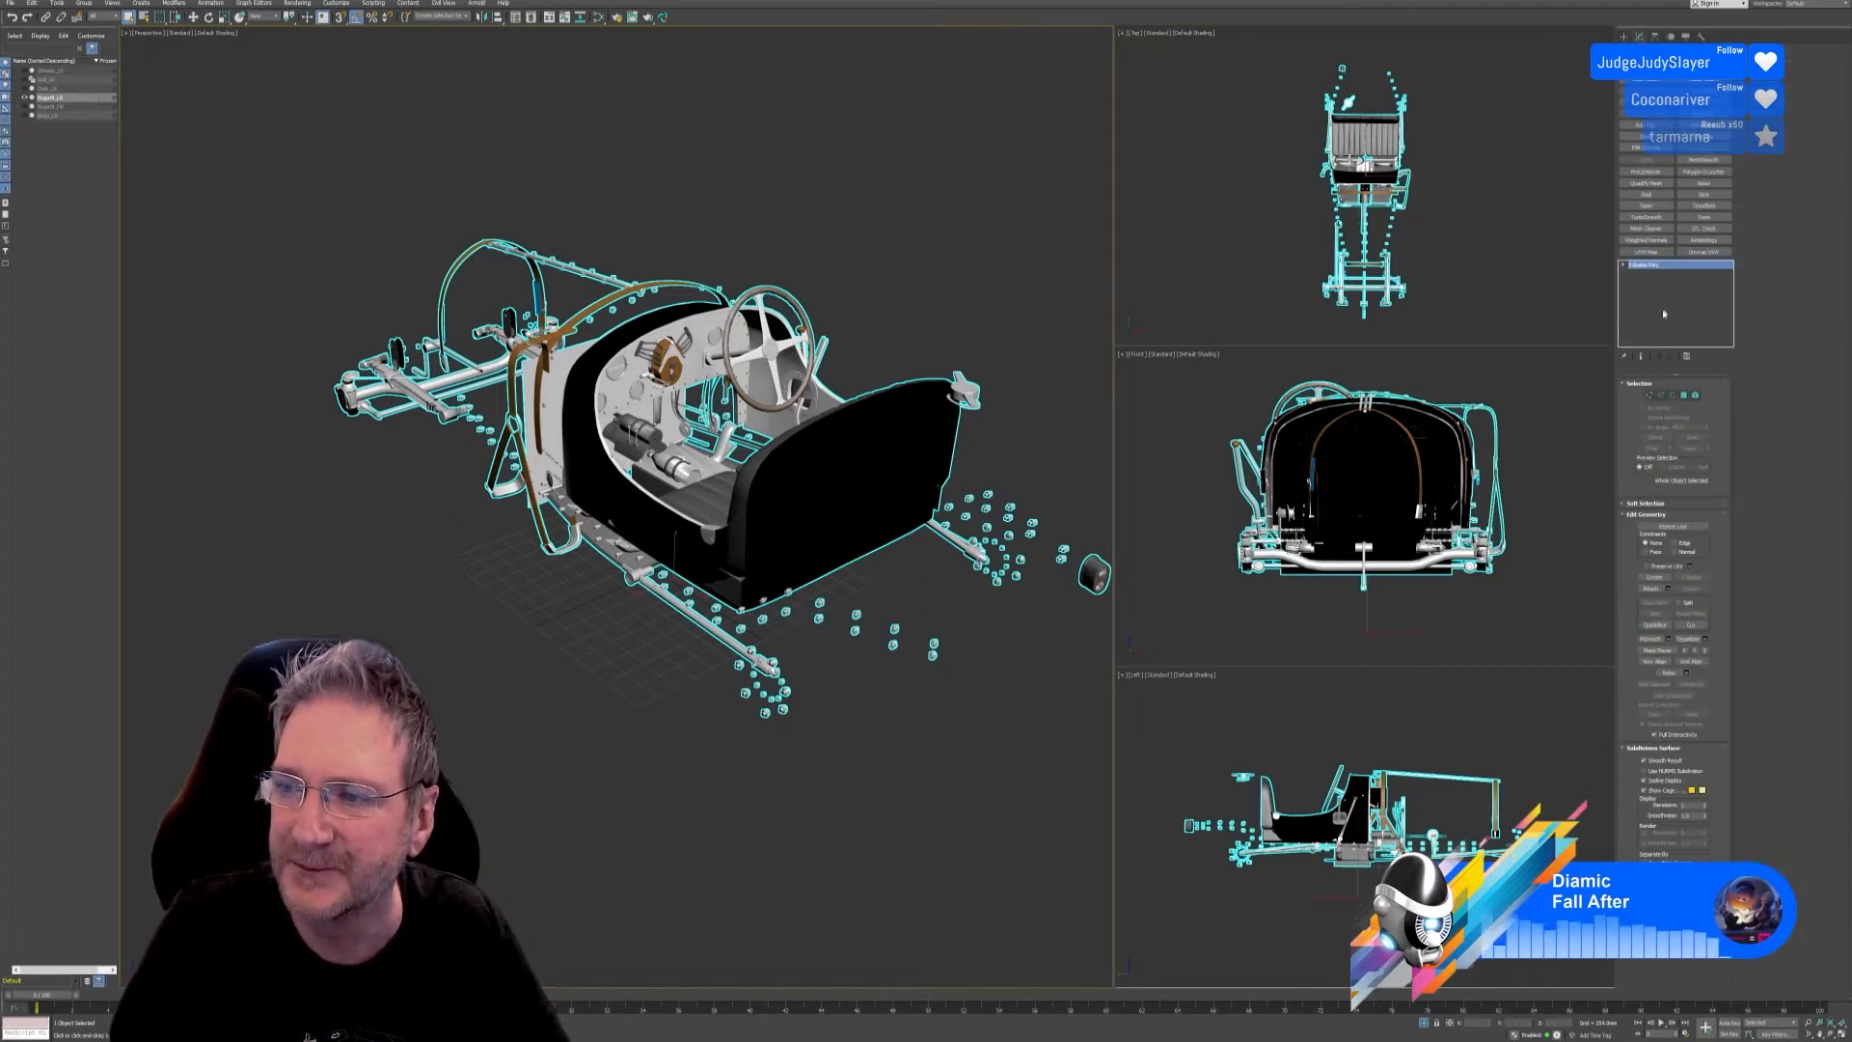
click(663, 17)
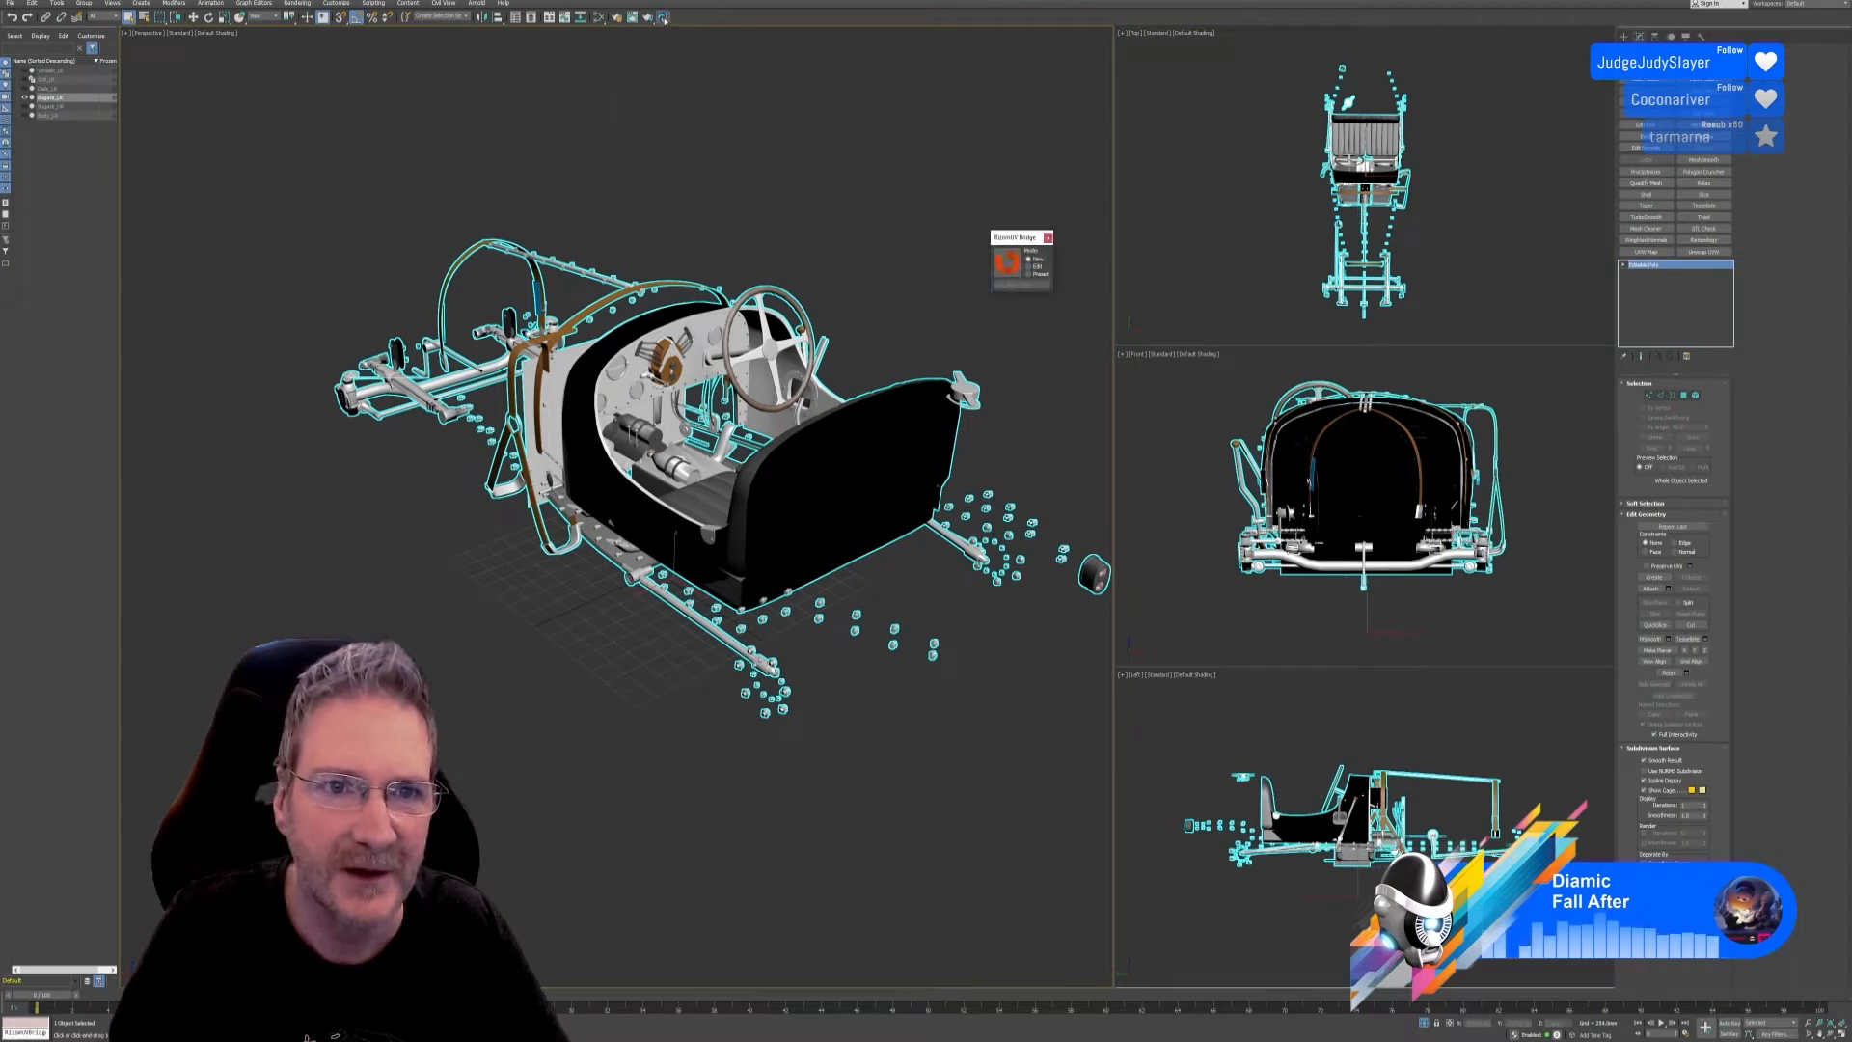
click(1006, 268)
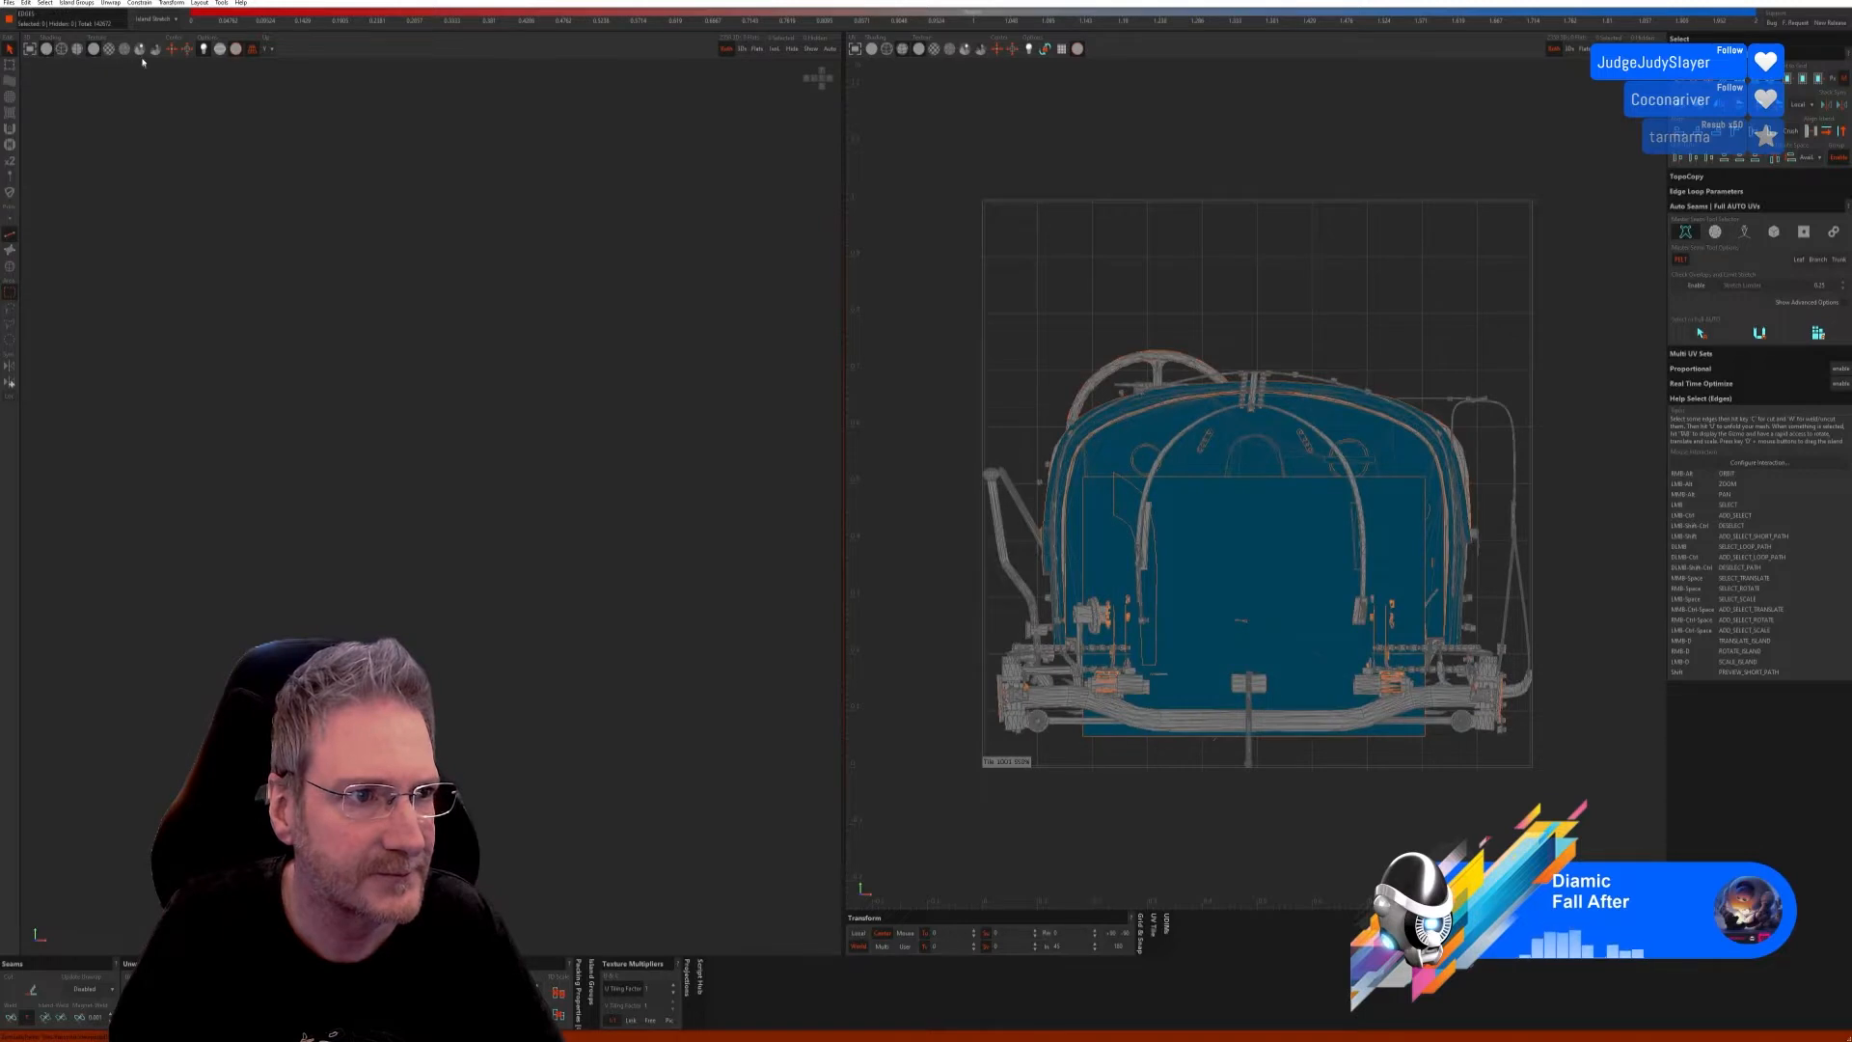
key(f)
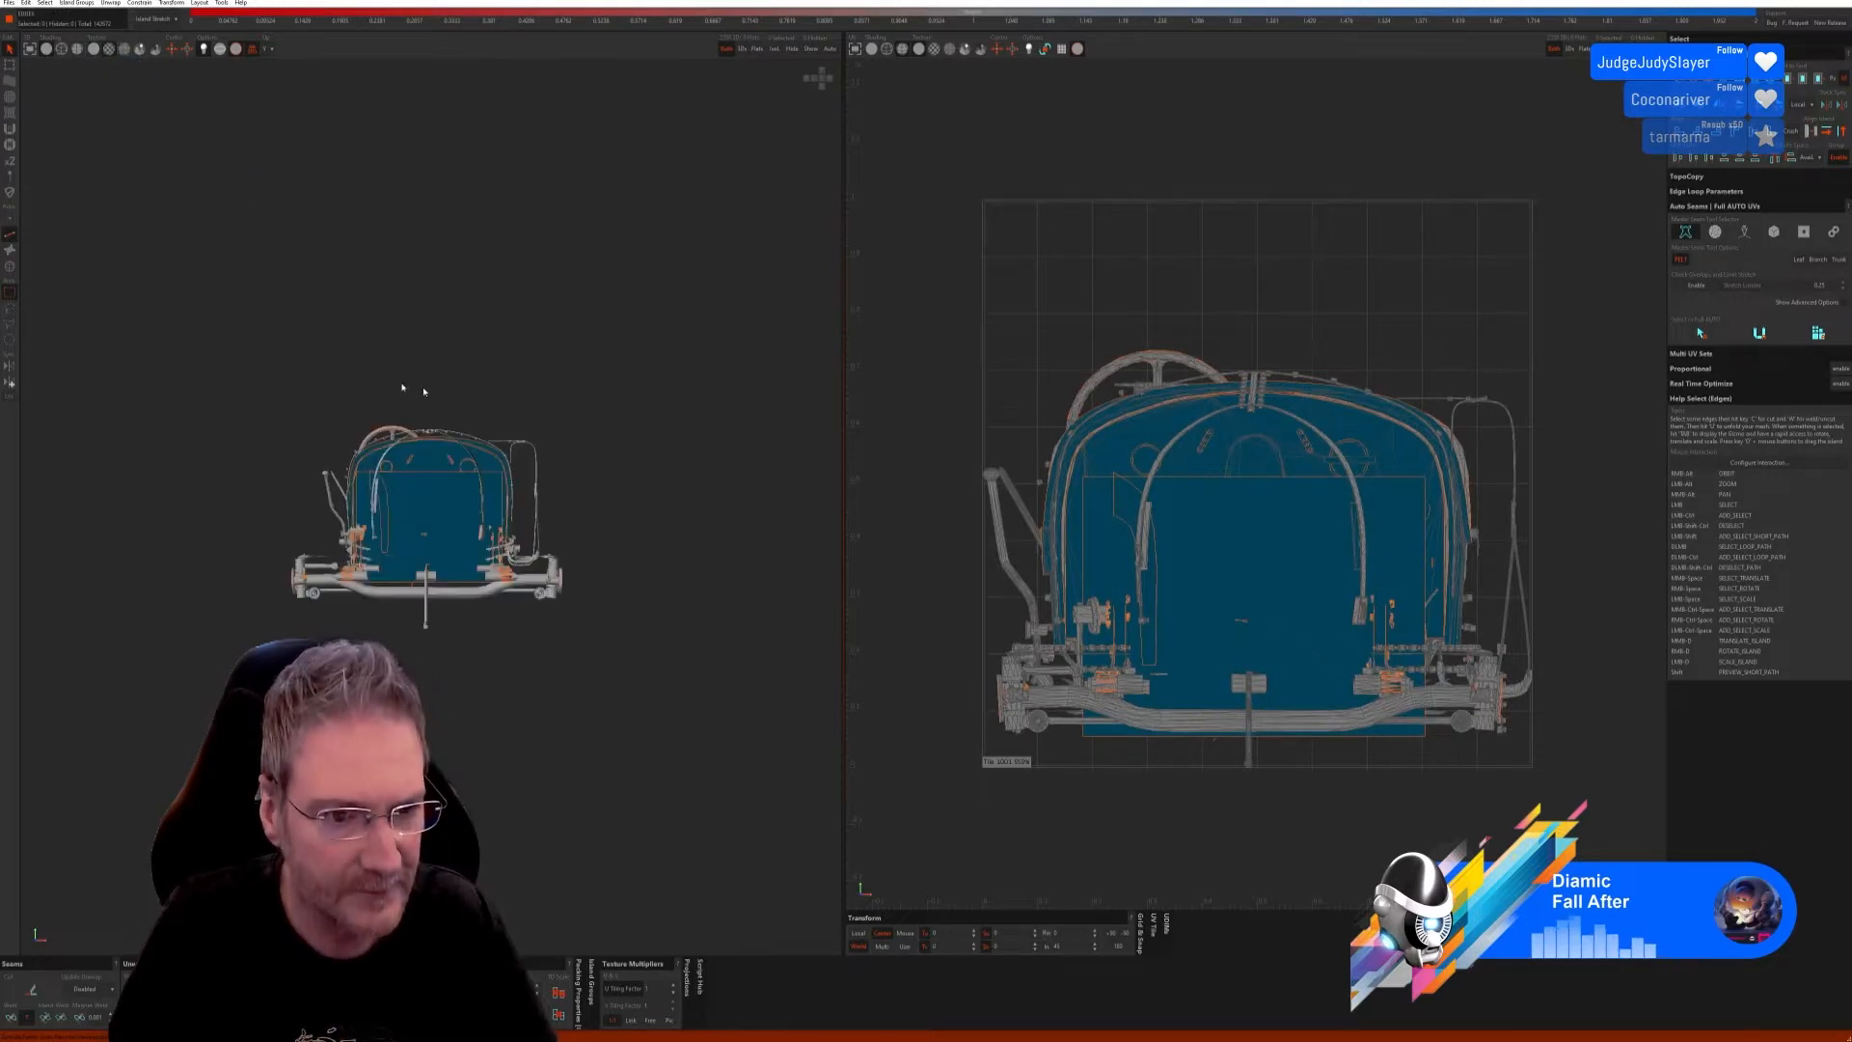
Step: Examine the imported car parts from several angles, including the firewall, loose bolts and front axle assembly
alt+drag(621, 427, 500, 662)
scroll(500, 648, up, 6)
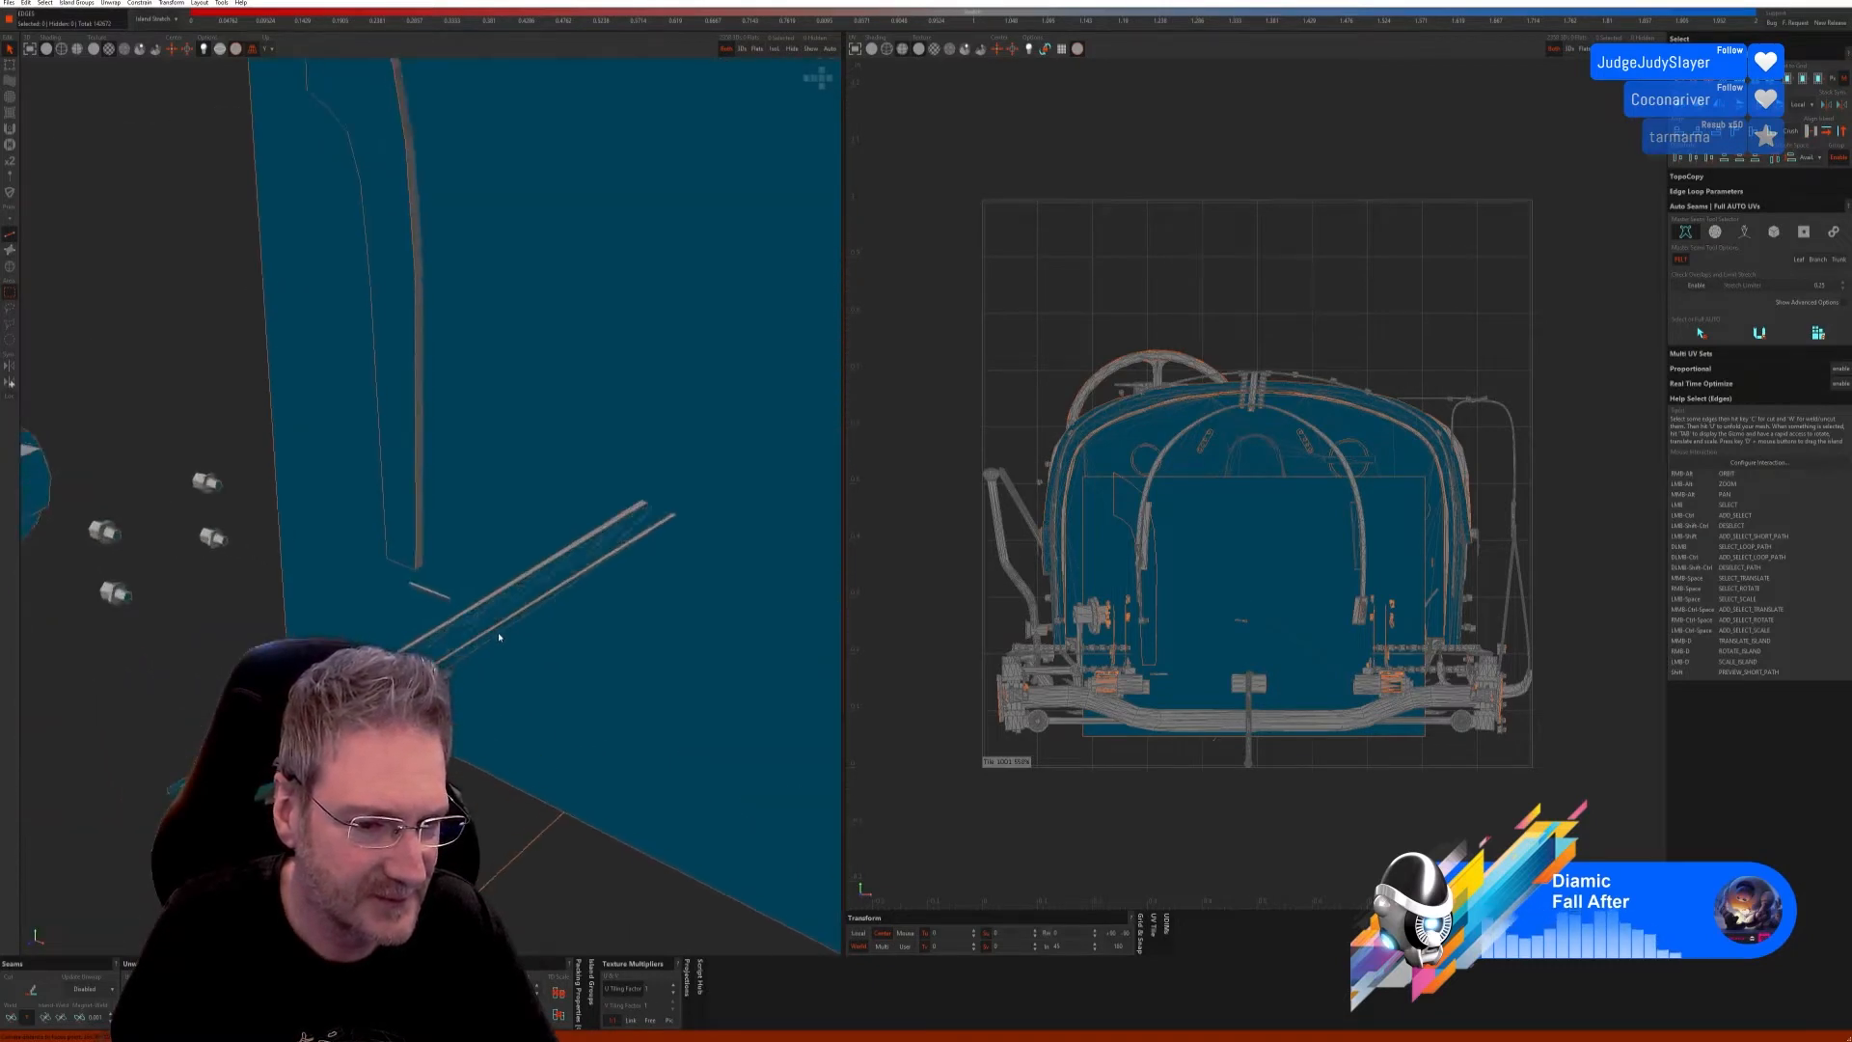
scroll(498, 635, down, 8)
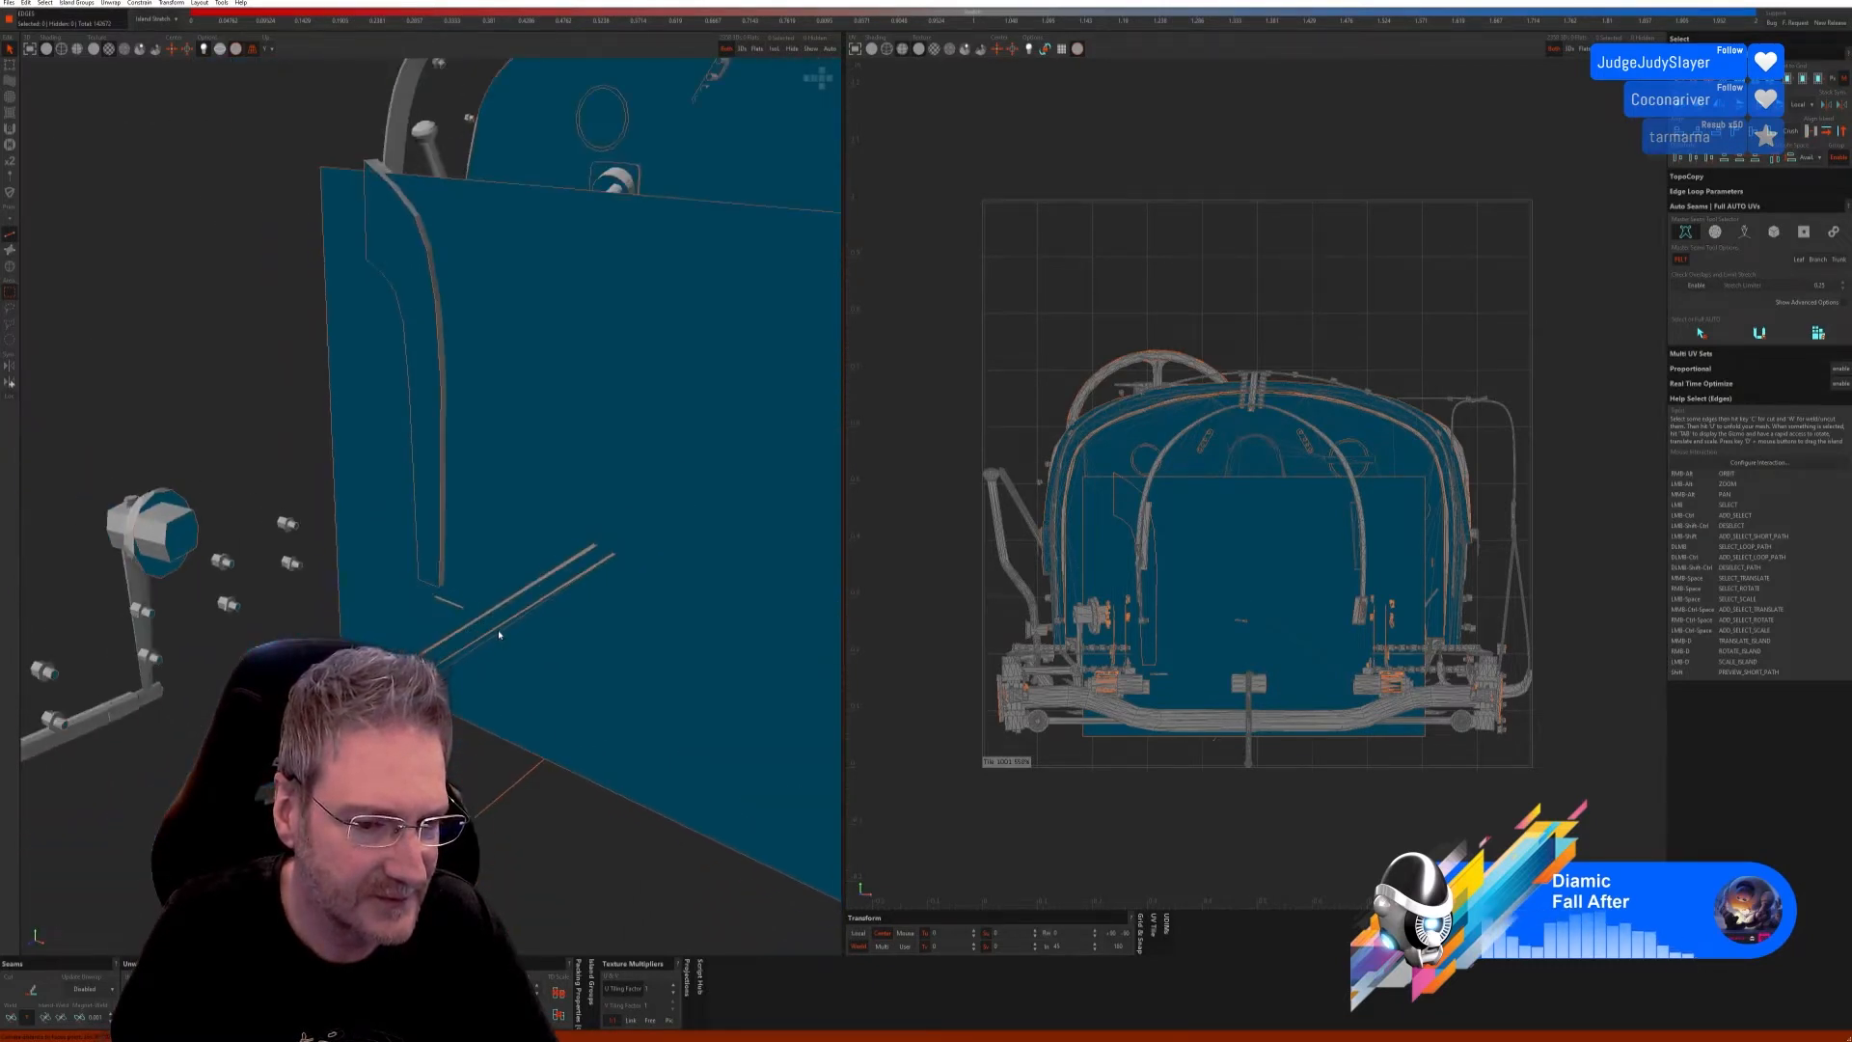
scroll(505, 633, down, 5)
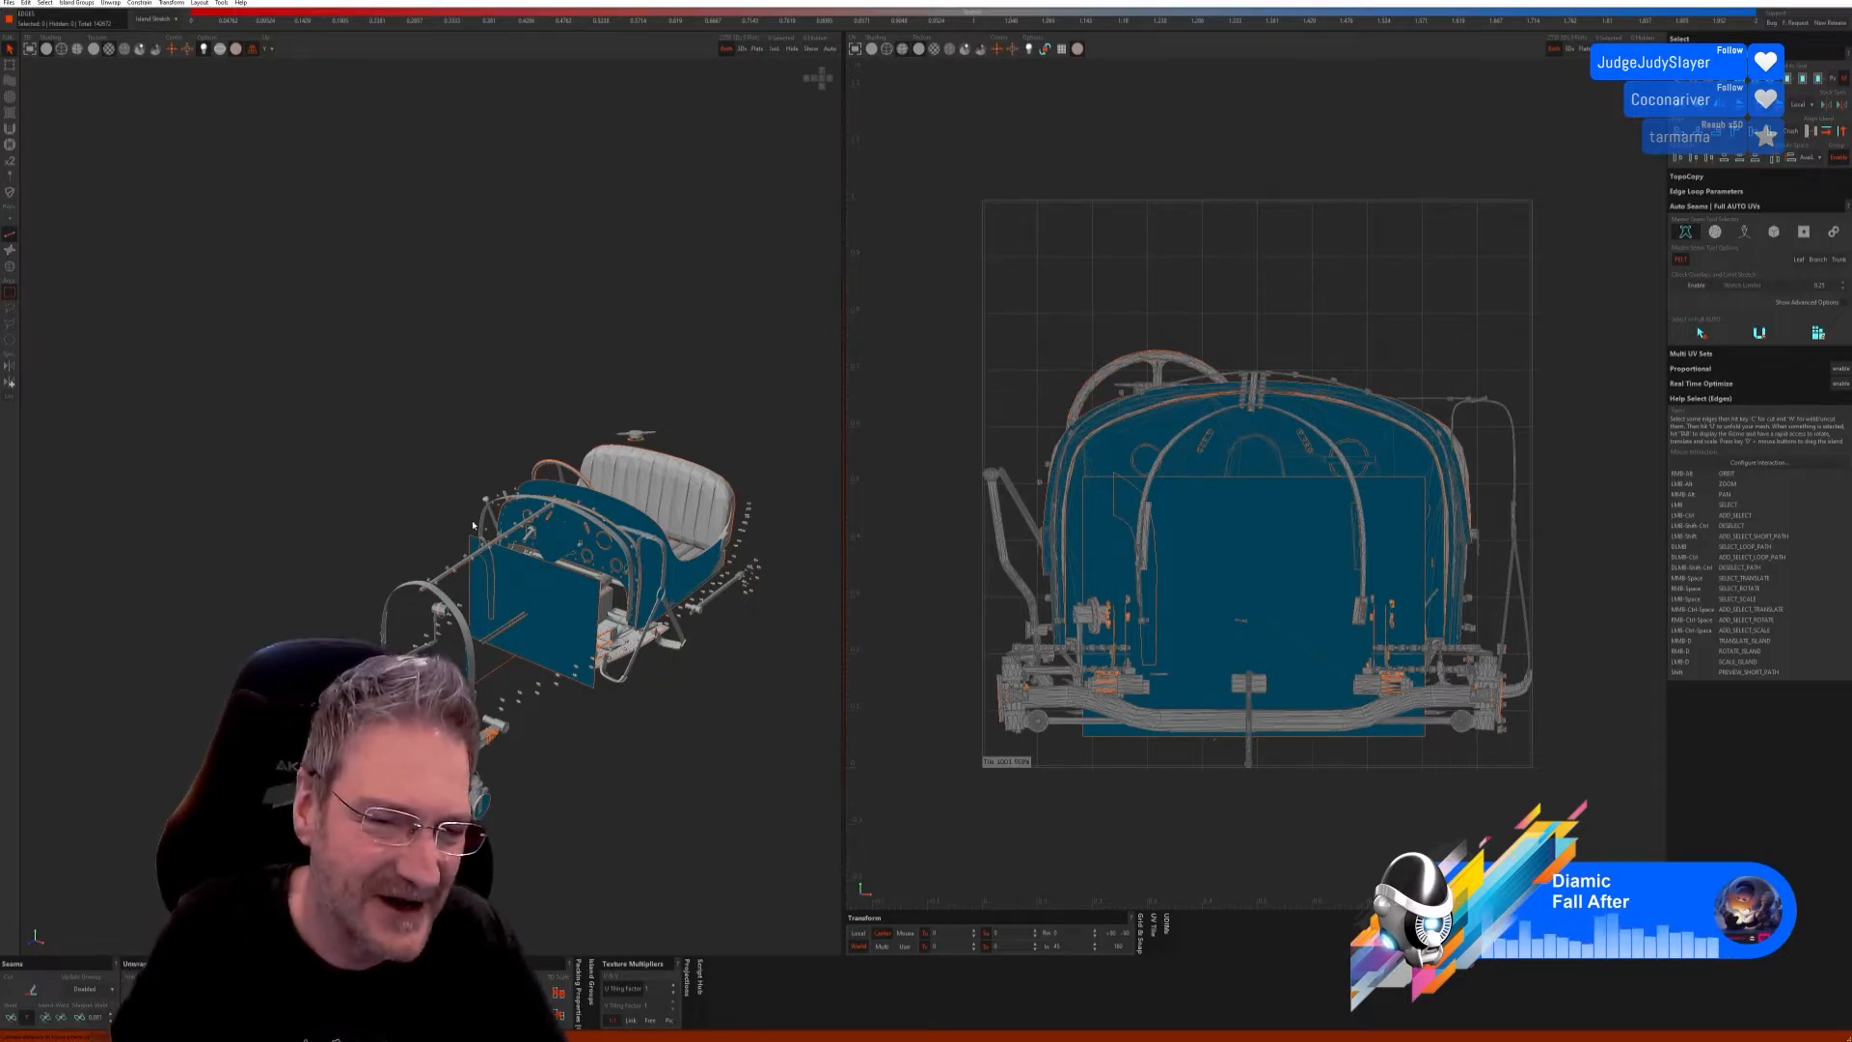
scroll(521, 648, up, 8)
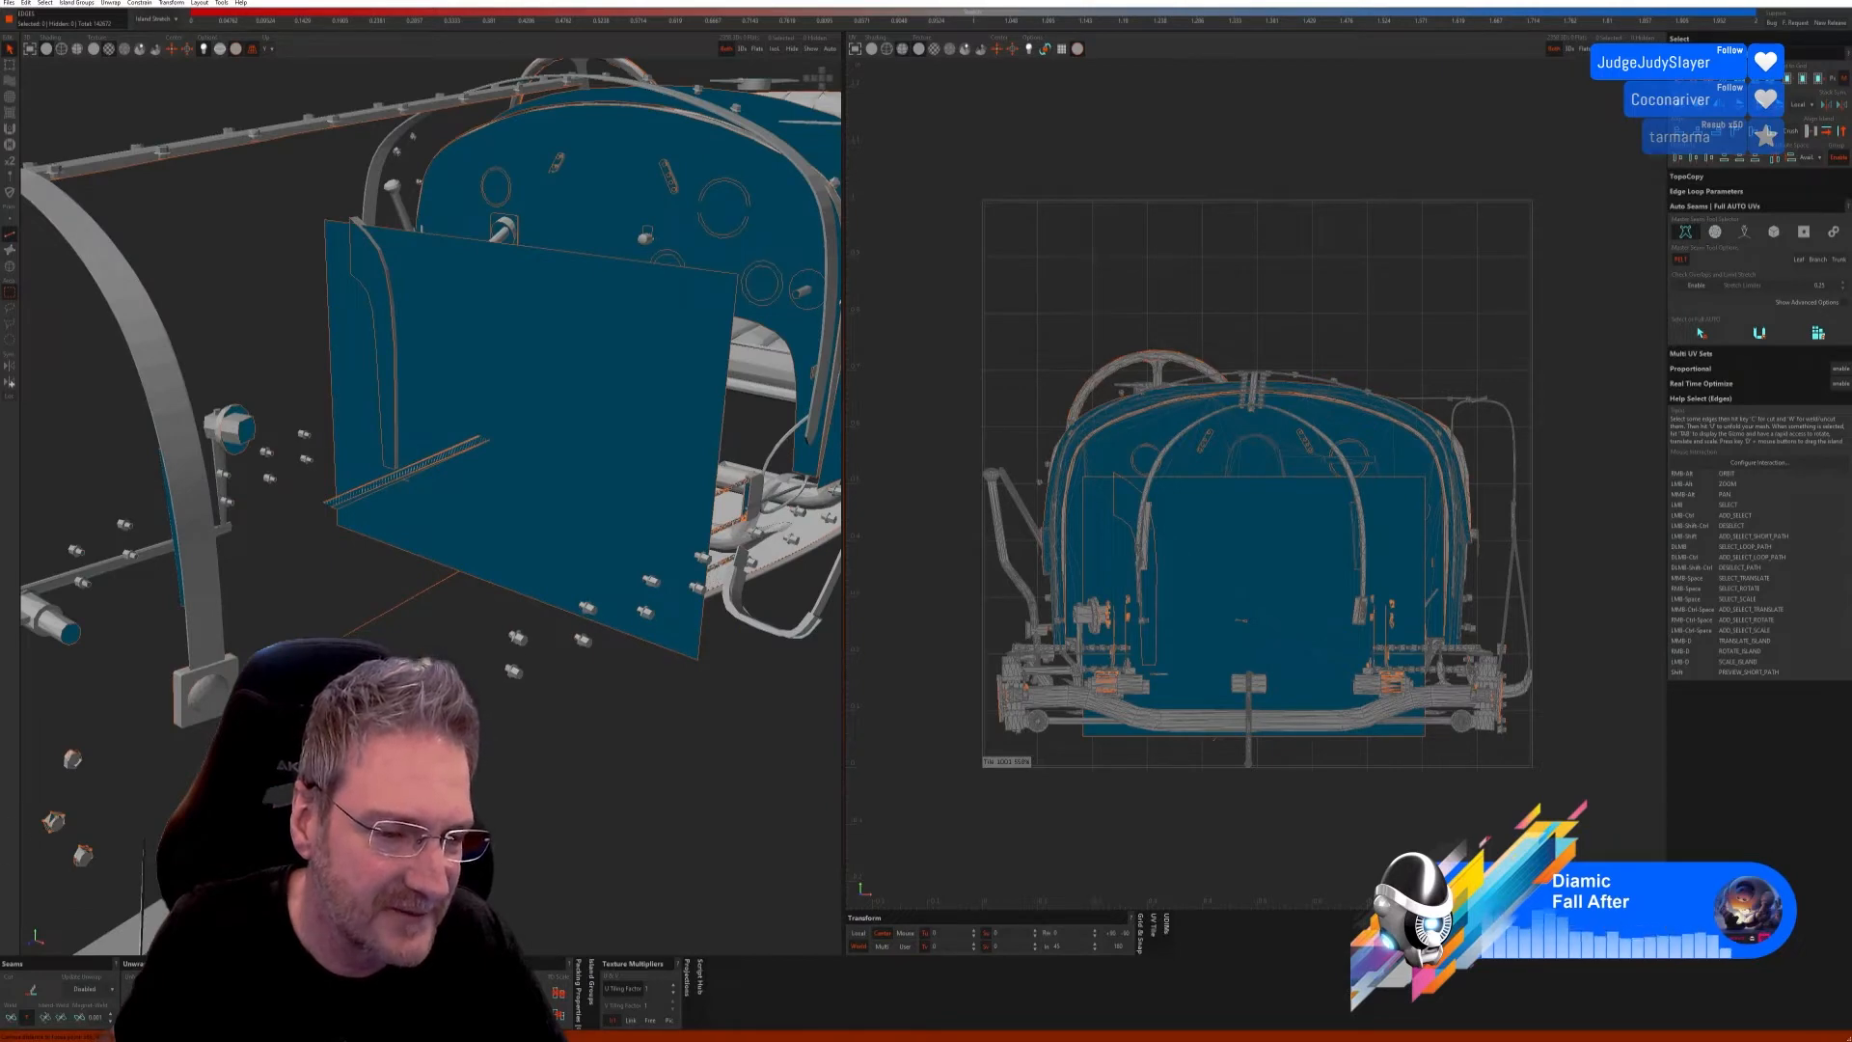
scroll(582, 637, up, 6)
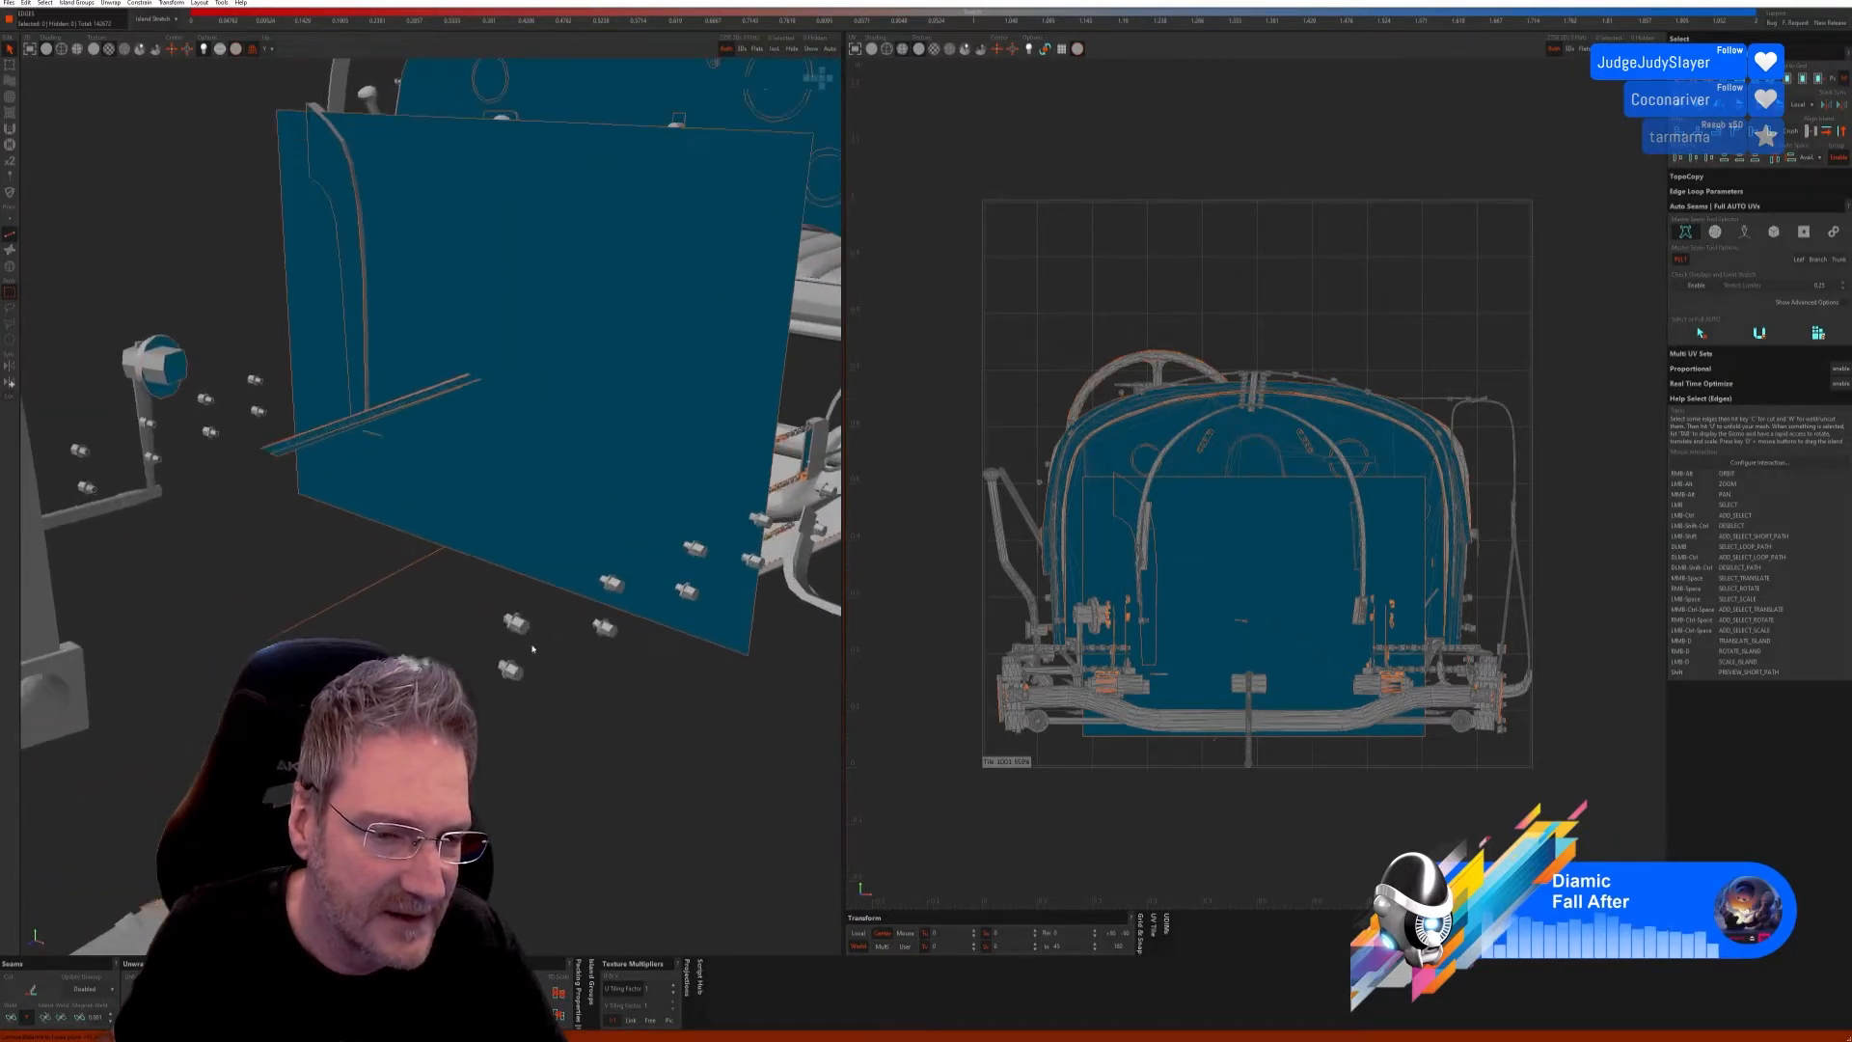
scroll(521, 632, down, 10)
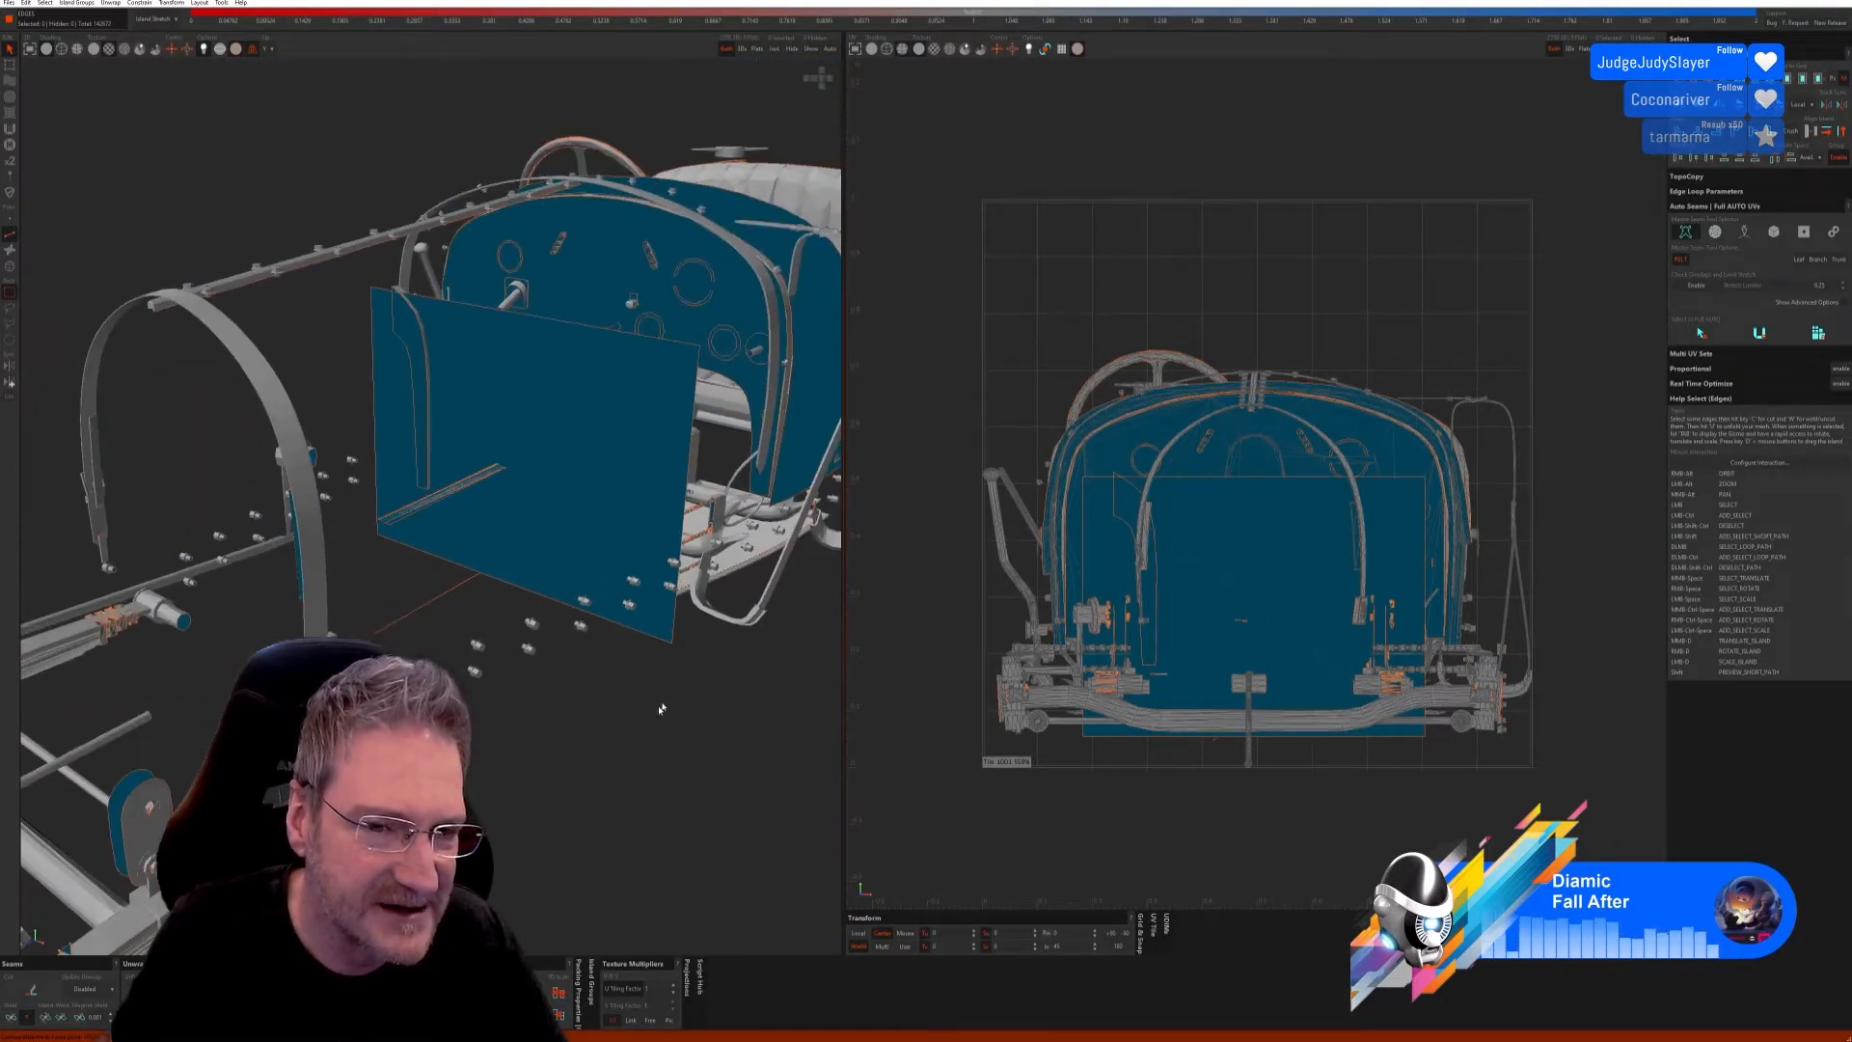
alt+drag(720, 707, 581, 677)
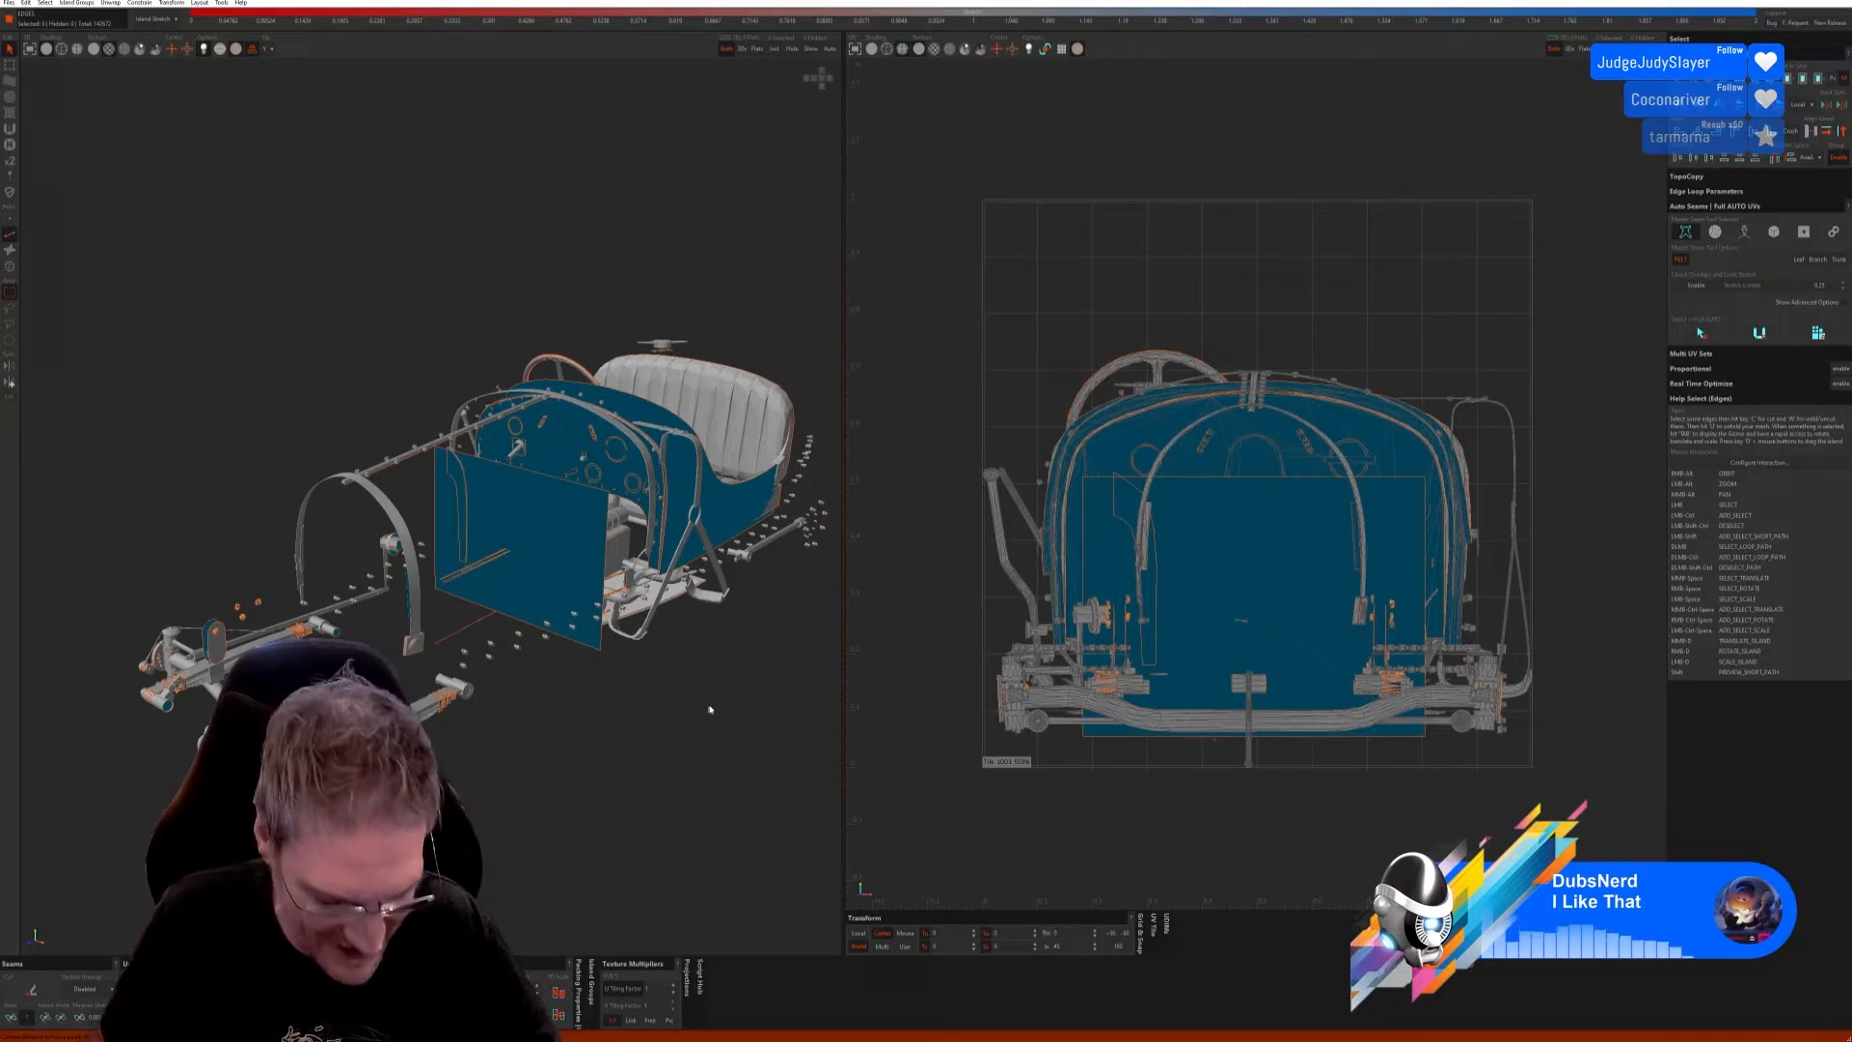
alt+drag(352, 383, 367, 378)
alt+drag(357, 441, 328, 631)
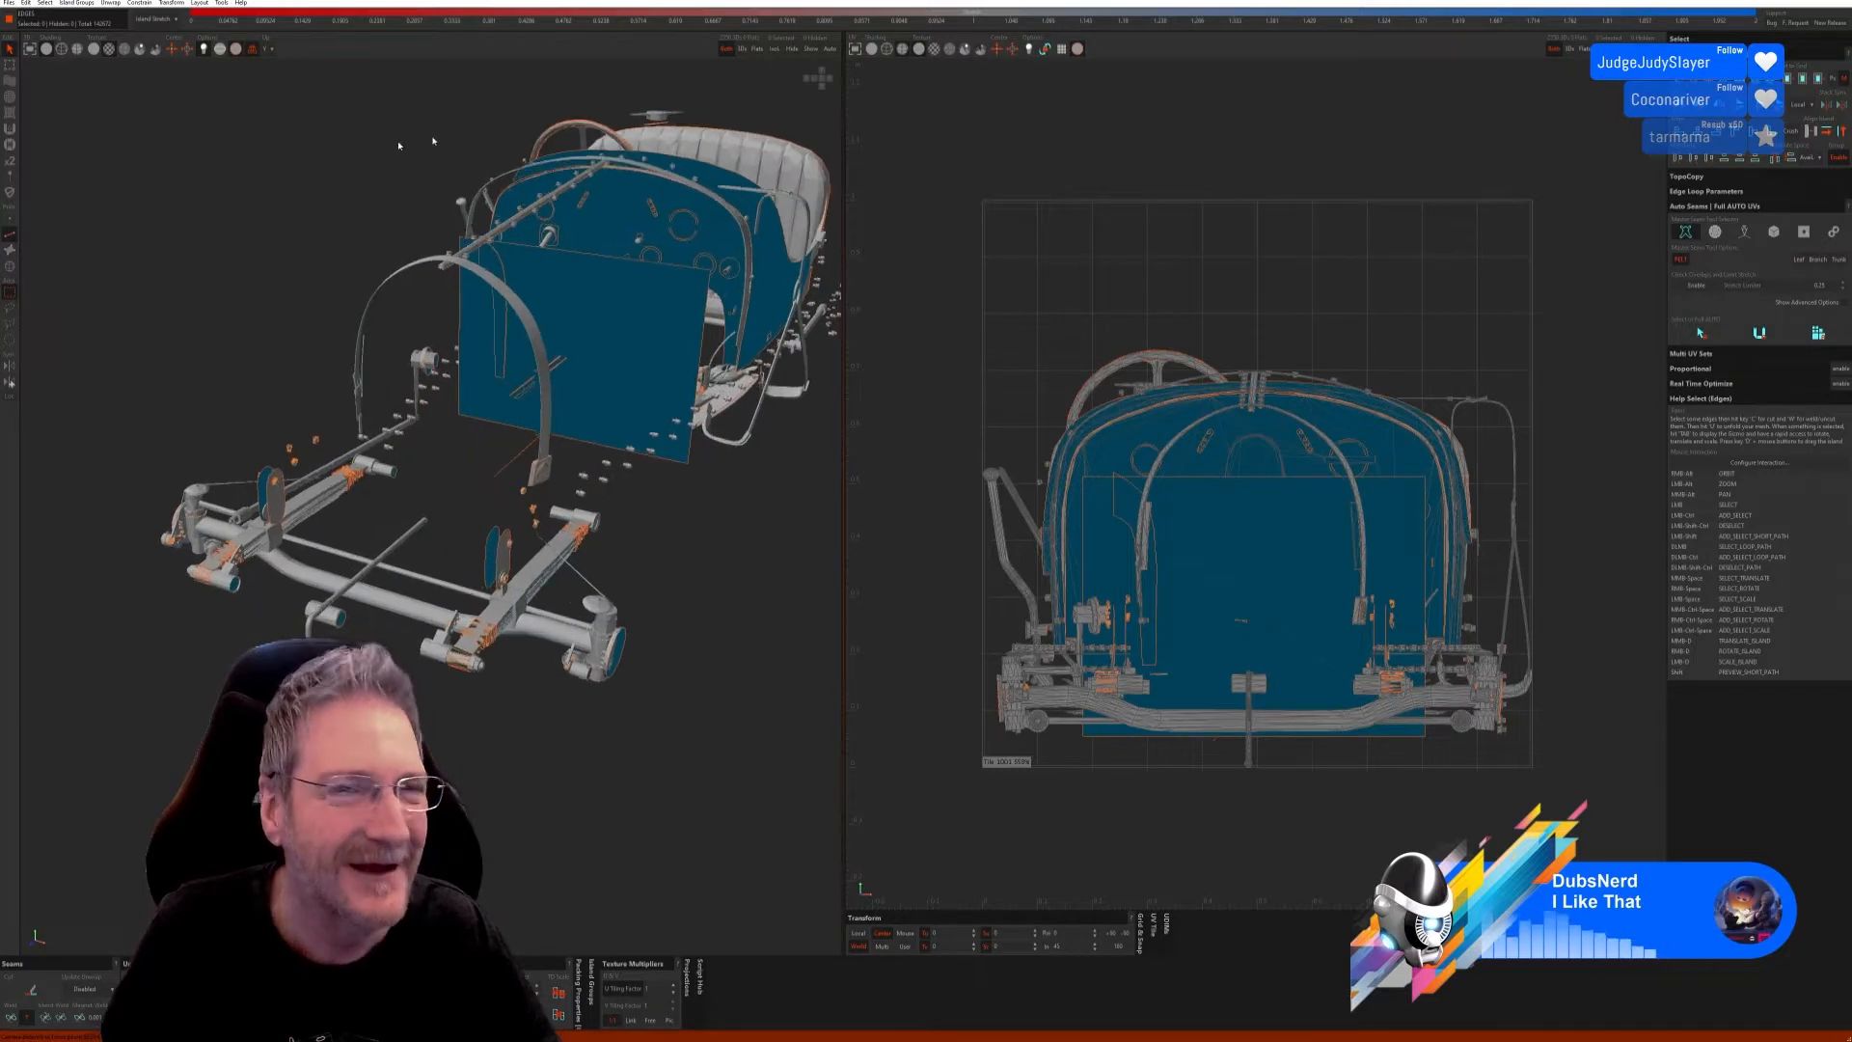
Step: Isolate the island of the tubular grip at the lower end of the front starting crank and return to edge selection
click(9, 266)
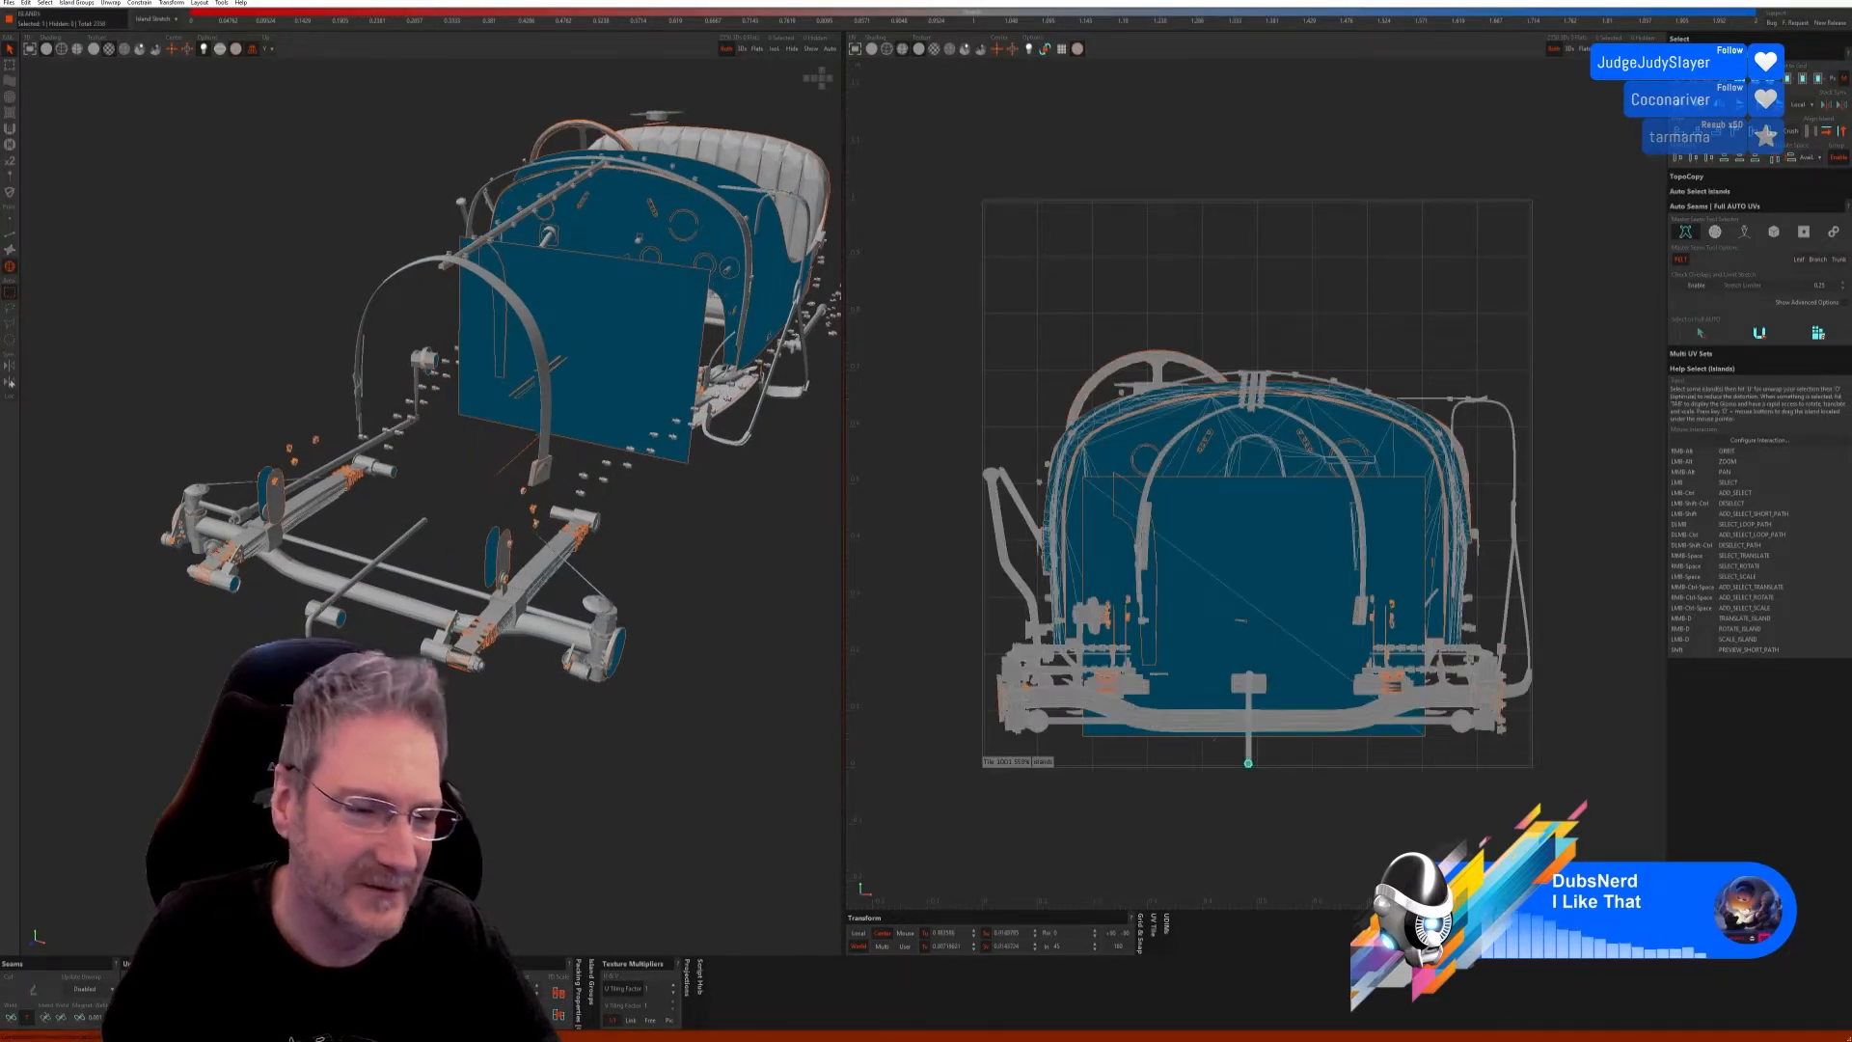
scroll(284, 759, up, 3)
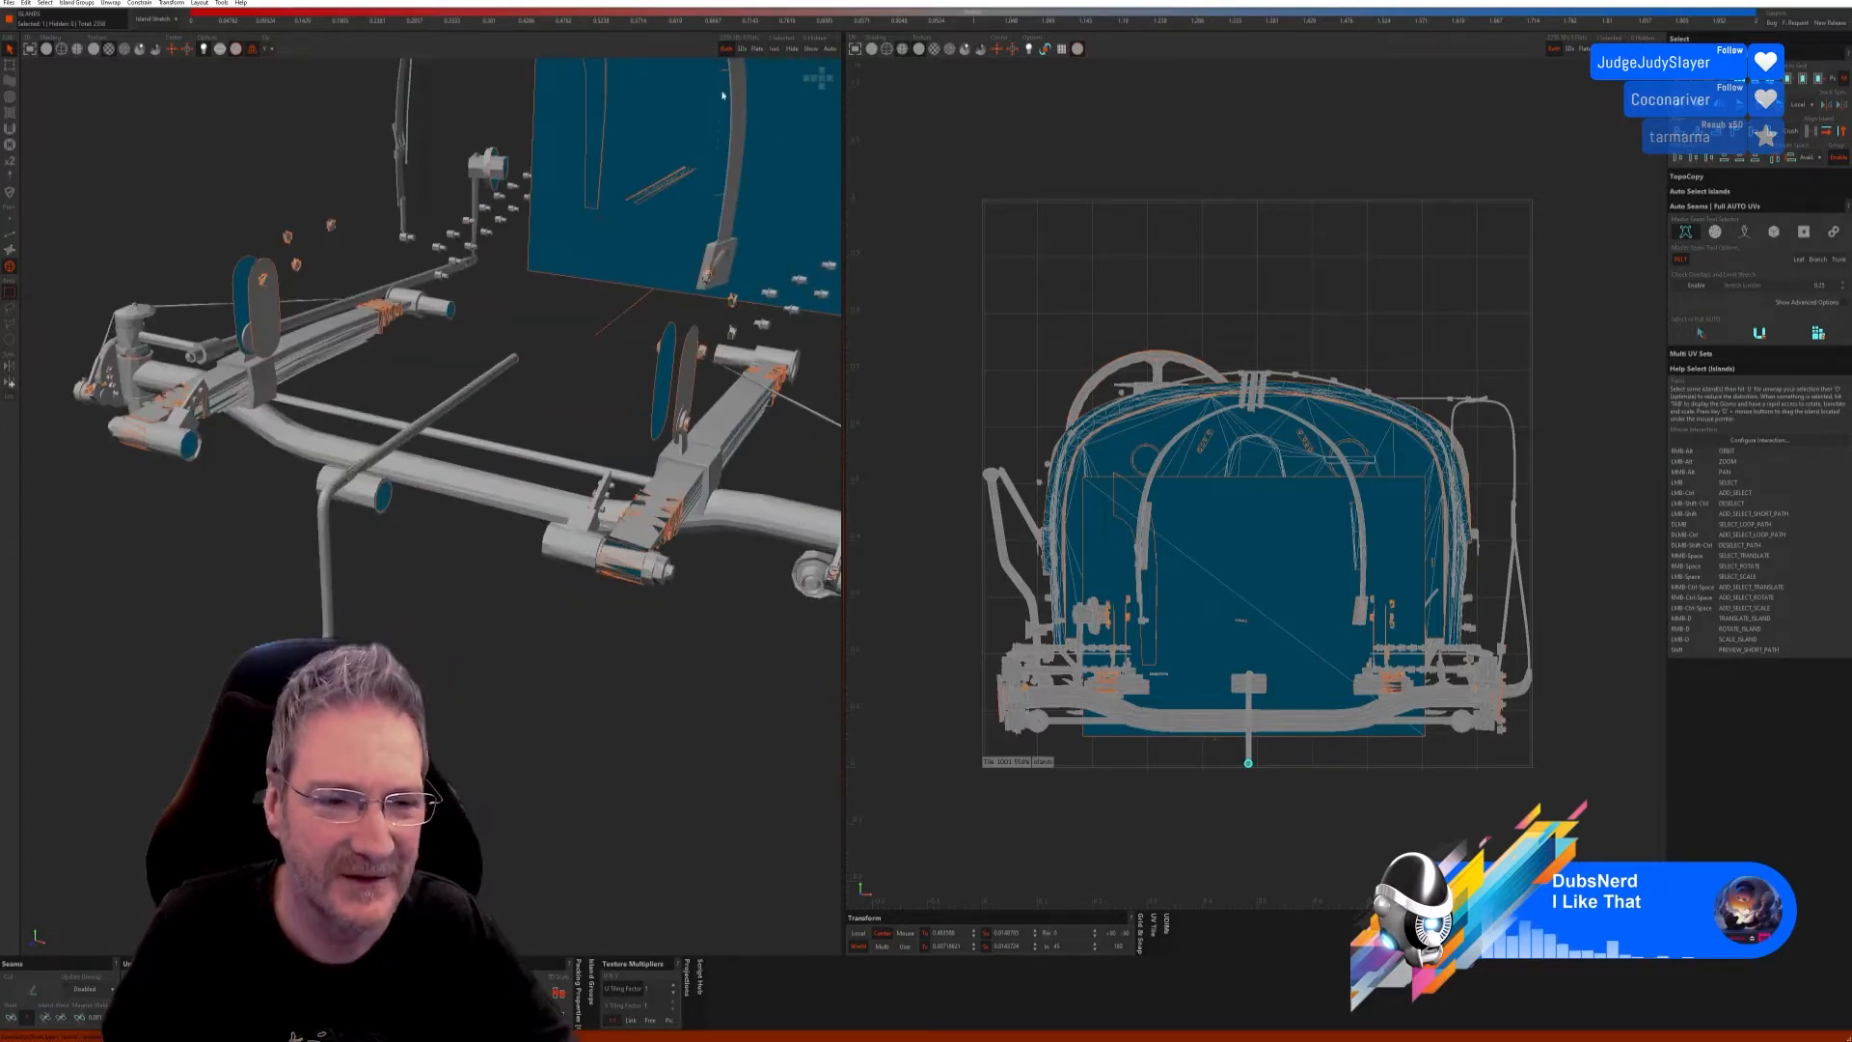
click(774, 48)
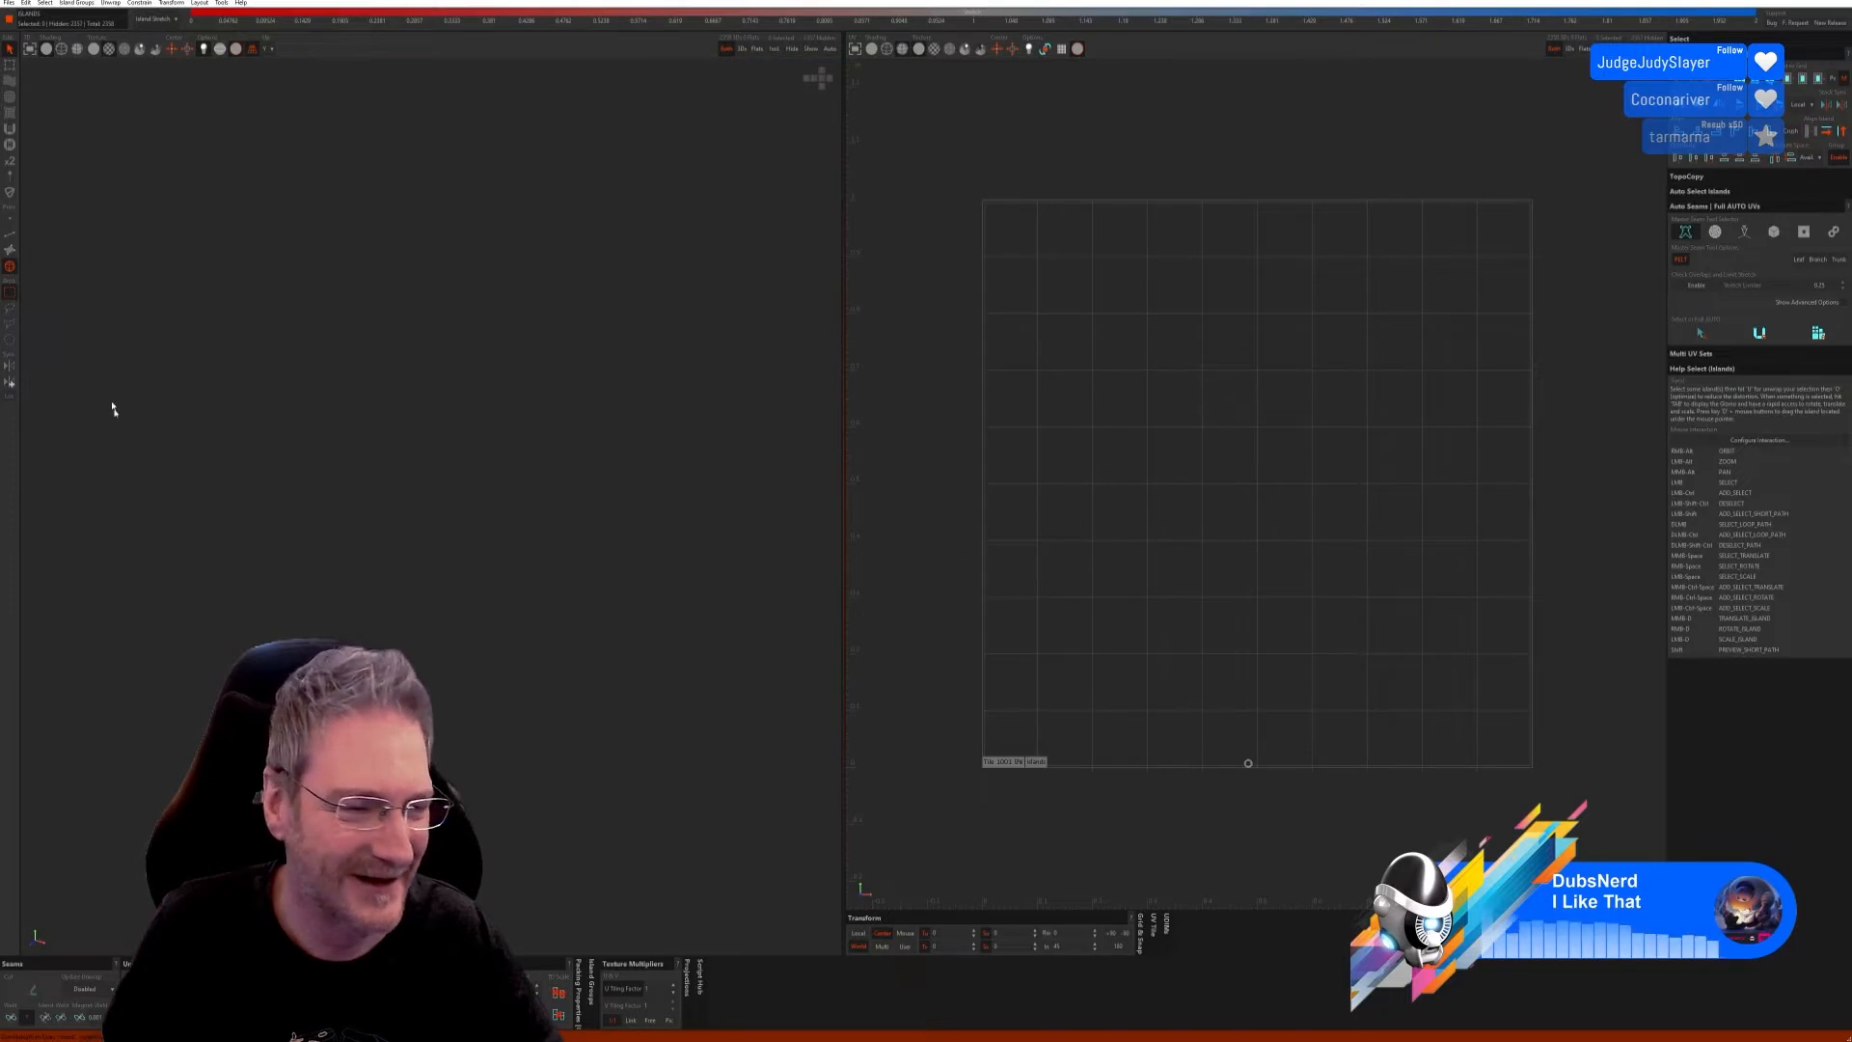
key(F2)
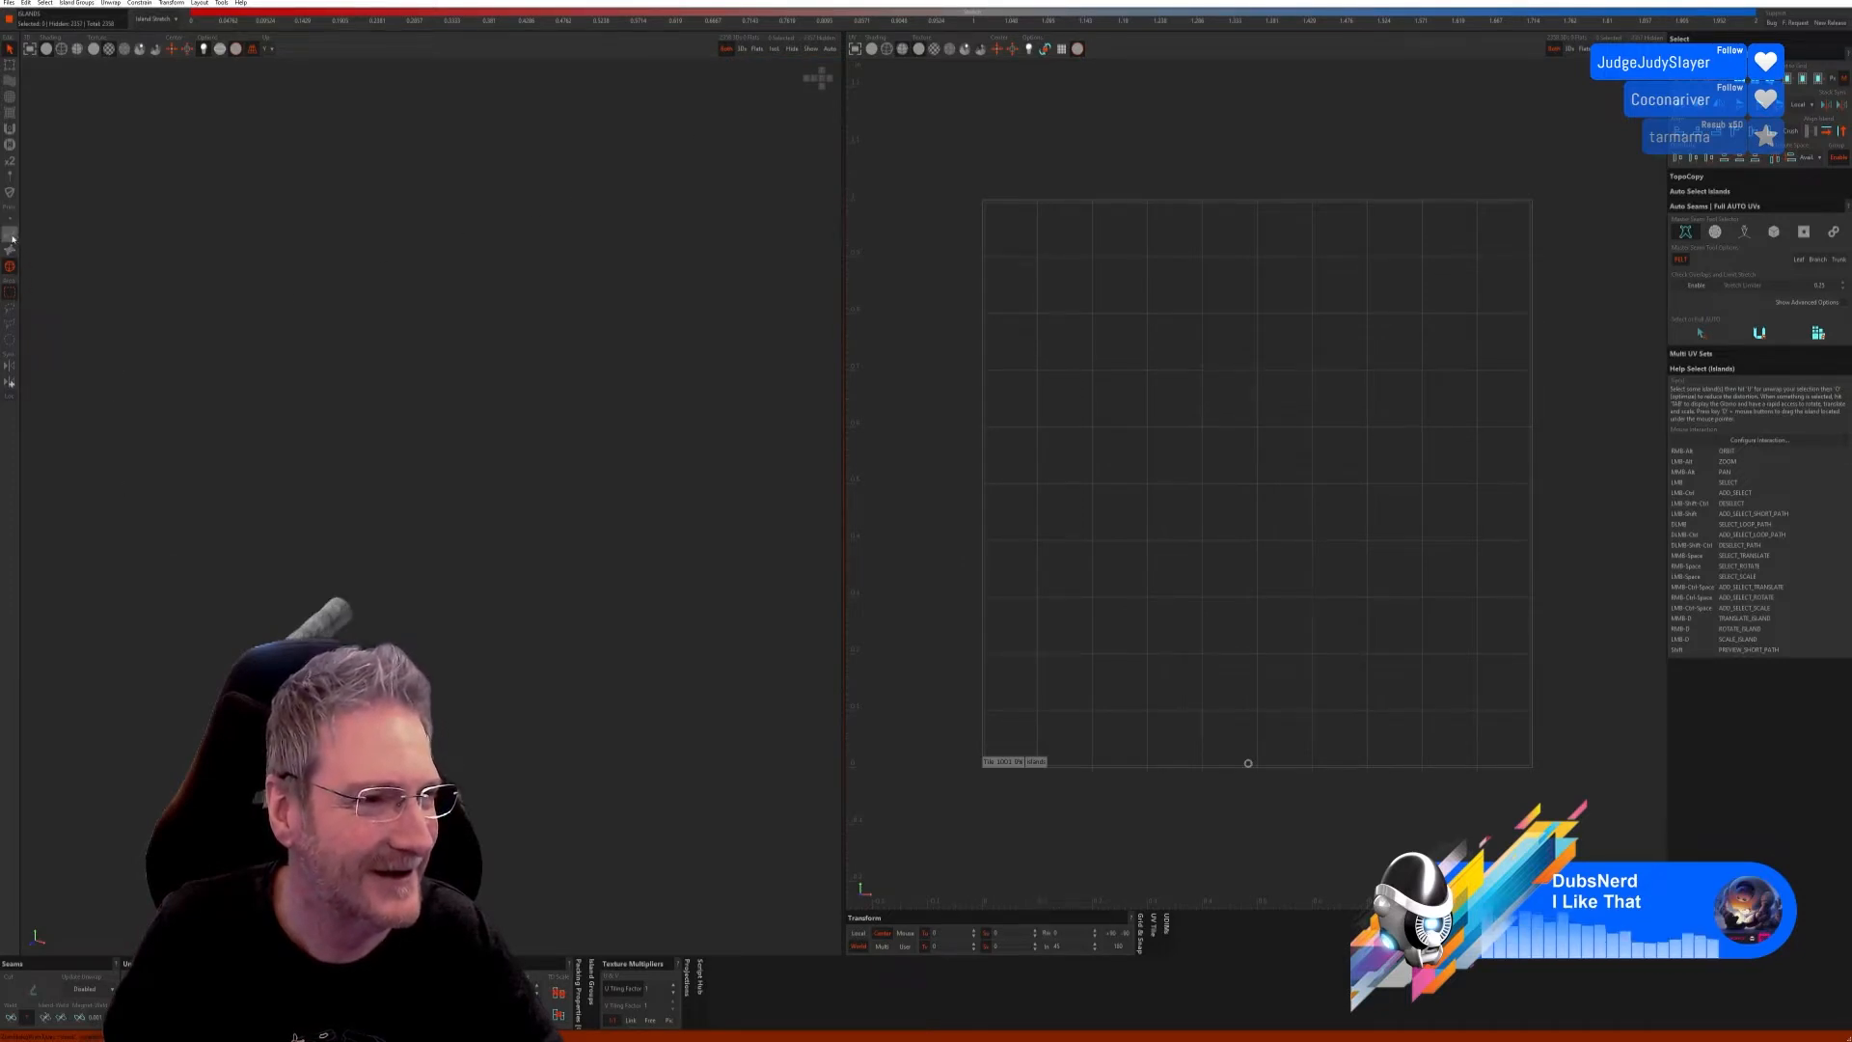
Step: Try to cut, unfold and pack the isolated crank grip automatically with the Auto Seams method offering Leaf, Branch and Trunk
click(1699, 333)
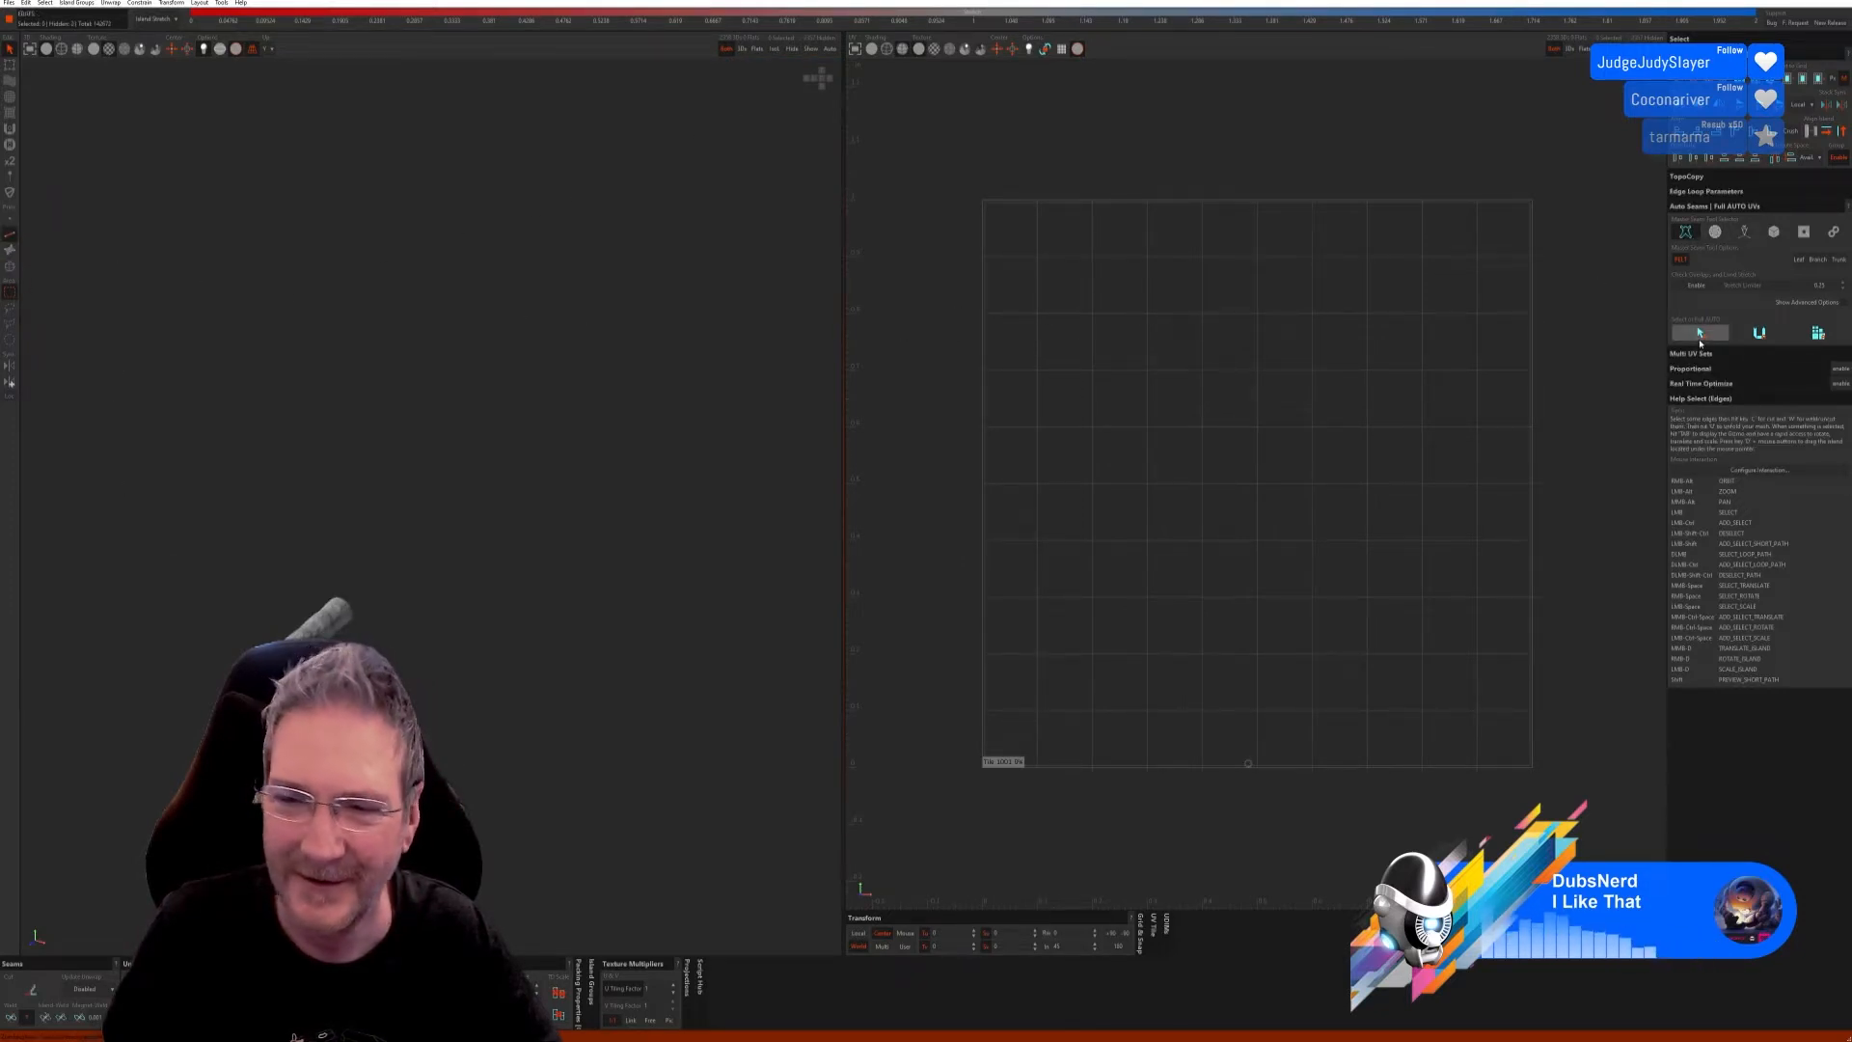
click(1759, 333)
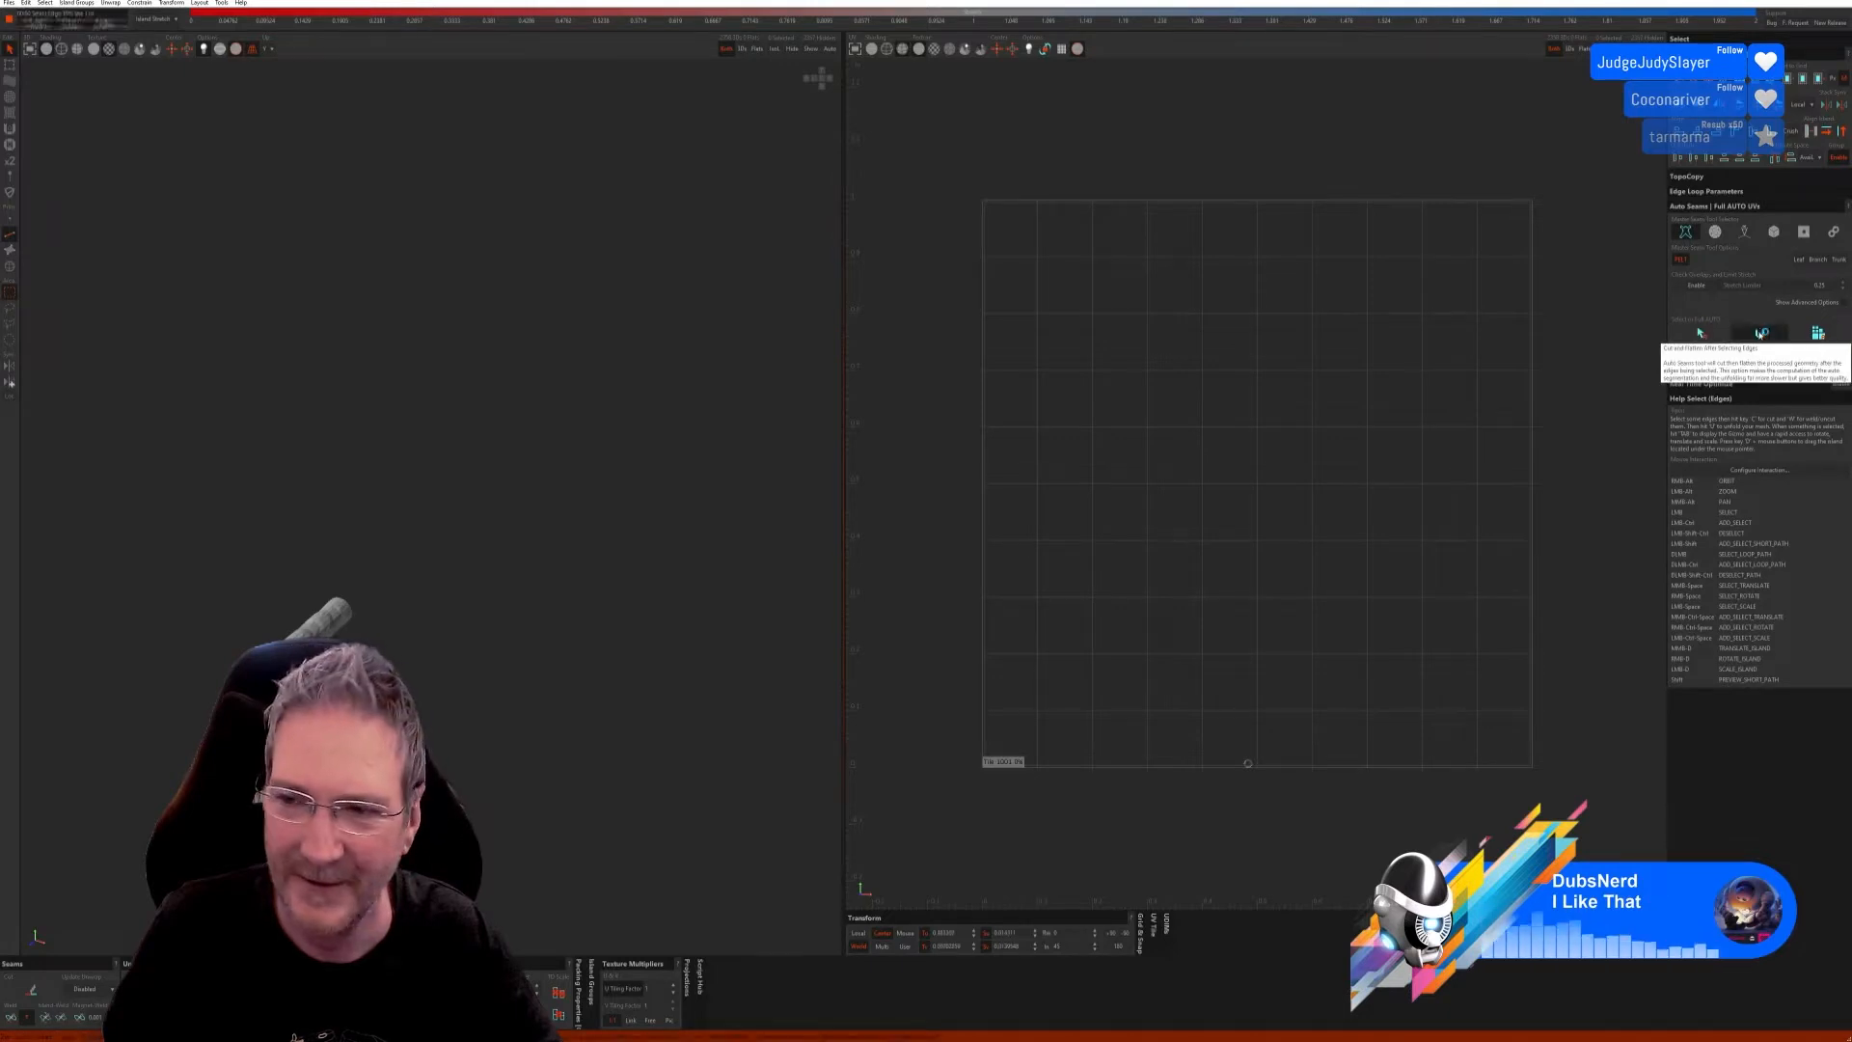
click(1817, 333)
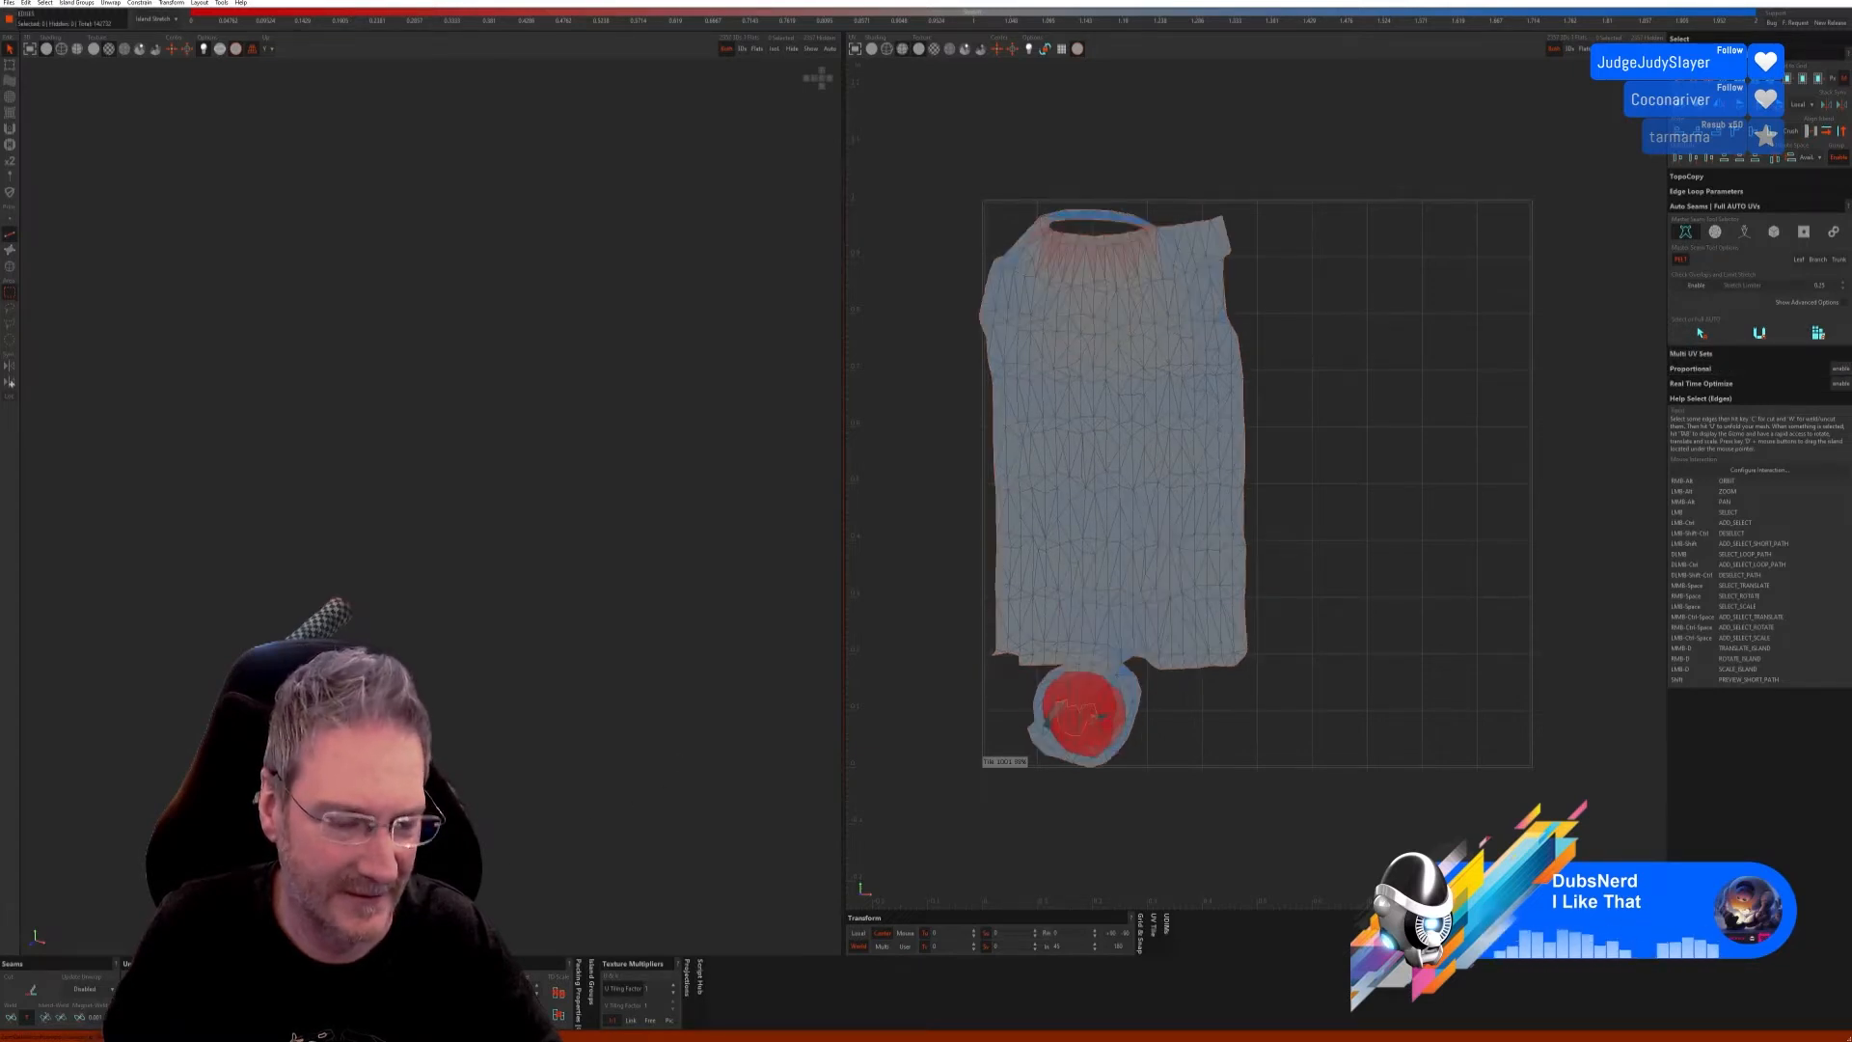
key(ctrl+z)
key(ctrl+z)
key(ctrl+z)
key(ctrl+z)
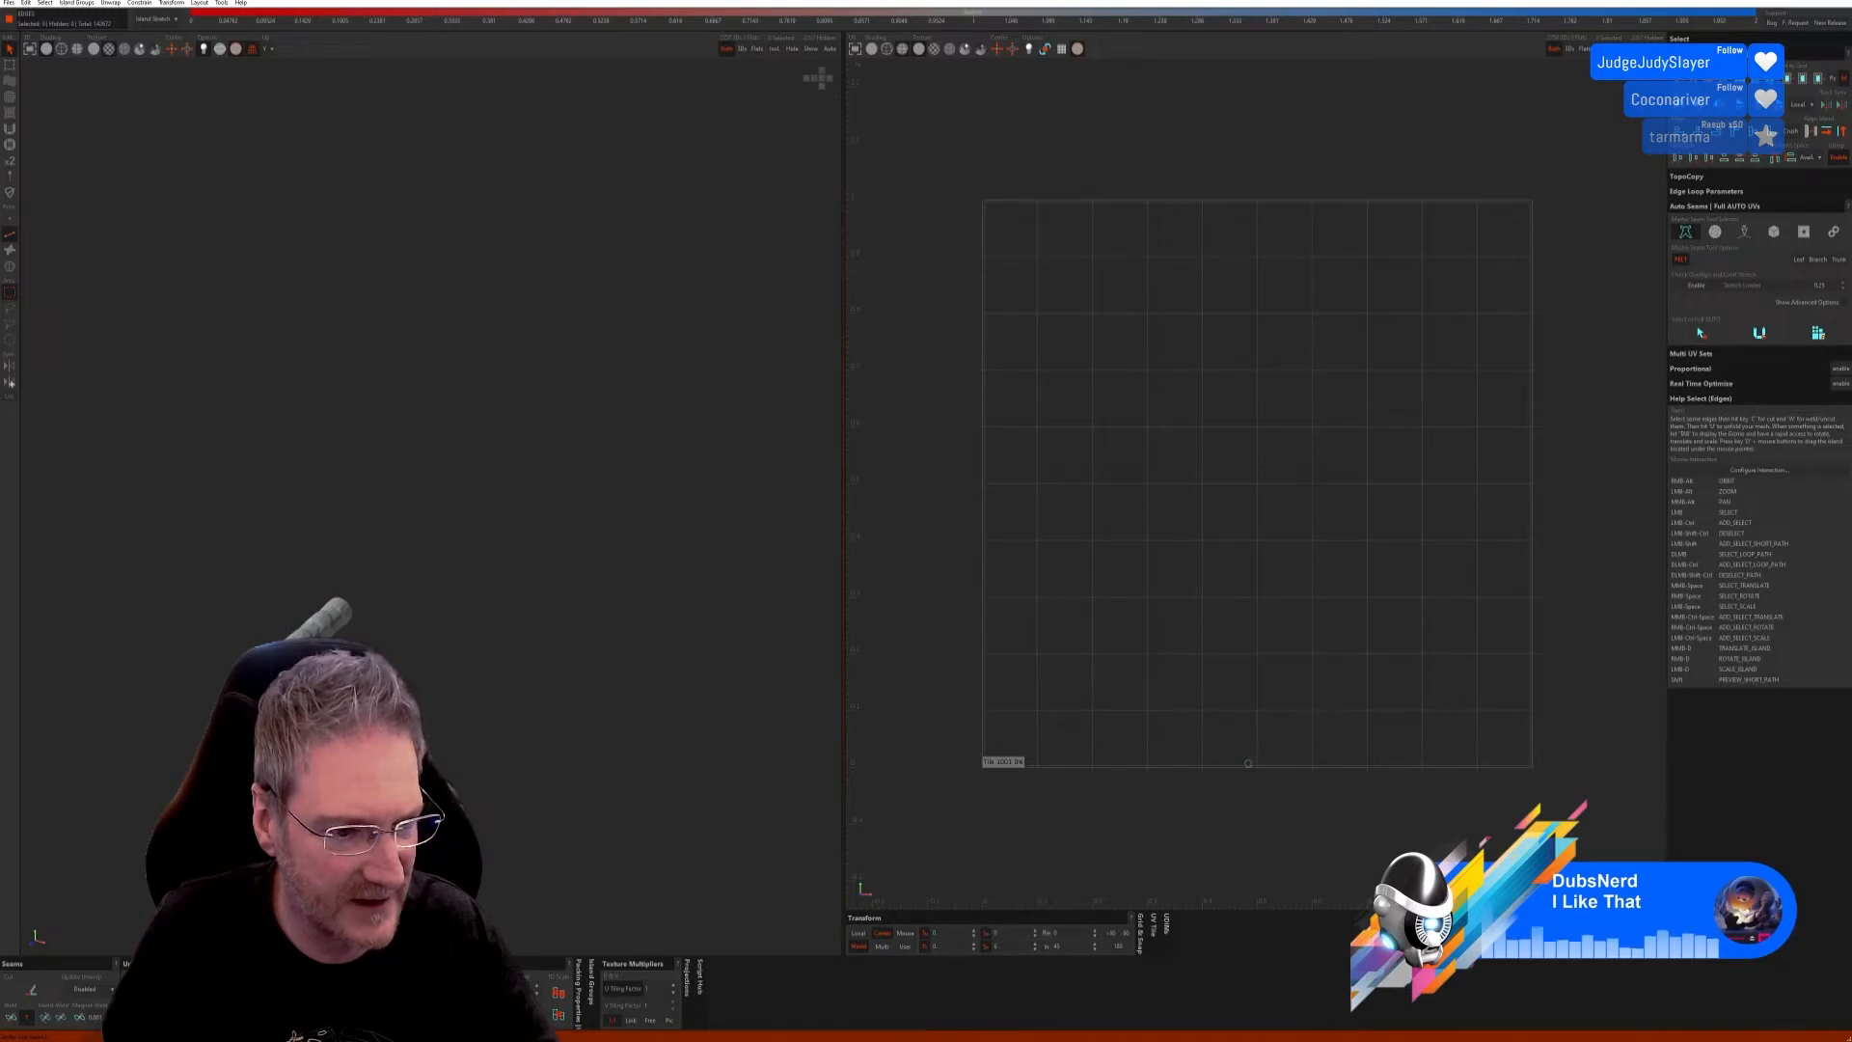
Step: Try to select seams and unfold the crank grip automatically with the Mosaic method of Auto Seams
click(1714, 231)
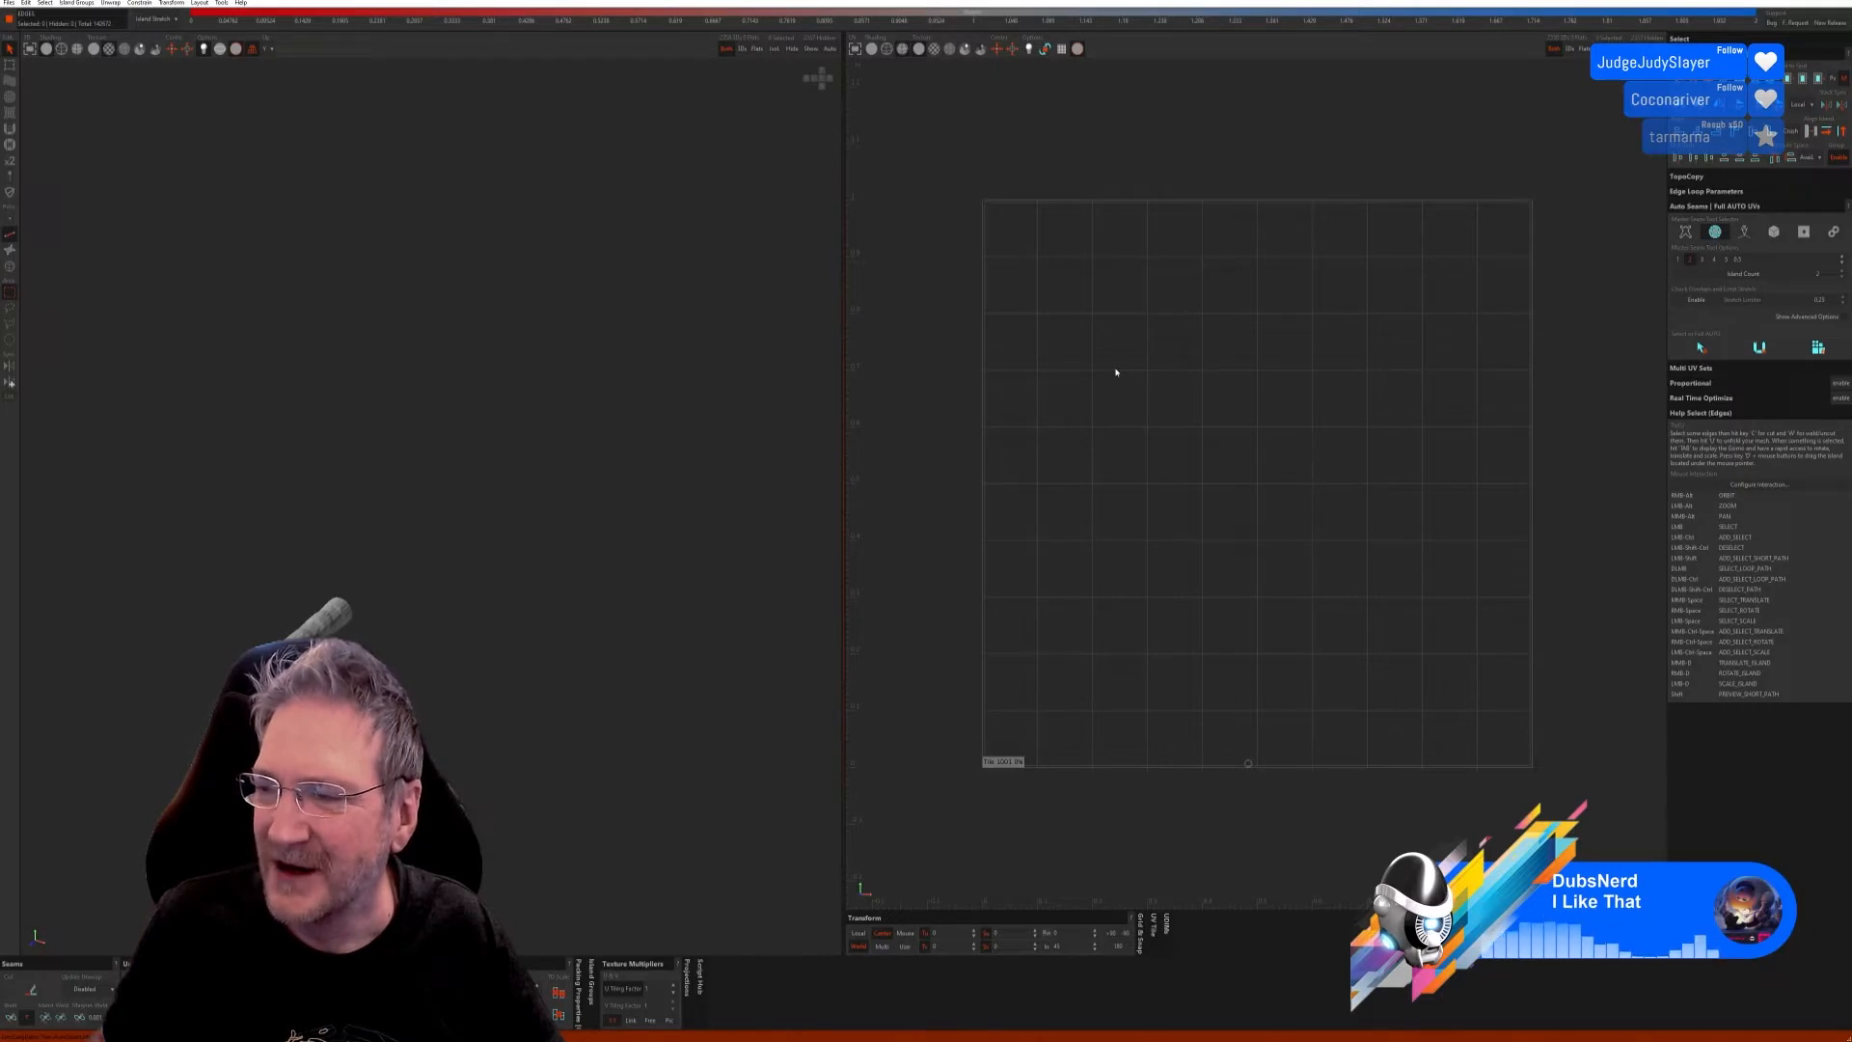
click(1700, 349)
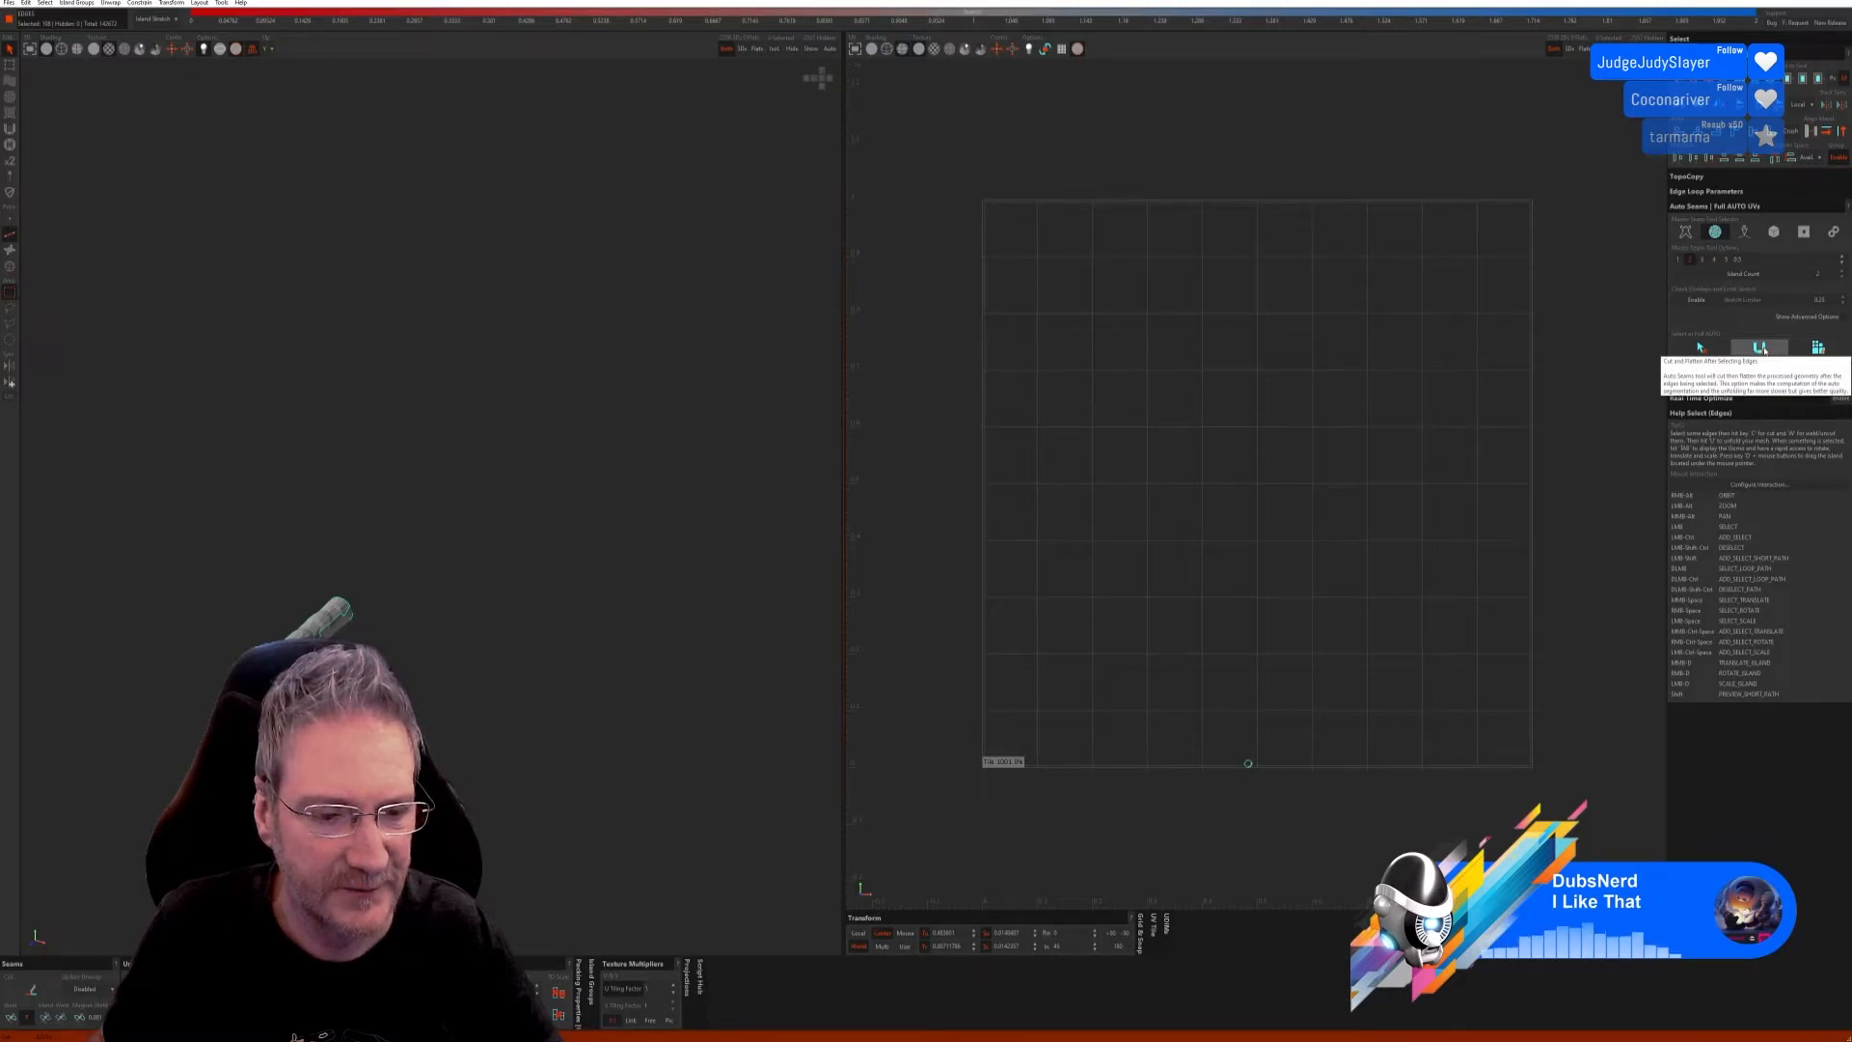
mouse_move(452, 692)
alt+mouse_down()
mouse_move(495, 694)
mouse_move(455, 694)
alt+mouse_up()
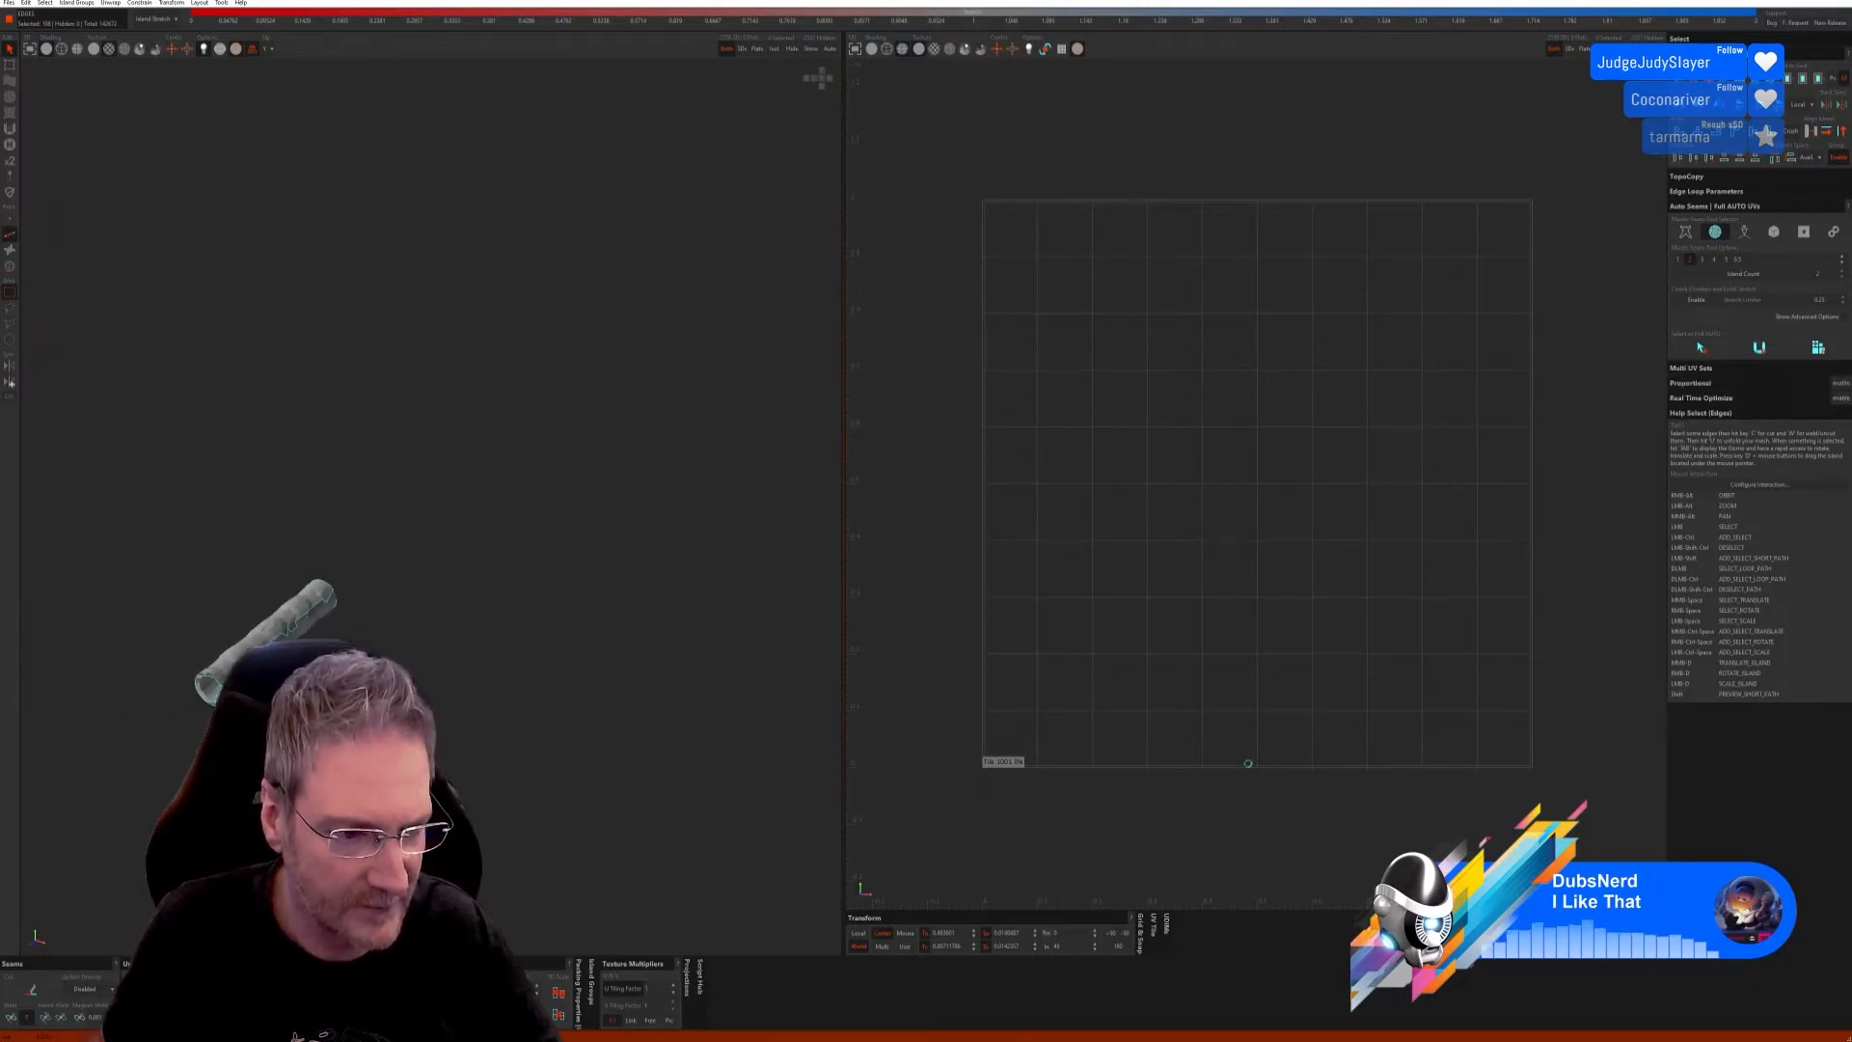
alt+right_drag(455, 693, 529, 696)
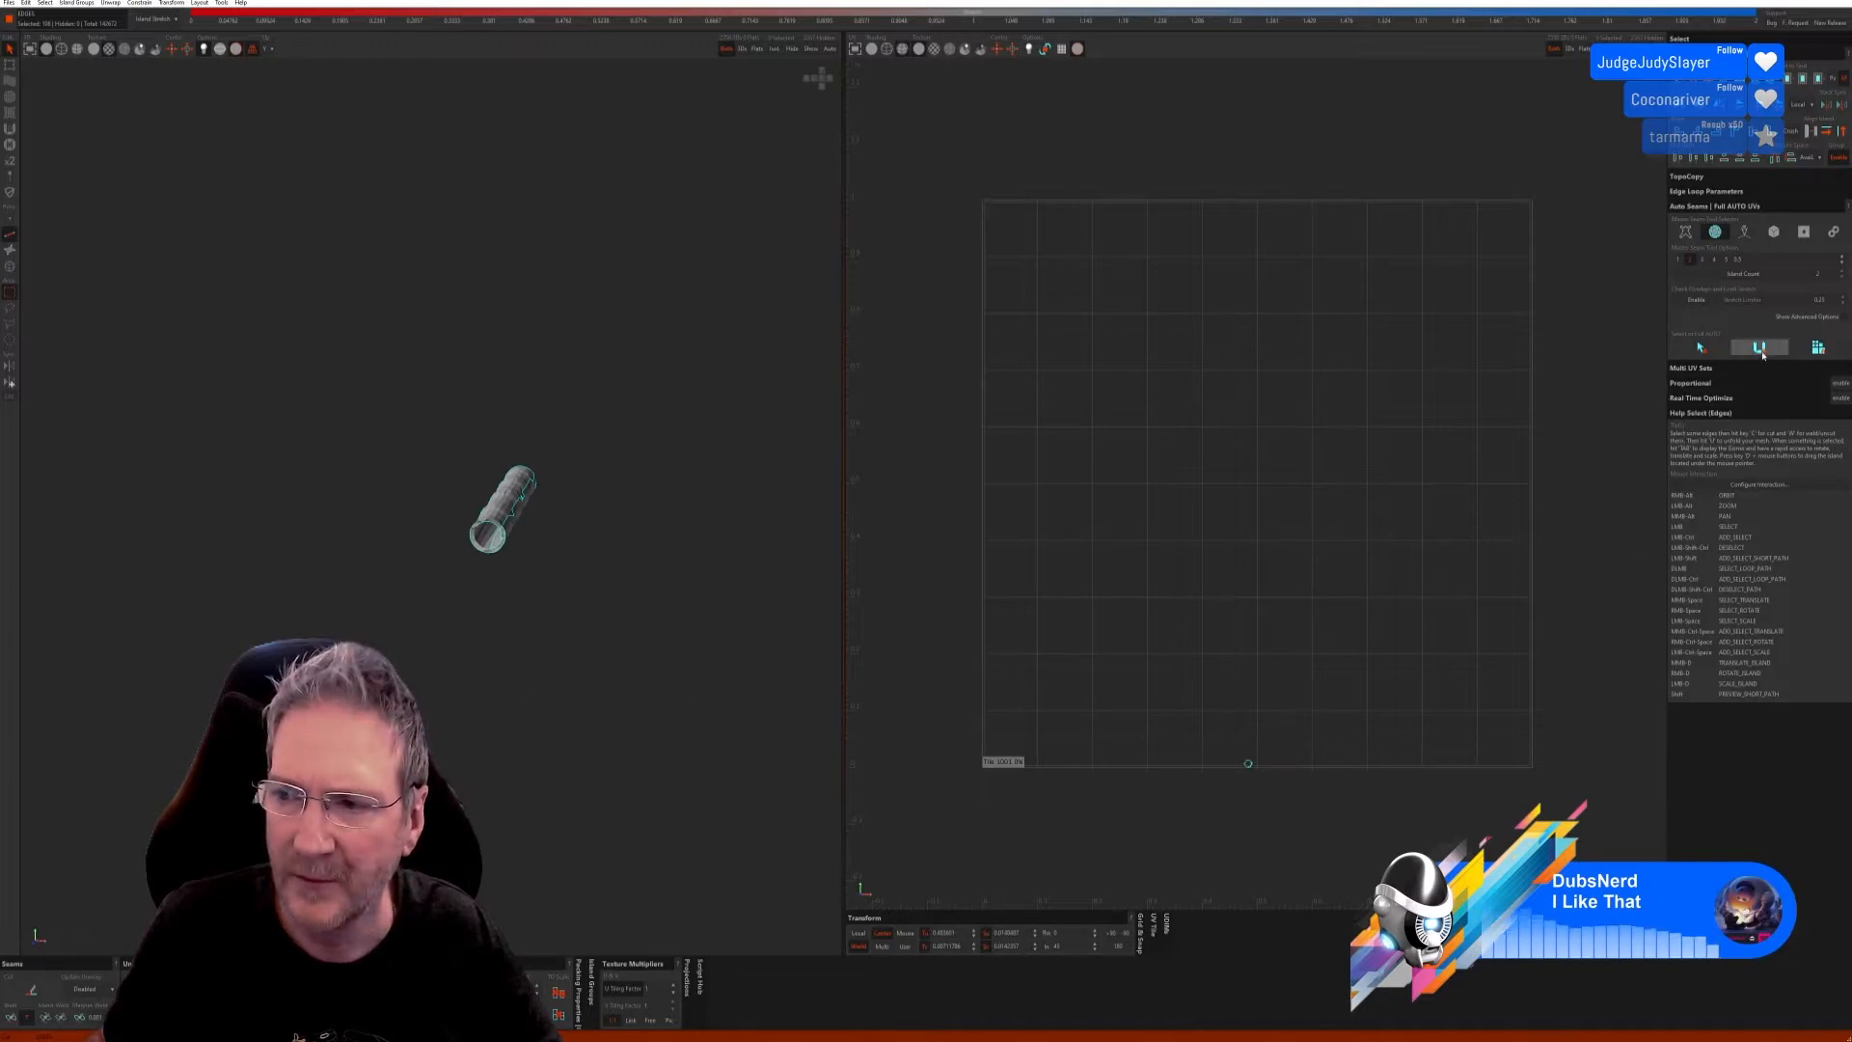
click(1817, 347)
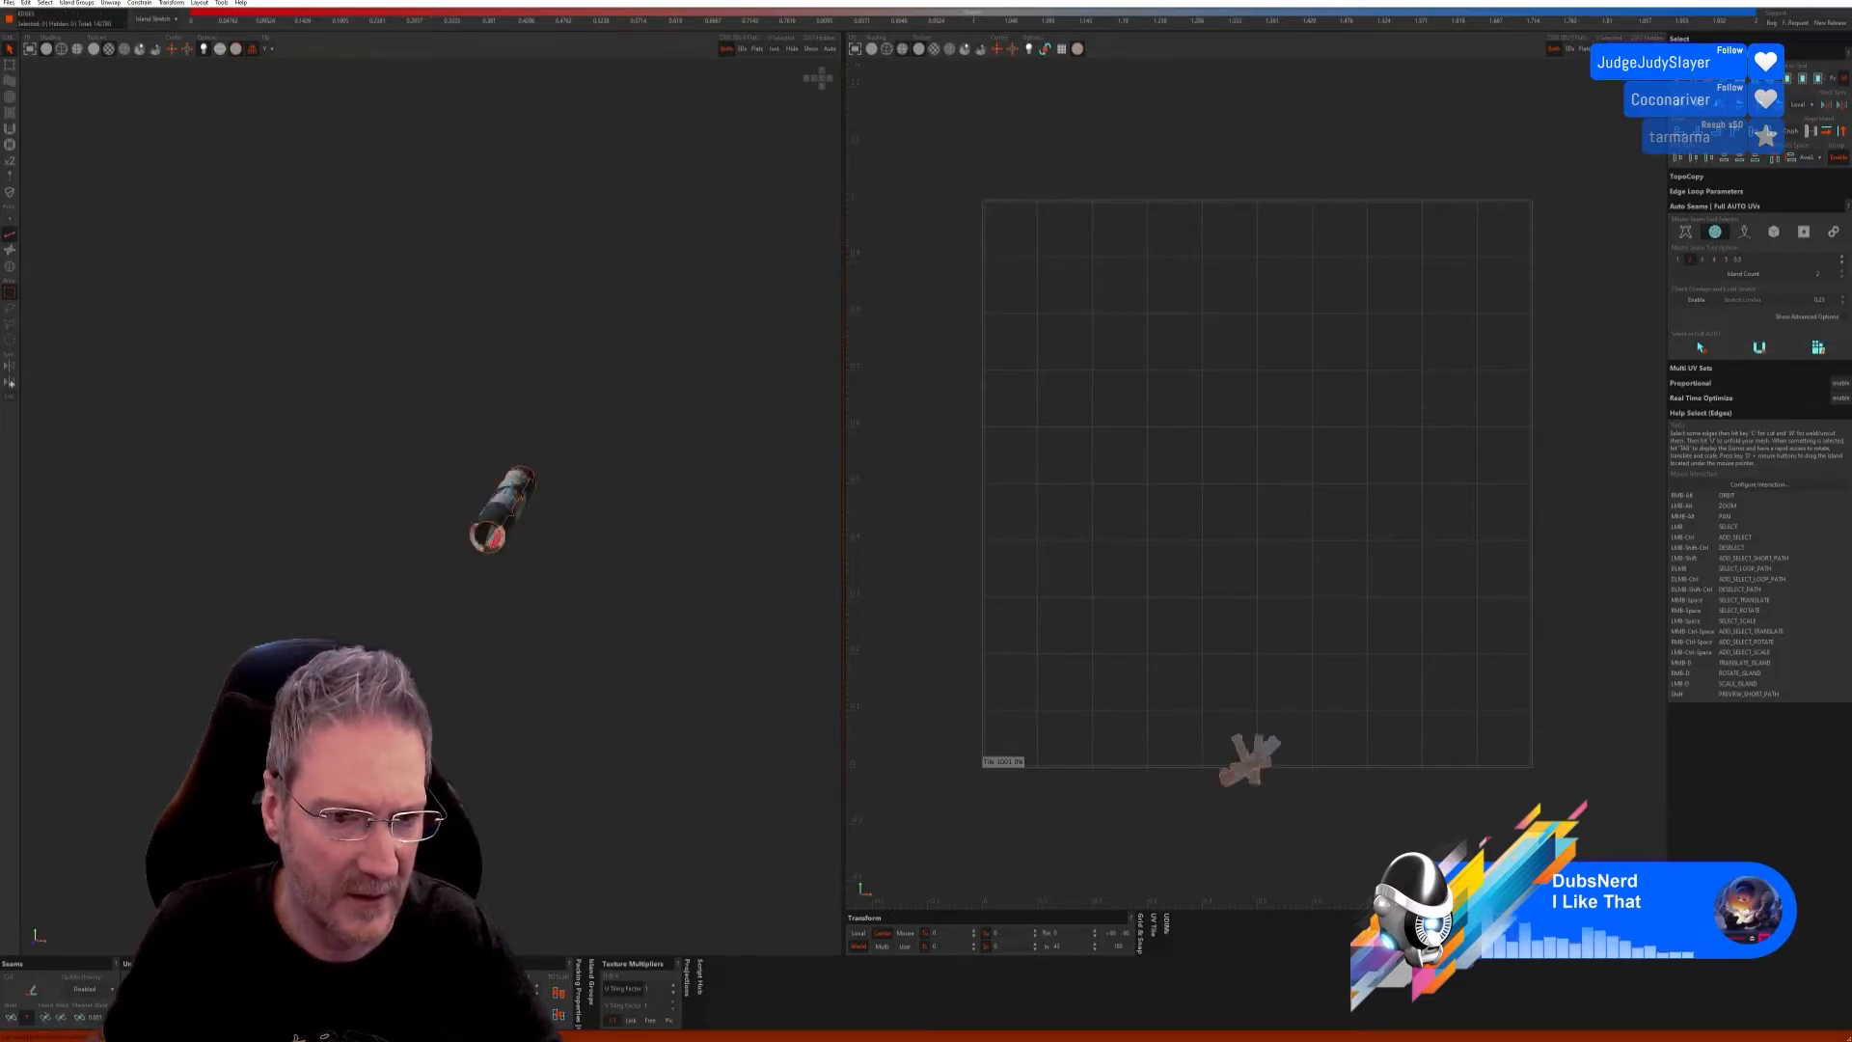
alt+right_drag(443, 686, 472, 723)
key(ctrl+z)
key(ctrl+z)
key(ctrl+z)
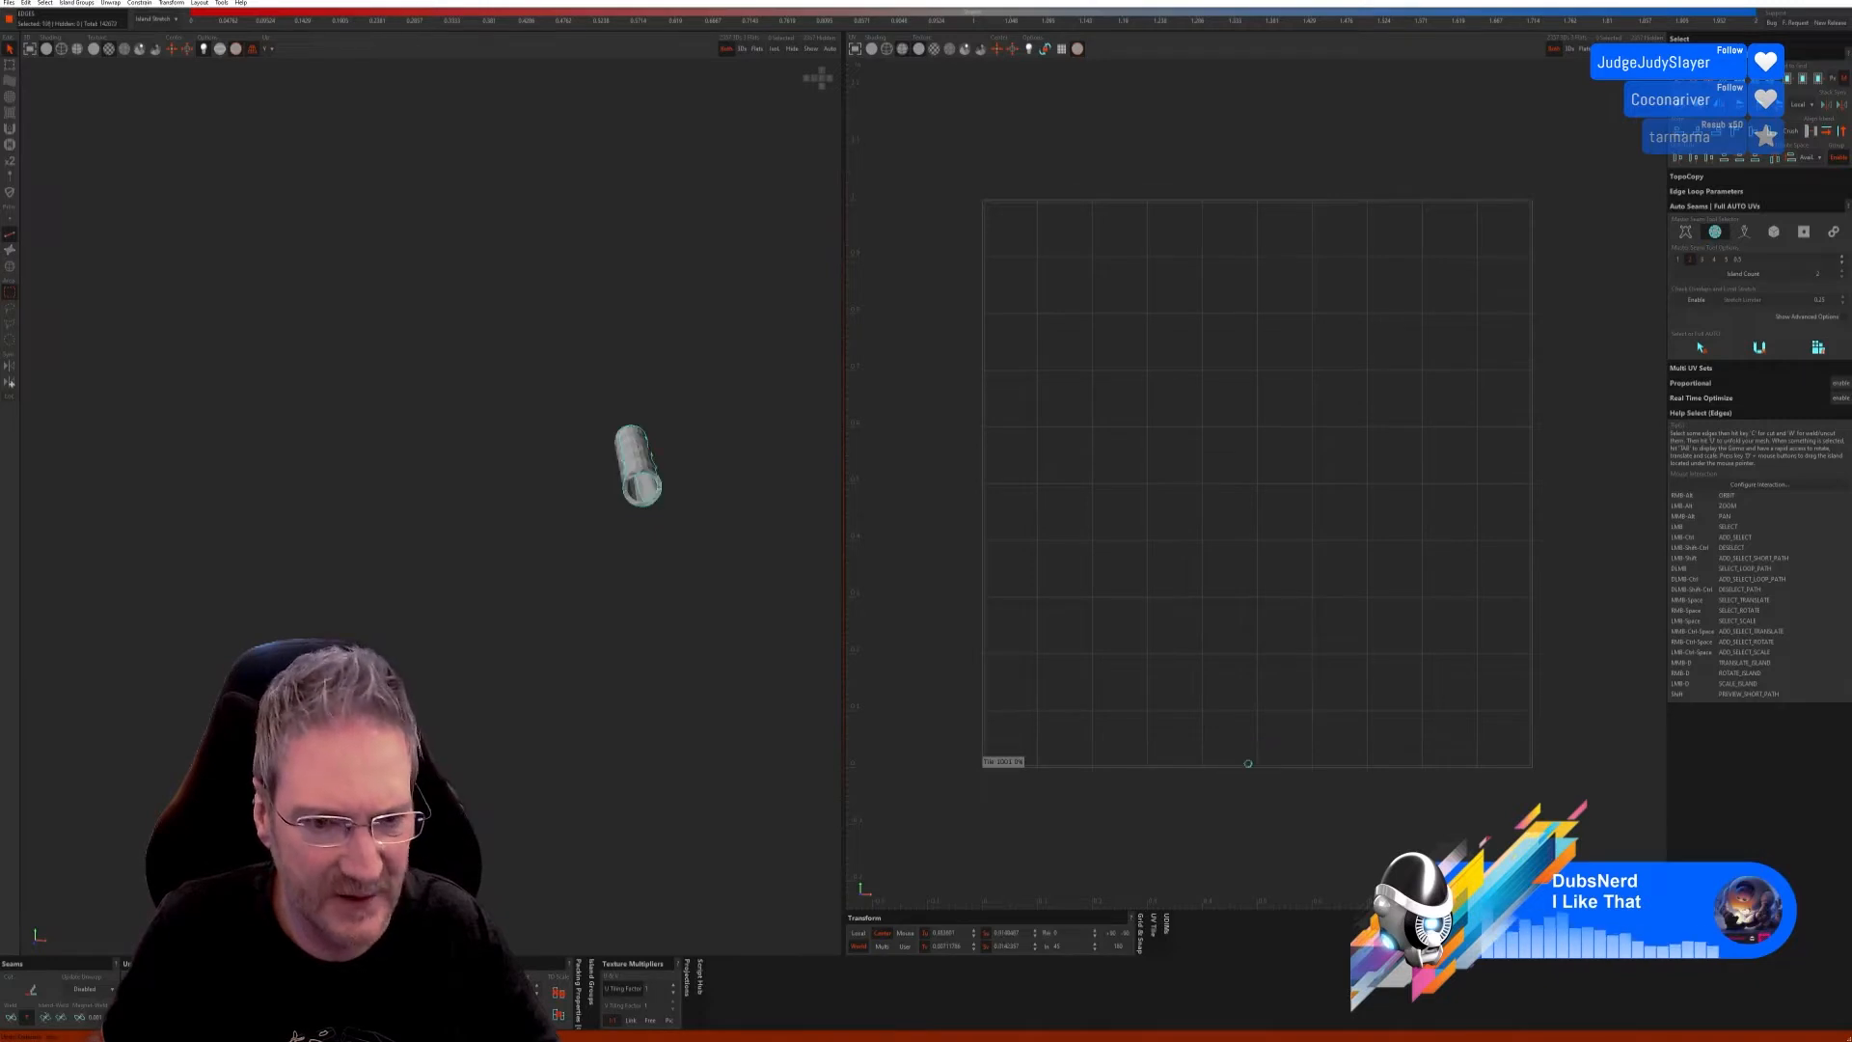
Step: Try to cut, unfold and pack the crank grip automatically with the sharp-edge angle method of Auto Seams
click(1744, 231)
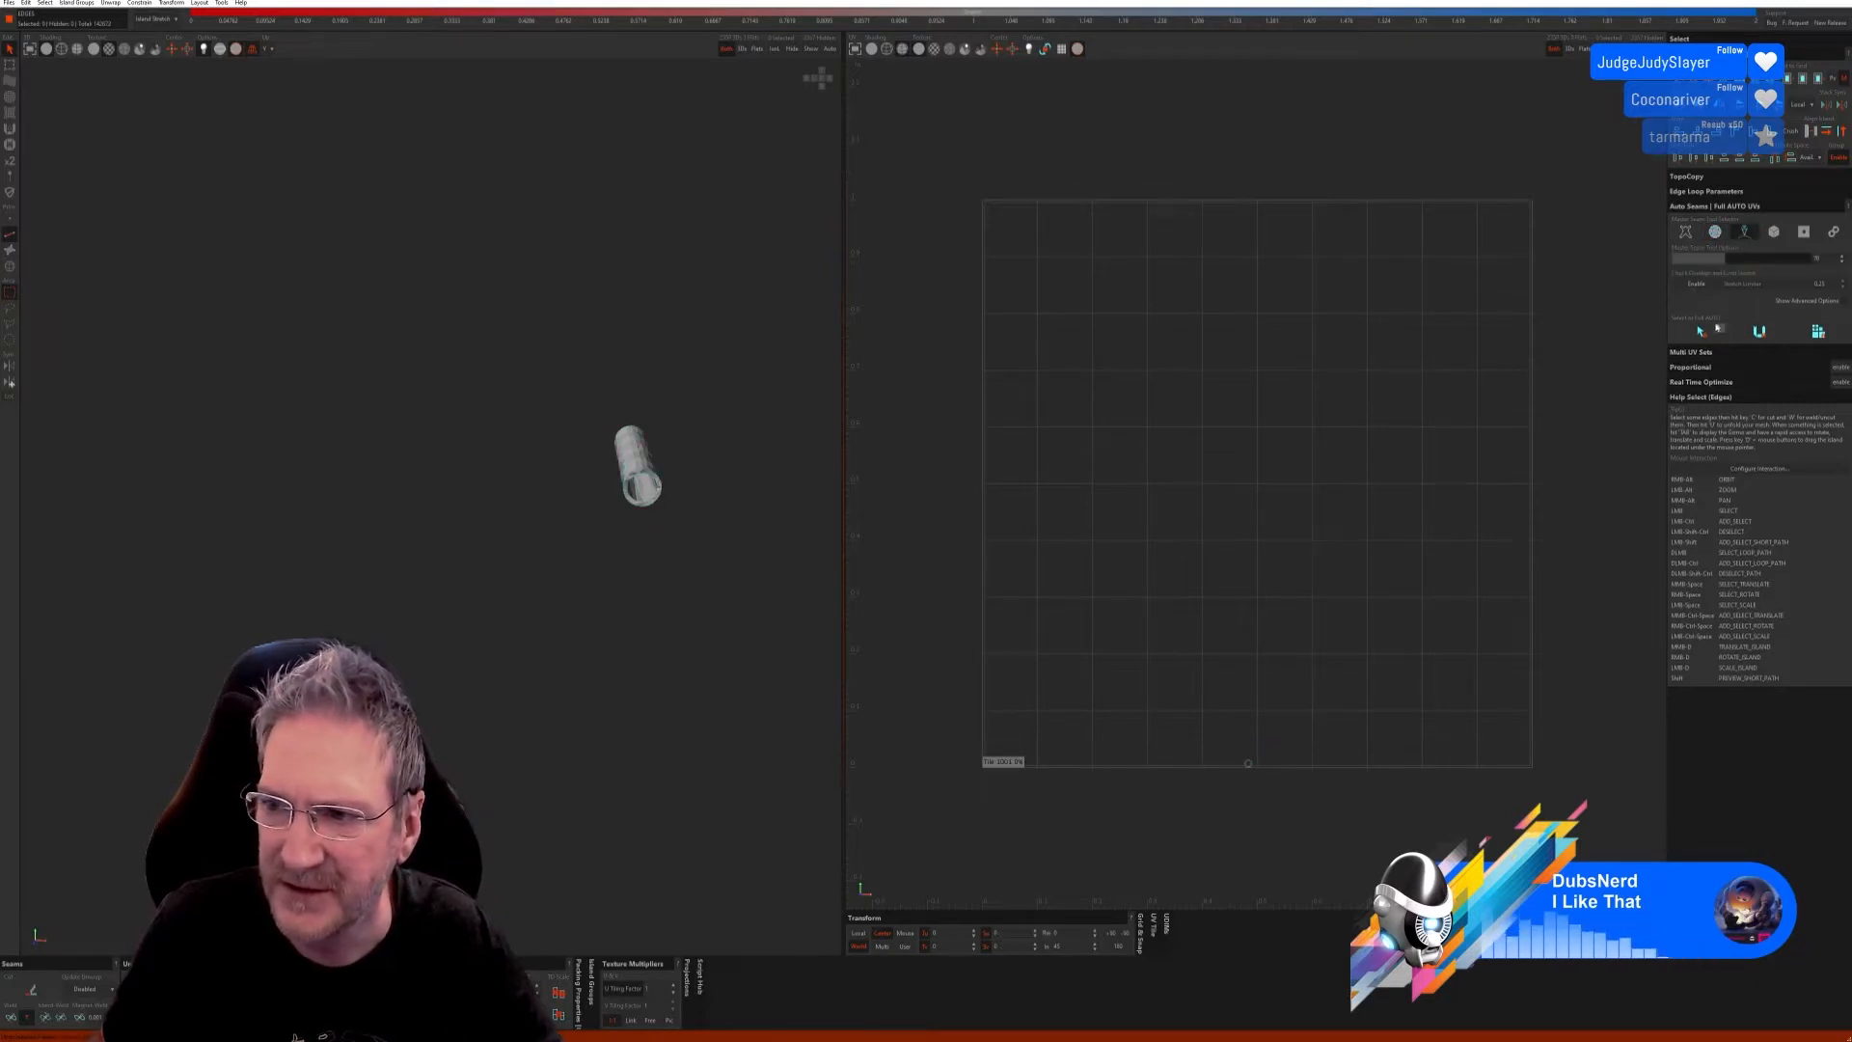
click(1818, 331)
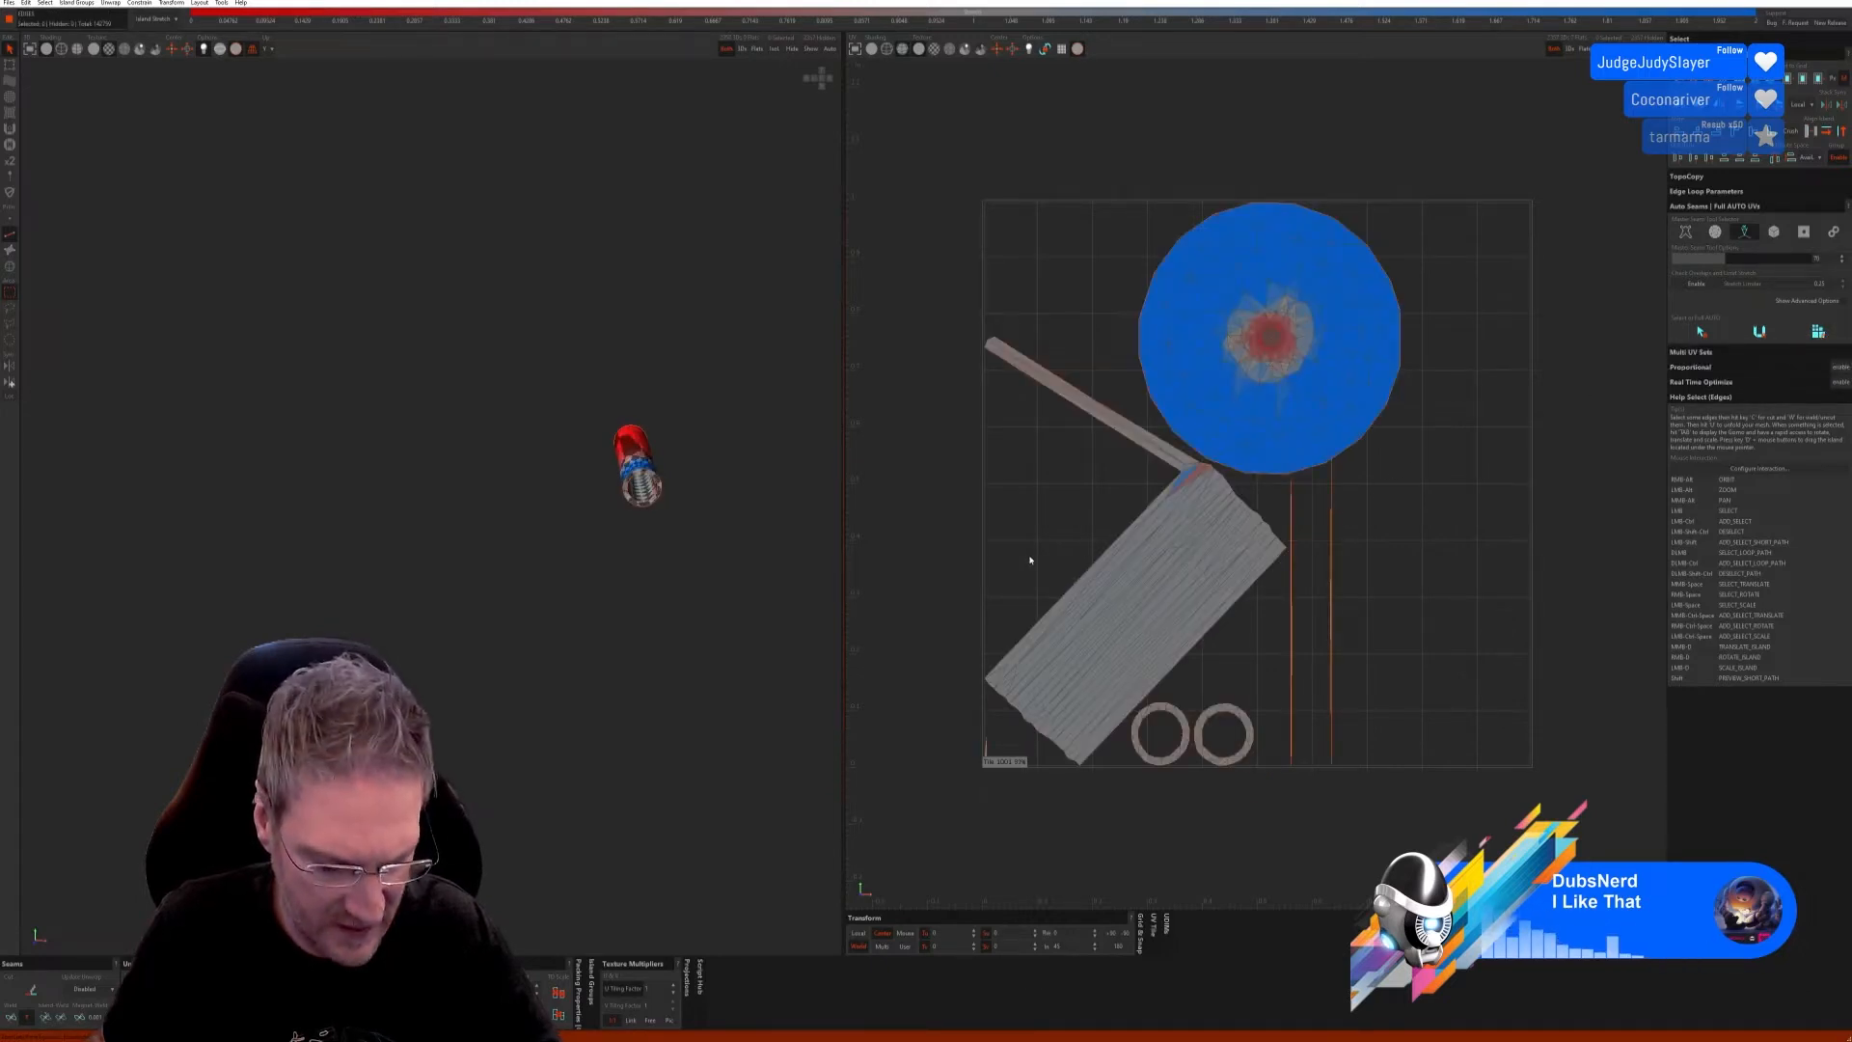
key(ctrl+z)
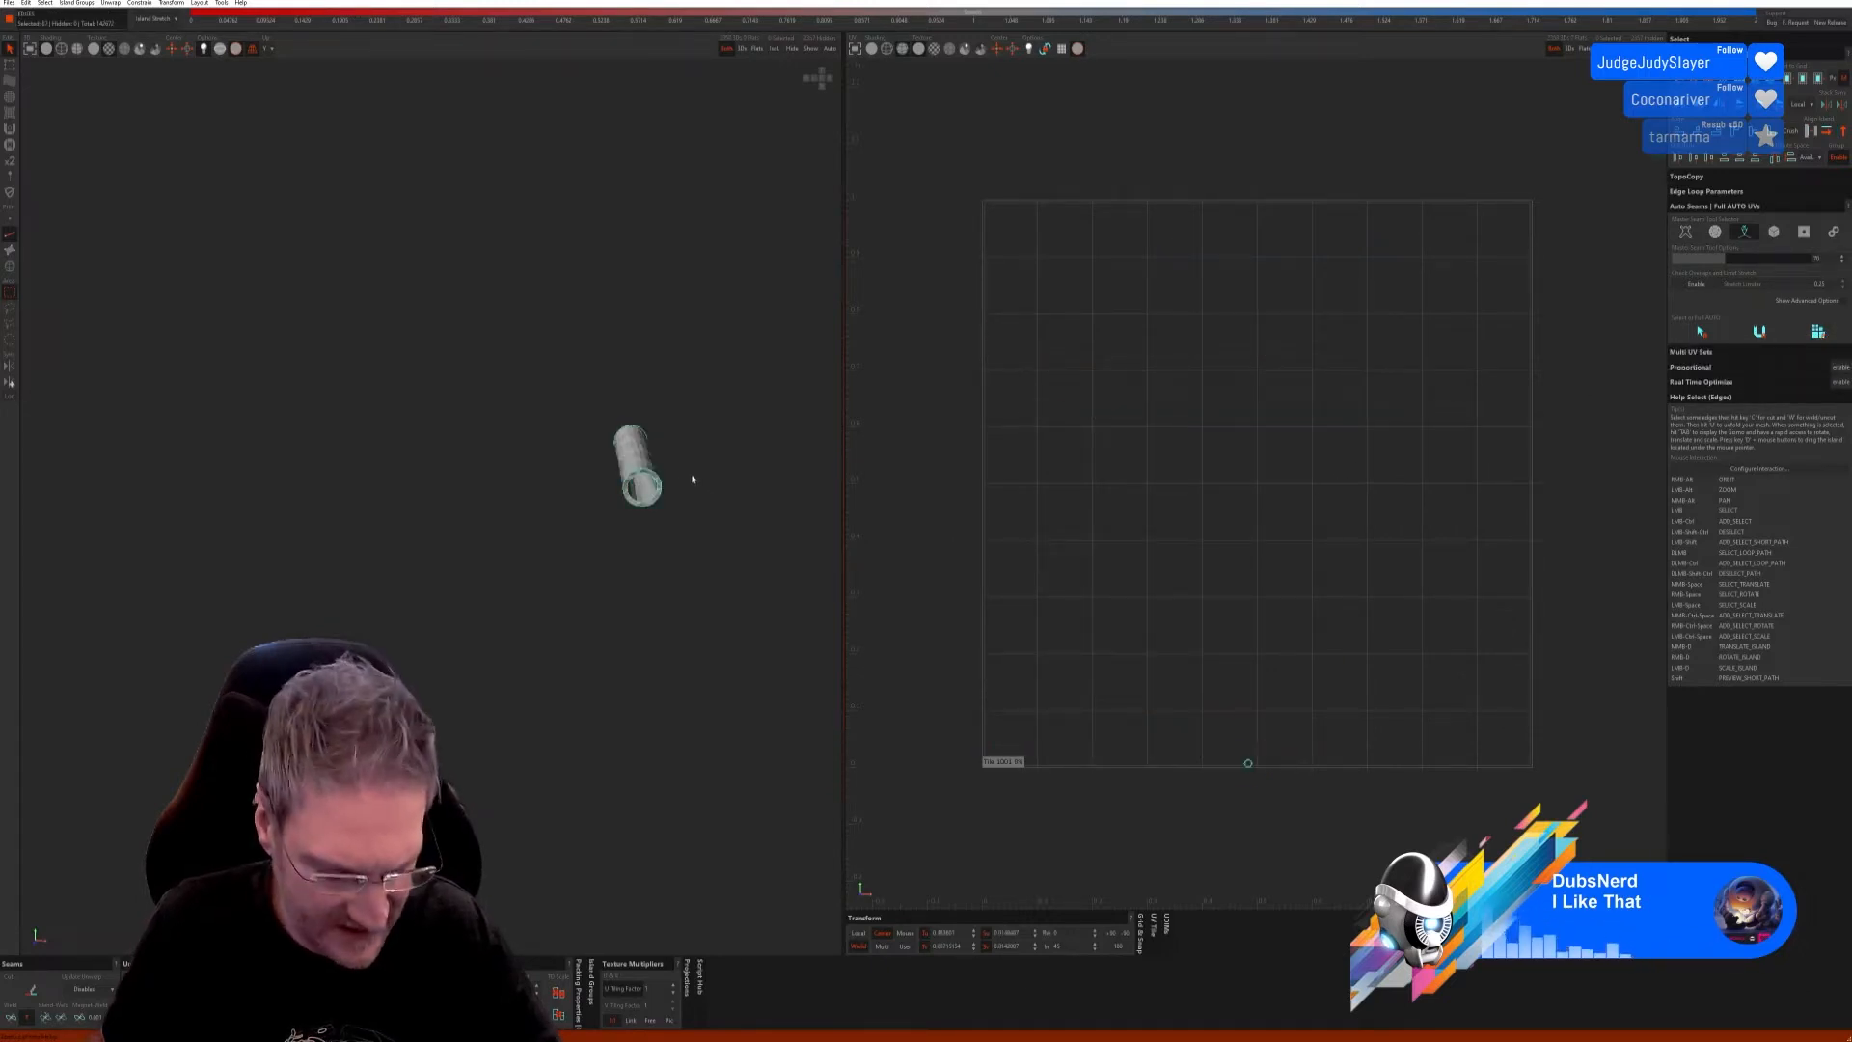
Step: Undo the last automatic unwrap of the crank grip and try selecting its seams with the final Auto Seams method
key(ctrl+z)
alt+drag(685, 453, 690, 488)
mouse_move(690, 488)
alt+right_down()
mouse_move(665, 504)
mouse_move(665, 484)
alt+right_up()
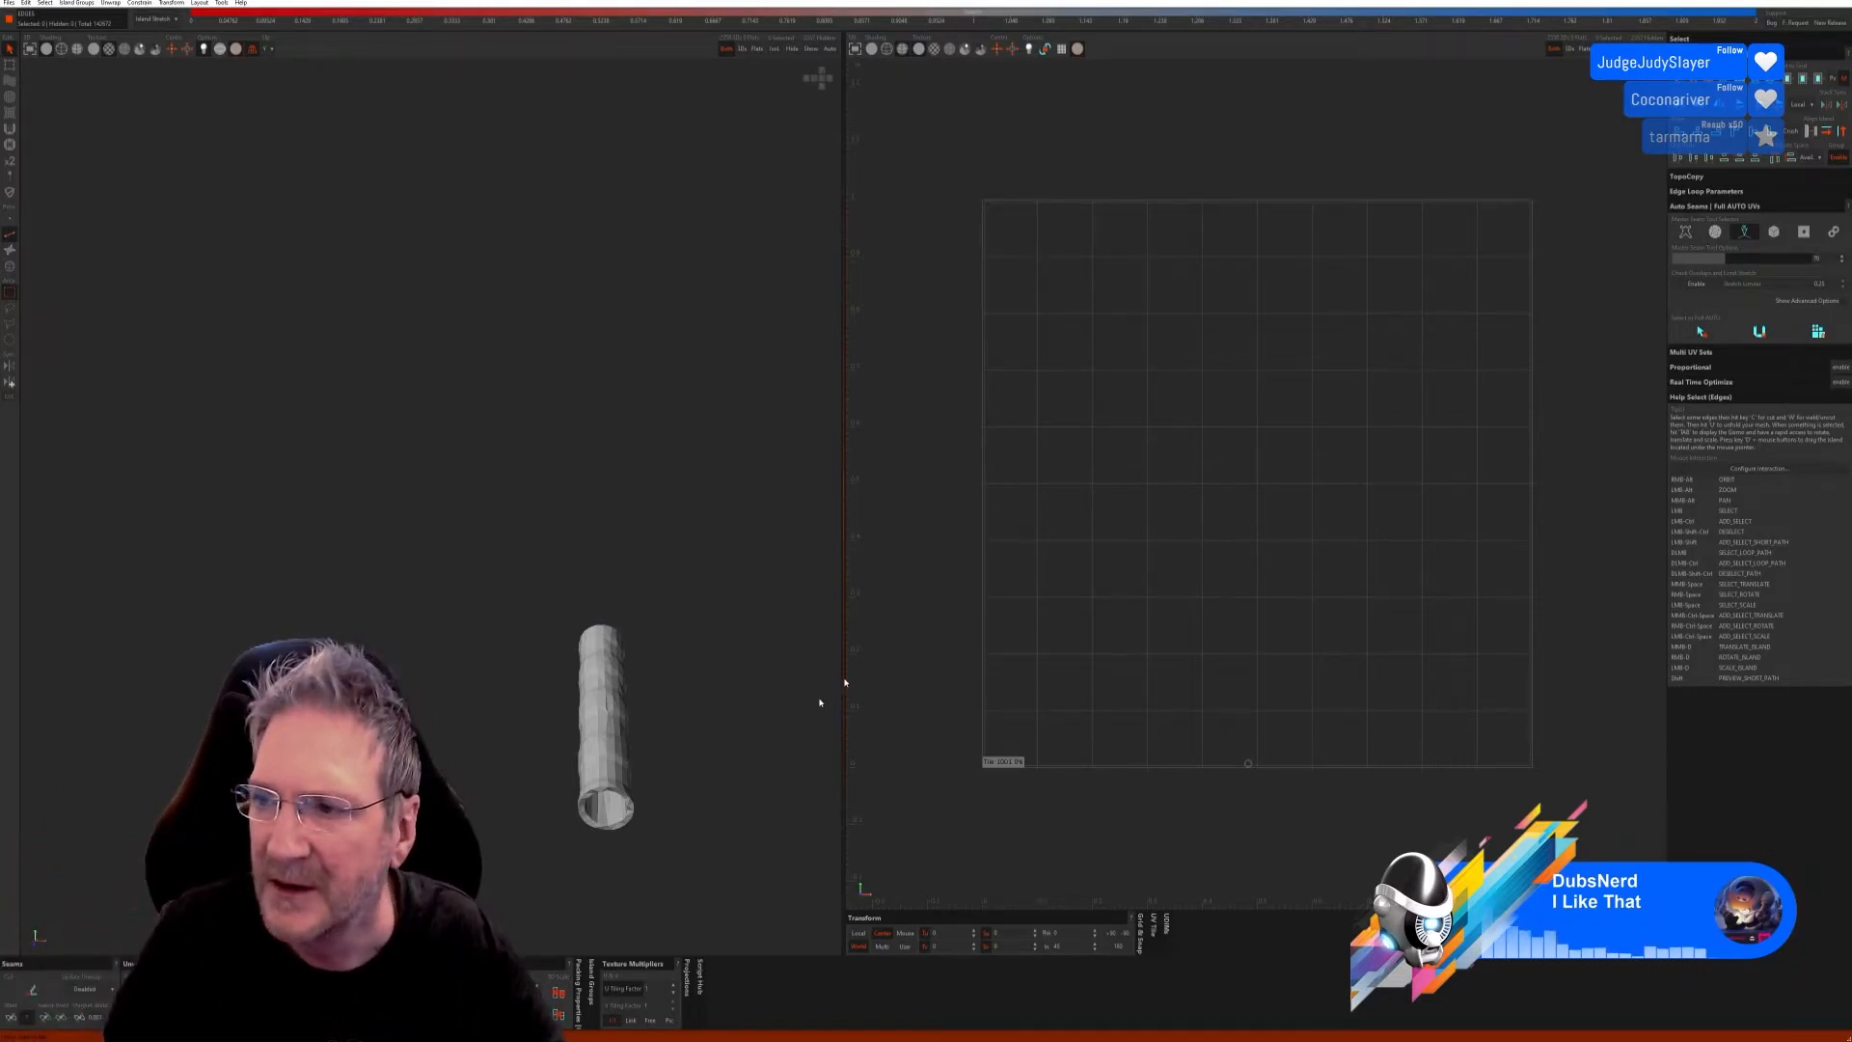
click(1802, 231)
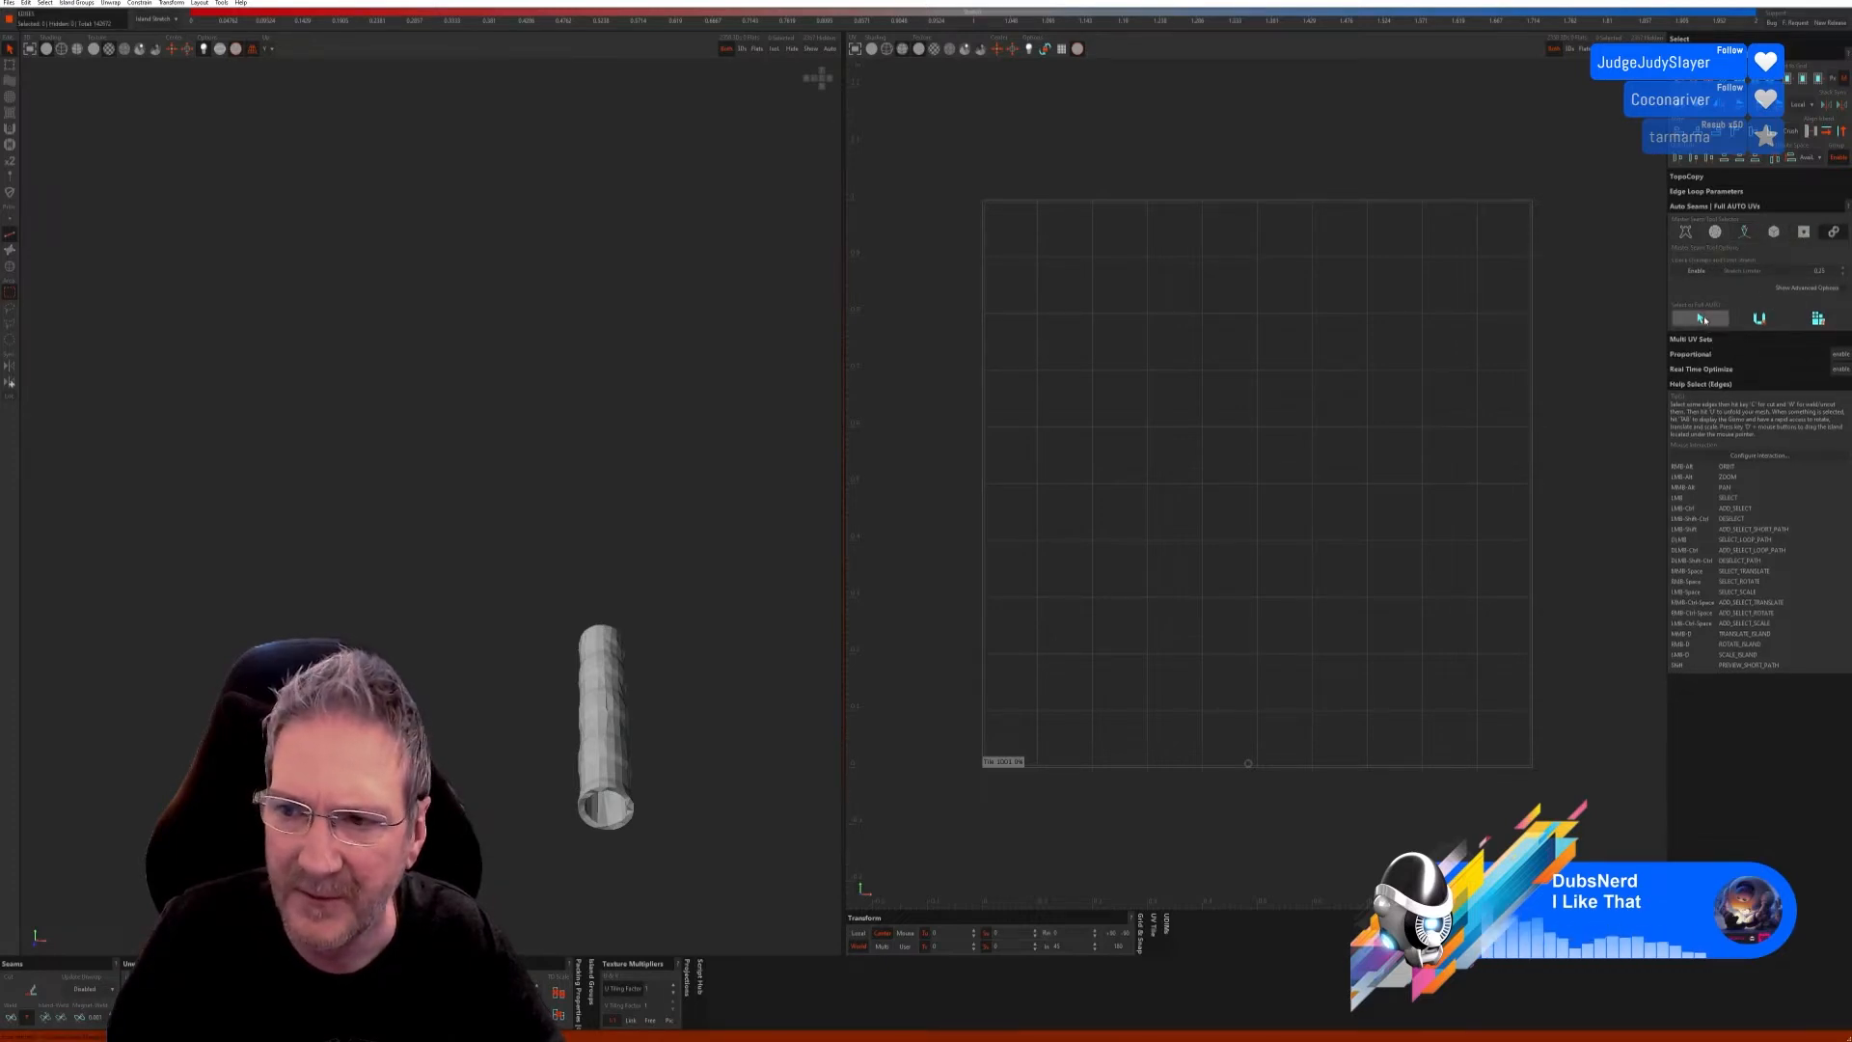
click(1701, 320)
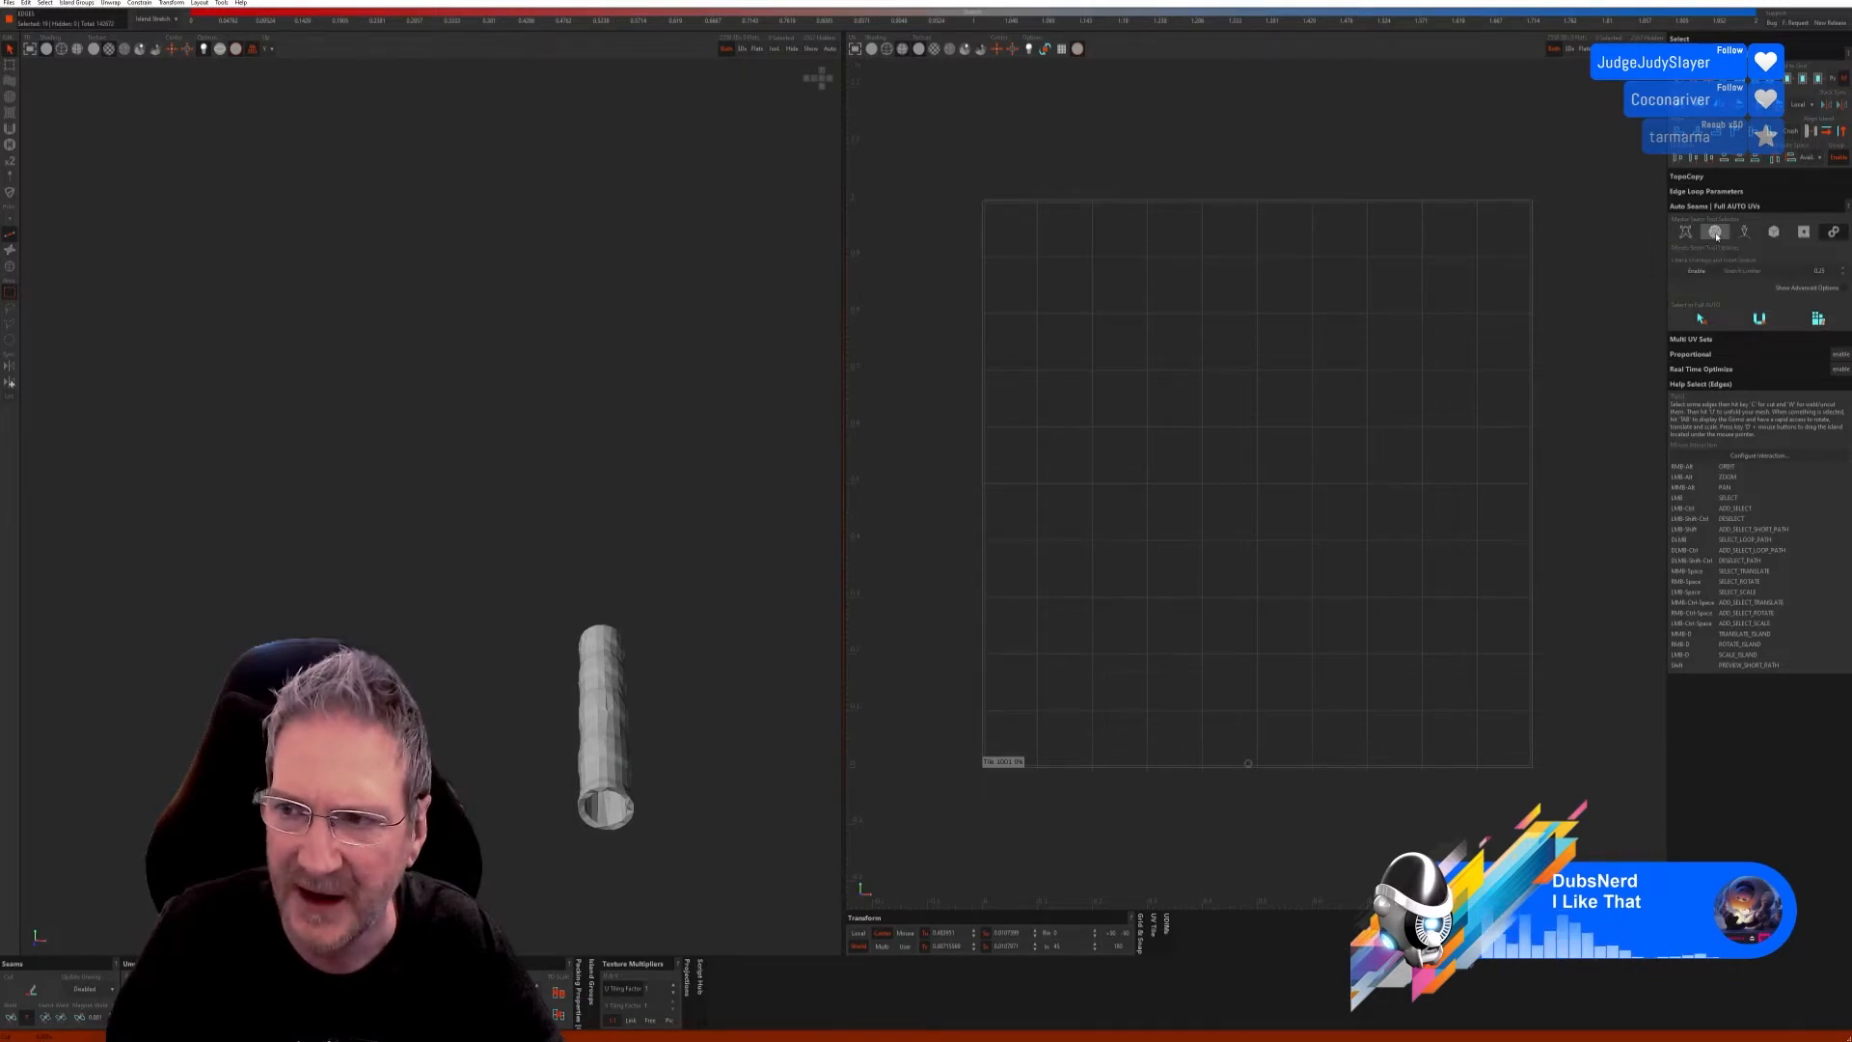
Step: Select the crank grip's end-ring seams with the sharp-edge method of Auto Seams, then cut and unfold the grip
click(1744, 231)
click(1702, 332)
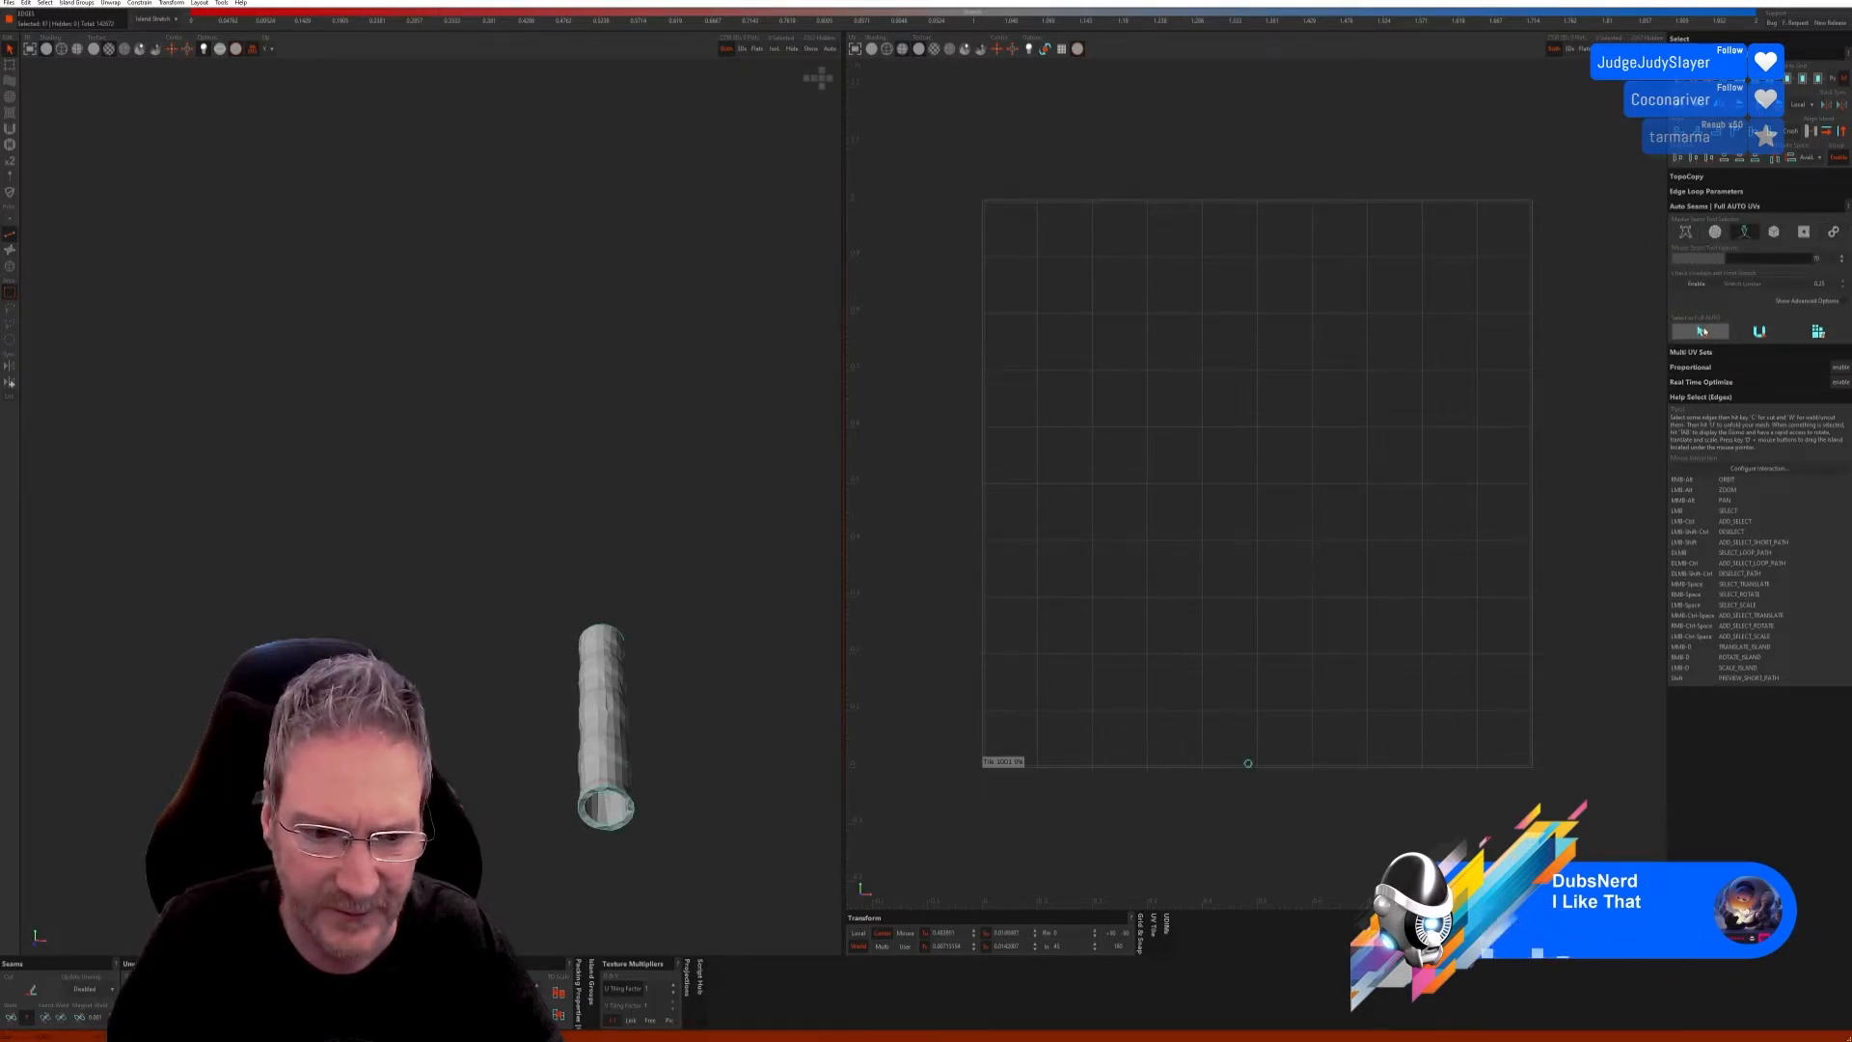
scroll(675, 709, down, 3)
alt+drag(644, 707, 582, 736)
scroll(620, 738, up, 6)
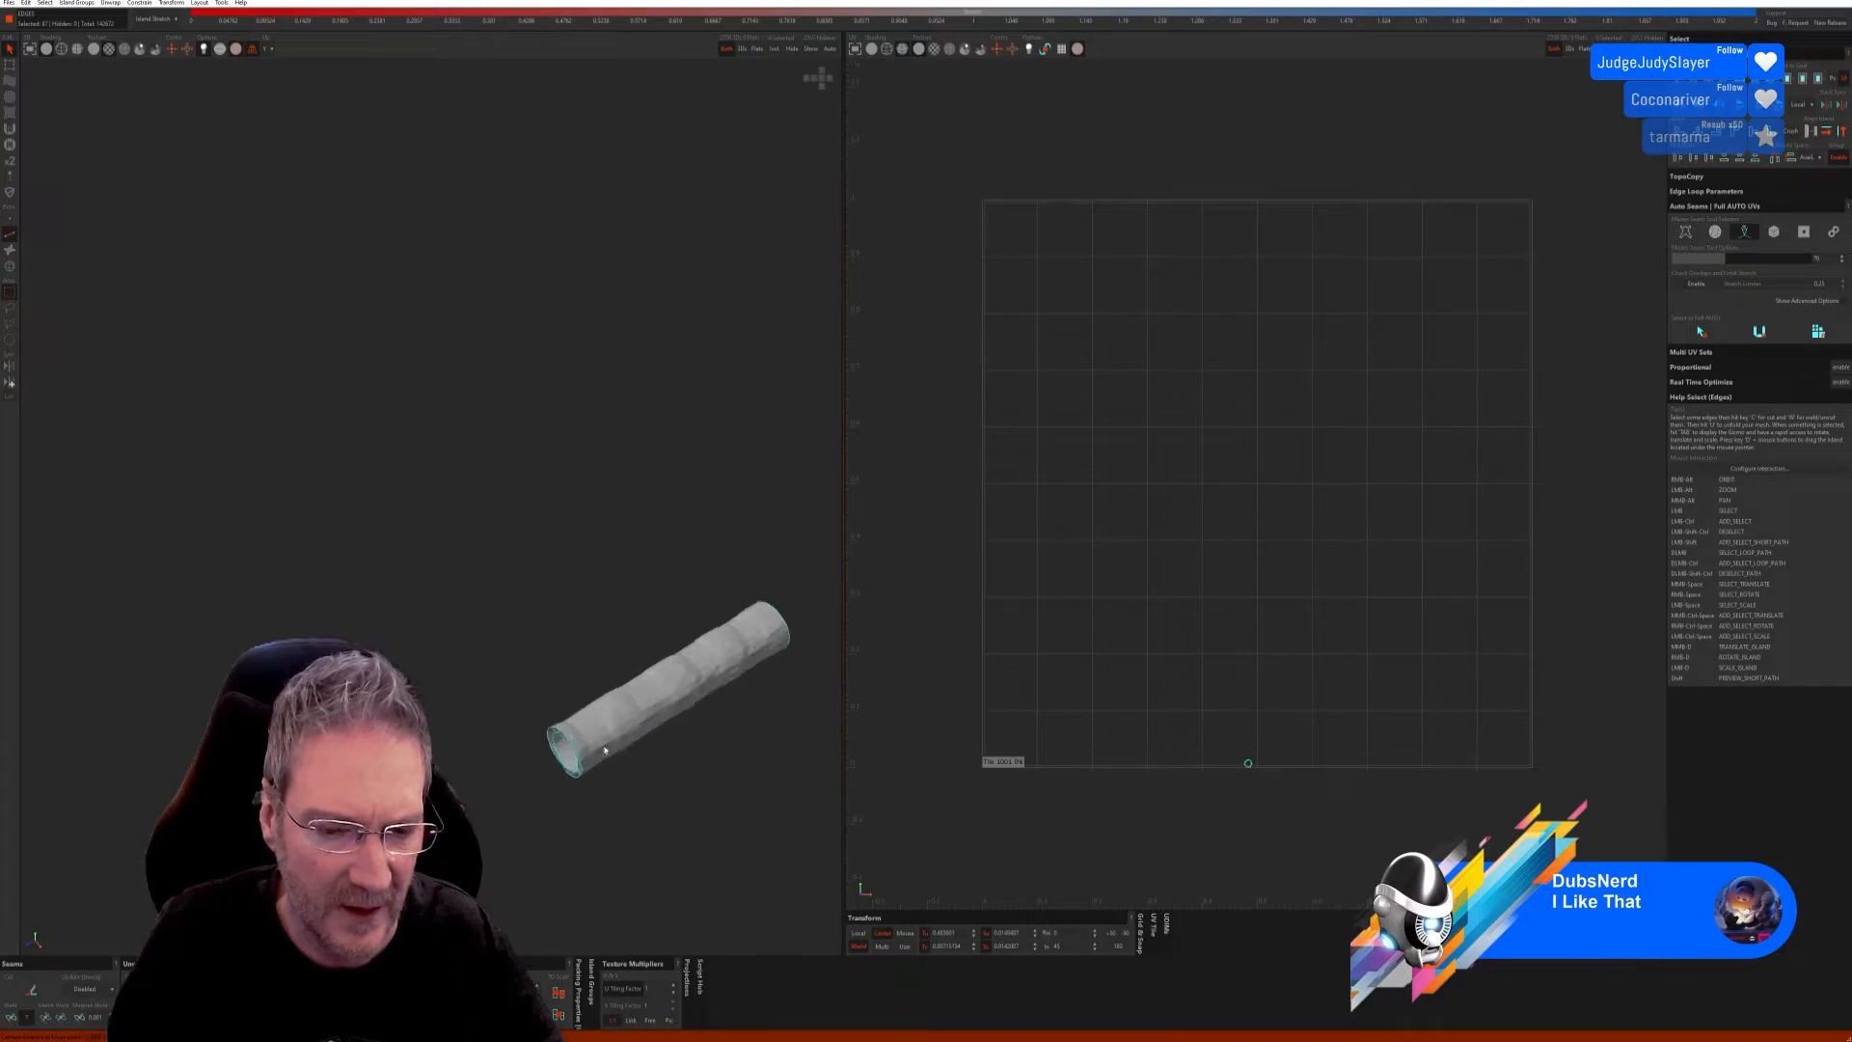
scroll(628, 686, down, 3)
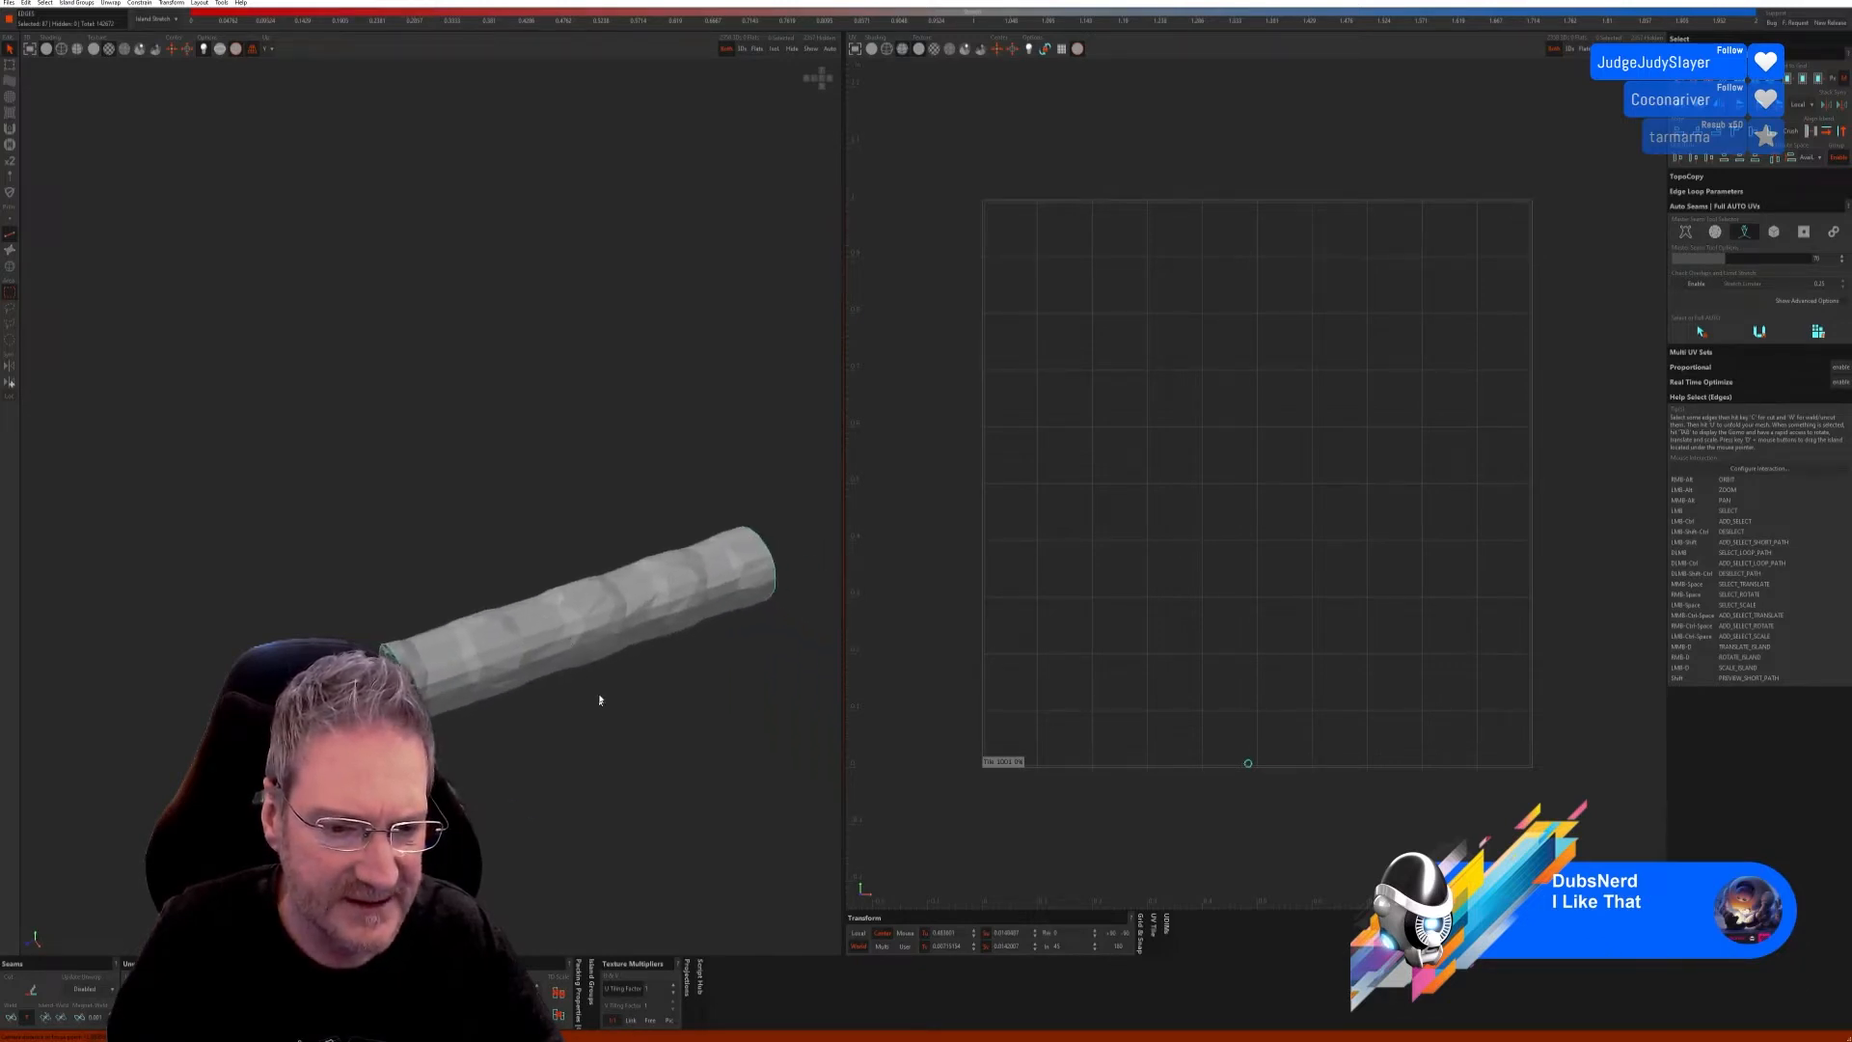
alt+right_drag(599, 698, 610, 612)
alt+drag(610, 613, 604, 551)
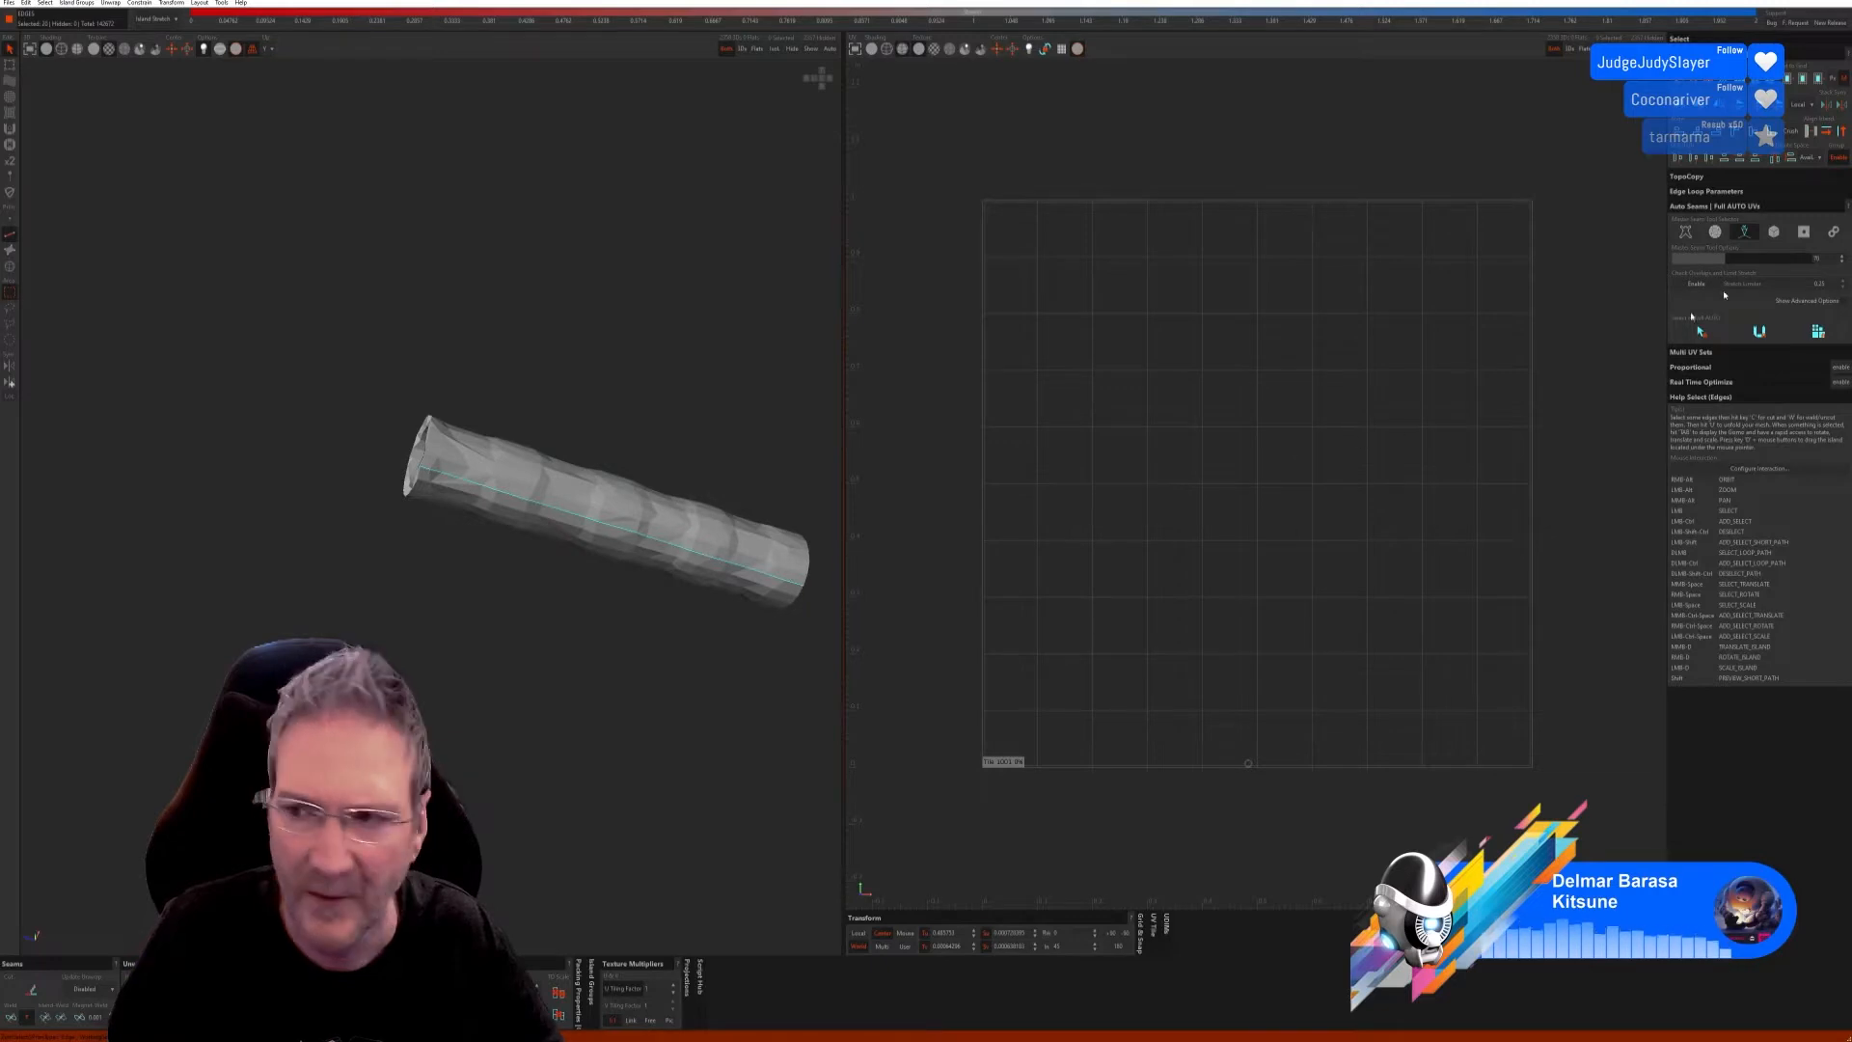
click(1700, 332)
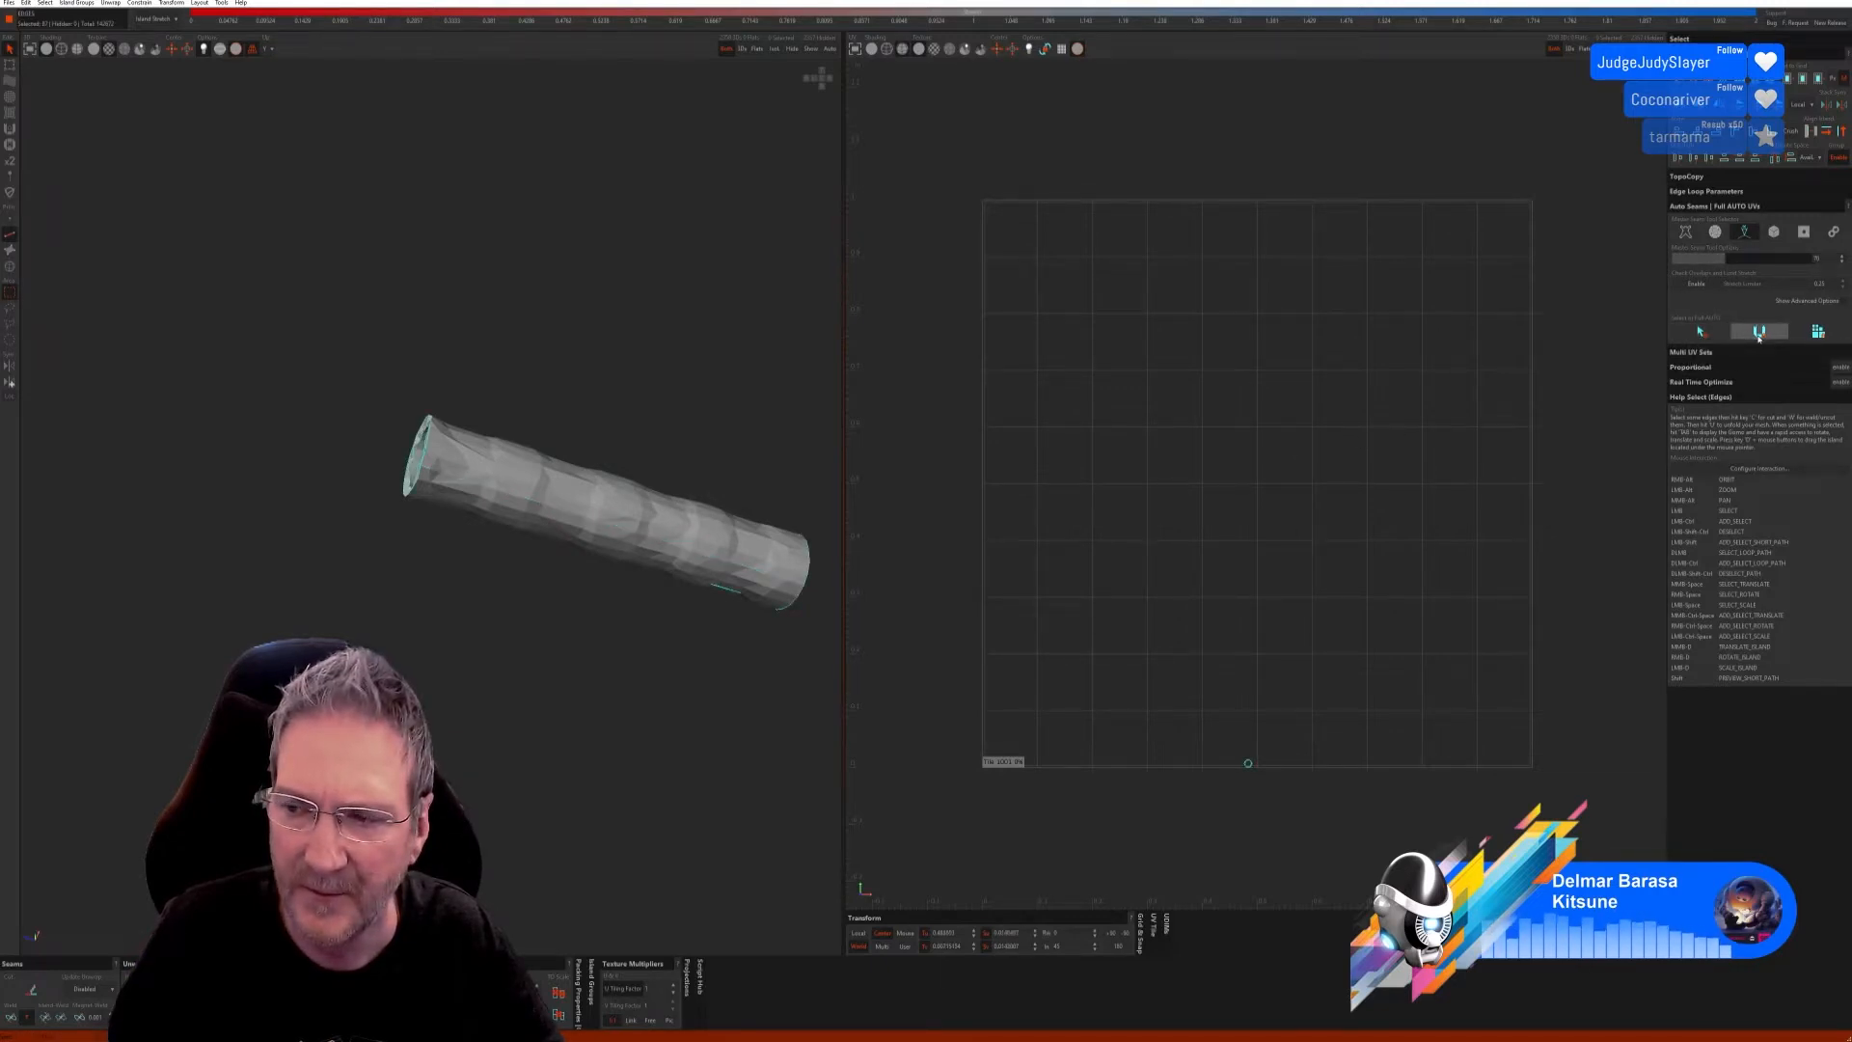
click(1758, 332)
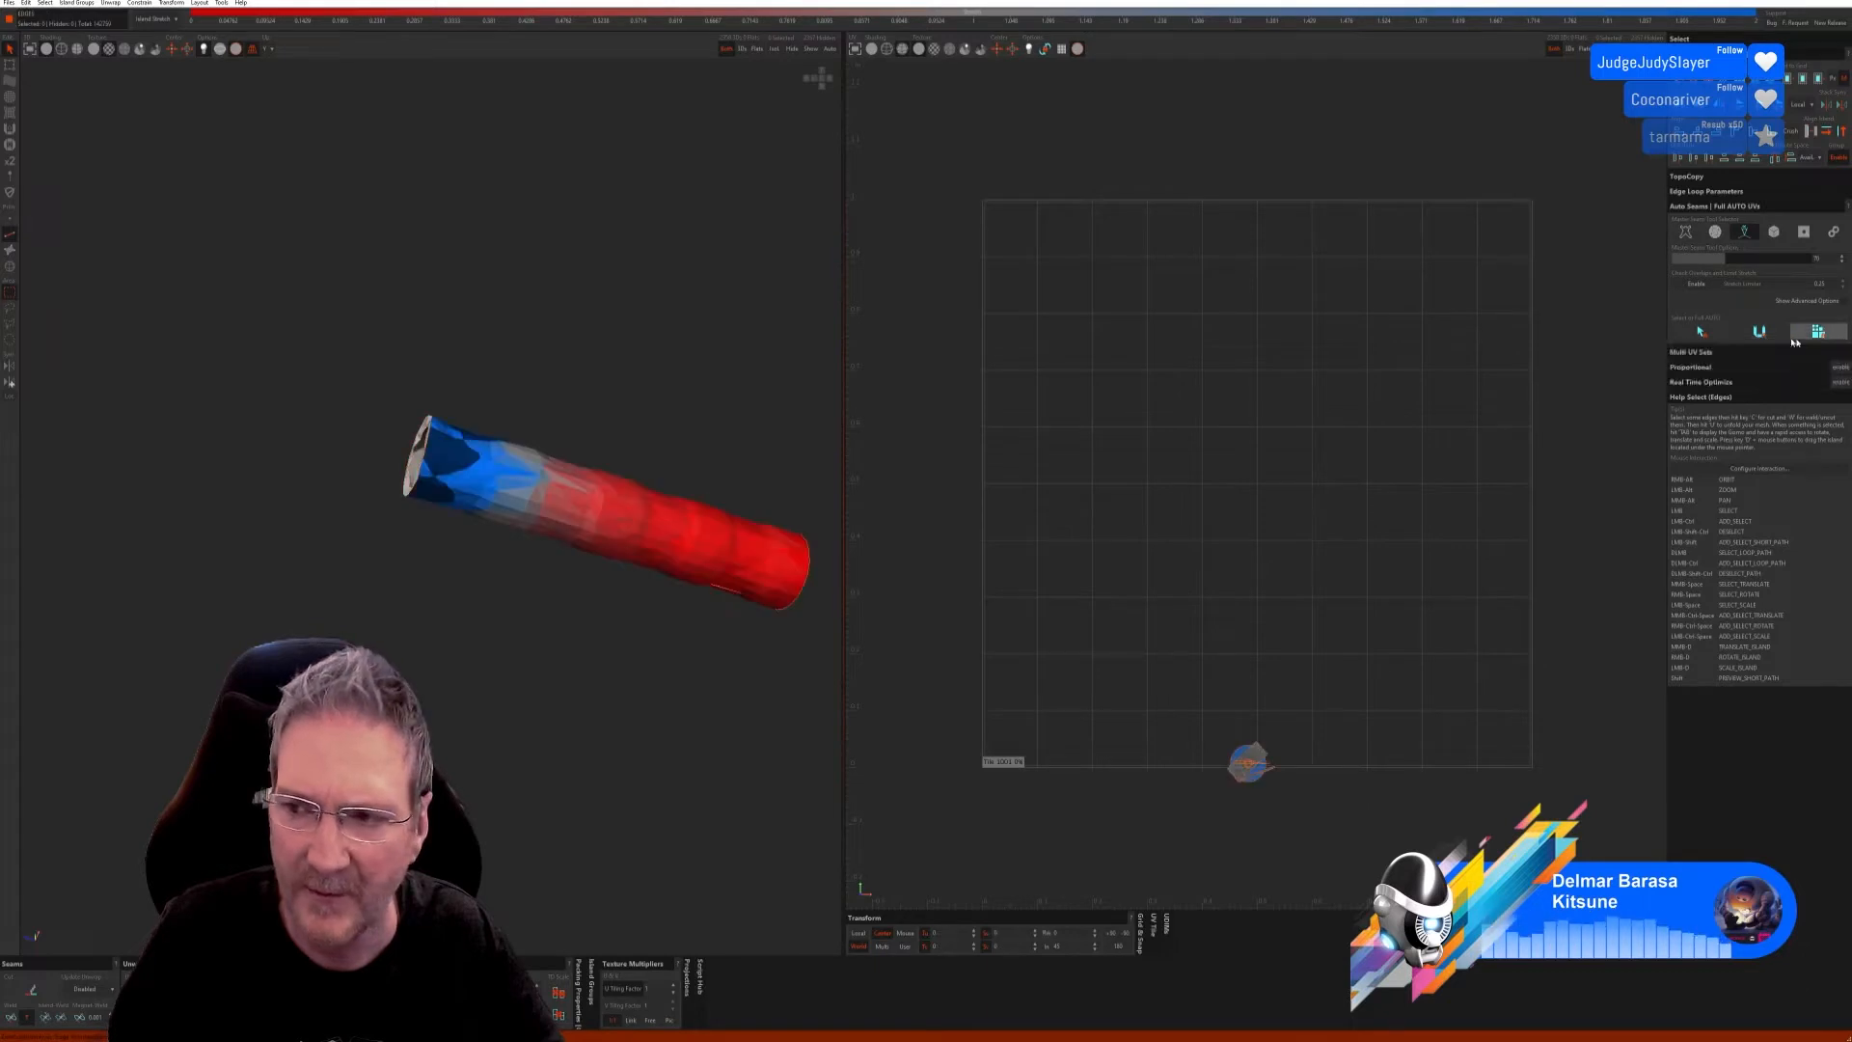
Step: Cut one lengthwise seam along the outside of the grip tube and another along its inner wall
click(424, 470)
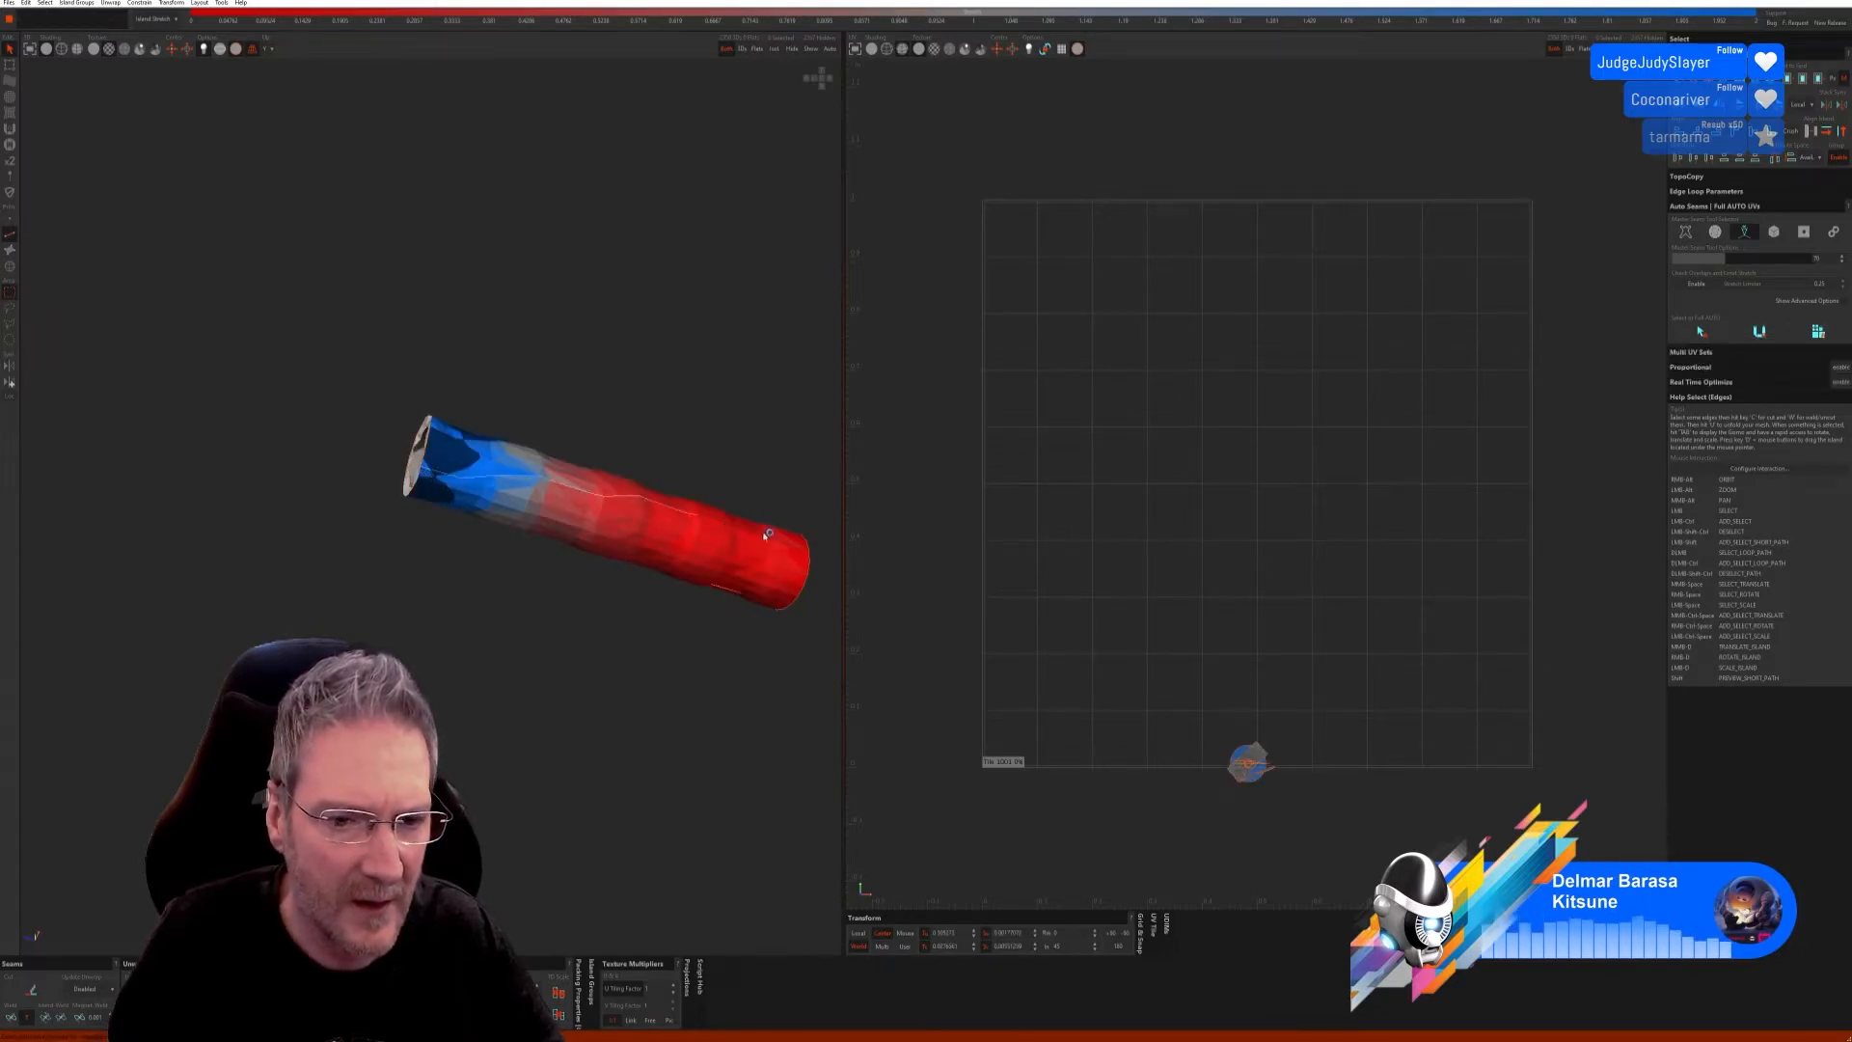
shift+click(798, 587)
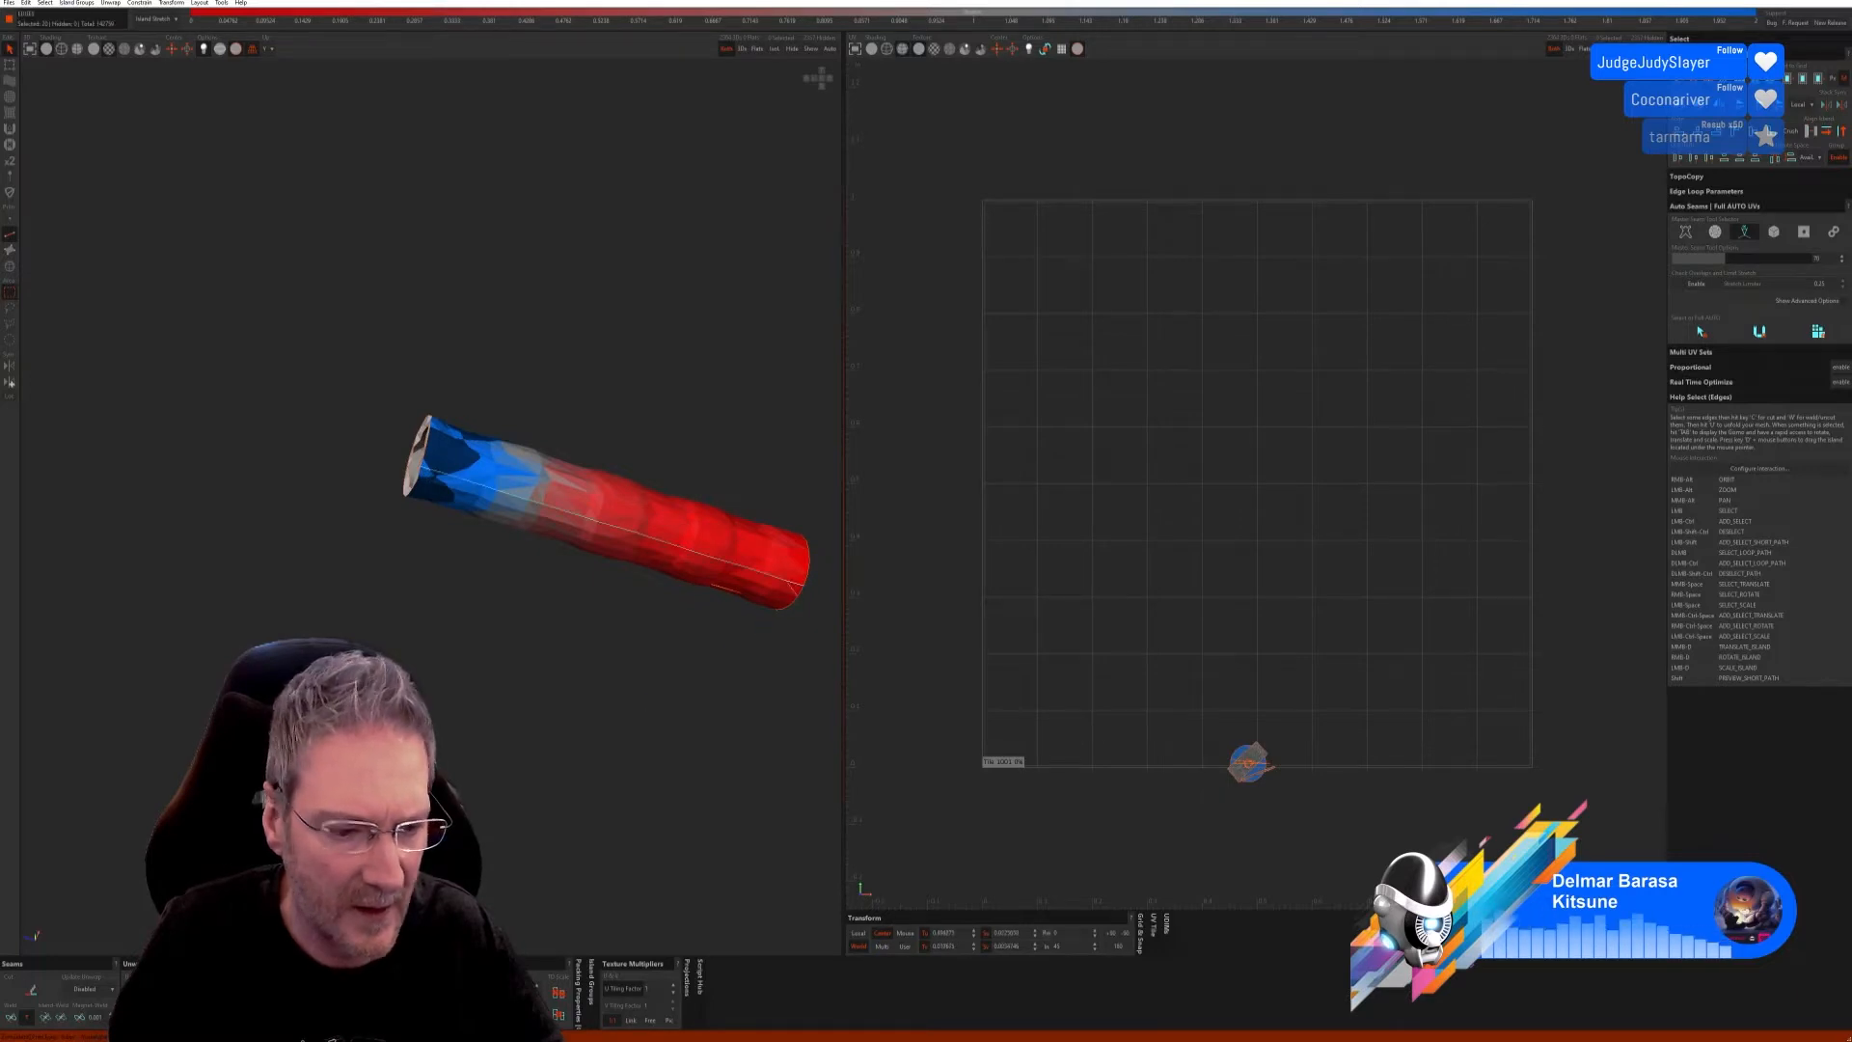
click(32, 991)
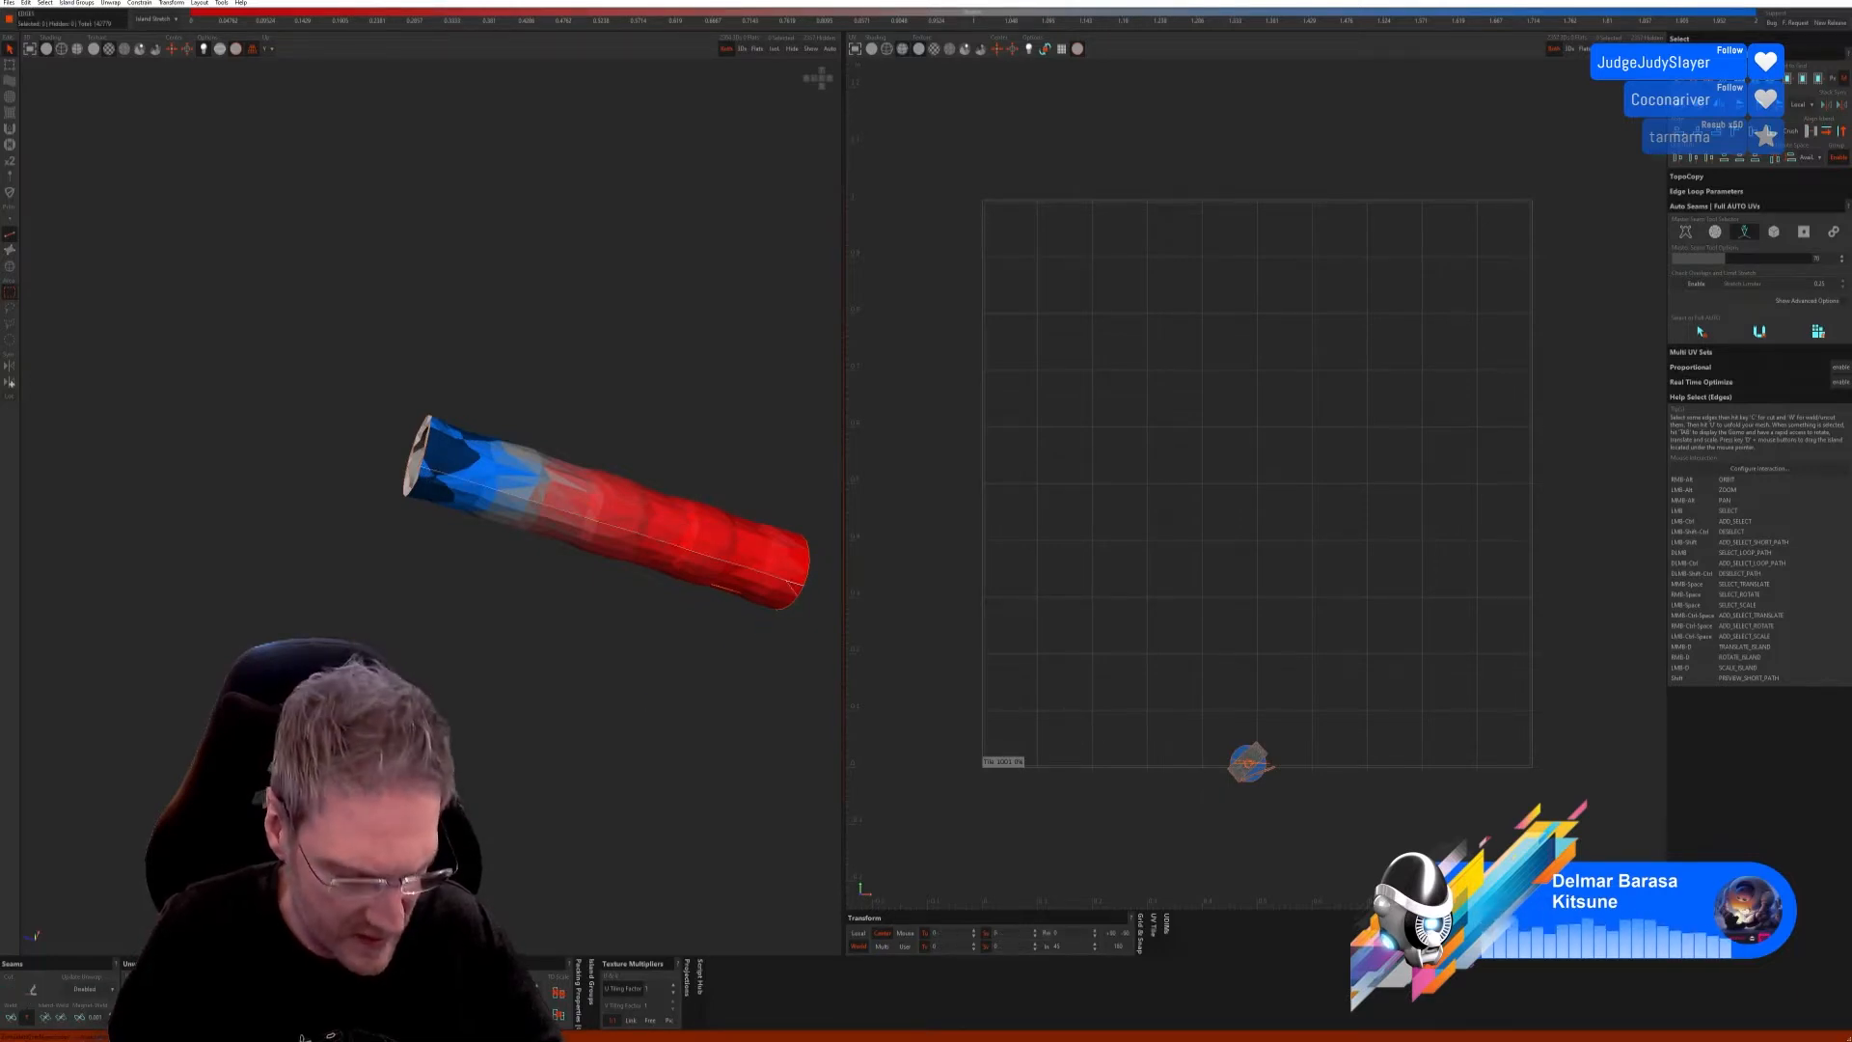
alt+right_drag(598, 511, 694, 559)
alt+right_drag(789, 707, 587, 746)
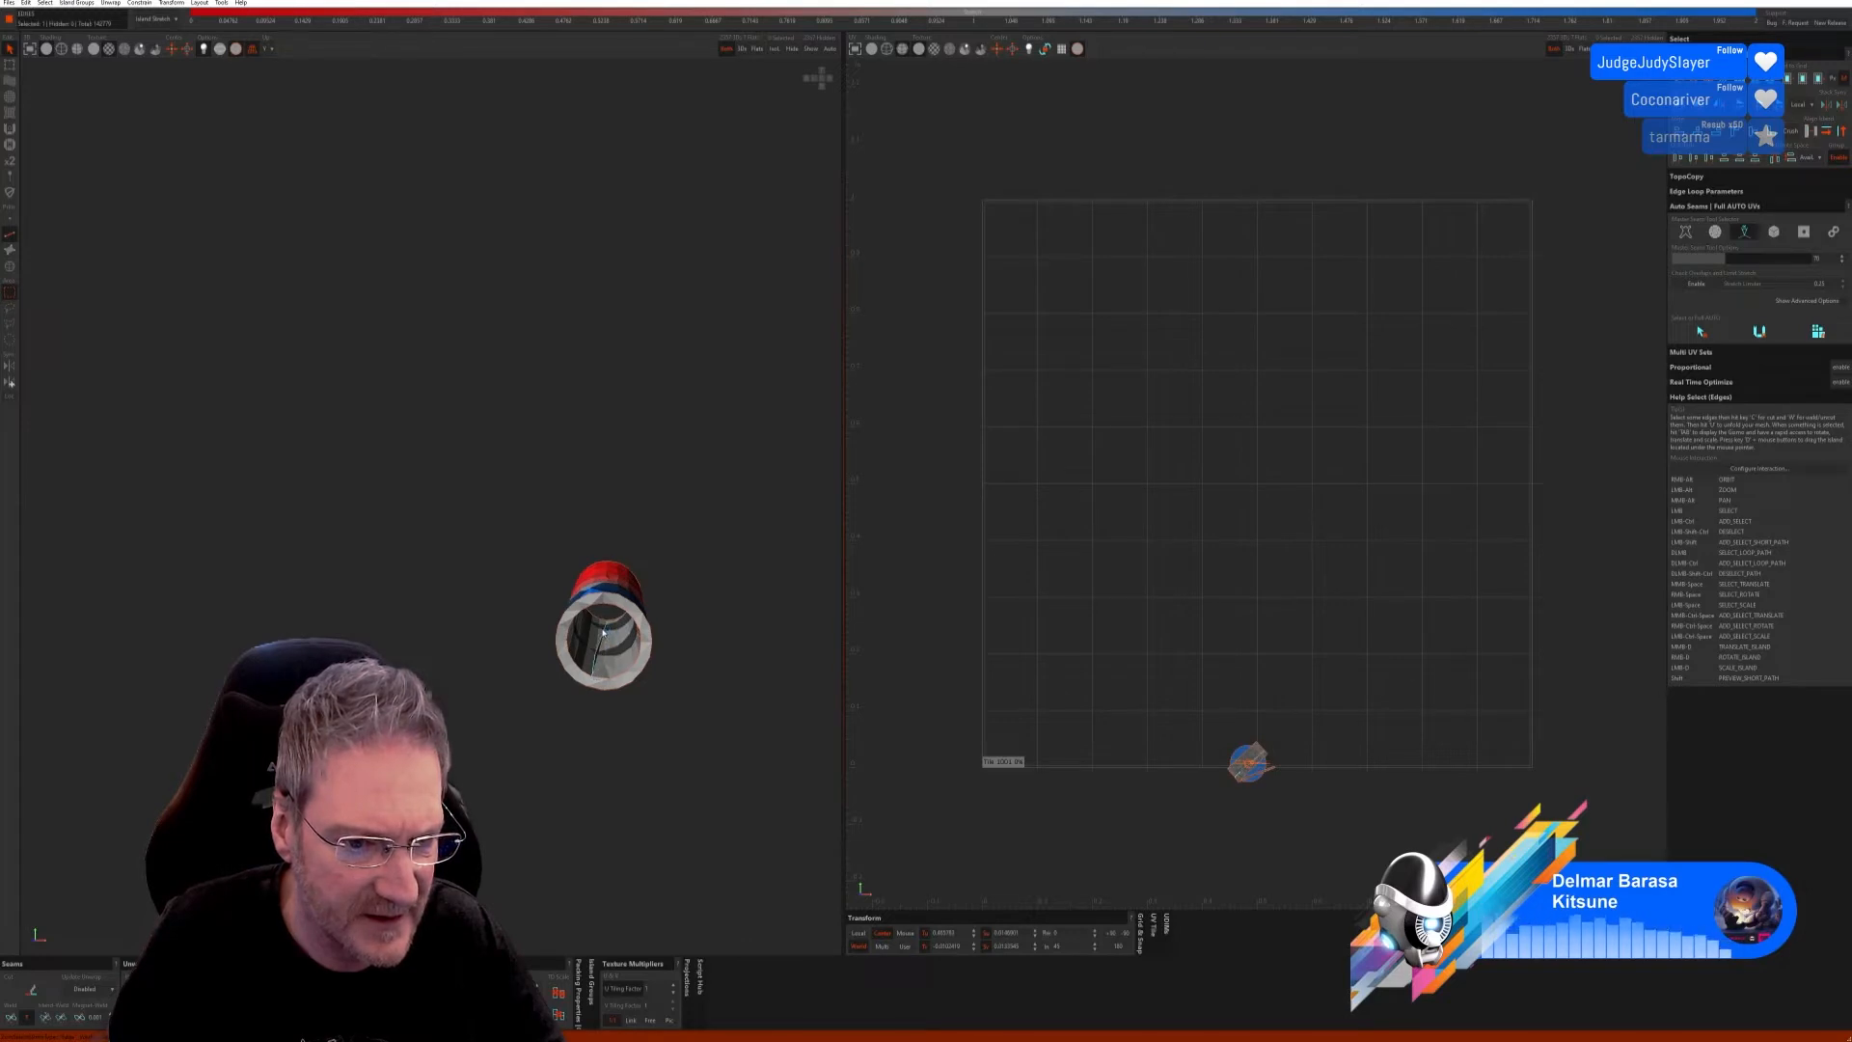
alt+right_drag(686, 682, 509, 705)
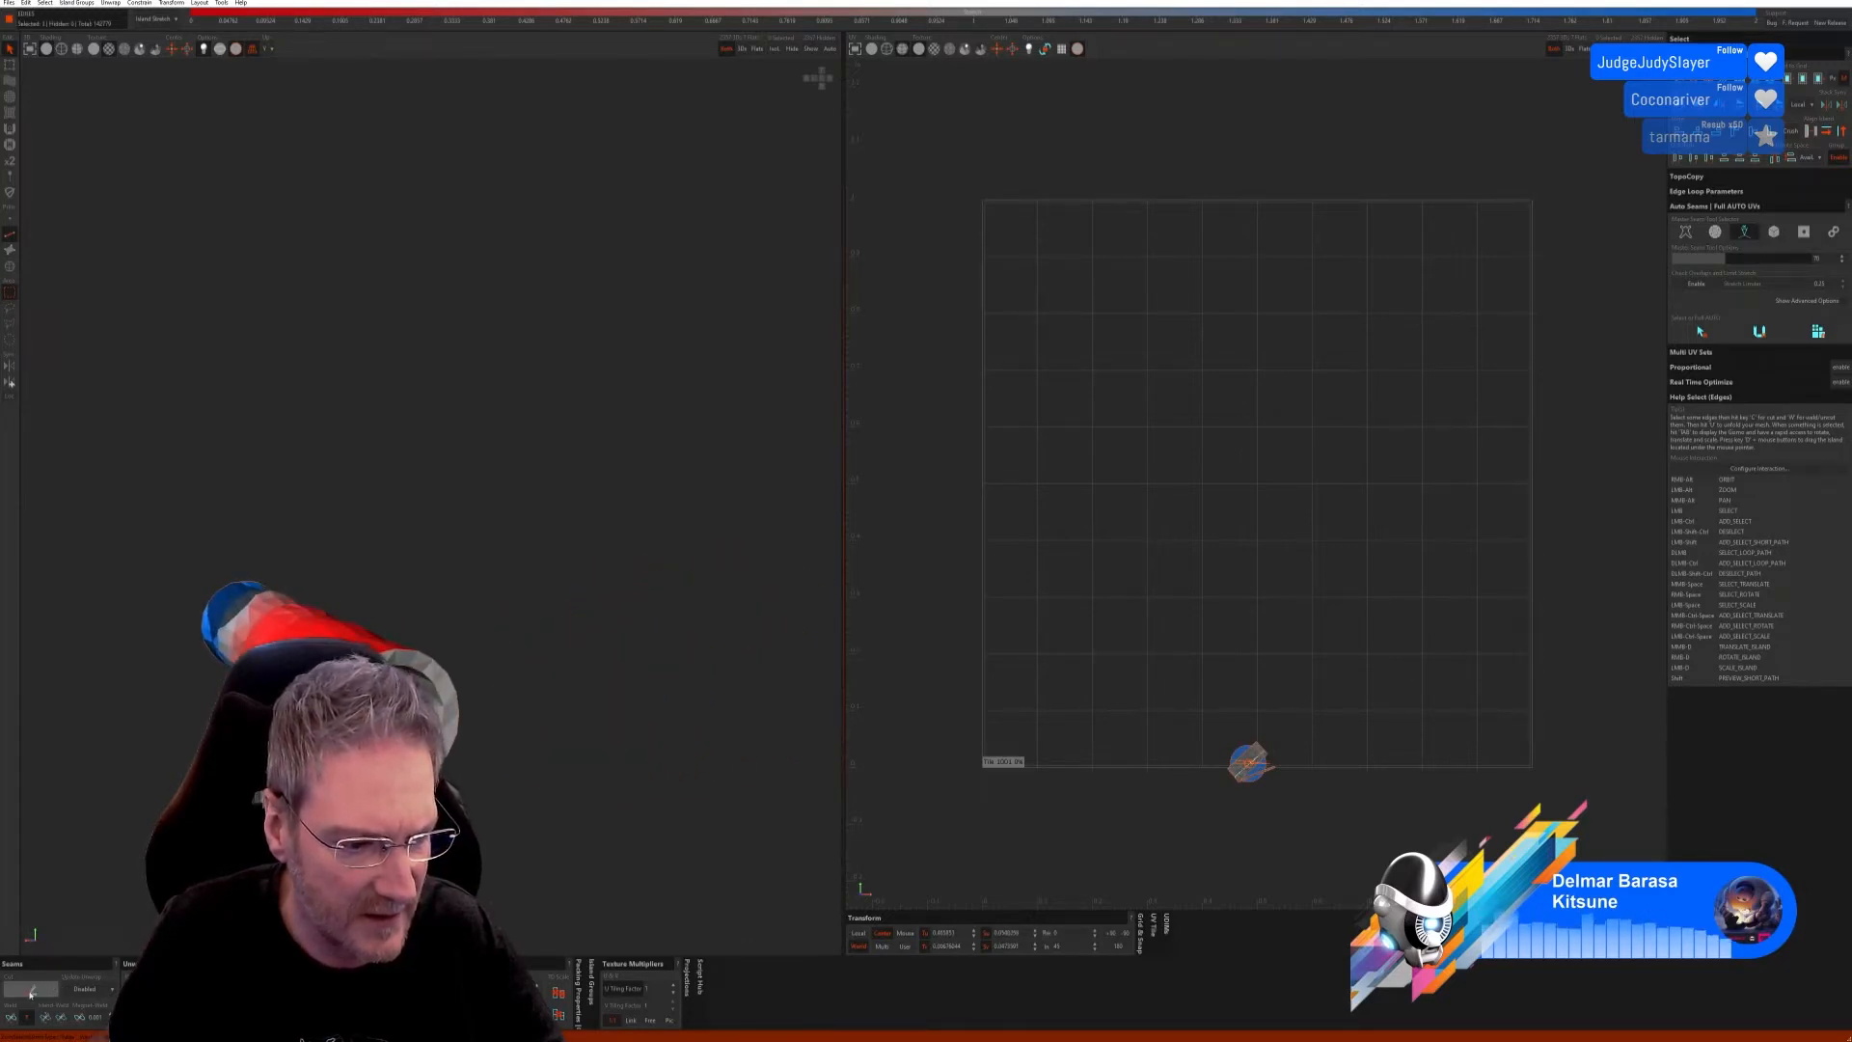
click(32, 991)
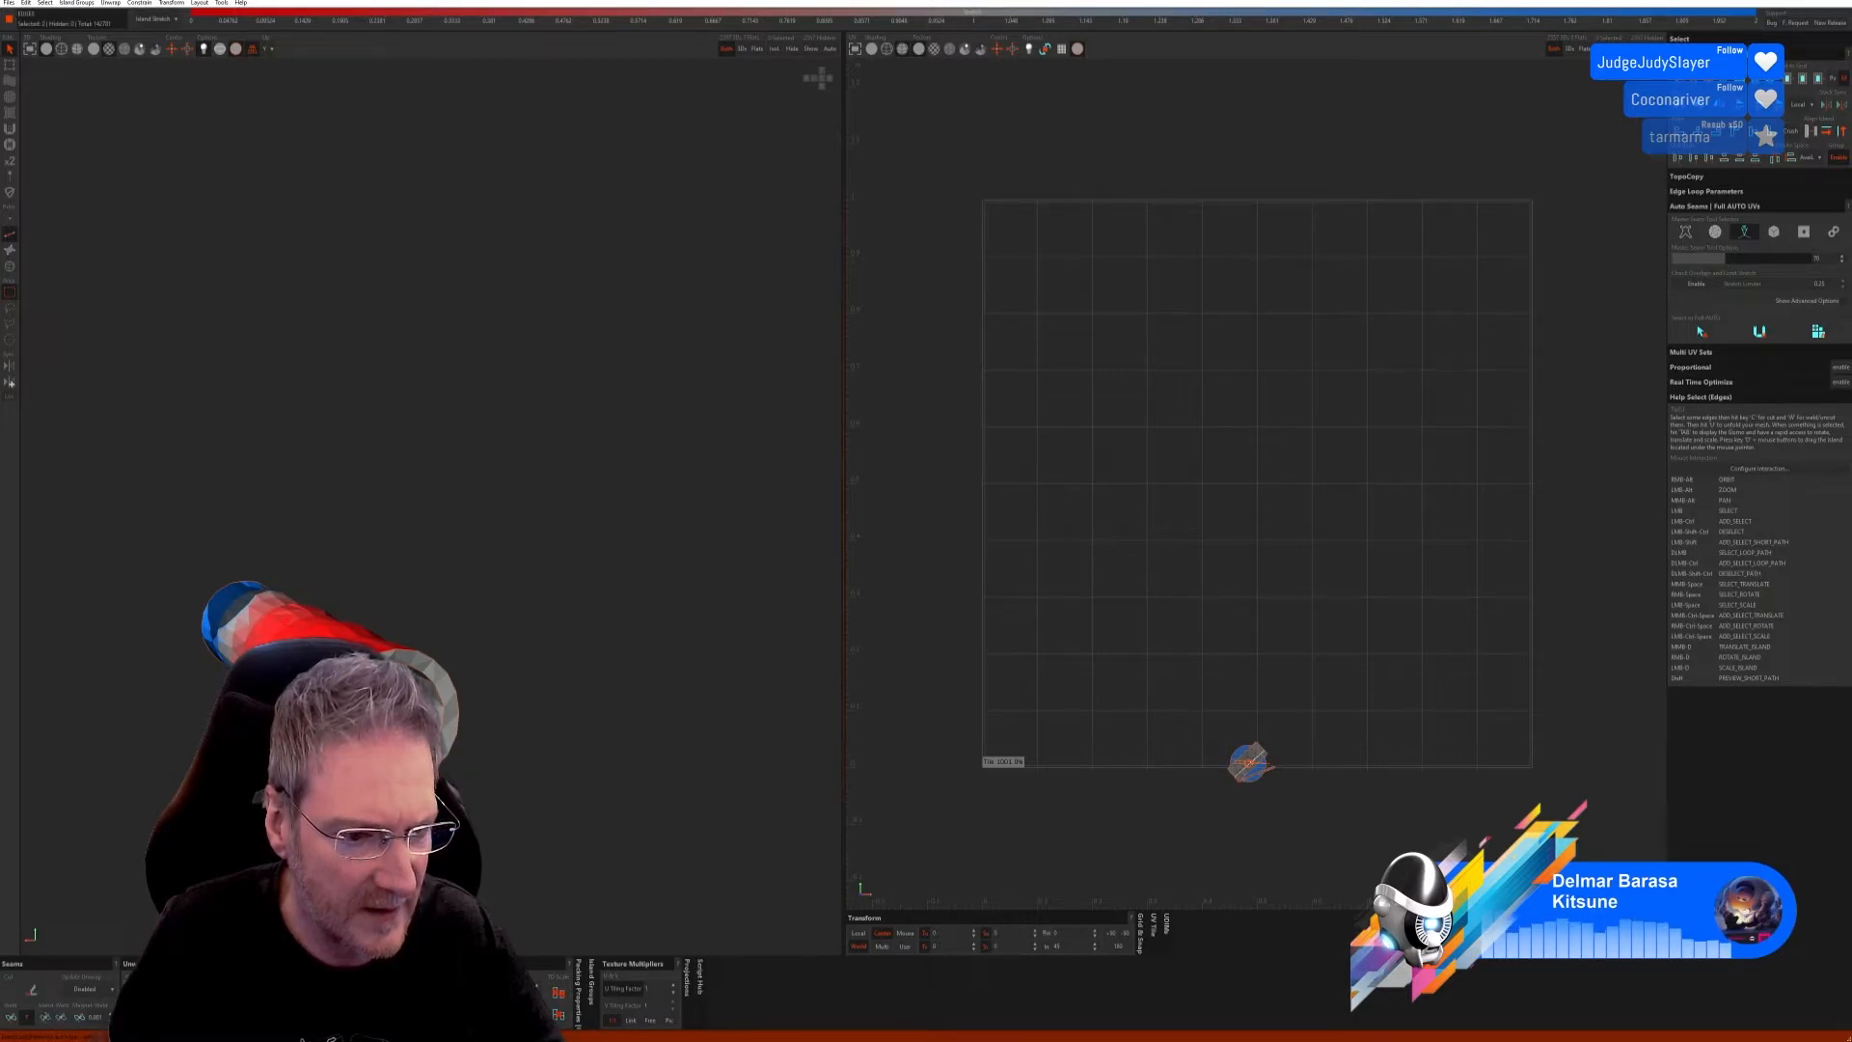
Step: Unfold the crank grip with its new seams and pack its islands into the UV tile
key(u)
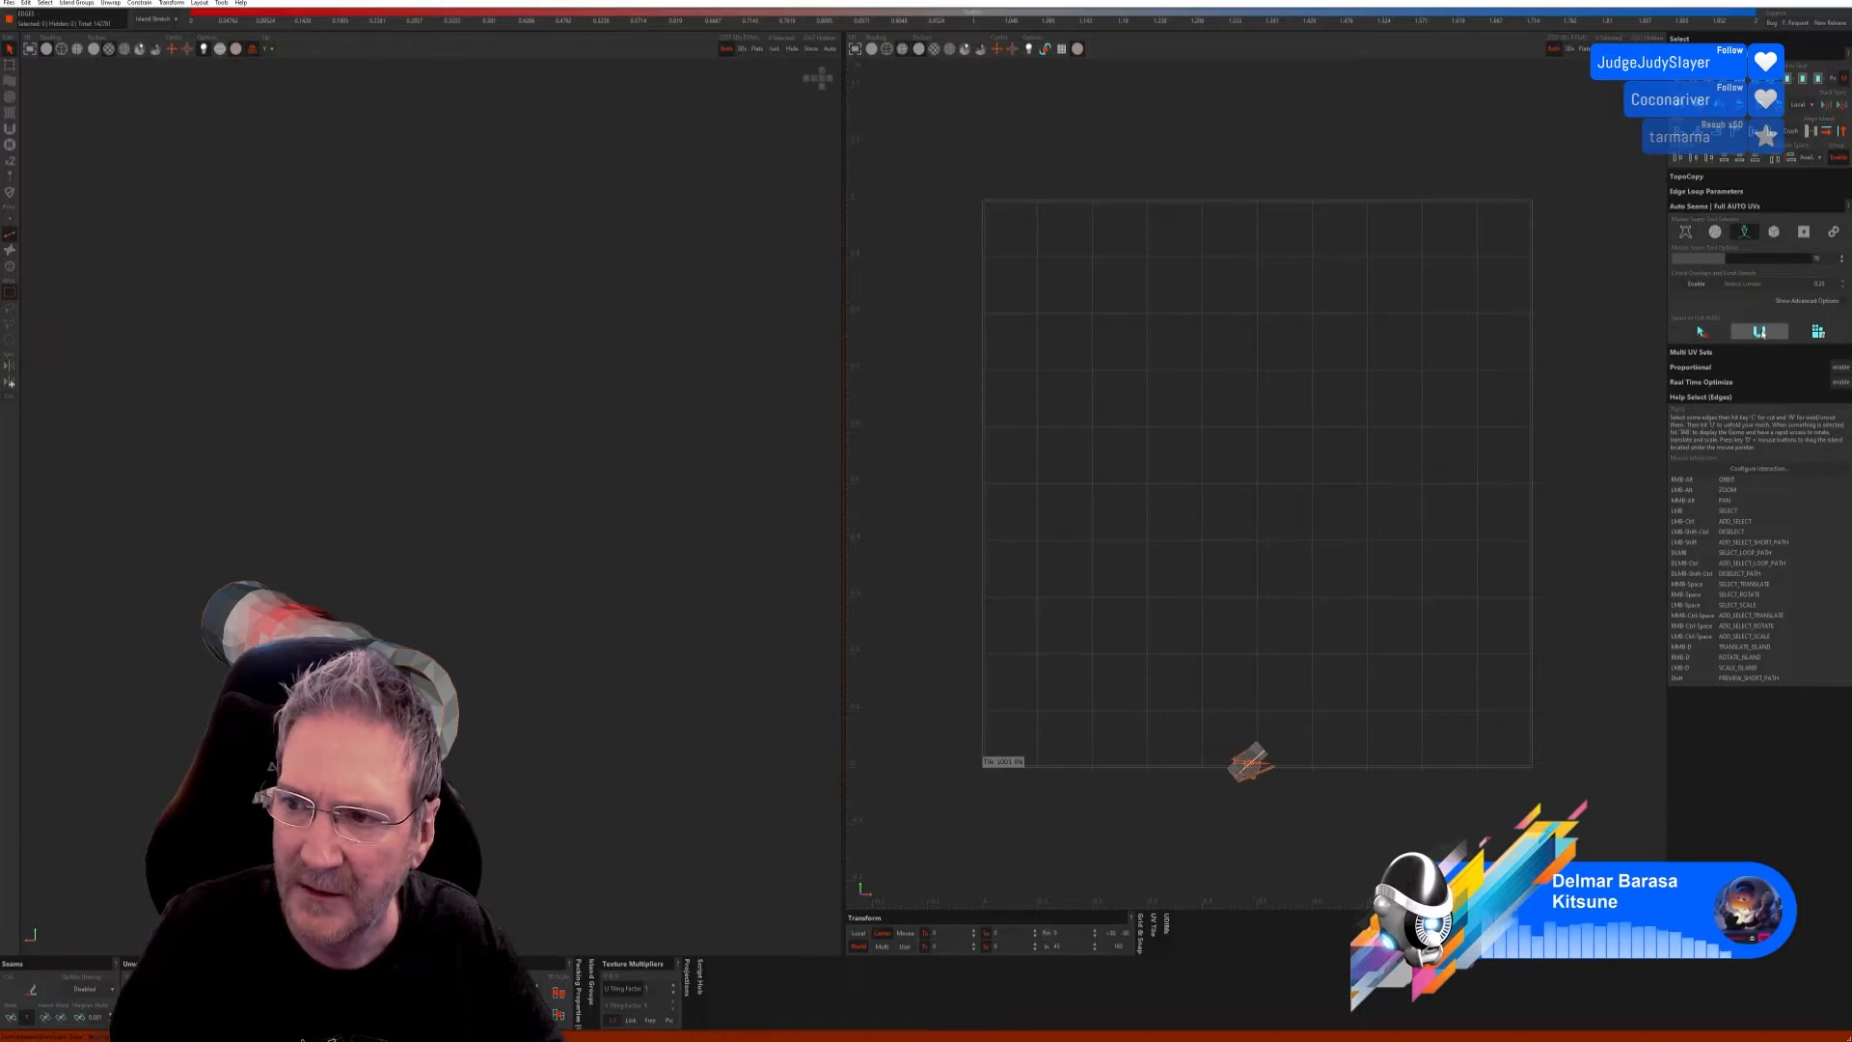
click(1818, 331)
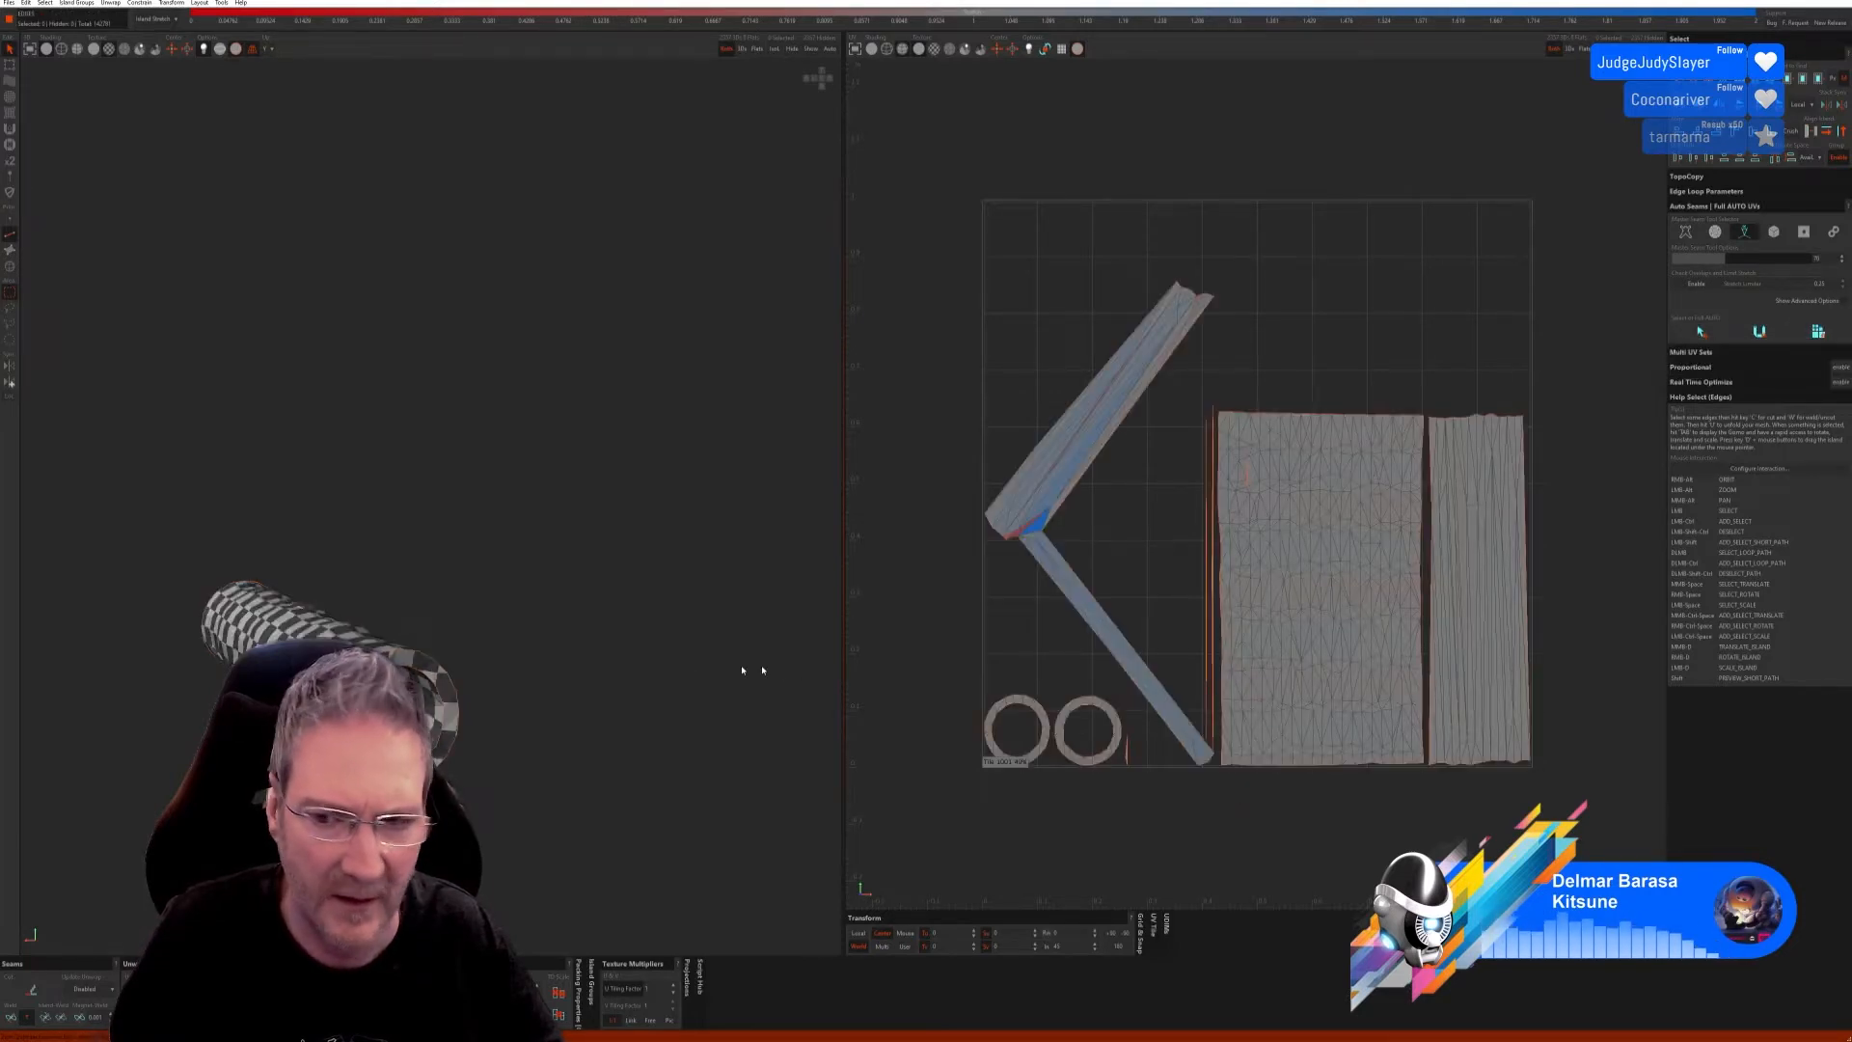
alt+right_drag(740, 647, 898, 603)
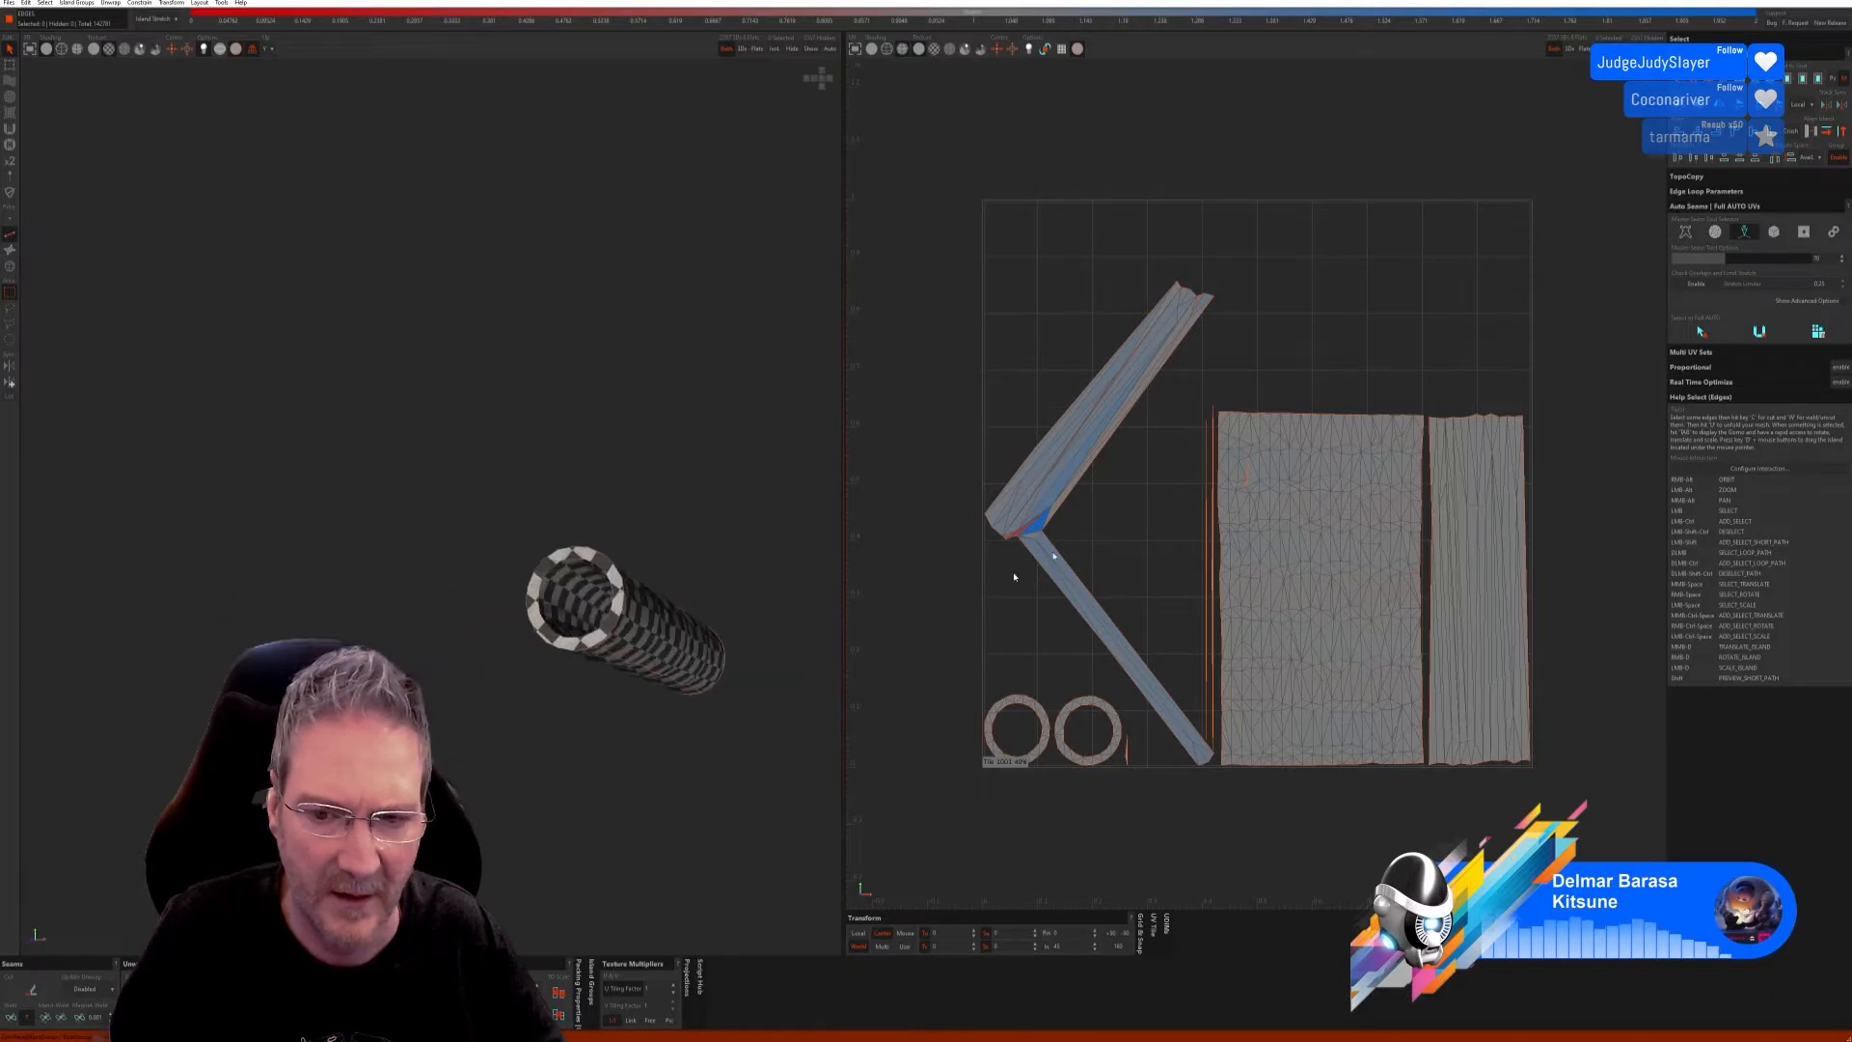
Step: Cut the edge at the corner of the V-shaped grip island, unfold it and repack the islands
scroll(1079, 520, up, 5)
click(881, 574)
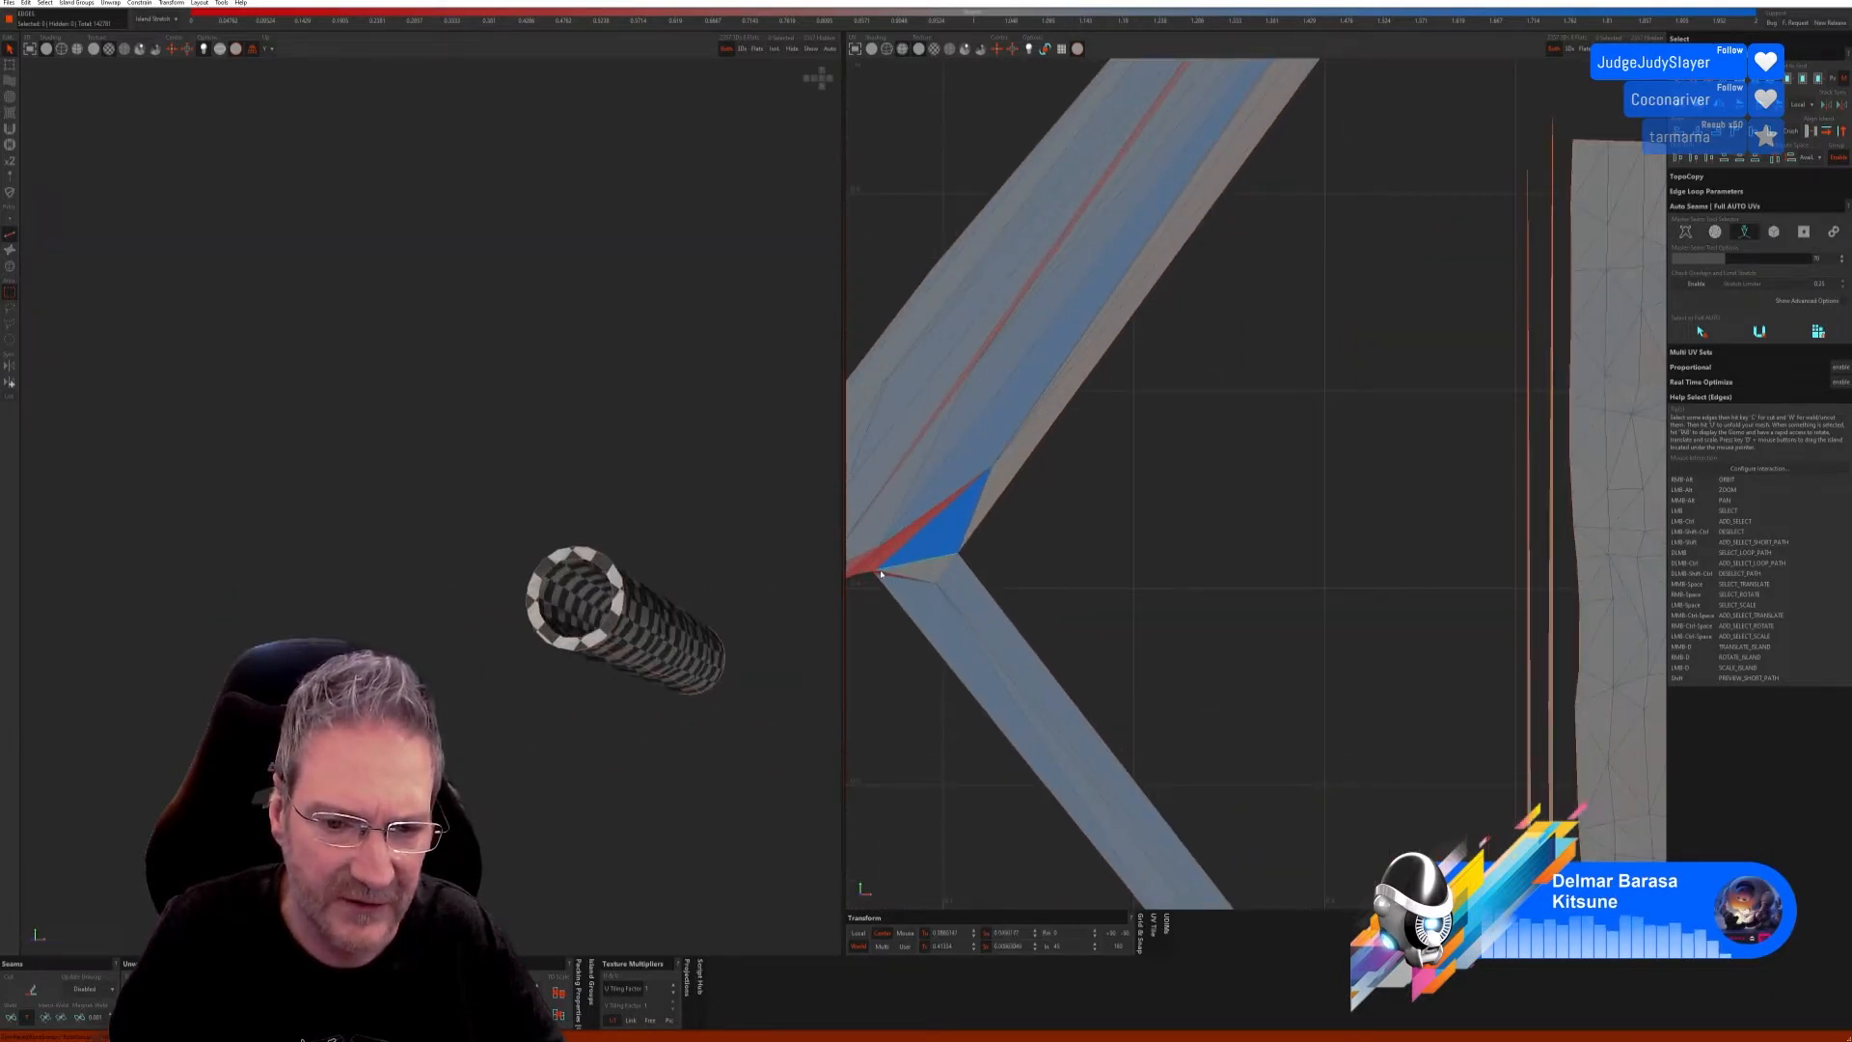
scroll(906, 573, up, 2)
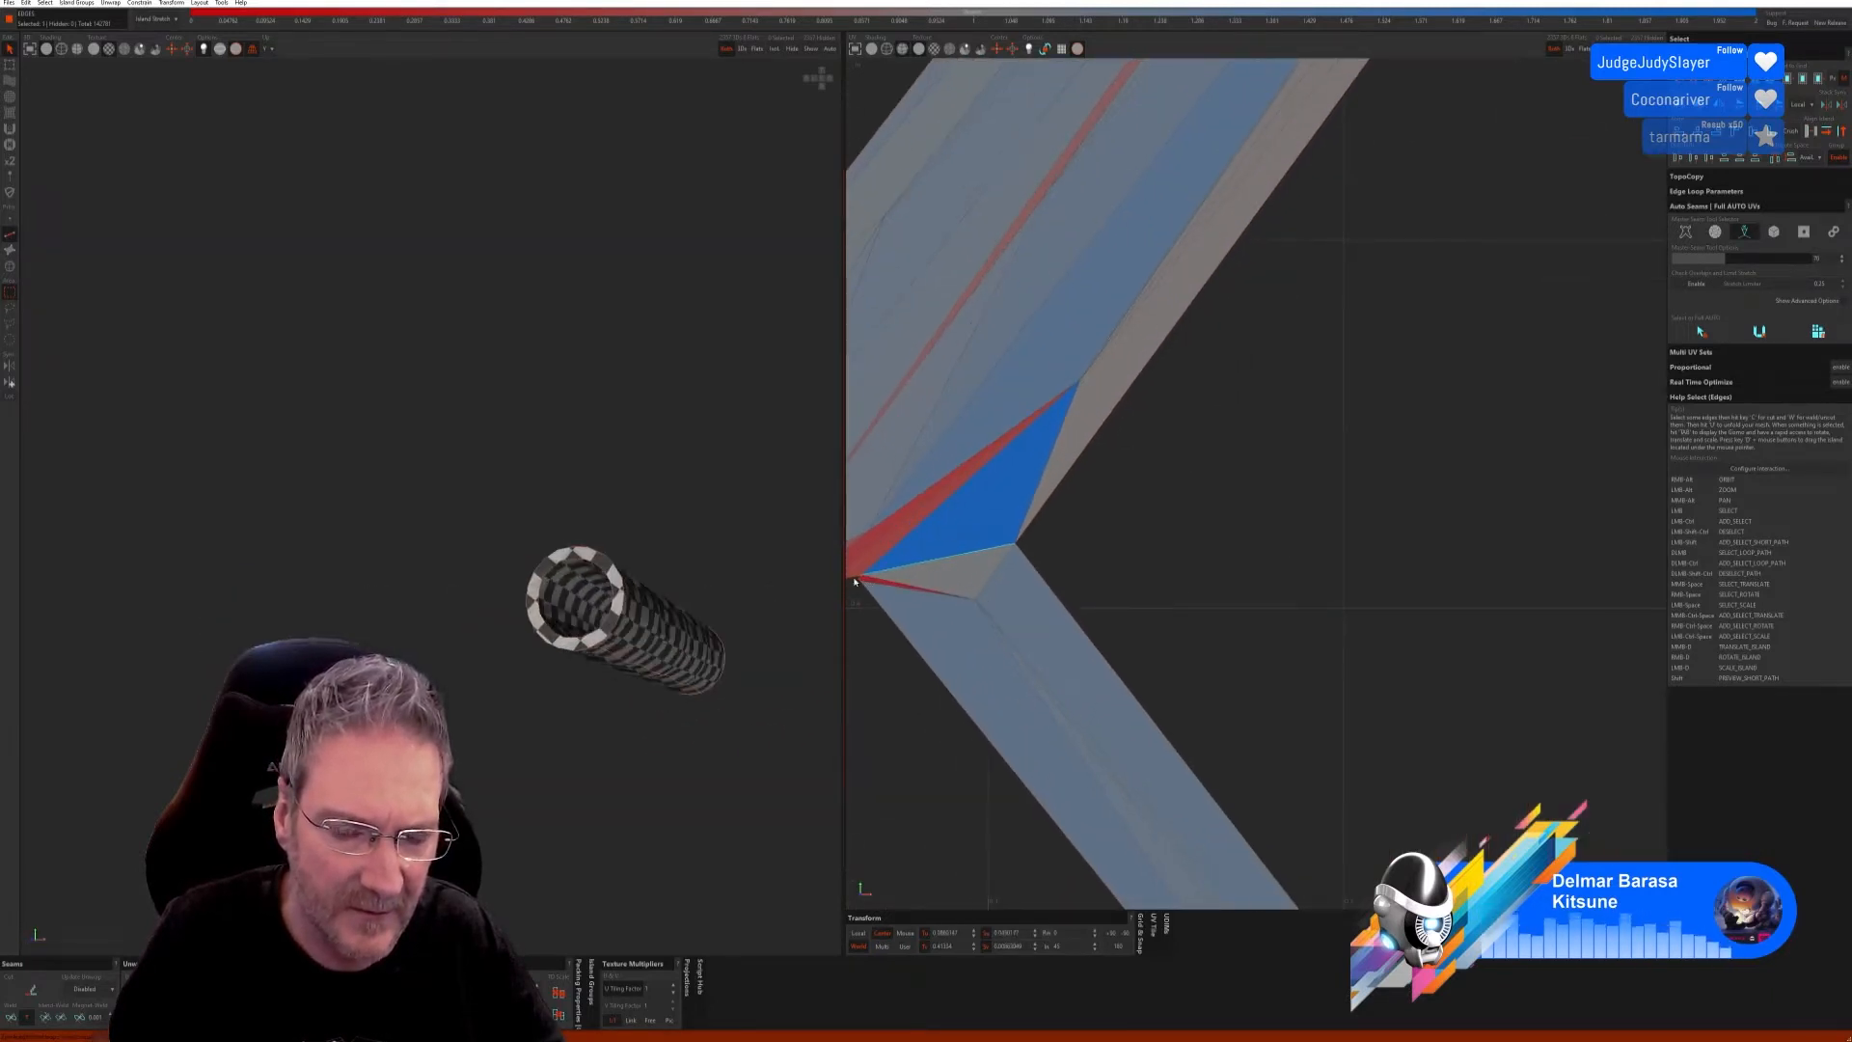
scroll(853, 581, up, 2)
click(22, 991)
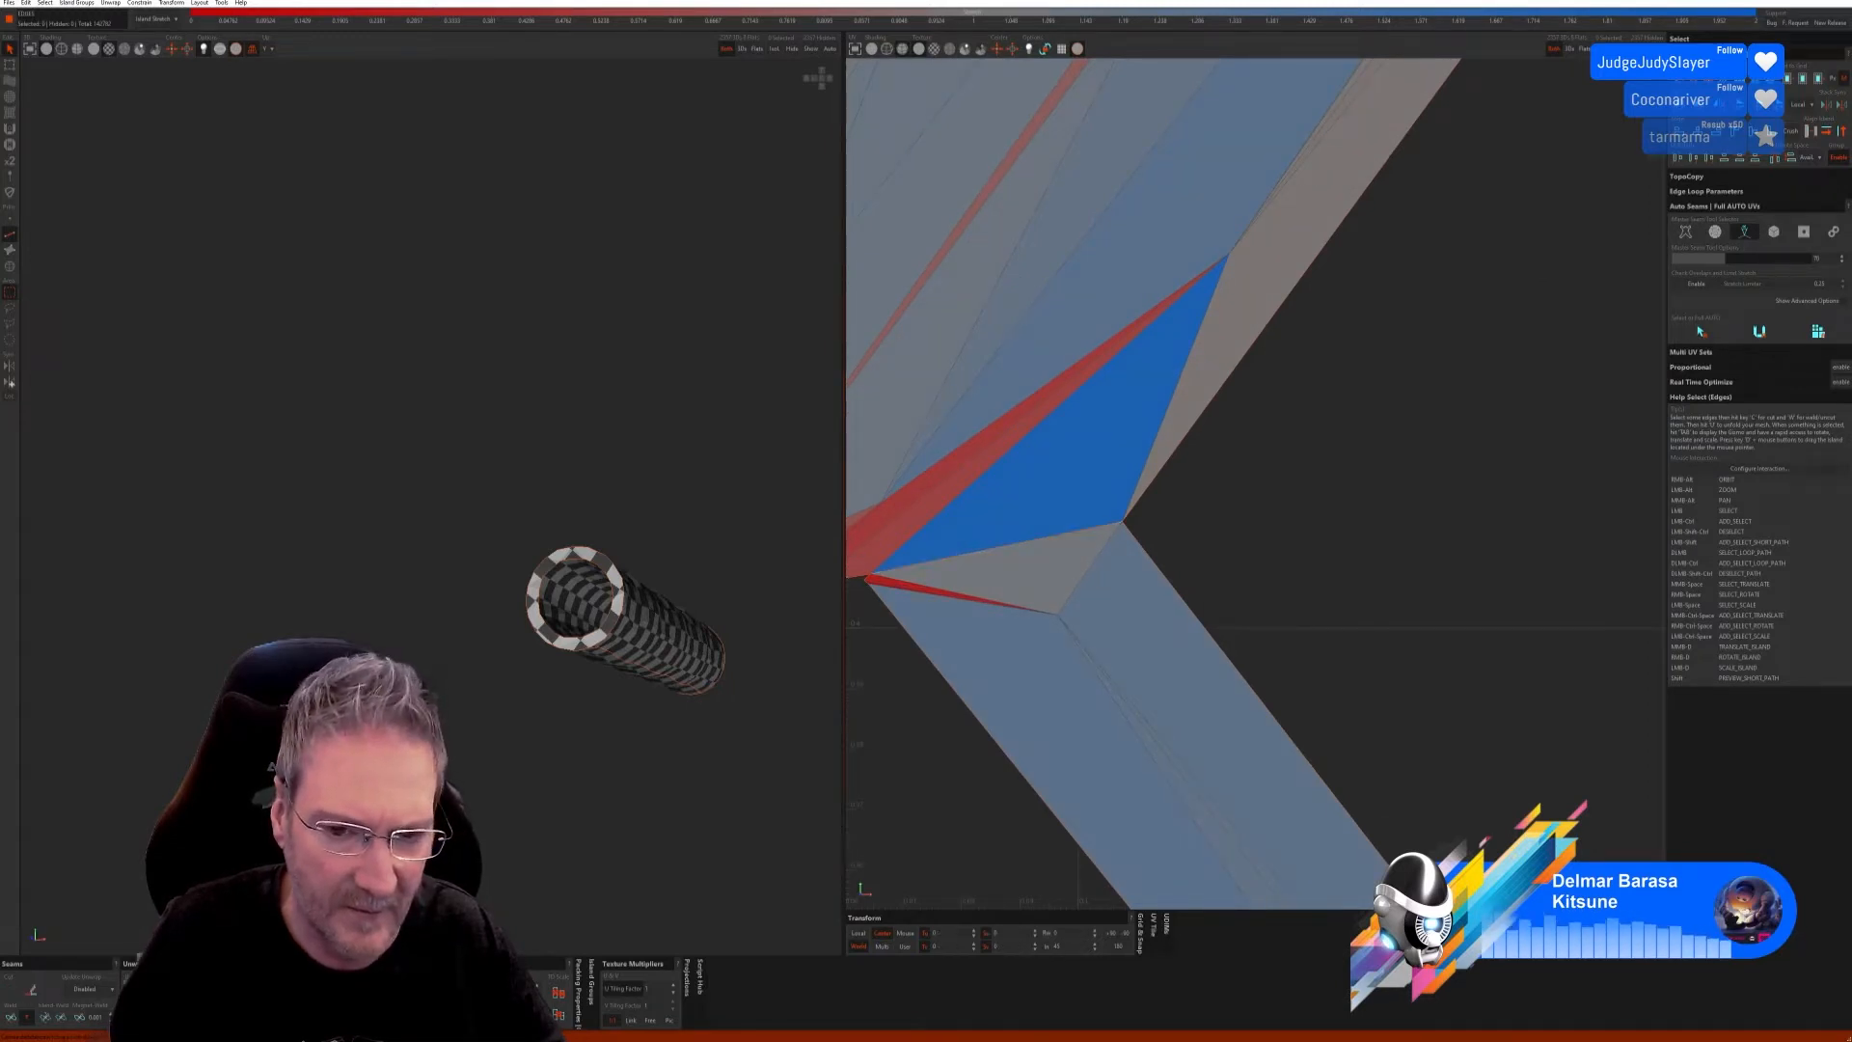
click(138, 988)
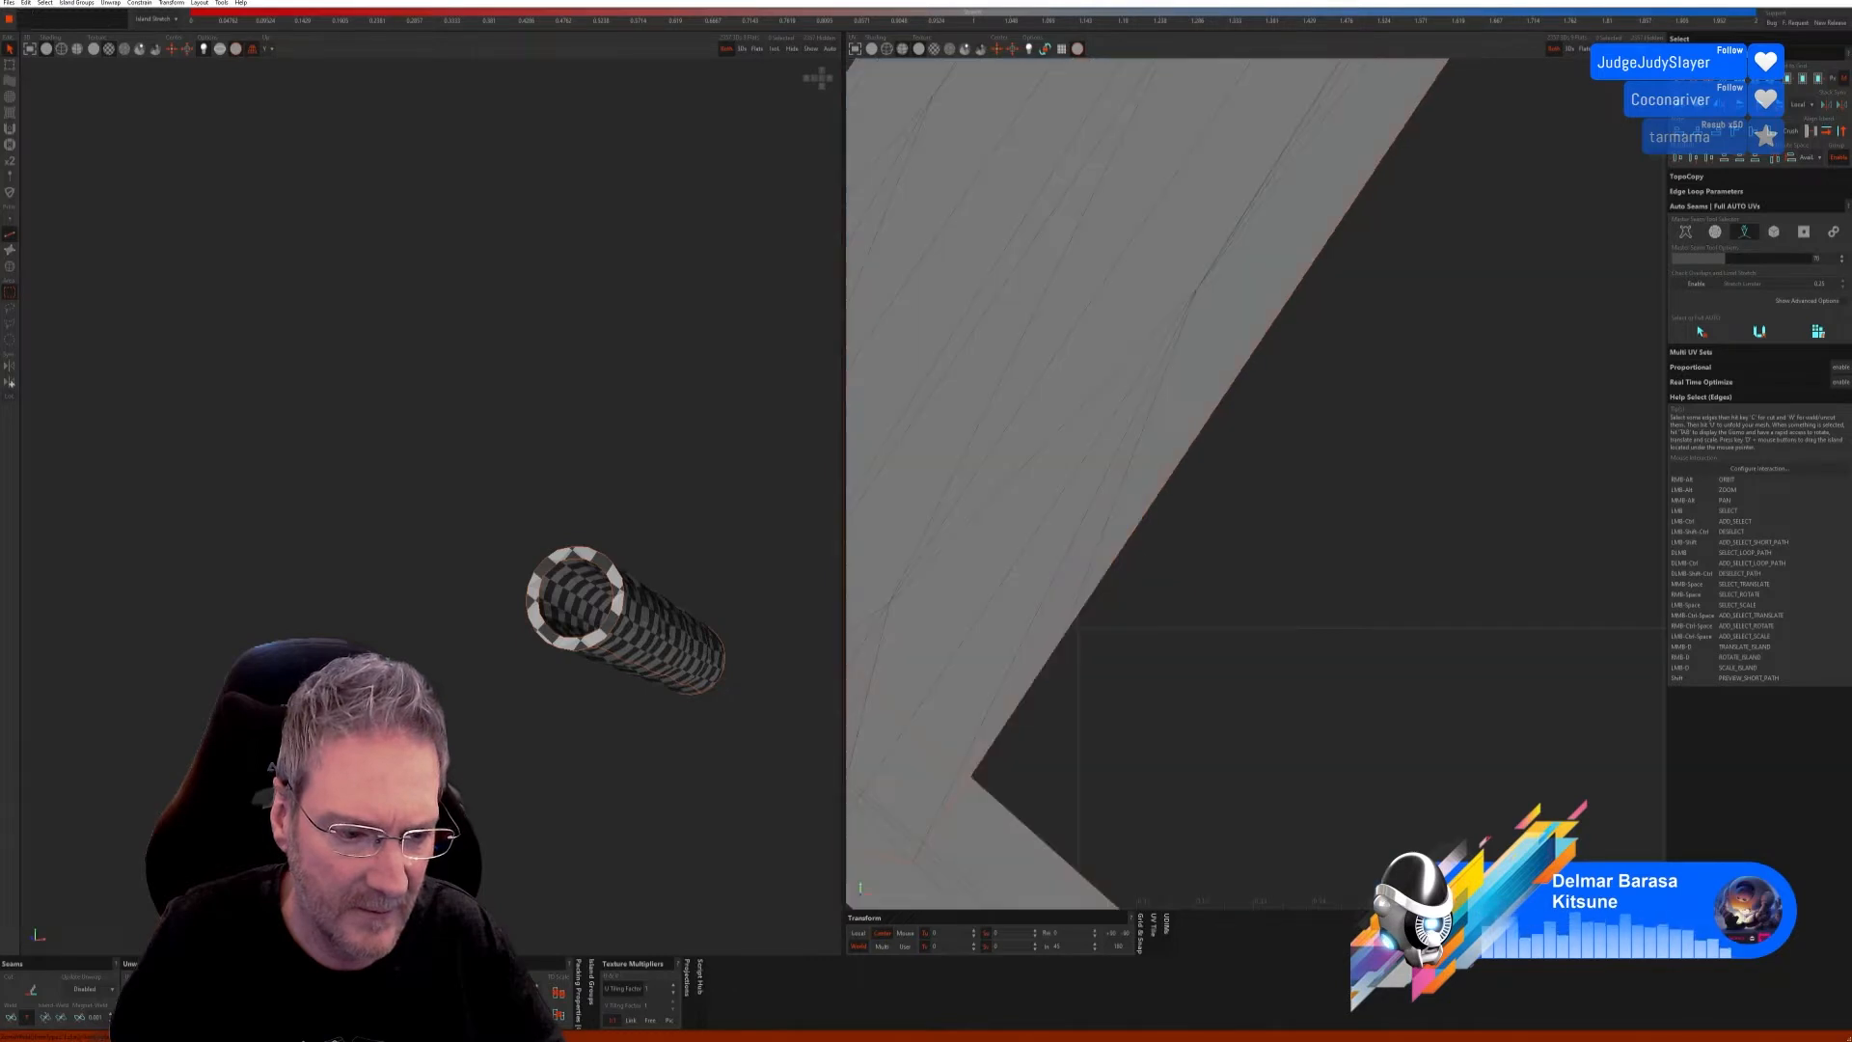
scroll(1009, 610, down, 10)
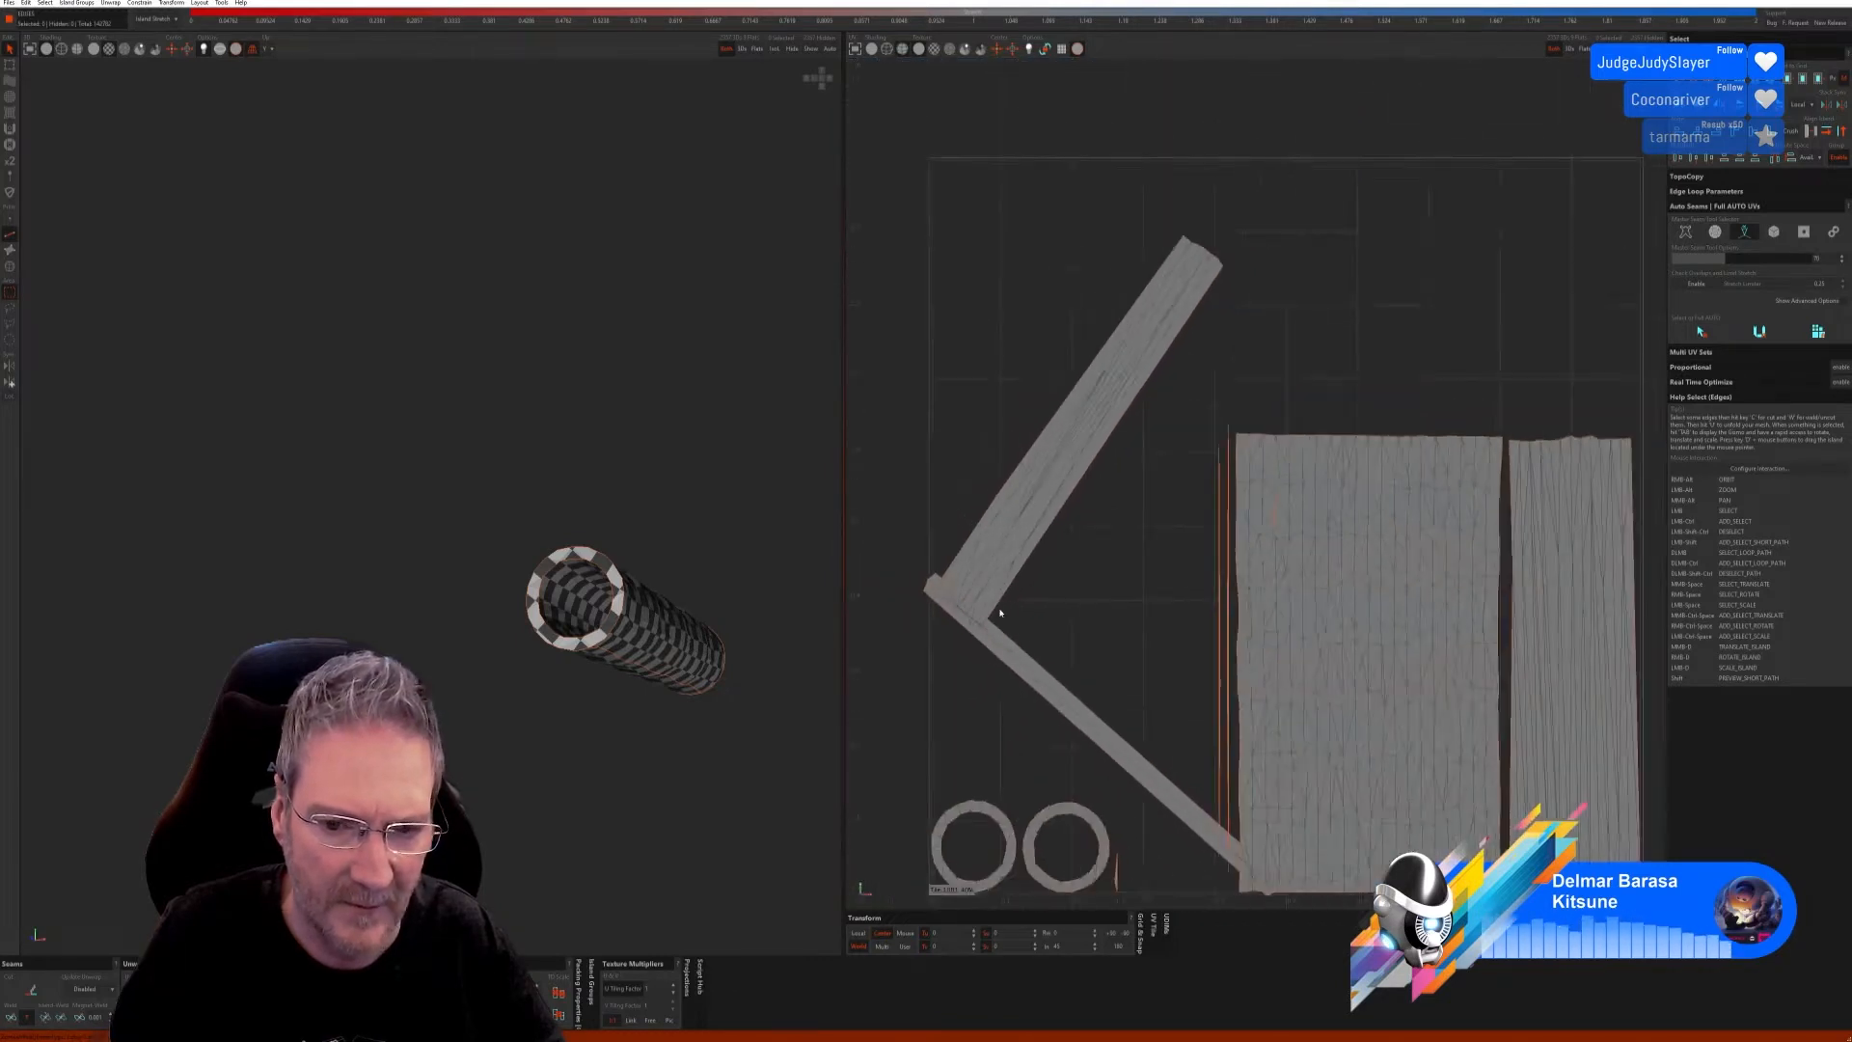
key(p)
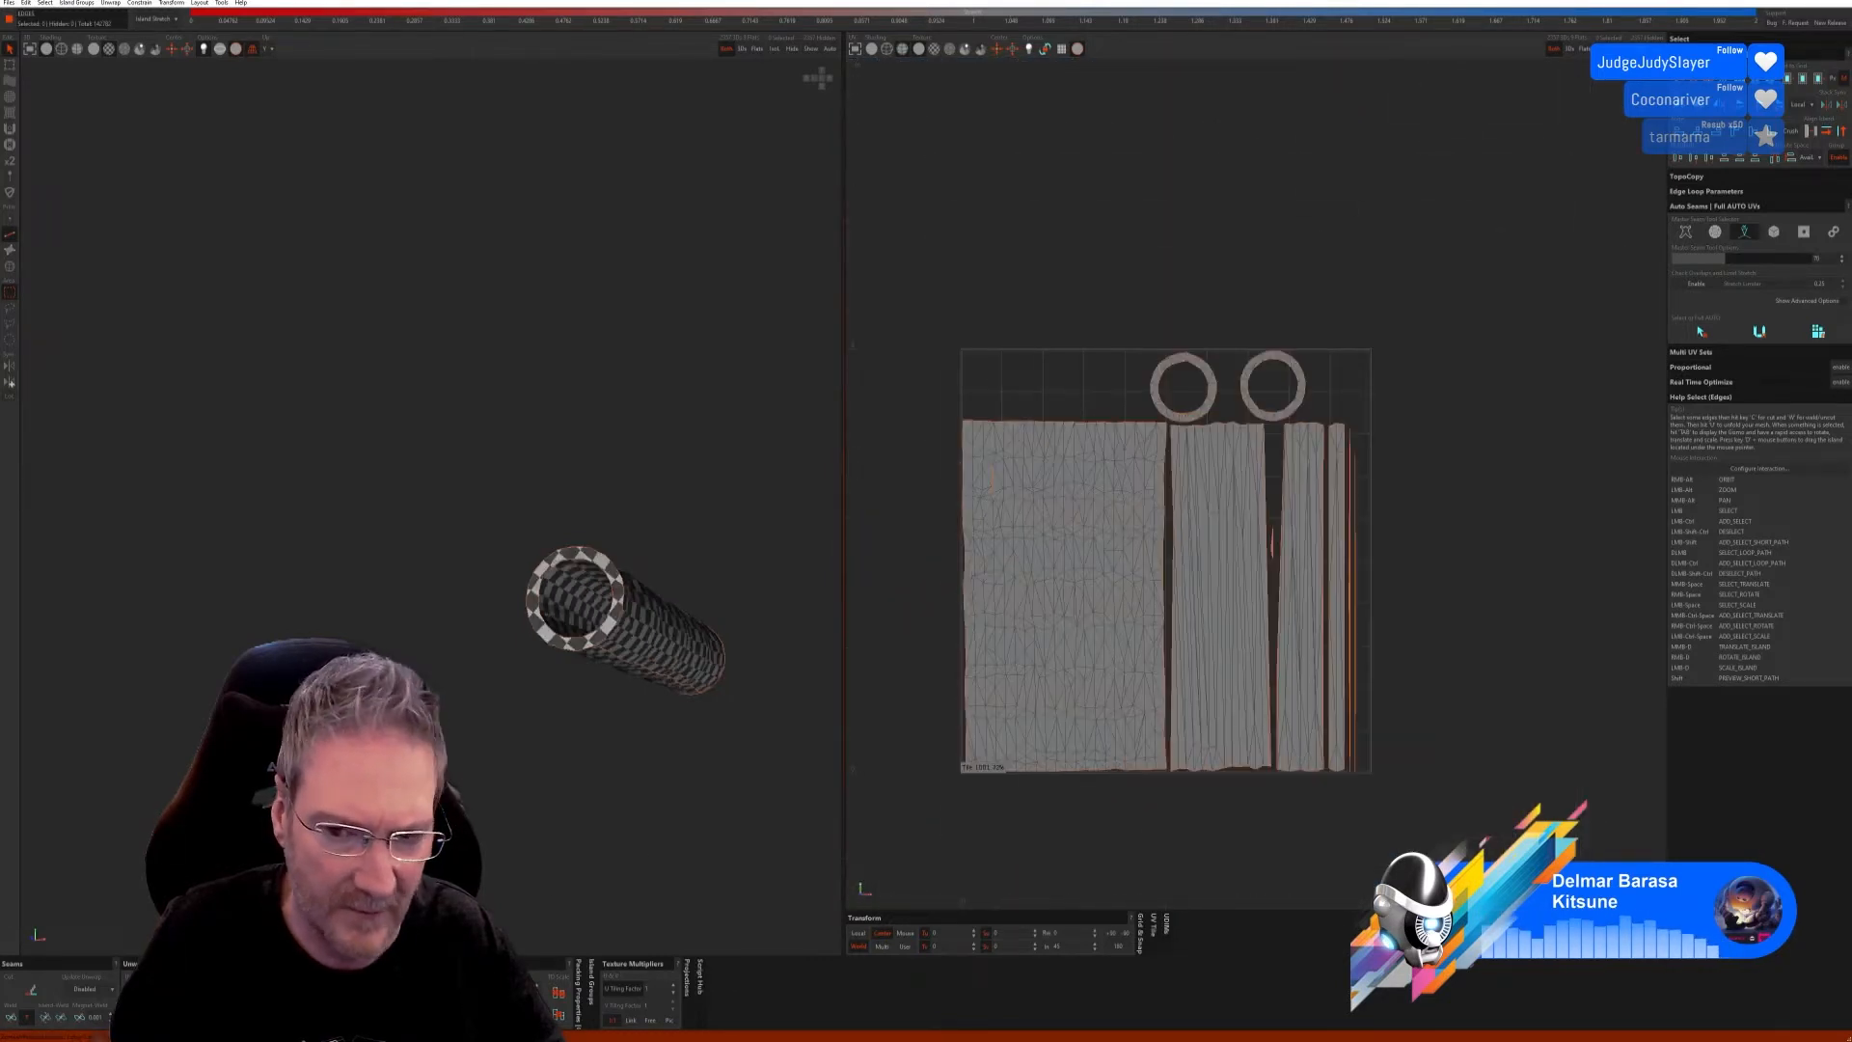
Step: Show the whole car model again and isolate the island of the bent starting crank rod
alt+drag(581, 758, 541, 766)
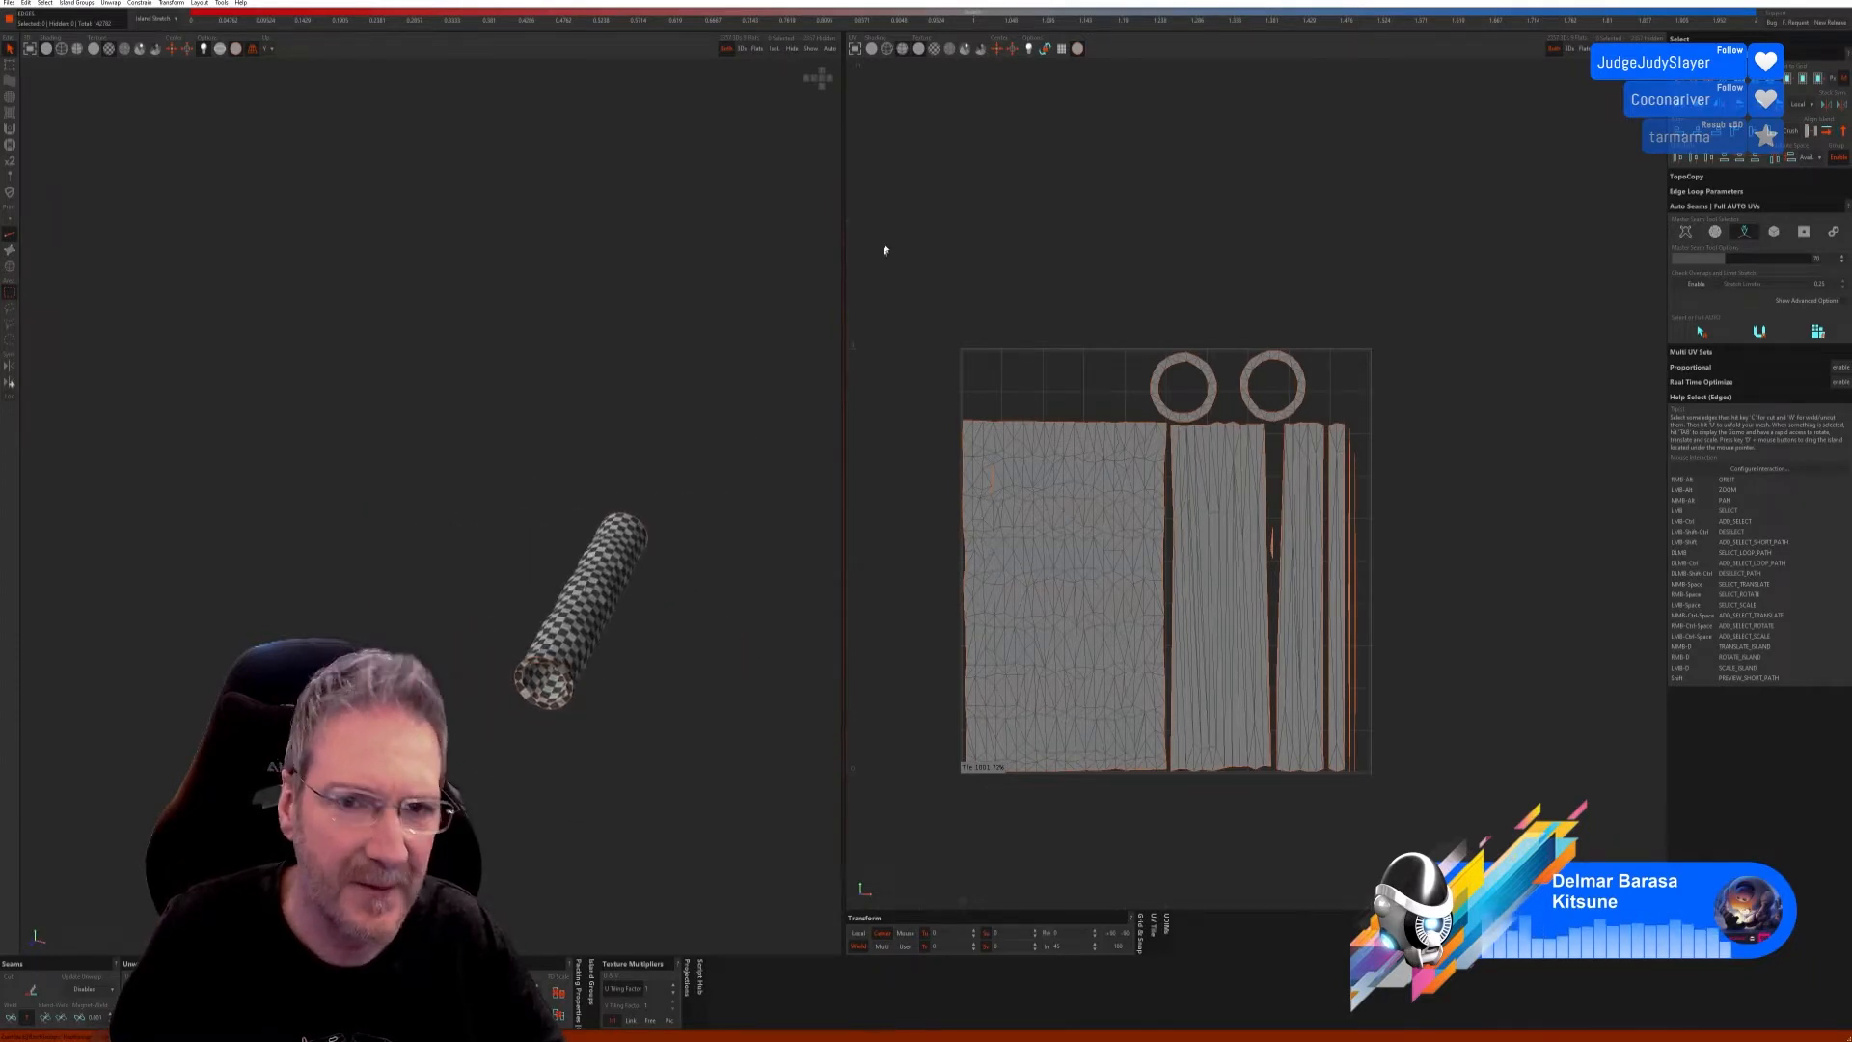
click(814, 49)
alt+drag(701, 564, 672, 629)
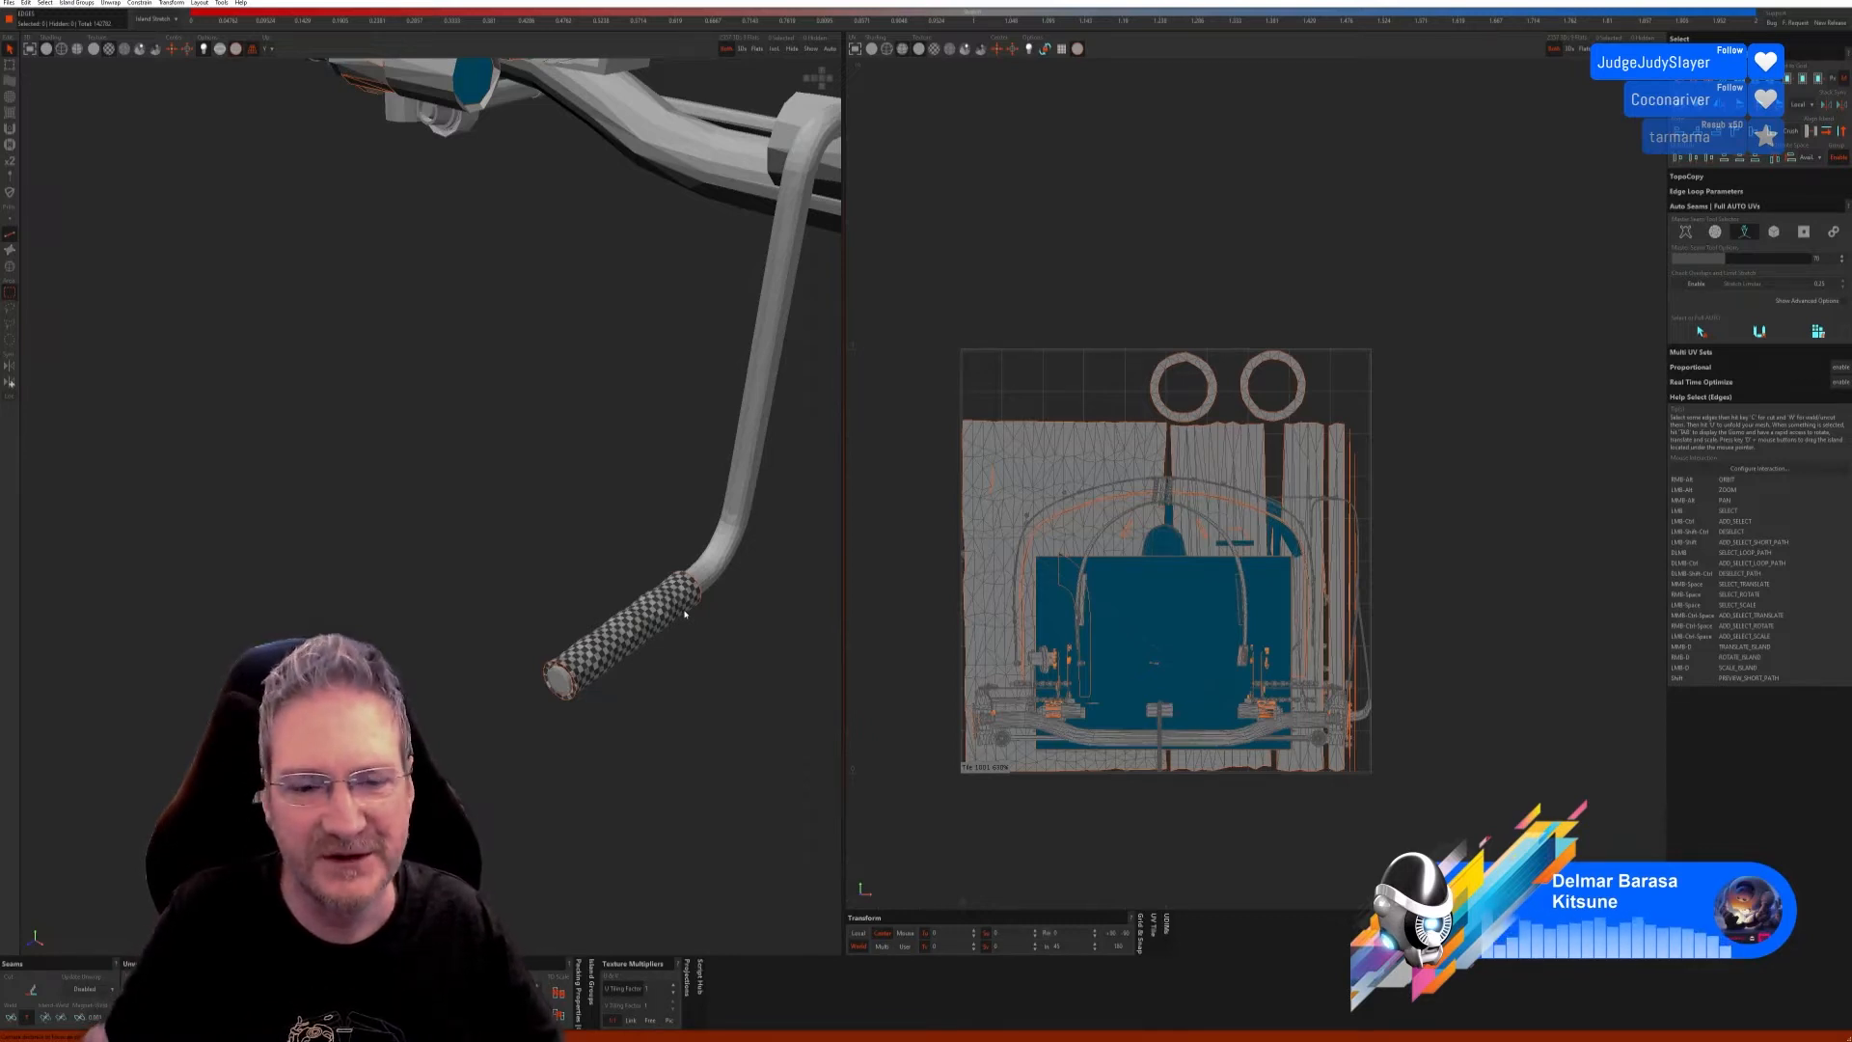
click(12, 266)
click(757, 433)
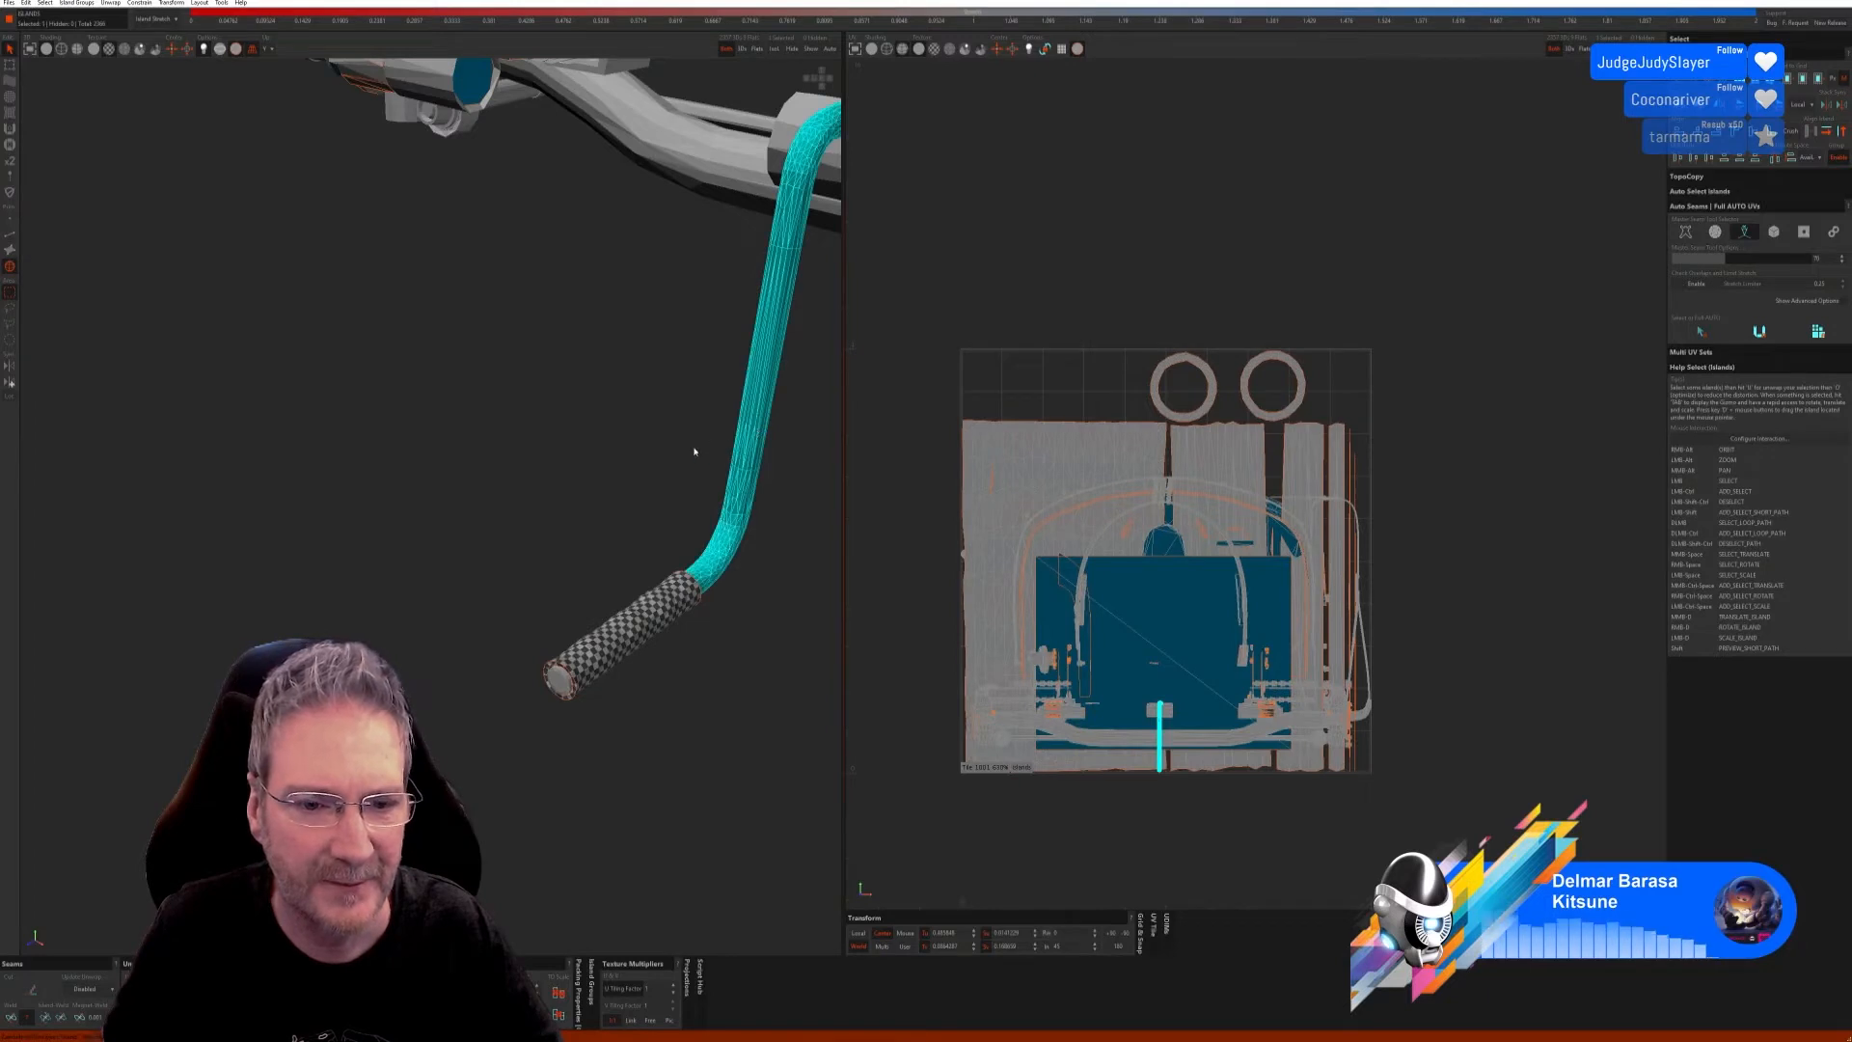
alt+drag(695, 454, 568, 459)
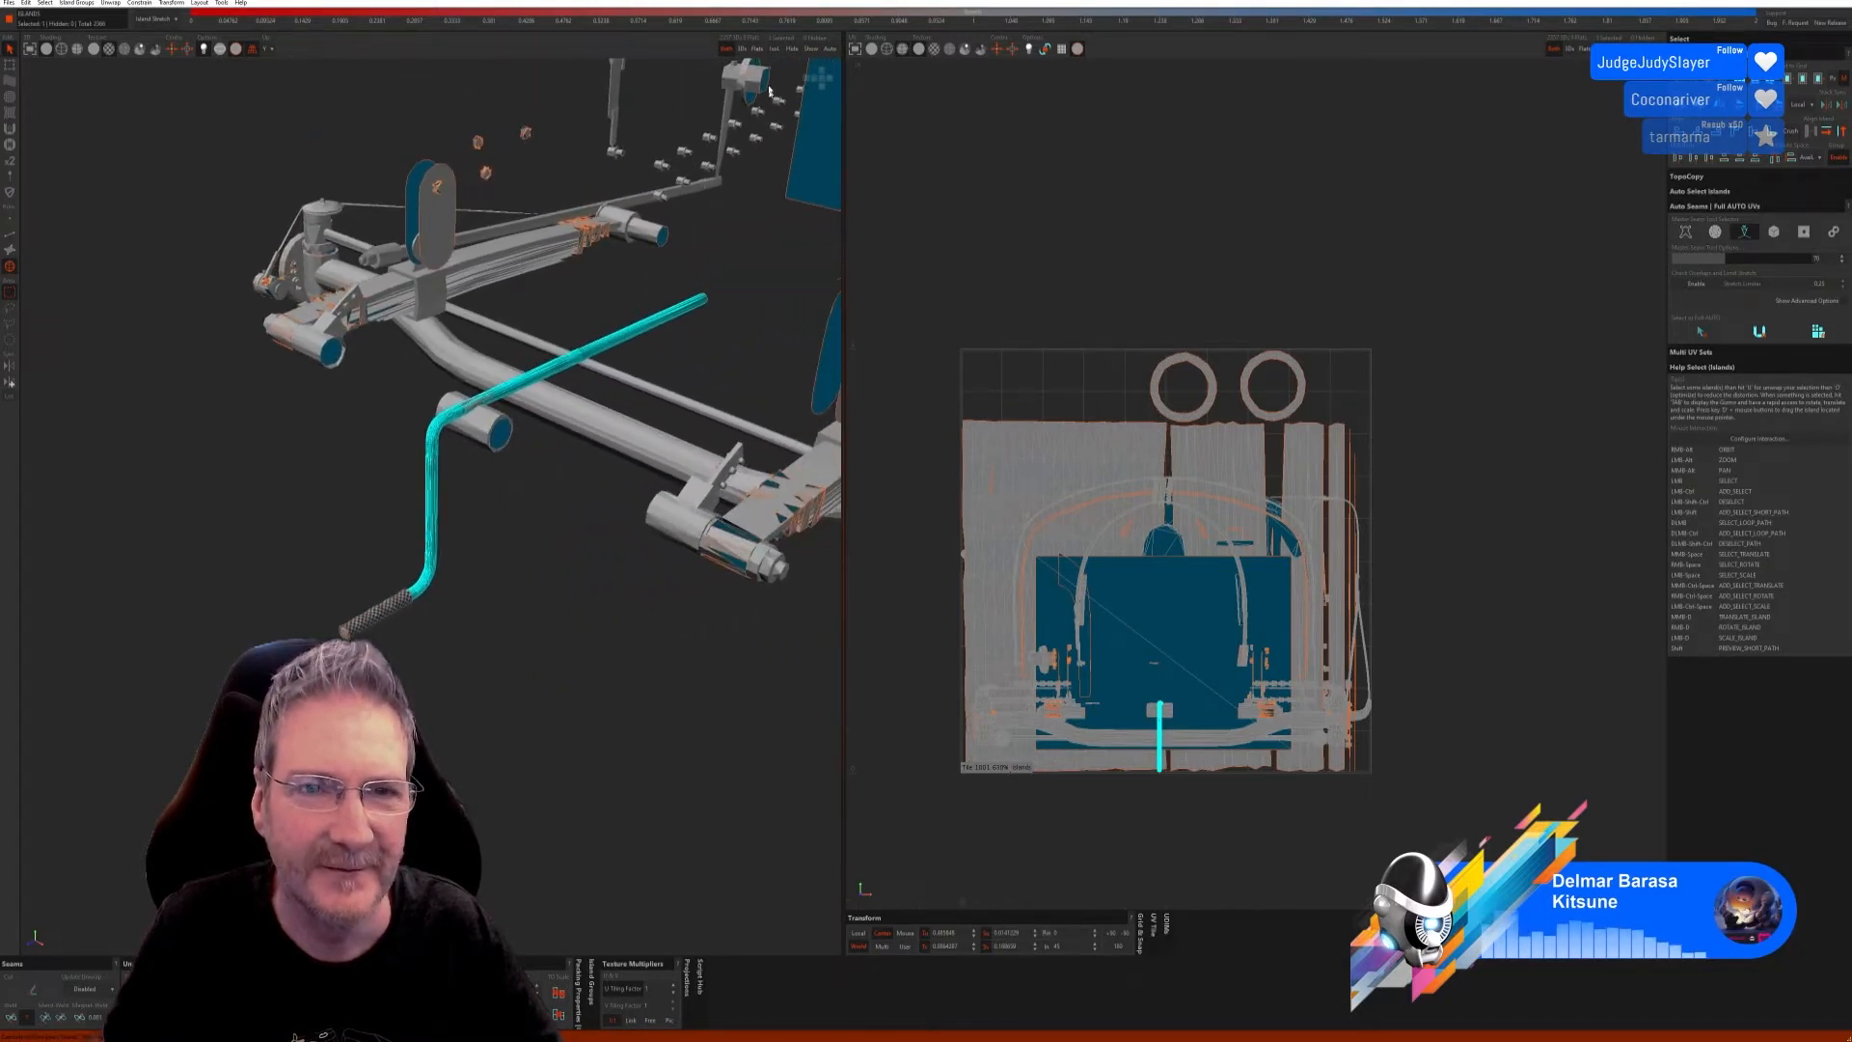
click(773, 49)
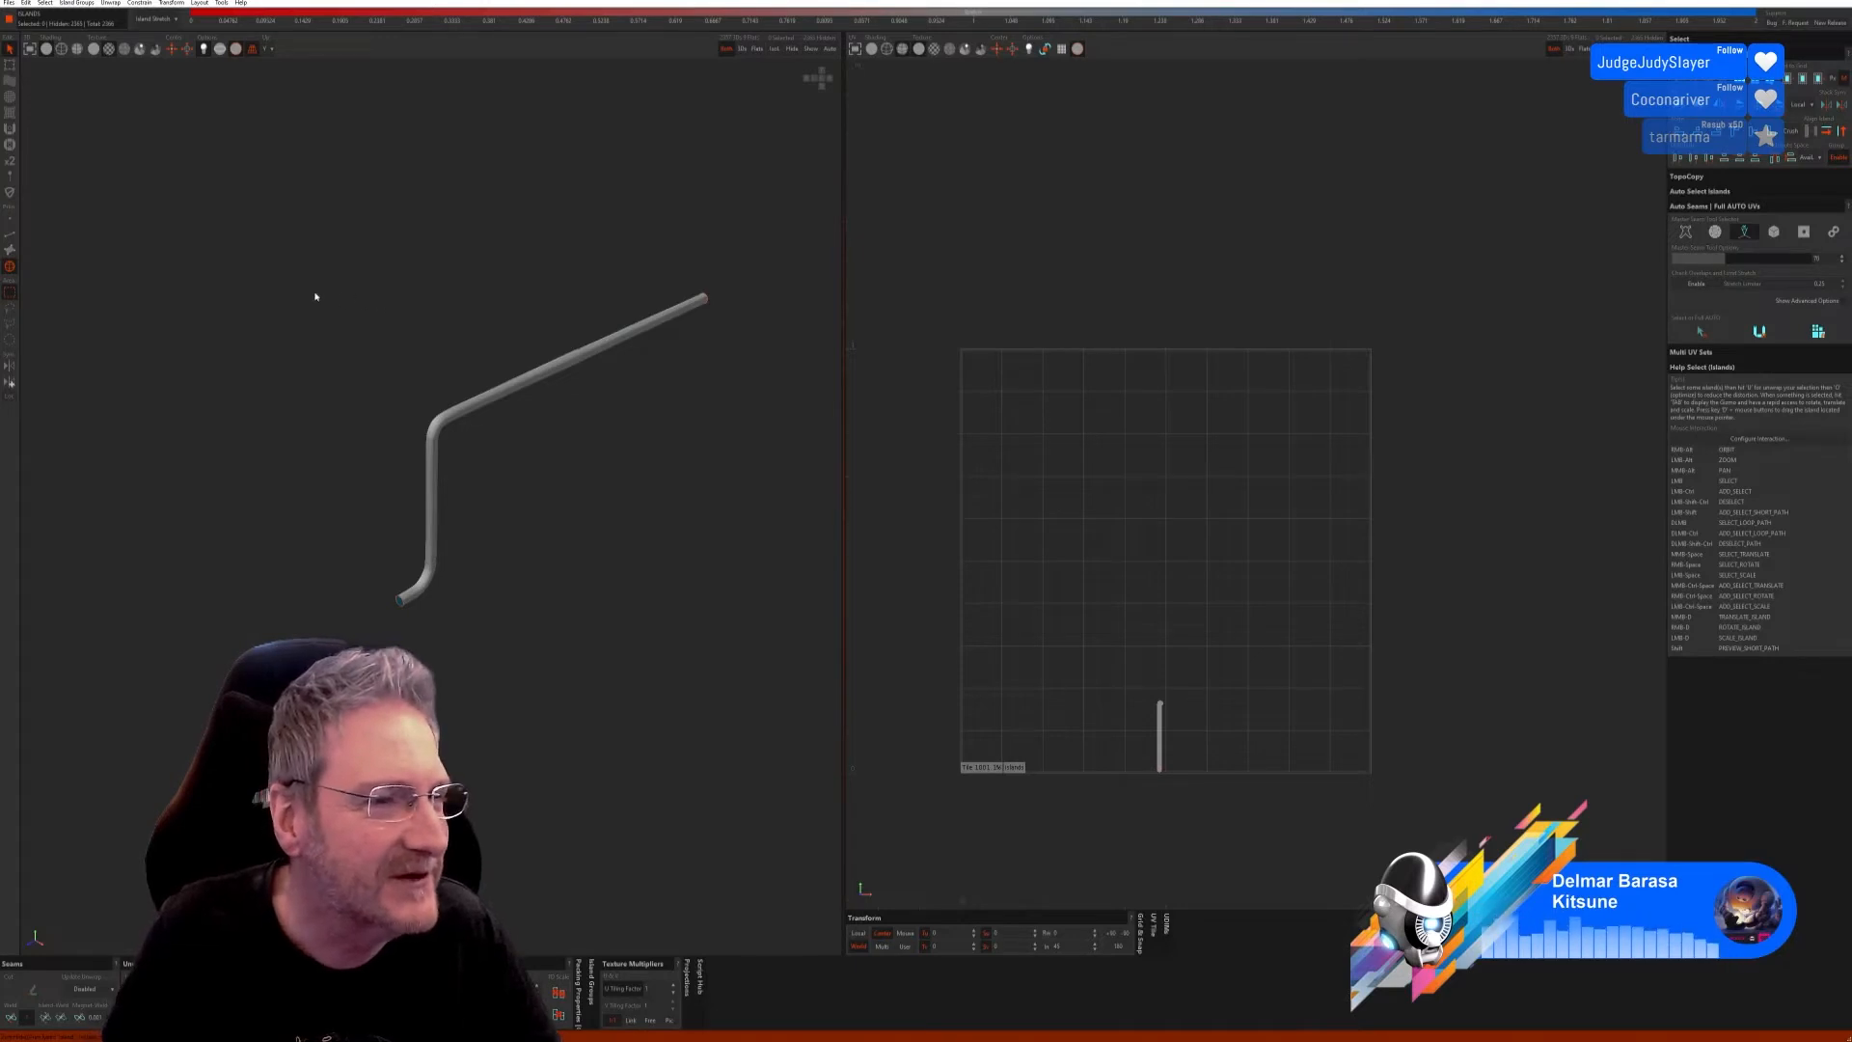
Step: Switch to edge selection, auto-select the crank rod's seams with the sharp-edge method and cut them
click(11, 235)
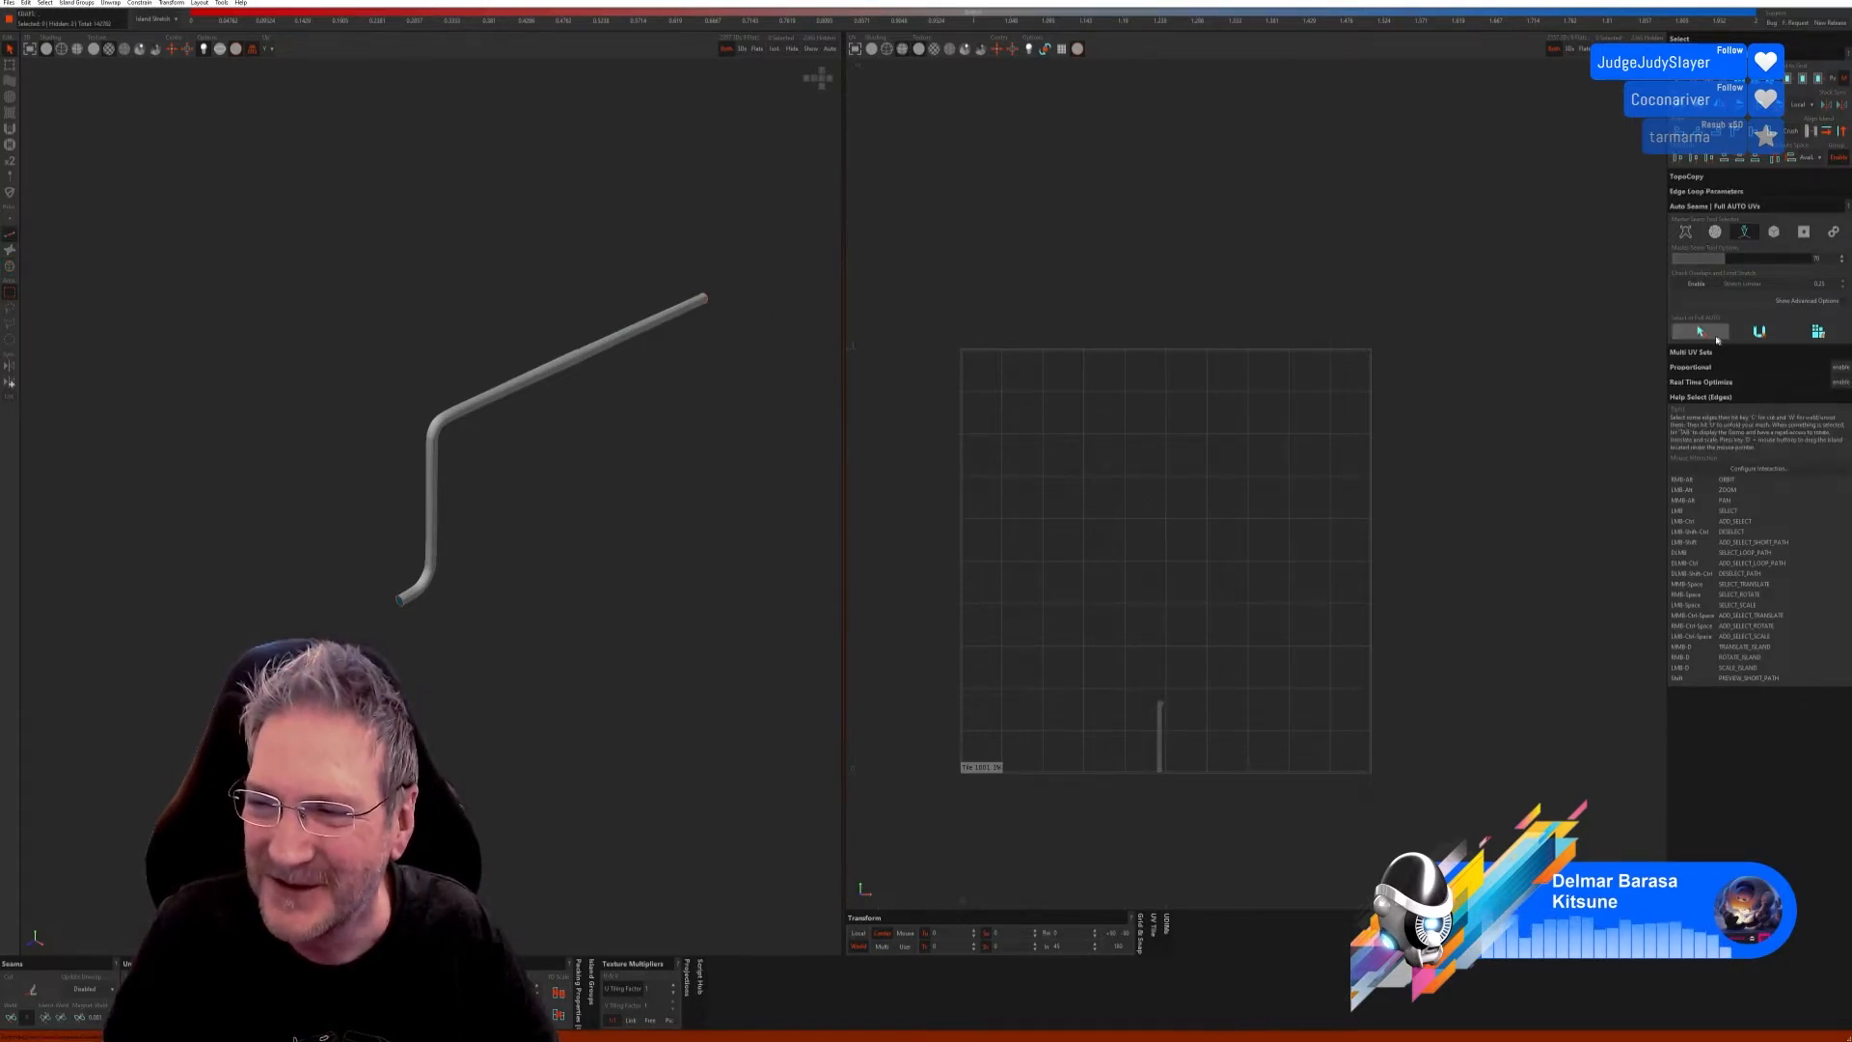
click(1711, 334)
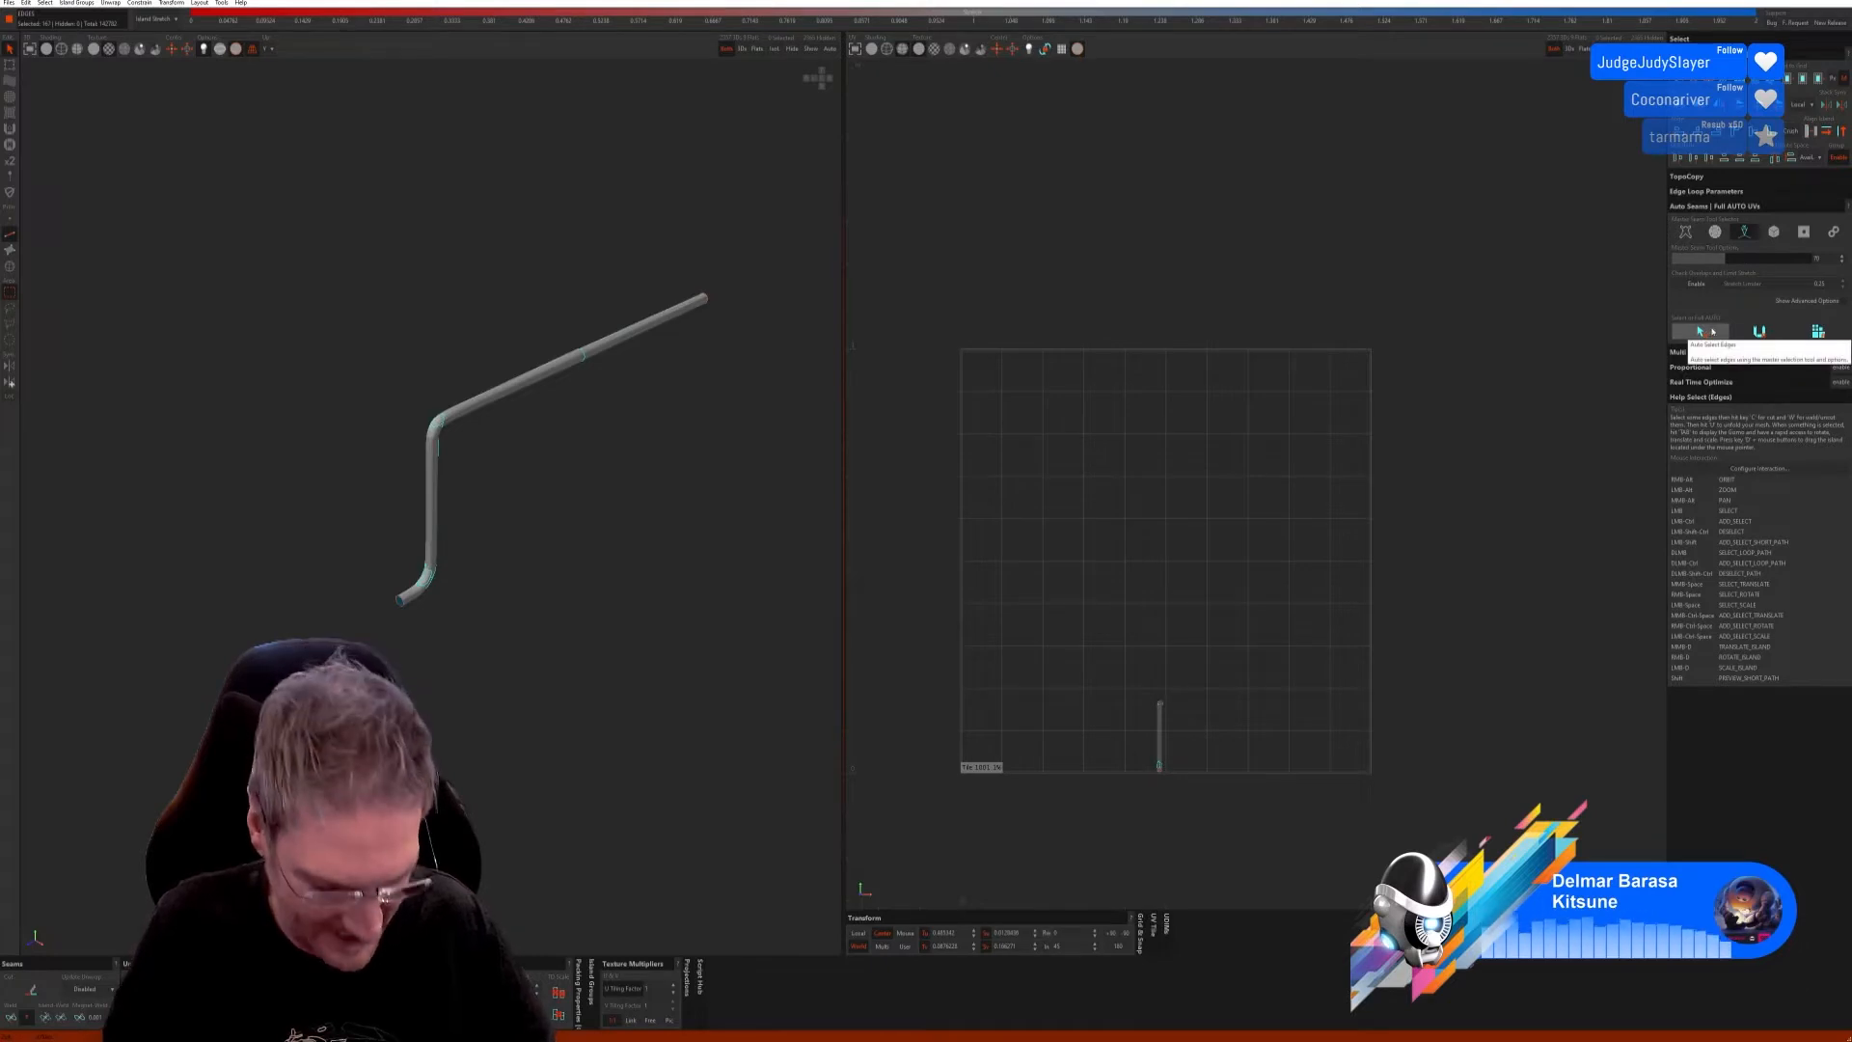
key(c)
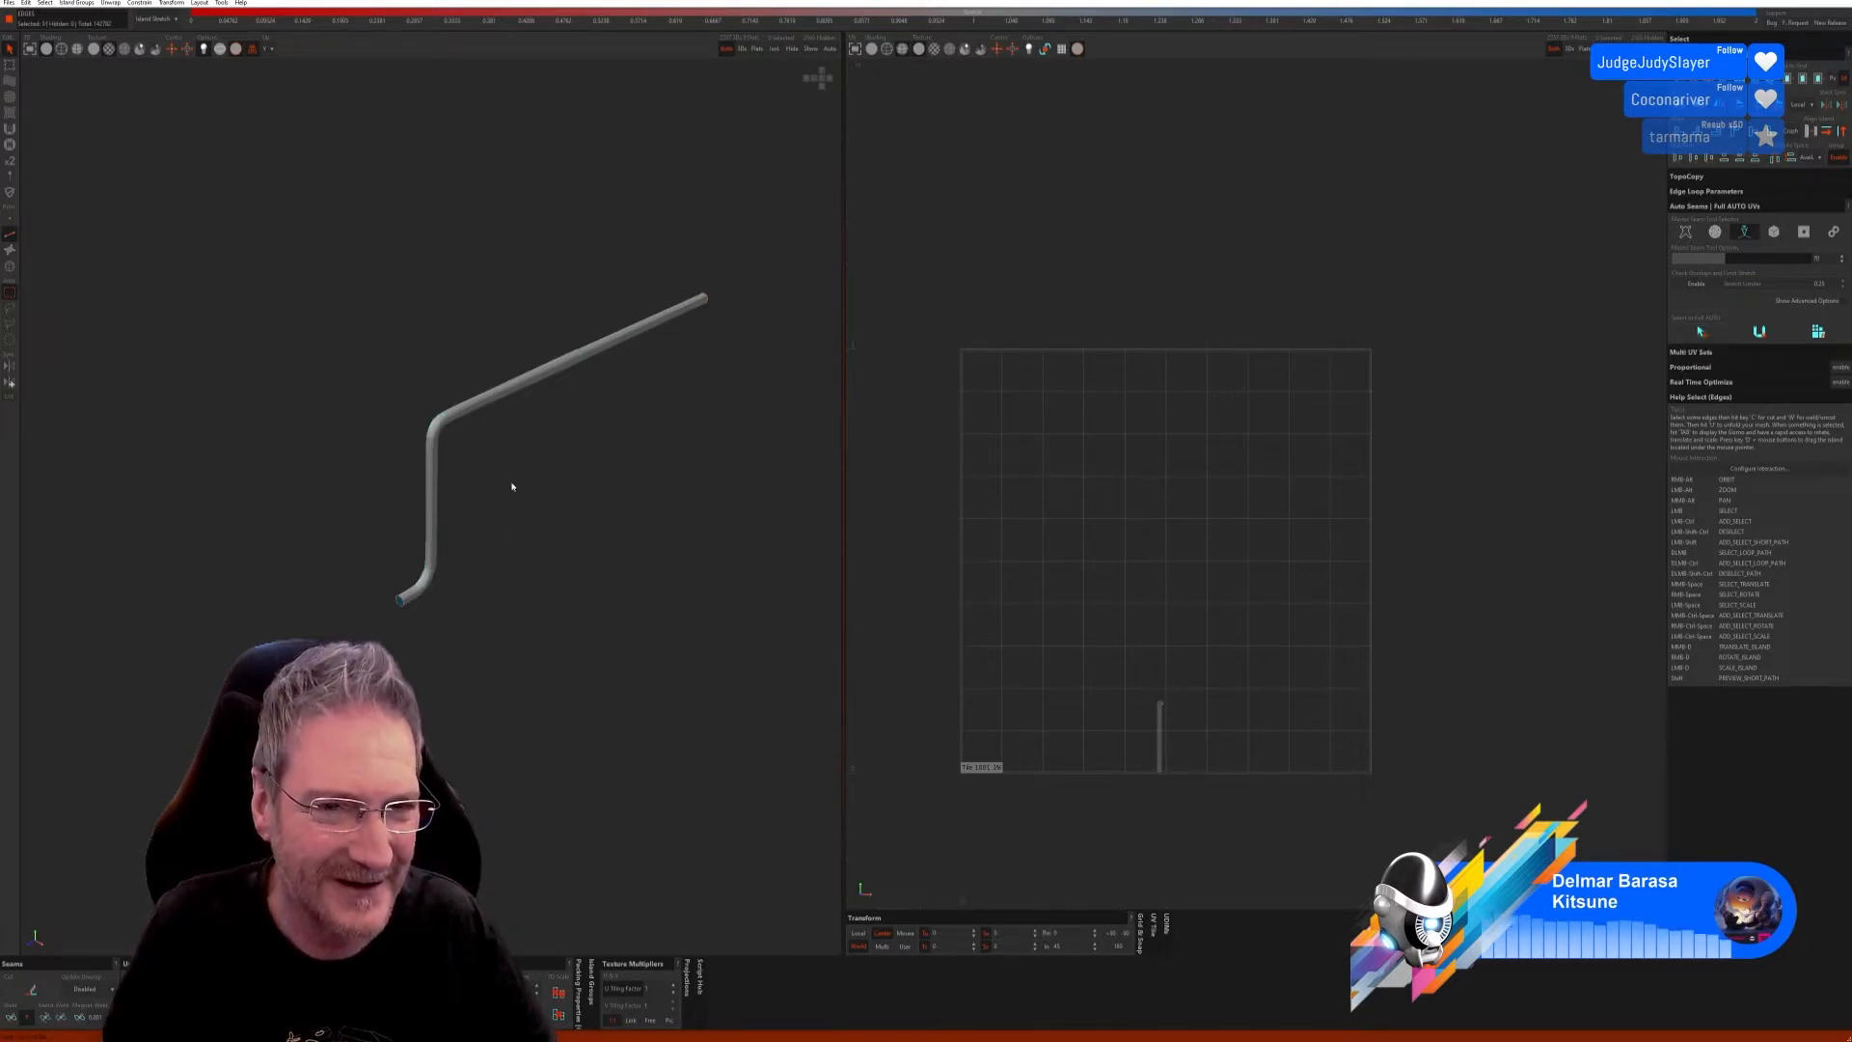
Step: Try auto-selecting the crank rod's seams with the pelt and mosaic methods, and clear the selection
mouse_move(495, 516)
alt+mouse_down()
mouse_move(525, 517)
mouse_move(562, 459)
mouse_move(553, 409)
mouse_move(347, 463)
mouse_move(344, 488)
mouse_move(383, 513)
mouse_move(372, 524)
mouse_move(497, 482)
alt+mouse_up()
click(1687, 234)
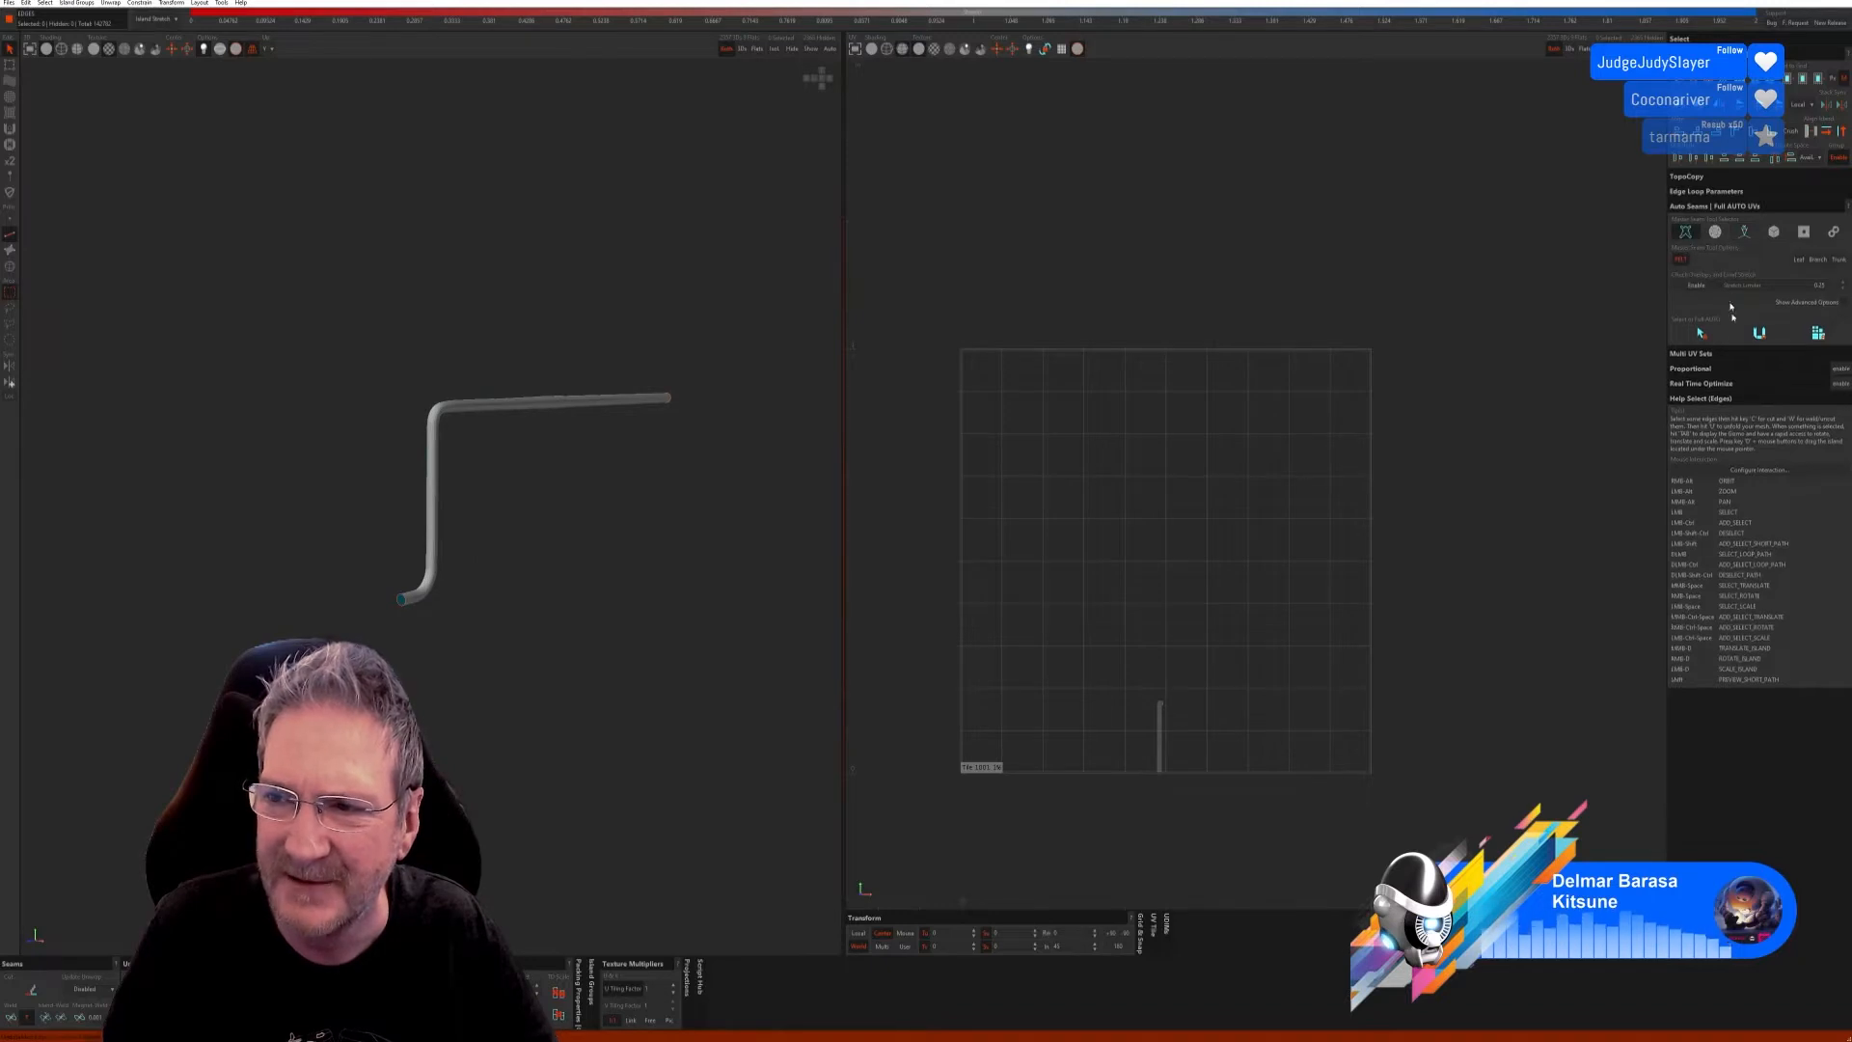
click(1708, 338)
mouse_move(747, 579)
alt+right_down()
mouse_move(715, 510)
mouse_move(737, 561)
alt+right_up()
click(1756, 336)
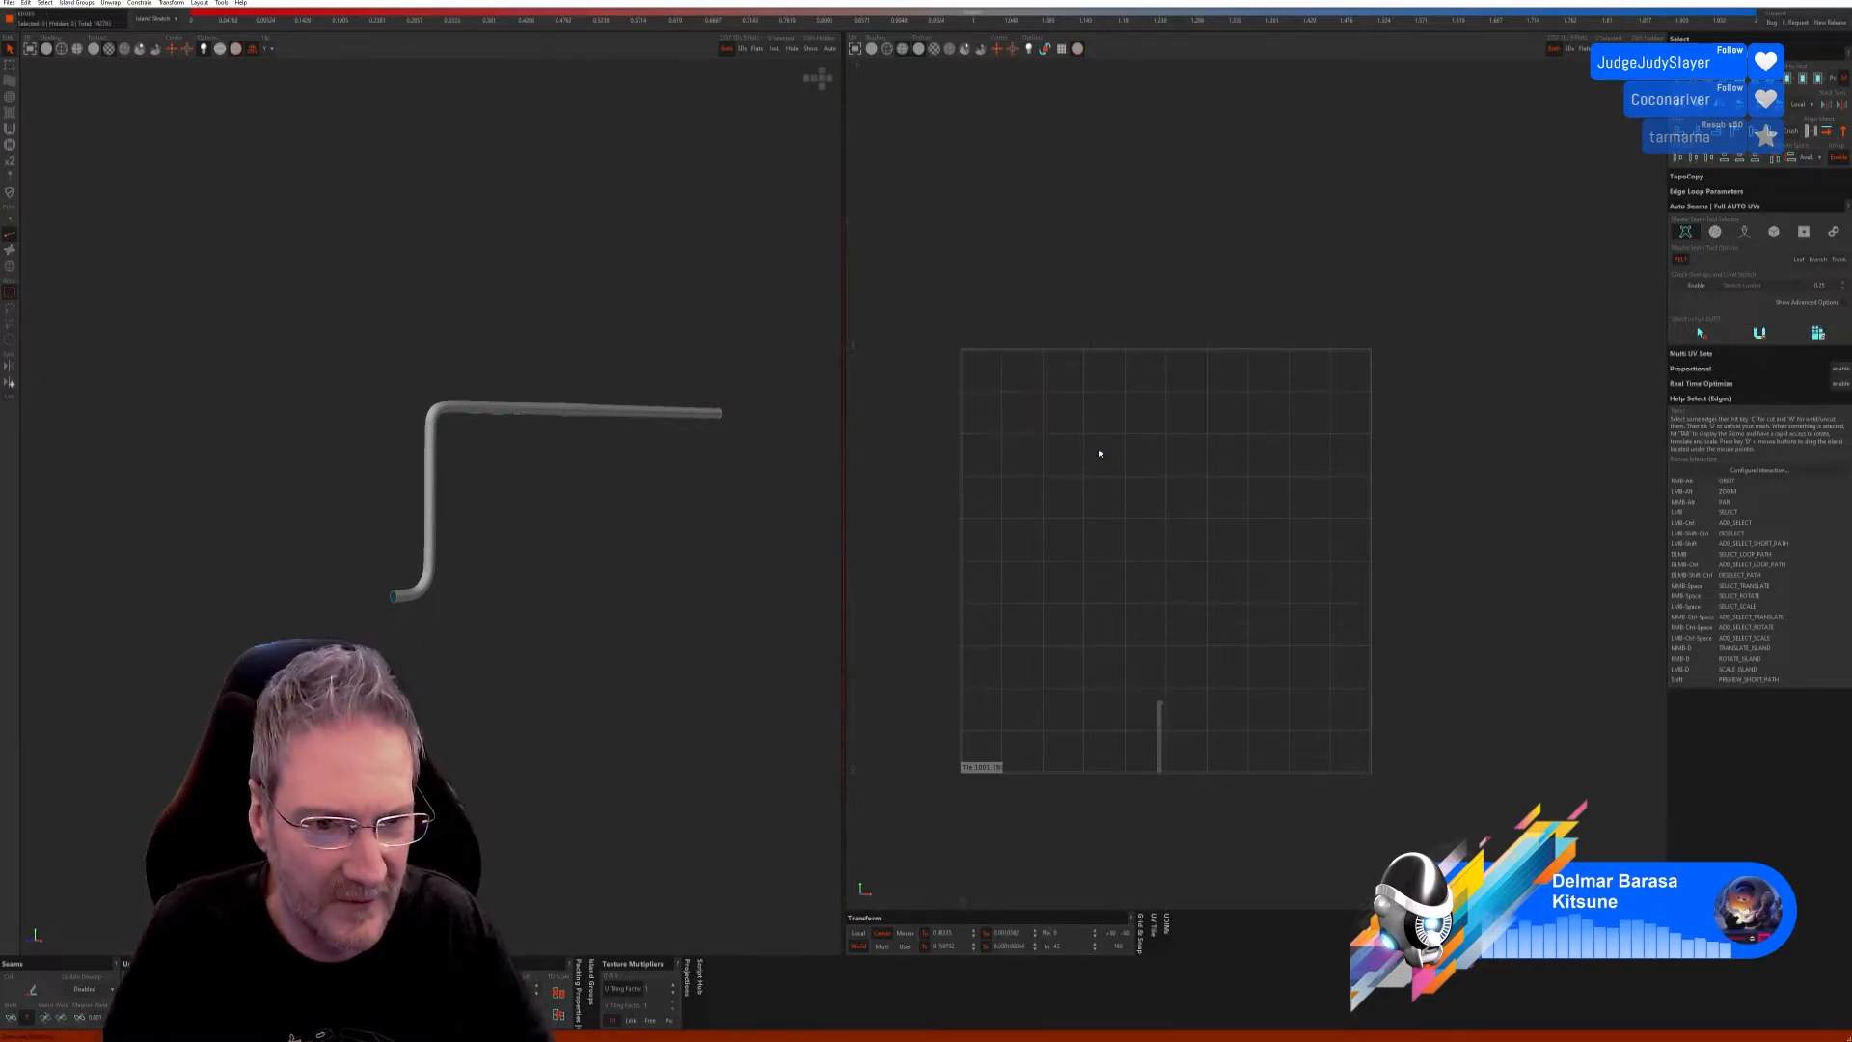
click(1716, 234)
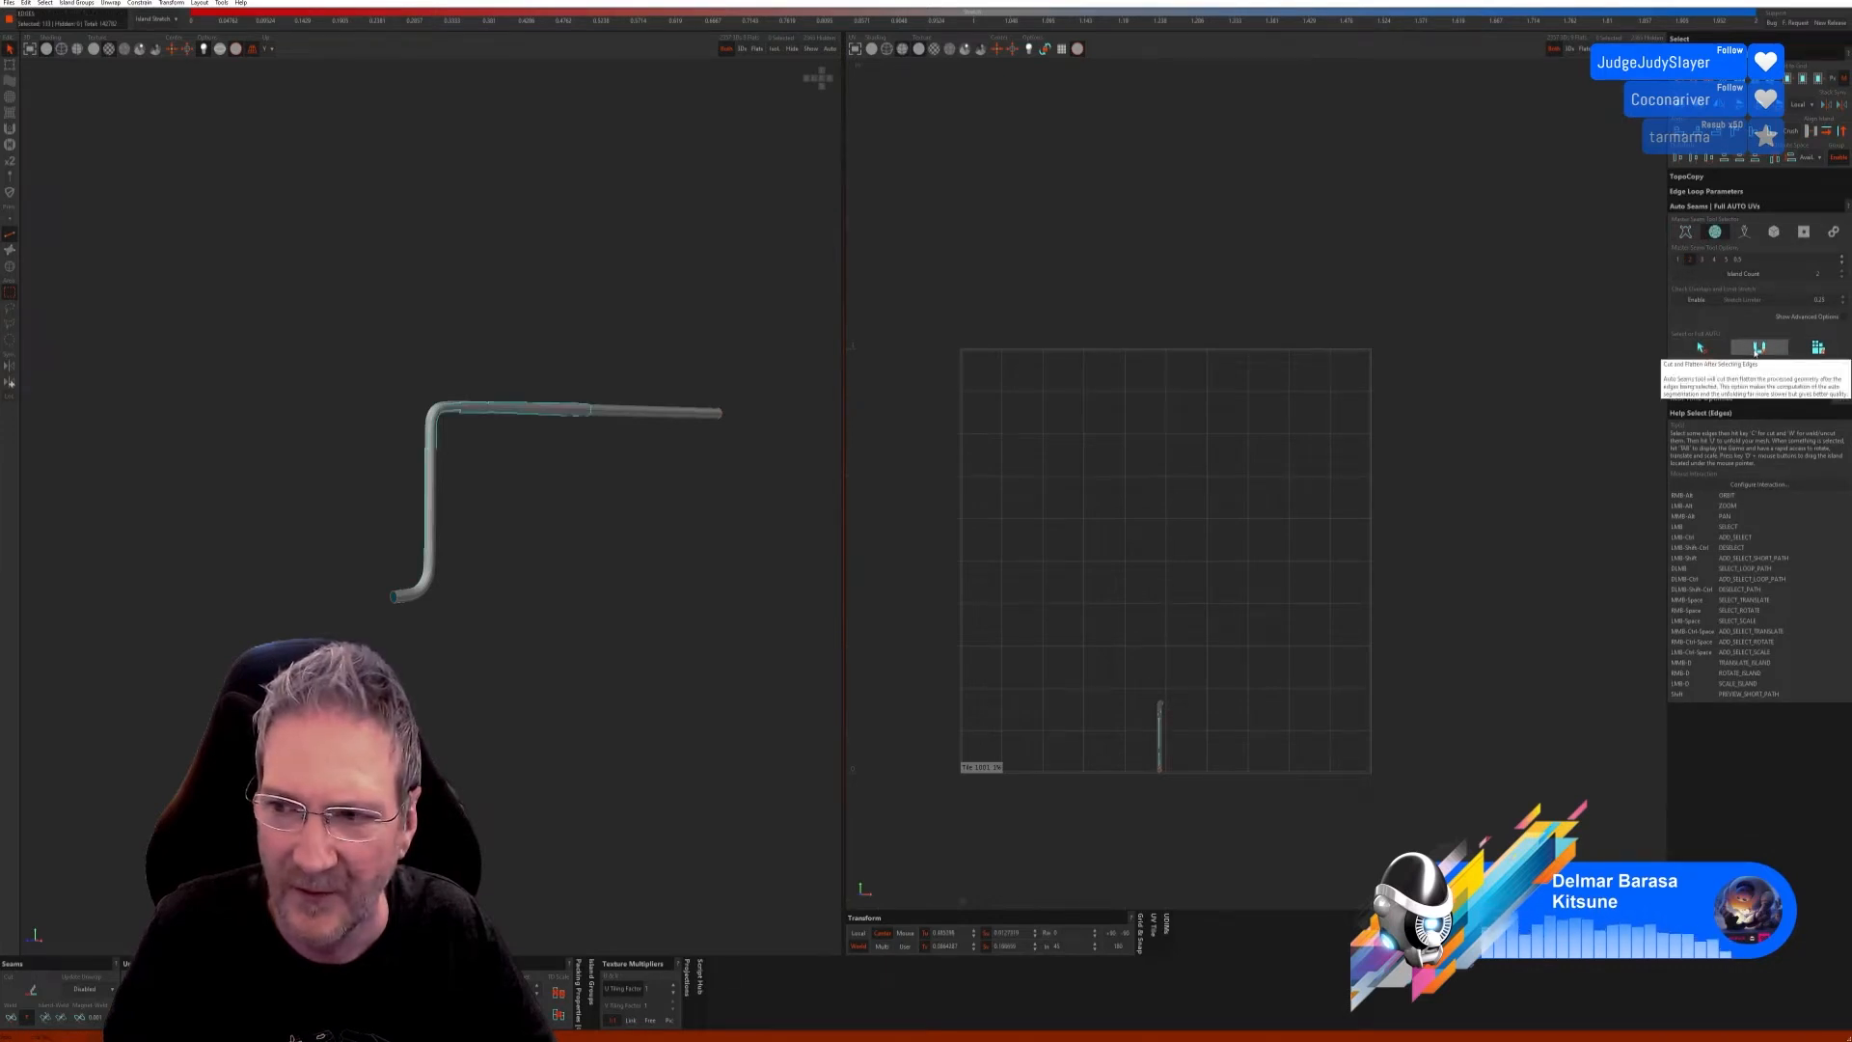
alt+drag(601, 534, 490, 469)
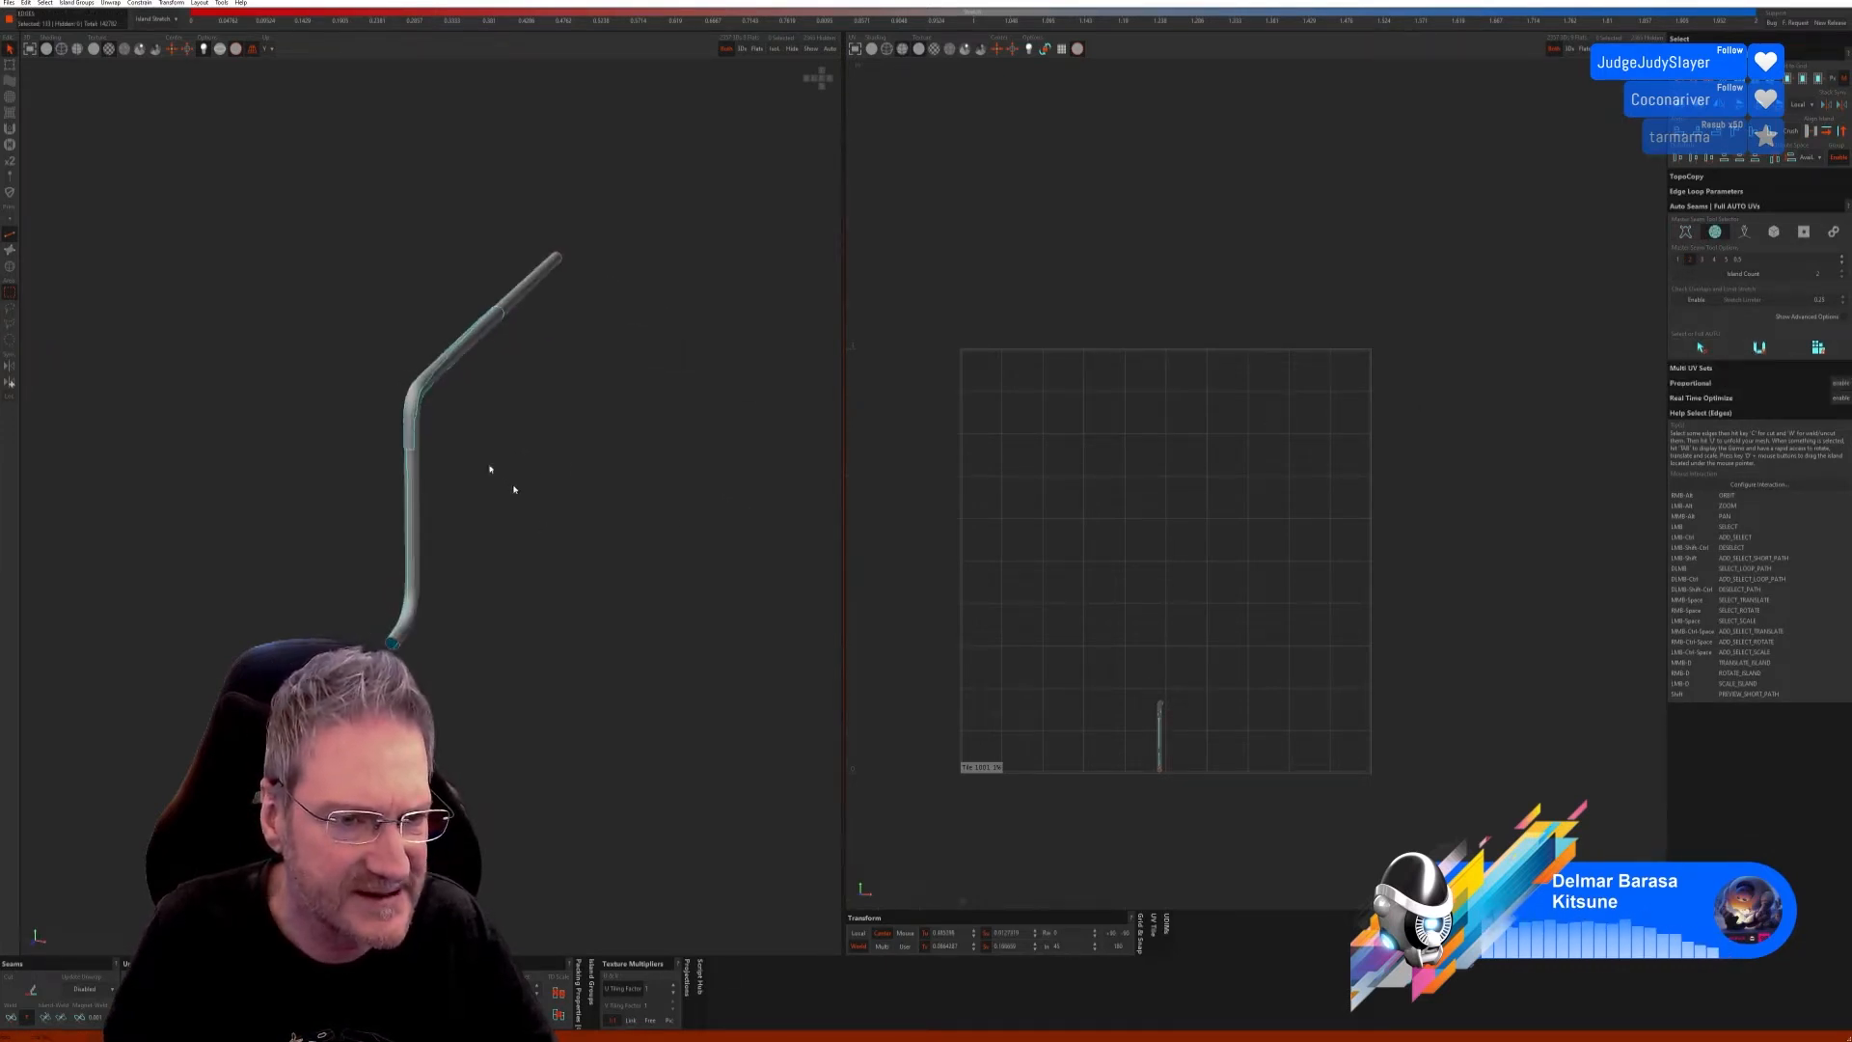
click(488, 547)
Step: Show the whole car model, select the bent crank rod's island and isolate it again
key(y)
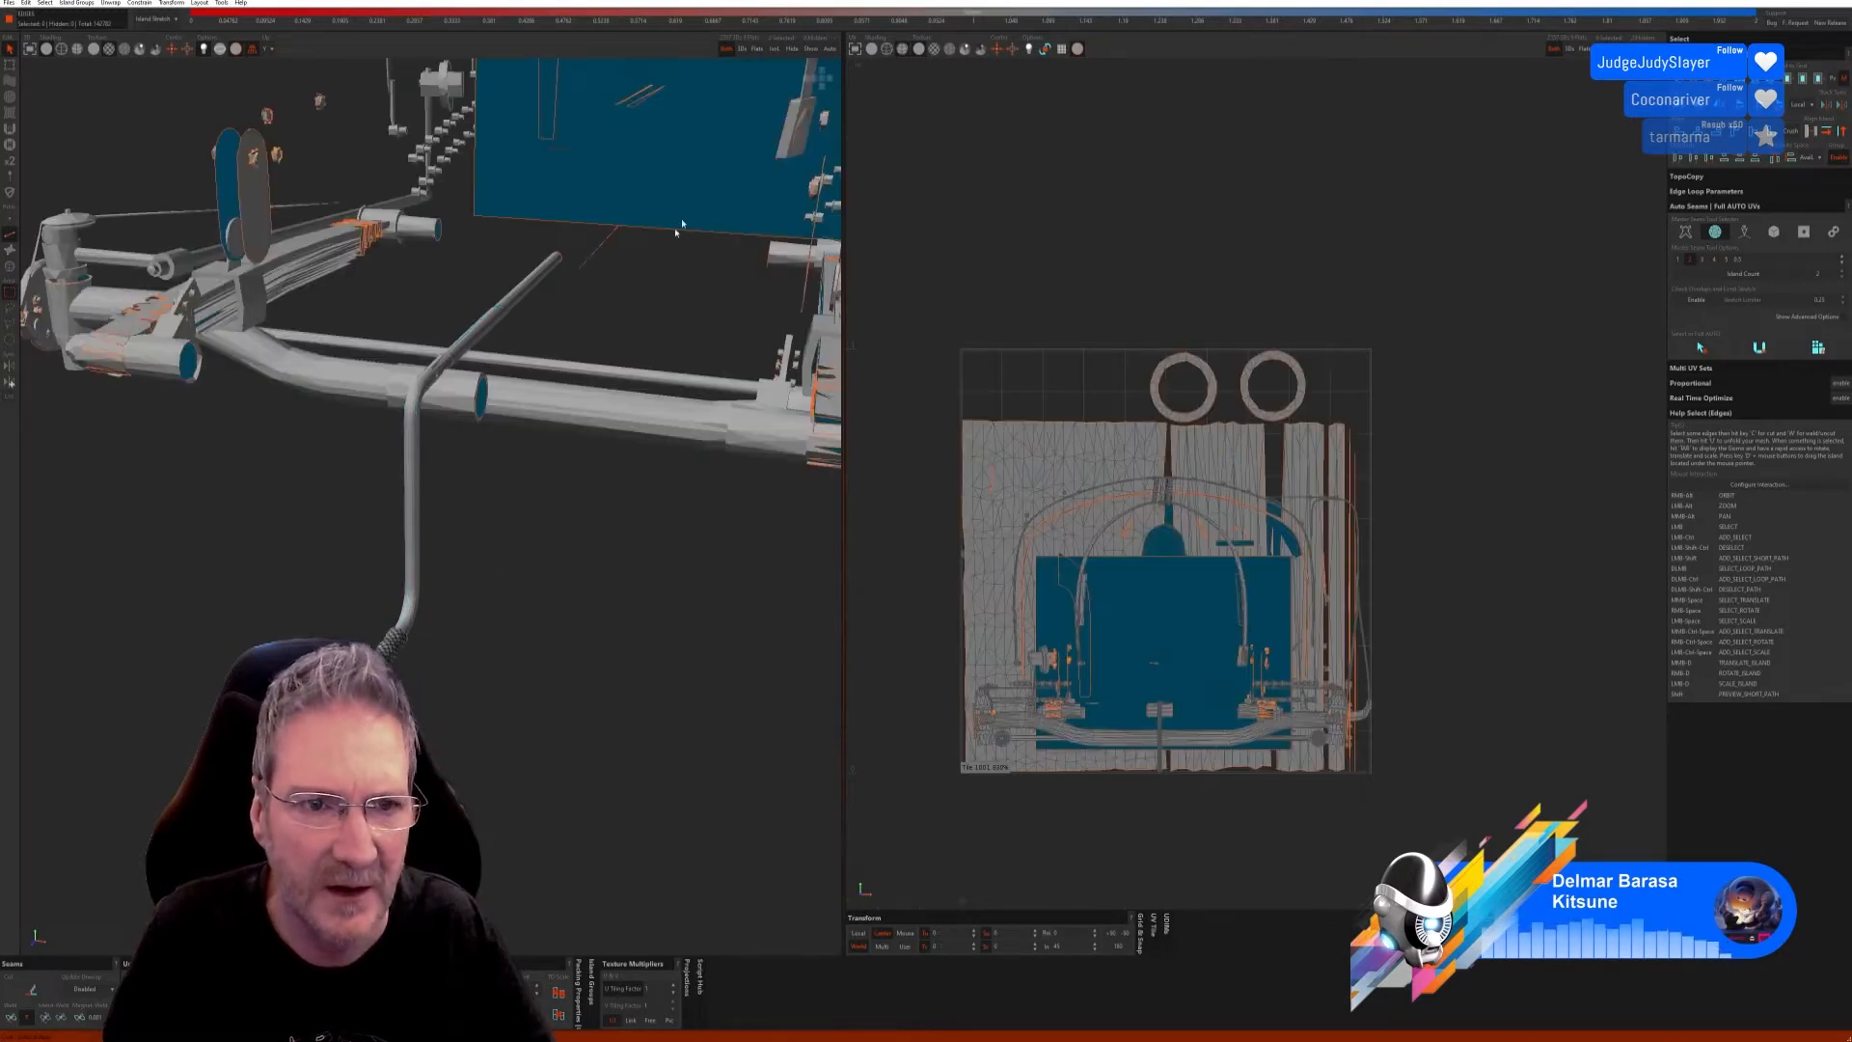
click(9, 267)
click(413, 475)
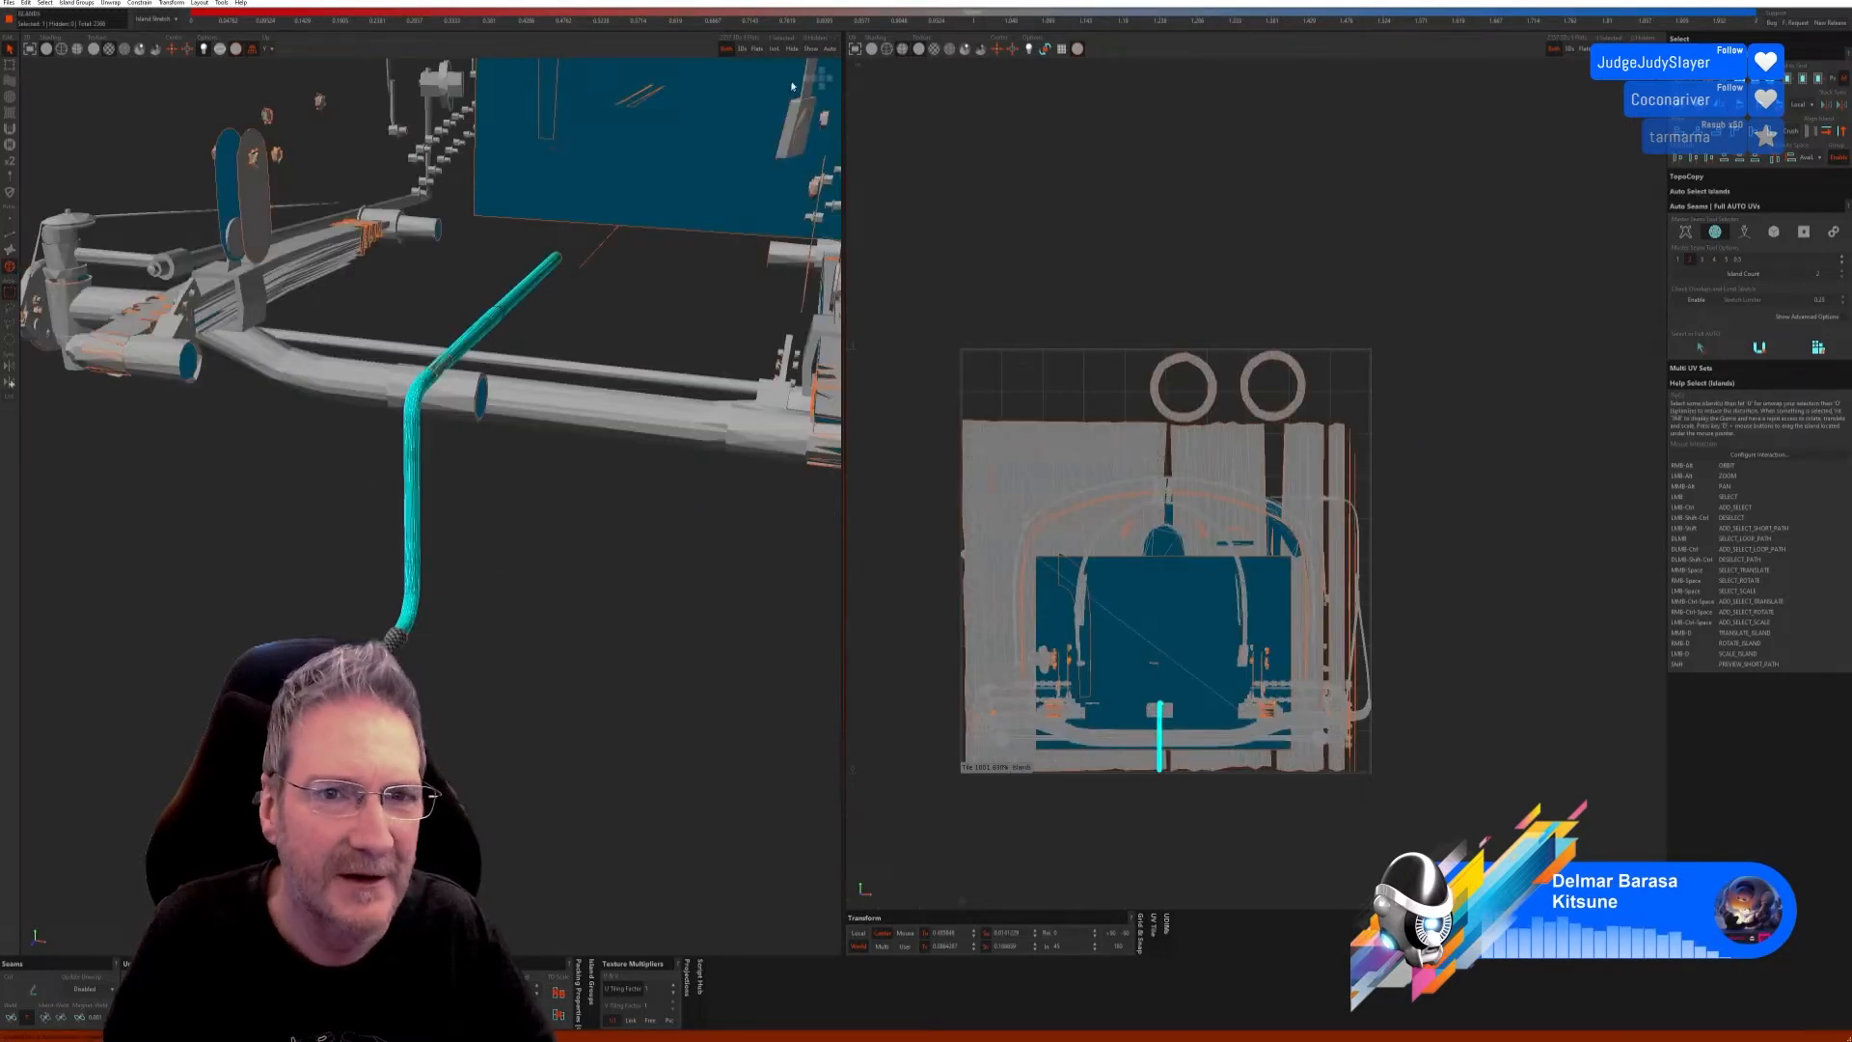
click(773, 48)
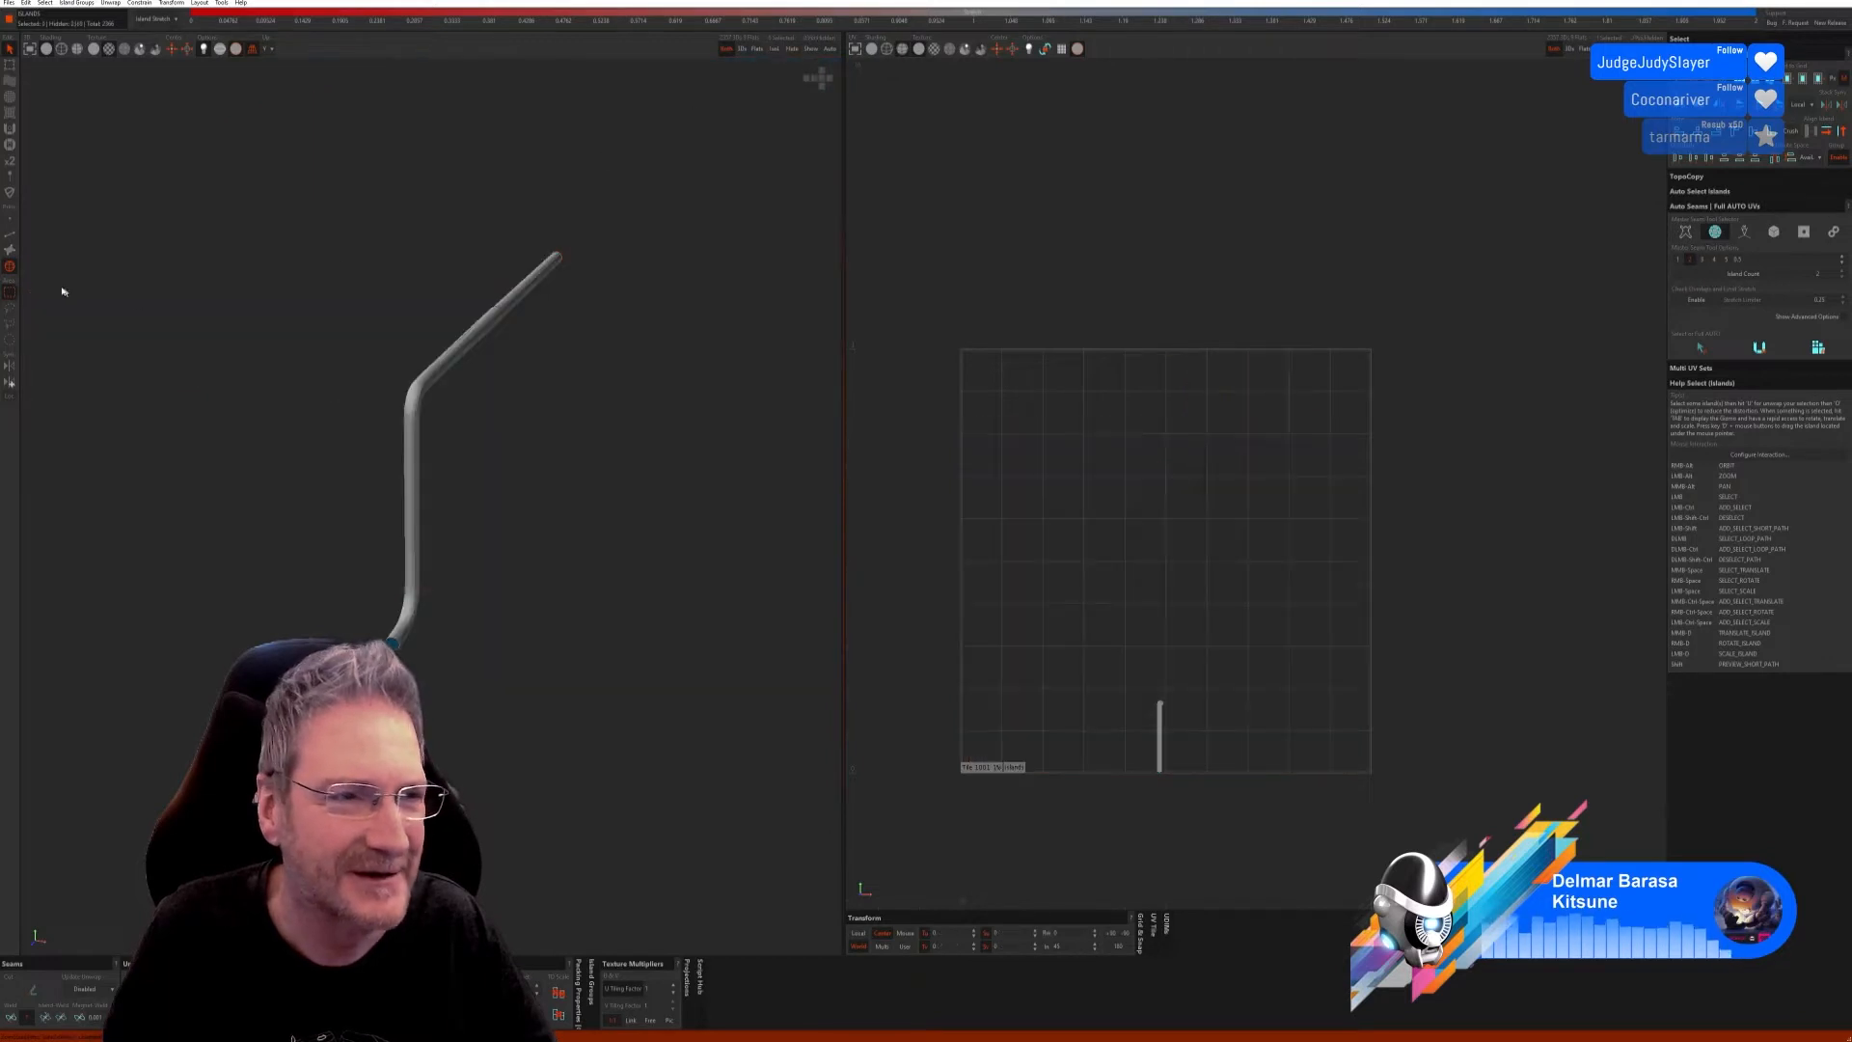
Step: In edge selection, select the lengthwise edge path along the bent crank rod and cut it as a seam
key(F2)
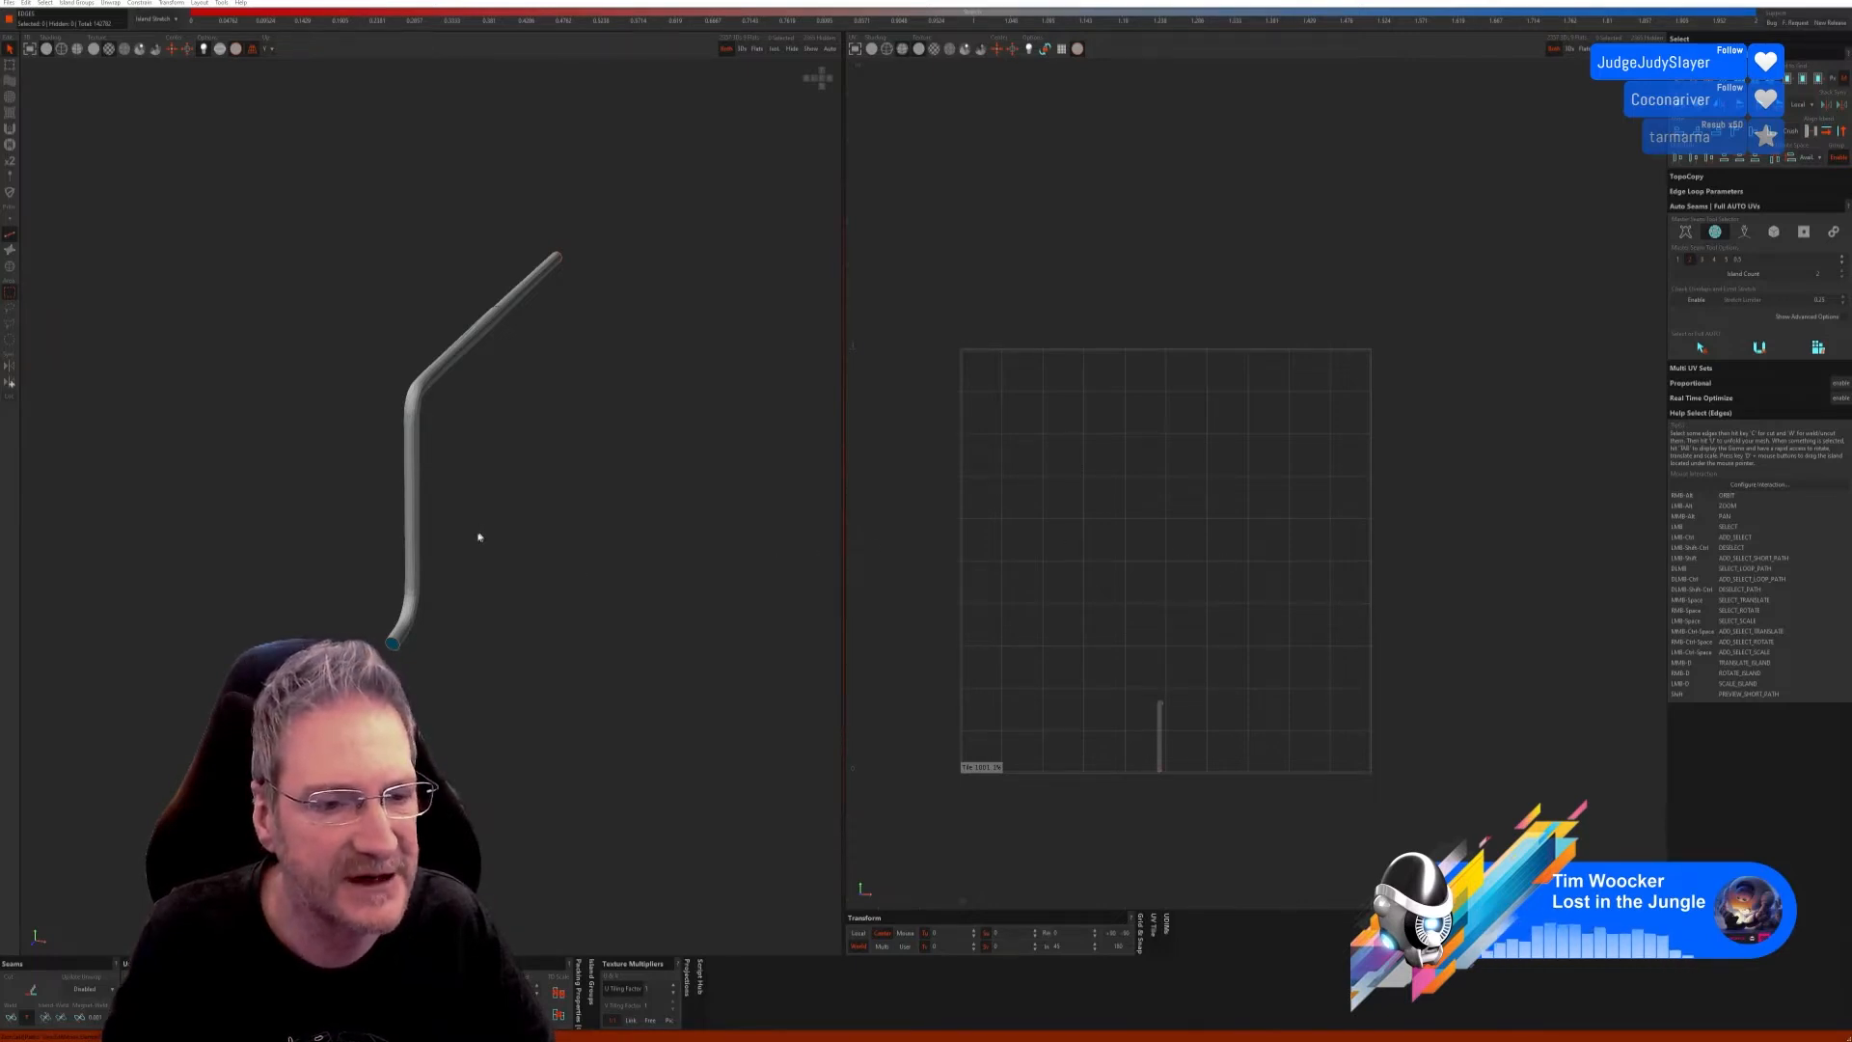
scroll(388, 639, up, 2)
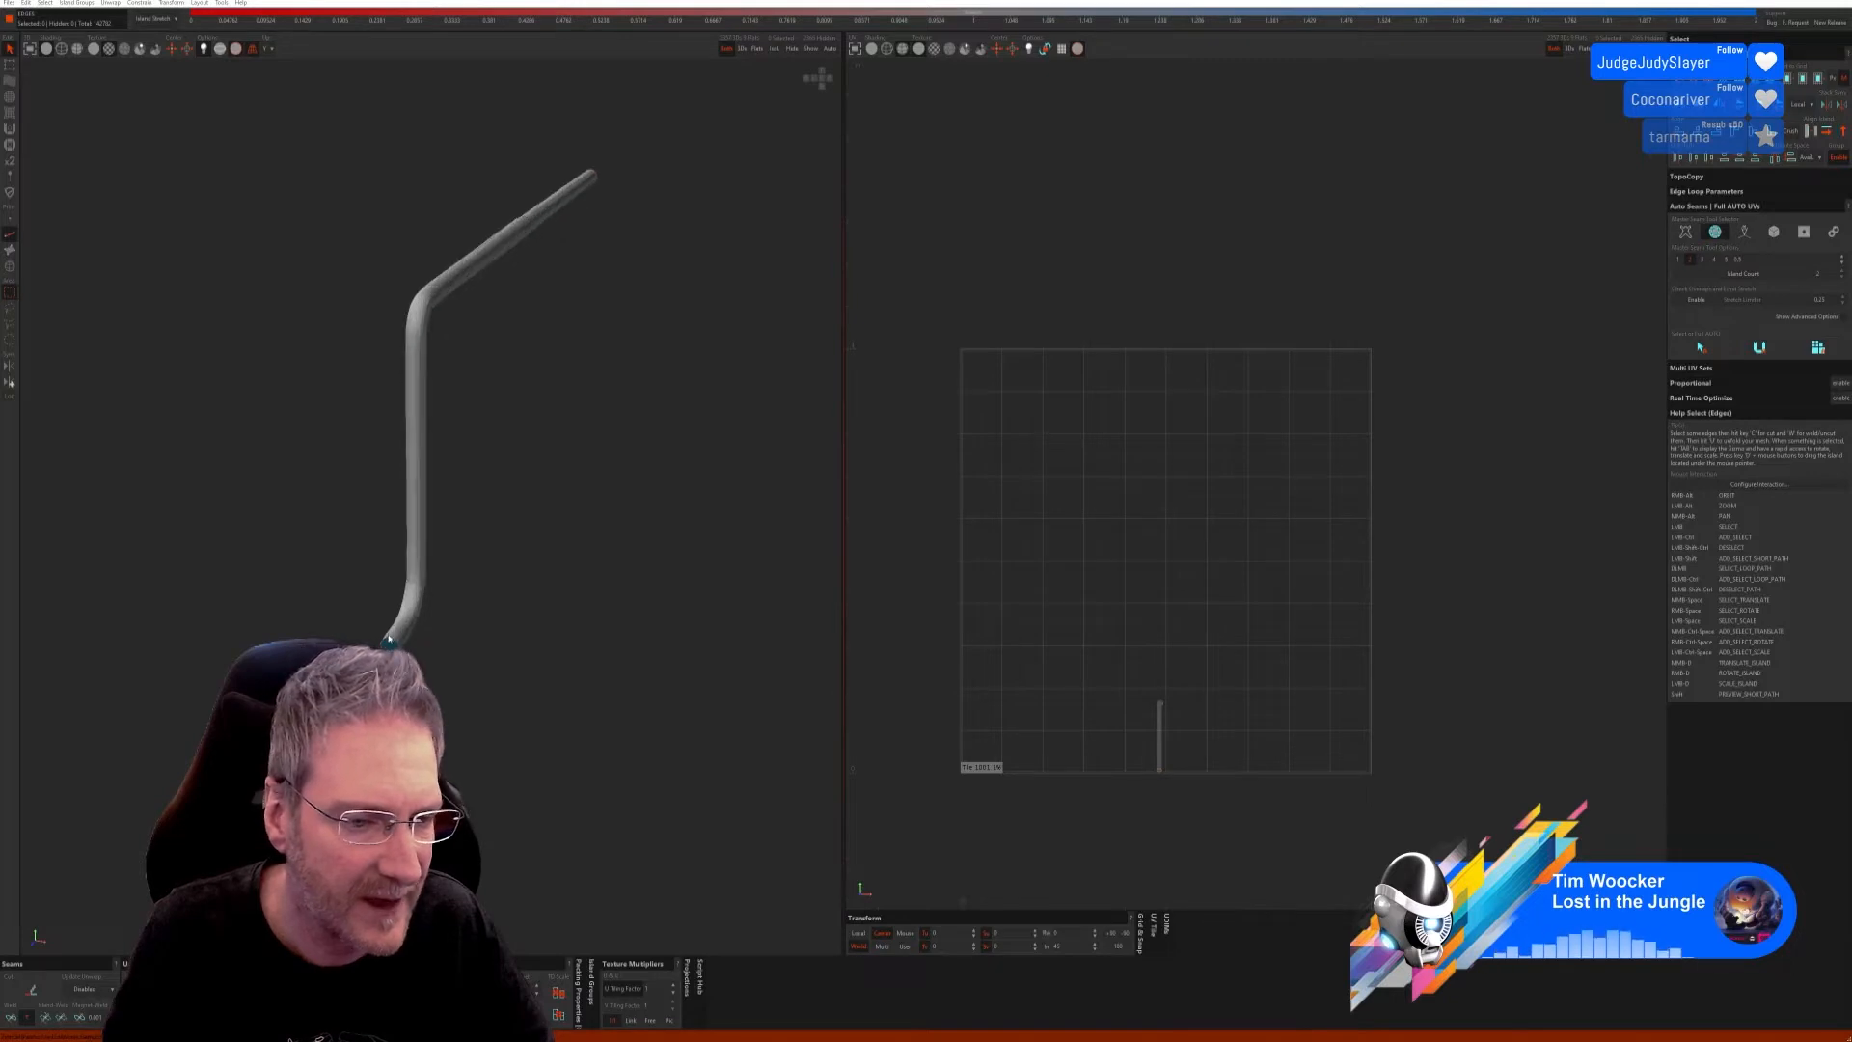
click(391, 643)
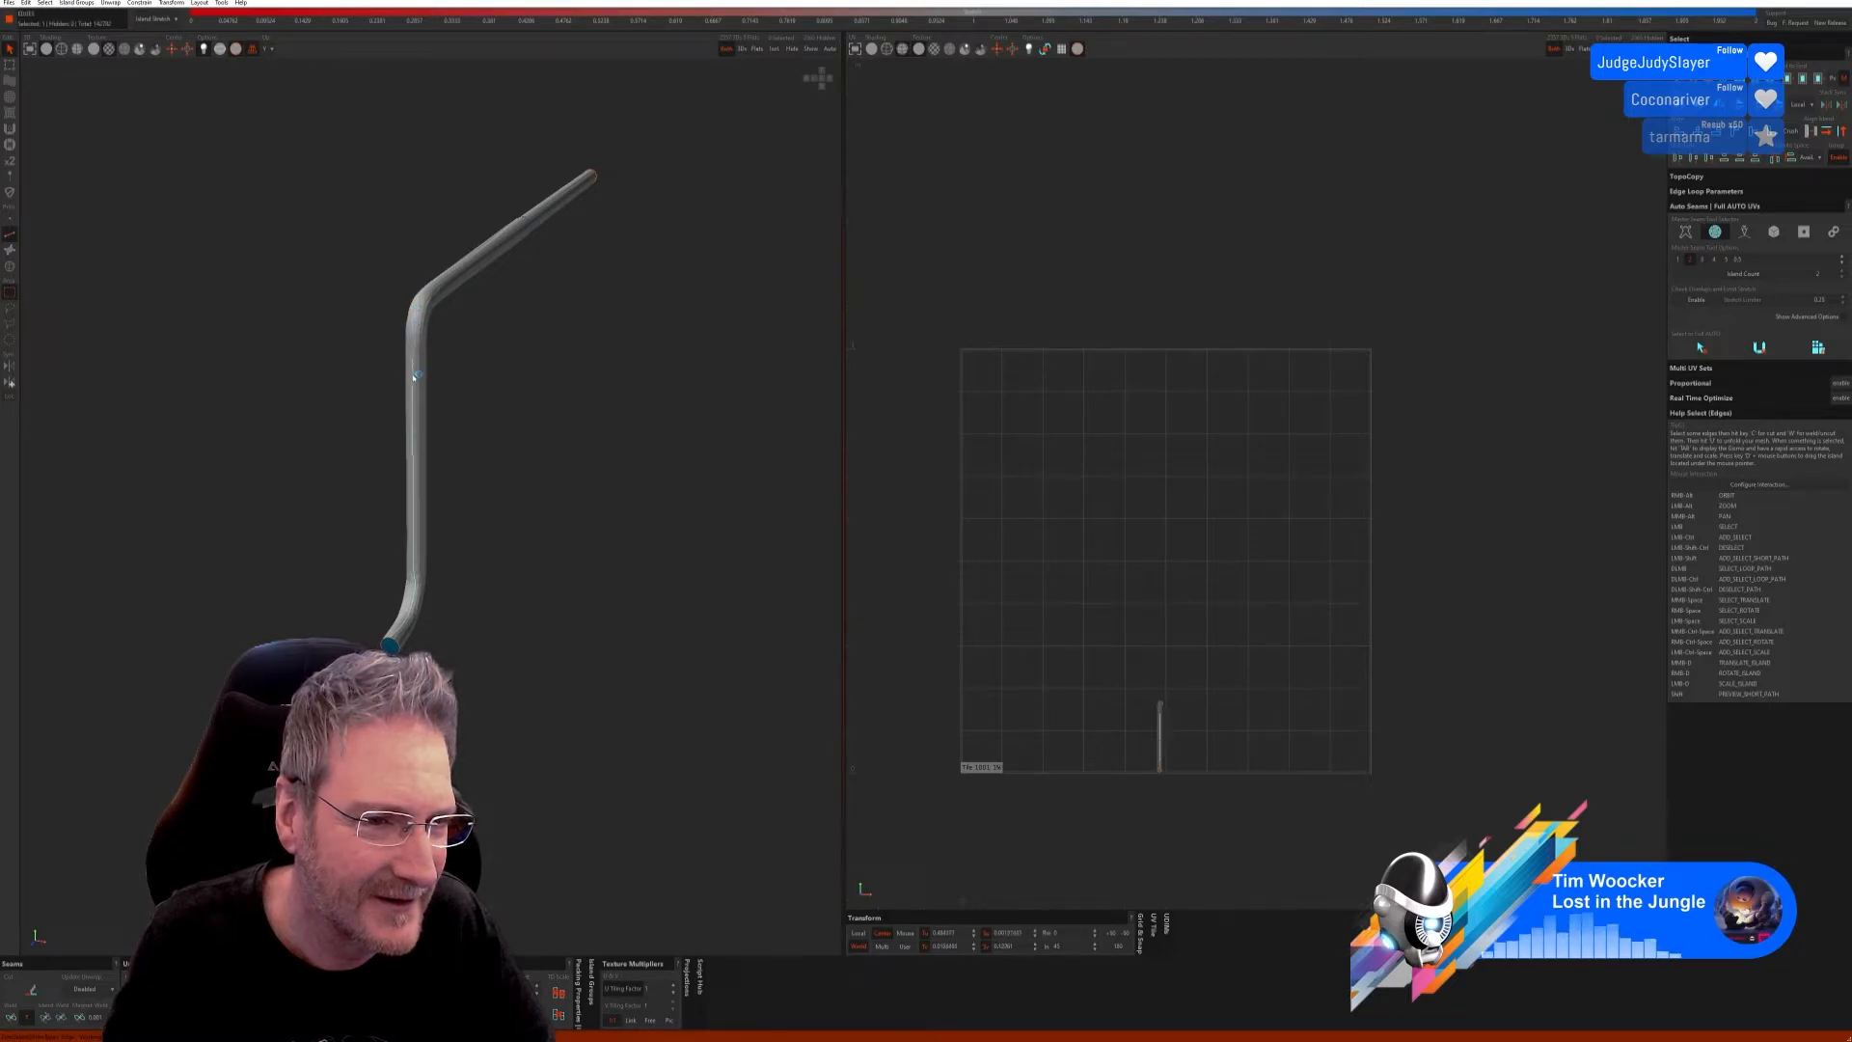
shift+click(415, 330)
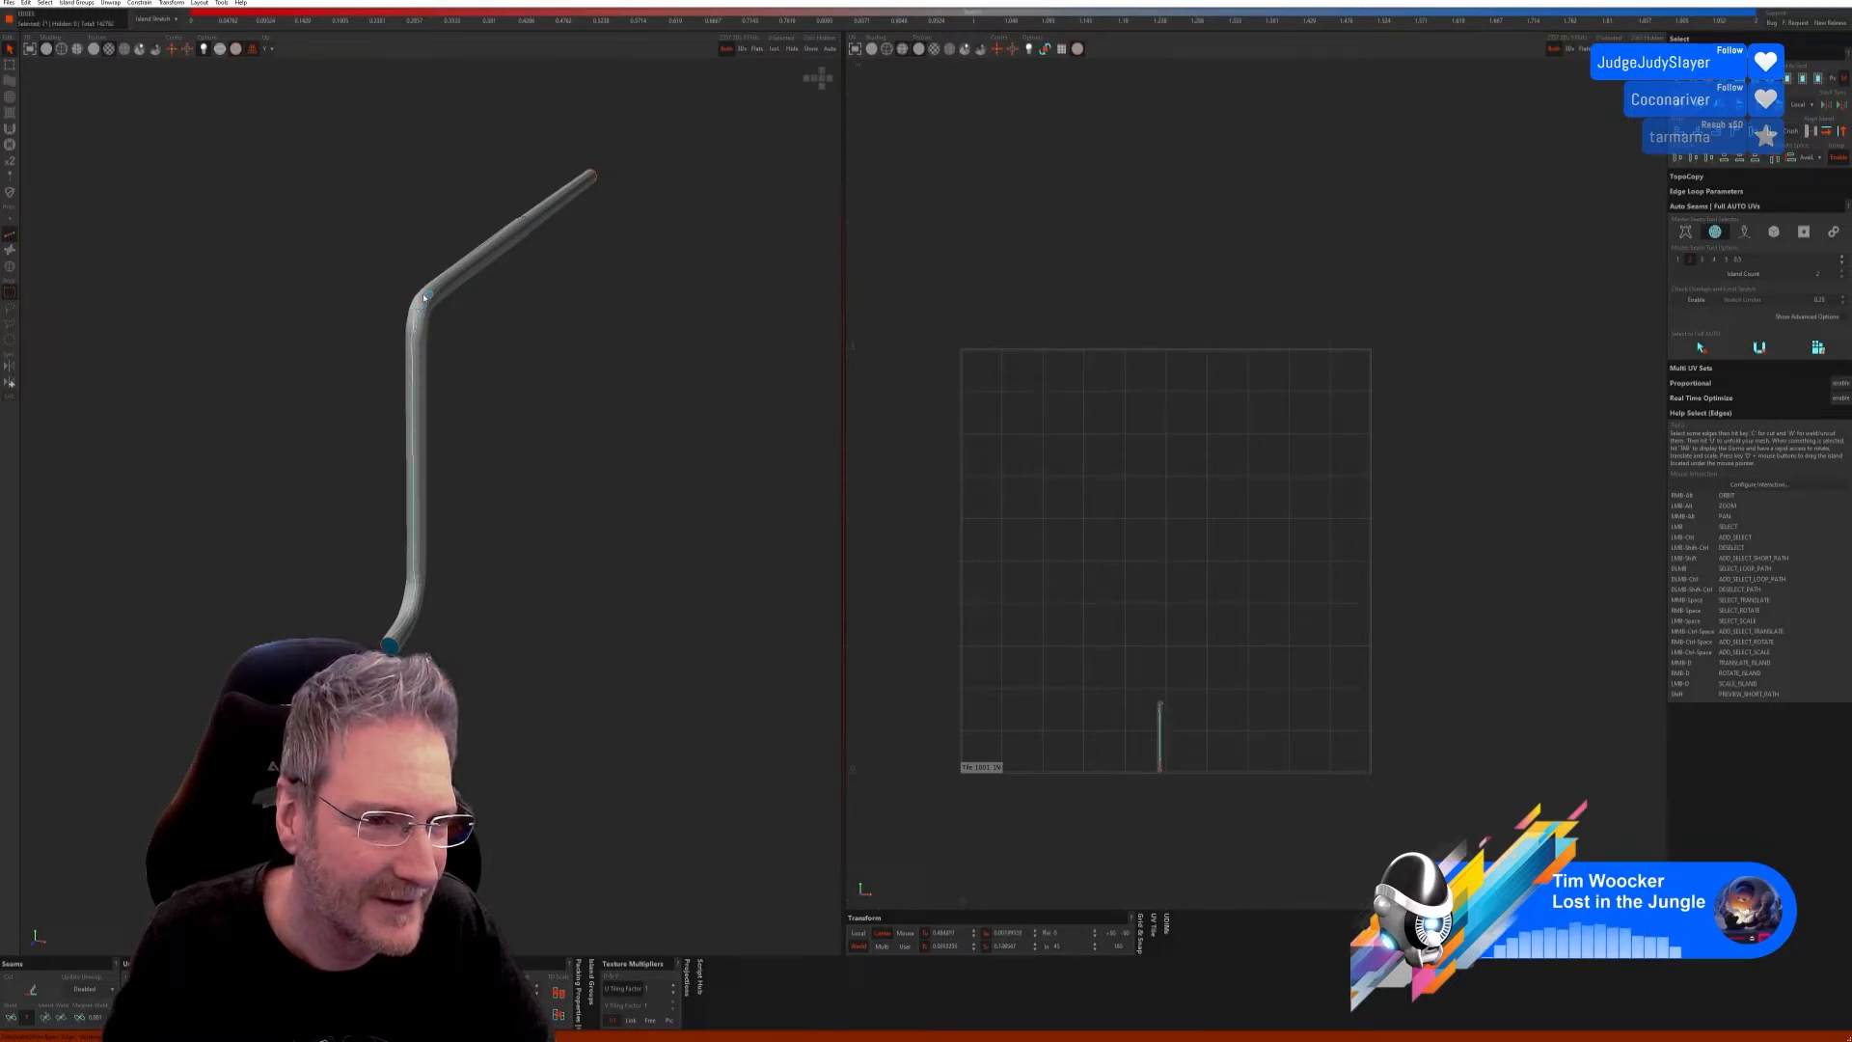
shift+click(441, 282)
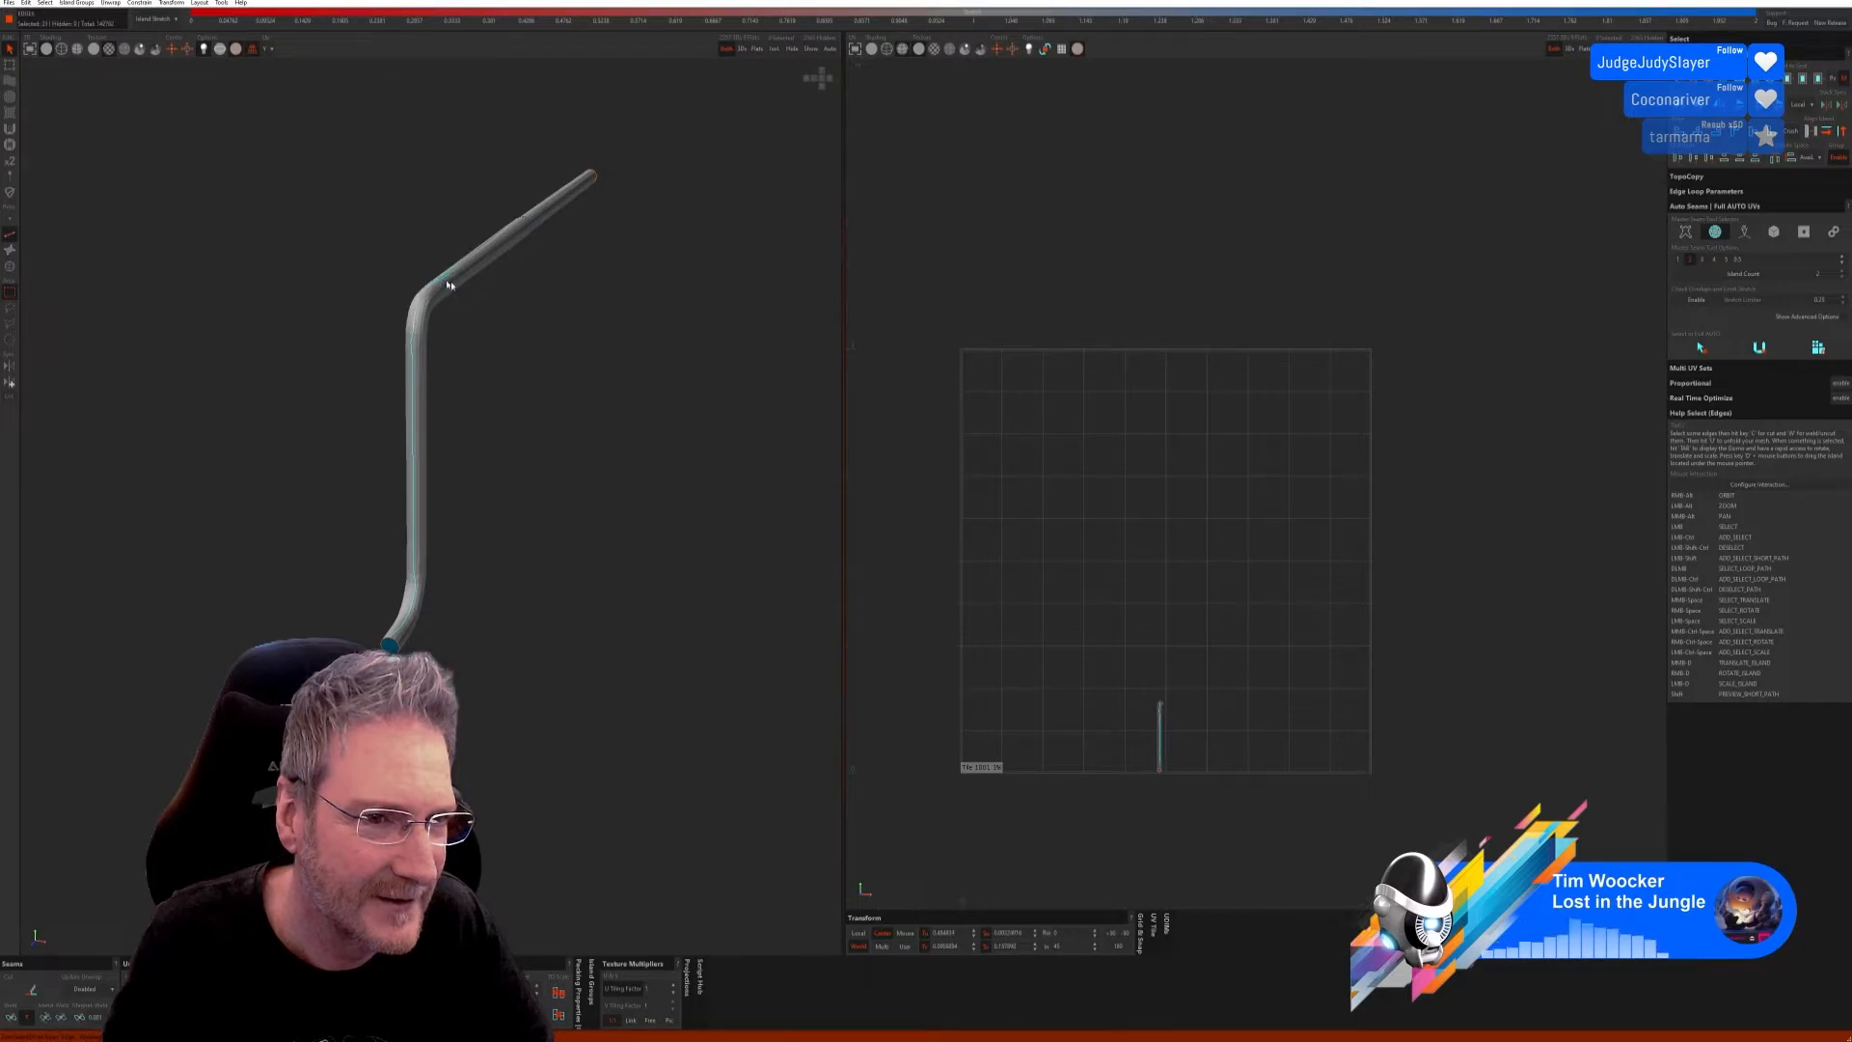
alt+right_drag(500, 299, 500, 334)
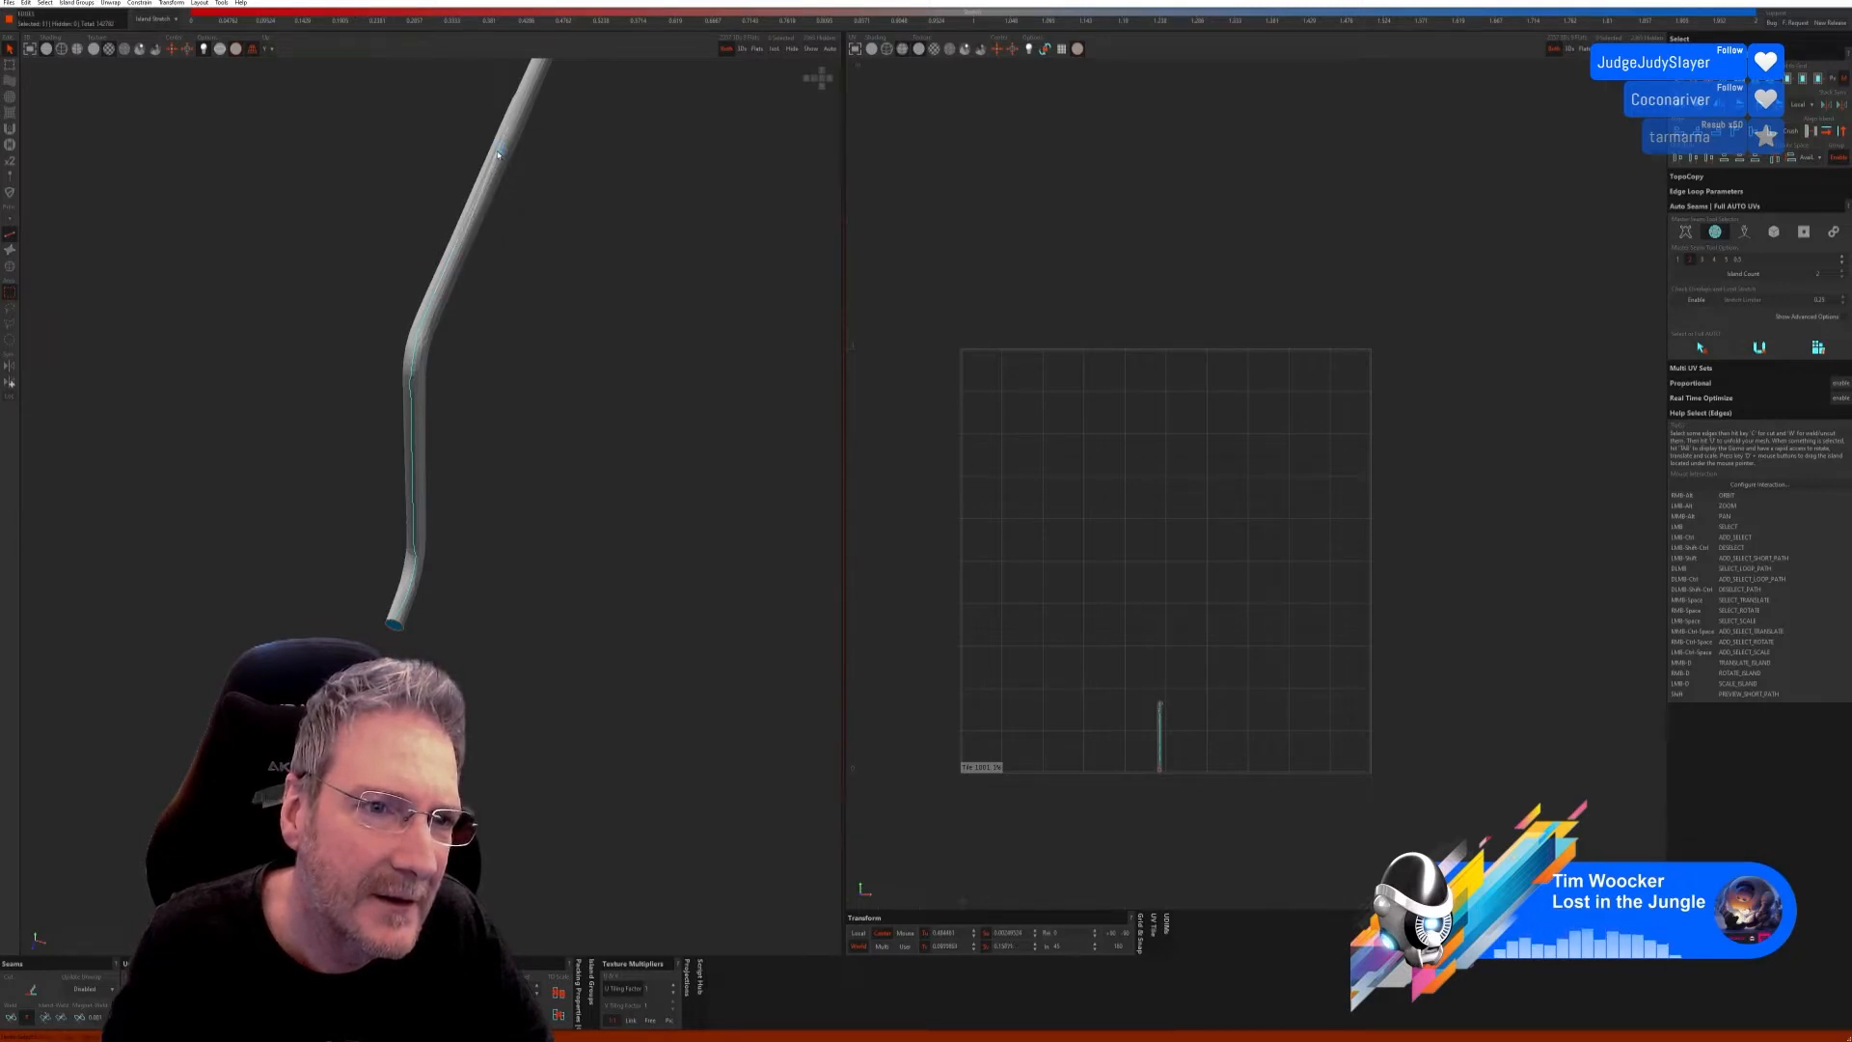
alt+right_drag(566, 228, 533, 417)
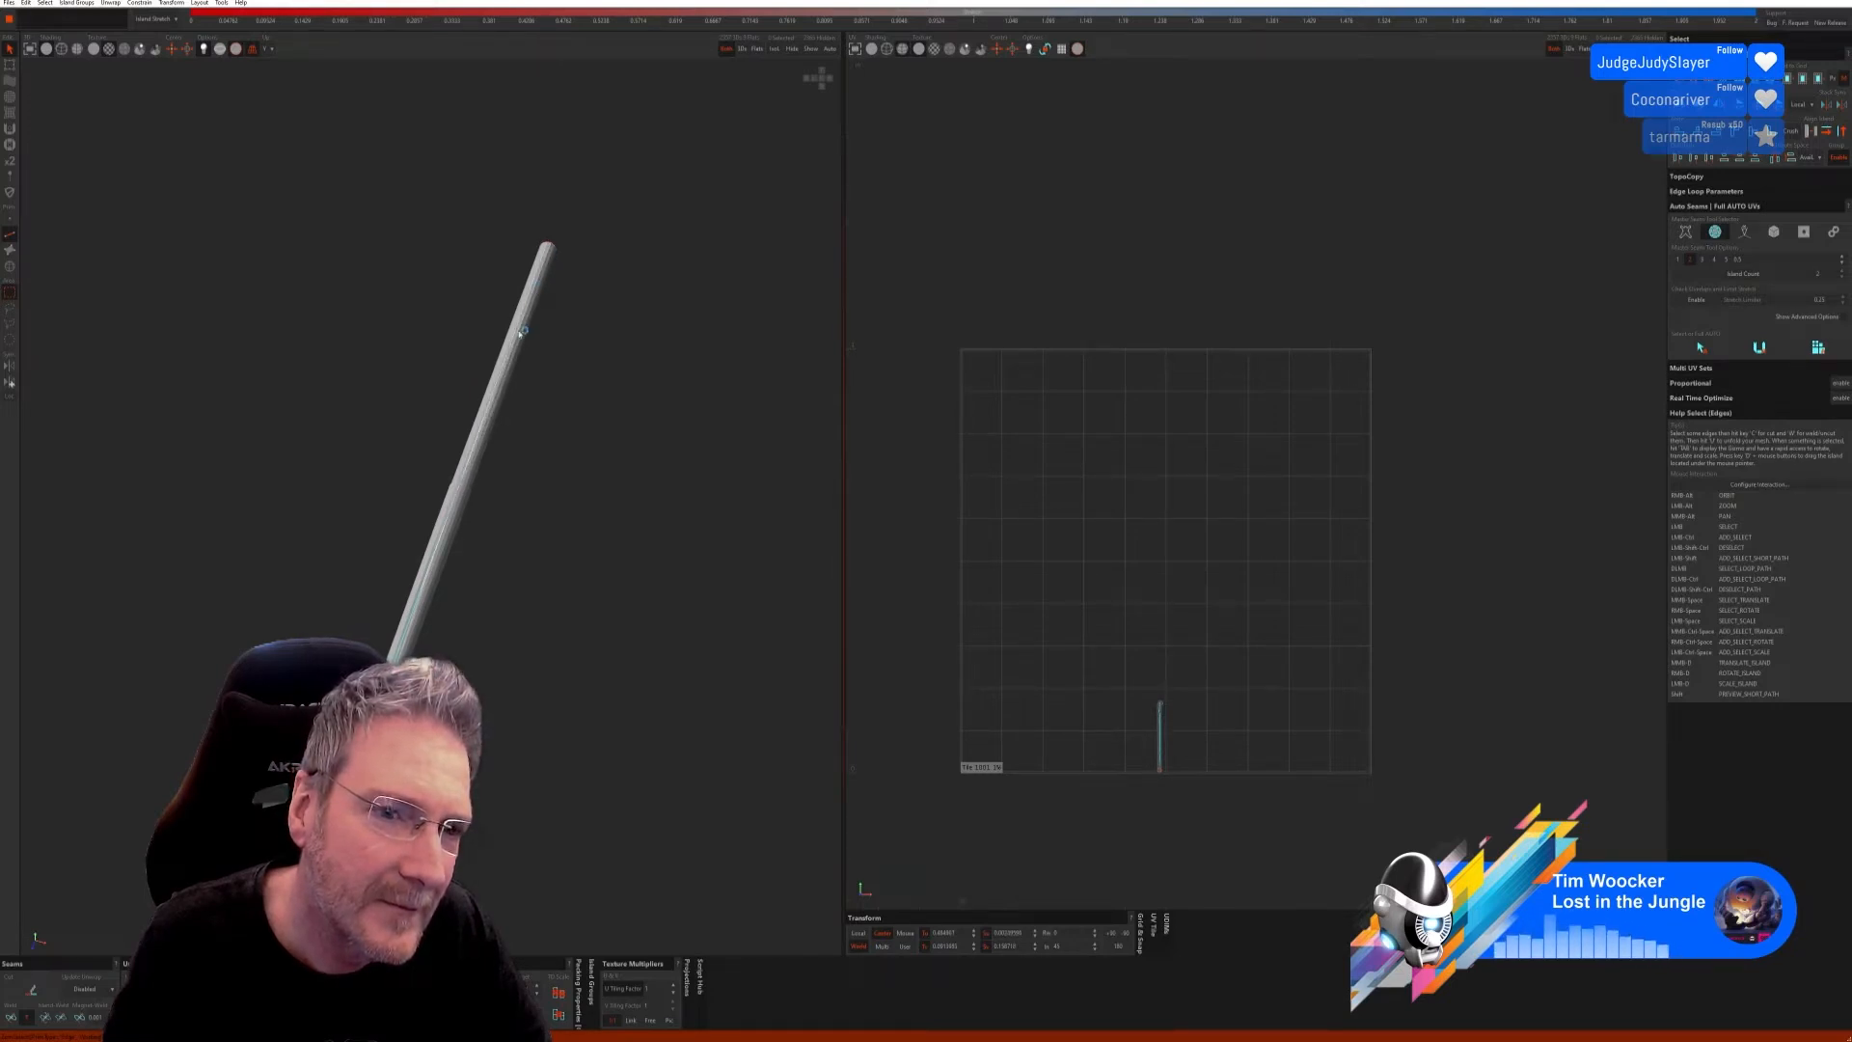
key(c)
Step: Select the edges around the raised ring where the crank rod's two sections overlap and cut them
alt+right_drag(543, 405, 672, 783)
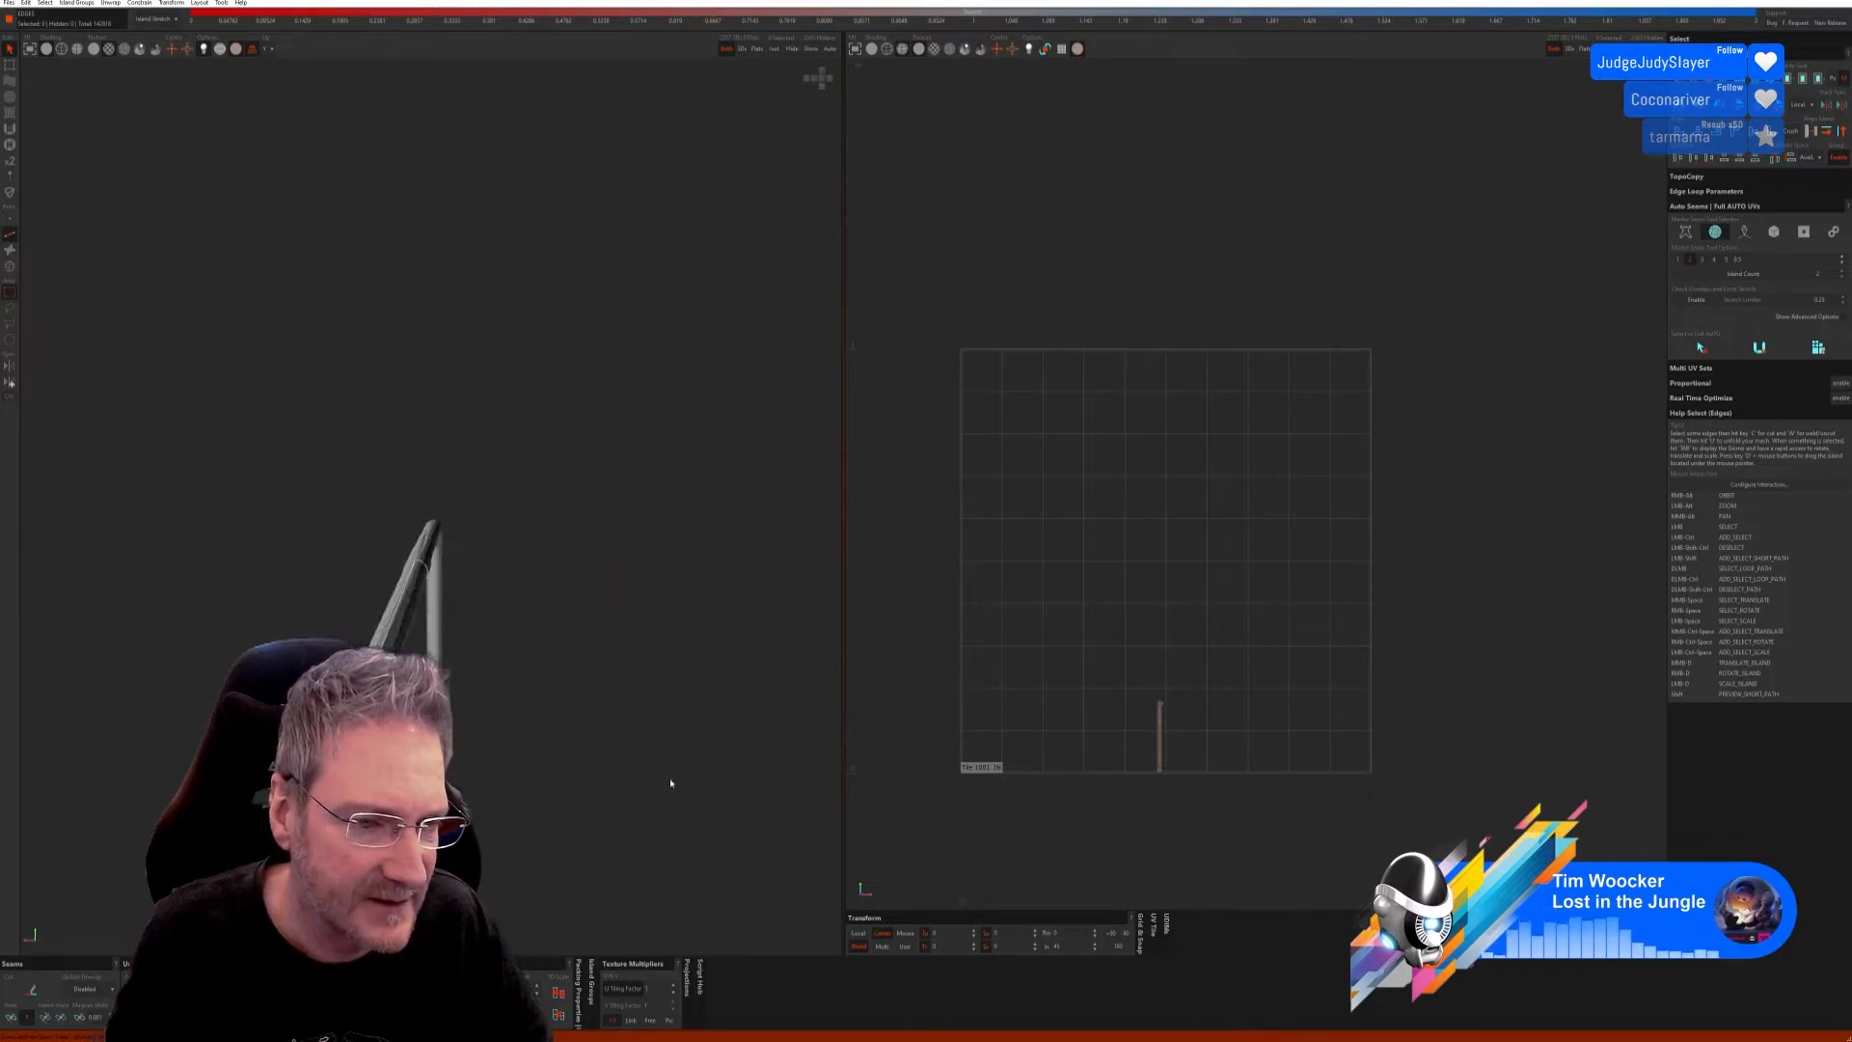
scroll(420, 565, up, 10)
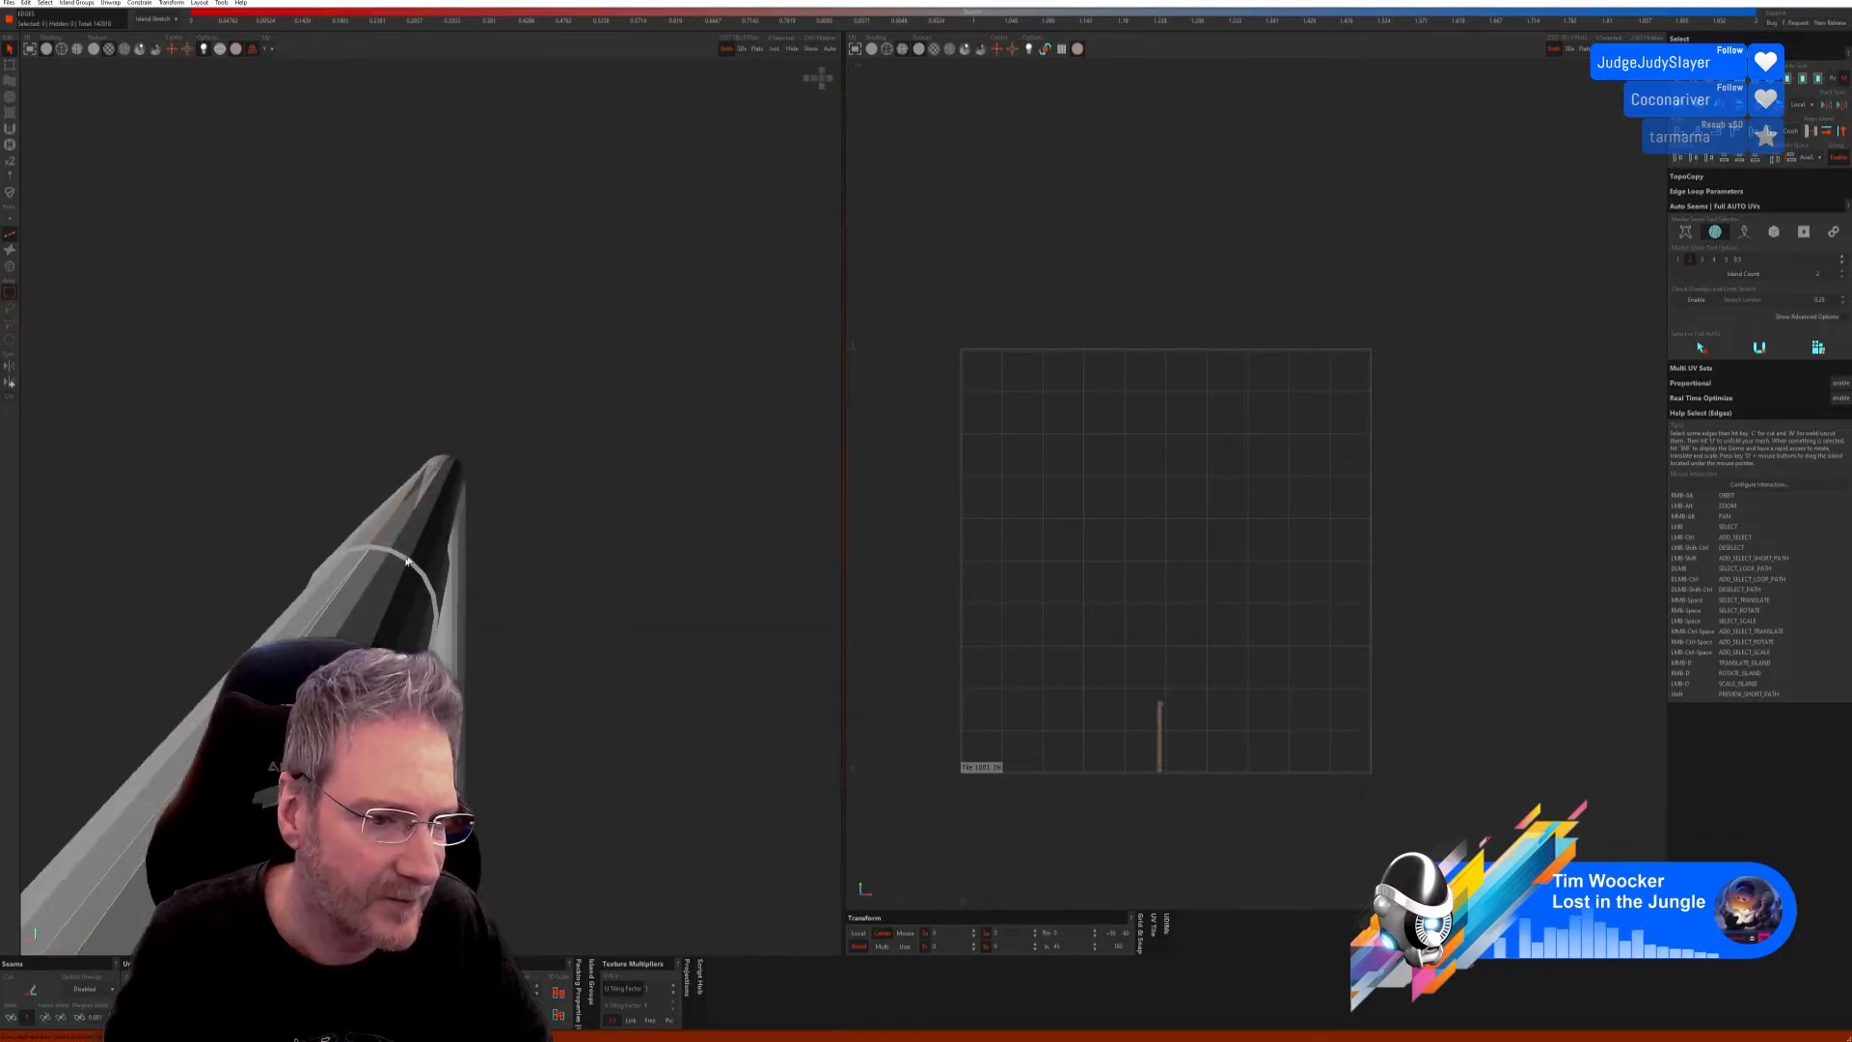
alt+right_drag(394, 561, 357, 526)
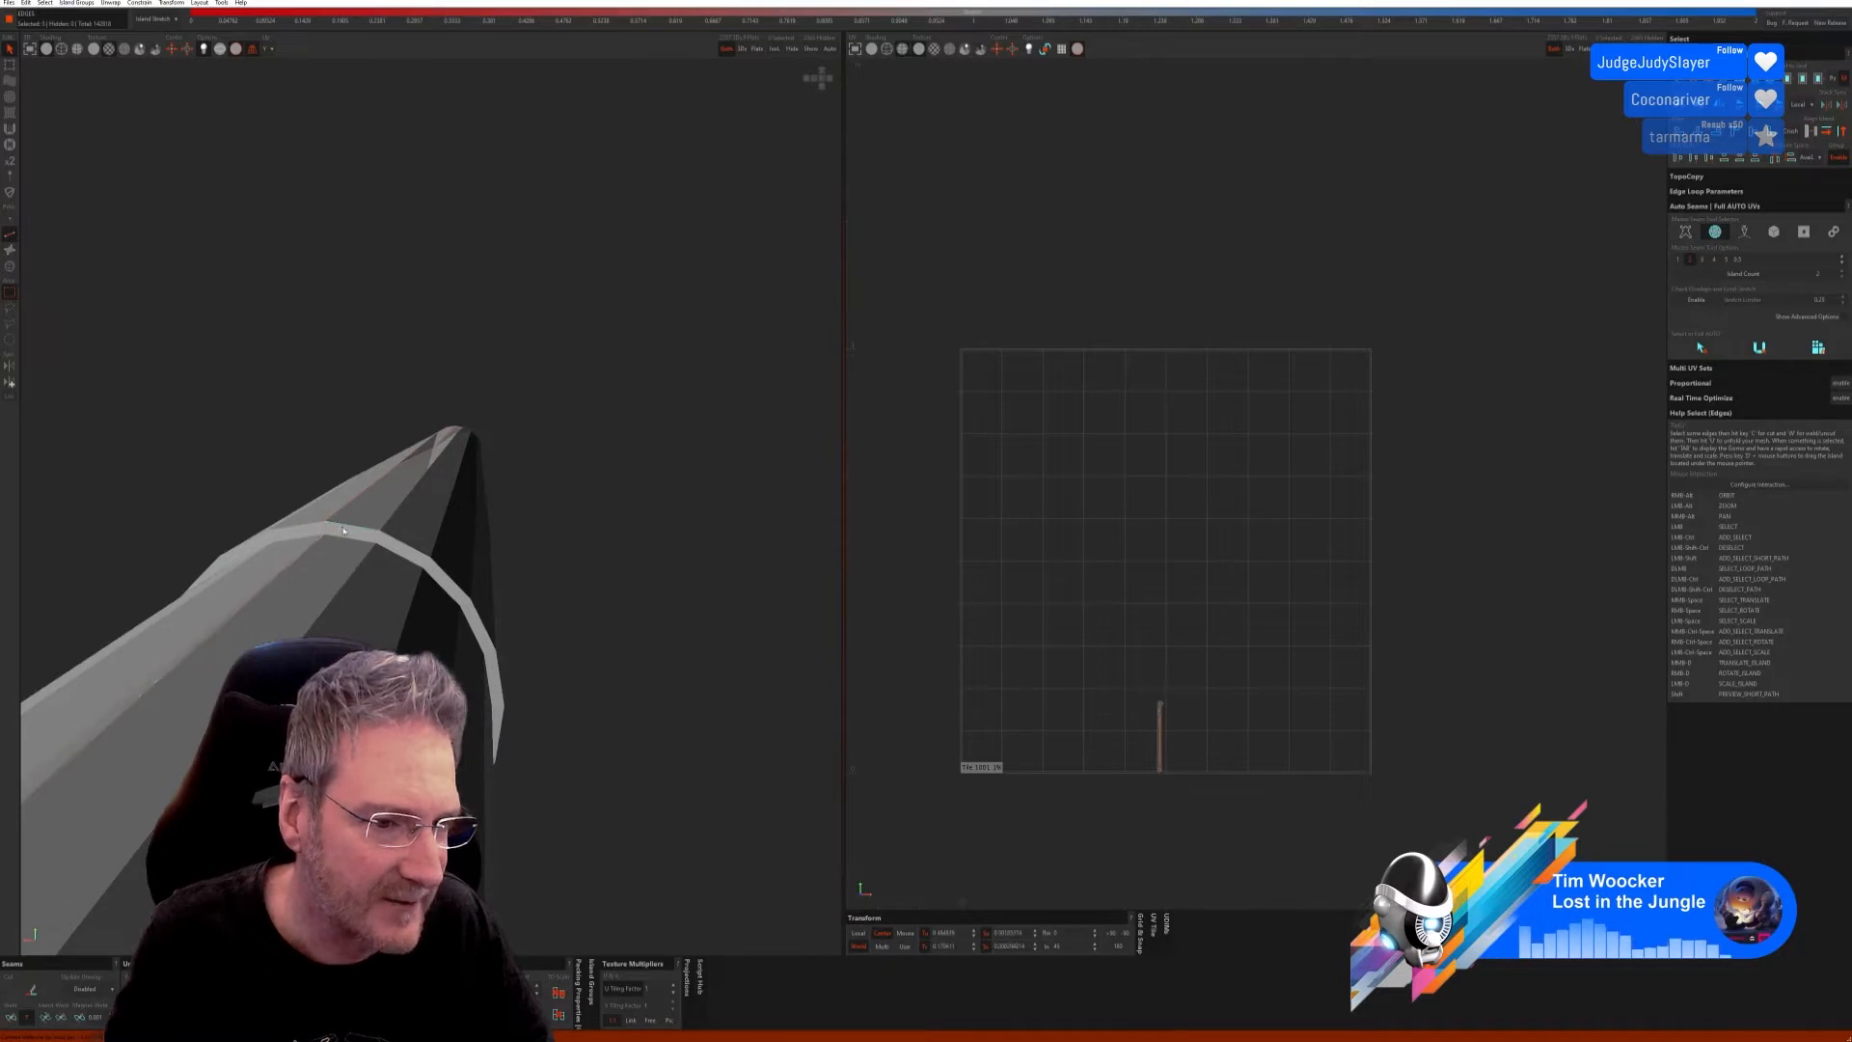
click(339, 528)
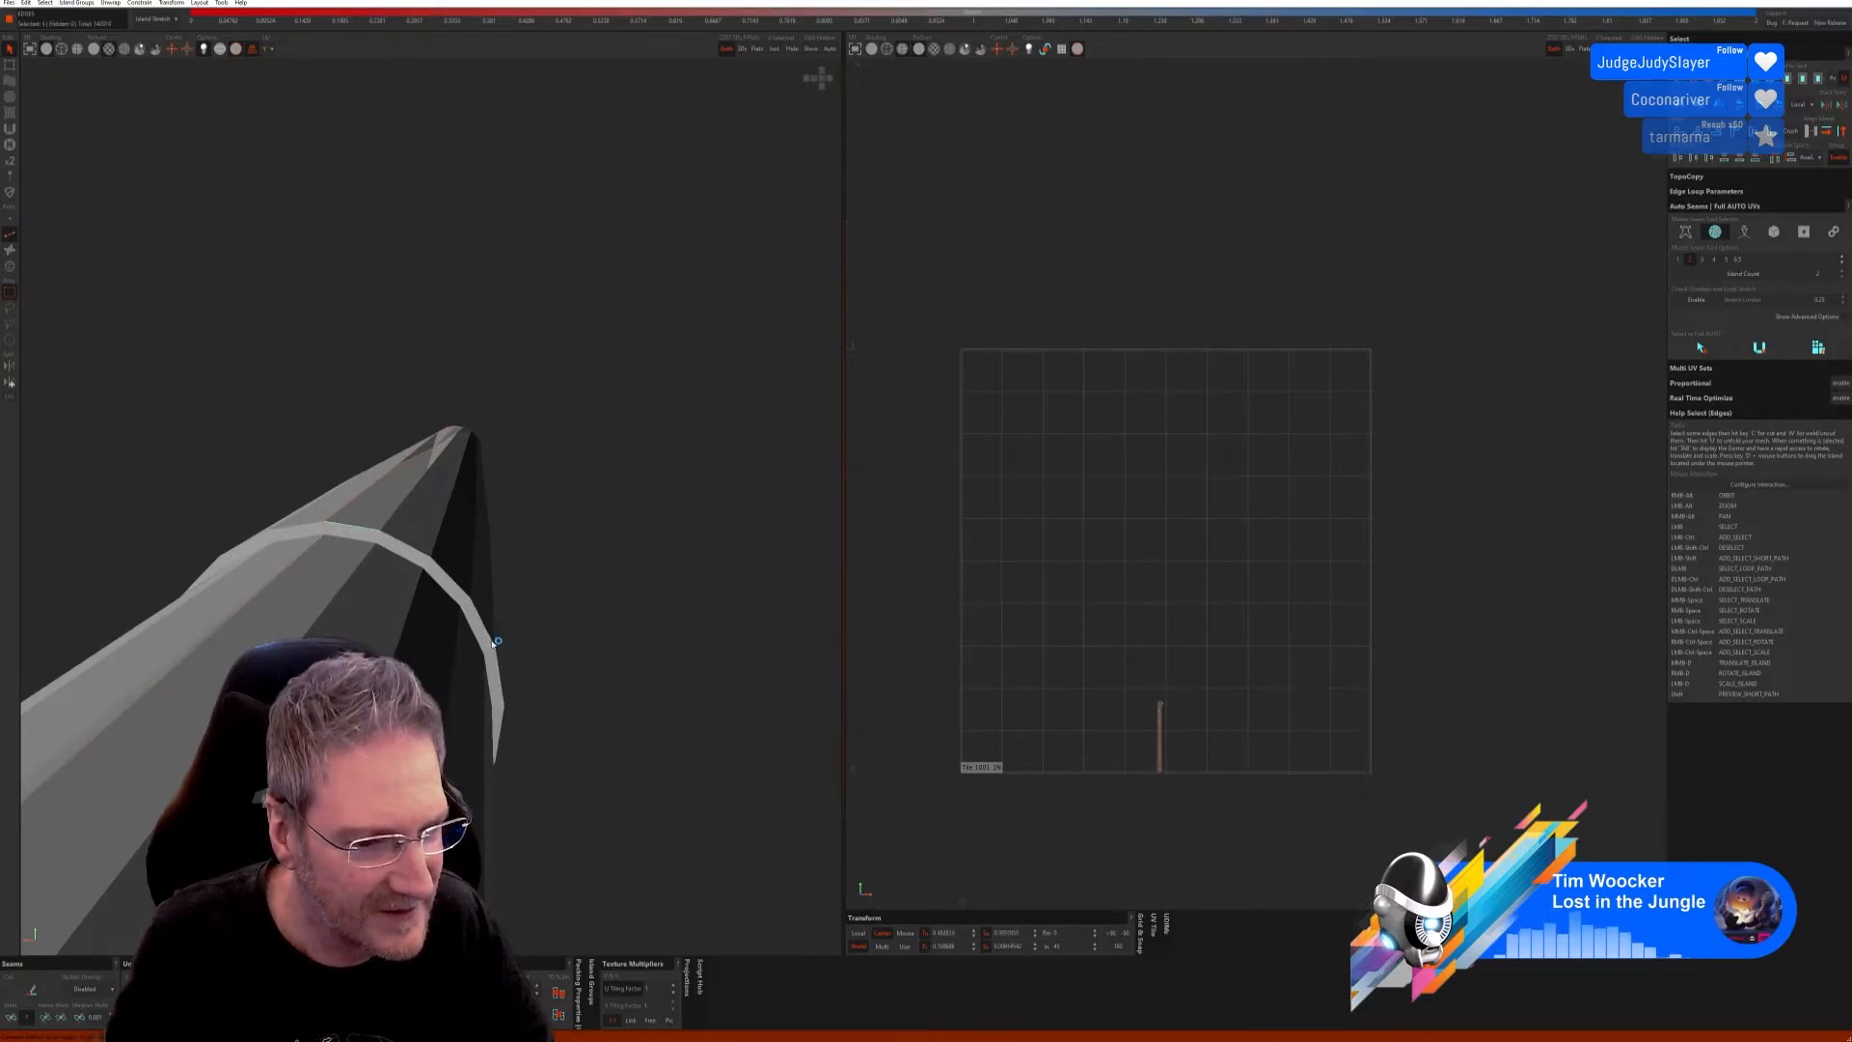
mouse_move(542, 653)
alt+right_down()
mouse_move(533, 624)
mouse_move(517, 645)
alt+right_up()
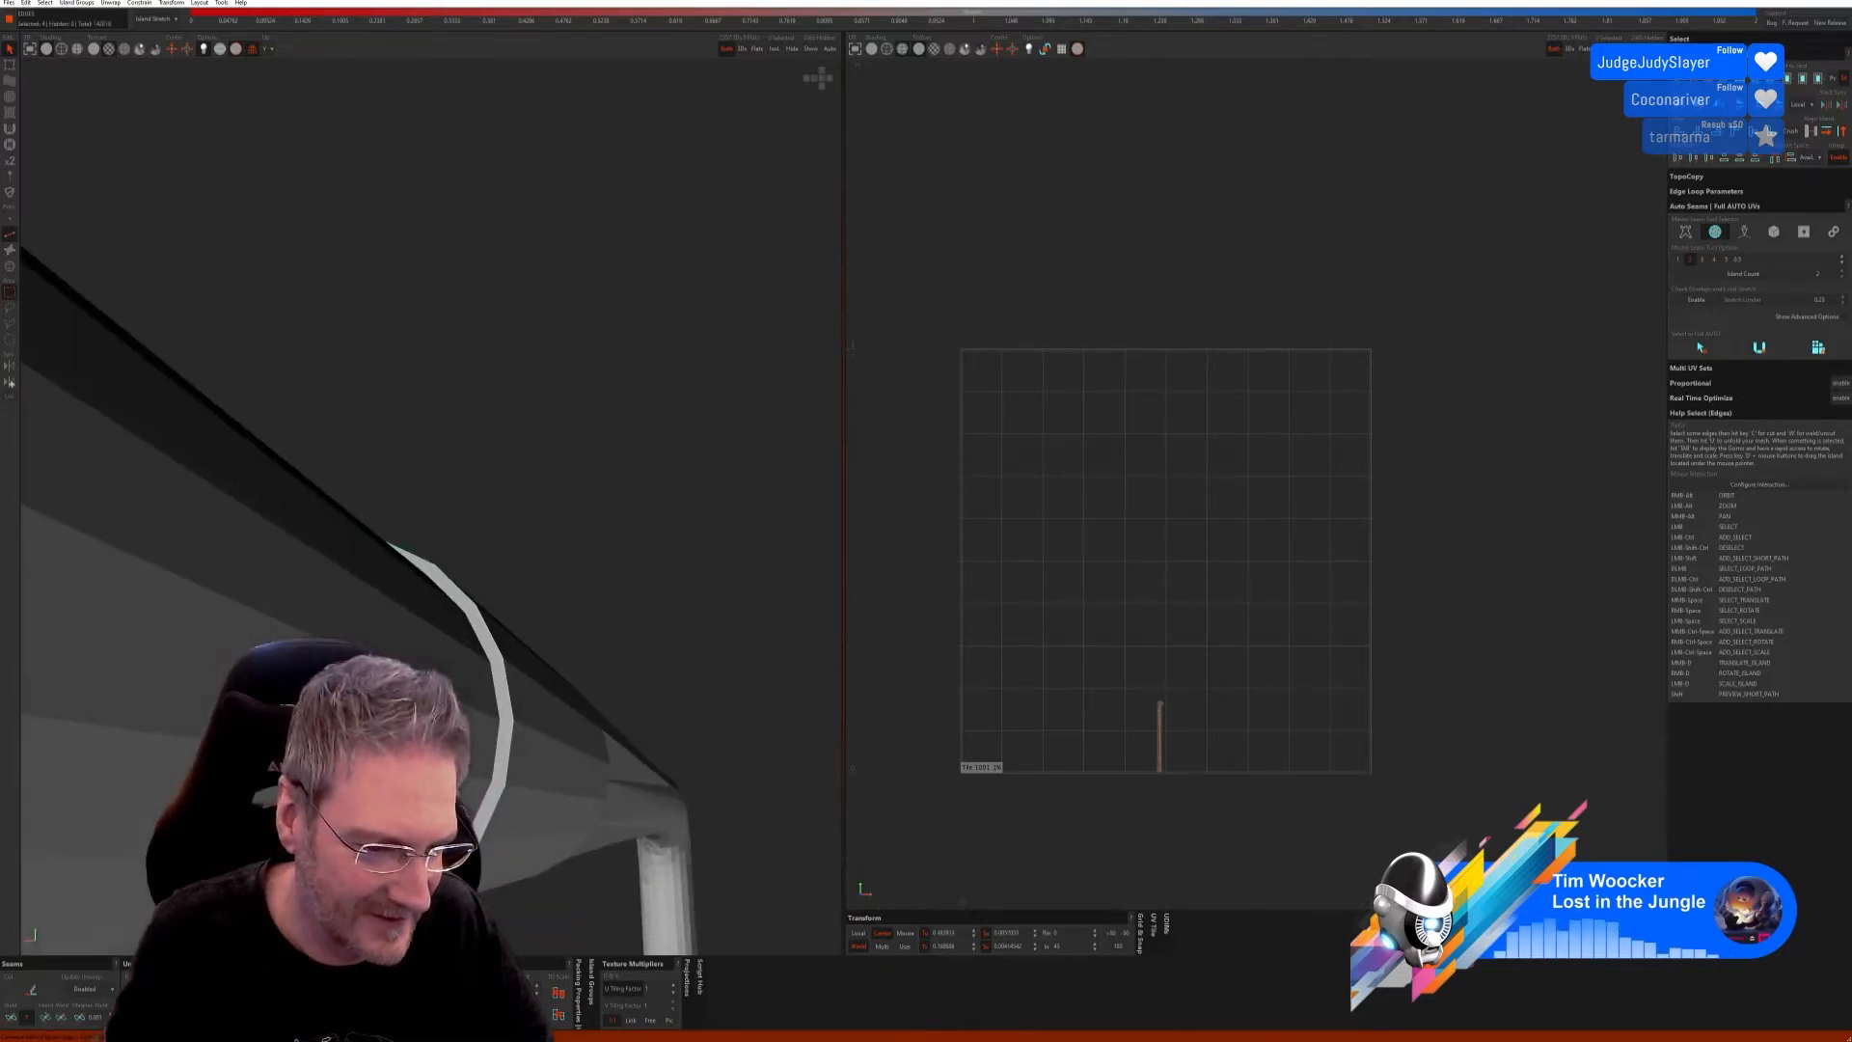
shift+click(511, 756)
alt+right_drag(529, 756, 279, 616)
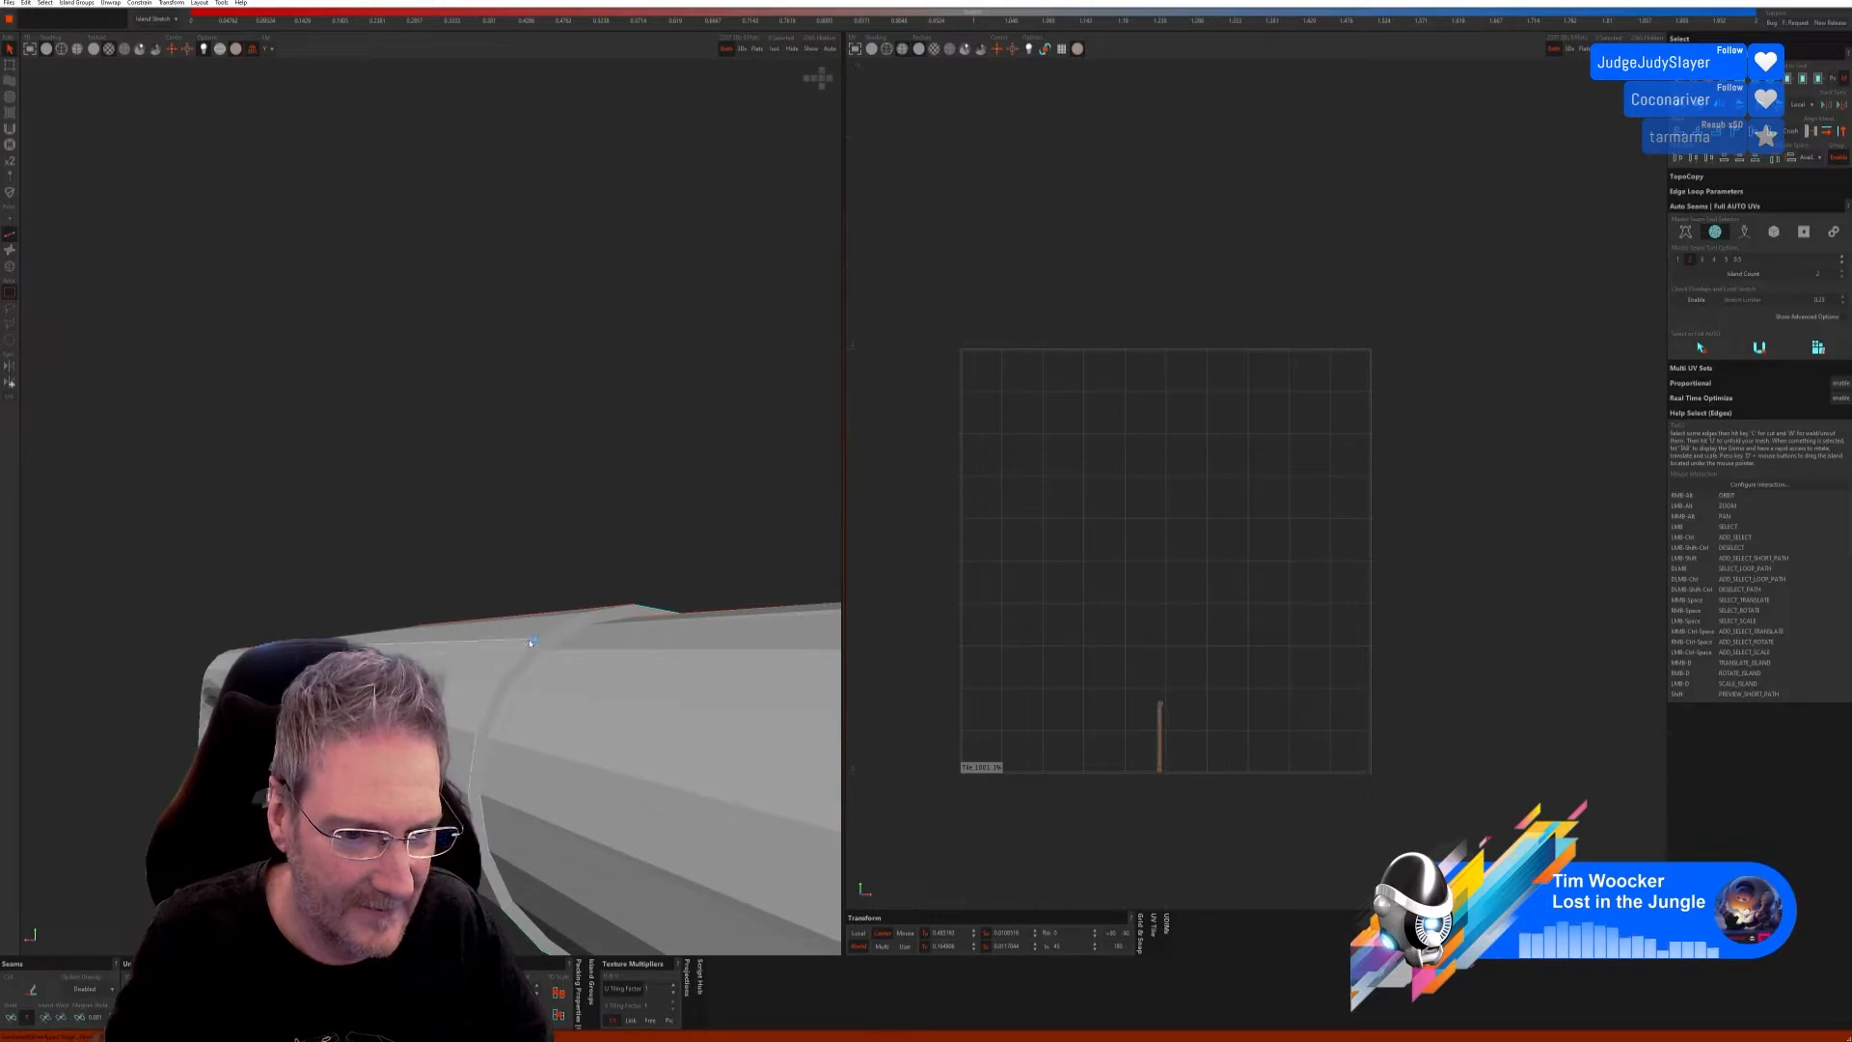
shift+click(607, 614)
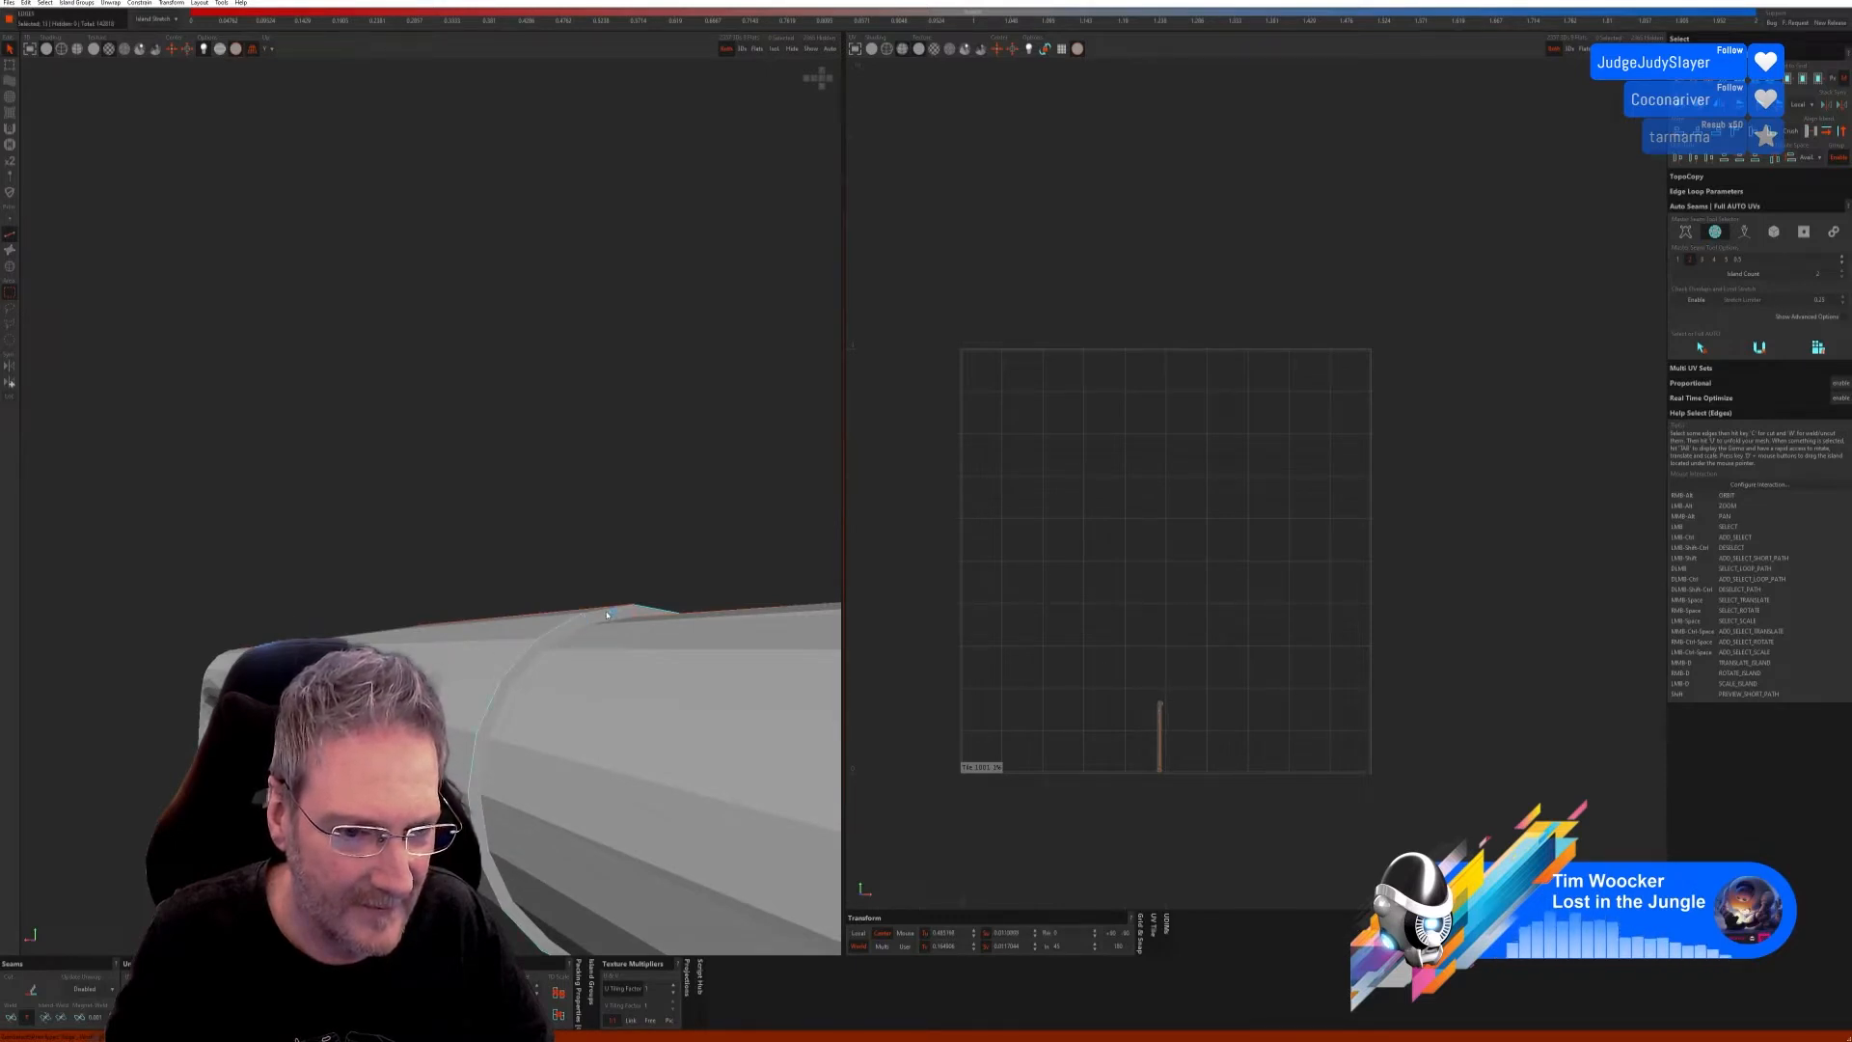
key(c)
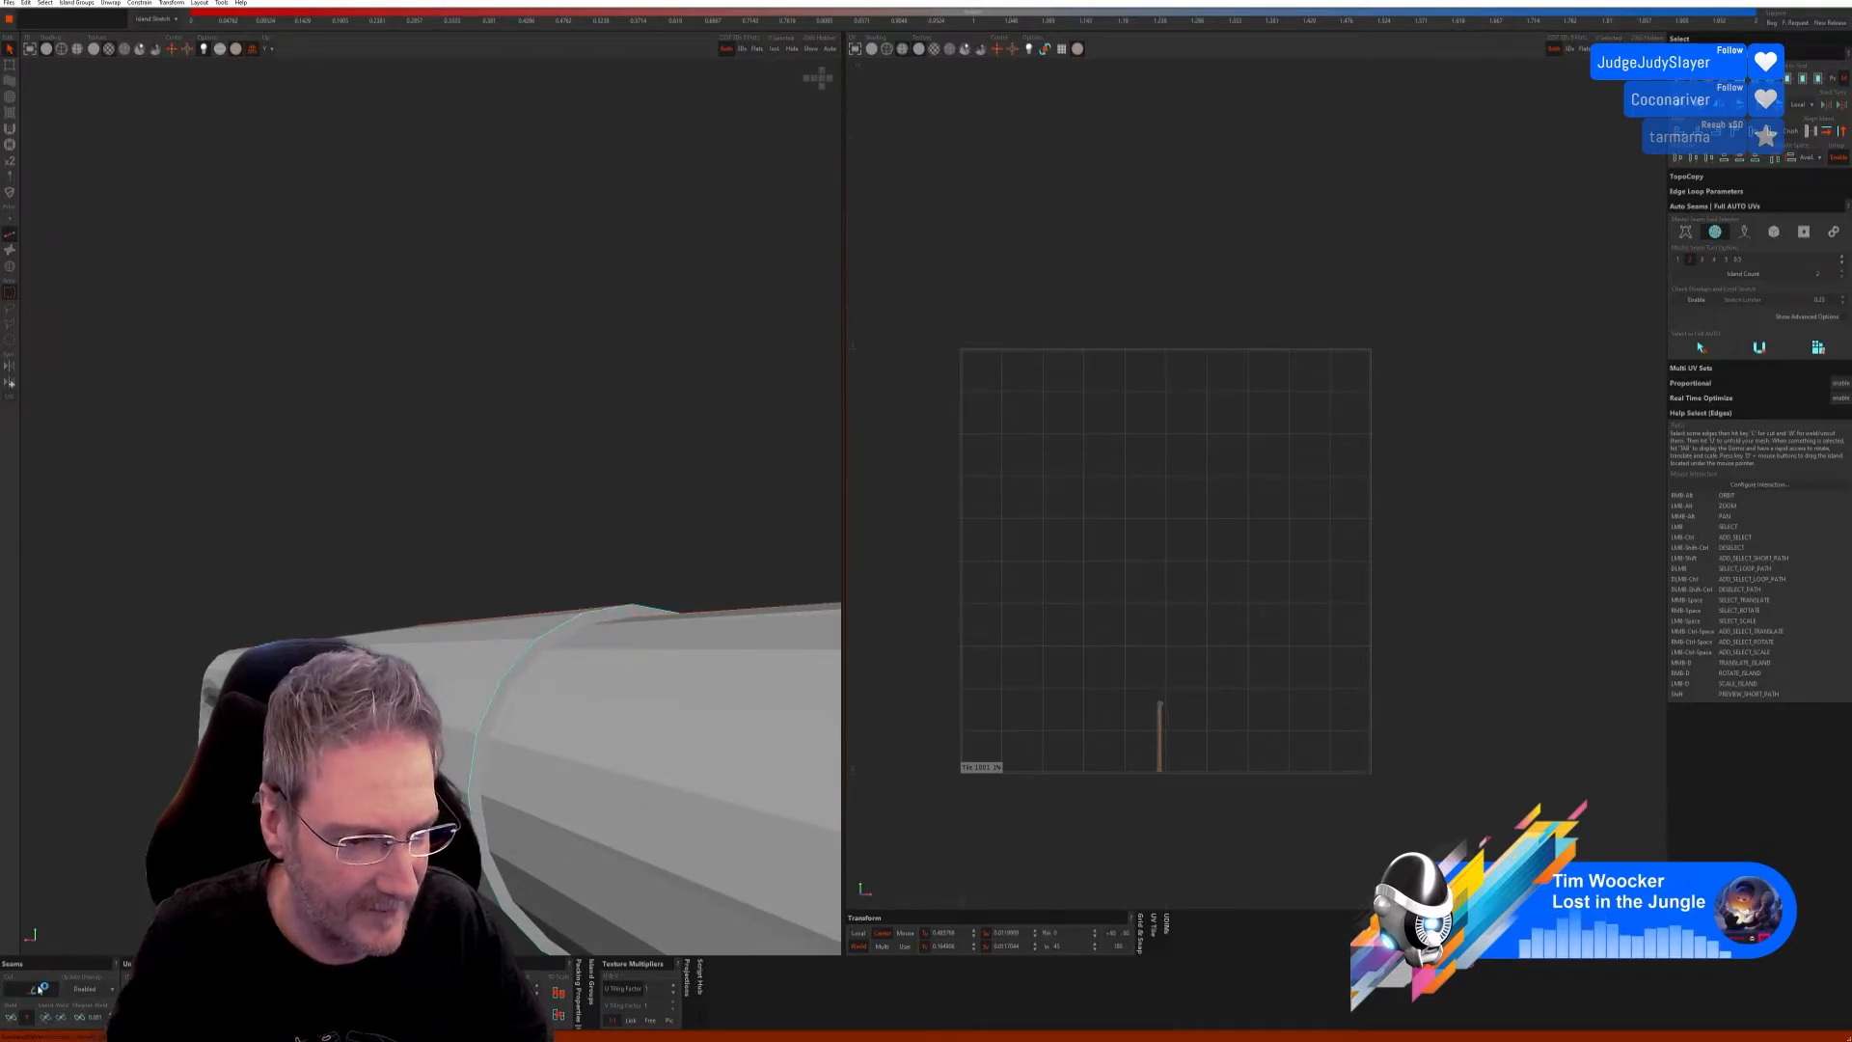
Step: Select the edges along the crescent-shaped step on the crank rod's side, at the section overlap, and cut them
click(533, 668)
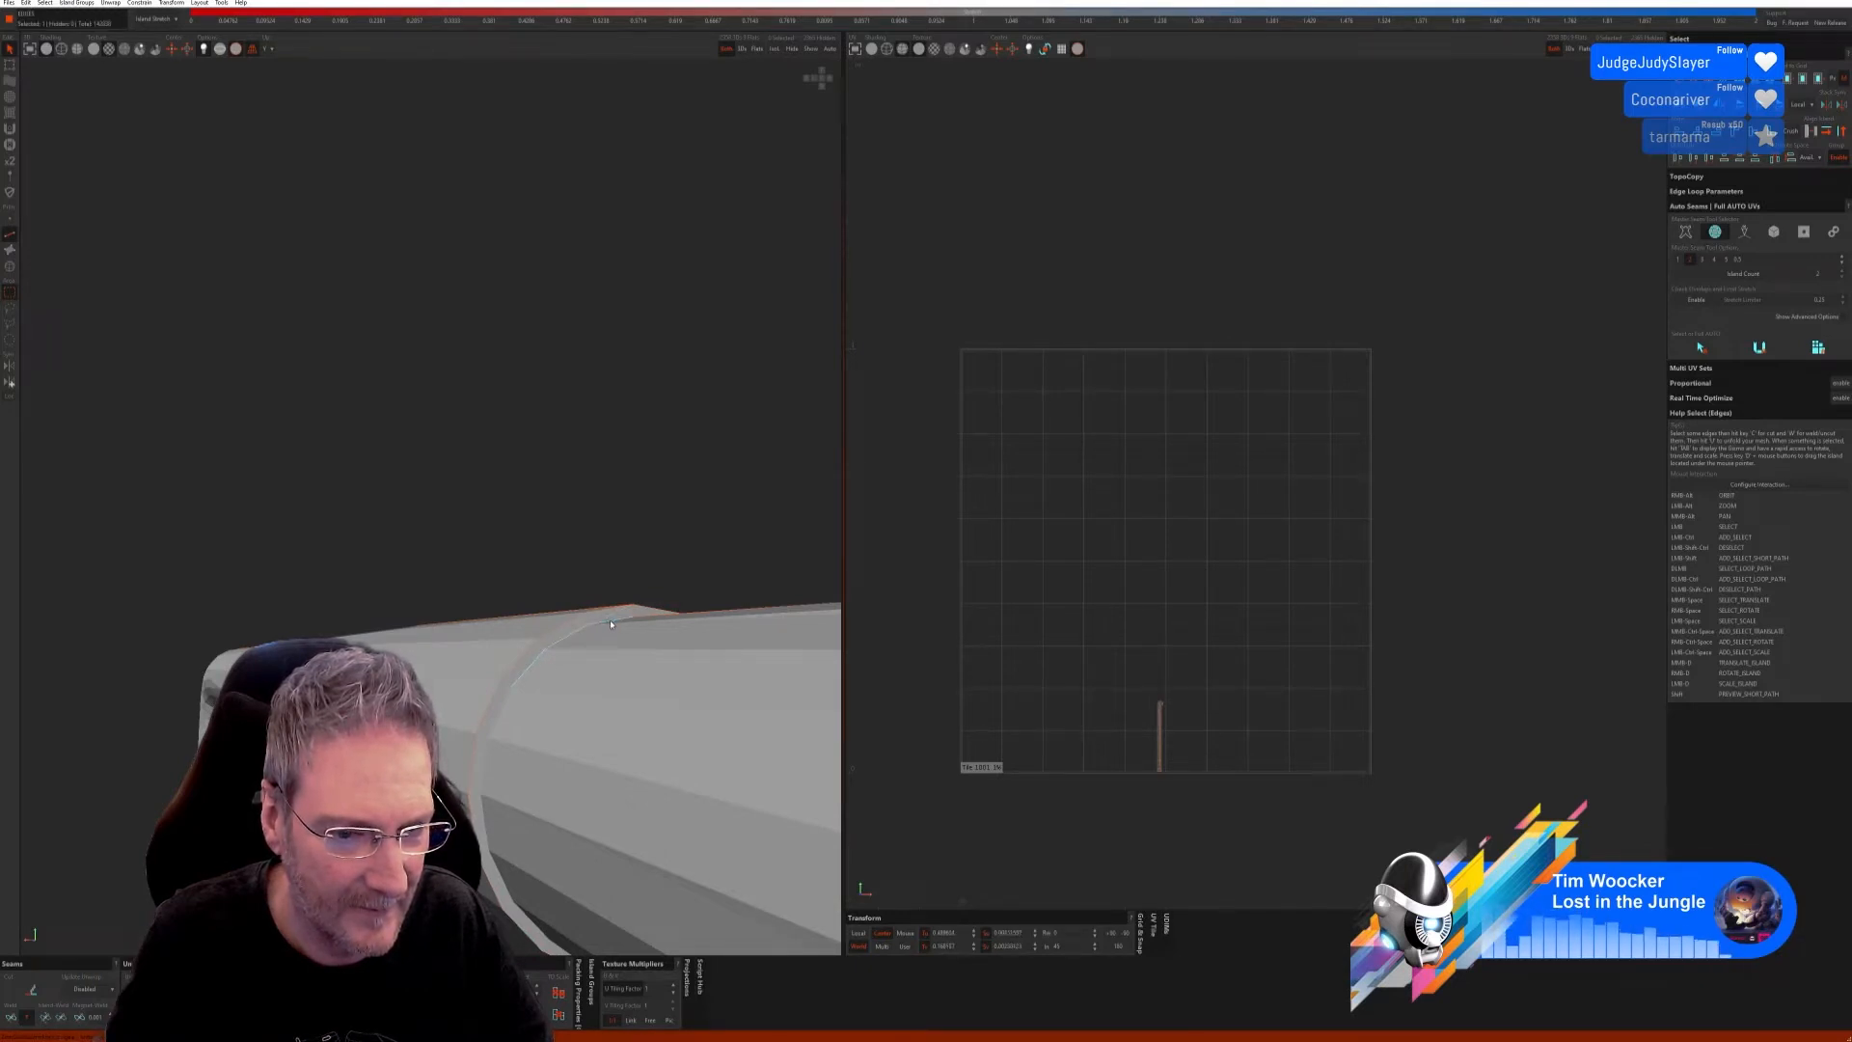
alt+right_drag(655, 592, 611, 599)
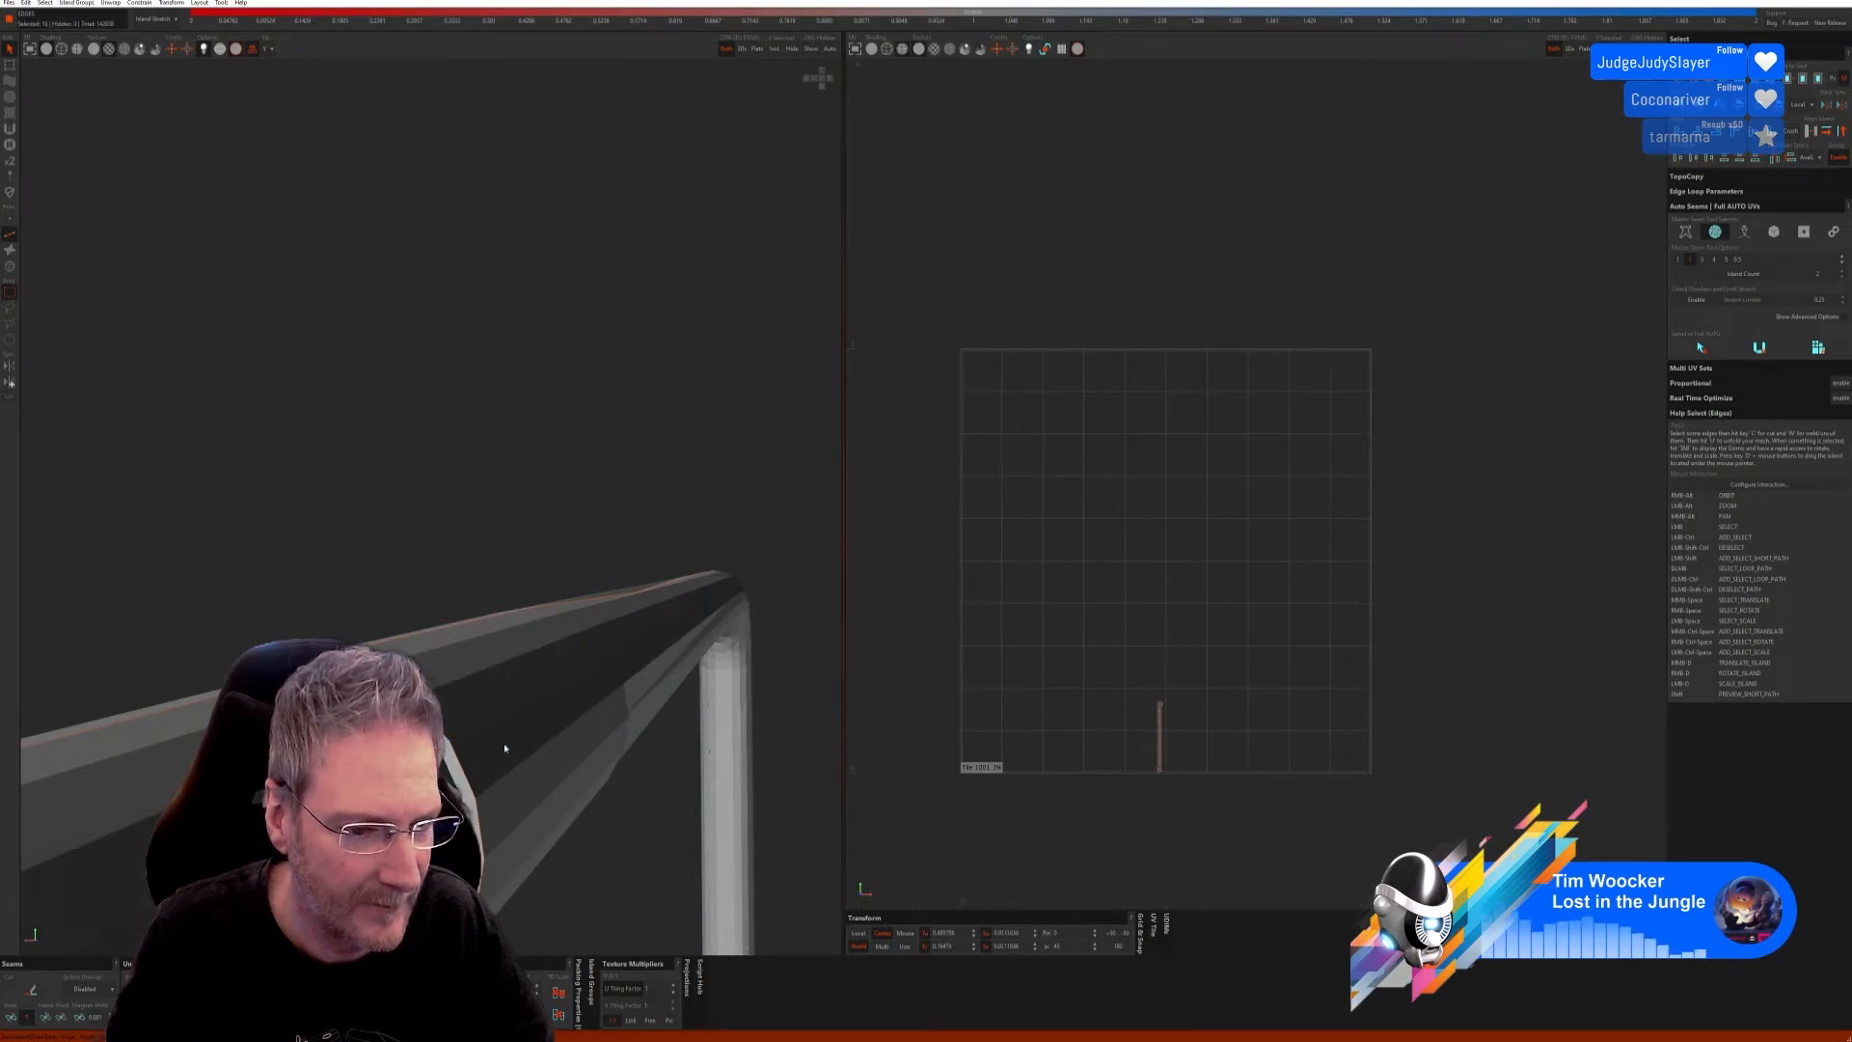
alt+right_drag(505, 749, 513, 769)
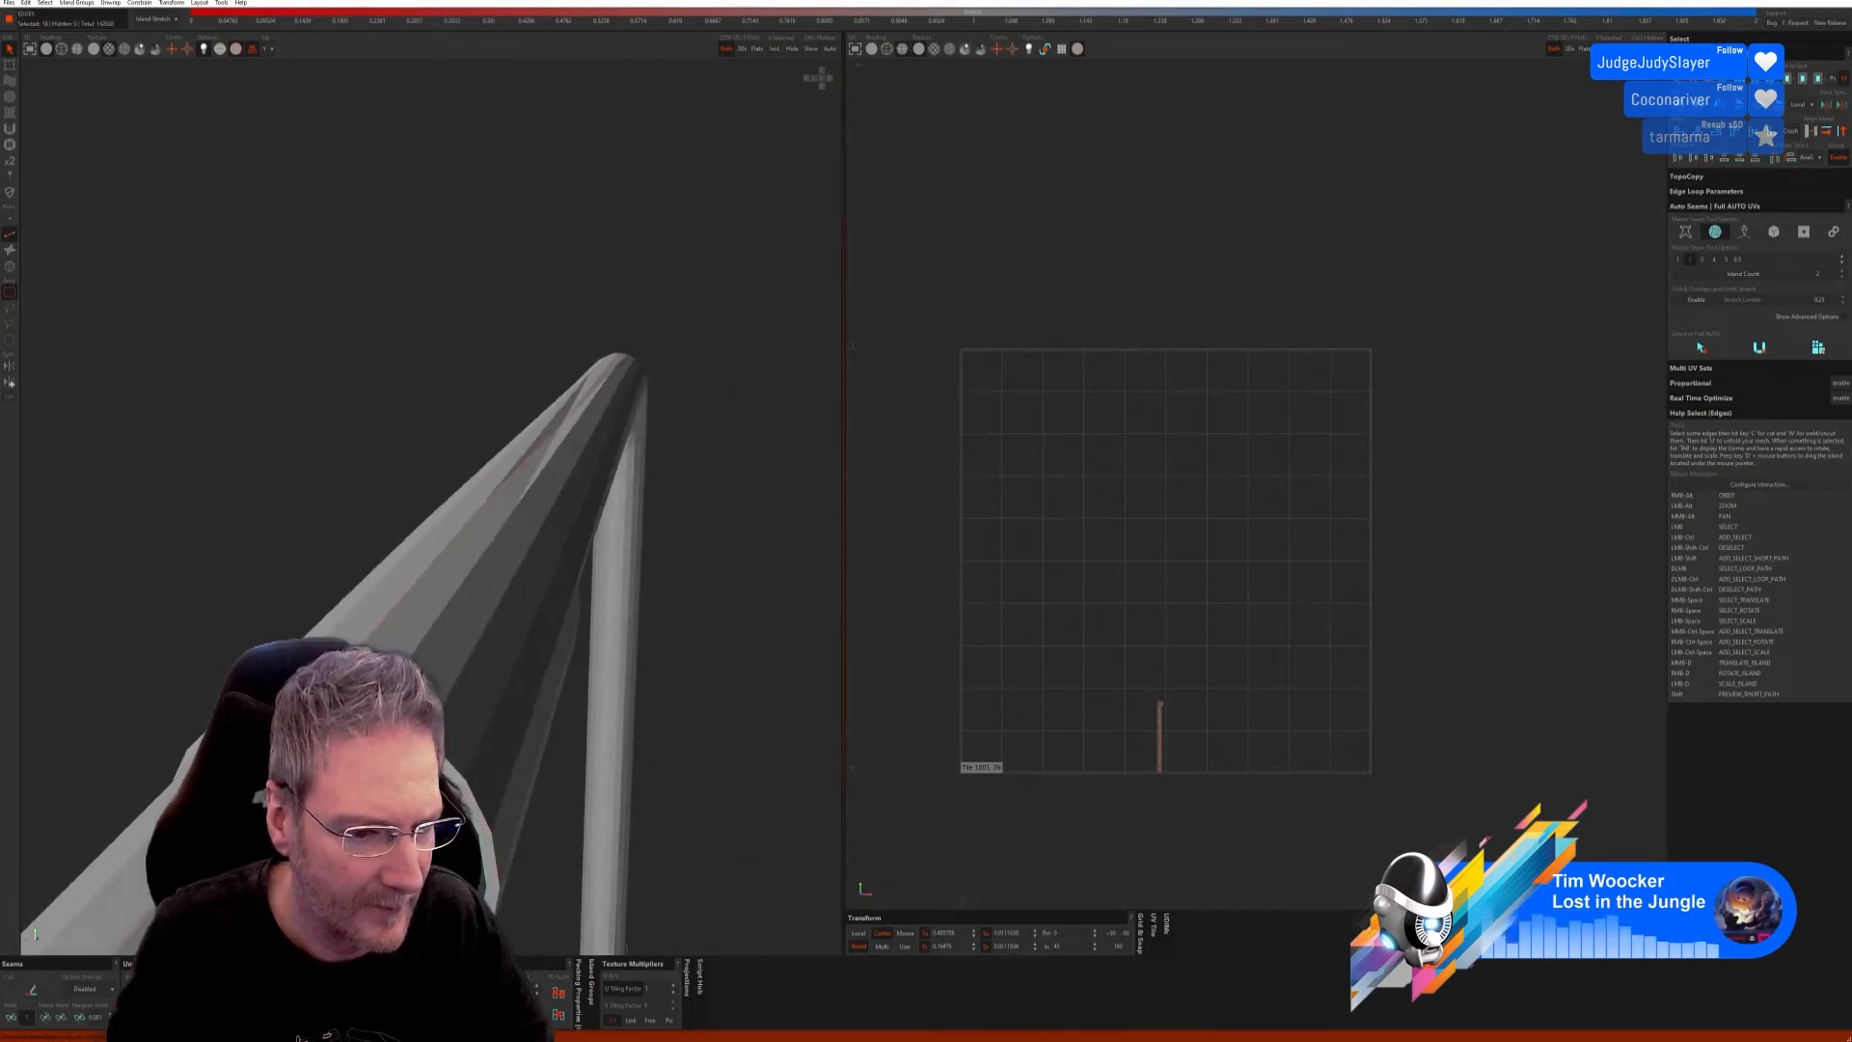
mouse_move(524, 745)
alt+right_down()
mouse_move(517, 682)
mouse_move(570, 686)
mouse_move(537, 725)
mouse_move(497, 721)
alt+right_up()
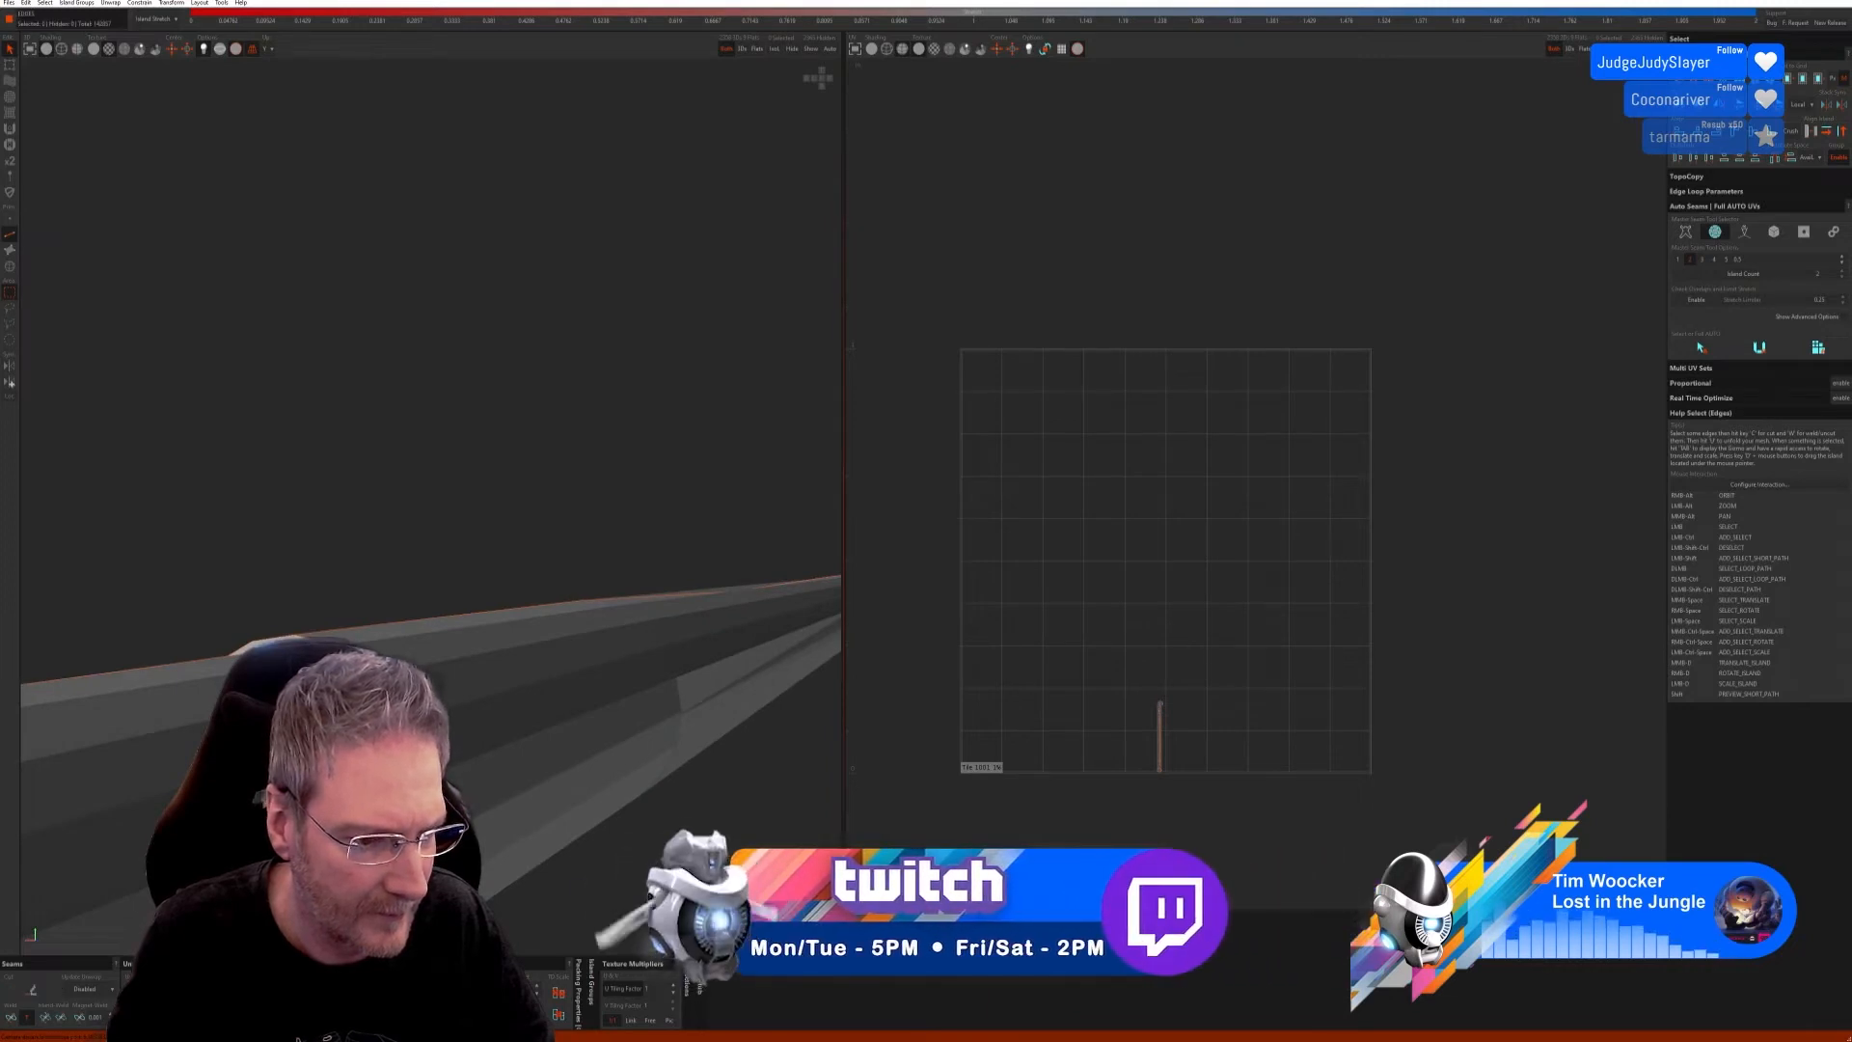
scroll(578, 704, down, 5)
scroll(412, 652, down, 5)
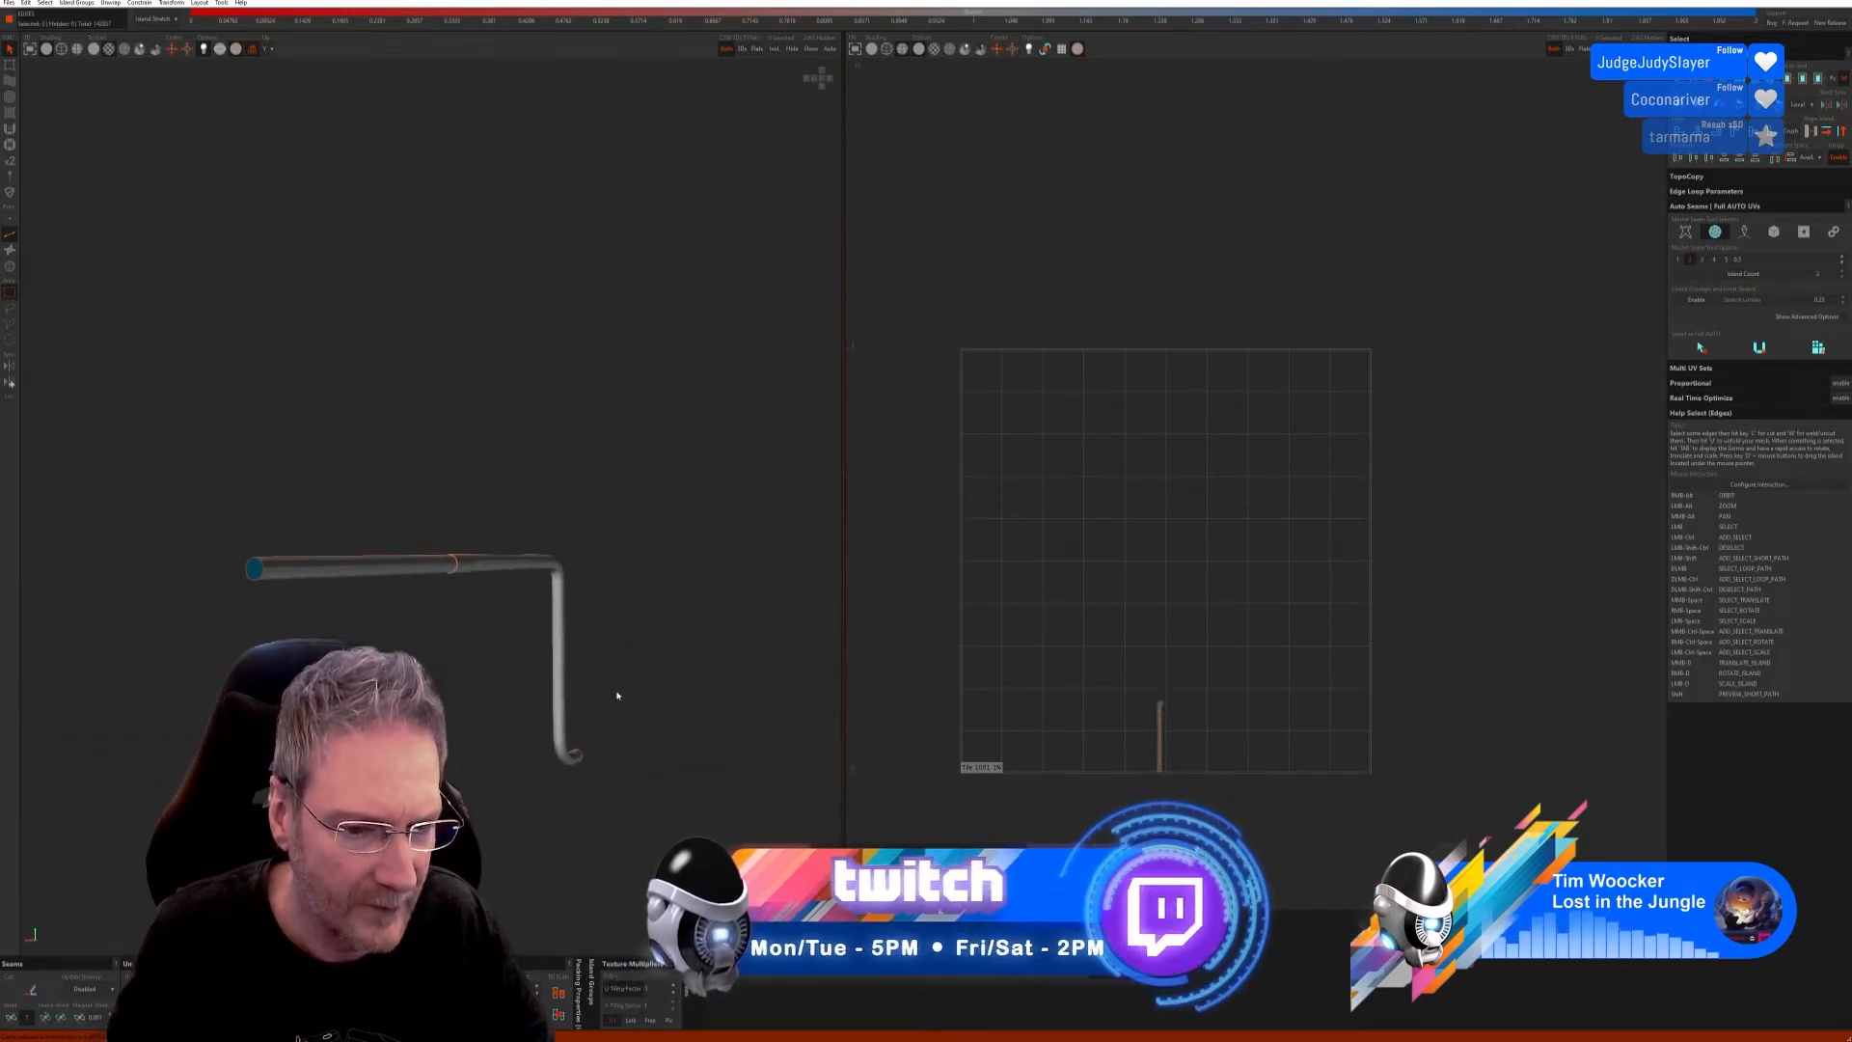
alt+right_drag(617, 695, 471, 599)
scroll(471, 599, up, 8)
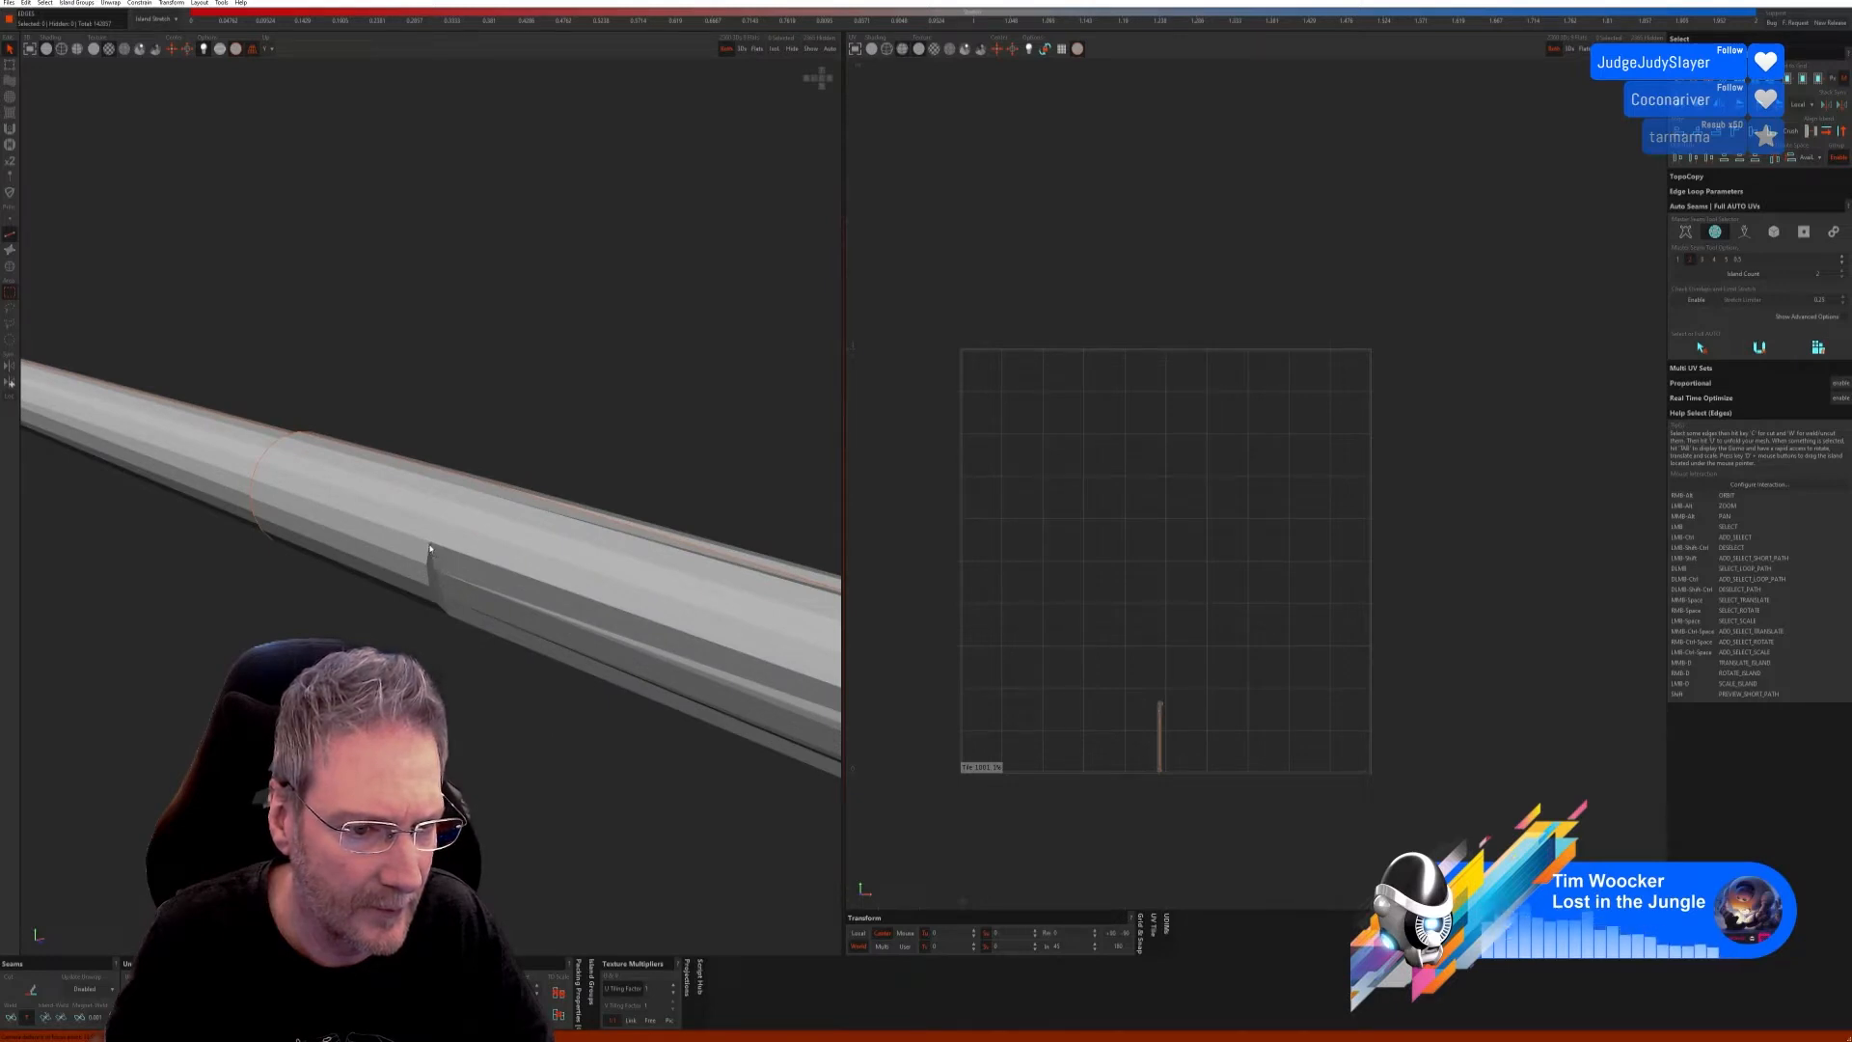
click(438, 584)
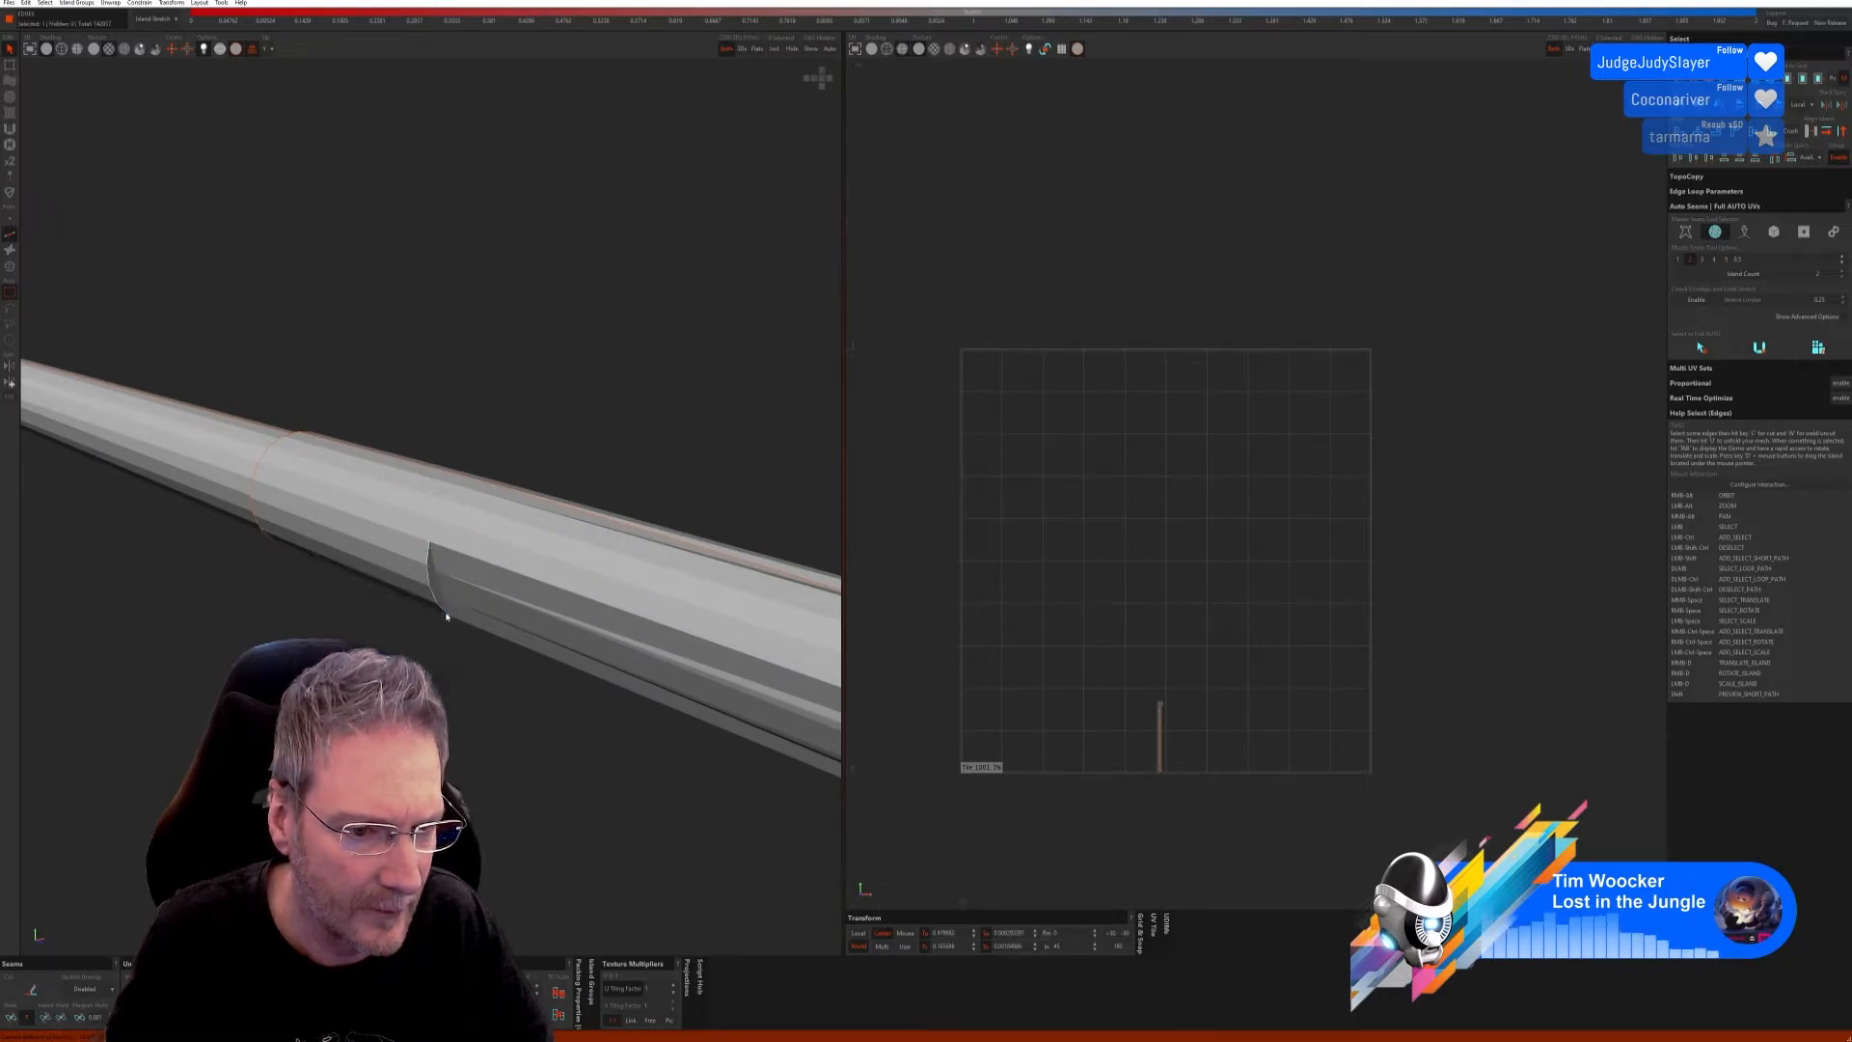
shift+click(442, 583)
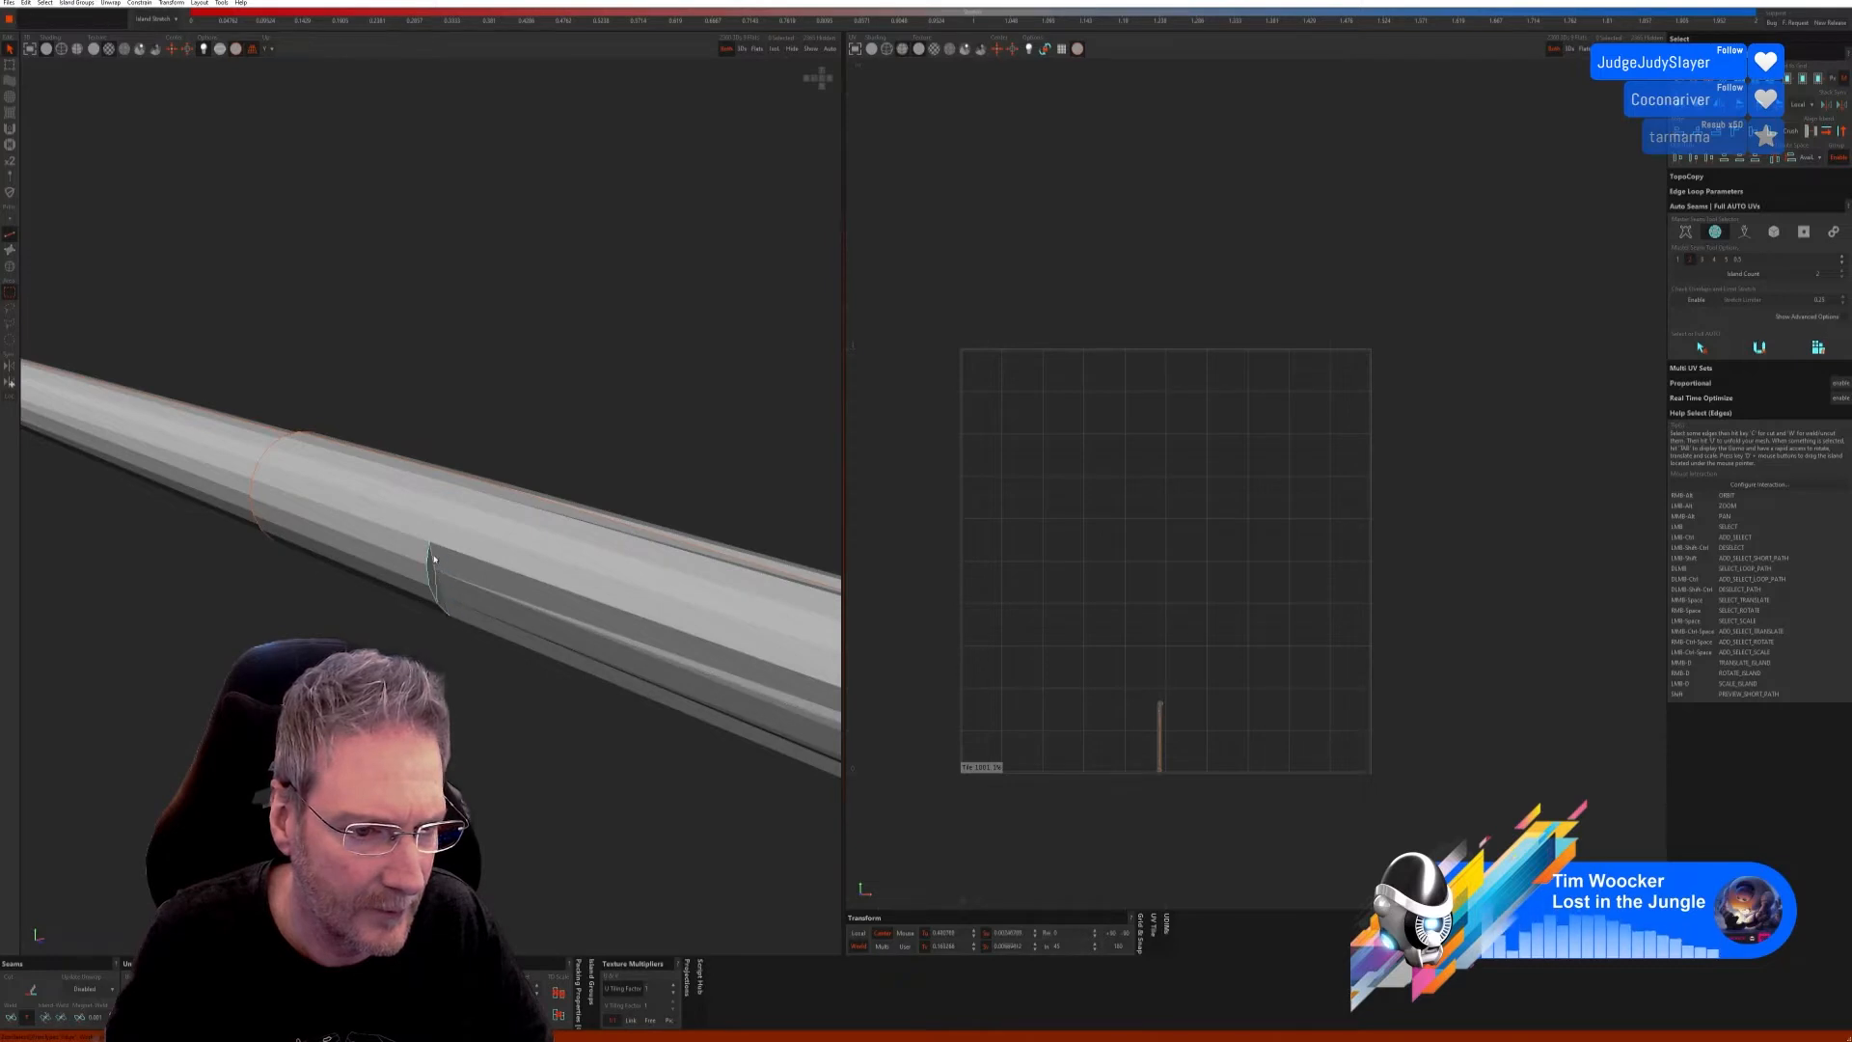
shift+click(431, 554)
shift+click(445, 604)
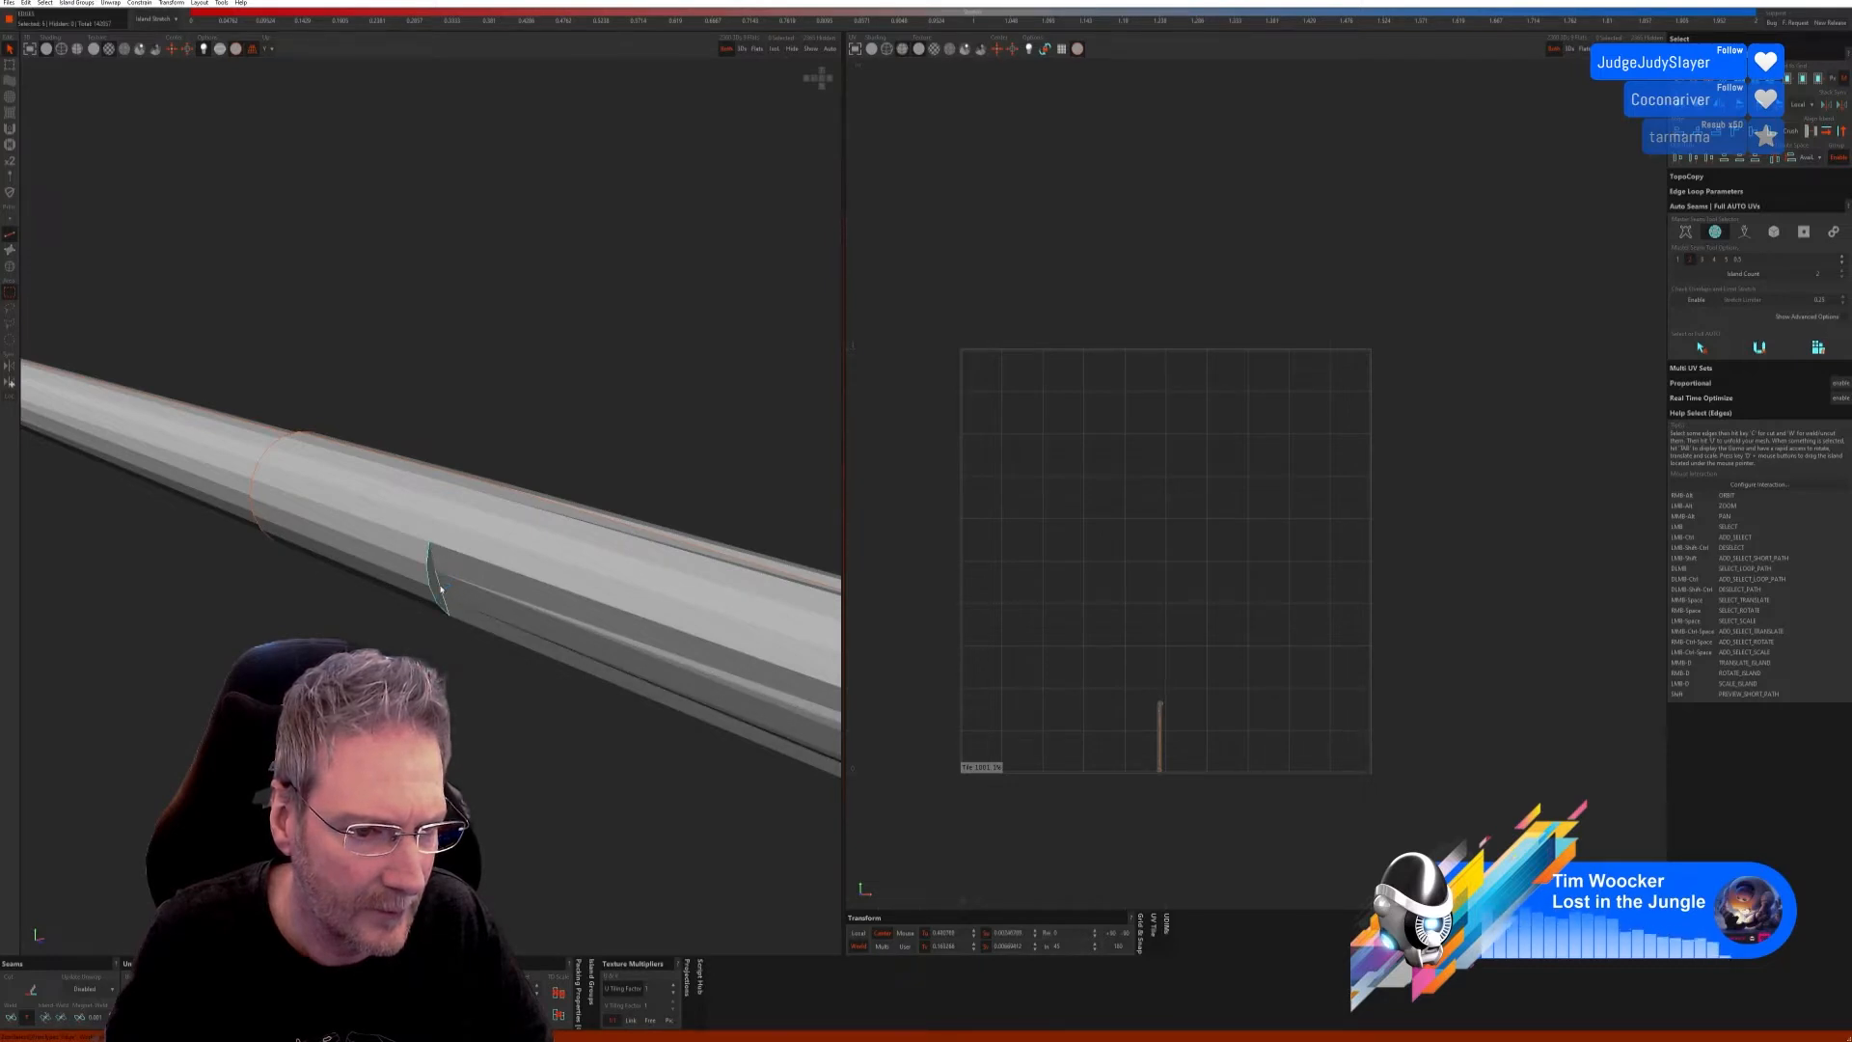
key(c)
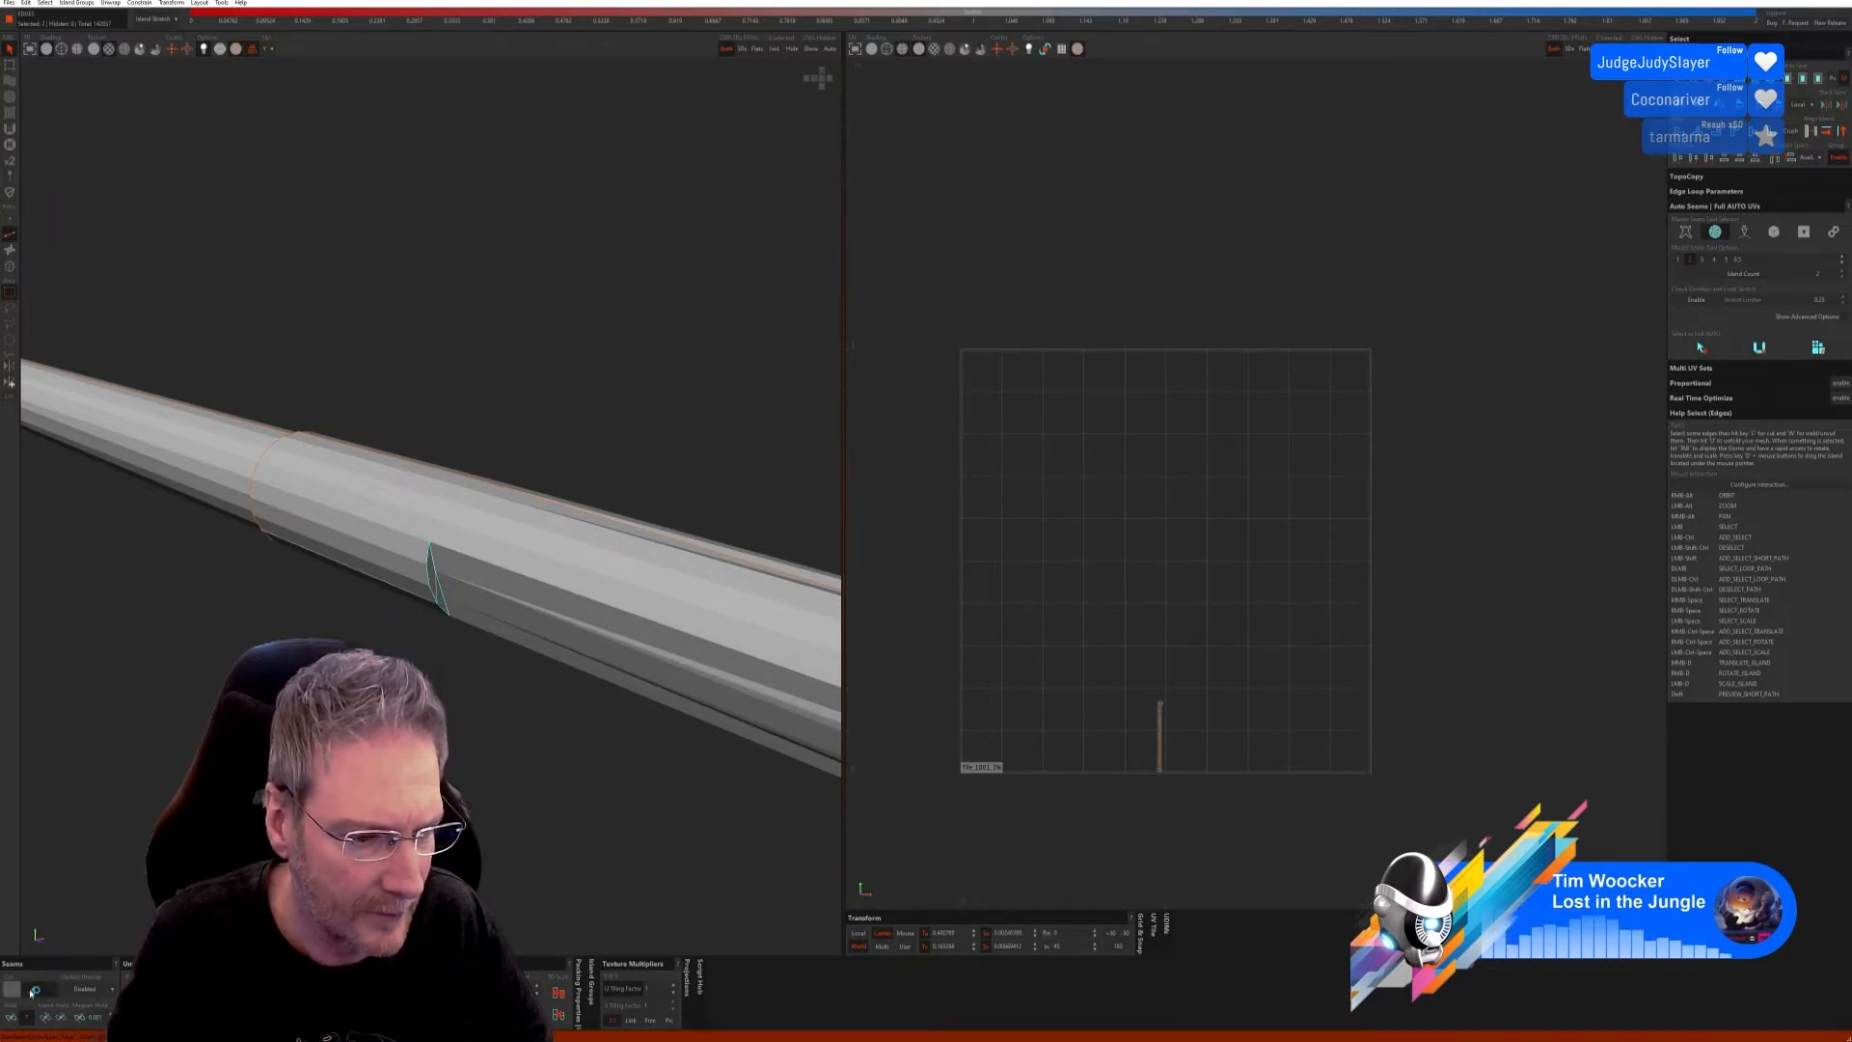
Step: Unfold the crank rod, pack its islands into the UV tile and show the whole car model again
alt+drag(465, 793, 578, 723)
key(u)
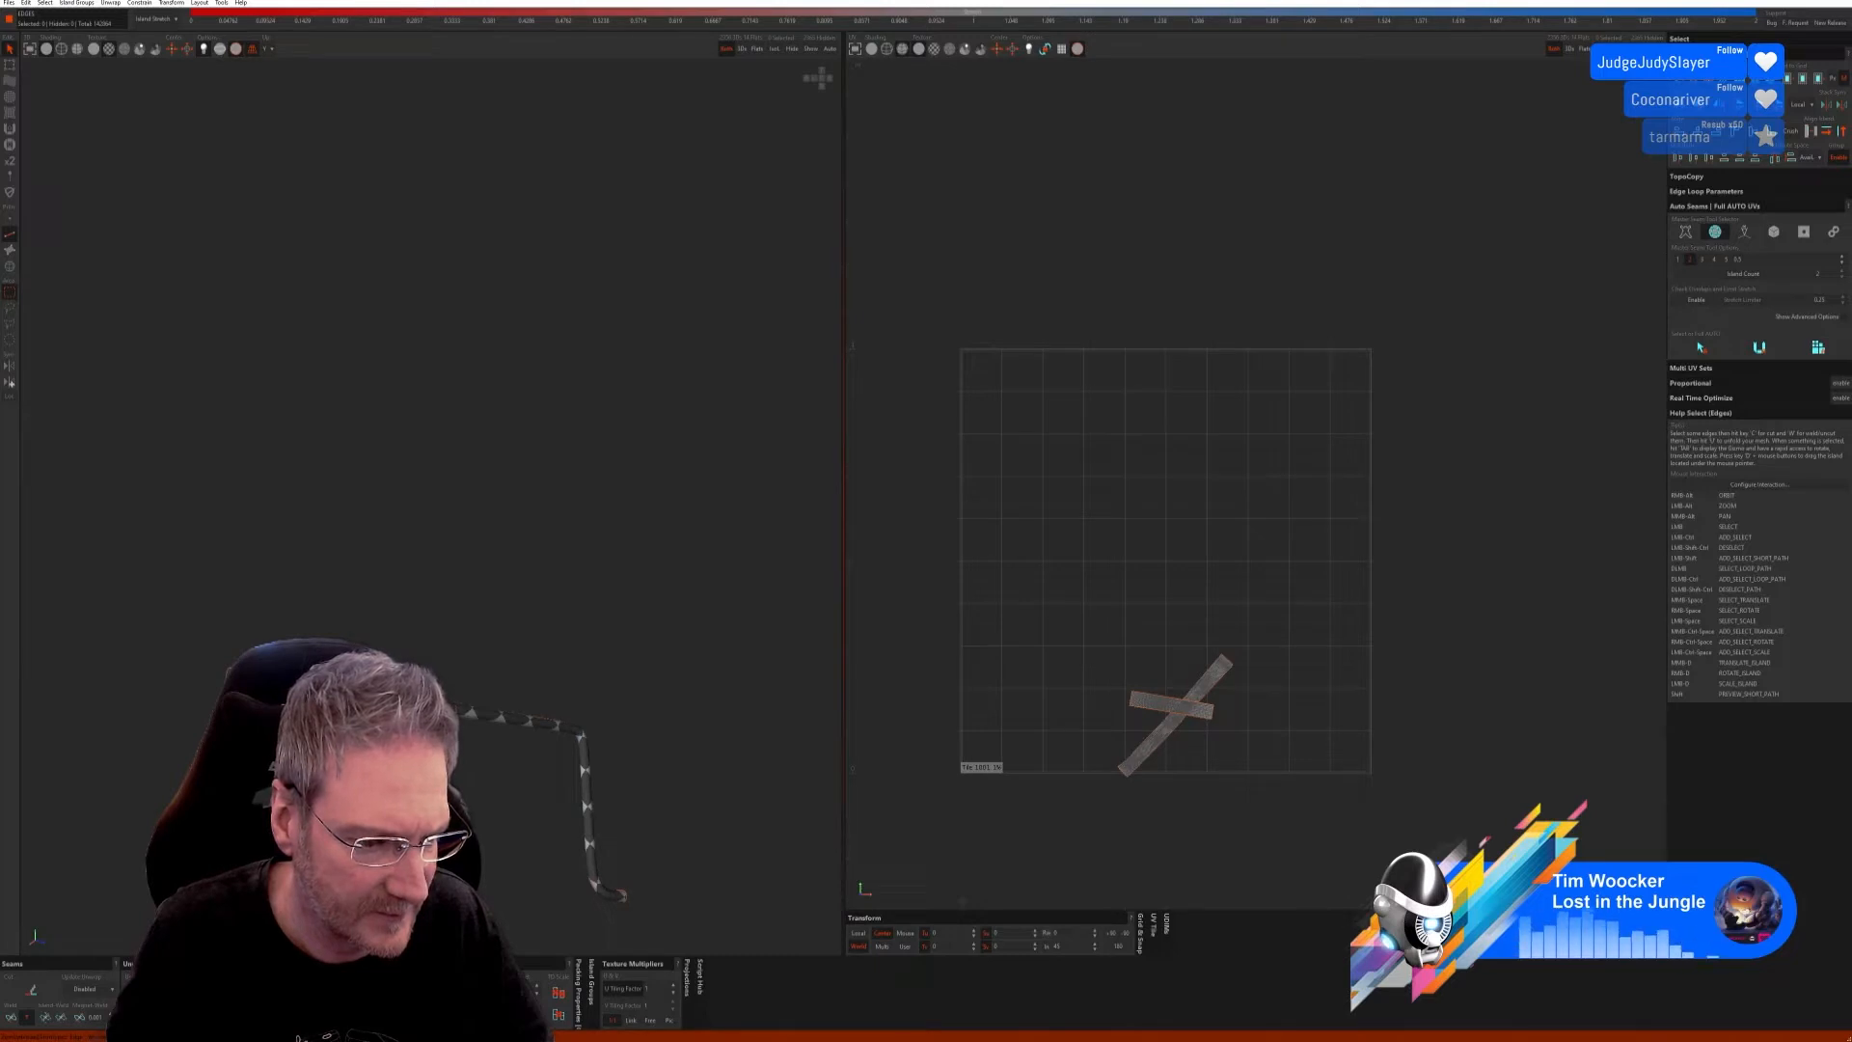
key(p)
alt+right_drag(600, 763, 530, 771)
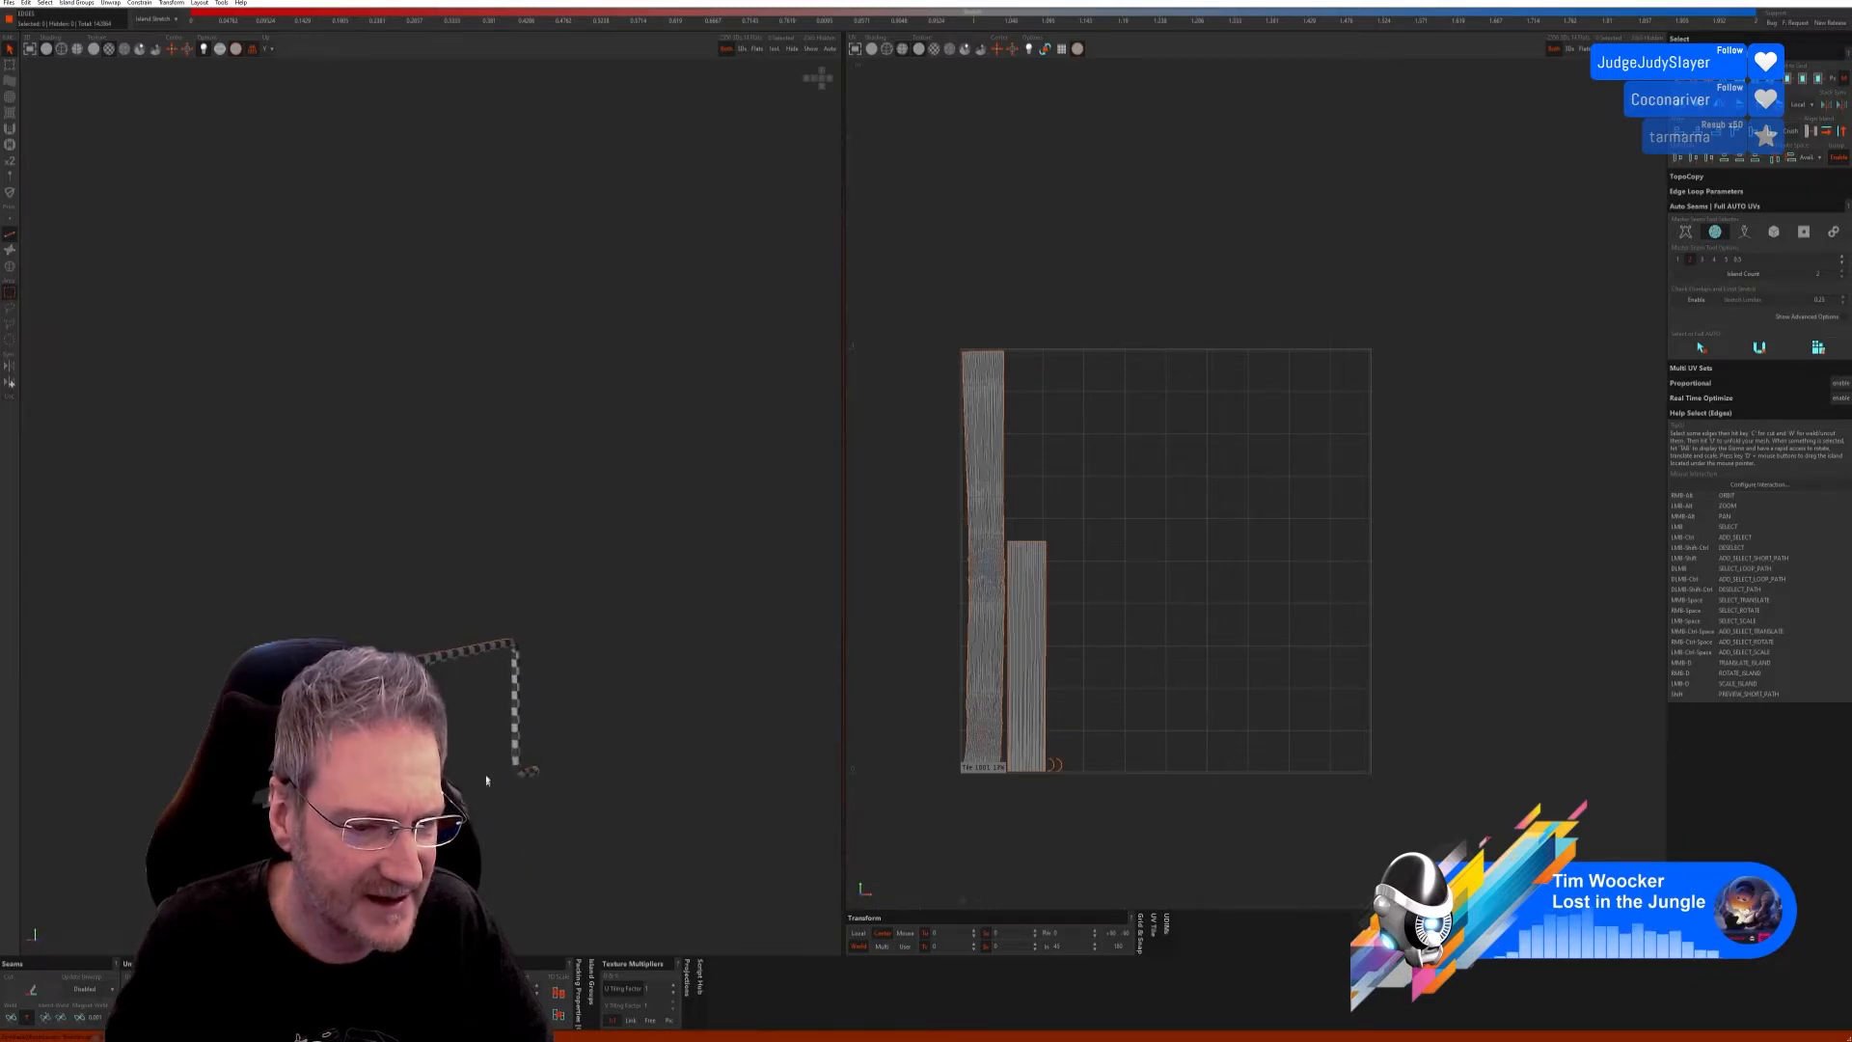
click(811, 49)
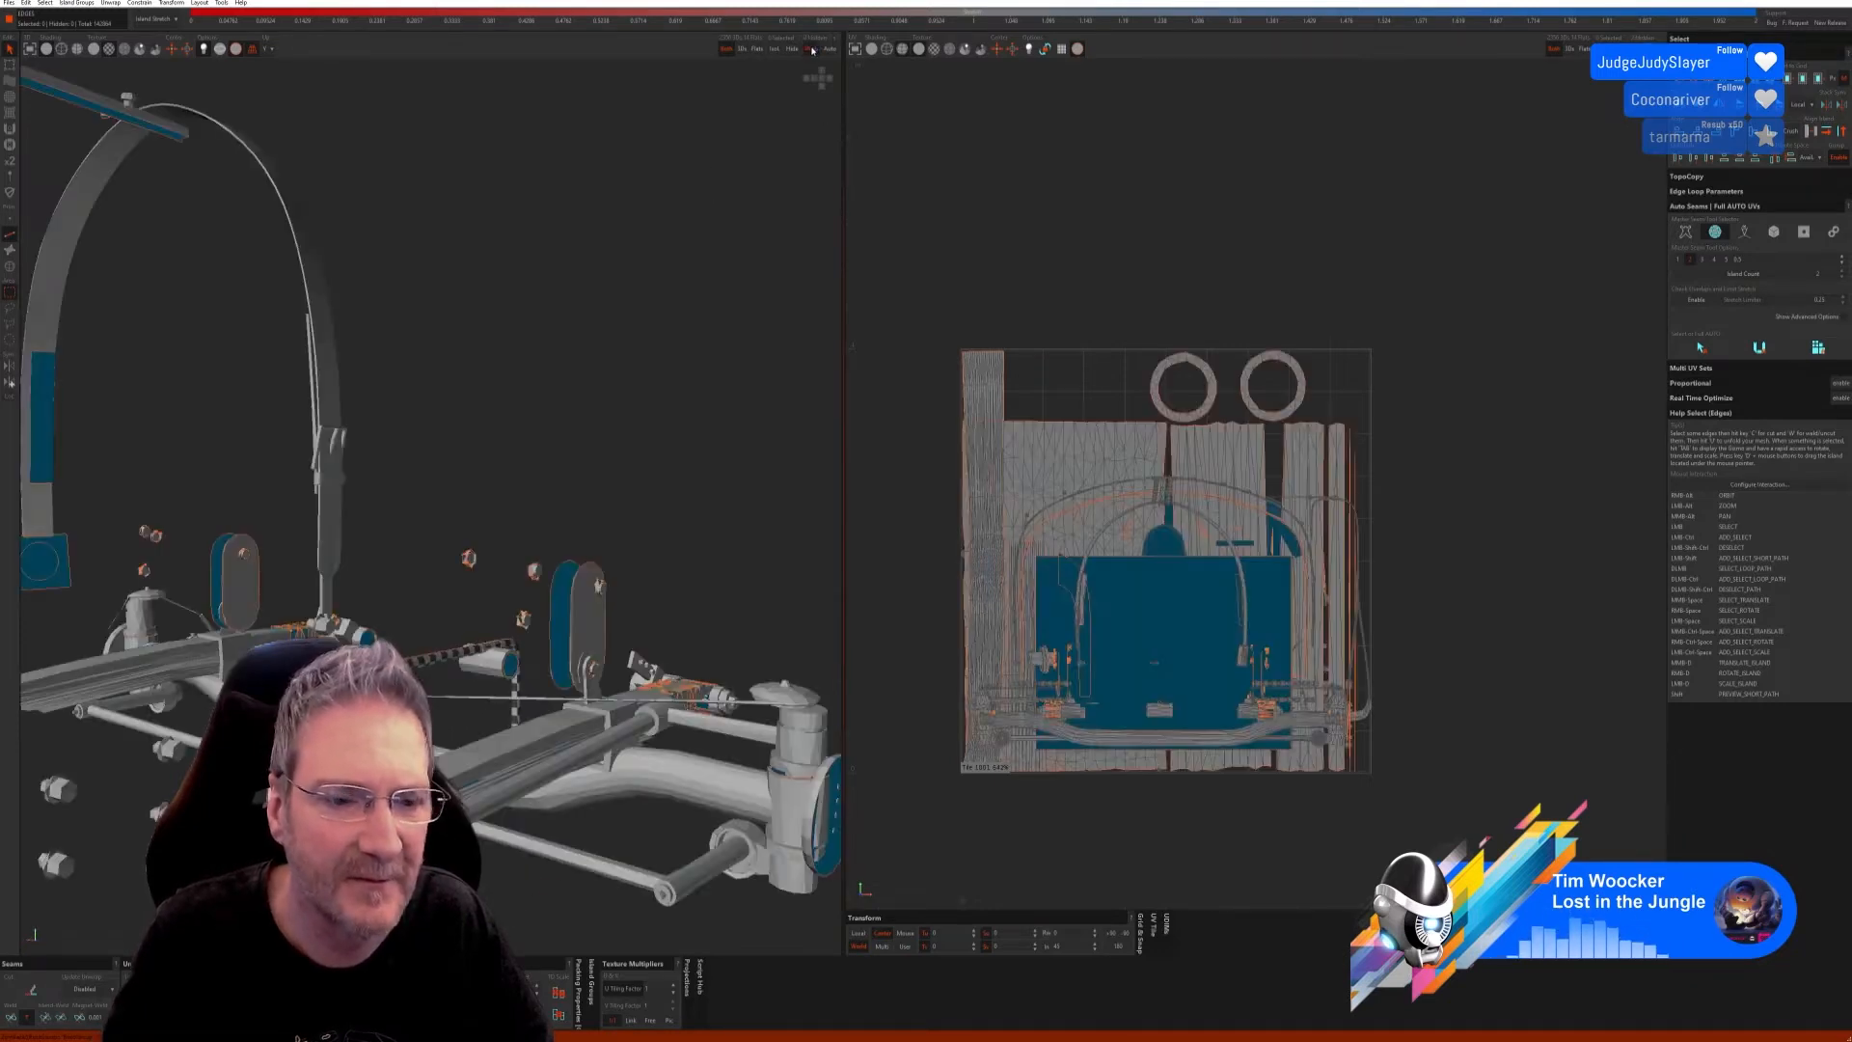
Step: Isolate the short hollow sleeve around the starting crank's rod and switch to edge selection
alt+right_drag(546, 493, 382, 493)
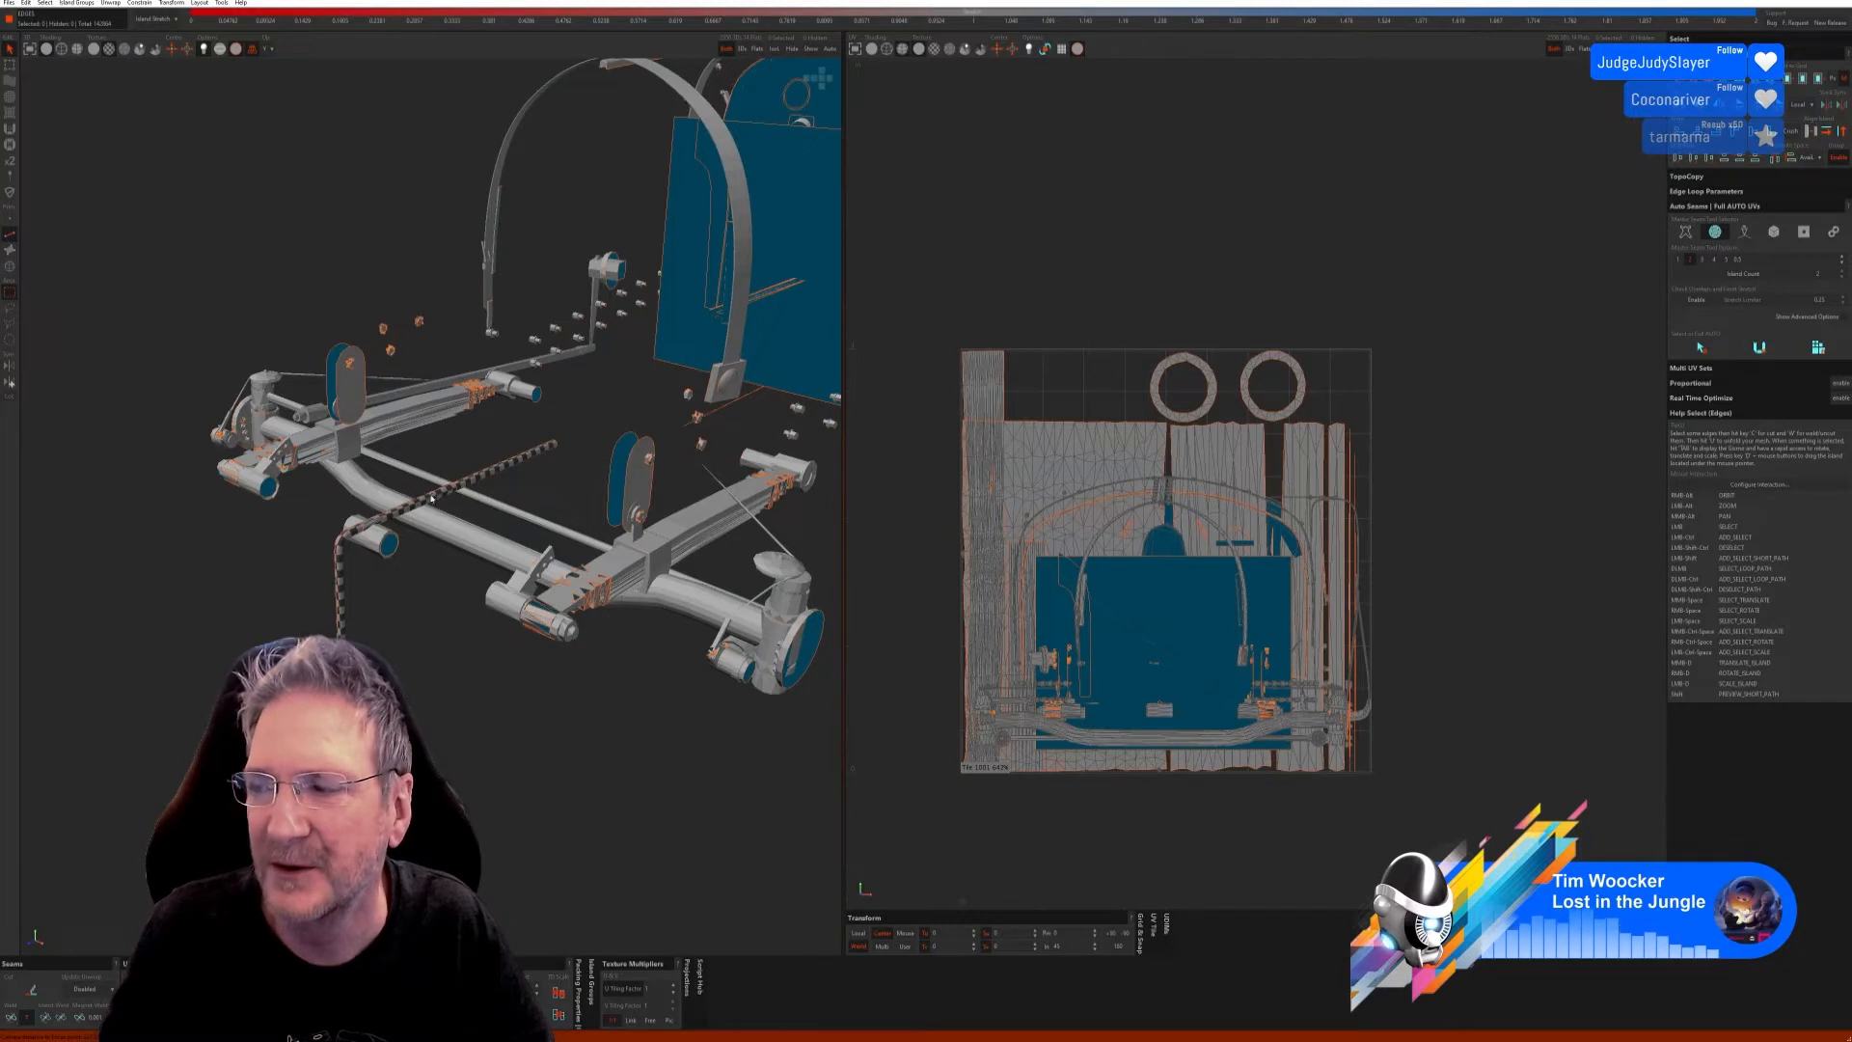
alt+right_drag(311, 563, 295, 593)
click(10, 267)
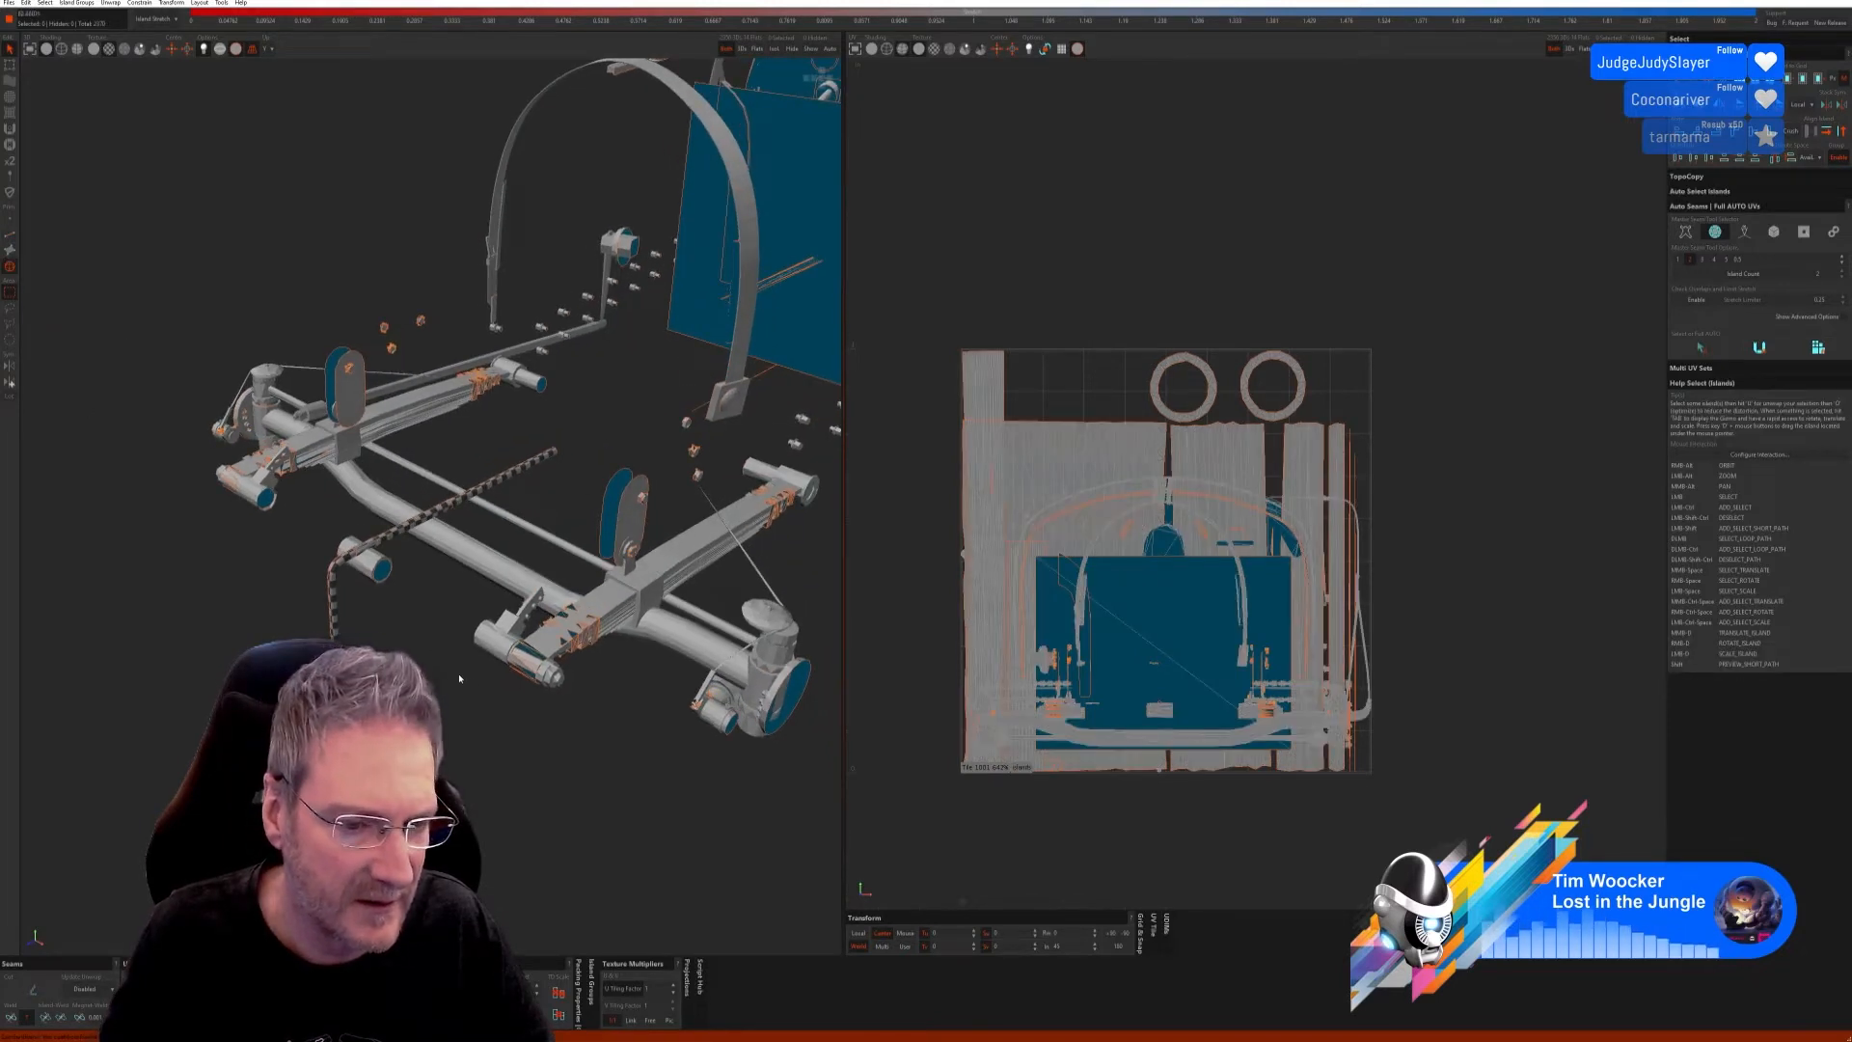
alt+right_drag(449, 658, 414, 617)
click(358, 551)
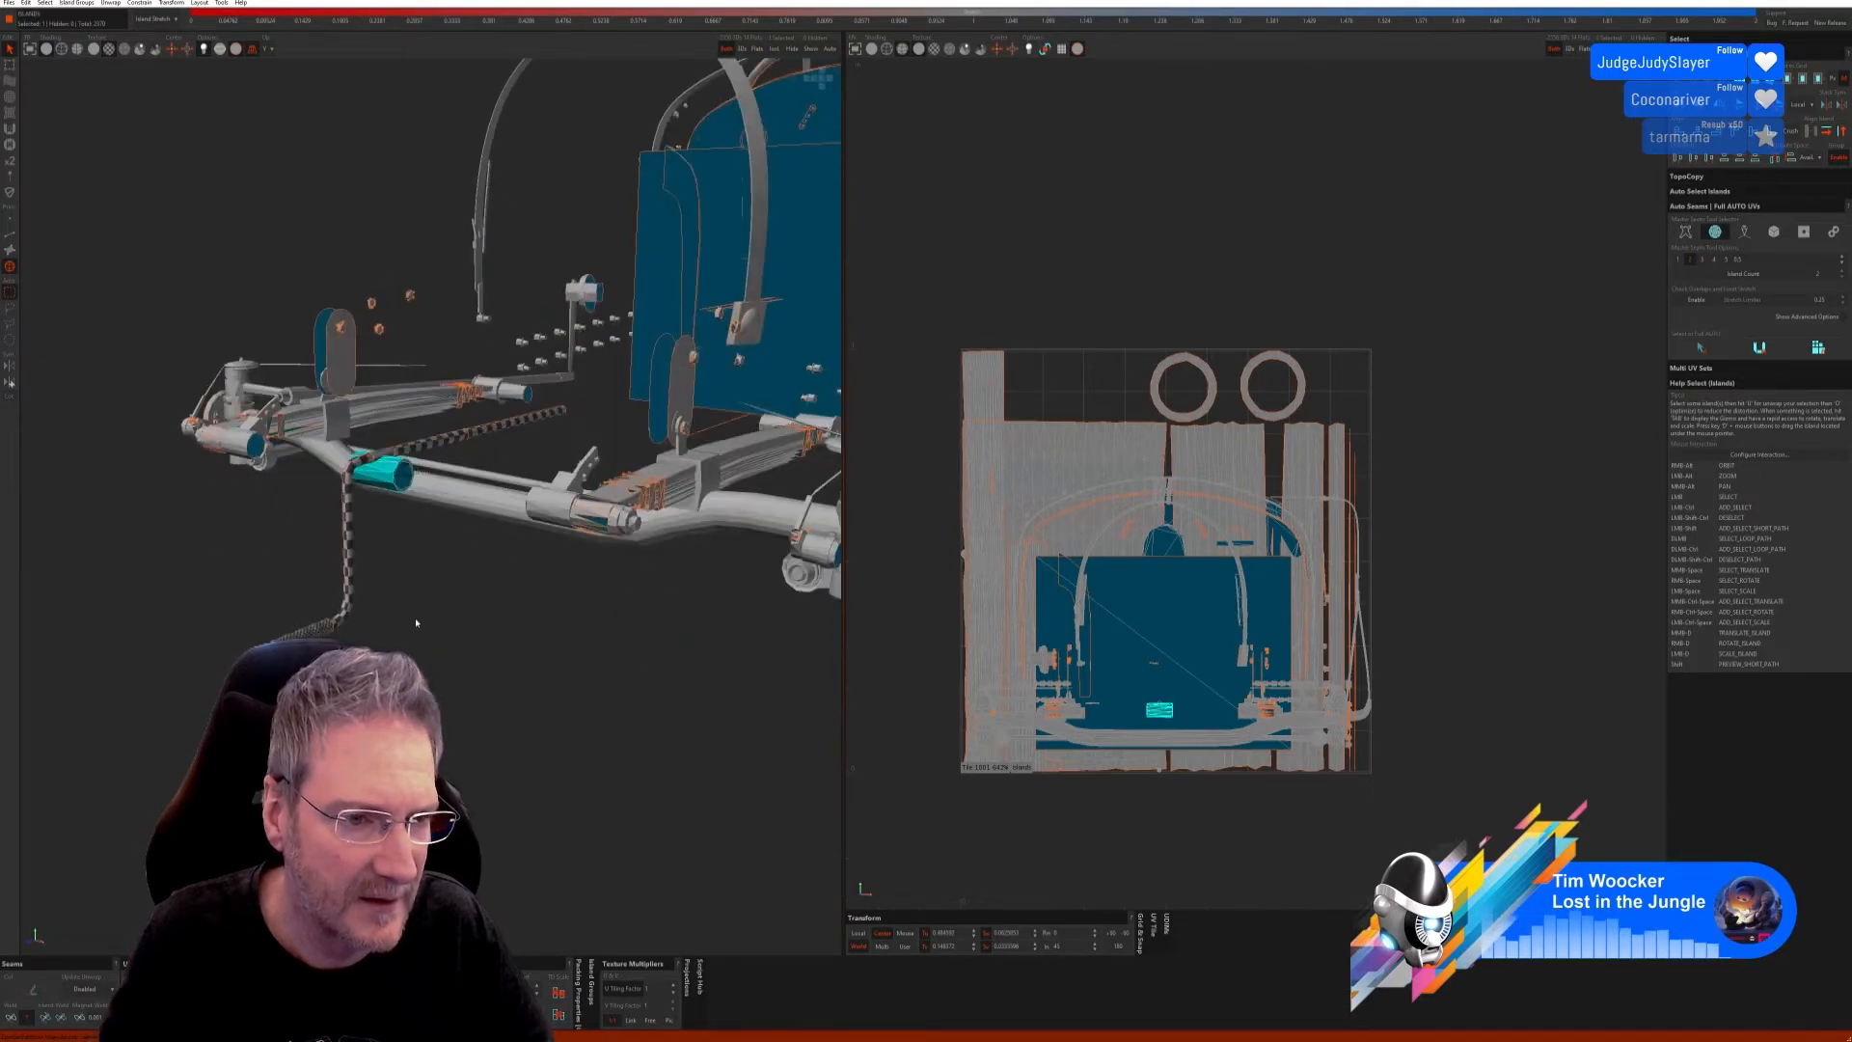
click(775, 49)
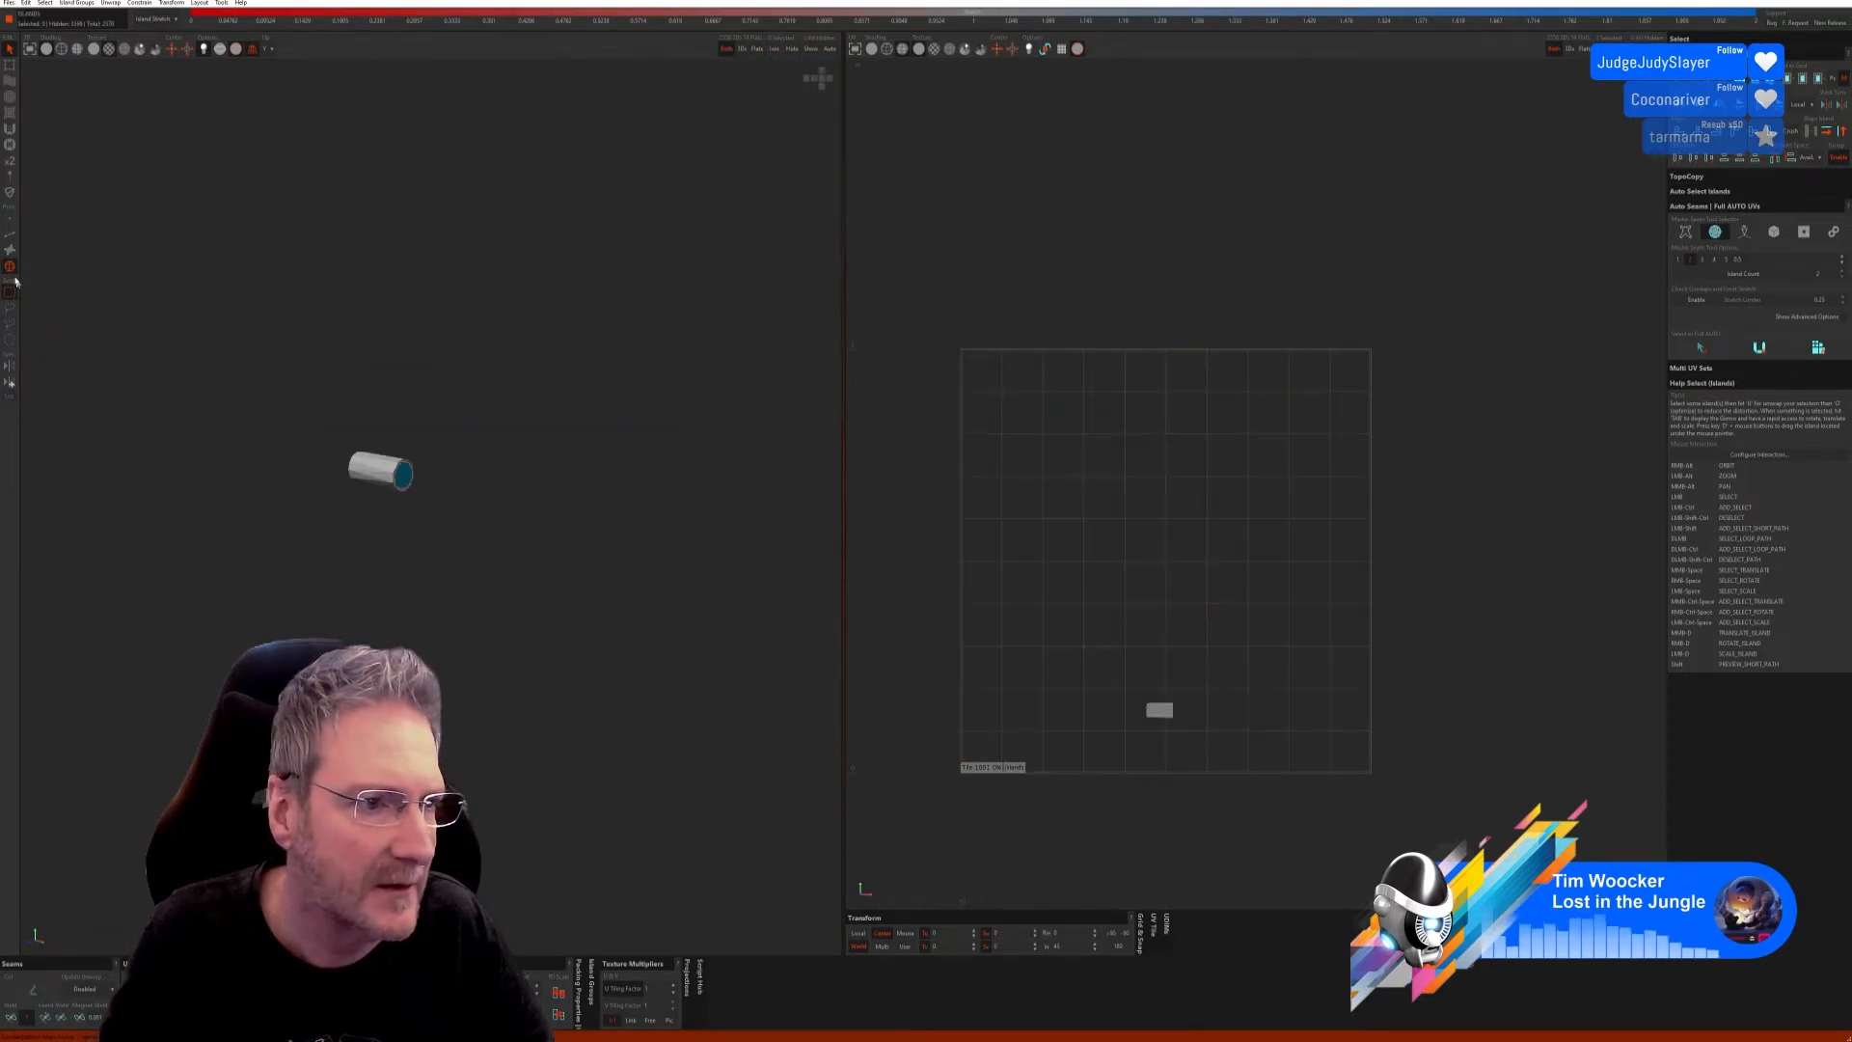
key(F2)
alt+right_drag(390, 425, 427, 465)
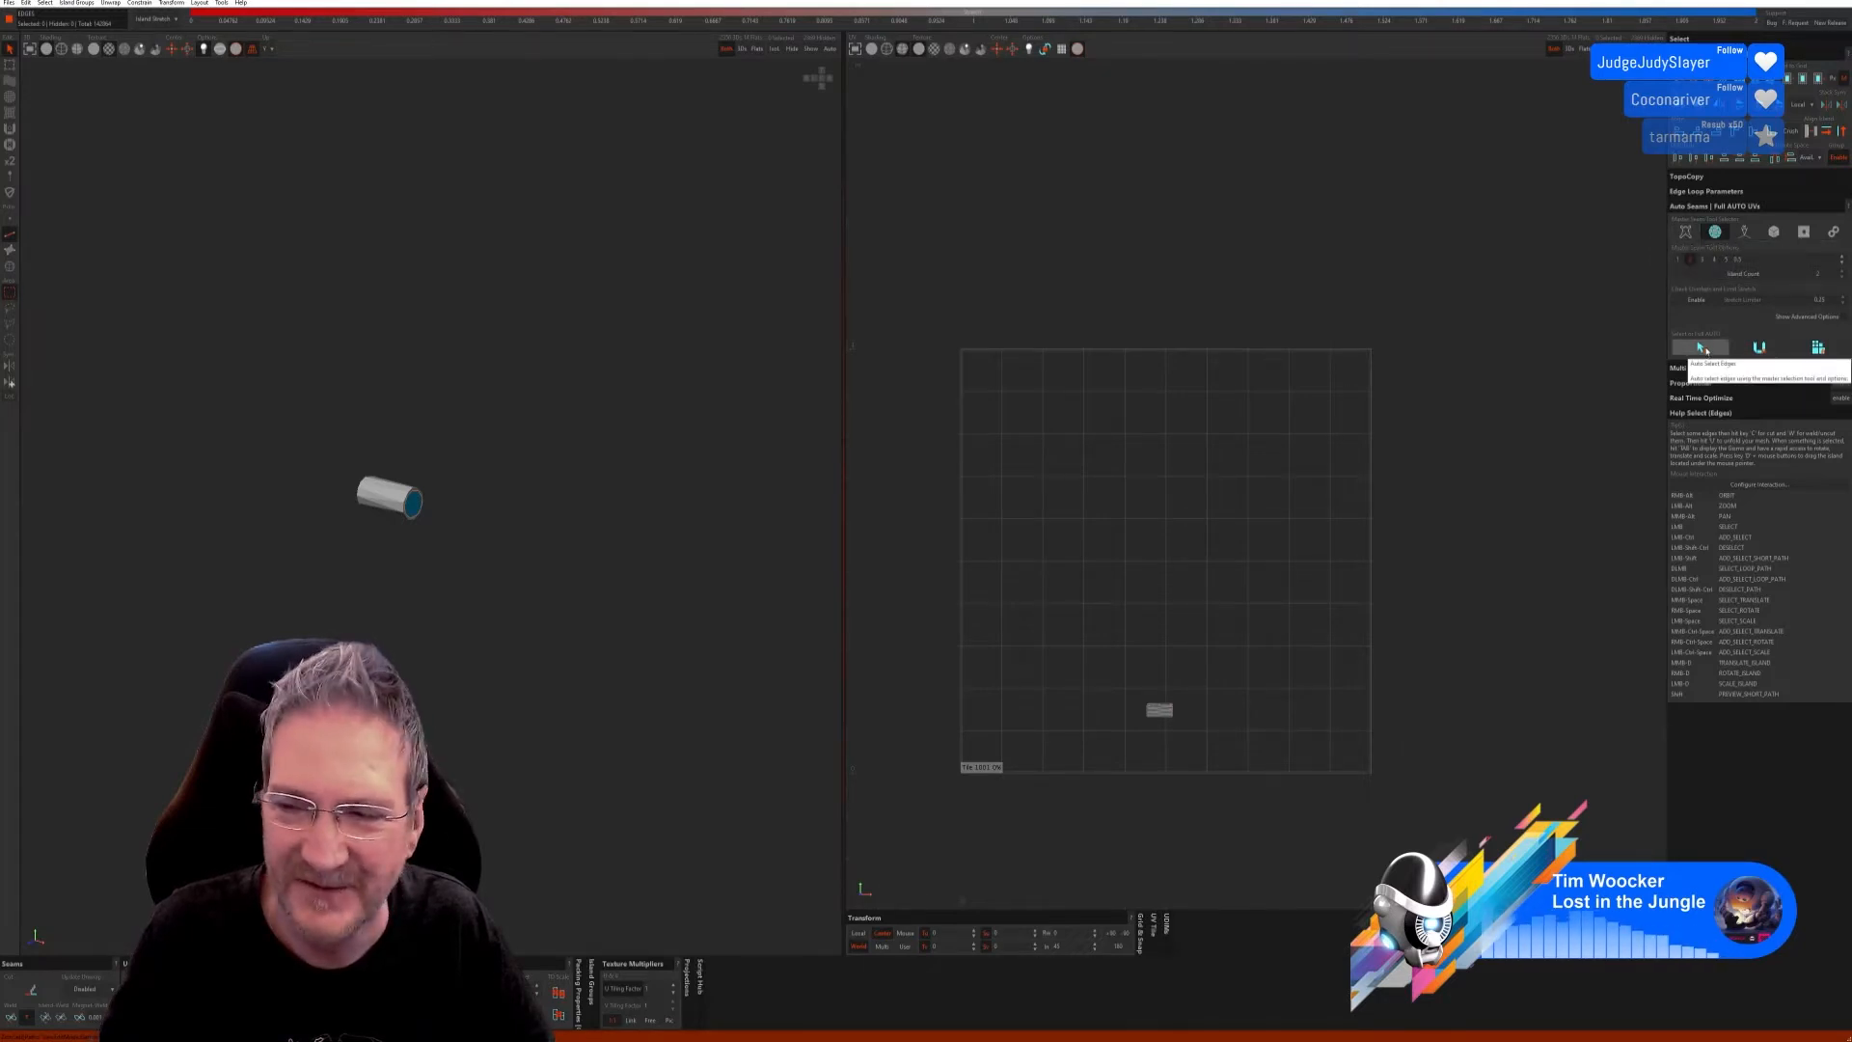
Step: Try to select the sleeve's seam edges automatically with Auto Seams
click(1703, 350)
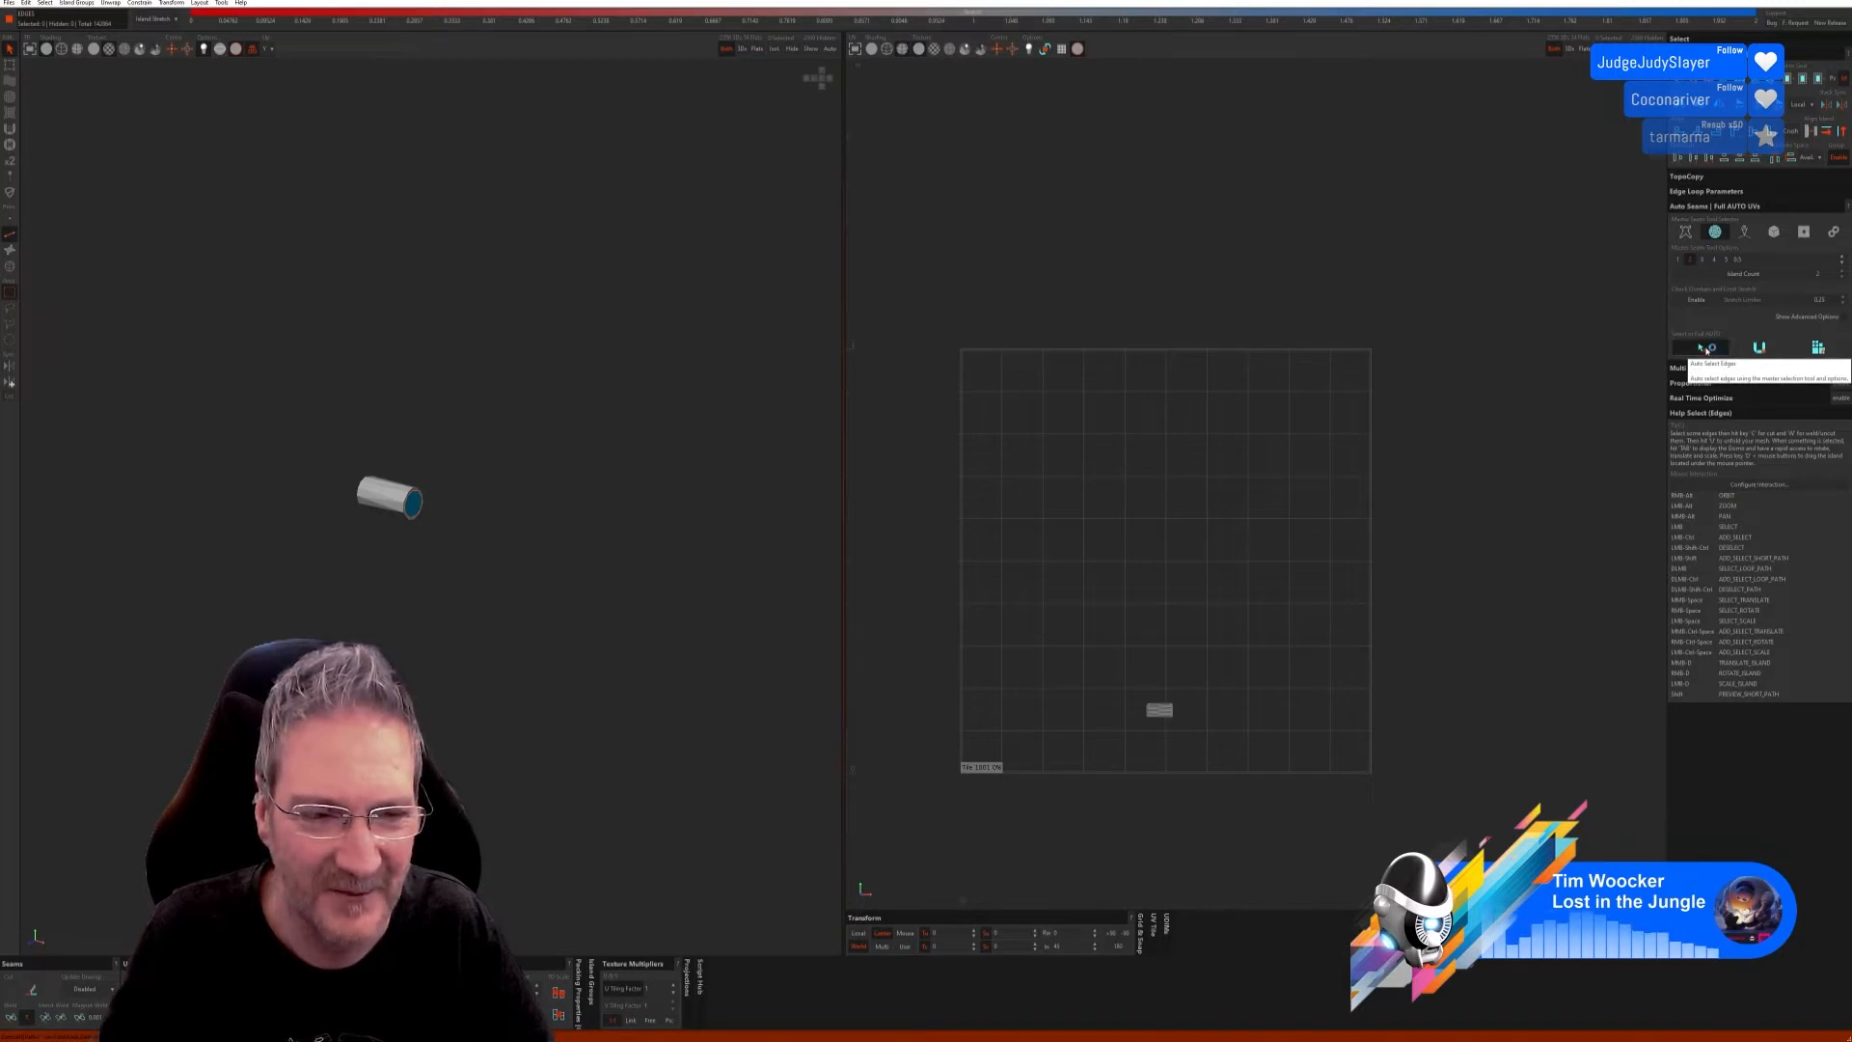
click(1757, 348)
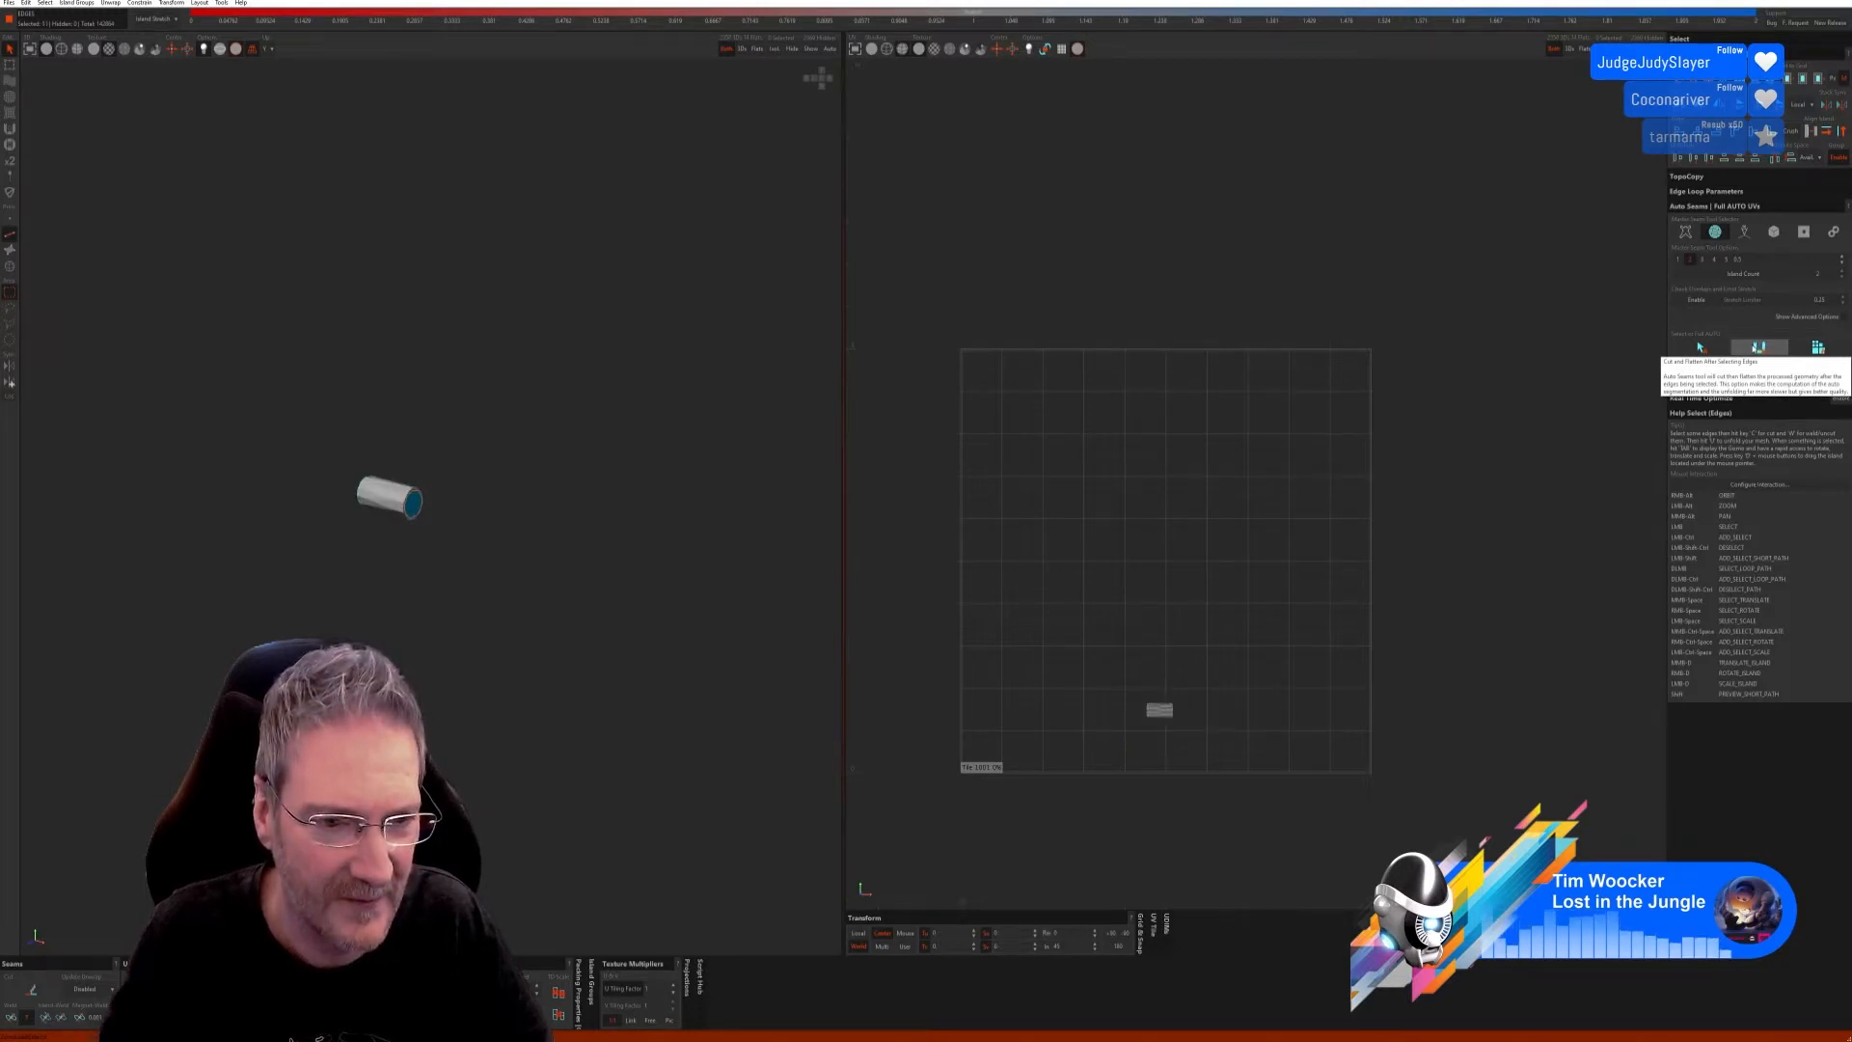
Step: Select the outer edge loop around one open end of the sleeve and cut it as a seam
alt+right_drag(509, 489, 611, 488)
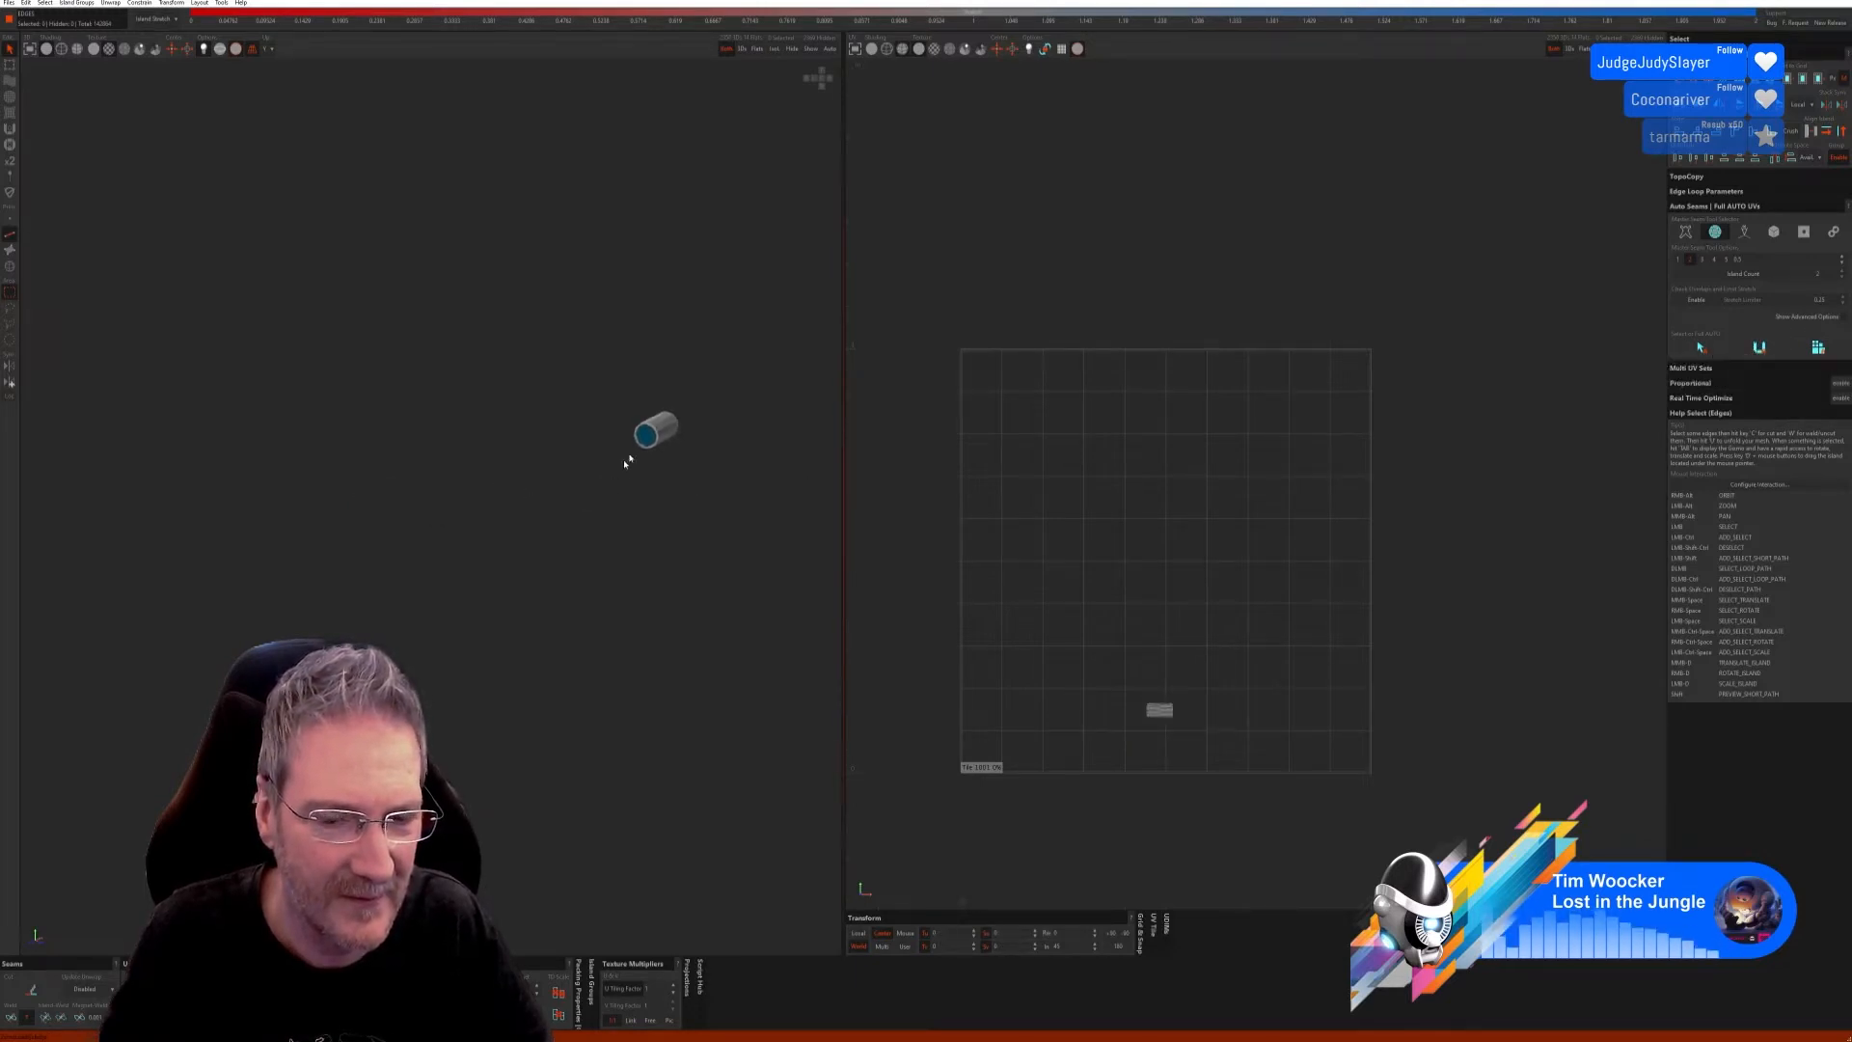
scroll(664, 426, up, 1)
scroll(665, 426, up, 3)
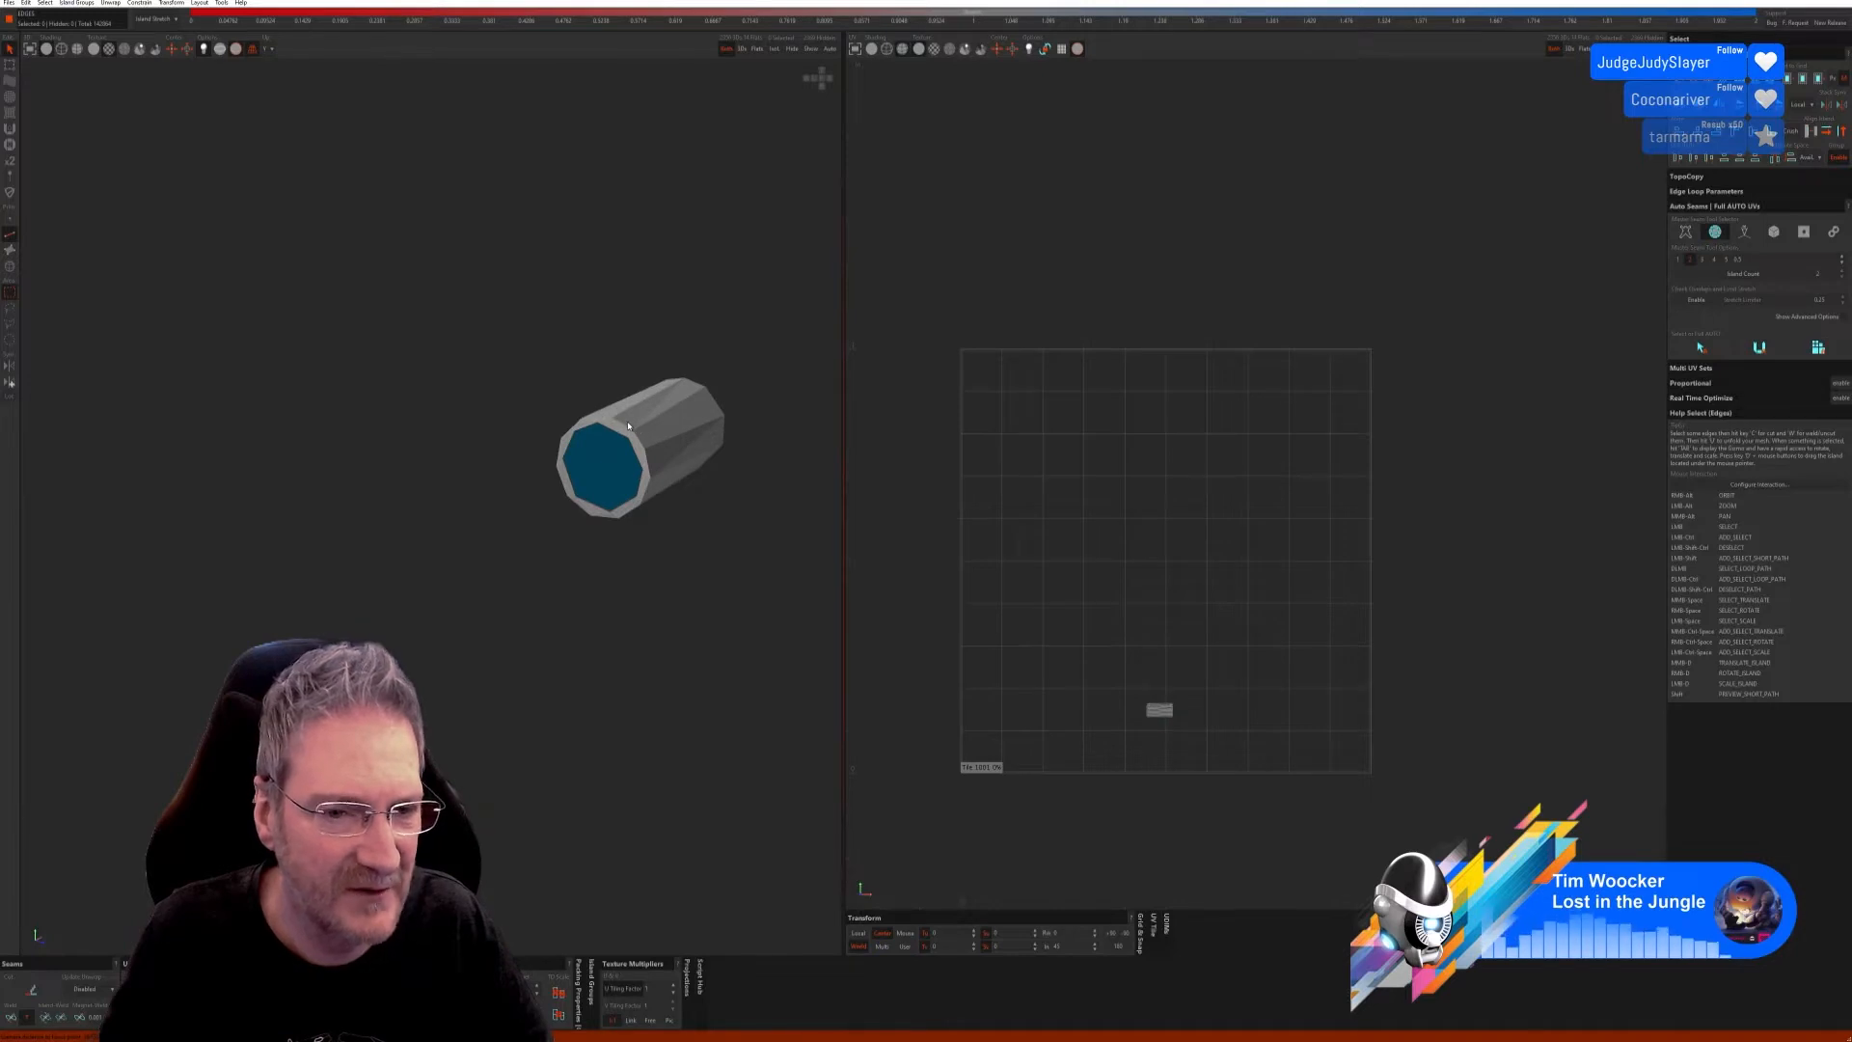
click(619, 423)
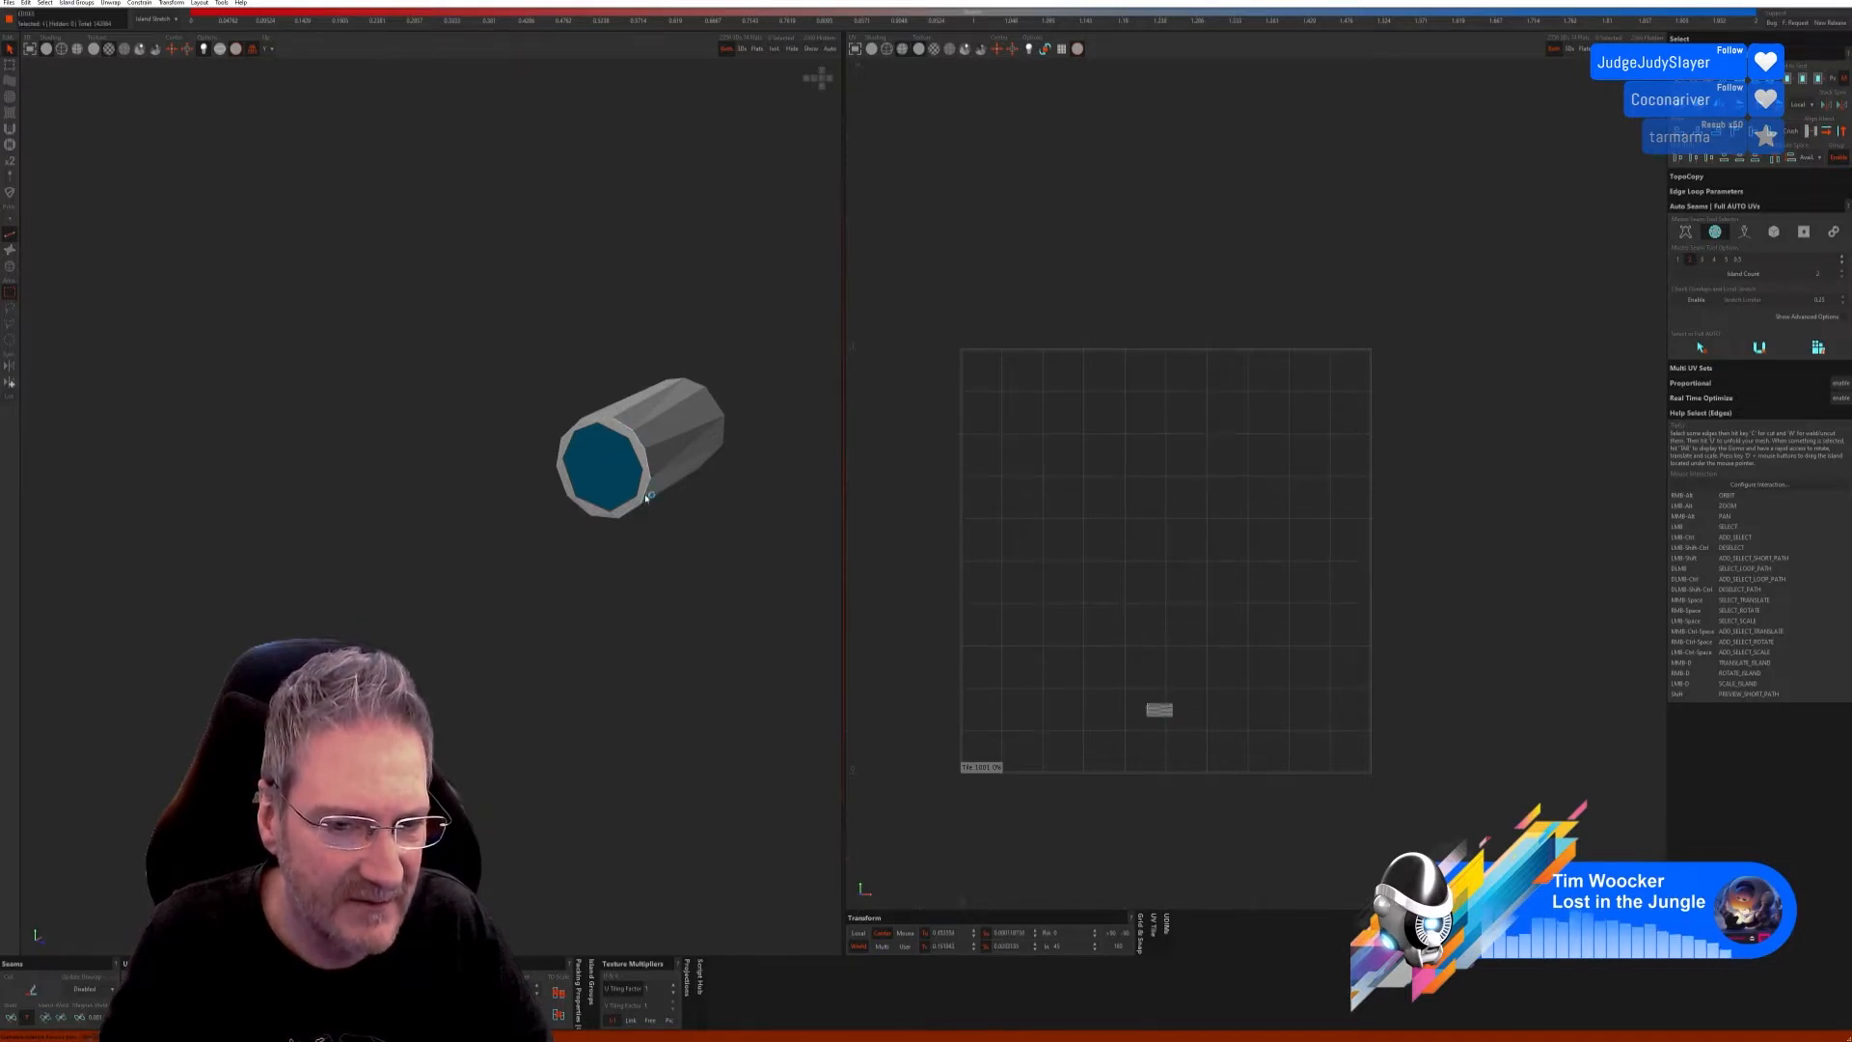
mouse_move(647, 497)
alt+right_down()
mouse_move(681, 530)
mouse_move(691, 508)
mouse_move(666, 495)
alt+right_up()
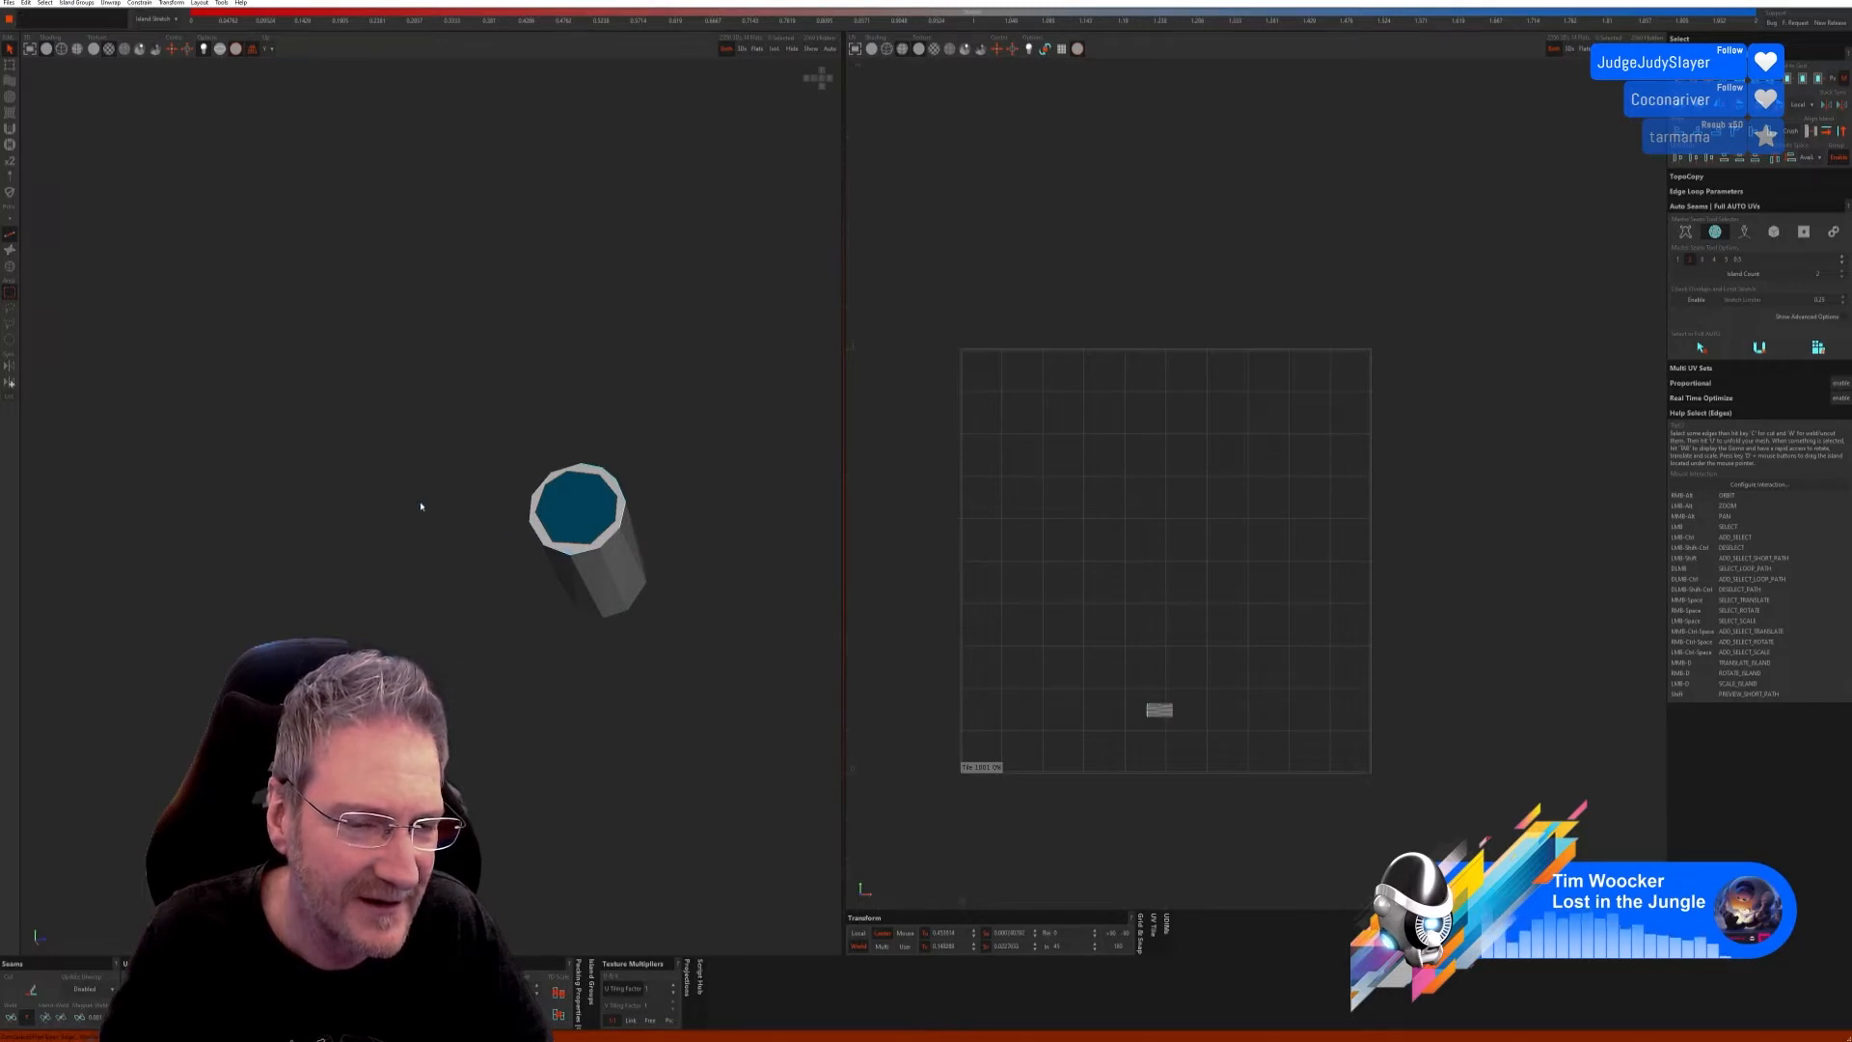
alt+right_drag(421, 505, 474, 472)
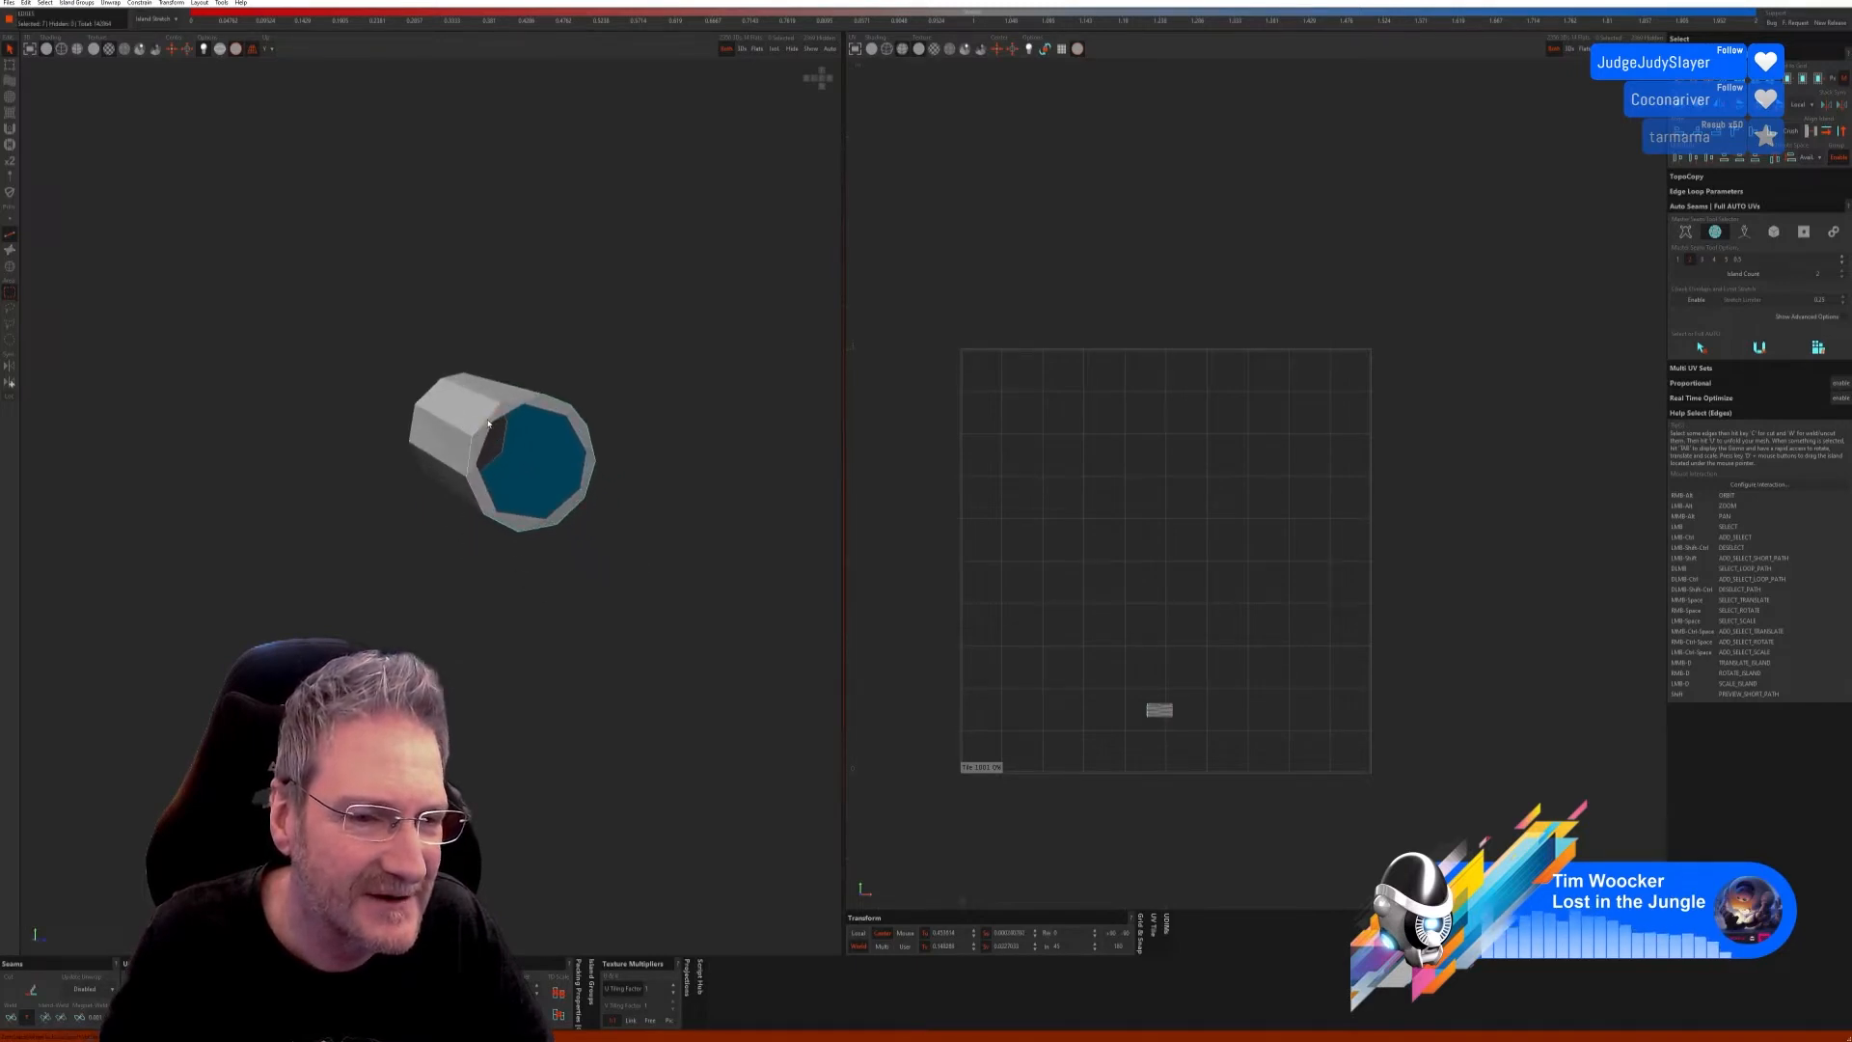
double_click(488, 423)
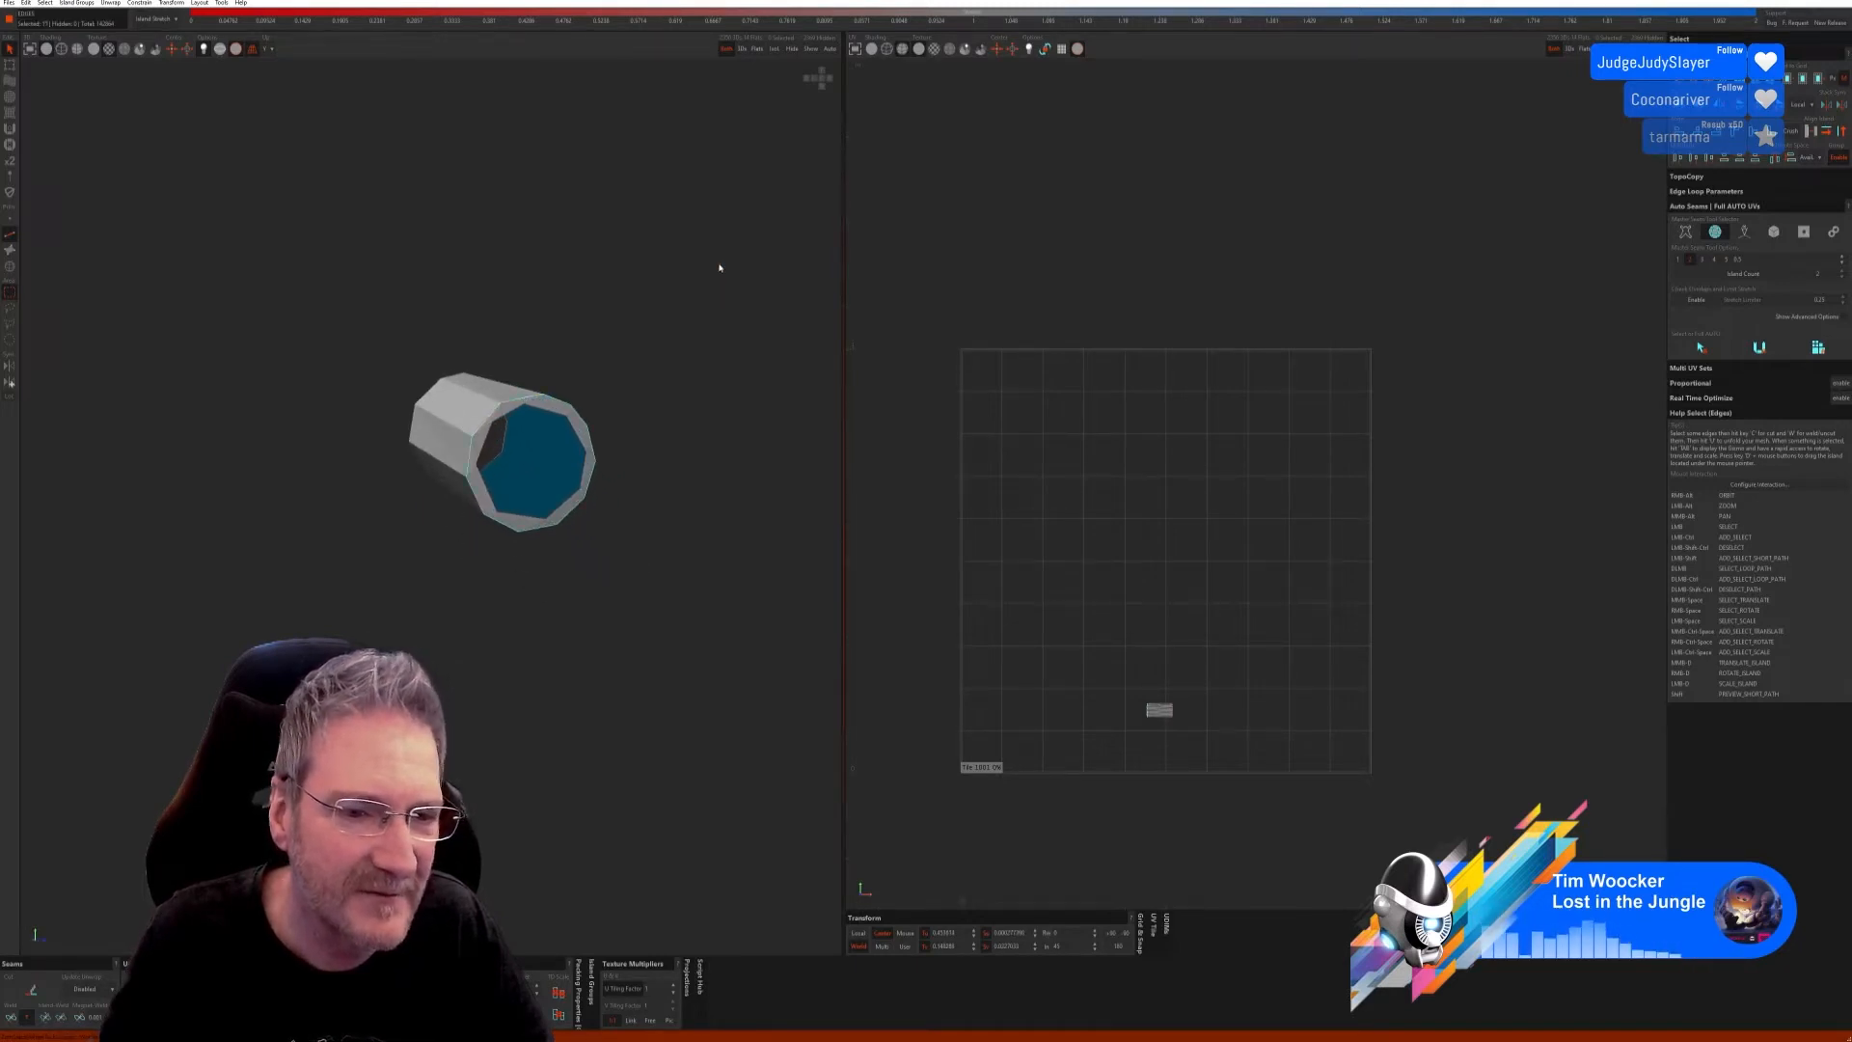
click(30, 990)
alt+right_drag(501, 463, 482, 462)
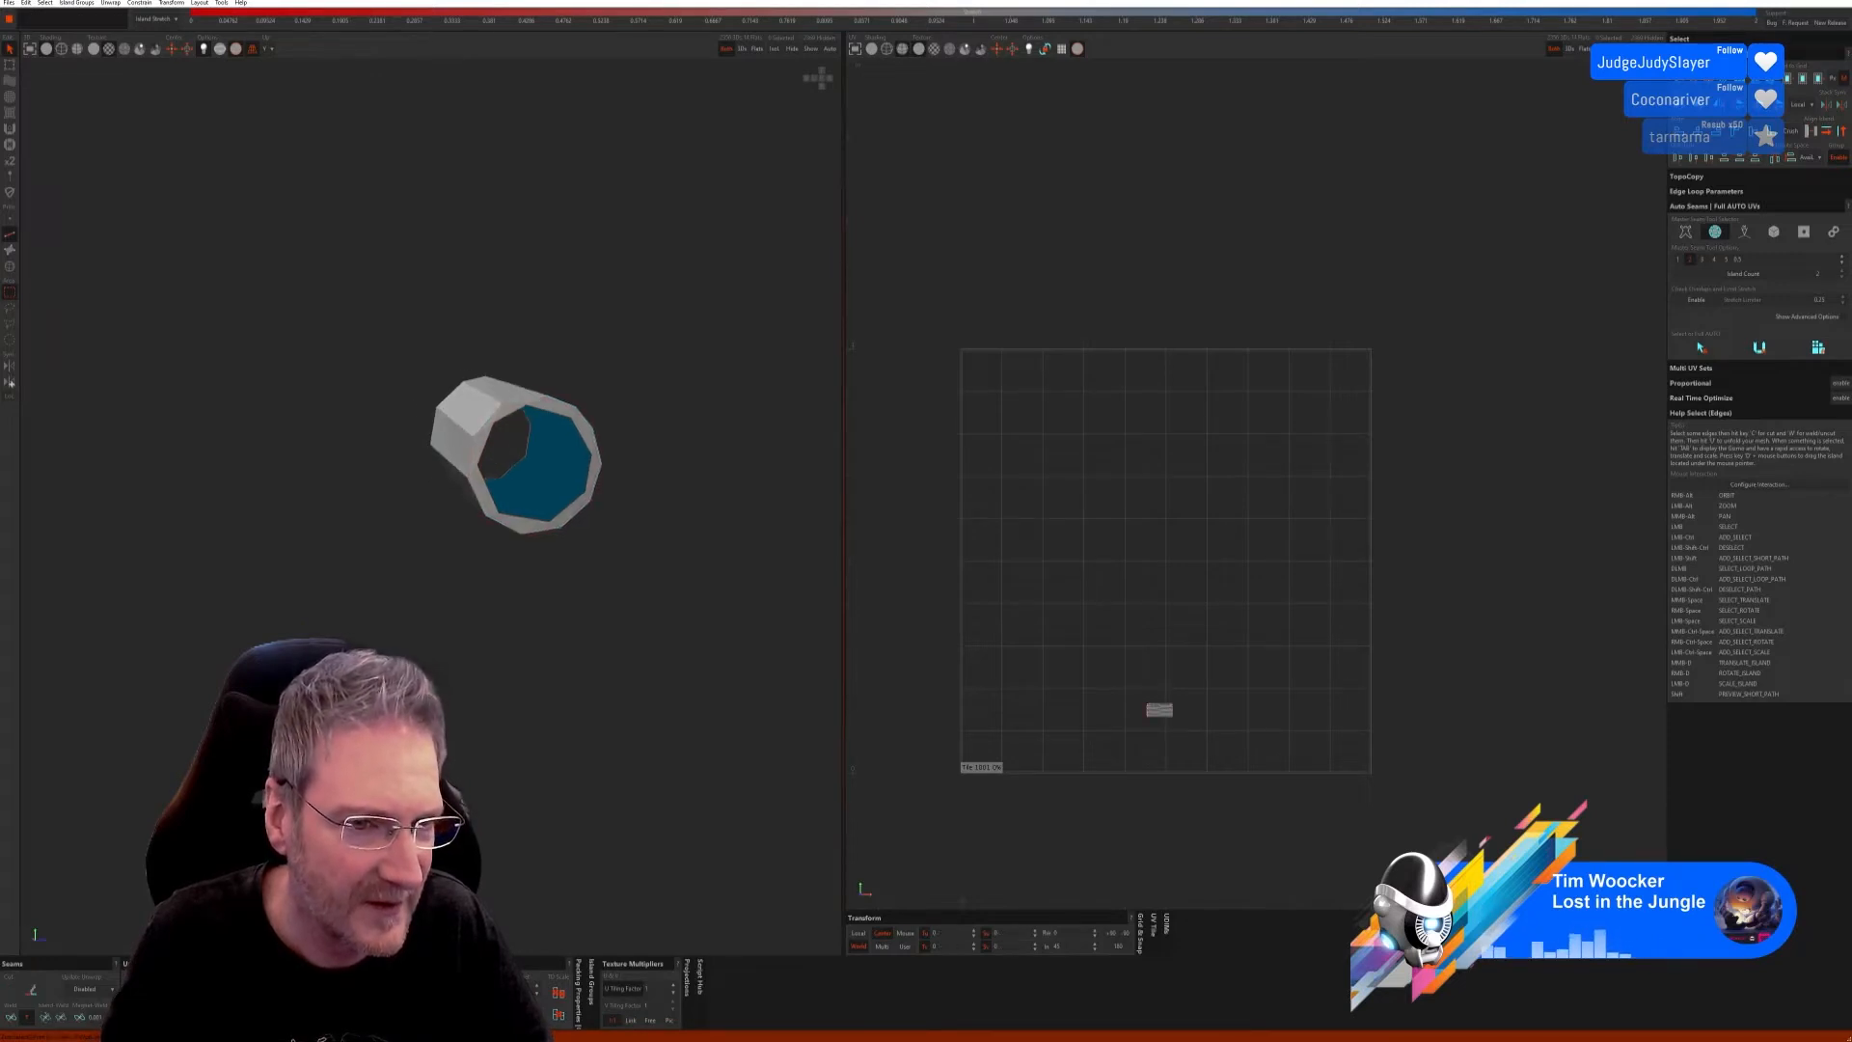
Step: Select all outer edges around the sleeve's opposite open end and cut them as a seam
alt+right_drag(347, 656, 477, 622)
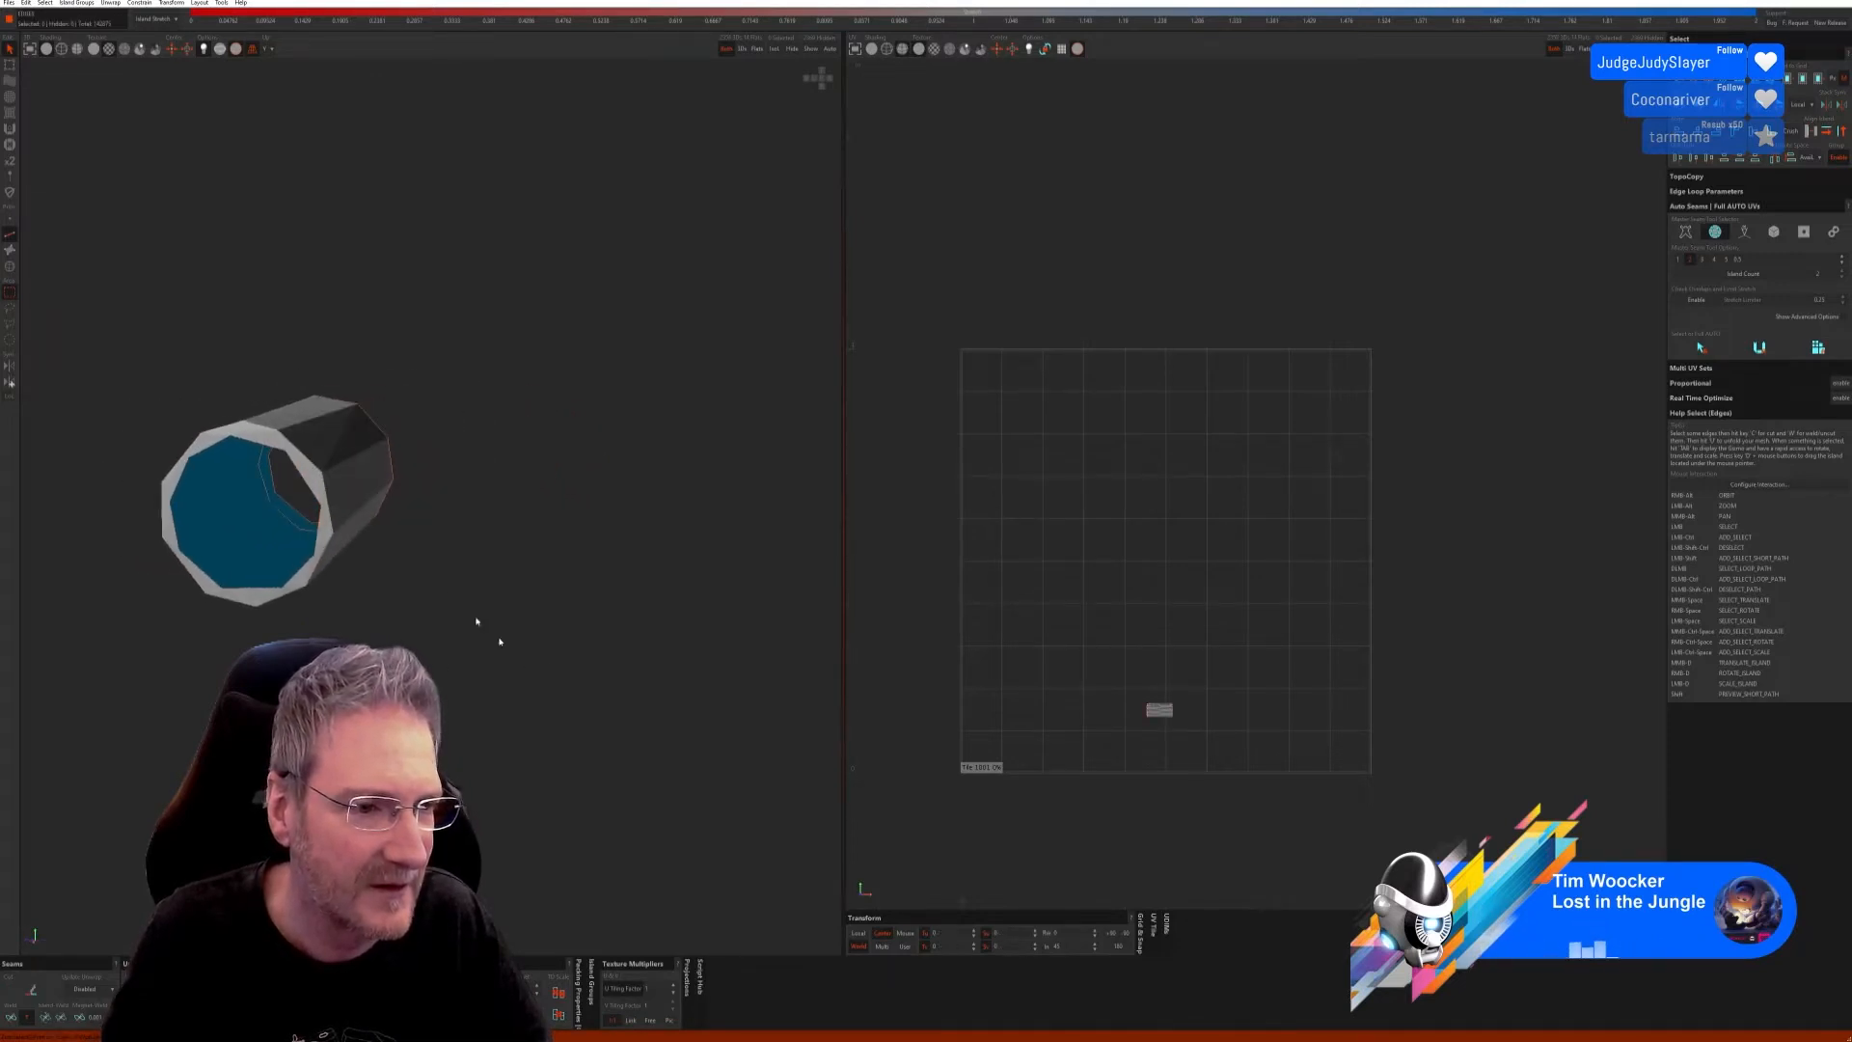
click(266, 427)
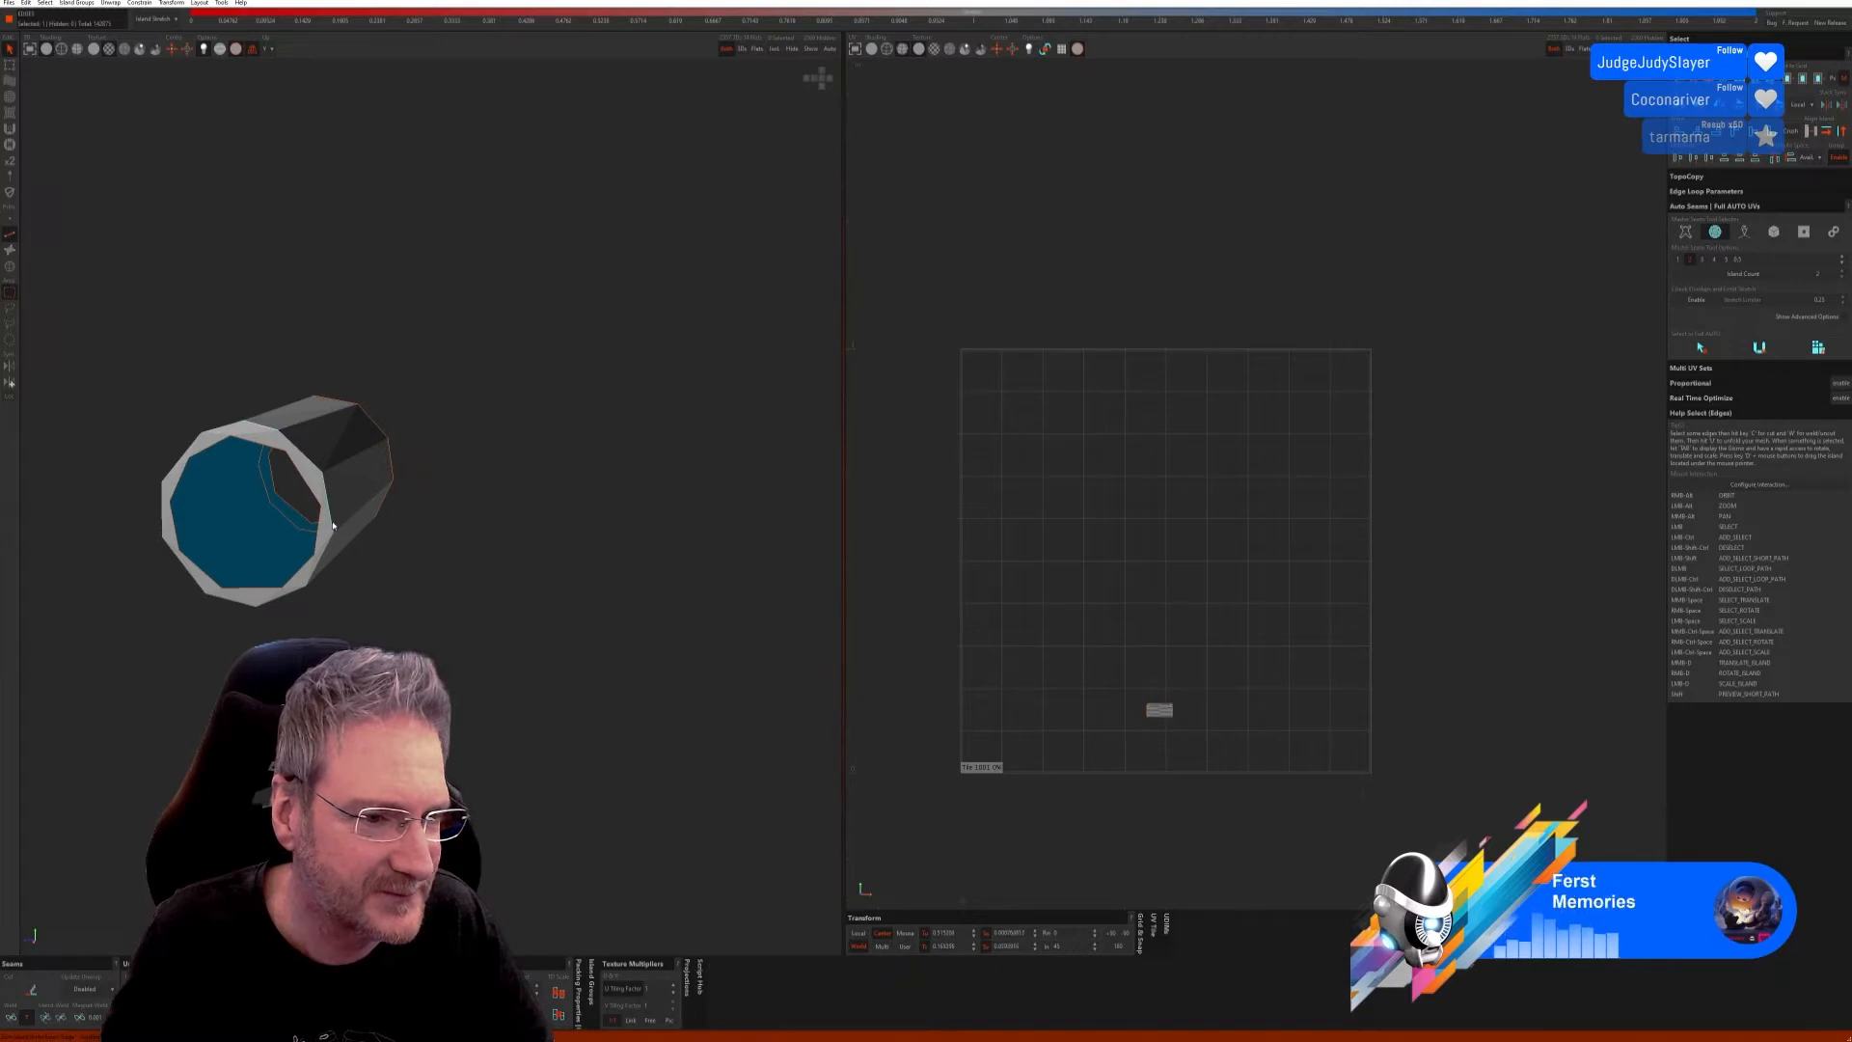
ctrl+click(332, 525)
ctrl+click(316, 566)
ctrl+click(282, 595)
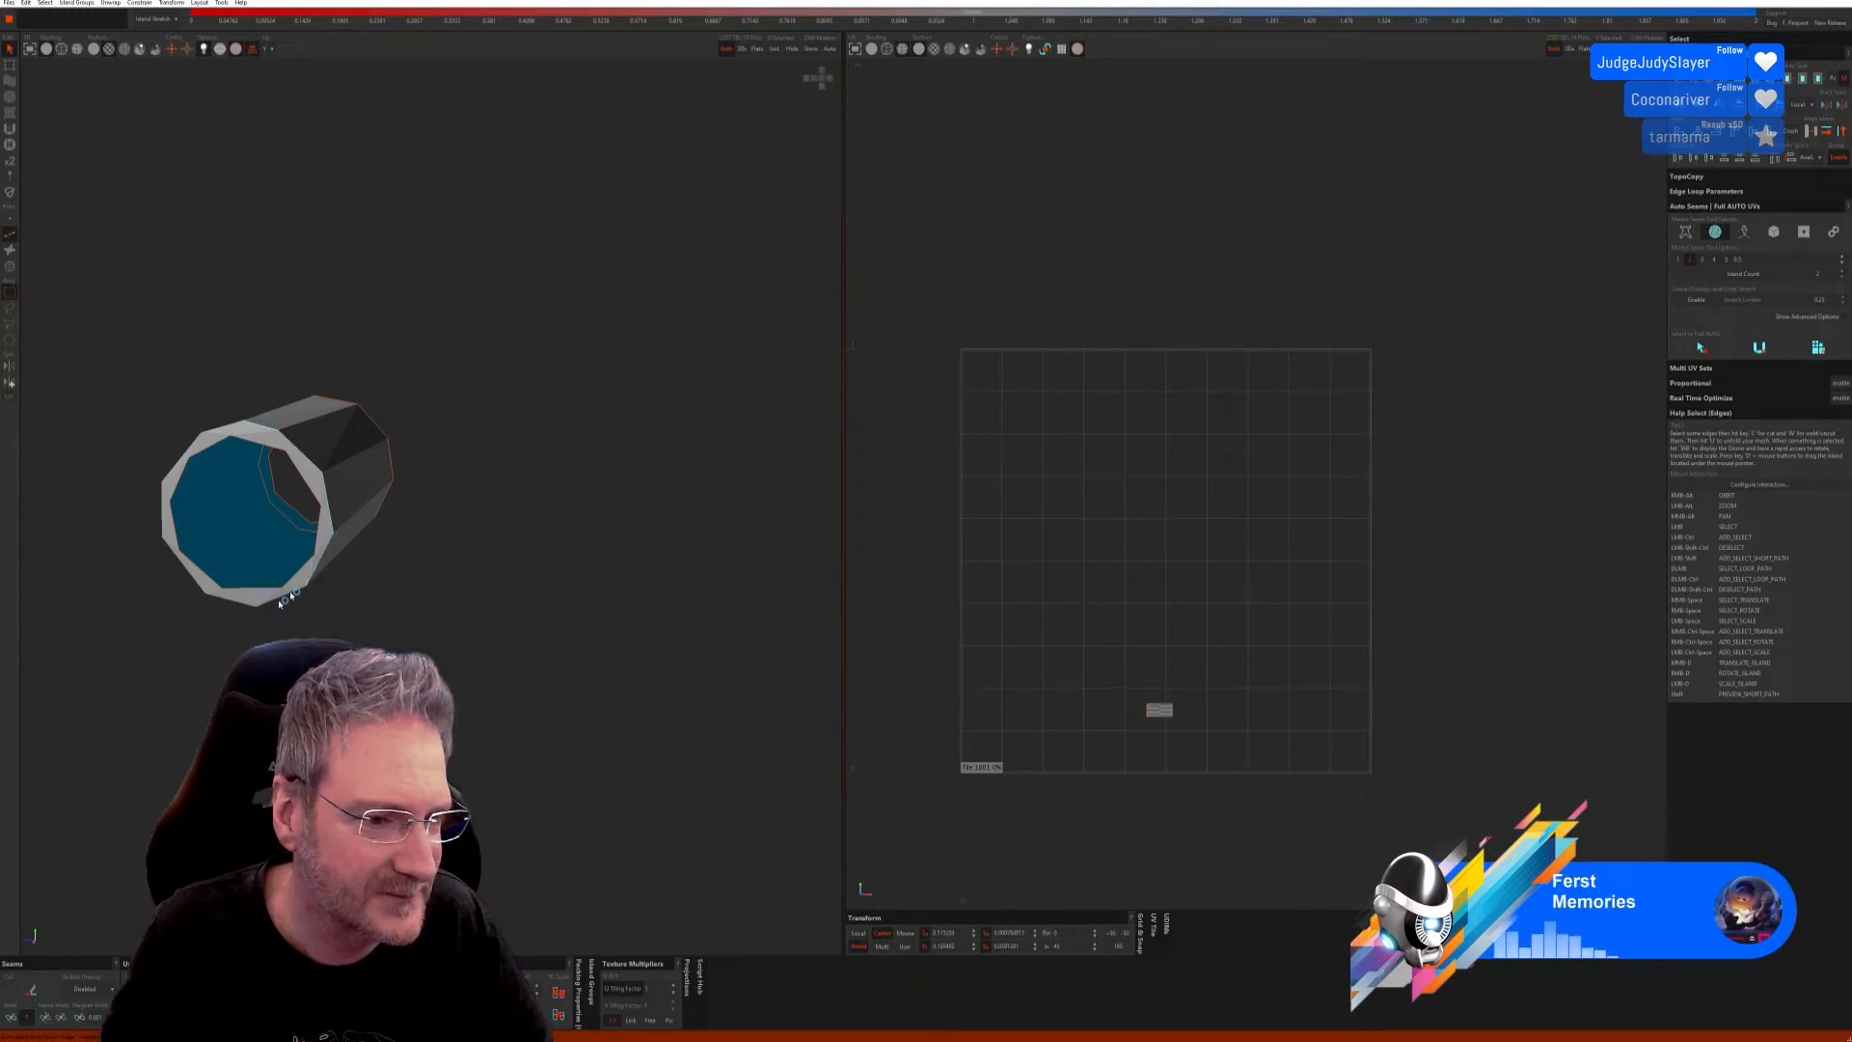
ctrl+click(226, 600)
ctrl+click(183, 566)
ctrl+click(166, 497)
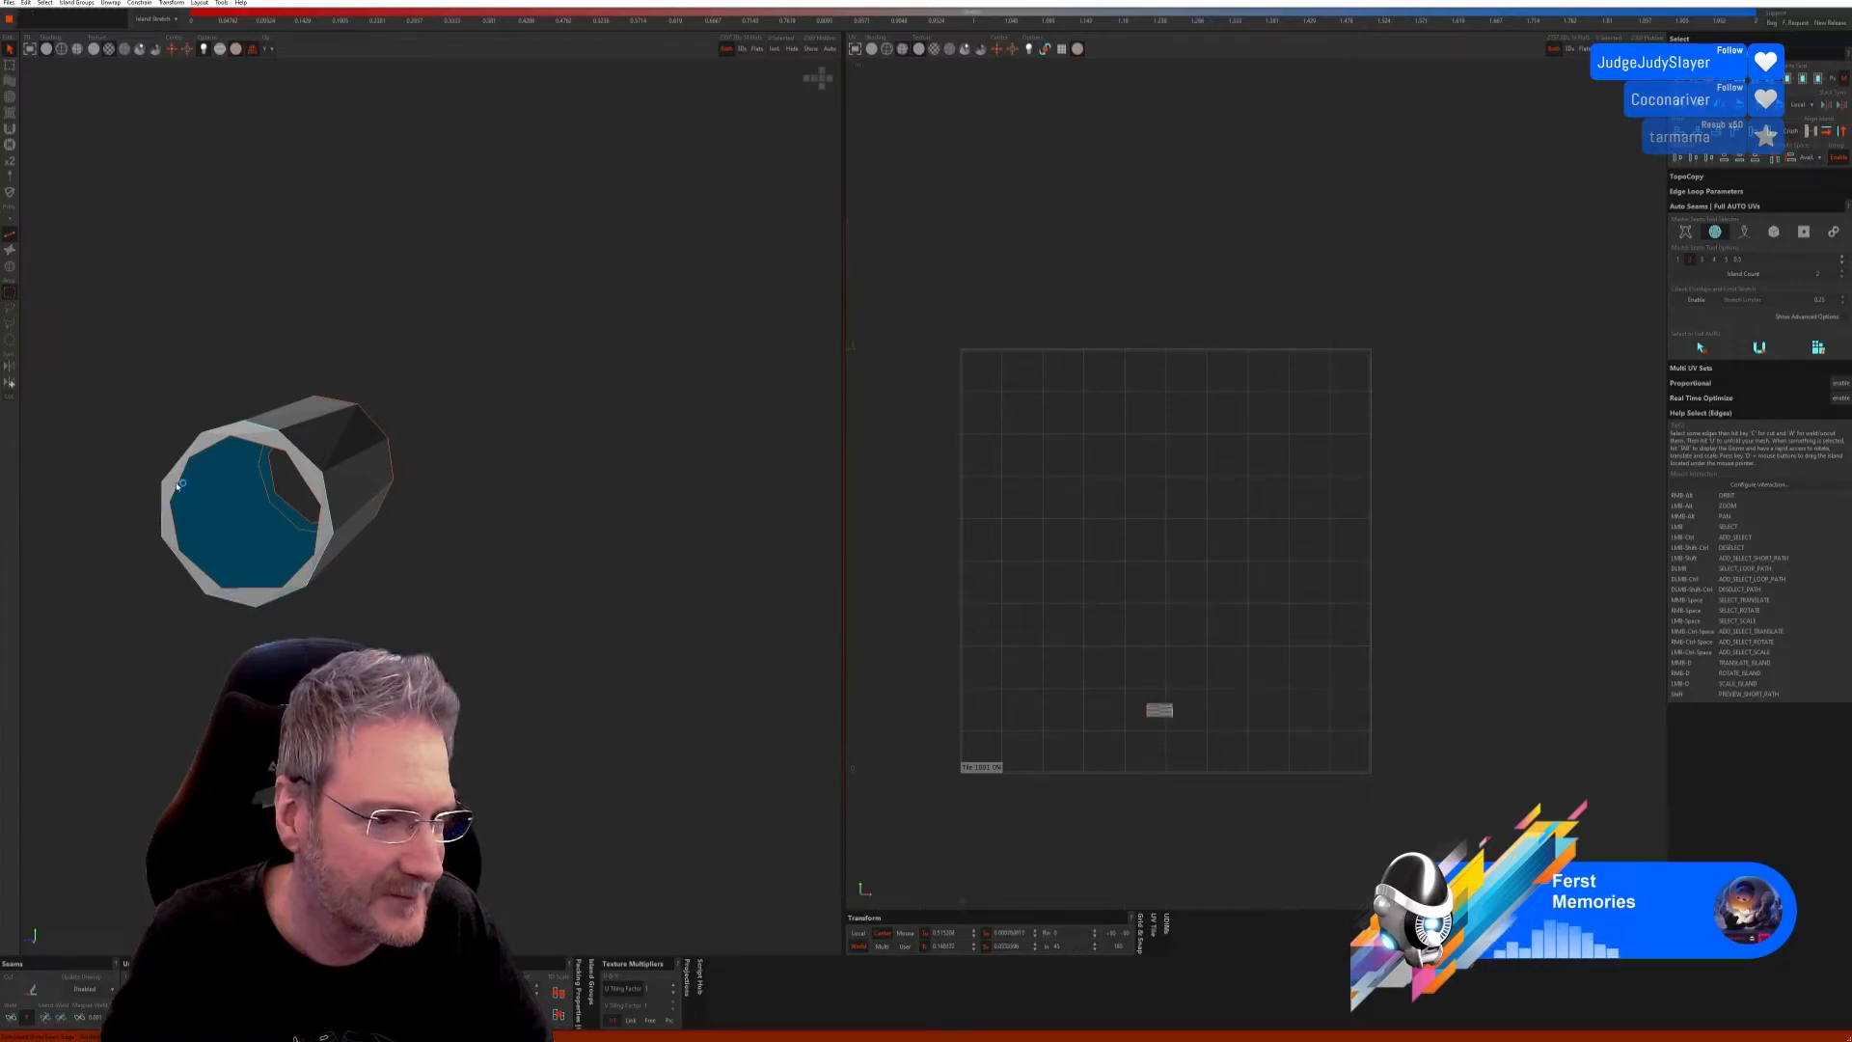
ctrl+click(181, 460)
ctrl+click(227, 428)
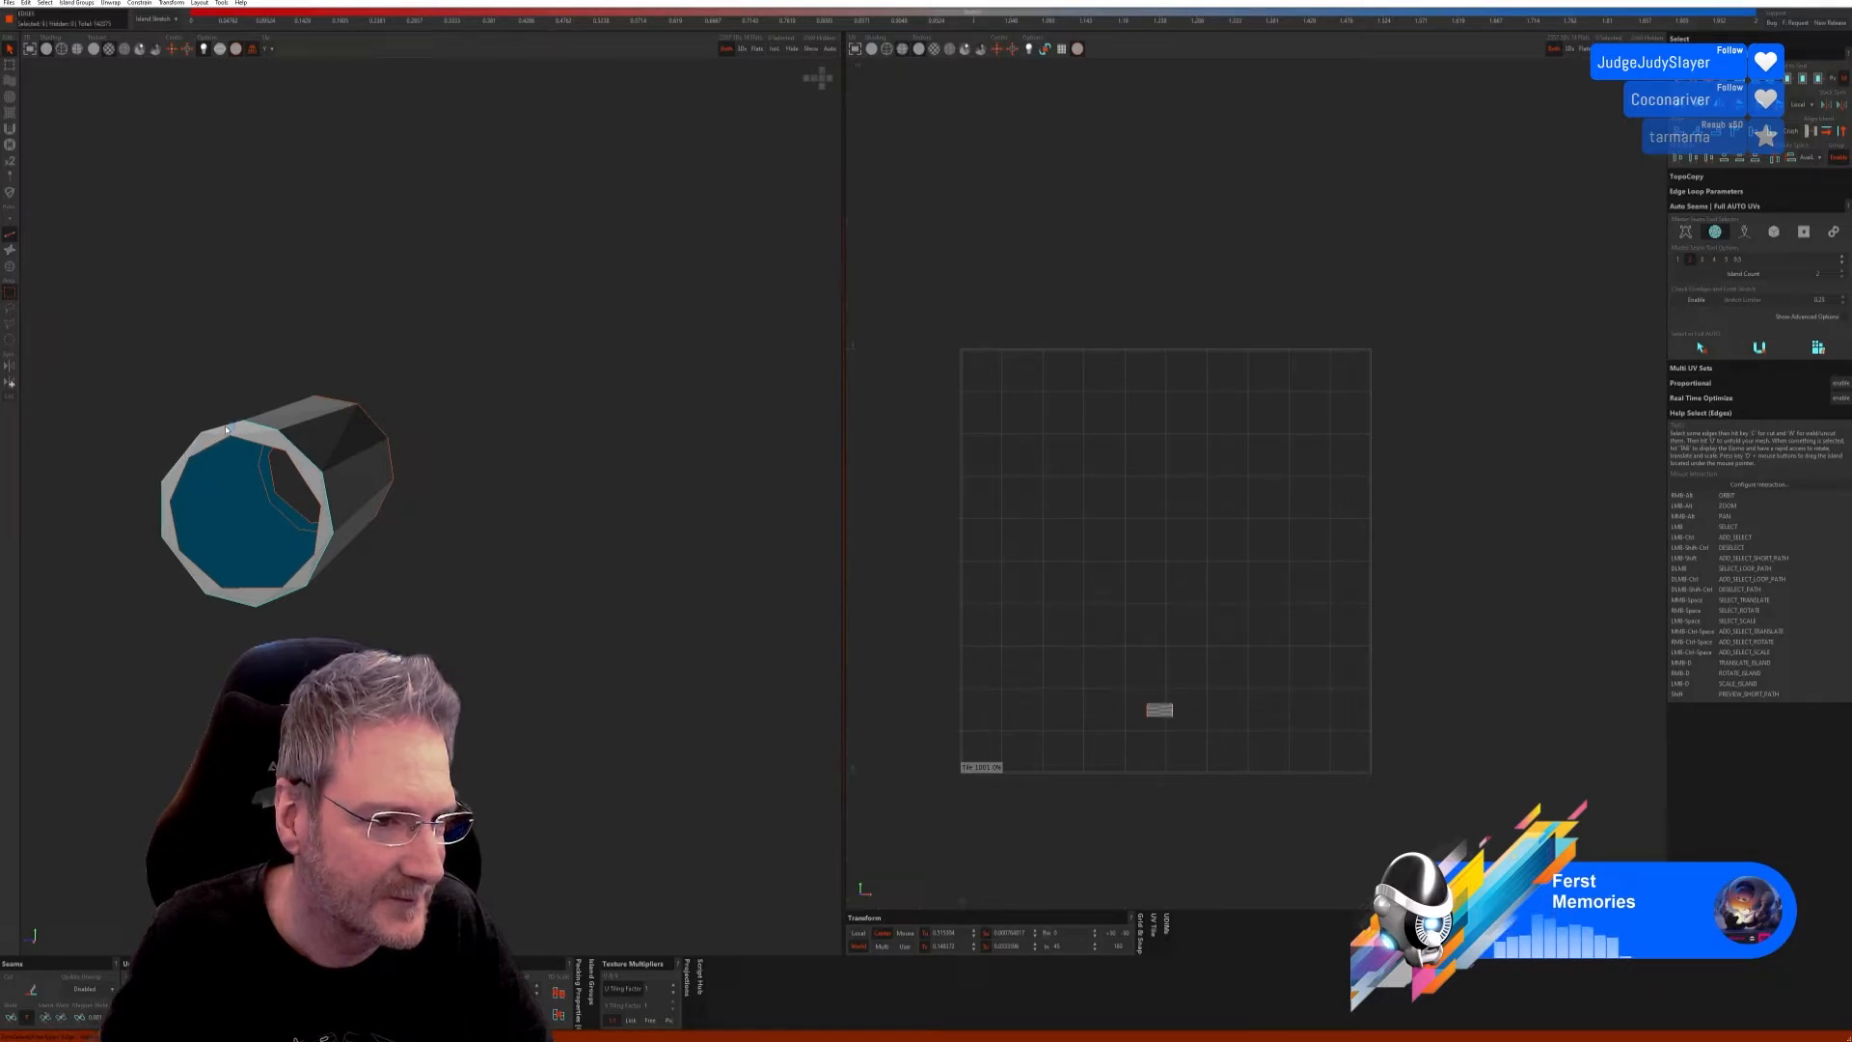
alt+drag(227, 428, 401, 538)
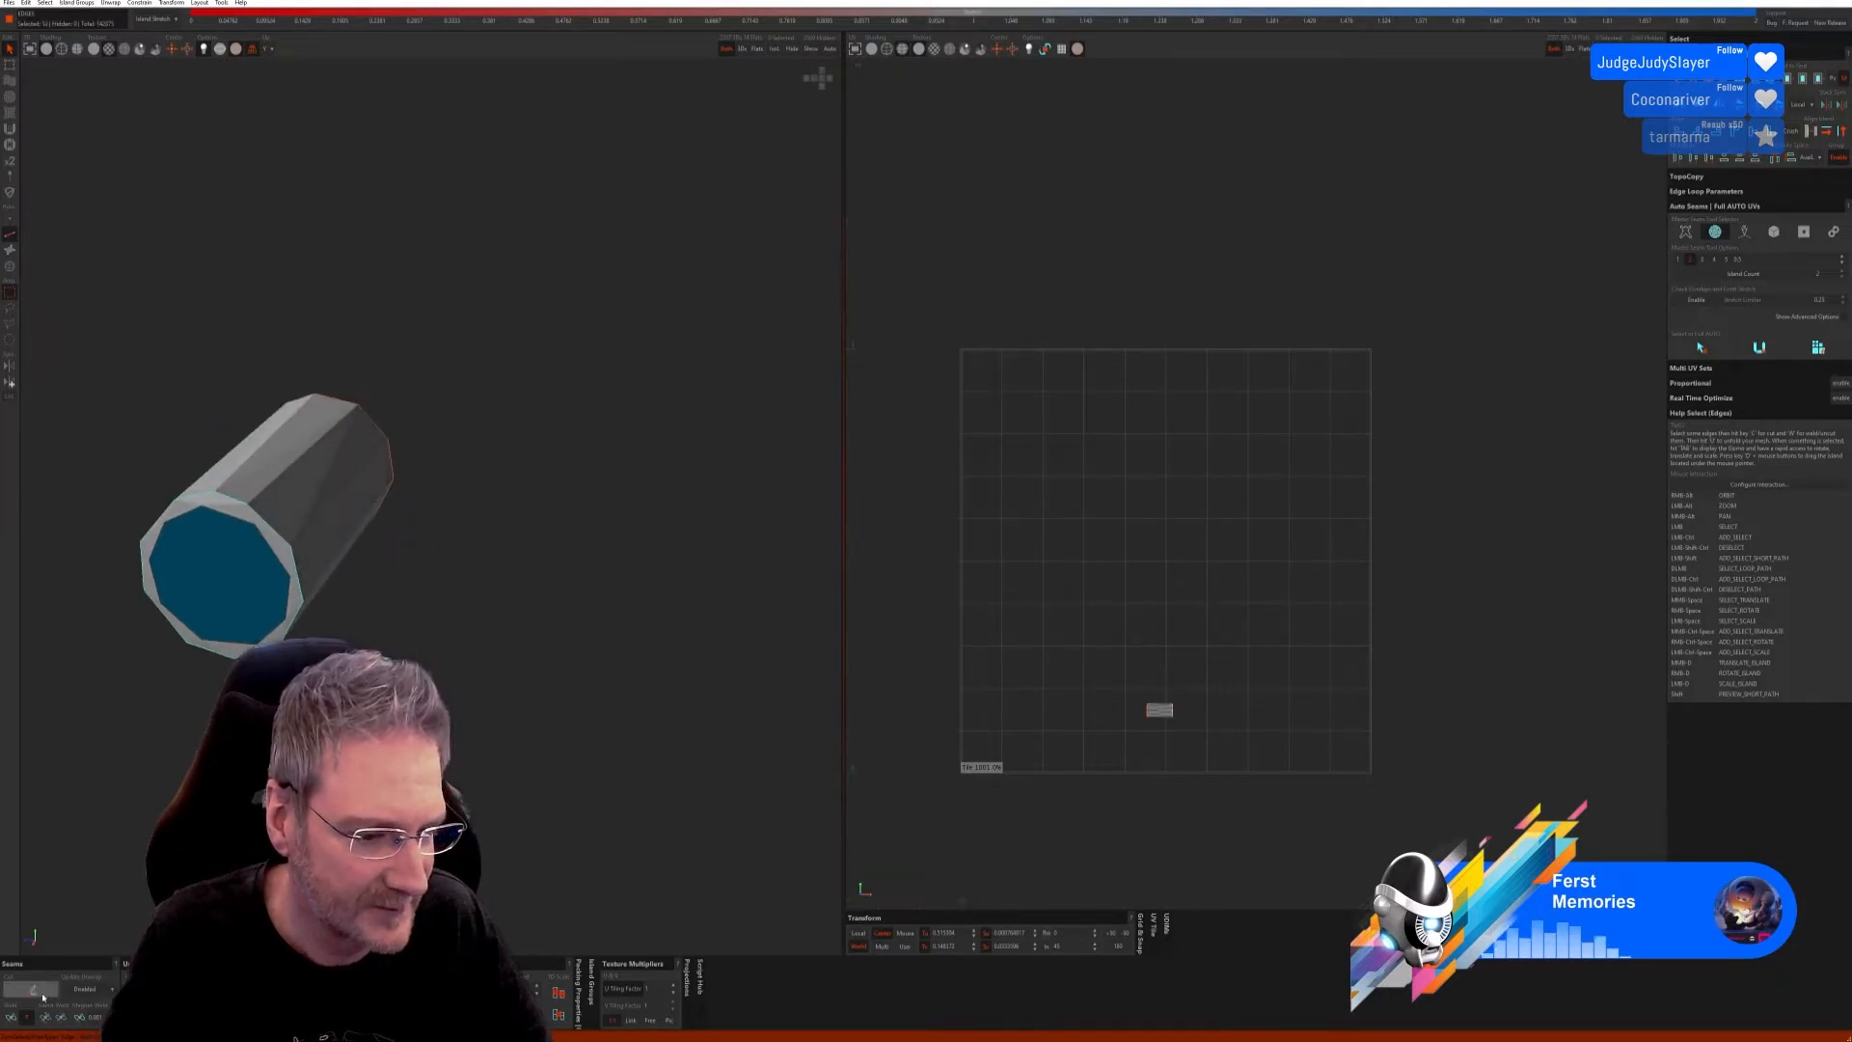
click(43, 997)
Step: Cut a single lengthwise edge along the sleeve's outer wall as a seam
alt+right_drag(253, 569, 274, 414)
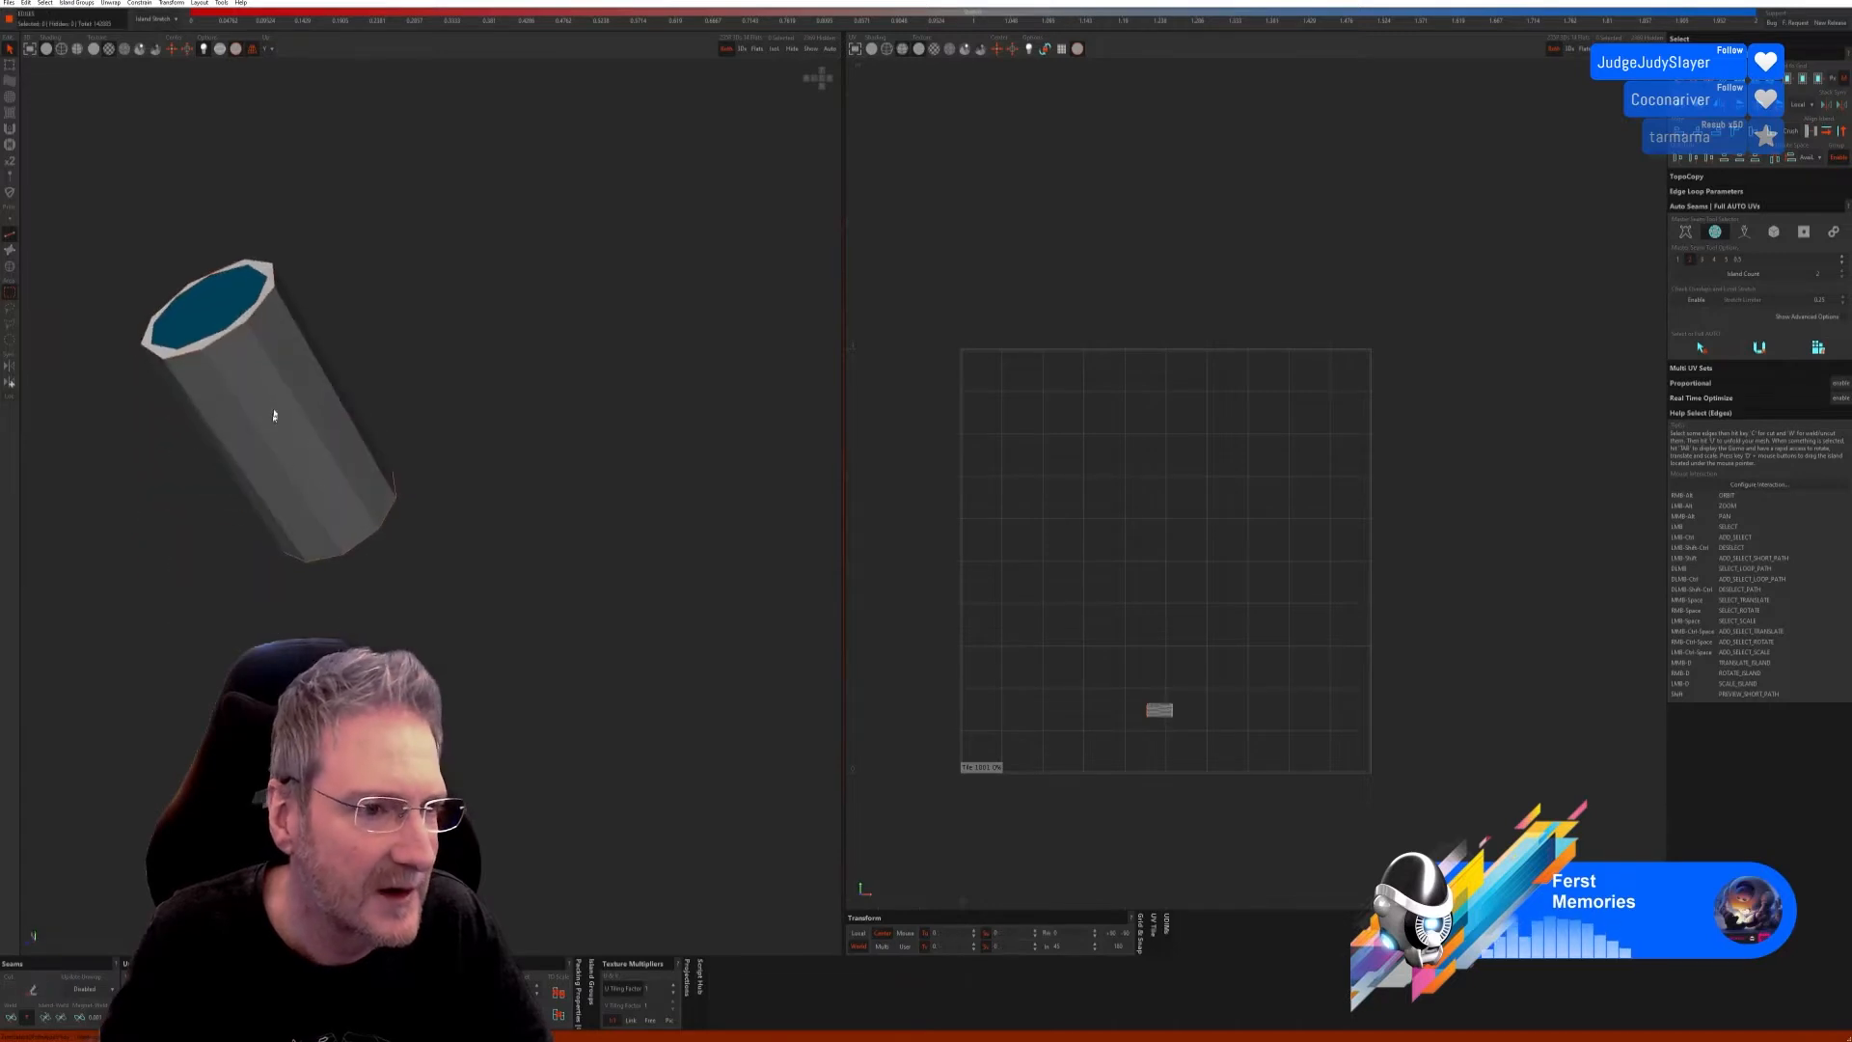
click(216, 374)
click(38, 992)
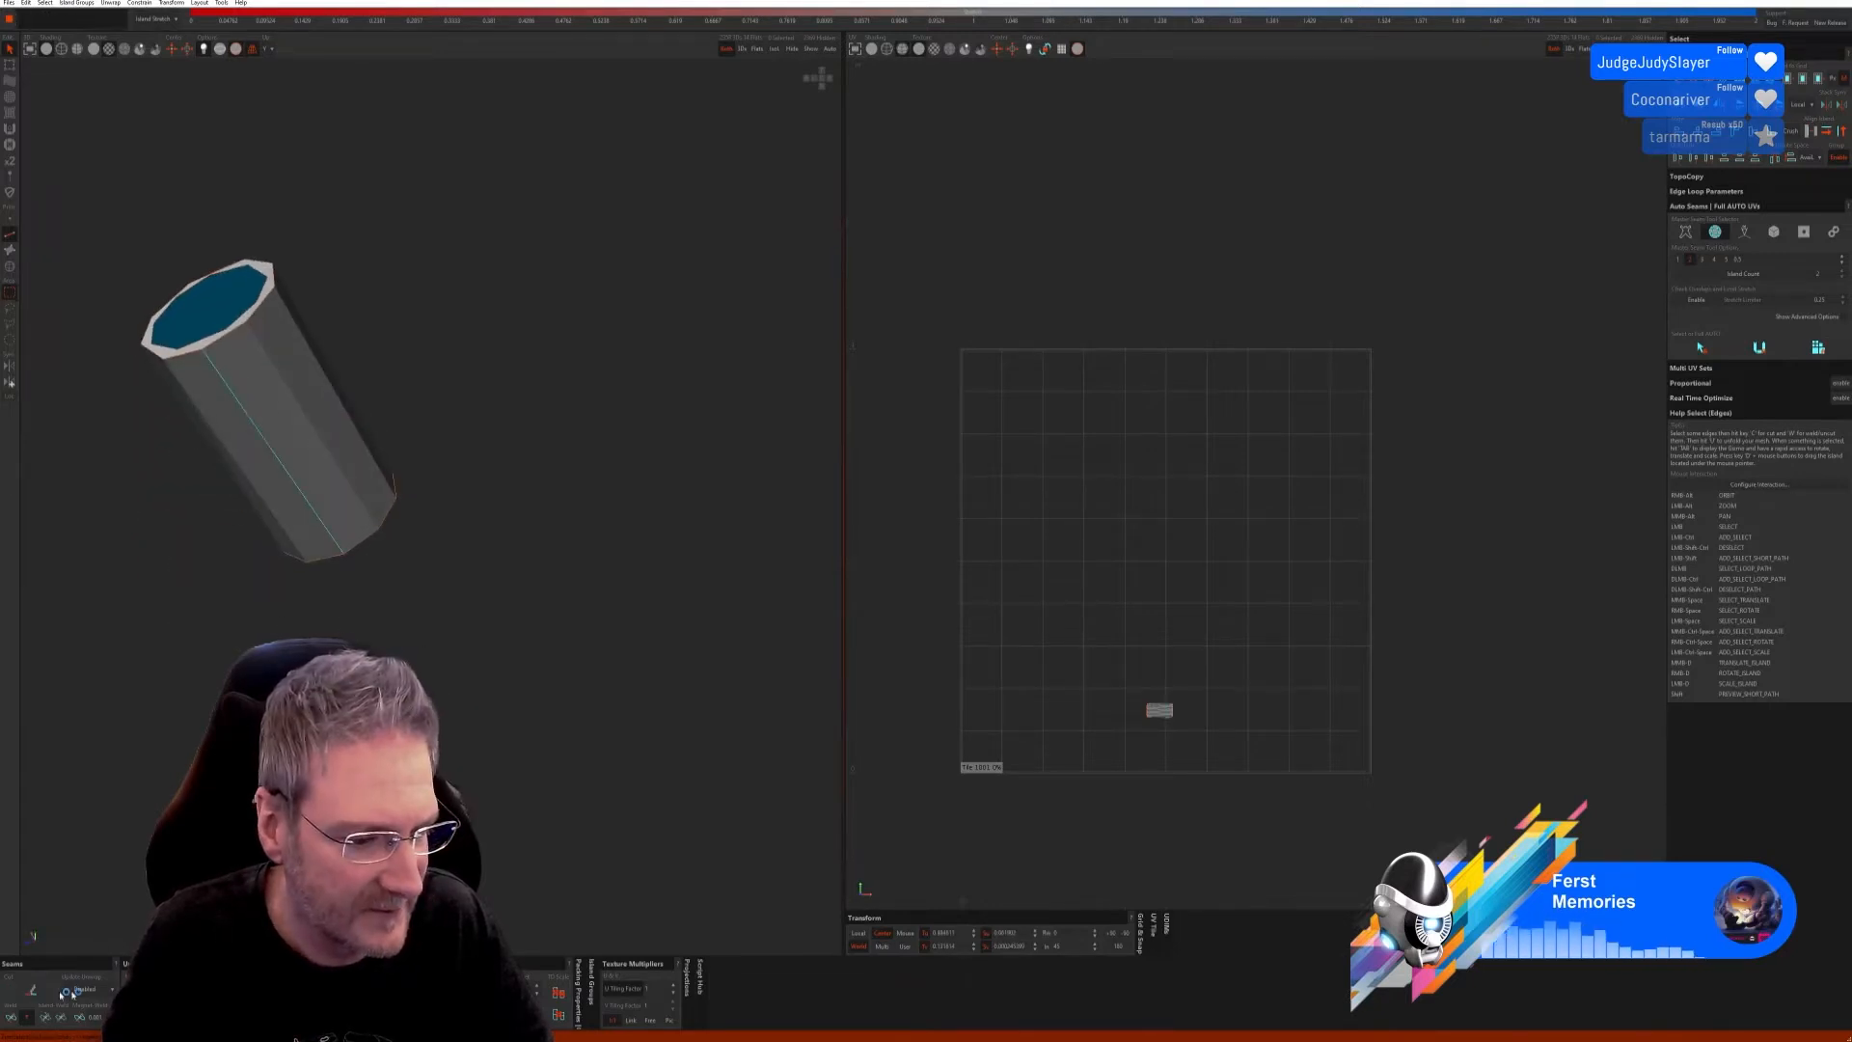
Step: Unfold the sleeve, pack its islands into the UV tile and show the whole car model again
key(u)
key(p)
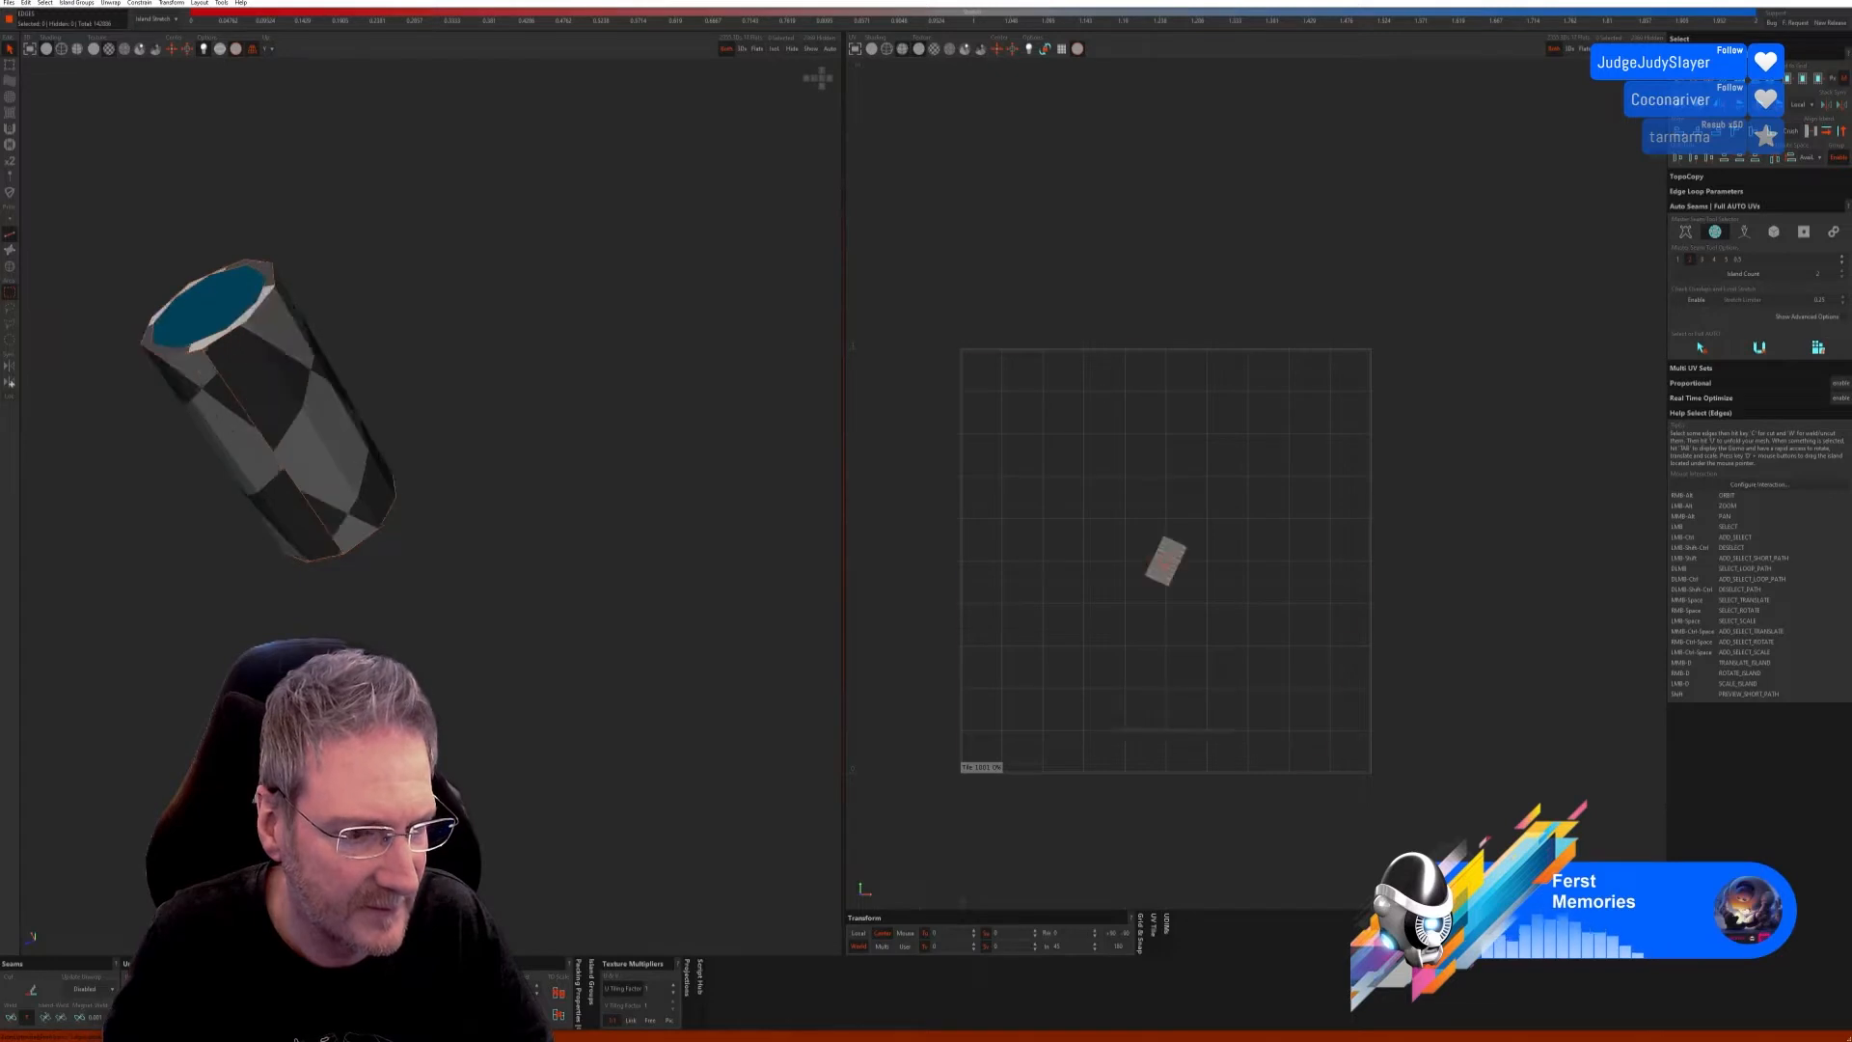
alt+right_drag(270, 414, 193, 521)
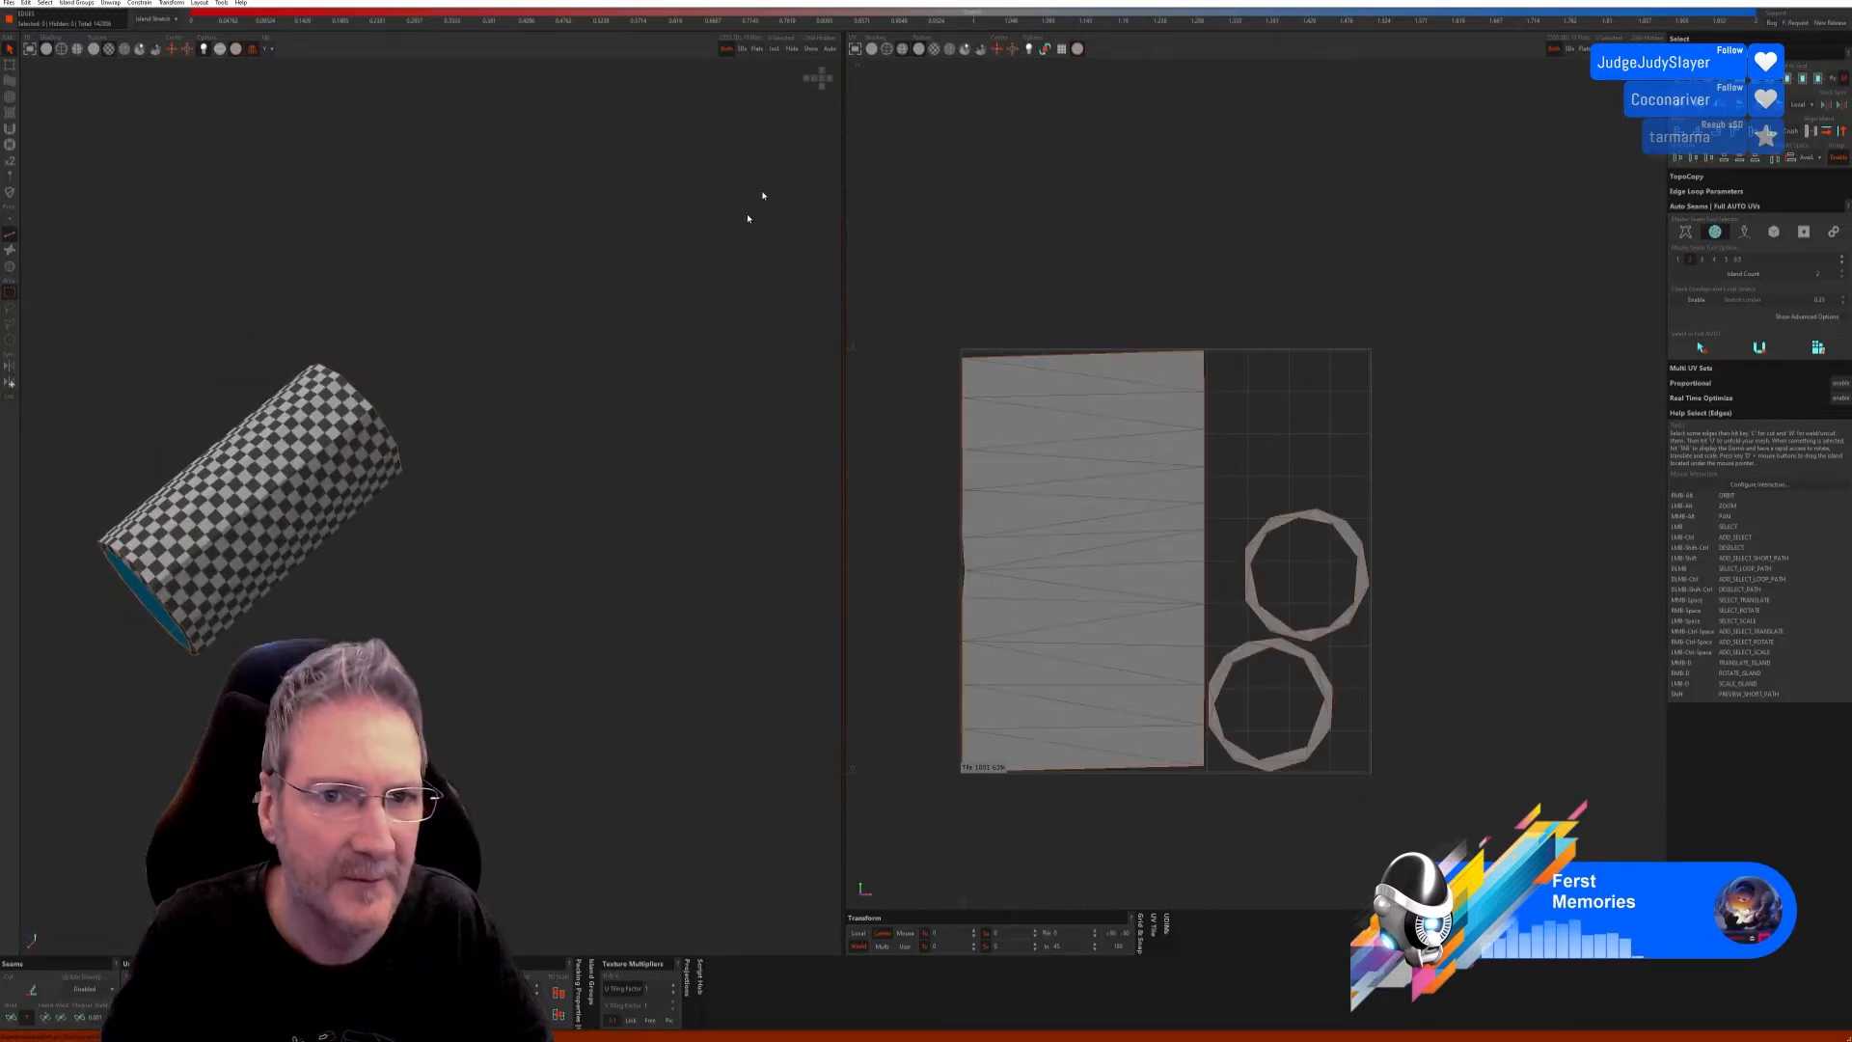
click(810, 48)
scroll(536, 405, down, 5)
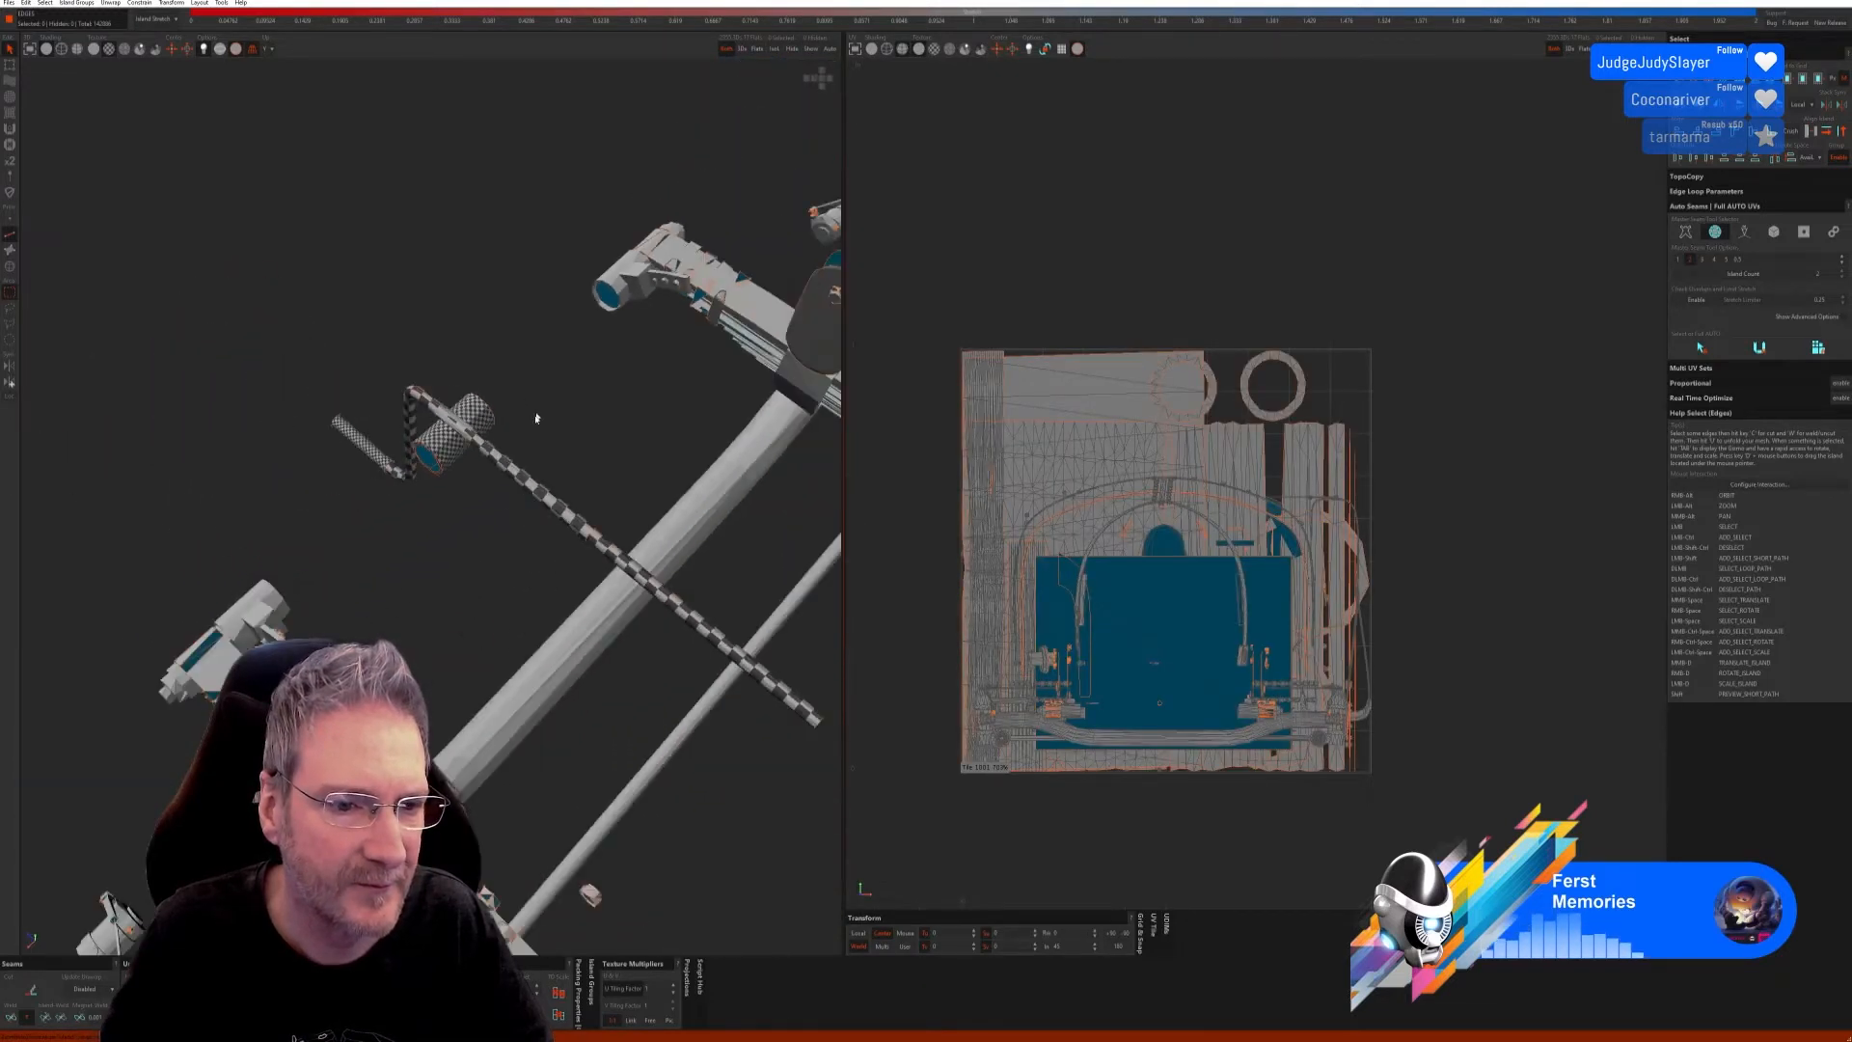
alt+right_drag(536, 418, 565, 494)
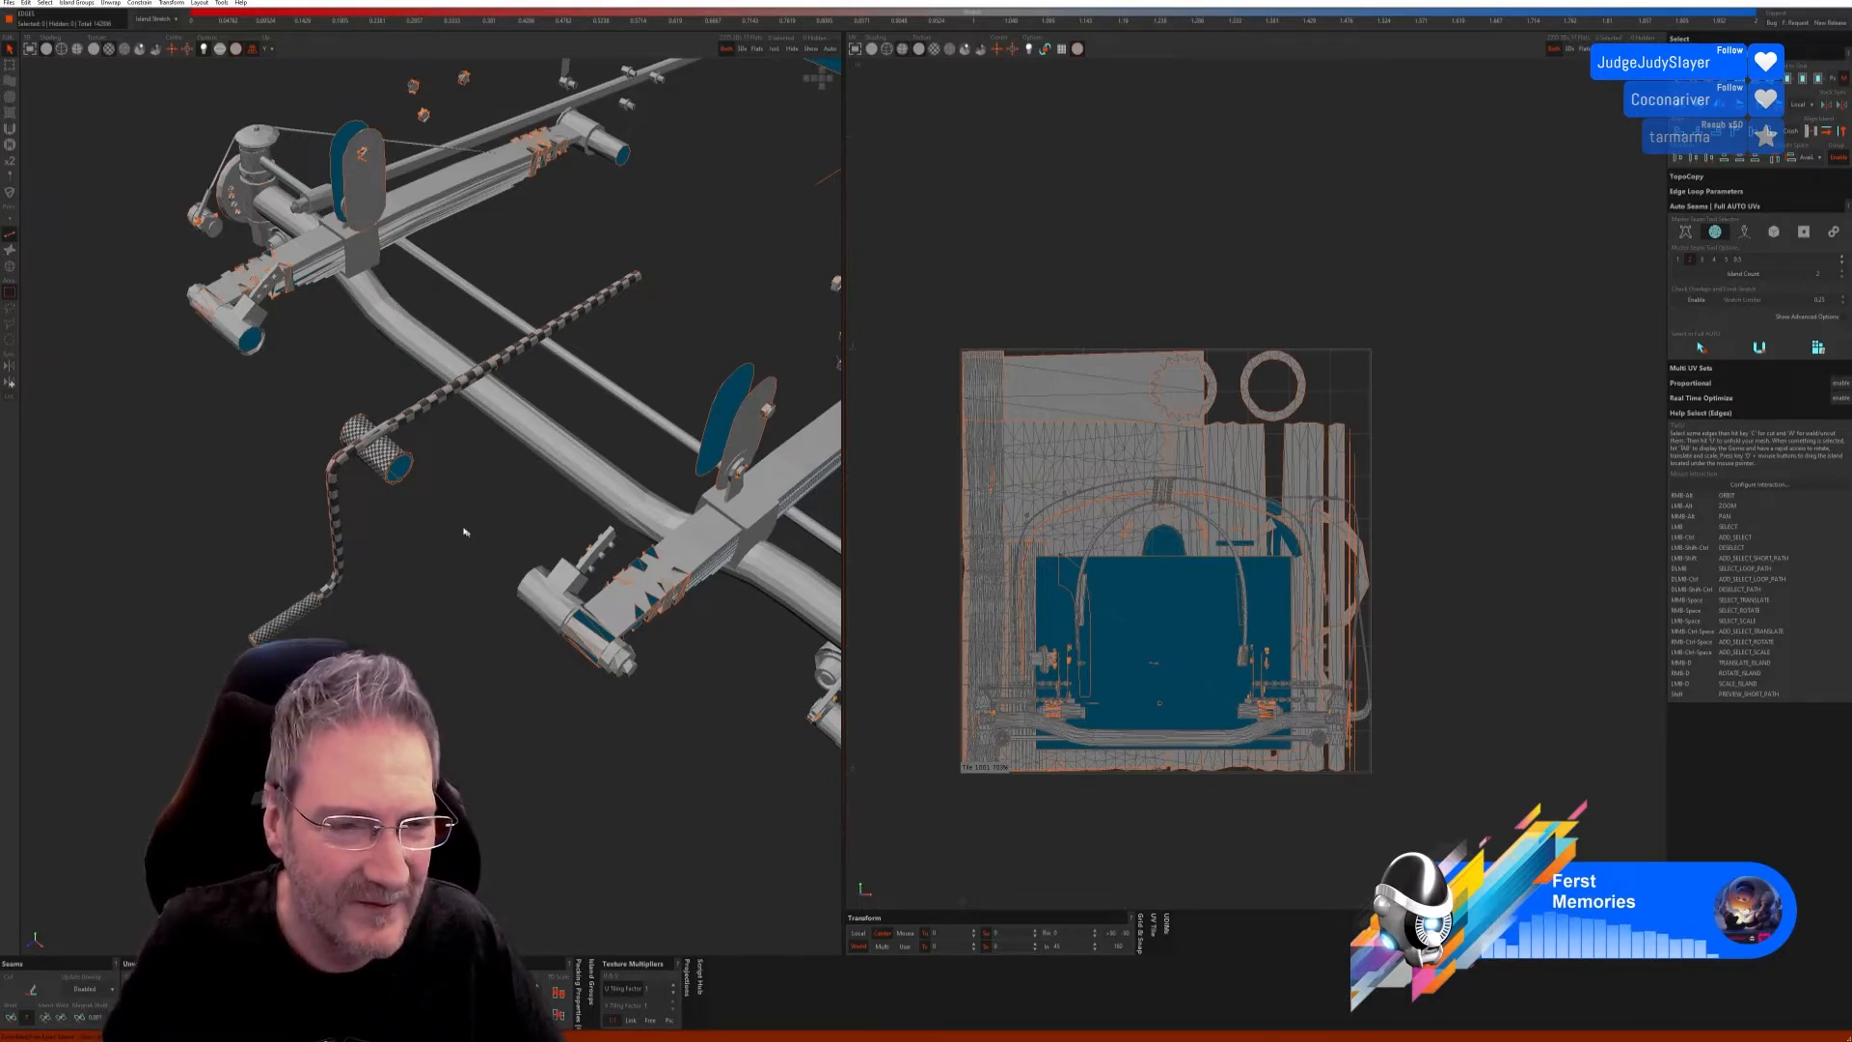
Step: Isolate the tubular bracket with the narrow arm at the front leaf spring's end and switch to edge selection
alt+drag(463, 532, 435, 508)
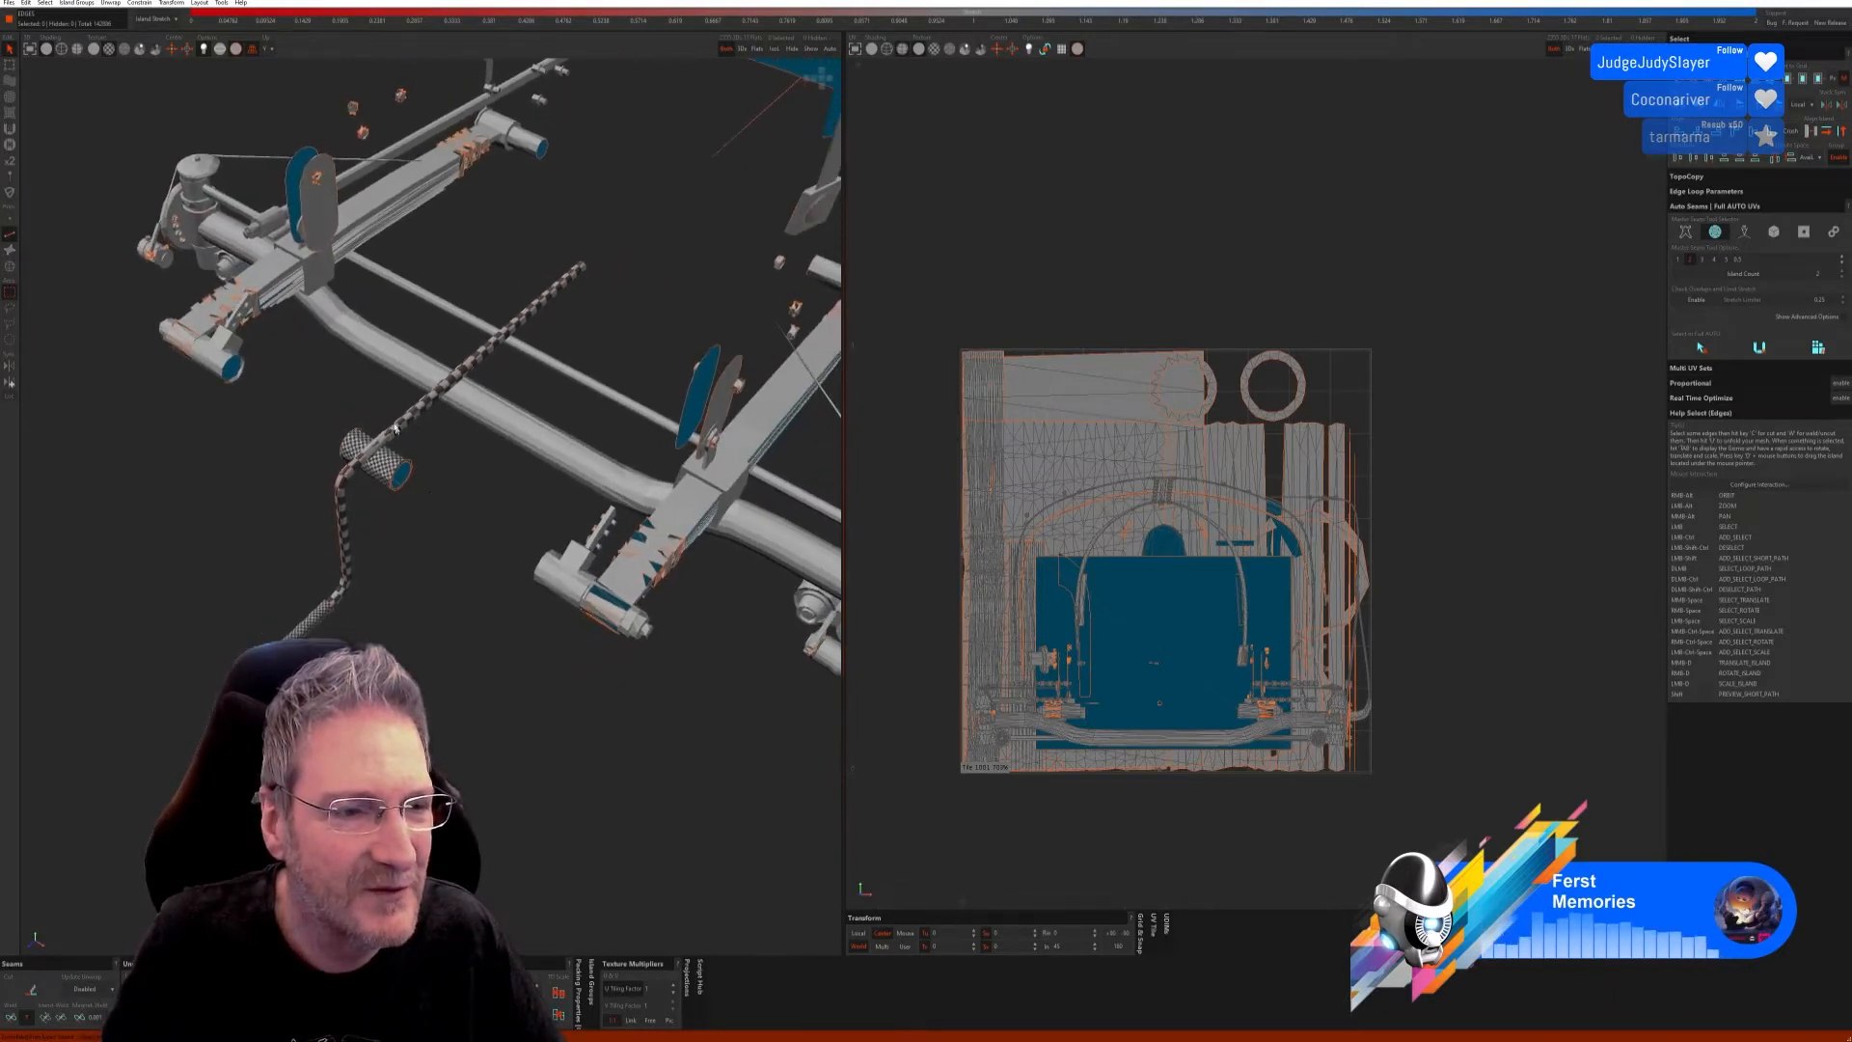
alt+drag(396, 427, 403, 445)
click(9, 266)
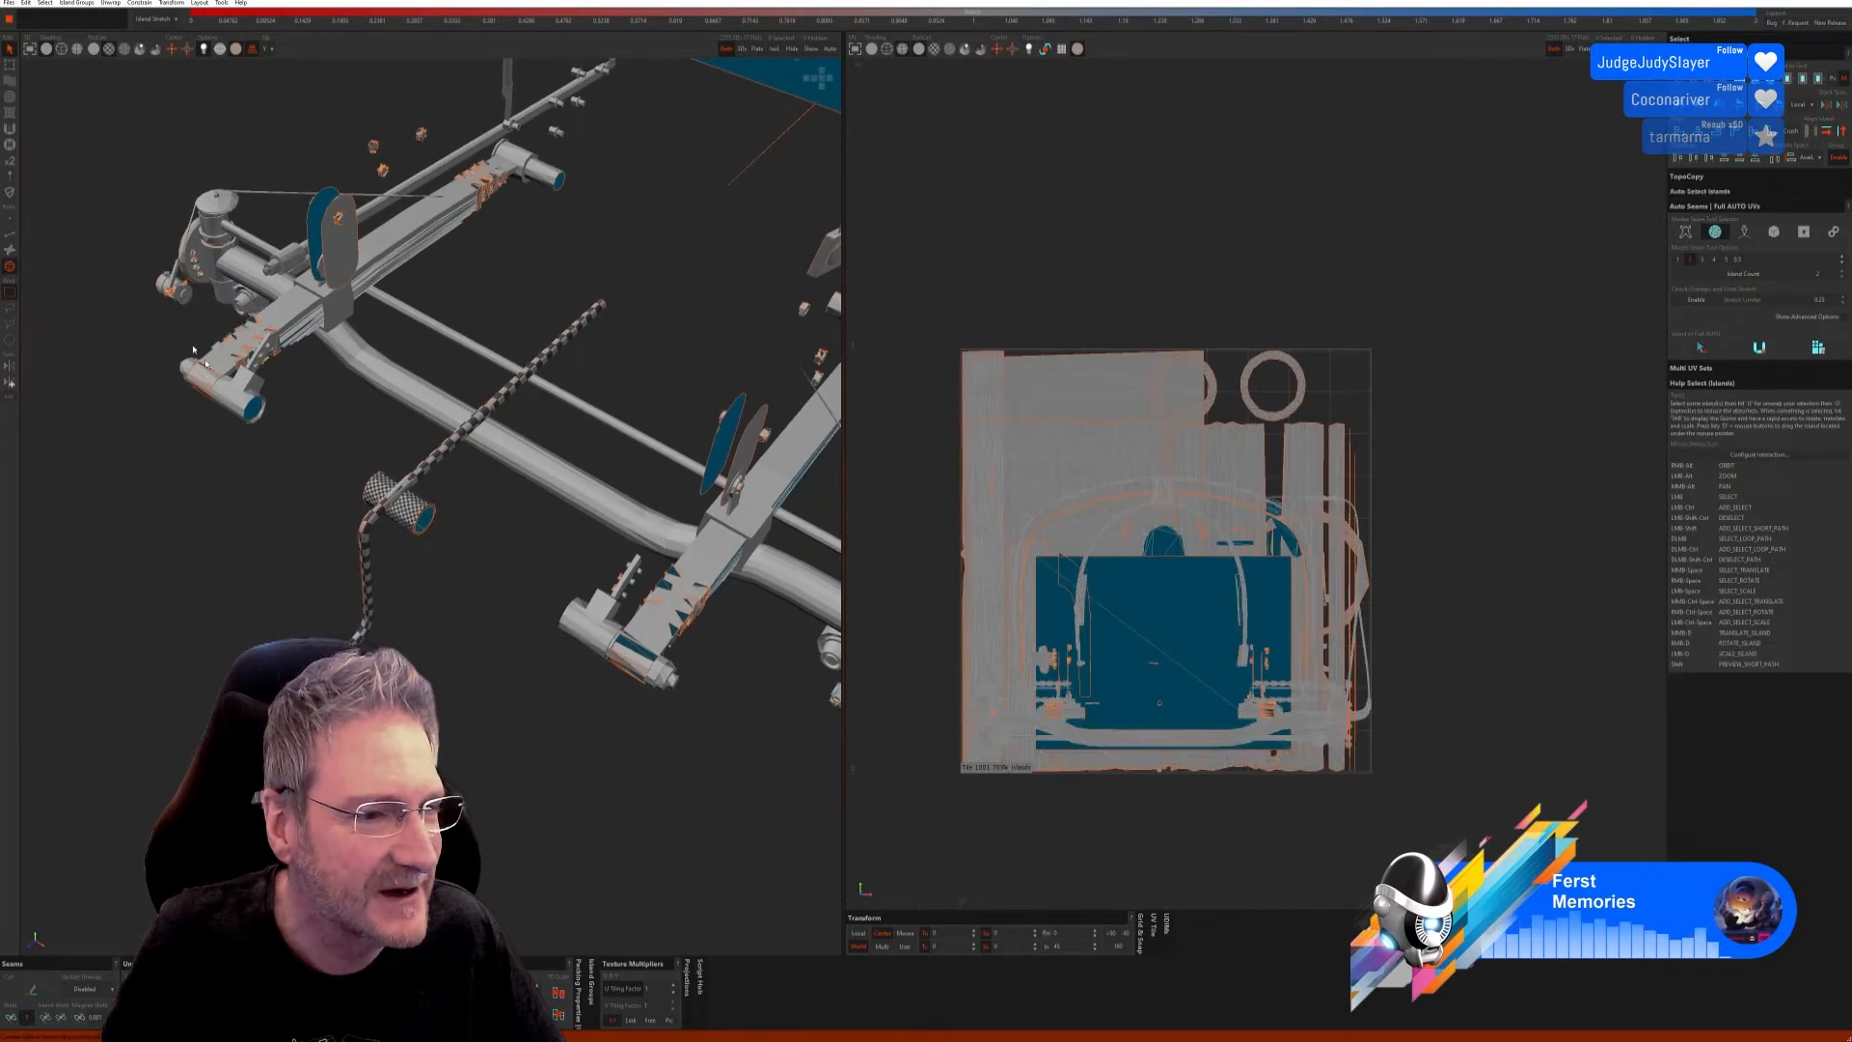
click(252, 403)
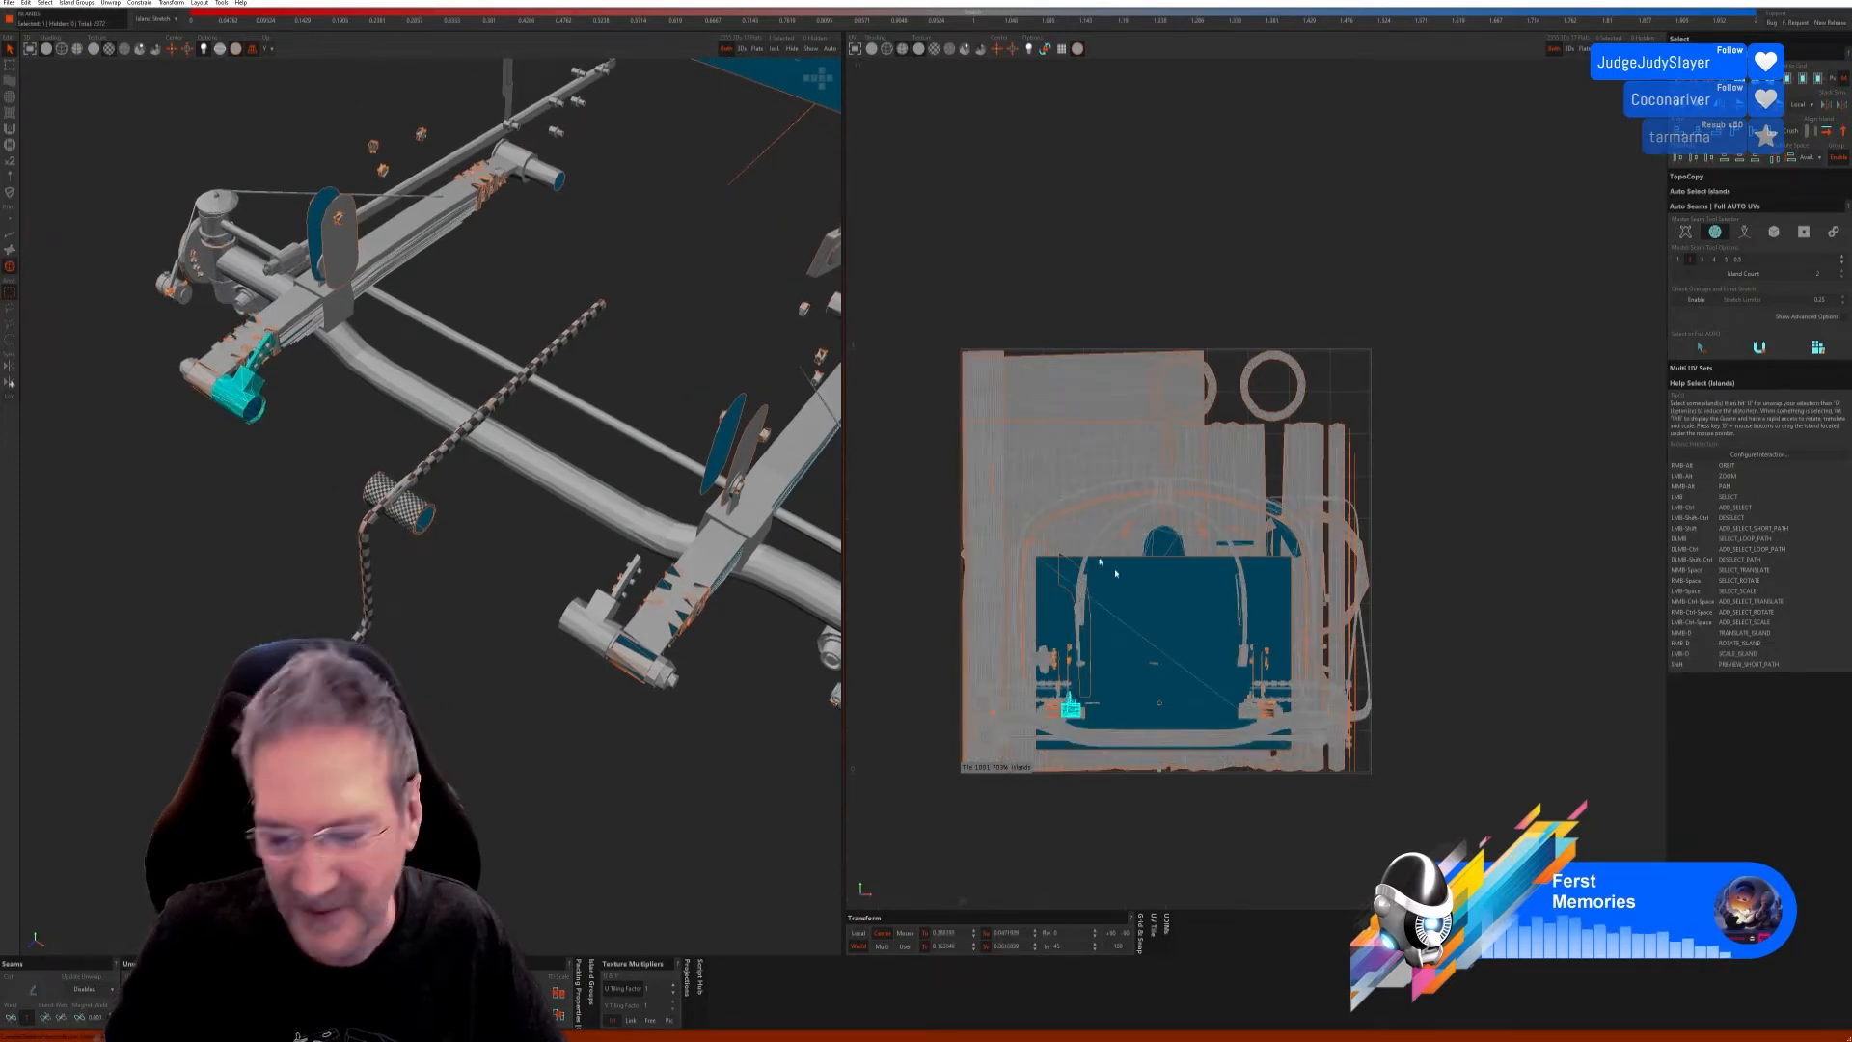
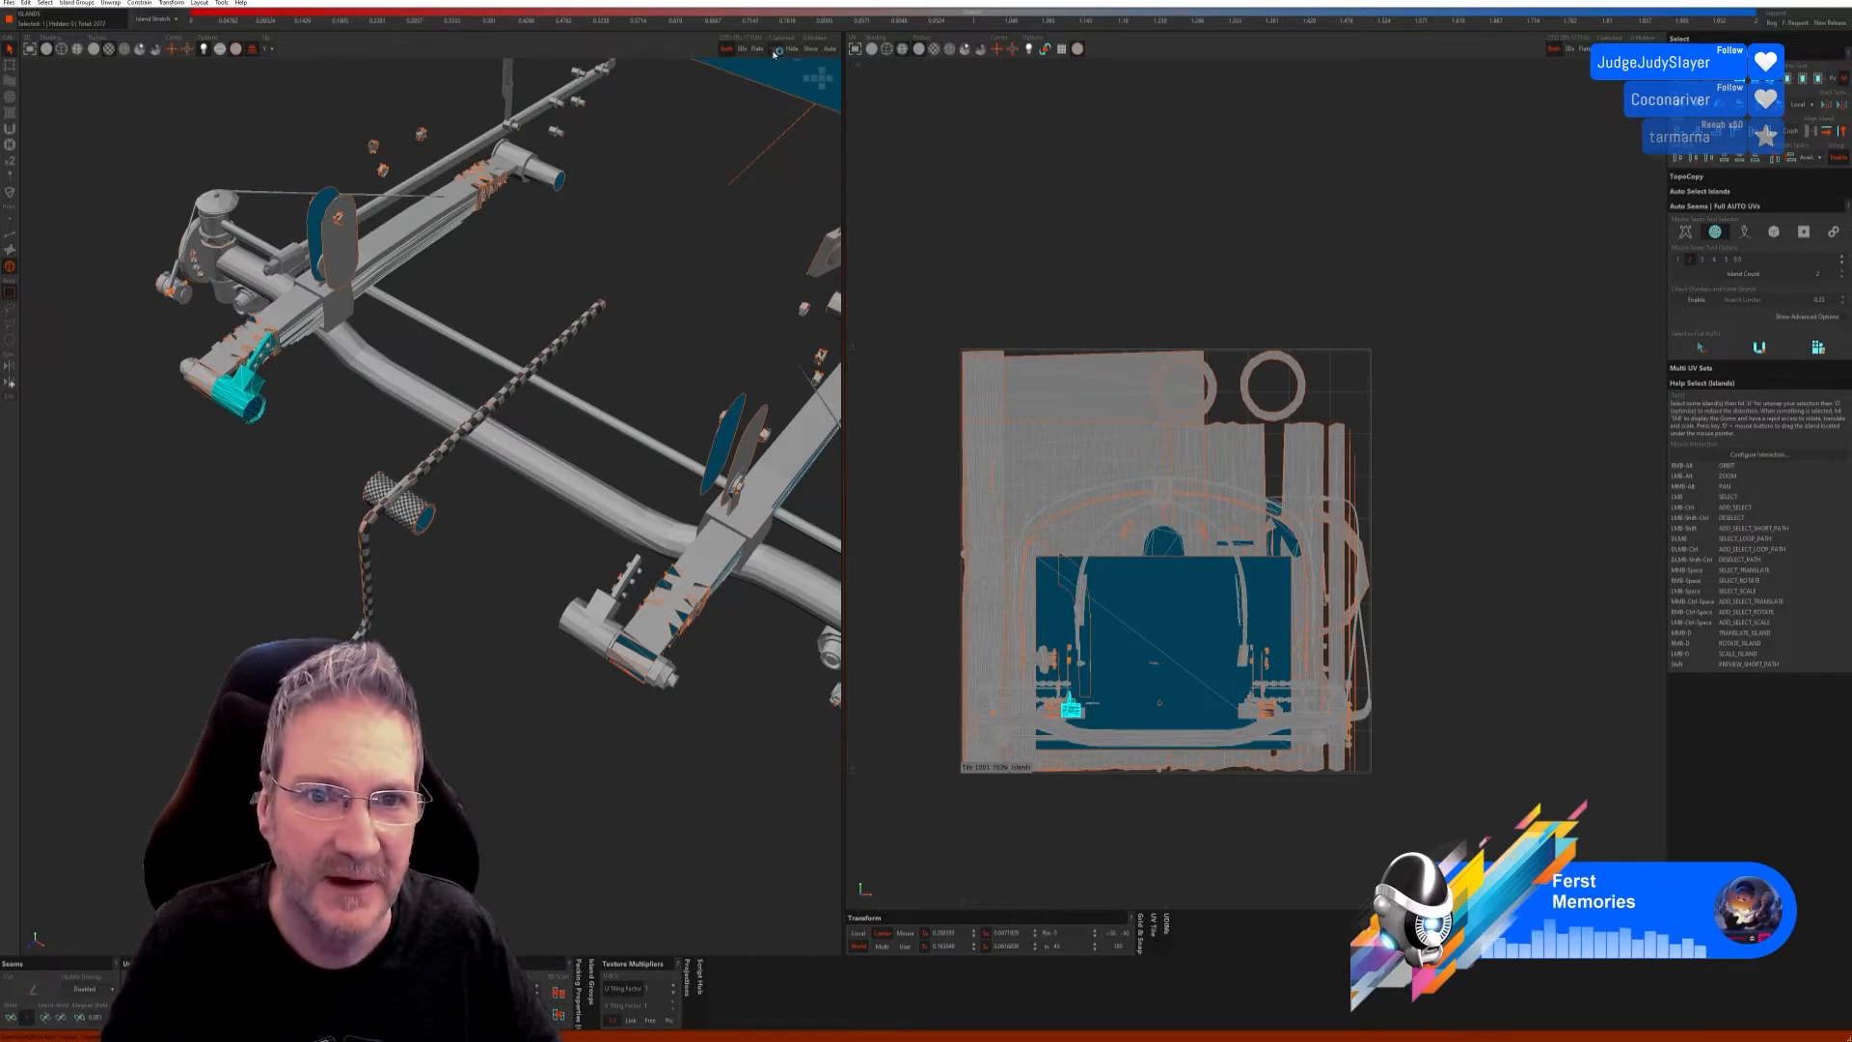
click(774, 48)
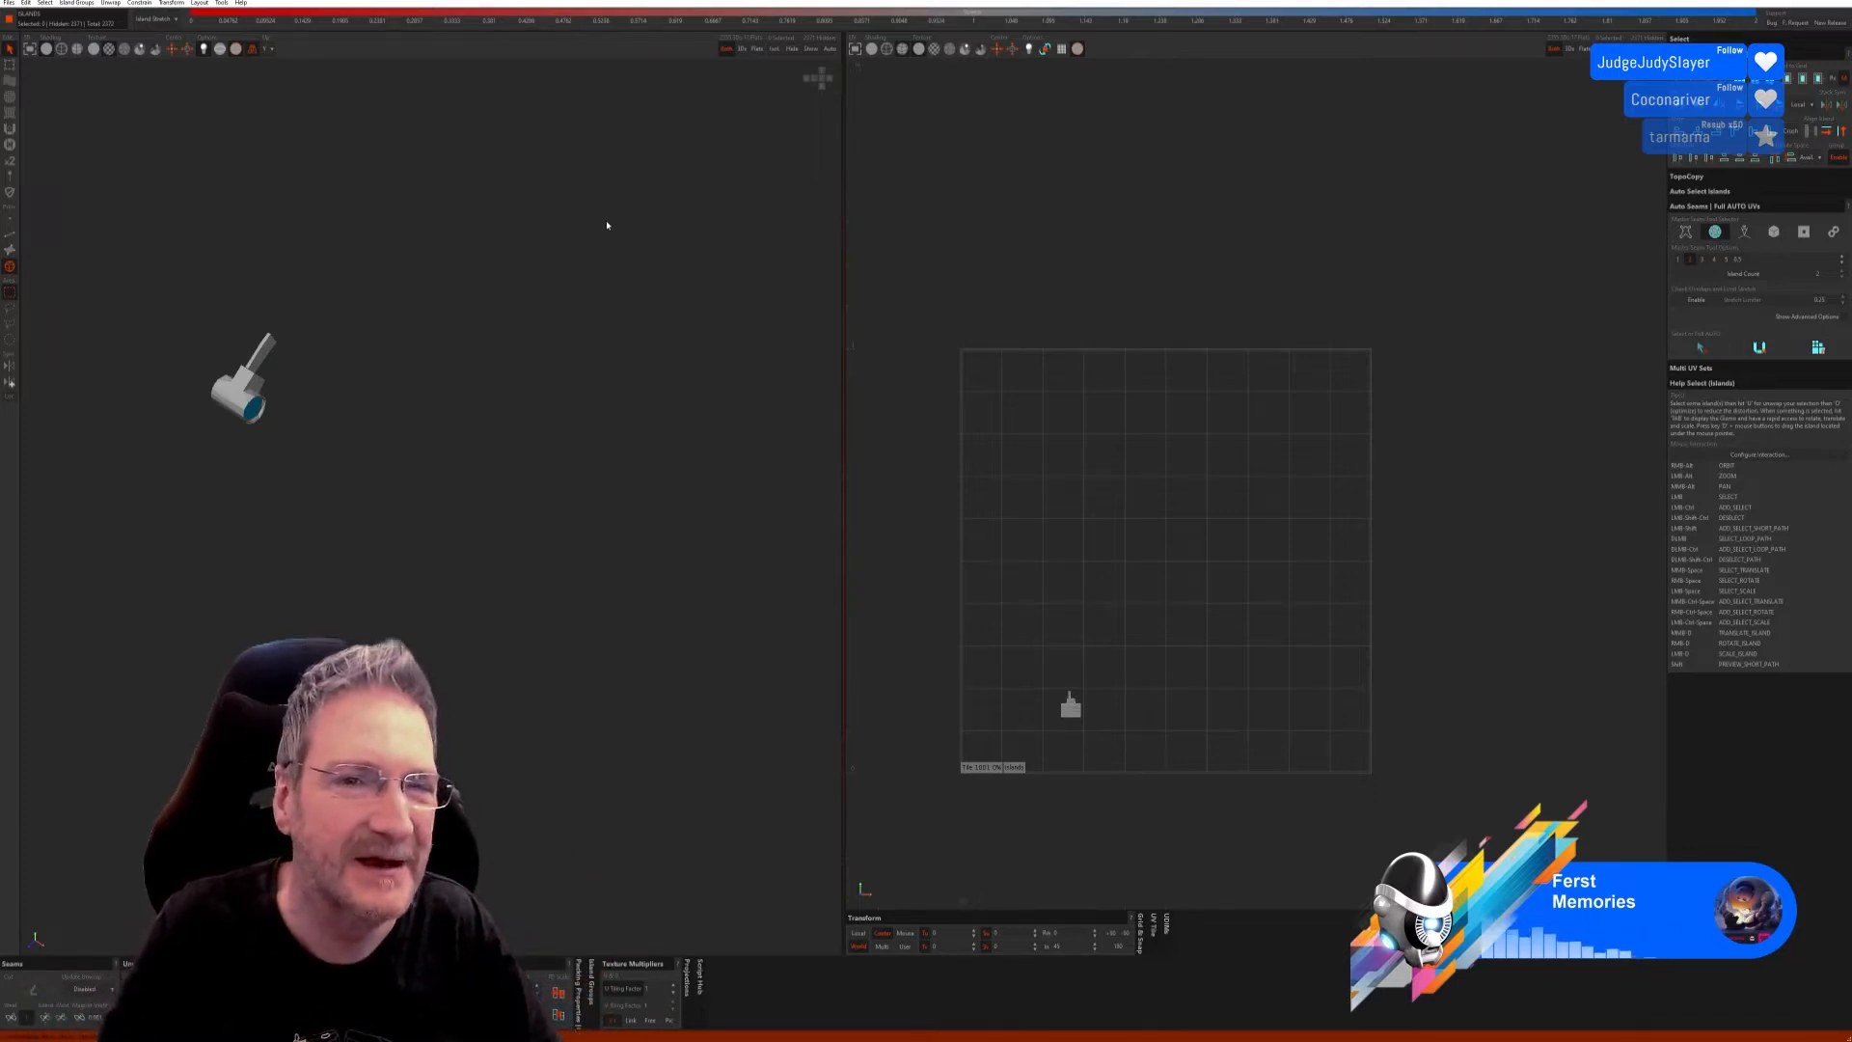
click(14, 237)
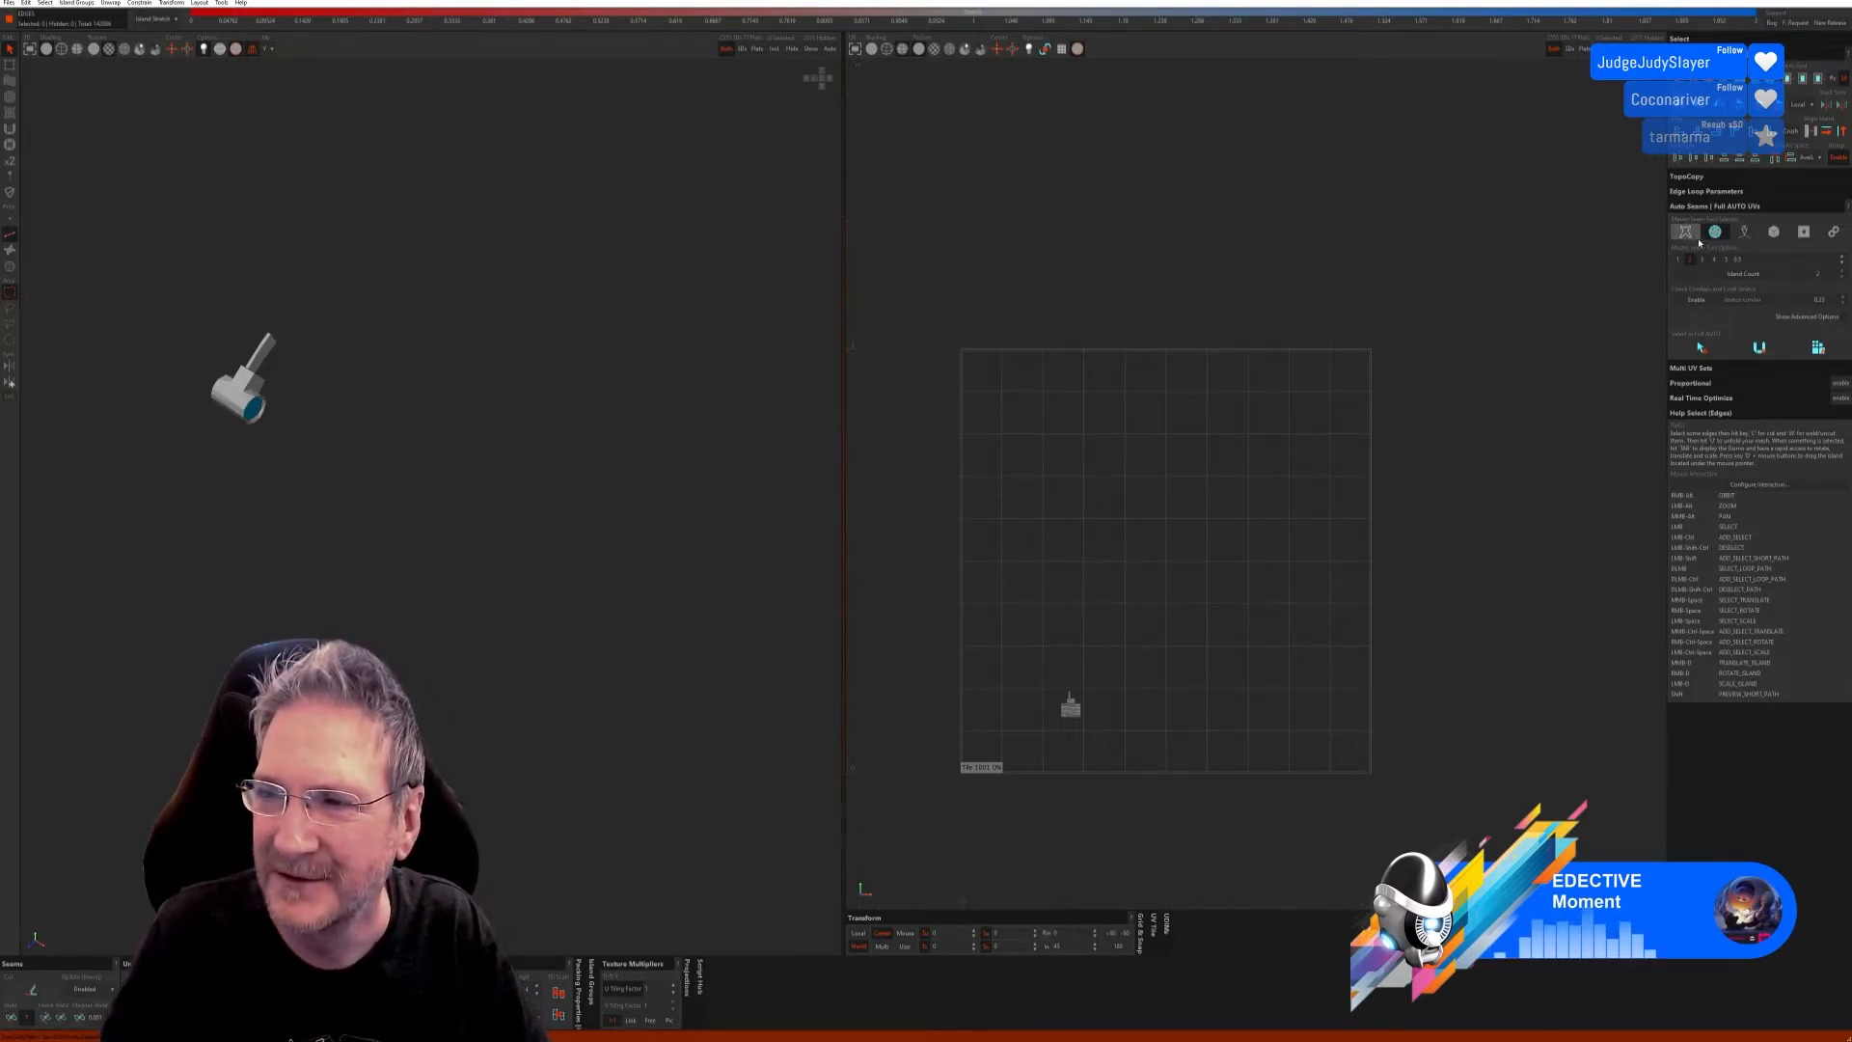
Step: Try an automatic seam selection and unwrap of the bracket with a different Auto Seams mode, and undo the result
click(1743, 232)
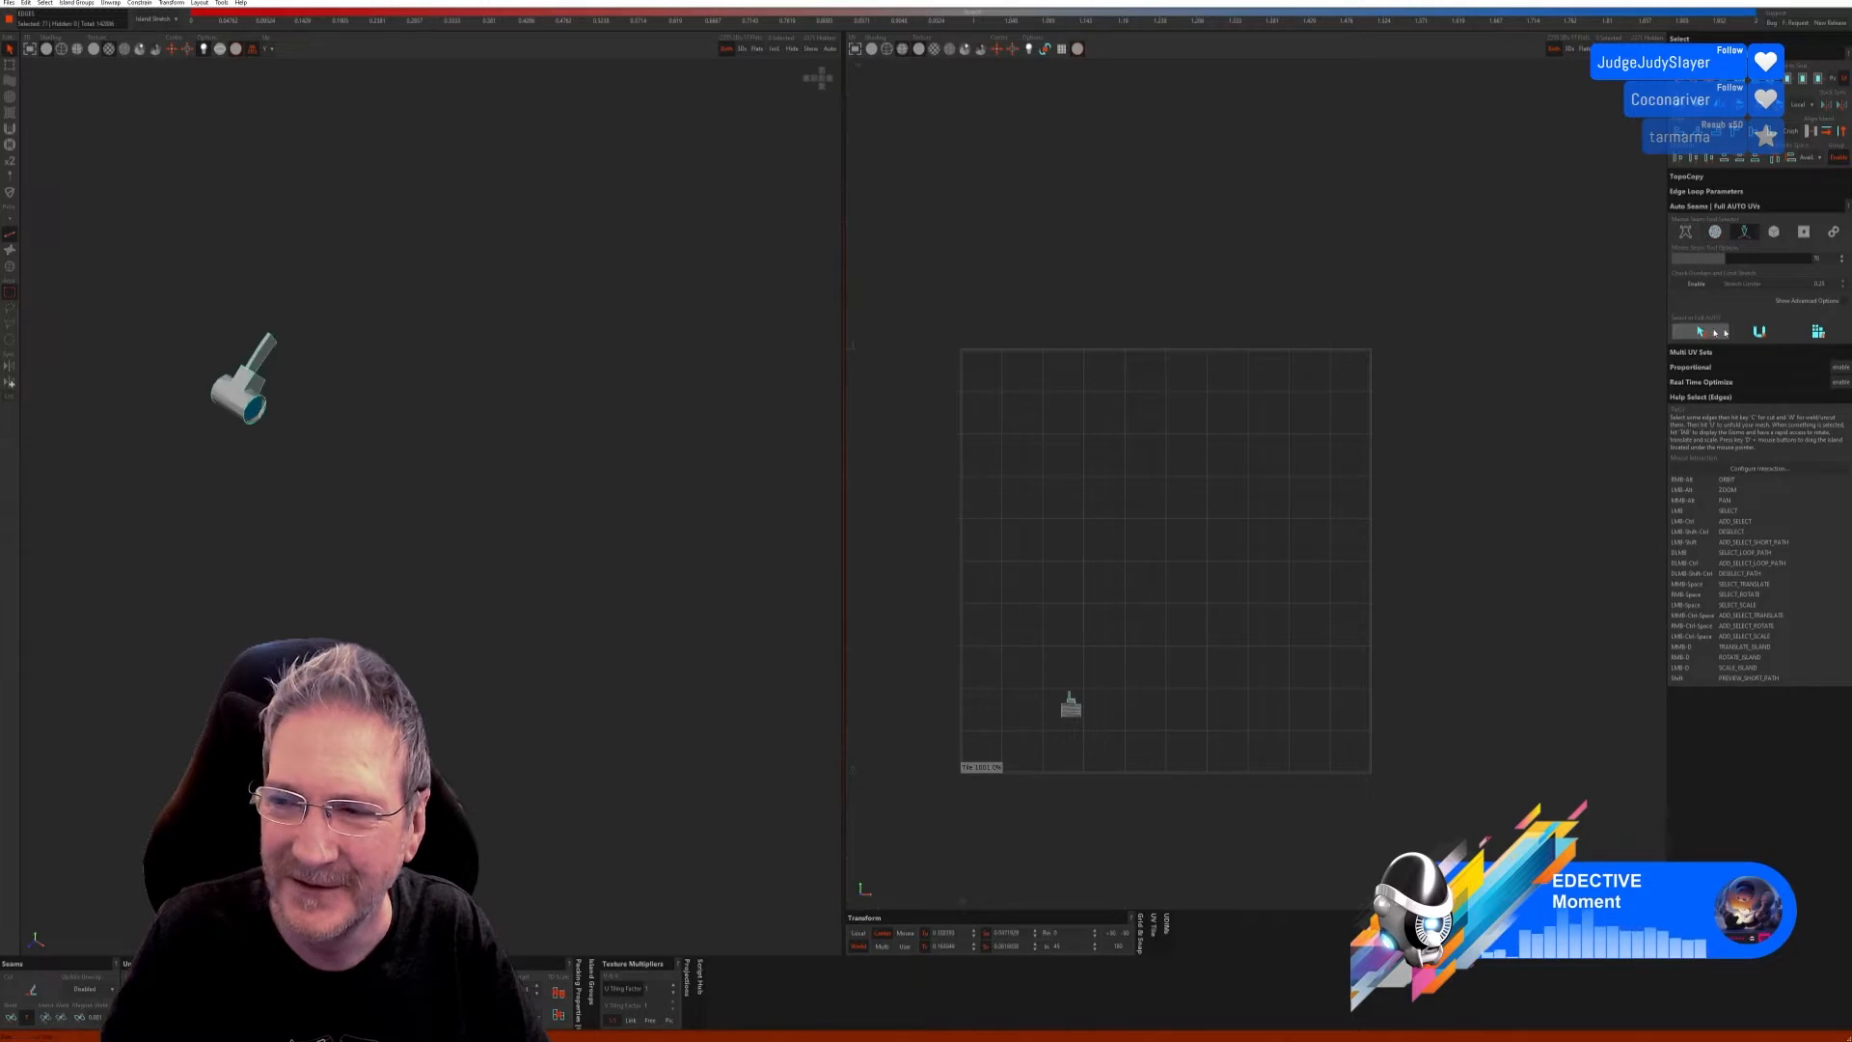
click(1820, 332)
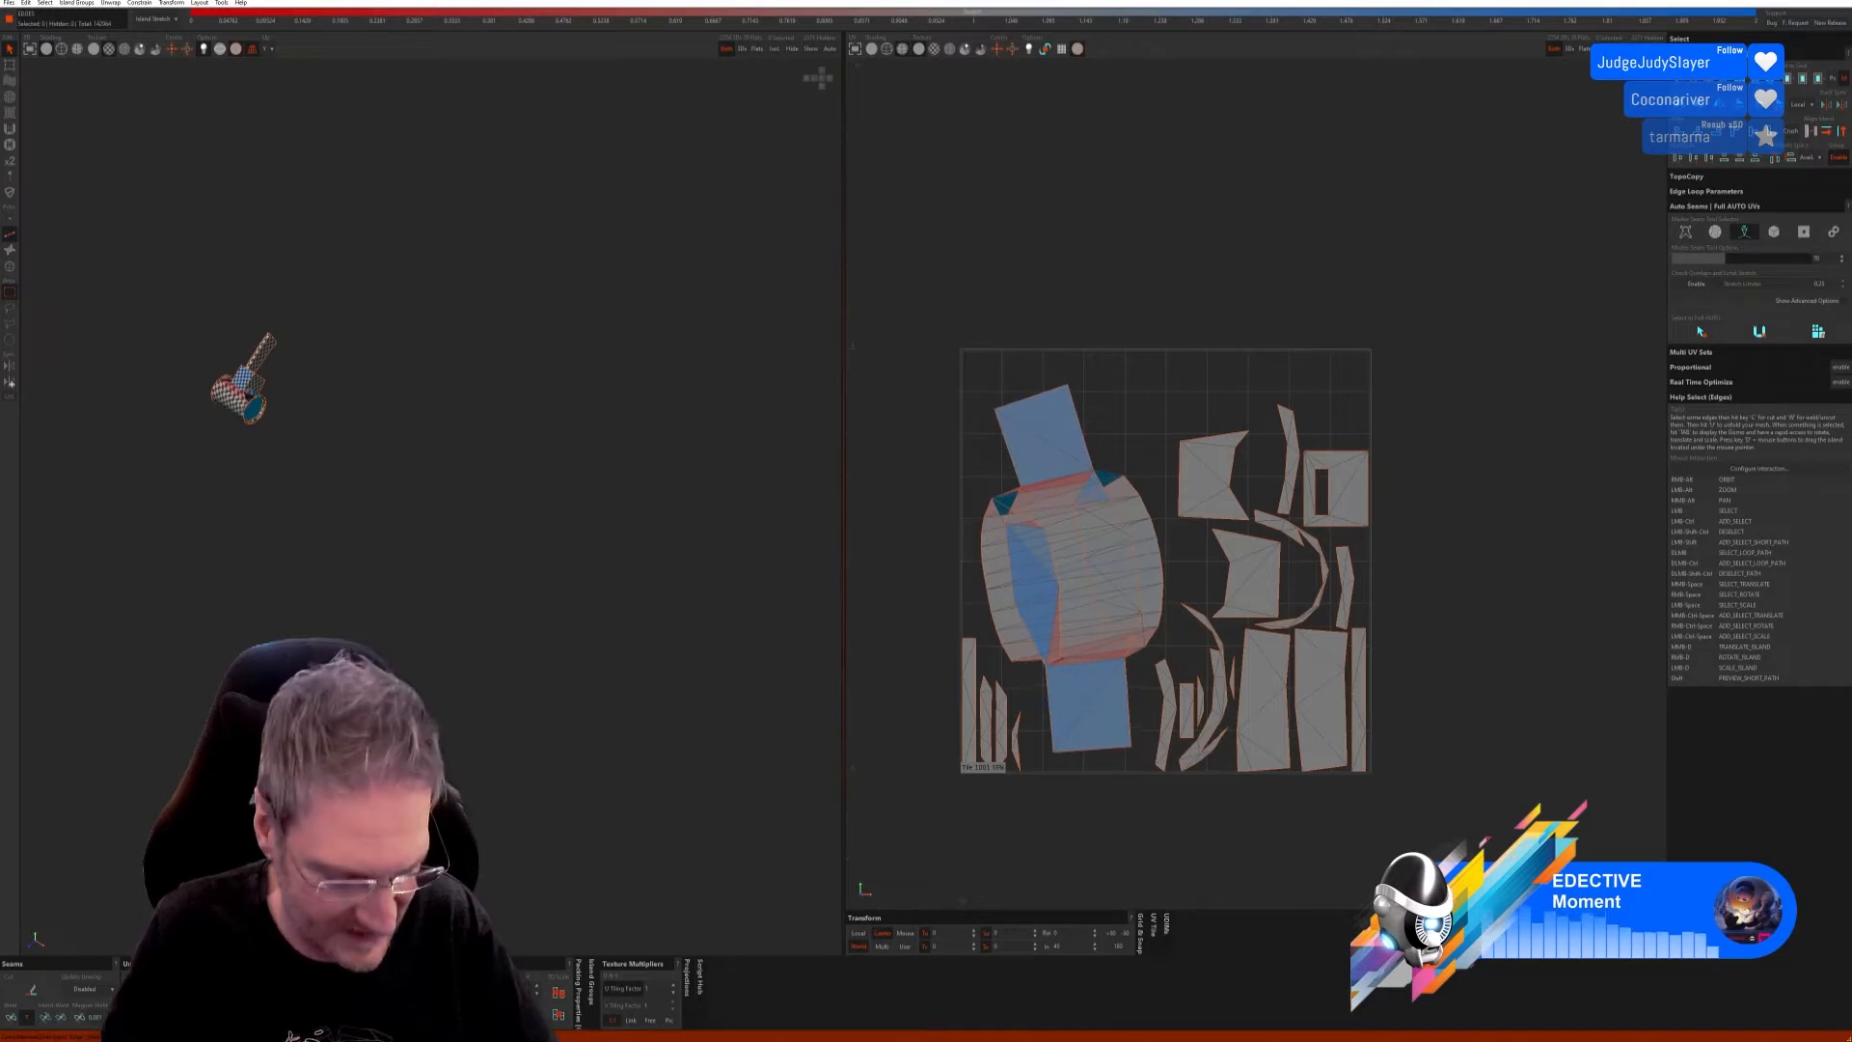
key(ctrl+z)
key(ctrl+z)
key(ctrl+z)
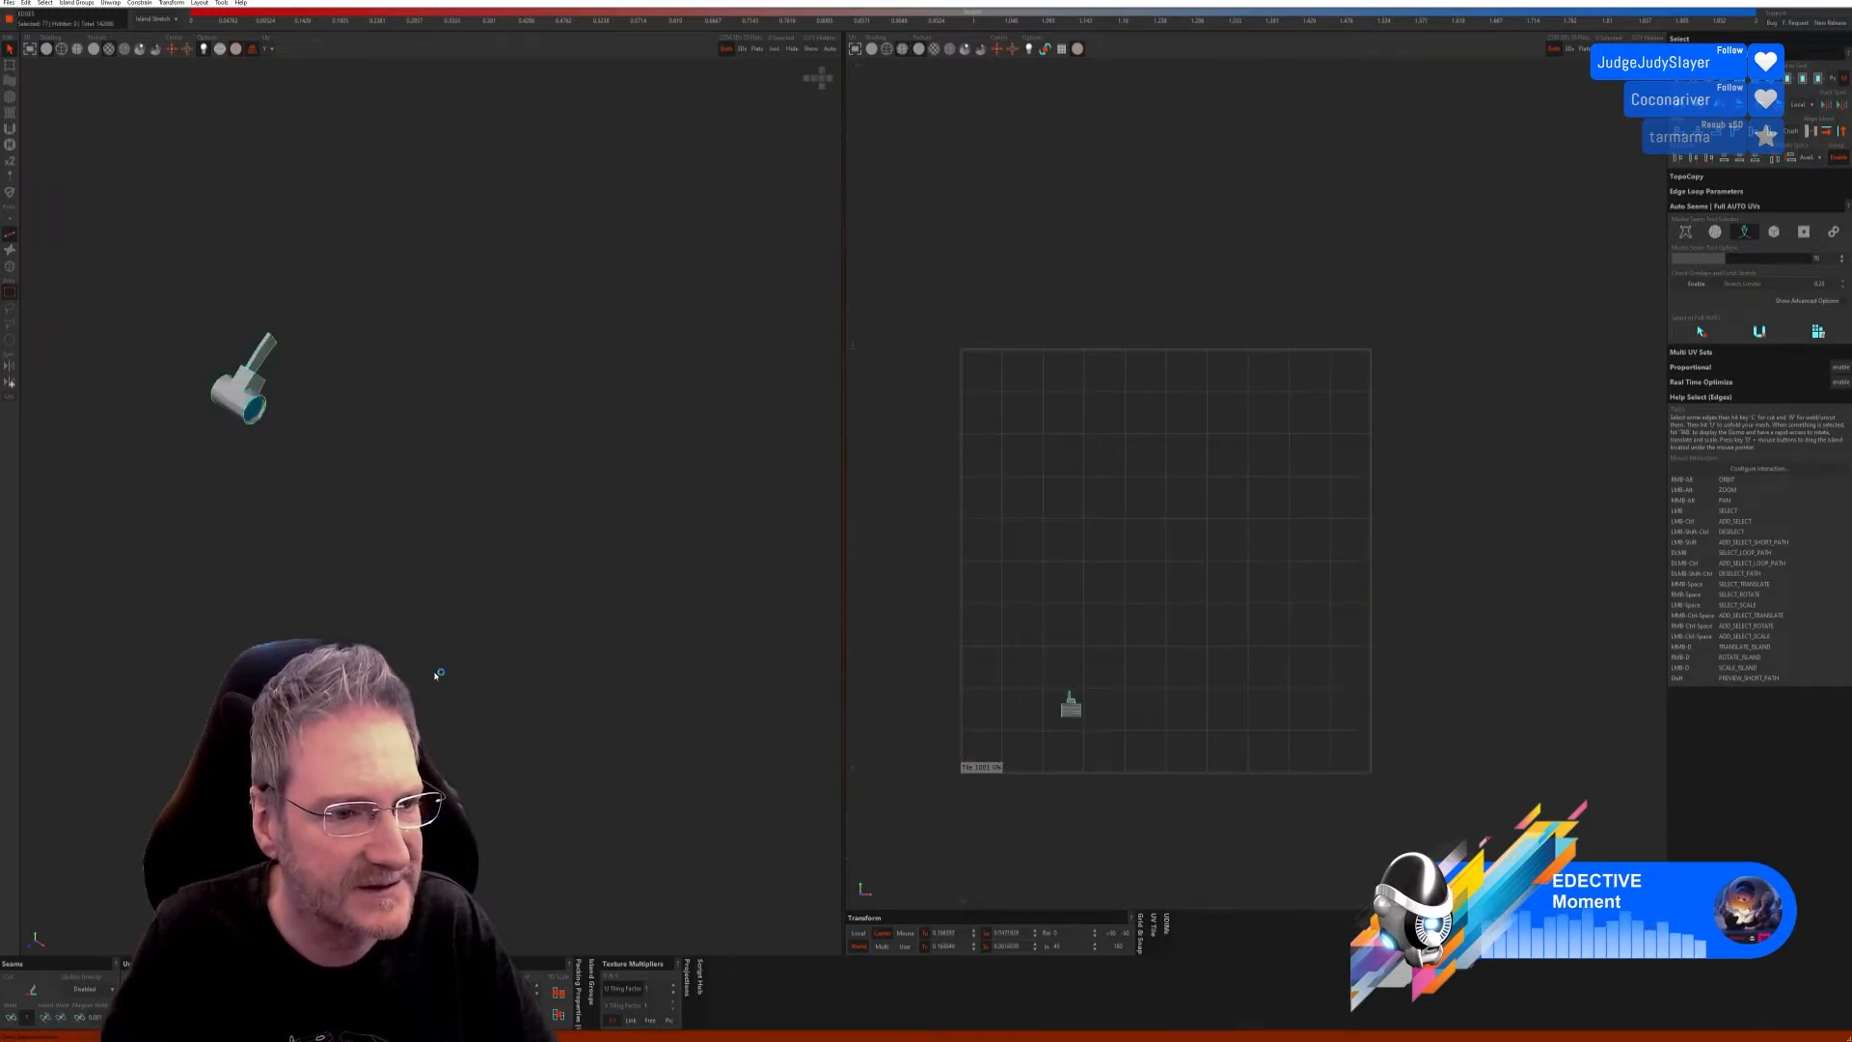
Step: Cut seams automatically on the isolated bracket with the Box Auto Seams mode, then unfold and pack its islands
click(1774, 232)
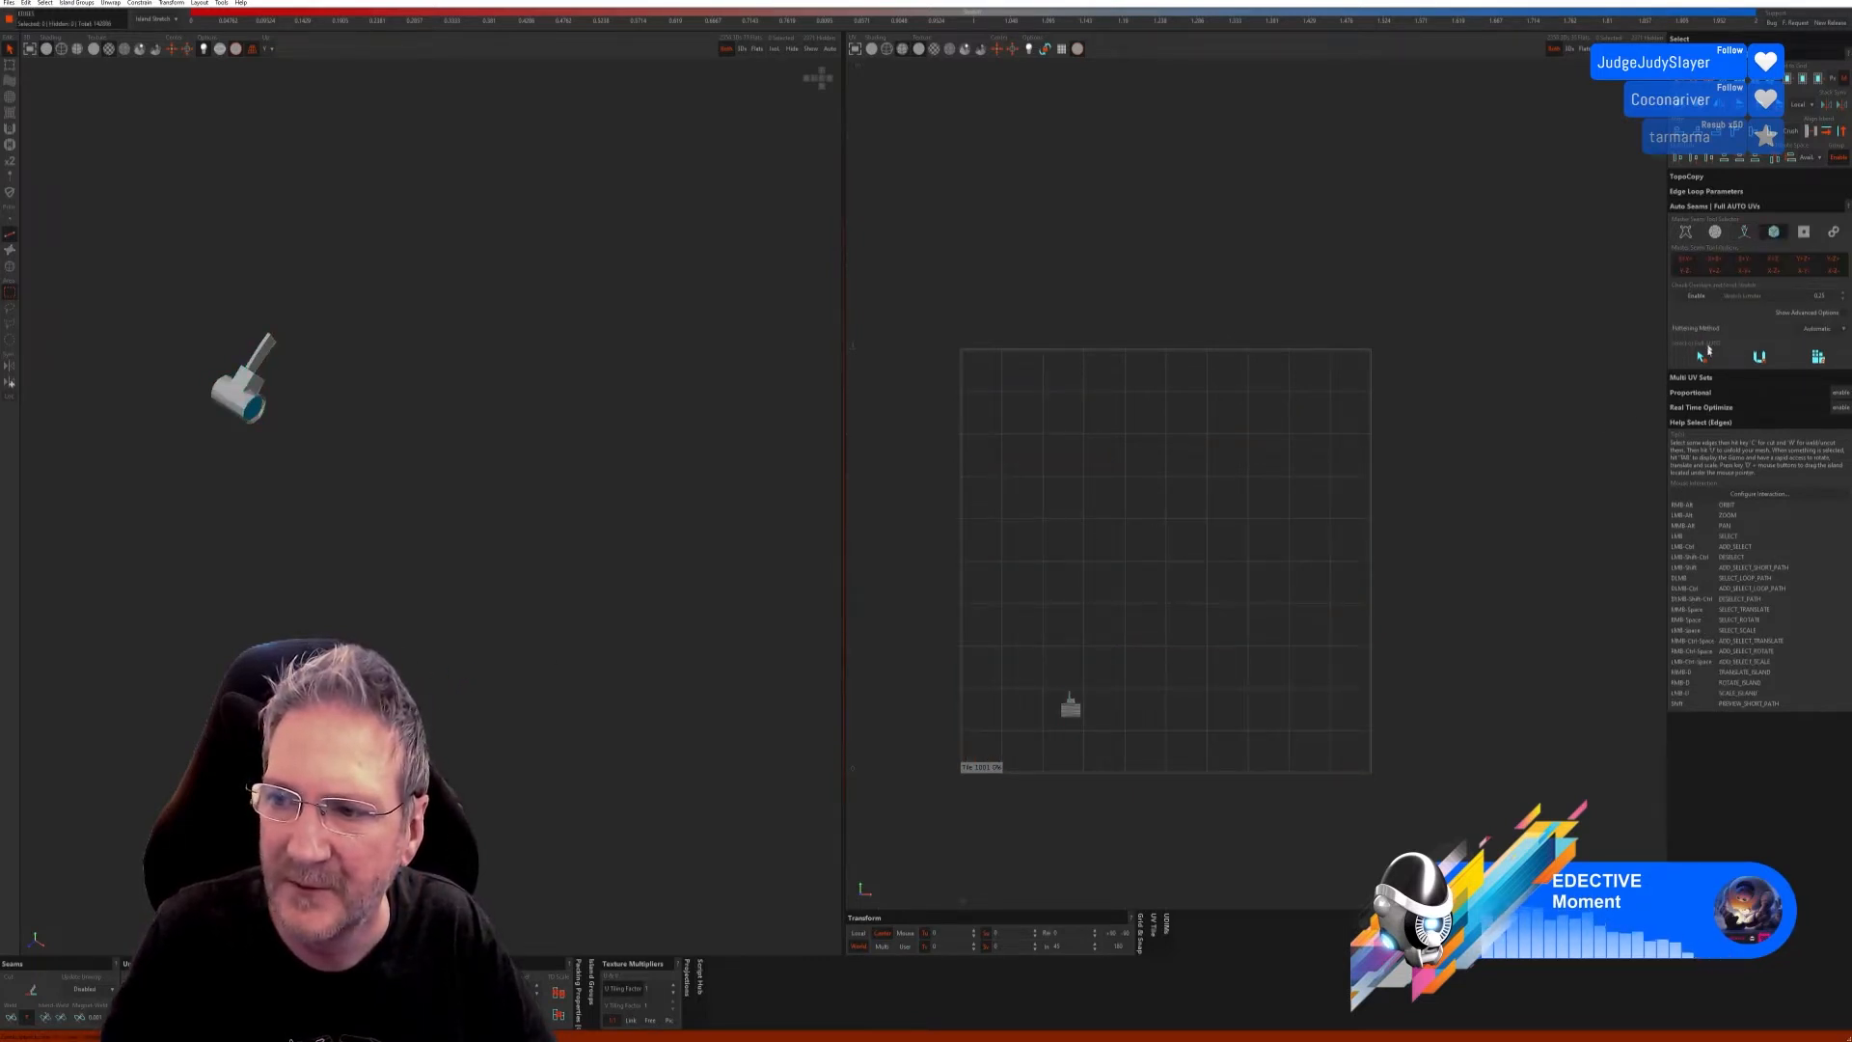
click(1760, 357)
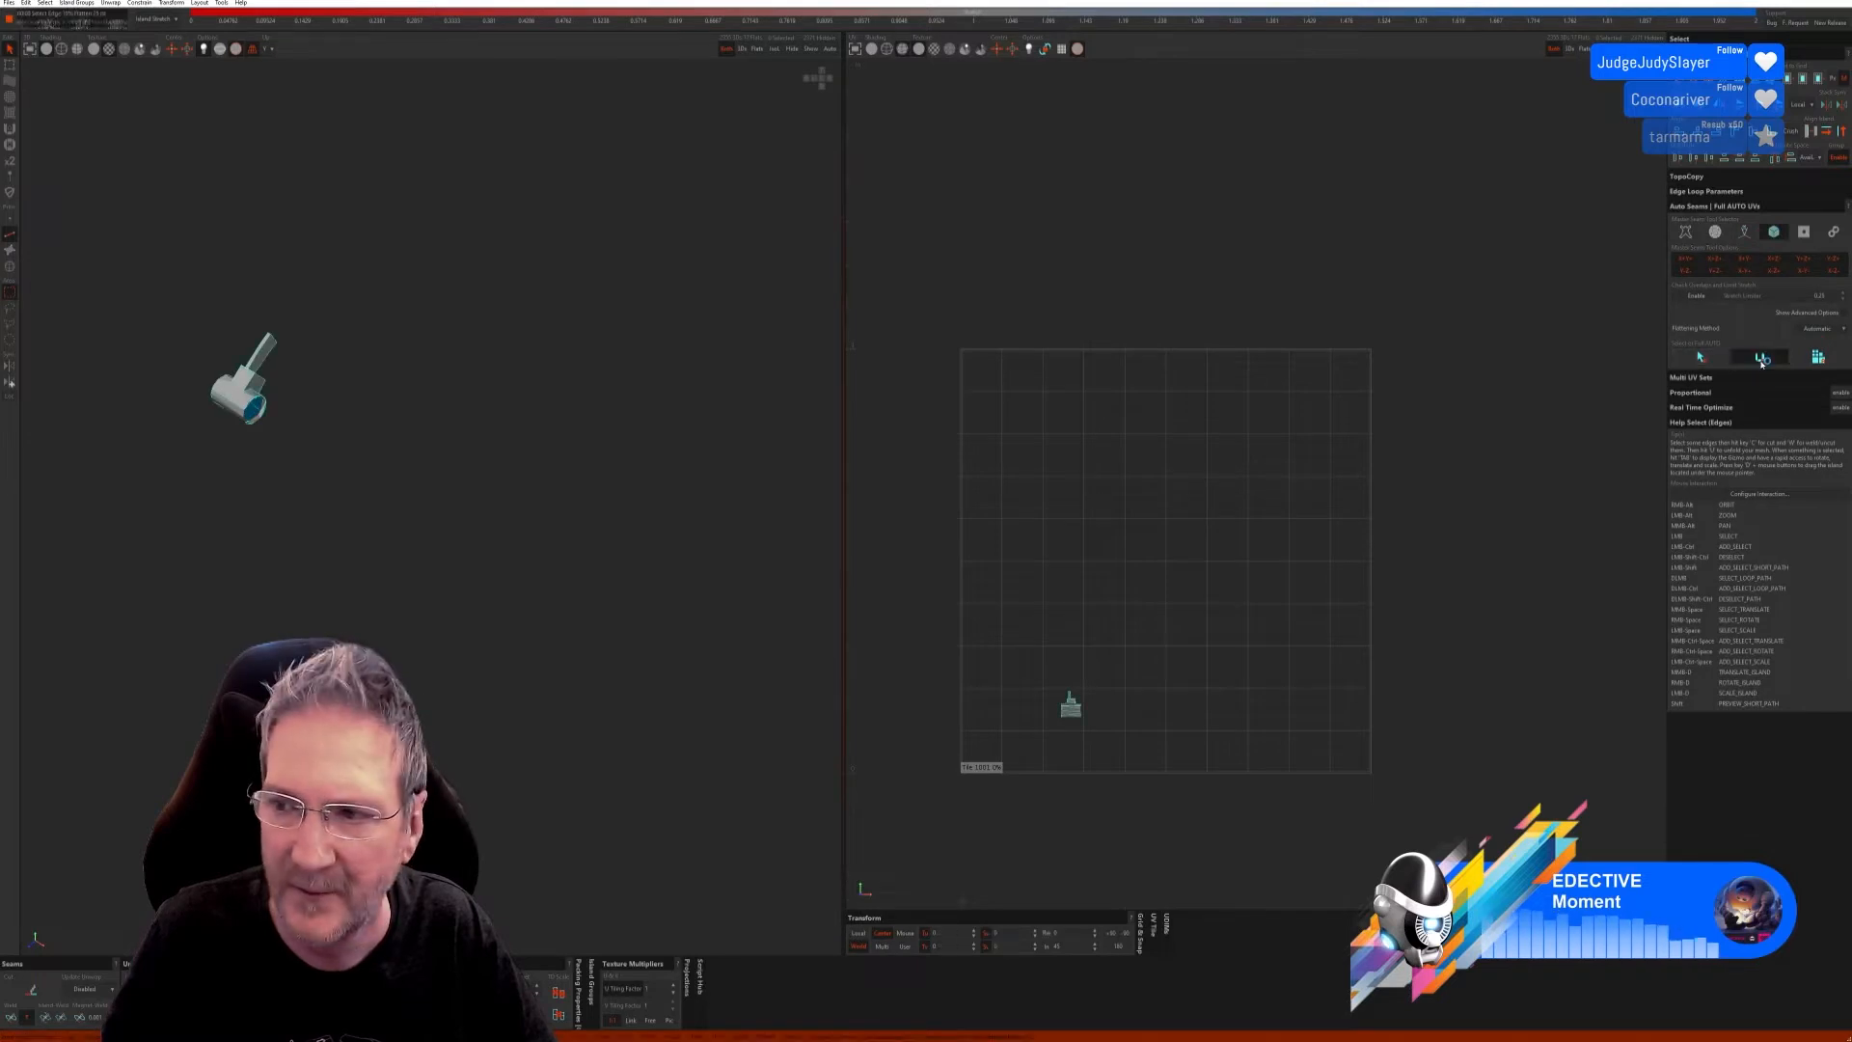
click(1817, 357)
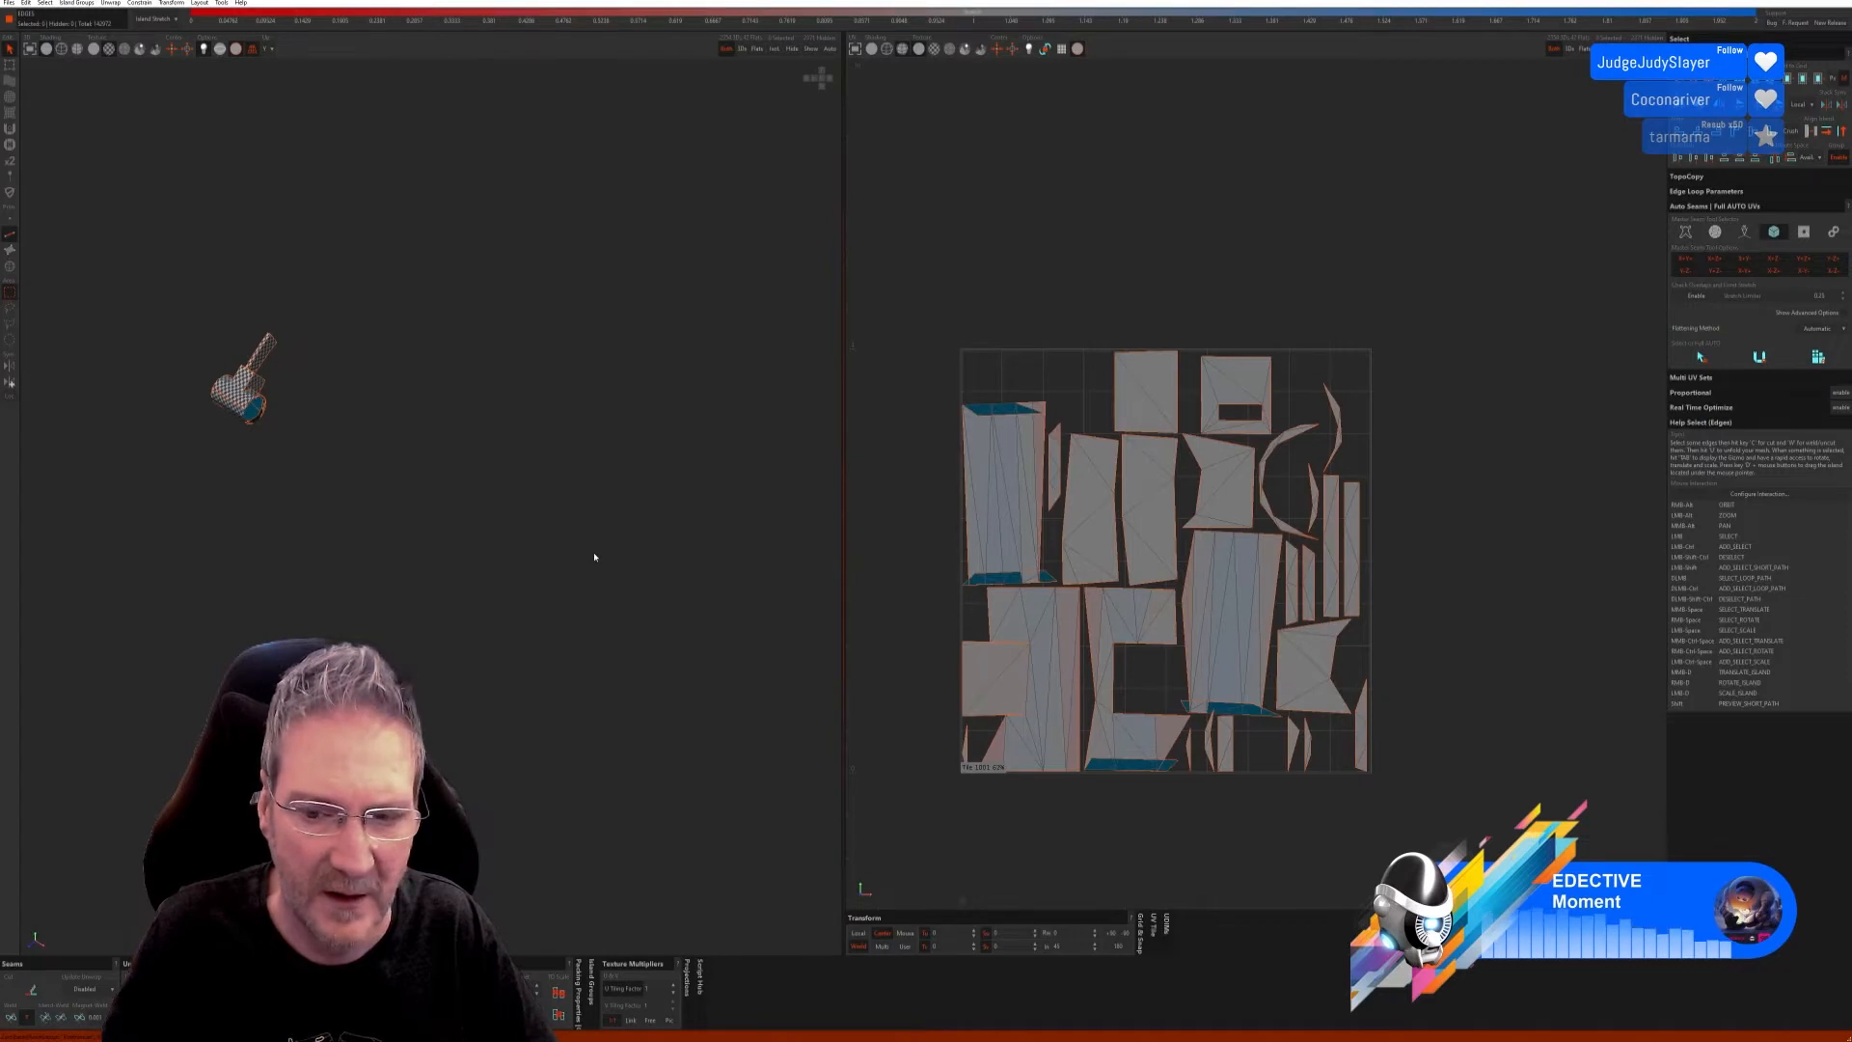
scroll(280, 436, up, 5)
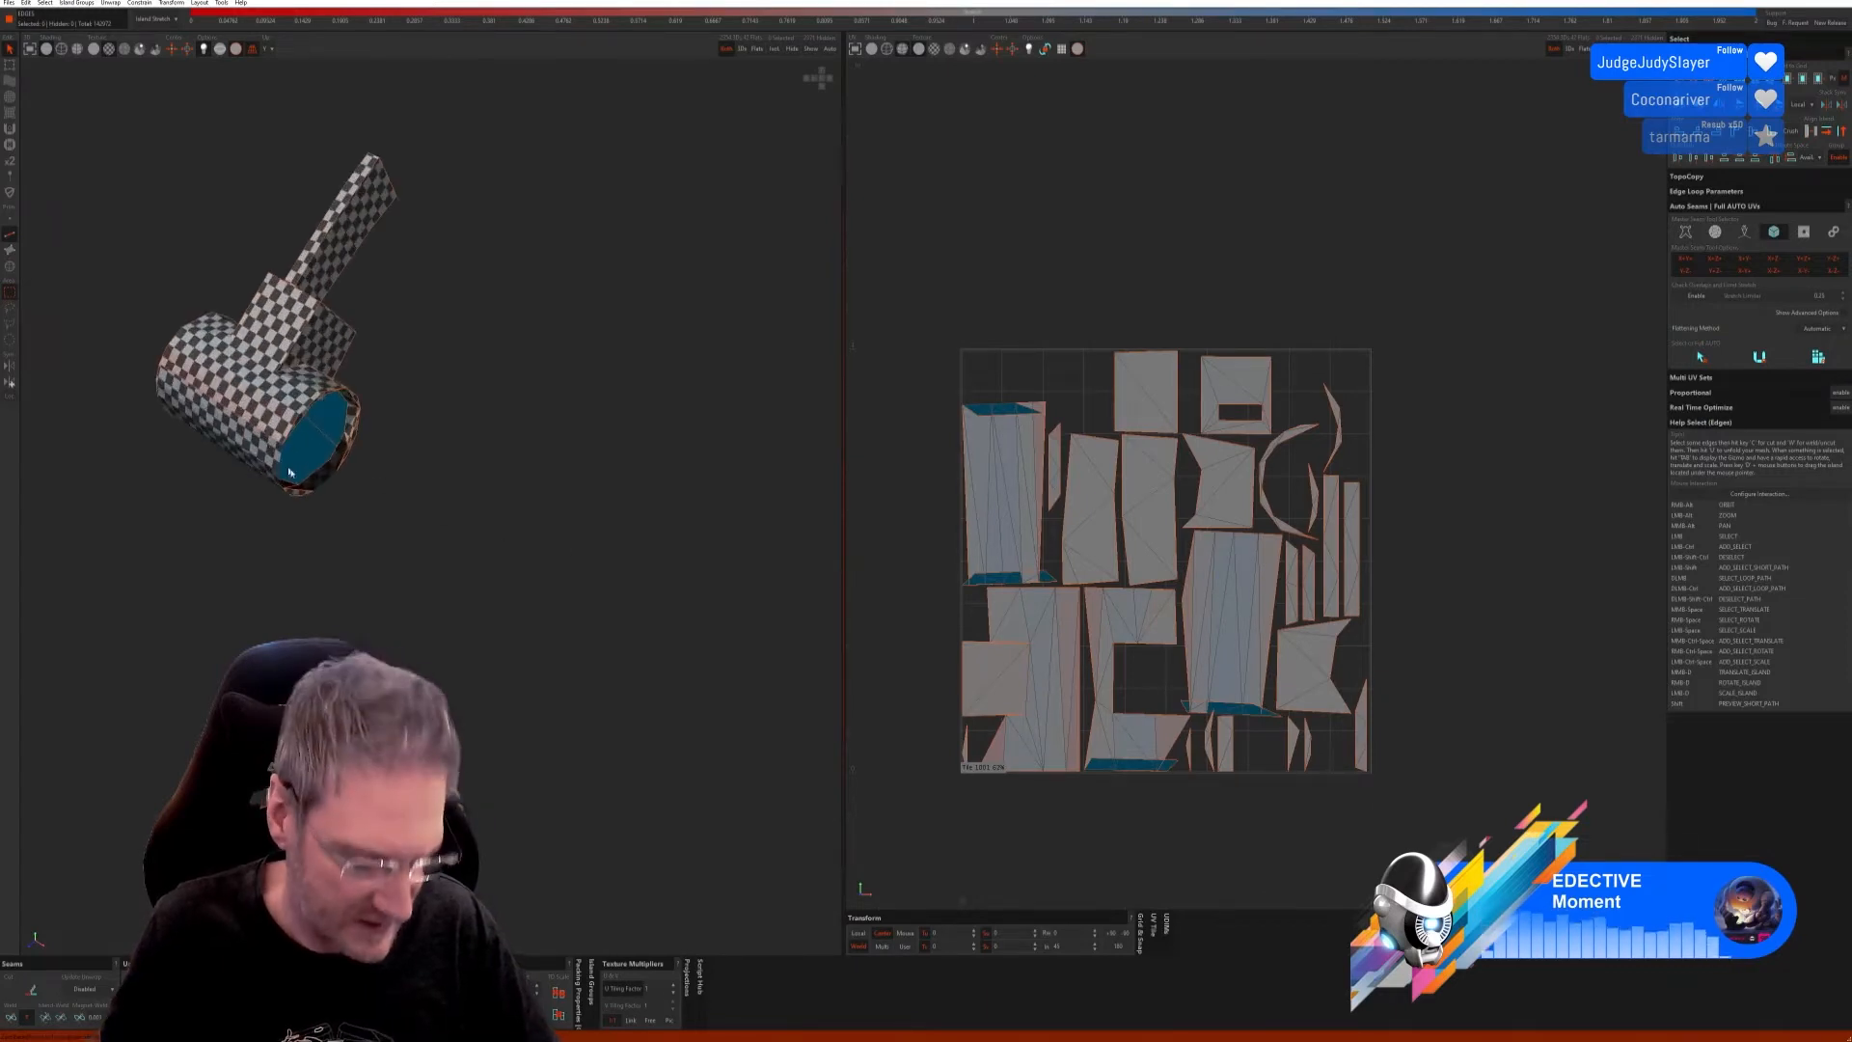
alt+drag(356, 473, 259, 339)
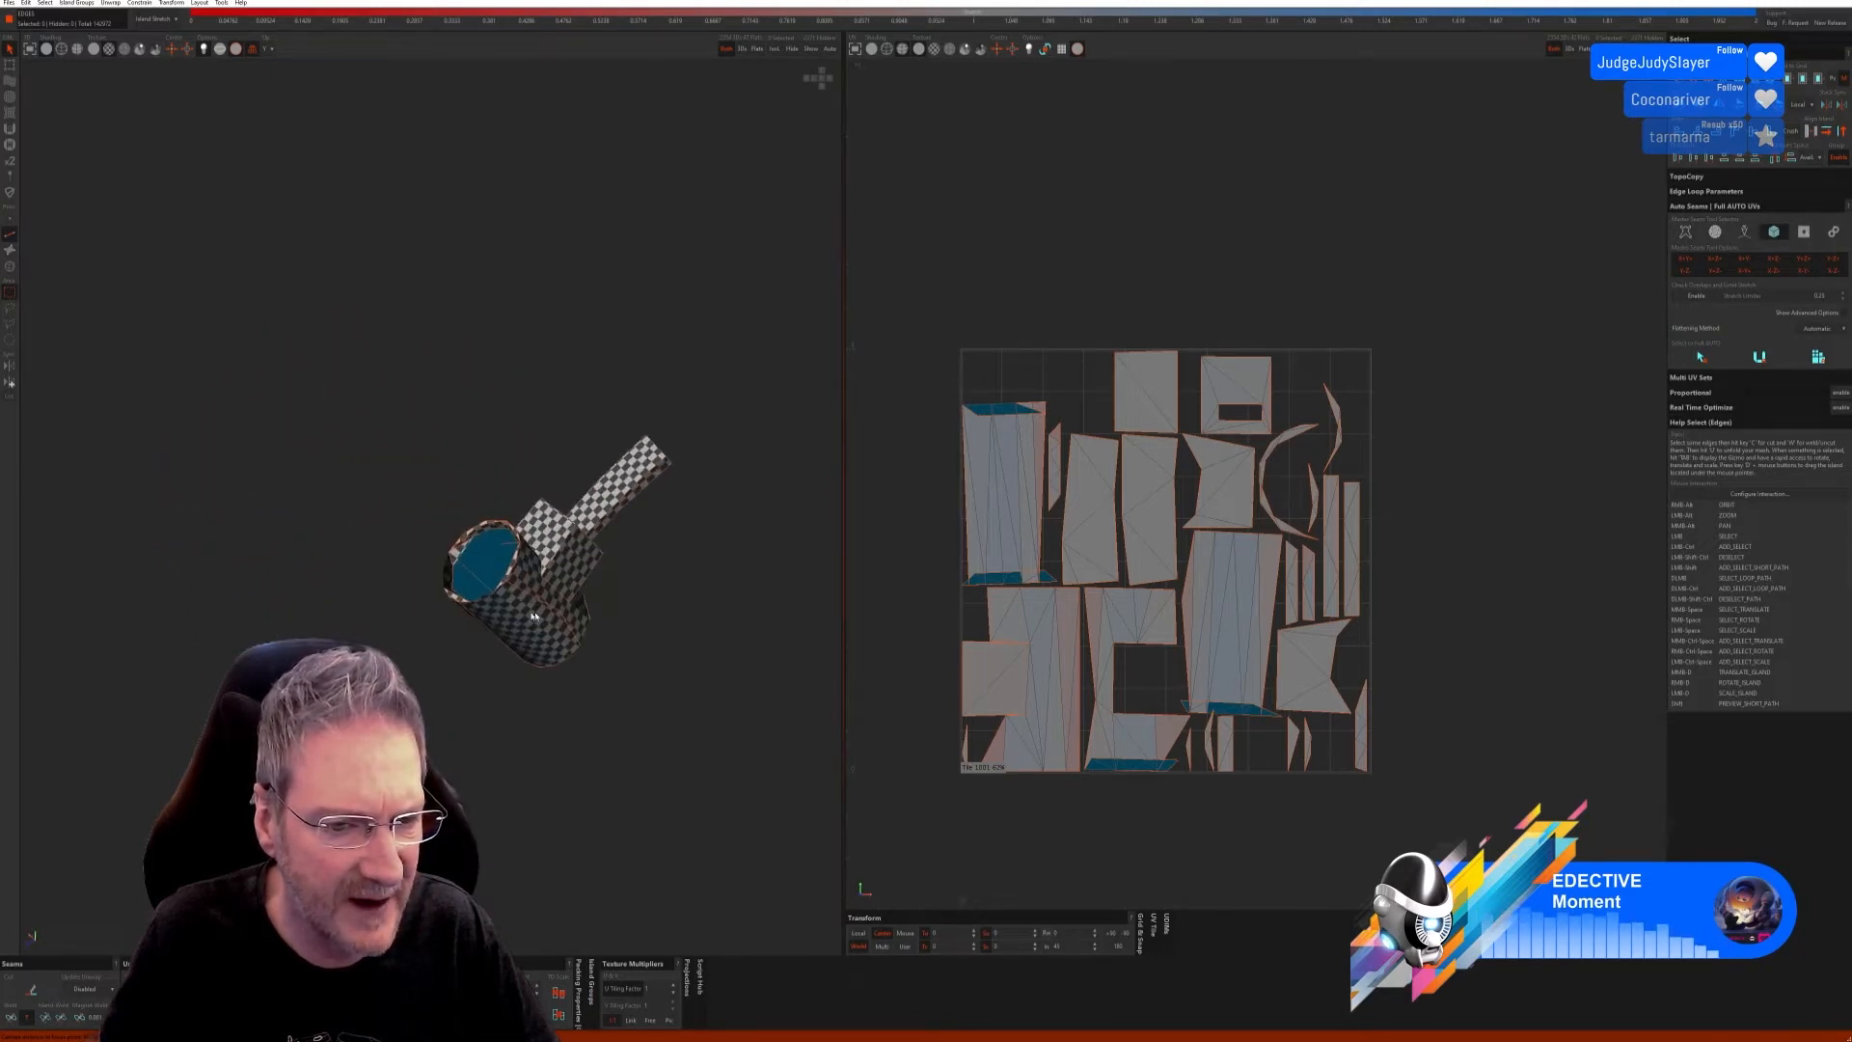
alt+drag(533, 615, 311, 459)
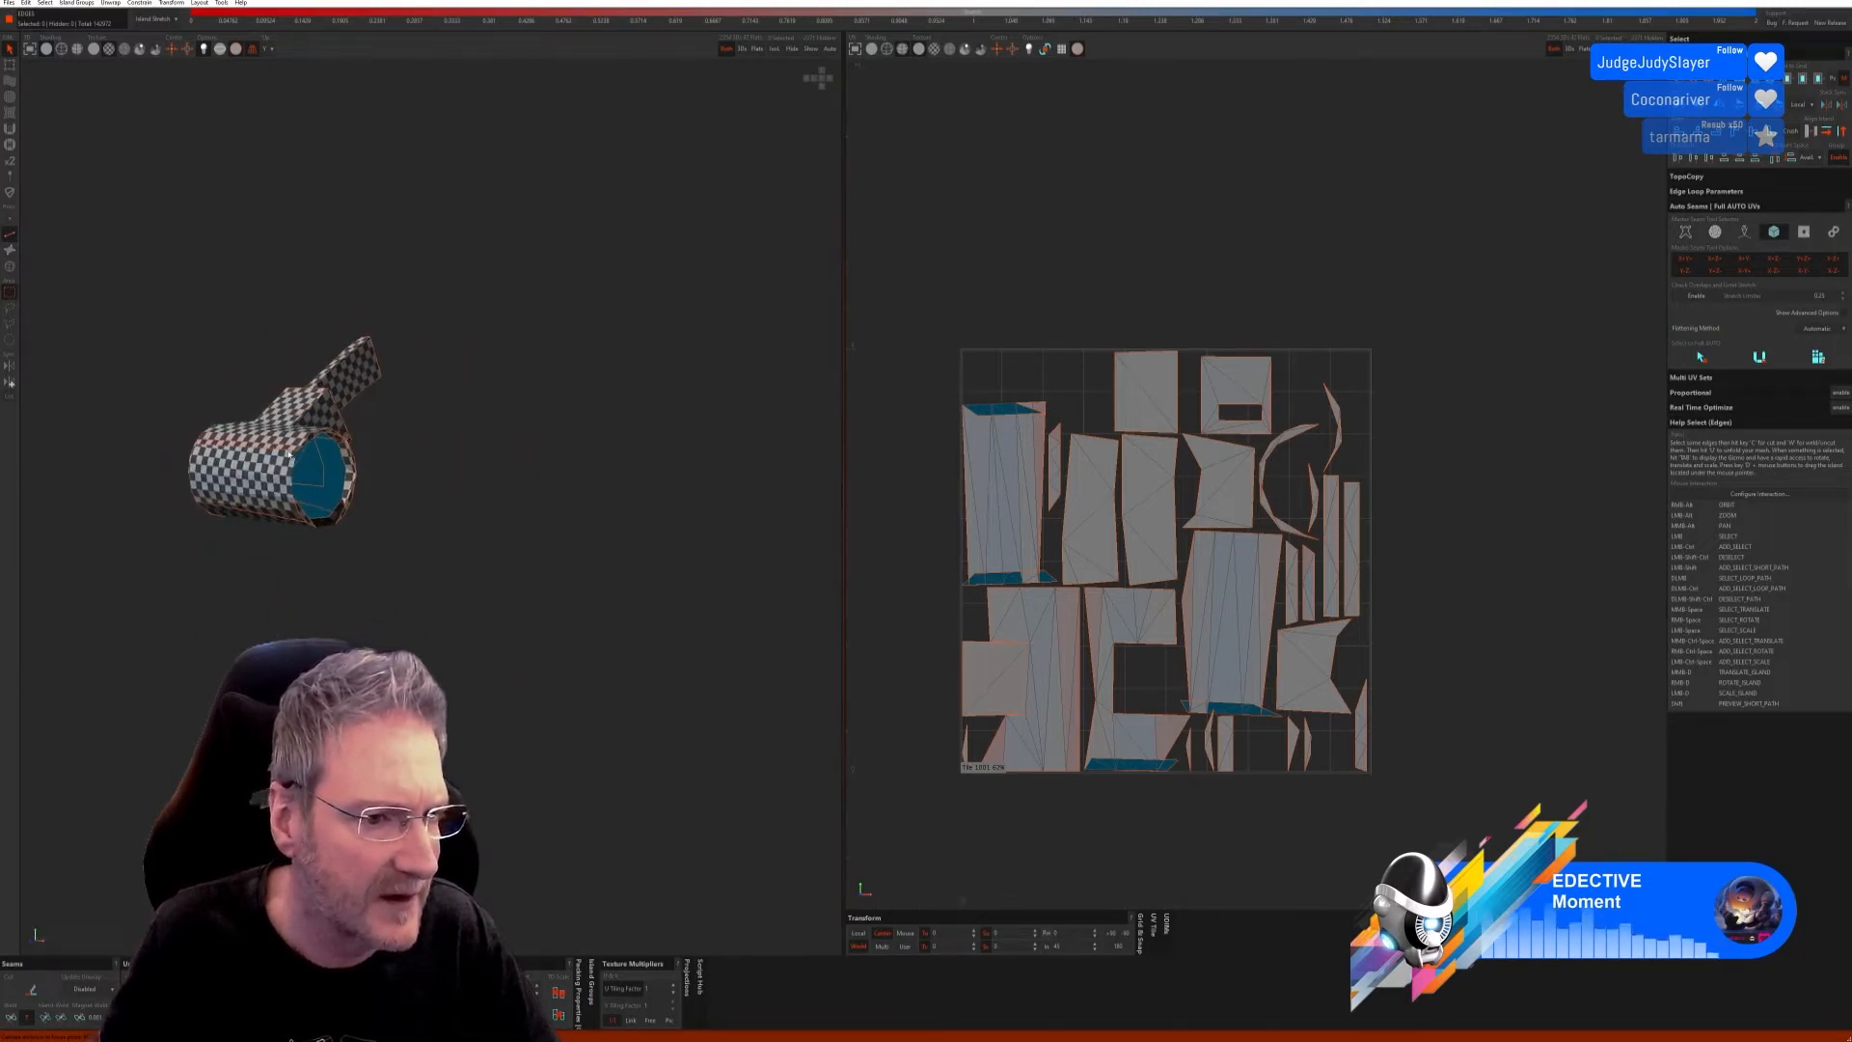
Step: Weld the two lengthwise seams along the bracket tube's outer wall to merge its islands
scroll(291, 453, up, 6)
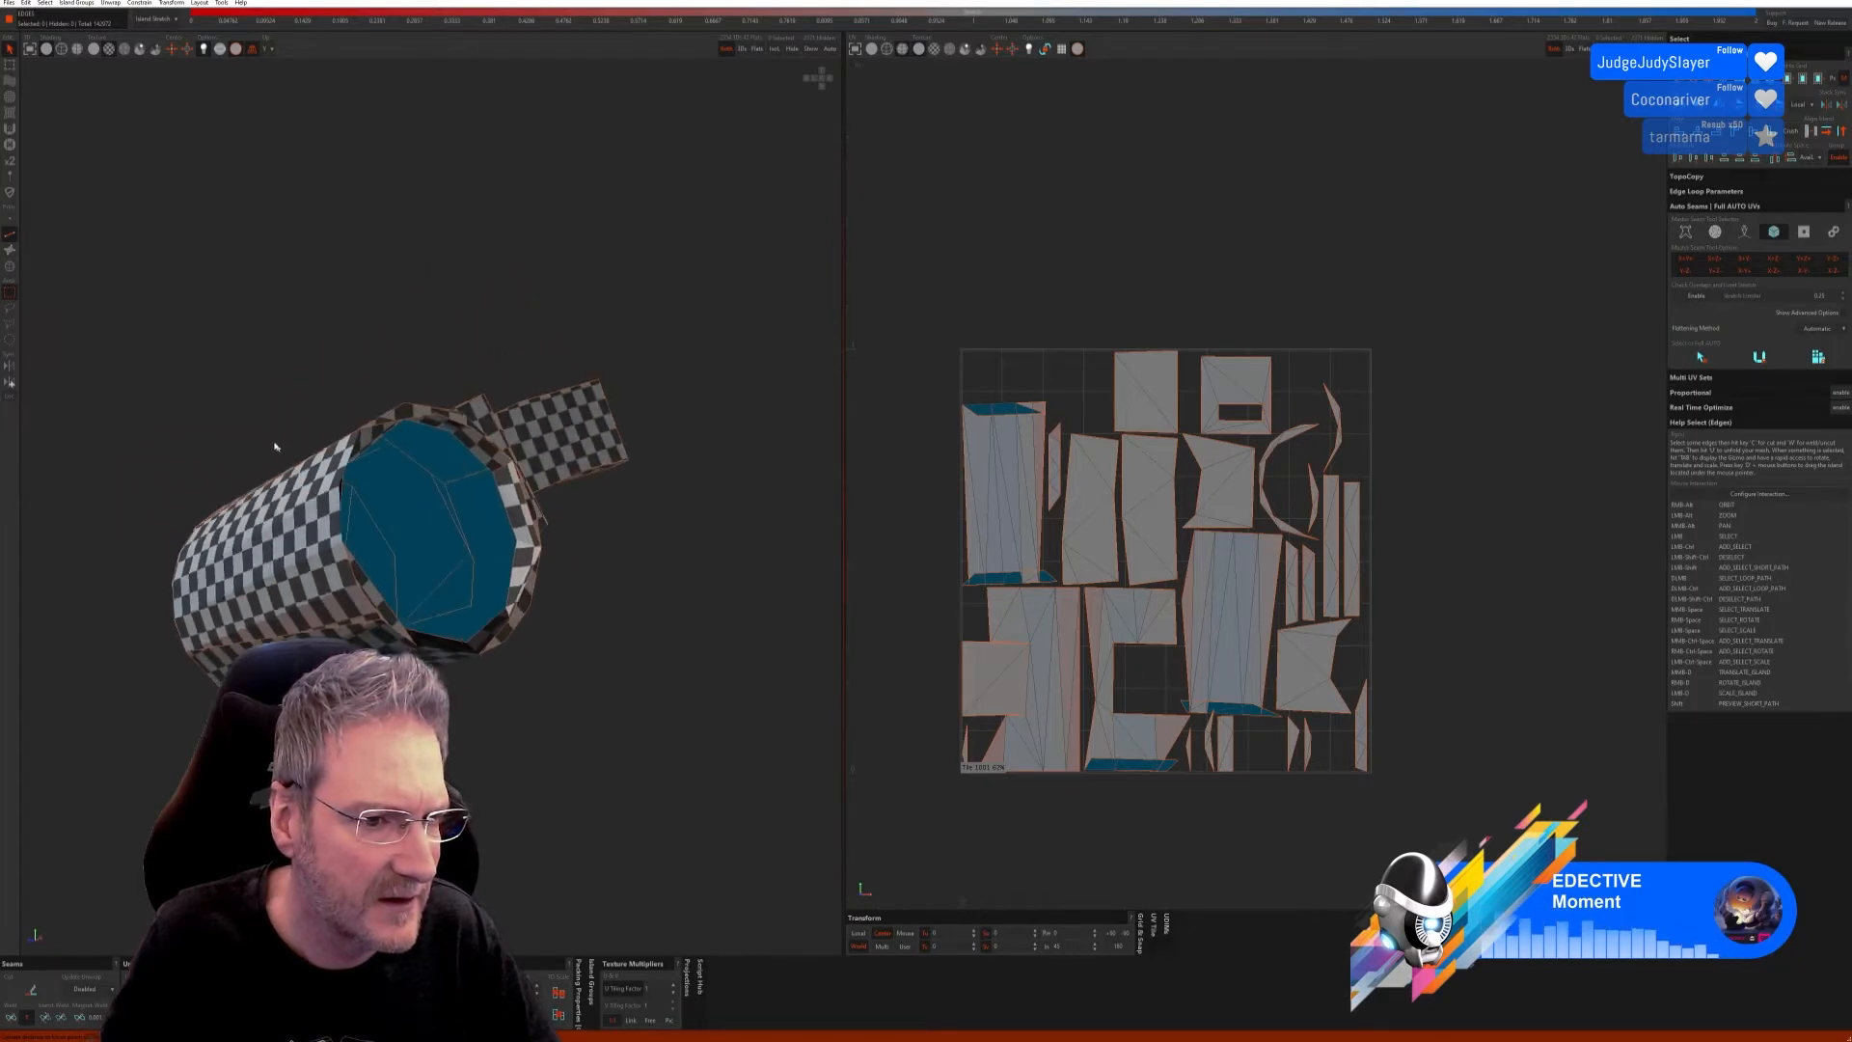
alt+drag(276, 446, 329, 467)
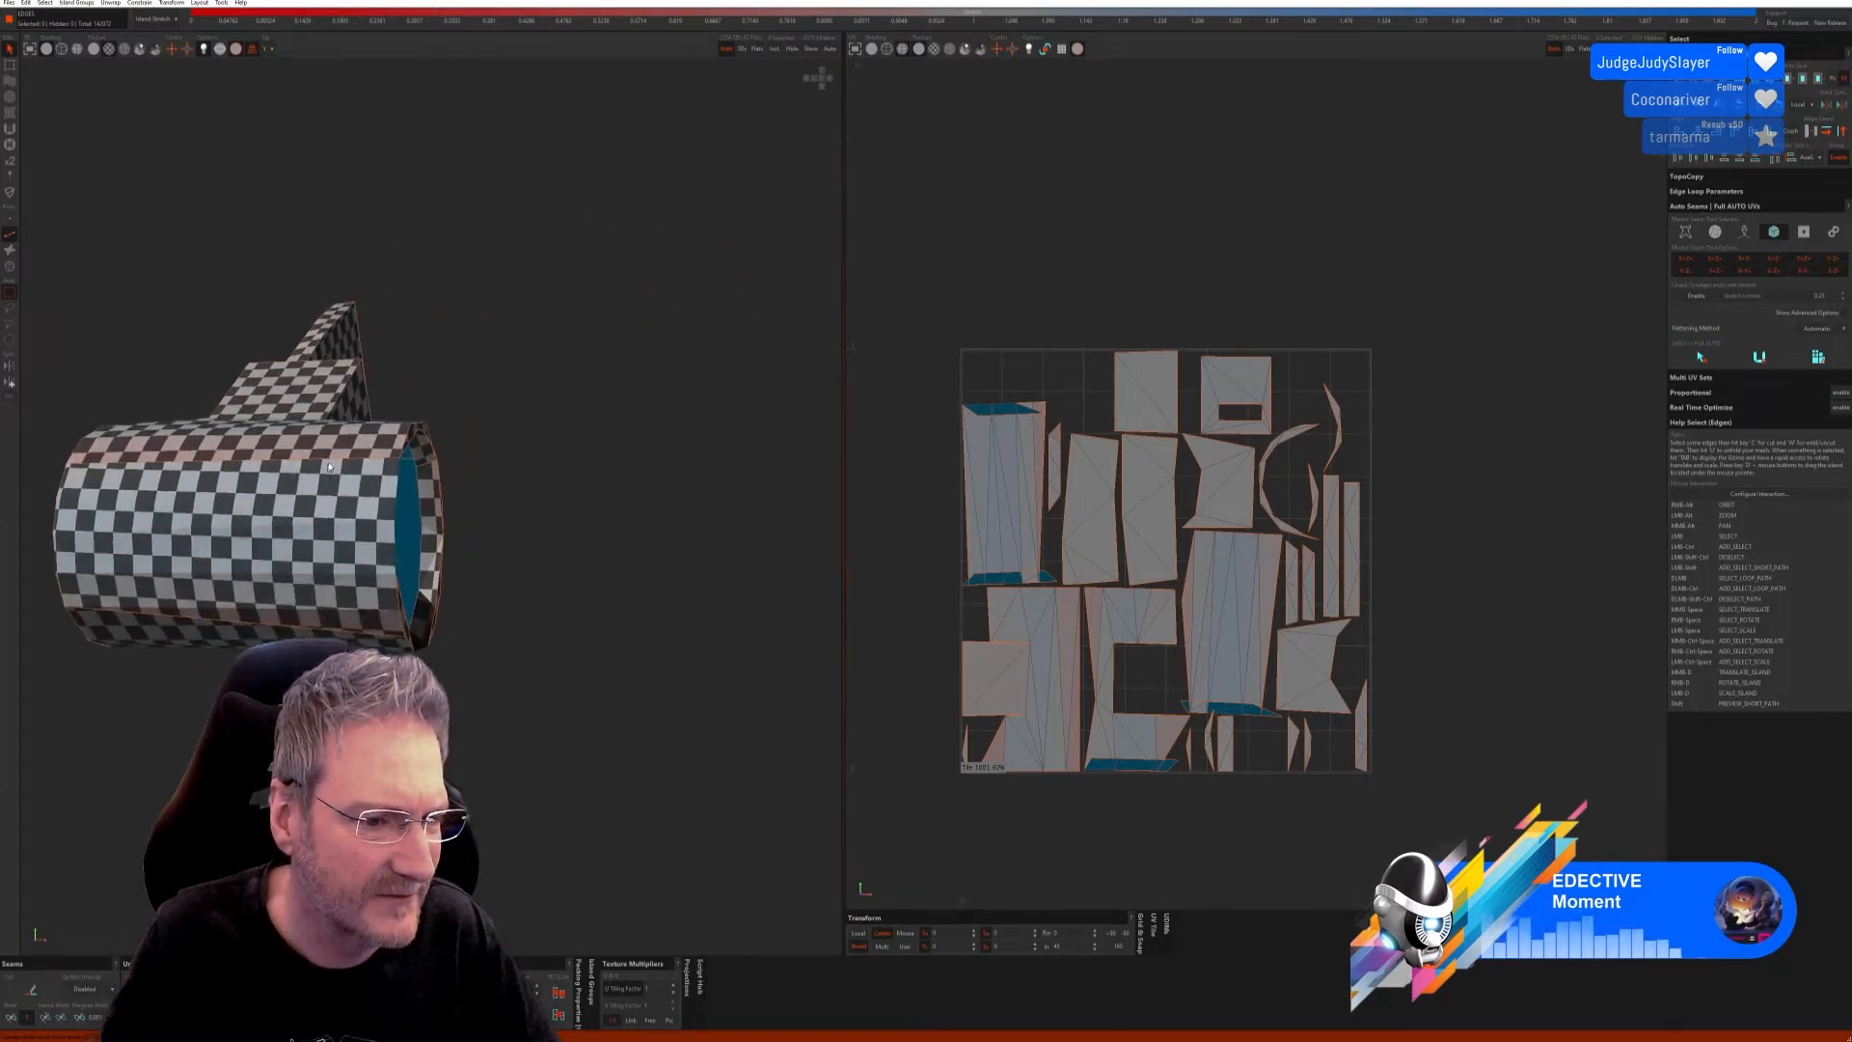
alt+right_drag(329, 466, 340, 457)
alt+middle_drag(340, 456, 444, 459)
click(437, 447)
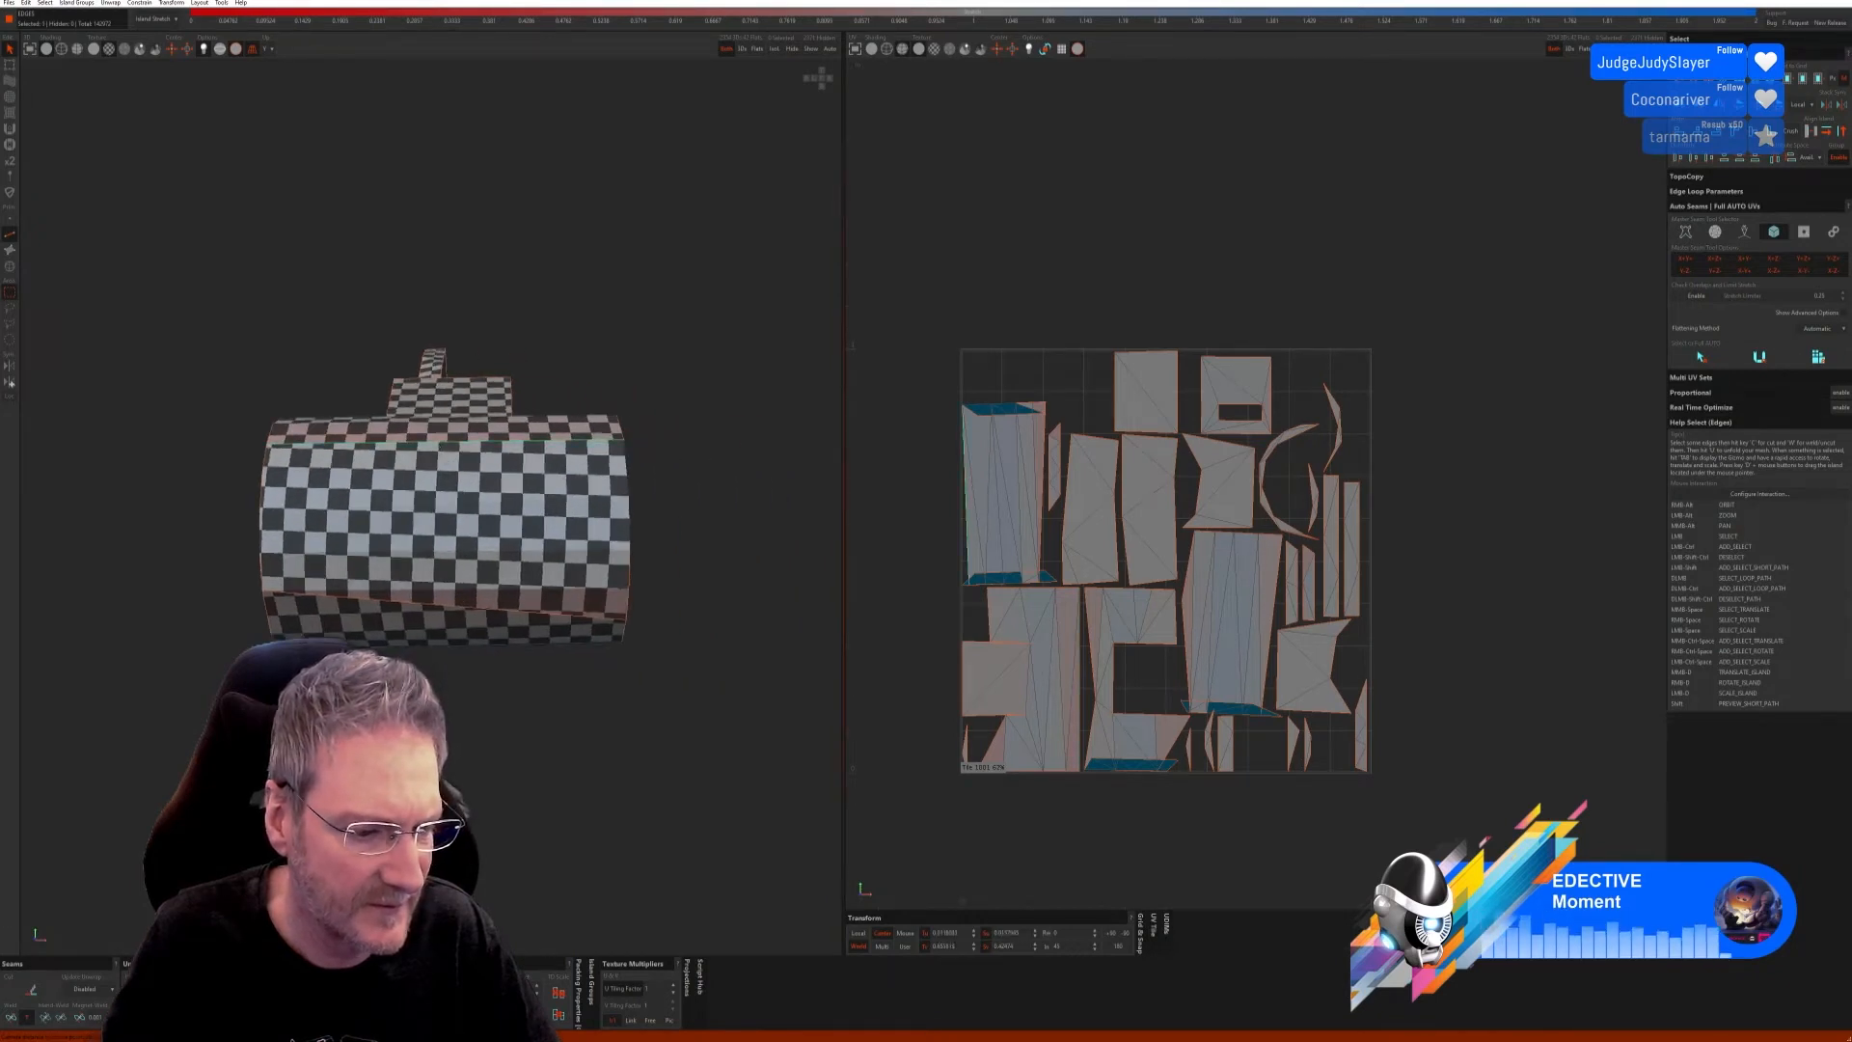
click(11, 1018)
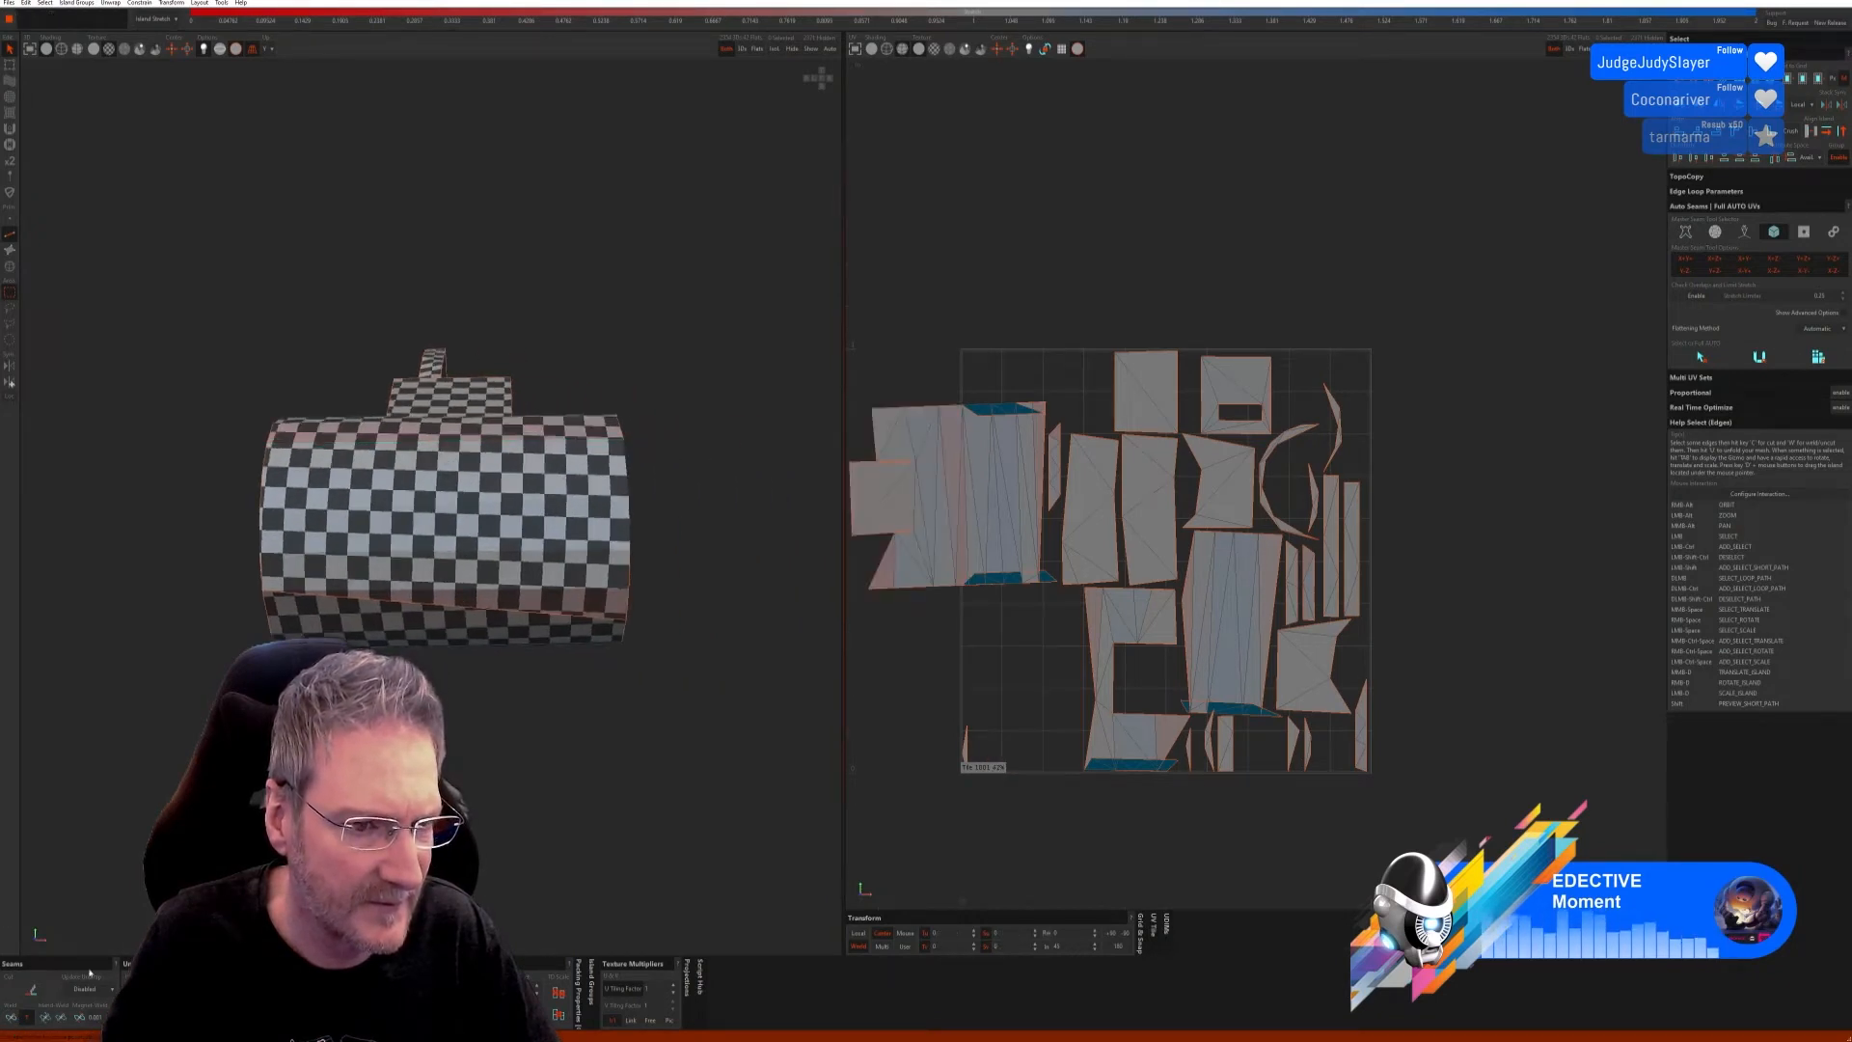
click(420, 606)
click(32, 1018)
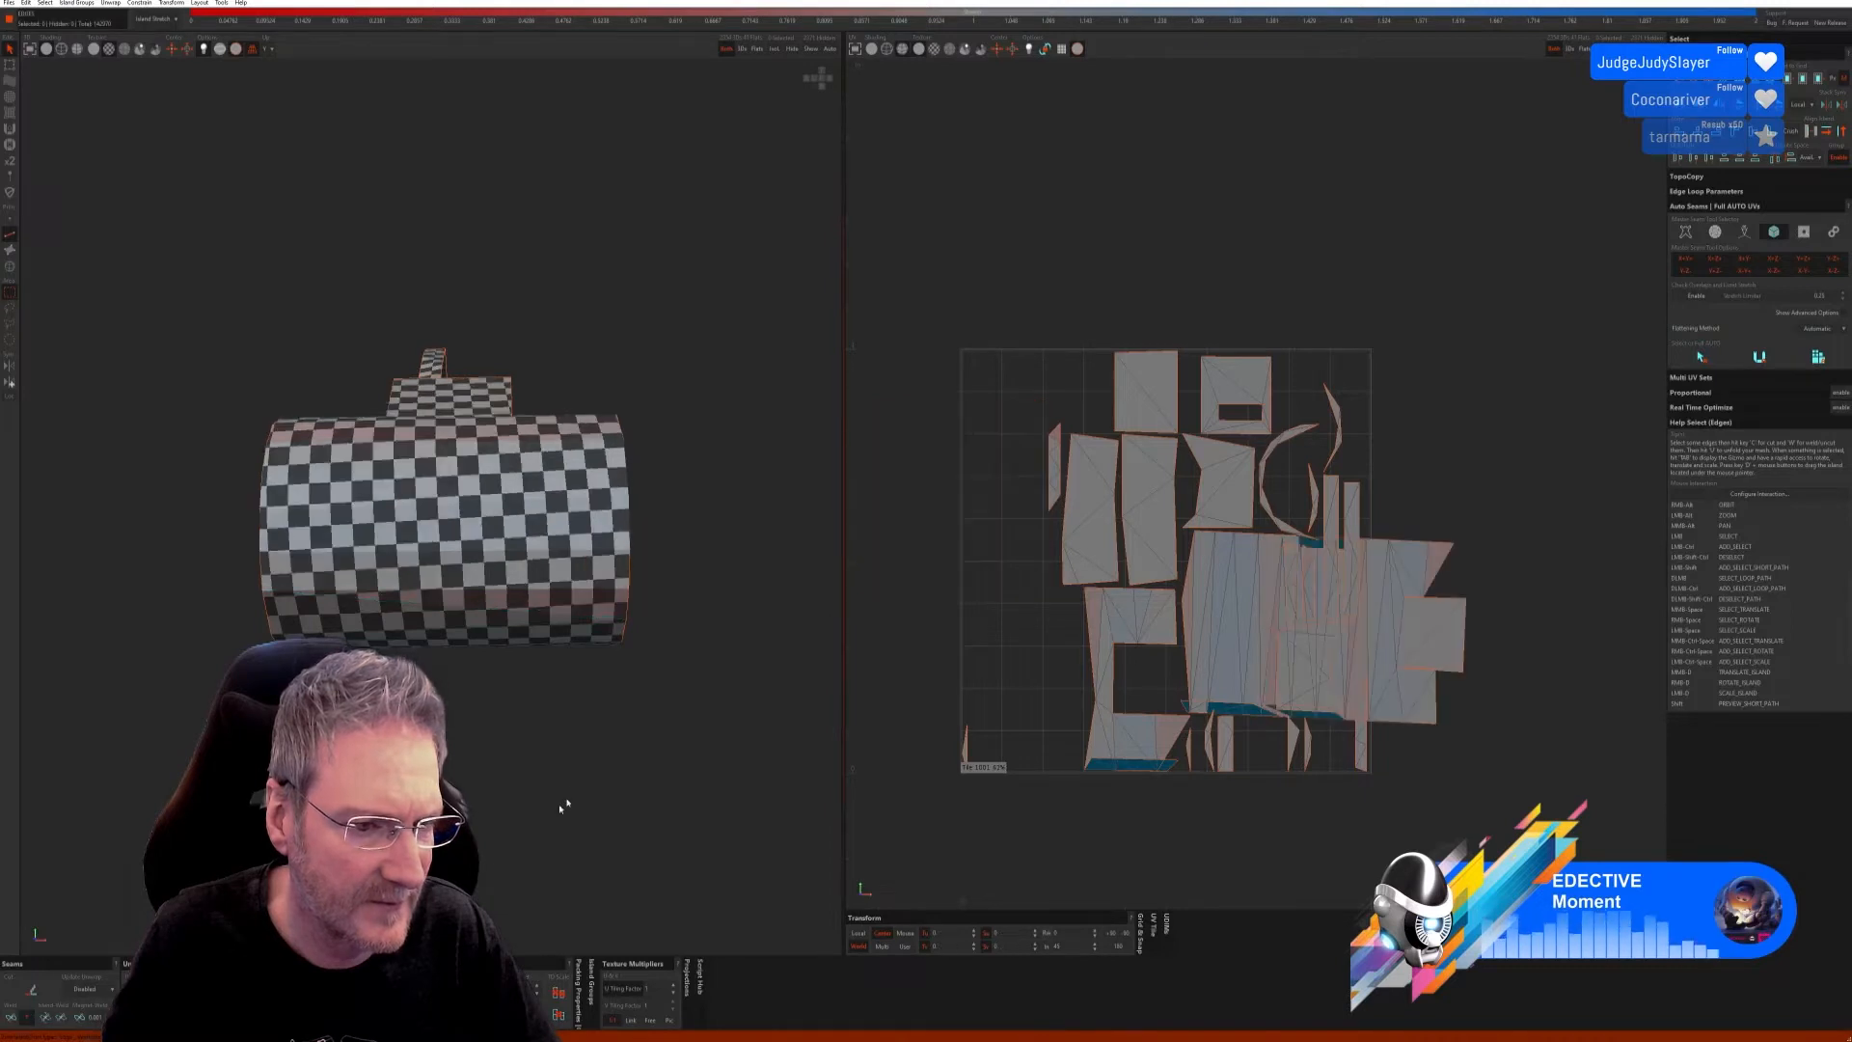
scroll(559, 732, down, 2)
alt+right_drag(559, 732, 555, 770)
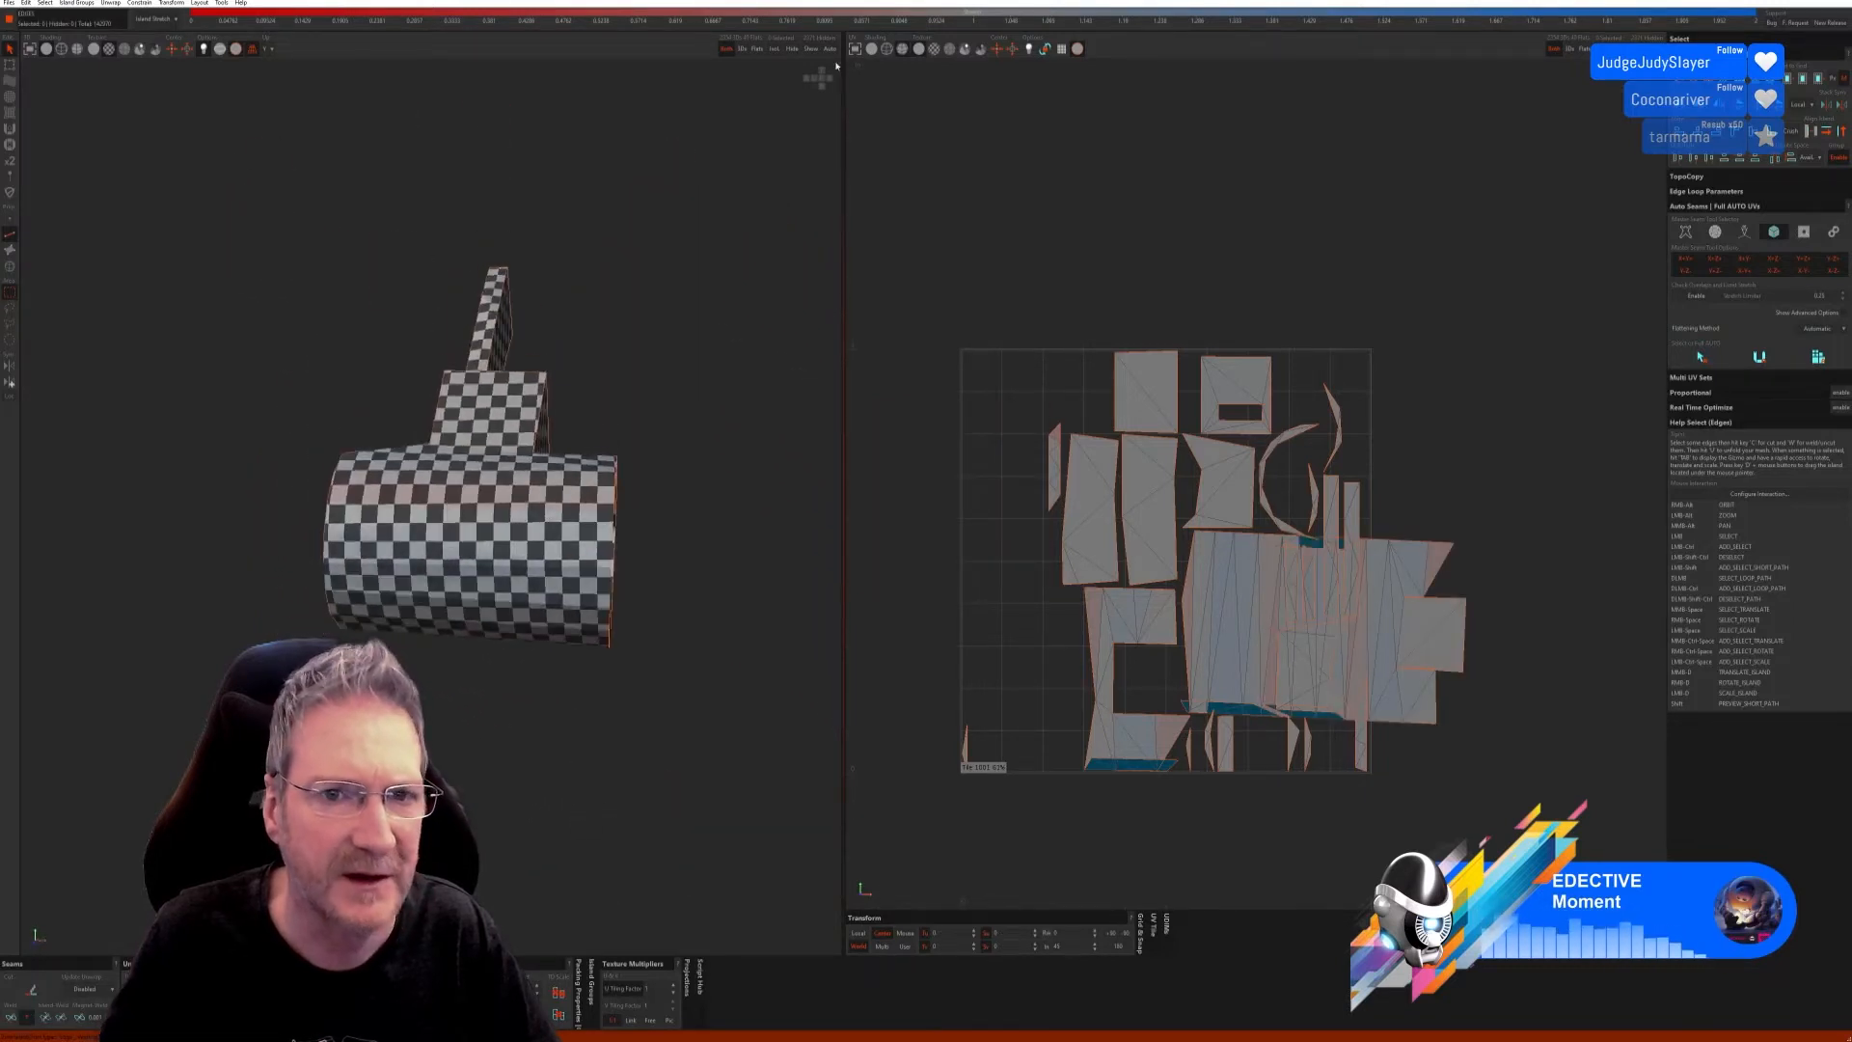
Step: Show the whole car model again and bring the front axle into view
click(810, 48)
scroll(512, 515, down, 3)
scroll(513, 515, down, 3)
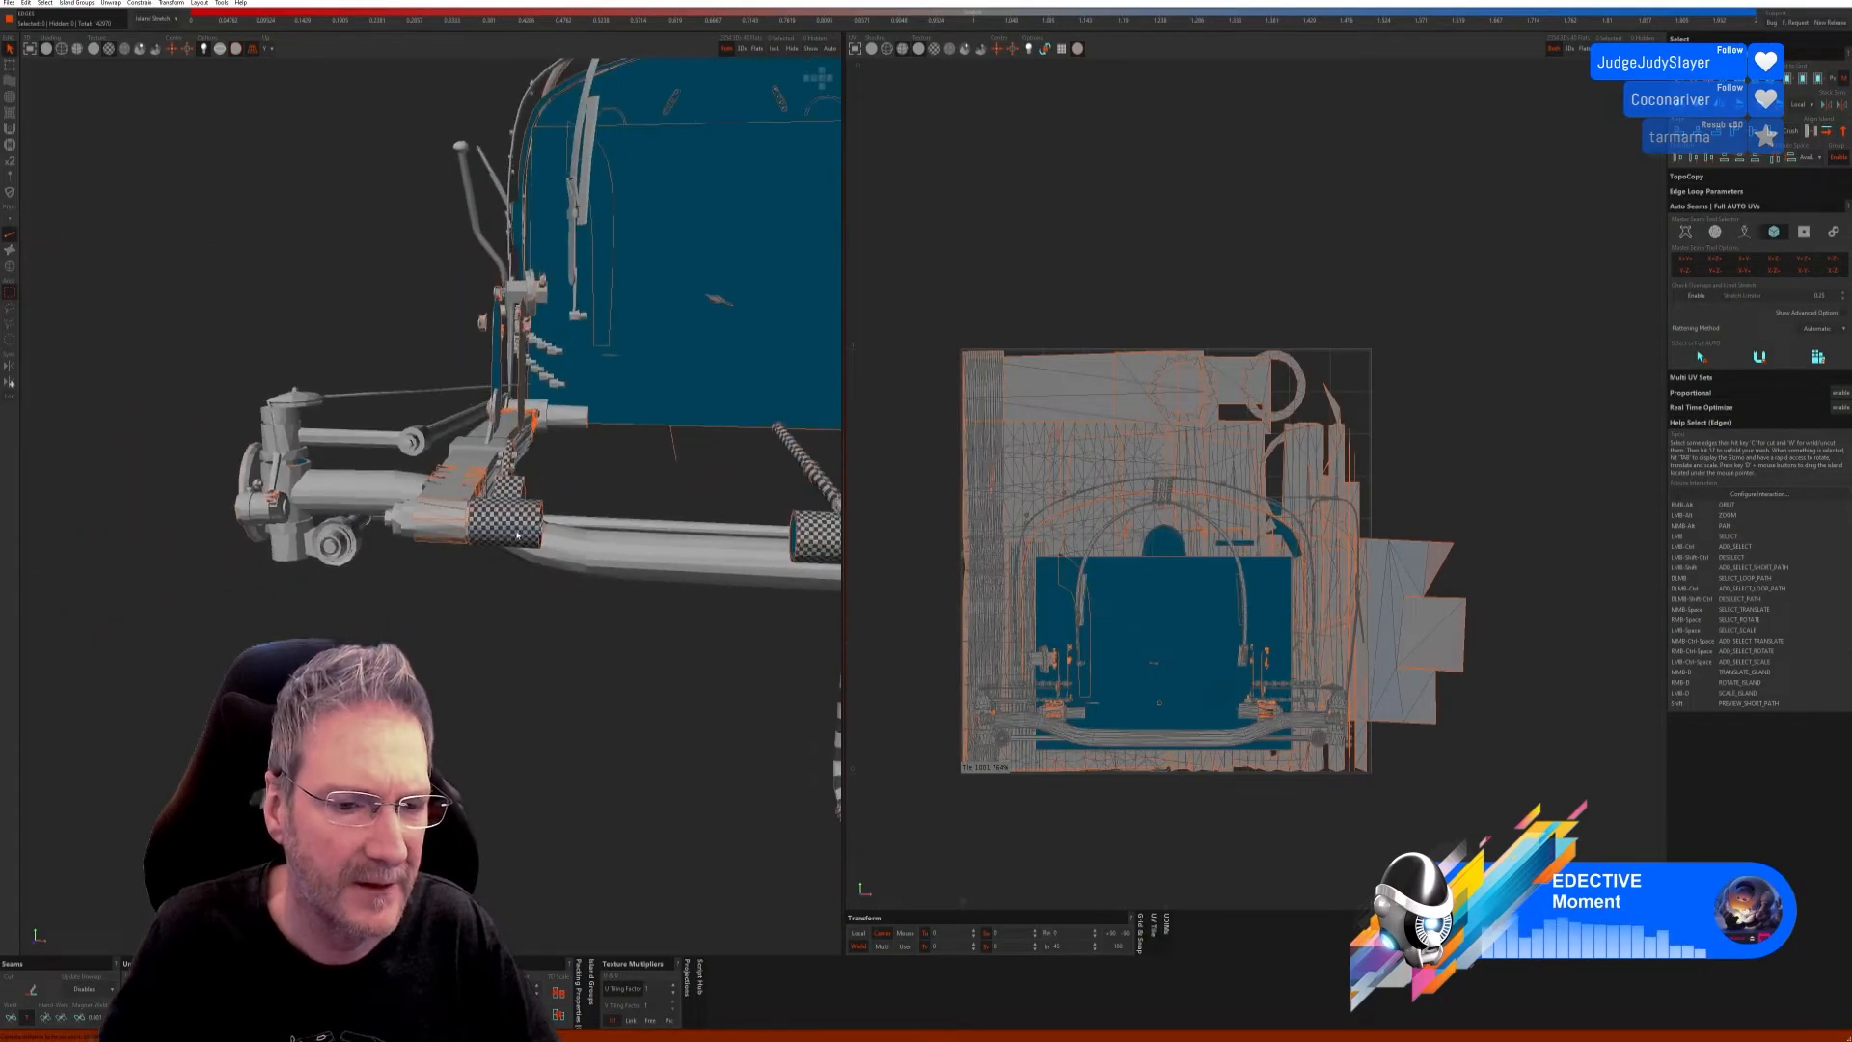
alt+right_drag(512, 515, 645, 654)
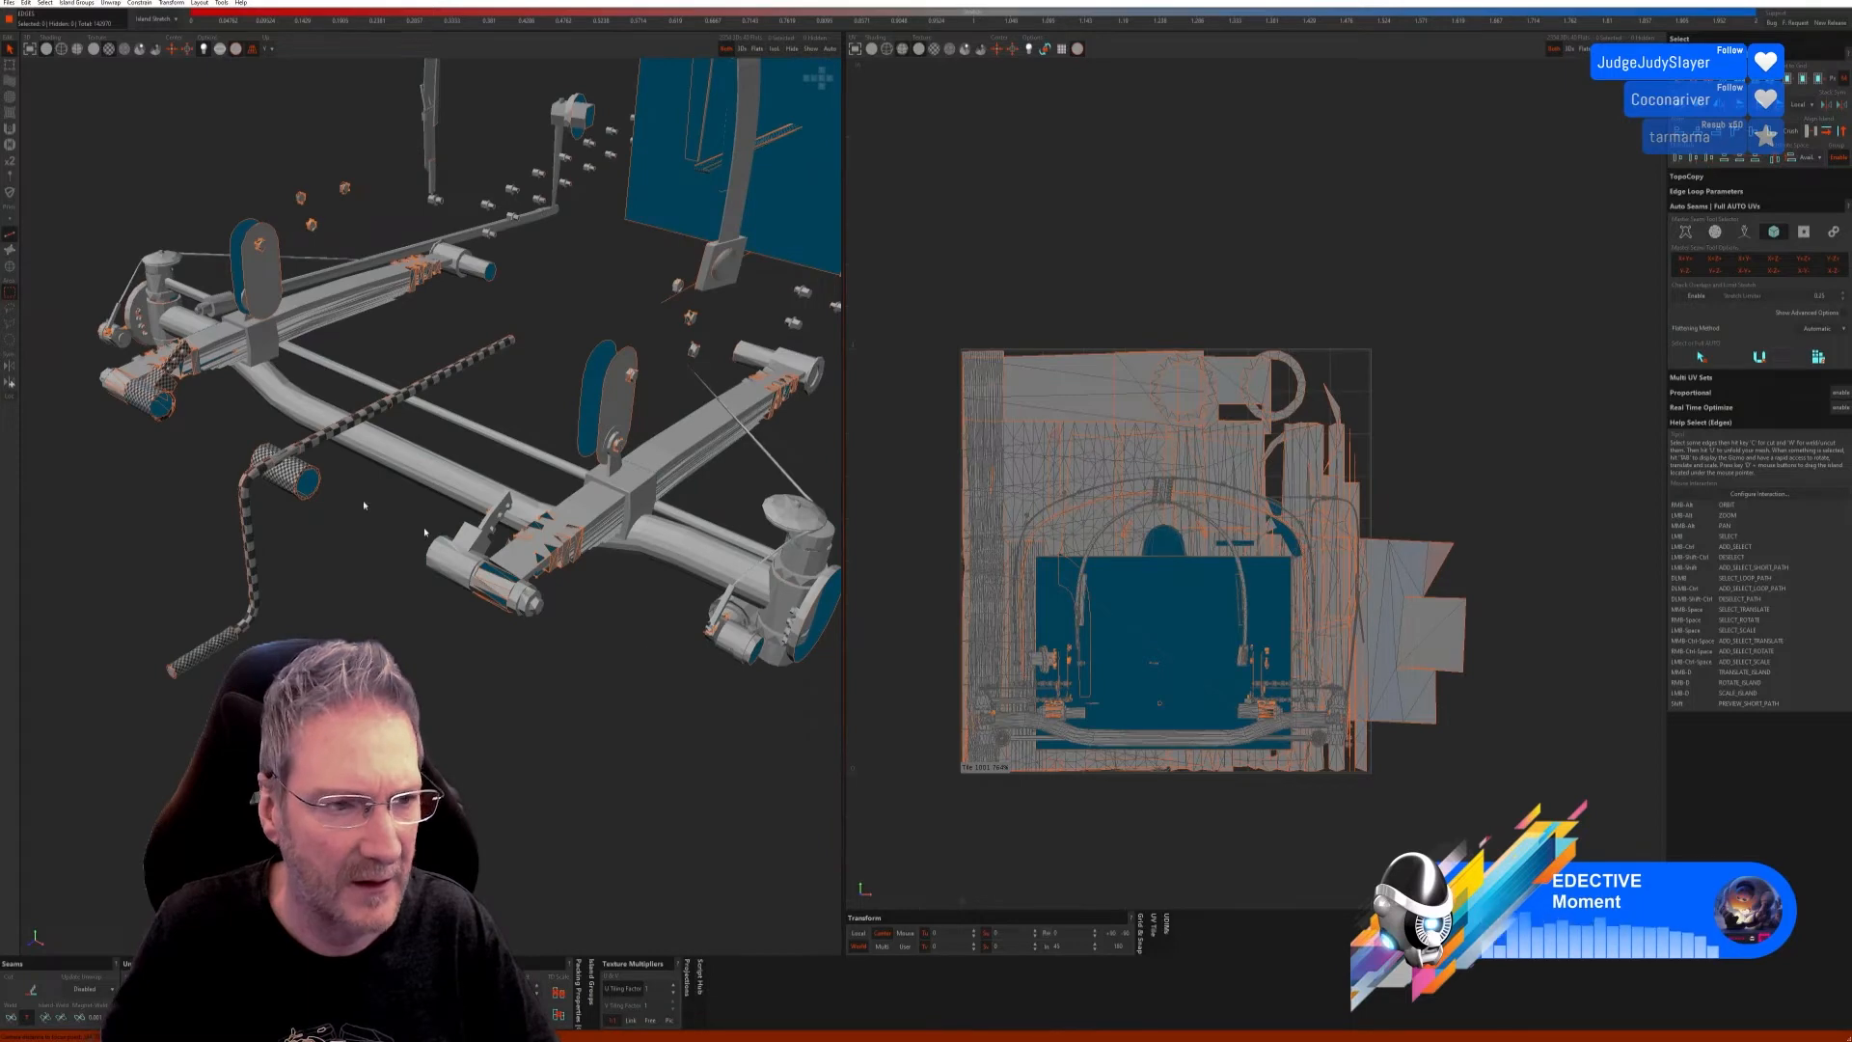
Step: Isolate the small stepped cylinder beside the front wheel hub and switch to edge selection
click(9, 268)
click(738, 636)
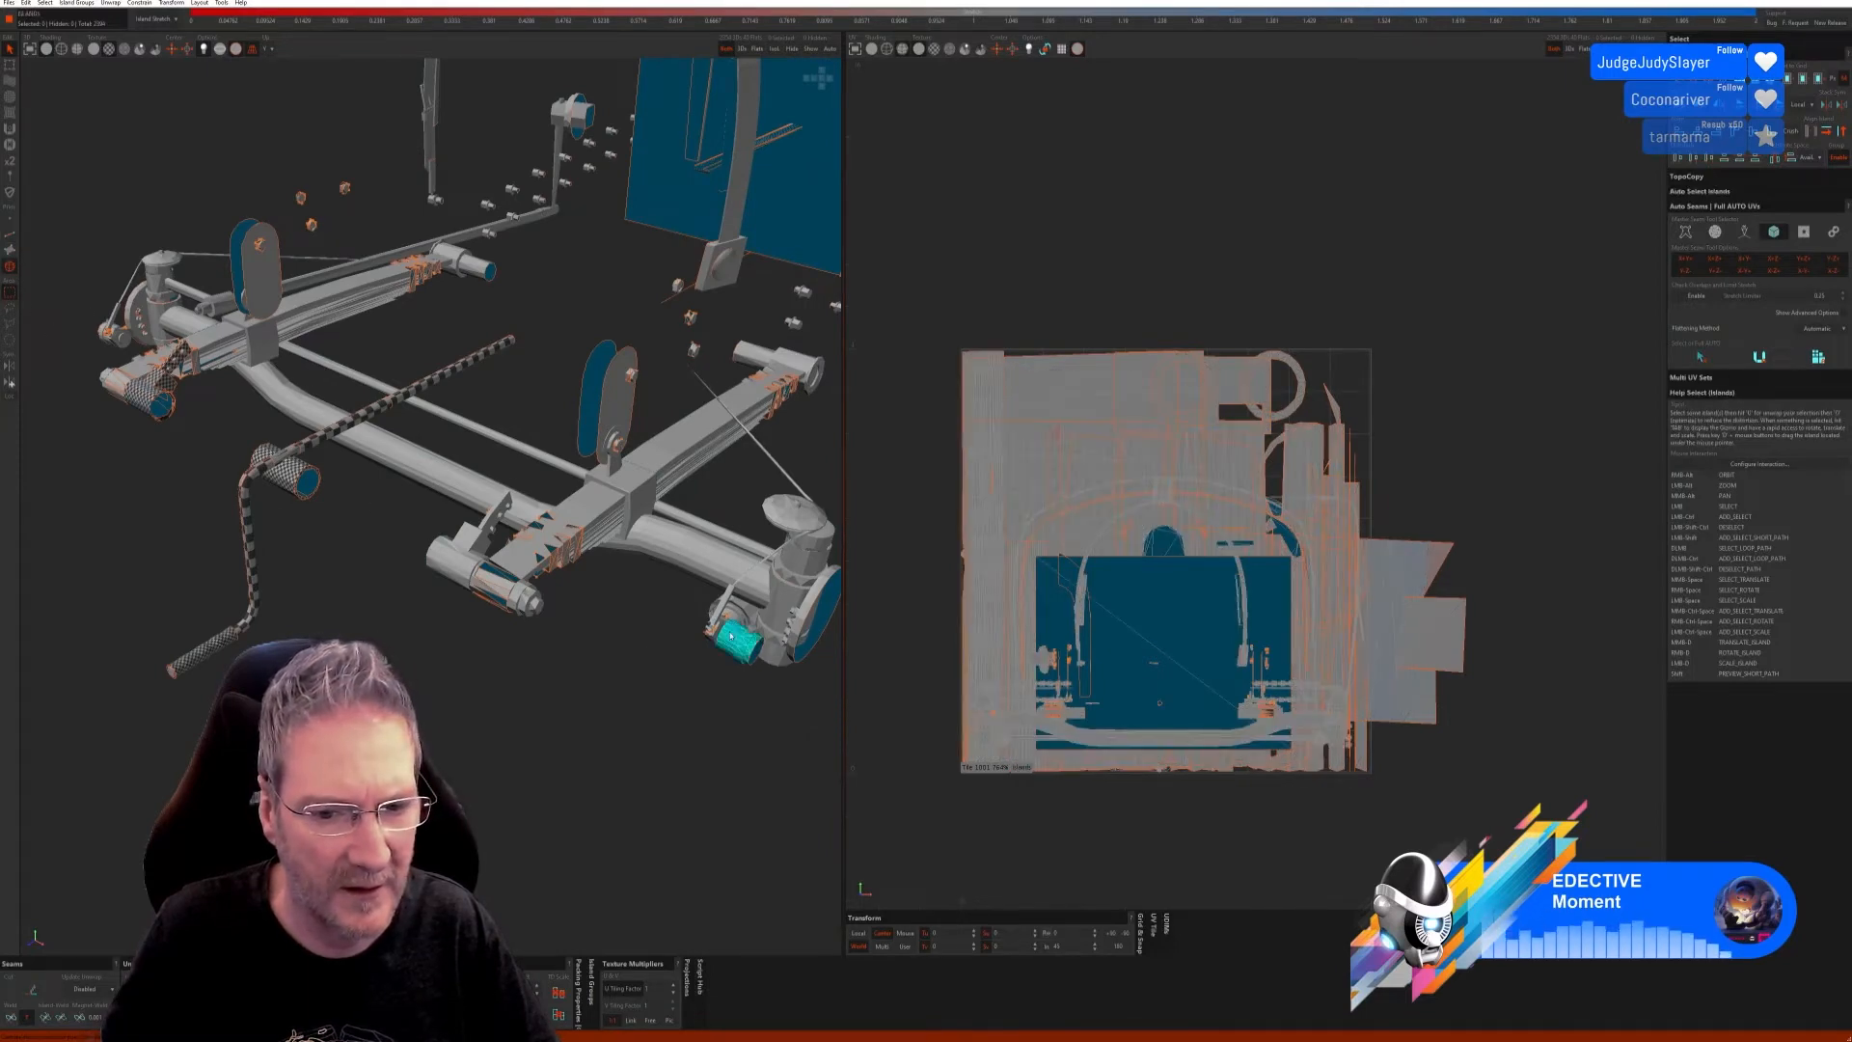
scroll(676, 686, up, 2)
alt+drag(677, 687, 611, 637)
scroll(608, 574, up, 2)
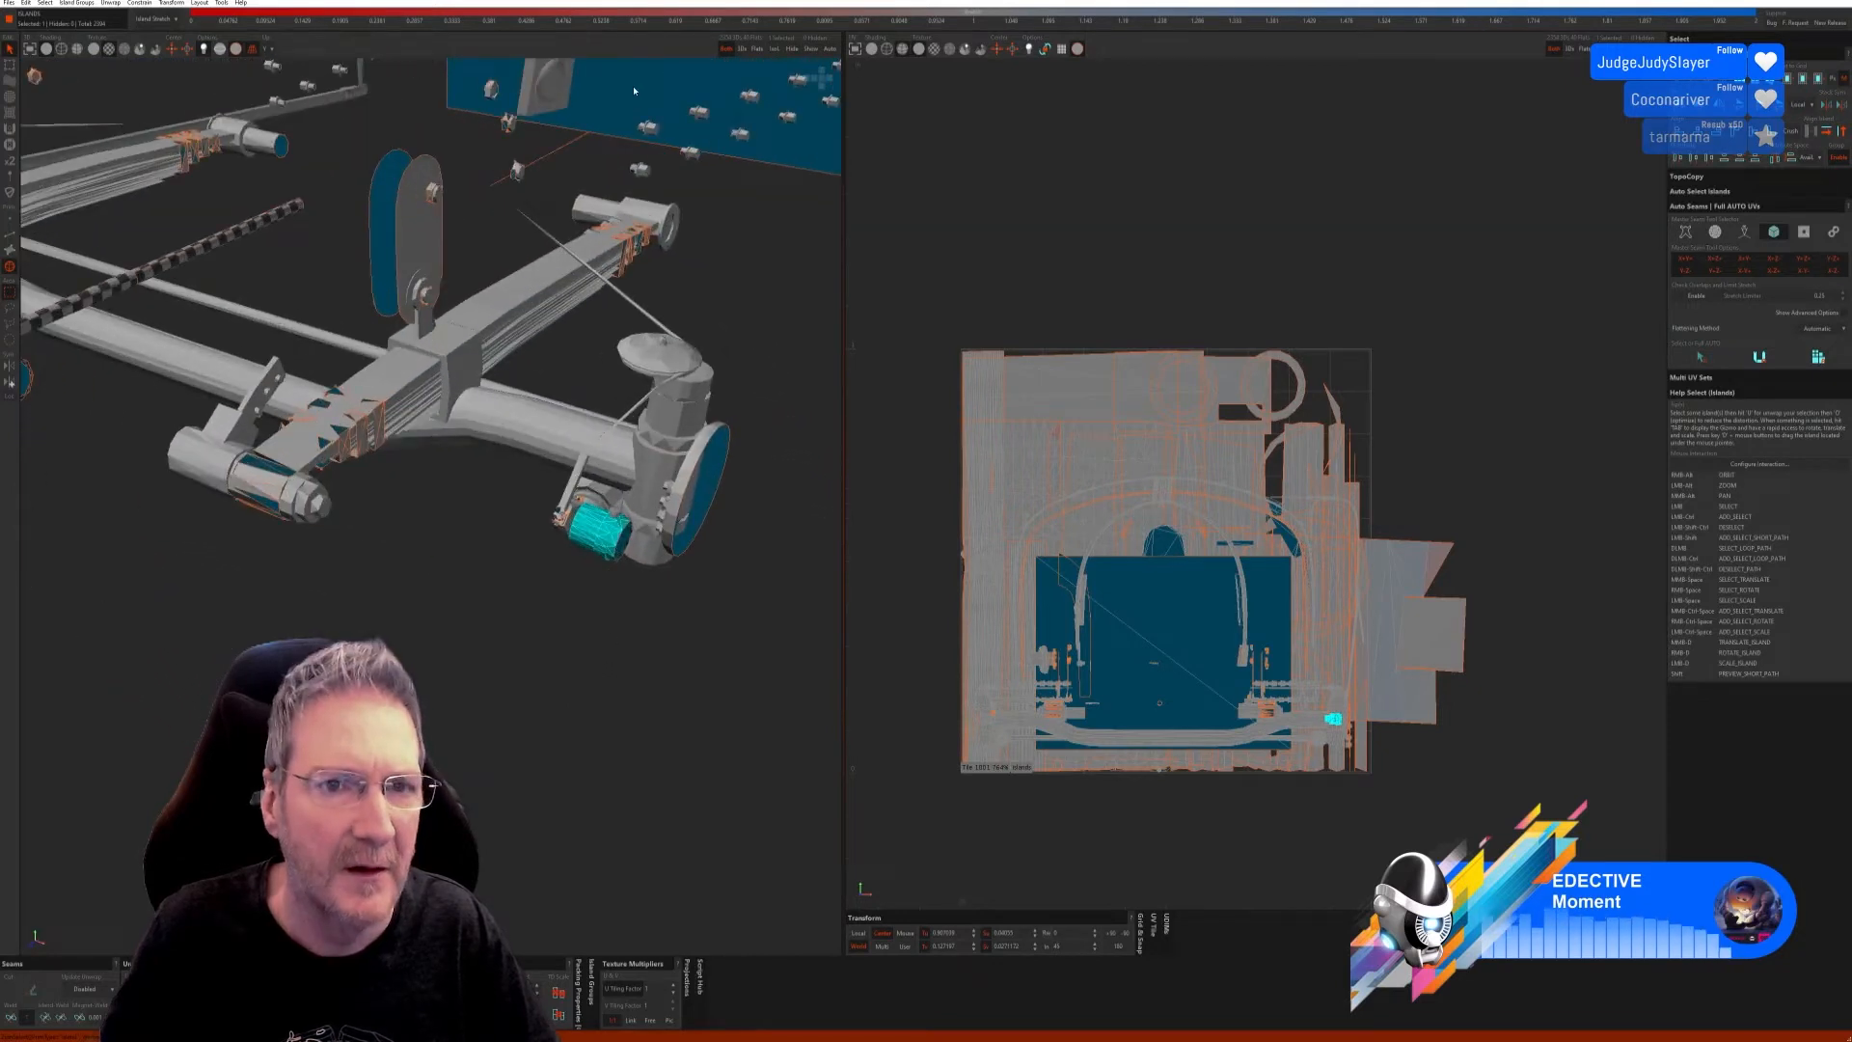
click(772, 48)
click(10, 234)
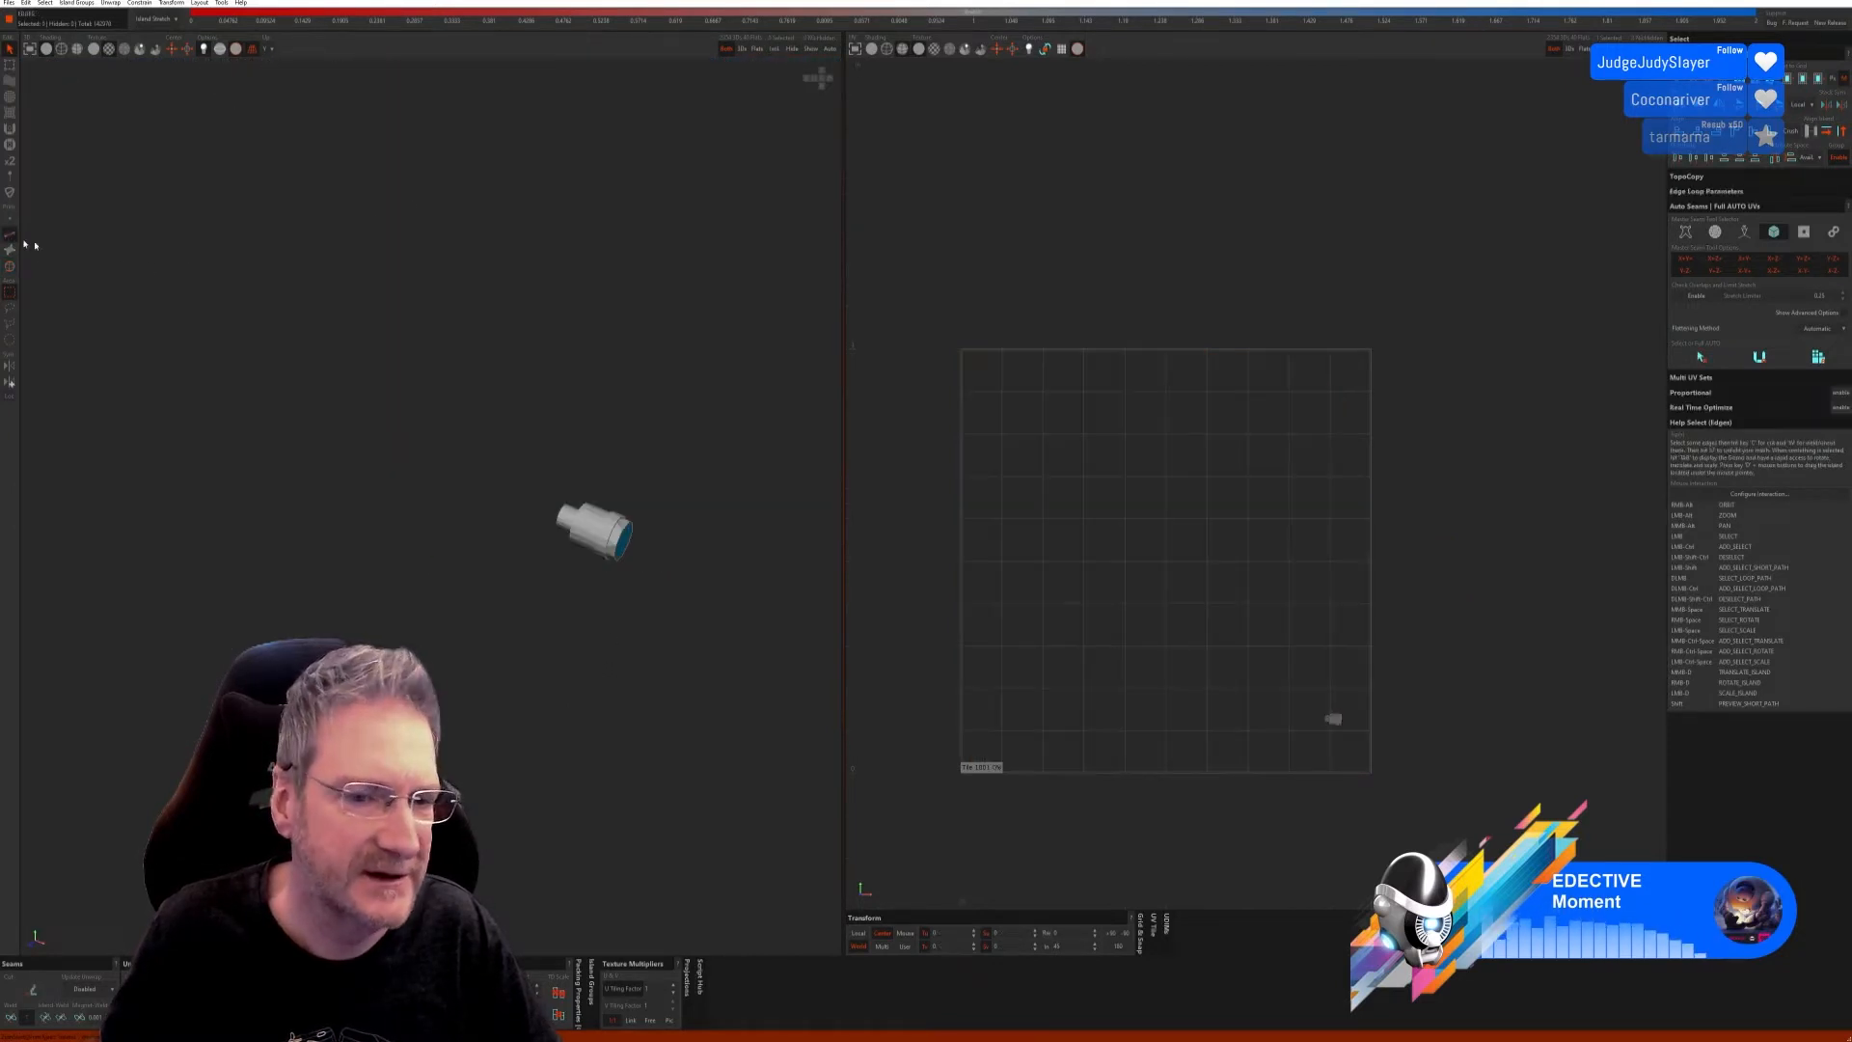
Step: Try an automatic seam cut, unfold and pack of the stepped cylinder with the Pelt Auto Seams mode, and undo it
mouse_move(551, 451)
alt+mouse_down()
mouse_move(575, 454)
mouse_move(556, 451)
alt+mouse_up()
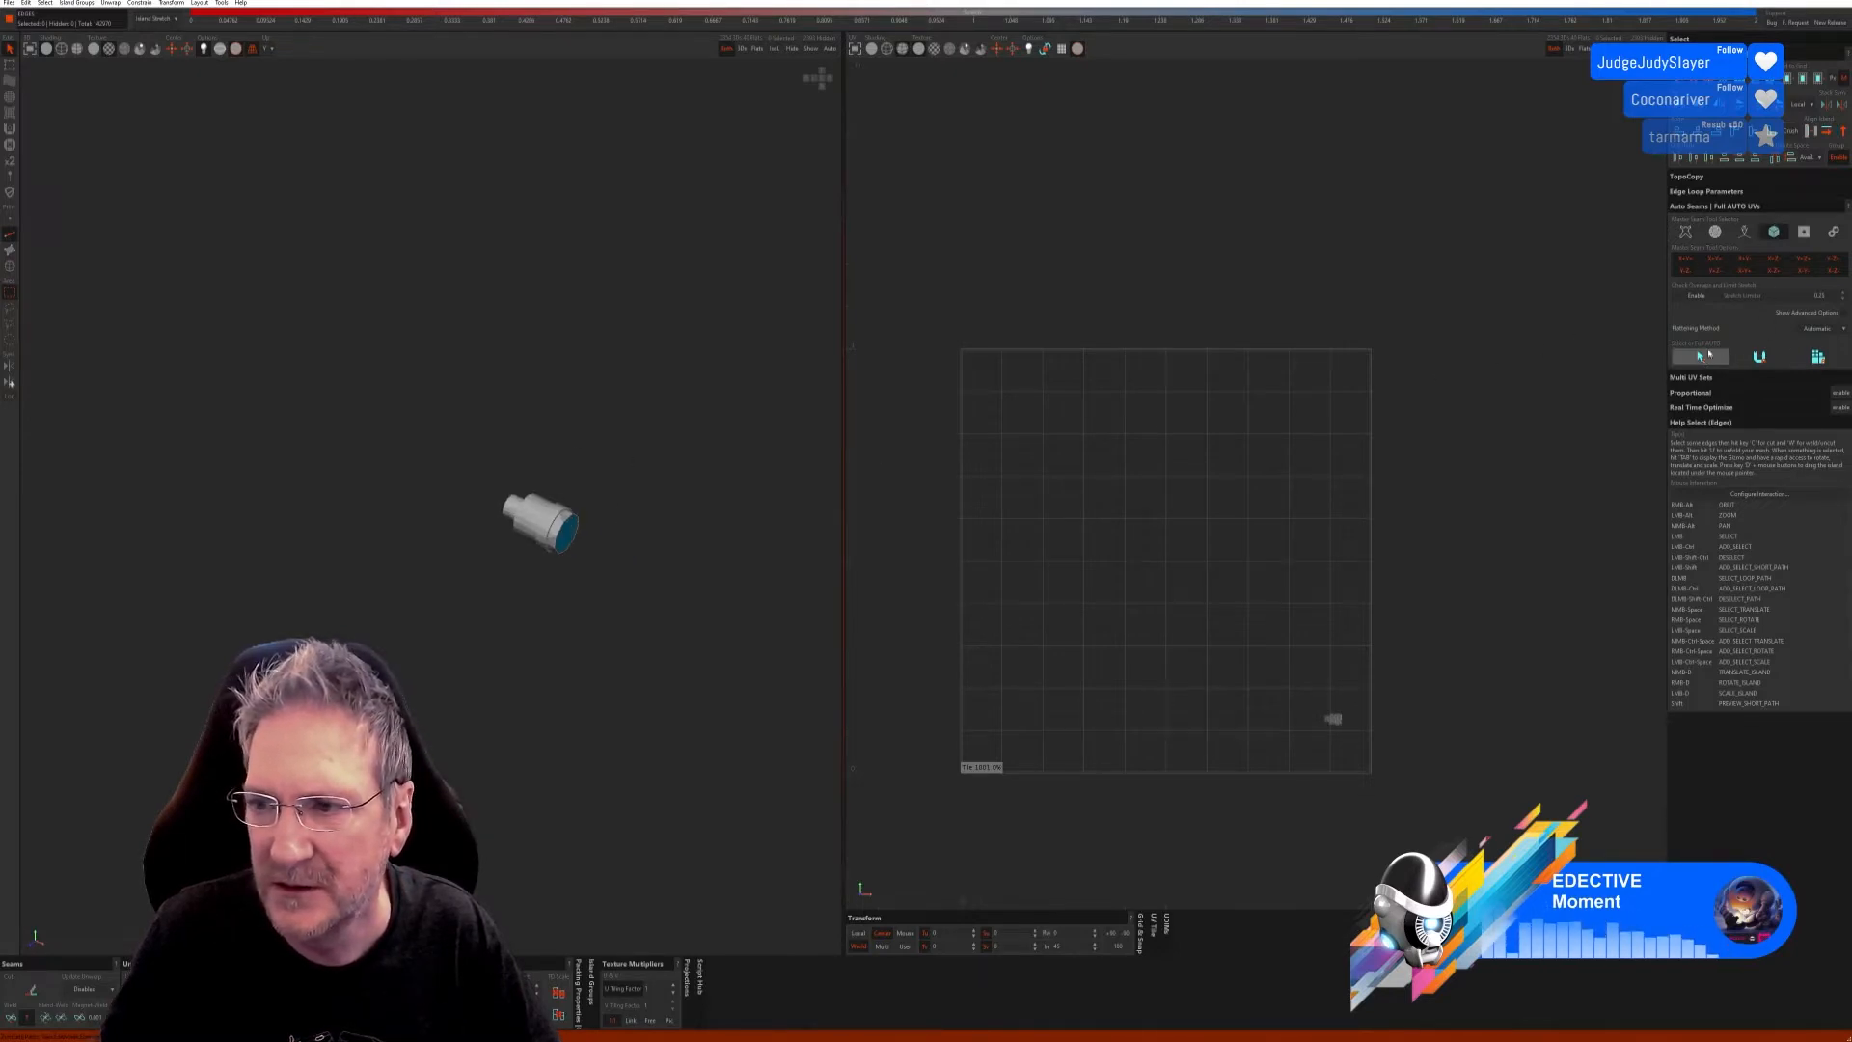
click(1743, 231)
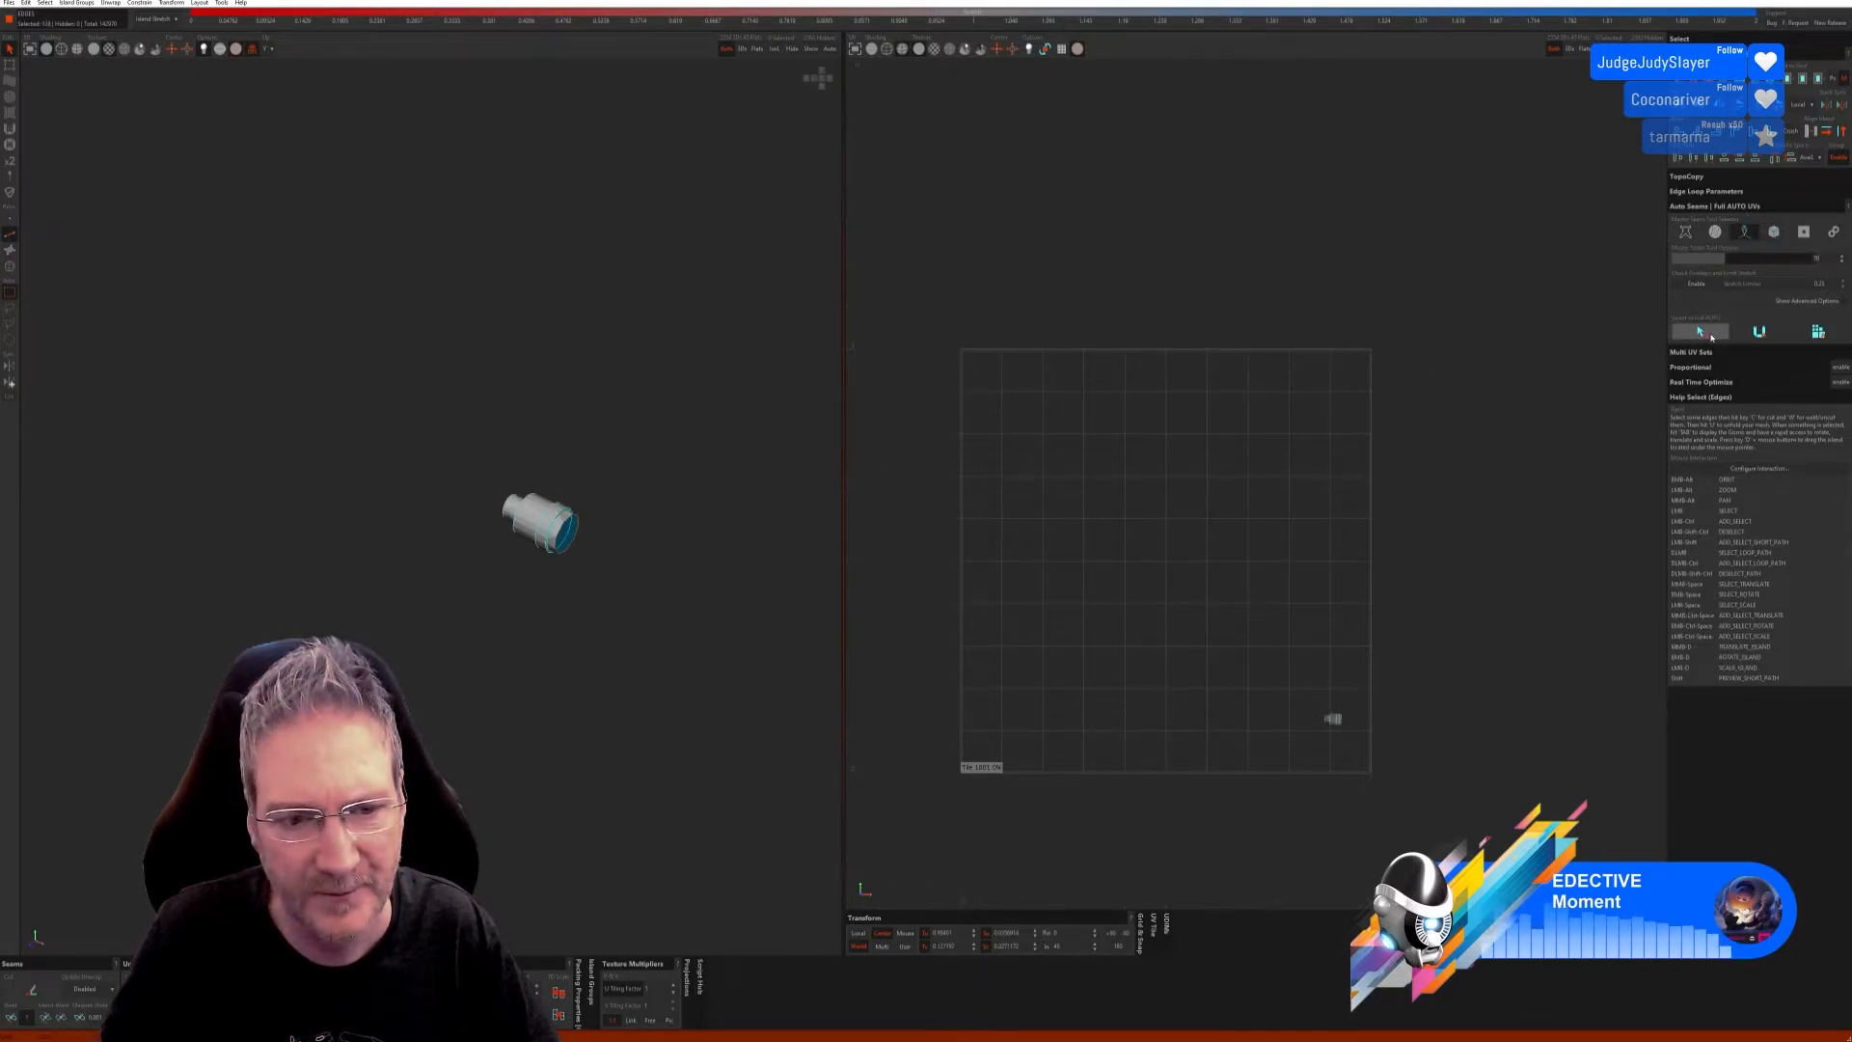
click(1817, 331)
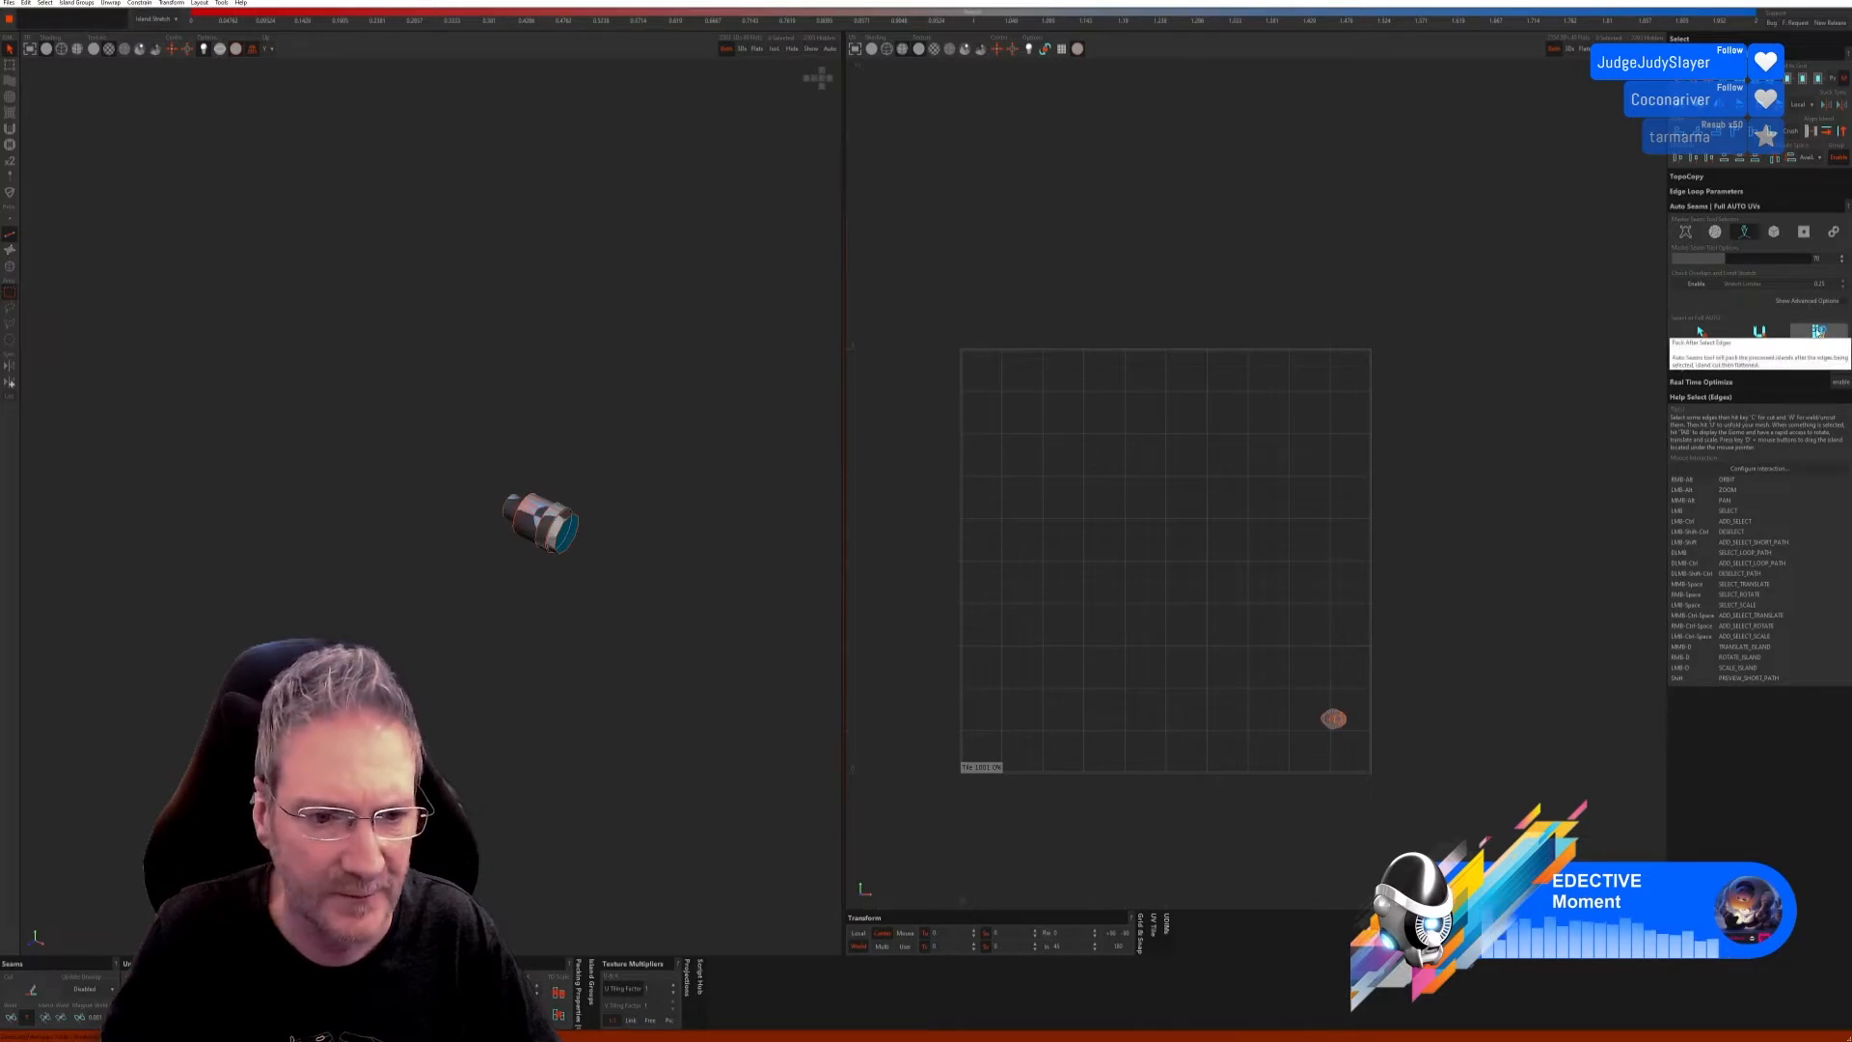
alt+right_drag(694, 608, 617, 619)
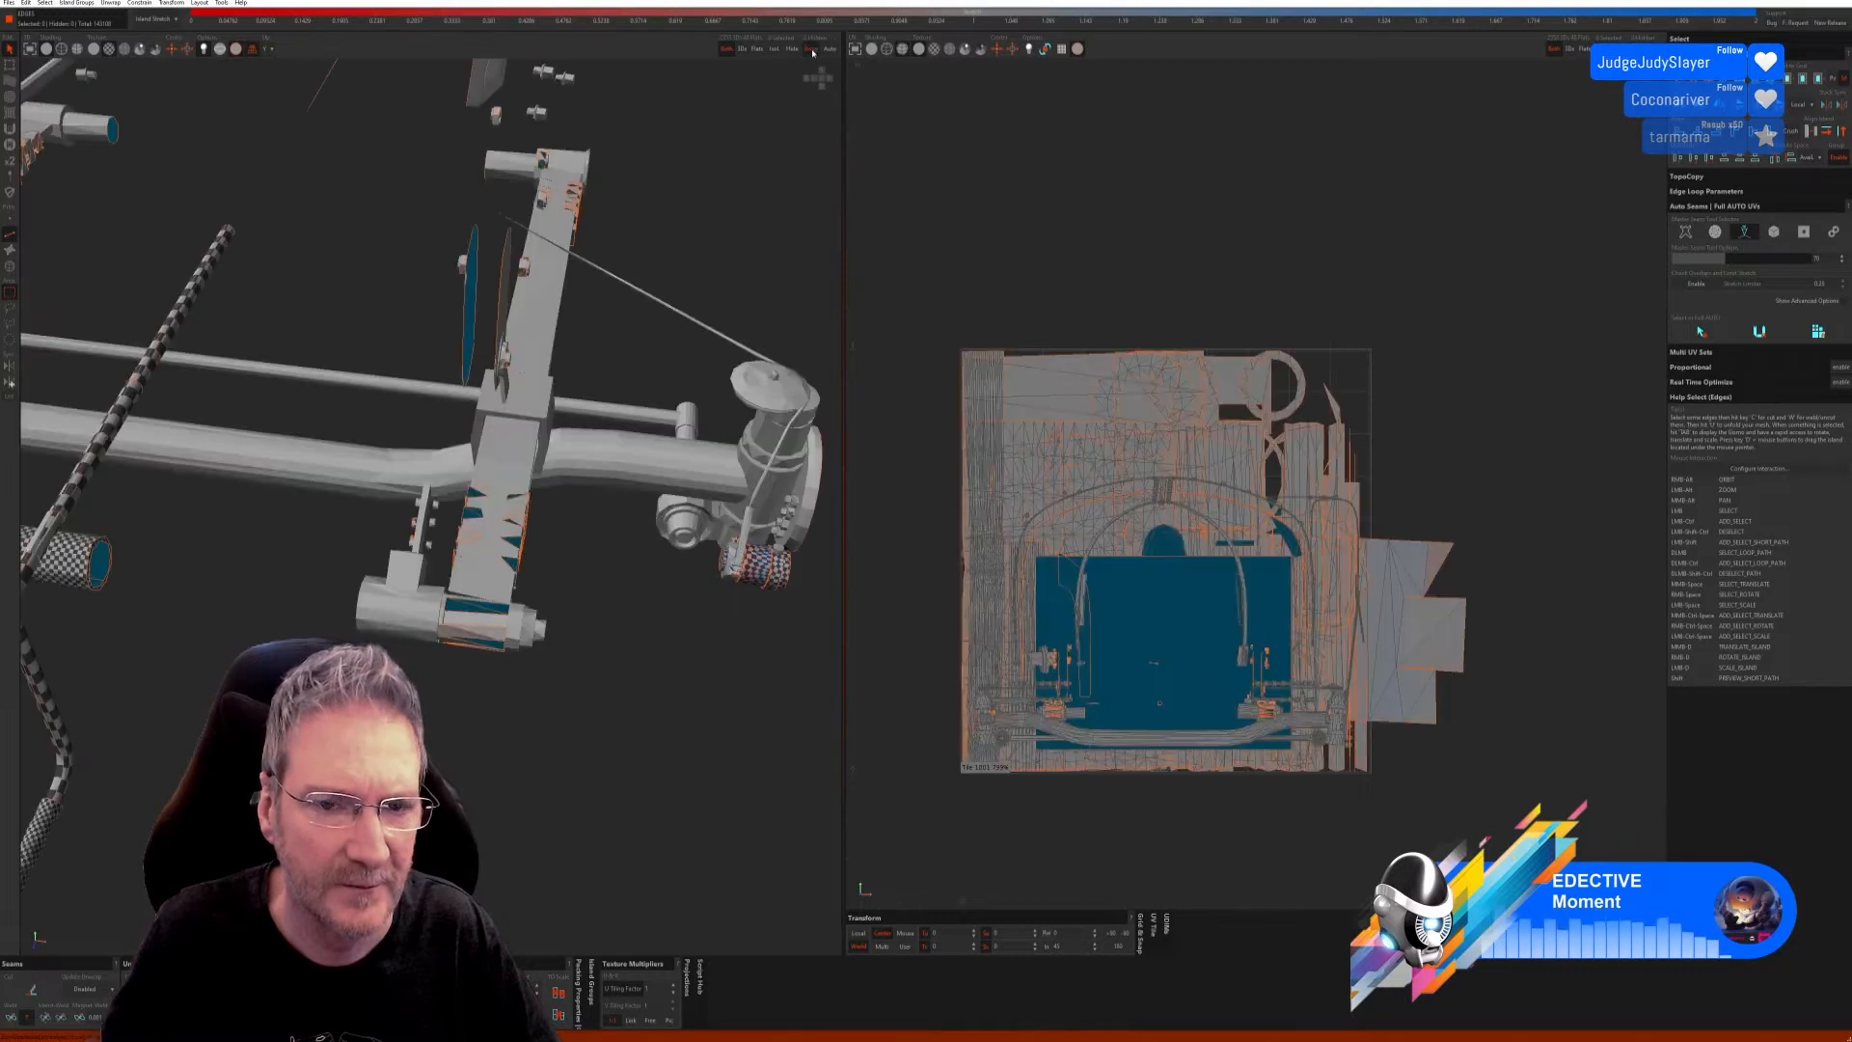
alt+drag(617, 569, 610, 573)
alt+right_drag(610, 569, 575, 528)
scroll(680, 531, up, 4)
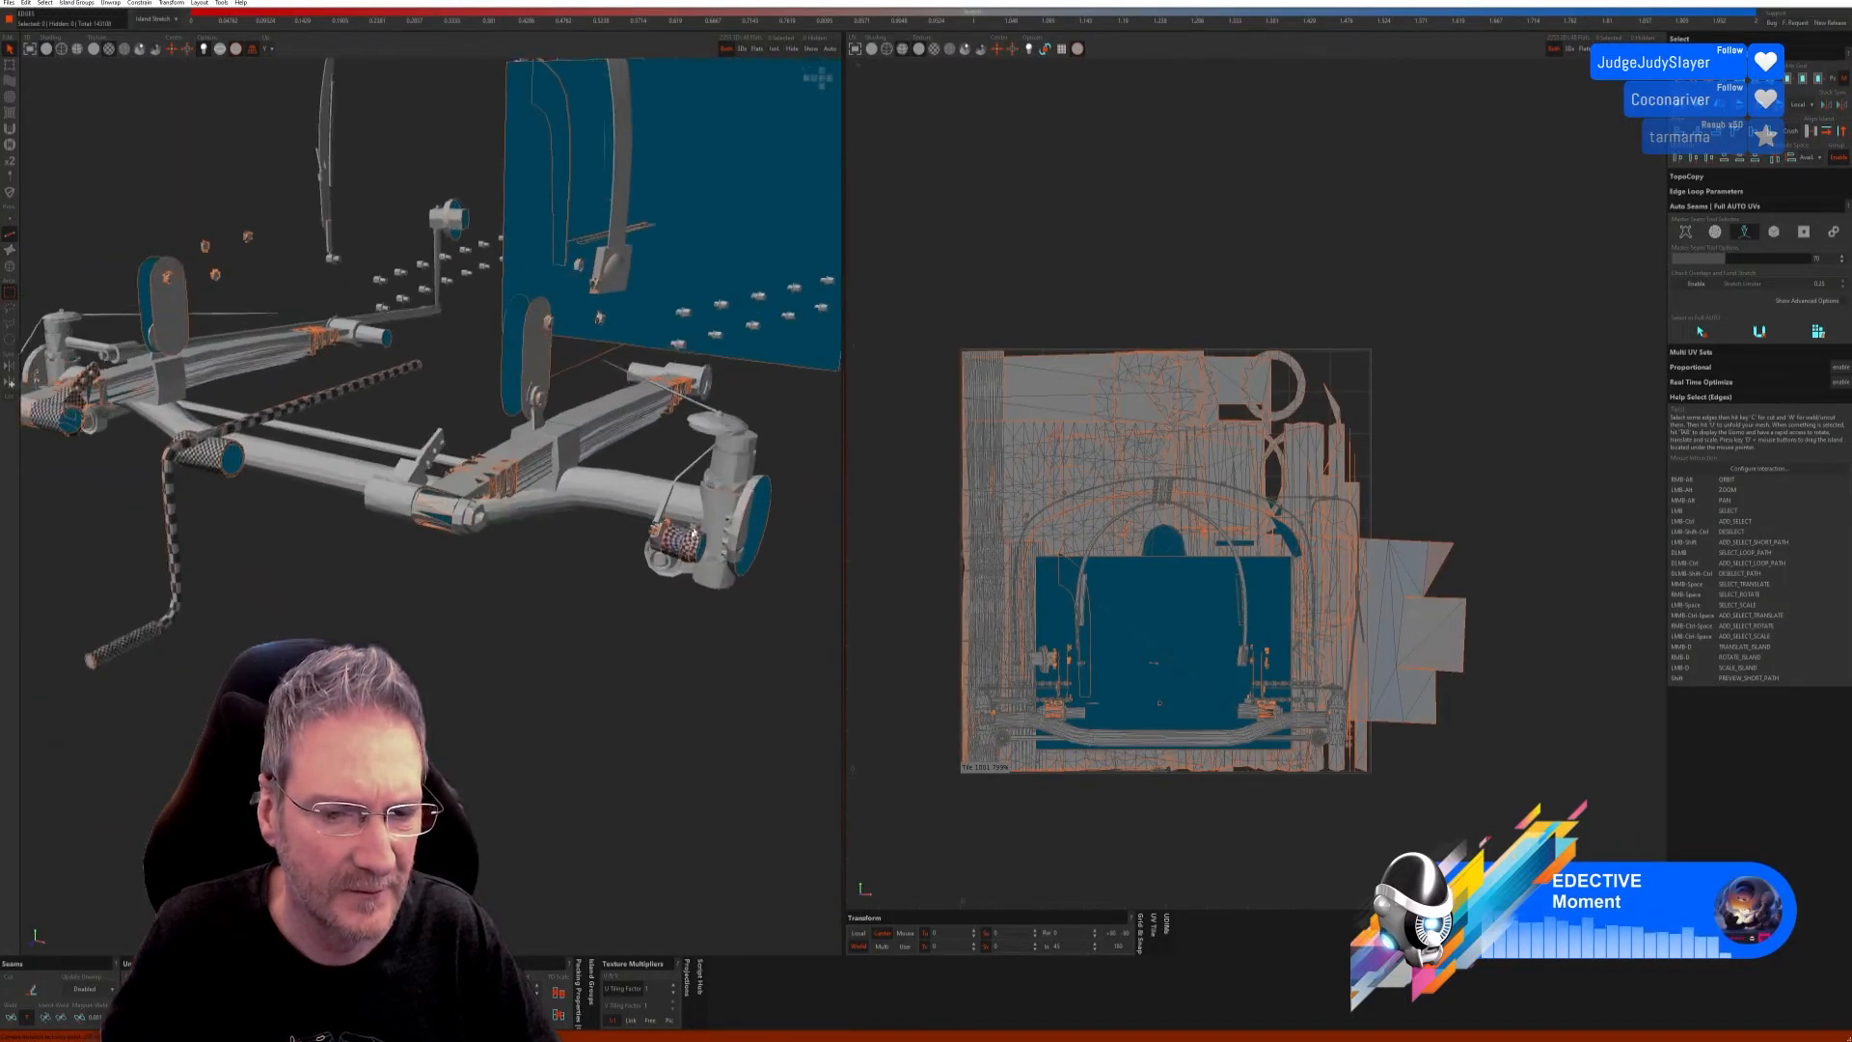
key(i)
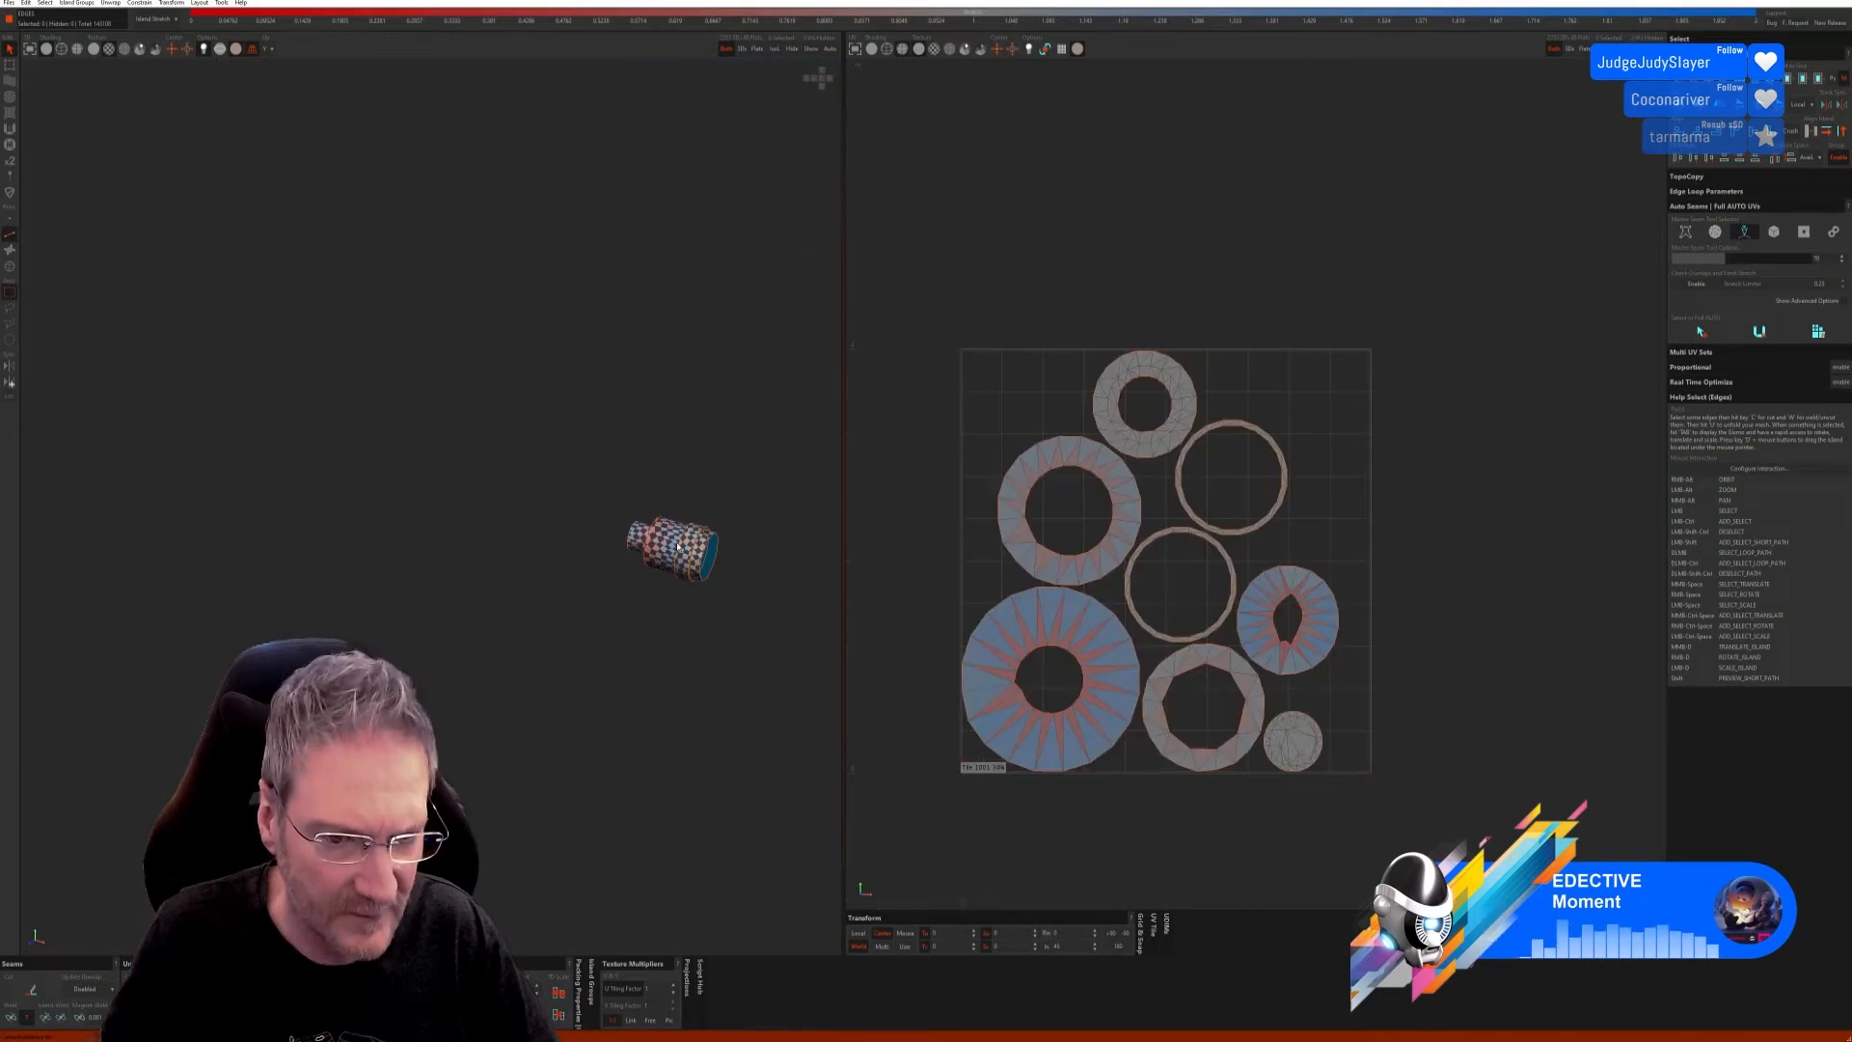
key(w)
key(ctrl+z)
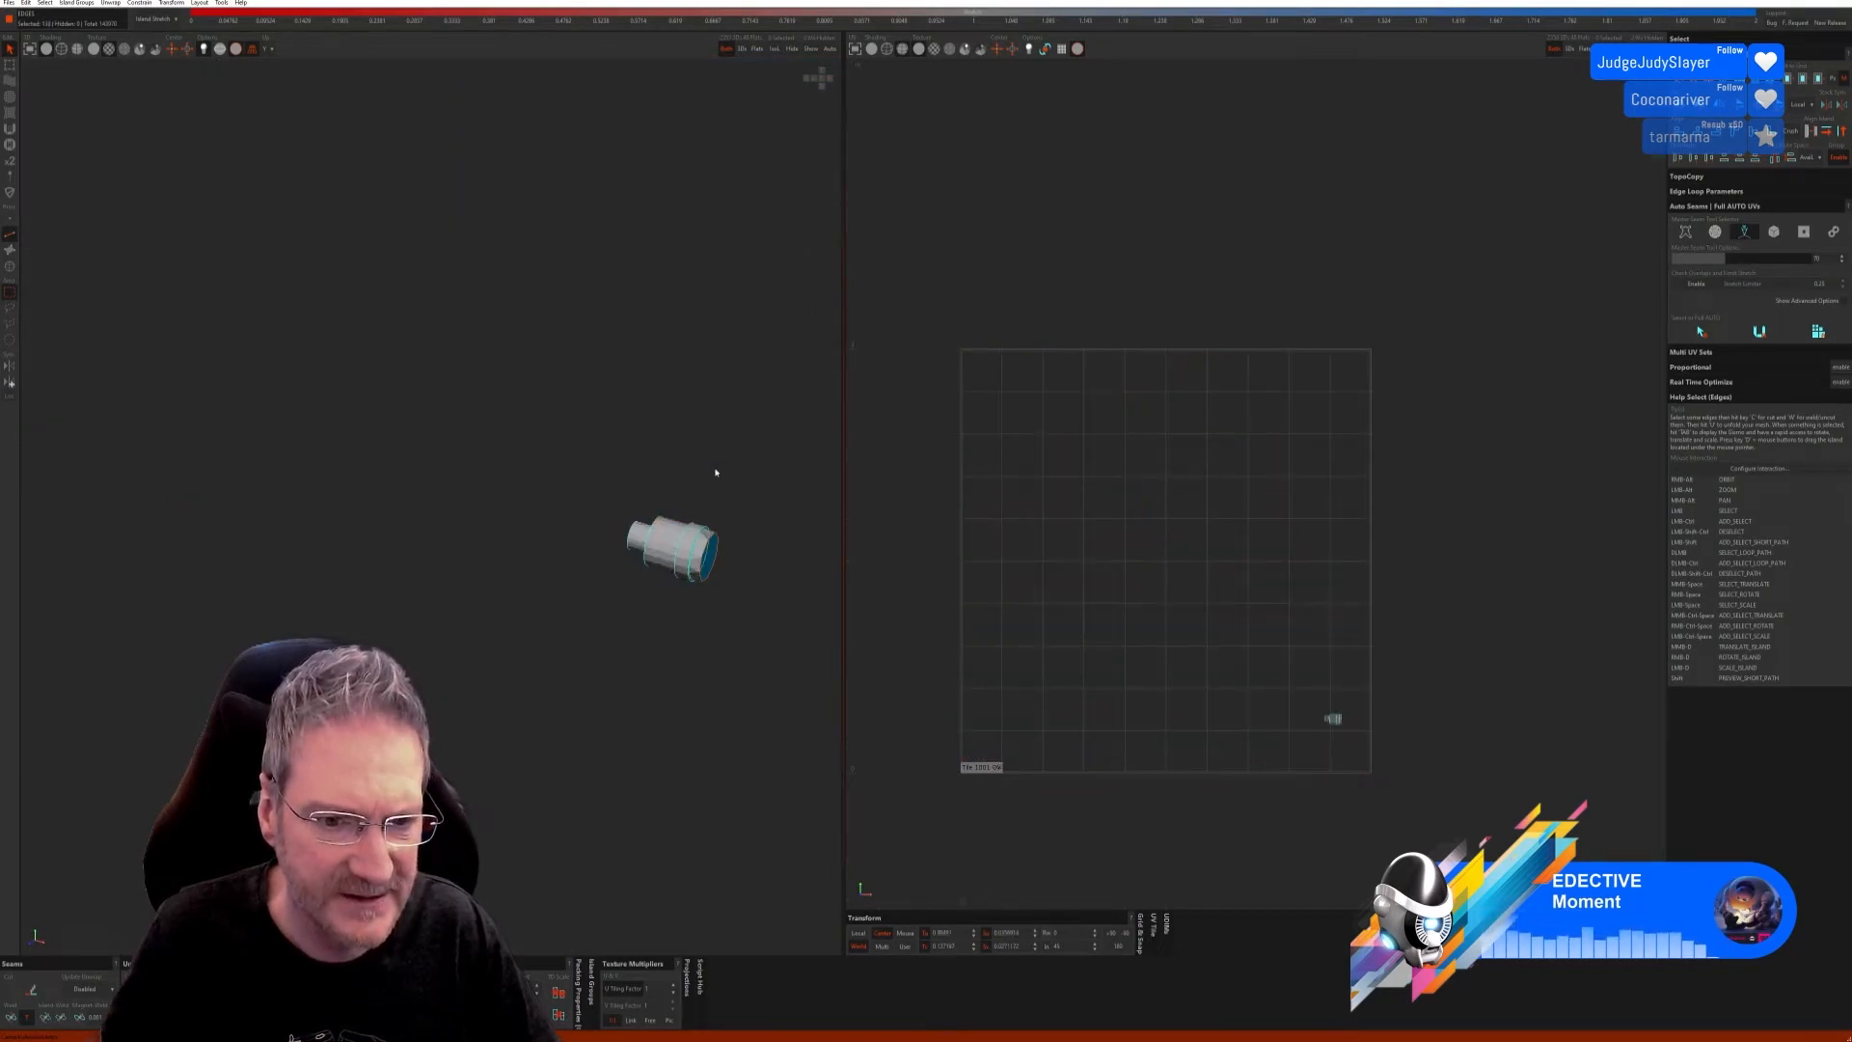
Step: Cut seams automatically on the stepped cylinder with the Box Auto Seams mode, then unfold and pack its islands
click(715, 472)
click(1772, 231)
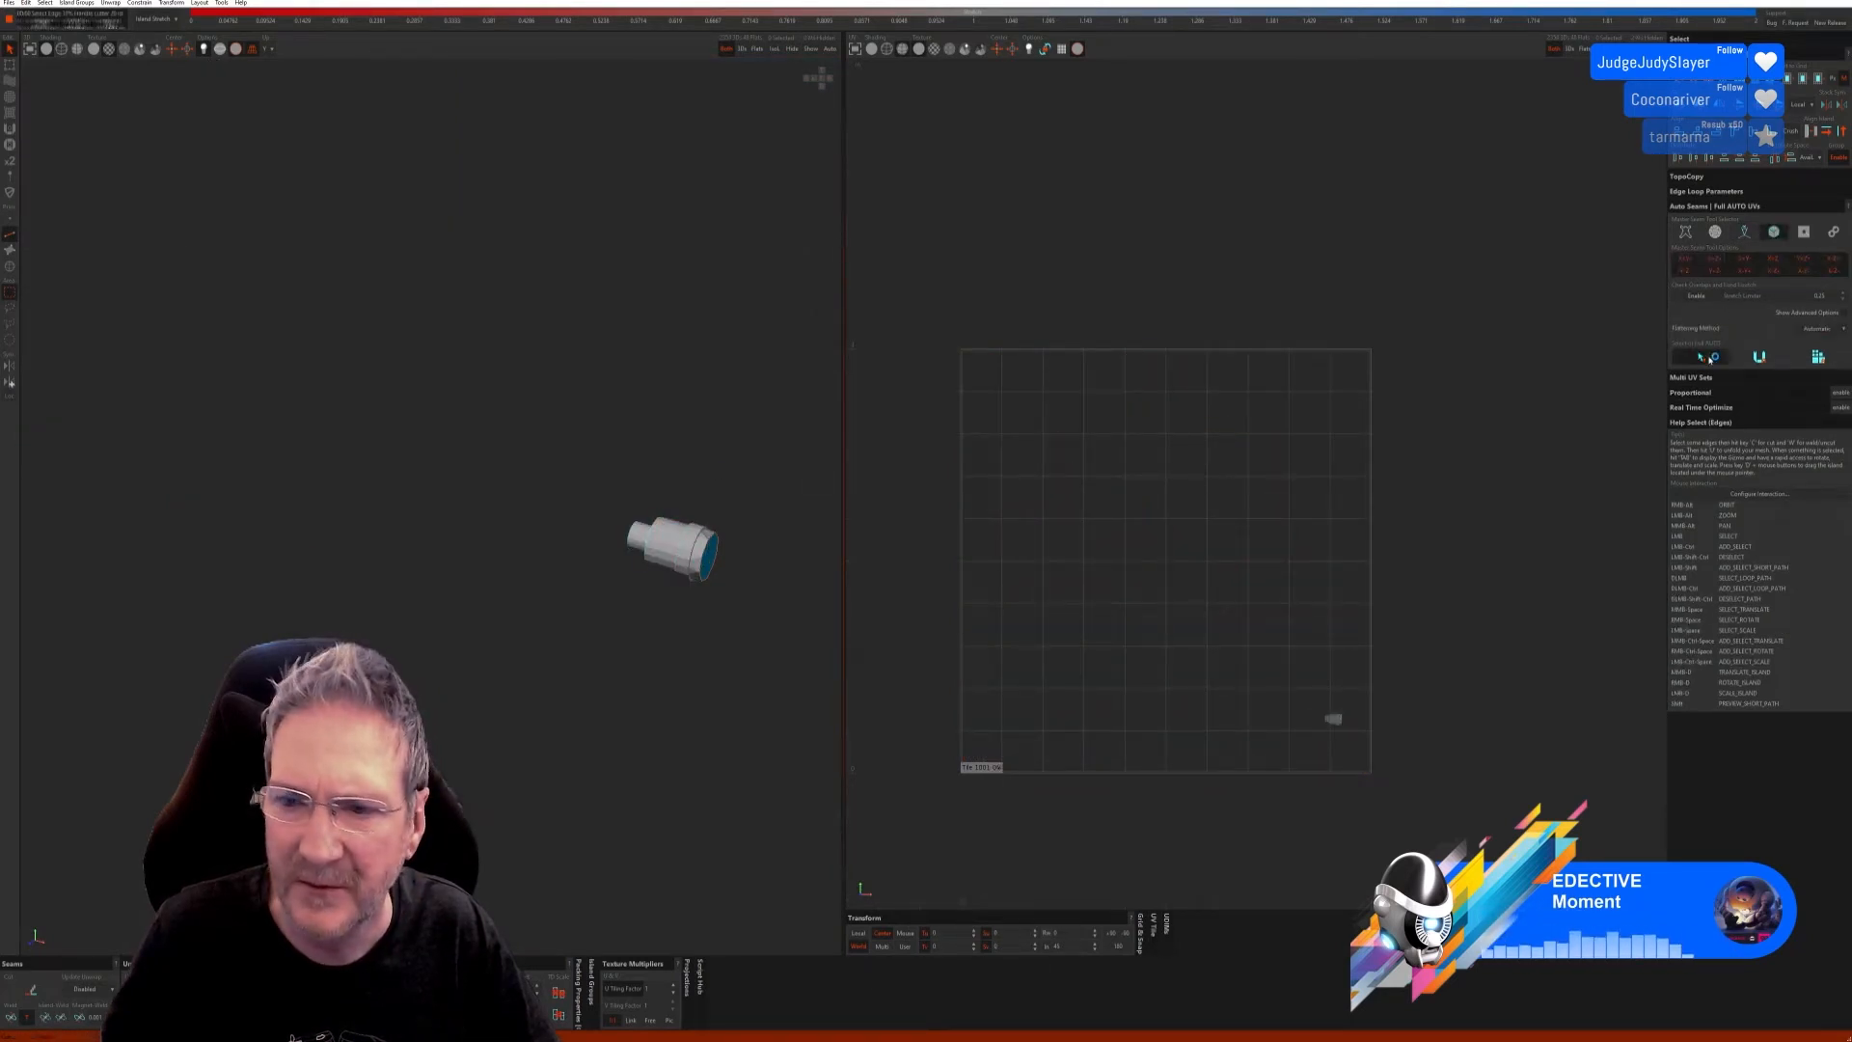
click(1817, 358)
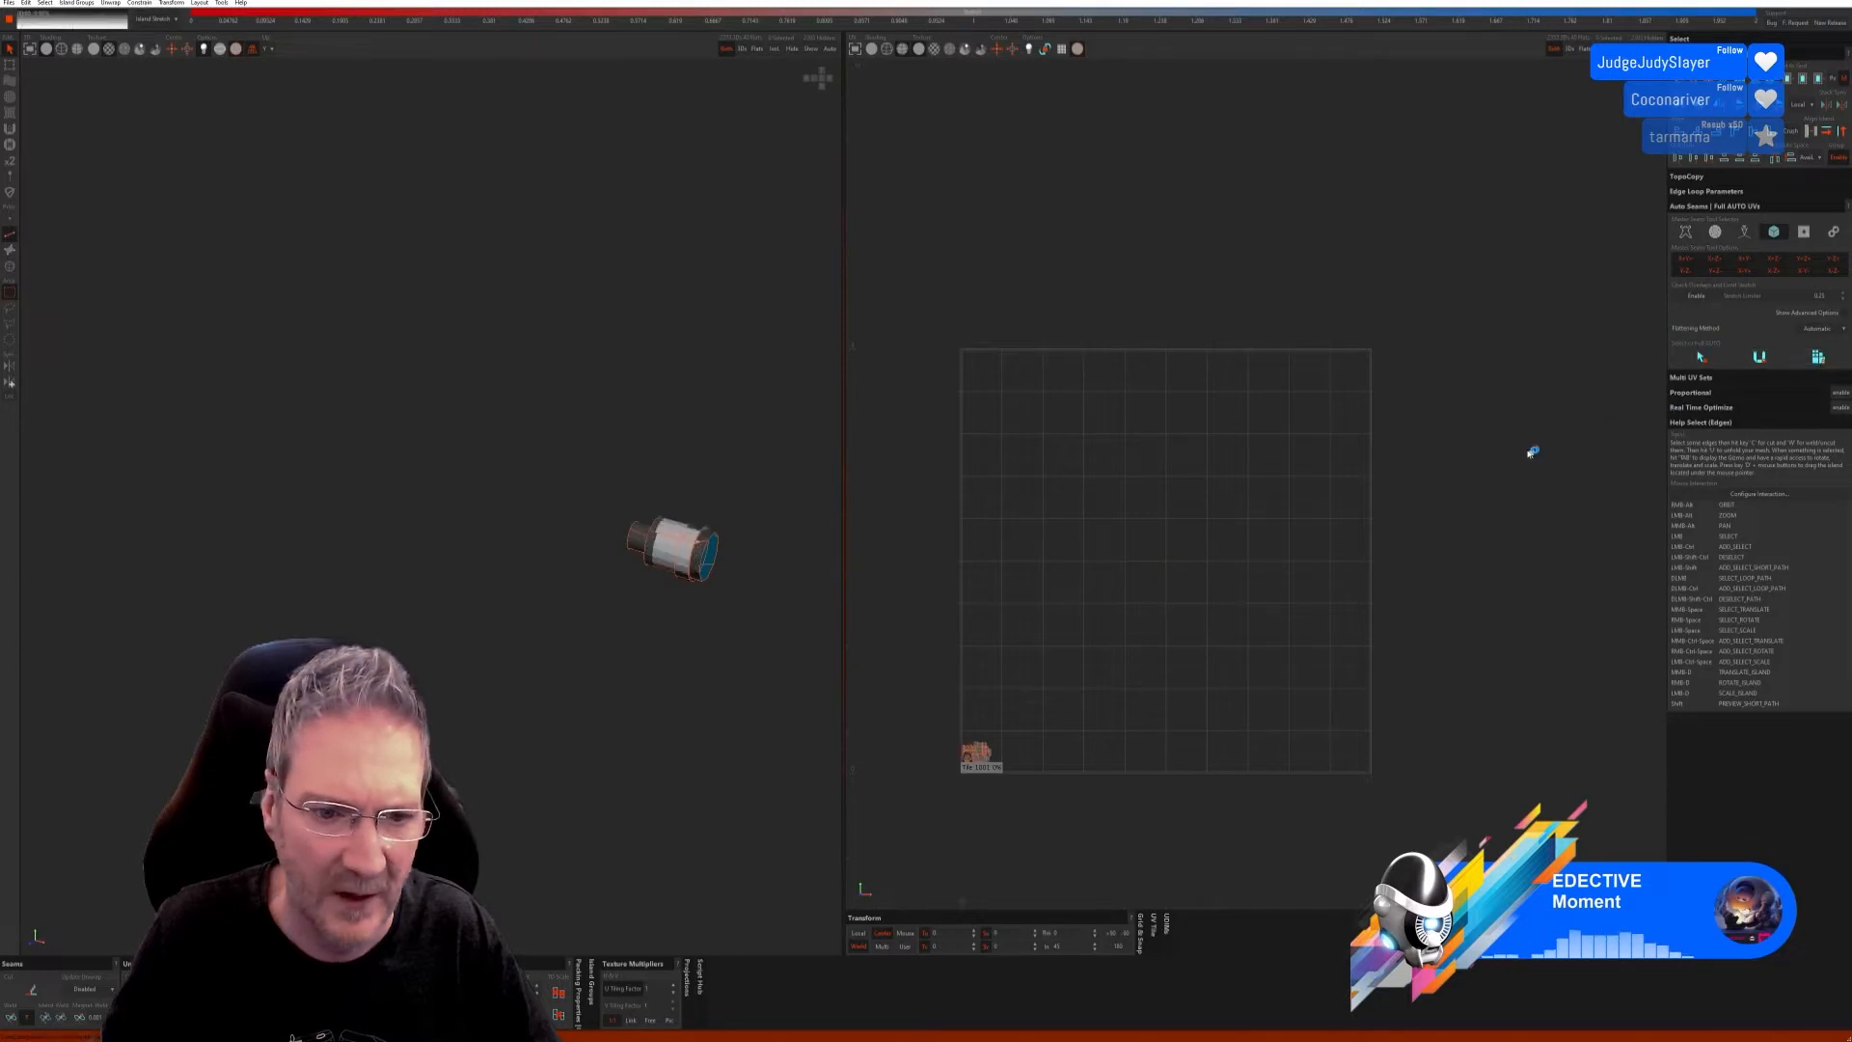
alt+right_drag(717, 547, 715, 592)
scroll(676, 569, up, 5)
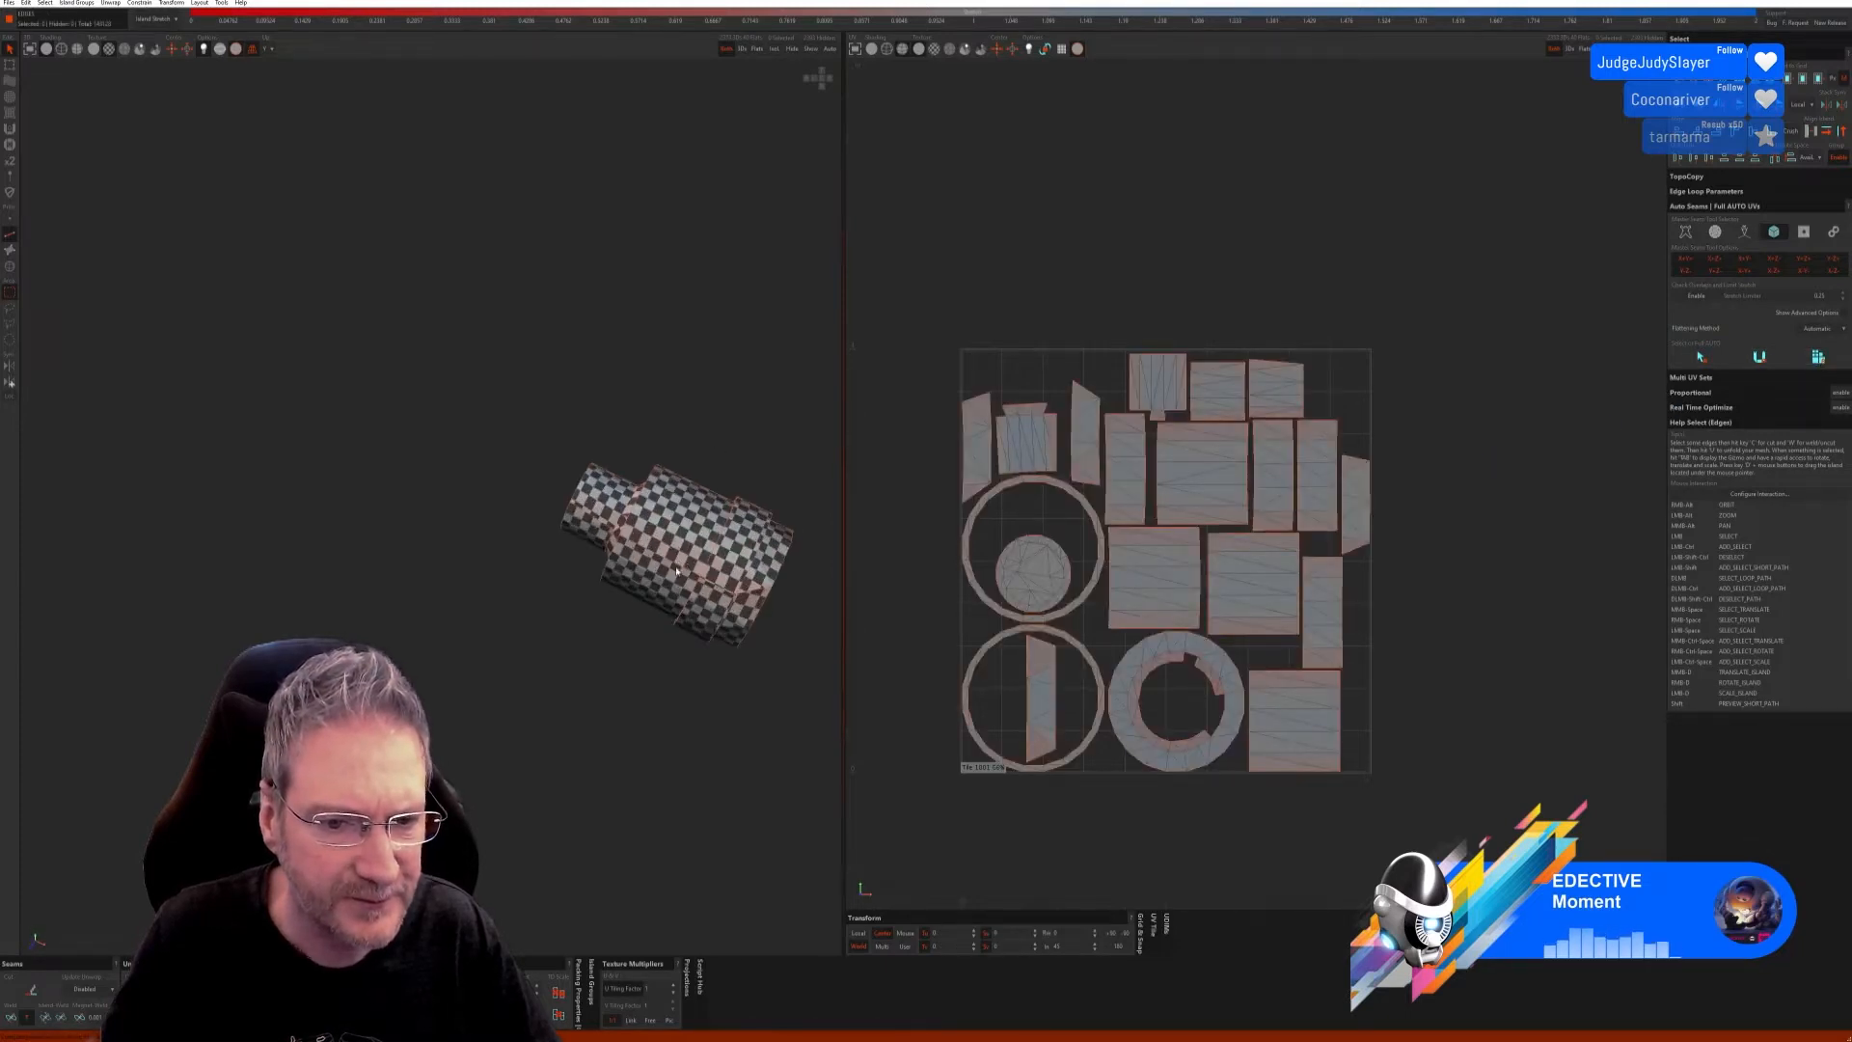
Step: Weld the lengthwise seams on the near side of the stepped cylinder's narrow and wide sections
click(583, 511)
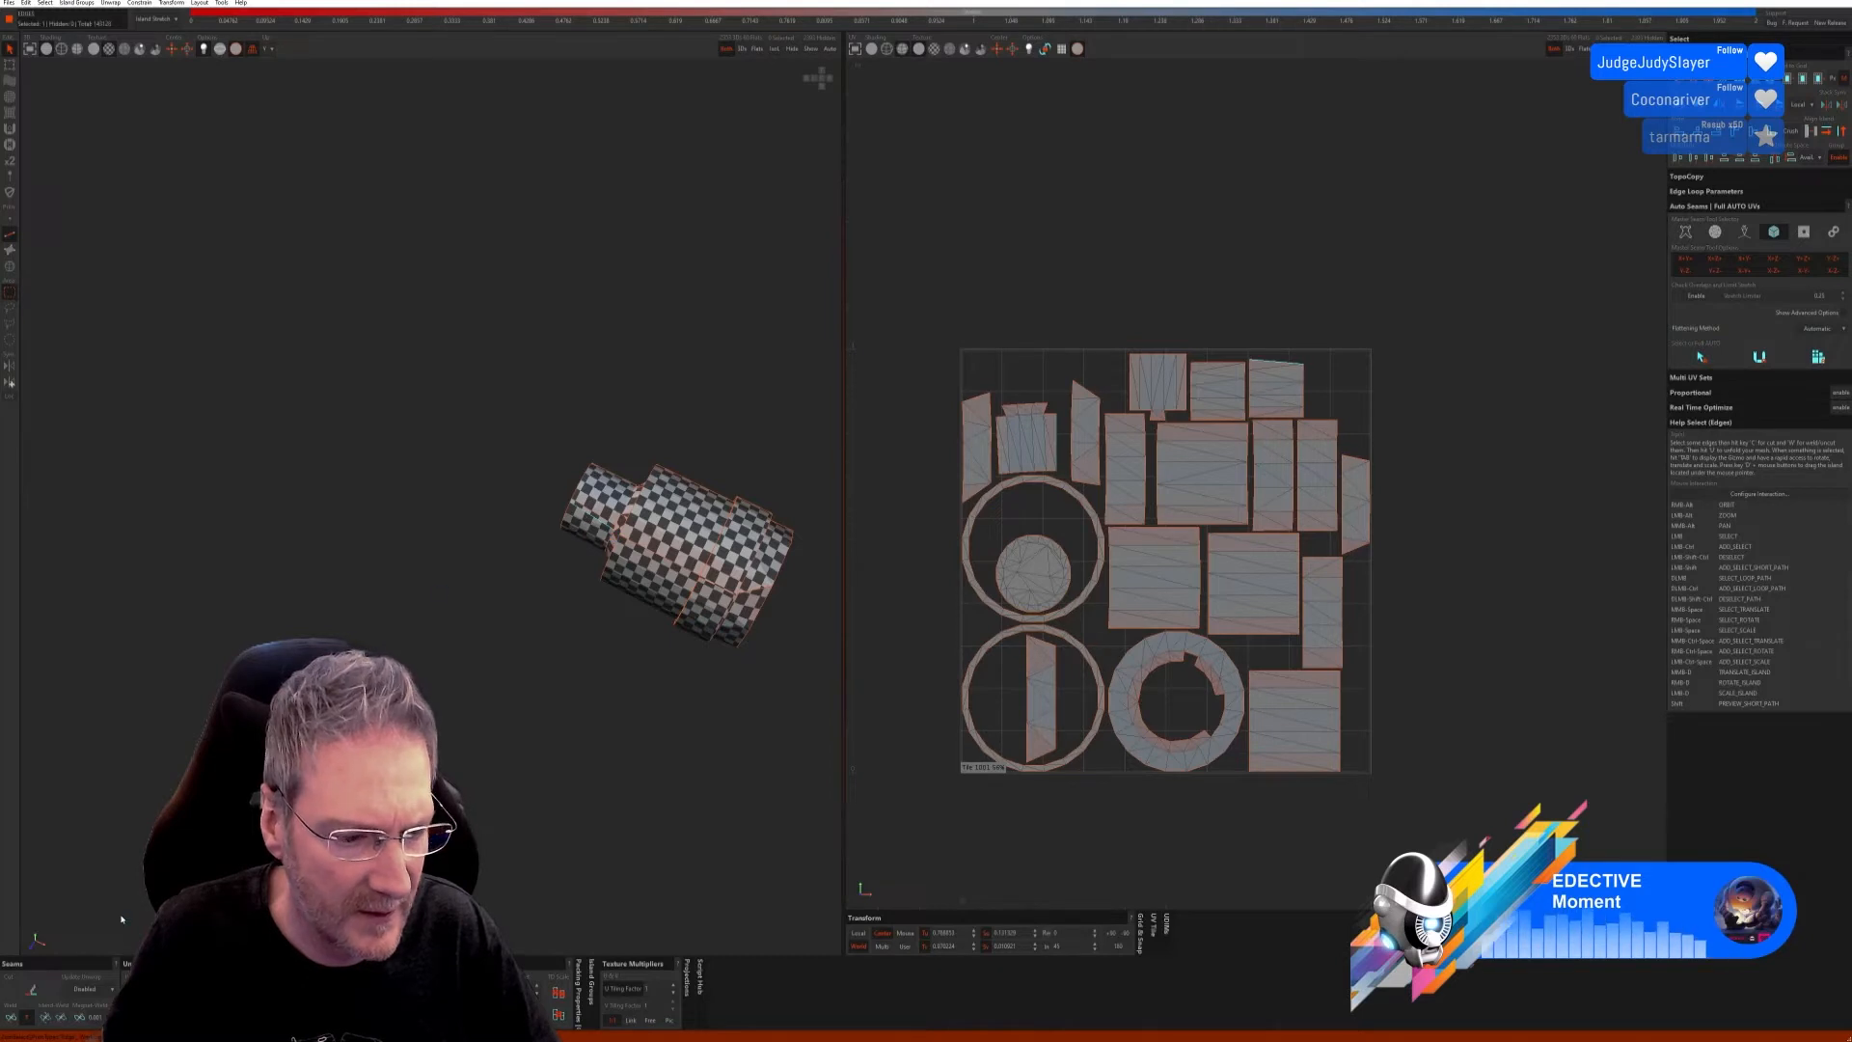
click(26, 1005)
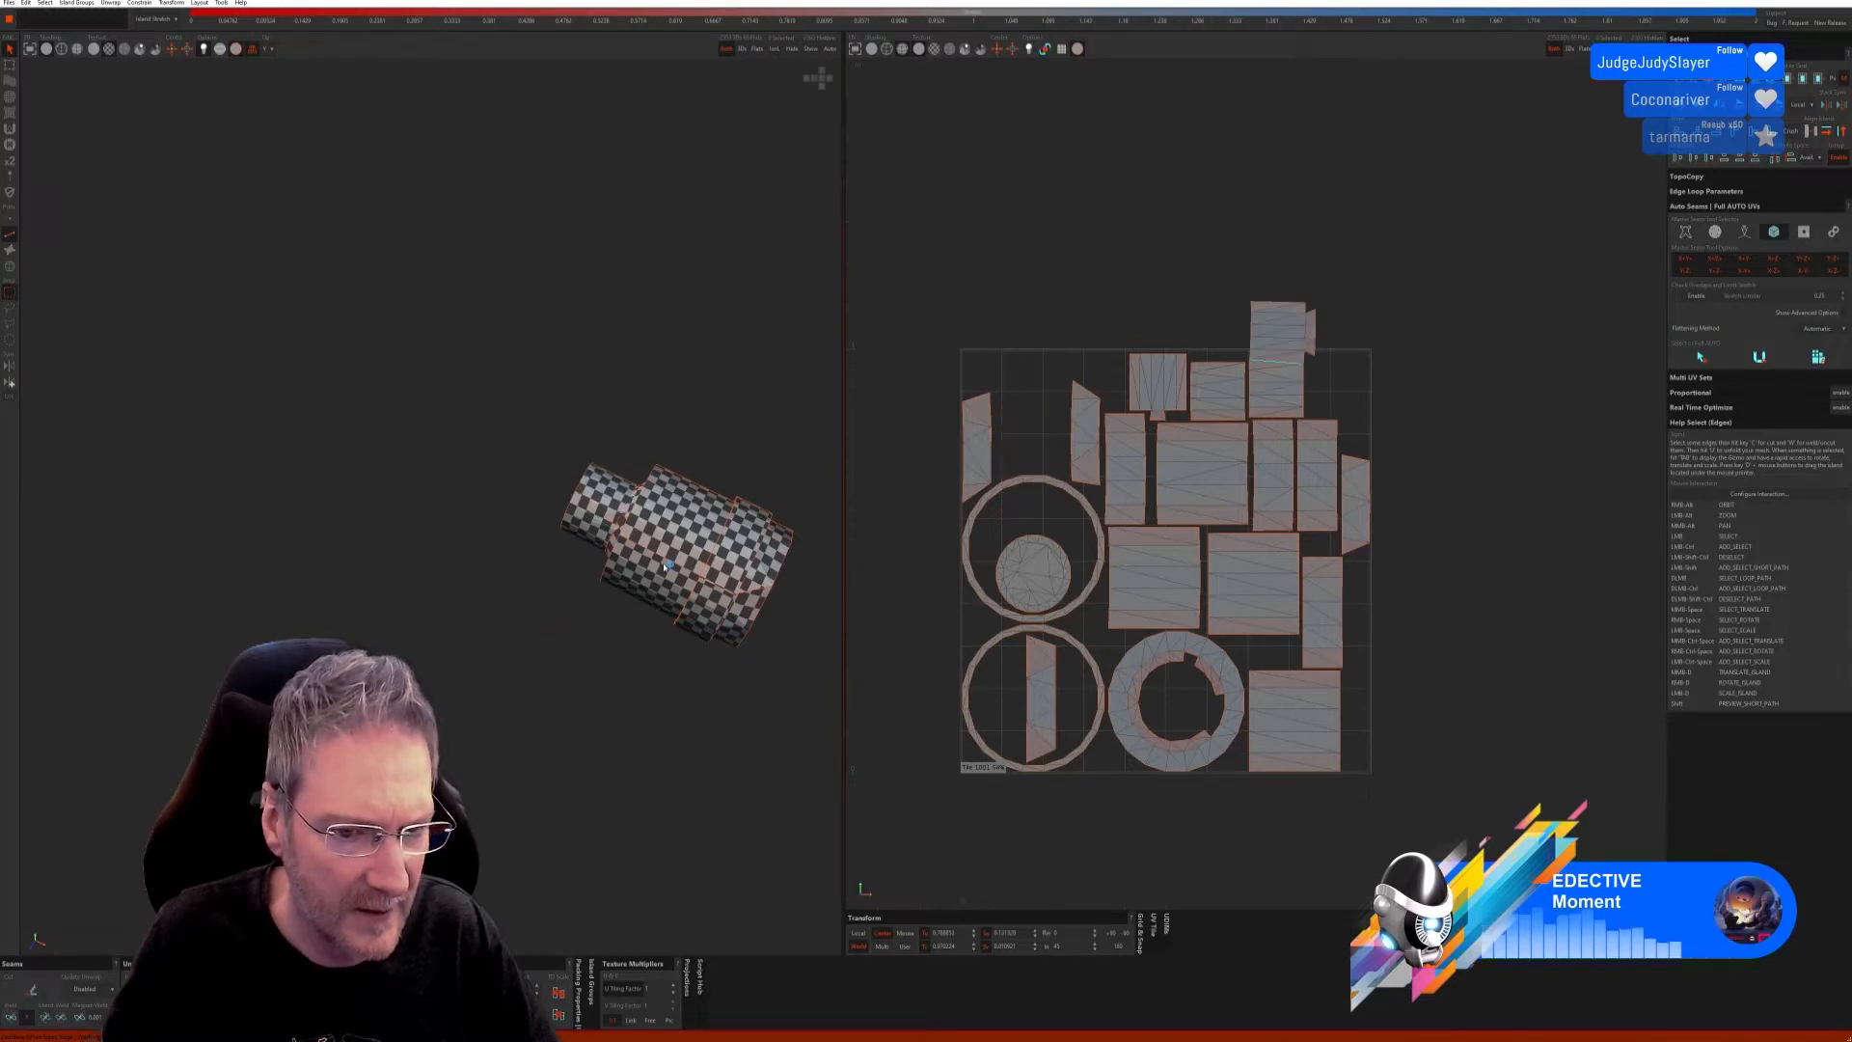
key(w)
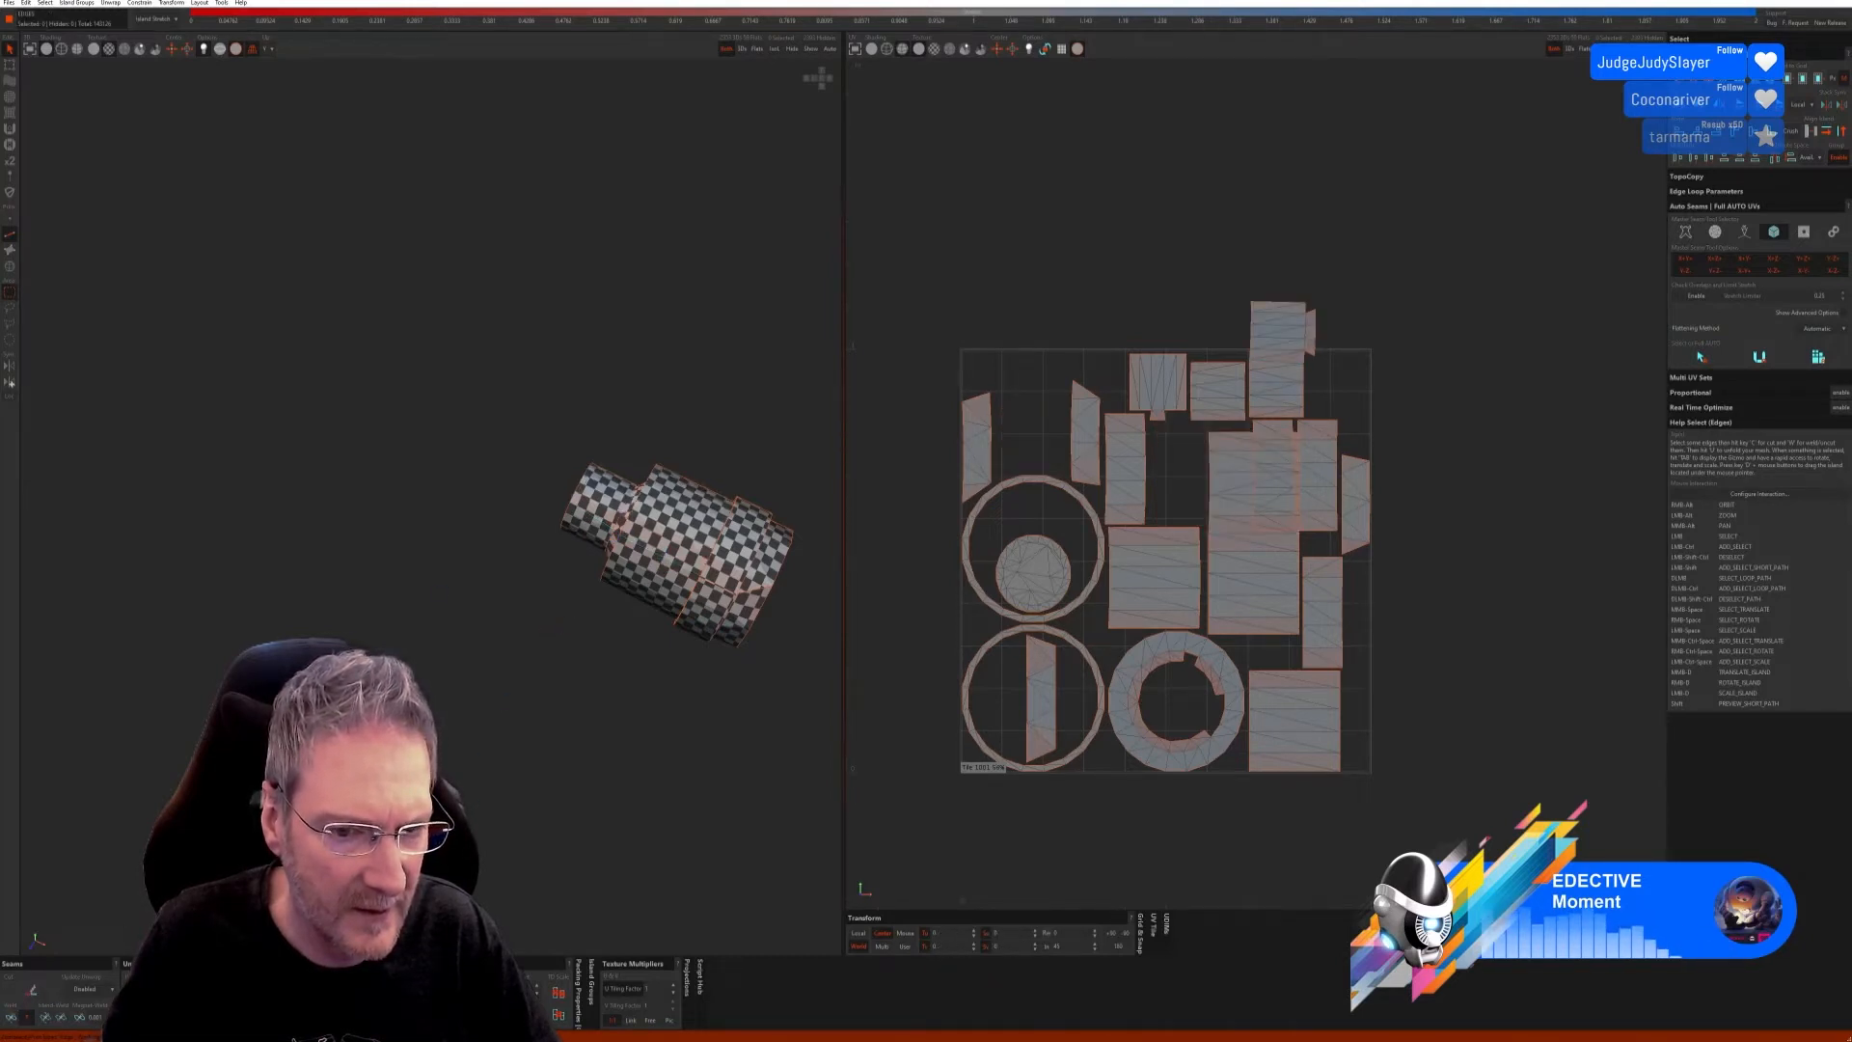
click(717, 586)
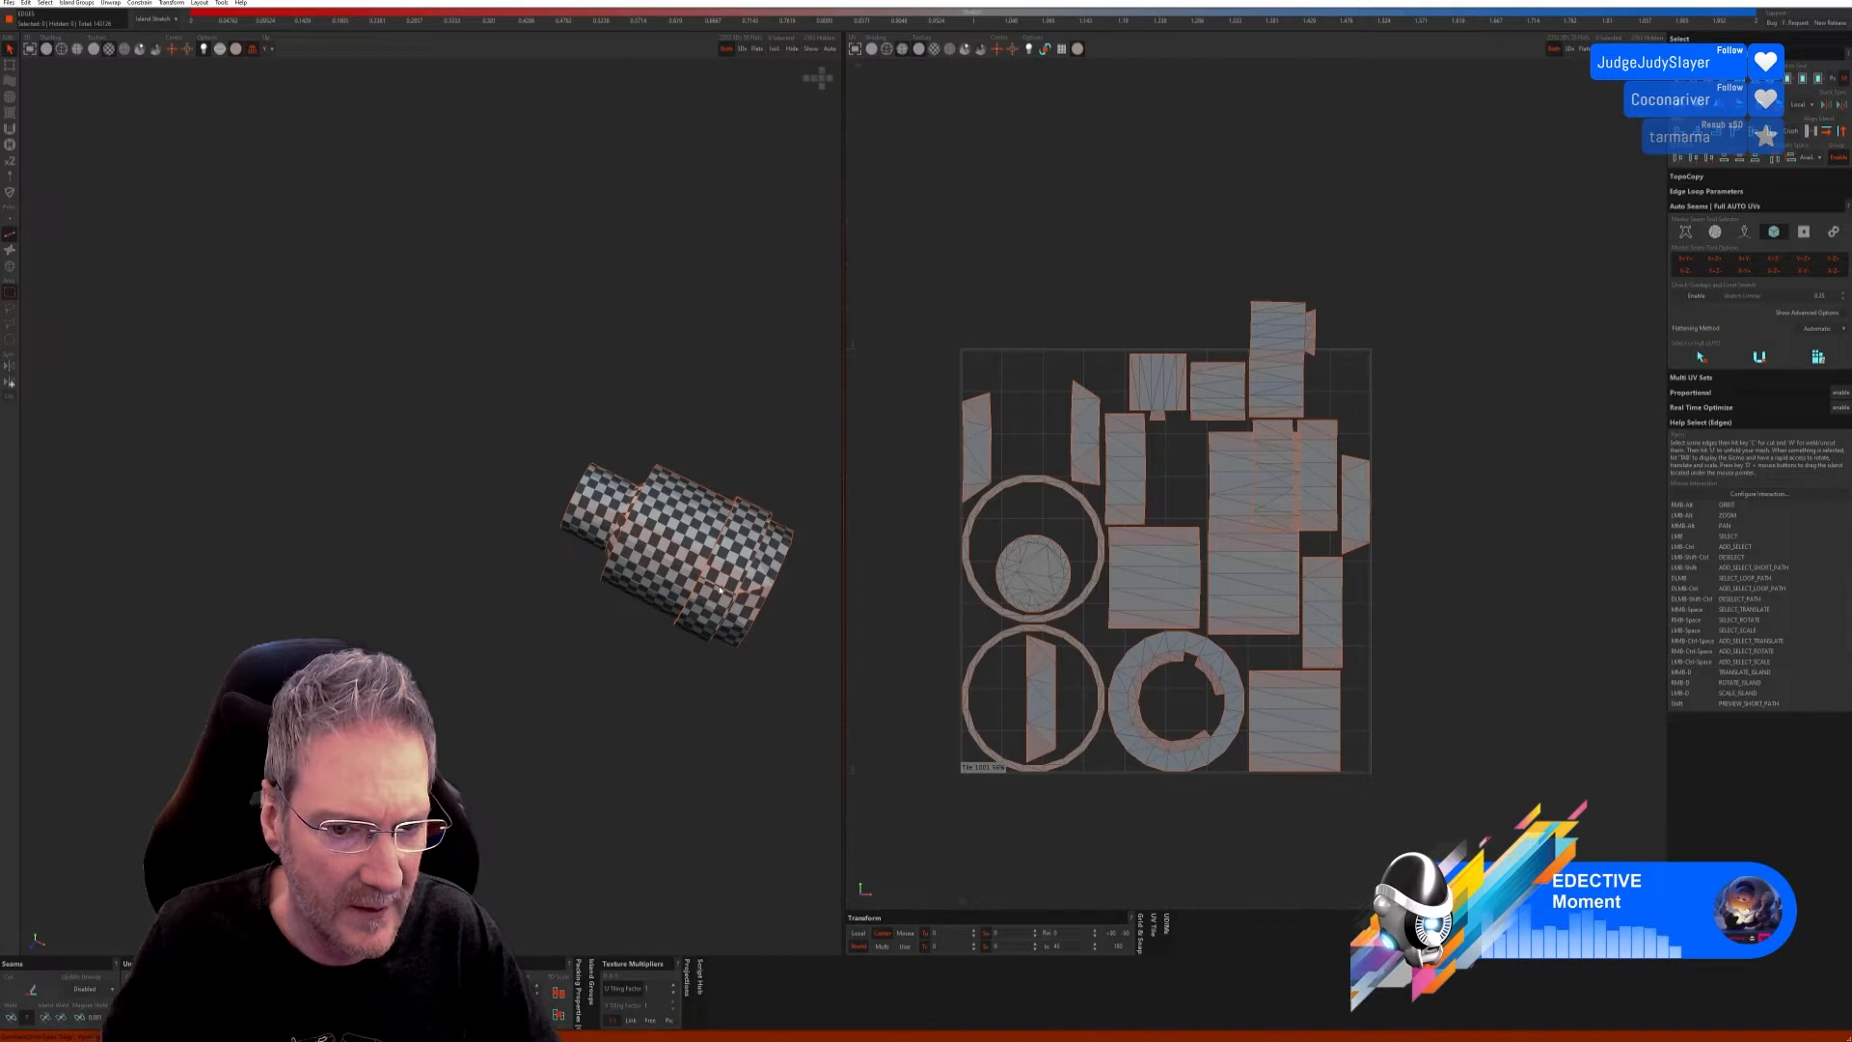
click(11, 1018)
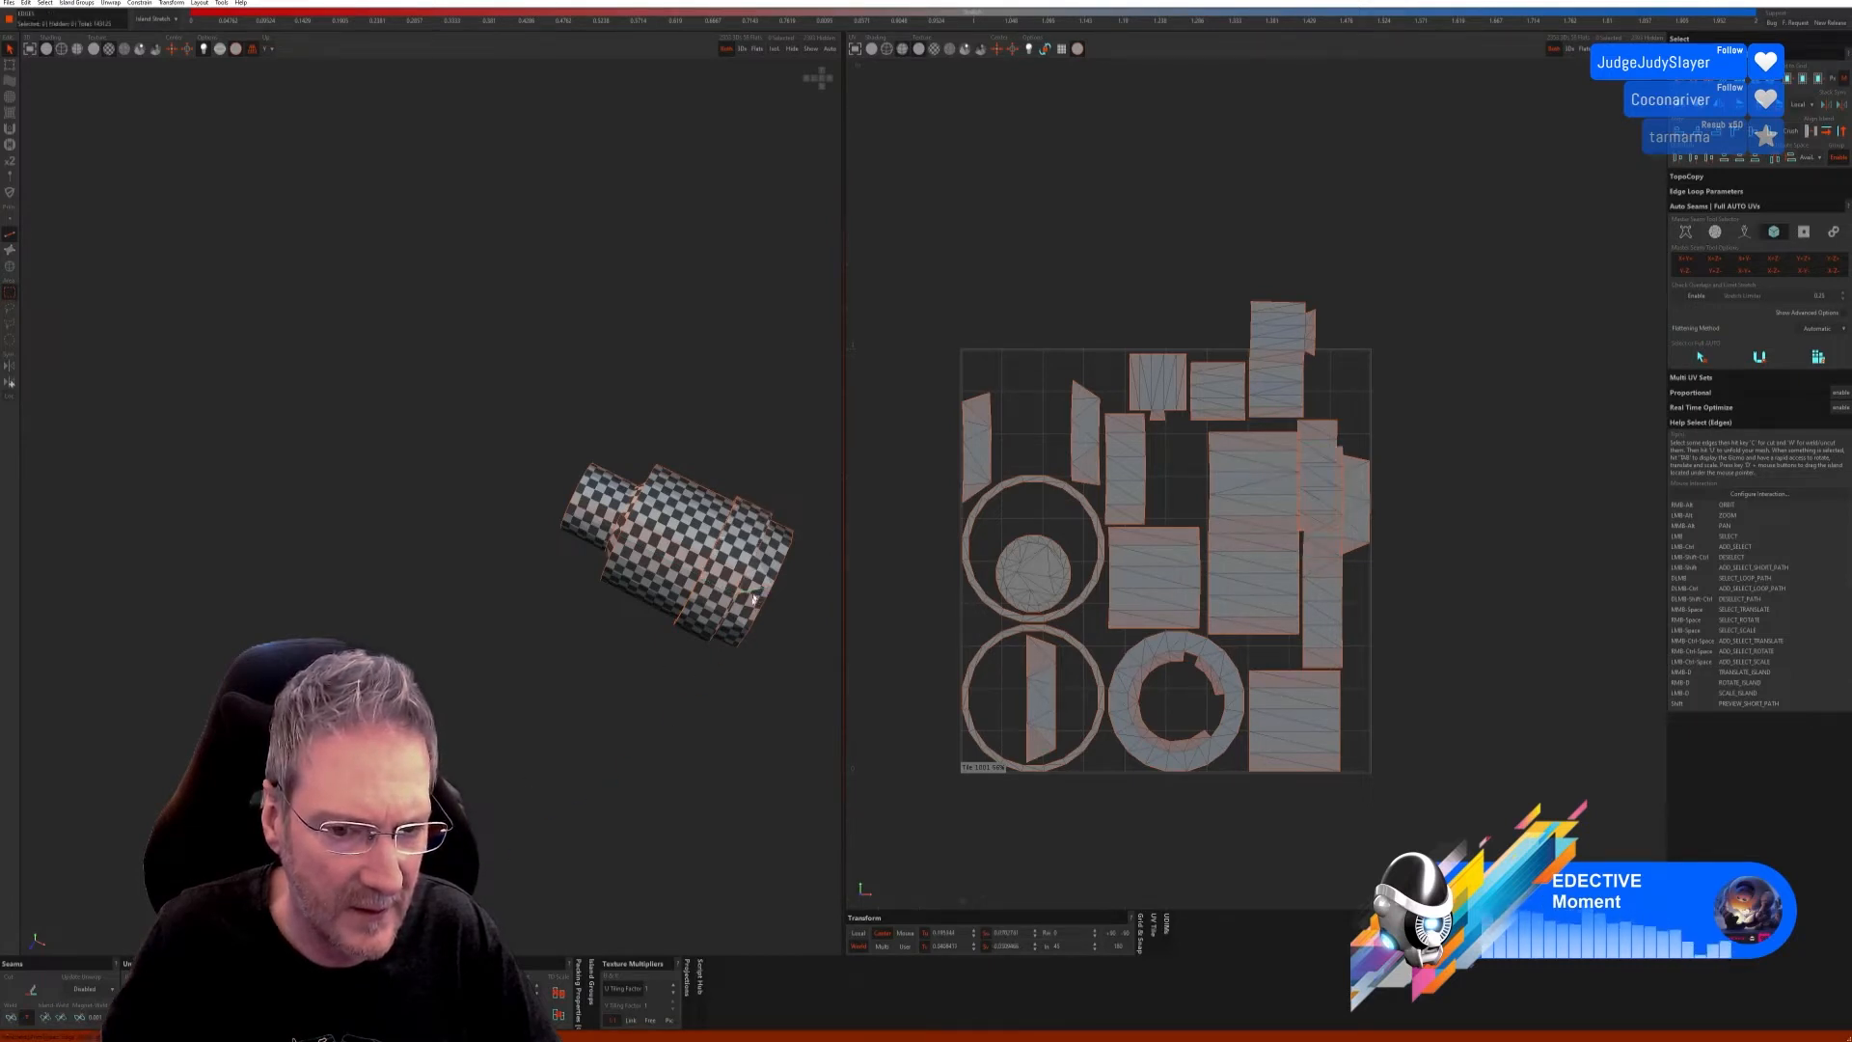
click(12, 1018)
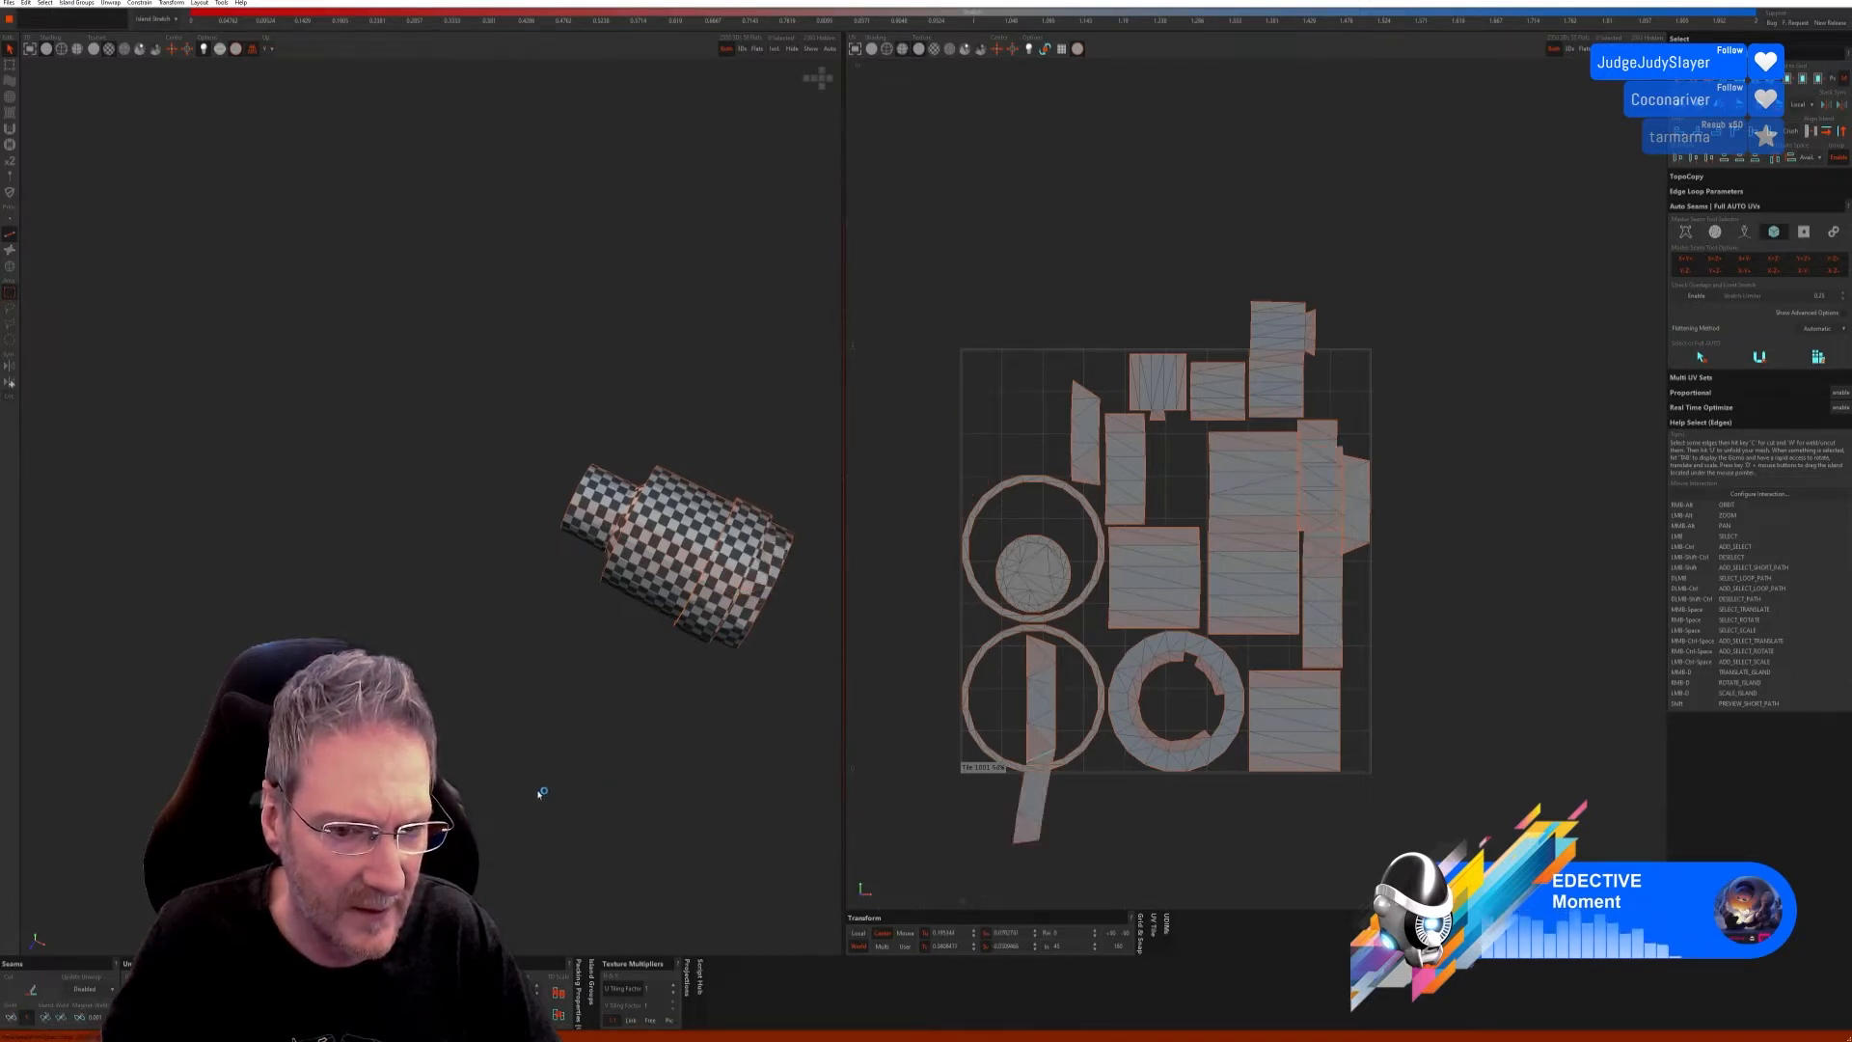
Step: Weld the lengthwise seams on the far side of the stepped cylinder to join more wall islands into strips
alt+right_drag(537, 794, 342, 816)
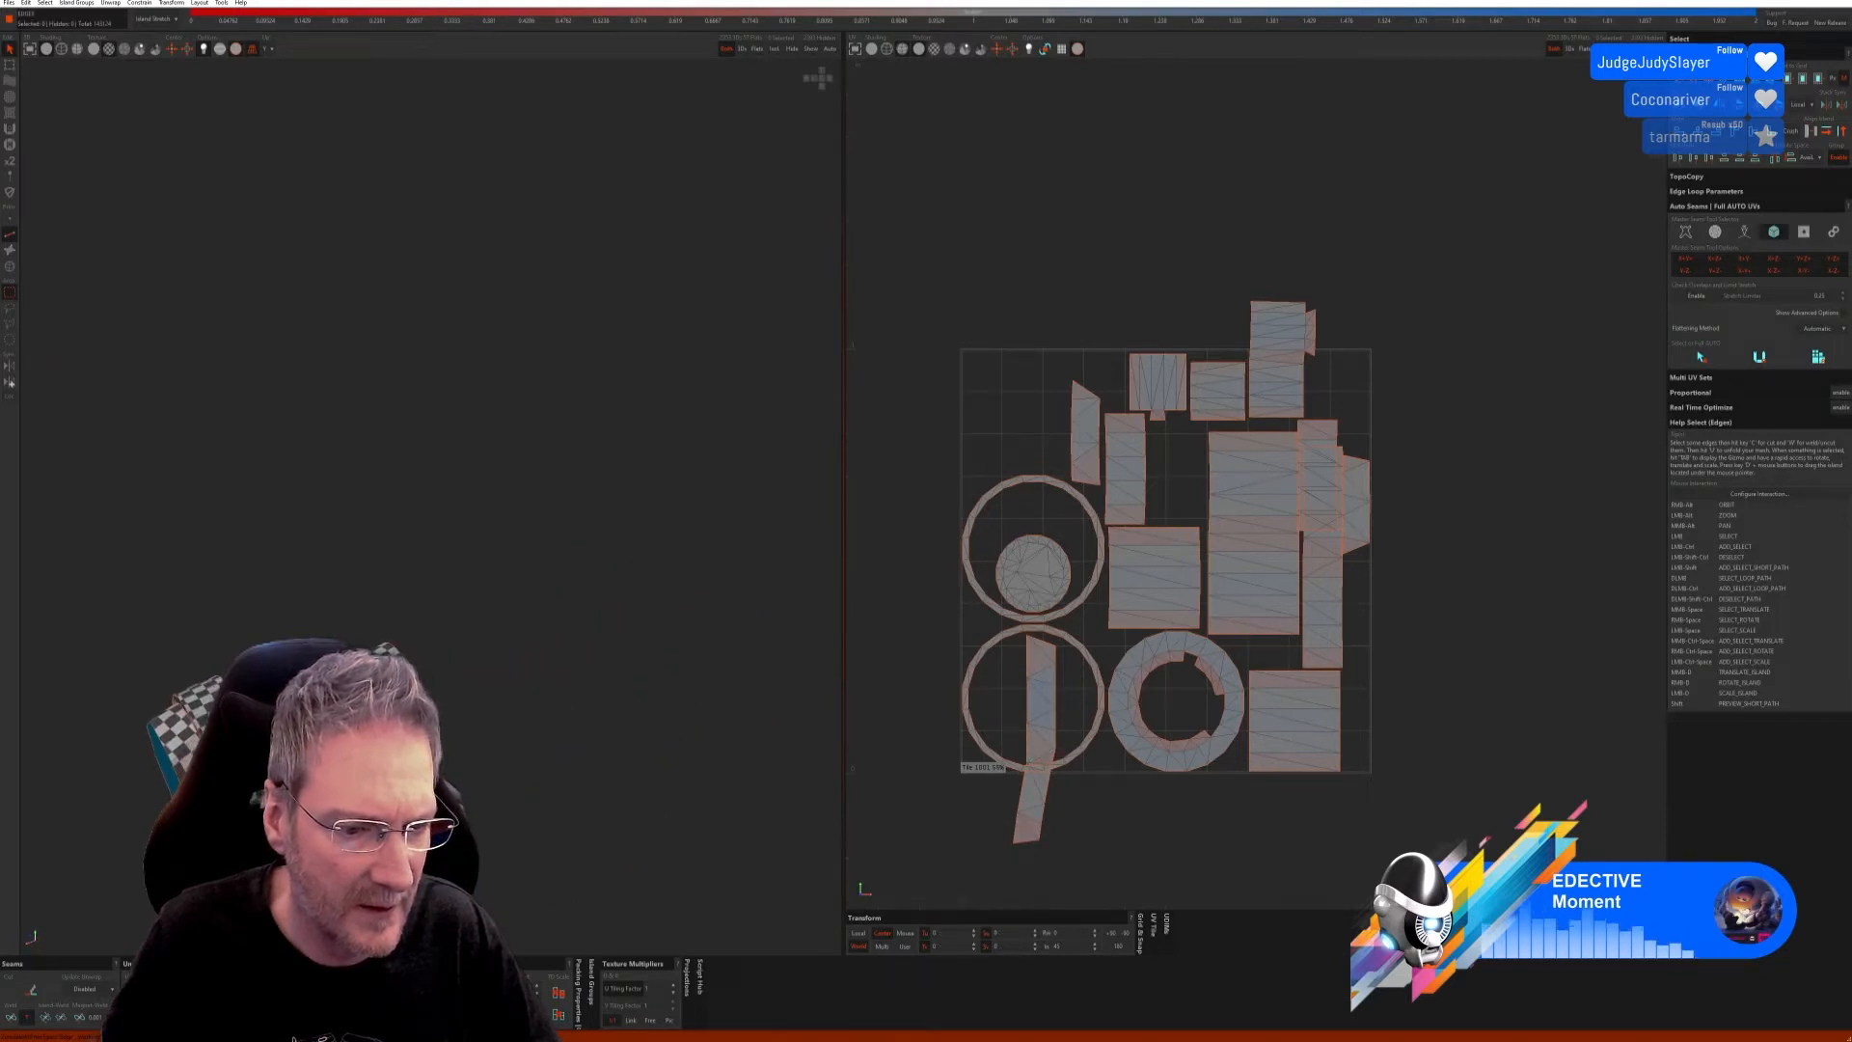
key(w)
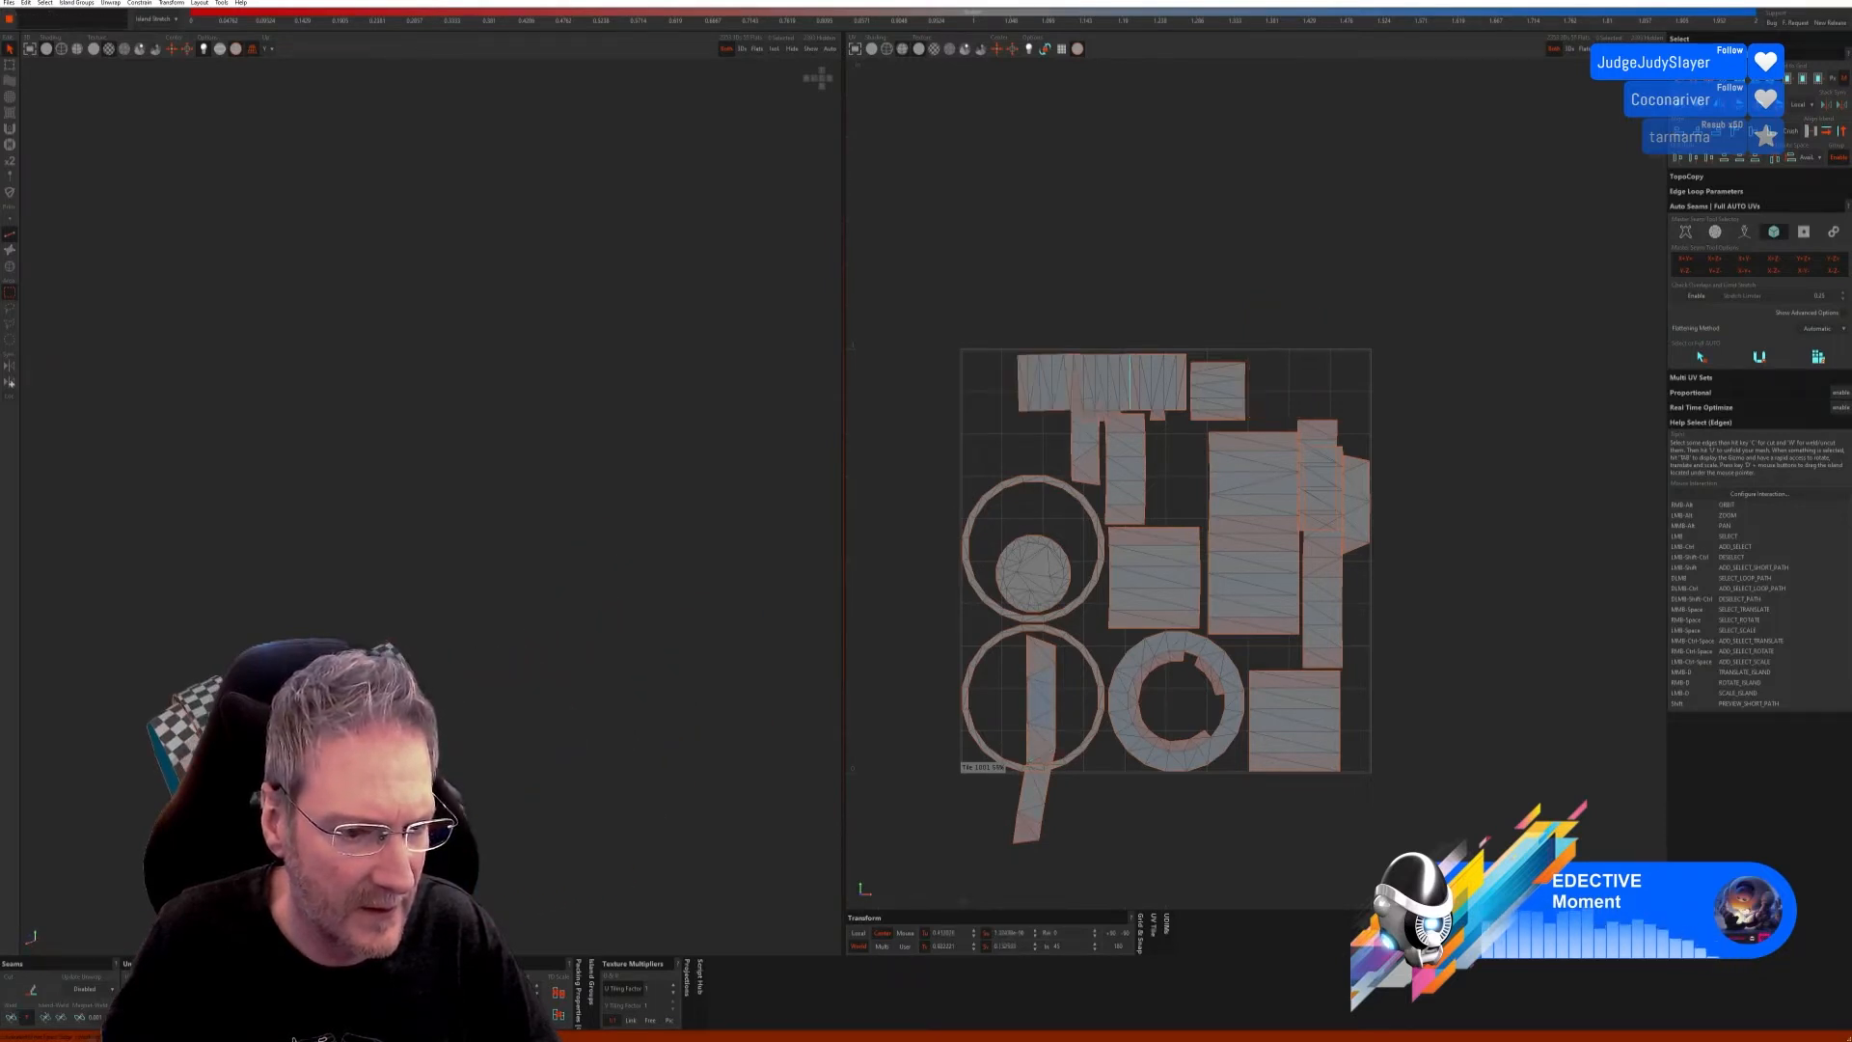
key(w)
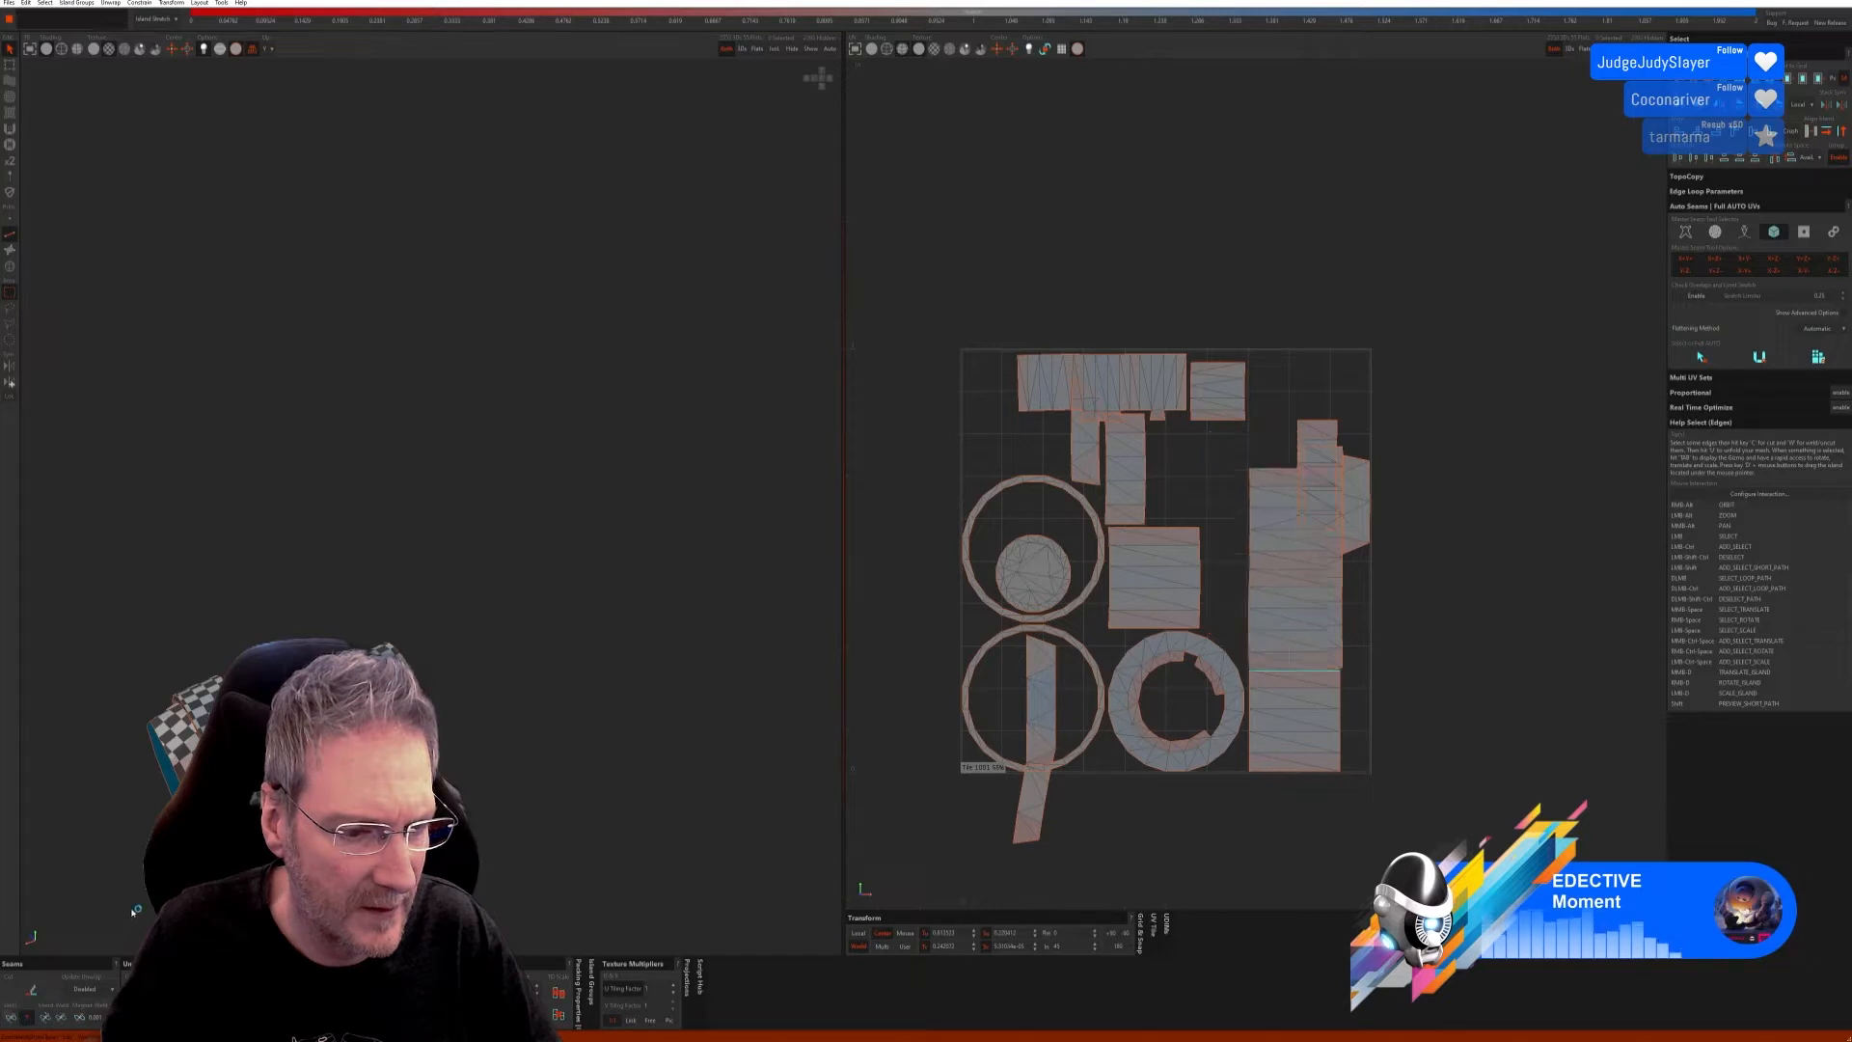
key(u)
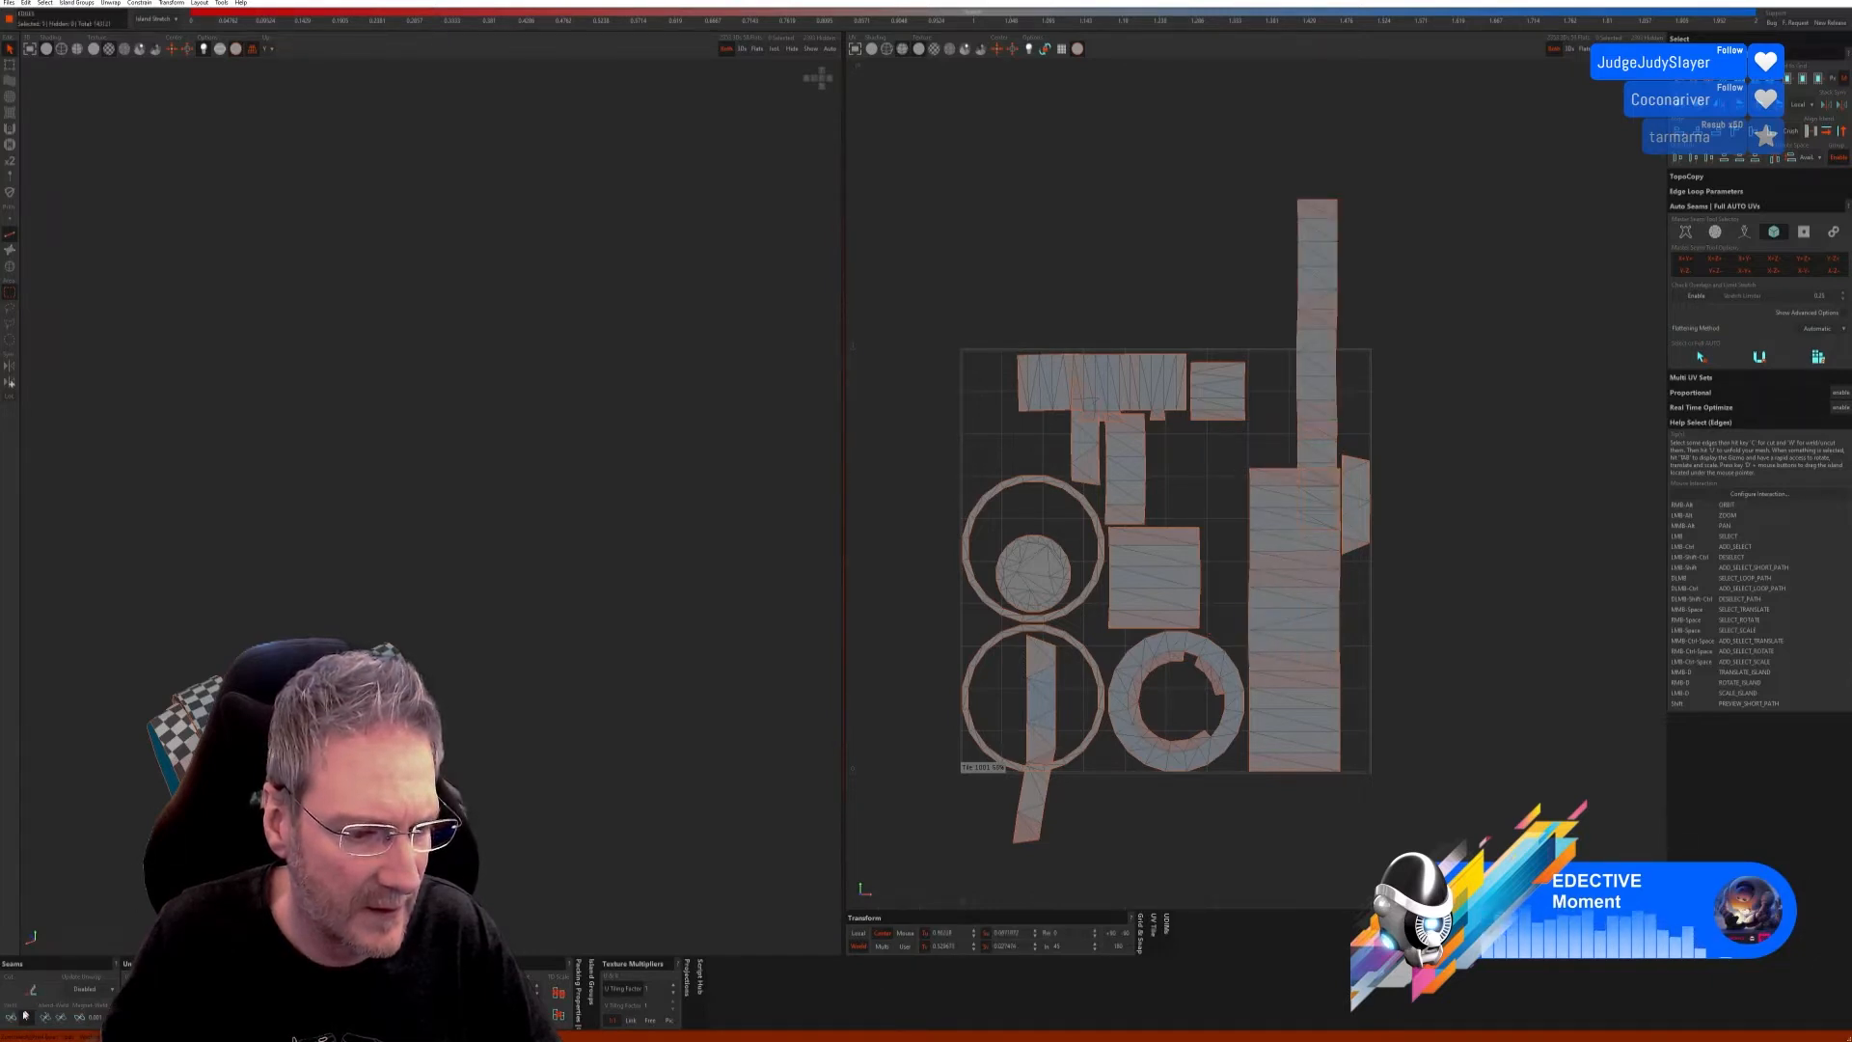
key(w)
alt+right_drag(289, 819, 729, 505)
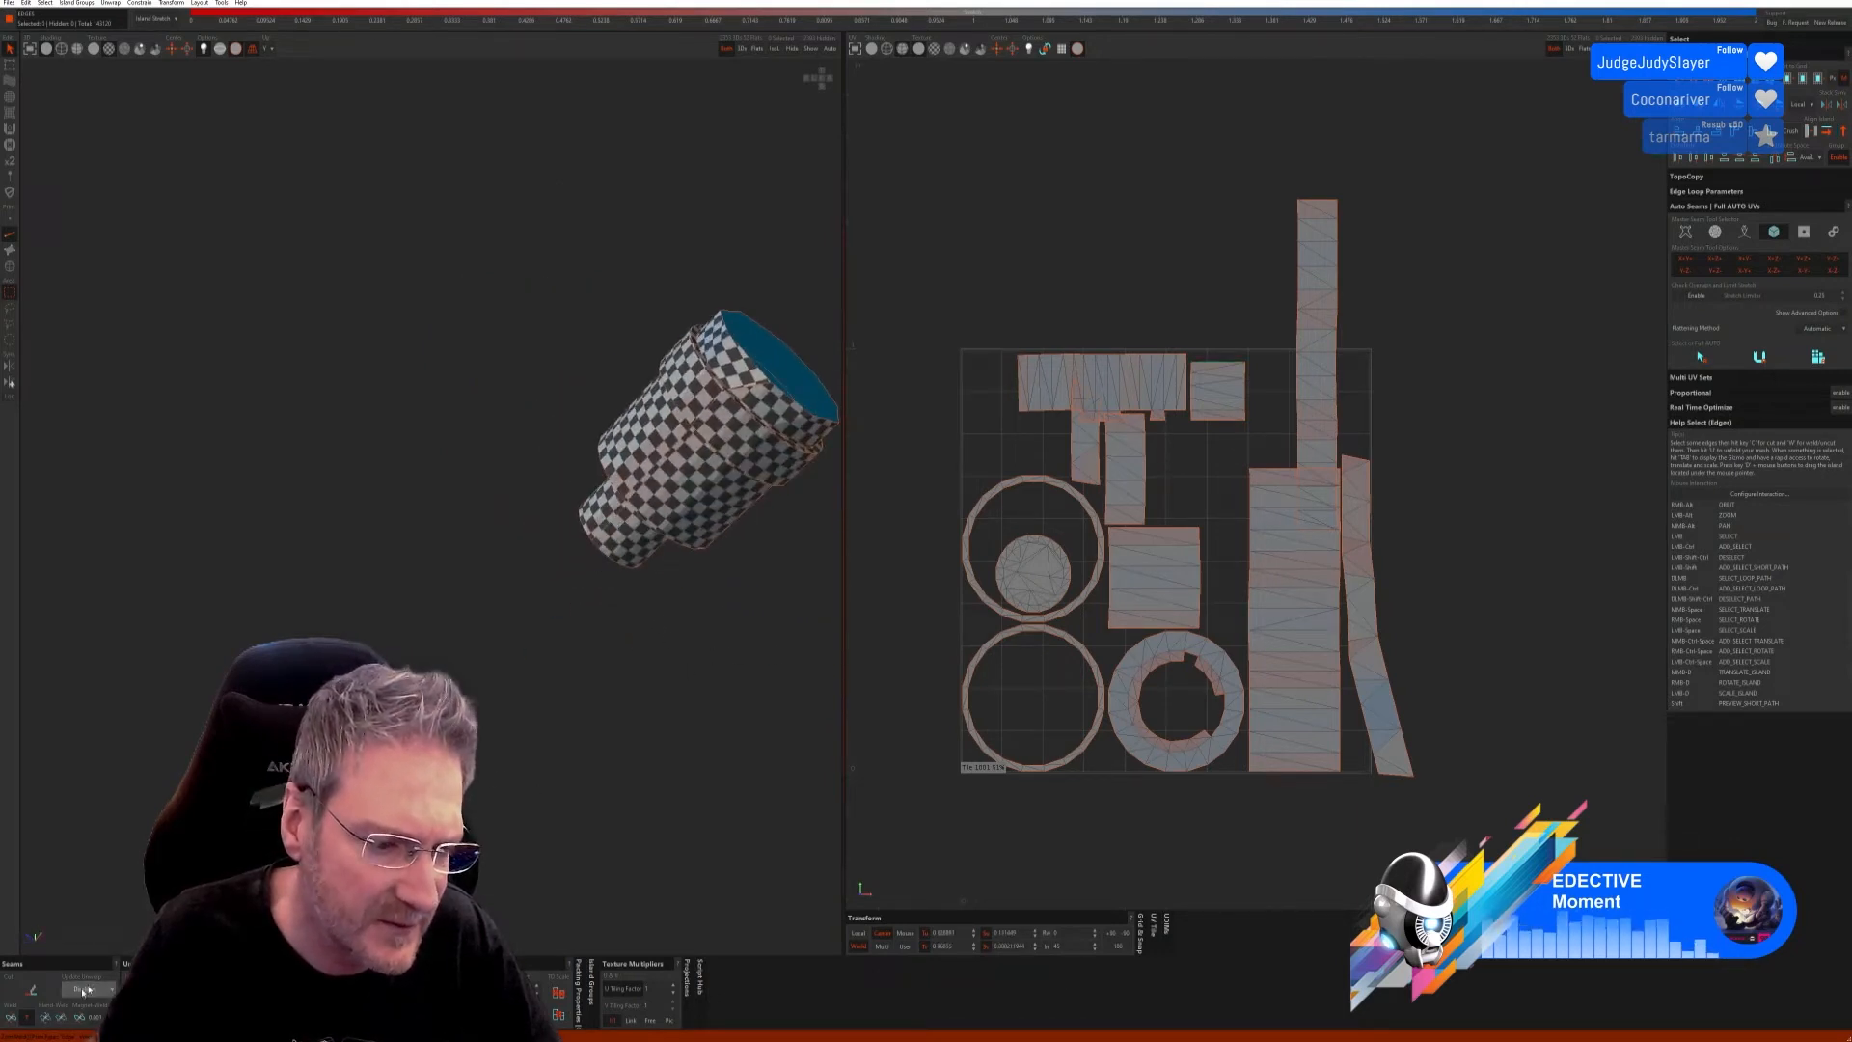
Step: Weld the remaining lengthwise seams on the stepped cylinder's body and on its rim by the open end
click(29, 994)
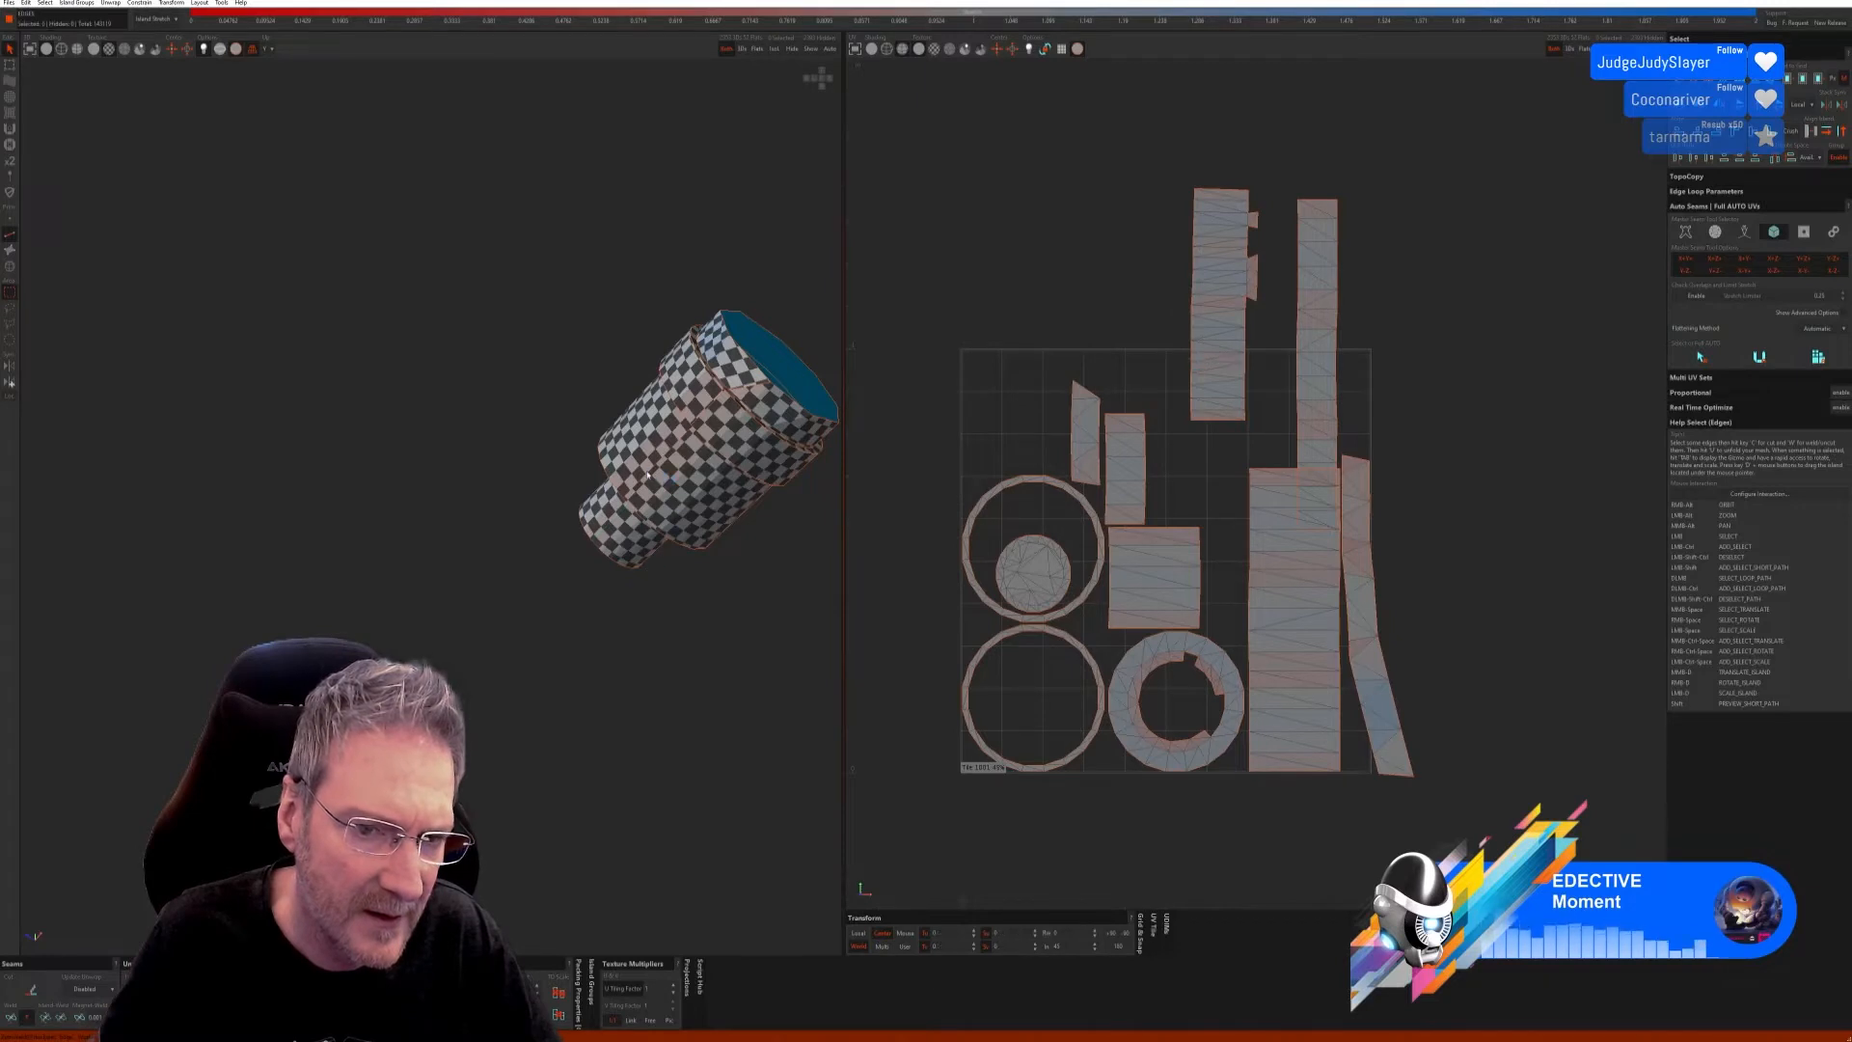
click(11, 1018)
click(702, 434)
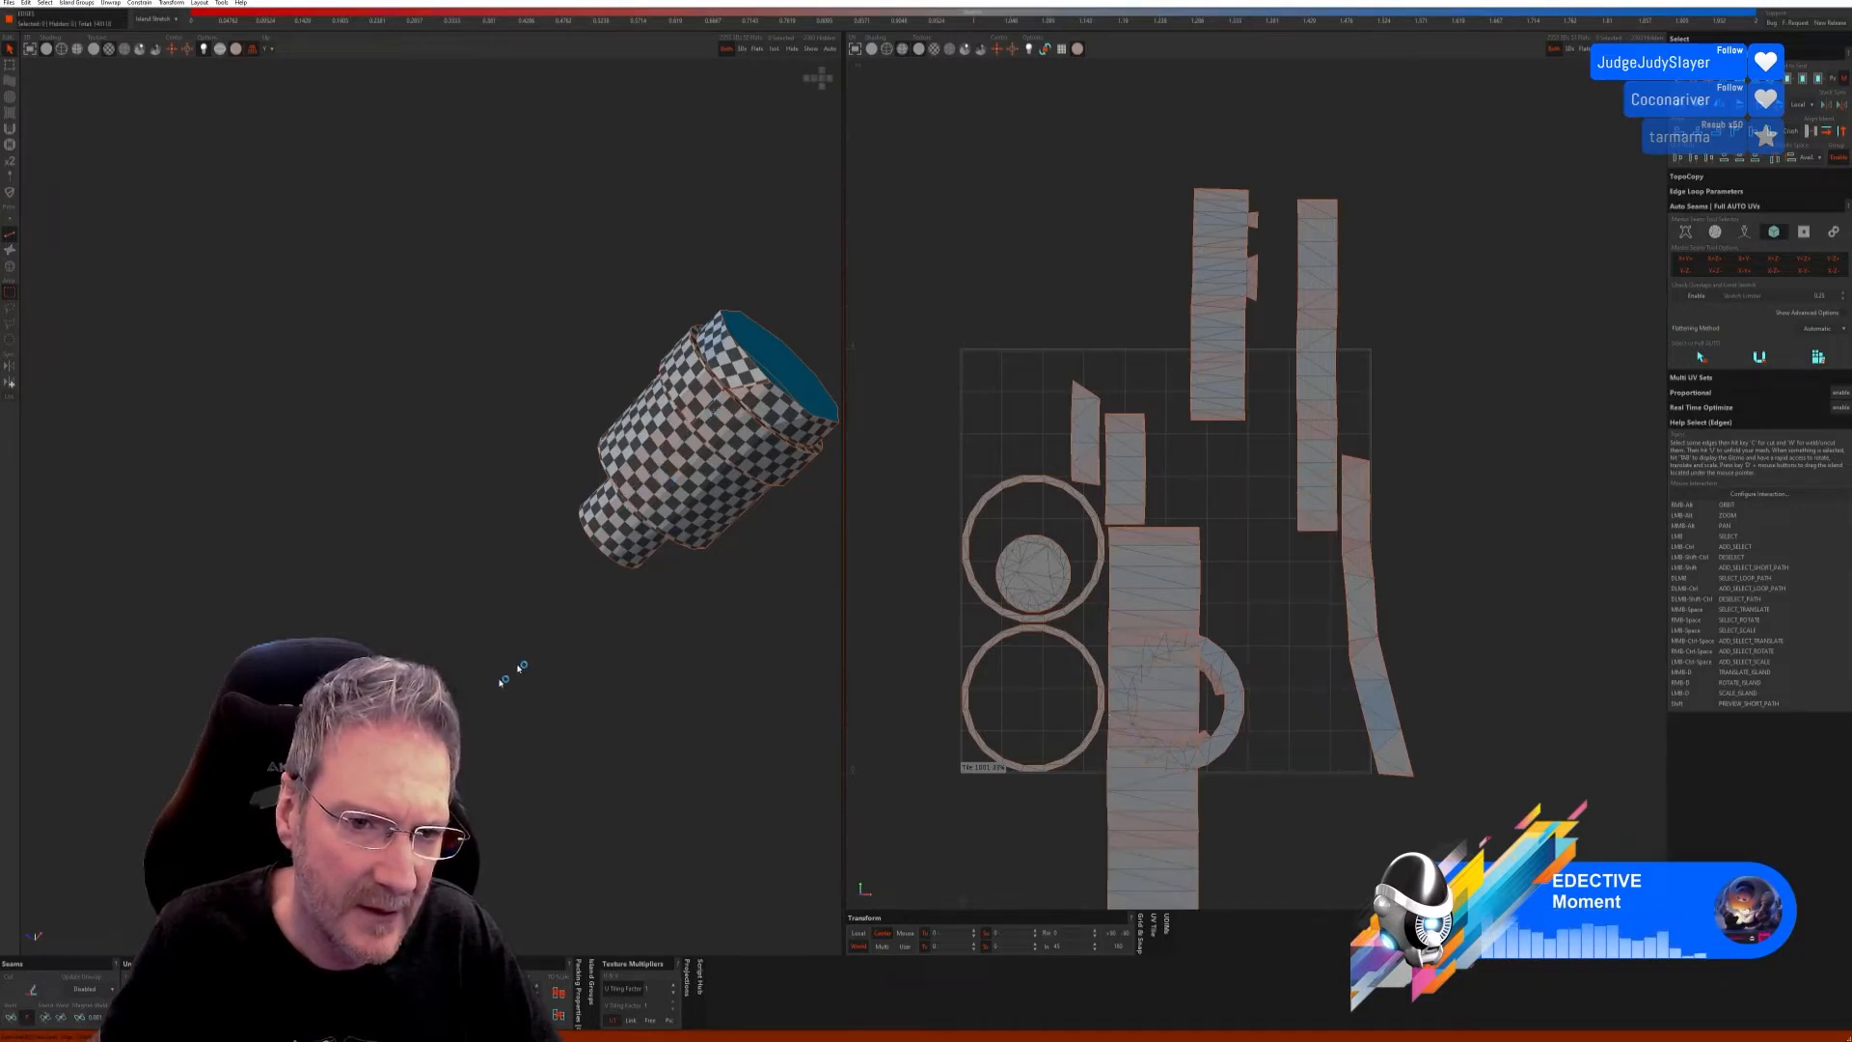
click(30, 1019)
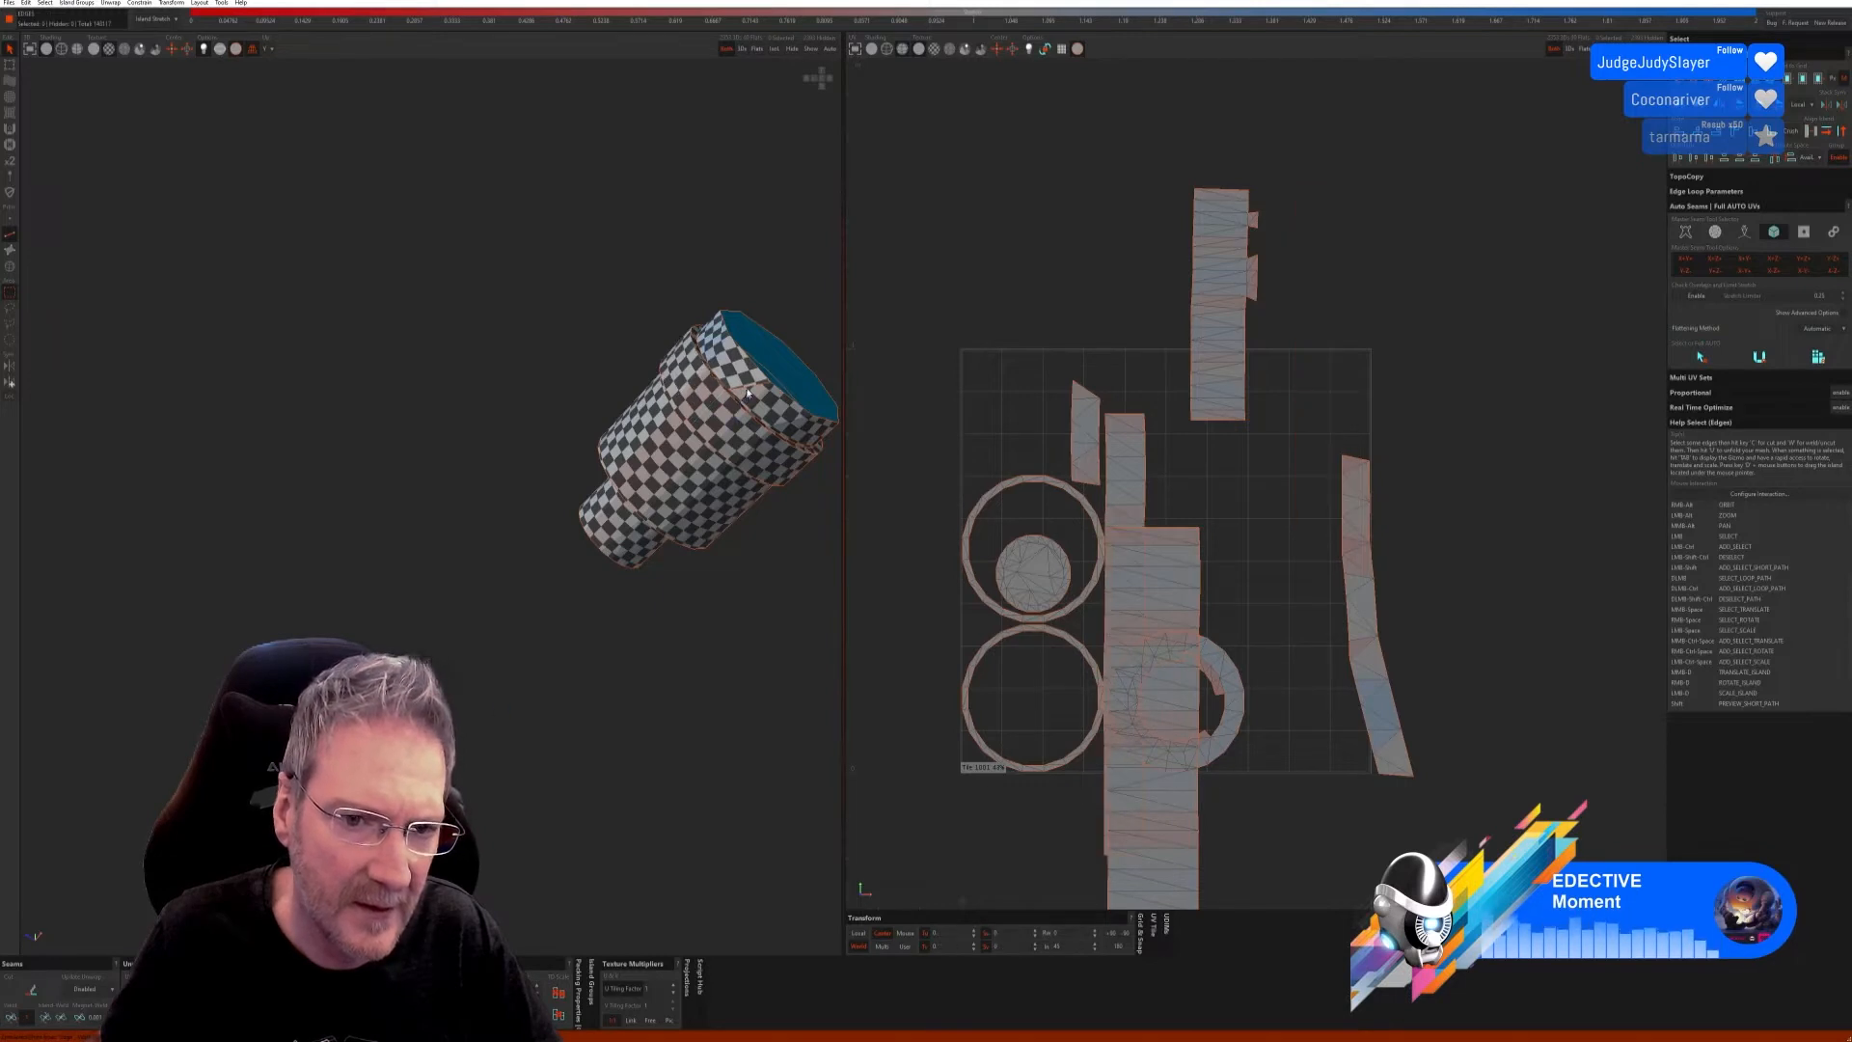
click(12, 1017)
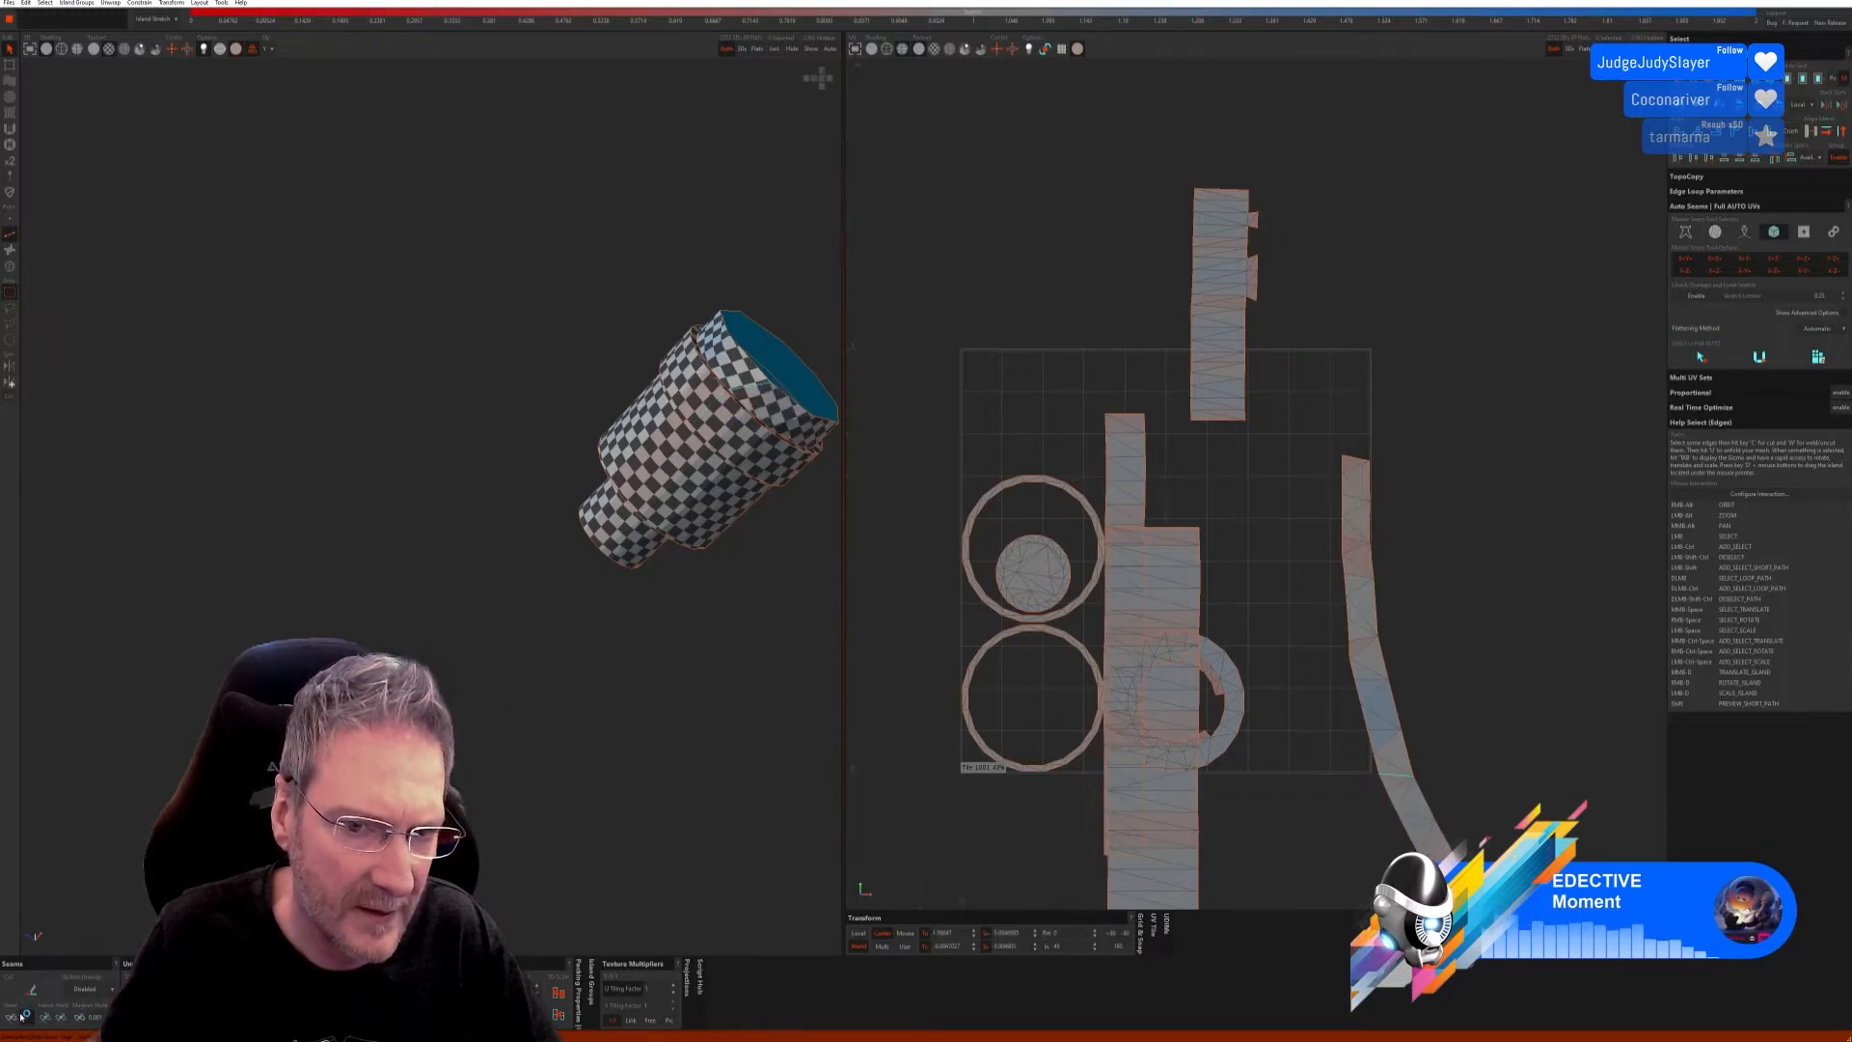
alt+drag(402, 572, 646, 407)
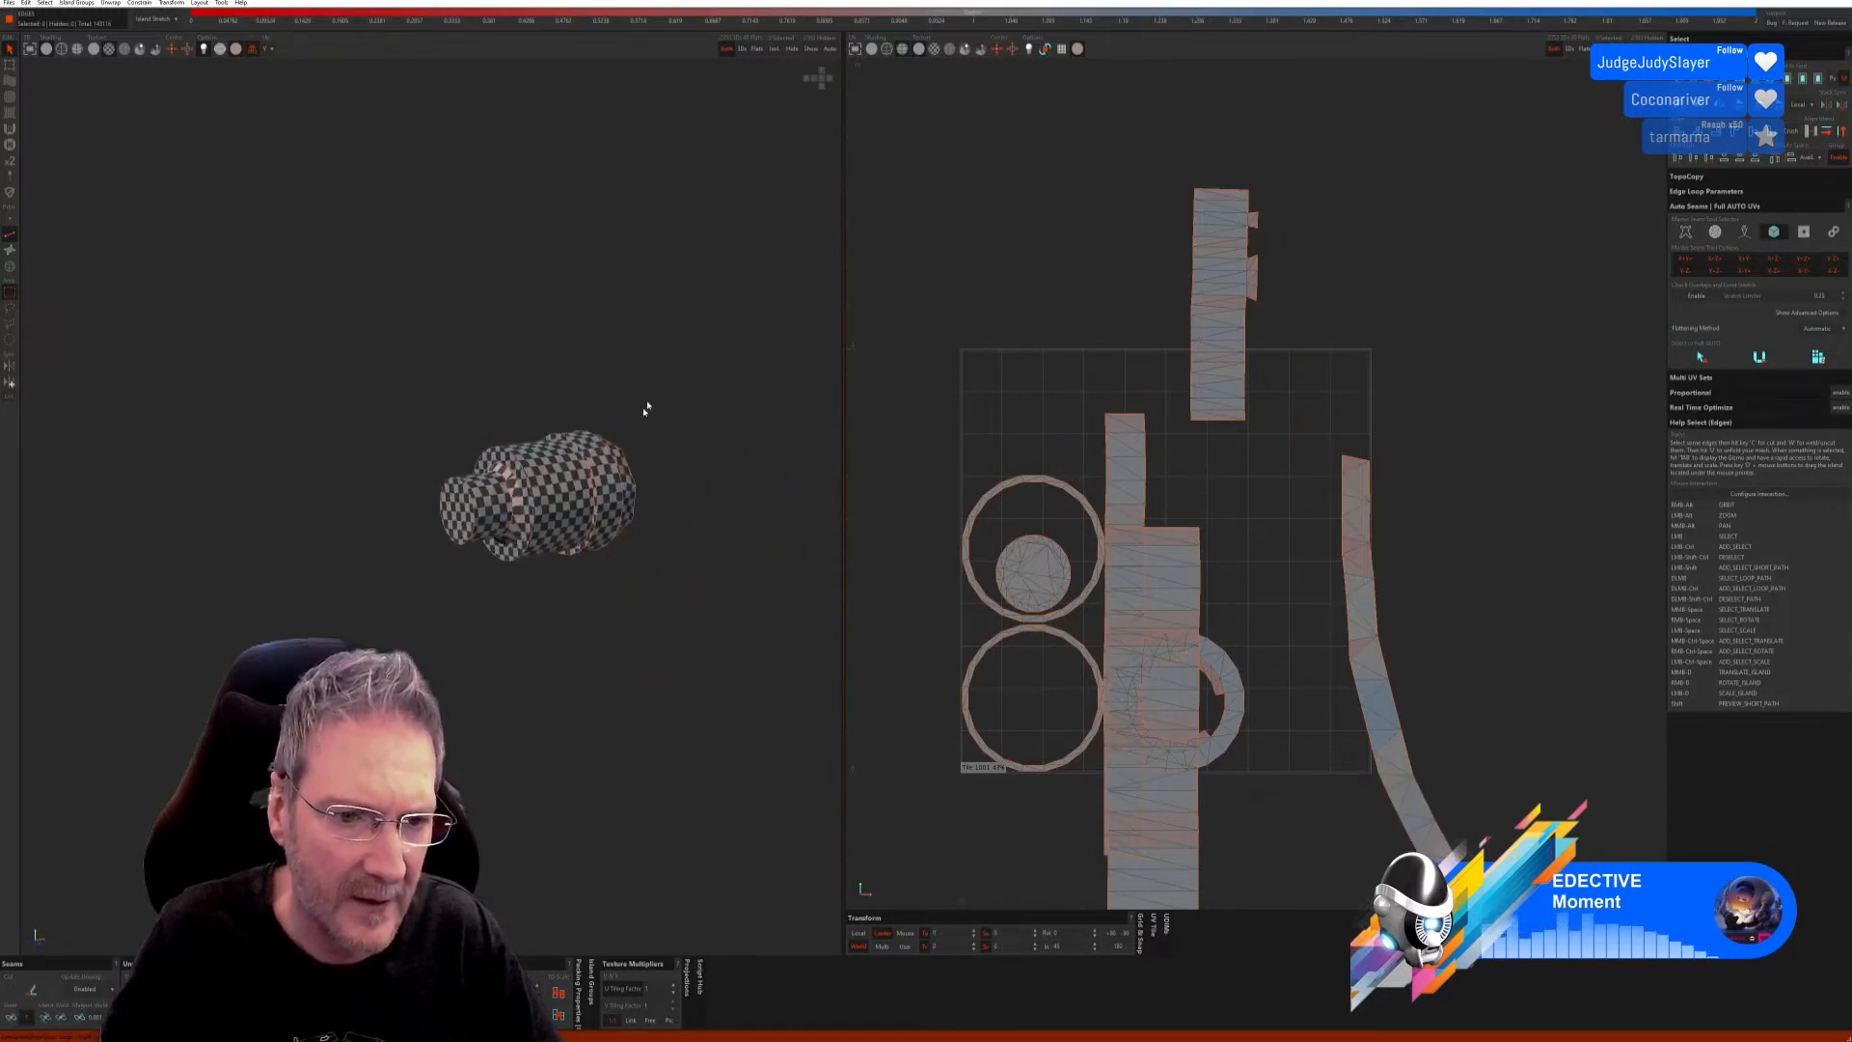
Step: Show the whole car again, then select and isolate the tubular bracket with the upright arm at the leaf spring's front end
click(810, 48)
scroll(569, 496, down, 3)
alt+right_drag(569, 497, 2, 287)
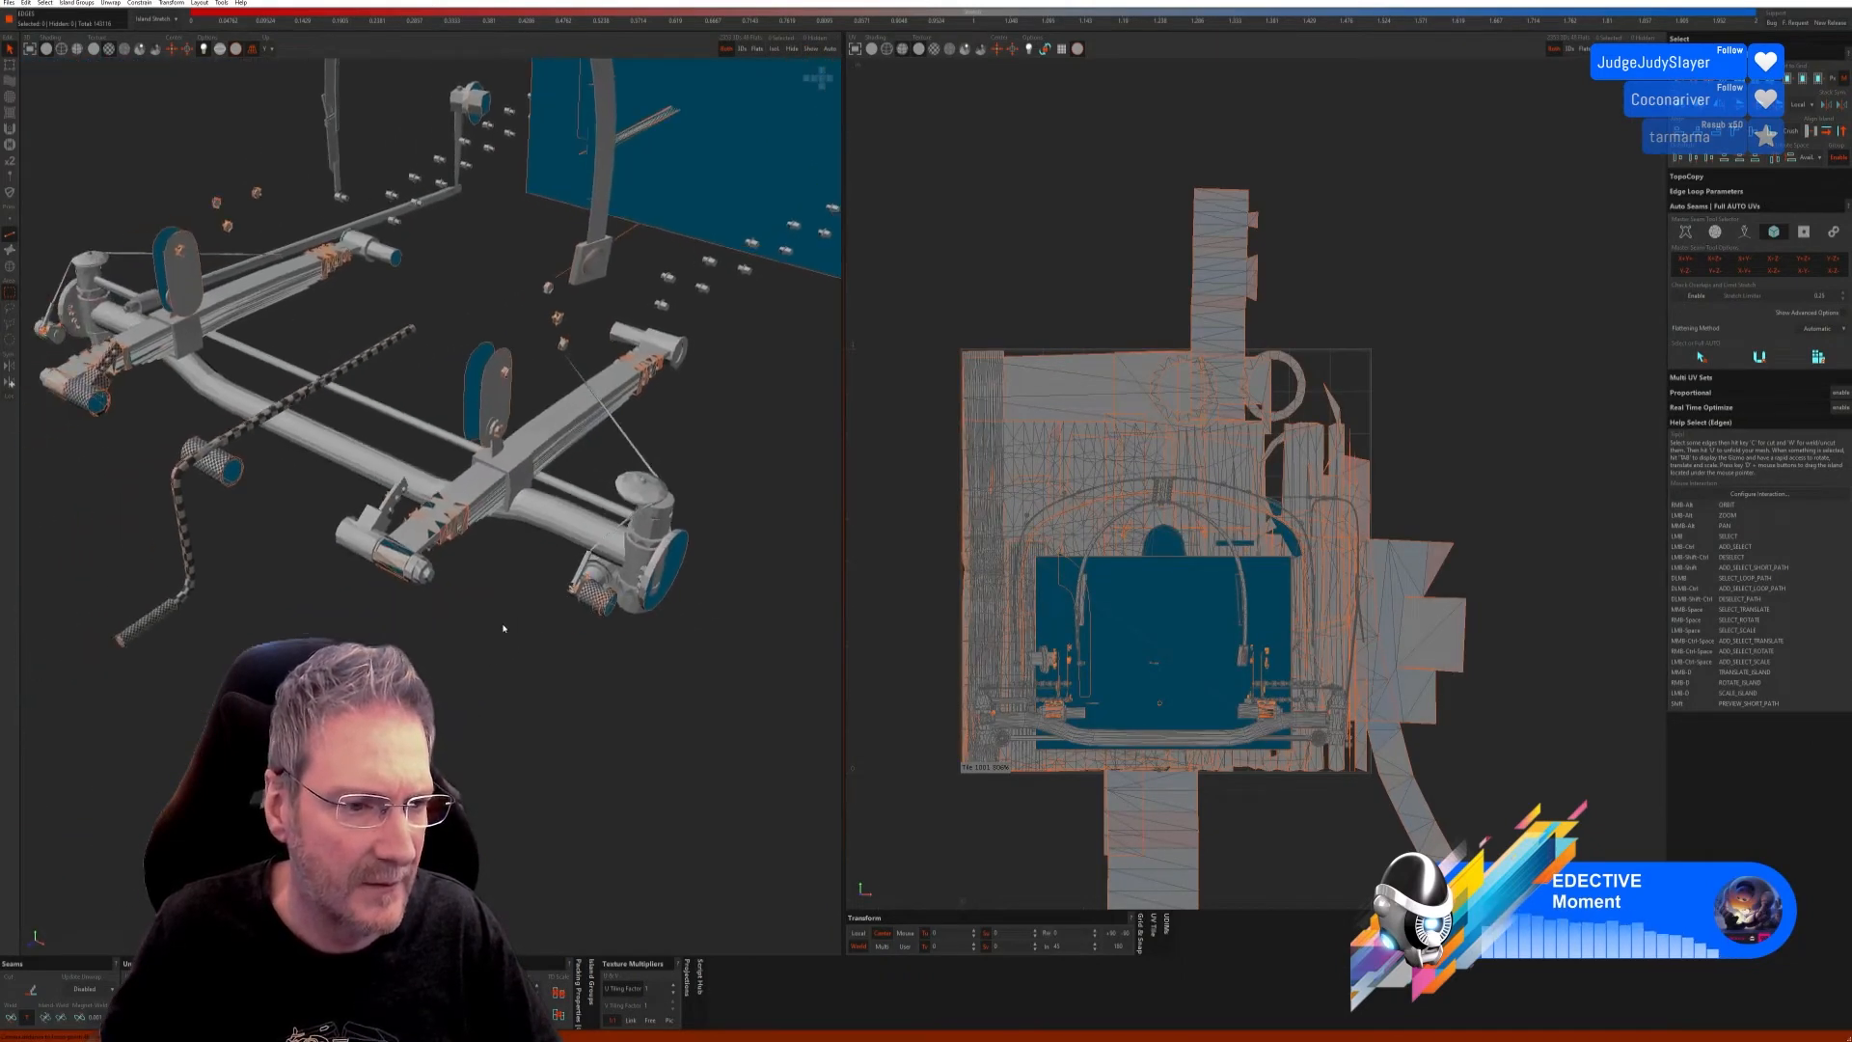
click(10, 267)
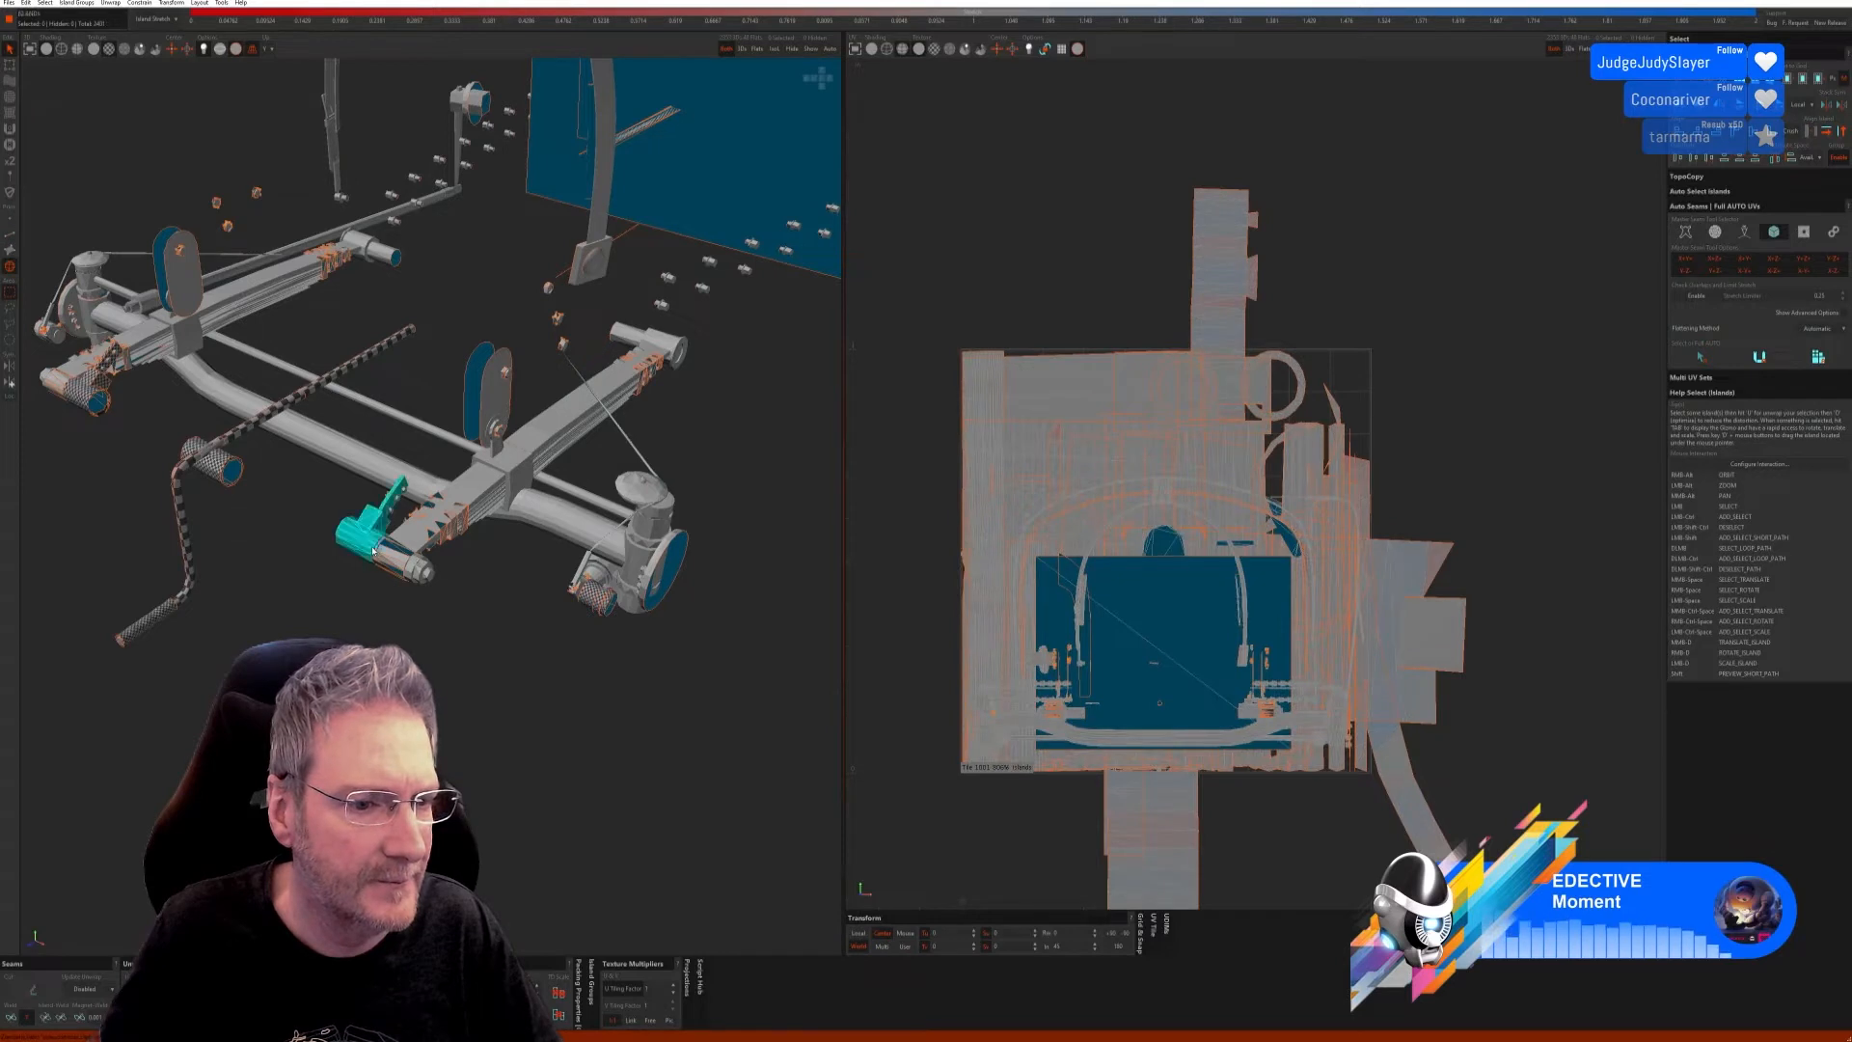
click(777, 49)
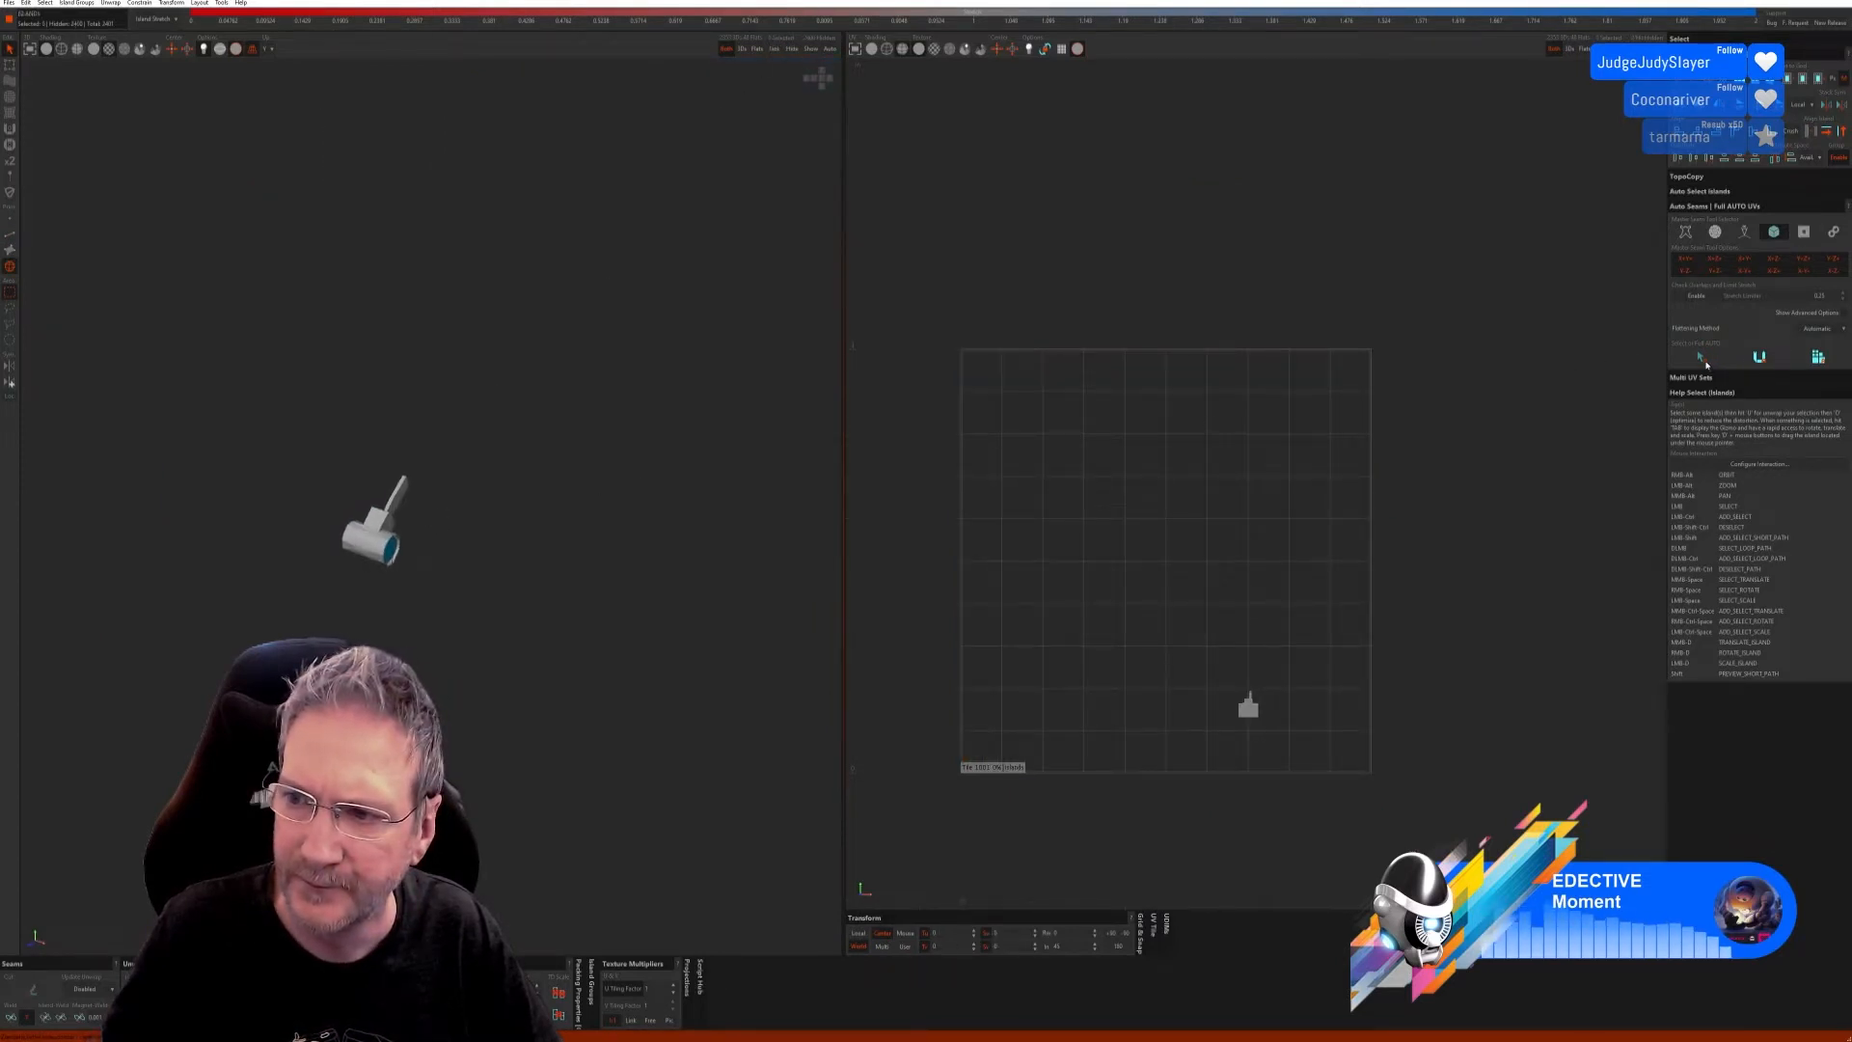
Step: Cut, unfold and pack the isolated bracket with the Box Auto Seams mode, and select the tube's lower island
click(1703, 361)
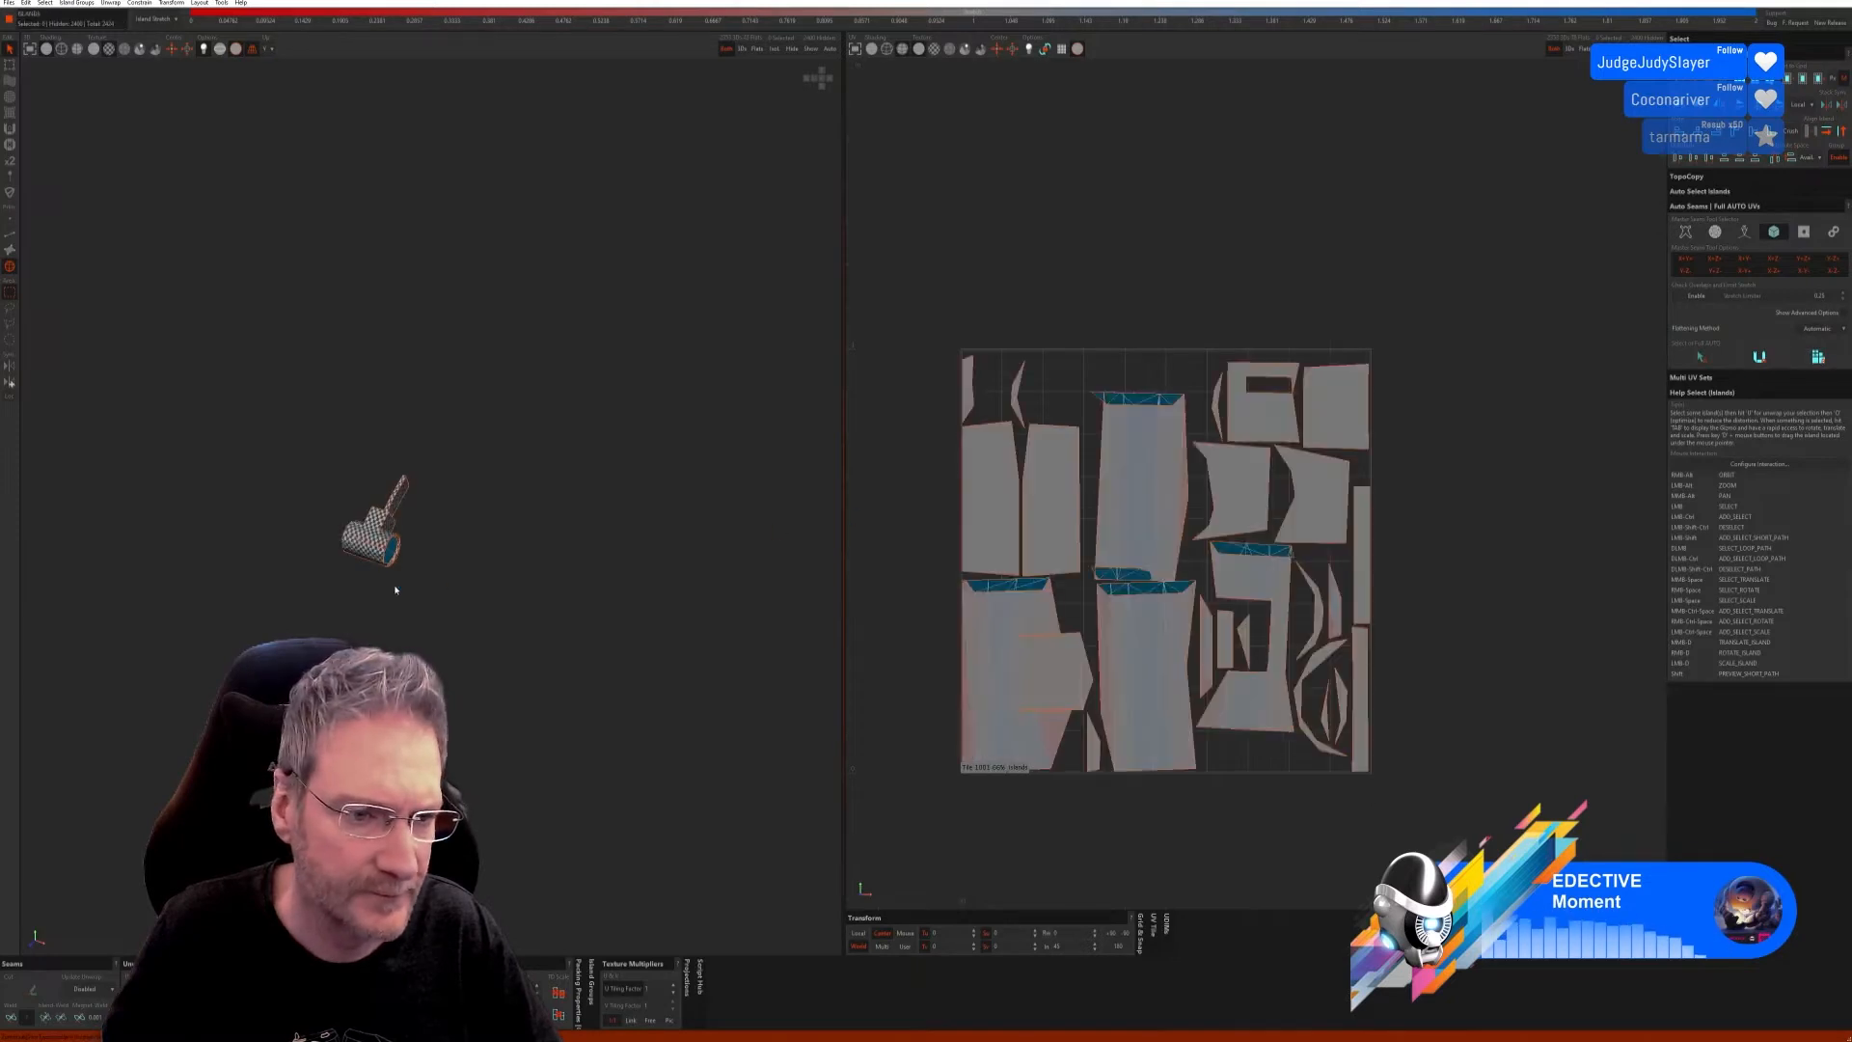
scroll(391, 584, up, 10)
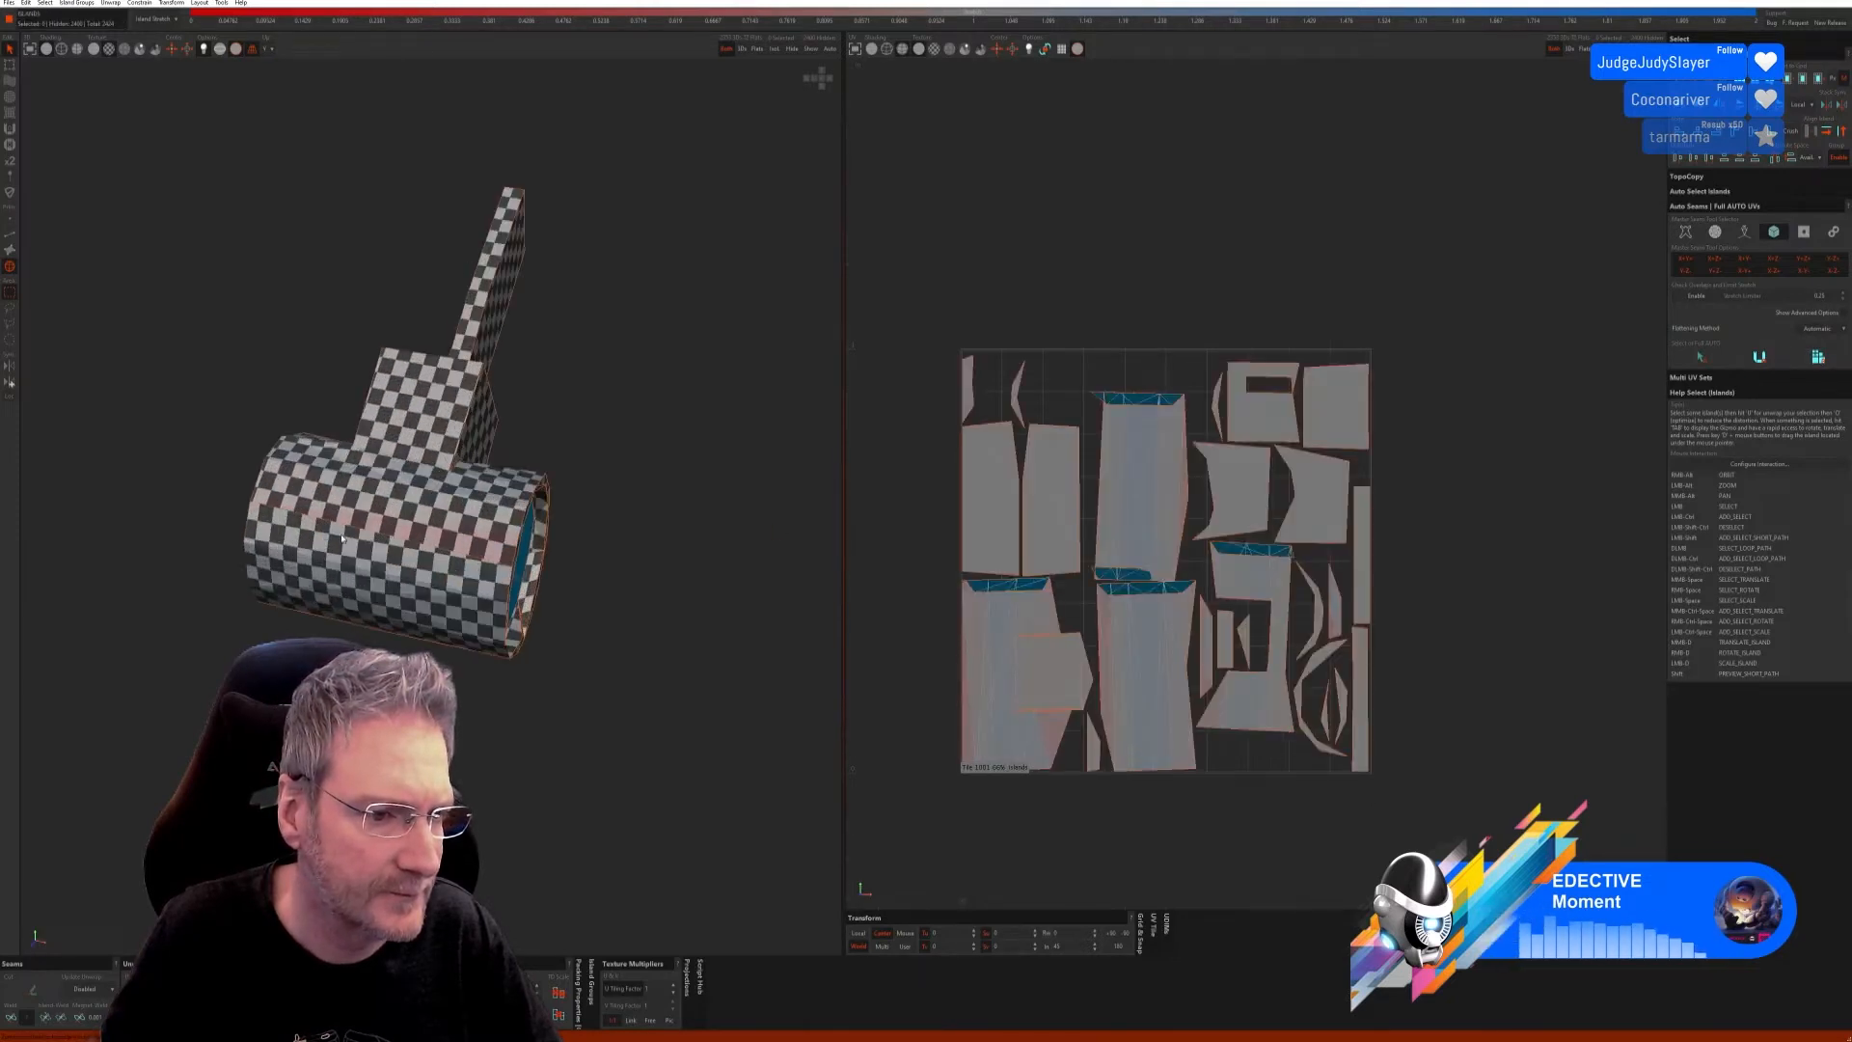
click(337, 522)
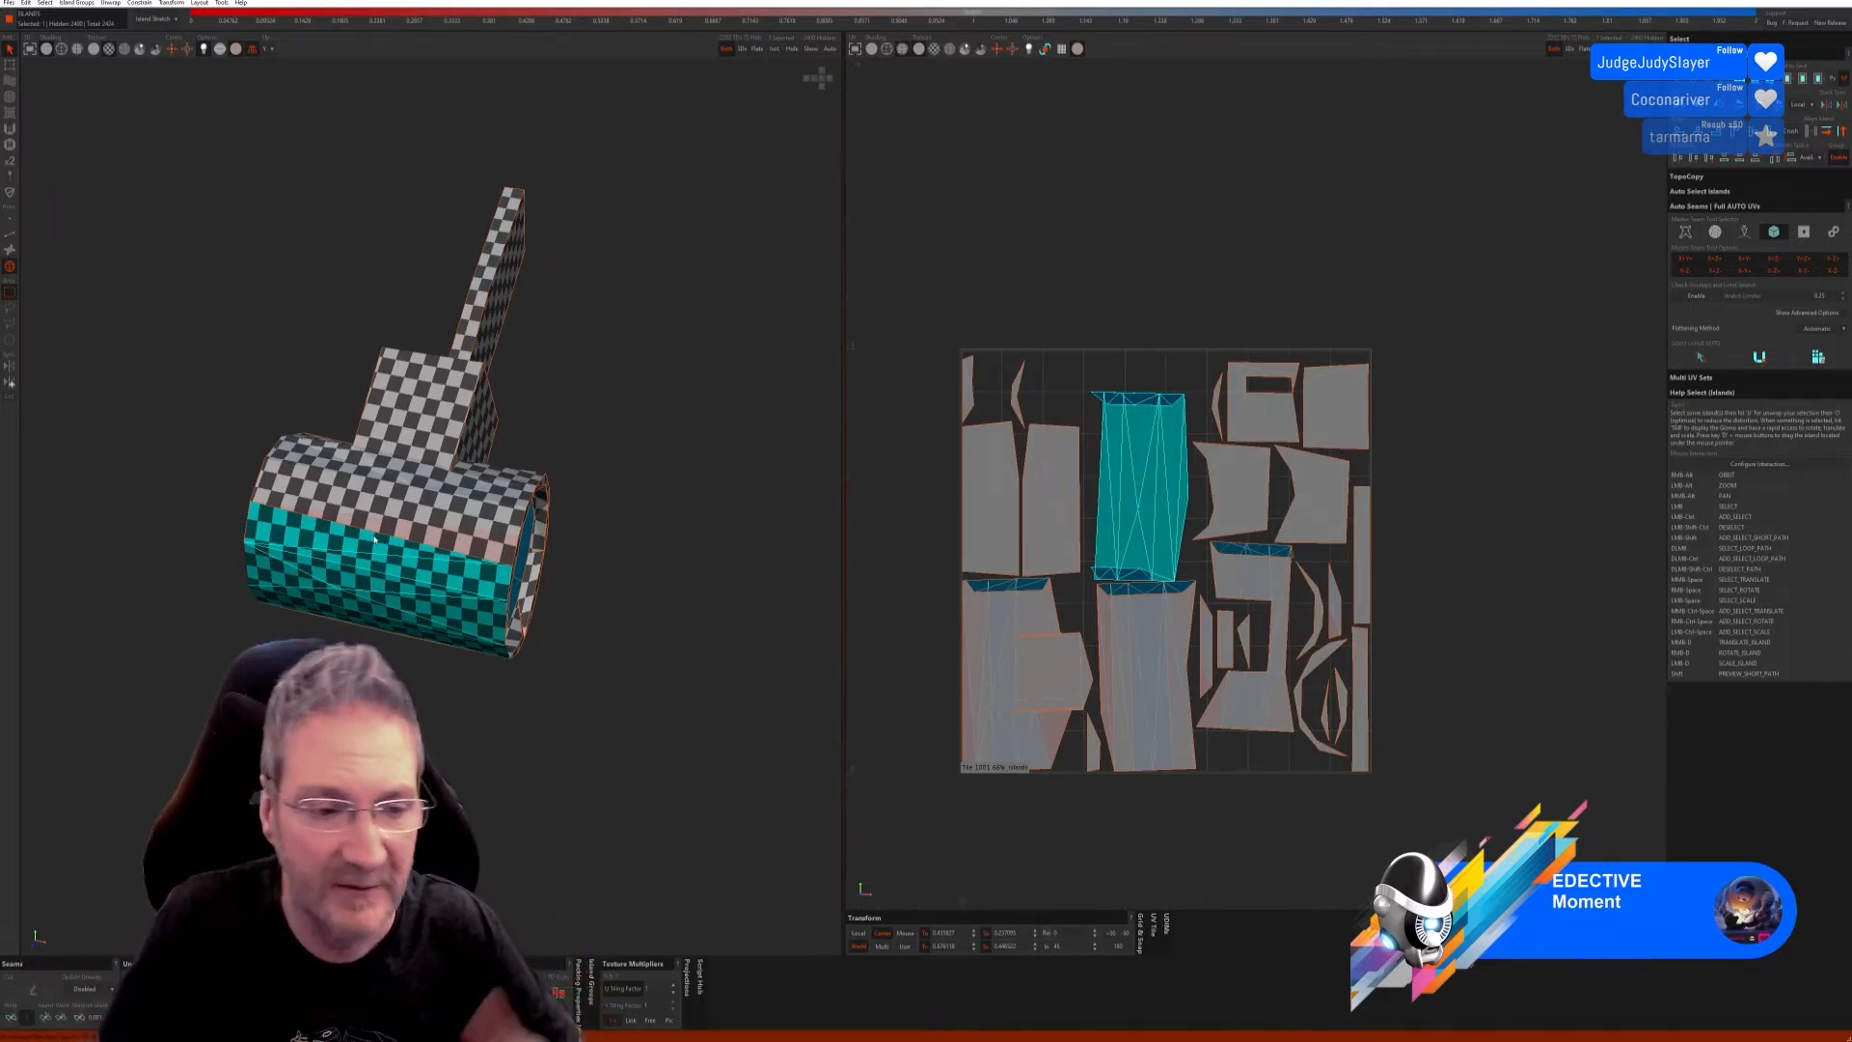
Step: Switch to edge selection and weld the lengthwise seams along the bracket's tube
click(9, 234)
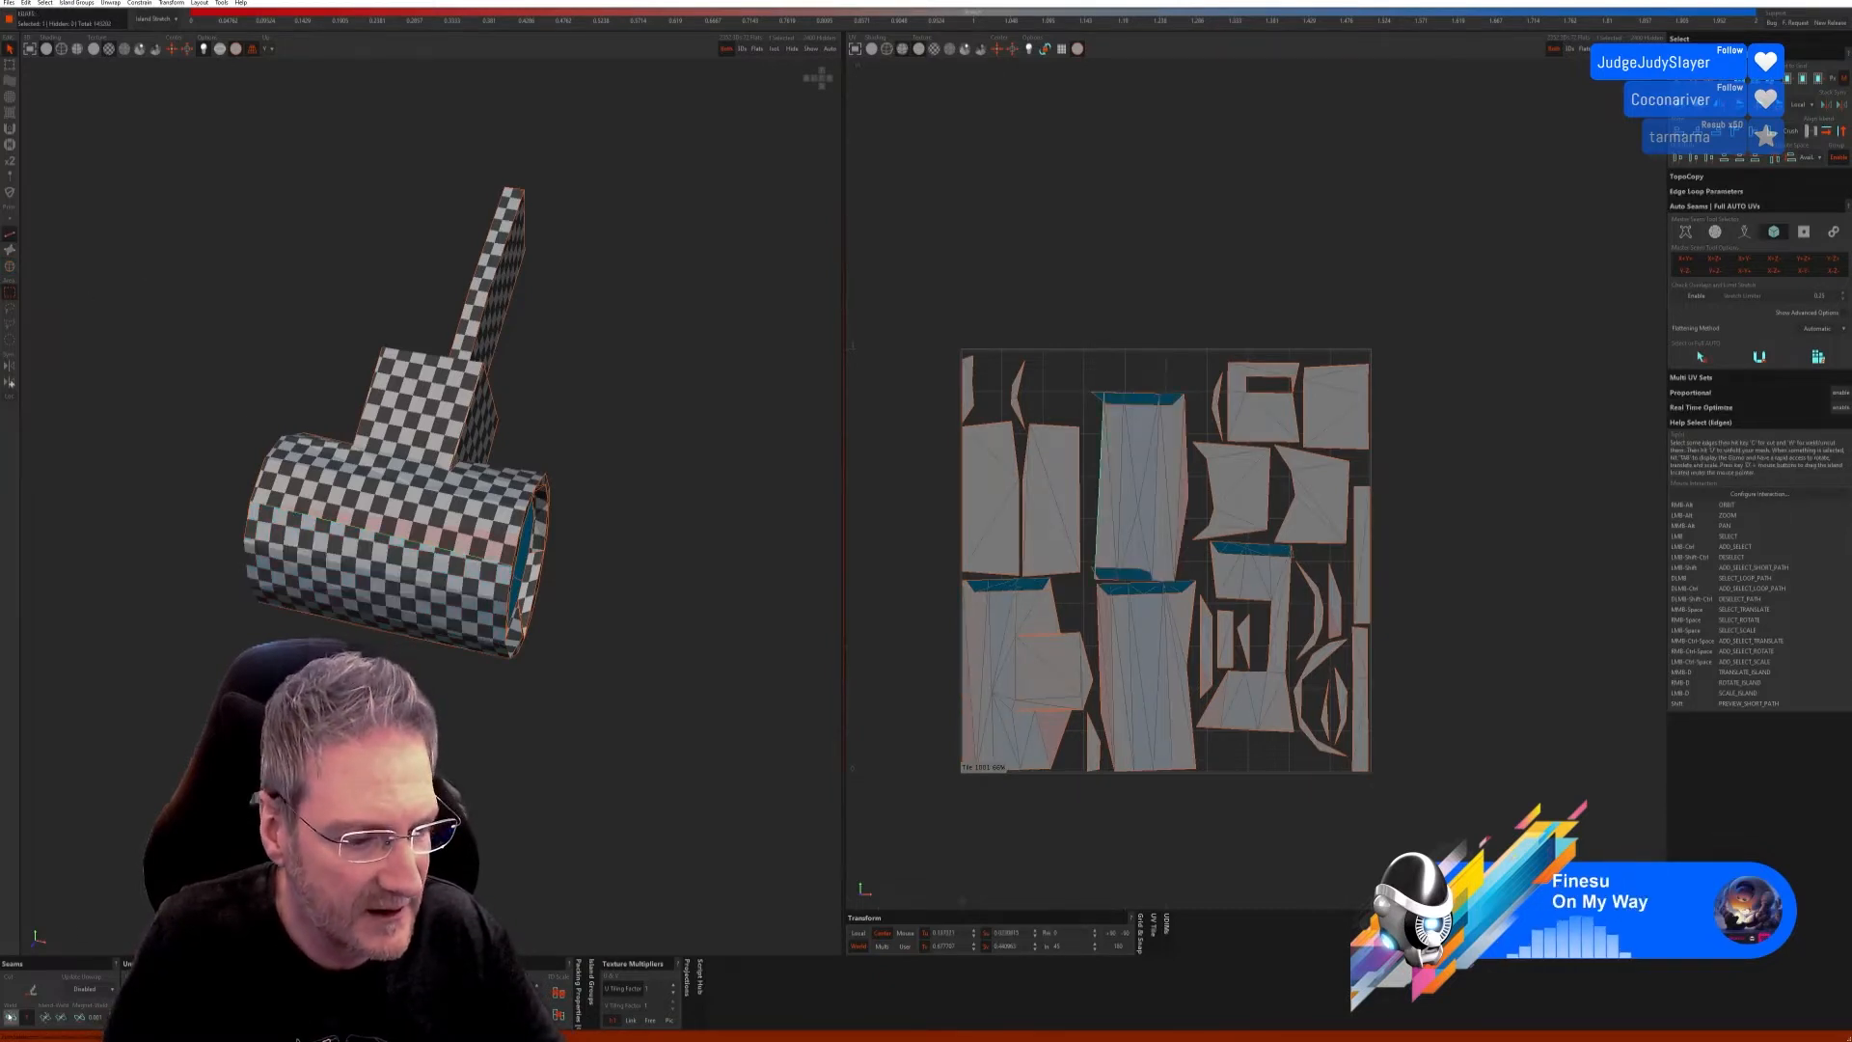
key(w)
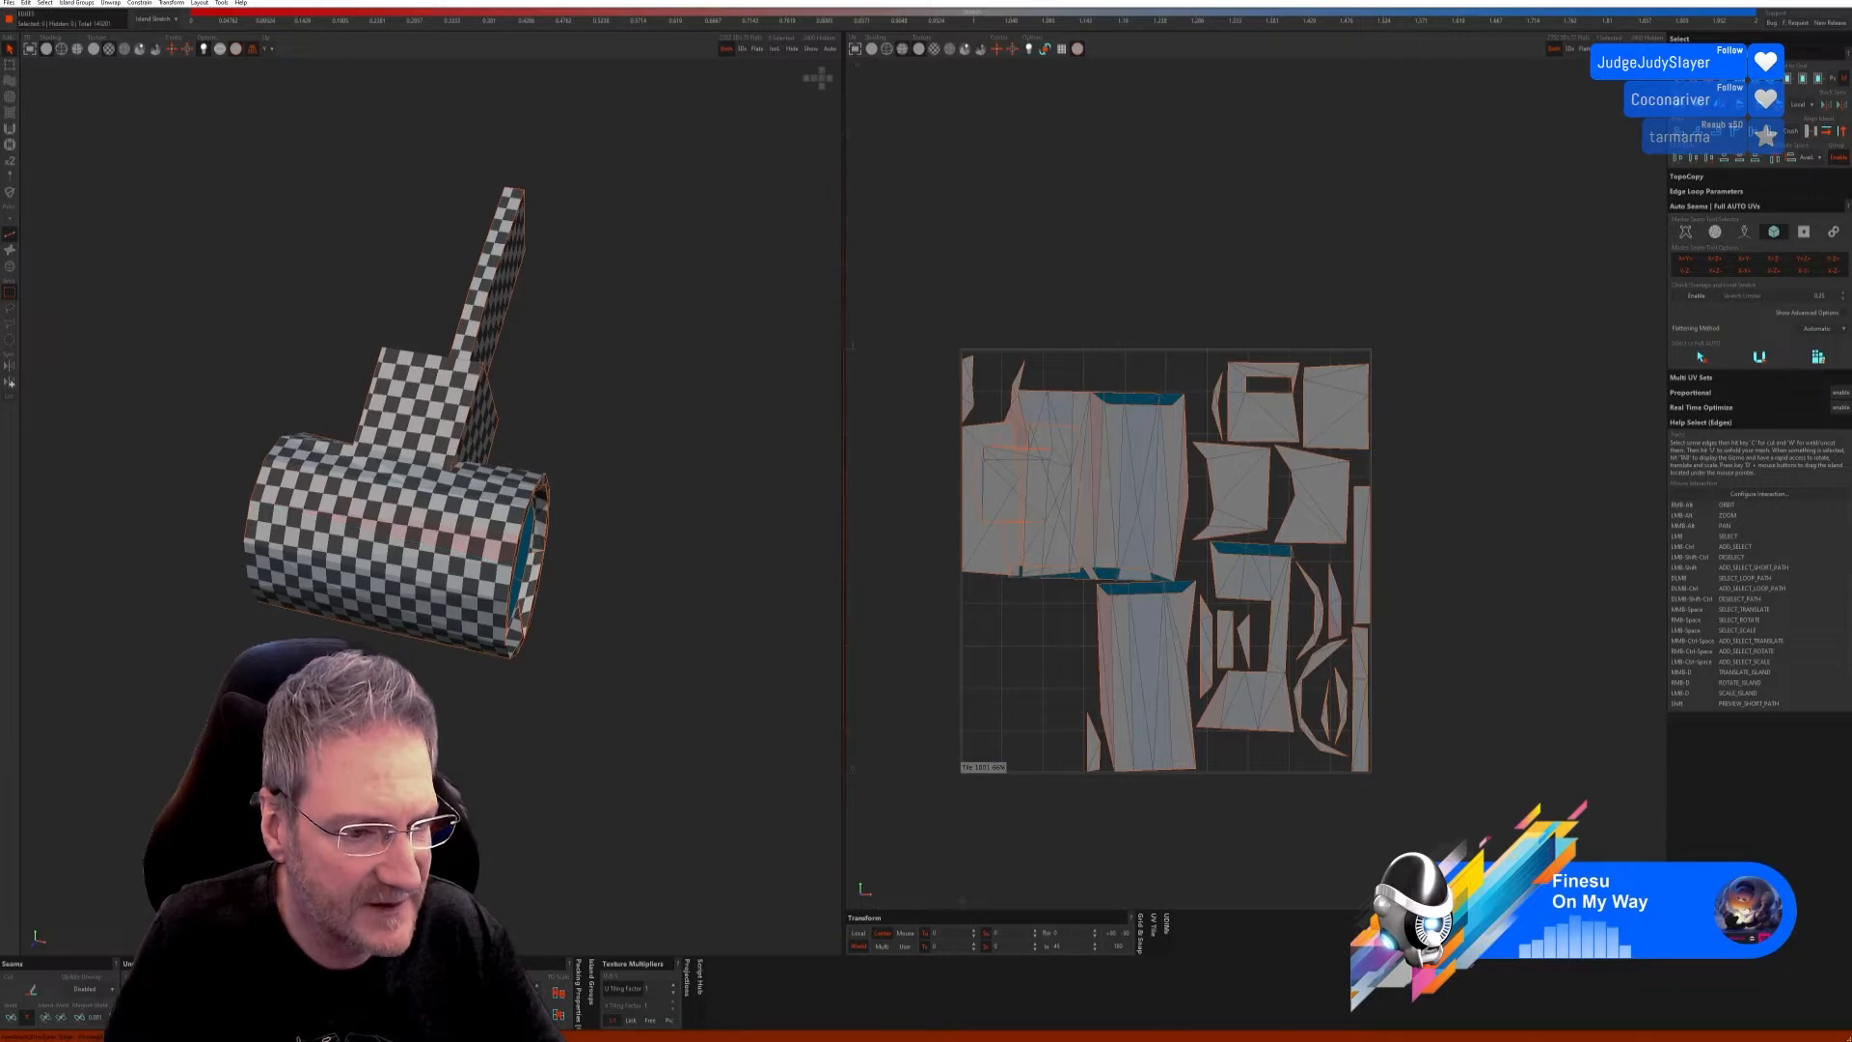
alt+right_drag(521, 463, 468, 328)
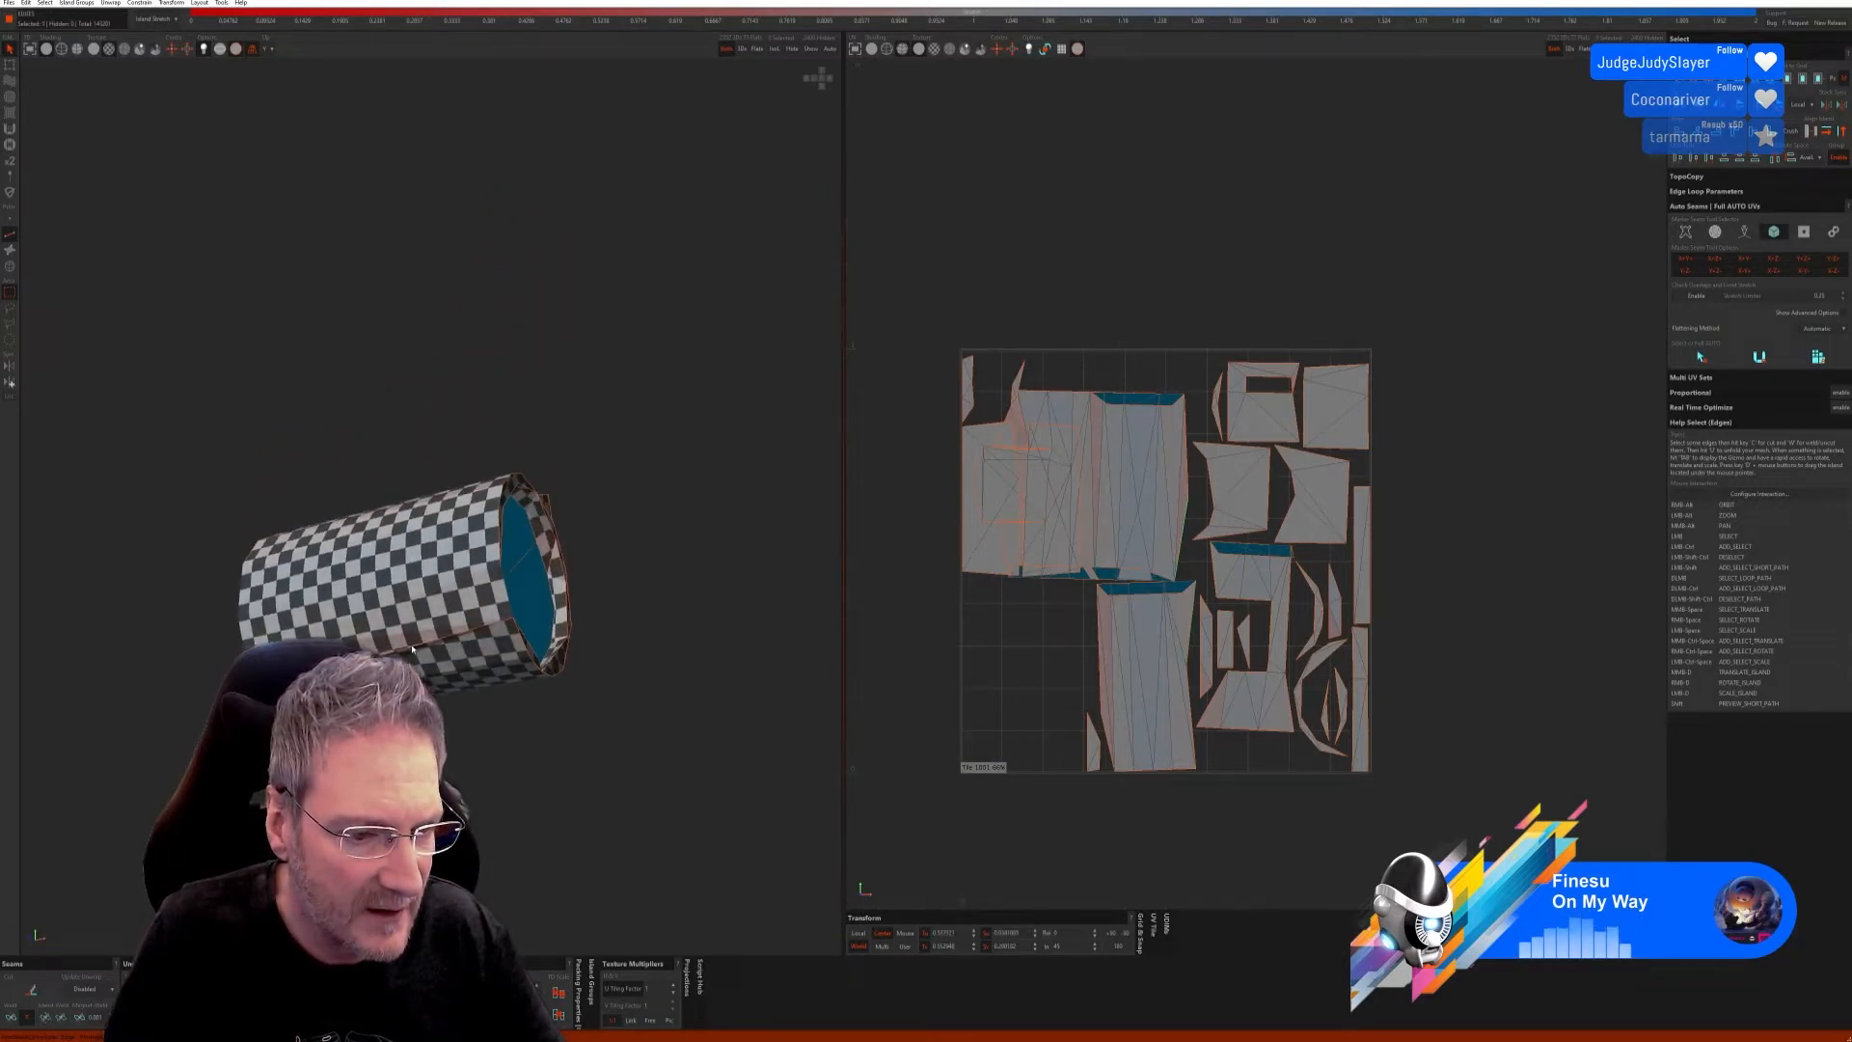
key(w)
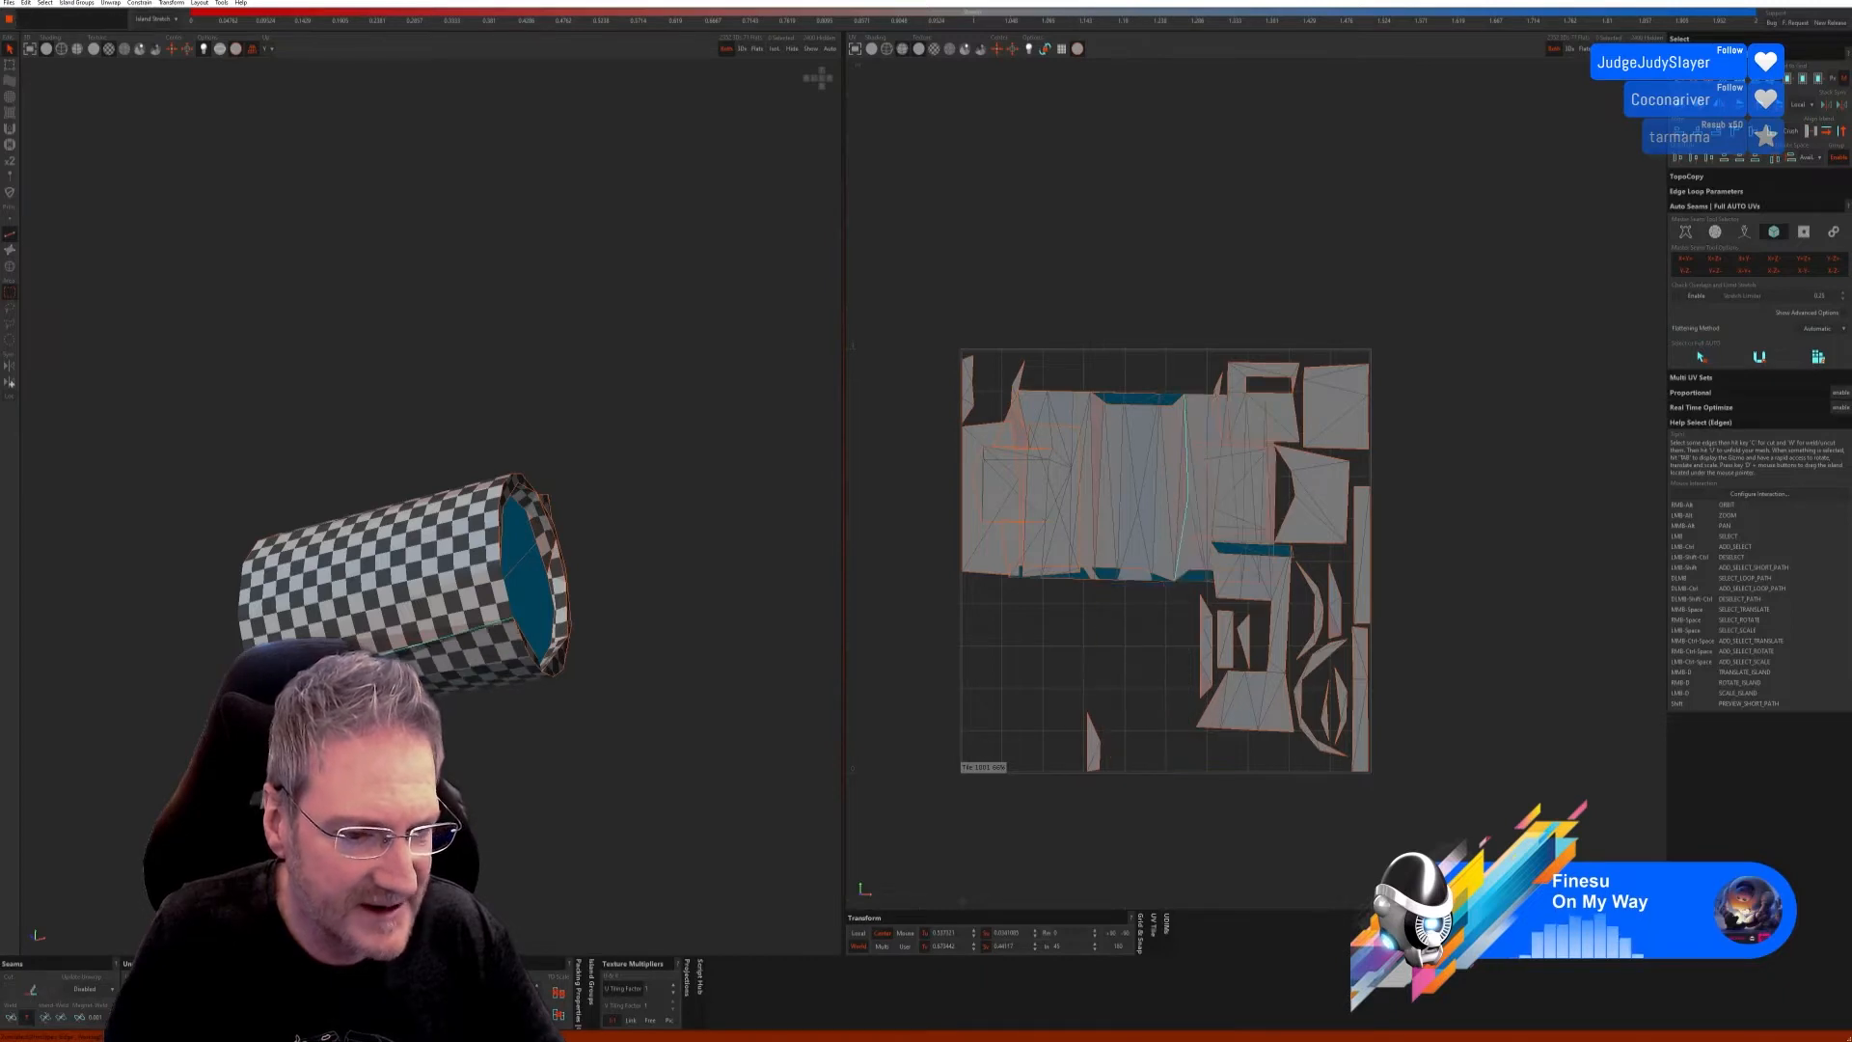
key(w)
alt+right_drag(460, 795, 289, 704)
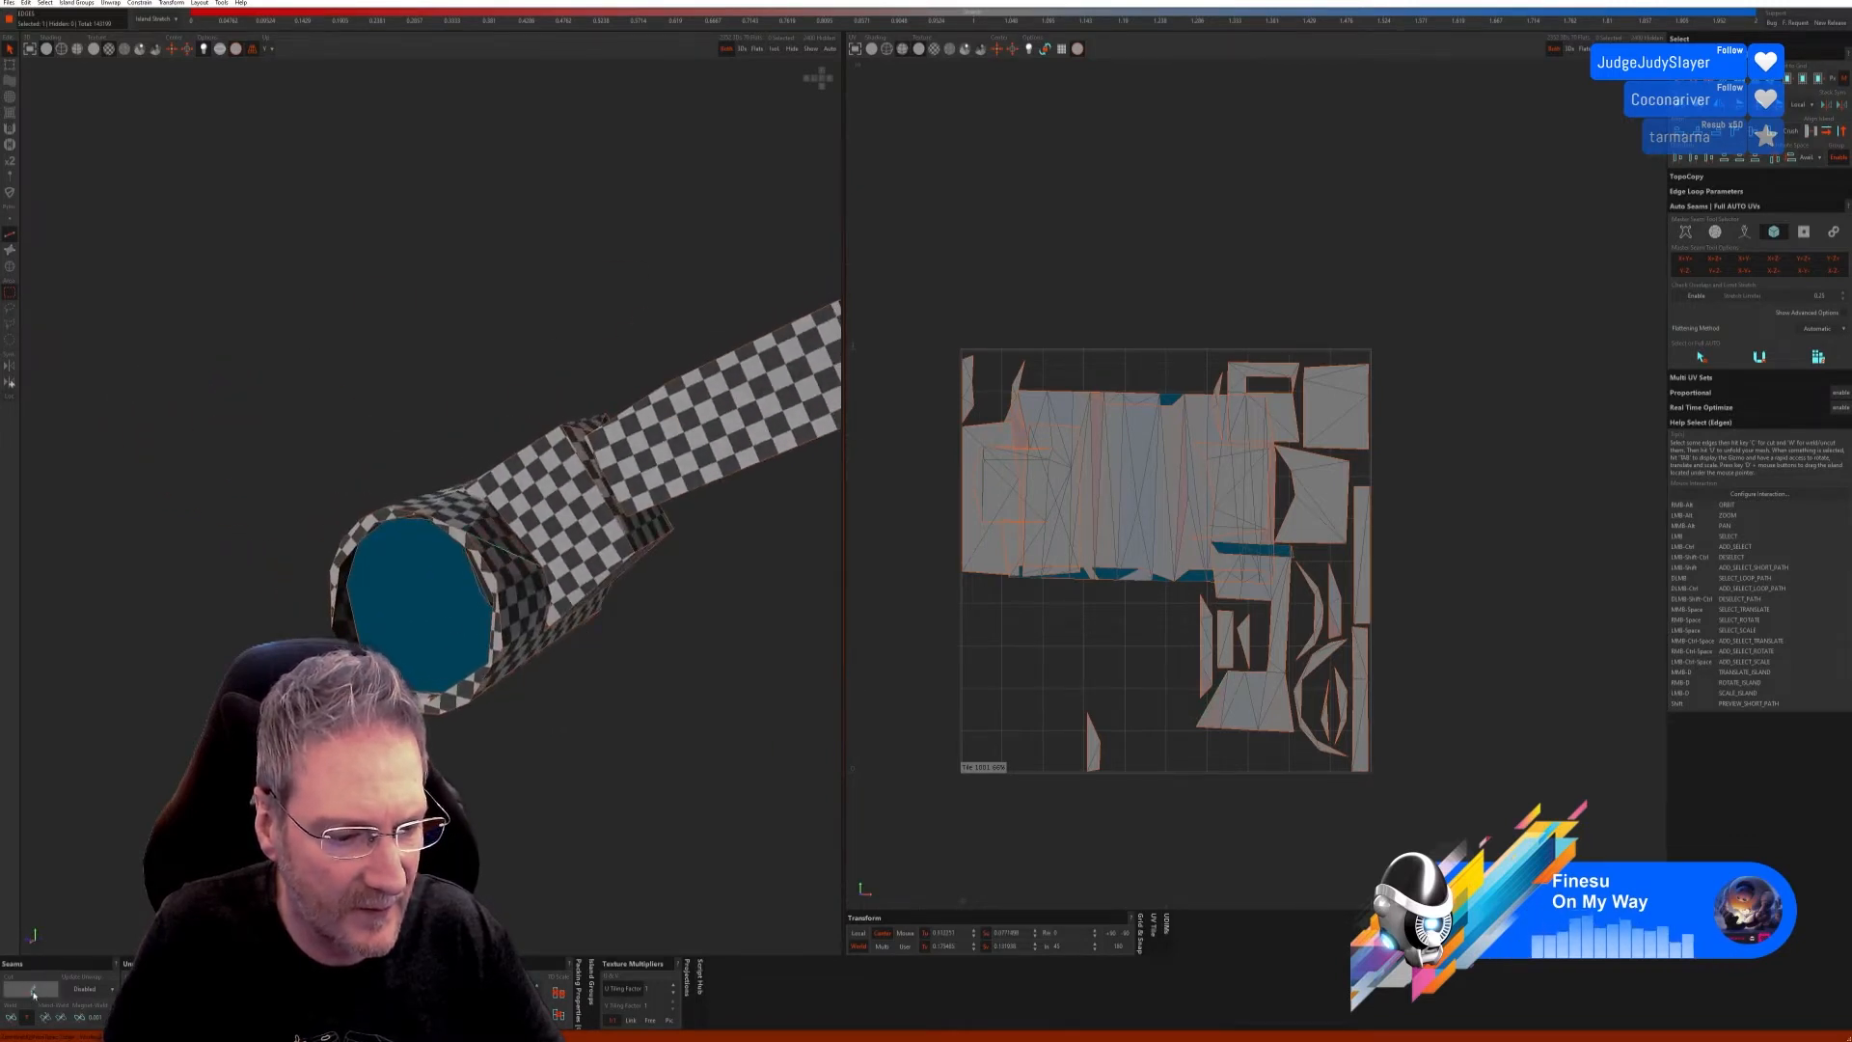
Step: Weld the remaining tube seams beside the bracket's arm and unfold the joined island
click(11, 1015)
alt+right_drag(386, 791, 478, 711)
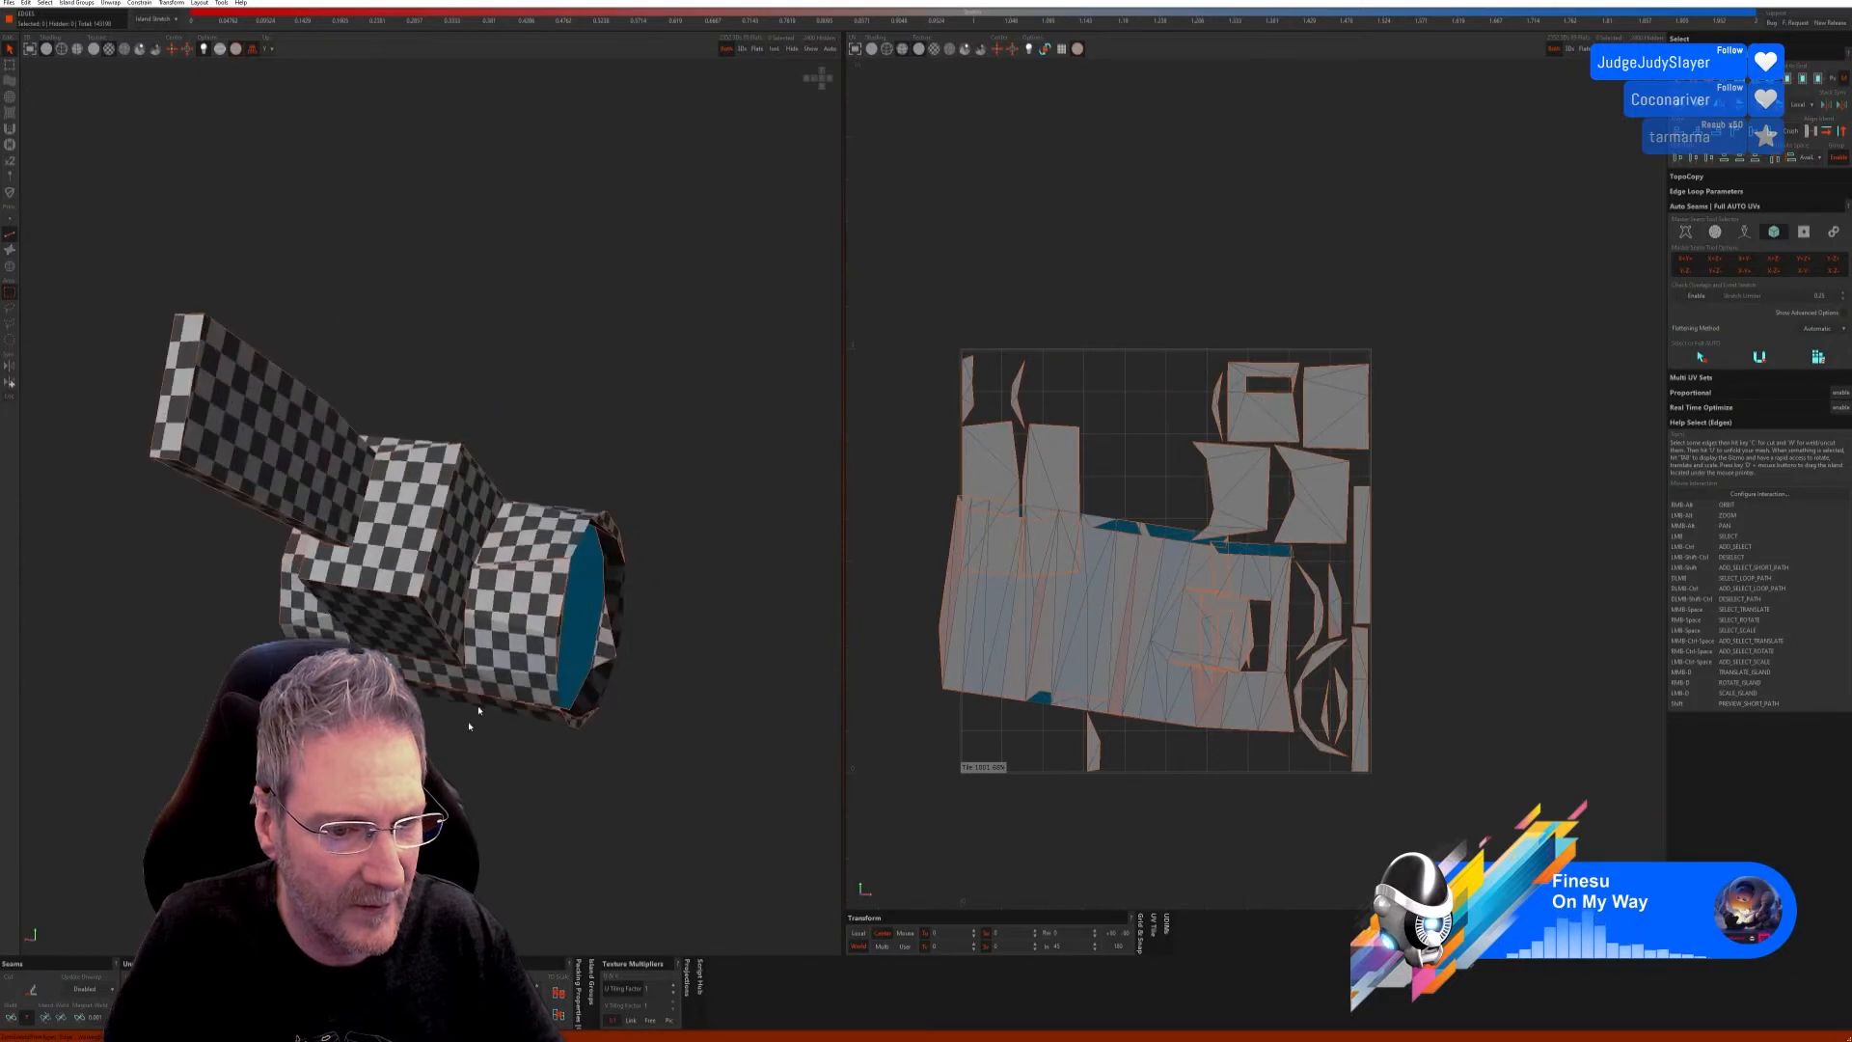
click(14, 1015)
scroll(395, 849, down, 3)
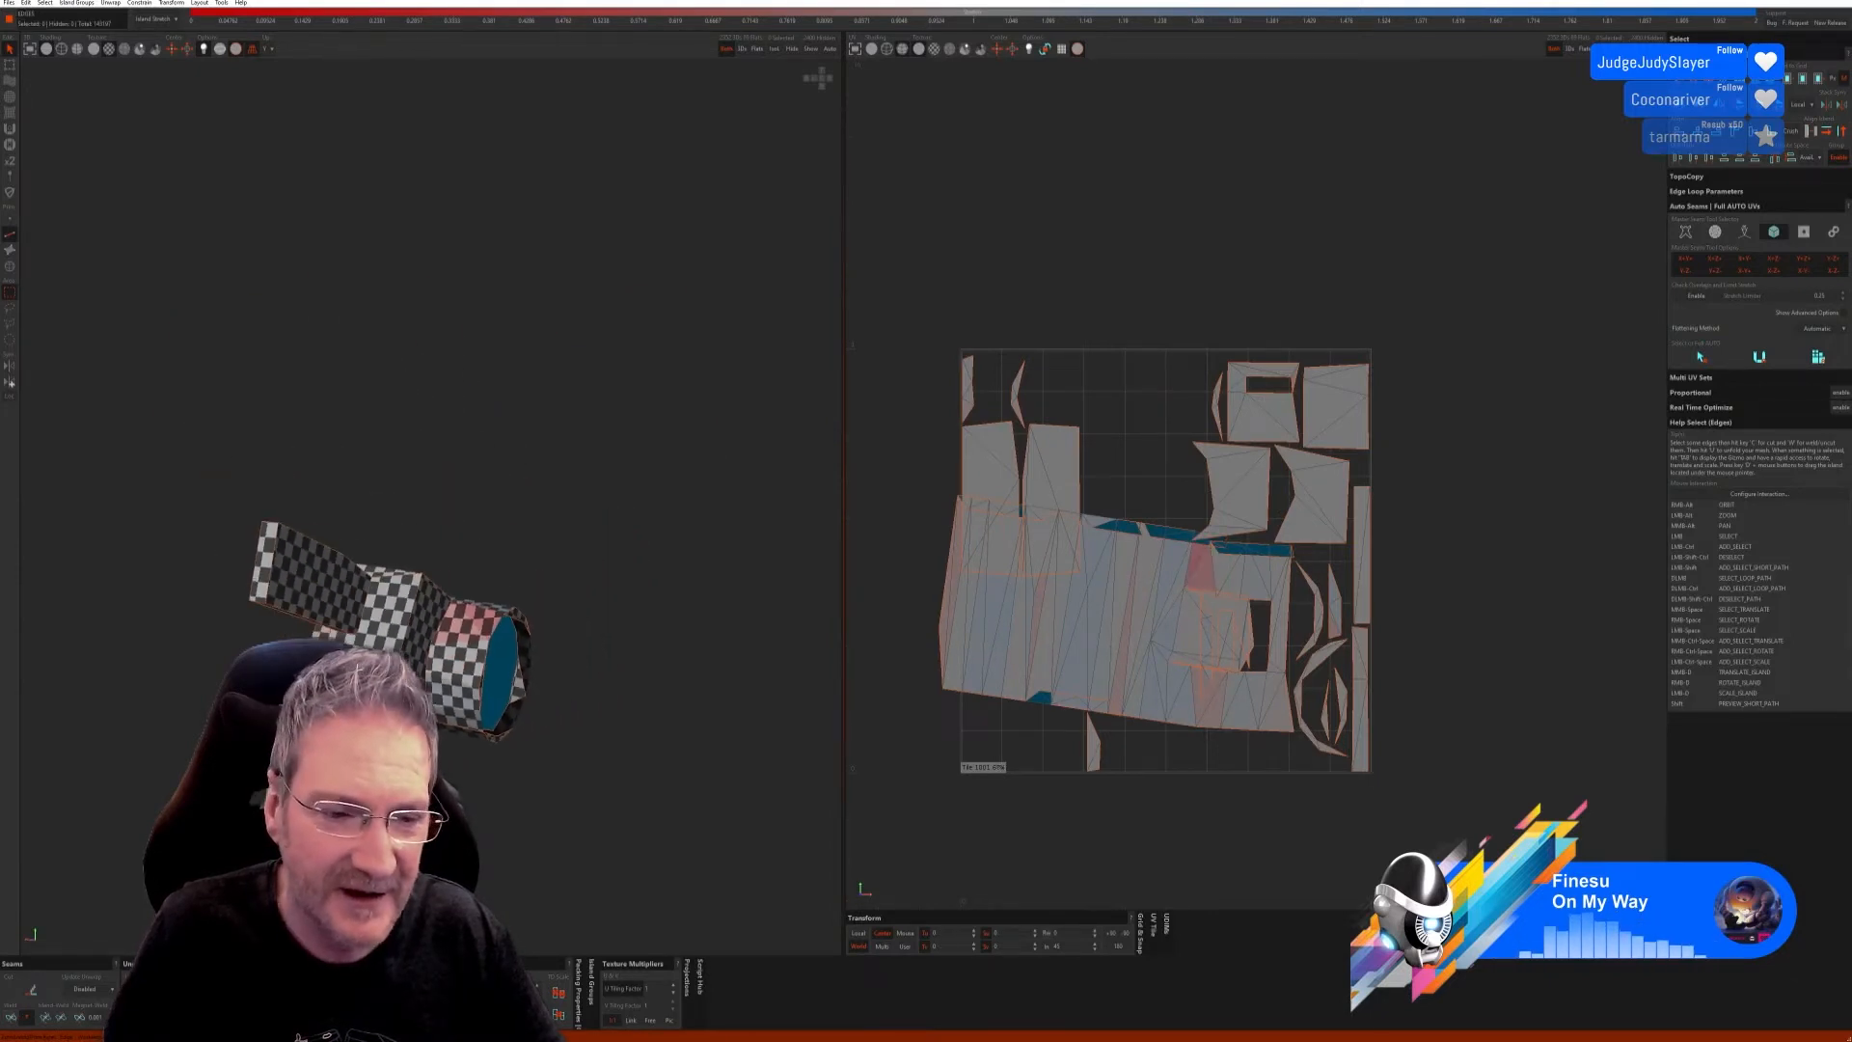
mouse_move(424, 839)
alt+right_down()
mouse_move(570, 782)
mouse_move(488, 814)
alt+right_up()
key(u)
Step: Show the whole car again and switch to island selection for the front axle parts
click(811, 48)
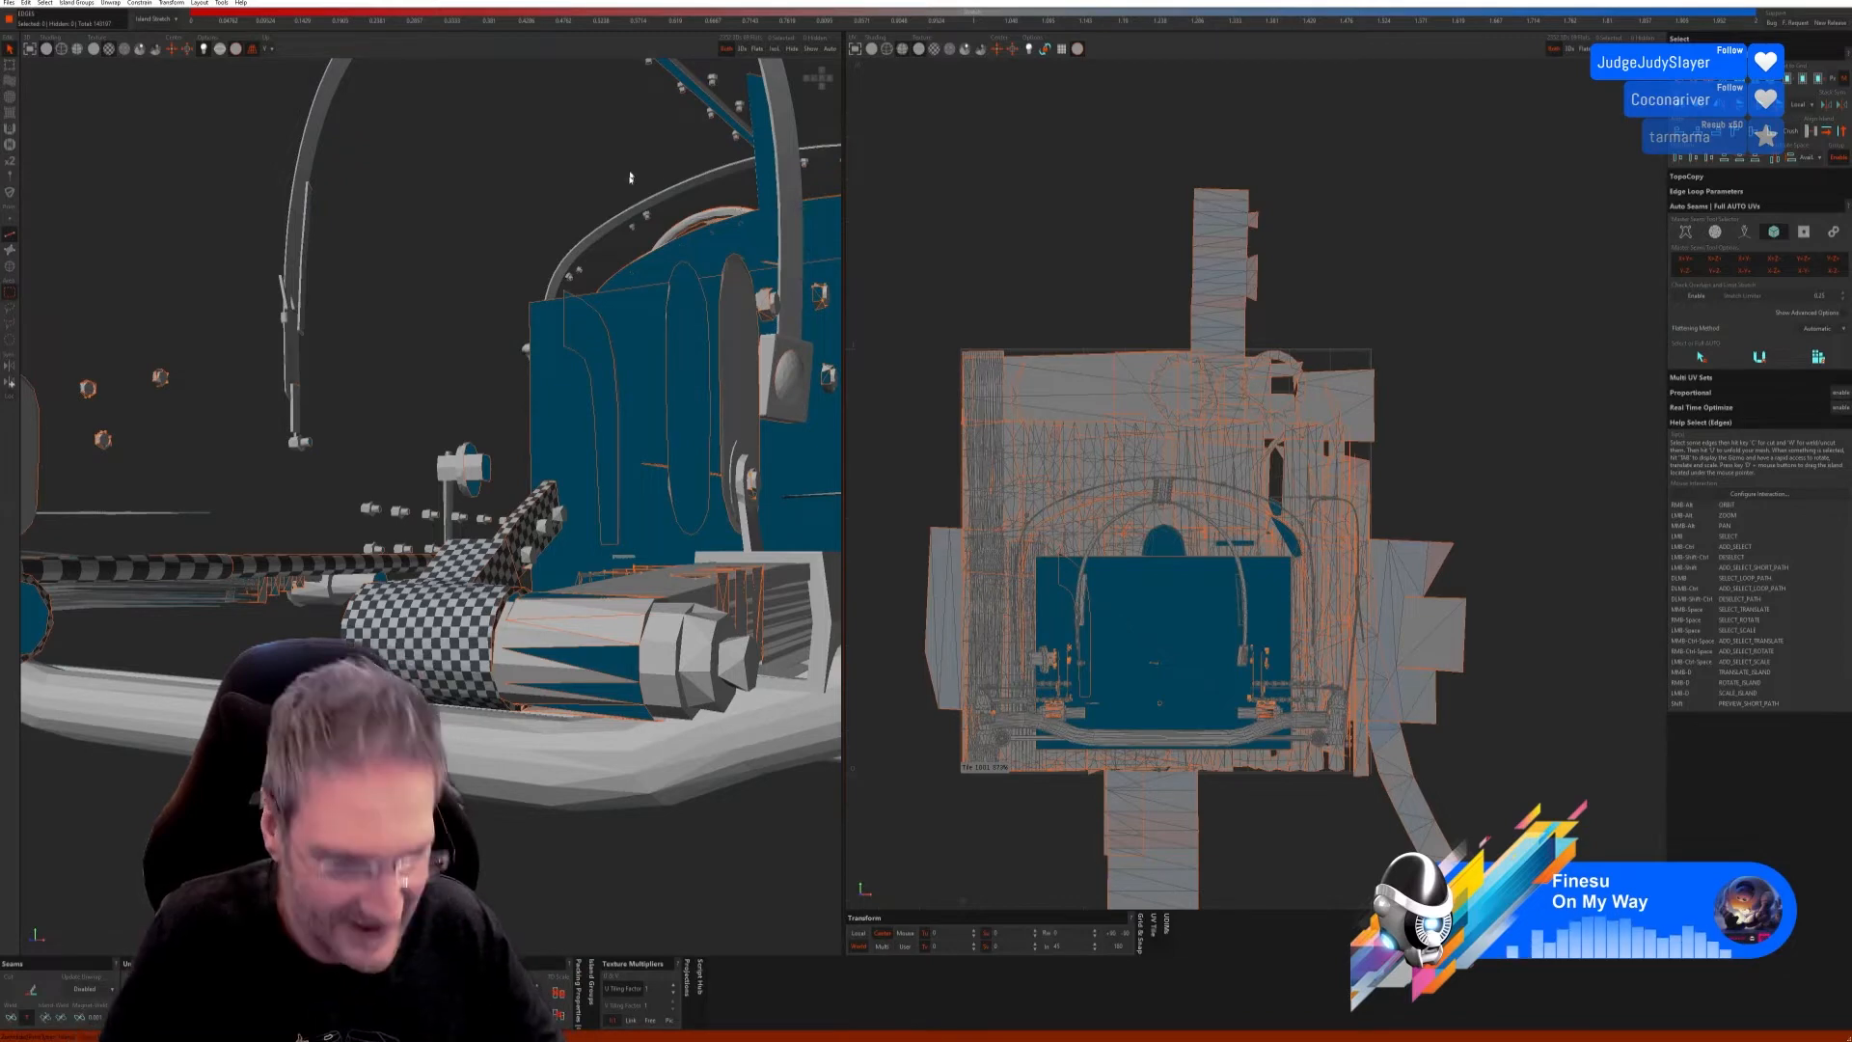
scroll(617, 236, down, 4)
alt+drag(577, 630, 526, 647)
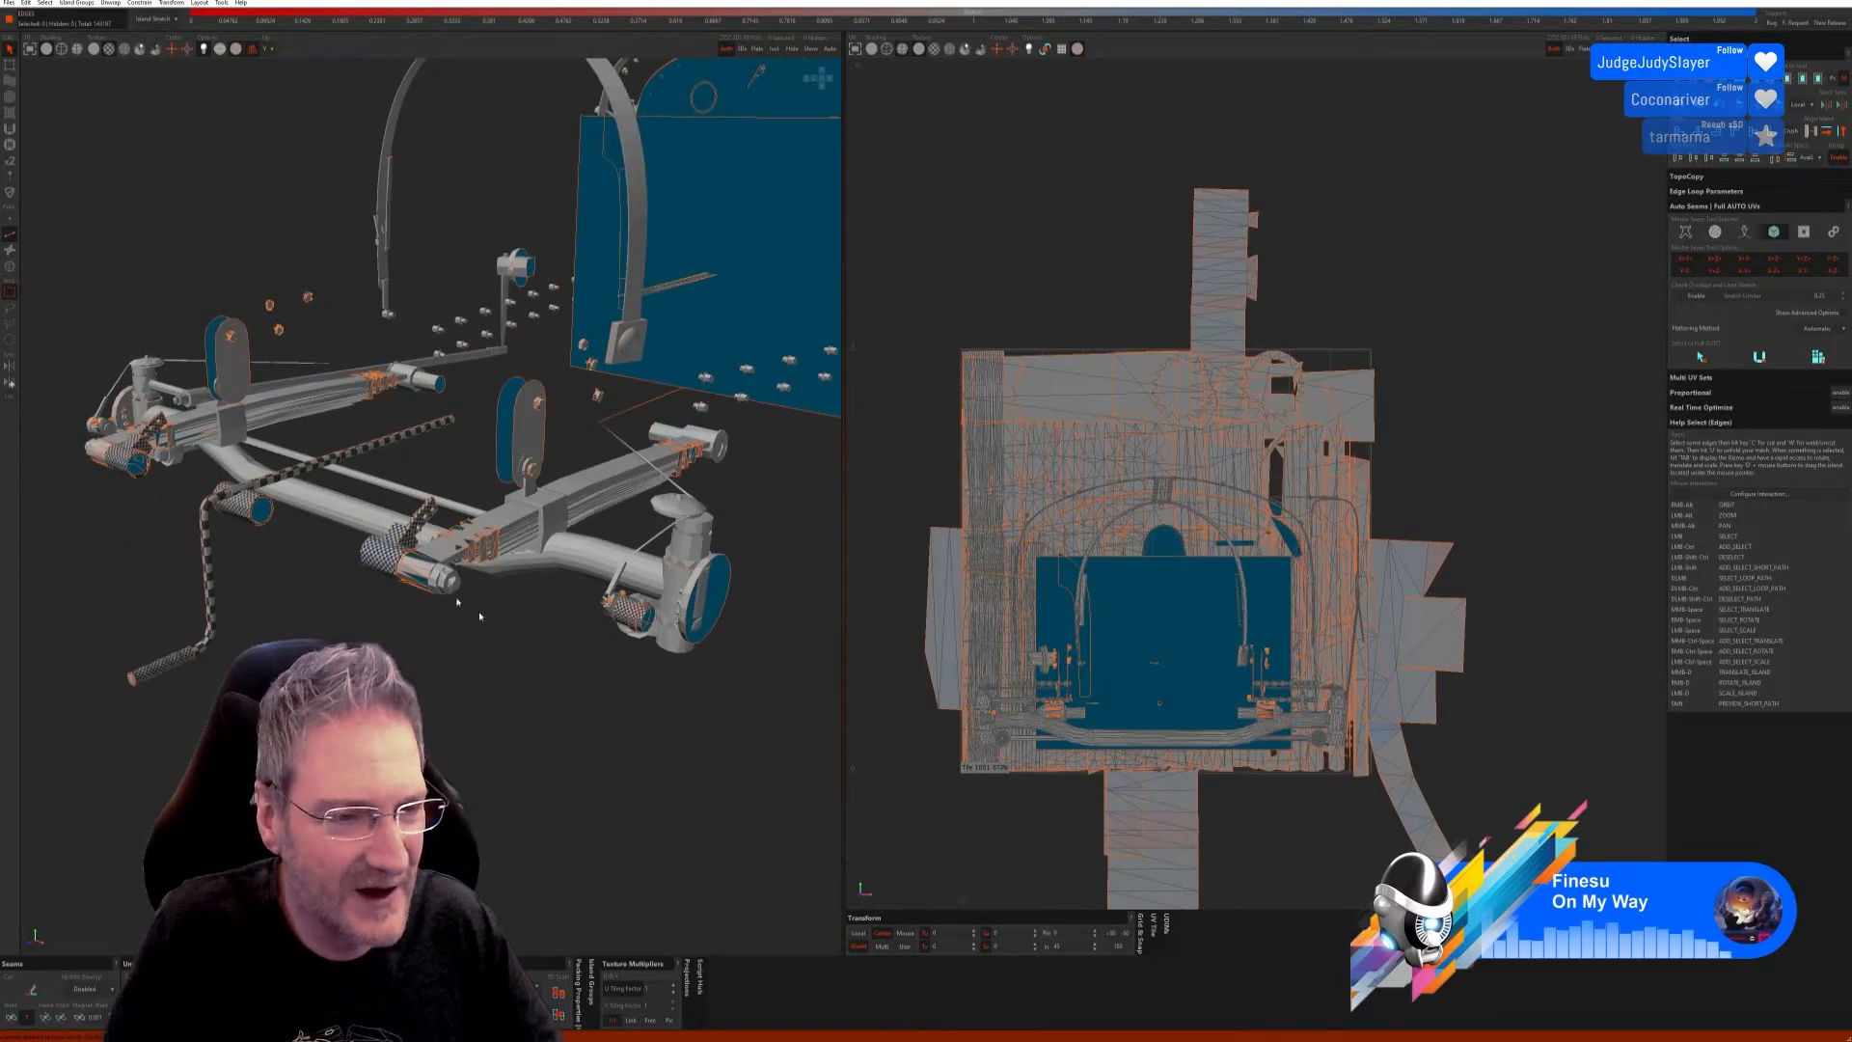
click(9, 267)
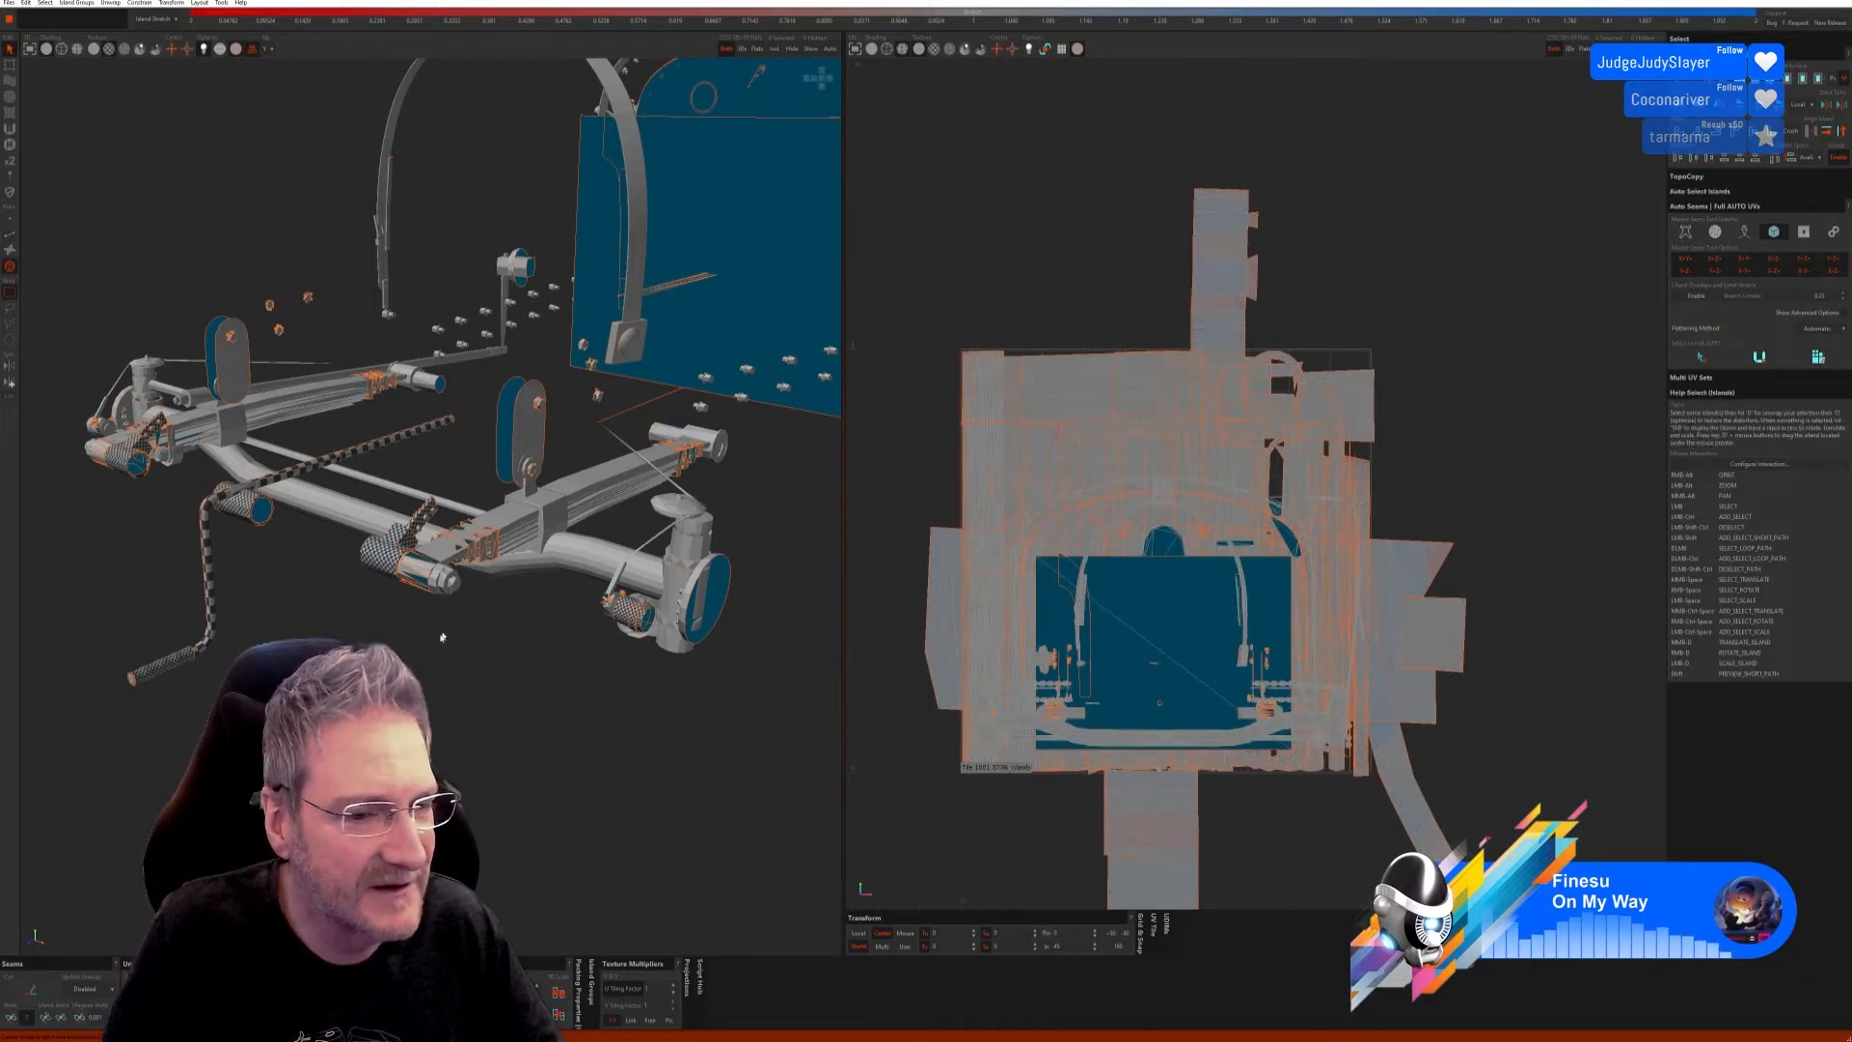
alt+drag(417, 596, 424, 589)
click(421, 572)
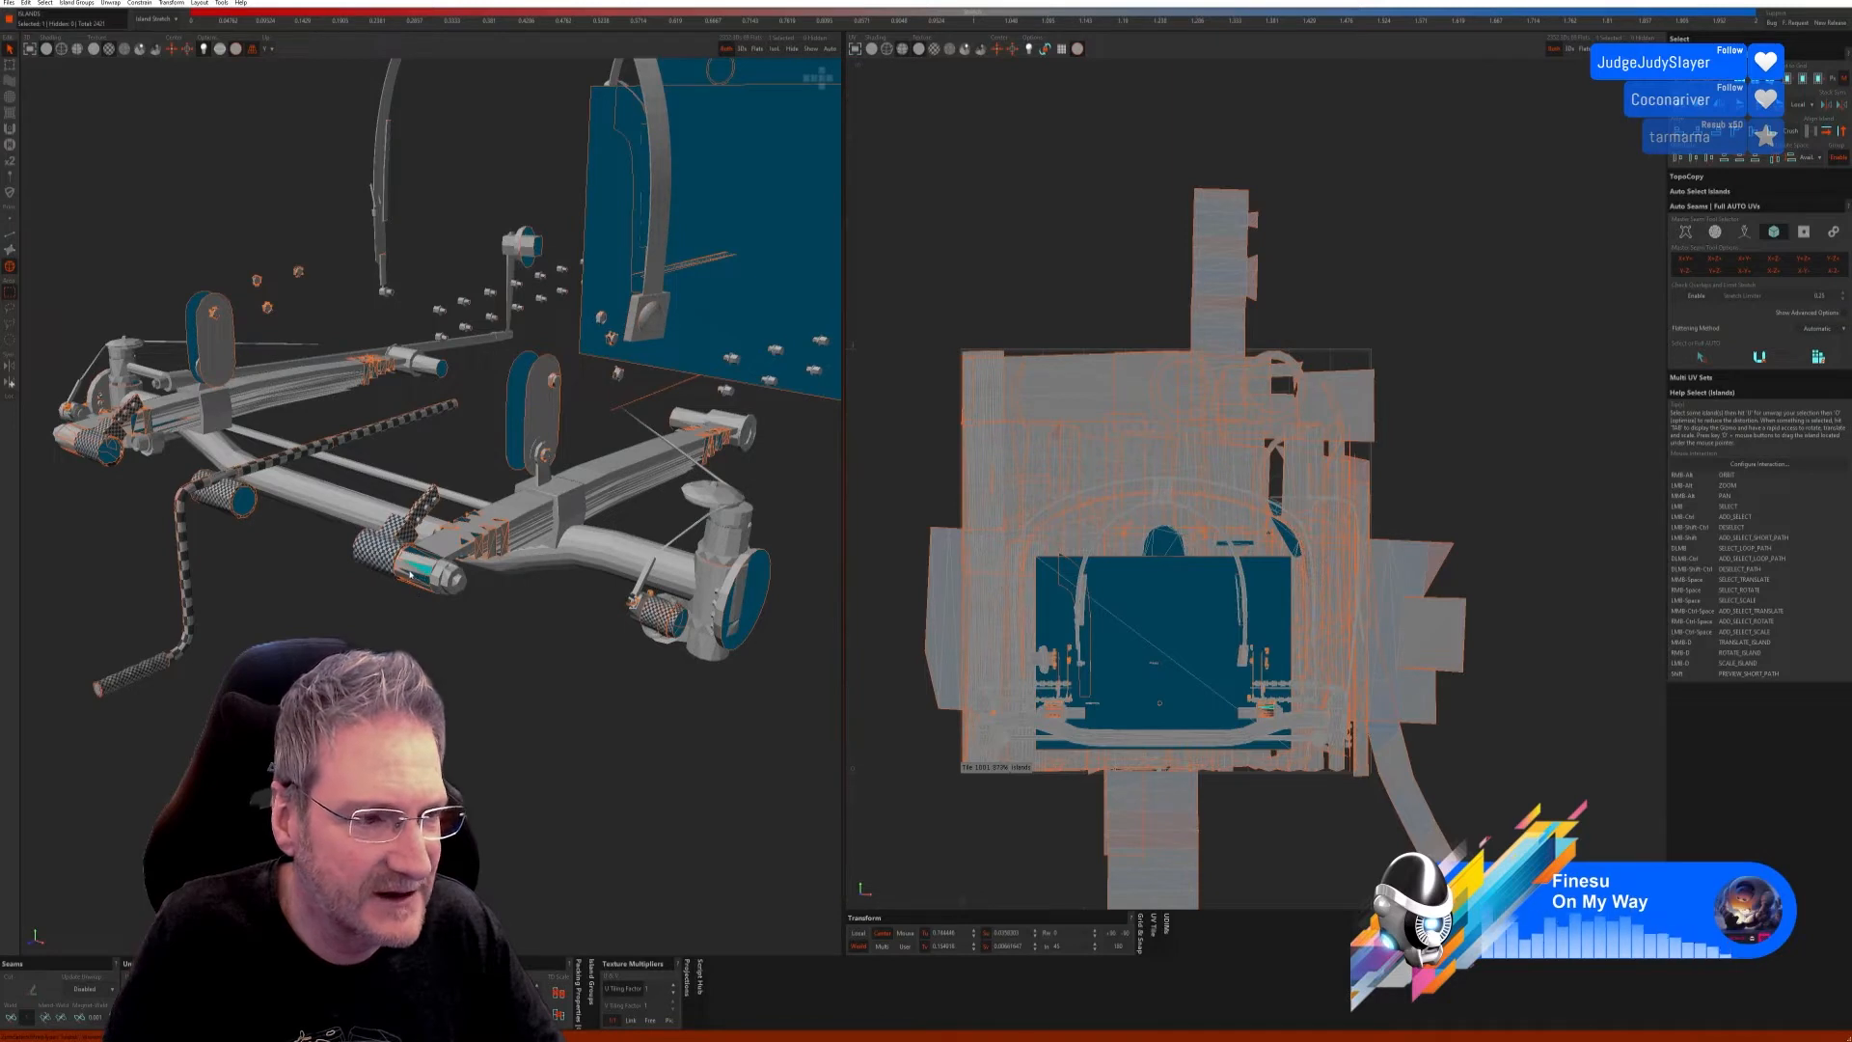
click(403, 615)
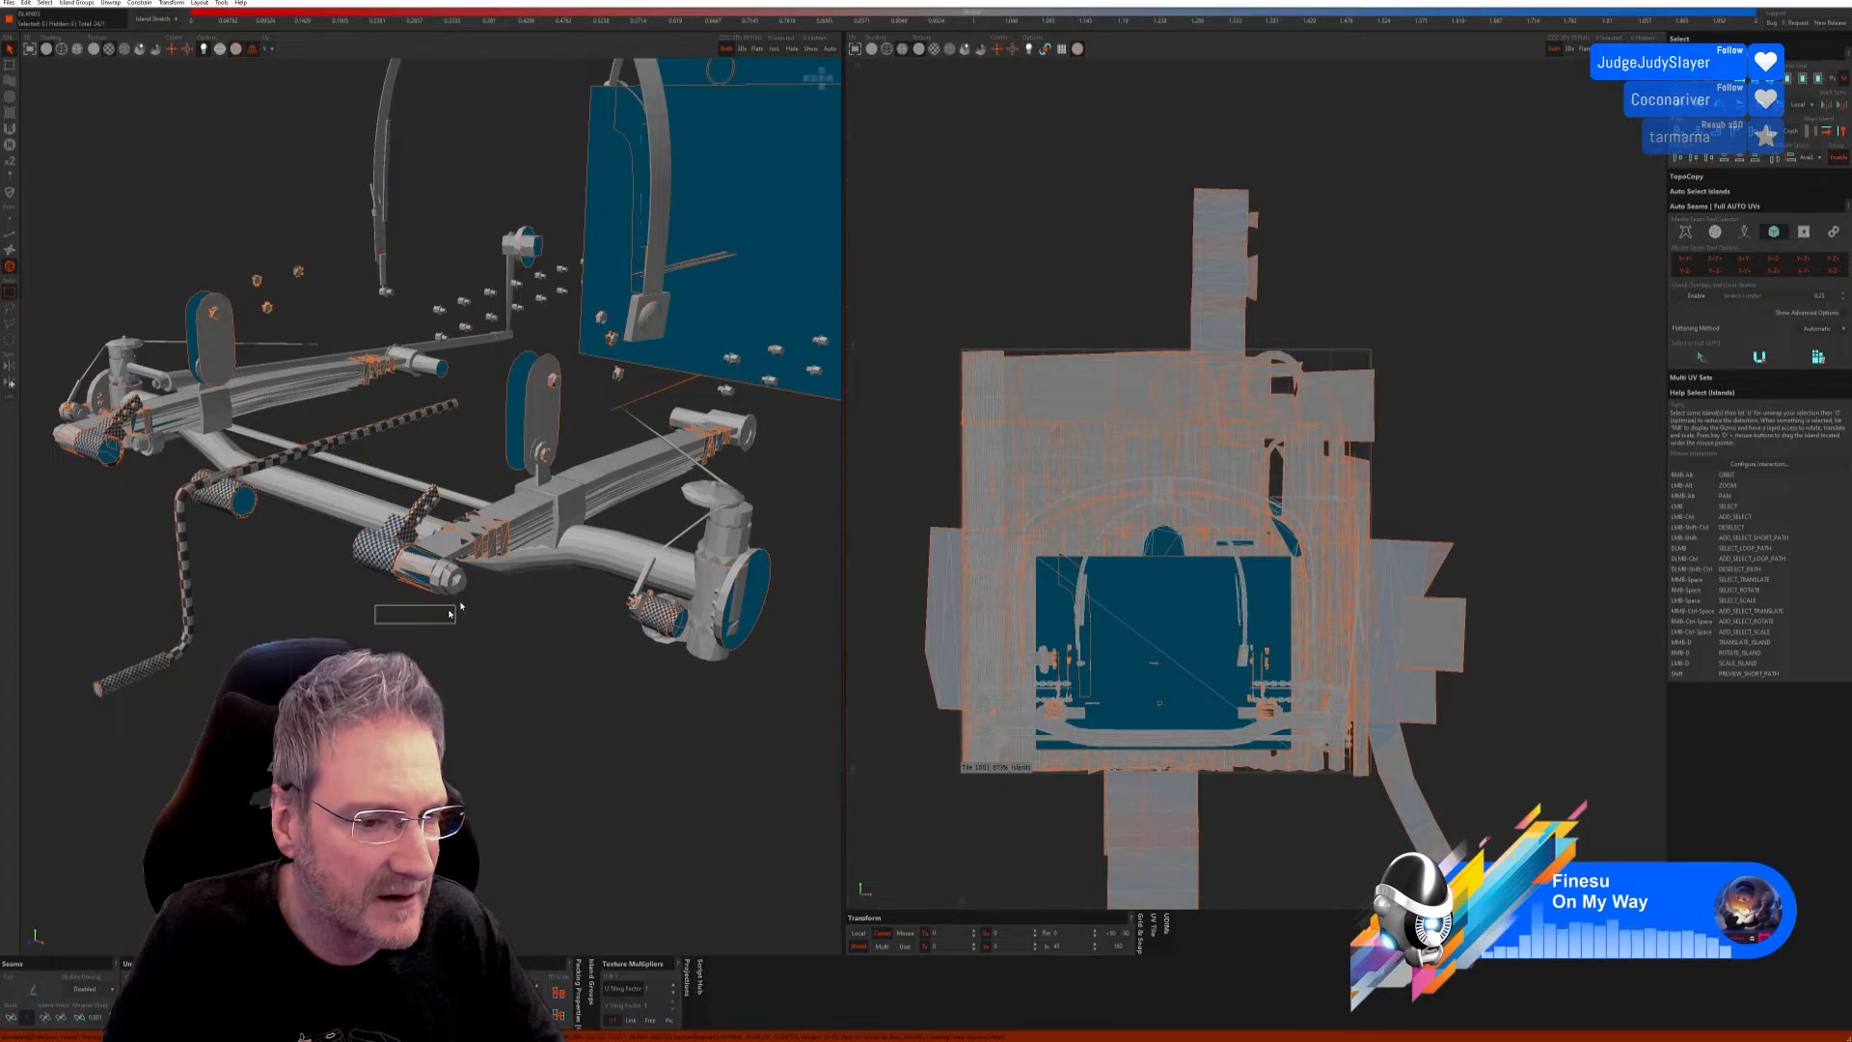
click(472, 543)
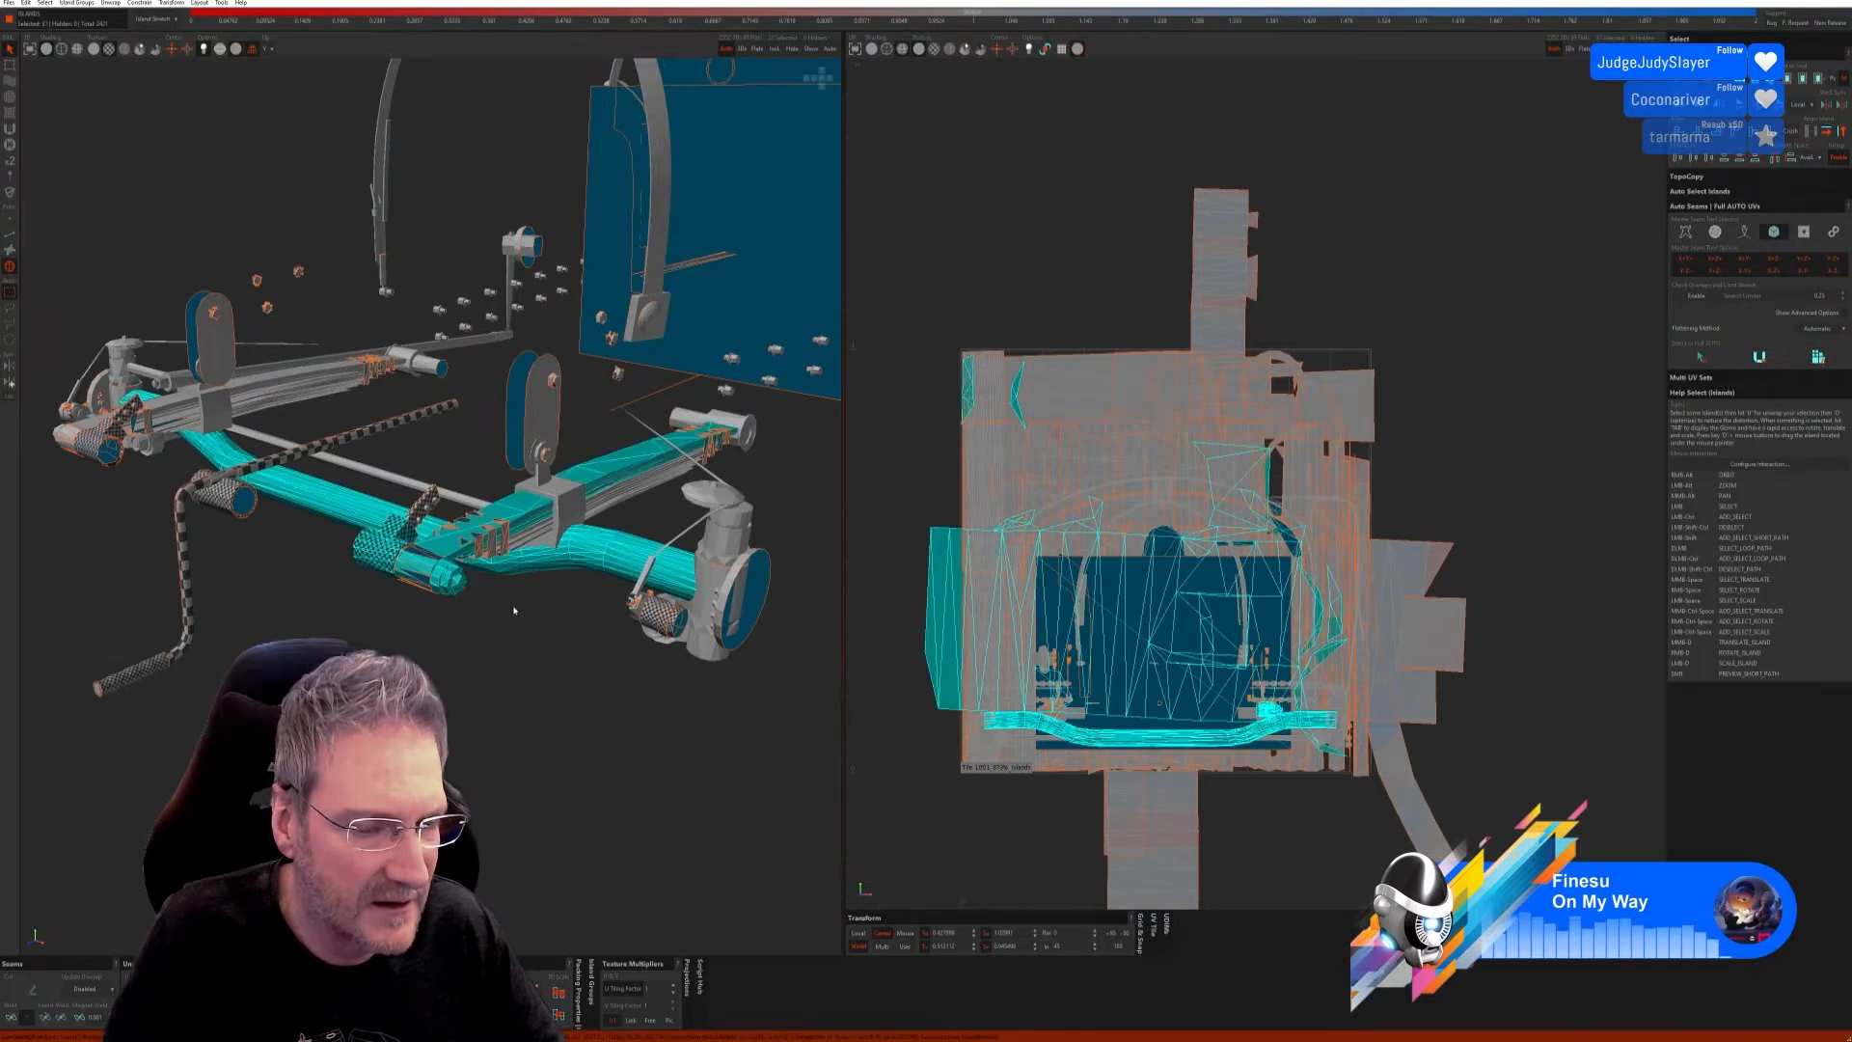
alt+drag(514, 609, 537, 566)
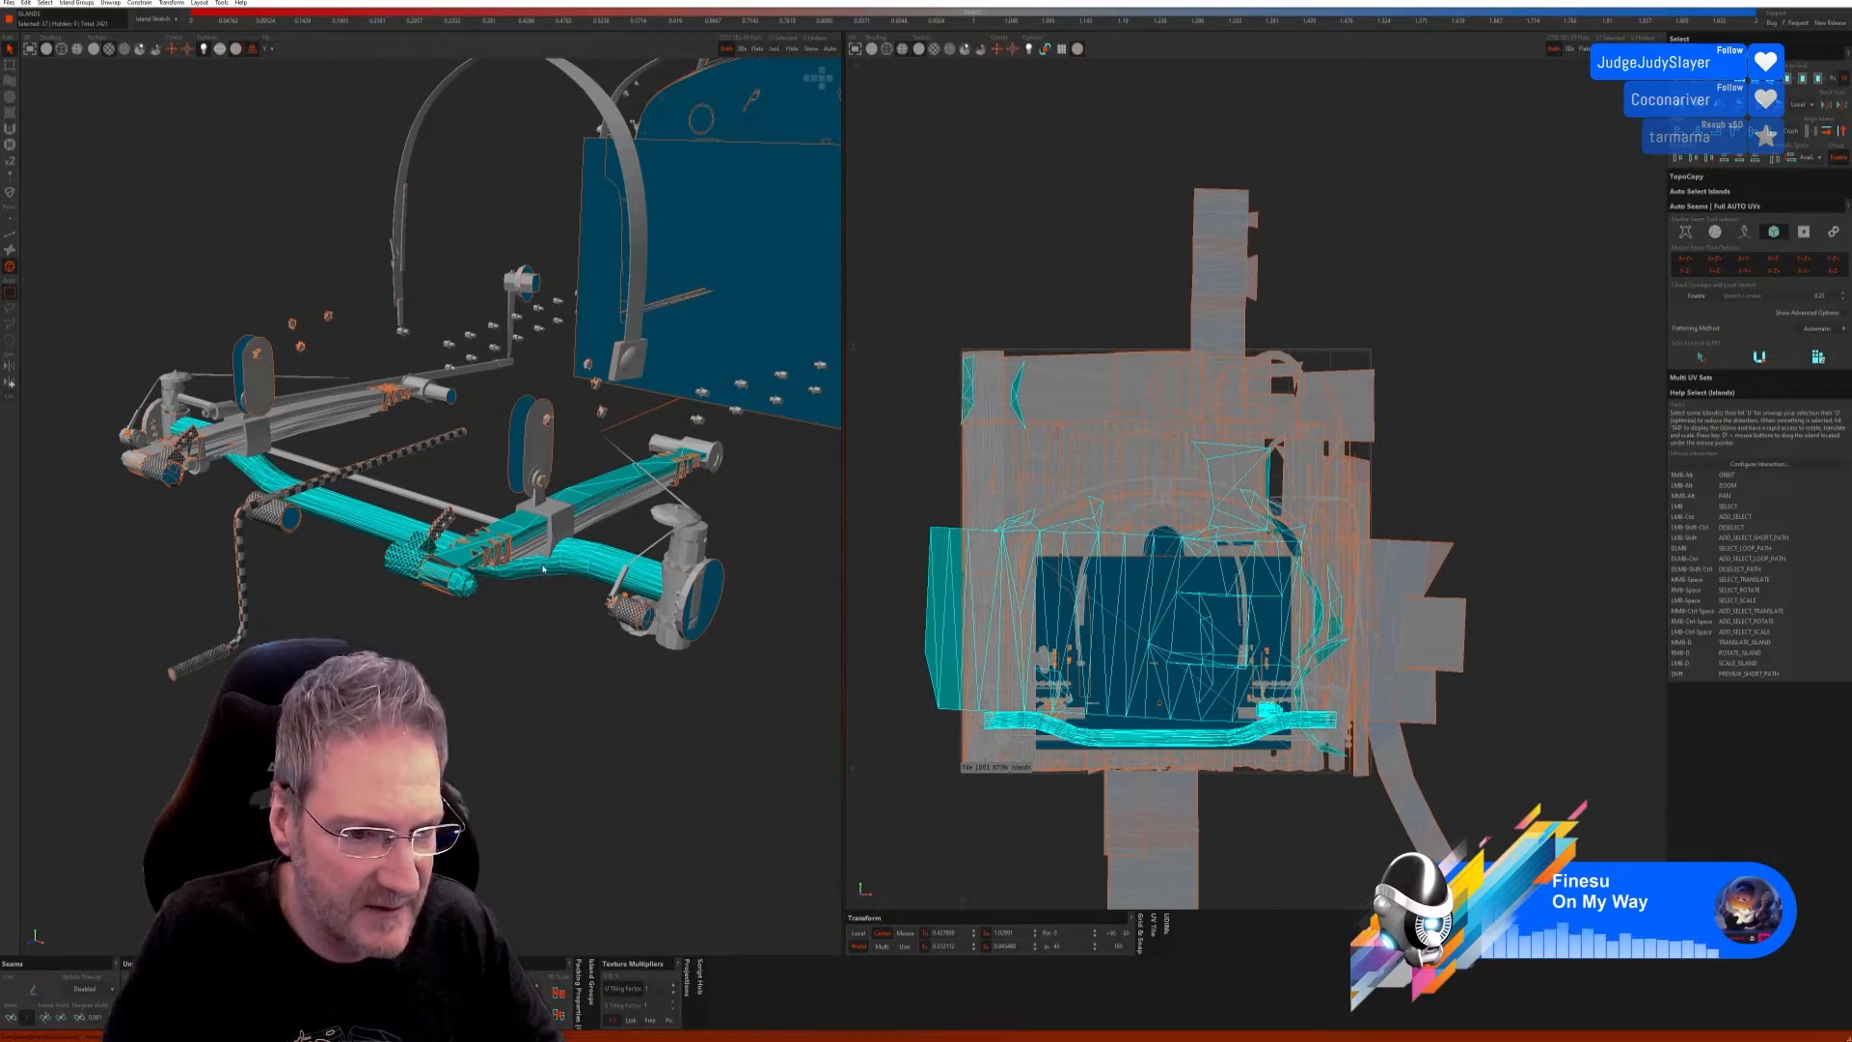
click(489, 608)
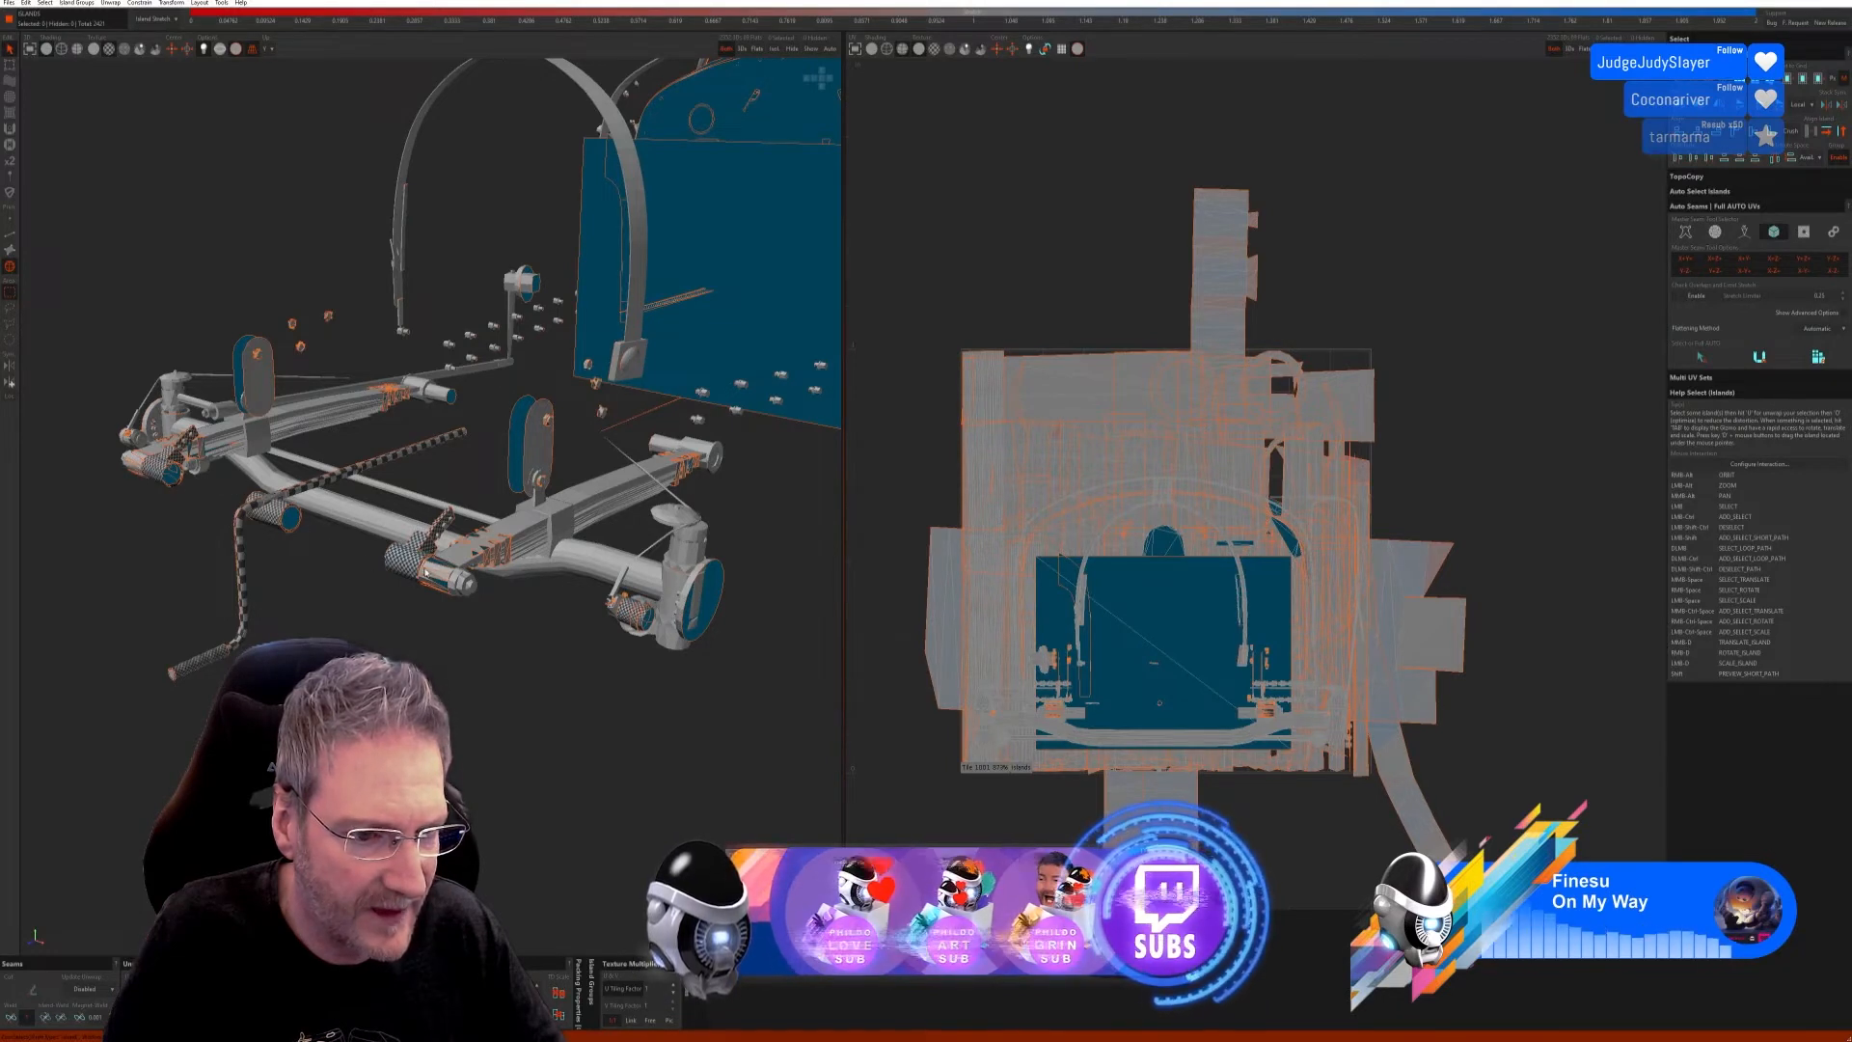
Step: Select and isolate the stepped bolt beside the tubular bracket at the leaf spring's front end, and switch to edge selection
click(433, 577)
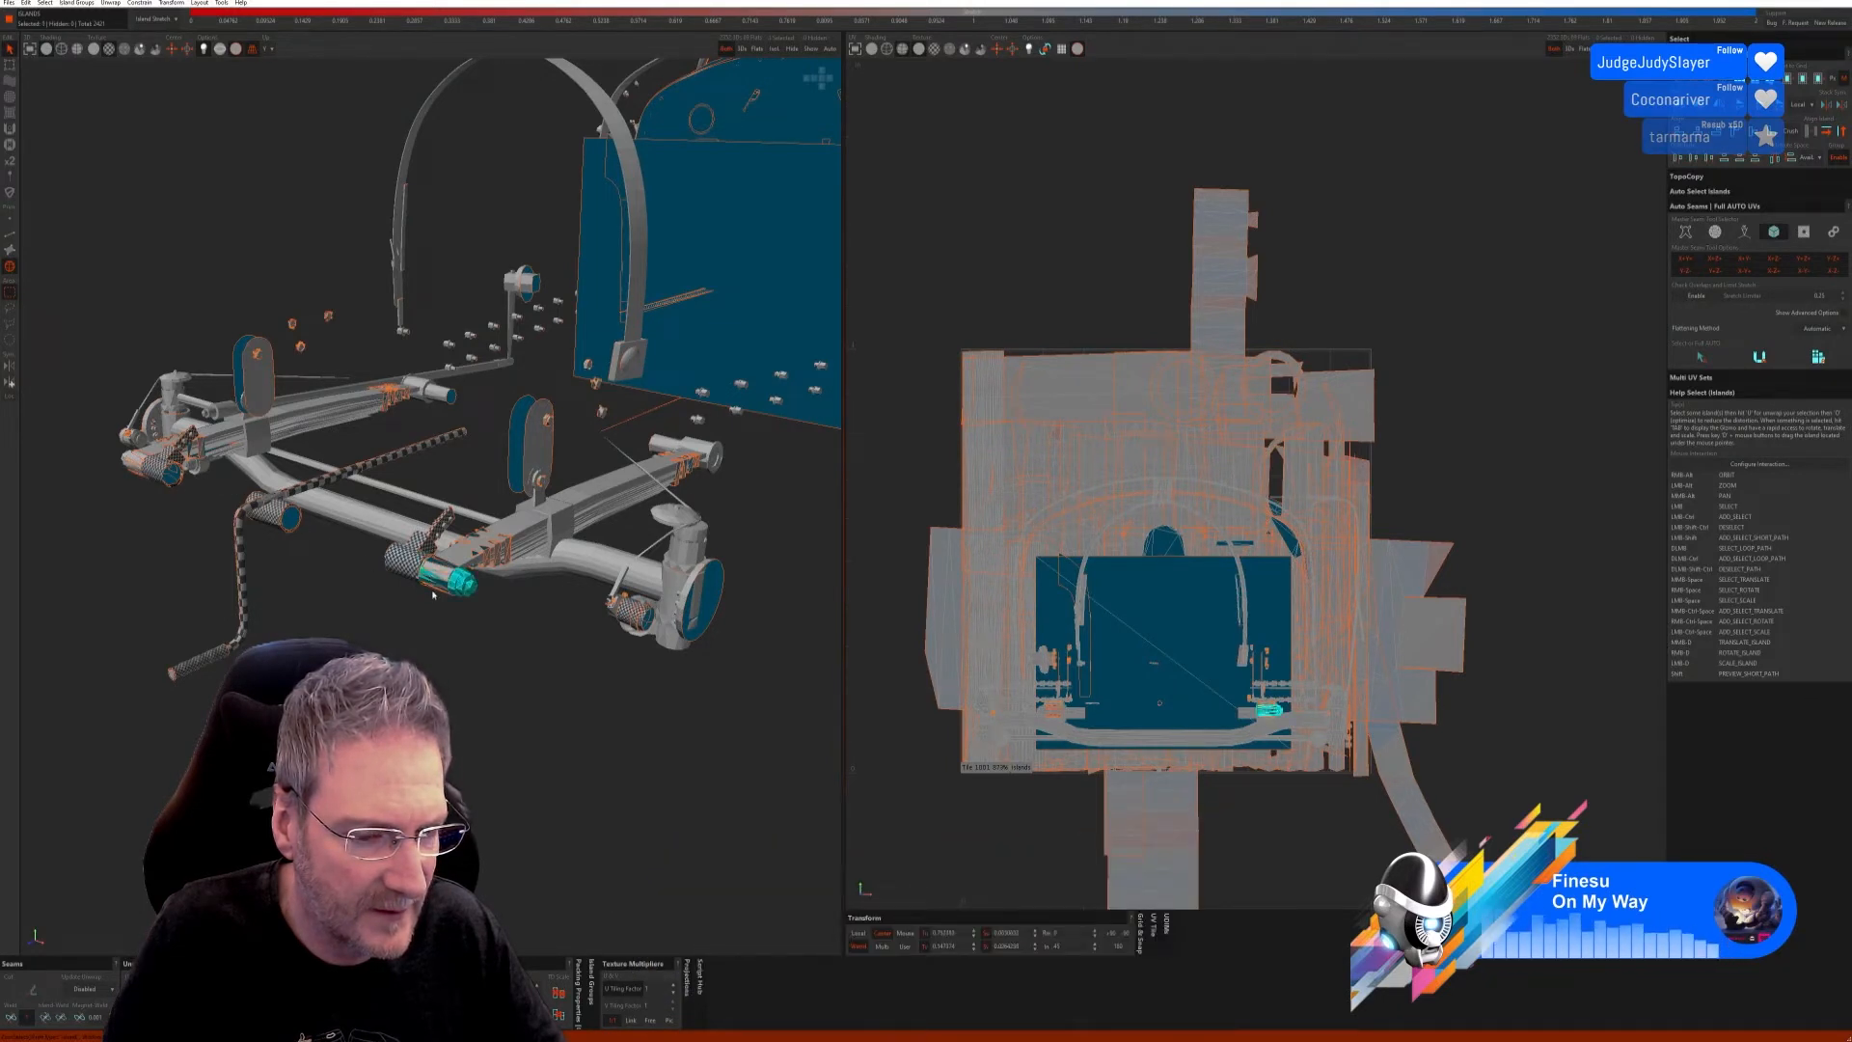
click(777, 51)
click(10, 237)
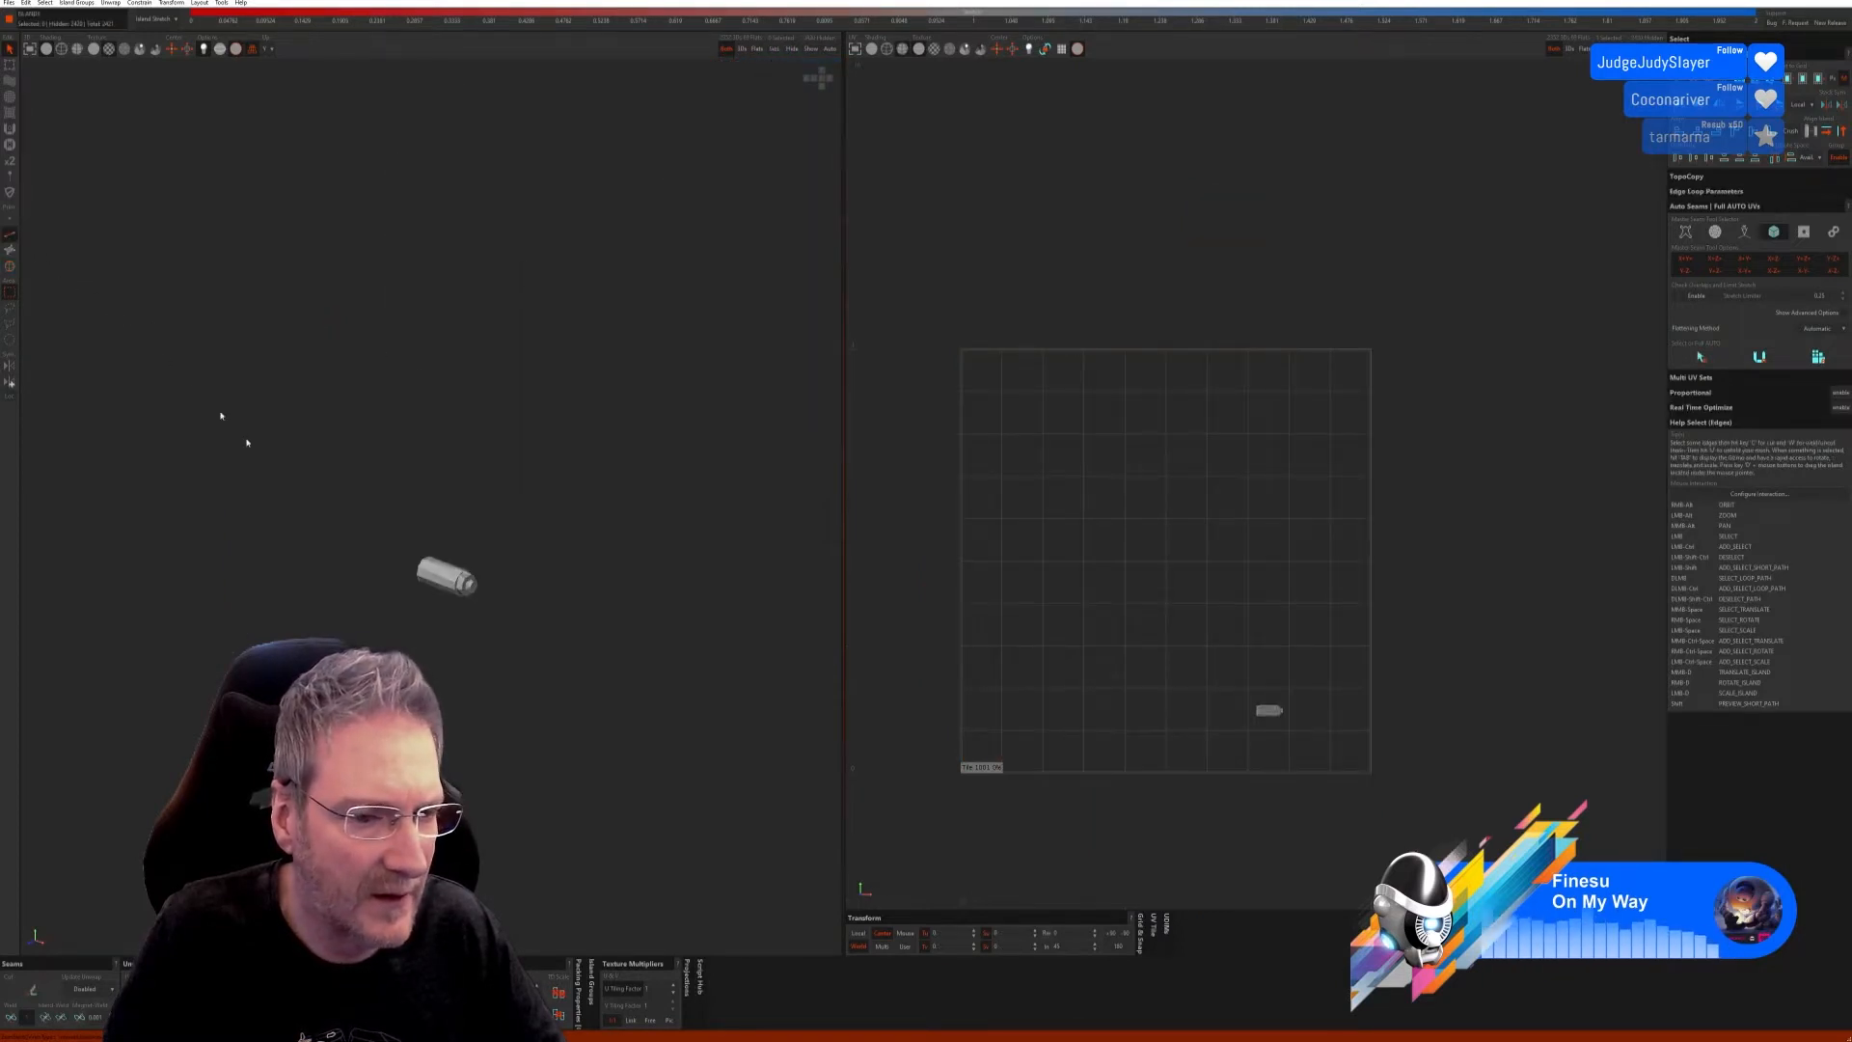
Step: Cut, unfold and pack the isolated stepped bolt with the Box Auto Seams mode
scroll(578, 579, up, 2)
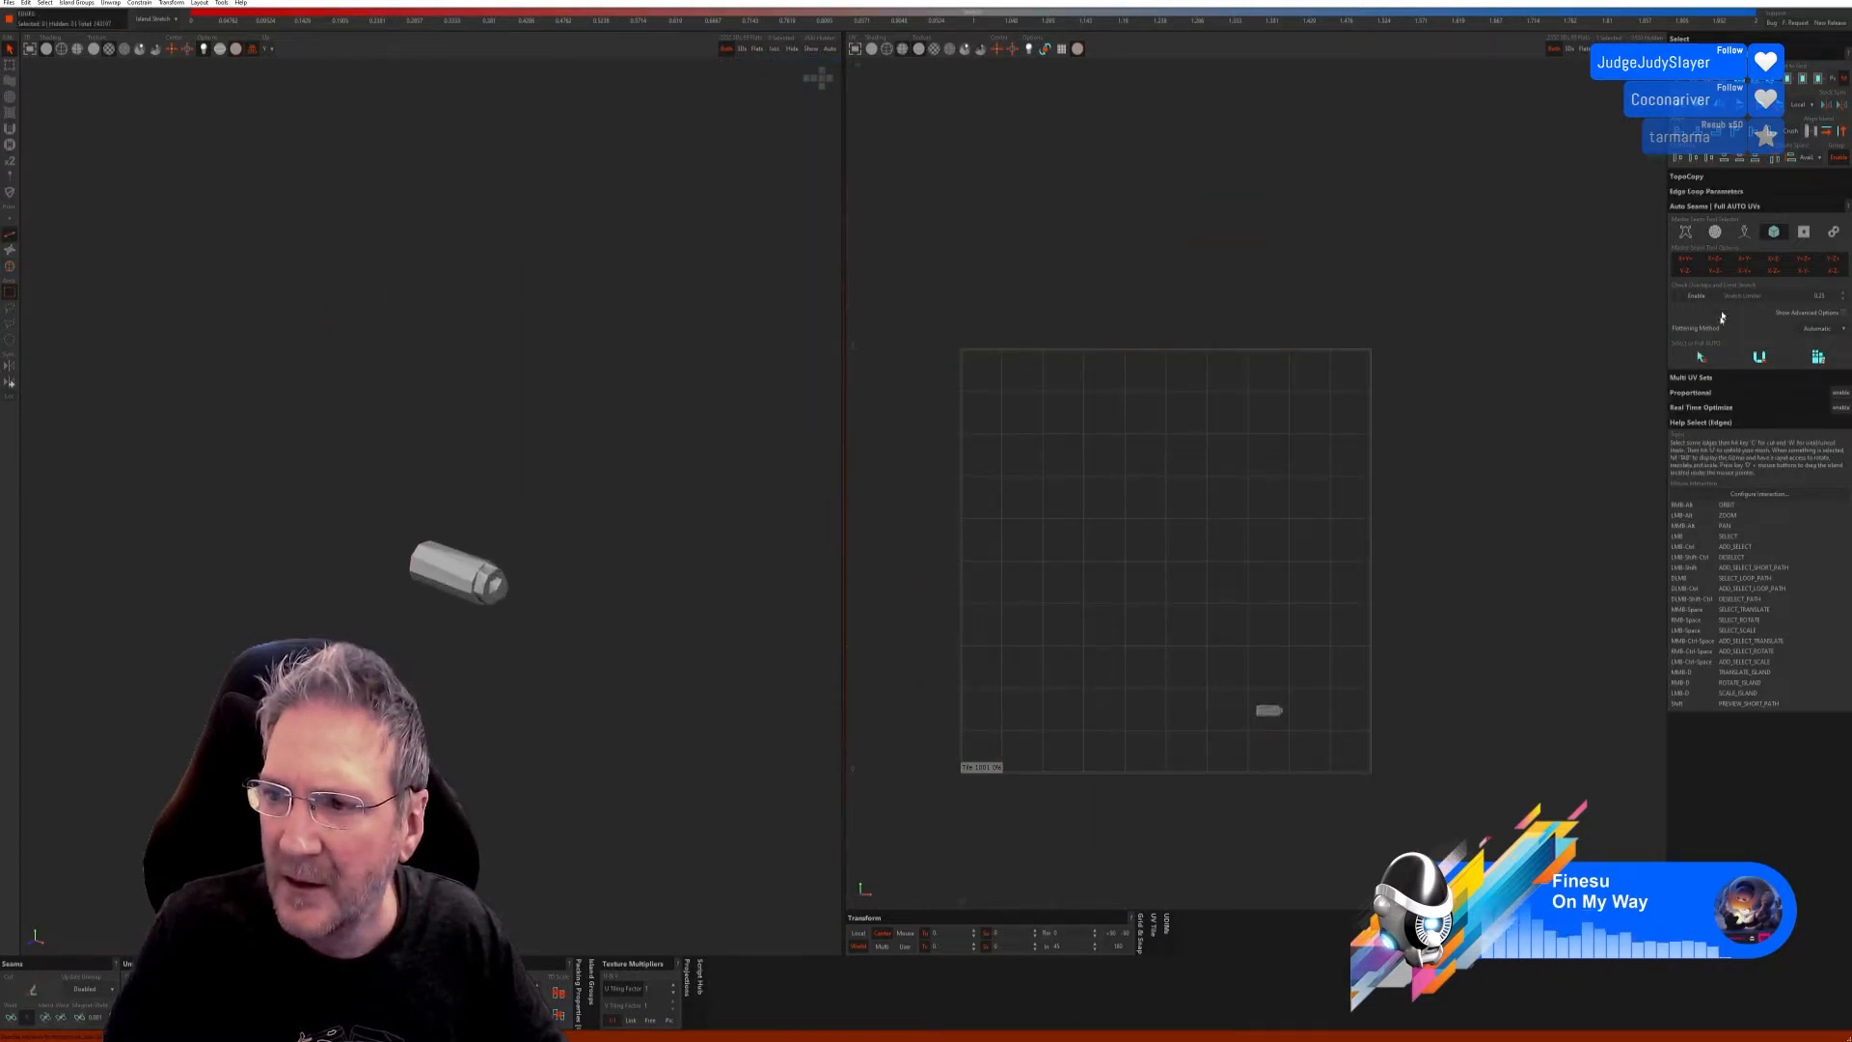
click(1758, 357)
click(1819, 357)
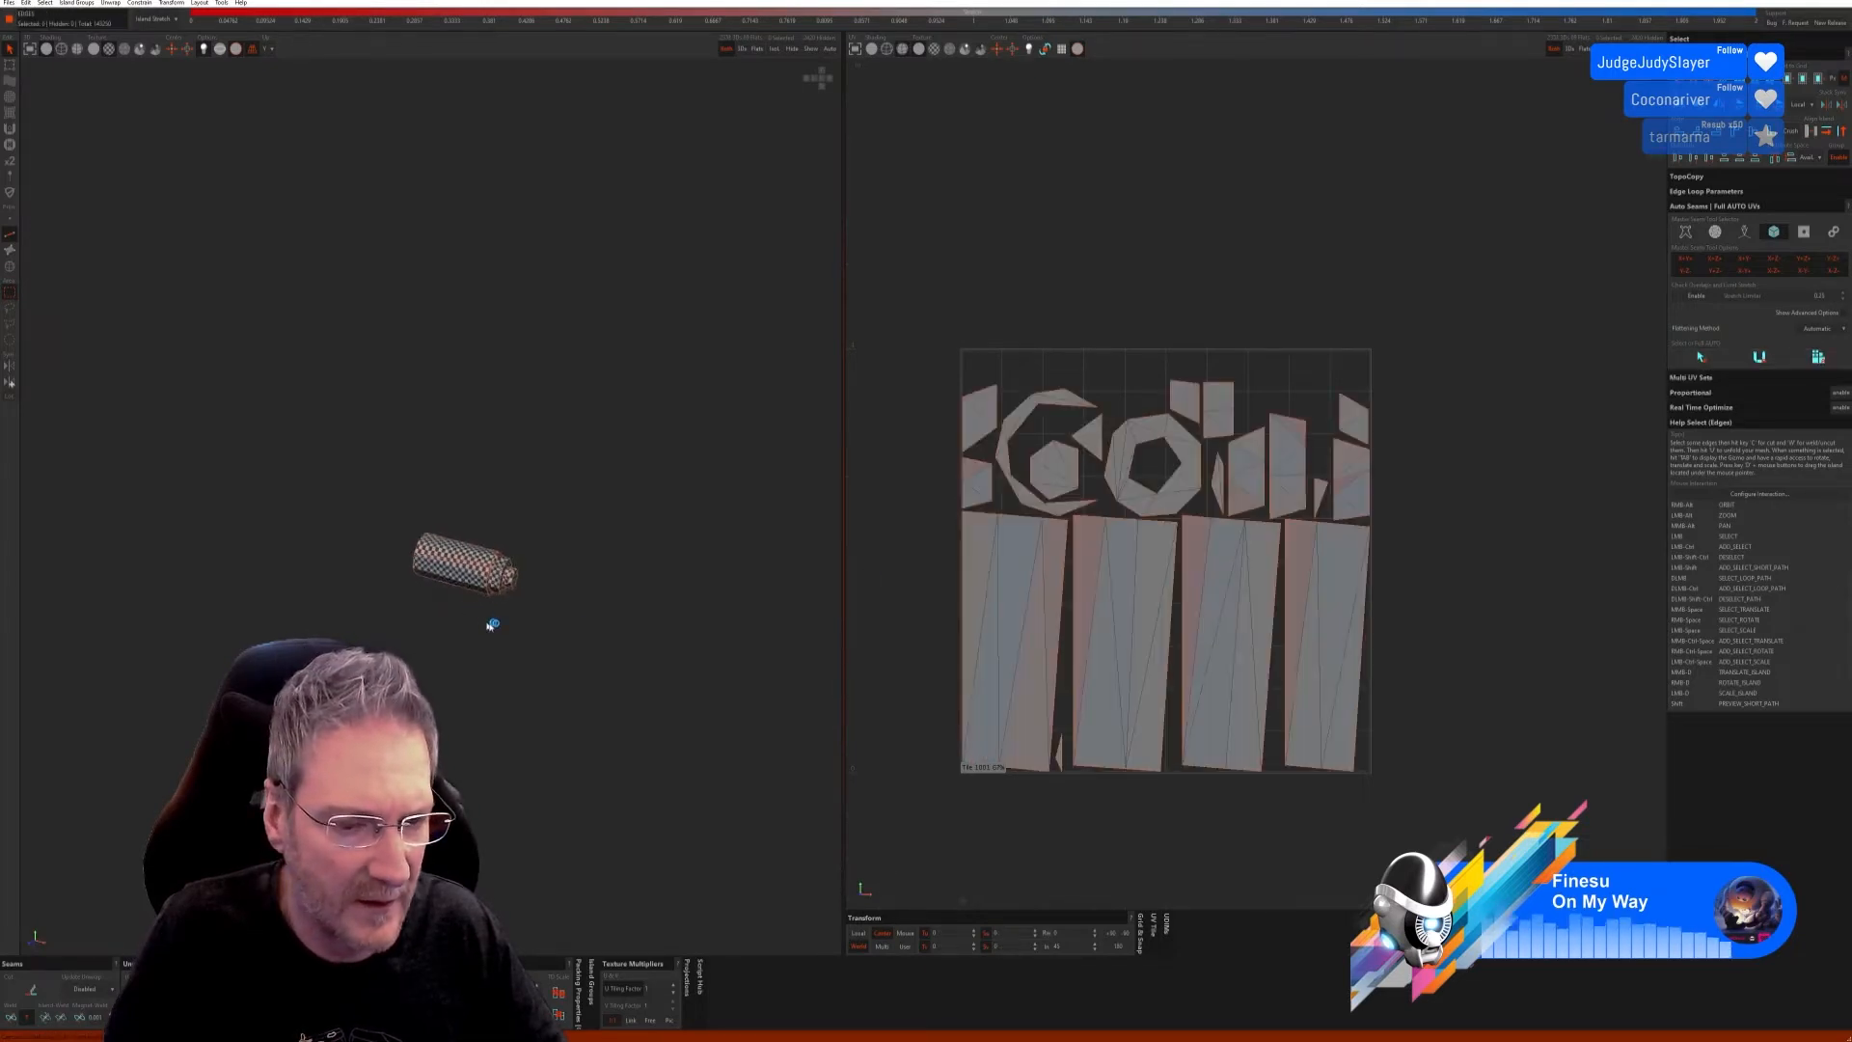
Step: Weld the lengthwise seams around the stepped bolt's barrel into one island and unfold it
scroll(443, 572, up, 5)
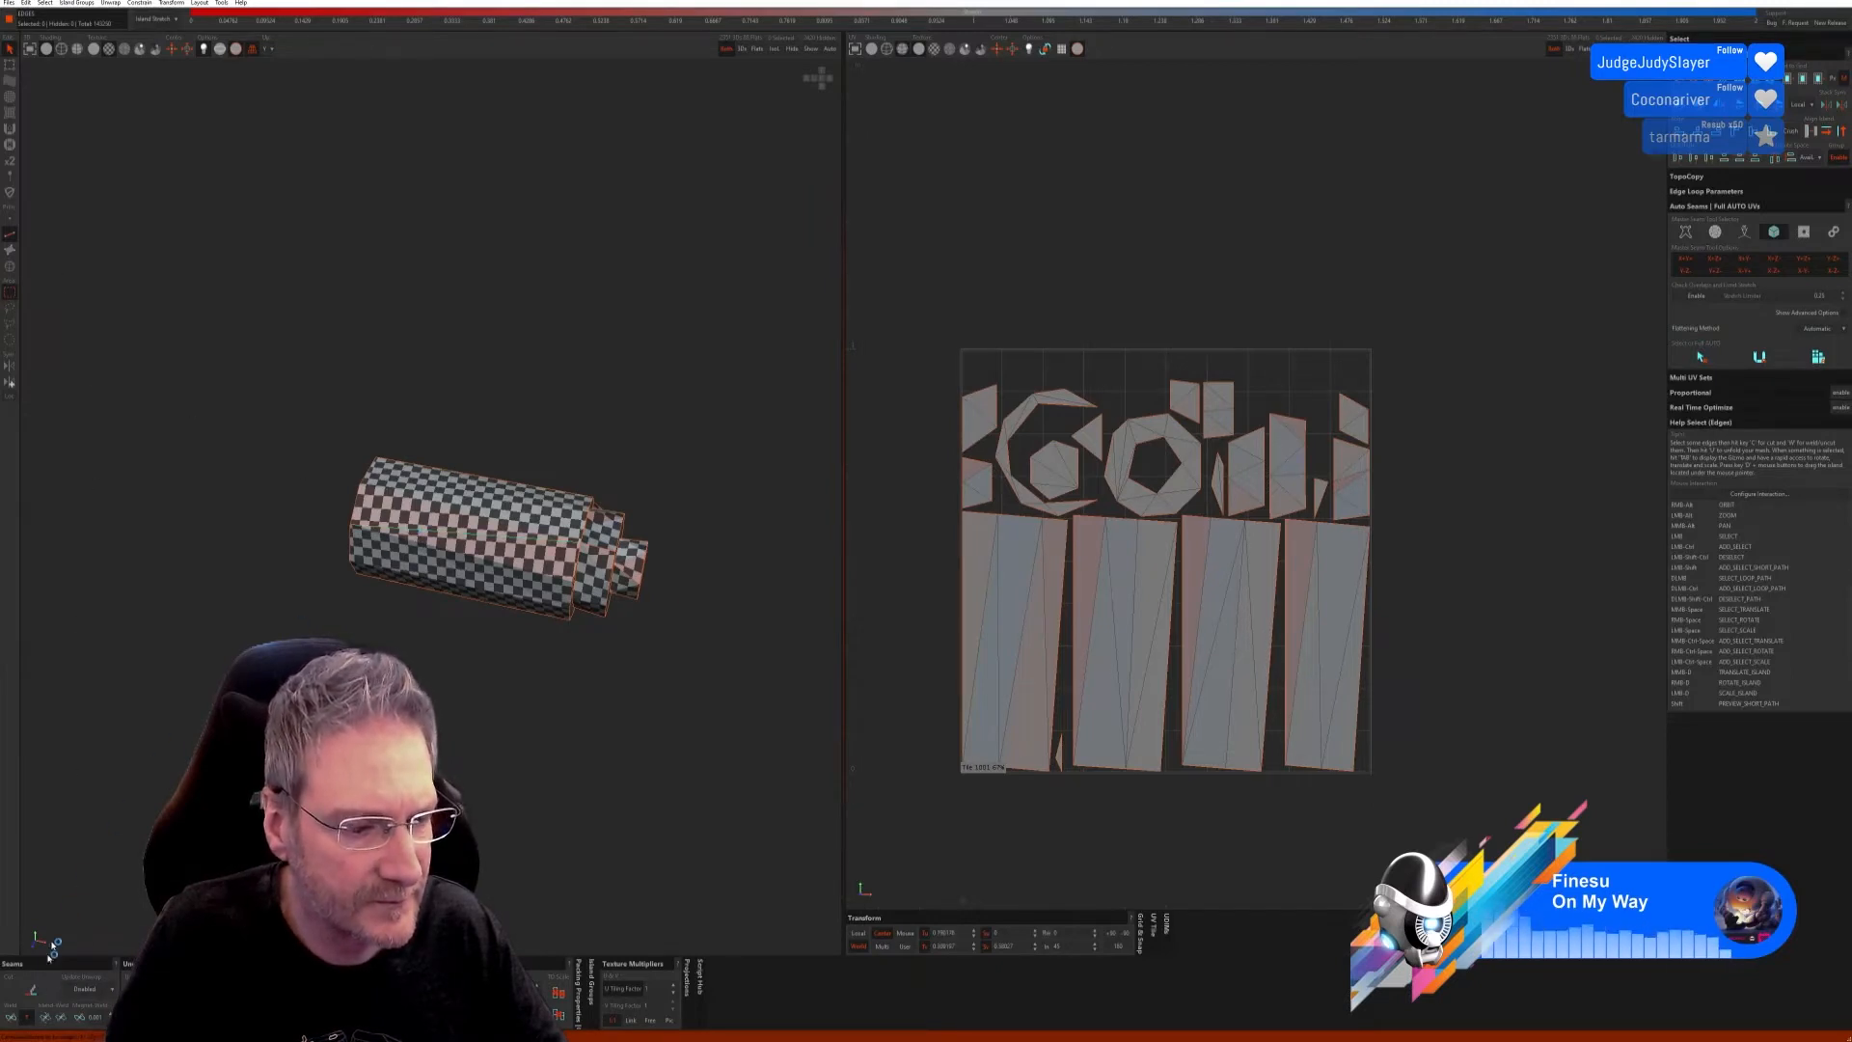
alt+drag(570, 707, 442, 576)
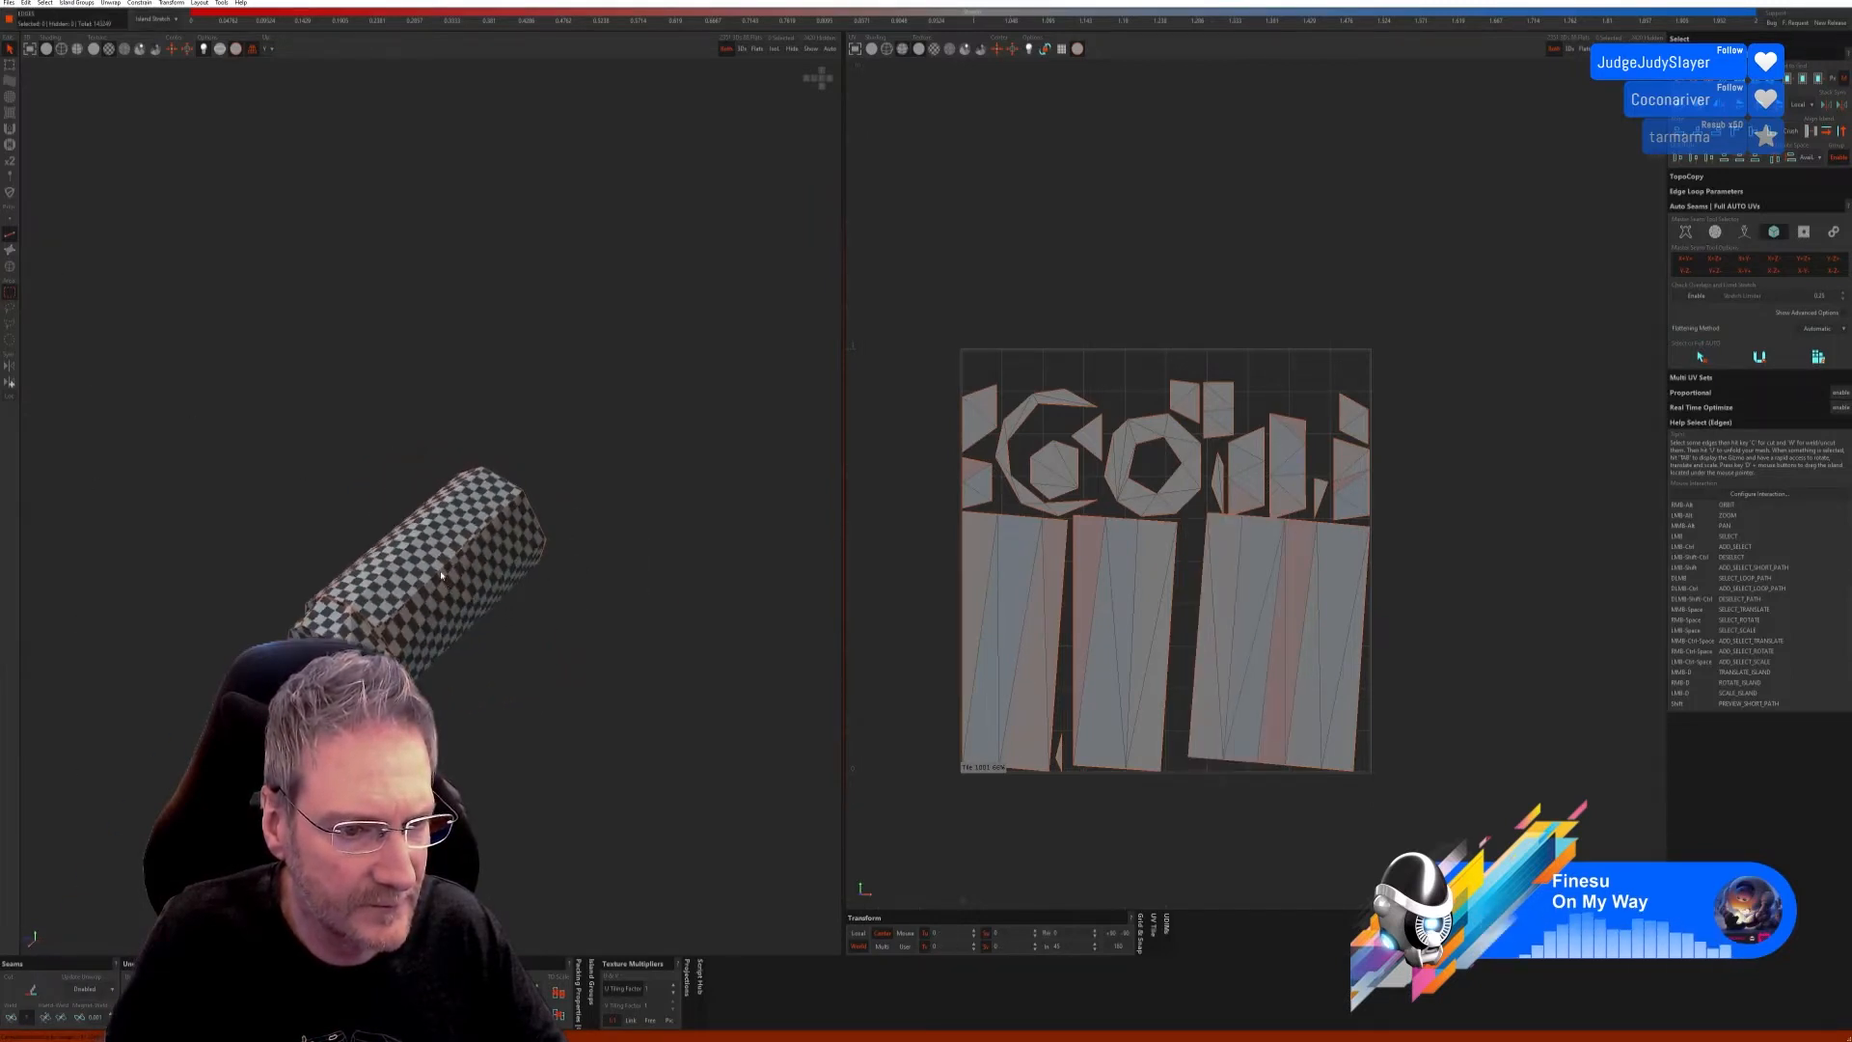
click(11, 1017)
alt+right_drag(521, 753, 557, 656)
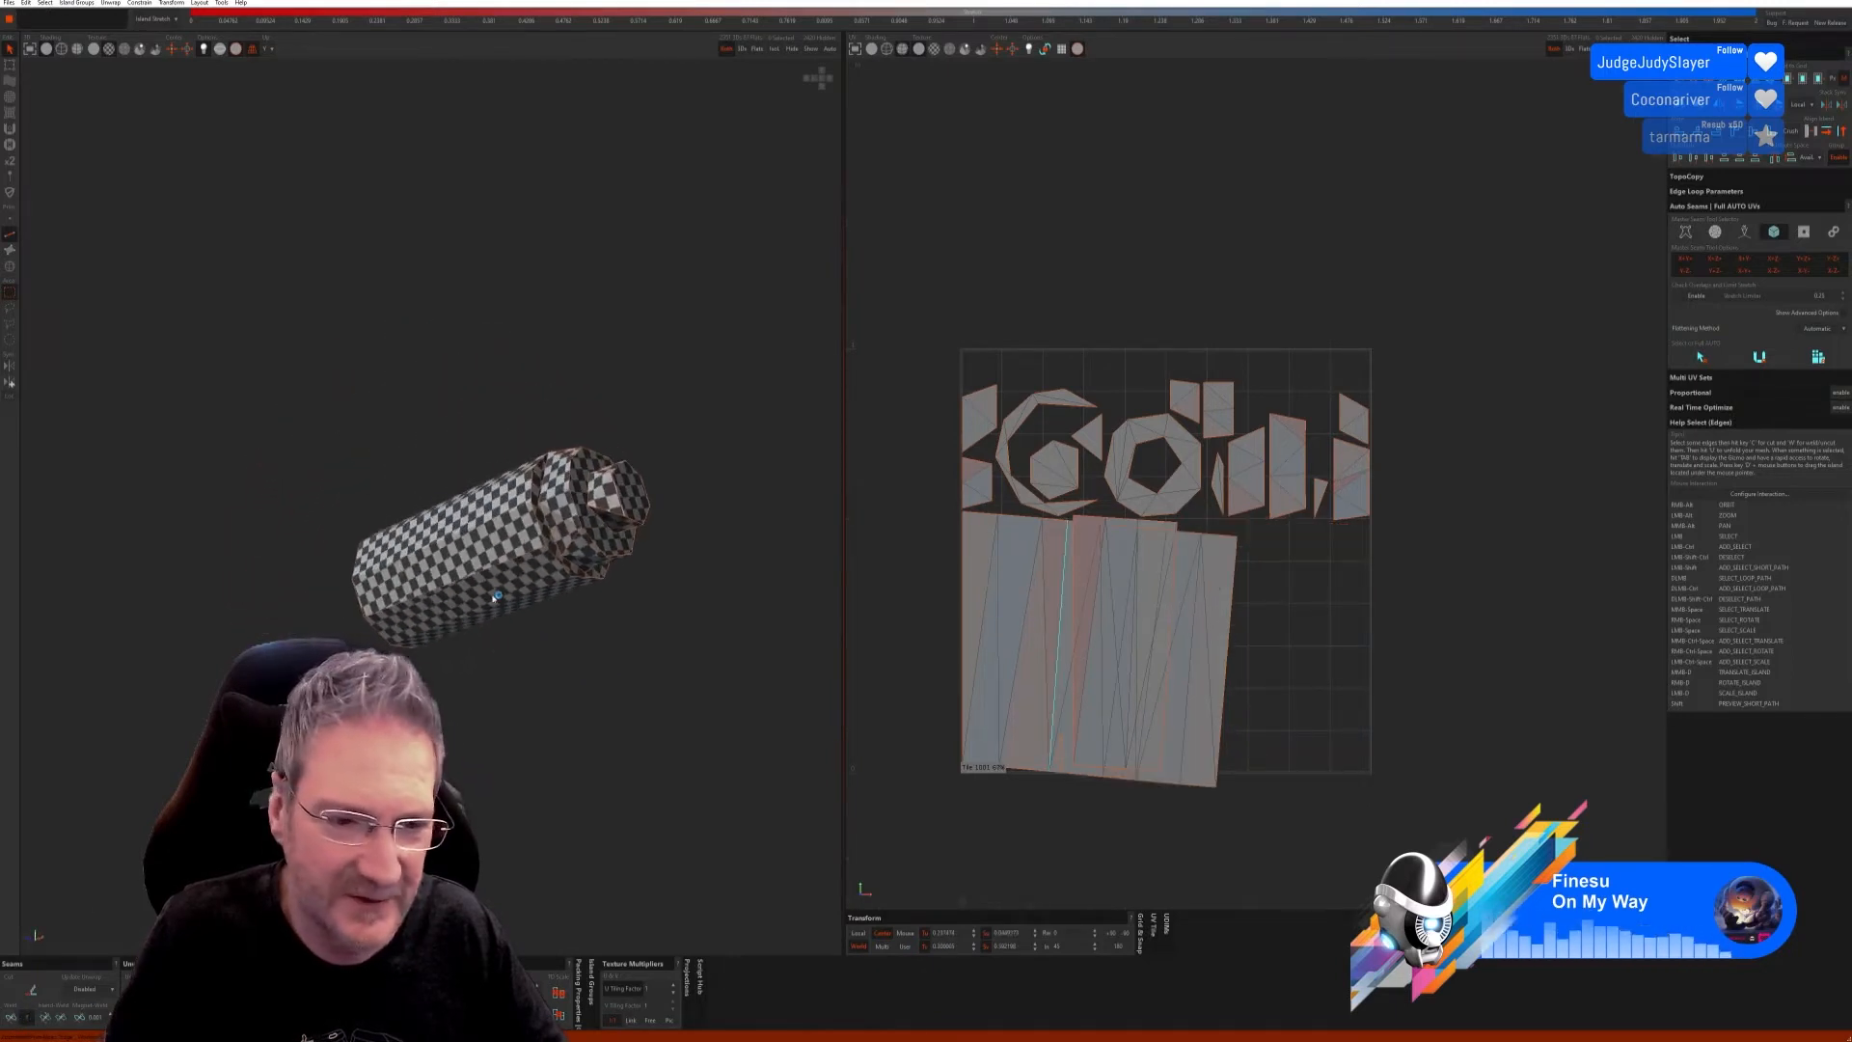
click(475, 576)
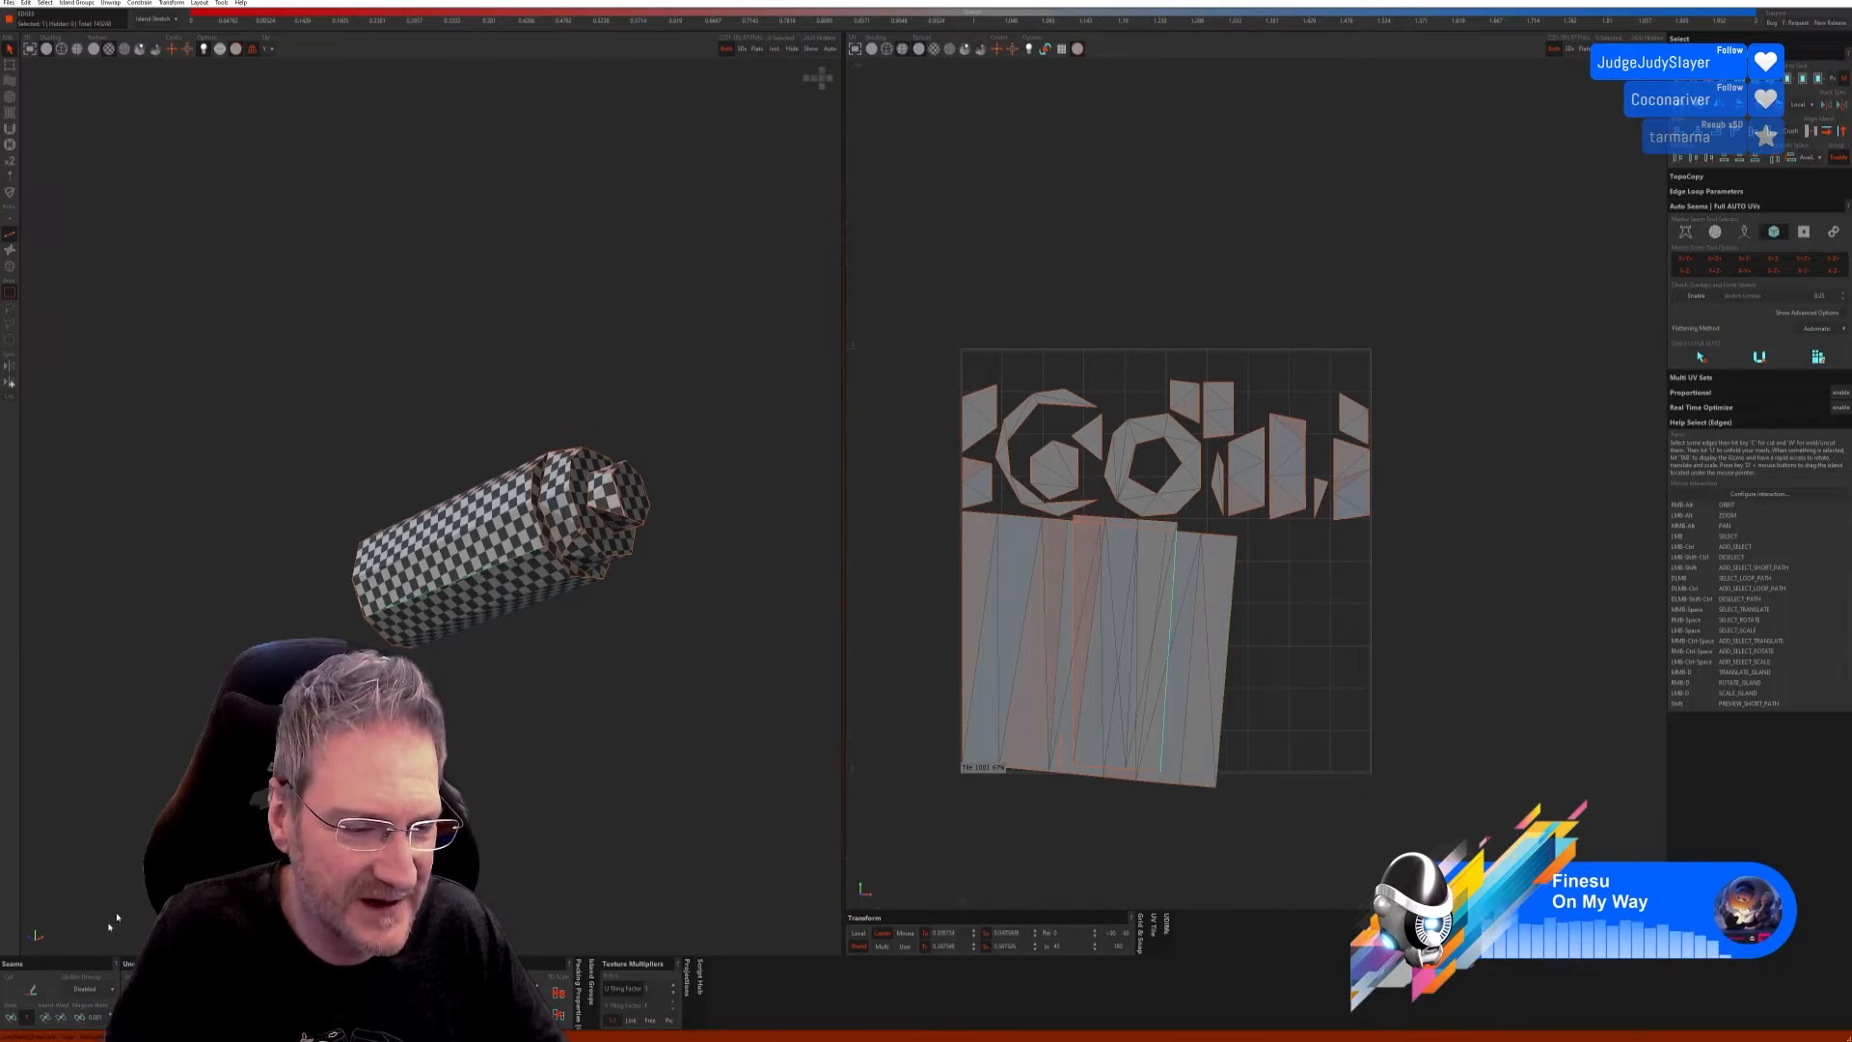
click(11, 1017)
alt+right_drag(482, 675, 557, 652)
alt+right_drag(241, 772, 457, 774)
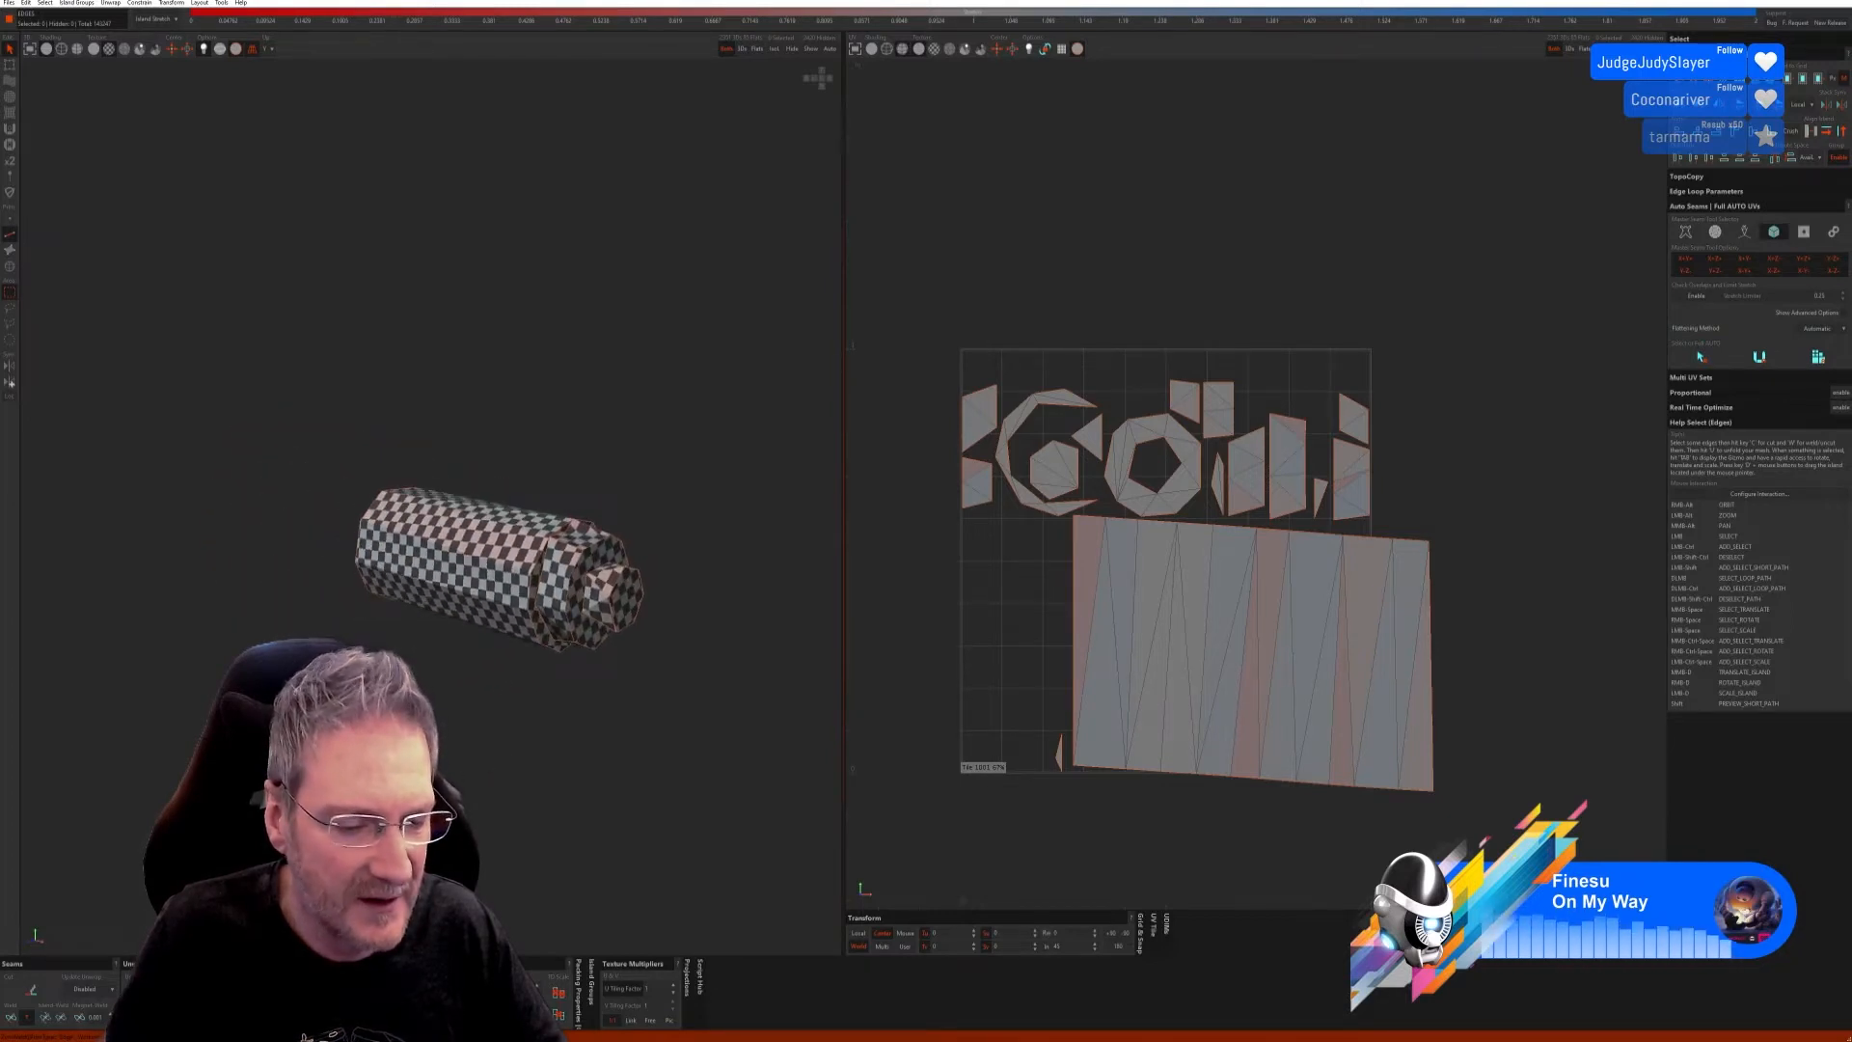
key(u)
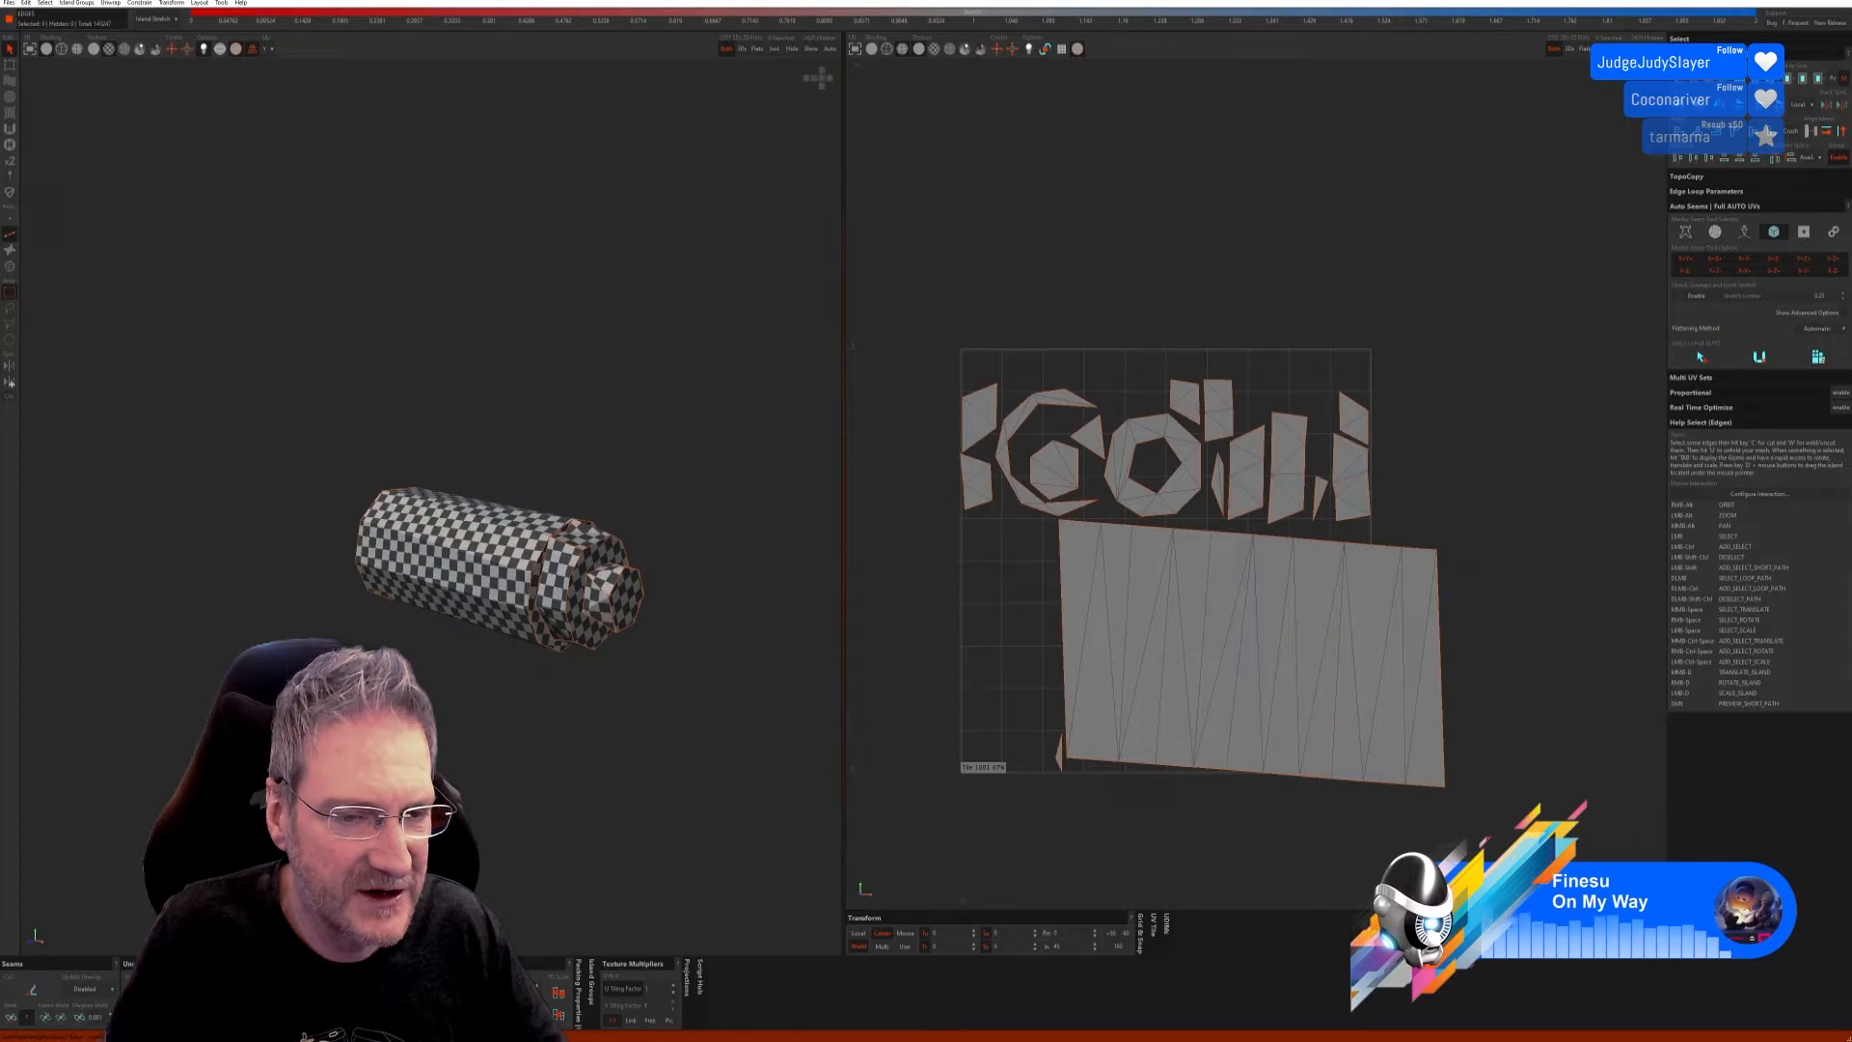
Step: Bring the hidden car parts back into view and return to island selection
click(810, 48)
scroll(524, 452, down, 4)
scroll(524, 451, down, 3)
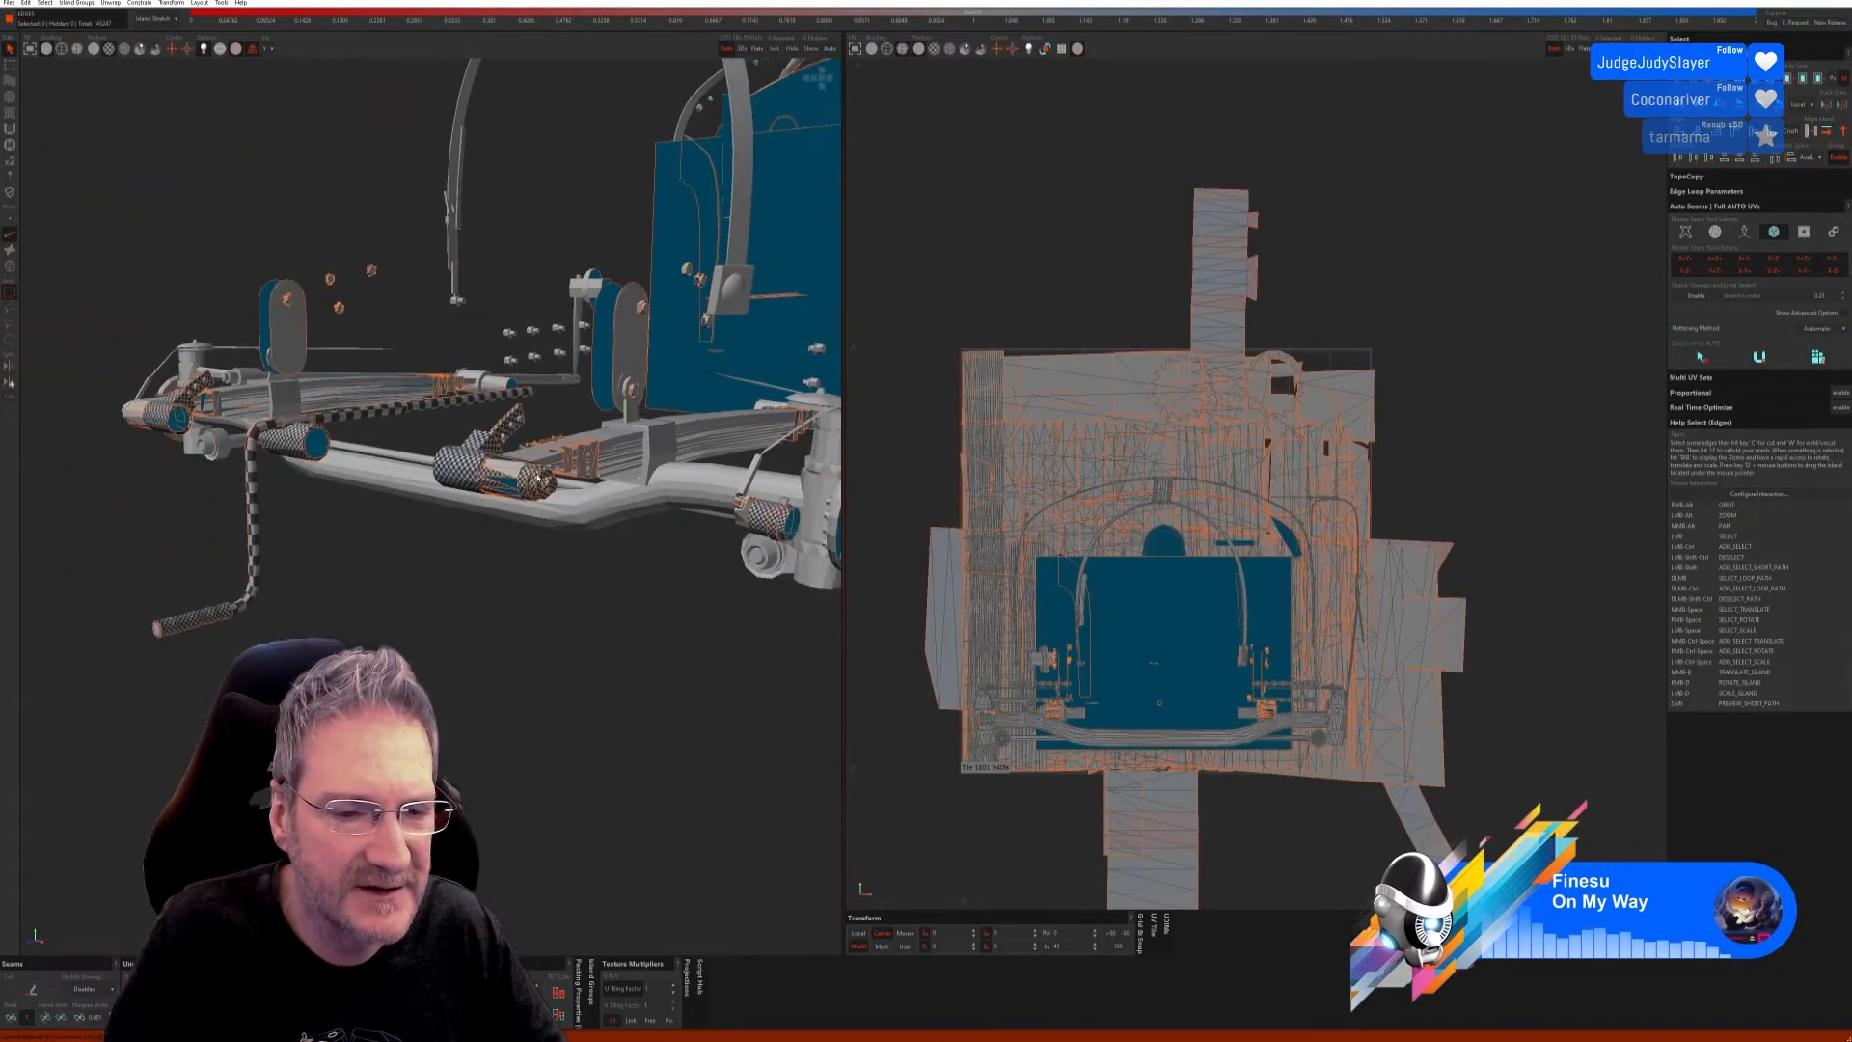
click(10, 269)
click(11, 269)
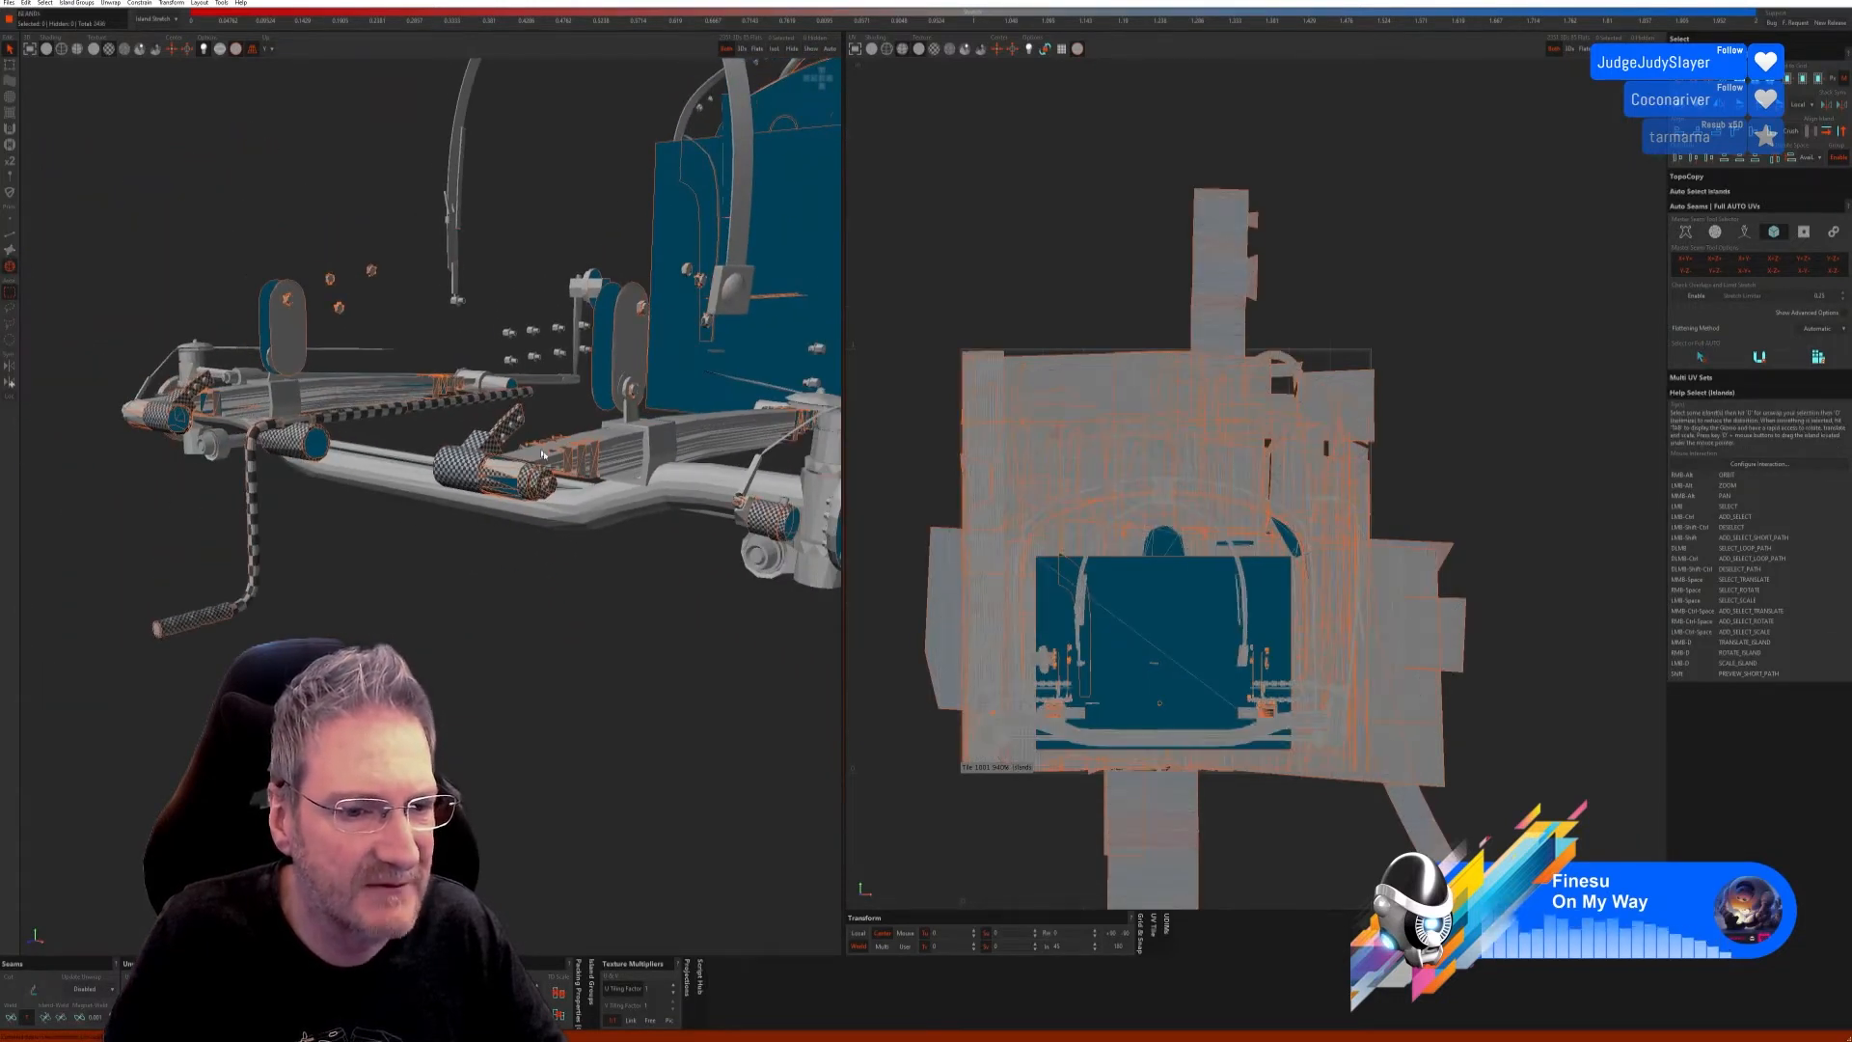
scroll(518, 467, up, 4)
click(512, 497)
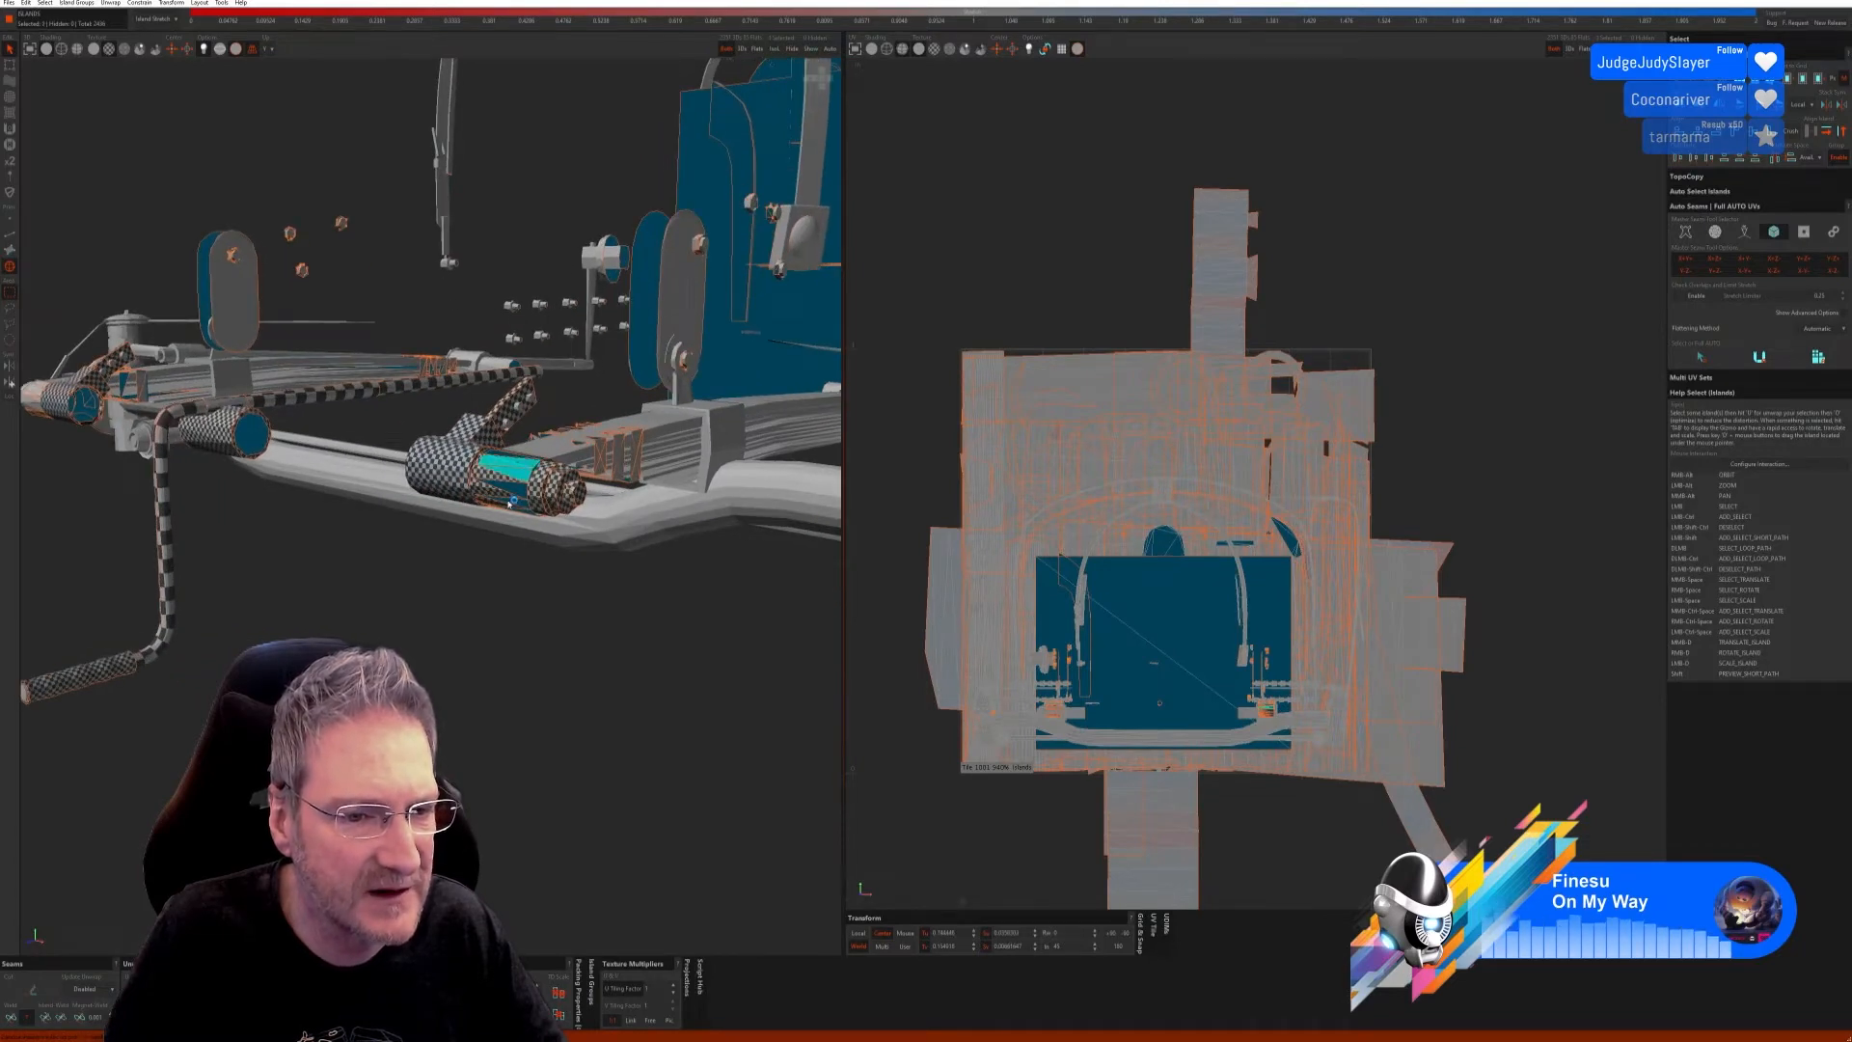
alt+right_drag(559, 546, 594, 513)
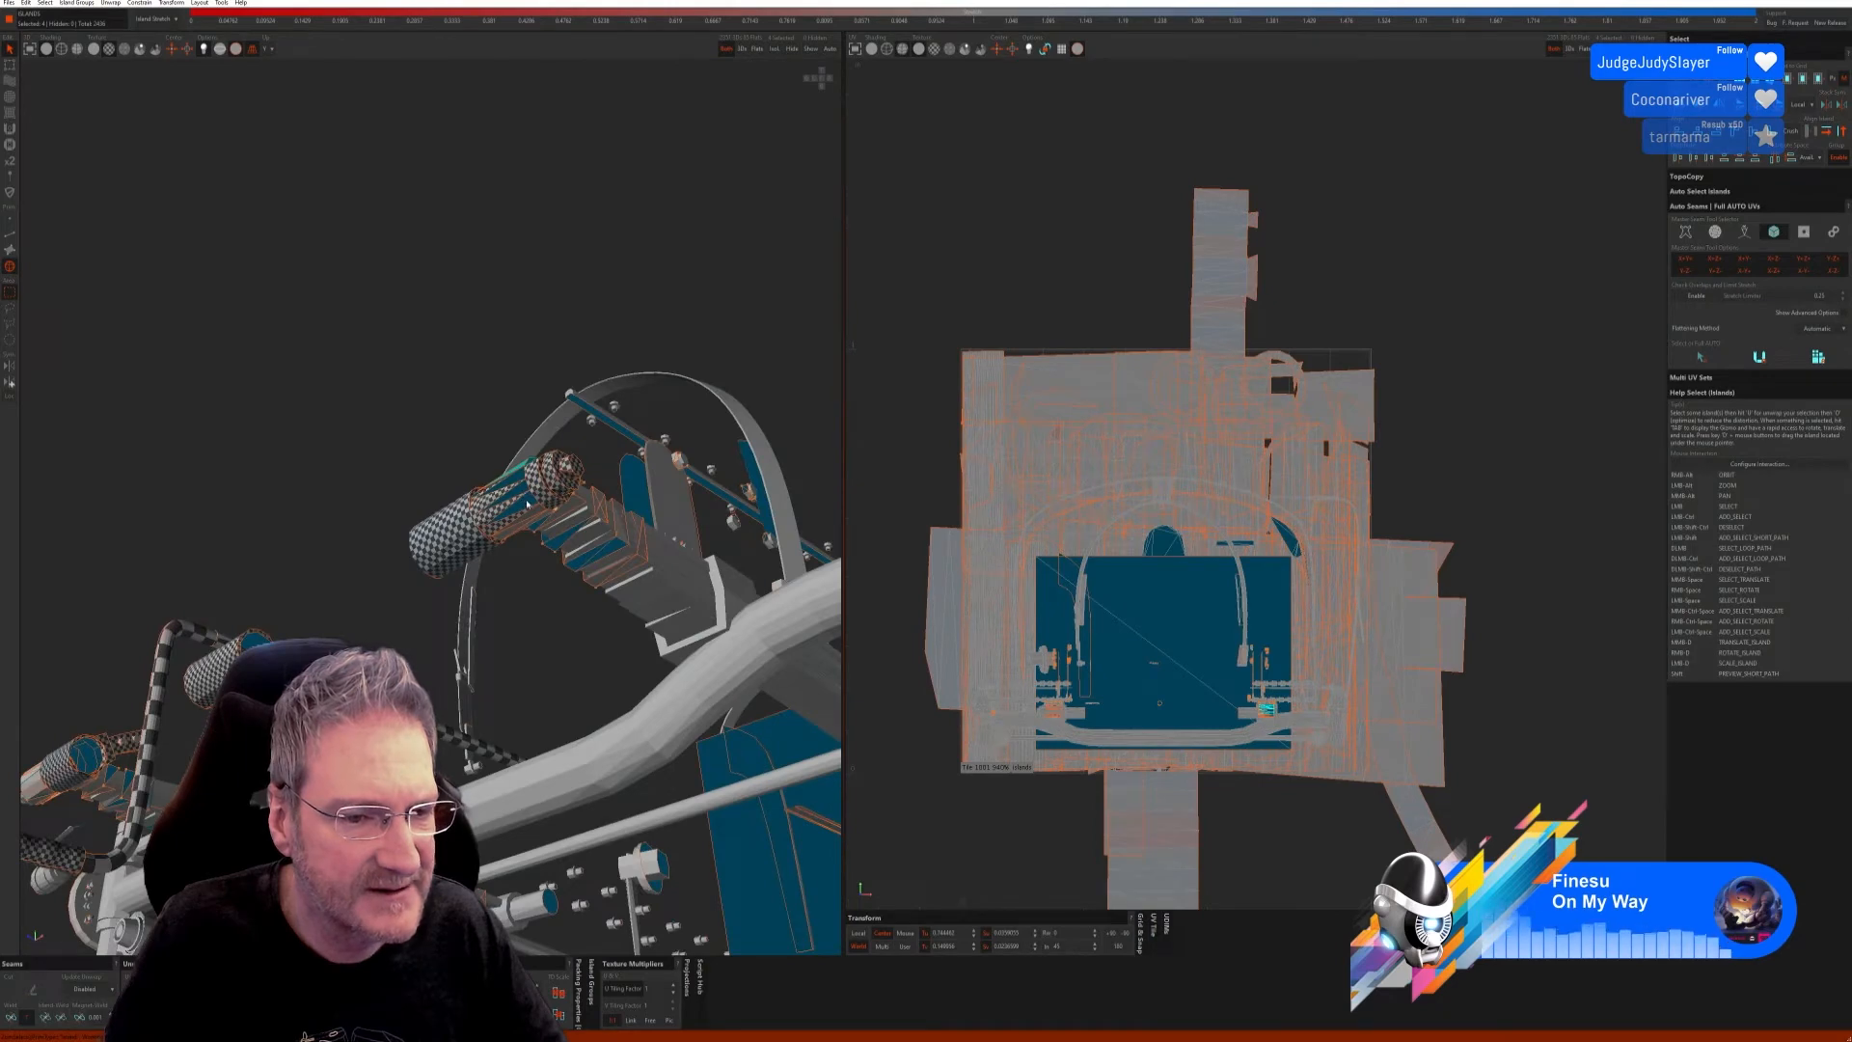
alt+right_drag(538, 544, 468, 482)
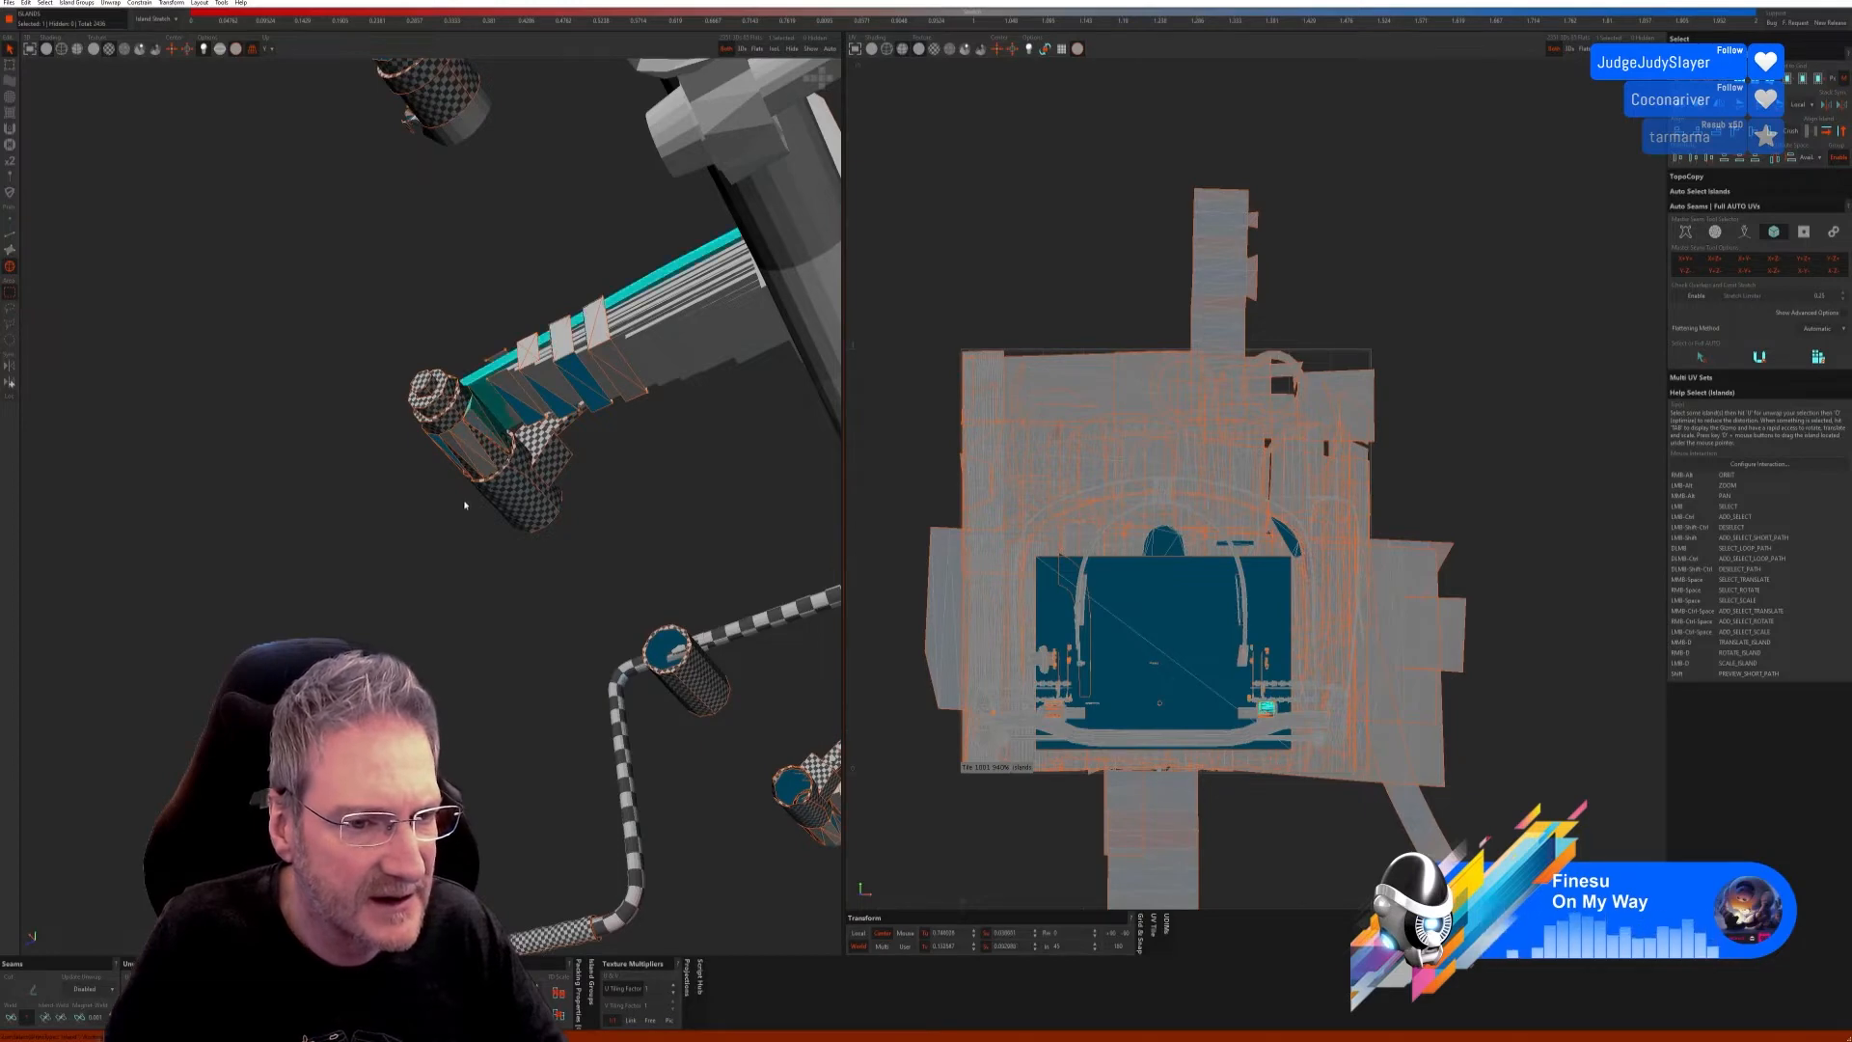
alt+right_drag(463, 506, 502, 454)
click(497, 507)
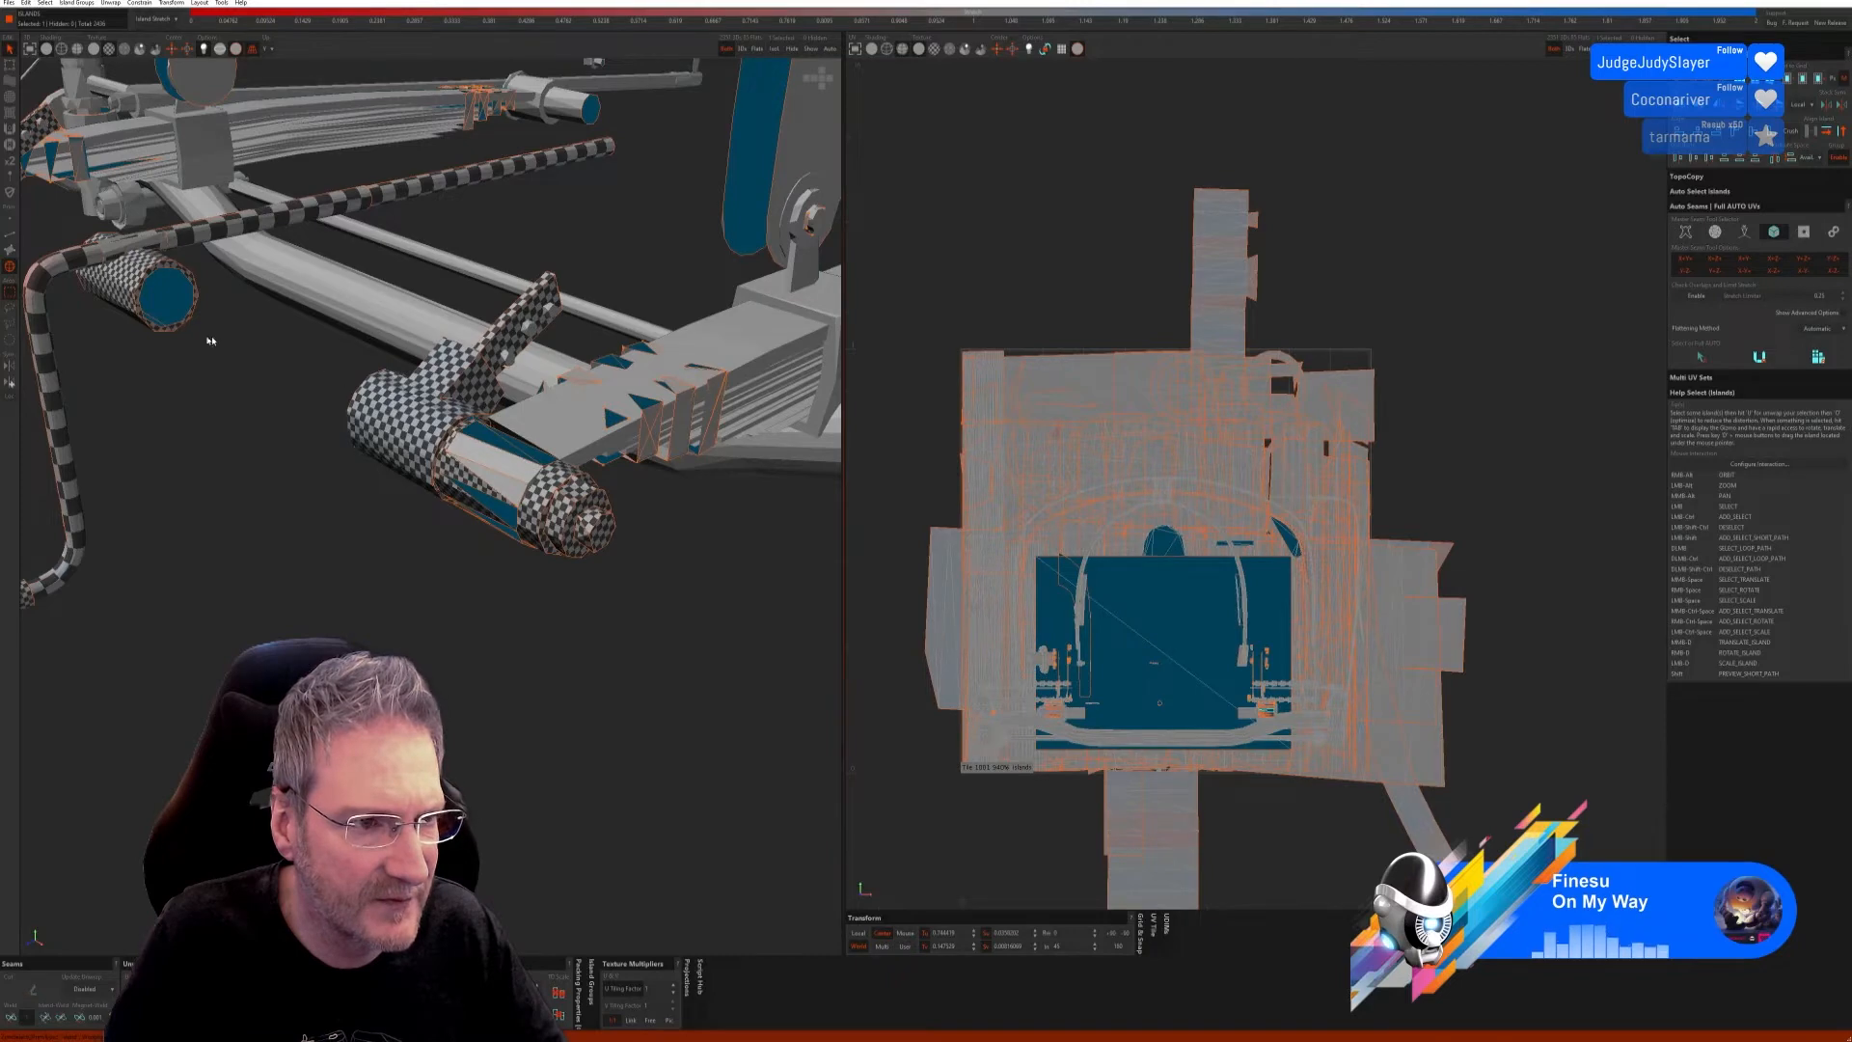
Step: Select and isolate the matching stepped bolt at the front end of the opposite leaf spring
scroll(501, 479, down, 3)
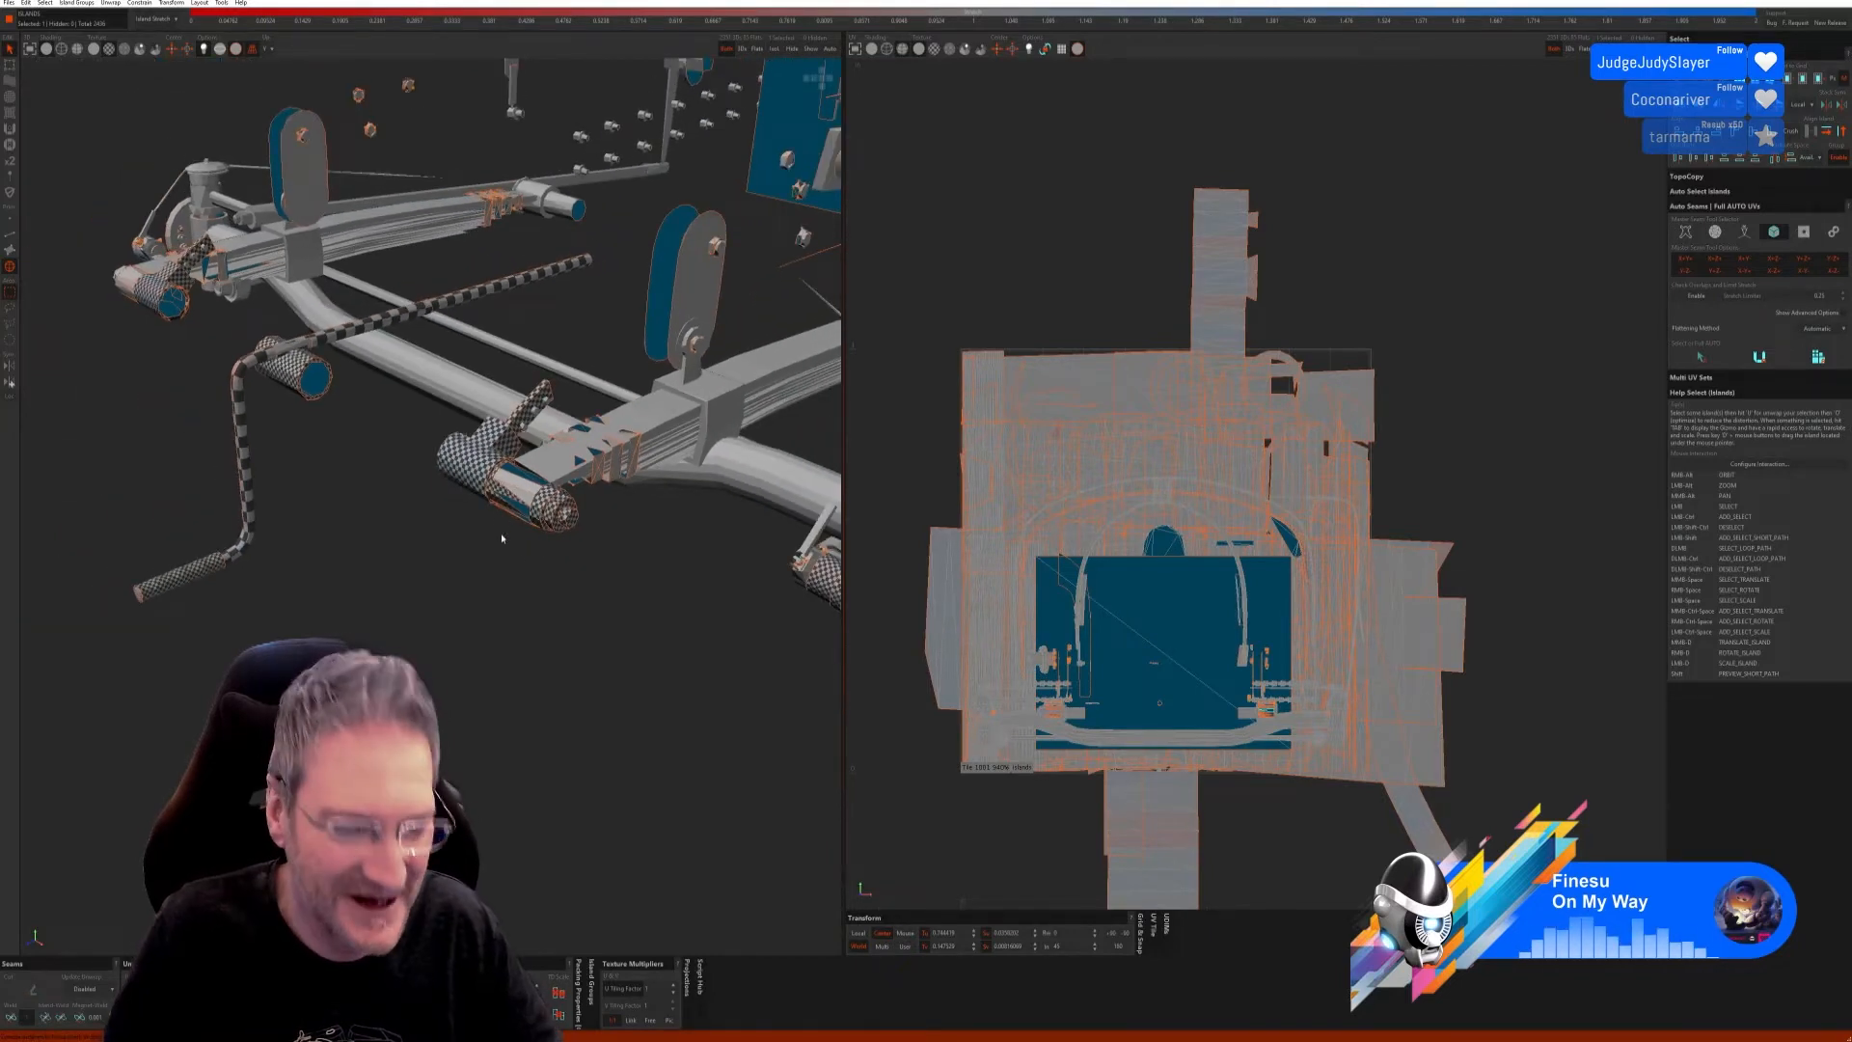
scroll(533, 551, down, 3)
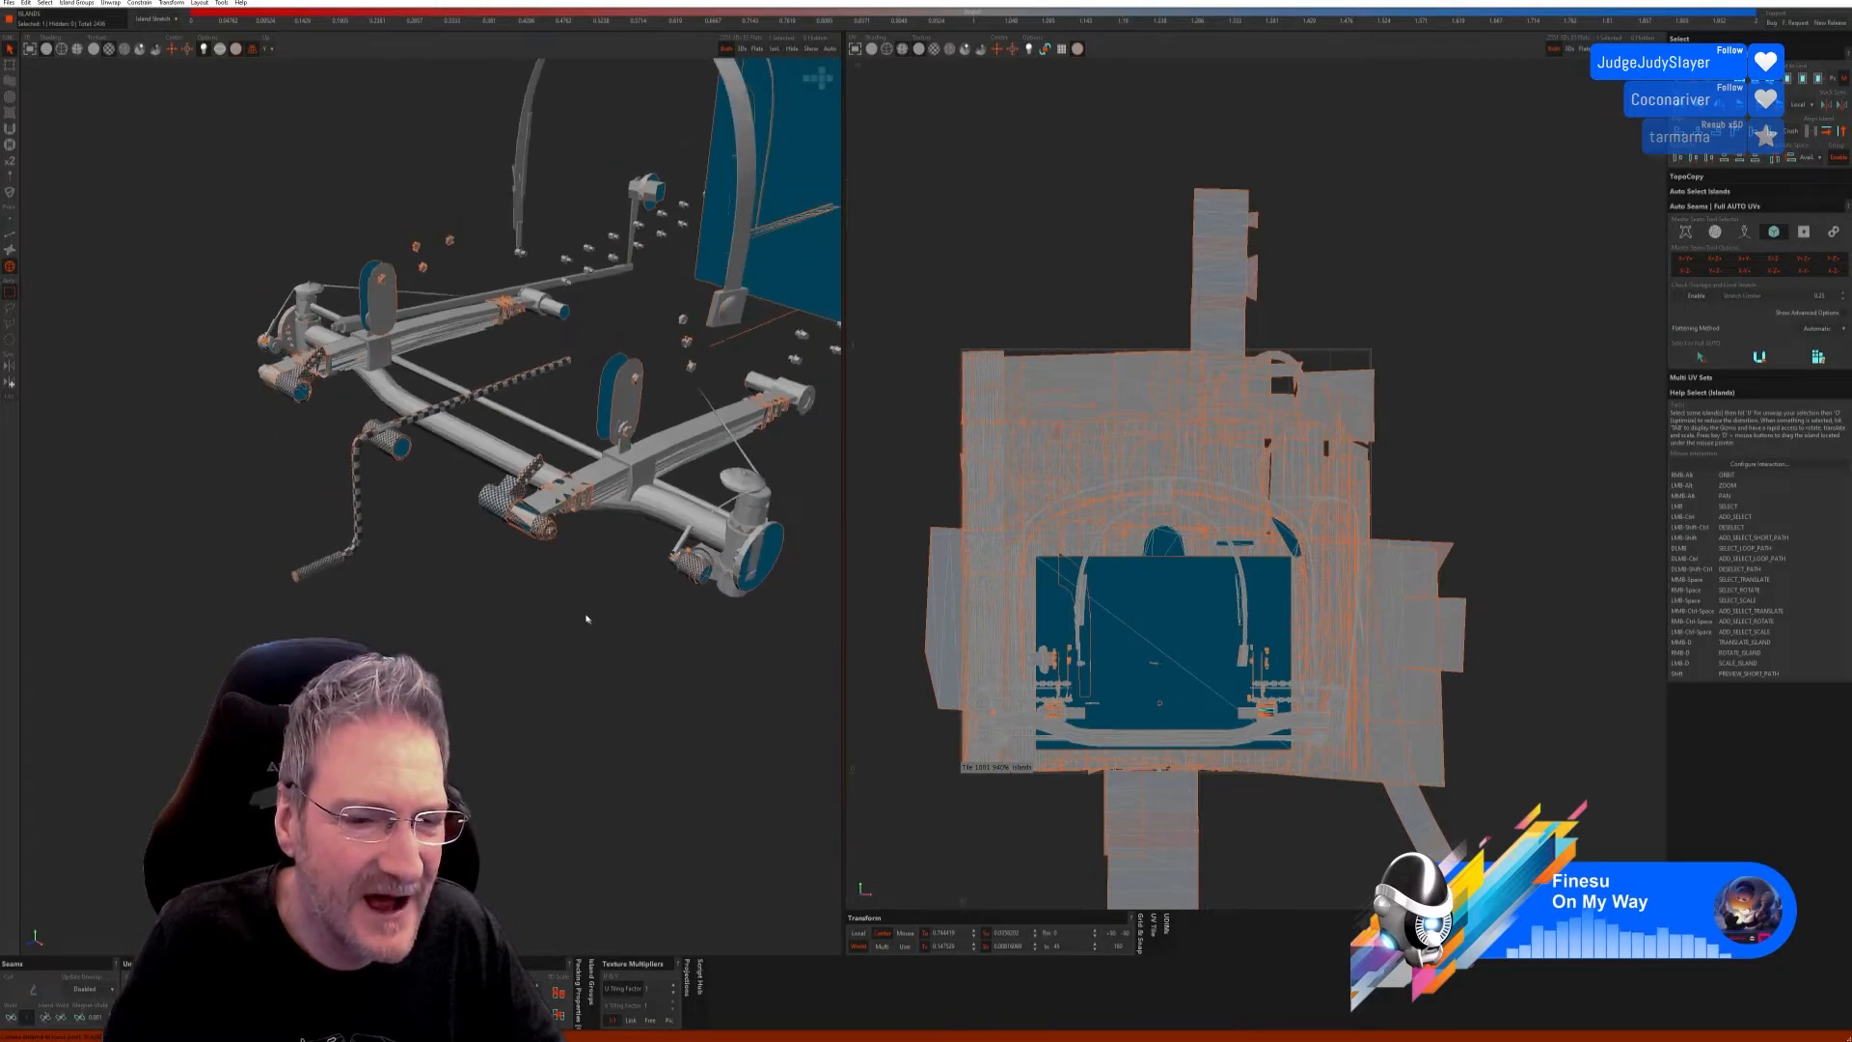
alt+right_drag(587, 618, 524, 586)
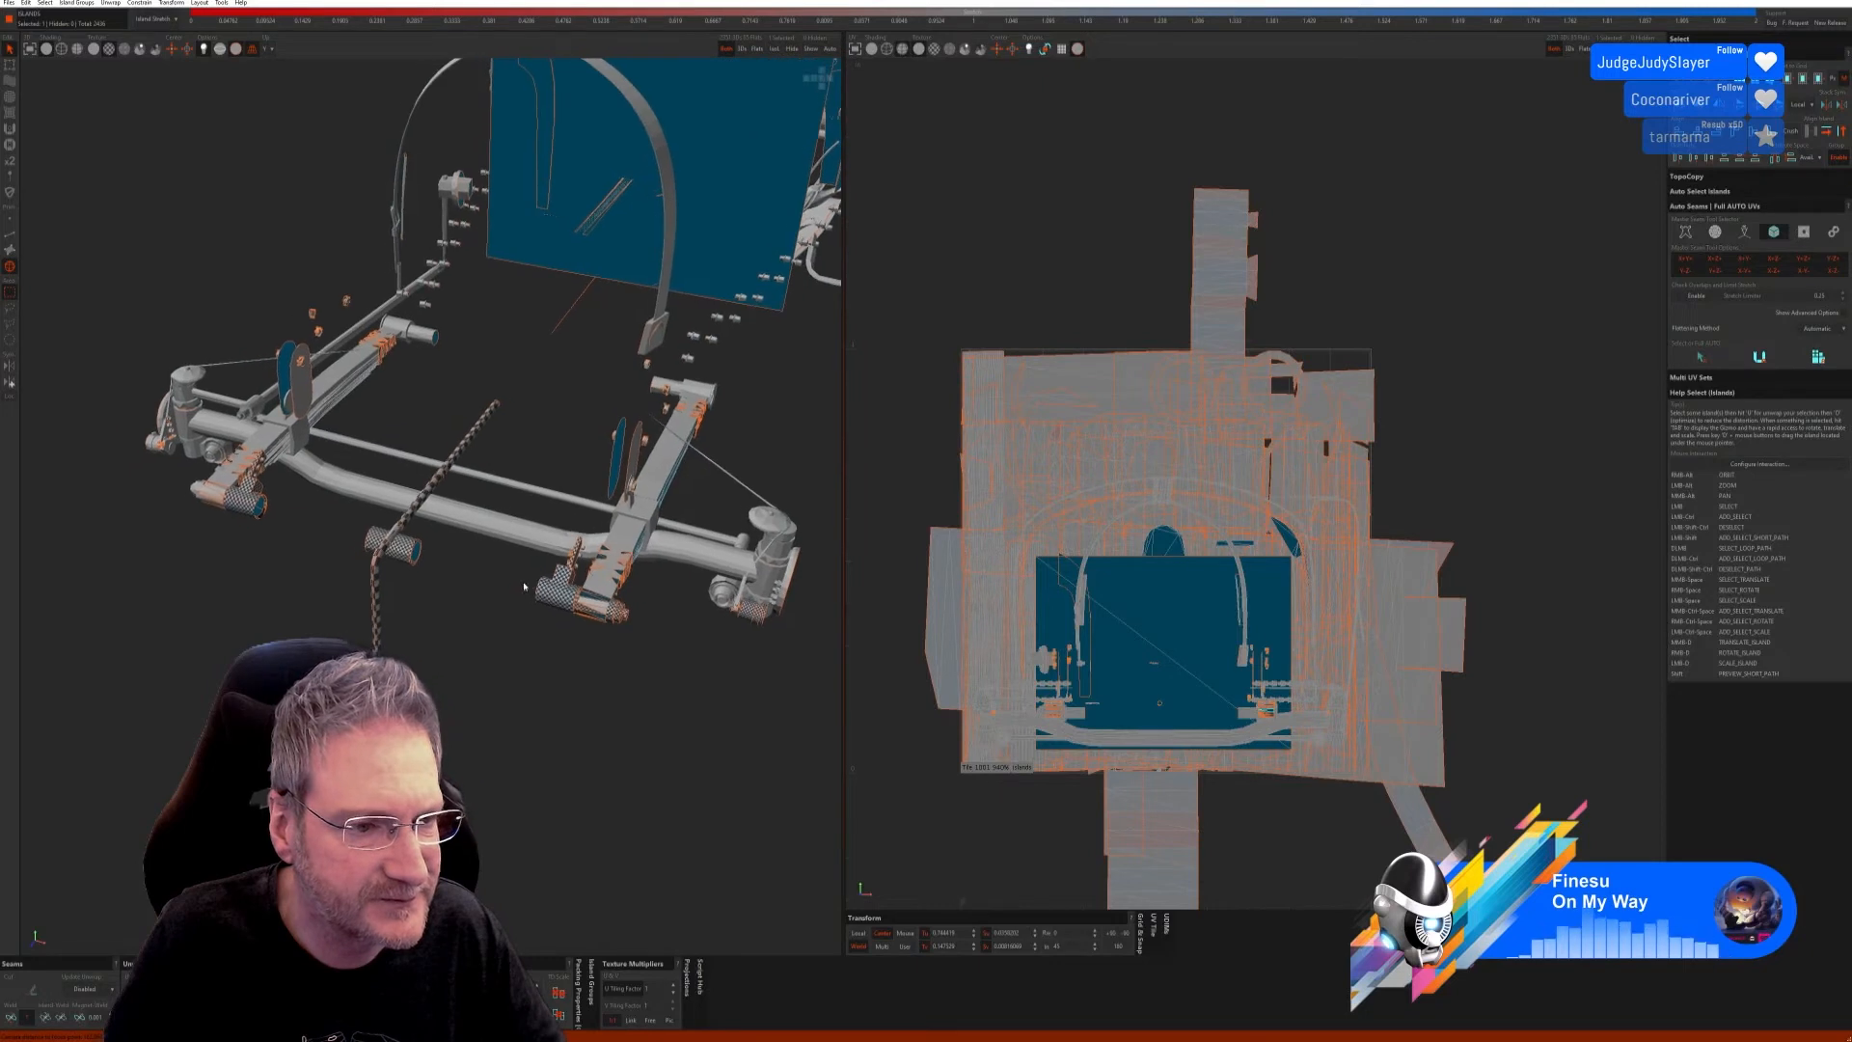
click(196, 492)
click(776, 53)
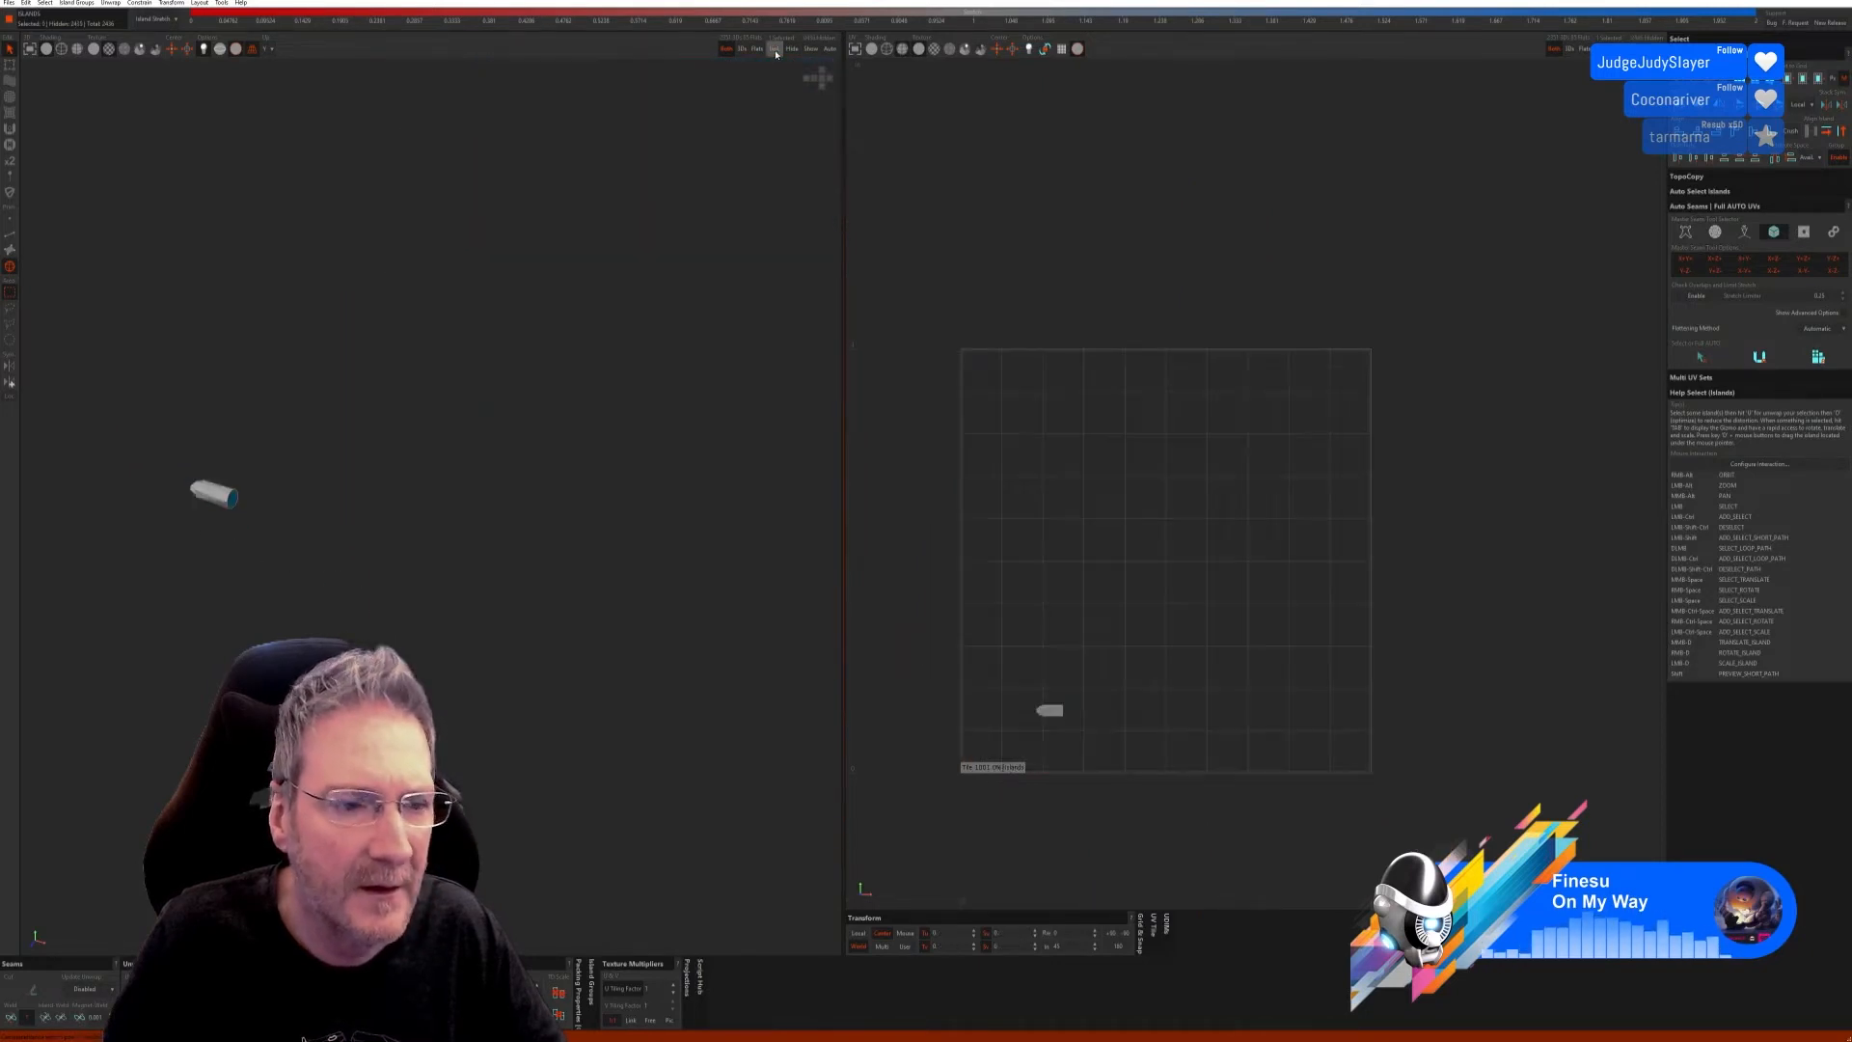
Step: Switch to edge selection, then cut, unfold and pack the opposite spring's bolt with the Box Auto Seams mode
click(9, 287)
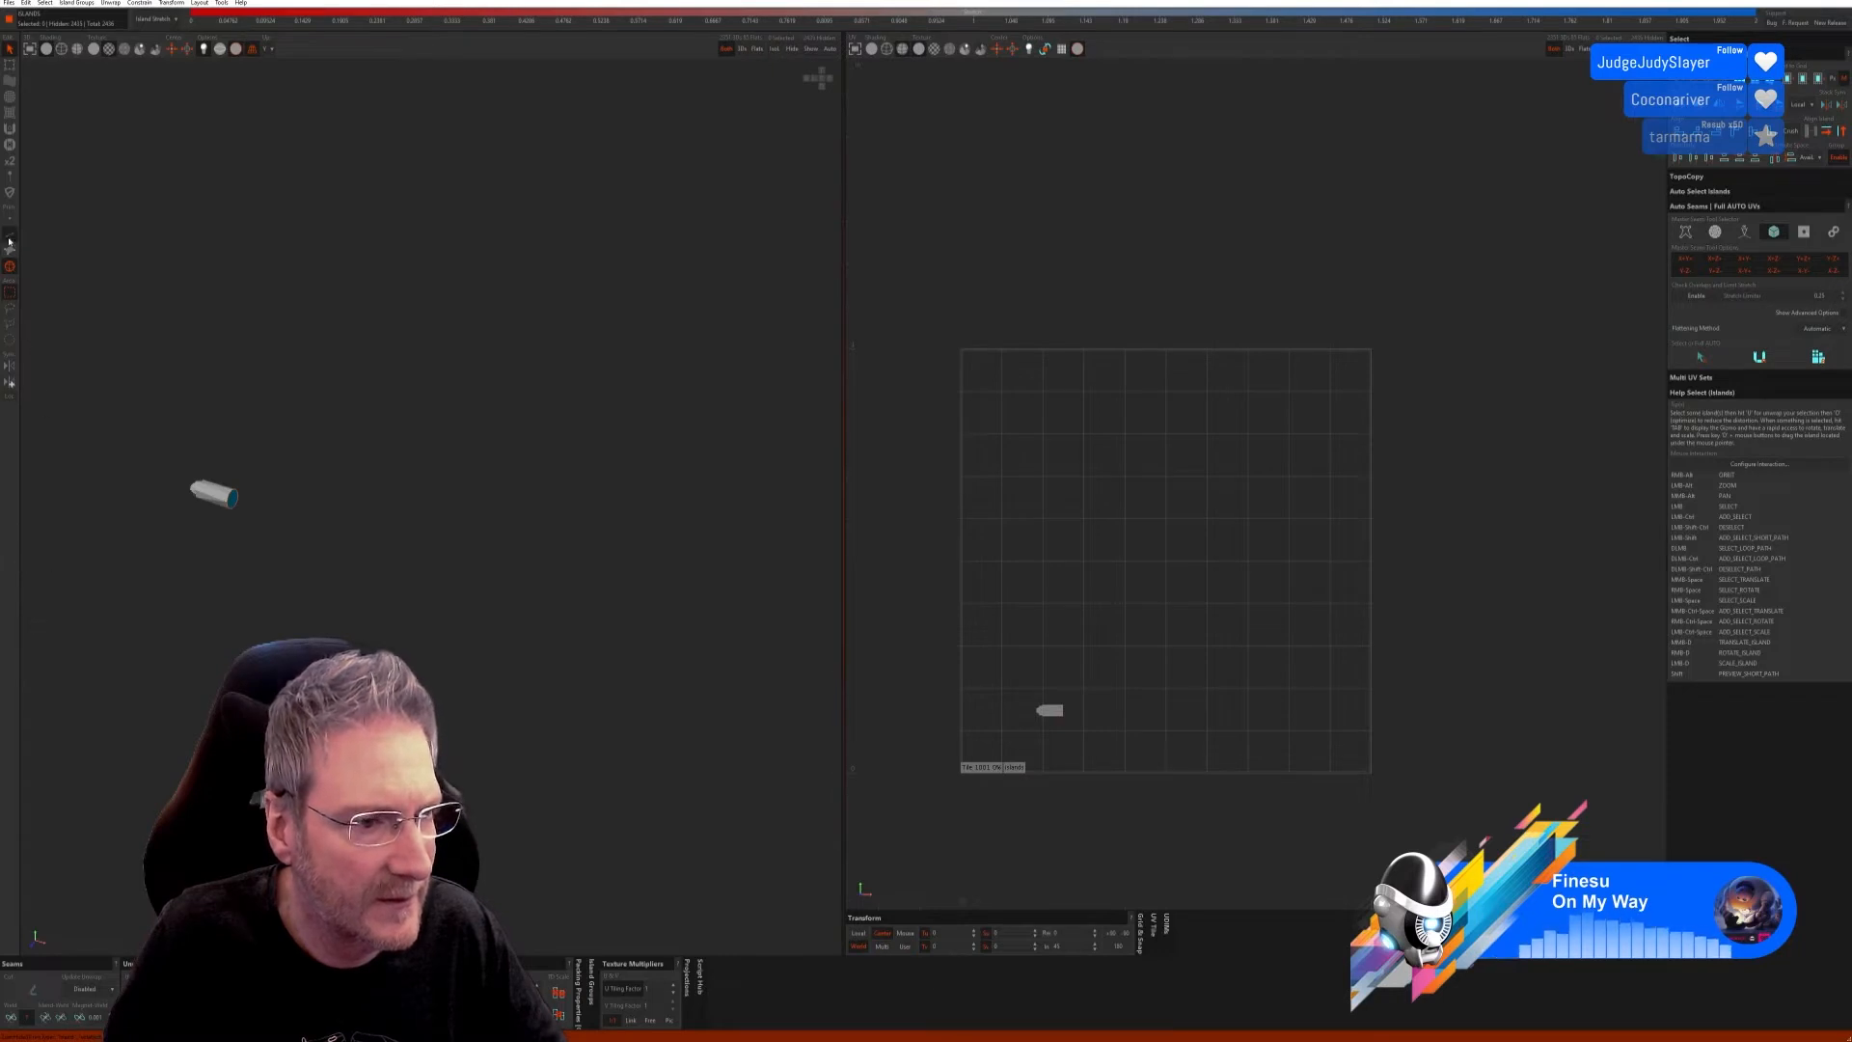
click(1701, 356)
click(1759, 356)
click(1817, 356)
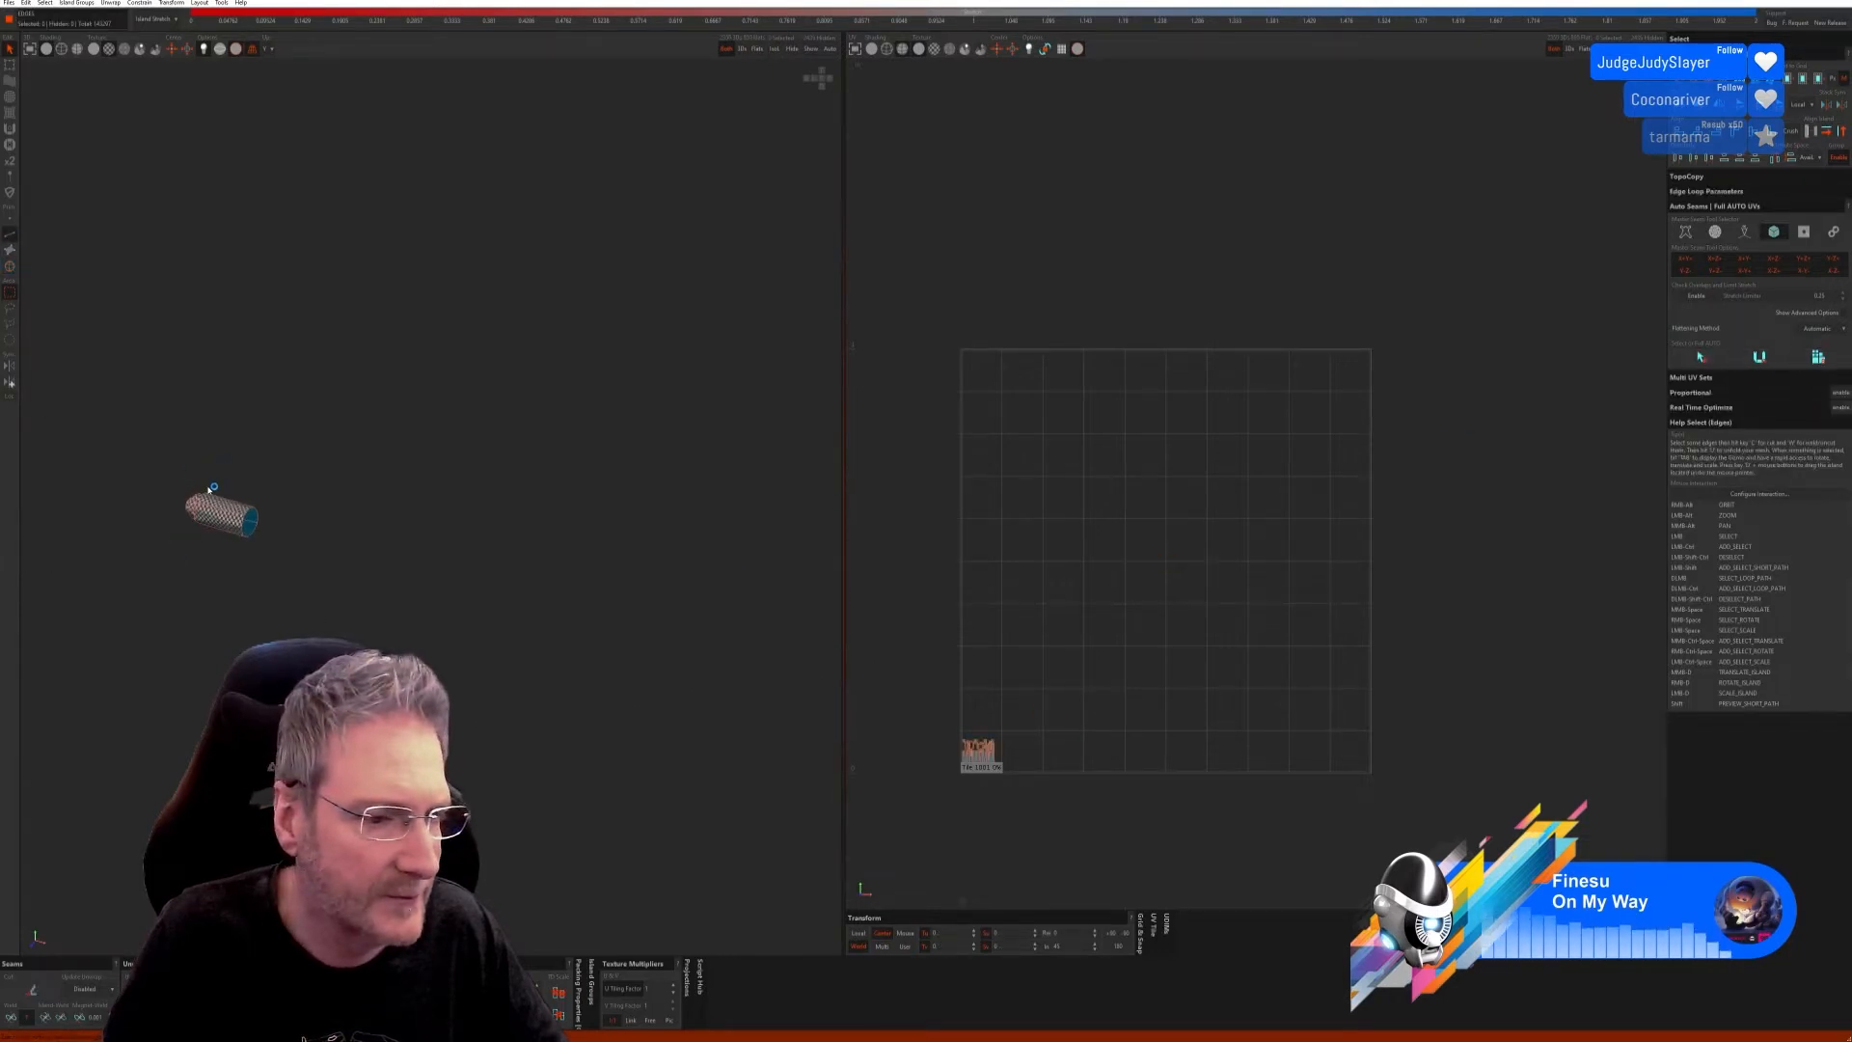
Step: Weld the first lengthwise seams between the side strips of the opposite bolt's barrel
scroll(240, 493, up, 5)
click(244, 521)
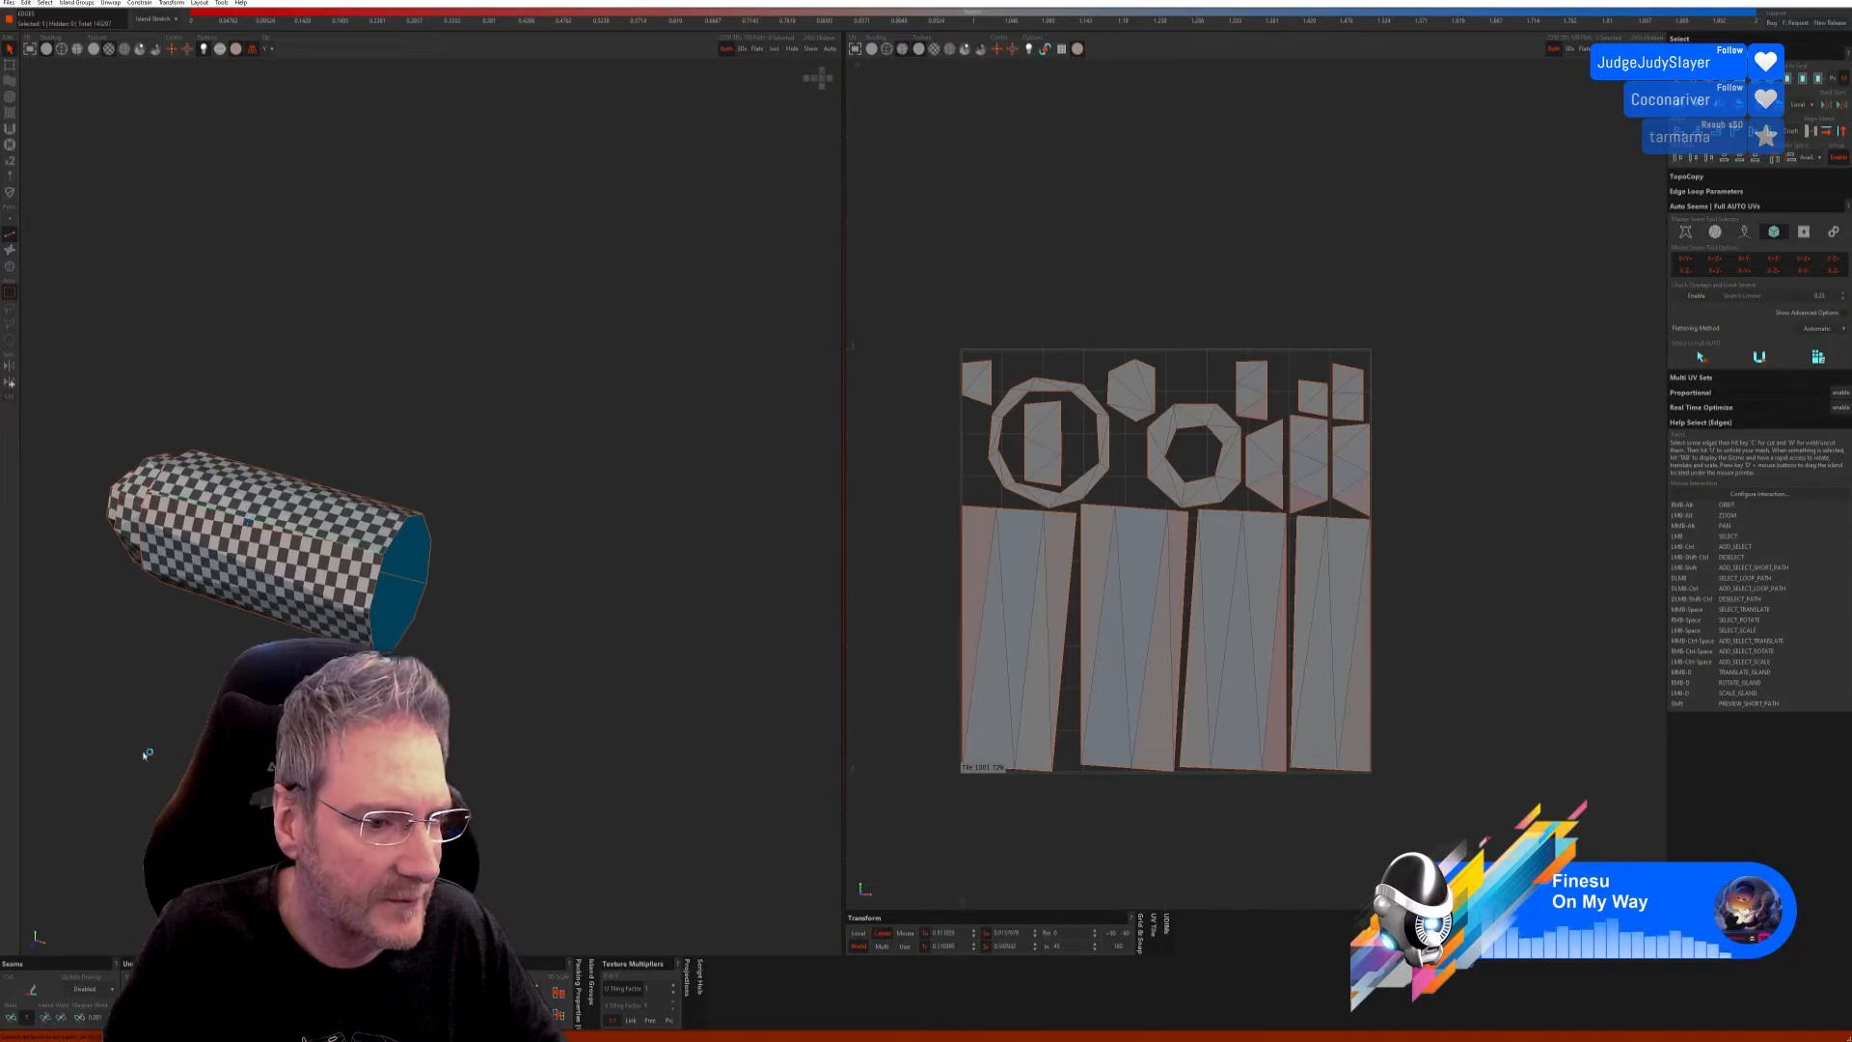
click(13, 1017)
alt+right_drag(289, 545, 550, 504)
click(462, 450)
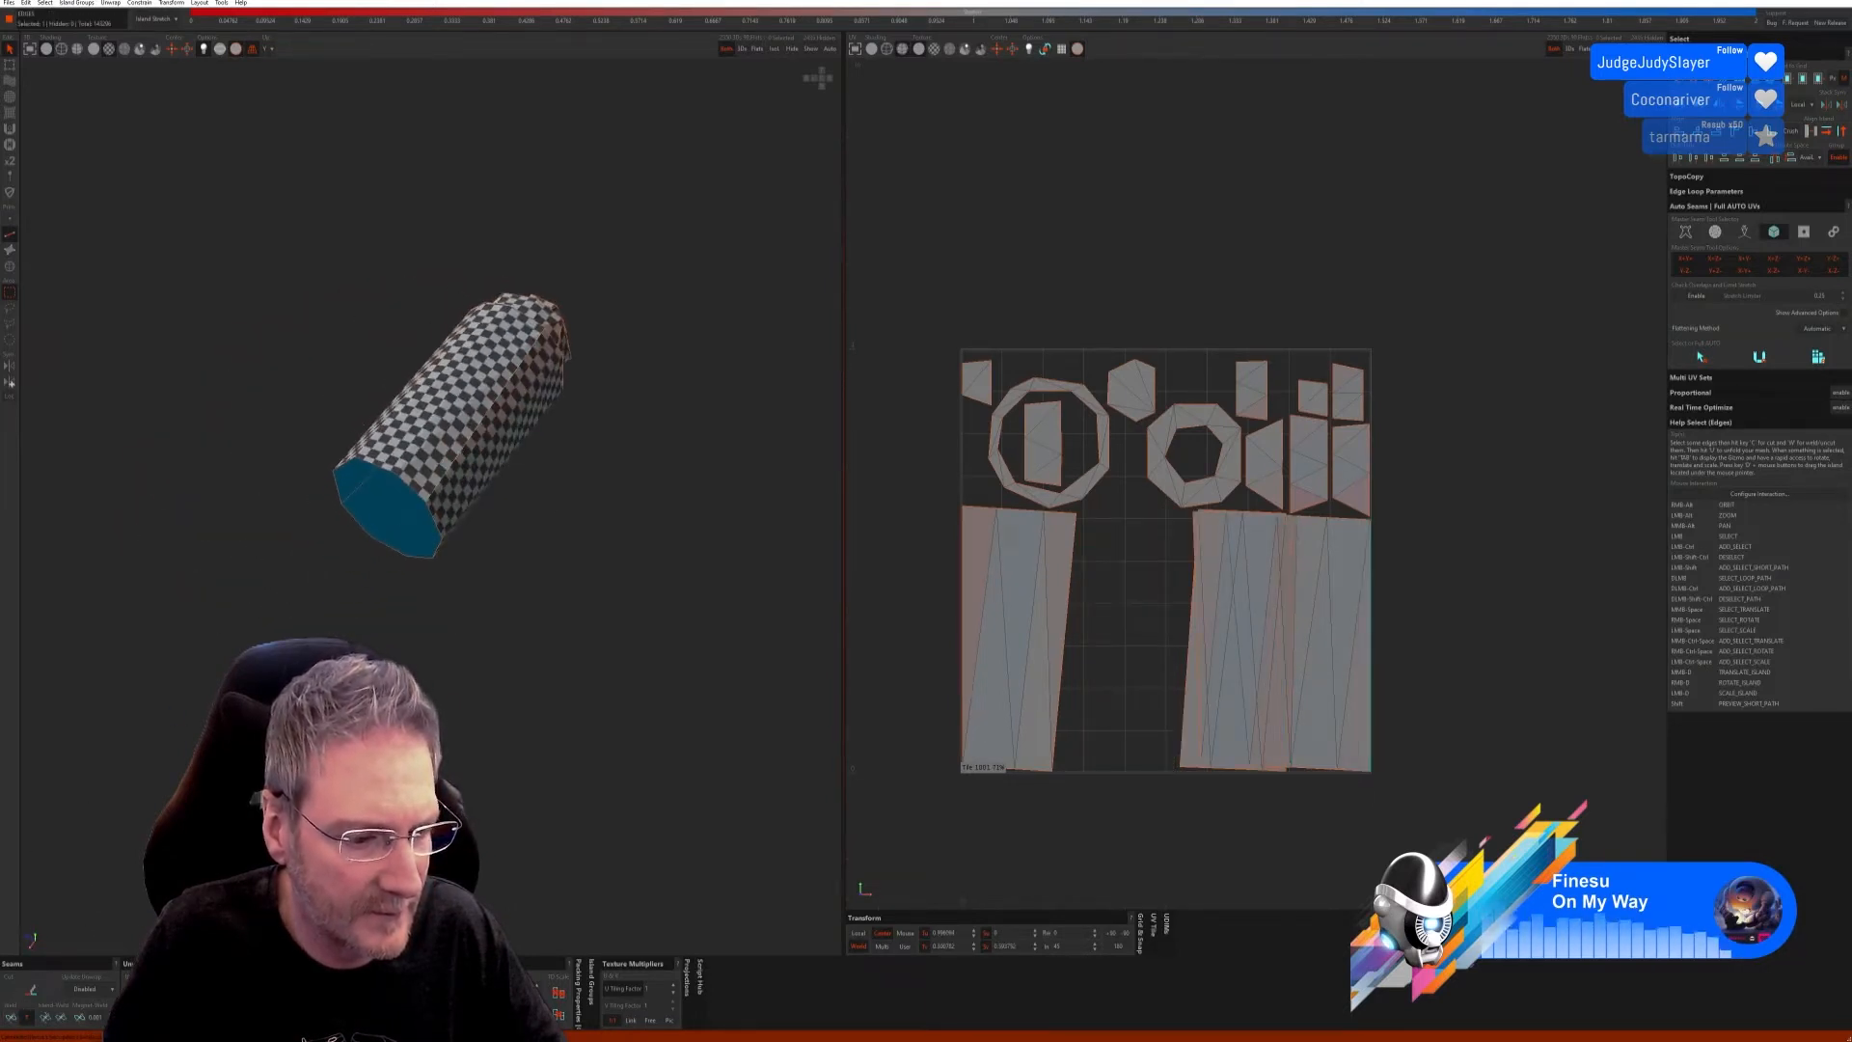
click(12, 1017)
Step: Weld the remaining lengthwise seam on the opposite bolt's barrel and unfold the joined island
alt+right_drag(101, 569, 312, 562)
click(262, 518)
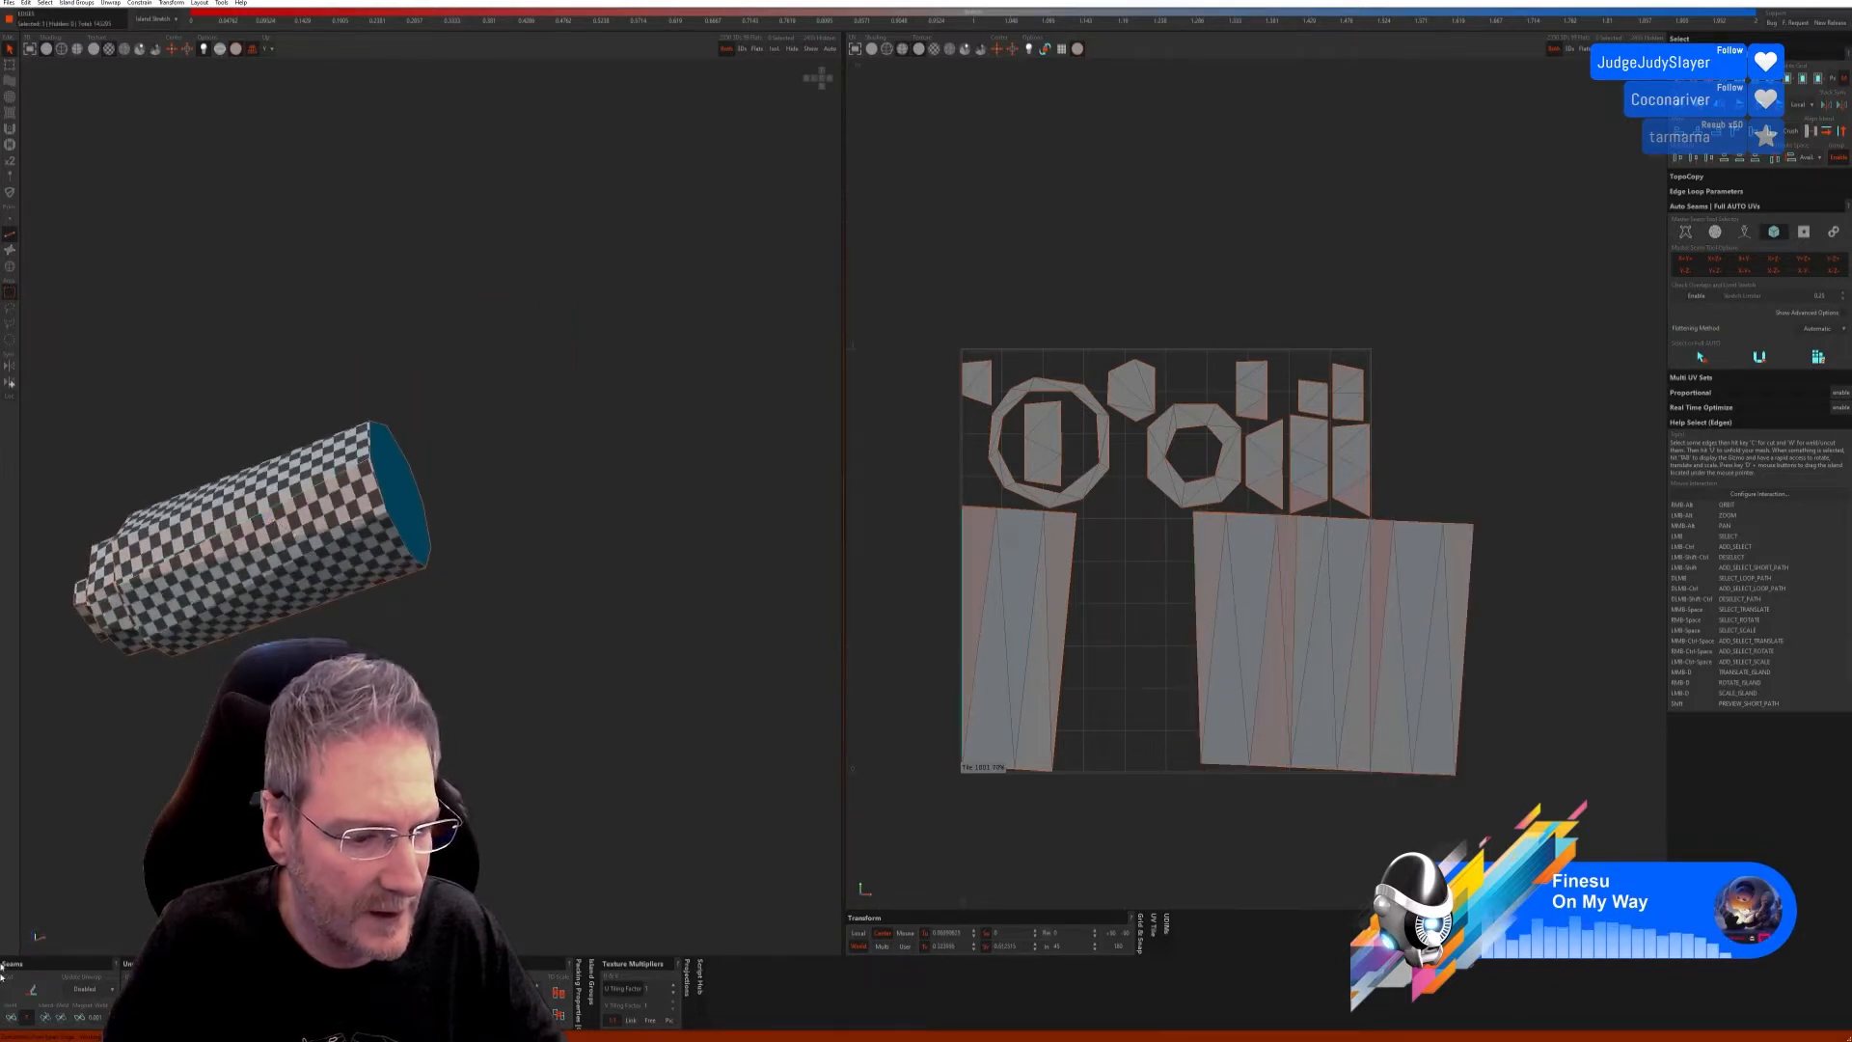
click(13, 1017)
alt+right_drag(145, 819, 51, 862)
key(u)
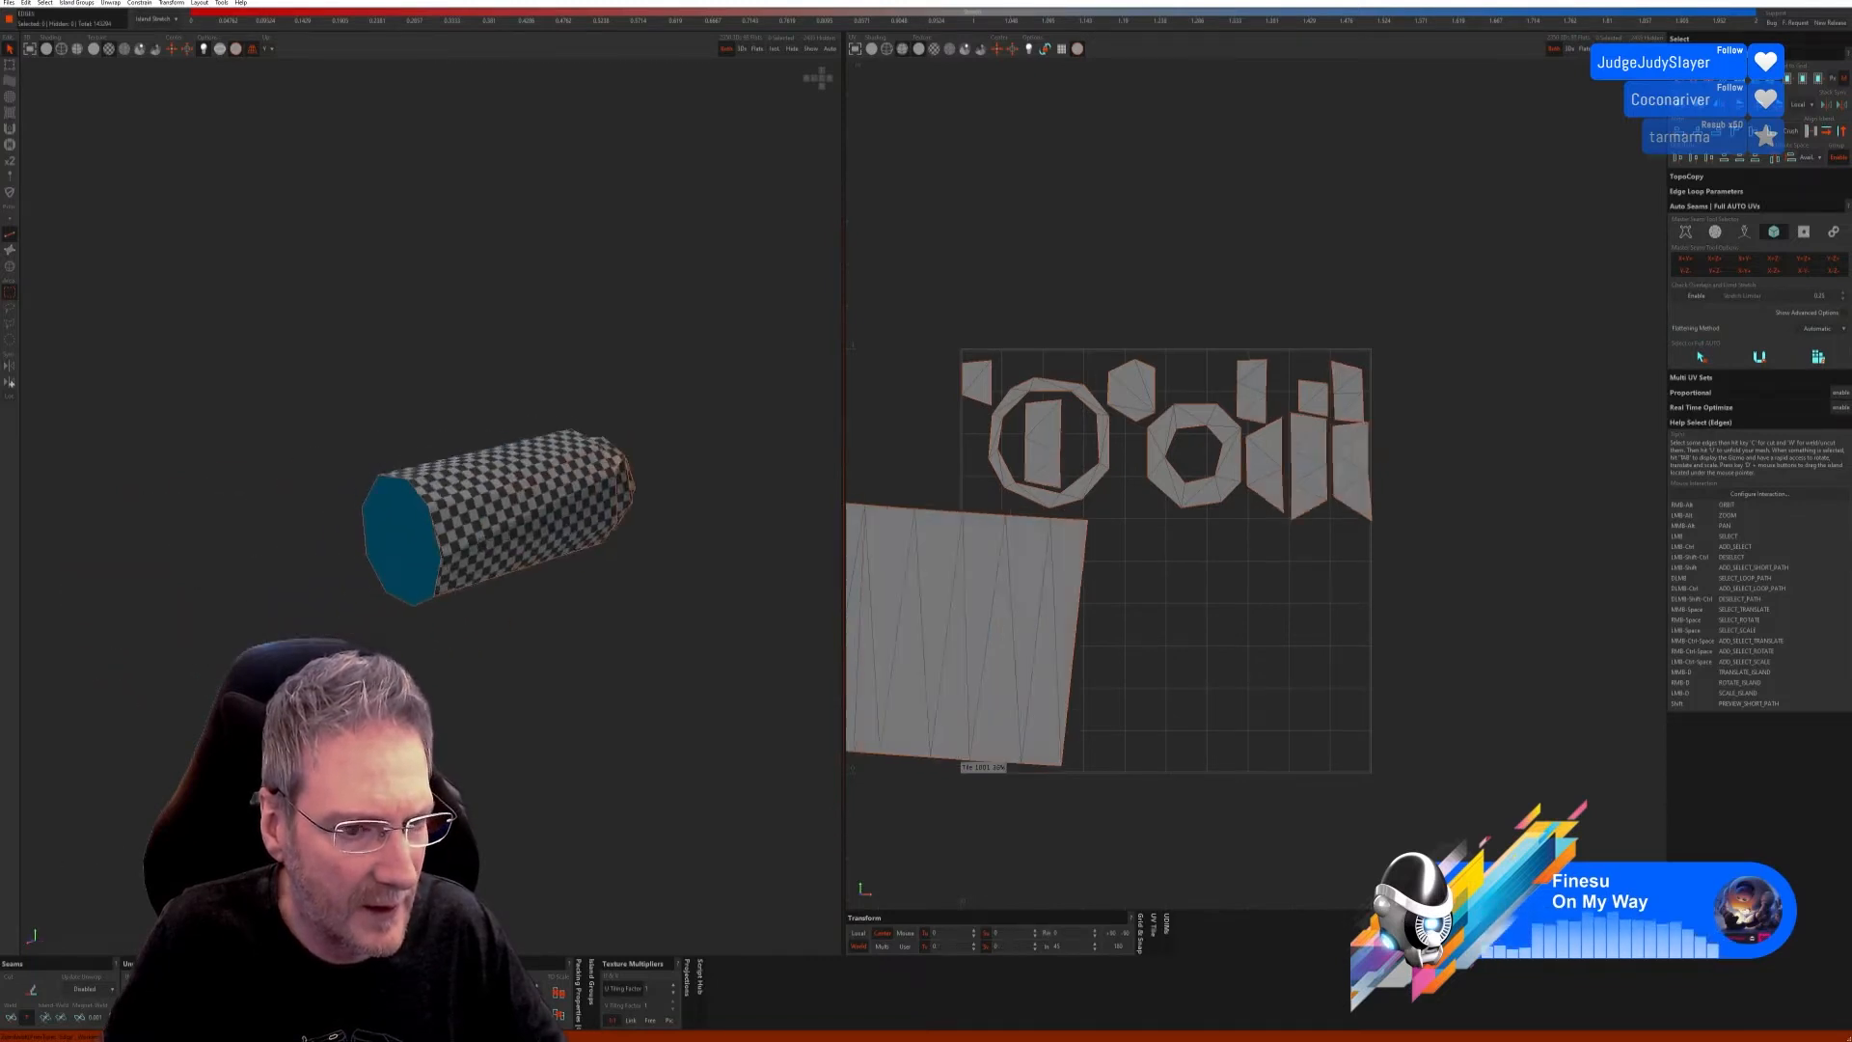
alt+right_drag(290, 830, 672, 804)
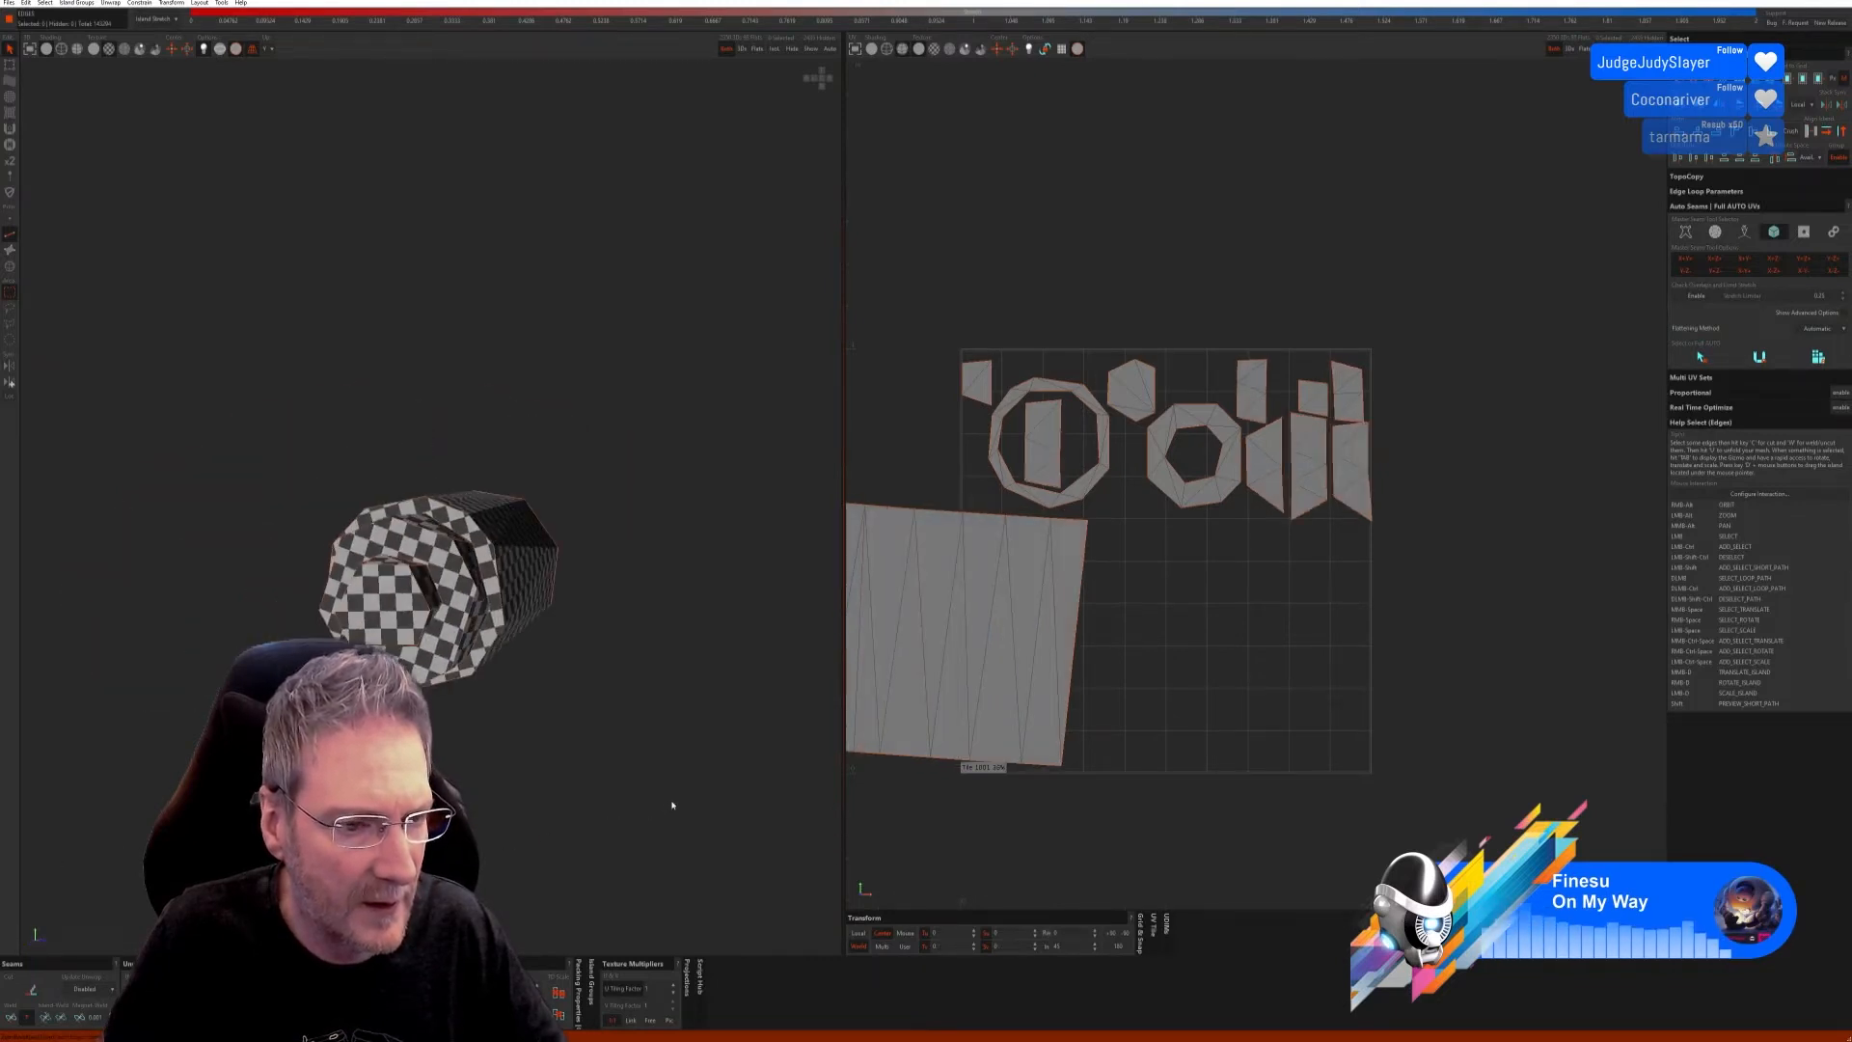
Step: Show all parts again and switch to island selection at the leaf springs' front ends
click(810, 48)
scroll(599, 598, down, 5)
scroll(599, 606, down, 3)
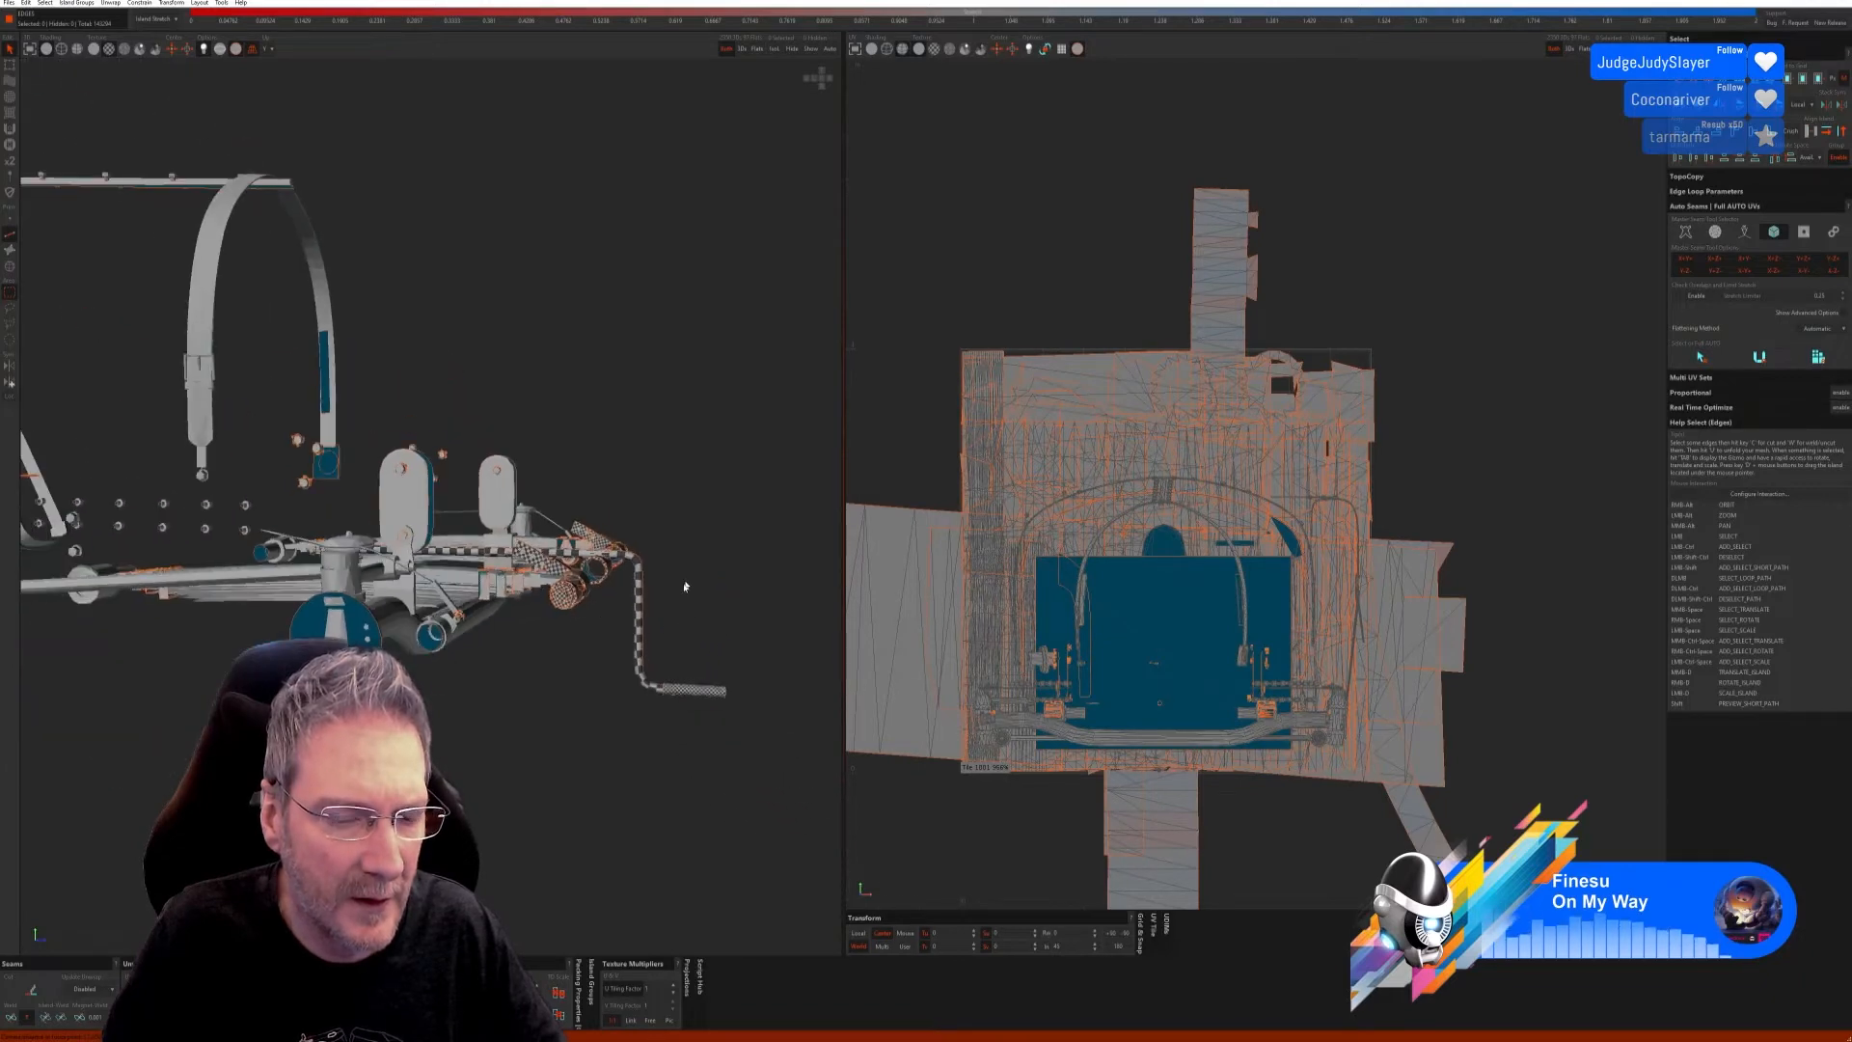
alt+right_drag(599, 606, 400, 556)
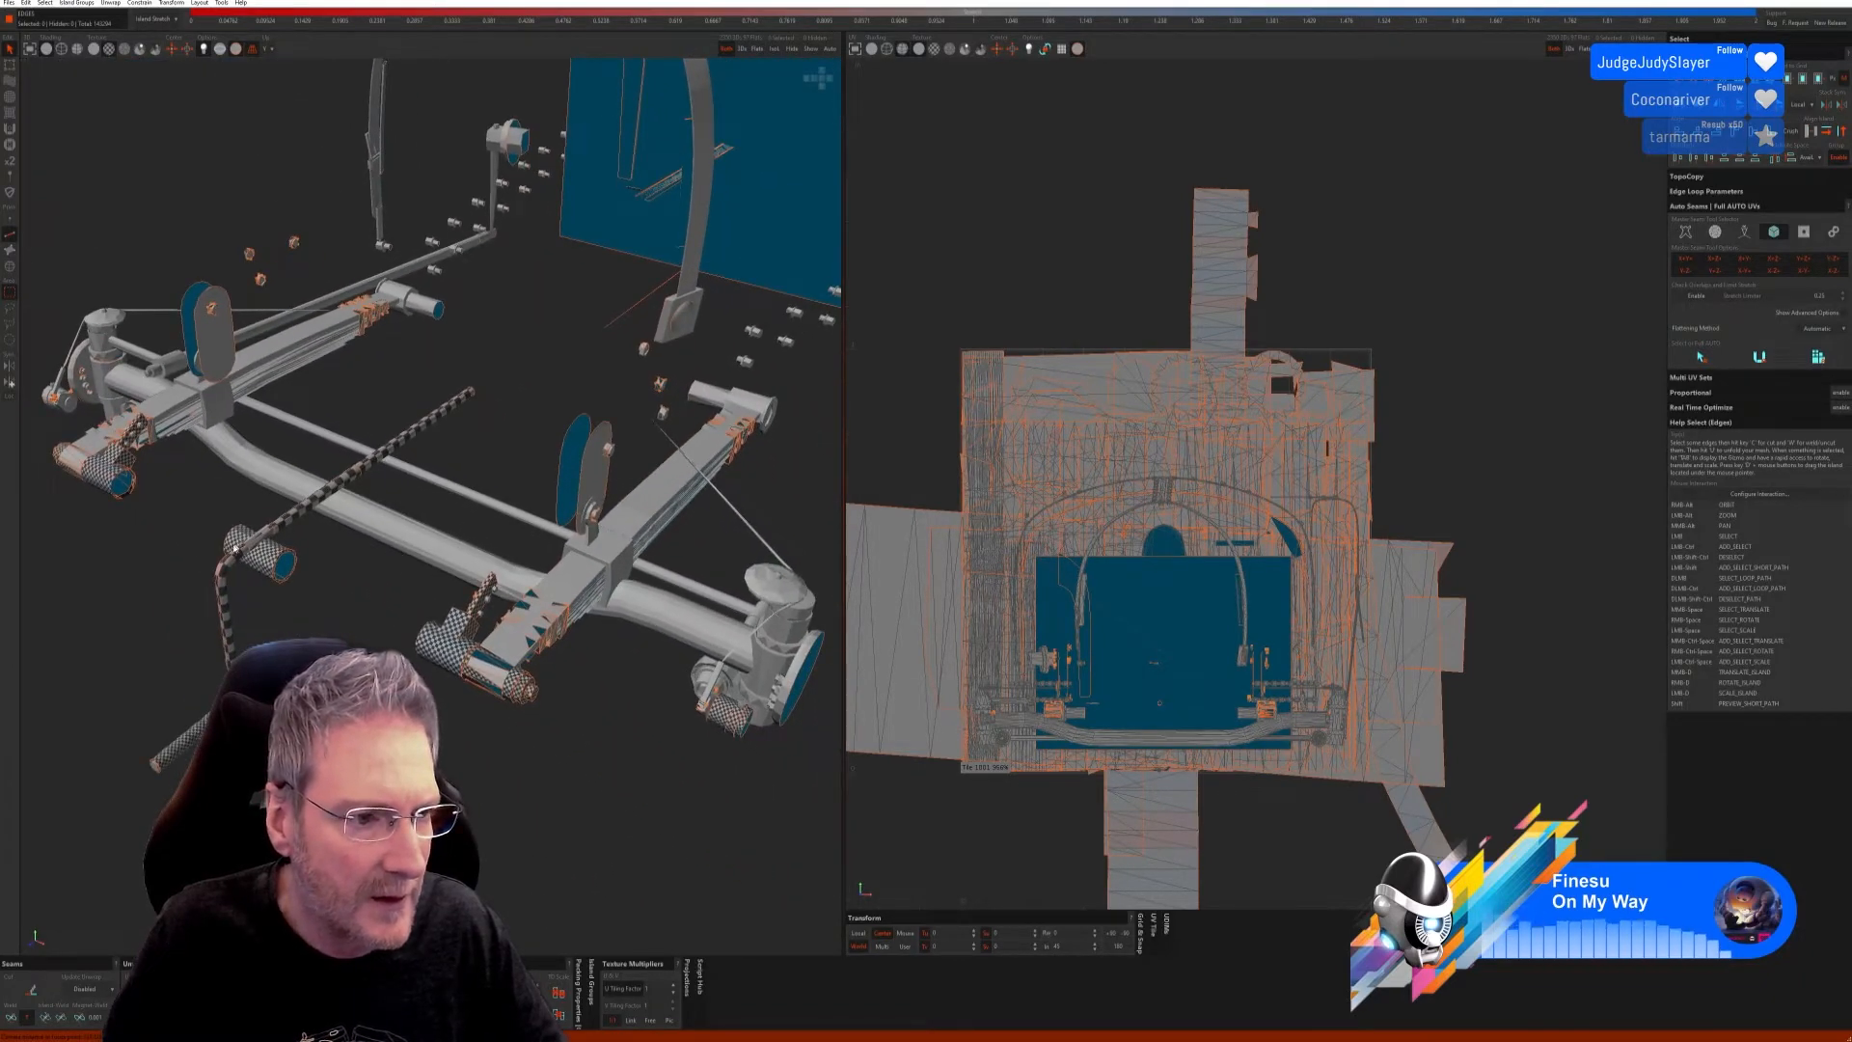
alt+right_drag(234, 548, 489, 544)
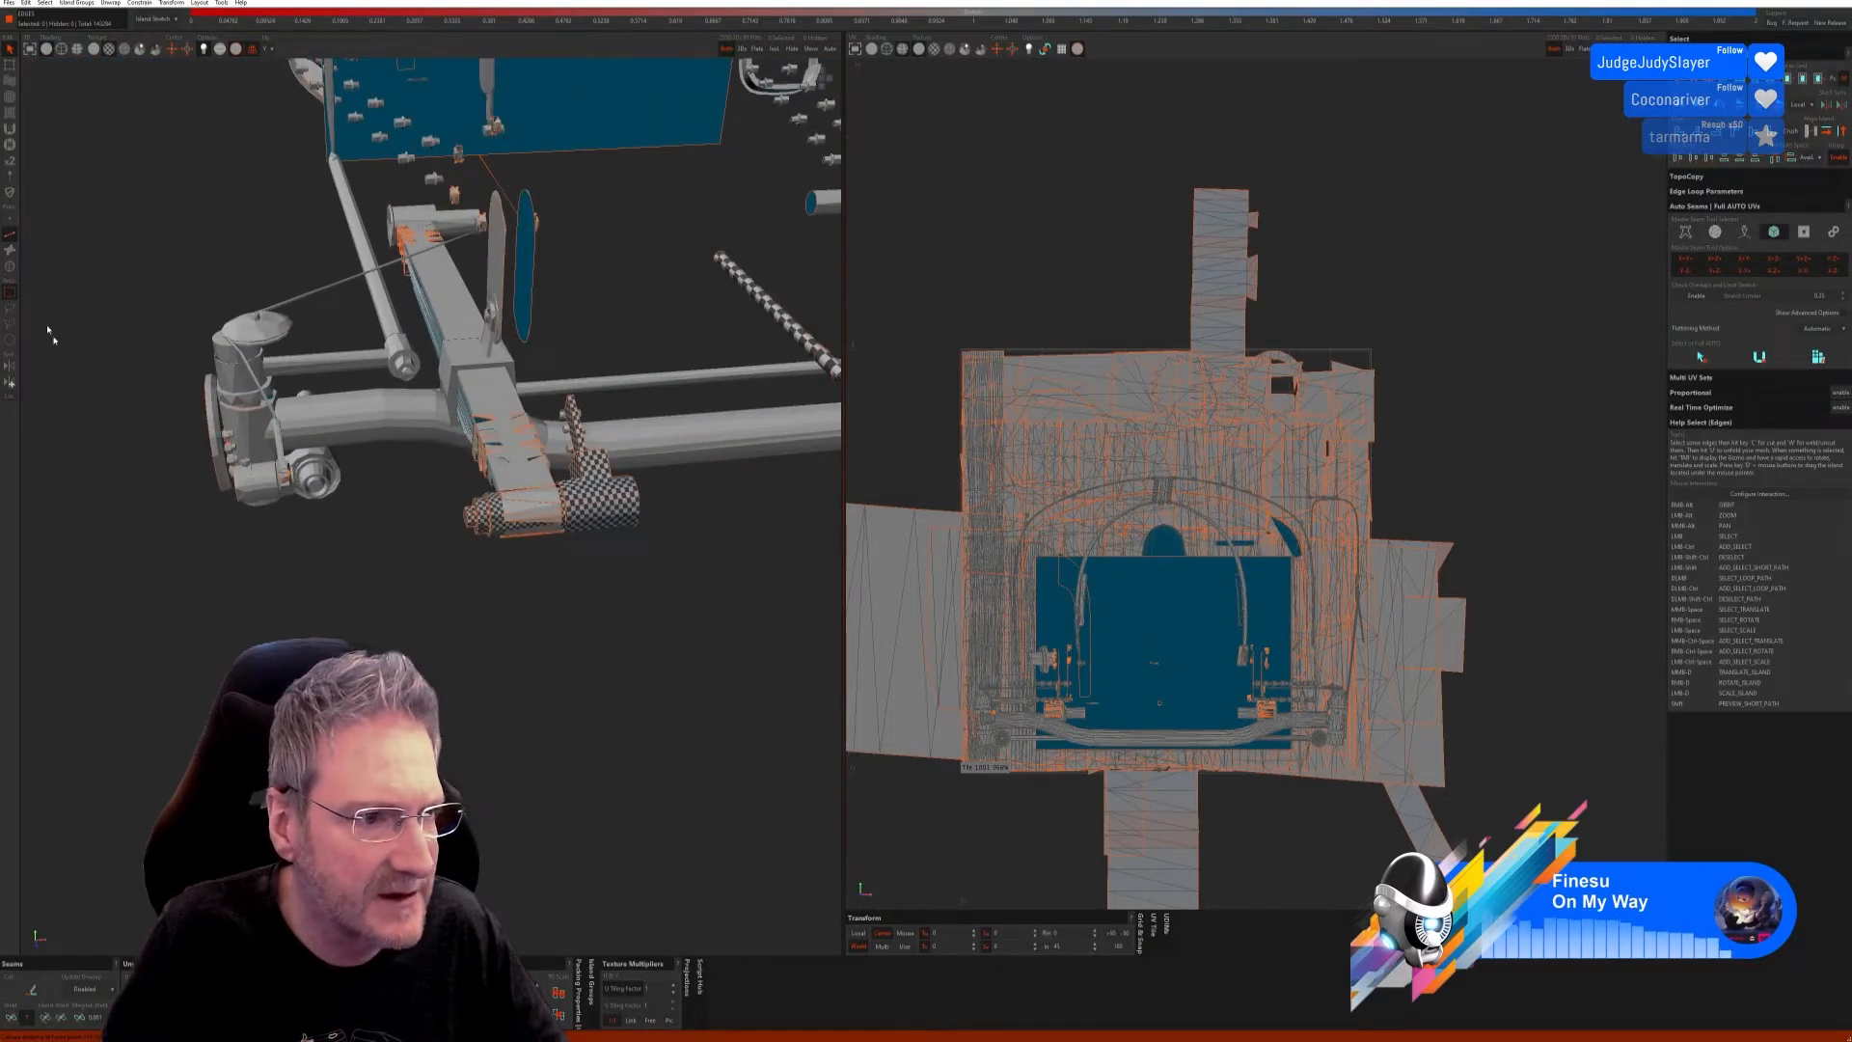
click(12, 267)
Step: Select the sleeve island at the leaf spring's front end and examine the sleeve and surrounding spring geometry from several sides
click(539, 508)
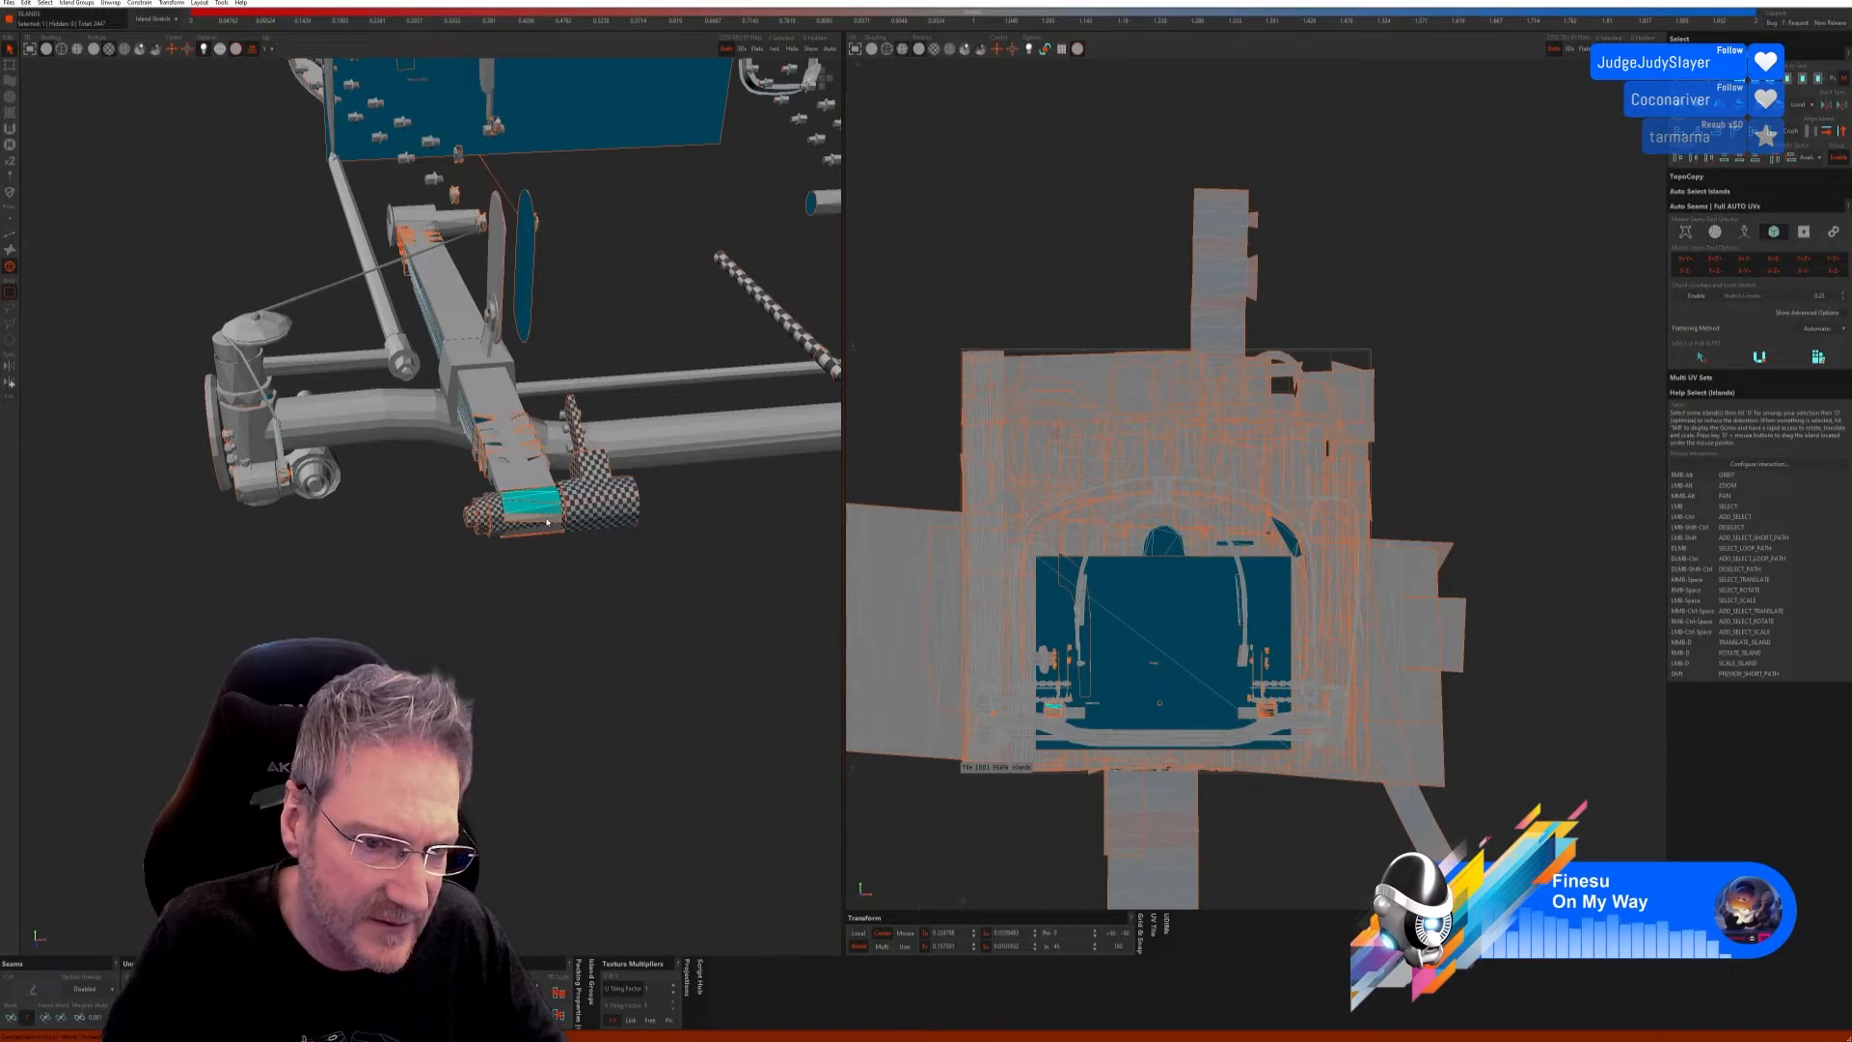
click(537, 521)
alt+right_drag(540, 627, 562, 374)
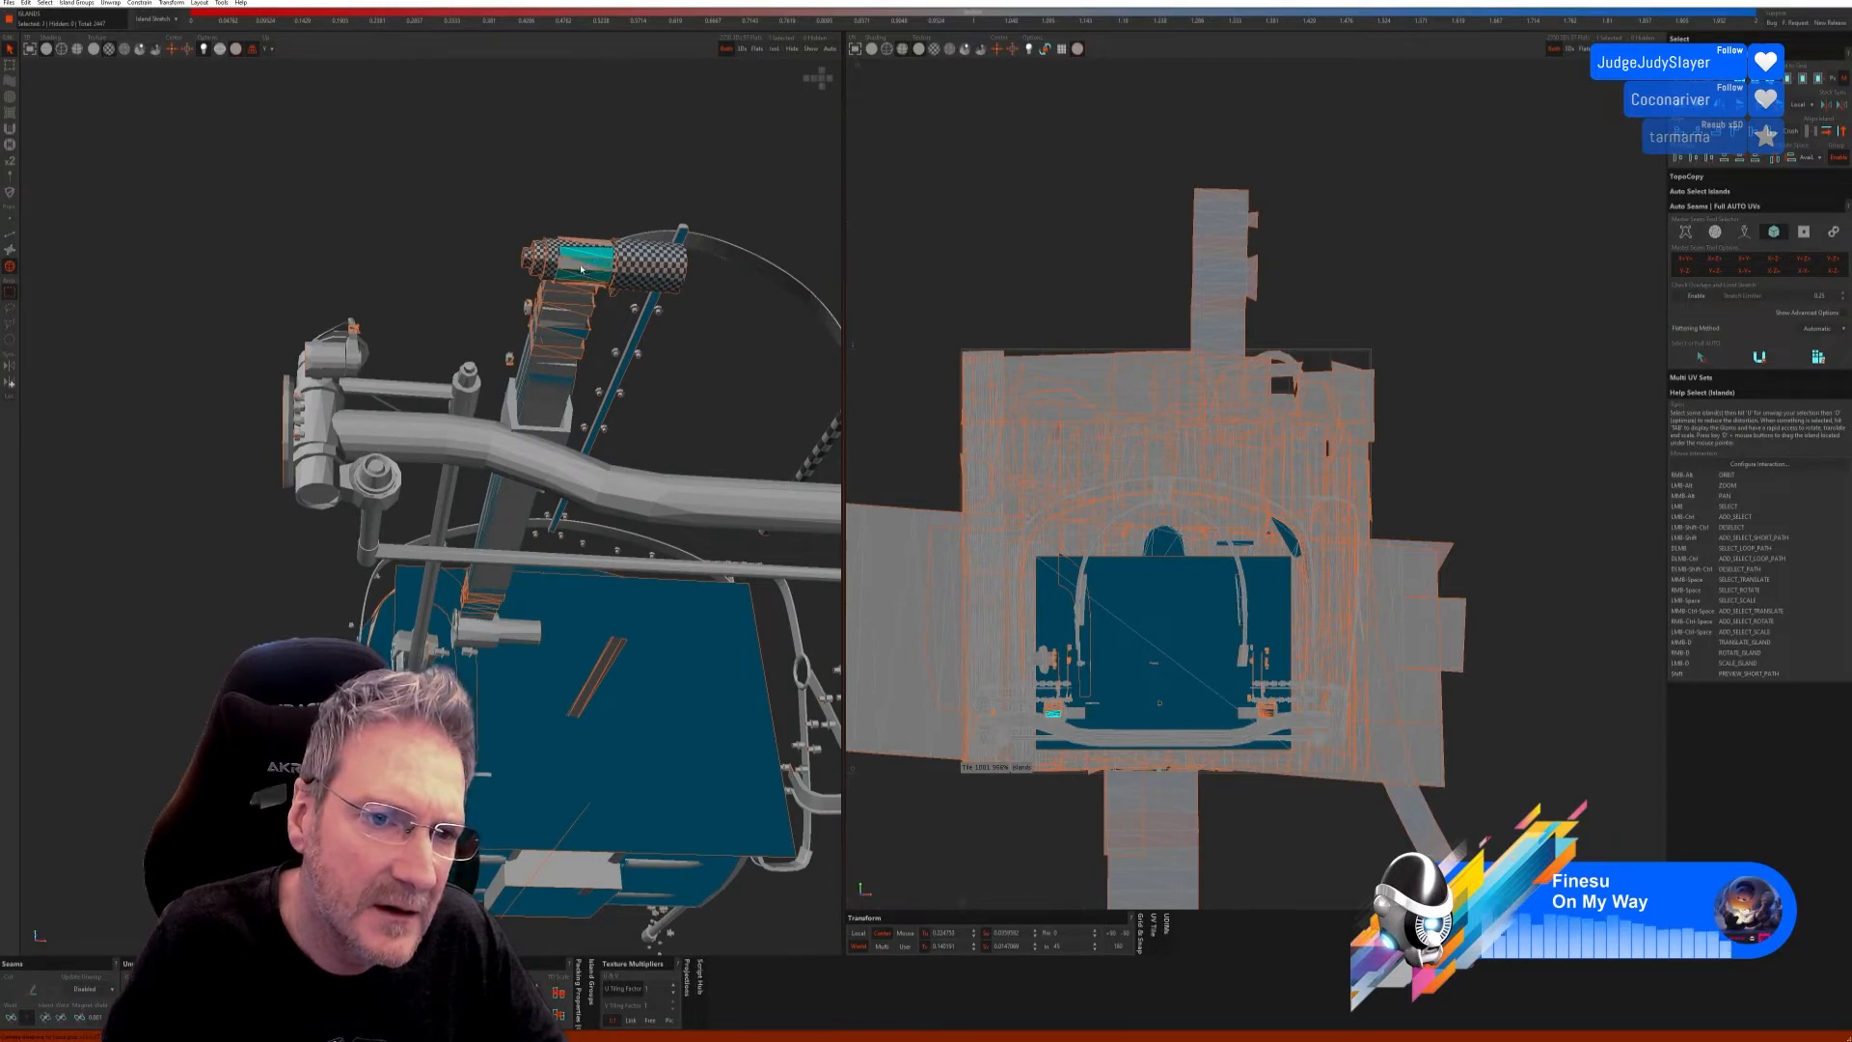
alt+right_drag(611, 280, 539, 447)
click(386, 605)
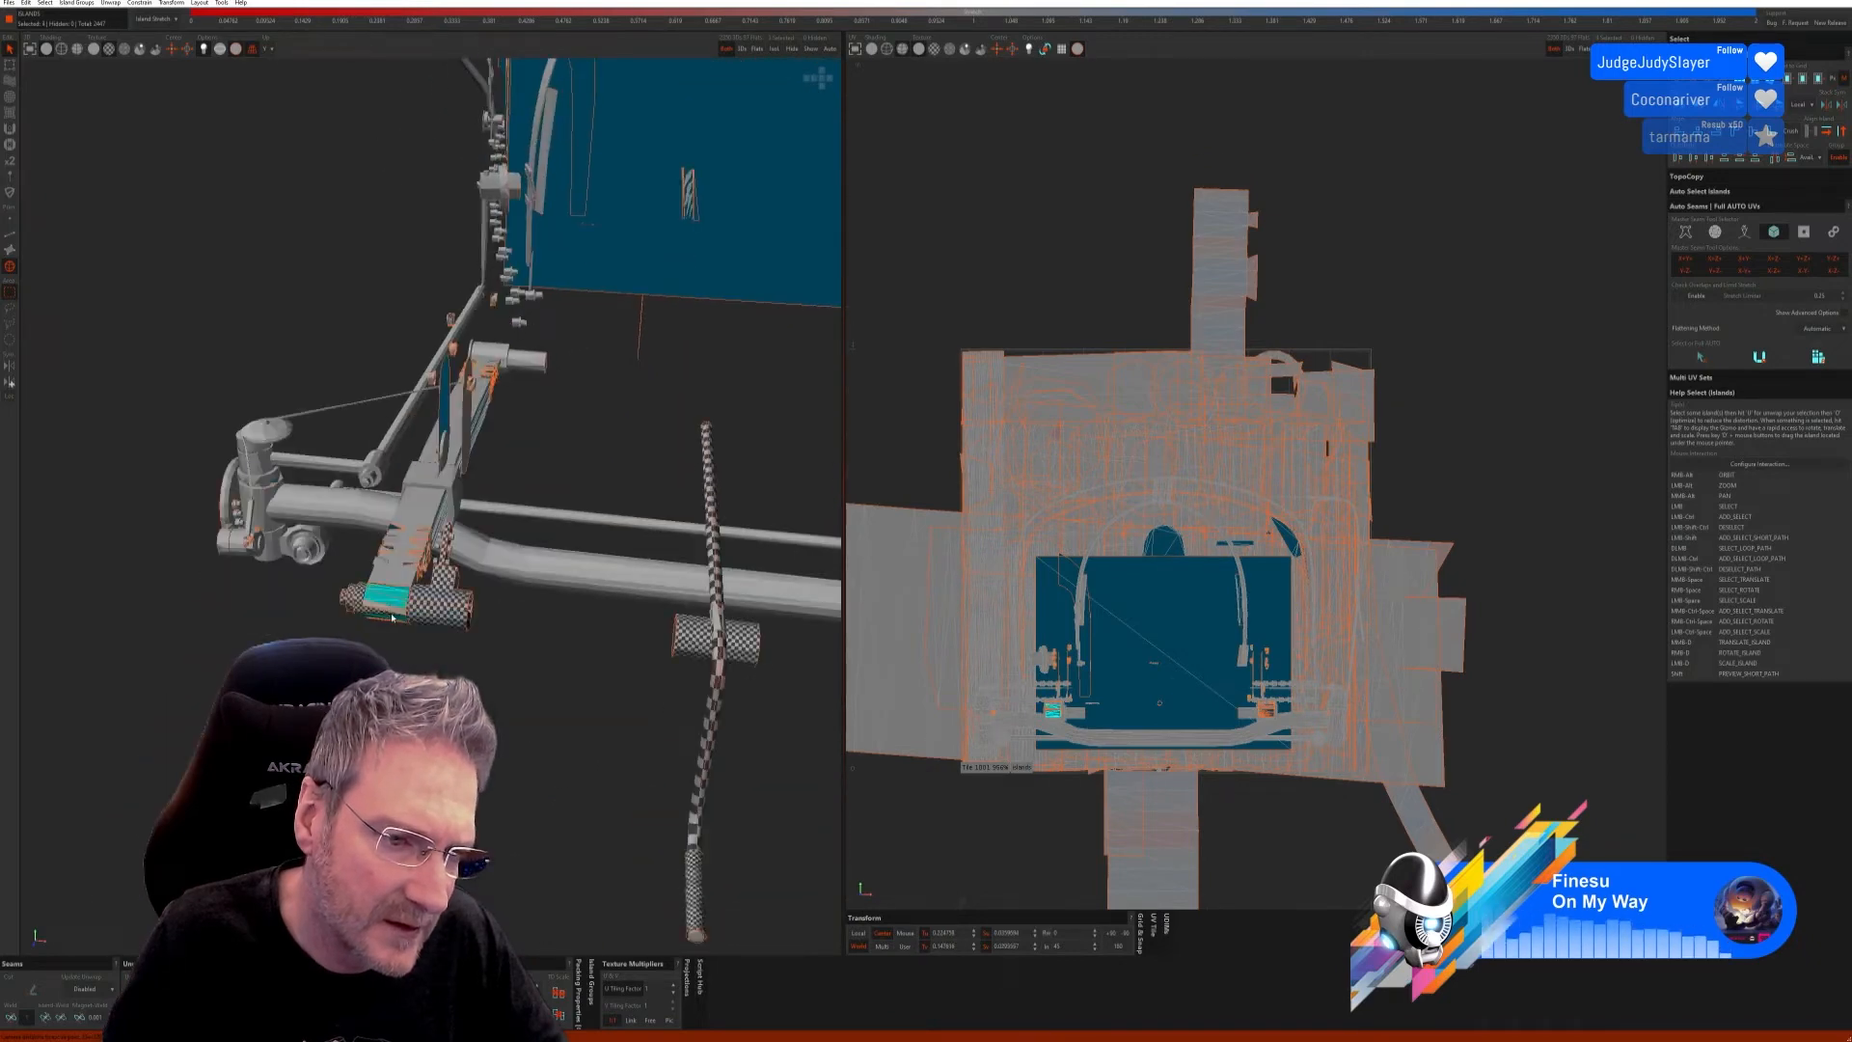
alt+right_drag(383, 611, 550, 520)
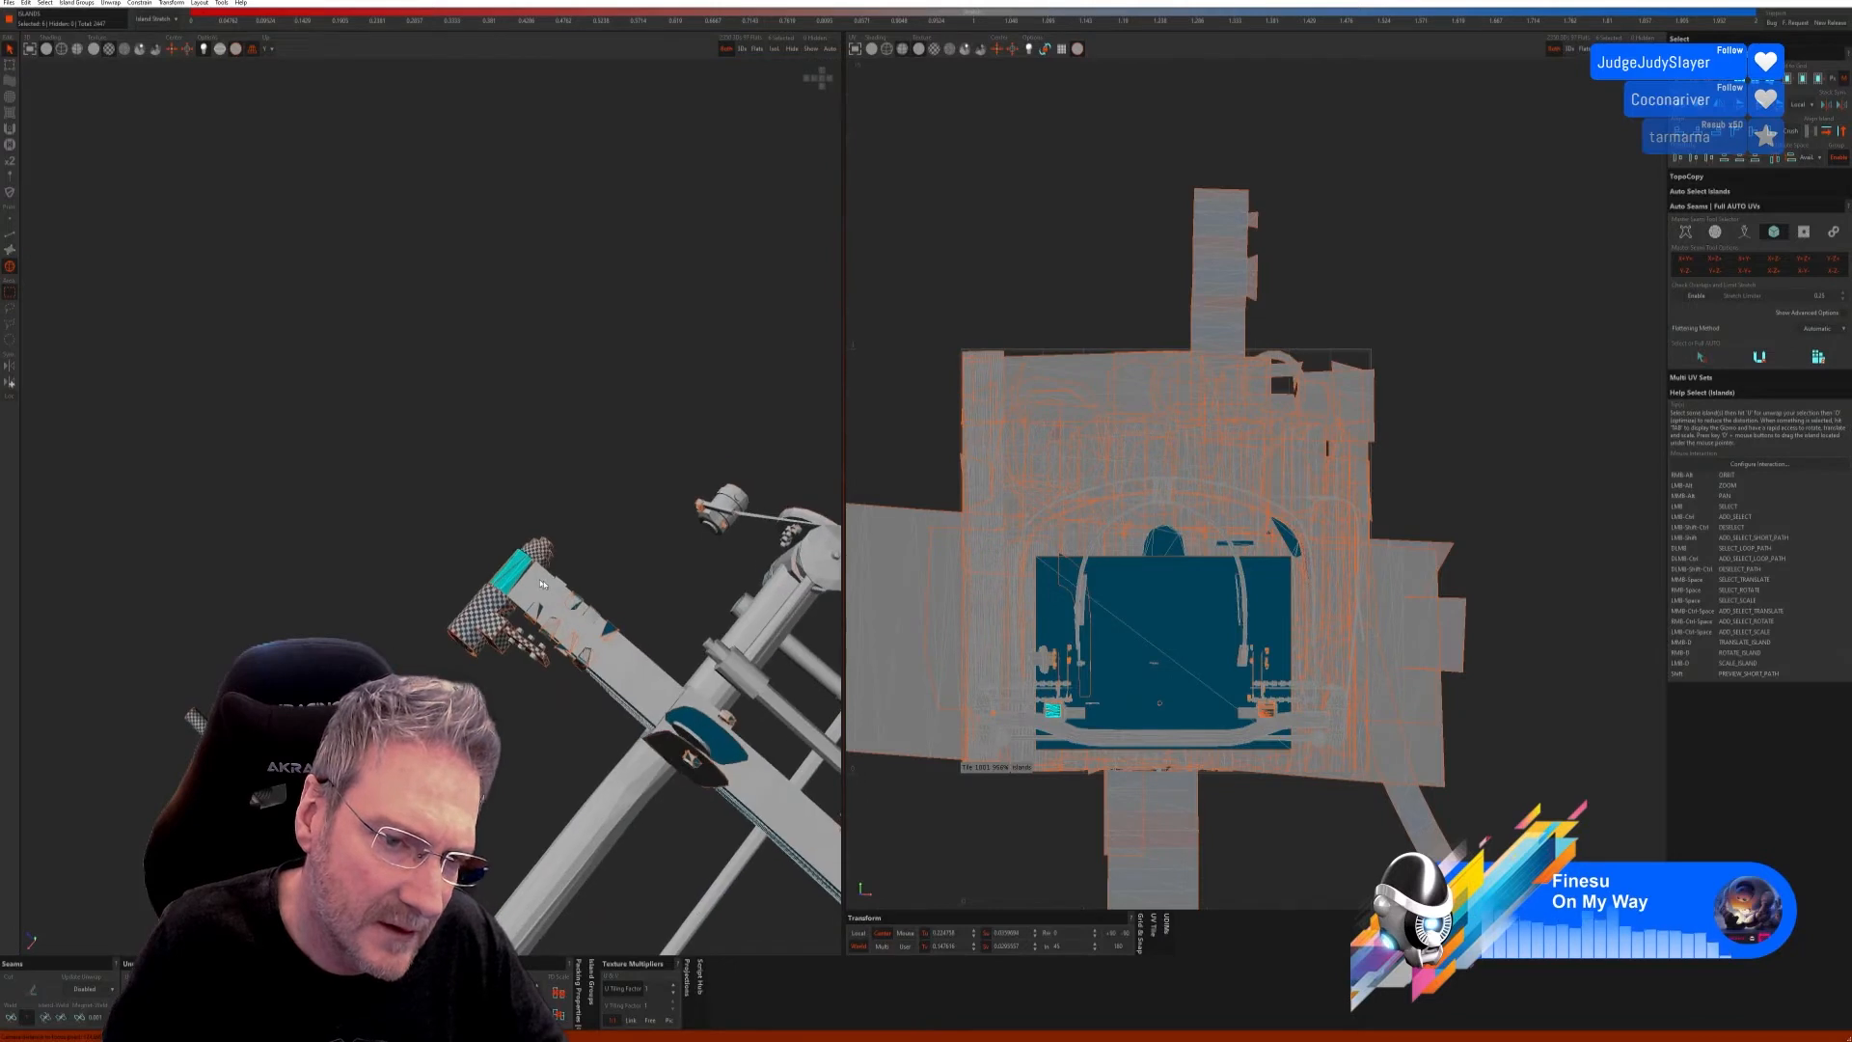
scroll(520, 569, up, 5)
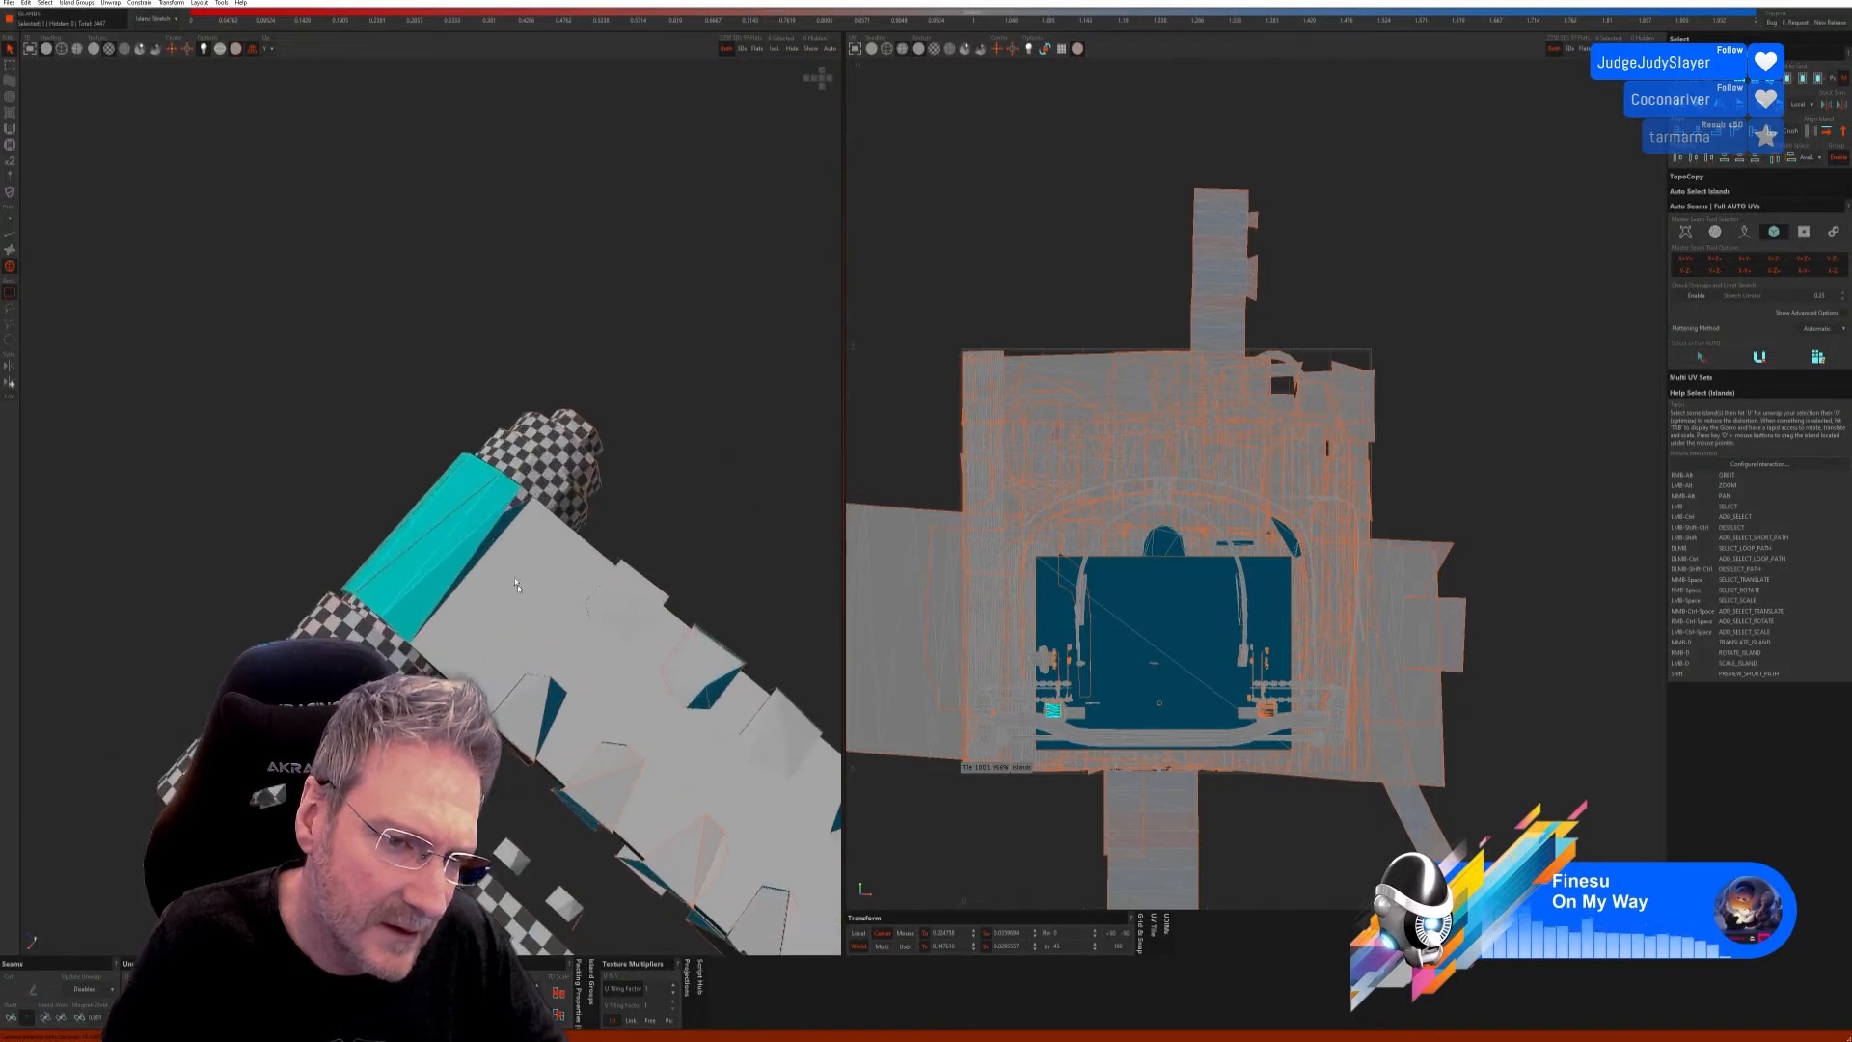
scroll(517, 613, down, 3)
mouse_move(517, 613)
alt+right_down()
mouse_move(541, 501)
mouse_move(516, 614)
alt+right_up()
alt+drag(516, 615, 649, 694)
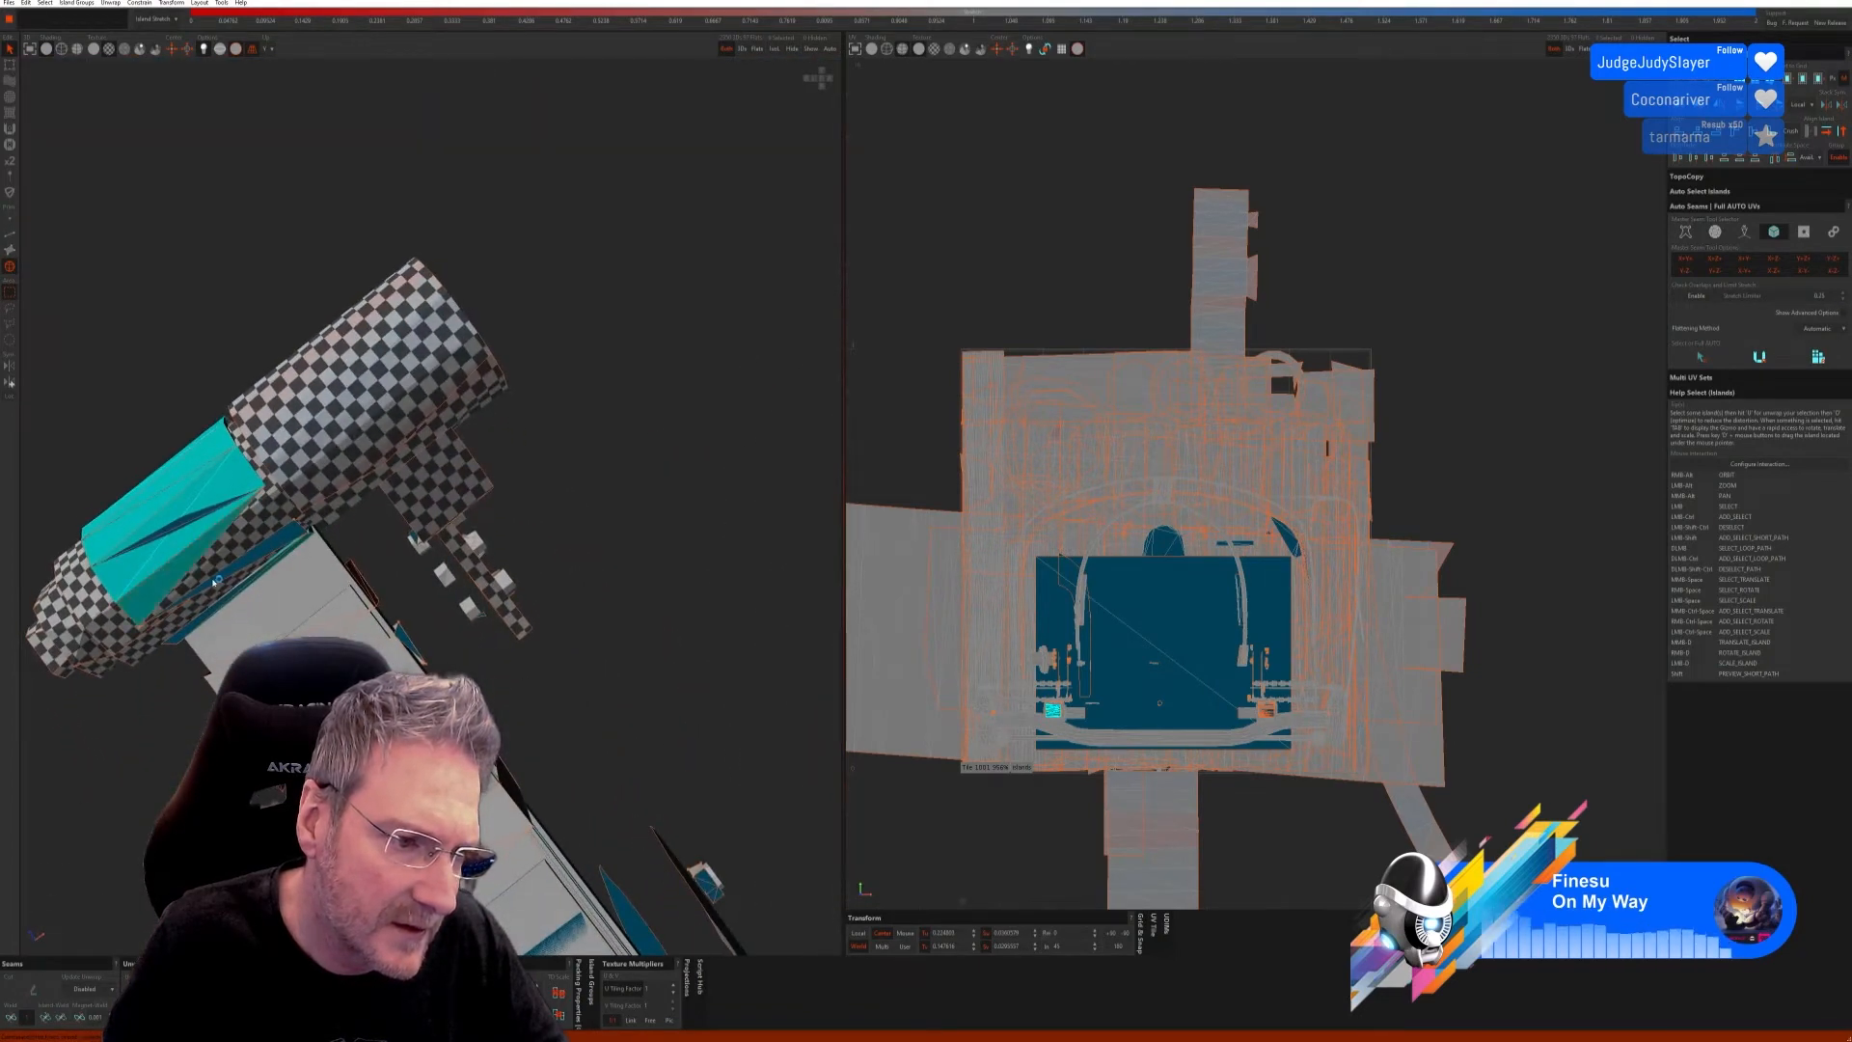
alt+drag(163, 574, 346, 629)
alt+right_drag(346, 630, 532, 371)
alt+drag(532, 371, 718, 110)
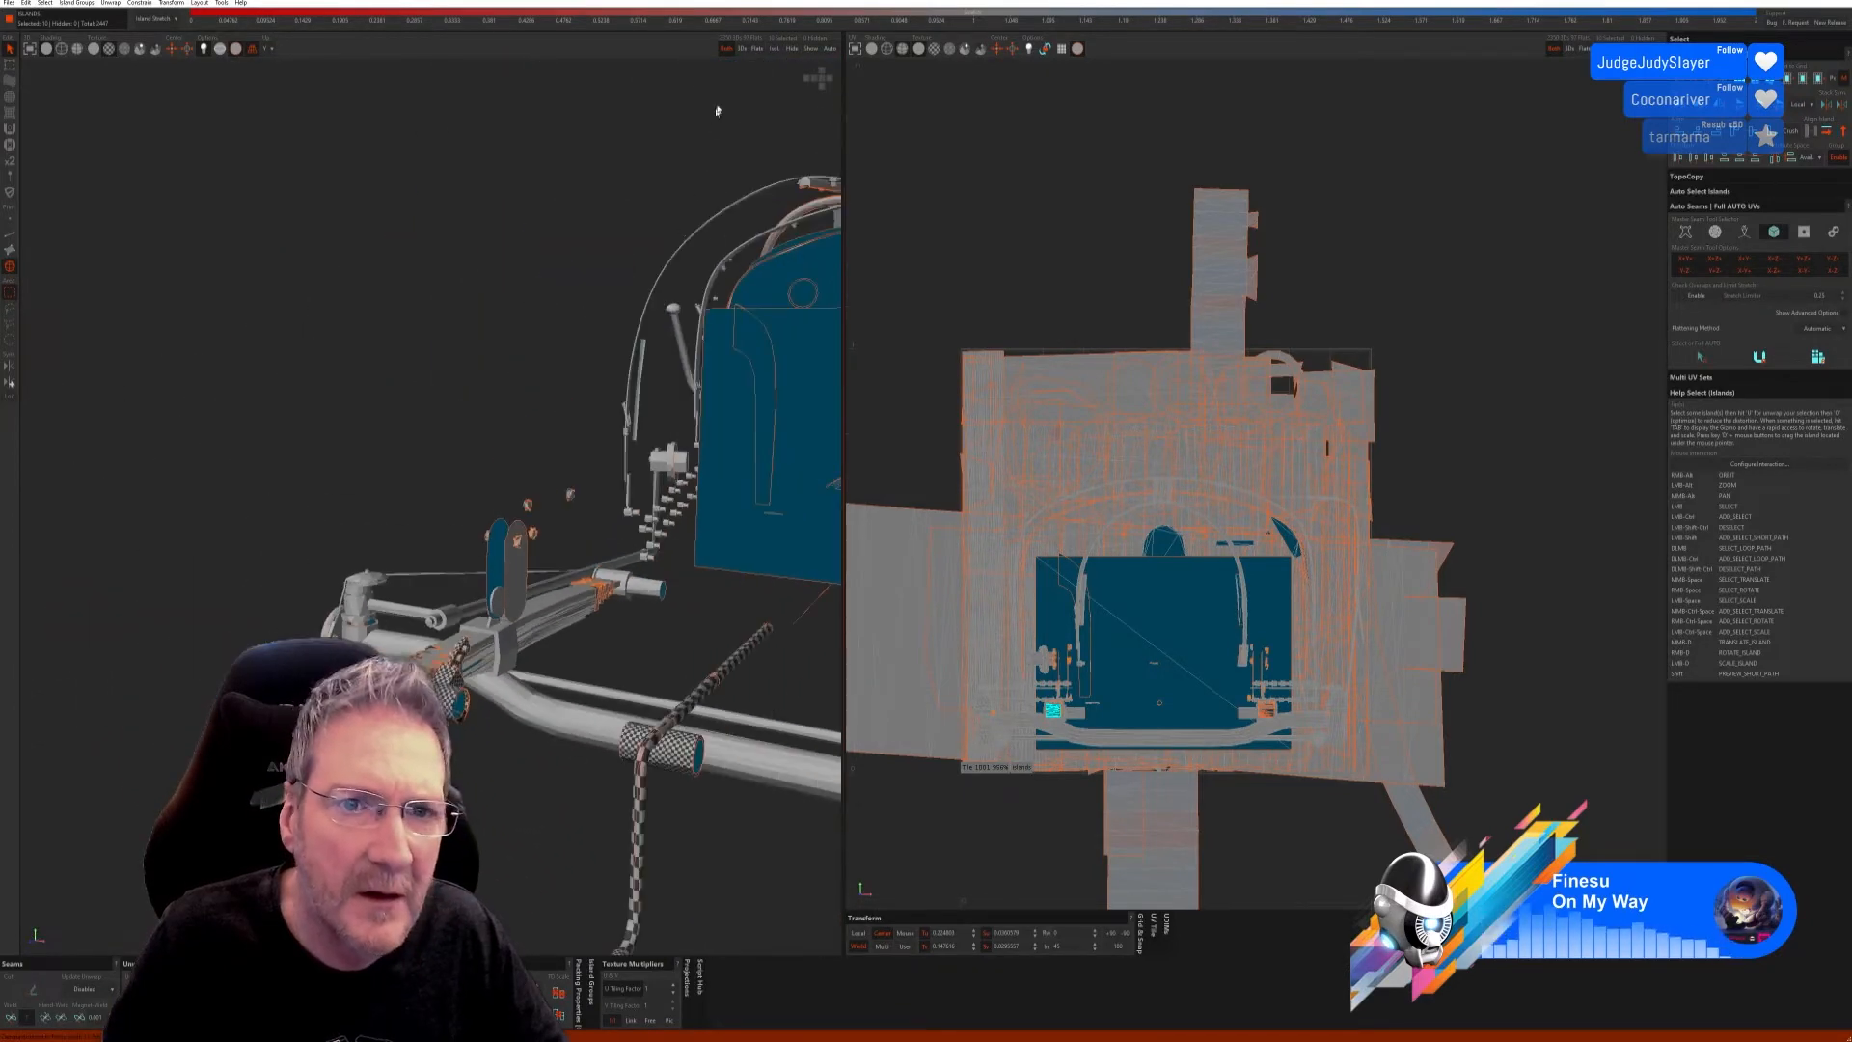
click(778, 51)
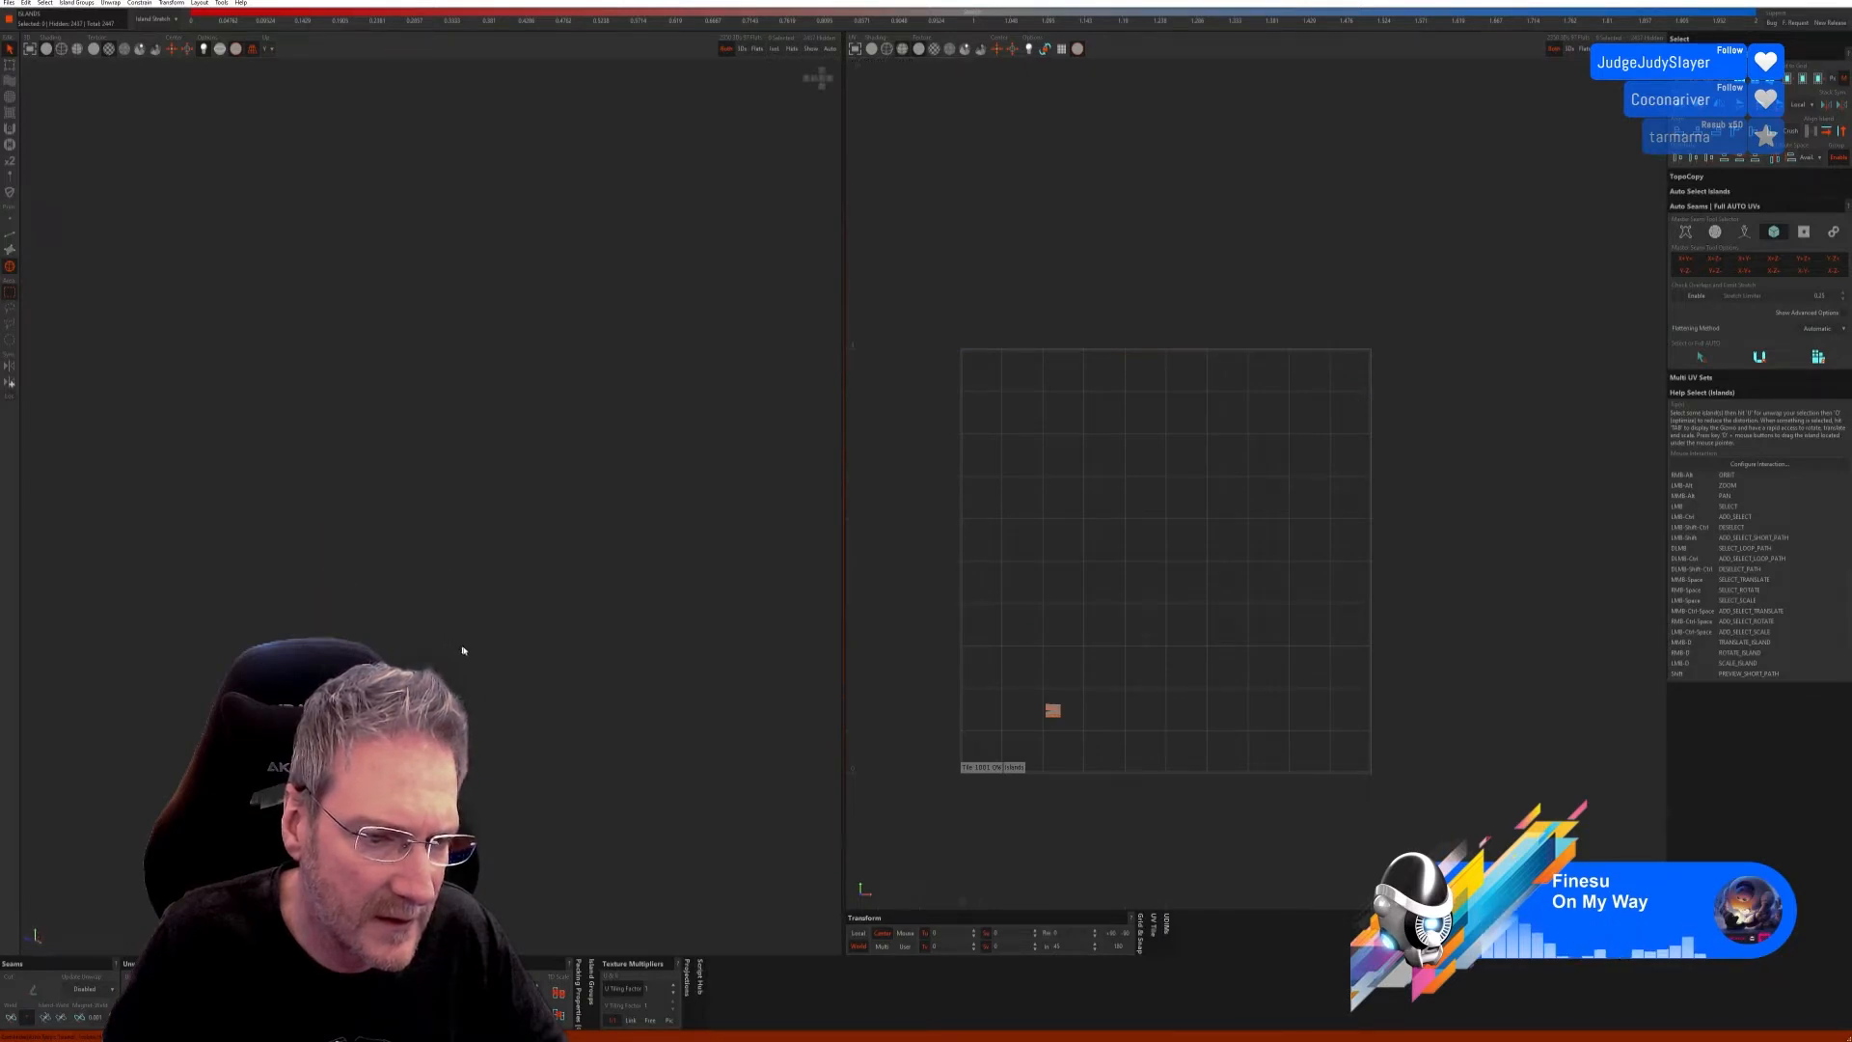
alt+right_drag(558, 621, 456, 643)
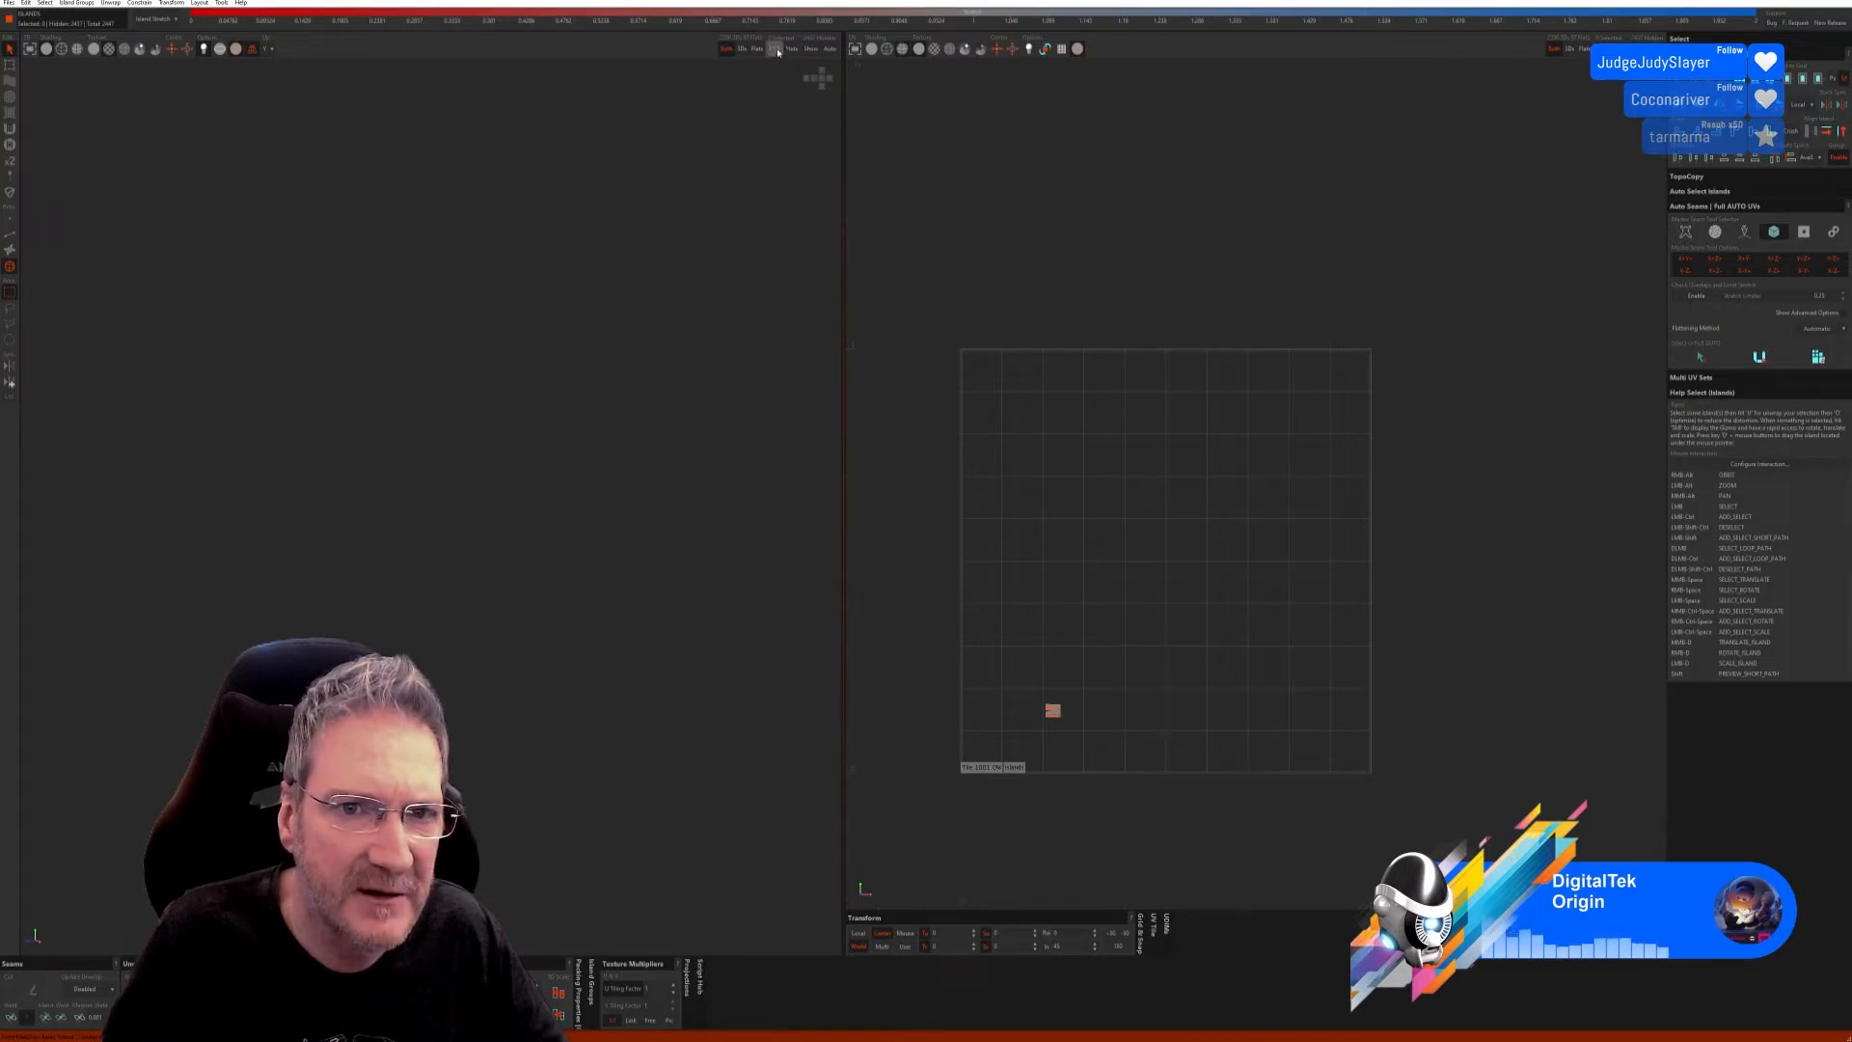
click(807, 54)
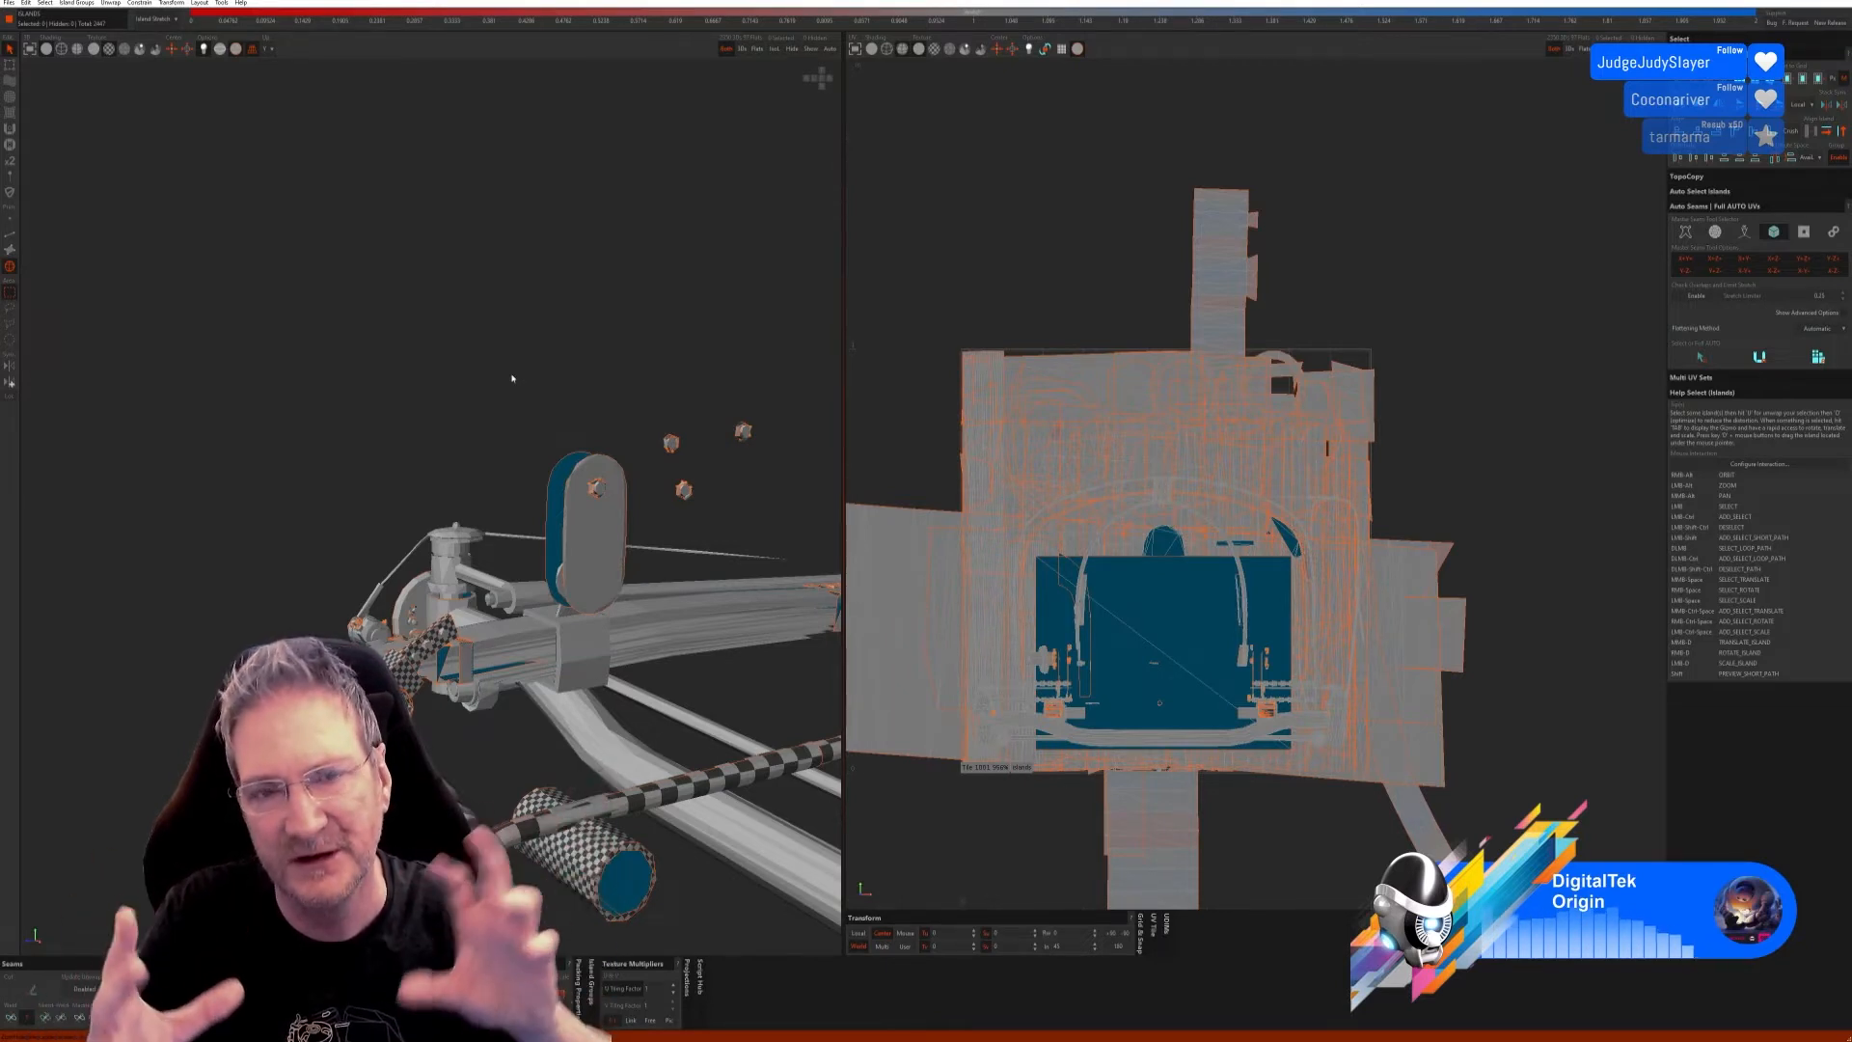
Step: Select and isolate the curved front axle tube, then switch to edge selection
scroll(452, 487, down, 1)
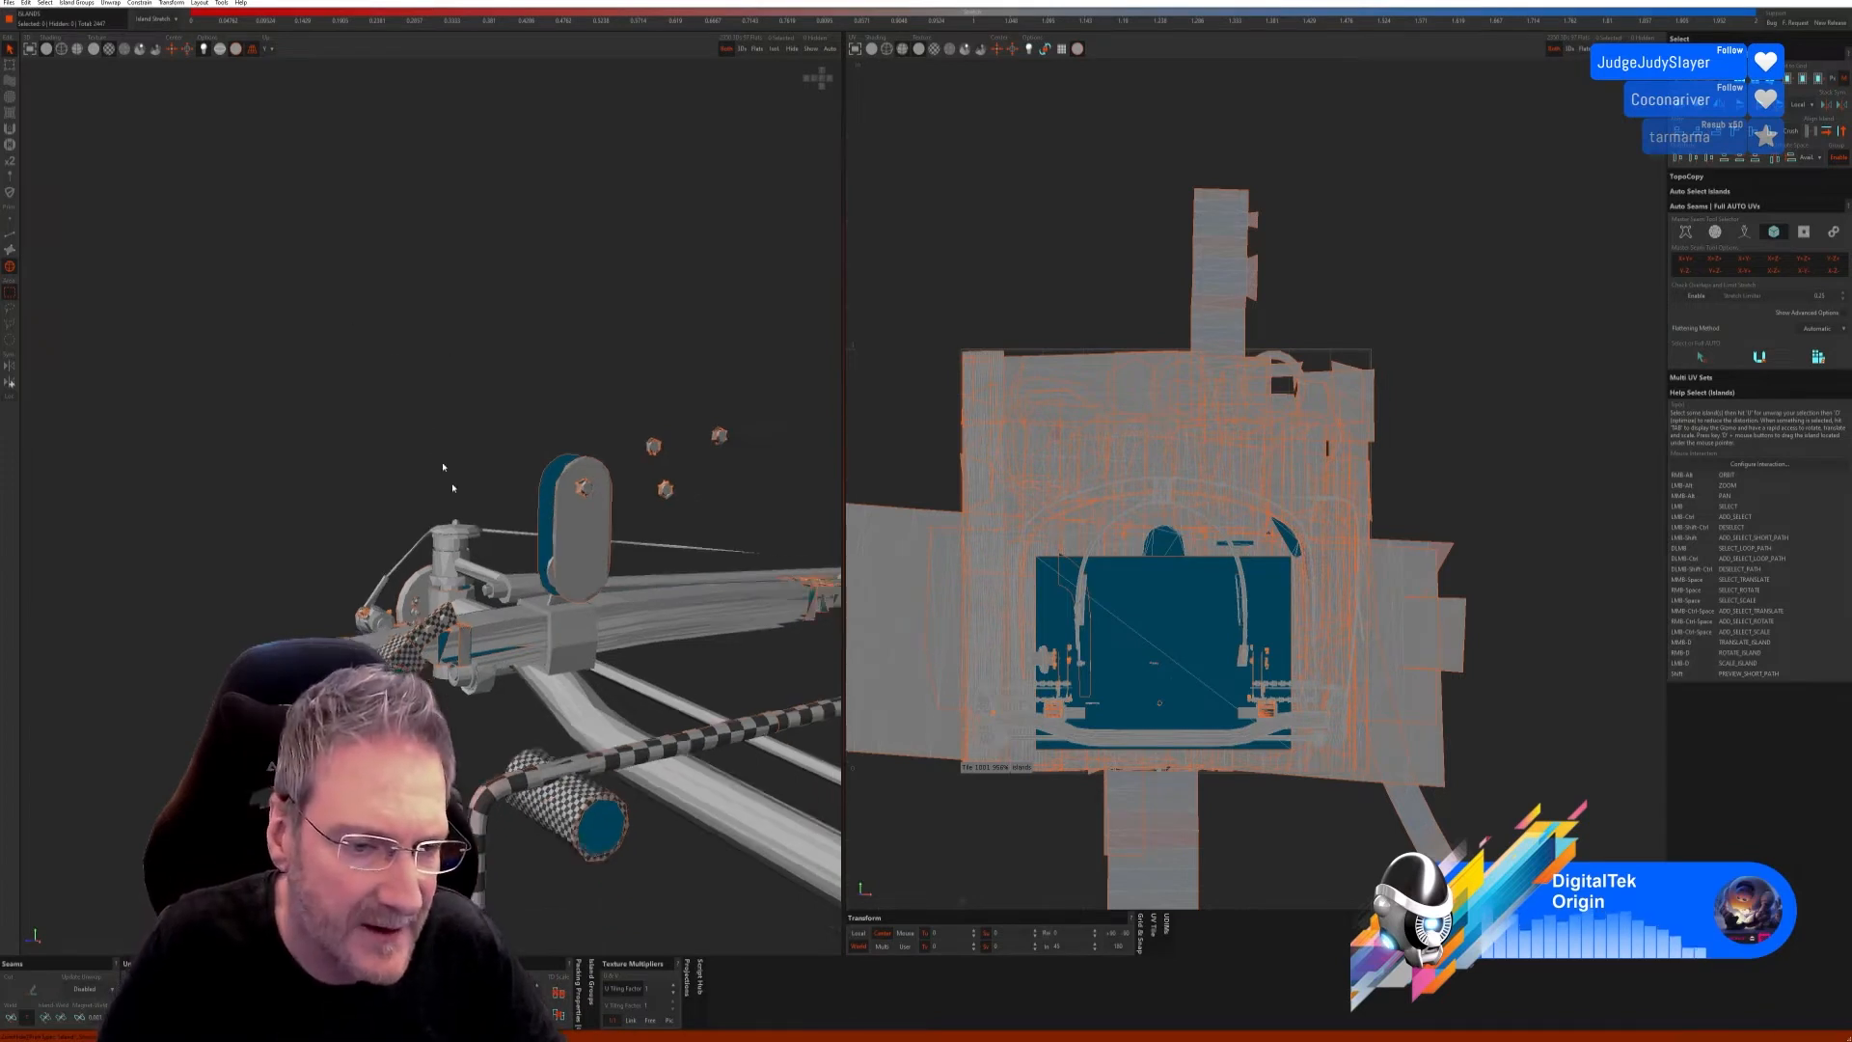
alt+drag(453, 488, 305, 446)
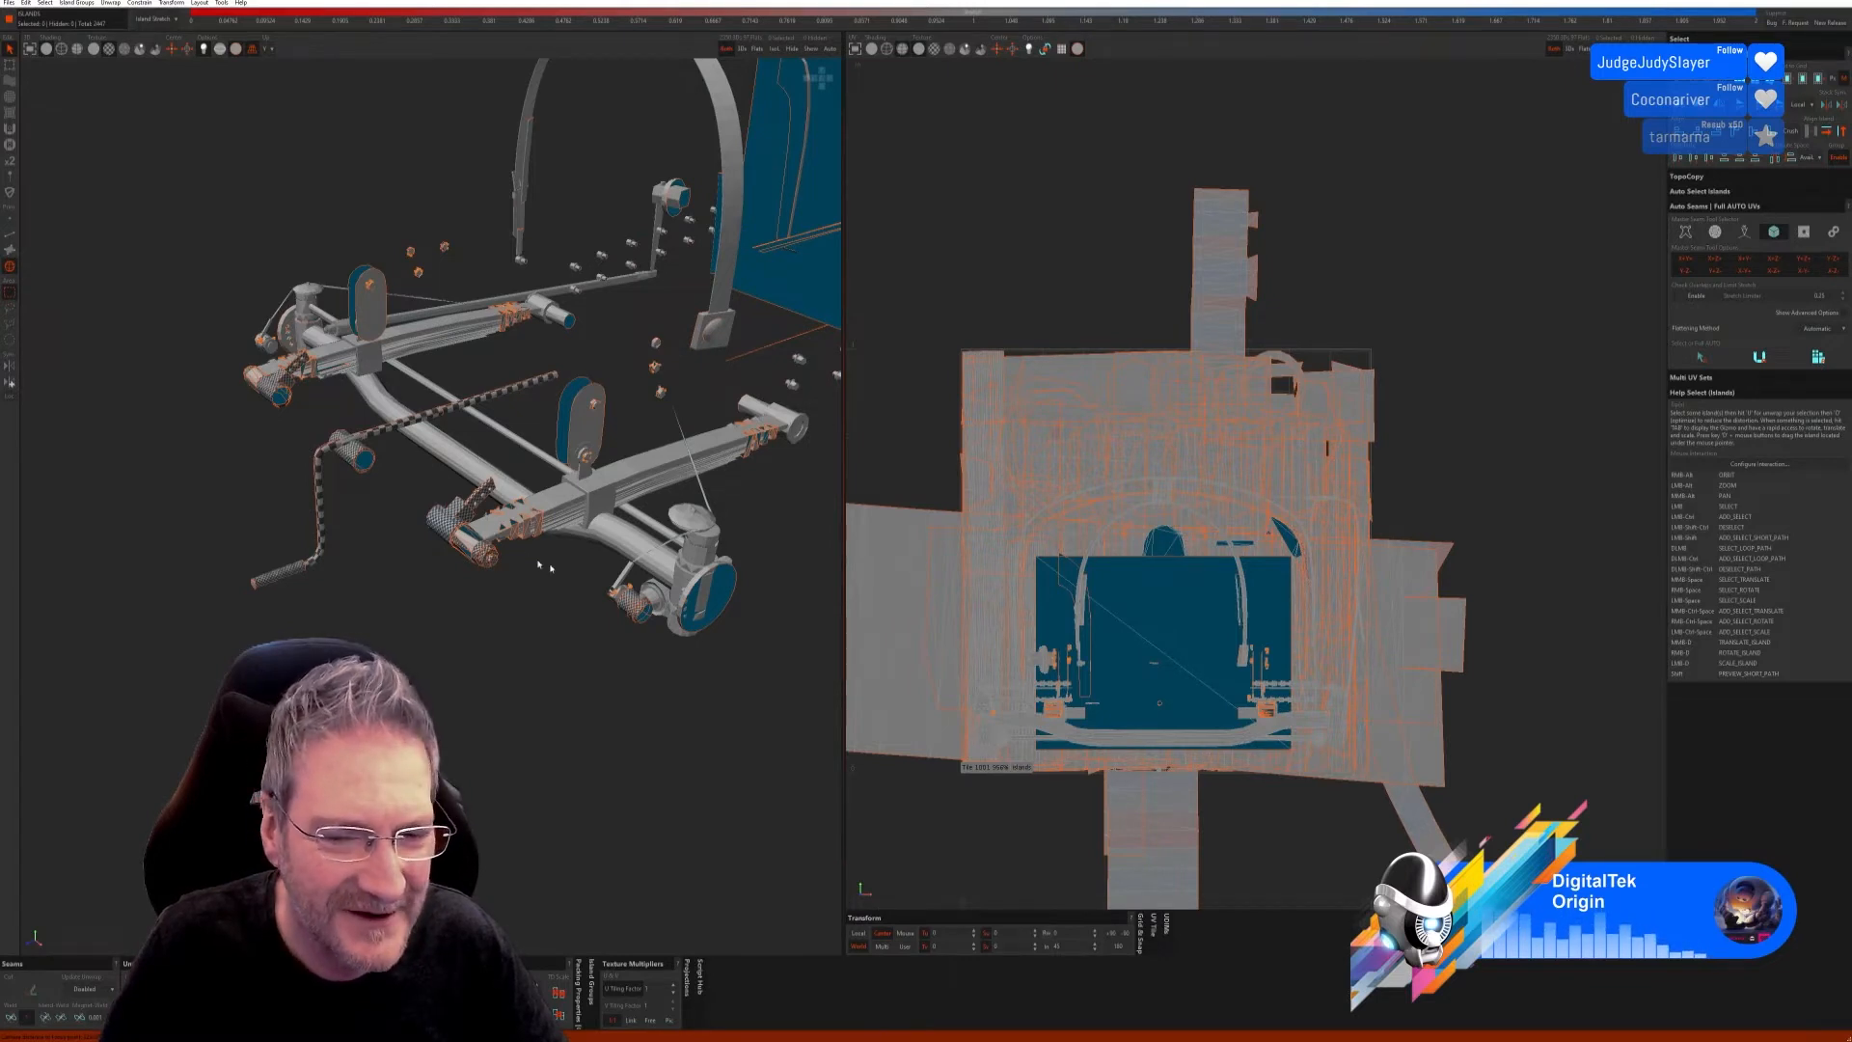
click(613, 562)
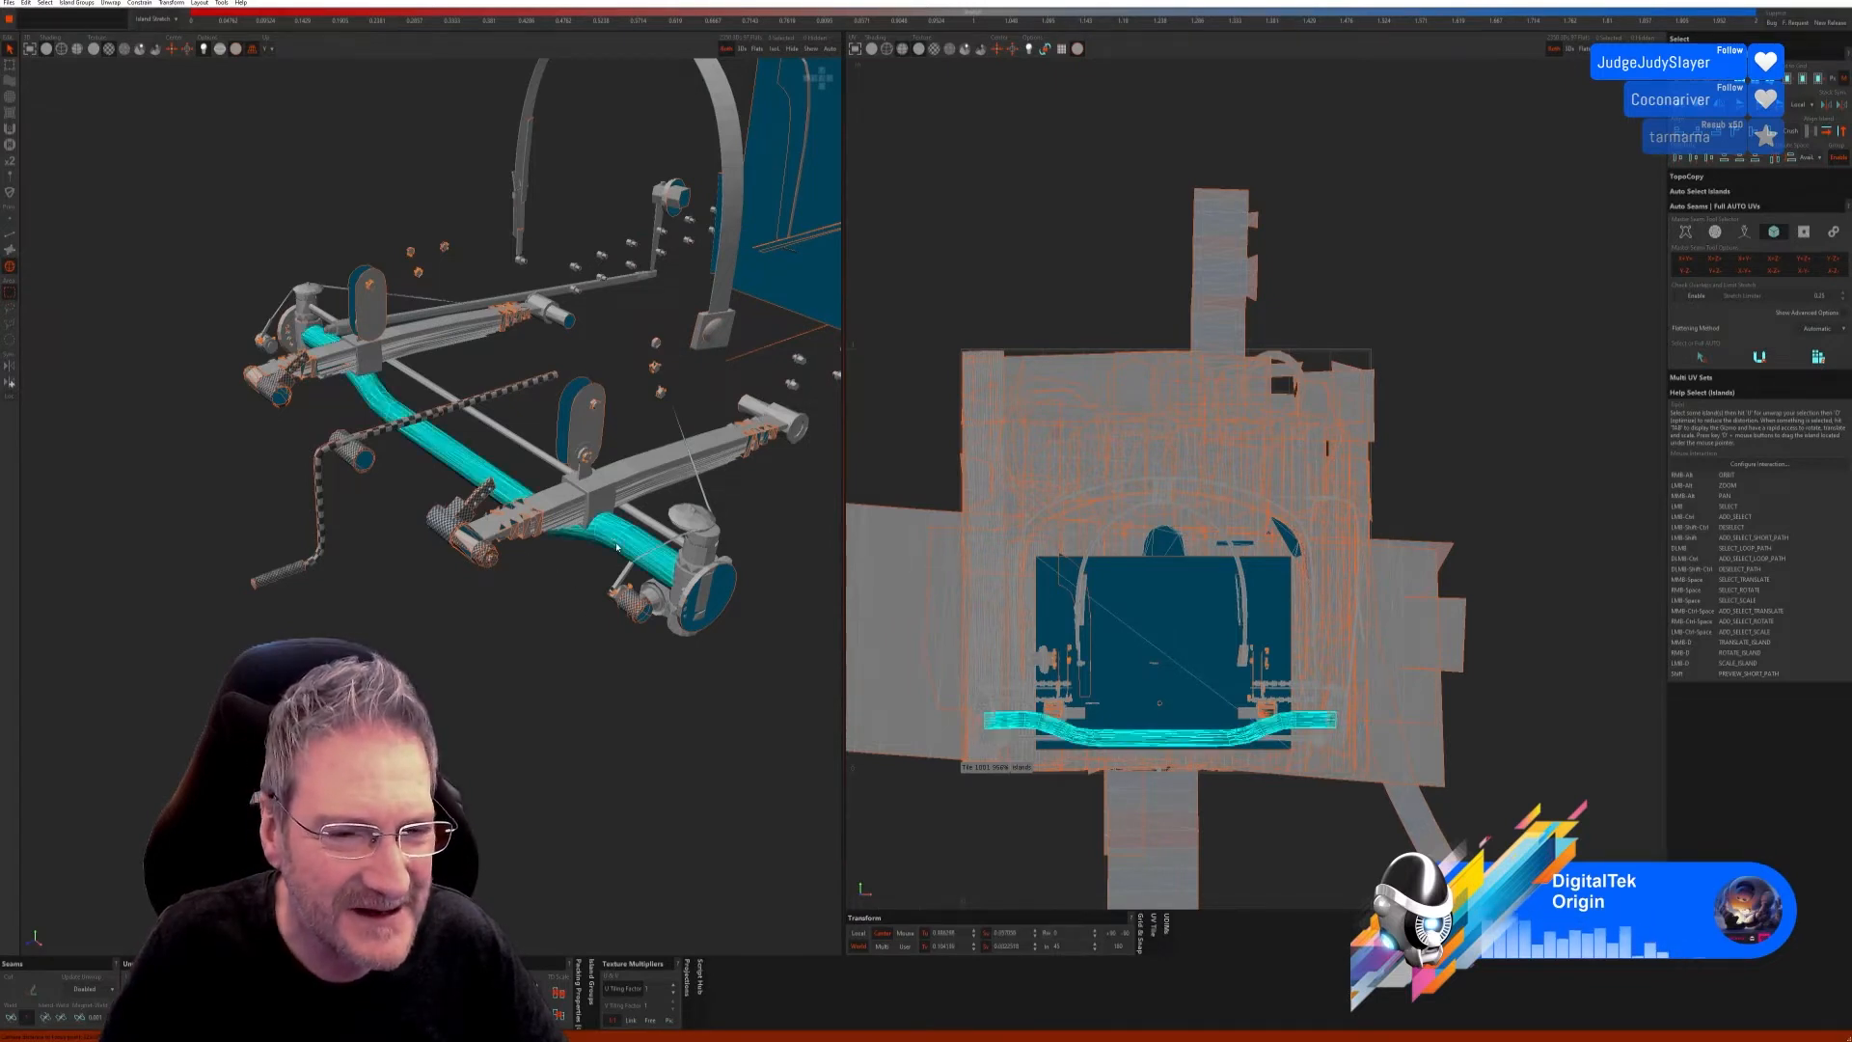
click(777, 48)
click(10, 237)
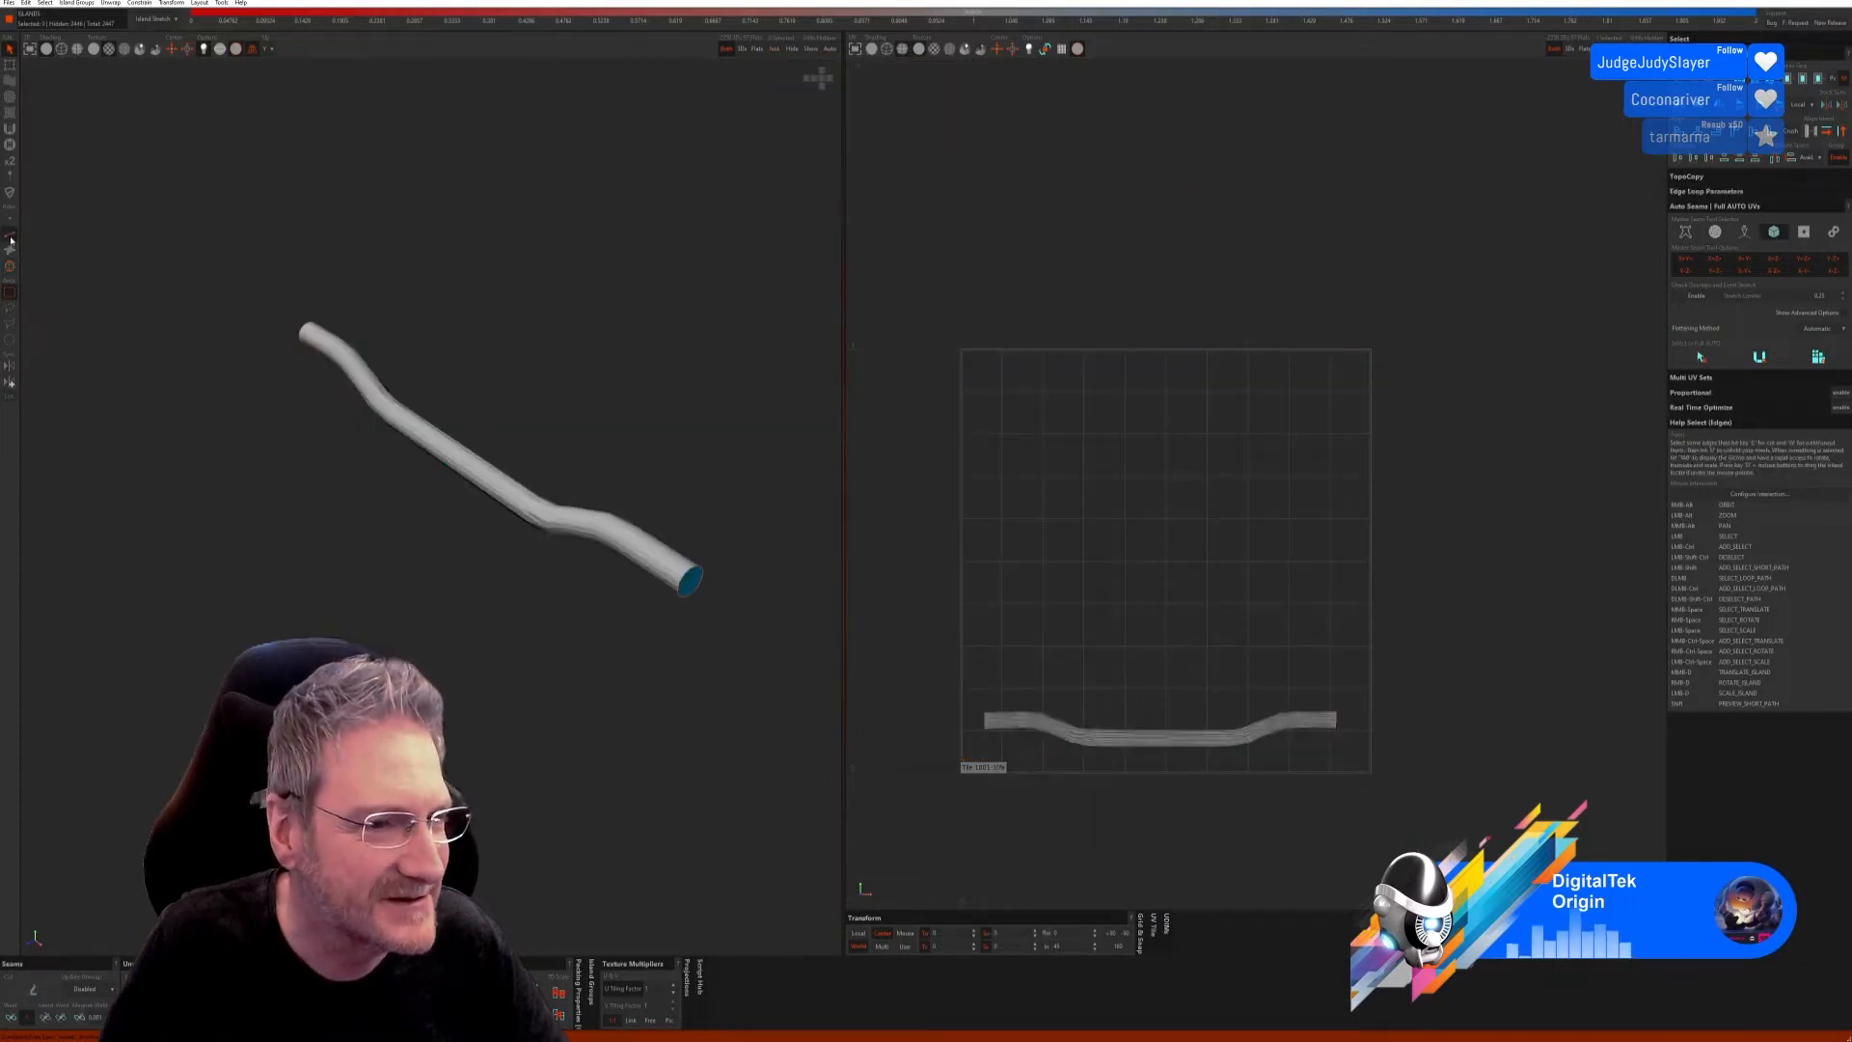
Step: Select a lengthwise edge path along the axle tube from one open end to the other and cut it as a seam
alt+drag(378, 553, 359, 482)
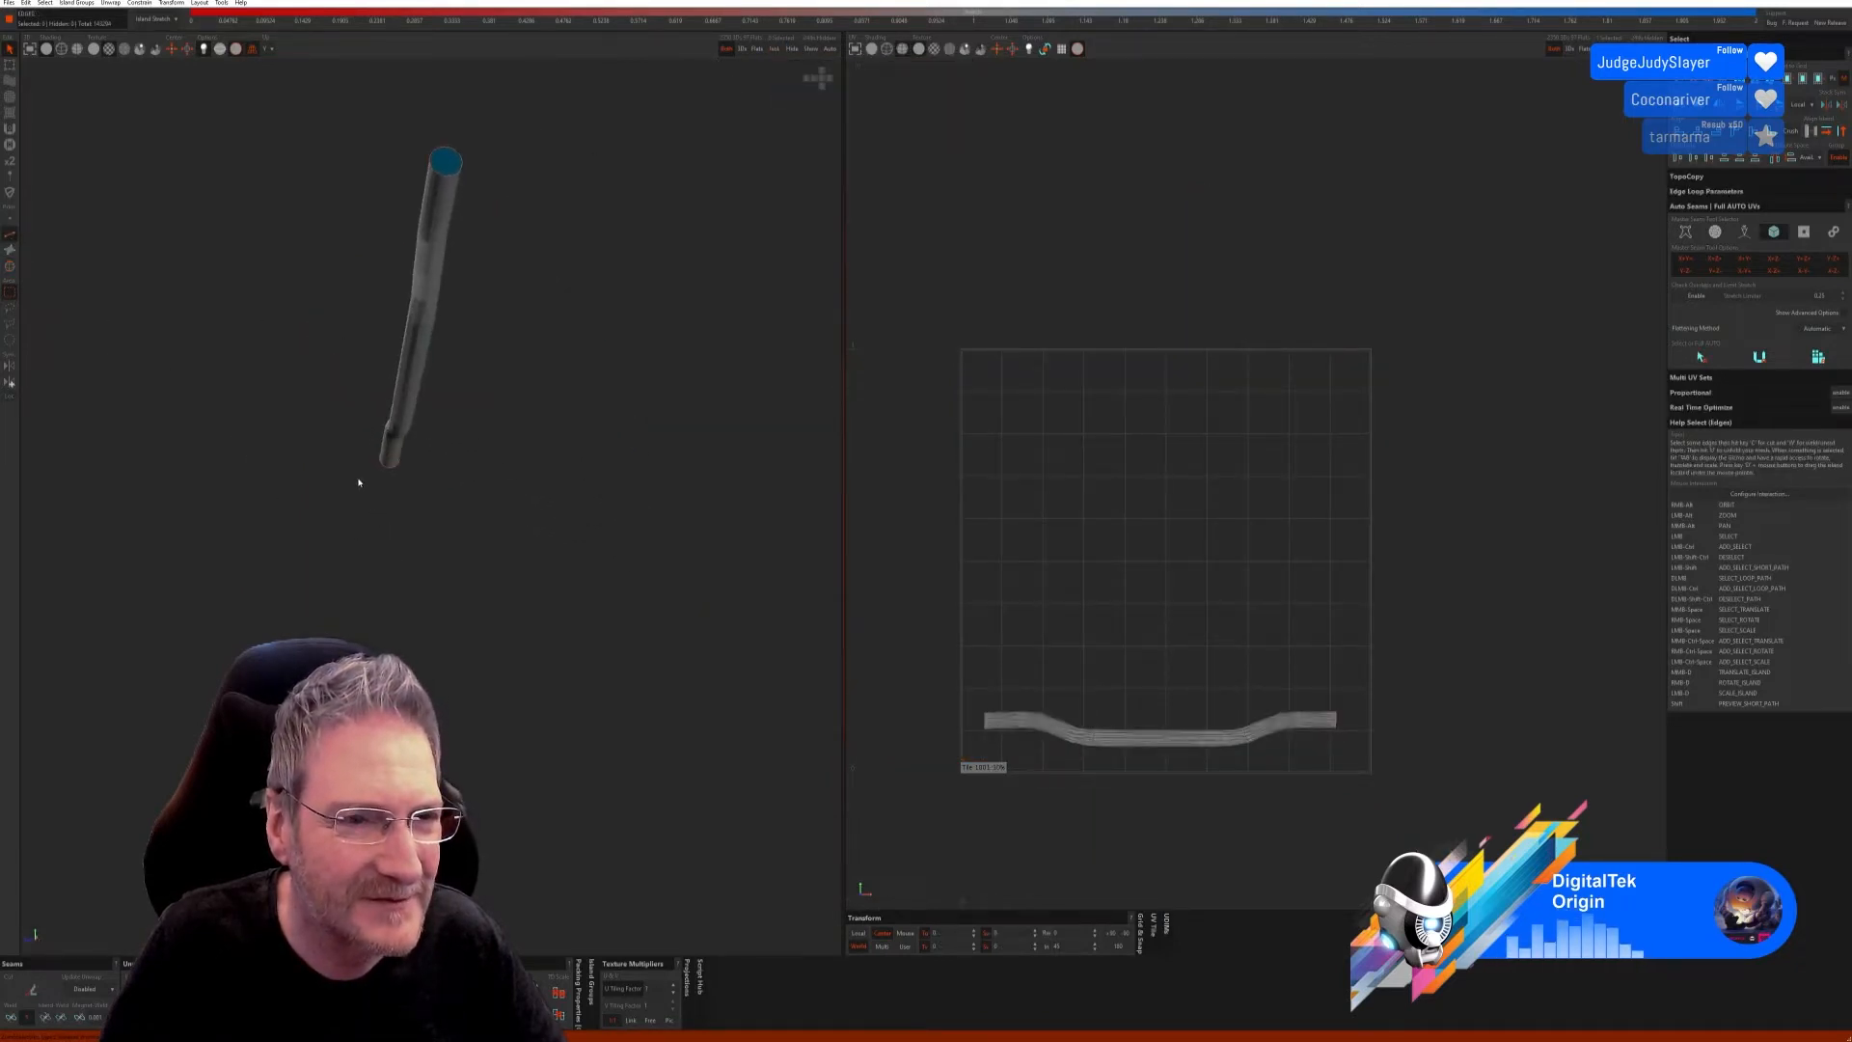
alt+drag(444, 322, 449, 176)
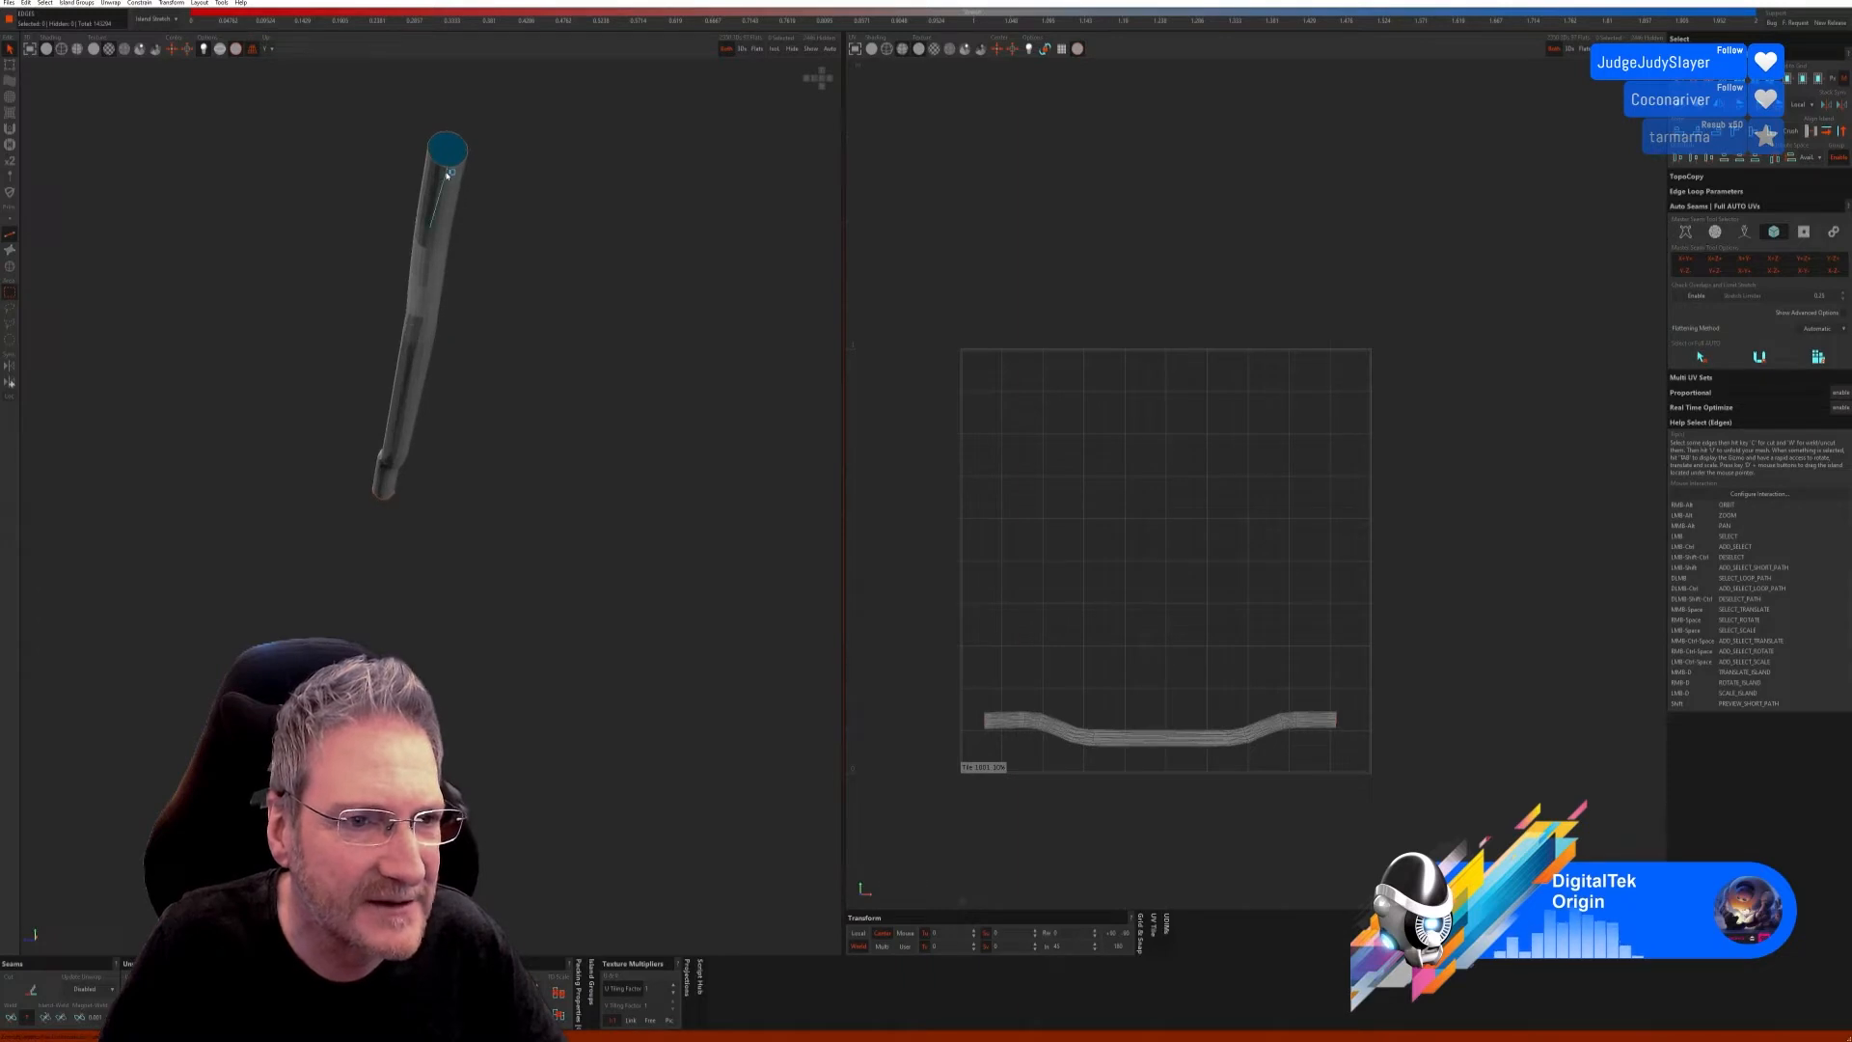
click(447, 175)
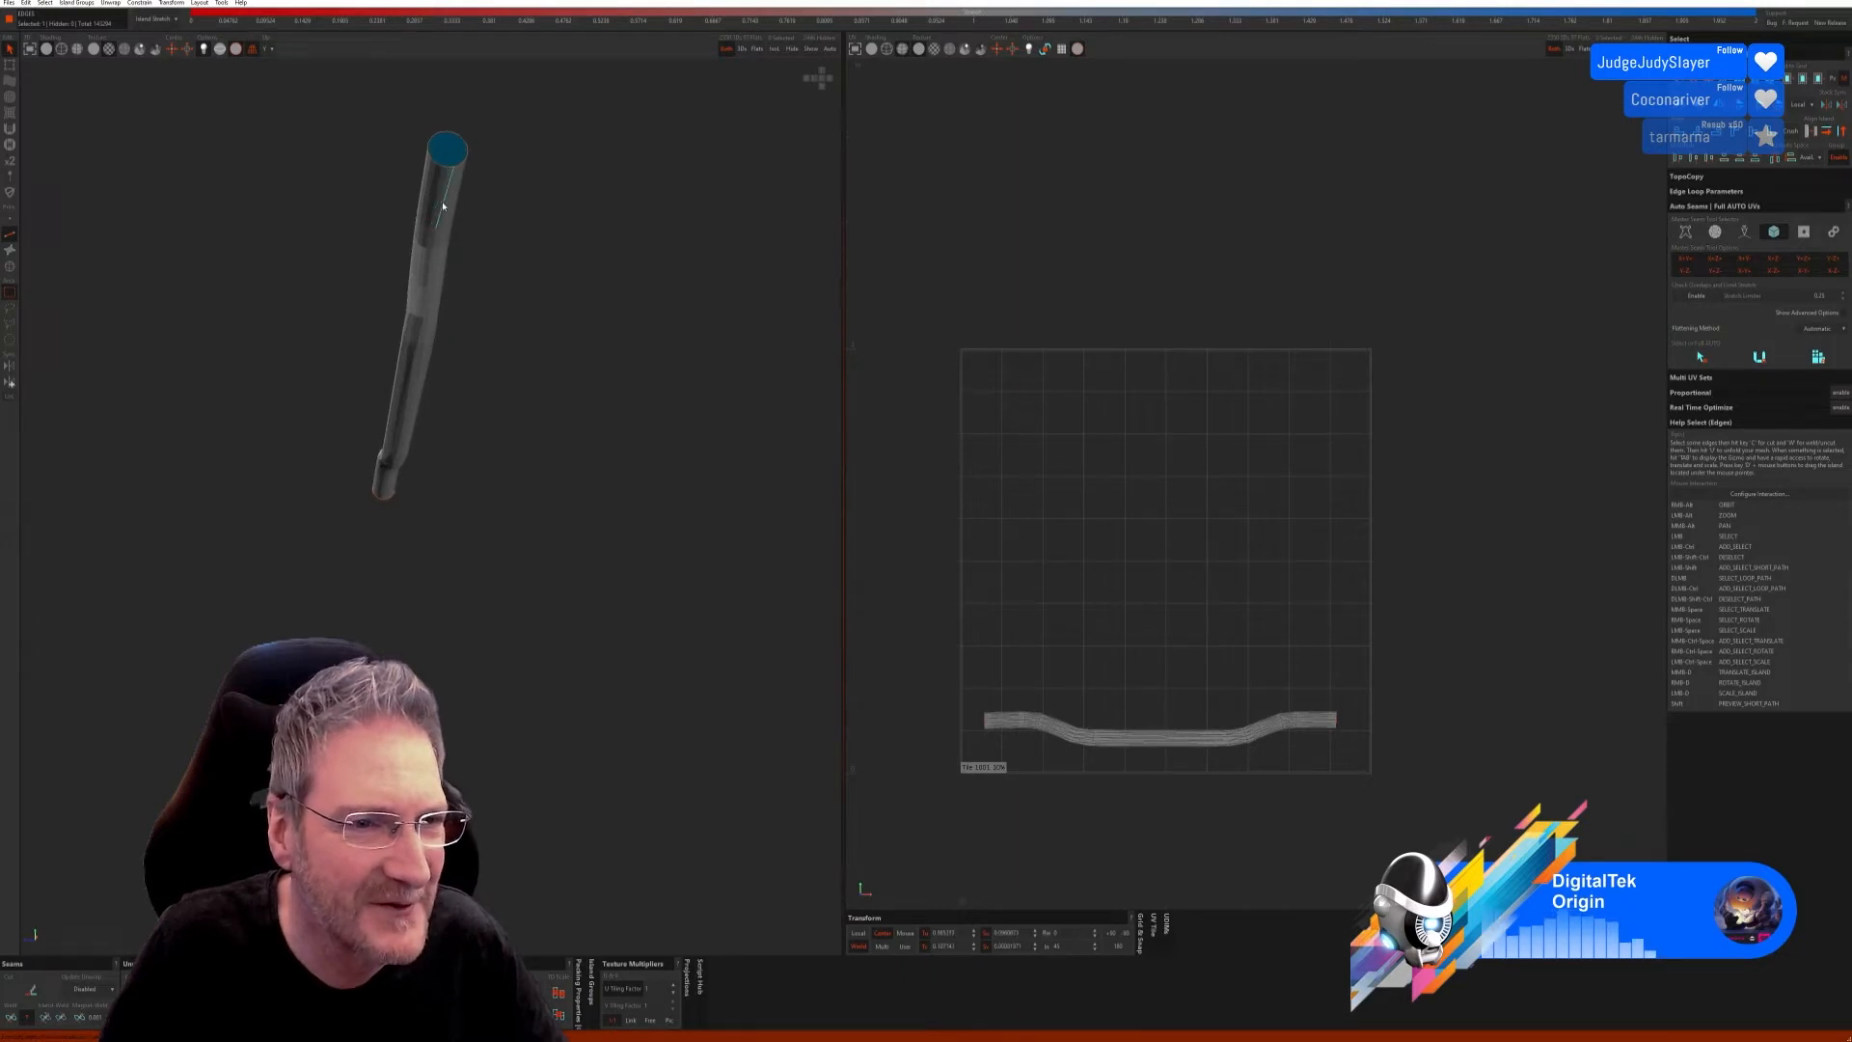
click(446, 195)
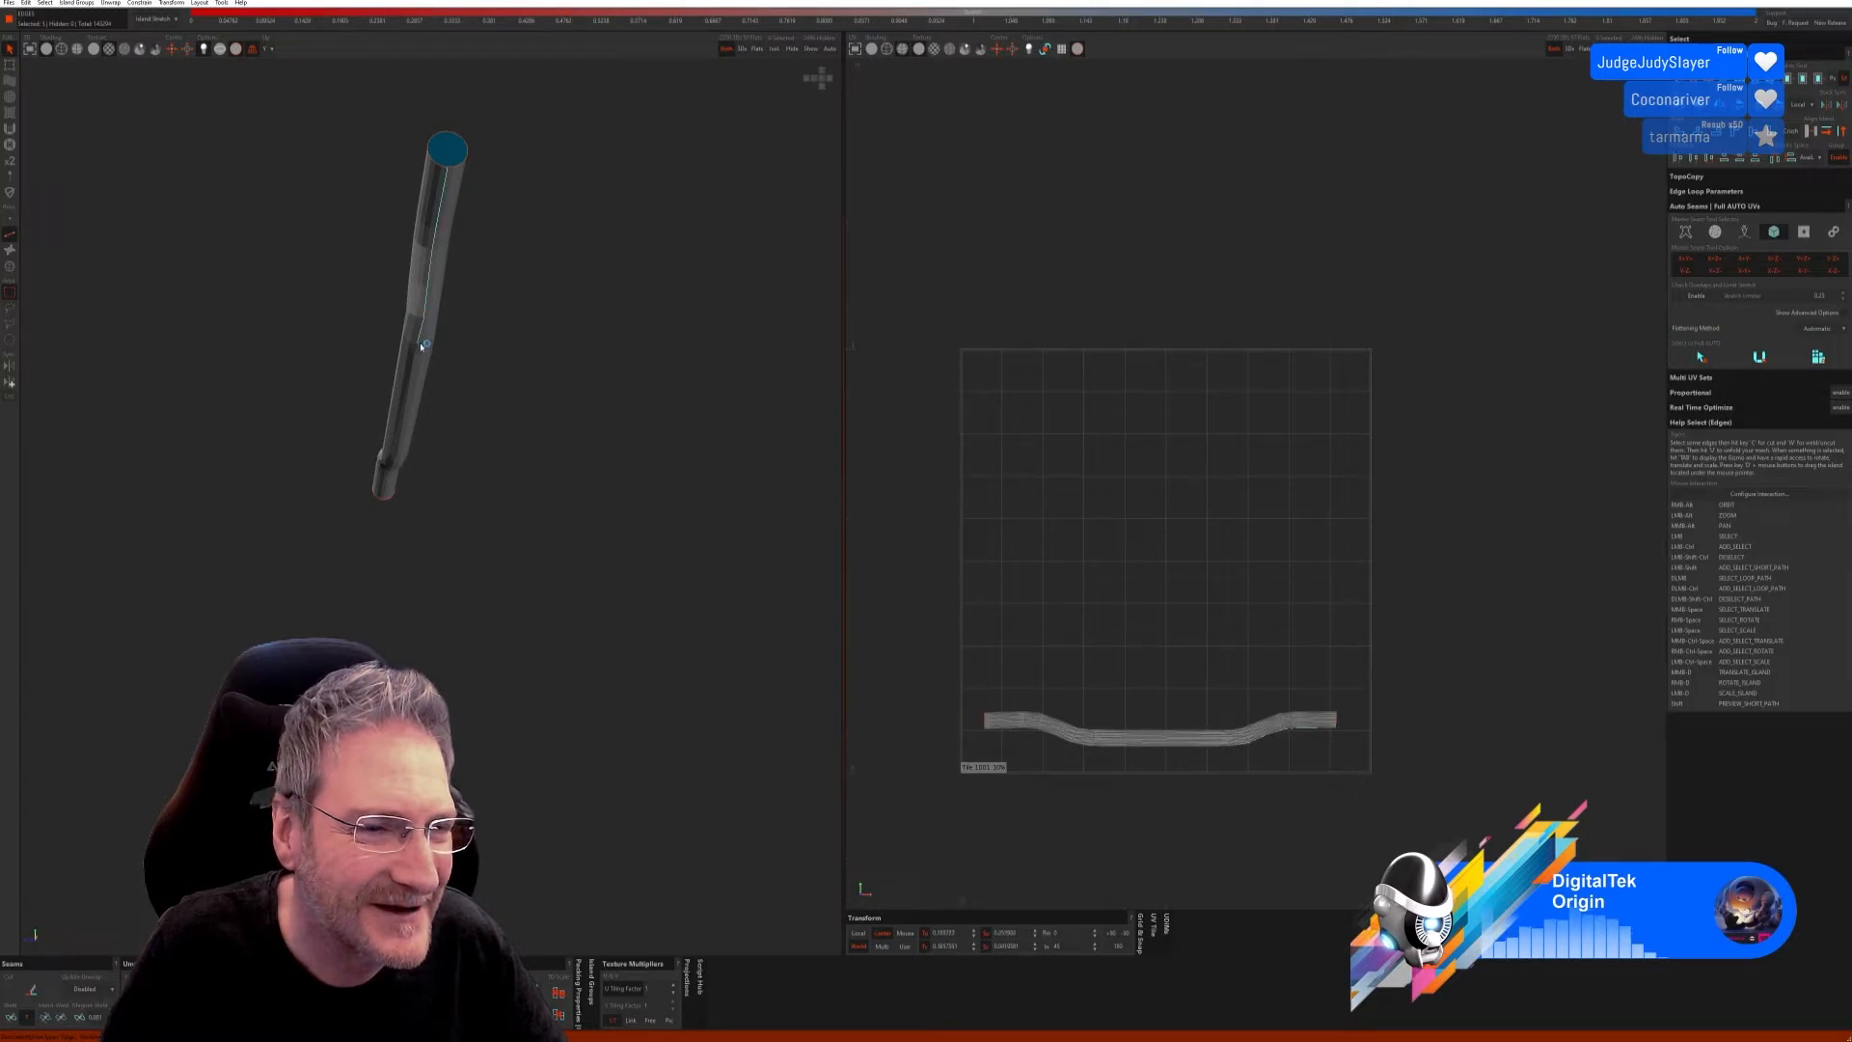
scroll(450, 351, up, 5)
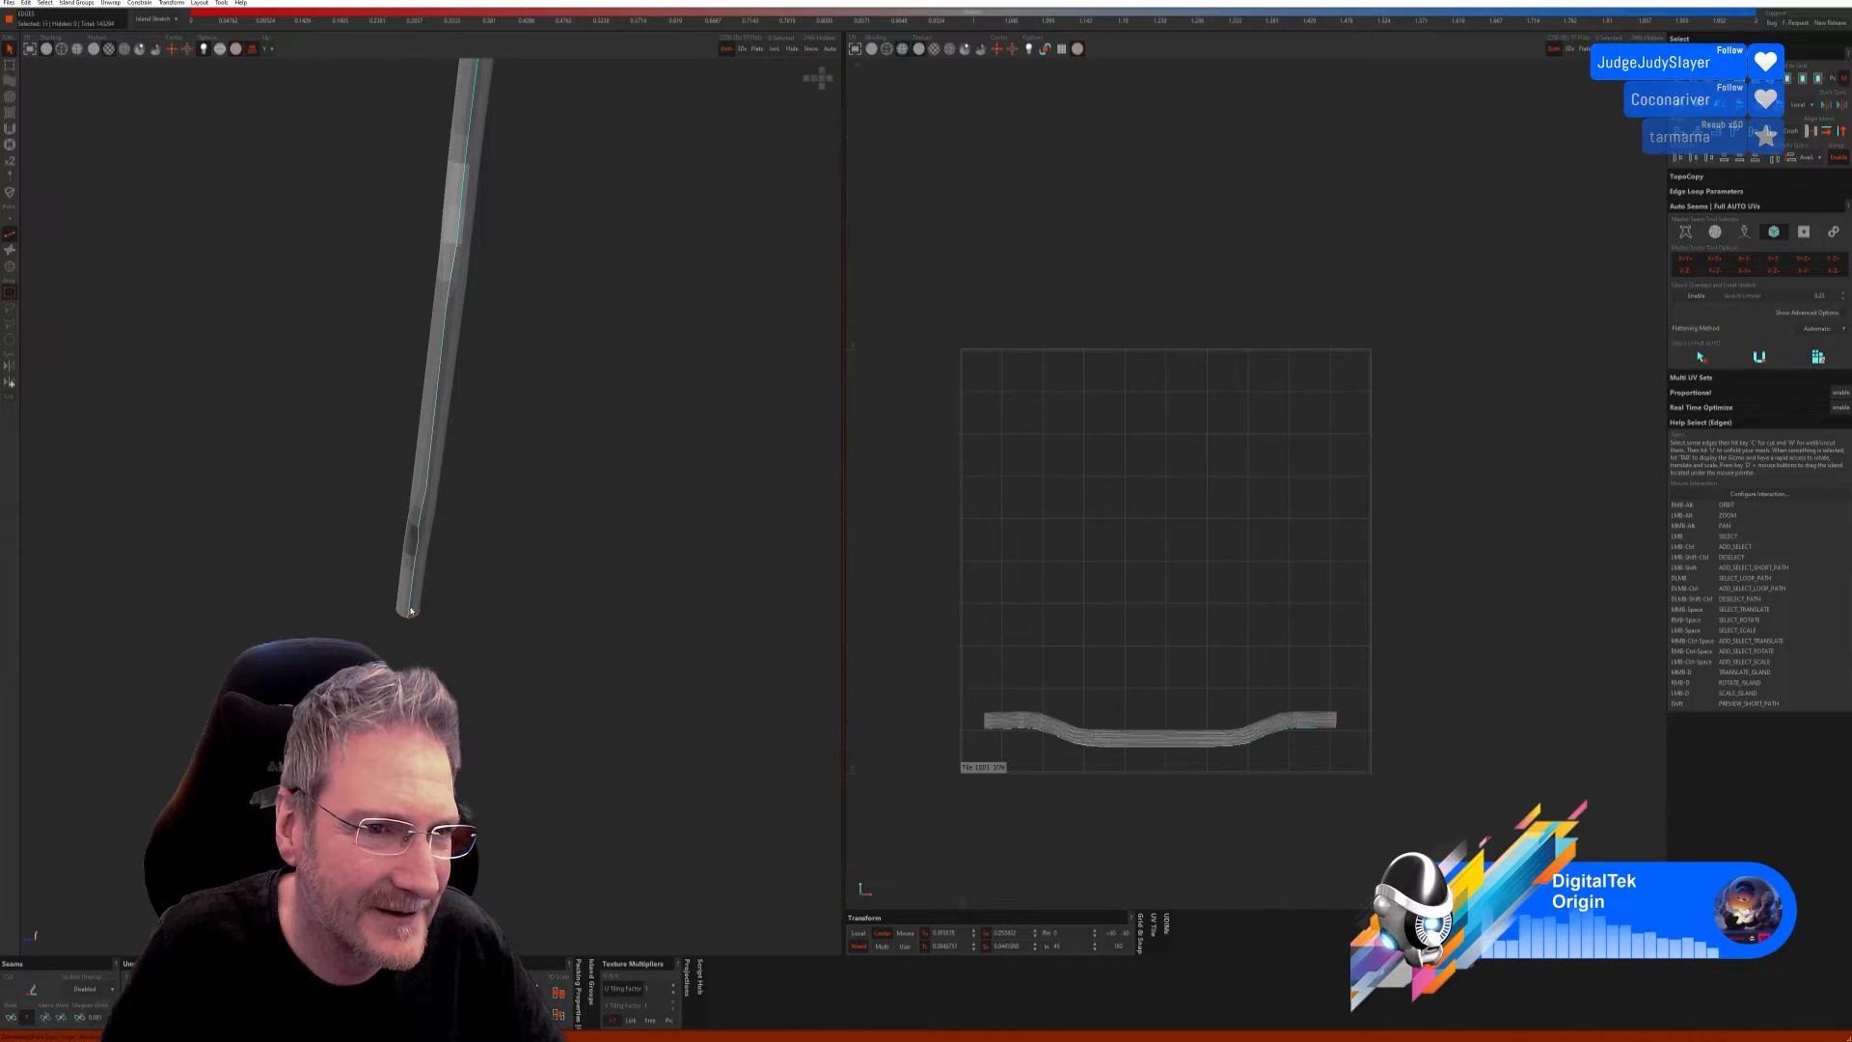
click(32, 989)
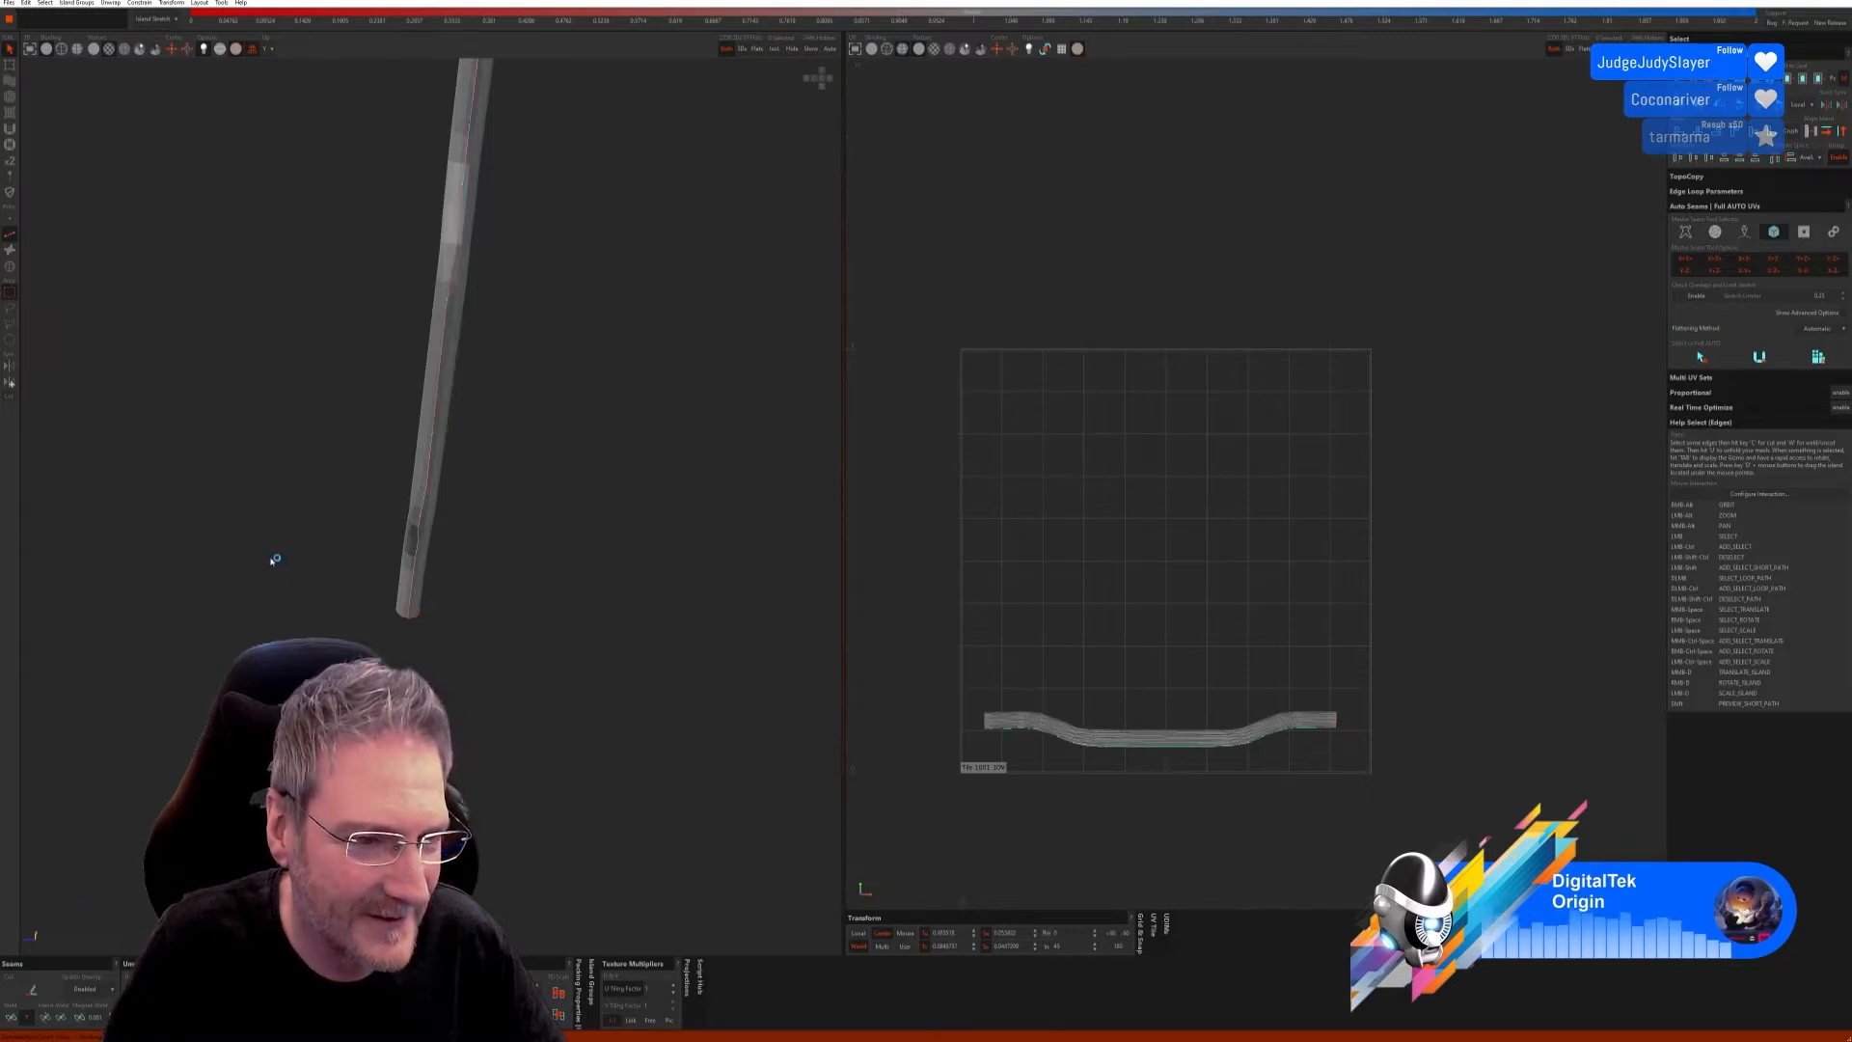
Step: Unfold the front axle tube into a single strip and pack it in the UV tile
alt+right_drag(272, 561, 261, 675)
scroll(255, 675, down, 3)
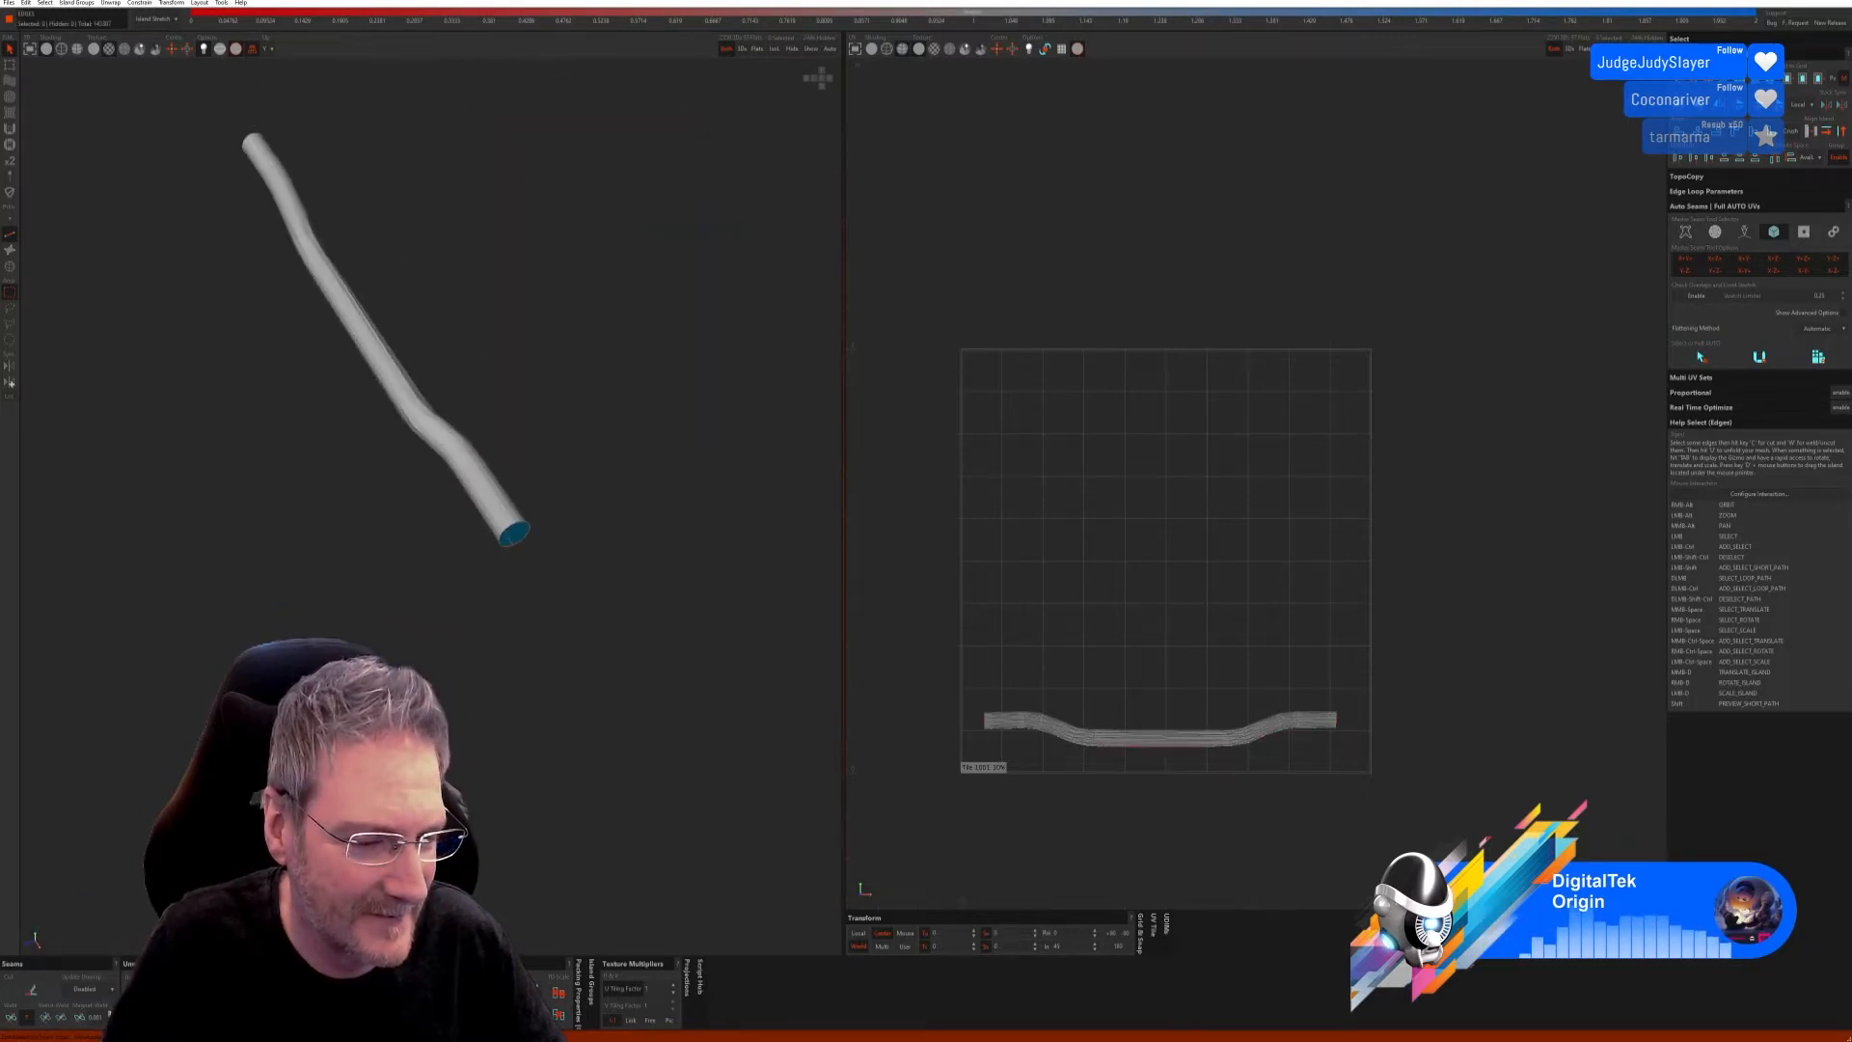
key(u)
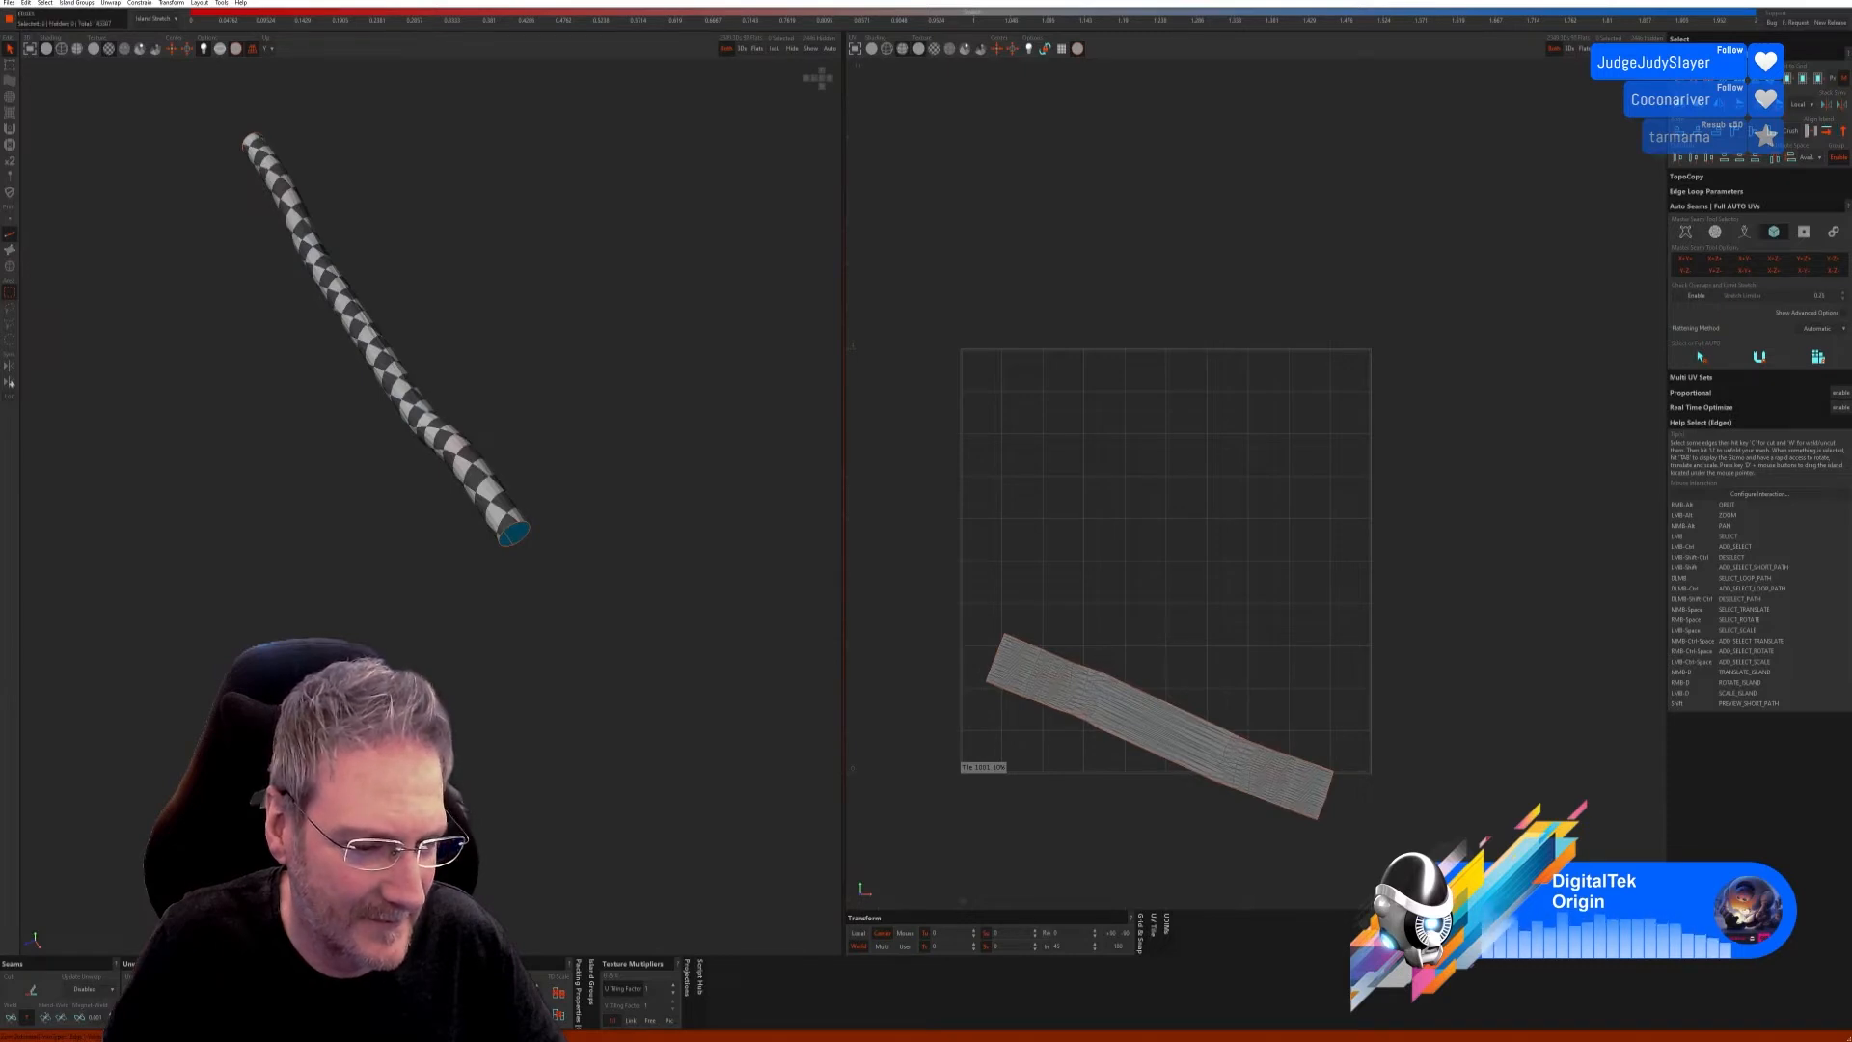
key(p)
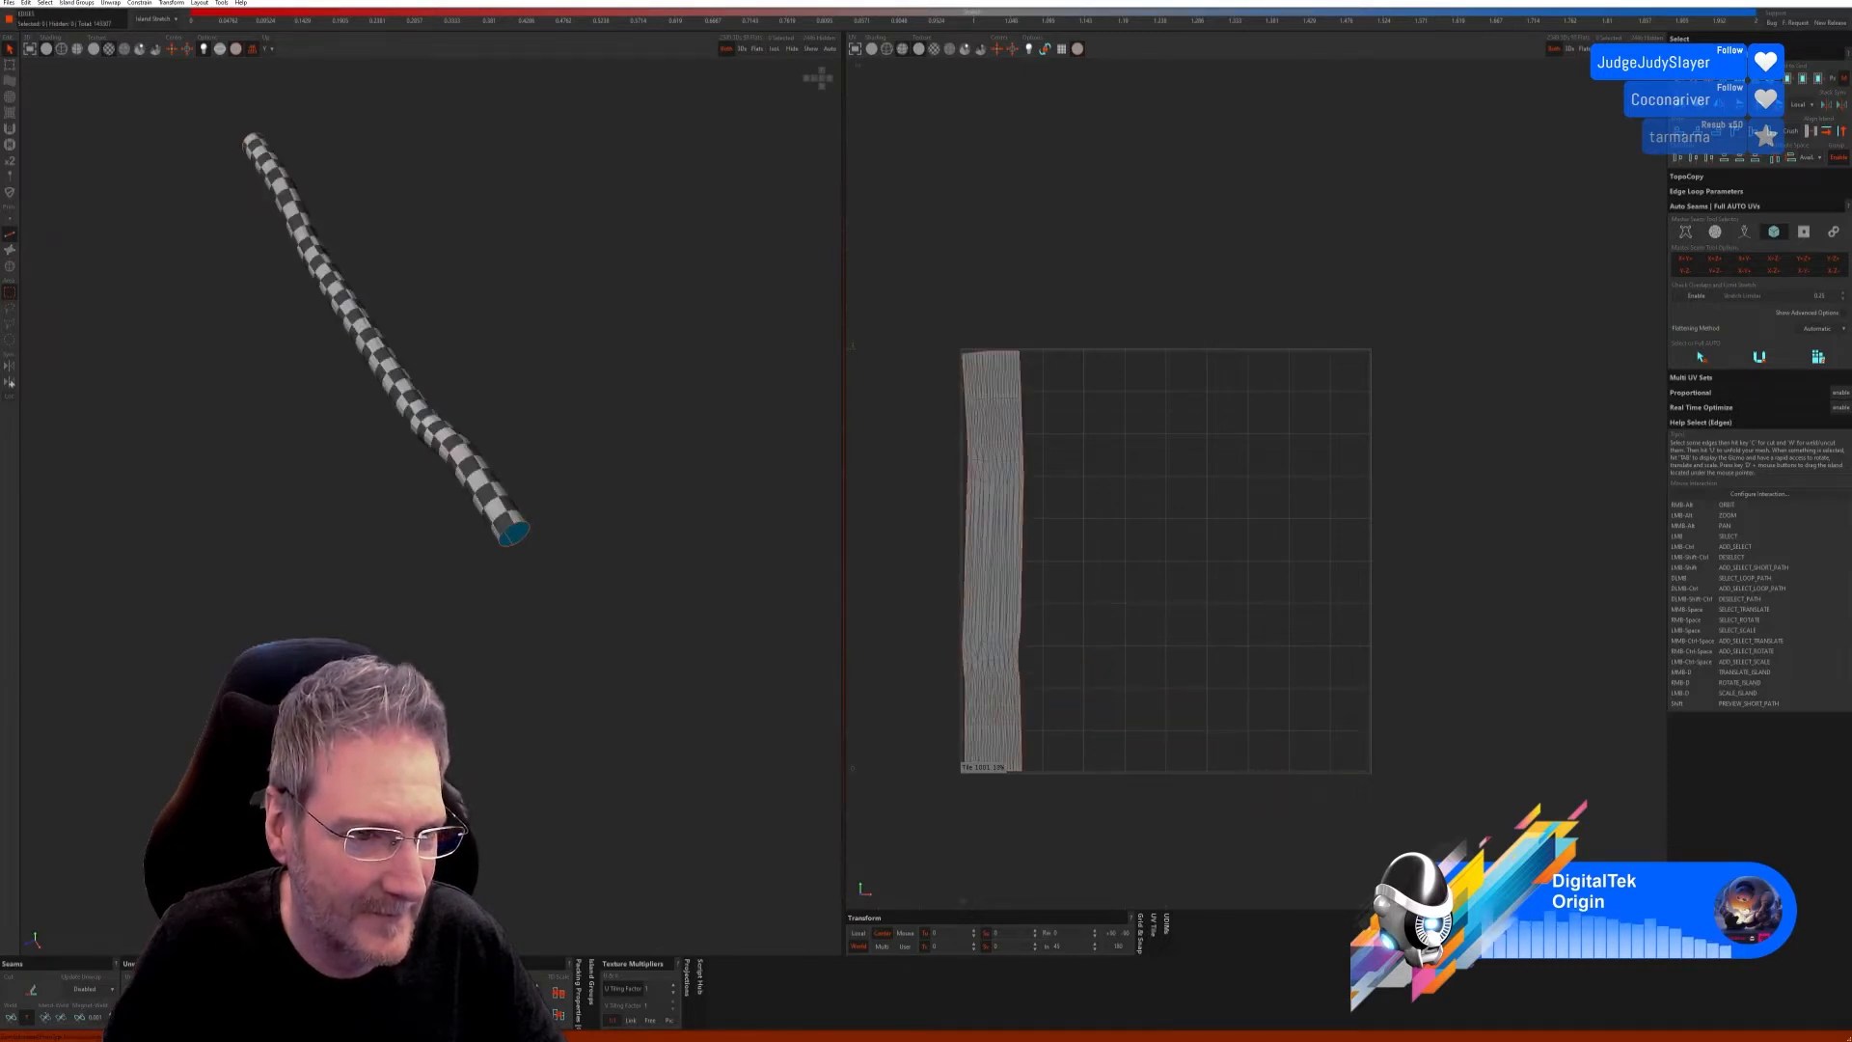
scroll(459, 749, down, 2)
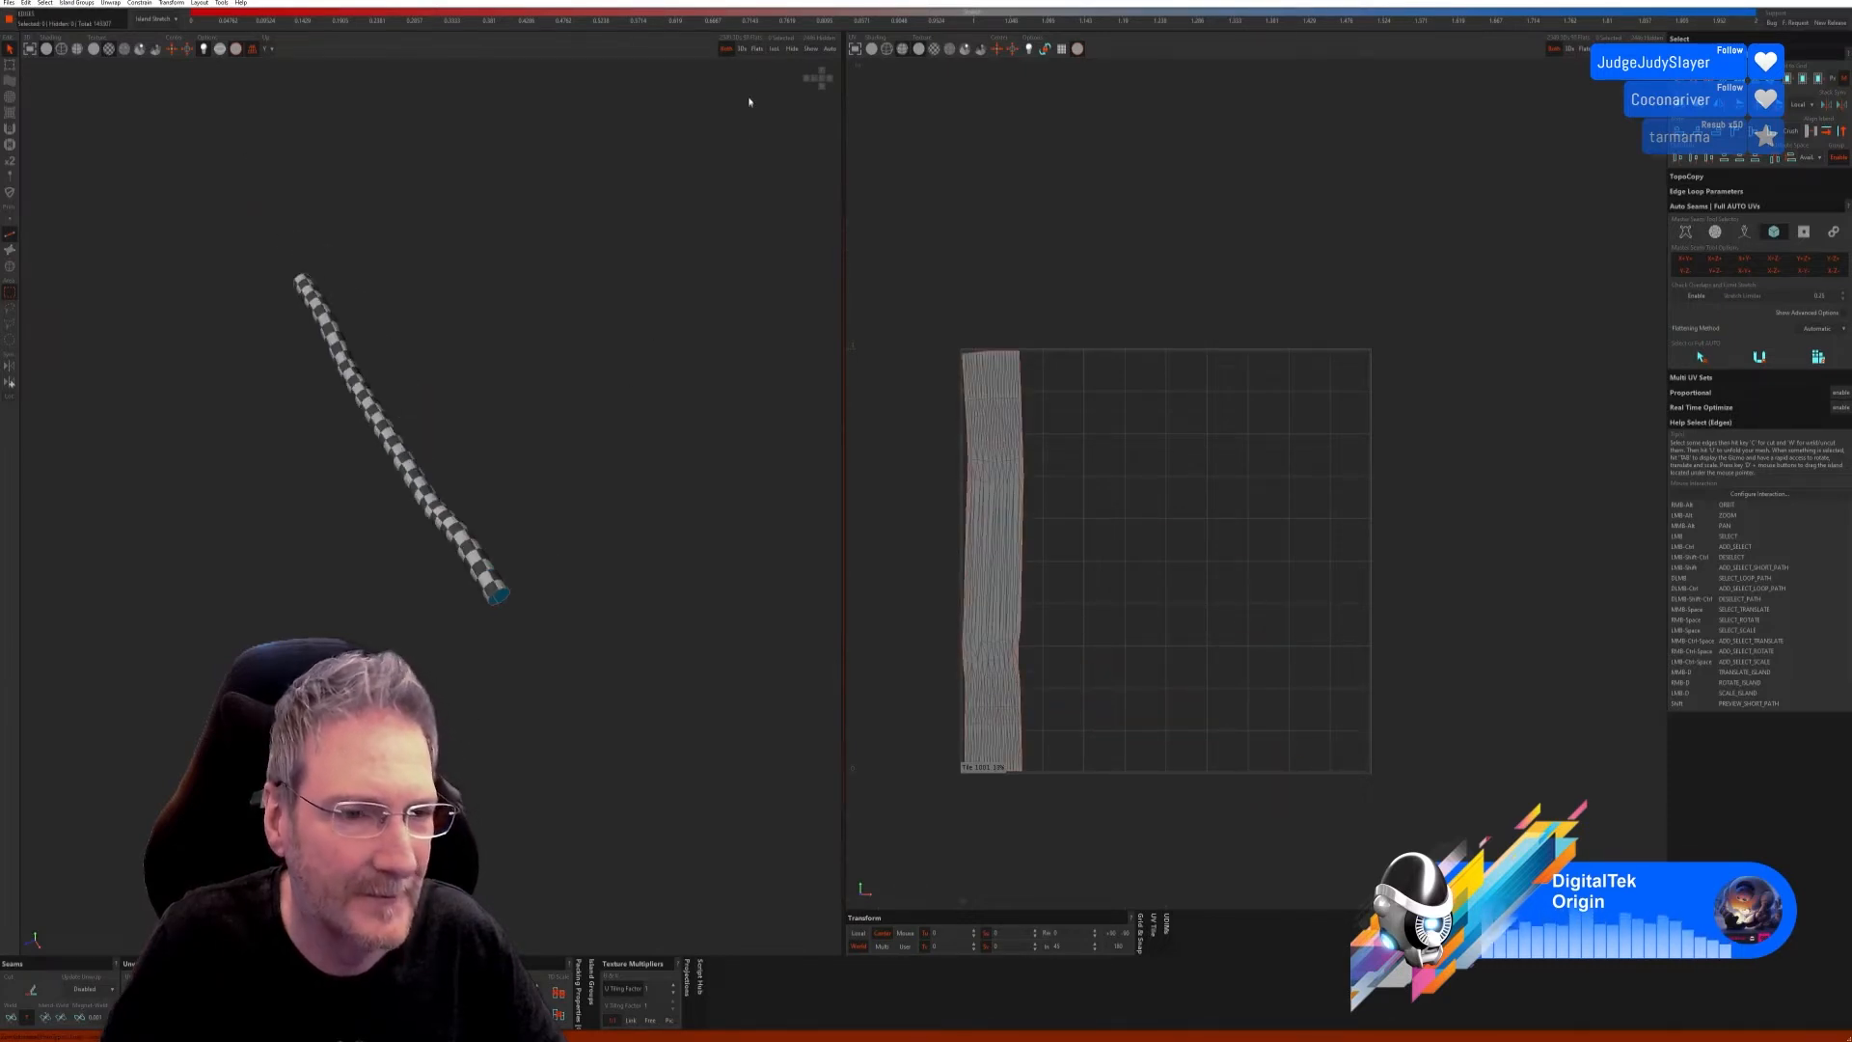
Step: Show all parts, isolate the upright pivot post beside the round plate at the axle's end, and switch to edge selection
click(811, 48)
alt+right_drag(494, 606, 501, 550)
scroll(463, 530, up, 4)
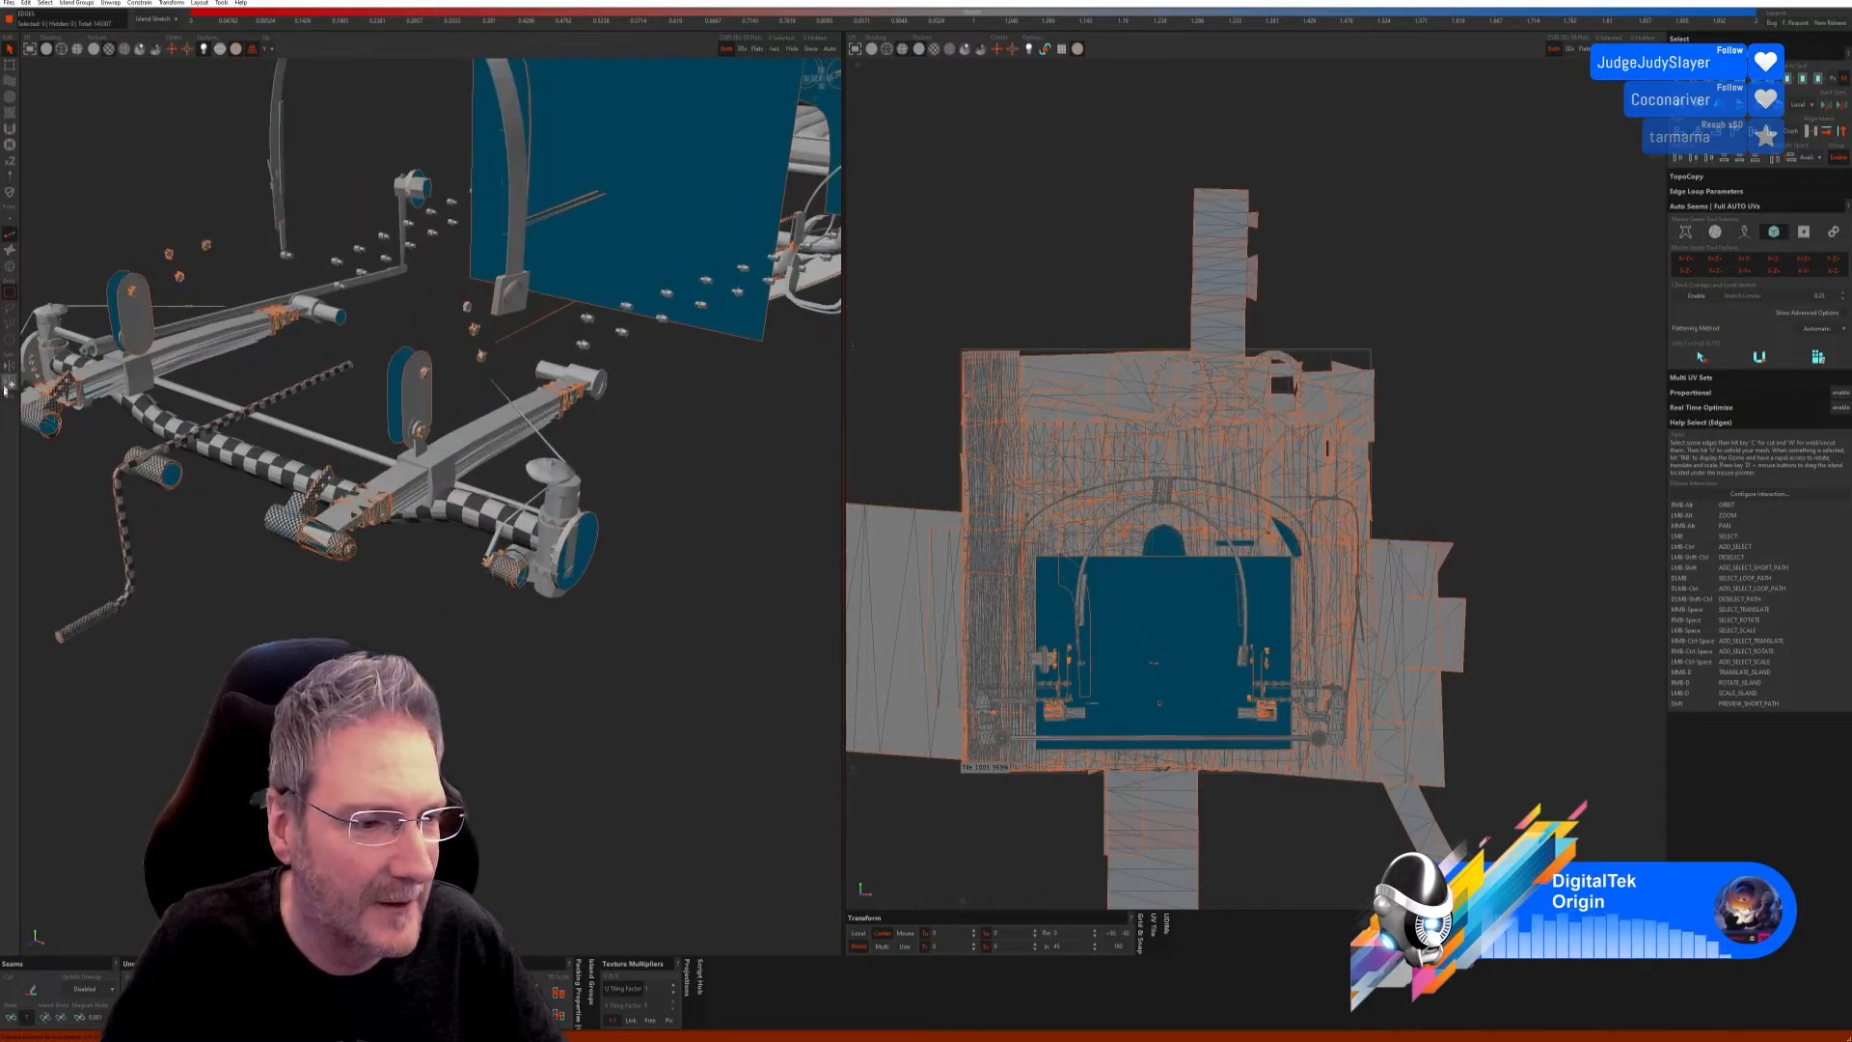
click(11, 267)
alt+right_drag(472, 601, 517, 640)
scroll(540, 594, up, 2)
click(544, 592)
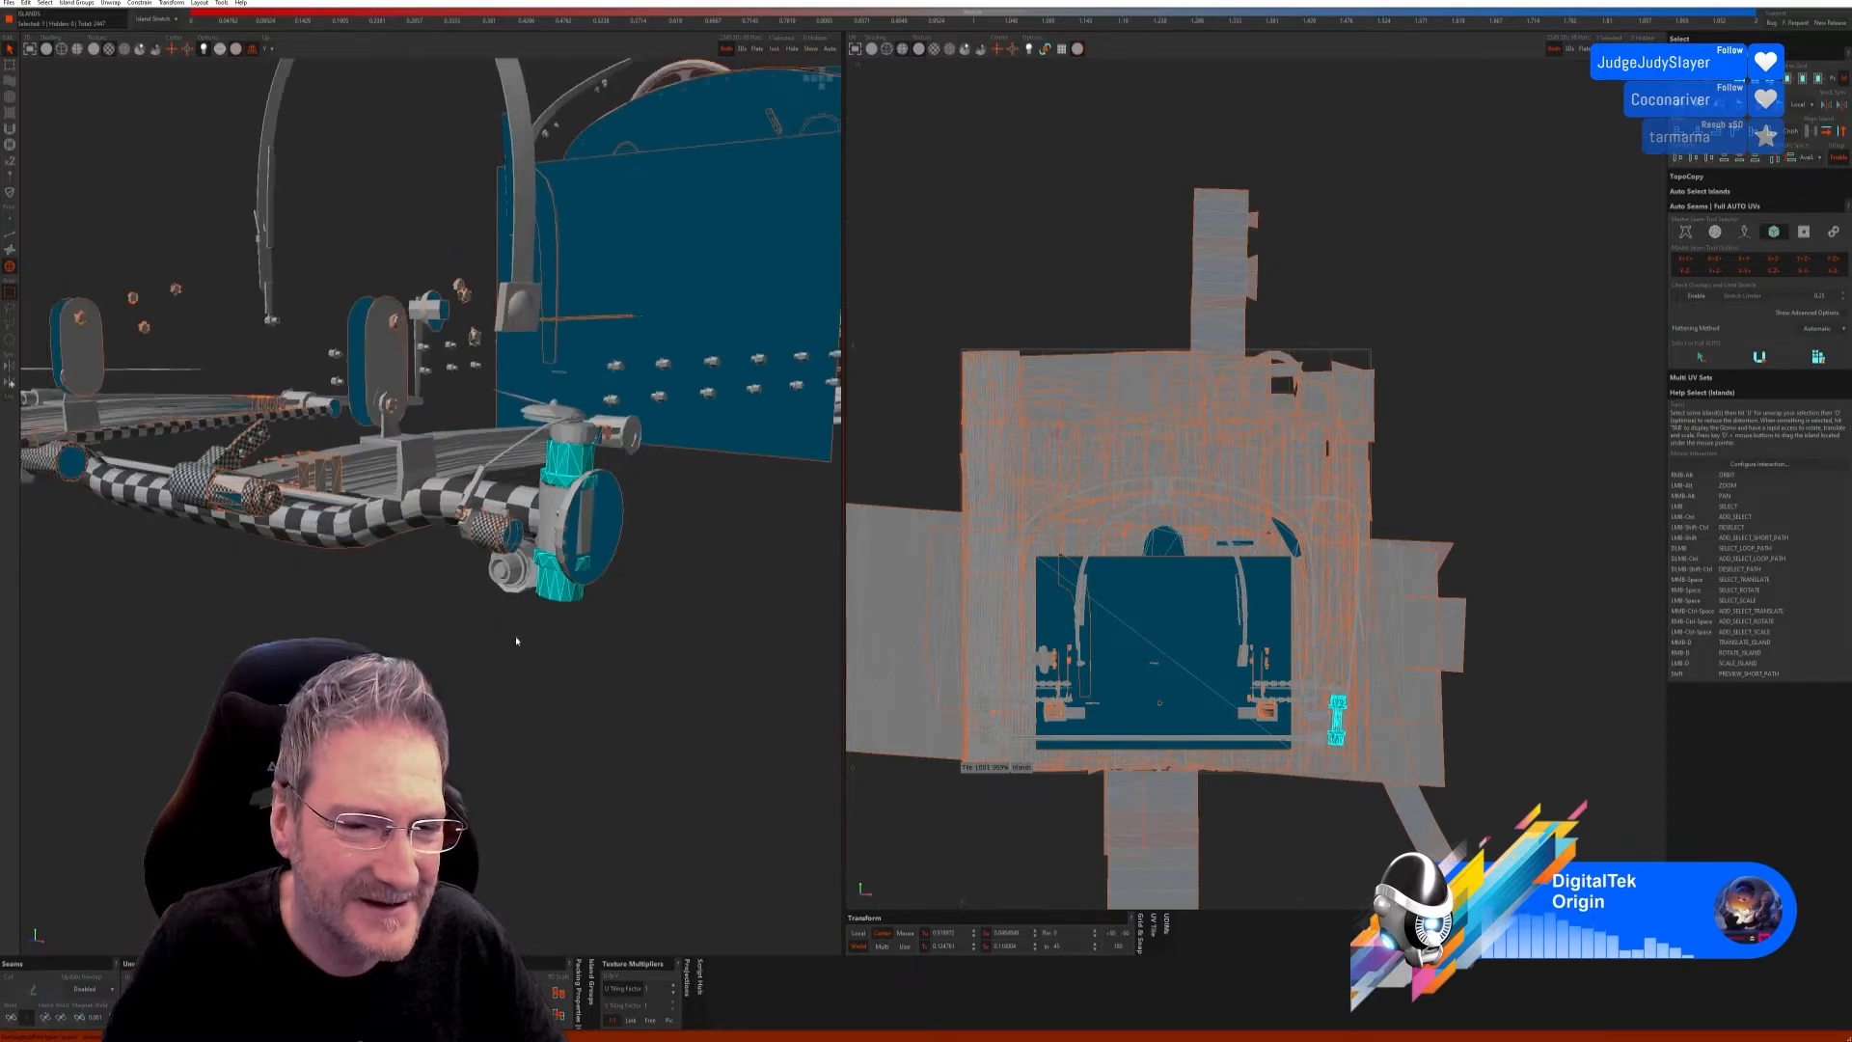
scroll(516, 641, down, 2)
click(780, 51)
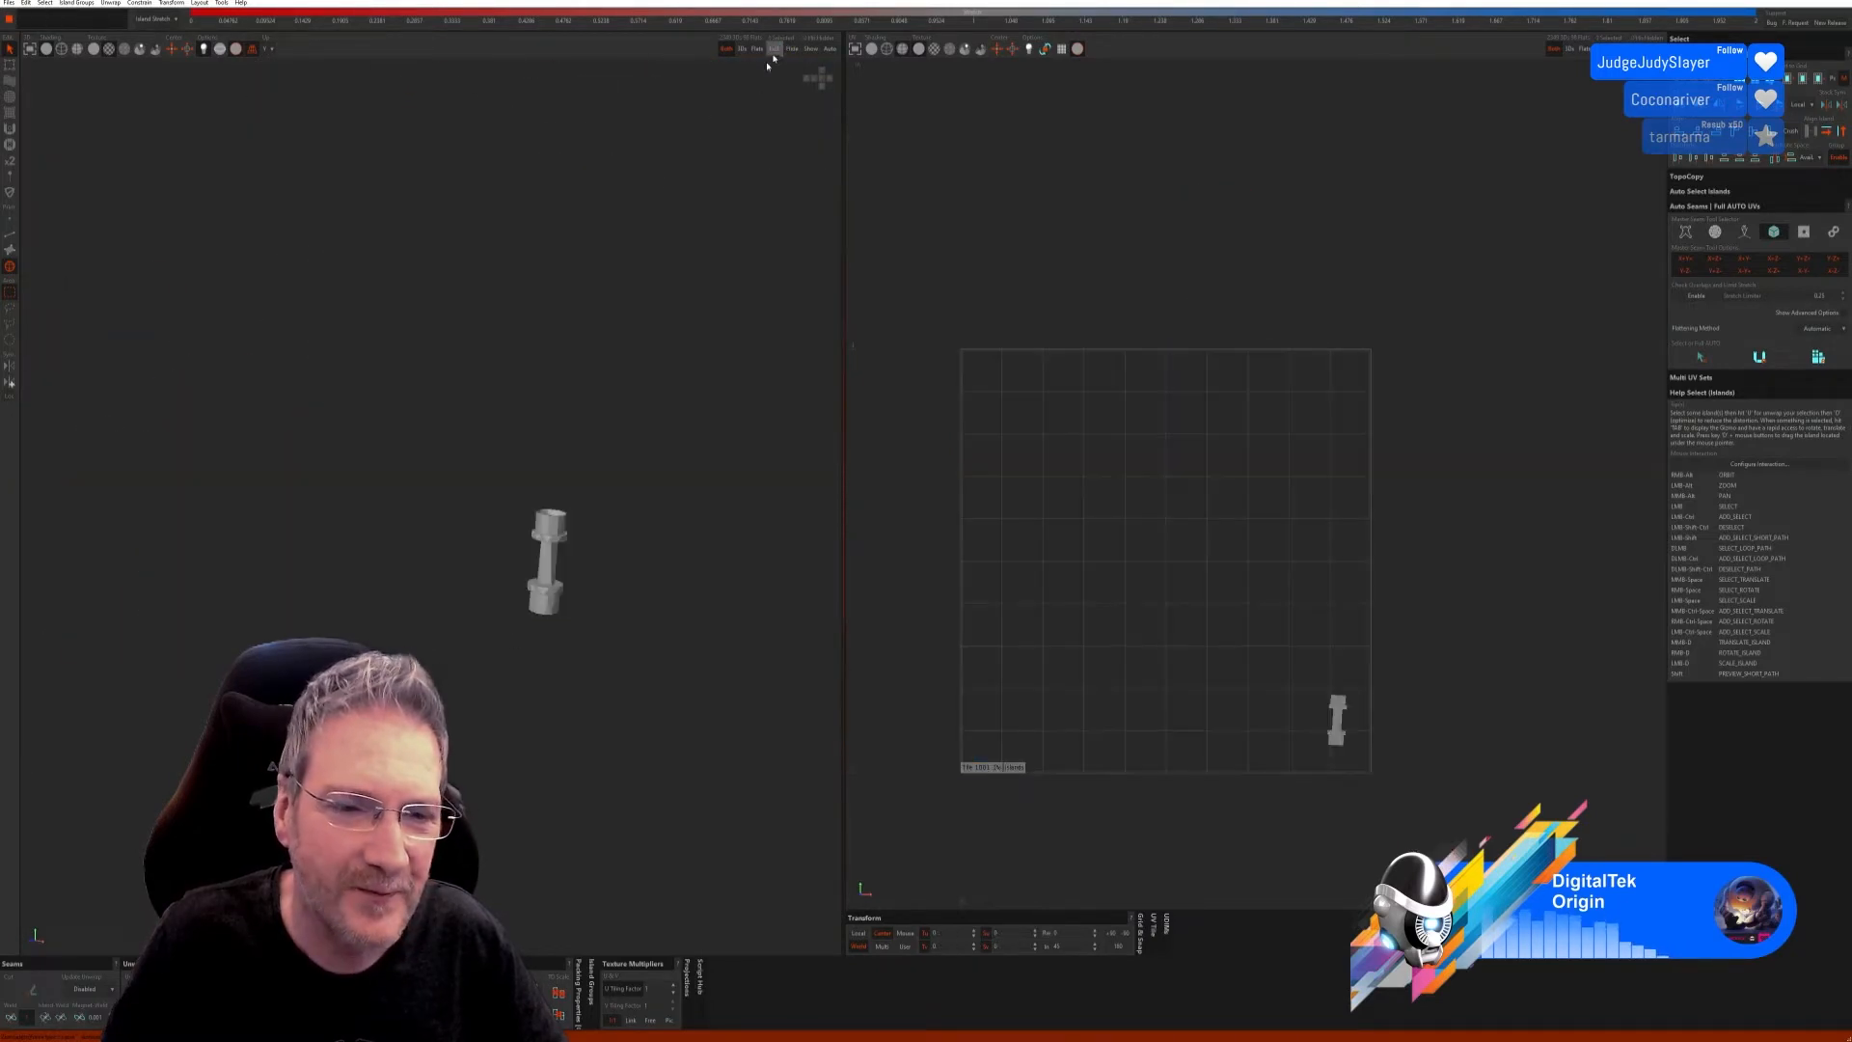
click(12, 236)
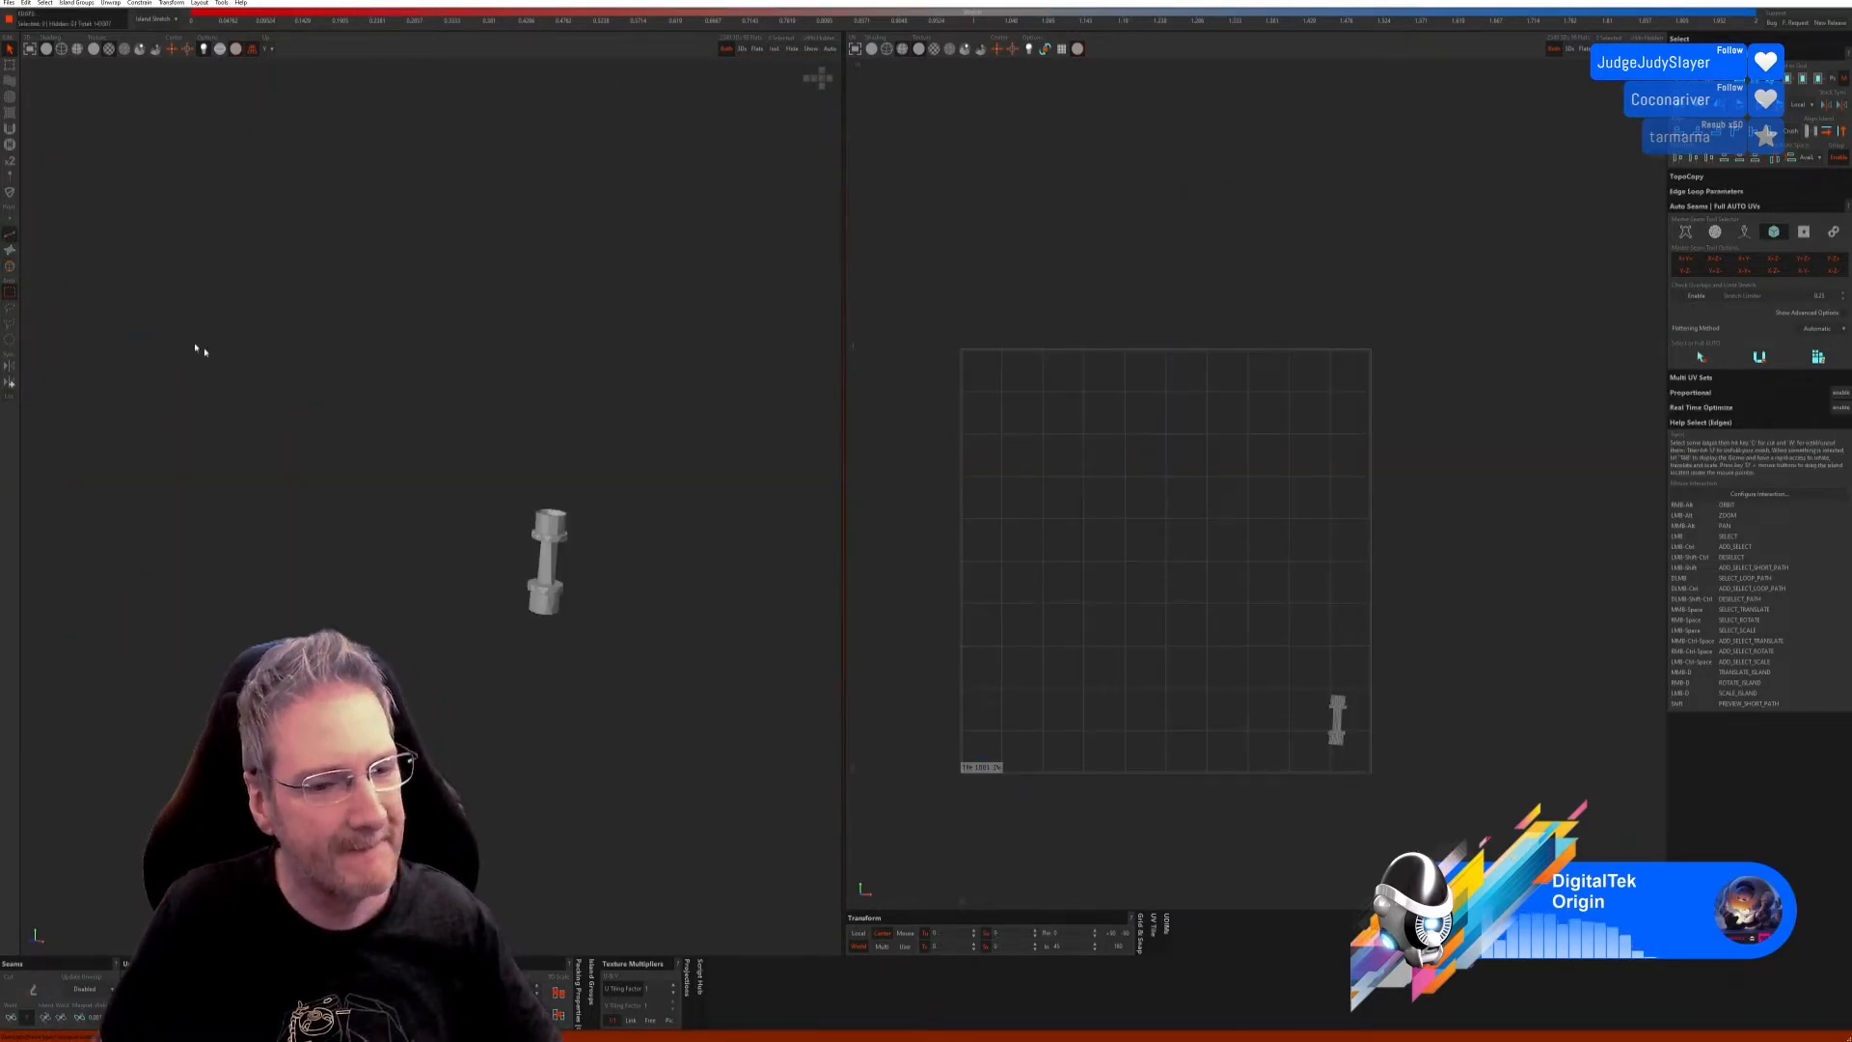
Step: Cut and unfold the pivot post with the Box Auto Seams mode, then weld a lengthwise seam on its middle shaft
click(1699, 358)
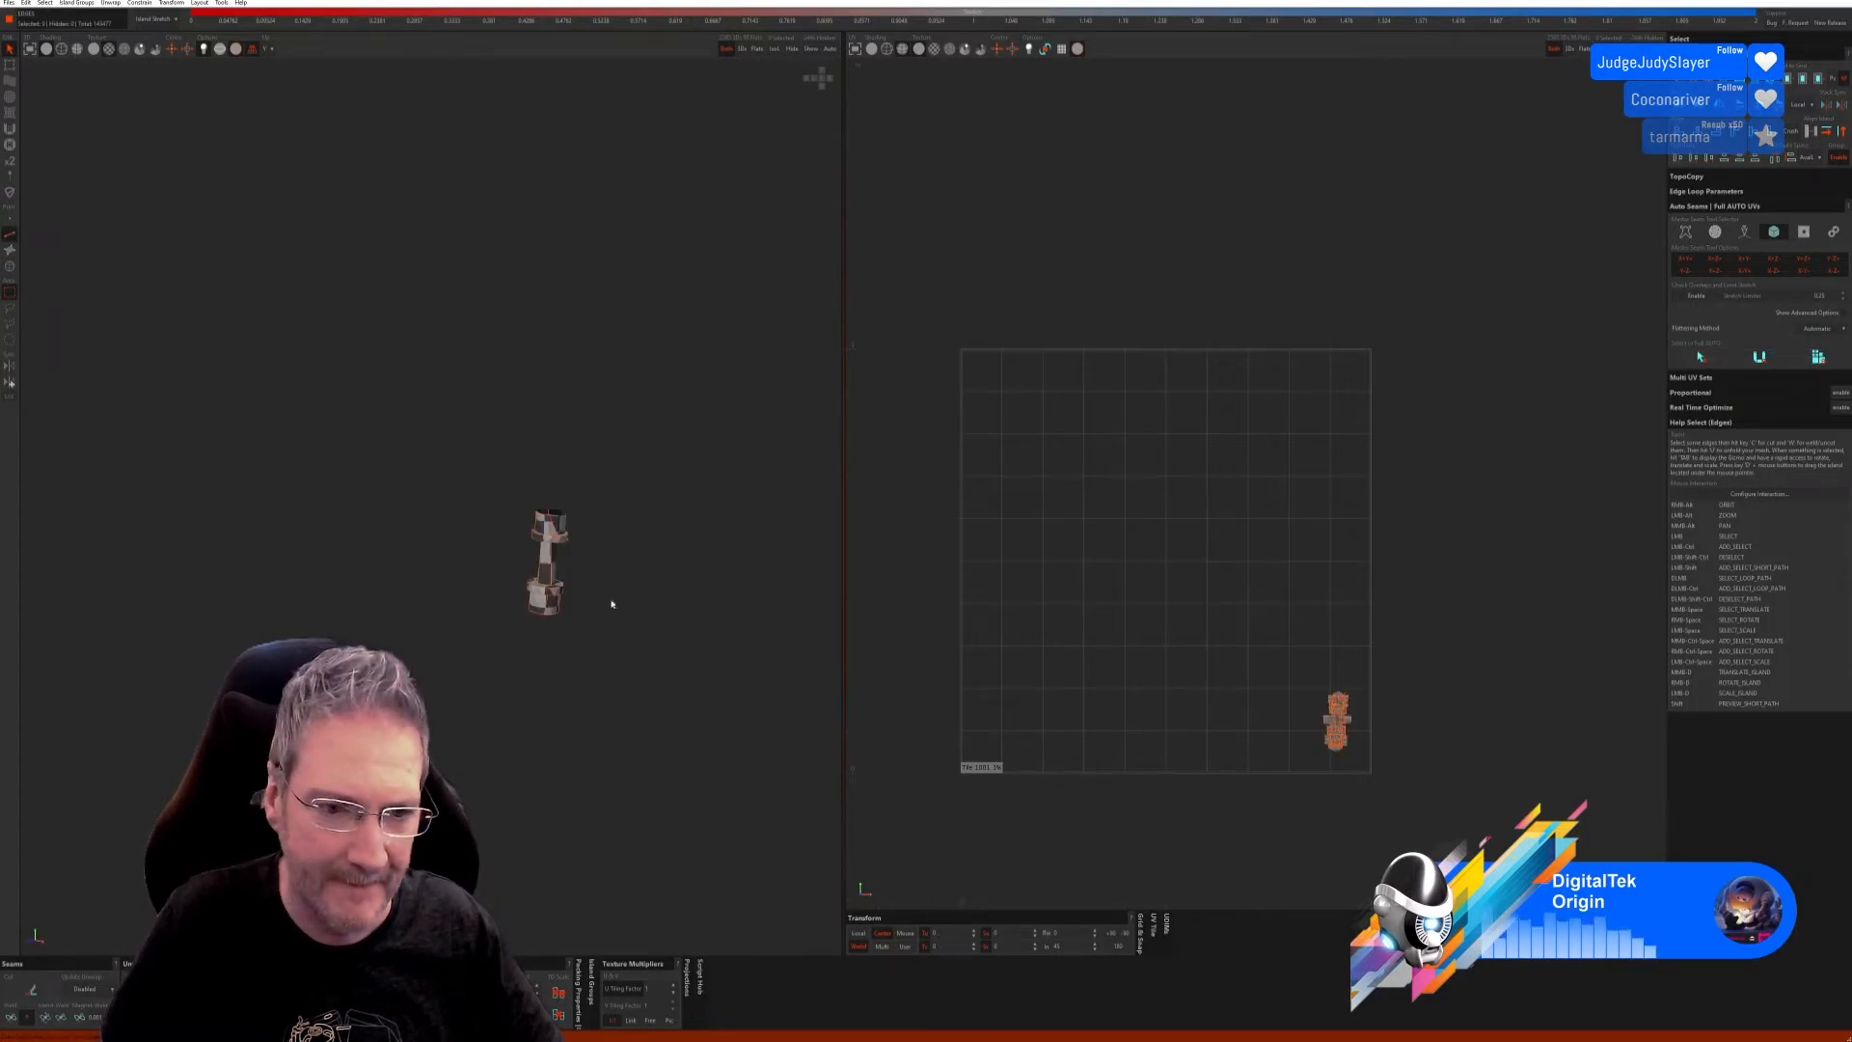
scroll(521, 564, up, 5)
click(514, 560)
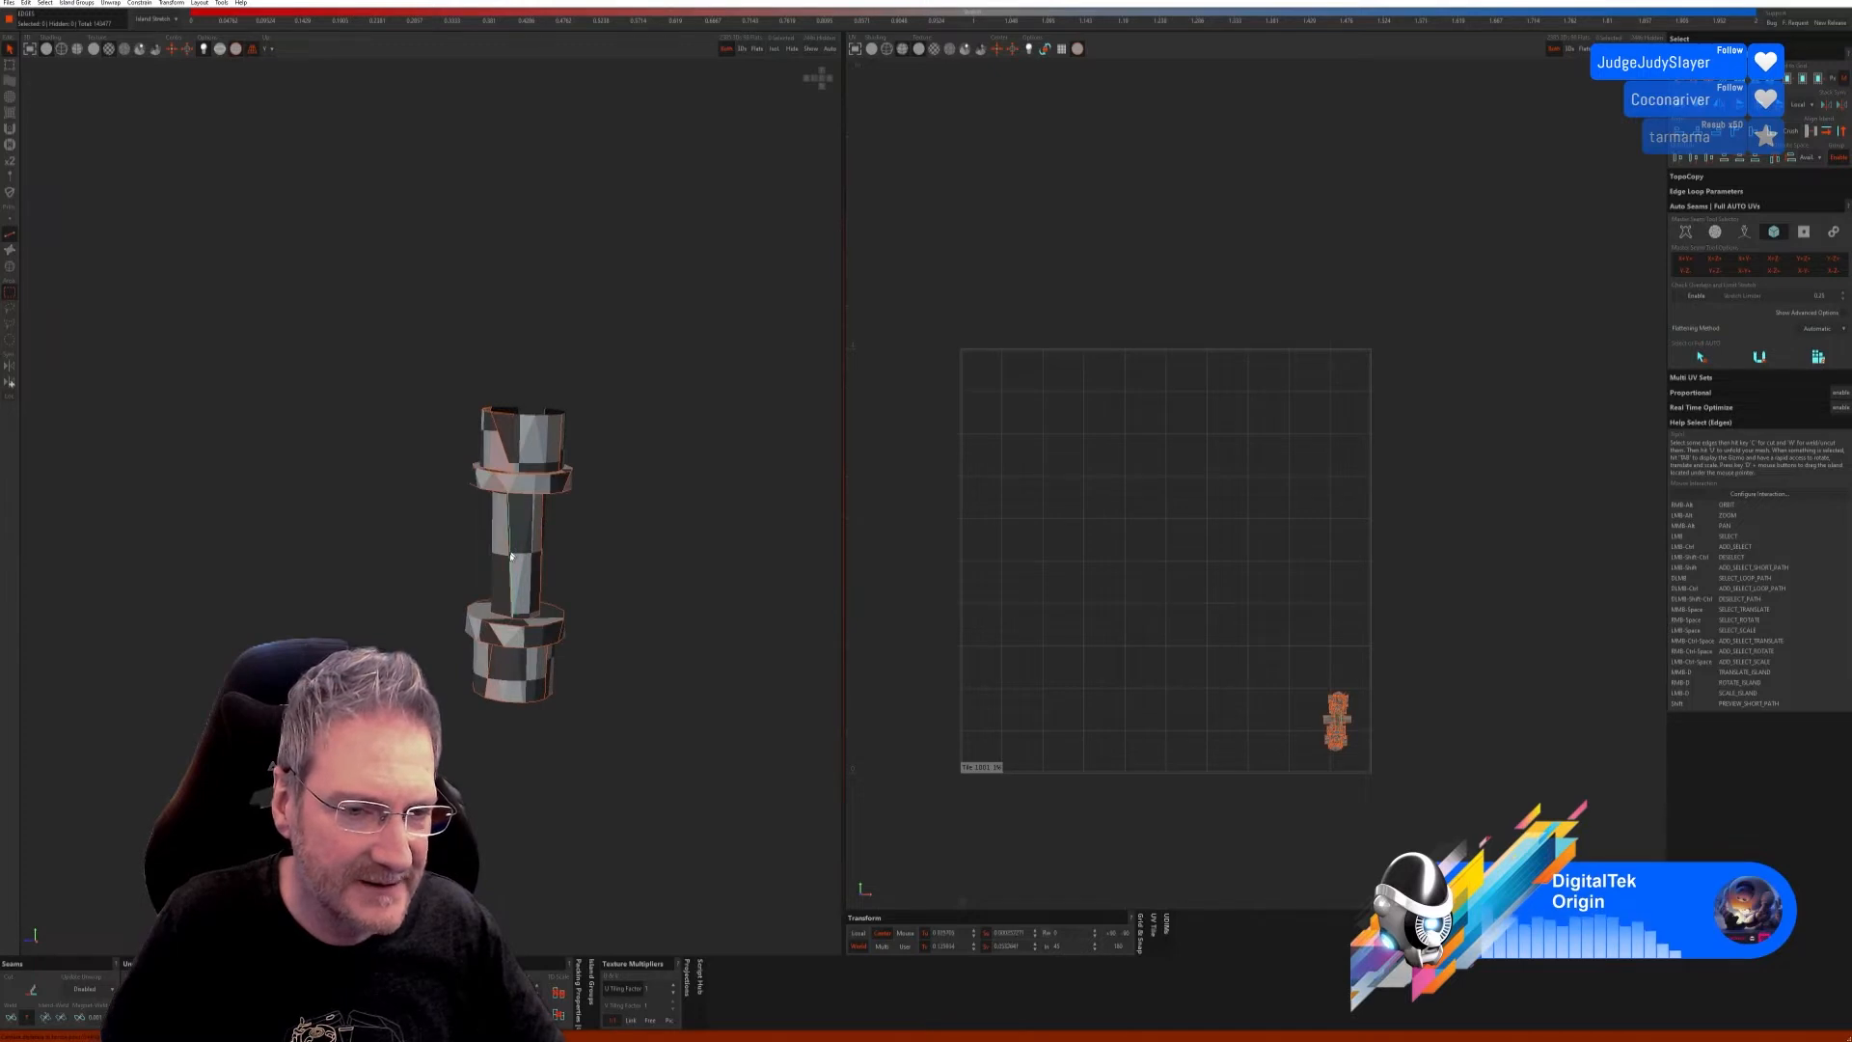
click(13, 1017)
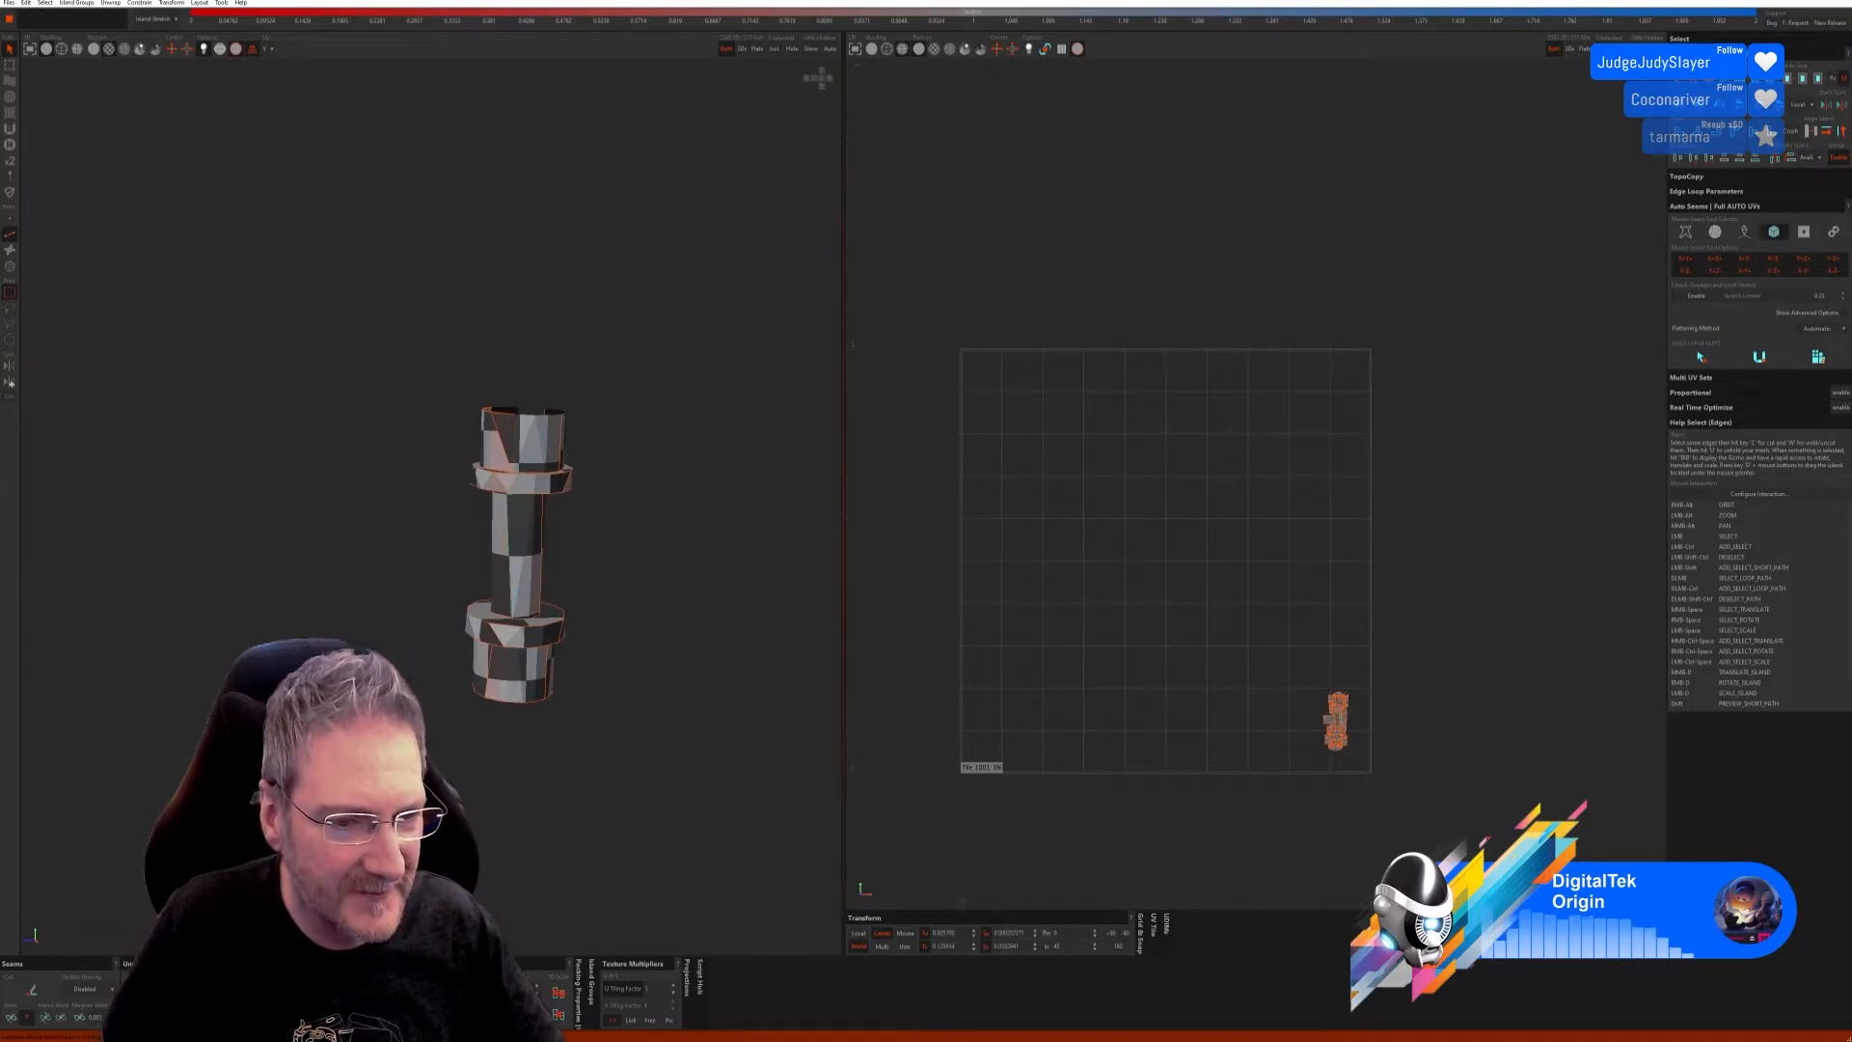
alt+right_drag(540, 665, 450, 591)
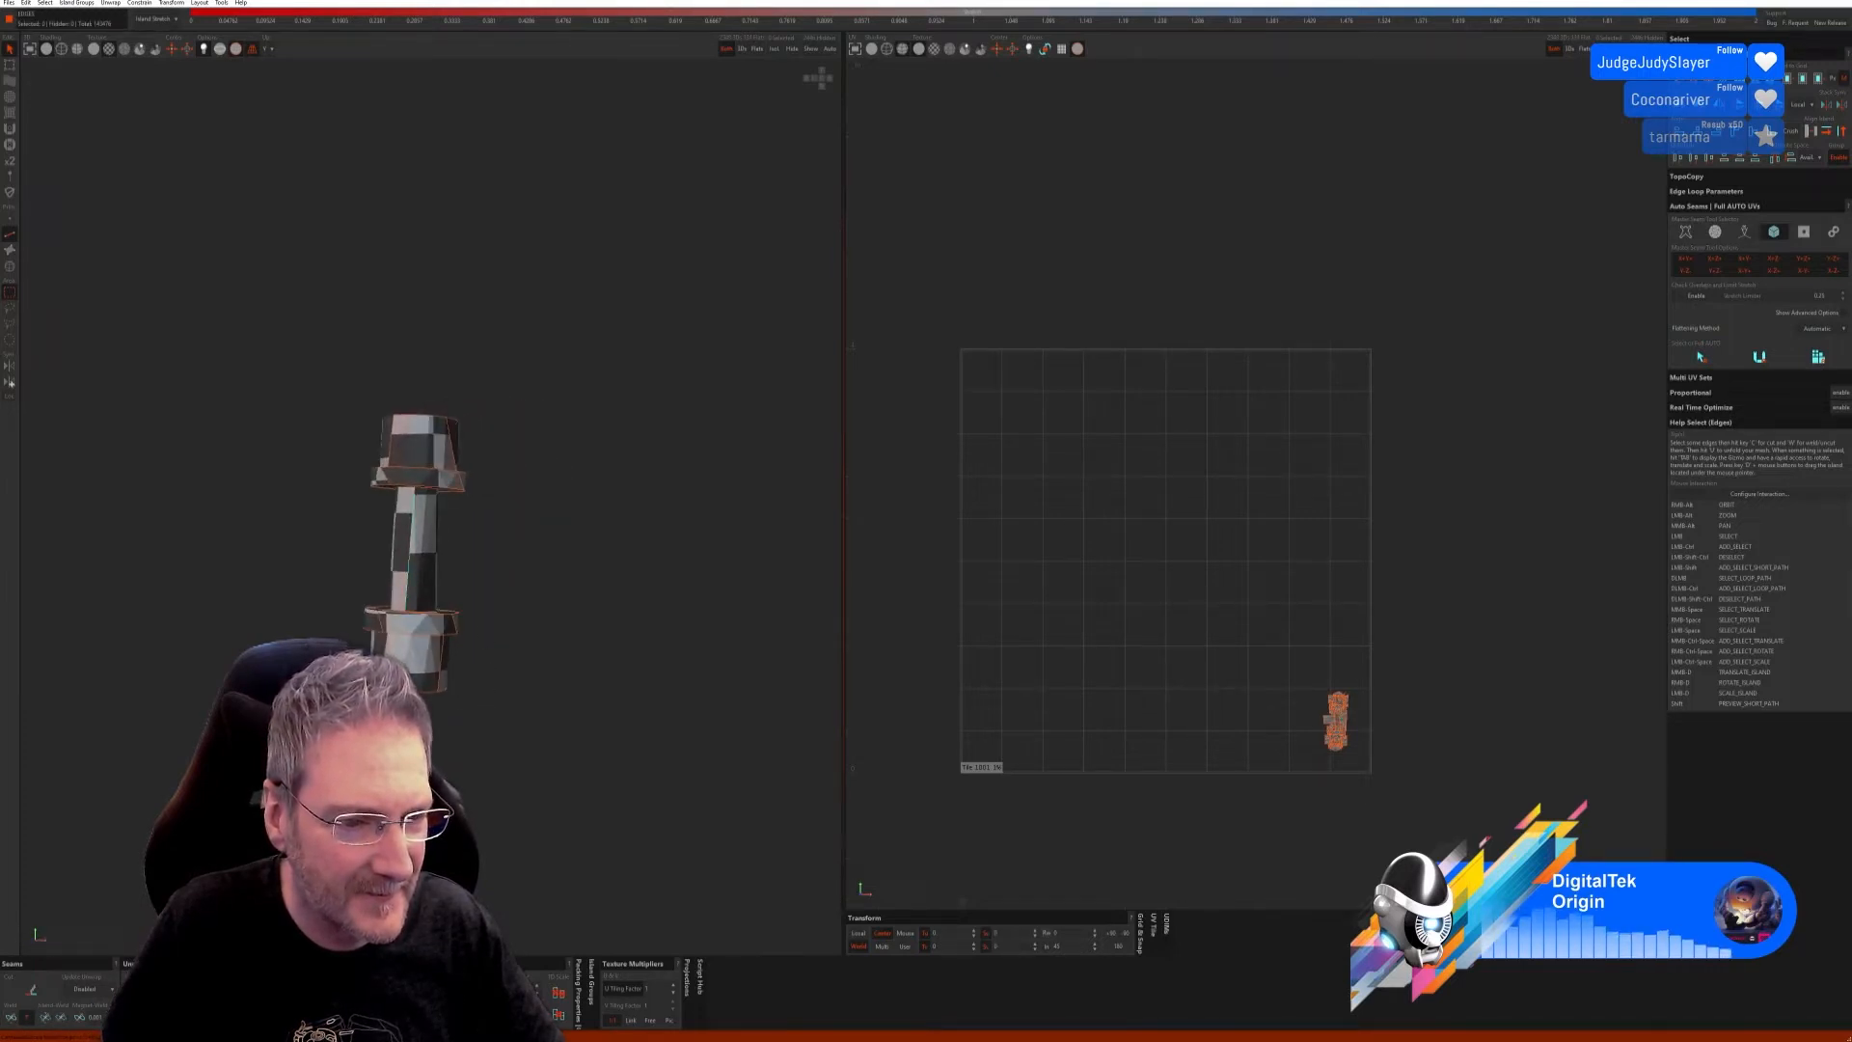
Step: Weld the remaining lengthwise seams on the pivot post's middle shaft so its sides form one UV island
click(409, 548)
key(w)
alt+right_drag(409, 547, 466, 589)
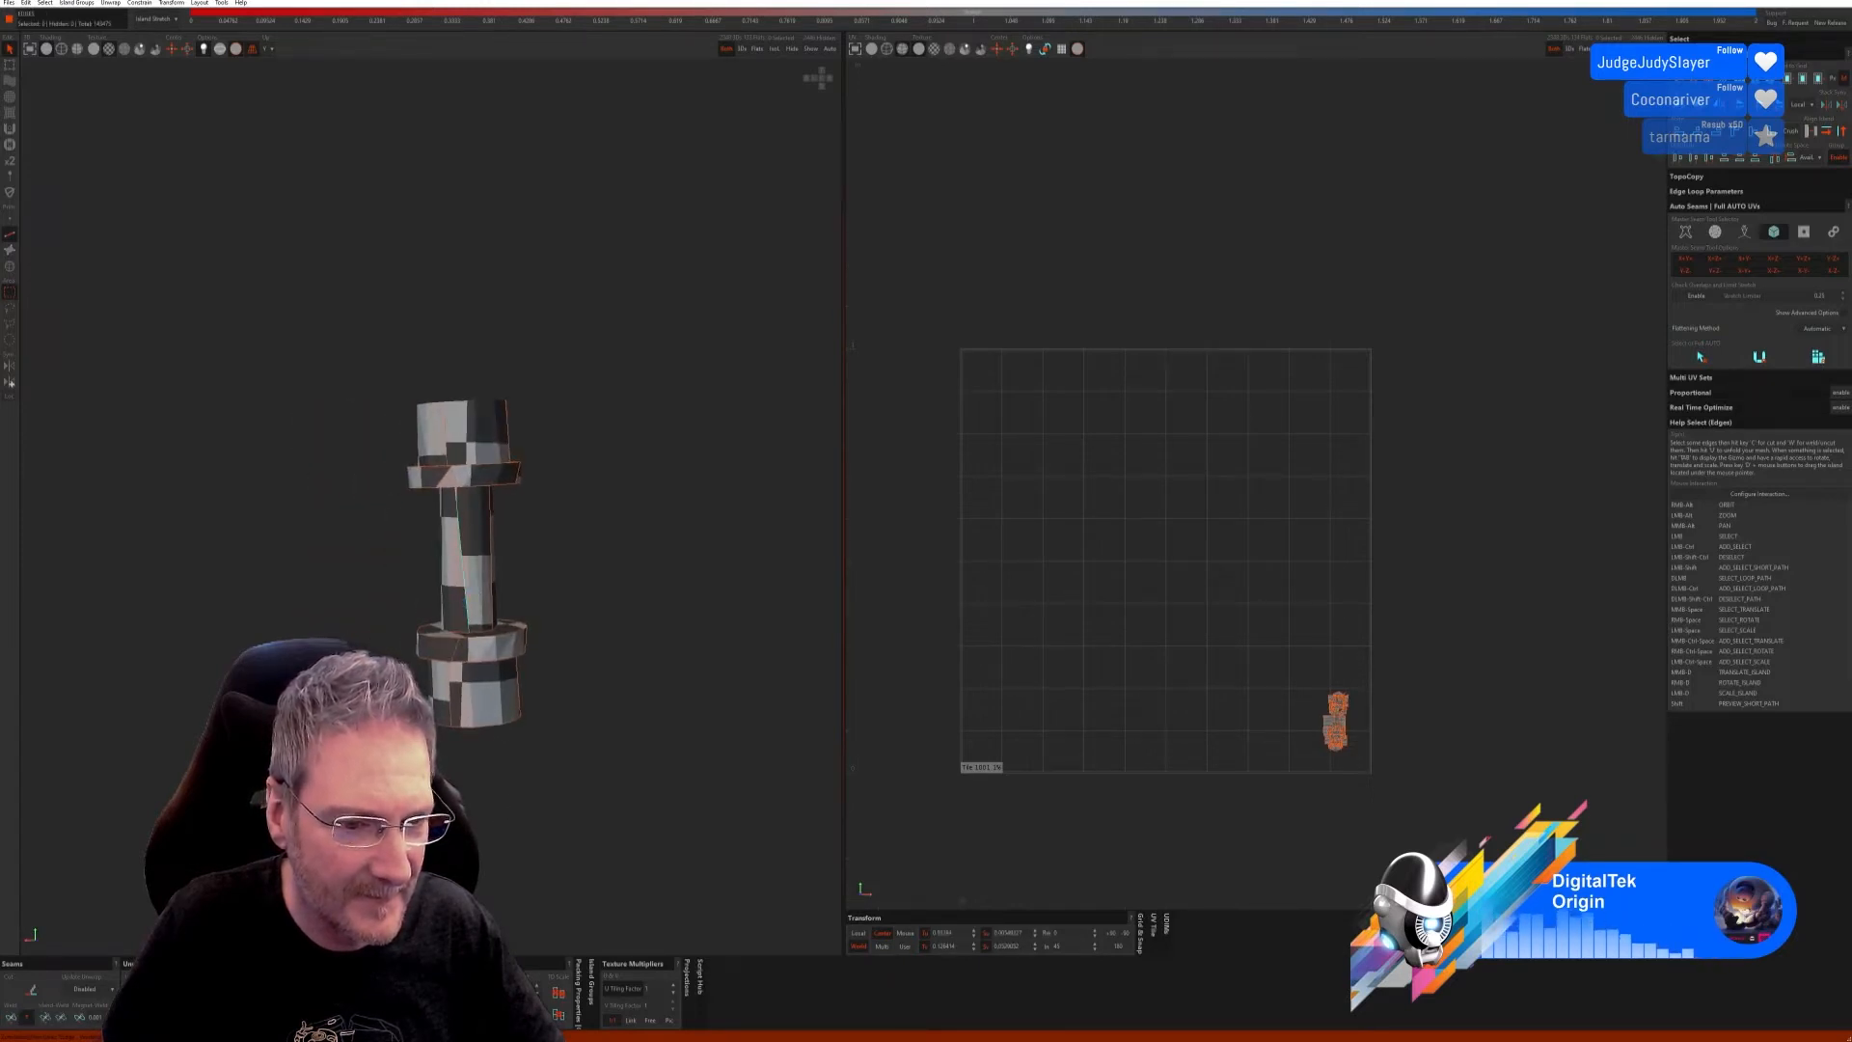
key(w)
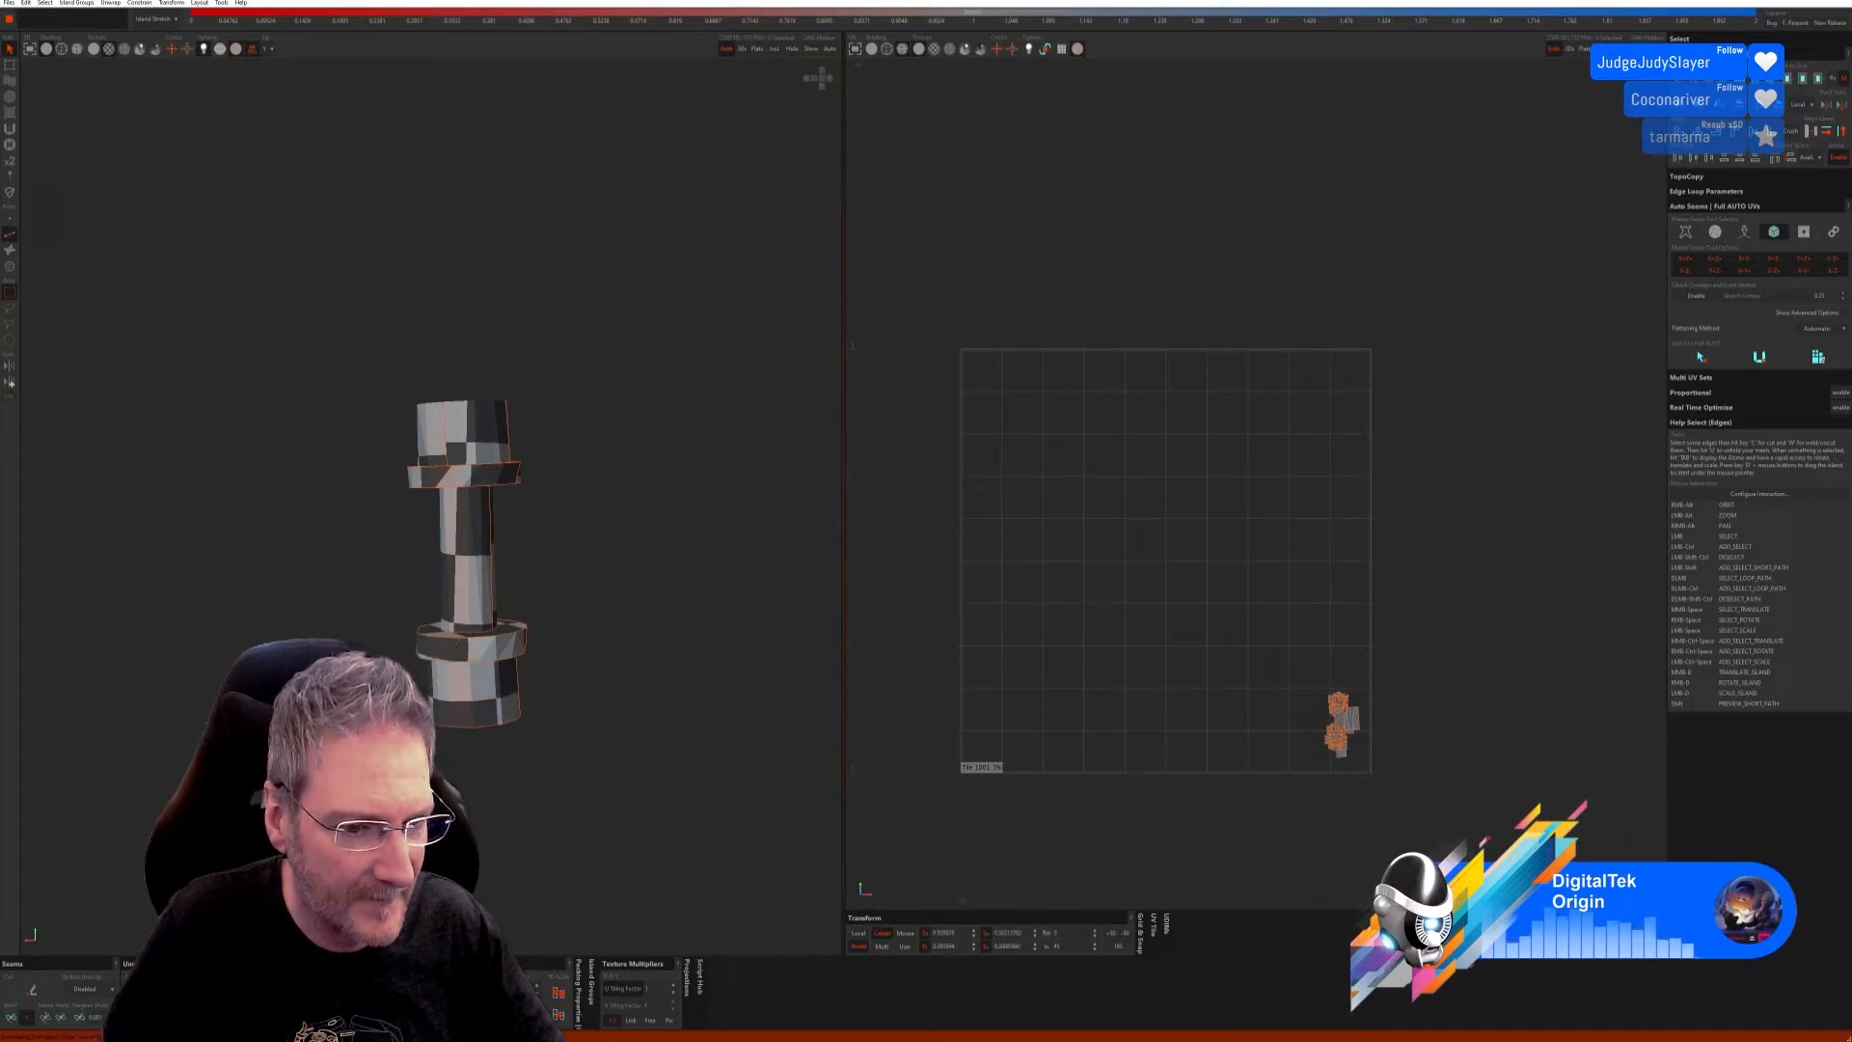
Step: Weld the short vertical seams around the rim of the pivot post's lower collar
alt+right_drag(366, 819, 515, 826)
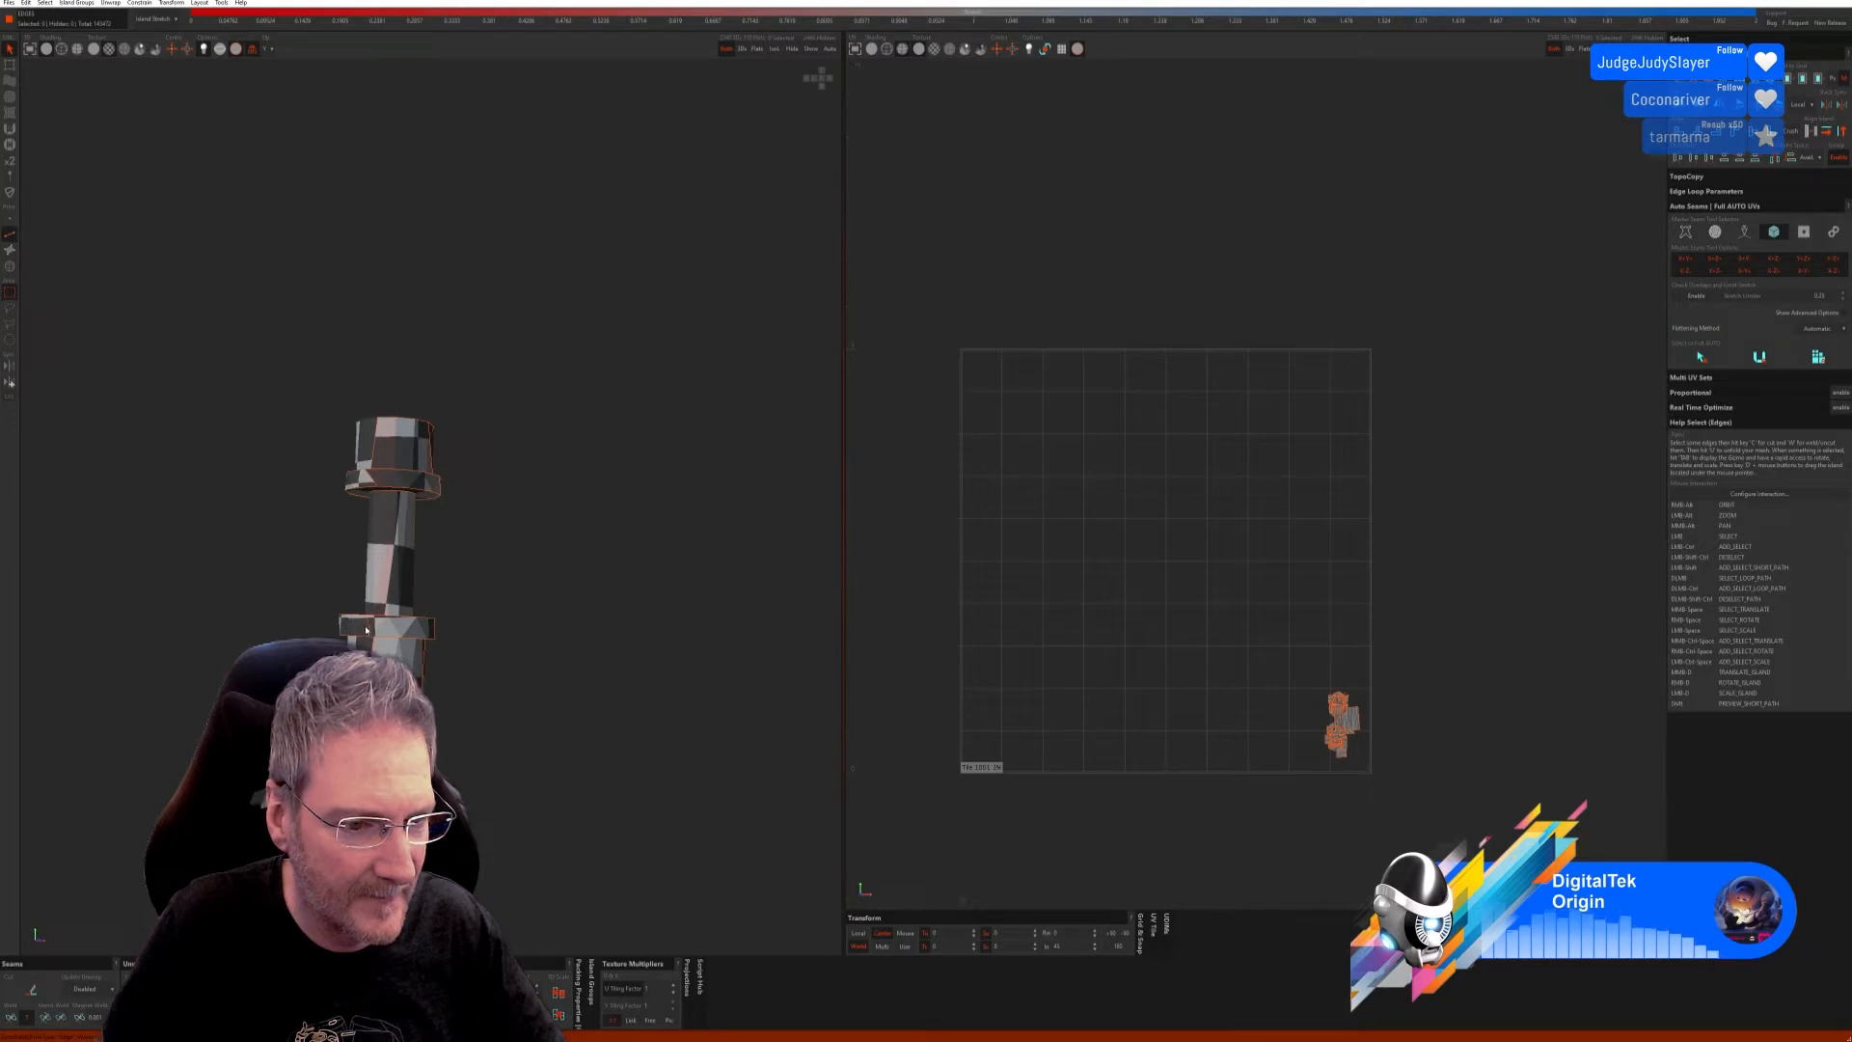
click(12, 1015)
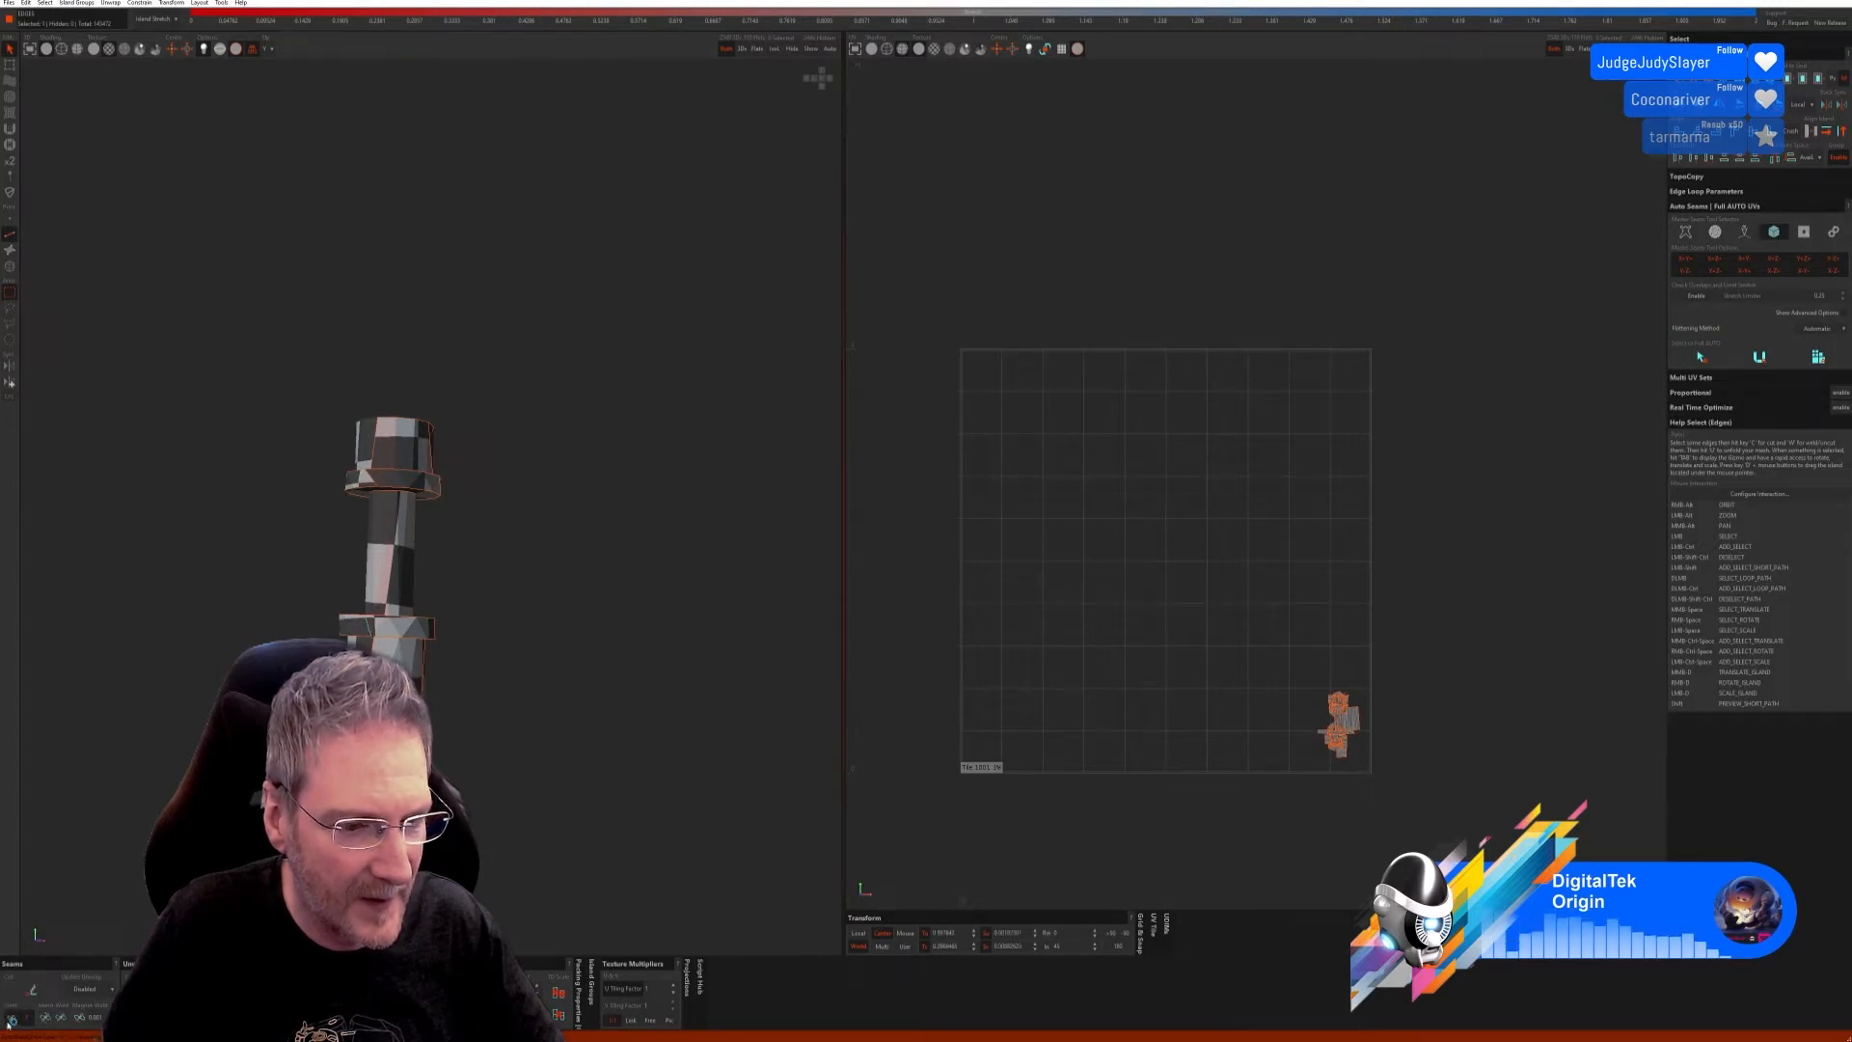
alt+right_drag(385, 521, 448, 480)
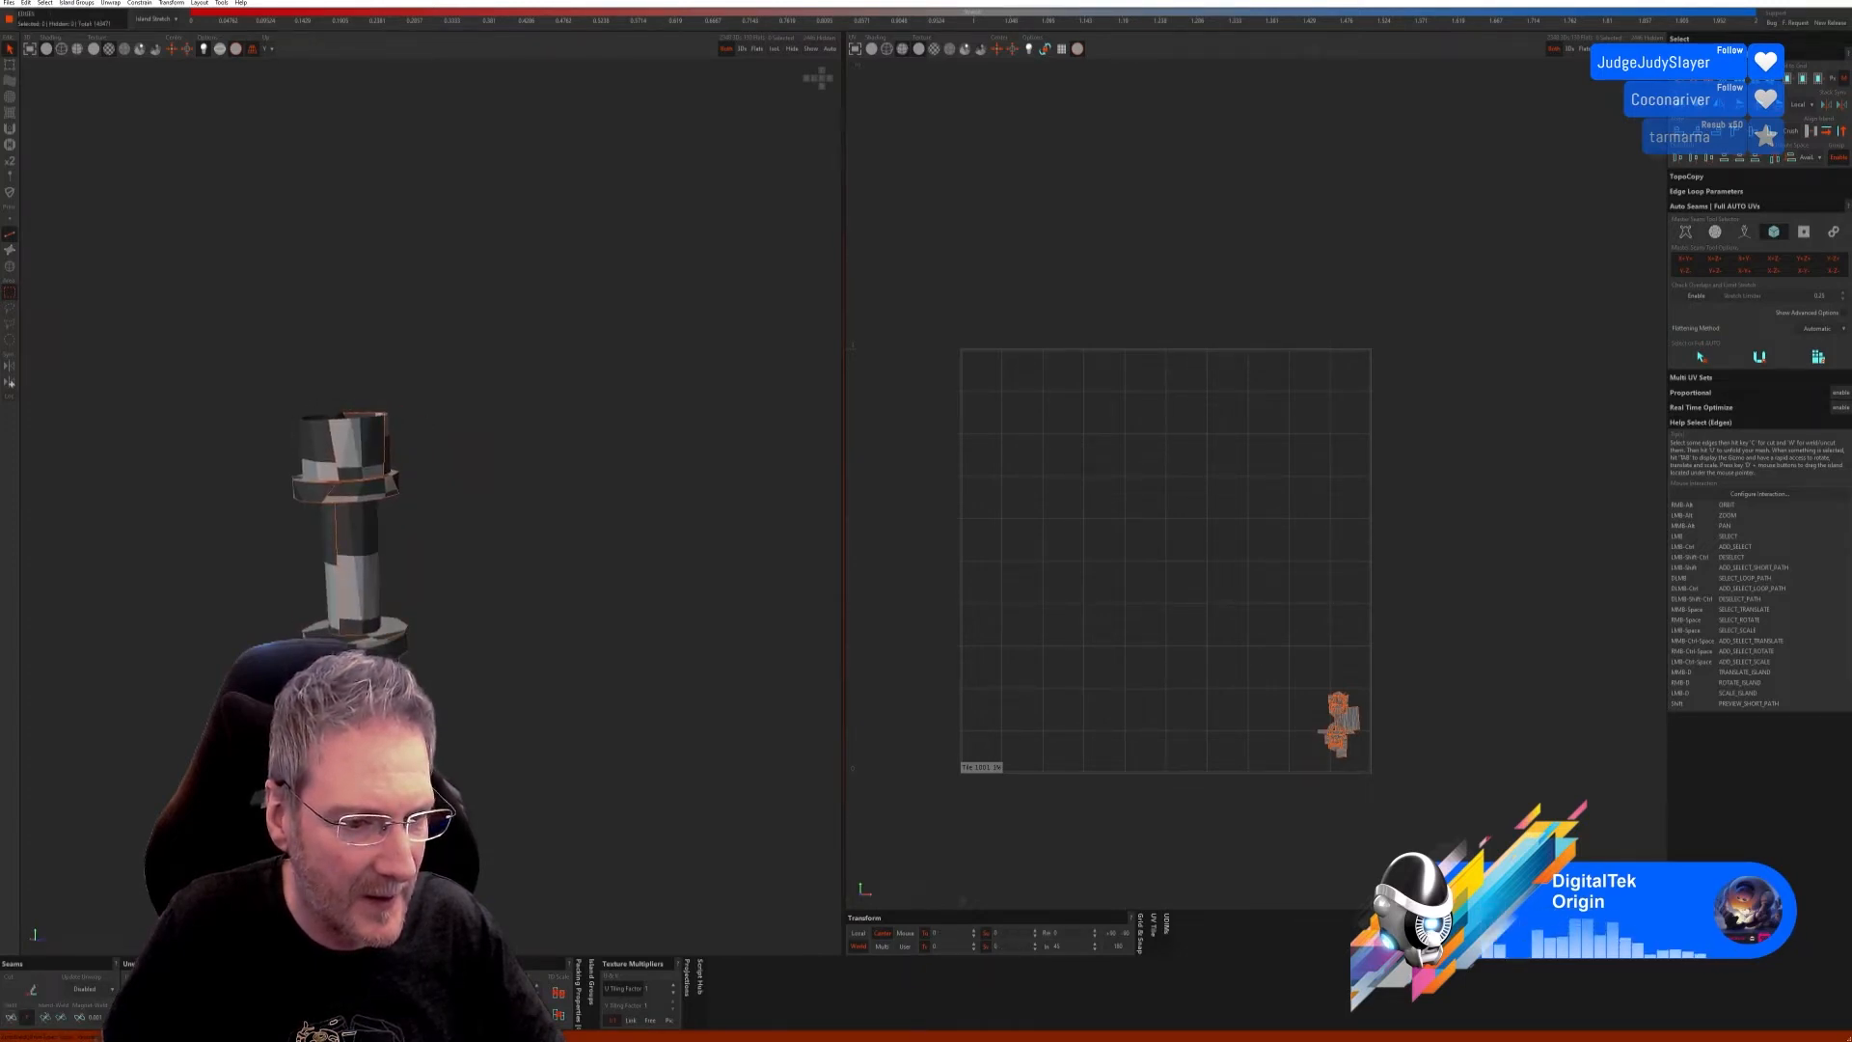
key(w)
mouse_move(386, 521)
alt+right_down()
mouse_move(424, 502)
mouse_move(389, 519)
alt+right_up()
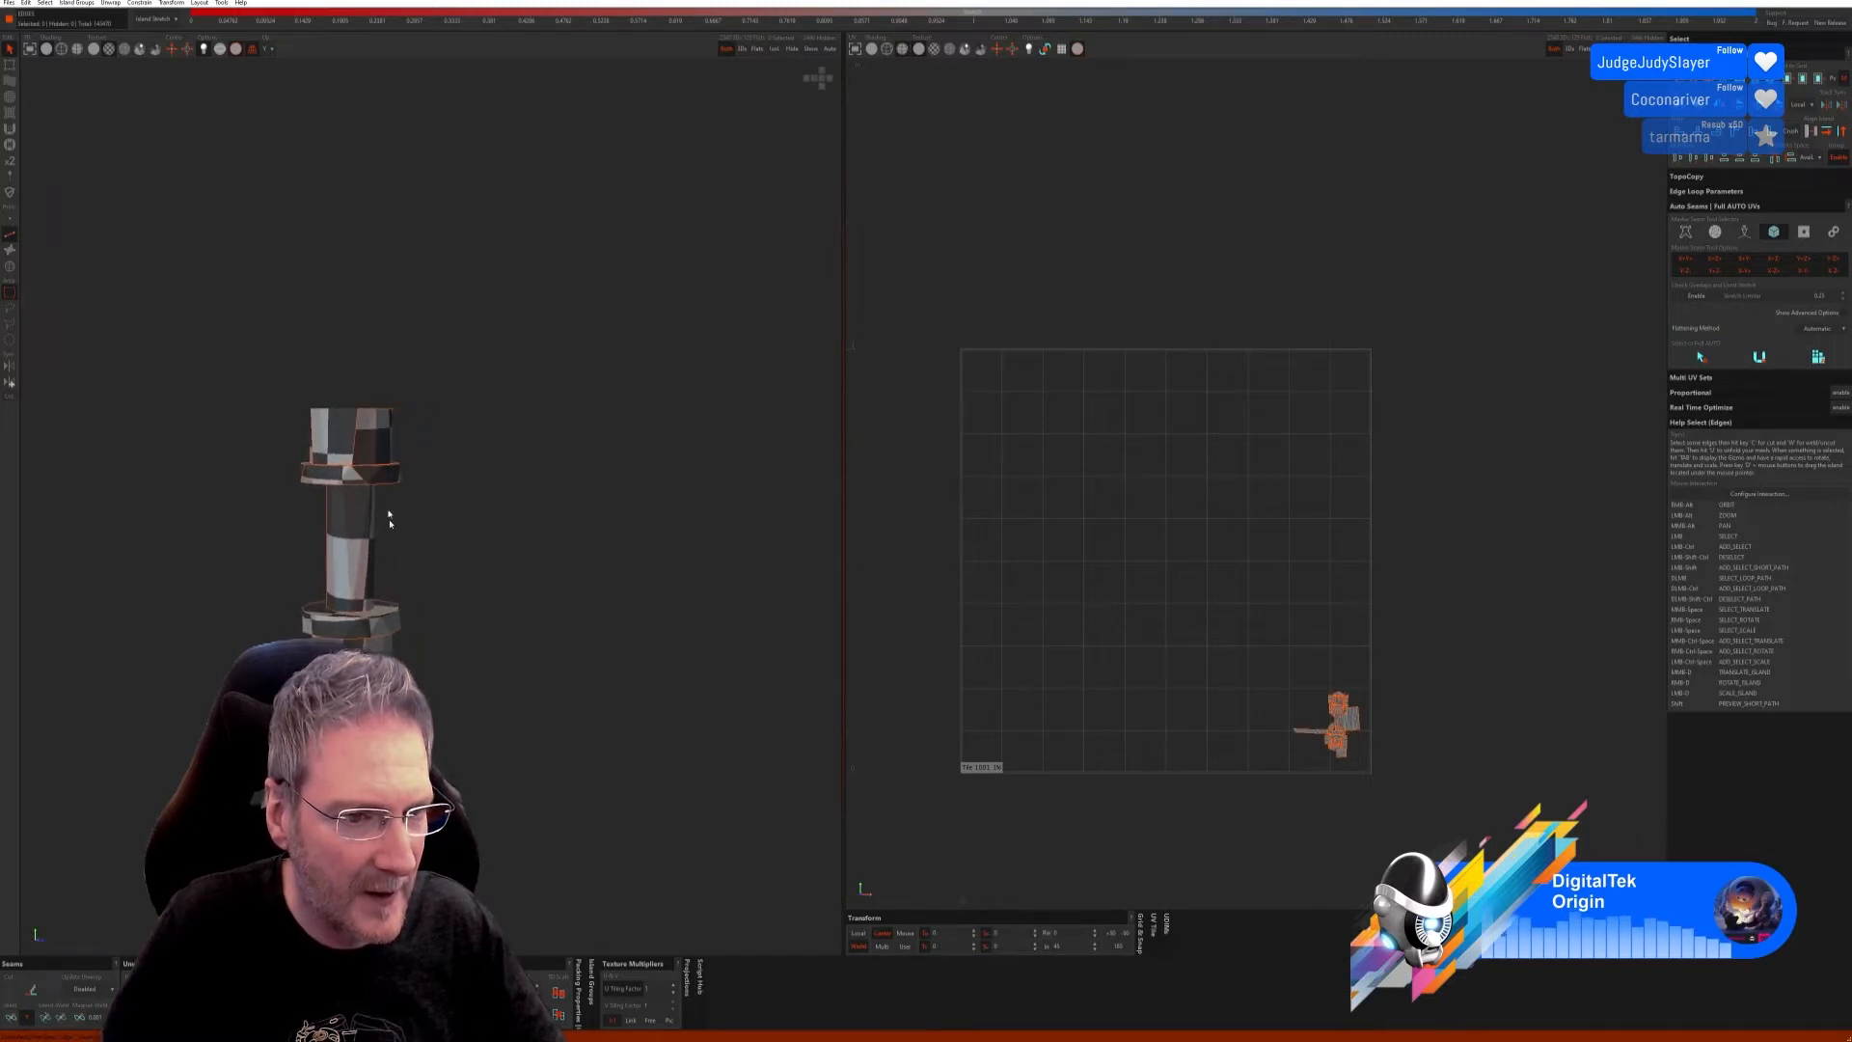
Step: Weld the short vertical seams around the rim of the pivot post's upper collar
click(363, 479)
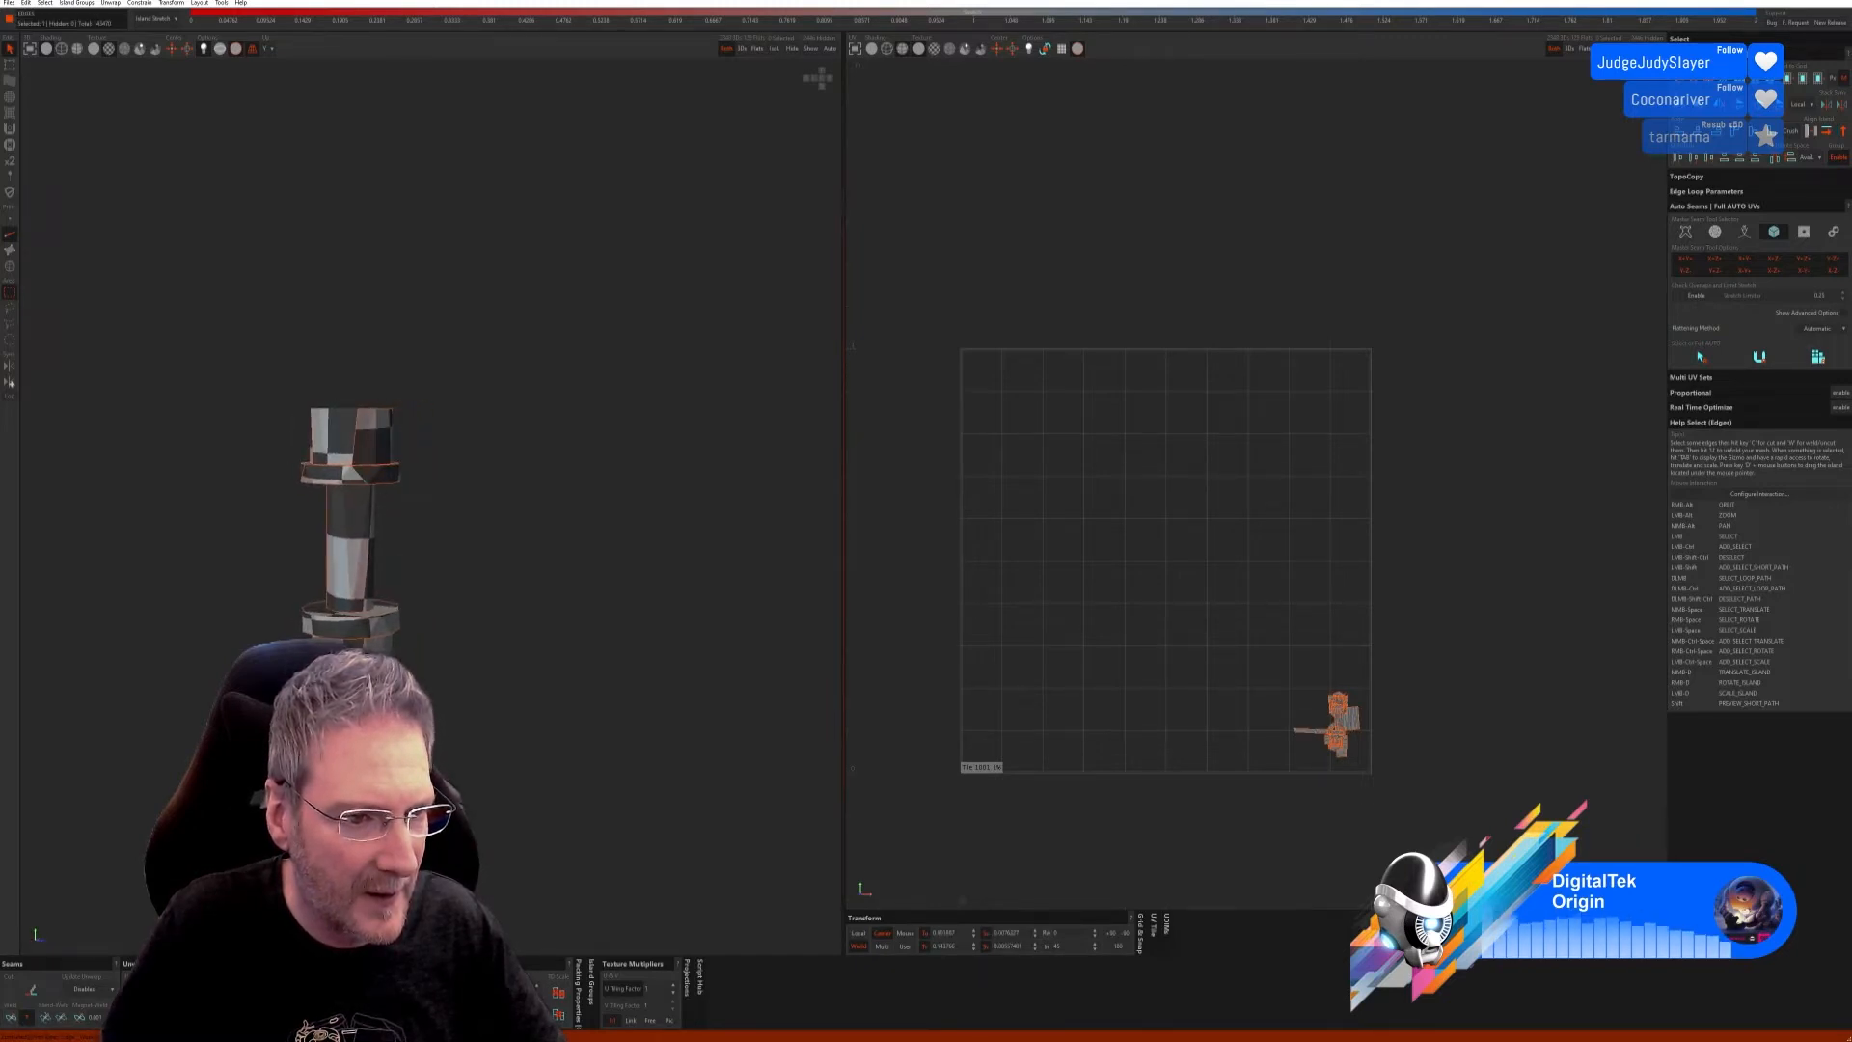
click(12, 1018)
alt+right_drag(386, 521, 405, 545)
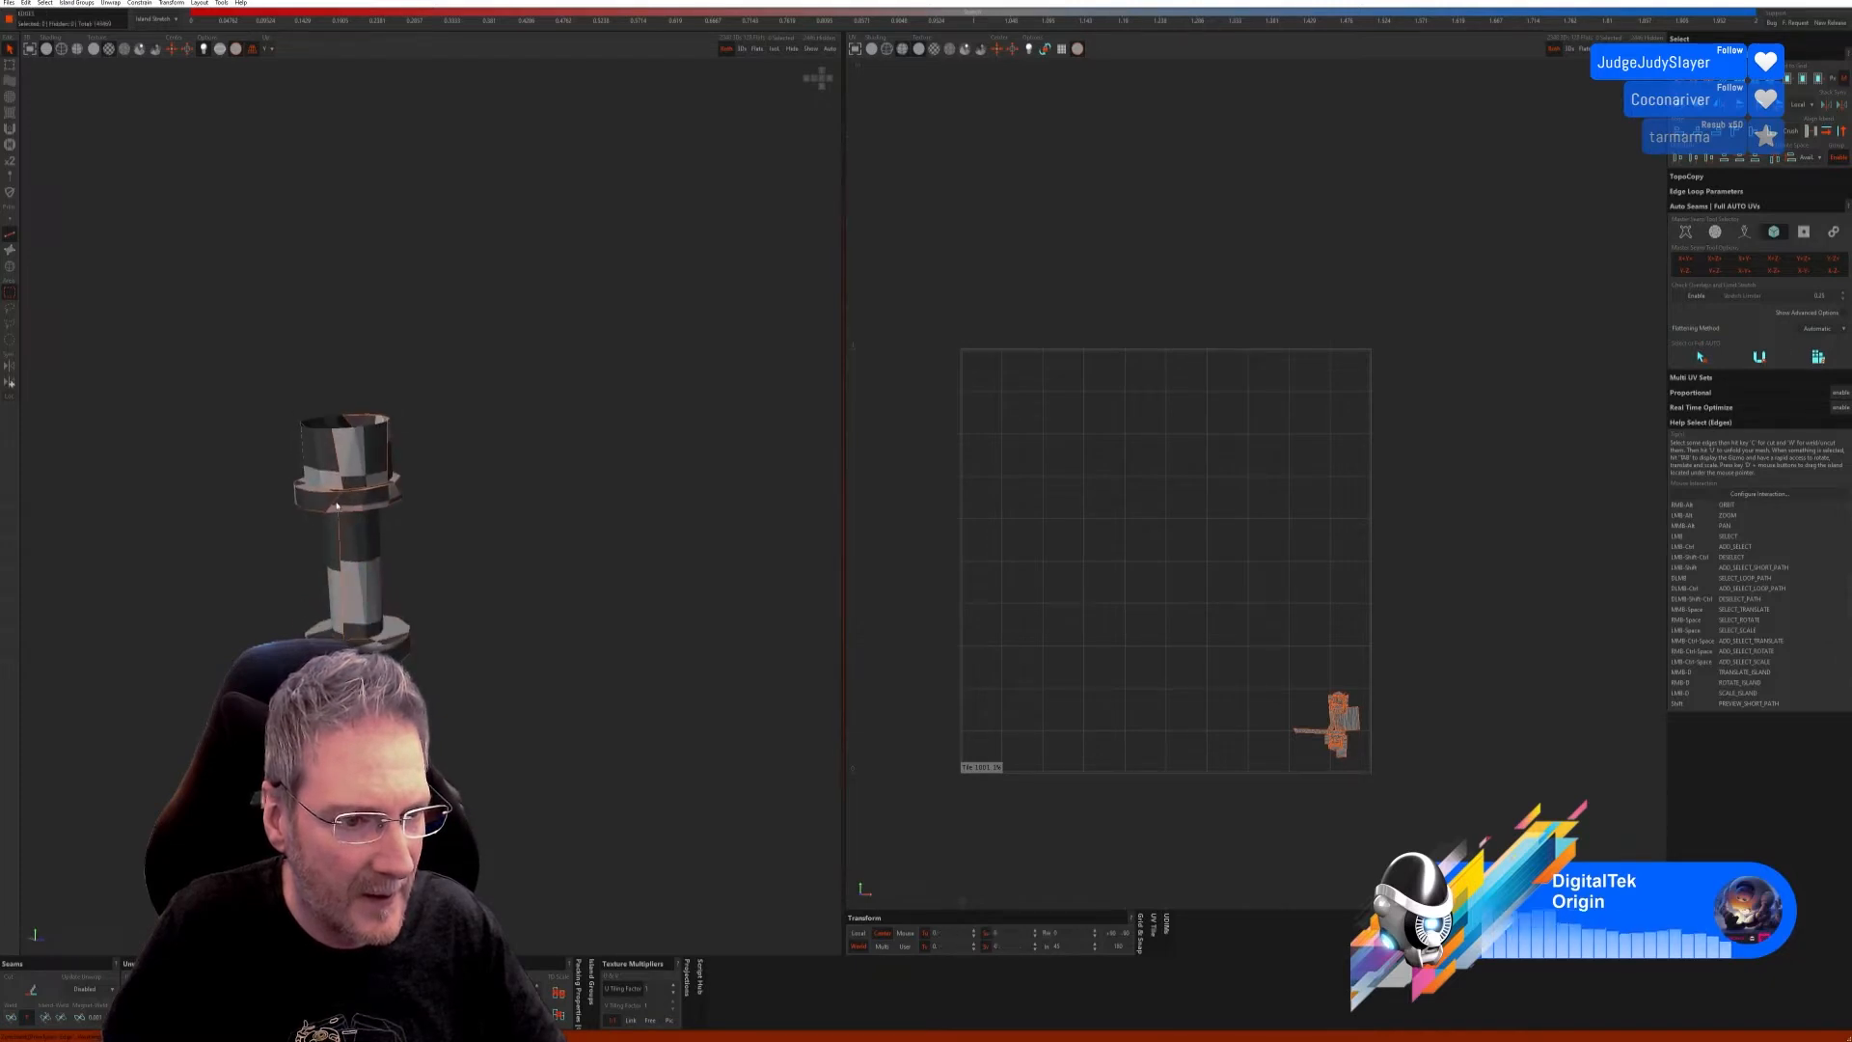
click(12, 1017)
alt+right_drag(371, 521, 511, 516)
alt+right_drag(434, 752, 476, 745)
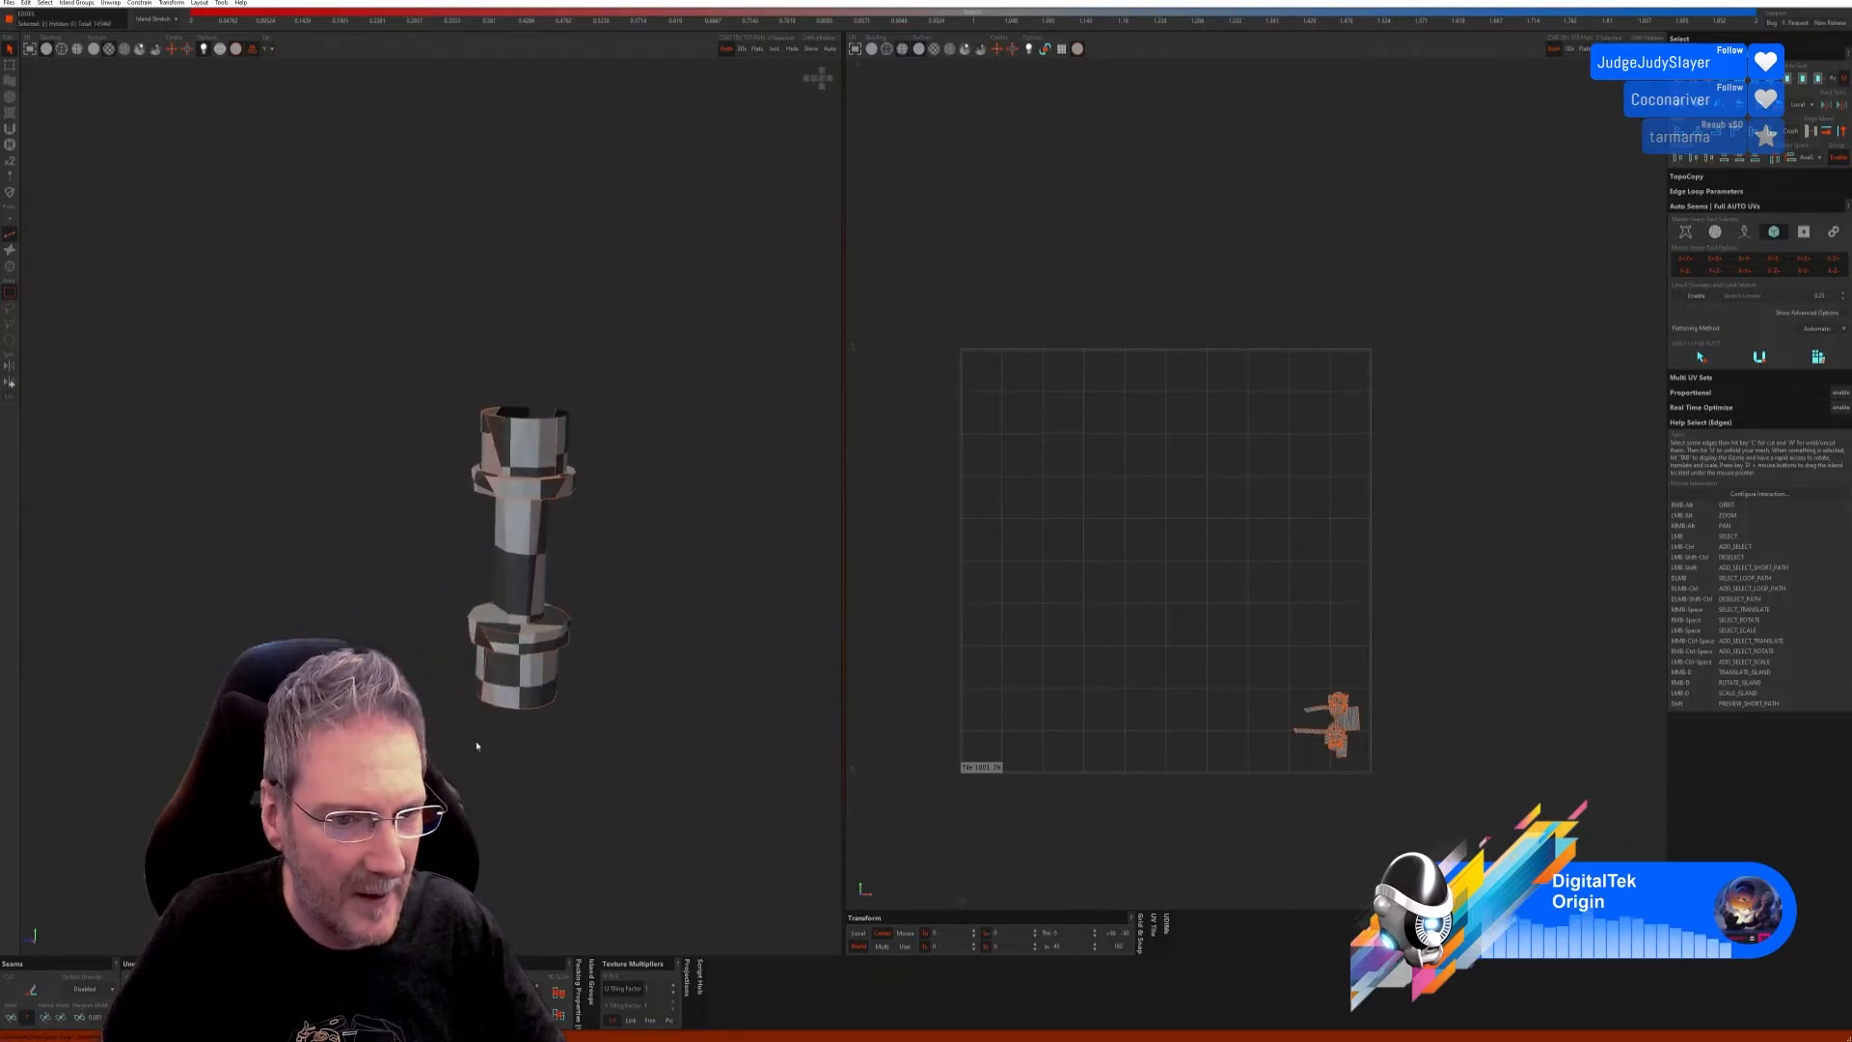
click(561, 490)
click(11, 1018)
alt+right_drag(479, 766, 2, 764)
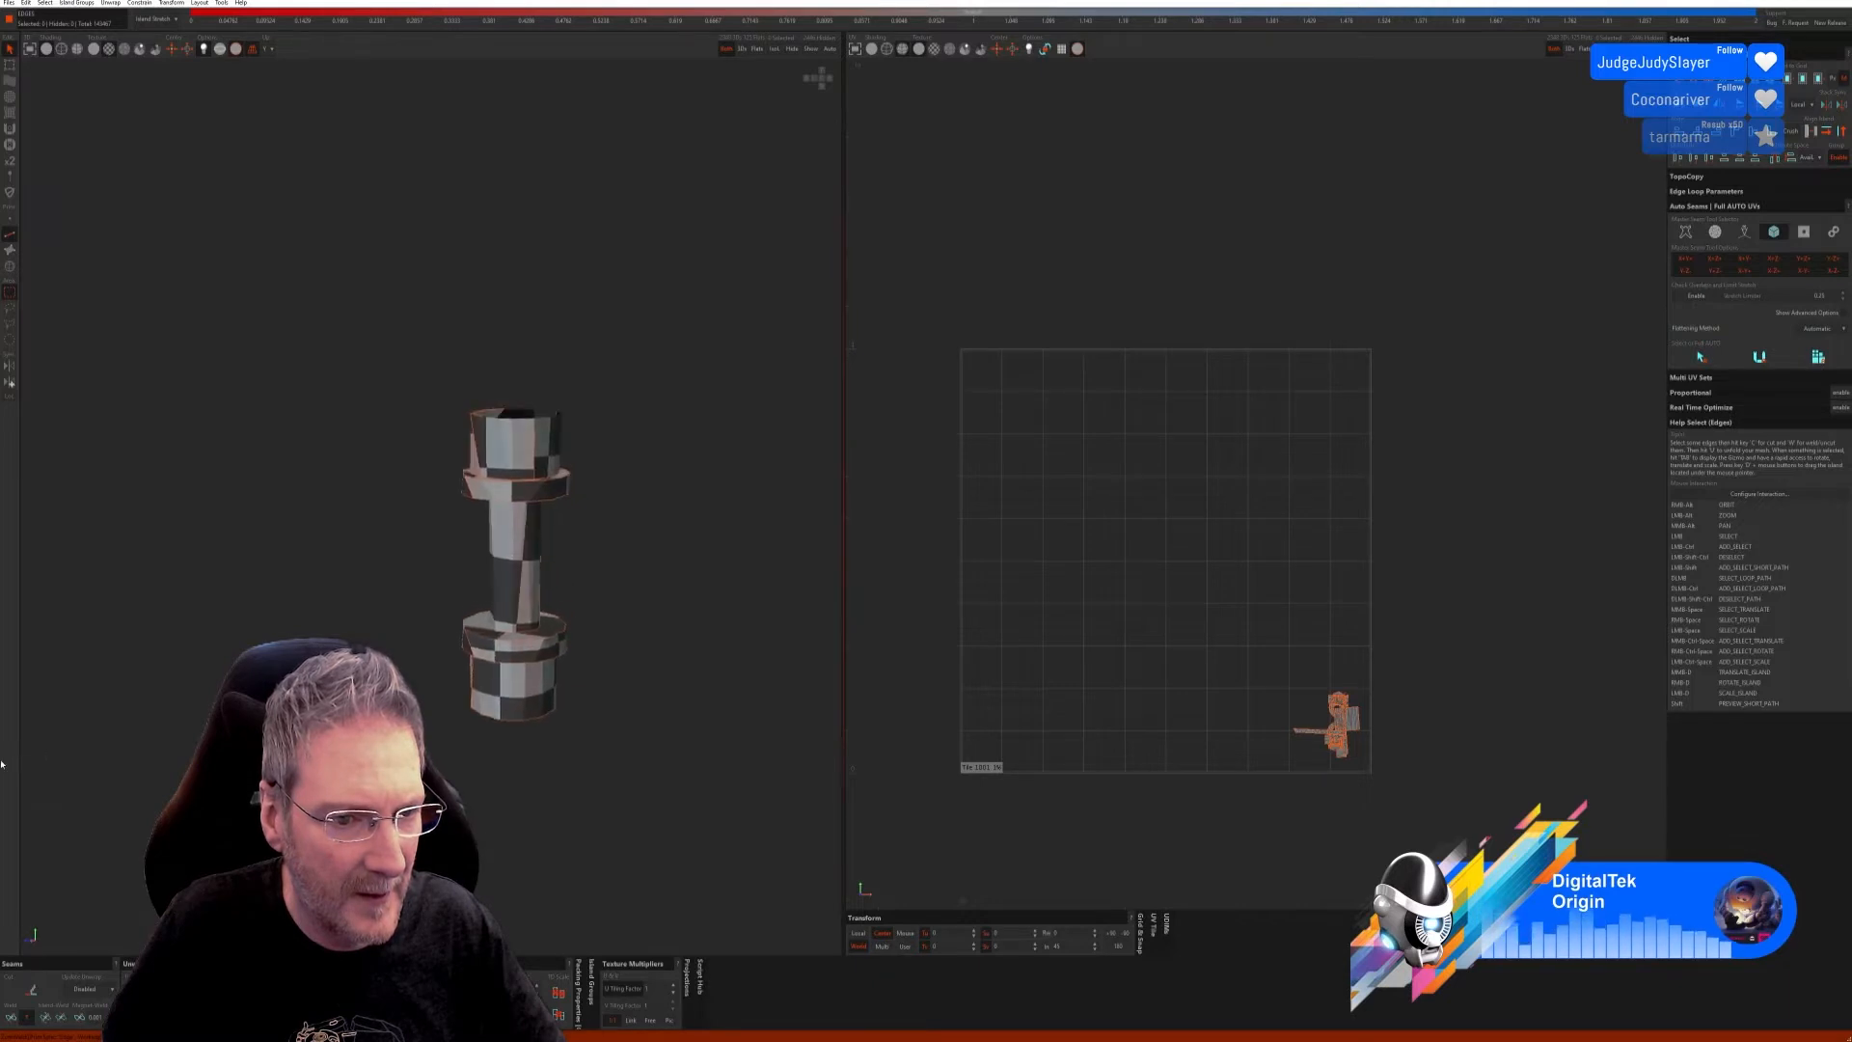
Step: Weld the lengthwise seams on the pivot post's wide end cylinders, working around the part
alt+middle_drag(569, 632, 468, 649)
alt+right_drag(468, 649, 447, 645)
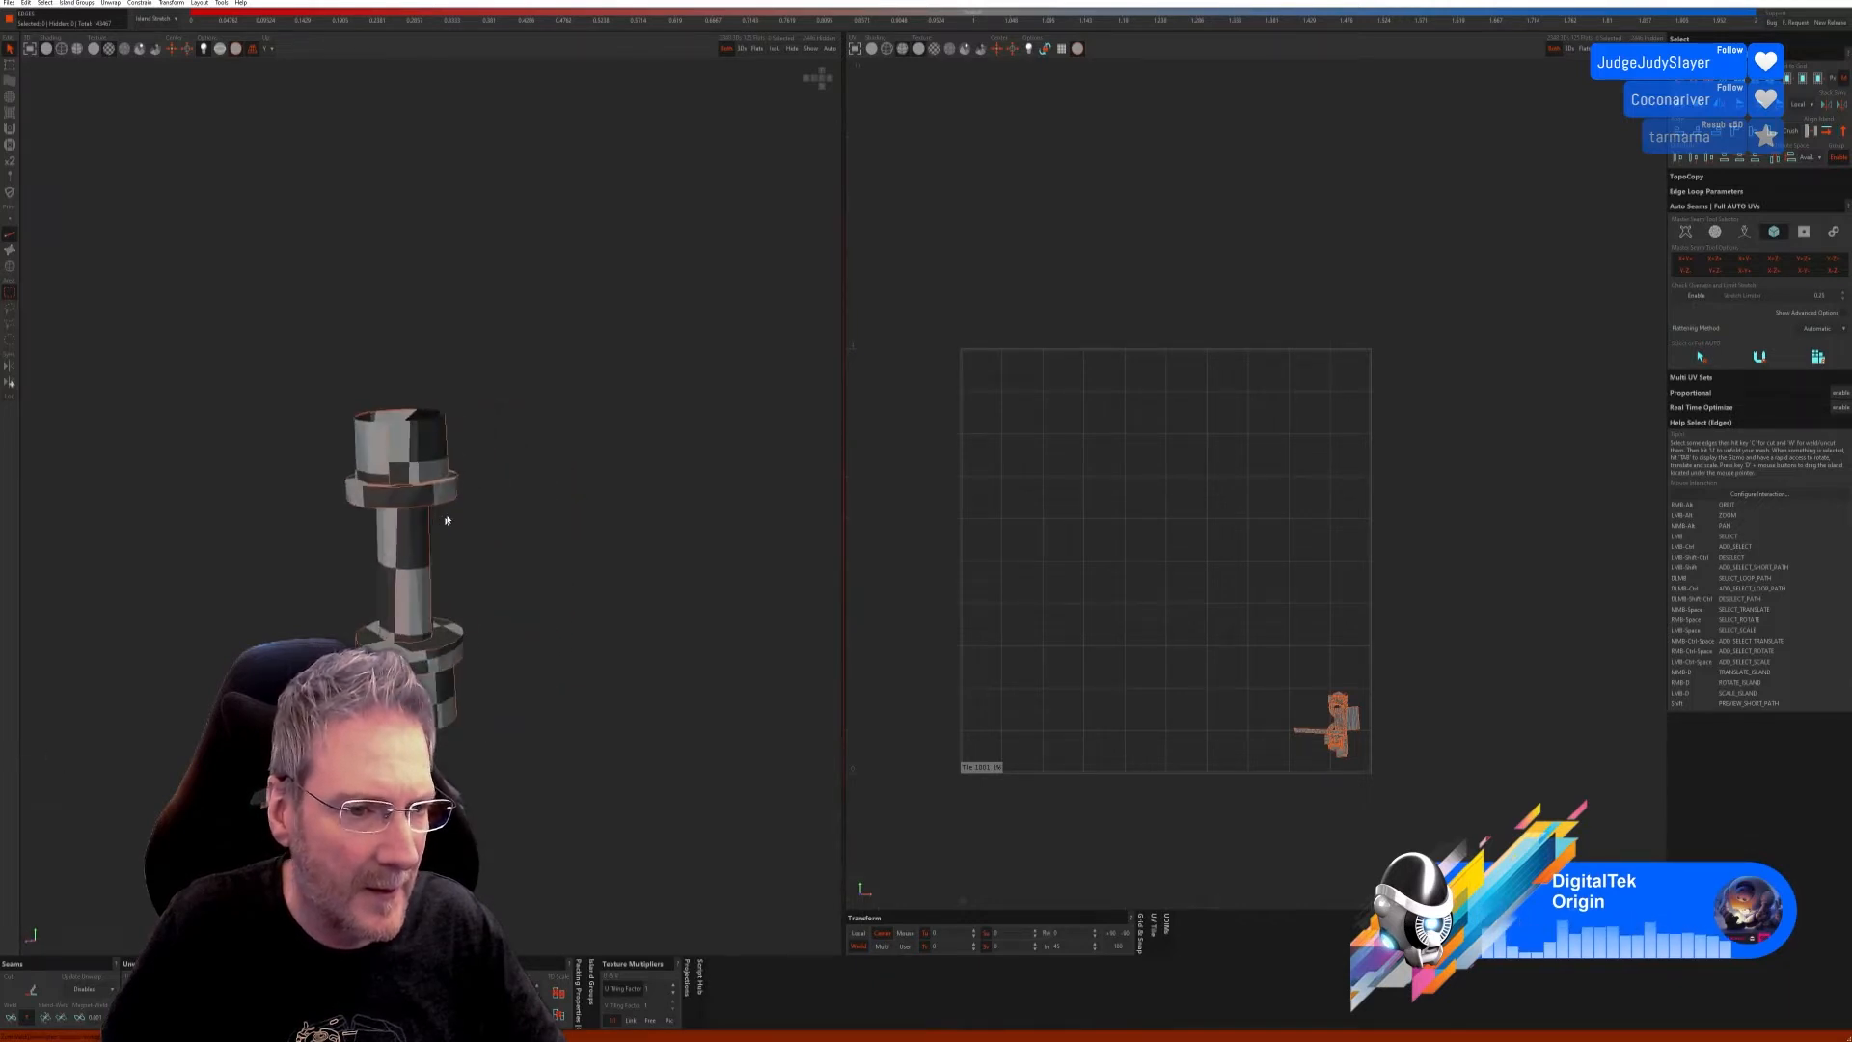
click(391, 451)
click(11, 1017)
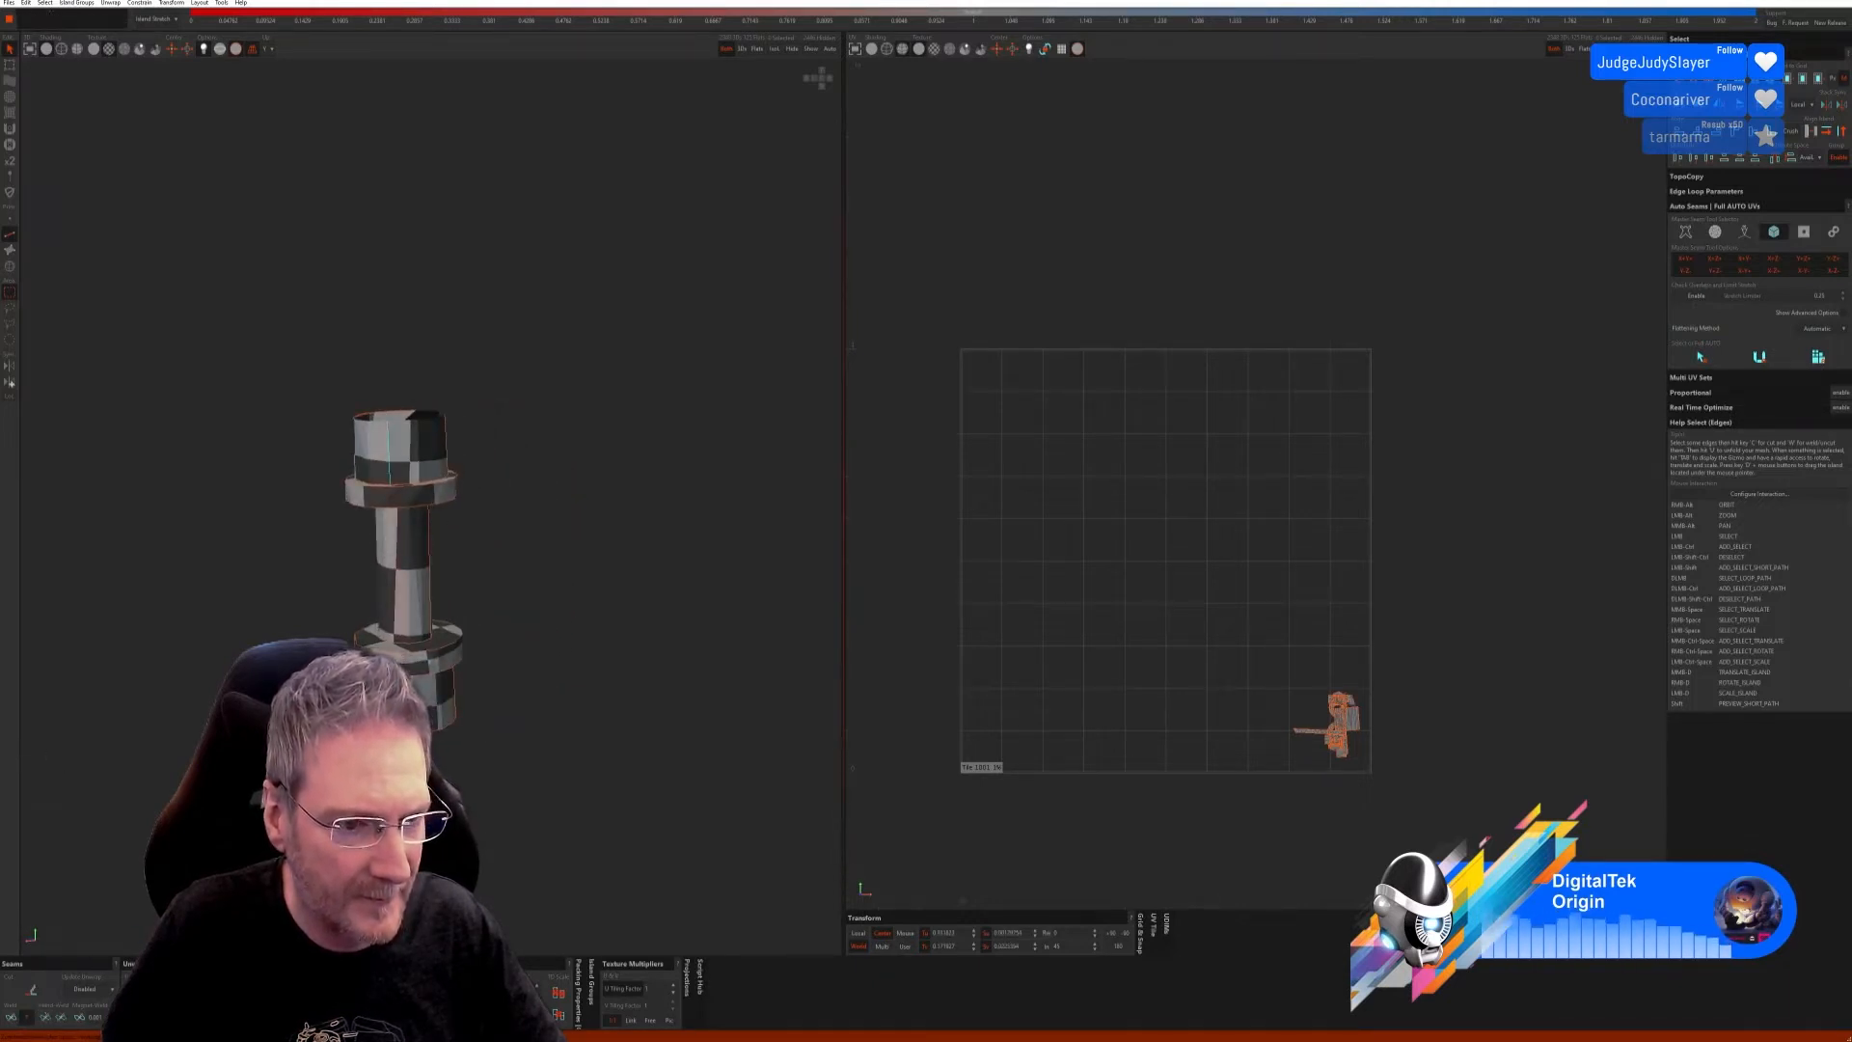
alt+right_drag(531, 697, 480, 700)
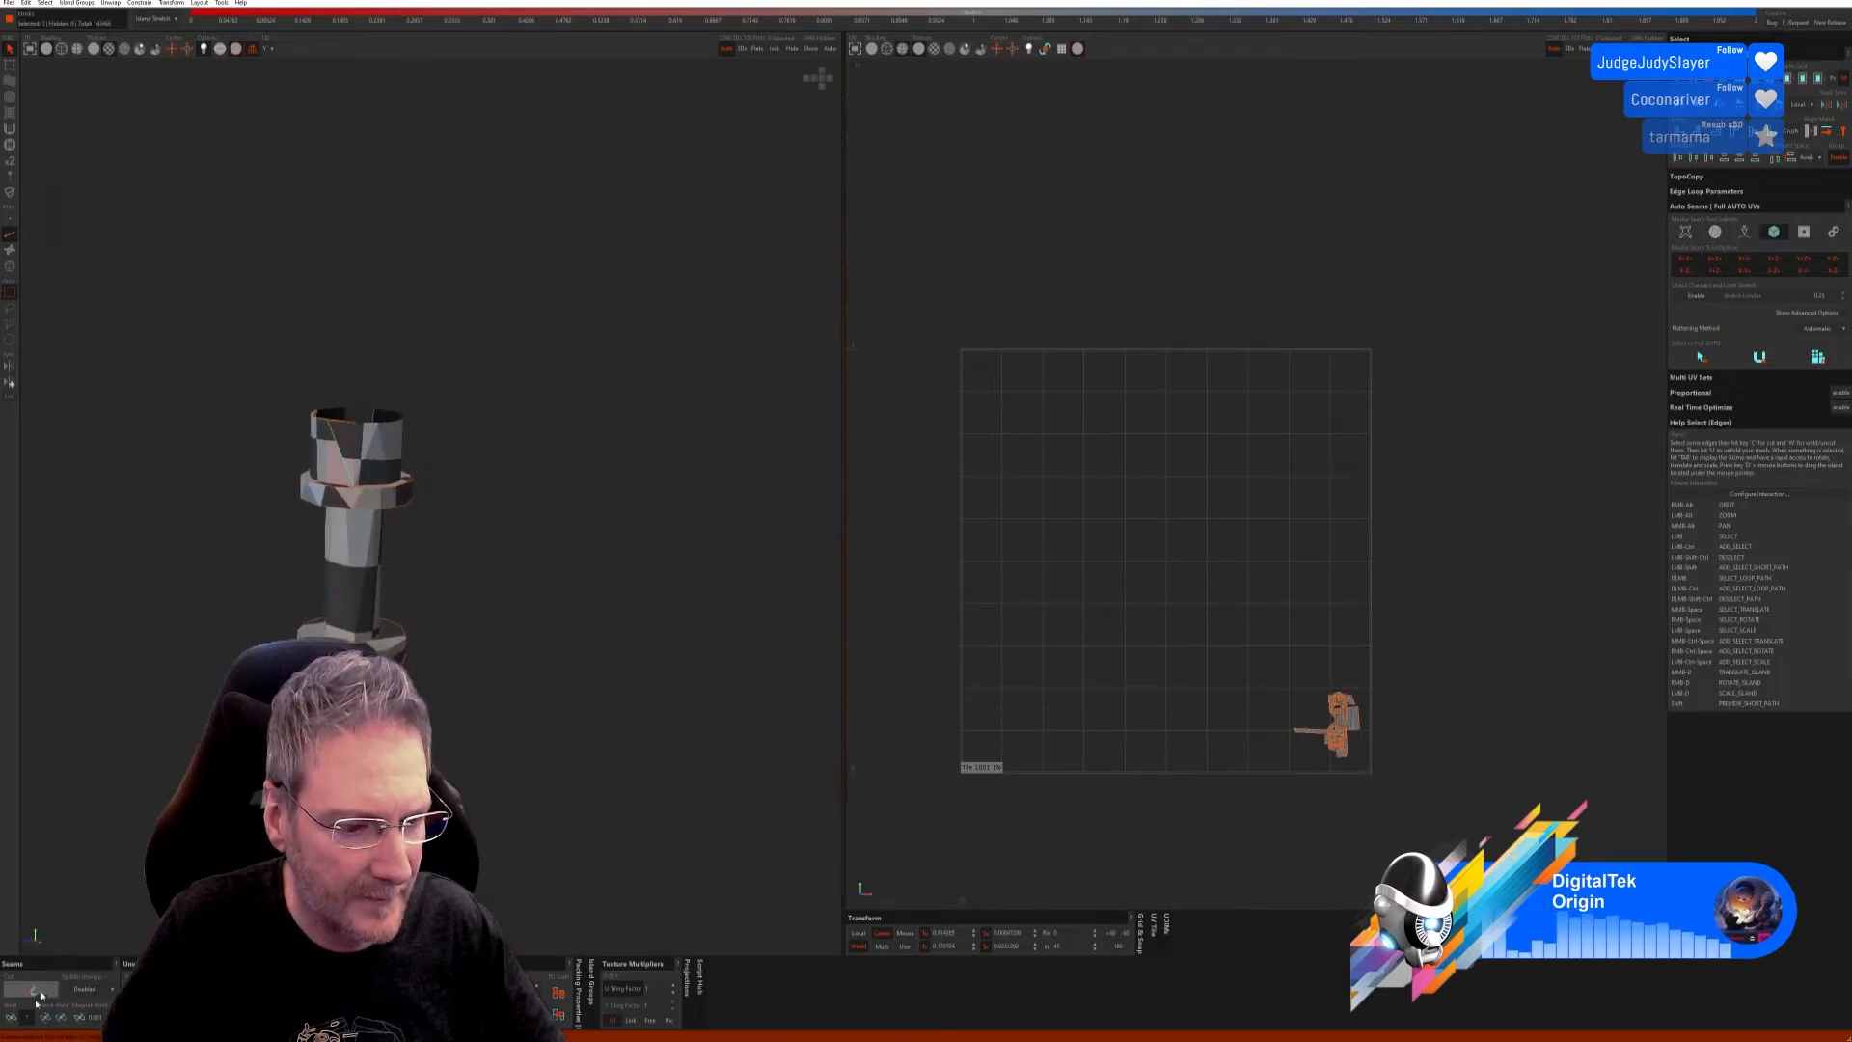
alt+right_drag(343, 455, 396, 468)
alt+right_drag(405, 540, 482, 540)
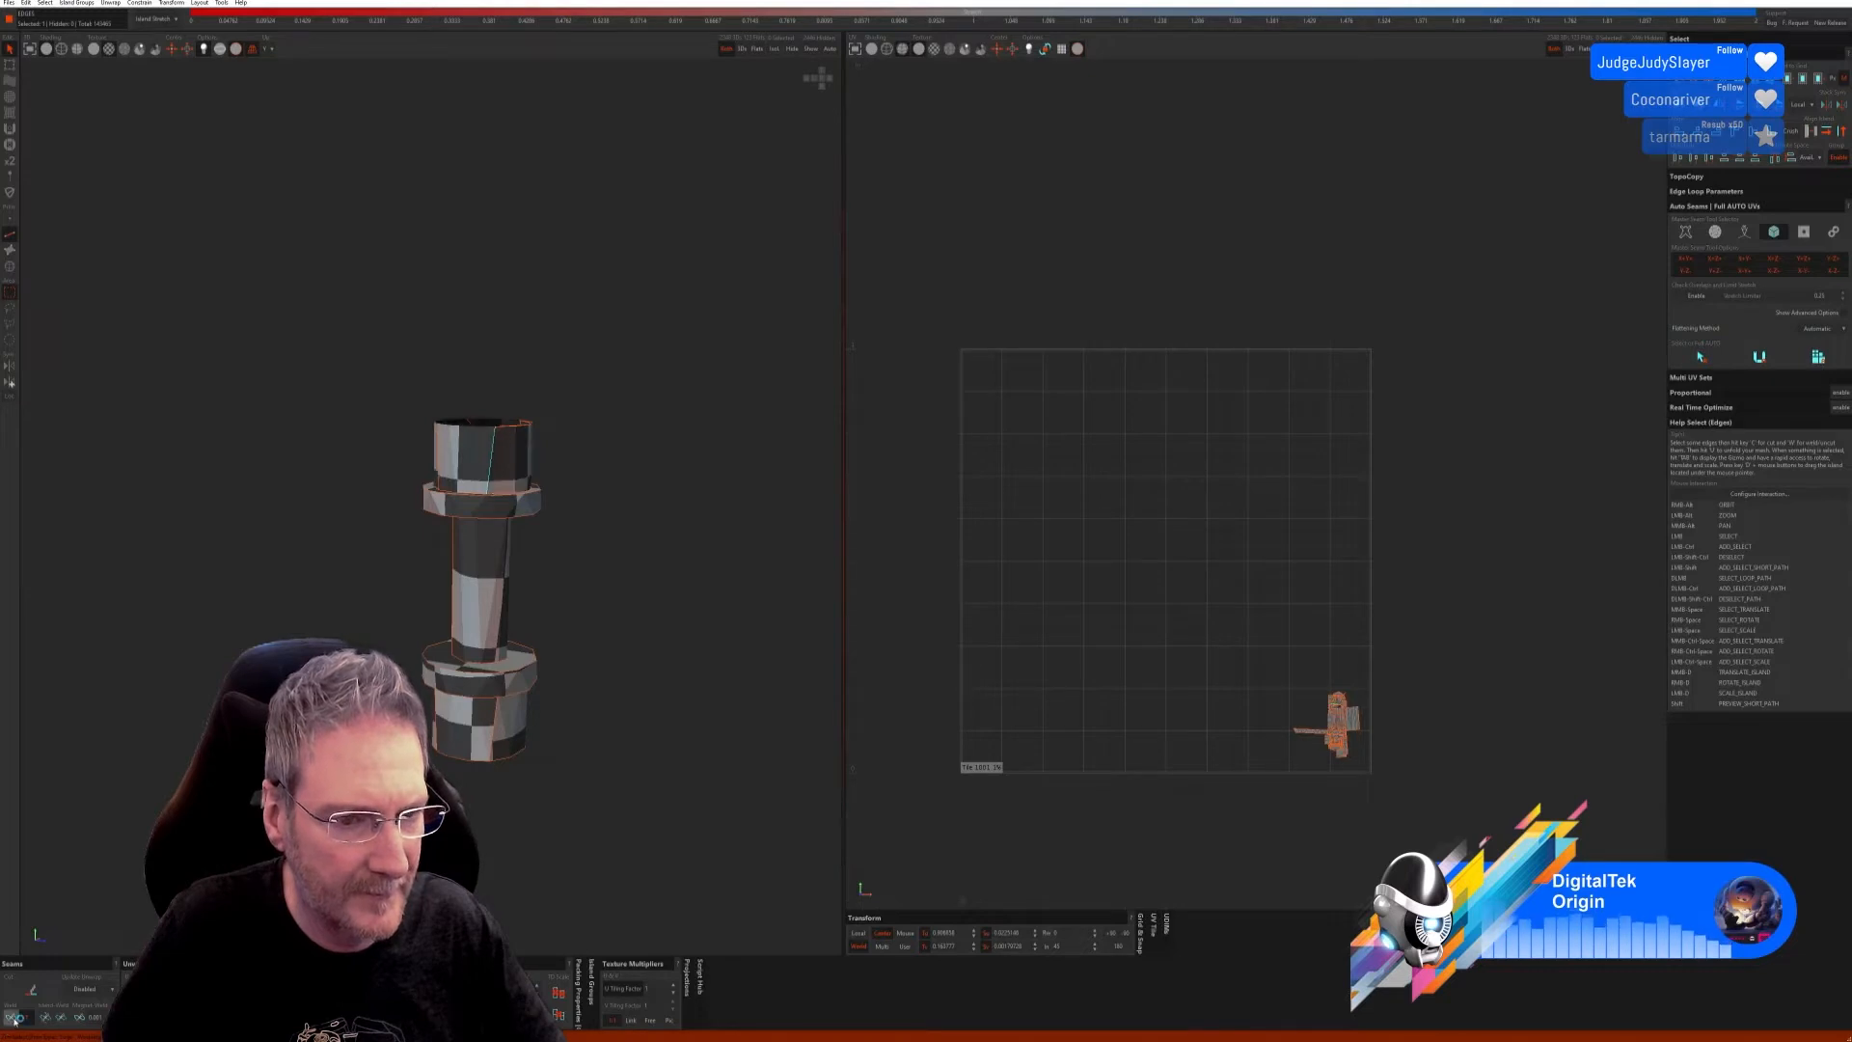
alt+right_drag(490, 475, 526, 477)
alt+right_drag(443, 762, 525, 718)
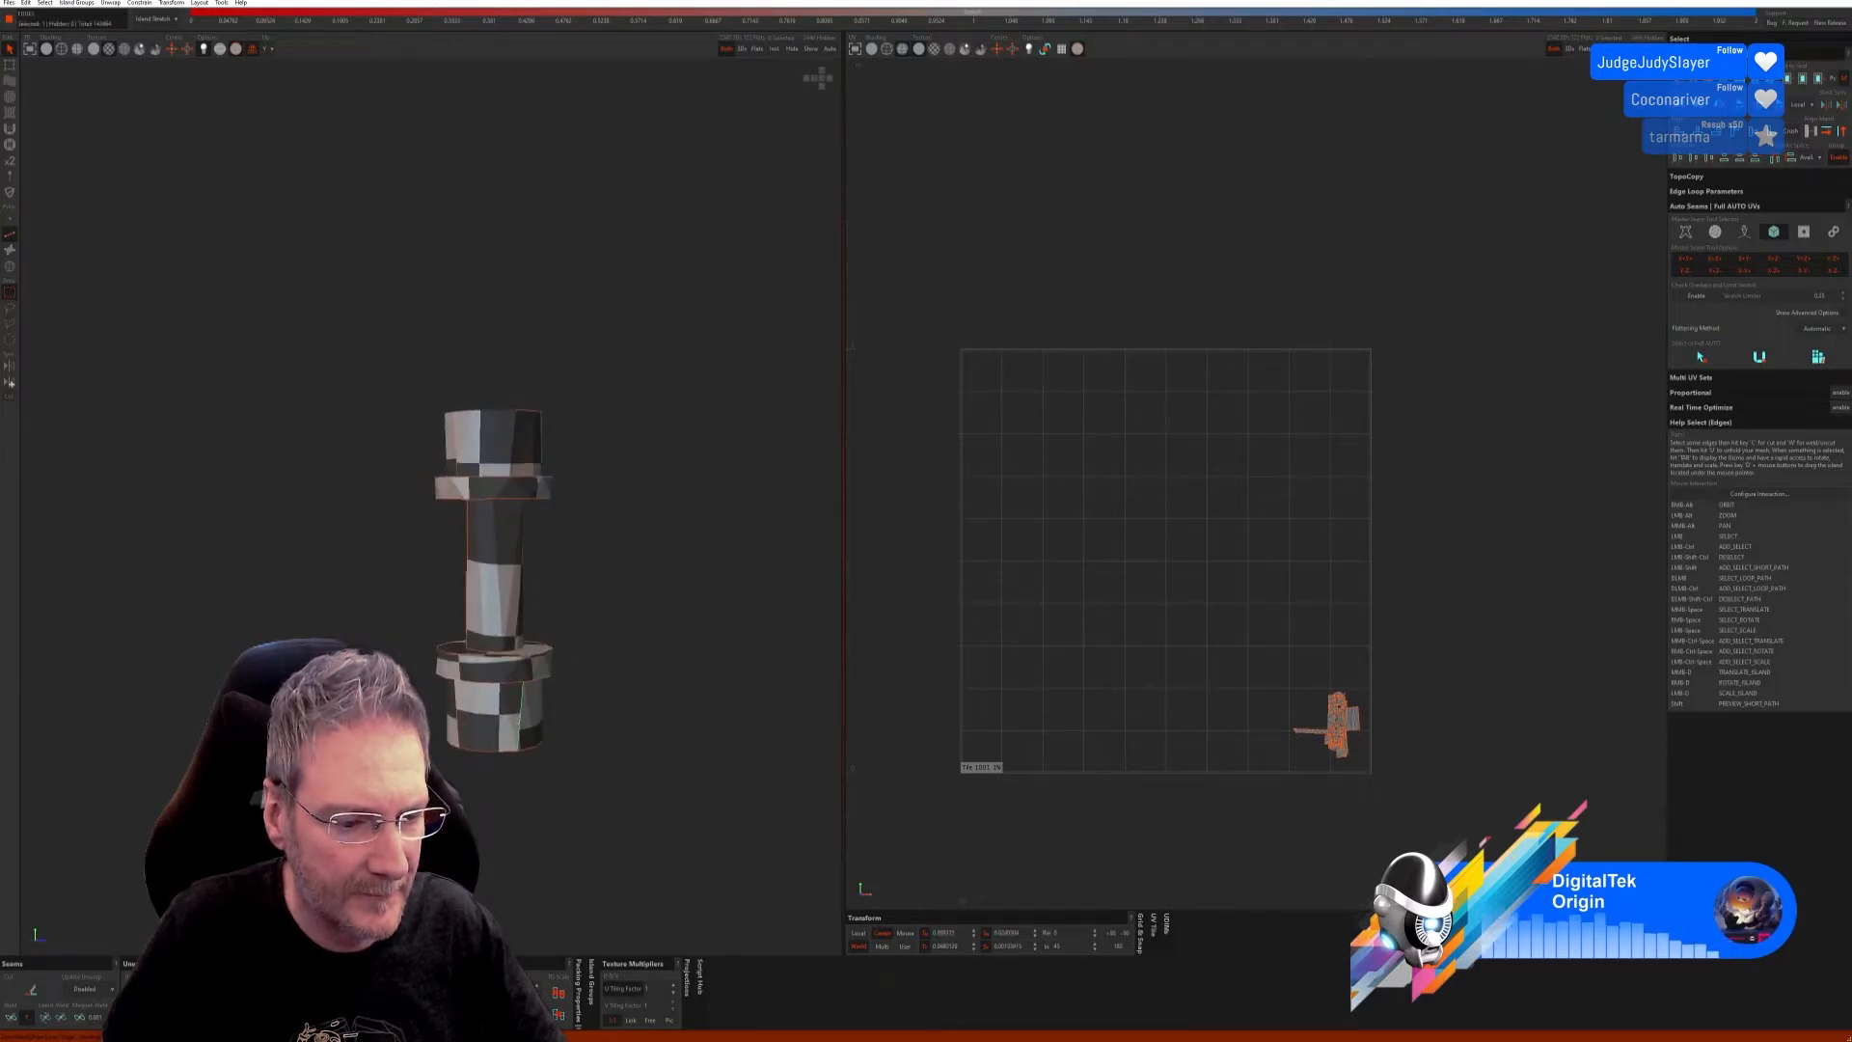
click(12, 1018)
alt+right_drag(527, 883, 552, 733)
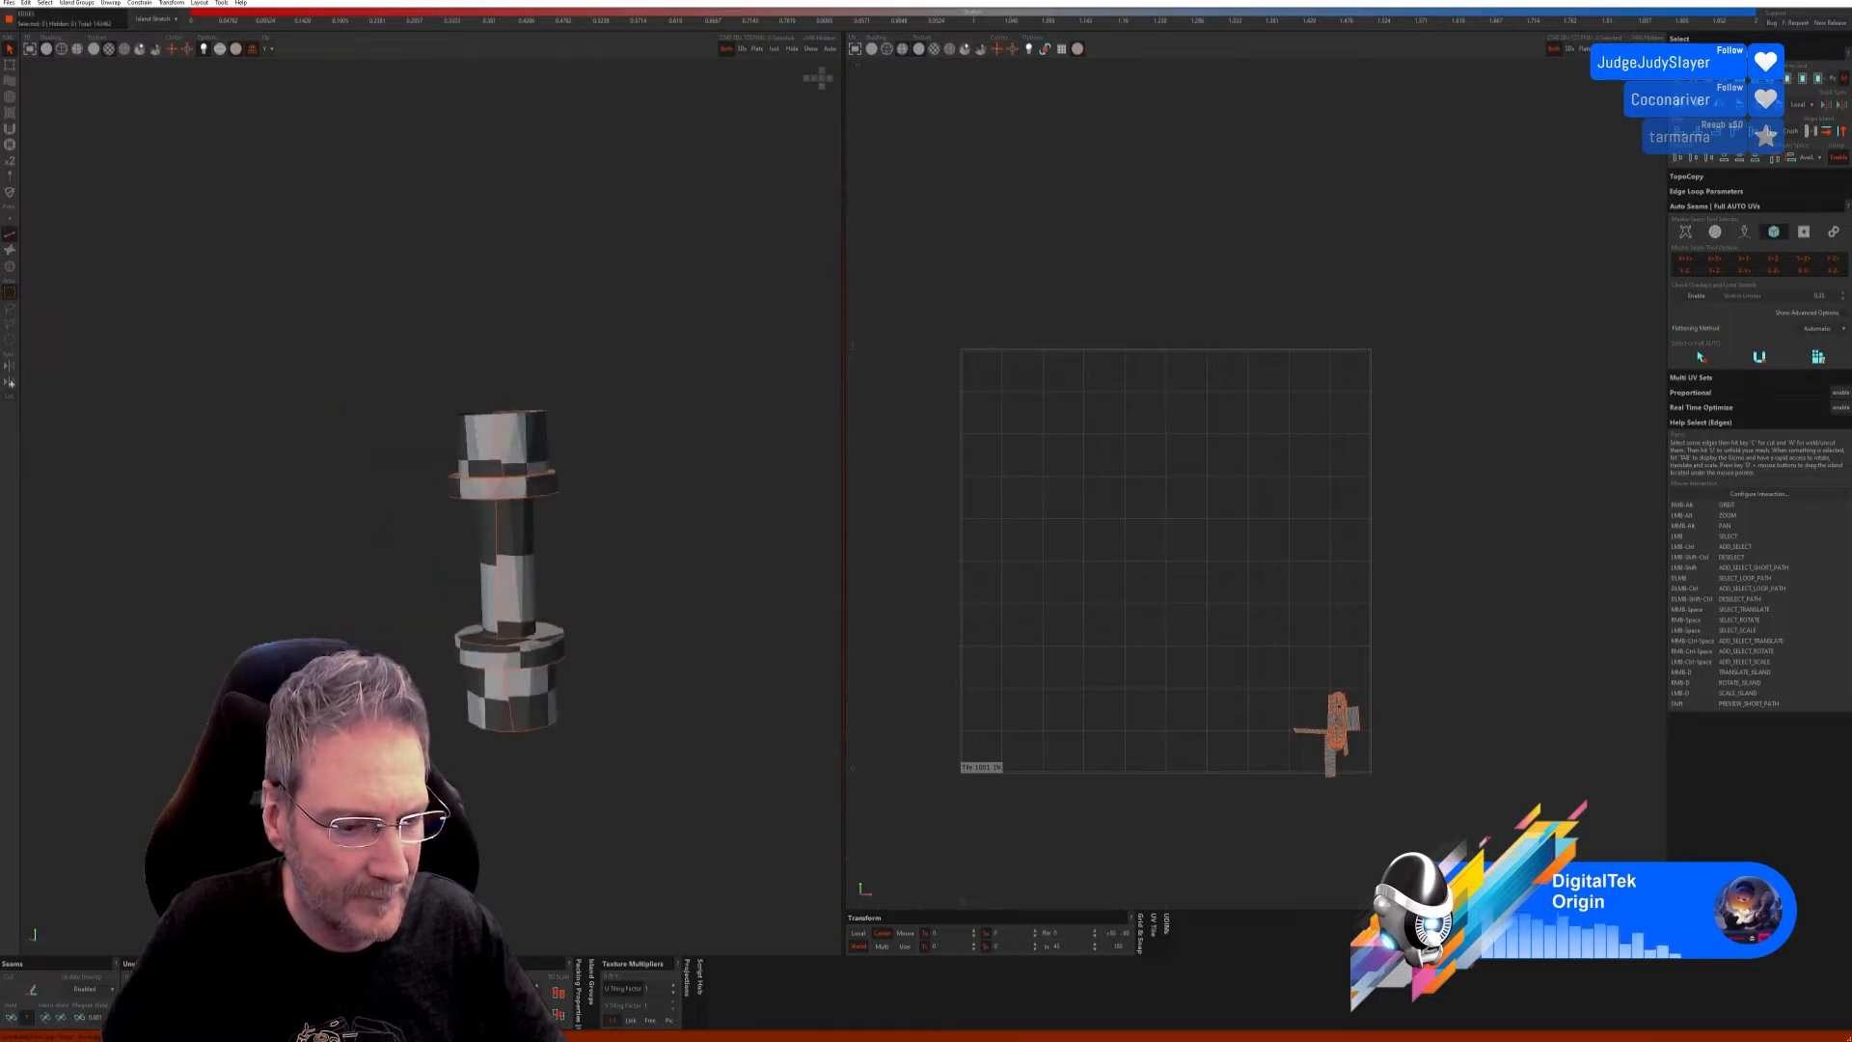
Step: Unfold the pivot post's welded islands and check the checker pattern around the part
key(u)
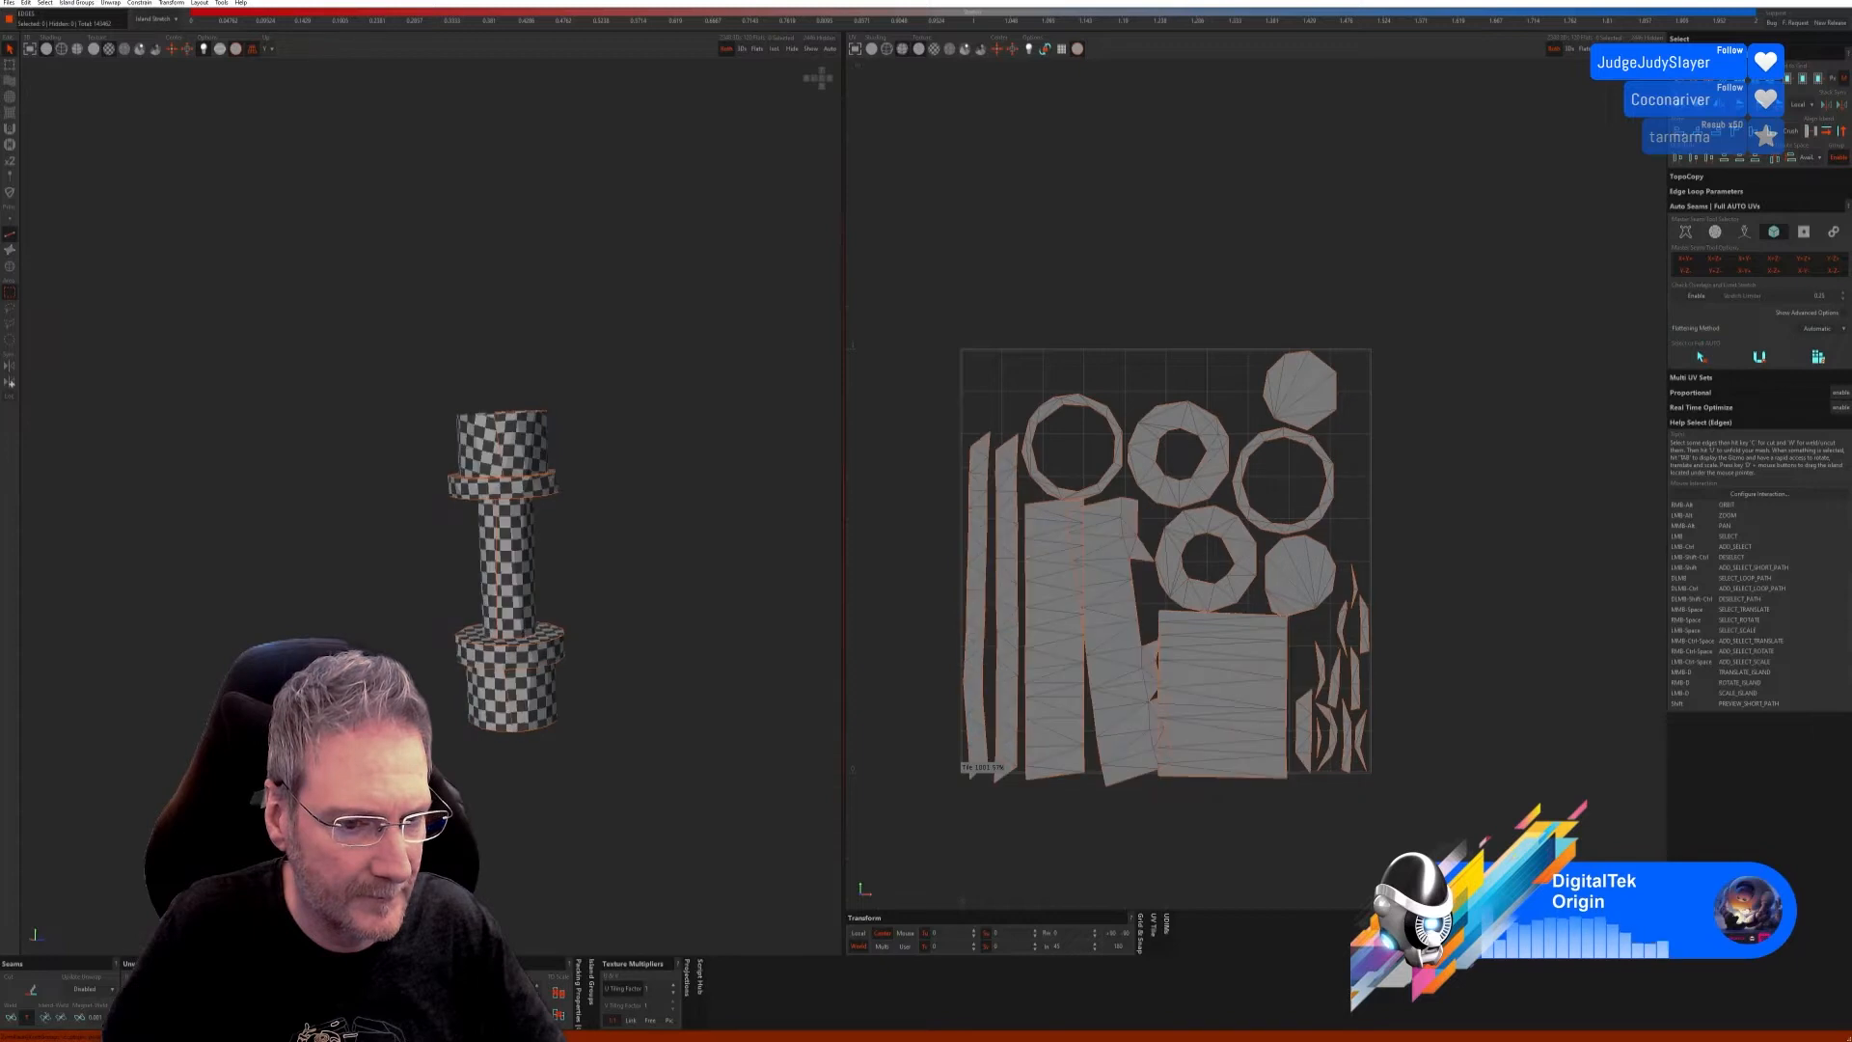
alt+right_drag(386, 771, 589, 722)
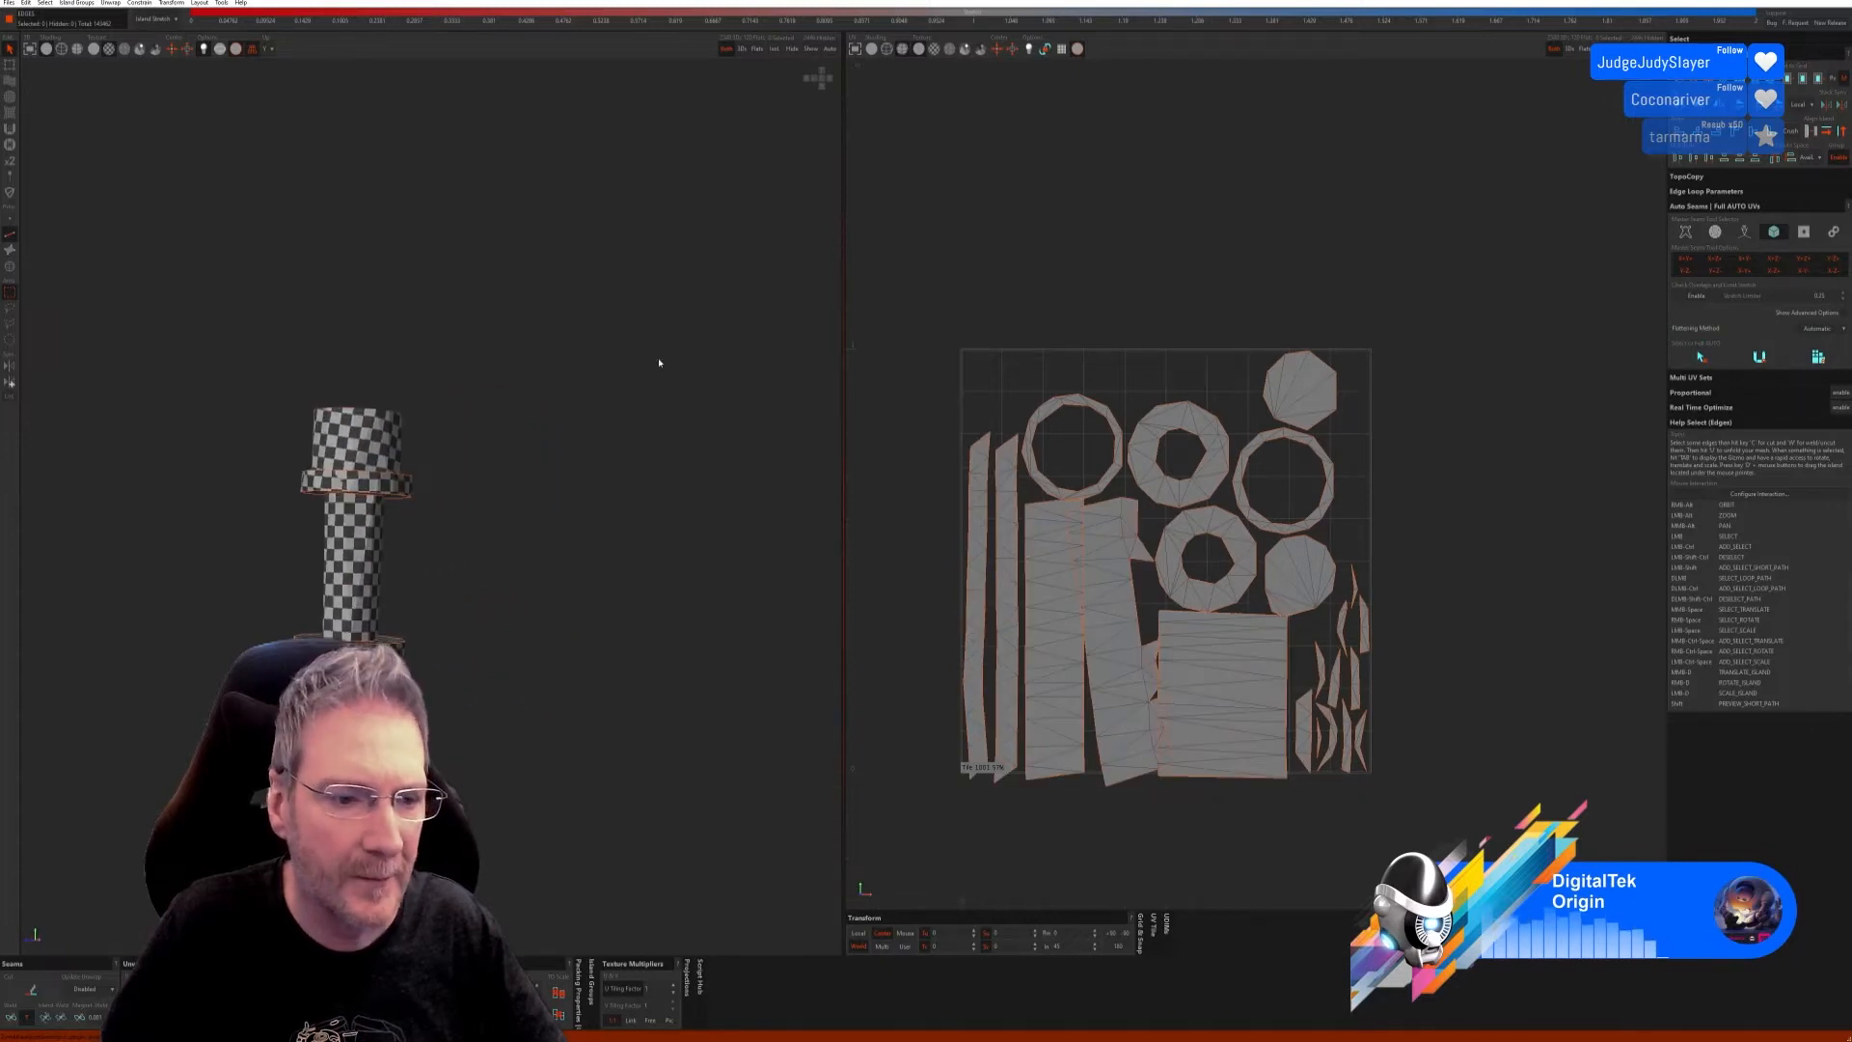
alt+right_drag(658, 359, 467, 417)
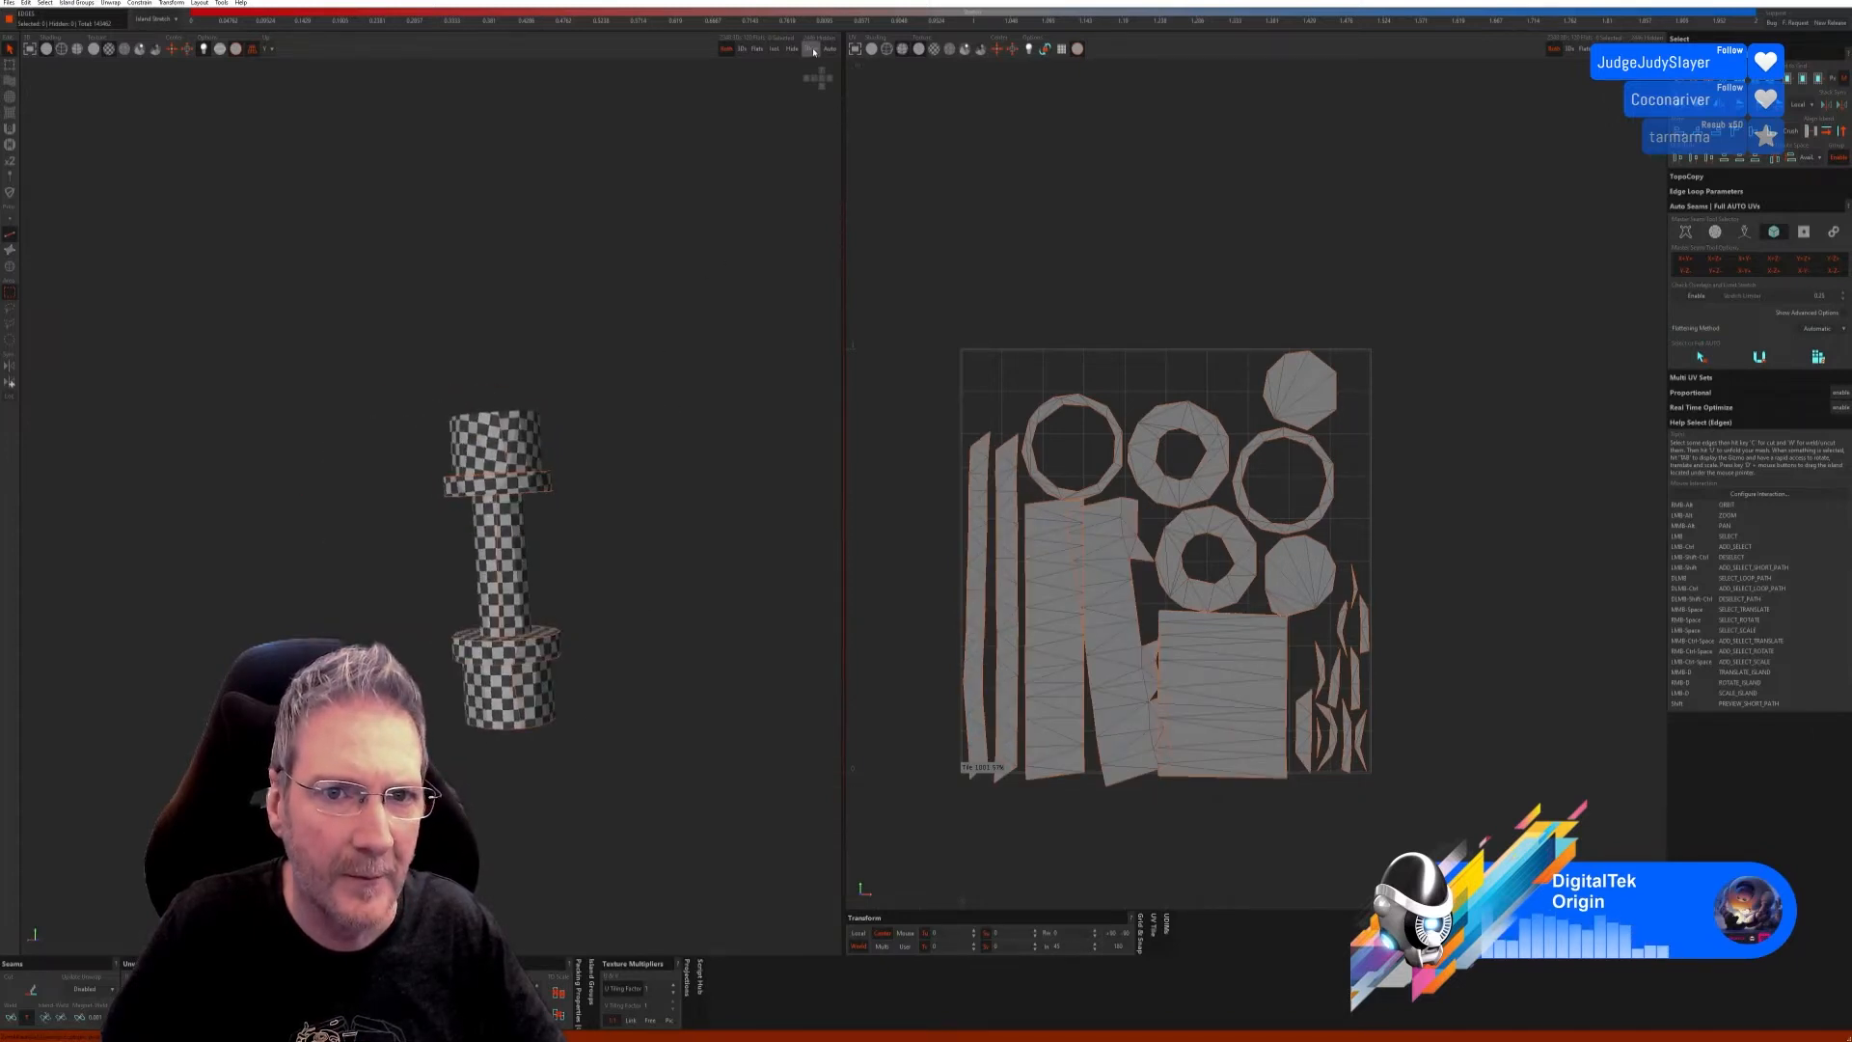
Step: Show all parts, select the matching pivot post at the opposite end of the axle, and isolate it
click(812, 50)
scroll(589, 492, down, 5)
alt+right_drag(583, 546, 528, 693)
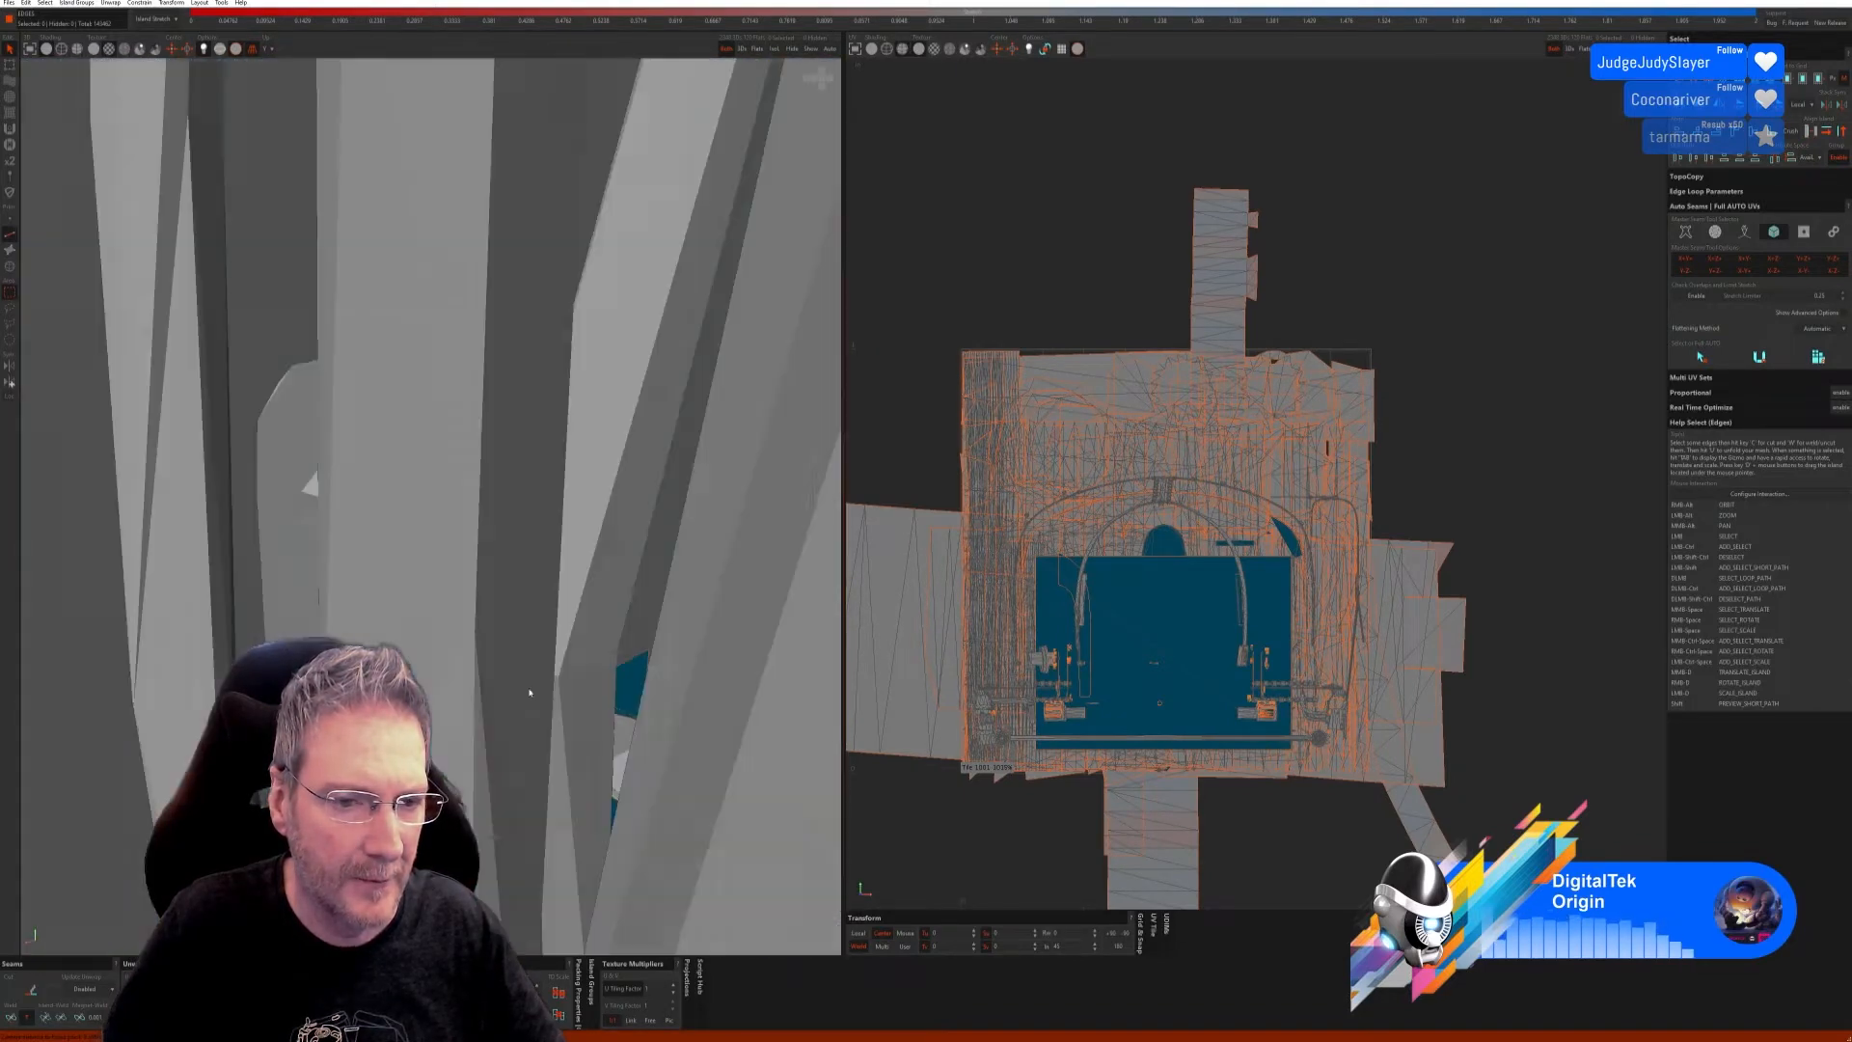
scroll(529, 692, down, 8)
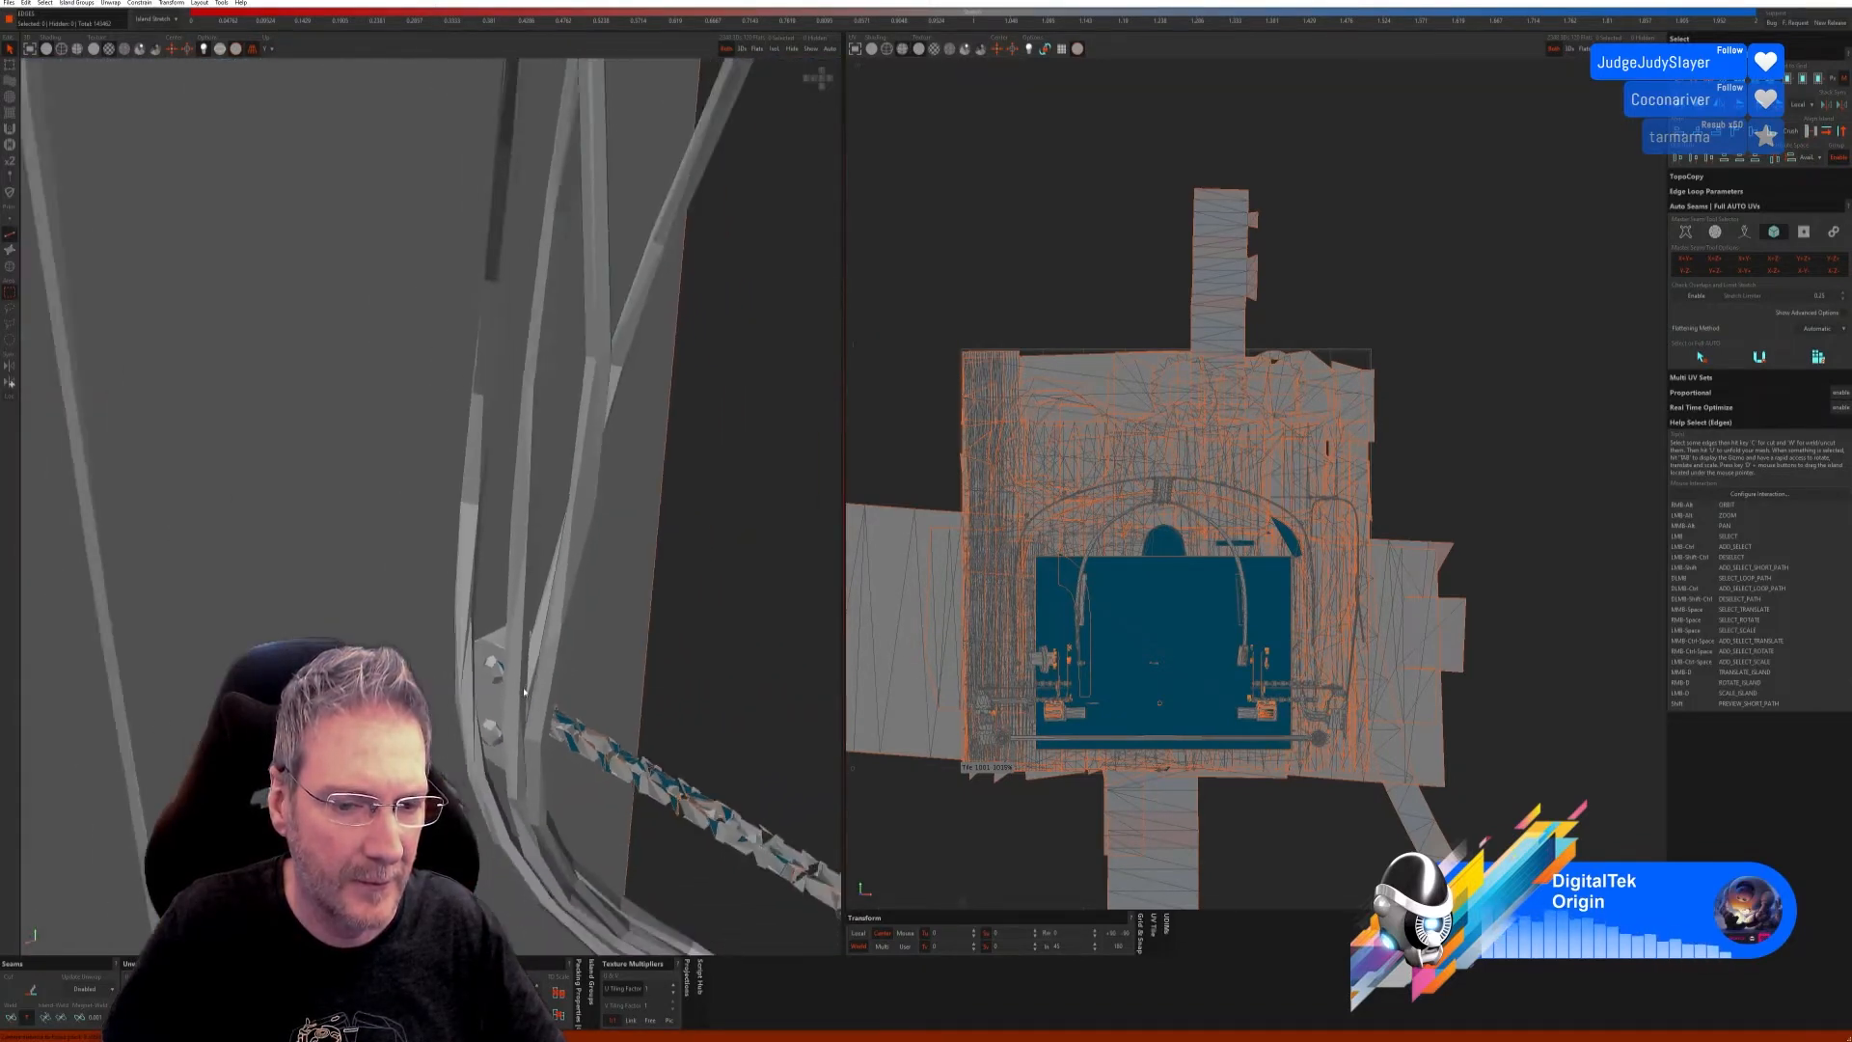
scroll(524, 692, down, 3)
alt+right_drag(524, 692, 302, 609)
scroll(409, 658, down, 3)
scroll(409, 657, down, 6)
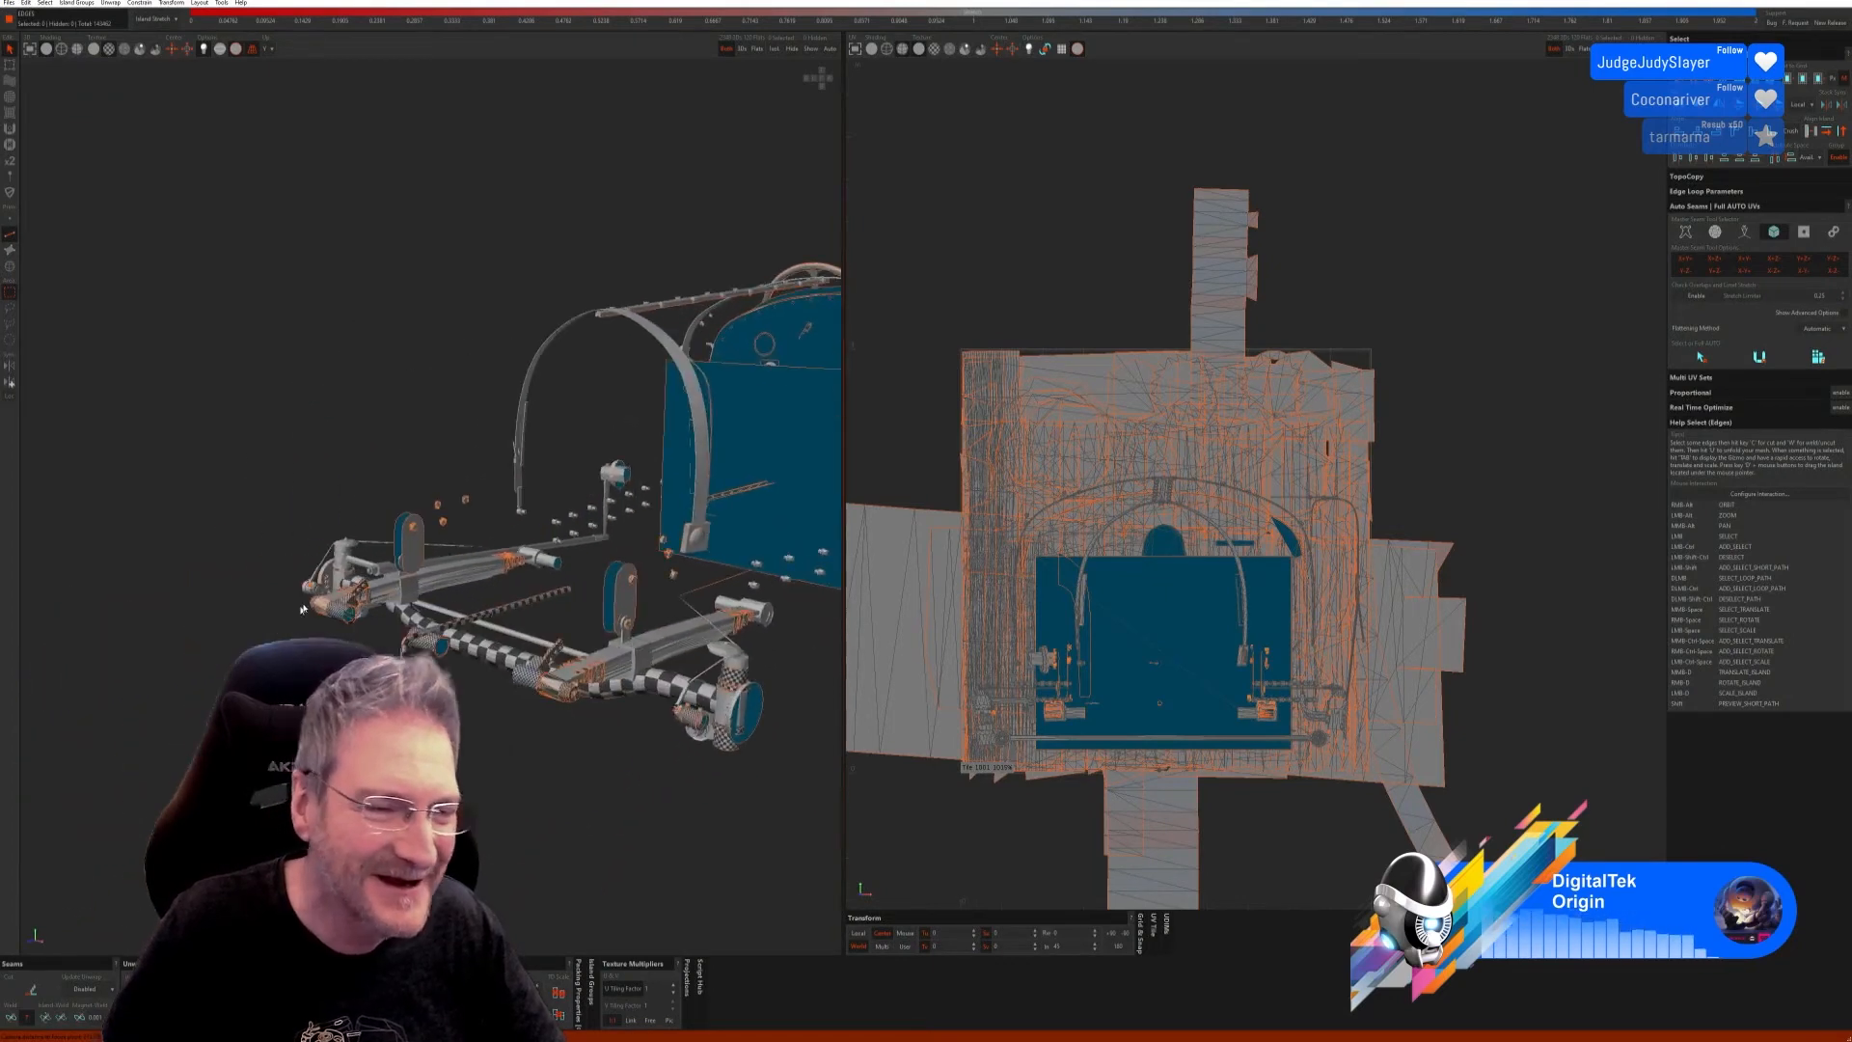
alt+drag(302, 608, 110, 312)
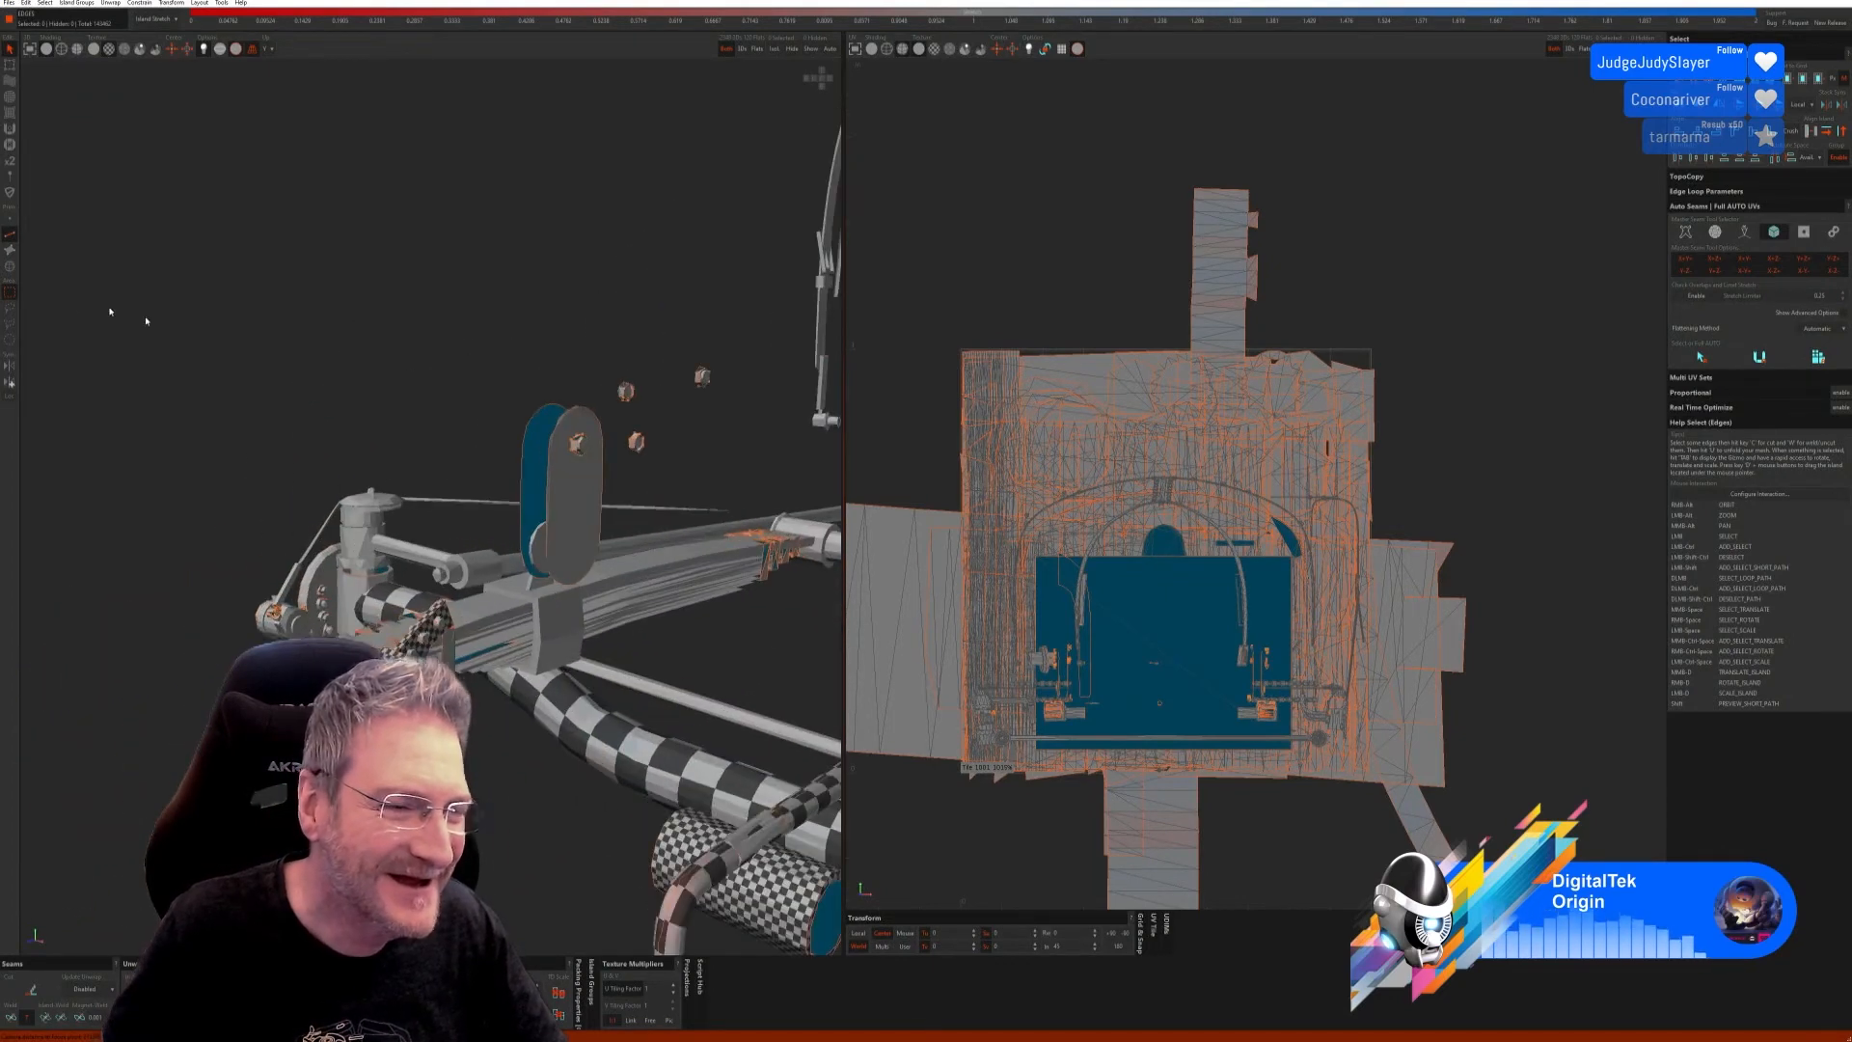
click(10, 267)
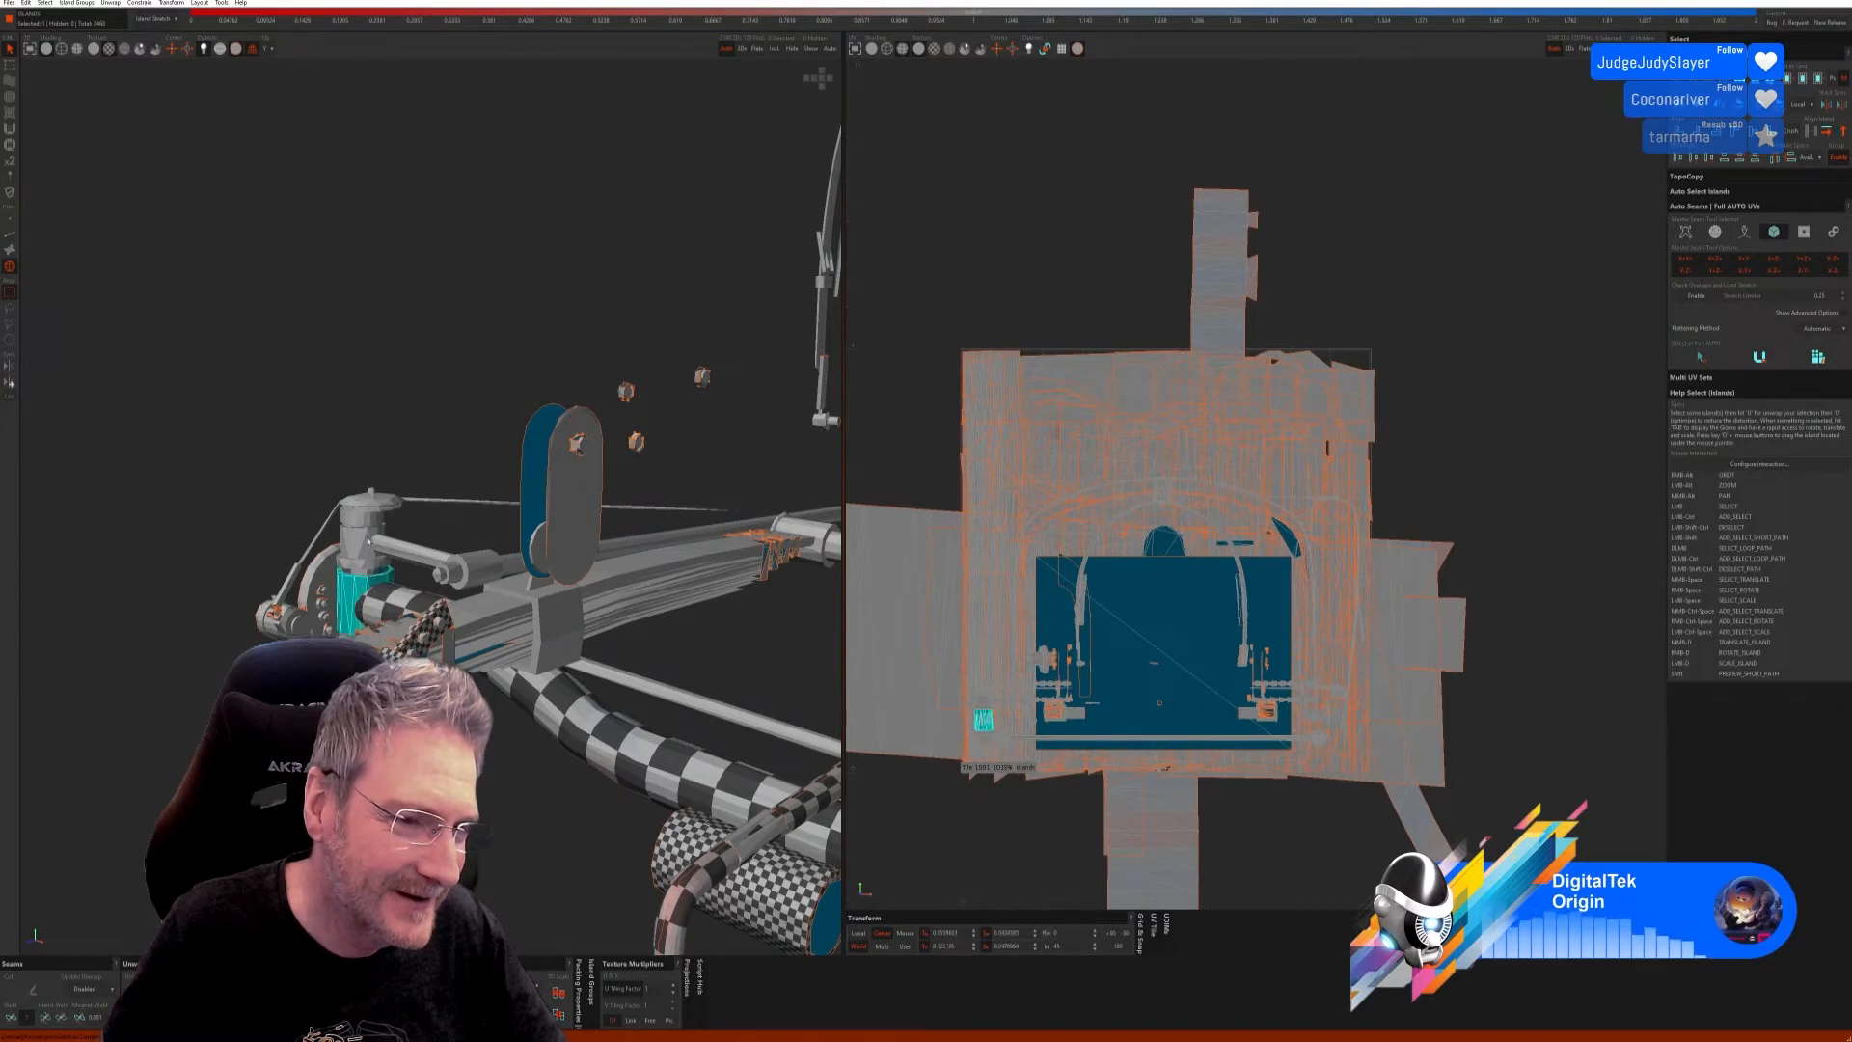
click(775, 49)
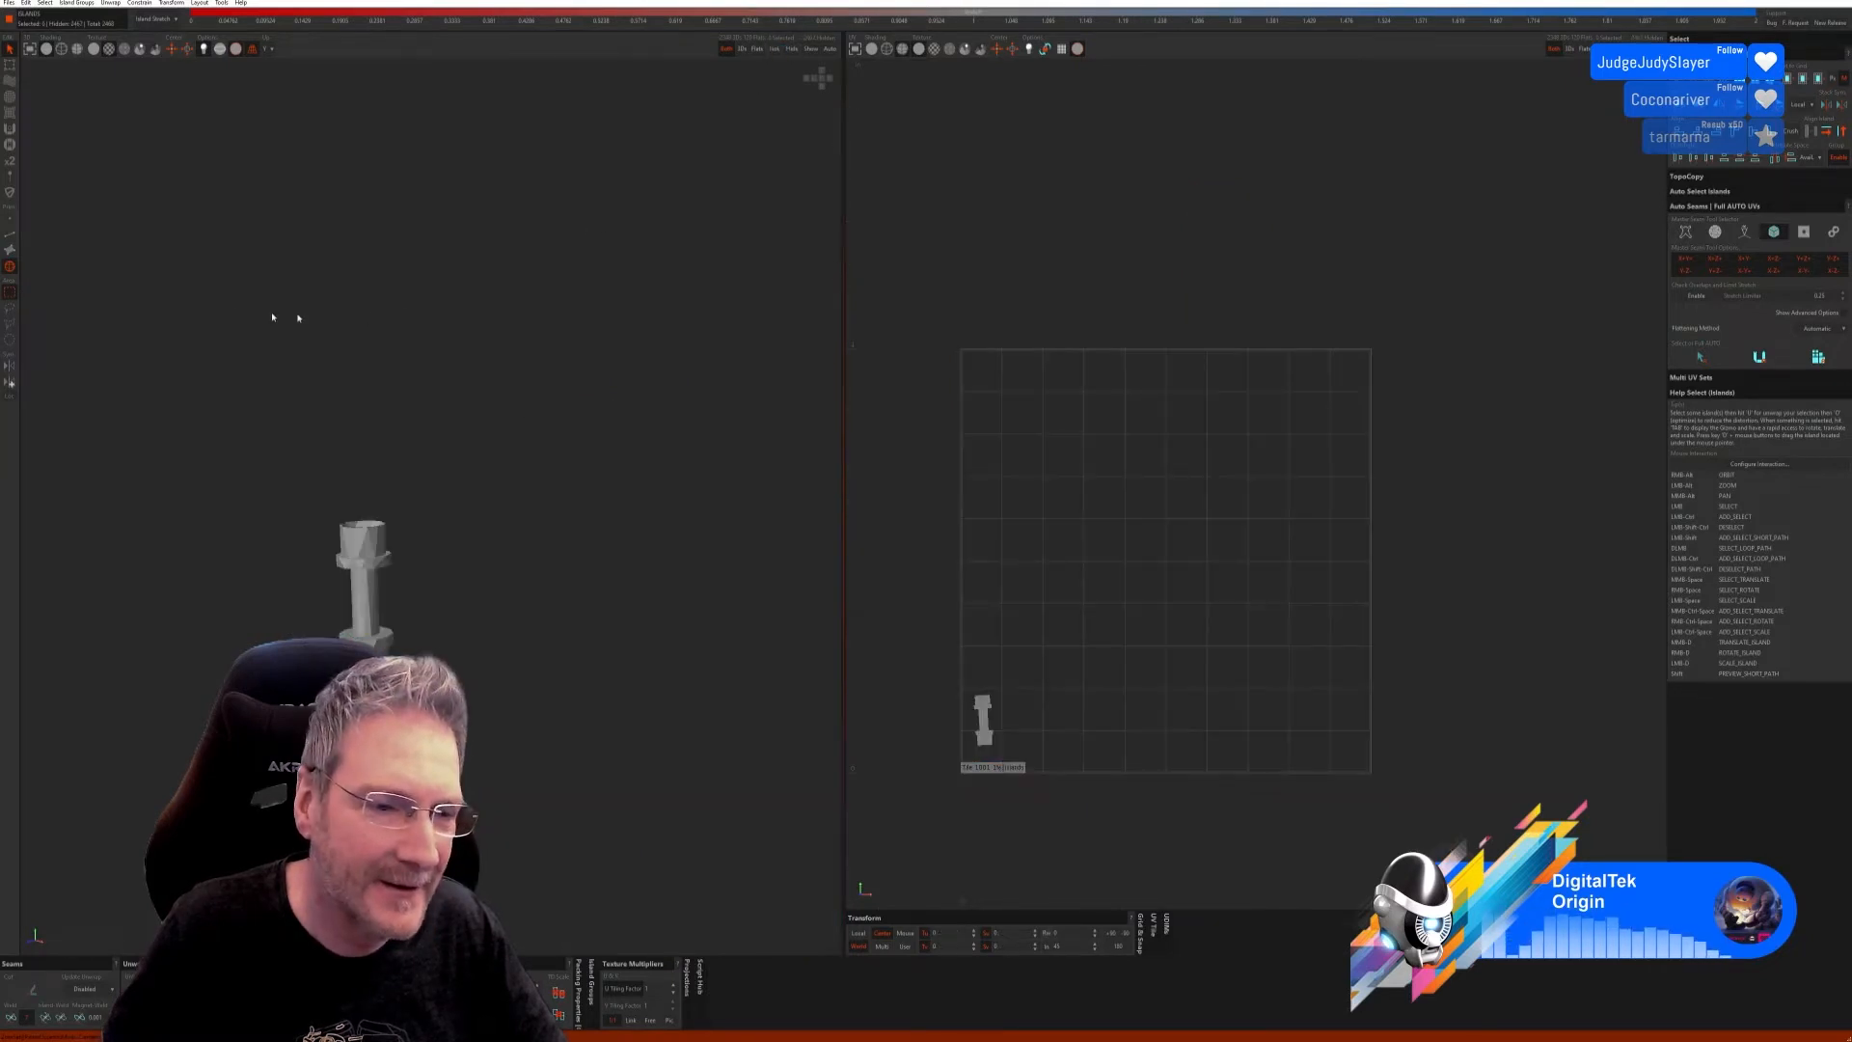
Step: Switch to edge selection and cut and unfold the second pivot post with the Box Auto Seams mode
click(15, 233)
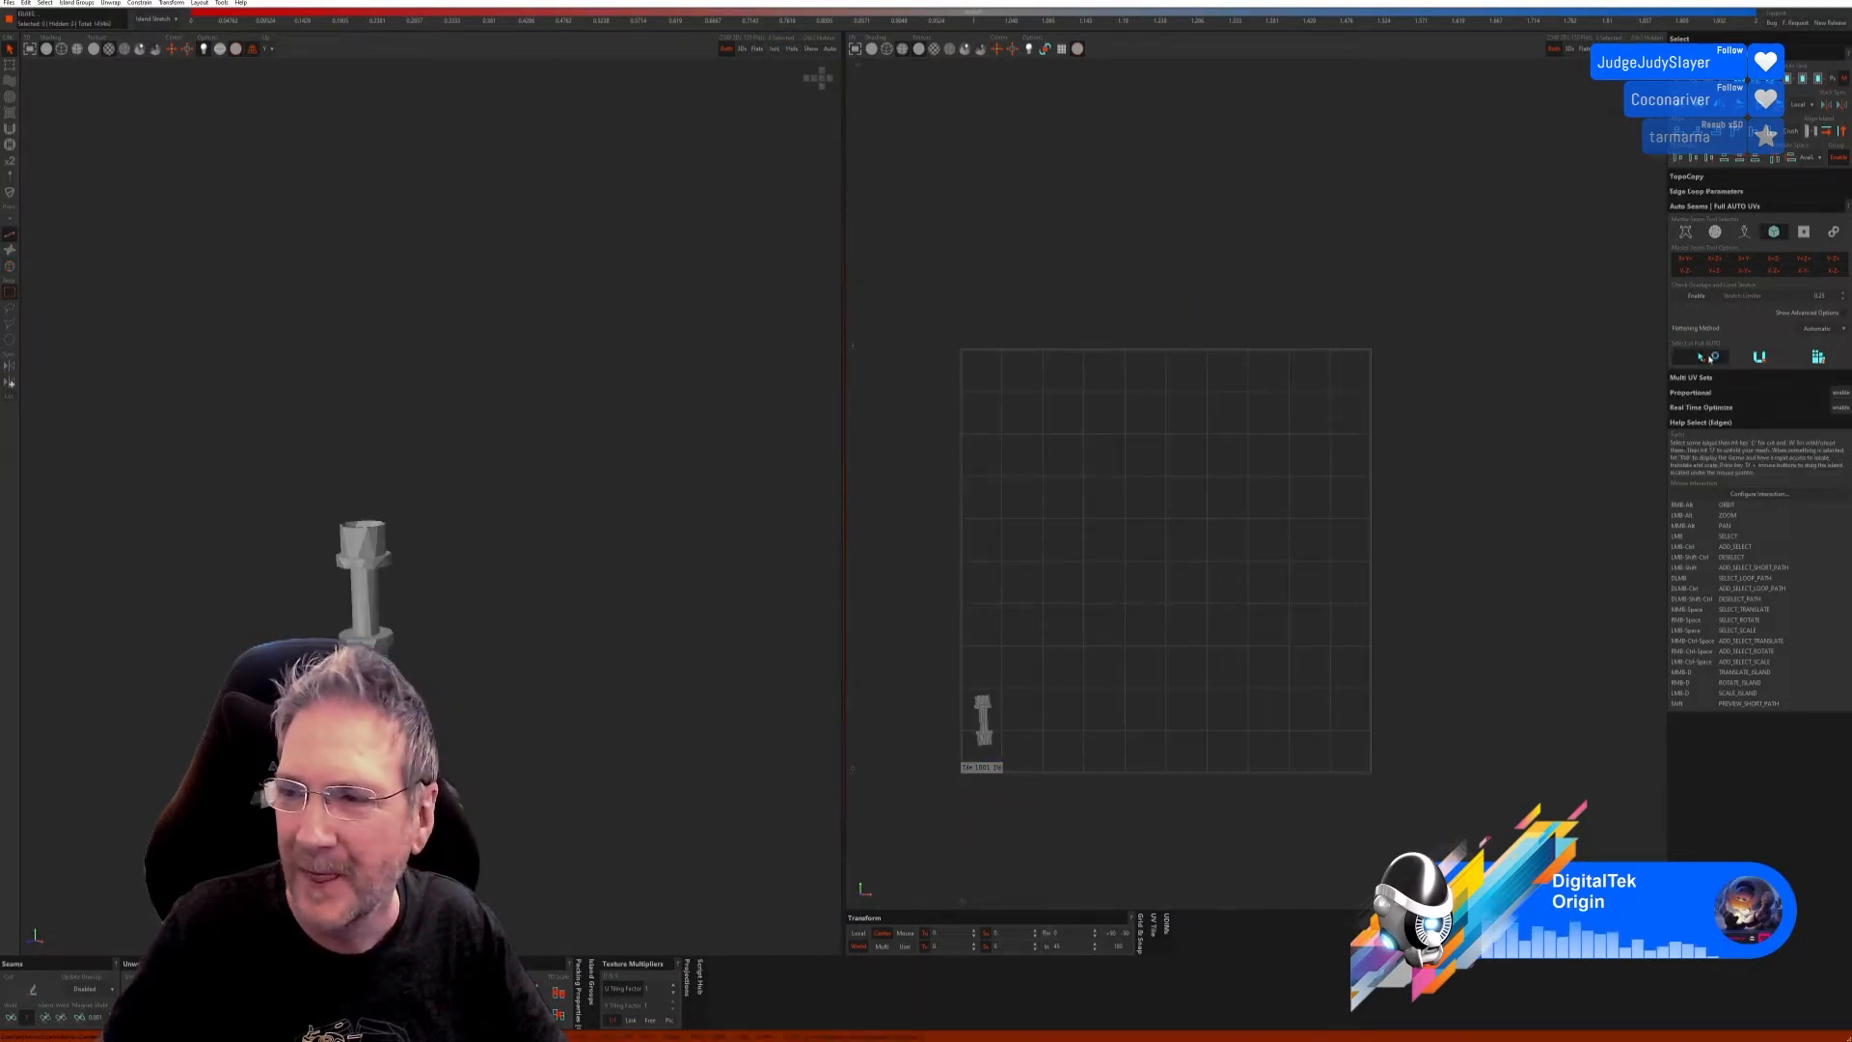
click(1707, 357)
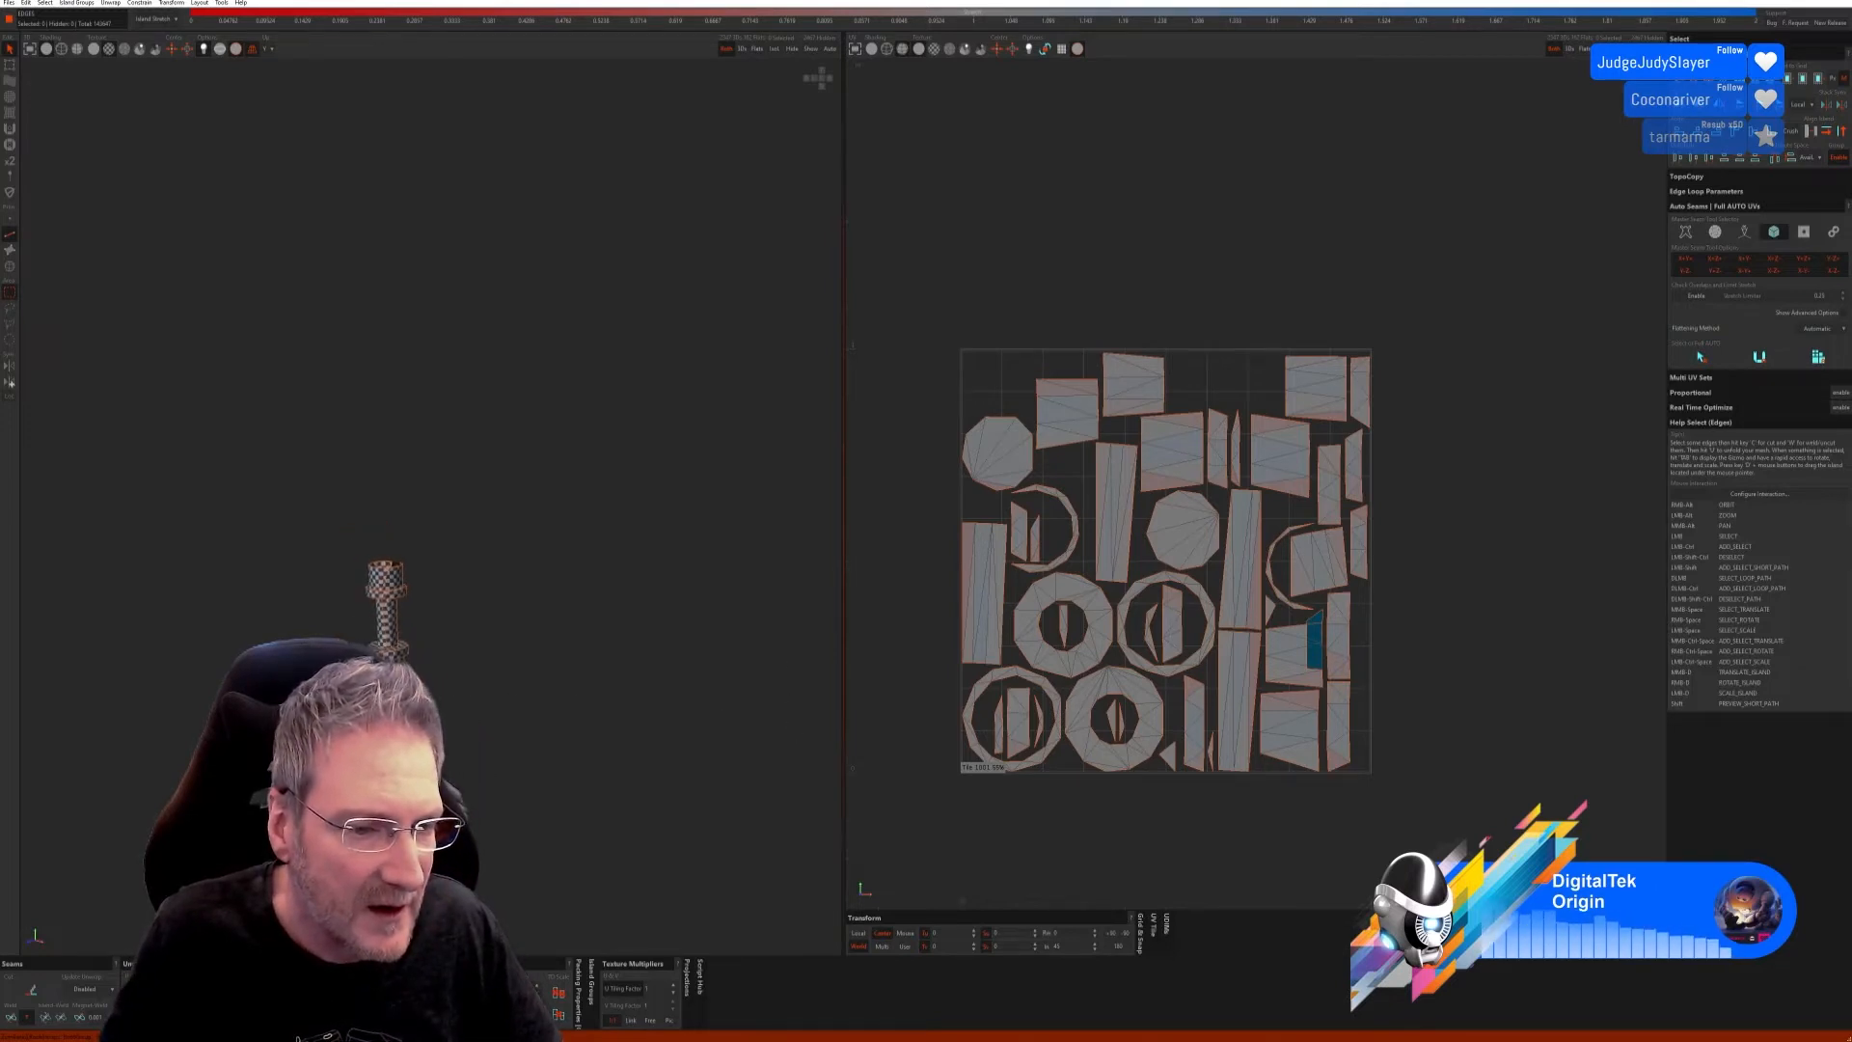
mouse_move(443, 656)
alt+right_down()
mouse_move(504, 652)
mouse_move(430, 661)
alt+right_up()
scroll(376, 655, up, 5)
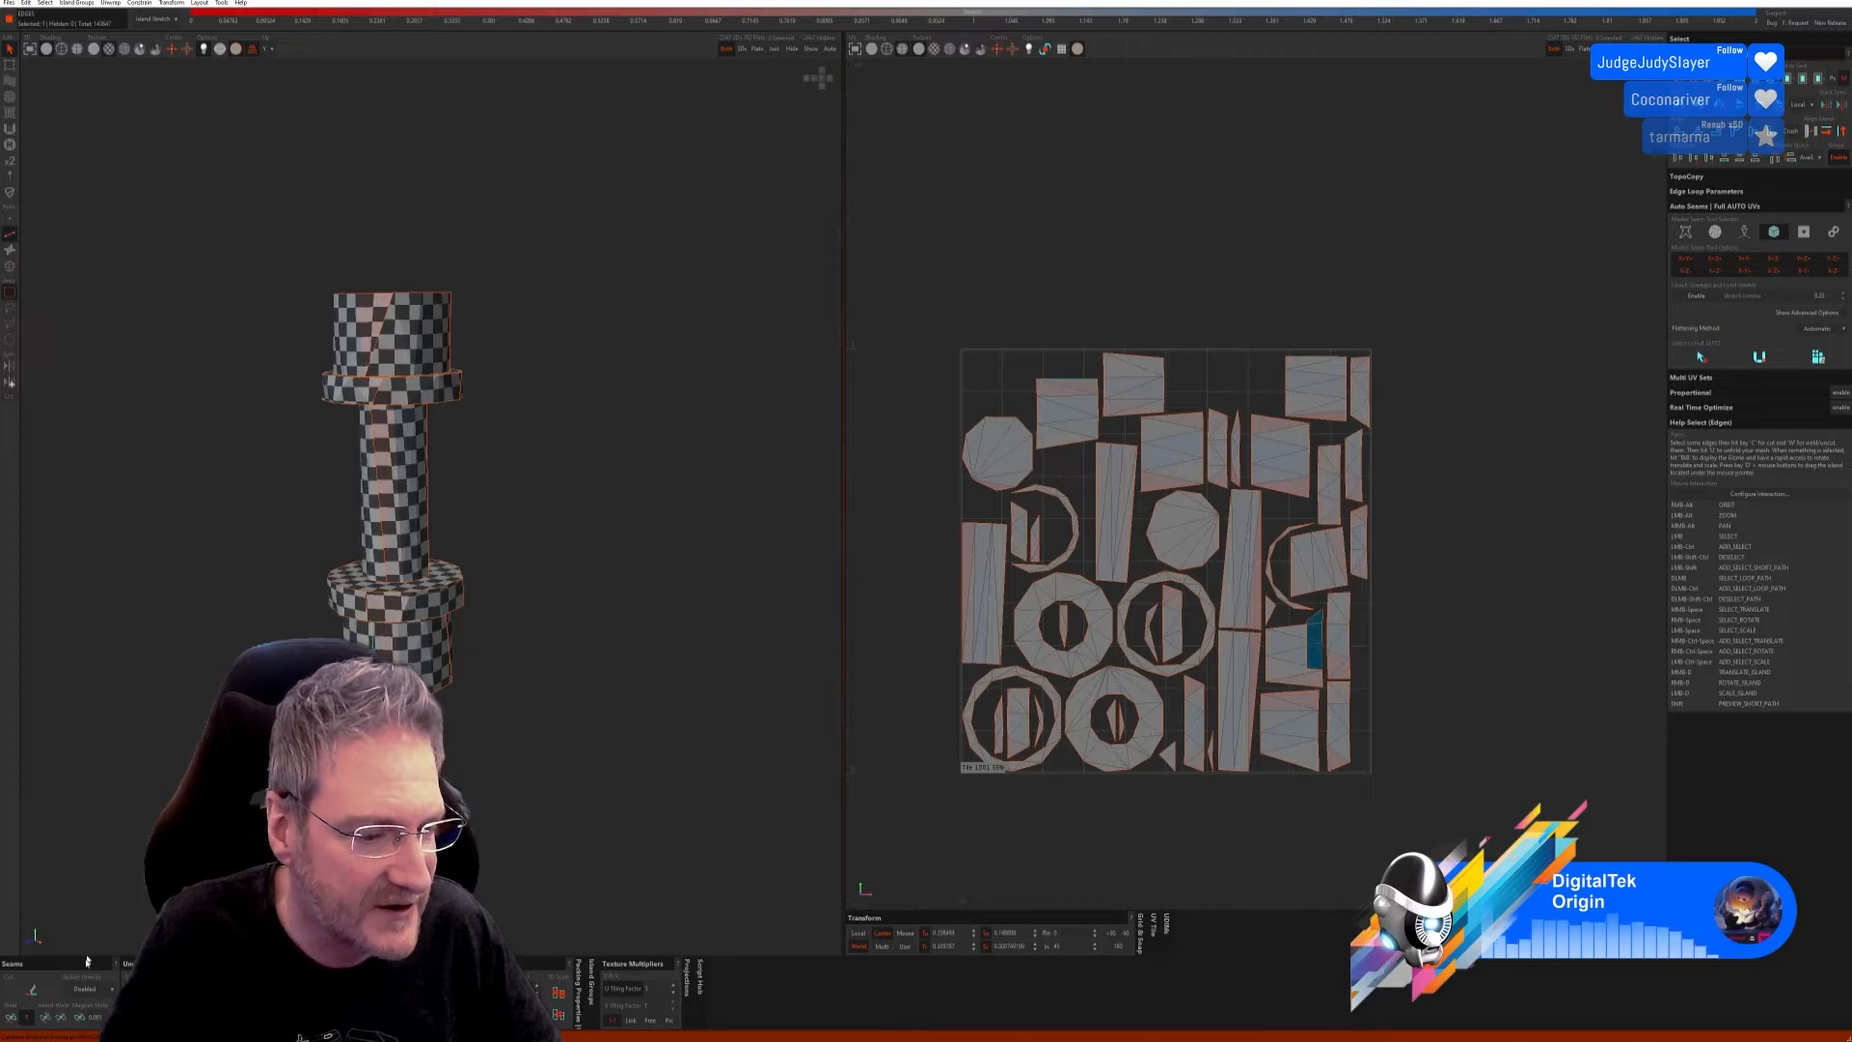
Step: Weld the lengthwise seams around a wide end cylinder of the second pivot post
click(12, 1018)
alt+right_drag(434, 569, 482, 536)
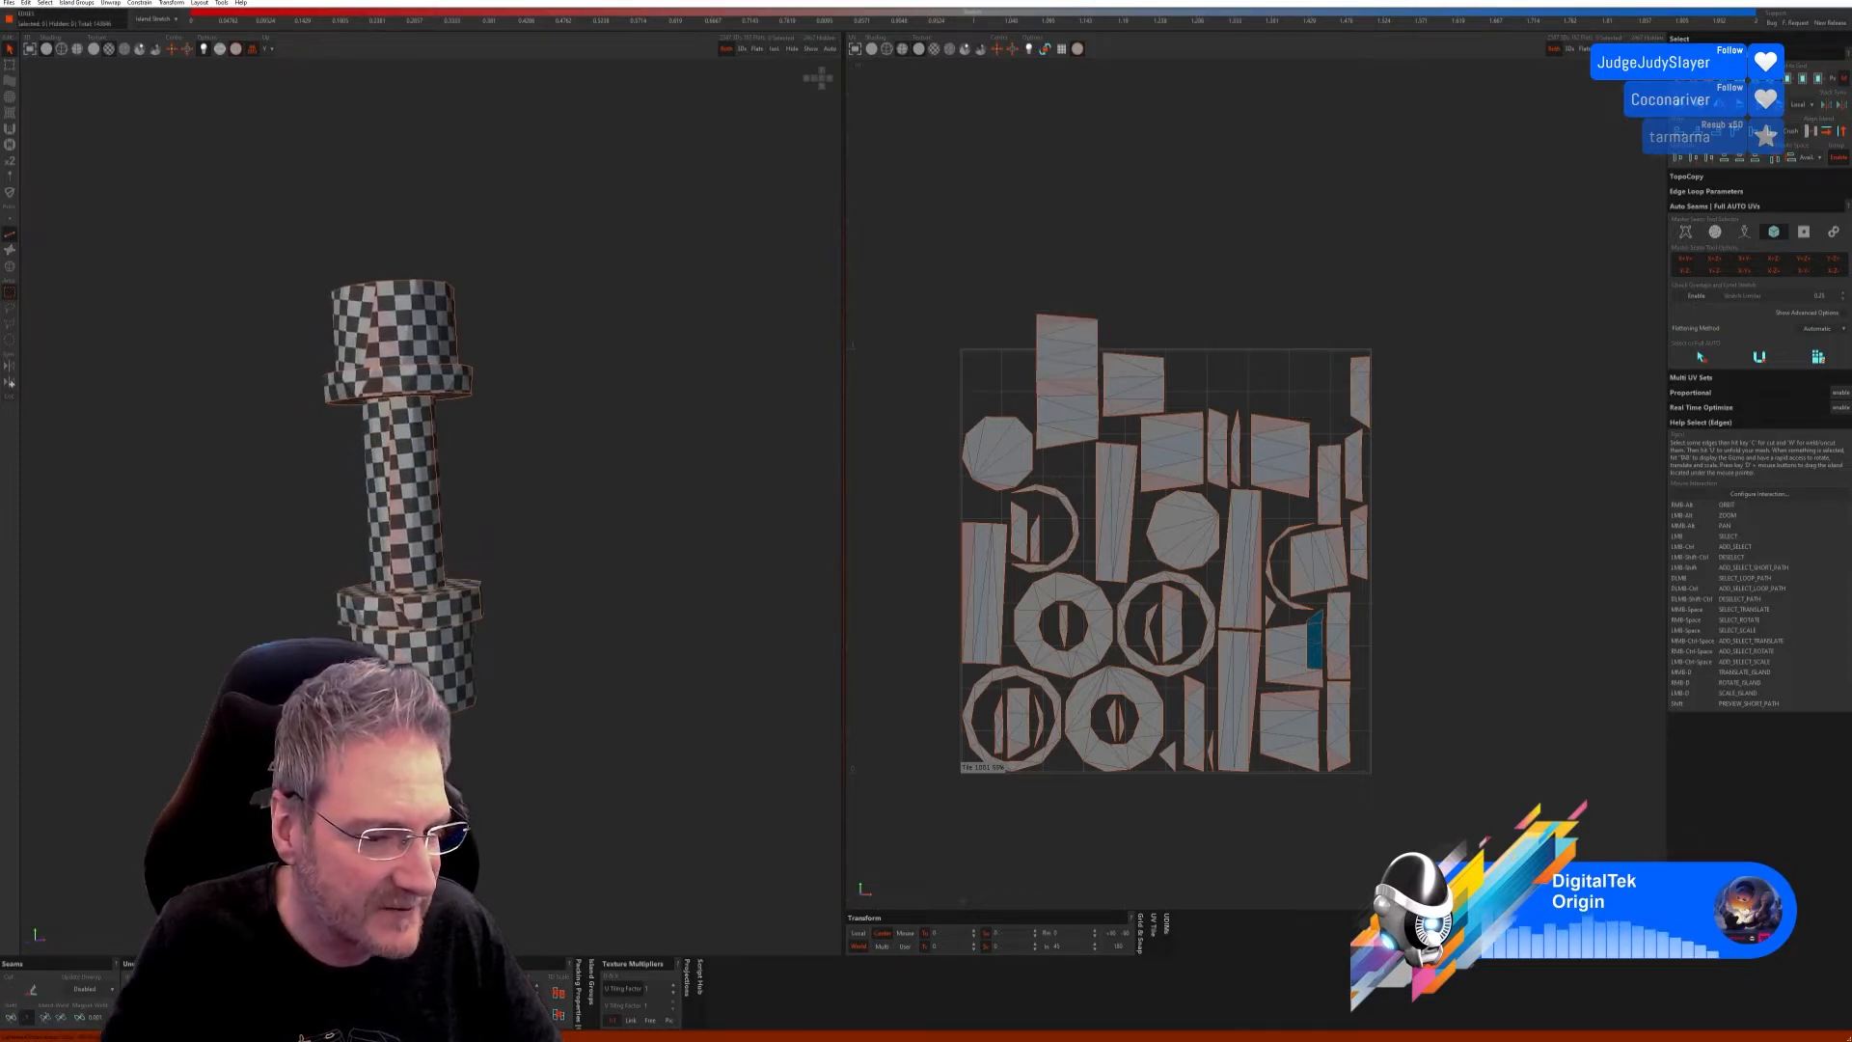
click(11, 1020)
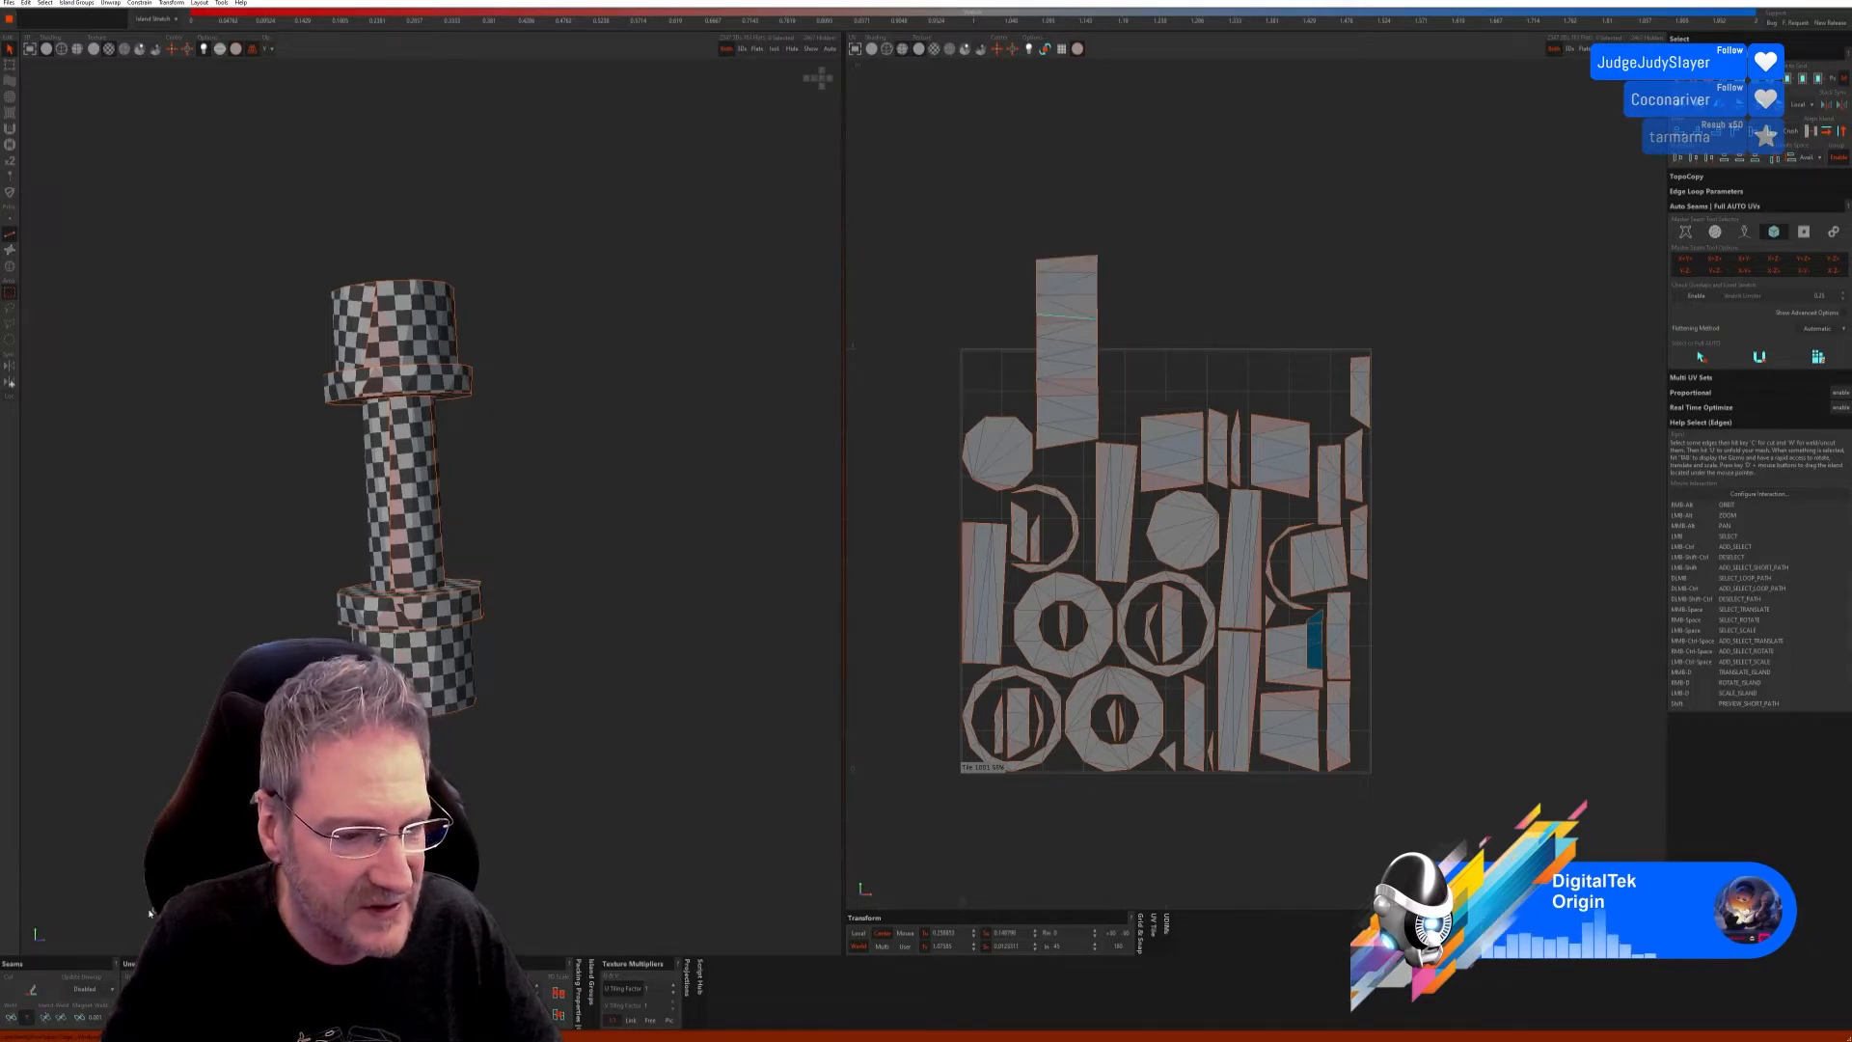
alt+right_drag(405, 502, 507, 482)
alt+right_drag(506, 675, 431, 697)
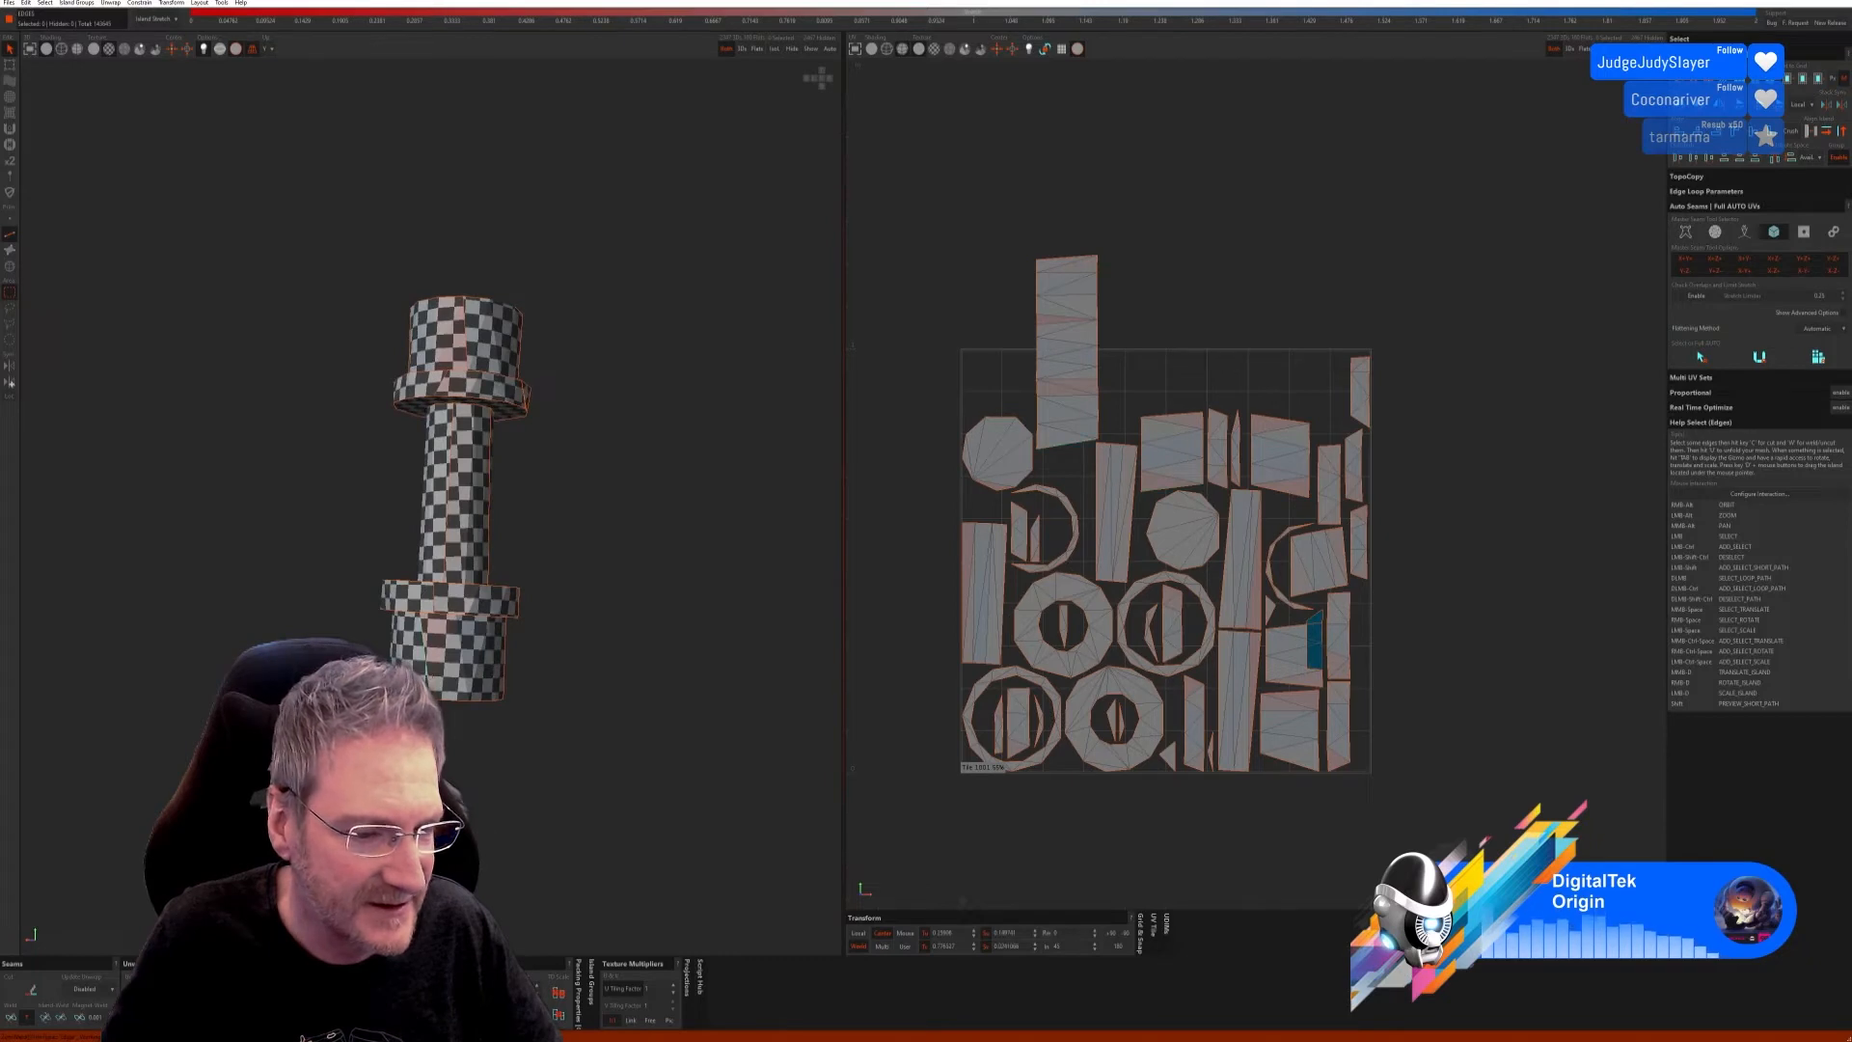
click(14, 1020)
mouse_move(453, 740)
alt+right_down()
mouse_move(487, 744)
mouse_move(441, 747)
mouse_move(487, 724)
mouse_move(437, 745)
alt+right_up()
Step: Weld the short vertical seams around the rim of the second pivot post's lower collar
click(12, 1018)
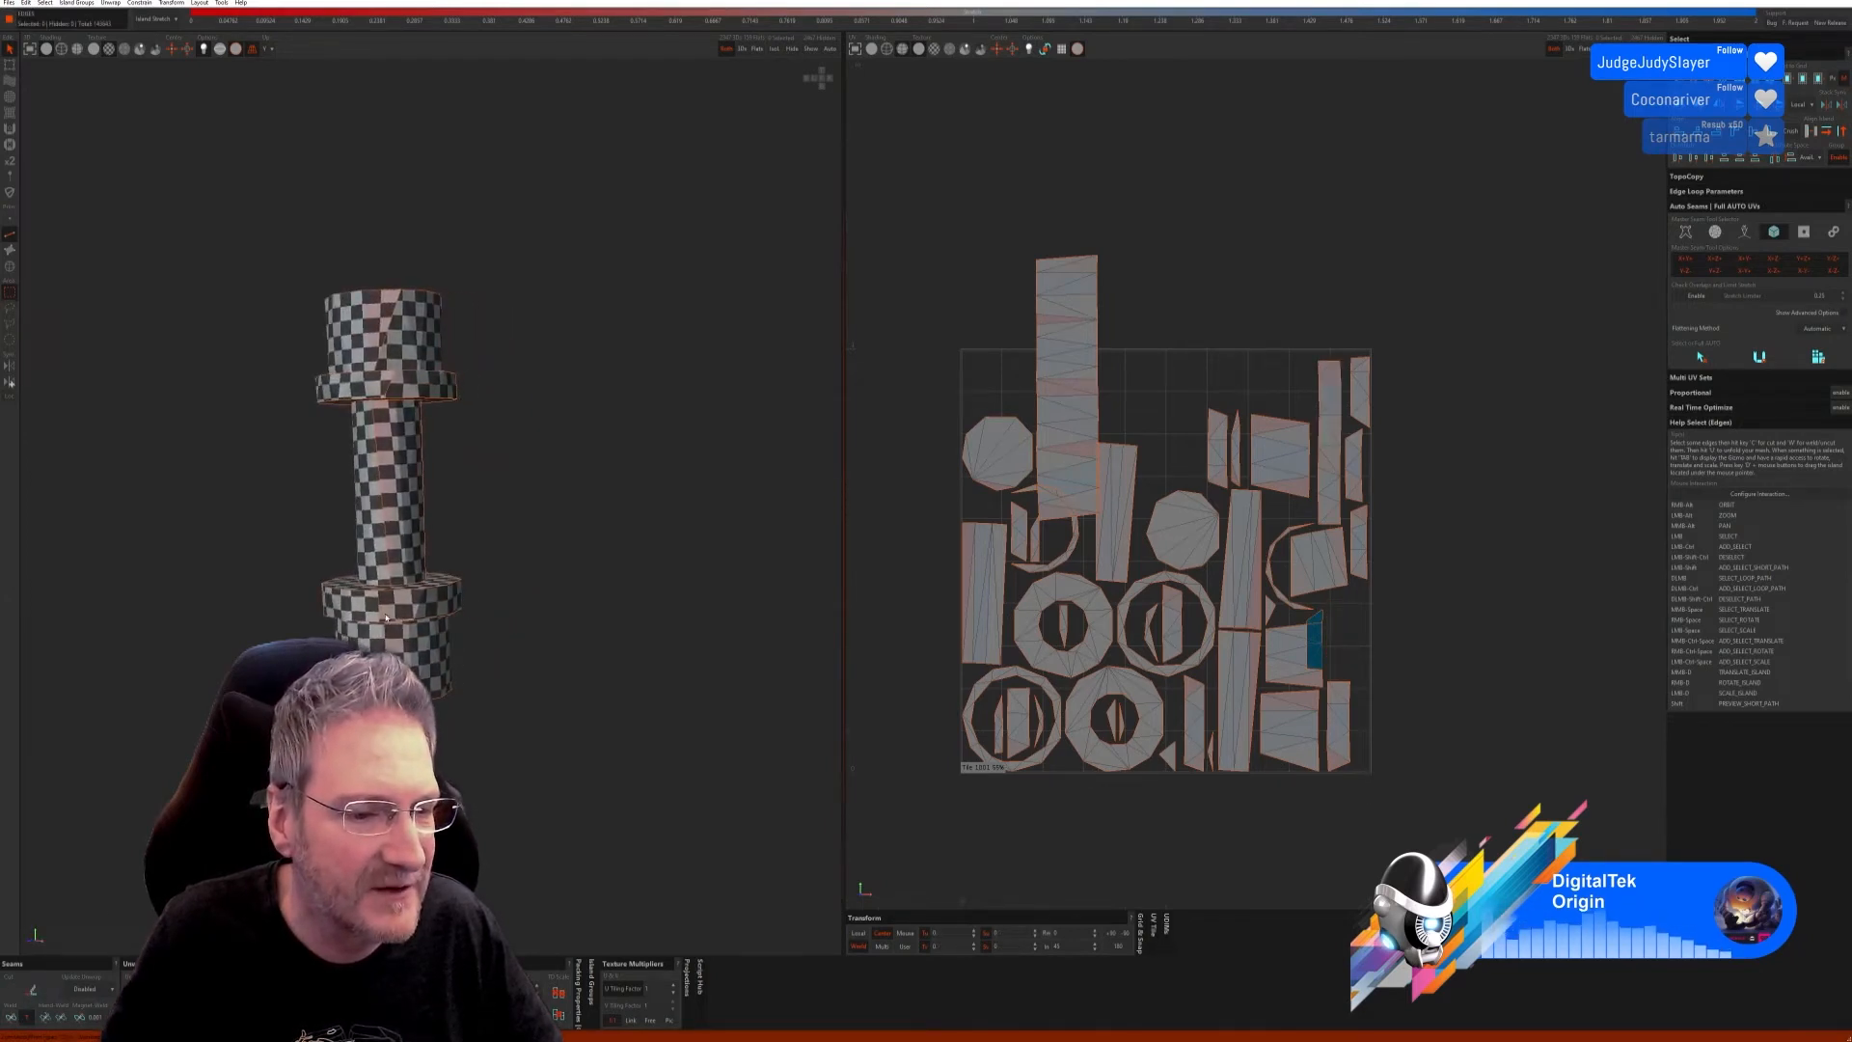
click(16, 1022)
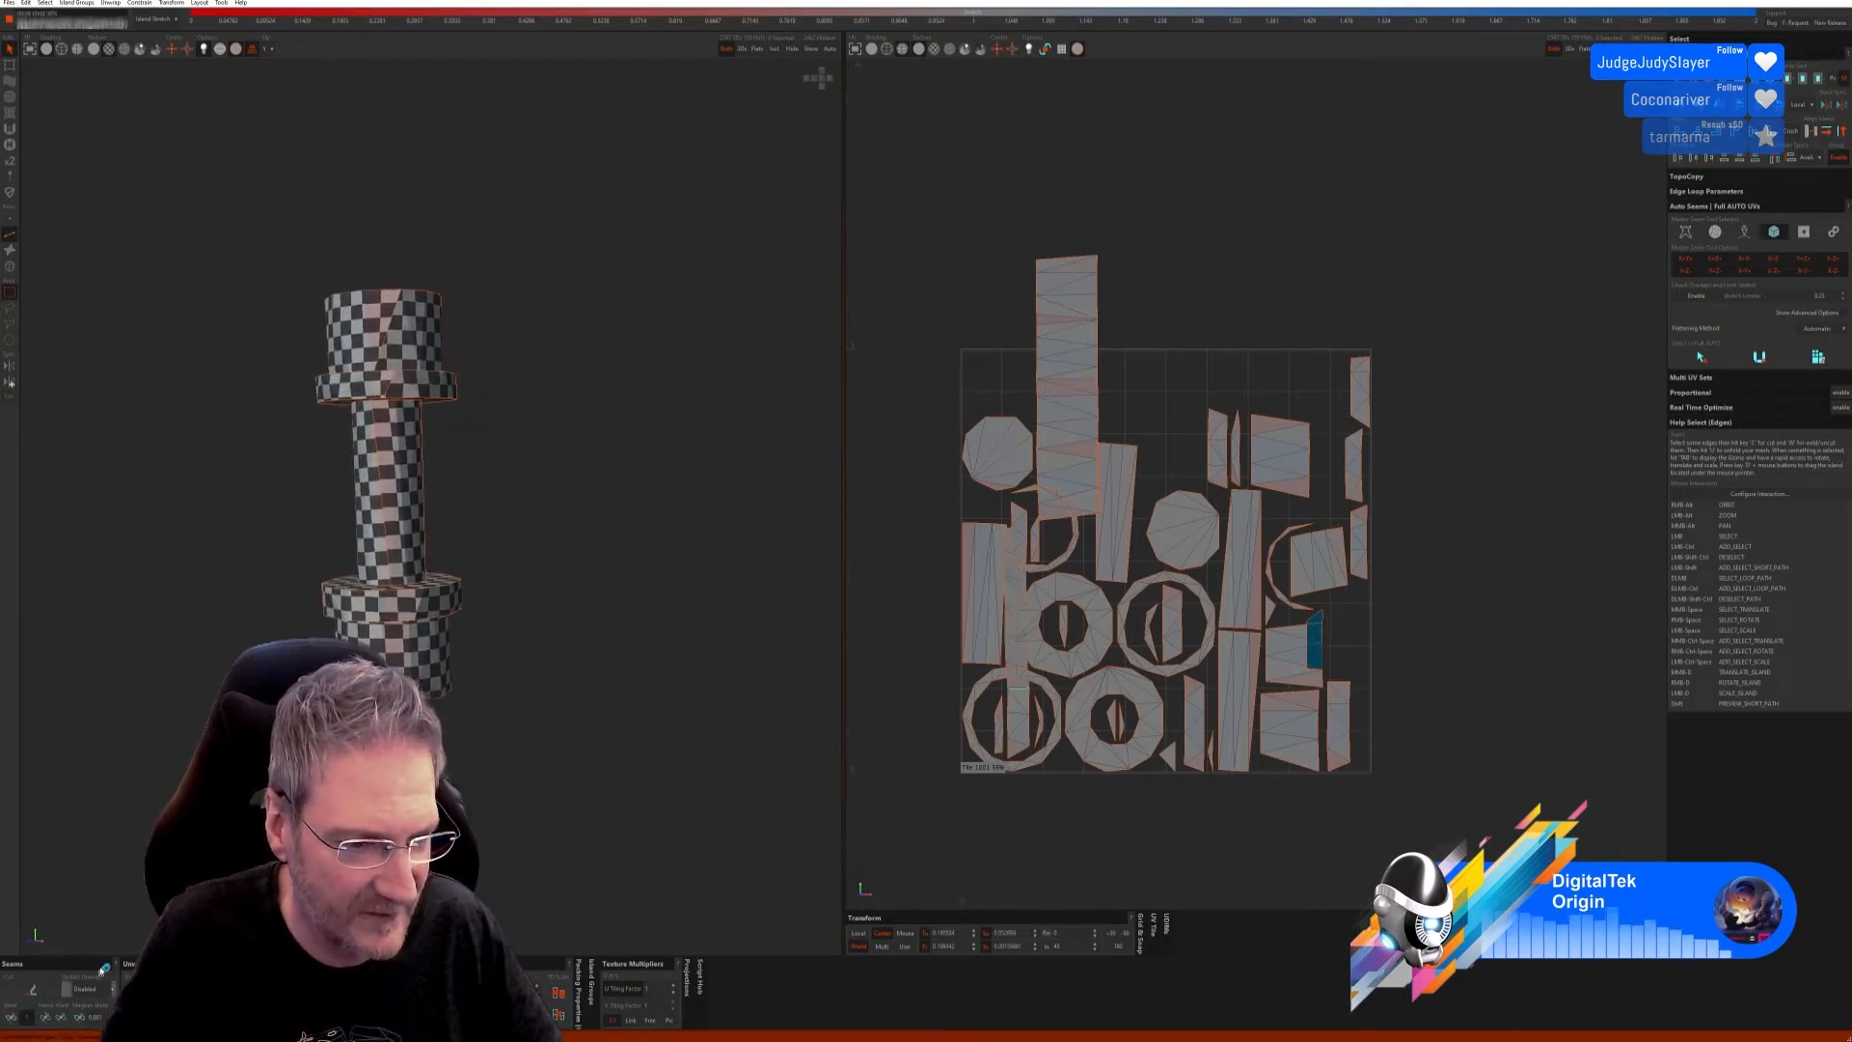
alt+right_drag(438, 742, 473, 744)
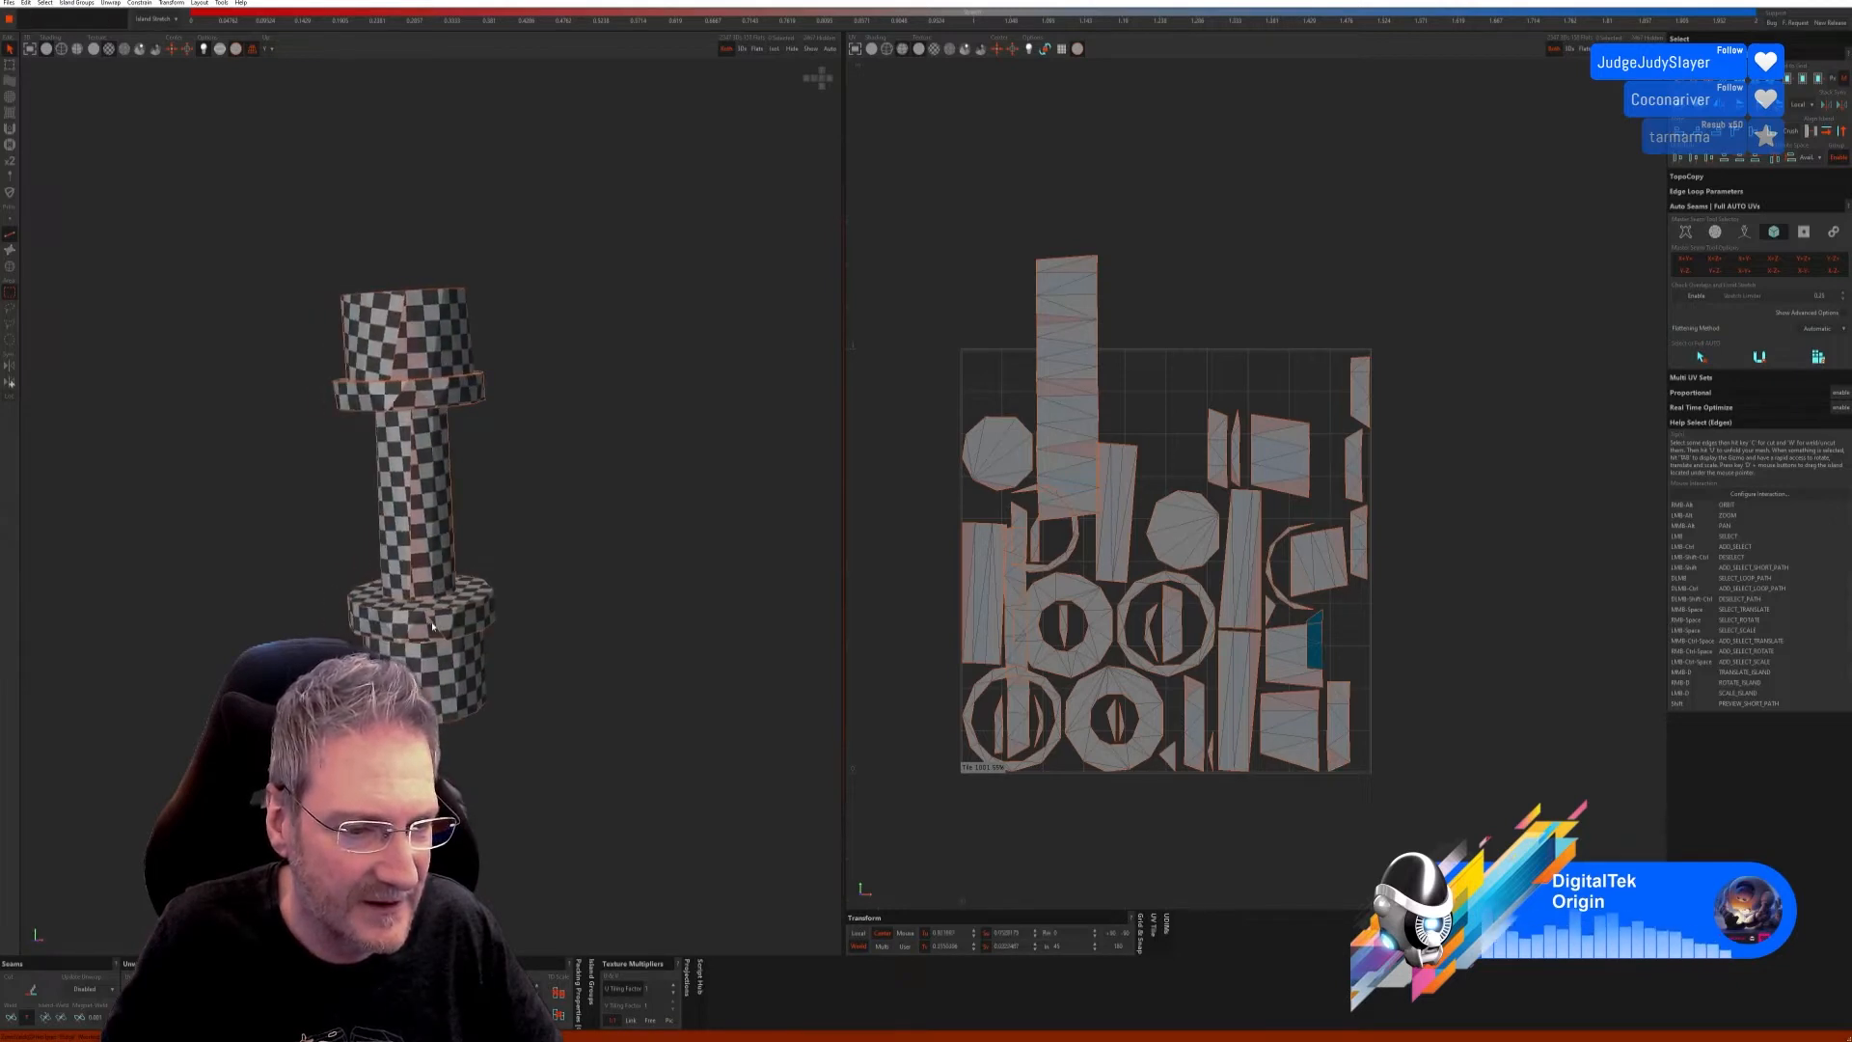
click(12, 1020)
alt+right_drag(393, 756, 449, 769)
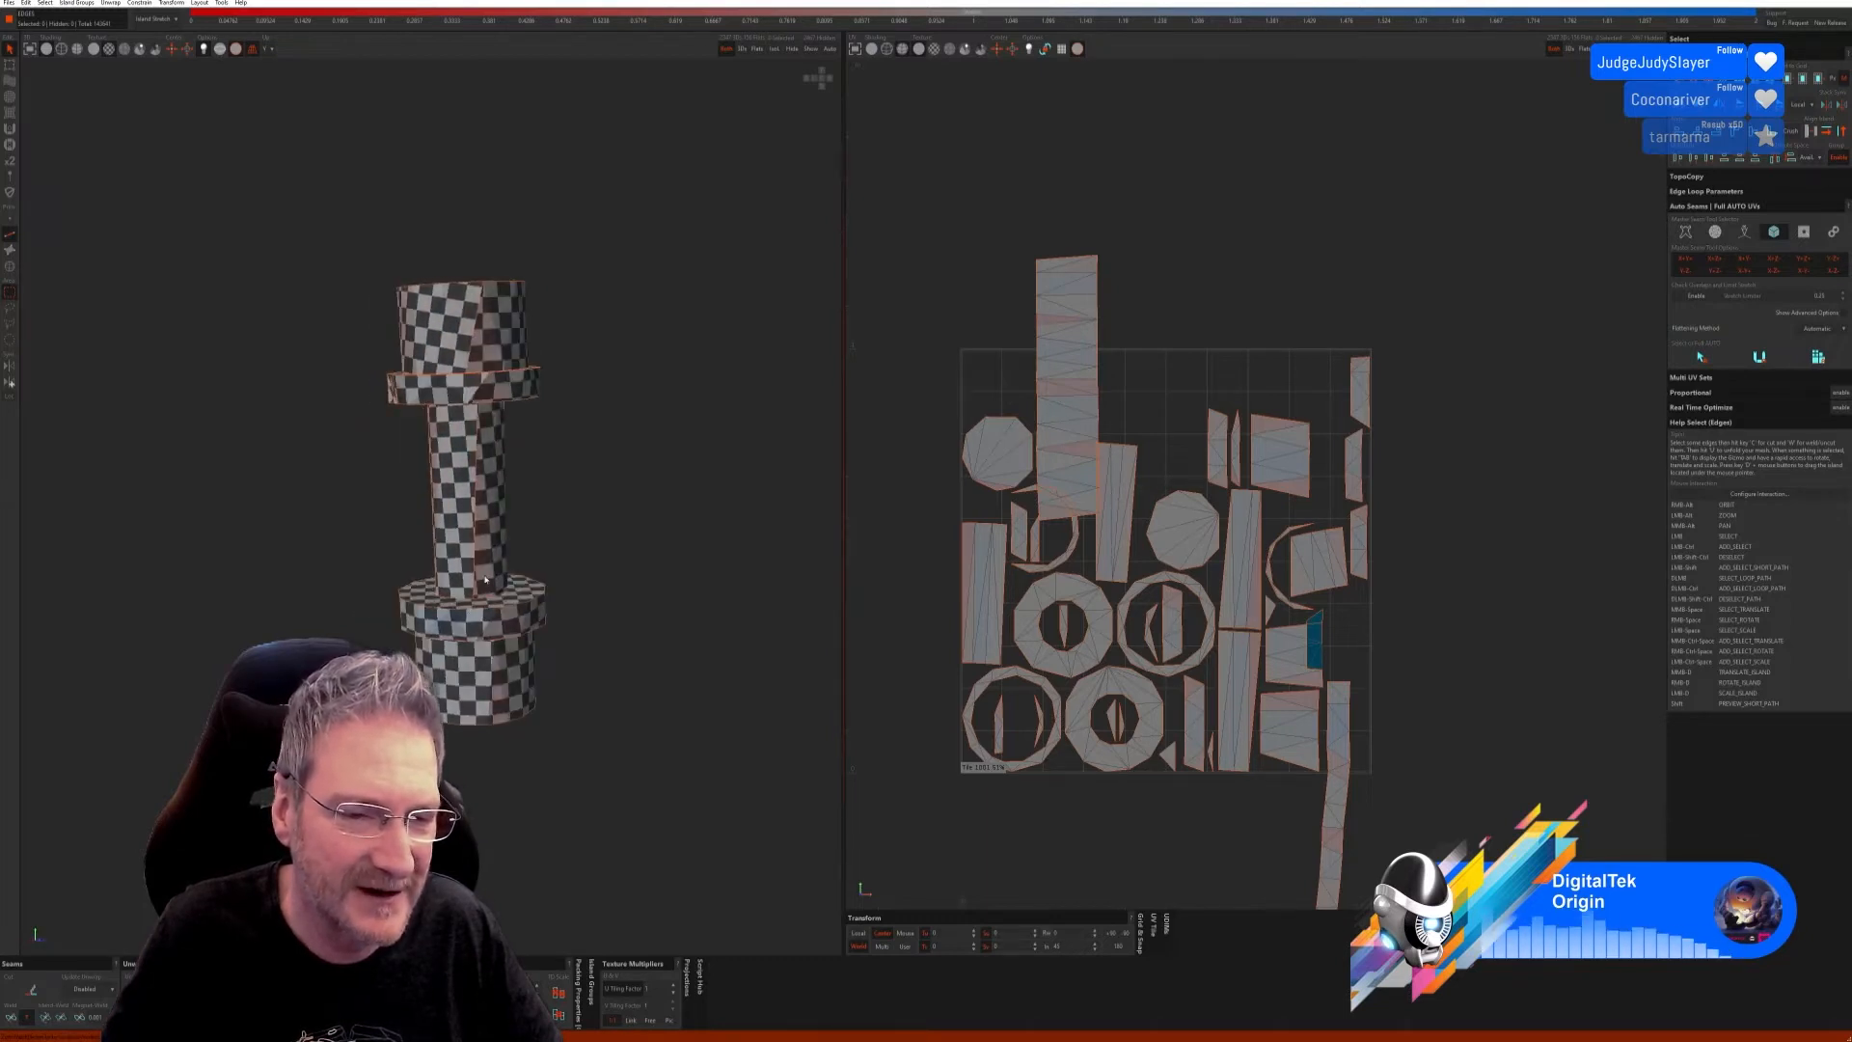
Step: Weld the lengthwise seams around the narrow middle shaft of the second pivot post
click(12, 1019)
alt+right_drag(579, 818, 452, 593)
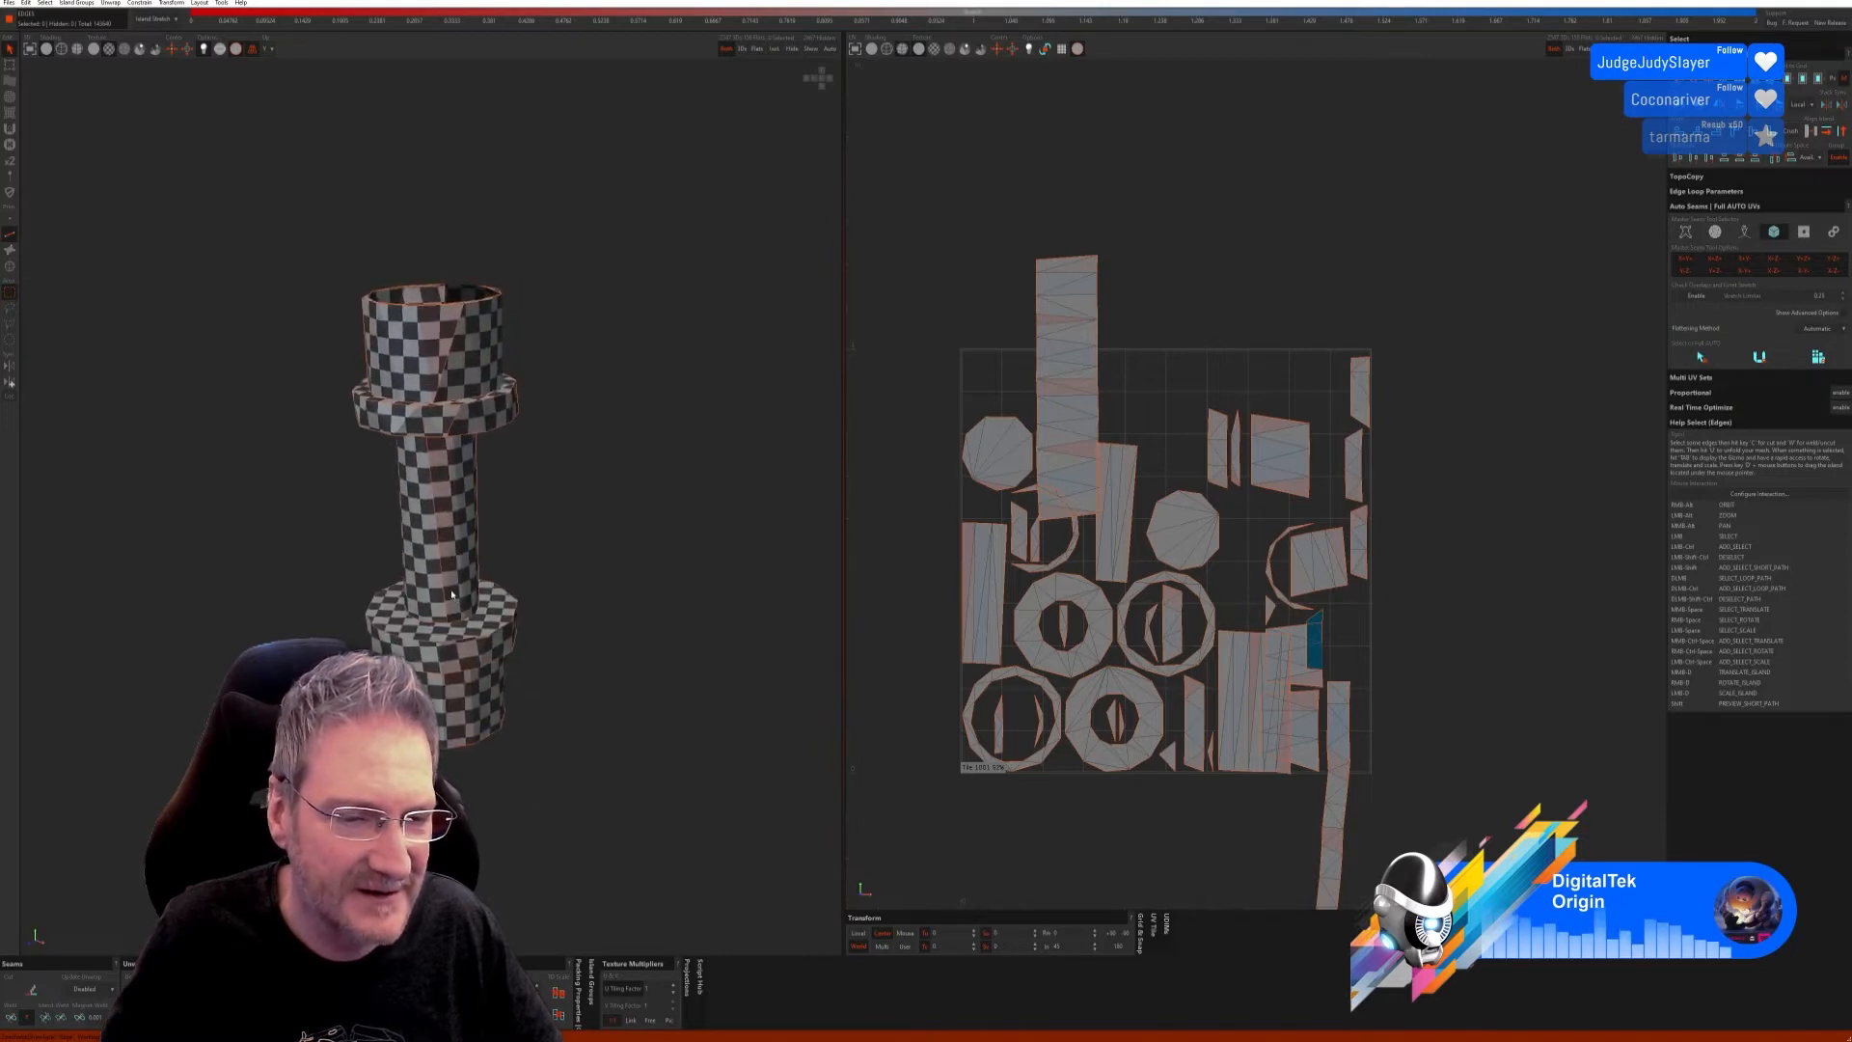
click(11, 1019)
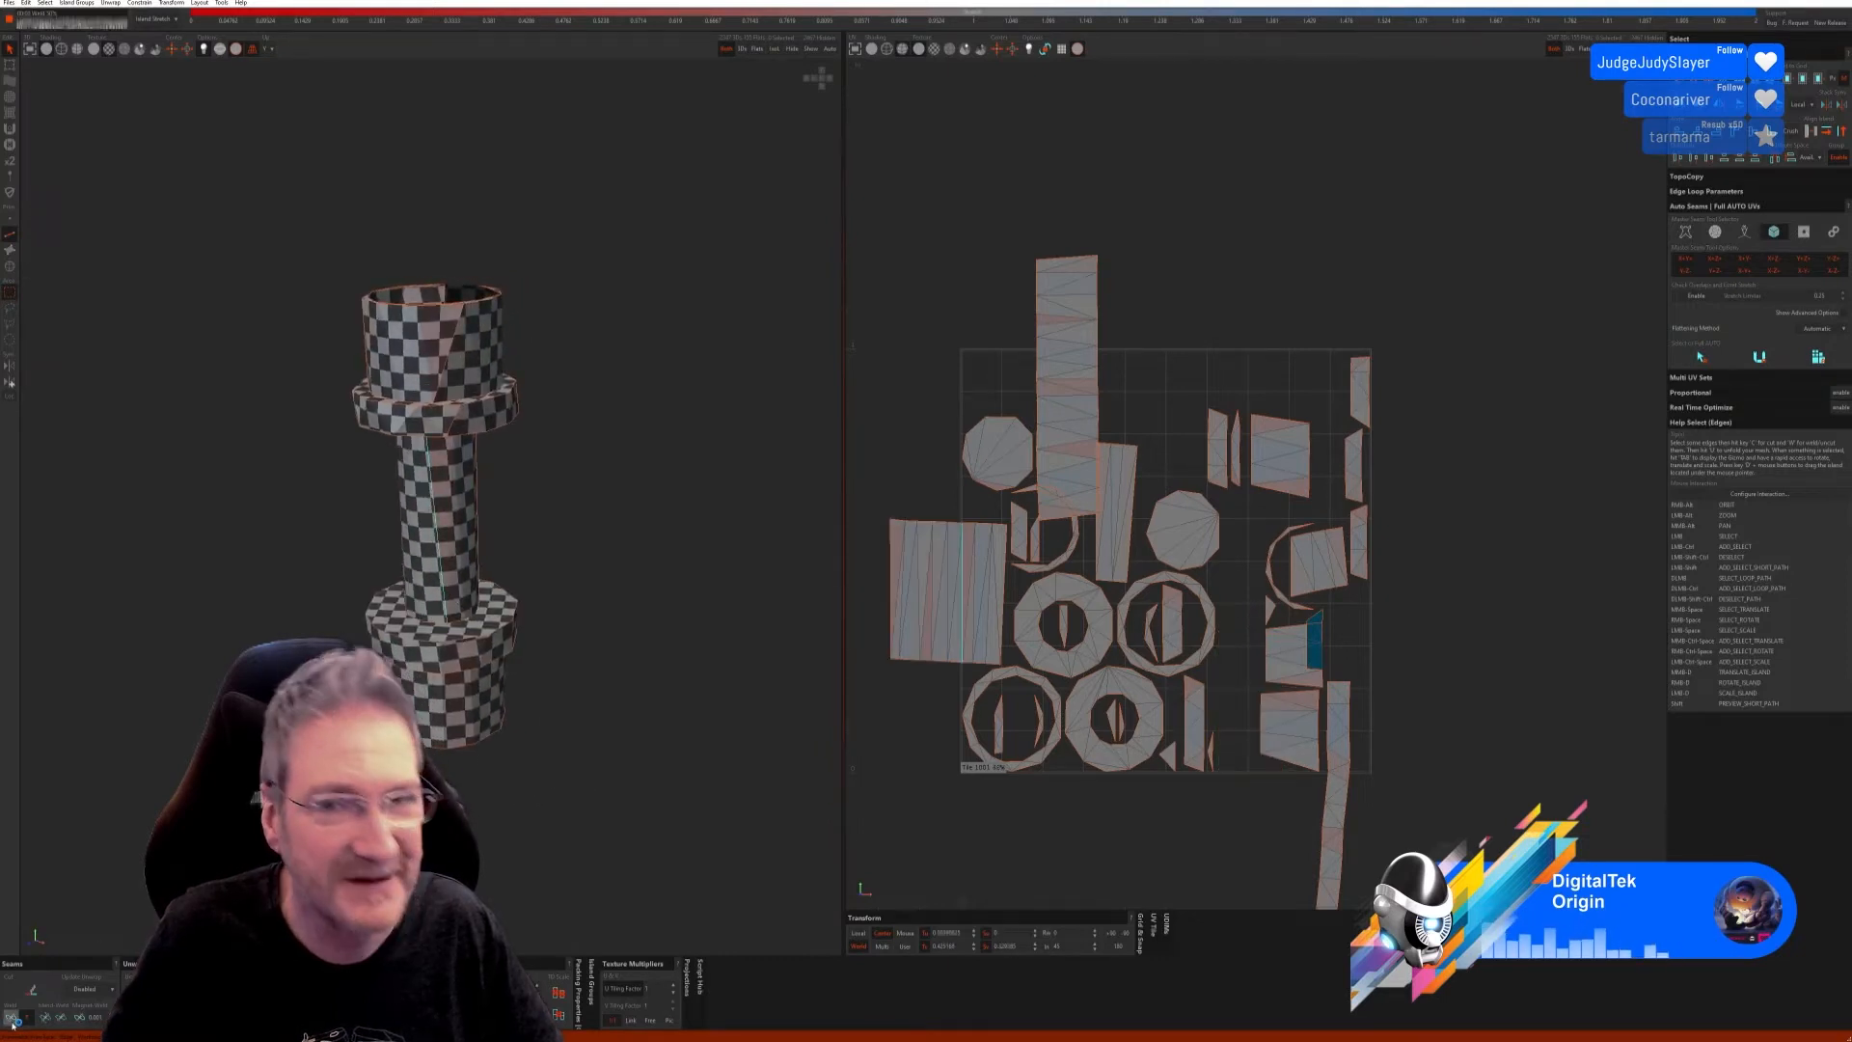
alt+right_drag(482, 771, 424, 714)
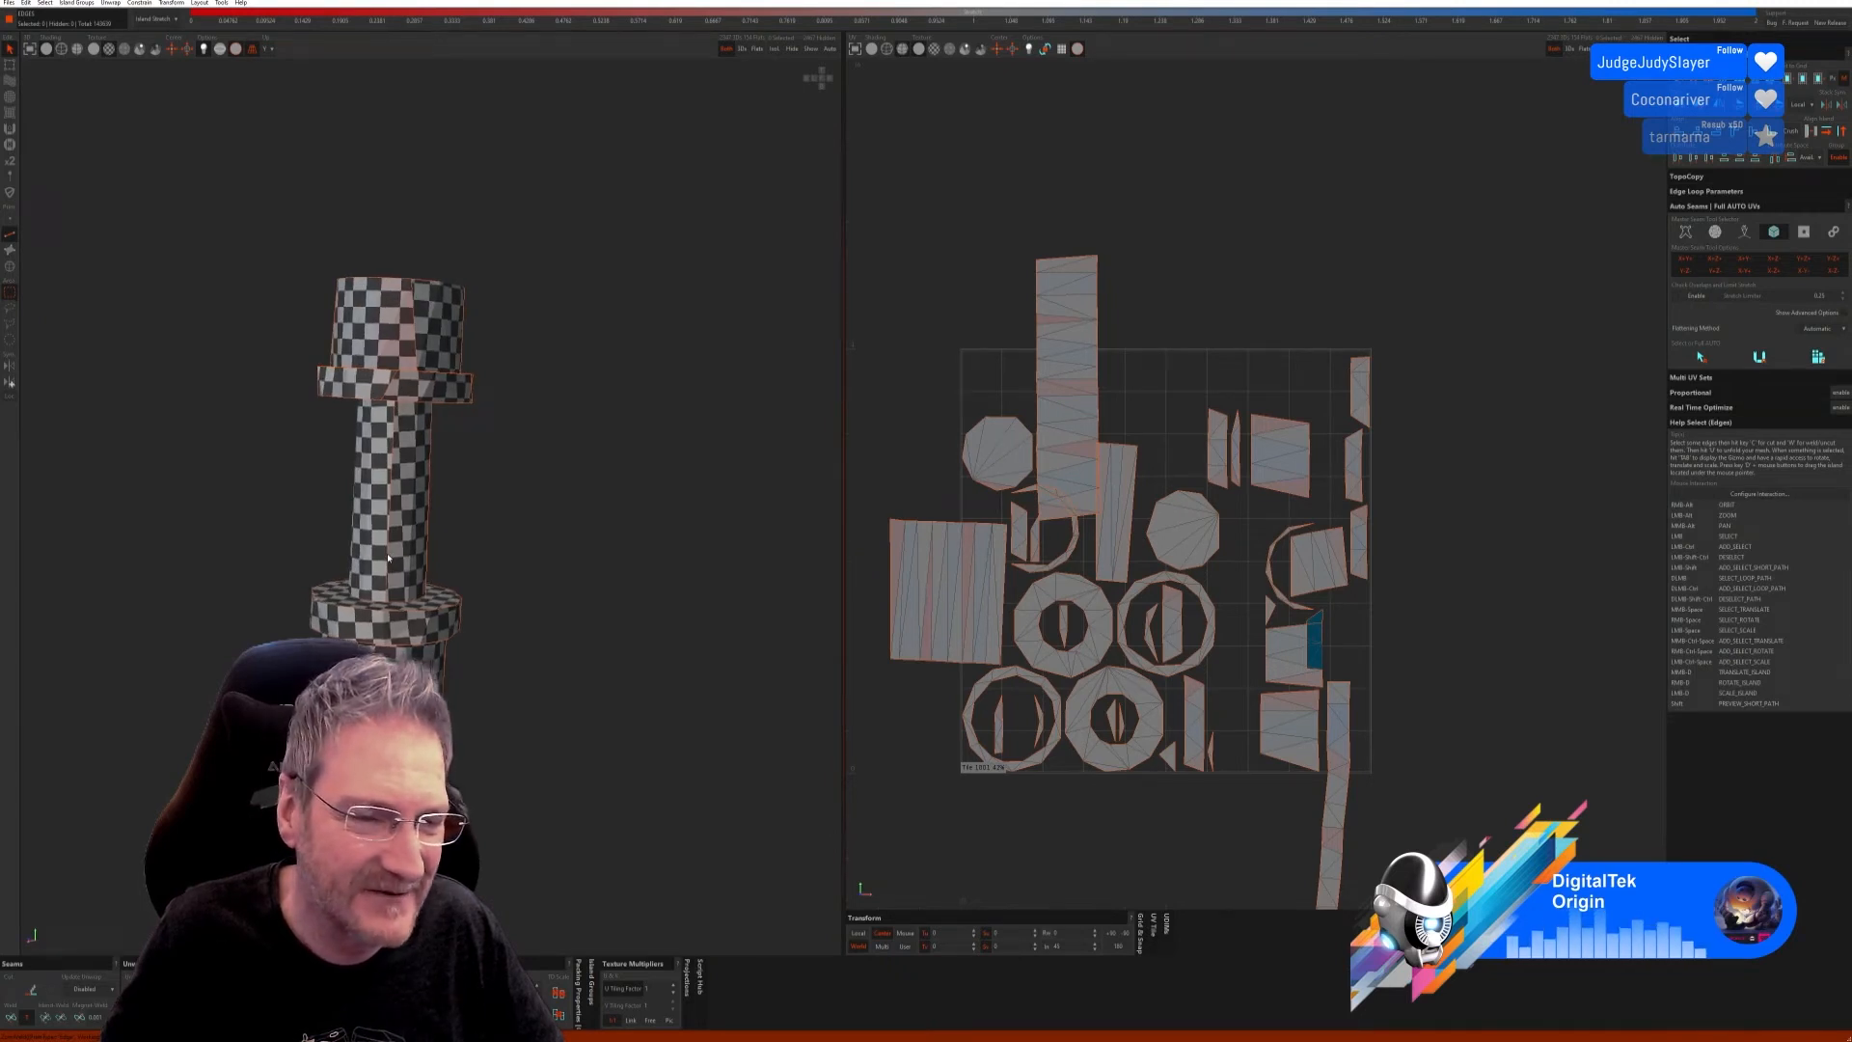
click(20, 1018)
Step: Weld the short vertical seams around the rim of the second pivot post's upper collar
alt+drag(459, 709, 432, 609)
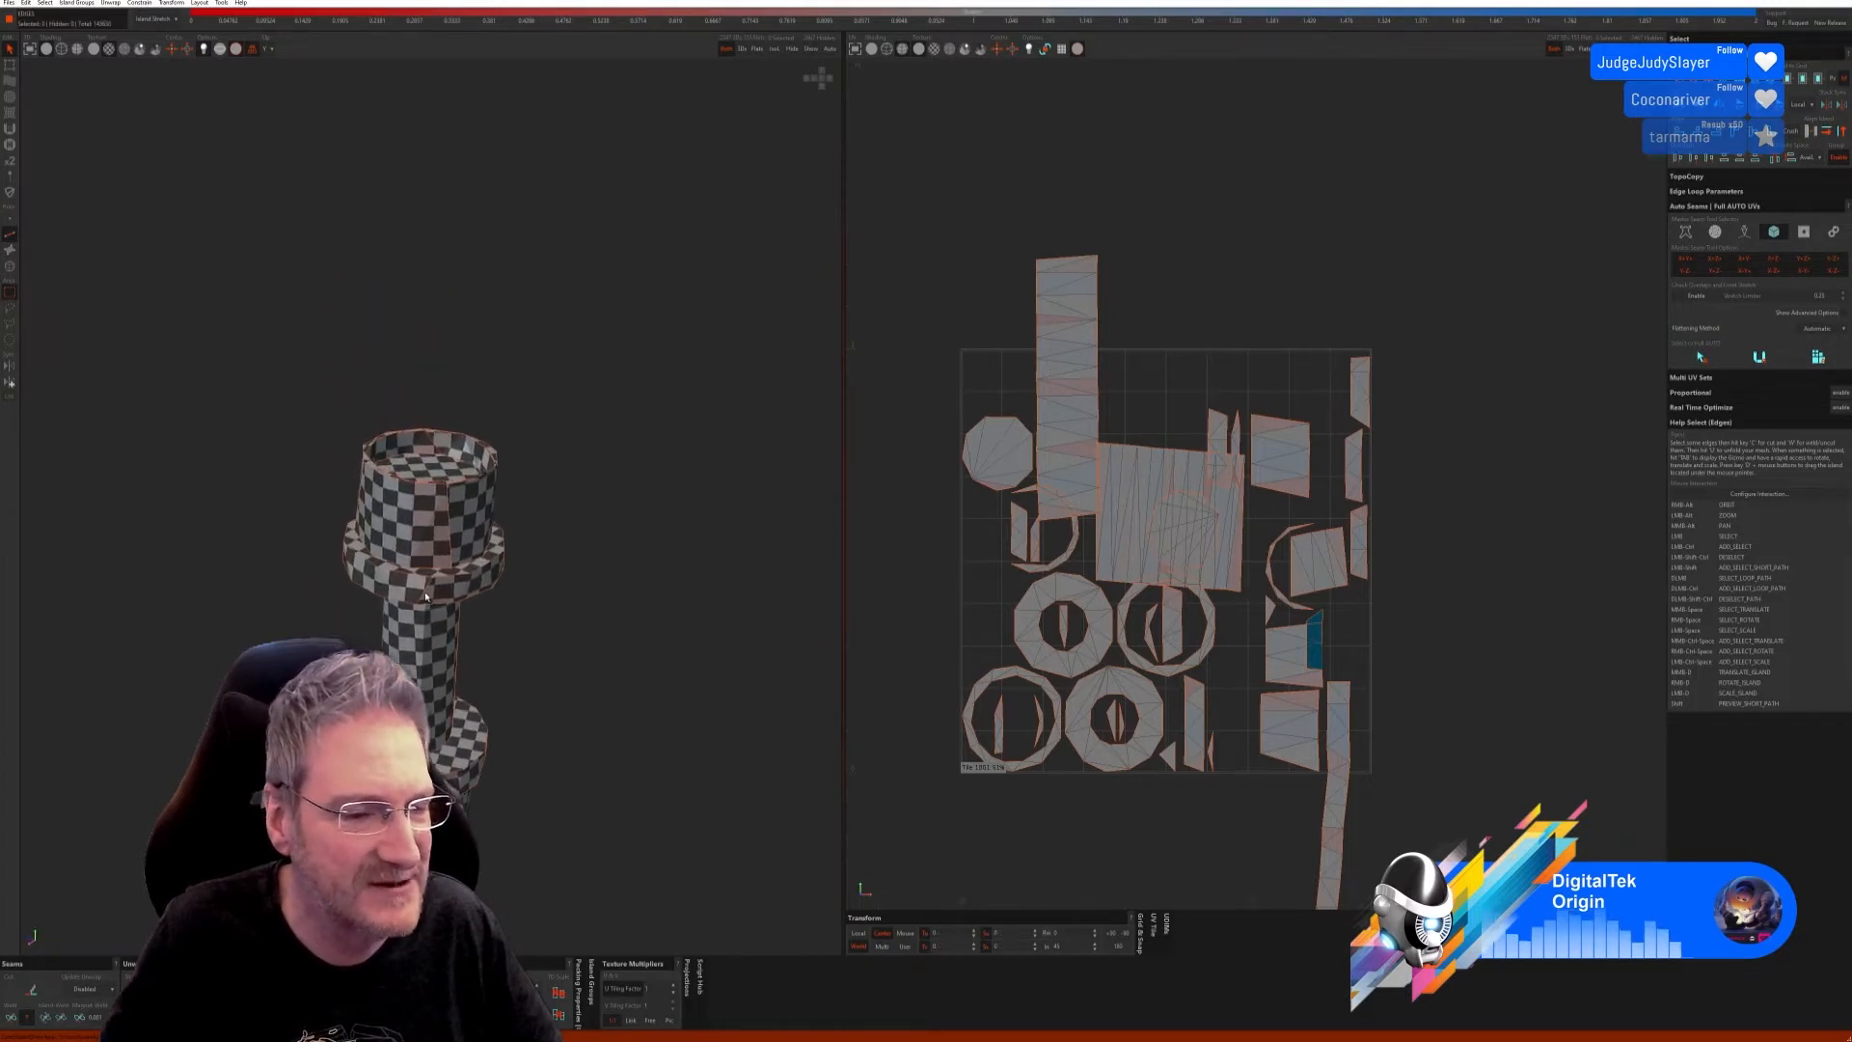
click(13, 1018)
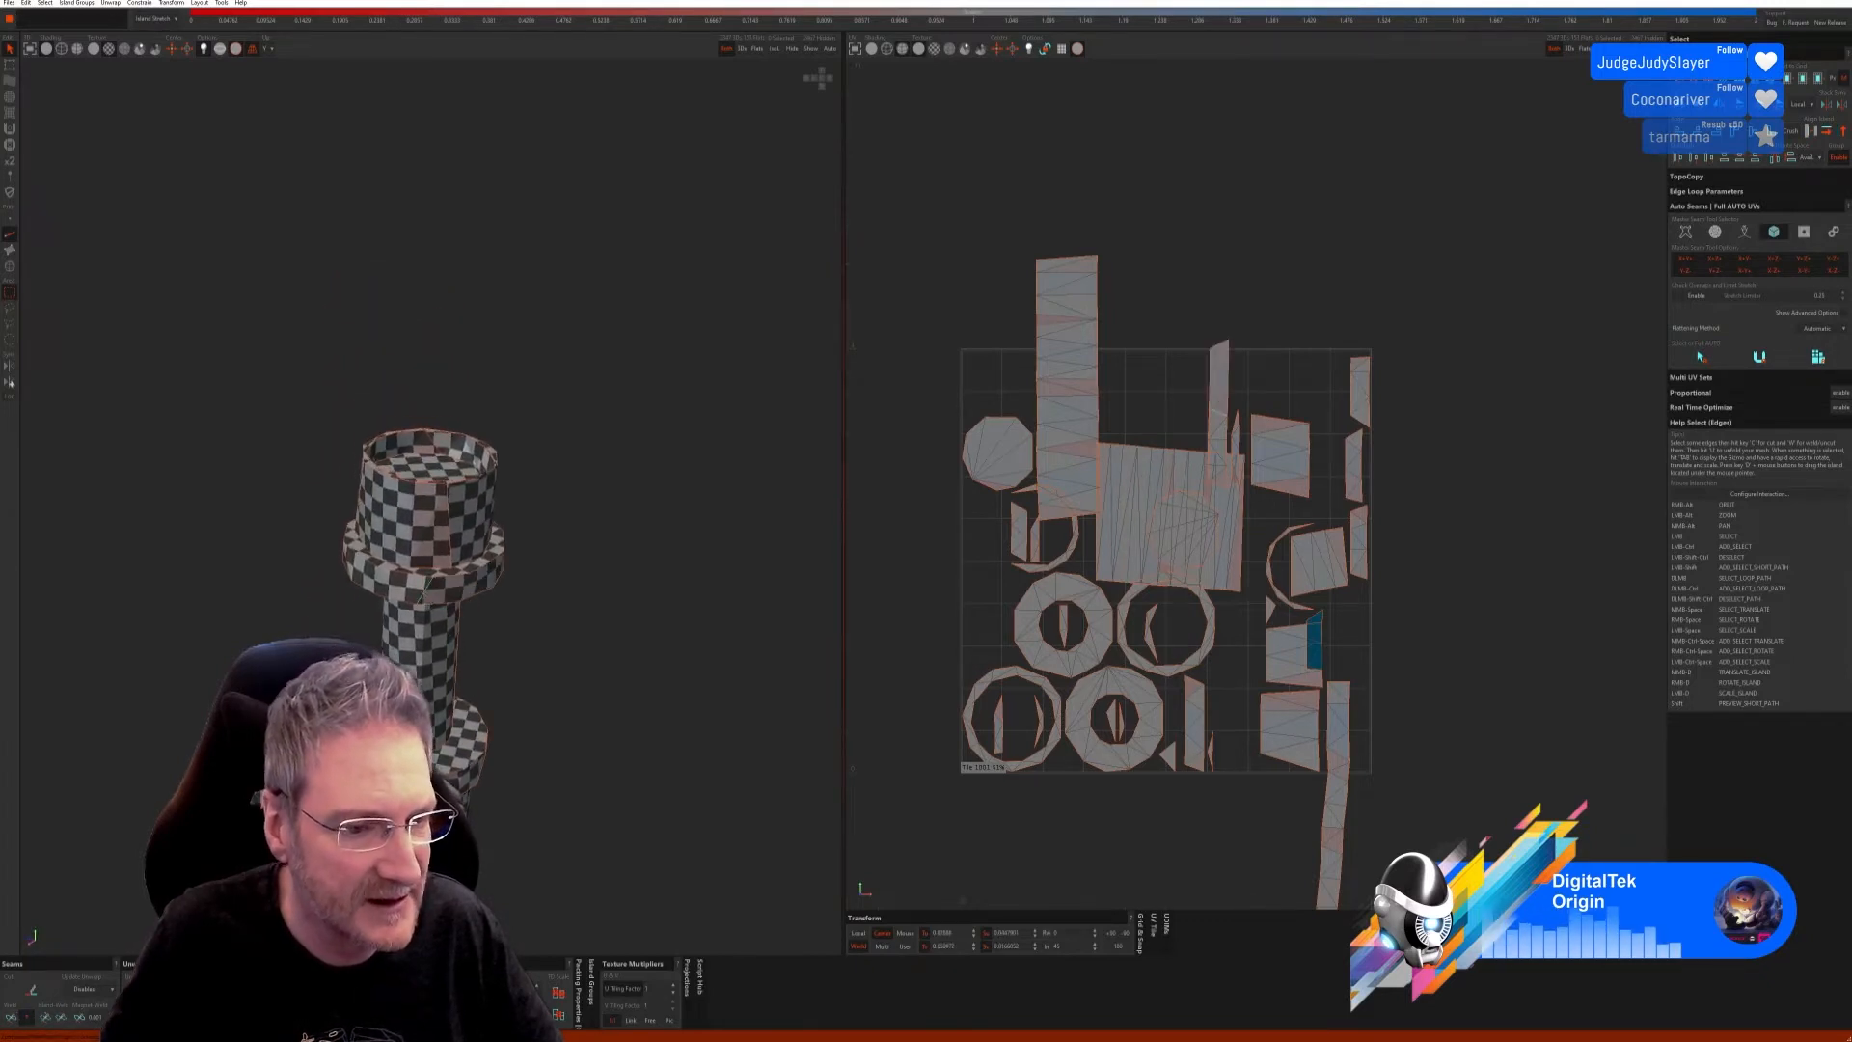
alt+right_drag(410, 579, 492, 584)
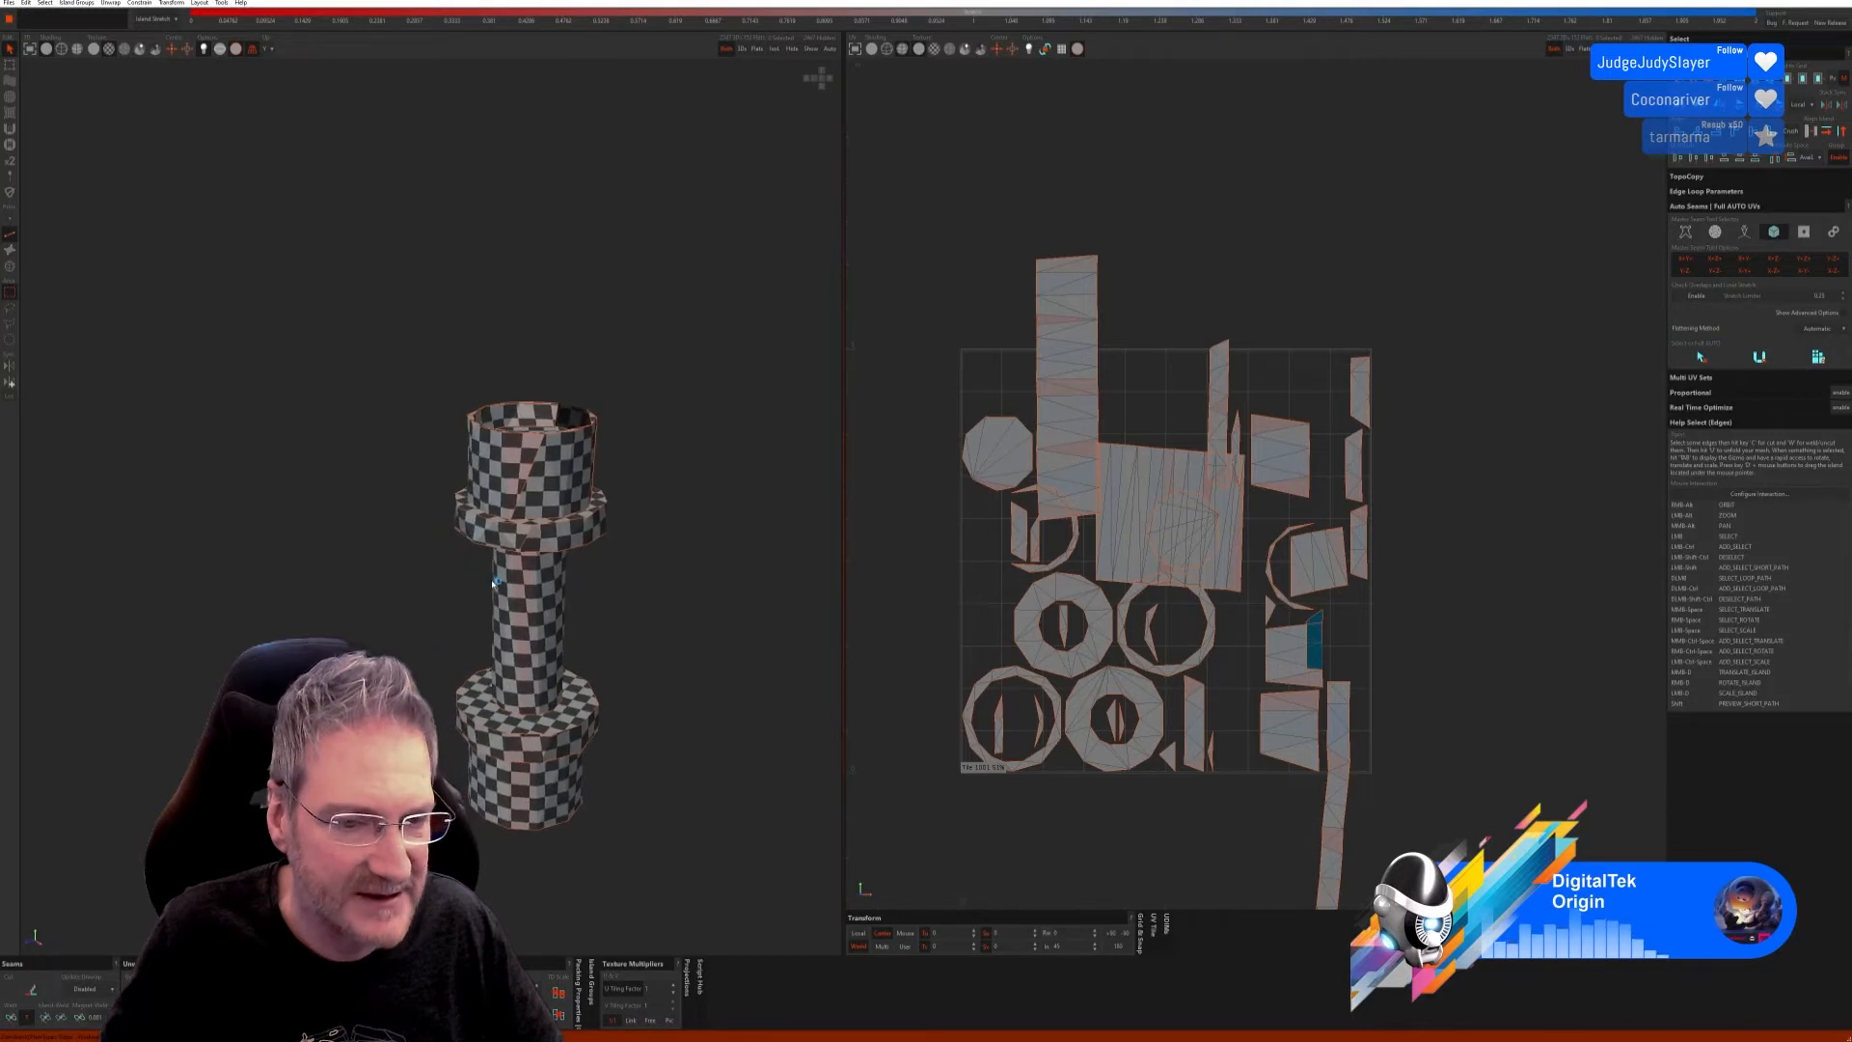
click(520, 540)
click(13, 1018)
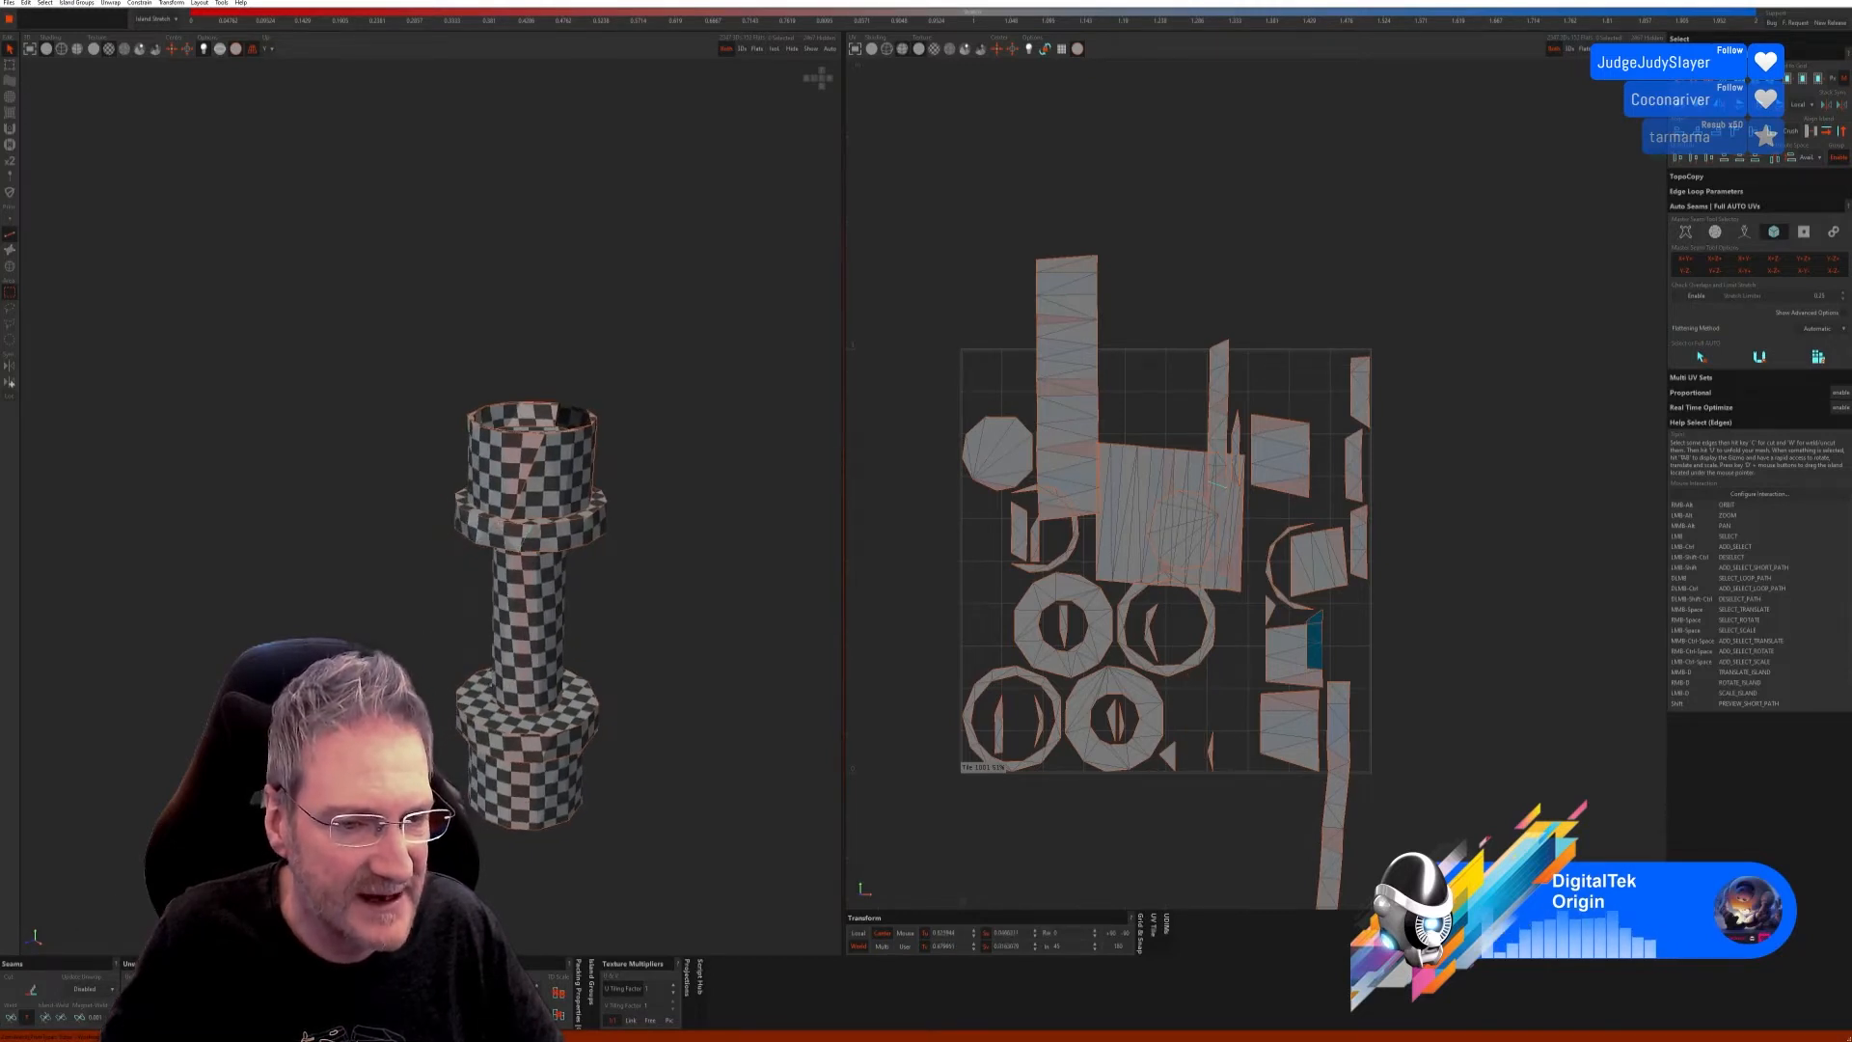
alt+right_drag(473, 733, 524, 662)
alt+middle_drag(407, 610, 632, 667)
scroll(577, 570, up, 3)
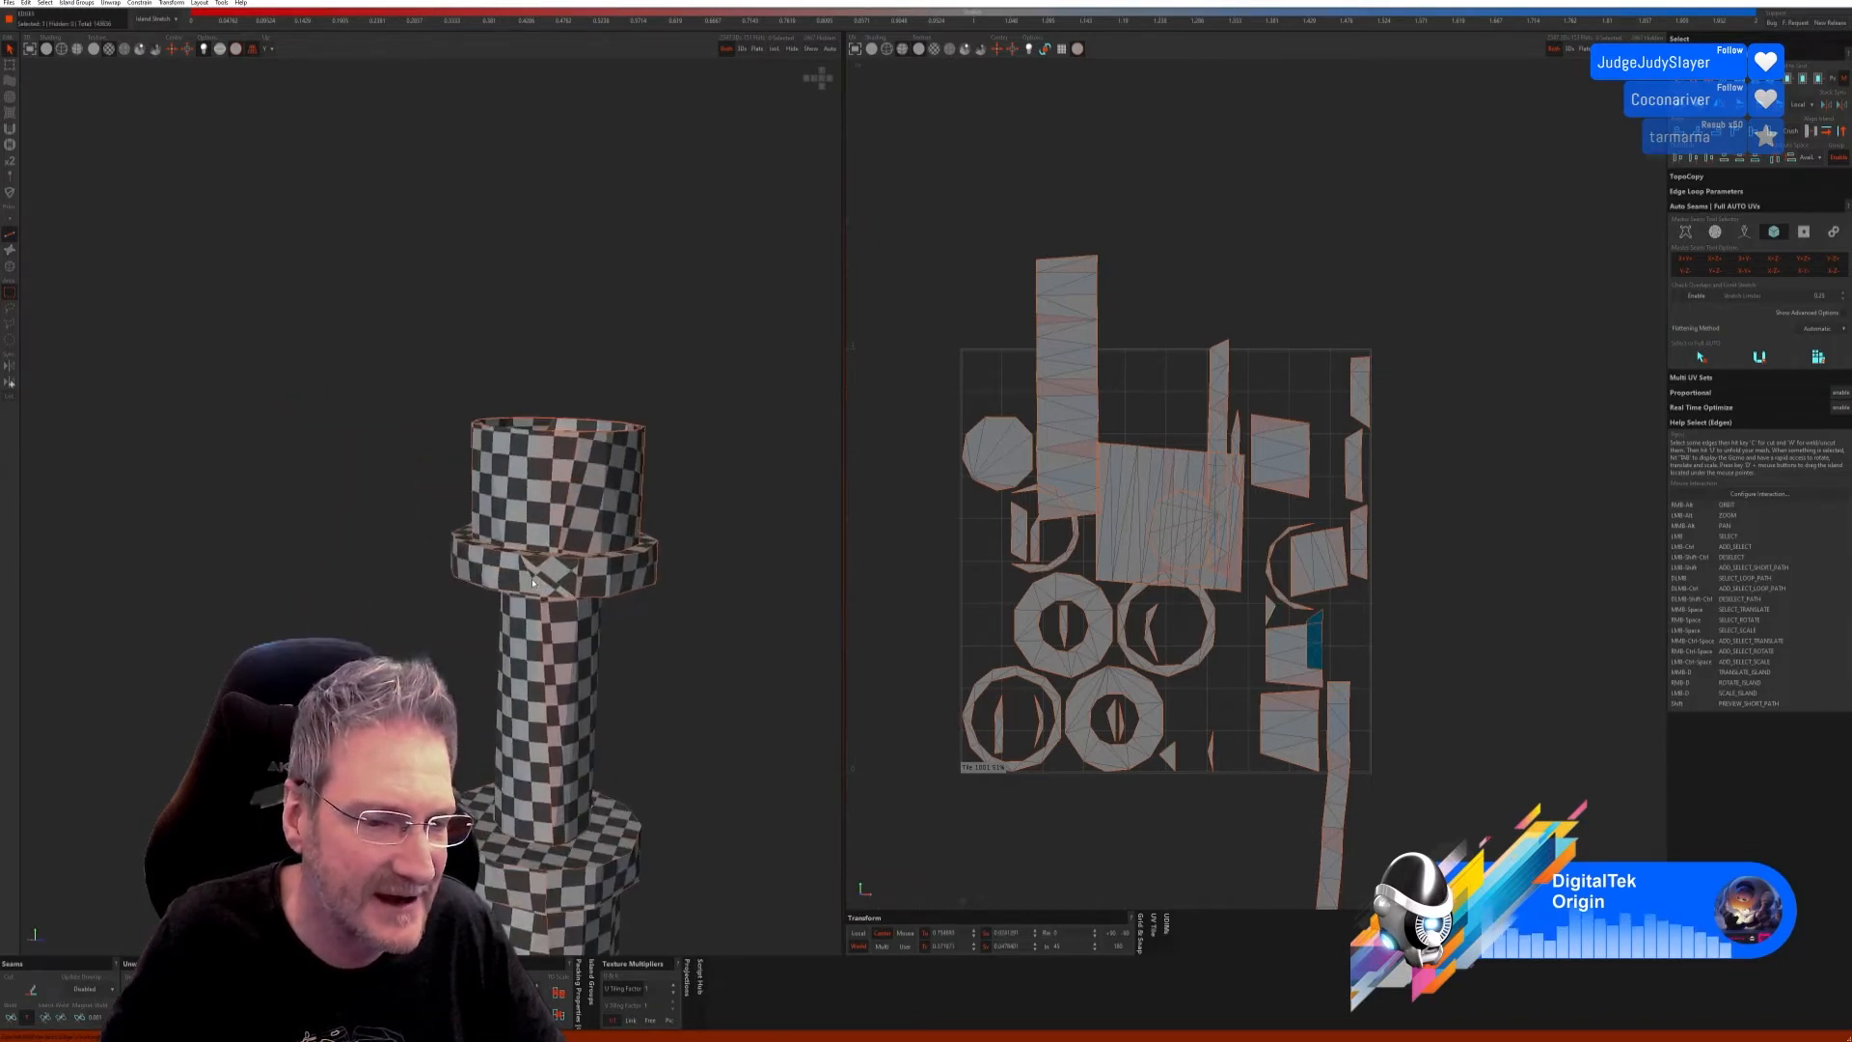
click(532, 583)
key(w)
click(547, 597)
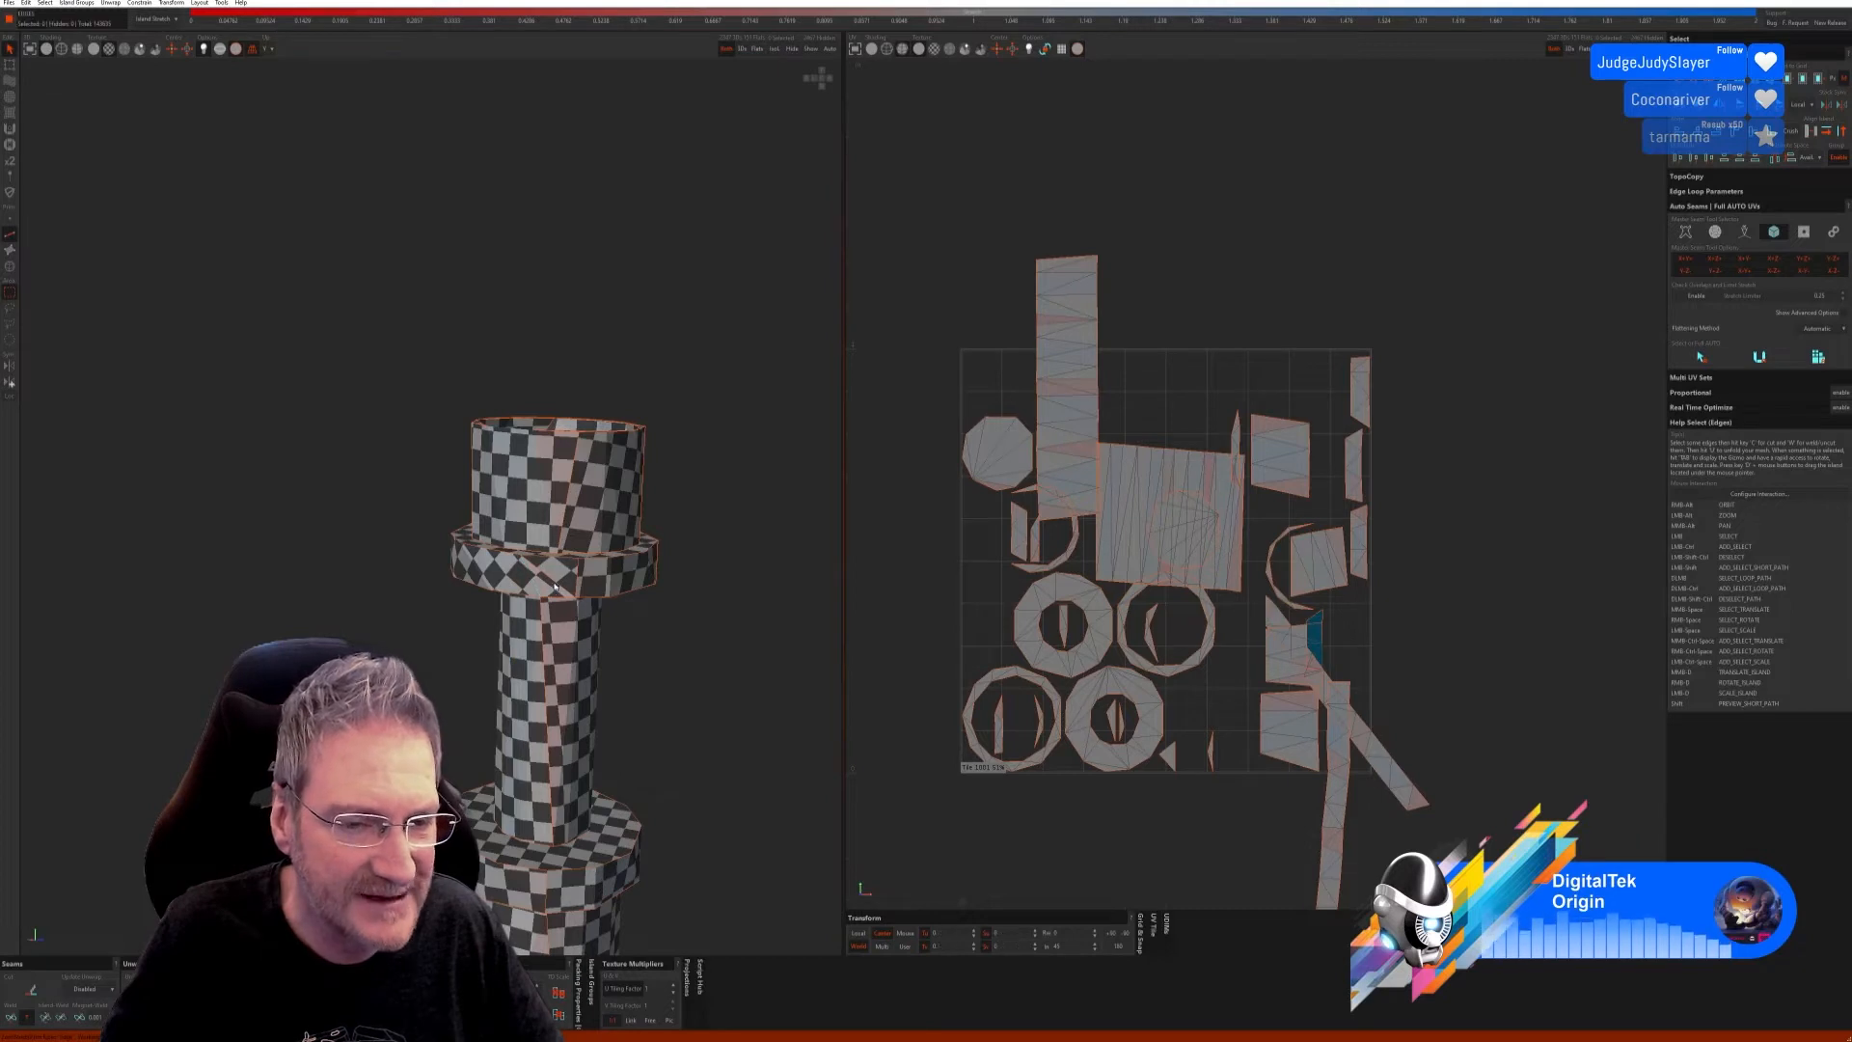
click(13, 1018)
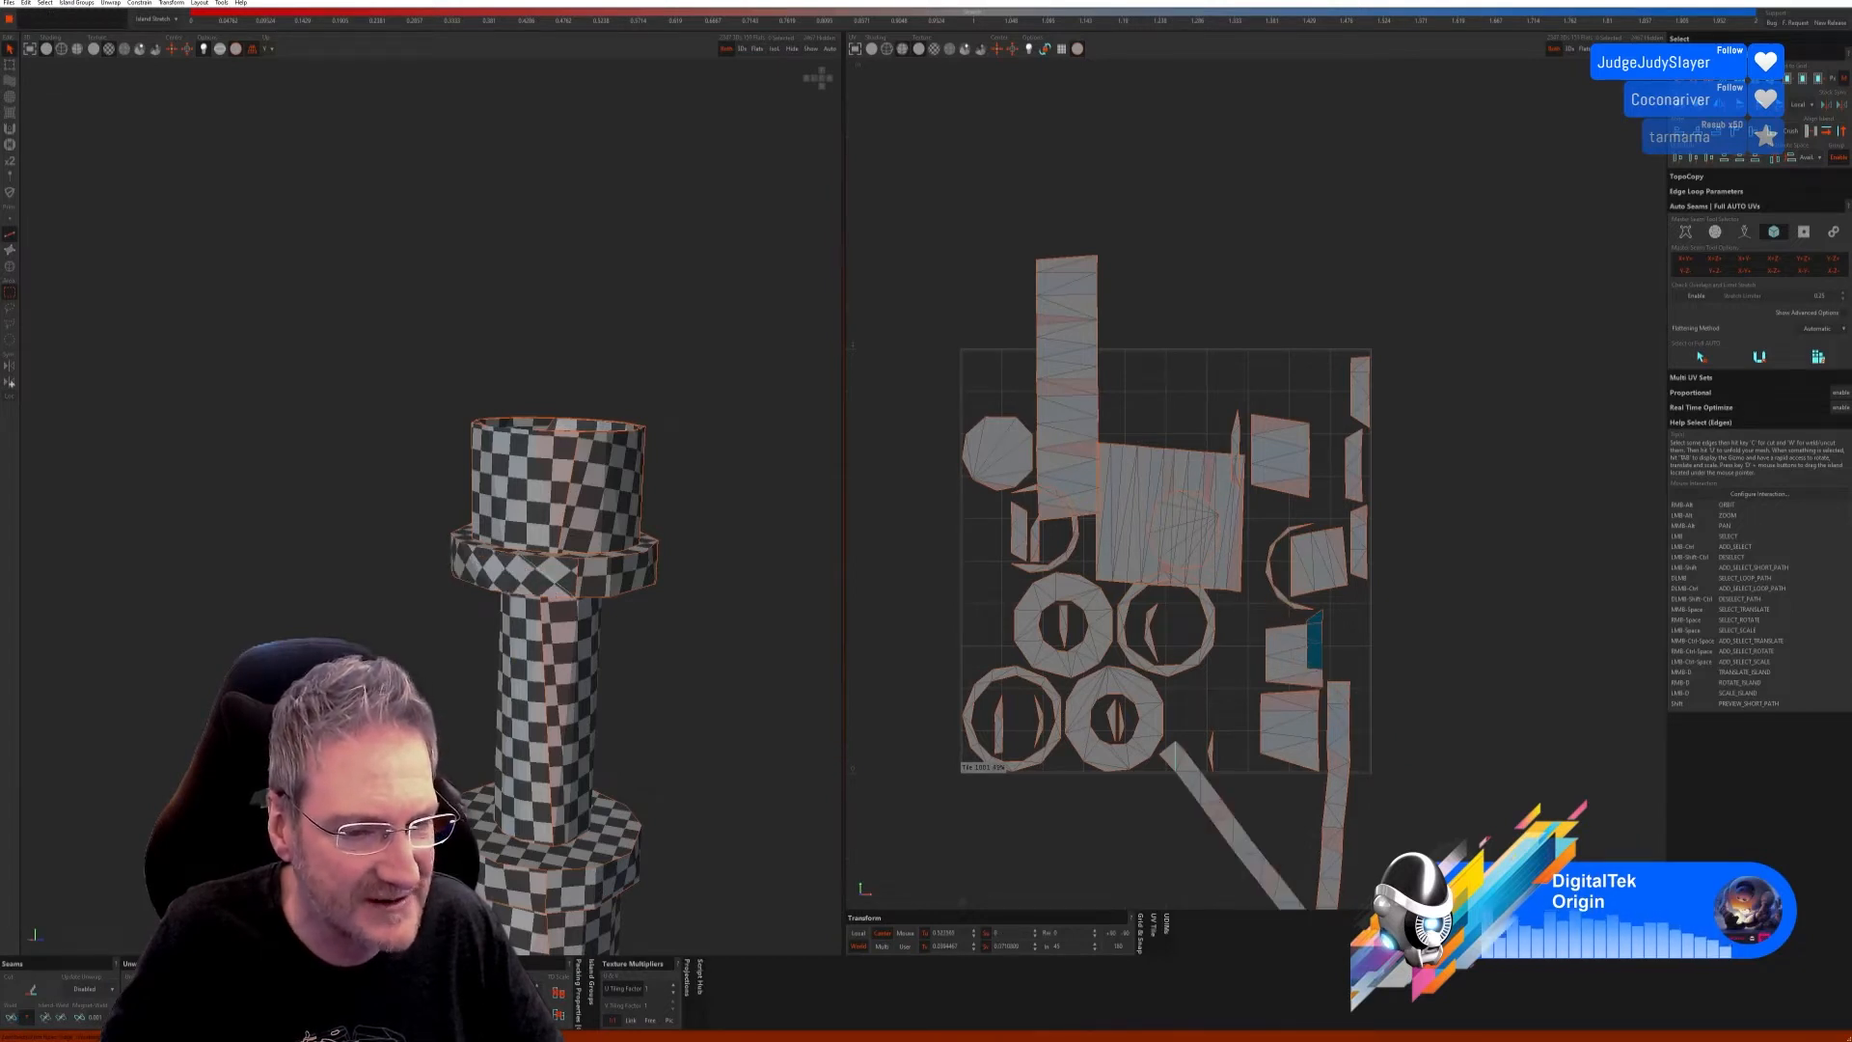
Step: Weld the lengthwise seams around the wide cylinder above the second pivot post's upper collar
scroll(503, 734, down, 3)
alt+right_drag(502, 732, 515, 664)
alt+middle_drag(515, 664, 615, 714)
scroll(578, 632, up, 2)
click(578, 632)
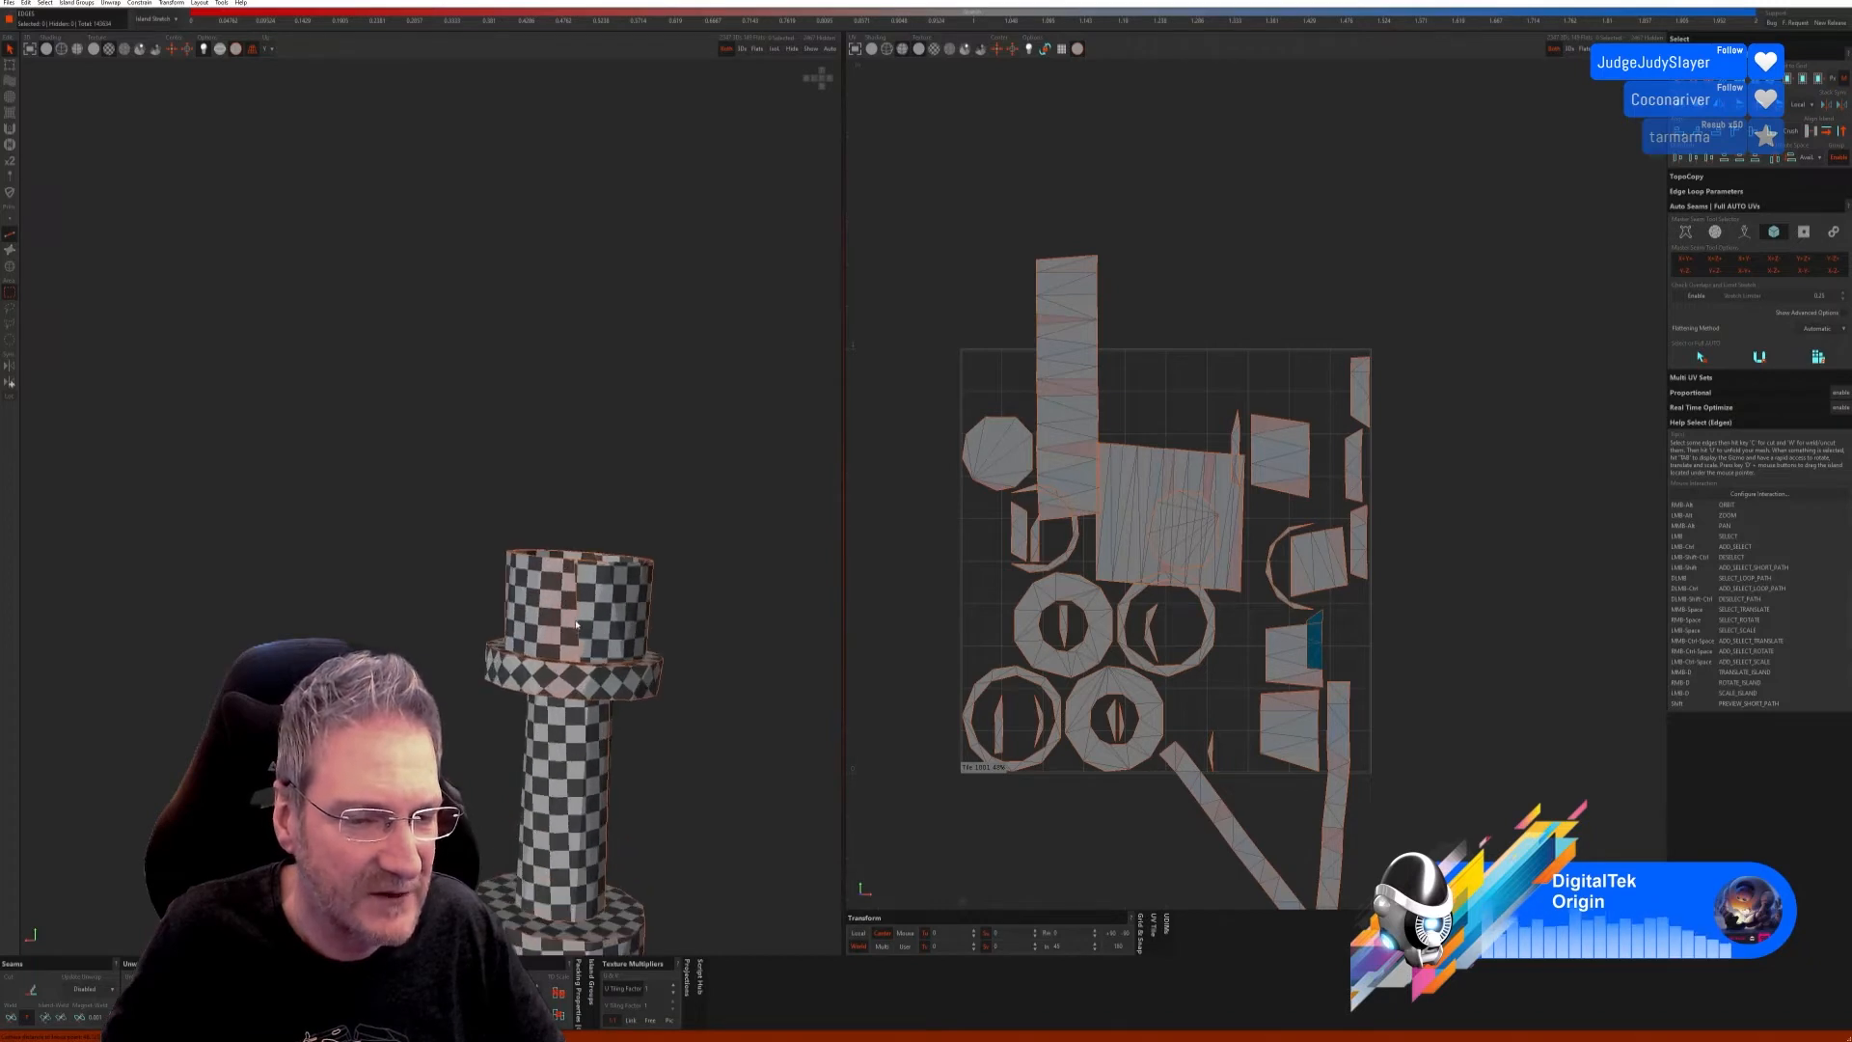
click(11, 1017)
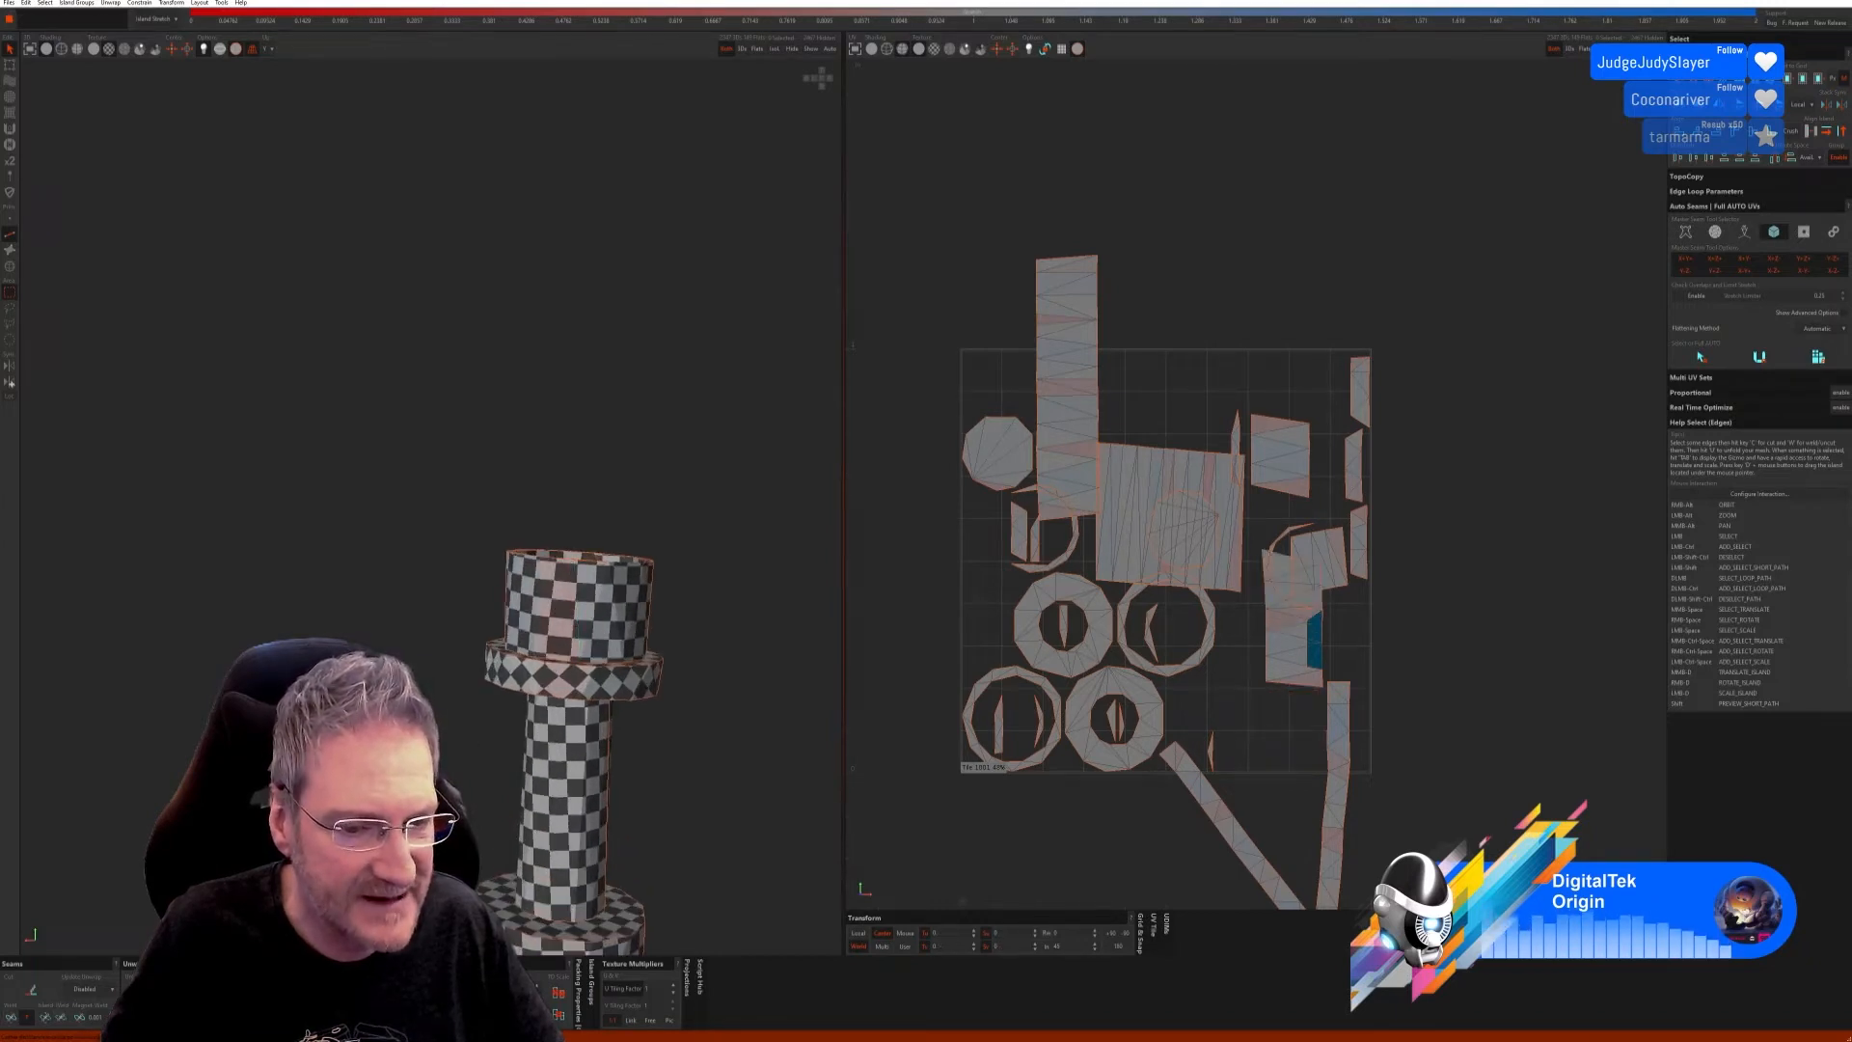
mouse_move(502, 704)
alt+right_down()
mouse_move(396, 696)
mouse_move(521, 704)
alt+right_up()
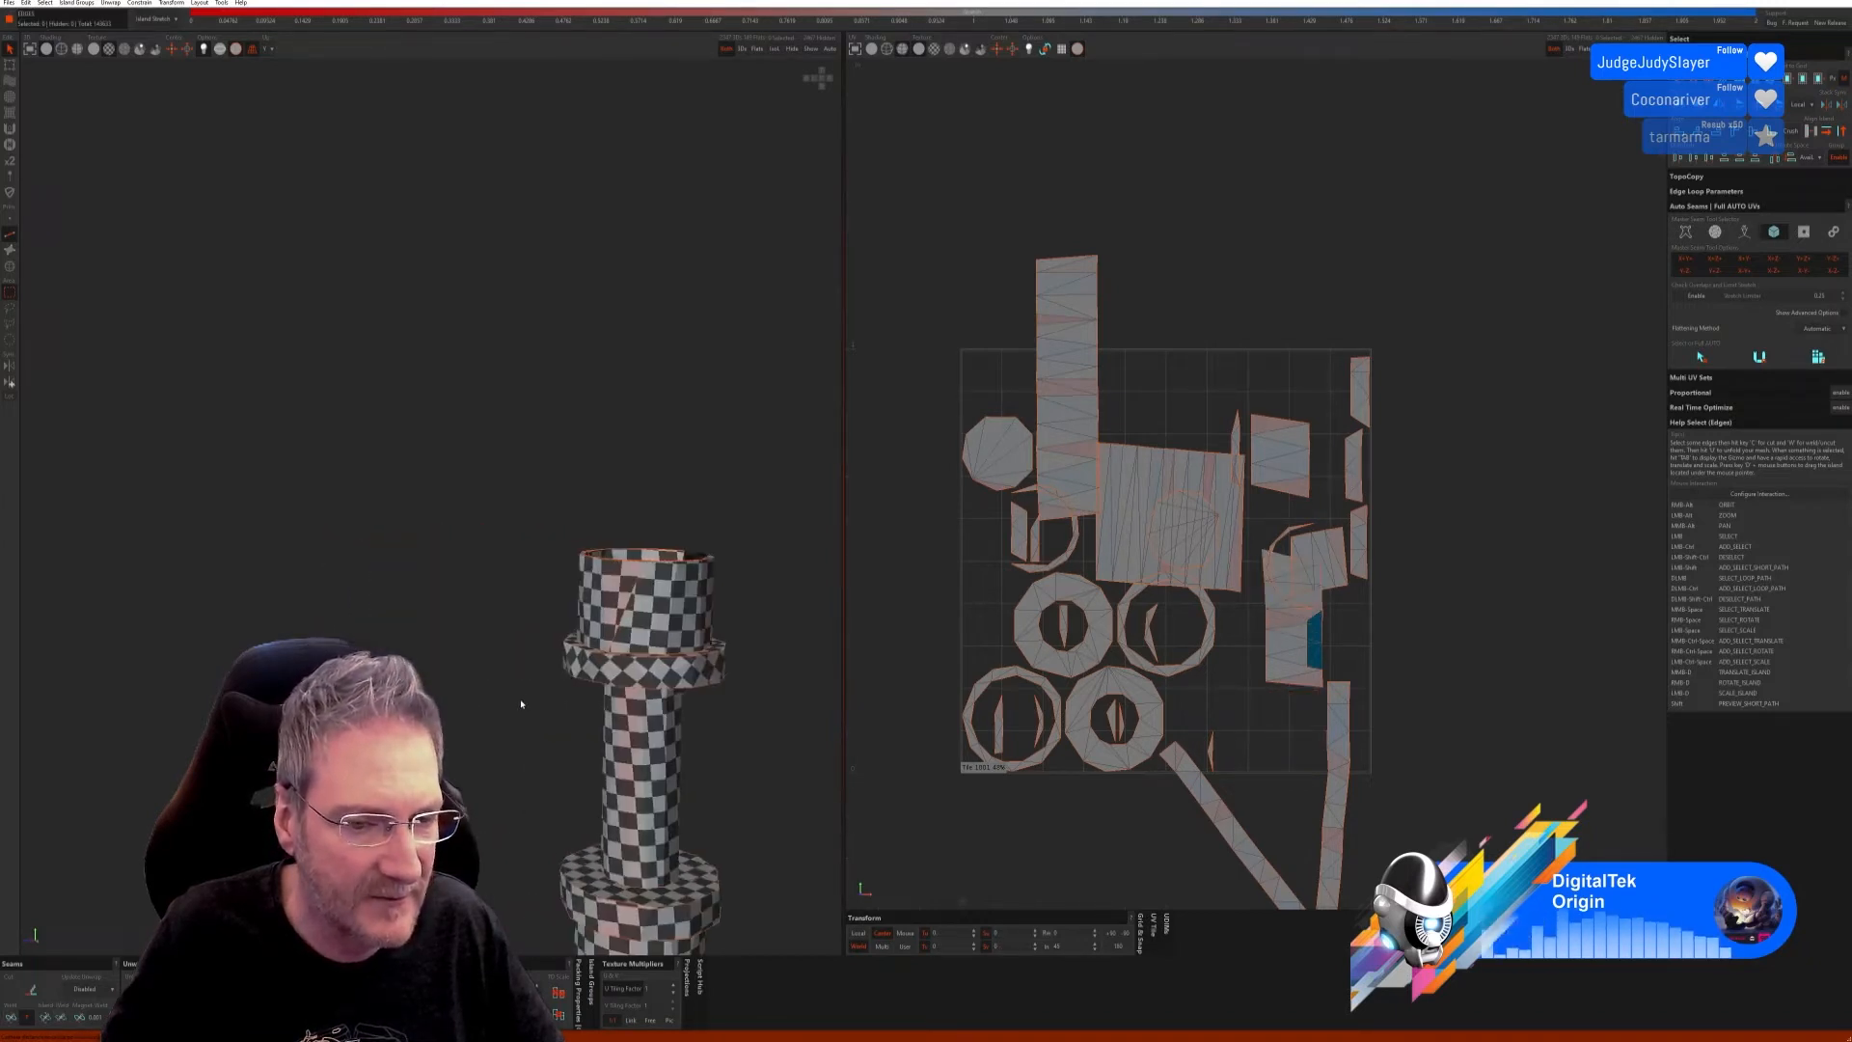
click(622, 630)
click(14, 1015)
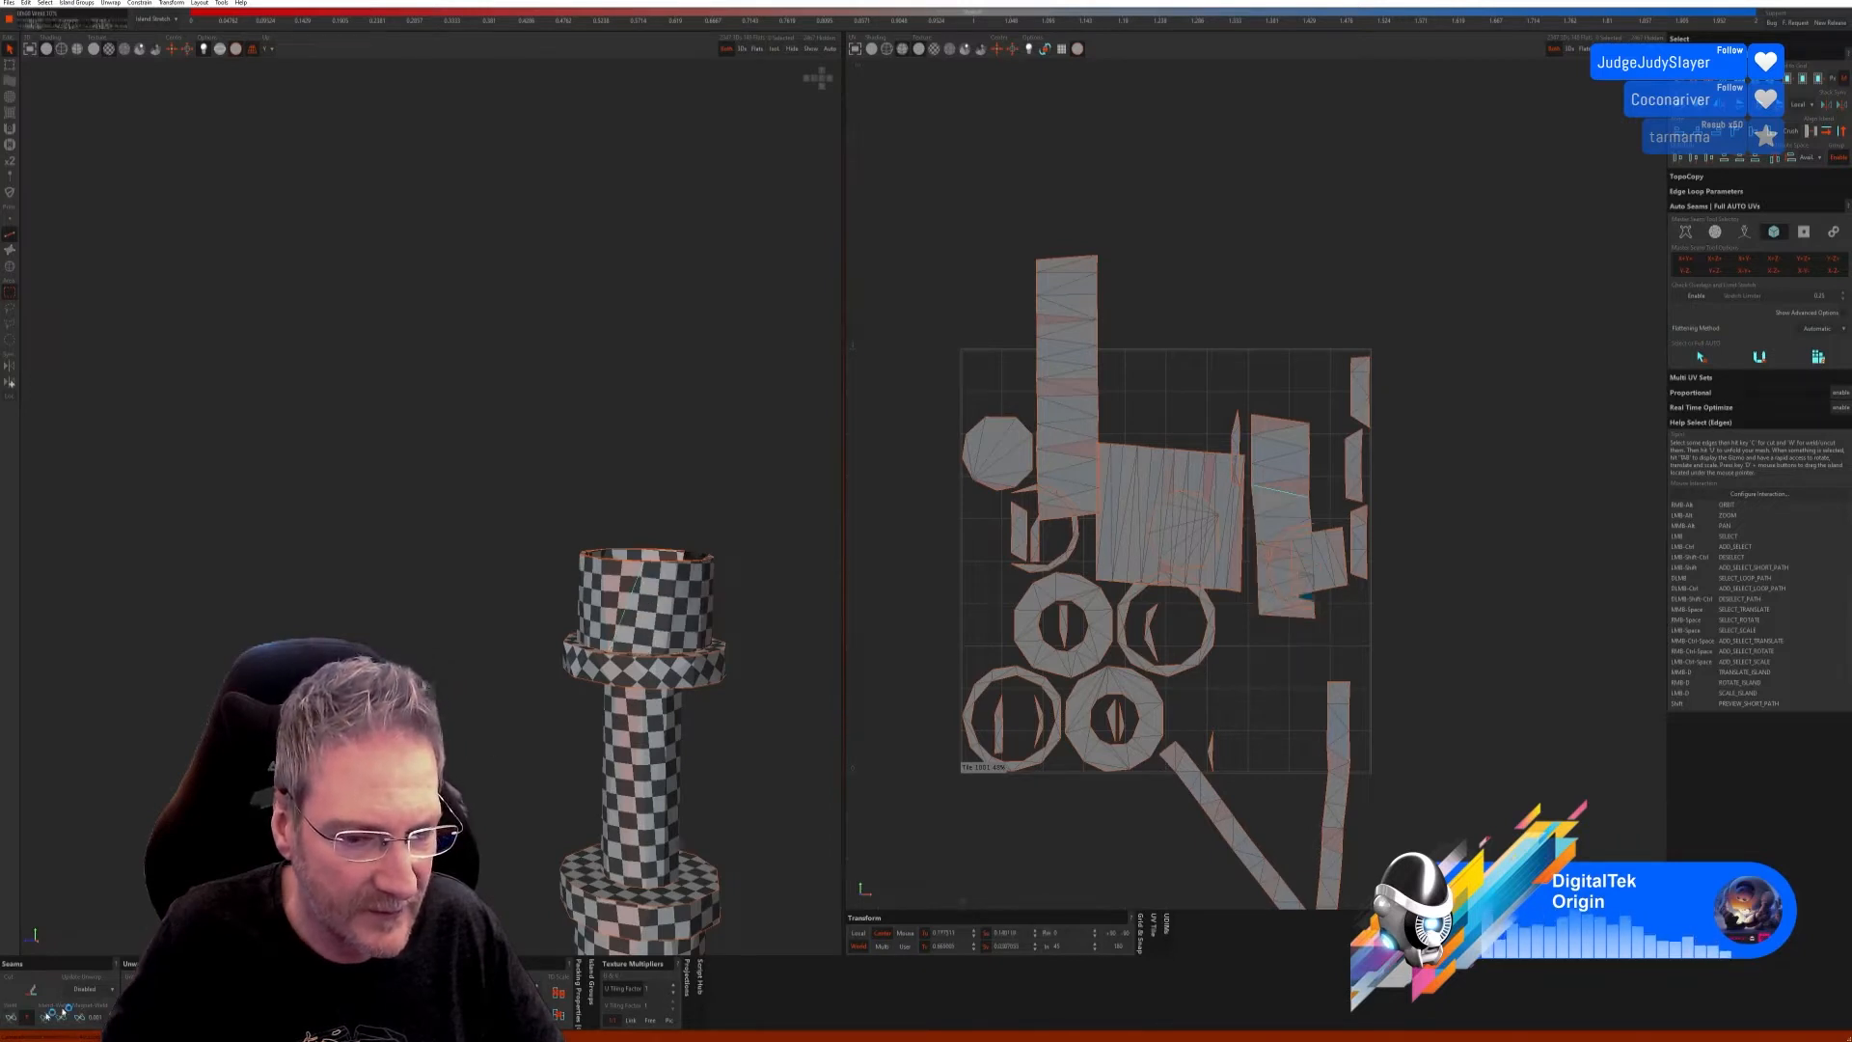
alt+right_drag(665, 782, 537, 781)
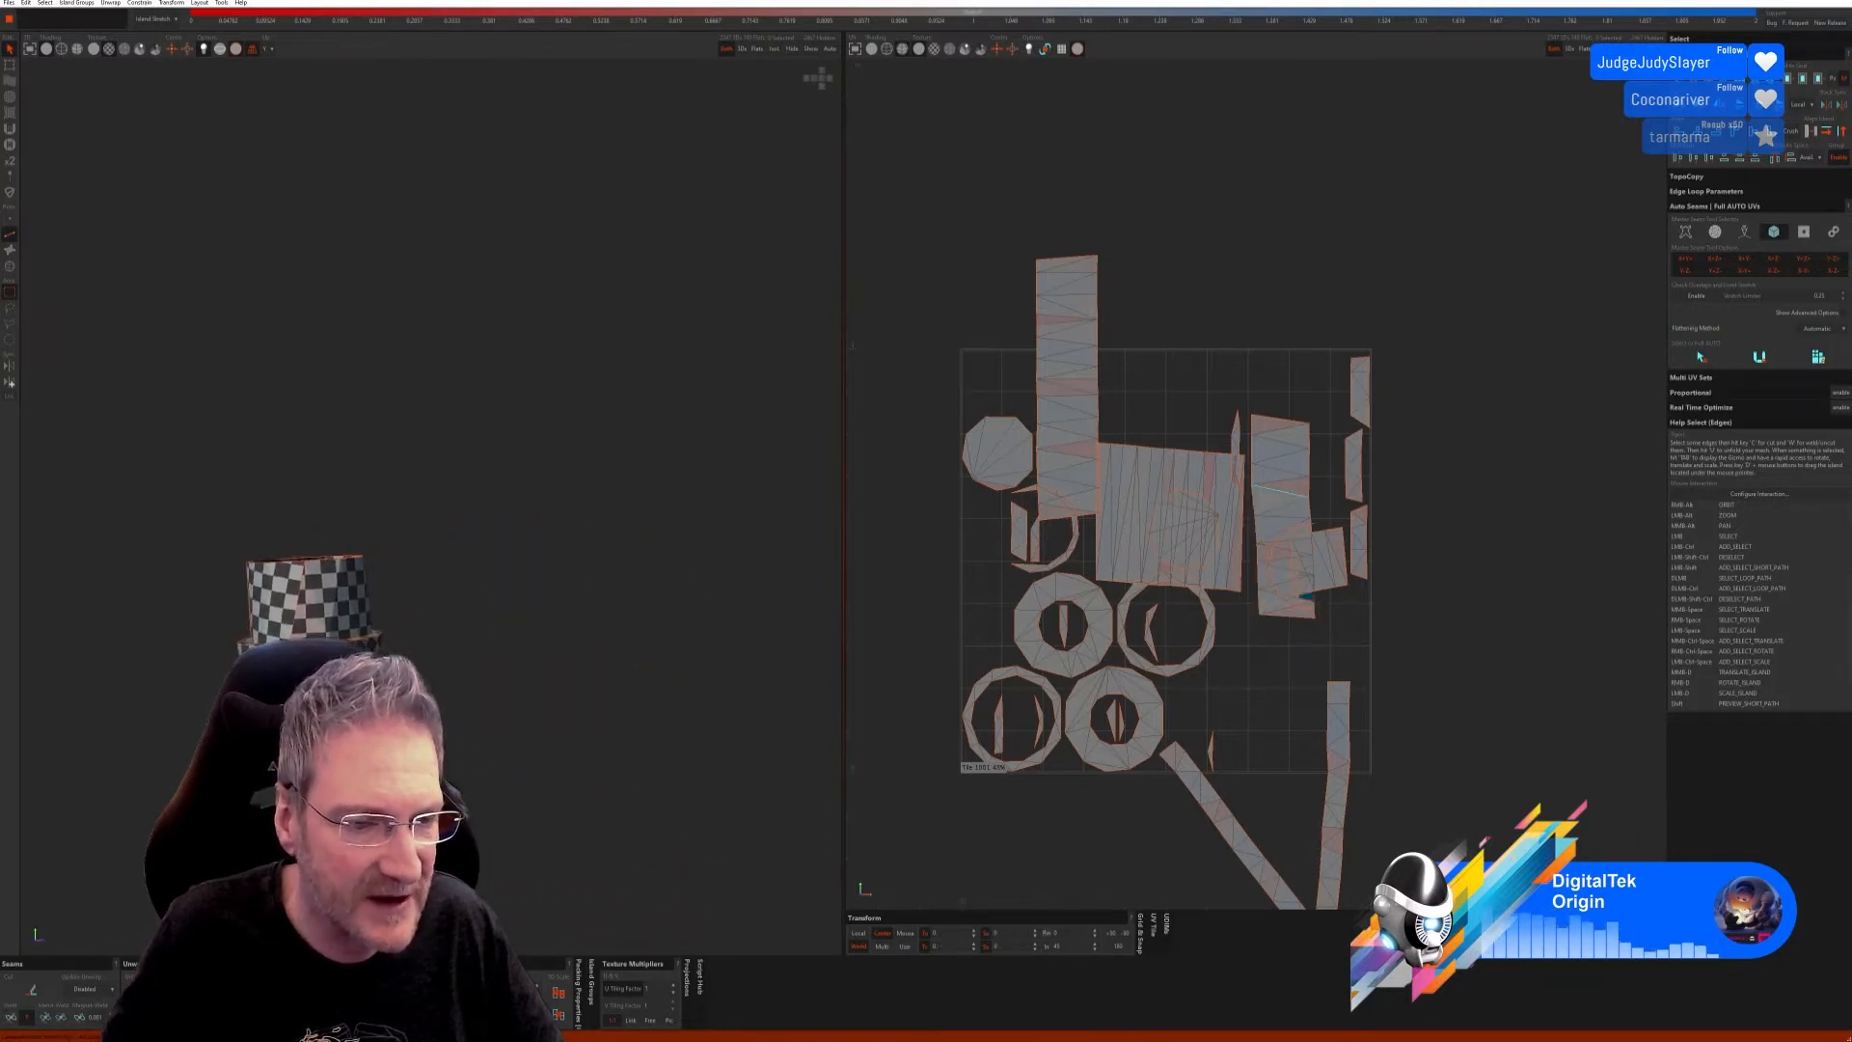
alt+middle_drag(307, 617, 471, 662)
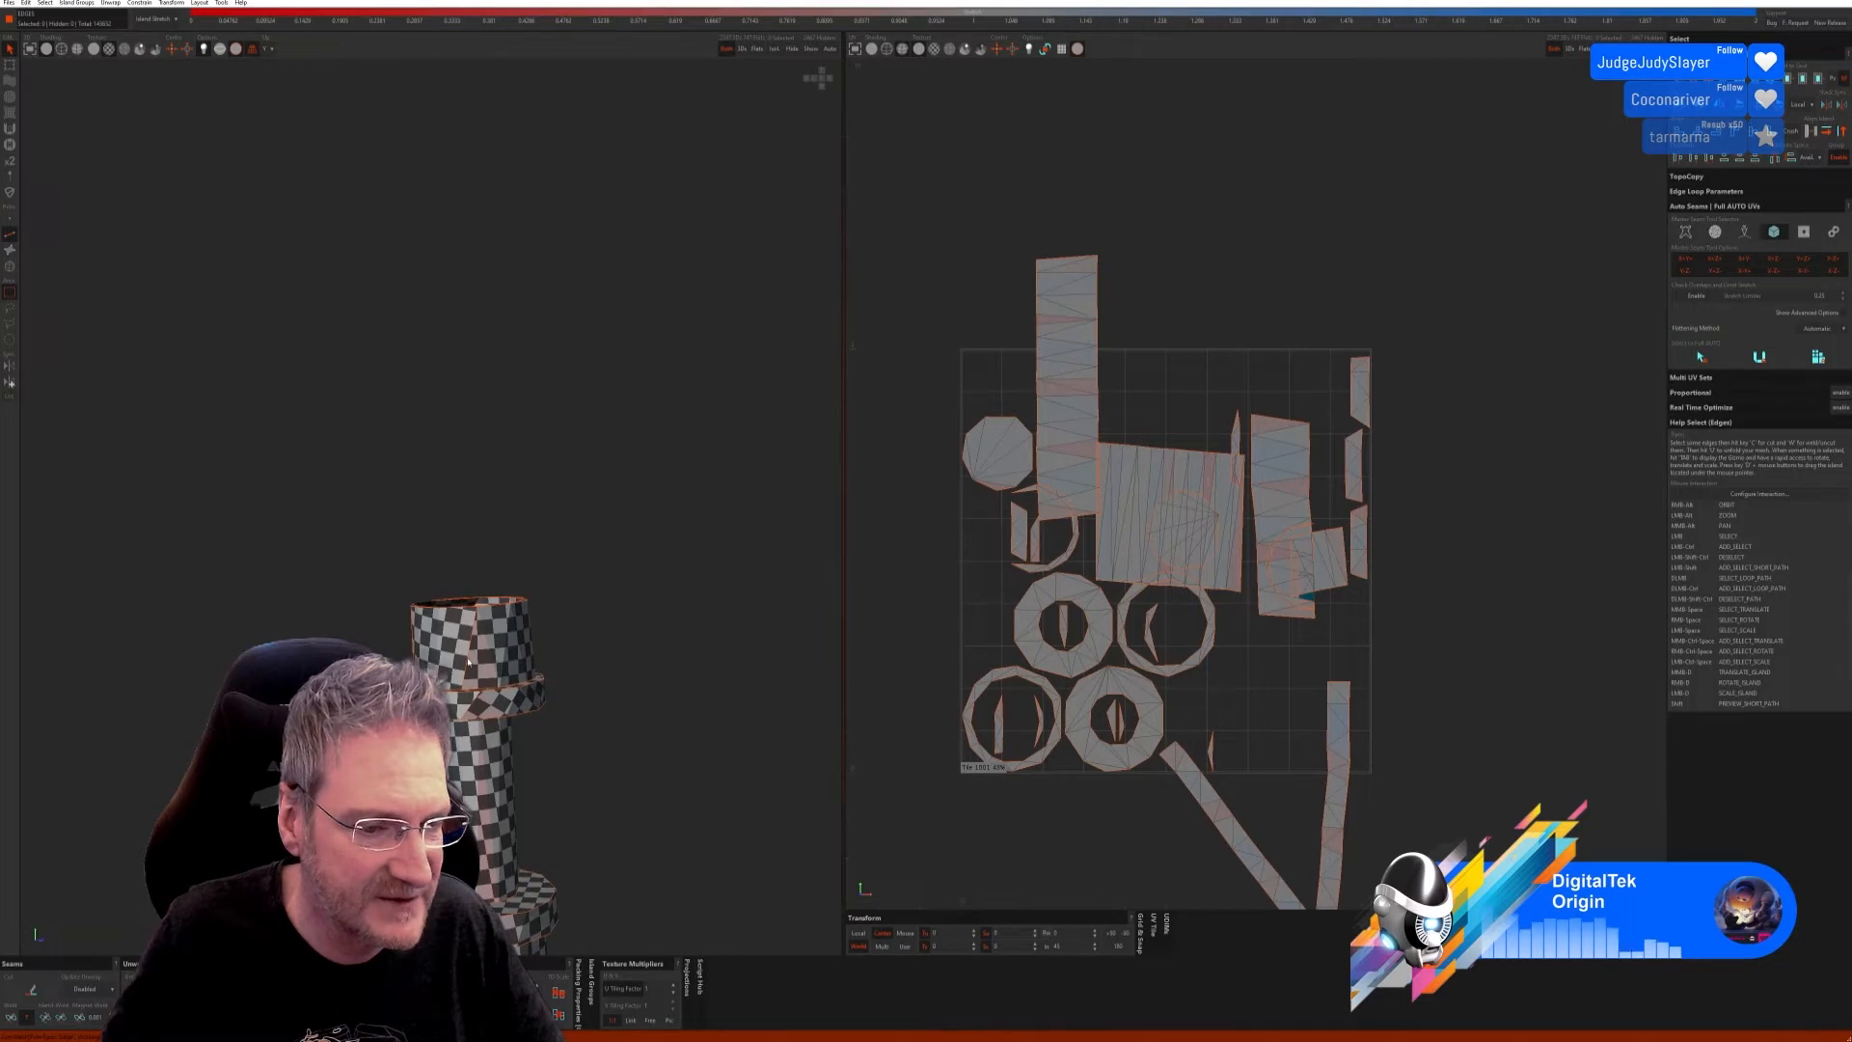
click(468, 662)
click(14, 1015)
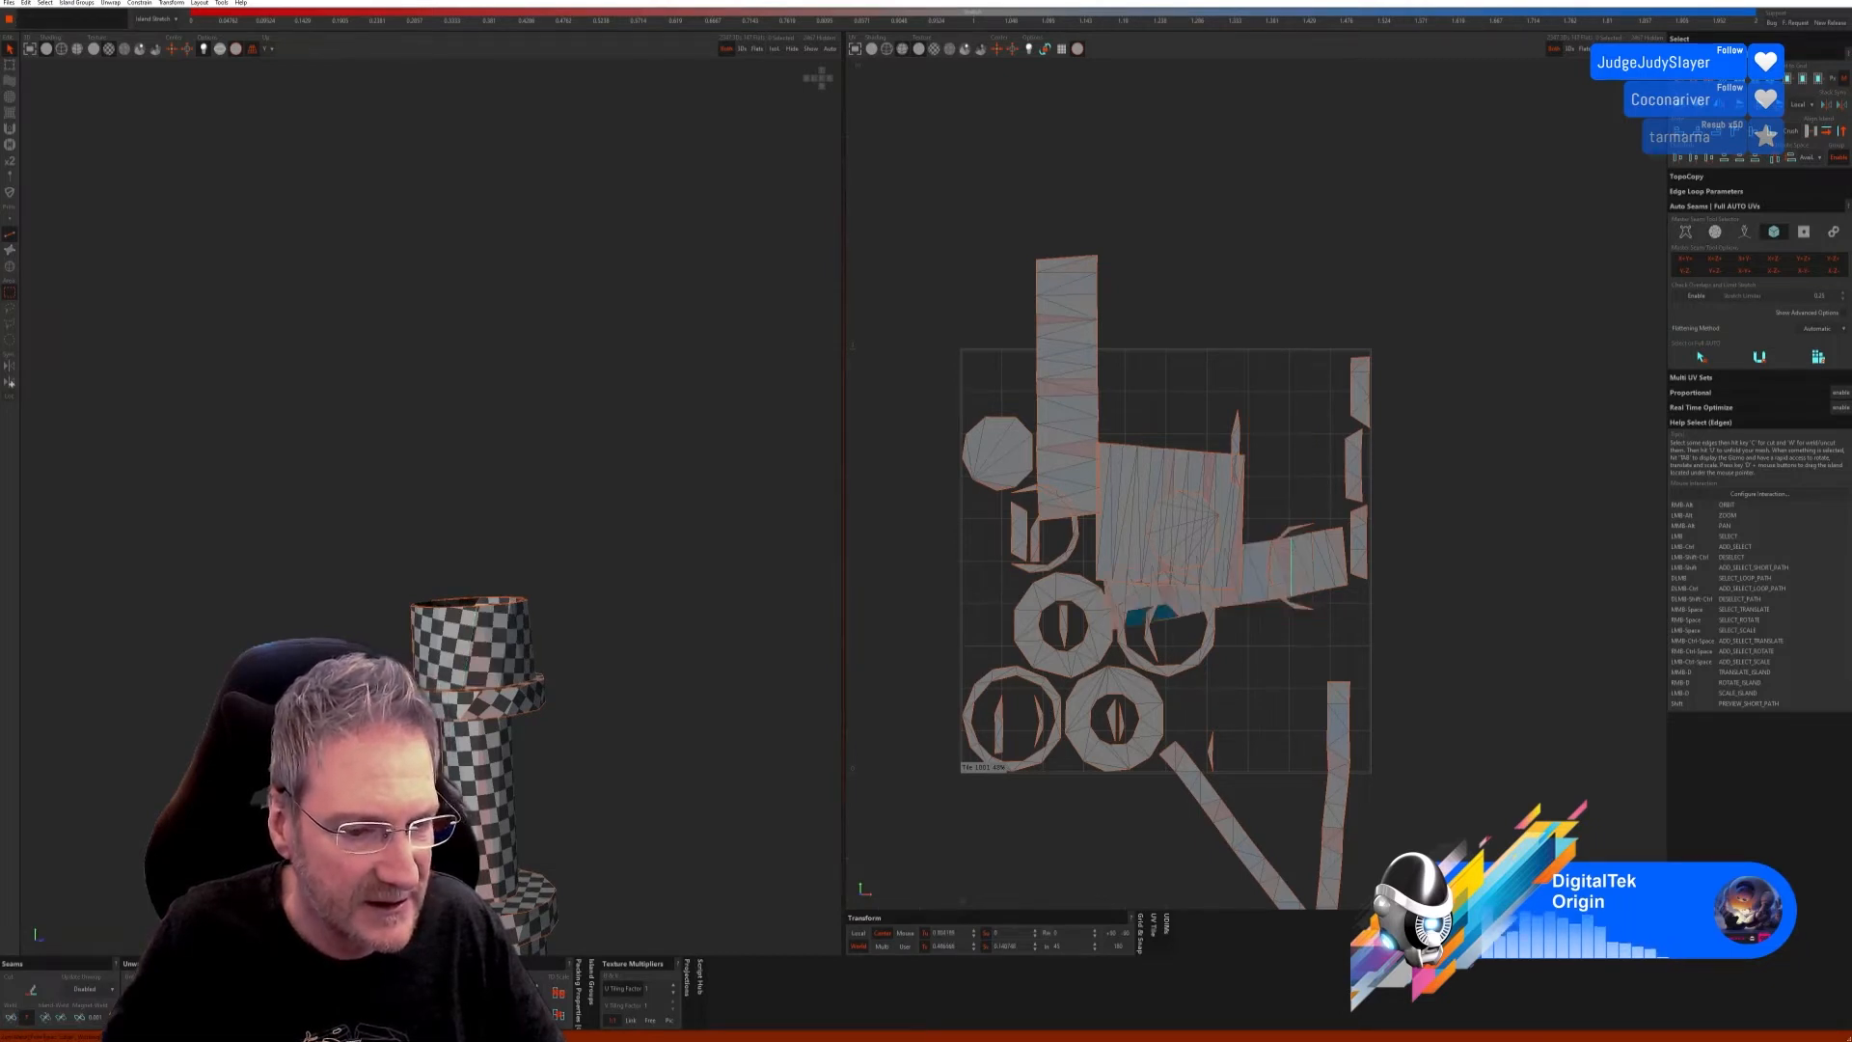
Step: Weld the remaining short seam on the upper collar's rim, and optimize and pack the second pivot post's UV islands
mouse_move(454, 793)
alt+right_down()
mouse_move(590, 774)
mouse_move(443, 771)
alt+right_up()
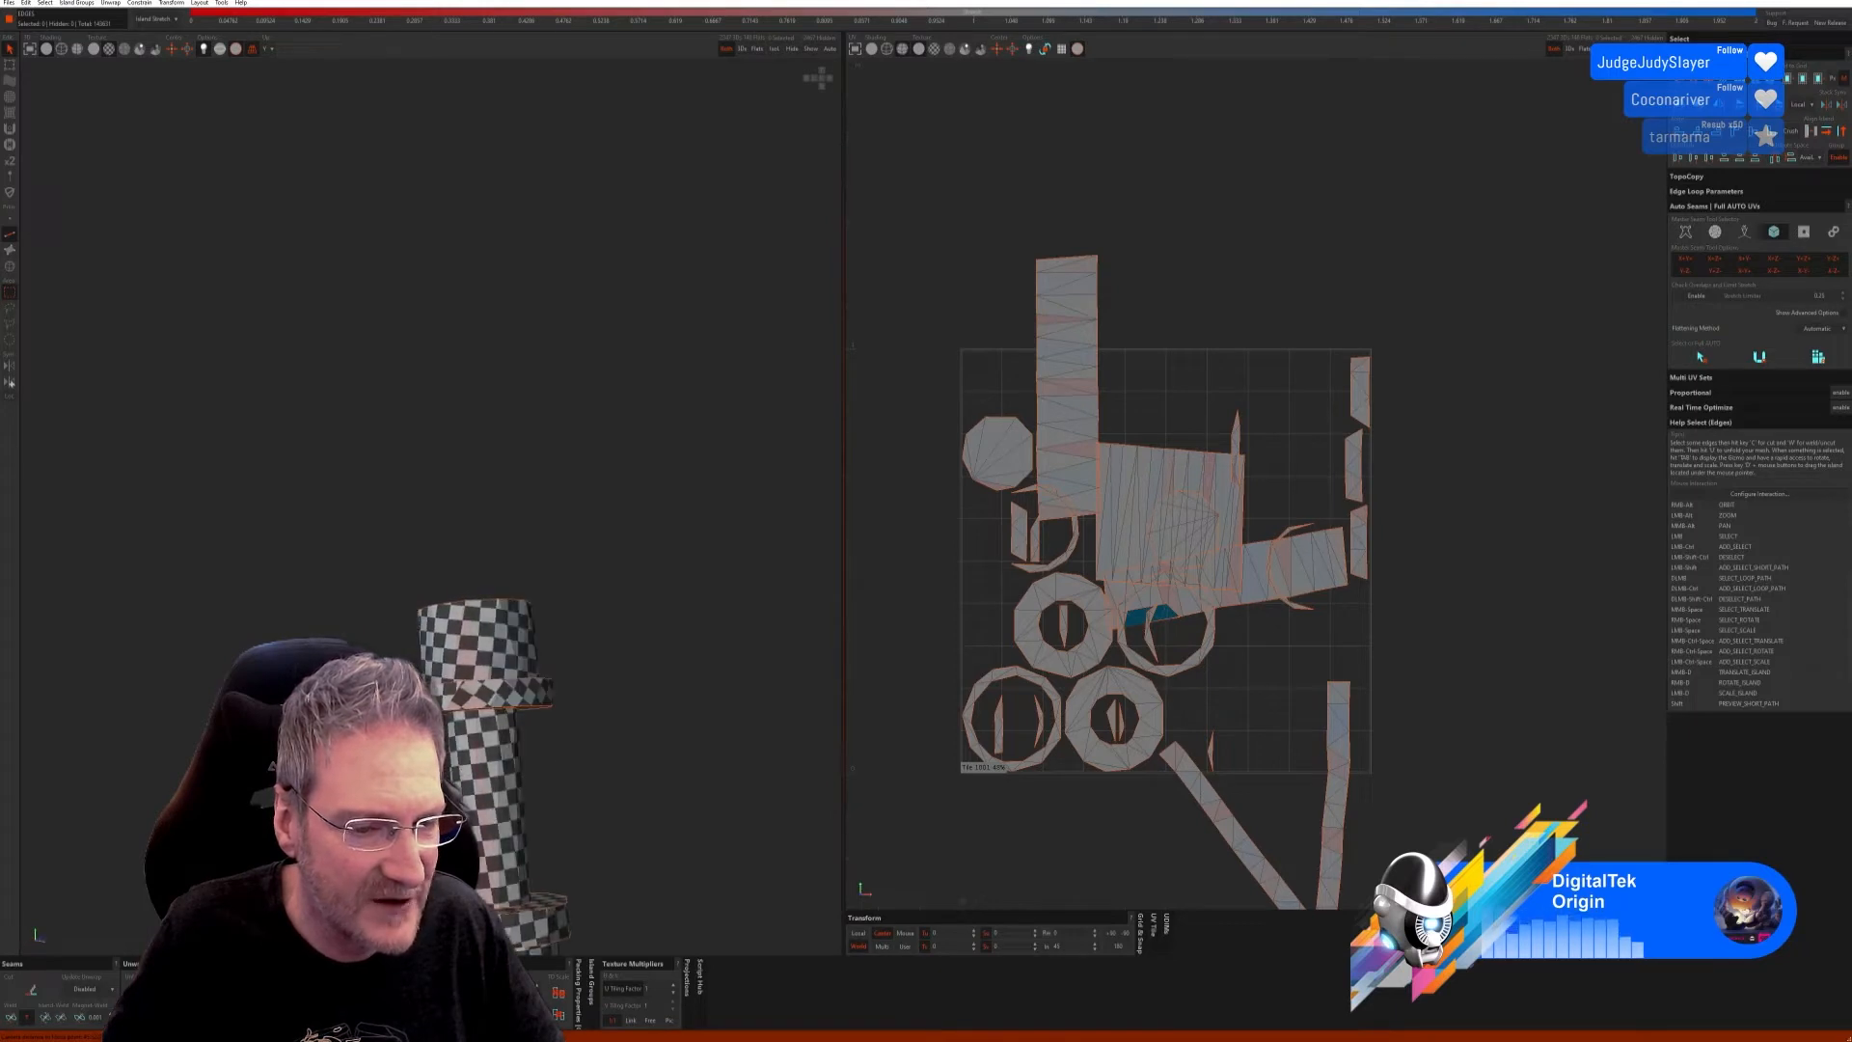
click(12, 1018)
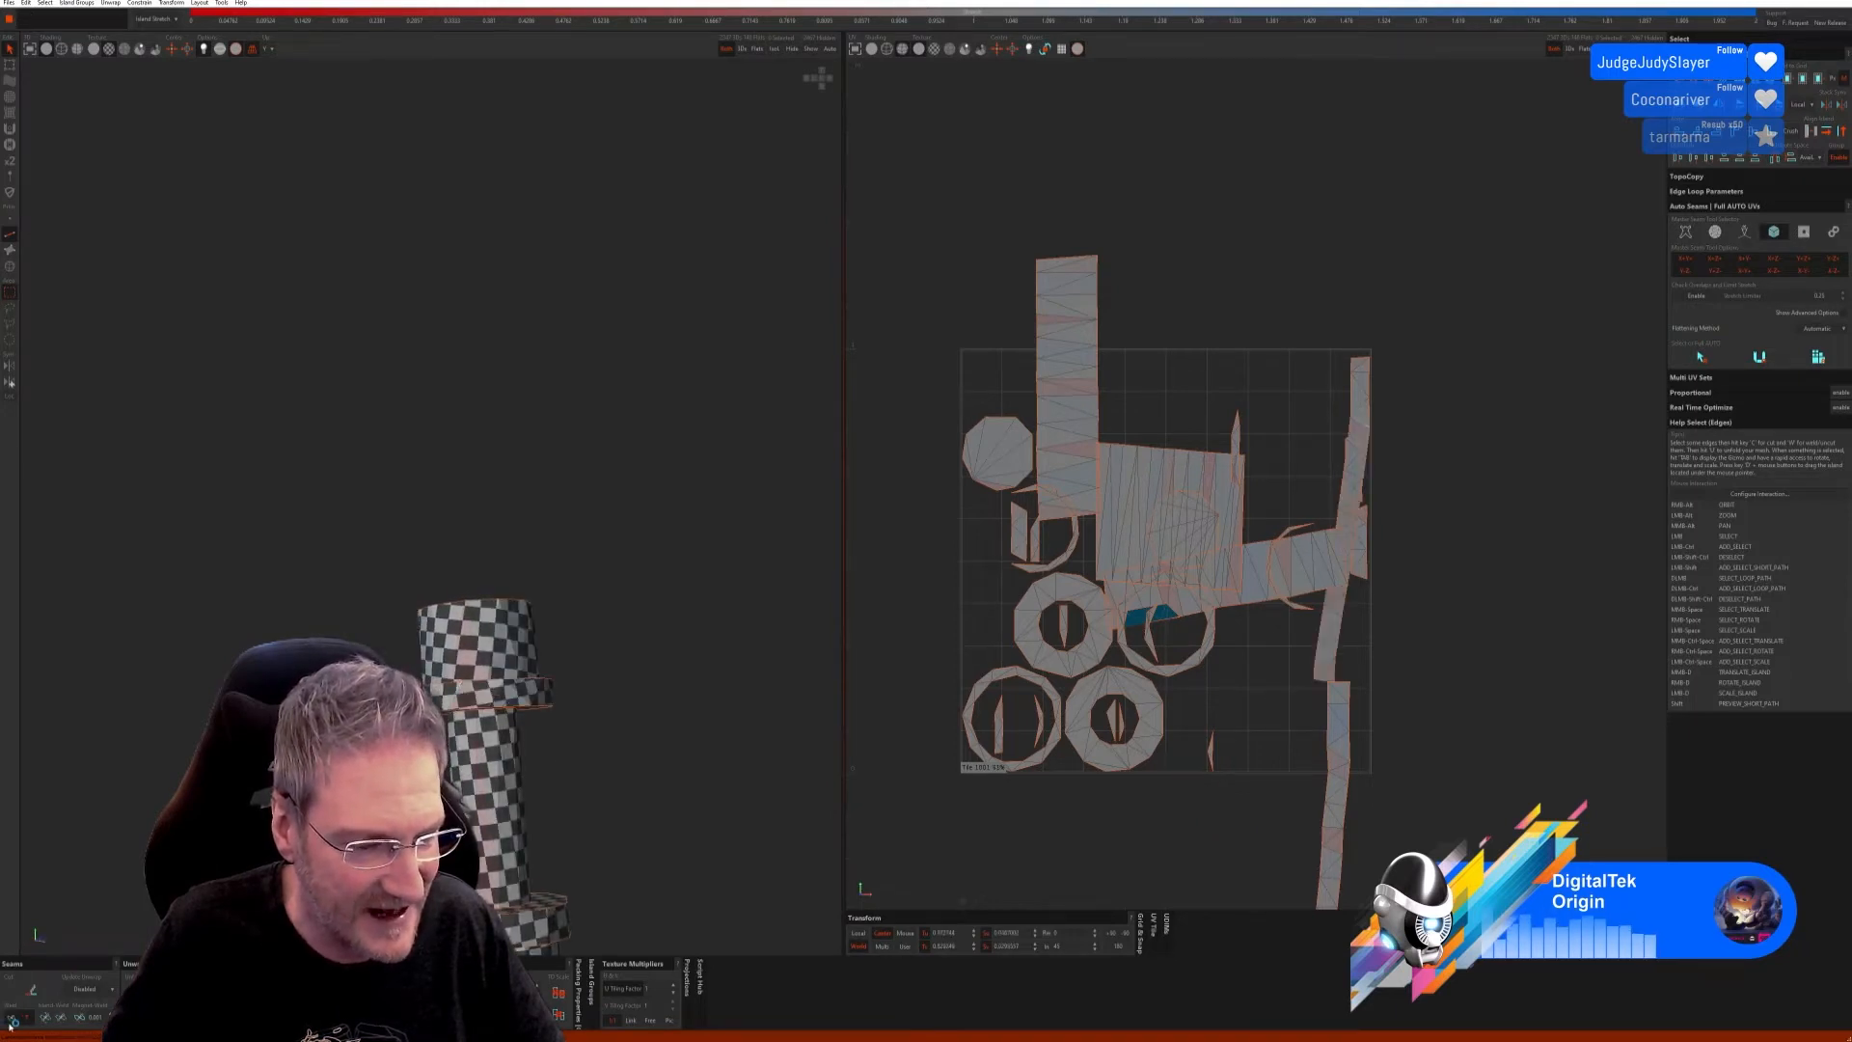
alt+right_drag(424, 801, 99, 811)
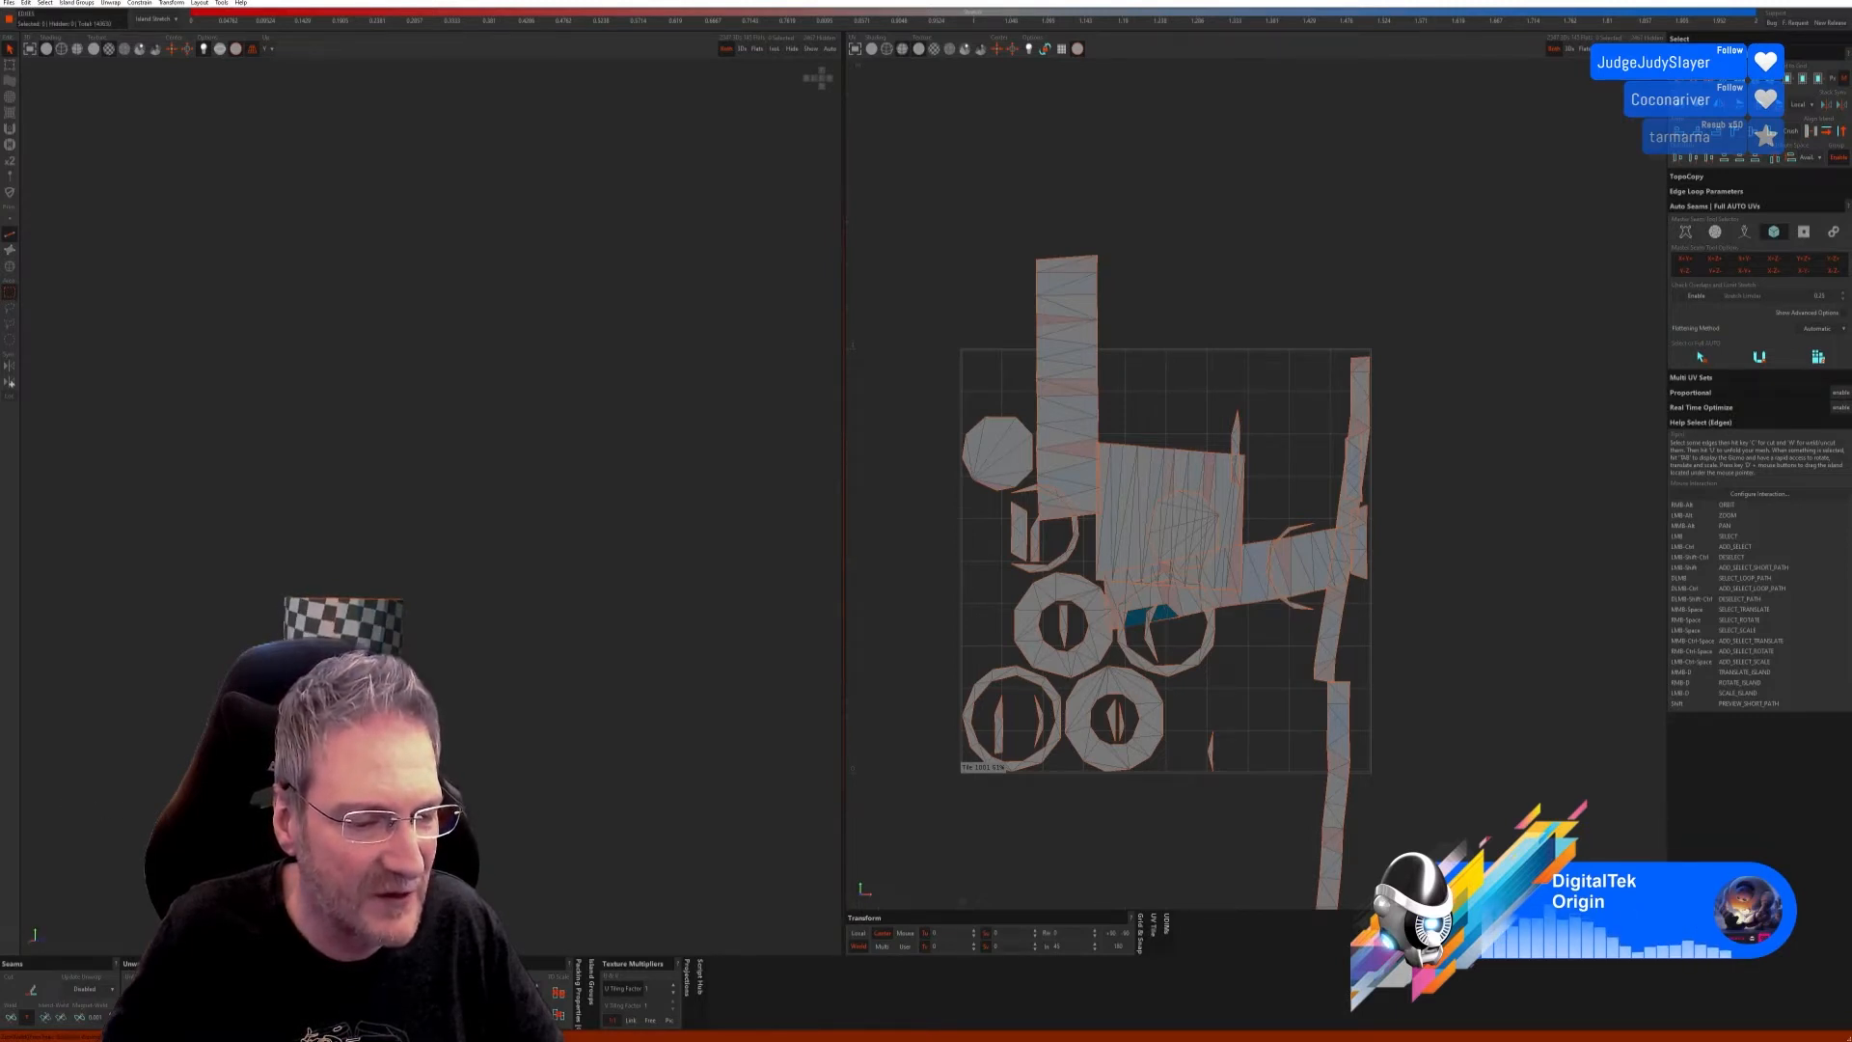
alt+middle_drag(389, 945, 507, 712)
scroll(501, 733, down, 2)
mouse_move(501, 733)
alt+right_down()
mouse_move(417, 725)
mouse_move(495, 757)
alt+right_up()
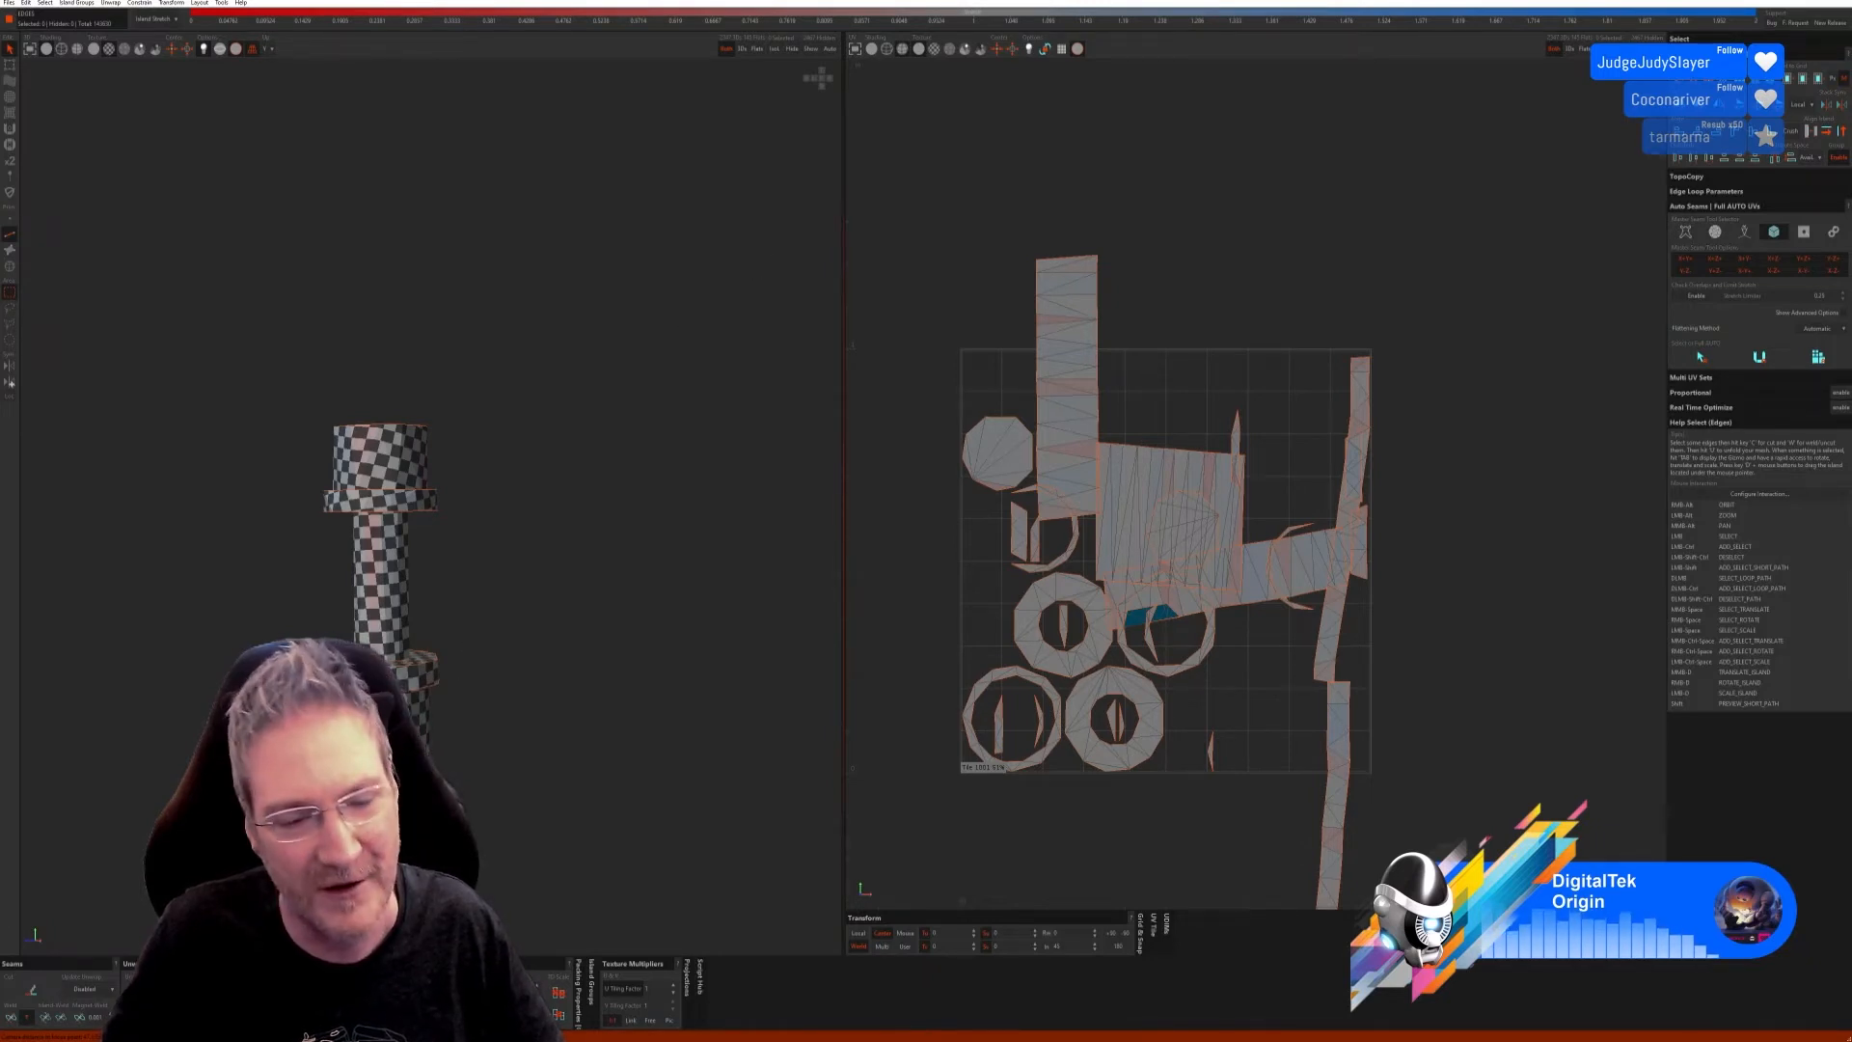
key(p)
key(o)
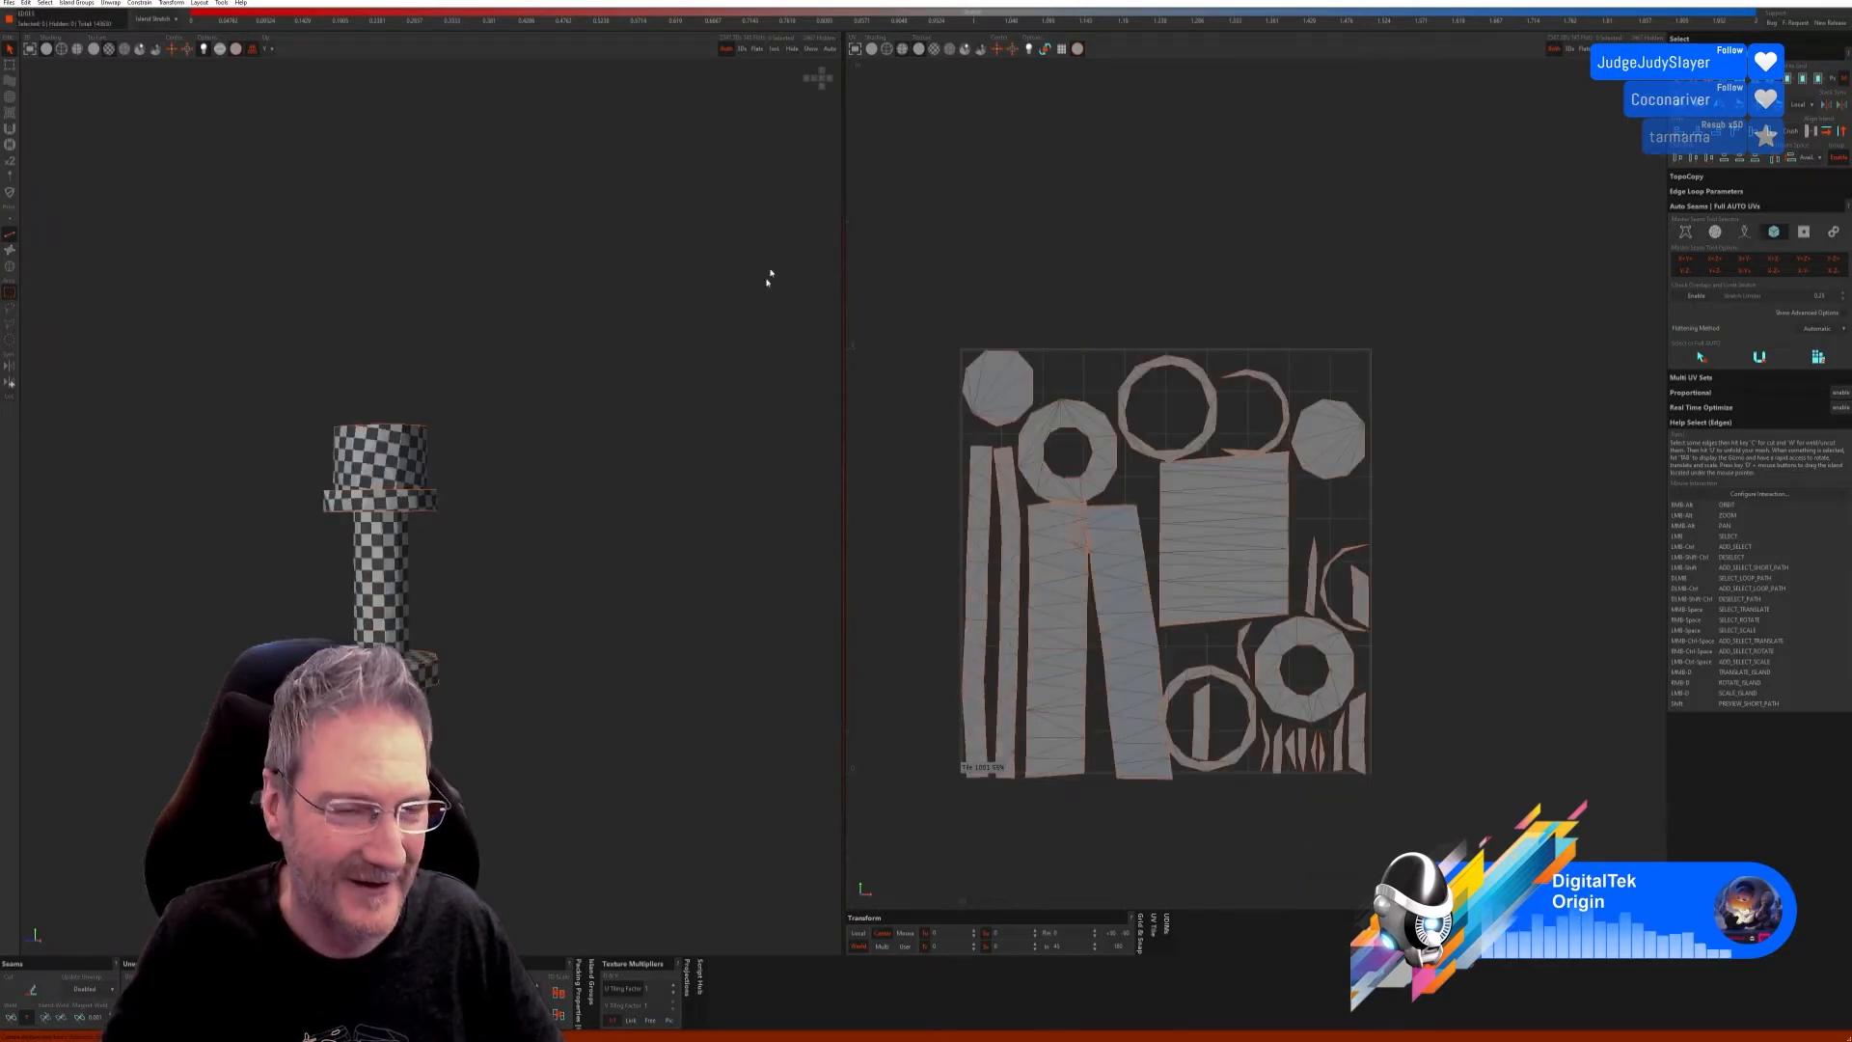
Step: Show all parts, switch to island selection, and isolate the sleeve around the pivot post at the axle's end
click(816, 52)
scroll(540, 526, down, 5)
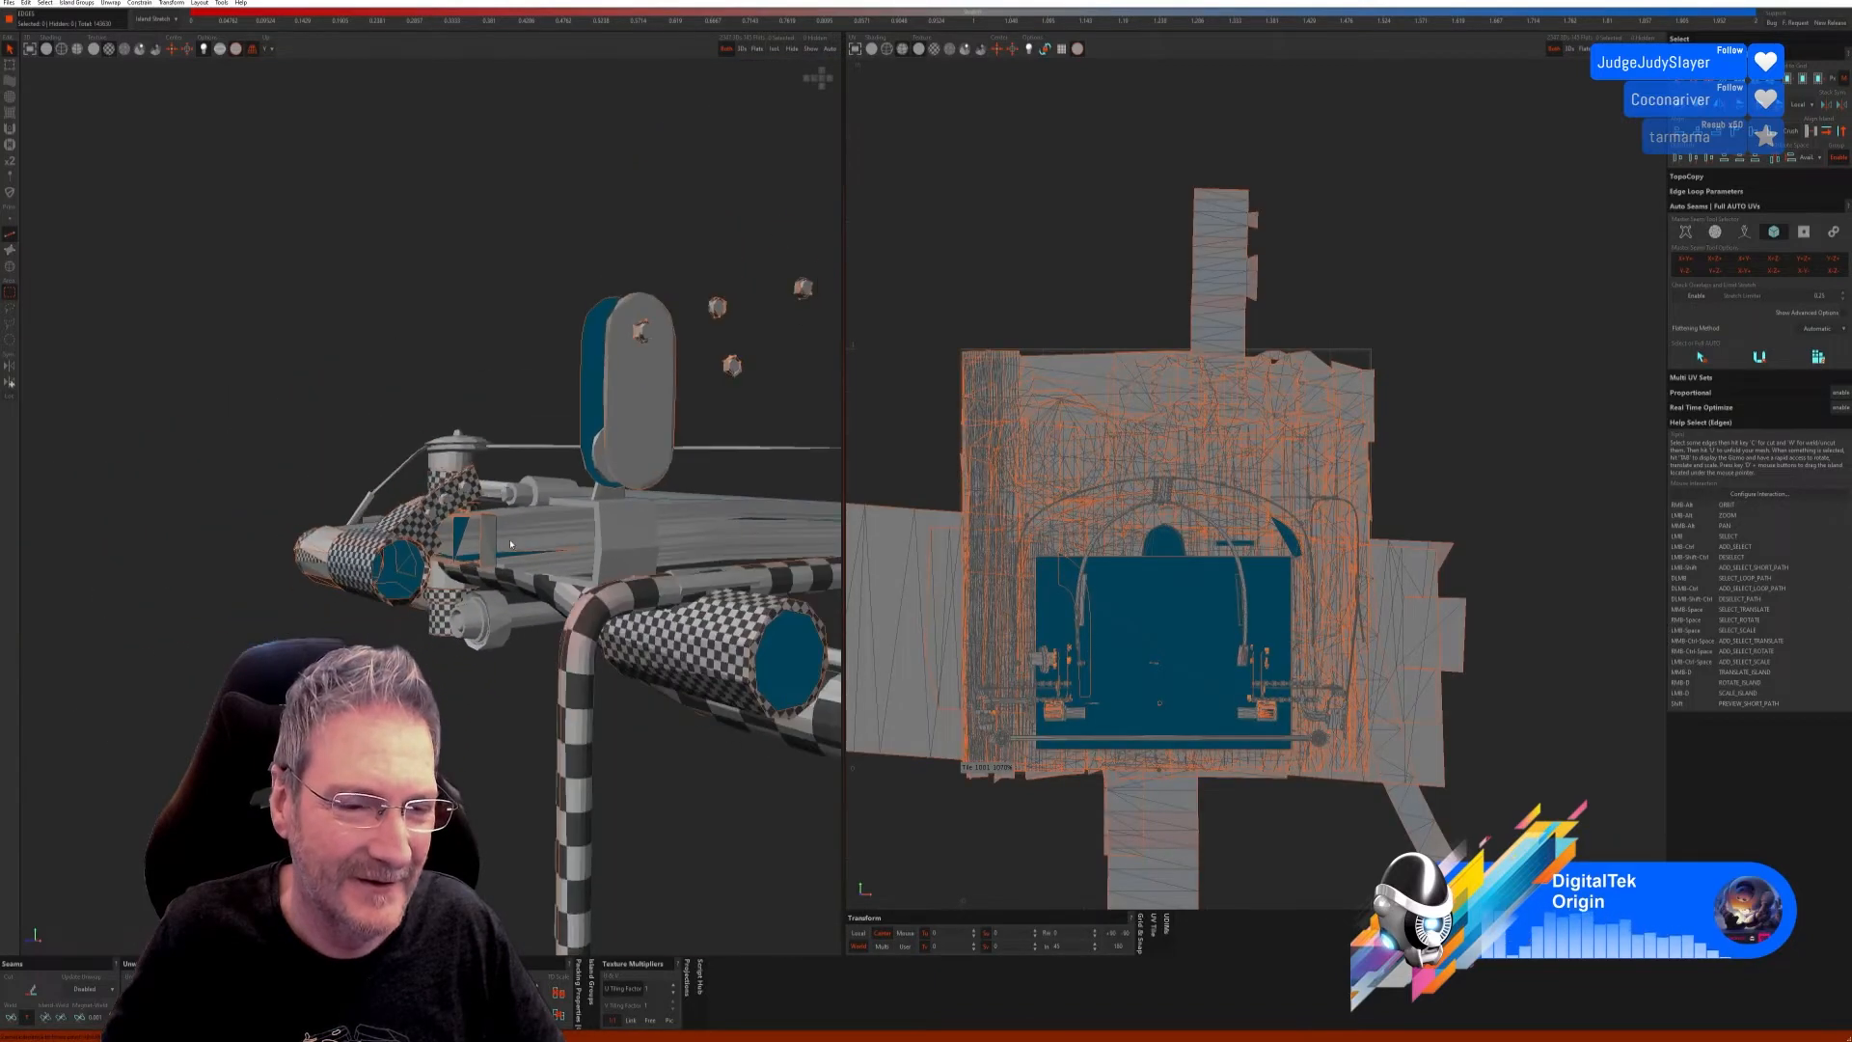
alt+right_drag(540, 525, 615, 579)
alt+right_drag(613, 428, 596, 430)
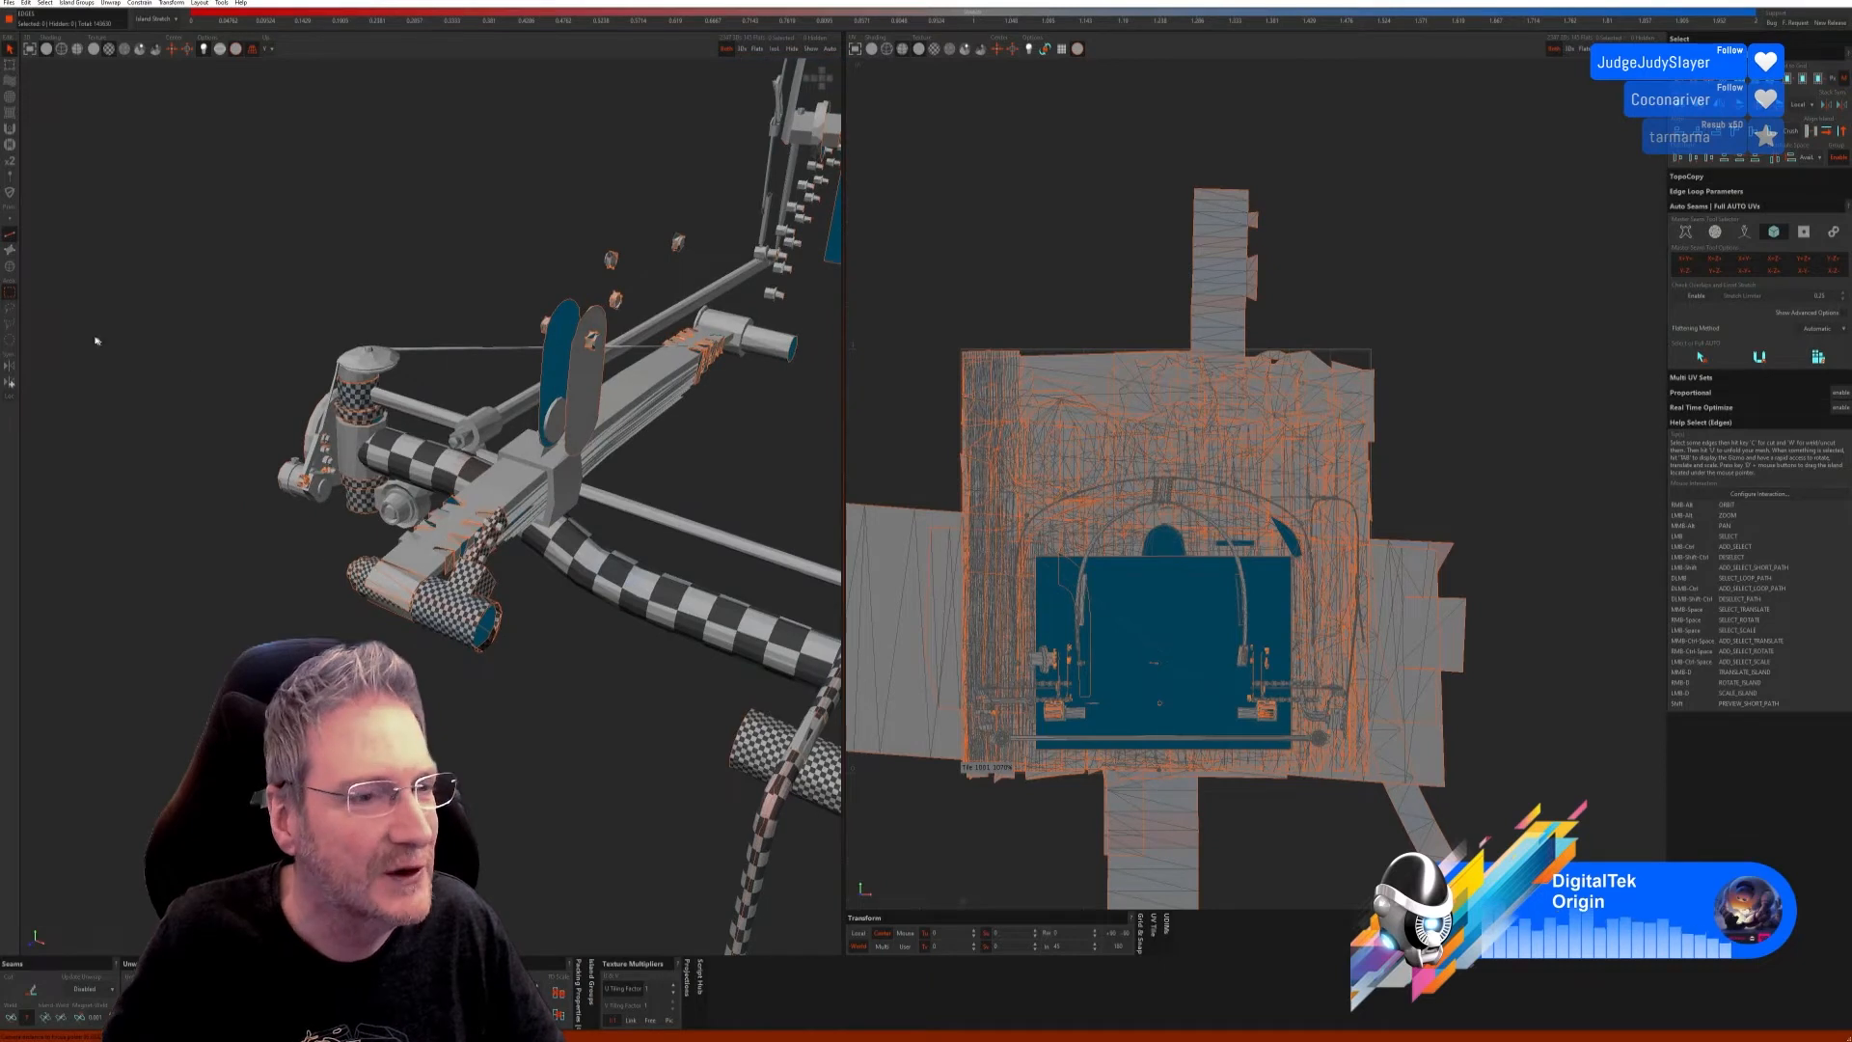
click(8, 267)
click(356, 441)
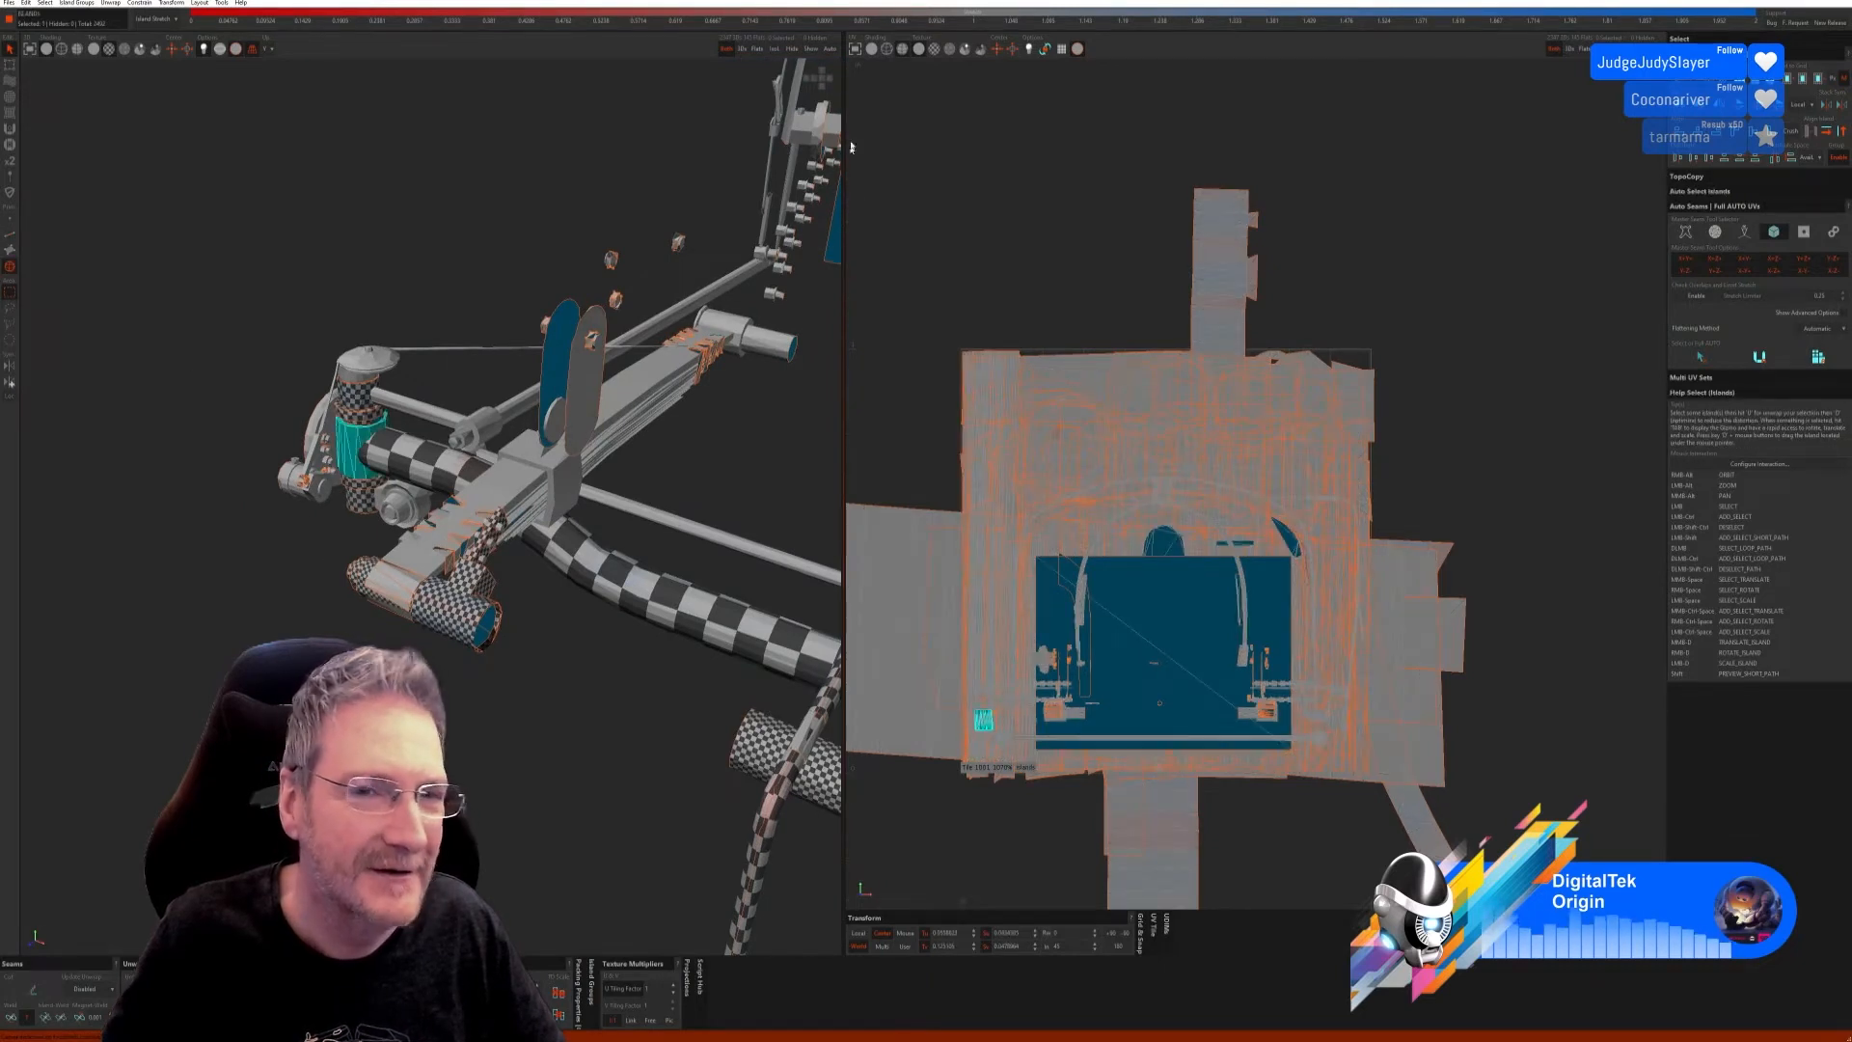
click(773, 50)
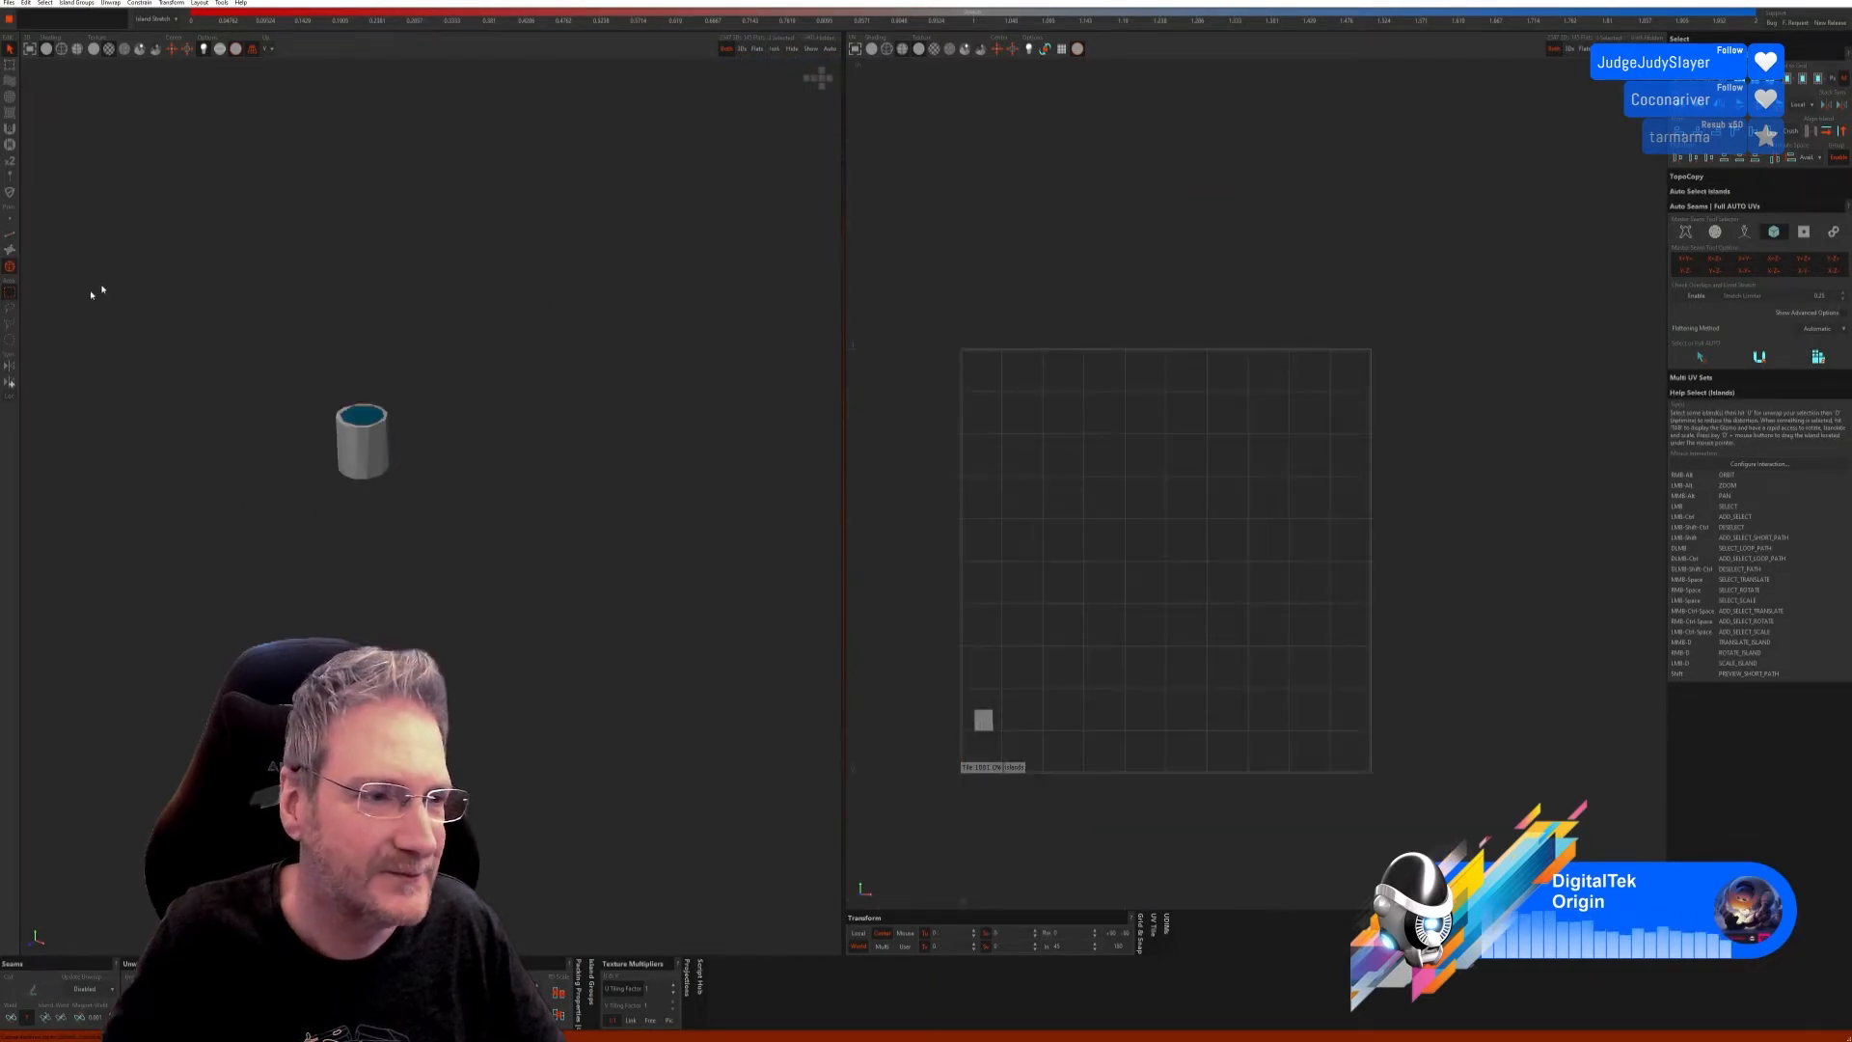
Step: Switch to edge selection and cut, unfold and pack the sleeve with the Box Auto Seams mode
click(10, 235)
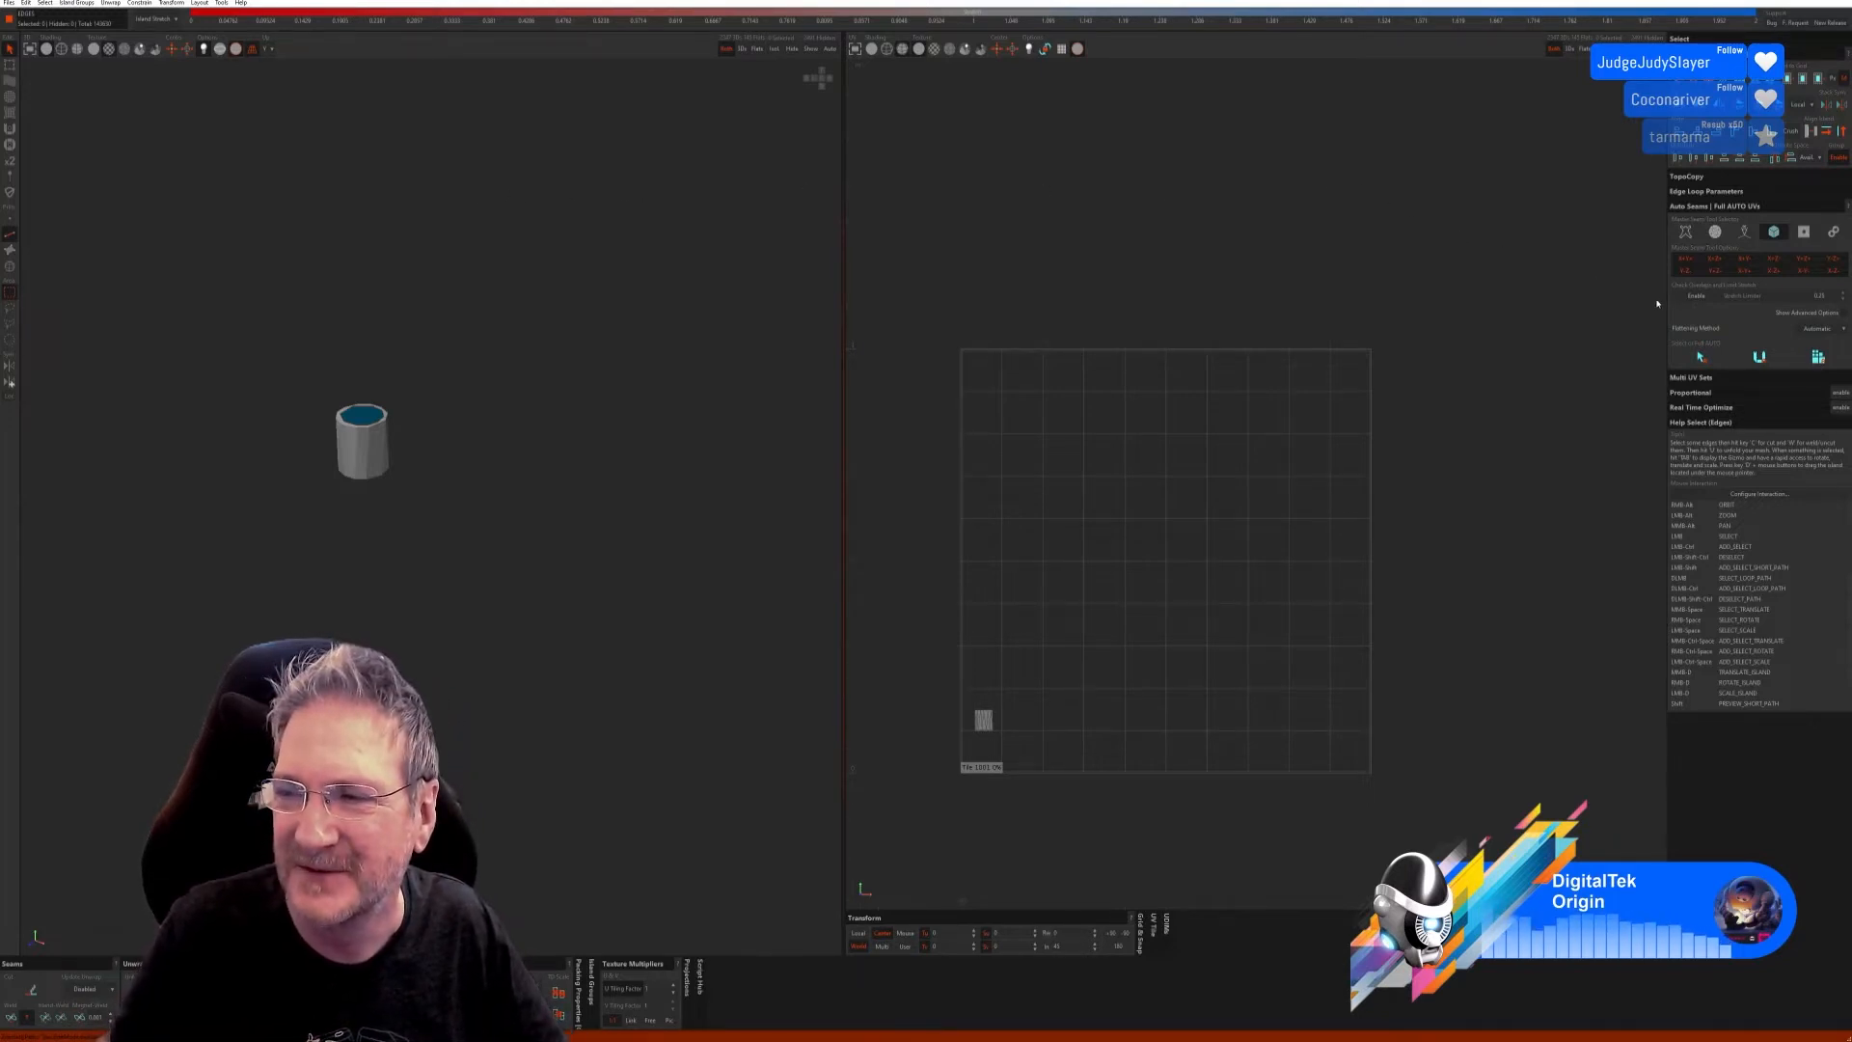
click(1813, 358)
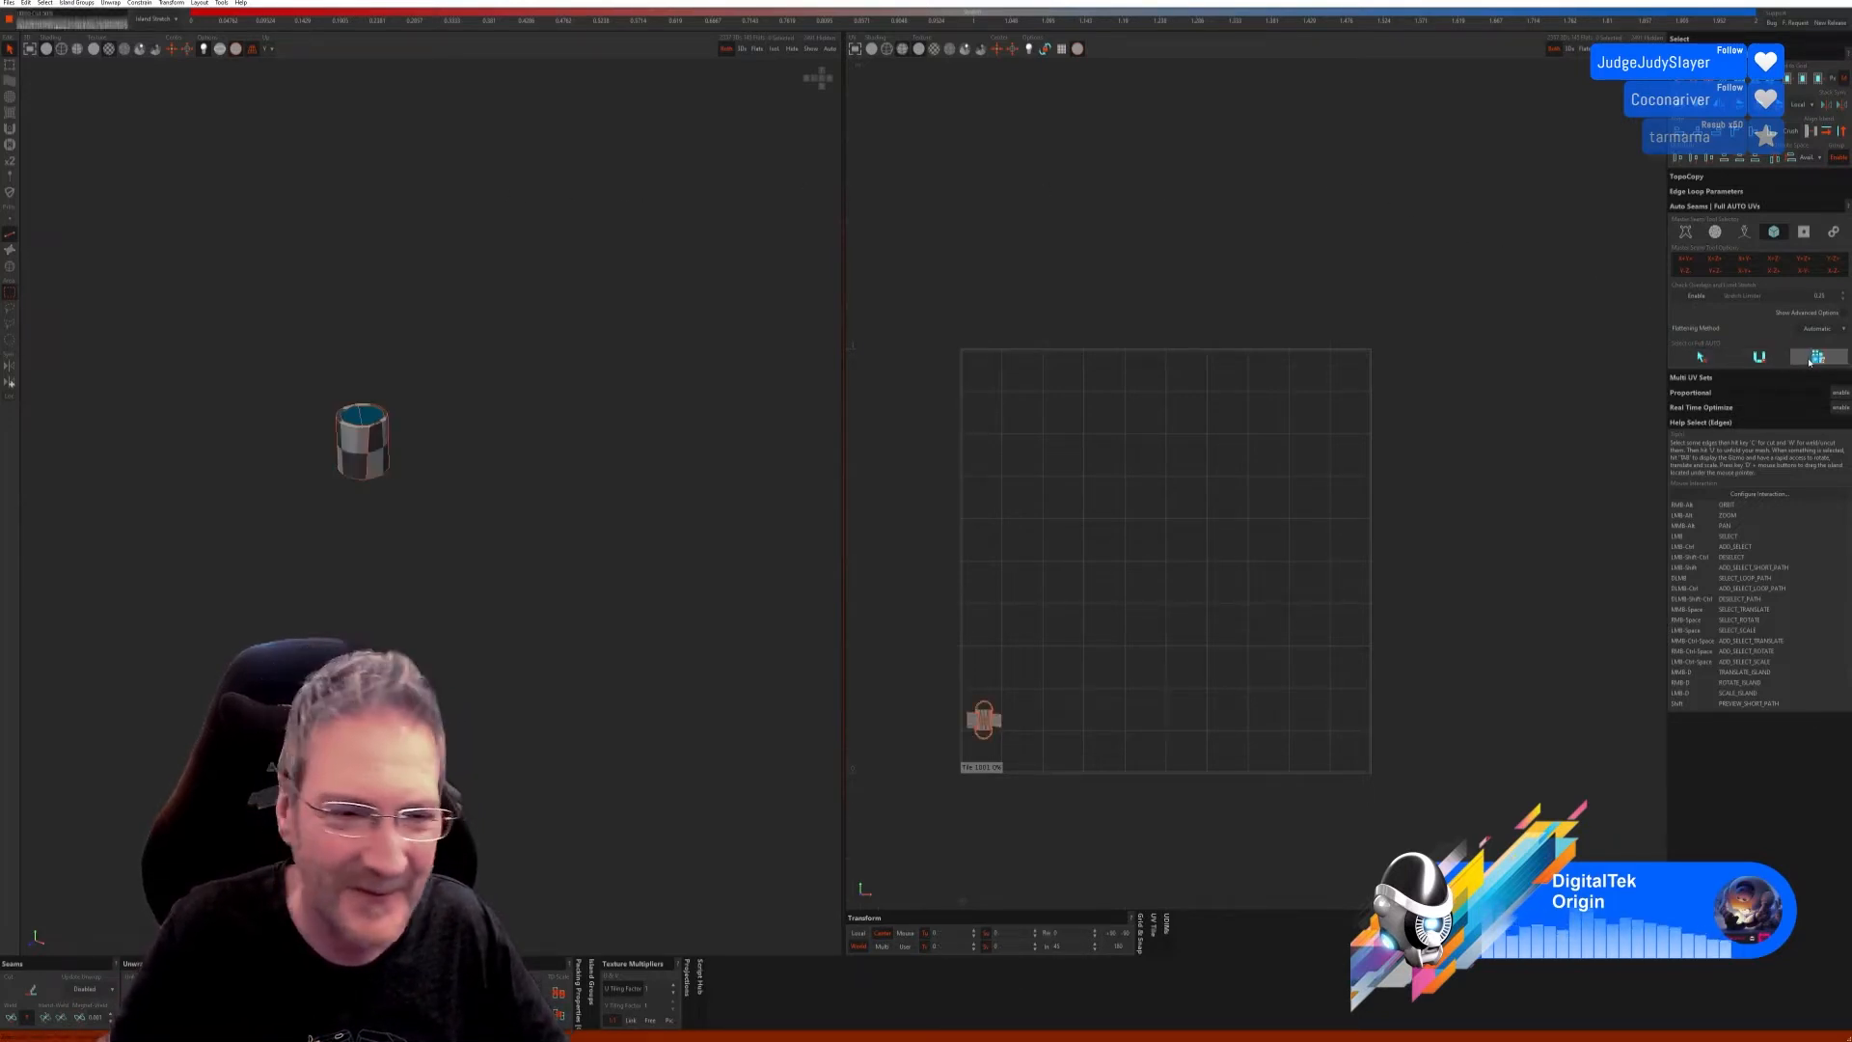
scroll(379, 452, up, 4)
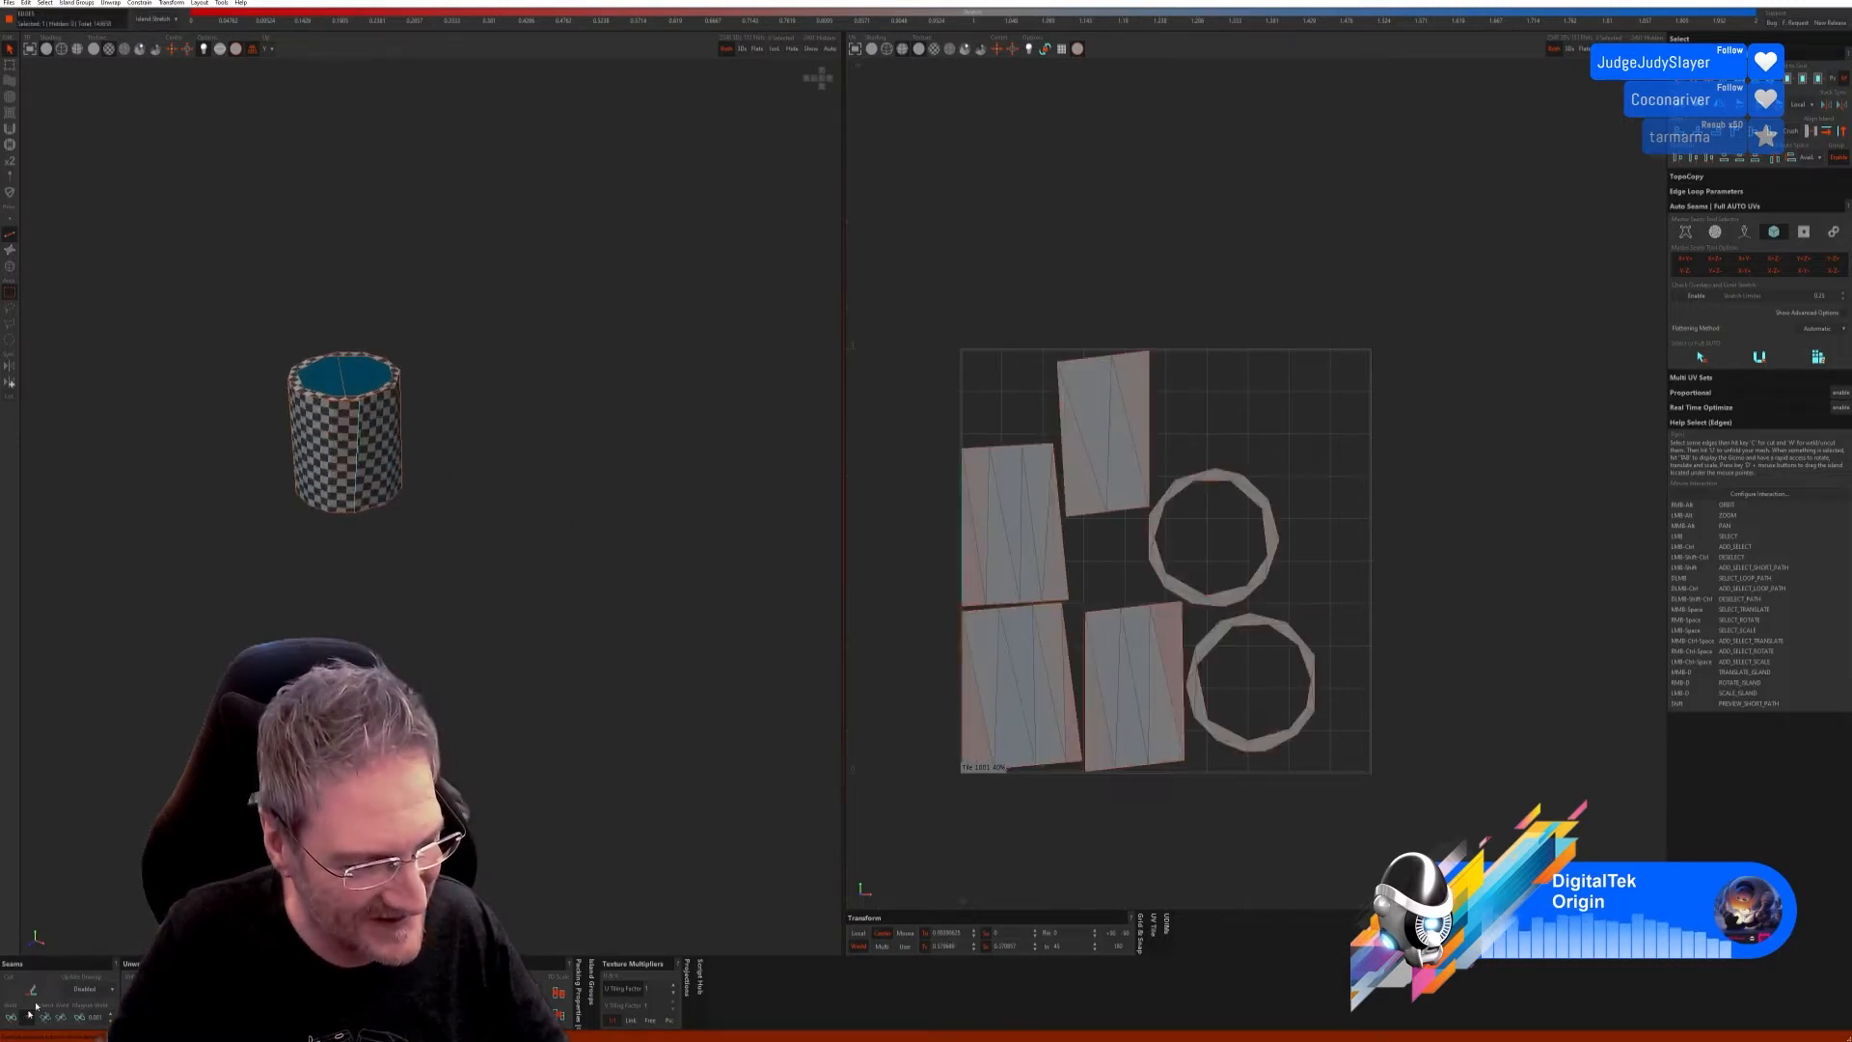
Step: Weld two of the lengthwise seams on the sleeve's outer wall to join three of its wall islands
click(12, 1015)
alt+right_drag(356, 665, 342, 607)
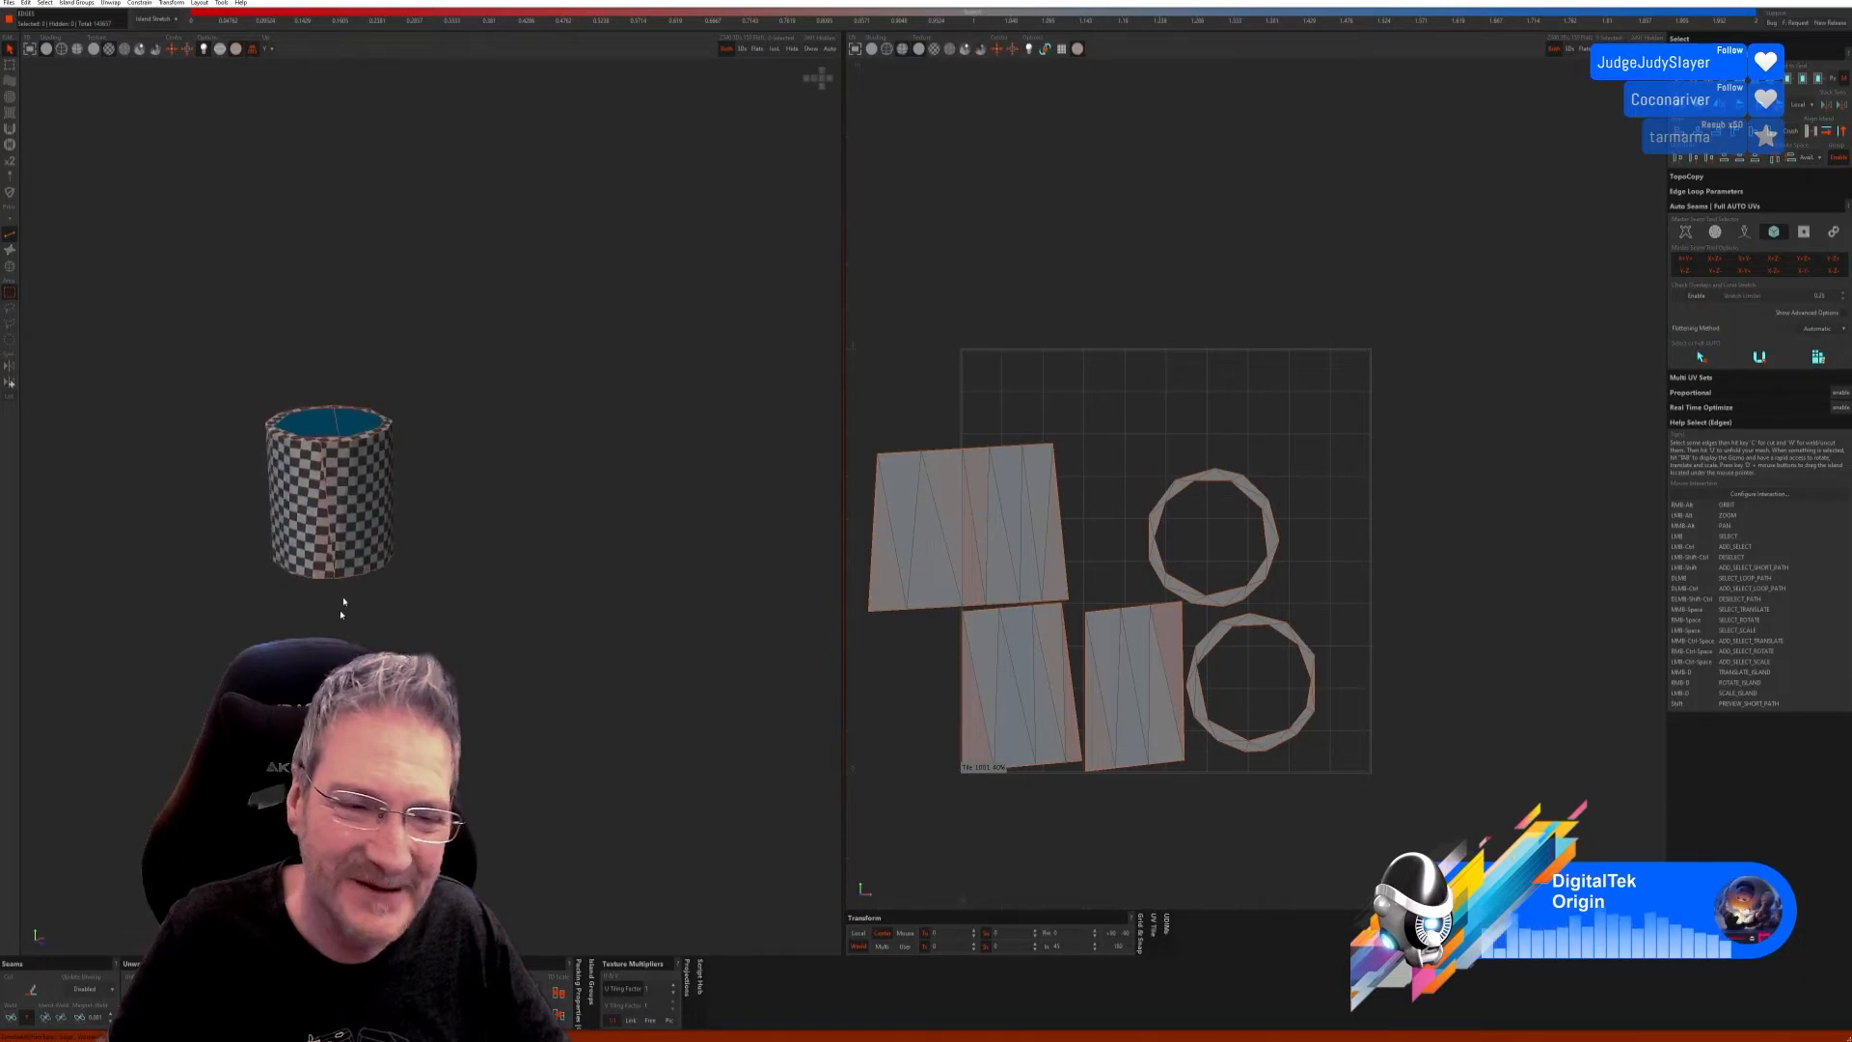
click(12, 1019)
Step: Try to weld the next lengthwise seam on the sleeve to join the last separate wall island
alt+right_drag(328, 502, 550, 463)
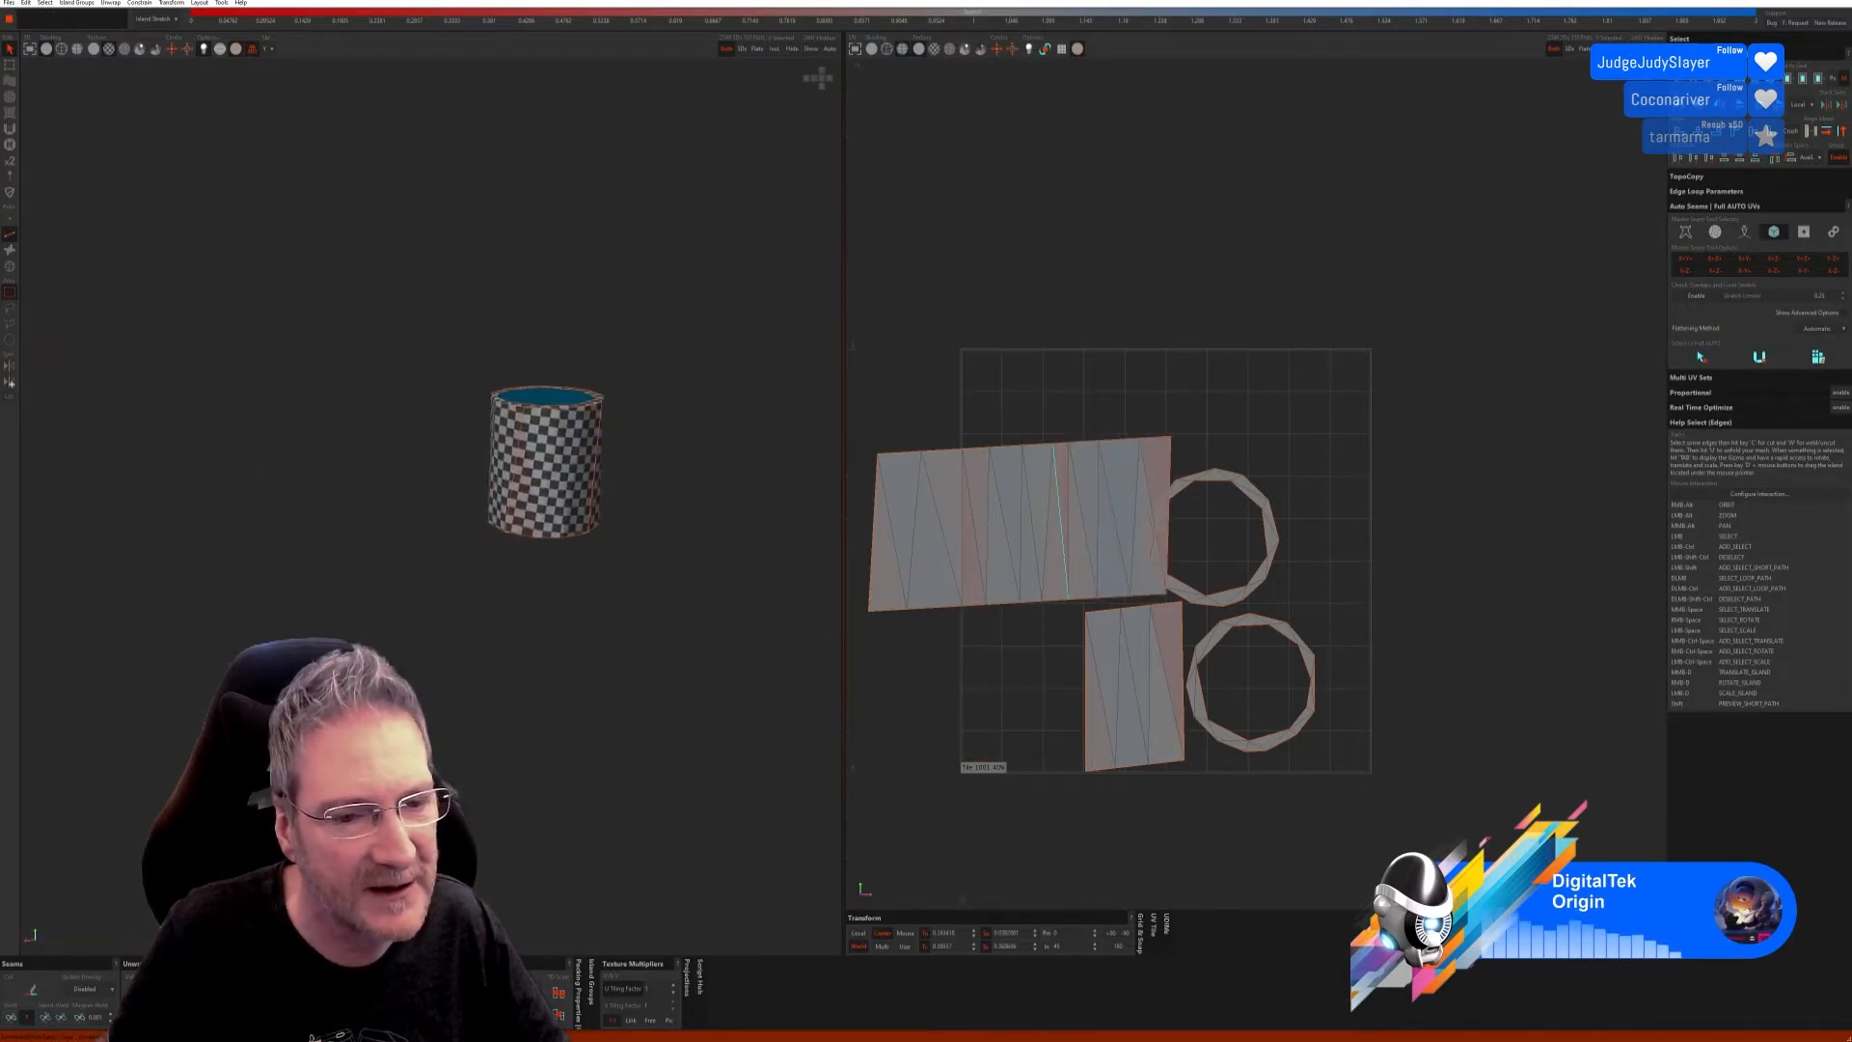
click(459, 613)
click(515, 487)
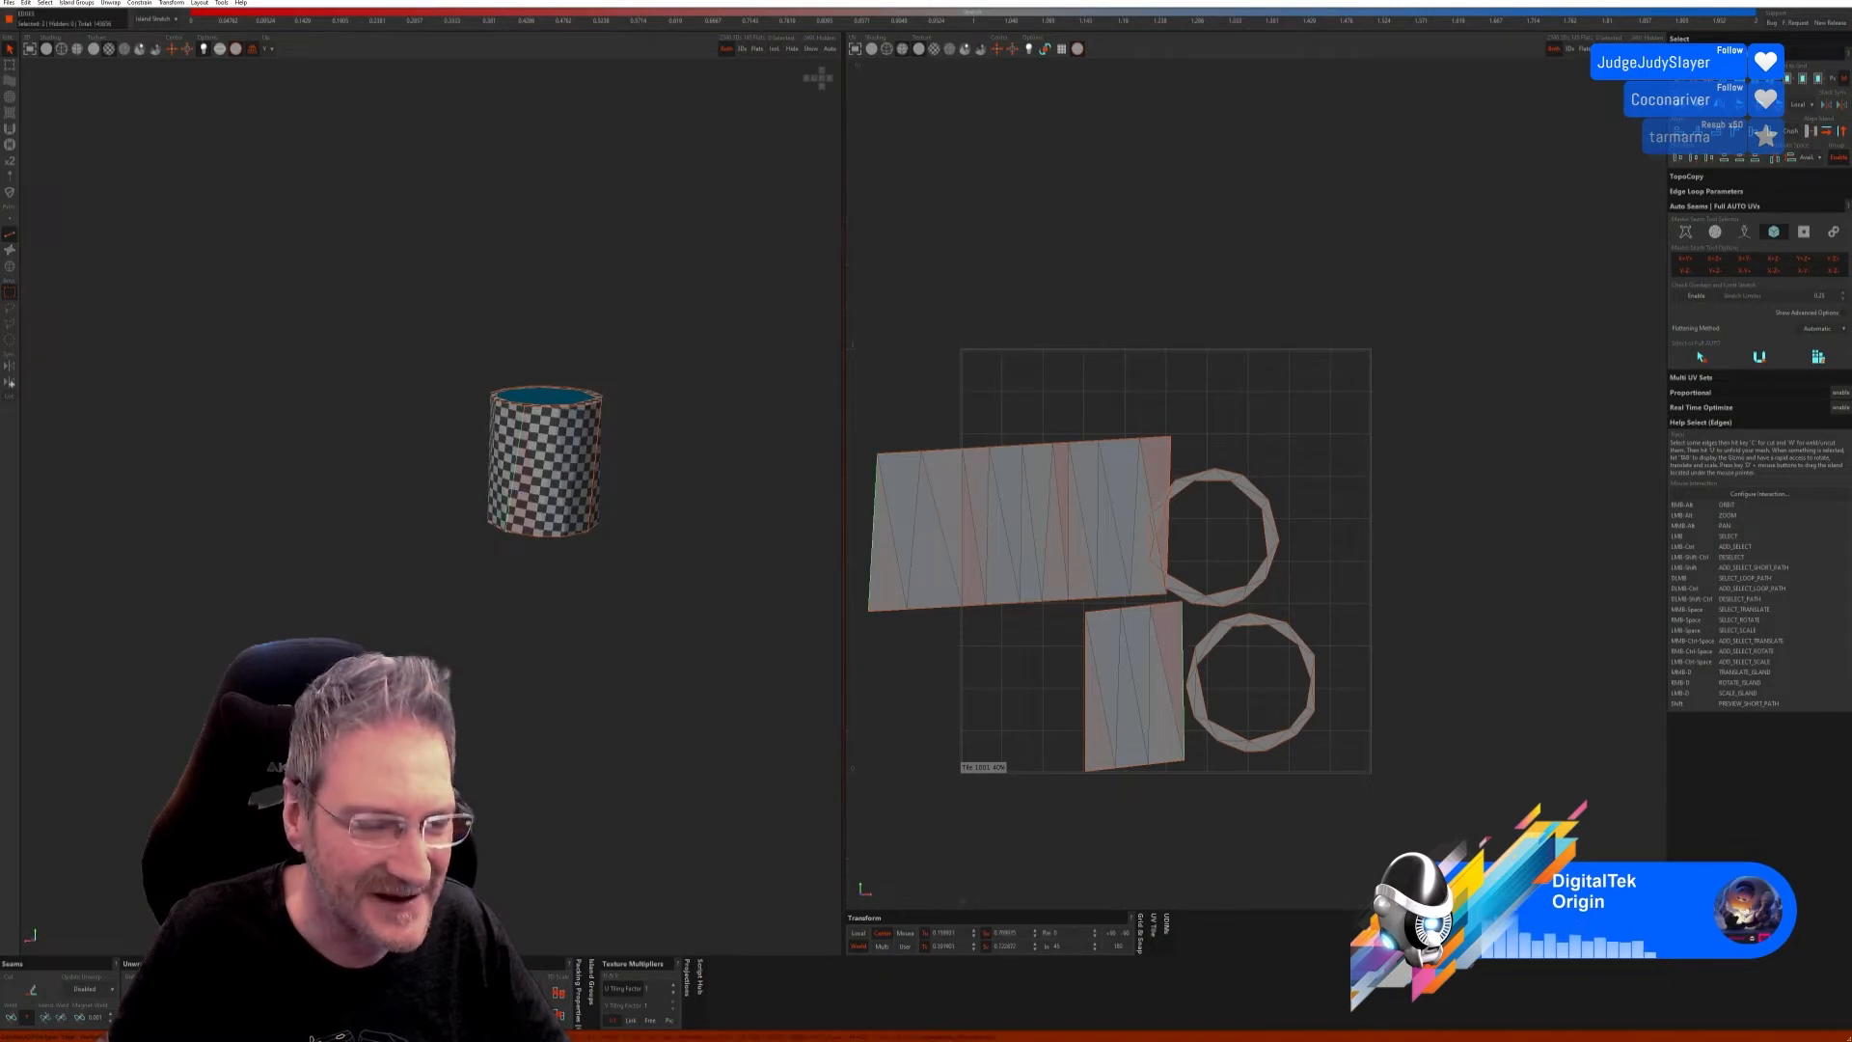
click(12, 1017)
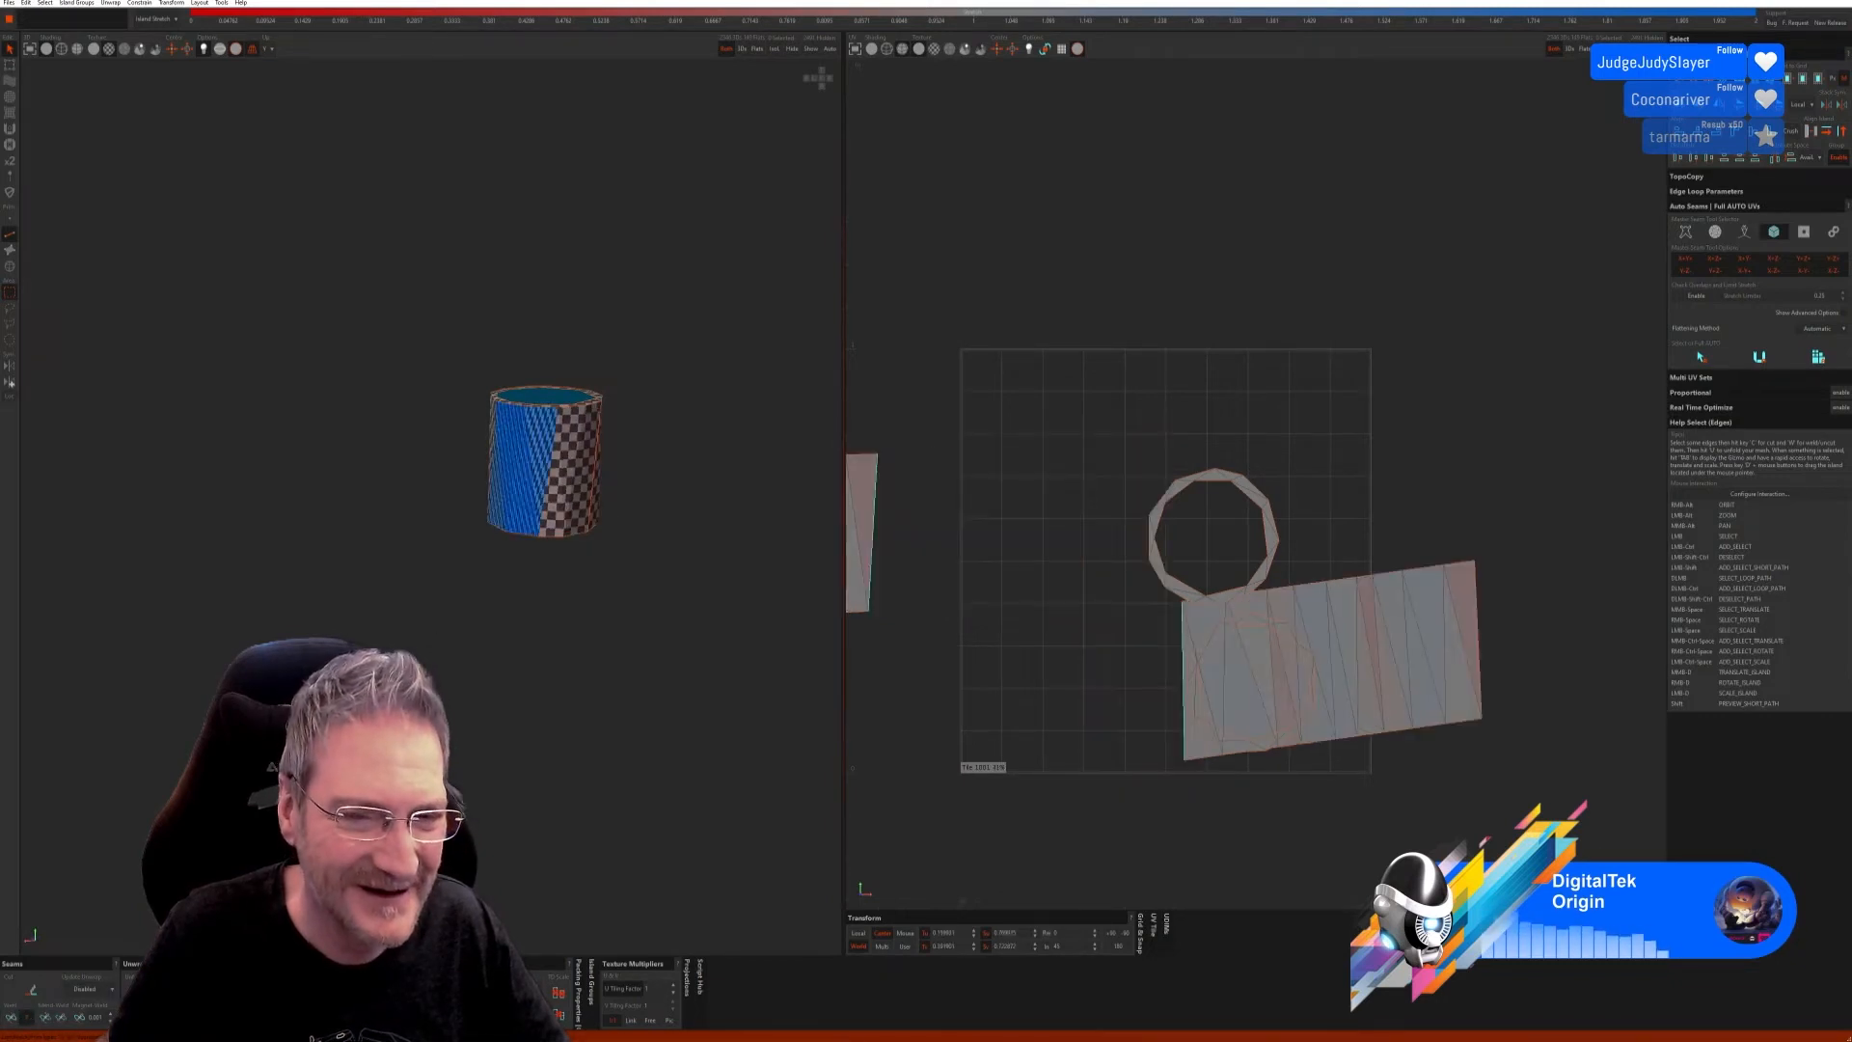
key(u)
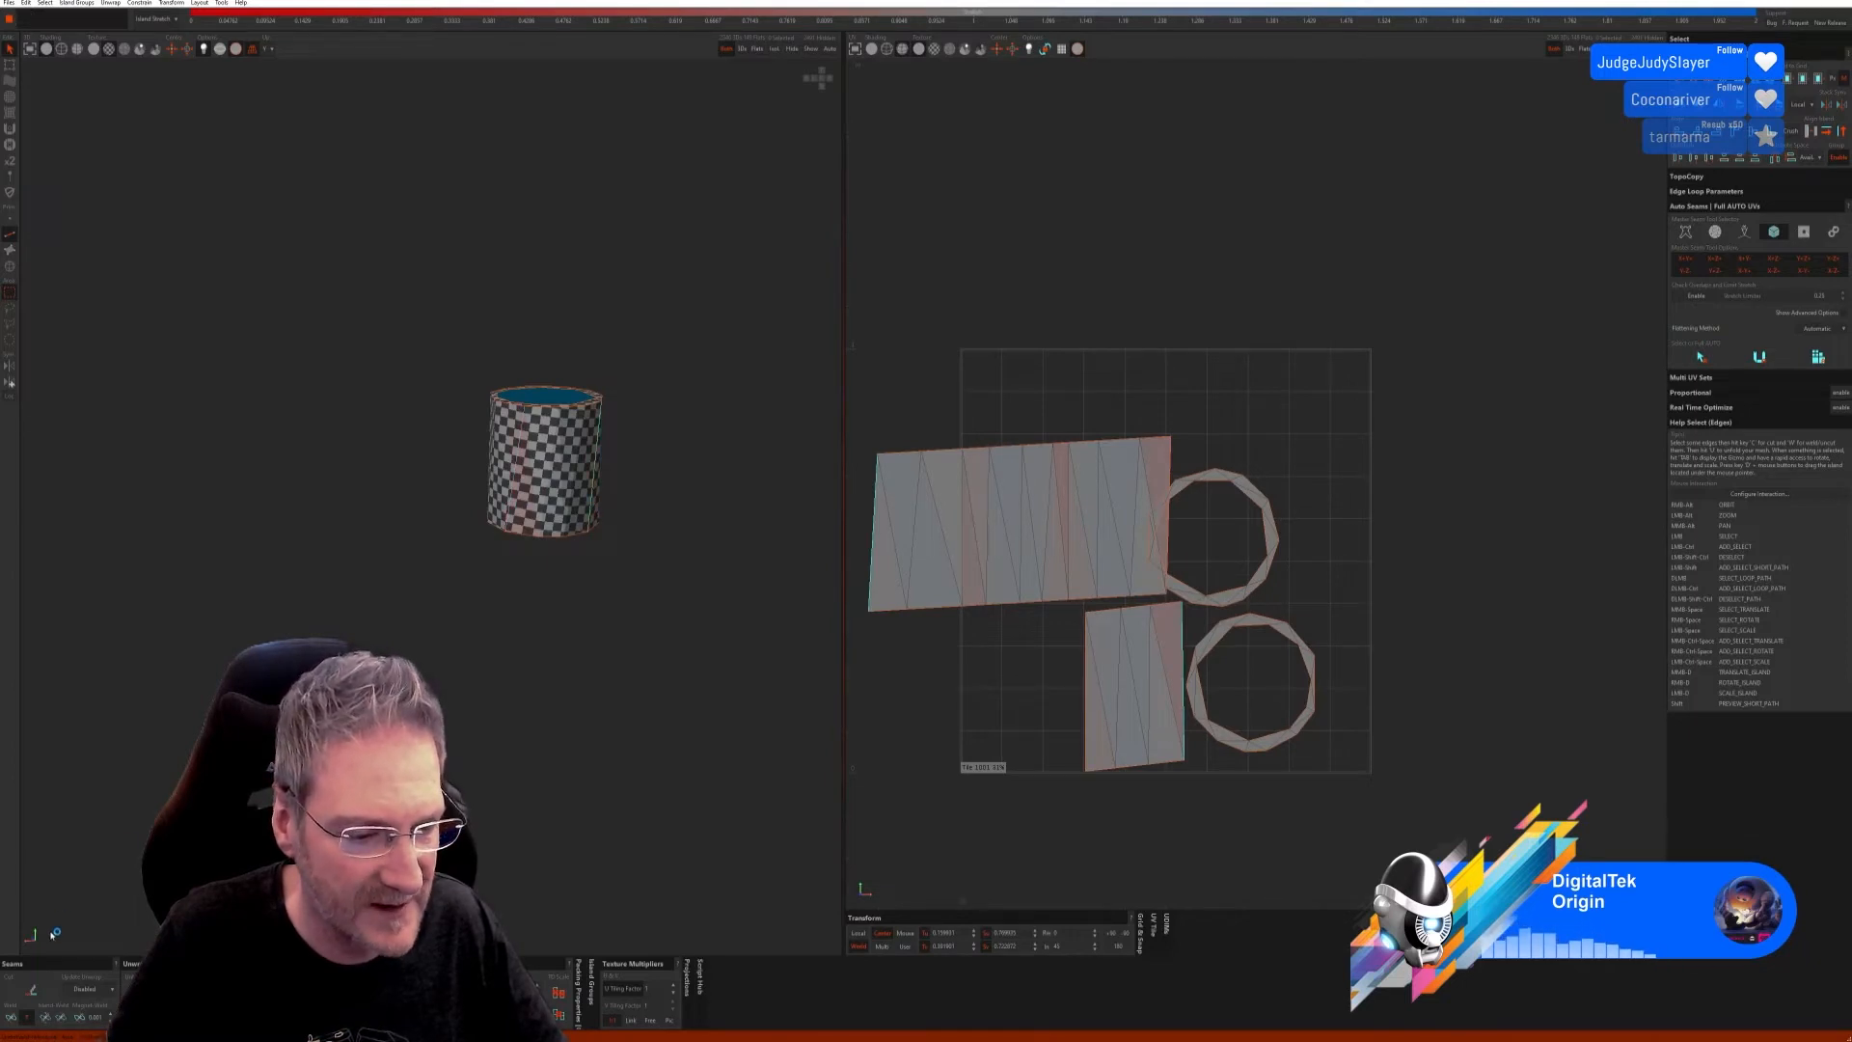
Step: Weld the selected vertical seam of the cylinder wall to form a single strip, and pack and unfold its UV islands
click(12, 1018)
alt+right_drag(424, 714, 338, 687)
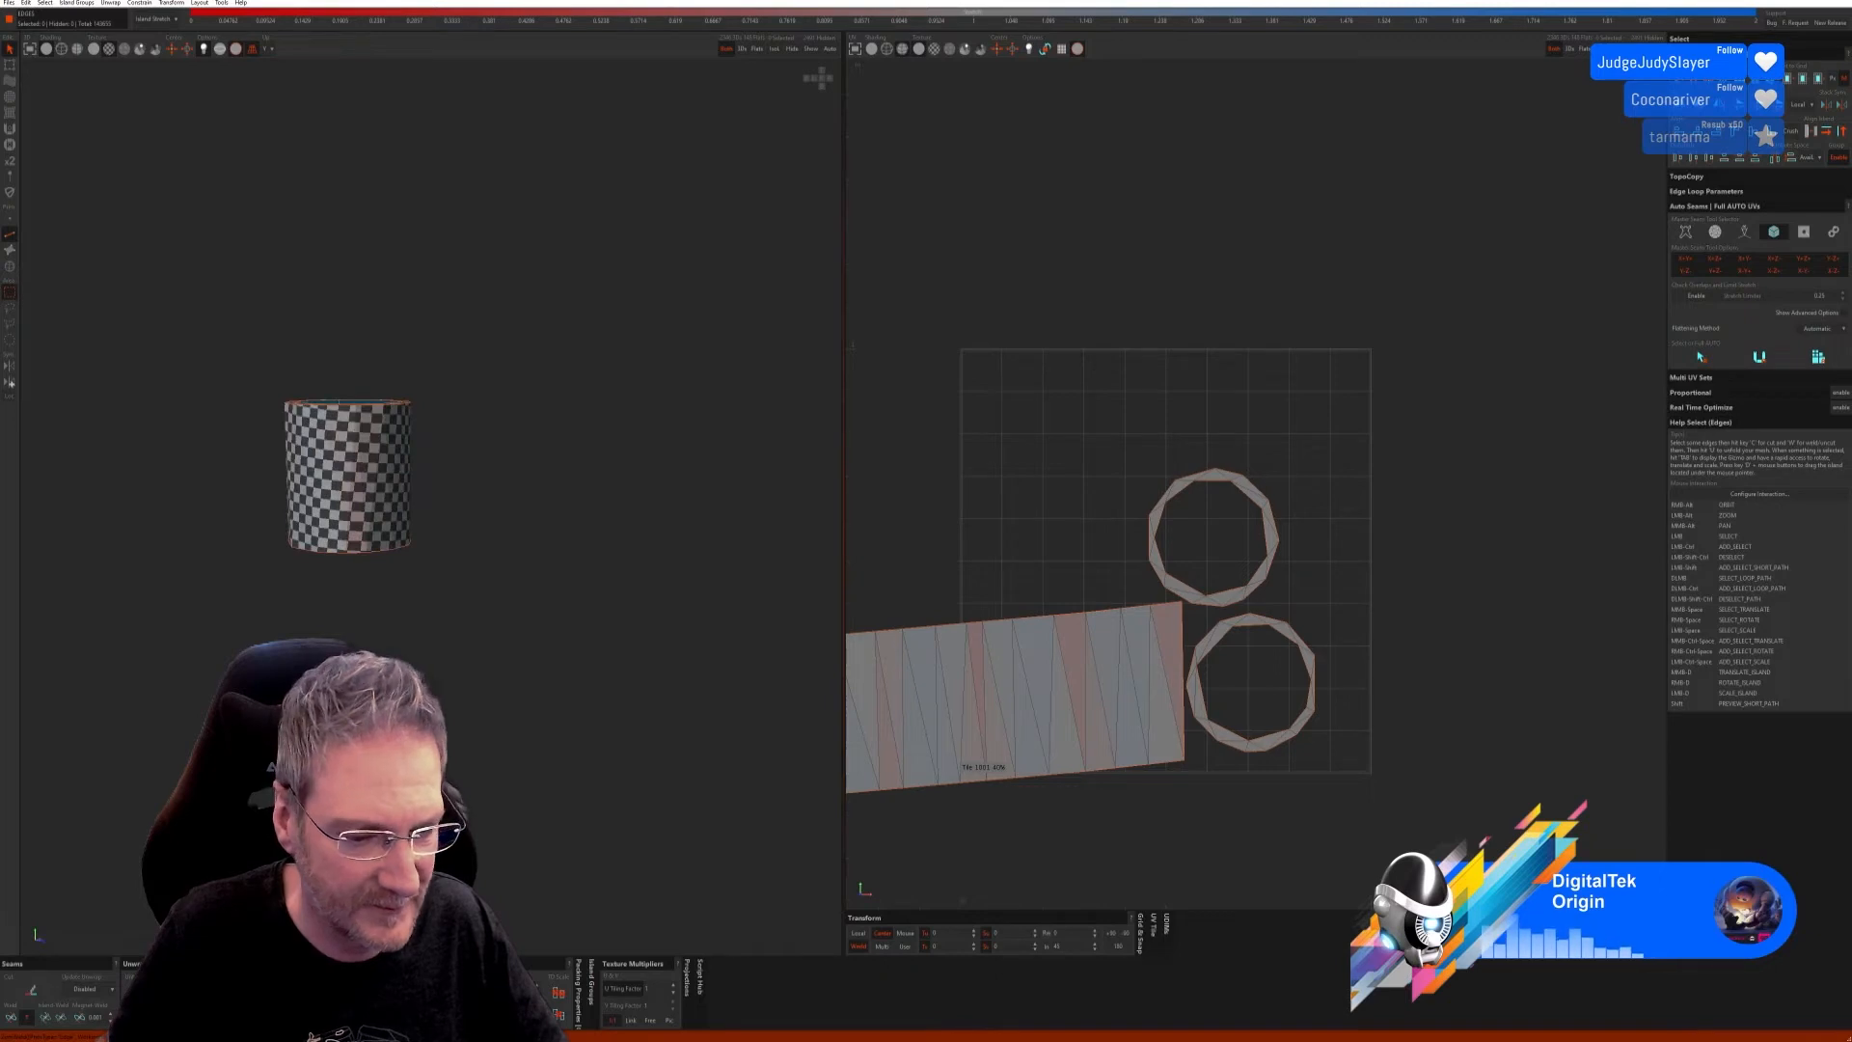
key(p)
key(u)
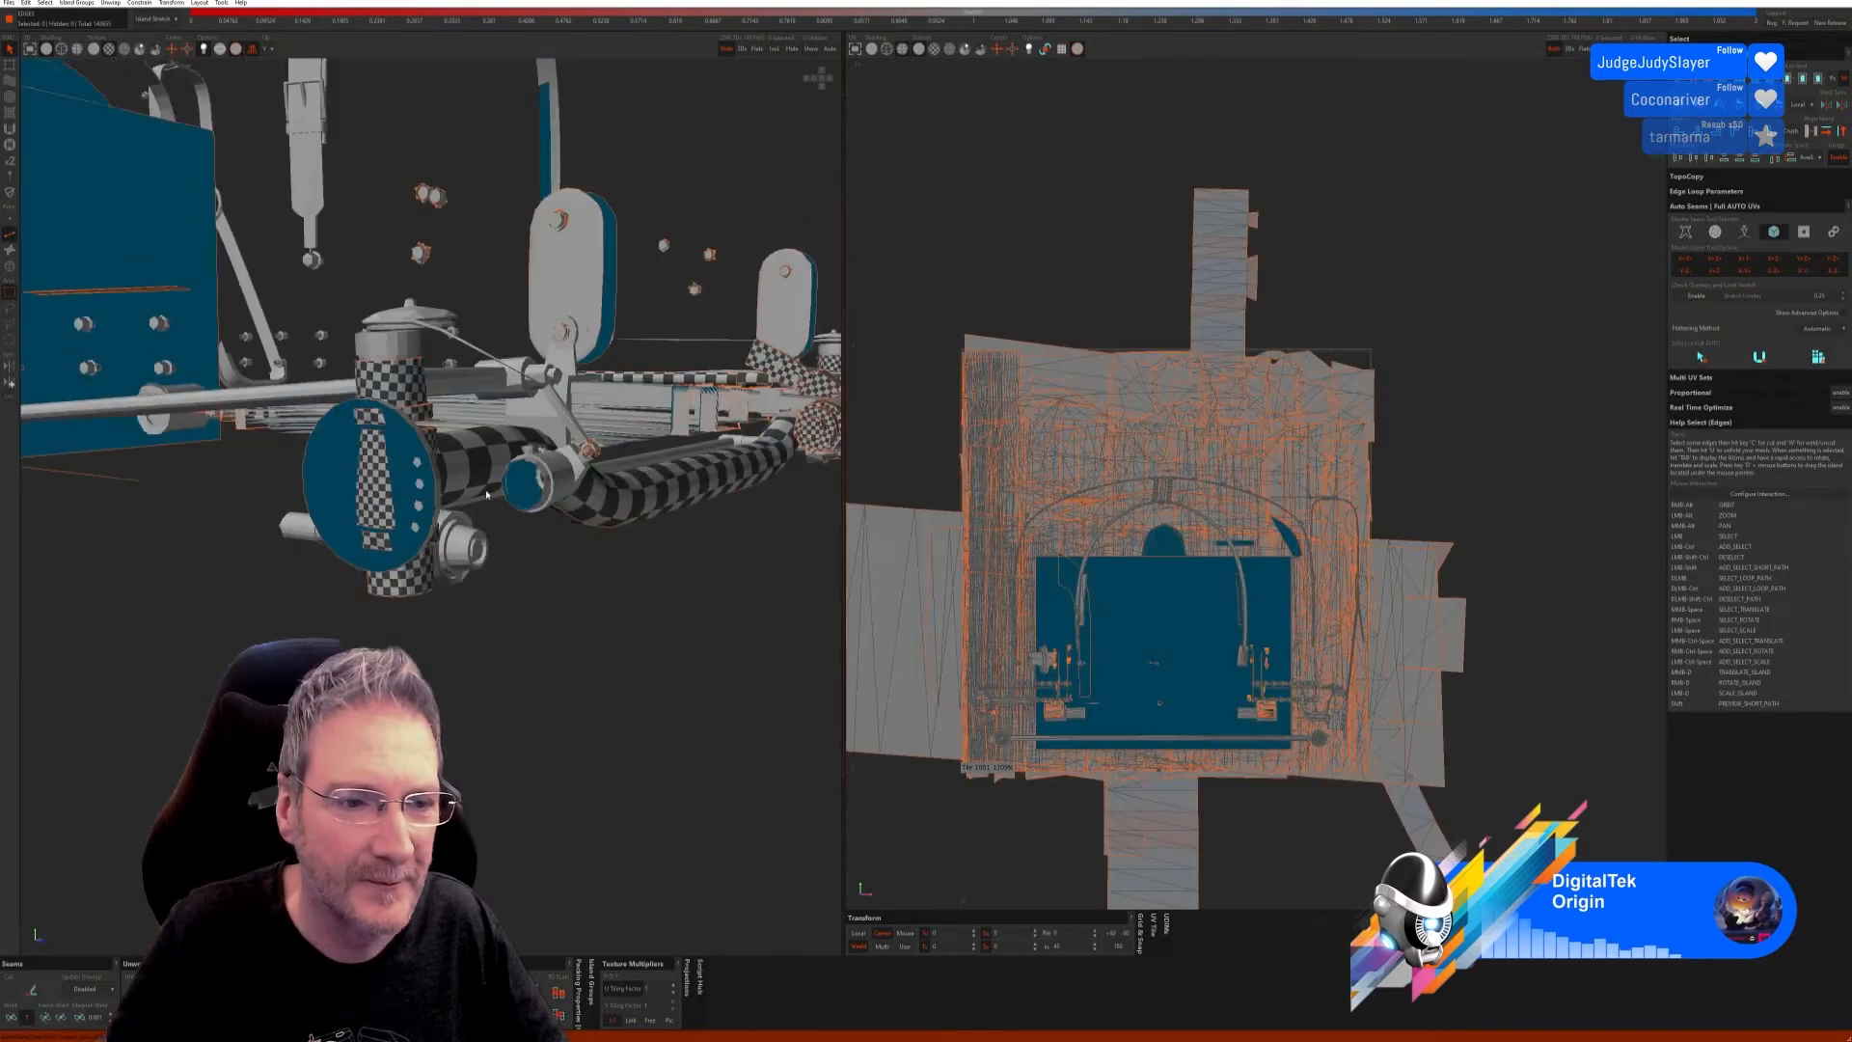
Step: Isolate the cylindrical sleeve at the near end of the axle and cut and unfold it along automatic seams
alt+drag(463, 540, 412, 625)
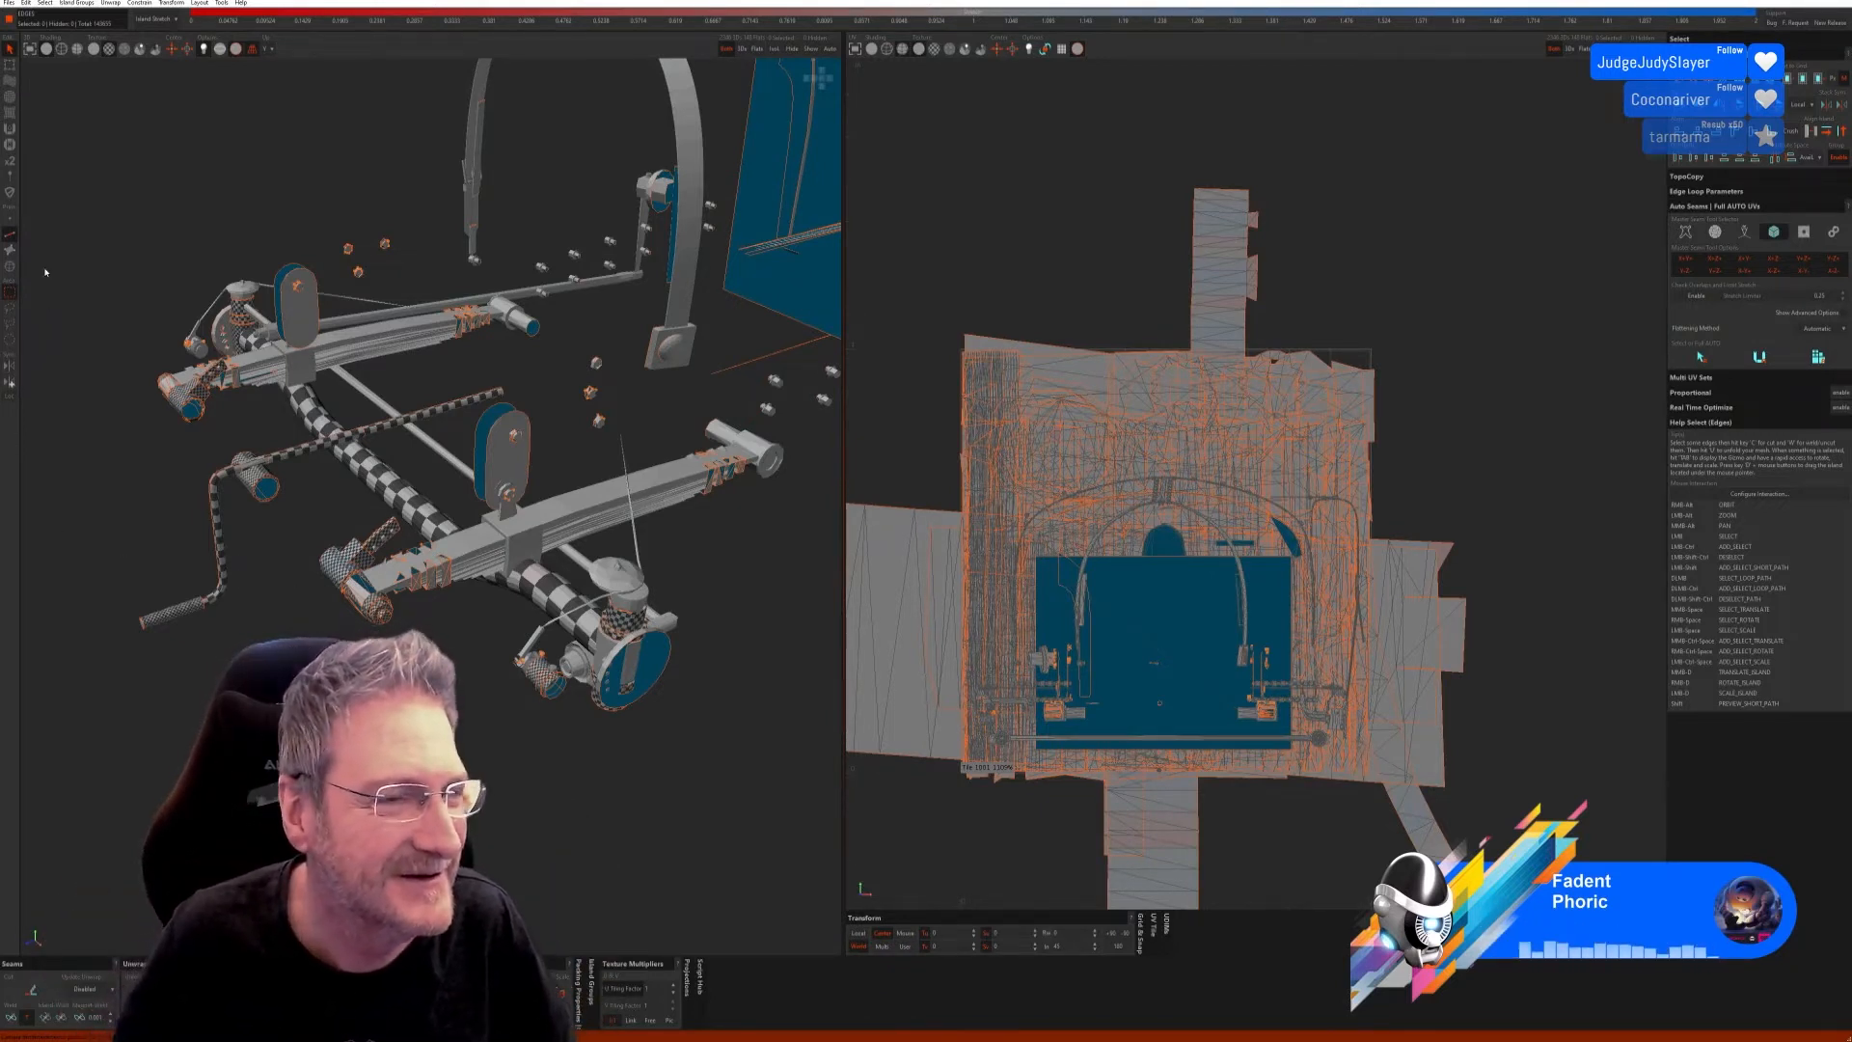
click(12, 267)
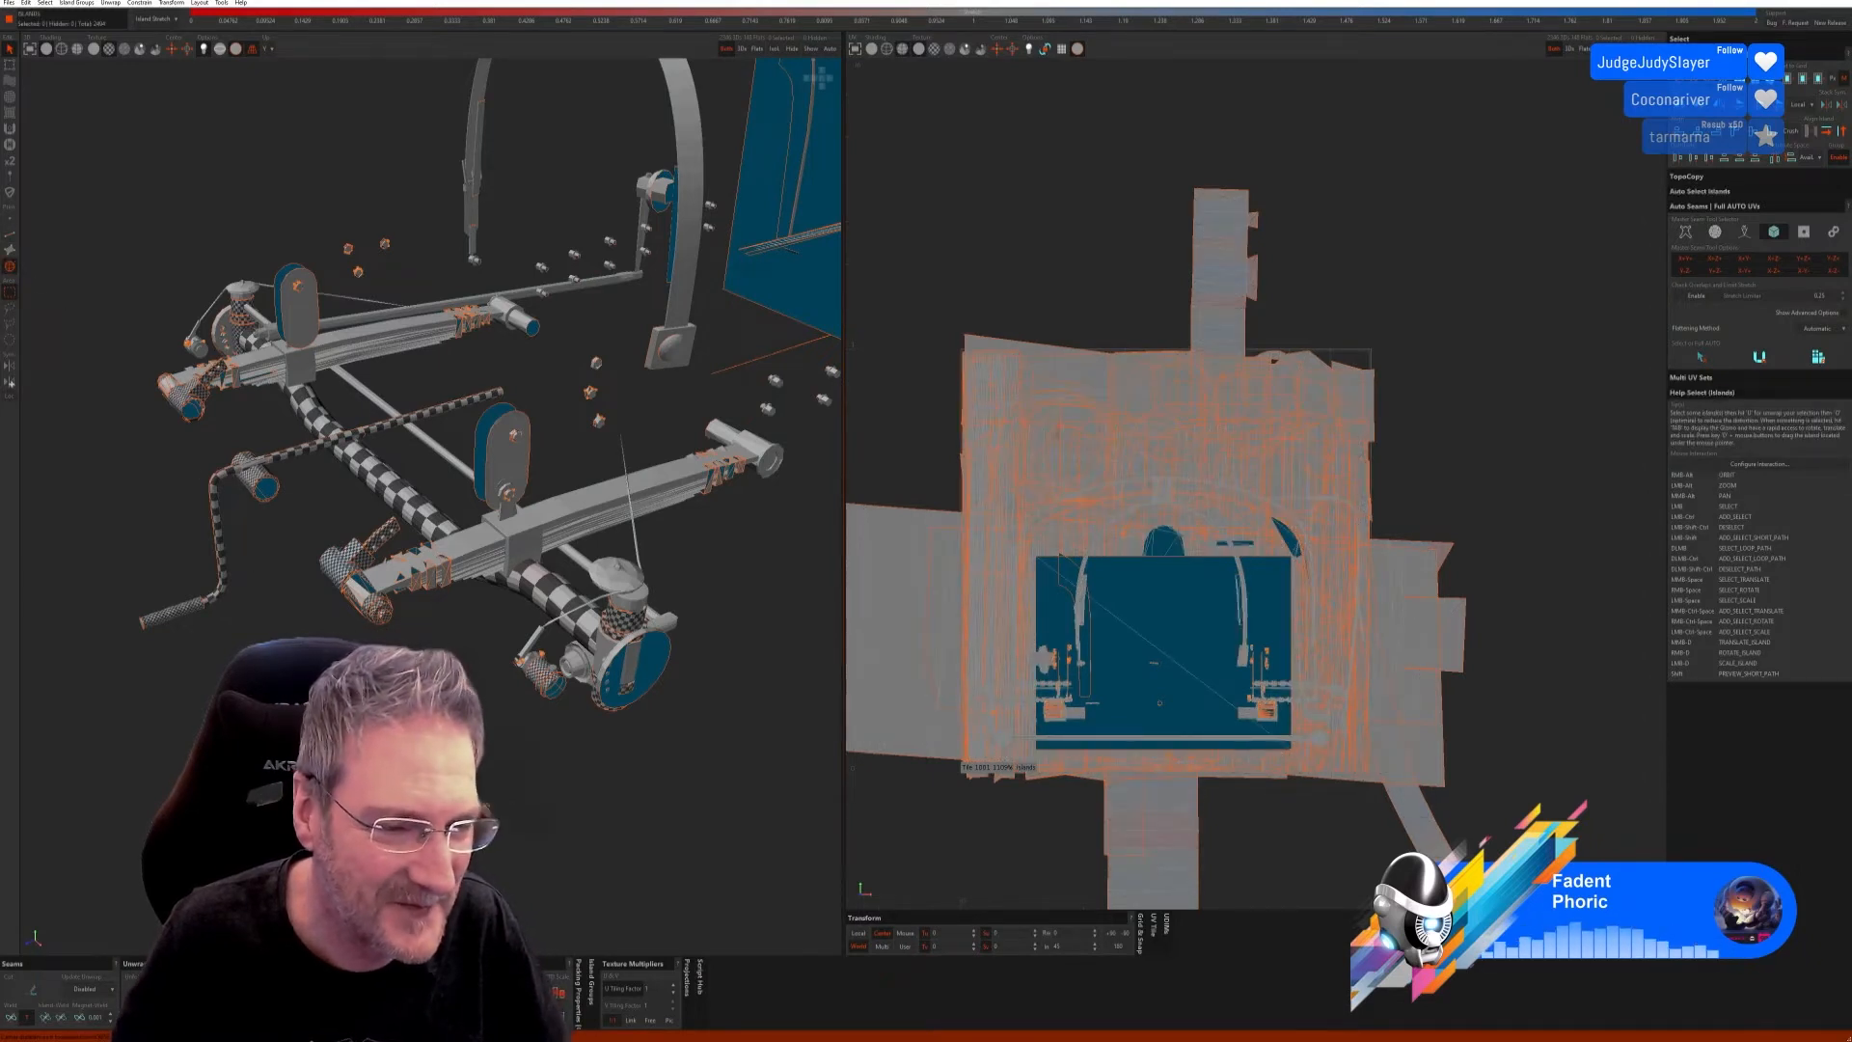
scroll(588, 692, up, 1)
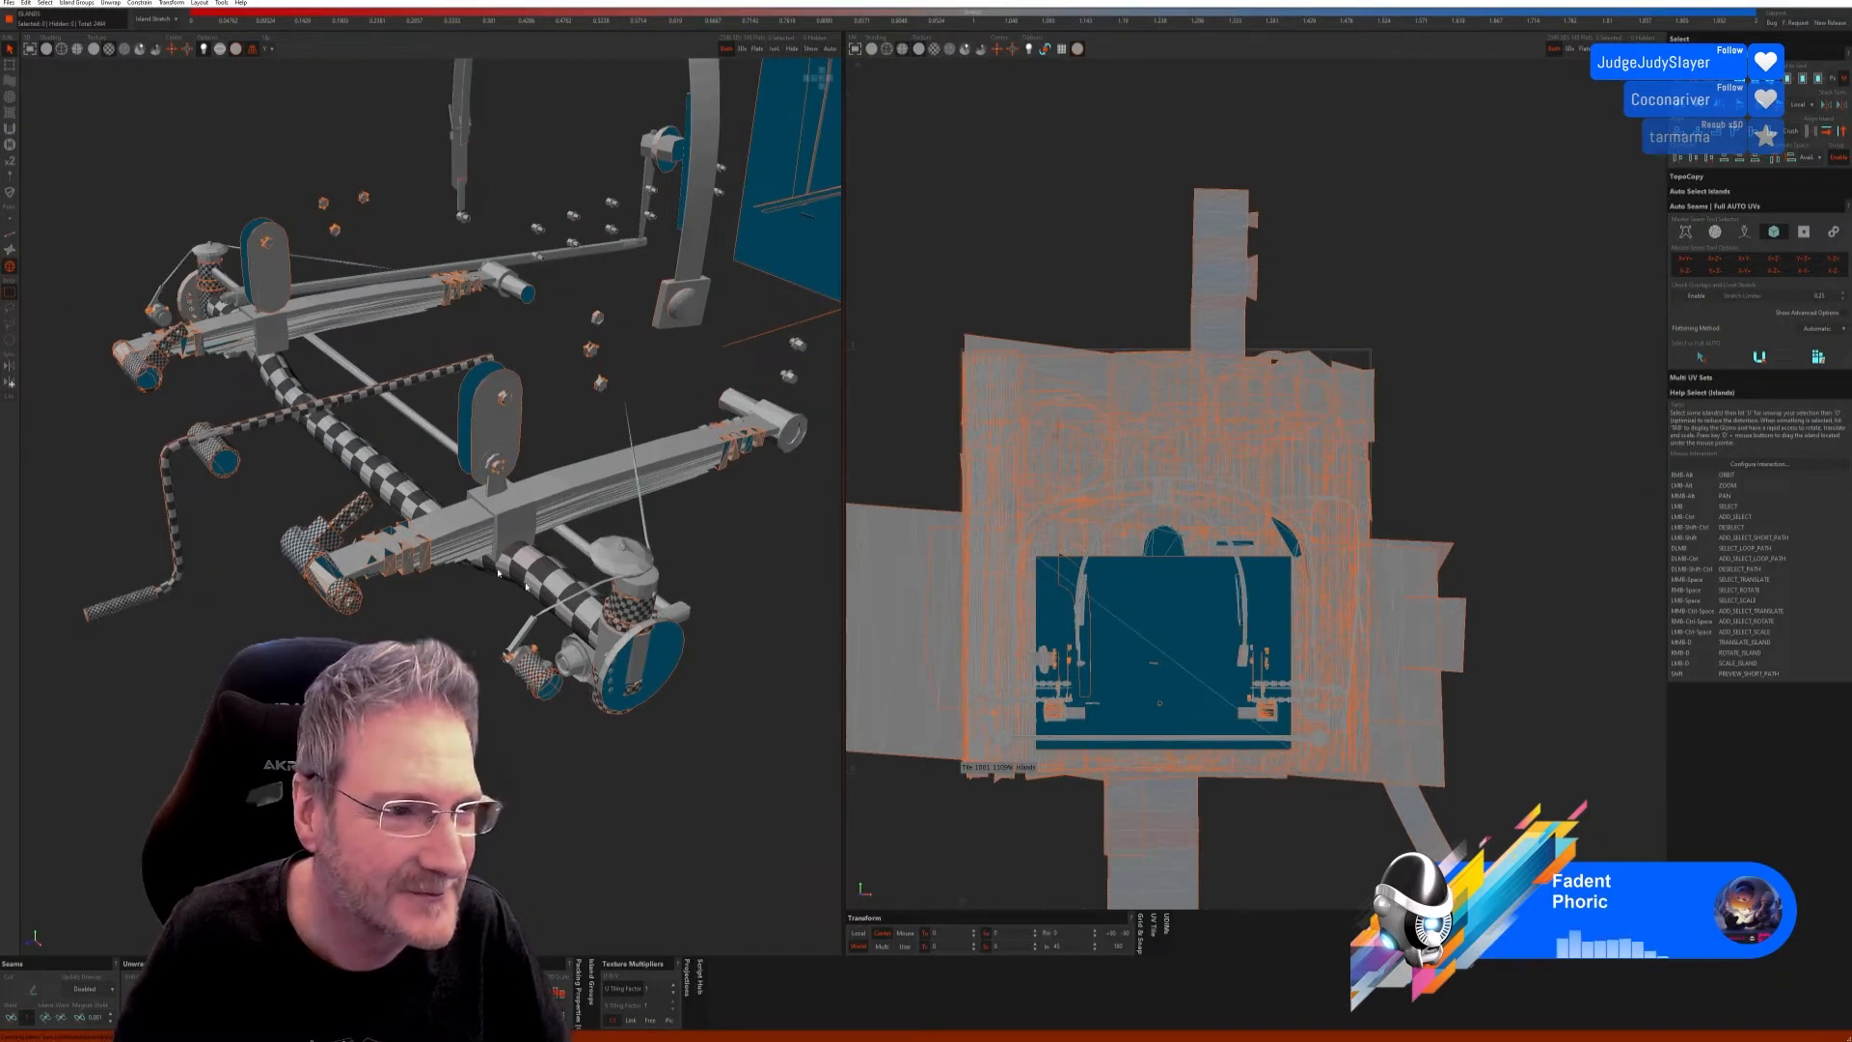
click(608, 643)
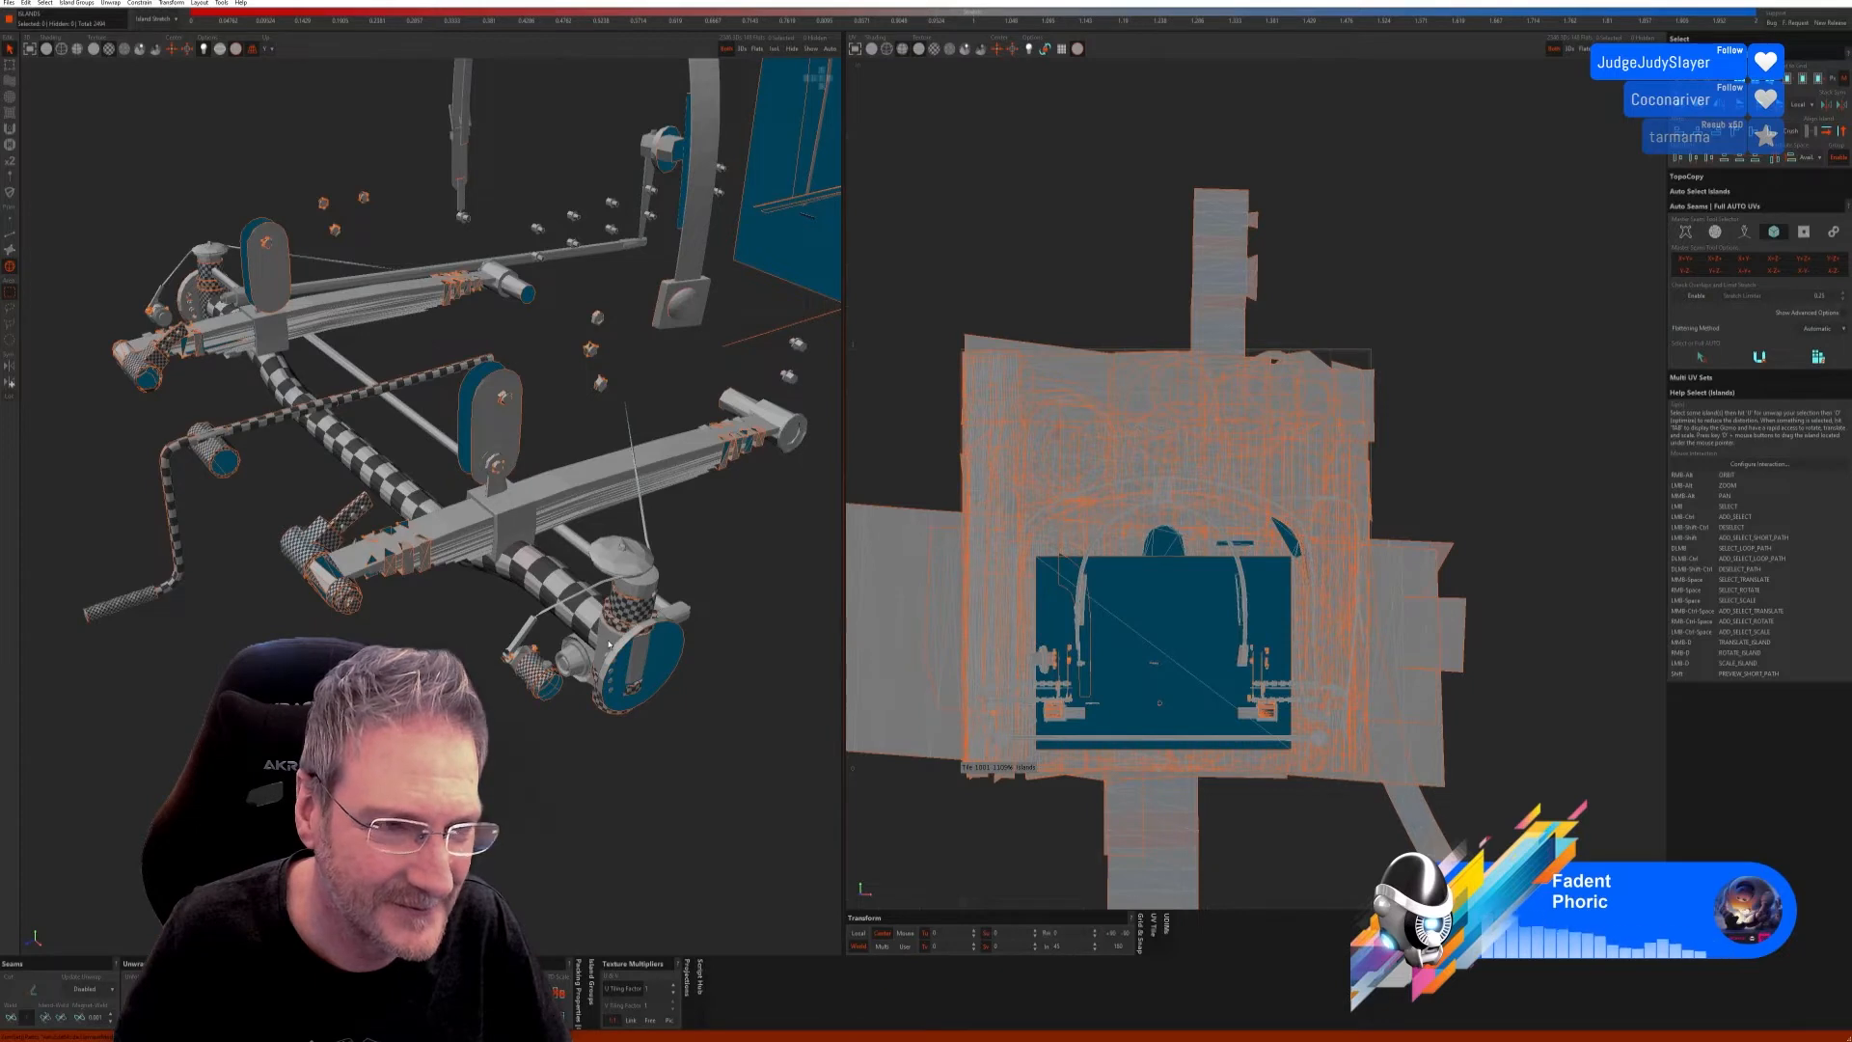
click(775, 48)
click(10, 233)
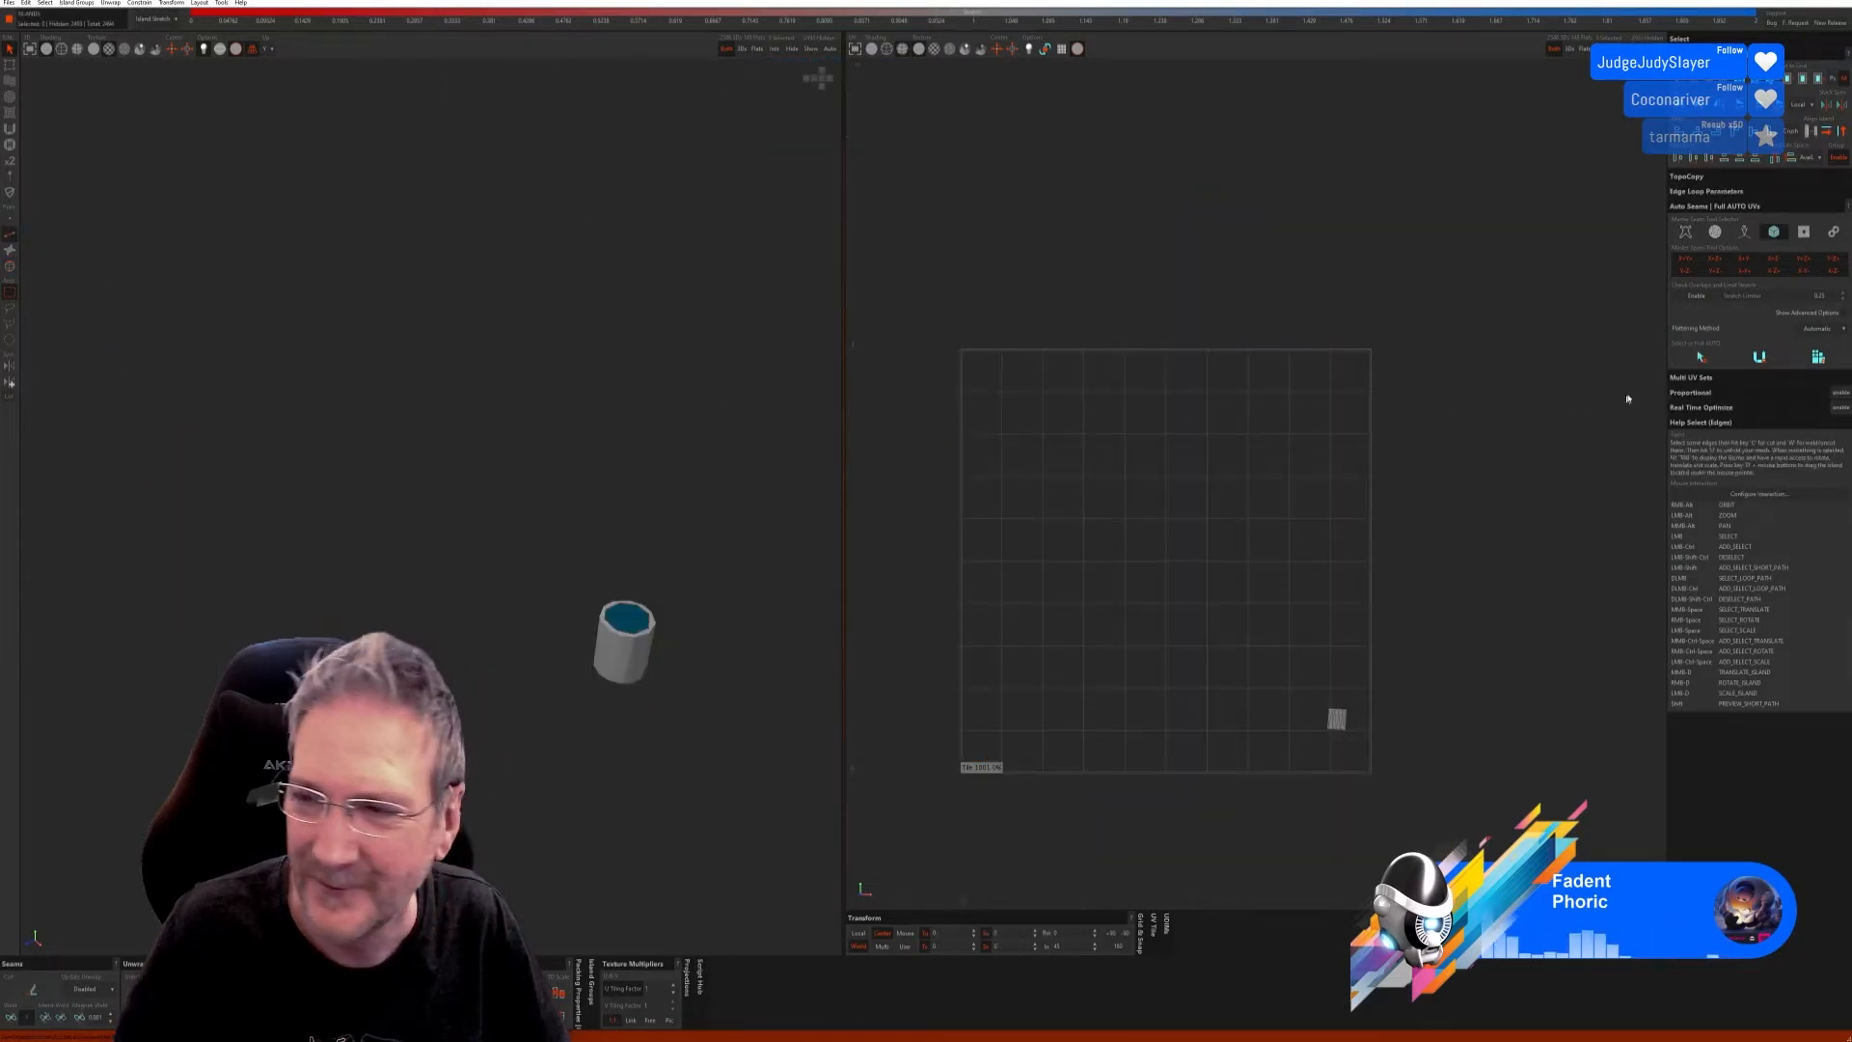
click(1698, 359)
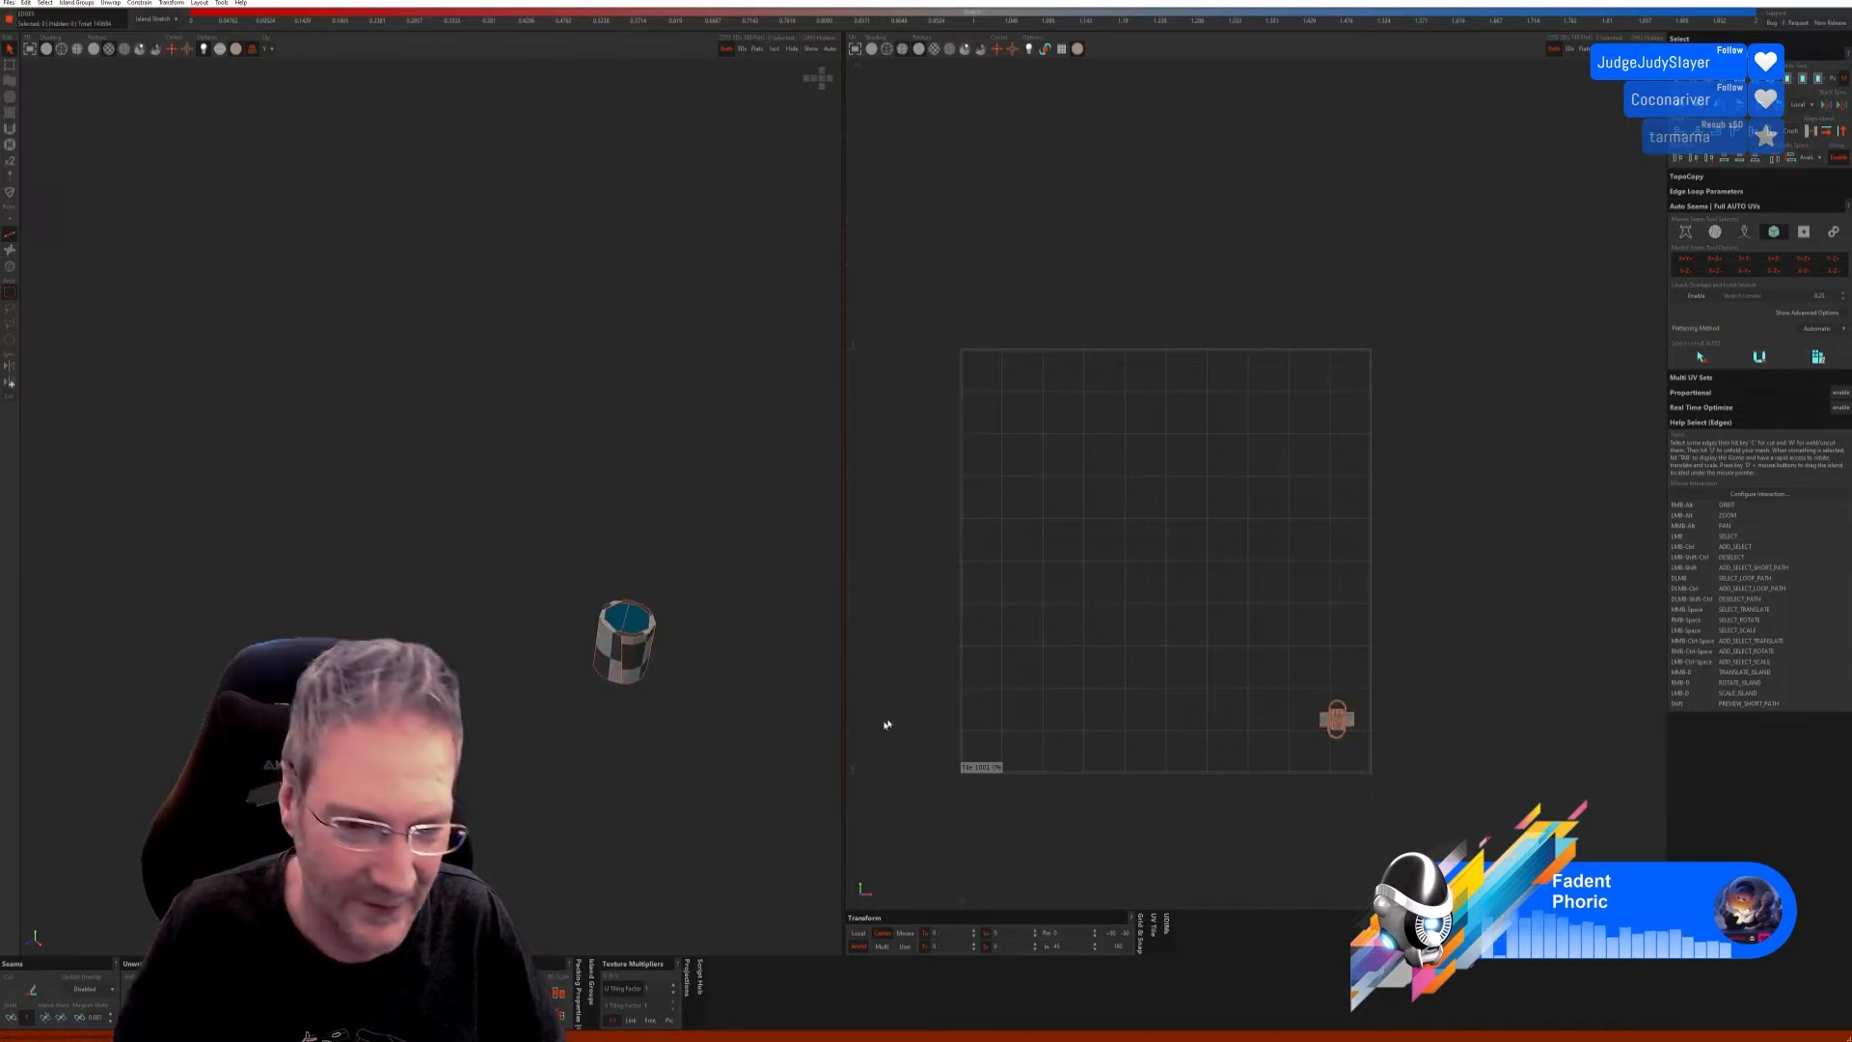
Step: Weld the first vertical seams on the sleeve's outer wall to join neighbouring wall islands
alt+right_drag(607, 801, 560, 667)
scroll(573, 415, up, 3)
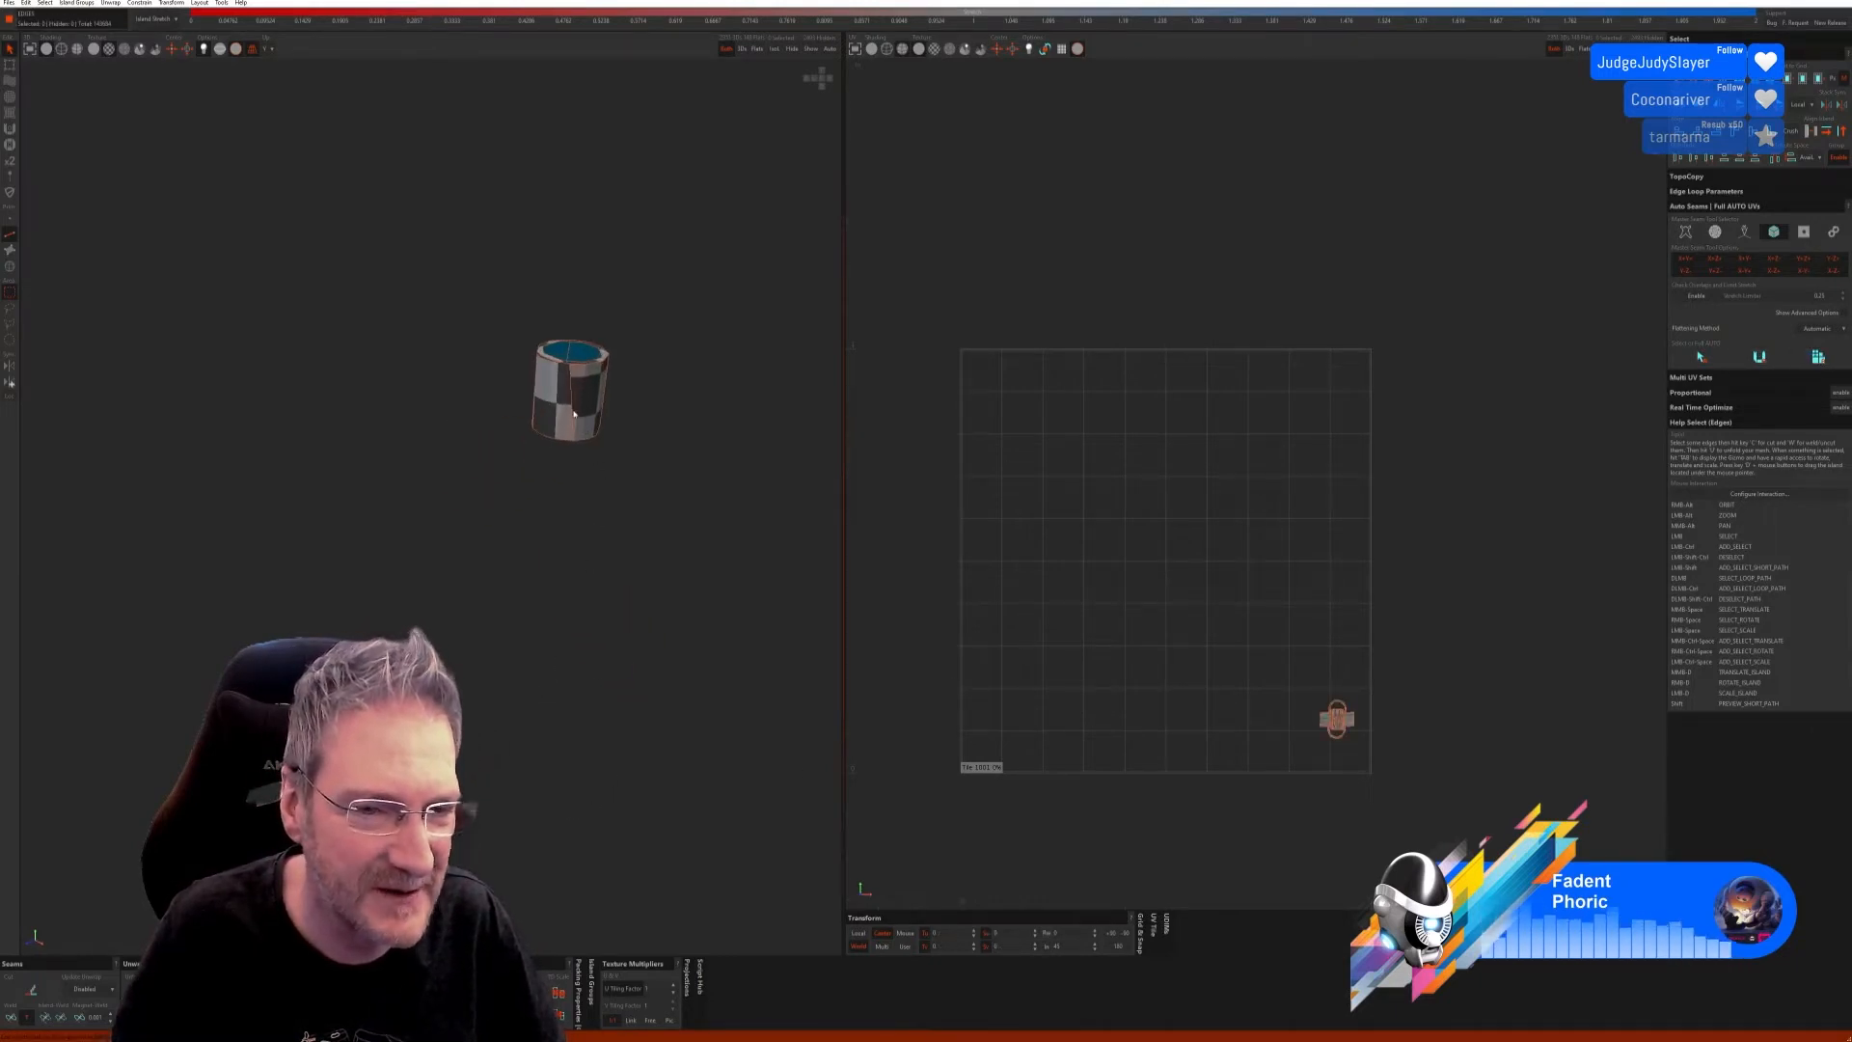
click(11, 1016)
alt+right_drag(521, 733, 460, 640)
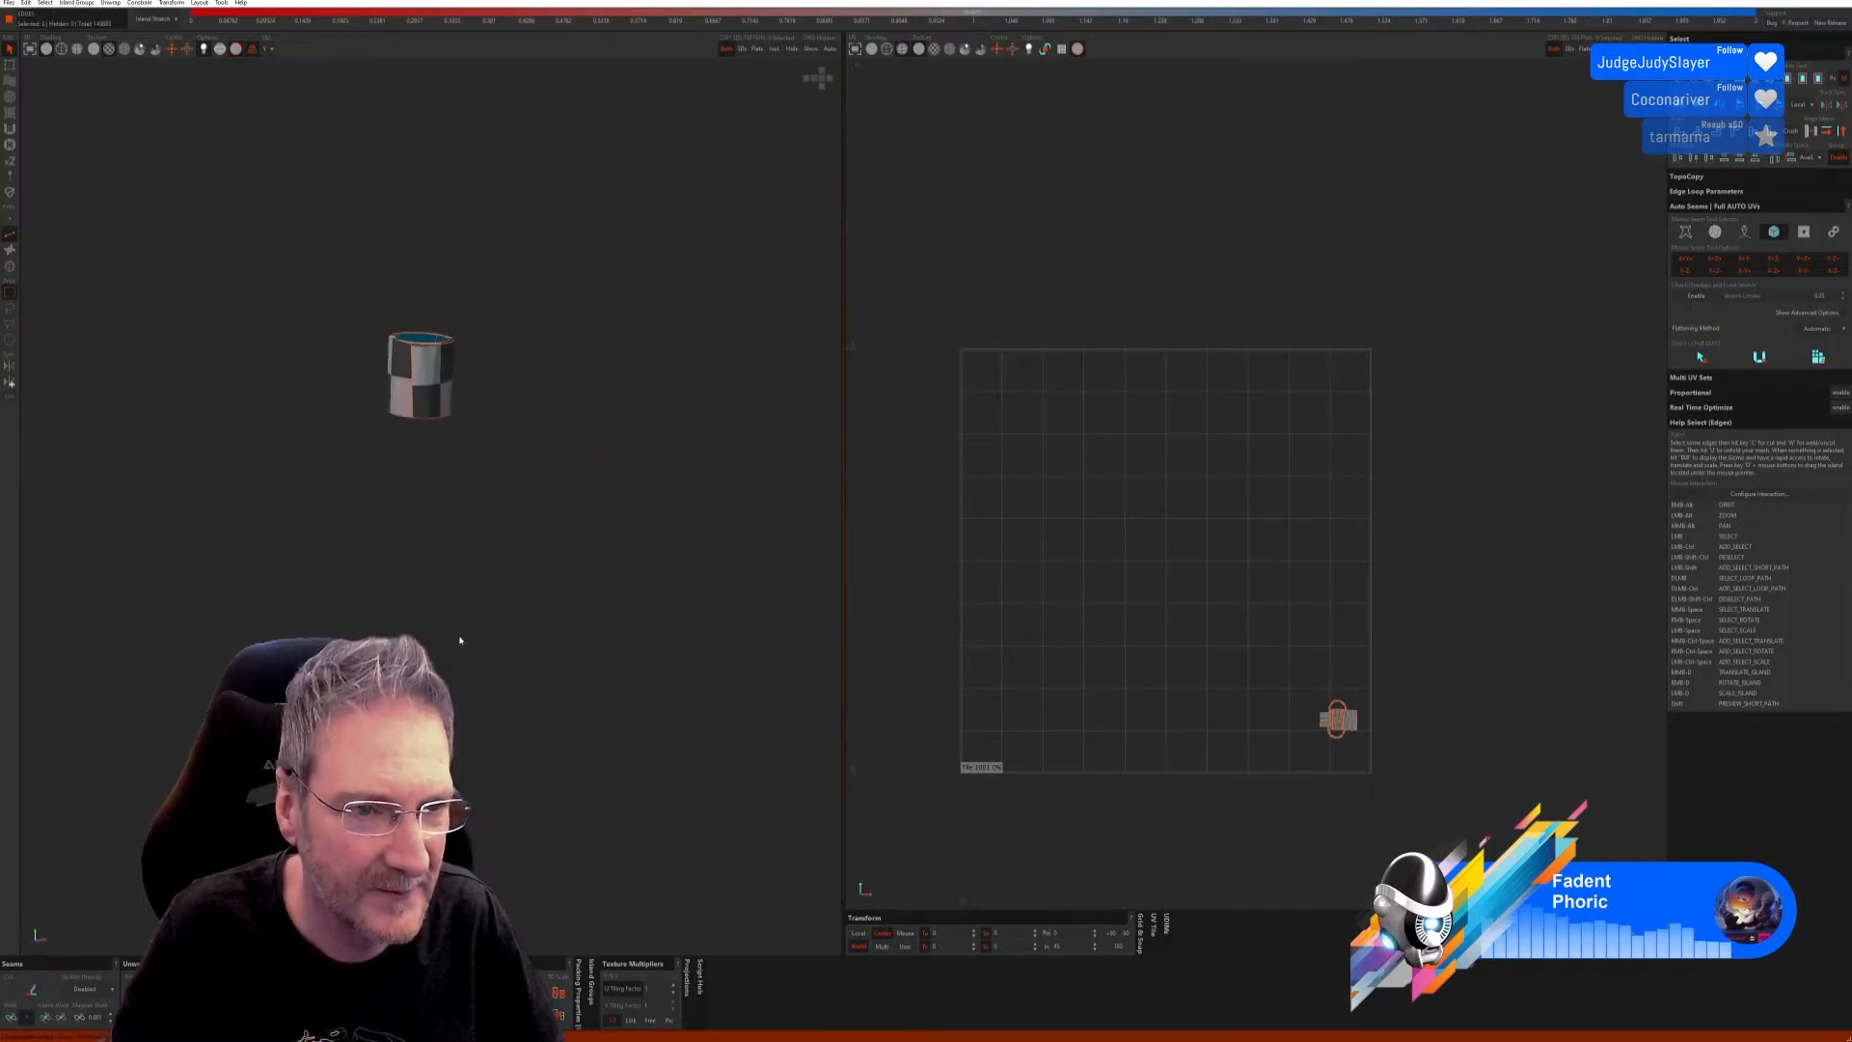
click(413, 405)
click(11, 1016)
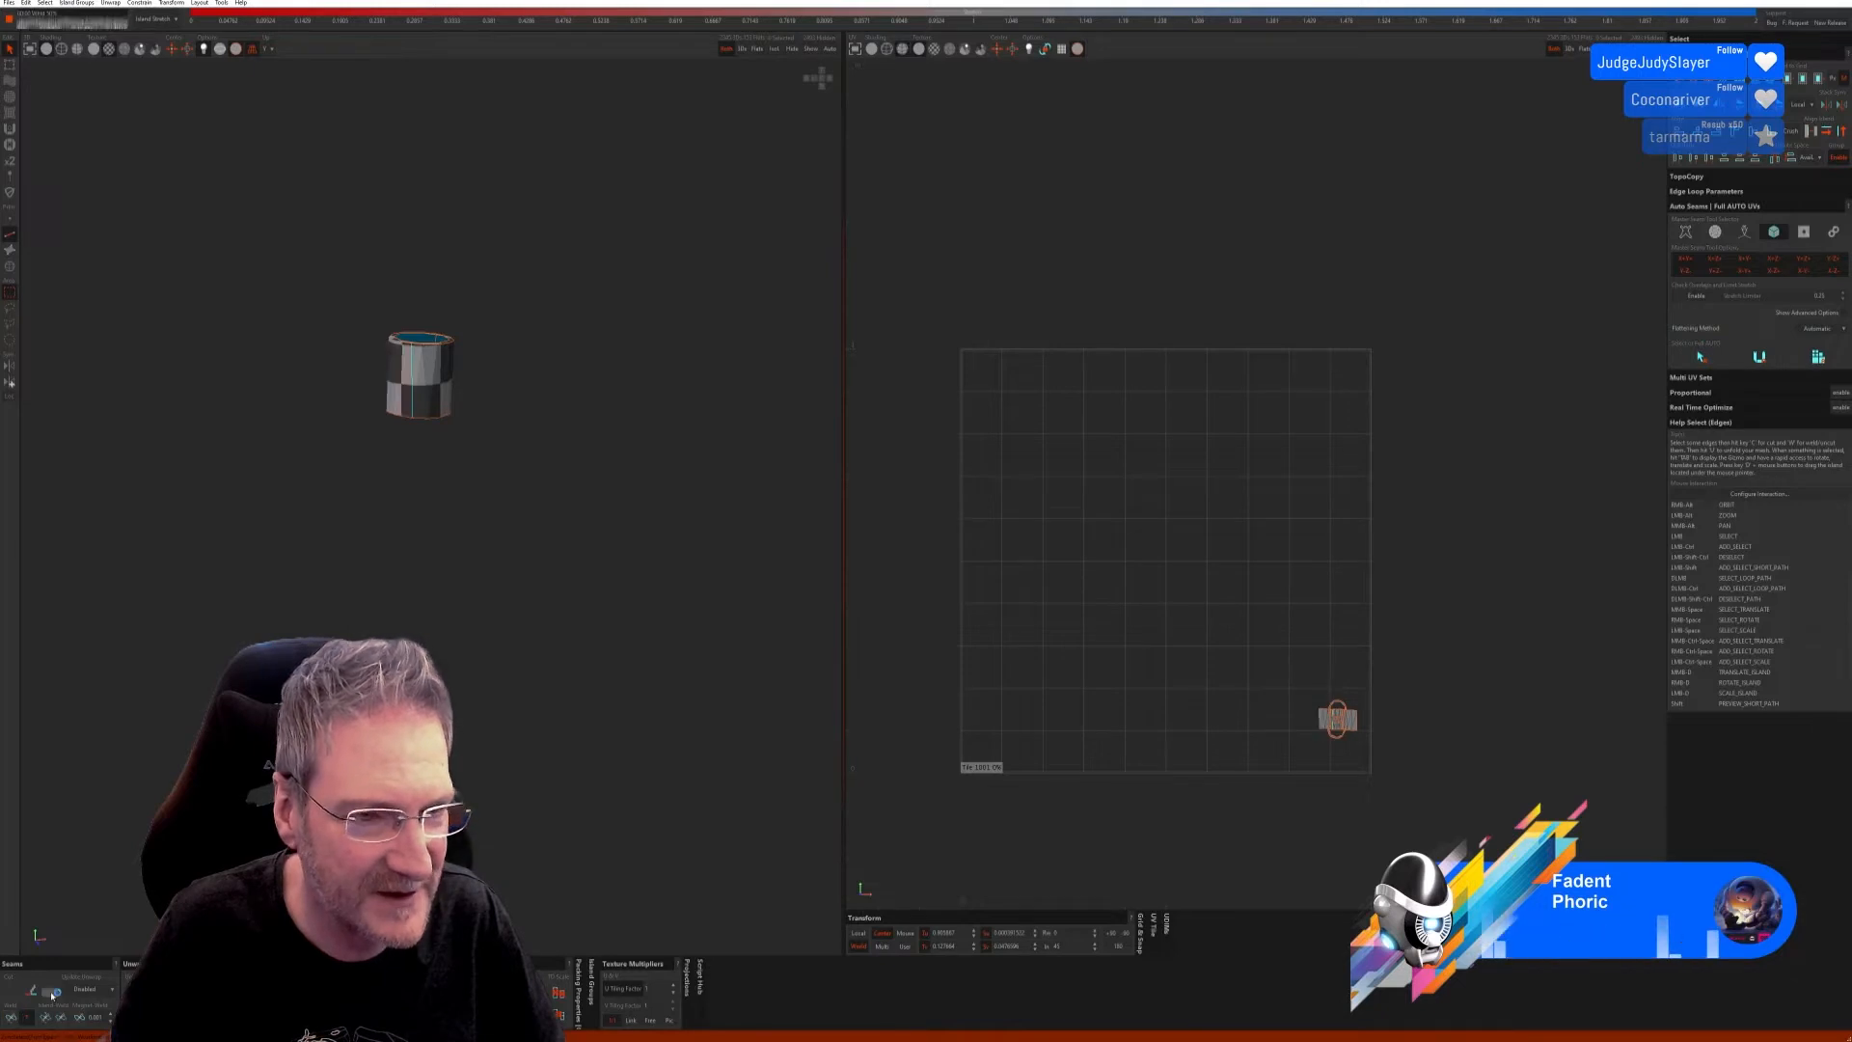
Step: Weld the remaining vertical seams of the sleeve's wall into one strip and unfold the result
mouse_move(460, 640)
alt+right_down()
mouse_move(386, 656)
mouse_move(381, 675)
mouse_move(488, 641)
alt+right_up()
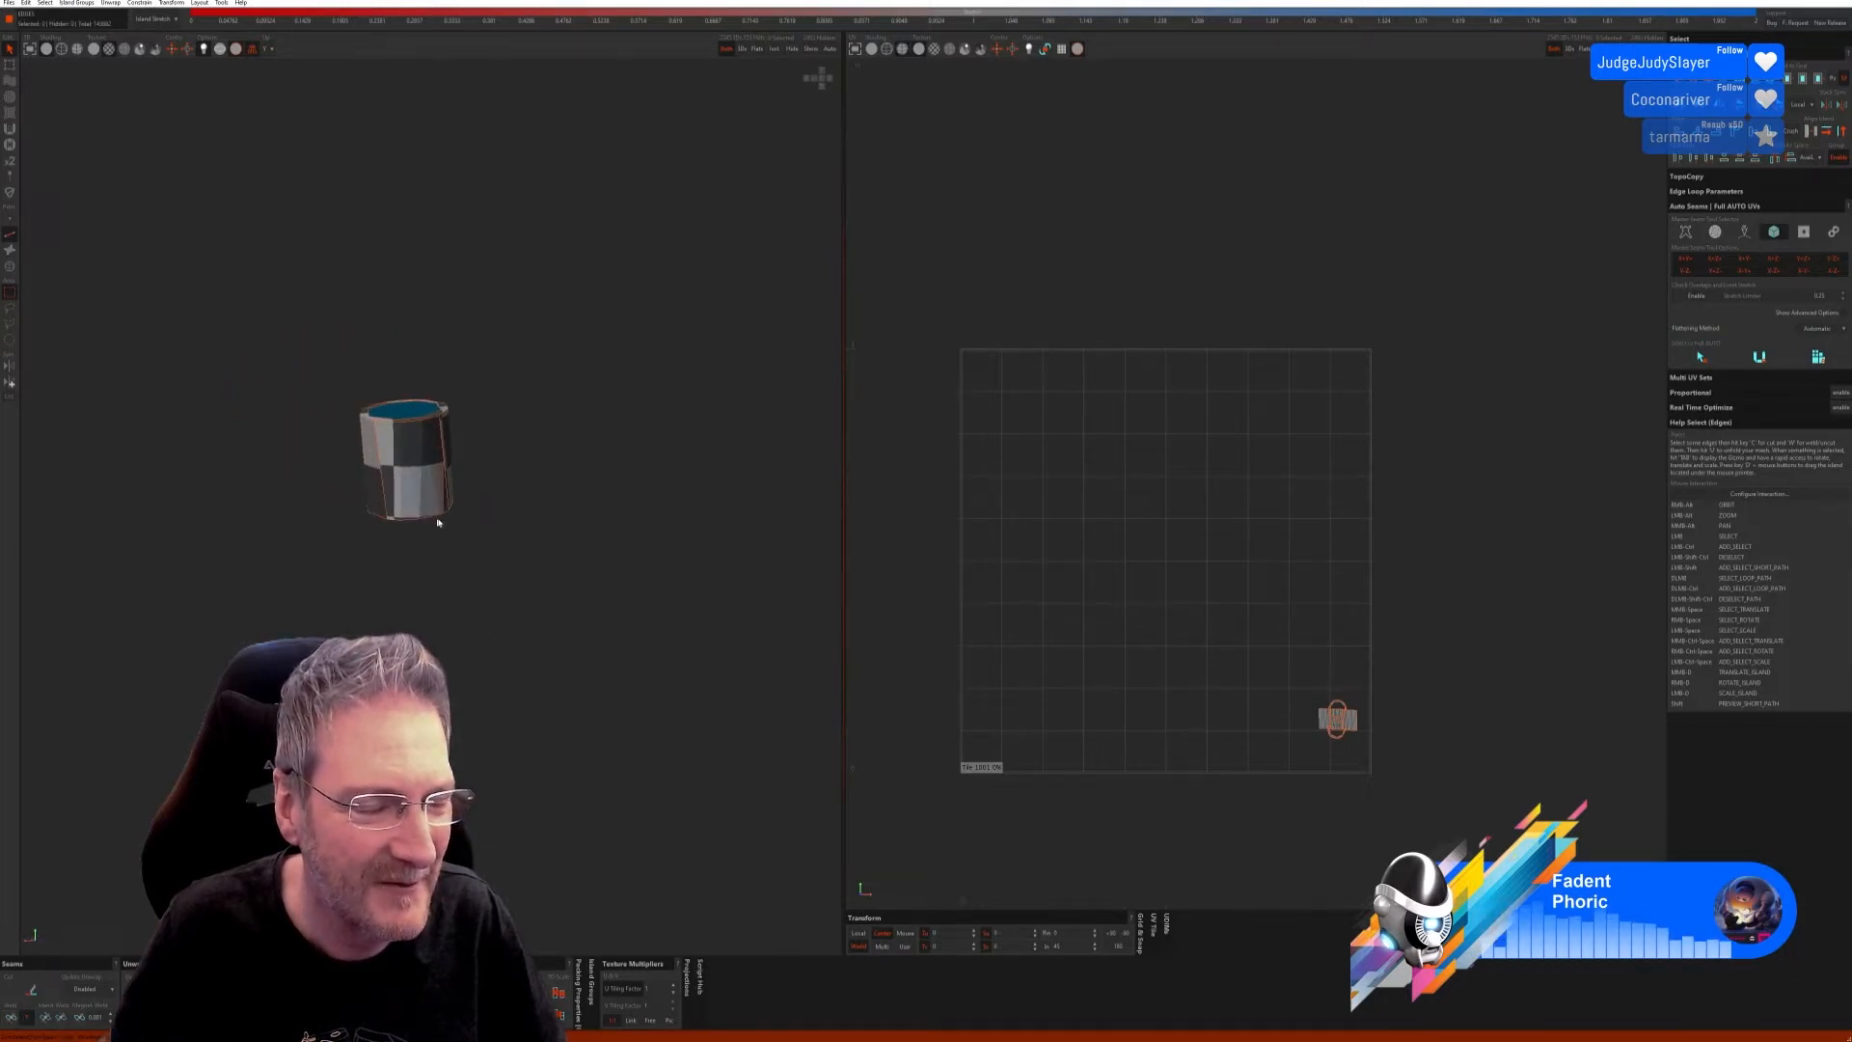
scroll(416, 466, up, 3)
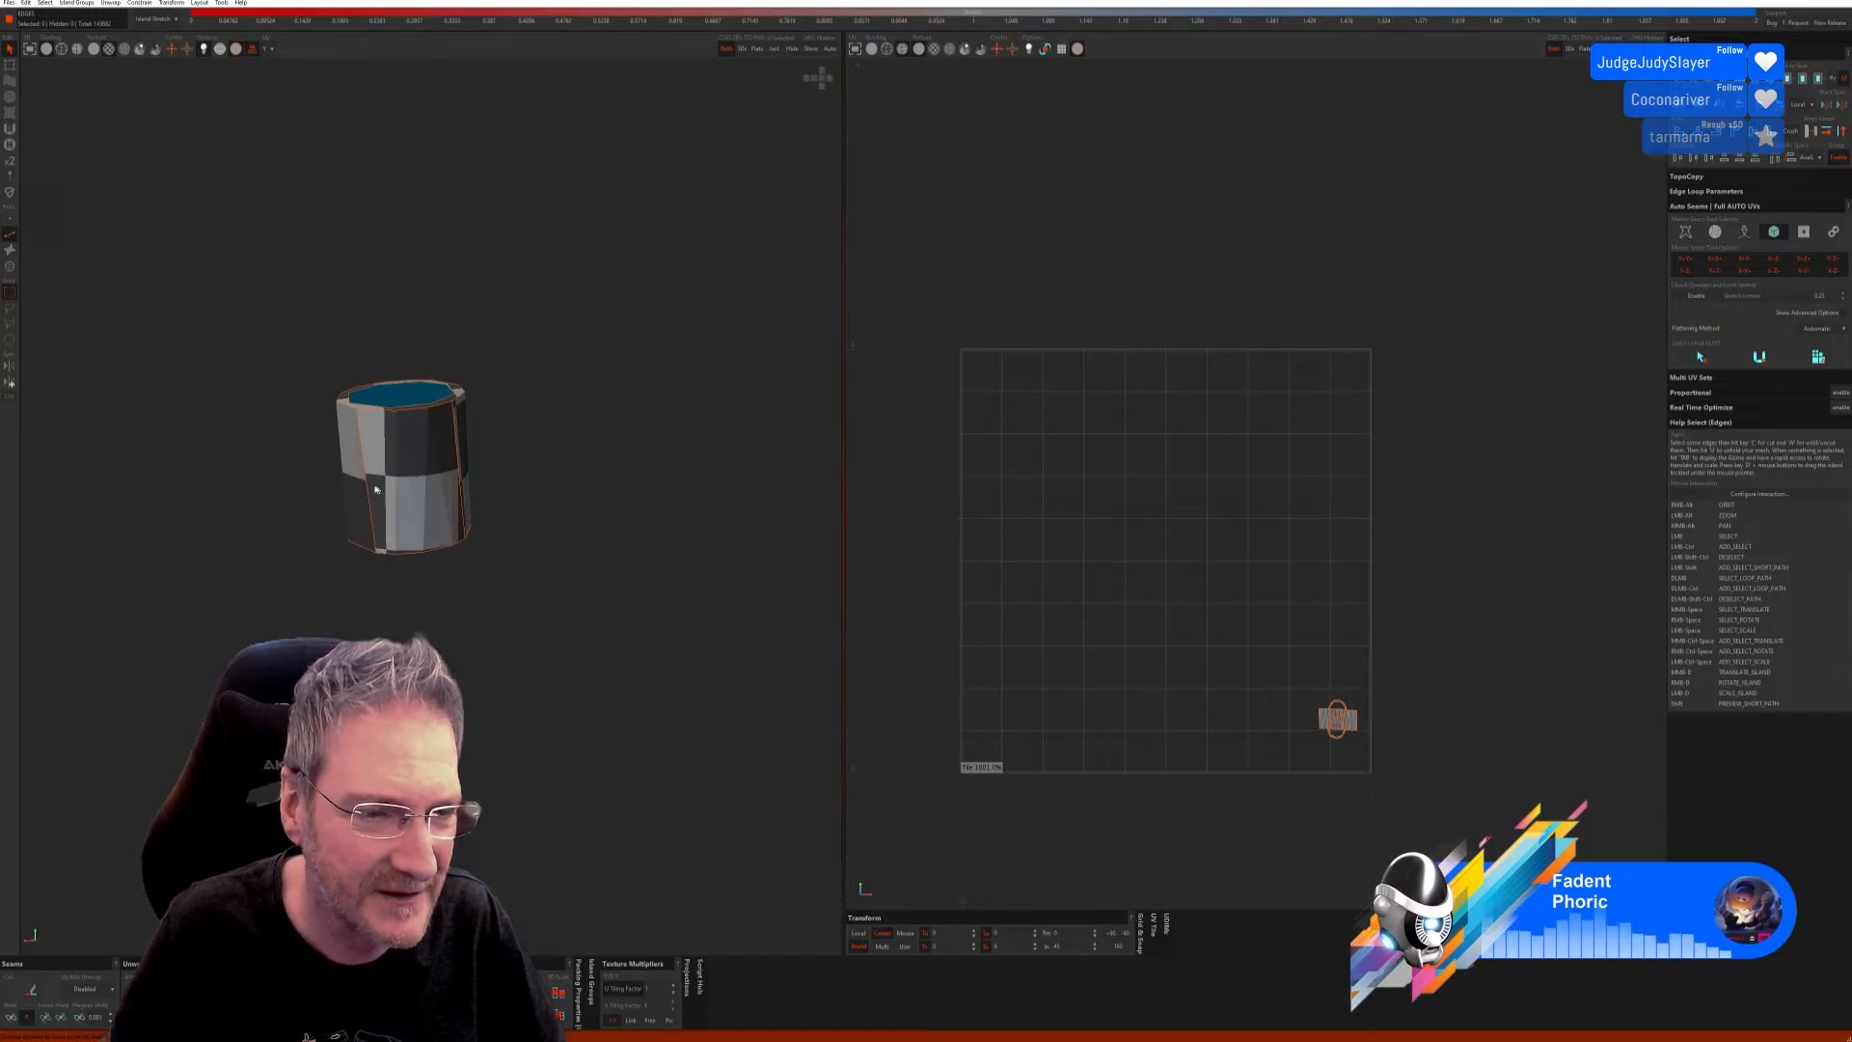
alt+right_drag(376, 489, 462, 492)
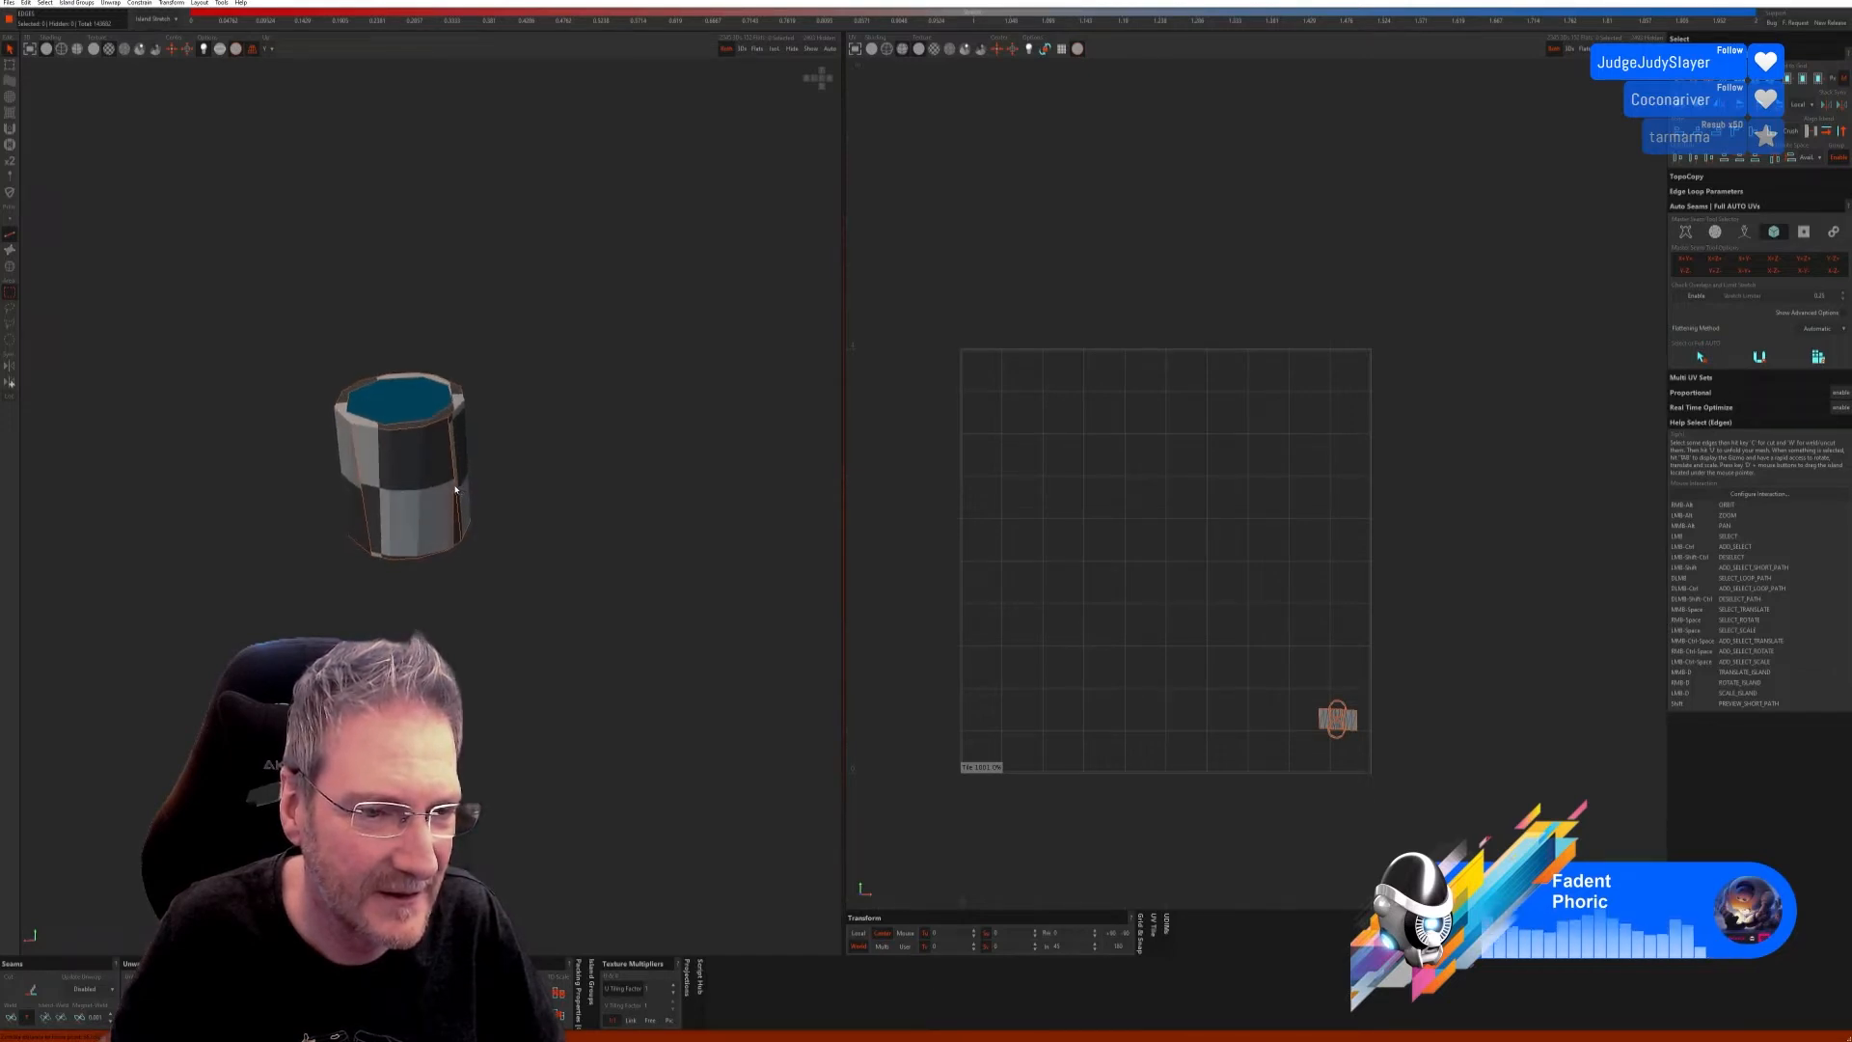
click(11, 1018)
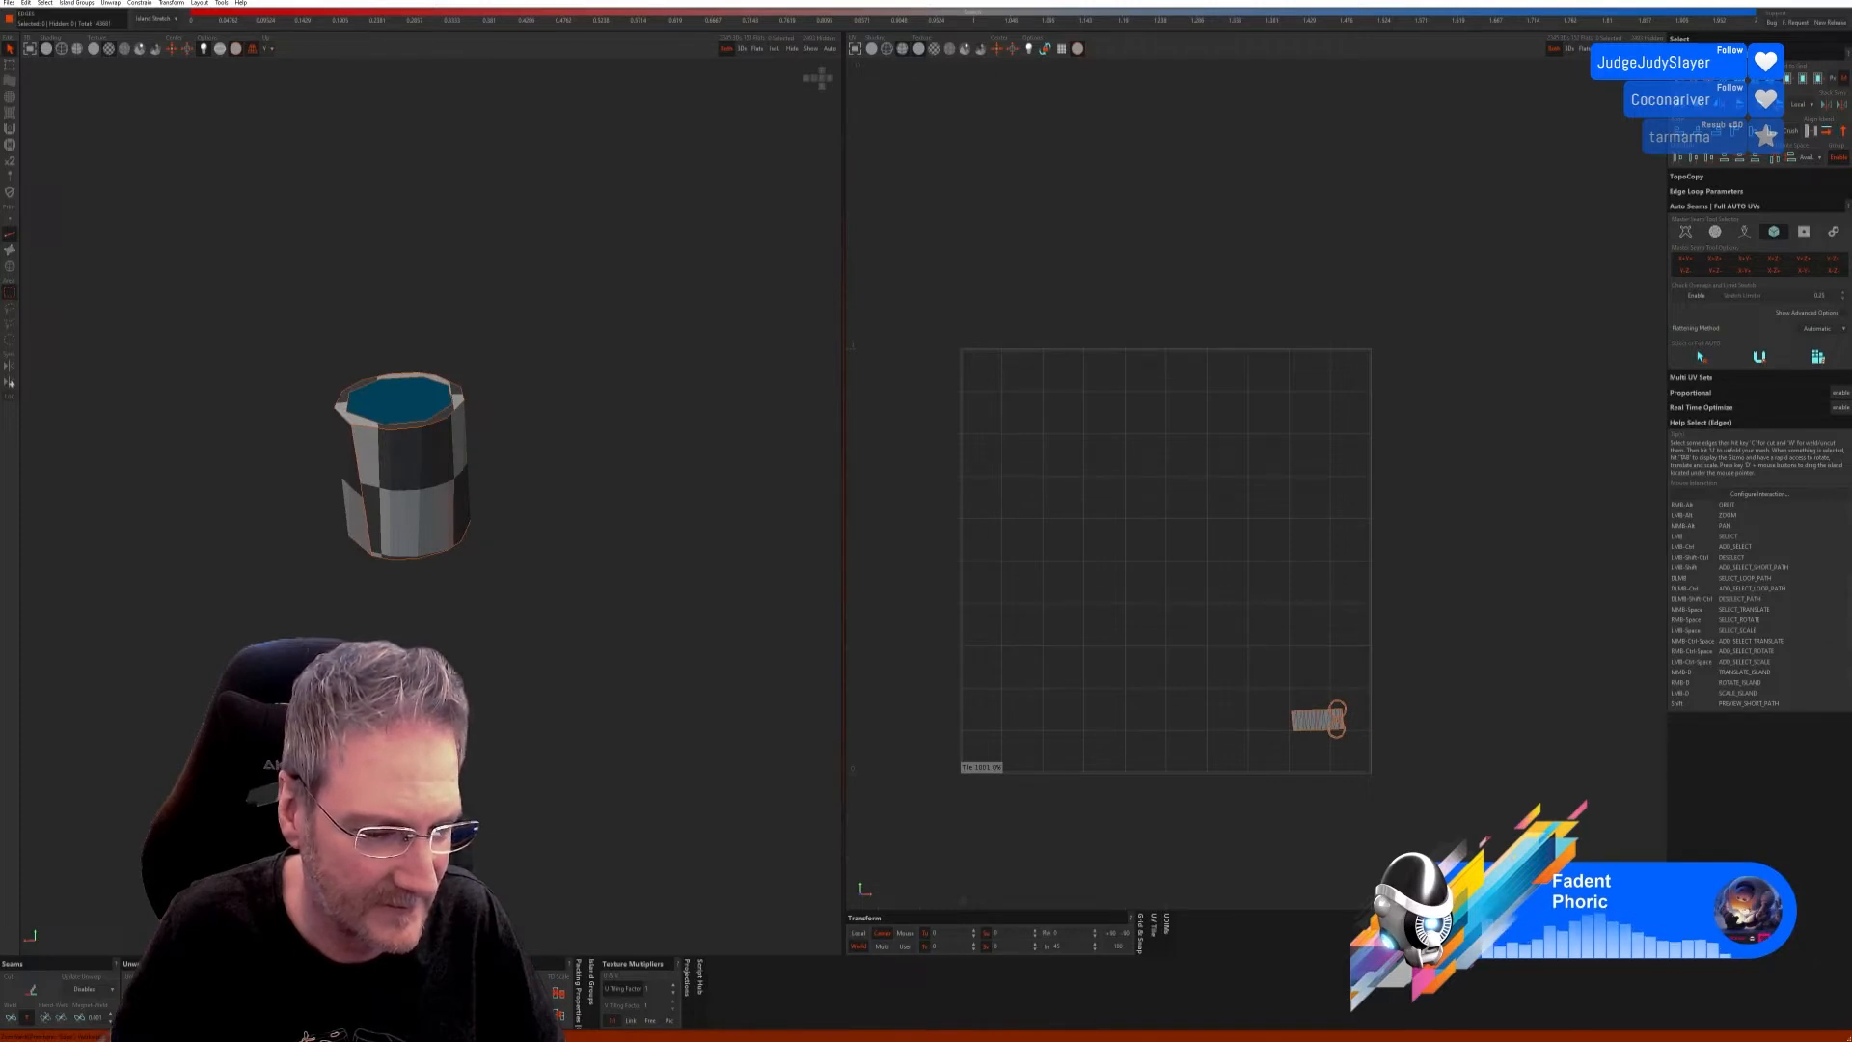
key(u)
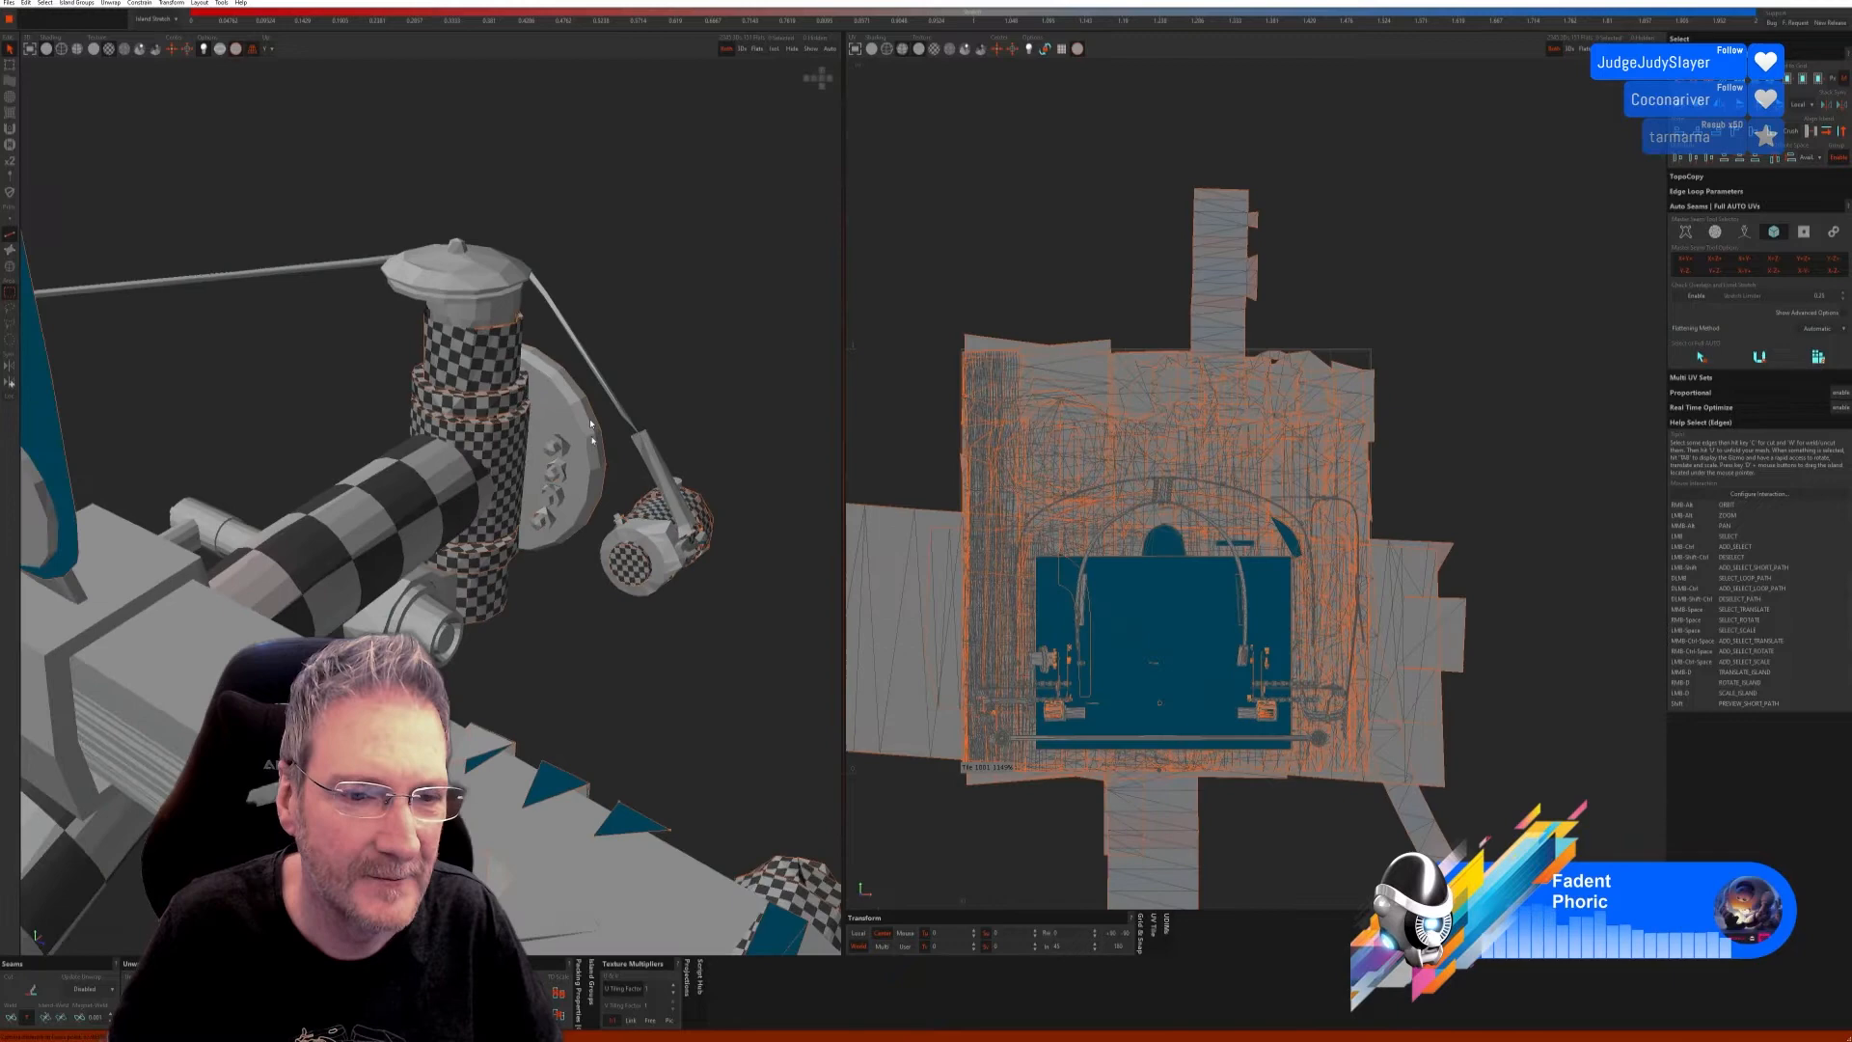
Step: Isolate the stepped round cap above the sleeve and cut, unfold and pack it using automatic seams
mouse_move(453, 482)
alt+mouse_down()
mouse_move(508, 485)
mouse_move(455, 508)
alt+mouse_up()
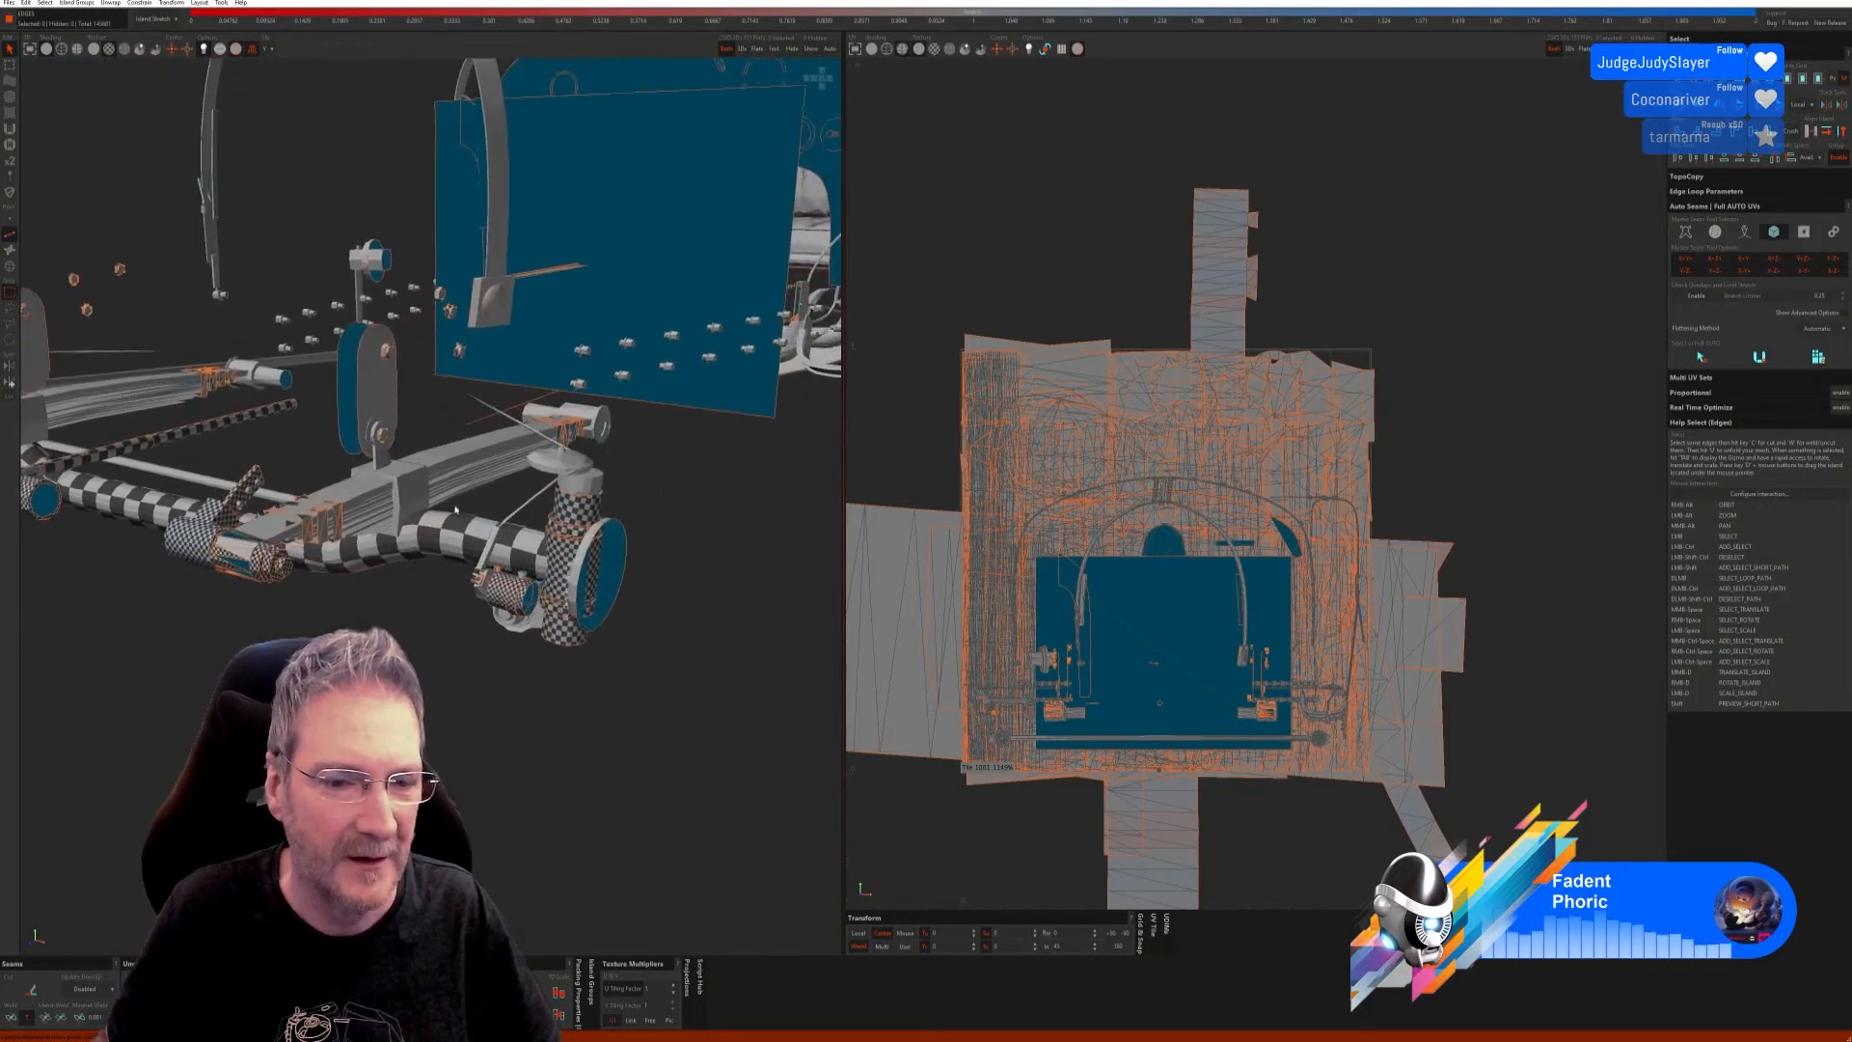
click(8, 266)
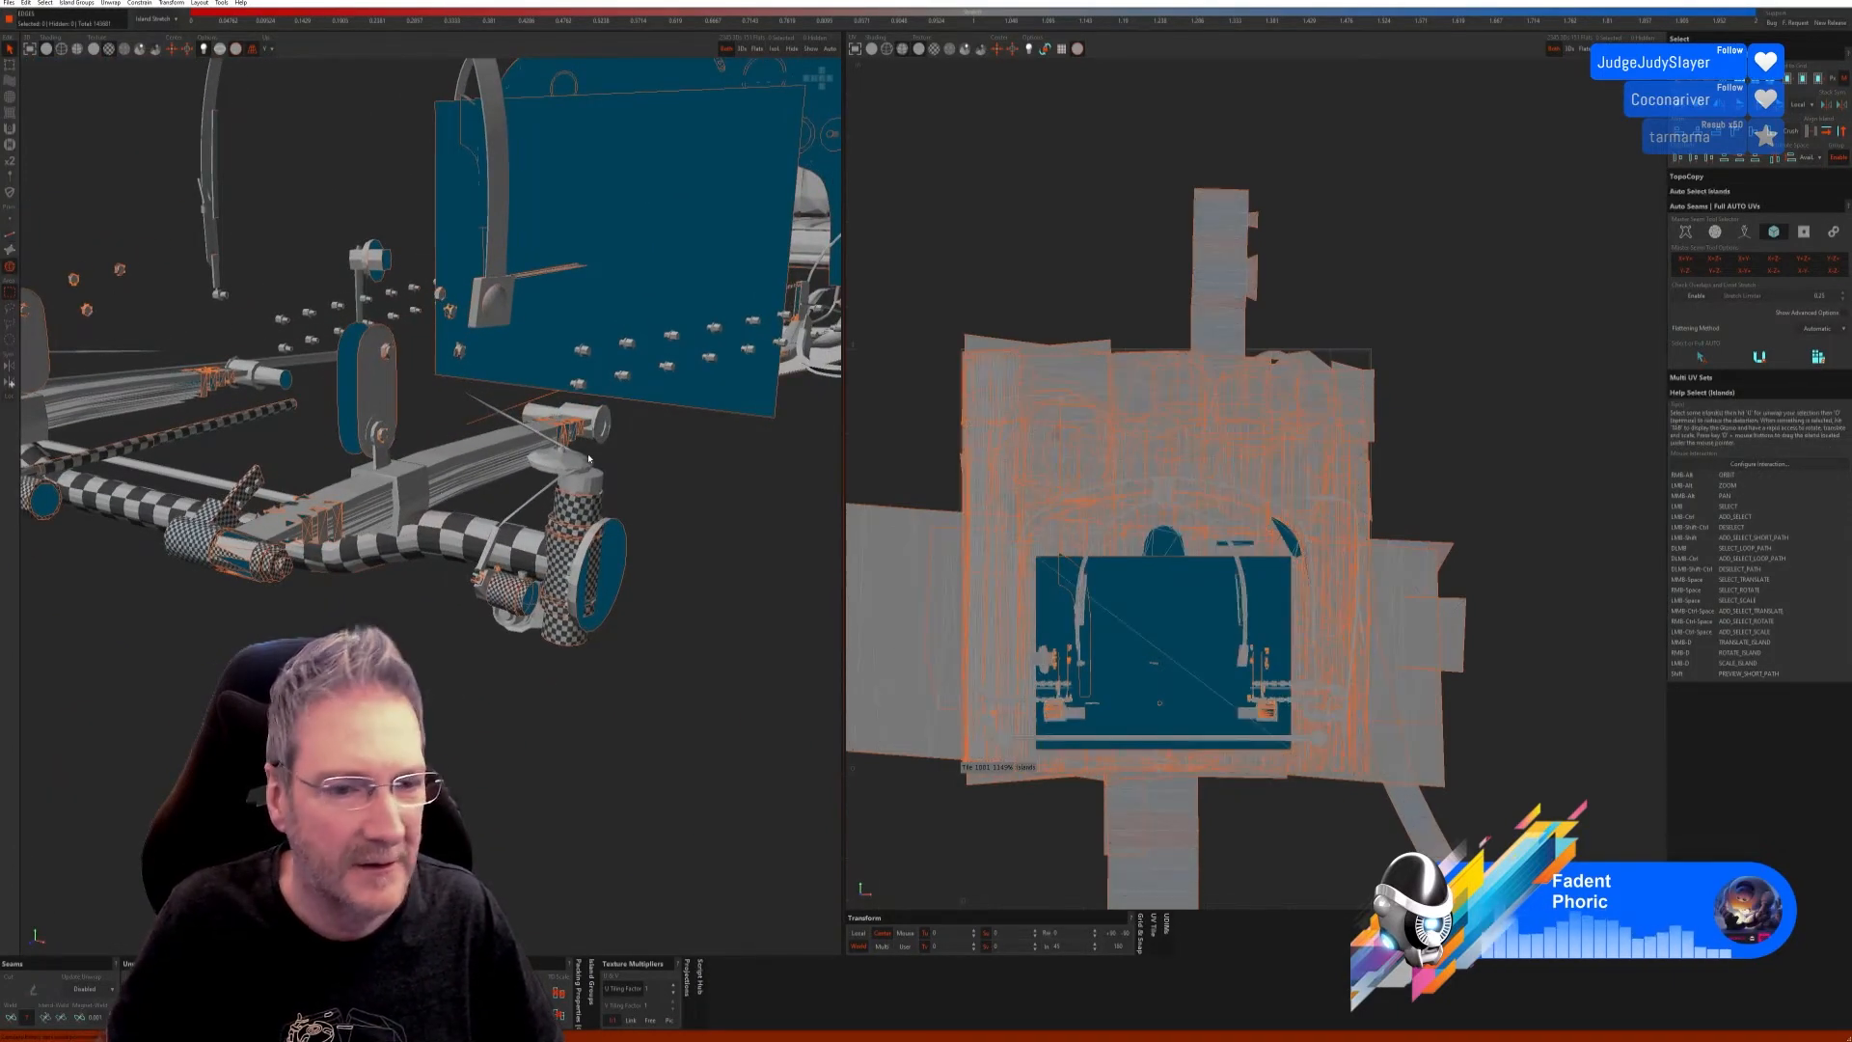
click(774, 49)
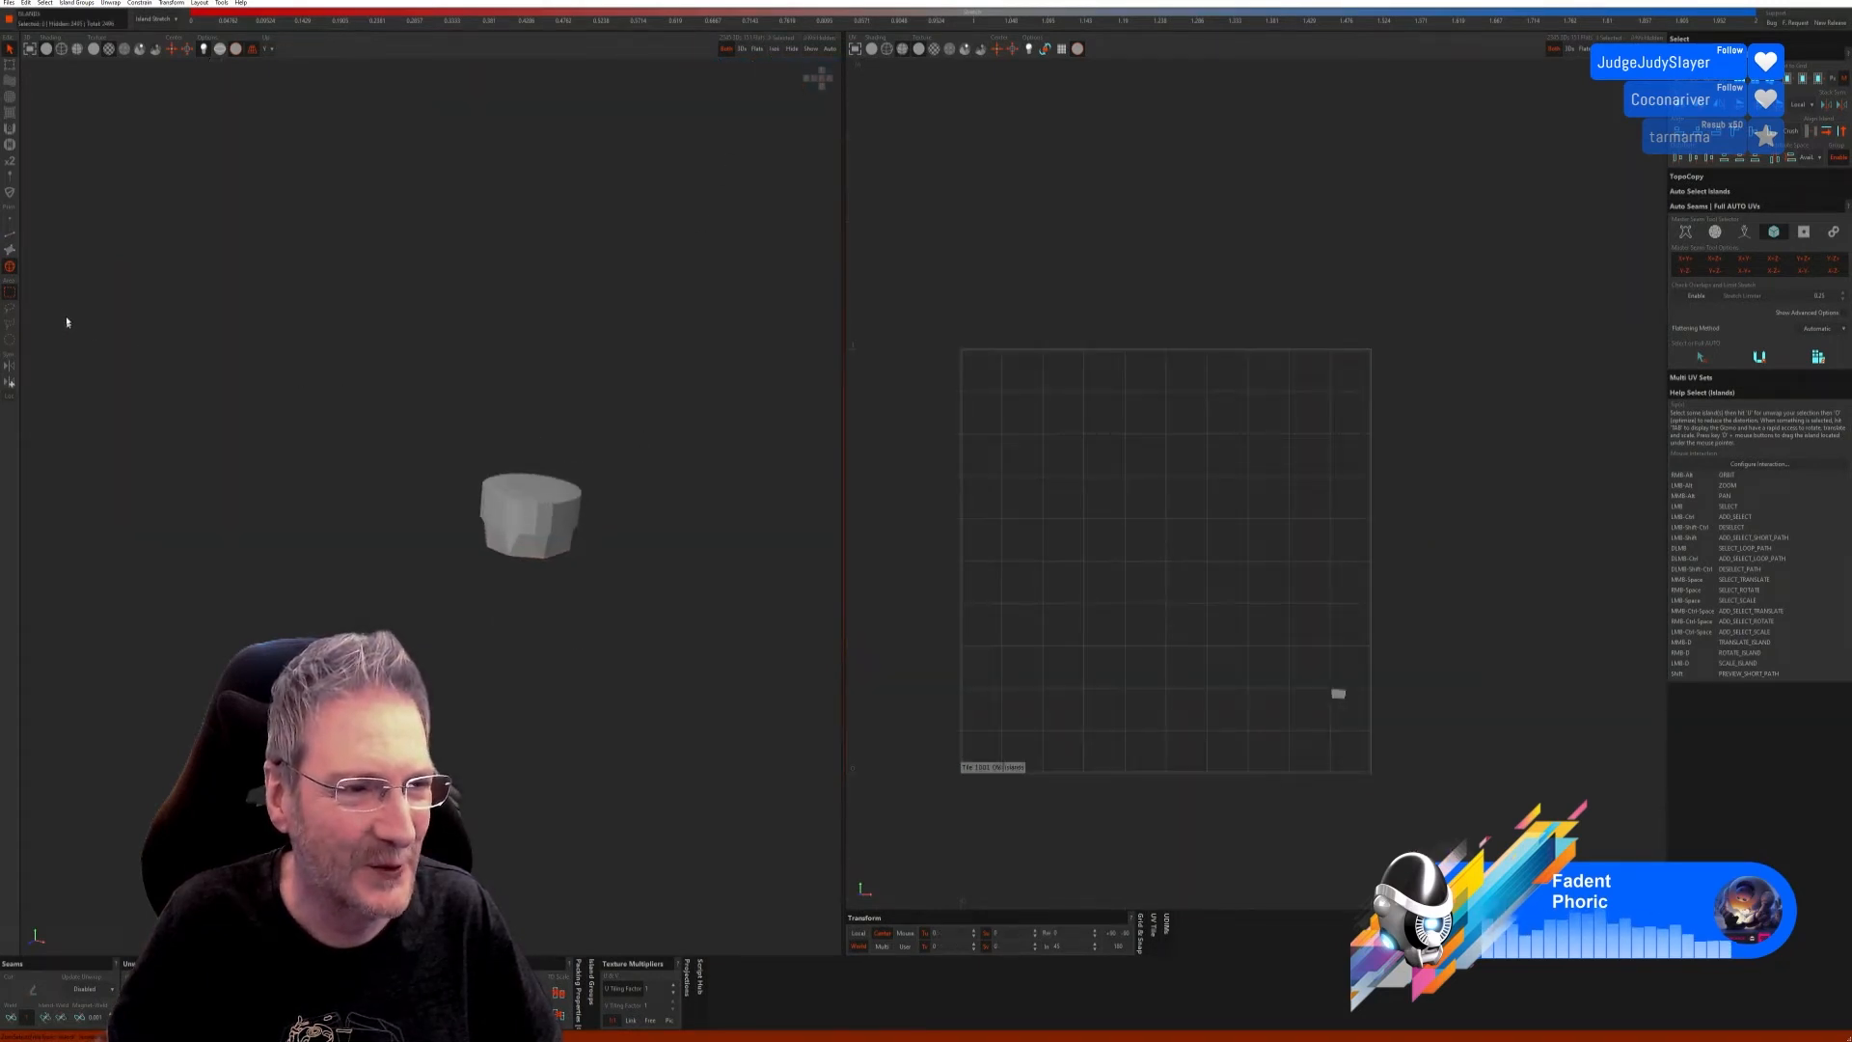
click(10, 239)
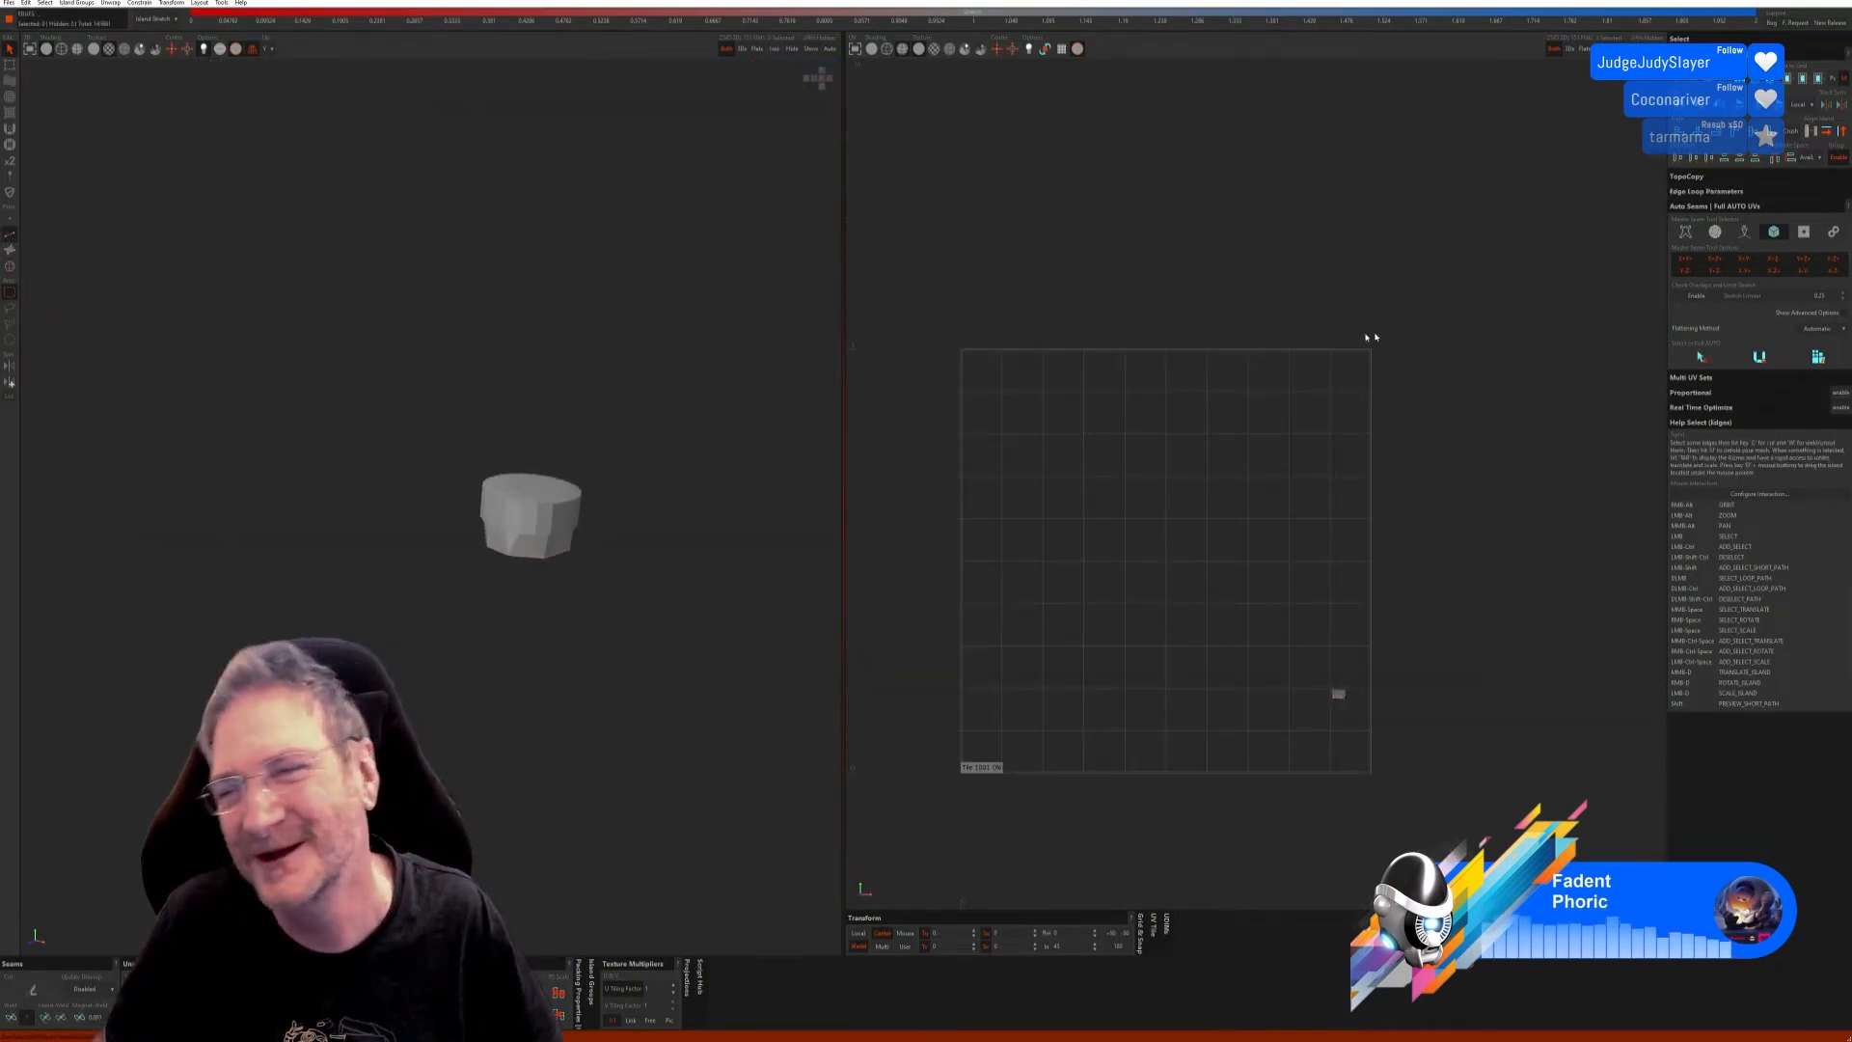
click(1701, 357)
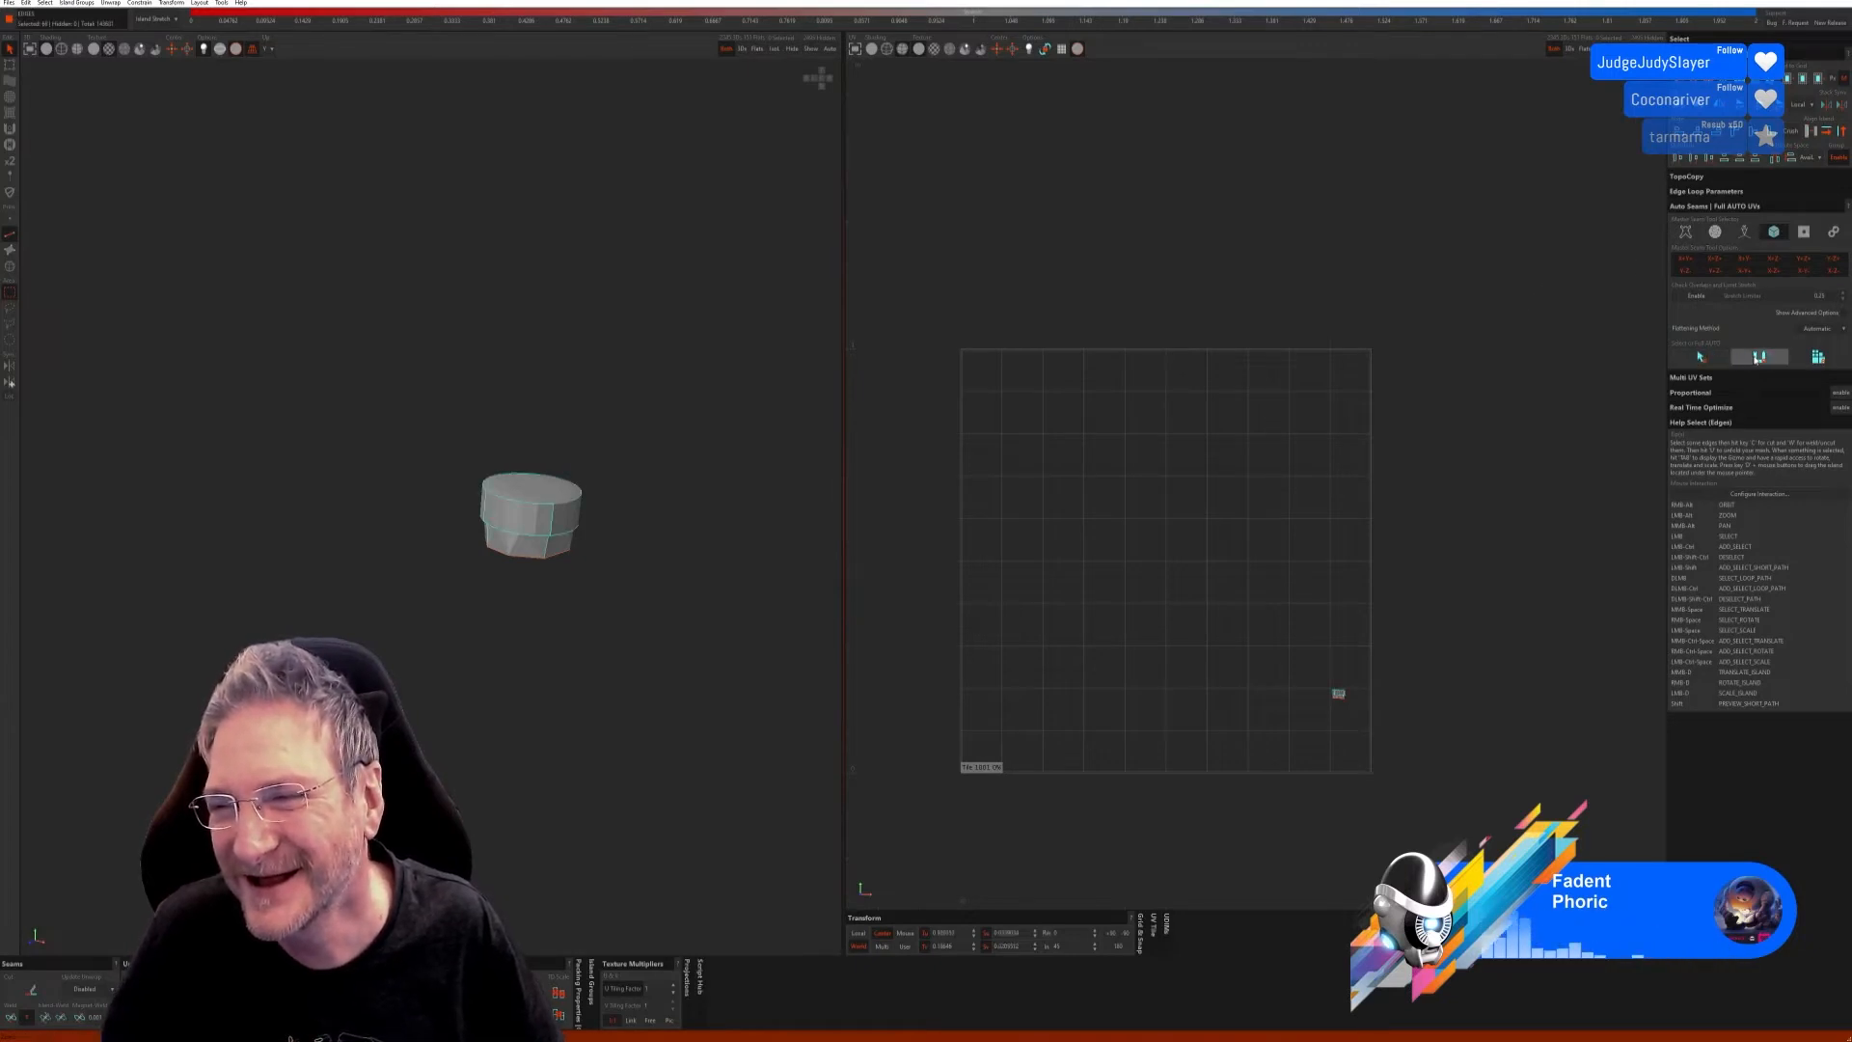
click(1815, 358)
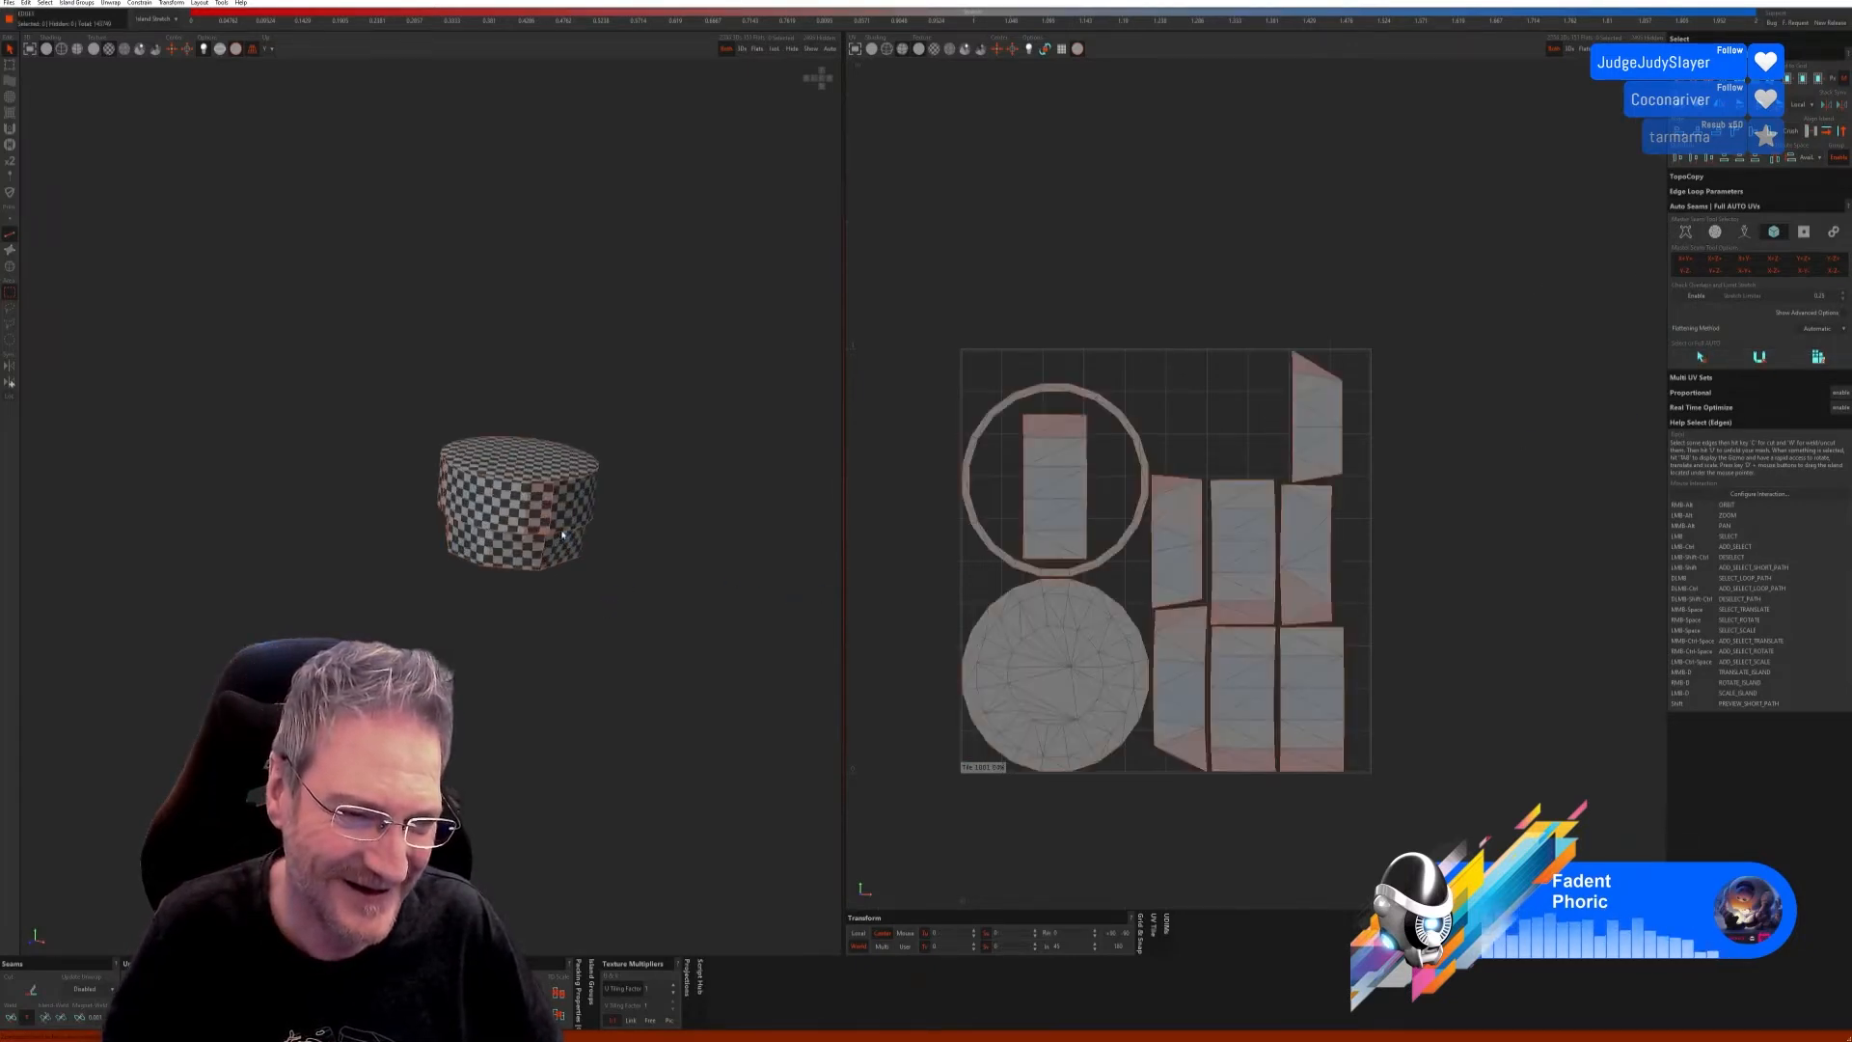
Step: Weld the front vertical seams on both the upper and lower tiers of the stepped cap's side wall
scroll(562, 534, up, 2)
click(534, 565)
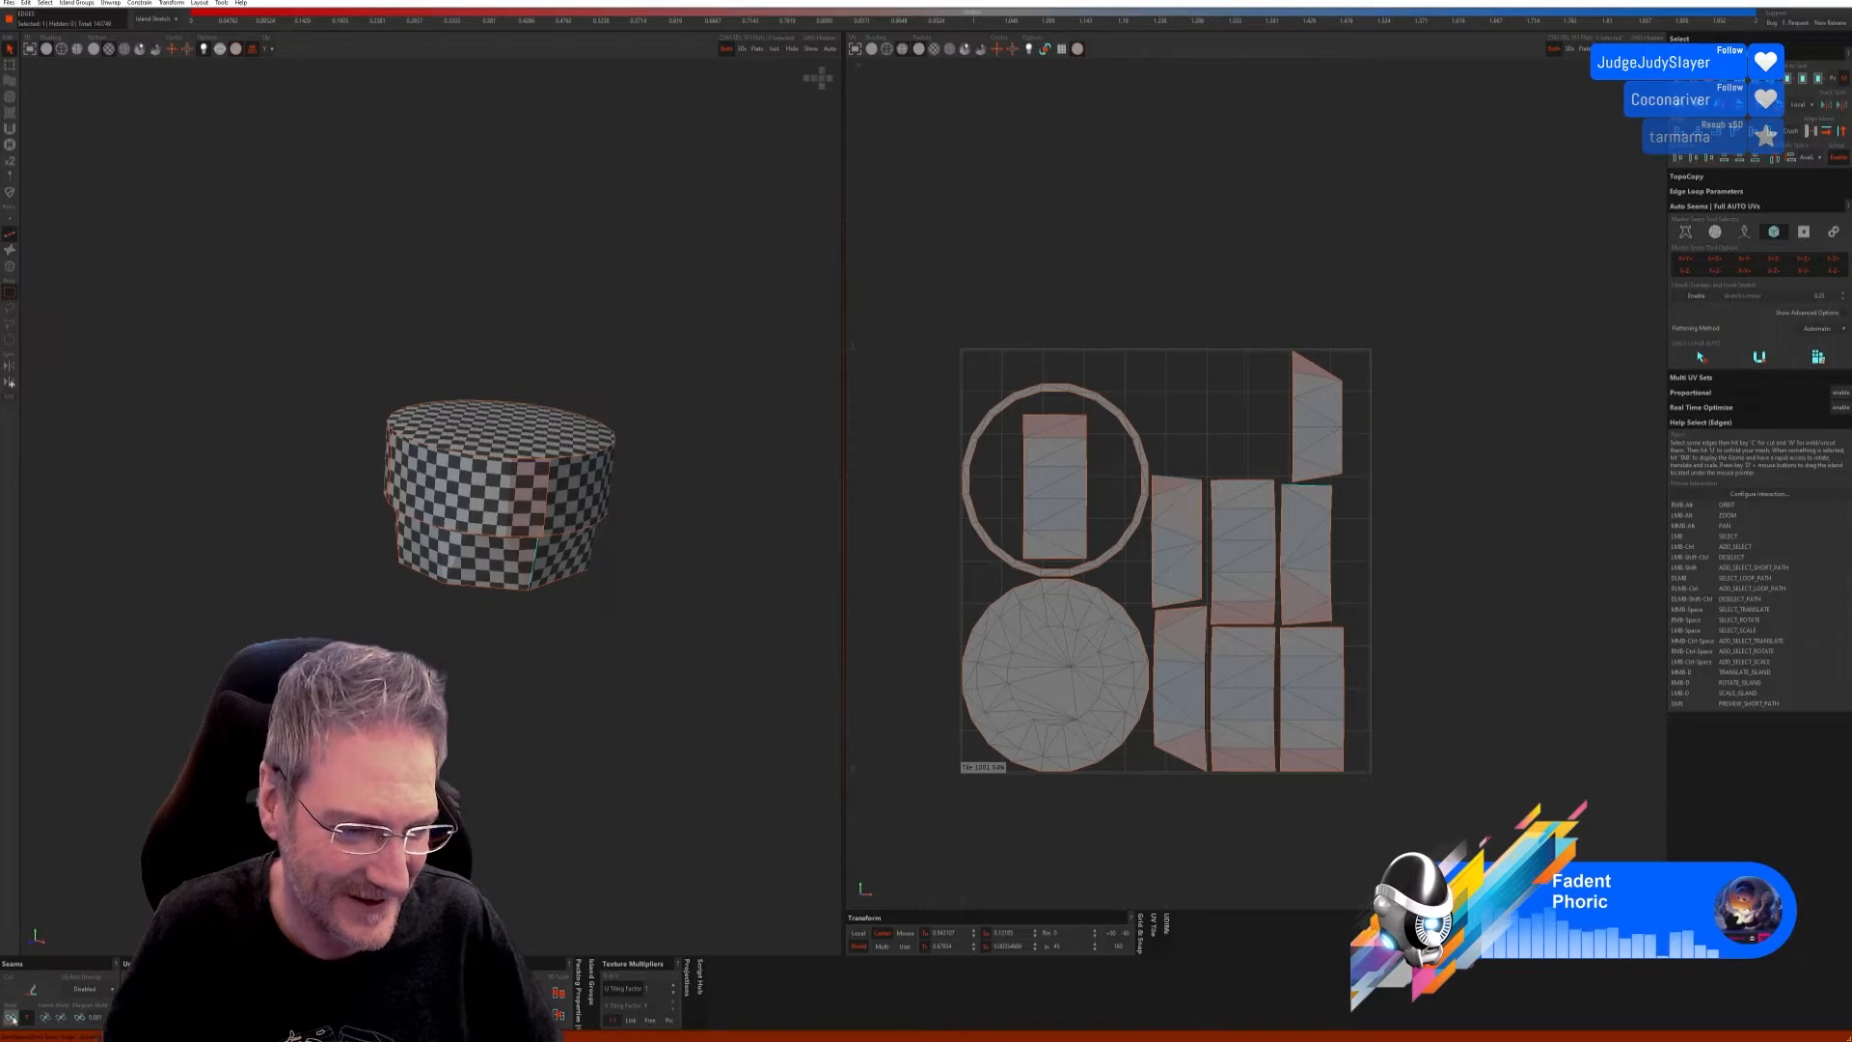
key(w)
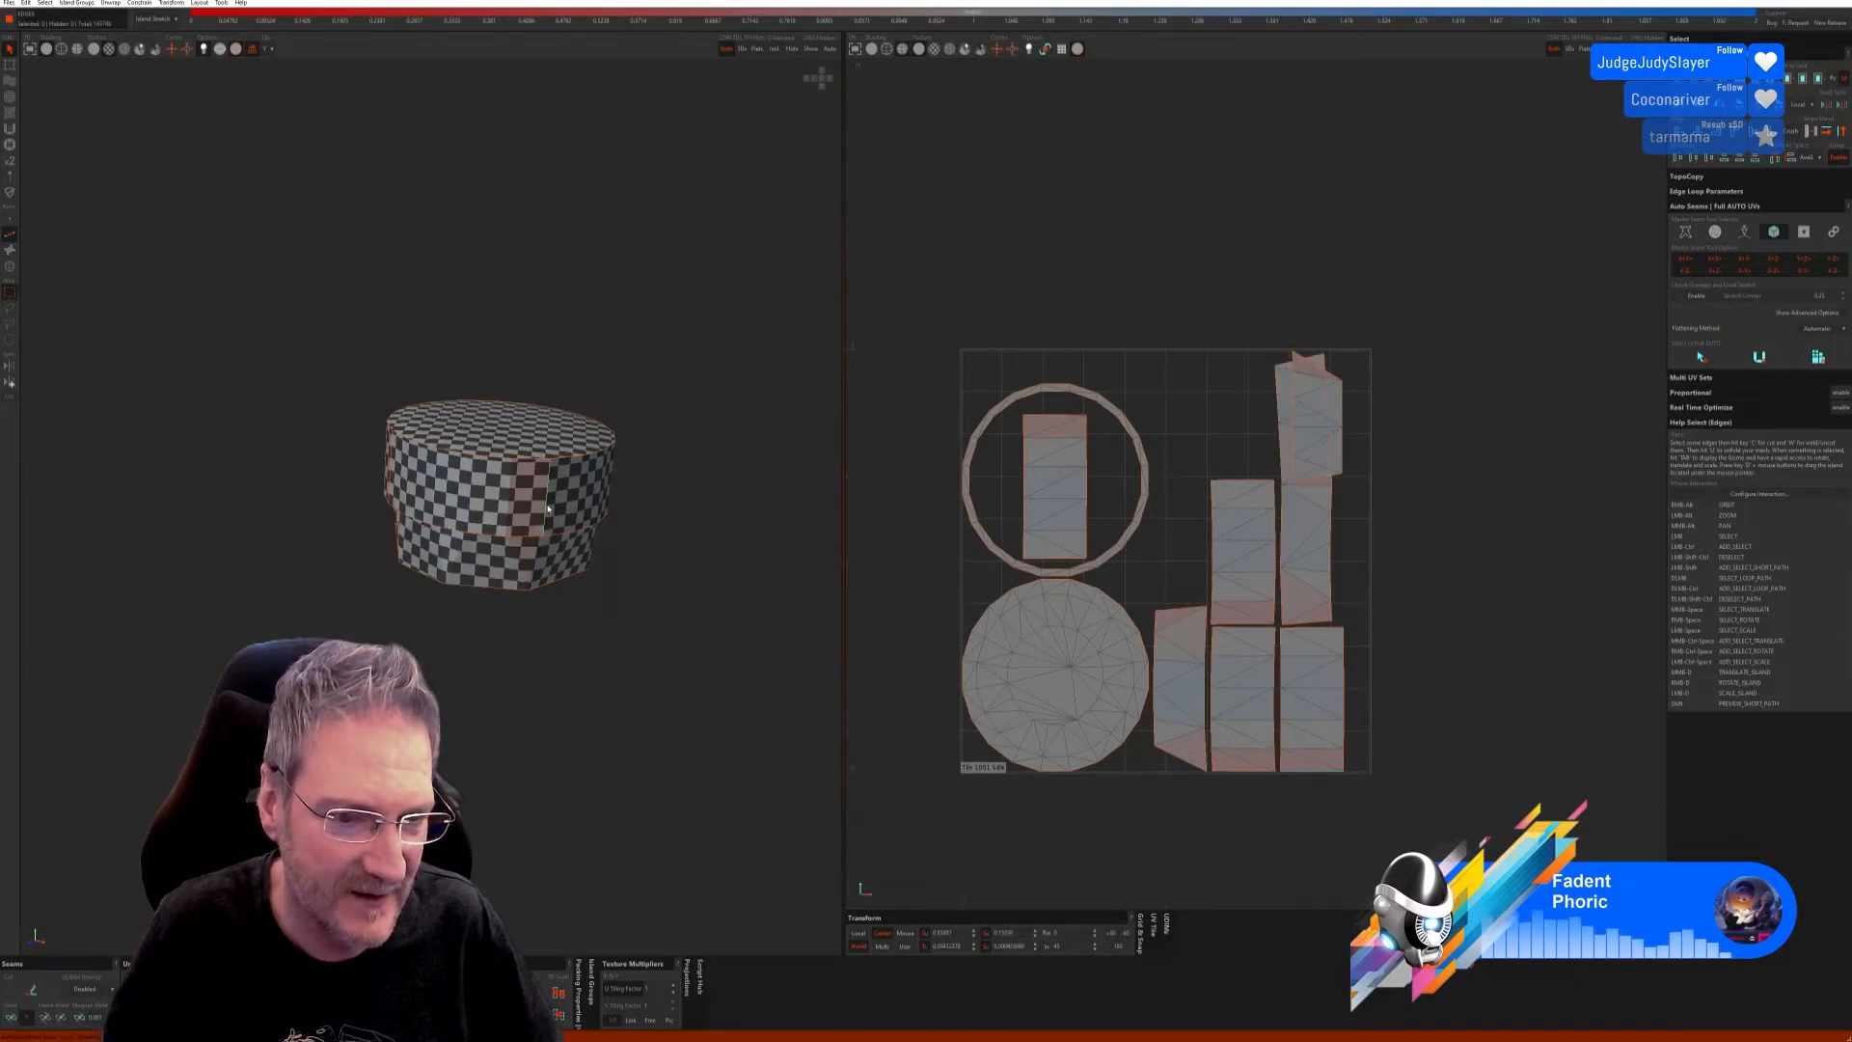
click(548, 508)
click(11, 1017)
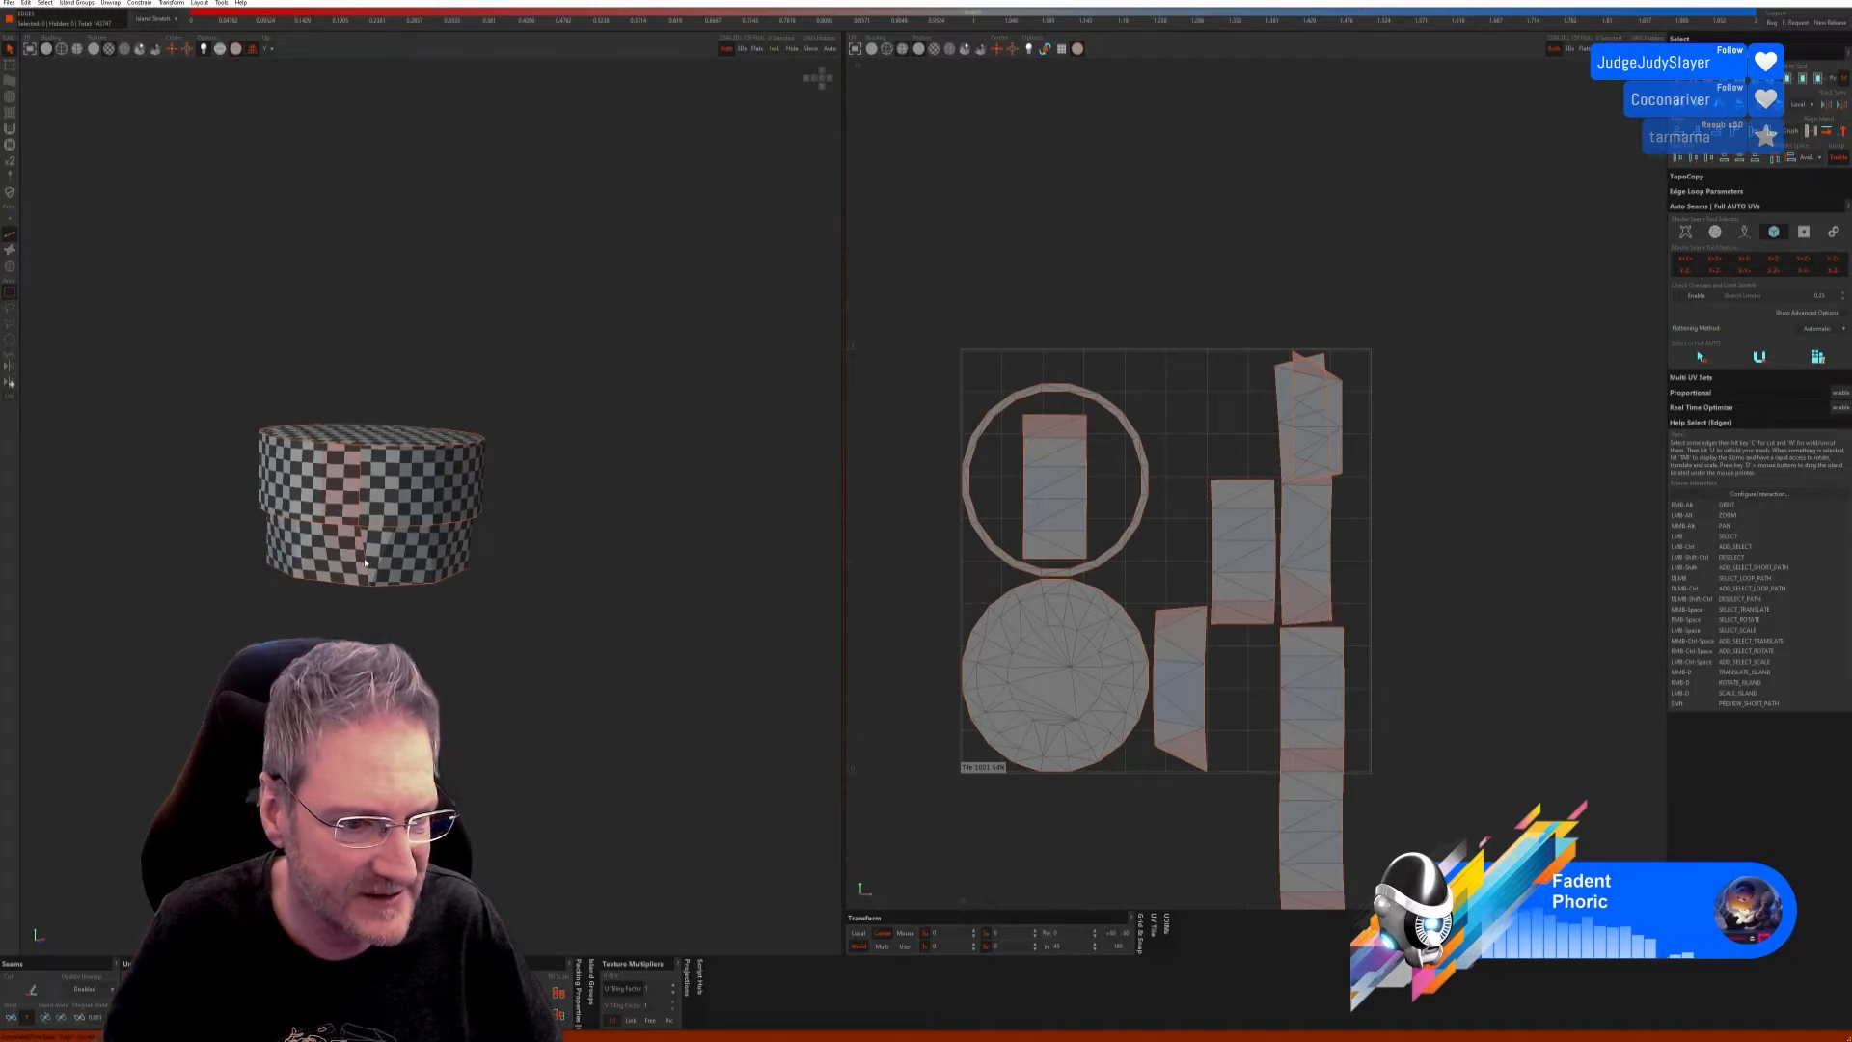
click(364, 562)
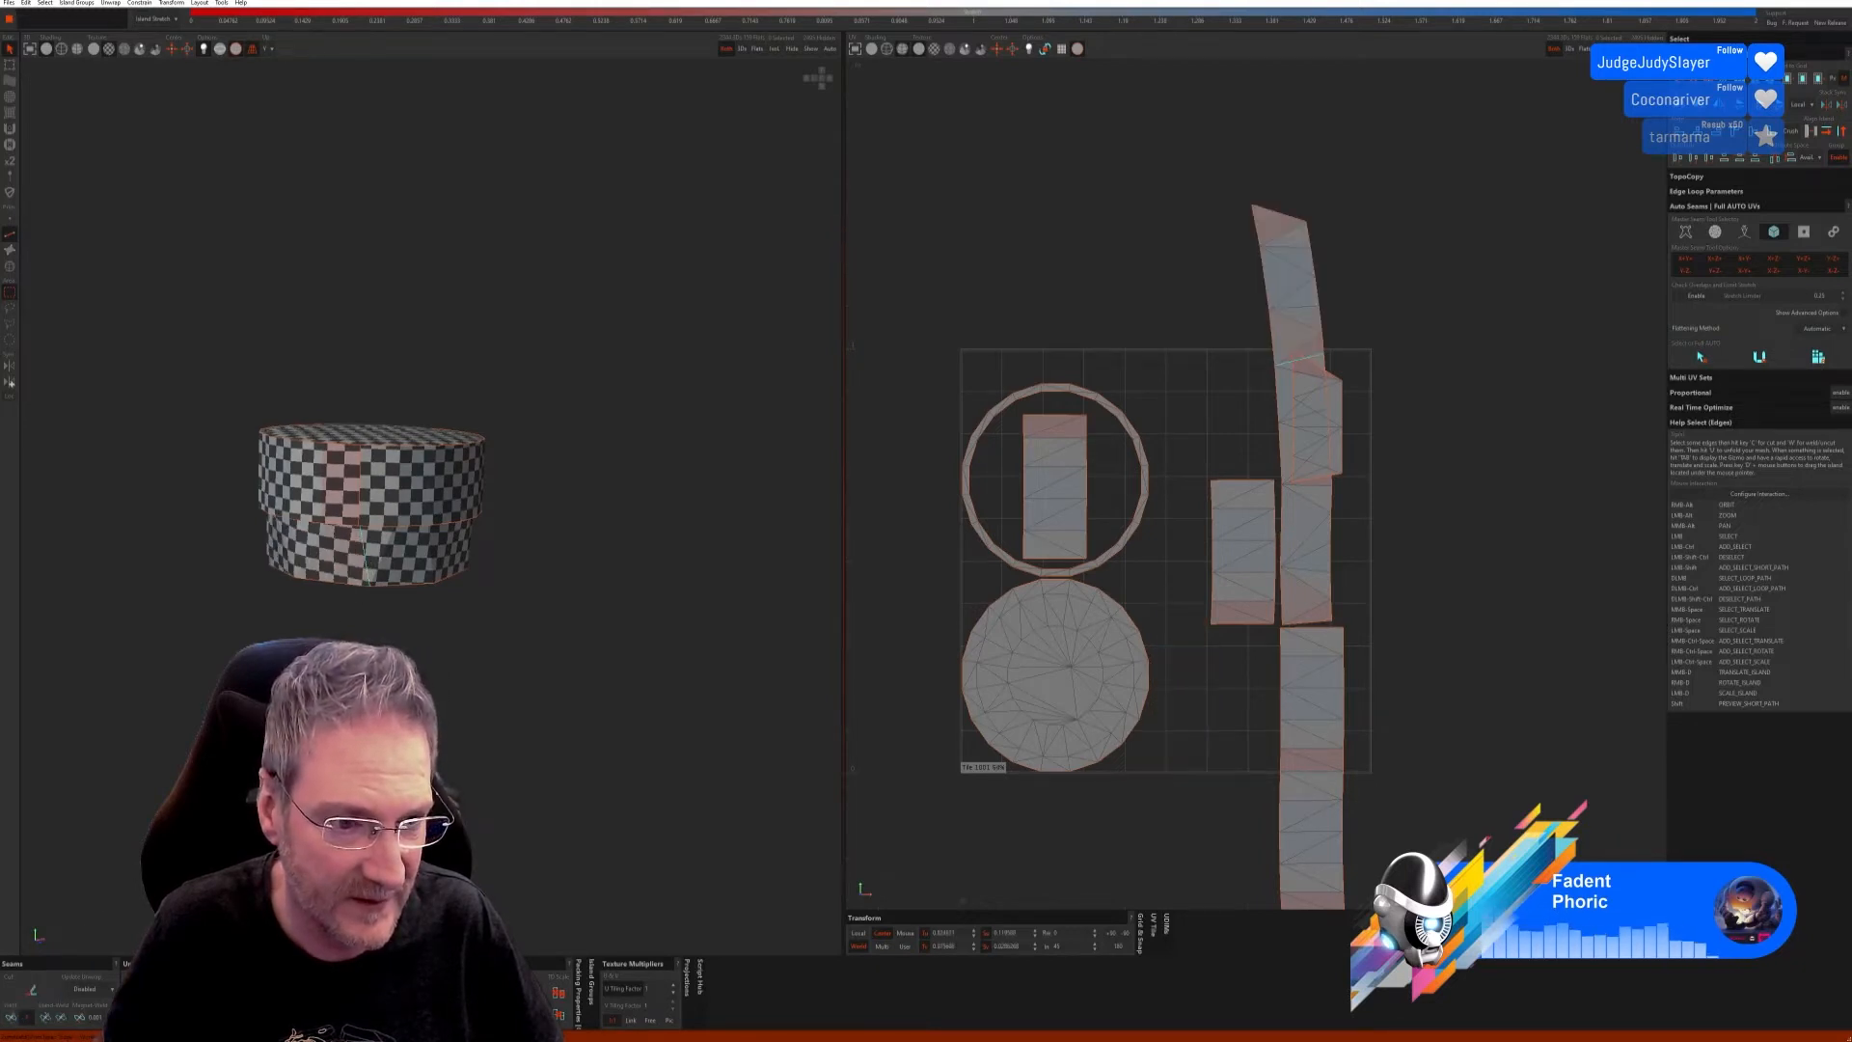
click(360, 499)
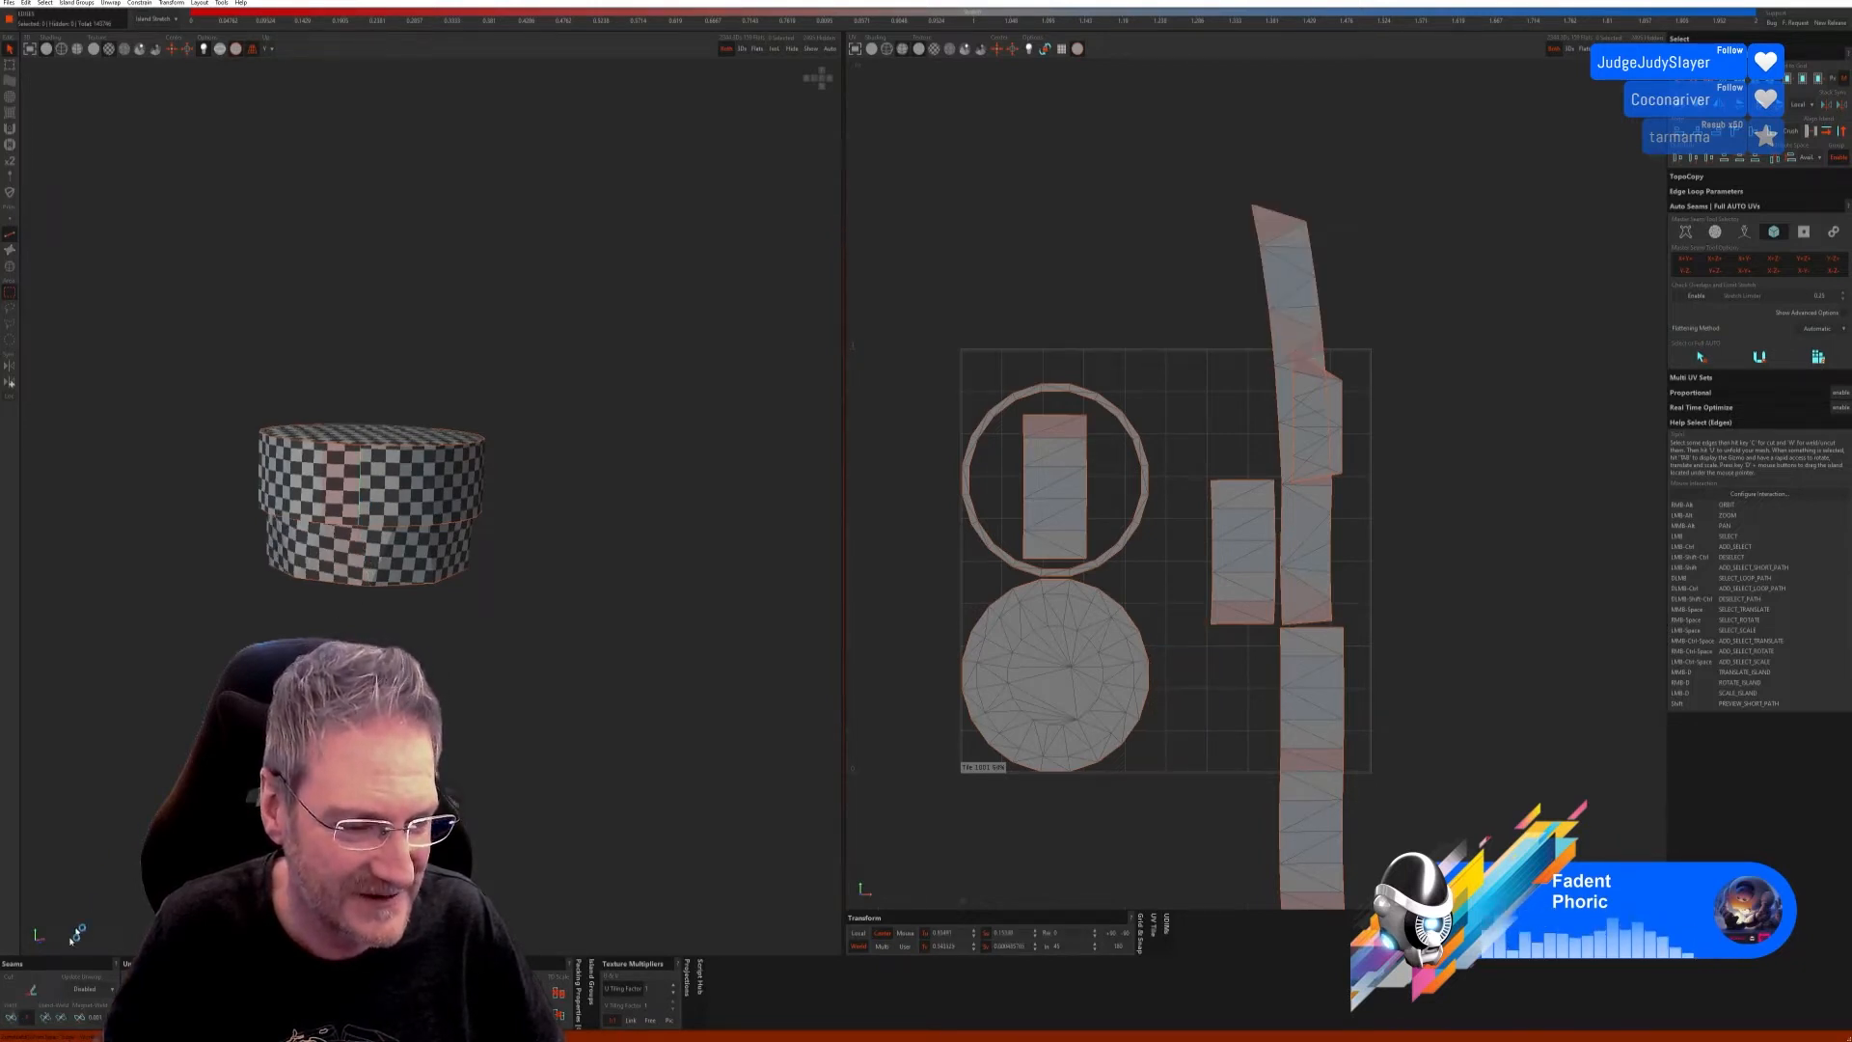
click(10, 1019)
Step: Weld the remaining side seams into one strip per tier of the stepped cap and pack the UV islands
scroll(436, 692, up, 2)
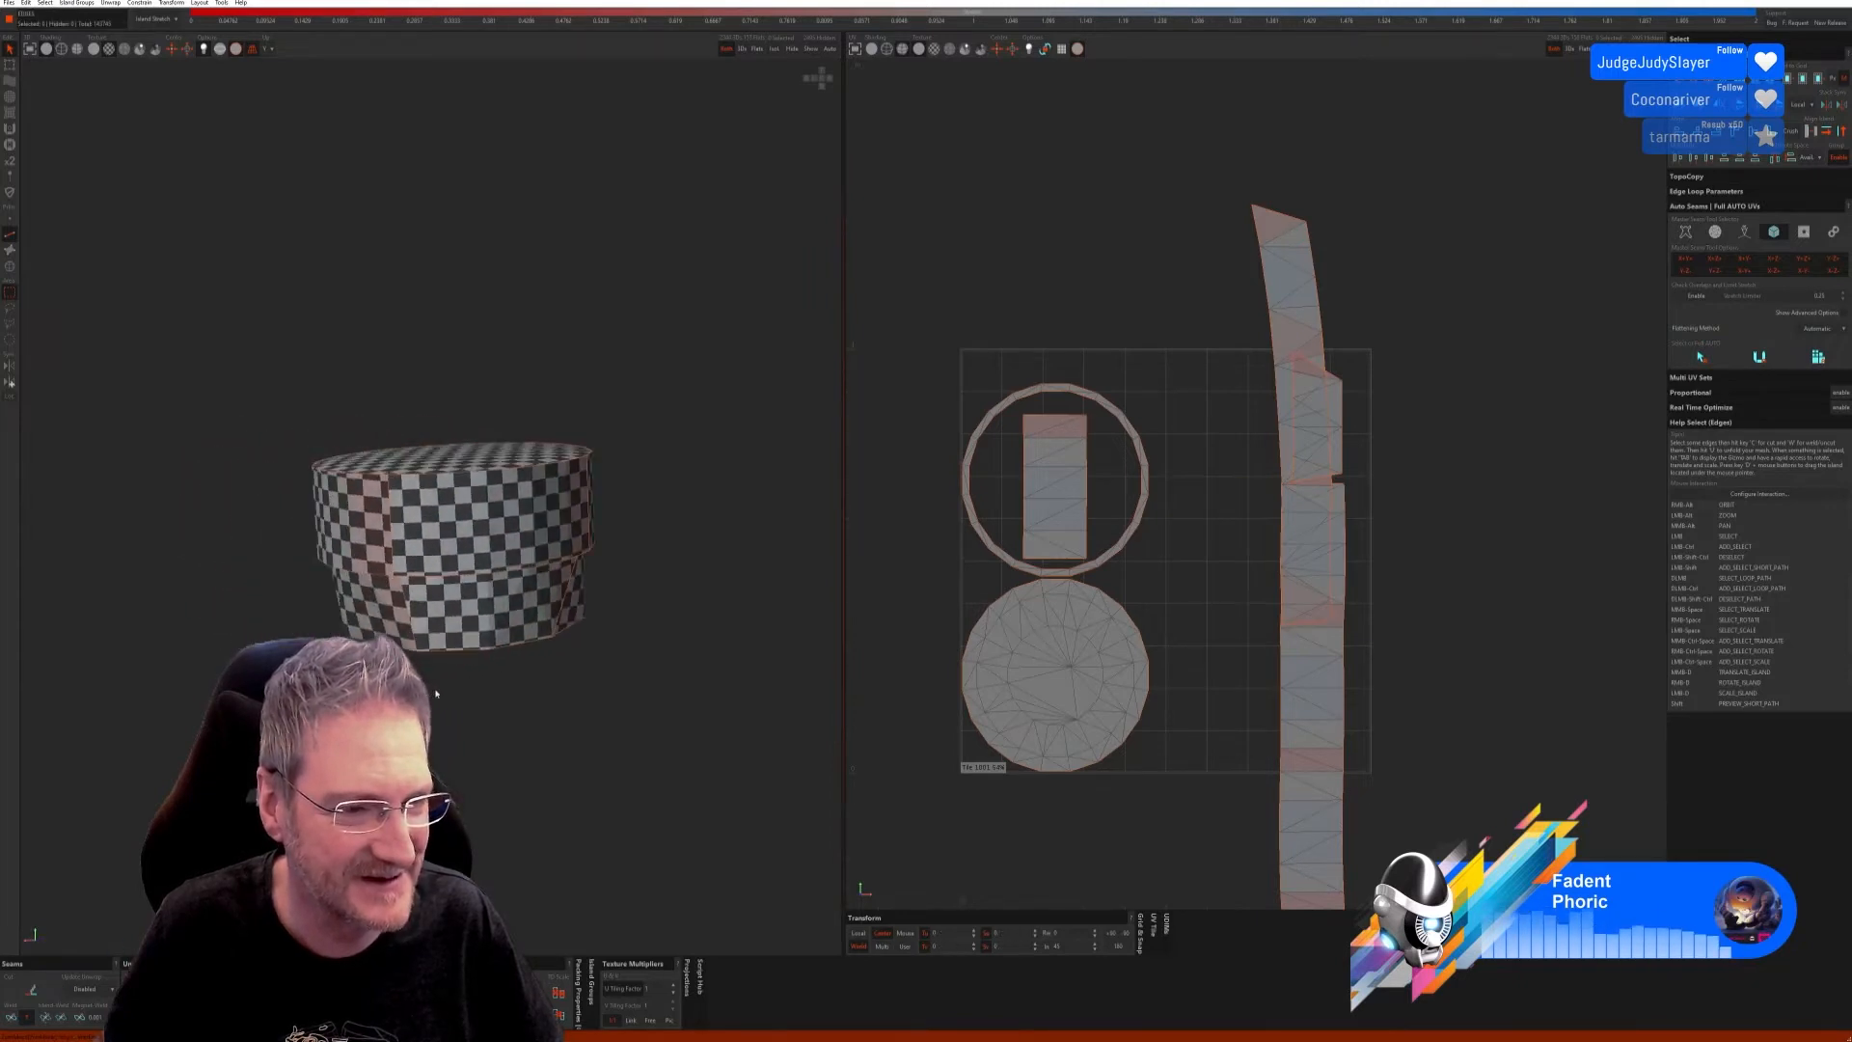
alt+drag(436, 692, 508, 646)
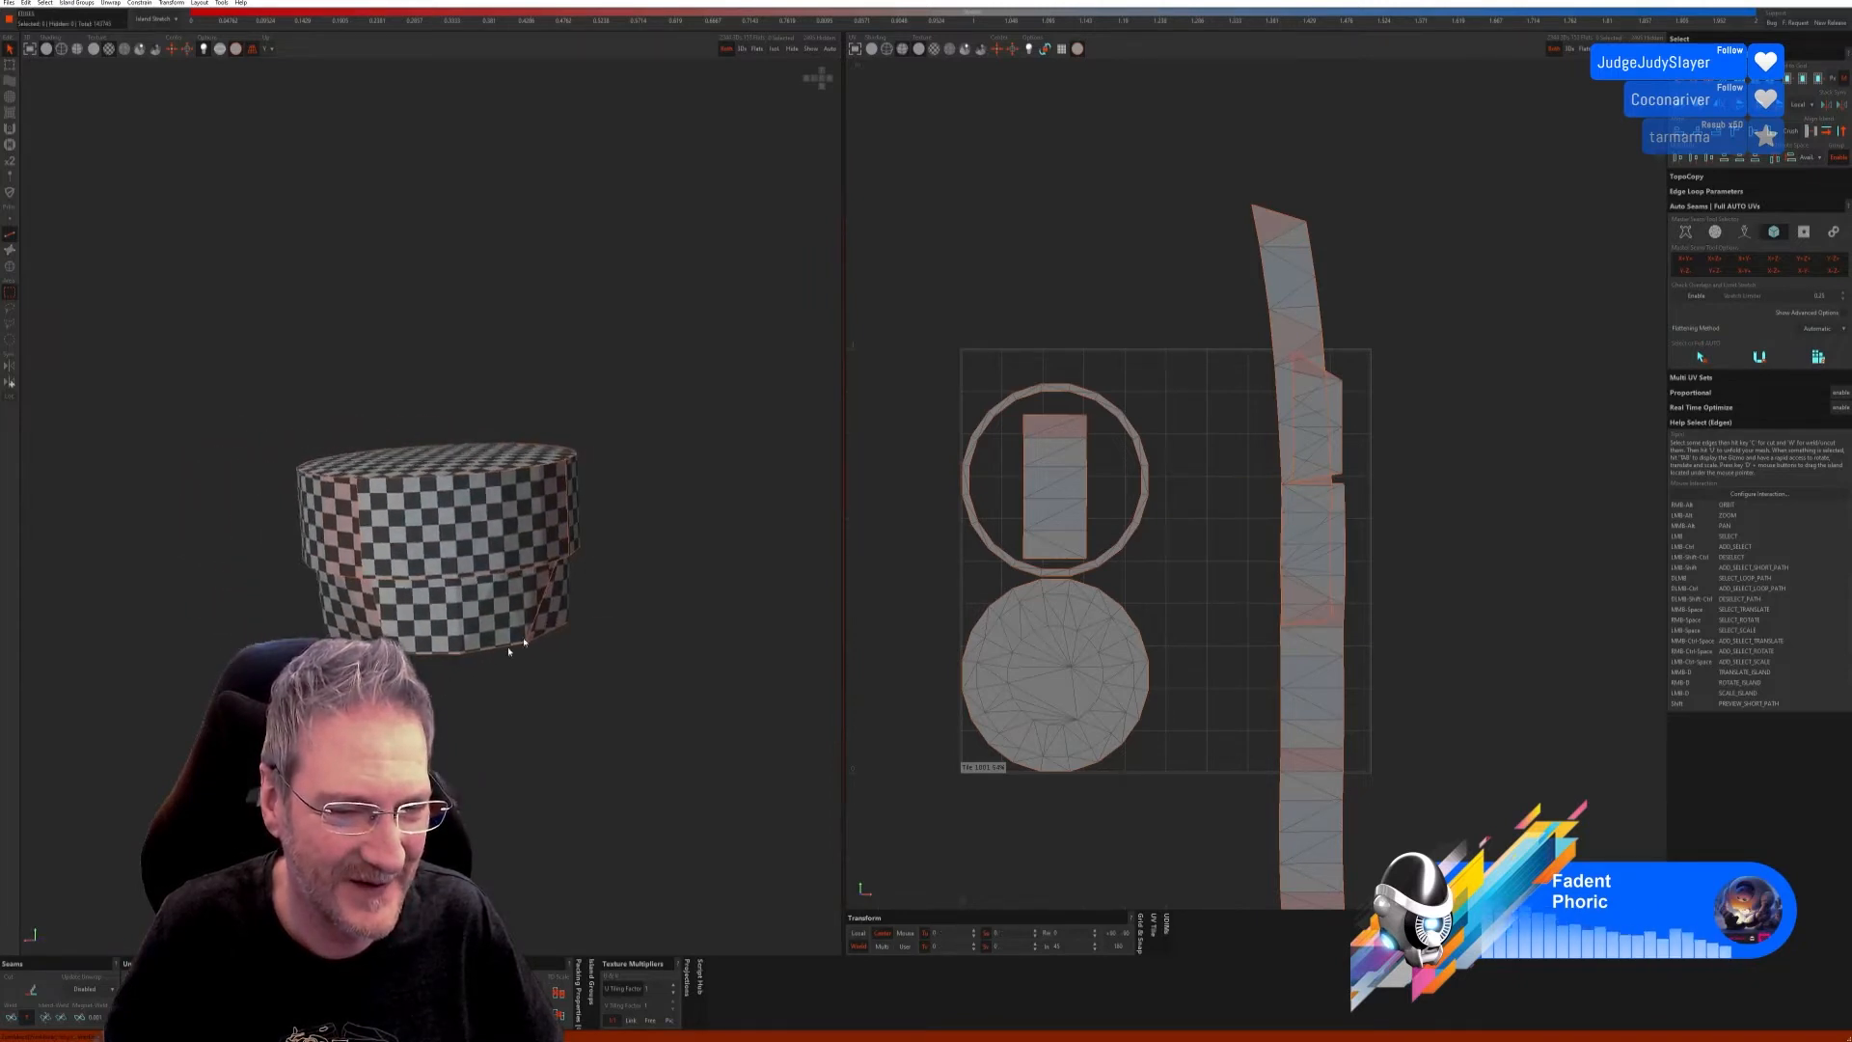
click(546, 599)
click(11, 1017)
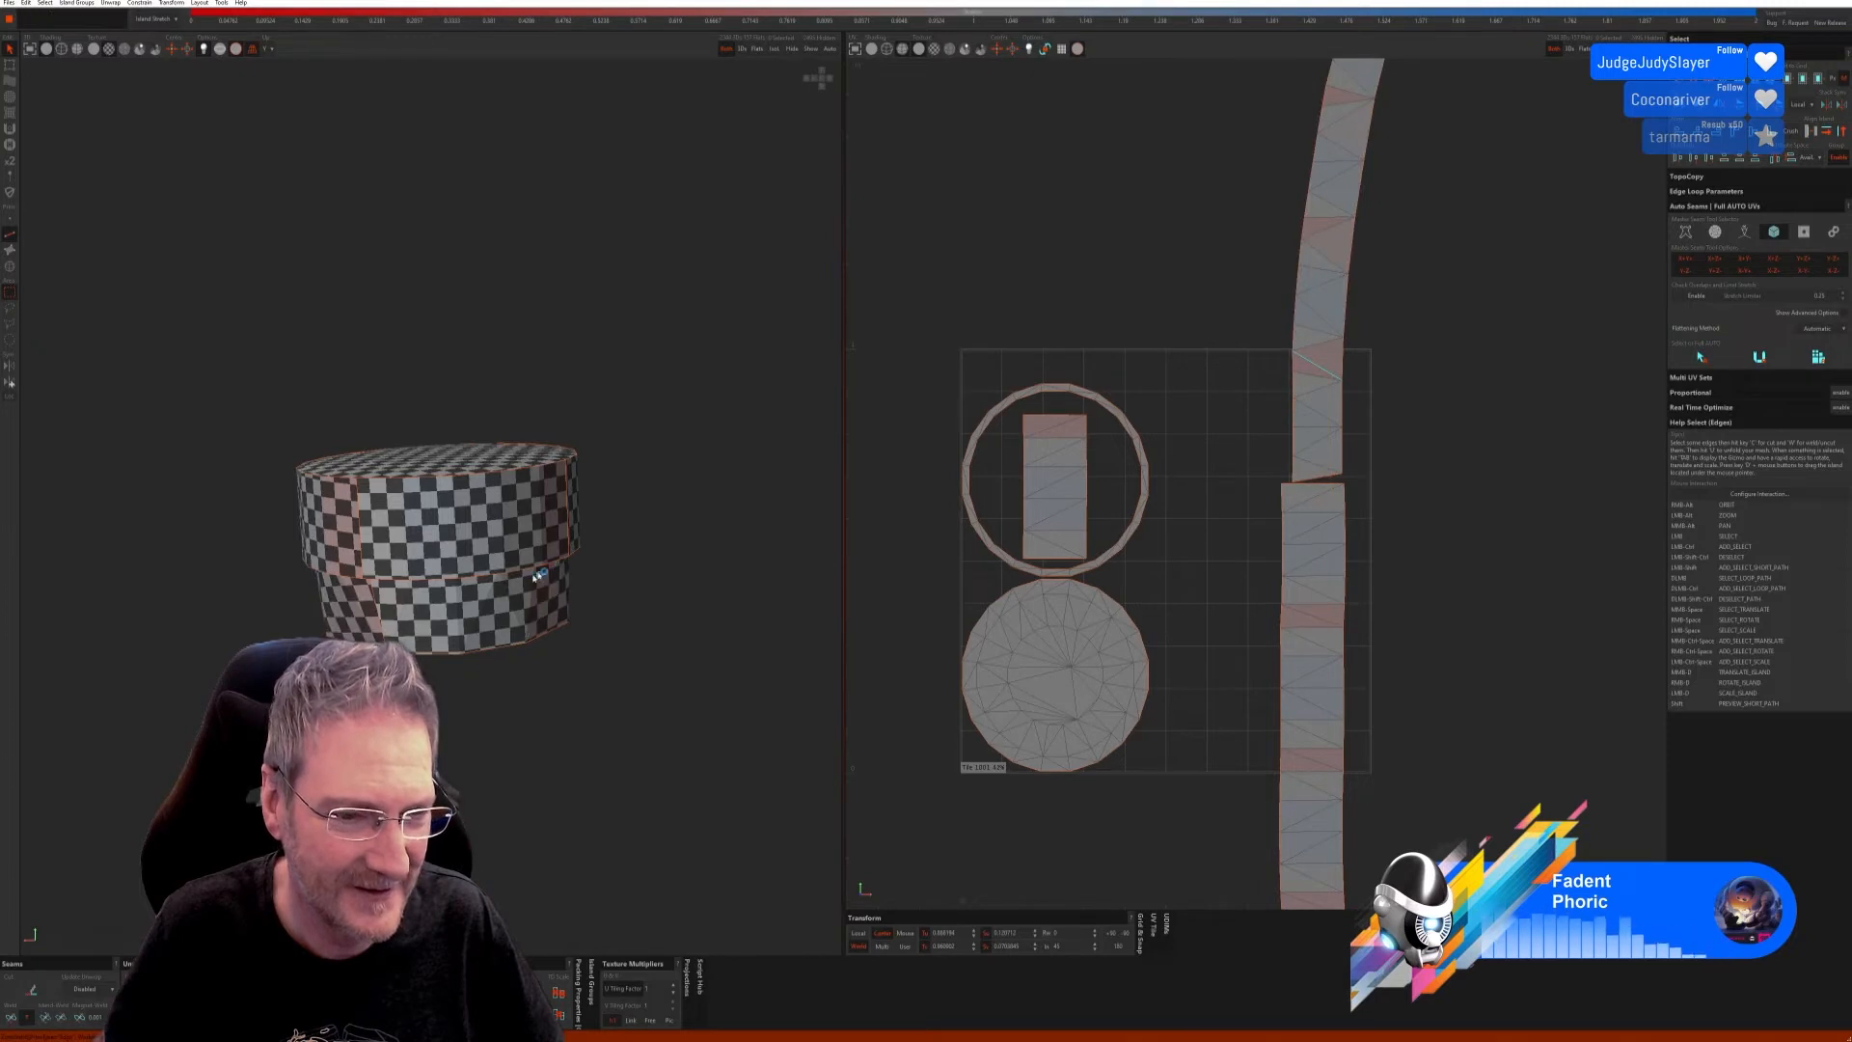
click(11, 1016)
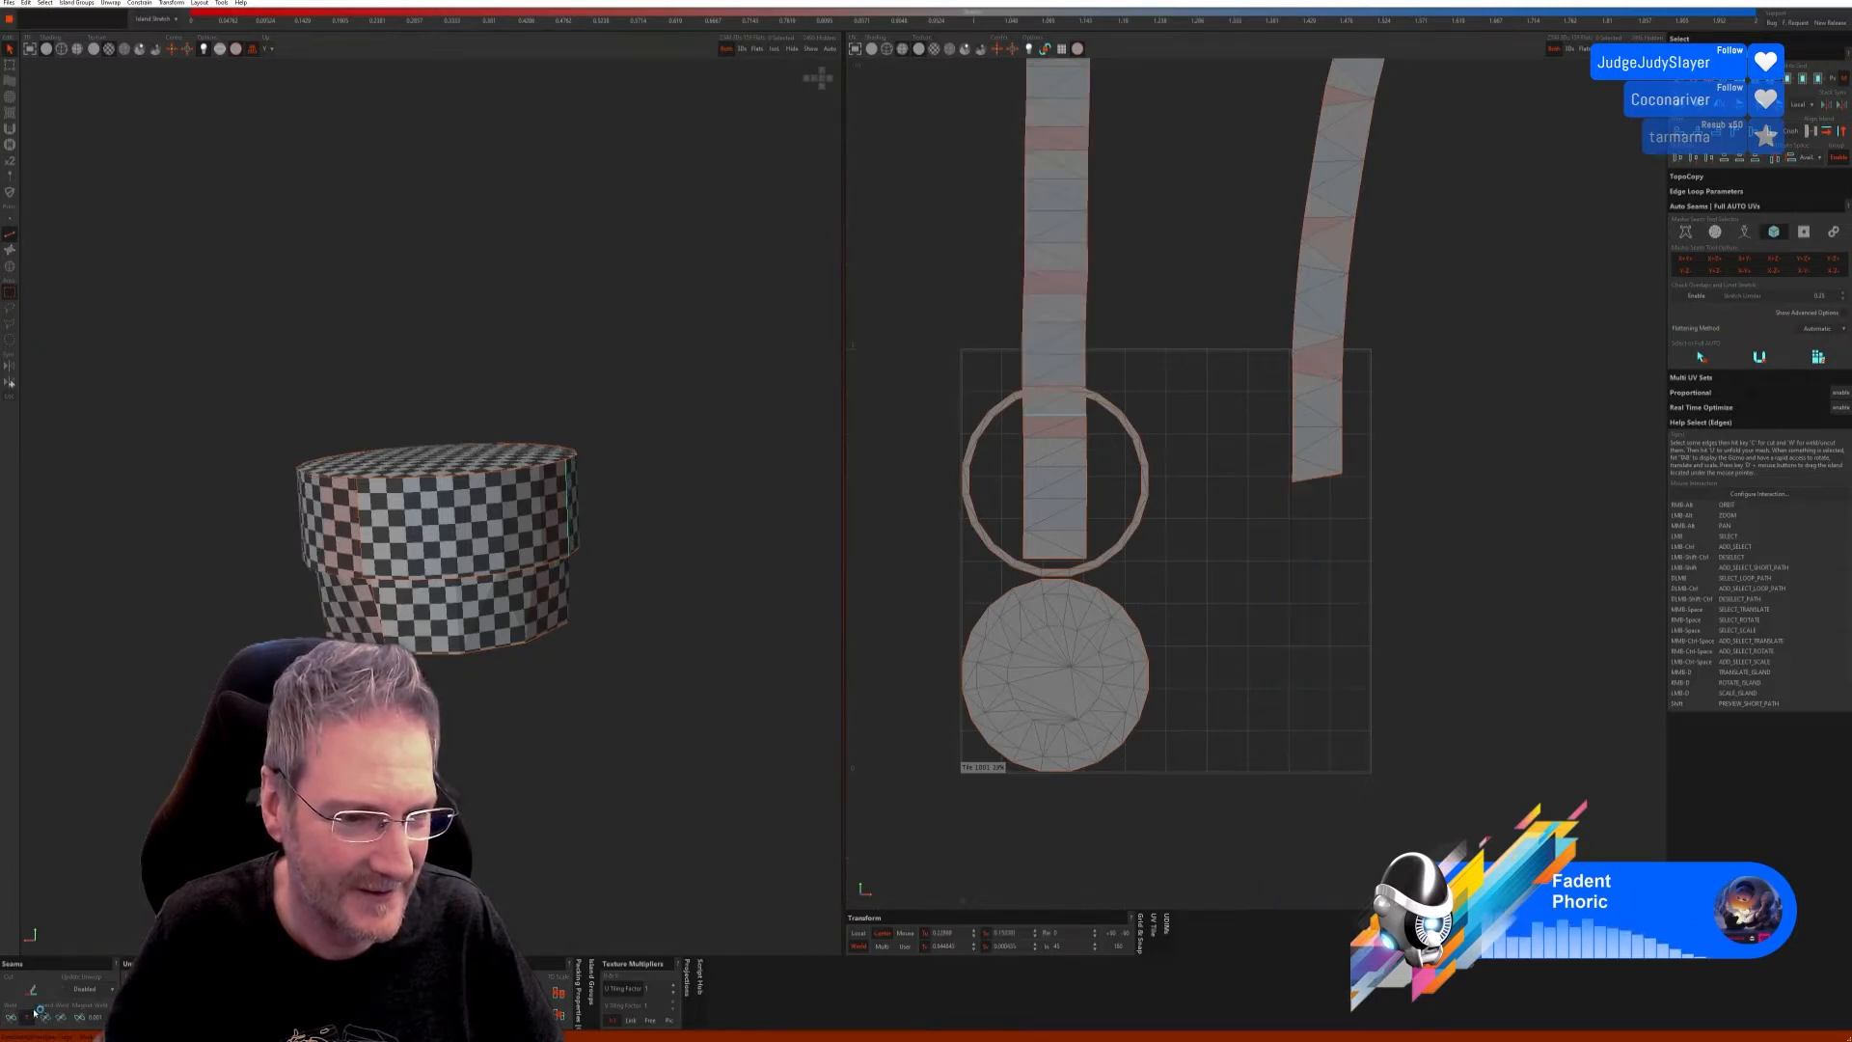
key(p)
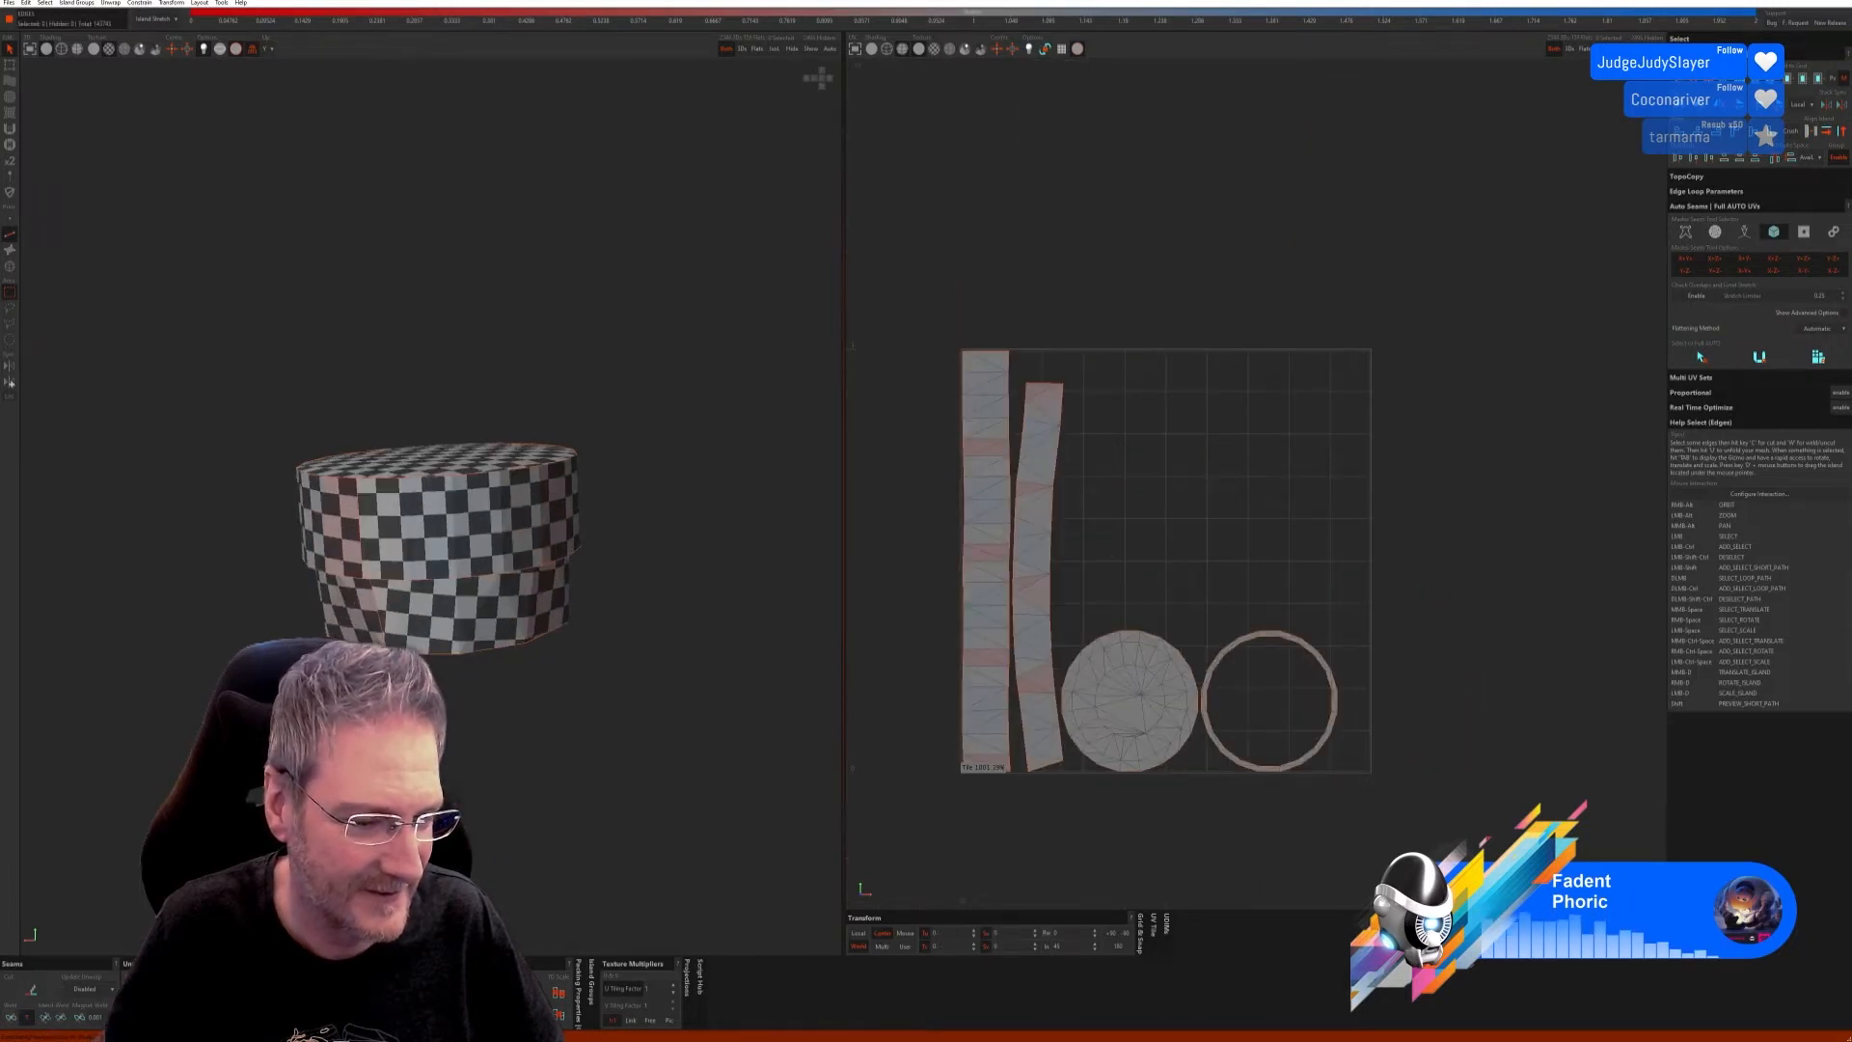
Step: Restore the full model, isolate the matching stepped cap at the opposite end of the axle, and switch to edge selection
alt+right_drag(563, 750, 424, 564)
click(808, 53)
alt+drag(424, 564, 274, 518)
key(F4)
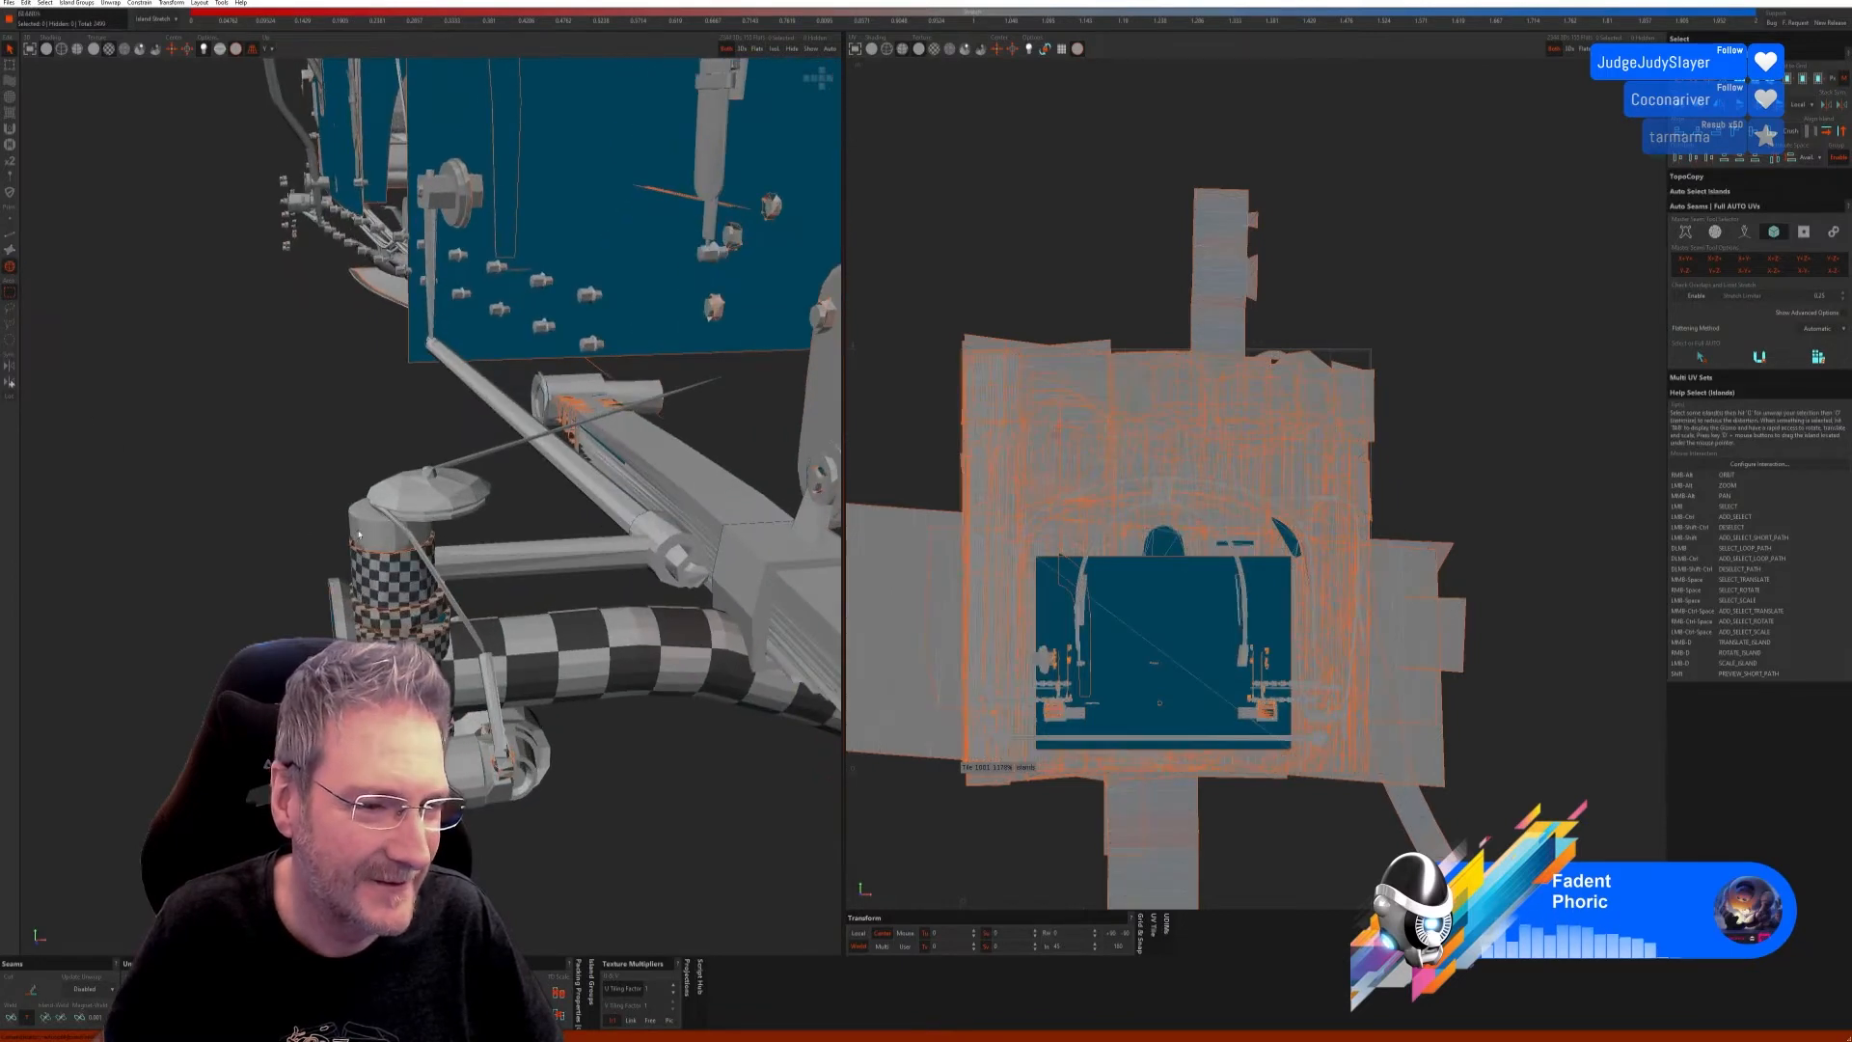
click(540, 460)
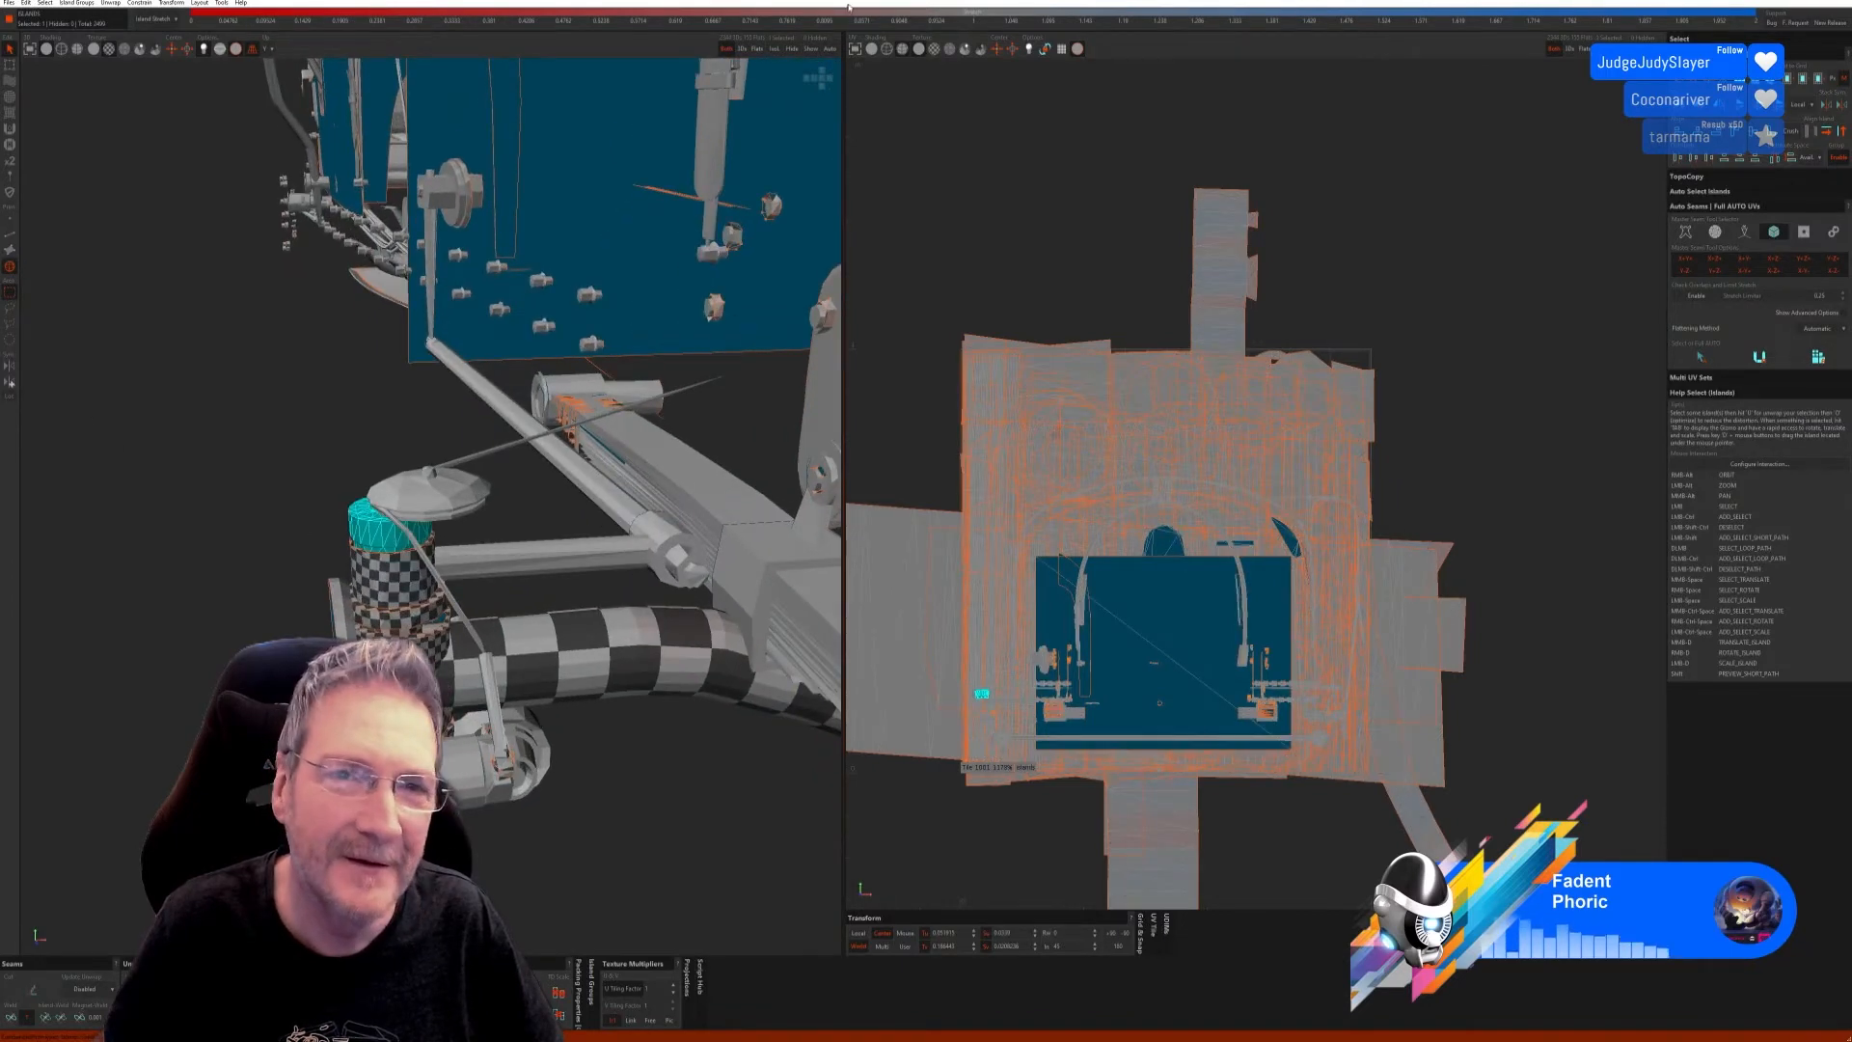
click(775, 49)
click(9, 237)
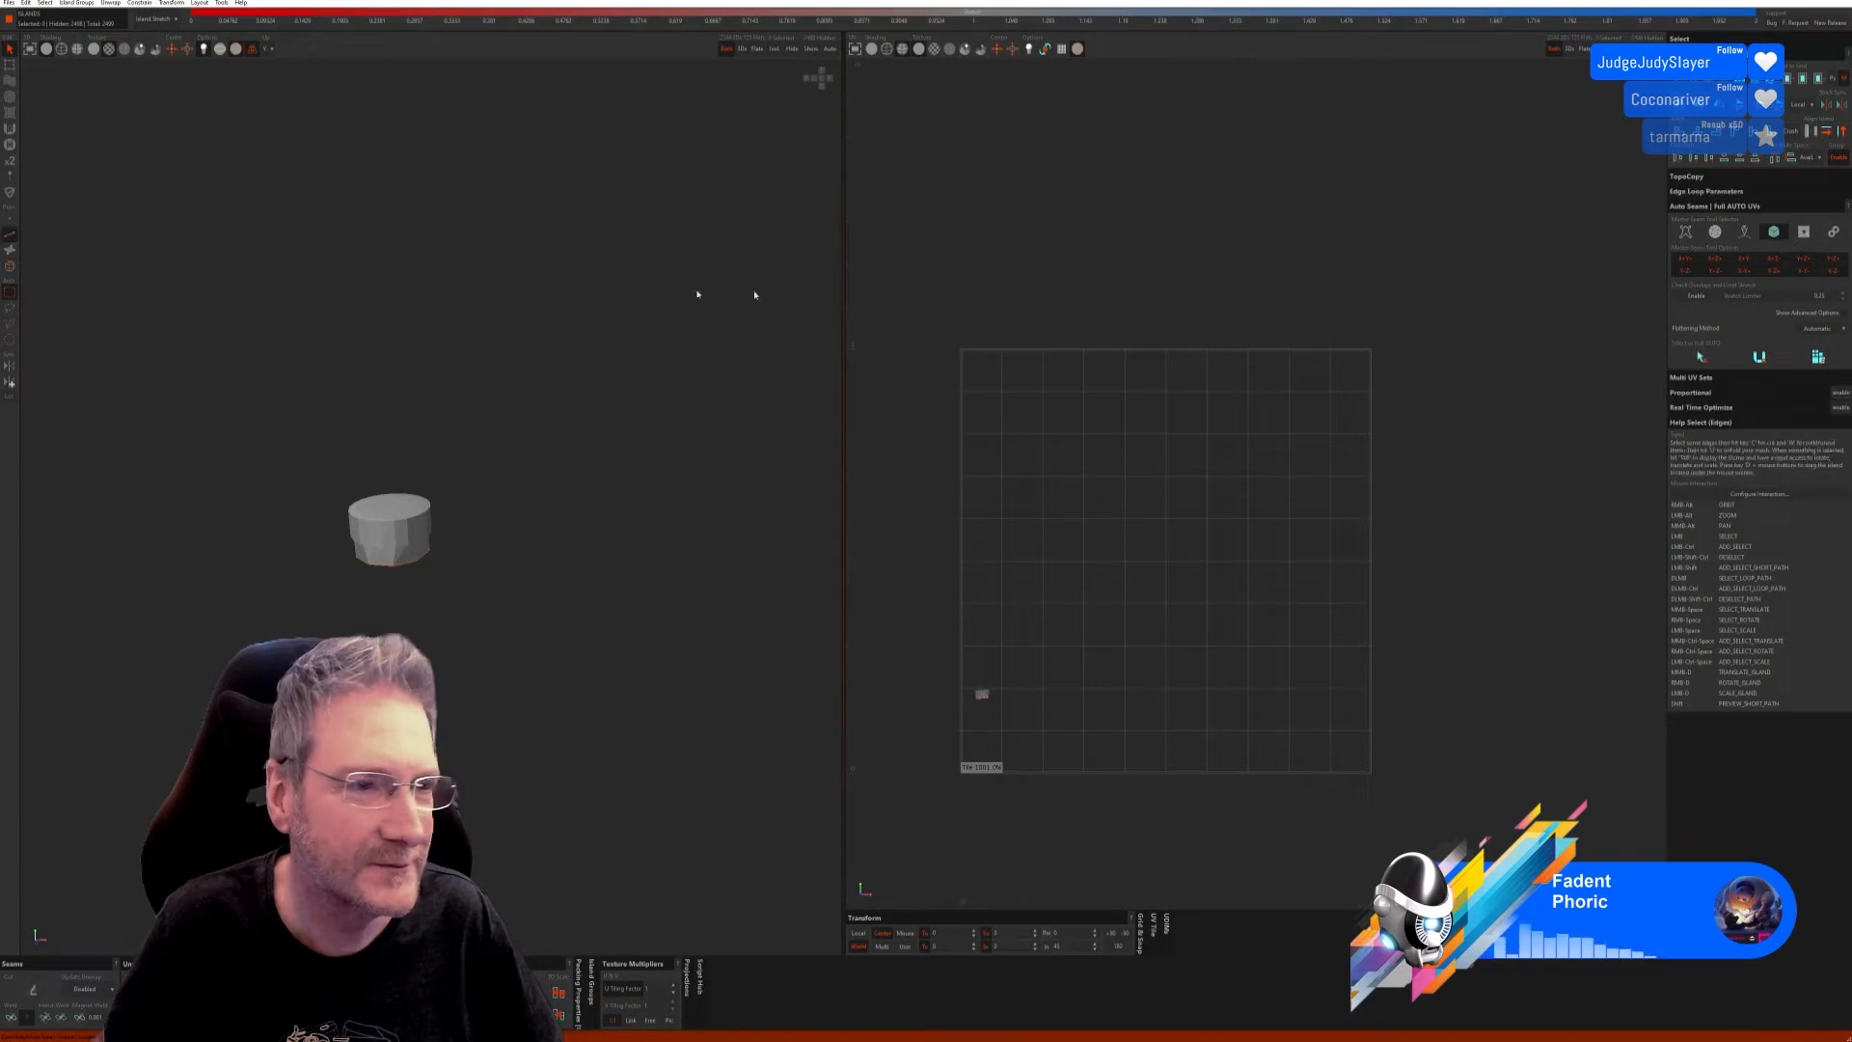
Step: Apply automatic seams to the isolated stepped cap and weld the front vertical seam on its upper tier
click(1811, 358)
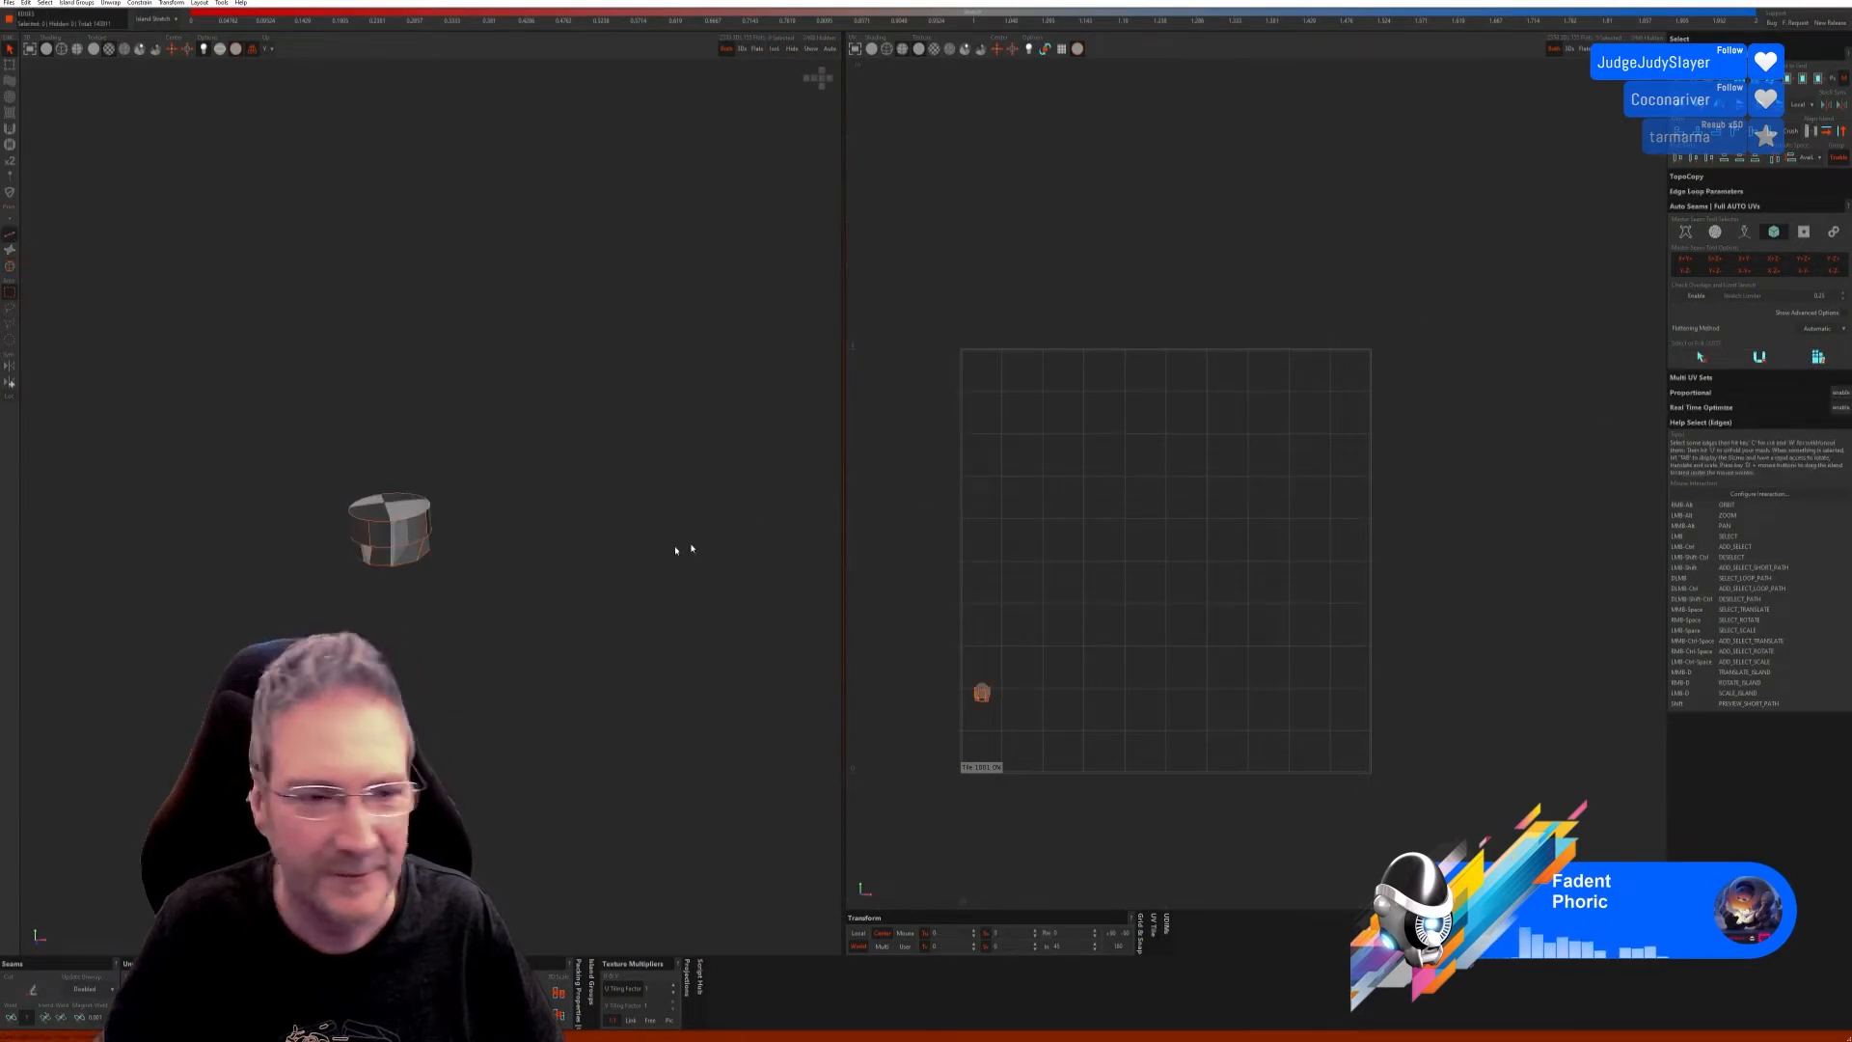
scroll(393, 533, up, 3)
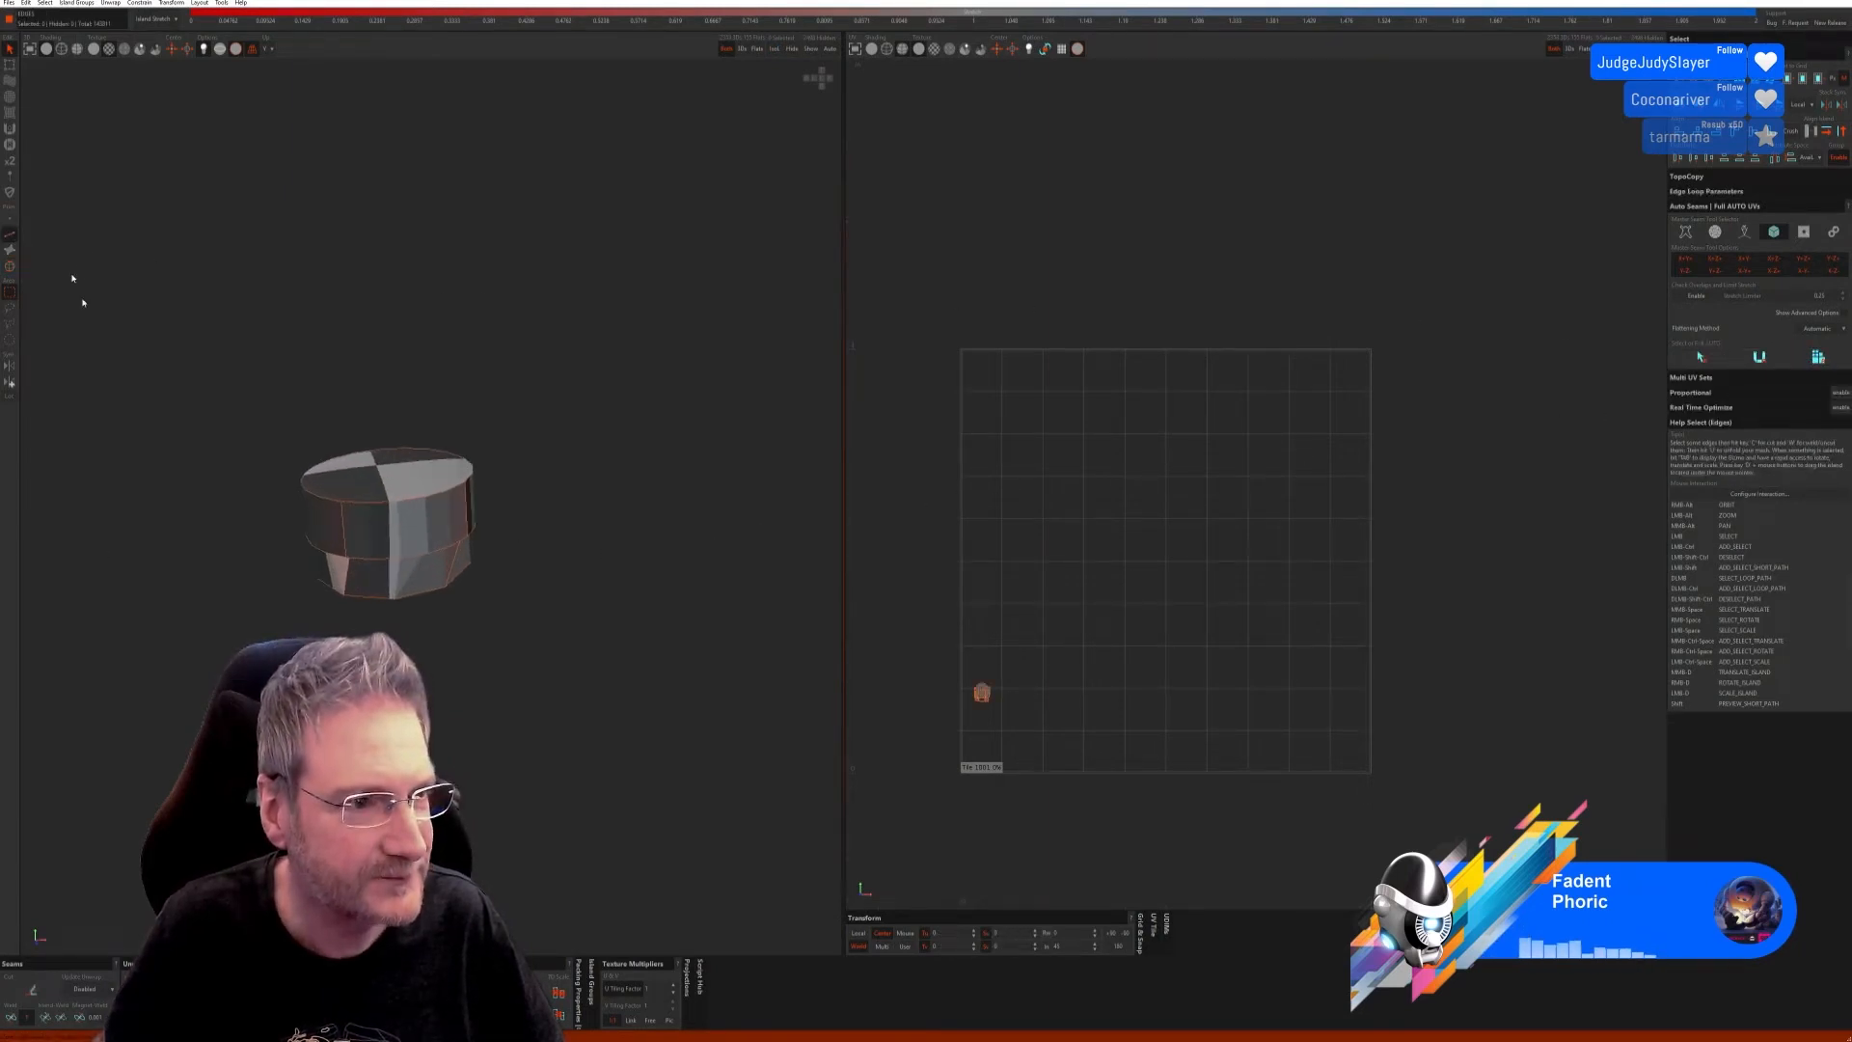
click(342, 530)
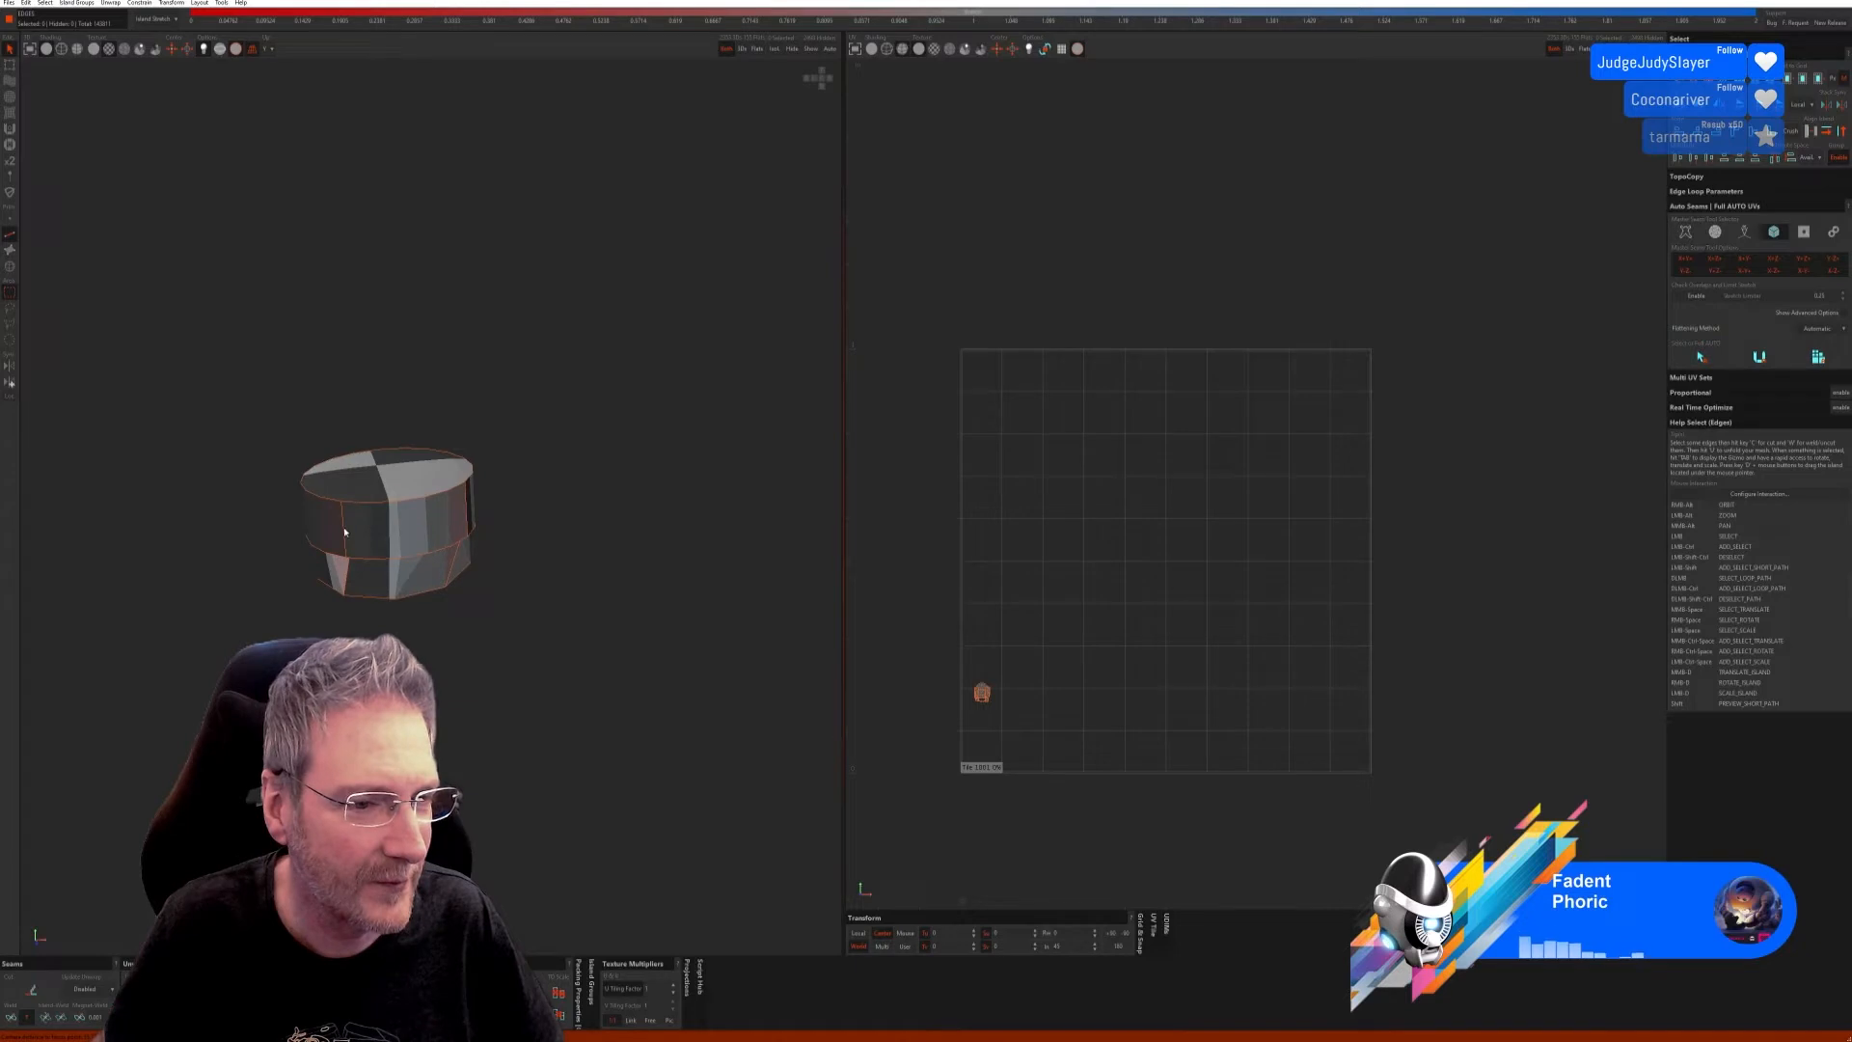
click(11, 1018)
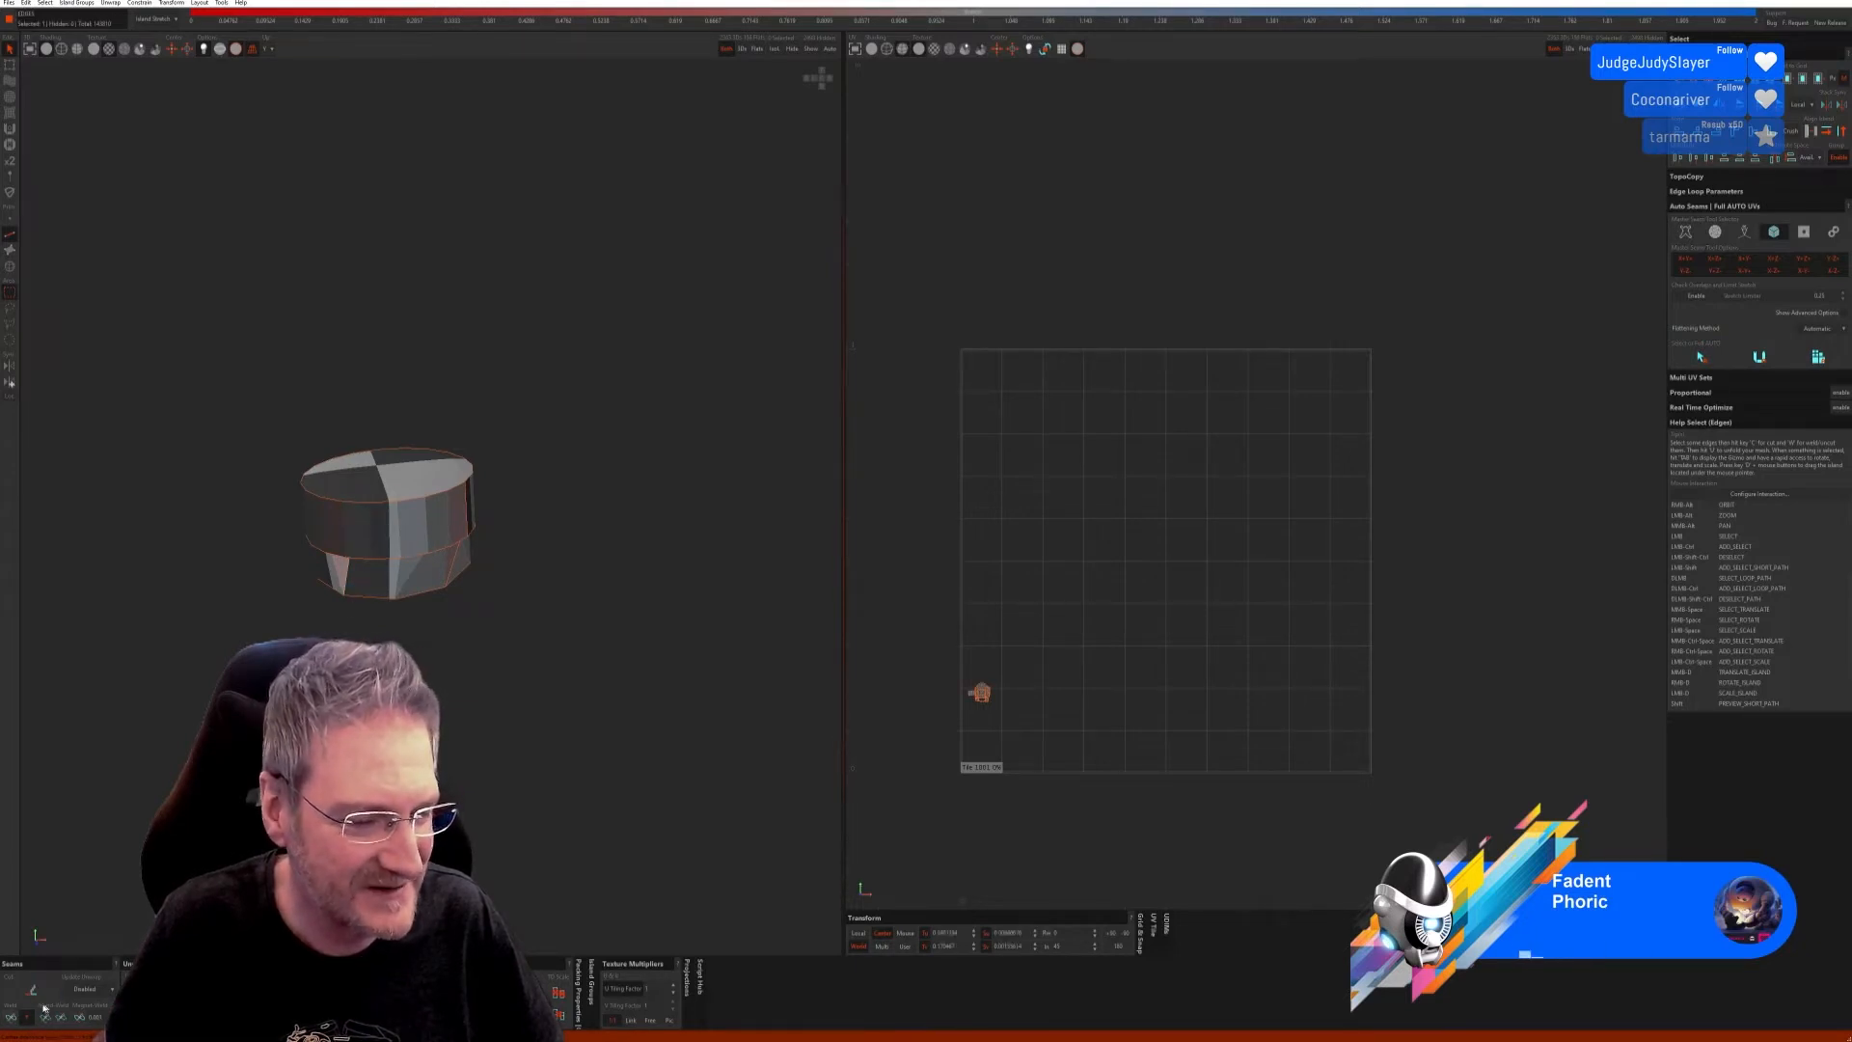
Step: Weld the remaining side seams into one strip per tier of the stepped cap, and unfold and pack its UV islands
alt+right_drag(540, 660, 484, 652)
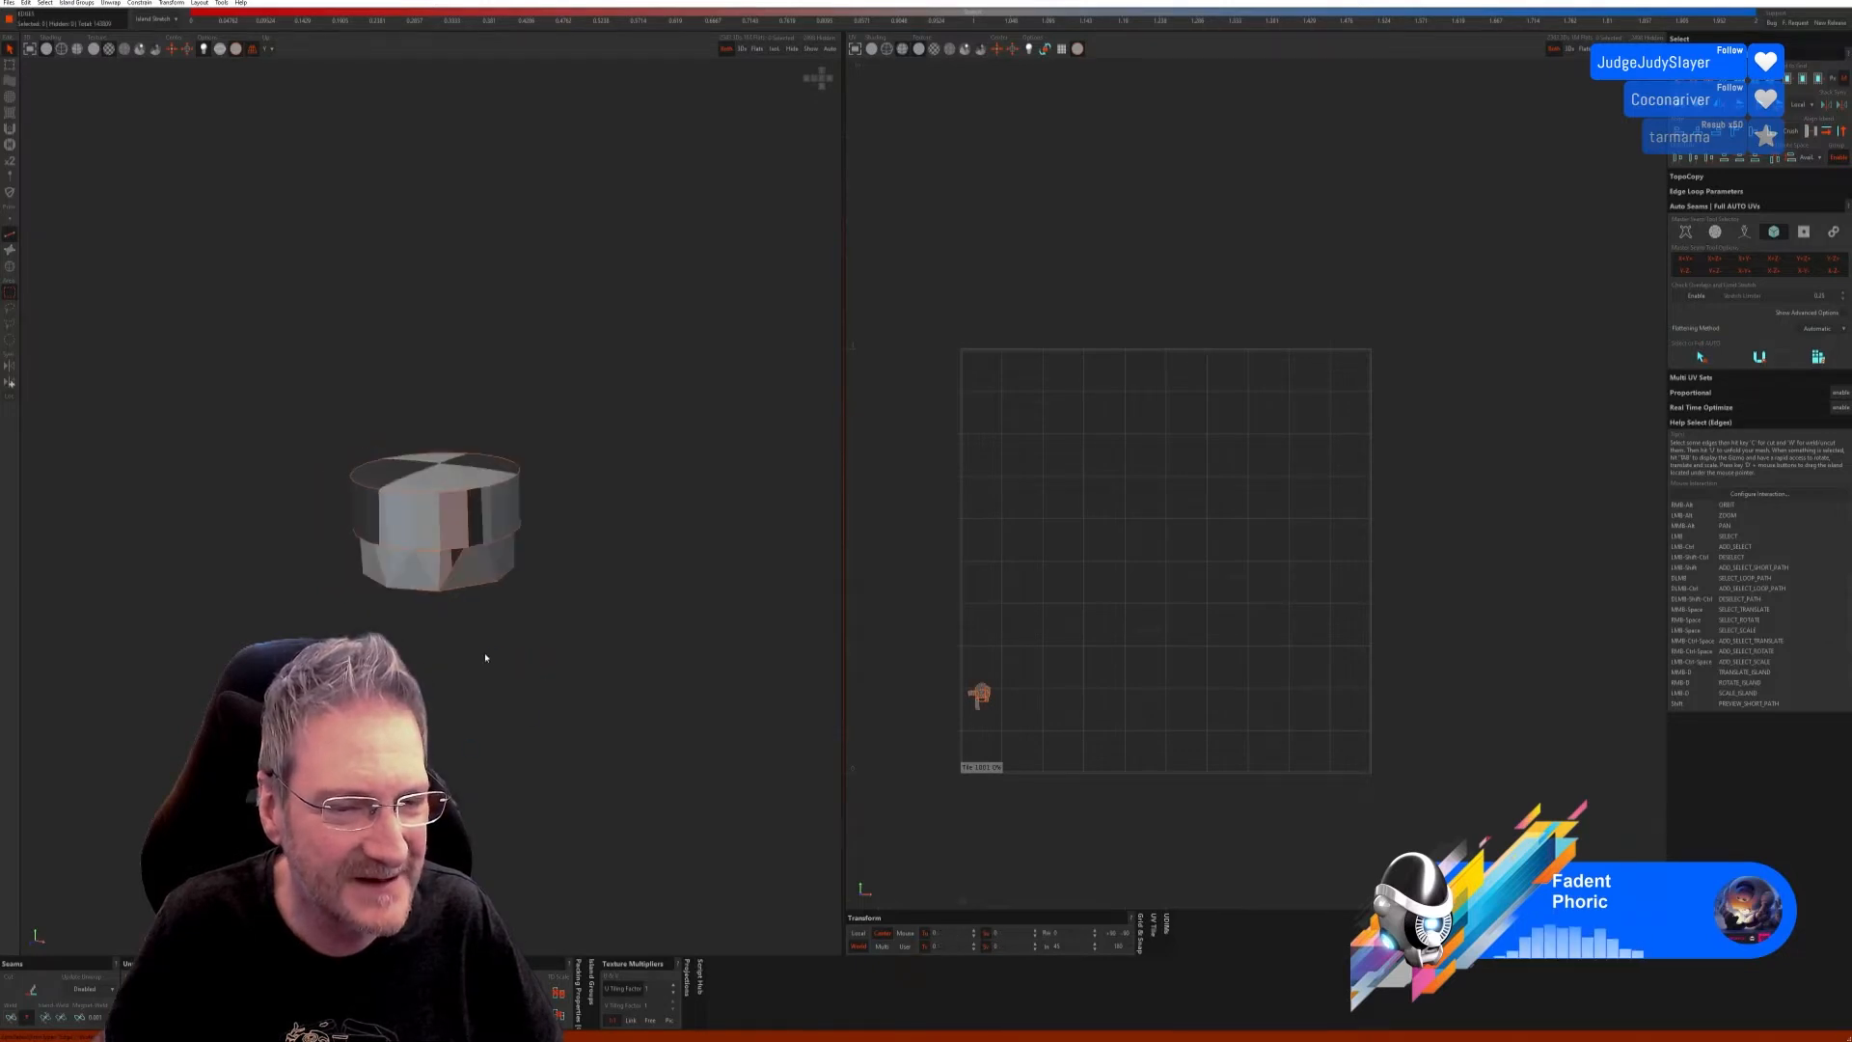
click(468, 530)
click(11, 1018)
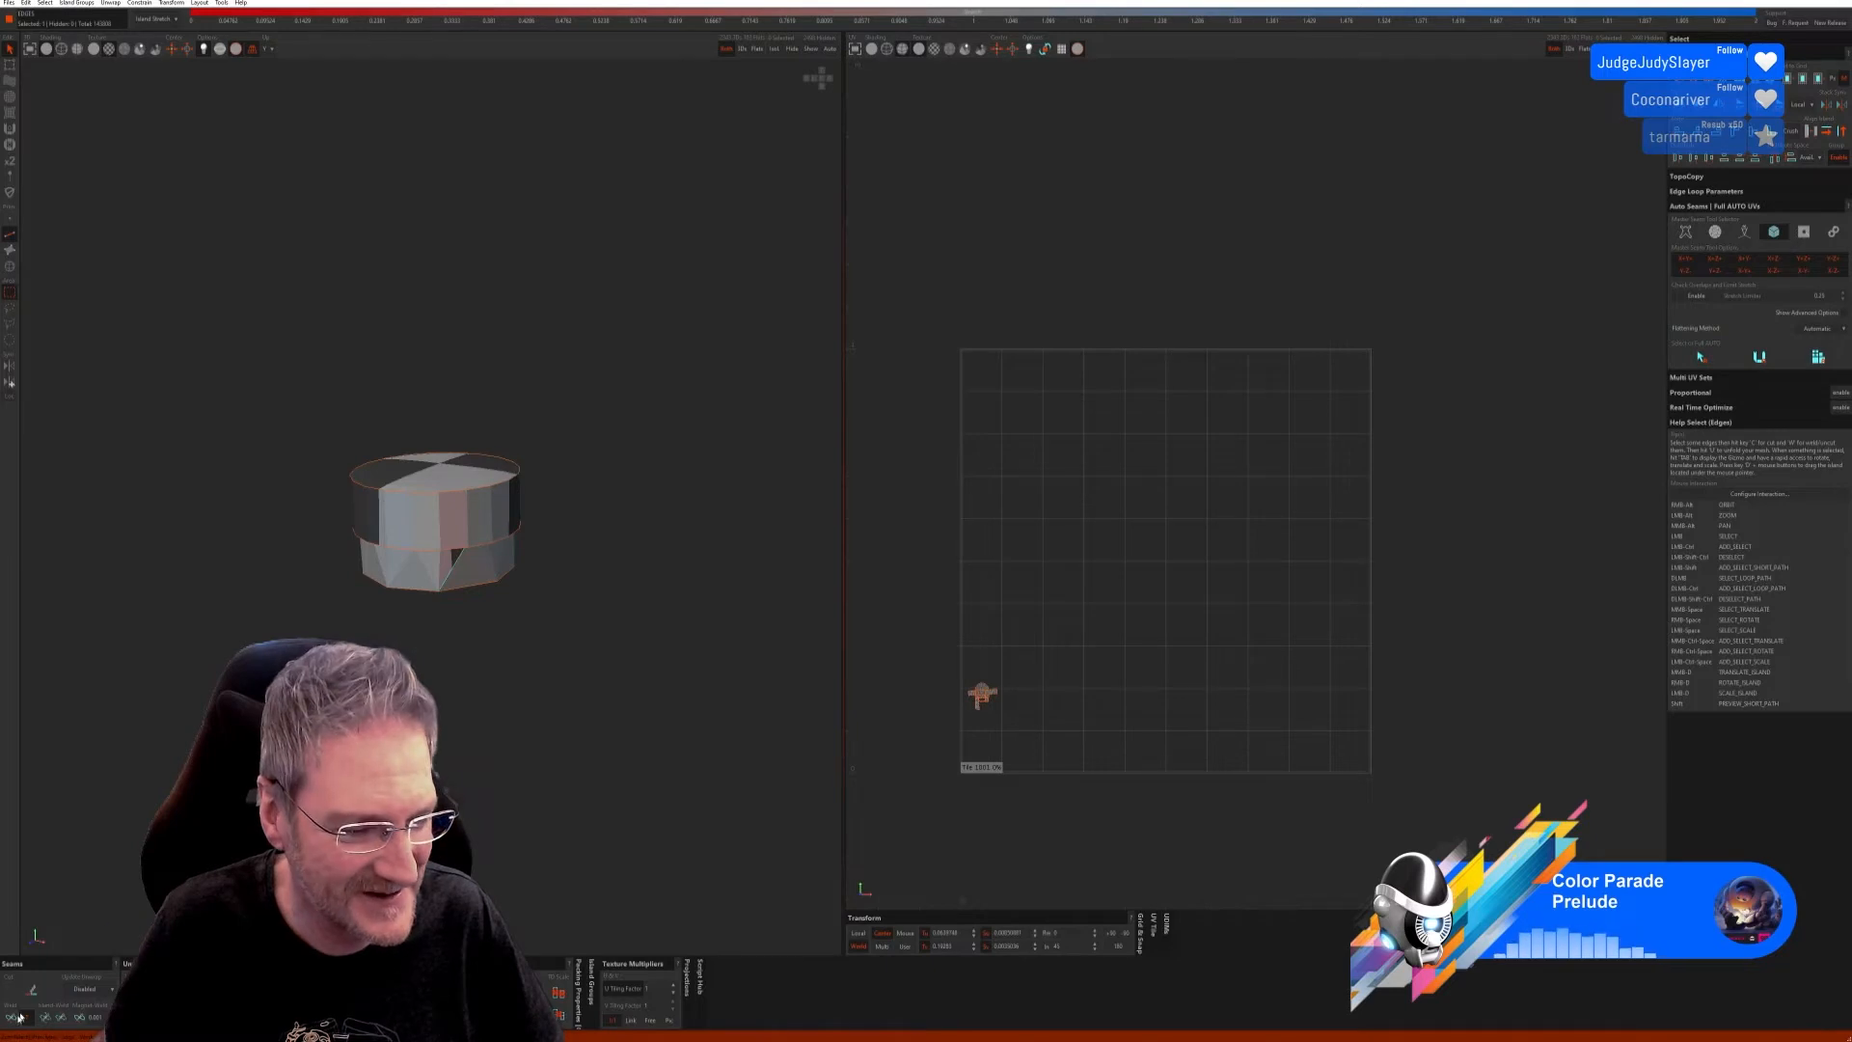
key(w)
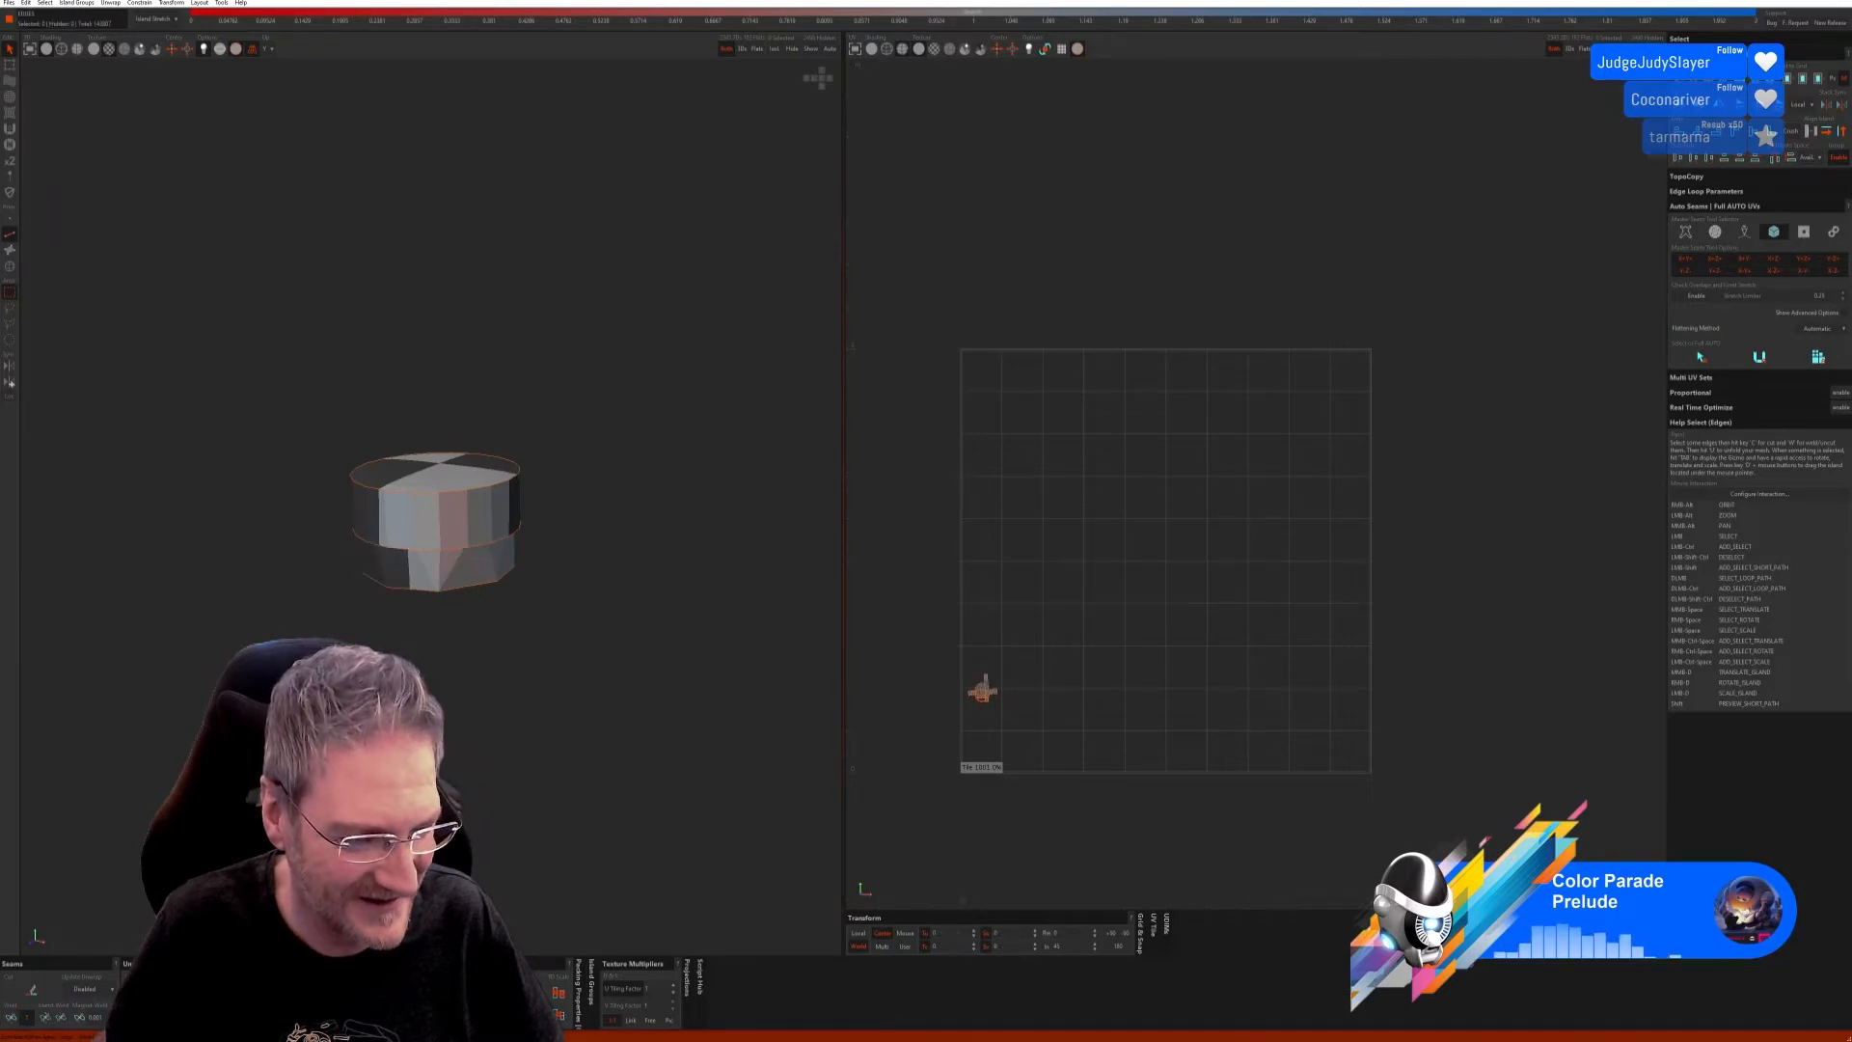
alt+right_drag(534, 665, 583, 673)
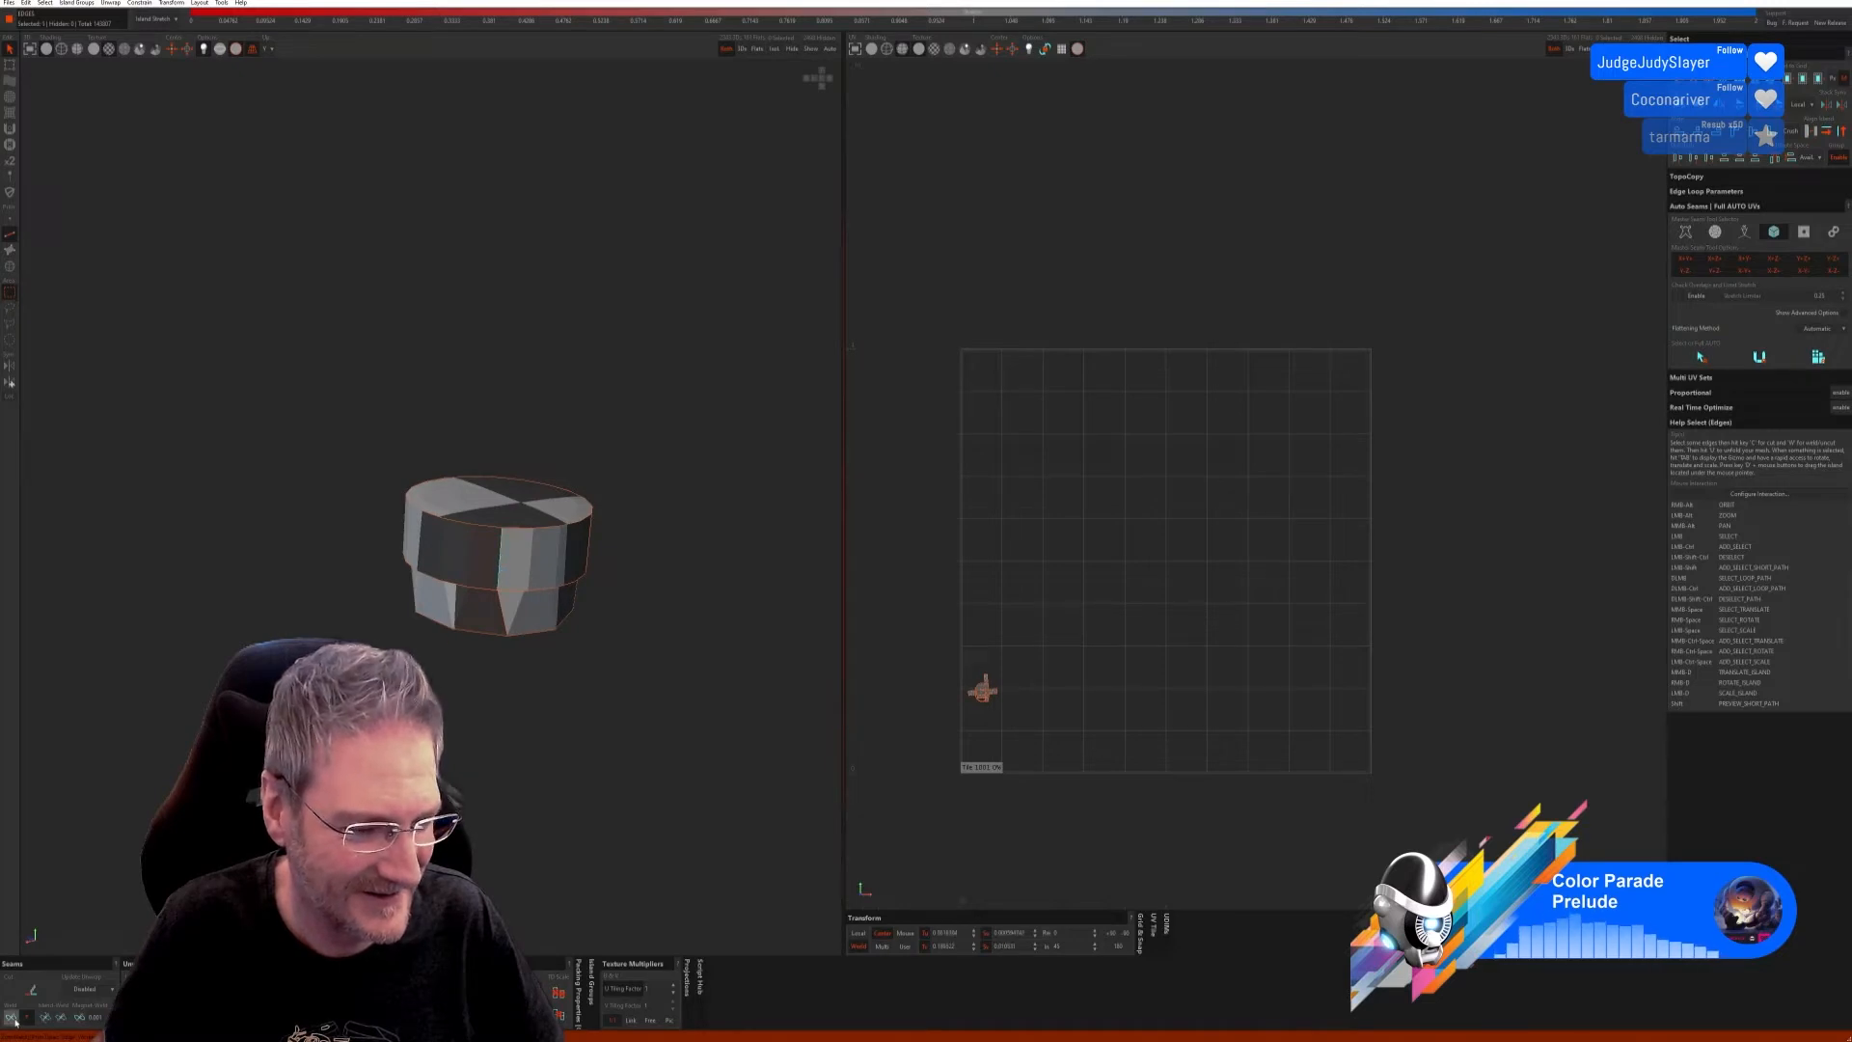
click(503, 555)
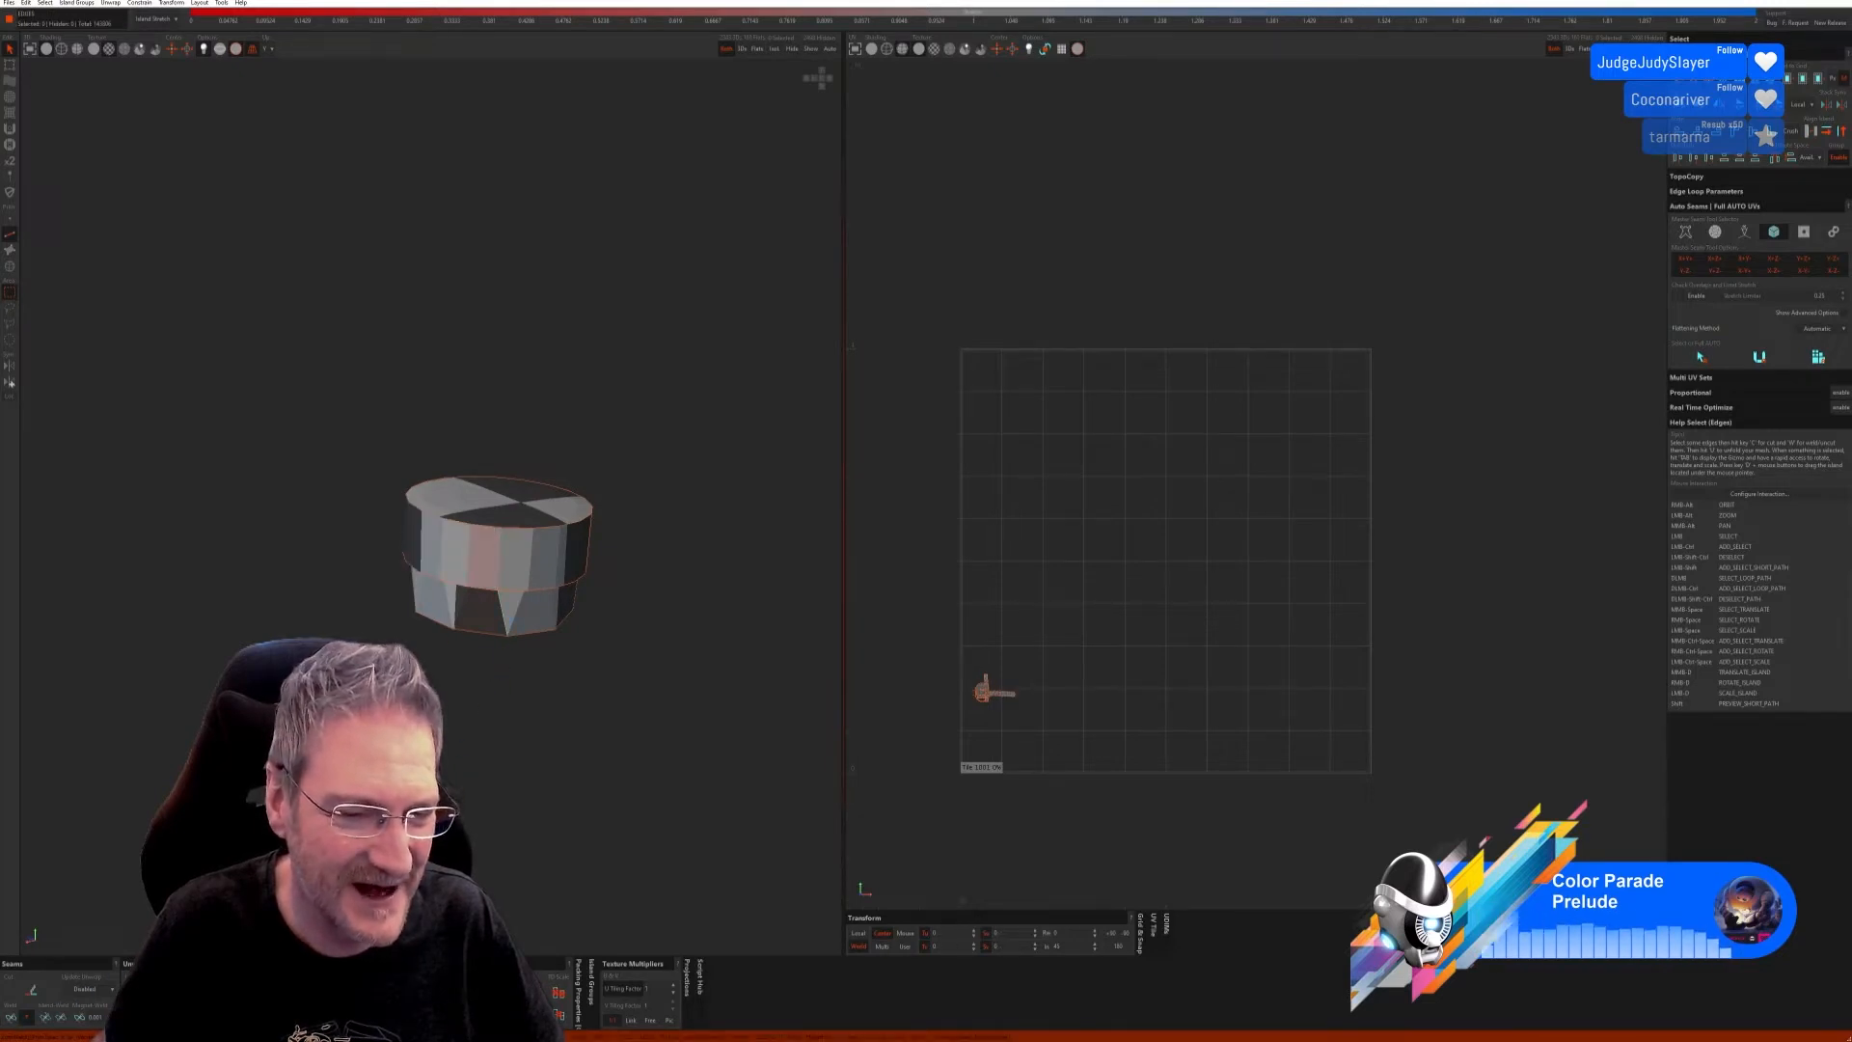
alt+right_drag(569, 758, 627, 714)
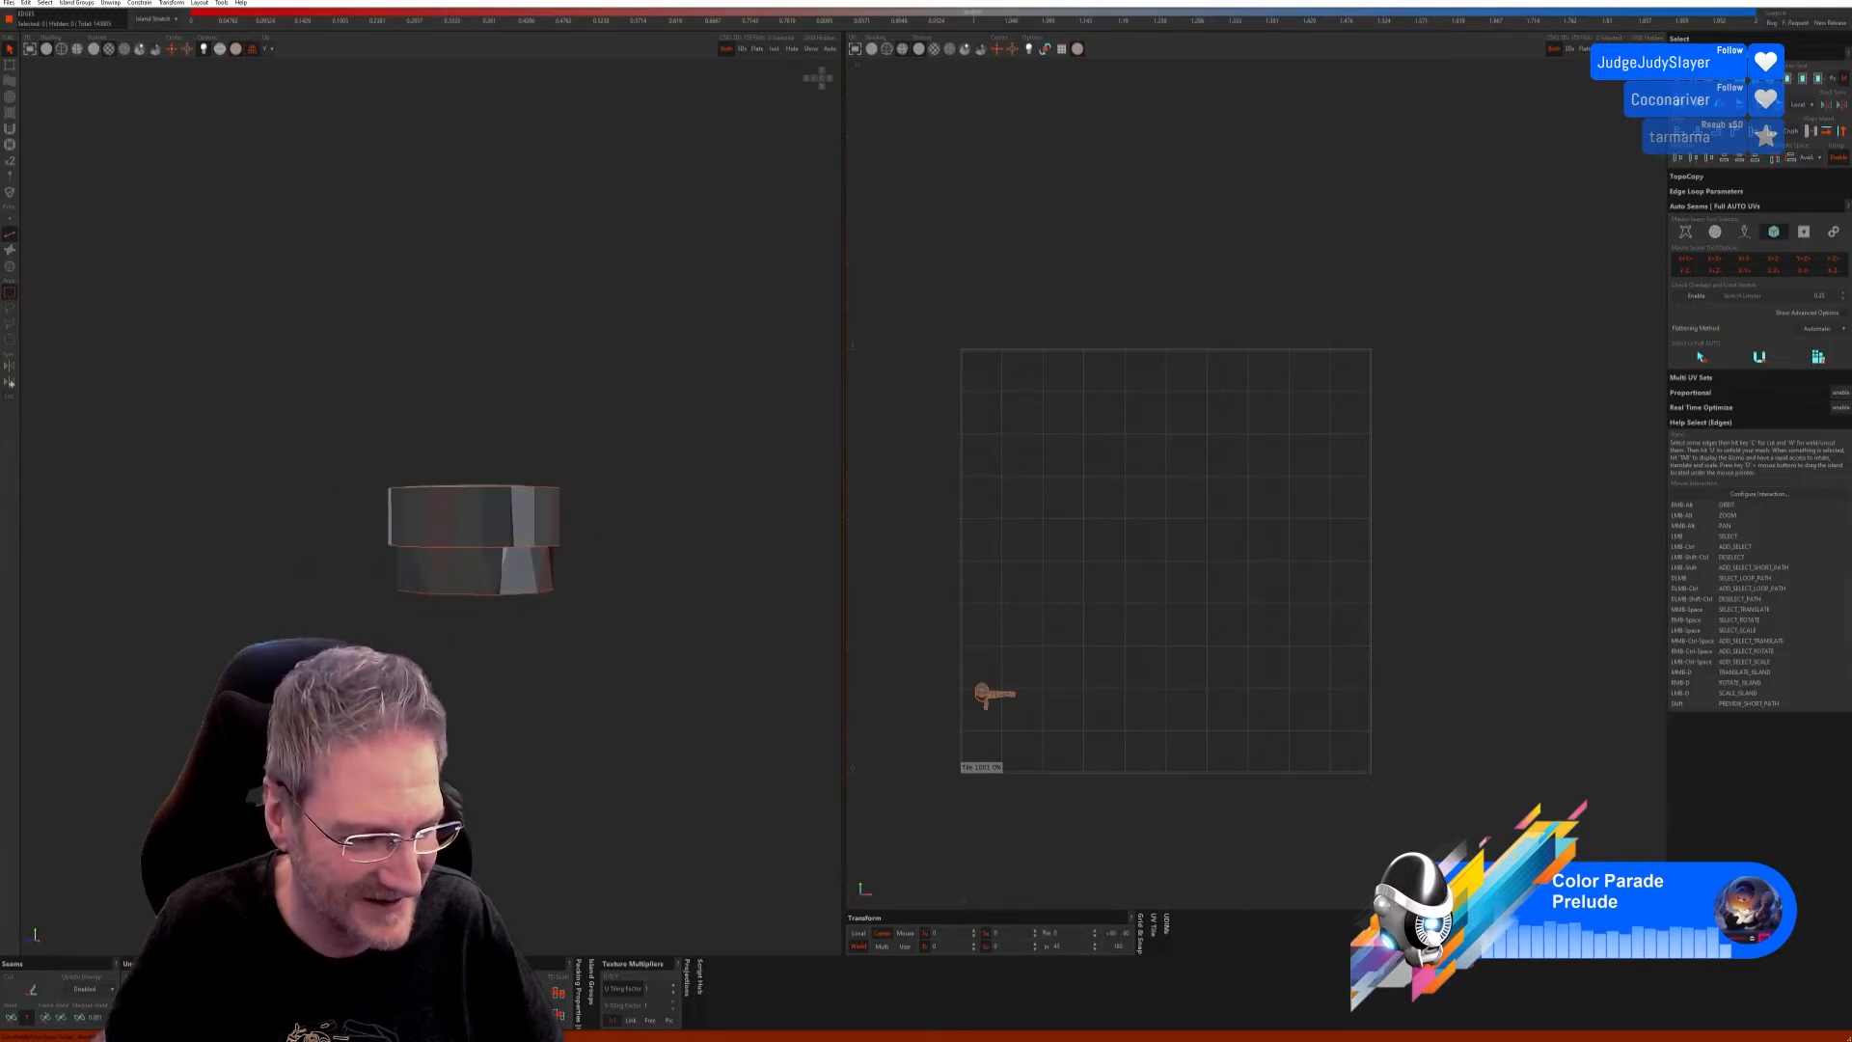
key(u)
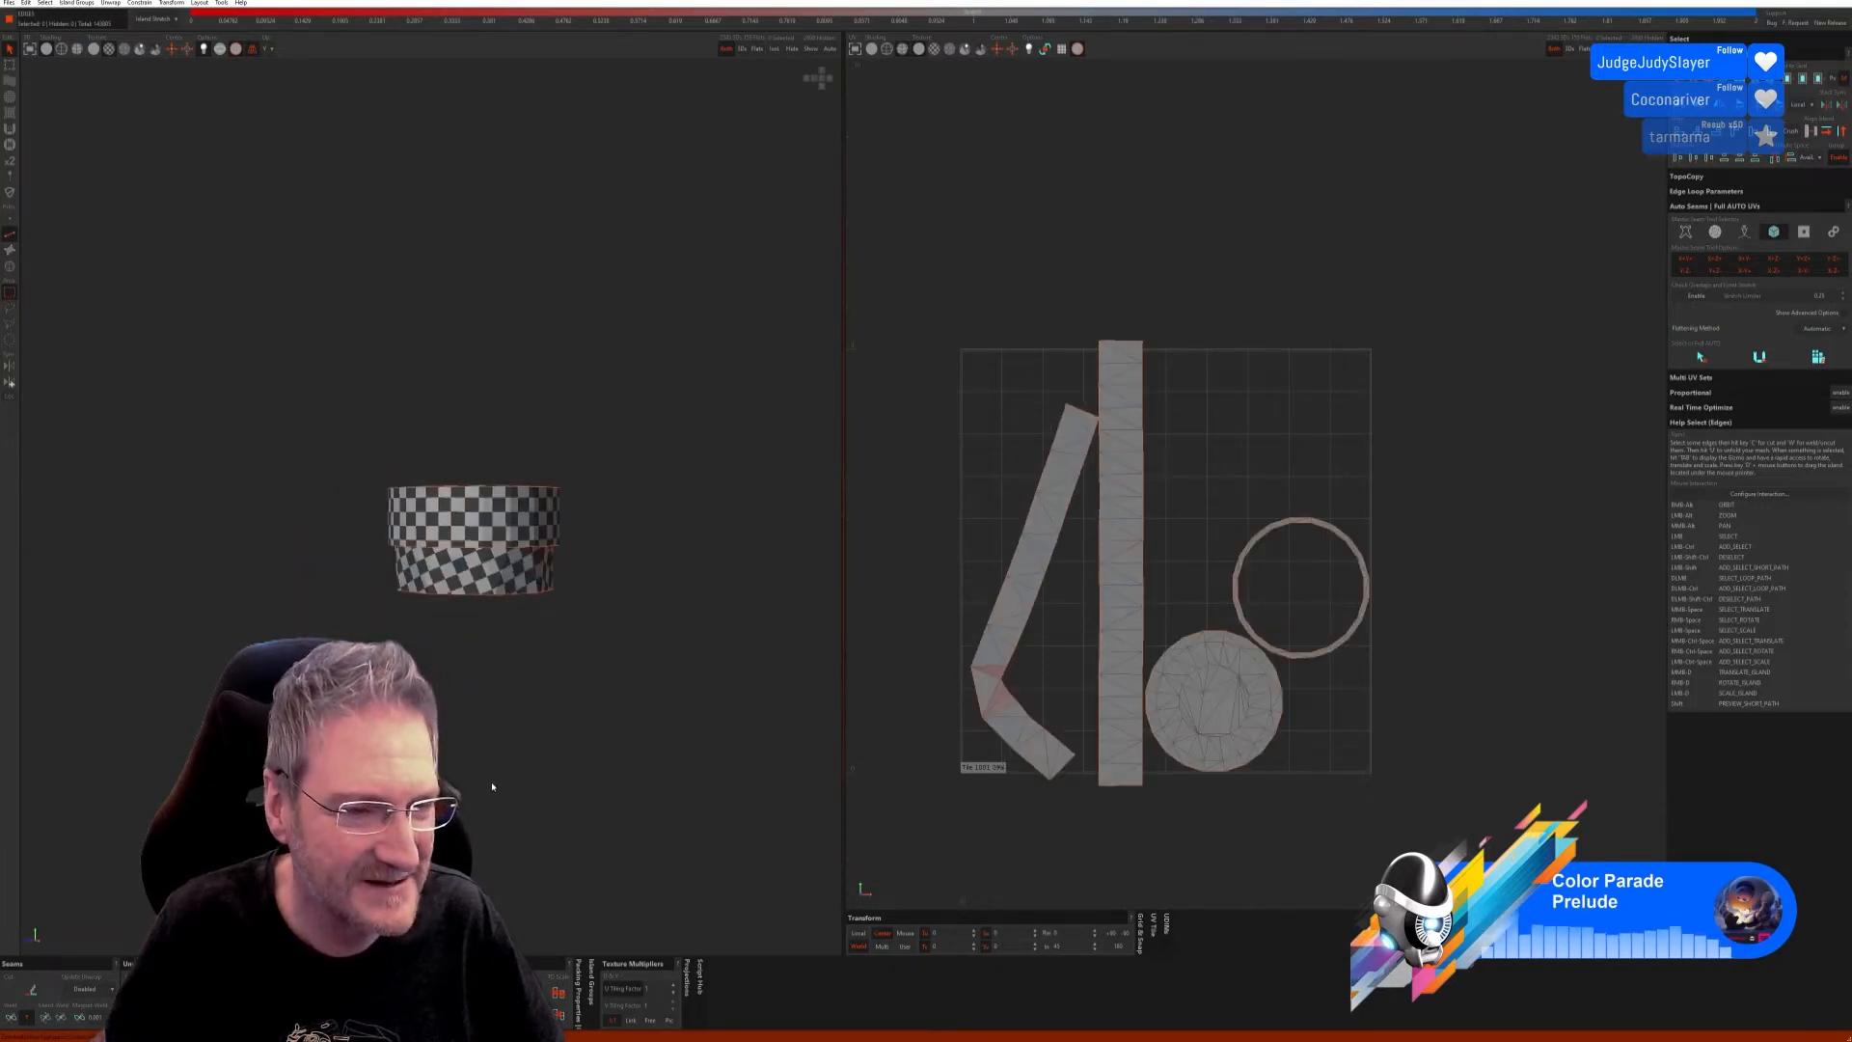
Step: Restore the full model and isolate the top leaf of the nearer leaf spring using island selection
click(811, 49)
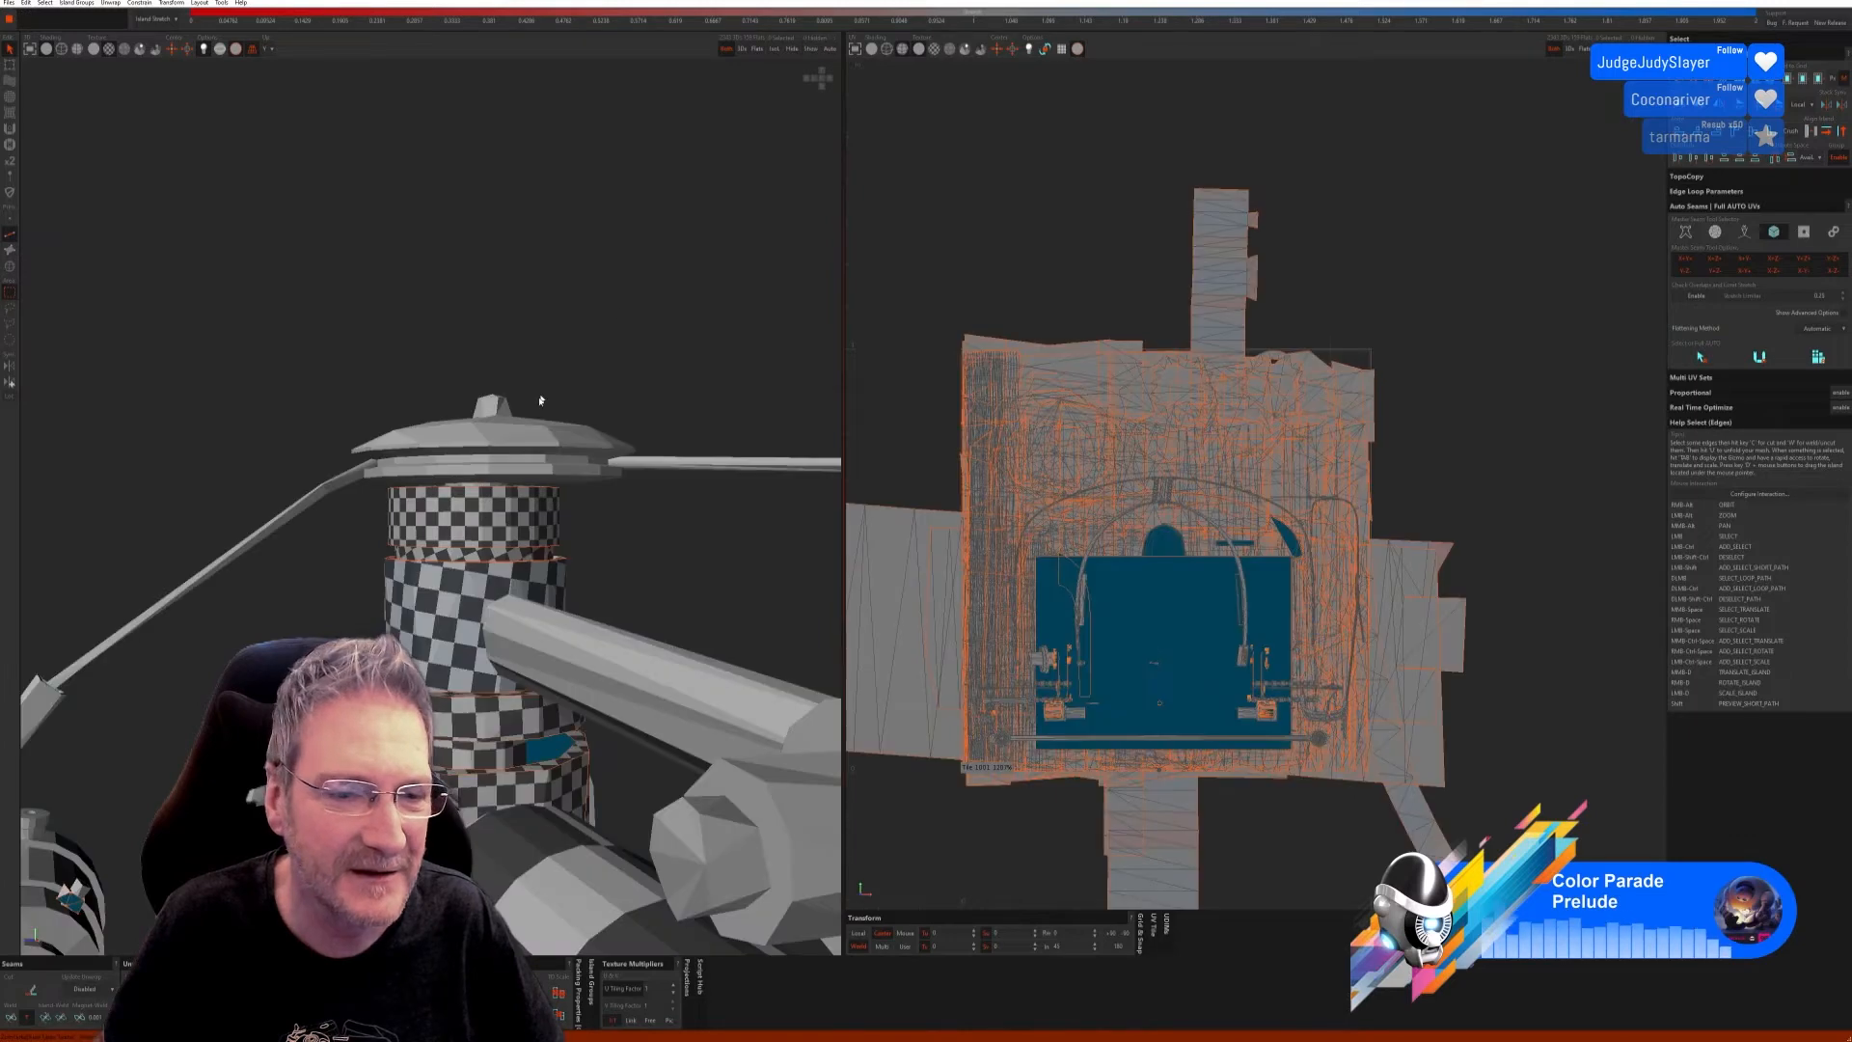
scroll(537, 454, down, 3)
scroll(536, 476, down, 3)
scroll(367, 430, up, 3)
scroll(367, 430, down, 3)
alt+right_drag(368, 430, 477, 567)
scroll(416, 540, down, 5)
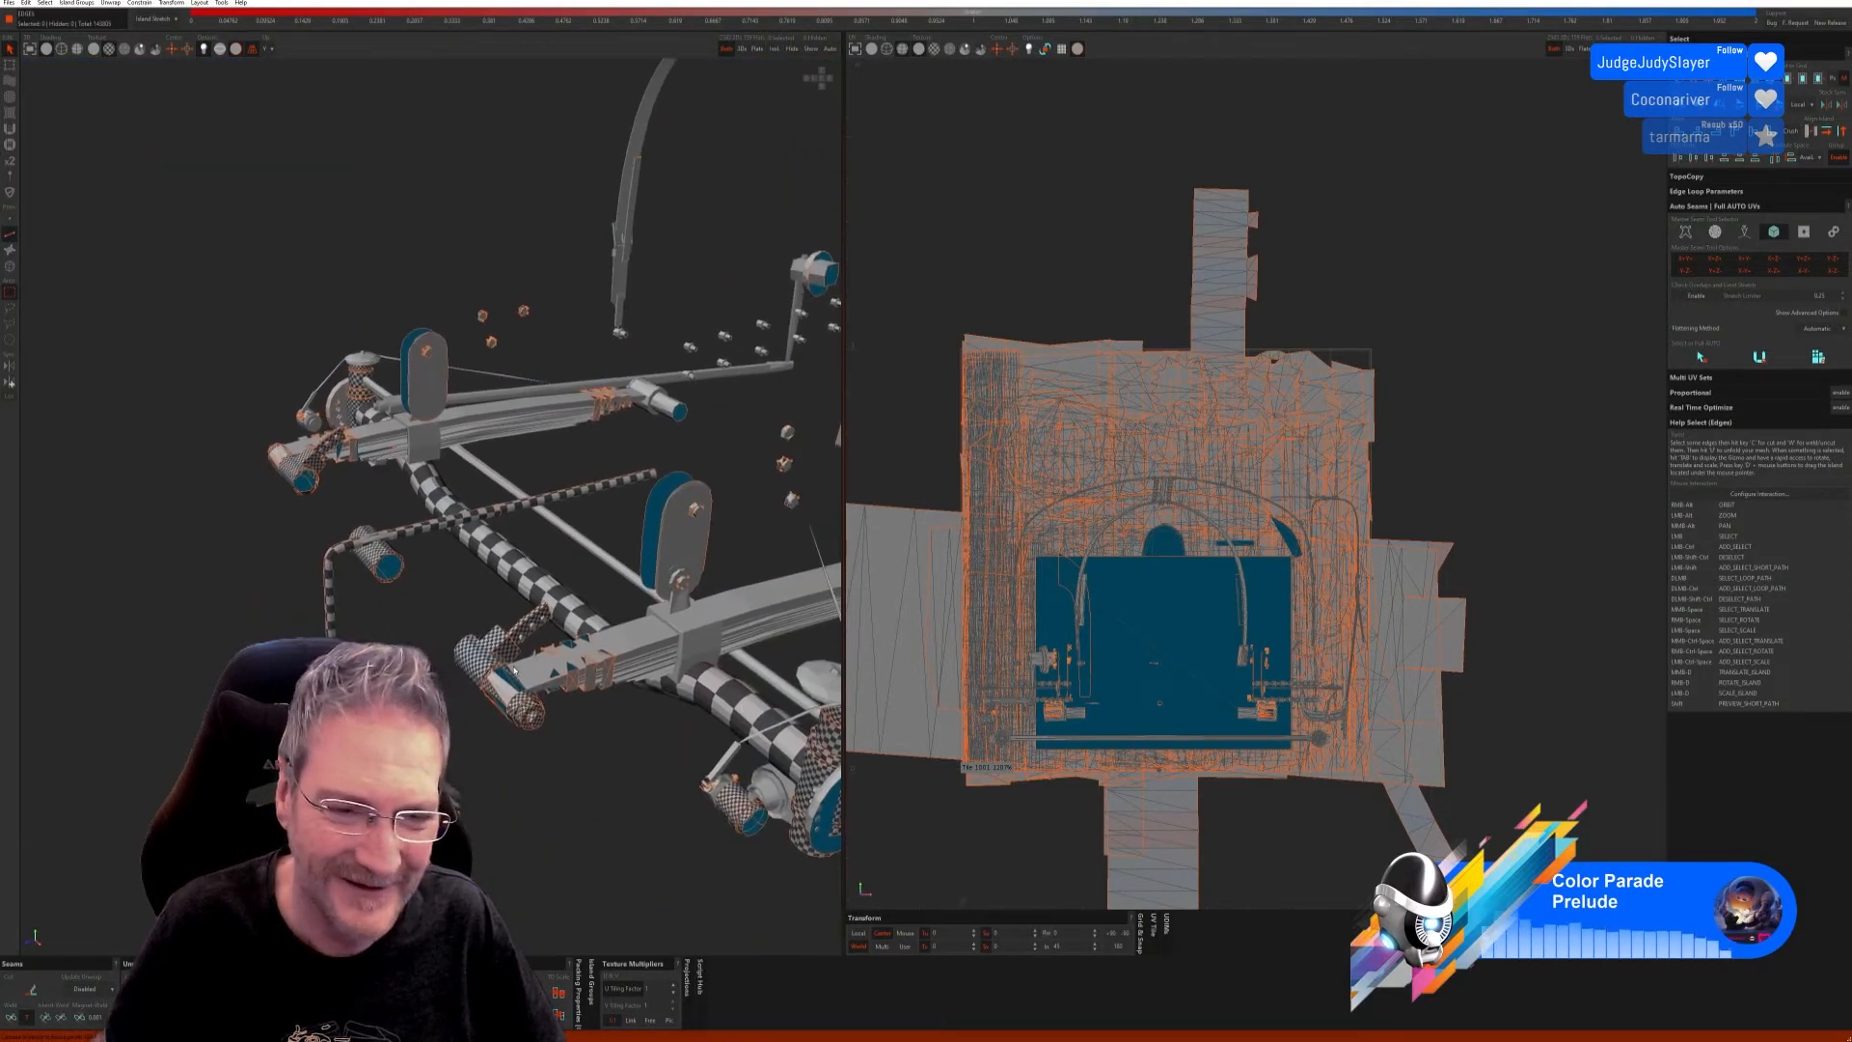
click(10, 266)
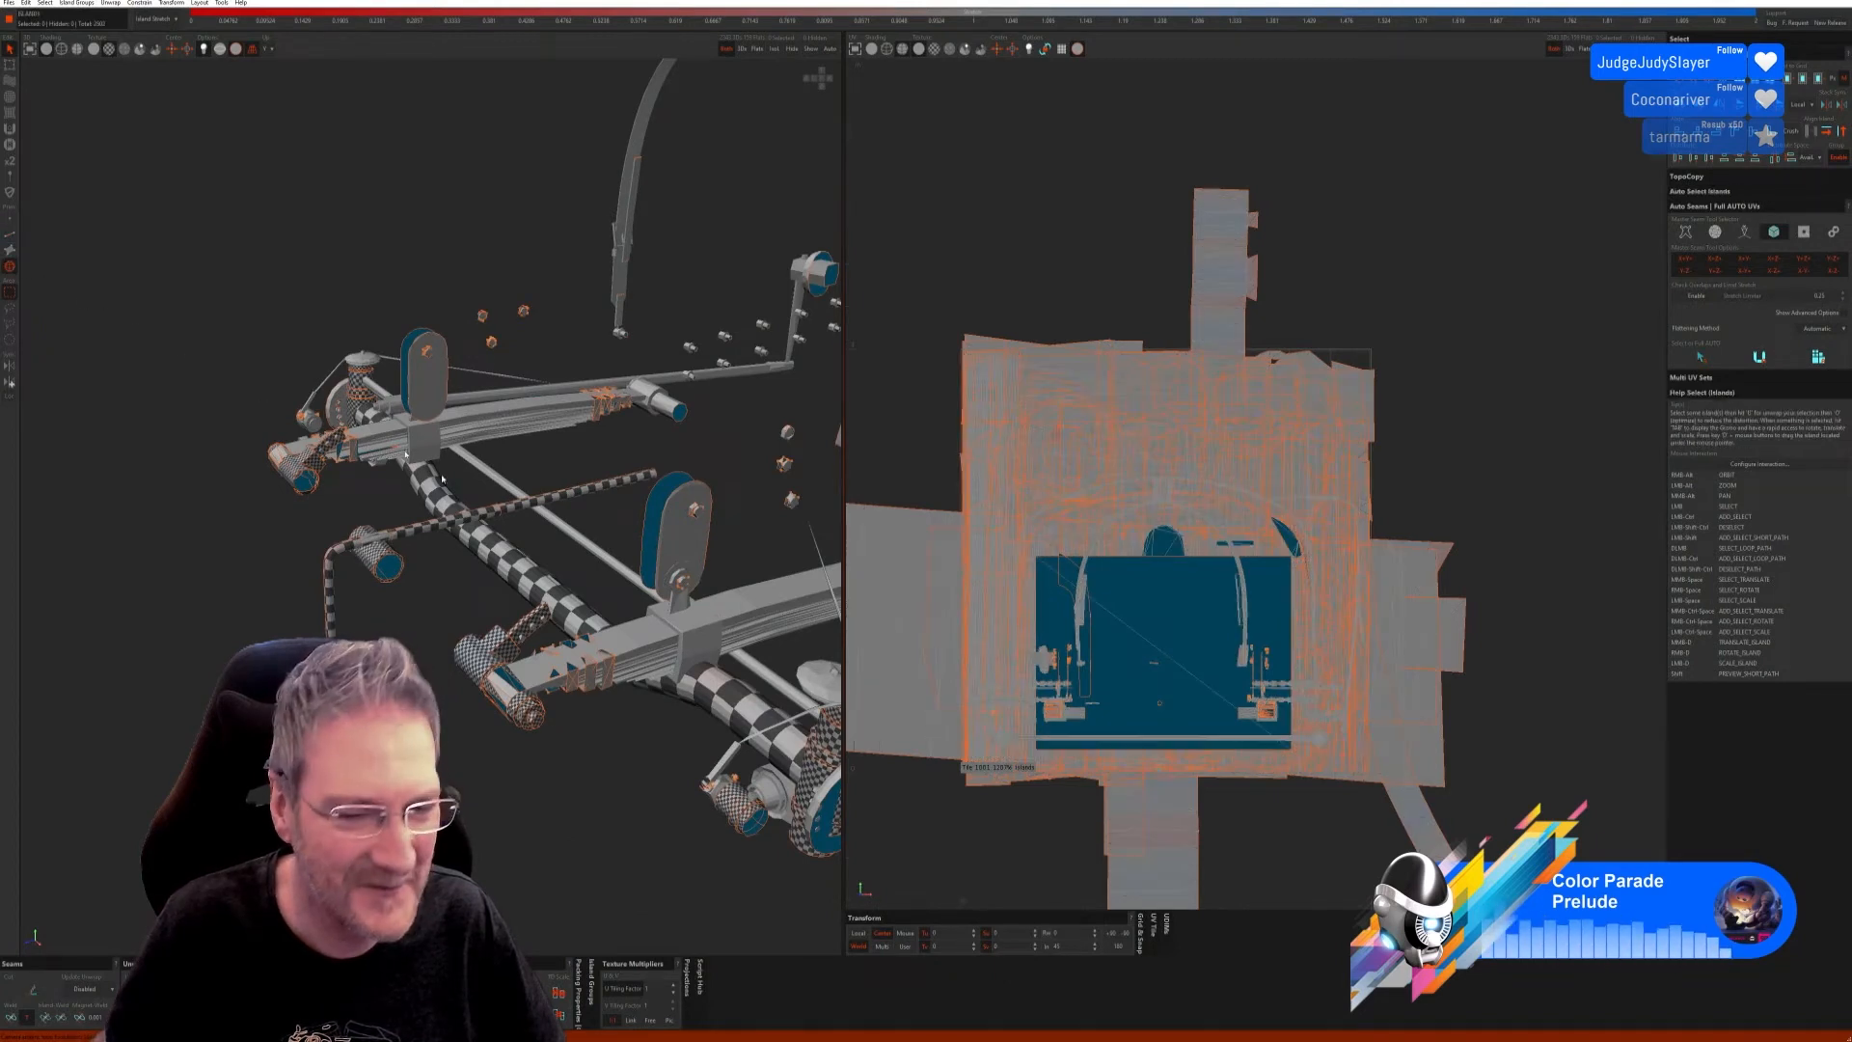
scroll(536, 678, up, 2)
click(535, 670)
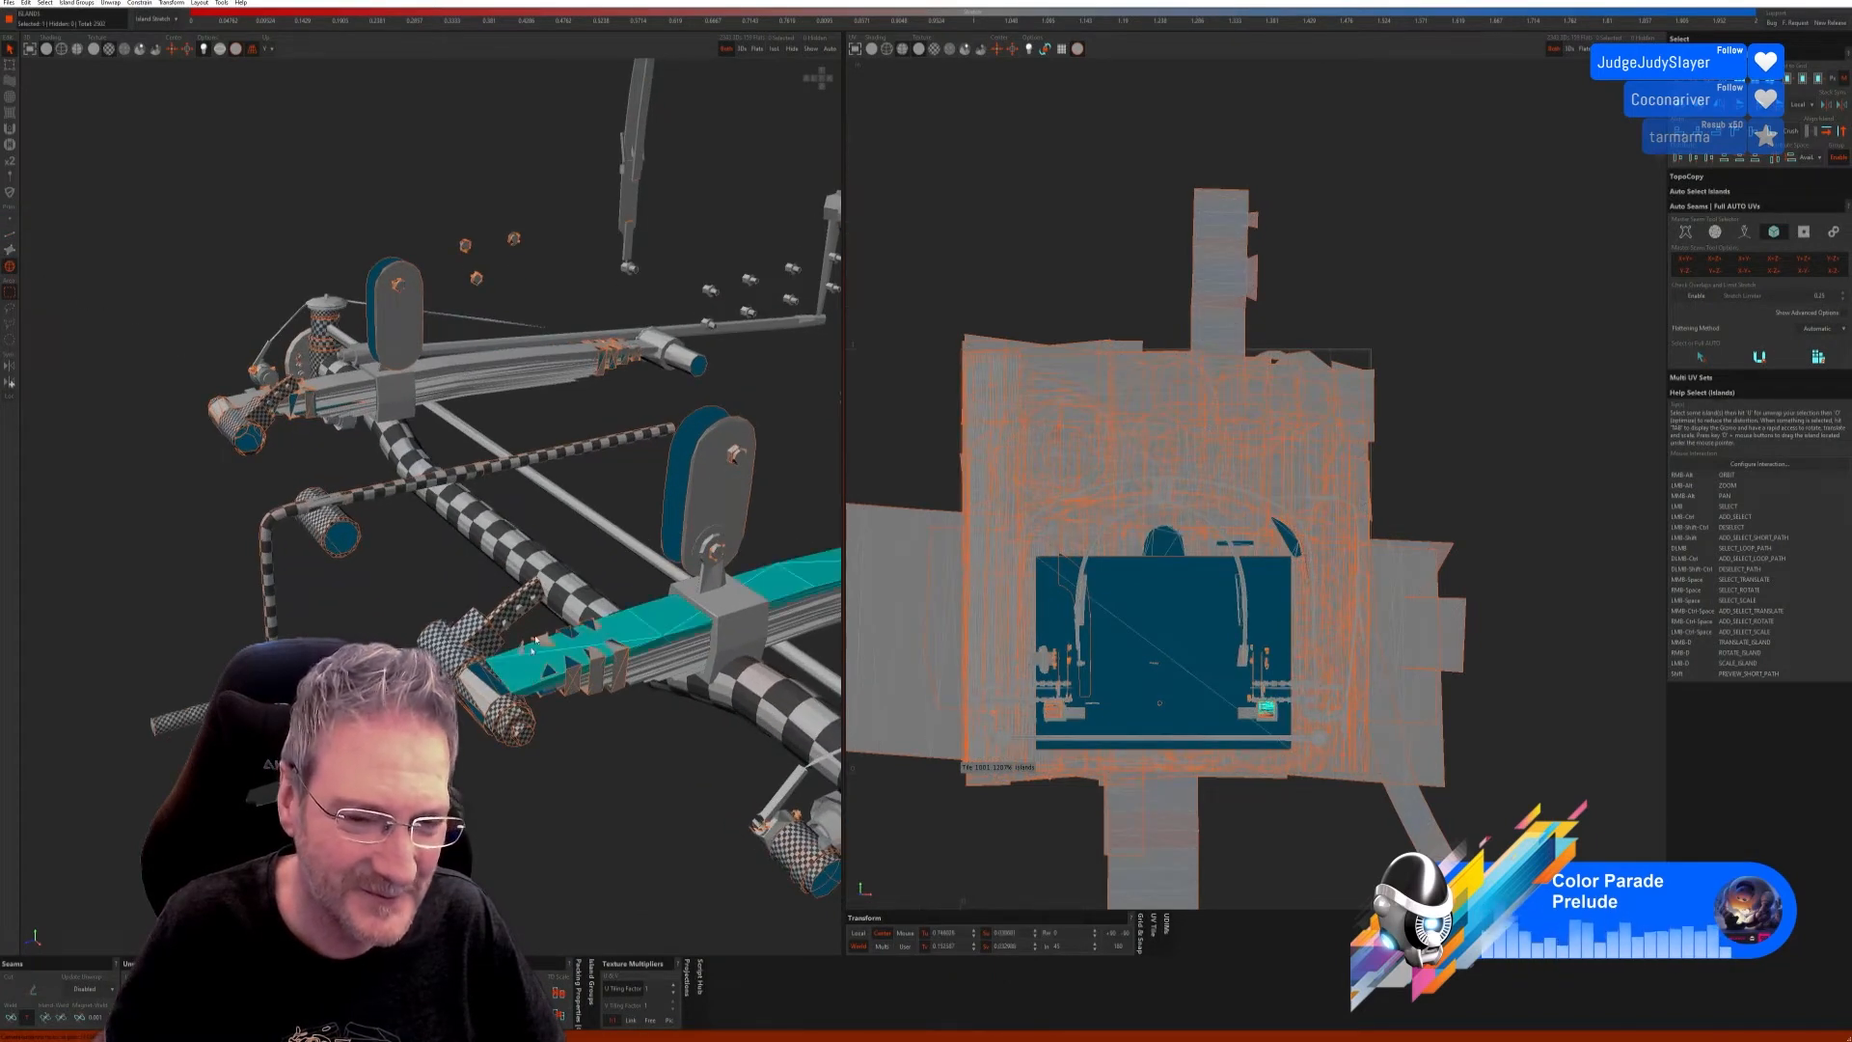
click(777, 49)
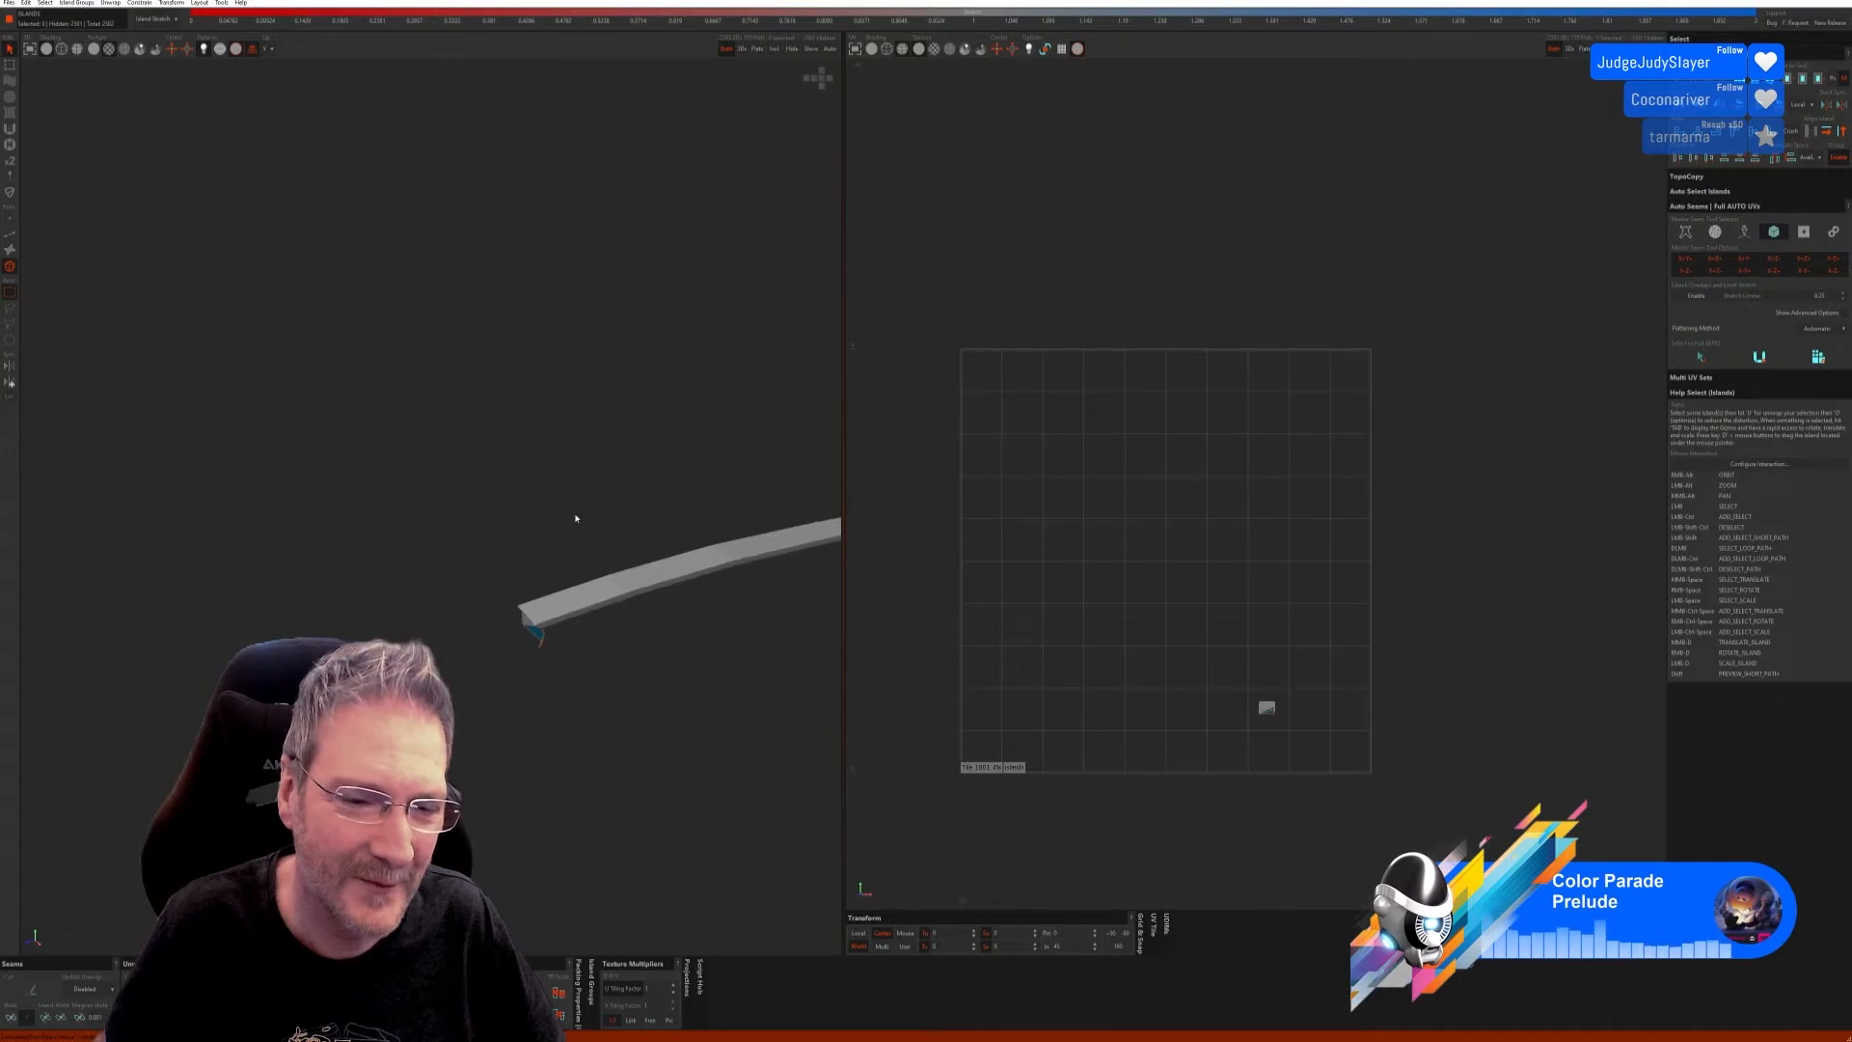
Step: Cut the isolated top leaf of the nearer spring with automatic seams in edge mode and unfold it
click(11, 235)
click(1701, 358)
click(1760, 358)
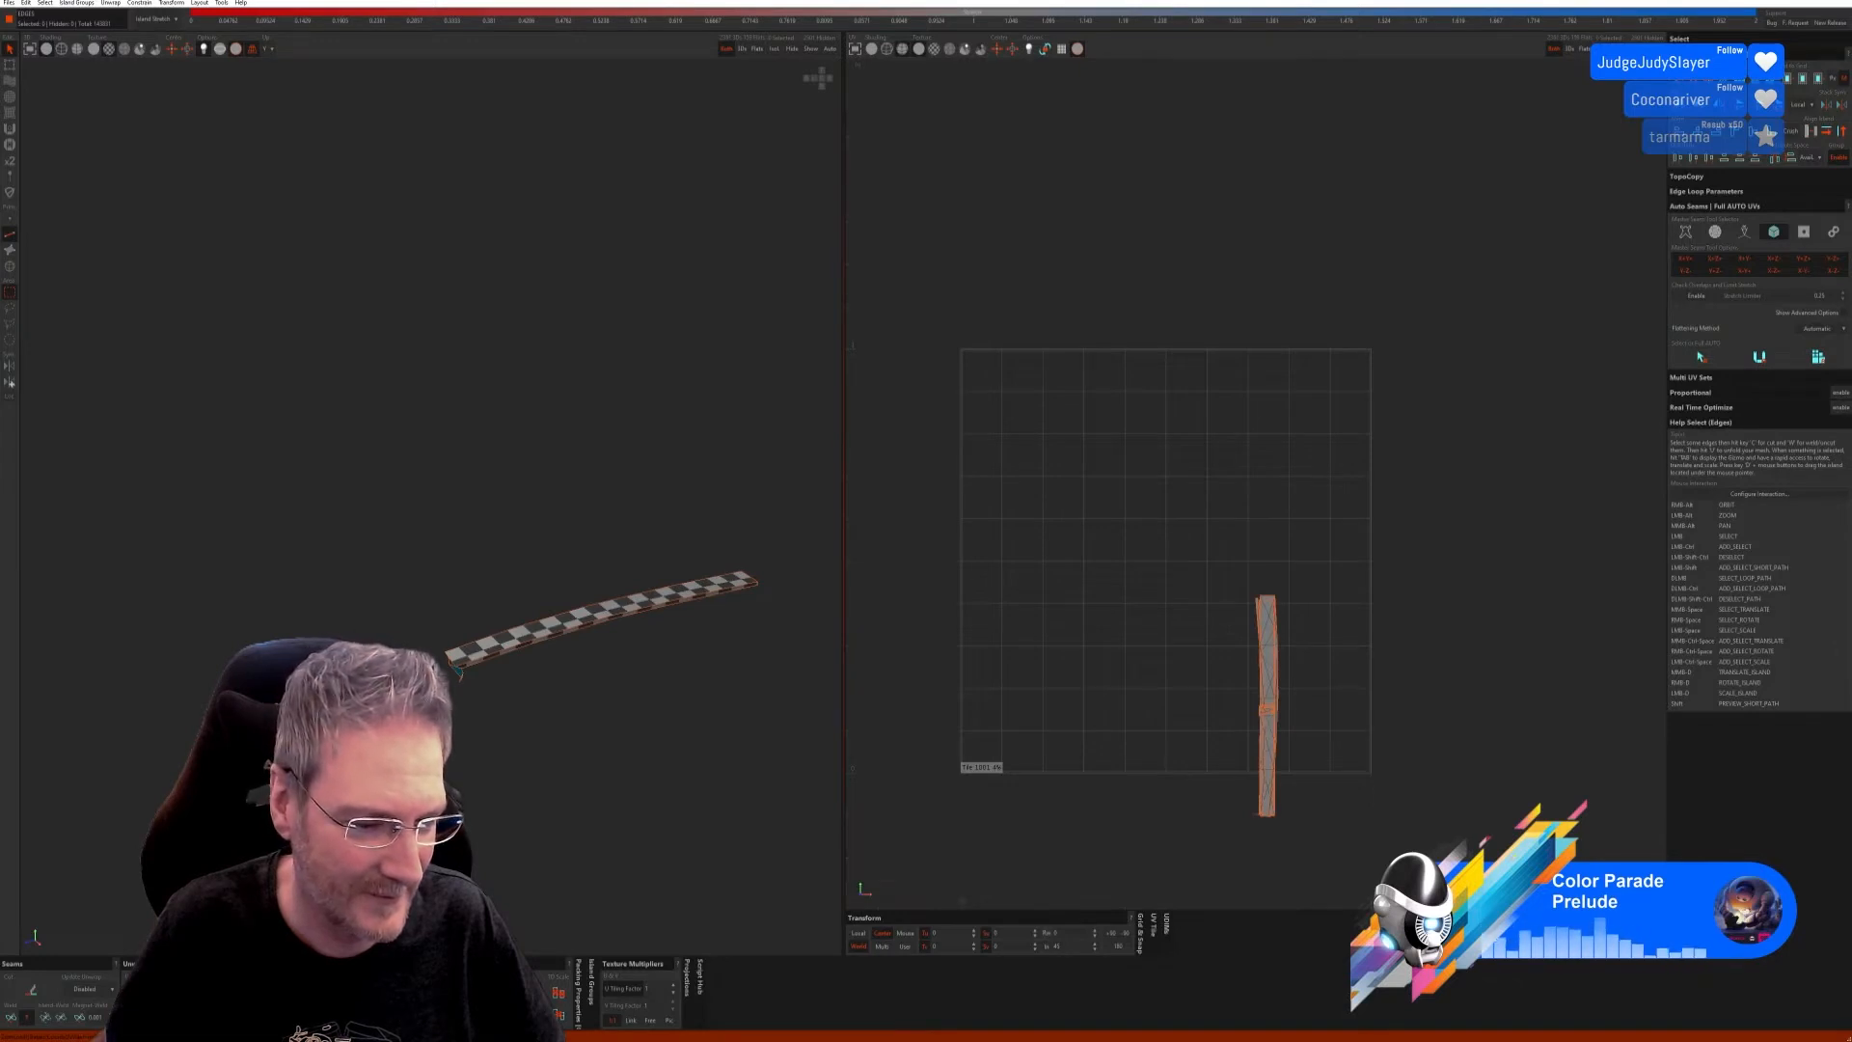
Step: Restore the full model and isolate the top leaf of the farther leaf spring using island selection
click(812, 50)
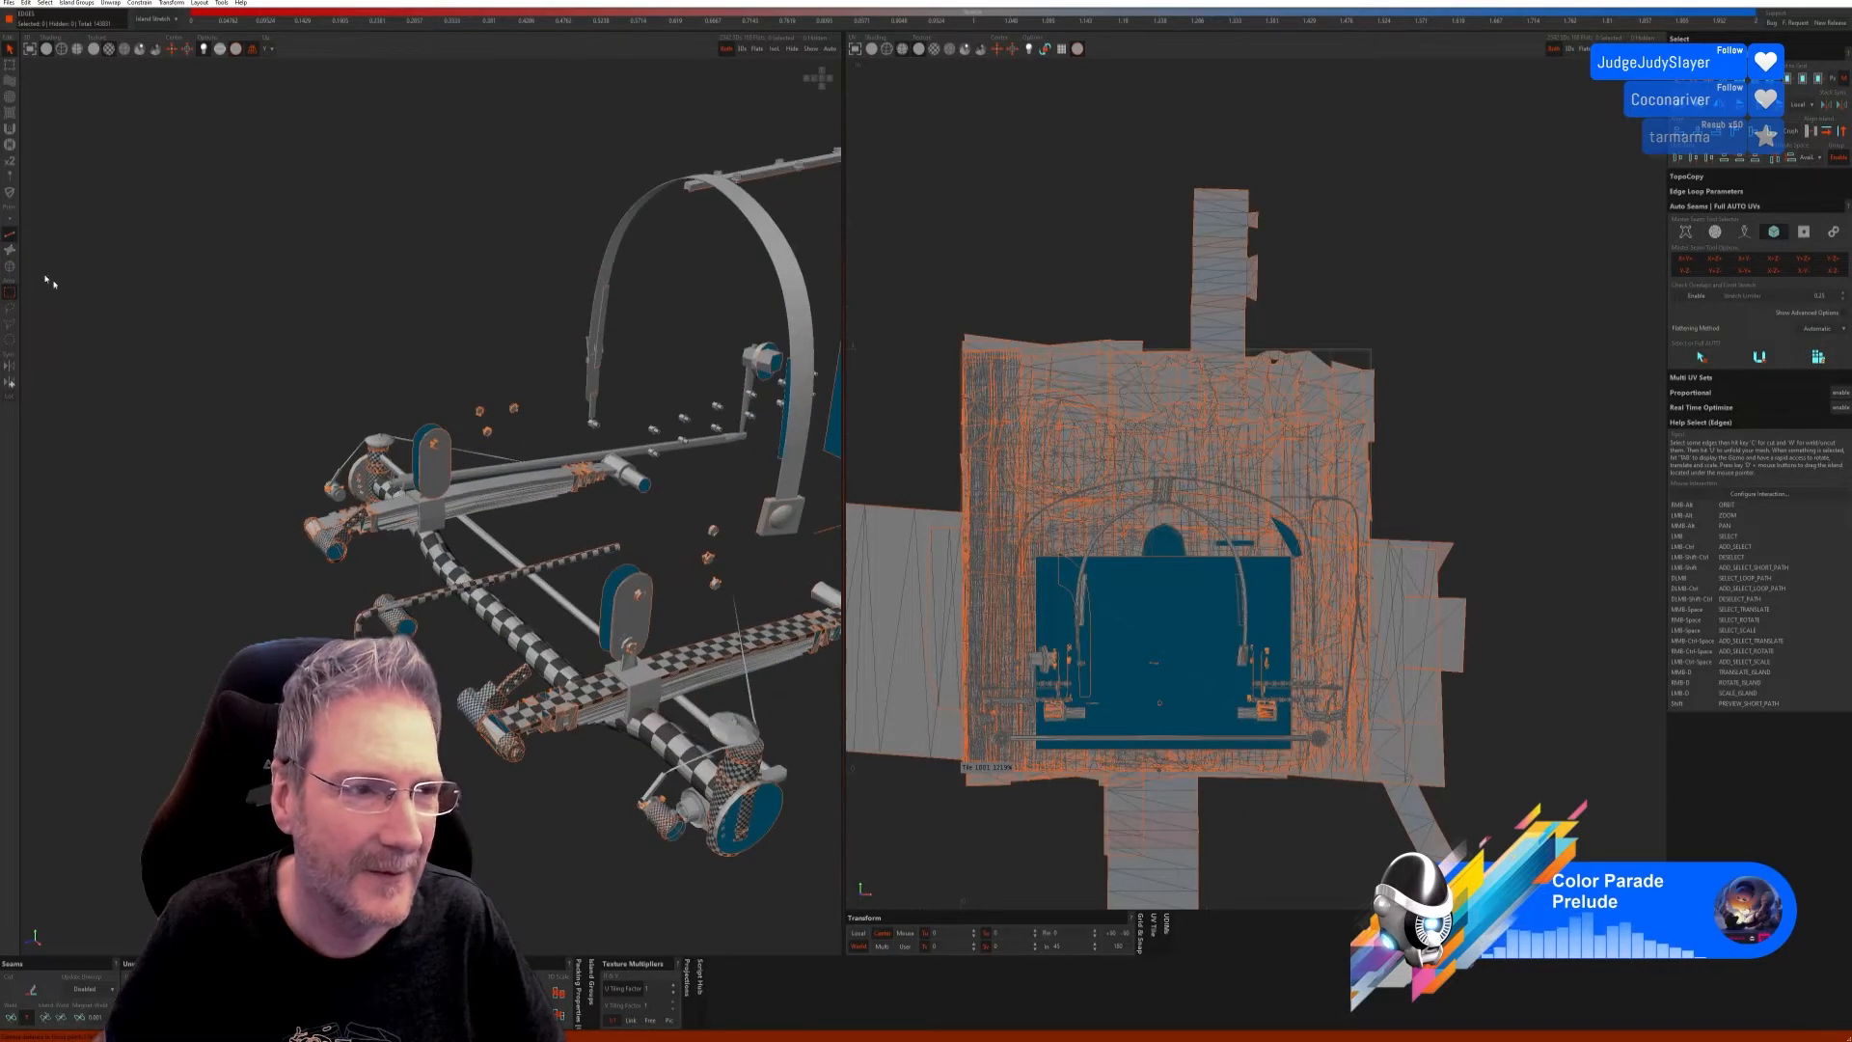
click(10, 267)
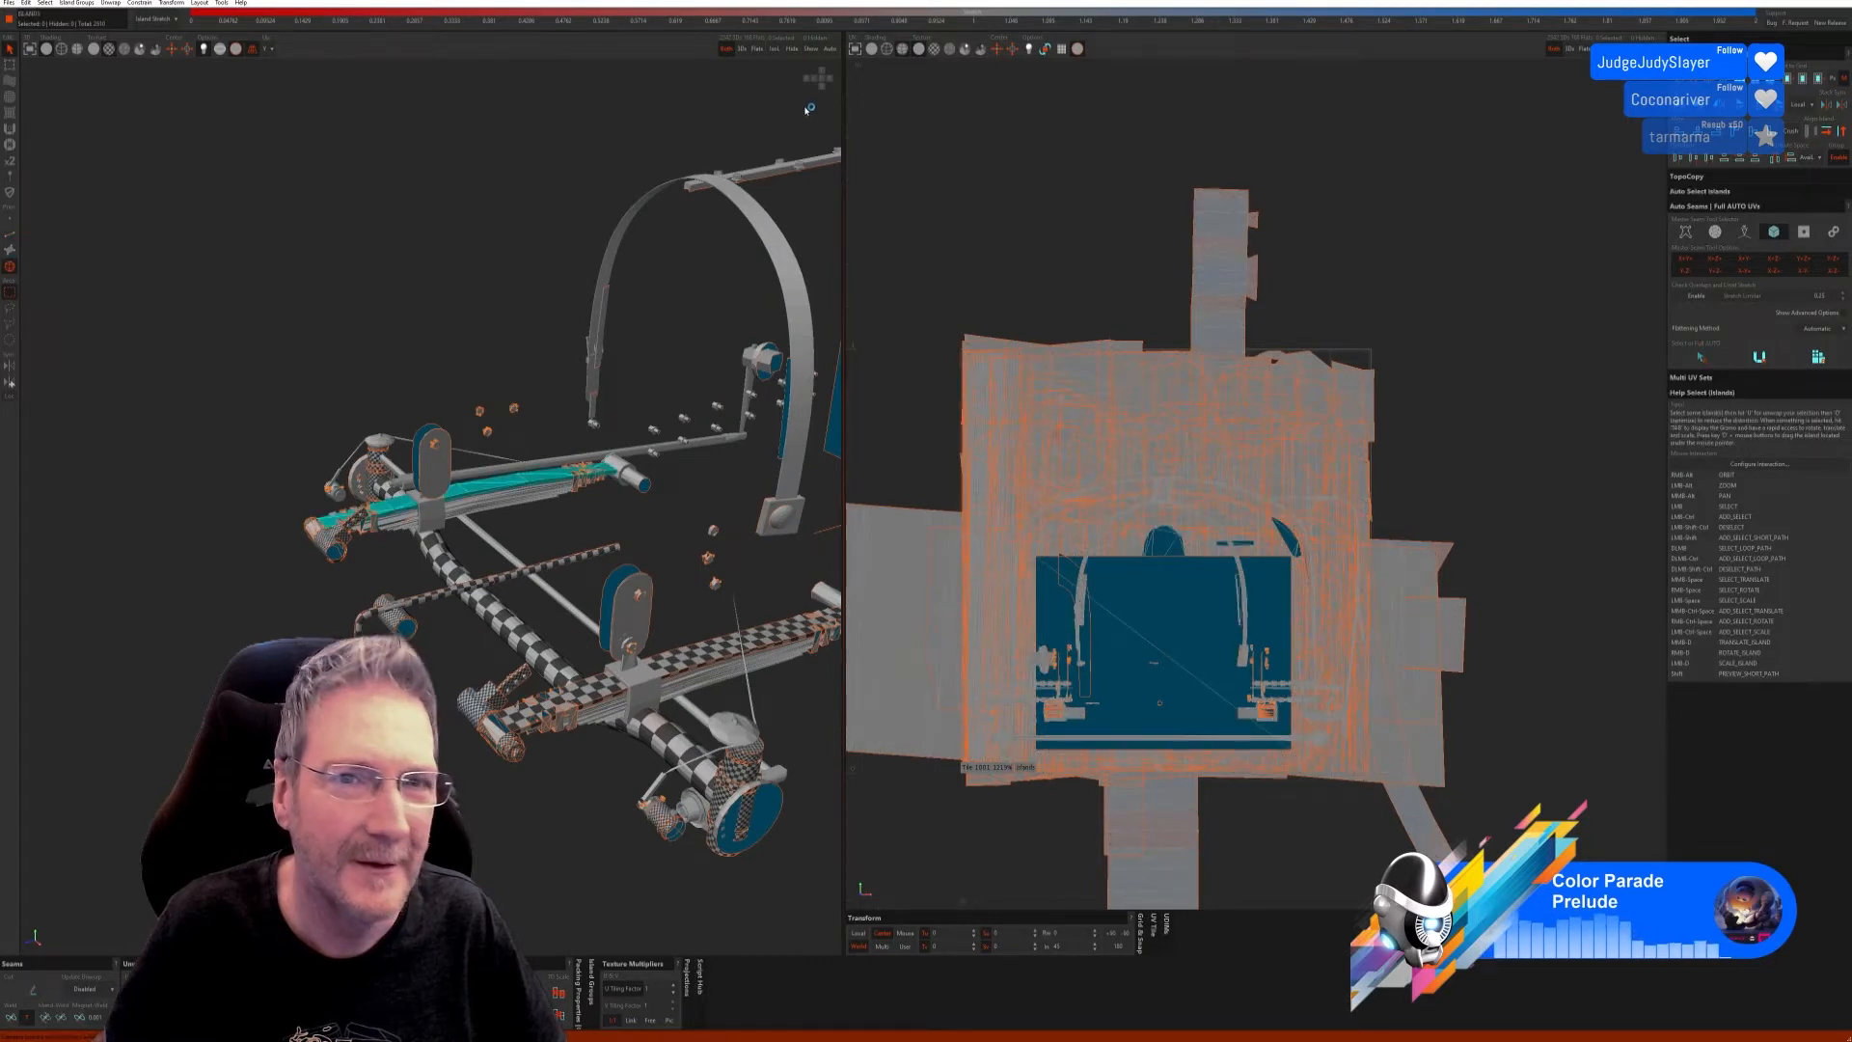
click(773, 52)
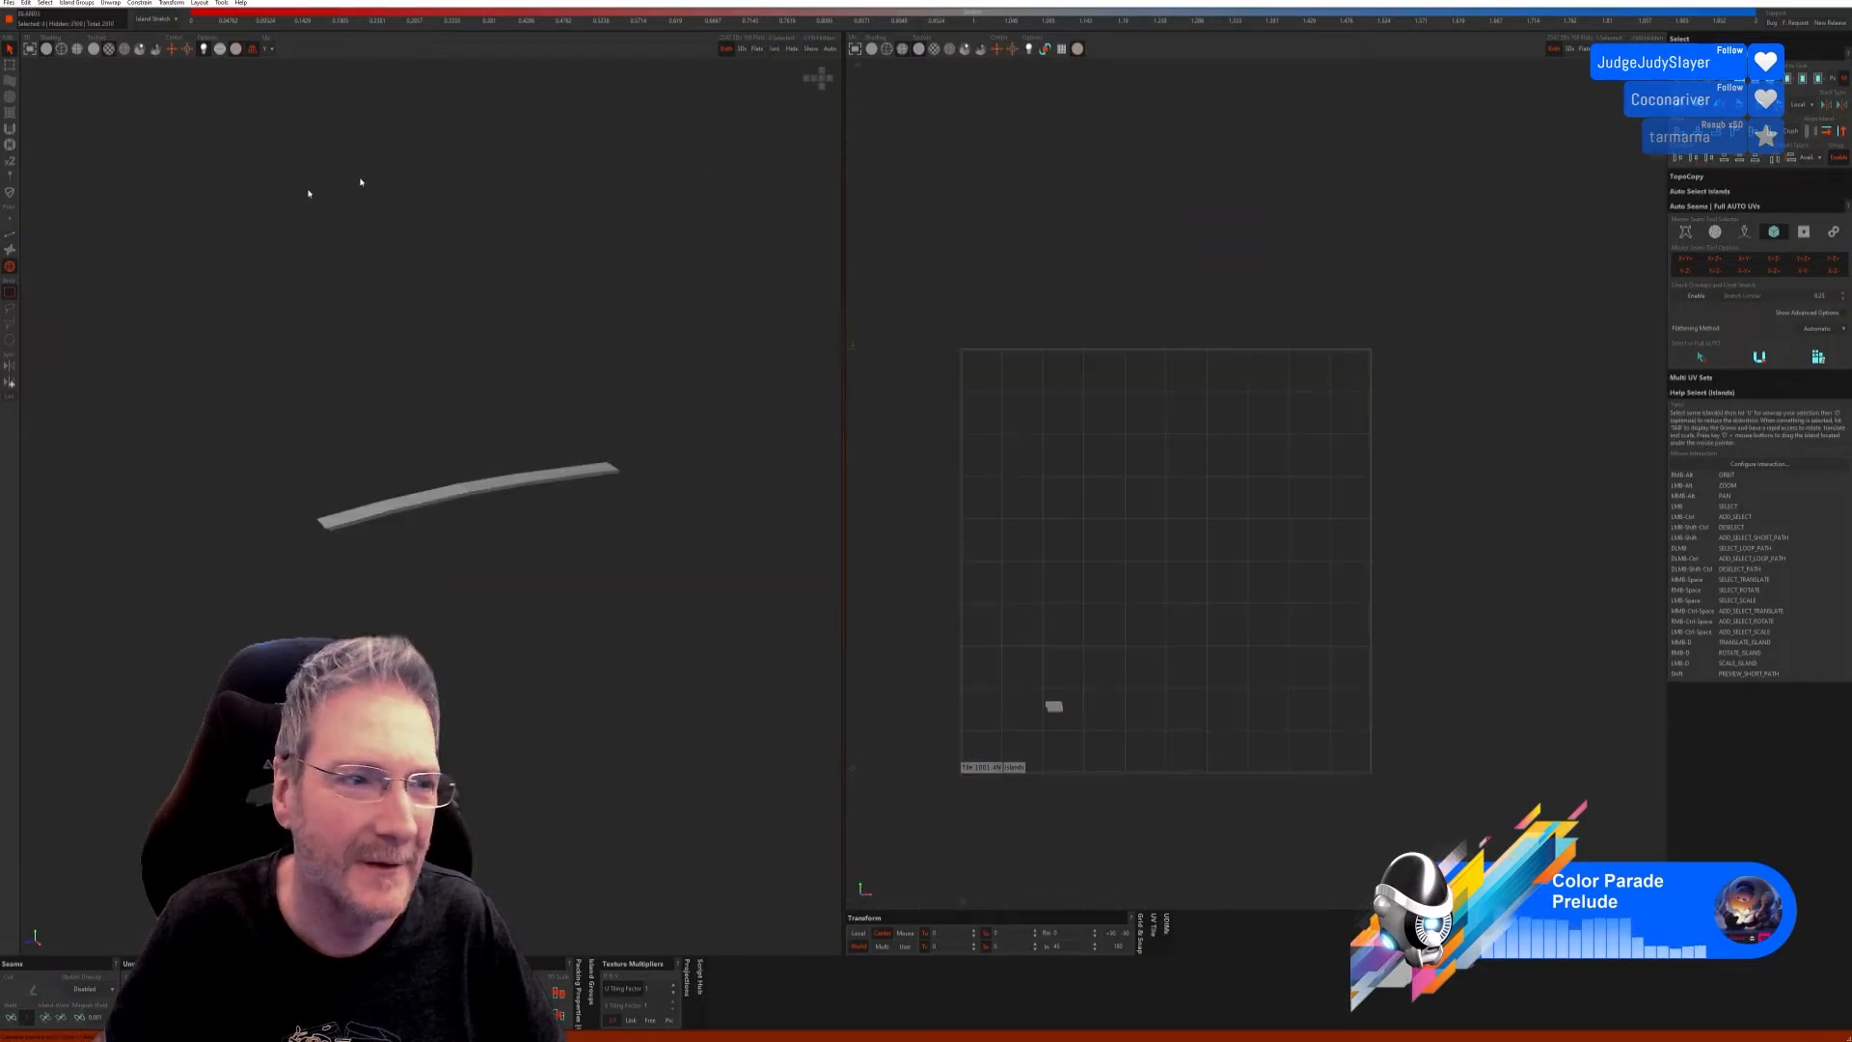
Step: Cut the farther spring's top leaf with automatic seams in edge mode, and unfold and pack its UV islands
click(9, 237)
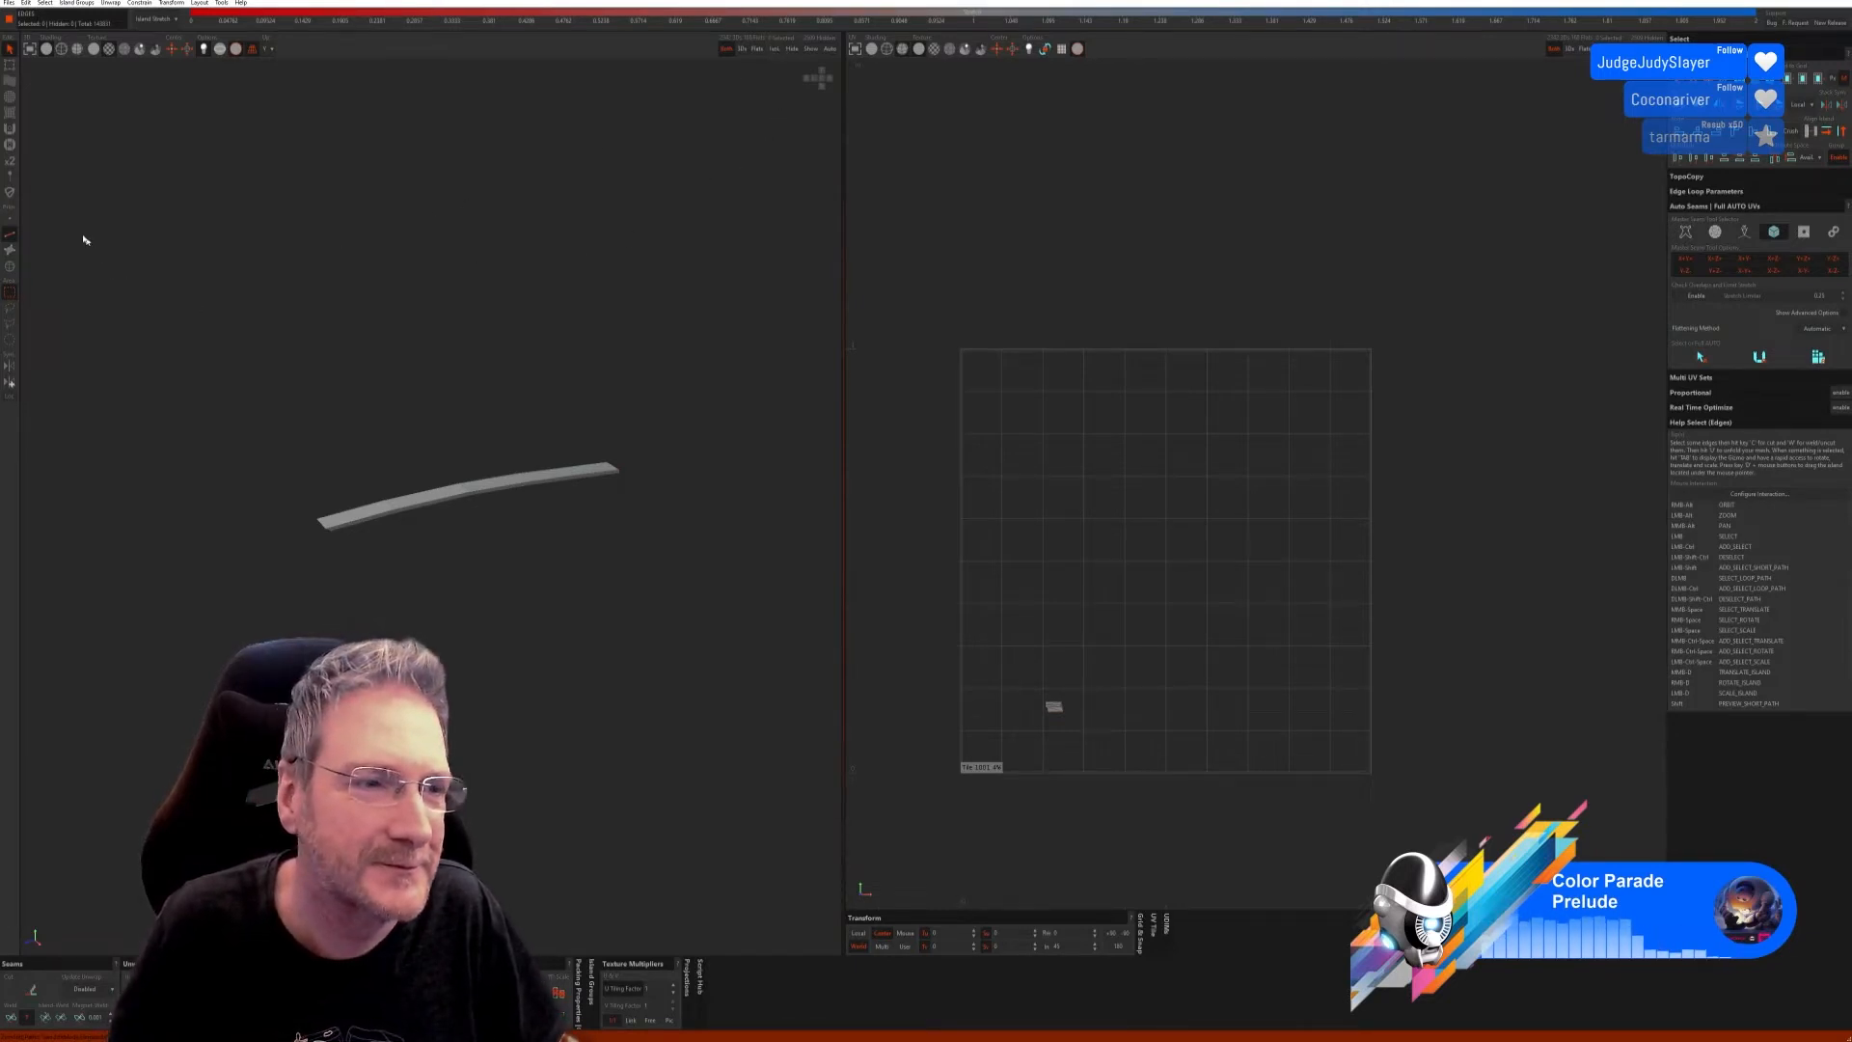
click(1698, 357)
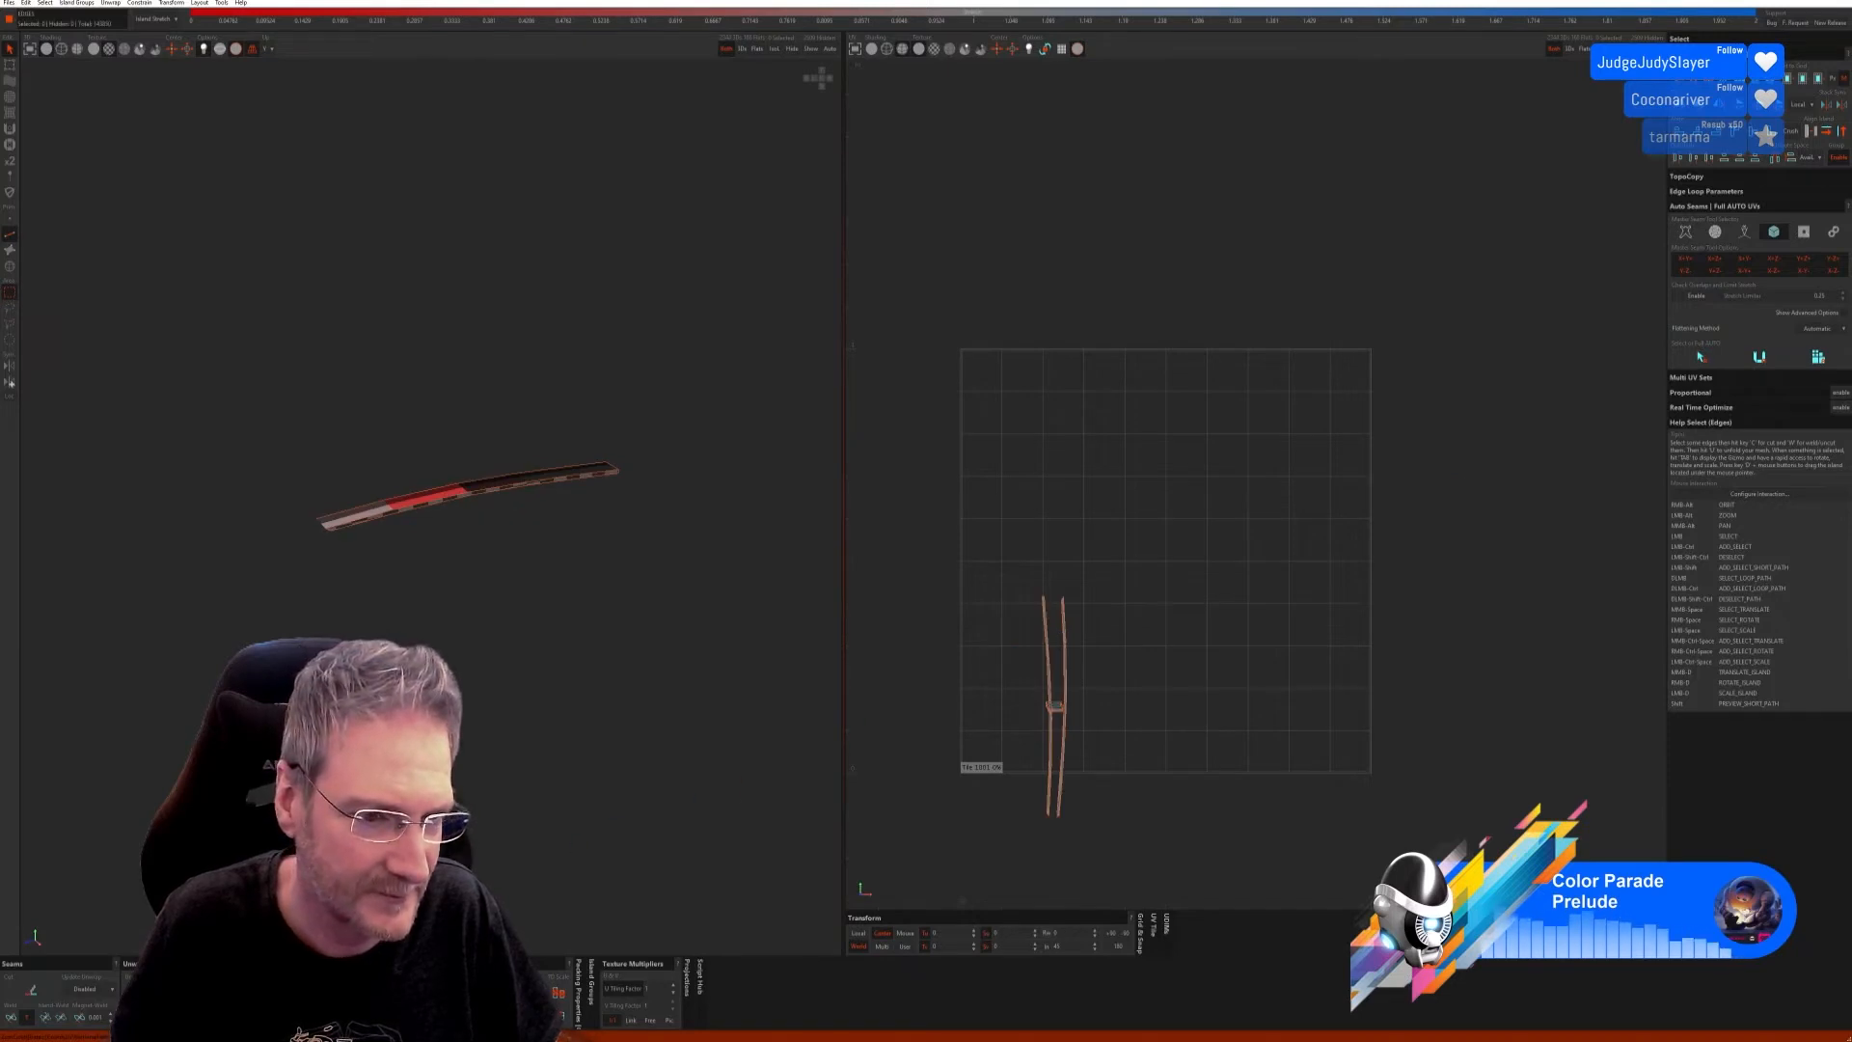
key(u)
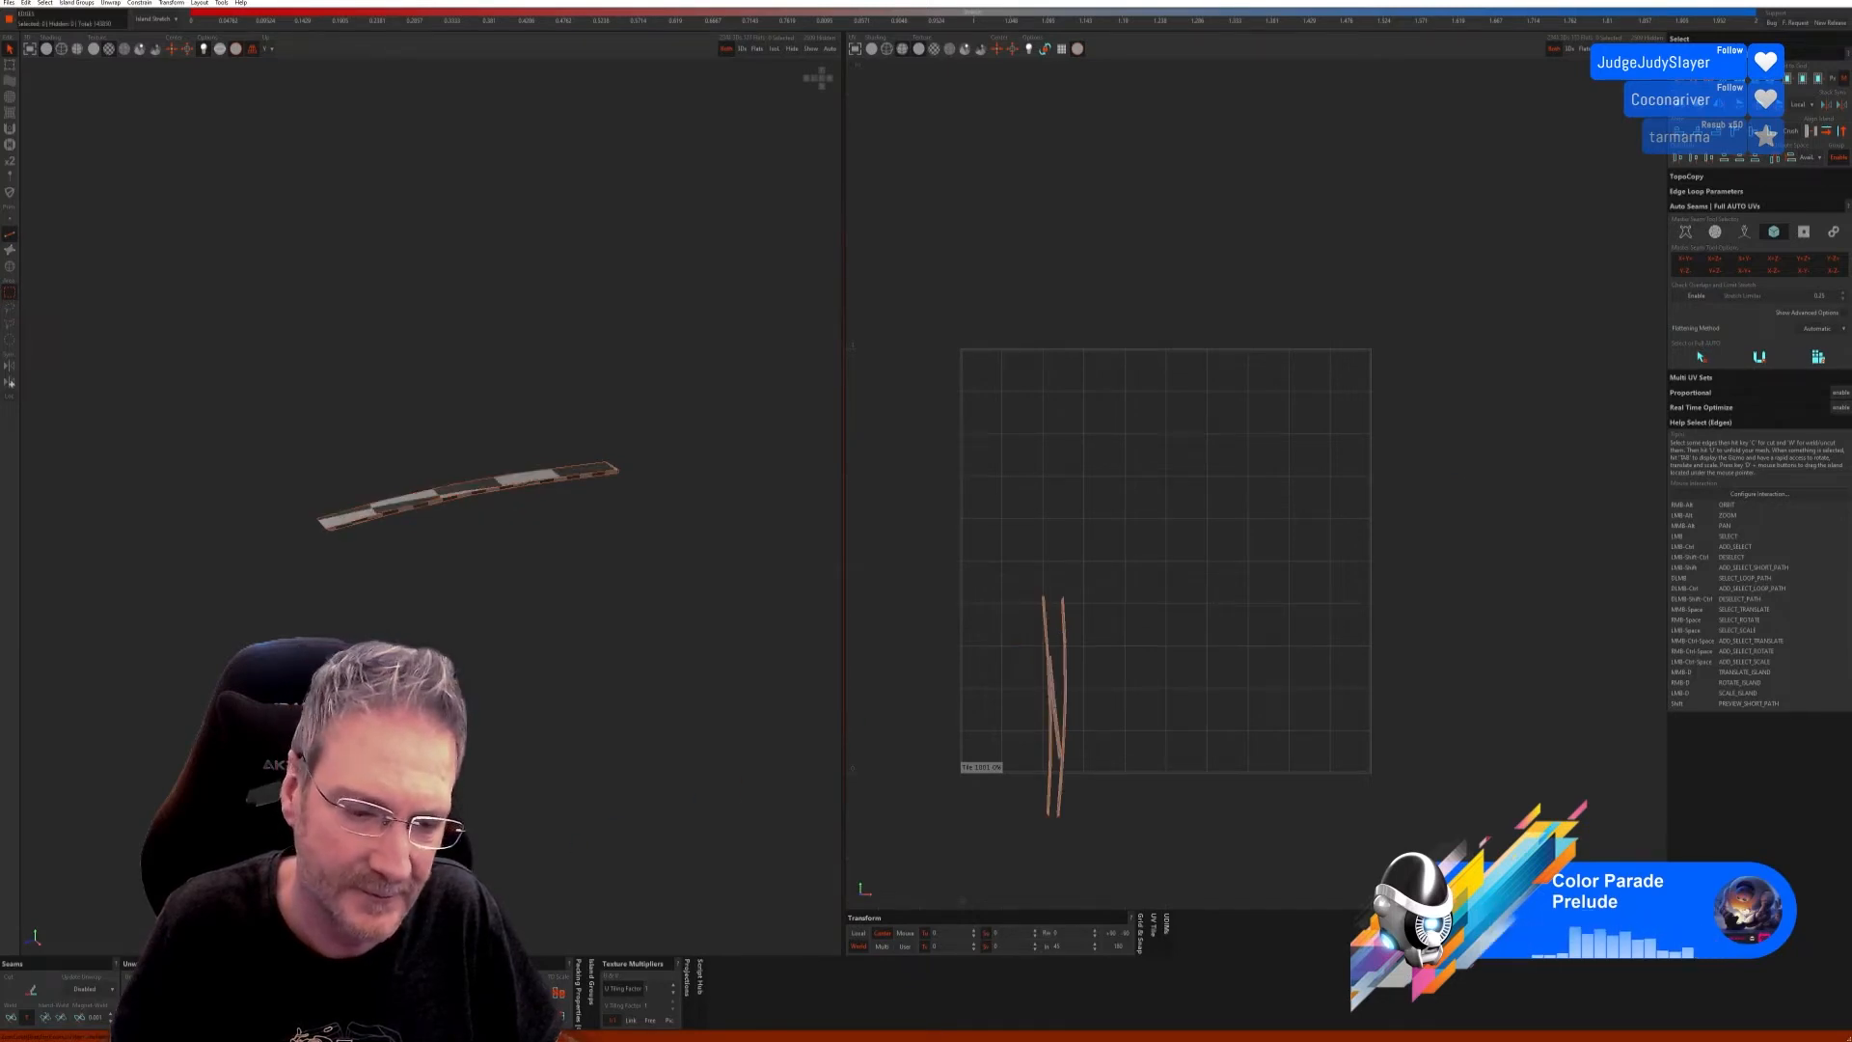
key(p)
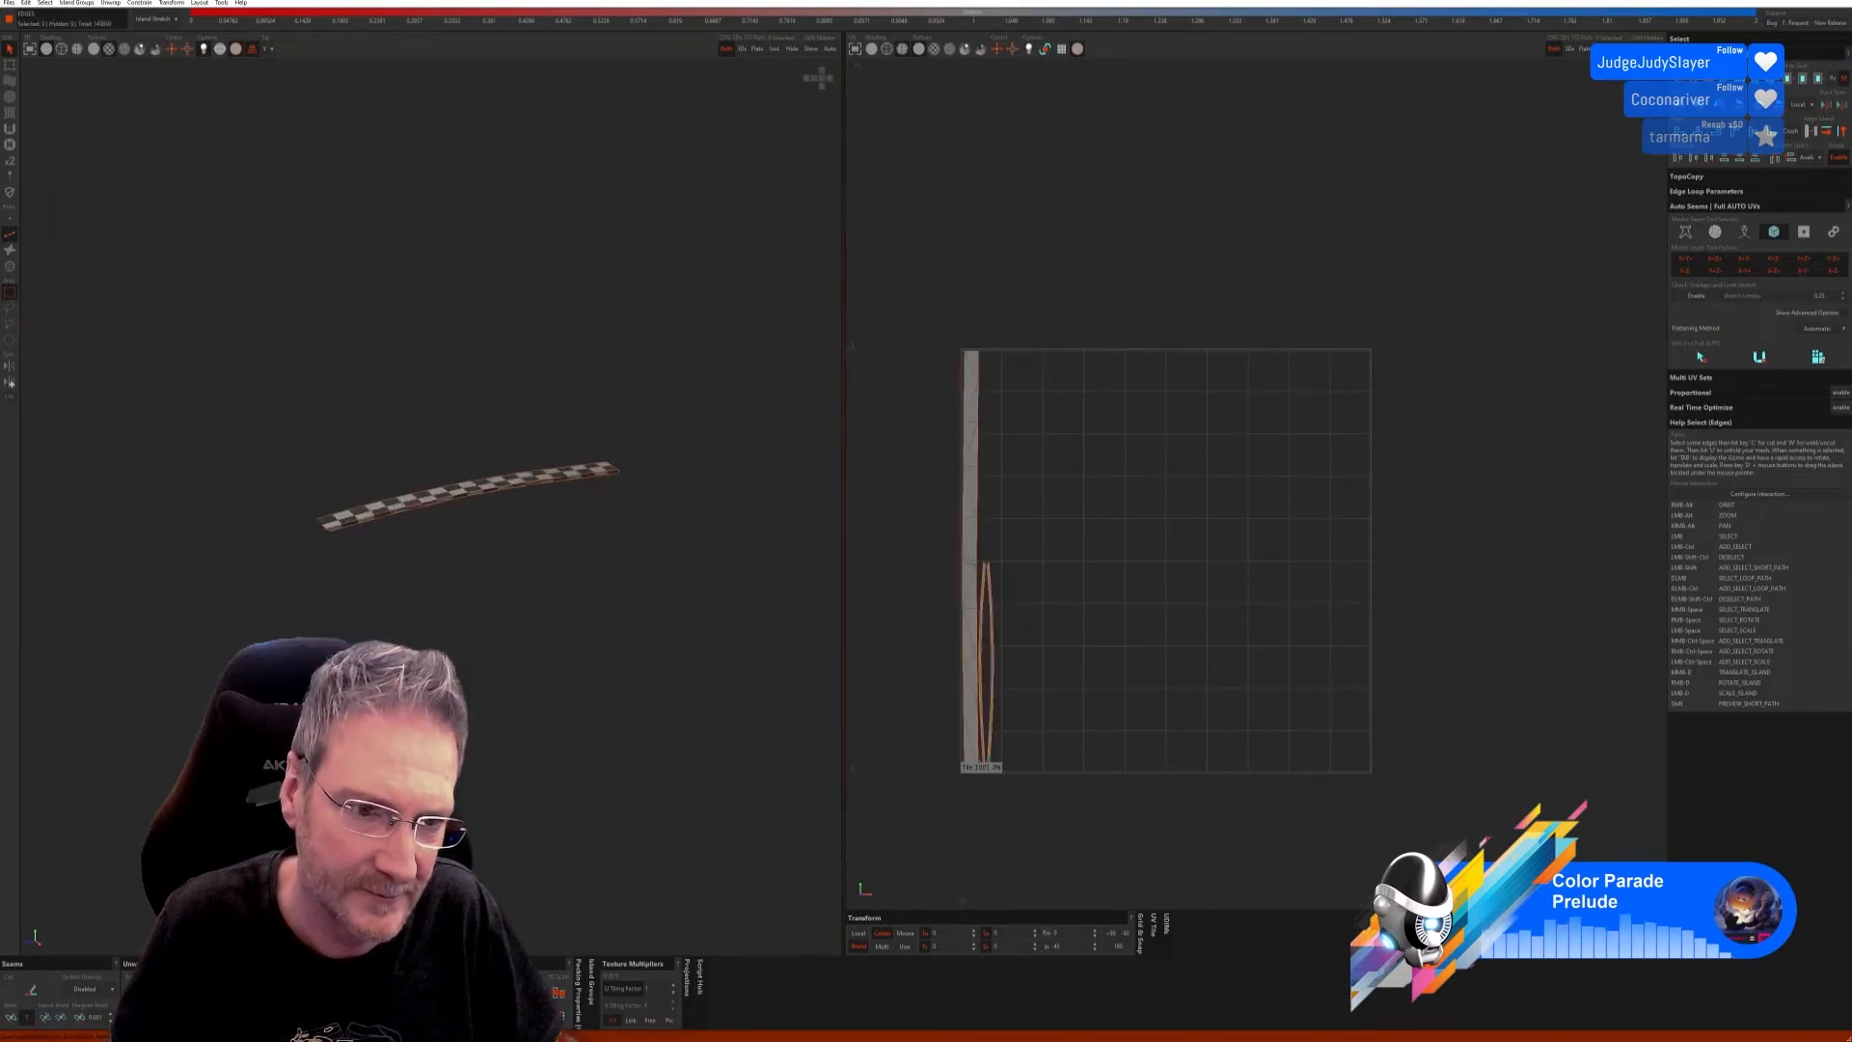
Step: Show all hidden parts of the vehicle model again
click(791, 50)
alt+drag(627, 280, 430, 400)
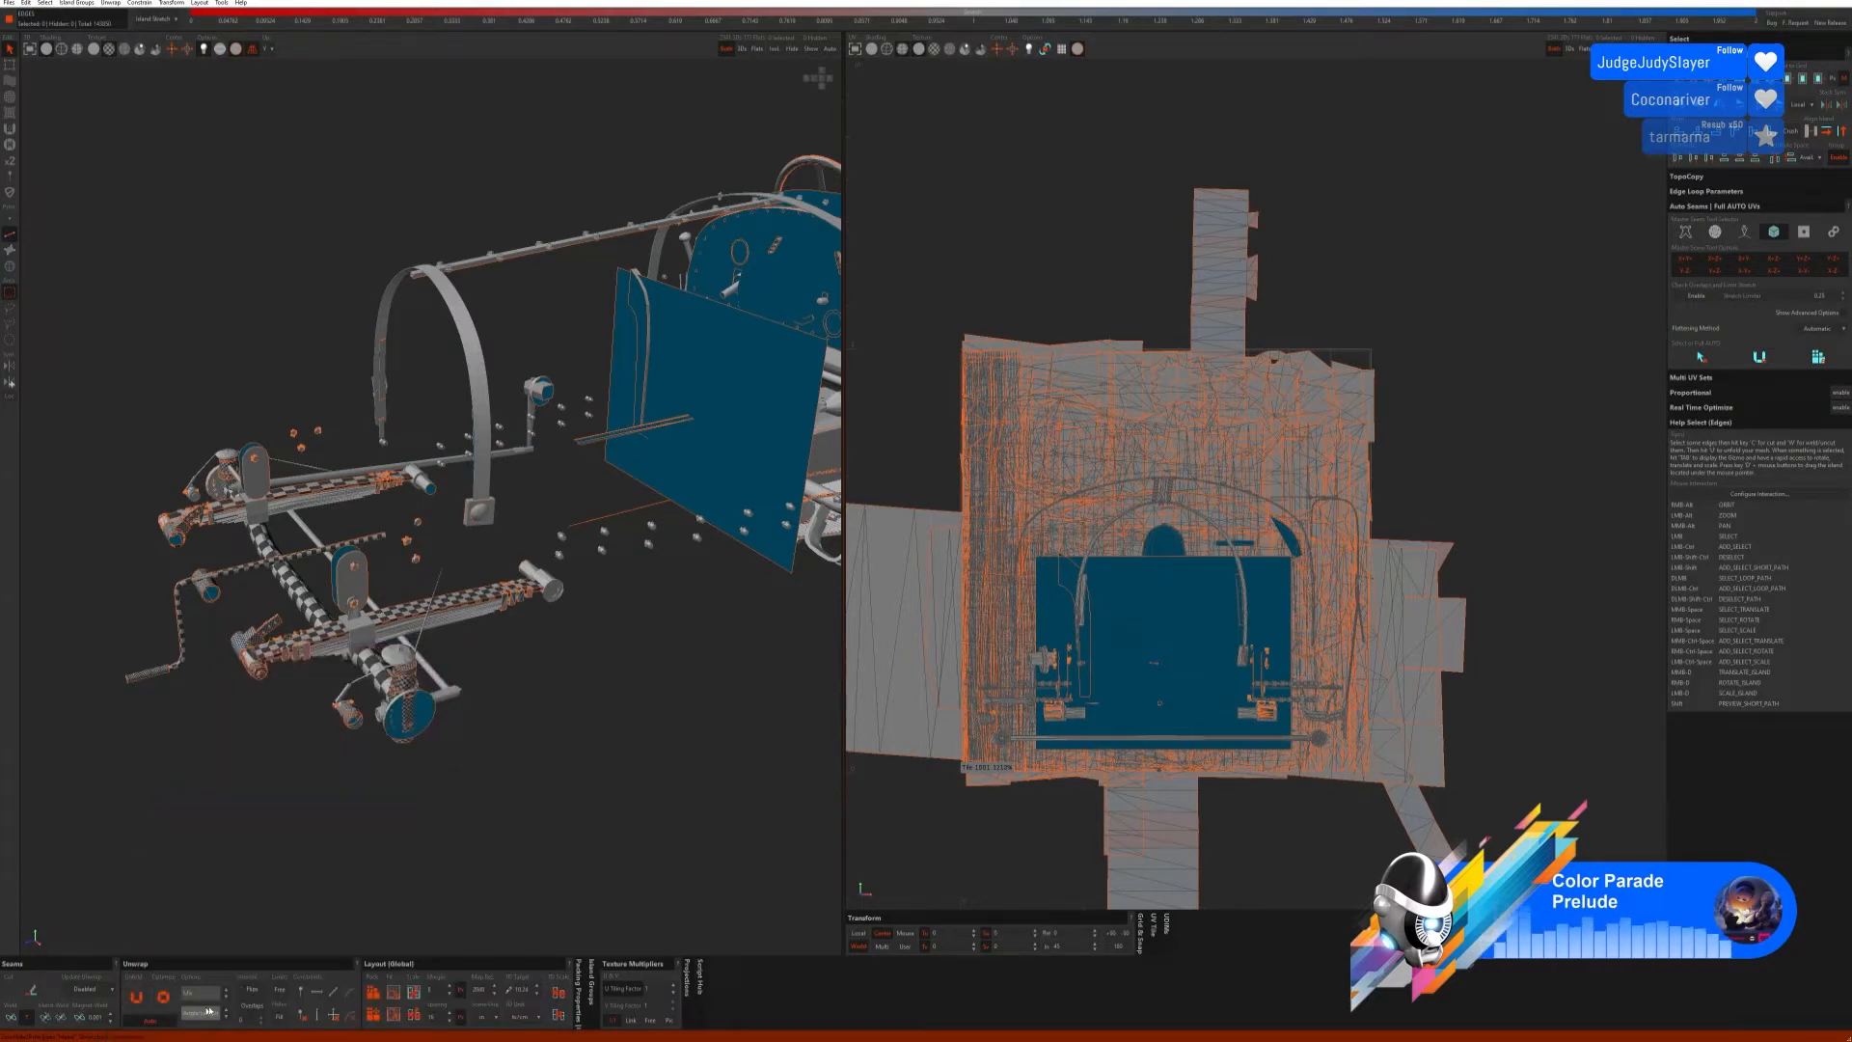
click(151, 1019)
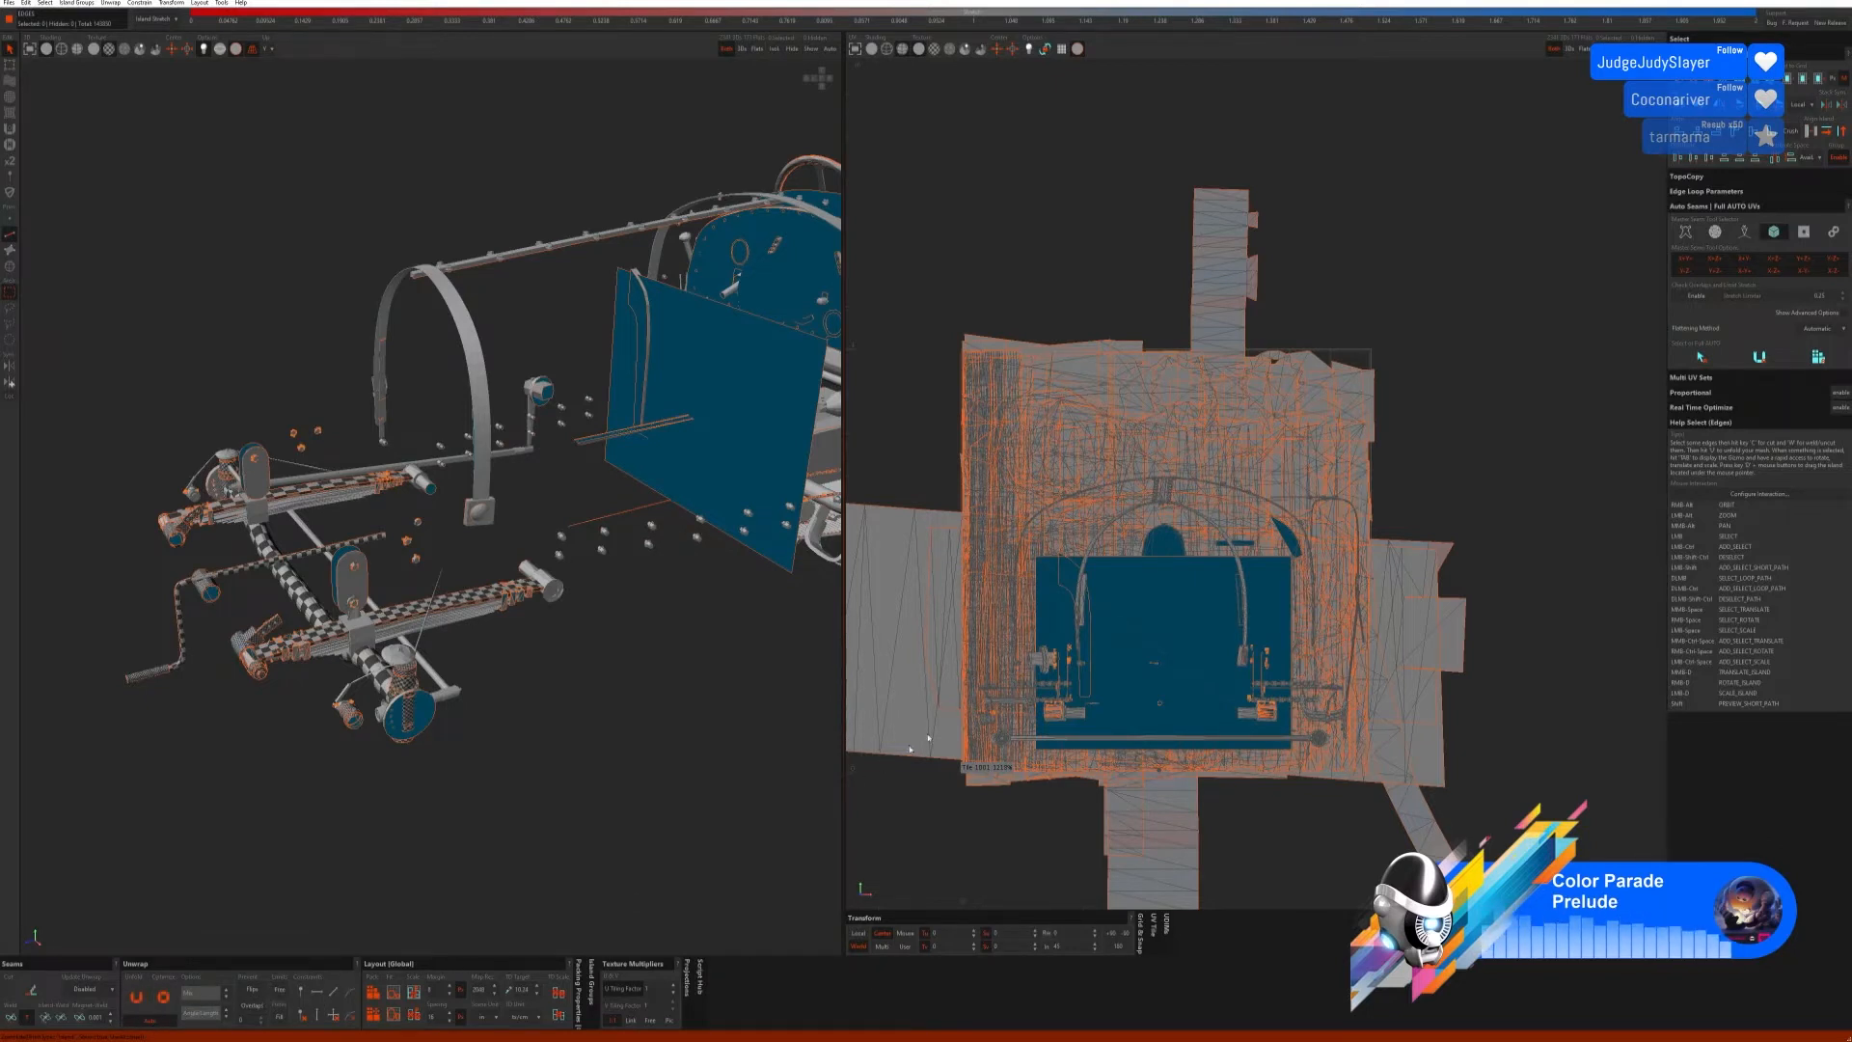
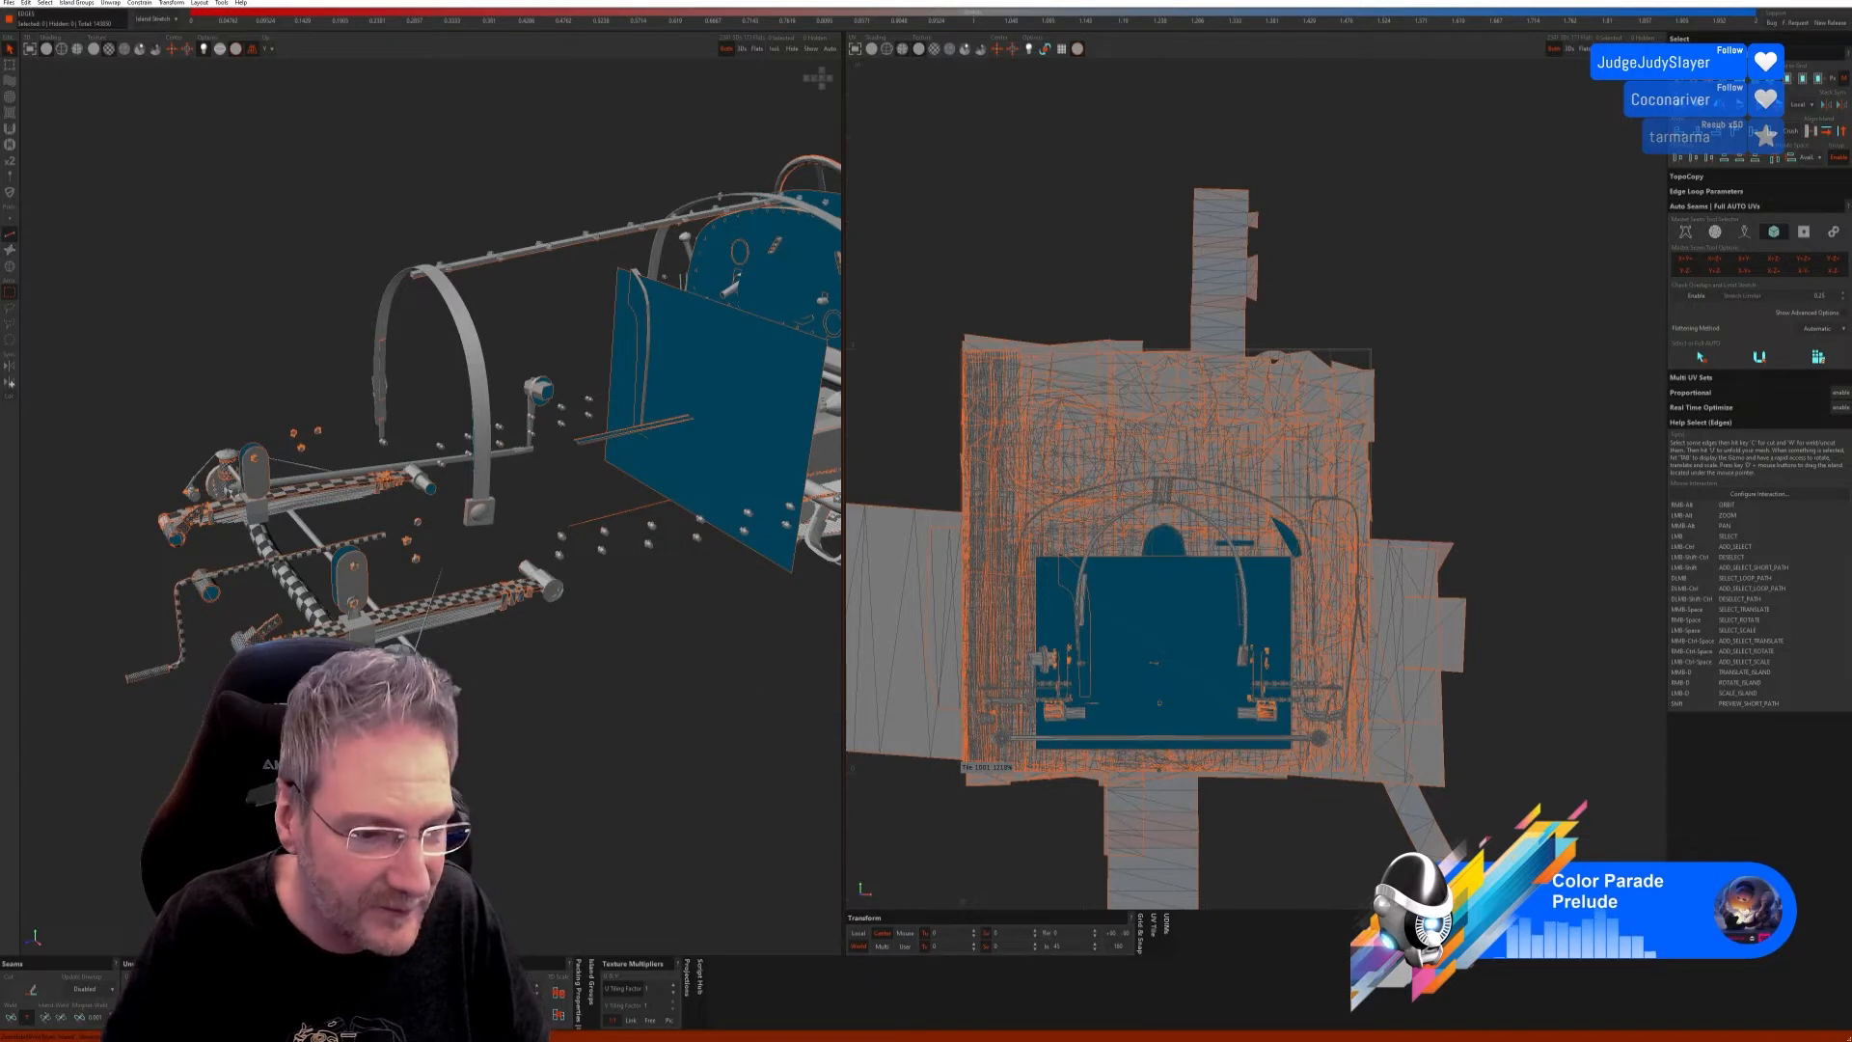
Step: Switch to island selection and select the leaf directly below the top leaf of the nearer spring
scroll(377, 632, up, 2)
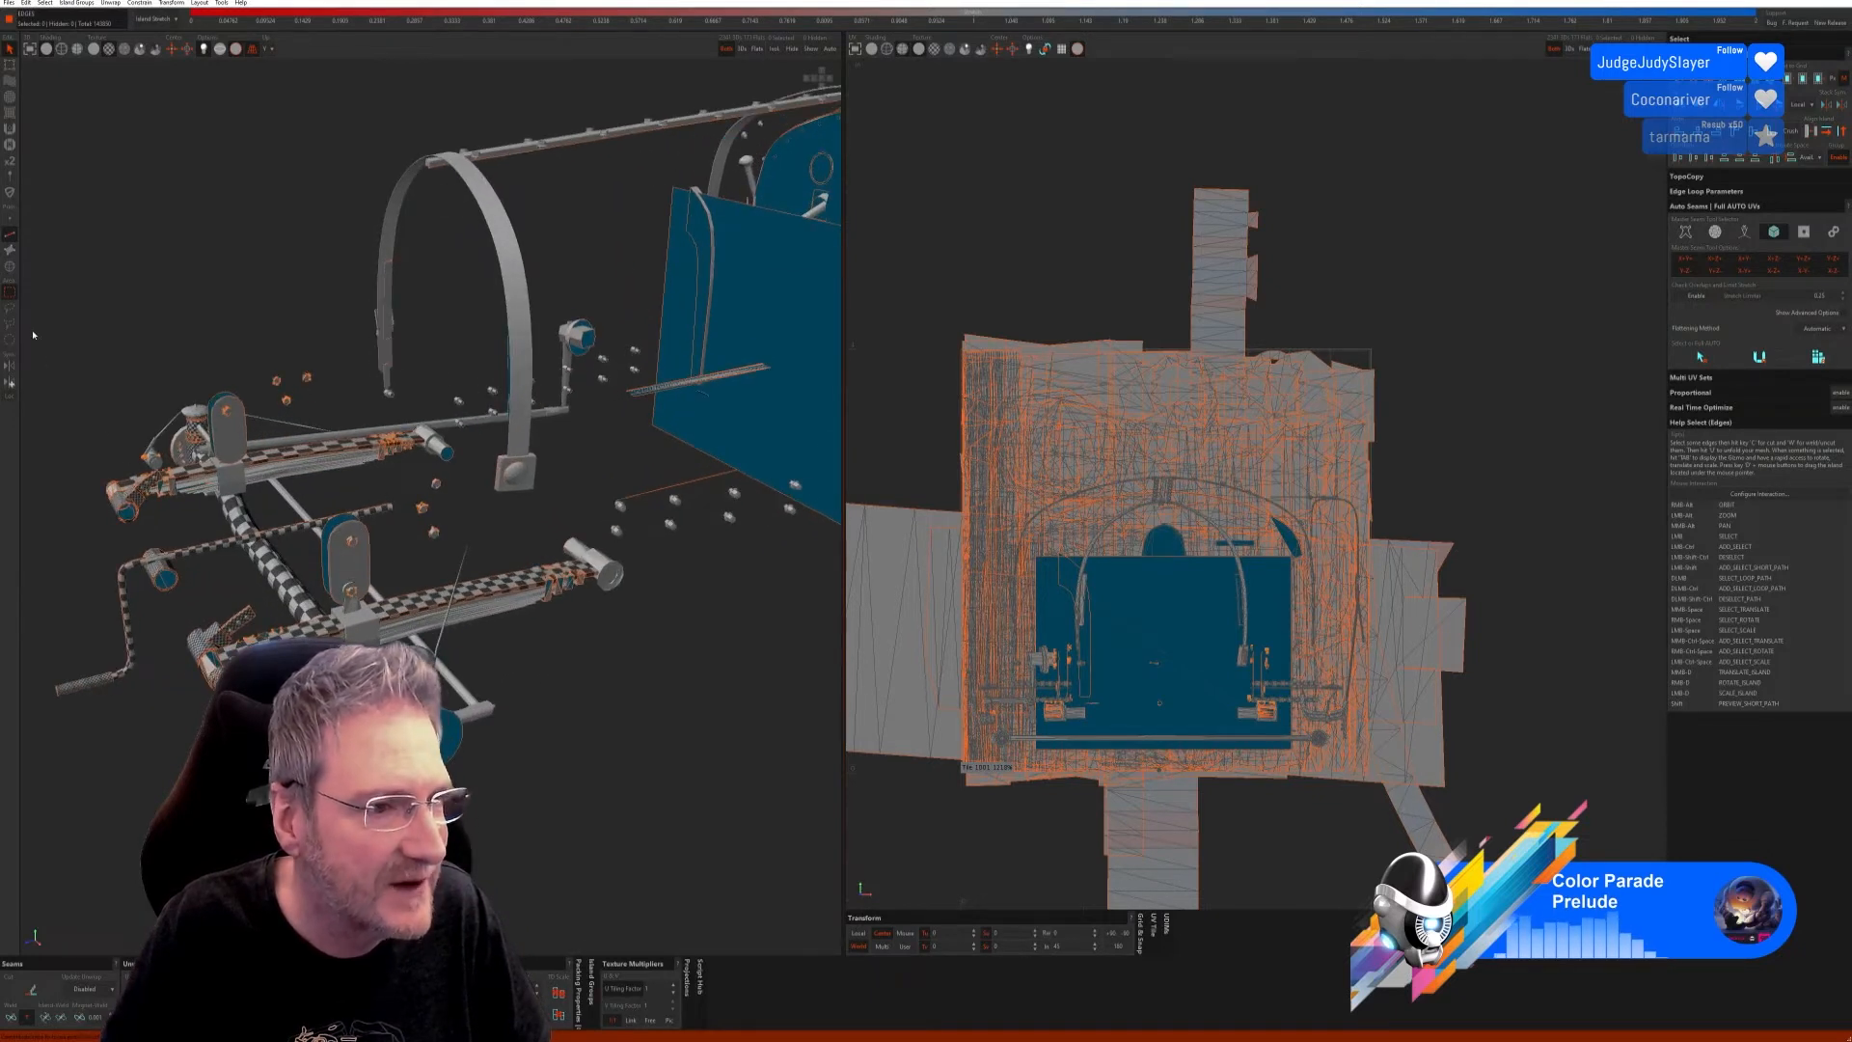
click(11, 268)
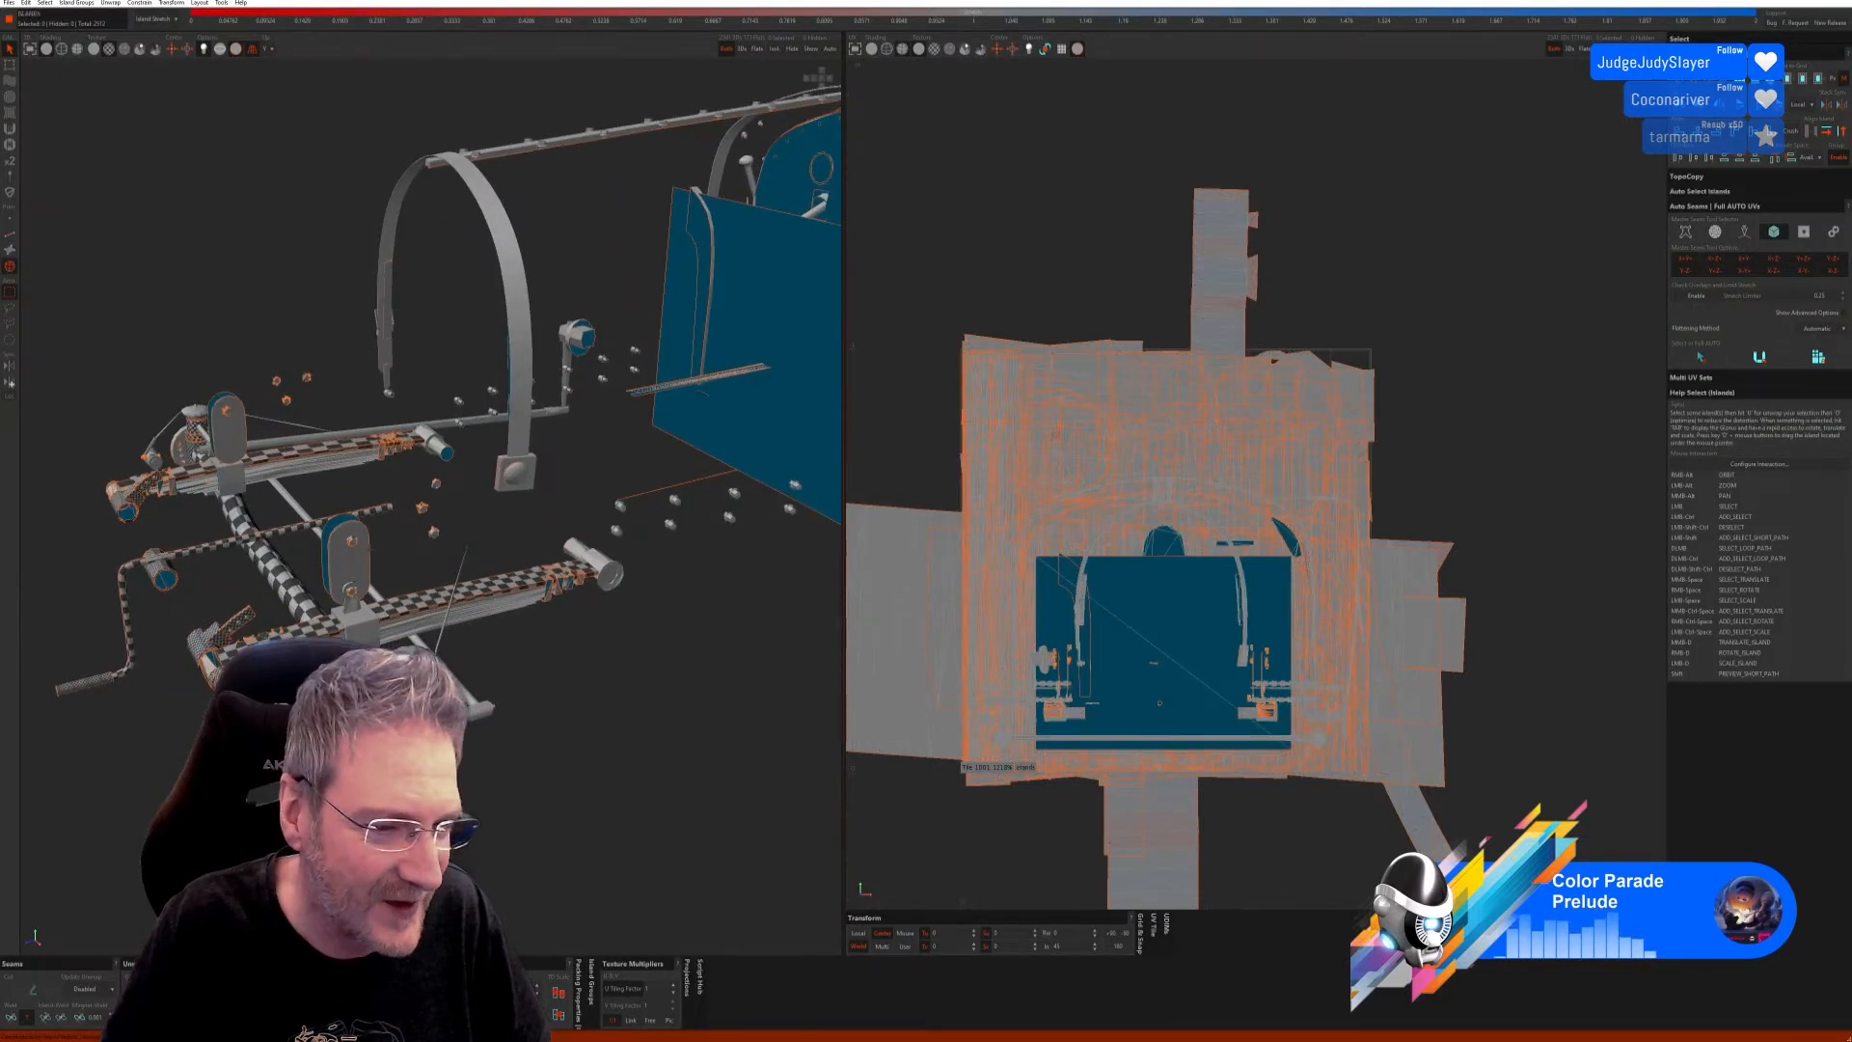
click(326, 641)
scroll(326, 644, up, 2)
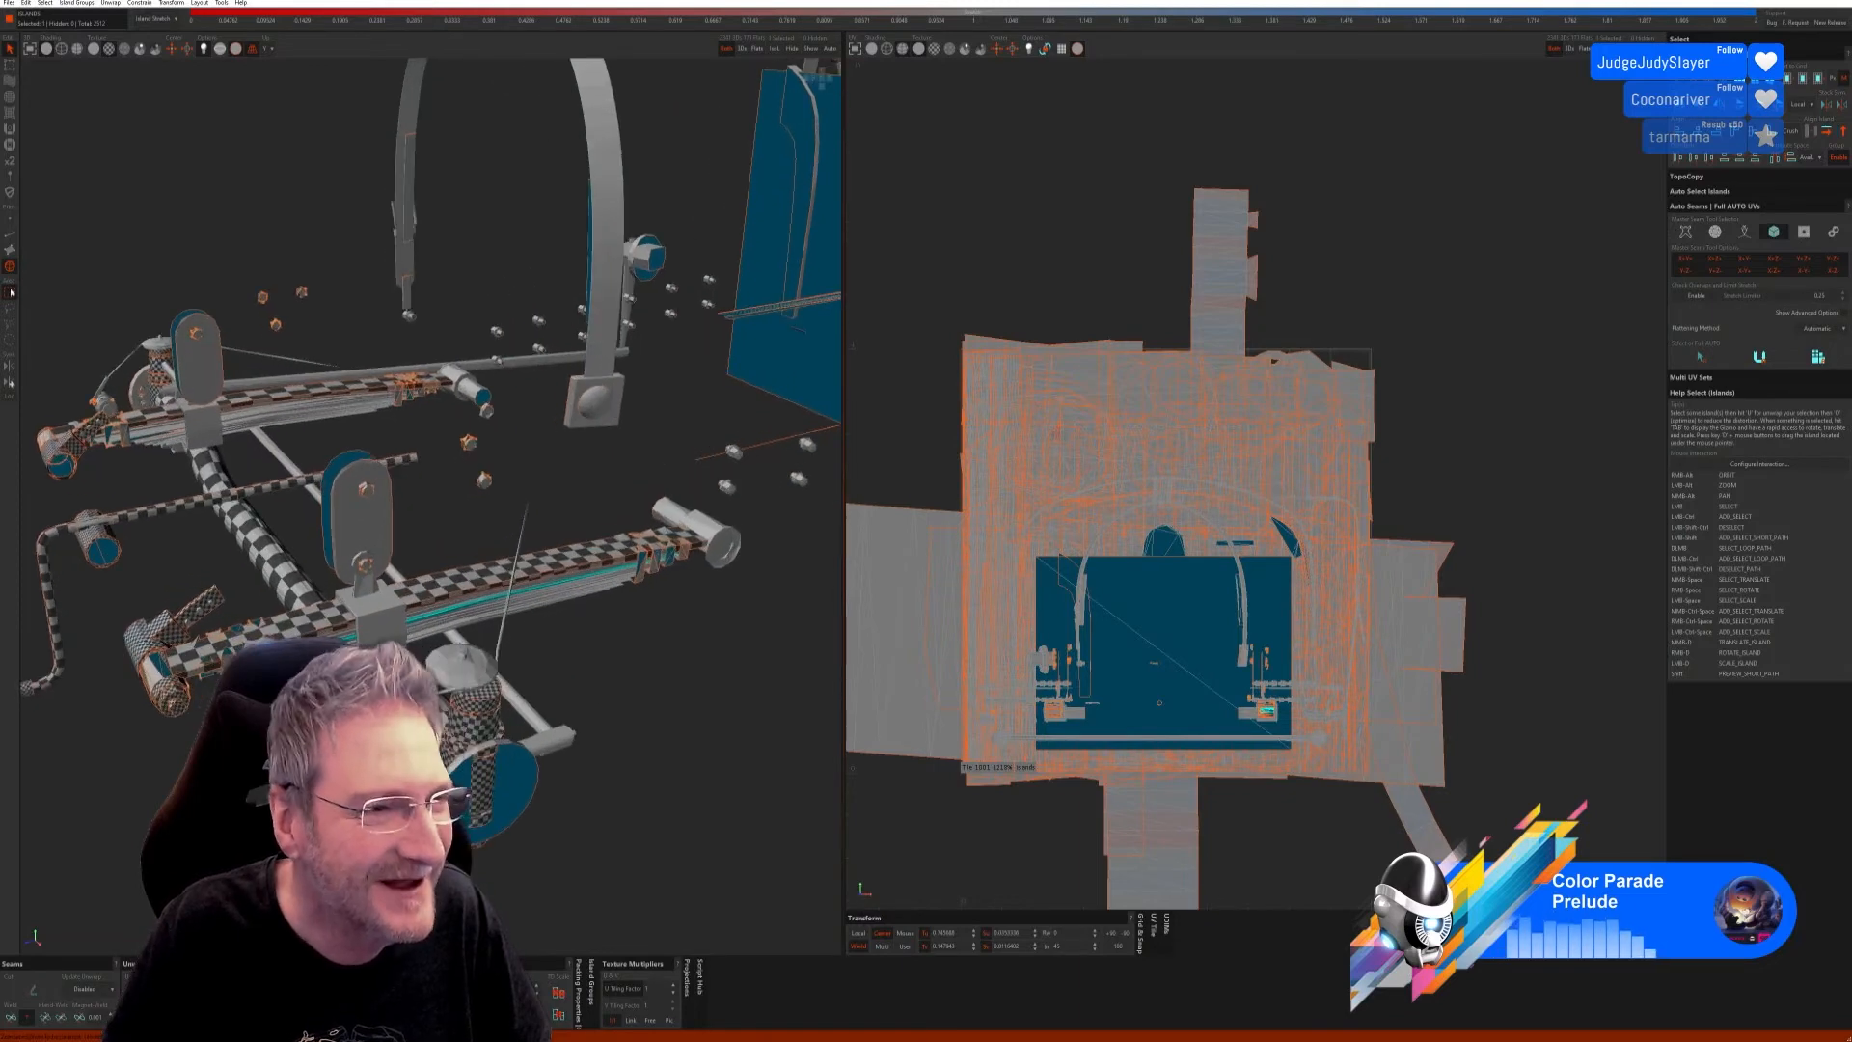
scroll(322, 634, up, 3)
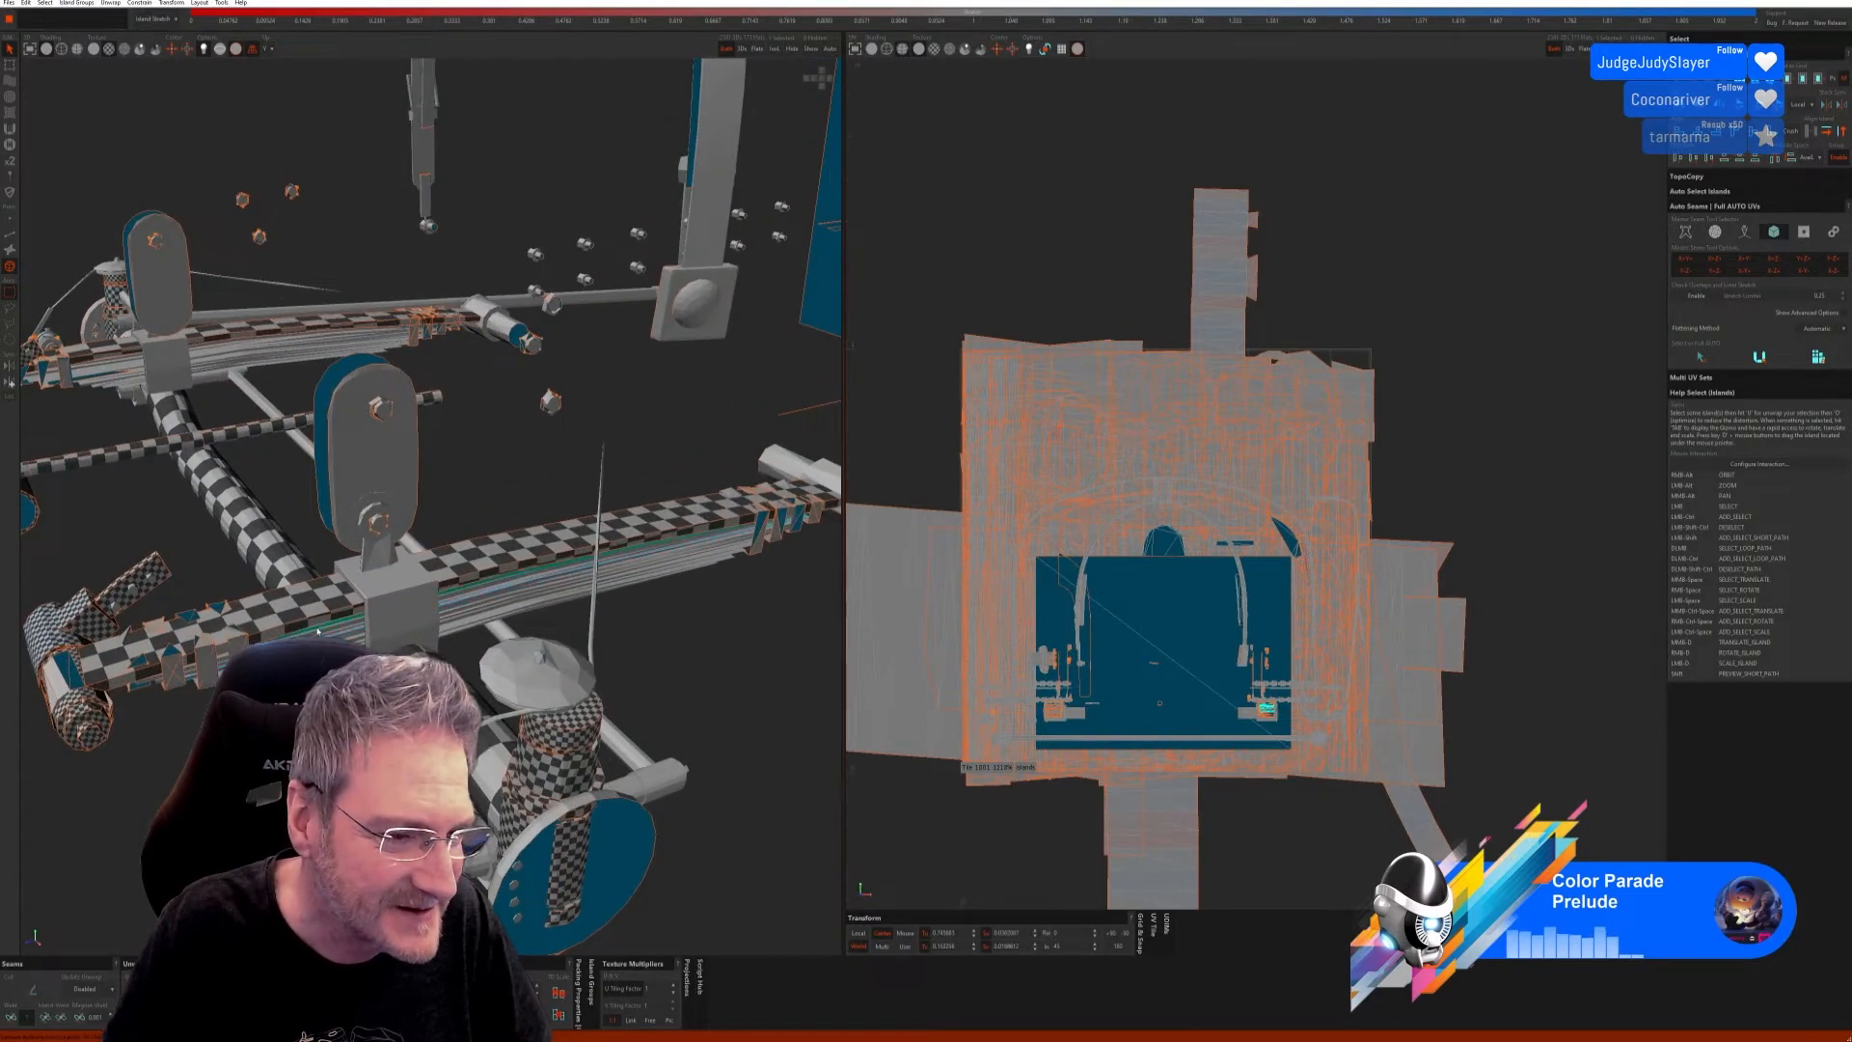
scroll(450, 622, up, 3)
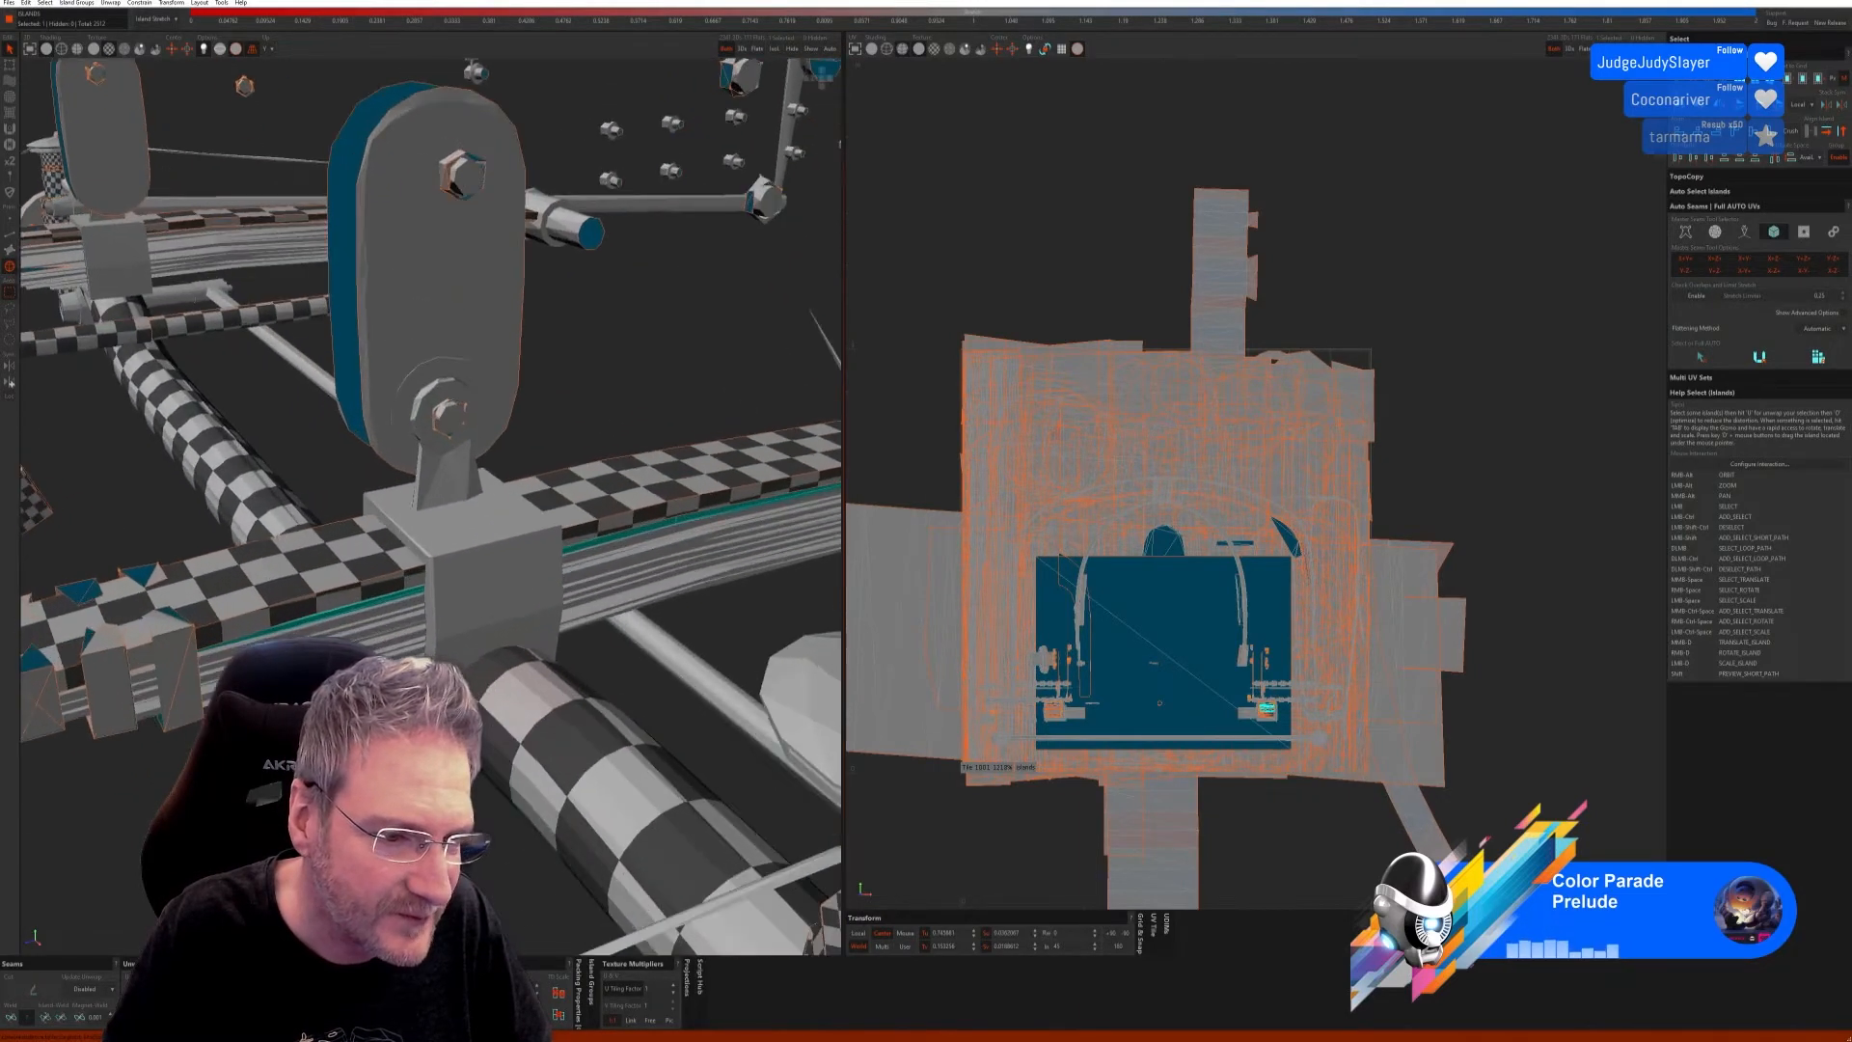
Step: Extend the selection to all the stacked leaves below the top leaf of the nearer leaf spring
click(305, 633)
ctrl+click(305, 638)
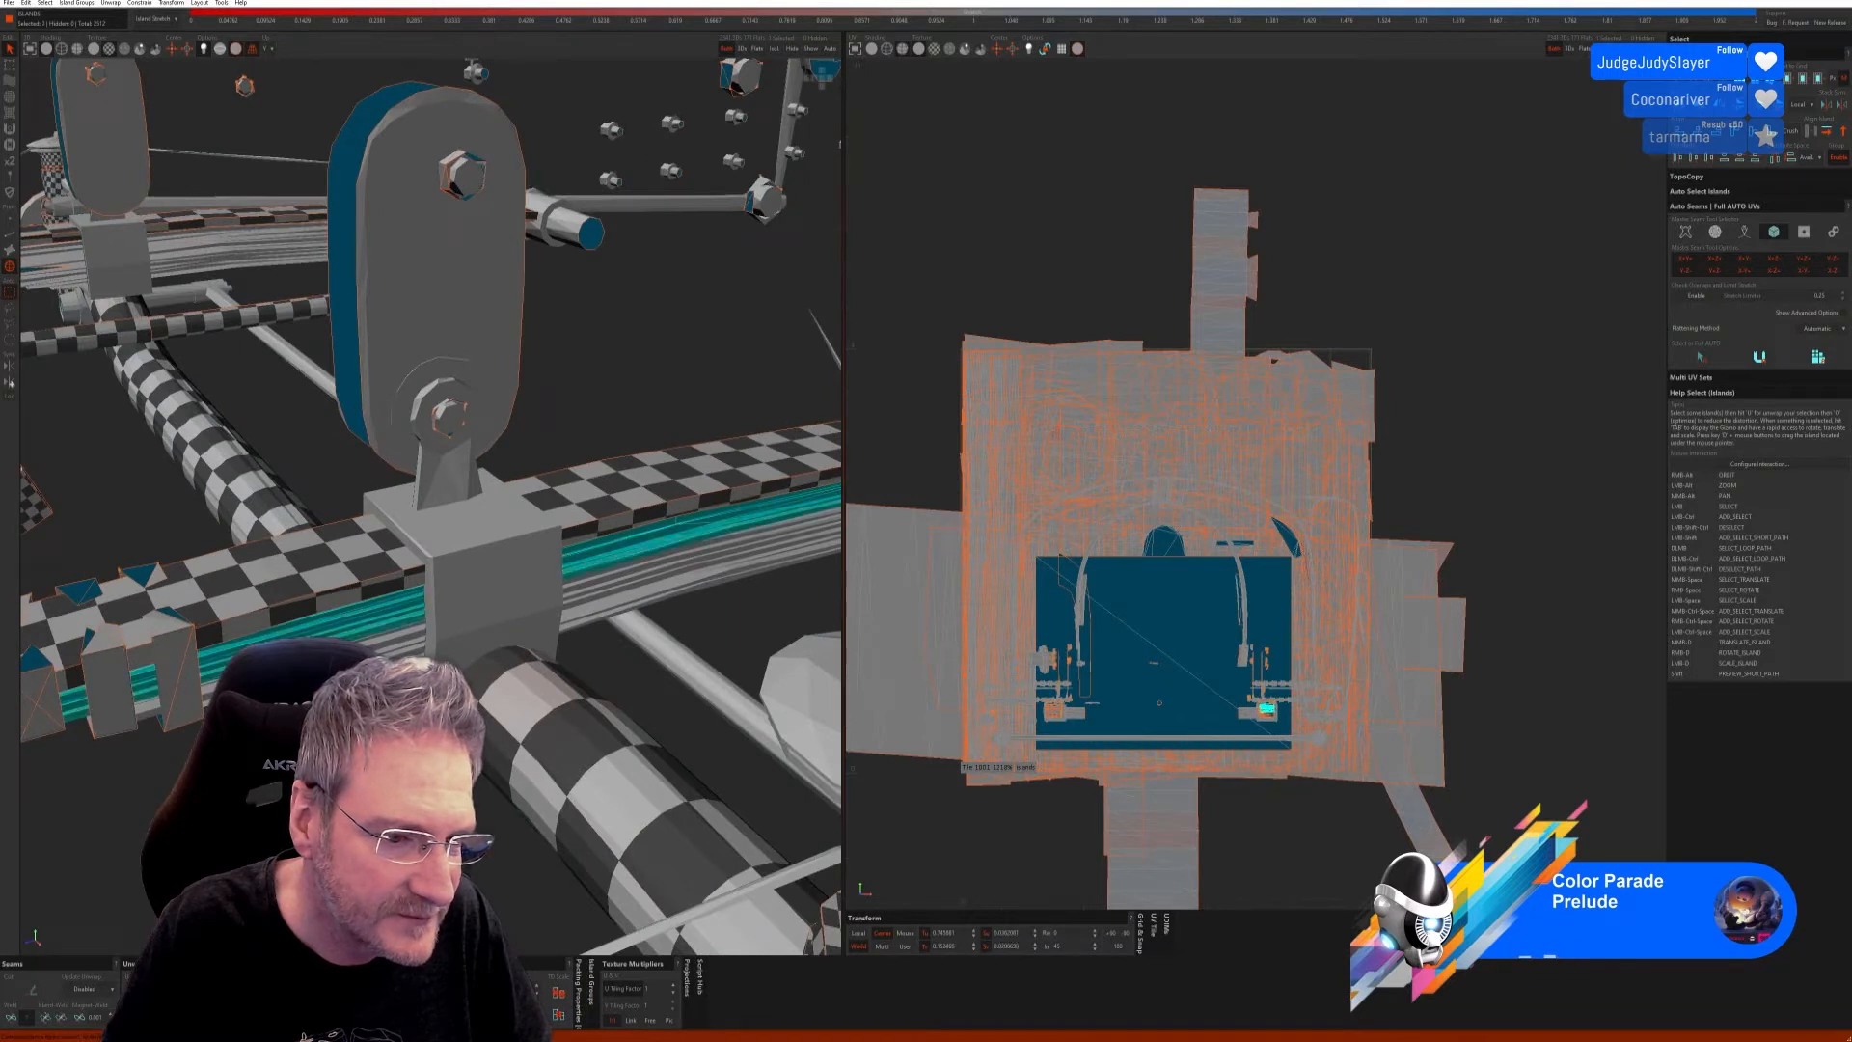
ctrl+click(304, 645)
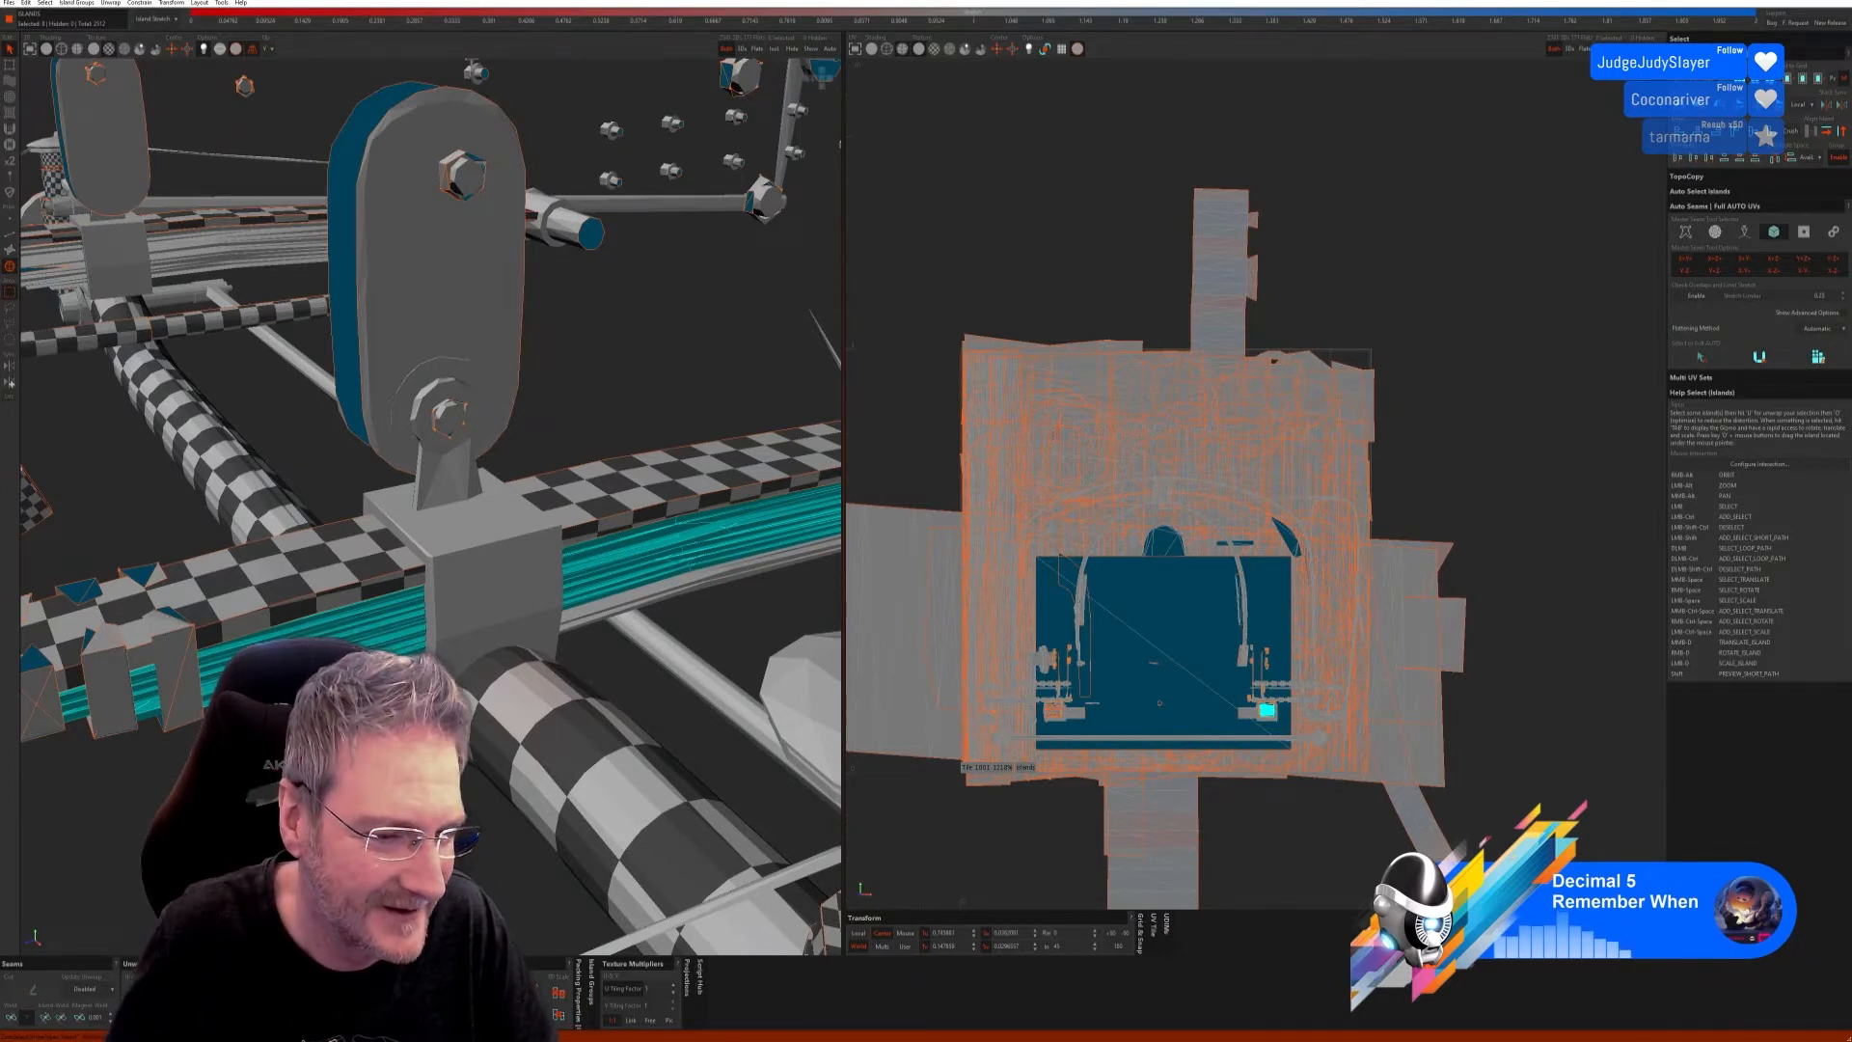
ctrl+click(672, 583)
ctrl+click(644, 594)
ctrl+click(599, 614)
scroll(430, 506, down, 4)
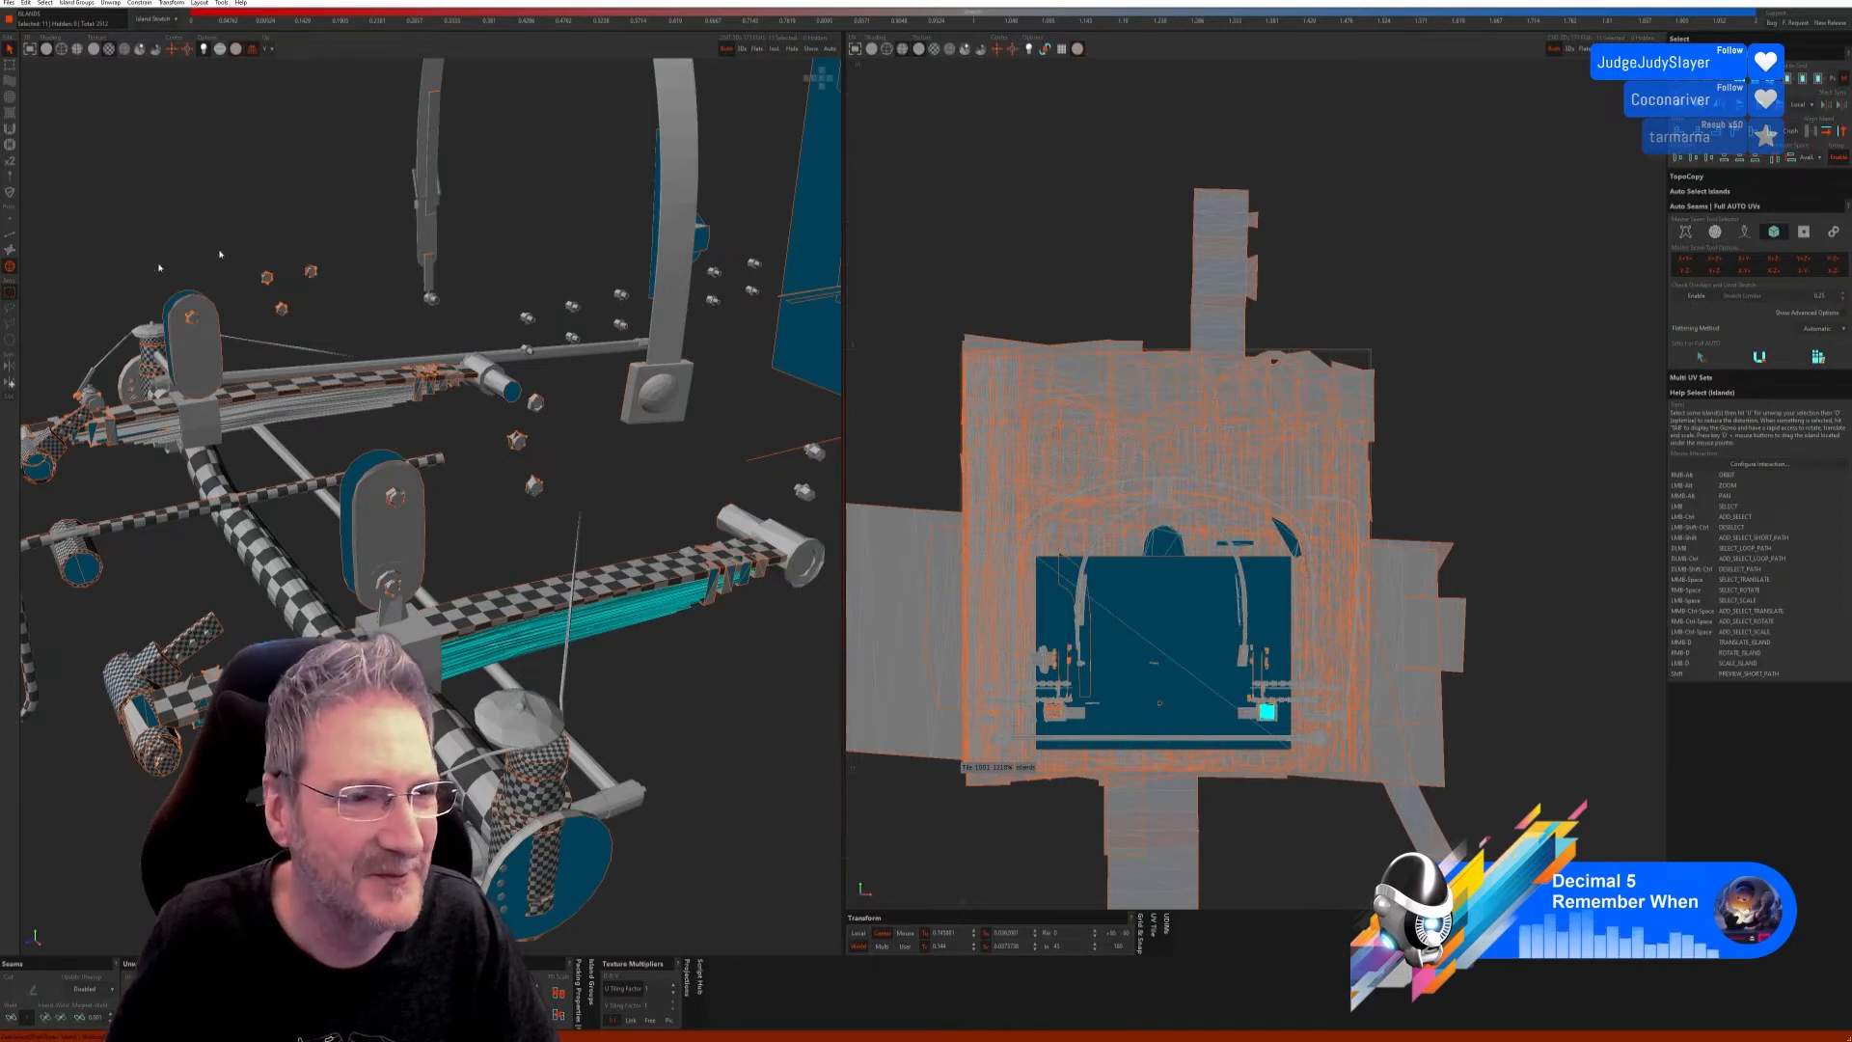
Step: Isolate and unwrap the nearer spring's stacked lower leaves with automatic seams and packing, and show all hidden parts again
click(773, 50)
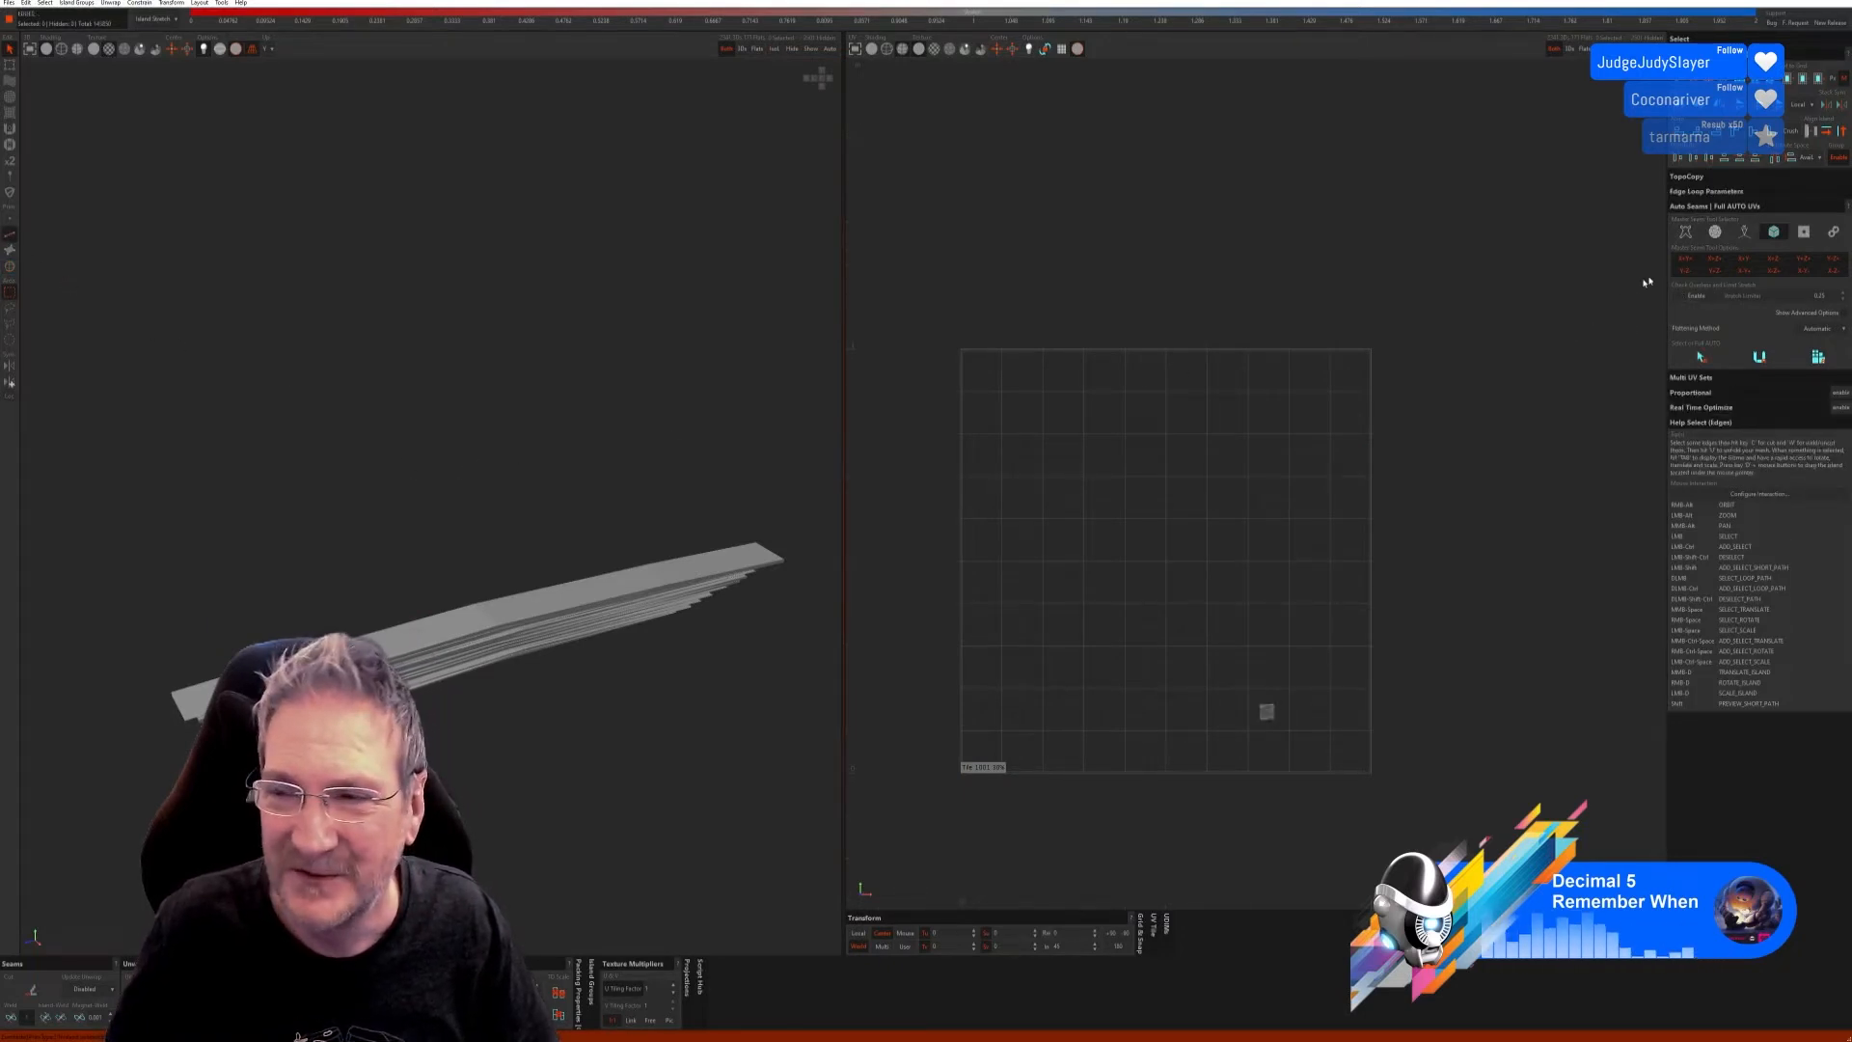
click(1757, 359)
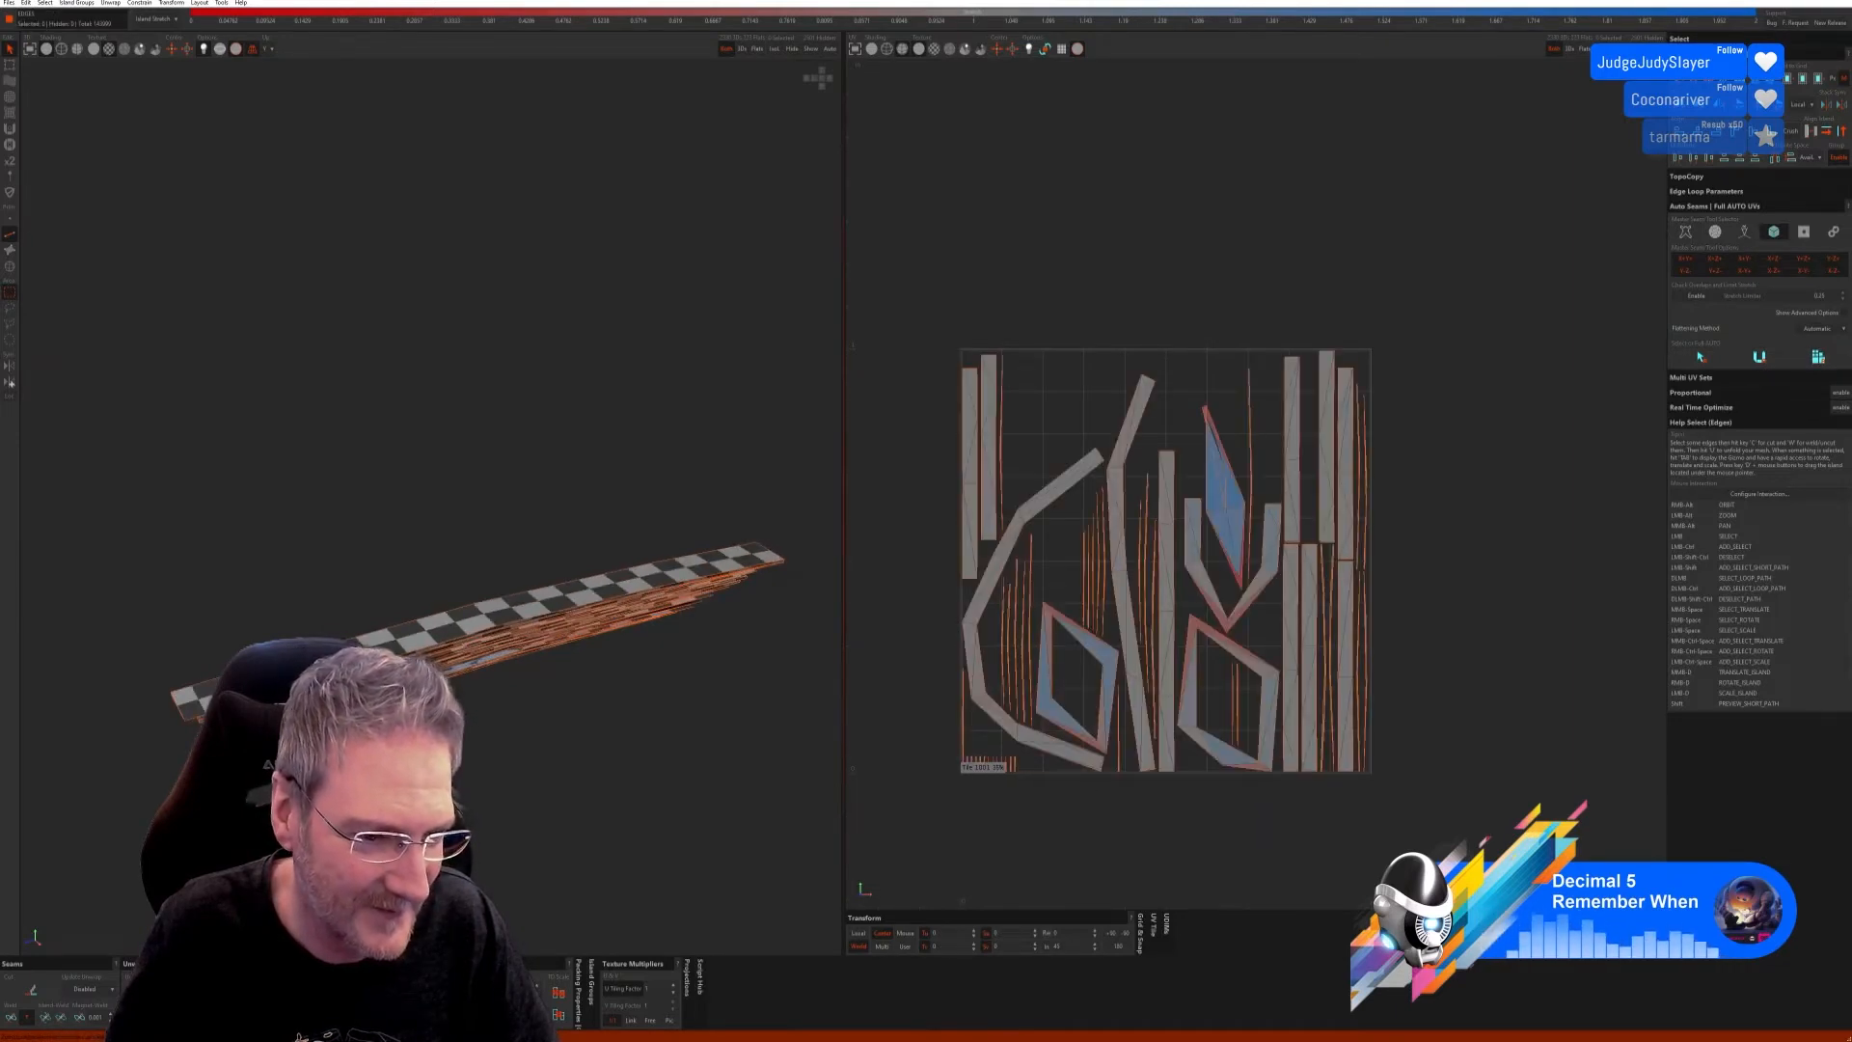
alt+right_drag(474, 793, 631, 783)
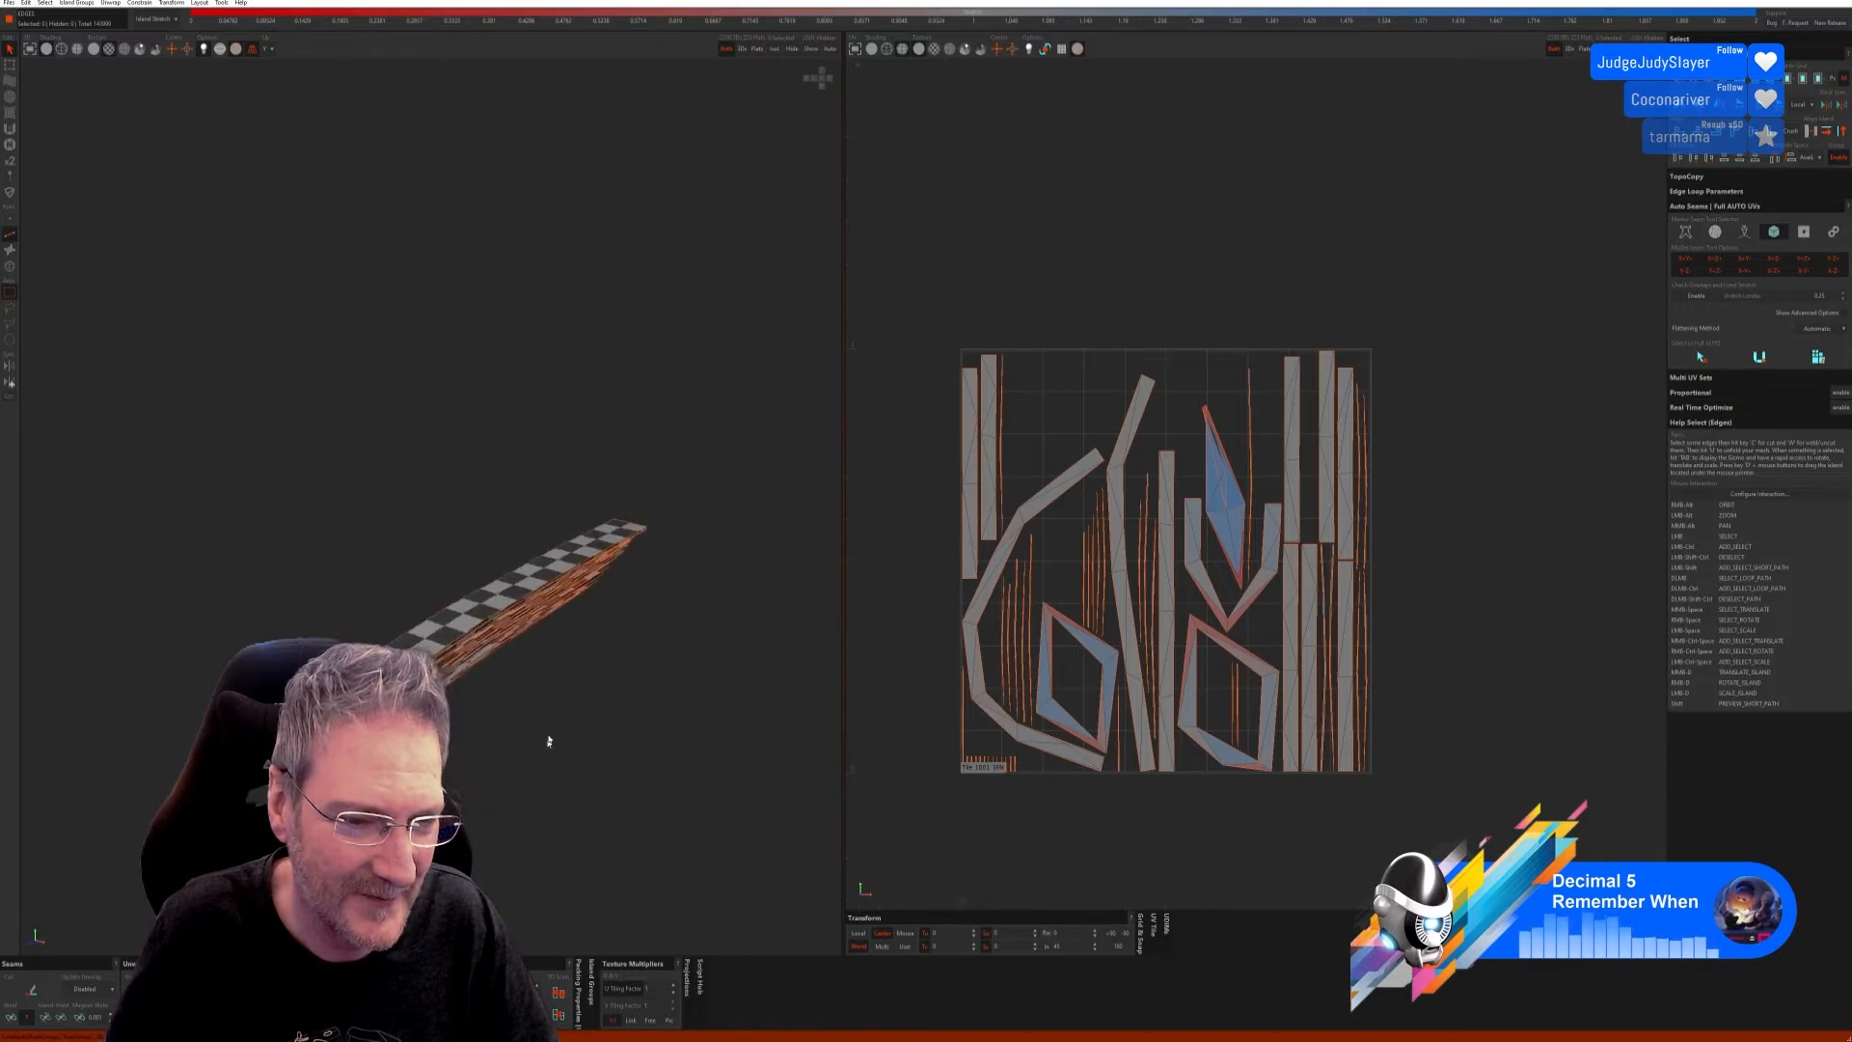
click(811, 48)
Step: In island selection mode, select all the stacked leaves below the top leaf of the farther leaf spring
alt+drag(540, 443, 294, 535)
alt+middle_drag(294, 535, 439, 597)
scroll(361, 636, up, 7)
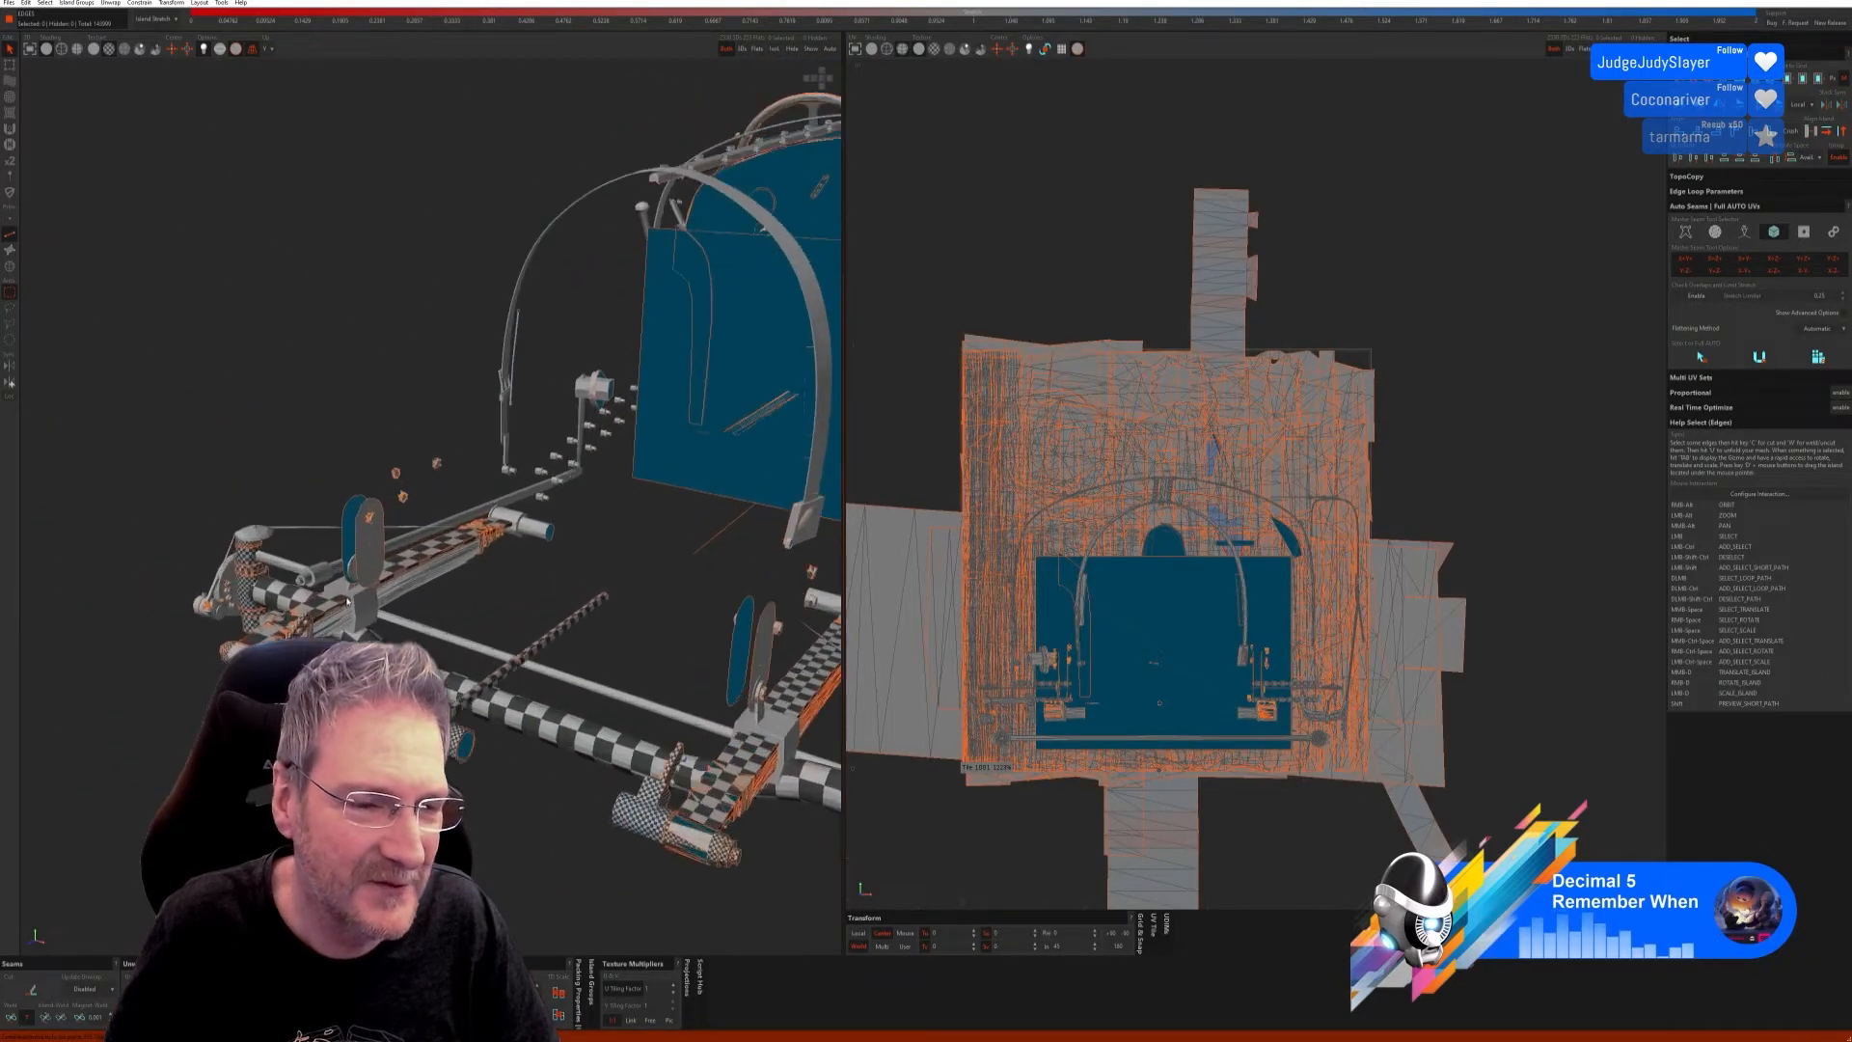
alt+drag(362, 635, 375, 615)
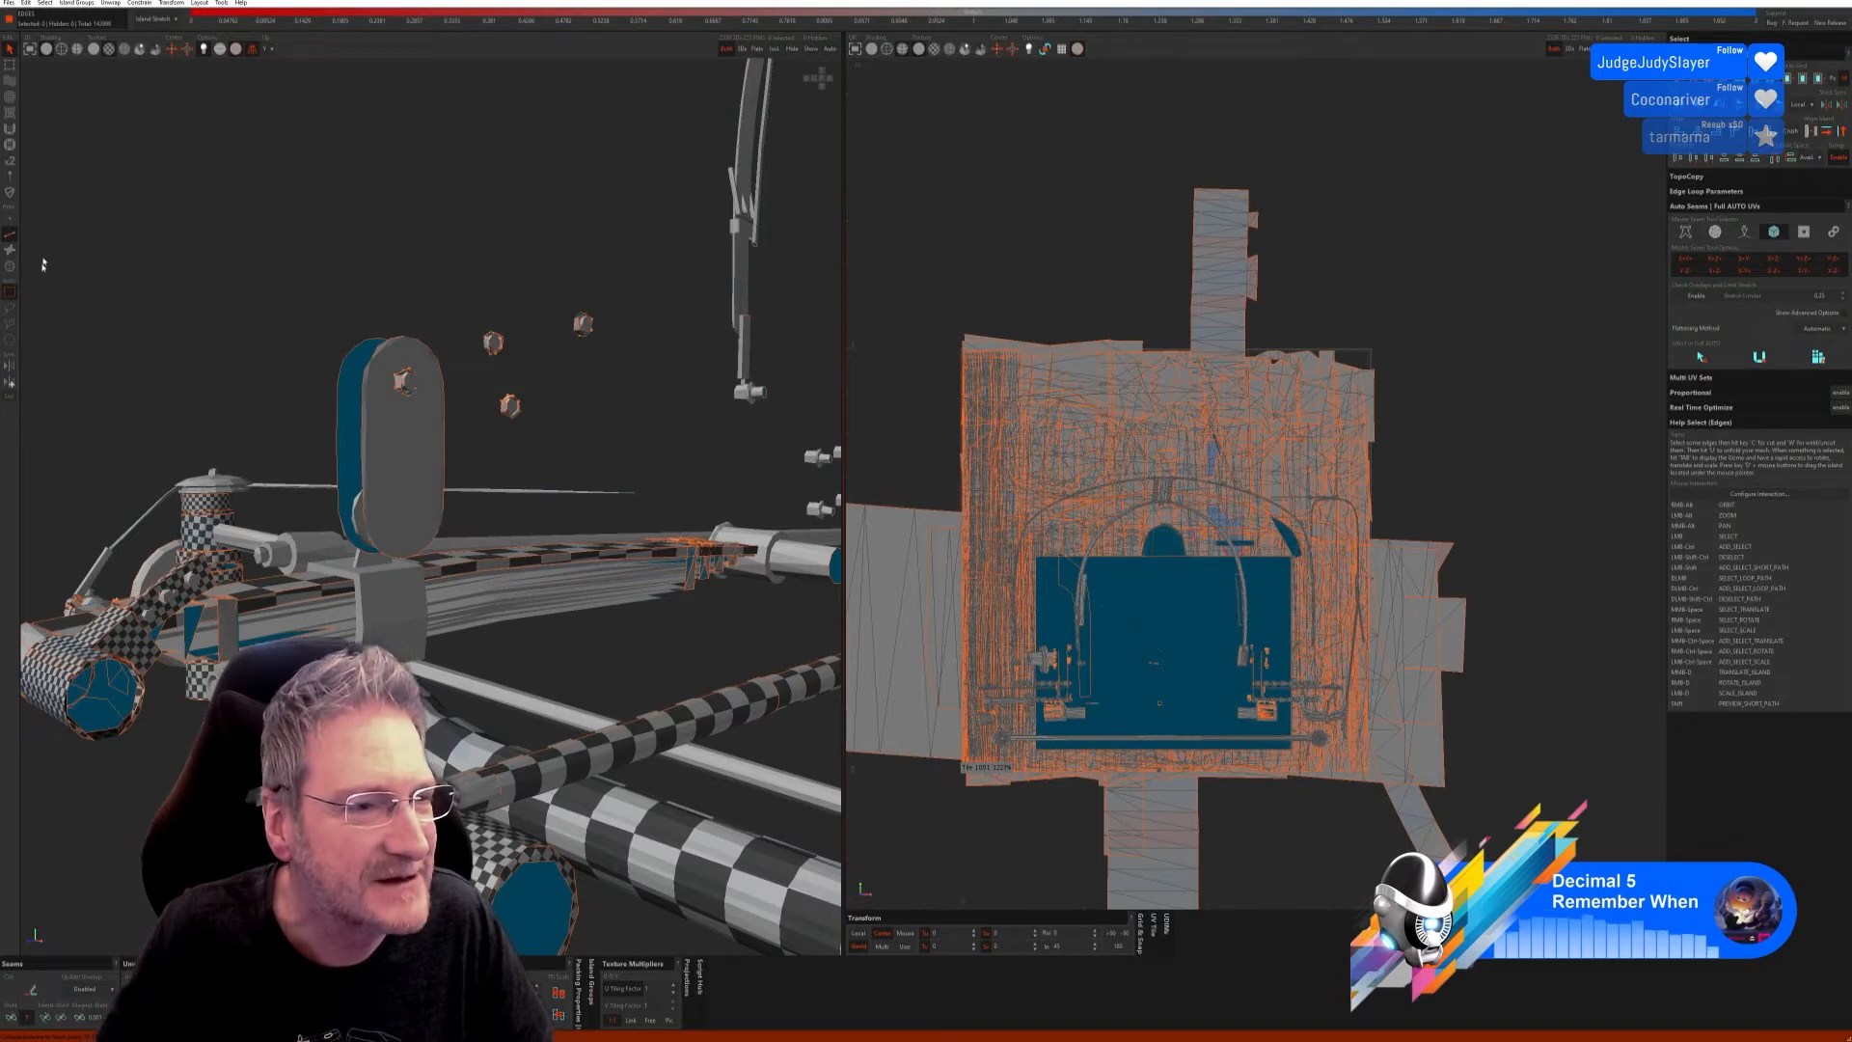
click(11, 267)
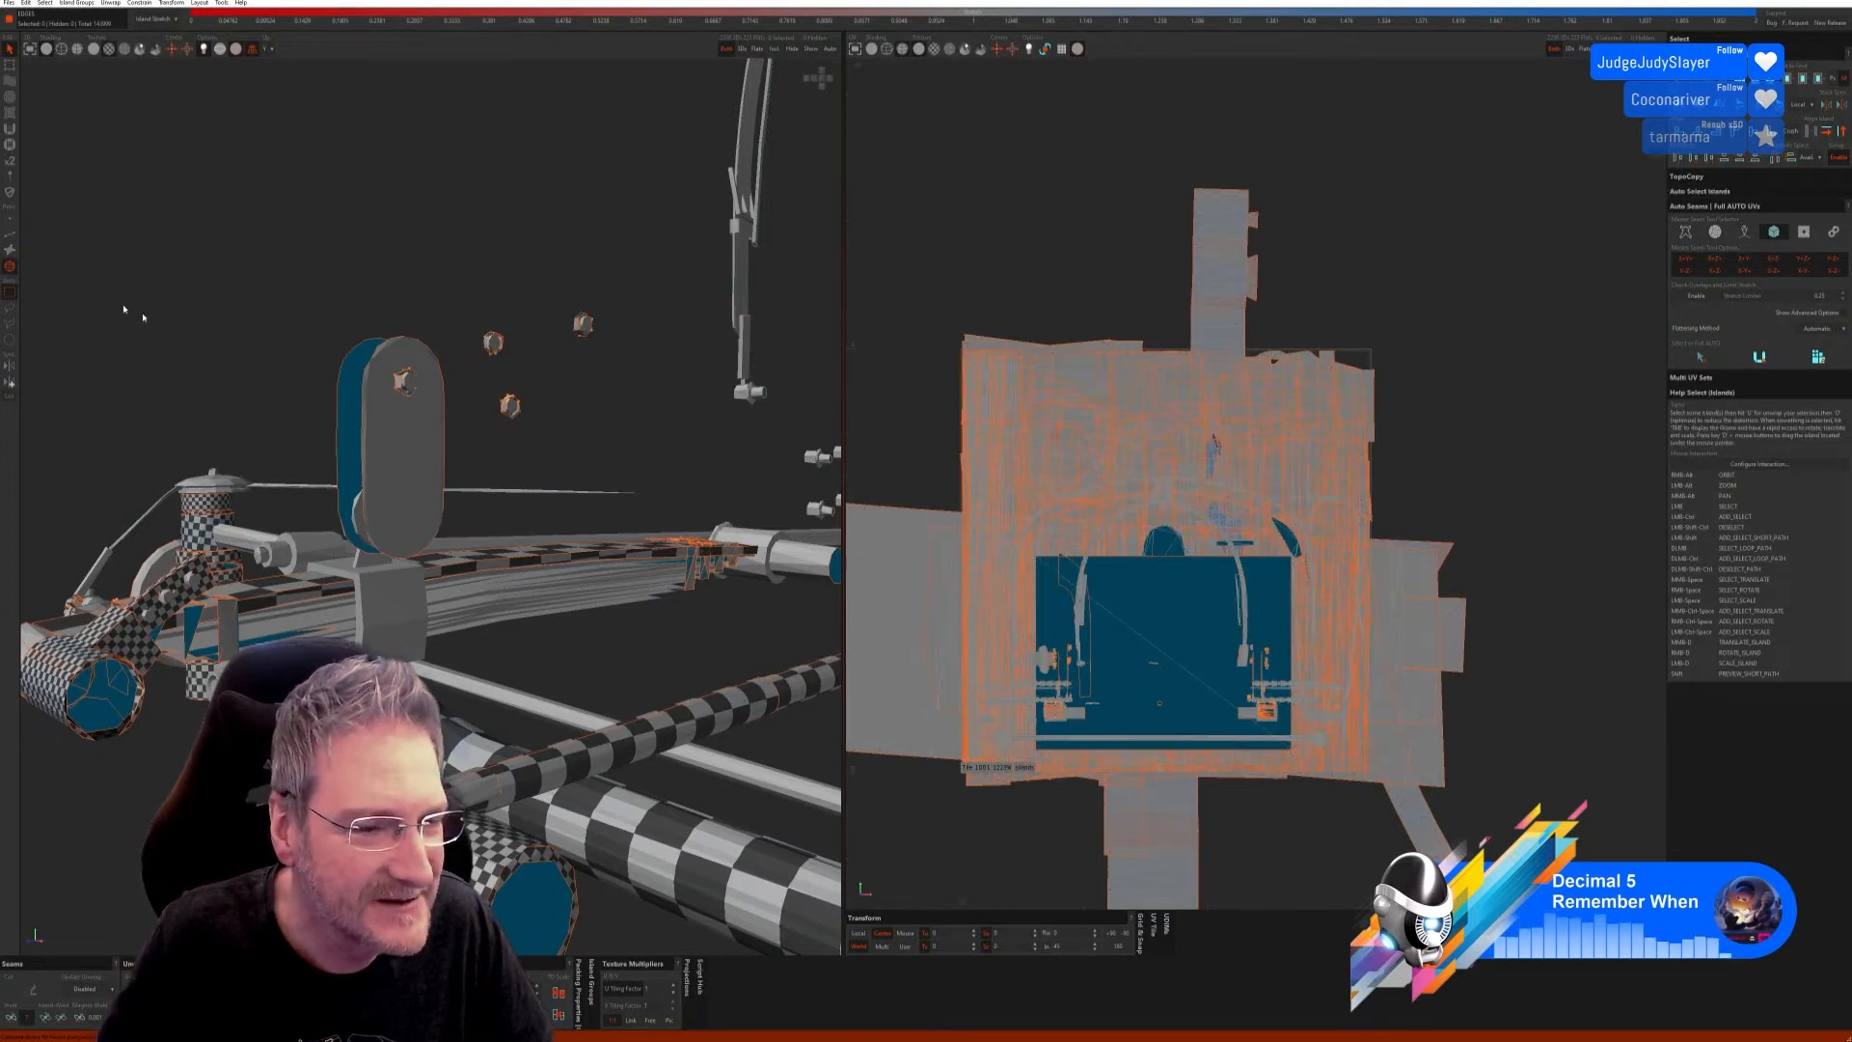
click(305, 610)
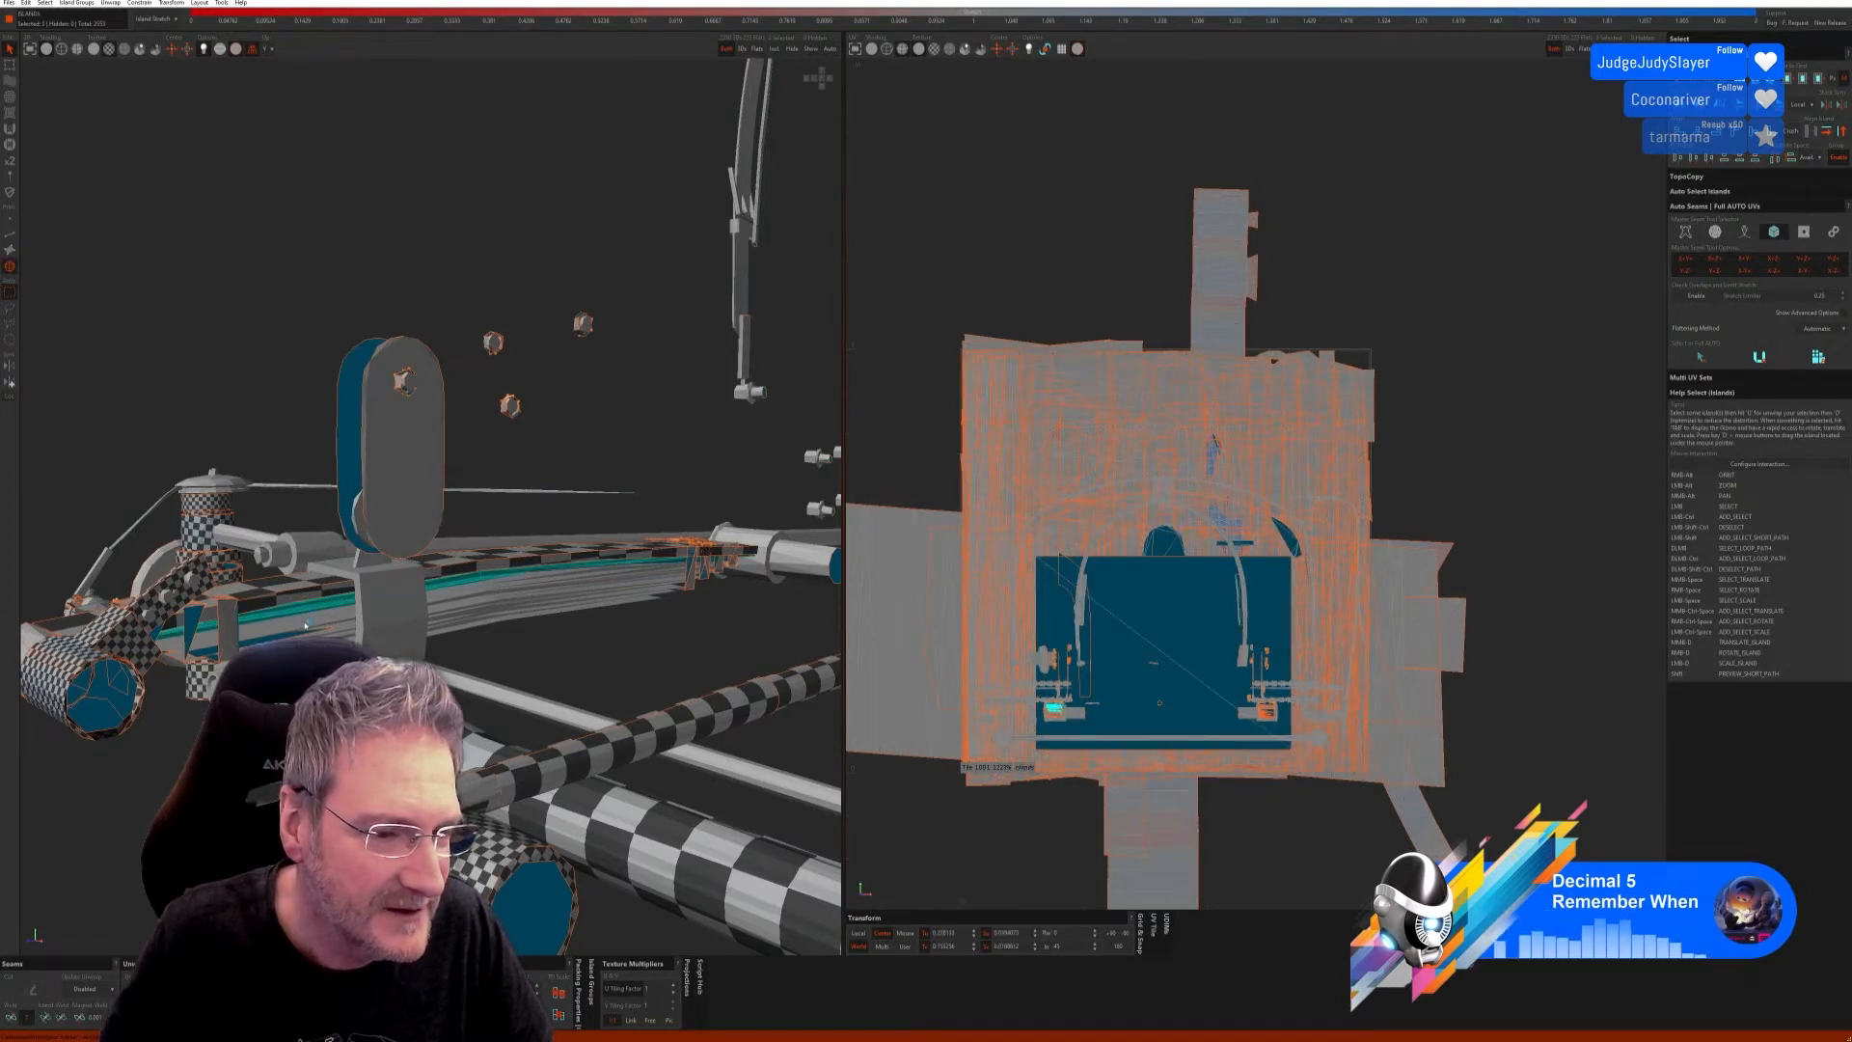
ctrl+click(326, 631)
ctrl+click(323, 626)
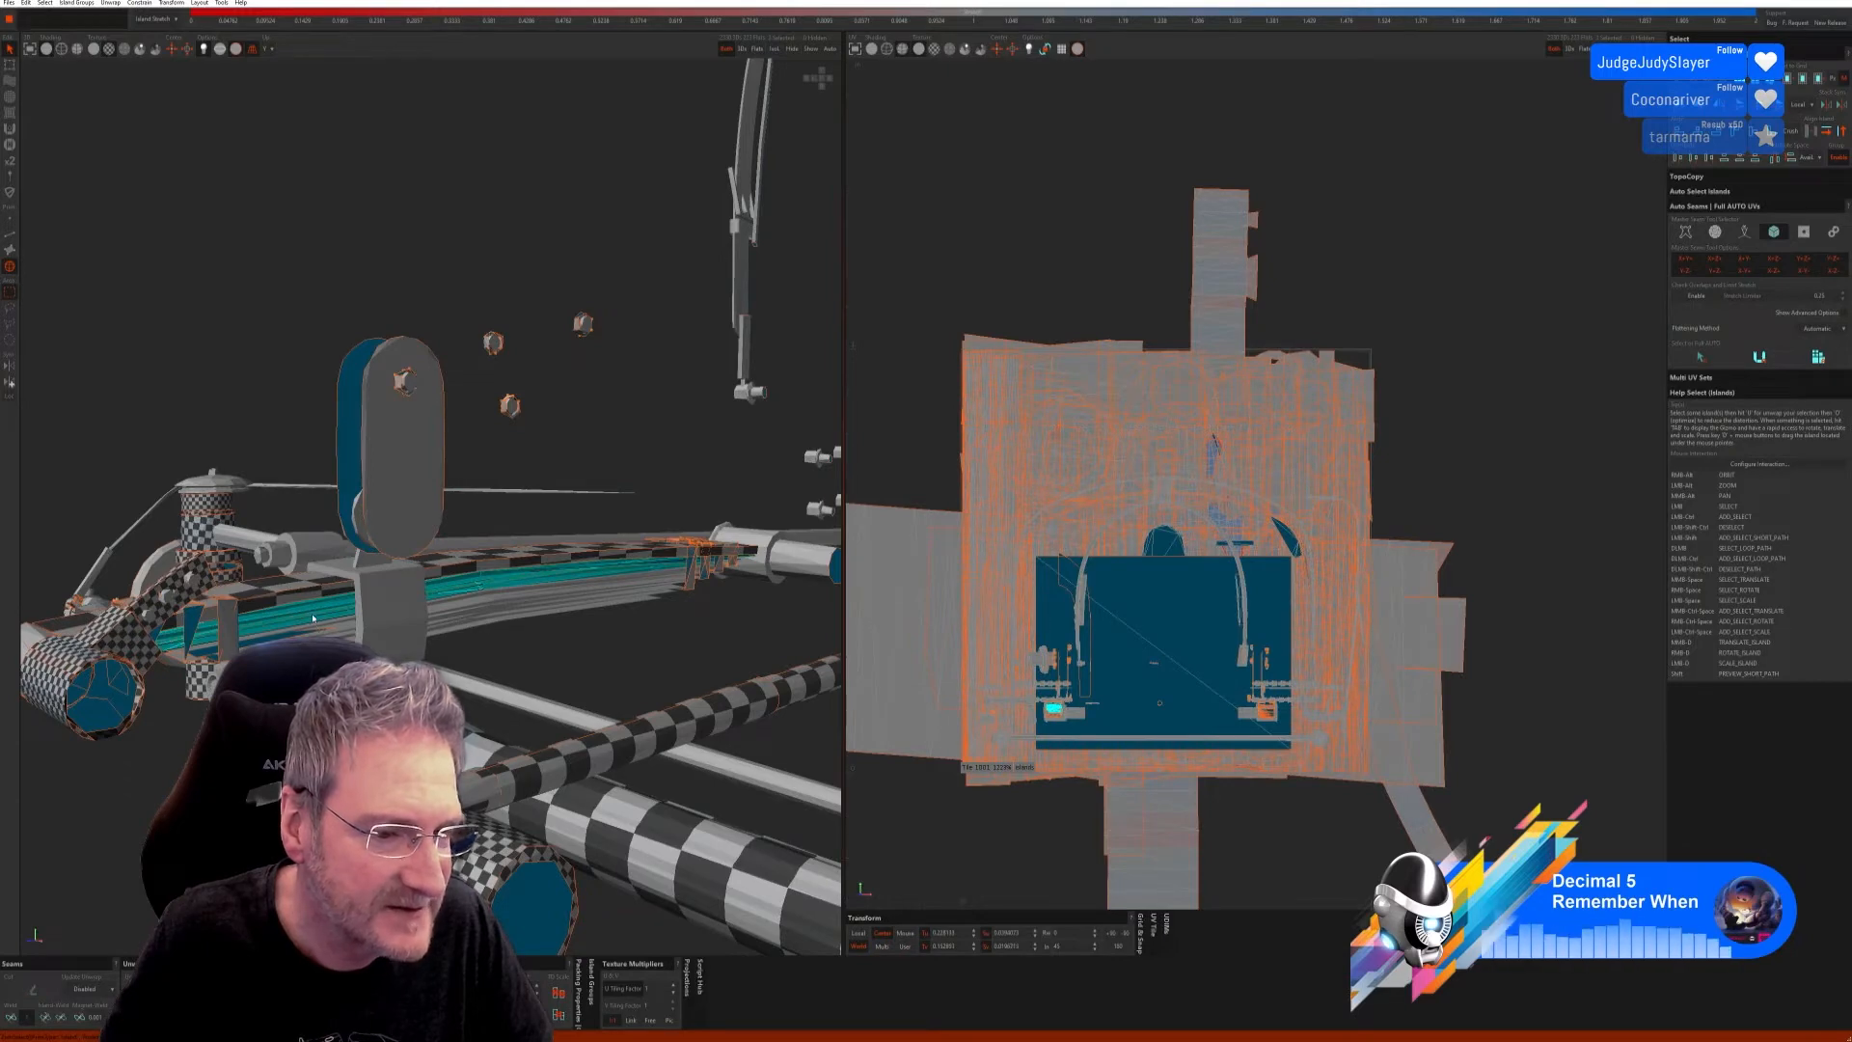
scroll(328, 622, up, 3)
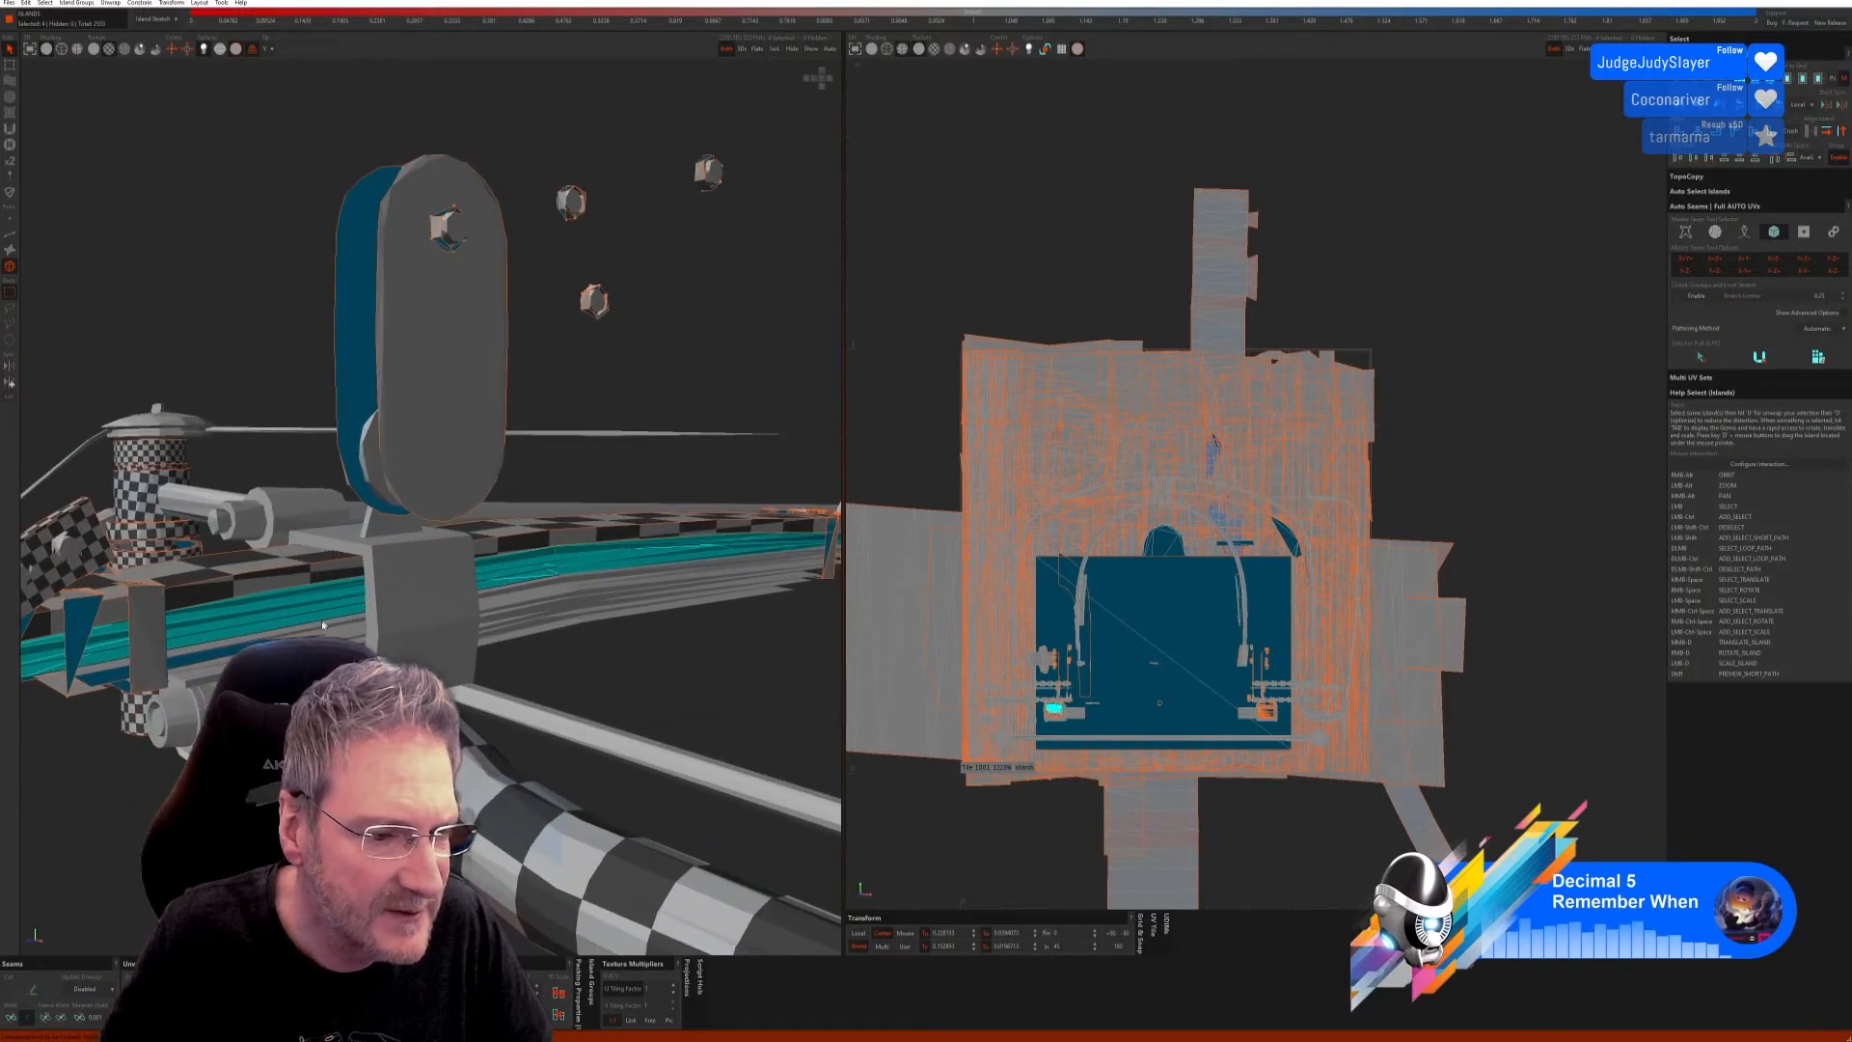
ctrl+click(334, 634)
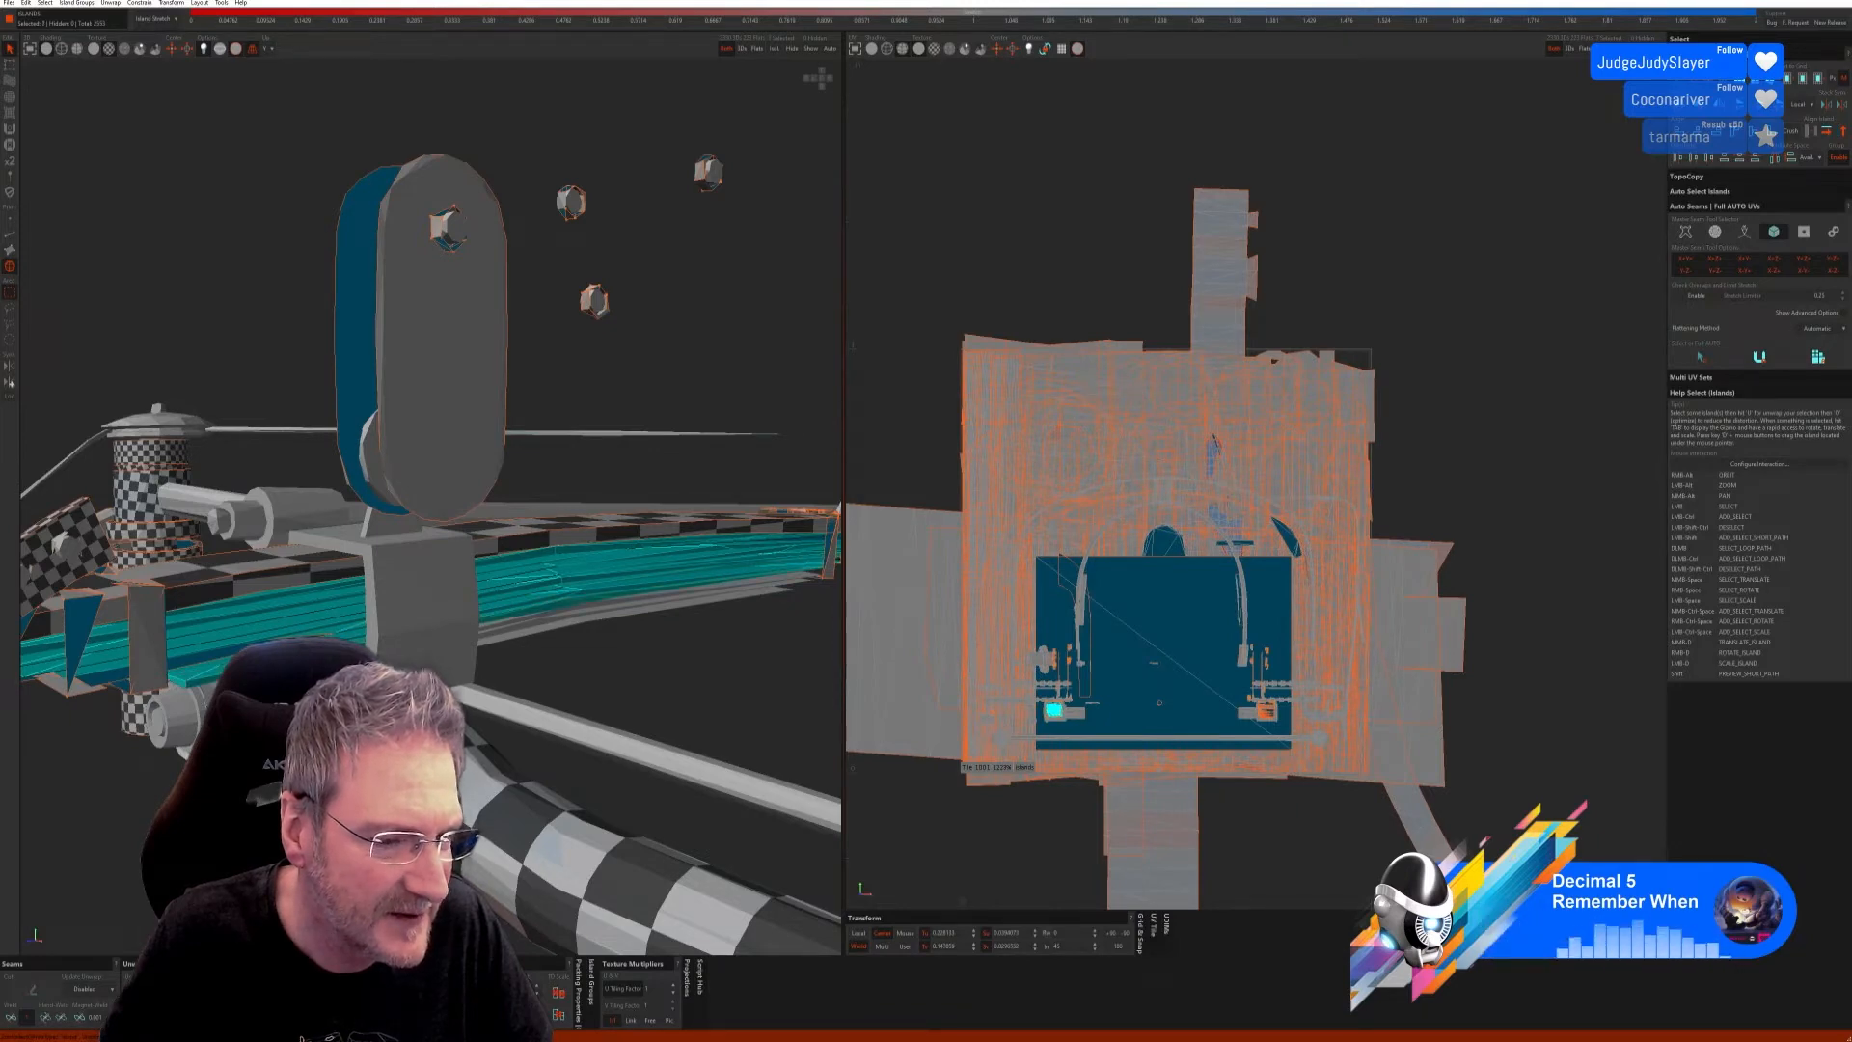
ctrl+click(482, 644)
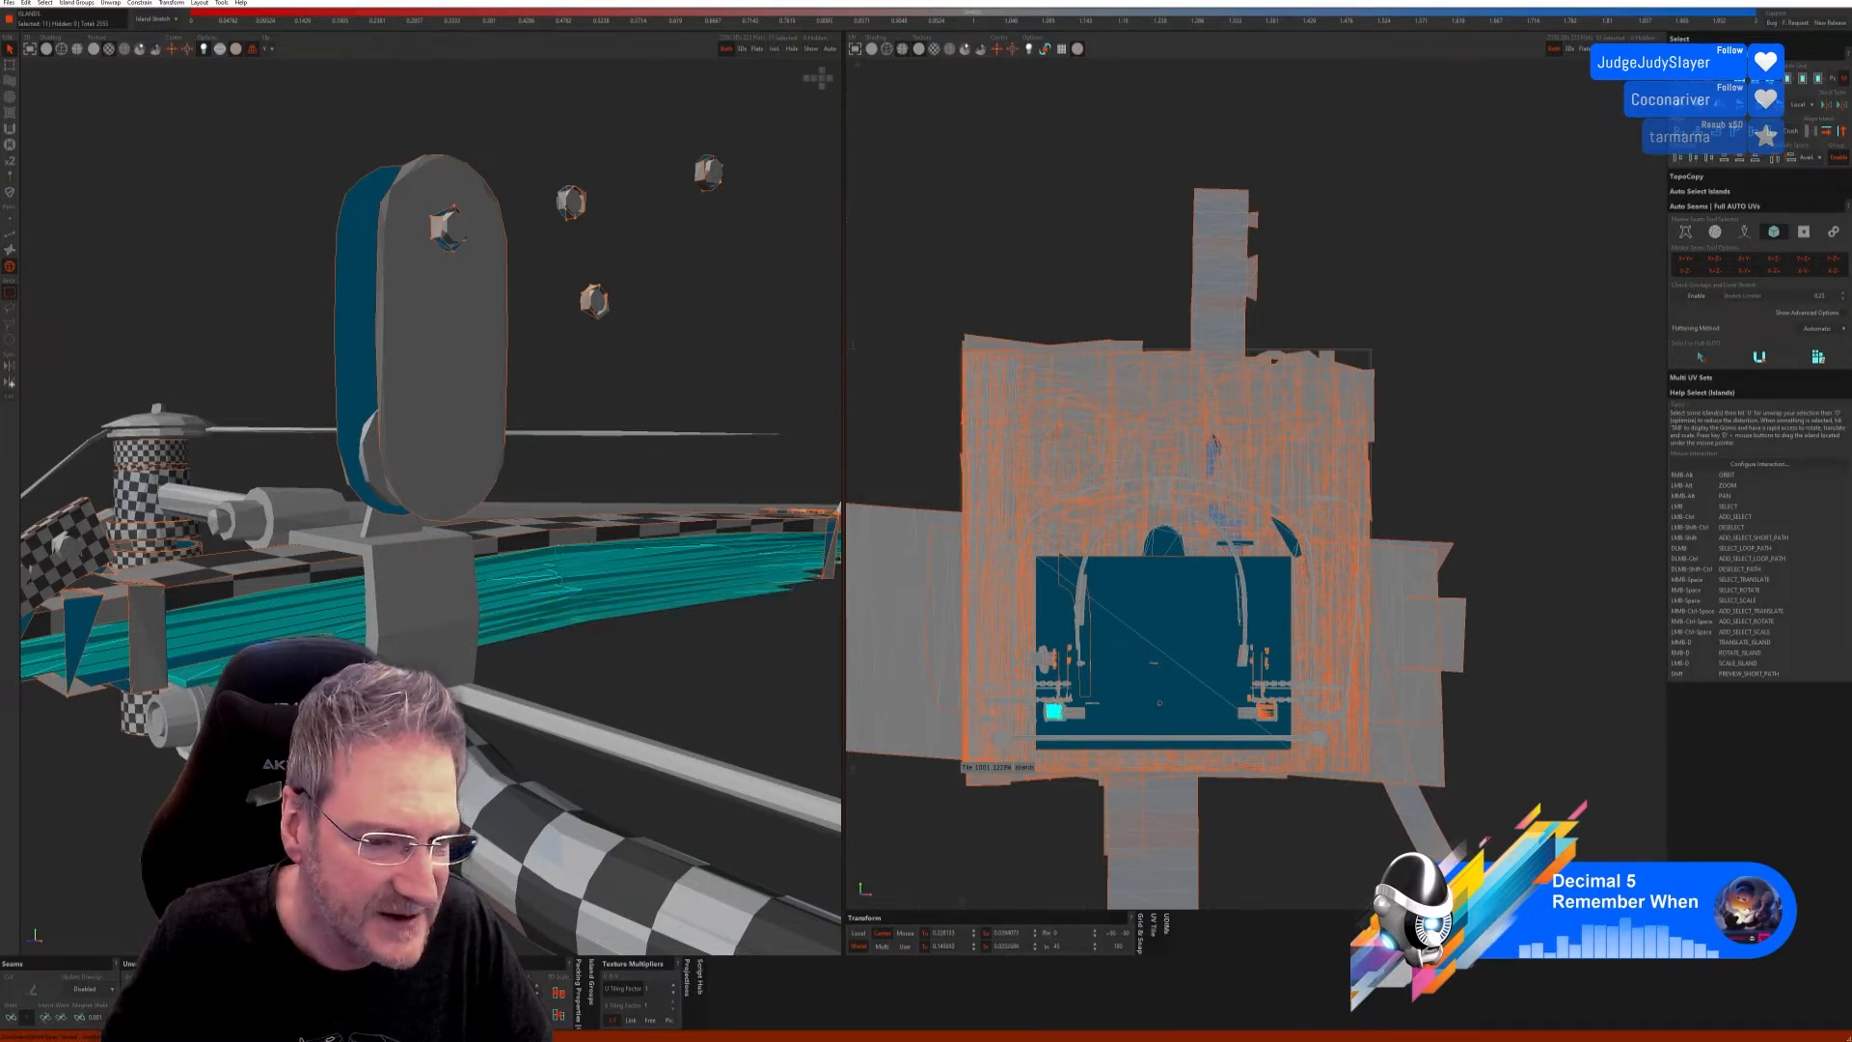
Step: Isolate and unwrap the farther spring's lower leaves in edge mode with automatic seams and packing, and show all hidden parts again
scroll(482, 651, down, 4)
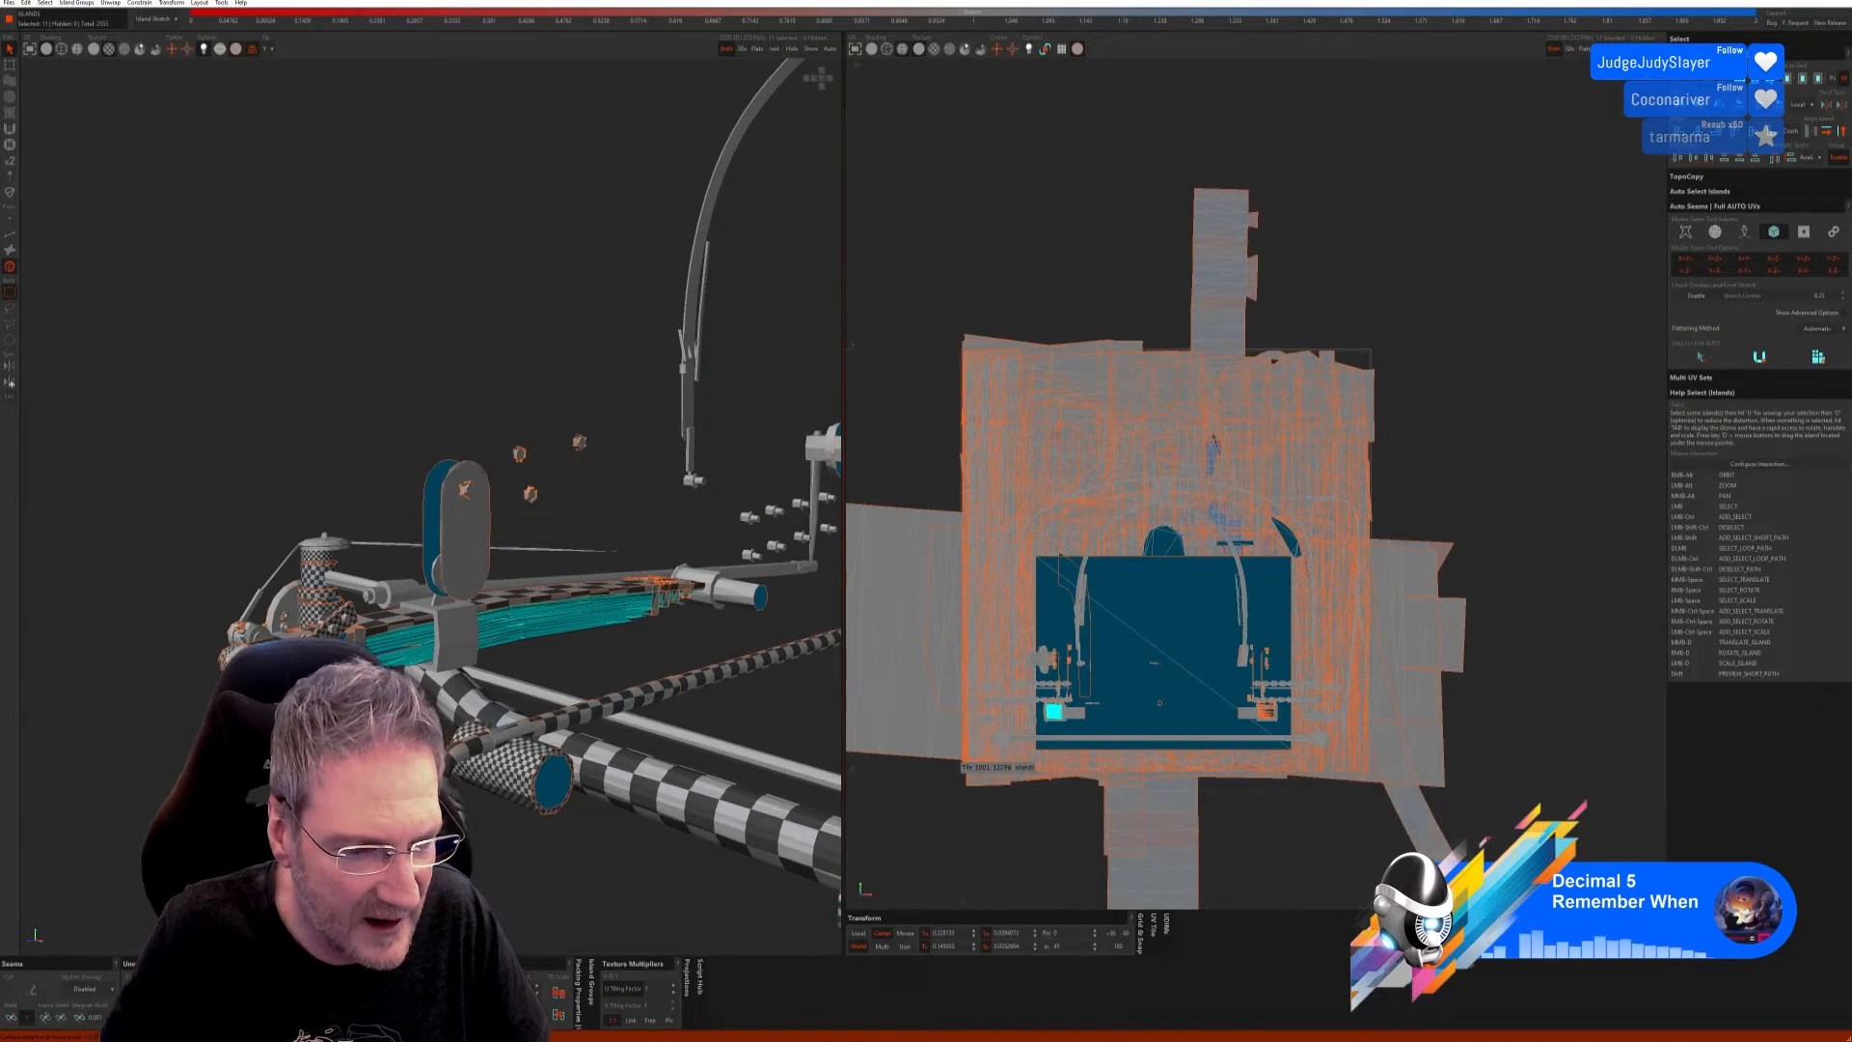
alt+right_drag(483, 651, 313, 726)
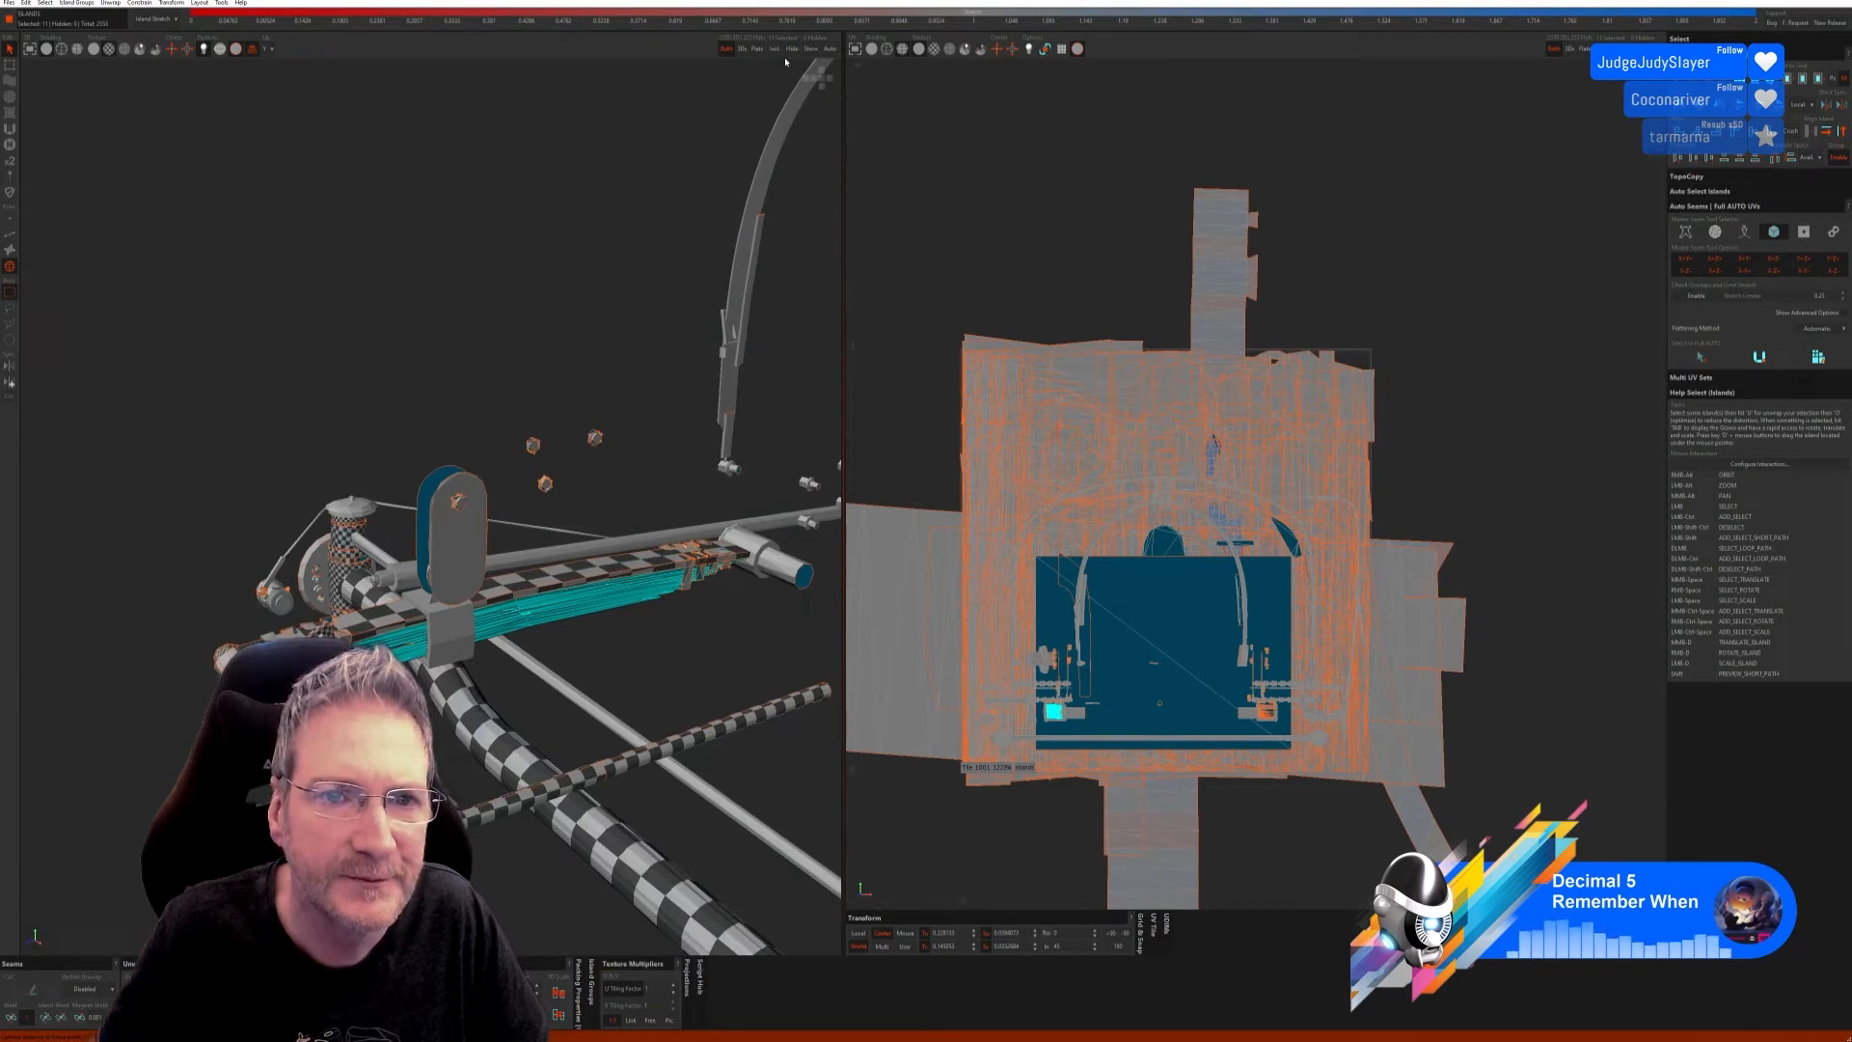
click(773, 49)
click(10, 237)
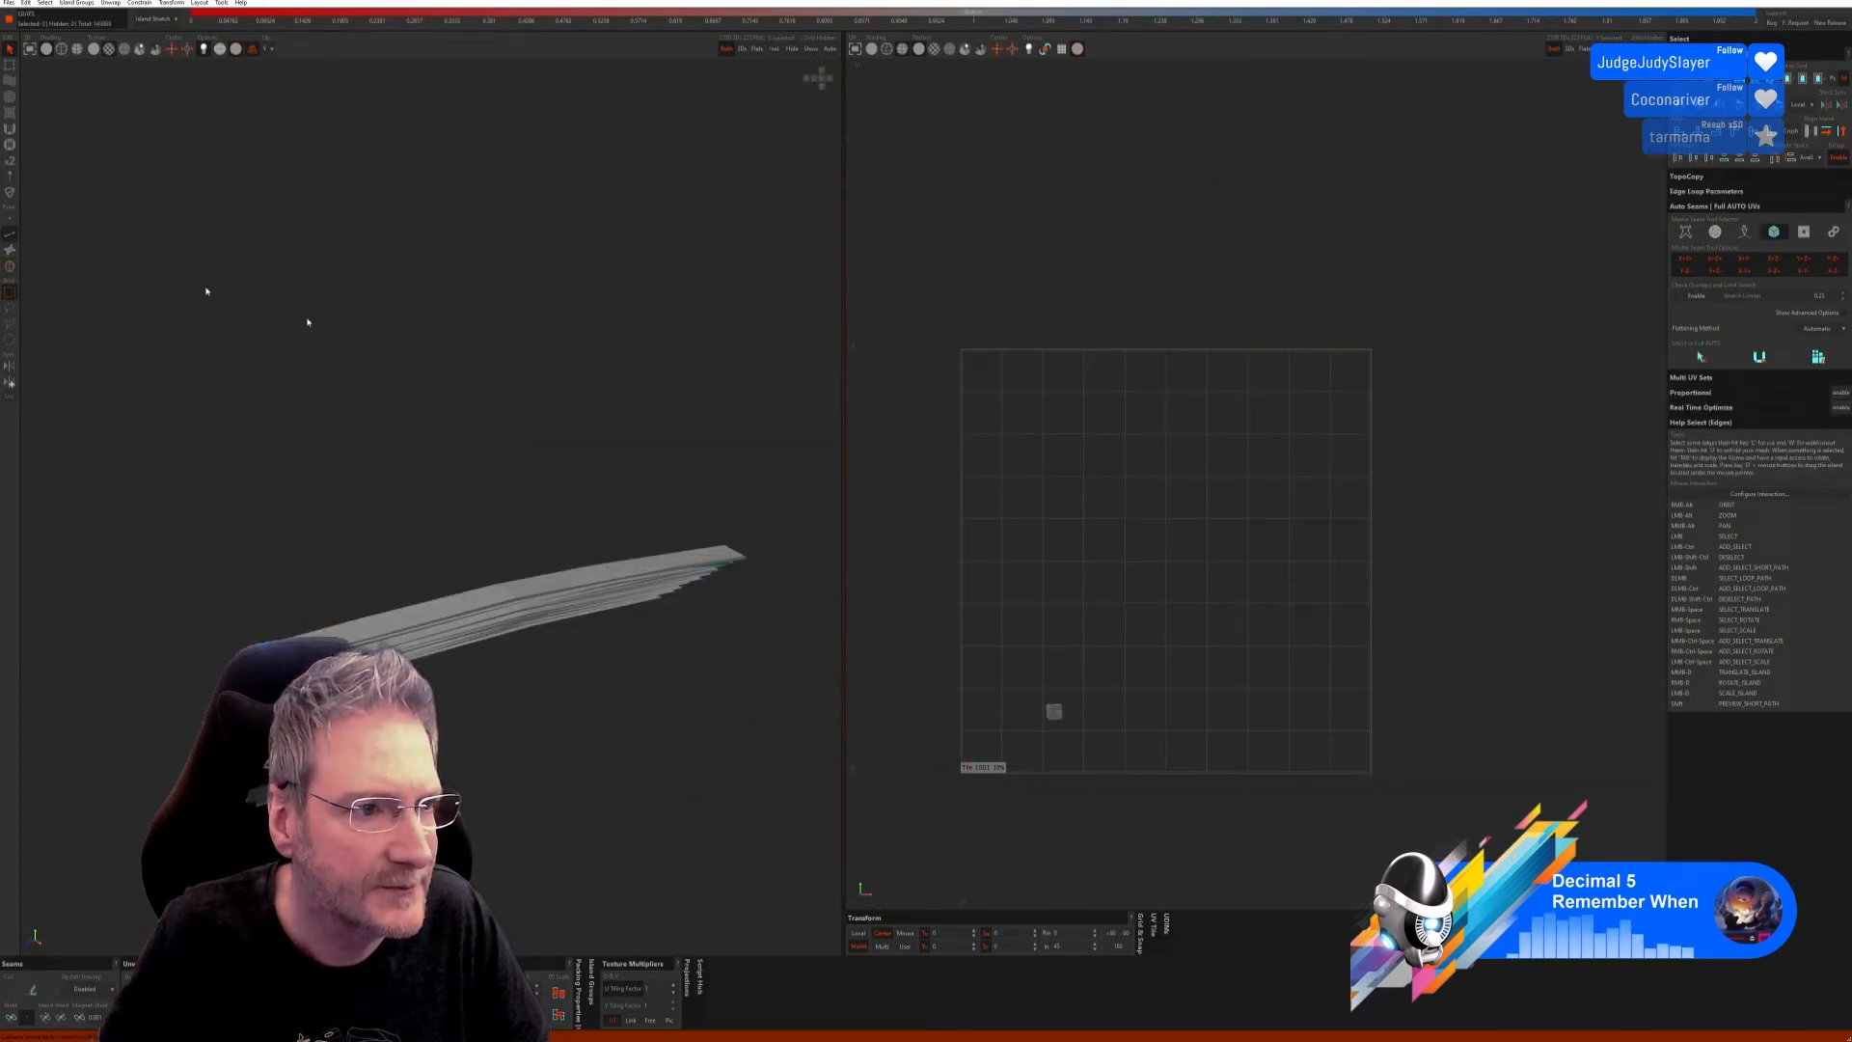
click(1701, 356)
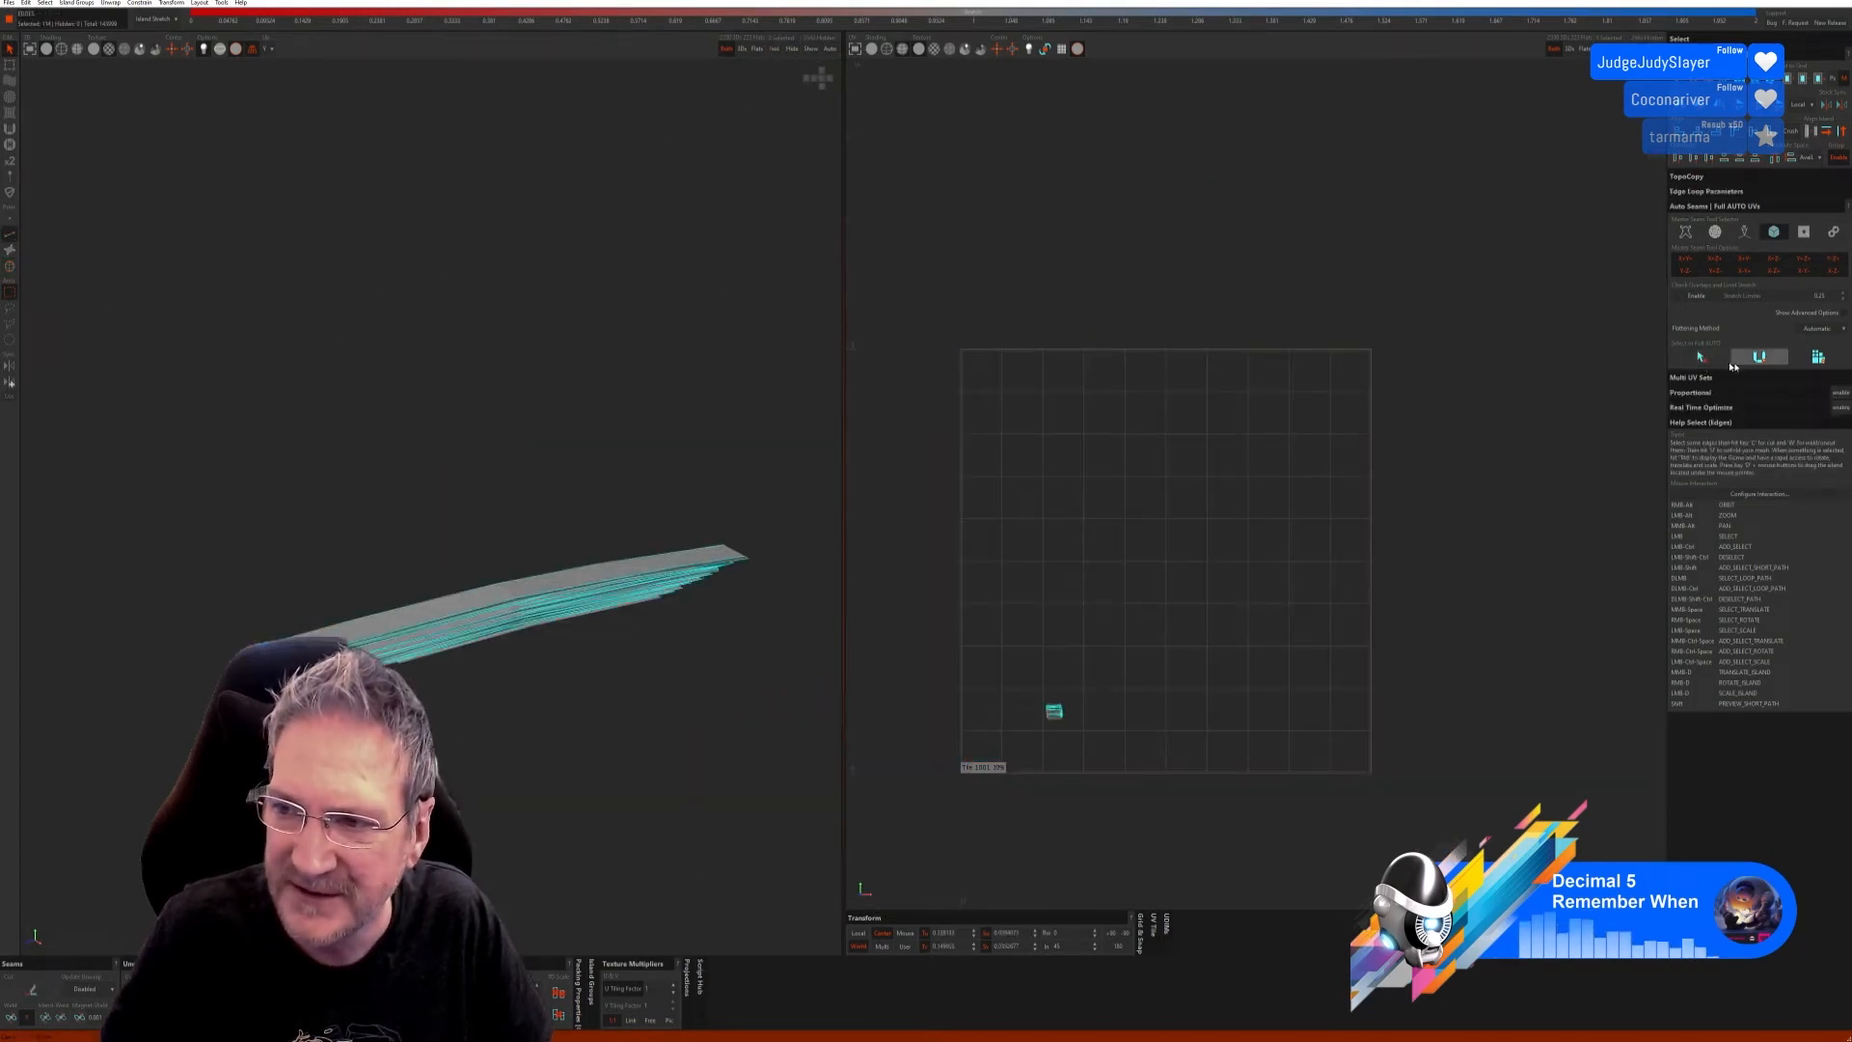
click(1759, 357)
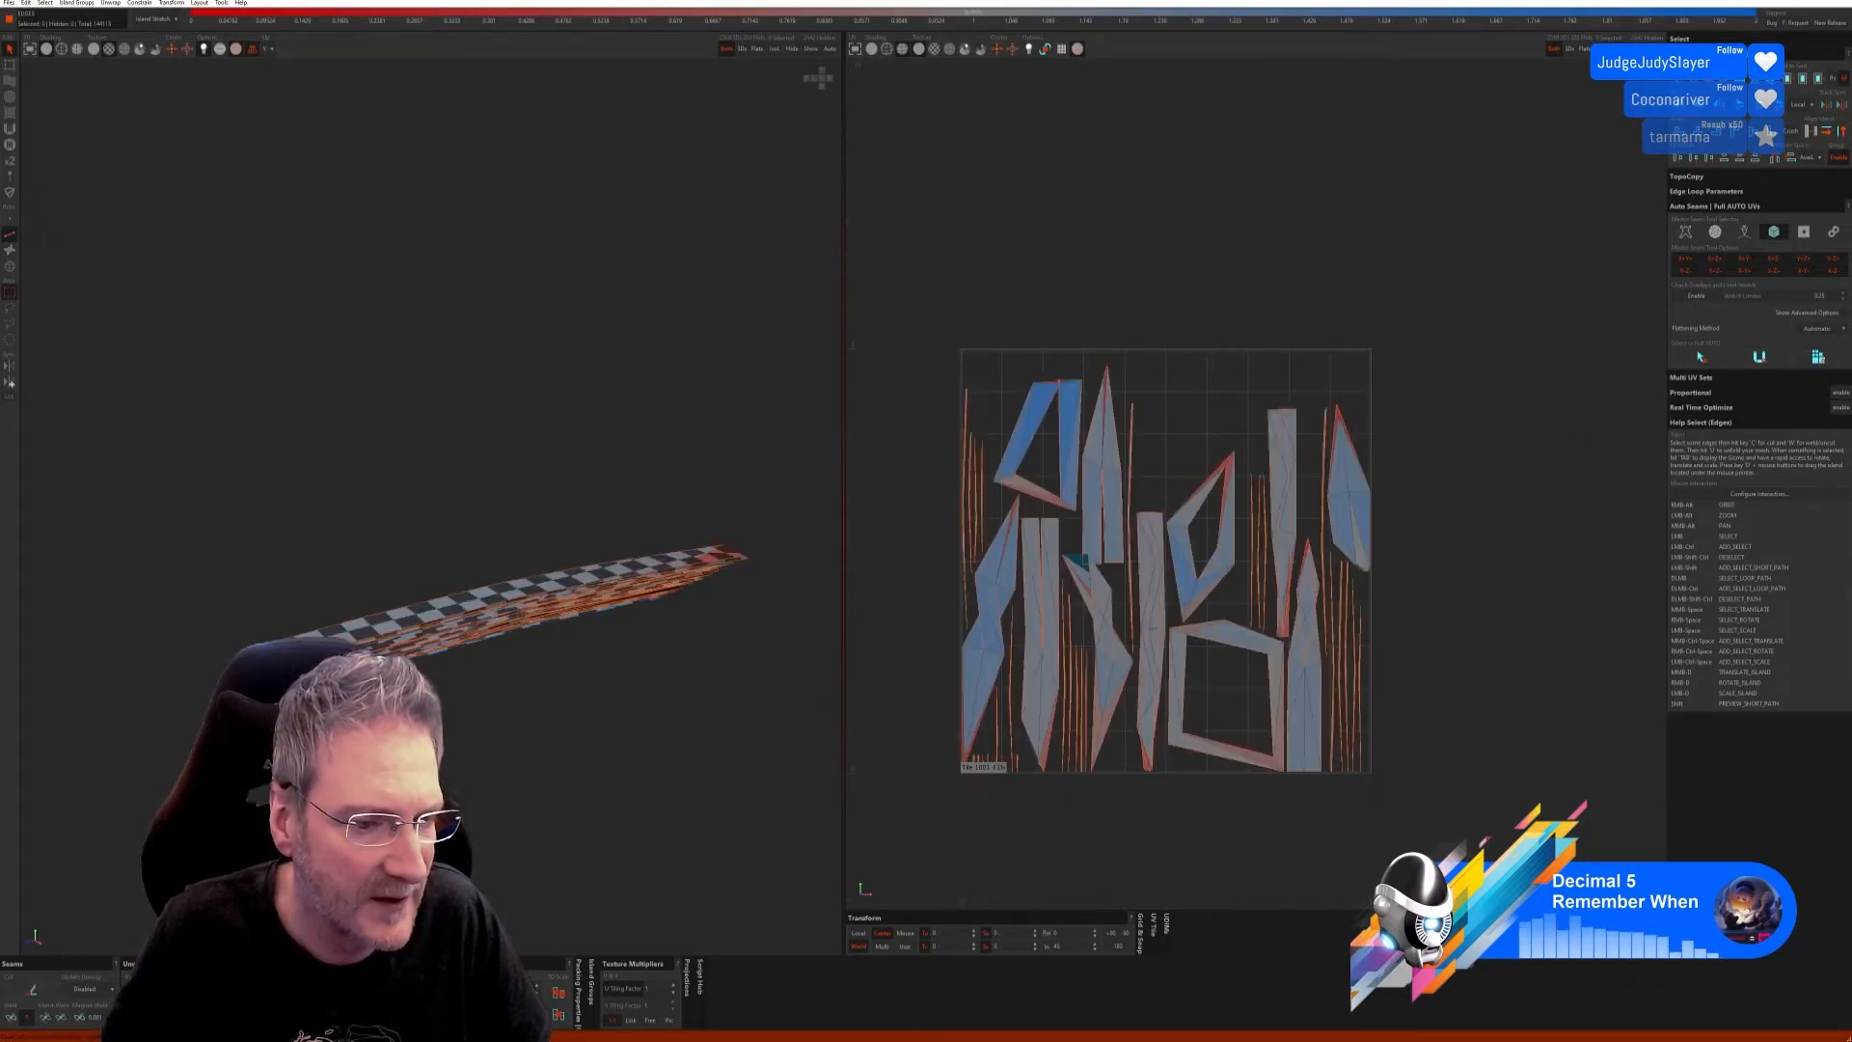
click(810, 49)
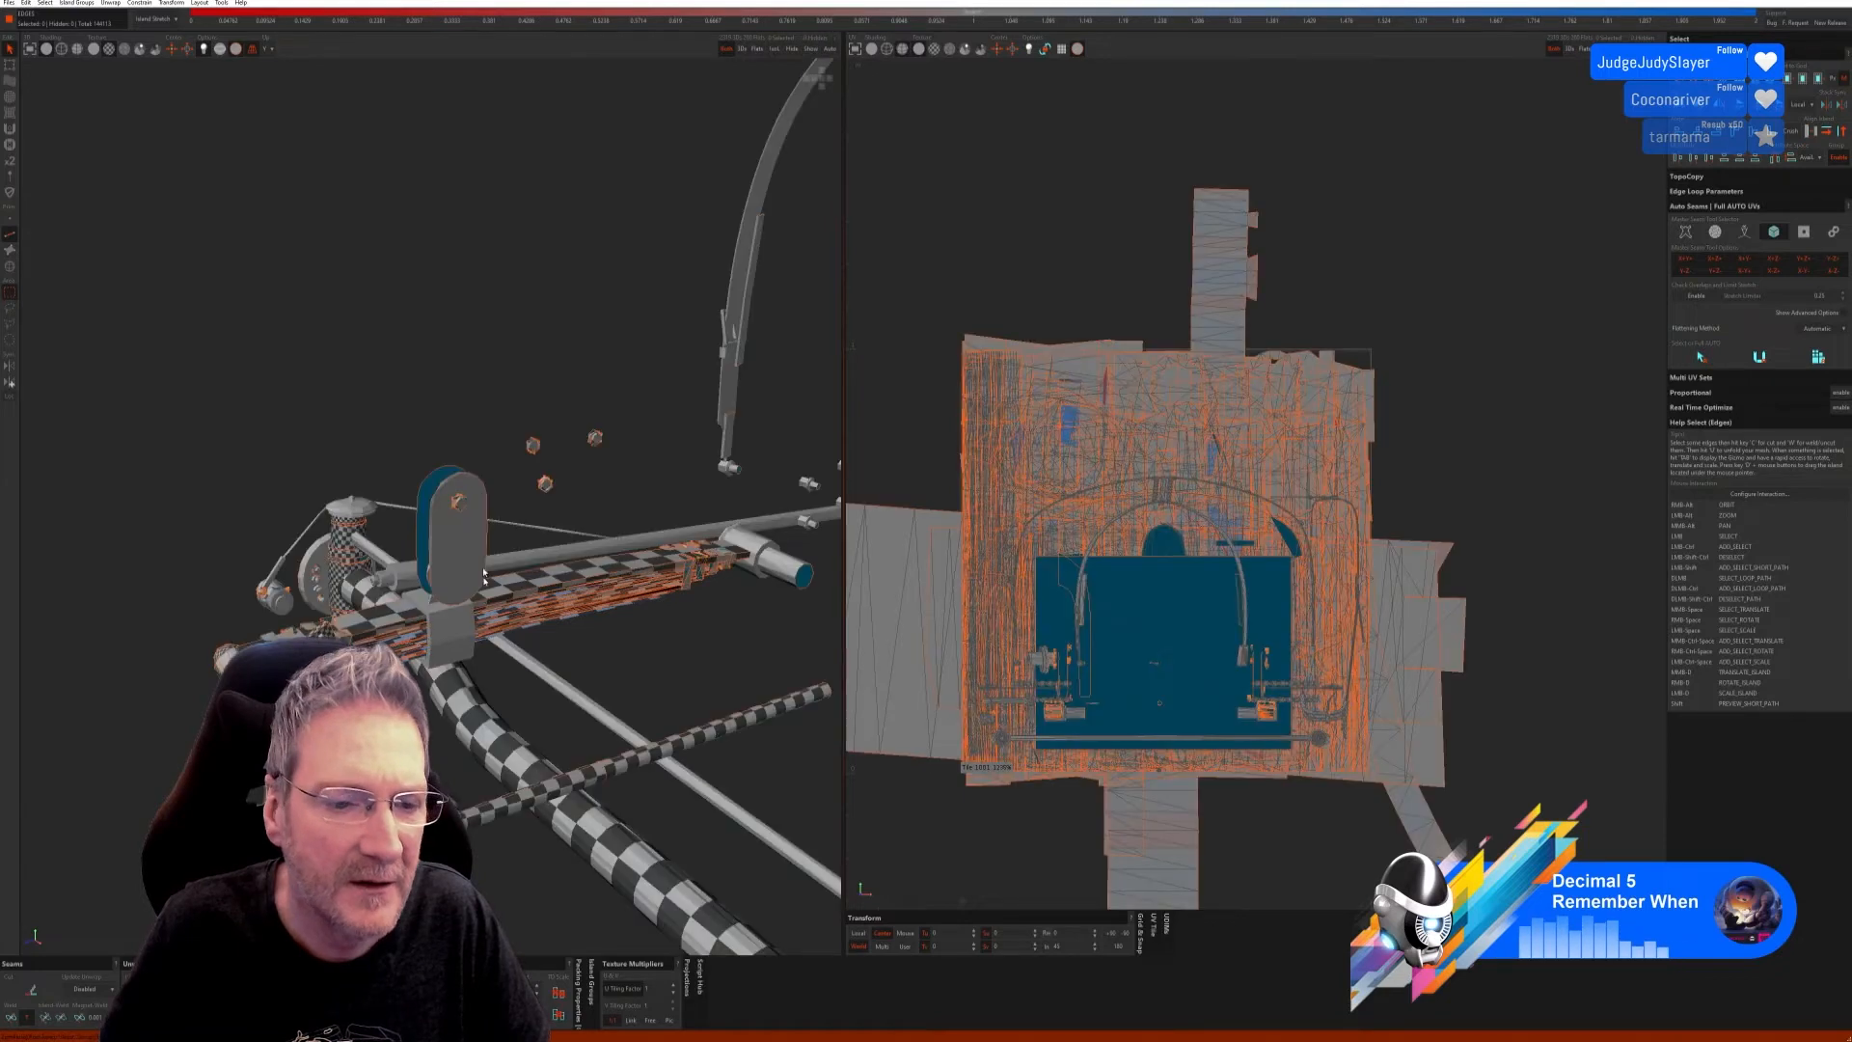
Step: Switch to island selection and select the upright pill-shaped plates above both leaf springs
alt+right_drag(598, 675, 527, 732)
scroll(526, 732, down, 3)
alt+drag(527, 732, 483, 668)
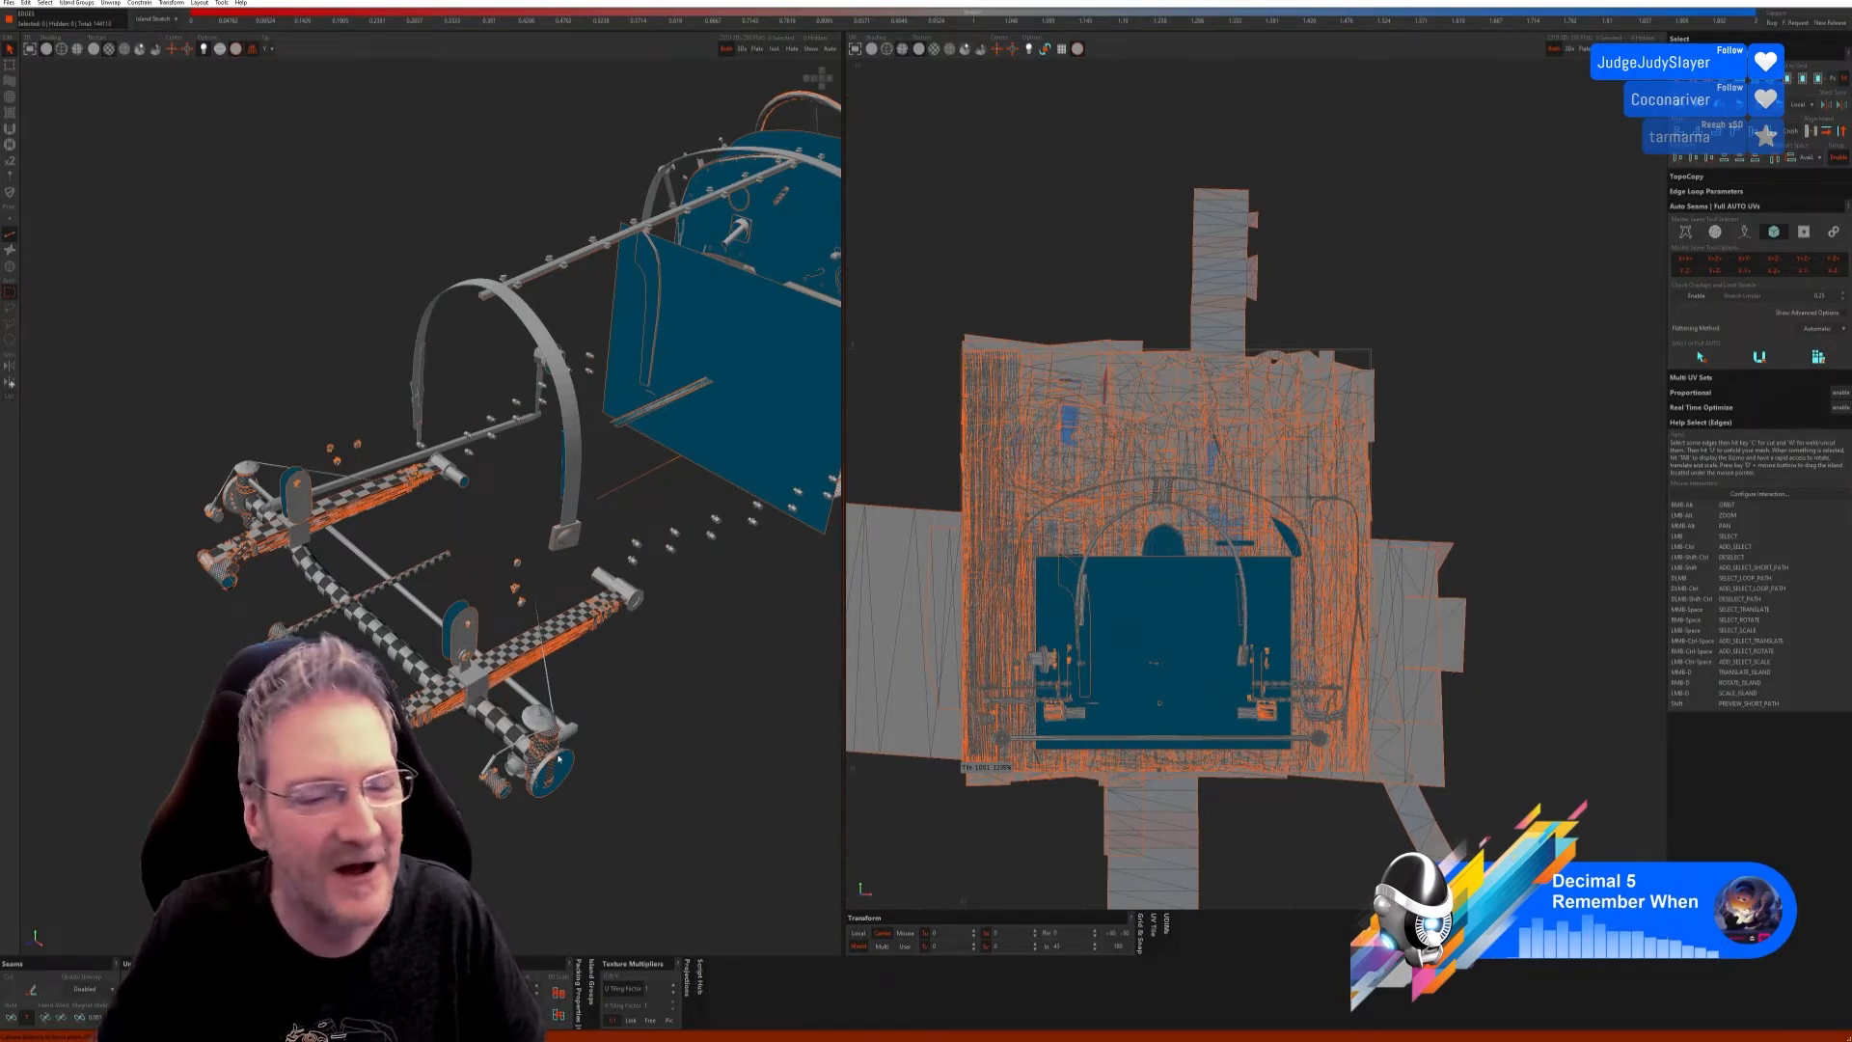
alt+drag(497, 711, 435, 665)
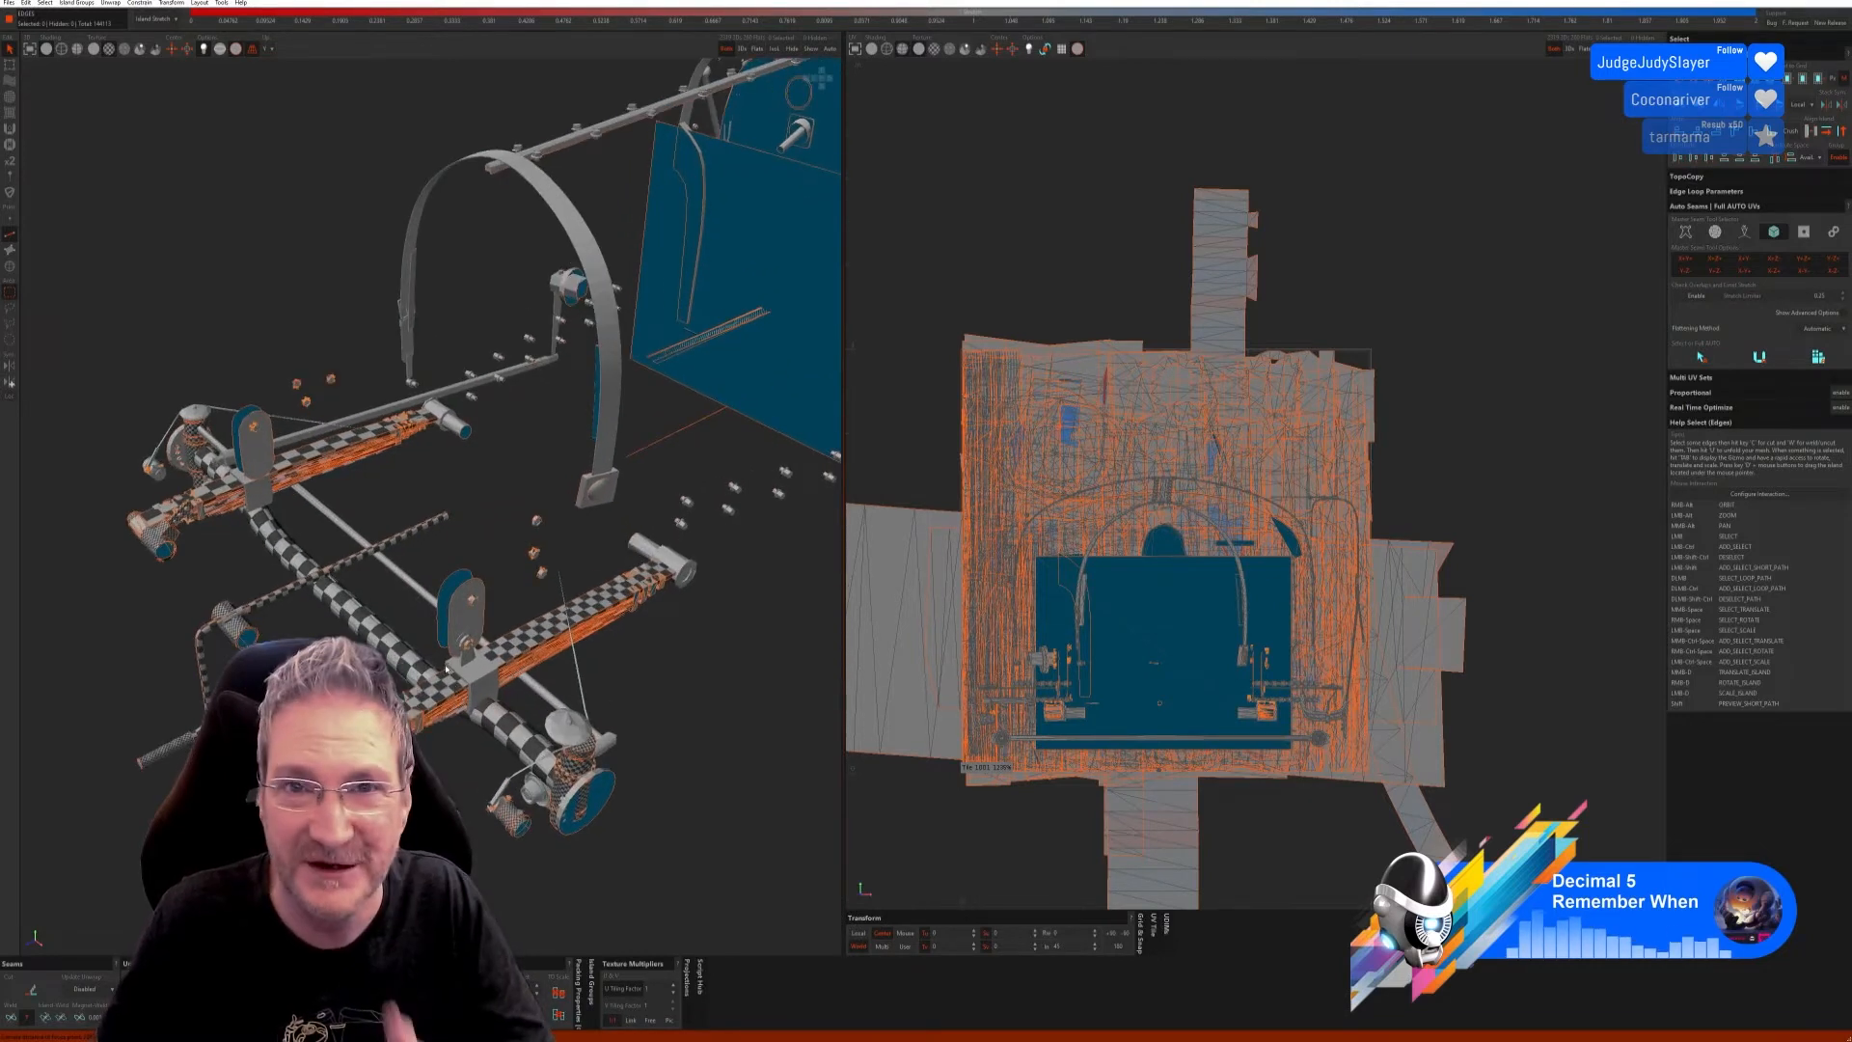
click(10, 268)
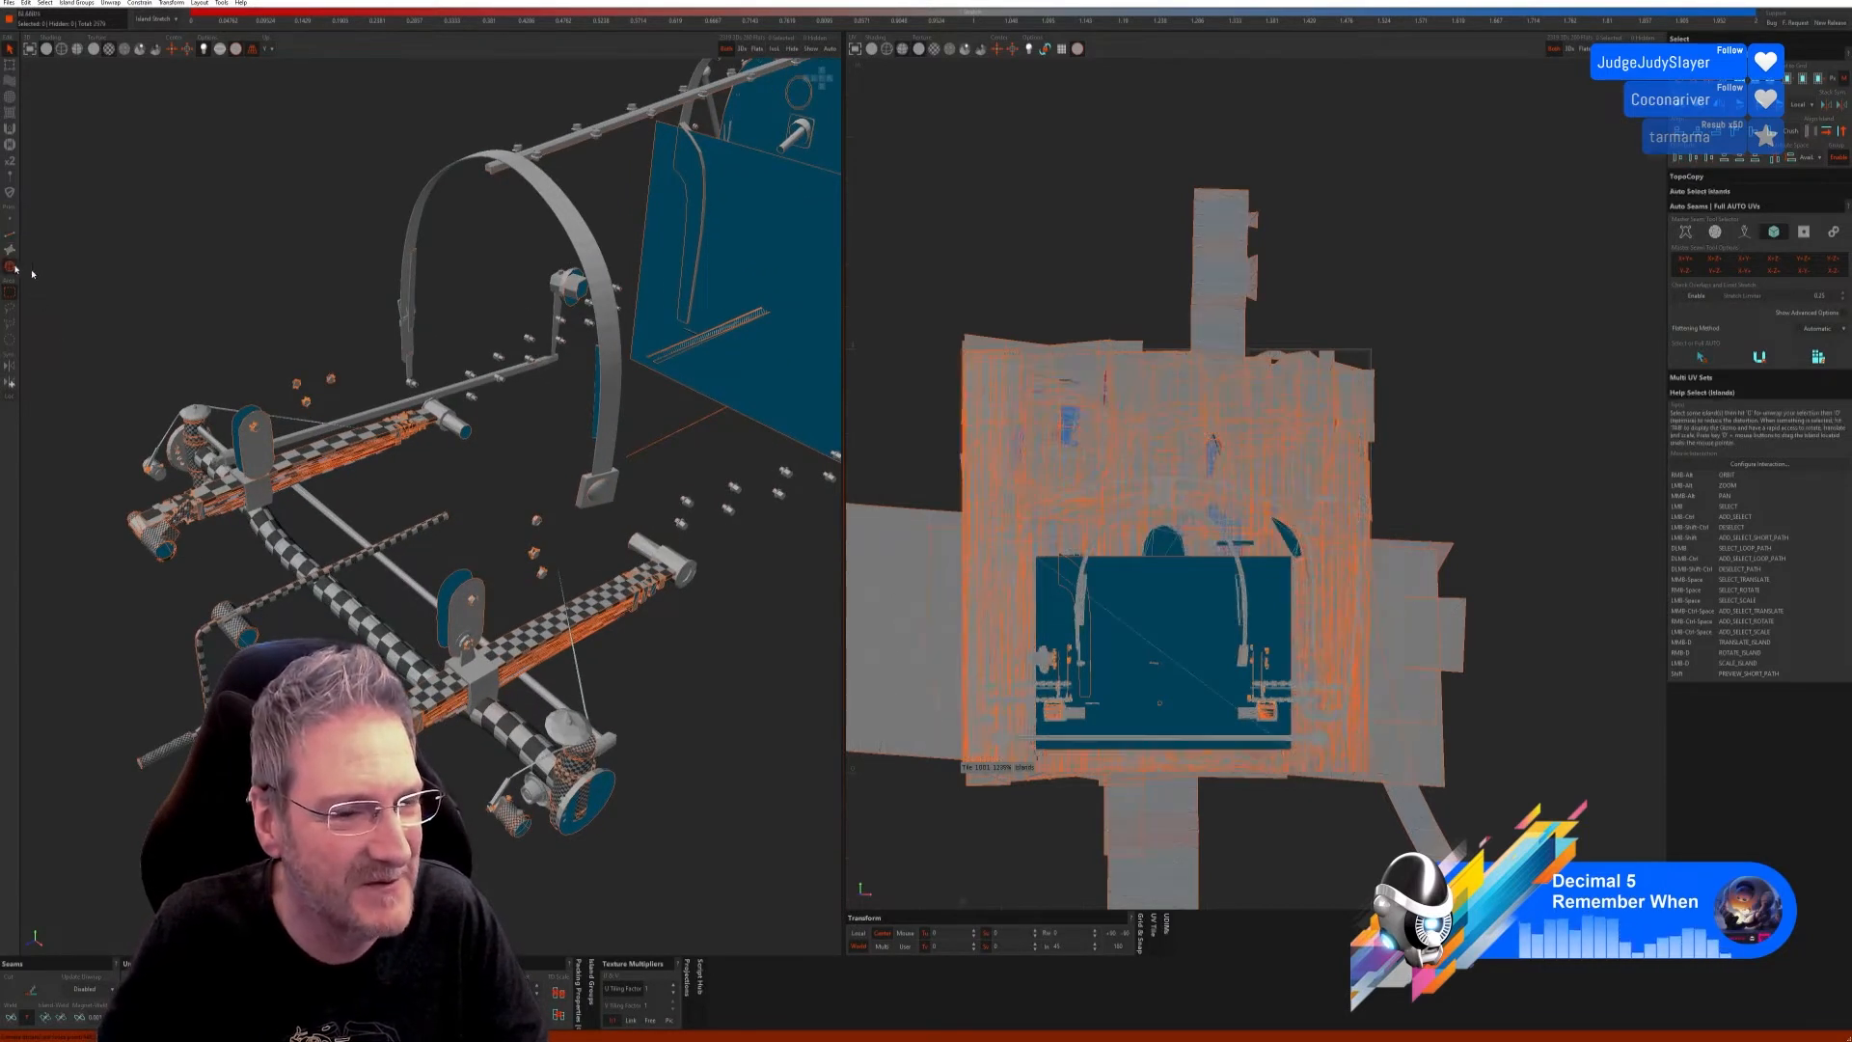
click(457, 617)
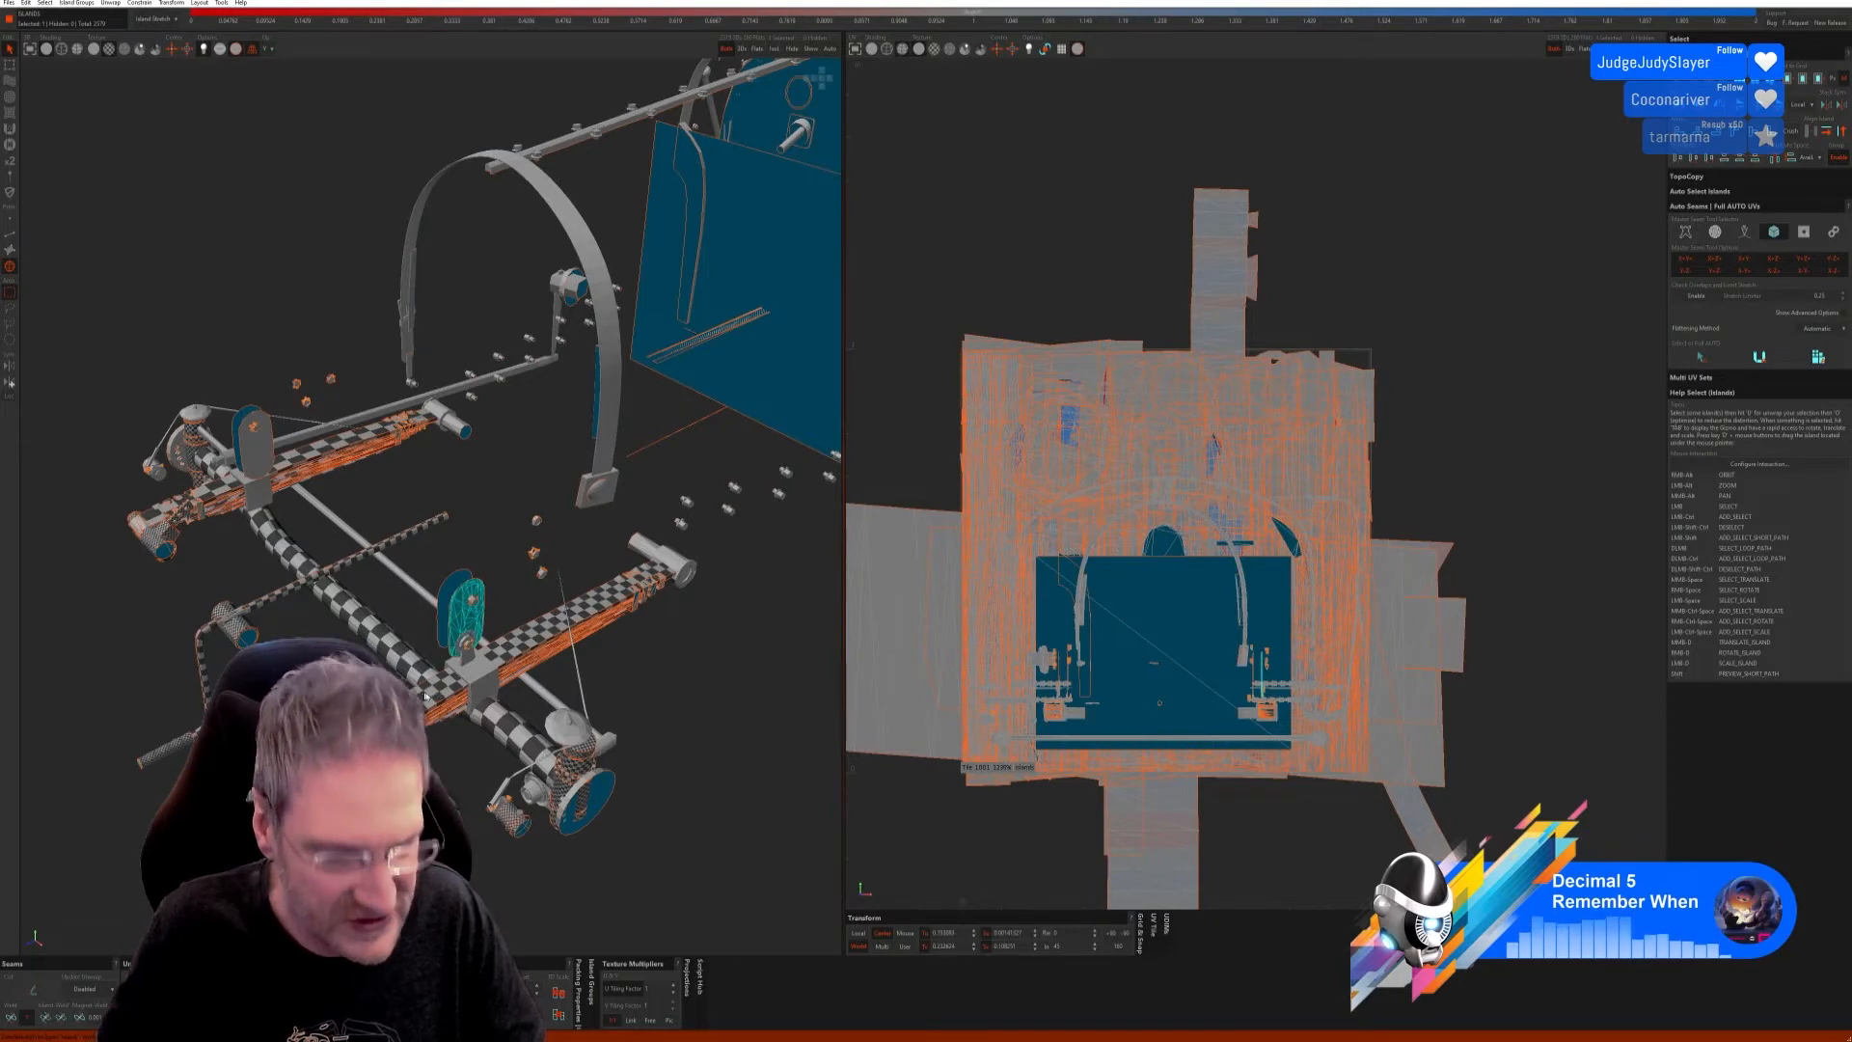
alt+drag(426, 695, 418, 659)
ctrl+click(377, 639)
alt+right_drag(377, 638, 295, 527)
alt+middle_drag(295, 526, 374, 650)
ctrl+click(322, 533)
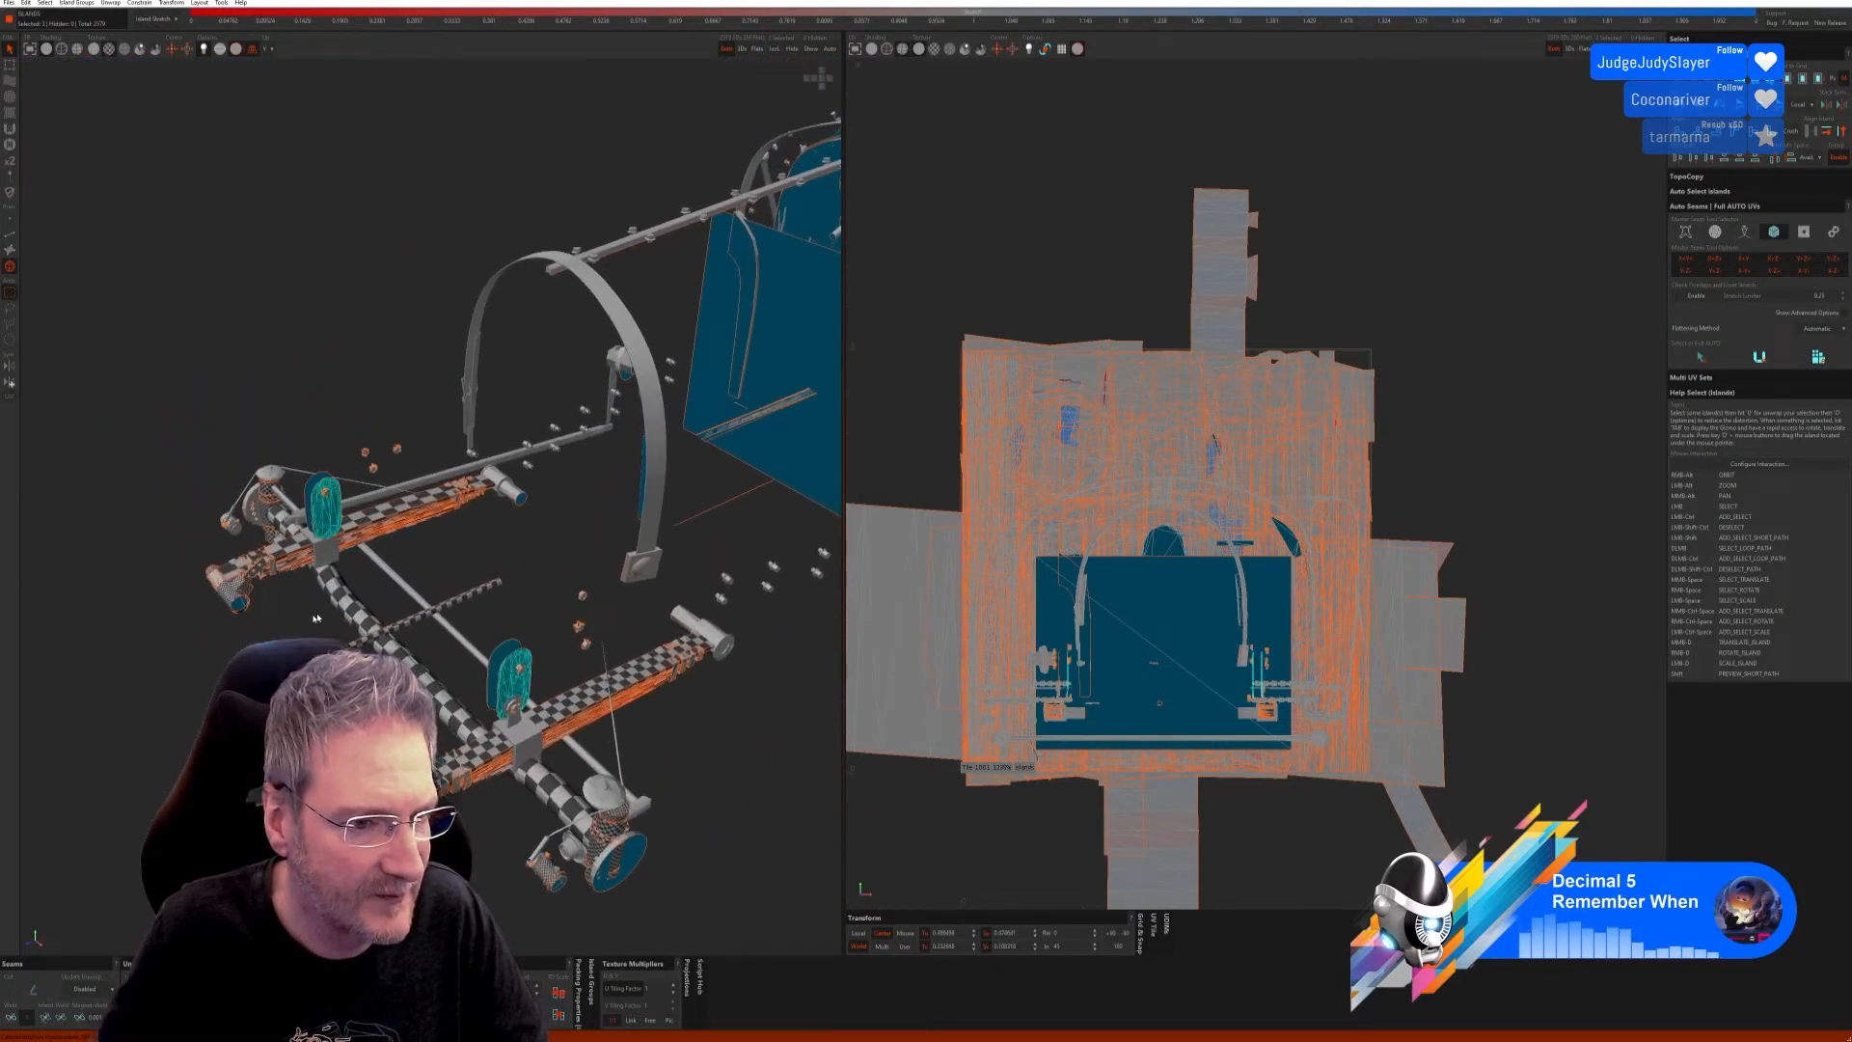
mouse_move(322, 533)
alt+right_down()
mouse_move(487, 550)
mouse_move(338, 552)
alt+right_up()
ctrl+click(531, 658)
Step: Isolate and unwrap the pill-shaped plates in edge mode with automatic seams and packing, and show the full model again
click(774, 51)
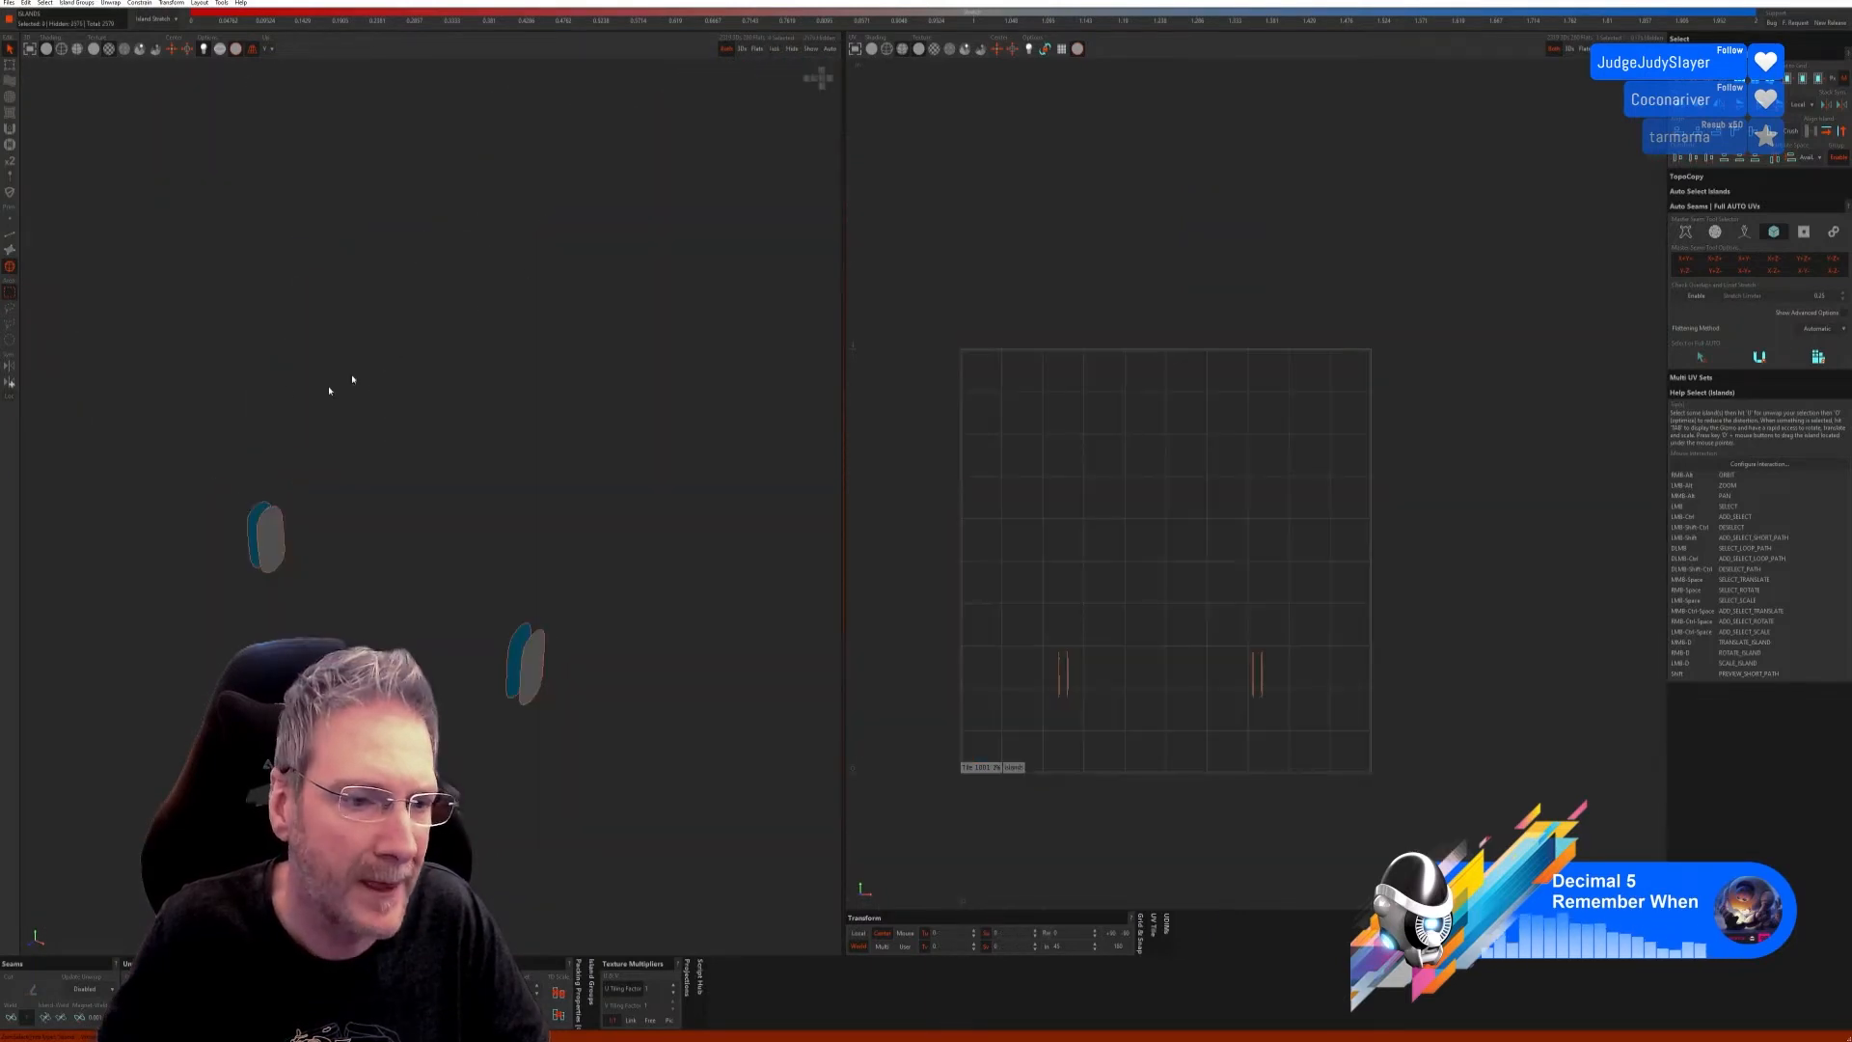
click(9, 233)
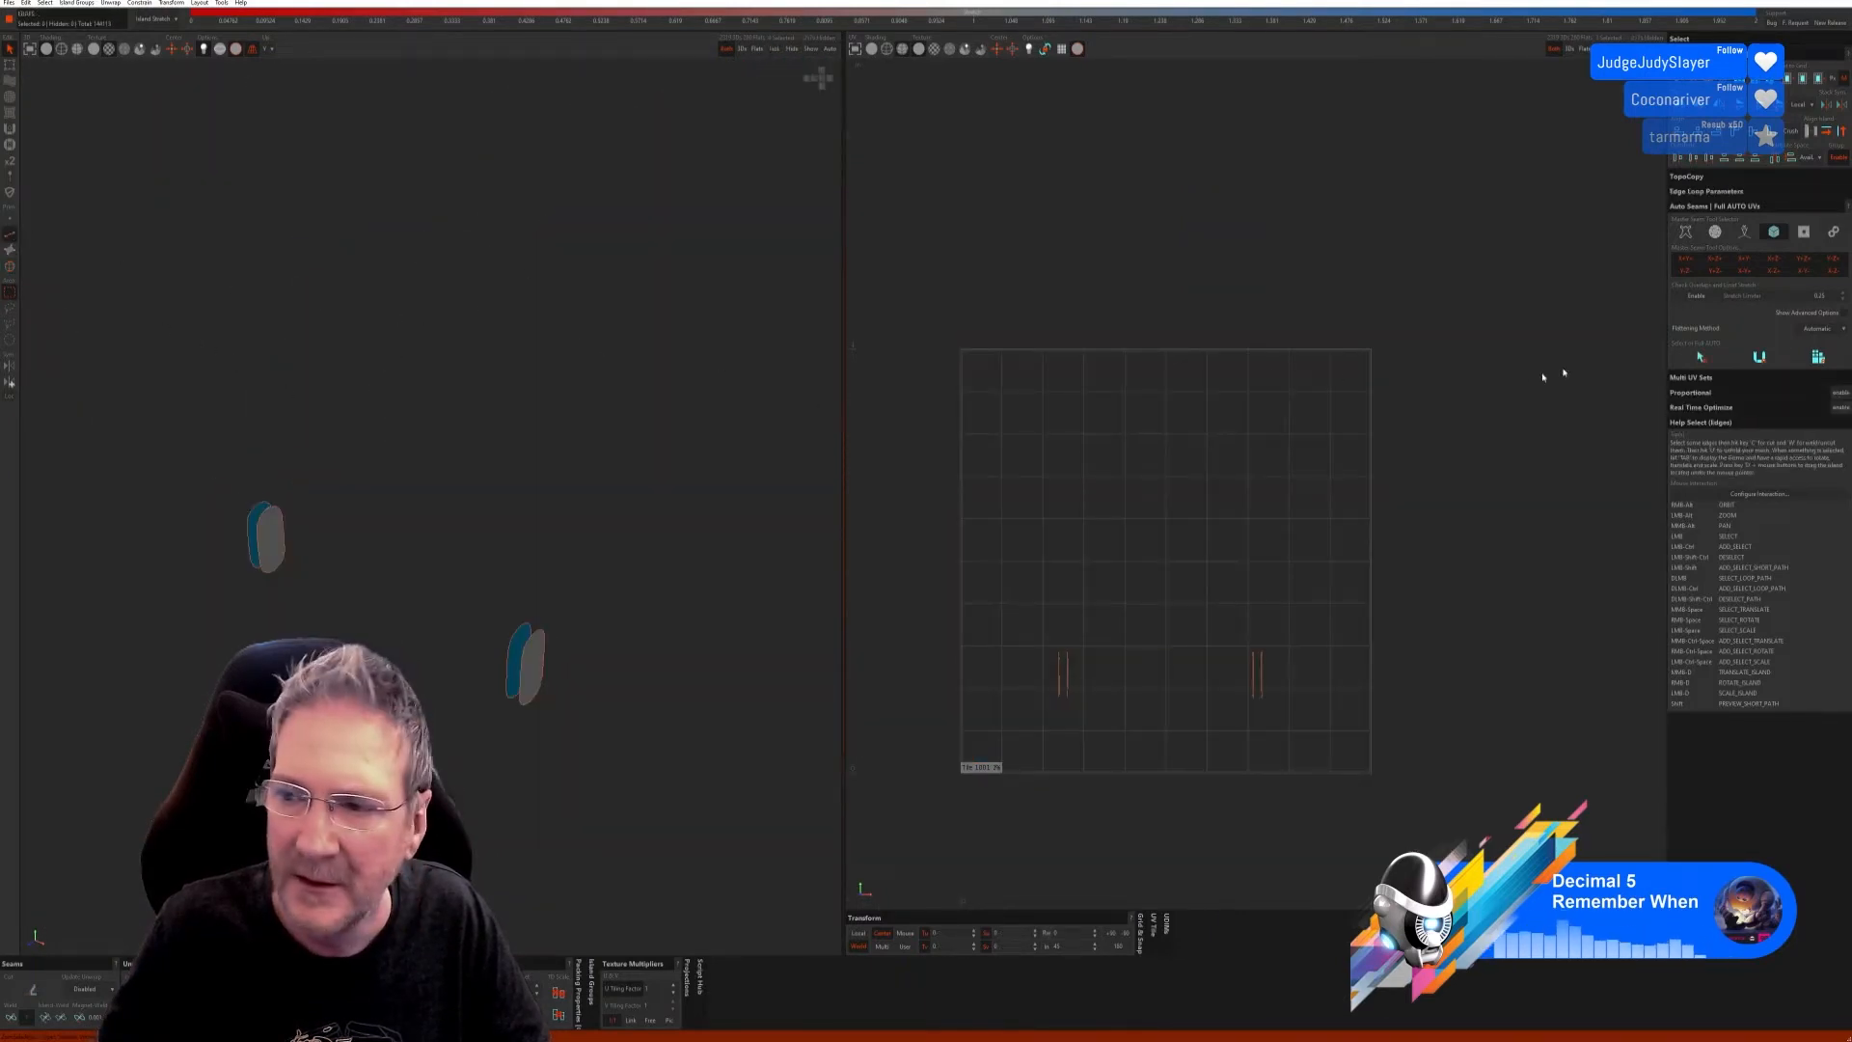
click(1759, 358)
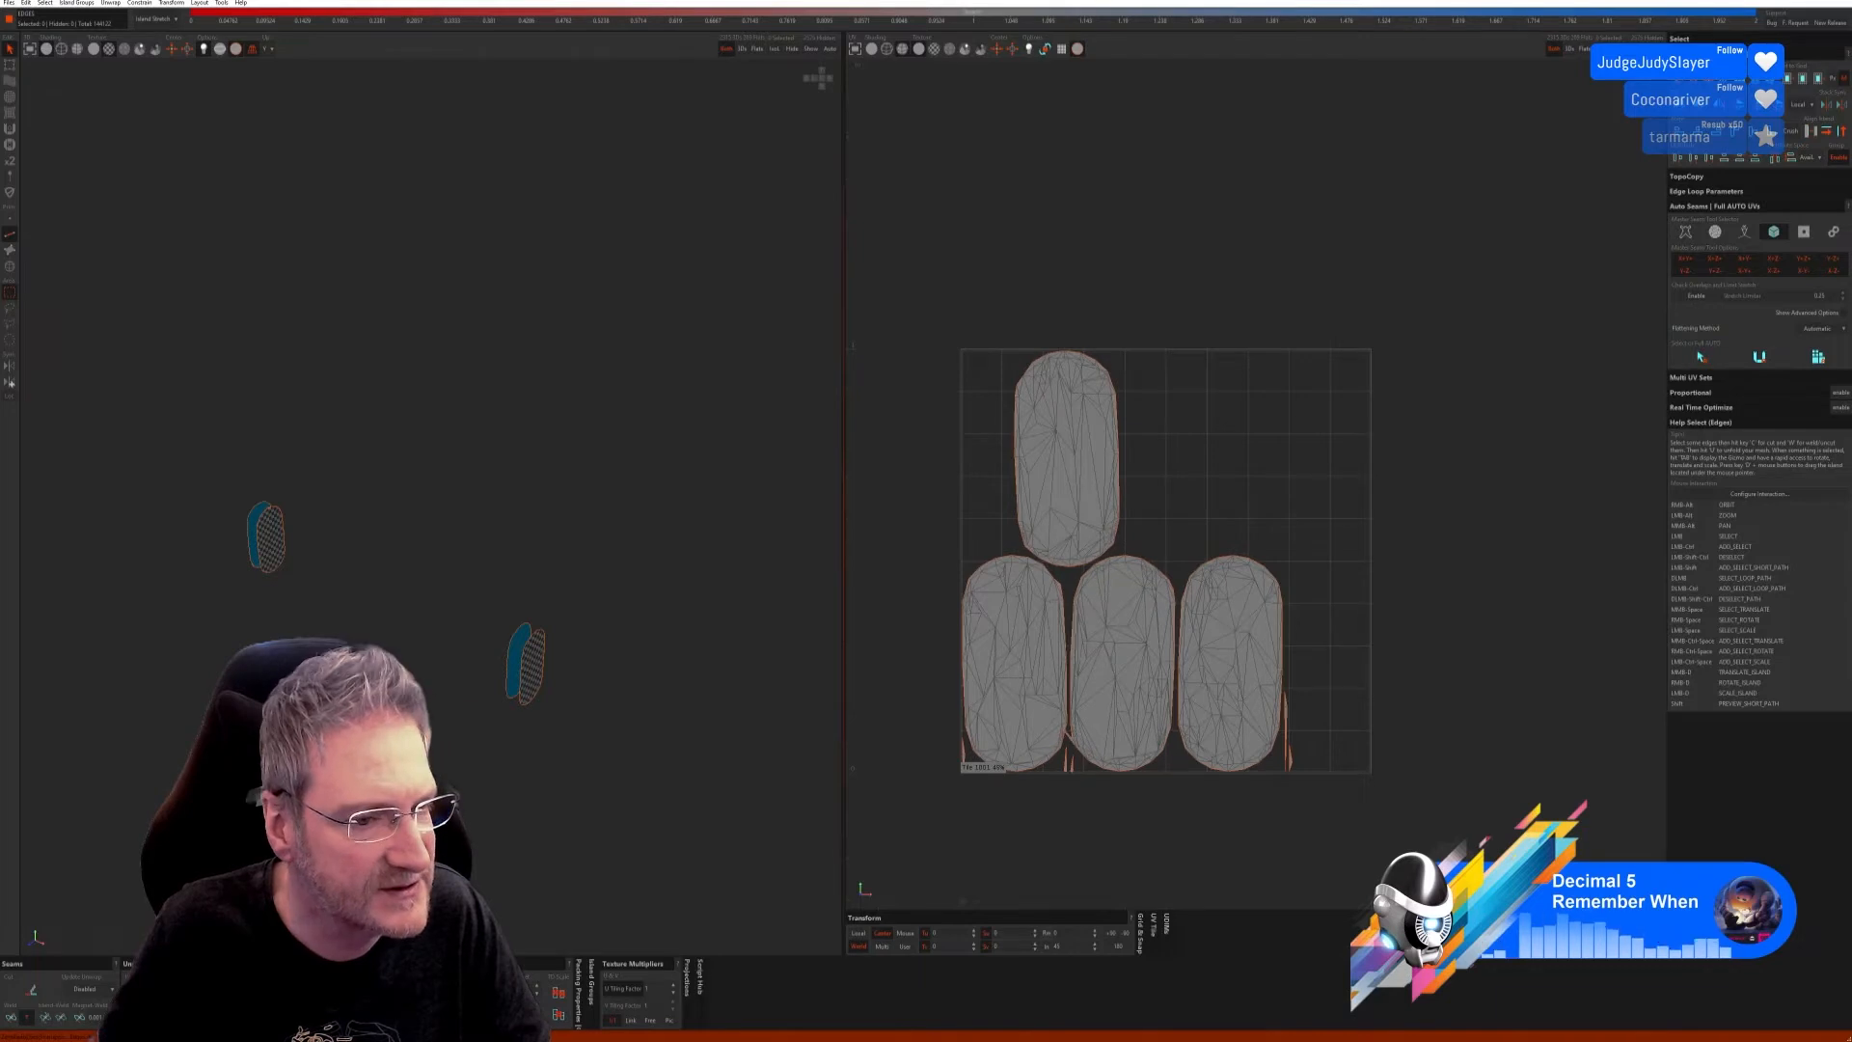
mouse_move(434, 579)
alt+right_down()
mouse_move(540, 589)
mouse_move(443, 593)
alt+right_up()
alt+drag(444, 593, 614, 358)
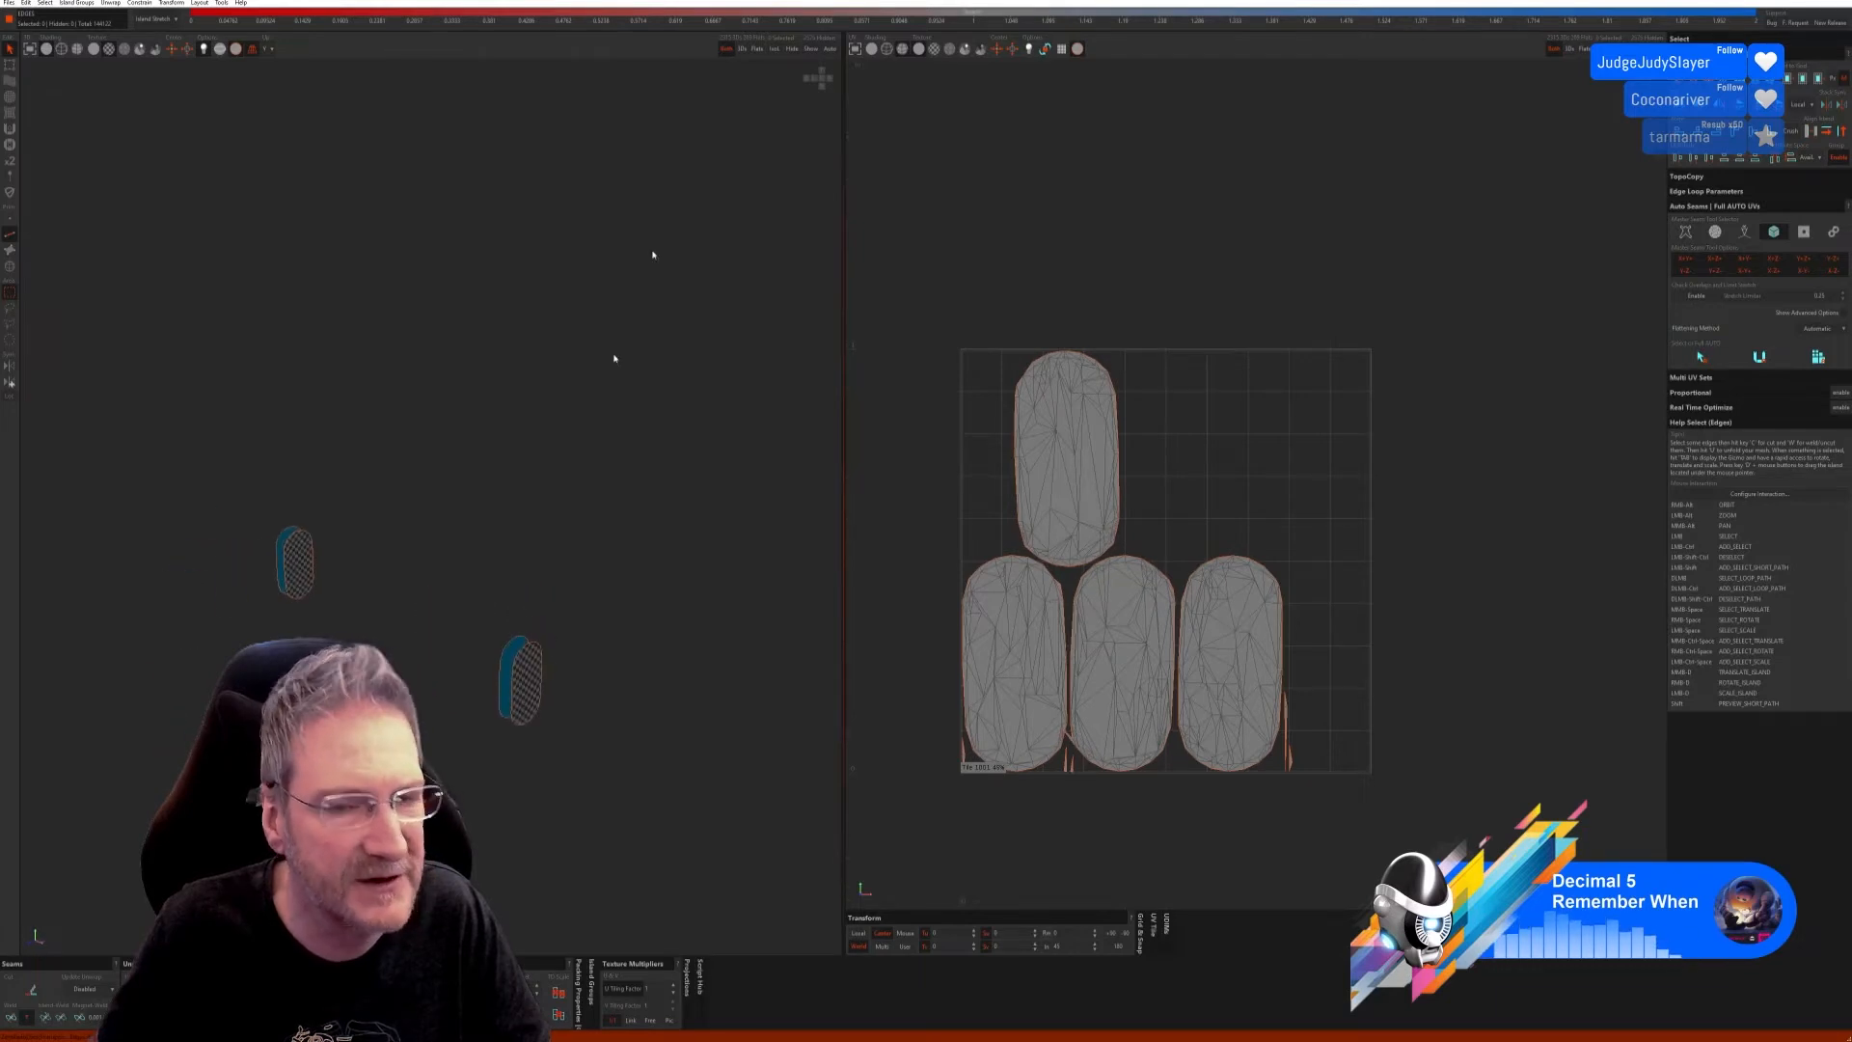
click(811, 49)
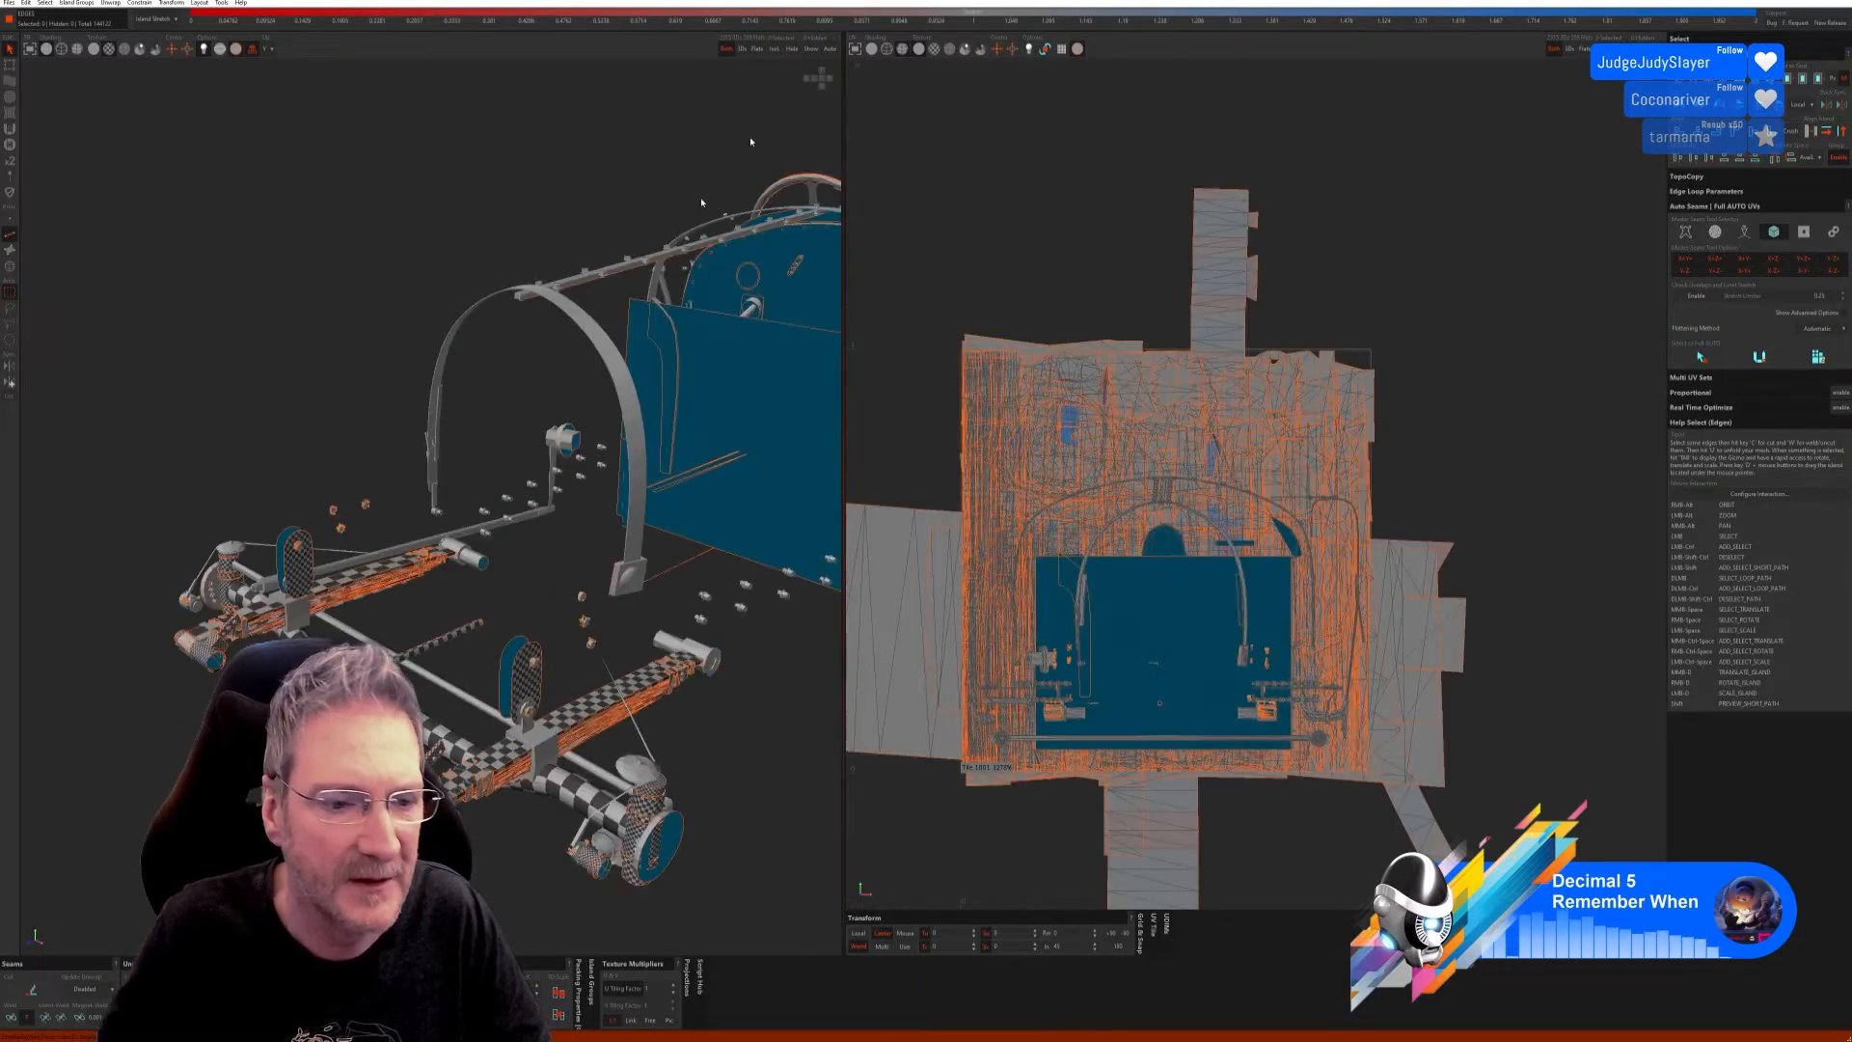
Step: Switch to island selection and select the two mounting blocks beneath the pill-shaped plates, one on each leaf spring
alt+drag(434, 434, 501, 415)
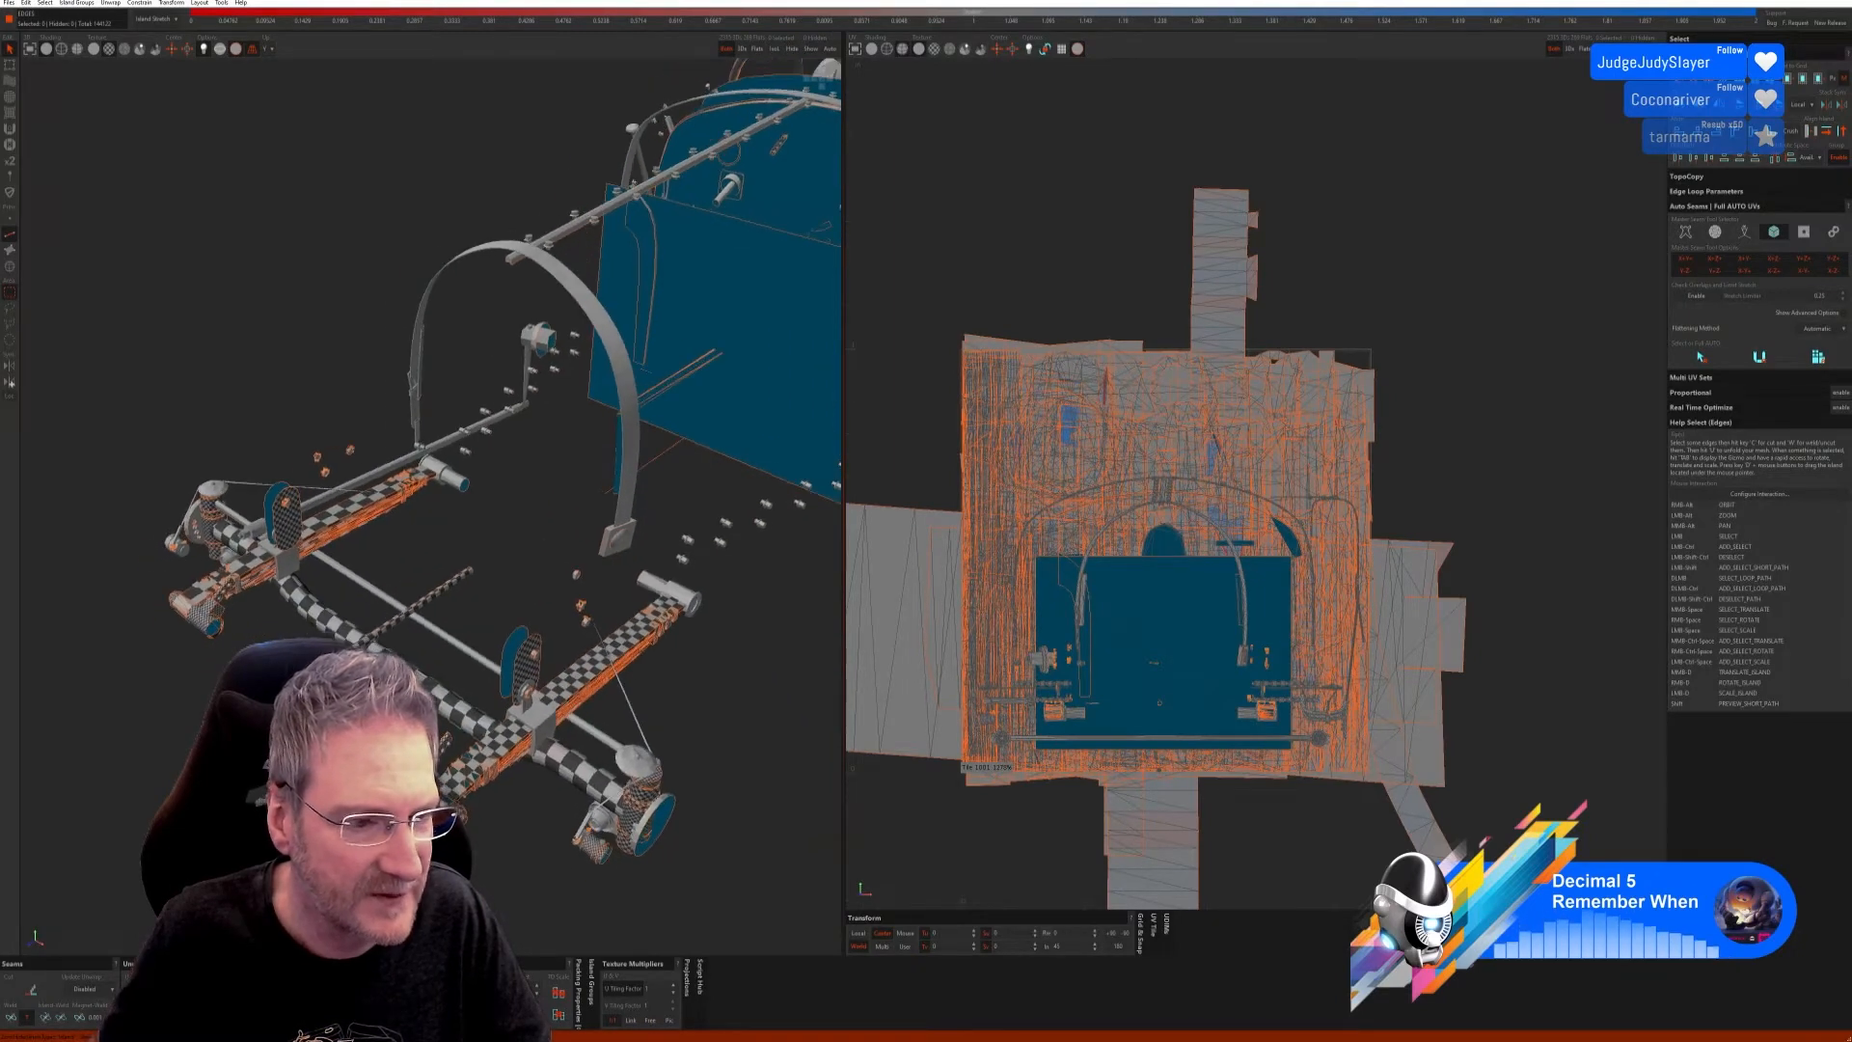
click(10, 266)
click(517, 720)
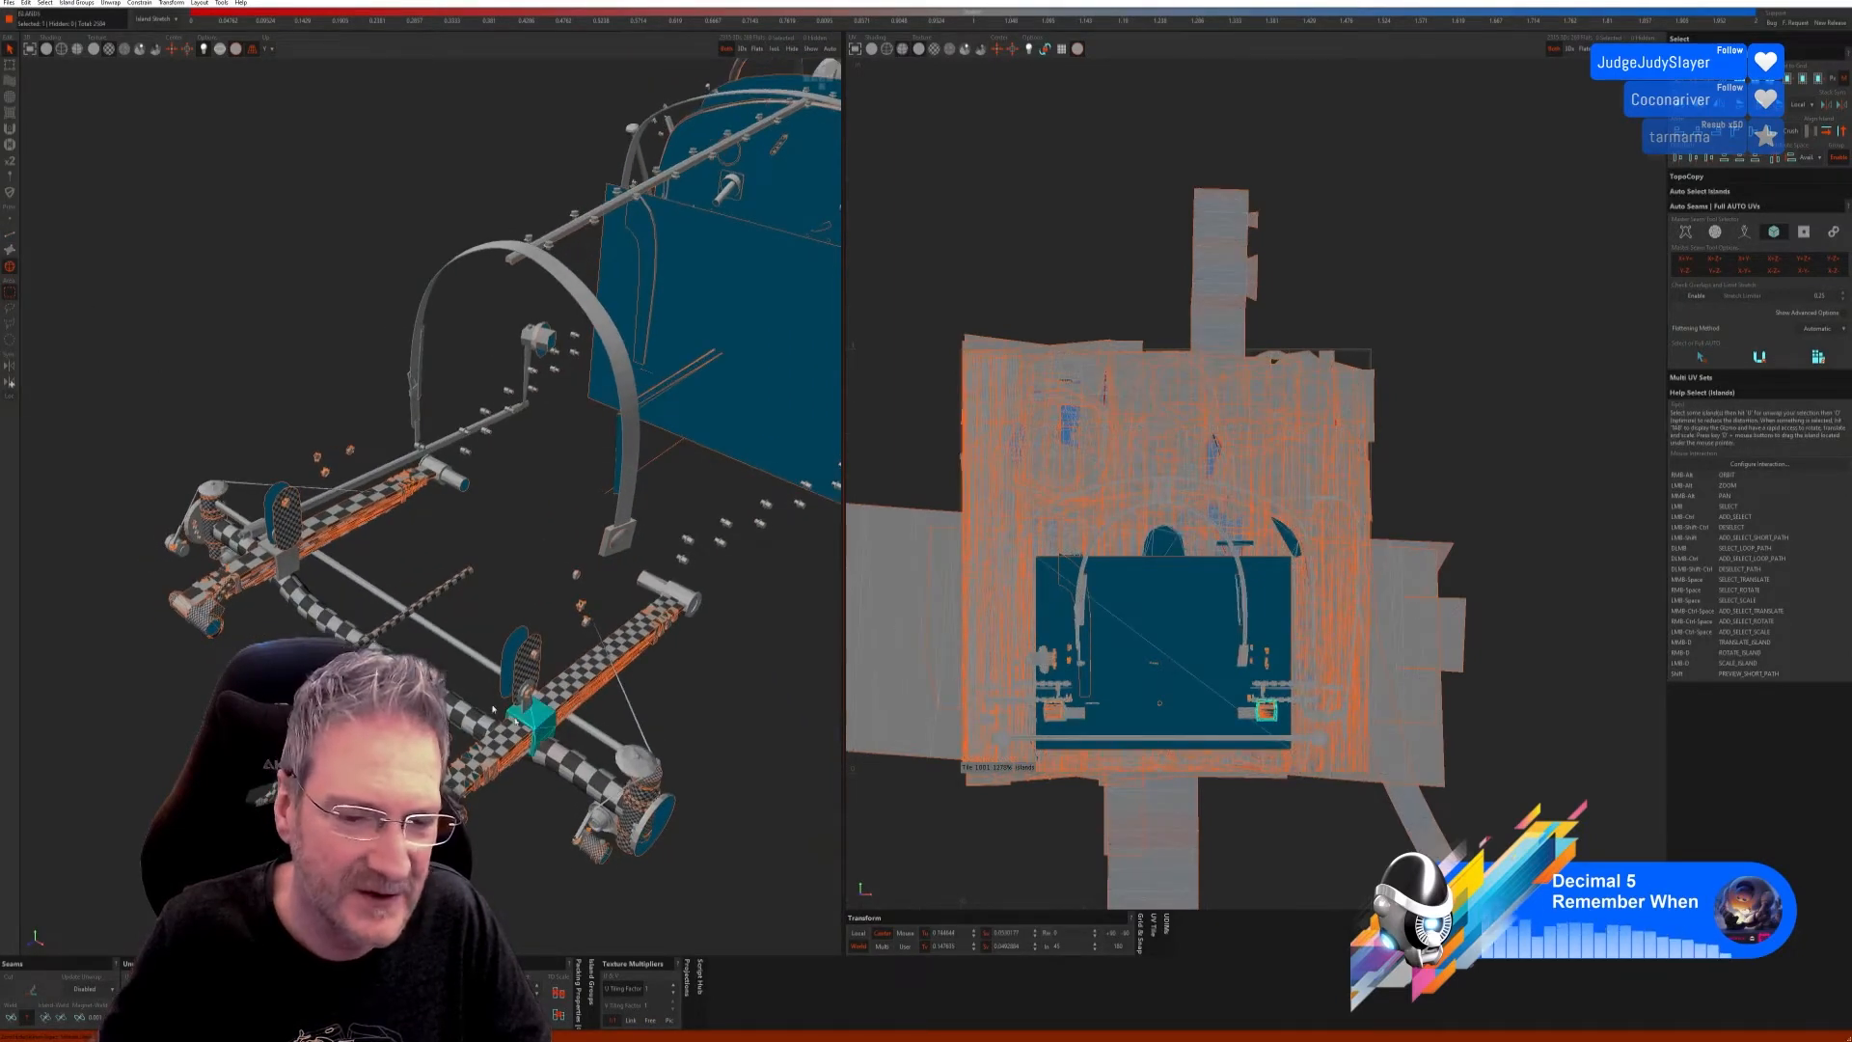
ctrl+click(279, 551)
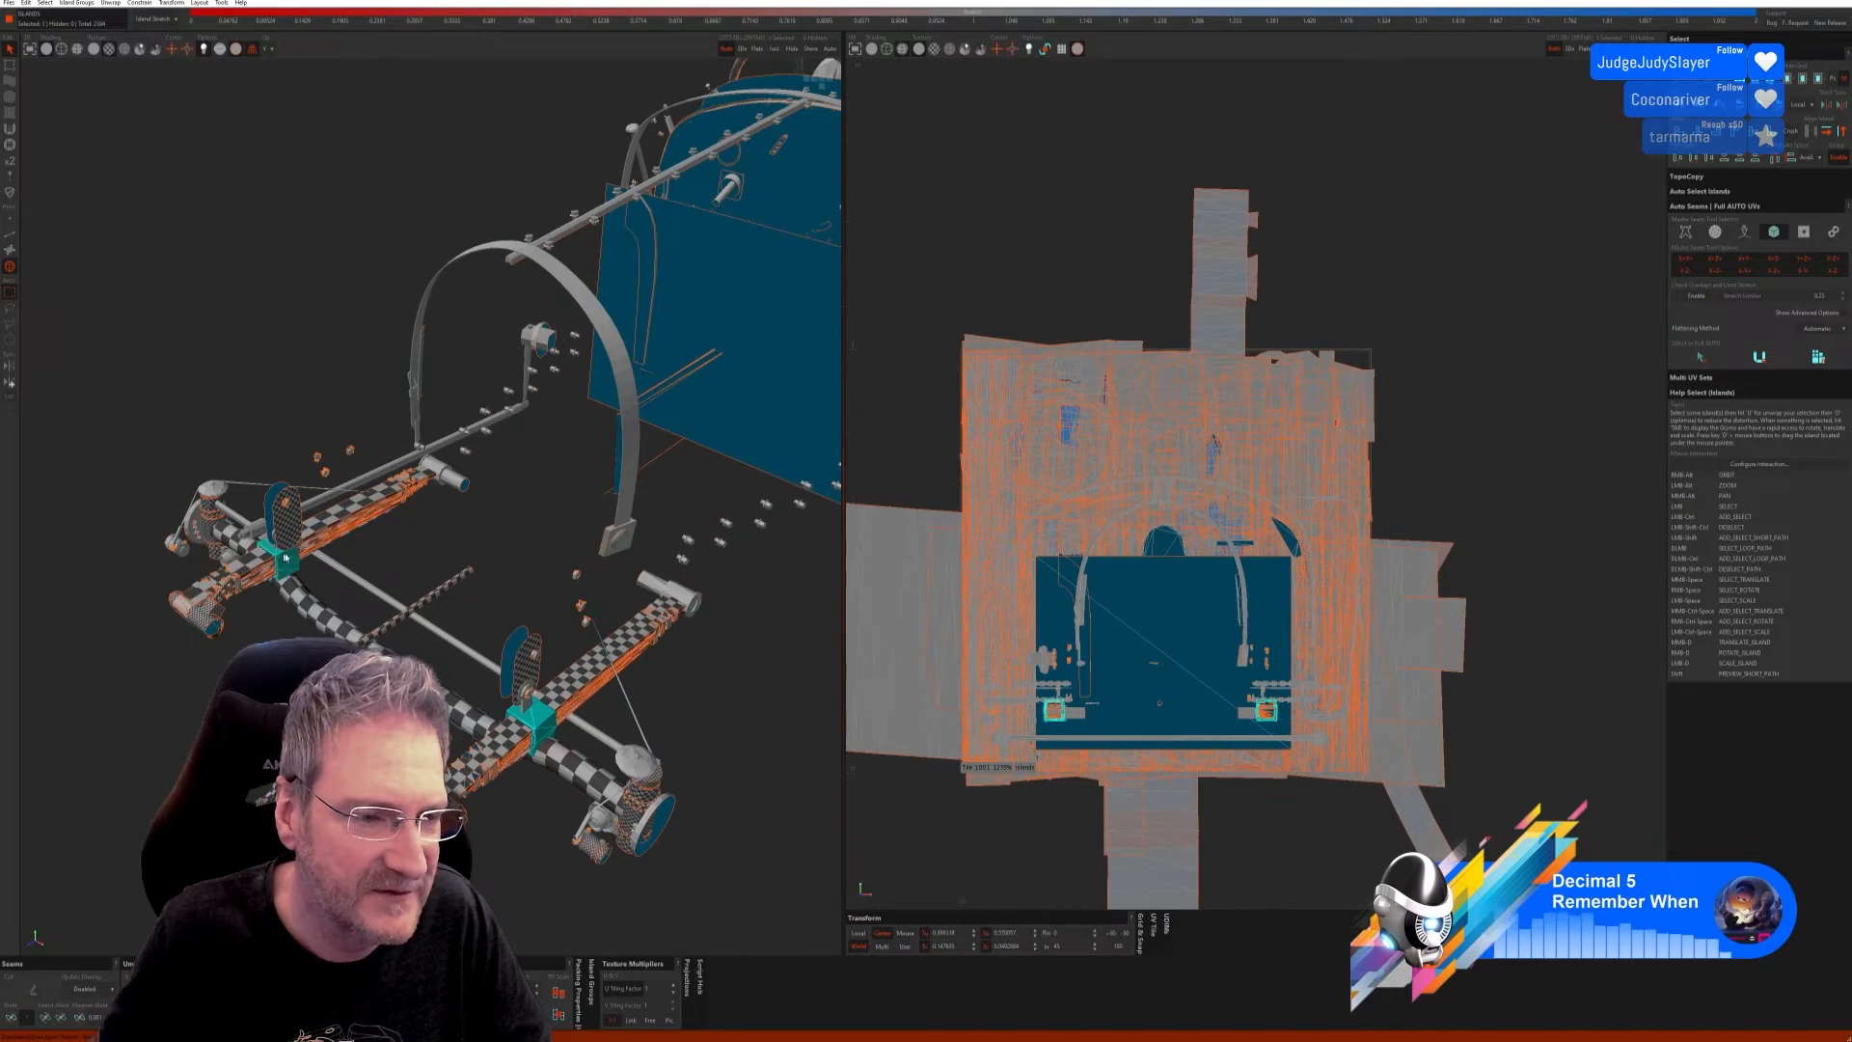
Step: Isolate and unwrap the two mounting blocks in edge mode with automatic seams and packing, and show all hidden parts again
click(773, 49)
click(9, 236)
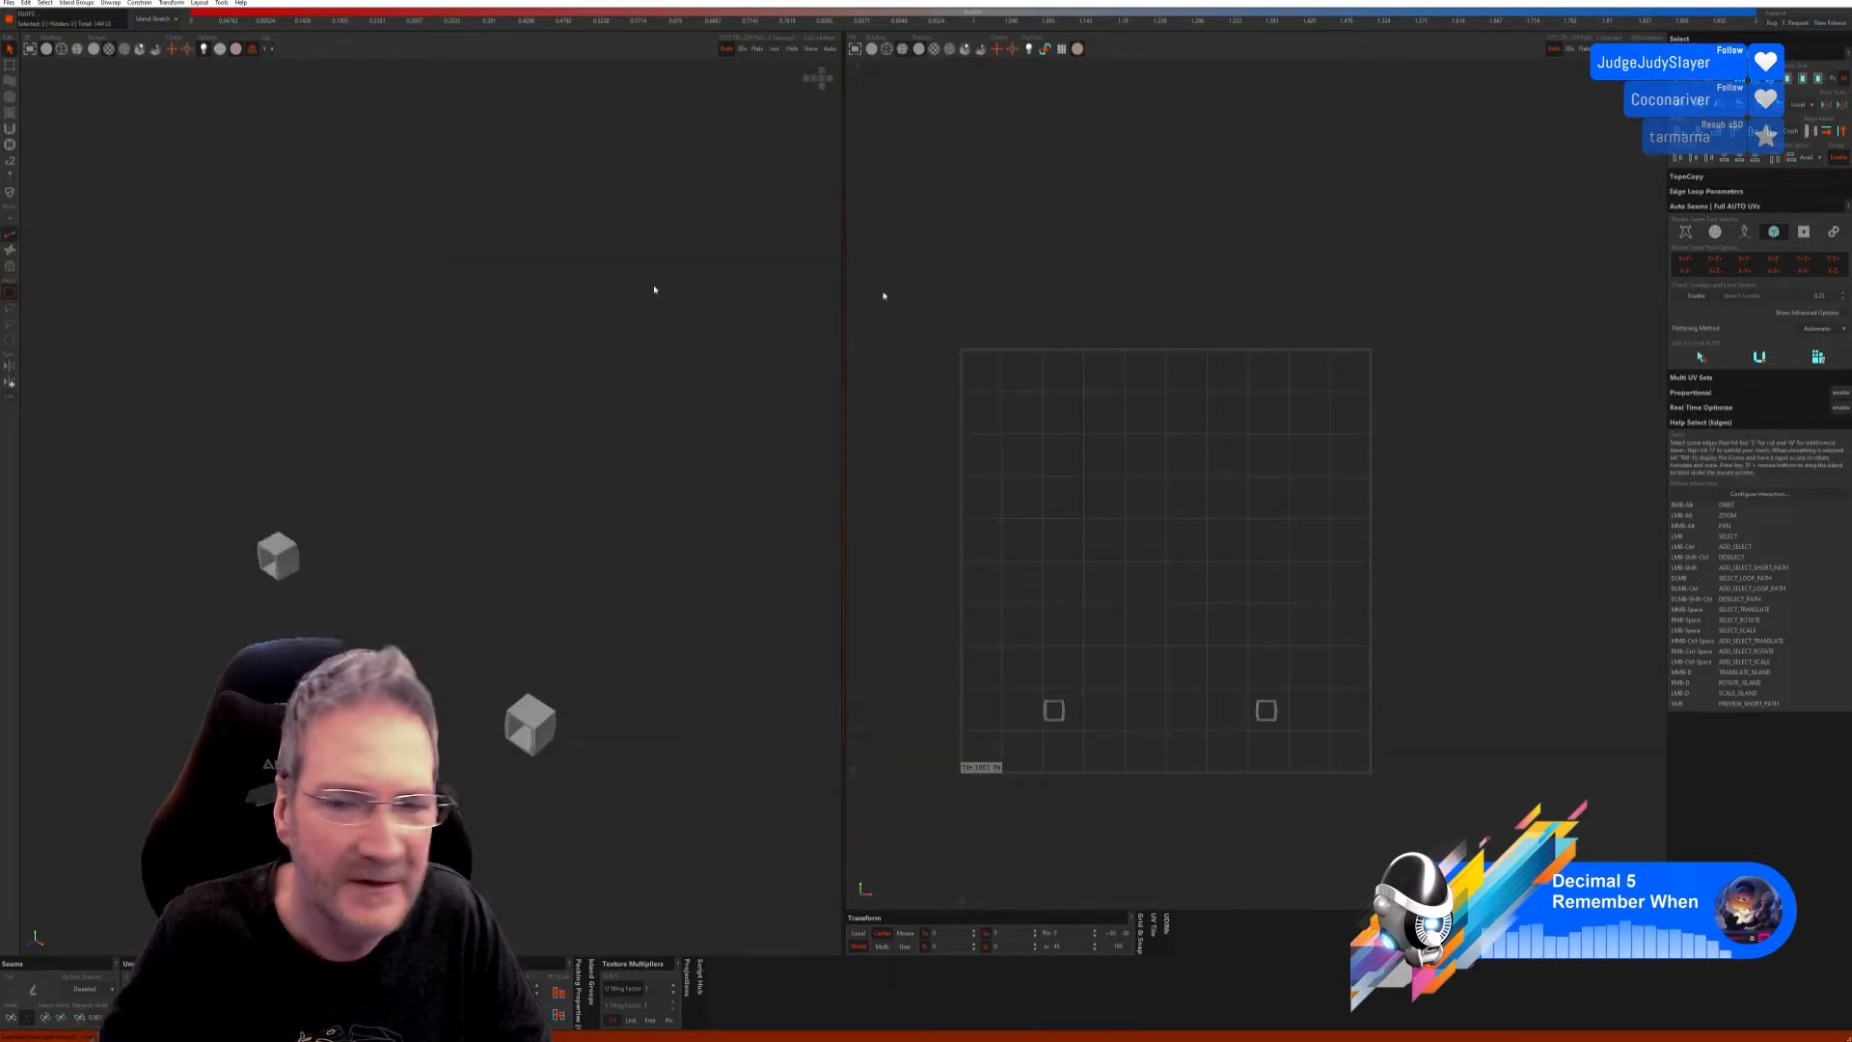
click(1700, 357)
click(1812, 359)
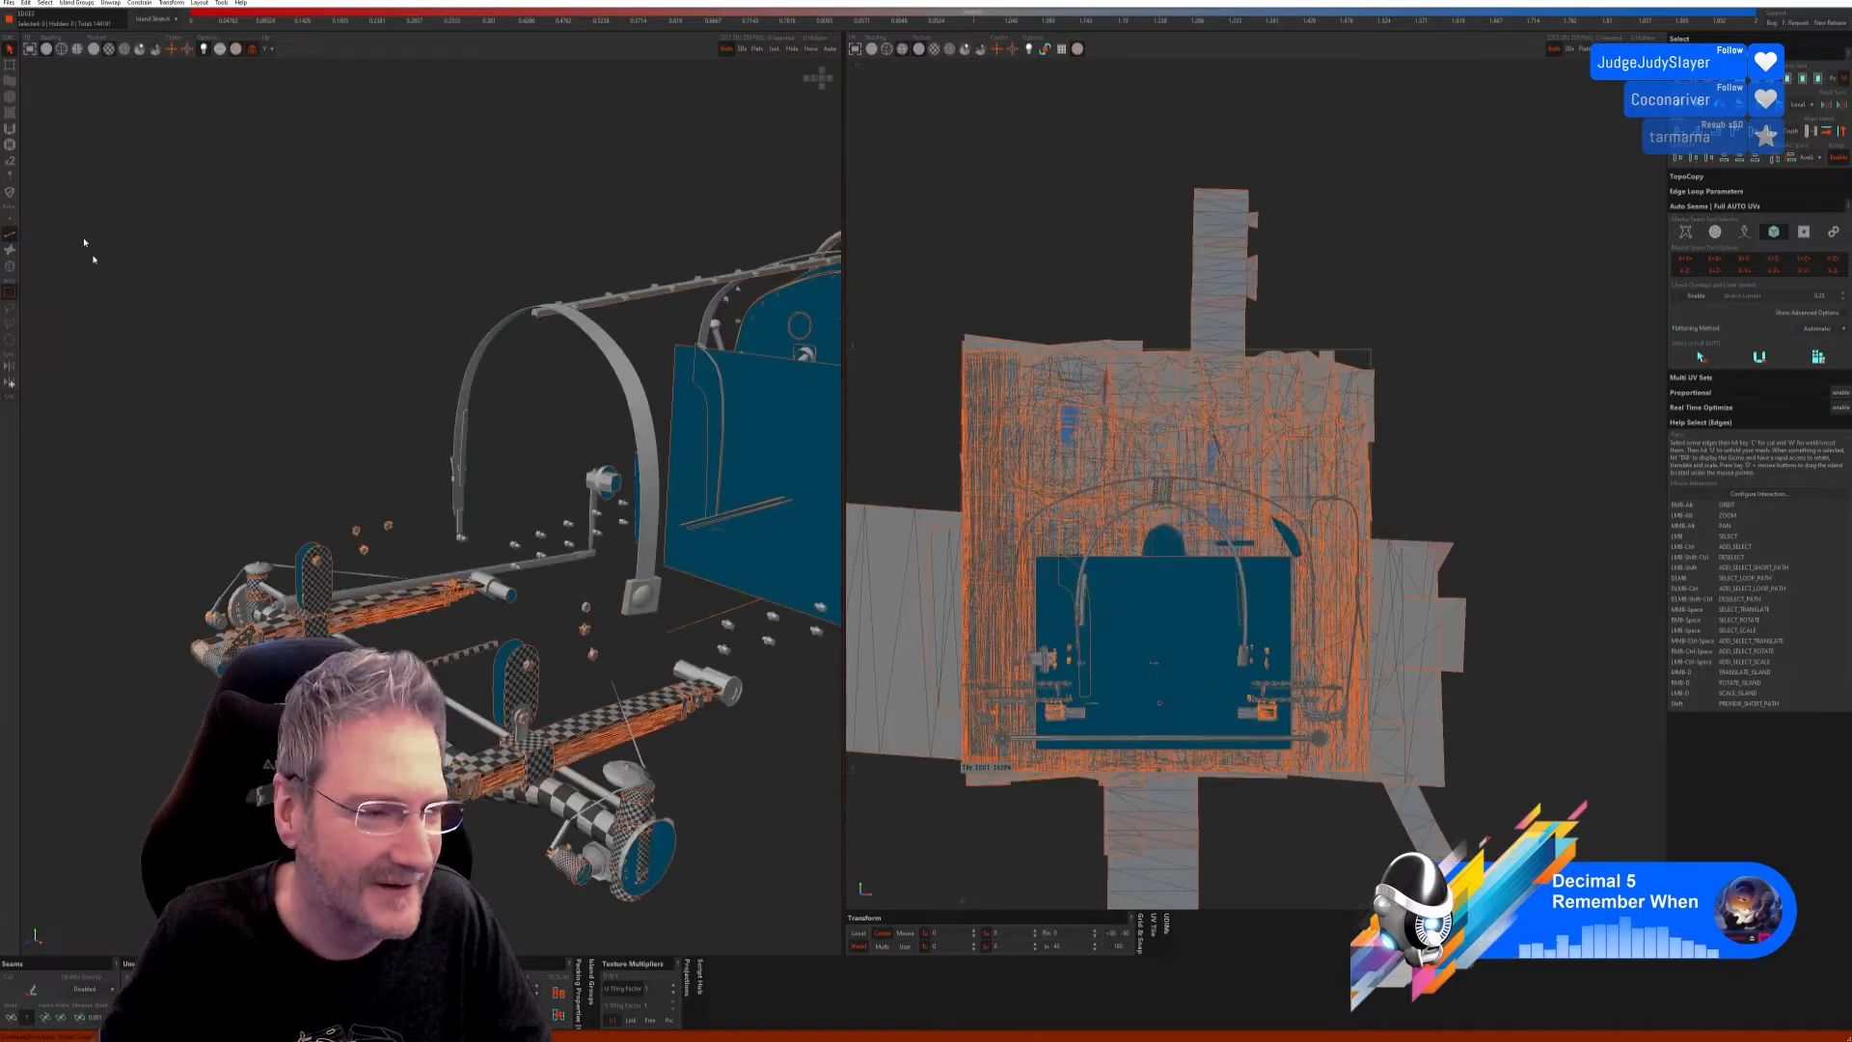
Step: Switch to island selection and isolate the cylindrical rod with the thicker collared end beside the nearer wheel hub
alt+right_drag(405, 713, 492, 819)
alt+middle_drag(492, 830, 459, 613)
alt+right_drag(459, 614, 424, 665)
alt+middle_drag(681, 720, 646, 705)
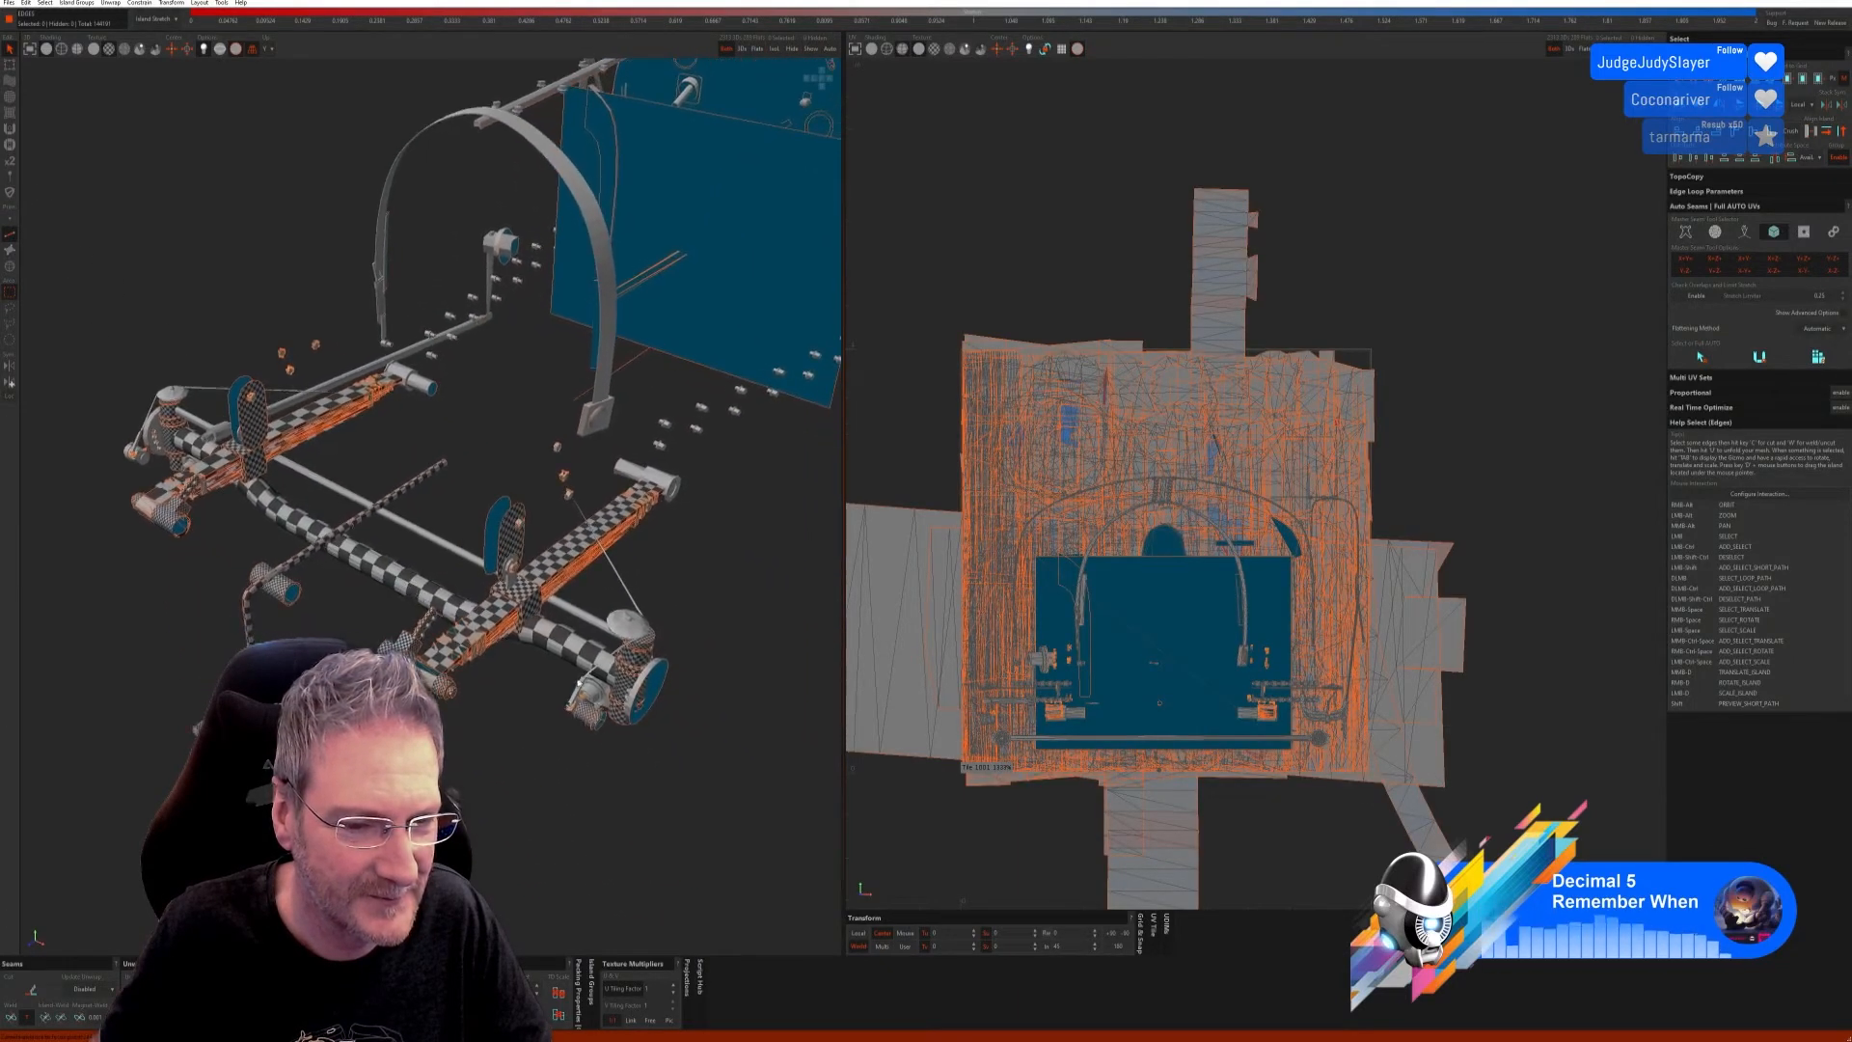
scroll(646, 705, up, 3)
click(10, 266)
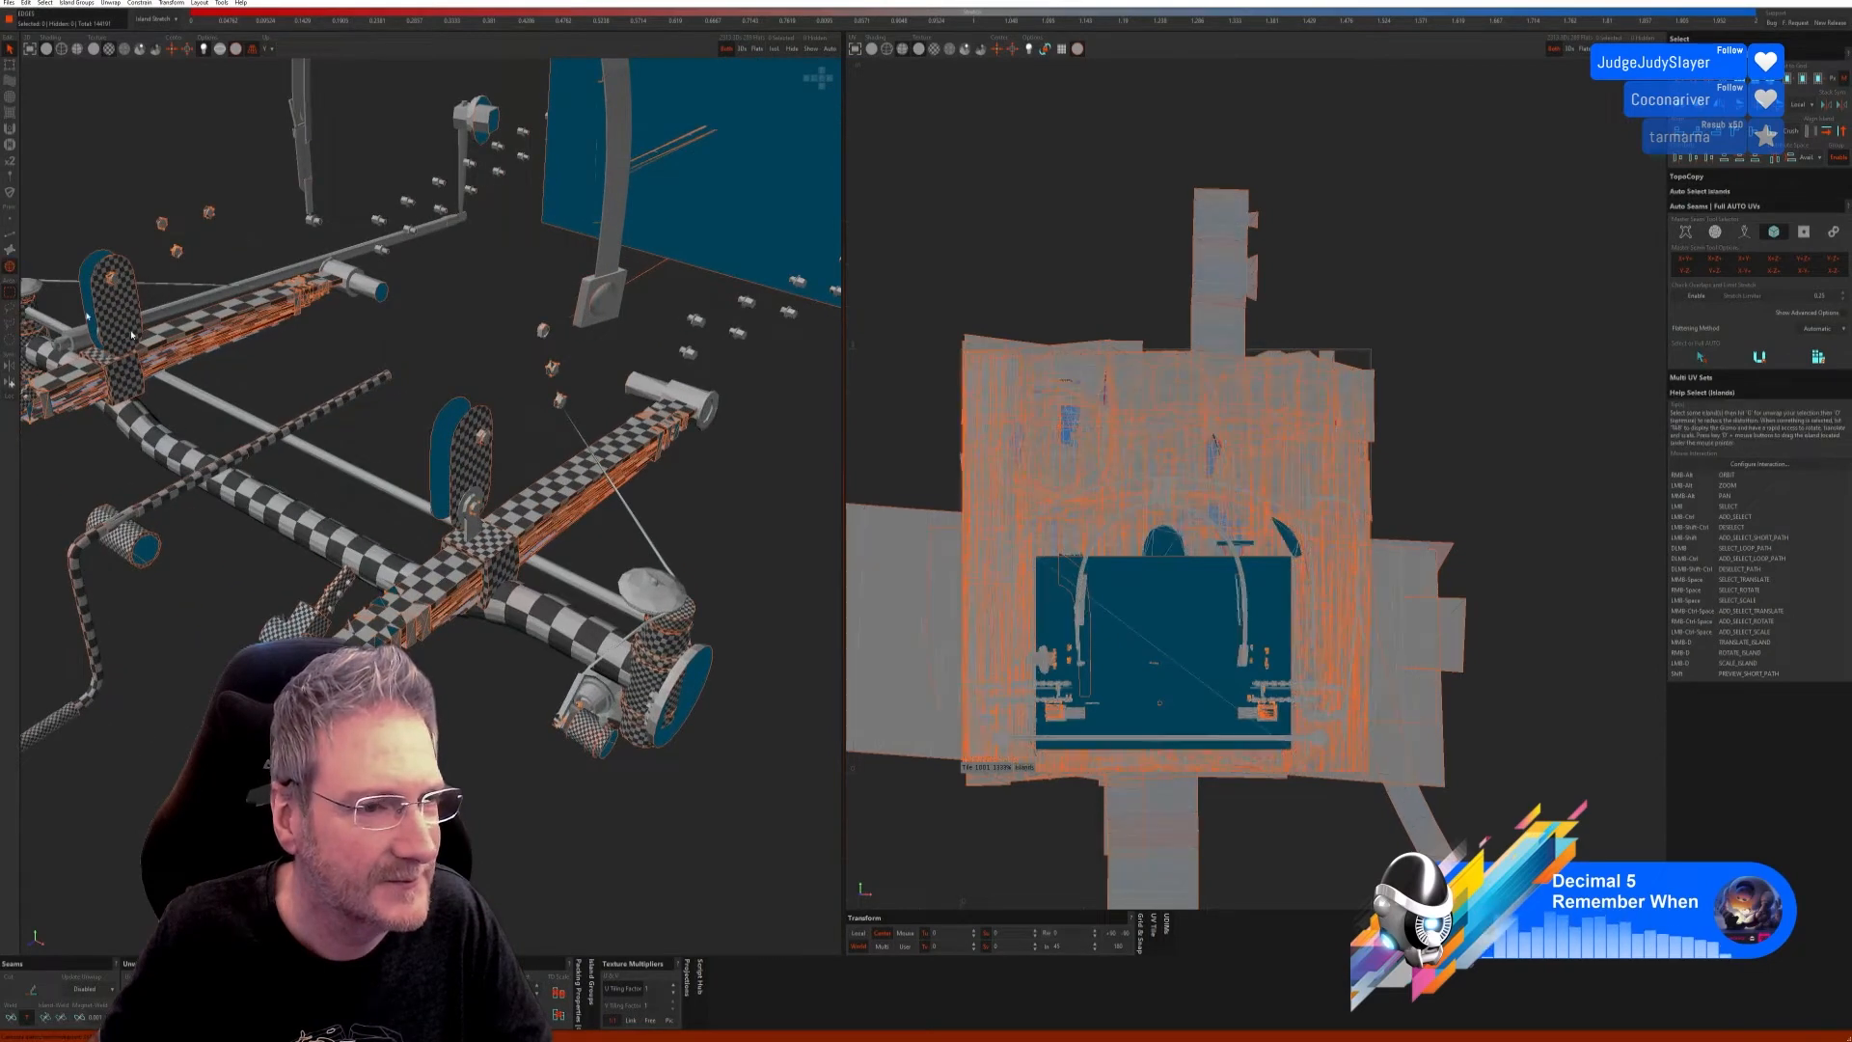
click(790, 49)
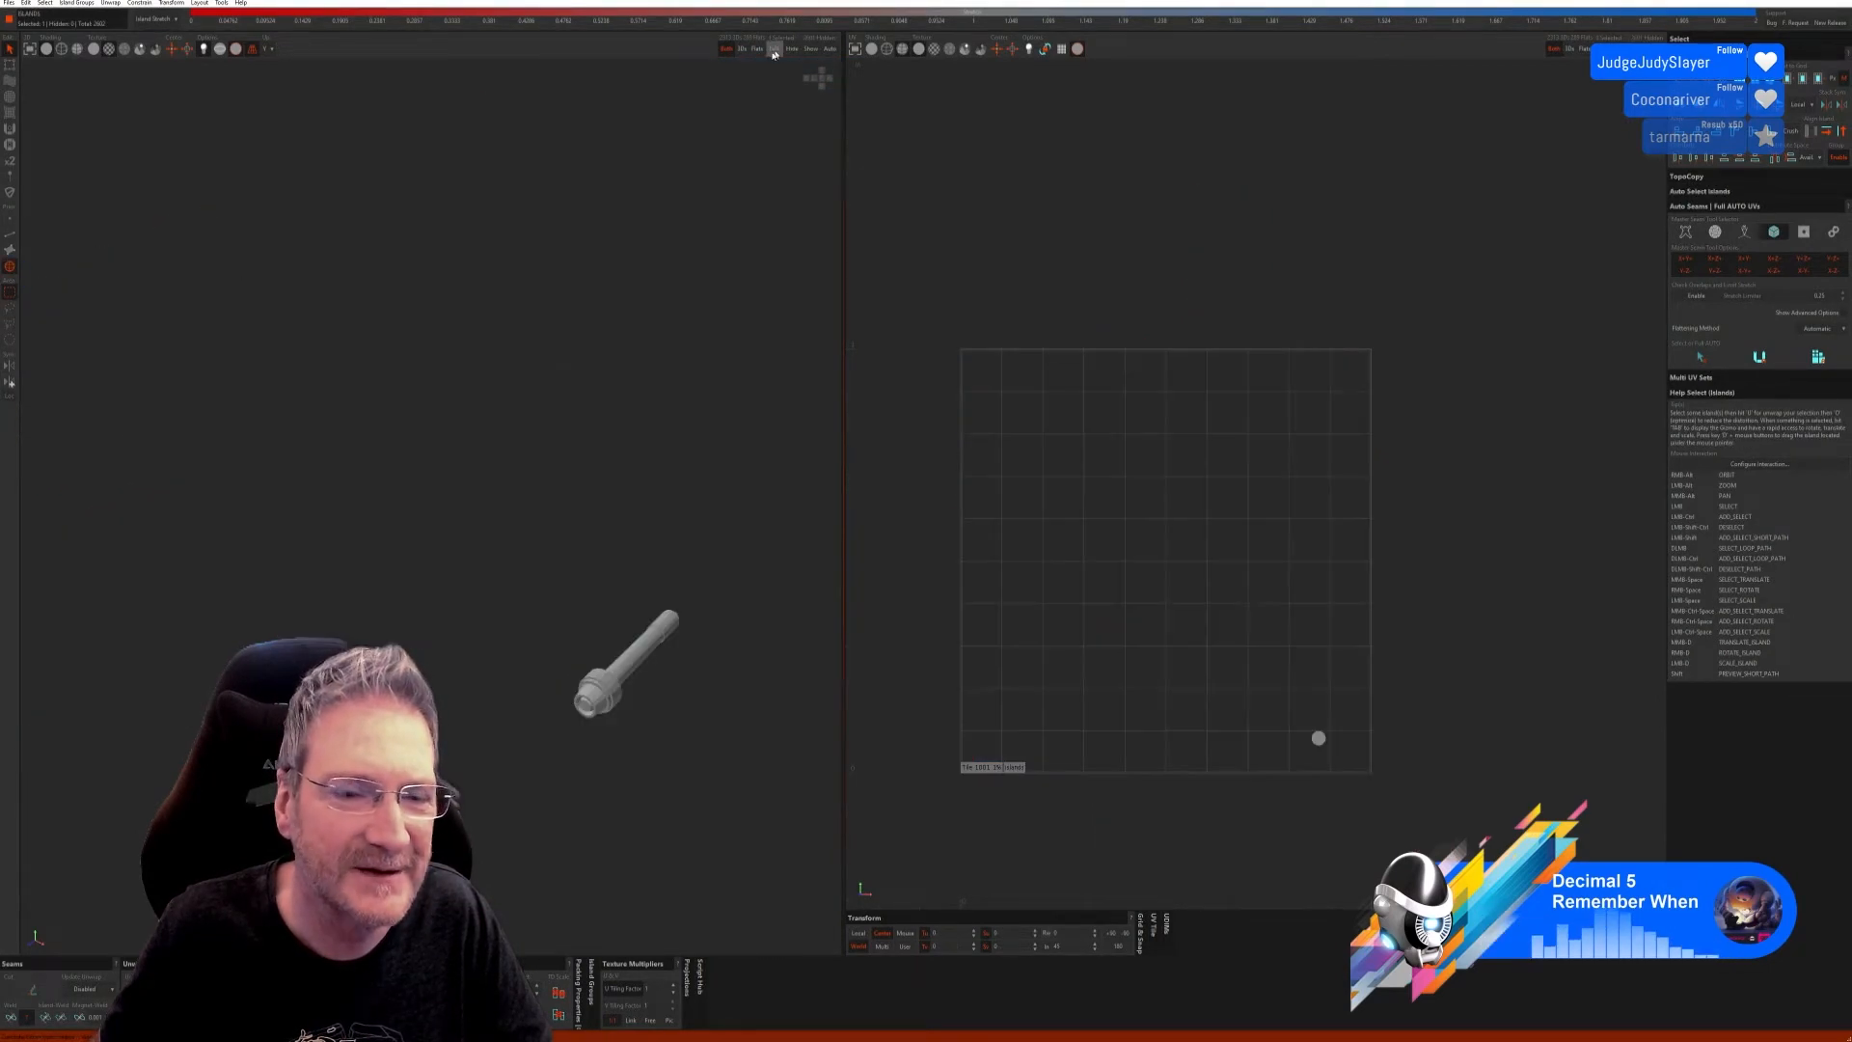
Step: Switch to edge selection, apply automatic seams to the isolated collared rod, and unfold its UVs
click(10, 236)
click(1757, 358)
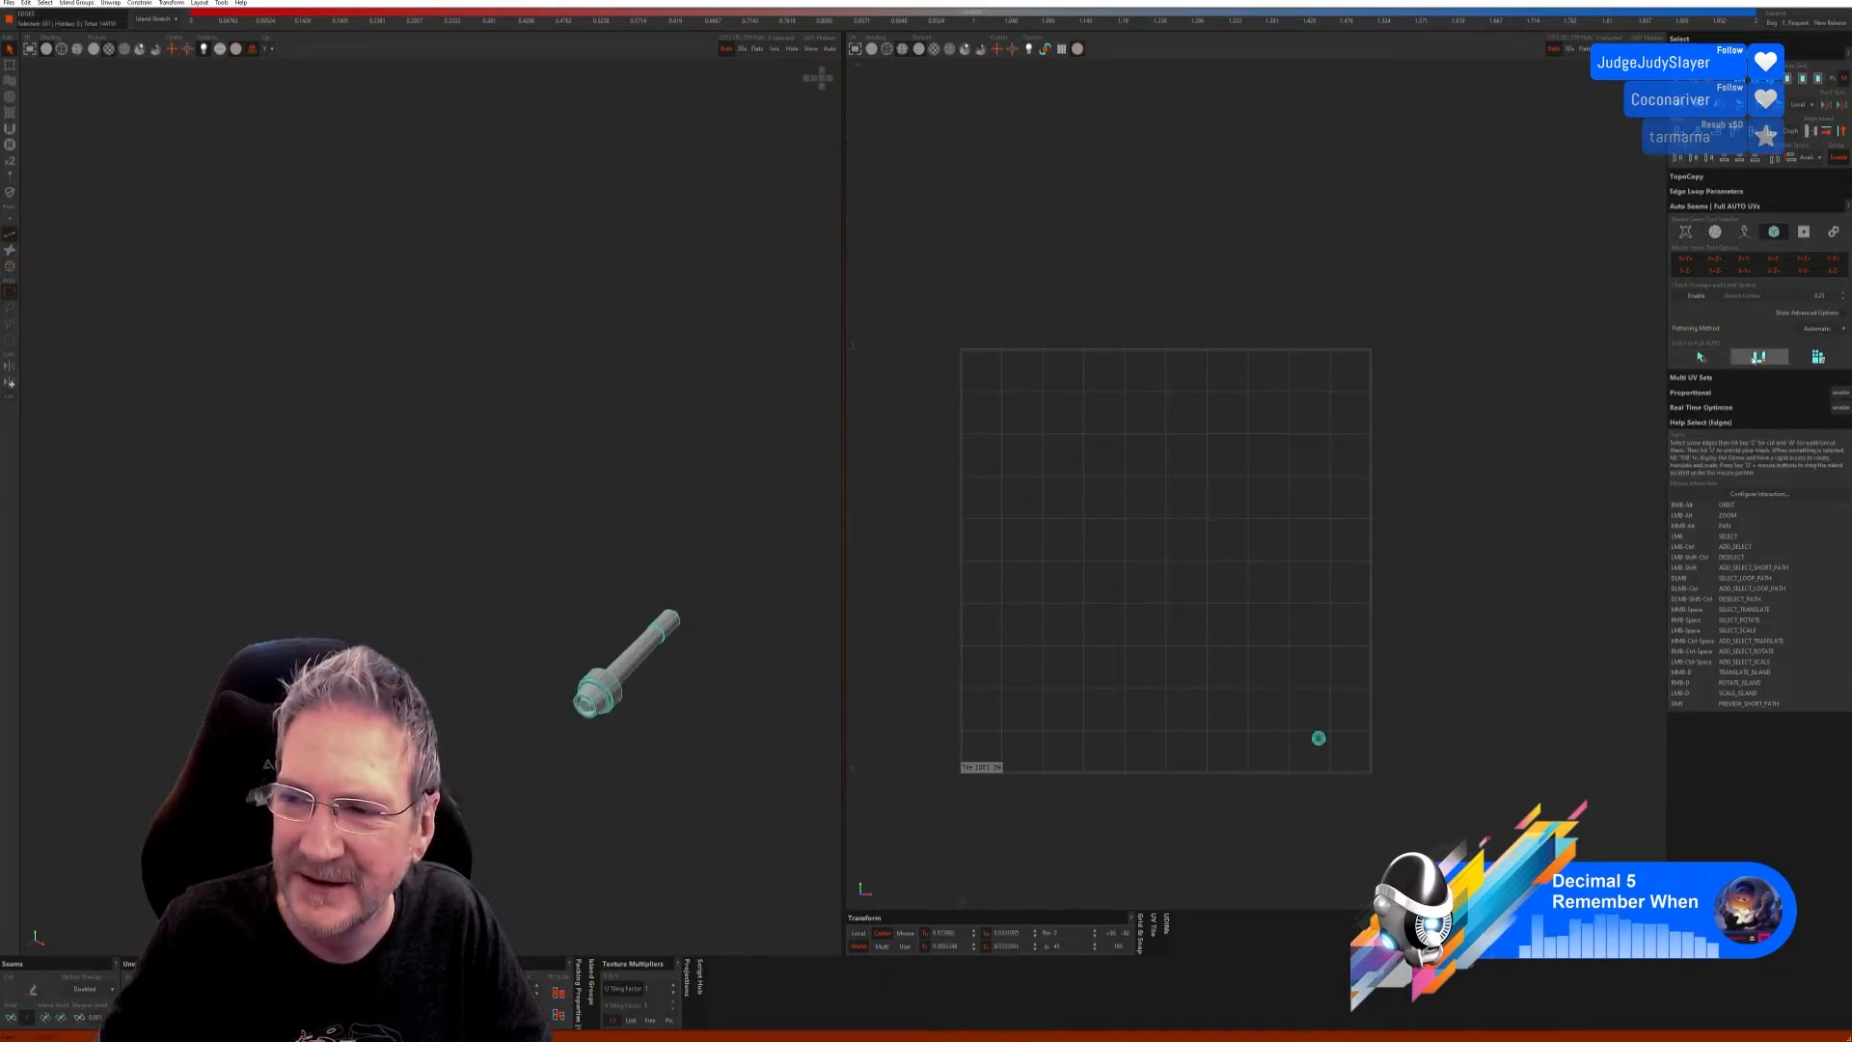
click(1809, 363)
alt+right_drag(608, 707, 576, 758)
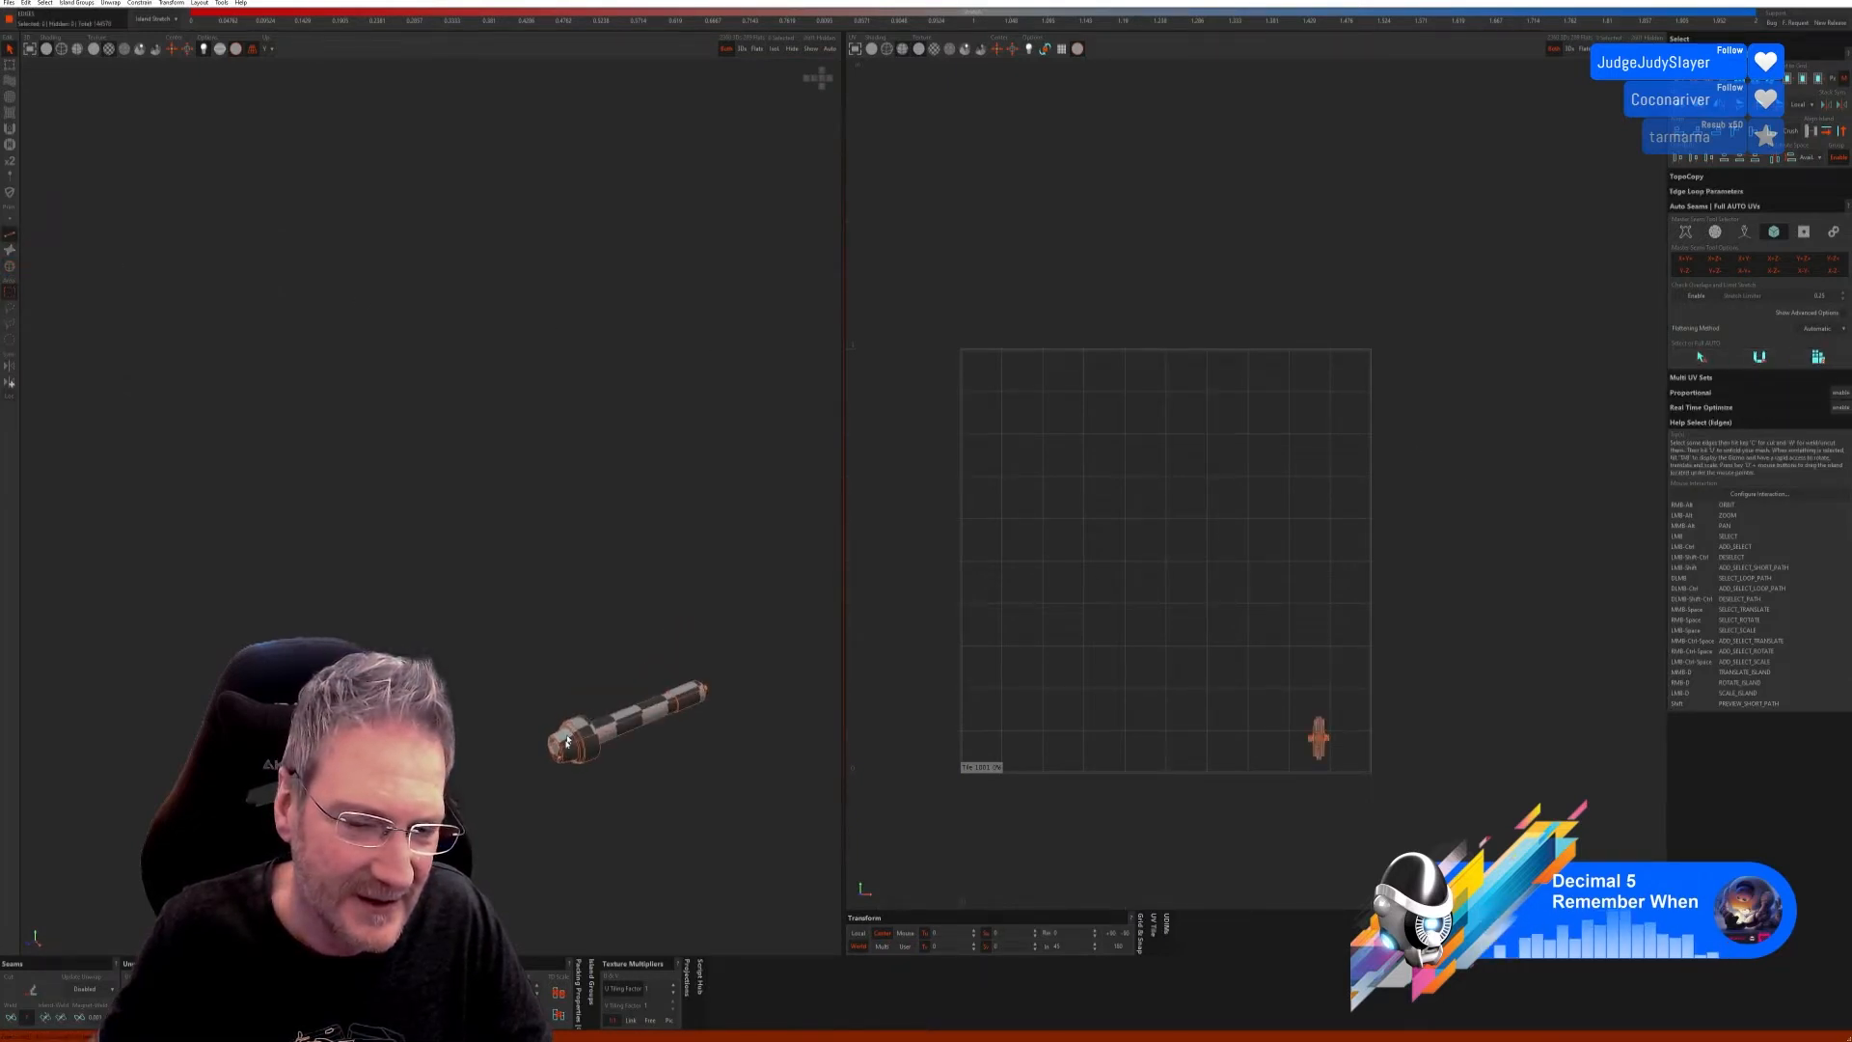
scroll(577, 760, up, 5)
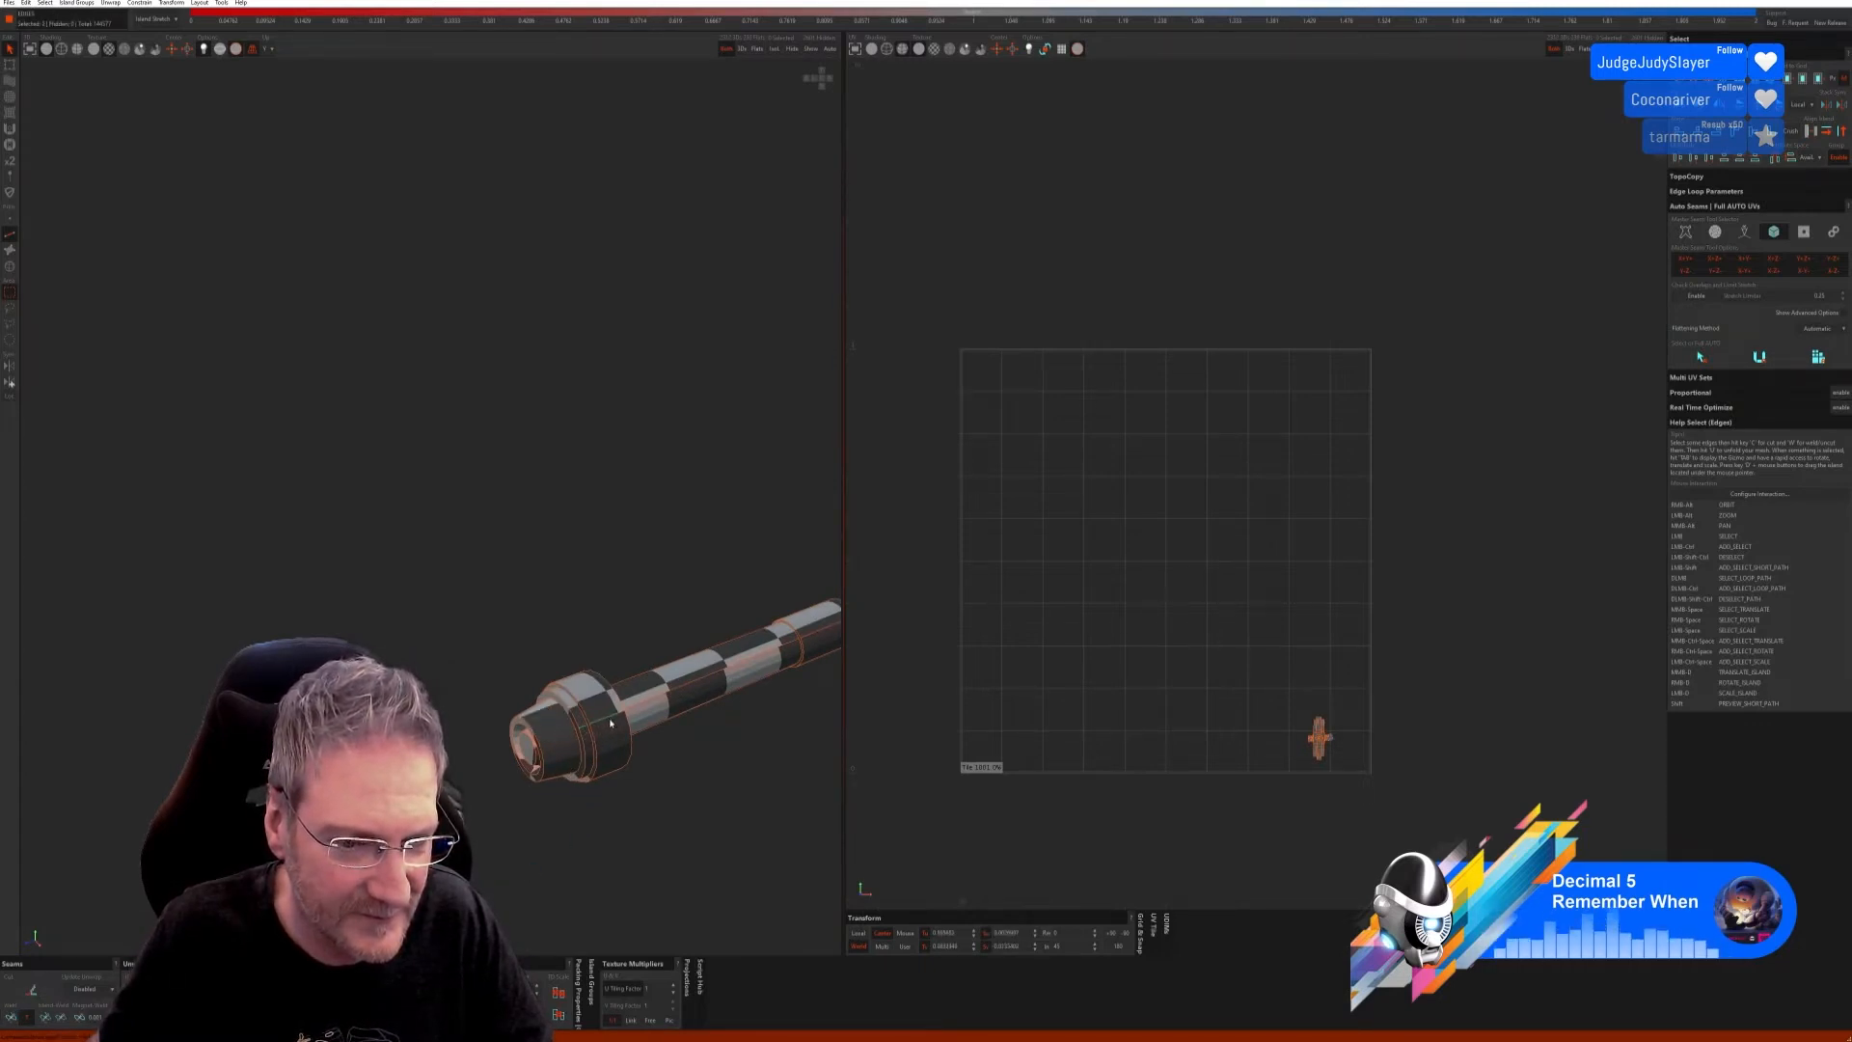
Step: Weld the redundant lengthwise seams on the rod's collar, end section and tip, viewing it from both sides
click(10, 1019)
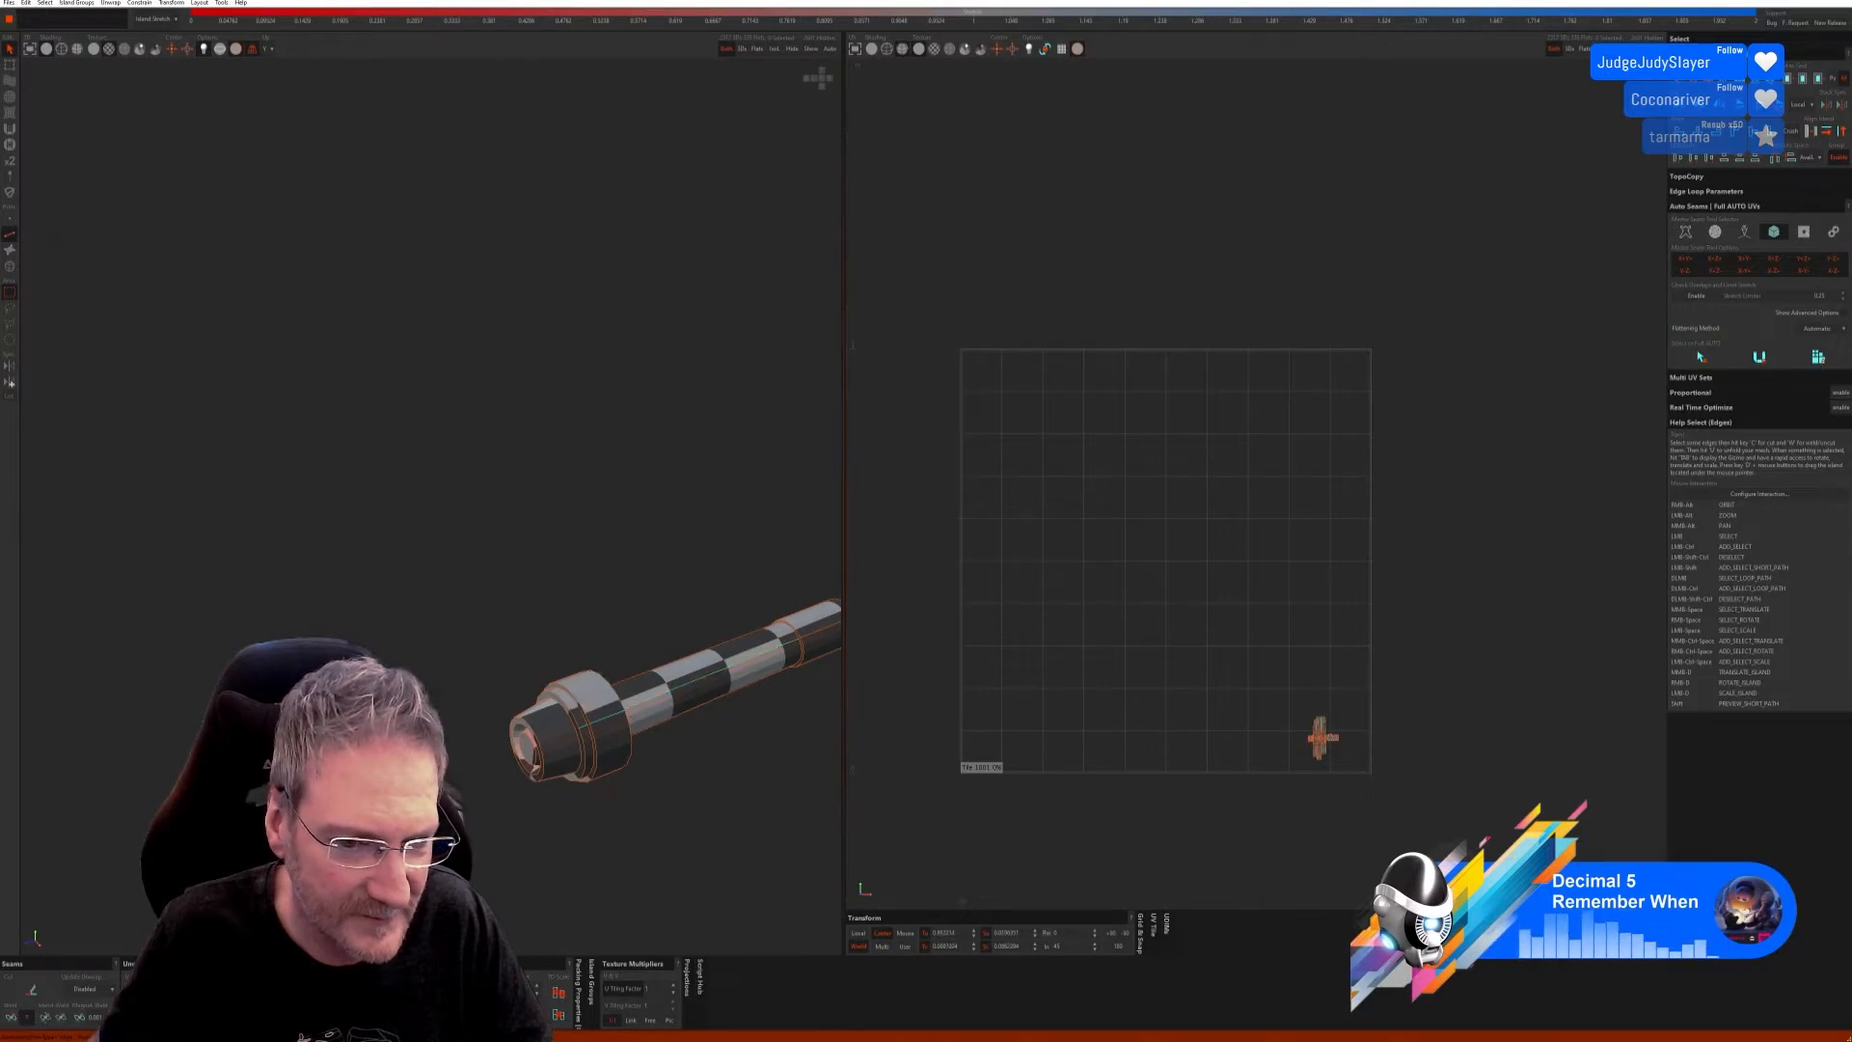
alt+drag(668, 792, 663, 747)
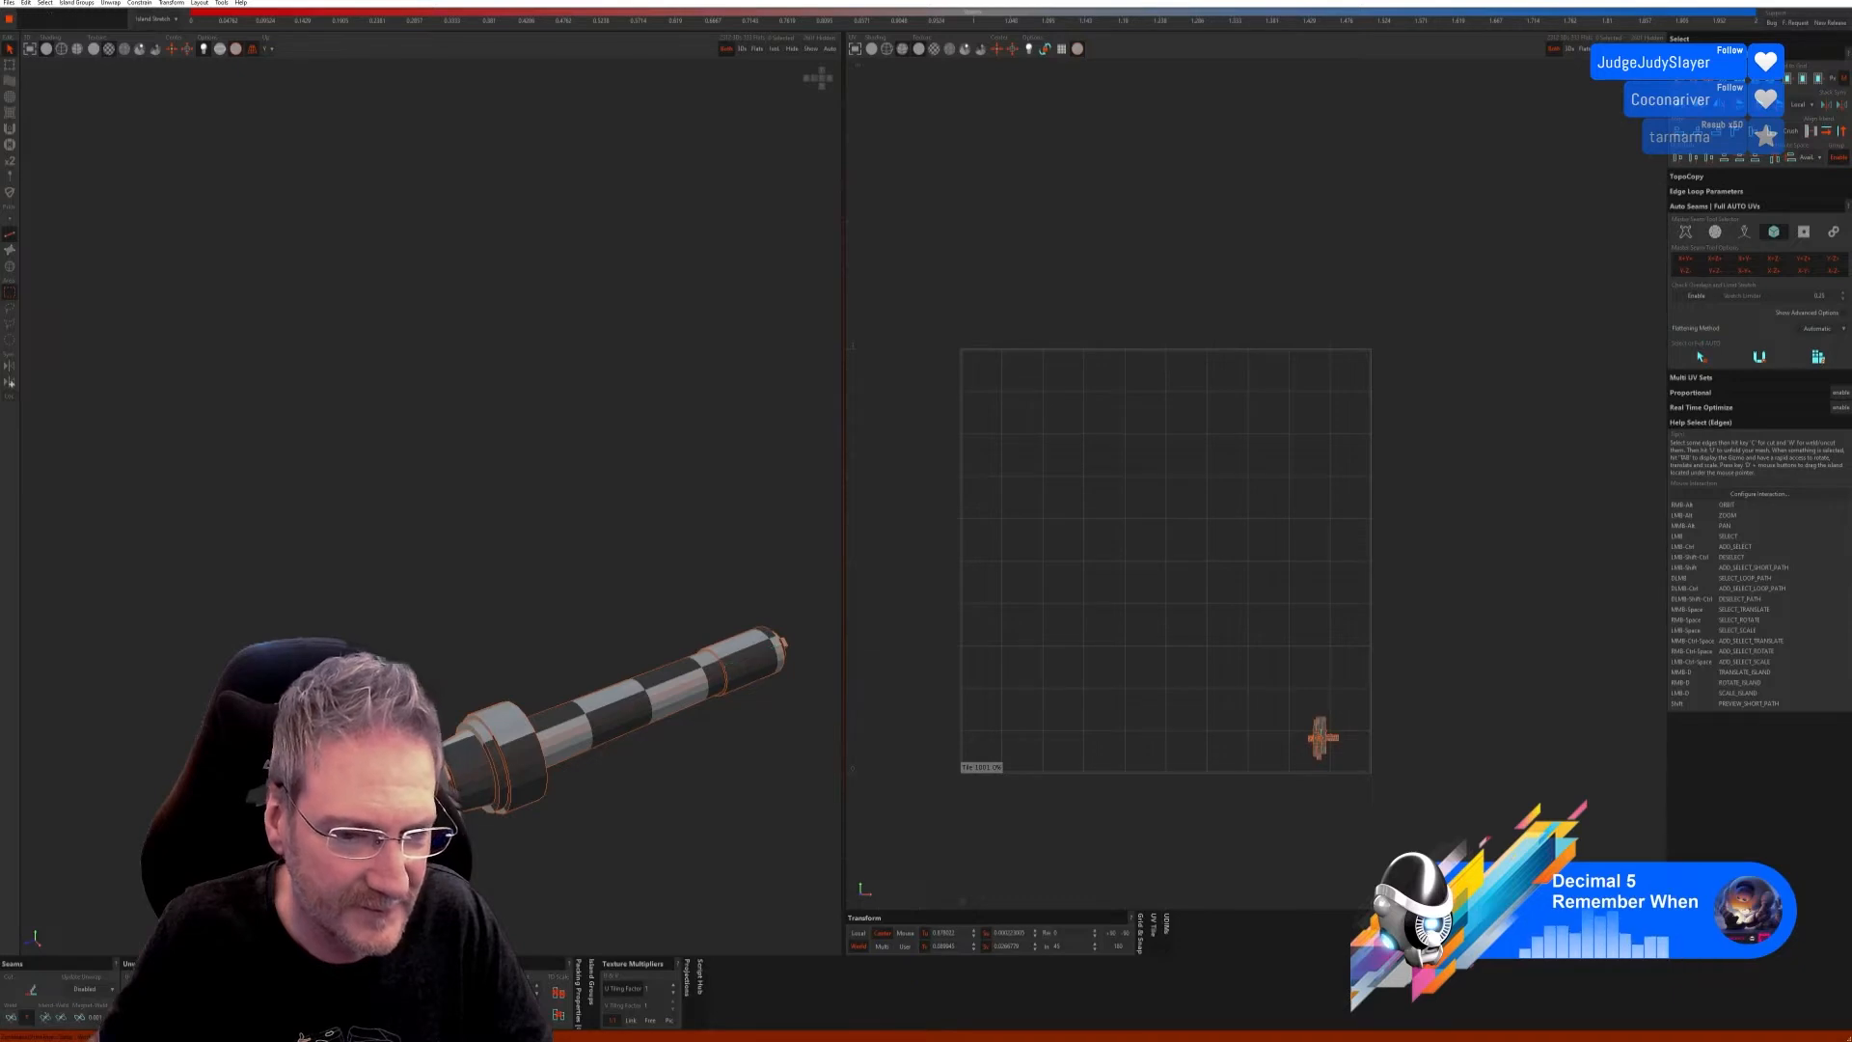
alt+right_drag(696, 799, 451, 763)
alt+middle_drag(494, 673, 523, 739)
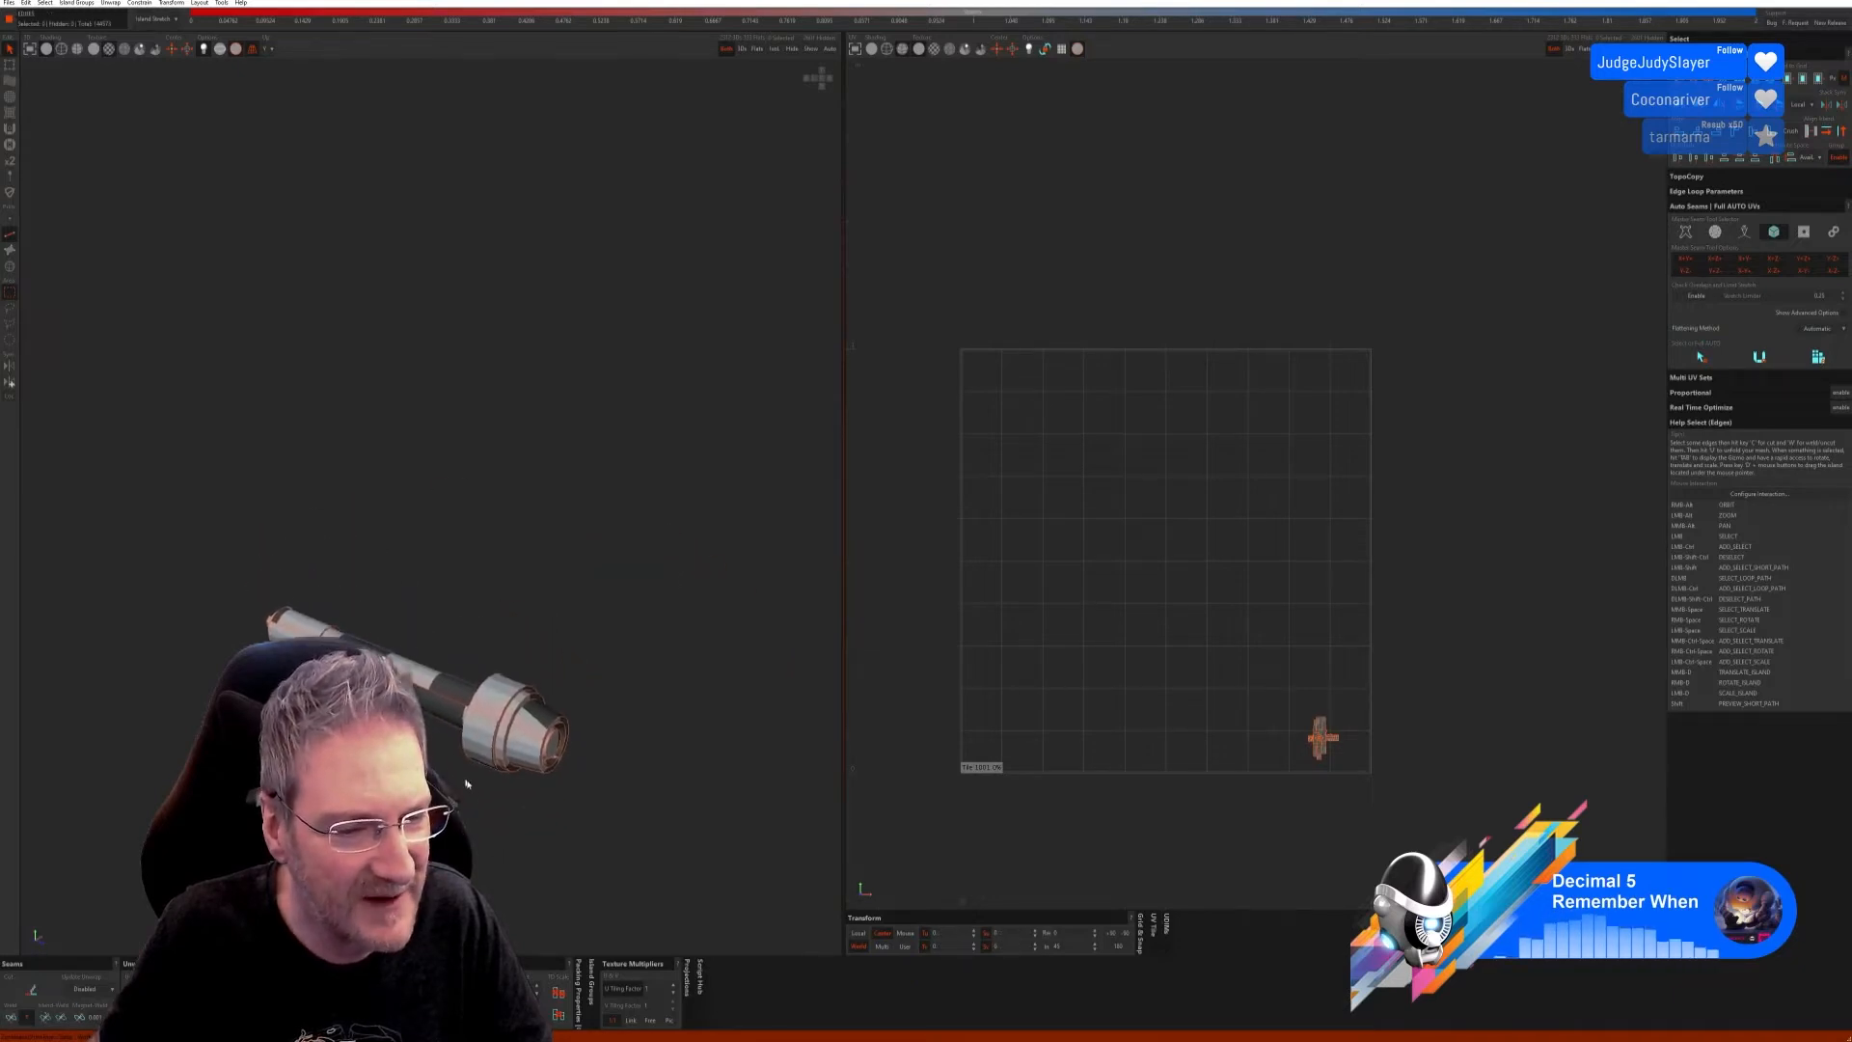
scroll(516, 740, up, 2)
click(523, 740)
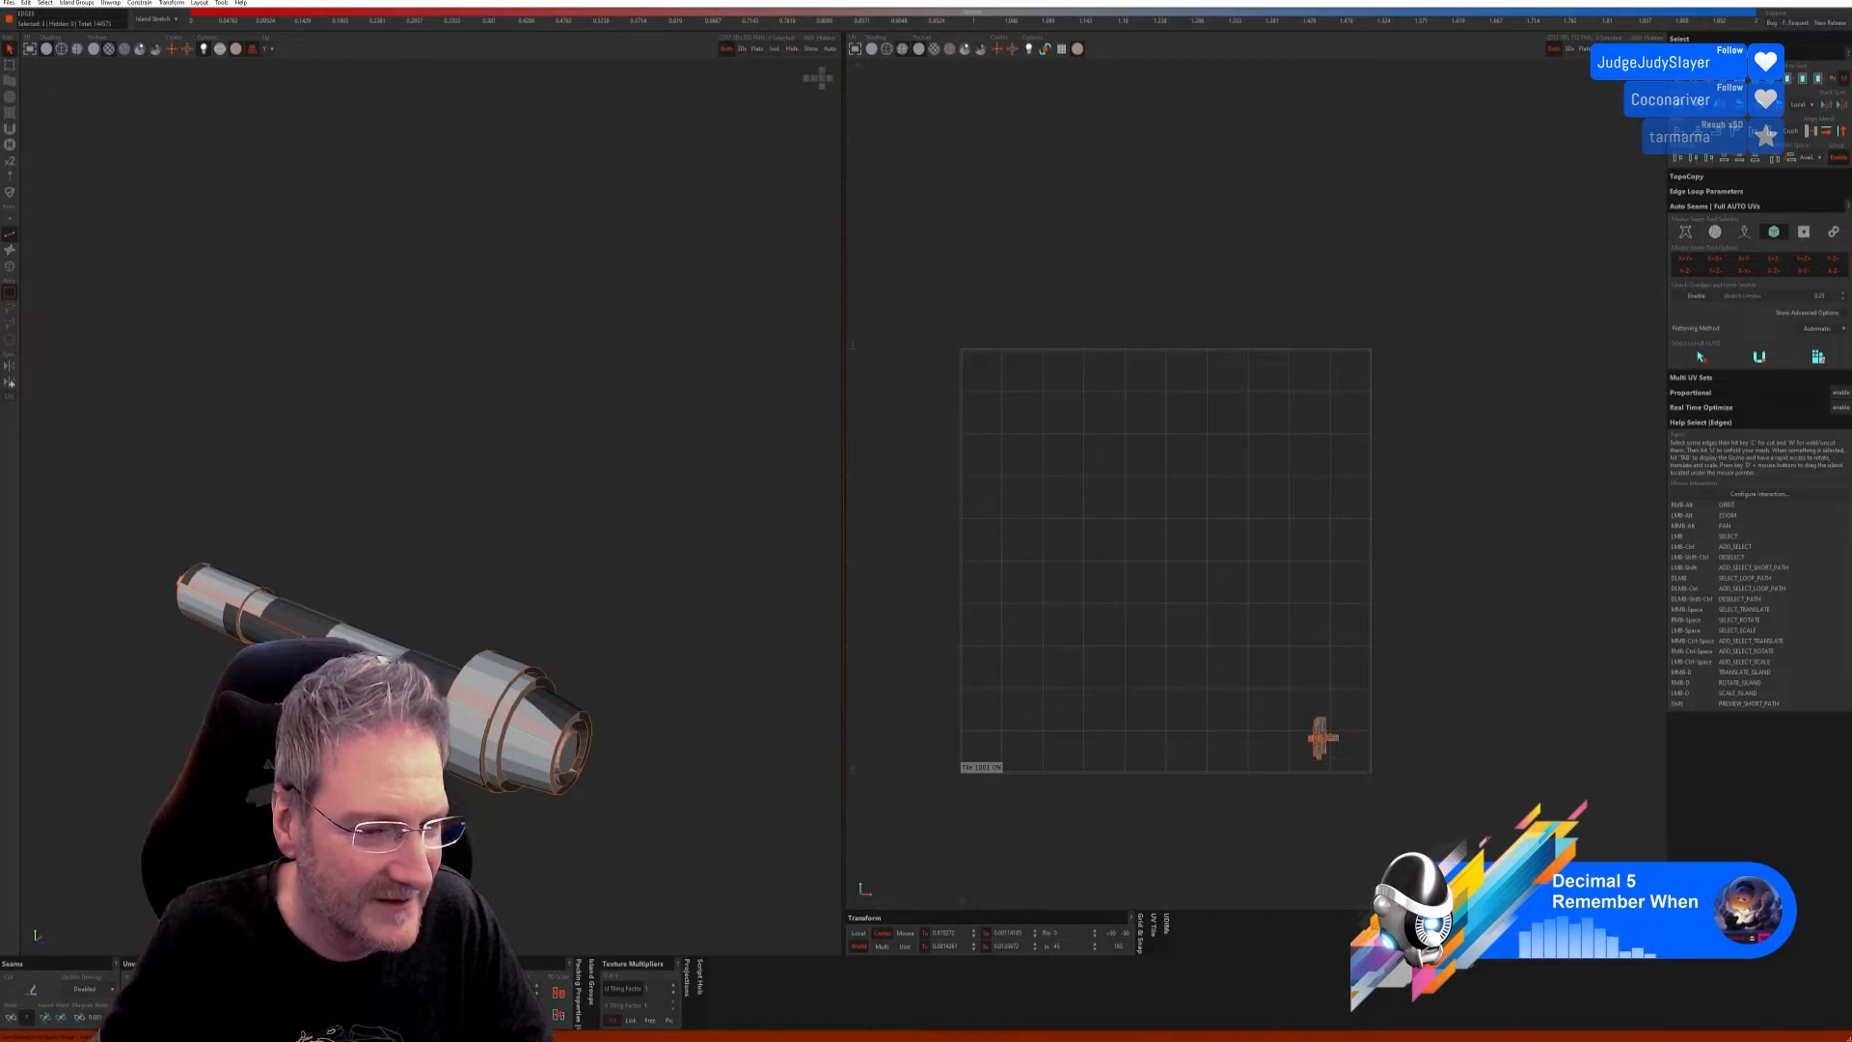
ctrl+click(218, 605)
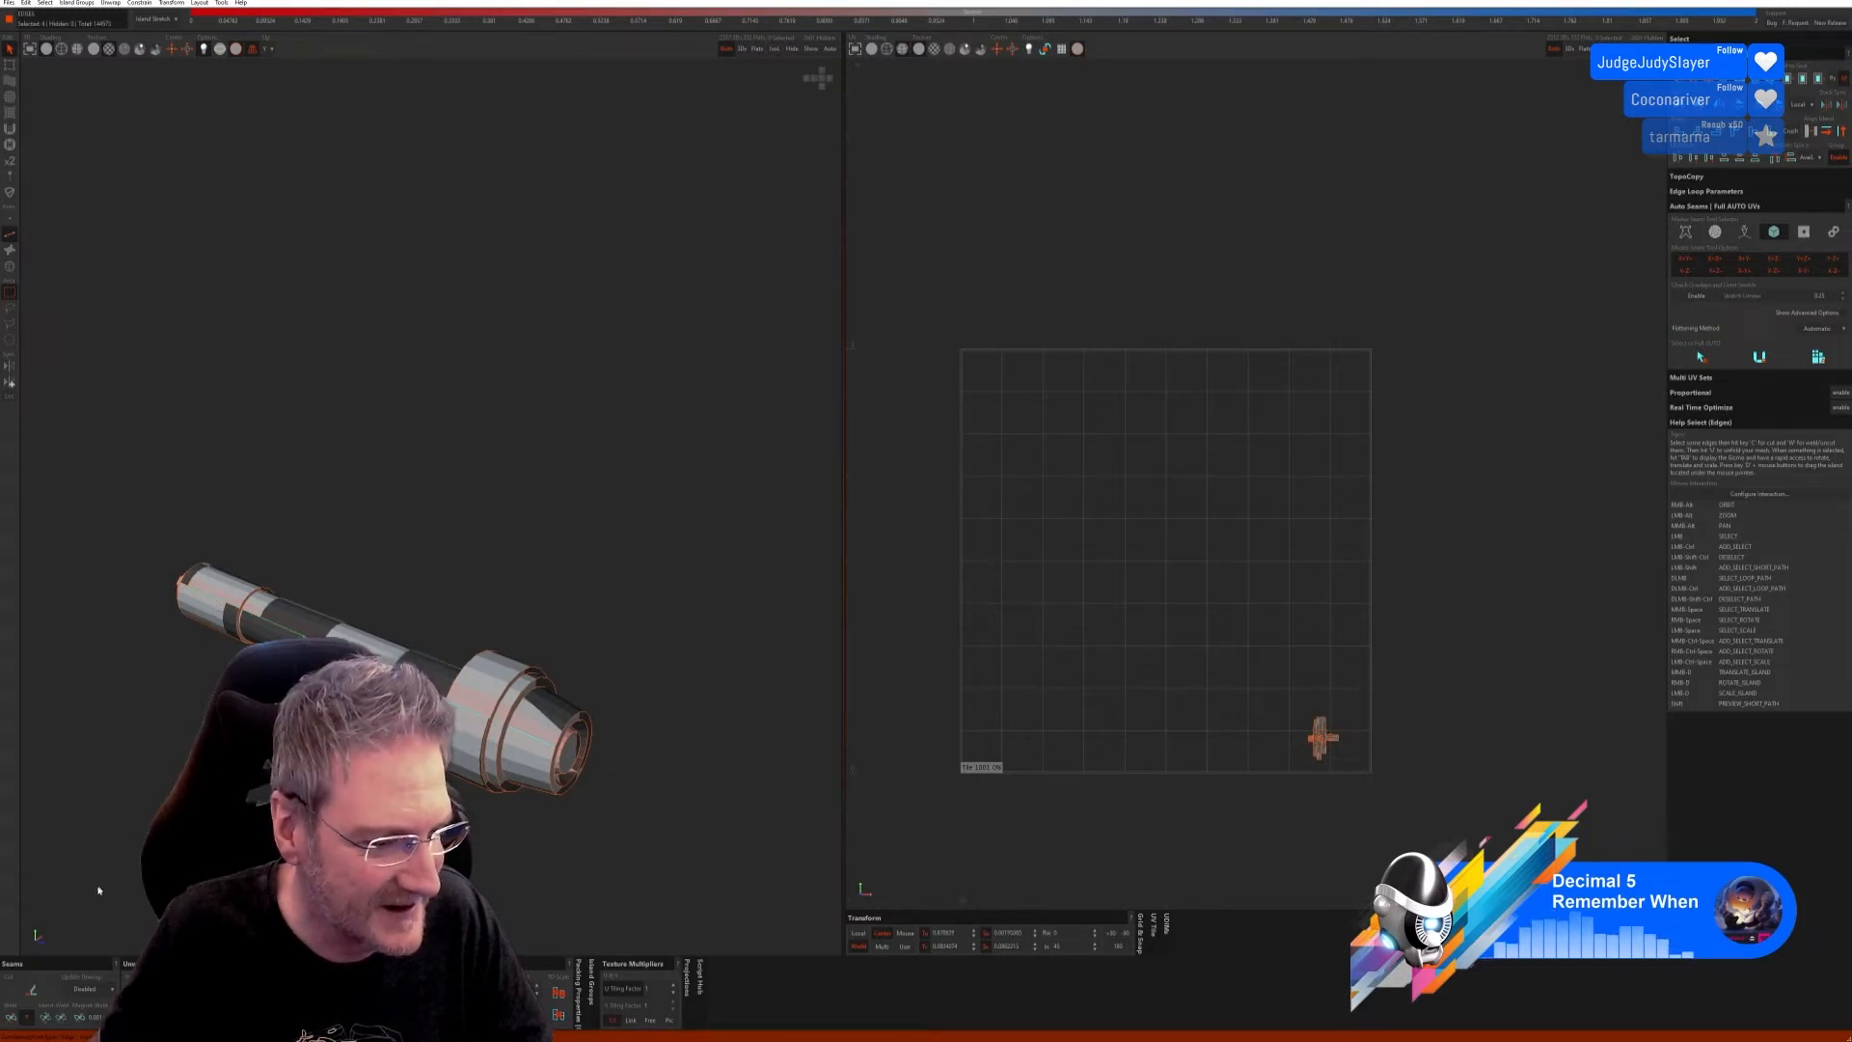
click(12, 1016)
alt+drag(599, 872, 441, 766)
alt+right_drag(441, 765, 424, 771)
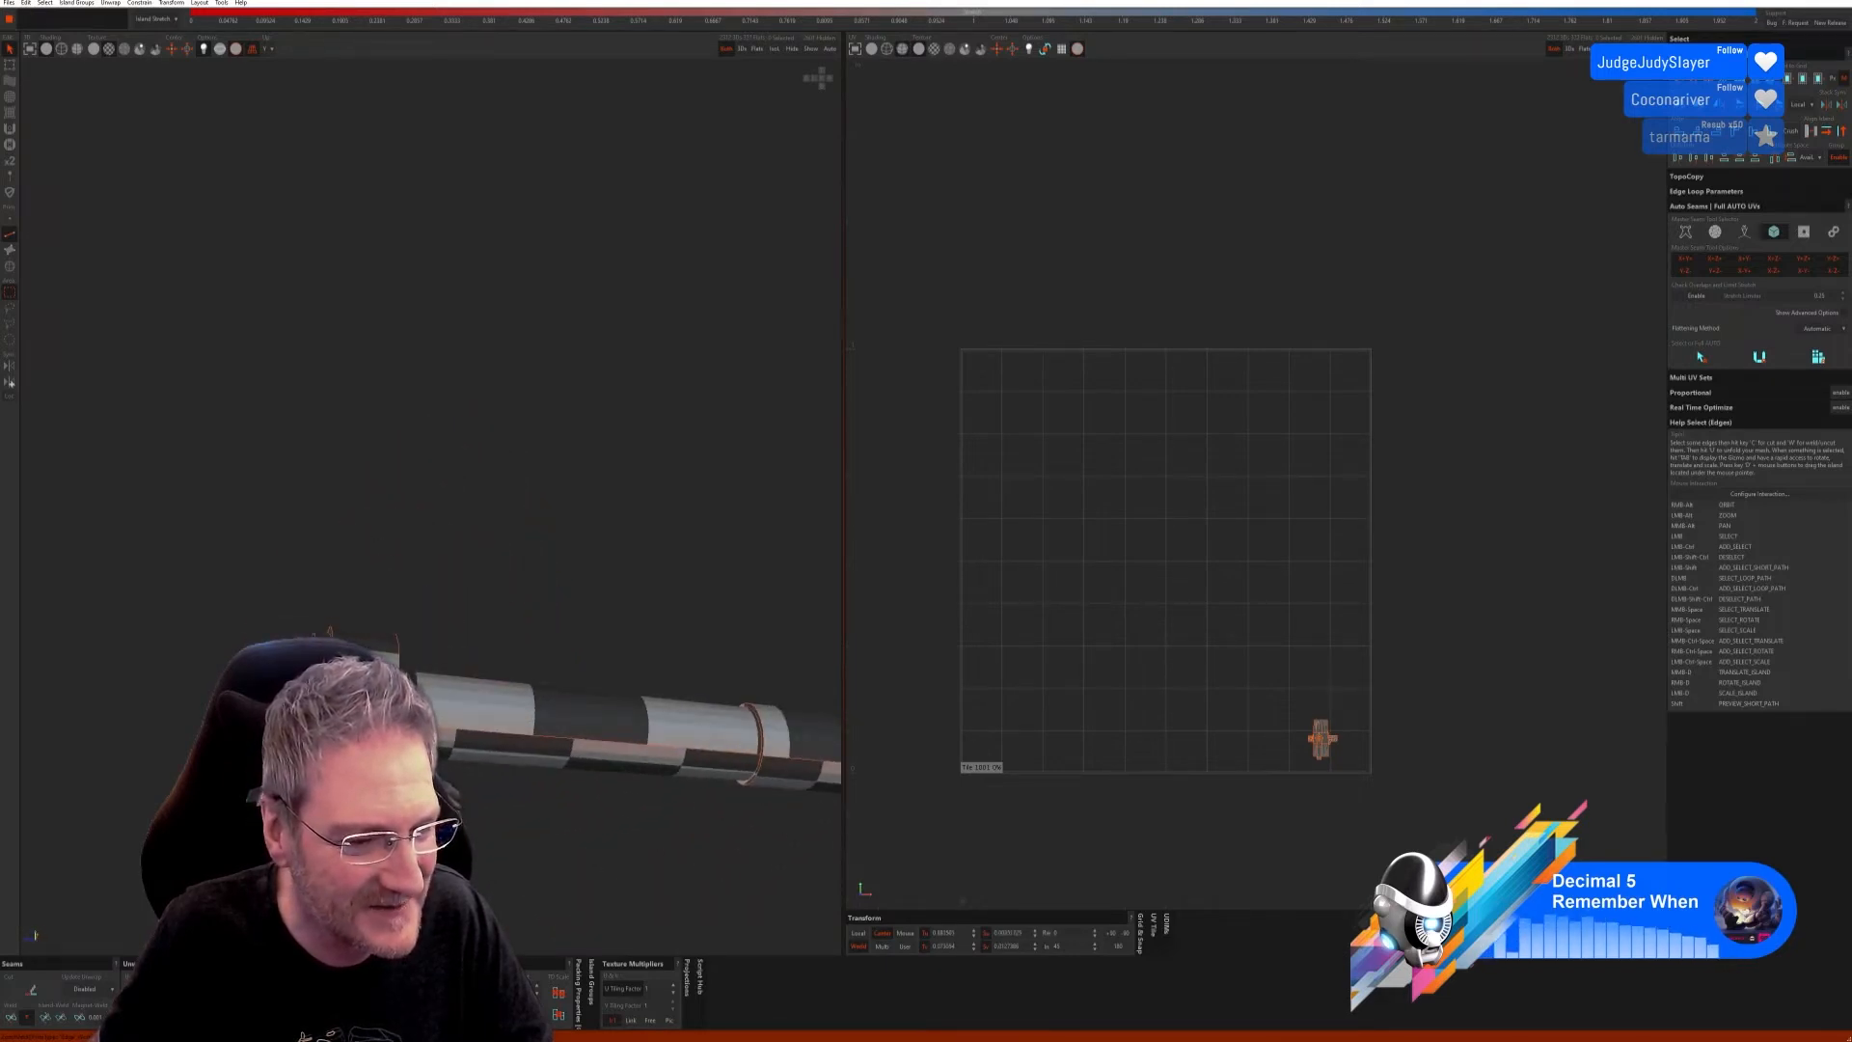
Step: Select the extra lengthwise seam along the rod's shaft and weld it
ctrl+click(443, 731)
alt+middle_drag(654, 839, 542, 817)
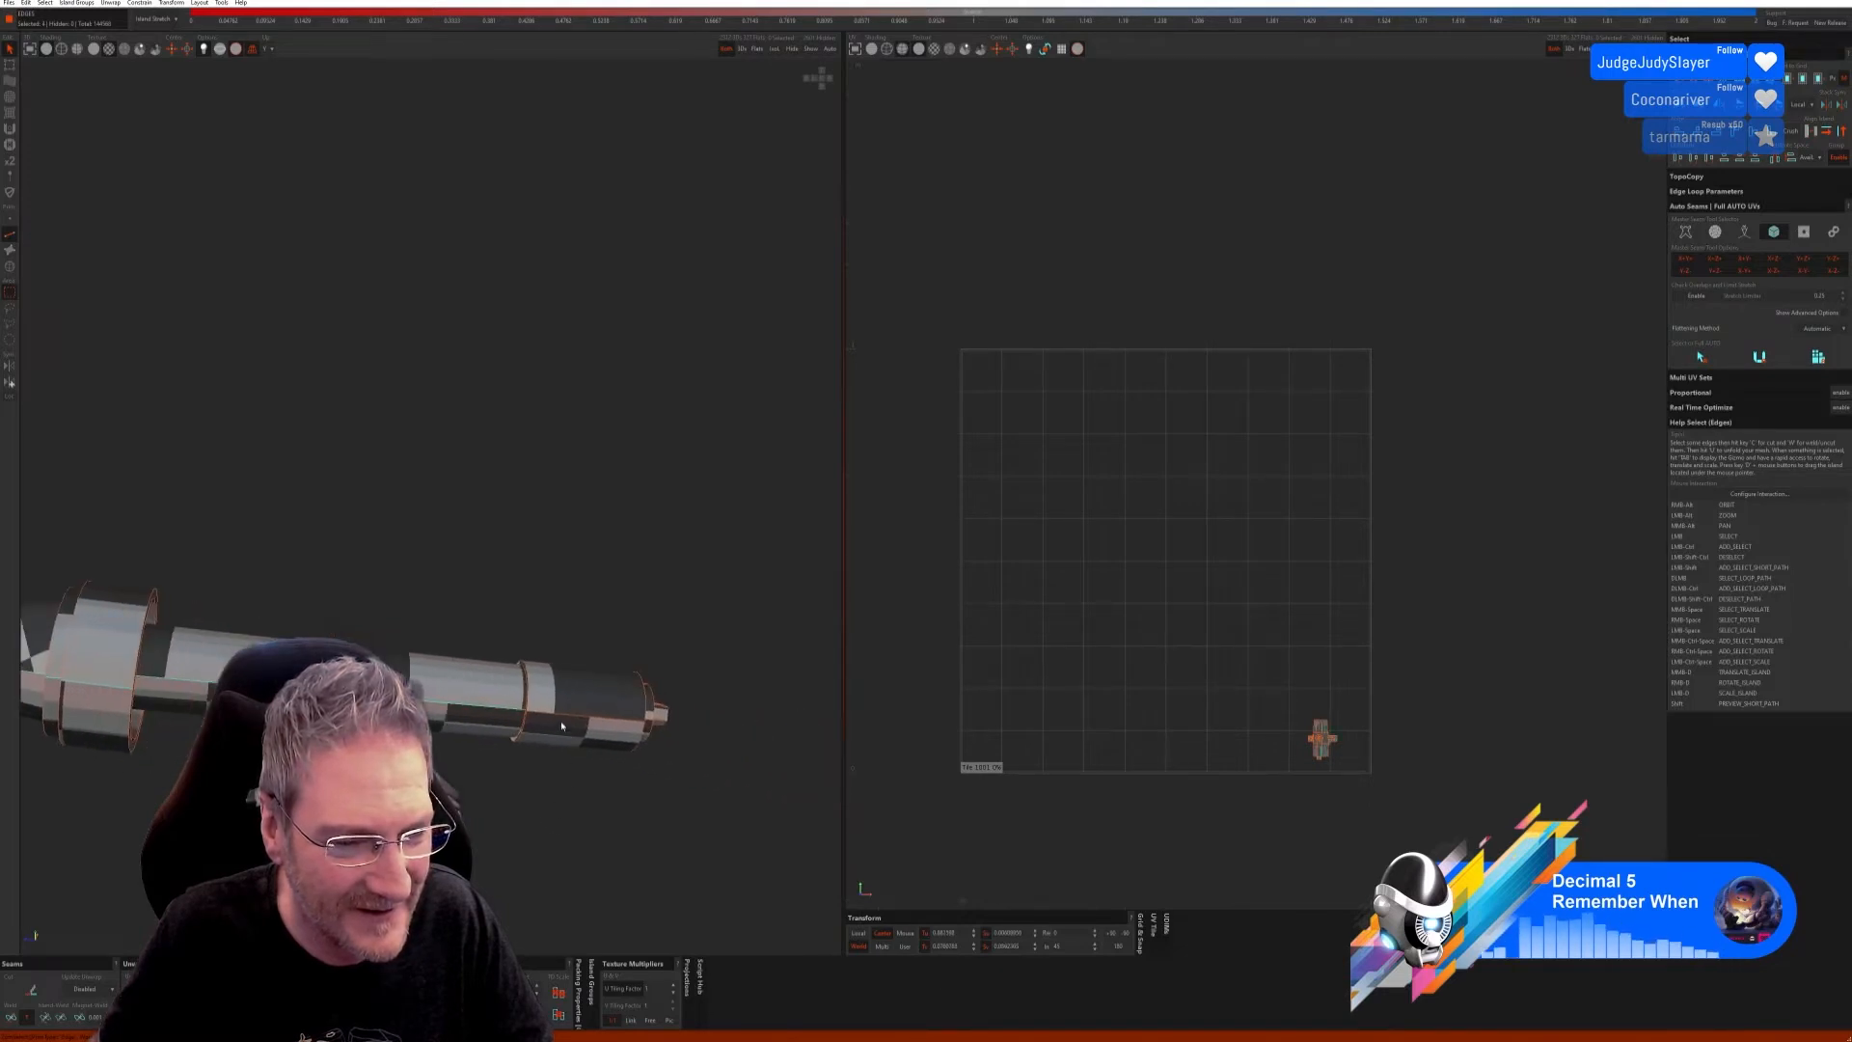
key(c)
key(u)
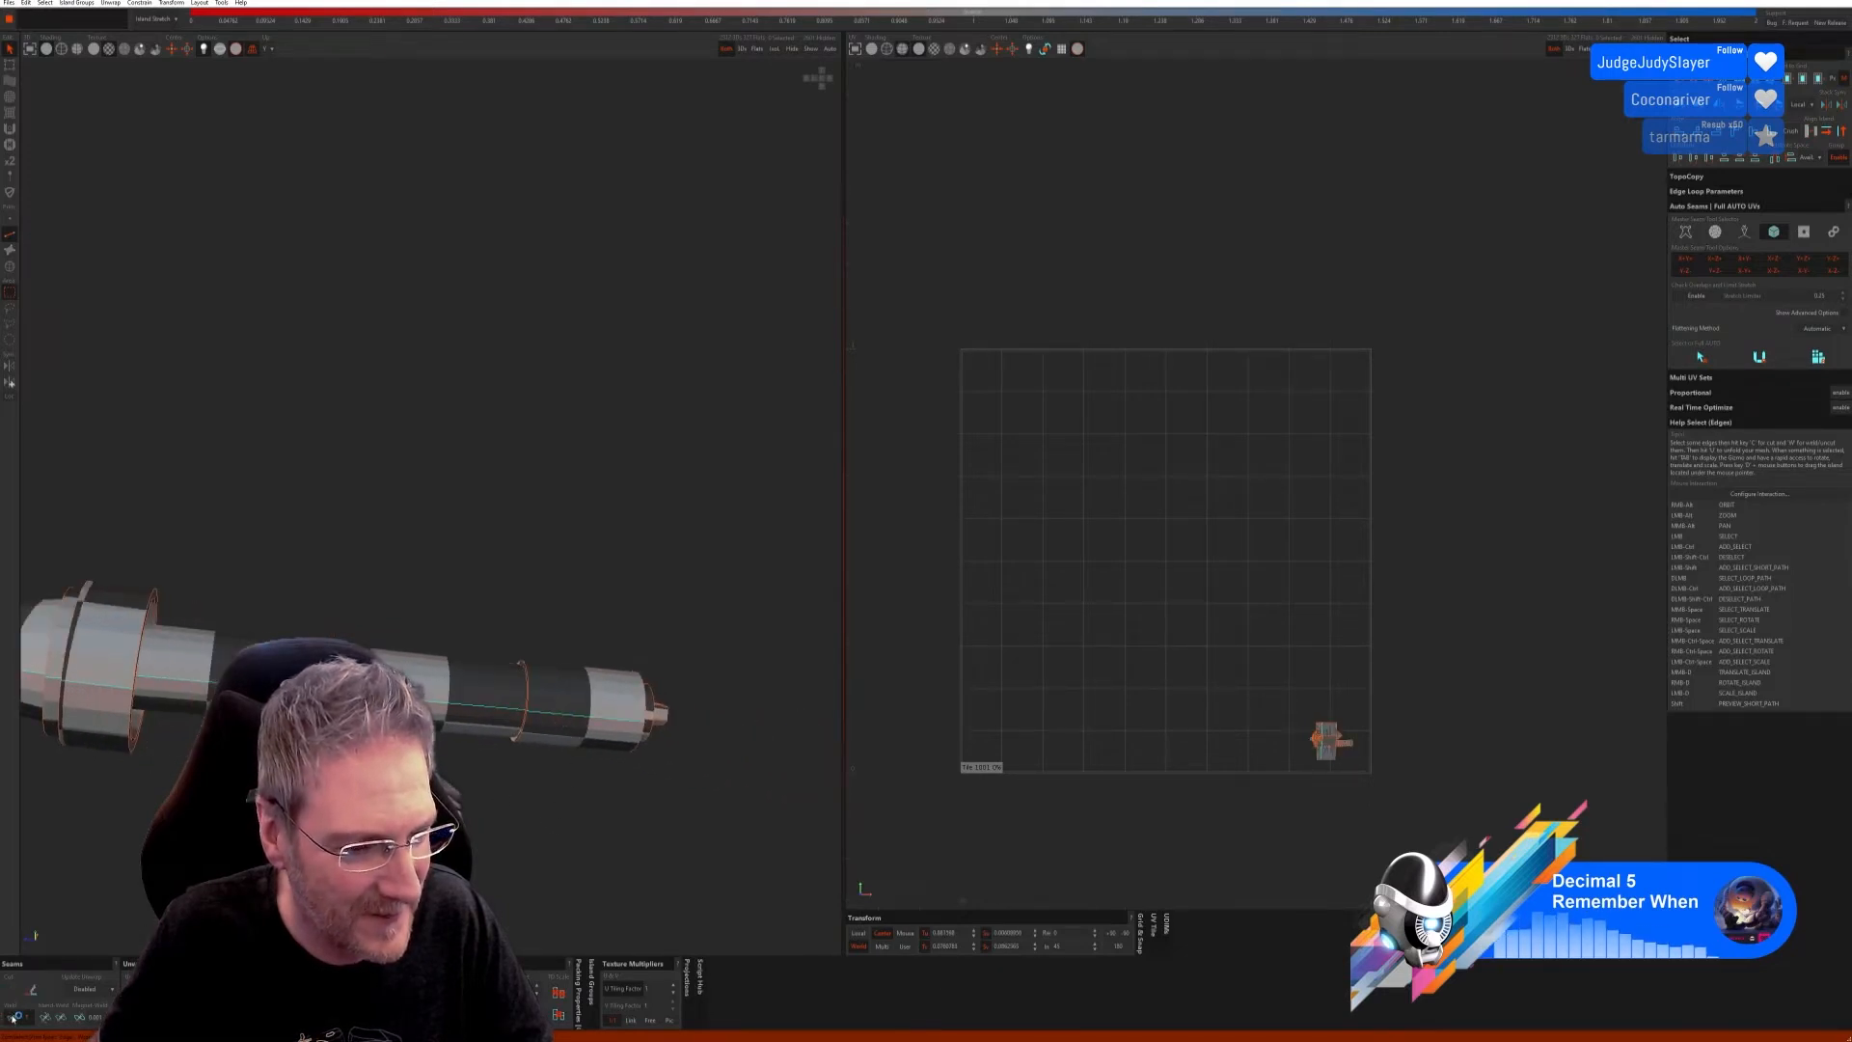
alt+right_drag(542, 817, 328, 848)
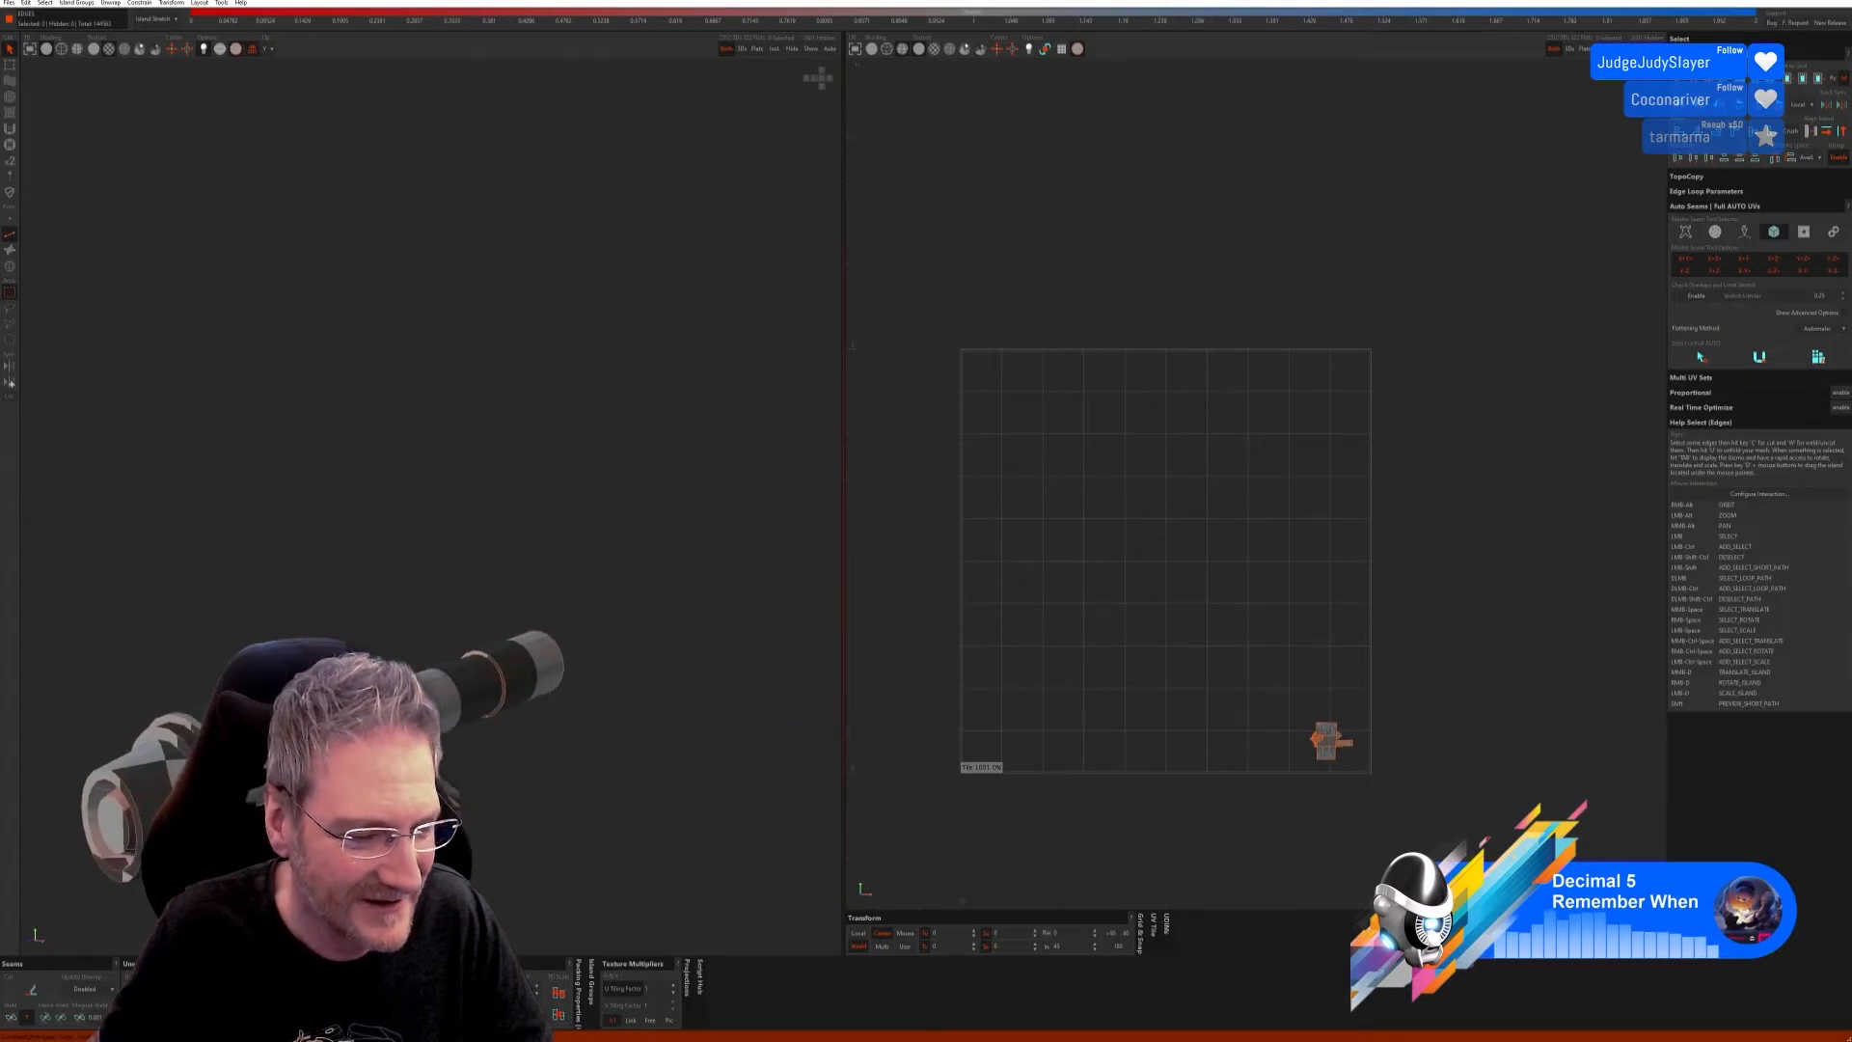
Step: Unfold and pack the rod's welded UV islands into the tile, and show all hidden parts again
key(o)
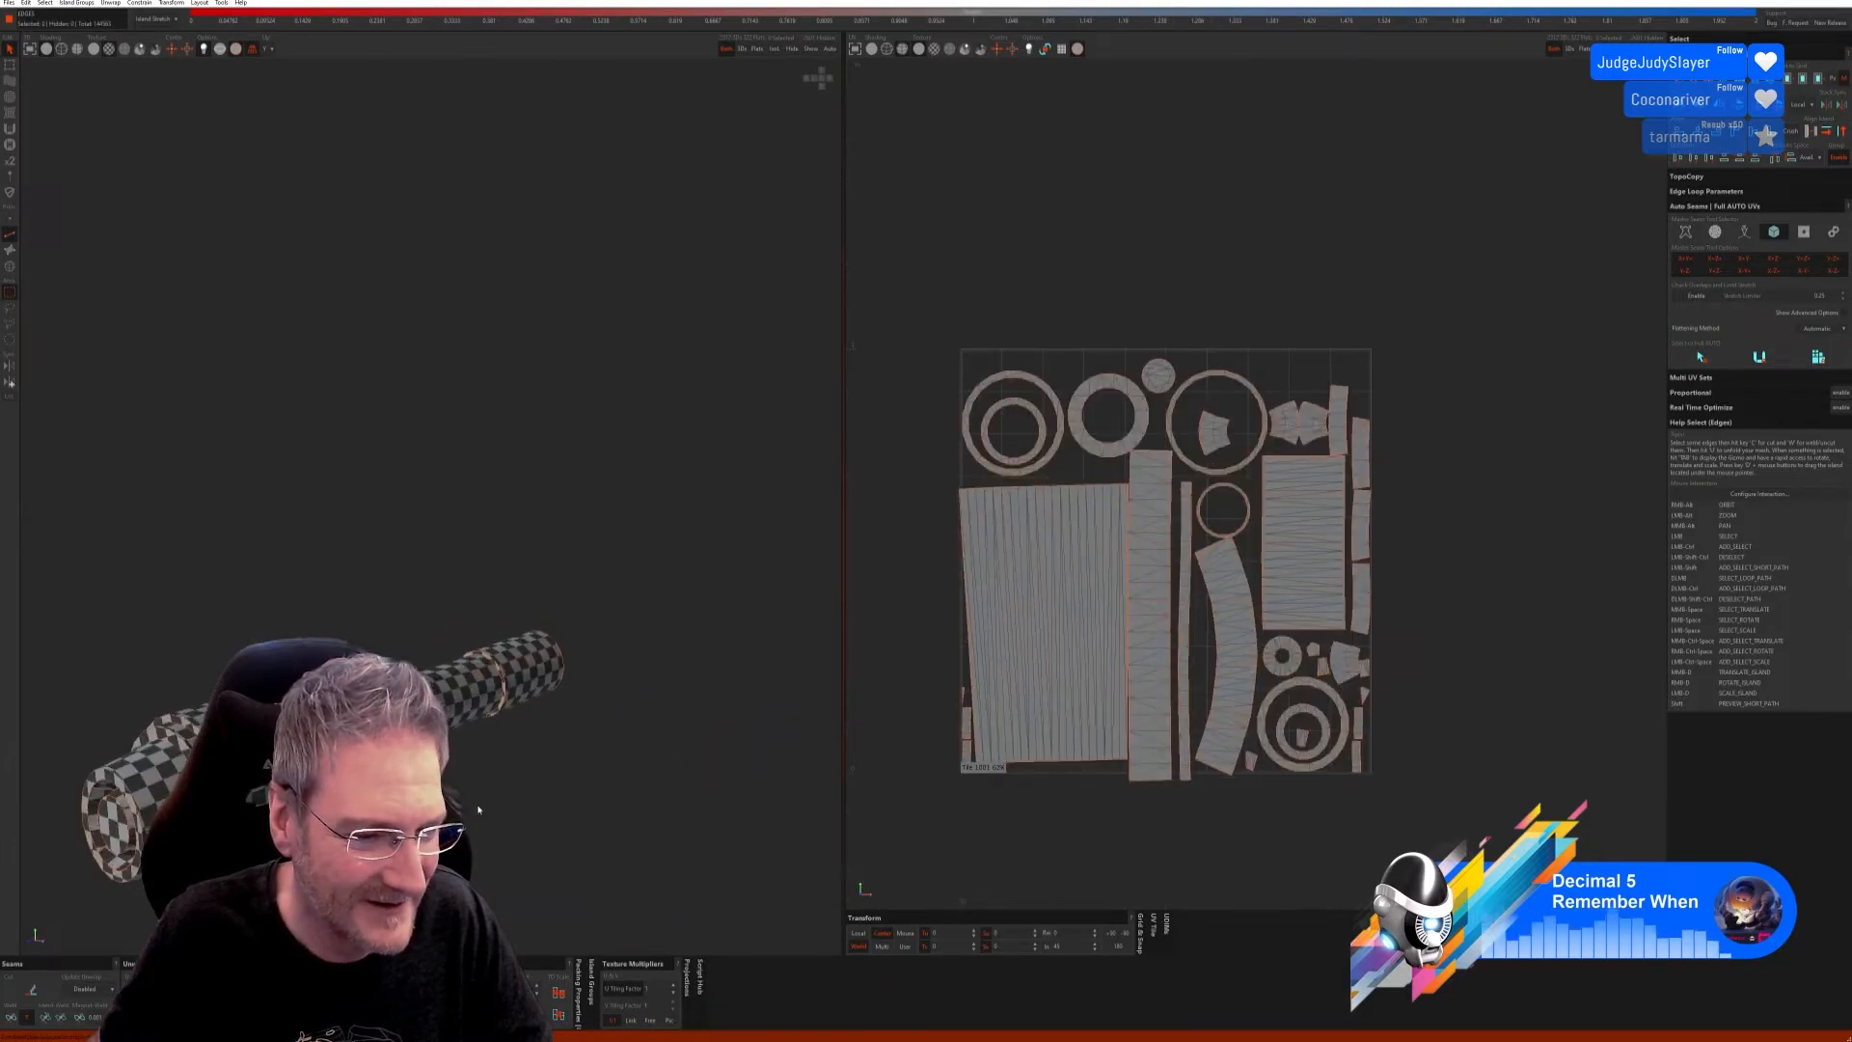
scroll(506, 829, down, 3)
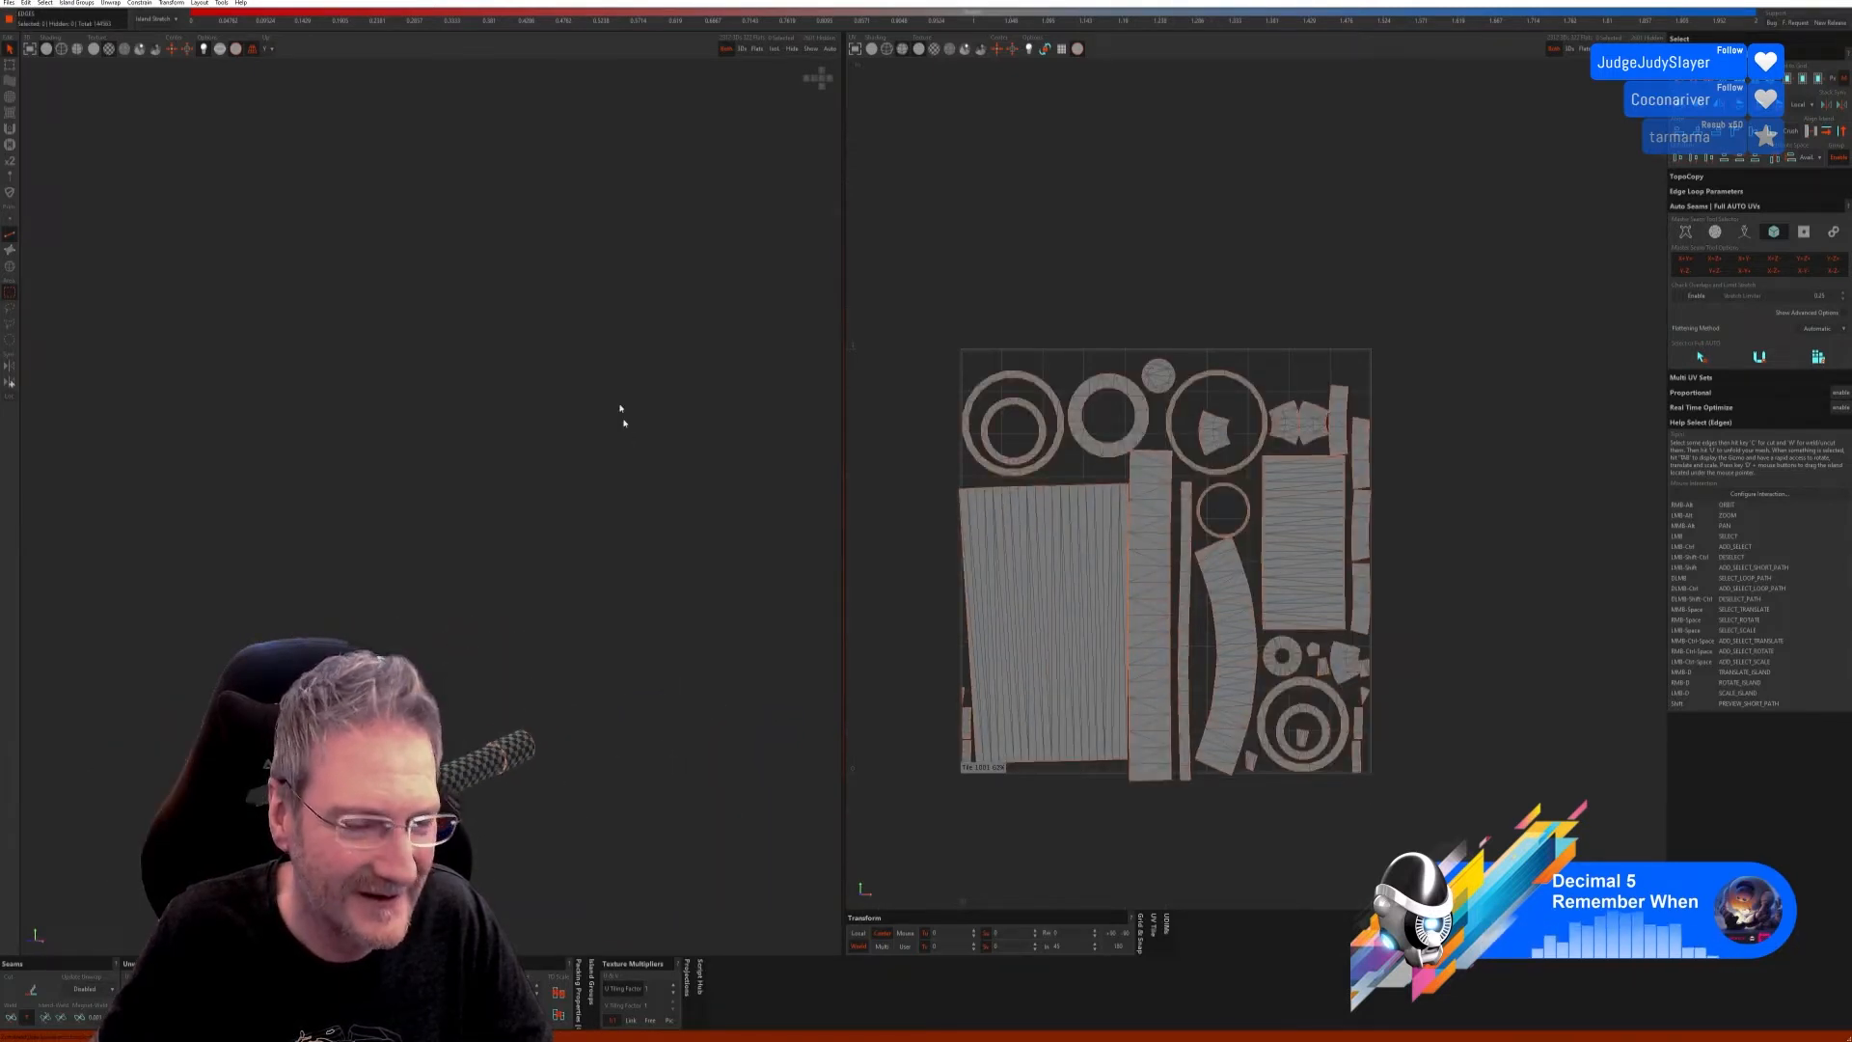
click(811, 48)
scroll(615, 467, down, 4)
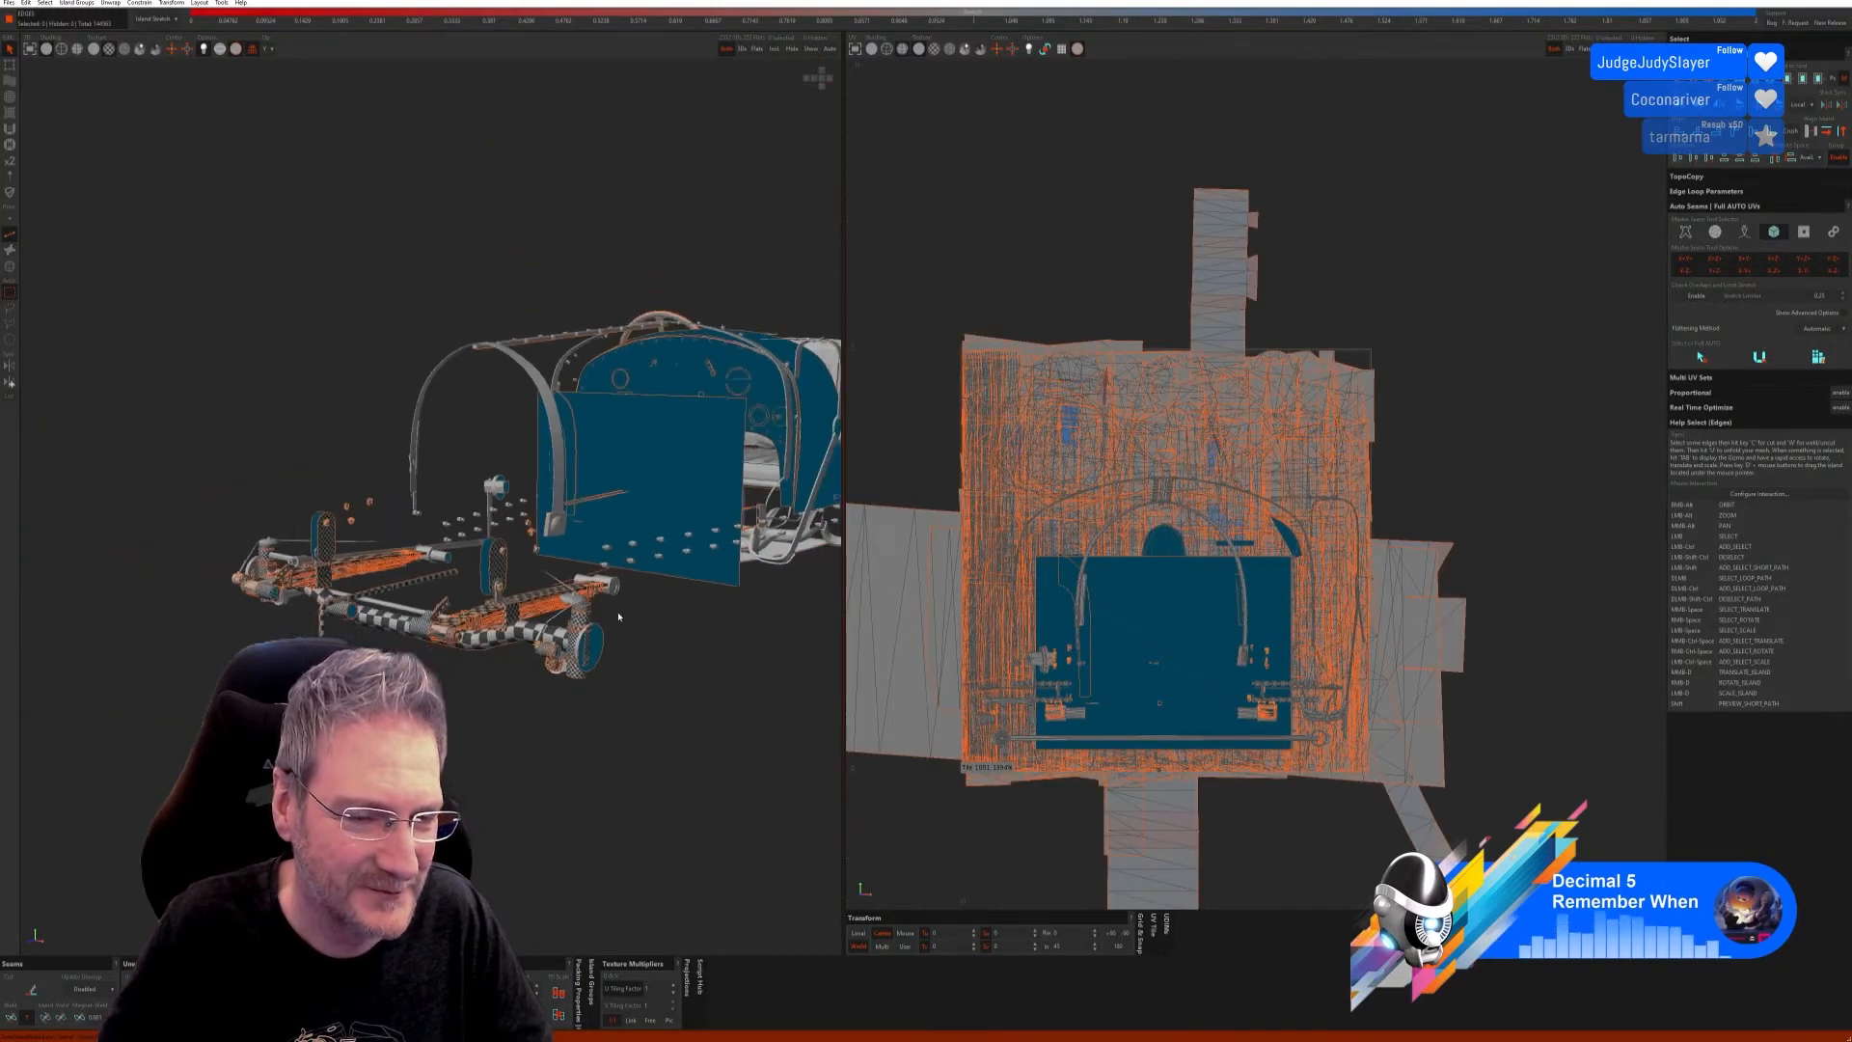
Step: Switch to island selection and isolate the matching collared rod beside the opposite wheel hub
alt+right_drag(579, 617, 478, 664)
scroll(287, 599, up, 4)
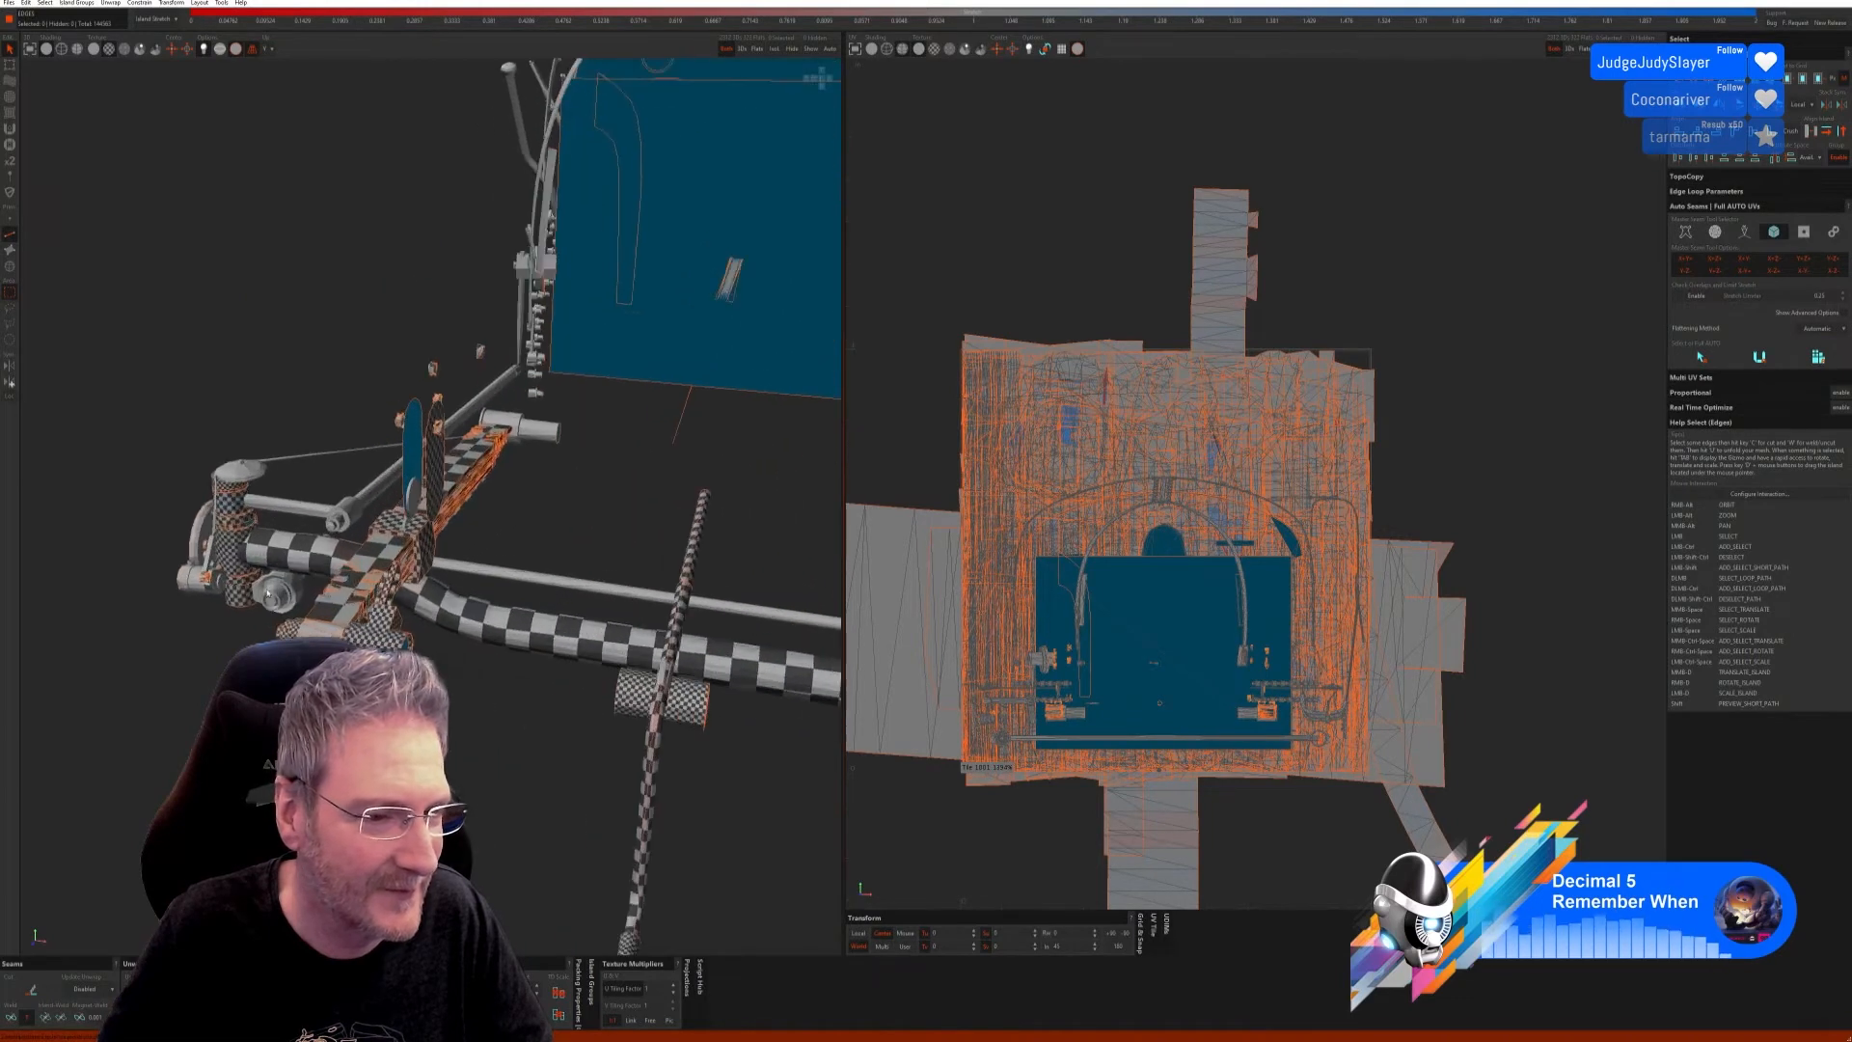
click(13, 267)
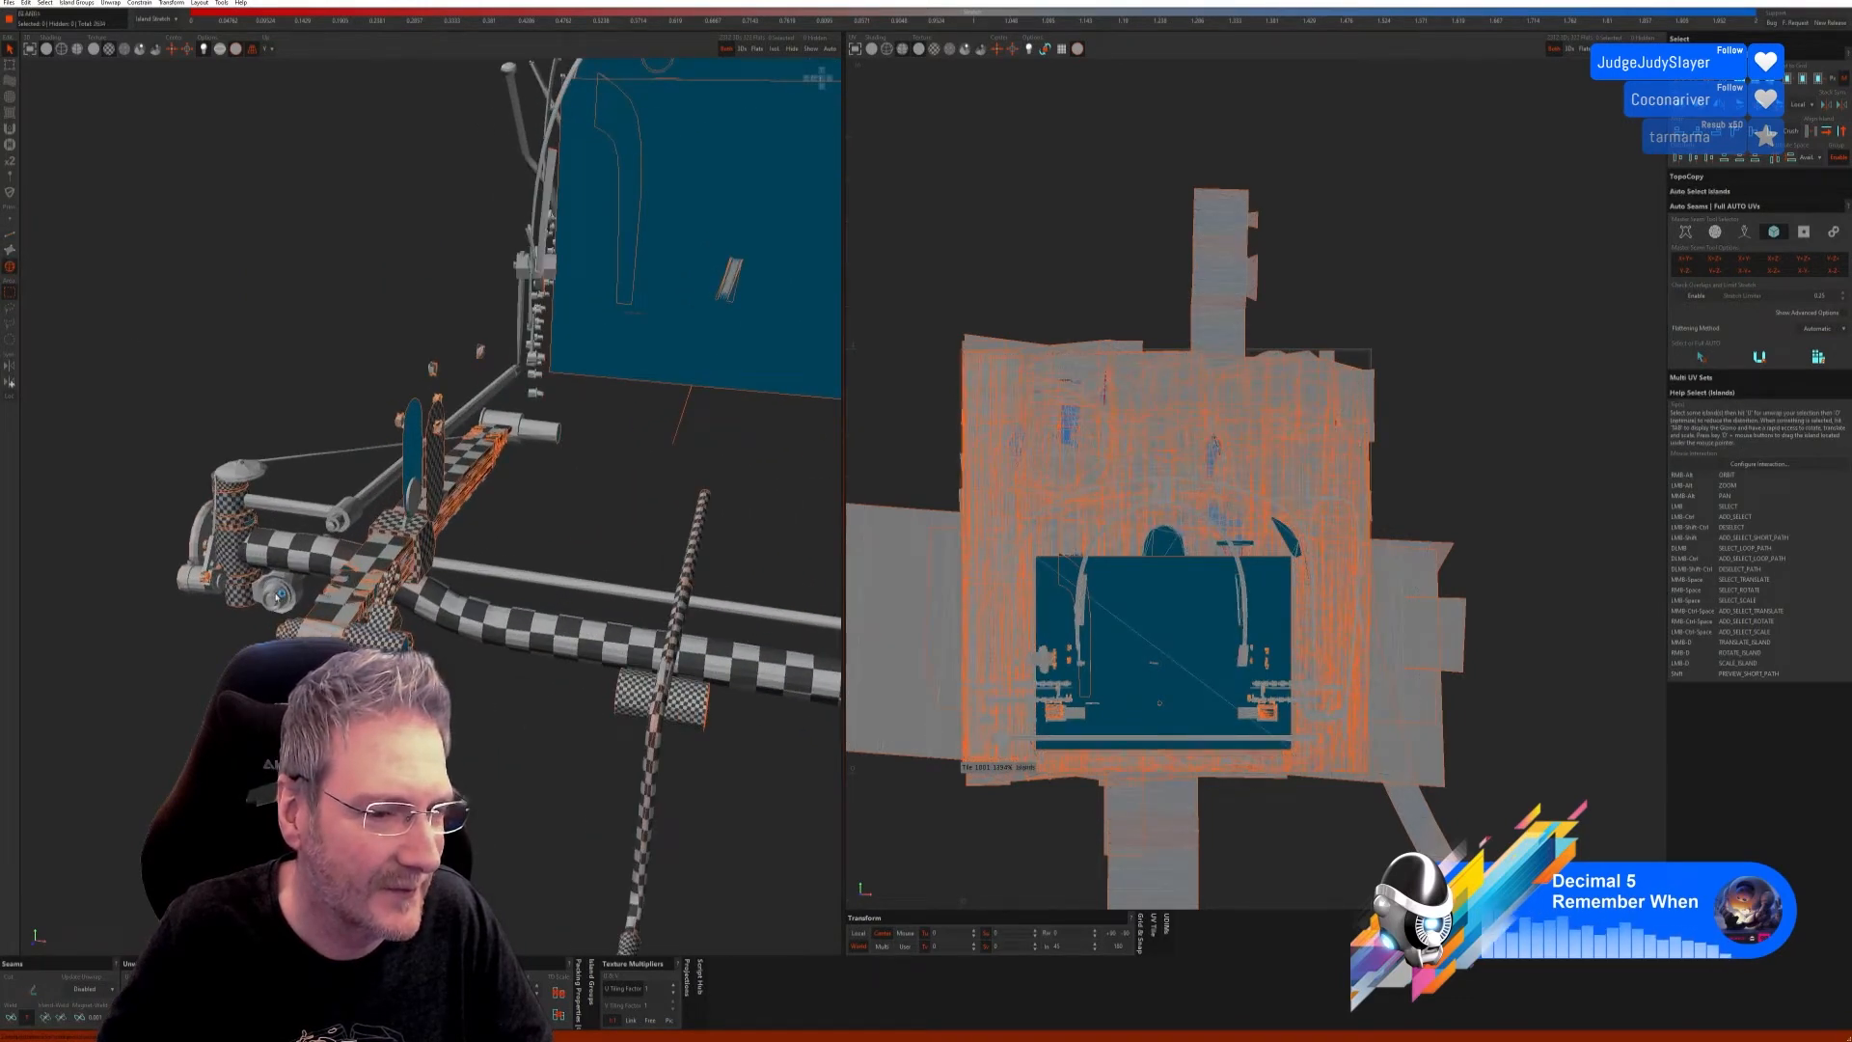
click(775, 50)
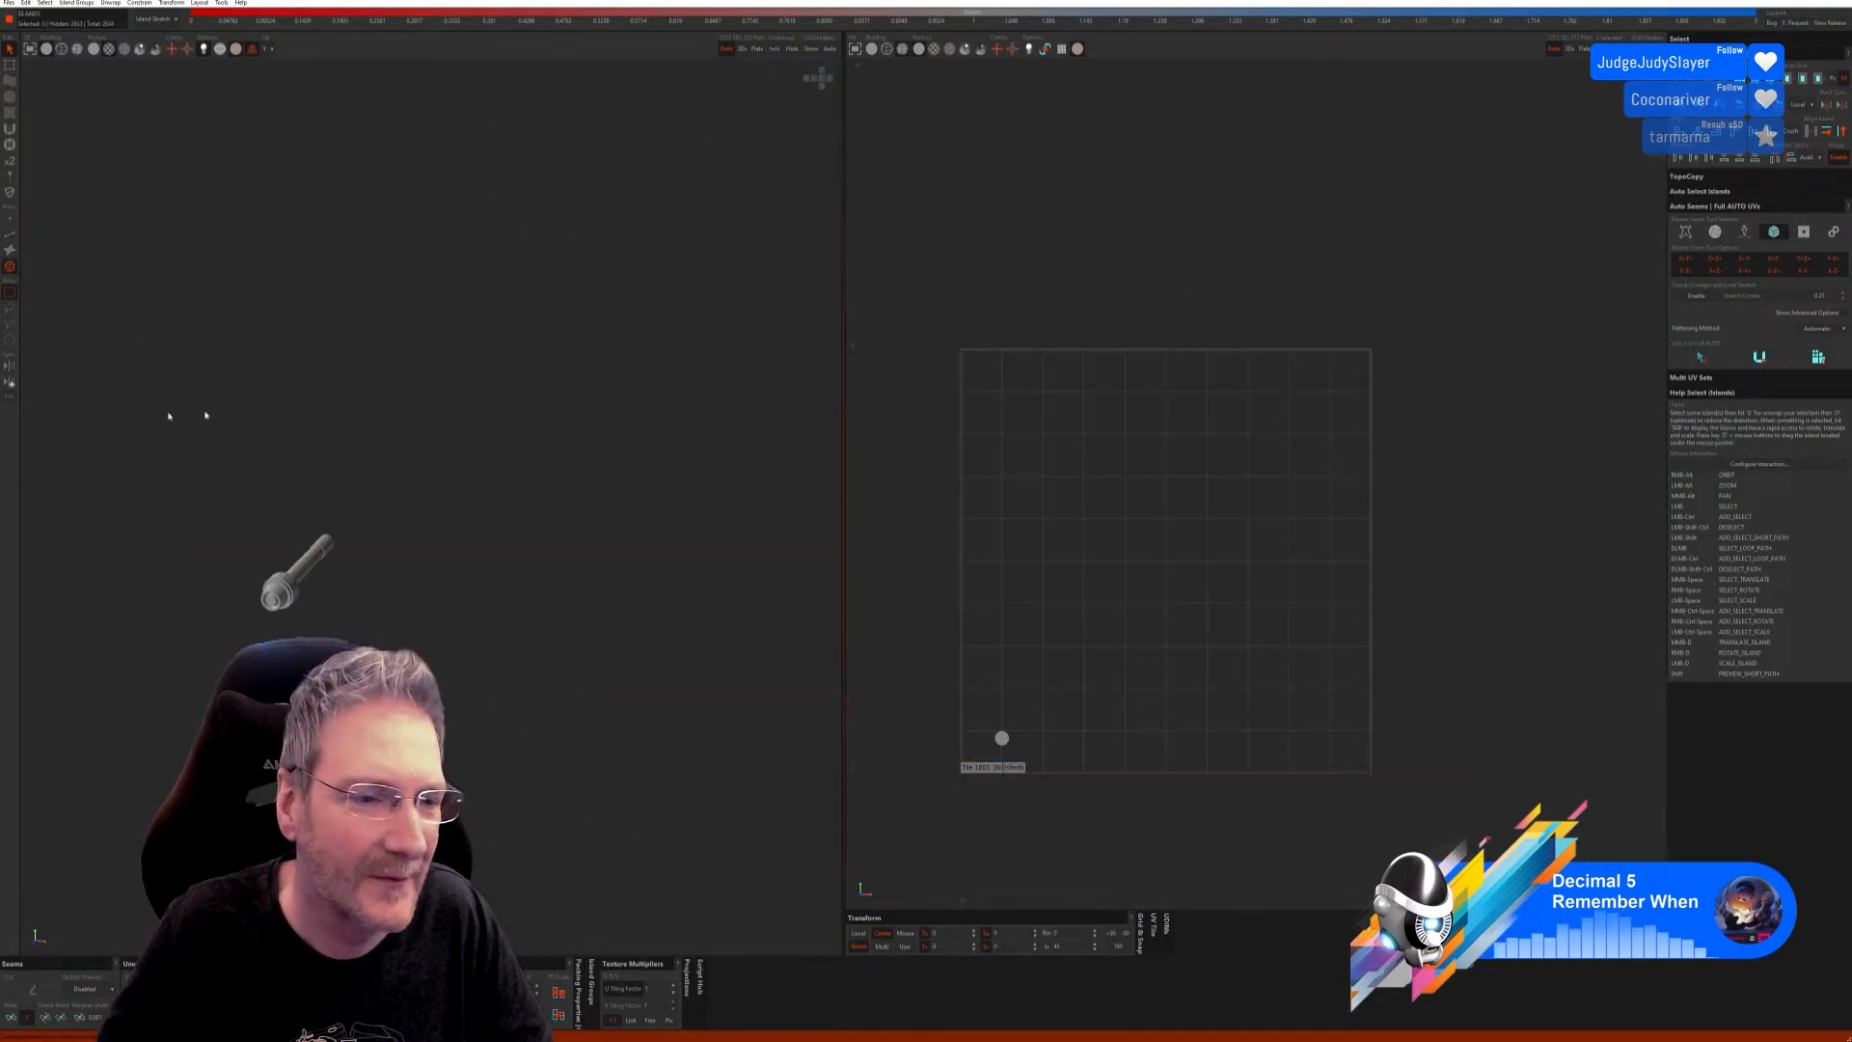
Step: Unwrap the second collared rod in edge mode with automatic seams, and pack its UV islands
click(9, 235)
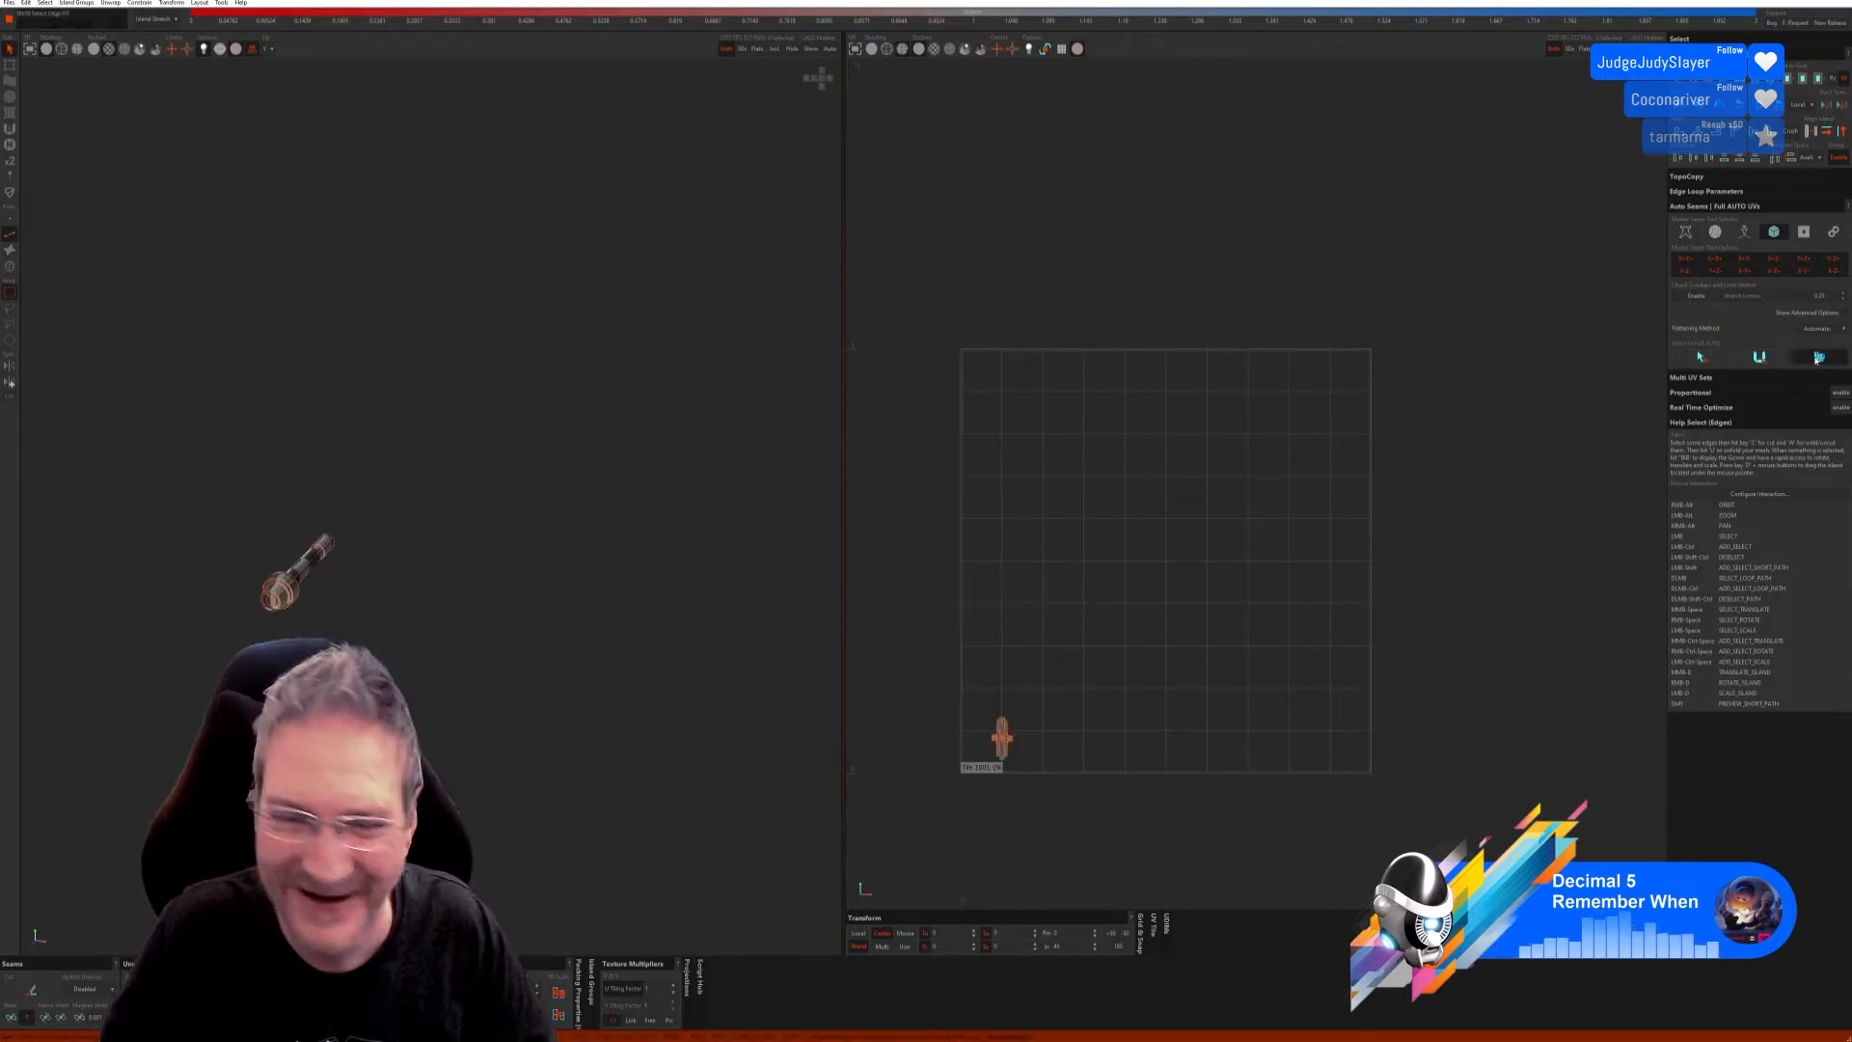
scroll(311, 624, up, 8)
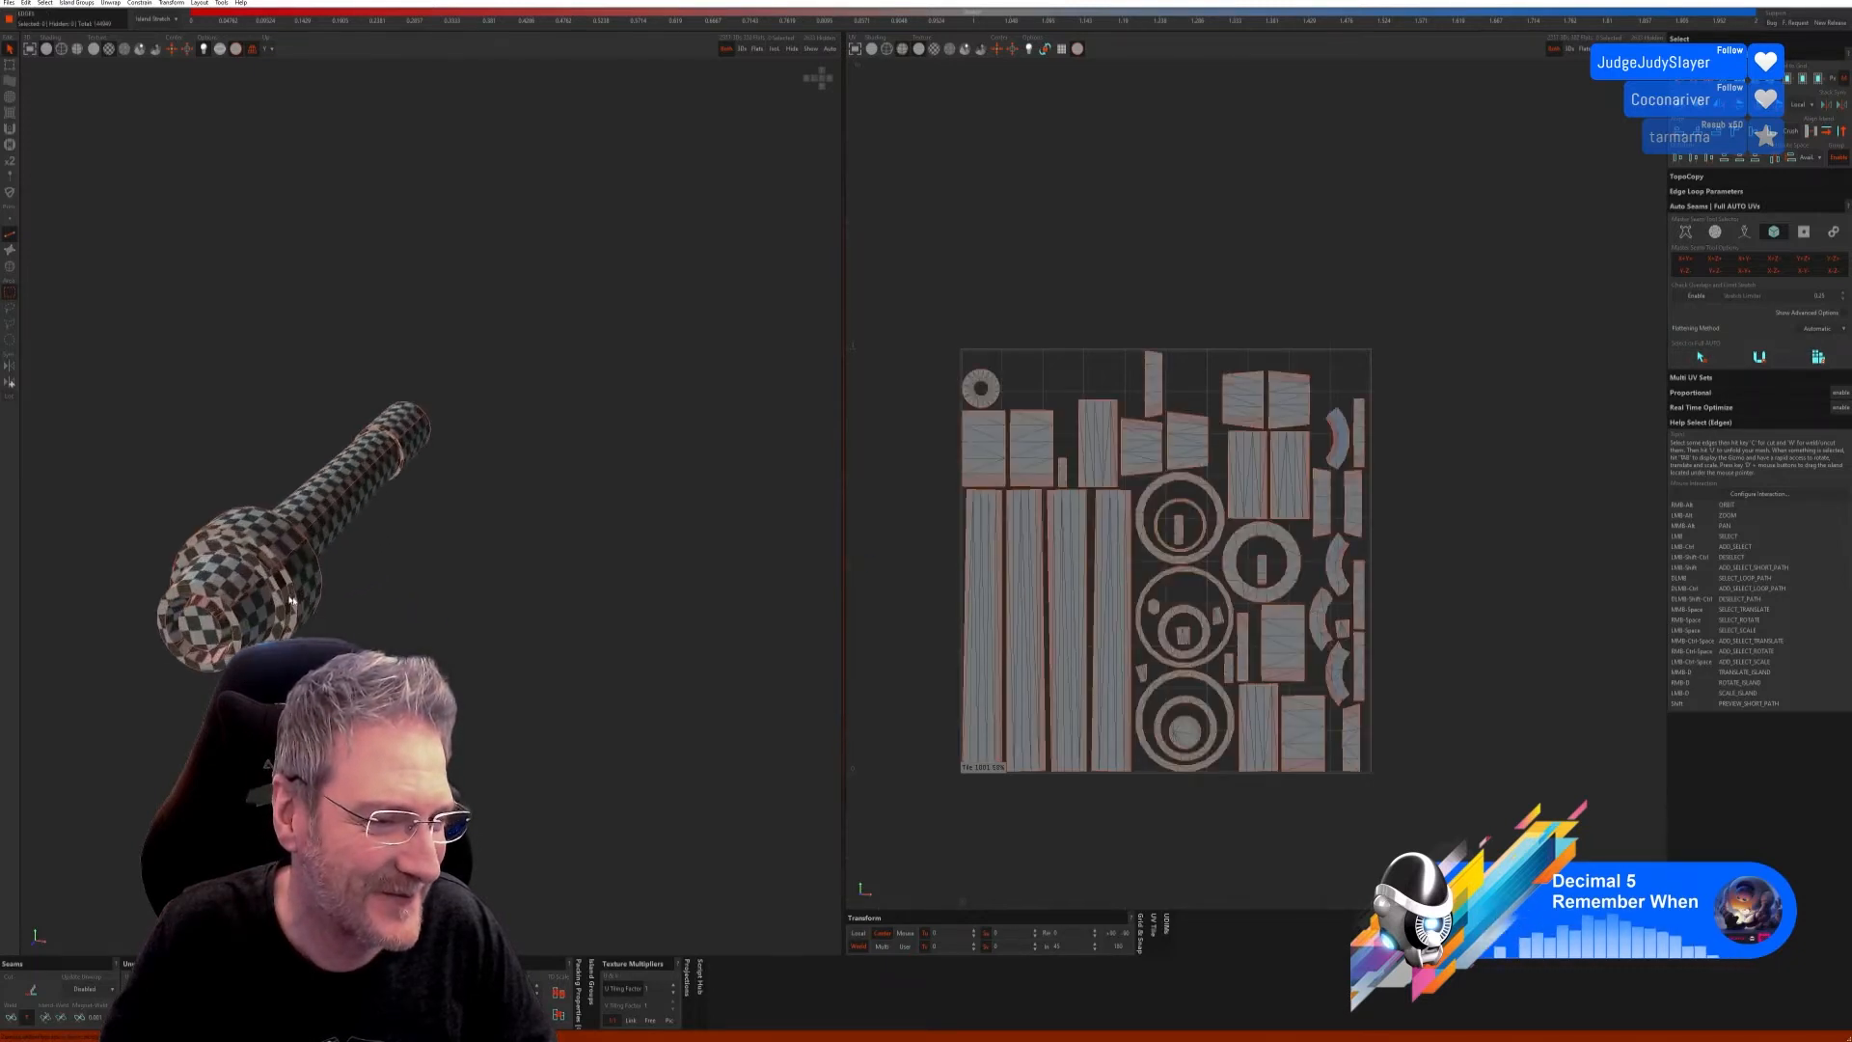
alt+right_drag(312, 624, 265, 544)
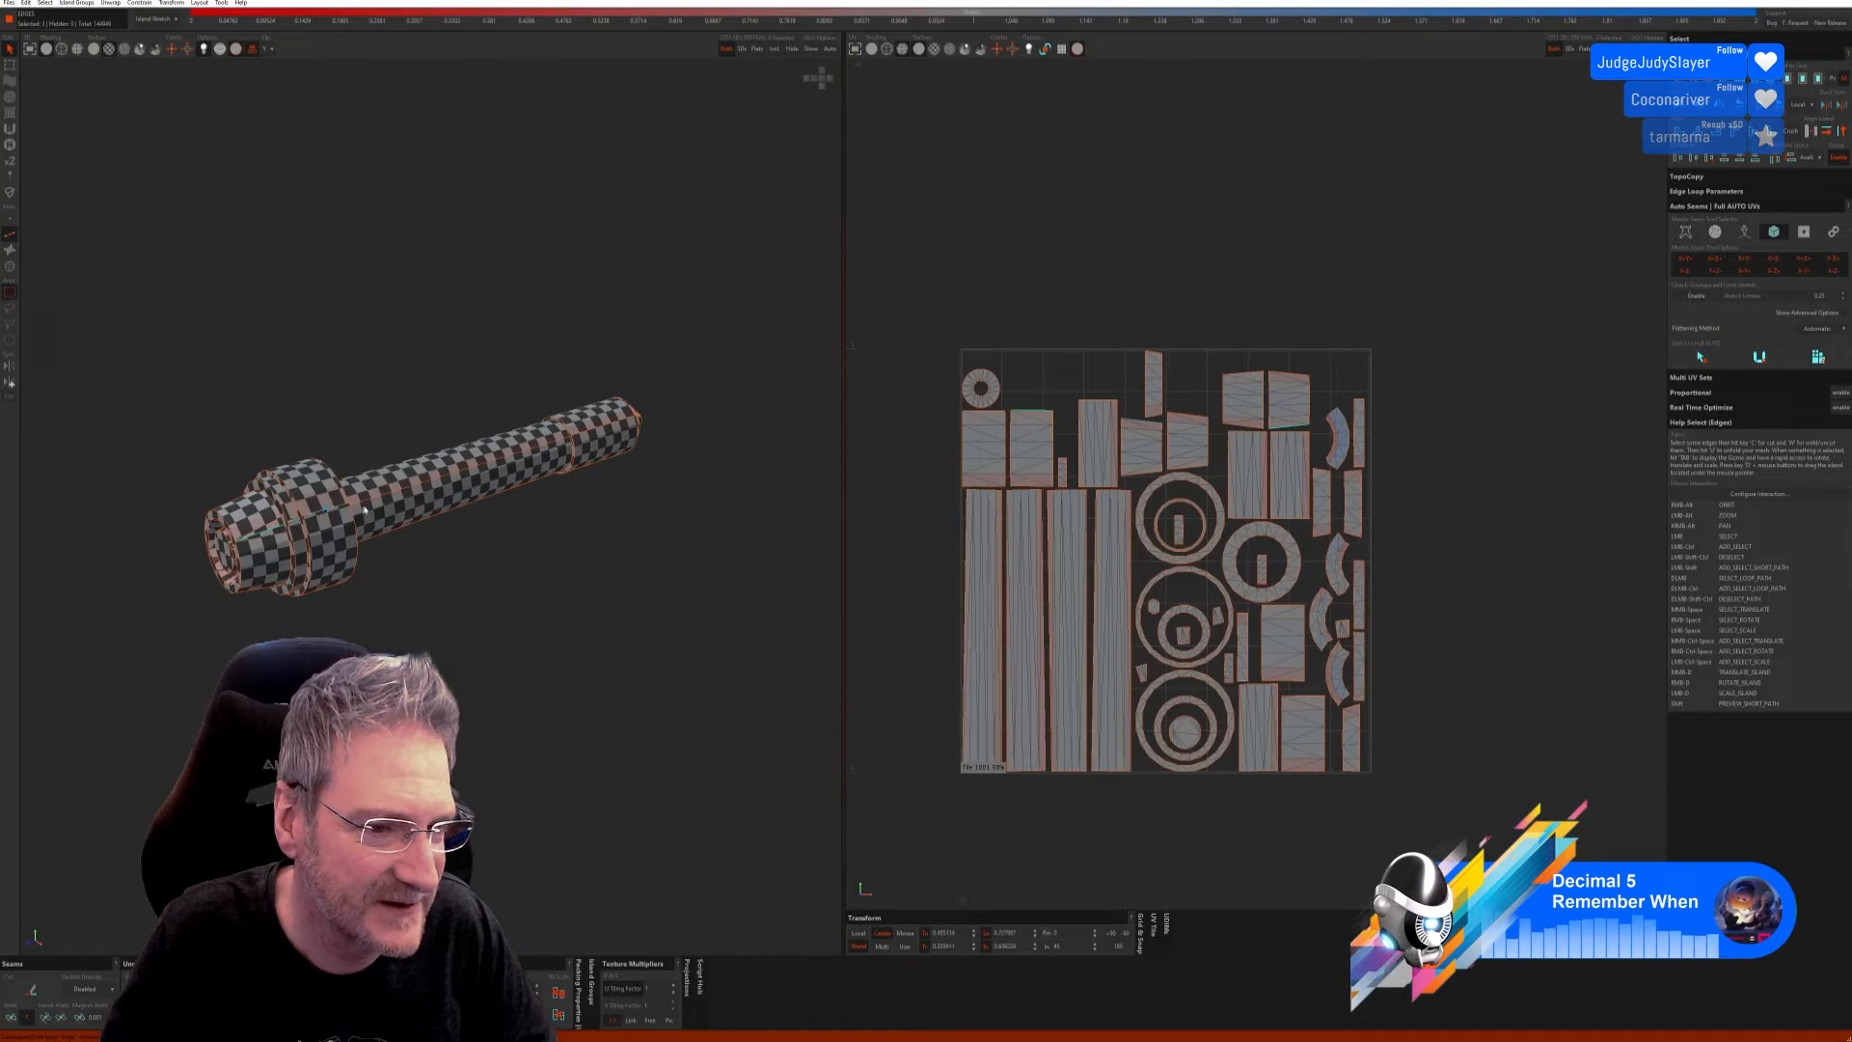
scroll(385, 547, up, 3)
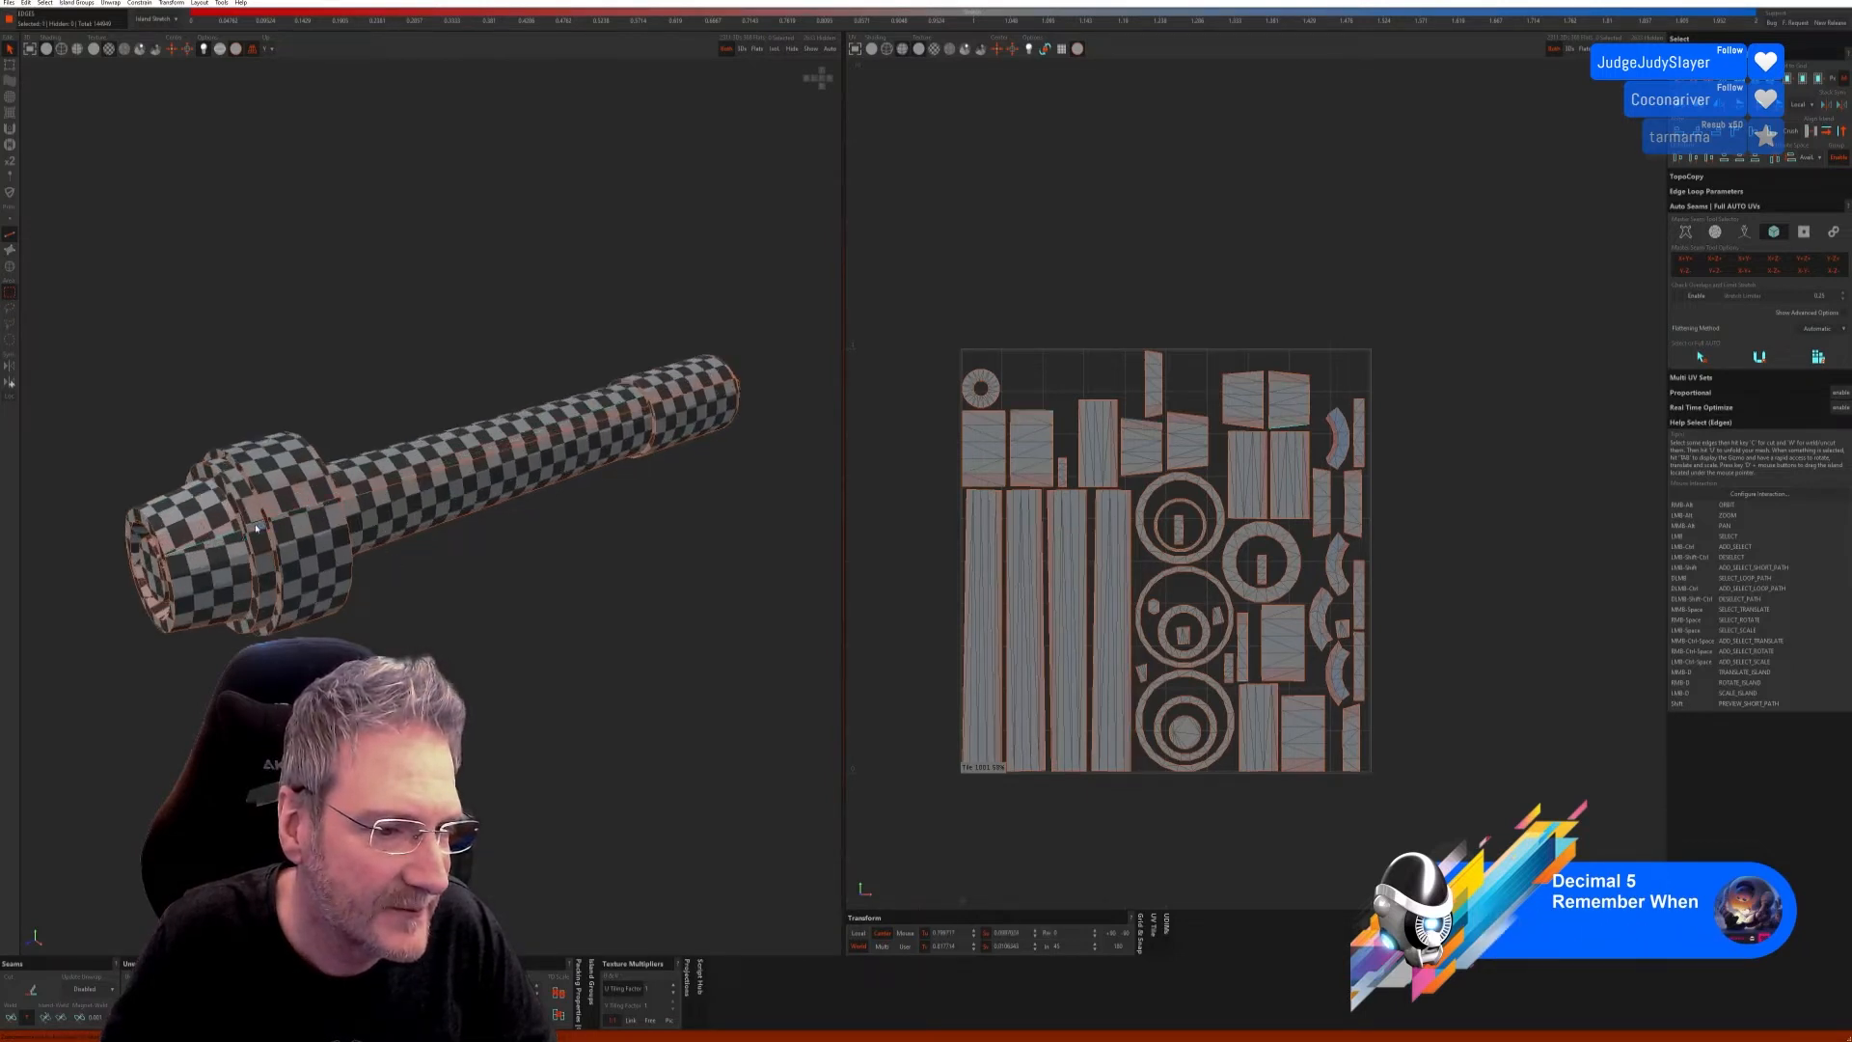
Step: Select redundant lengthwise seams on the second rod's shaft and collar and weld them
ctrl+click(382, 490)
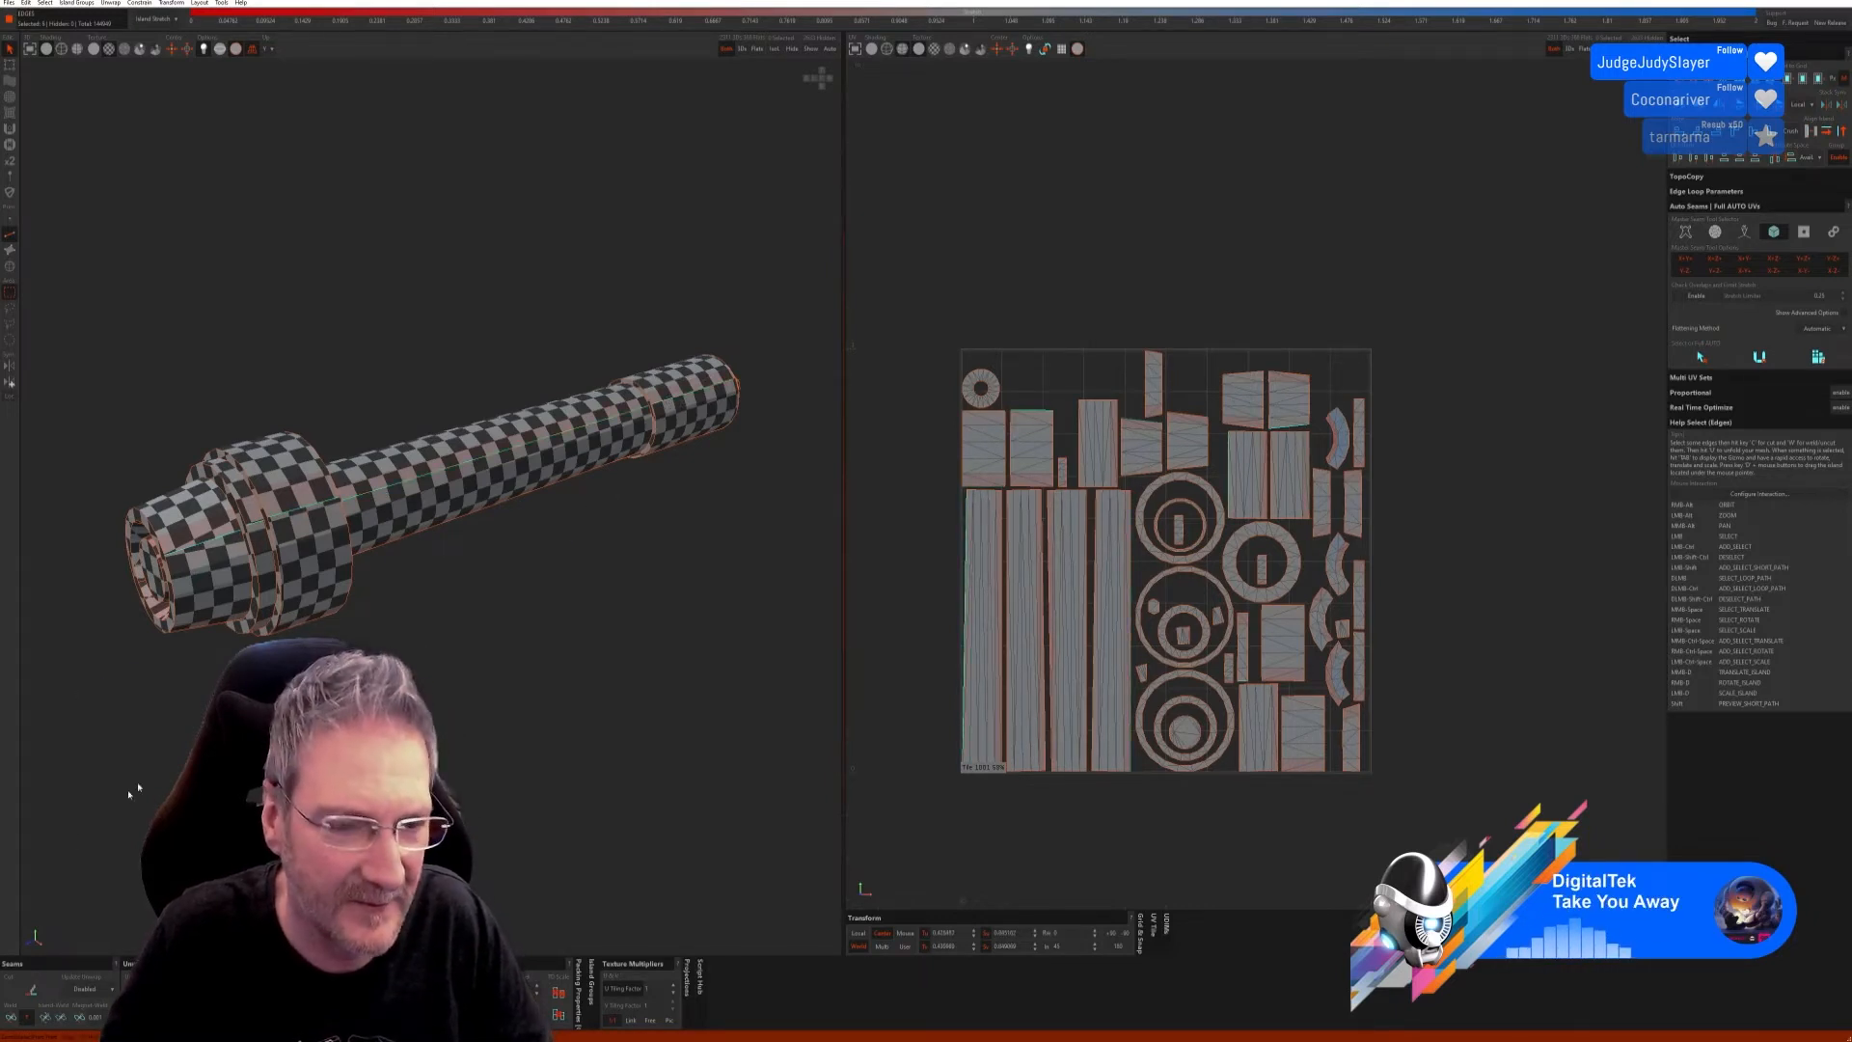
click(11, 1016)
alt+right_drag(289, 733, 490, 755)
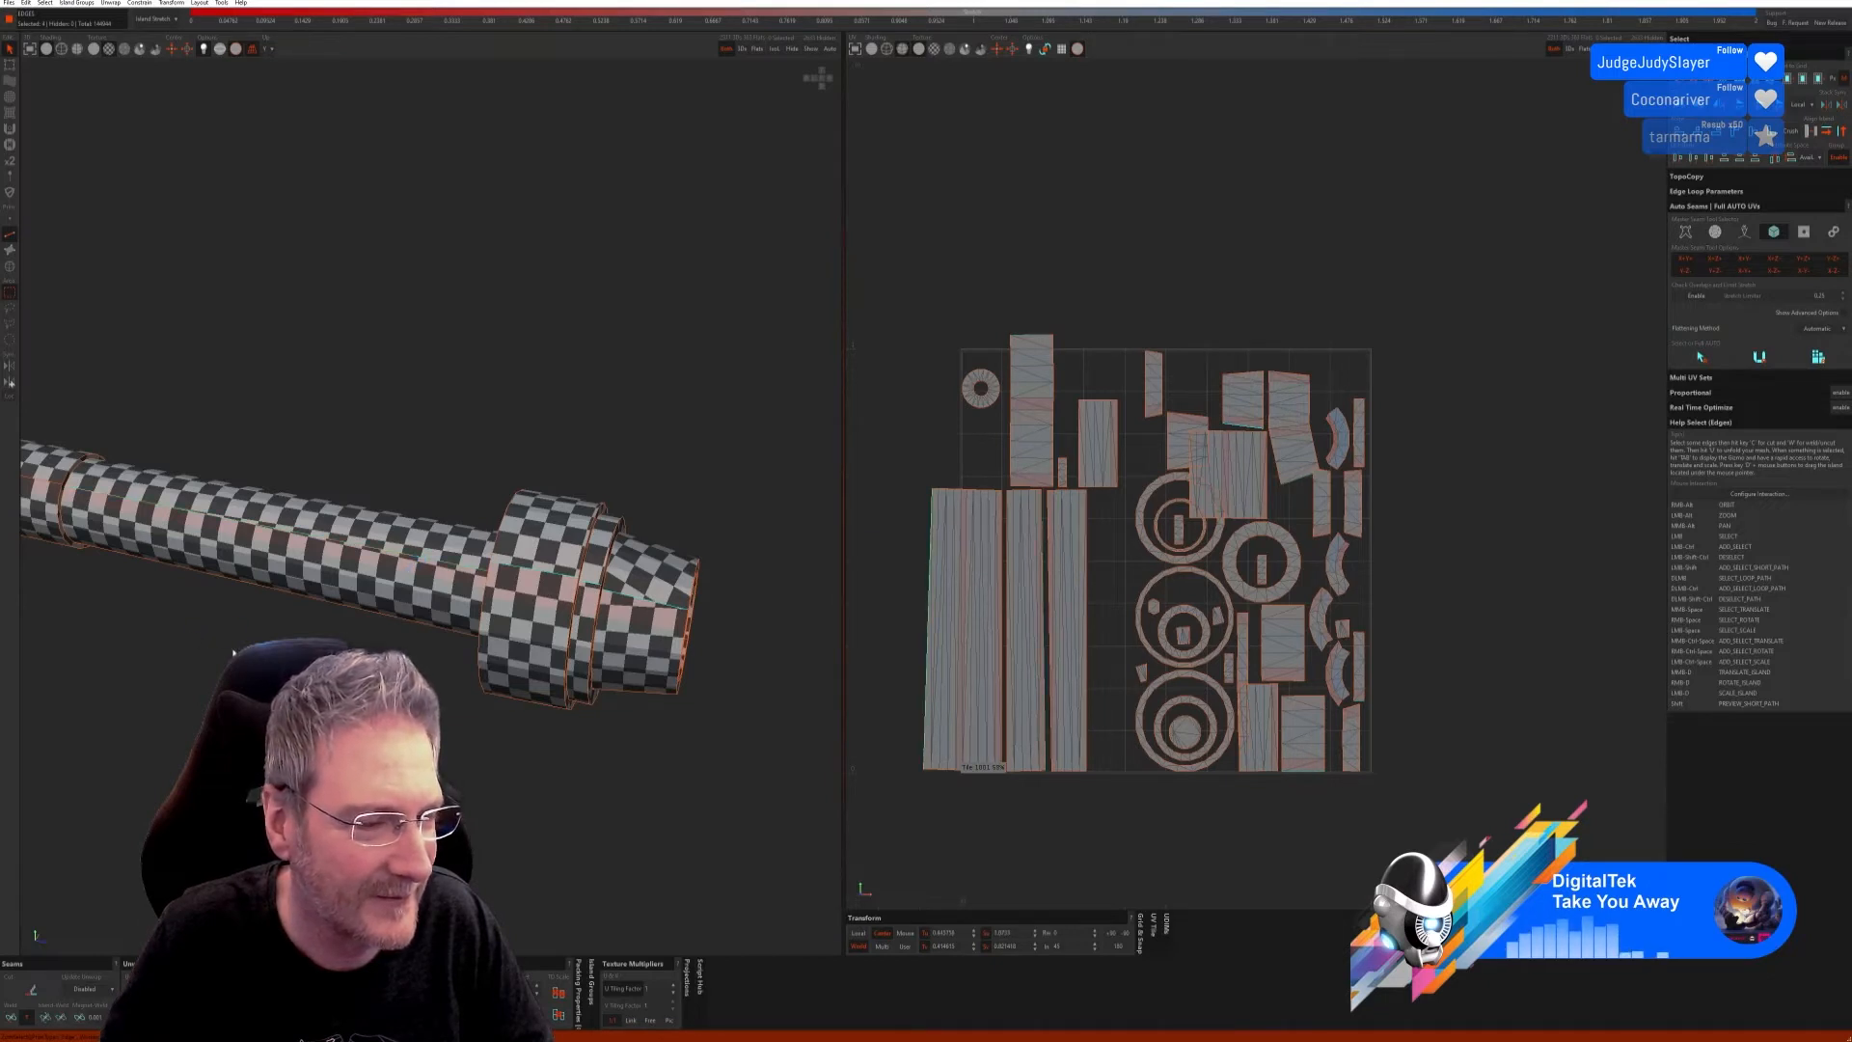
alt+drag(233, 653, 323, 543)
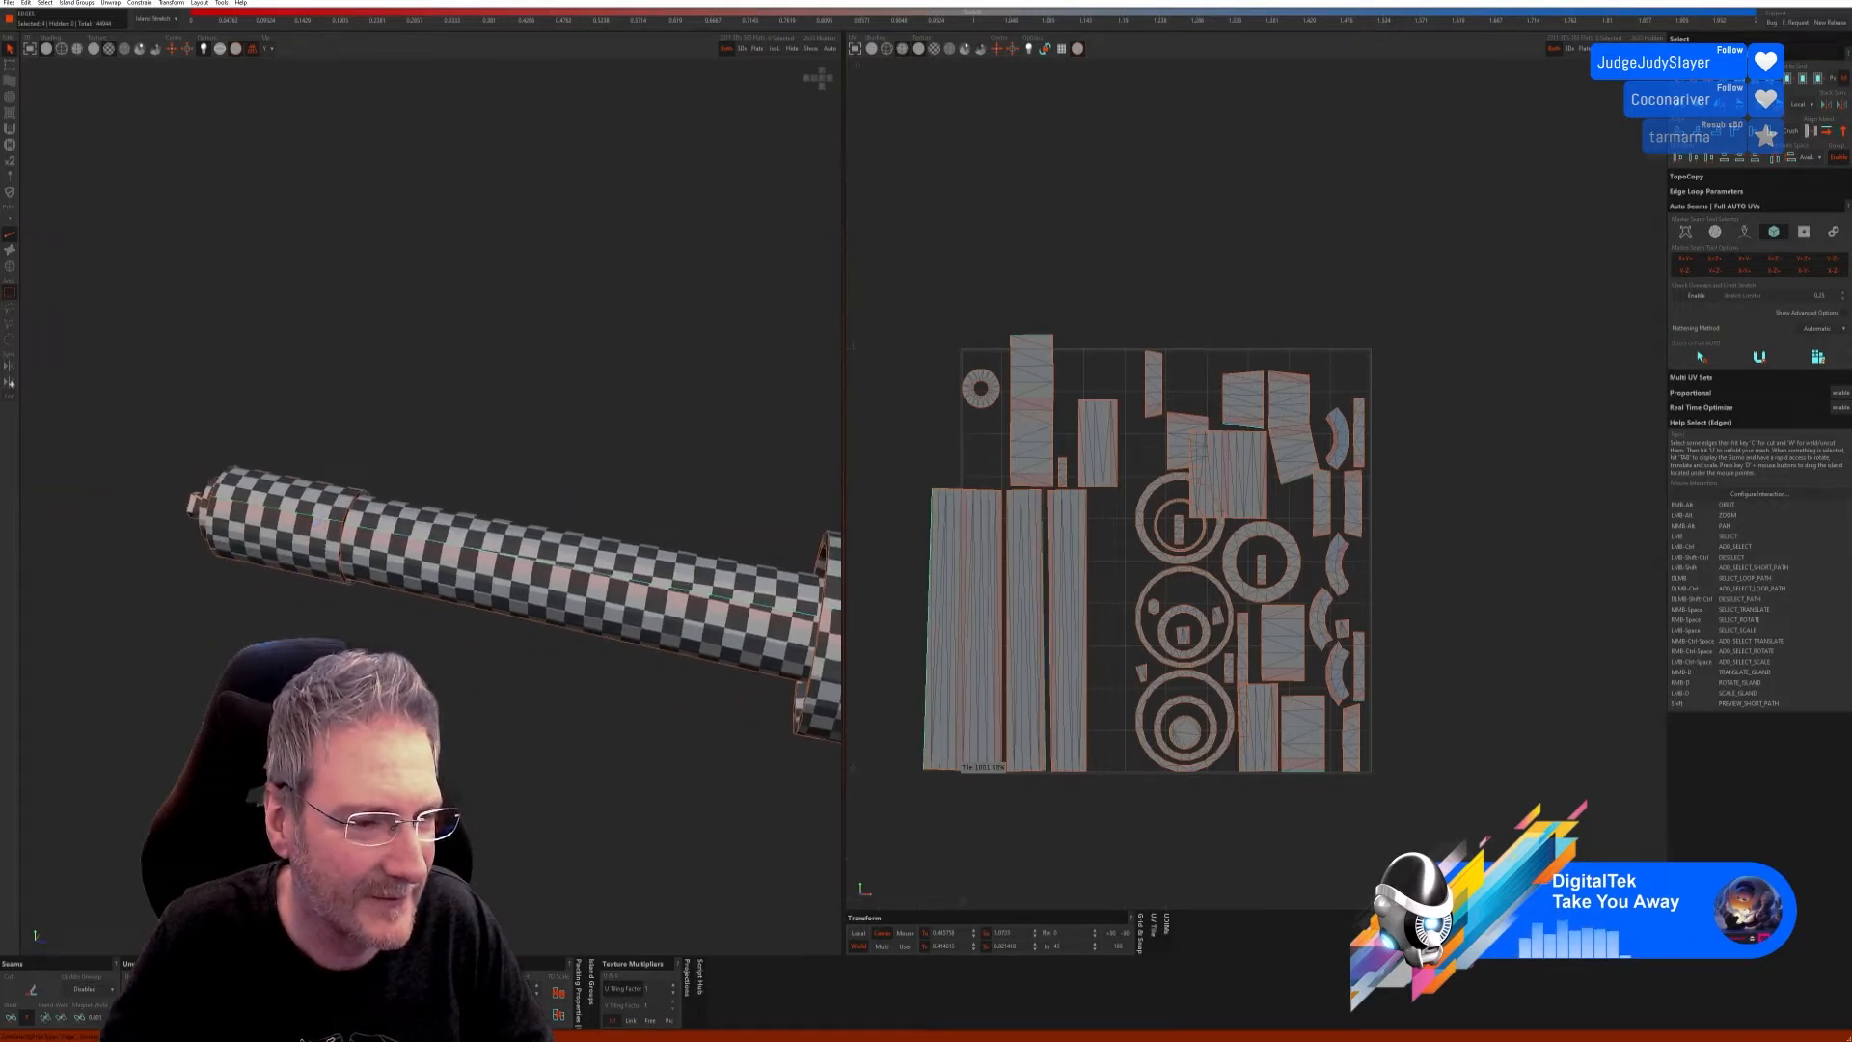
Step: Weld the remaining redundant lengthwise seams around the other sides of the second rod's shaft and collar
scroll(500, 704, down, 3)
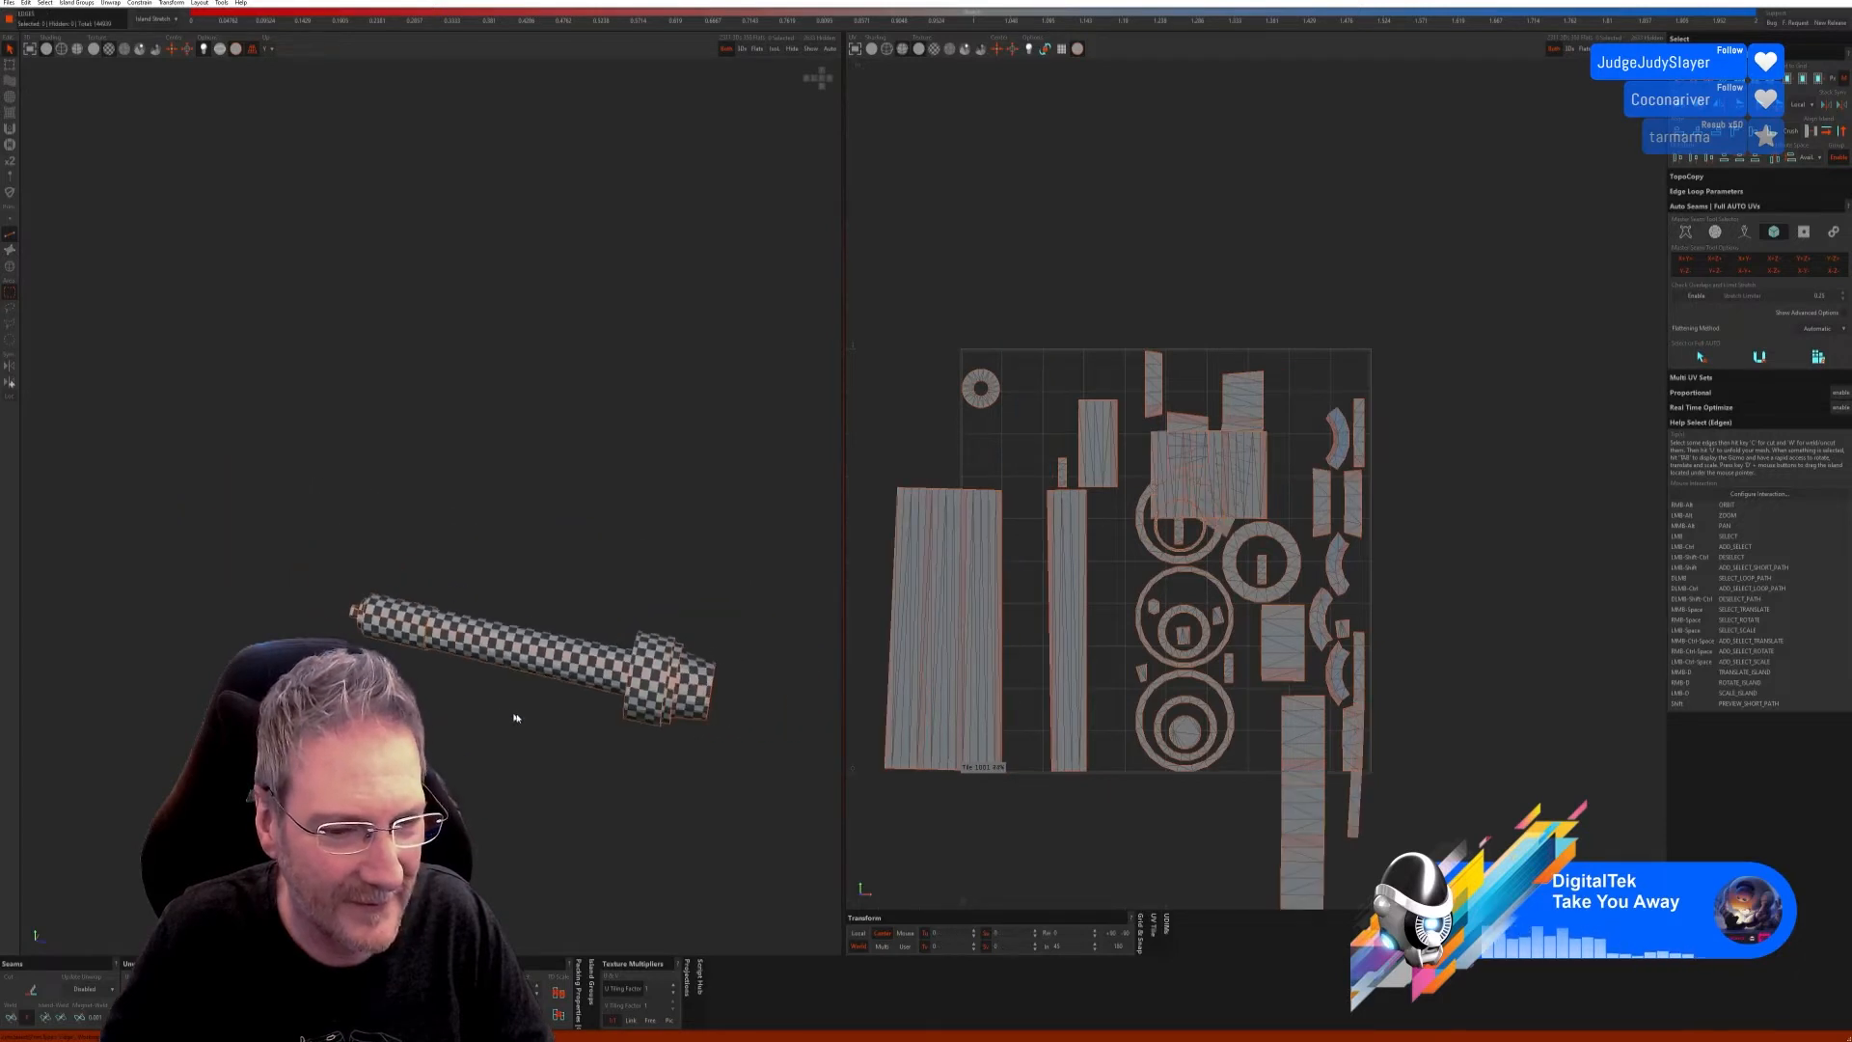
alt+right_drag(516, 715, 462, 654)
alt+drag(461, 653, 552, 641)
scroll(413, 632, up, 2)
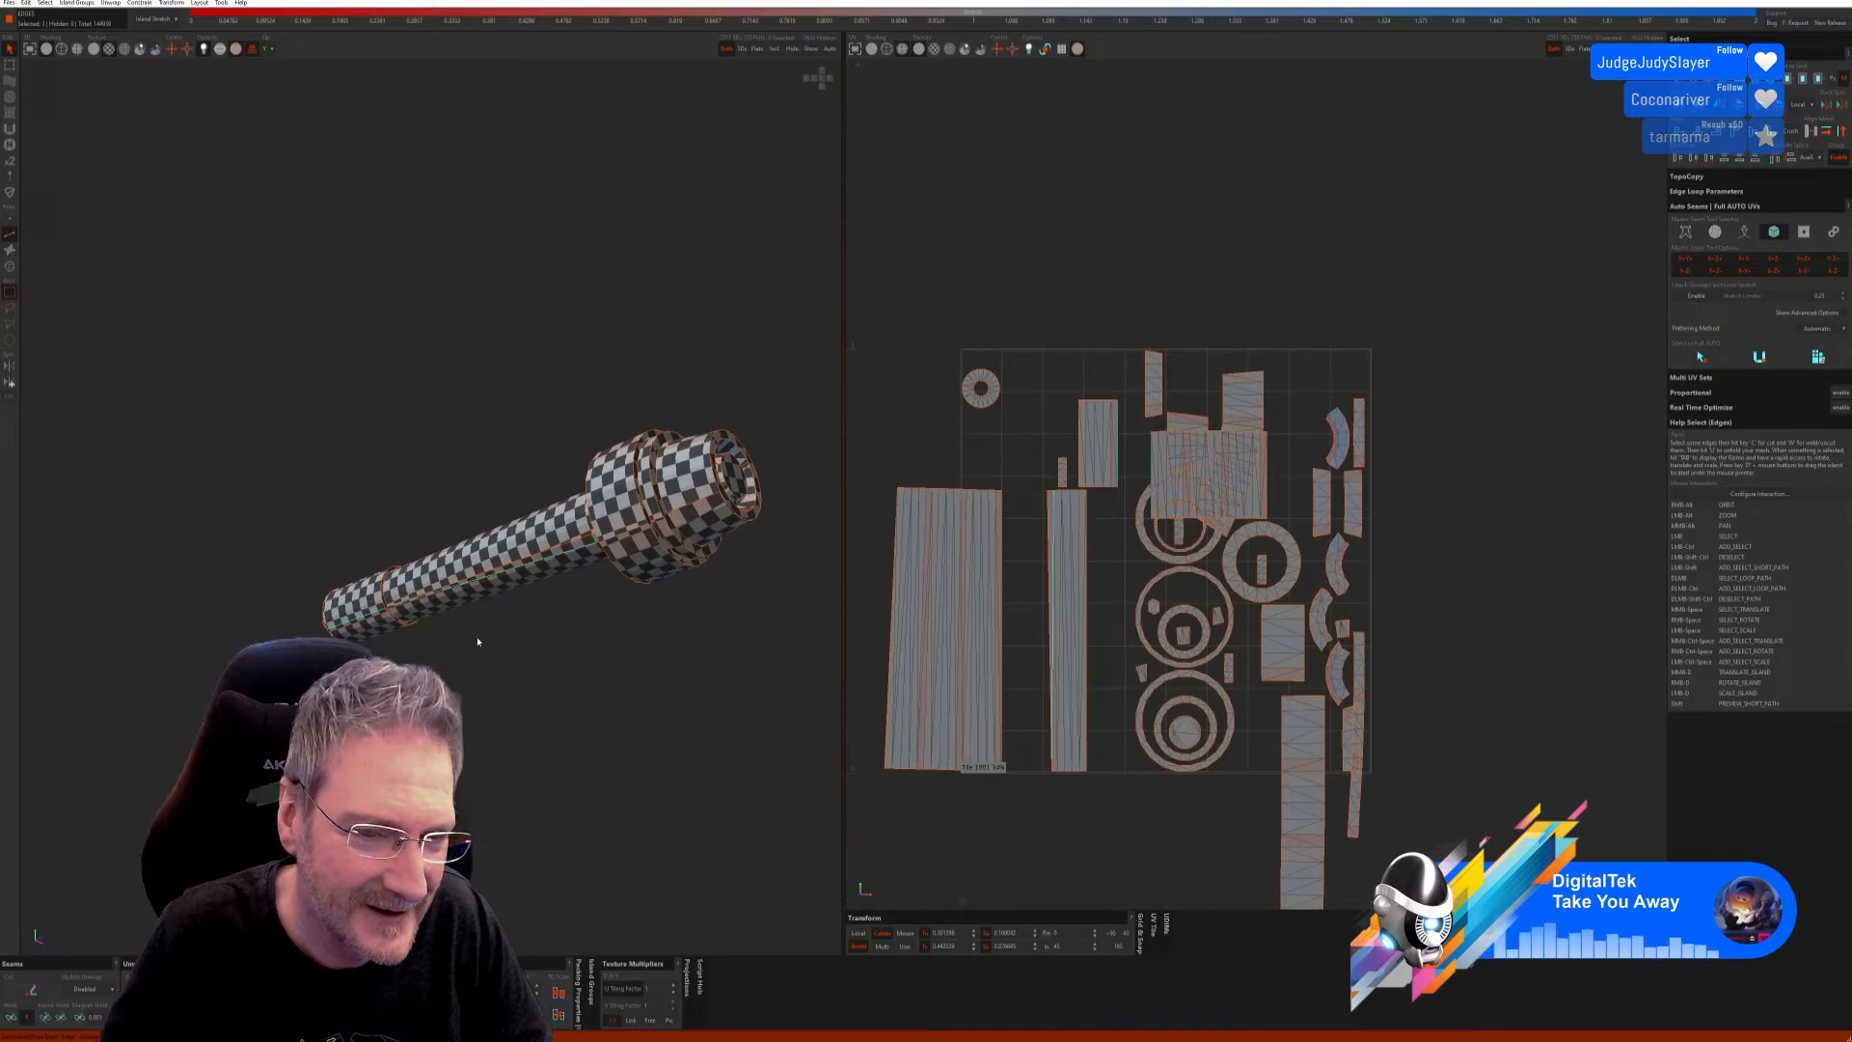
scroll(374, 611, up, 2)
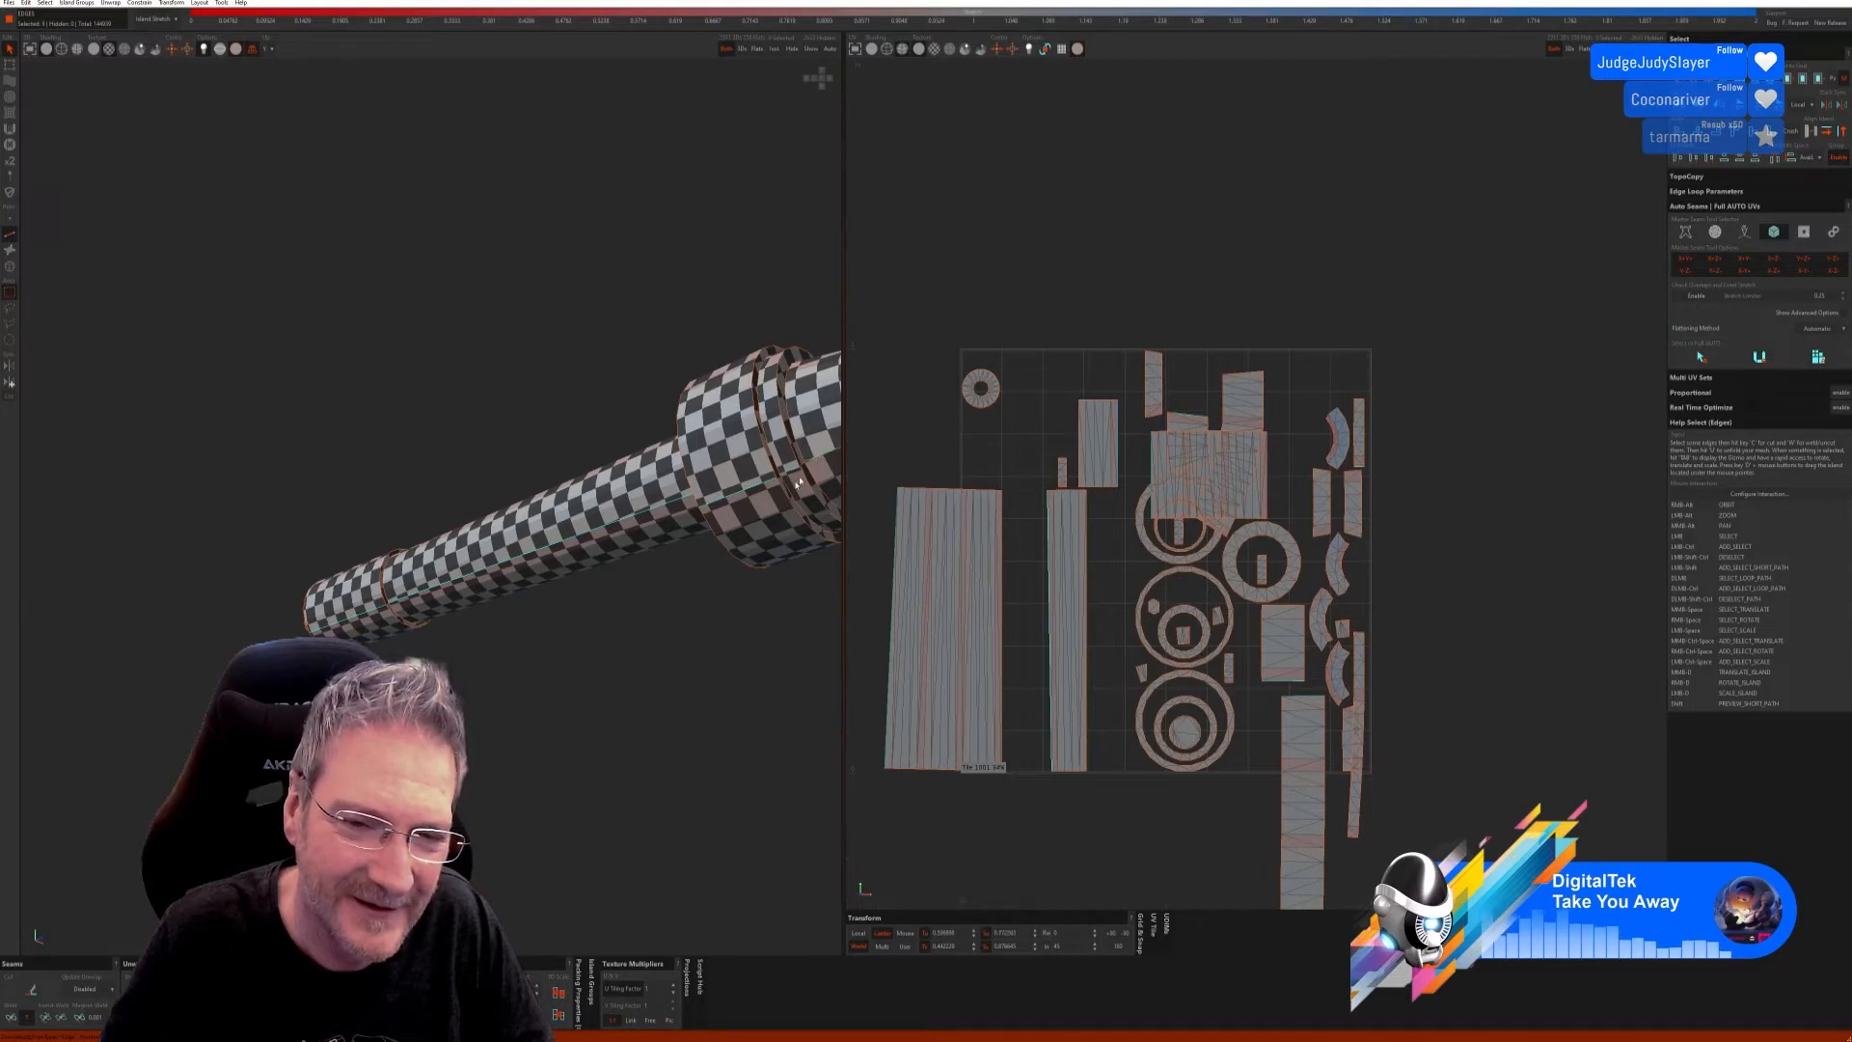
click(12, 1019)
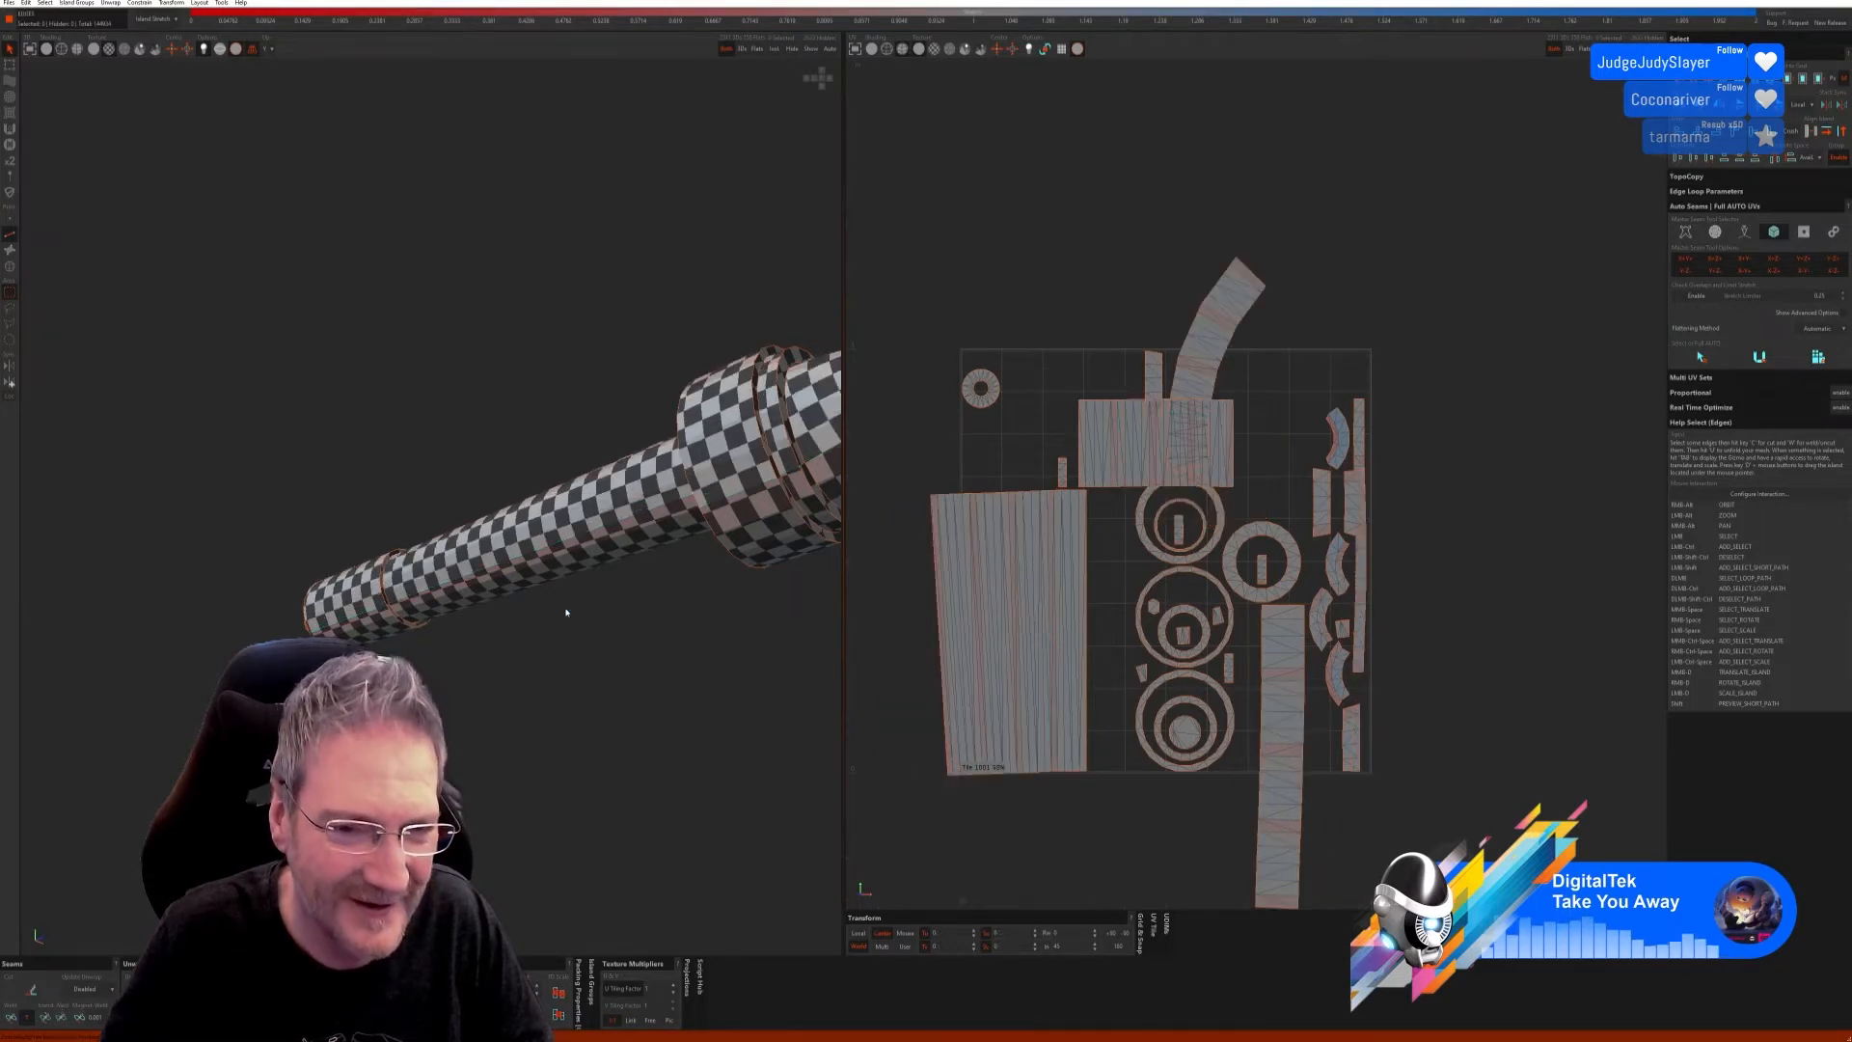
Step: Unfold and pack the second rod's welded UV islands, and show the full model again
scroll(566, 613, down, 4)
alt+right_drag(583, 627, 467, 583)
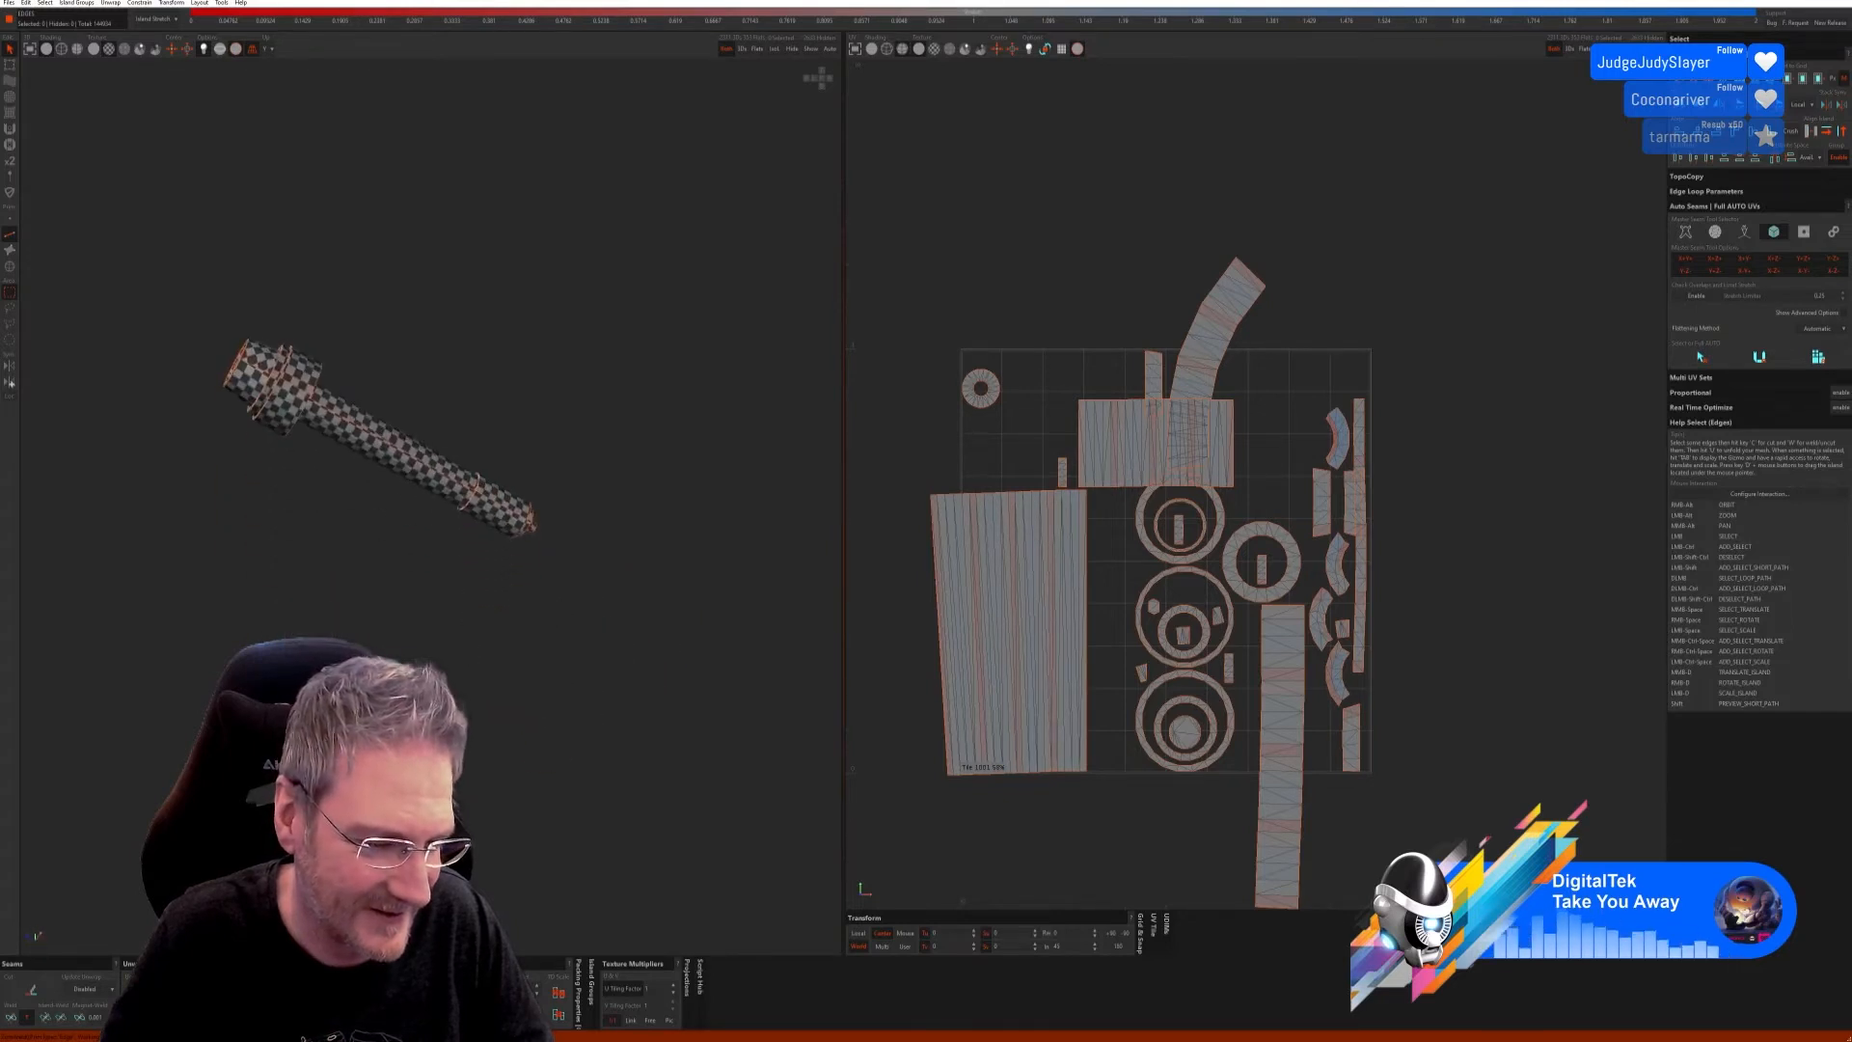
key(p)
key(o)
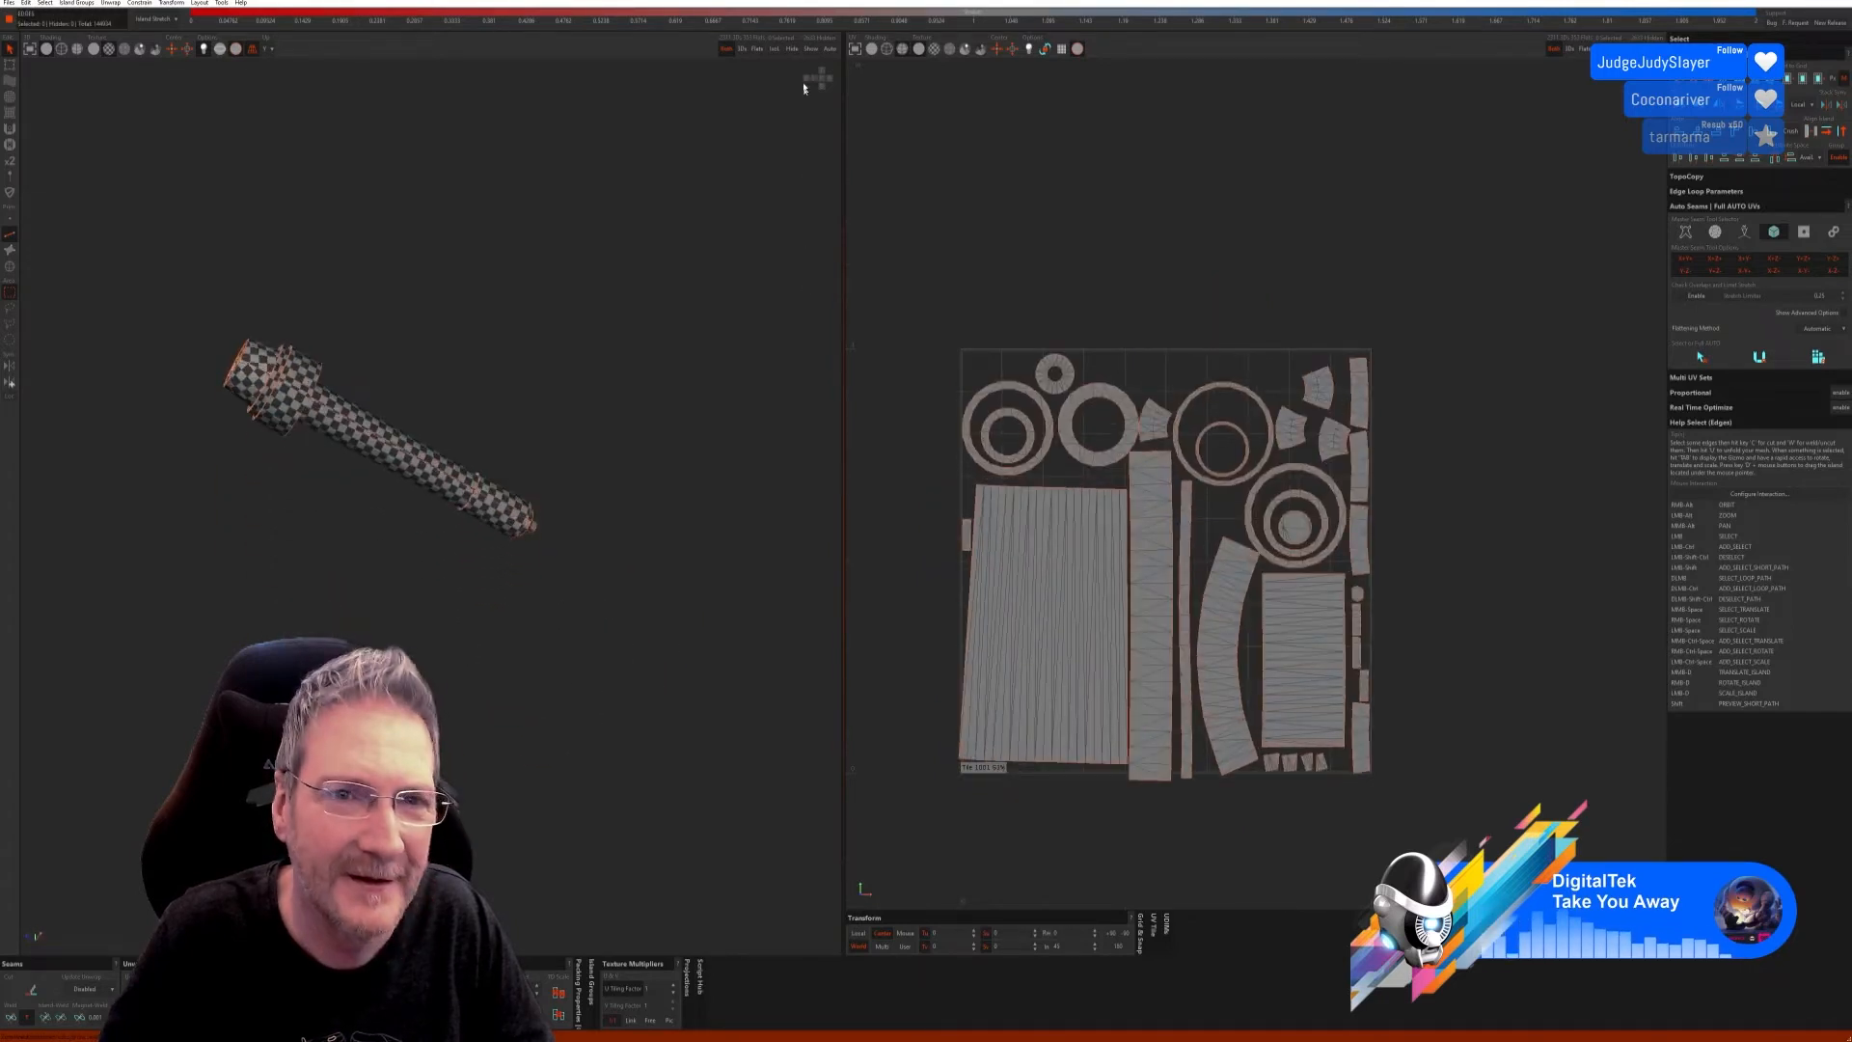
click(810, 51)
Step: Select the two ring-shaped clamps at the front axle's ends in island mode and isolate them
alt+right_drag(415, 567, 475, 661)
alt+middle_drag(475, 662, 298, 475)
alt+right_drag(298, 475, 393, 579)
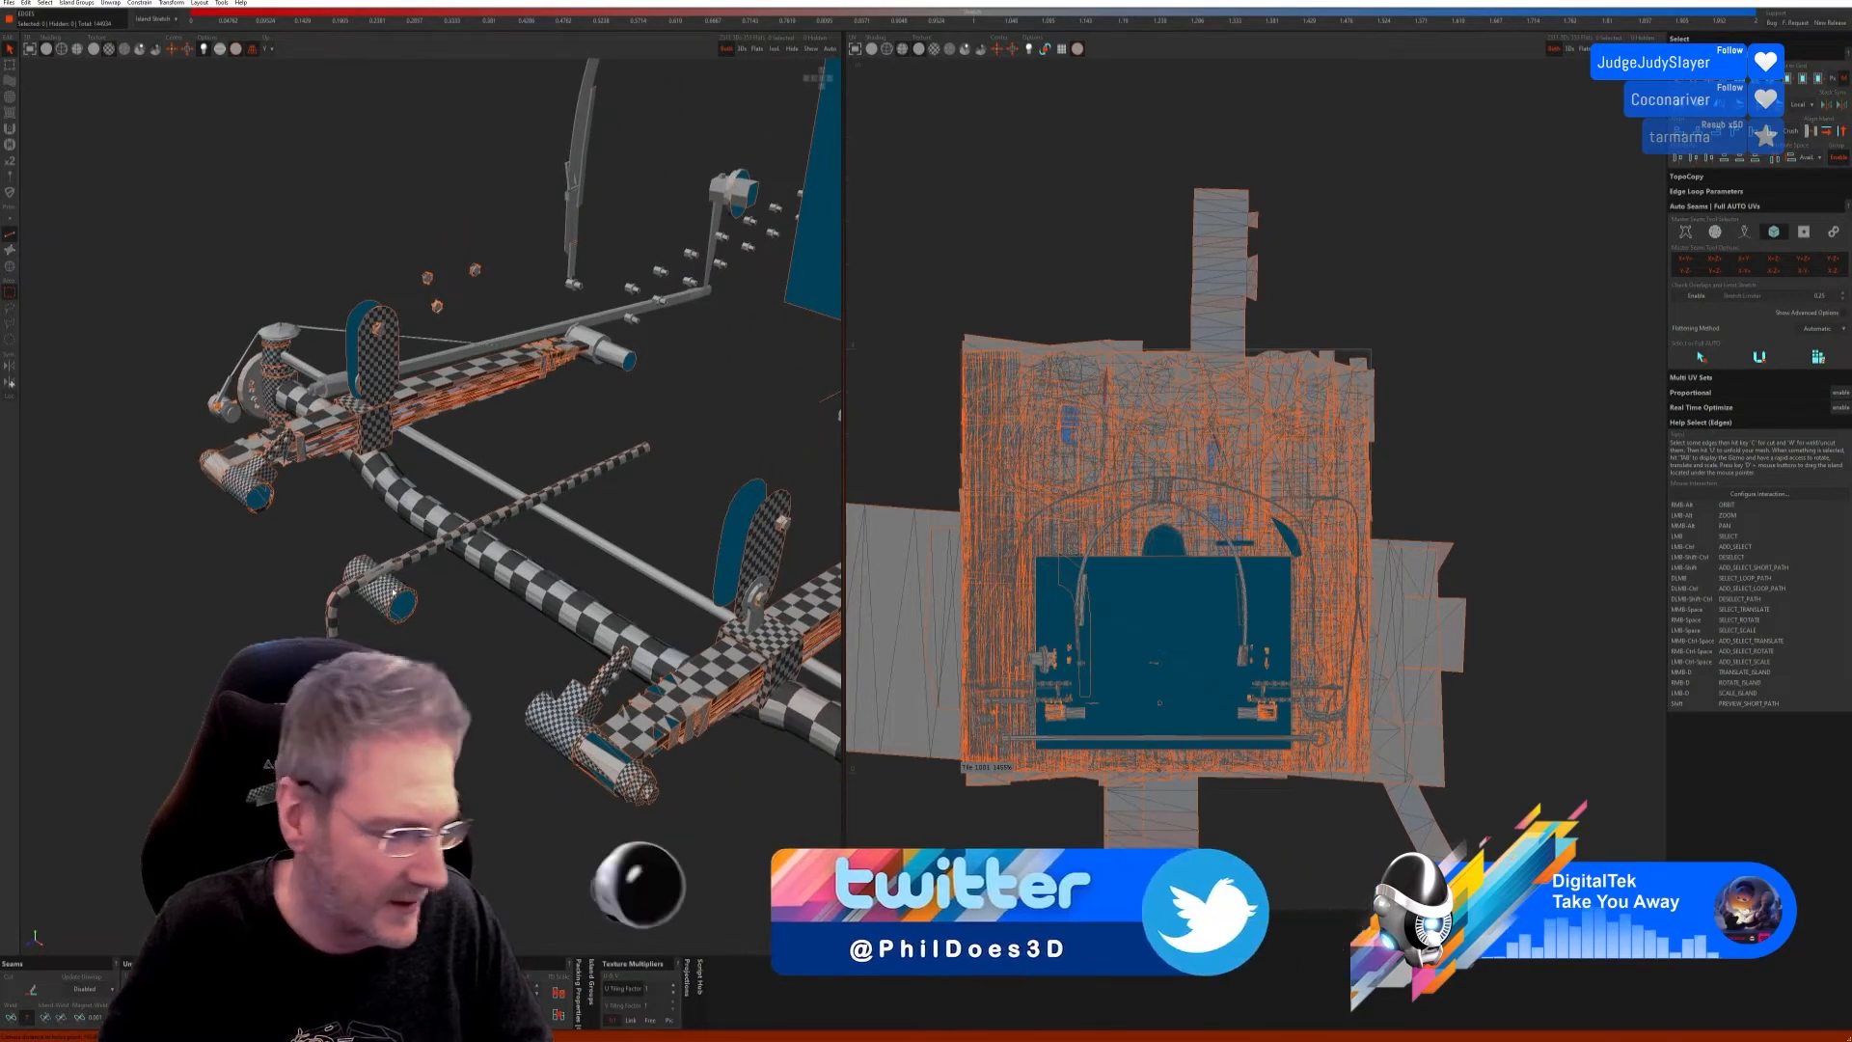
alt+drag(392, 580, 437, 703)
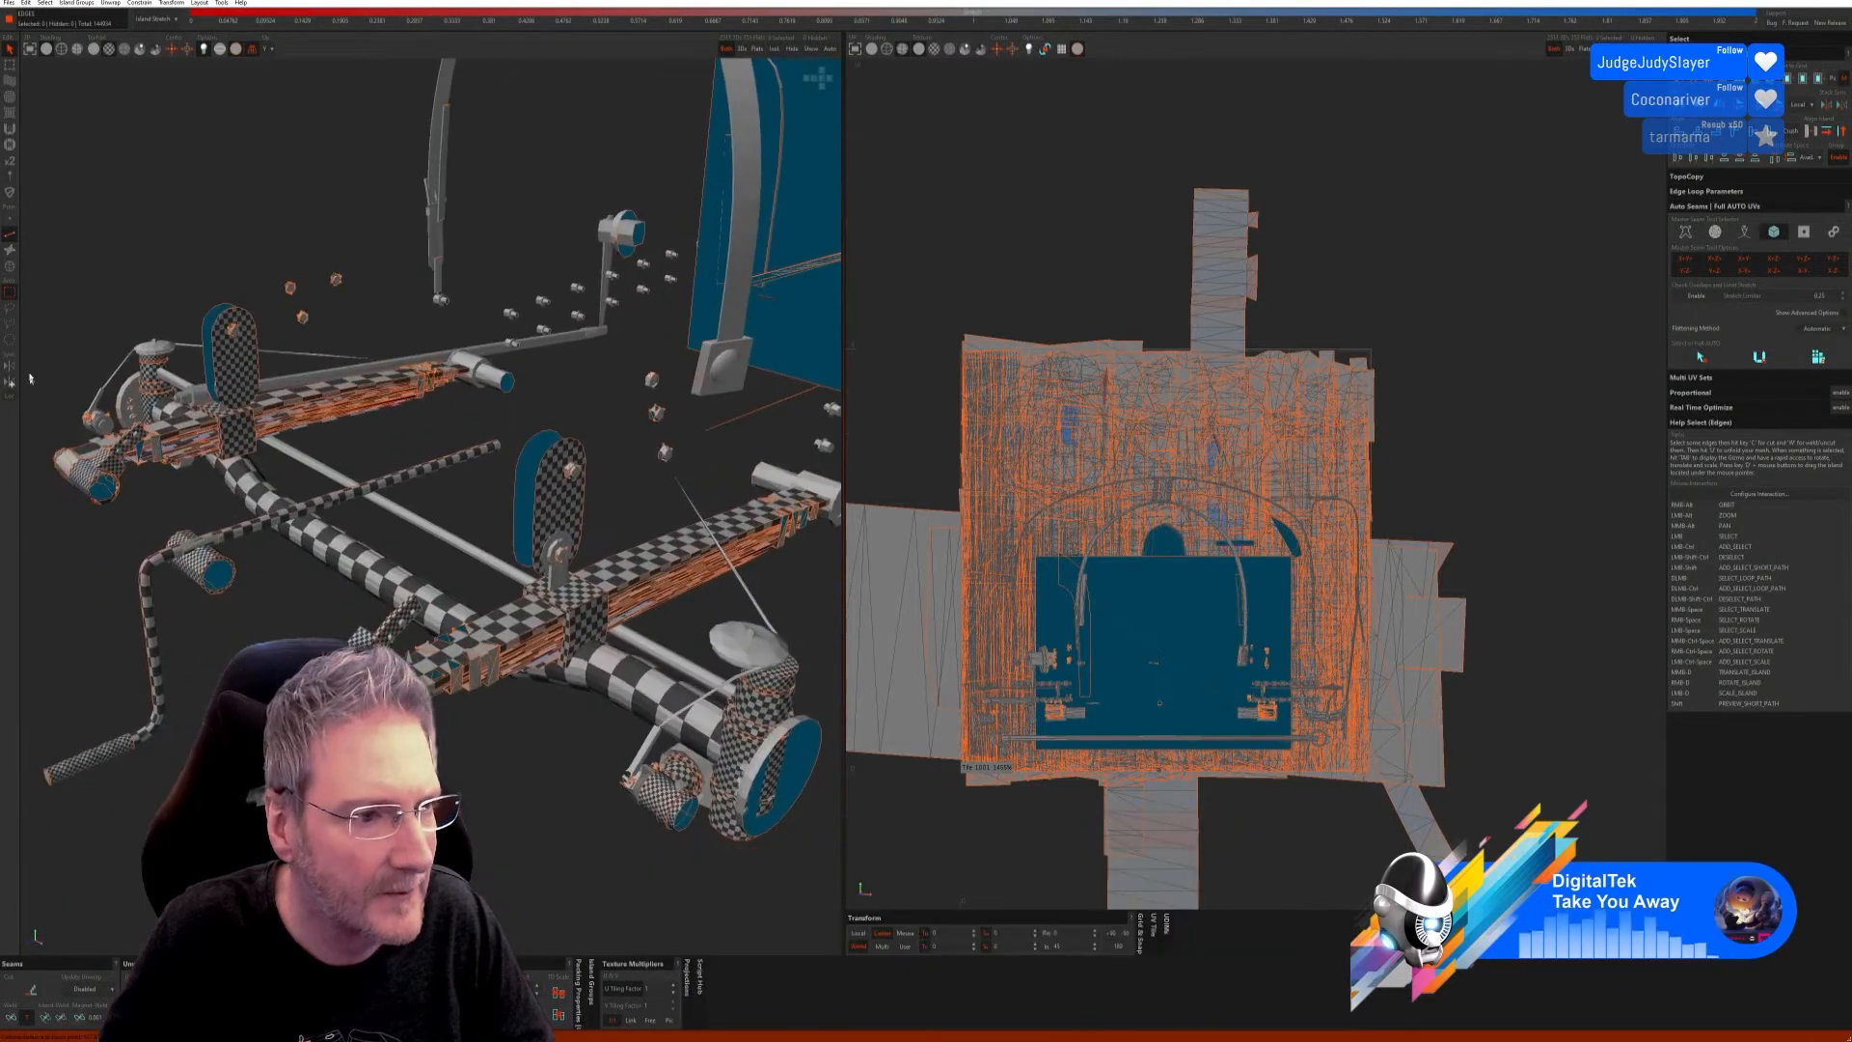
key(F4)
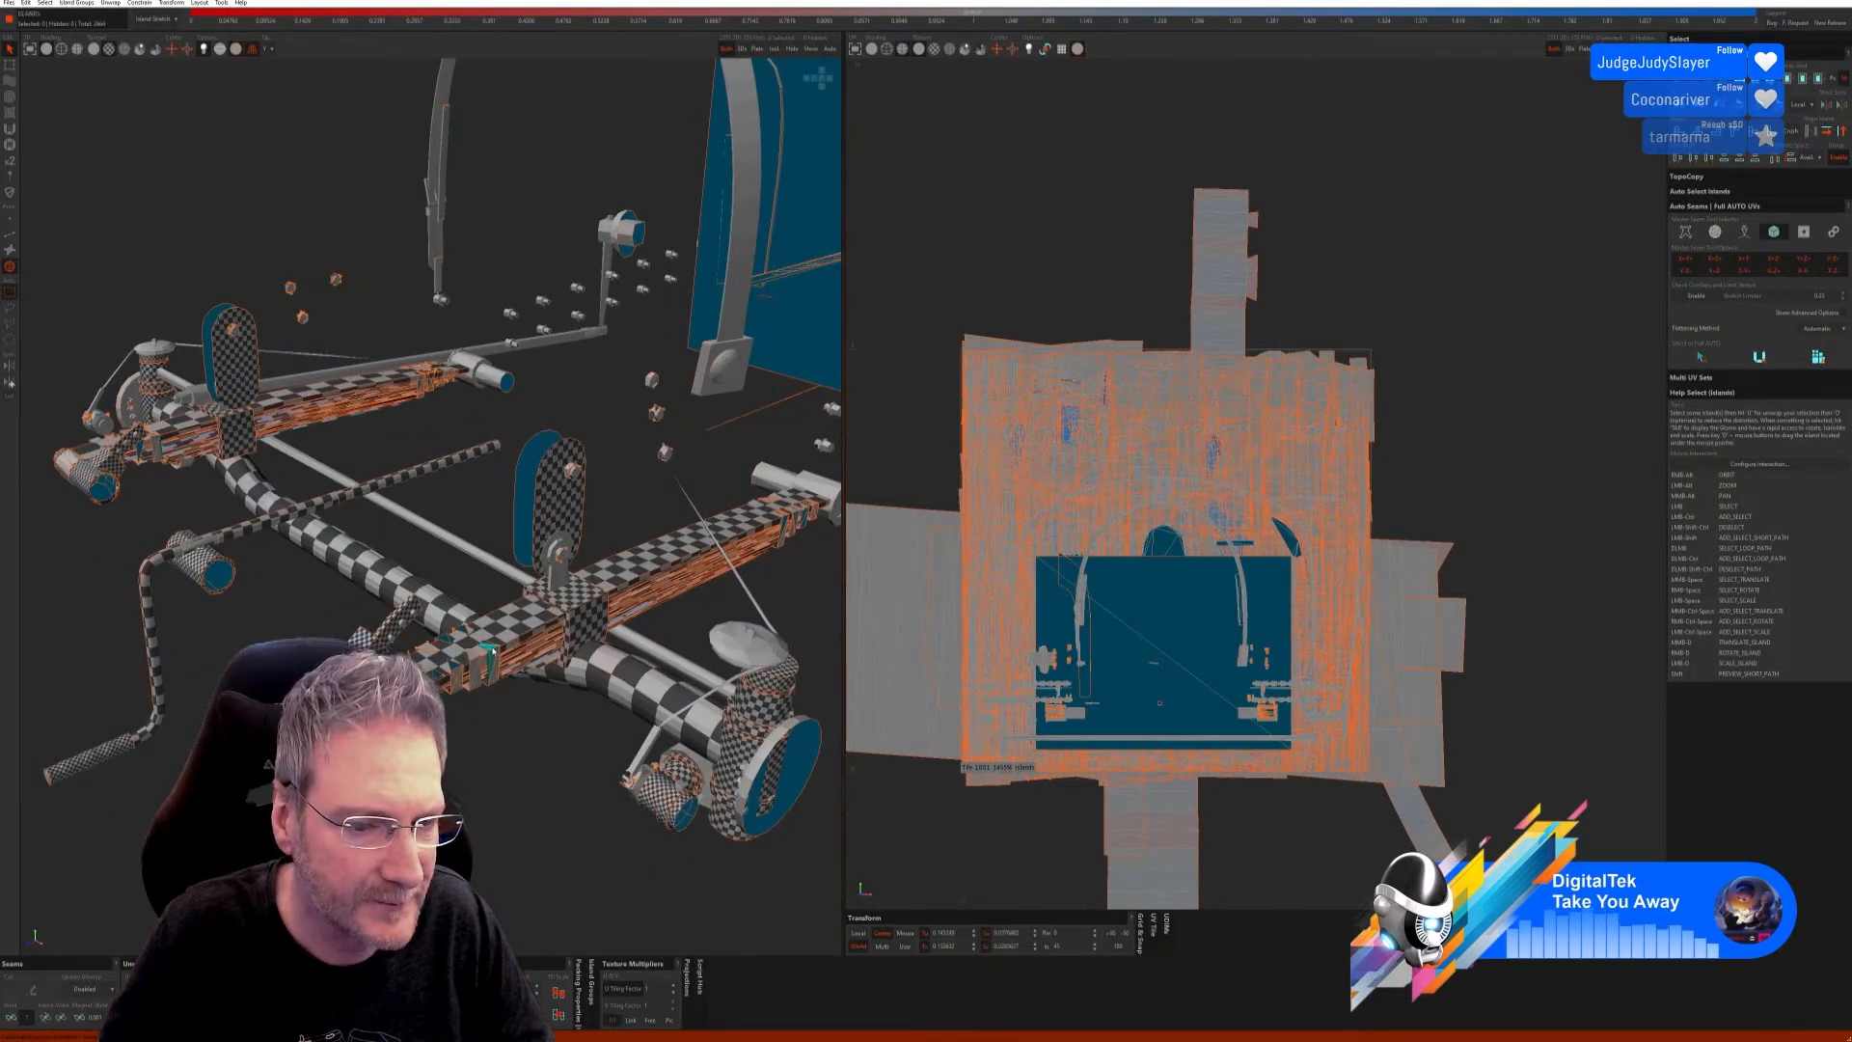
alt+drag(437, 703, 516, 721)
alt+right_drag(517, 722, 515, 709)
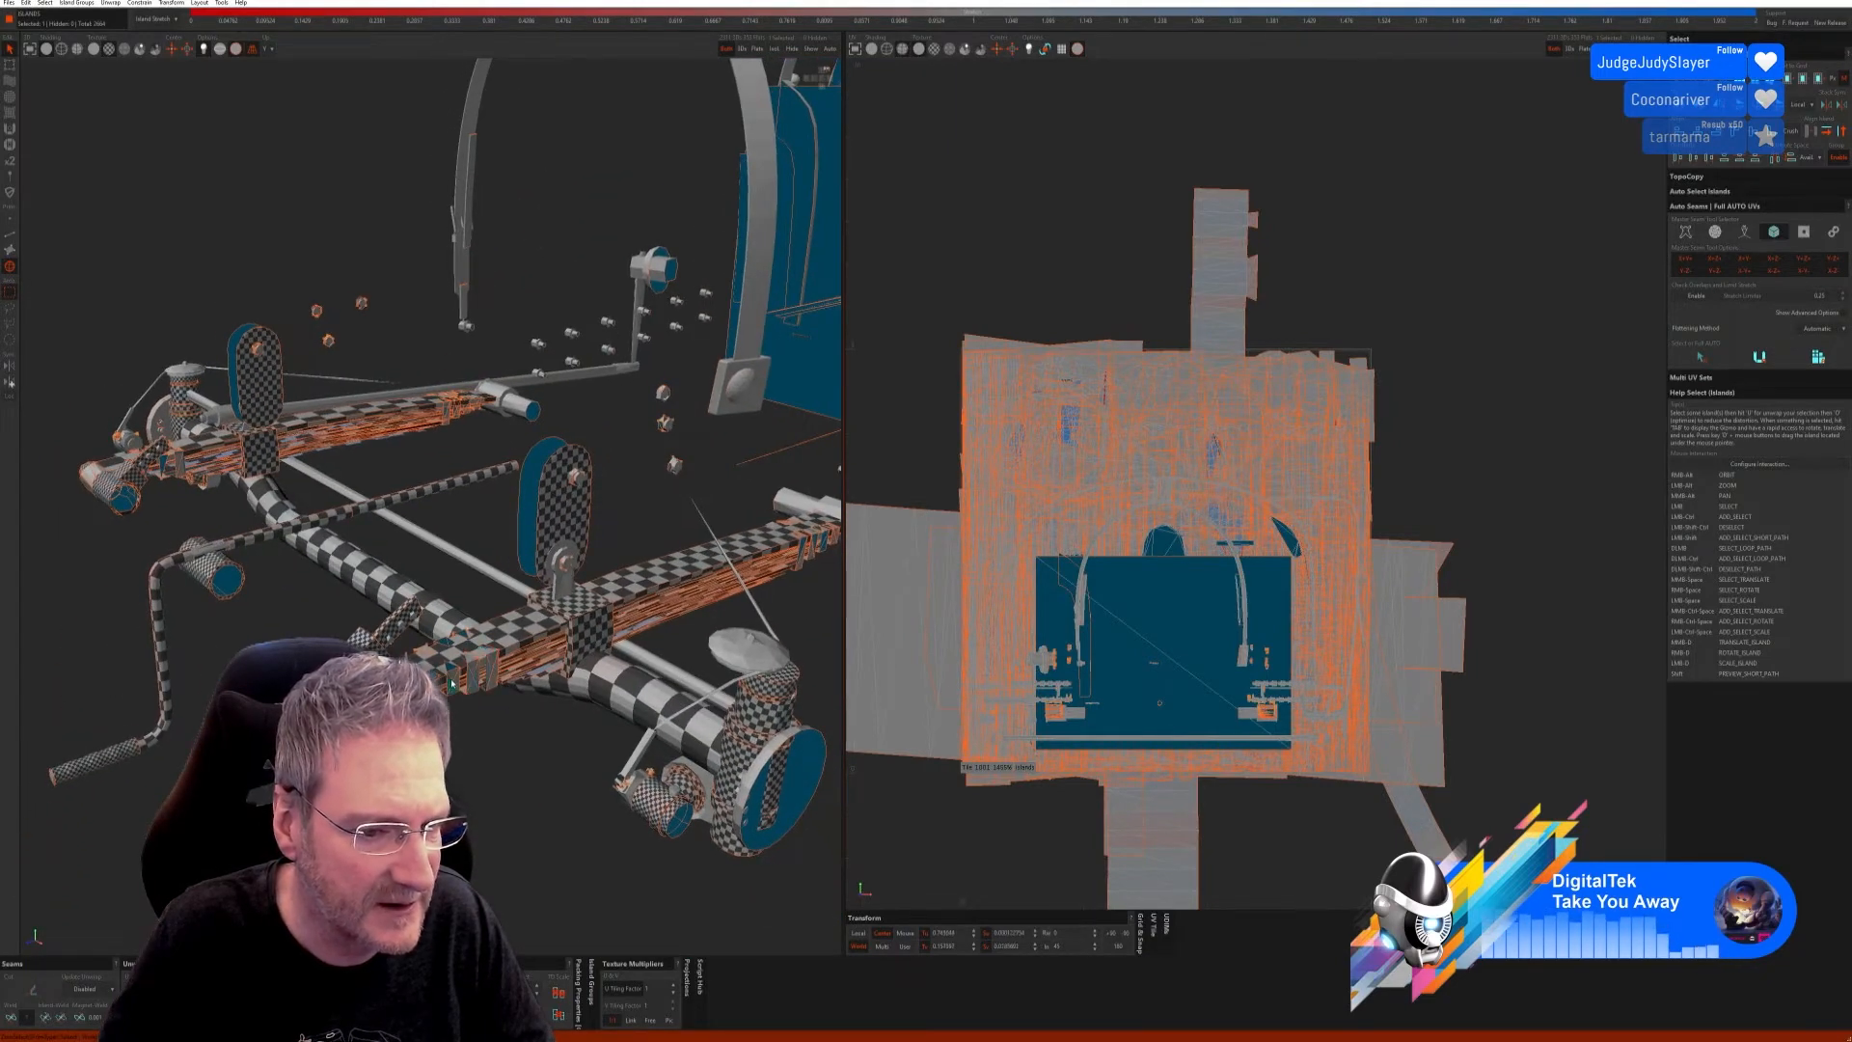
alt+drag(452, 683, 576, 663)
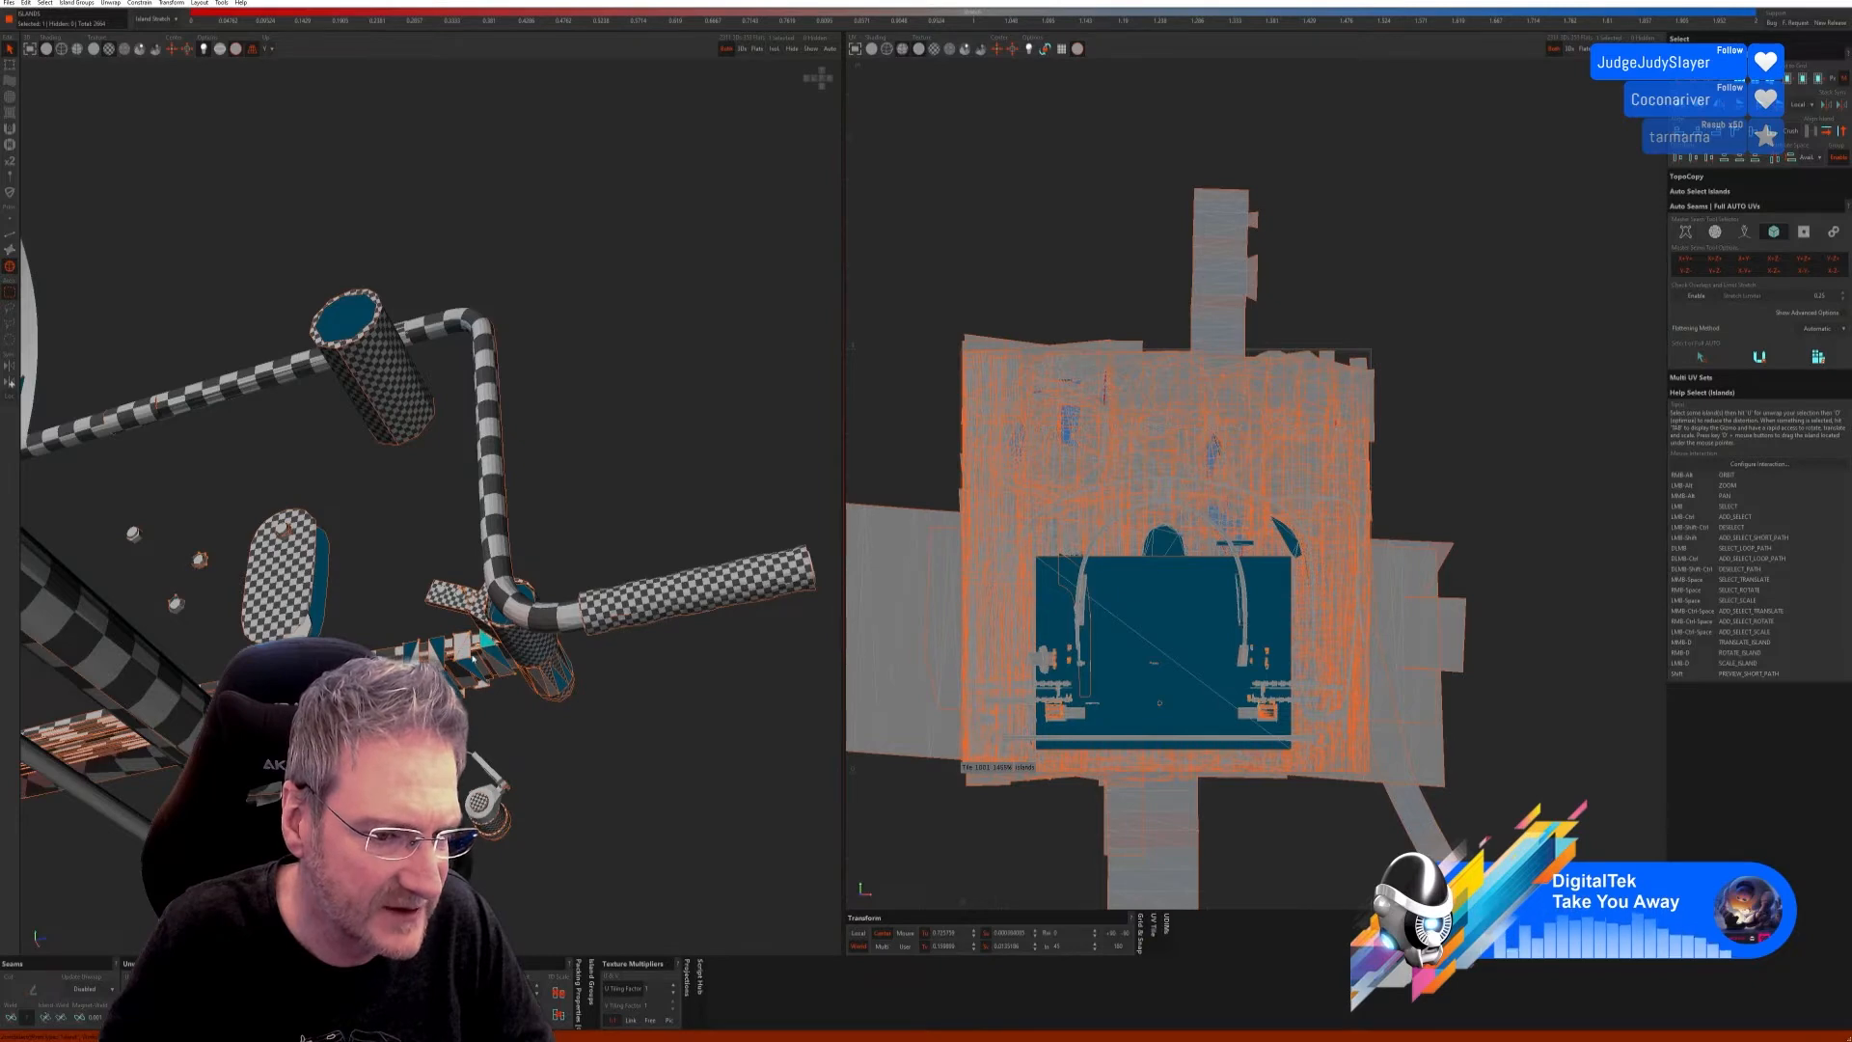
alt+right_drag(473, 658, 520, 733)
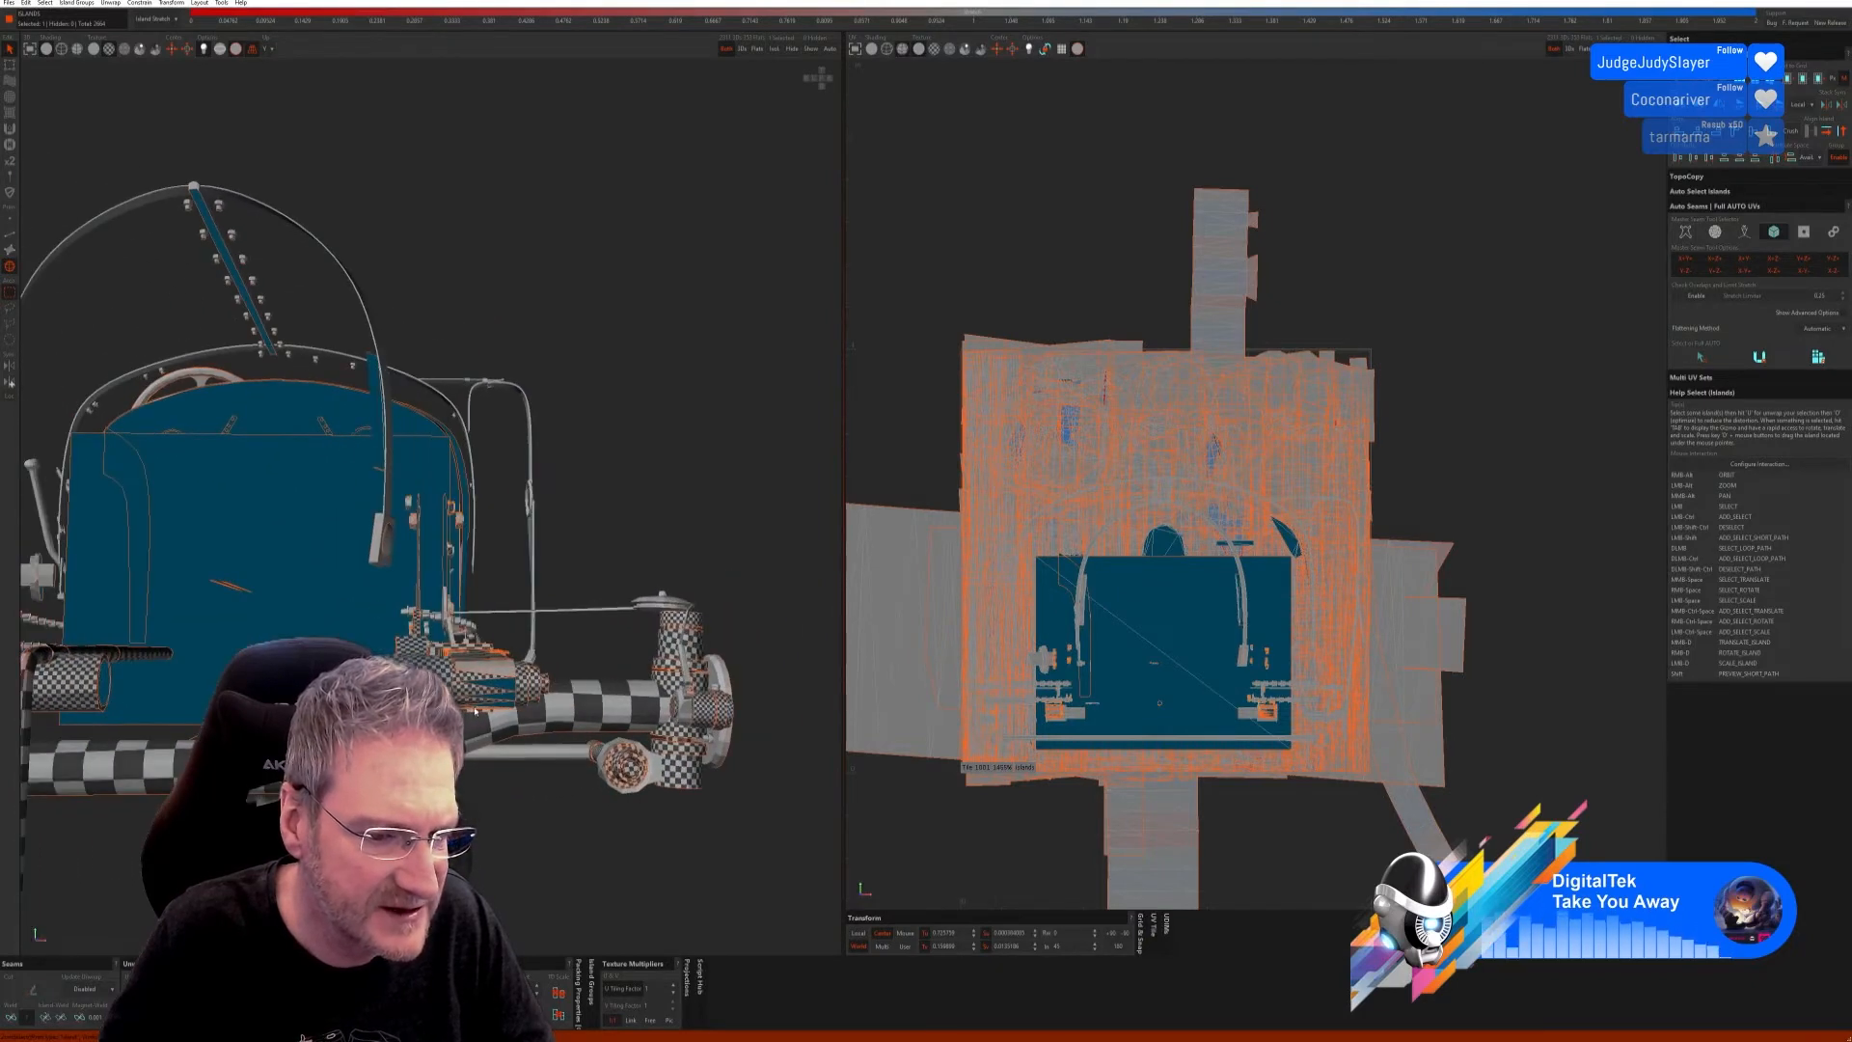
mouse_move(474, 711)
alt+mouse_down()
mouse_move(489, 671)
mouse_move(530, 680)
mouse_move(497, 699)
alt+mouse_up()
alt+right_drag(496, 699, 540, 733)
alt+drag(540, 733, 661, 685)
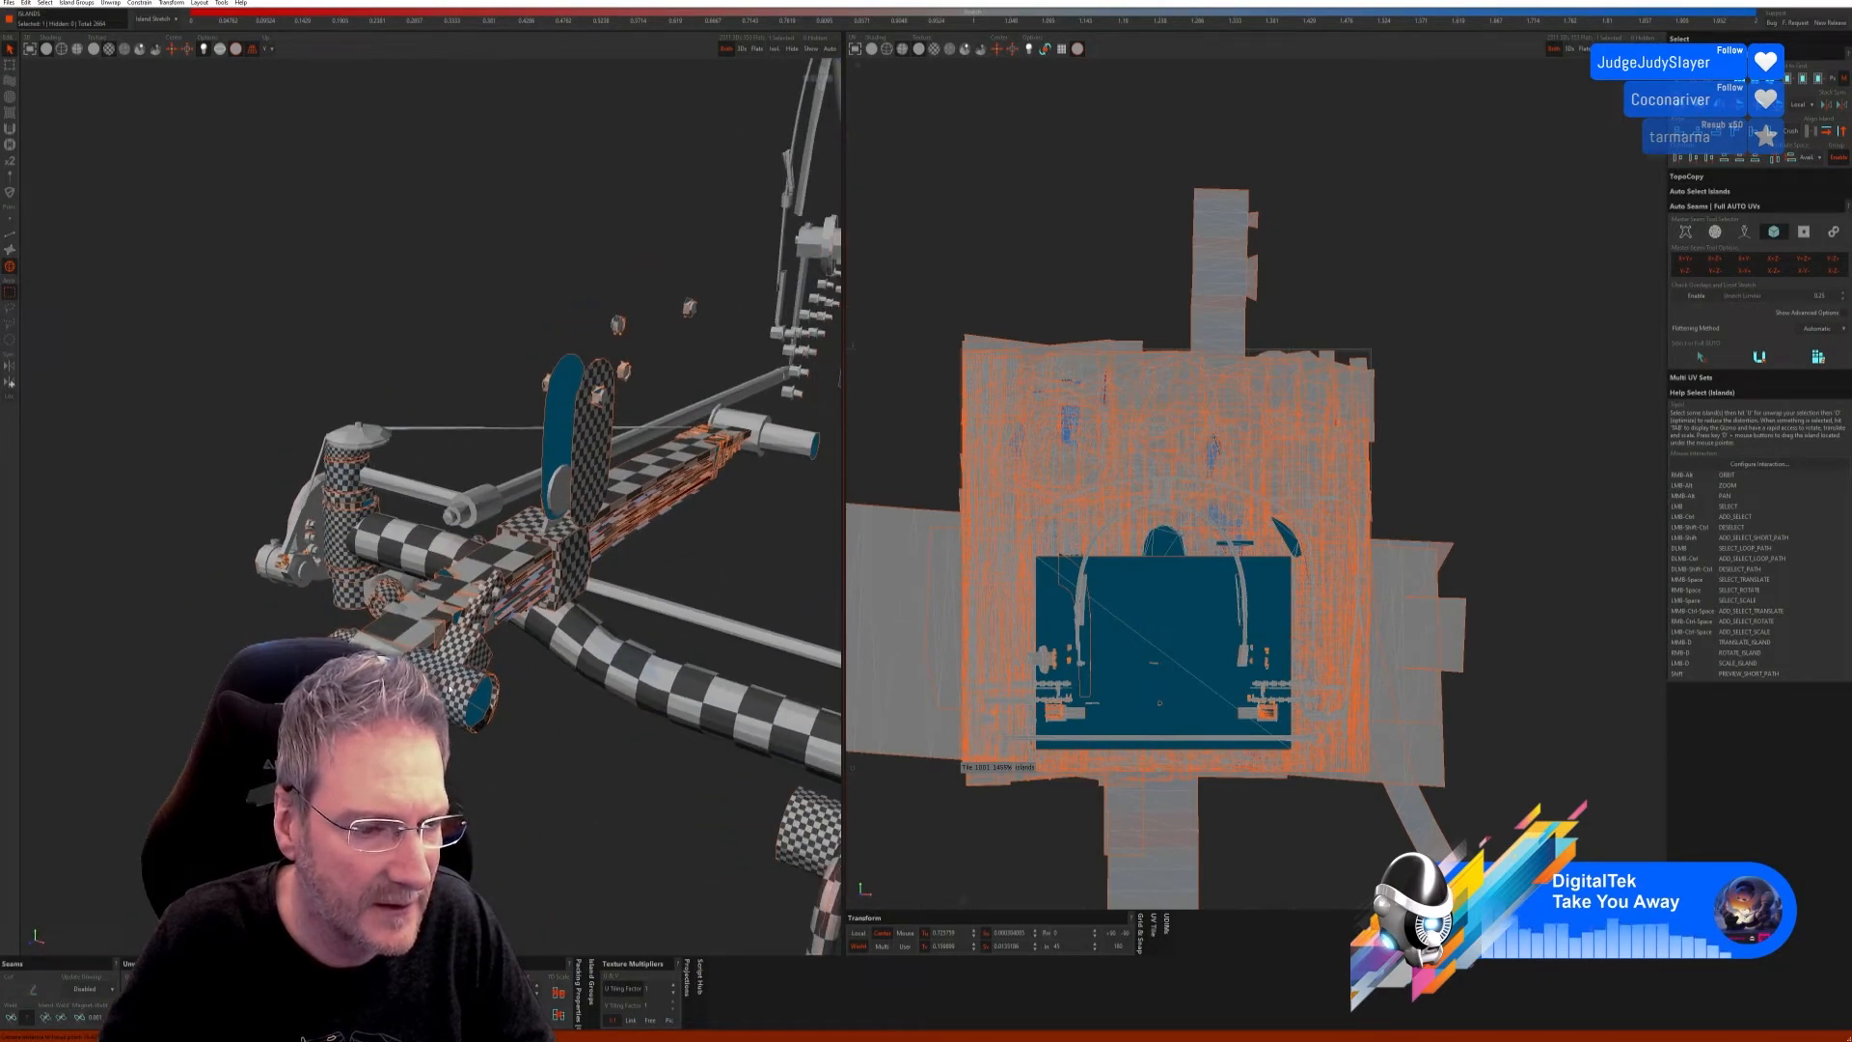
alt+drag(449, 687, 461, 712)
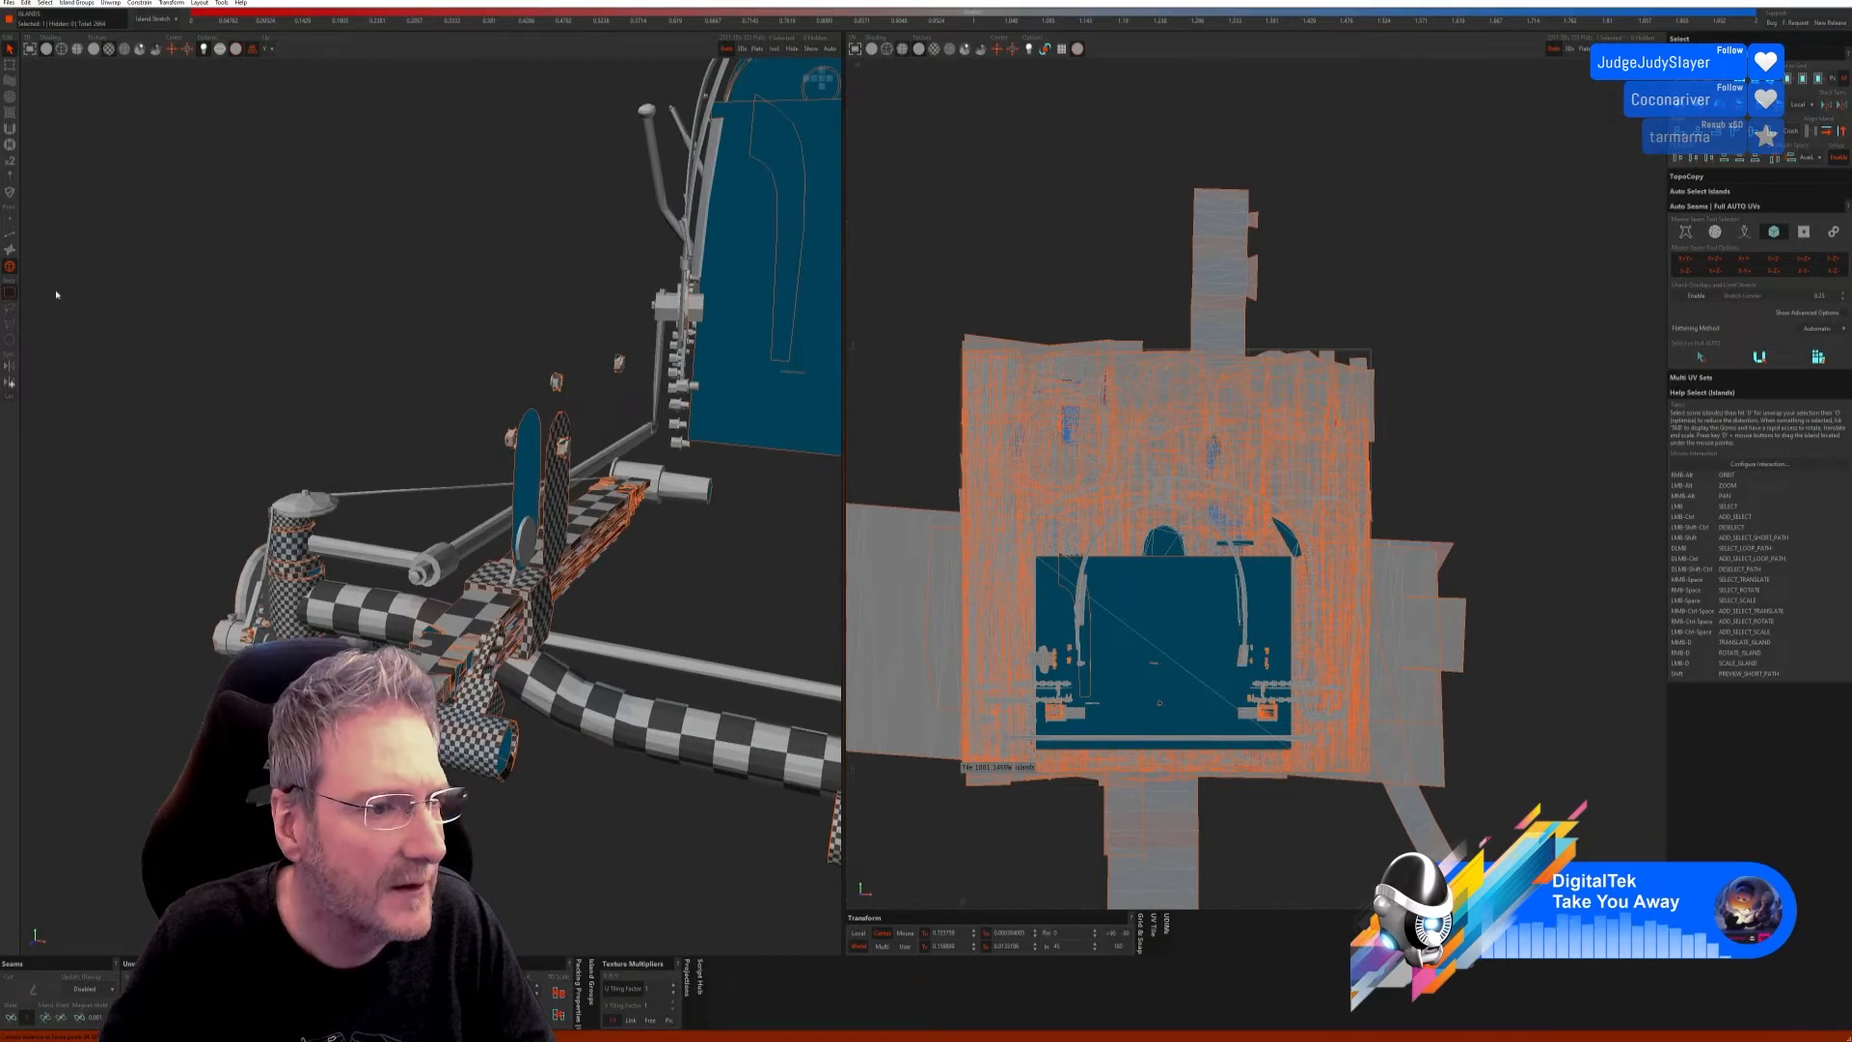
scroll(540, 501, down, 3)
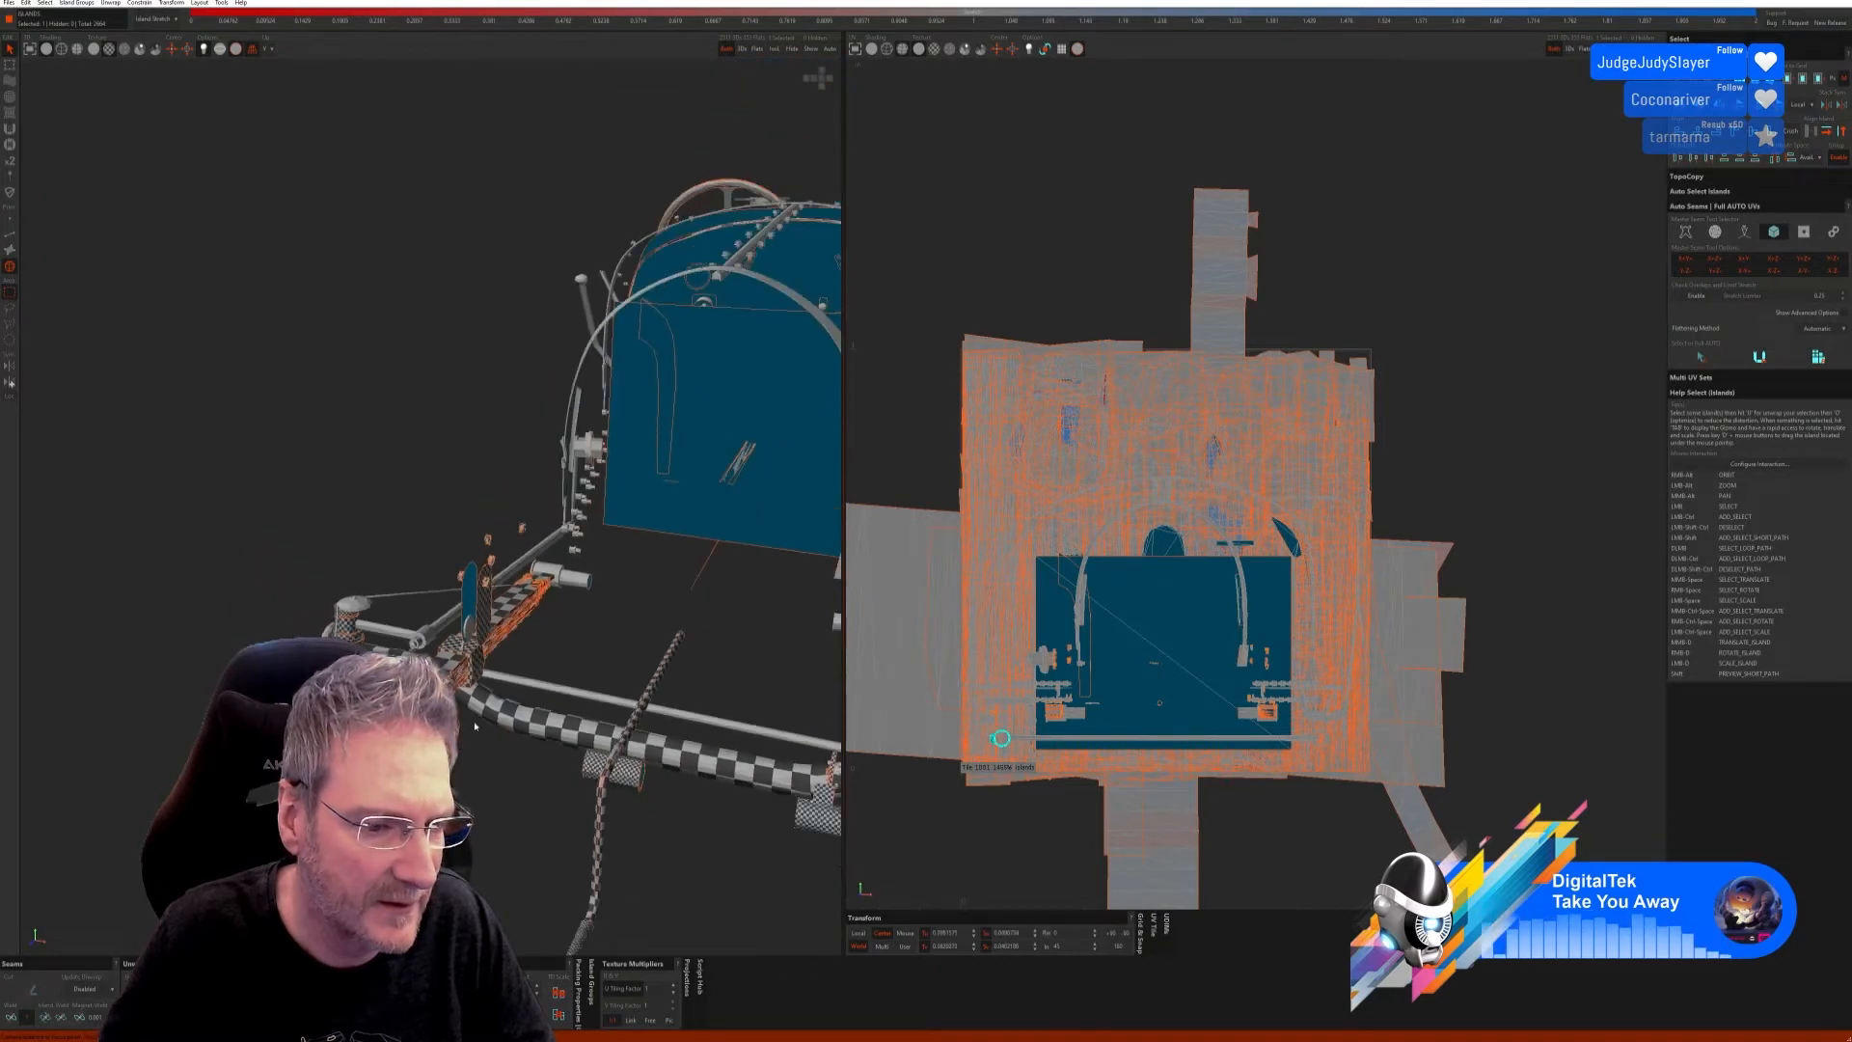
alt+right_drag(791, 656, 733, 665)
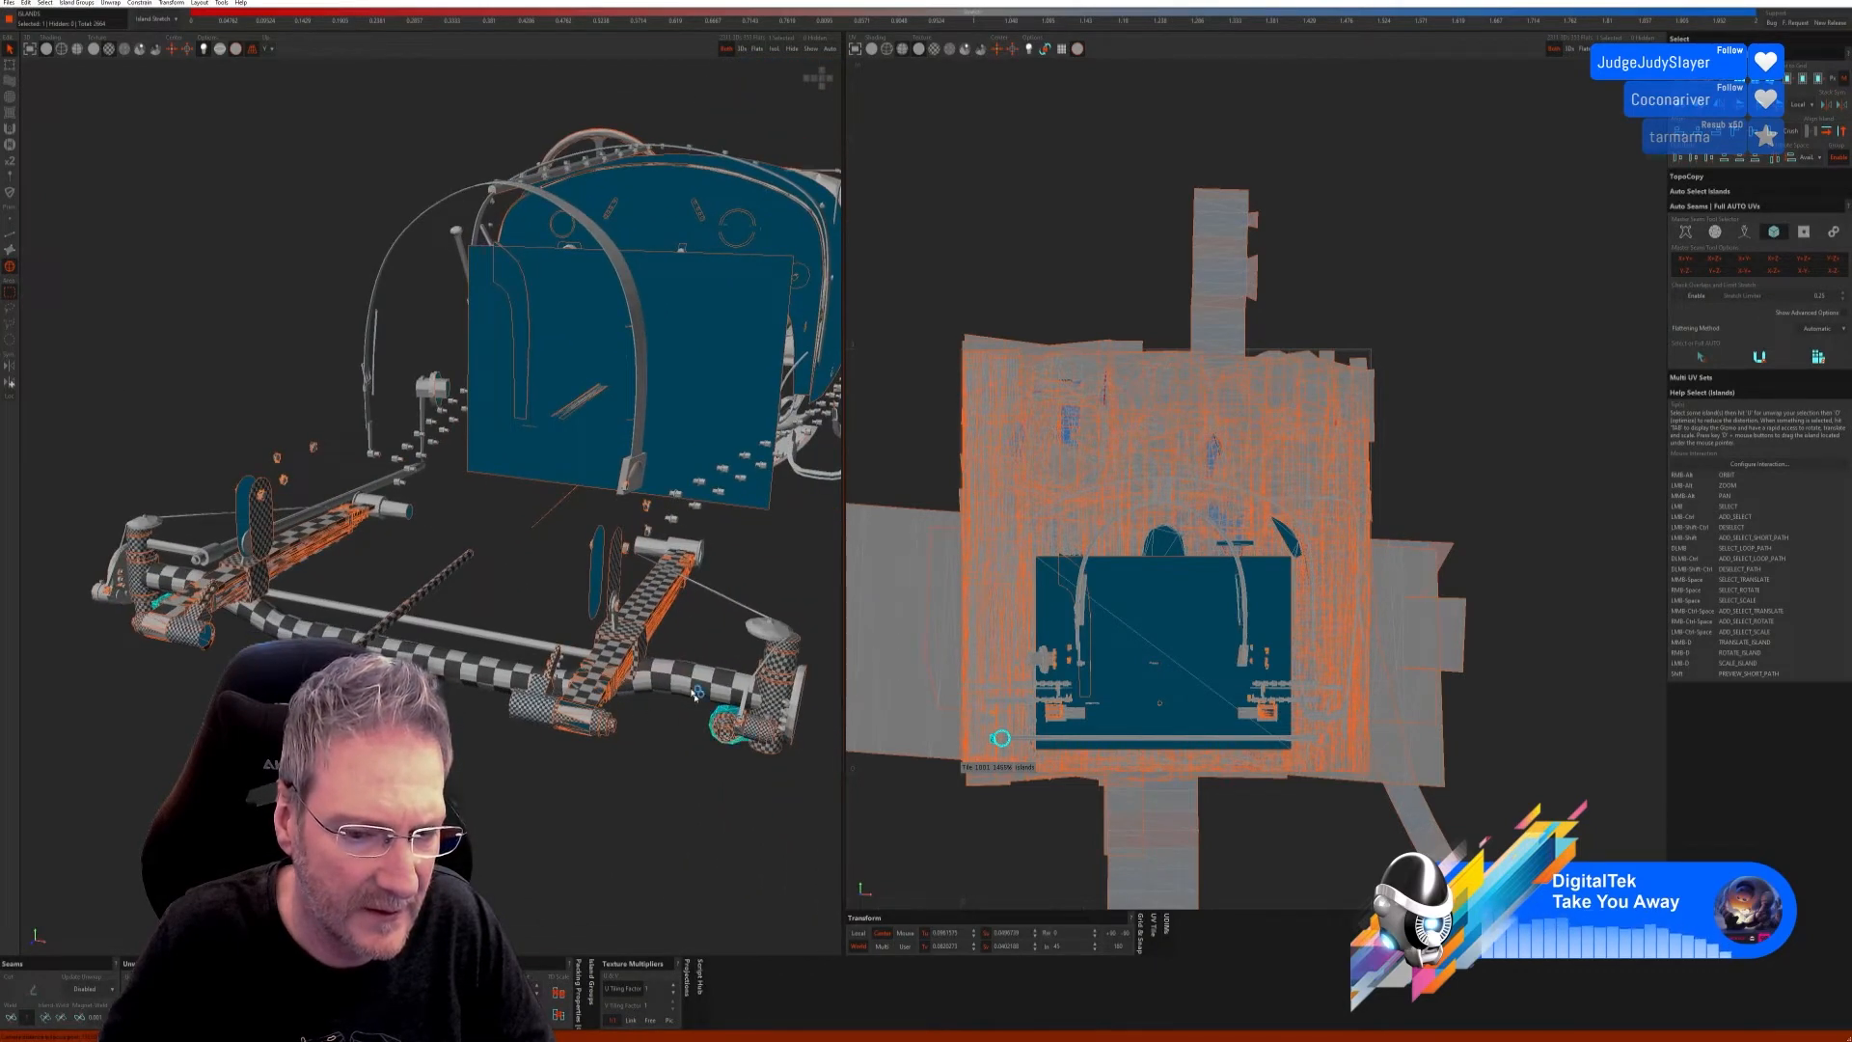
click(791, 49)
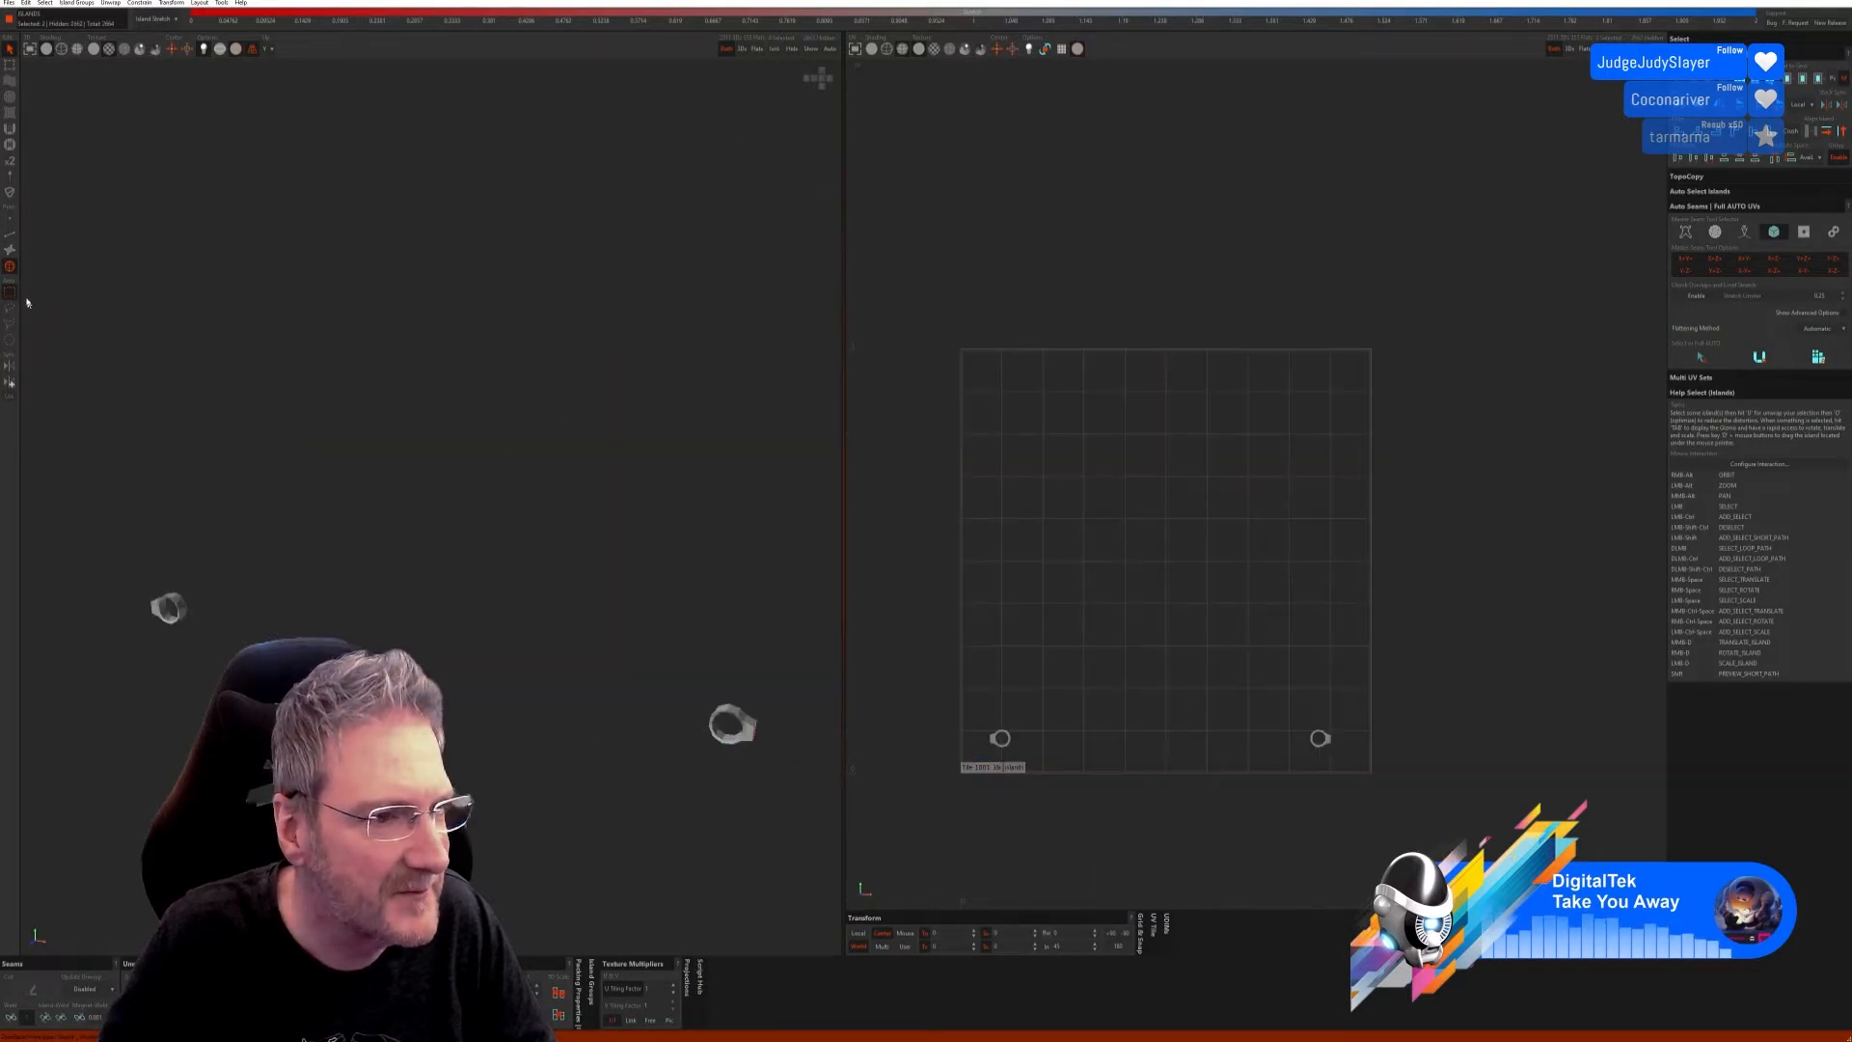
Step: Unwrap the two isolated ring clamps in edge mode with automatic seams, and pack their UV islands
click(9, 234)
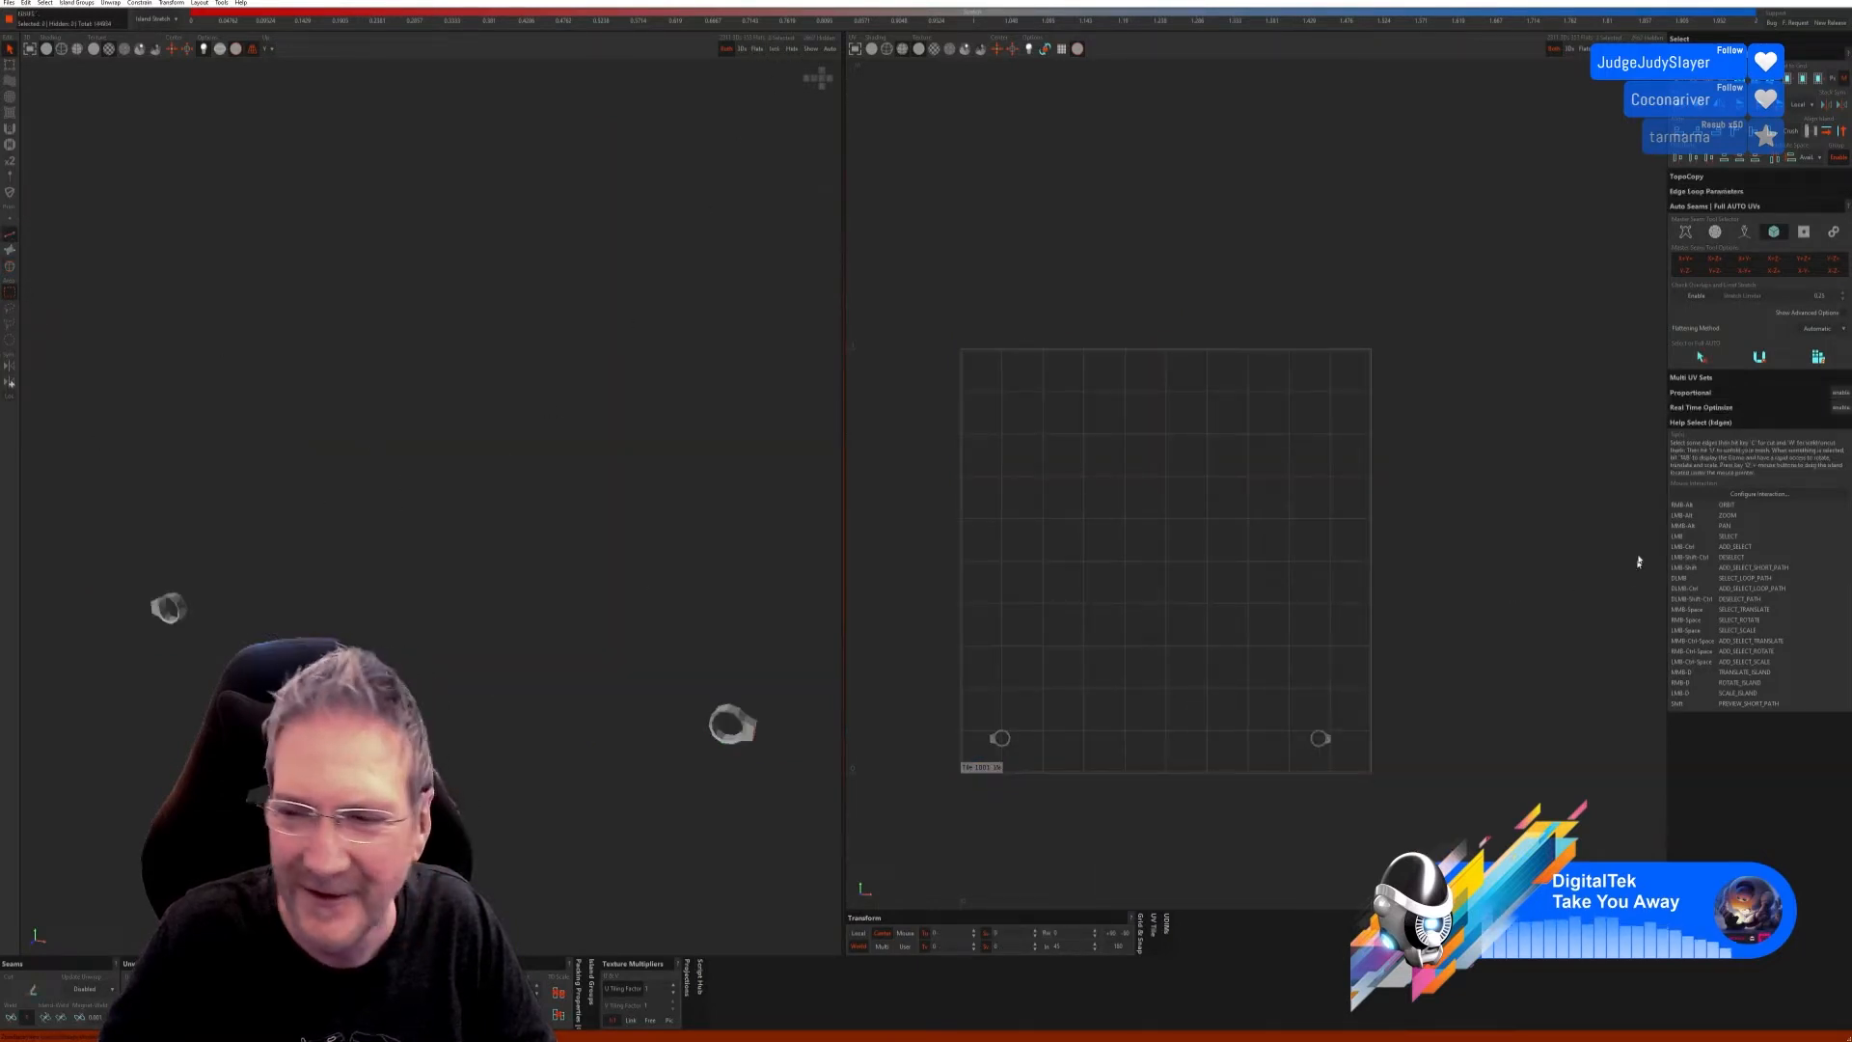
click(1701, 357)
click(1759, 357)
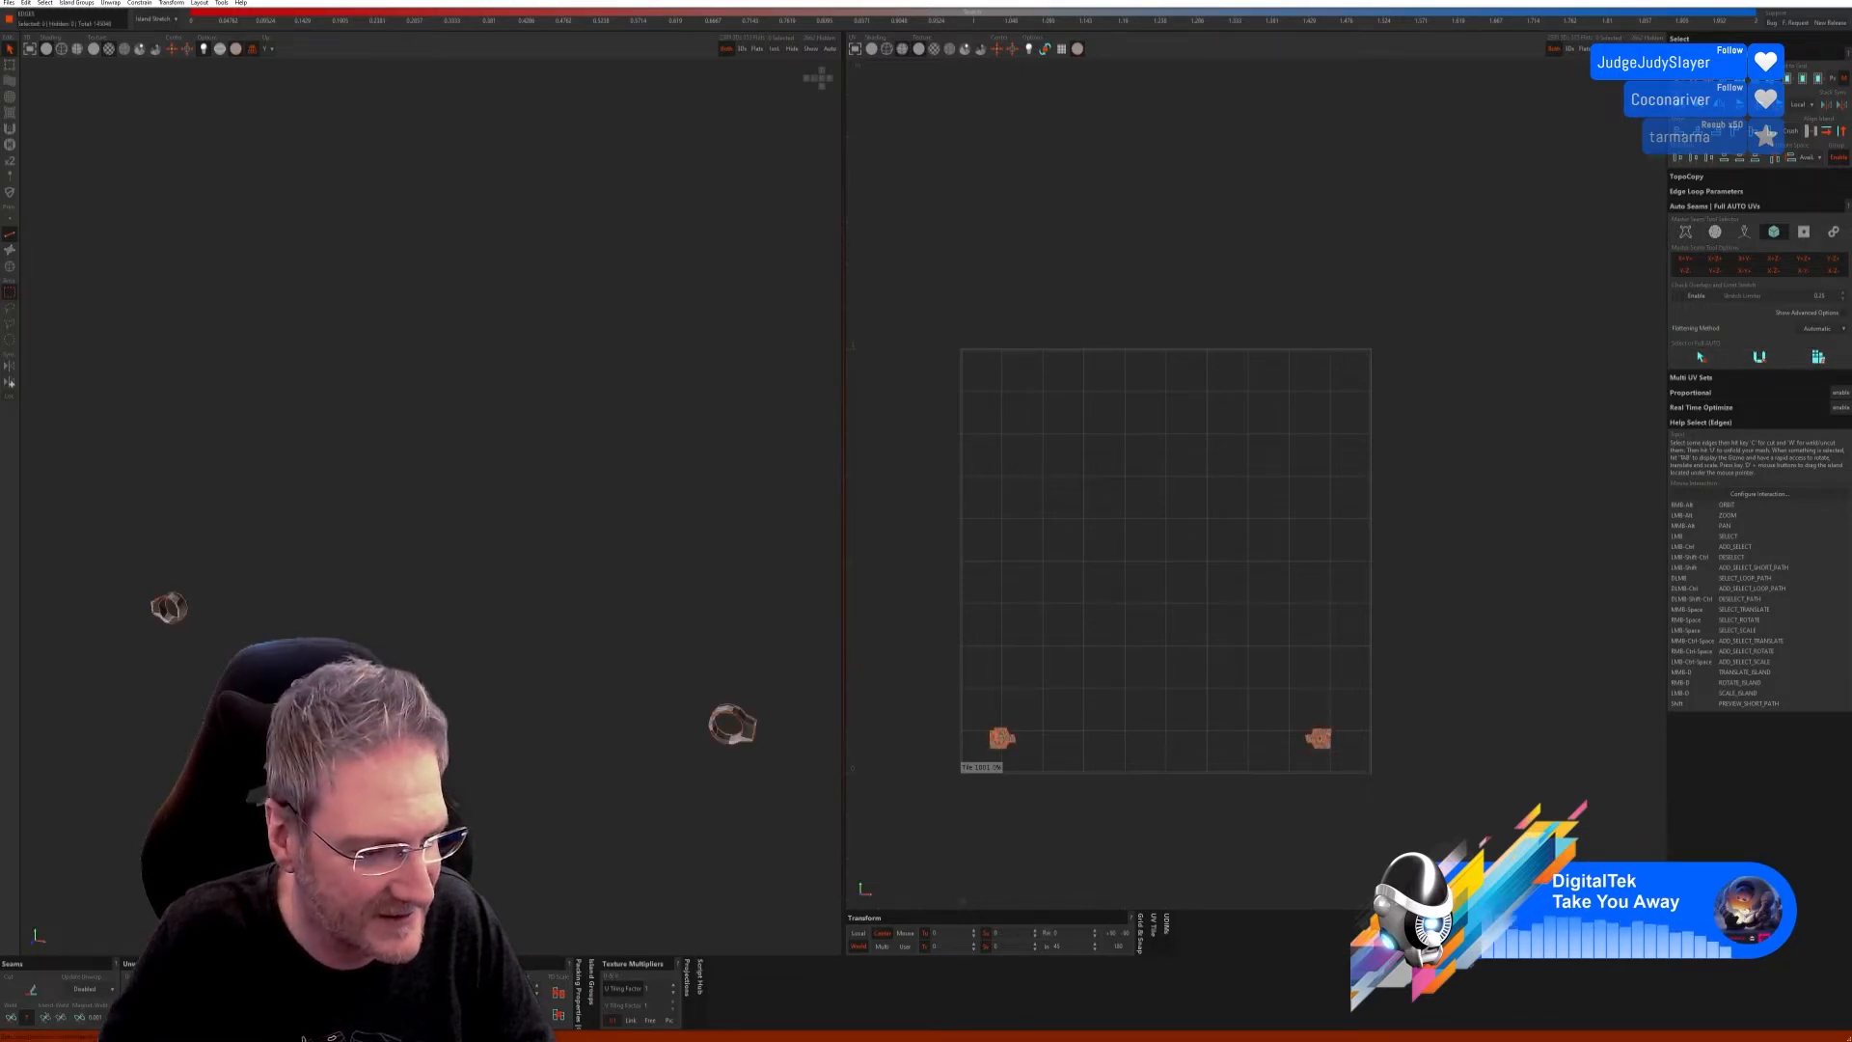
key(p)
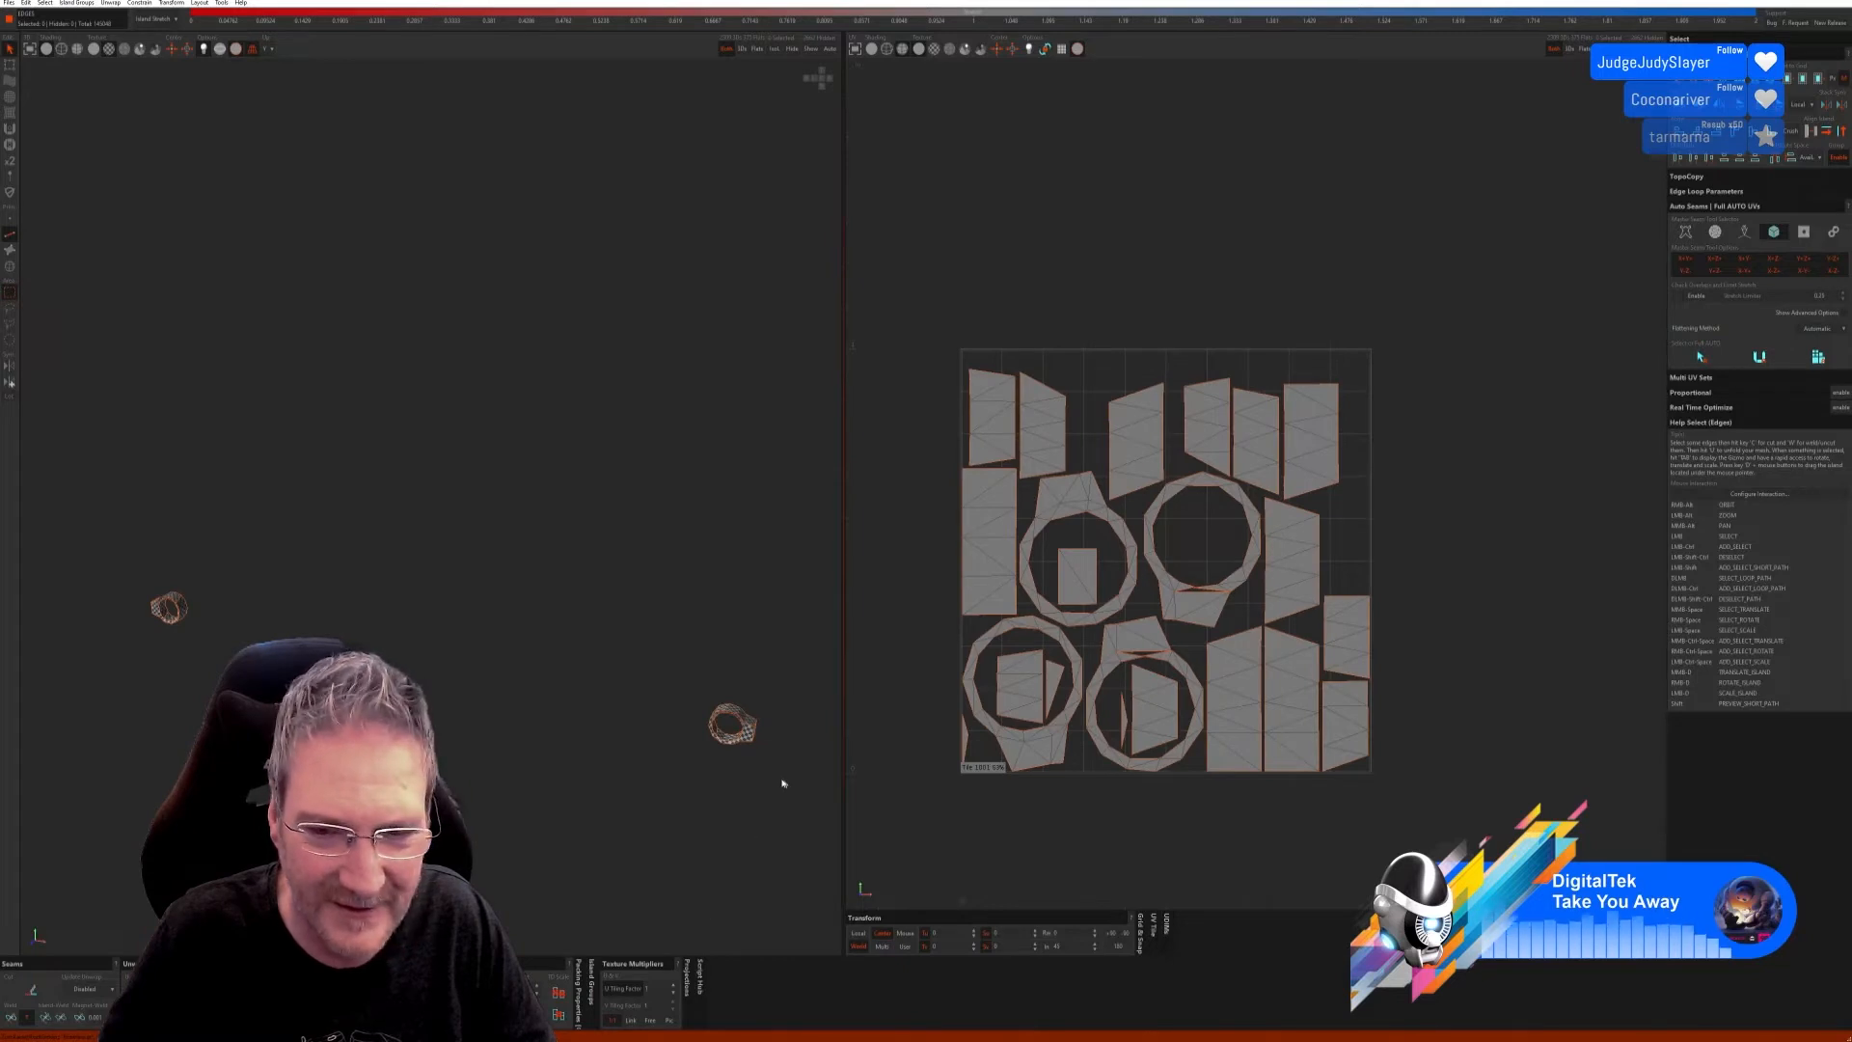
Step: Weld the redundant cross seam on the outer band of the nearer ring clamp
mouse_move(782, 783)
alt+right_down()
mouse_move(752, 797)
mouse_move(810, 760)
alt+right_up()
scroll(705, 671, up, 2)
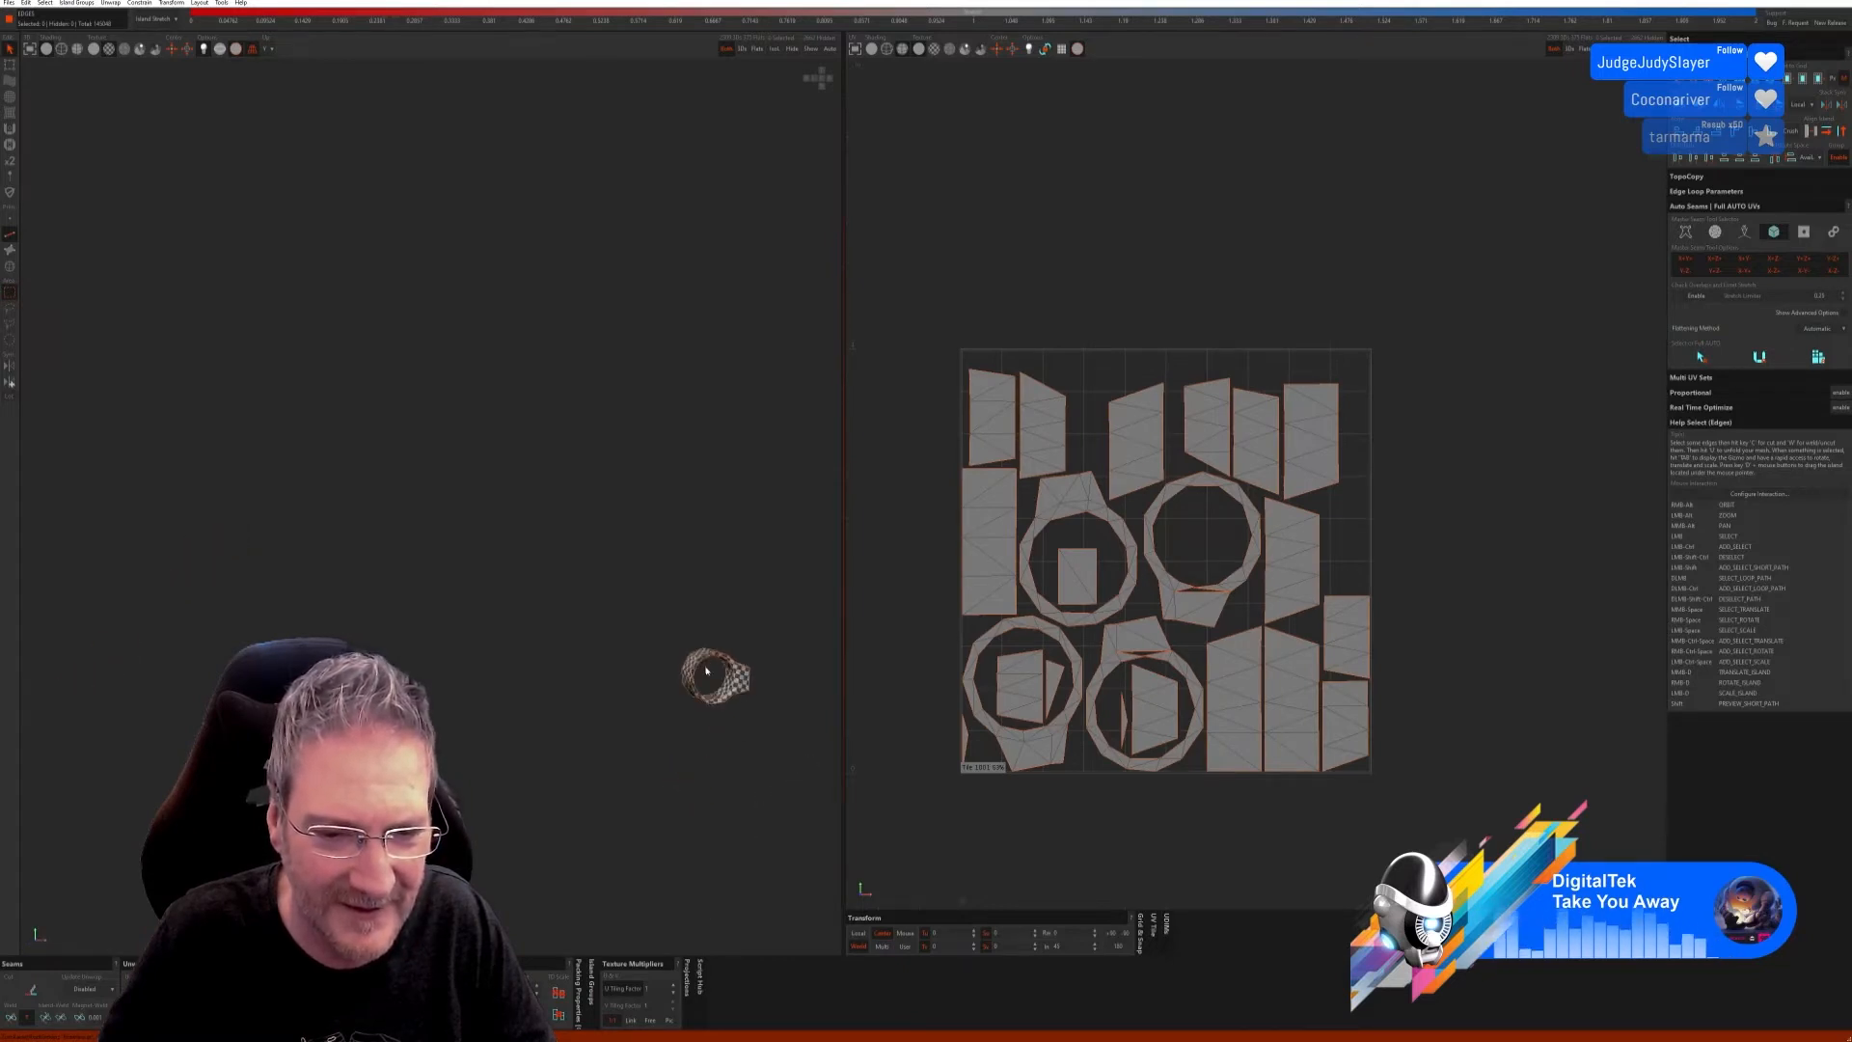
scroll(705, 670, up, 4)
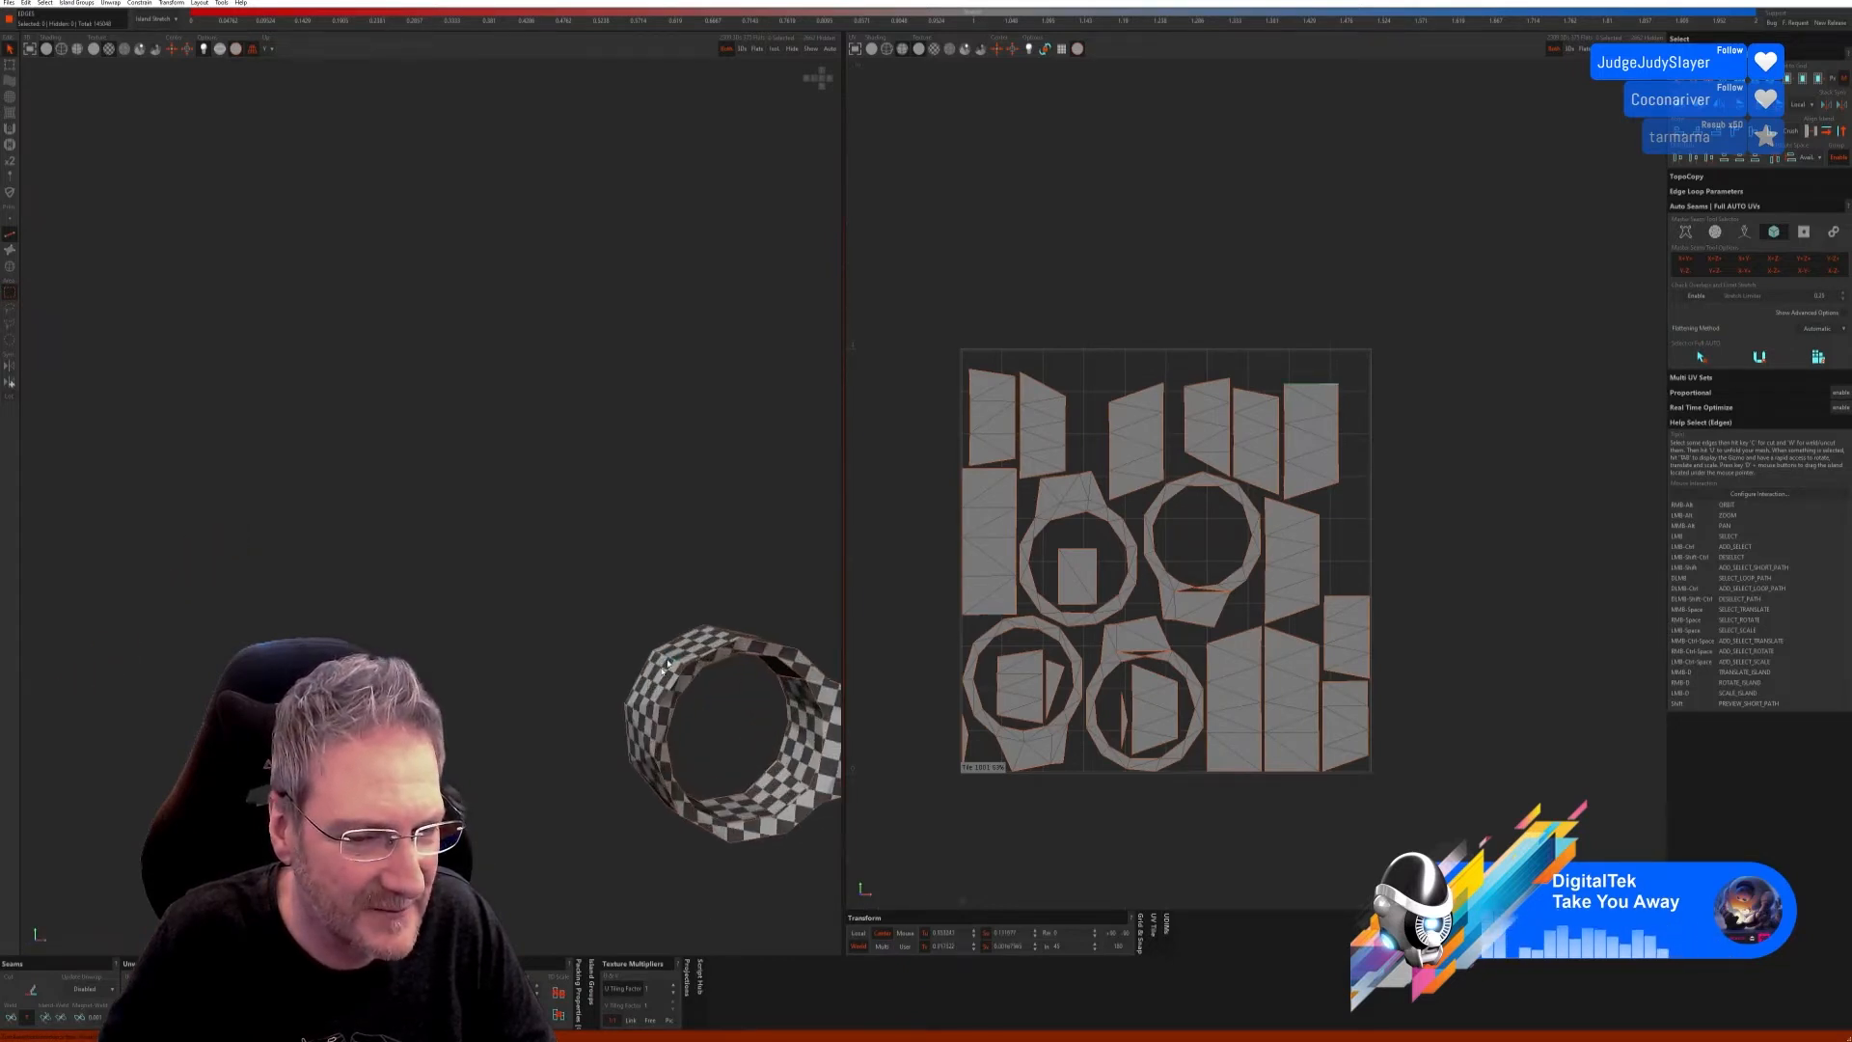
key(w)
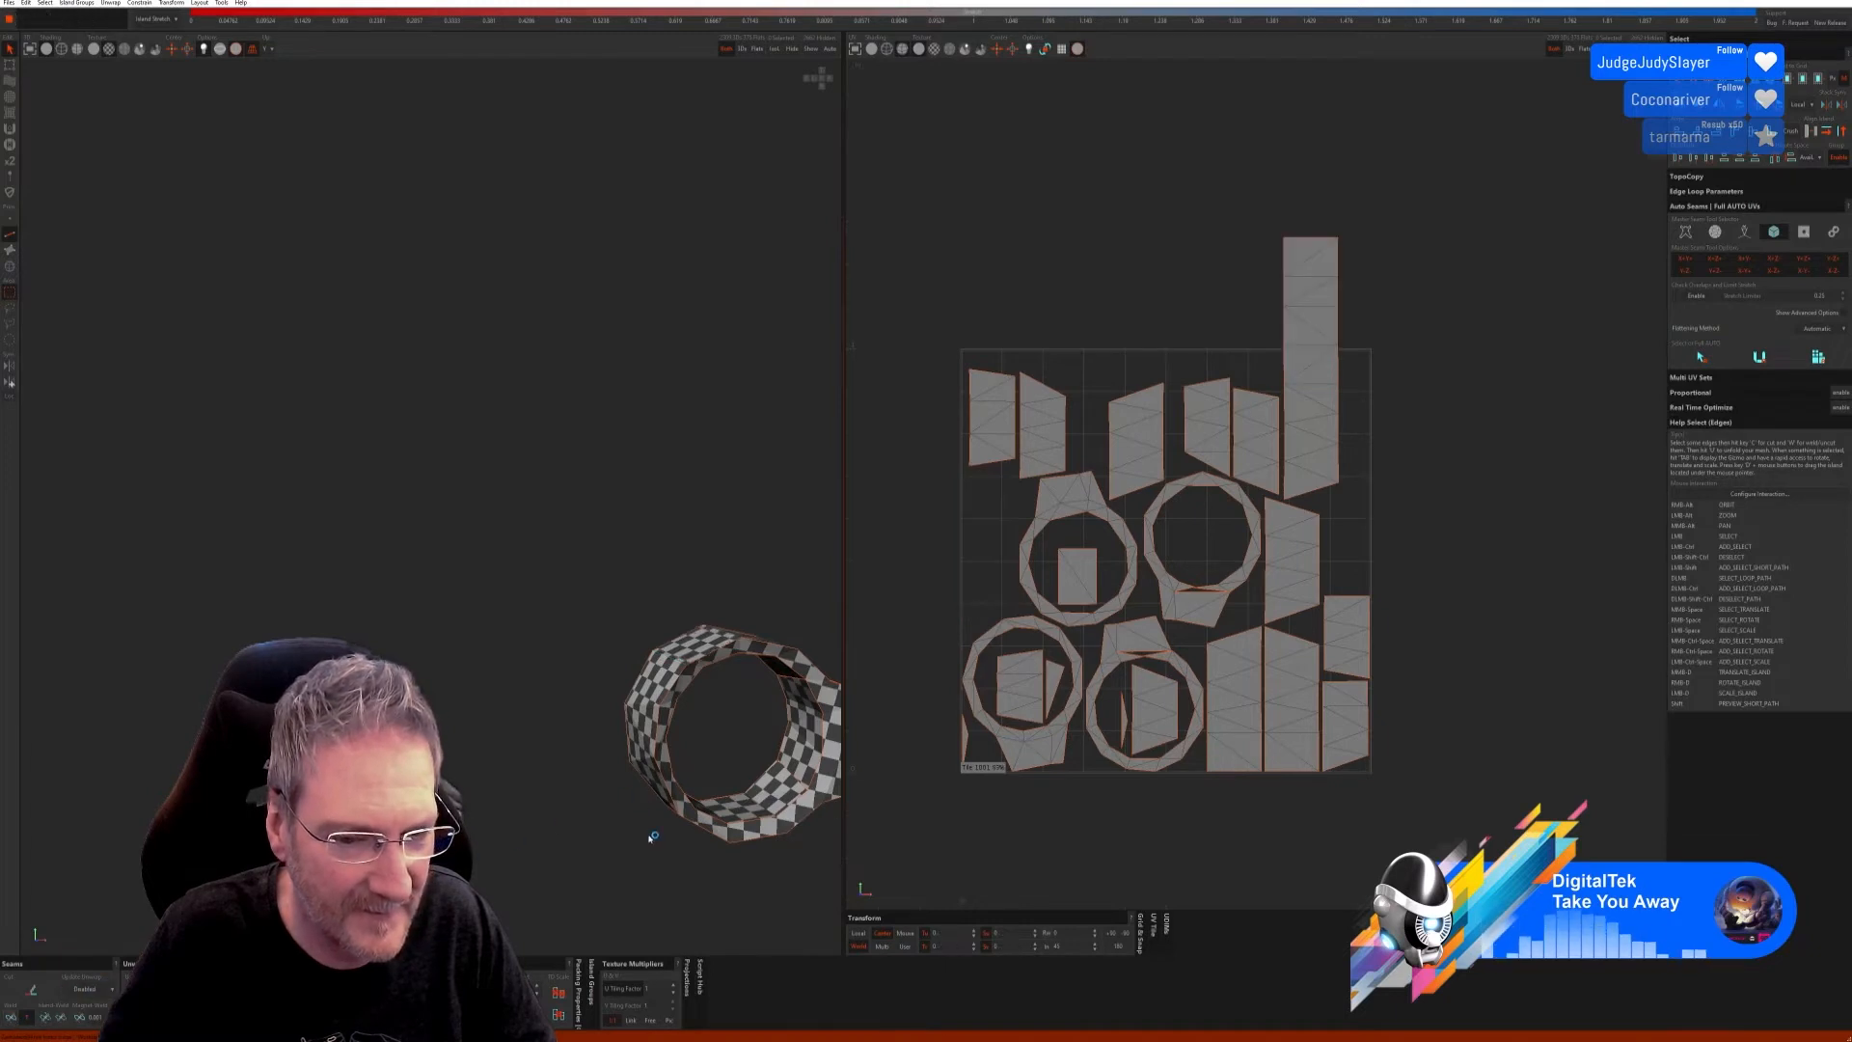
Step: Select the matching cross seam on the other ring clamp's outer band and weld it
mouse_move(650, 837)
alt+right_down()
mouse_move(657, 760)
mouse_move(534, 785)
mouse_move(623, 855)
alt+right_up()
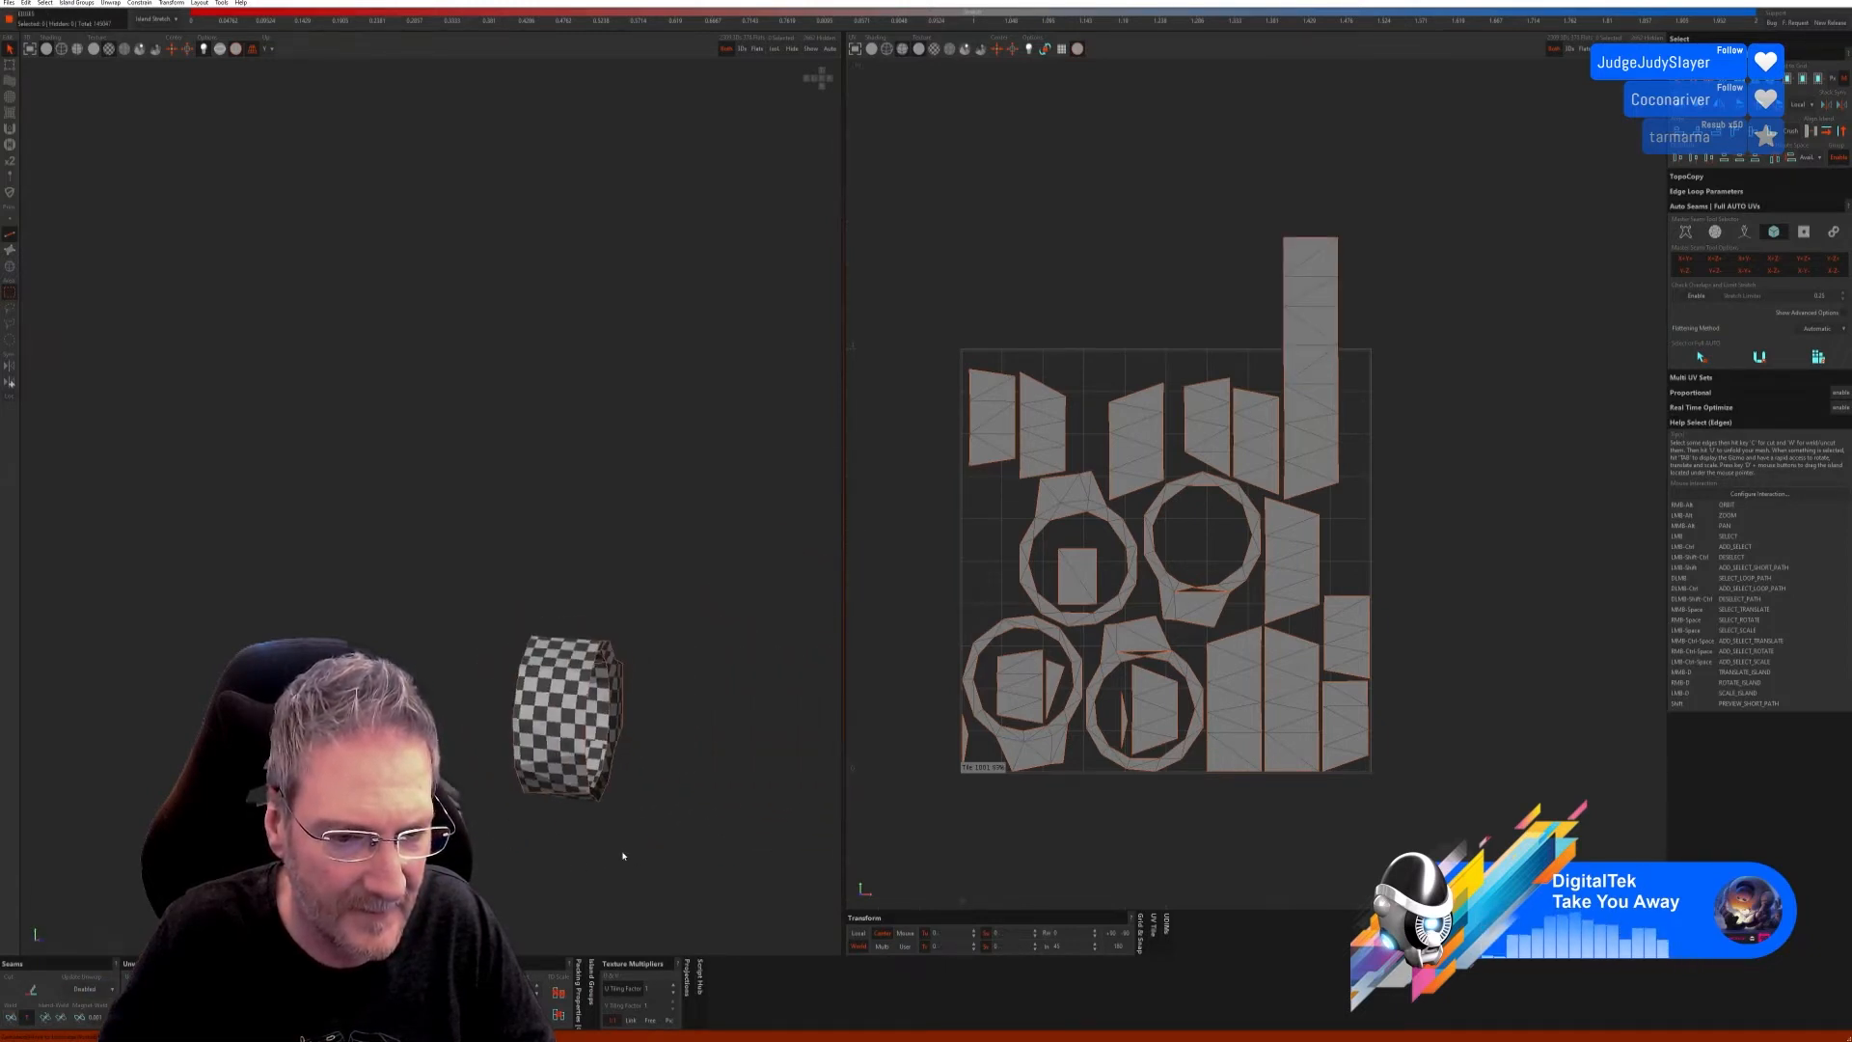
scroll(623, 855, down, 10)
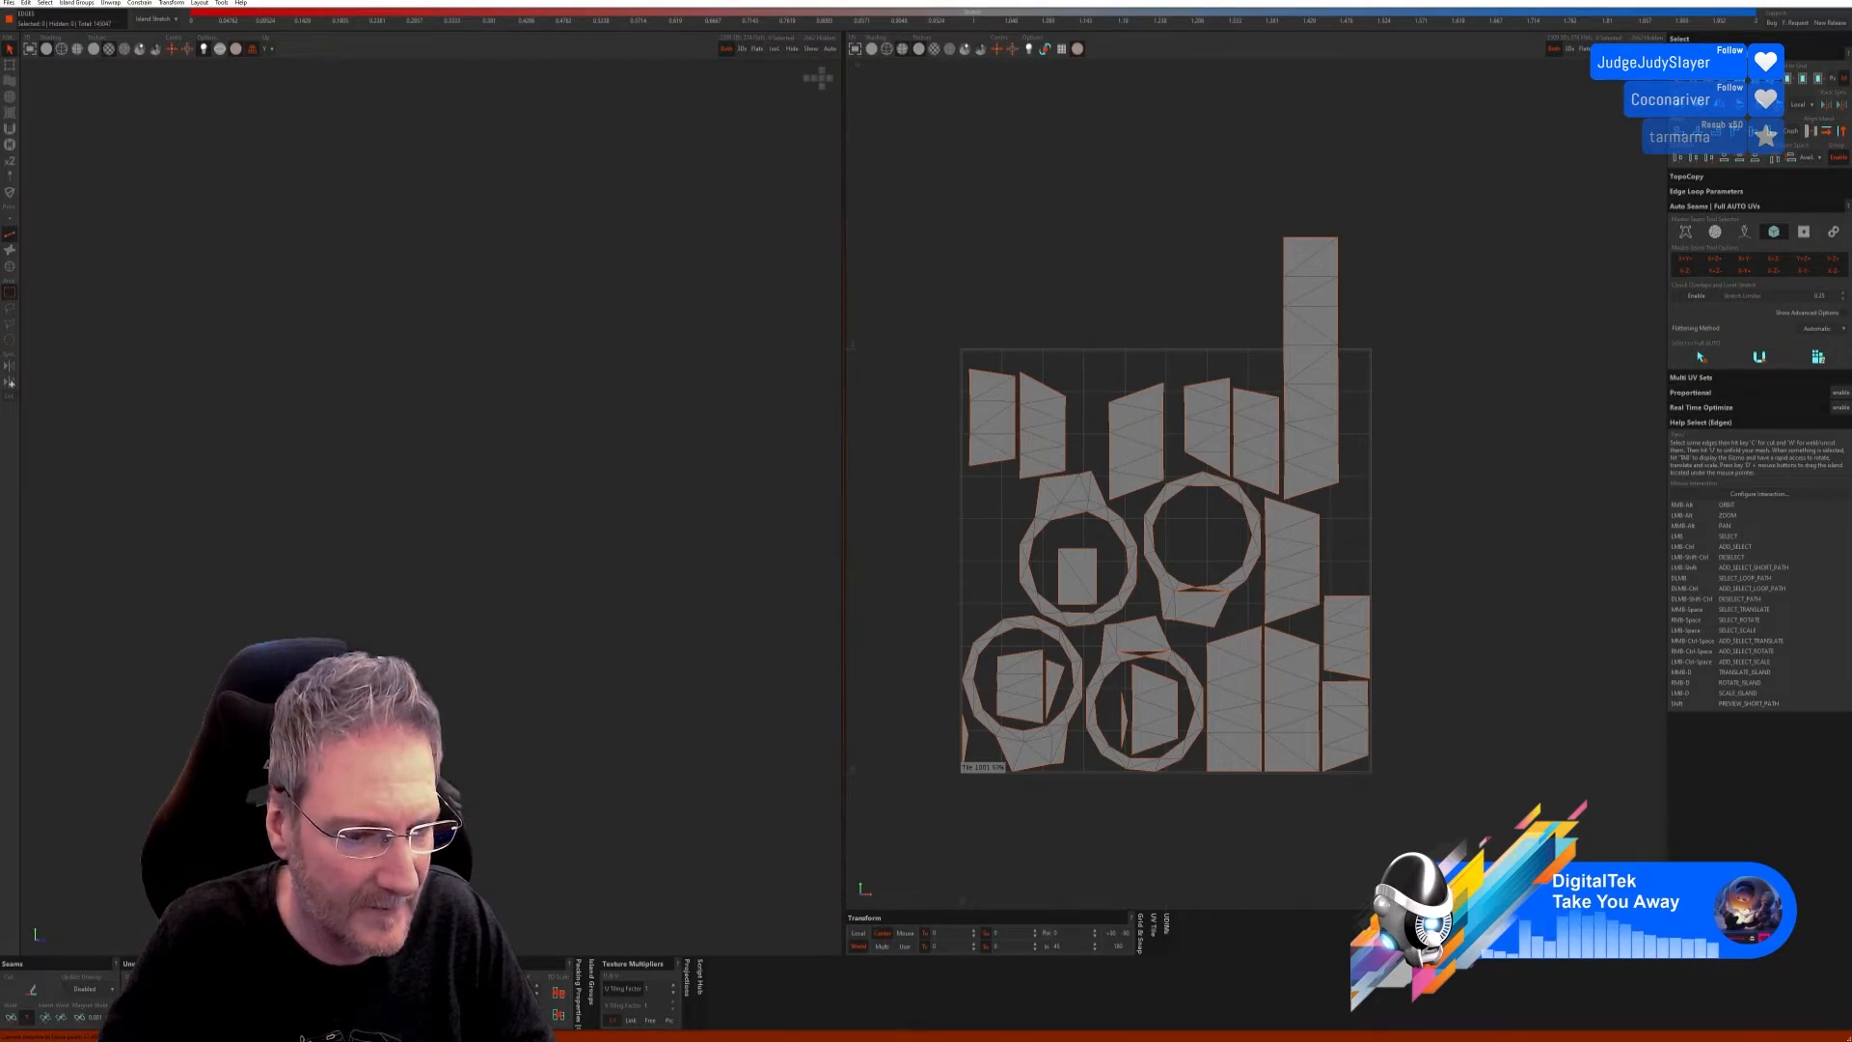
key(f)
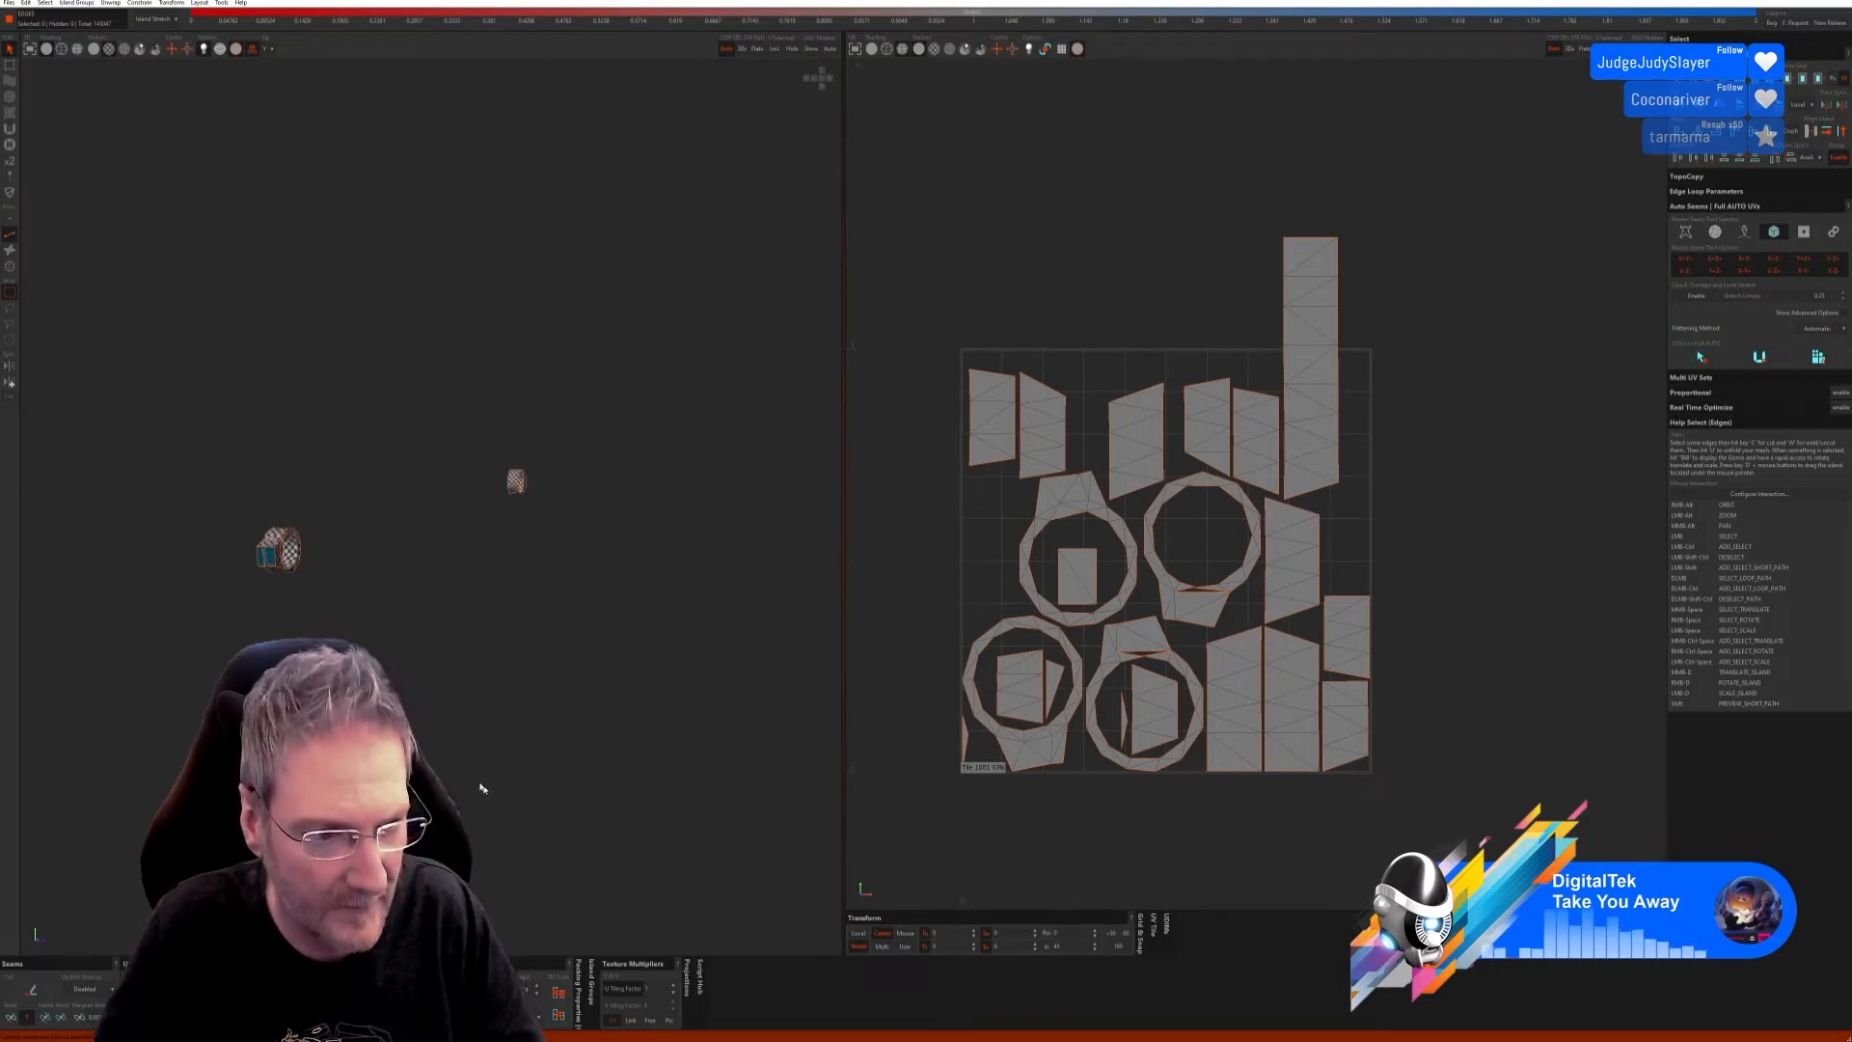
alt+right_drag(500, 690, 379, 624)
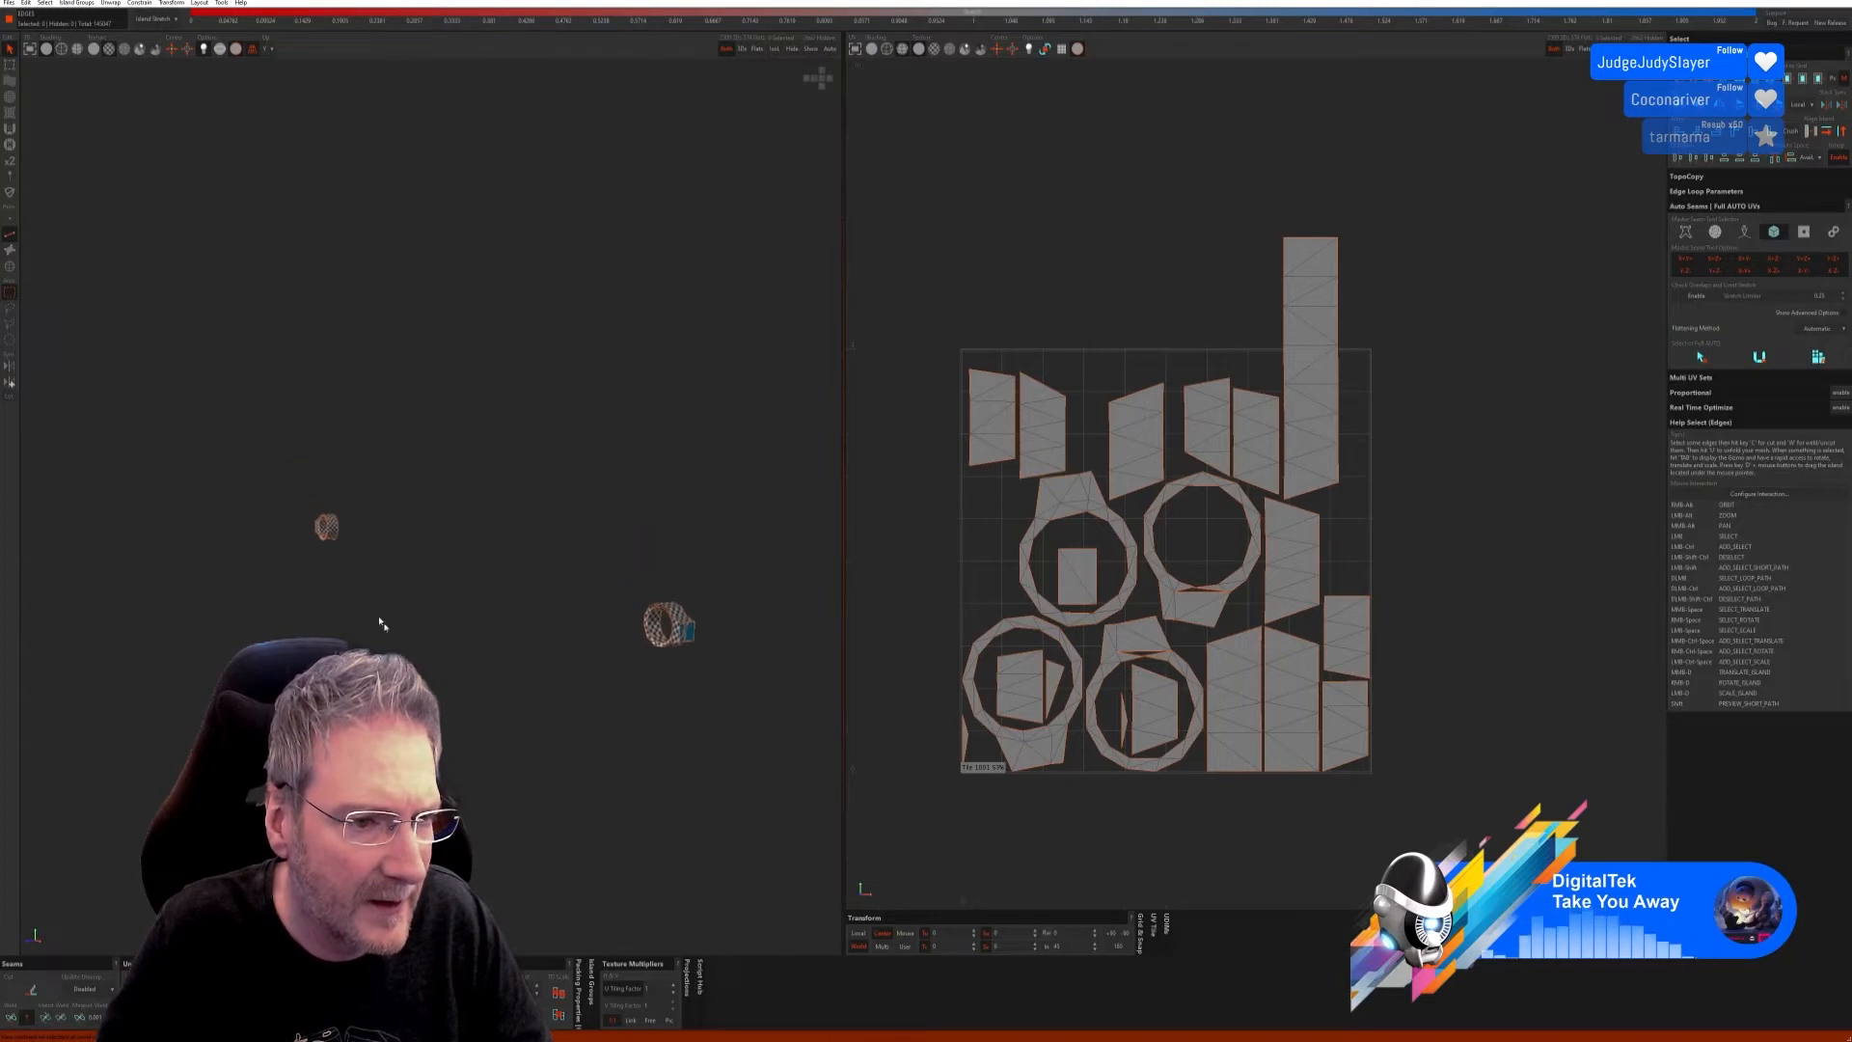
alt+middle_drag(330, 520, 384, 578)
scroll(384, 578, up, 8)
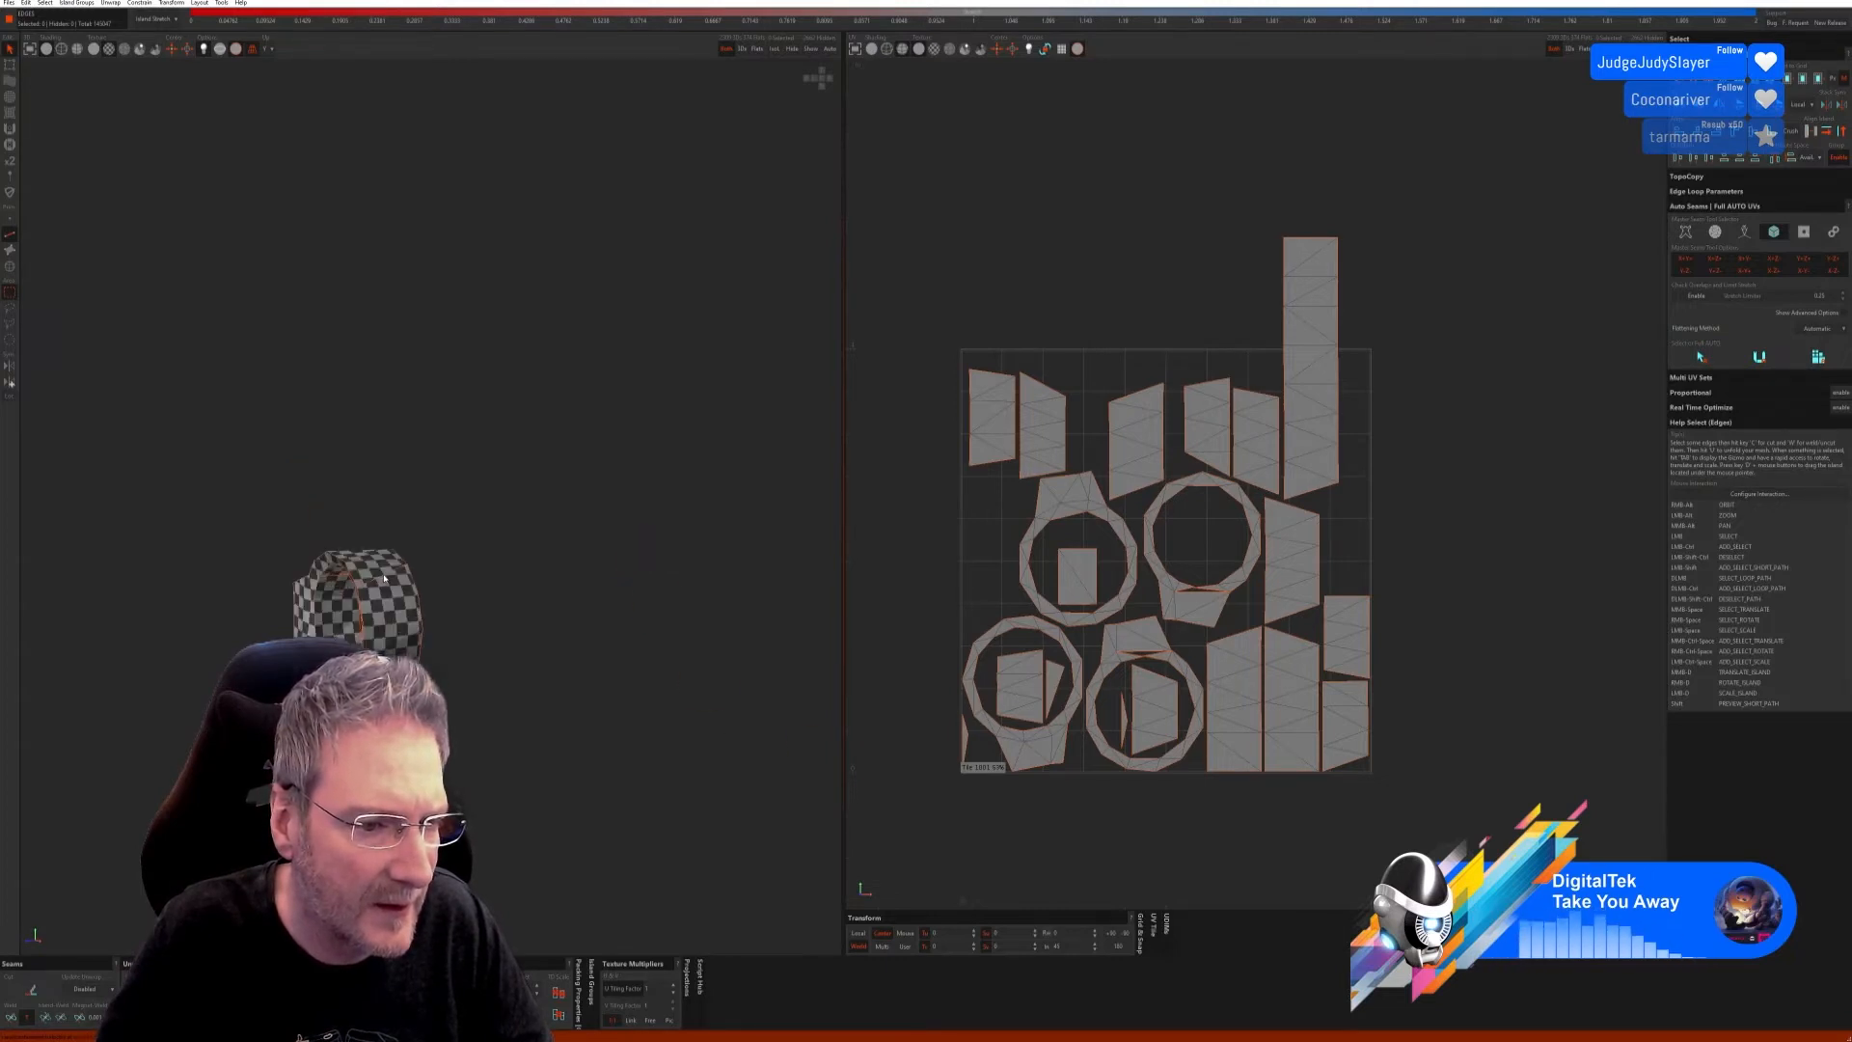
click(384, 578)
click(12, 1015)
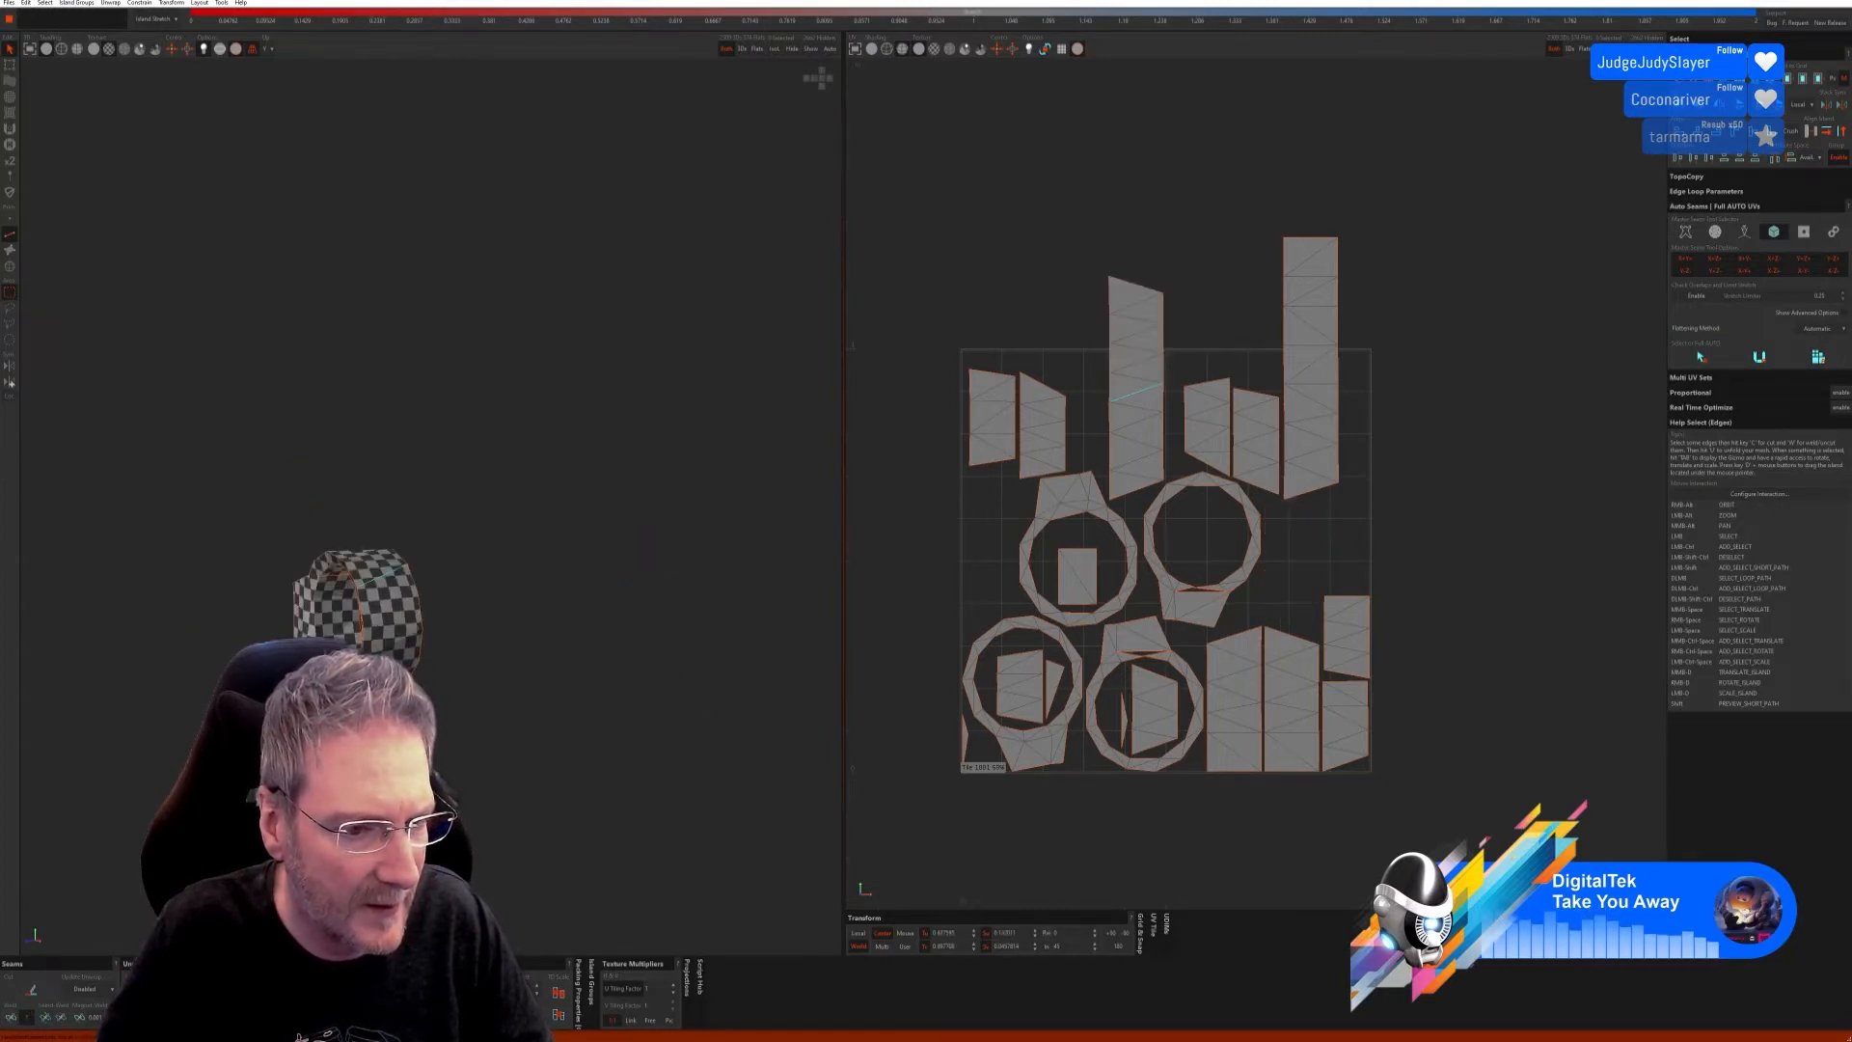
Step: Weld two further cross seams on the second ring clamp to join its outer faces into one long strip
alt+right_drag(411, 675, 492, 731)
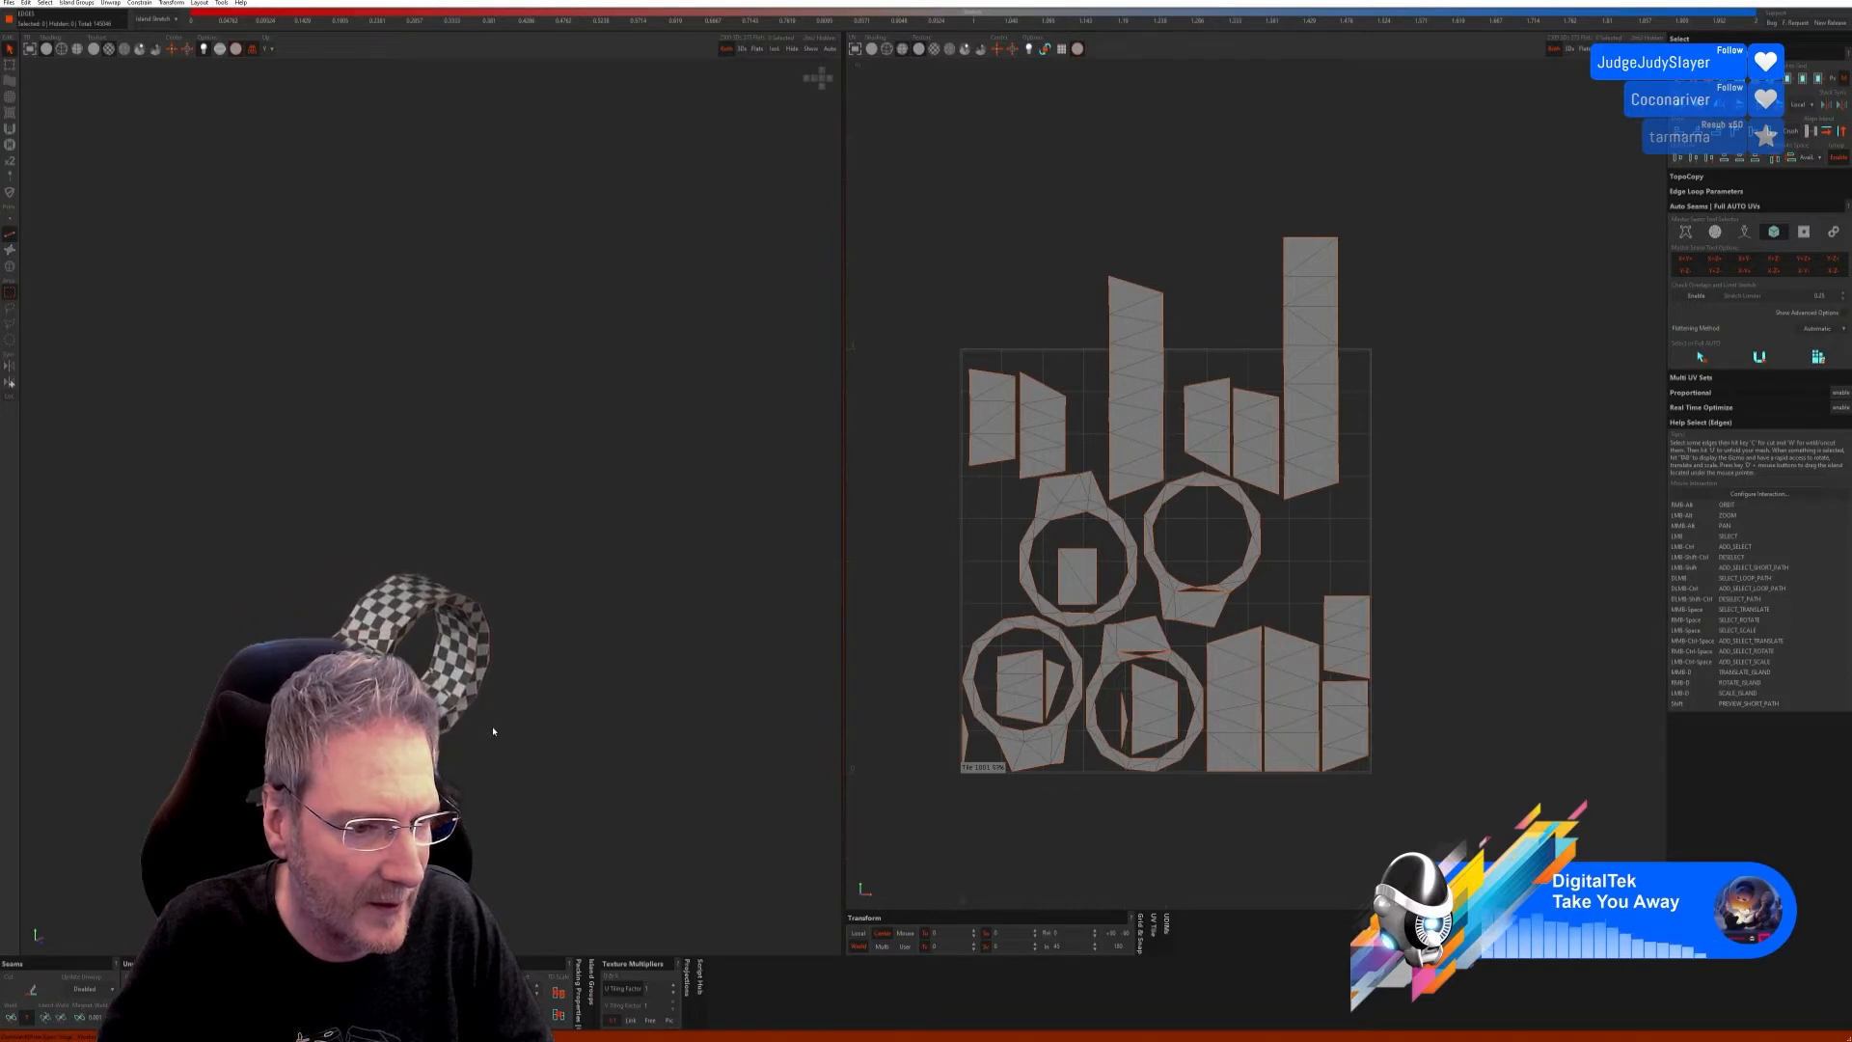
click(384, 632)
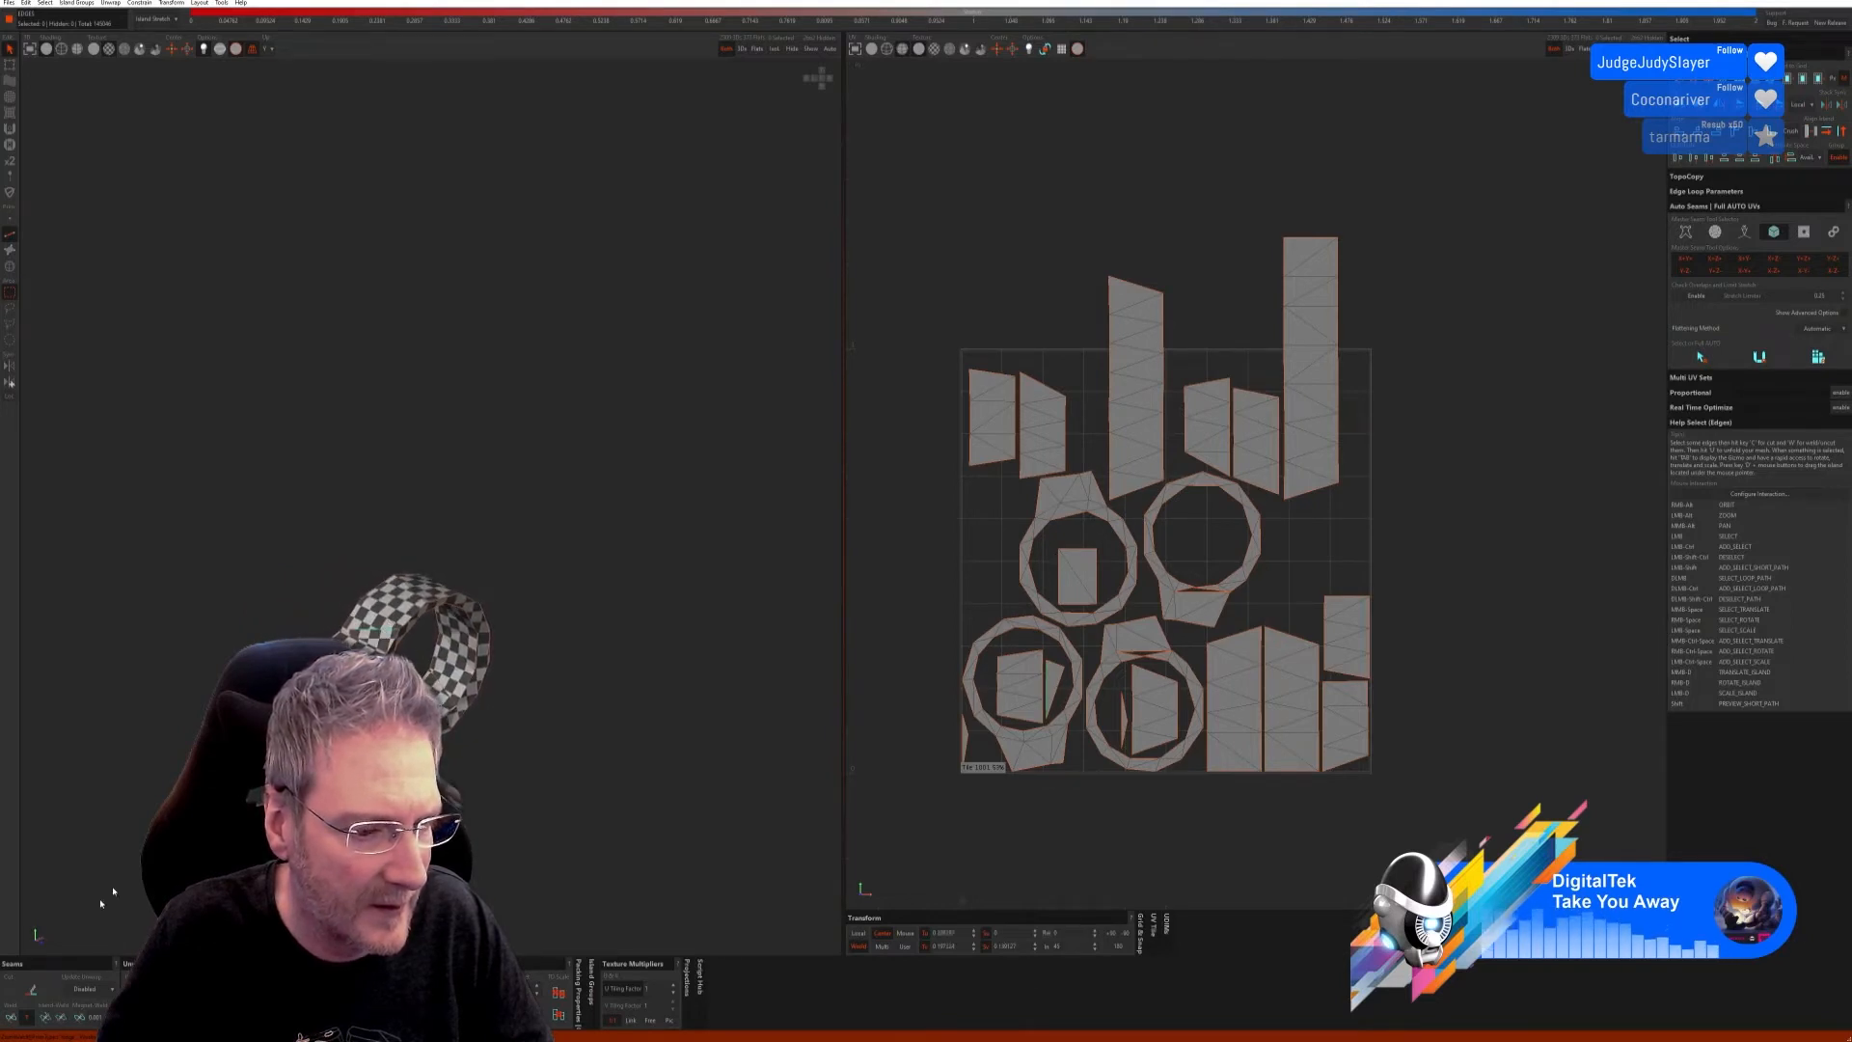
click(11, 1017)
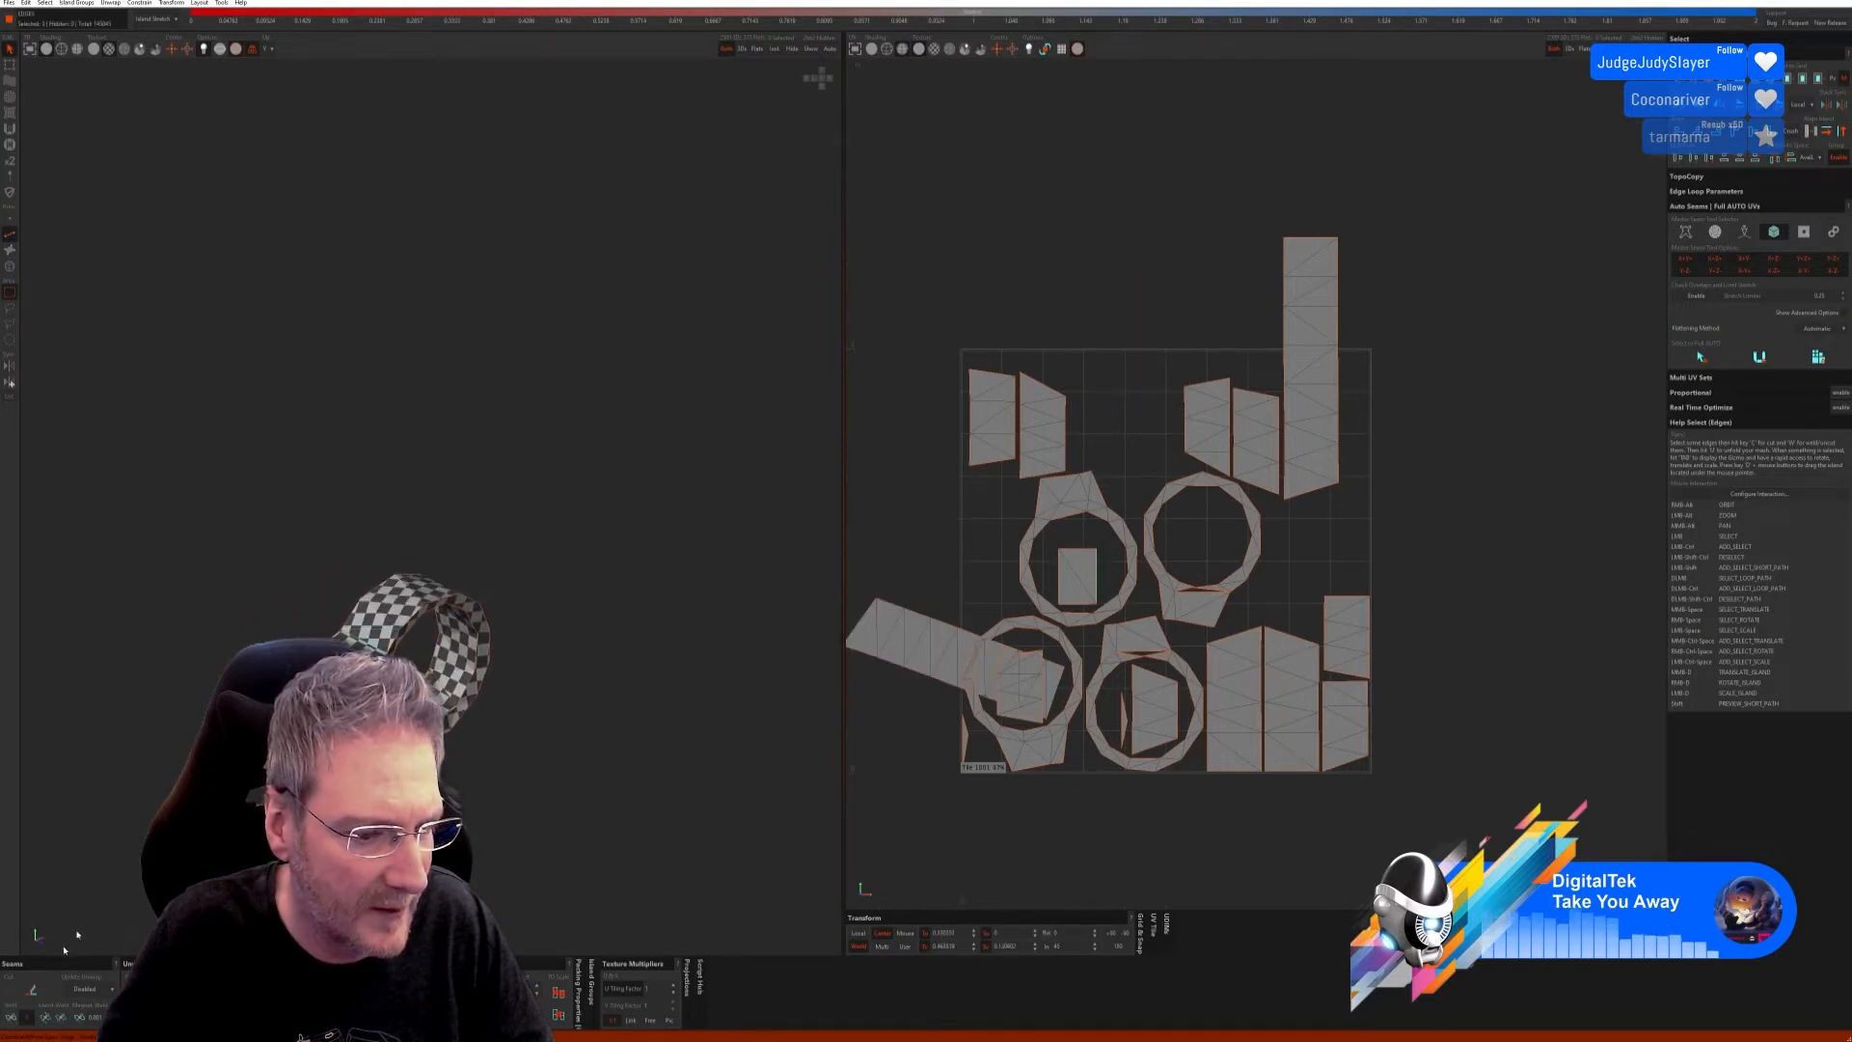
click(11, 1018)
Step: Inspect the seams on both ring clamps, and show the full model again
alt+right_drag(434, 694, 472, 774)
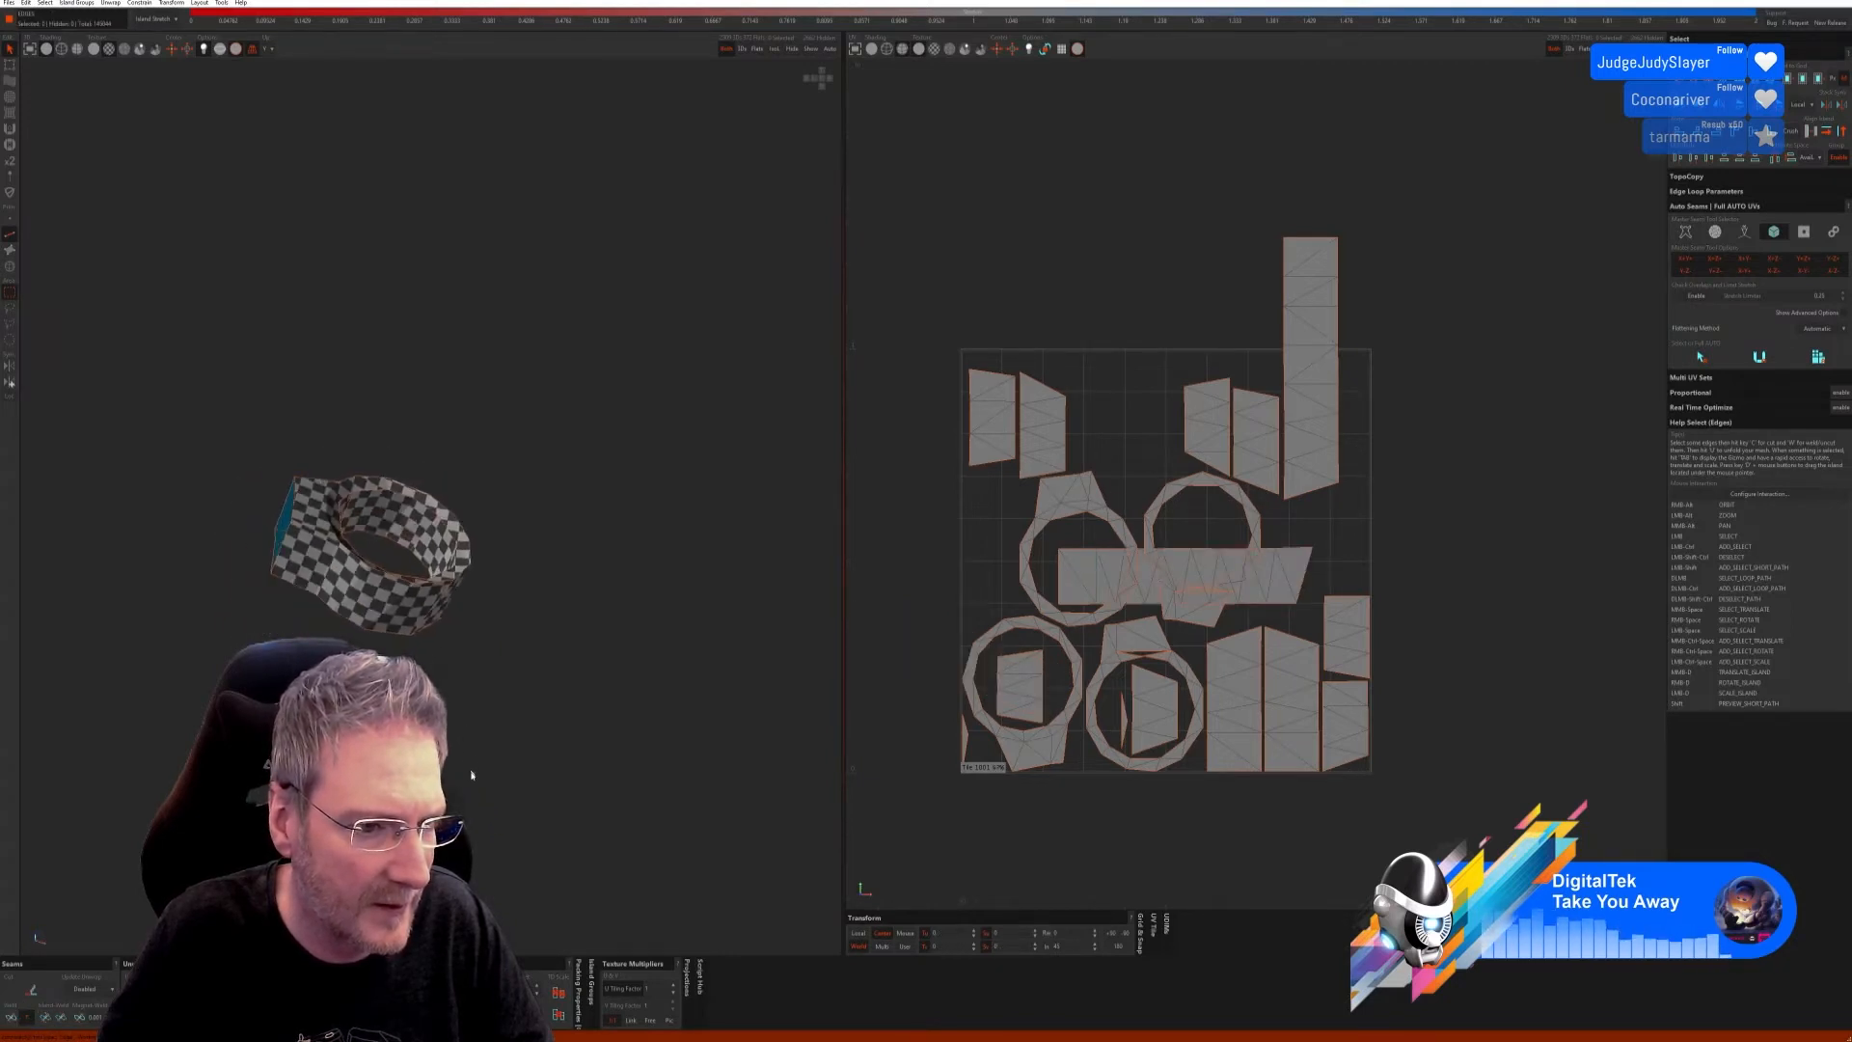
scroll(478, 775, down, 8)
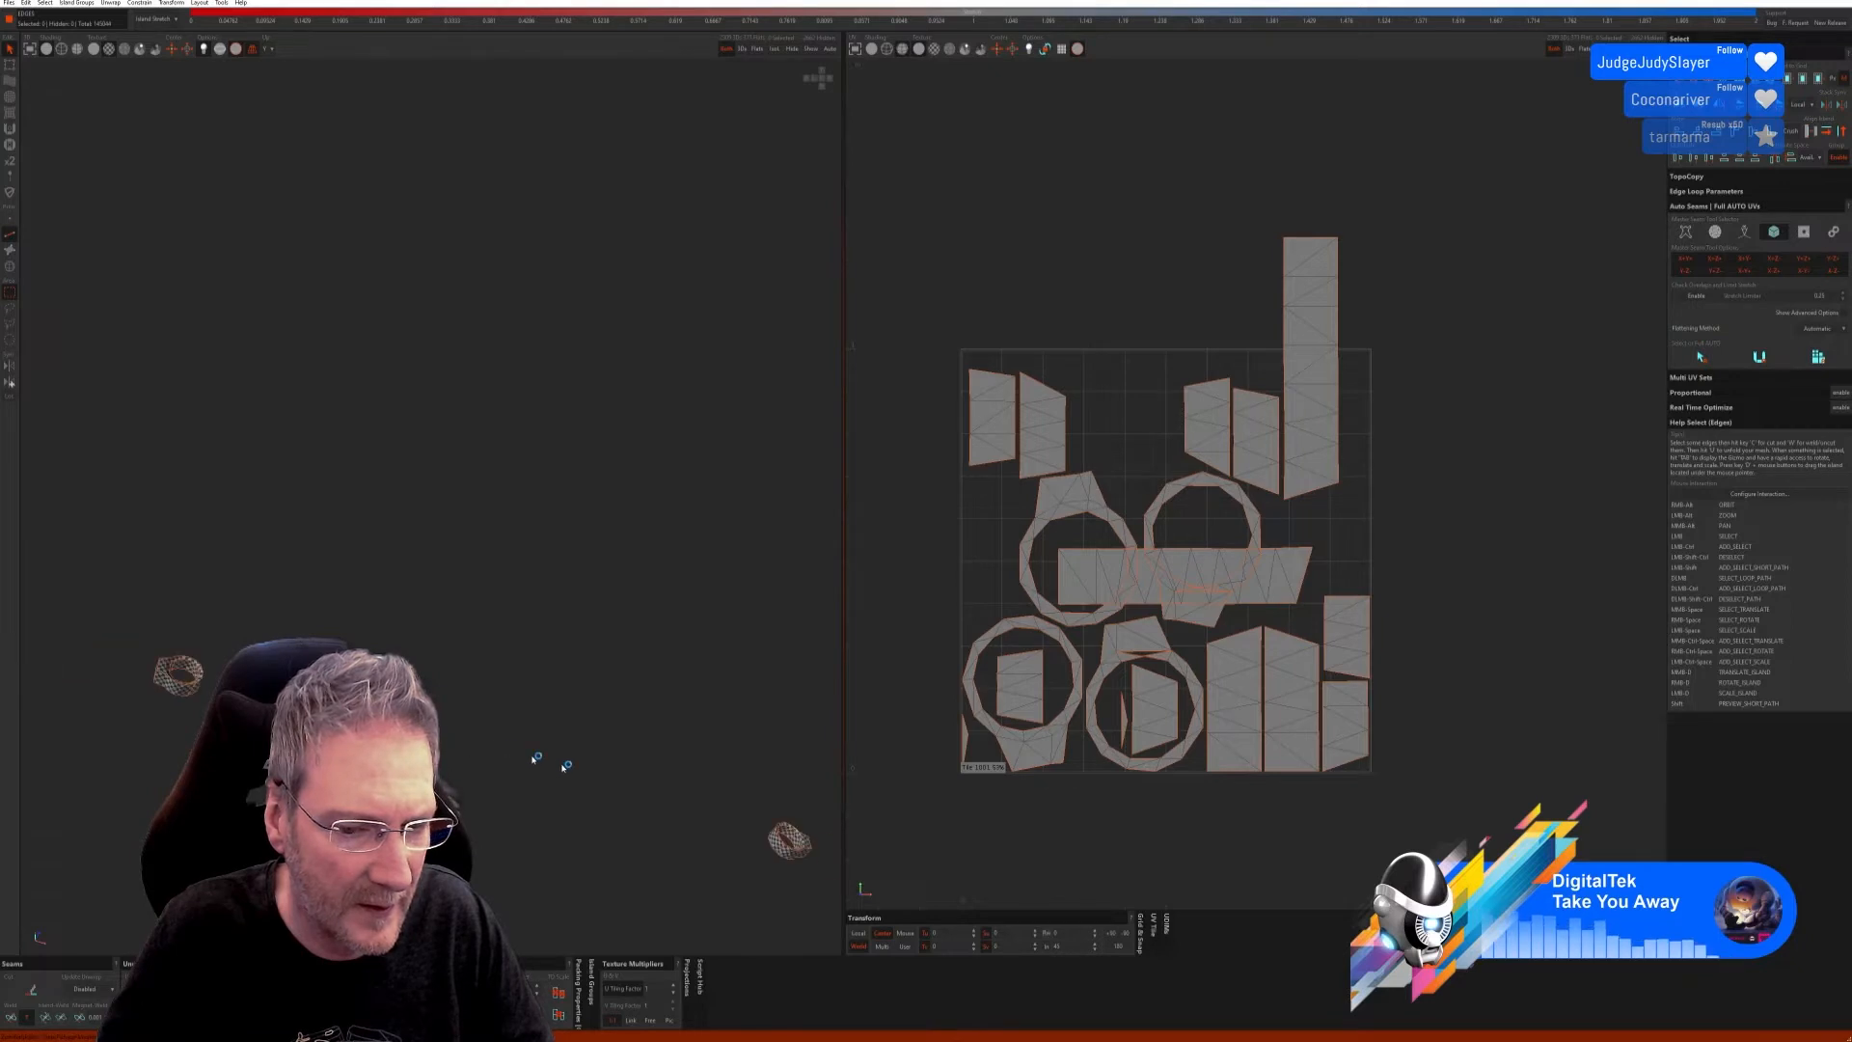
scroll(738, 737, up, 6)
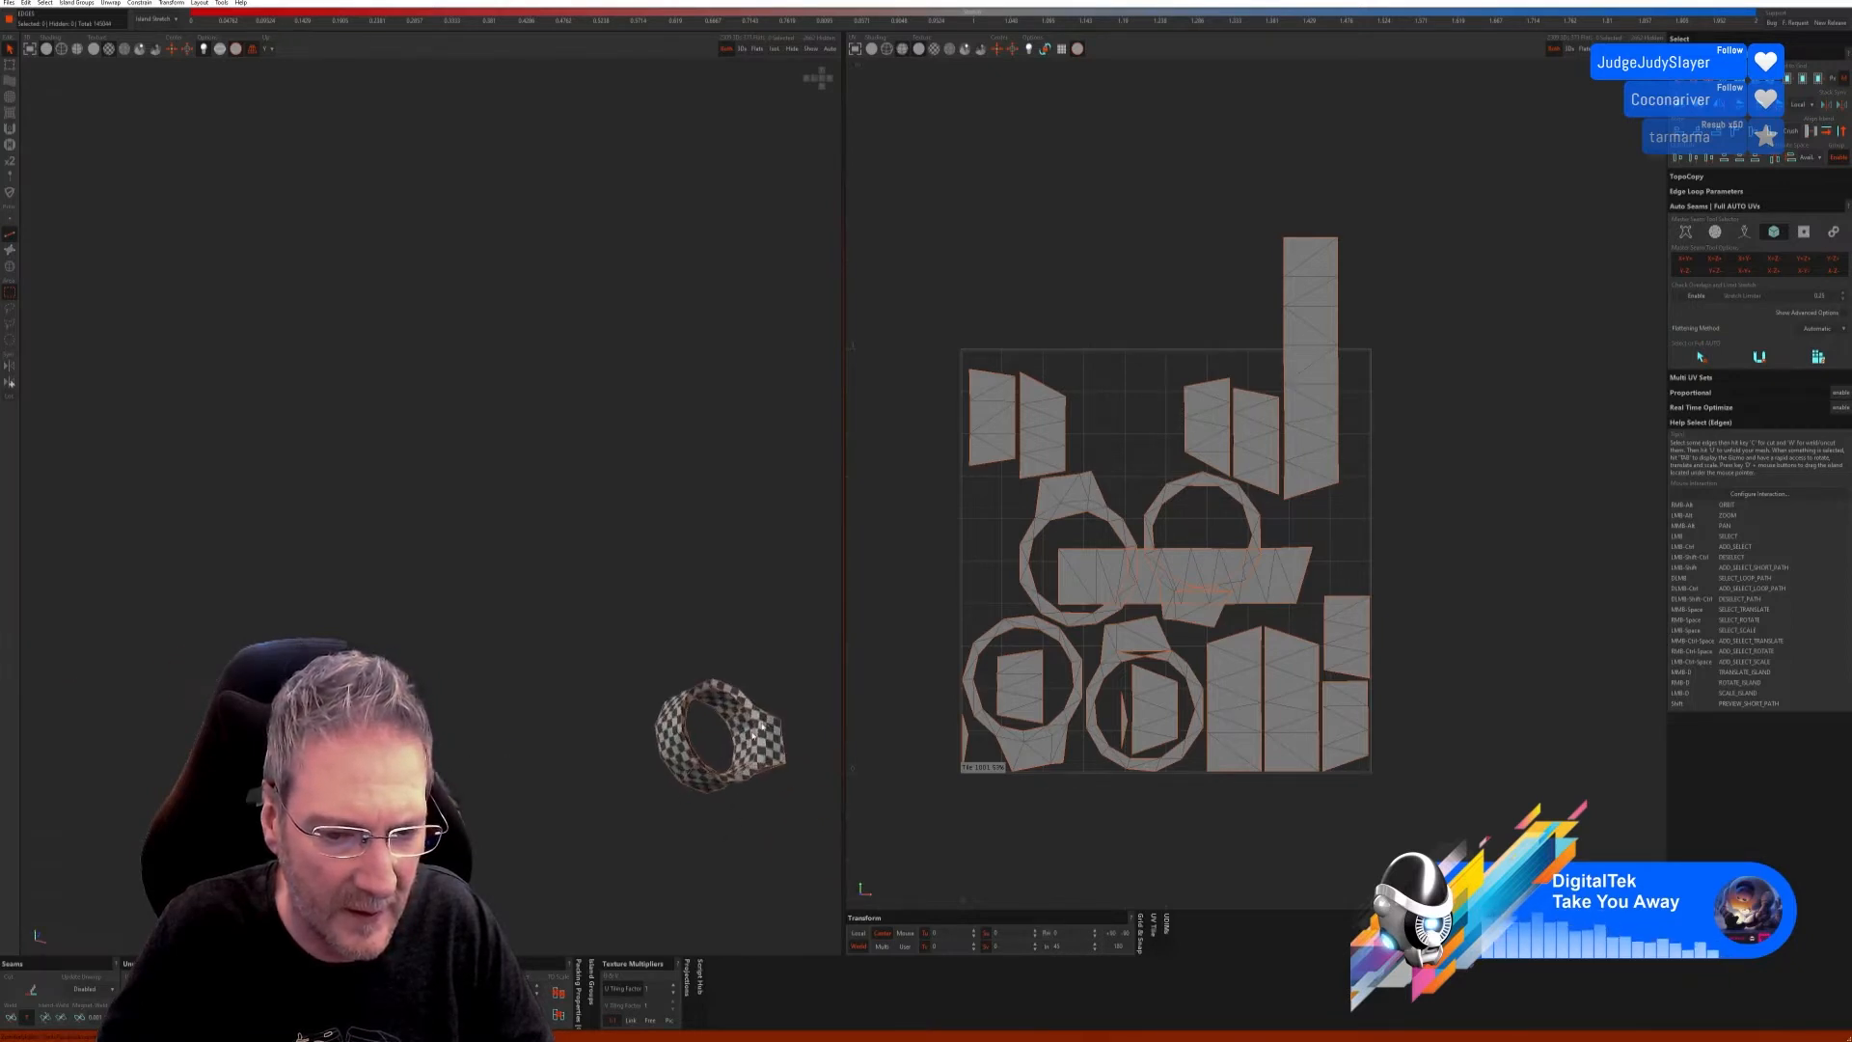
alt+right_drag(761, 725, 620, 737)
scroll(636, 687, down, 3)
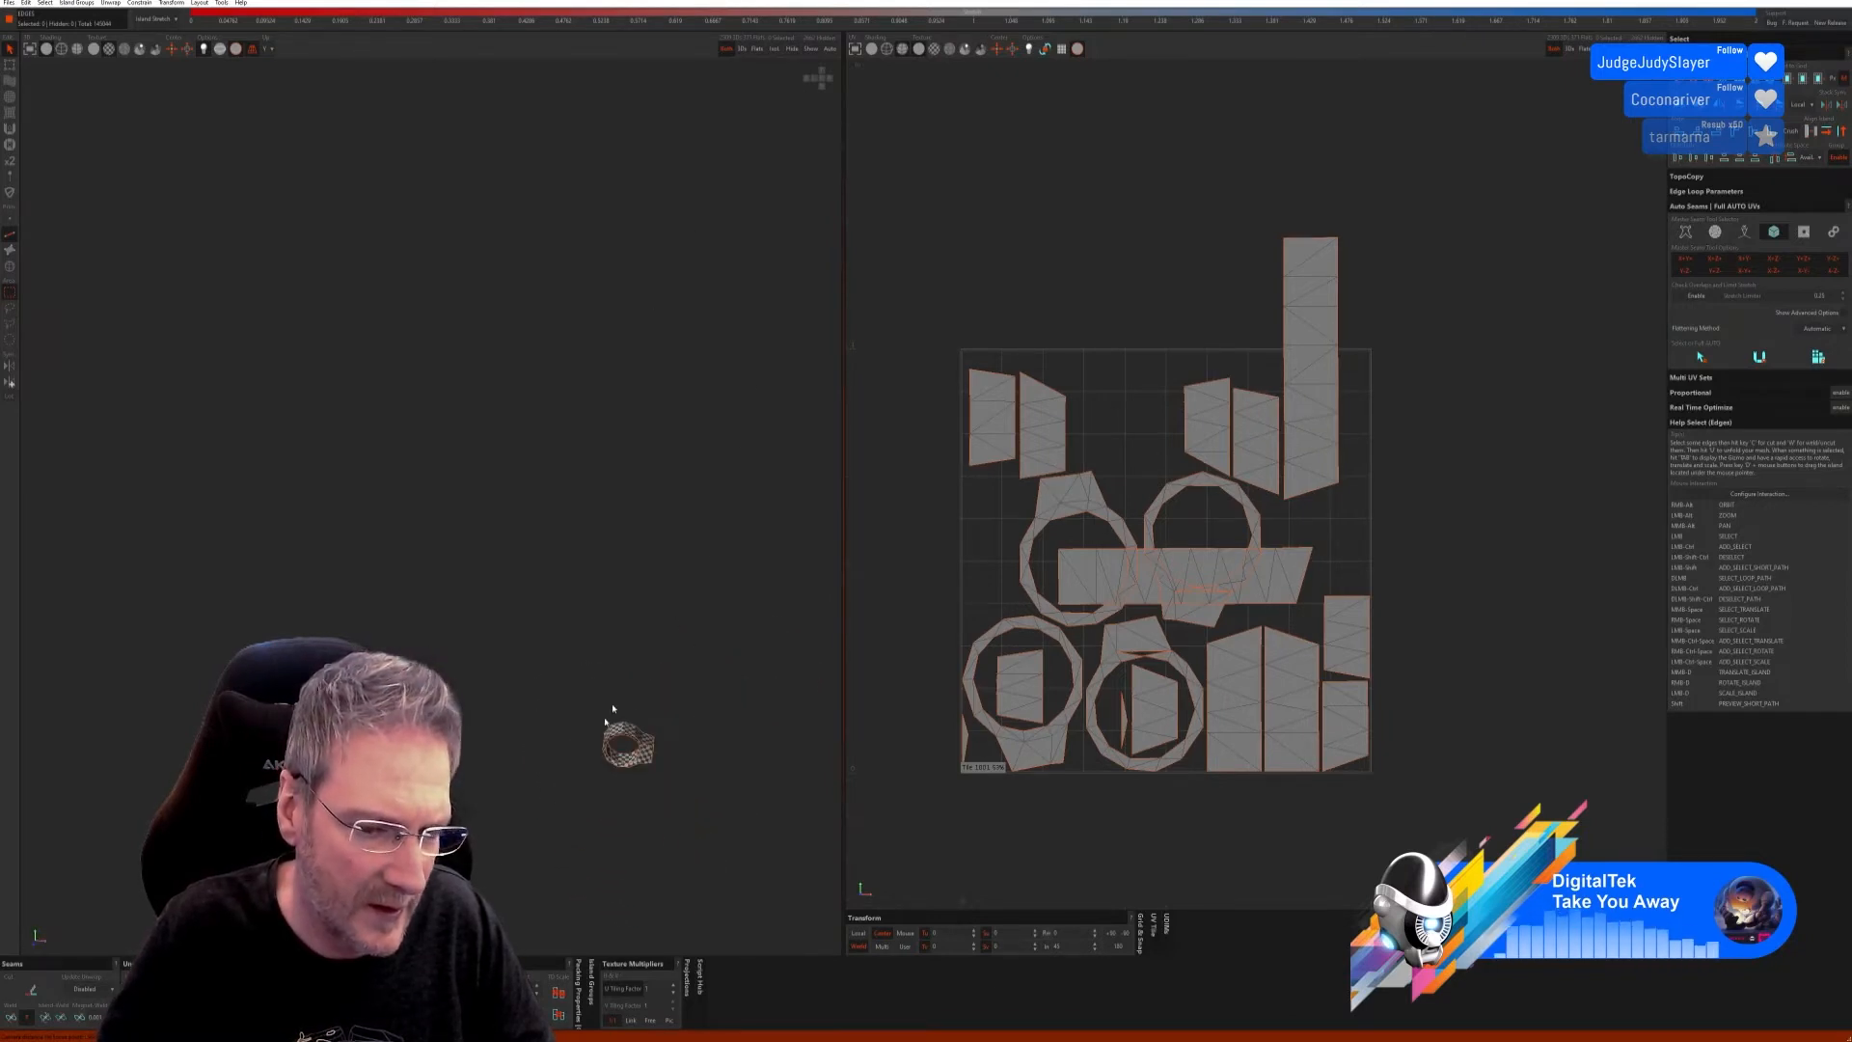
click(811, 48)
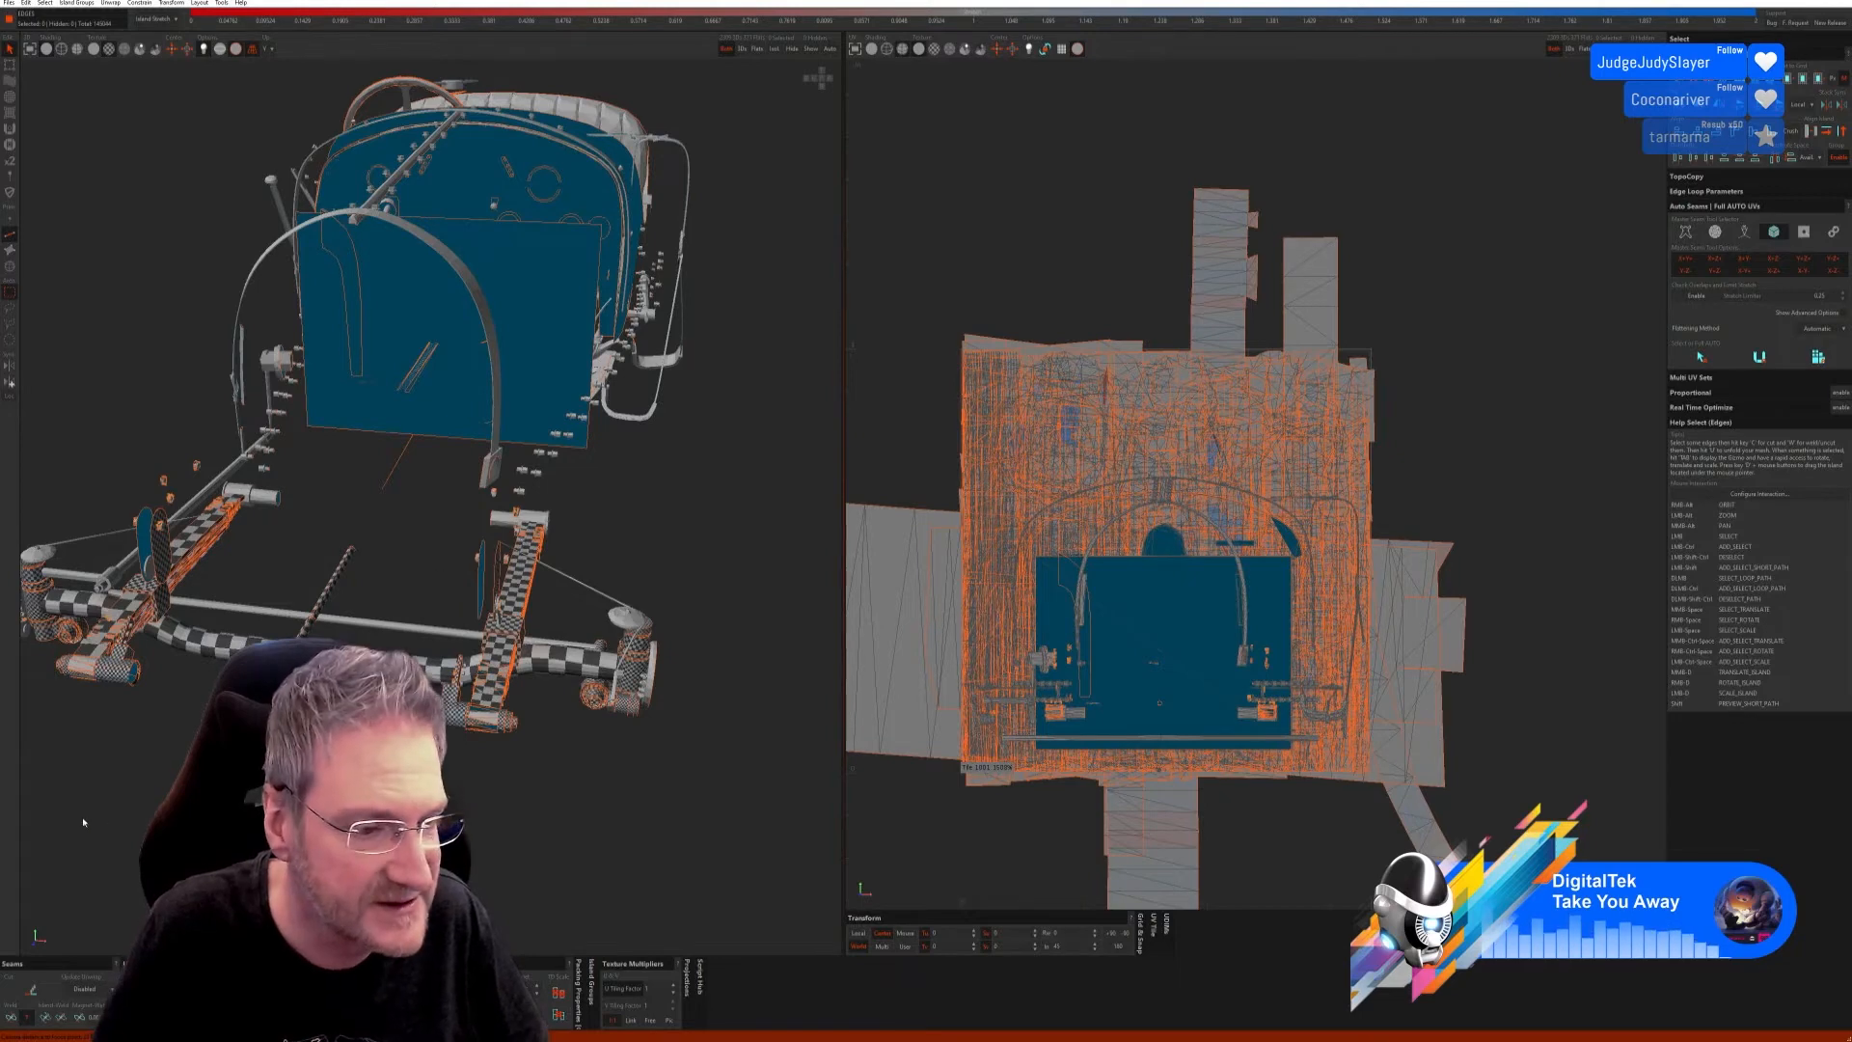
Step: Select the two round caps on top of the axle-end hubs in island mode and isolate them
alt+right_drag(356, 212, 289, 231)
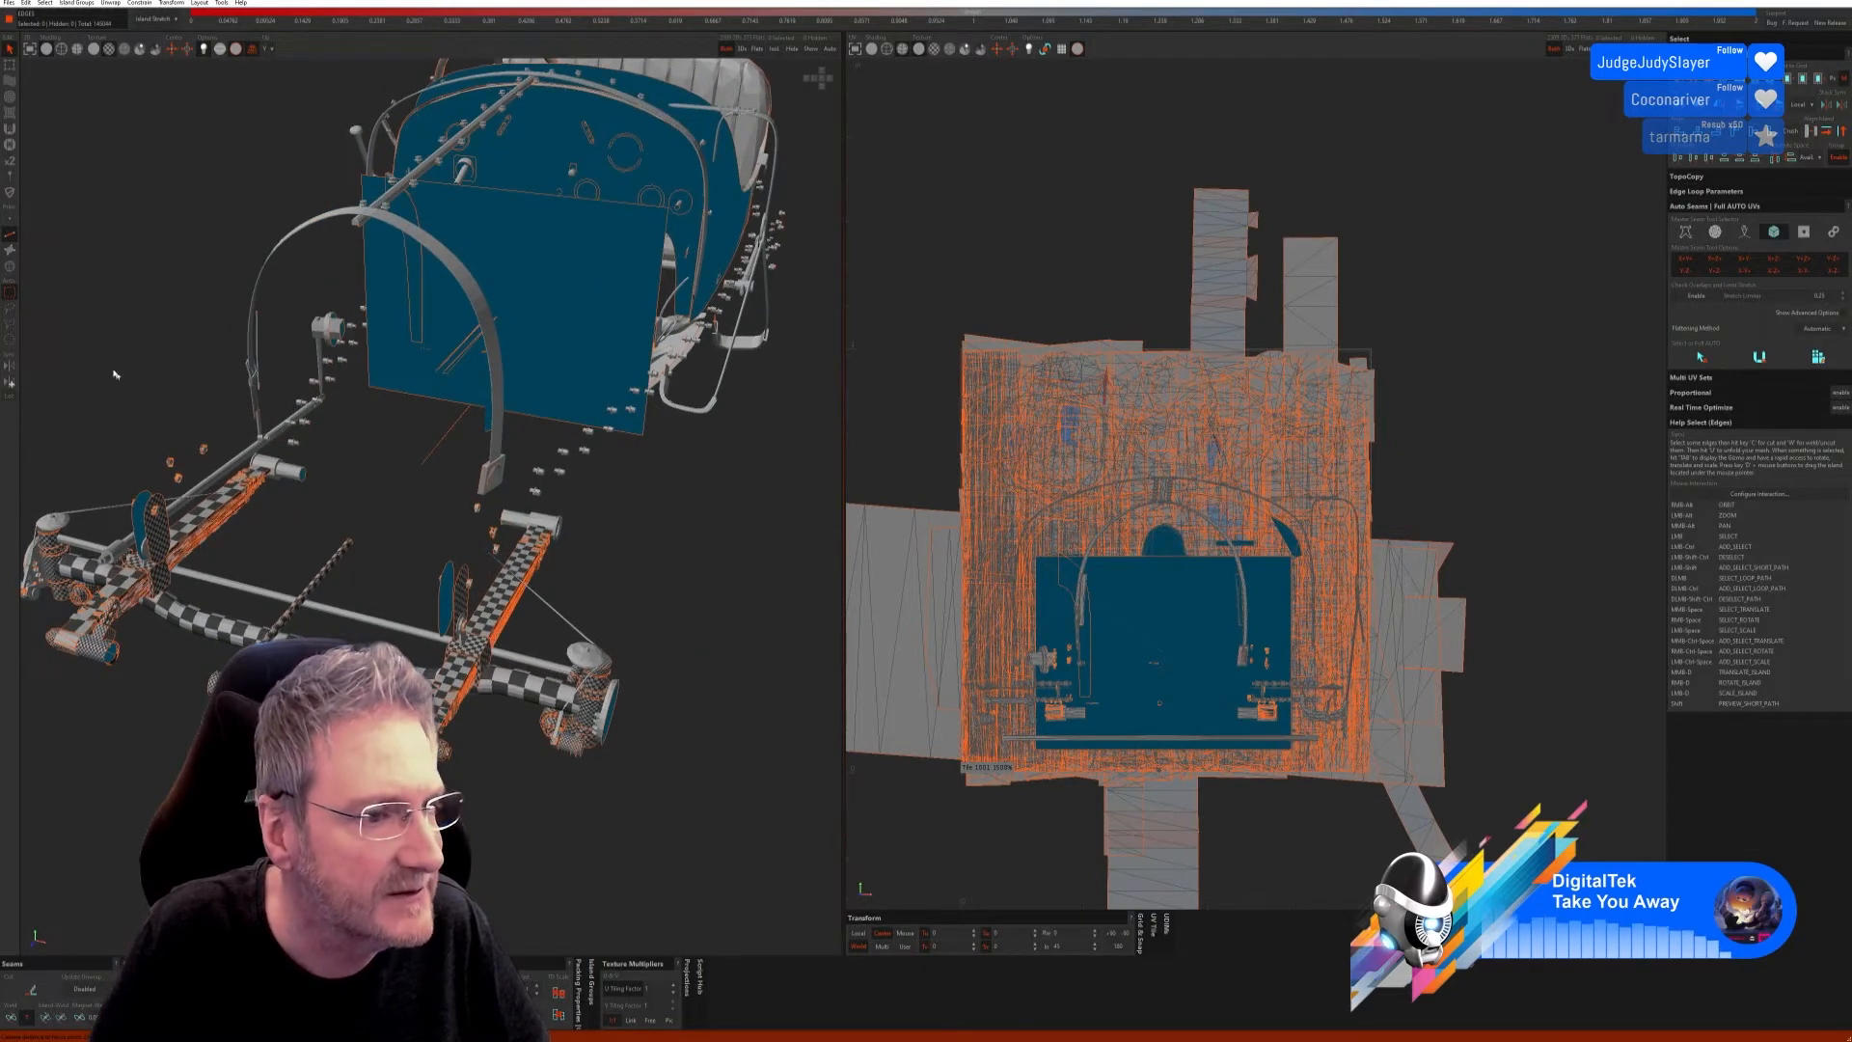
key(F4)
click(584, 659)
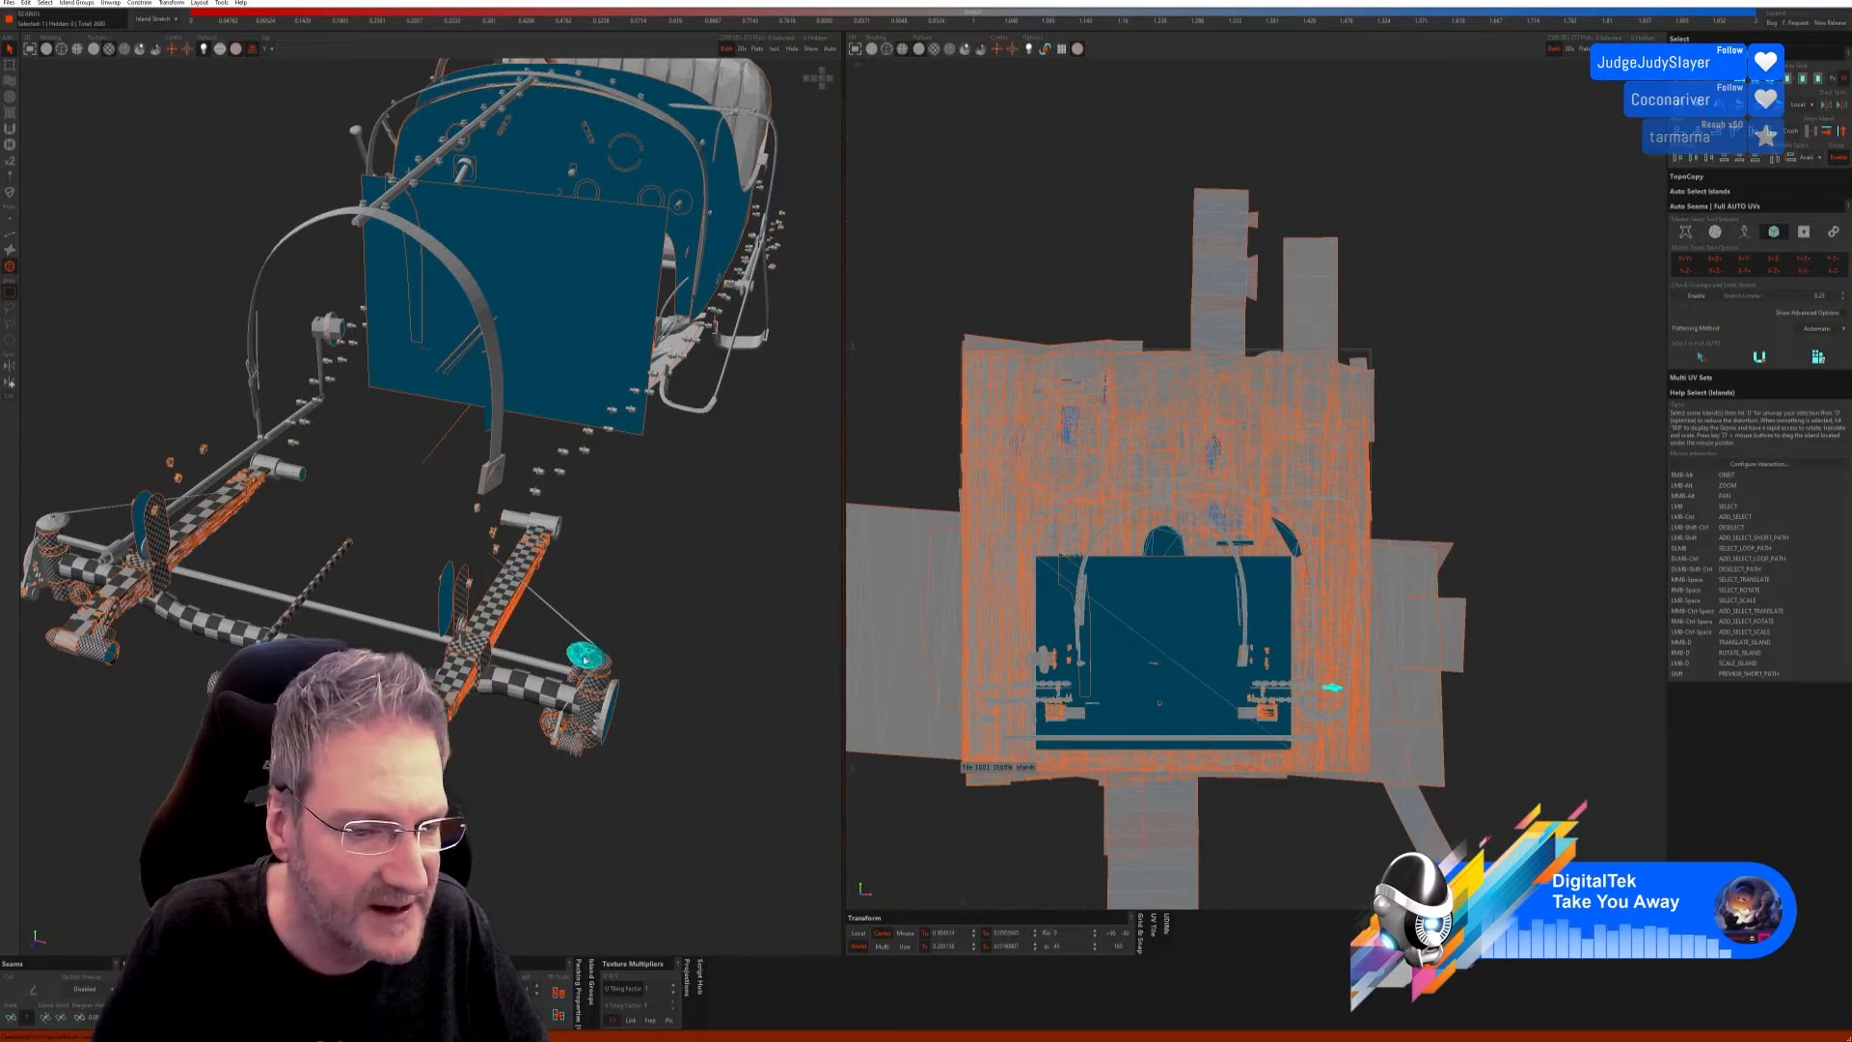
ctrl+click(53, 520)
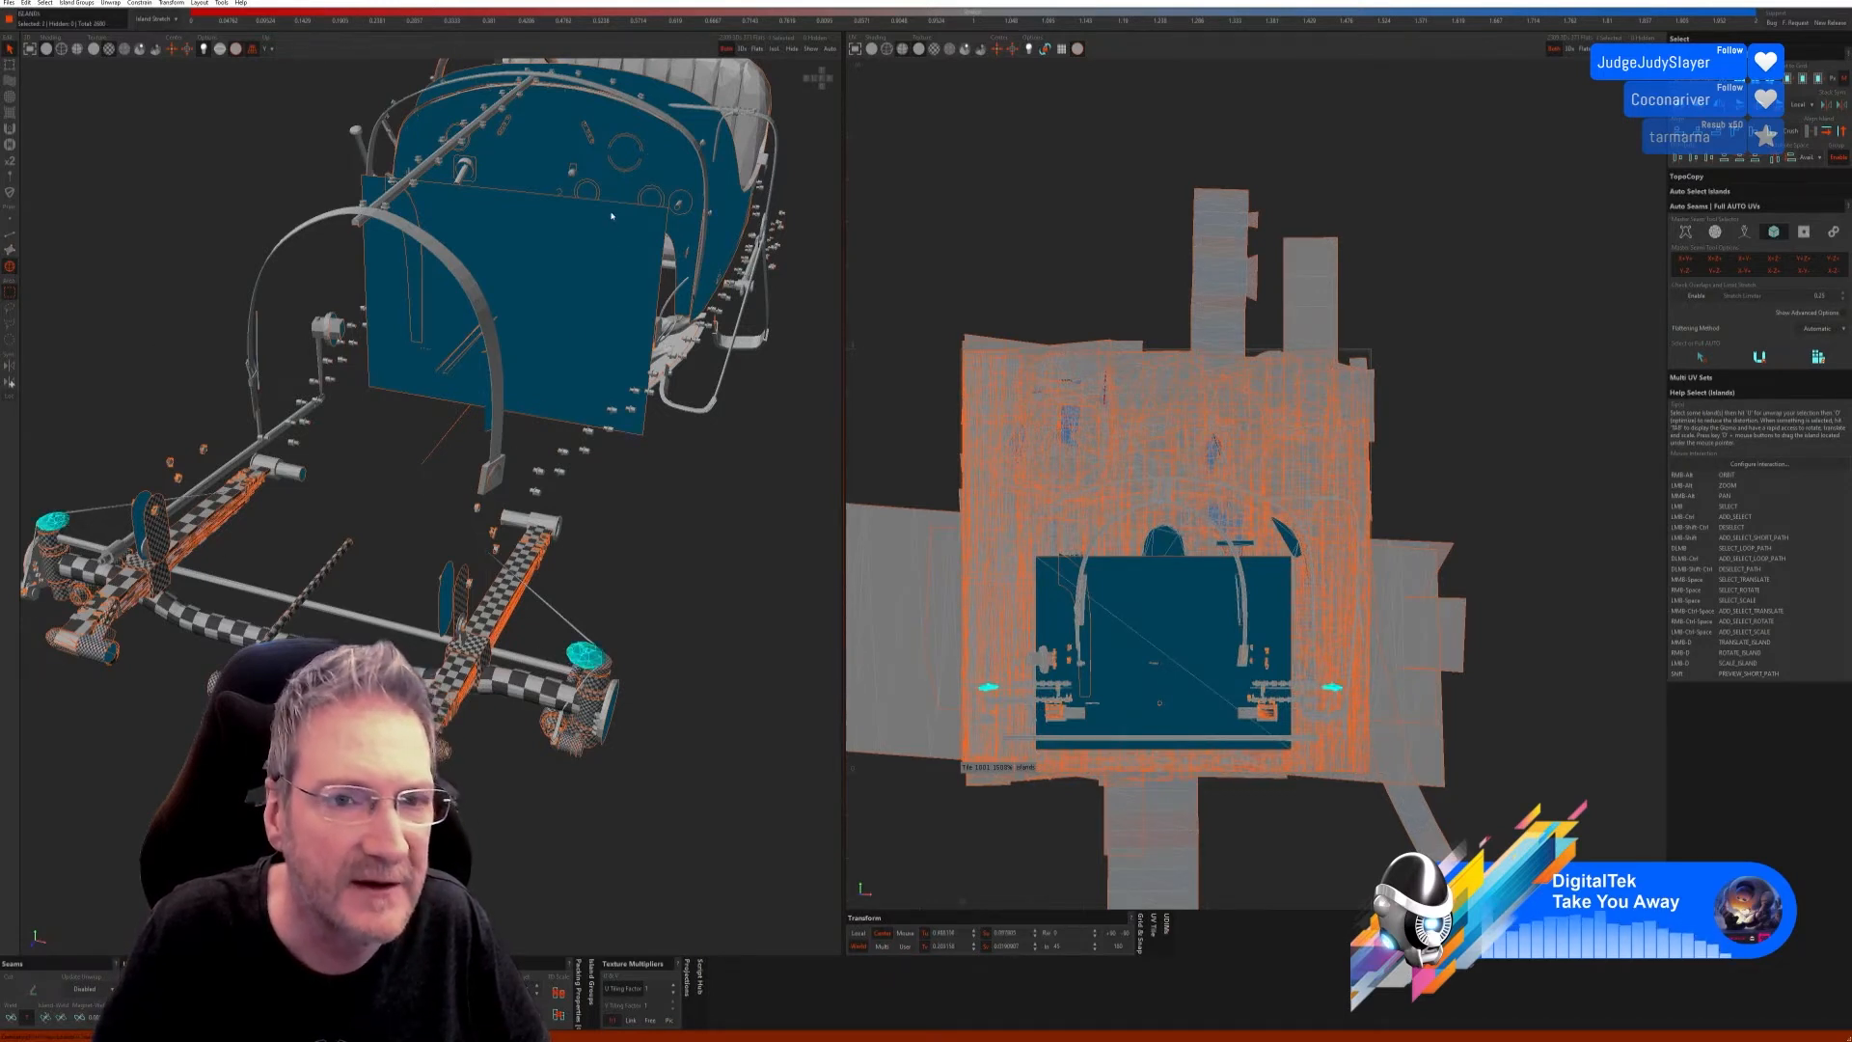
click(774, 48)
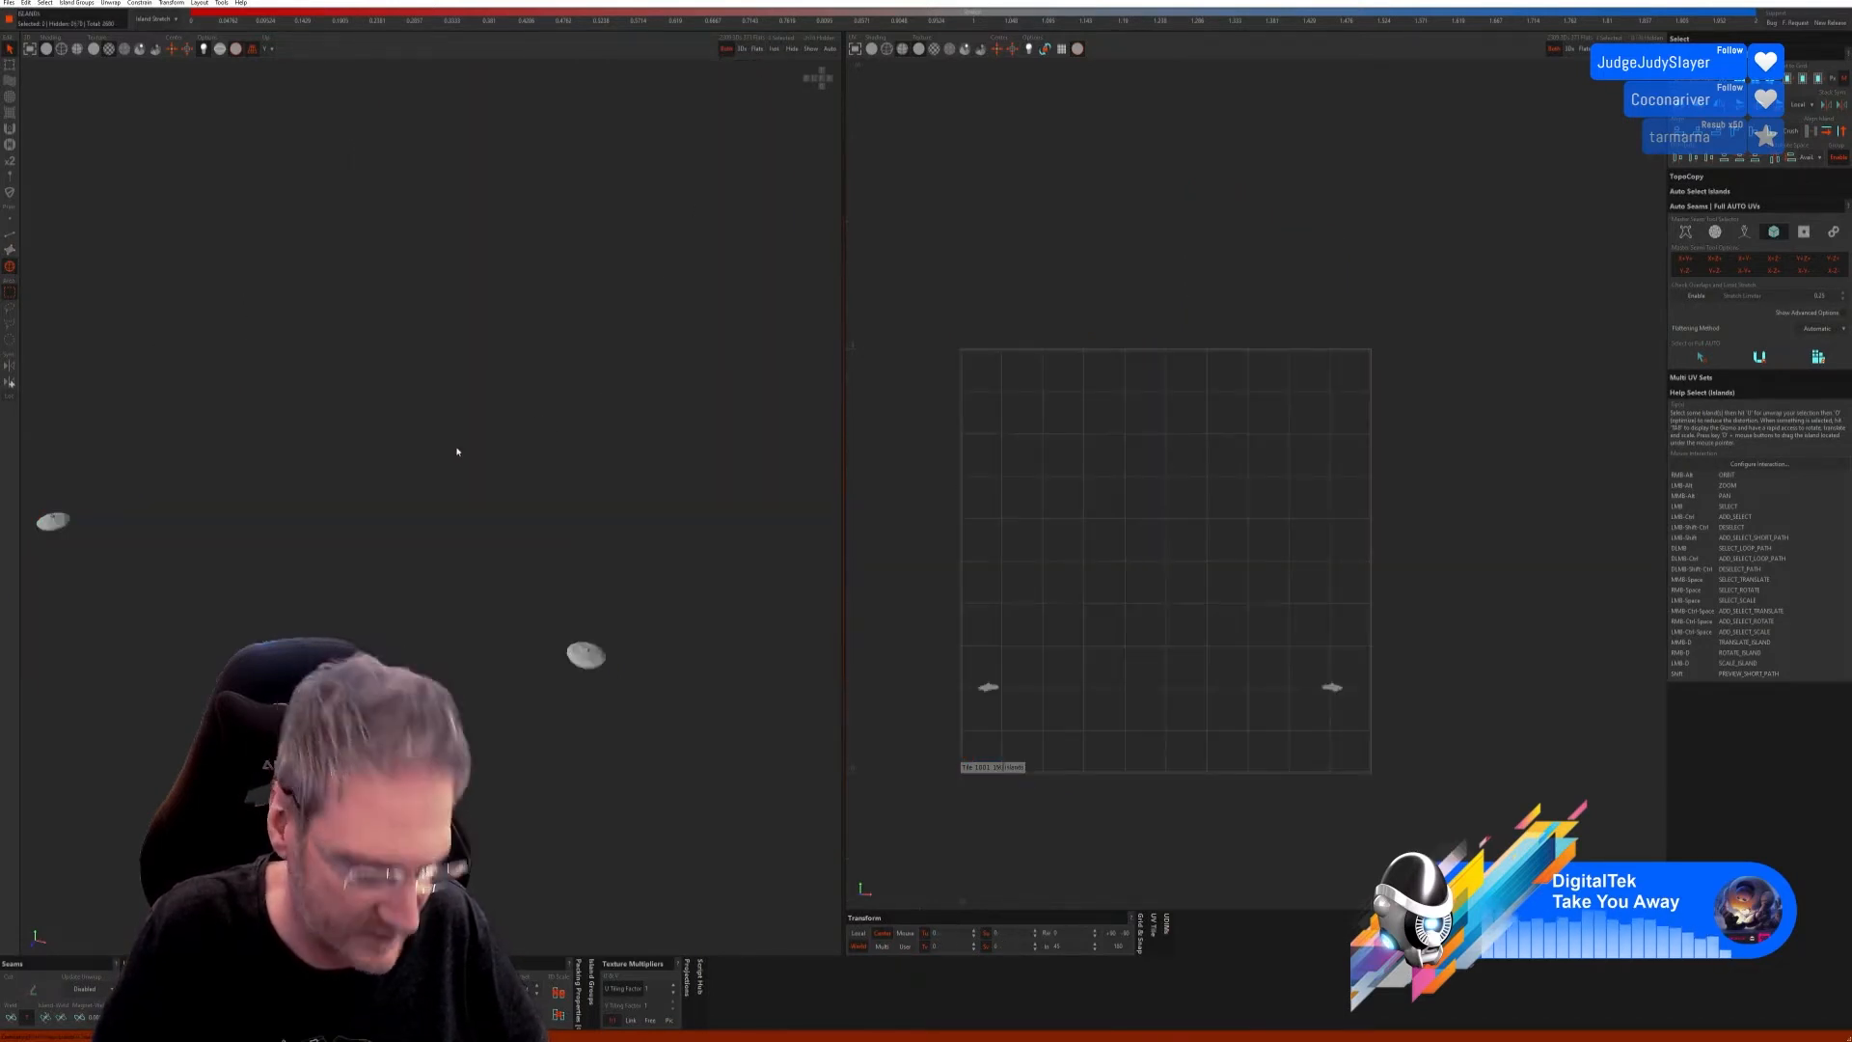
Step: Show the full model, then reselect the two round caps on the axle-end hubs and isolate them again
alt+middle_drag(408, 437, 446, 417)
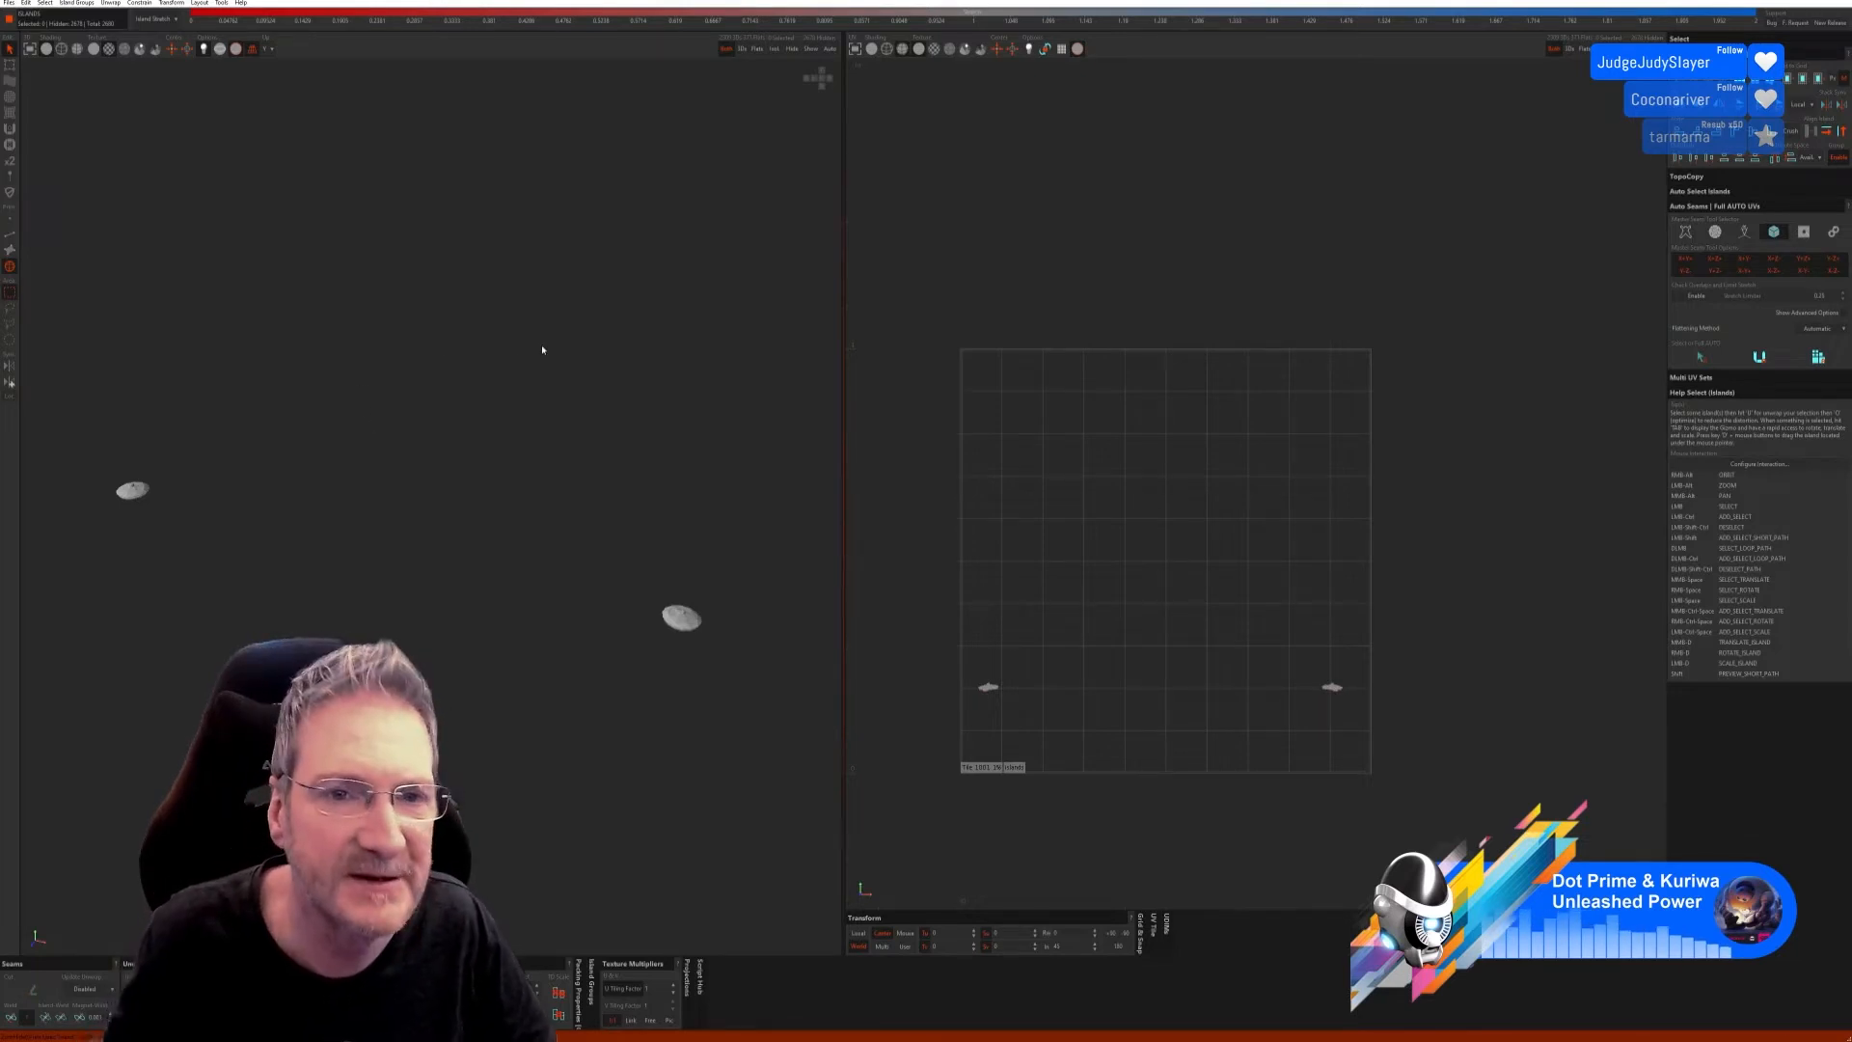
click(773, 49)
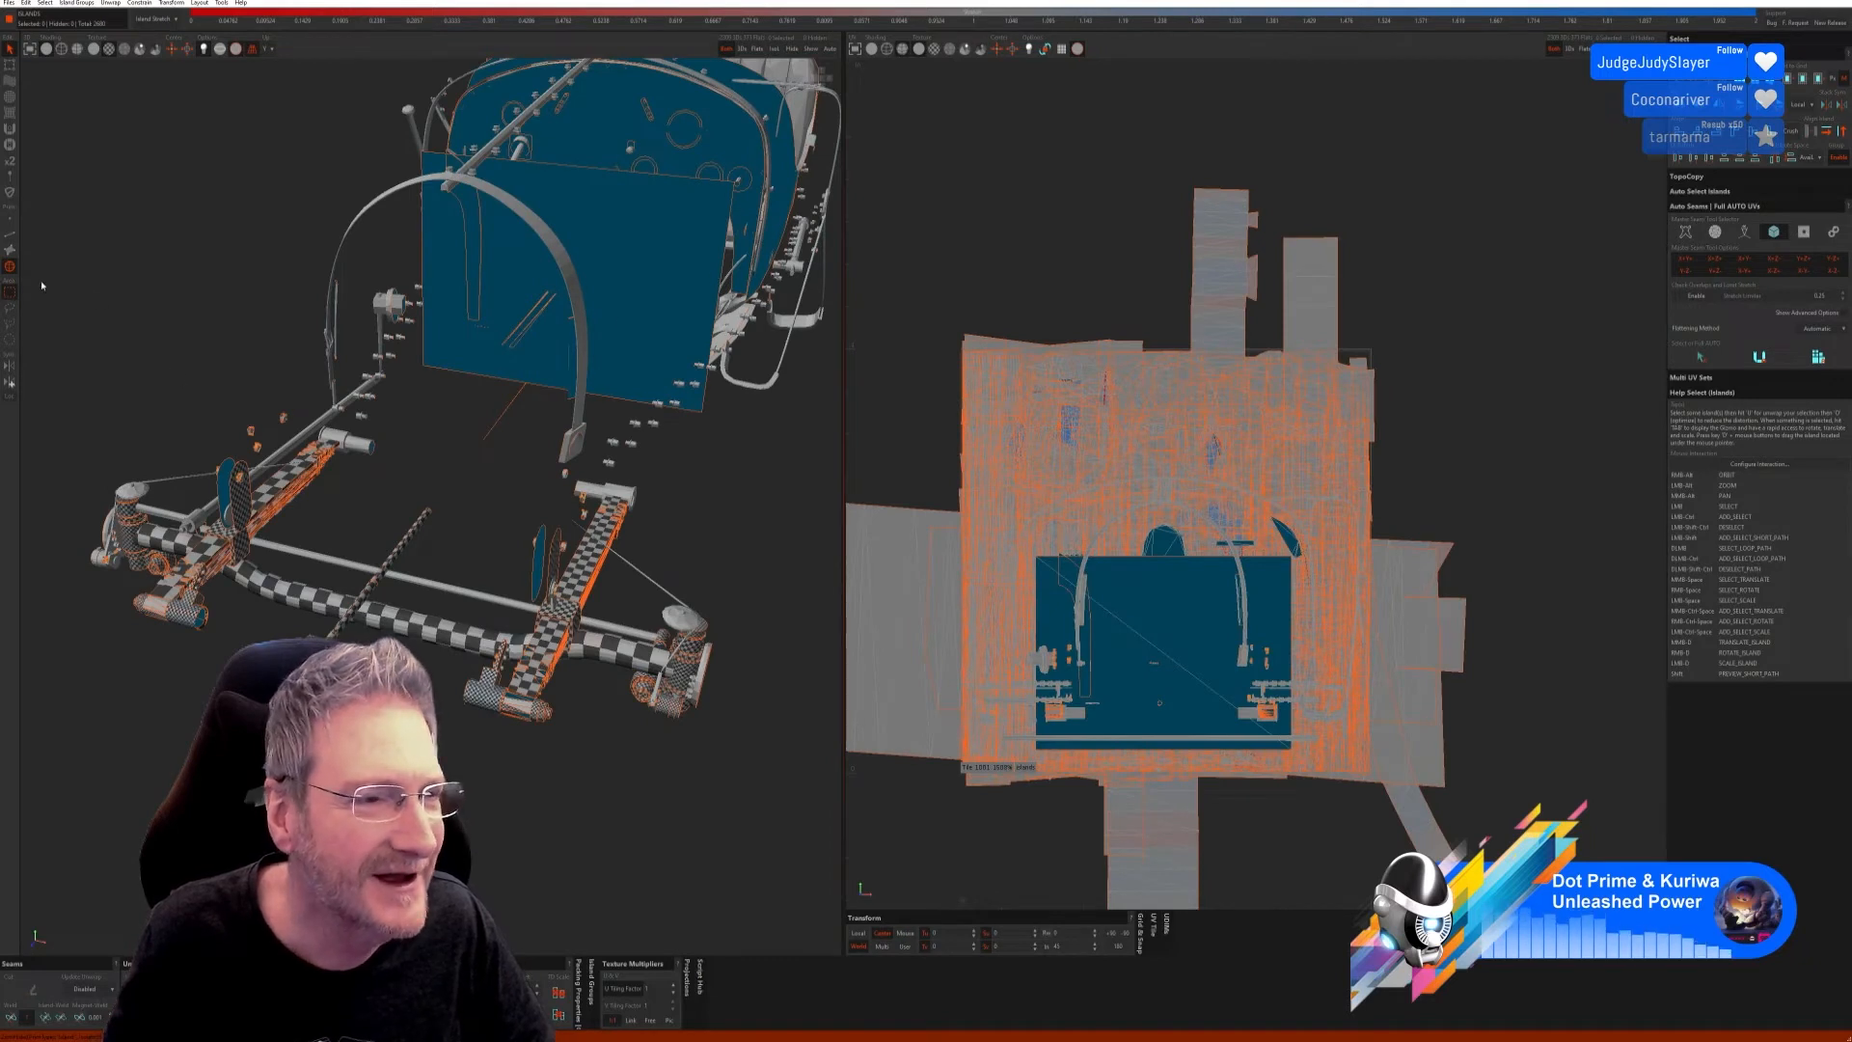
click(138, 498)
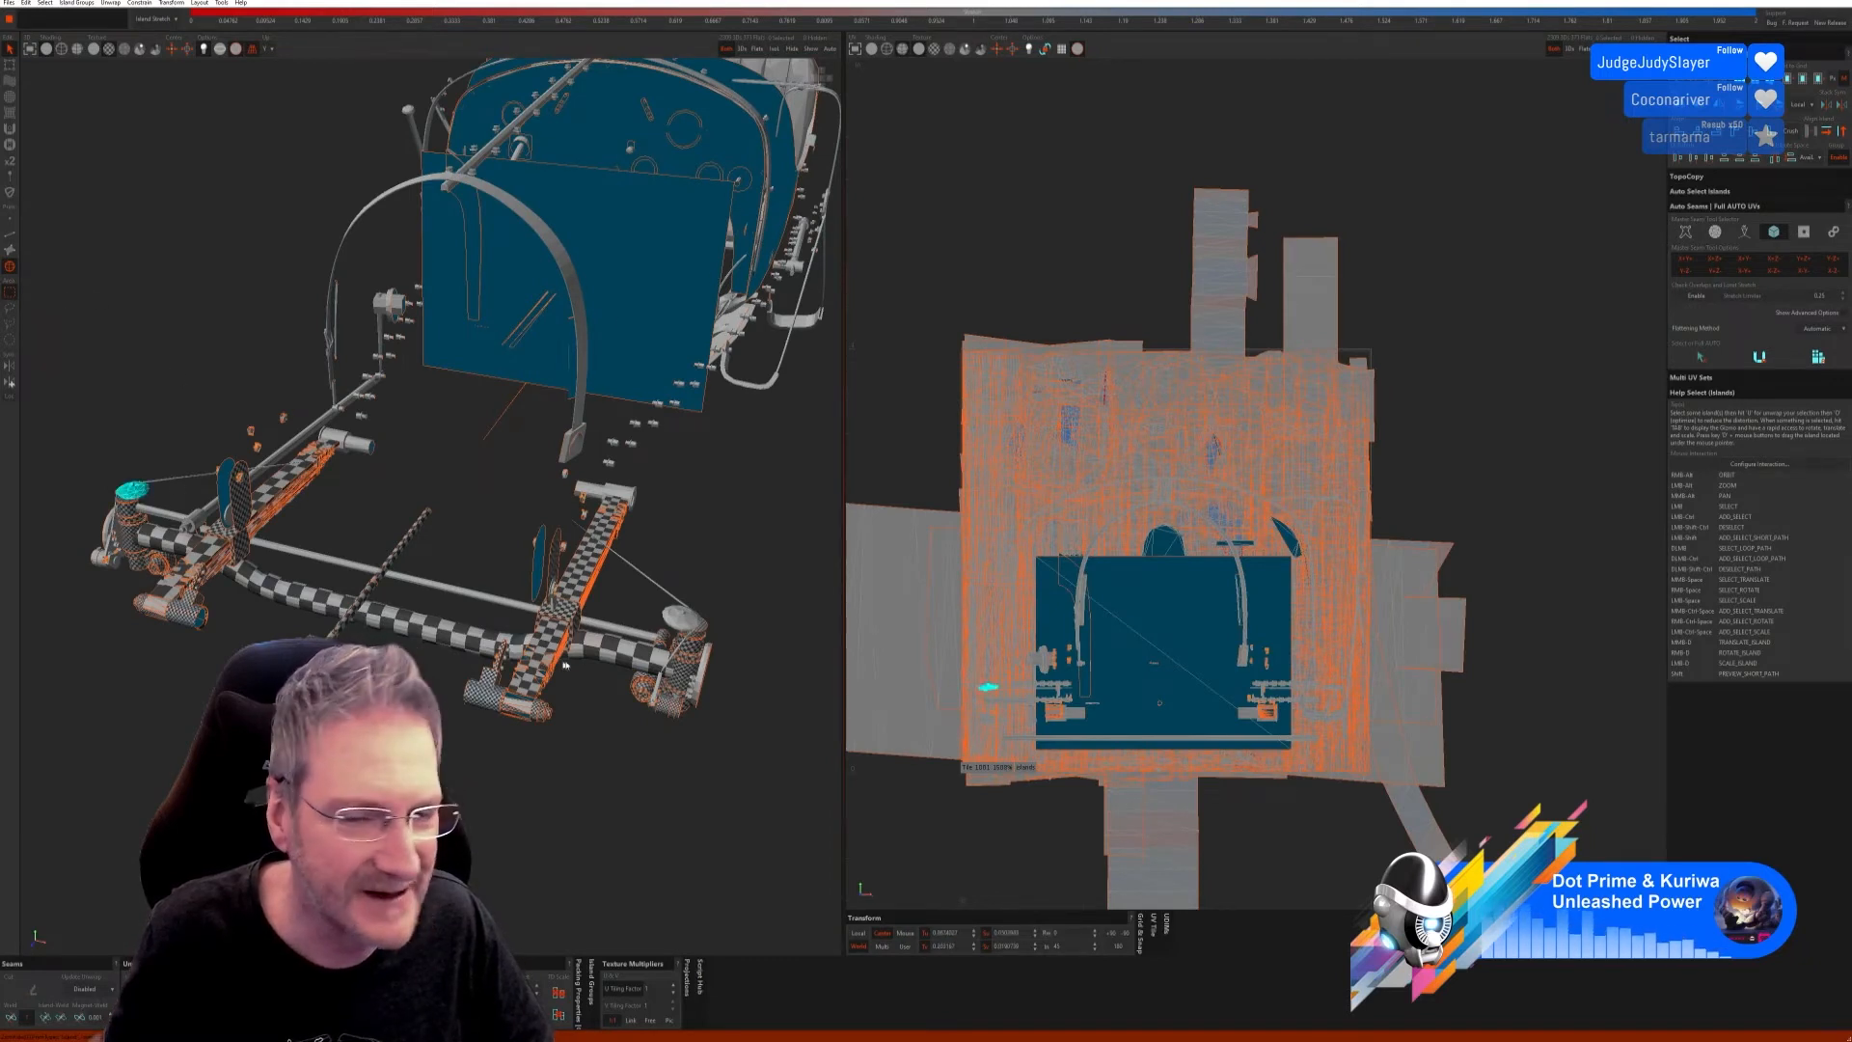
click(776, 50)
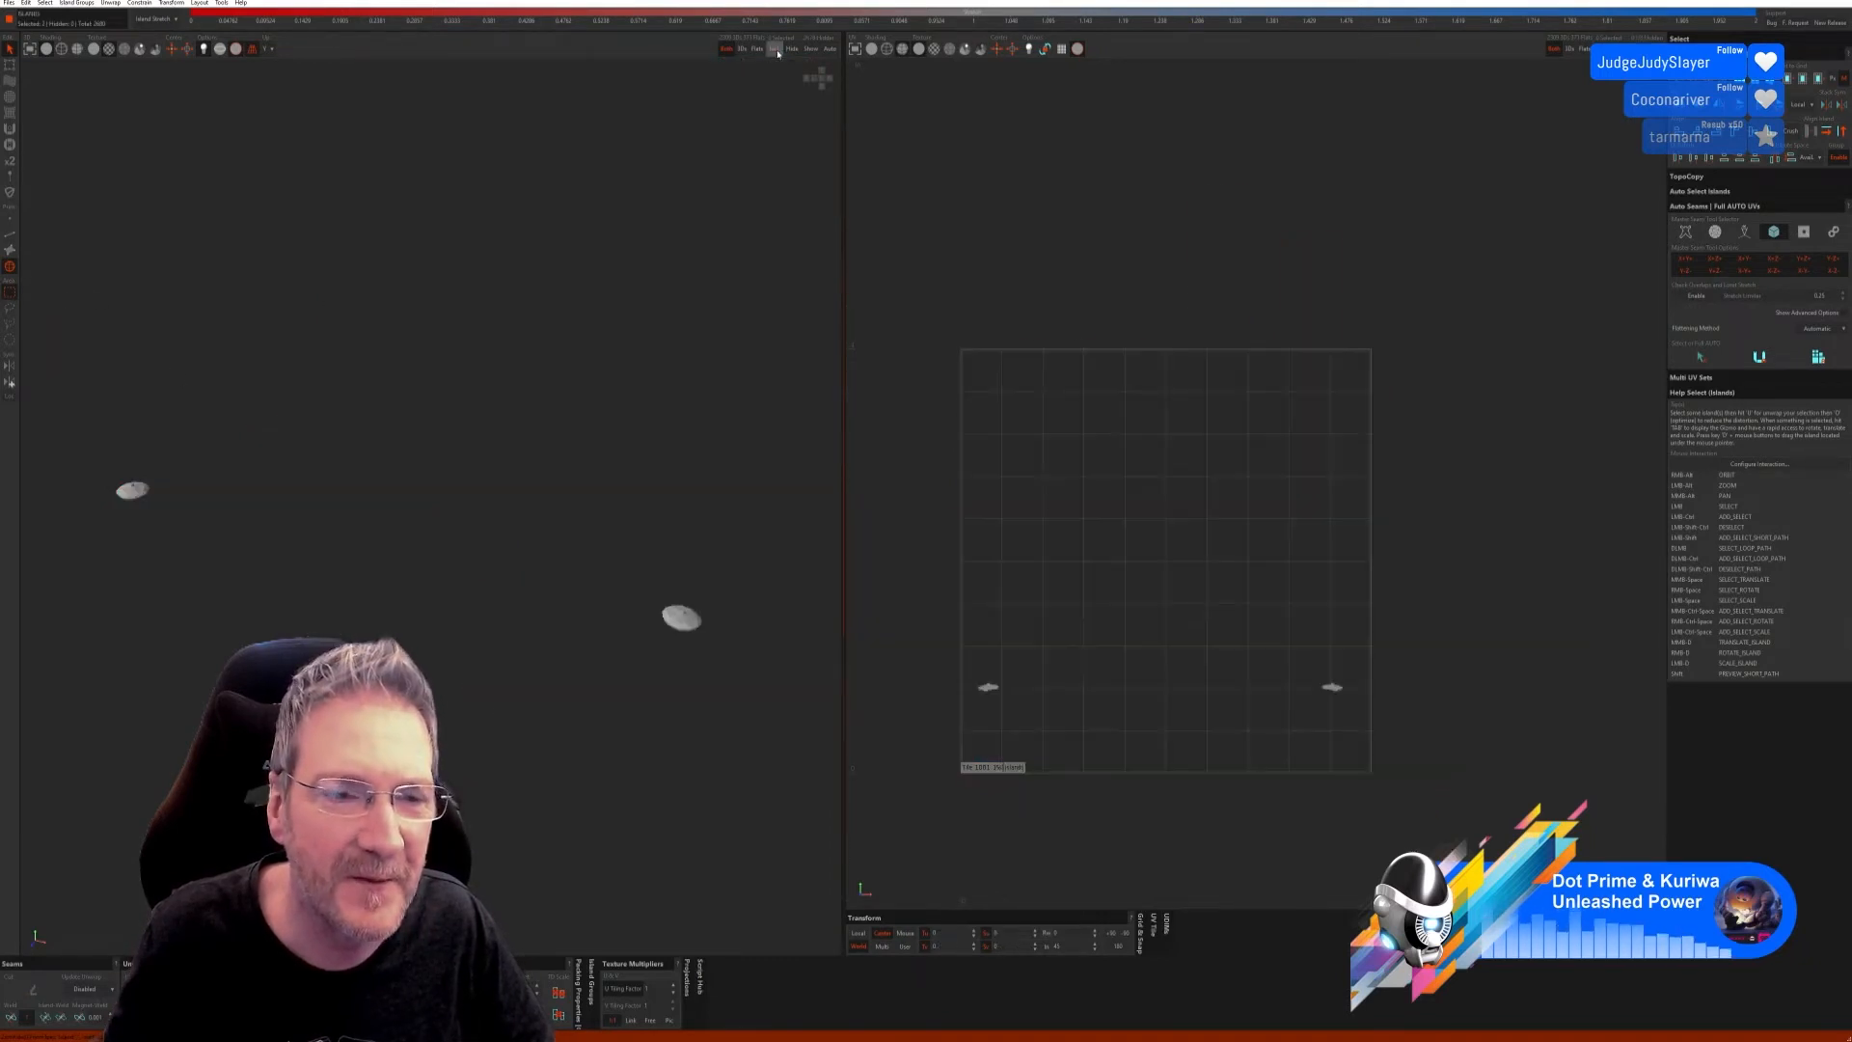
Step: Apply automatic seams to the two caps, unfold and pack their islands, and show the full model again
click(13, 236)
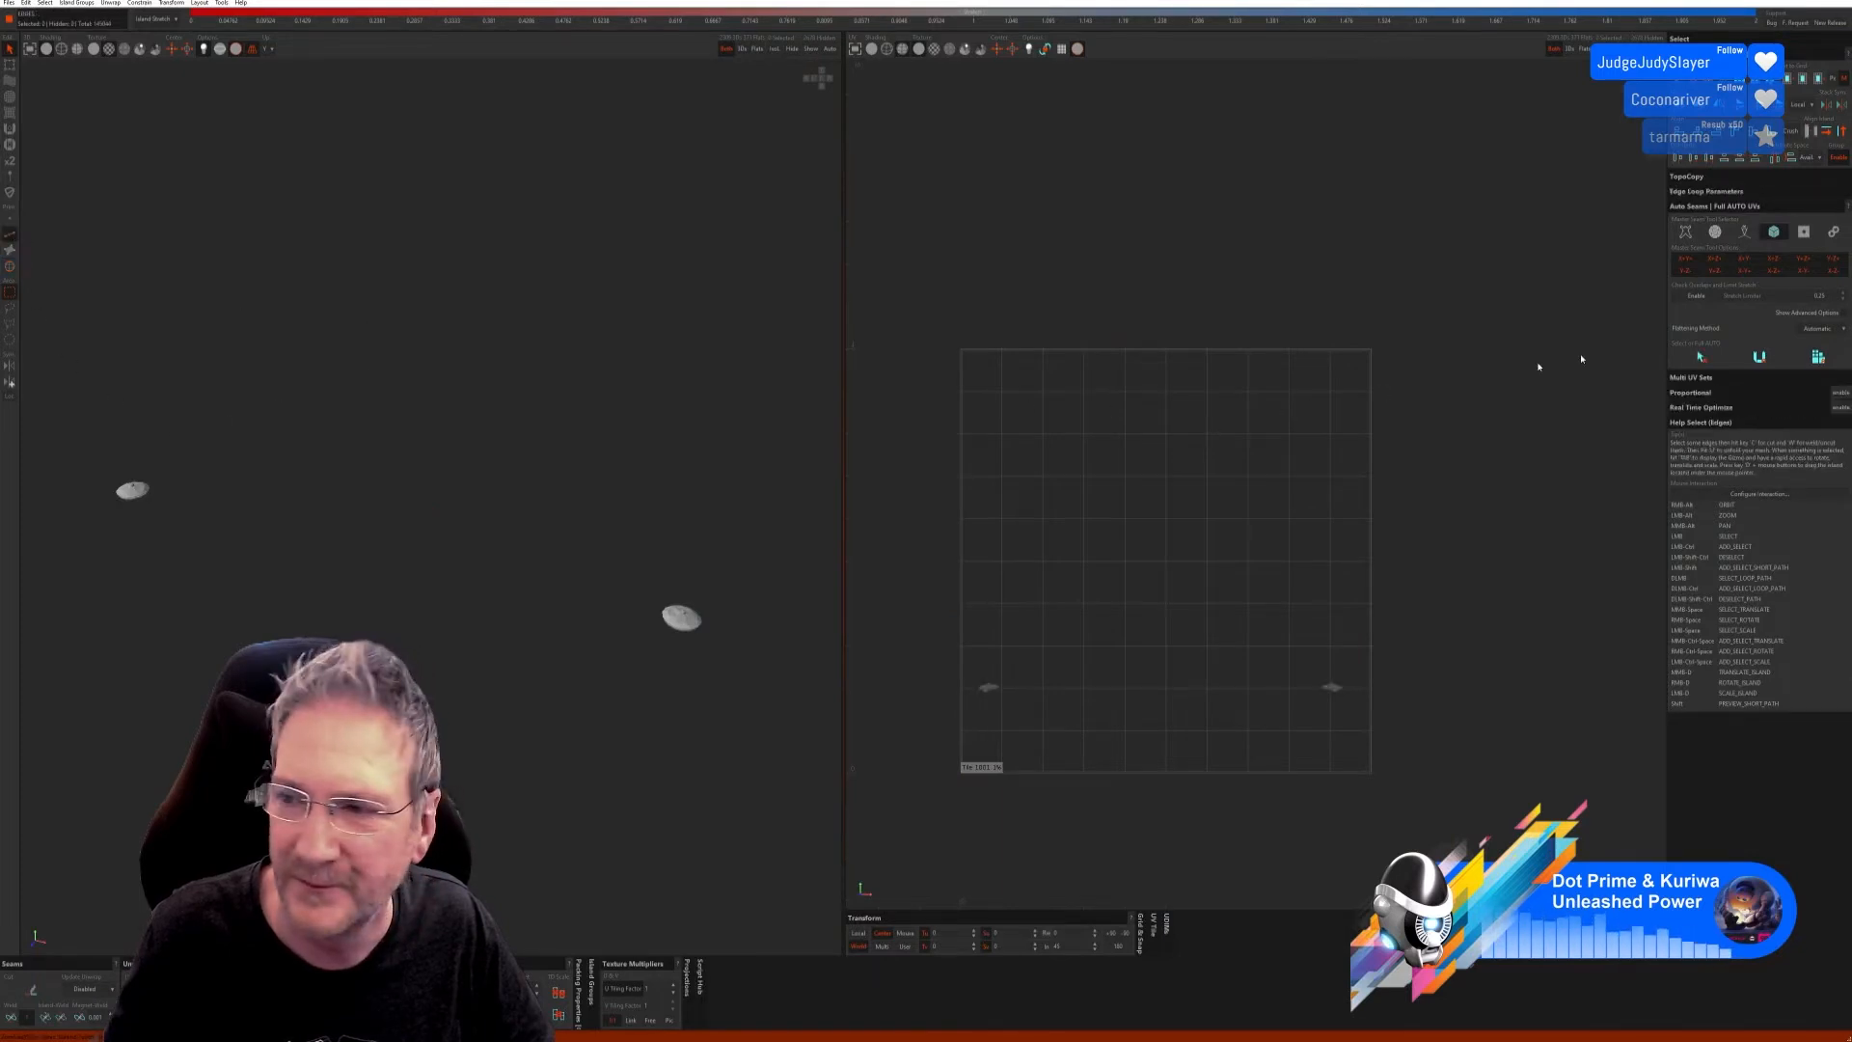
click(1700, 357)
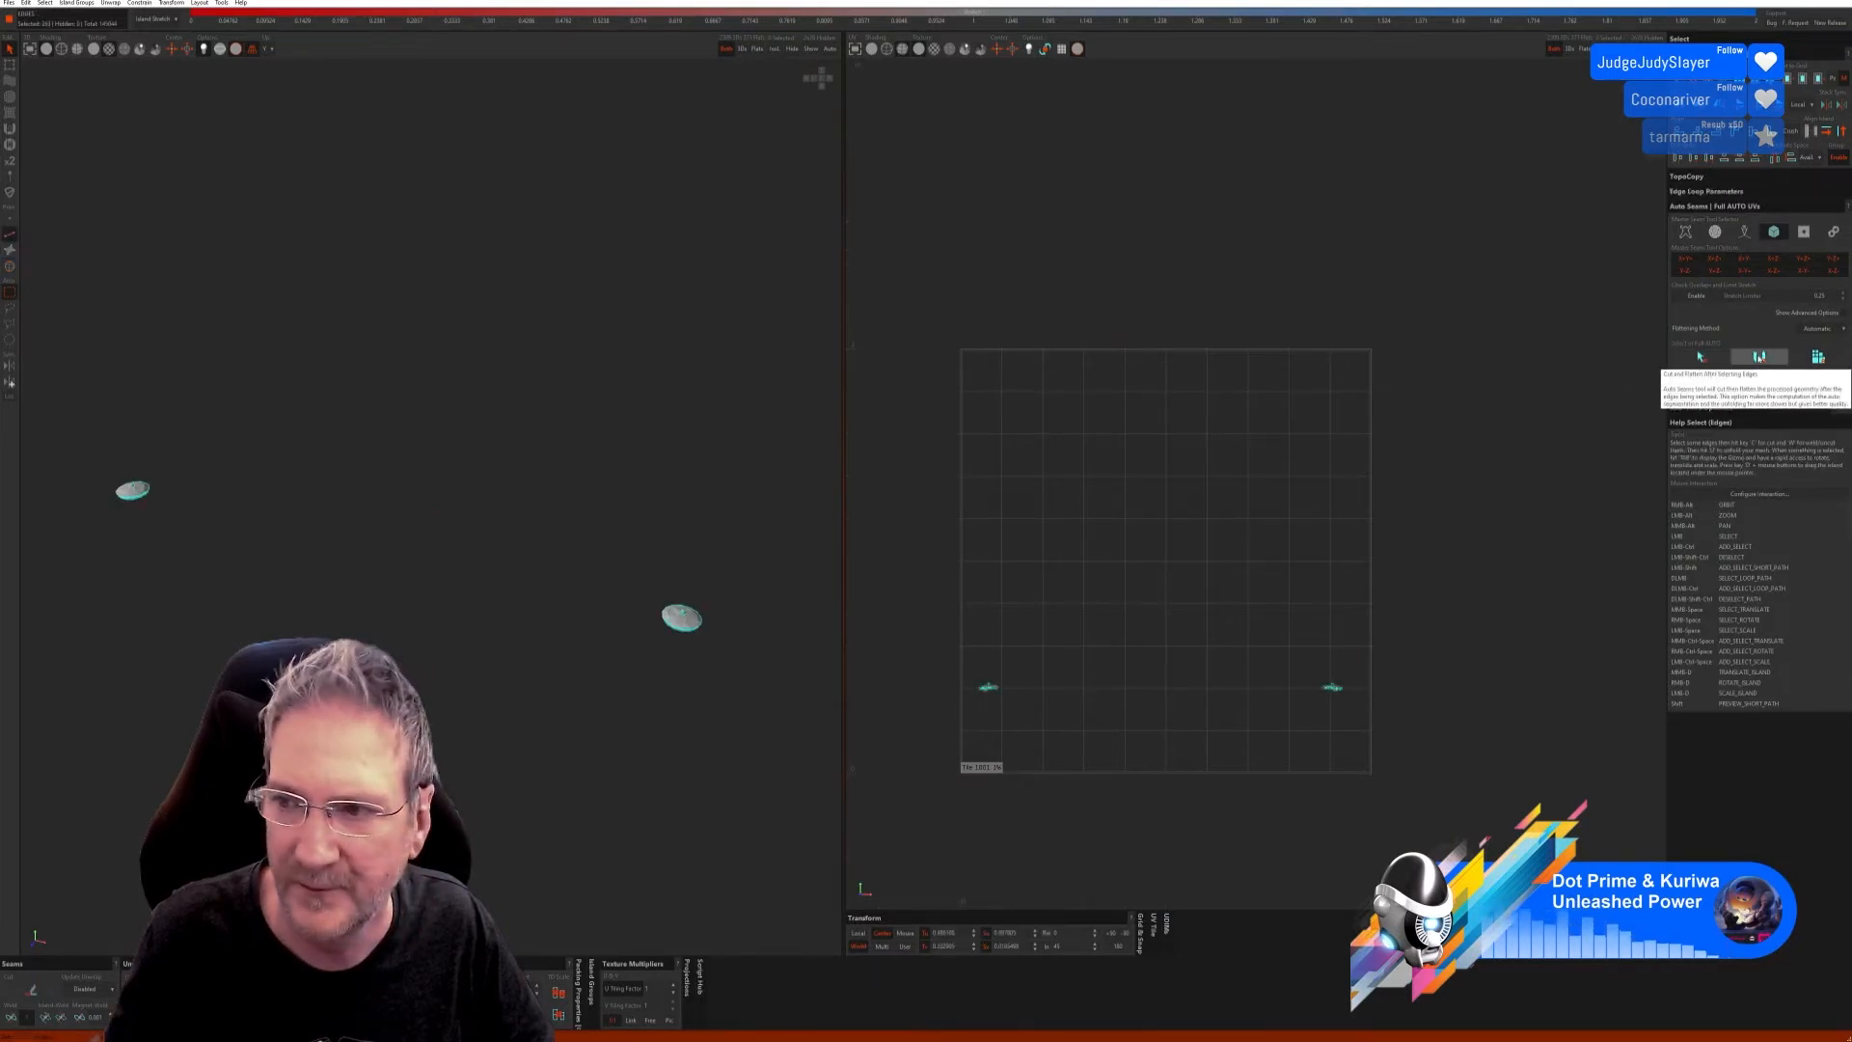
click(1760, 359)
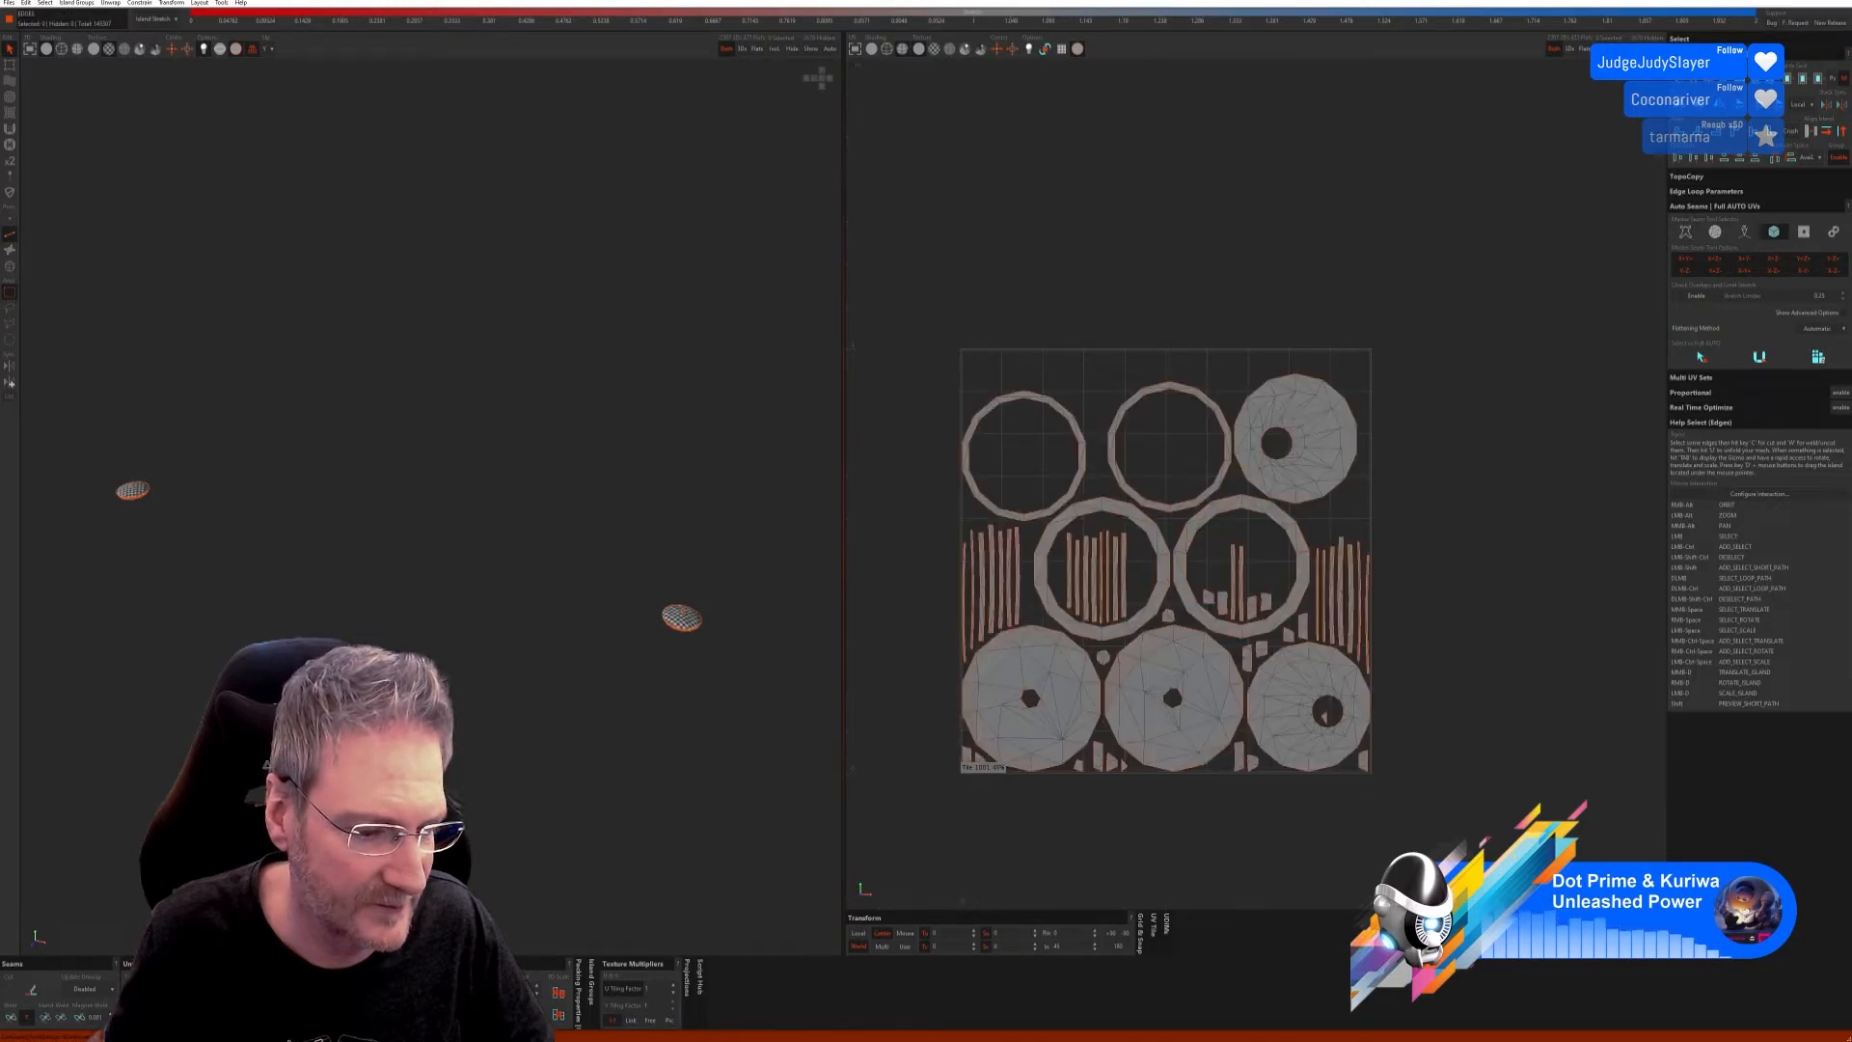
click(790, 49)
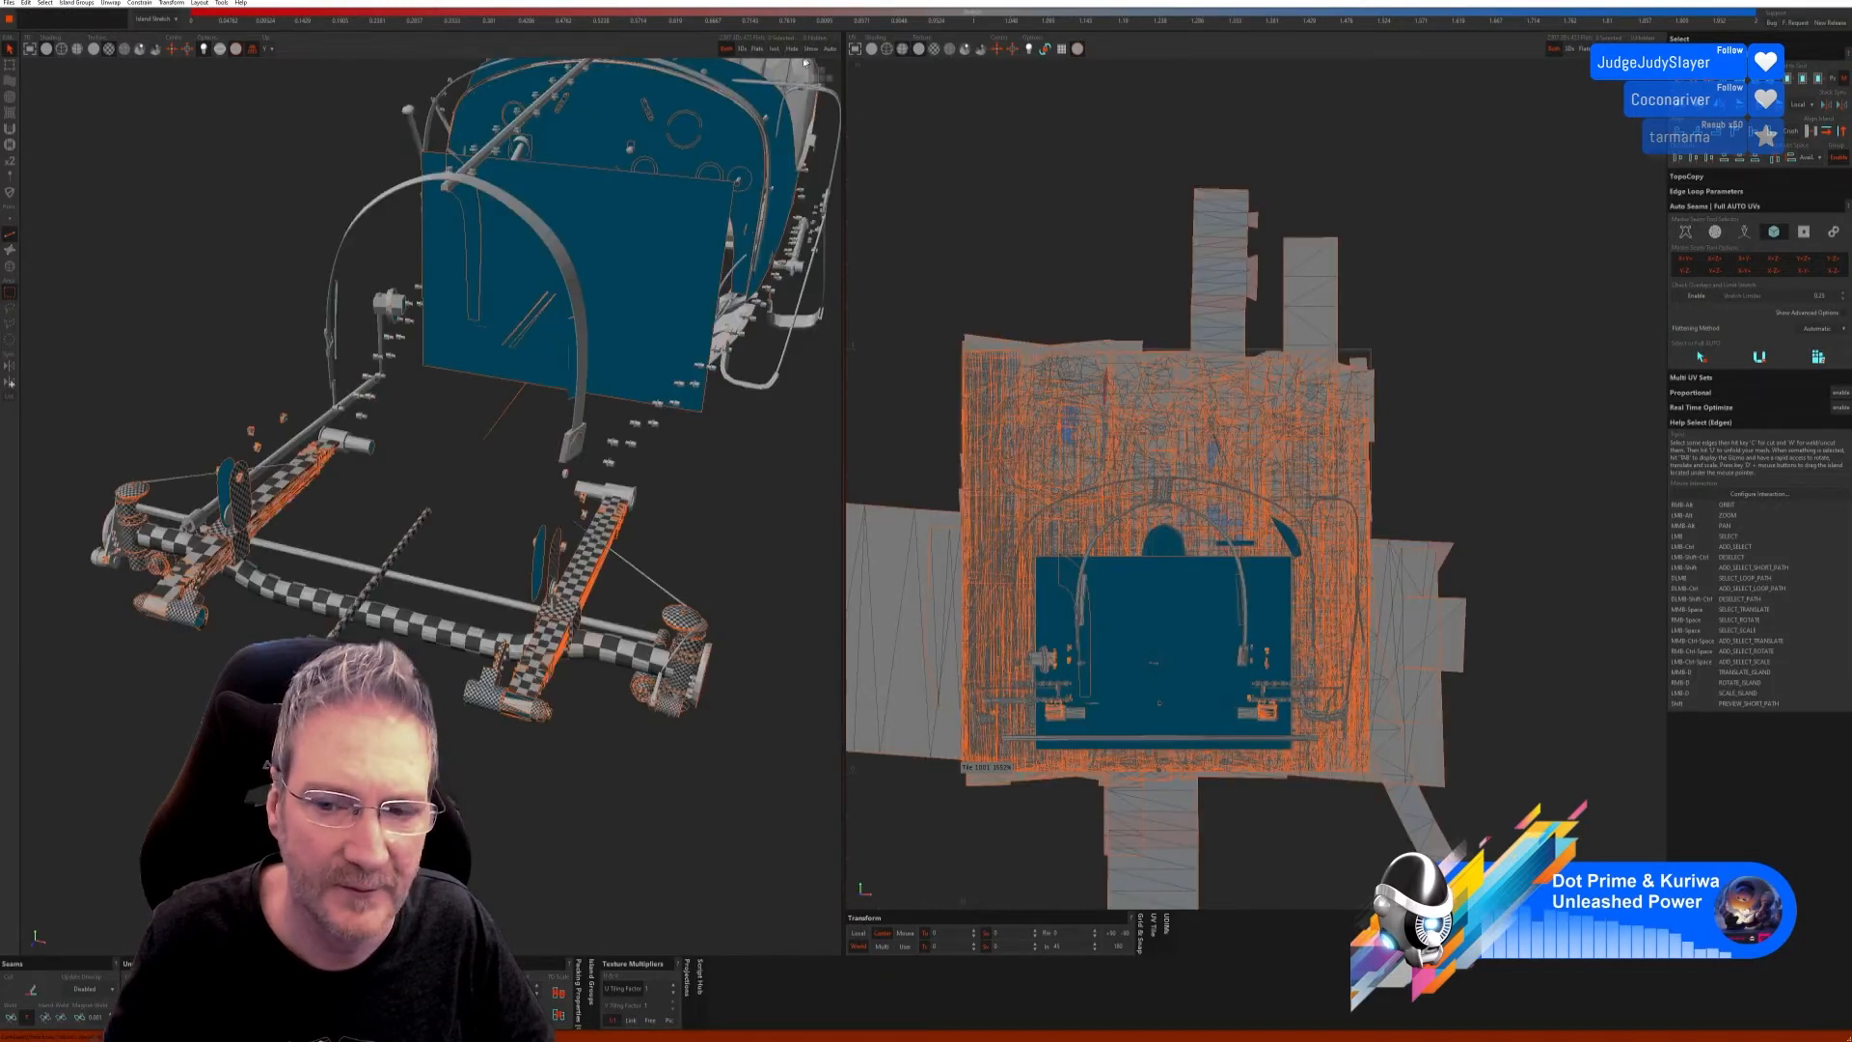
Step: Select the two round discs on the outer sides of the axle-end hubs in island mode and isolate them
alt+drag(629, 347, 606, 513)
scroll(606, 513, up, 5)
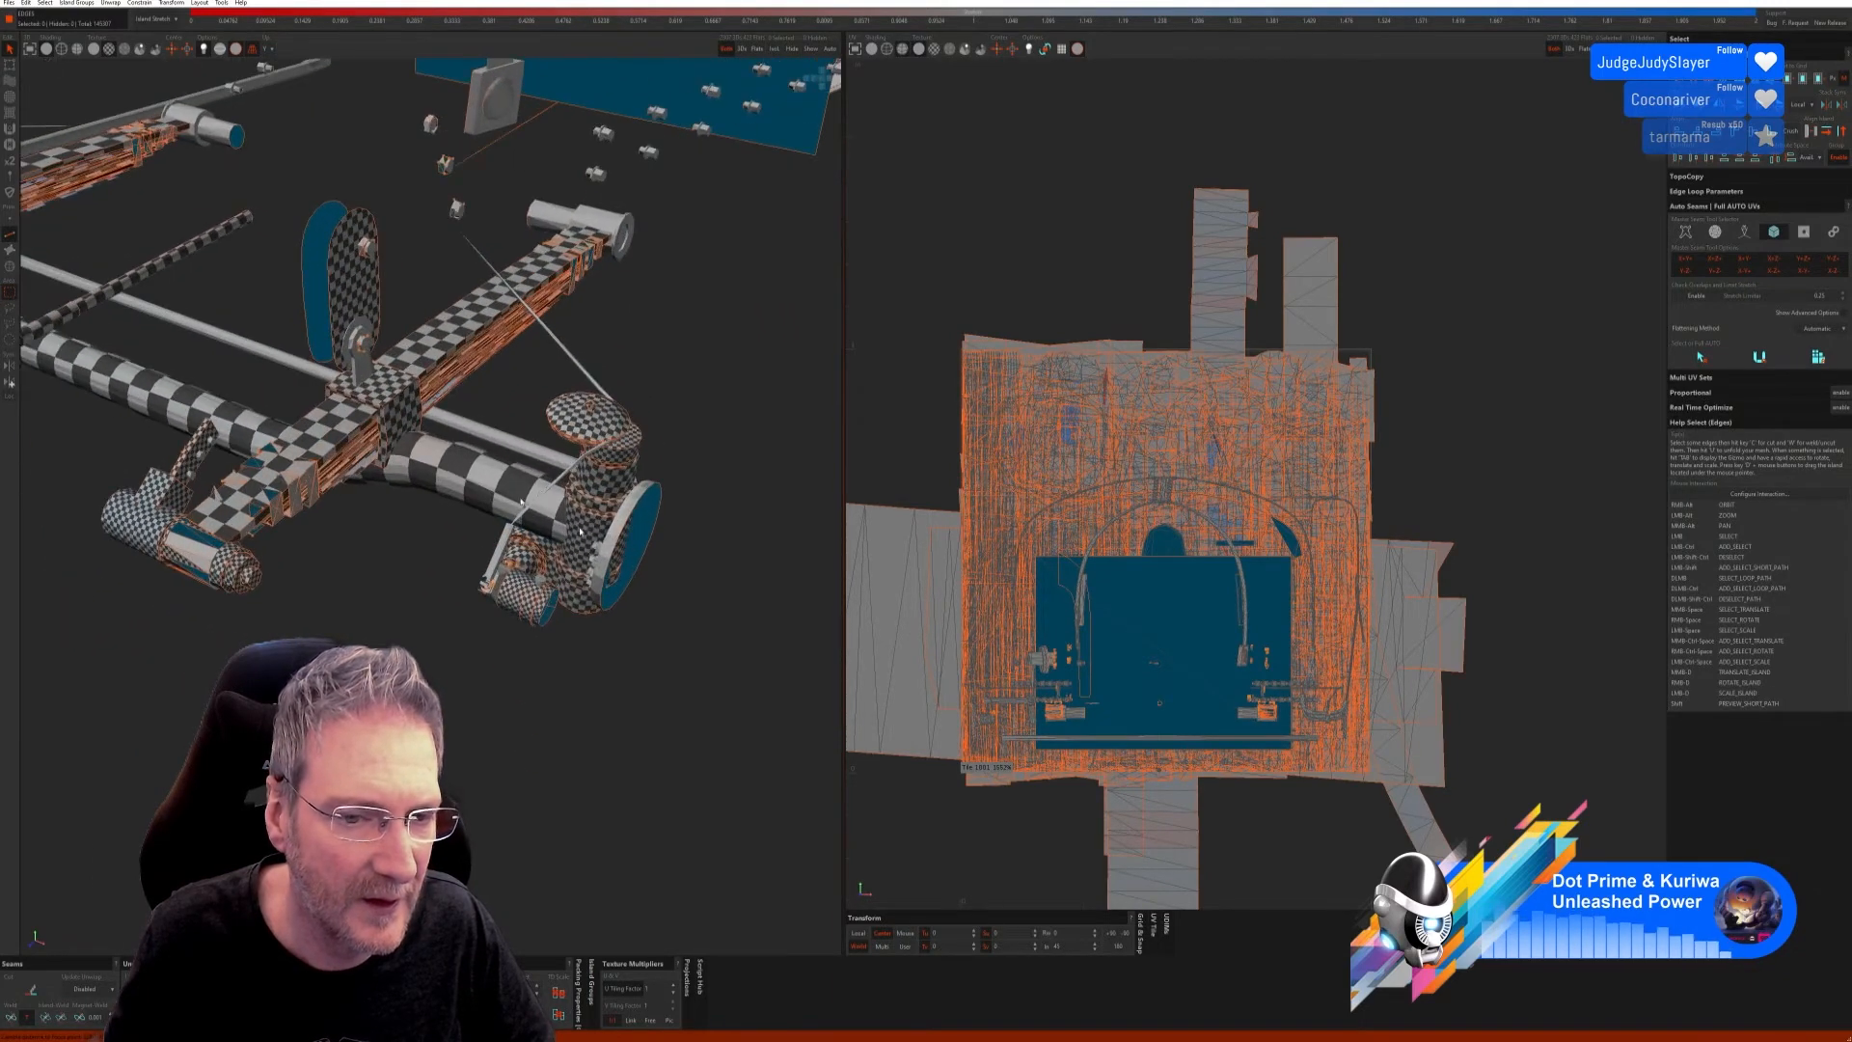
click(11, 267)
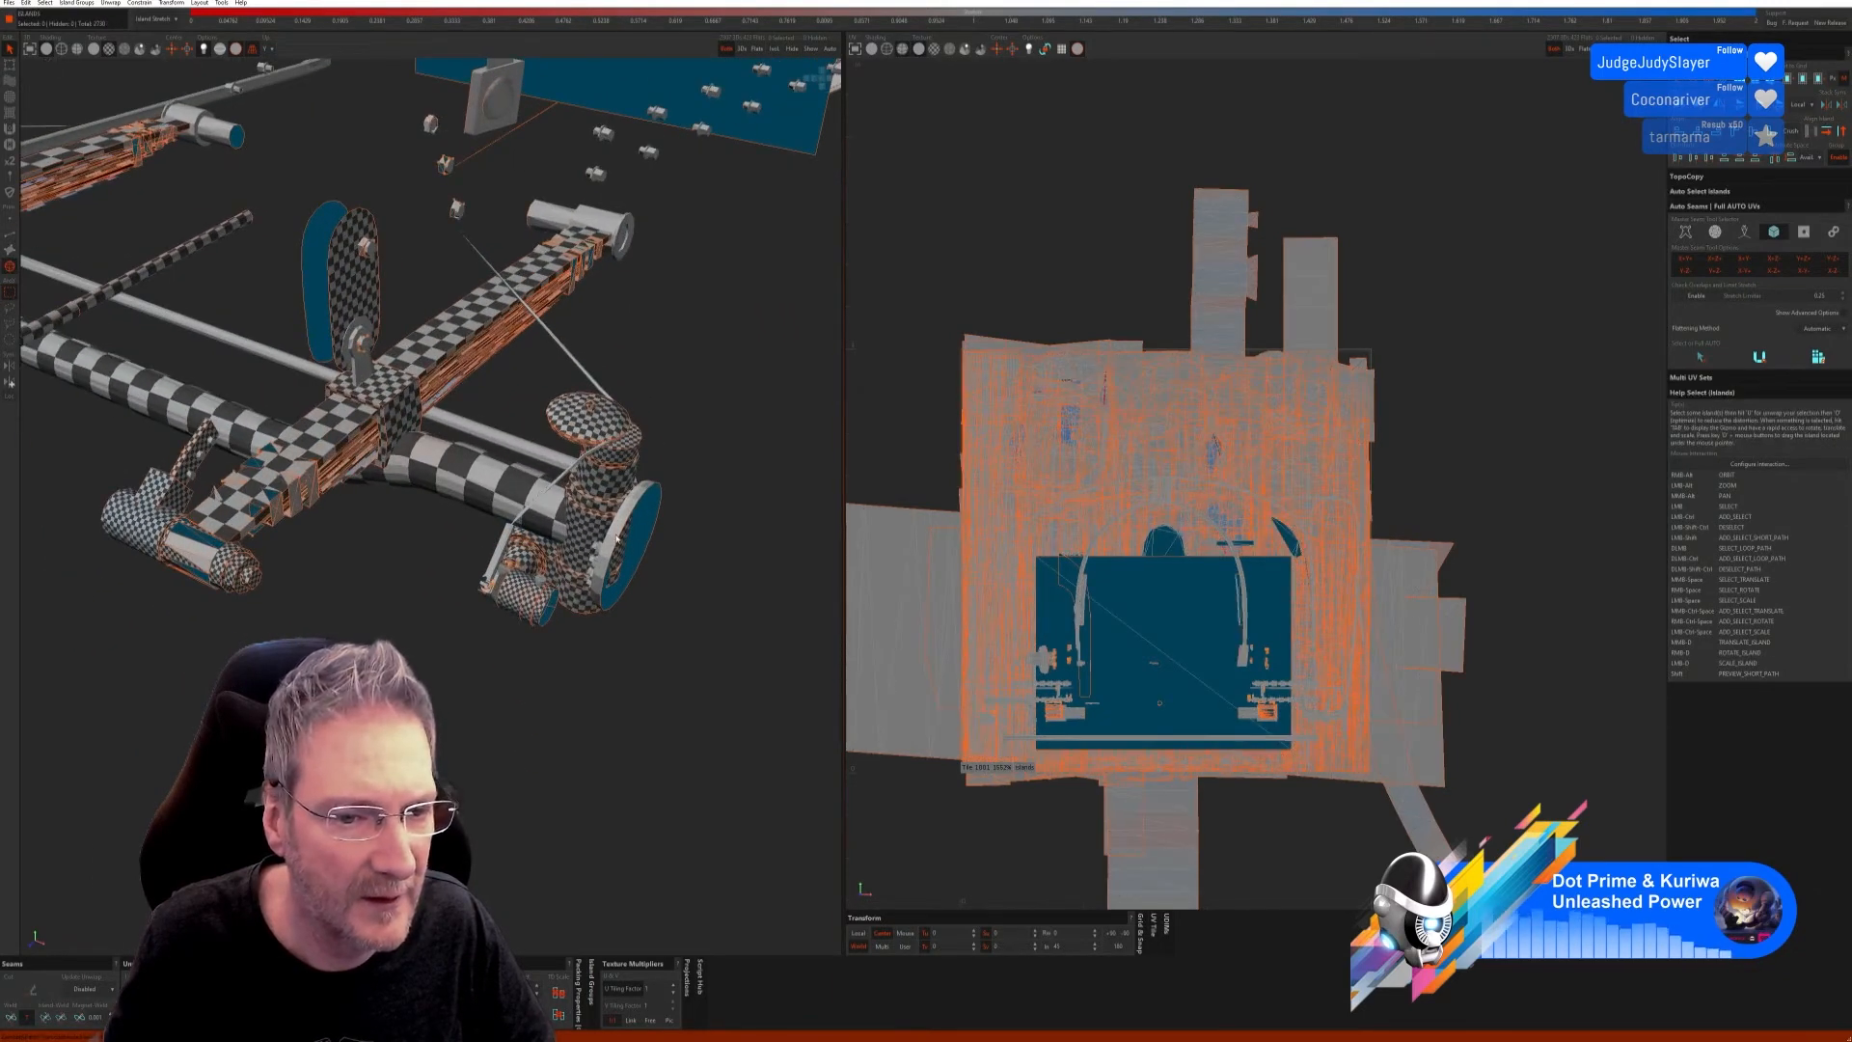
click(616, 538)
alt+drag(616, 538, 411, 594)
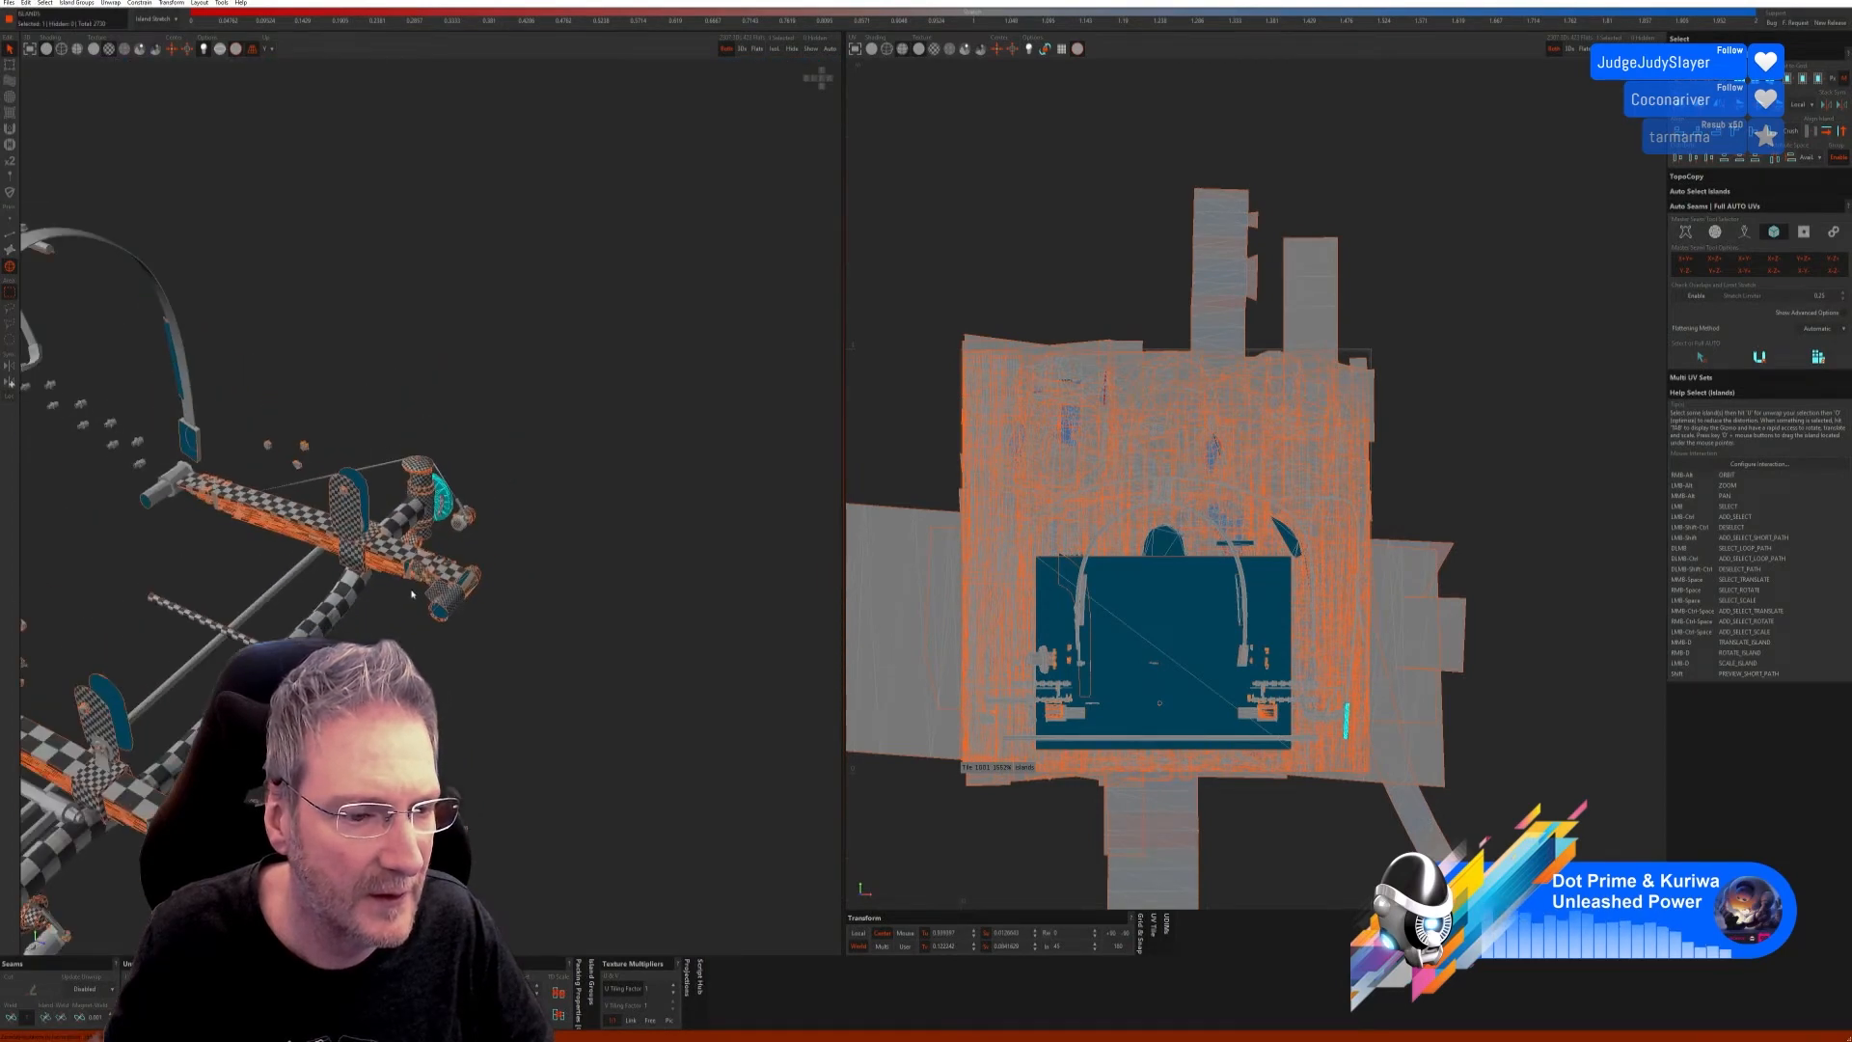
alt+middle_drag(411, 594, 574, 420)
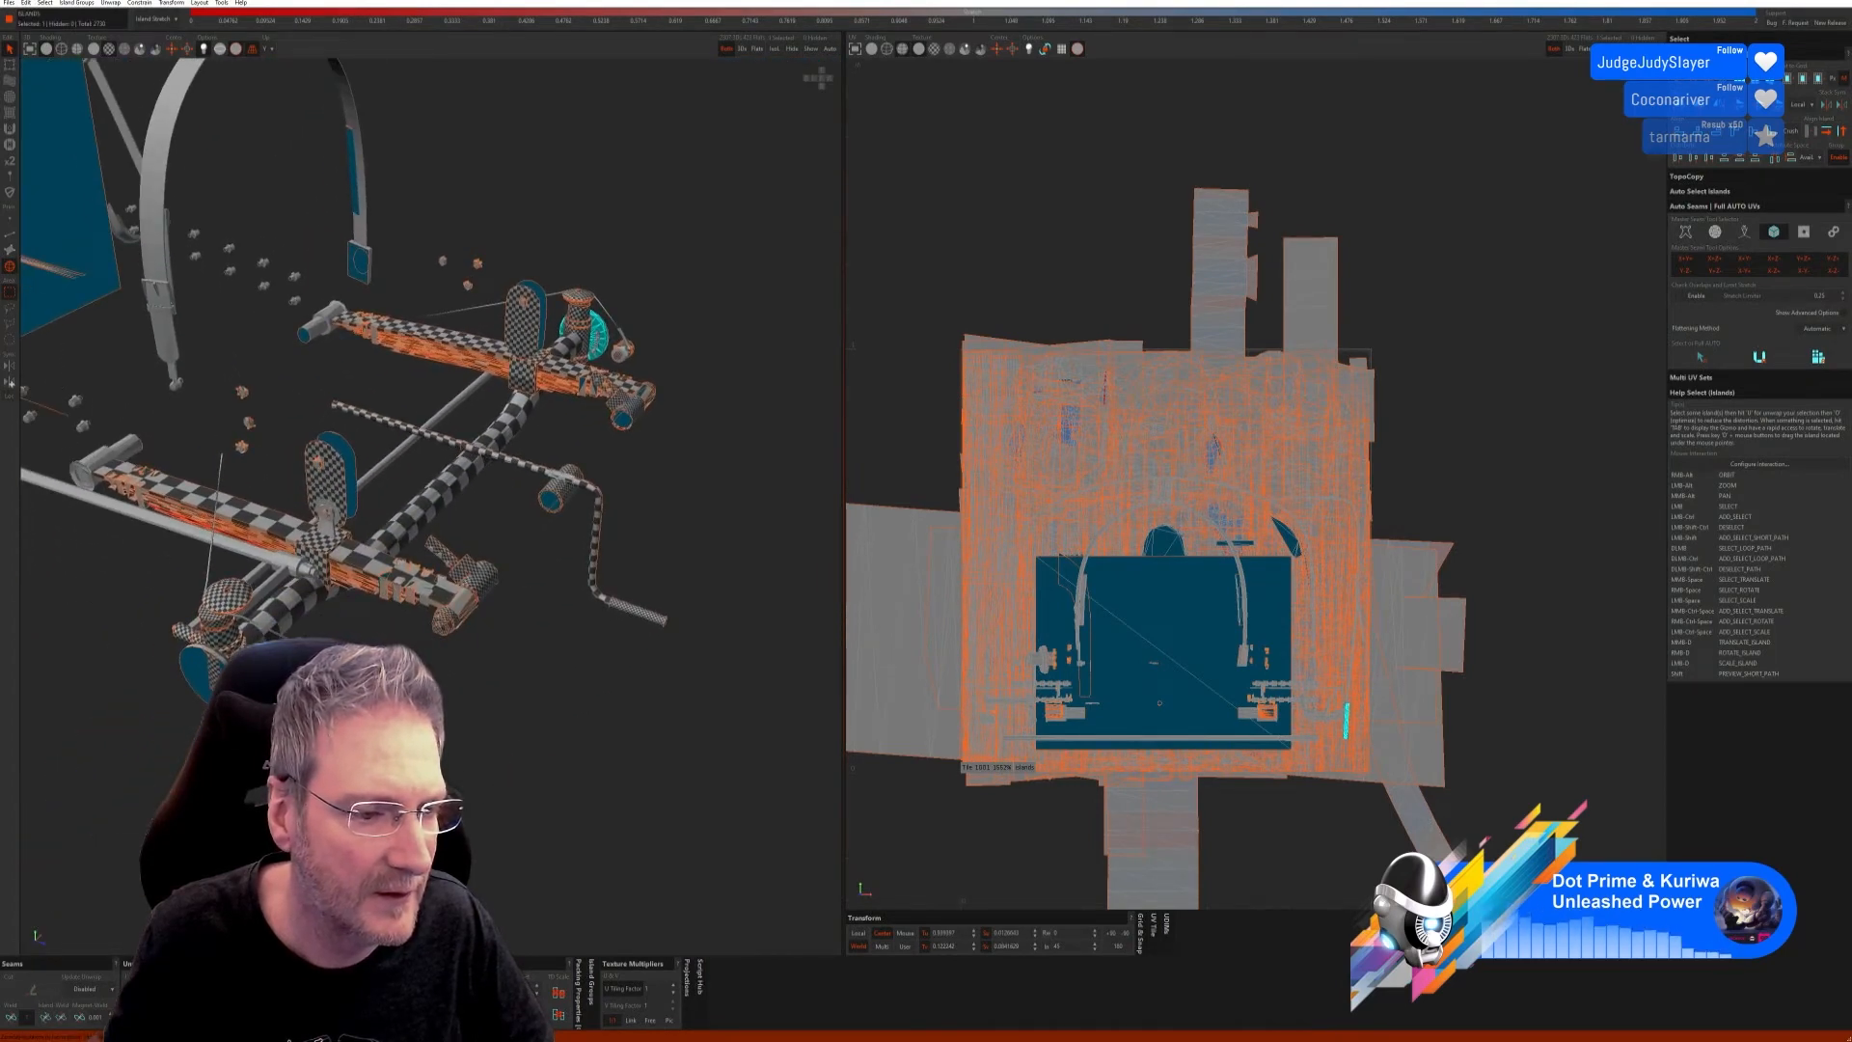
click(774, 49)
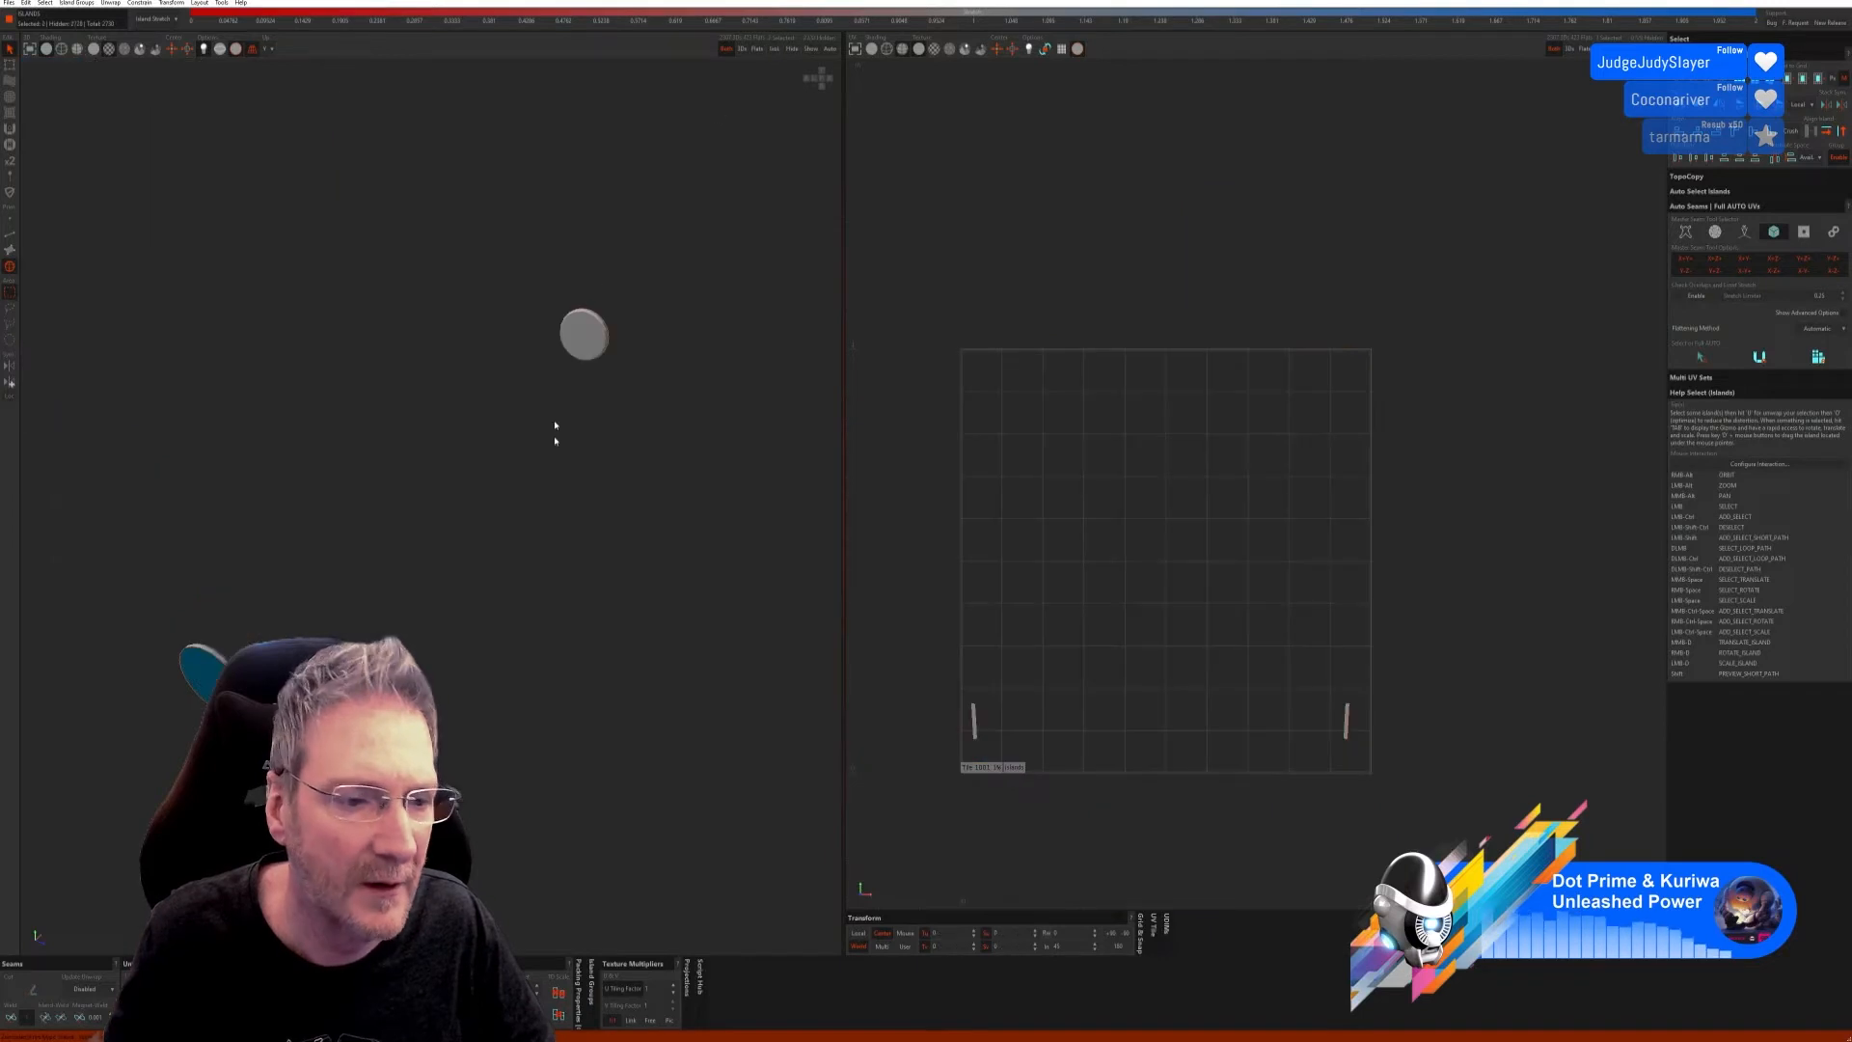
Step: Unfold the two hub discs in edge mode, pack their UV islands, and bring back the full model
alt+drag(554, 431, 517, 498)
click(9, 234)
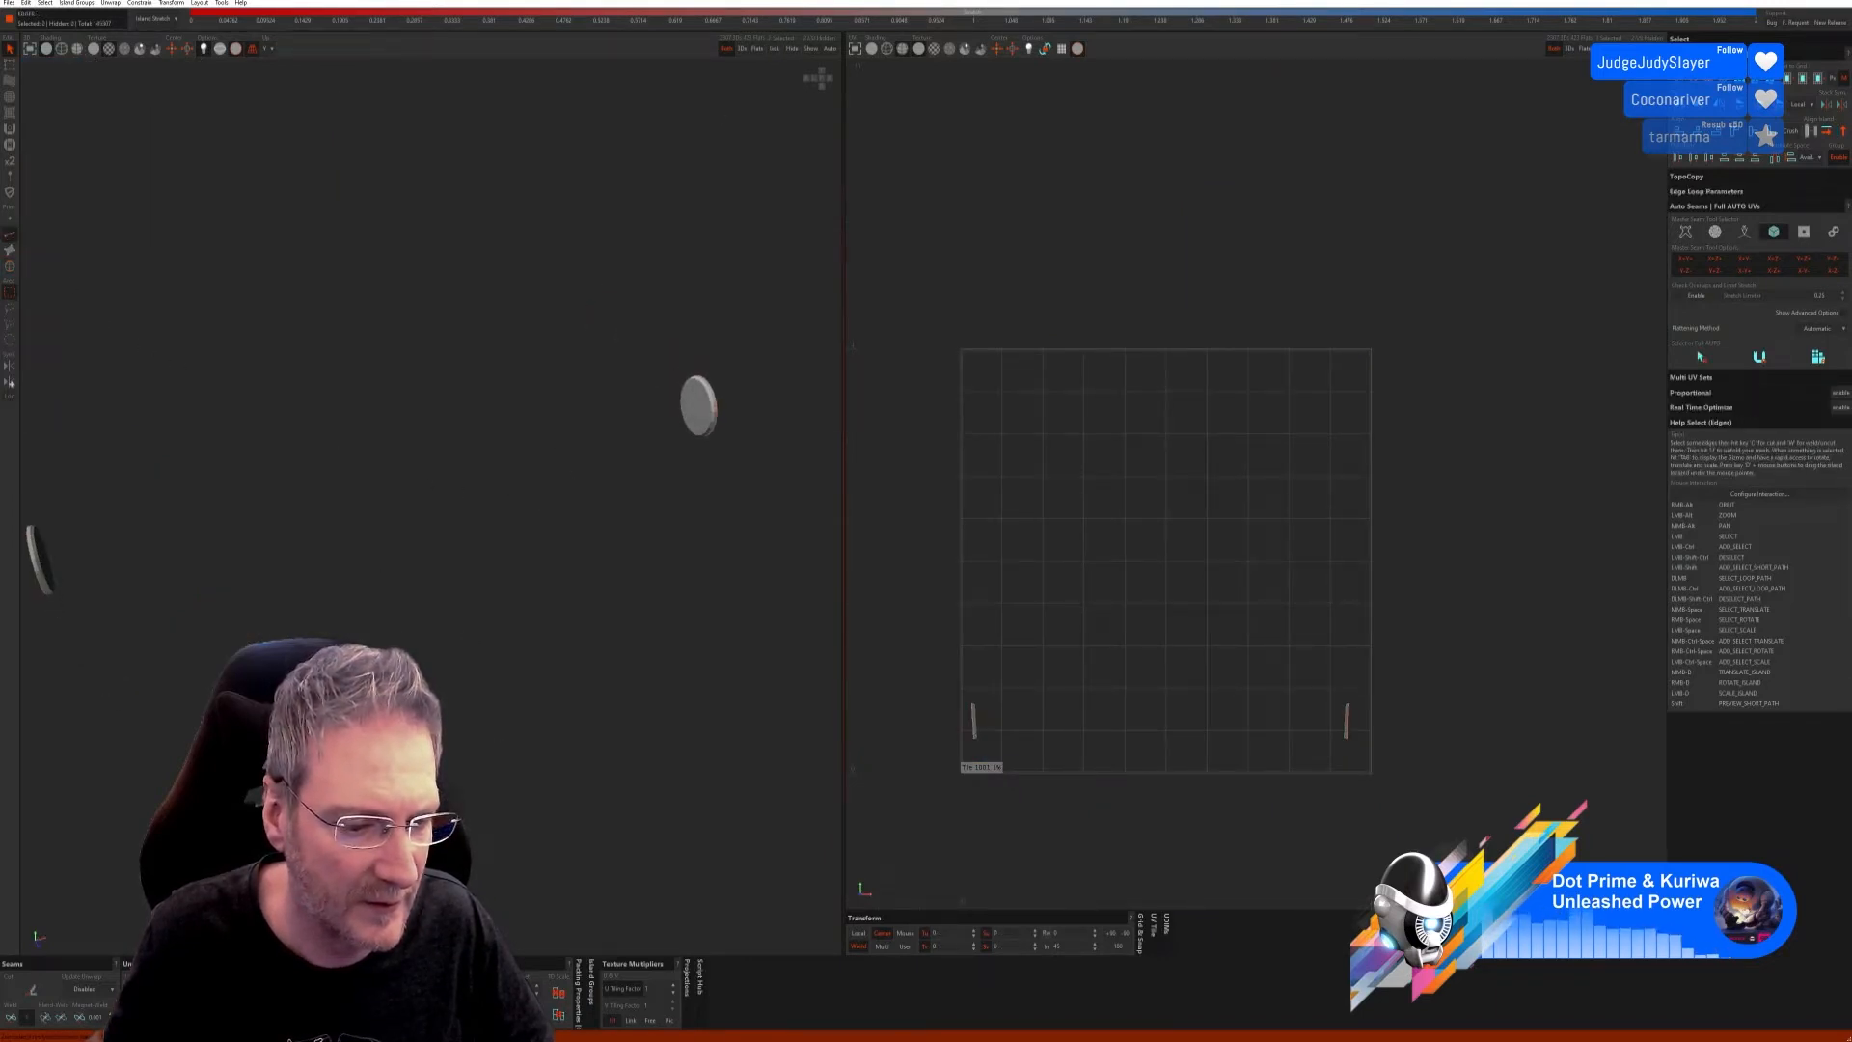
key(u)
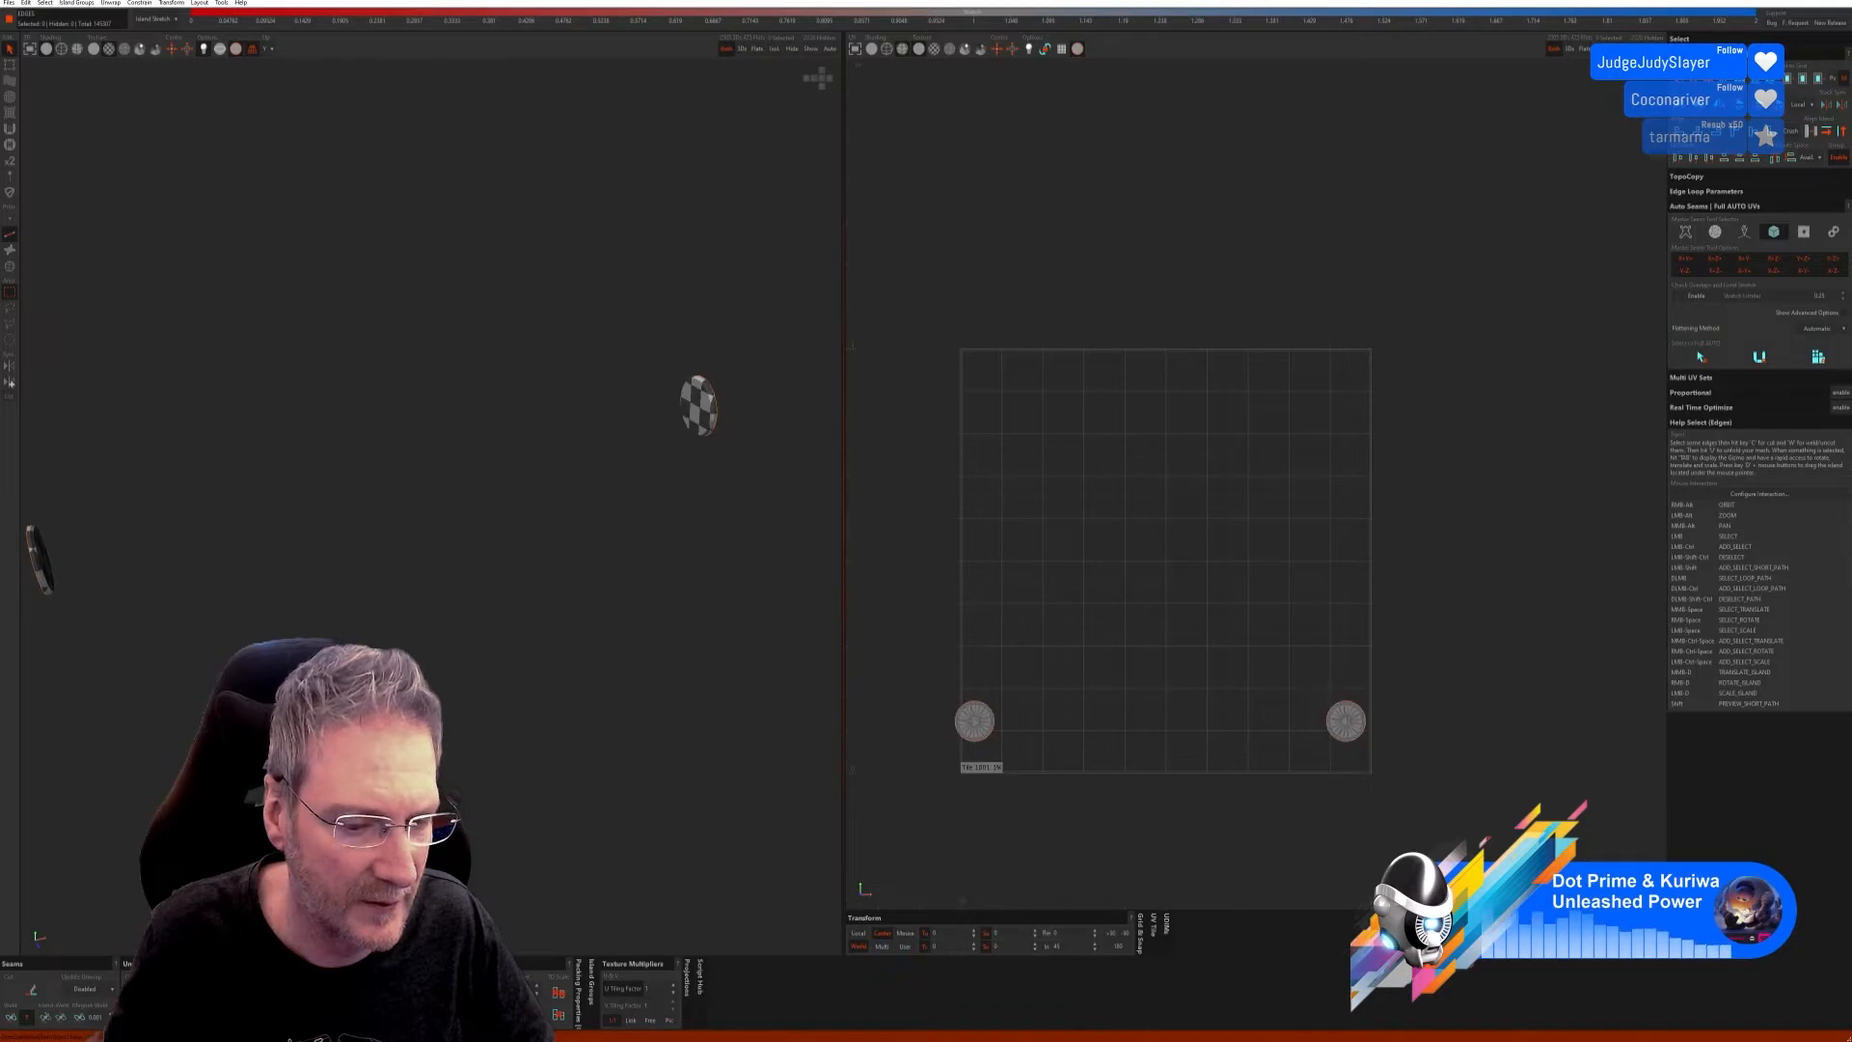
key(p)
alt+right_drag(492, 744, 497, 679)
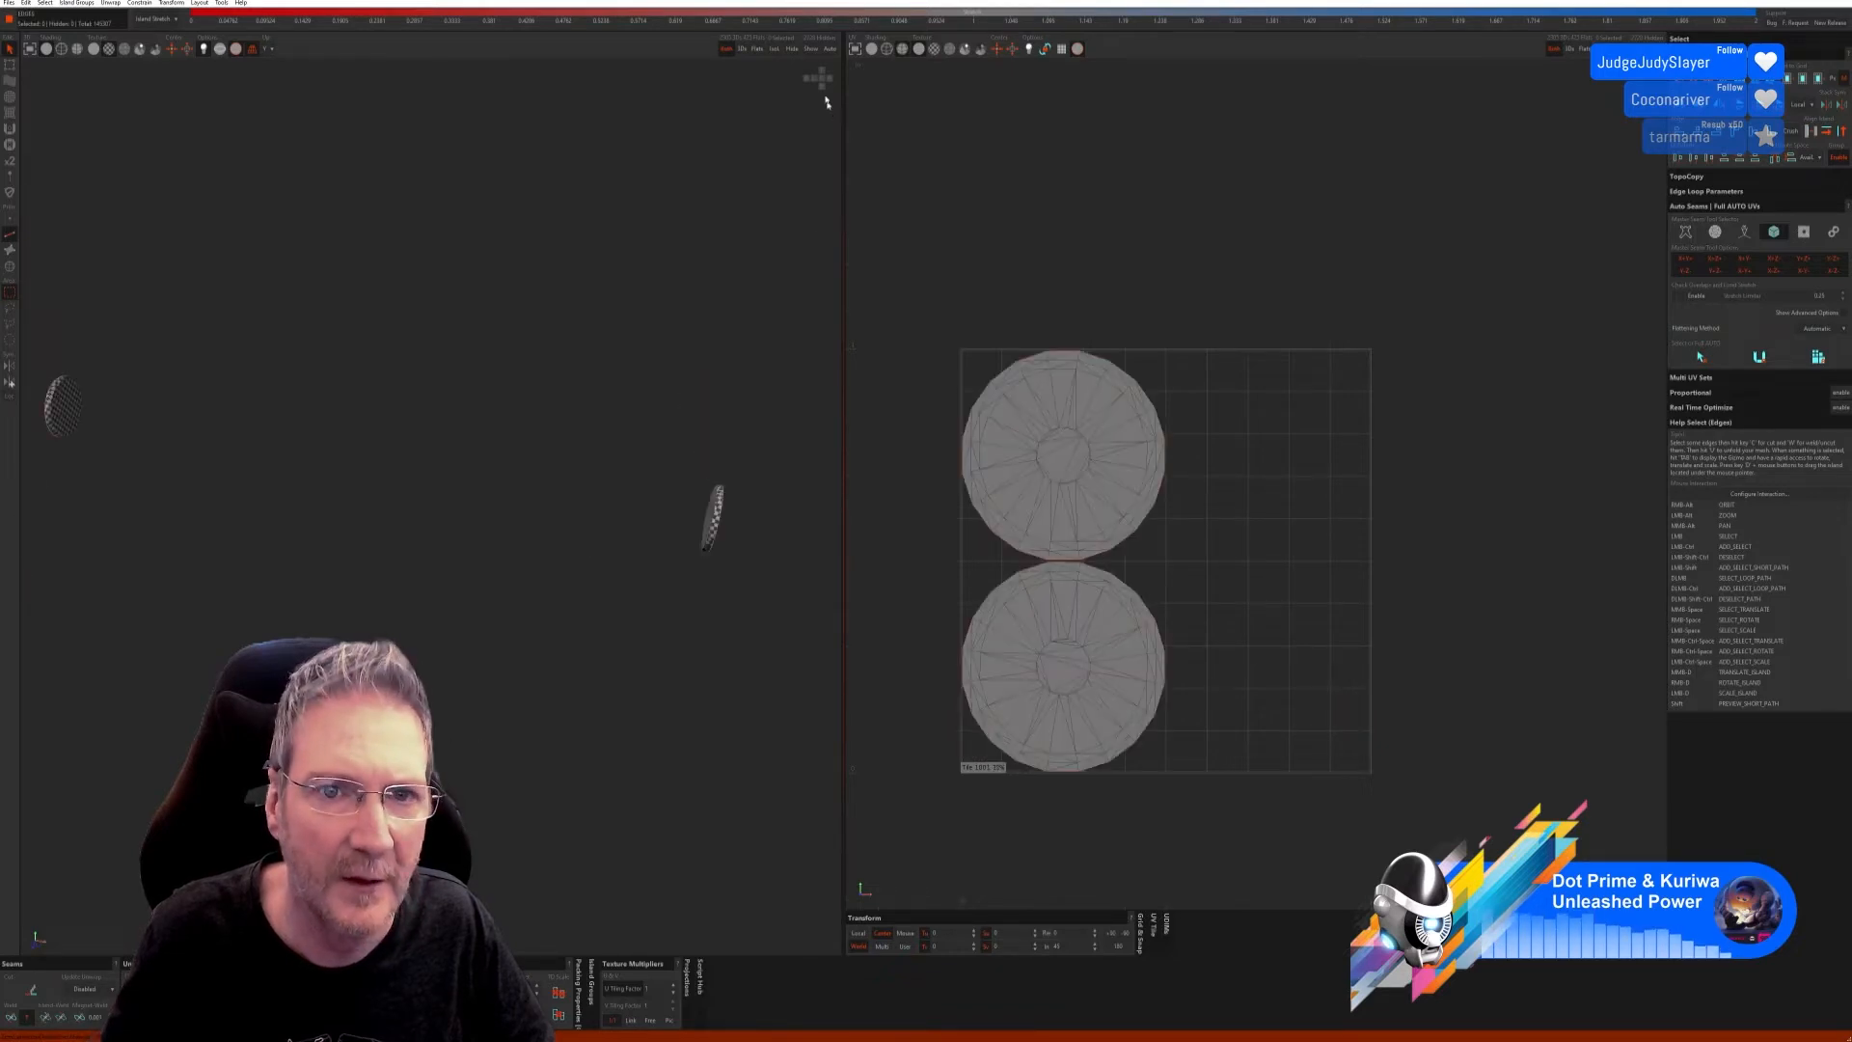
click(809, 48)
Step: Select the two small pointed rings beside the checkered cylinders below the hubs in island mode and isolate them
scroll(490, 522, down, 2)
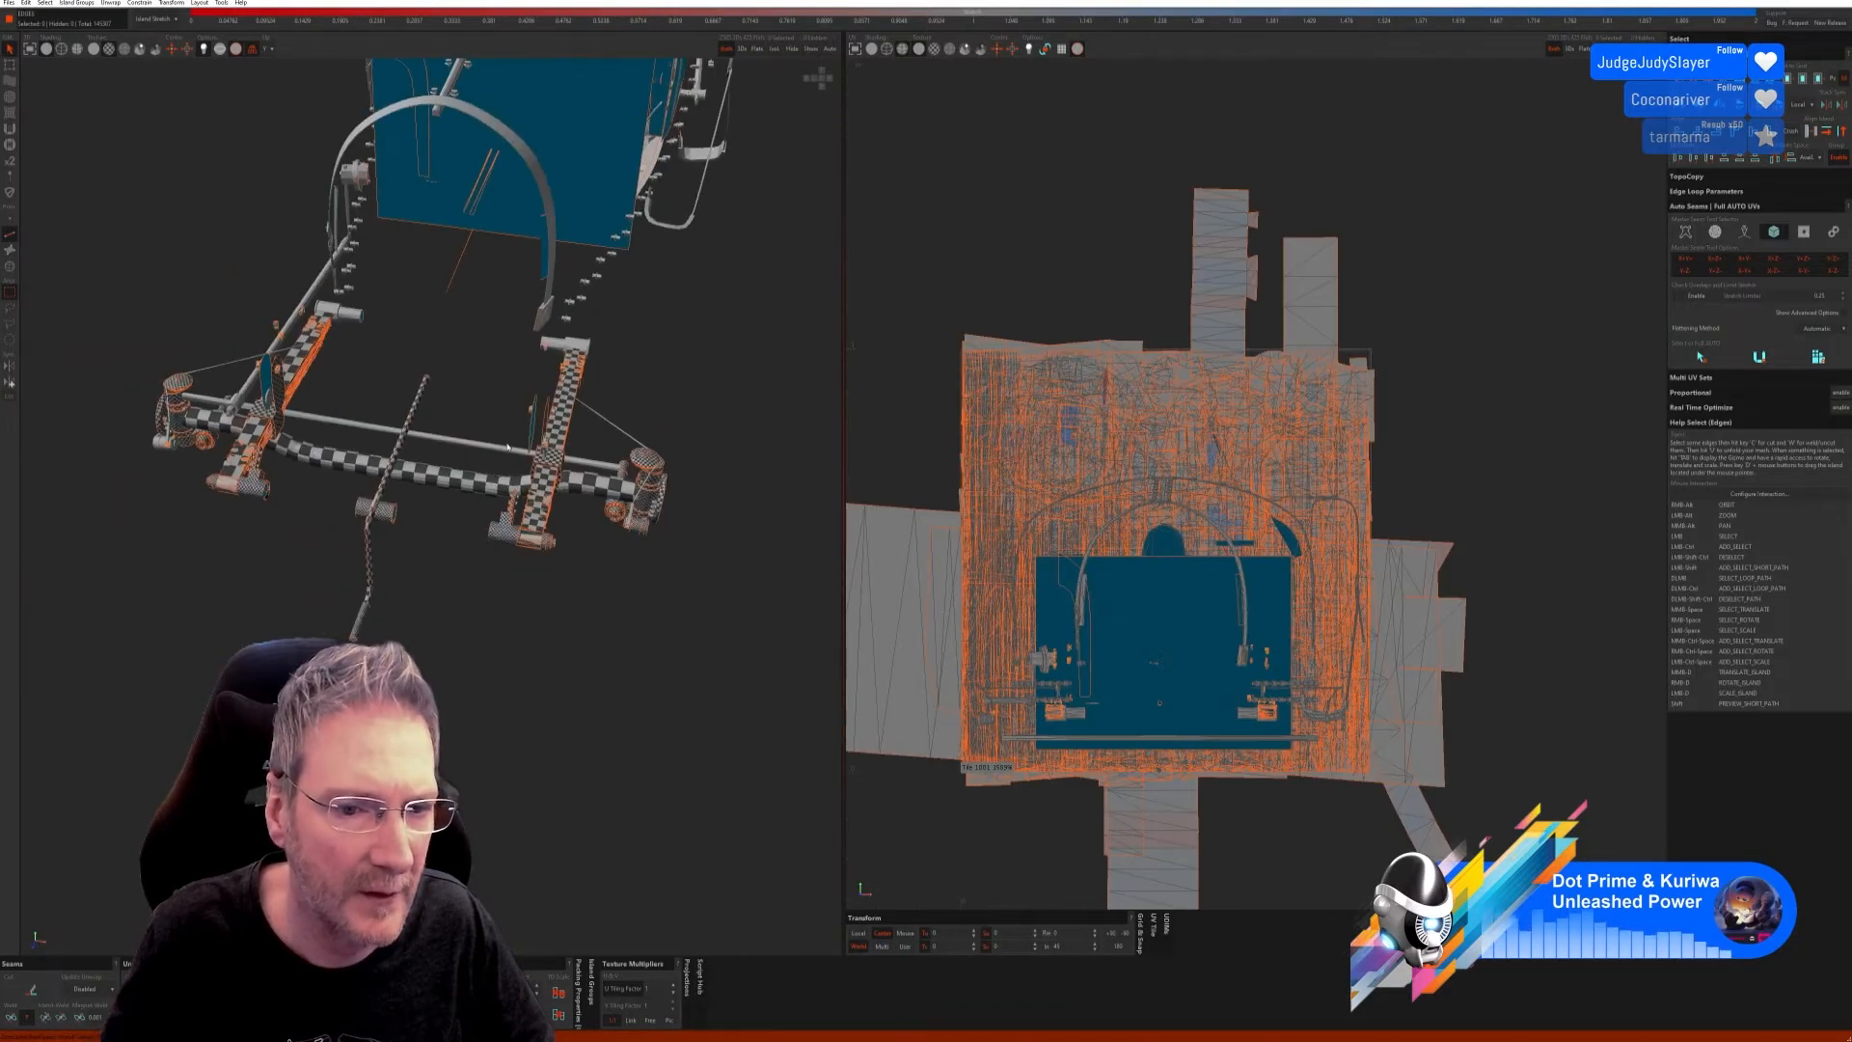
alt+right_drag(490, 522, 656, 514)
scroll(598, 484, up, 3)
scroll(737, 511, up, 5)
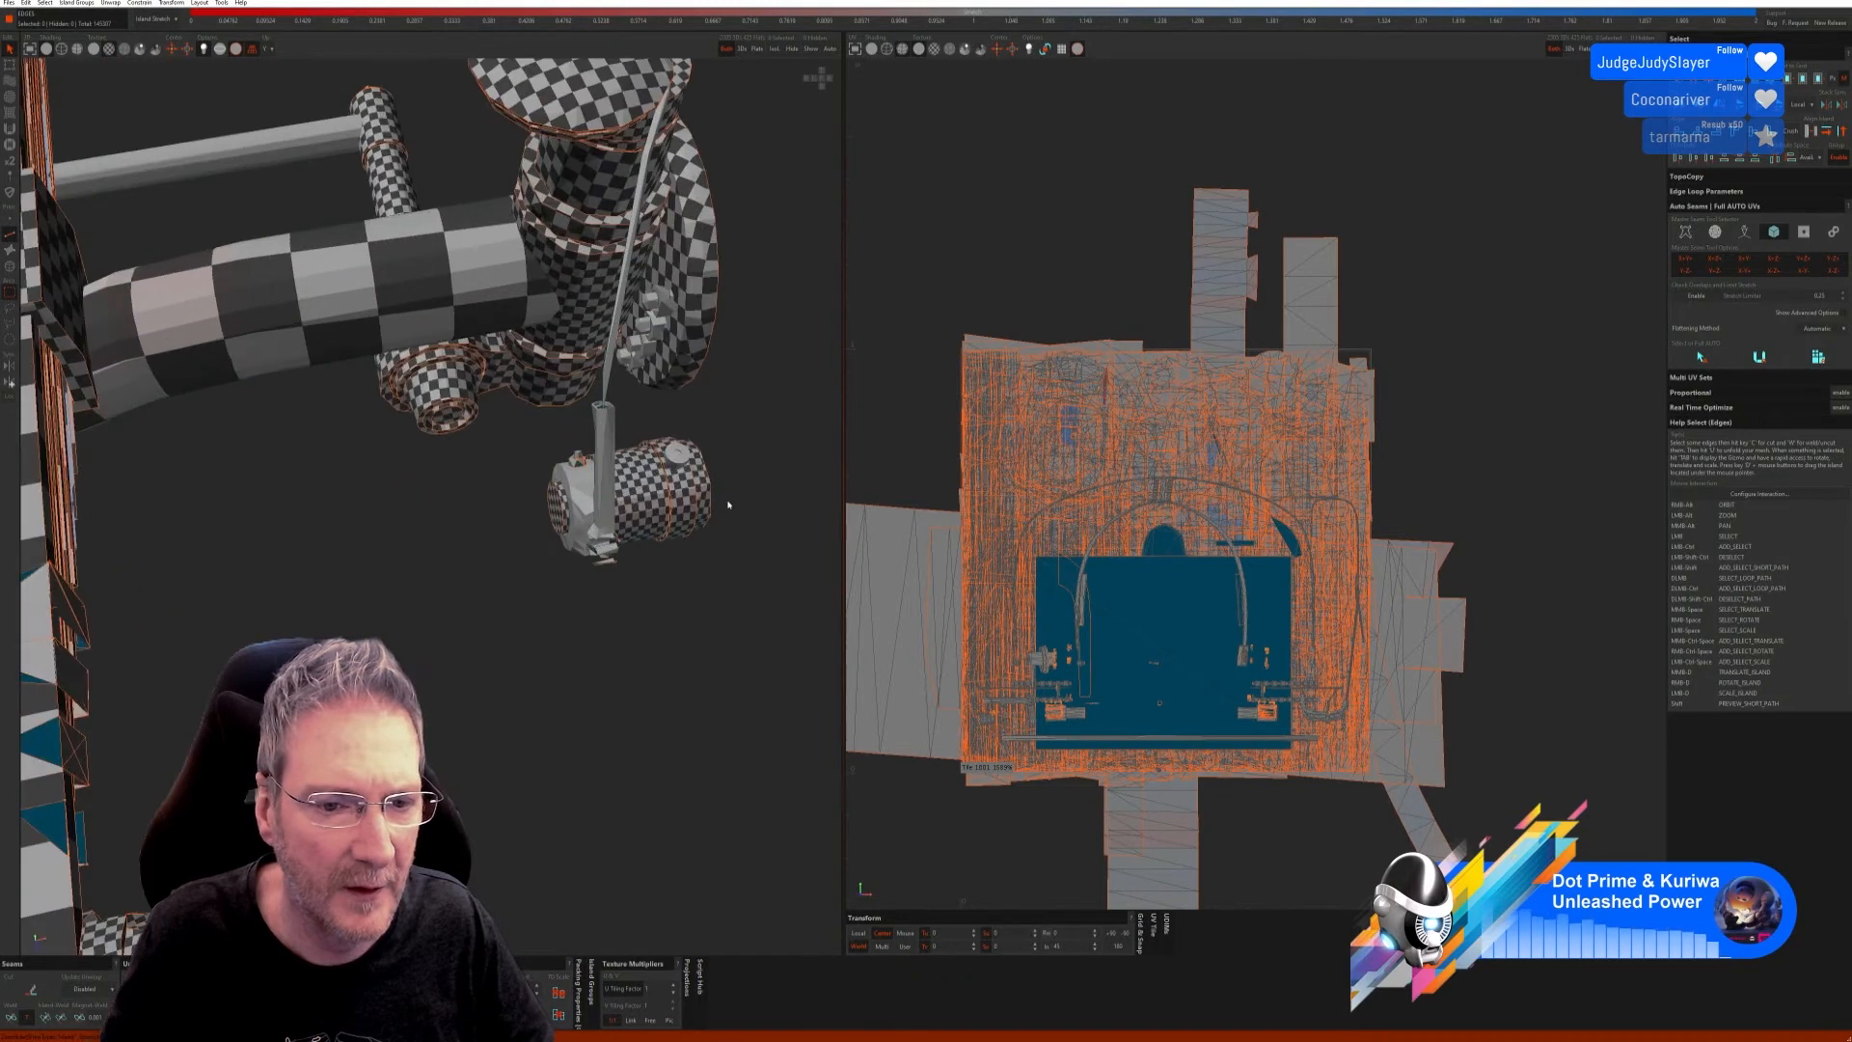
click(9, 266)
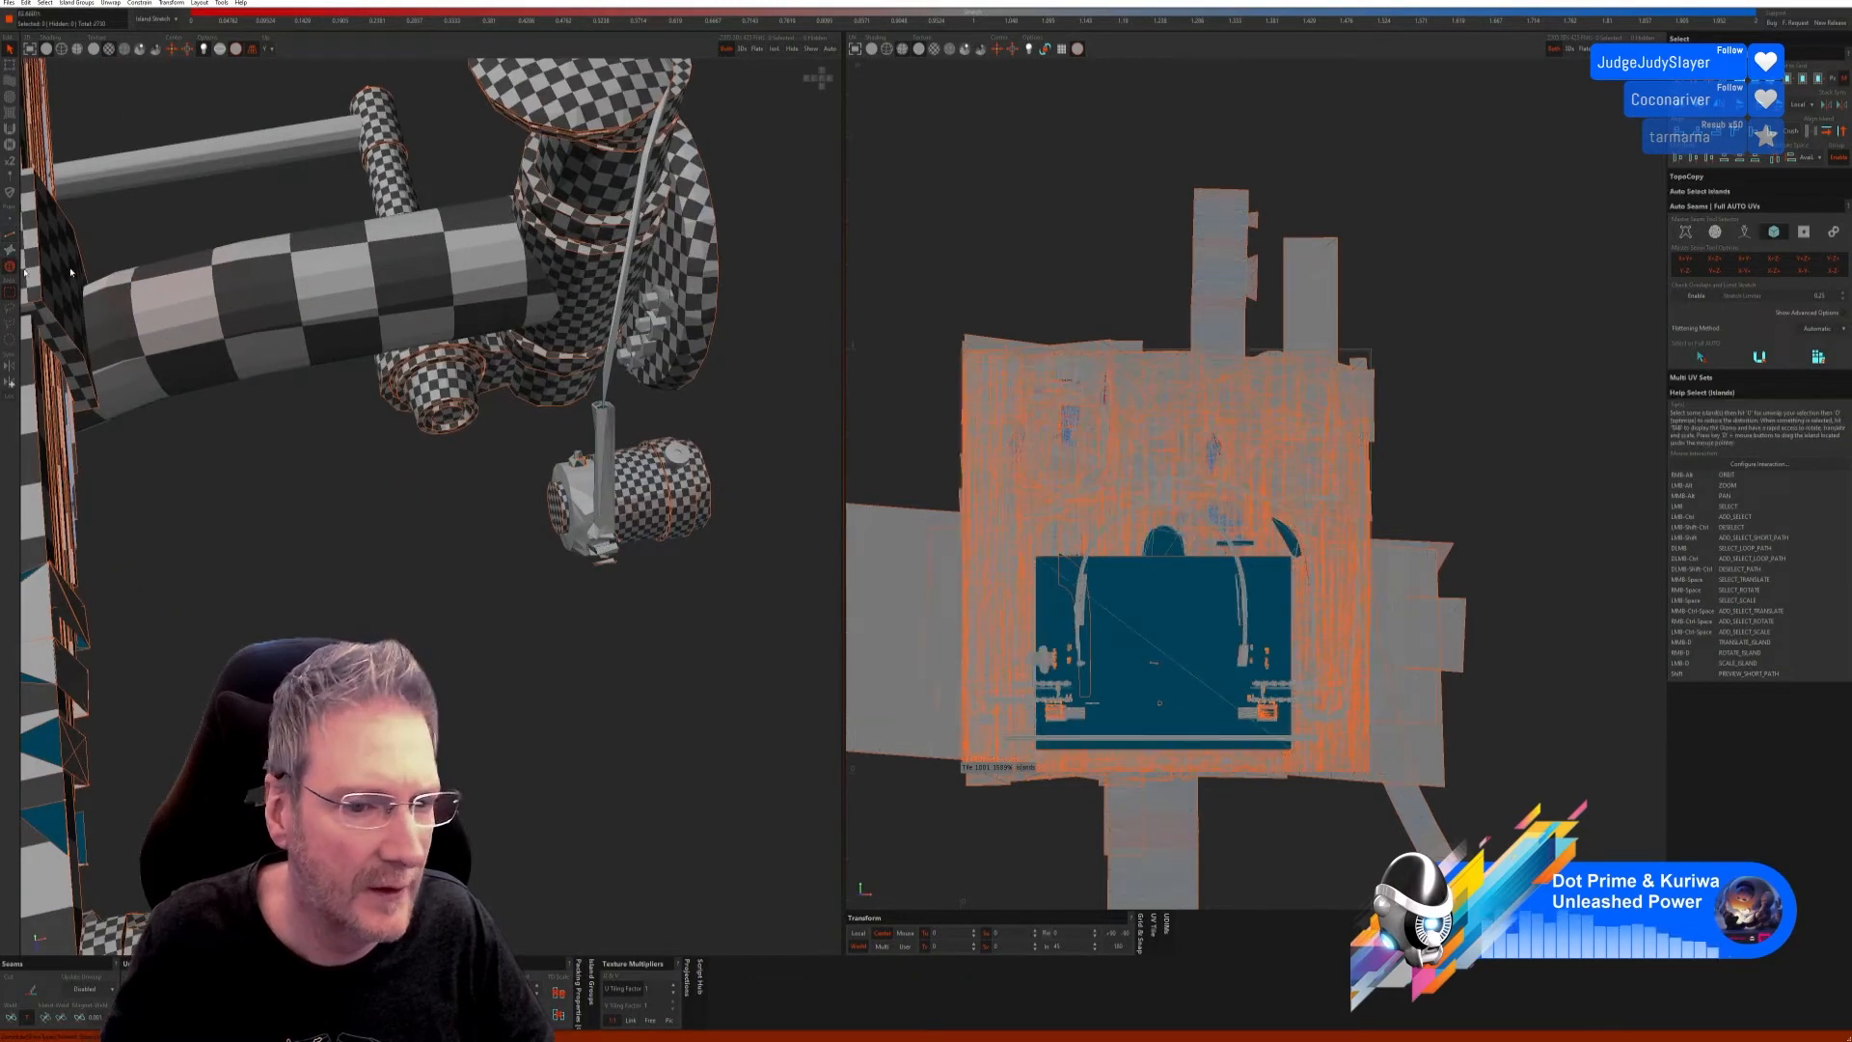
click(573, 530)
scroll(573, 530, down, 5)
alt+right_drag(573, 531, 365, 624)
scroll(230, 673, up, 2)
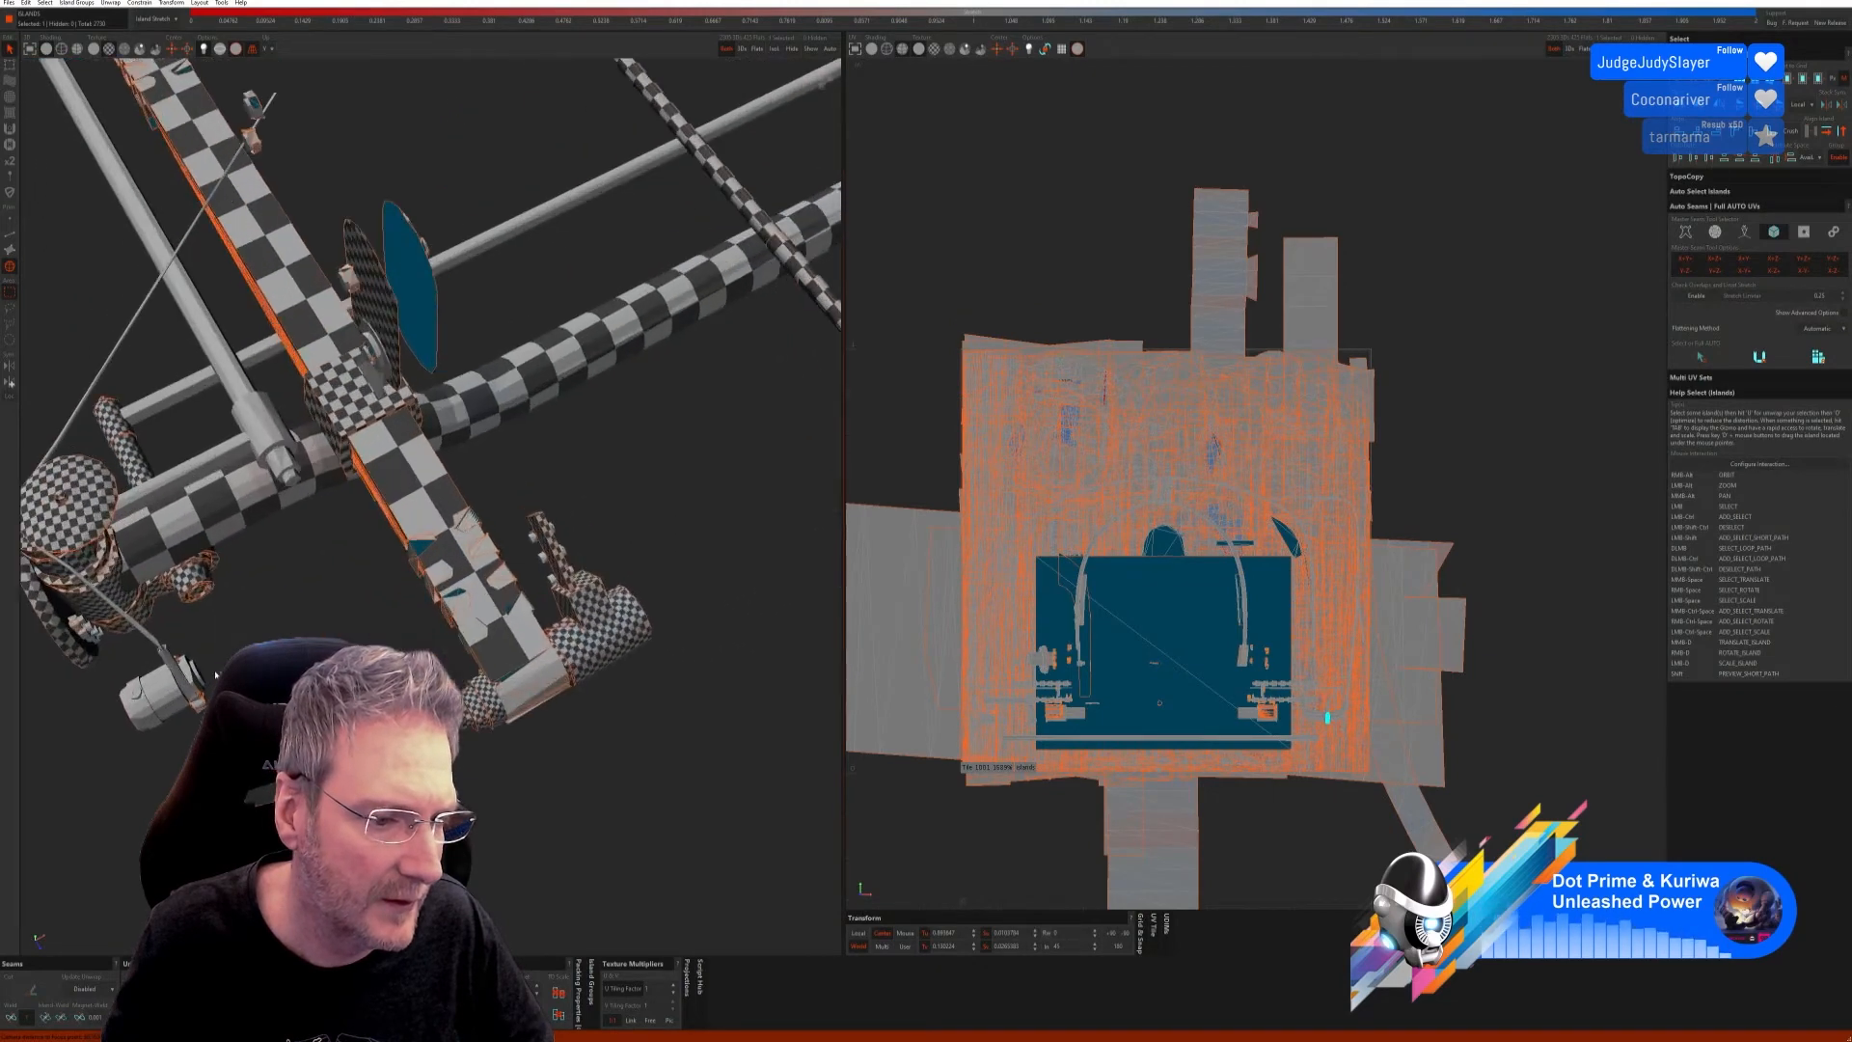
ctrl+click(193, 673)
scroll(193, 673, down, 2)
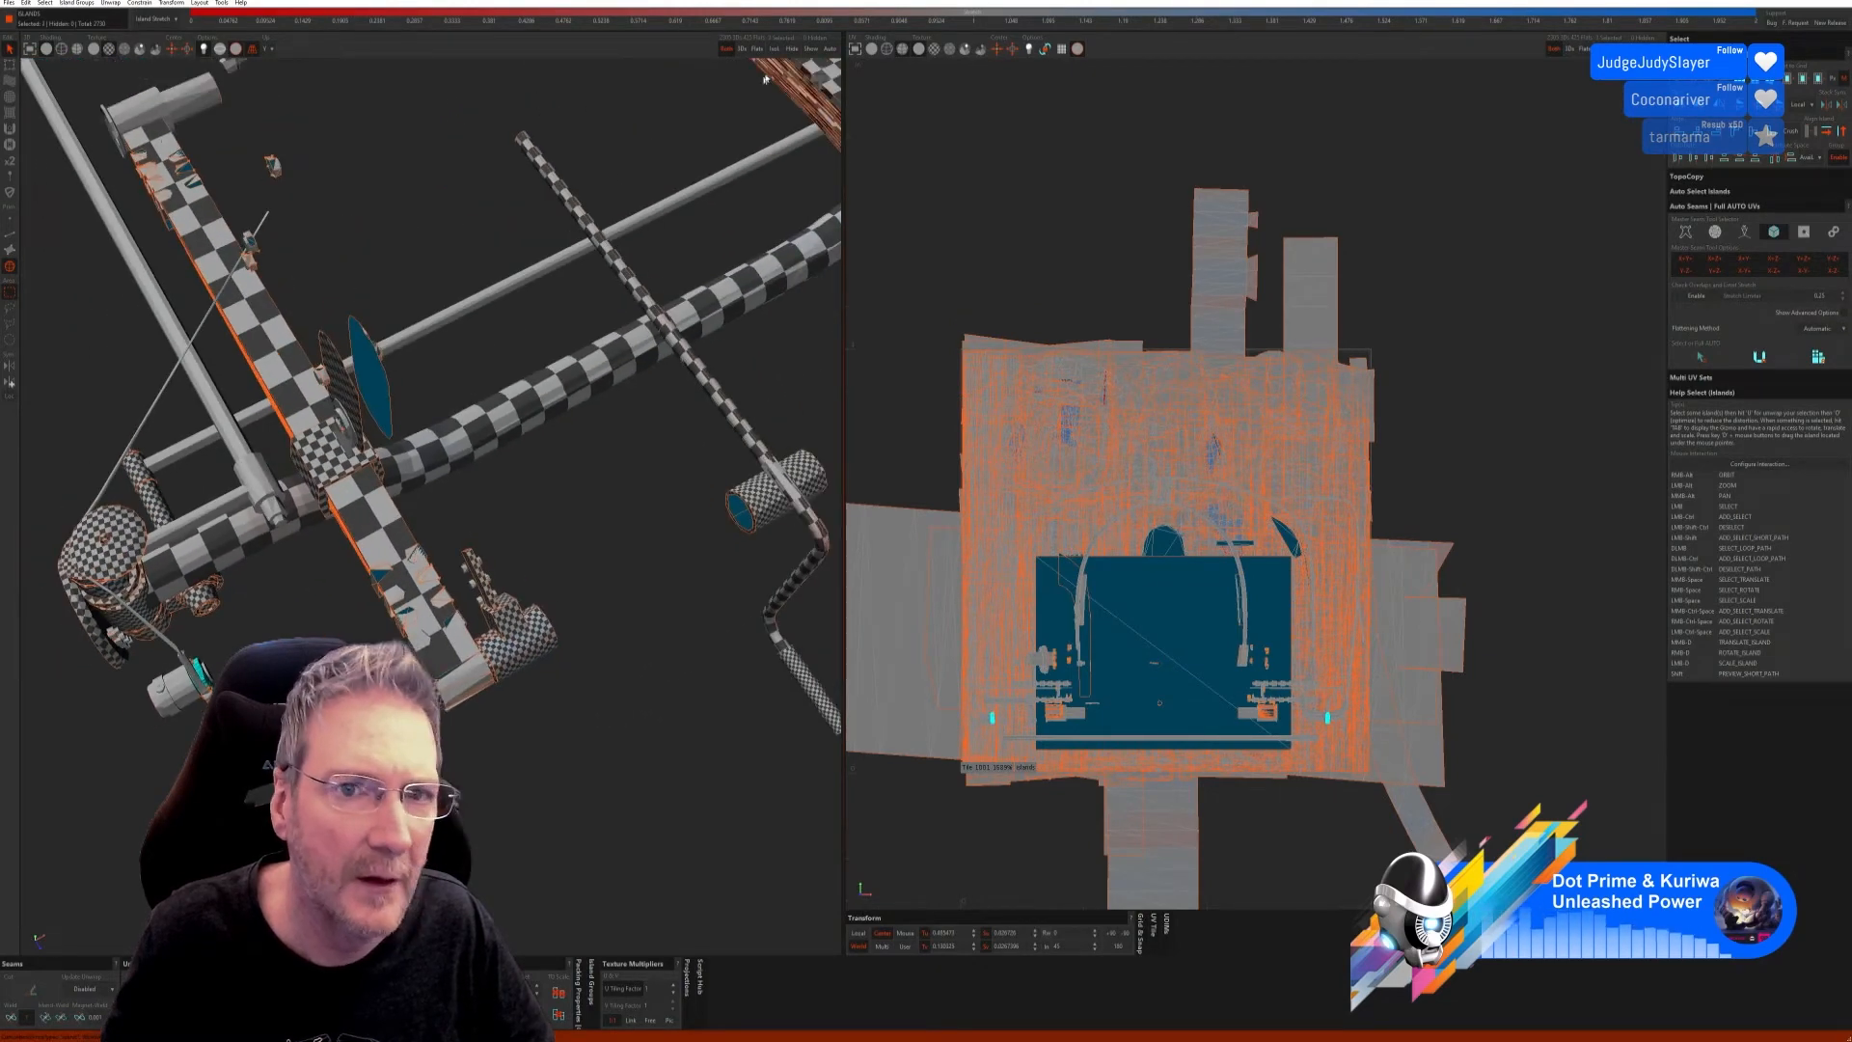
key(i)
Step: Cut automatic seams on the two small pointed rings, then unfold and pack their UV islands
alt+right_drag(505, 515, 380, 508)
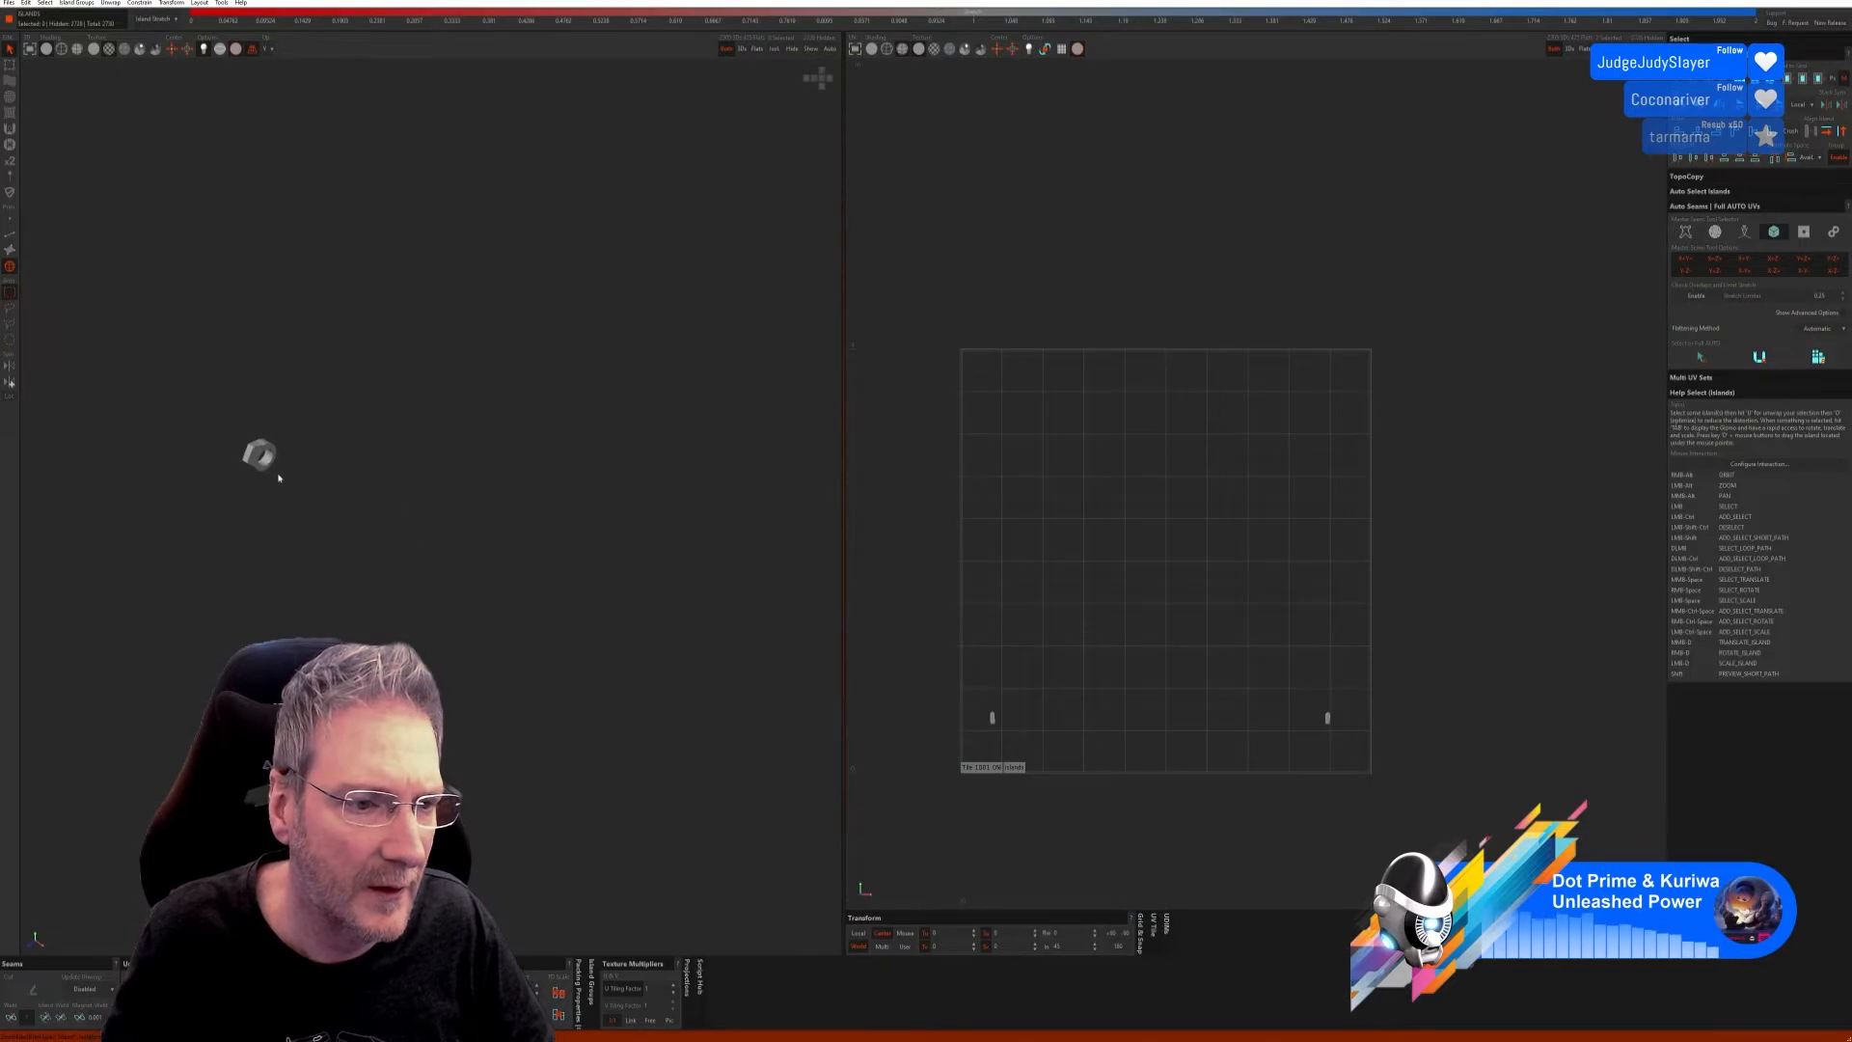
scroll(277, 475, up, 1)
click(10, 235)
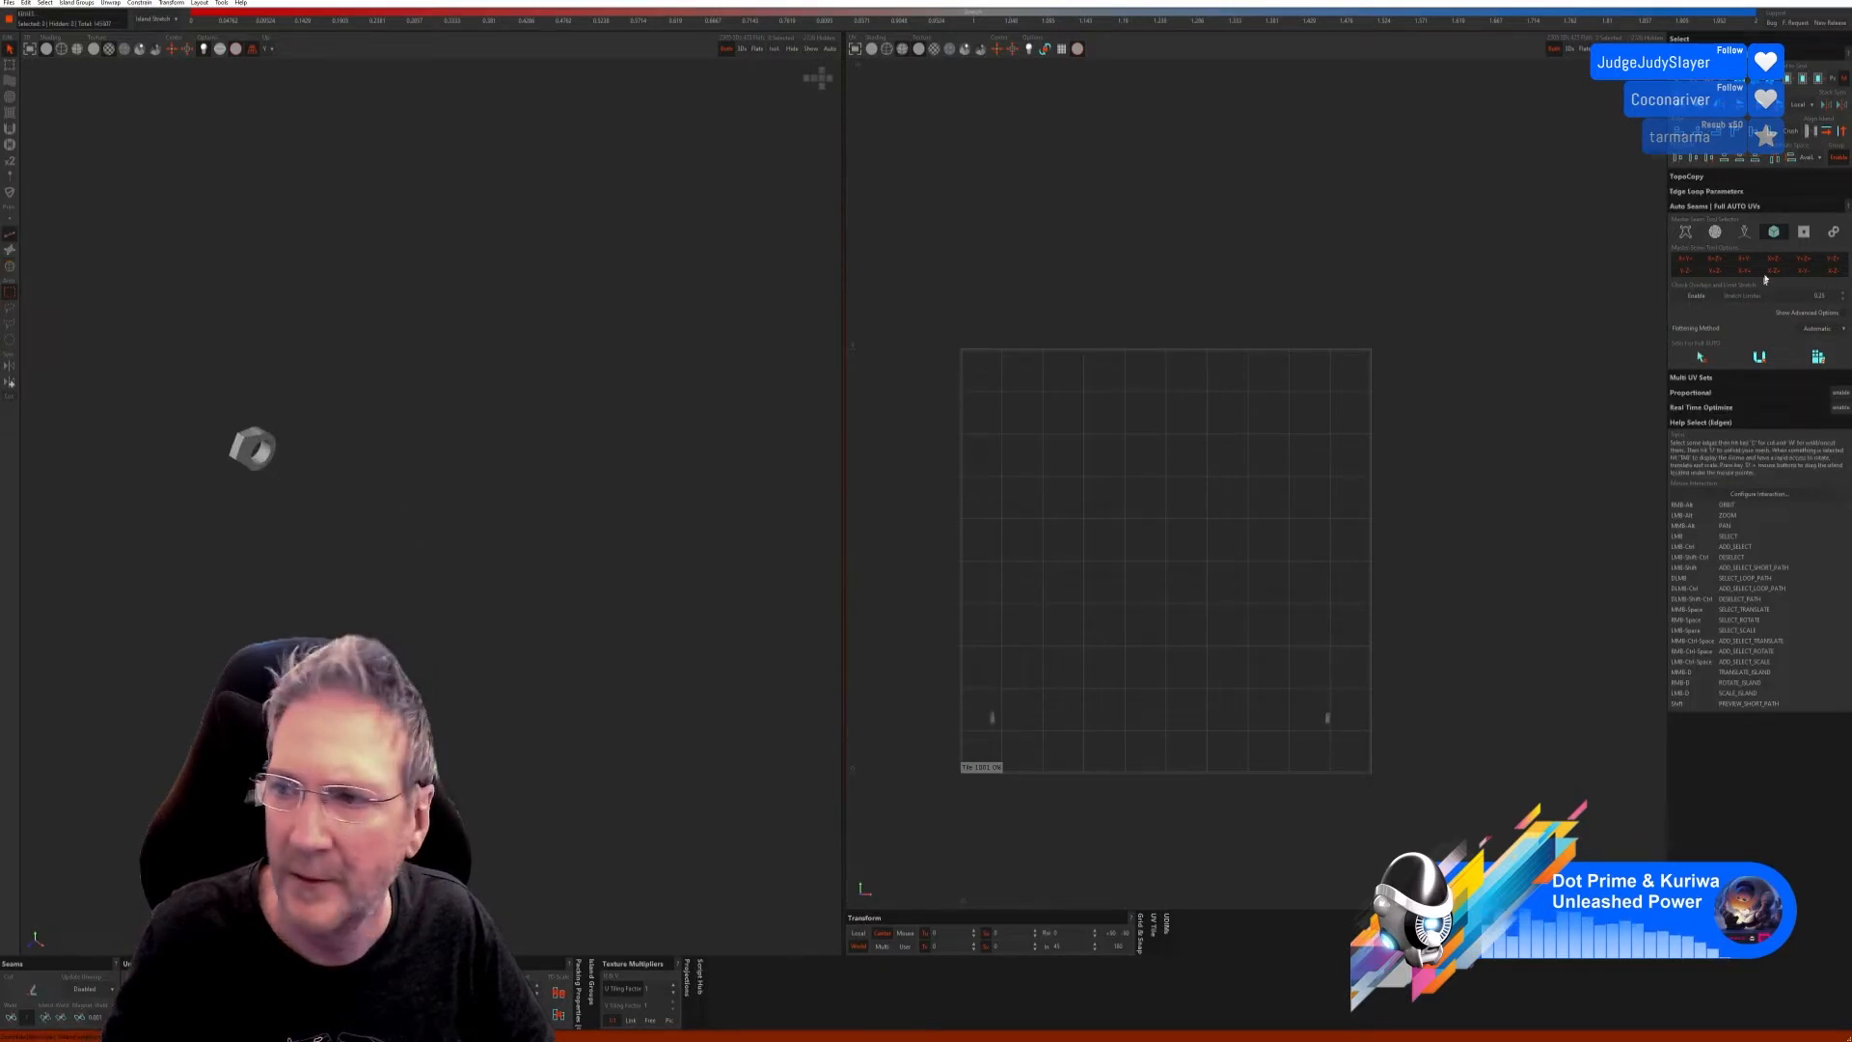
click(1758, 358)
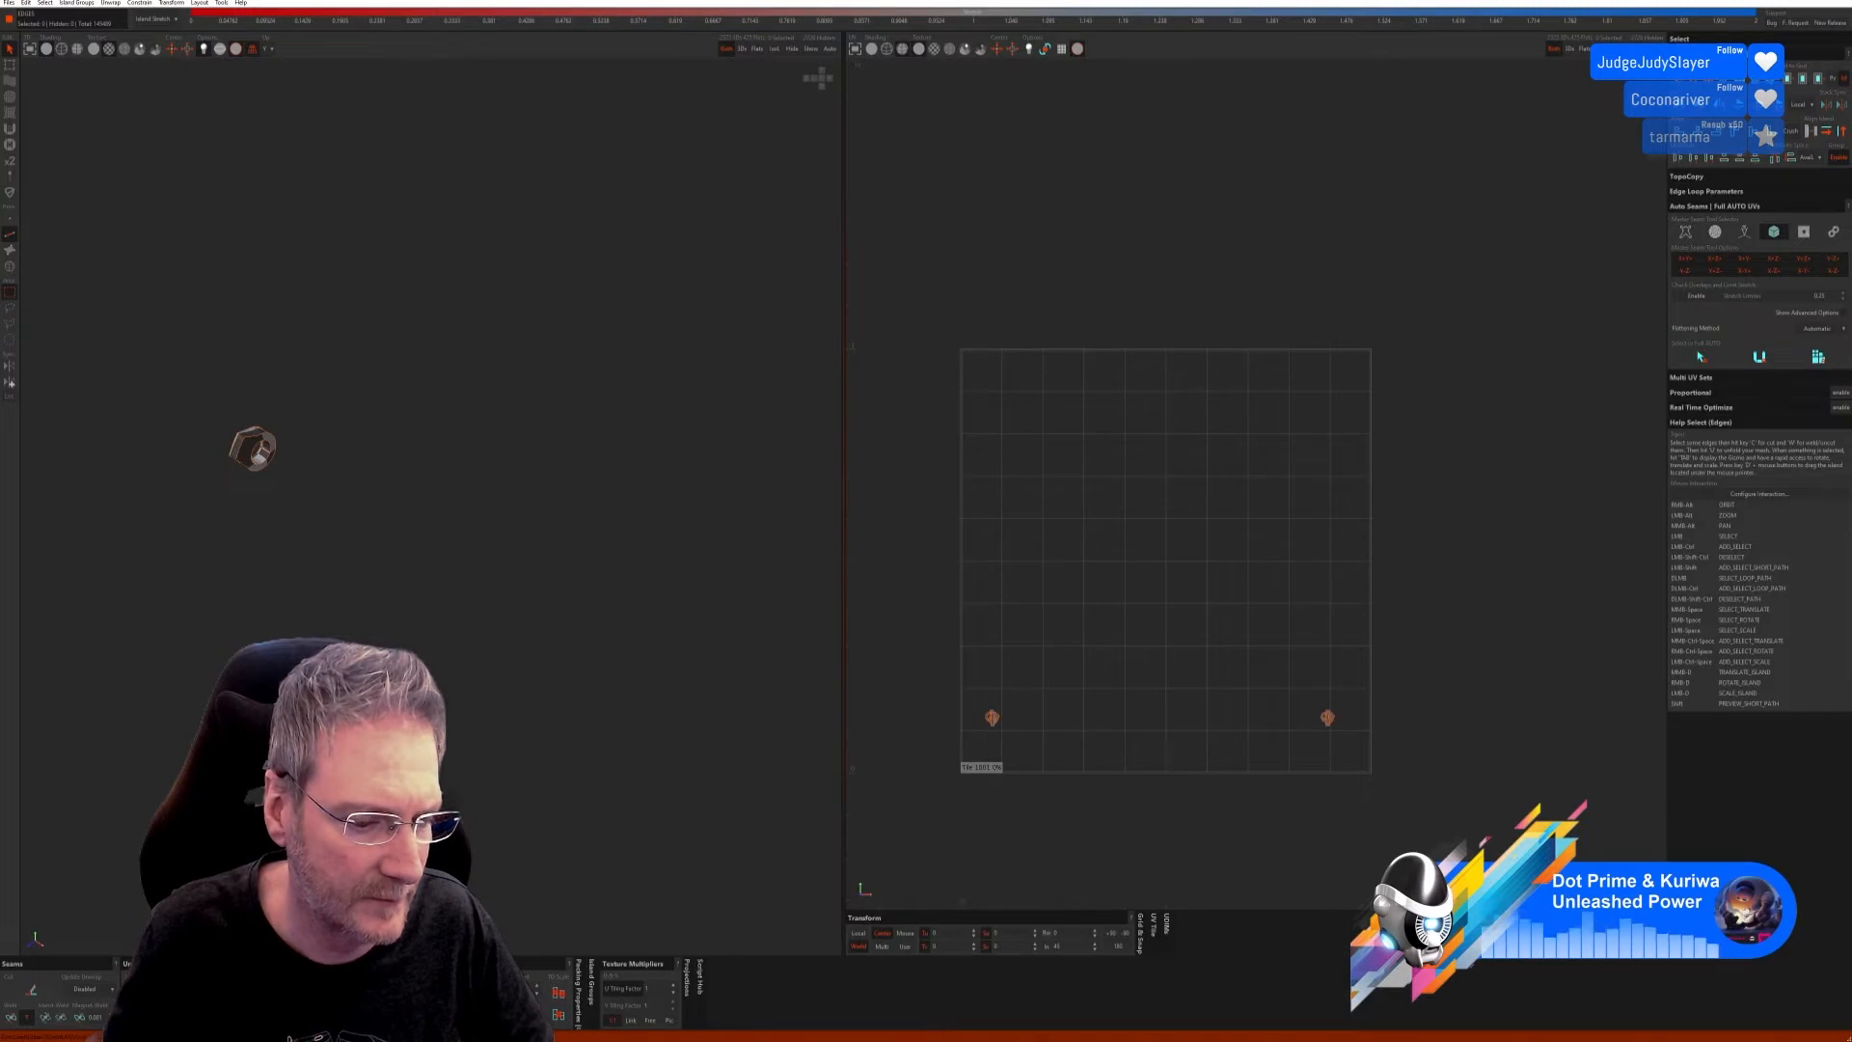
scroll(255, 450, up, 3)
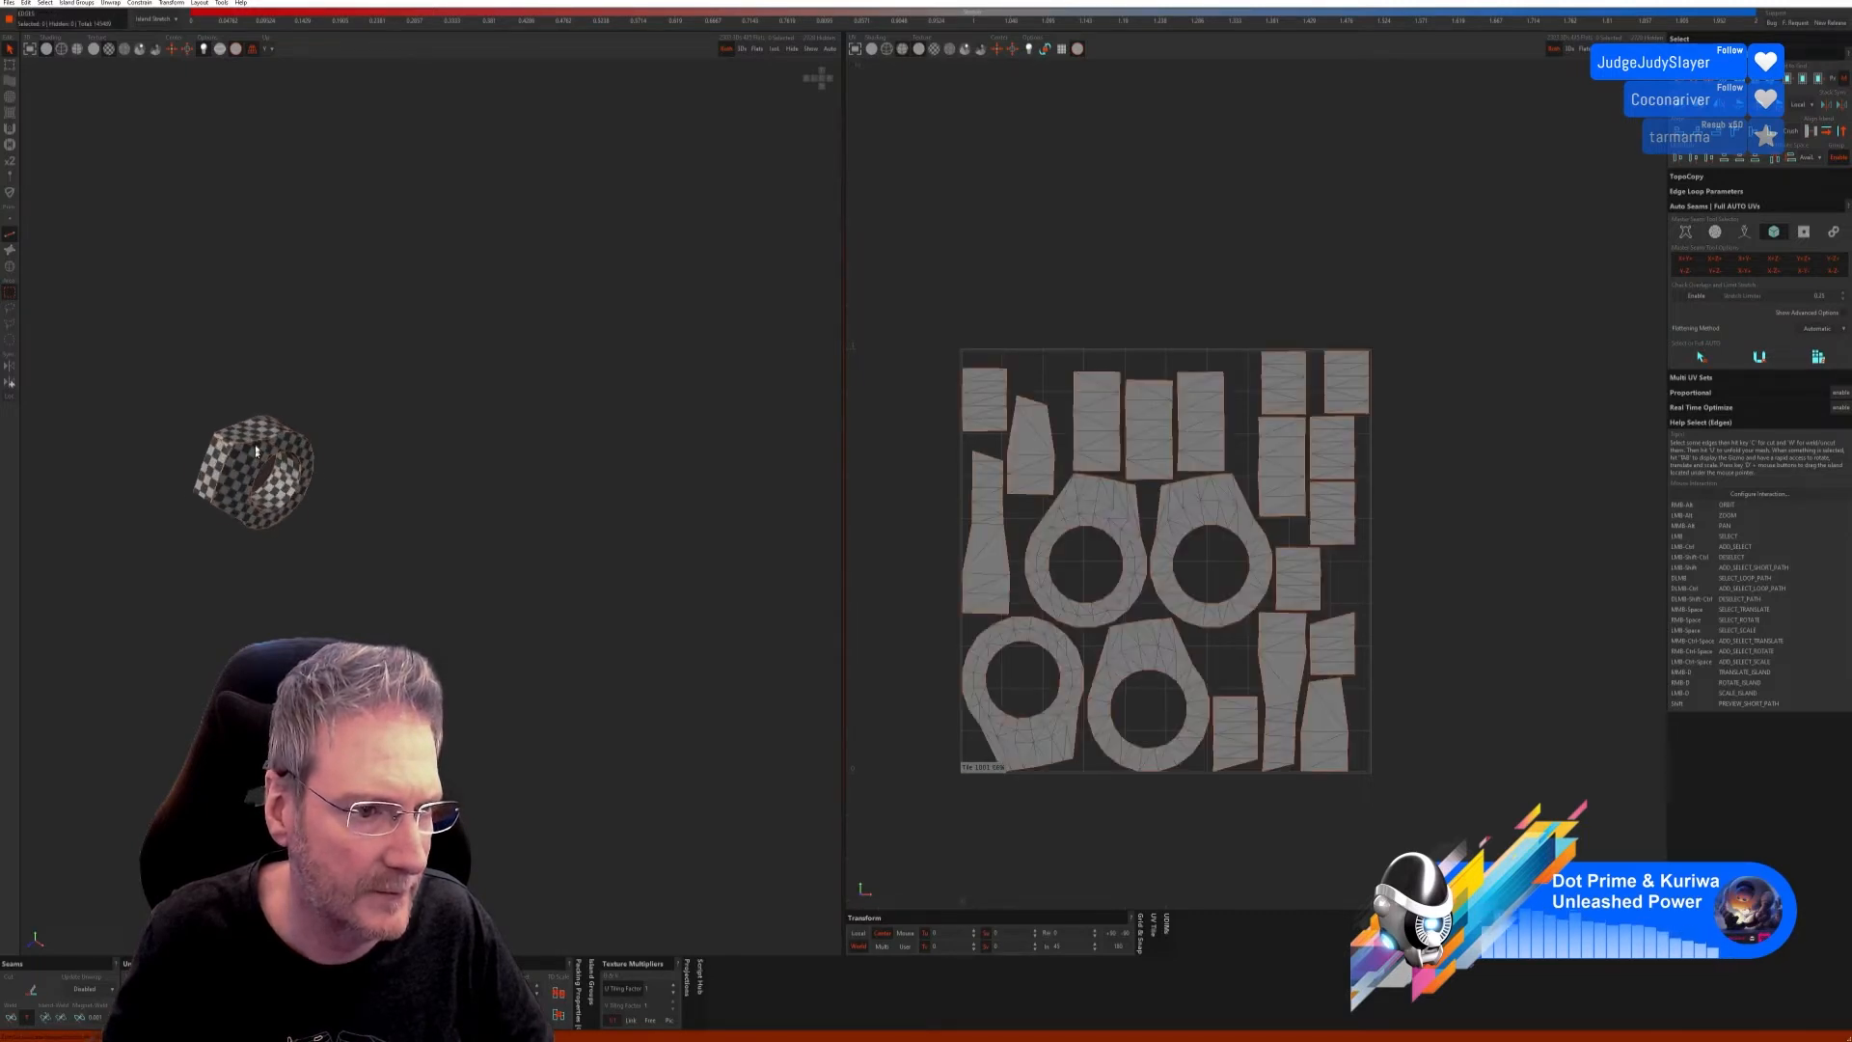
Step: Select two cross seams on the first pointed ring's outer band and weld them to join the adjoining faces
alt+drag(256, 450, 198, 448)
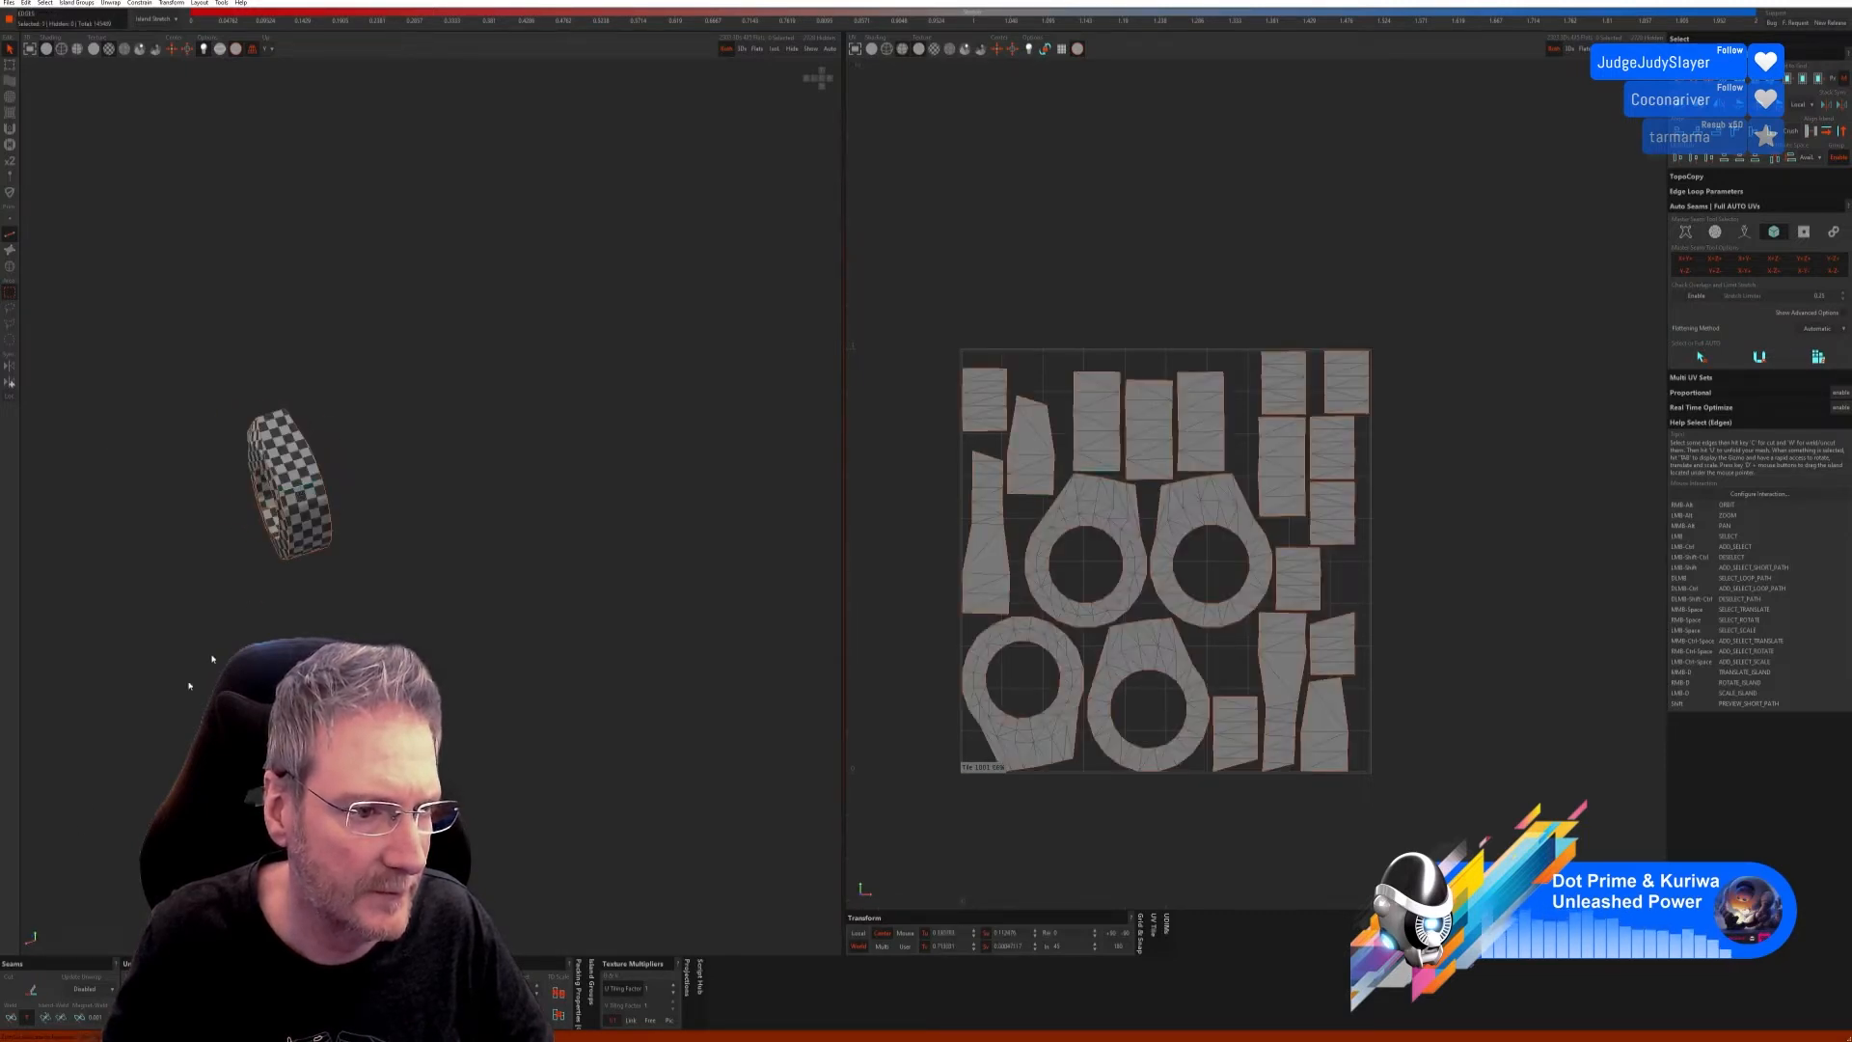
key(w)
alt+right_drag(309, 666, 326, 597)
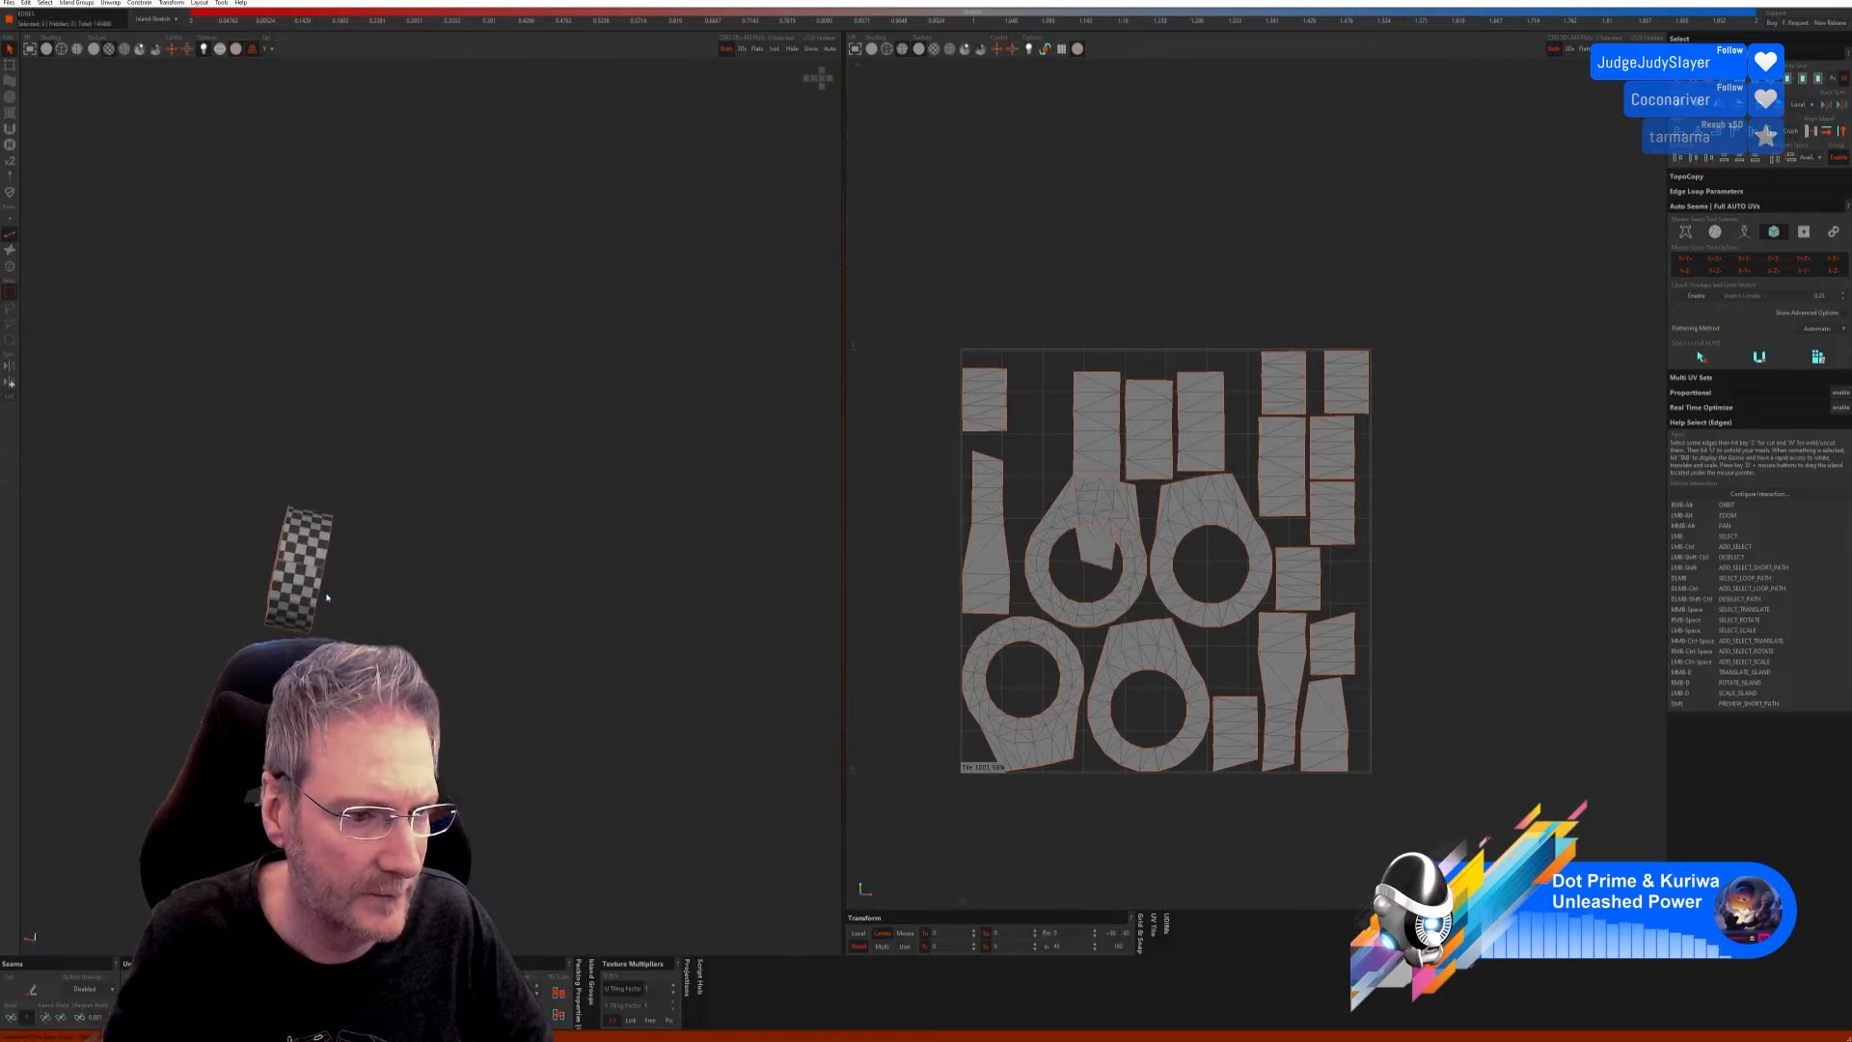
alt+drag(326, 597, 312, 543)
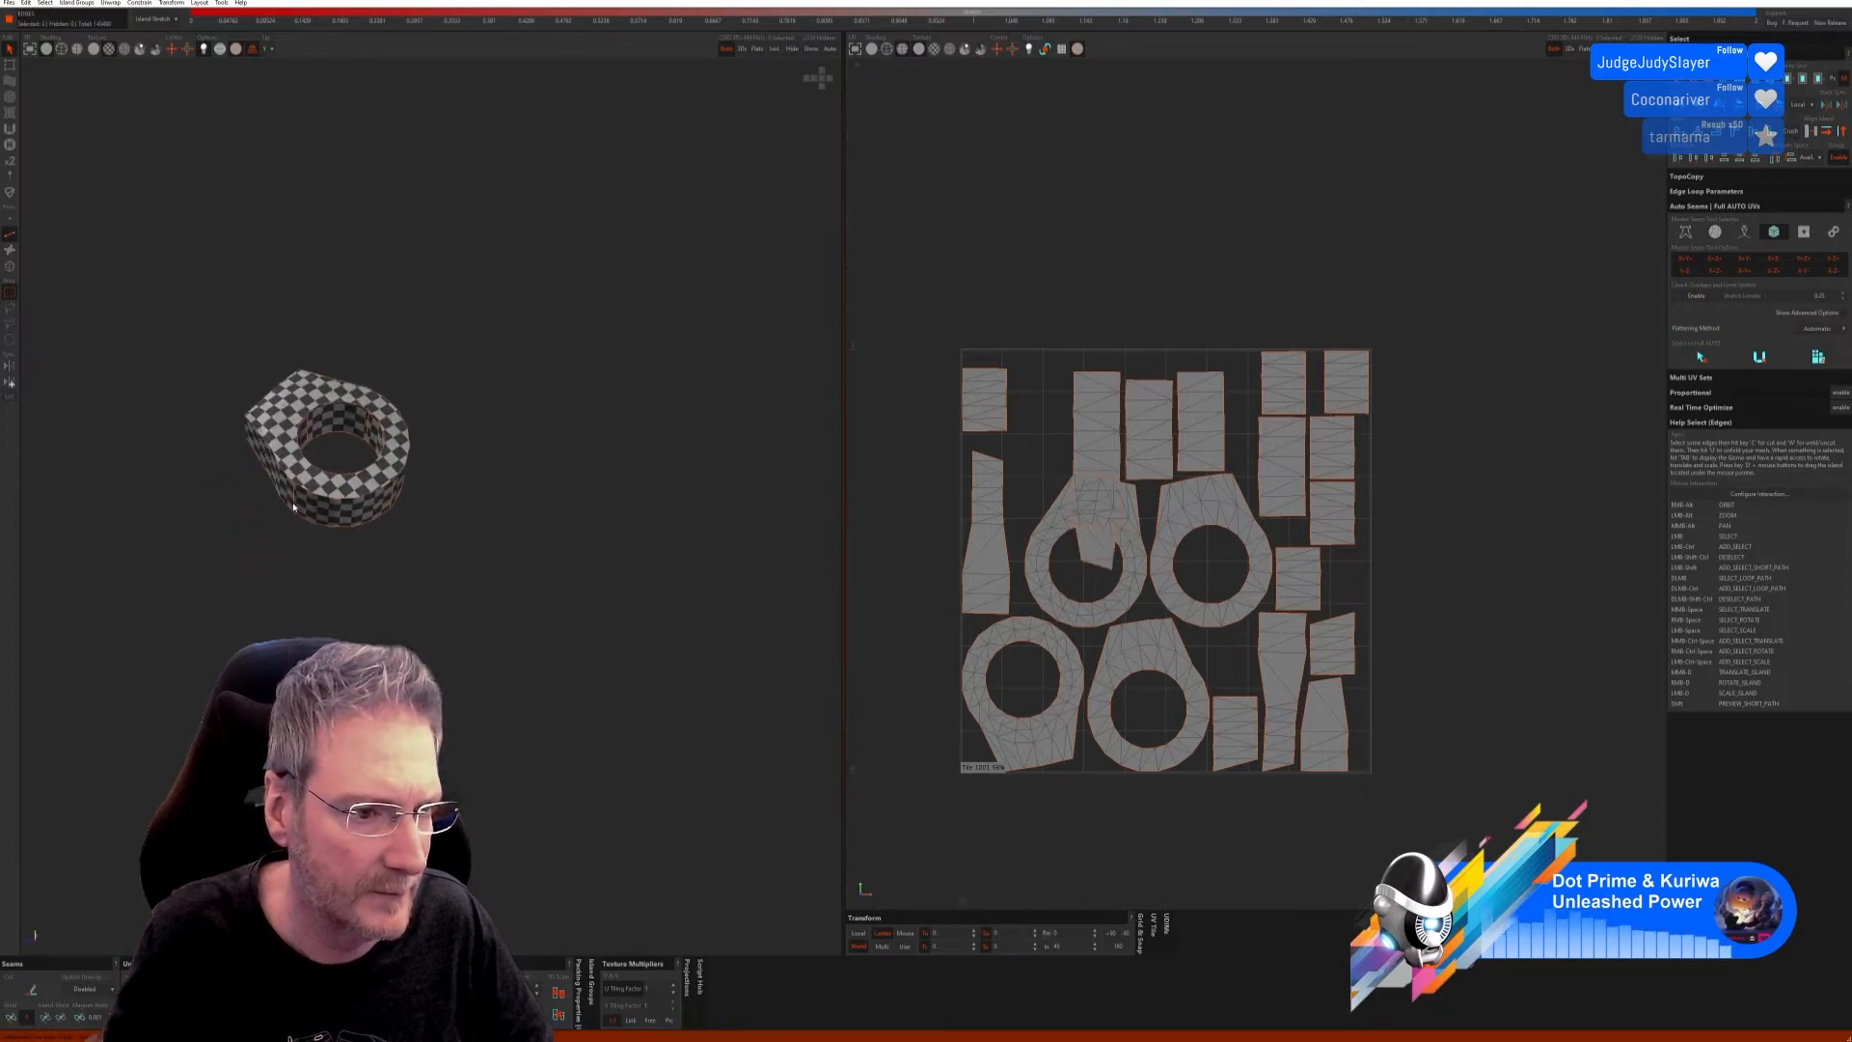
click(16, 1017)
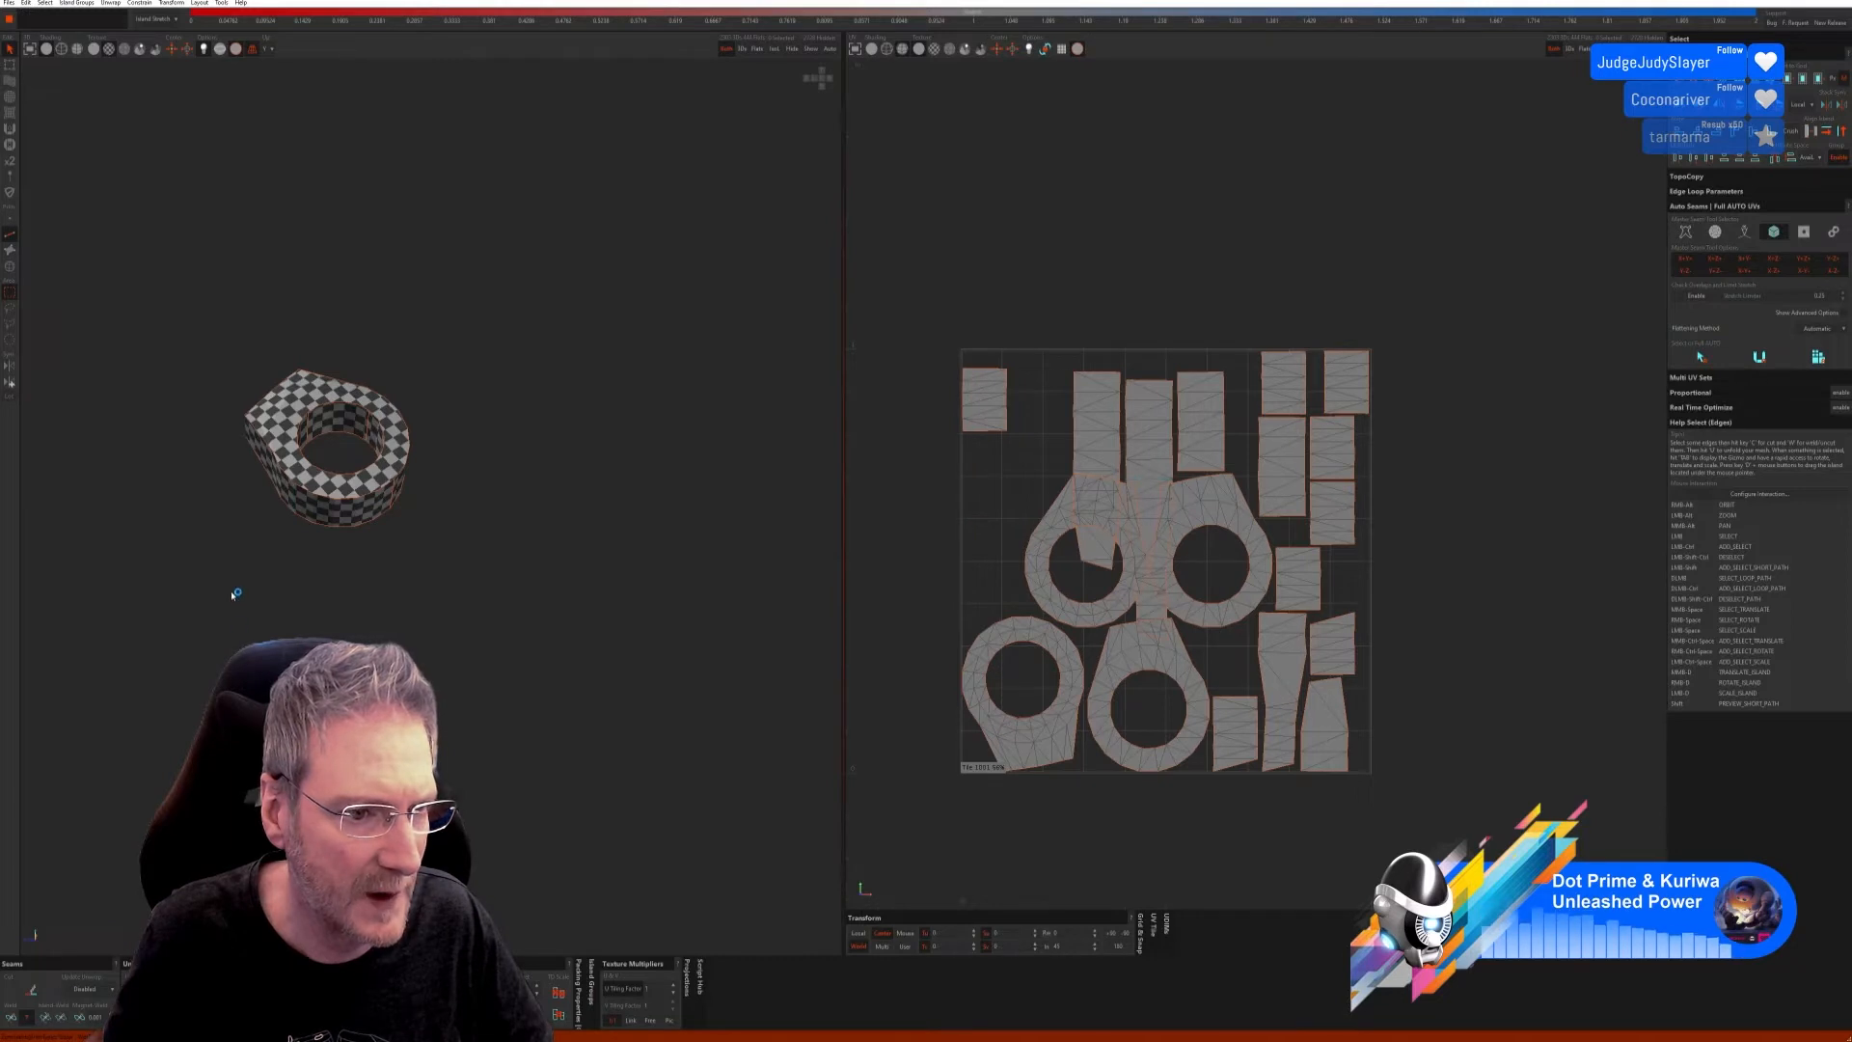
alt+right_drag(232, 595, 327, 656)
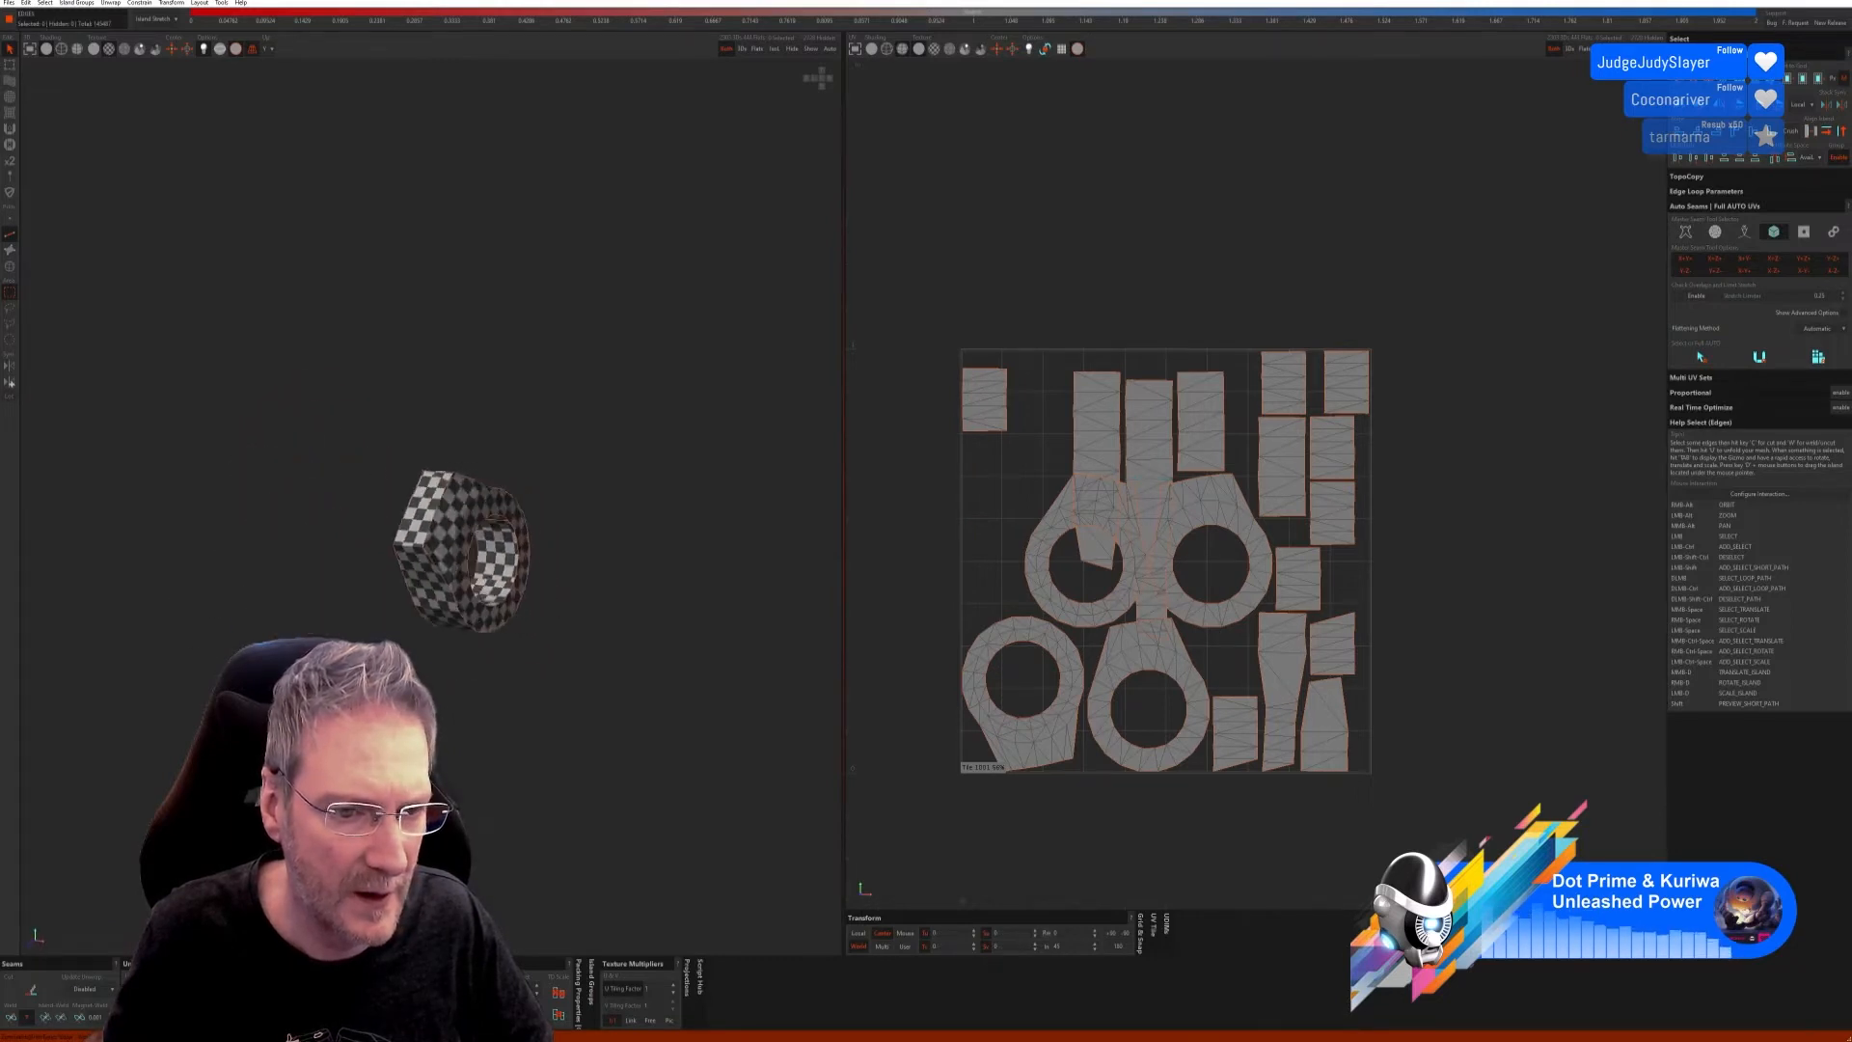
Step: Select a matching cross seam on the second pointed ring's outer band and weld it
scroll(270, 690, down, 5)
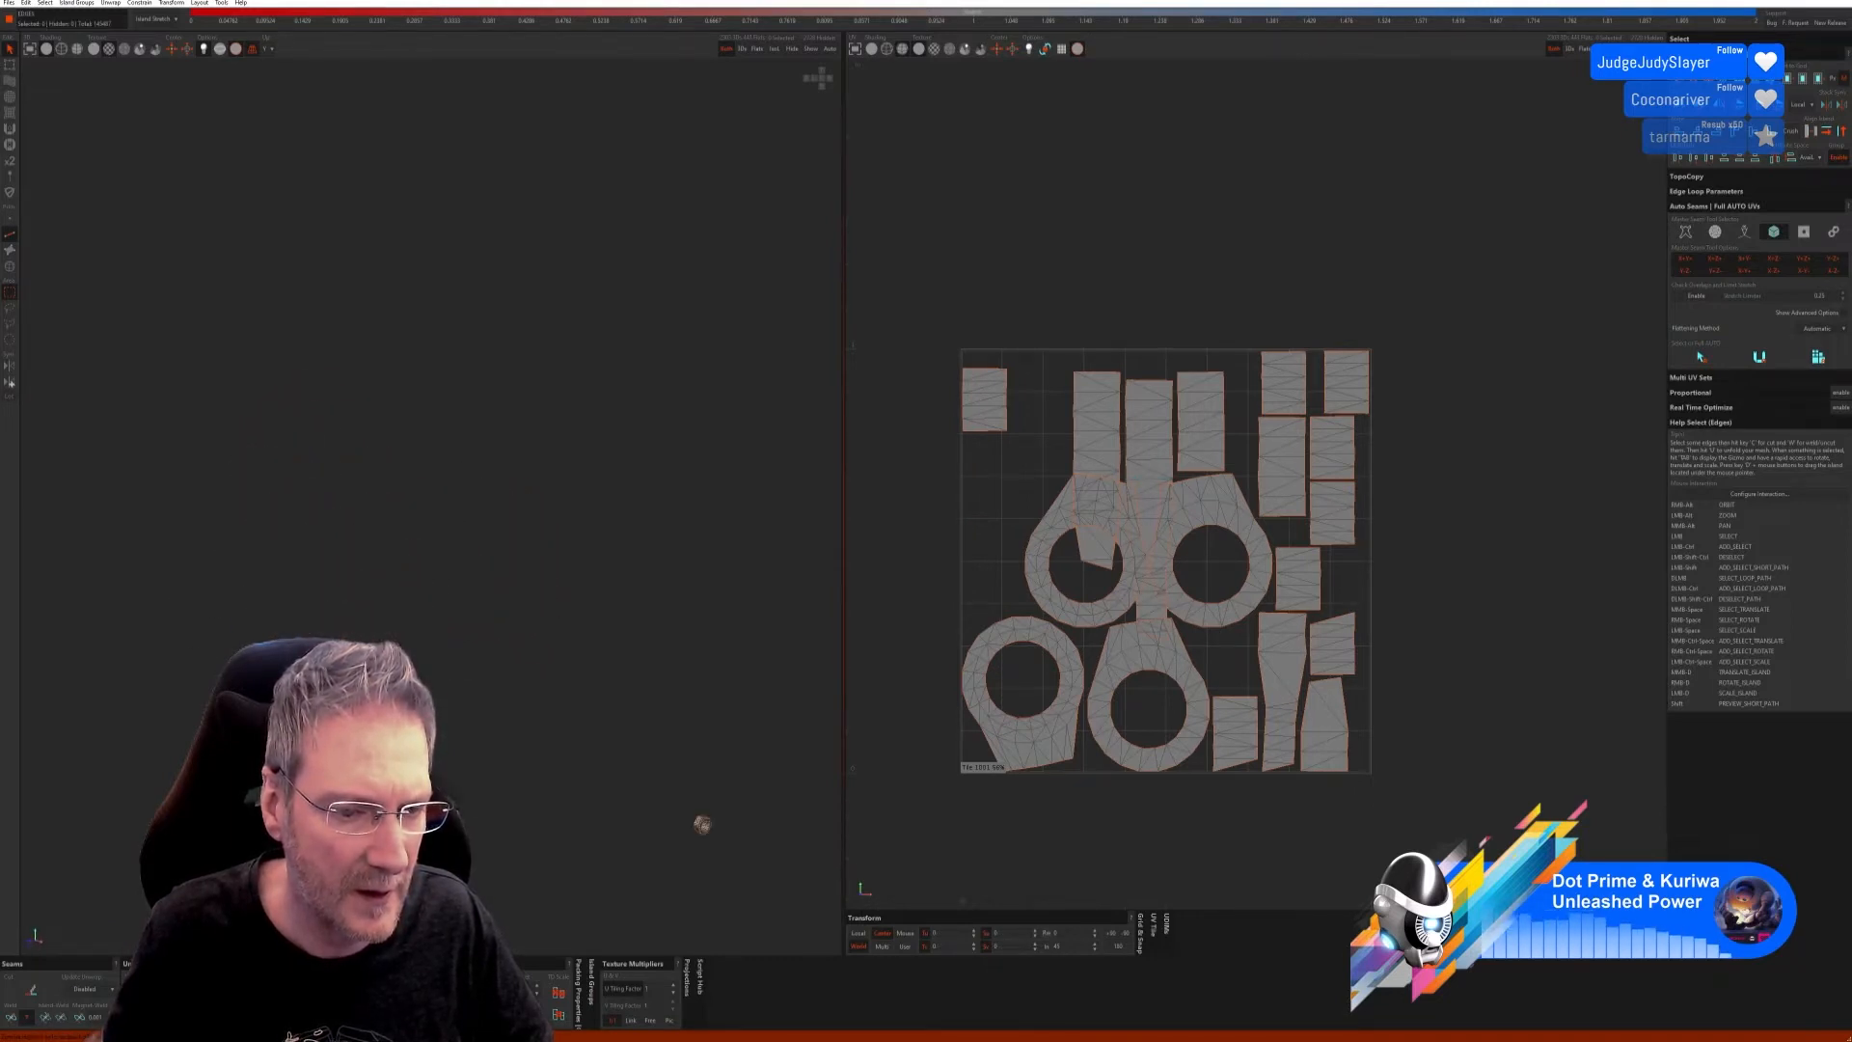
scroll(555, 681, up, 5)
scroll(556, 681, up, 2)
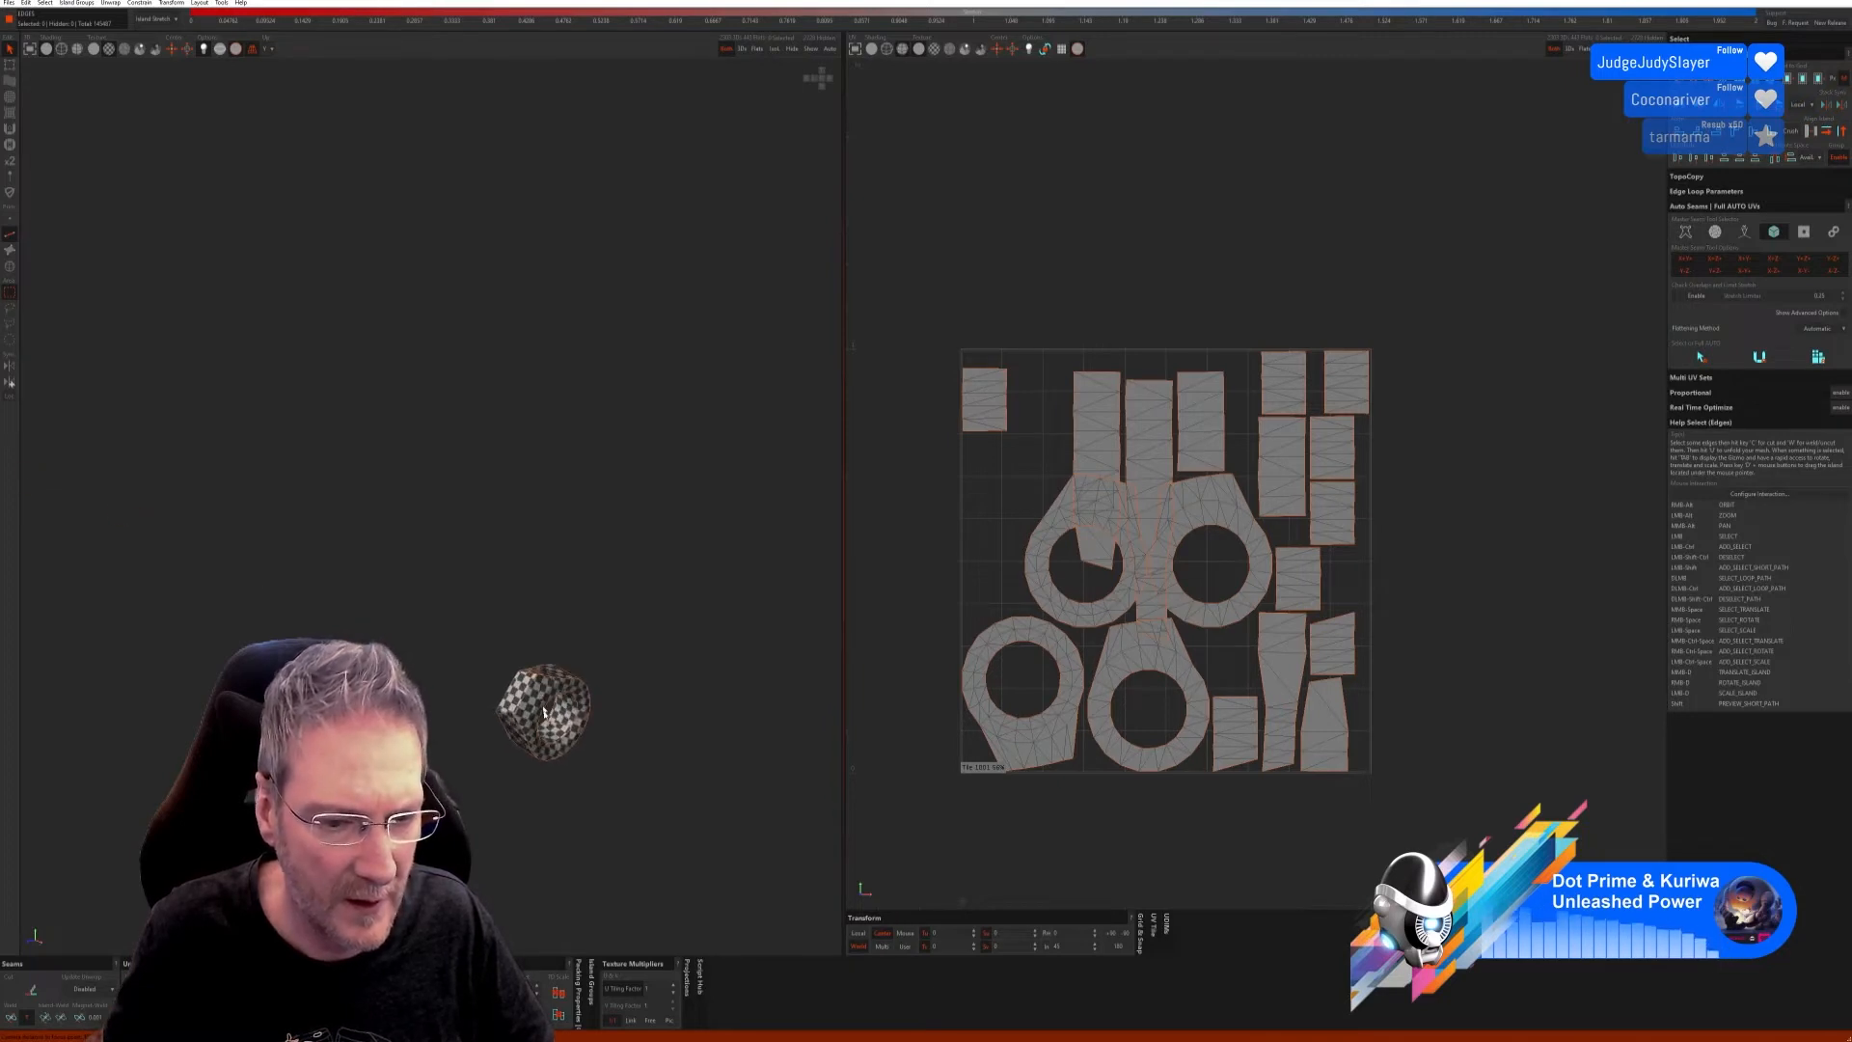
alt+right_drag(555, 681, 588, 724)
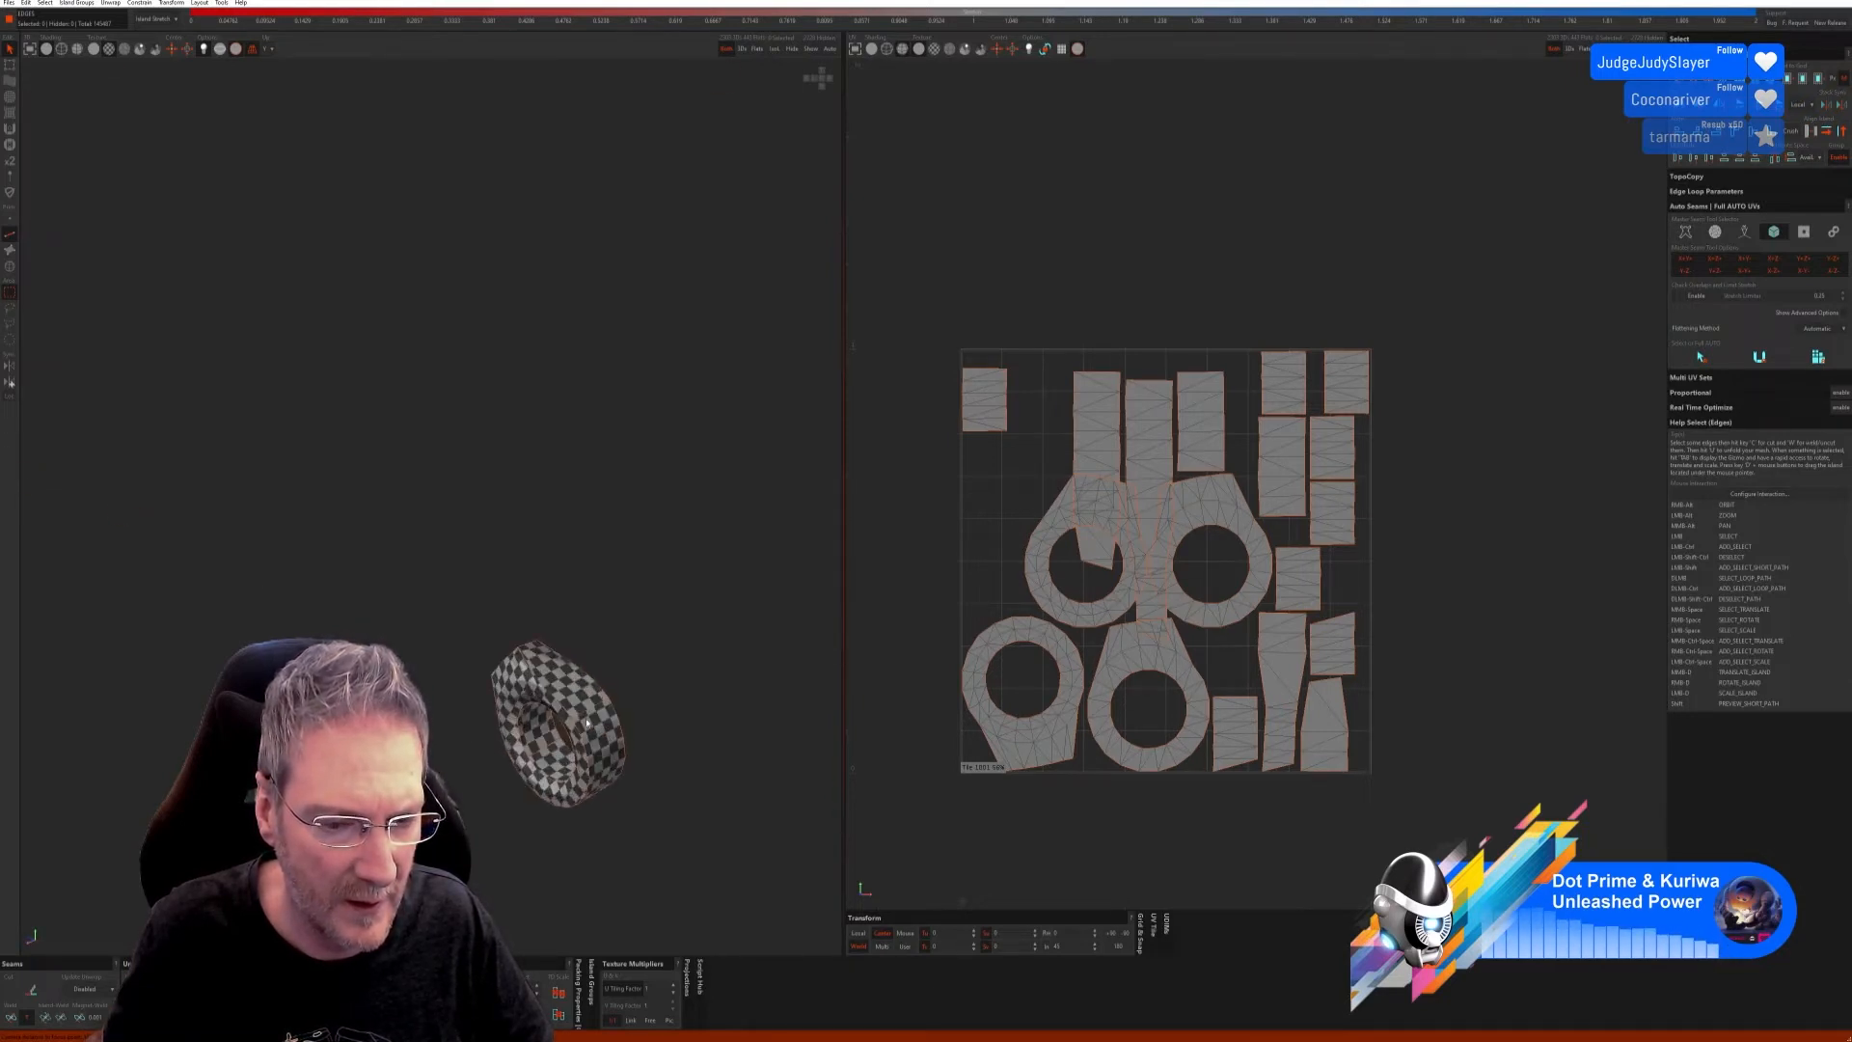
click(11, 1017)
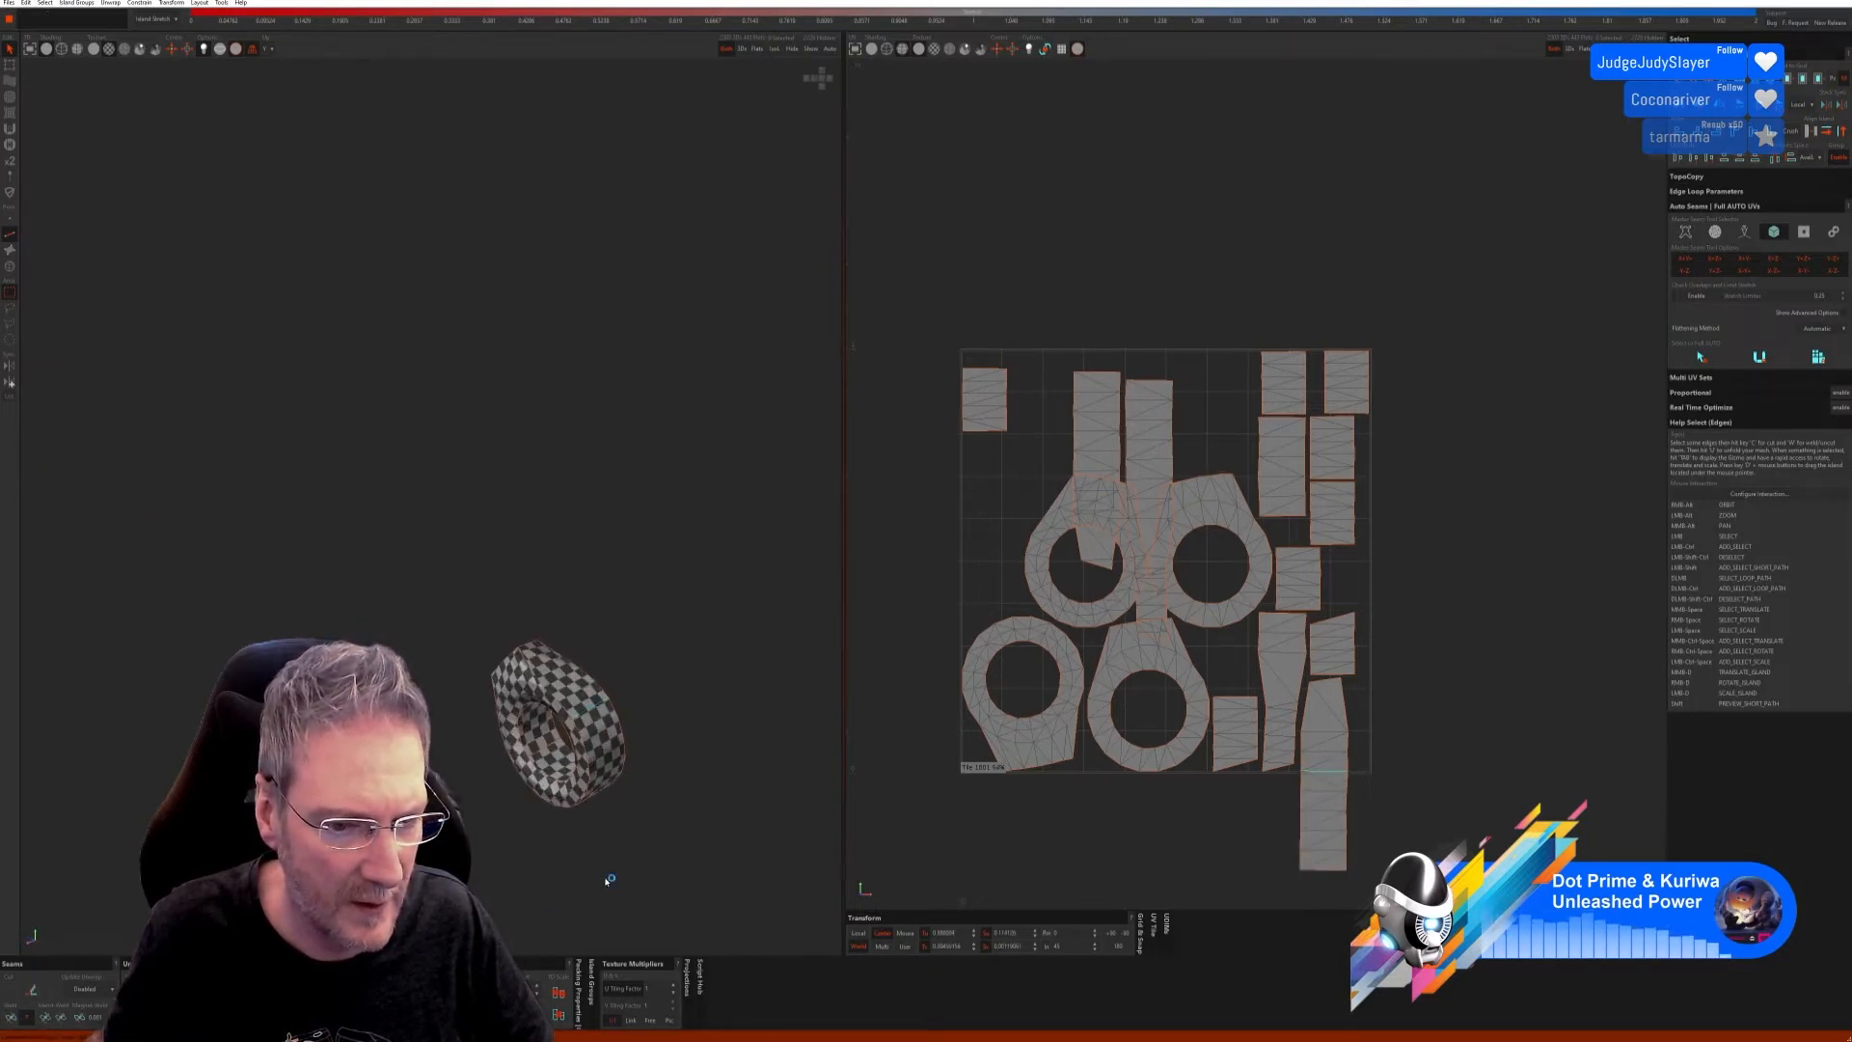
alt+right_drag(608, 879, 600, 831)
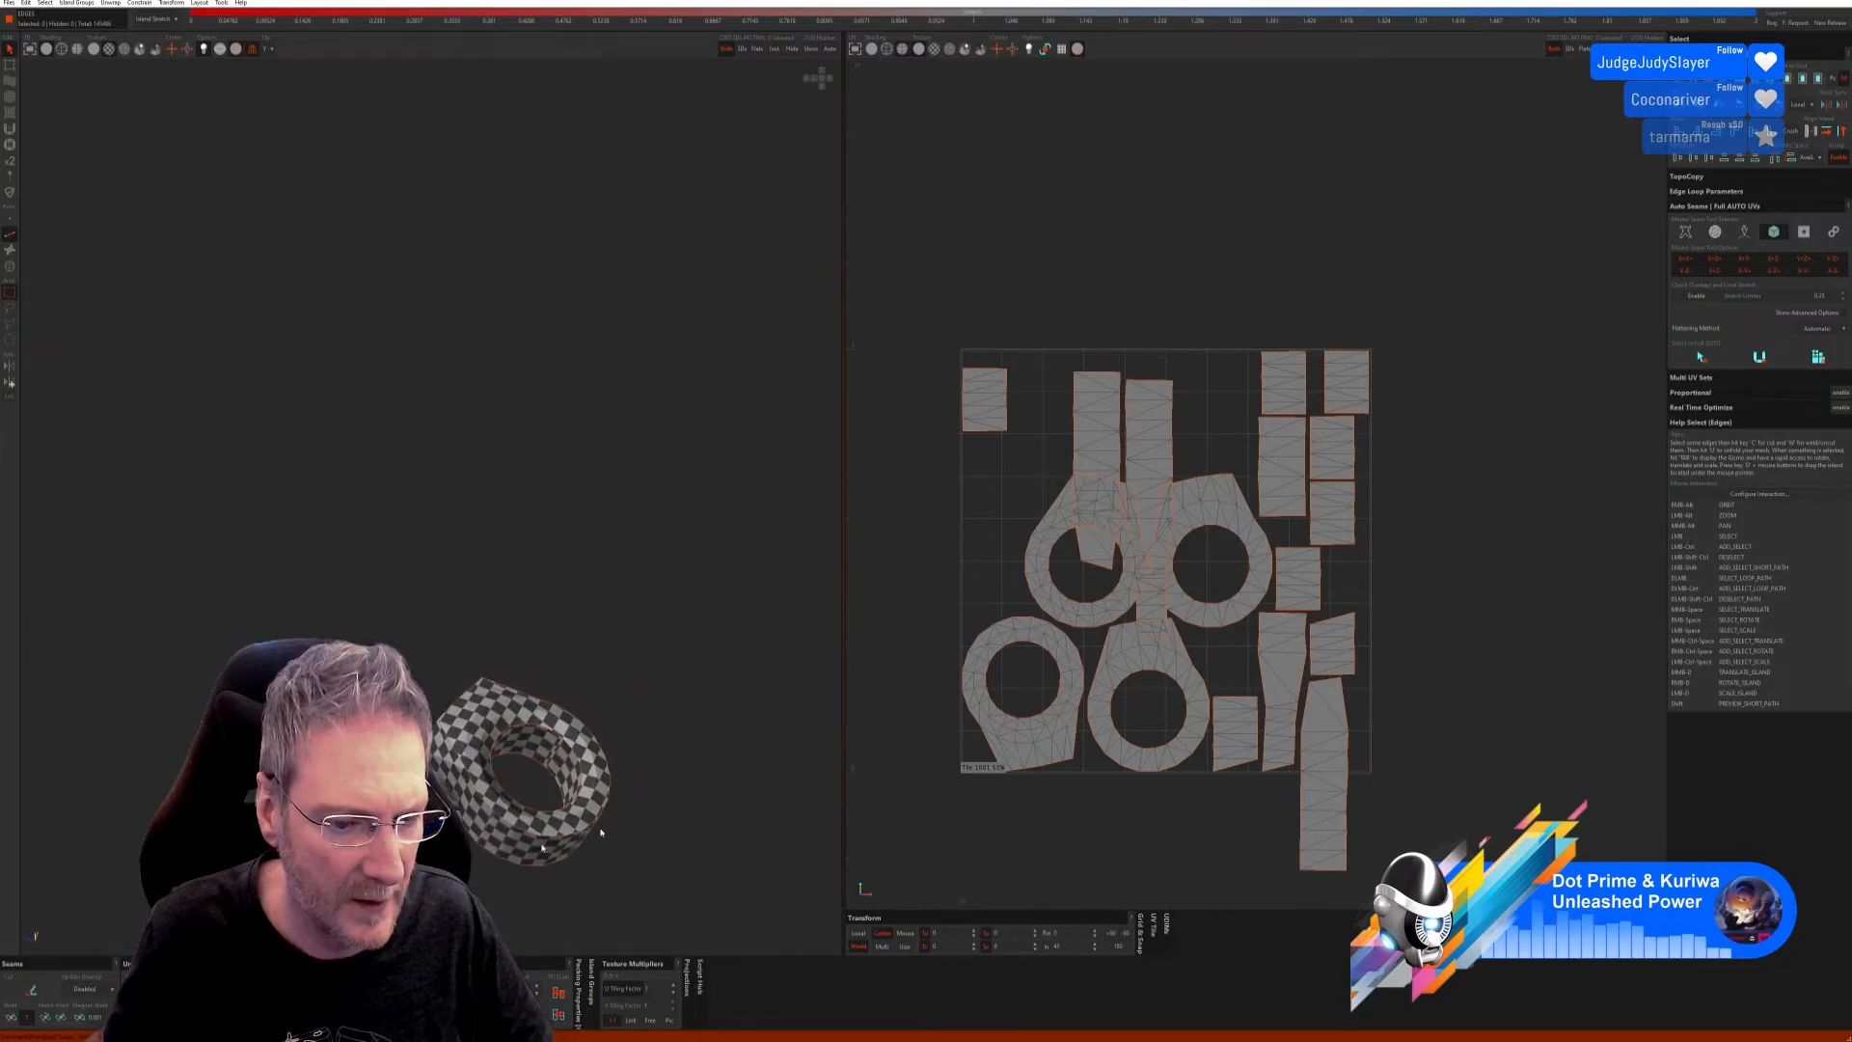
Step: Weld the selected cross seam on the second pointed ring's outer band and show all vehicle parts again
click(12, 1016)
alt+right_drag(454, 771, 447, 868)
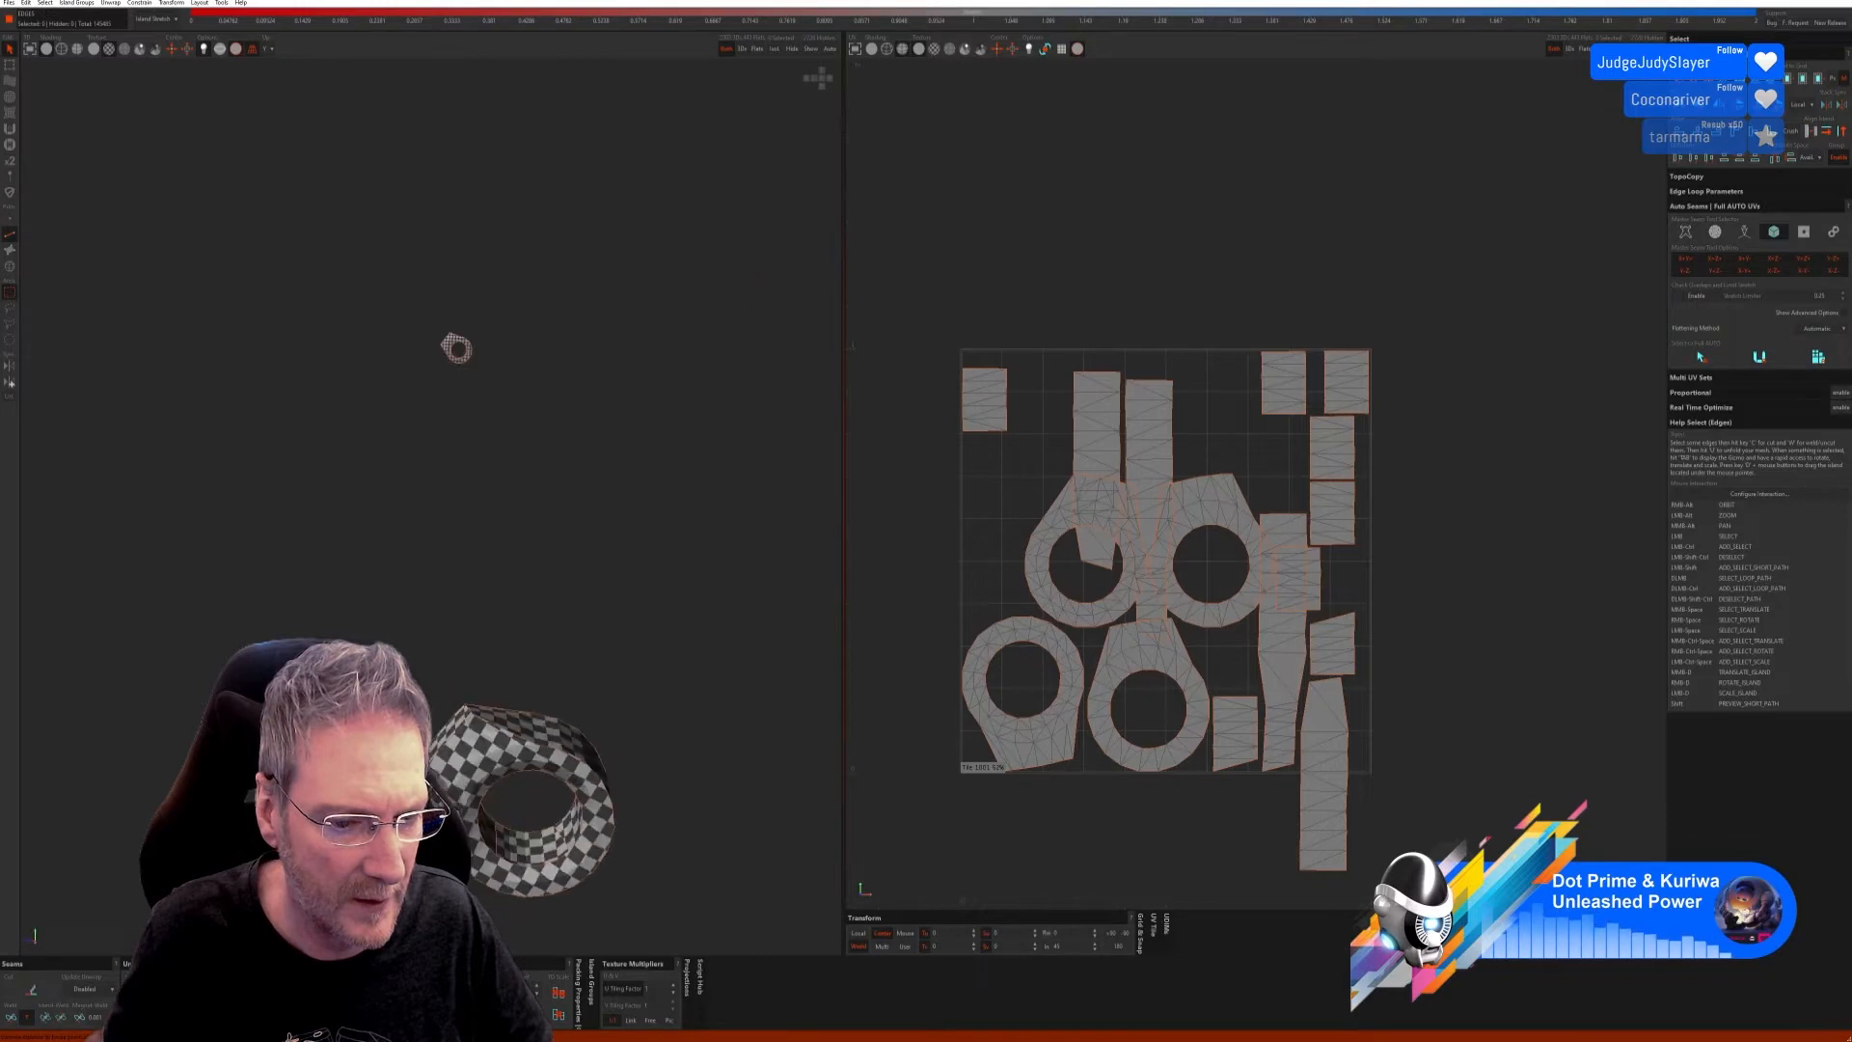
alt+right_drag(456, 349, 556, 914)
click(812, 49)
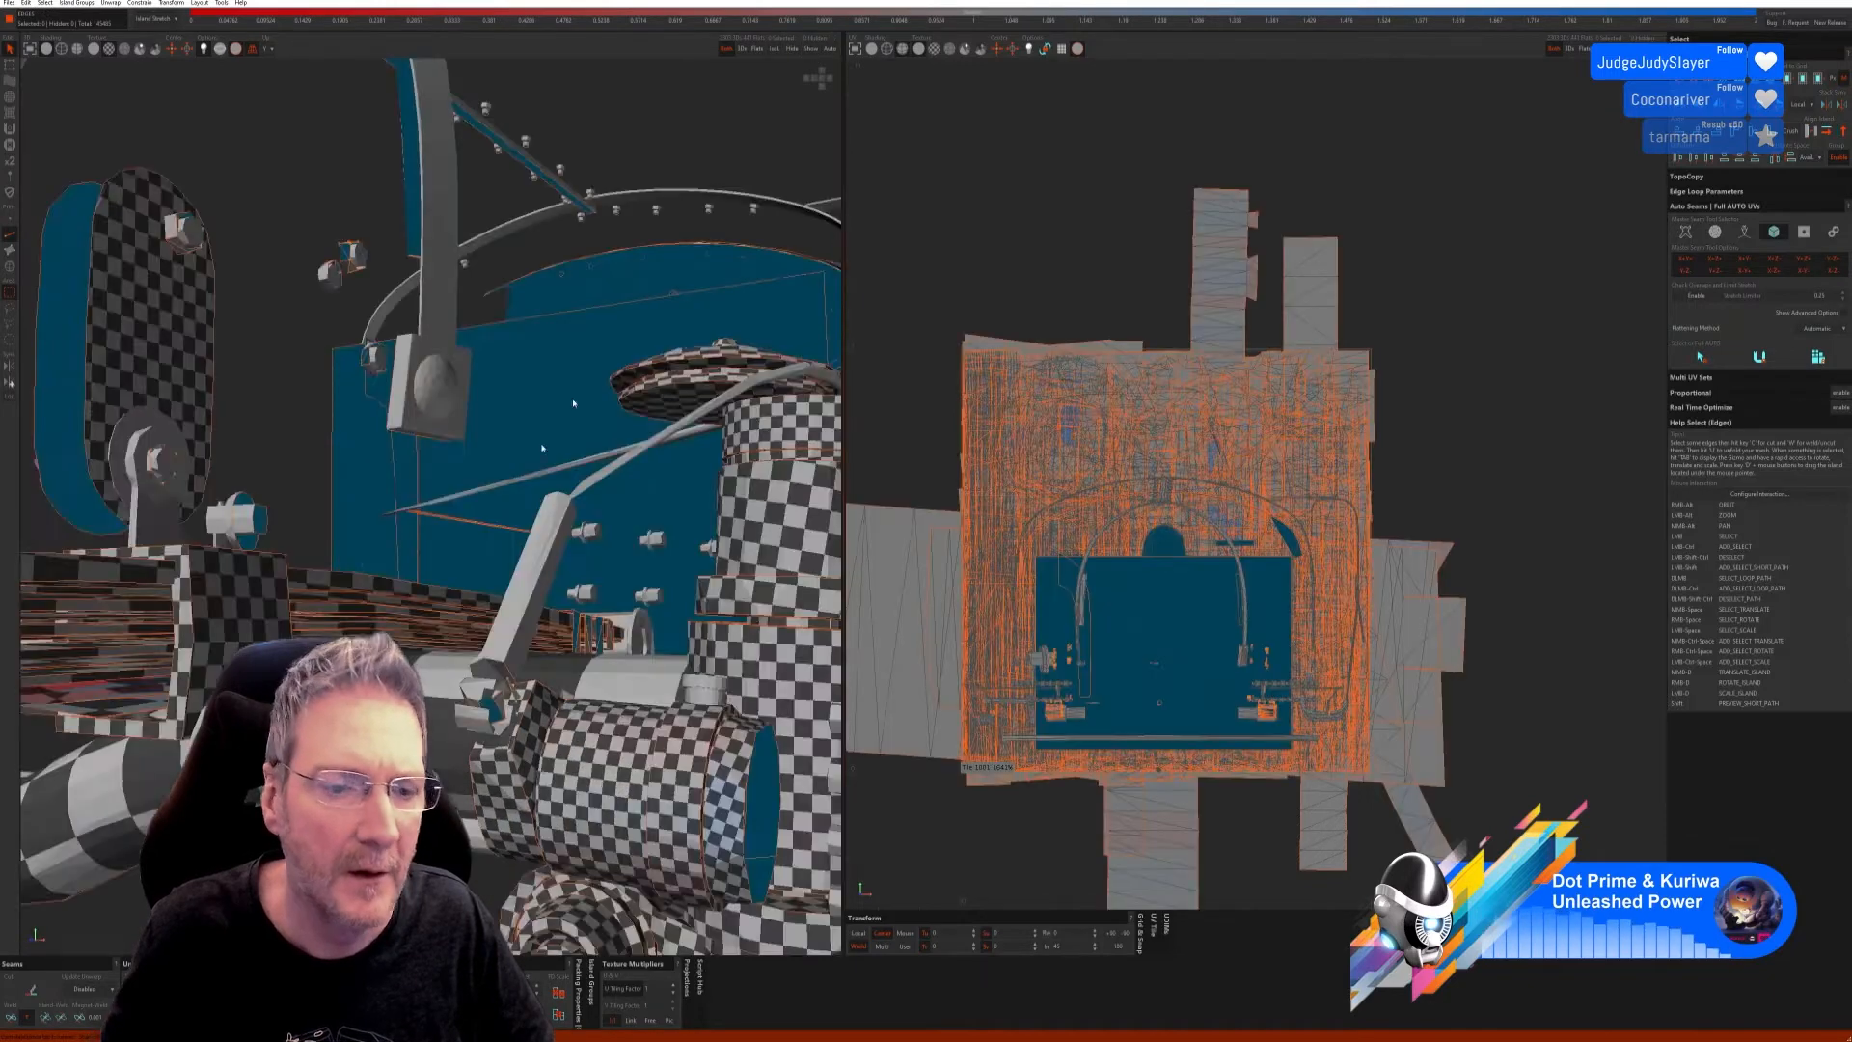
Step: Select the small stepped cylinder beside the hub at the axle's far end in island mode and isolate it
scroll(578, 482, down, 5)
alt+right_drag(405, 578, 501, 674)
scroll(500, 674, up, 1)
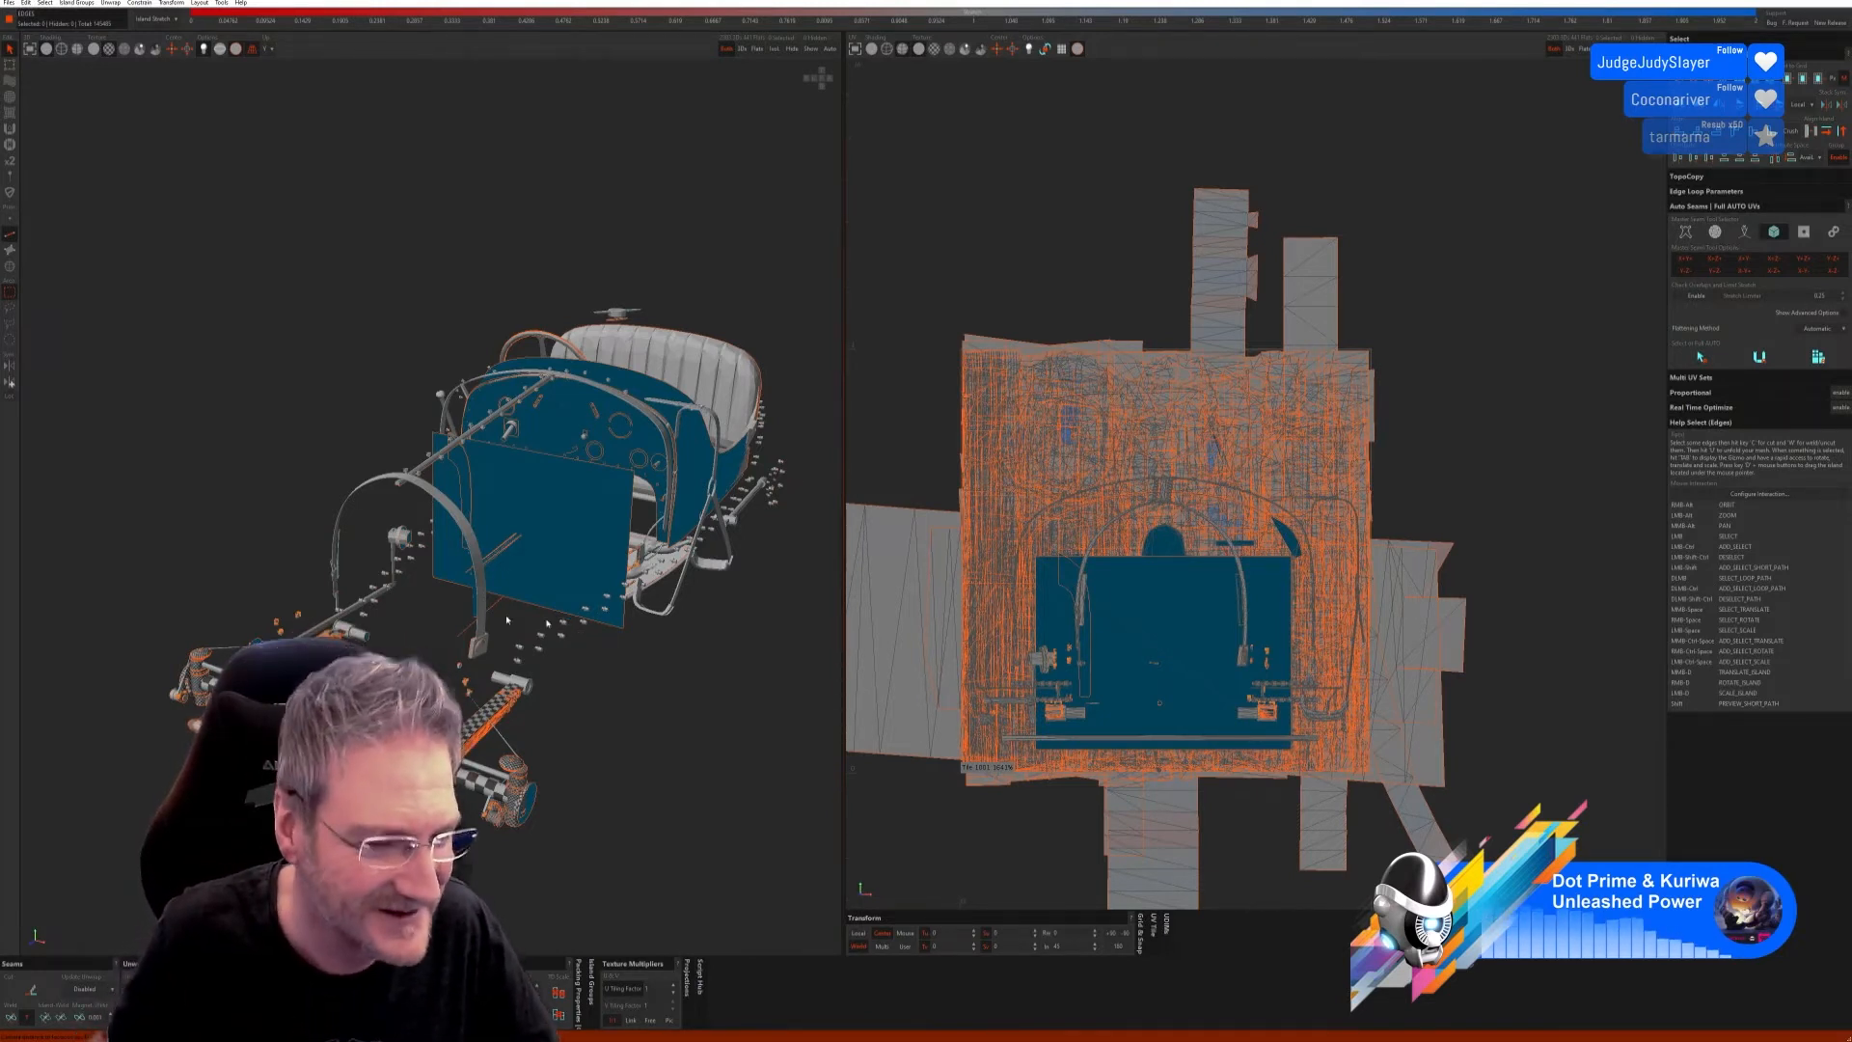
scroll(528, 806, up, 2)
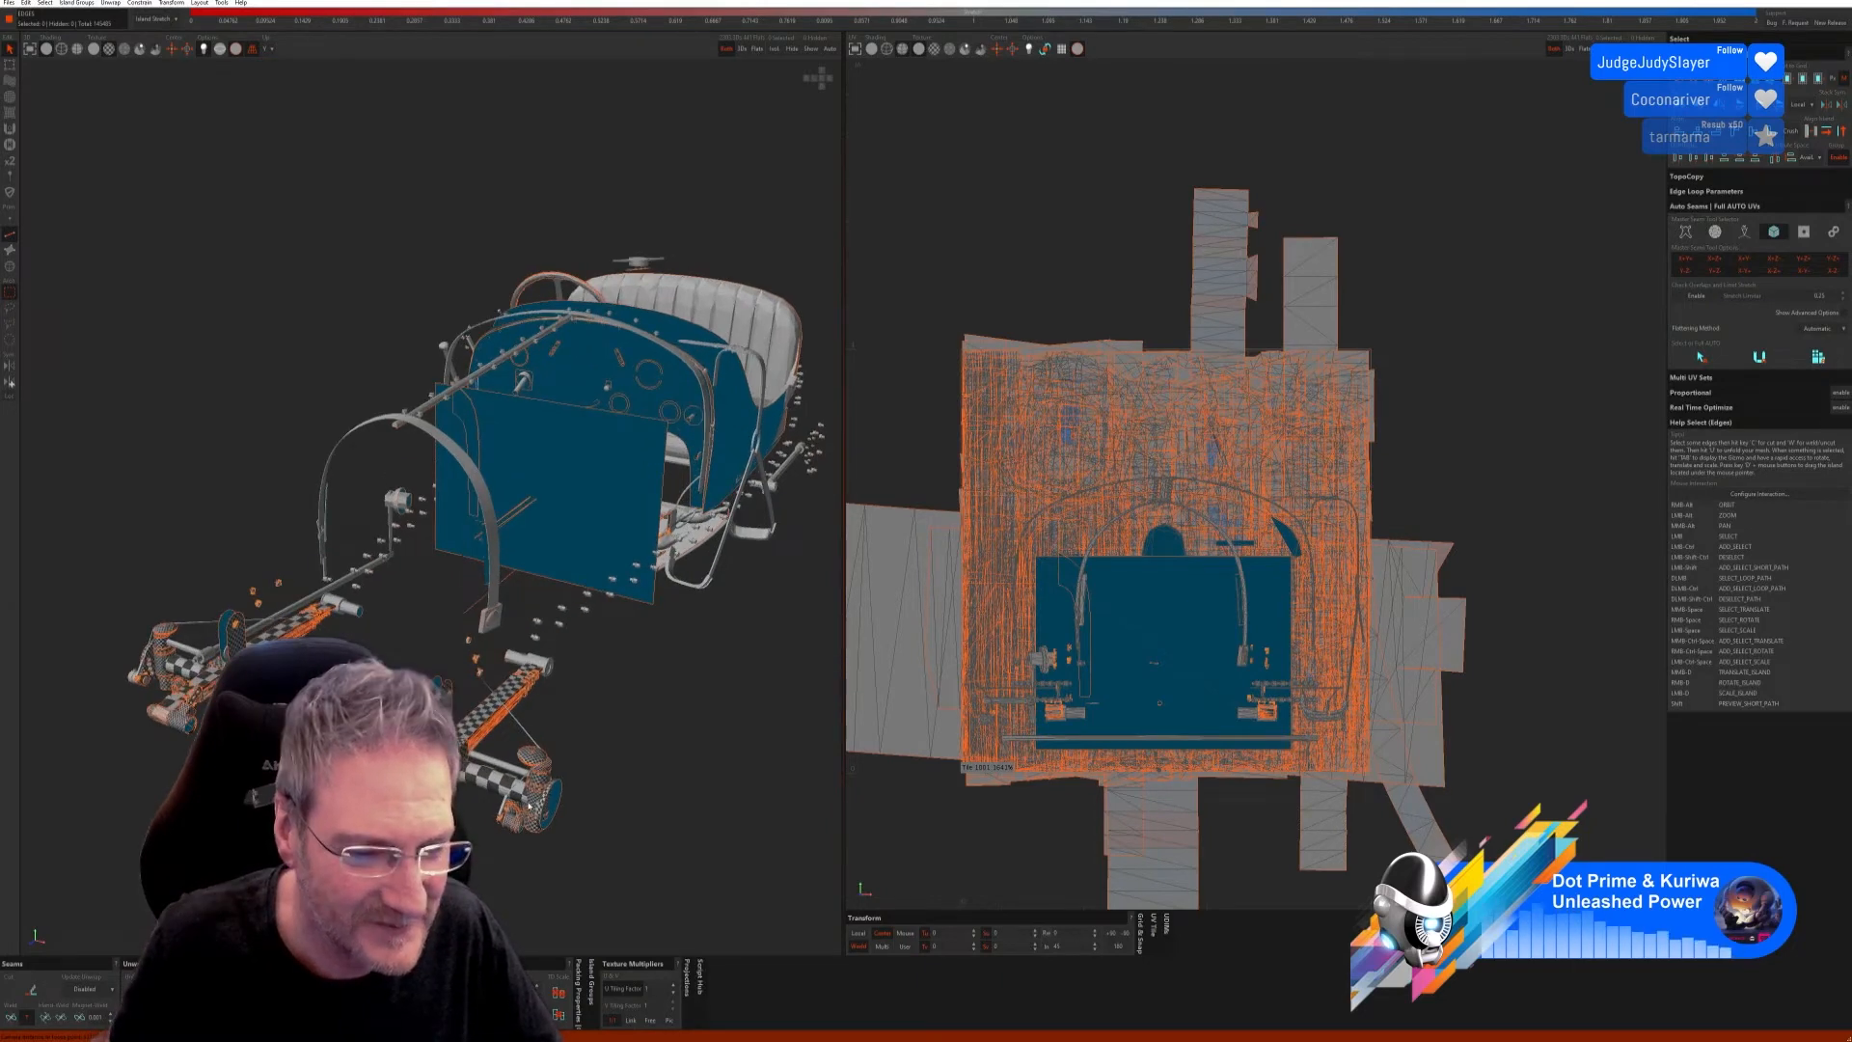
scroll(528, 805, up, 3)
scroll(528, 806, up, 2)
scroll(529, 805, down, 3)
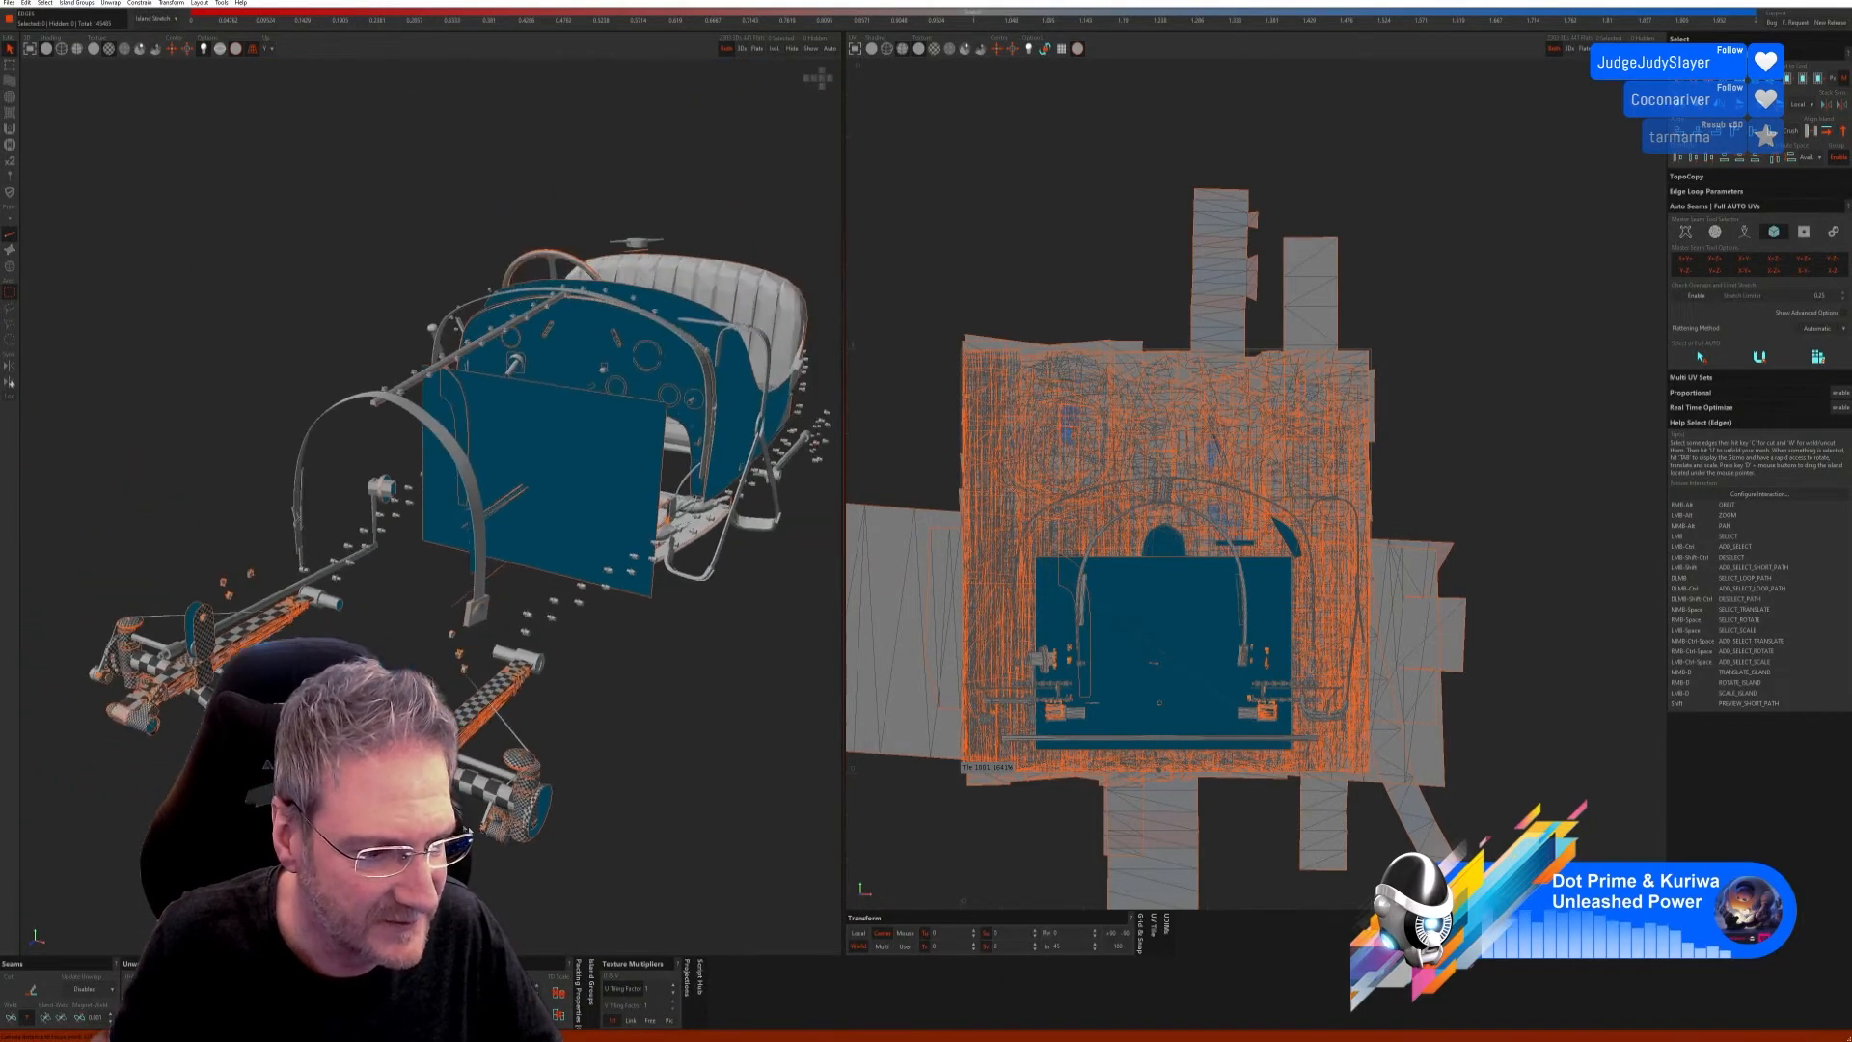
alt+middle_drag(528, 806, 808, 748)
scroll(433, 658, up, 3)
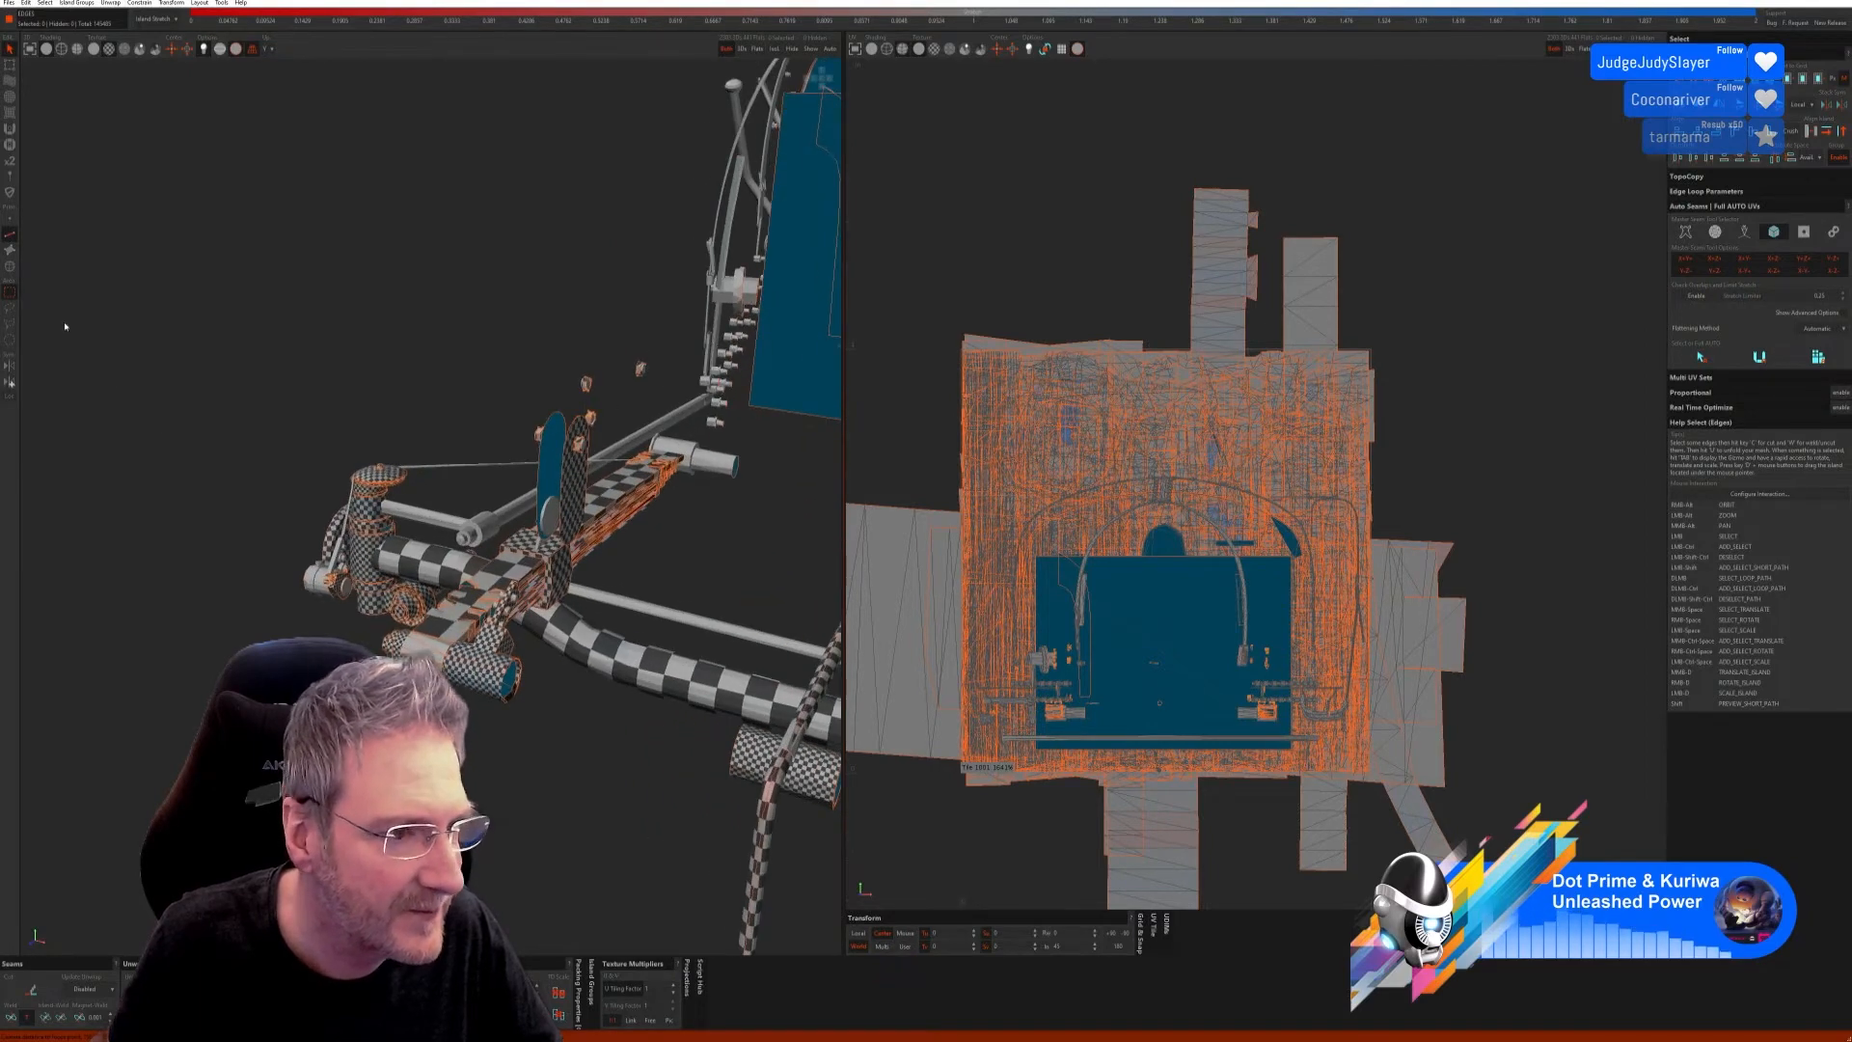
click(8, 267)
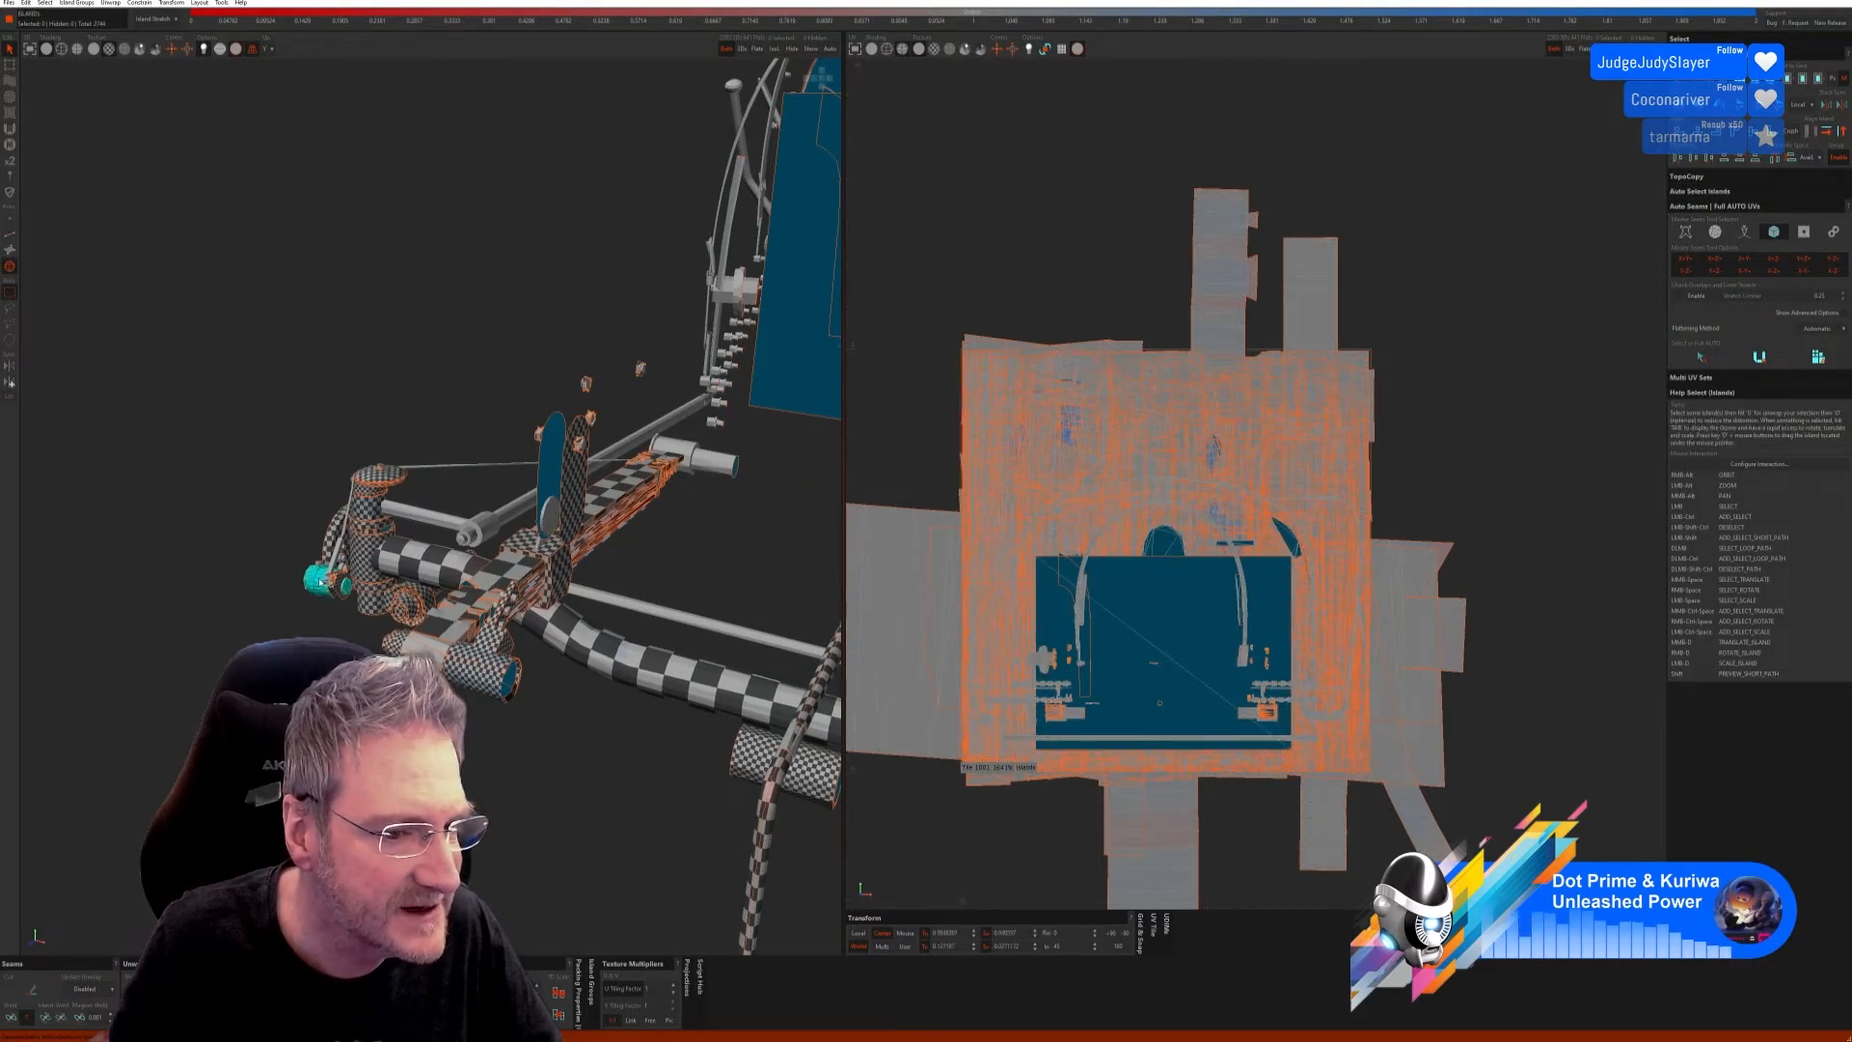
click(774, 48)
mouse_move(273, 611)
alt+right_down()
mouse_move(347, 633)
mouse_move(278, 609)
alt+right_up()
scroll(253, 592, up, 2)
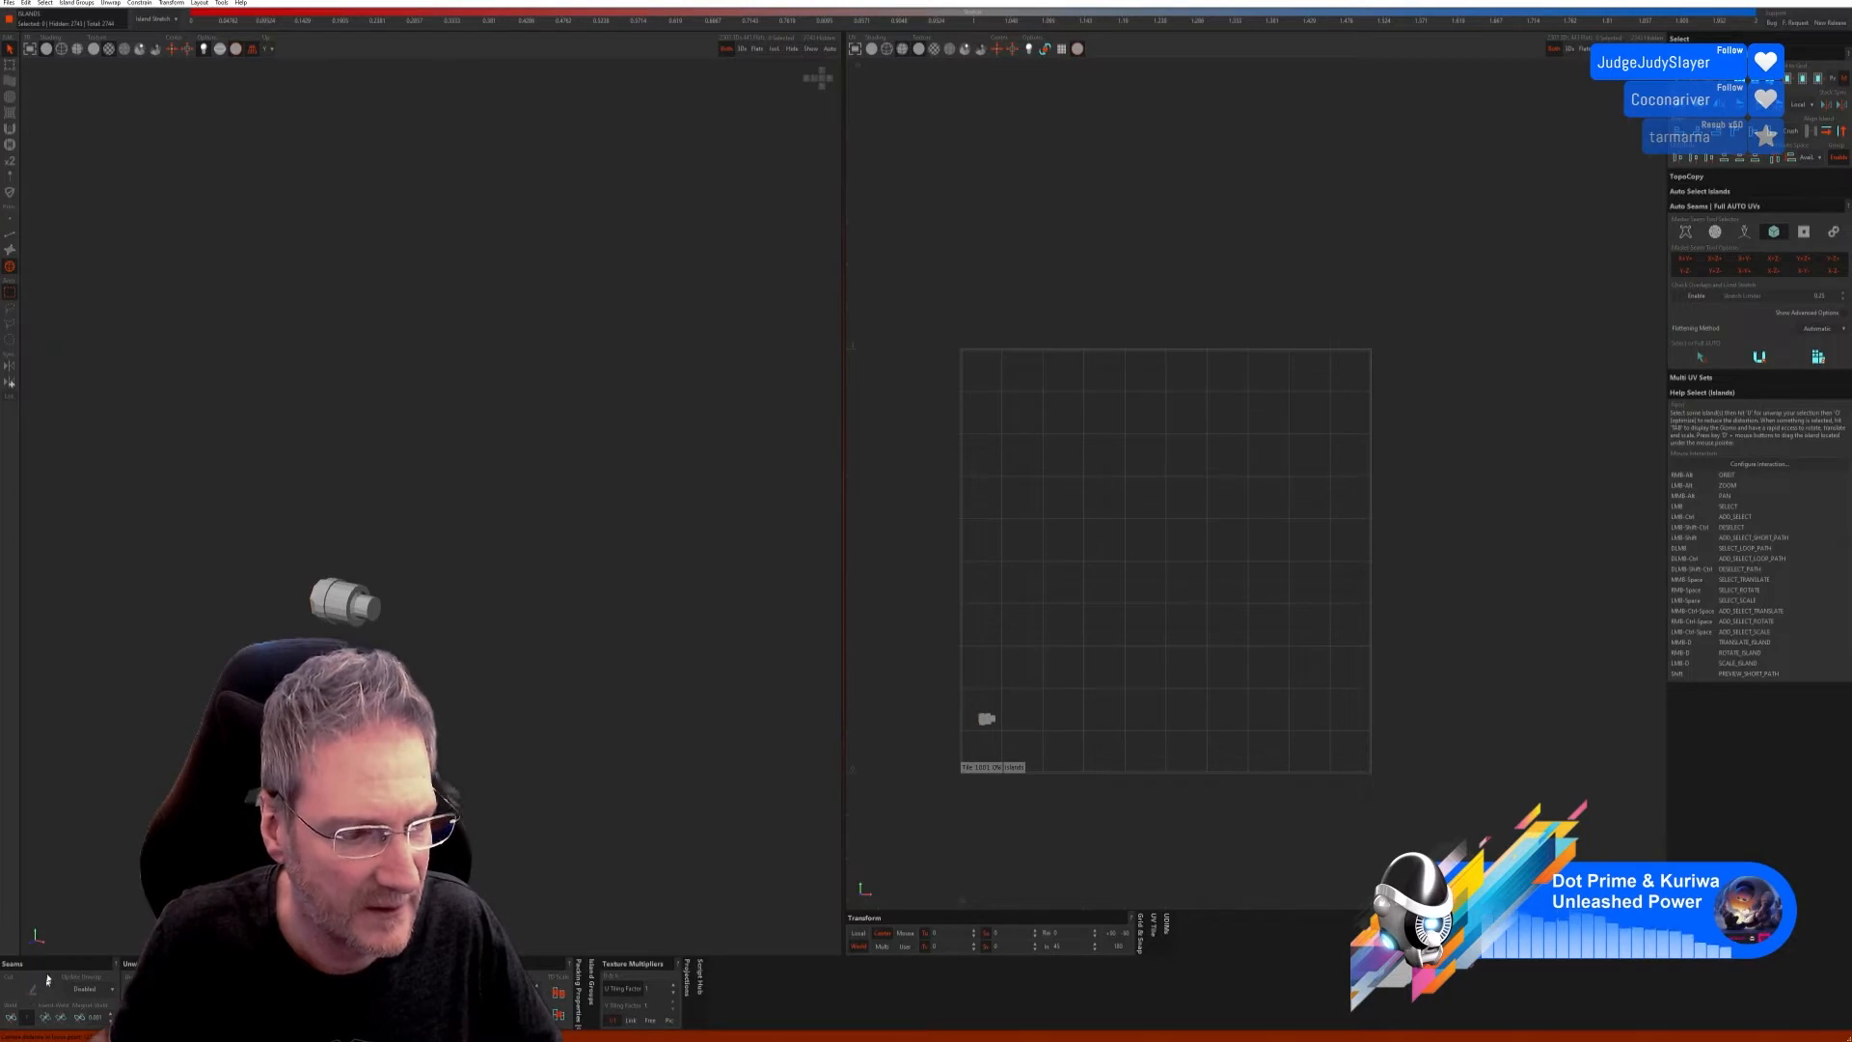
Step: Cut automatic seams on the isolated stepped cylinder and weld the surplus lengthwise seam on its narrow end section
key(F2)
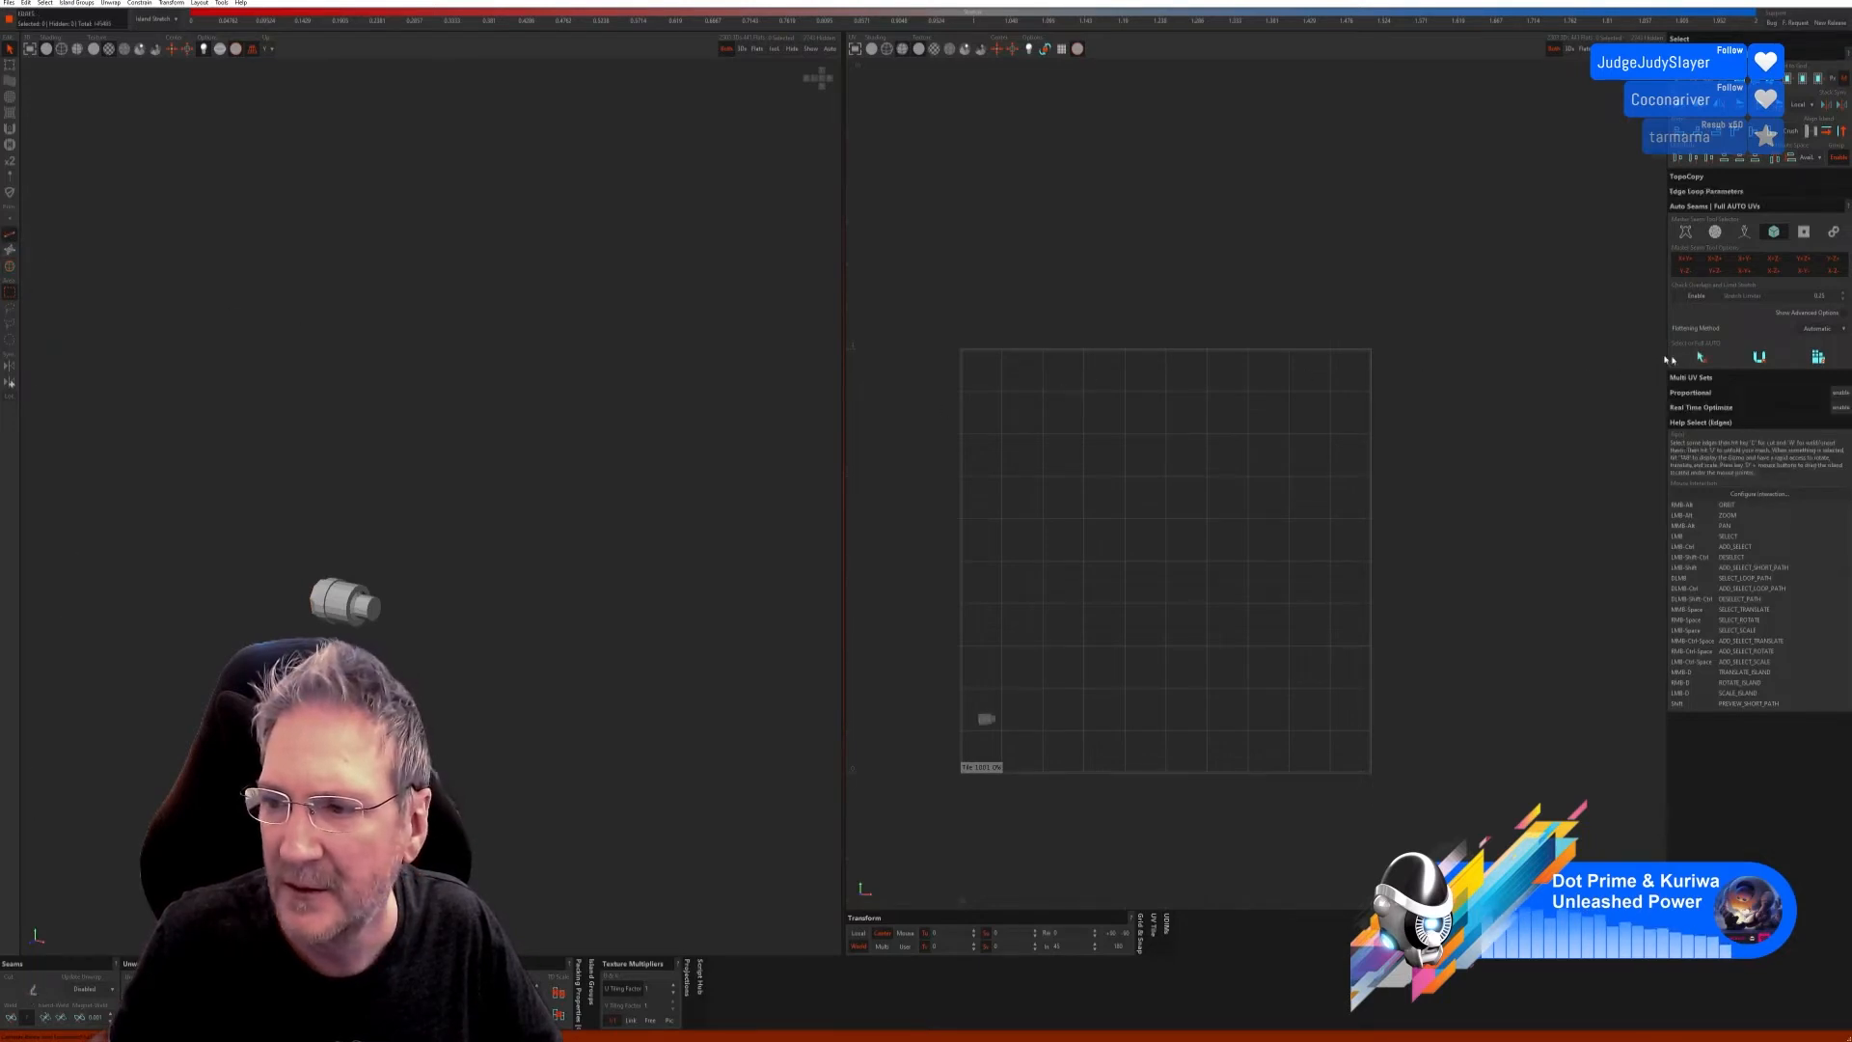
key(ctrl+a)
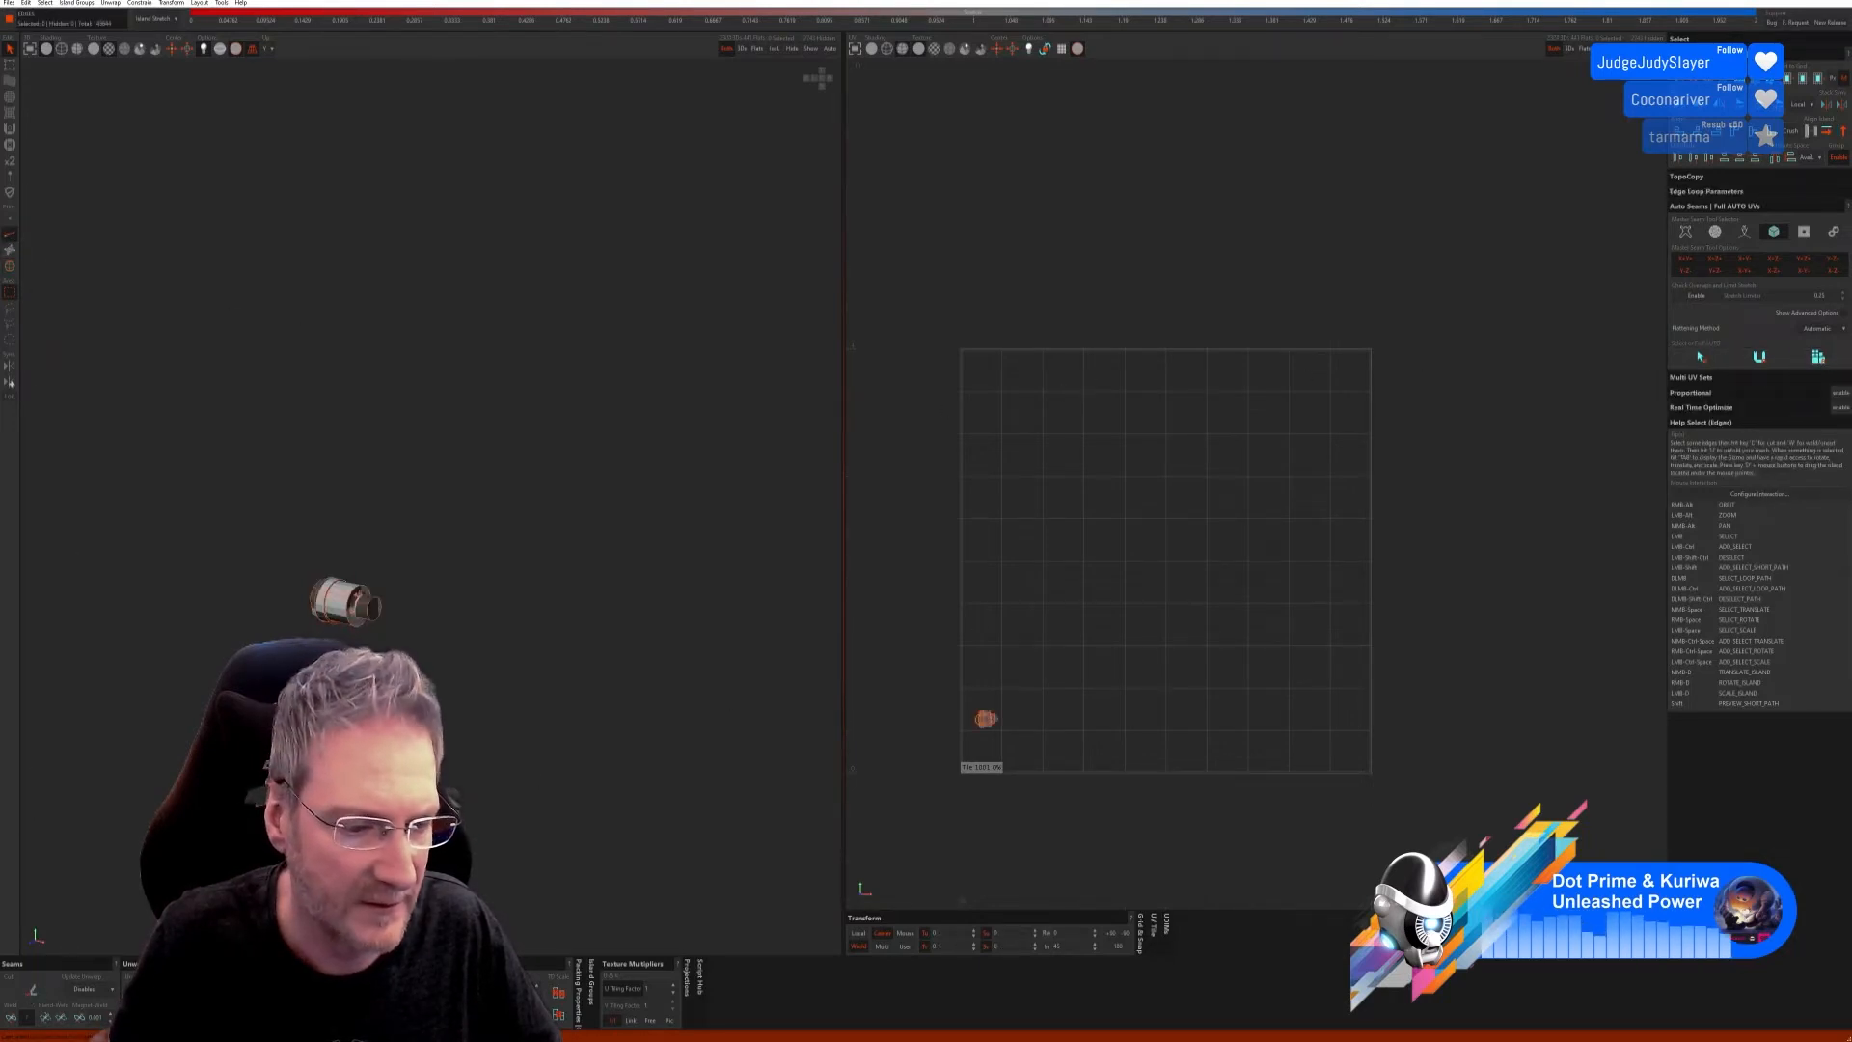
mouse_move(405, 657)
alt+right_down()
mouse_move(445, 679)
mouse_move(424, 685)
alt+right_up()
scroll(436, 662, up, 5)
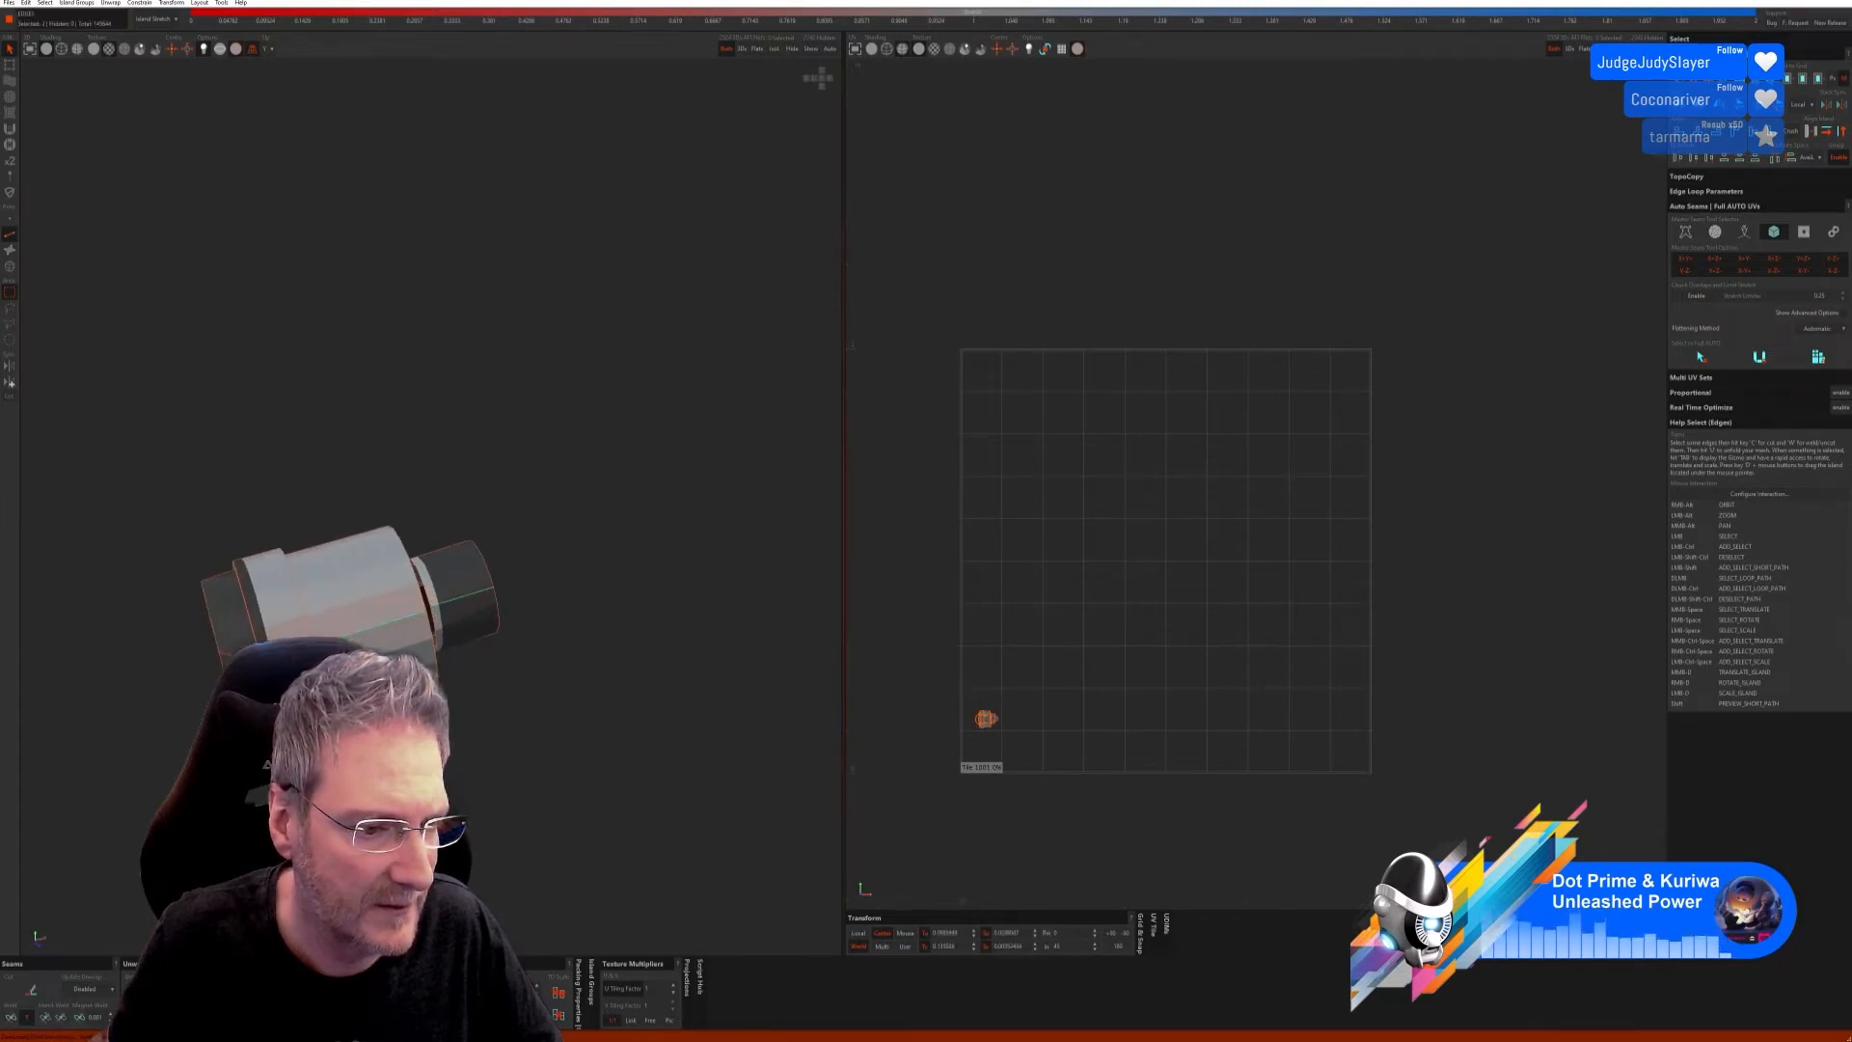
click(12, 1017)
key(u)
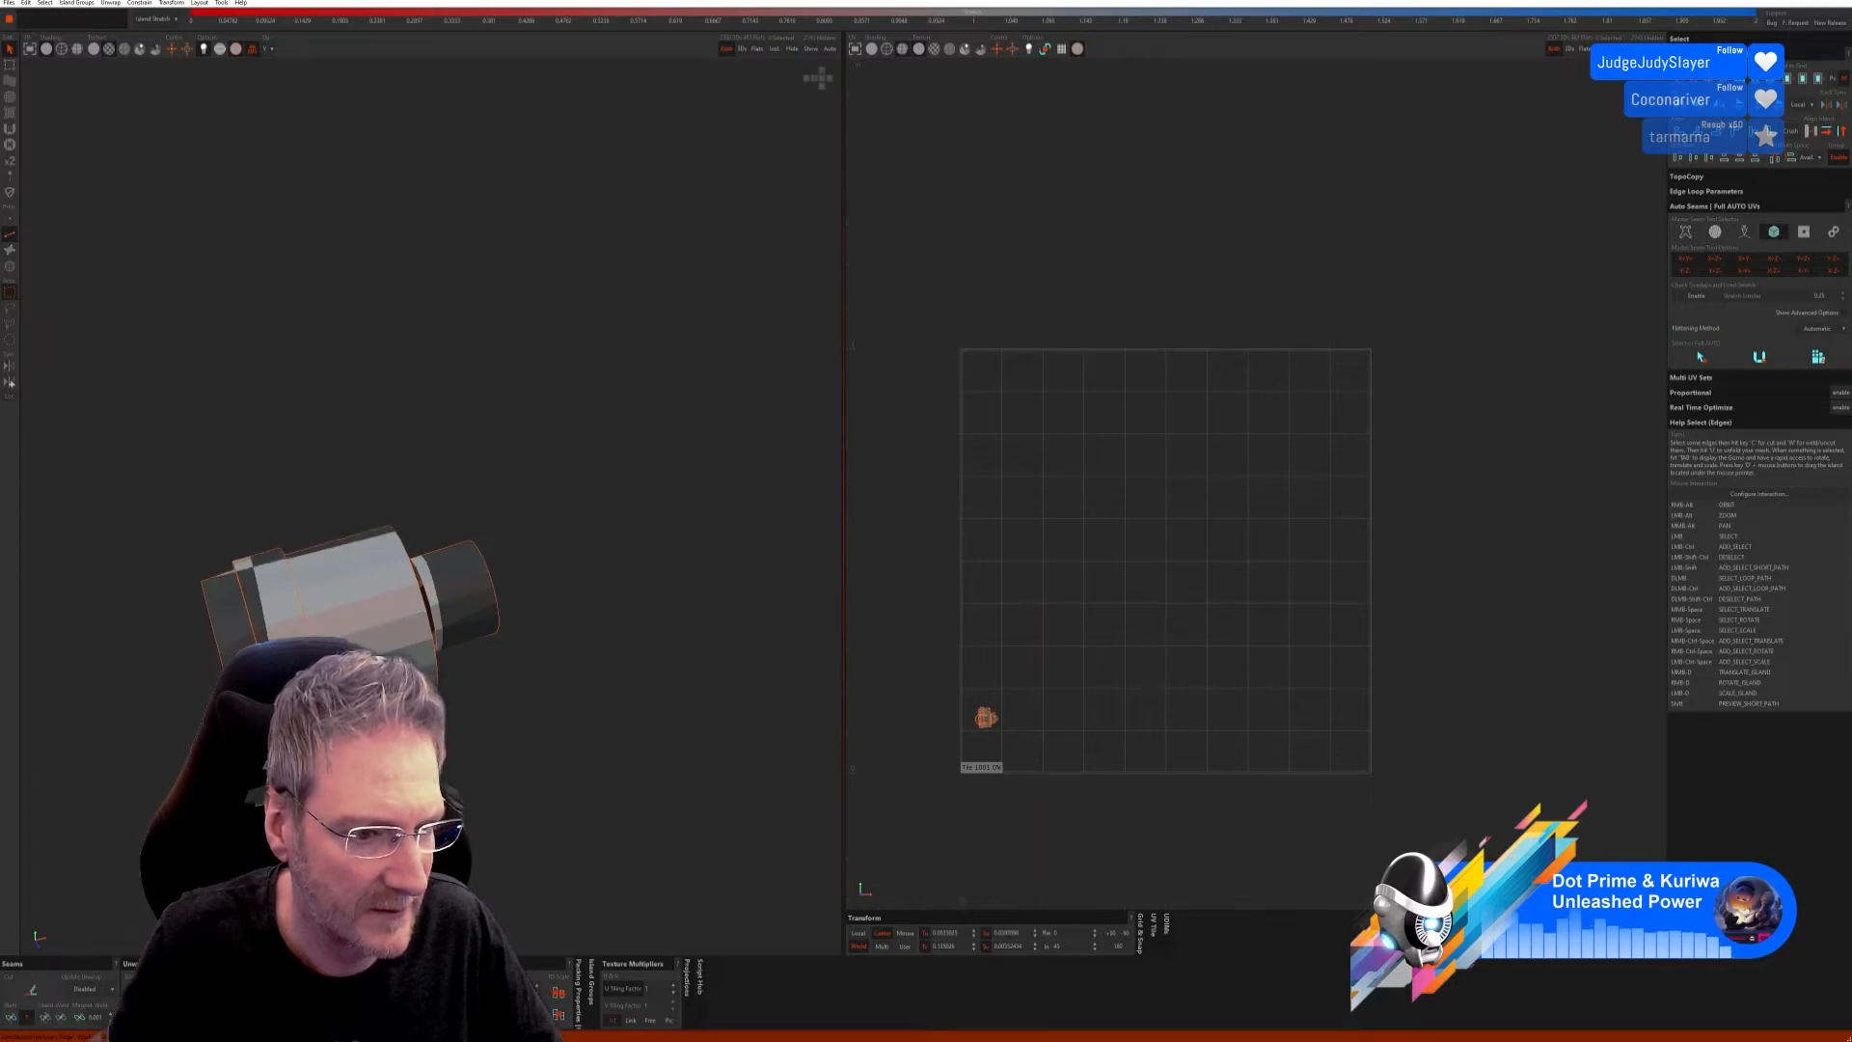
Step: Weld the remaining surplus seams along the stepped cylinder's body and around its narrow end
alt+right_drag(318, 675, 454, 783)
scroll(493, 578, up, 2)
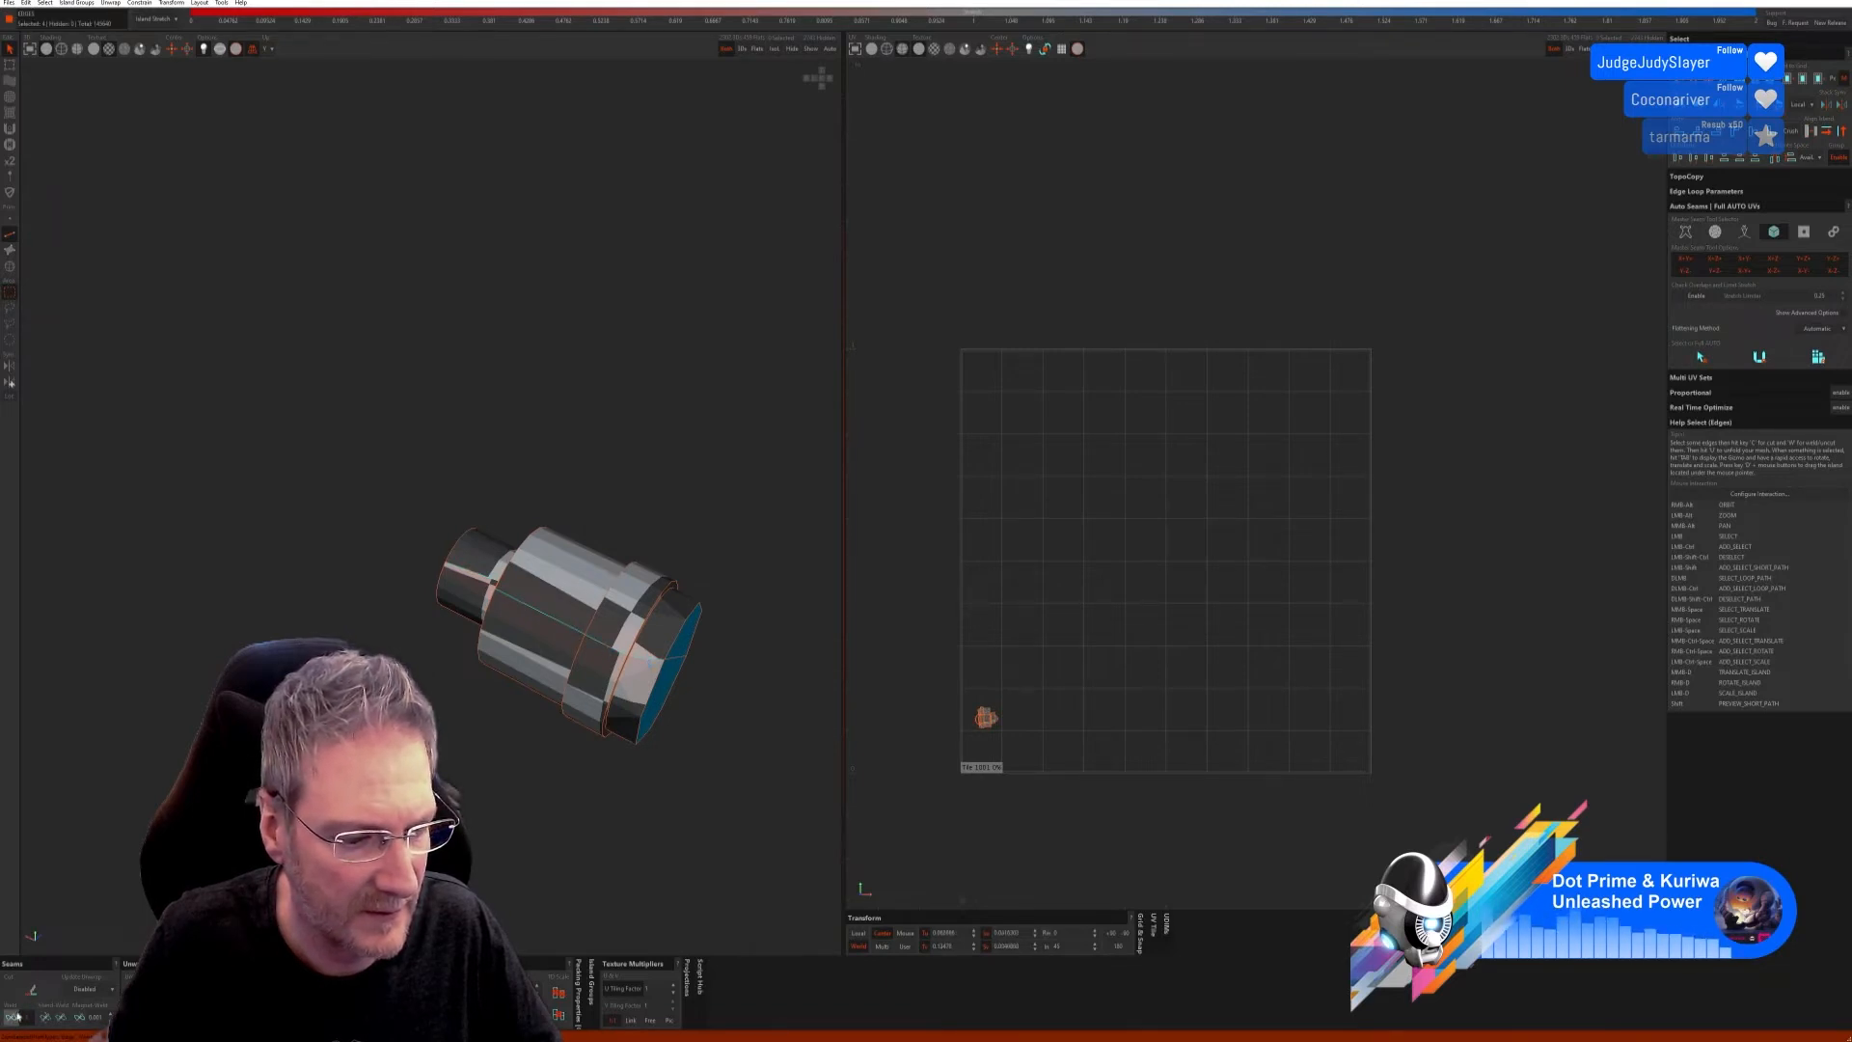
alt+right_drag(521, 810, 203, 675)
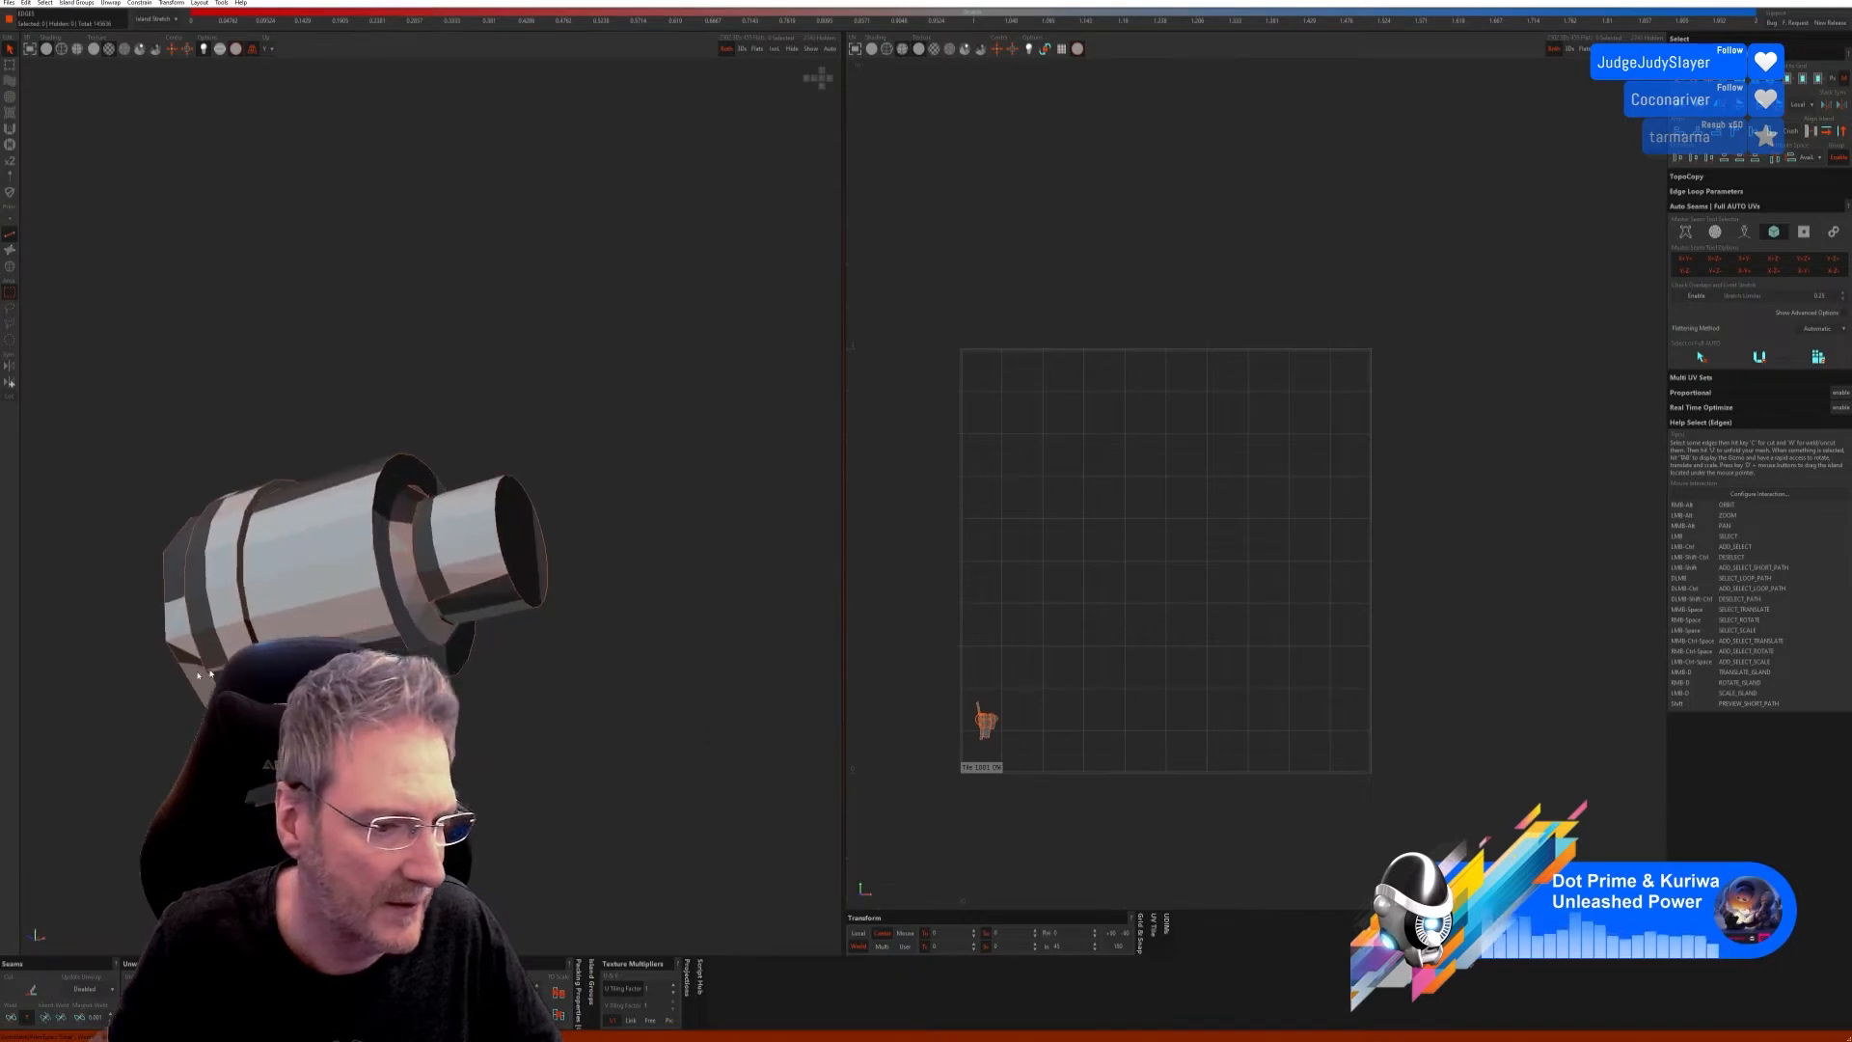
scroll(201, 669, up, 1)
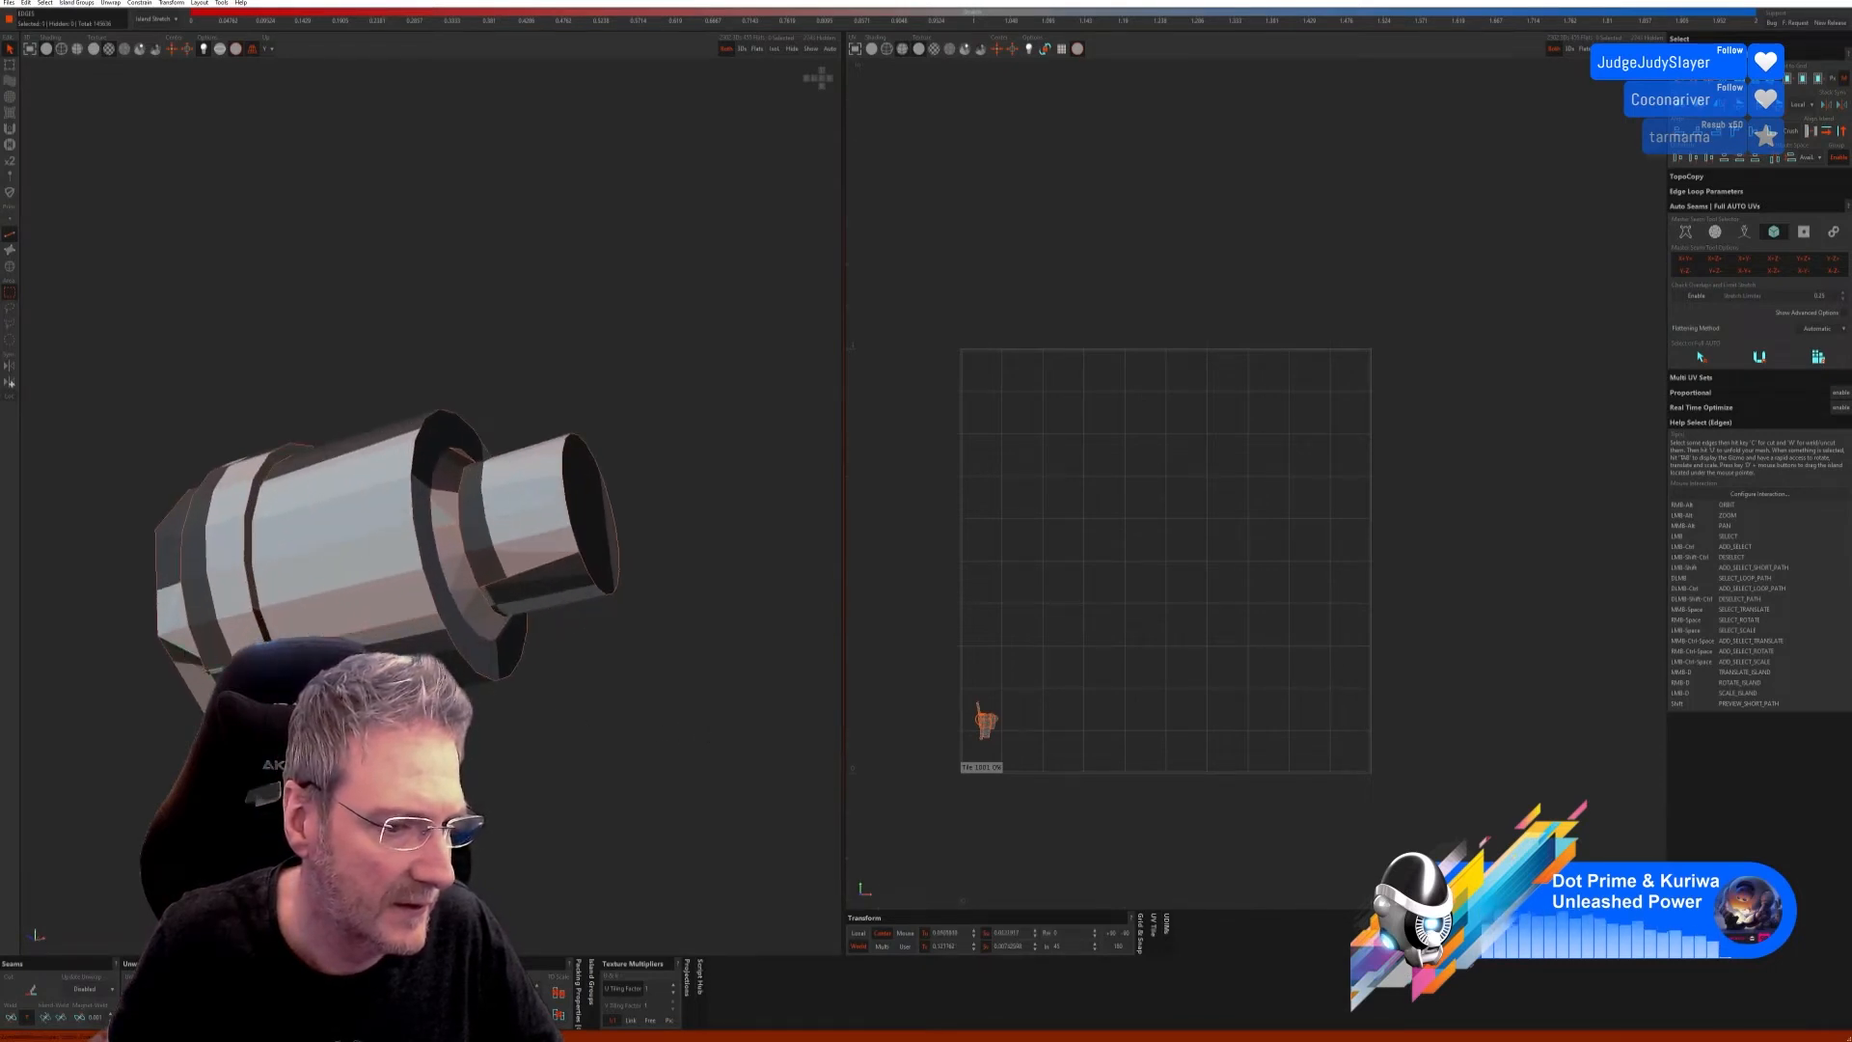
click(447, 624)
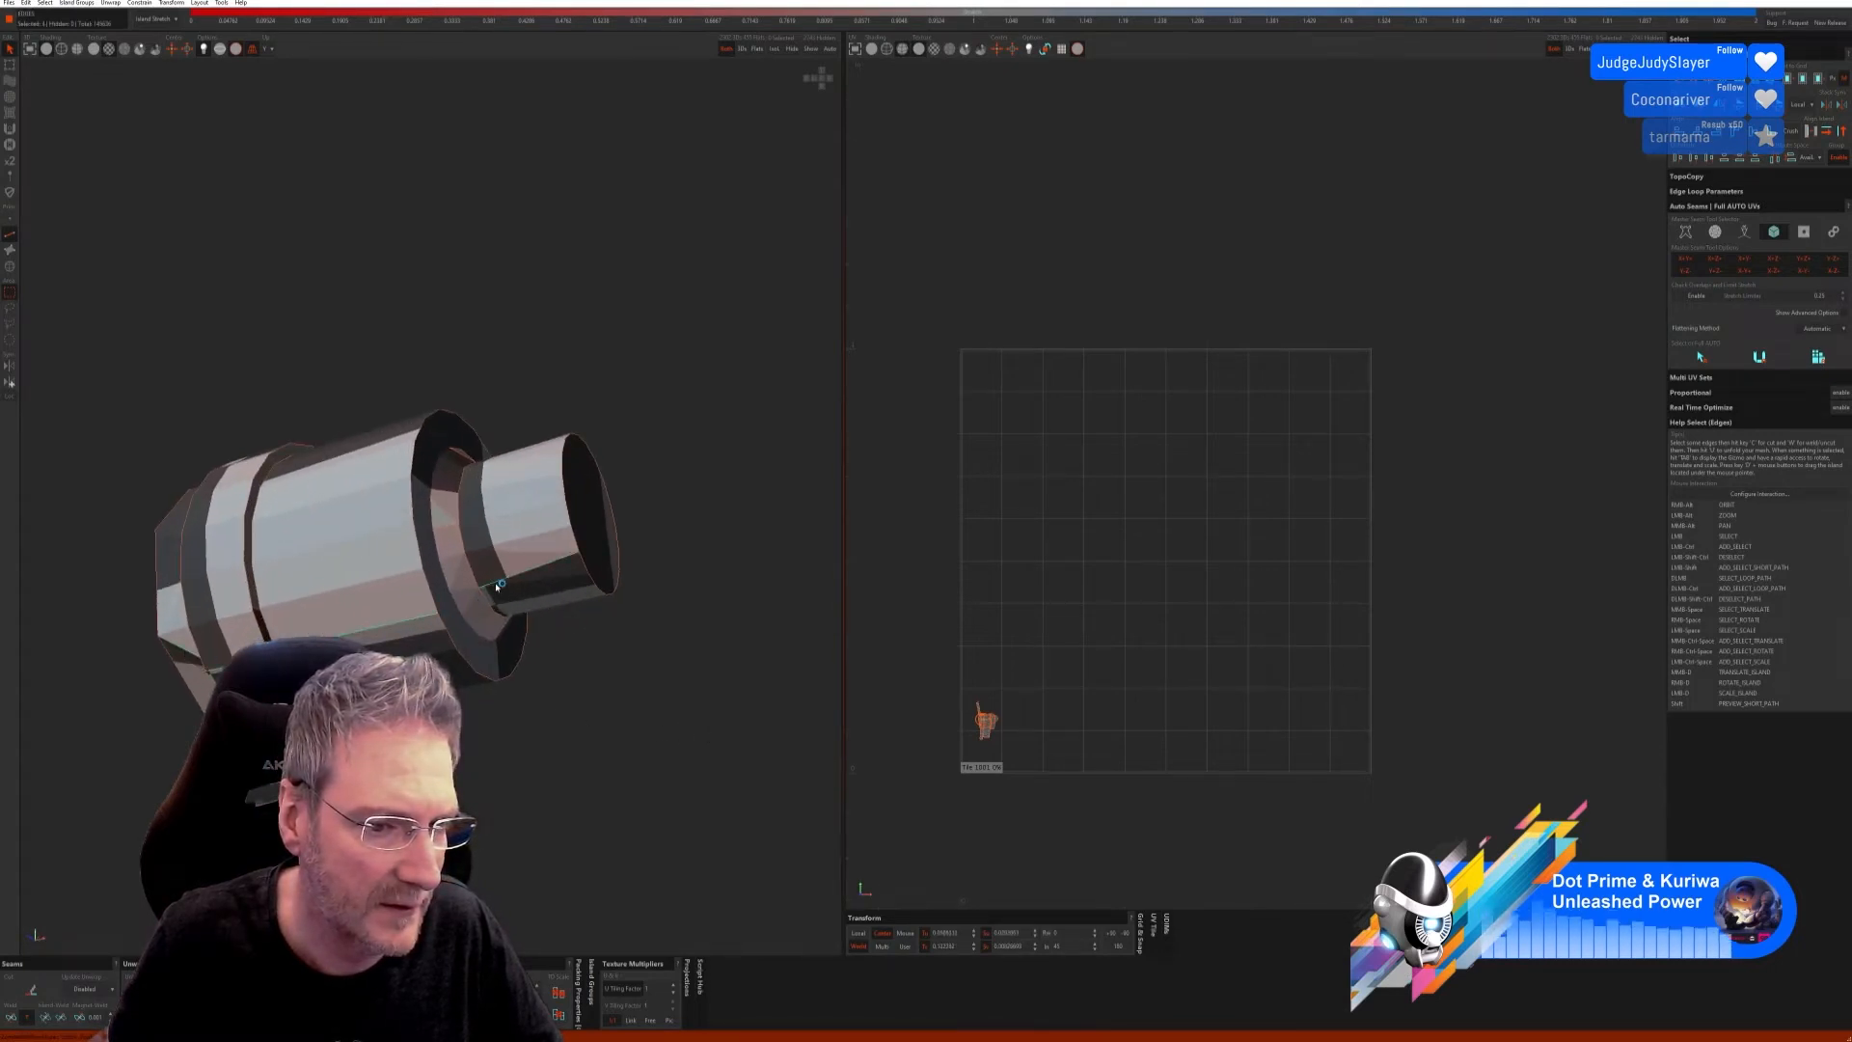
click(12, 1018)
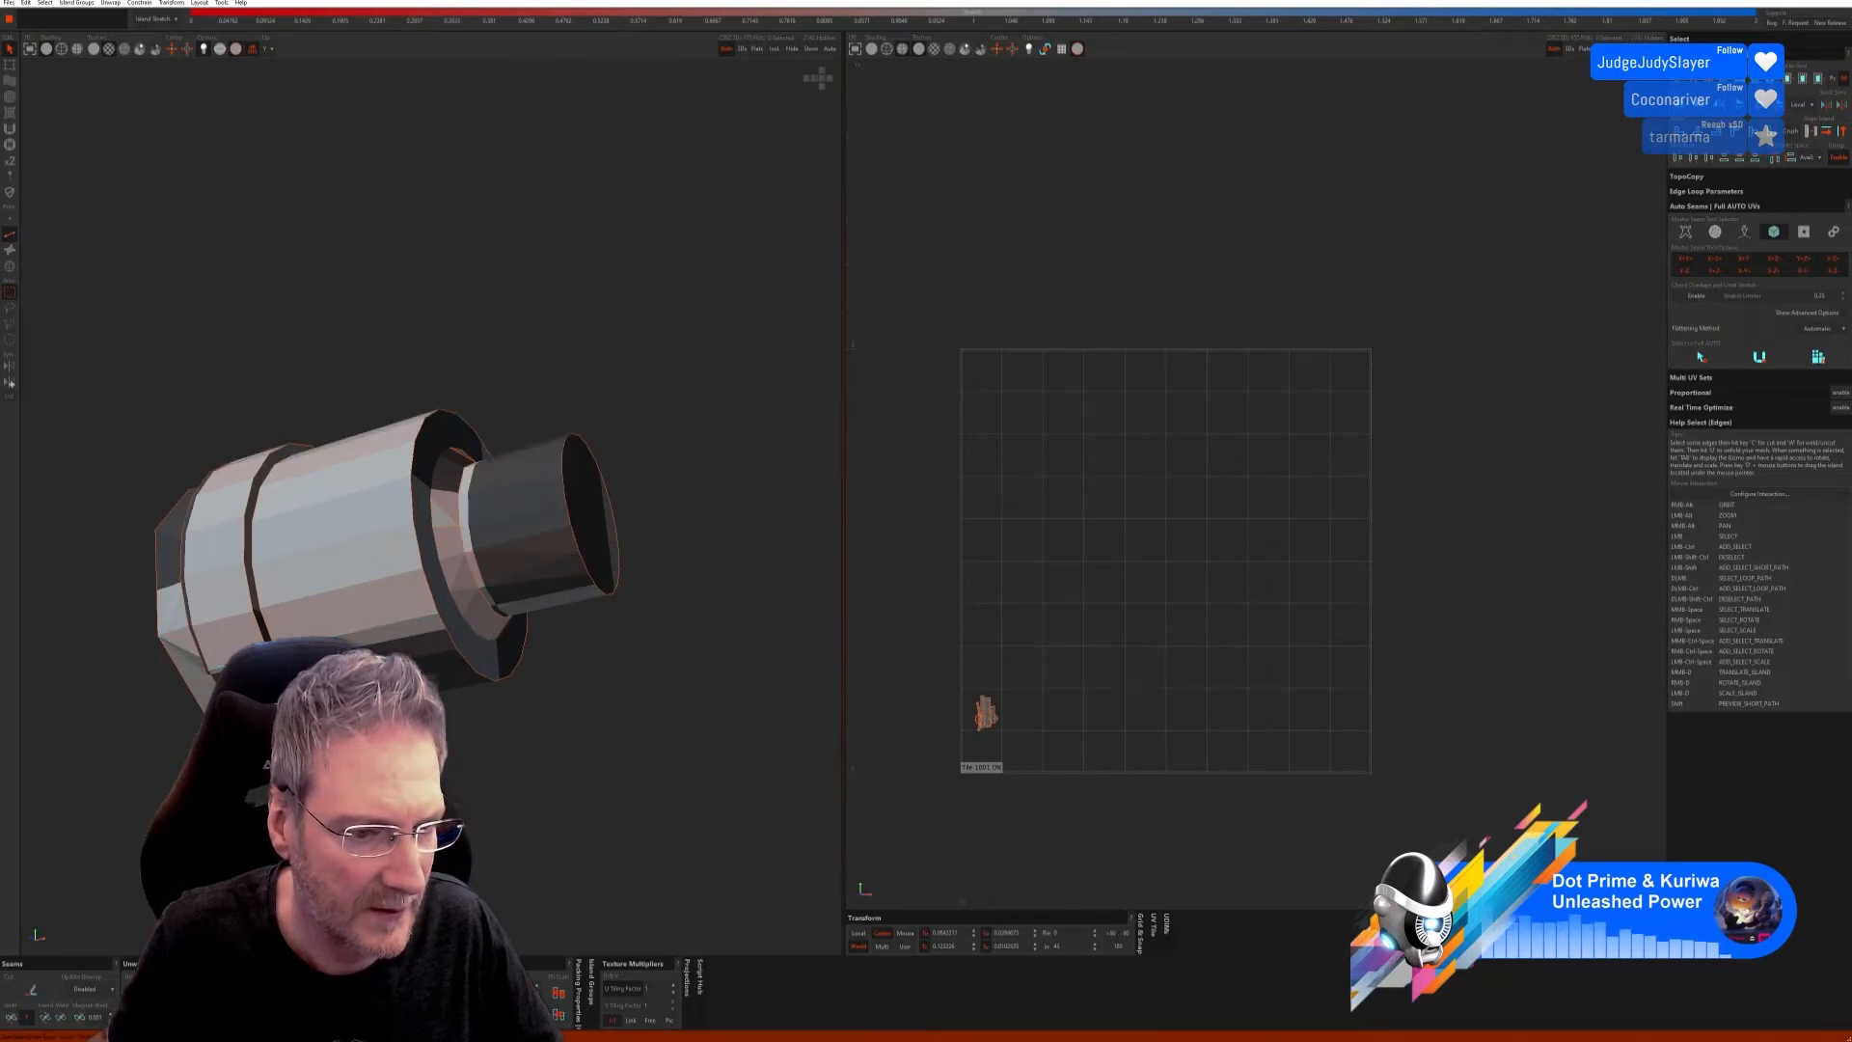
Step: Unfold and pack the stepped cylinder's UV islands, and show all vehicle parts again
scroll(395, 794, down, 3)
key(u)
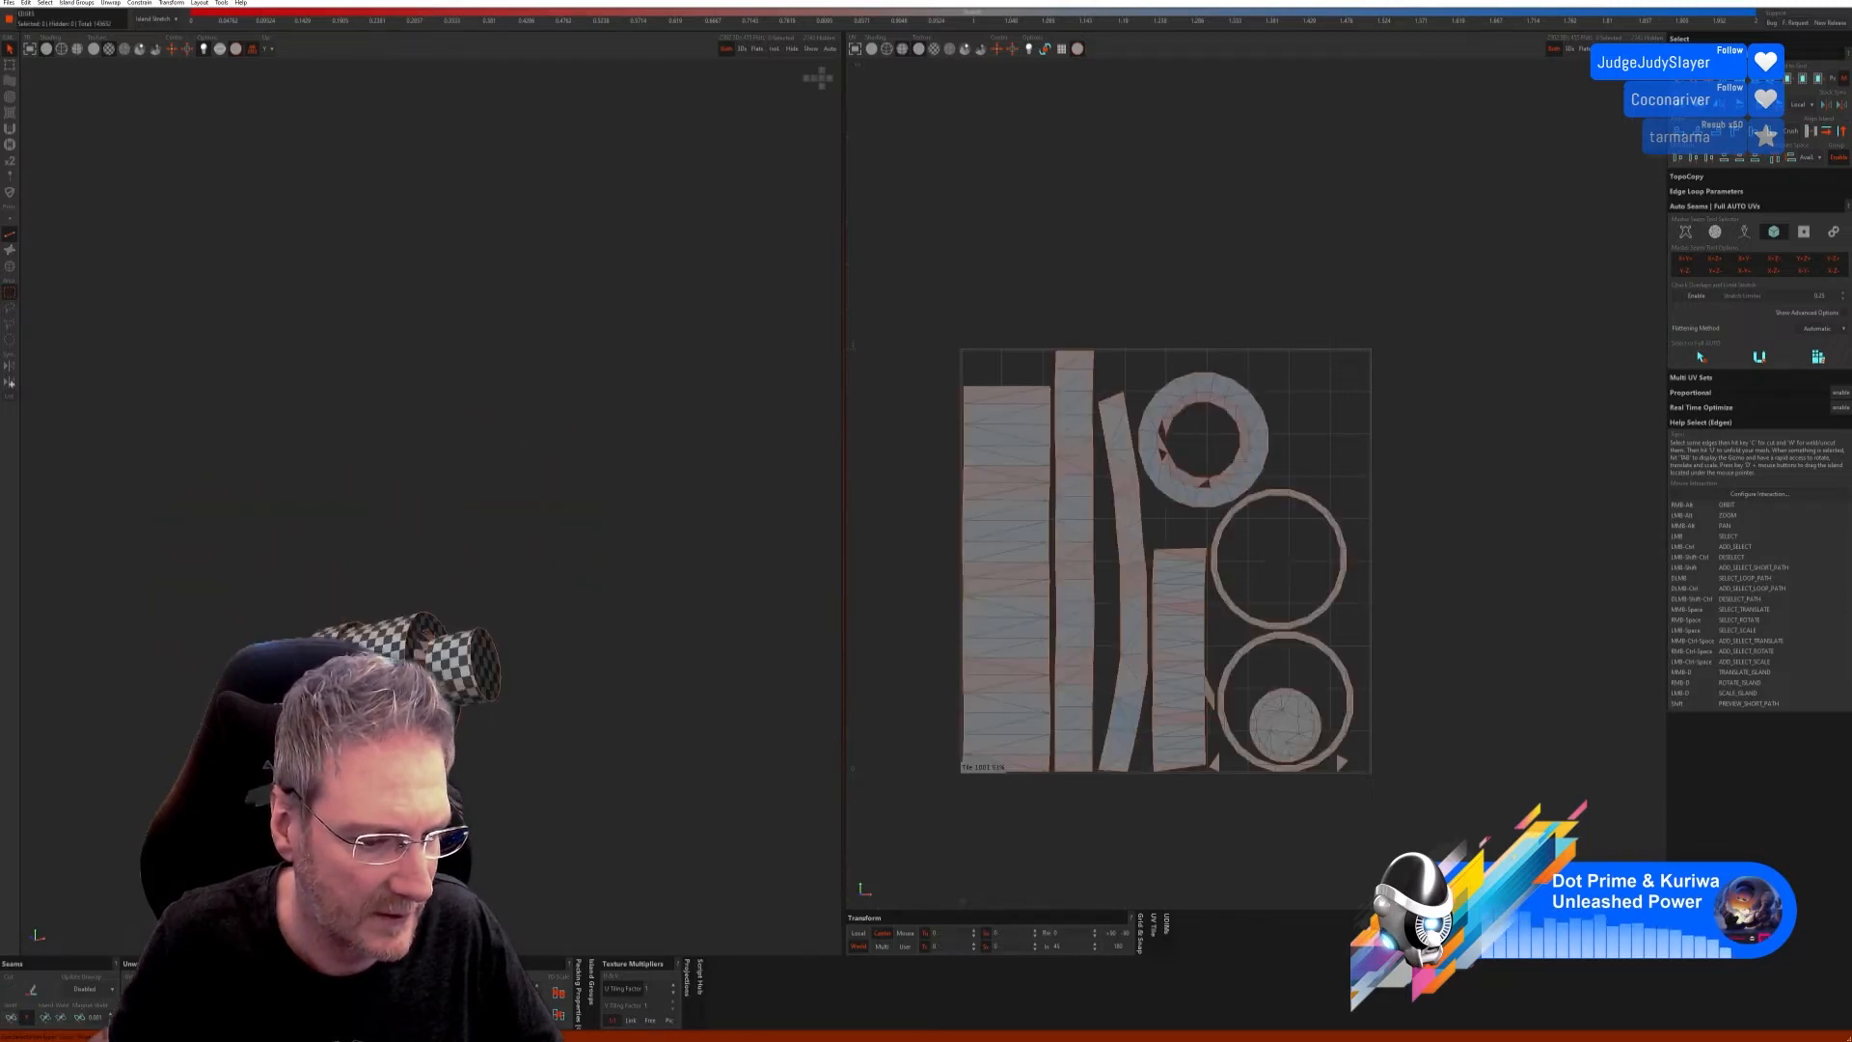
alt+right_drag(656, 241, 703, 234)
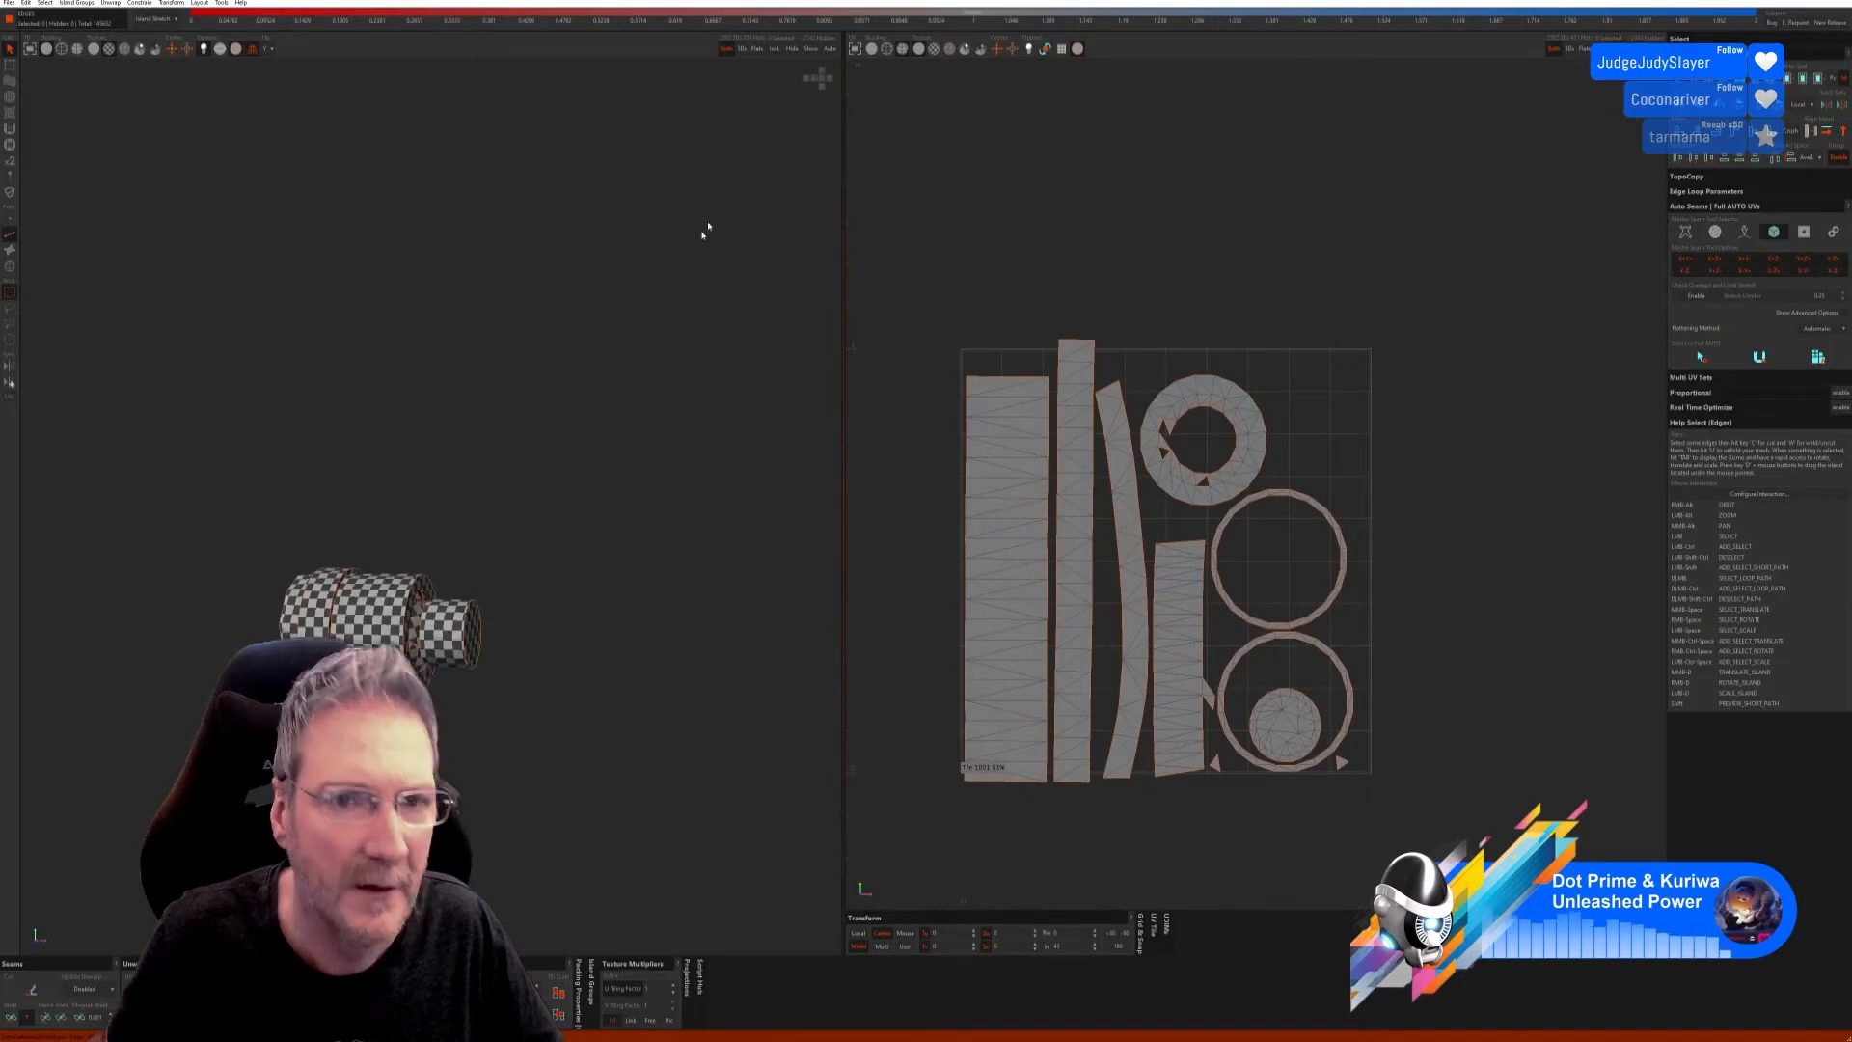
click(810, 50)
Step: Select the small round cap on top of the checkered cylinder below the hub in island mode
alt+right_drag(540, 520, 569, 653)
scroll(569, 537, down, 3)
scroll(488, 588, up, 5)
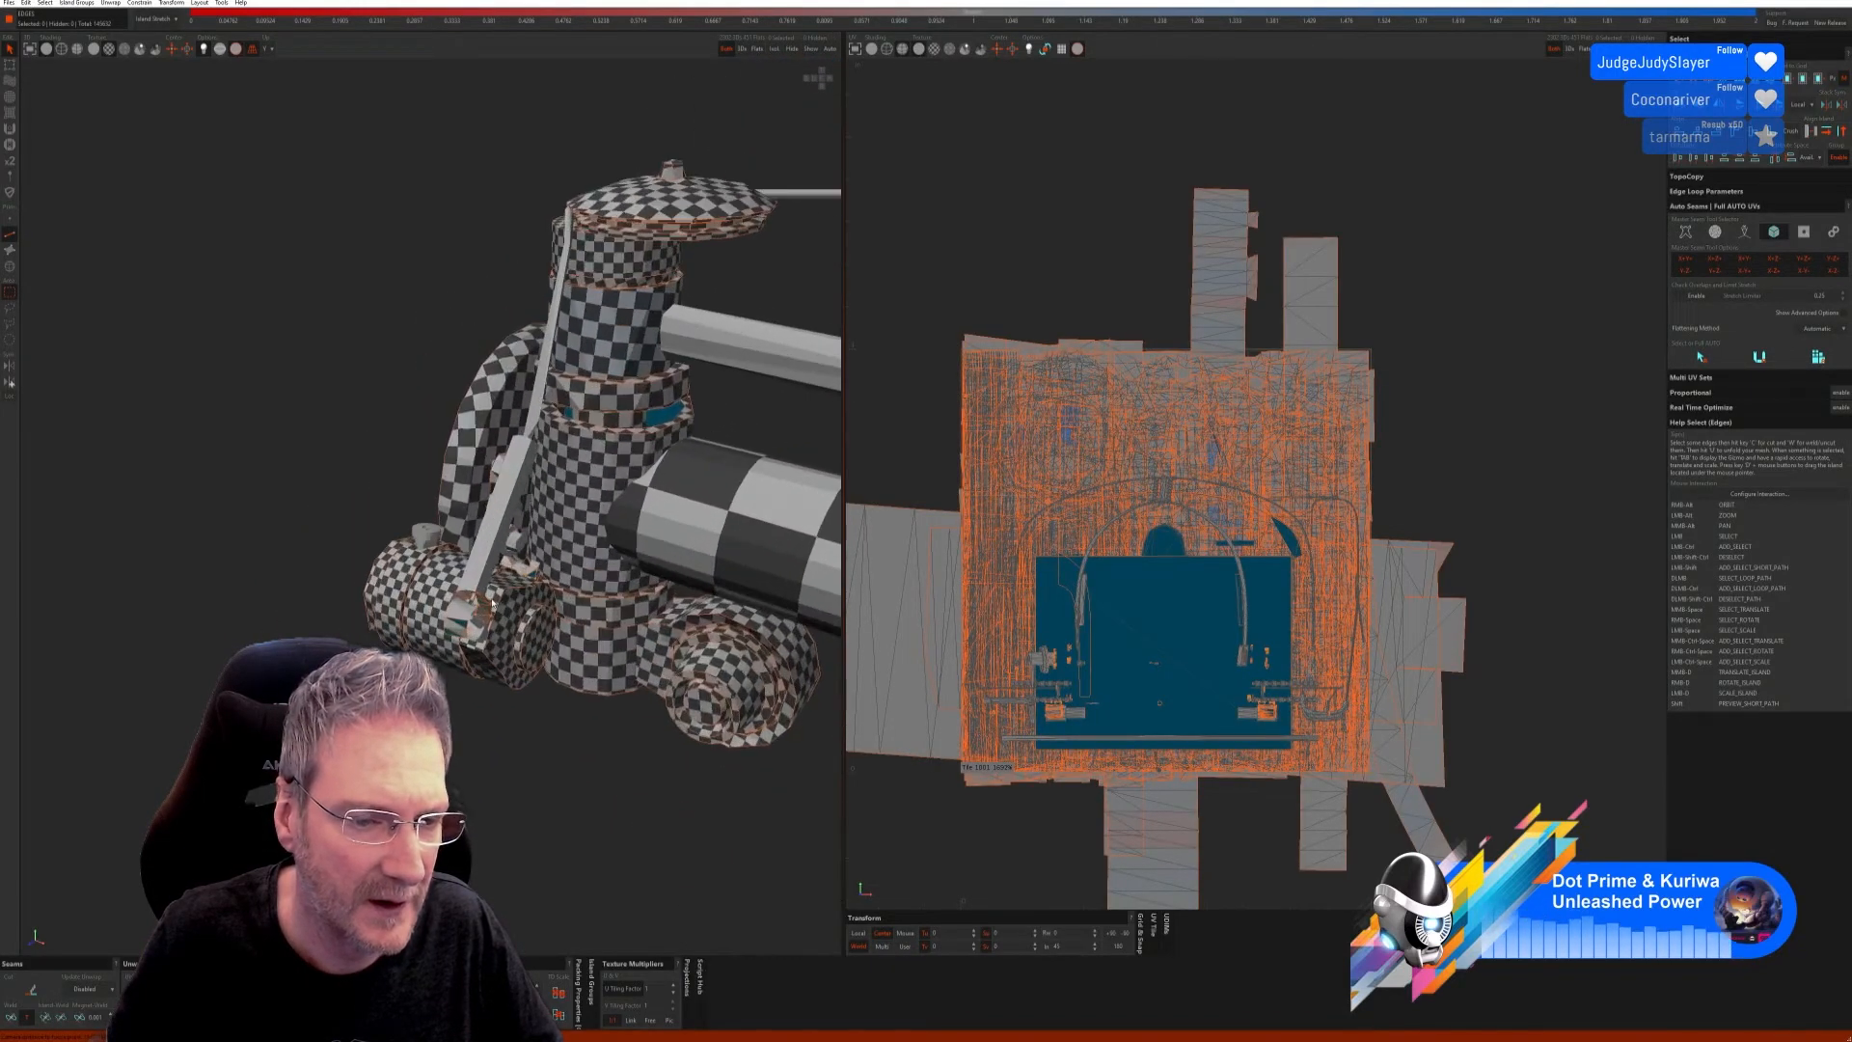
alt+middle_drag(498, 613, 491, 579)
alt+right_drag(491, 578, 287, 470)
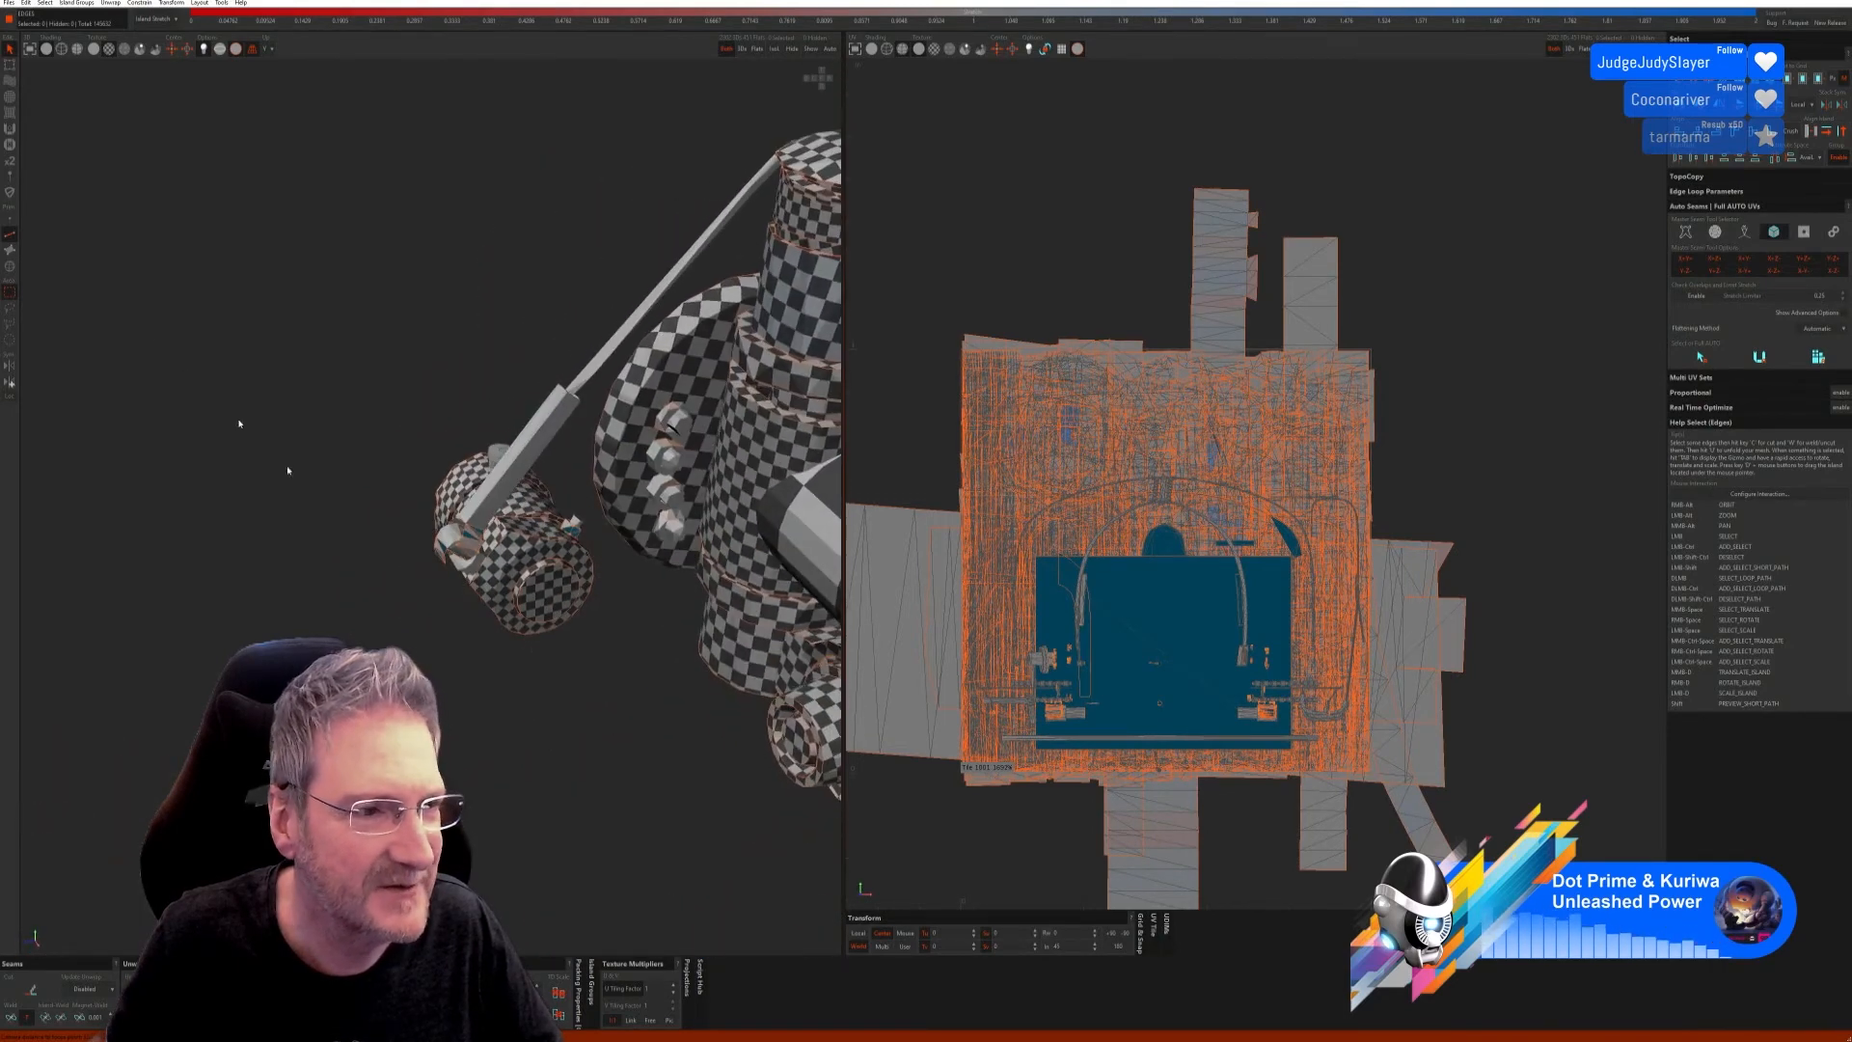
click(11, 270)
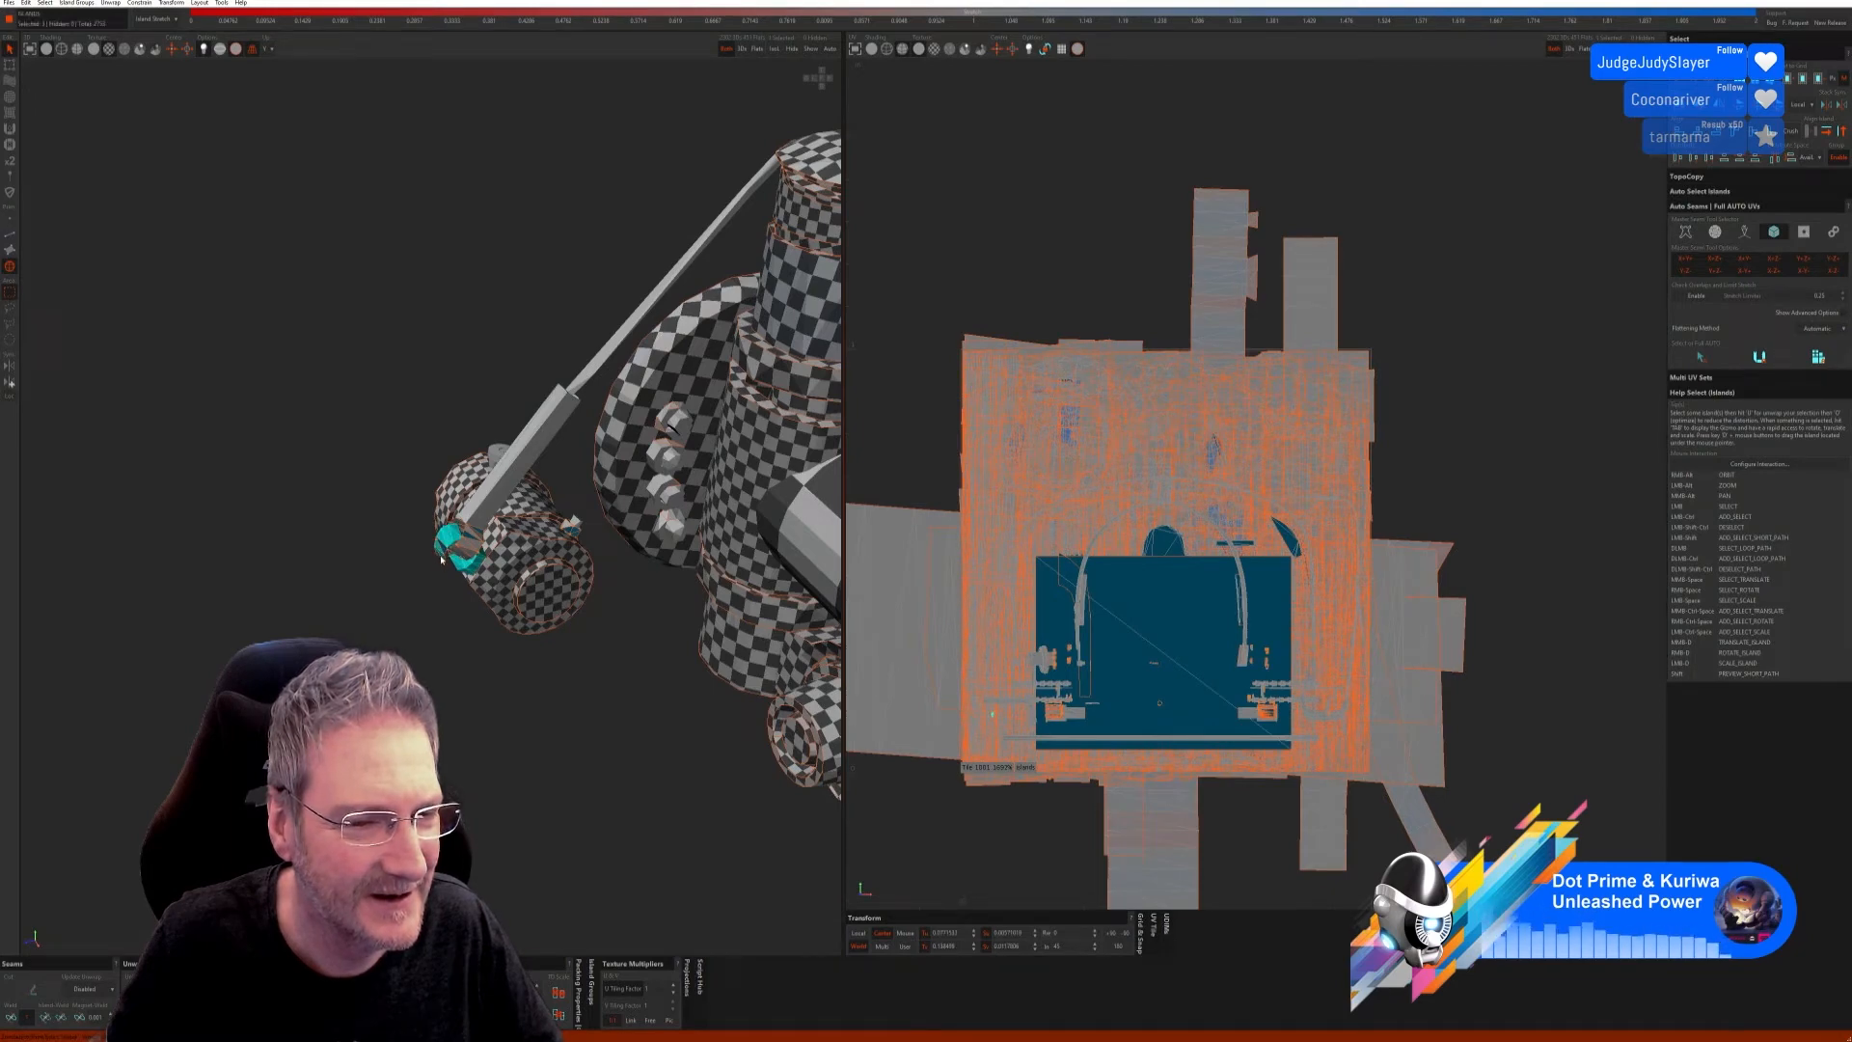
alt+right_drag(453, 577, 449, 438)
scroll(459, 510, up, 3)
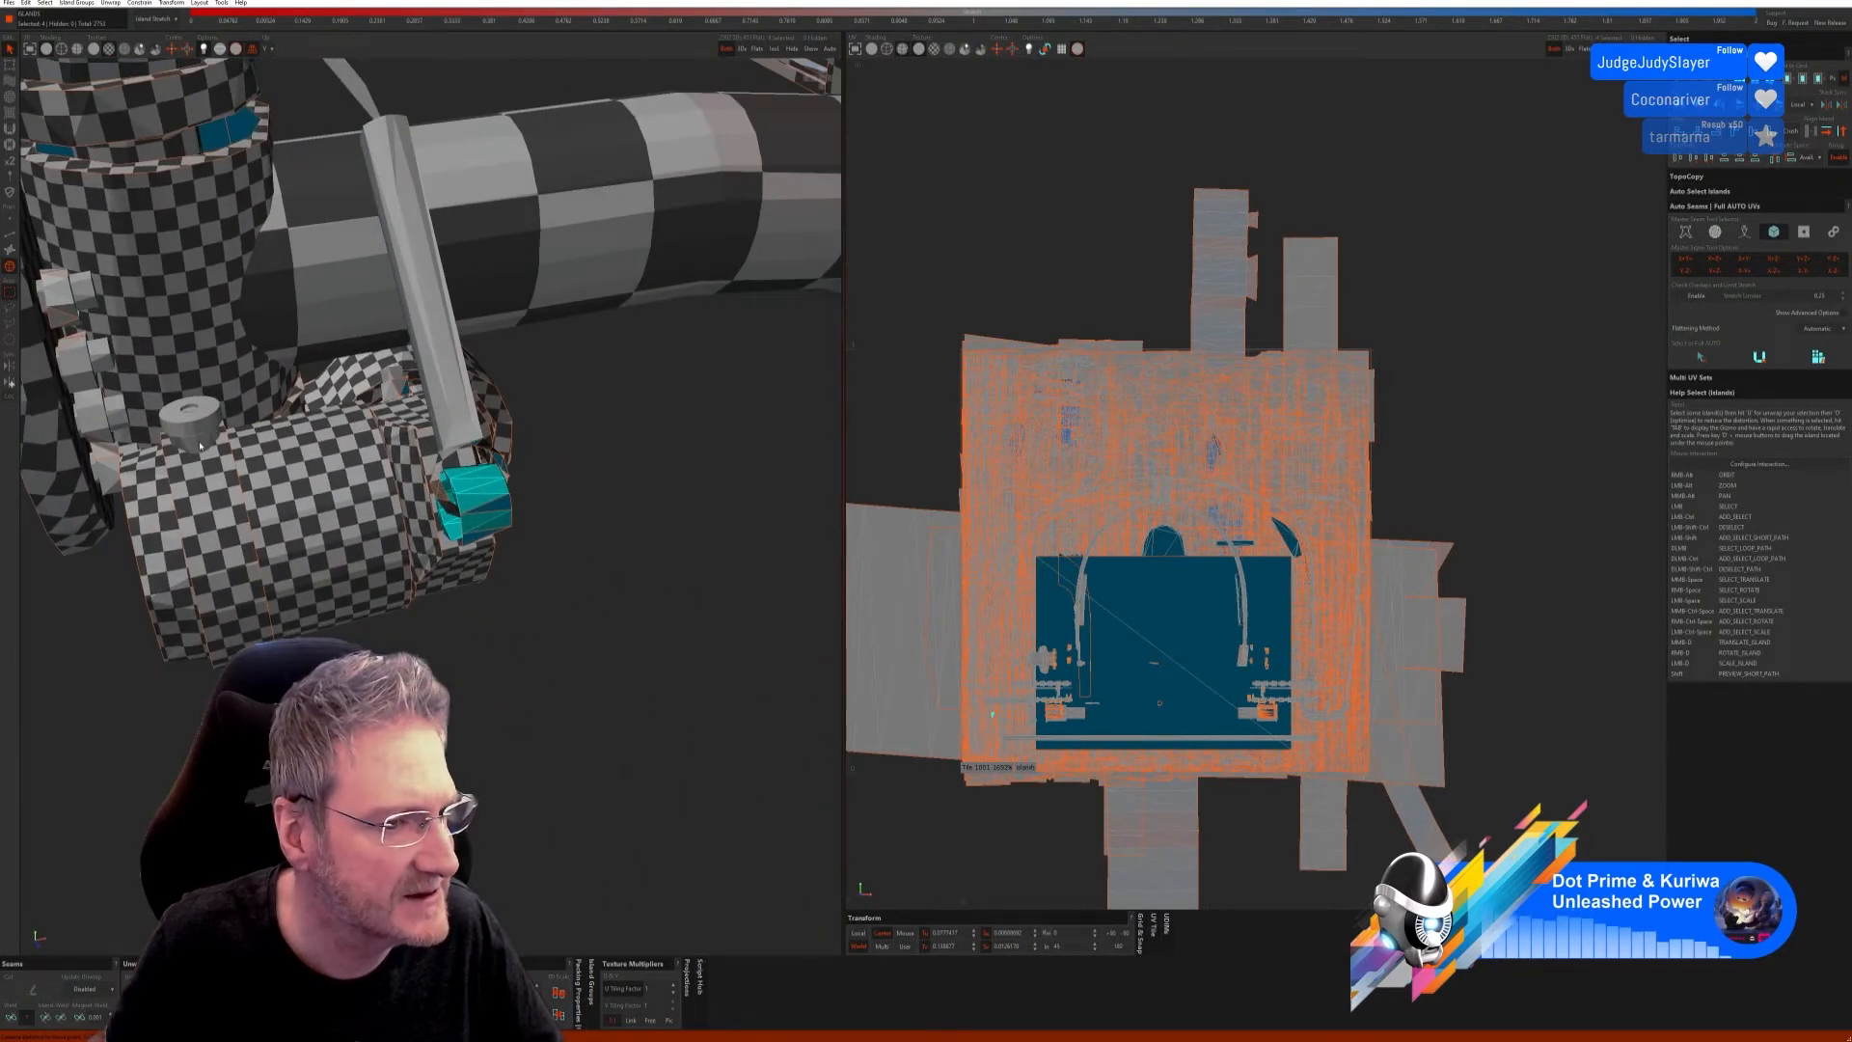
click(201, 444)
Step: Add the matching small cap on the axle's opposite end to the selection and isolate both caps
scroll(526, 569, down, 3)
alt+right_drag(529, 579, 820, 82)
scroll(384, 574, down, 2)
scroll(385, 574, down, 3)
alt+right_drag(385, 574, 417, 584)
scroll(417, 585, down, 2)
scroll(417, 585, down, 2)
scroll(704, 657, up, 5)
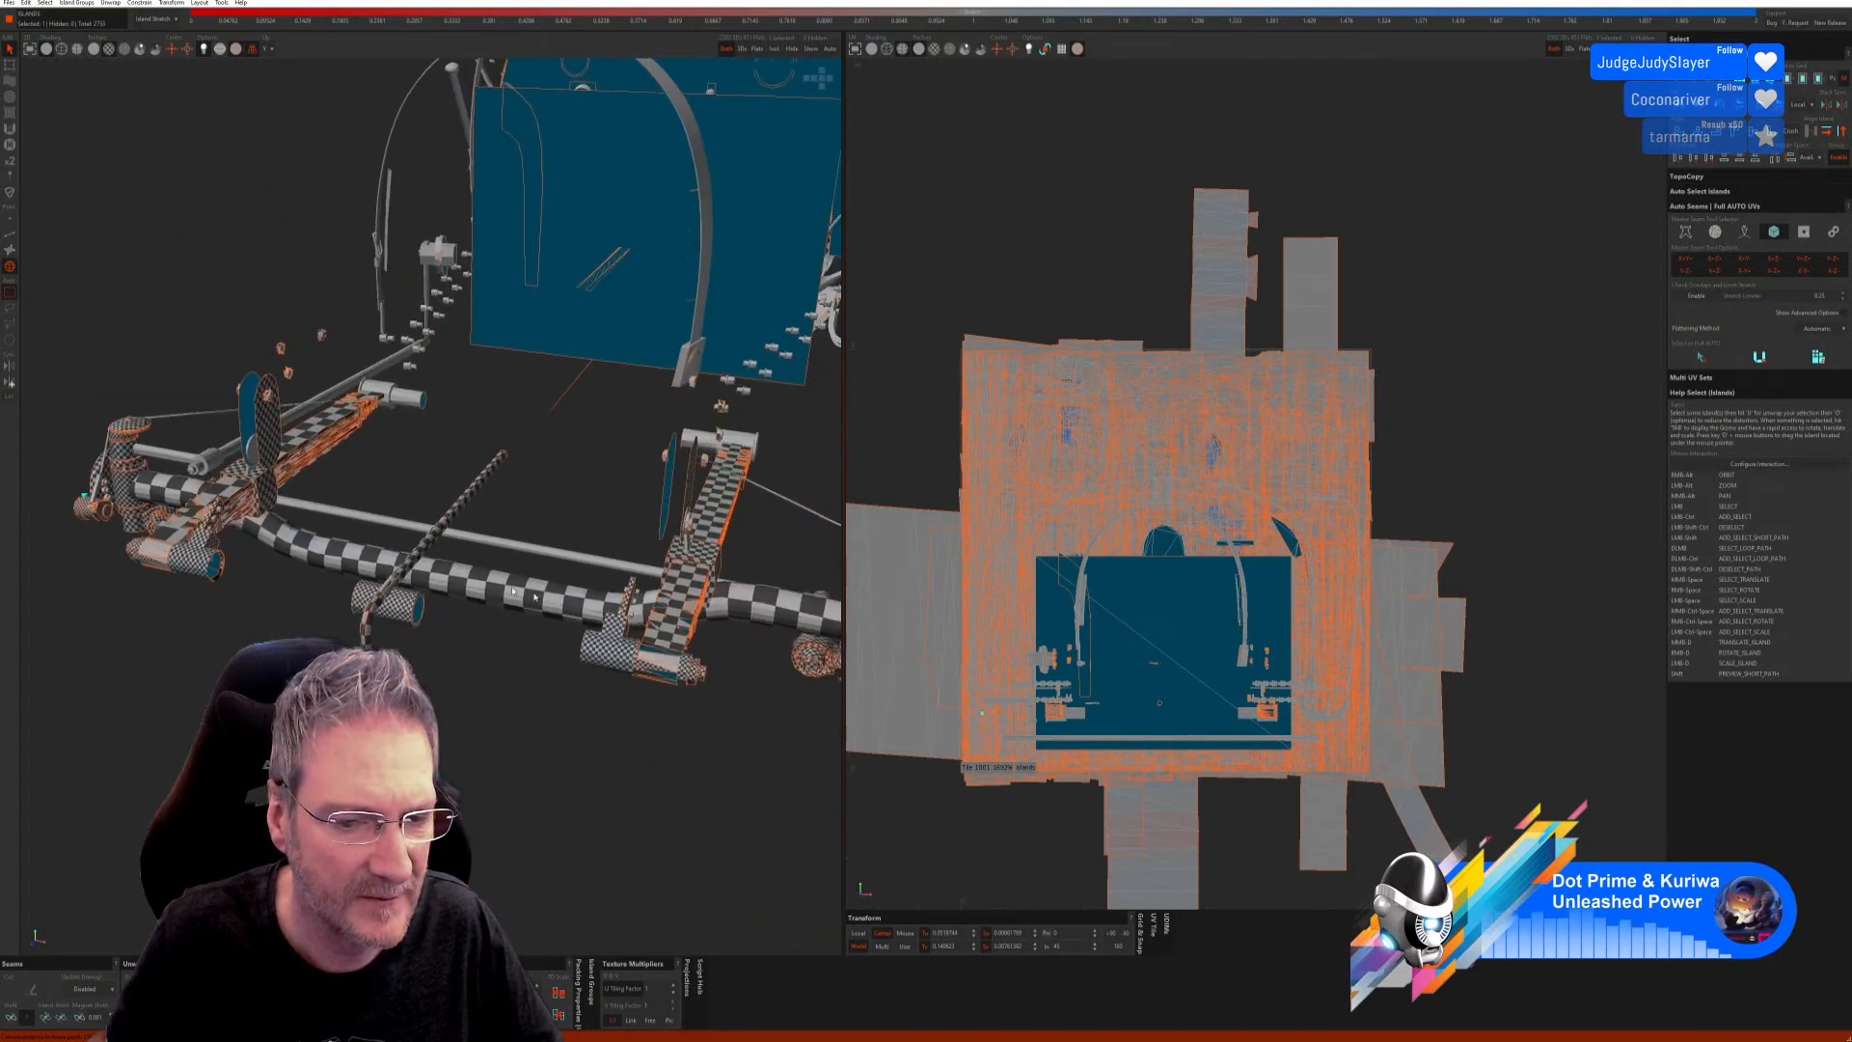
scroll(681, 652, up, 2)
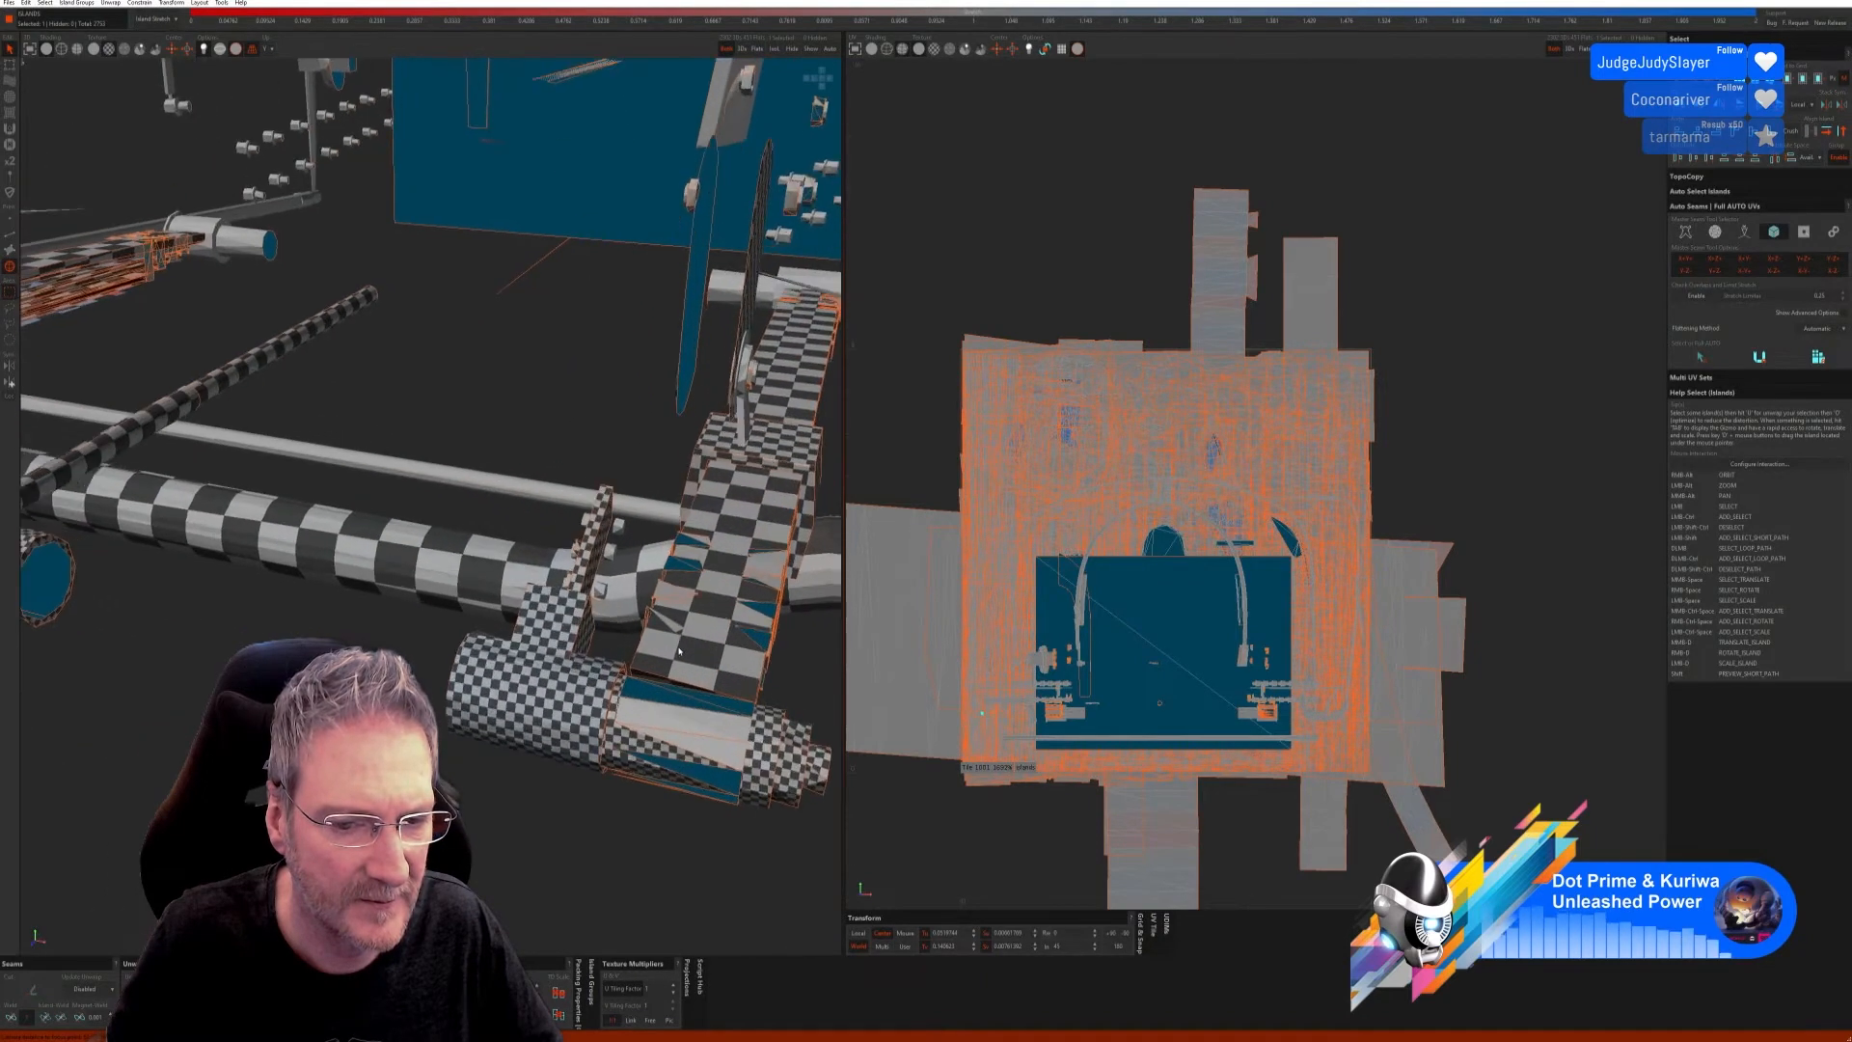
scroll(662, 647, down, 6)
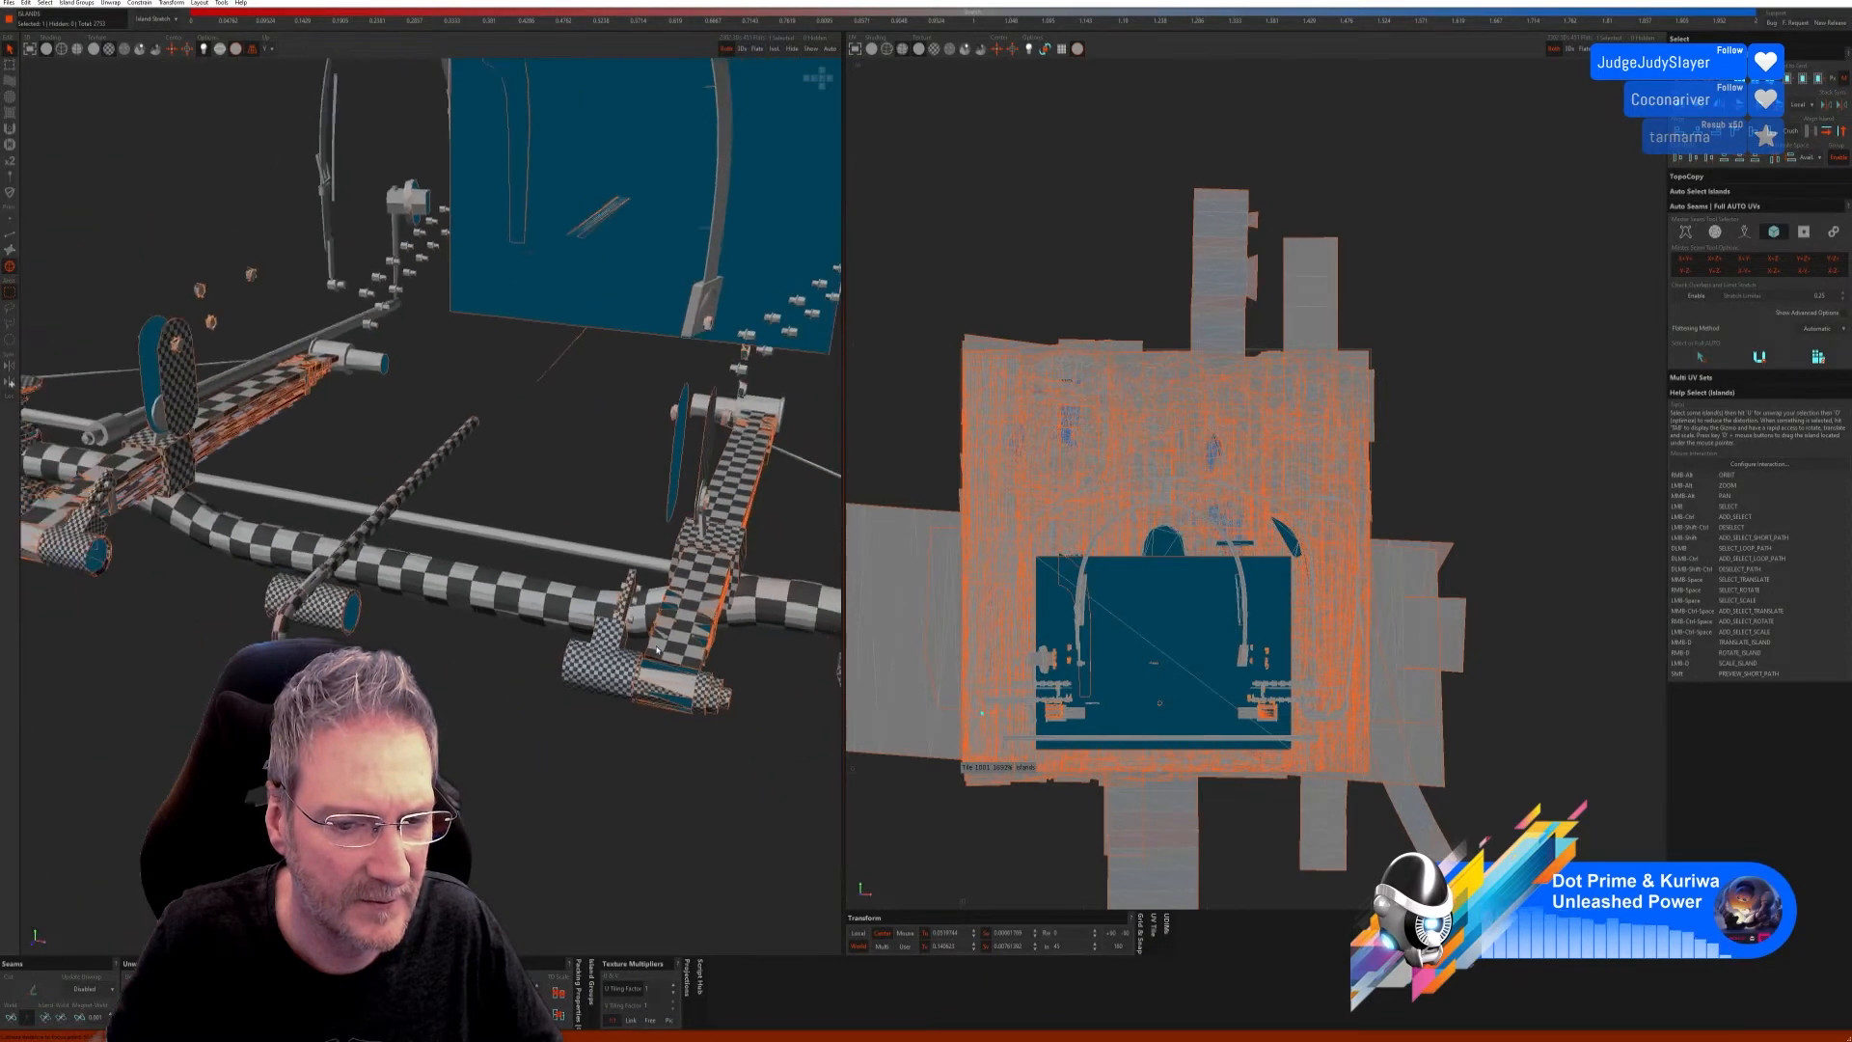
scroll(579, 647, up, 5)
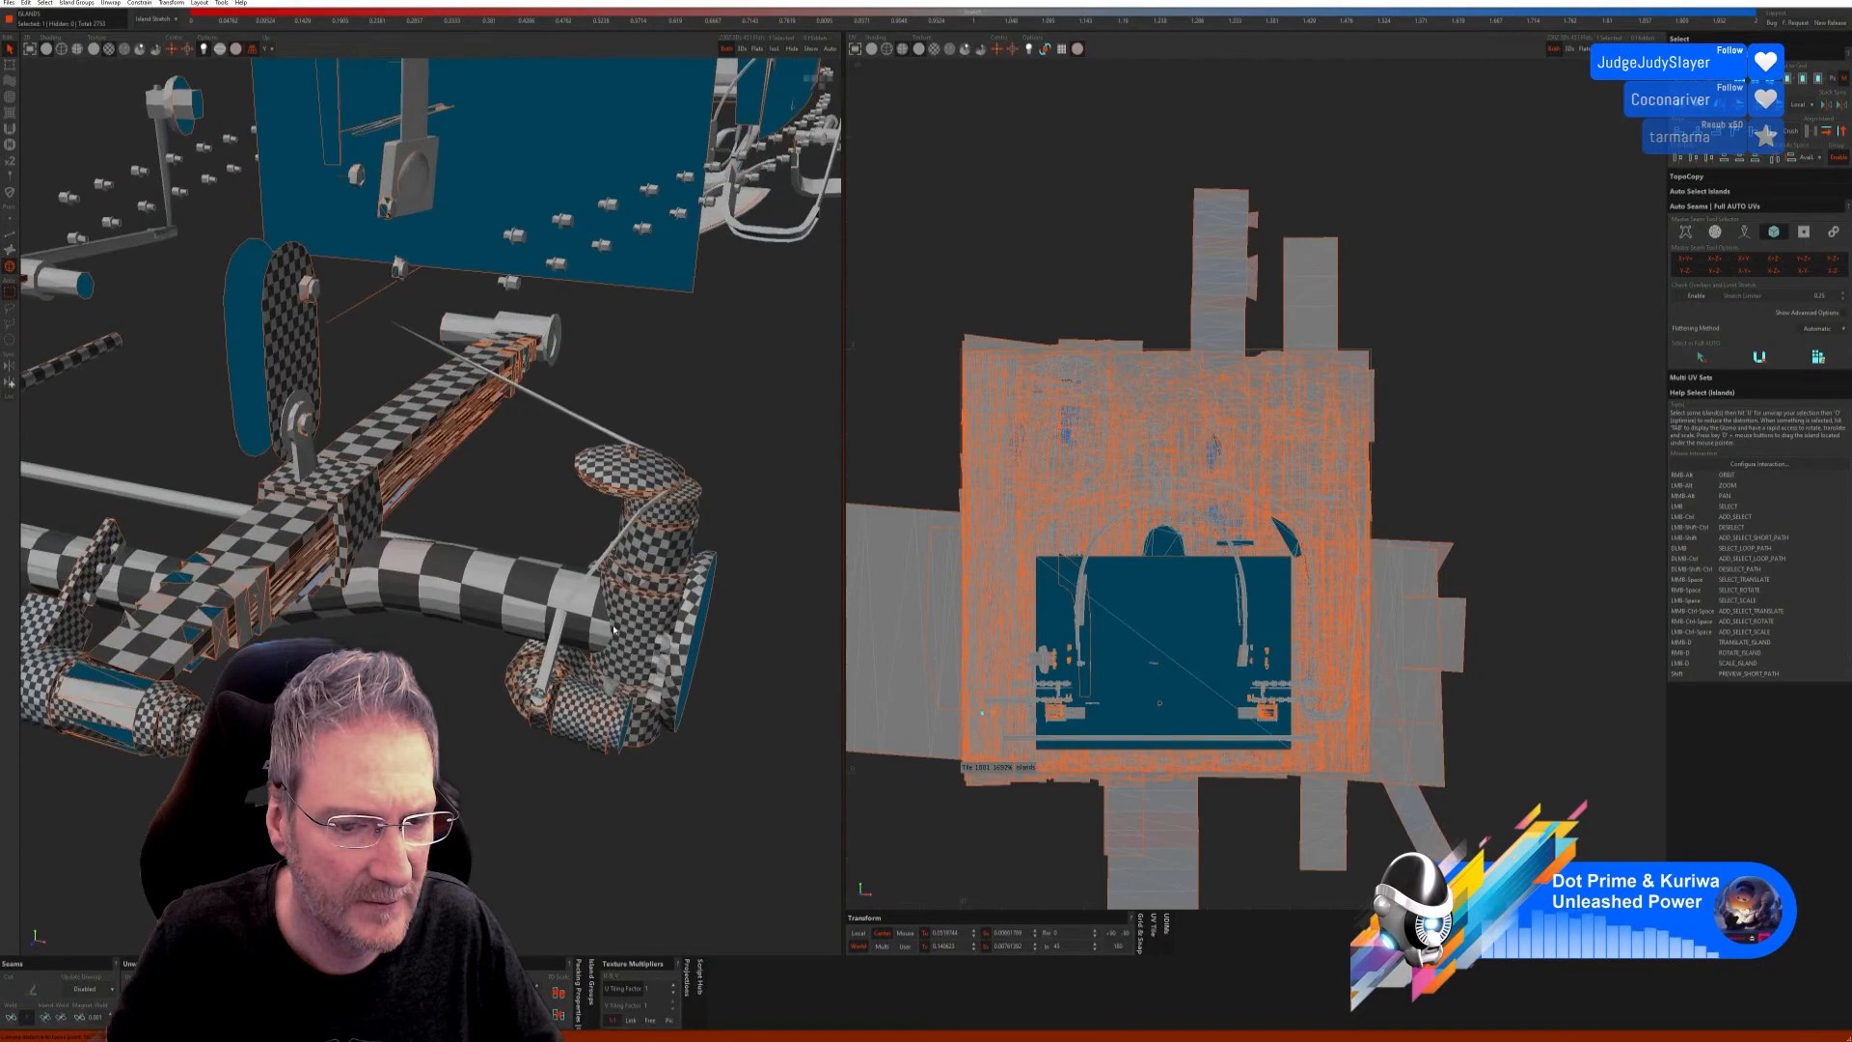
alt+right_drag(601, 631, 654, 657)
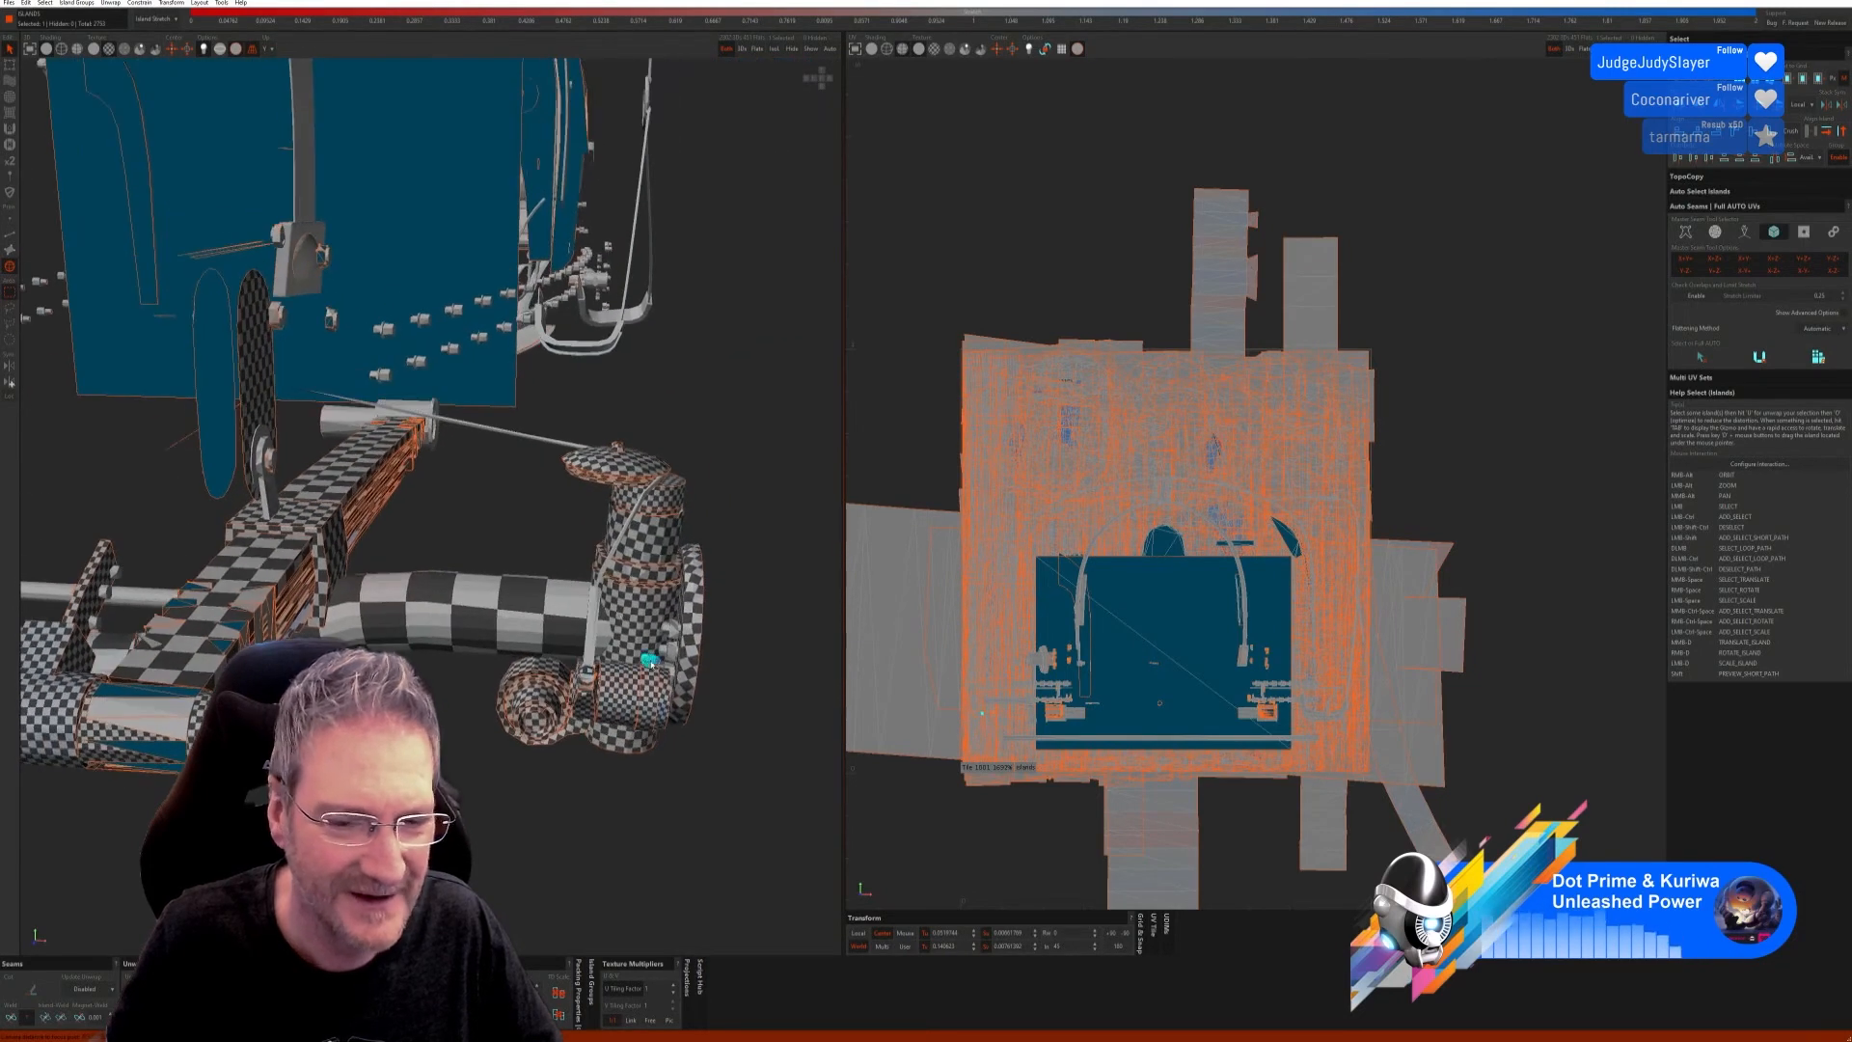
click(774, 48)
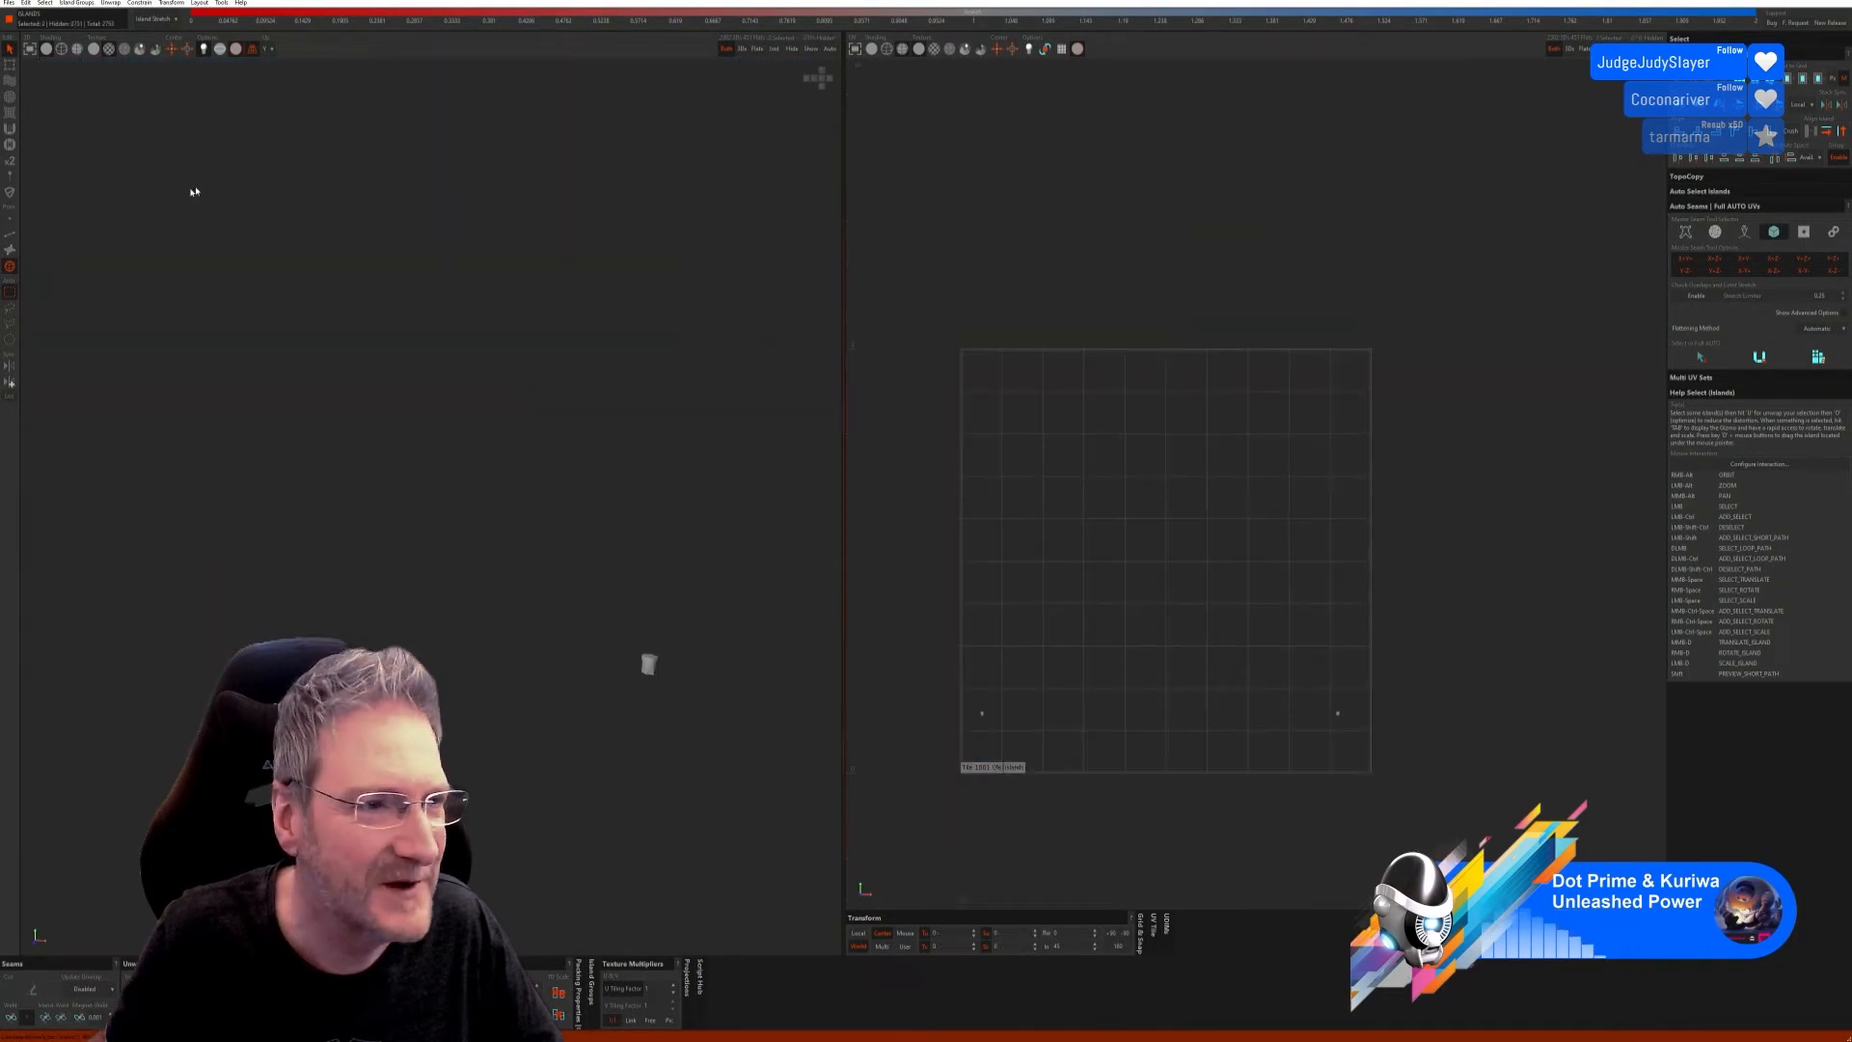
Step: Cut automatic seams on the two small caps, then unfold and pack their UV islands
click(9, 233)
alt+right_drag(599, 629, 709, 676)
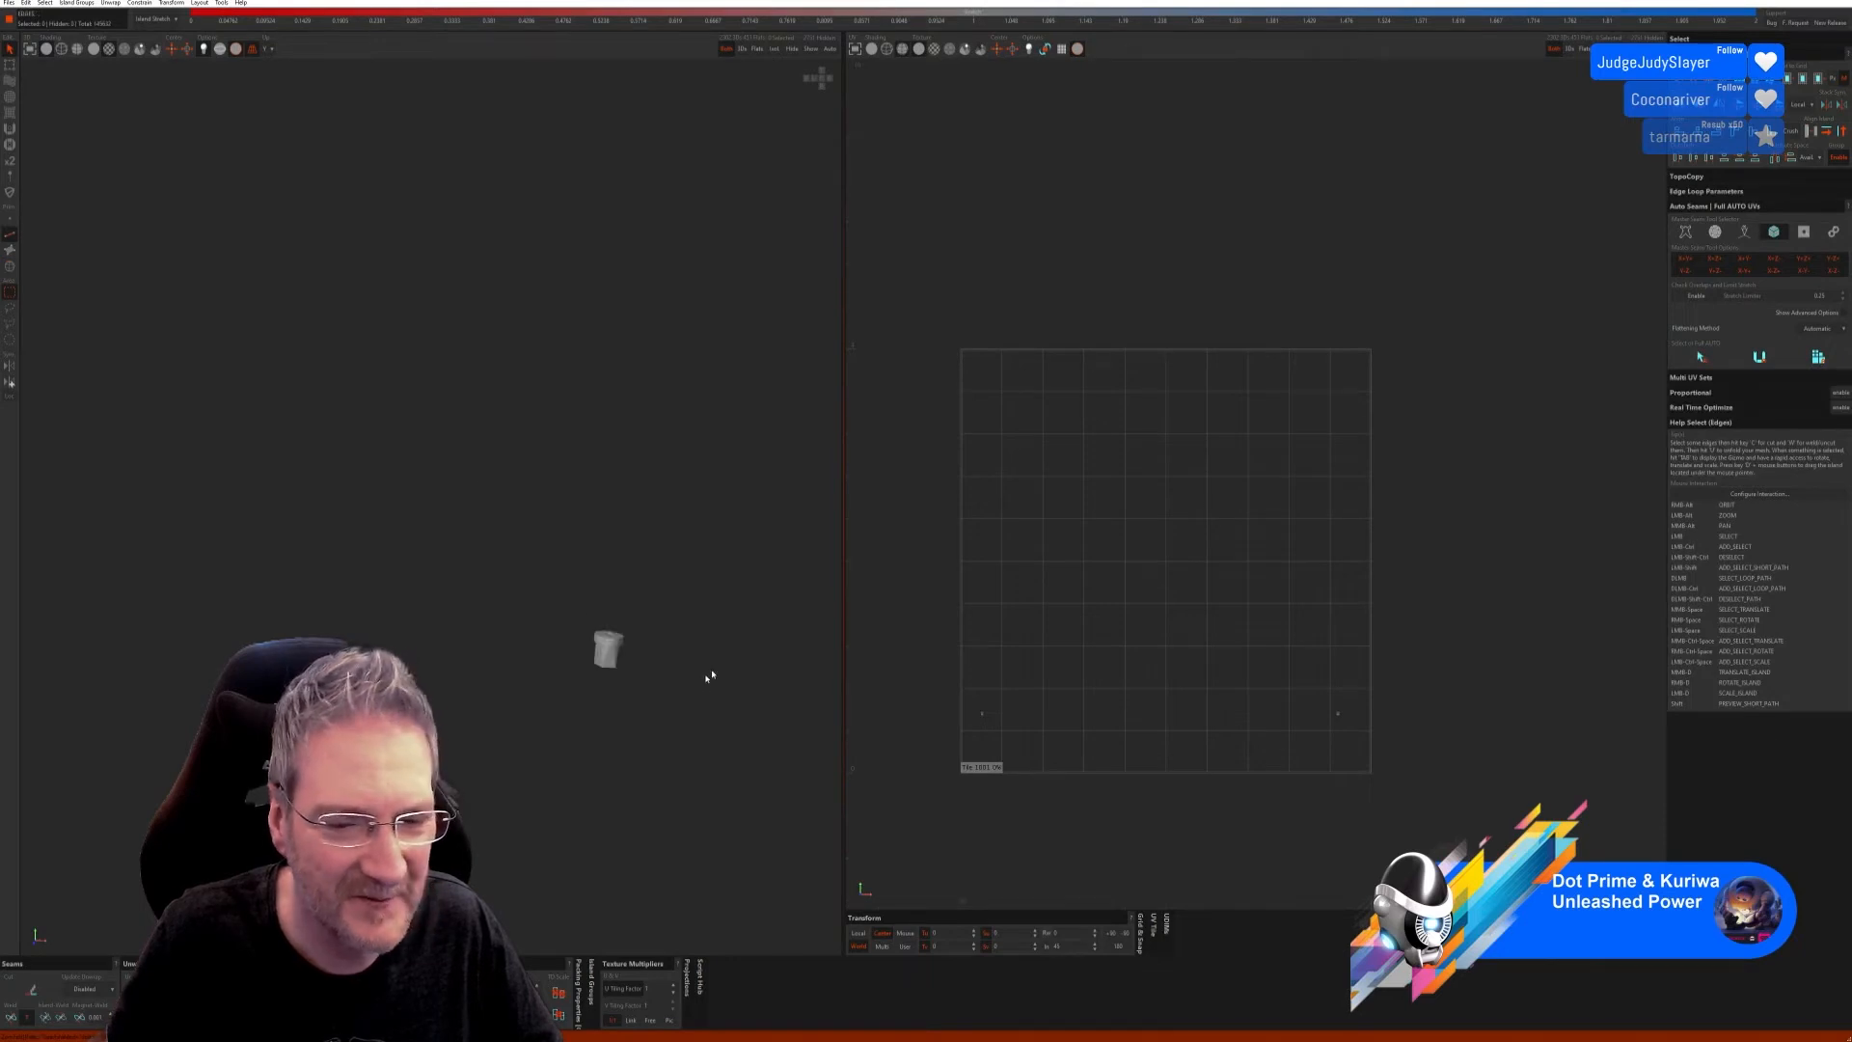
click(1816, 358)
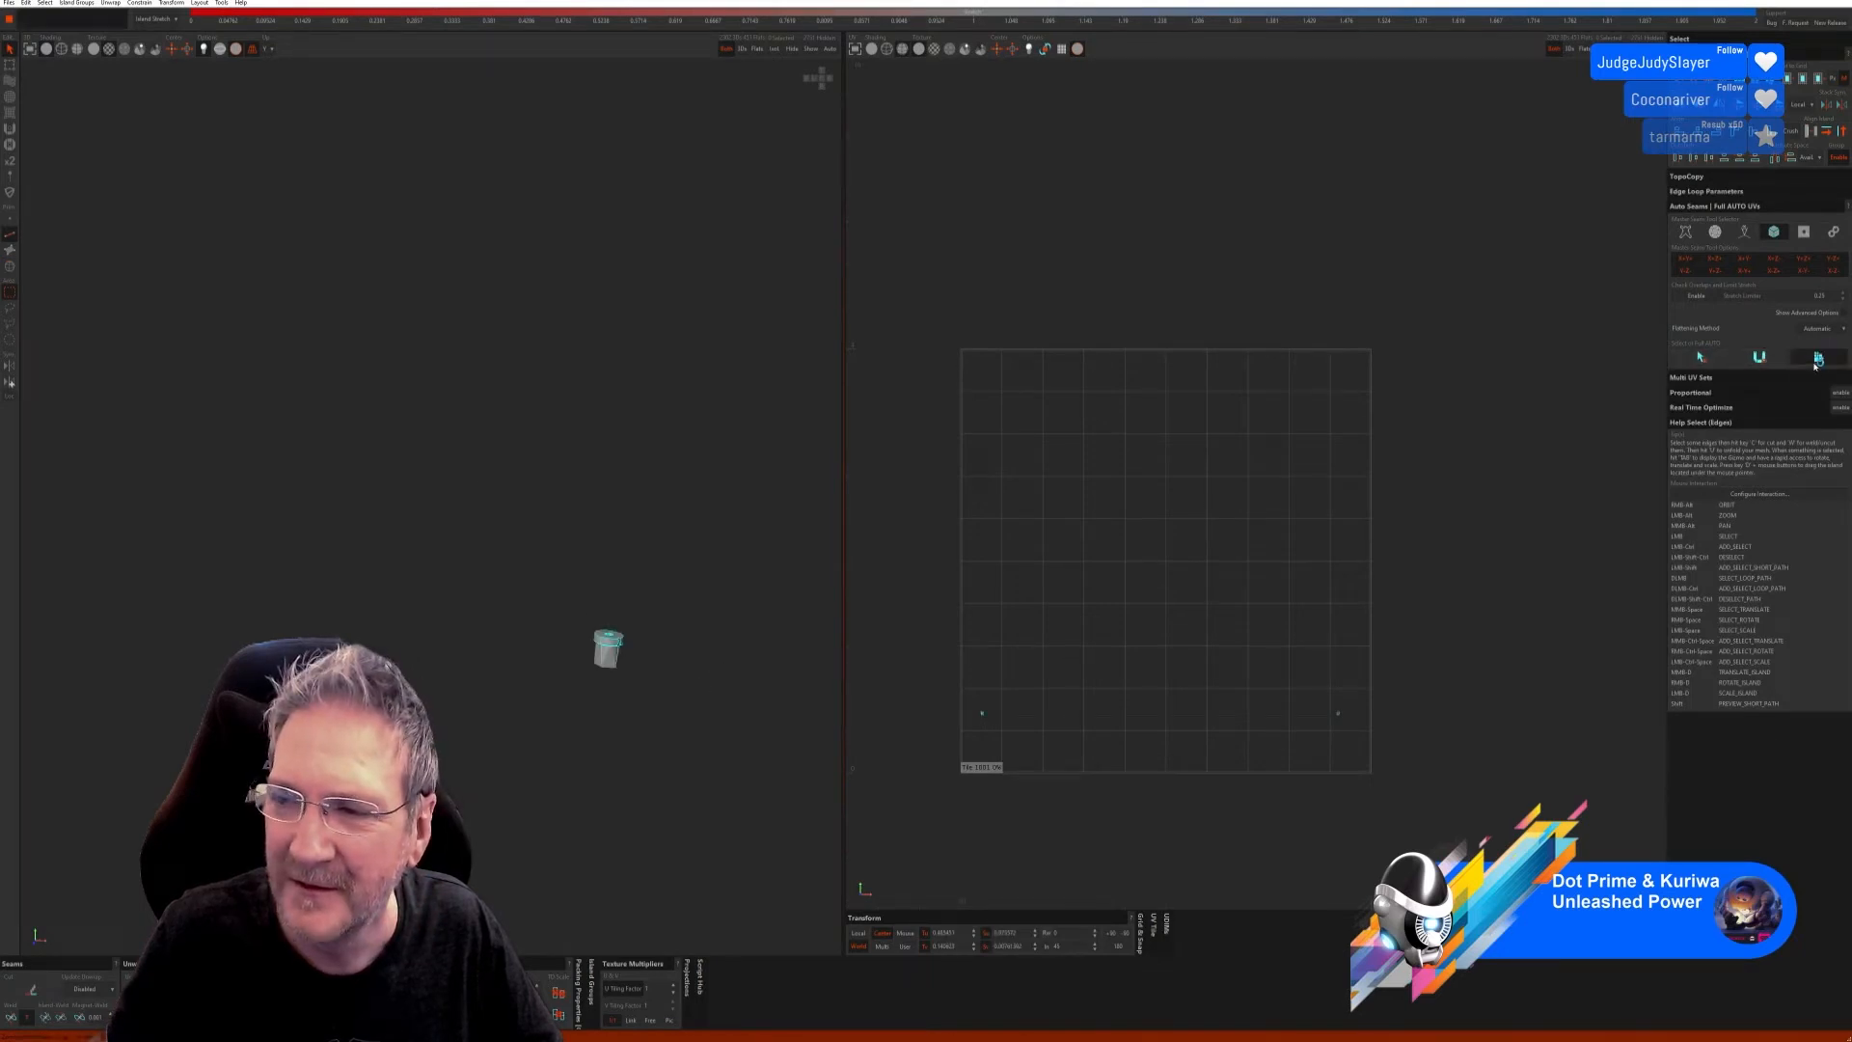
alt+right_drag(610, 644, 644, 658)
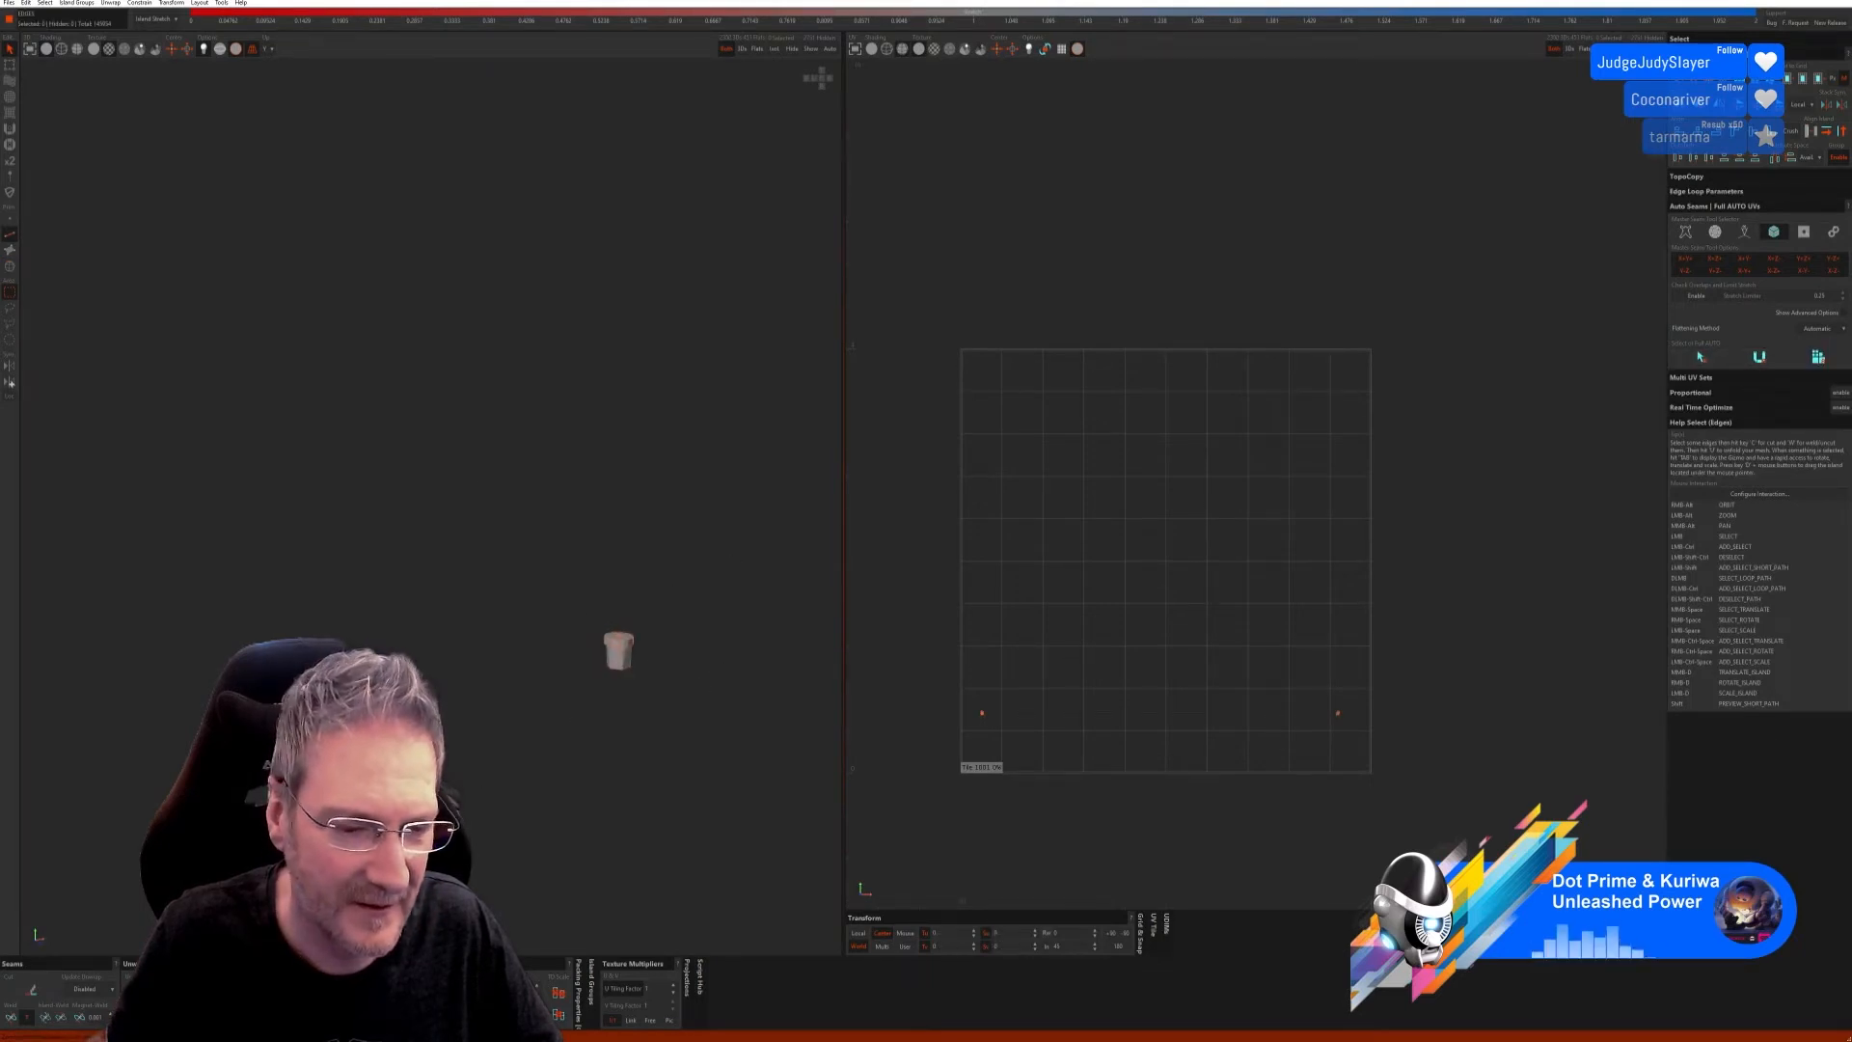
key(u)
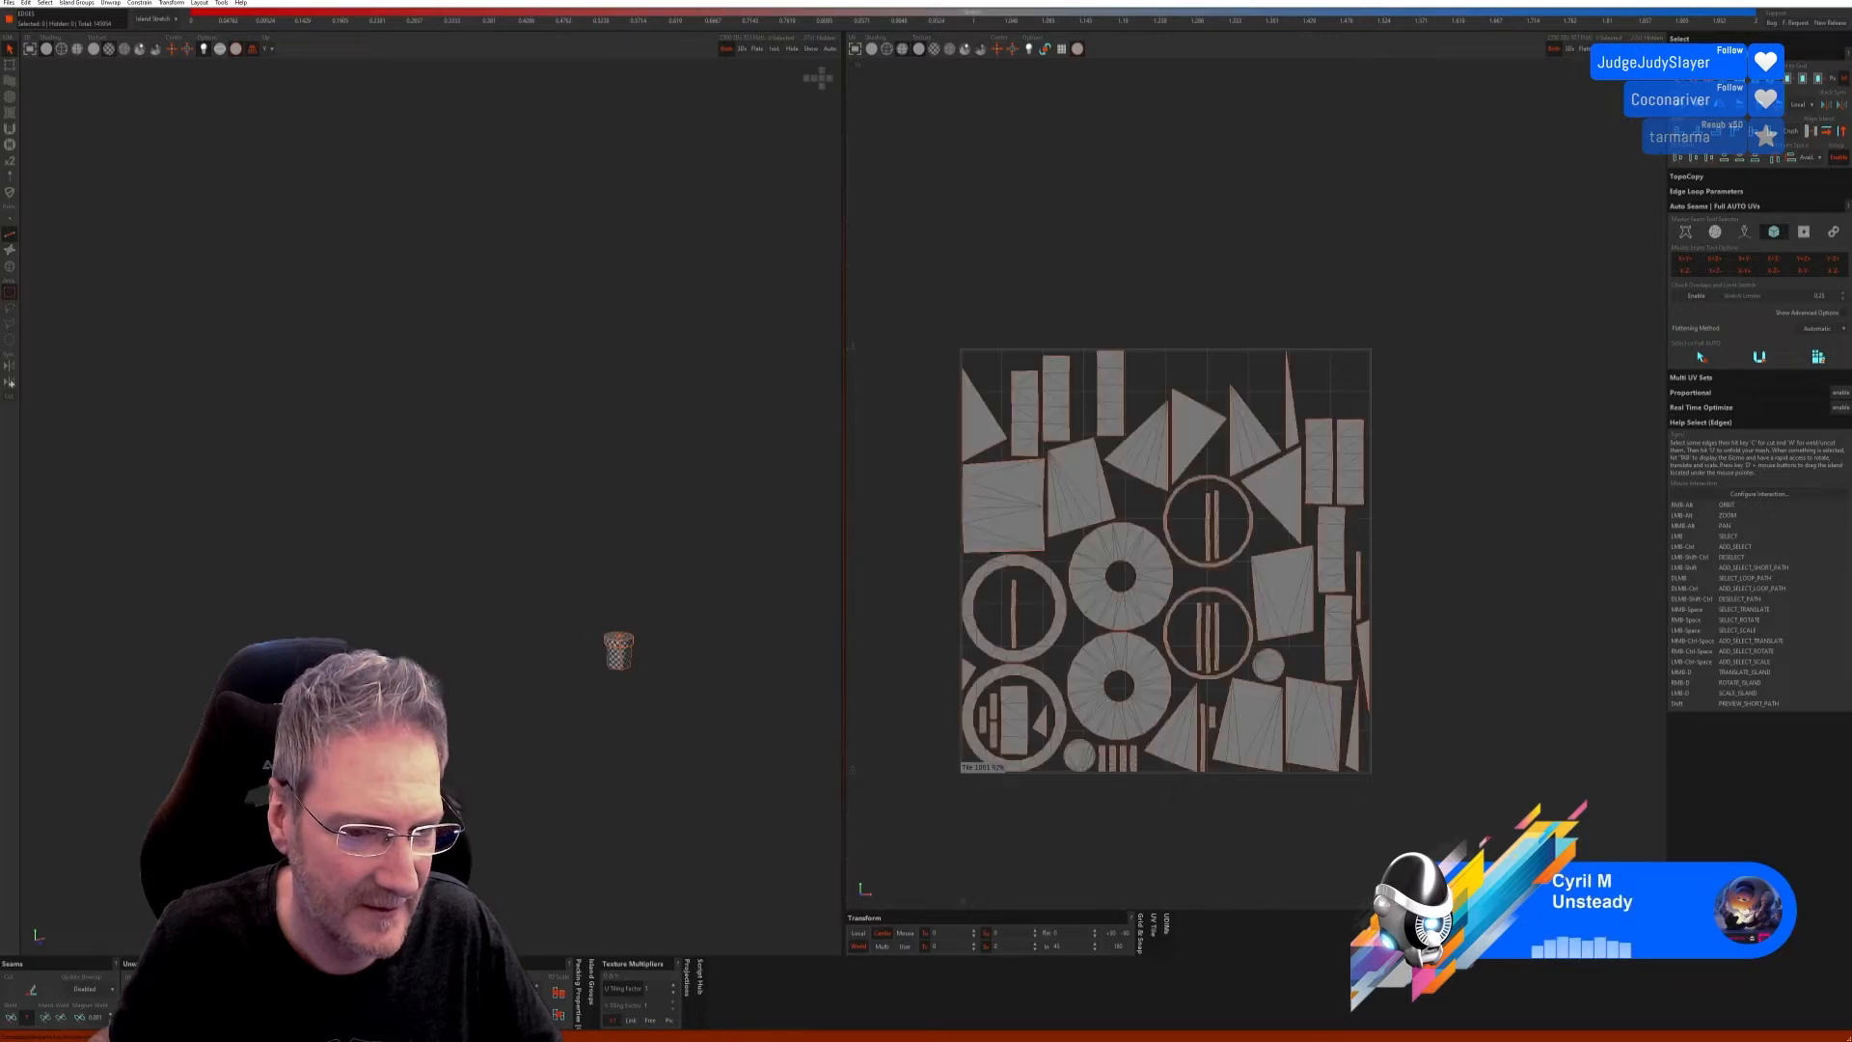
Step: Weld the vertical seams on the rim and tapered side of the first isolated cap
scroll(620, 656, up, 3)
scroll(618, 651, up, 2)
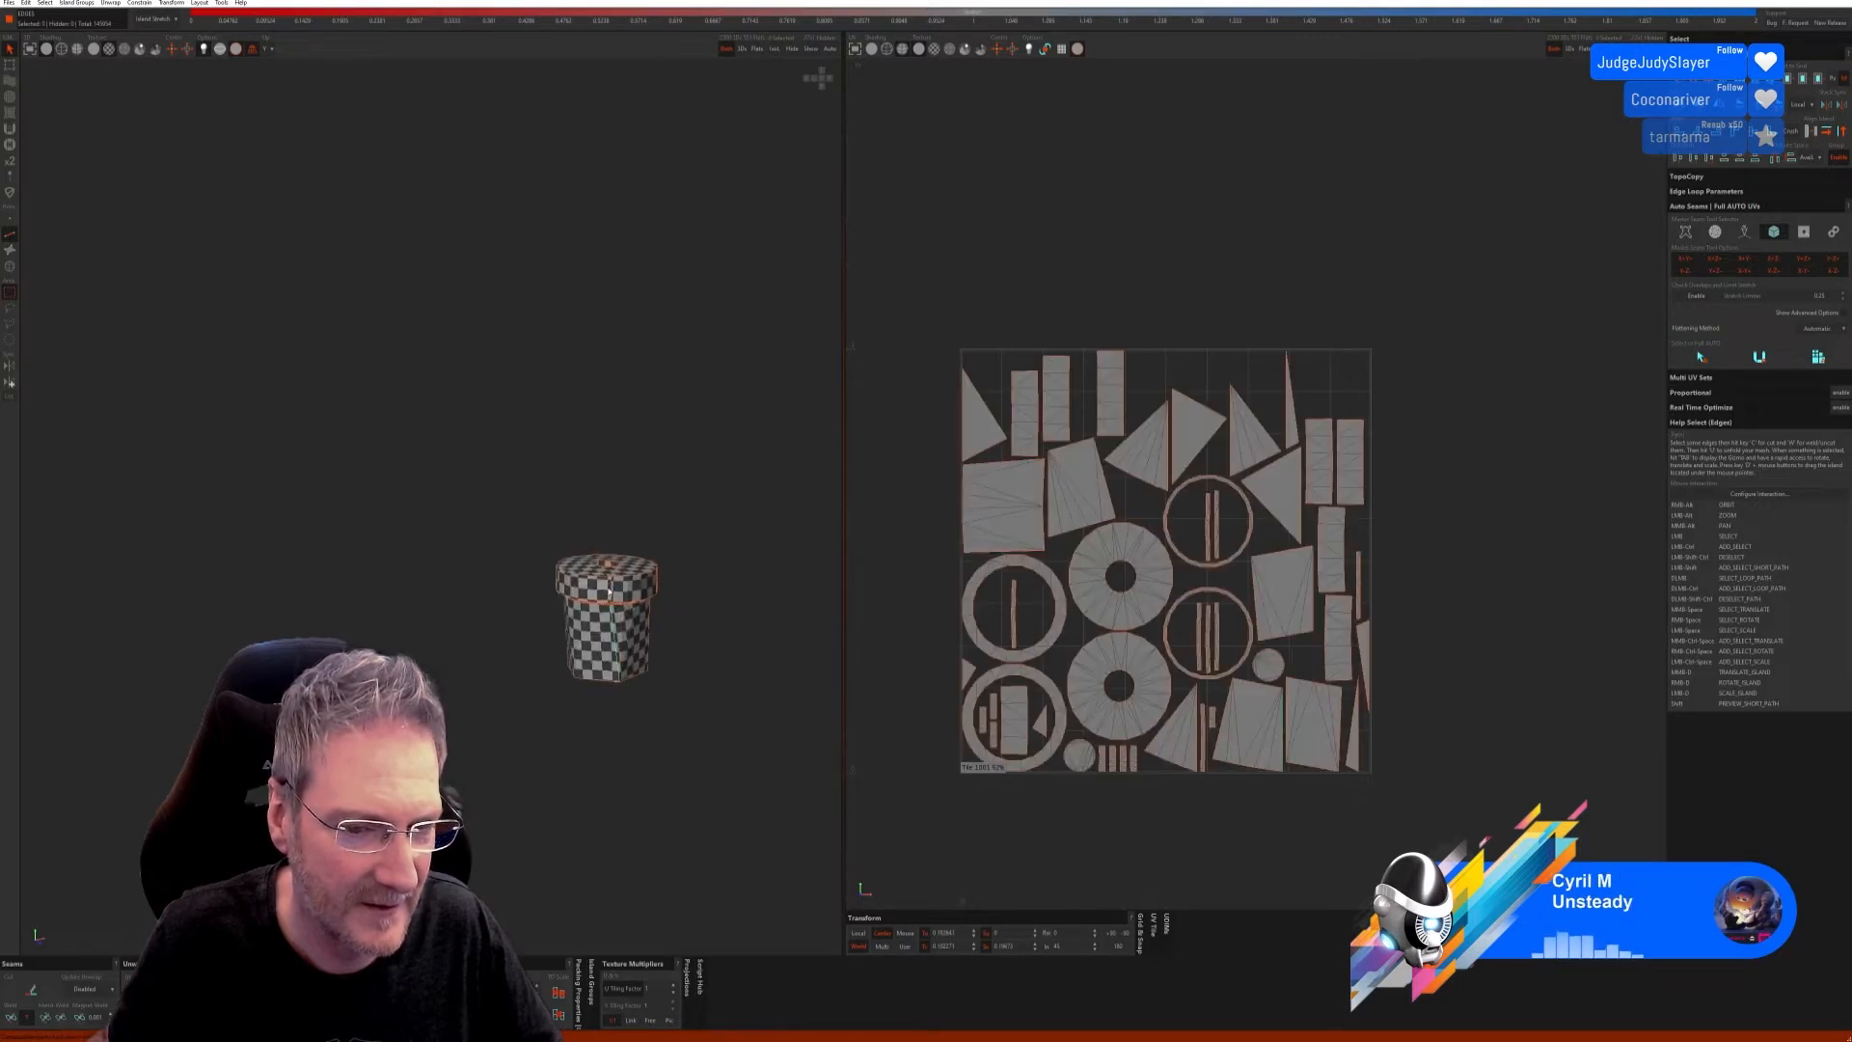
ctrl+click(610, 602)
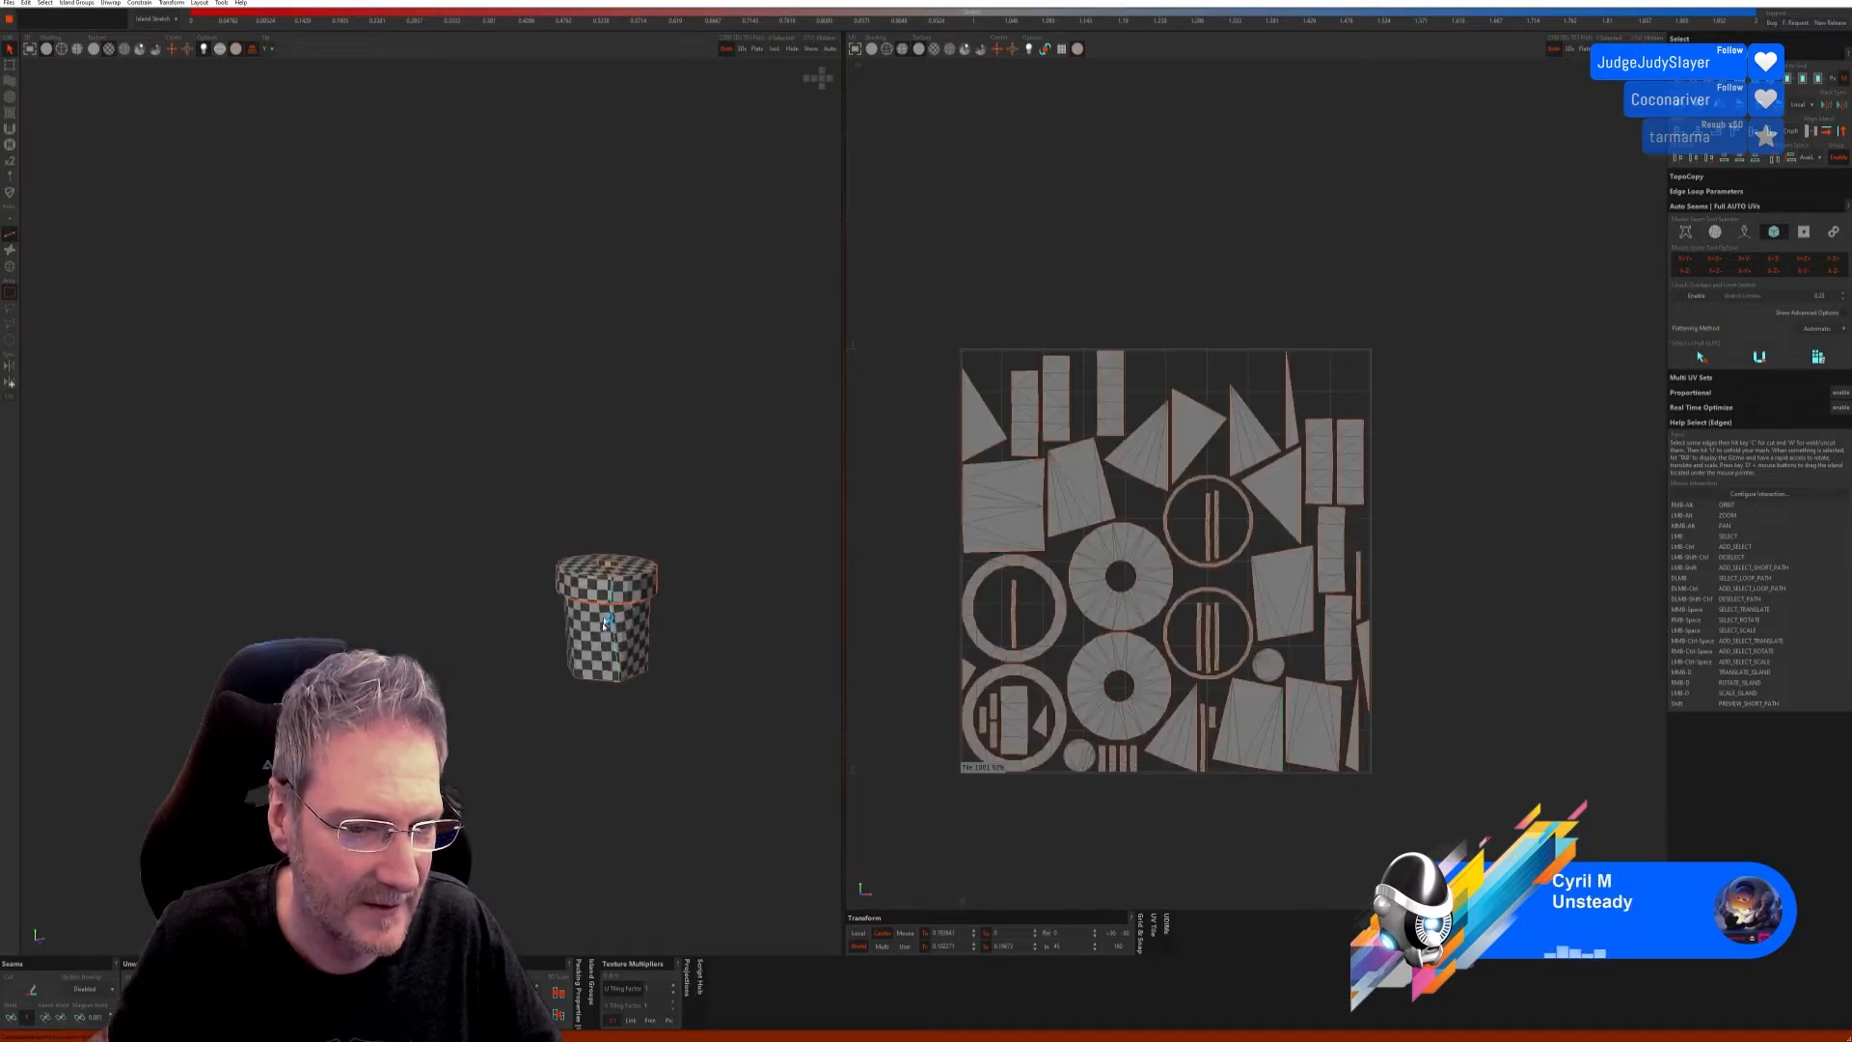
click(10, 1016)
alt+drag(482, 820, 806, 772)
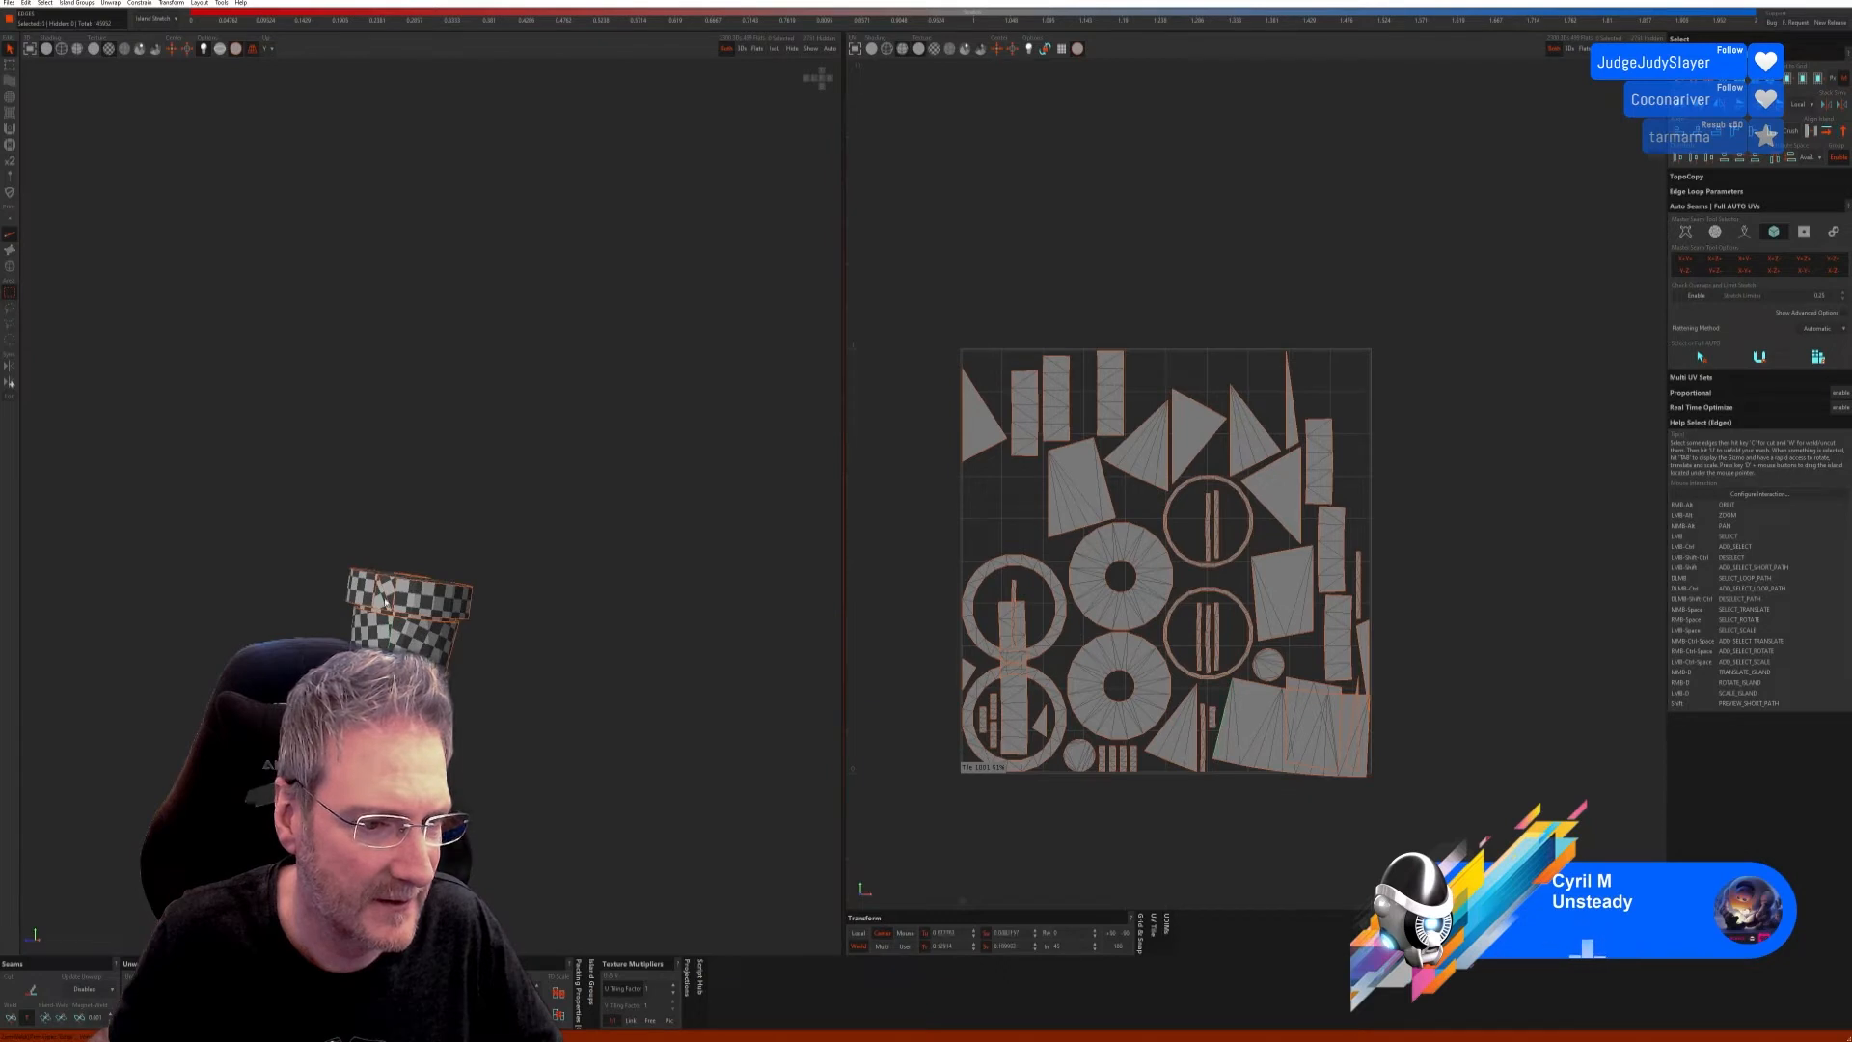
click(9, 1017)
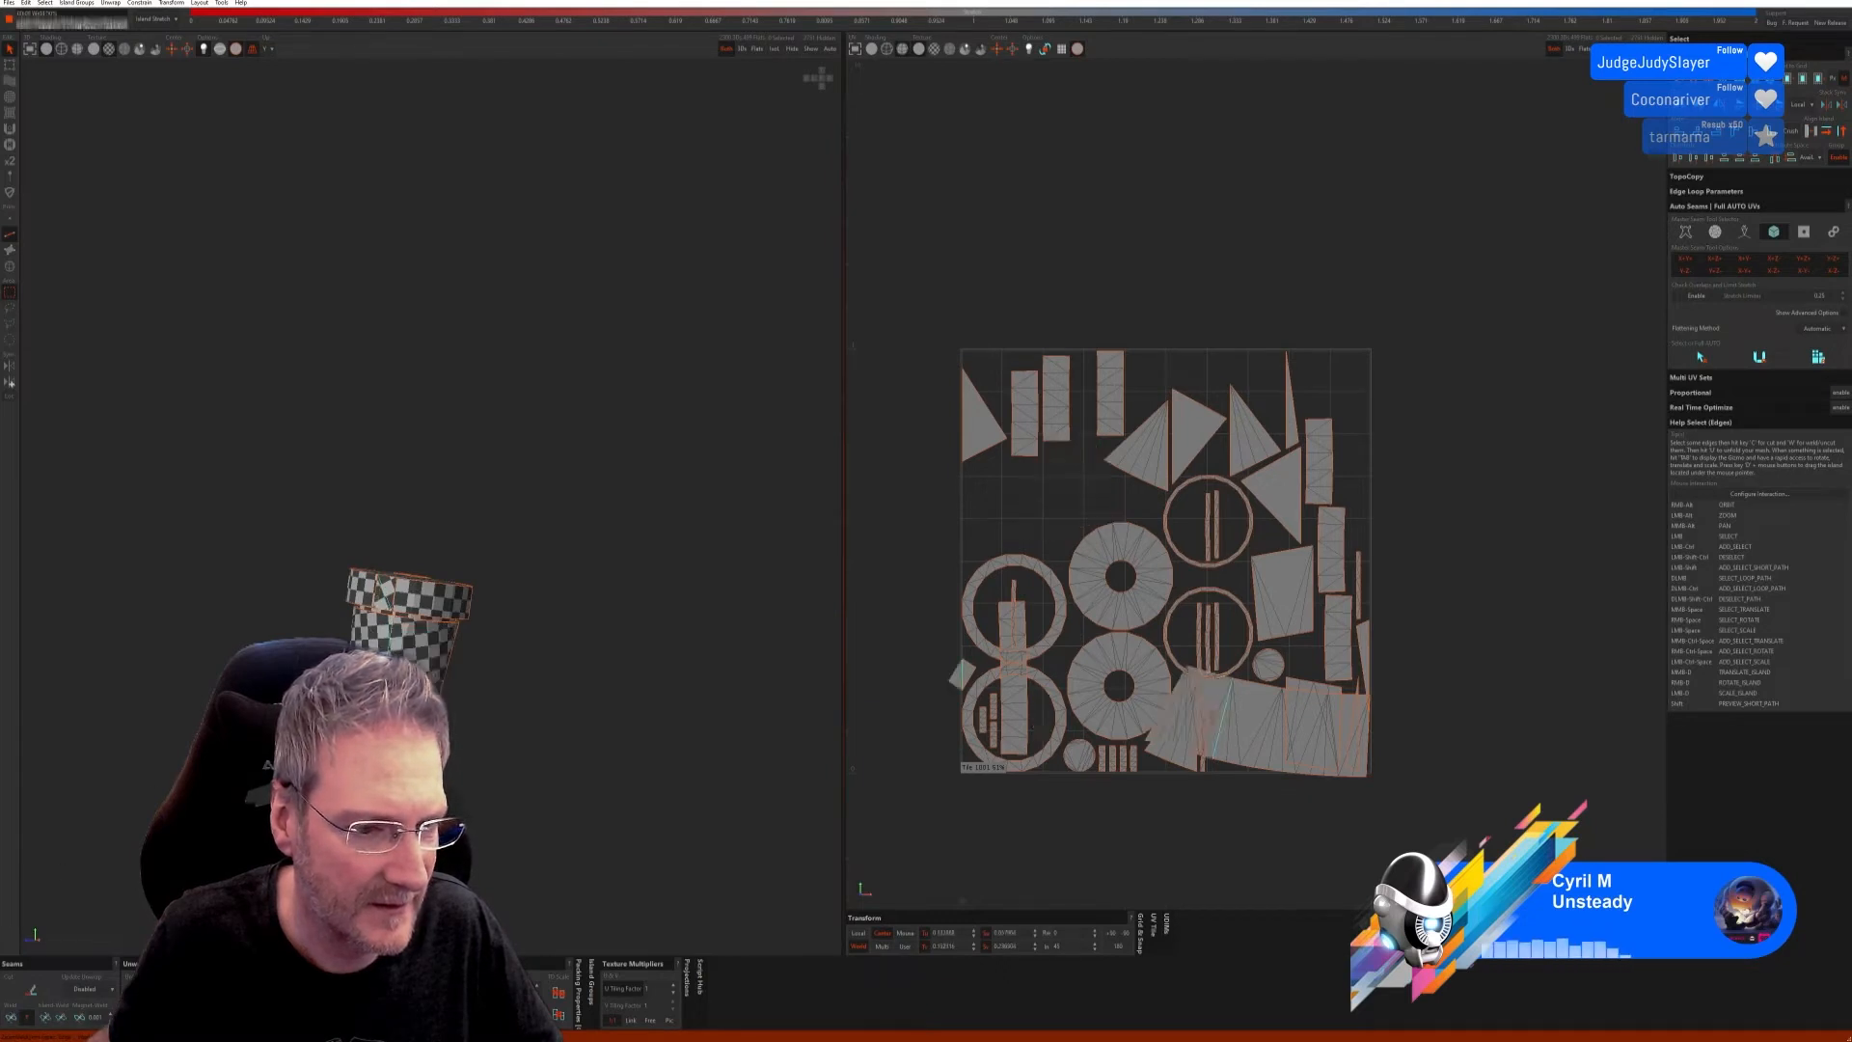
Step: Weld further seams around the first cap to join its rim pieces and tapered side panels into continuous strips
click(393, 606)
key(w)
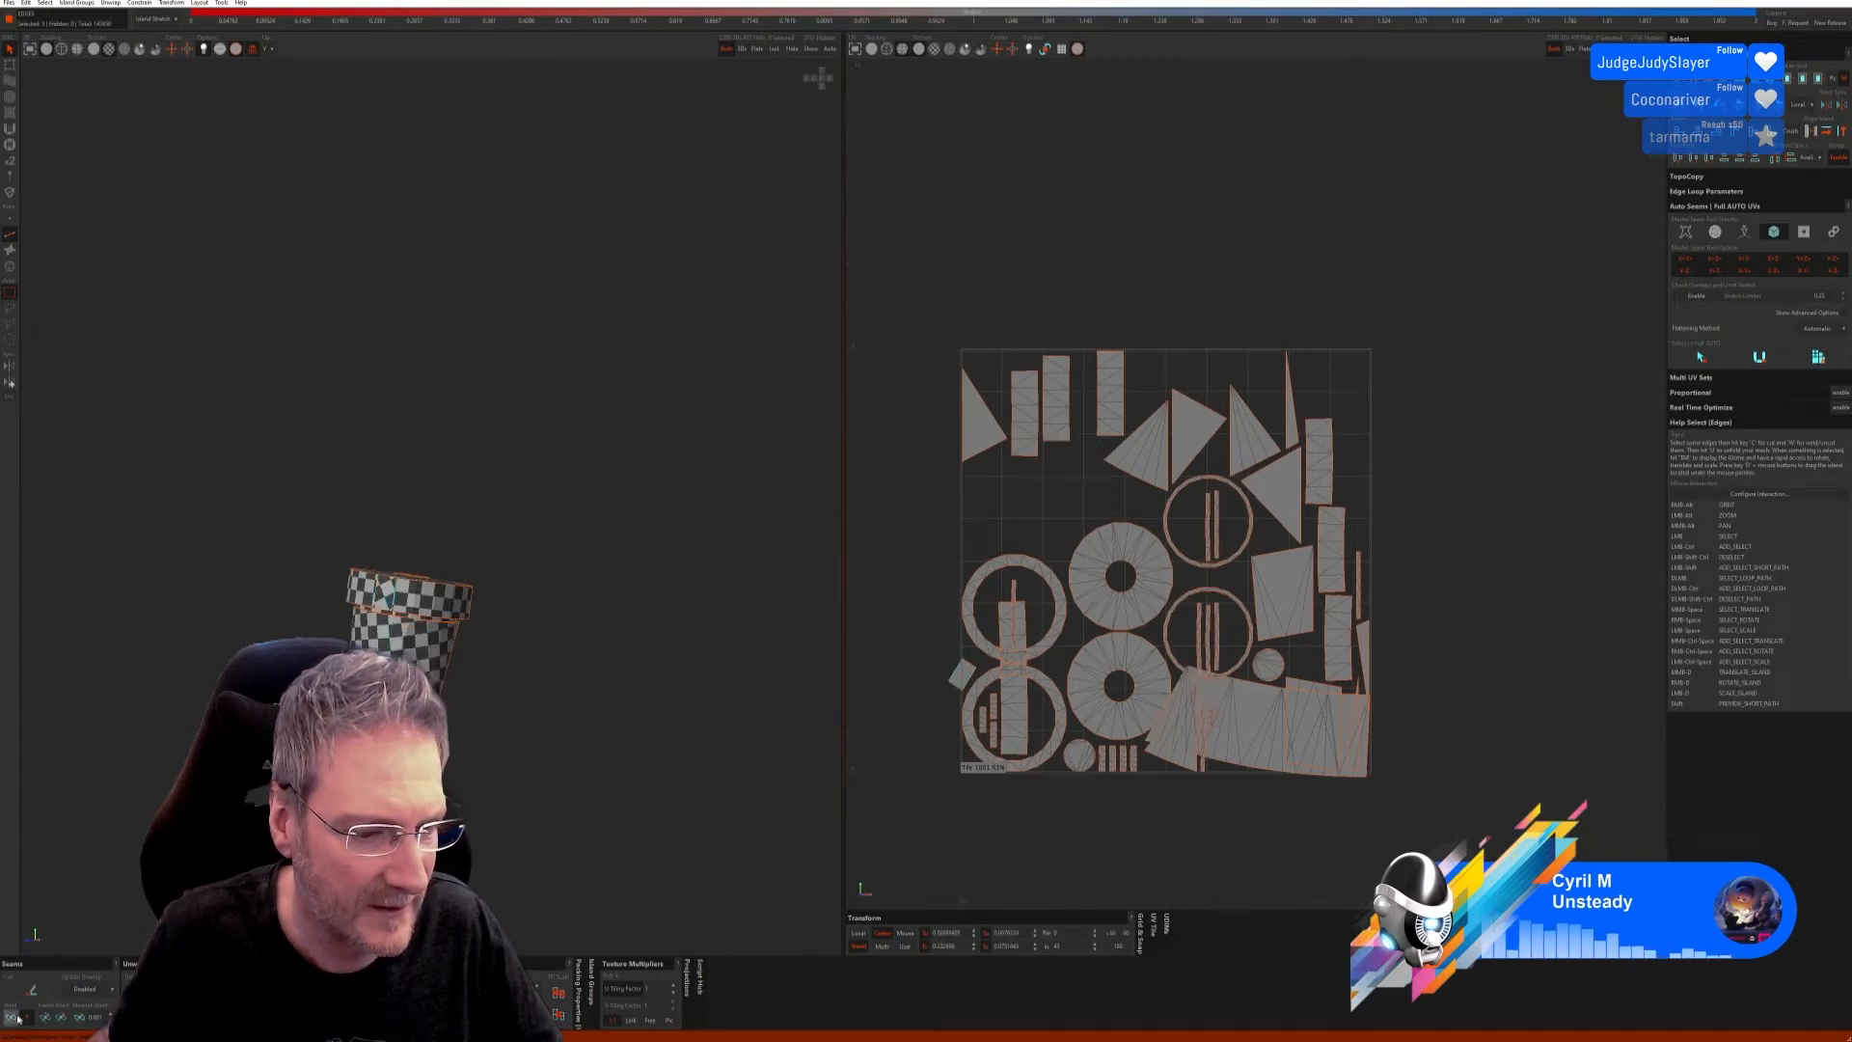
alt+right_drag(379, 598, 405, 690)
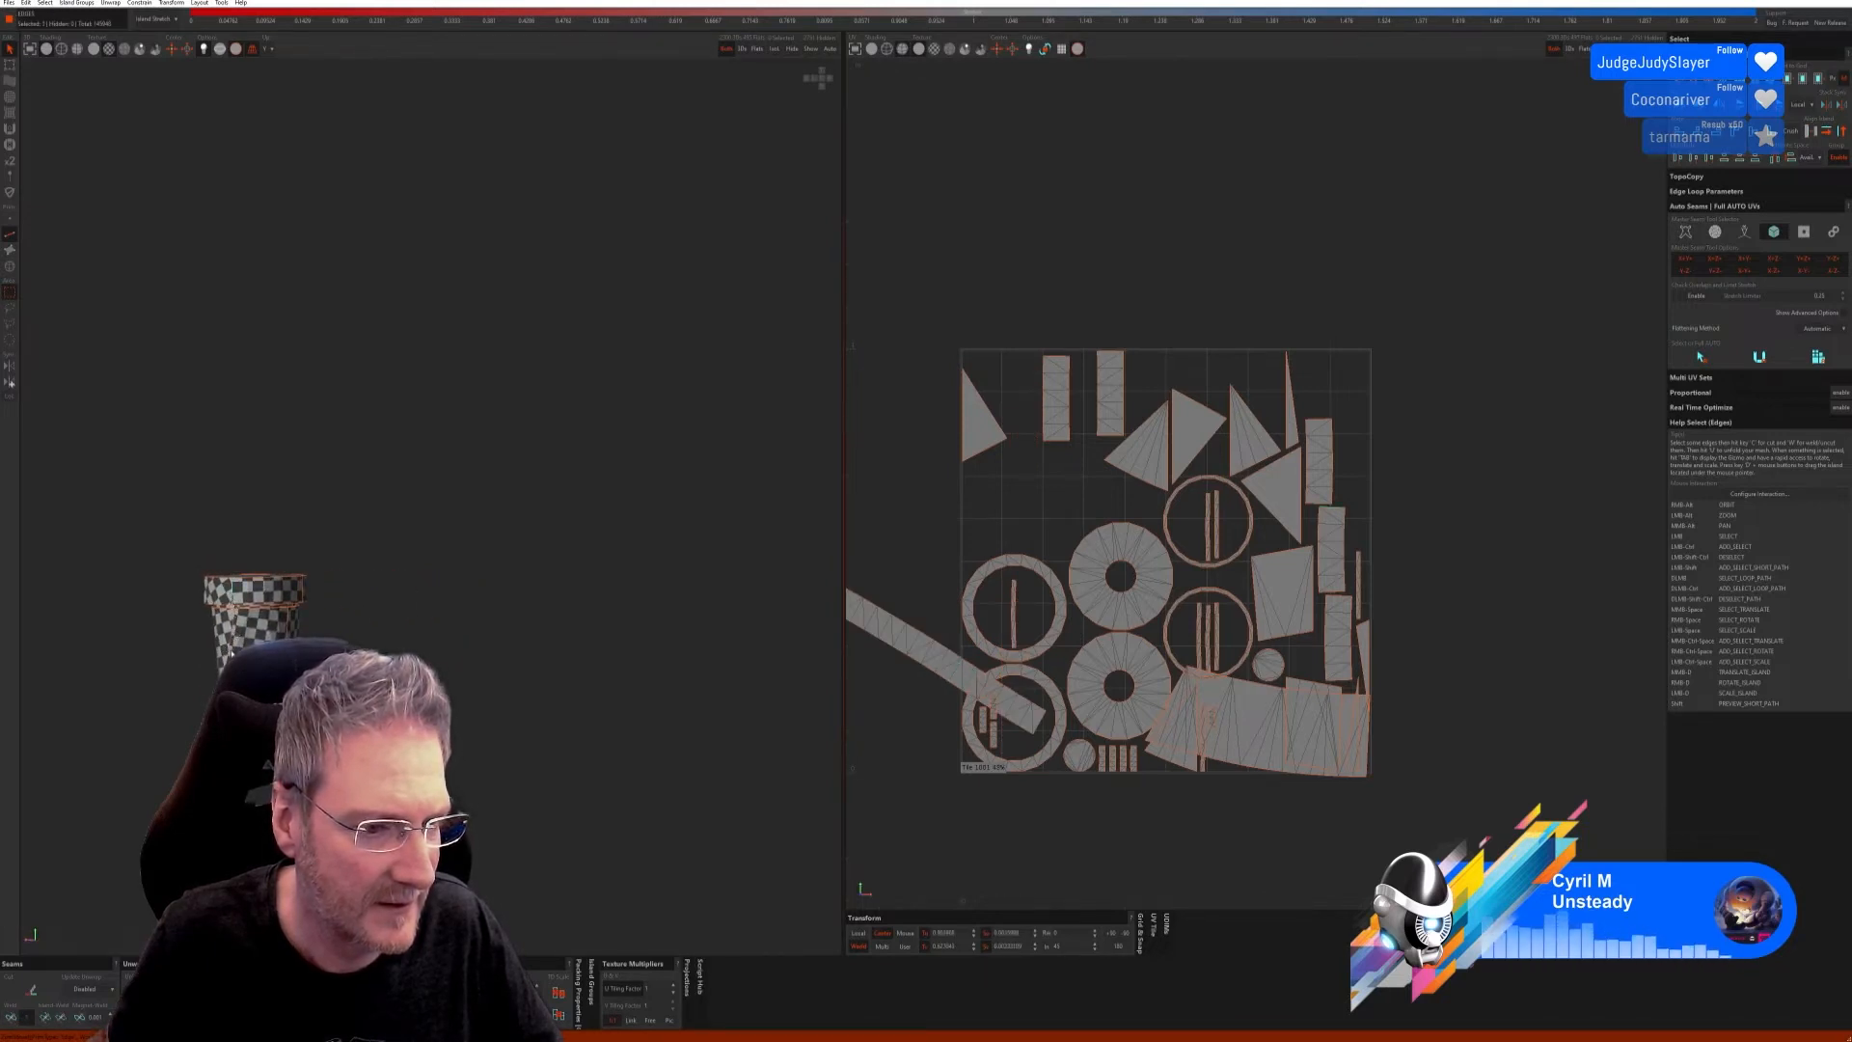
alt+right_drag(183, 666, 249, 629)
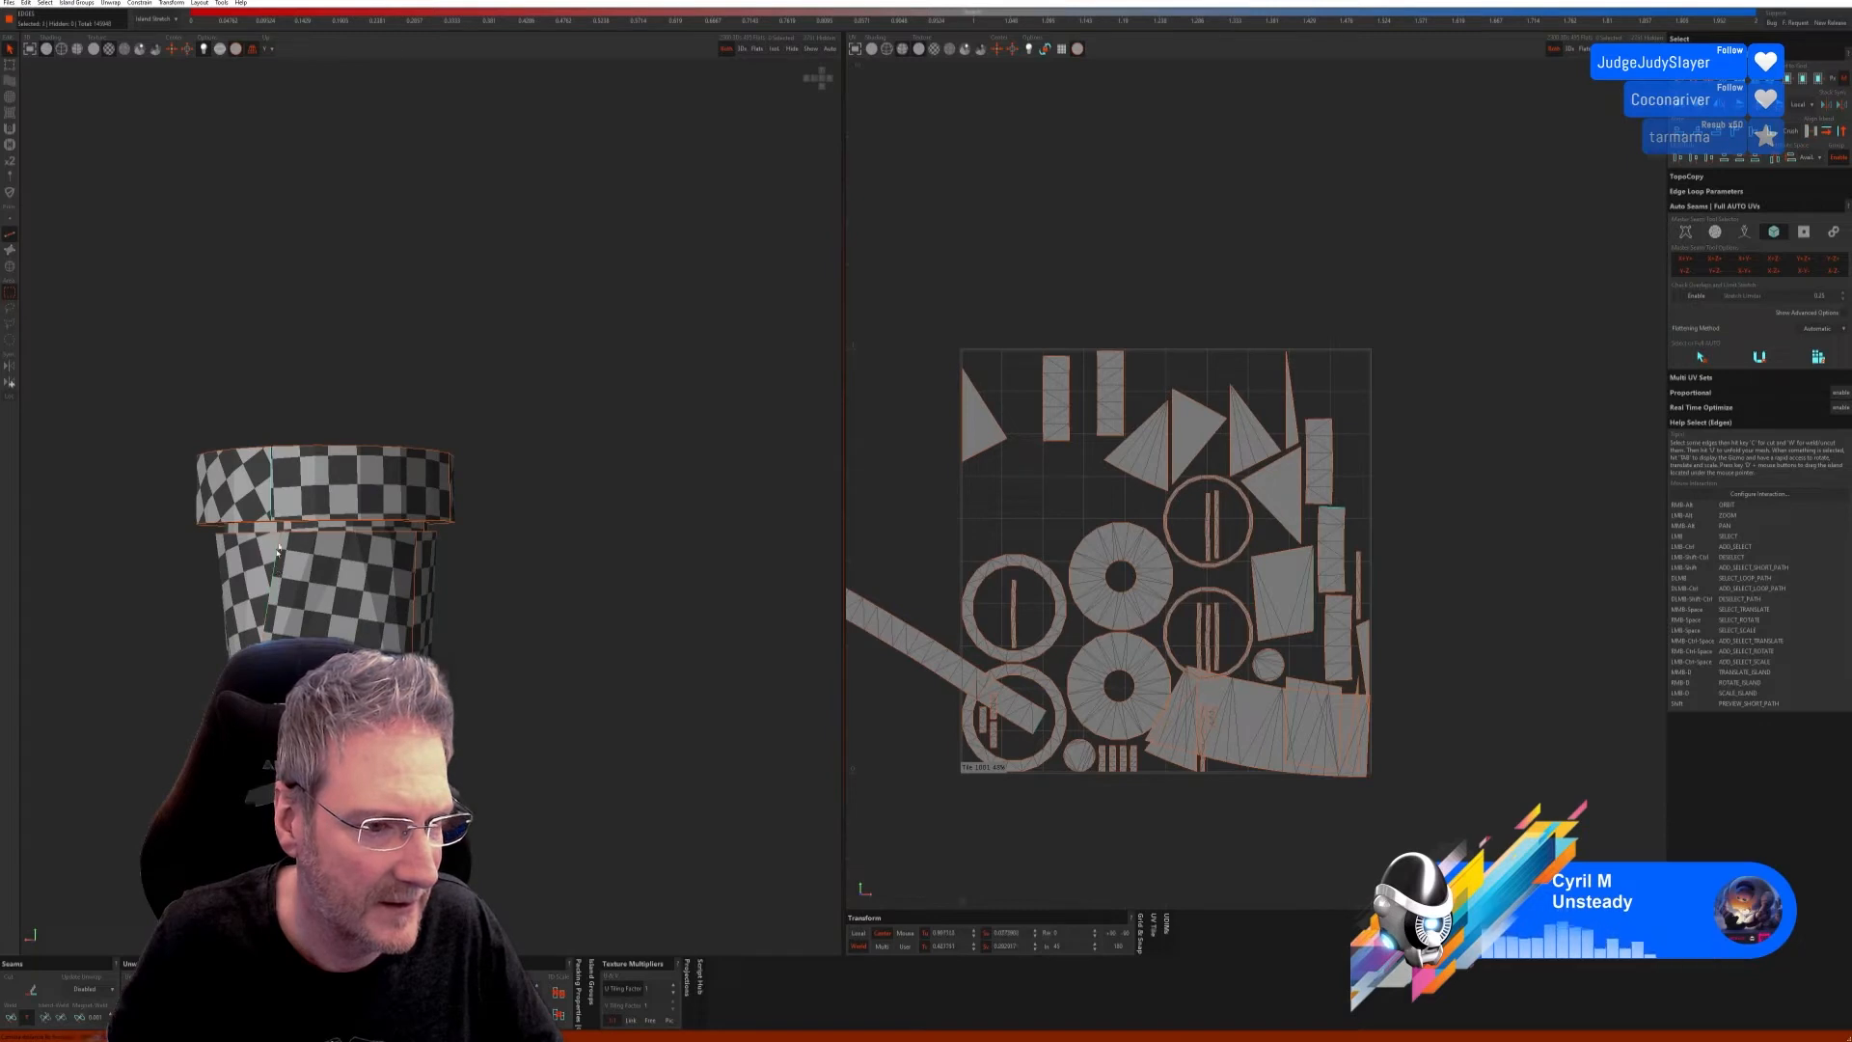
click(14, 1014)
alt+right_drag(405, 618, 560, 758)
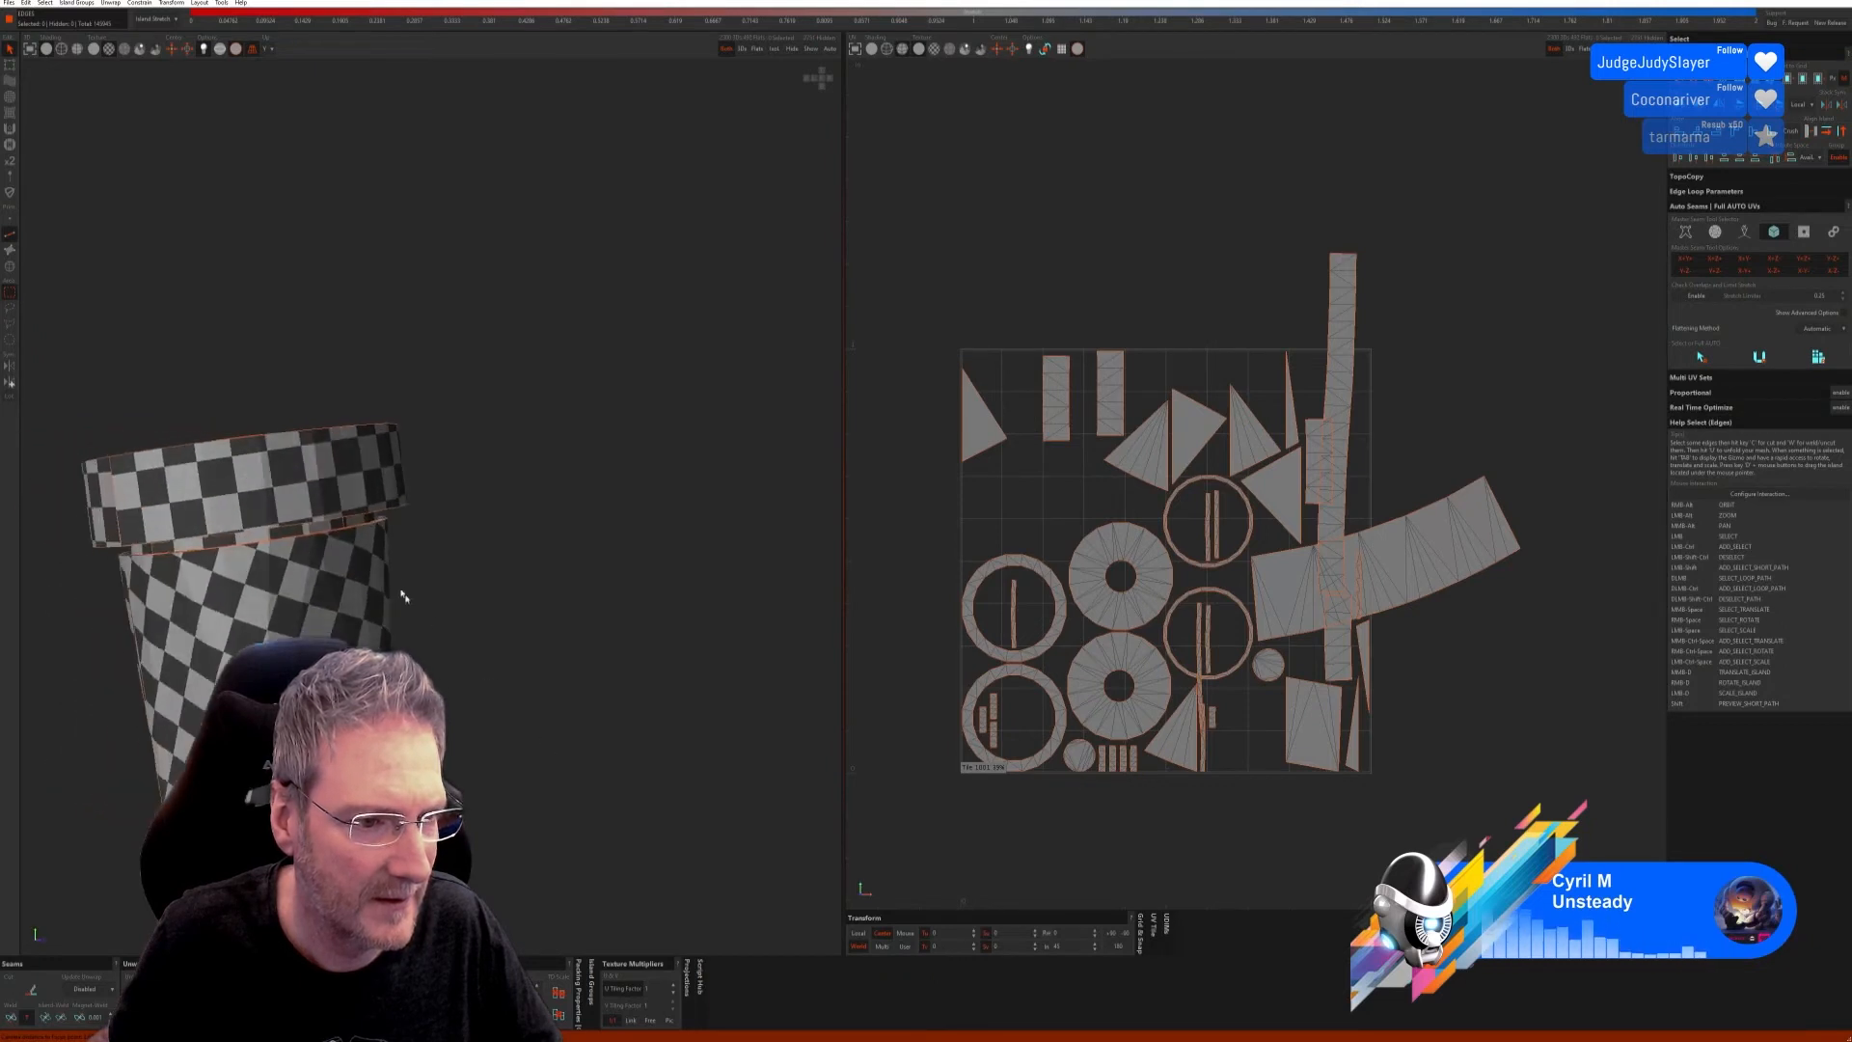
Step: Weld the leftover thin-strip seam on the first cap, then unfold and pack the UV islands
click(344, 523)
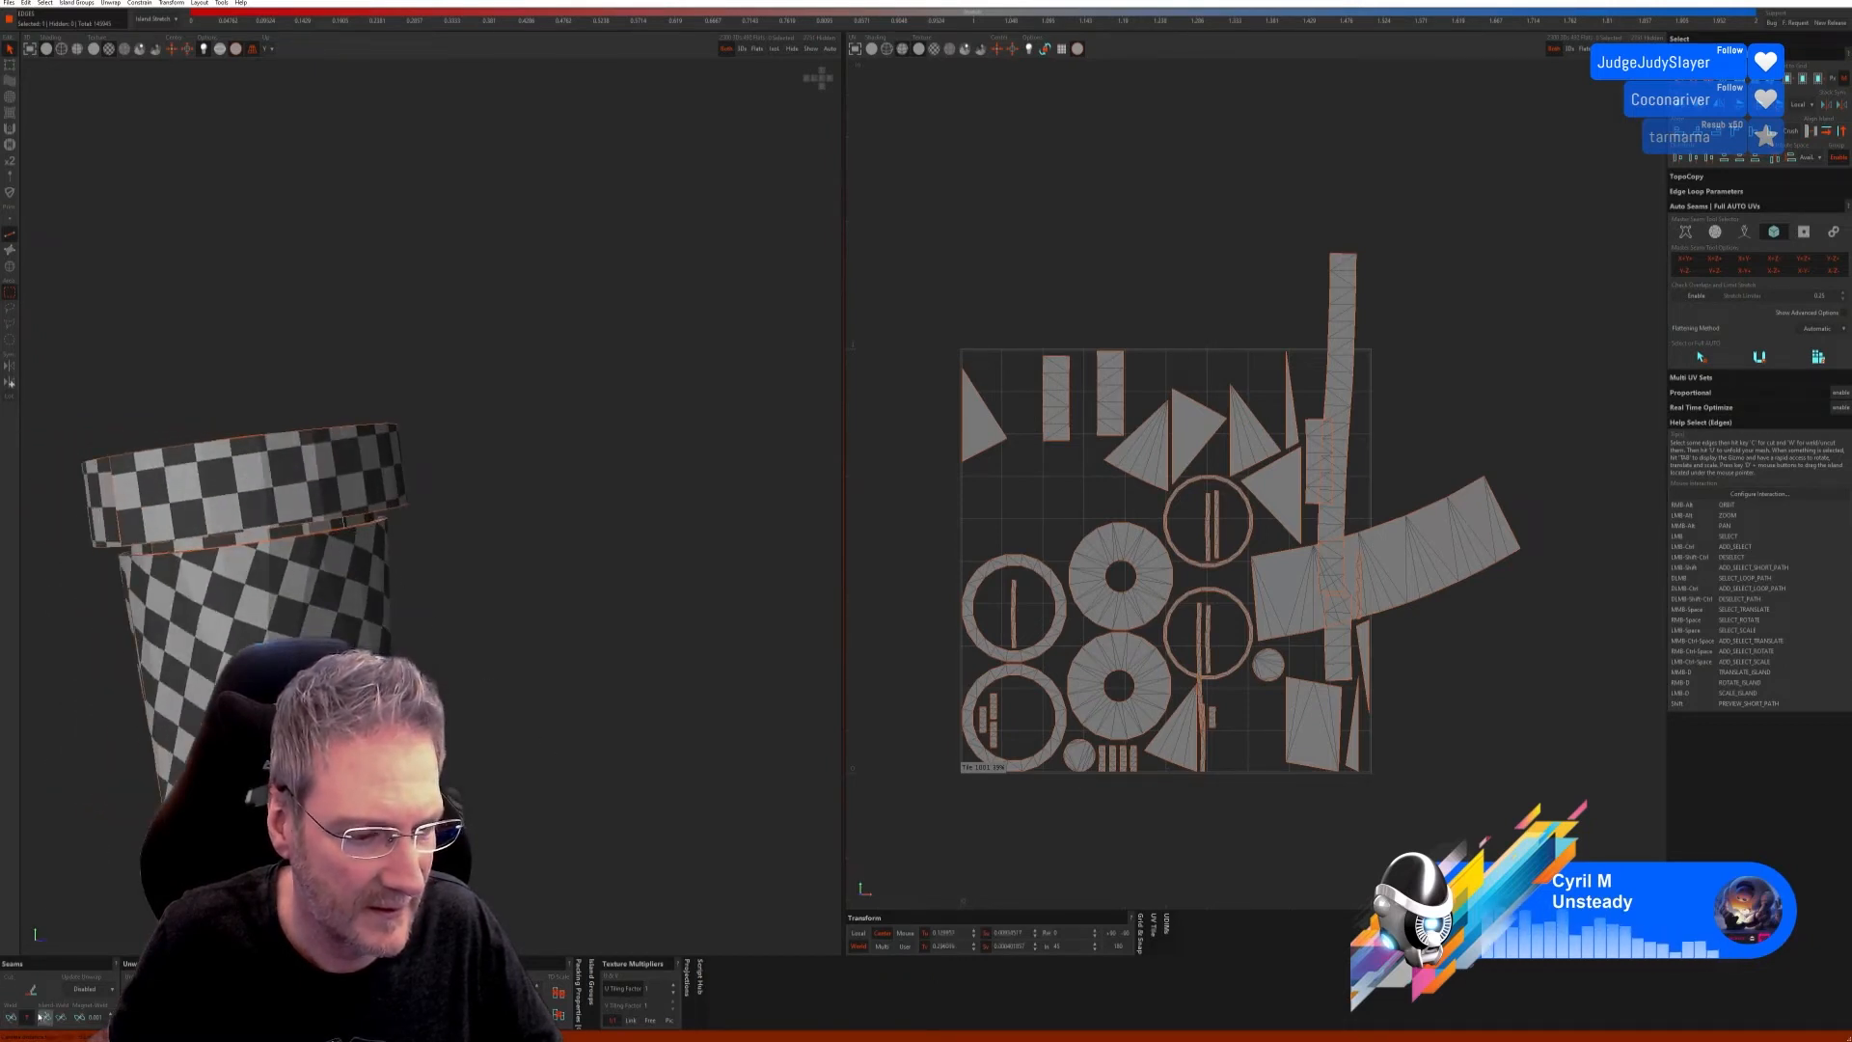
click(12, 1016)
alt+right_drag(290, 675, 384, 711)
alt+drag(384, 711, 294, 711)
alt+right_drag(295, 711, 136, 695)
key(u)
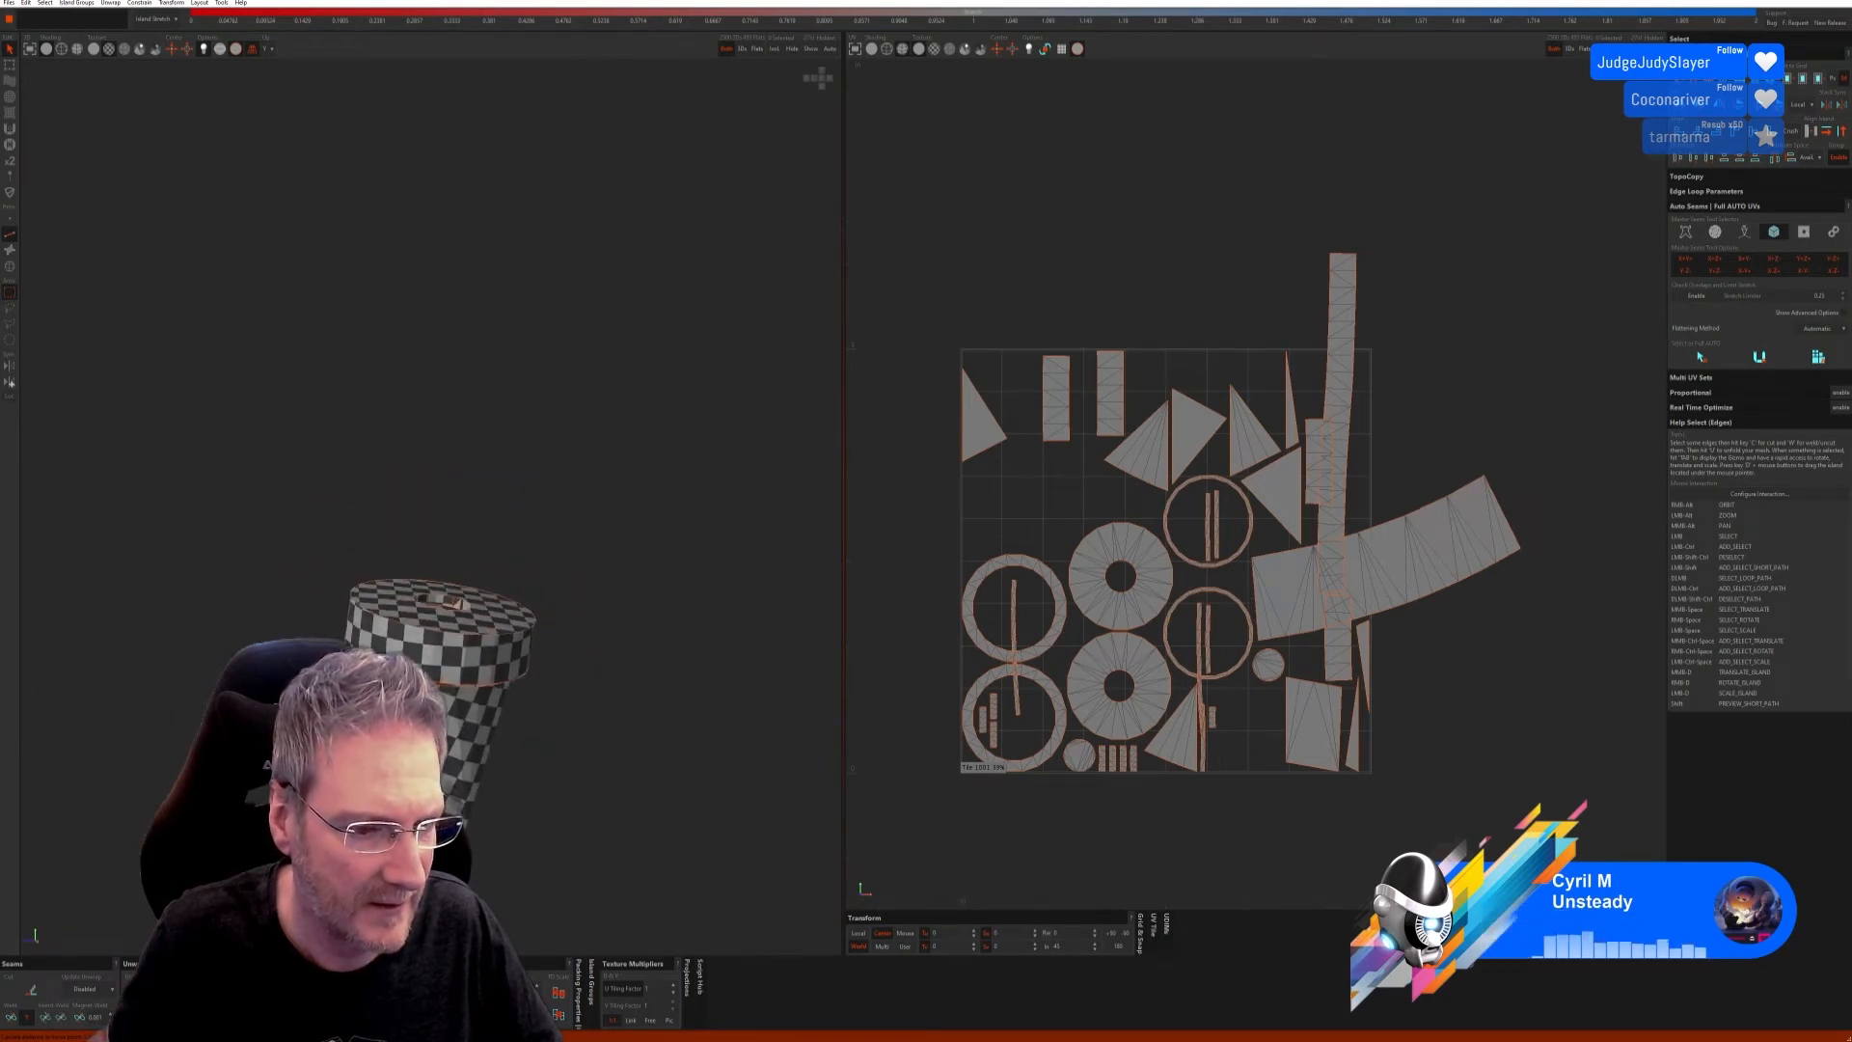
key(p)
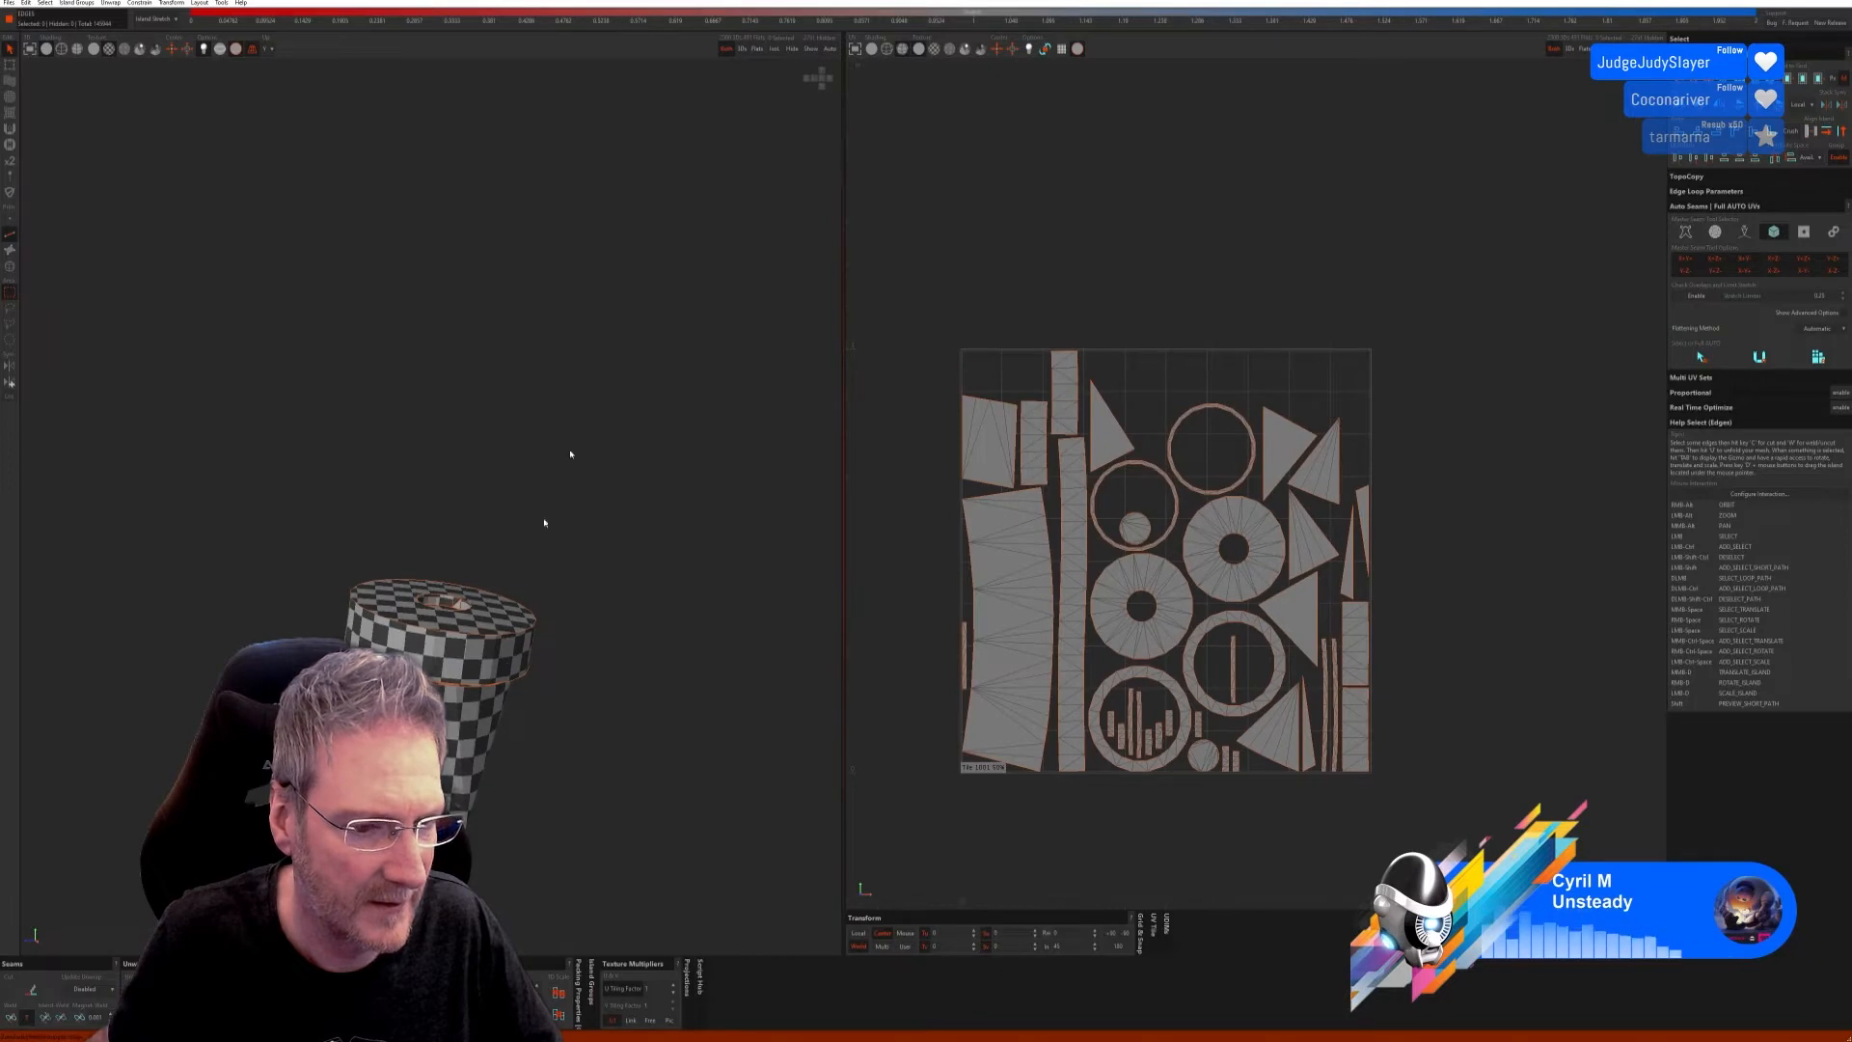
Step: Show all vehicle parts to reach the second cap, isolate the caps again and weld a diagonal seam on its tapered side
click(815, 58)
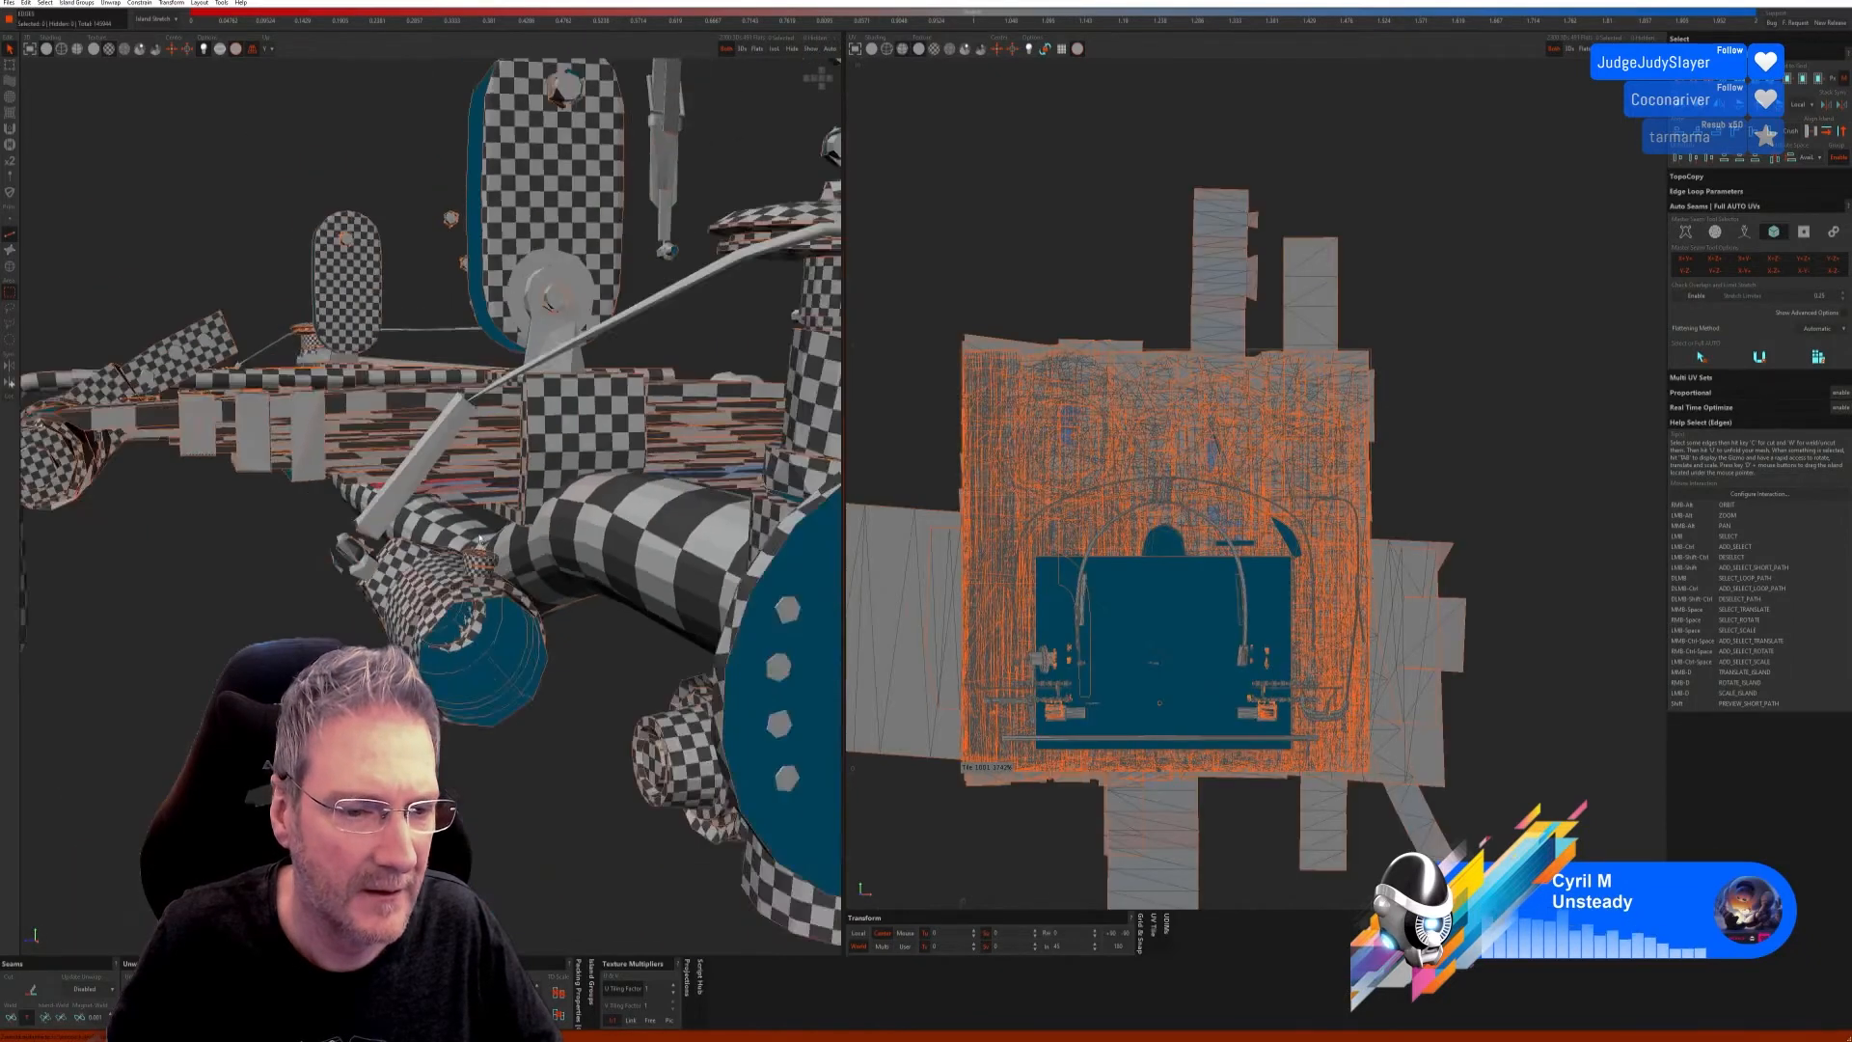
alt+right_drag(672, 413, 521, 592)
scroll(395, 443, up, 2)
scroll(395, 443, up, 8)
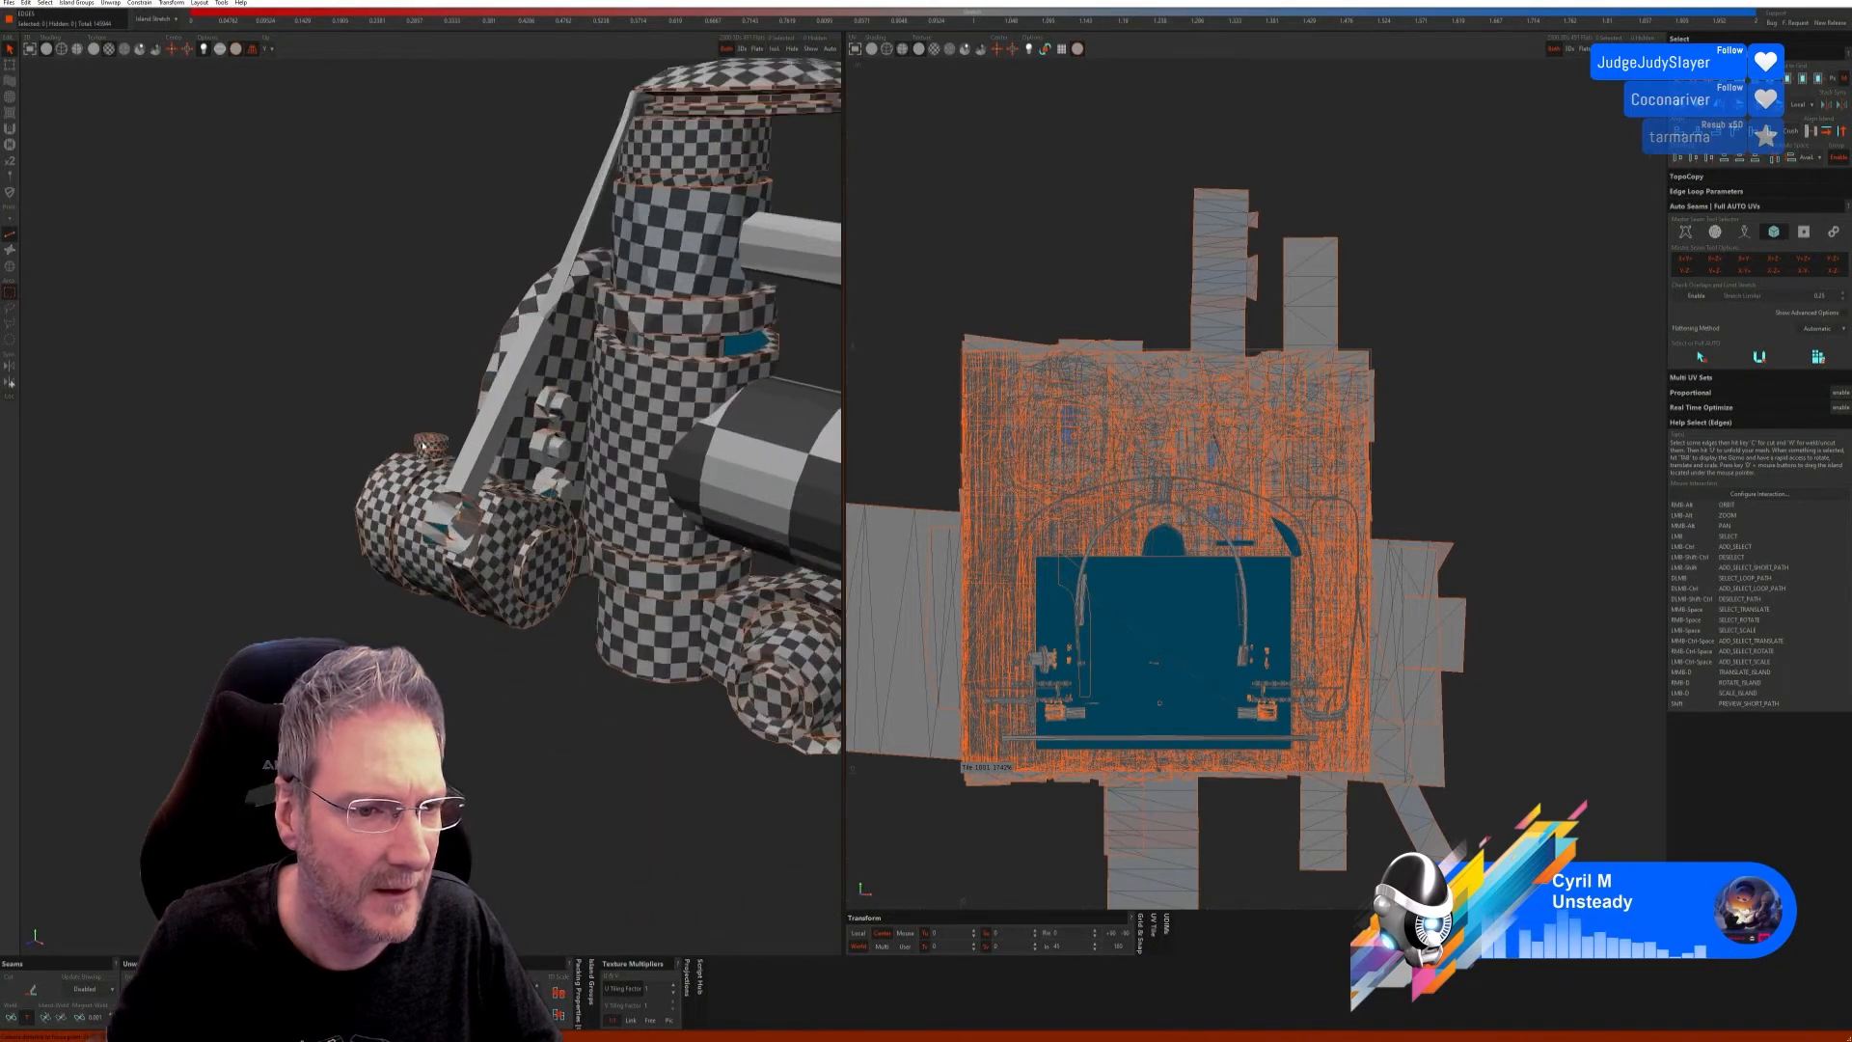
key(i)
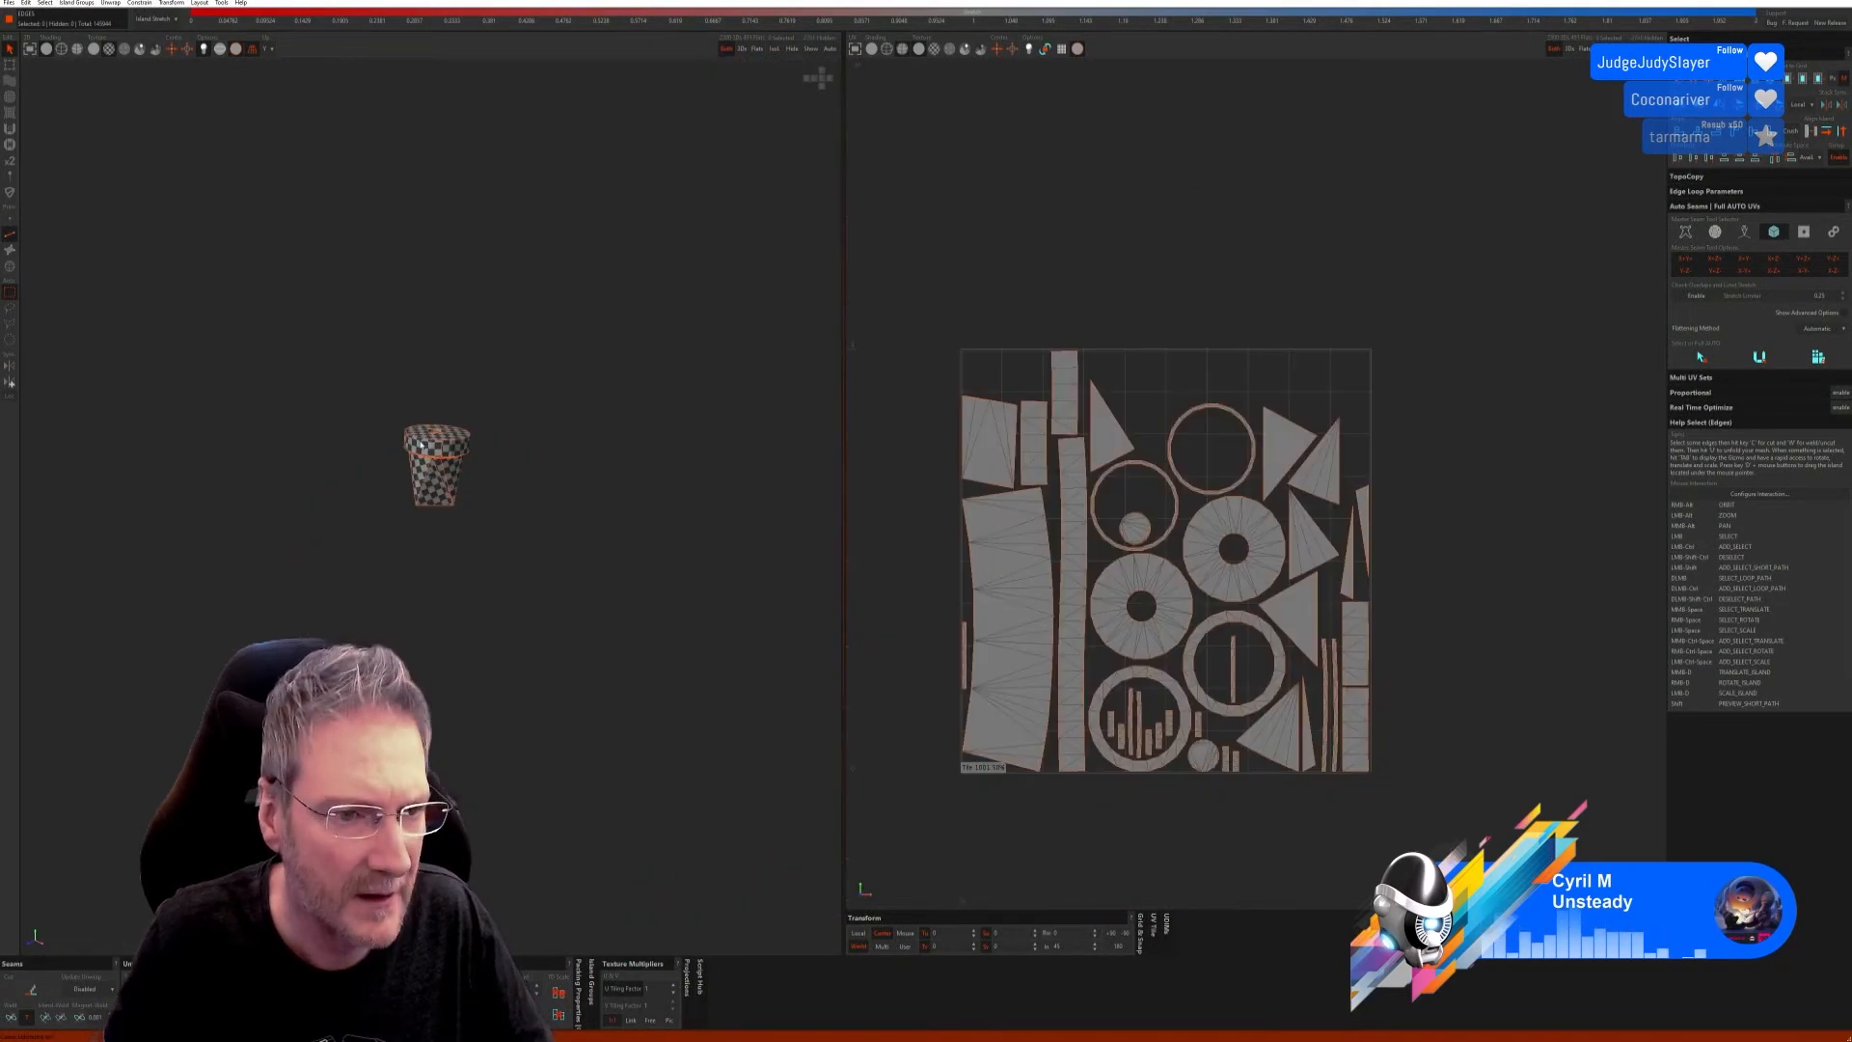
scroll(439, 471, up, 4)
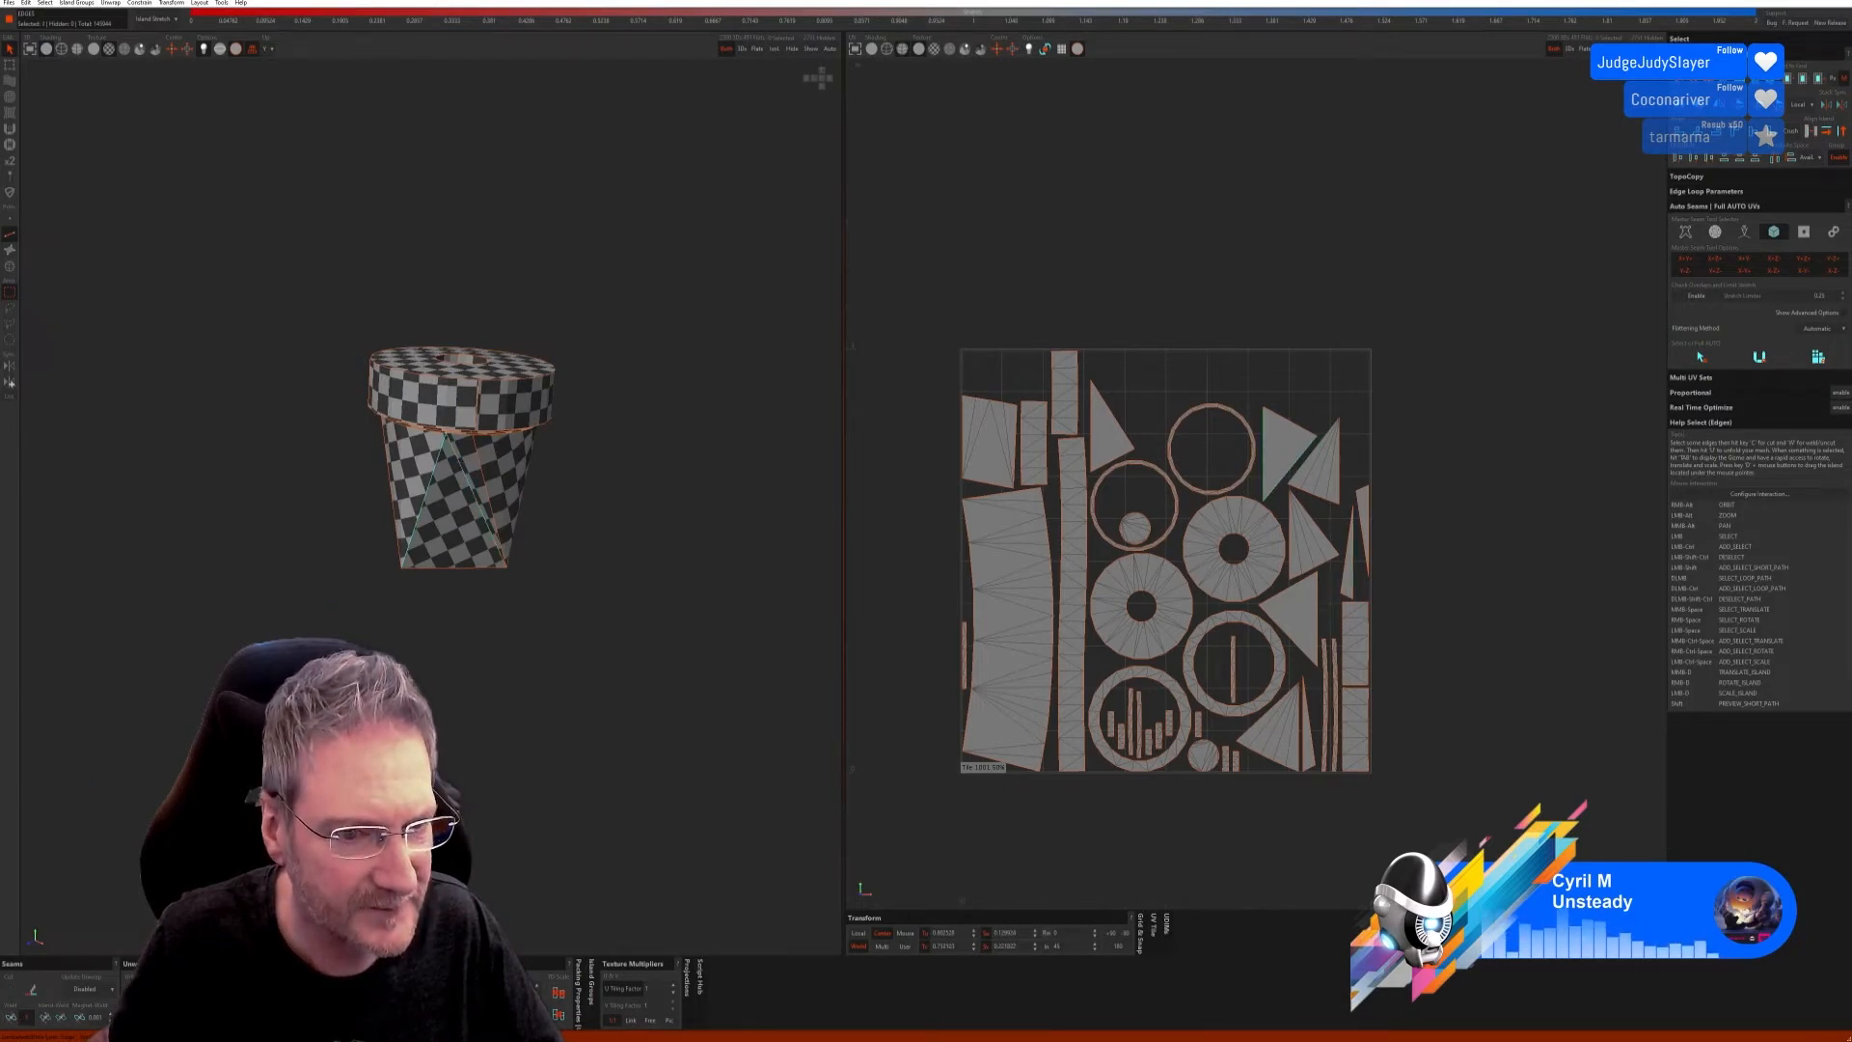
key(w)
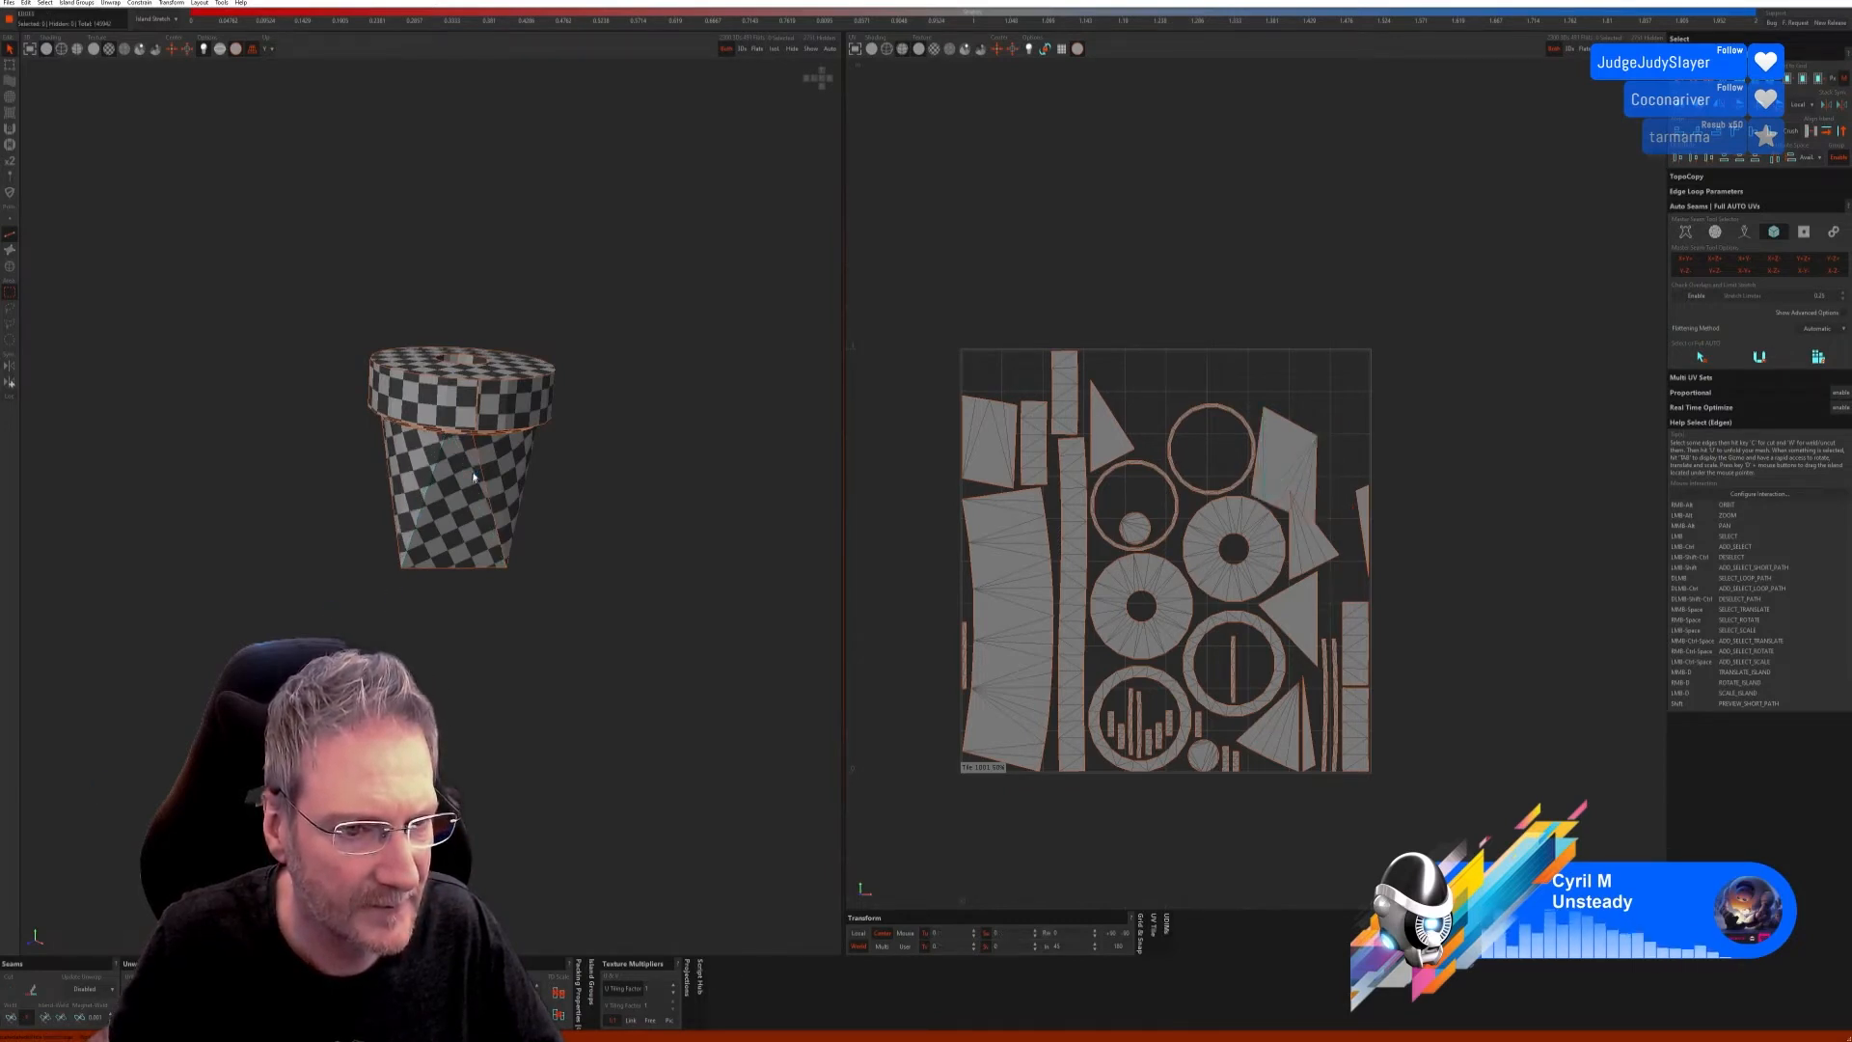
Step: Try to weld another slanted seam on the second cap's tapered side, and undo that weld
click(483, 472)
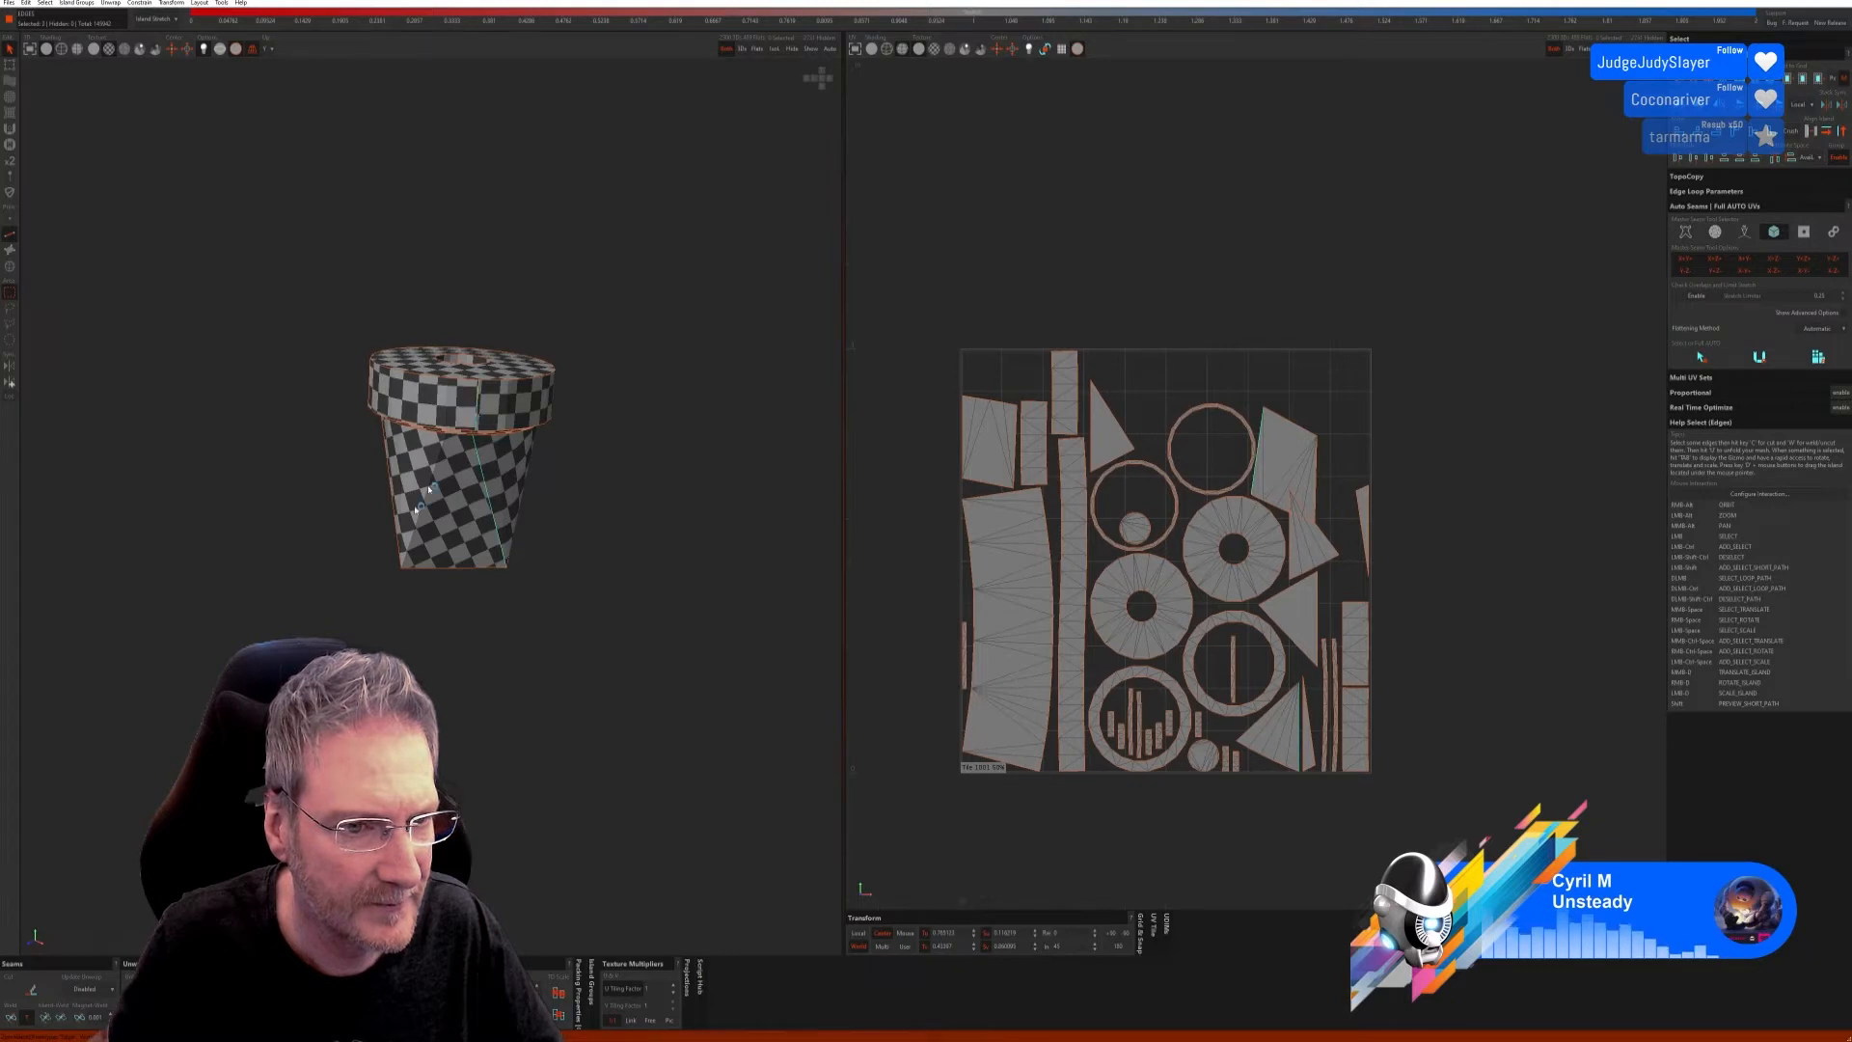
click(11, 1016)
alt+right_drag(579, 371, 560, 366)
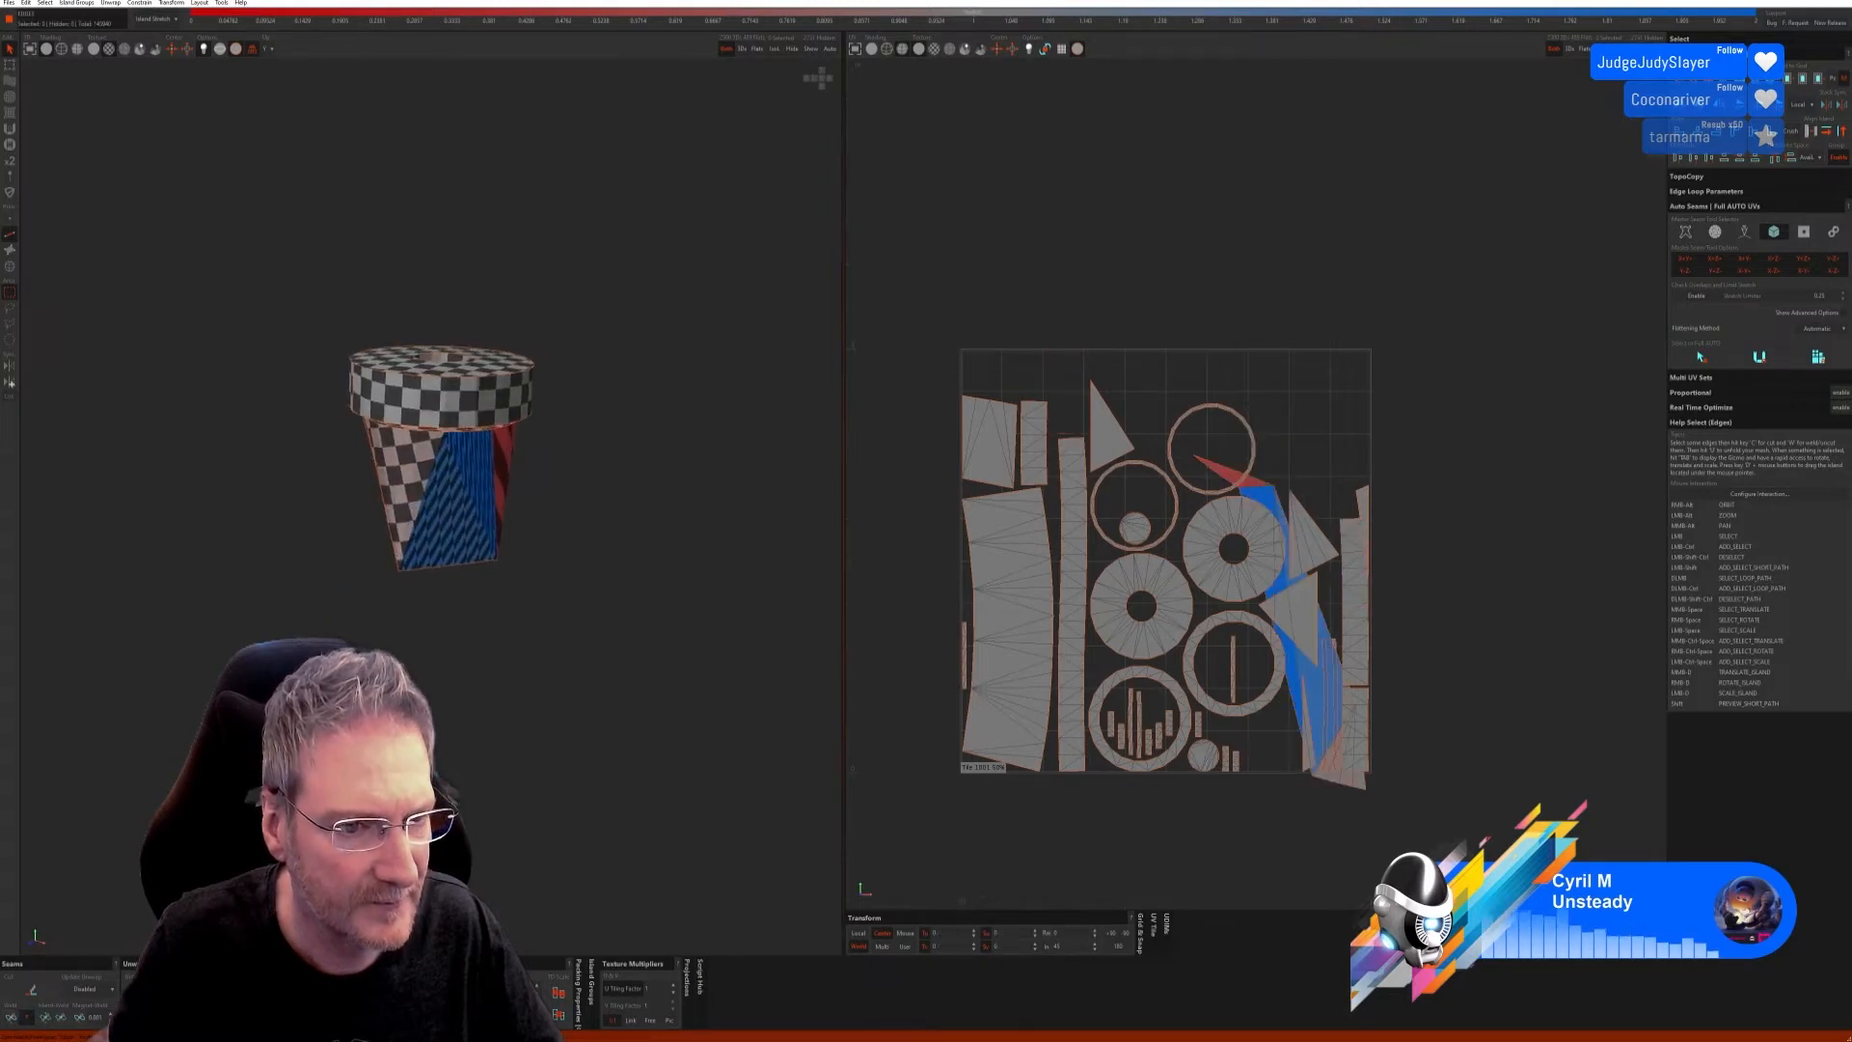
key(u)
Step: Weld several seams across the second cap's tapered side panels and its rim
alt+right_drag(424, 569, 391, 579)
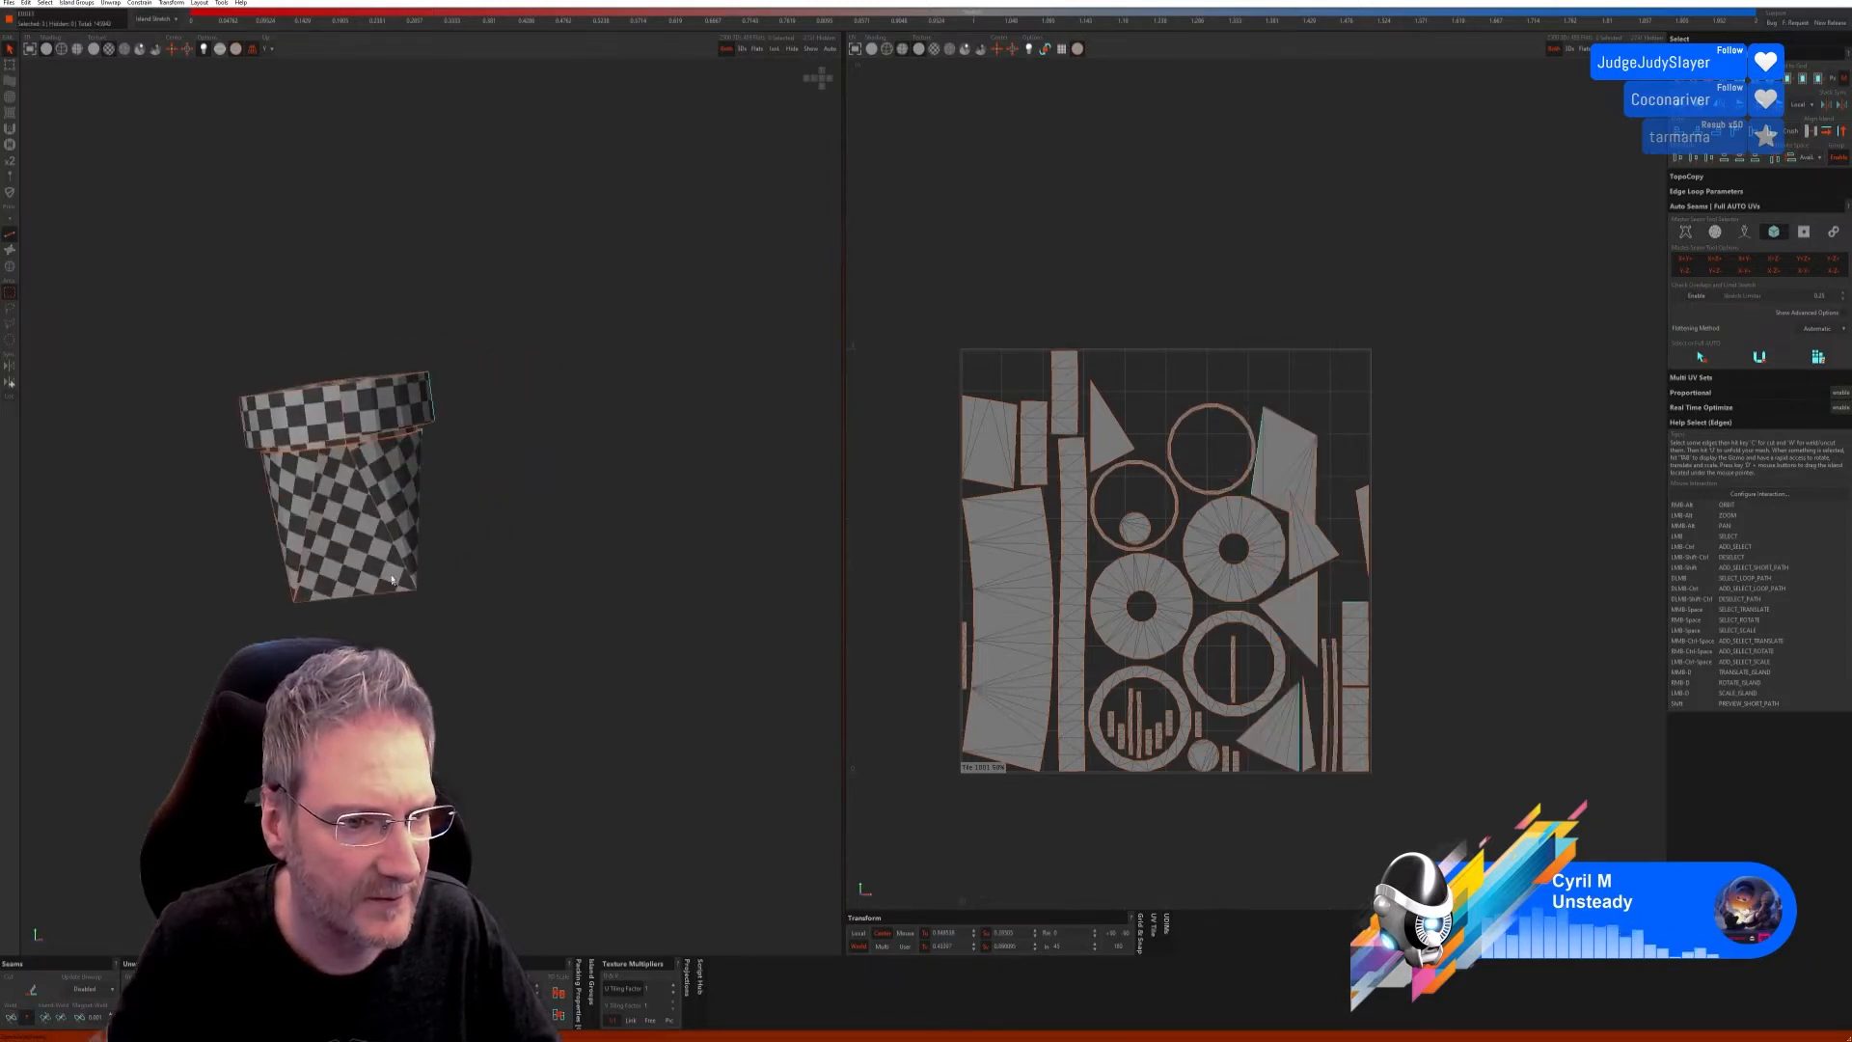
click(10, 1016)
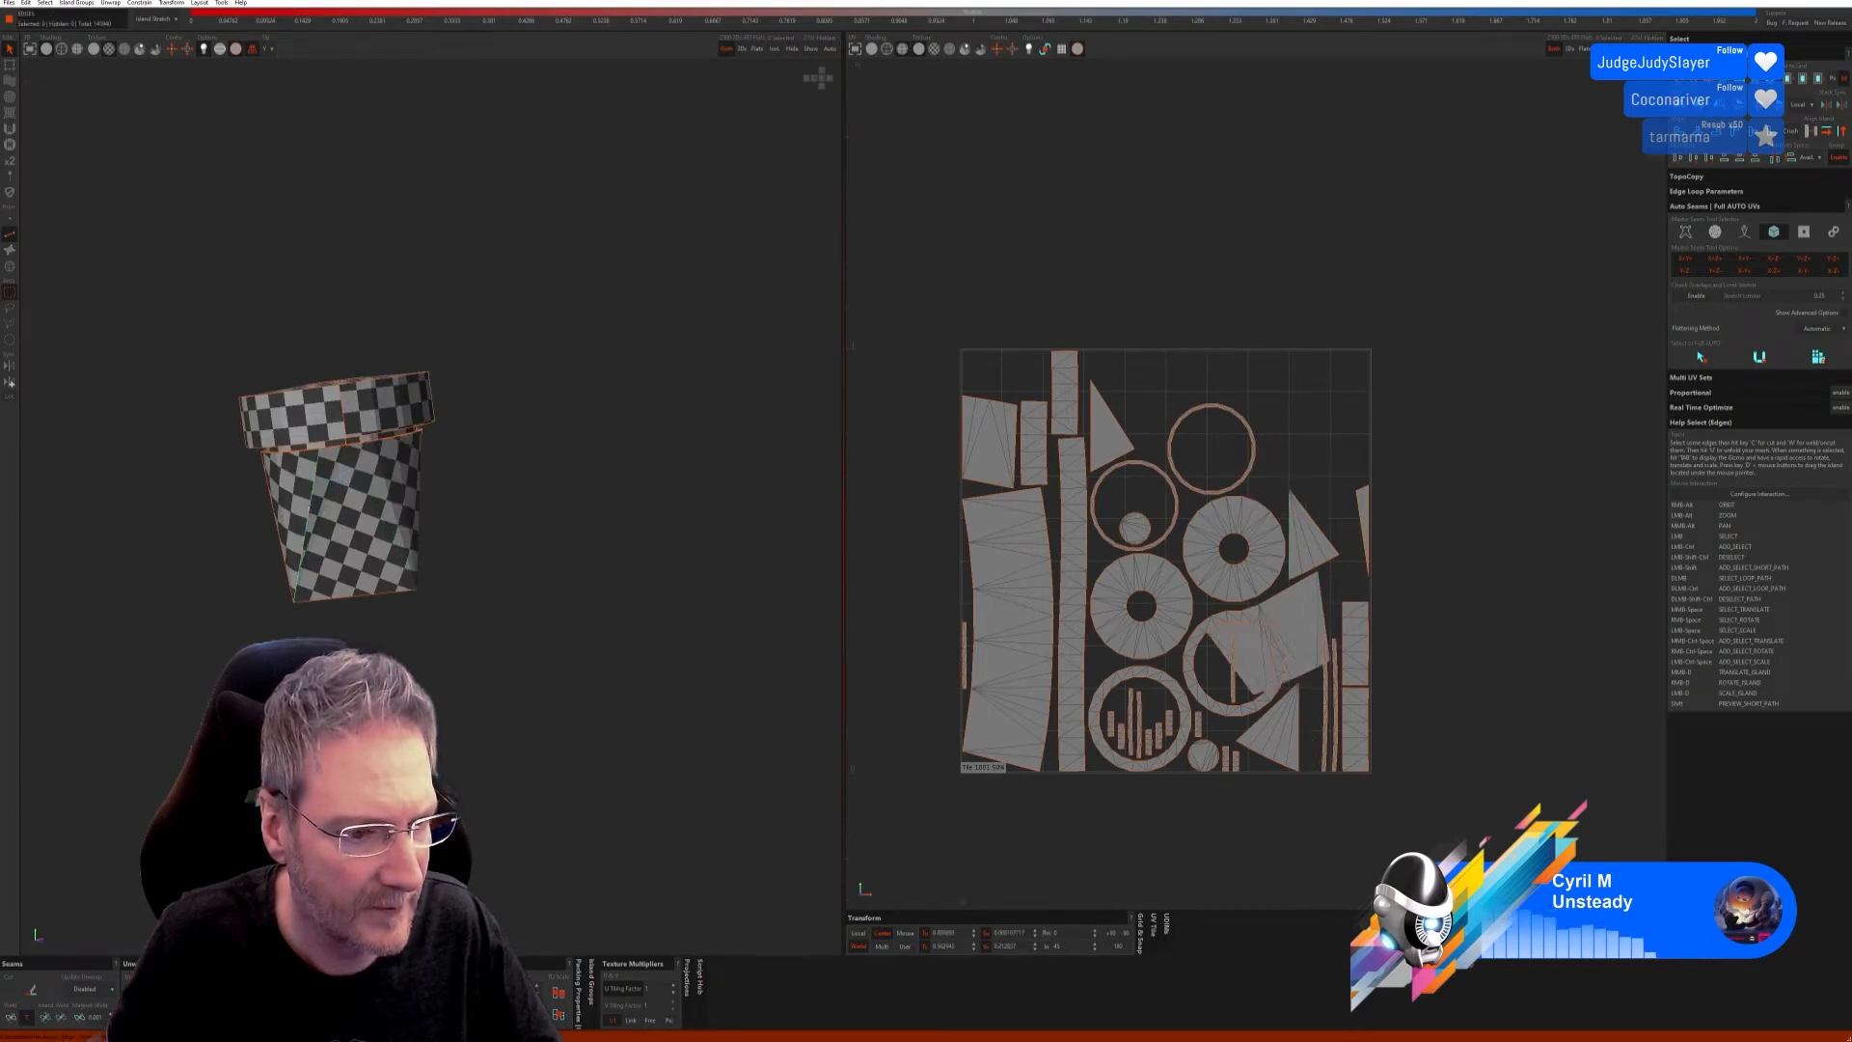
key(u)
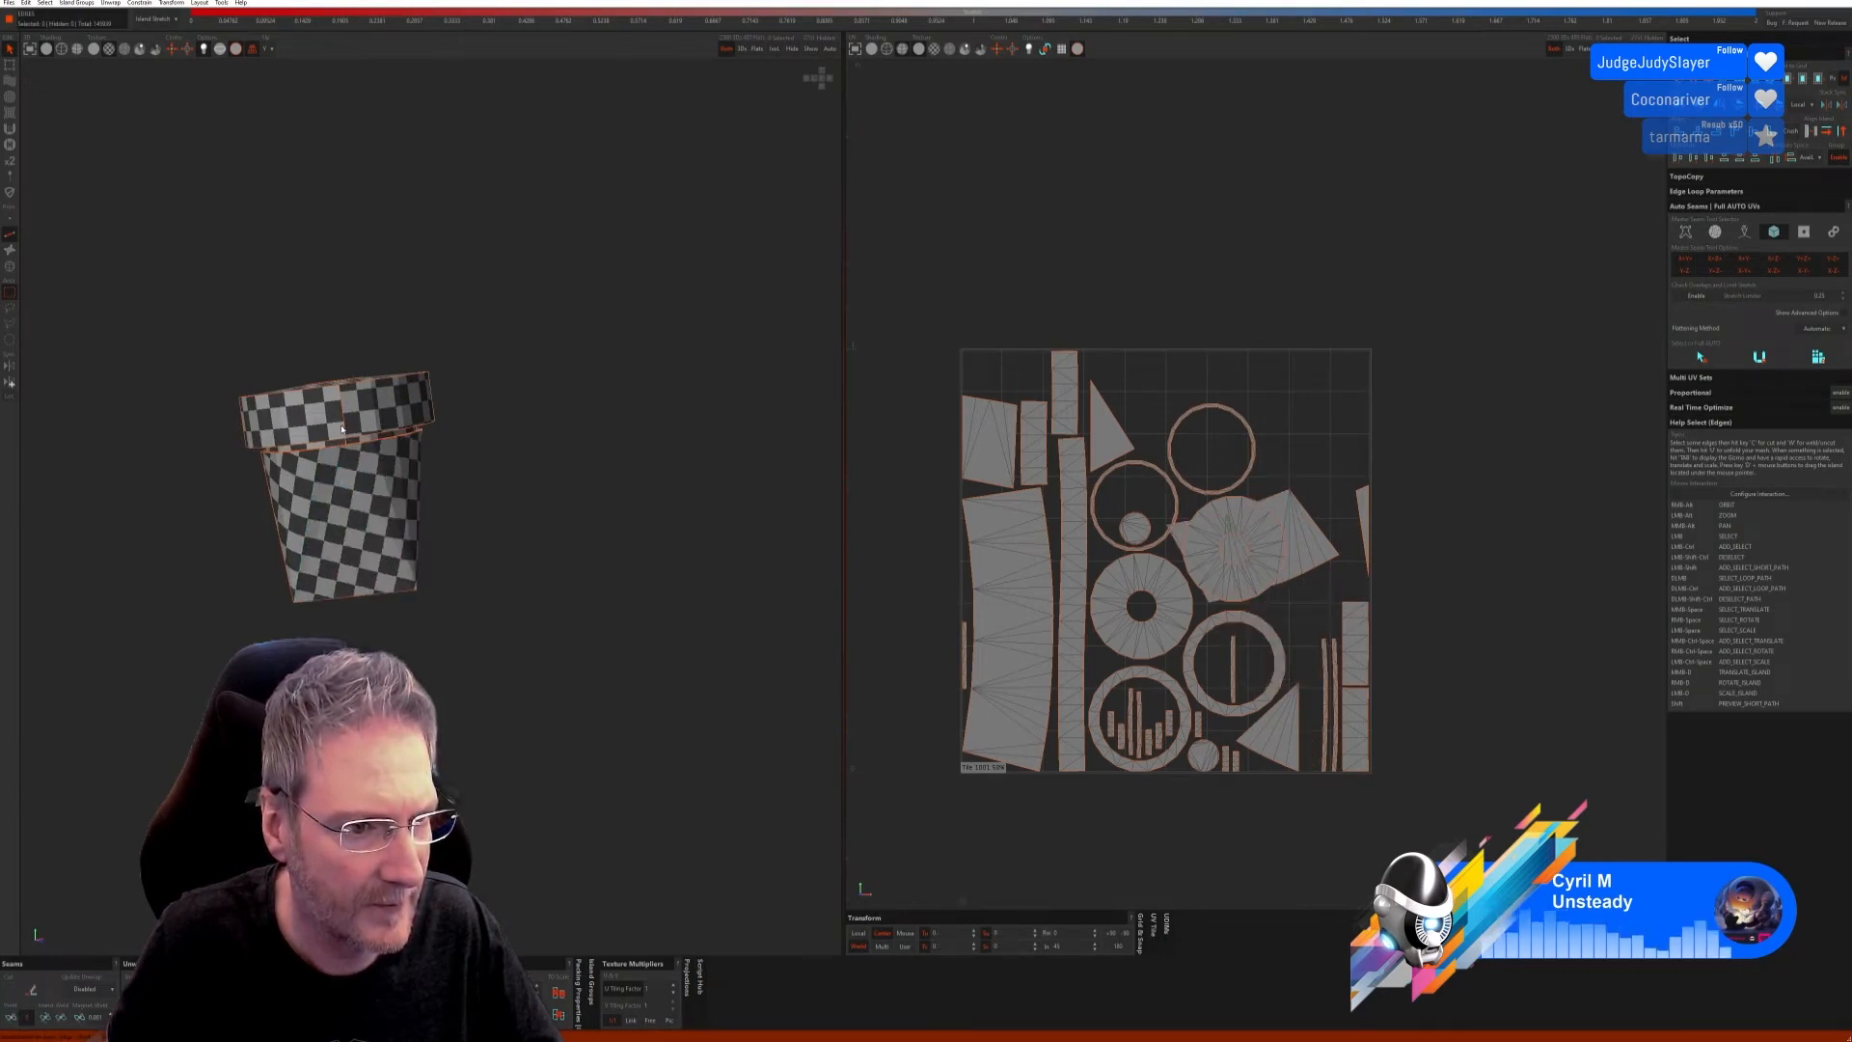
click(343, 428)
click(13, 1014)
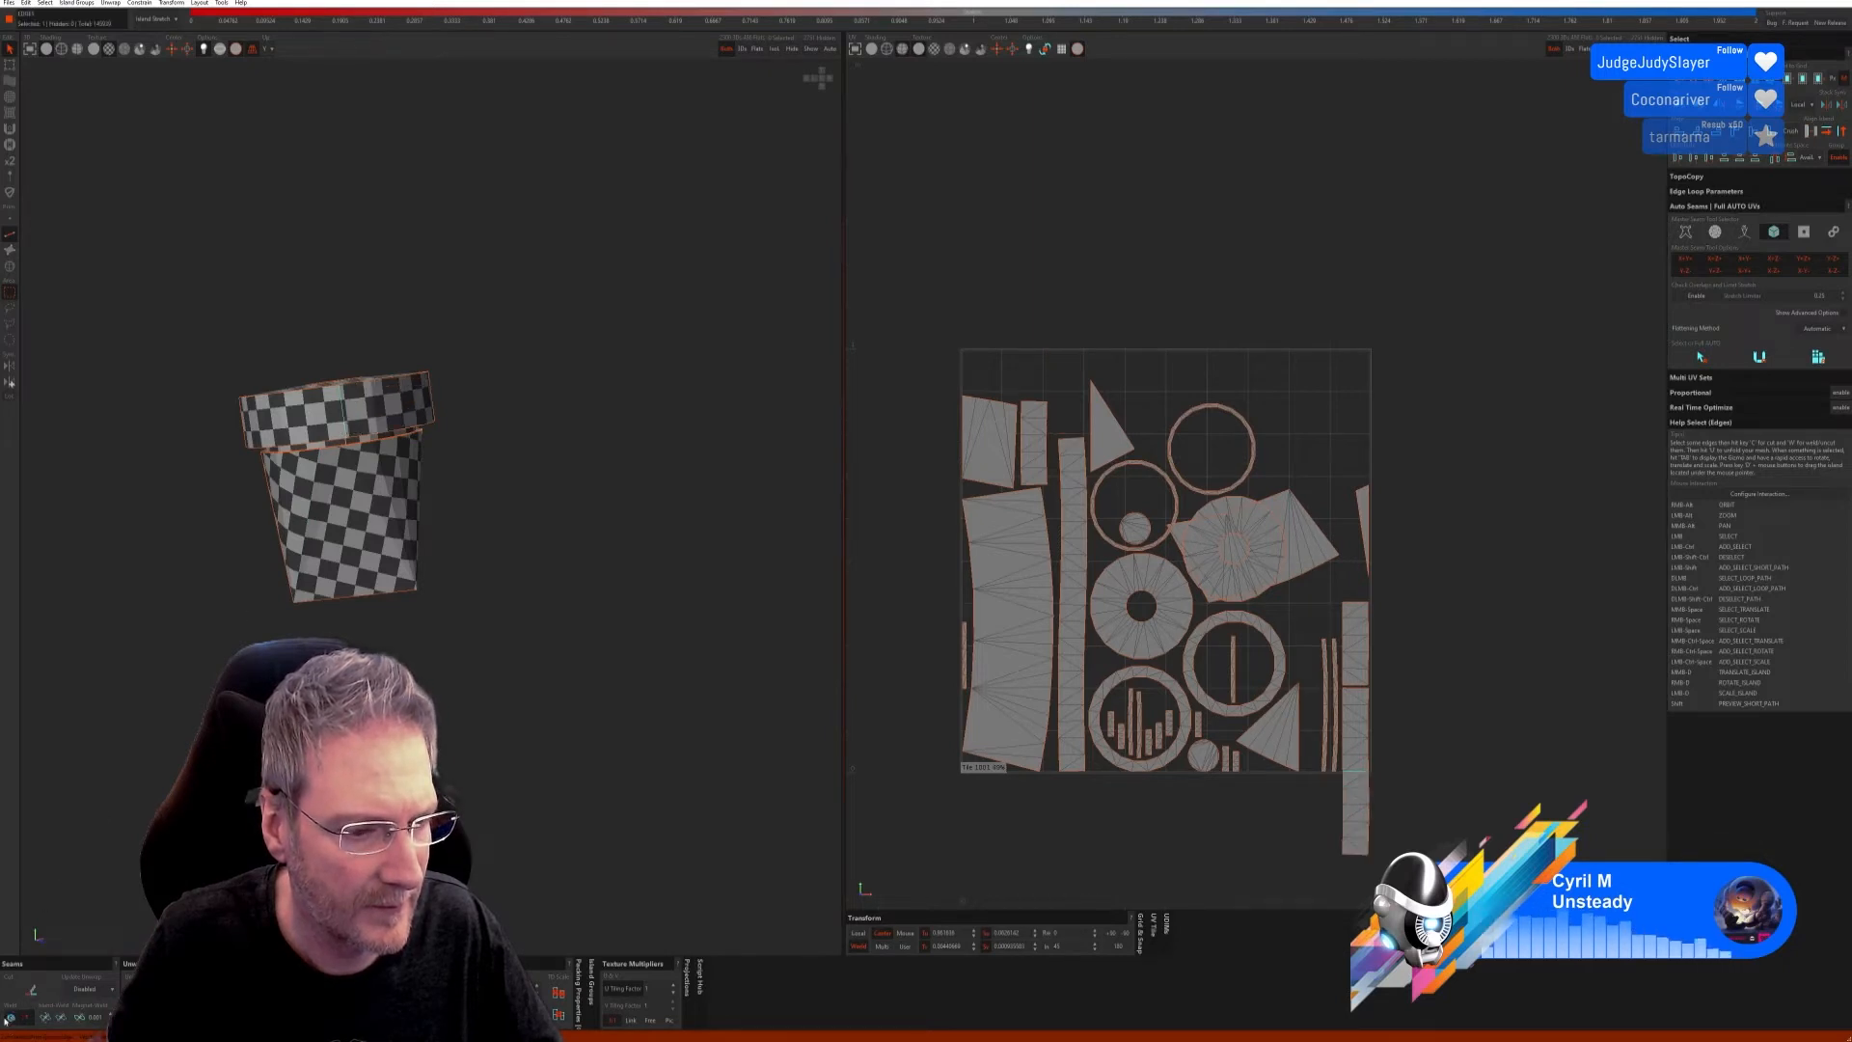
alt+drag(164, 723, 393, 567)
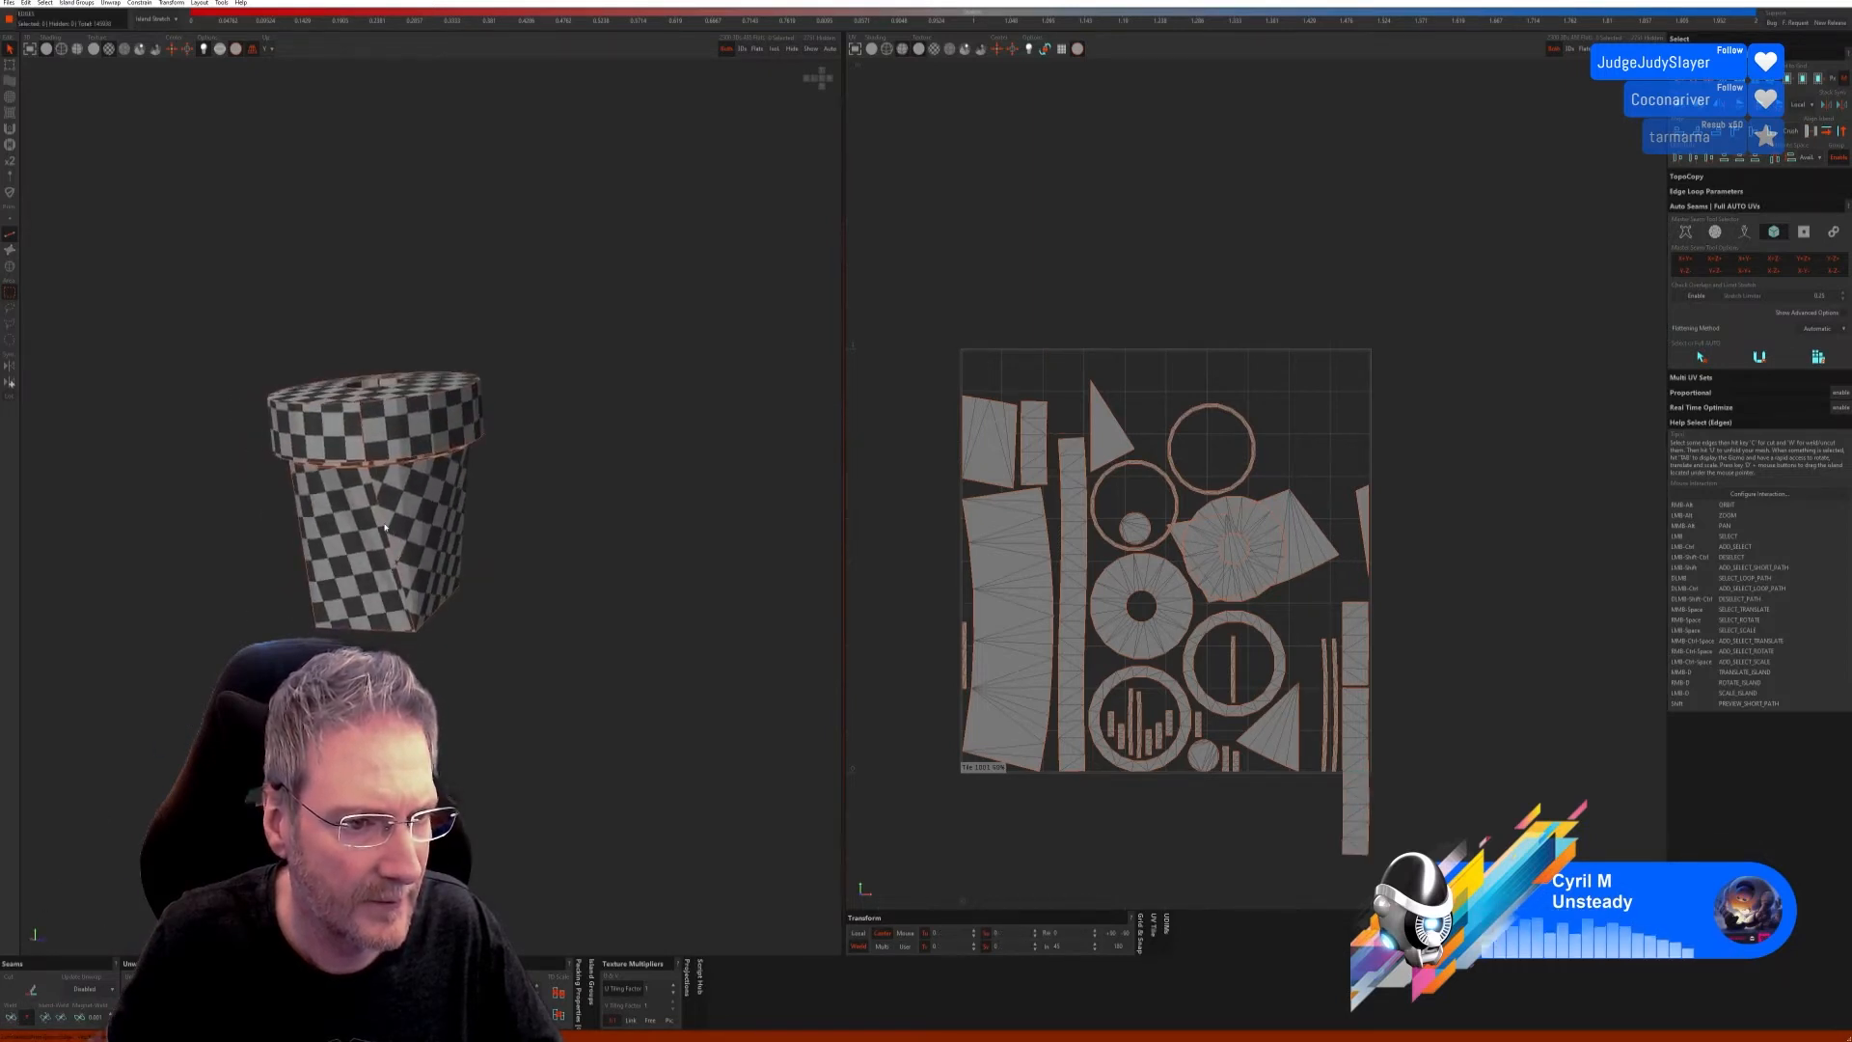
click(23, 1018)
alt+right_drag(319, 617, 537, 565)
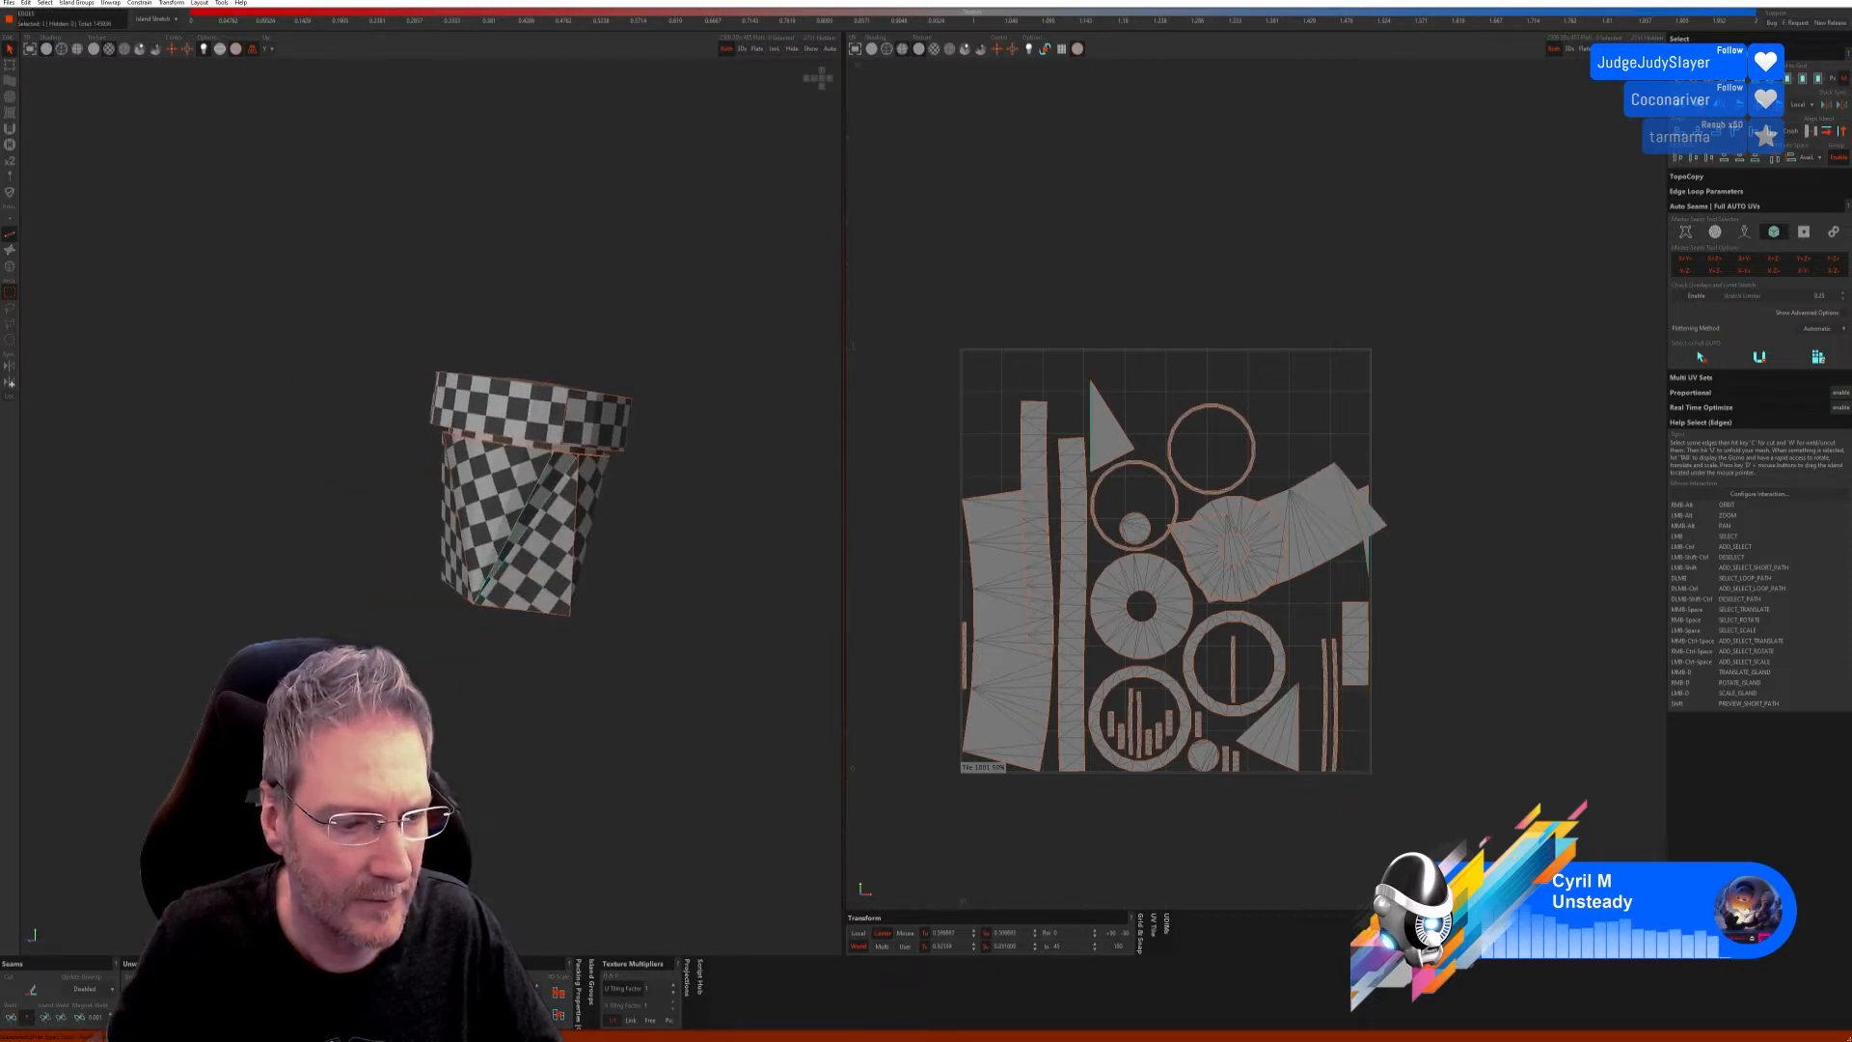
Step: Undo the weld on the second cap's long diagonal seam and weld neighbouring tapered side panels together instead
click(10, 1019)
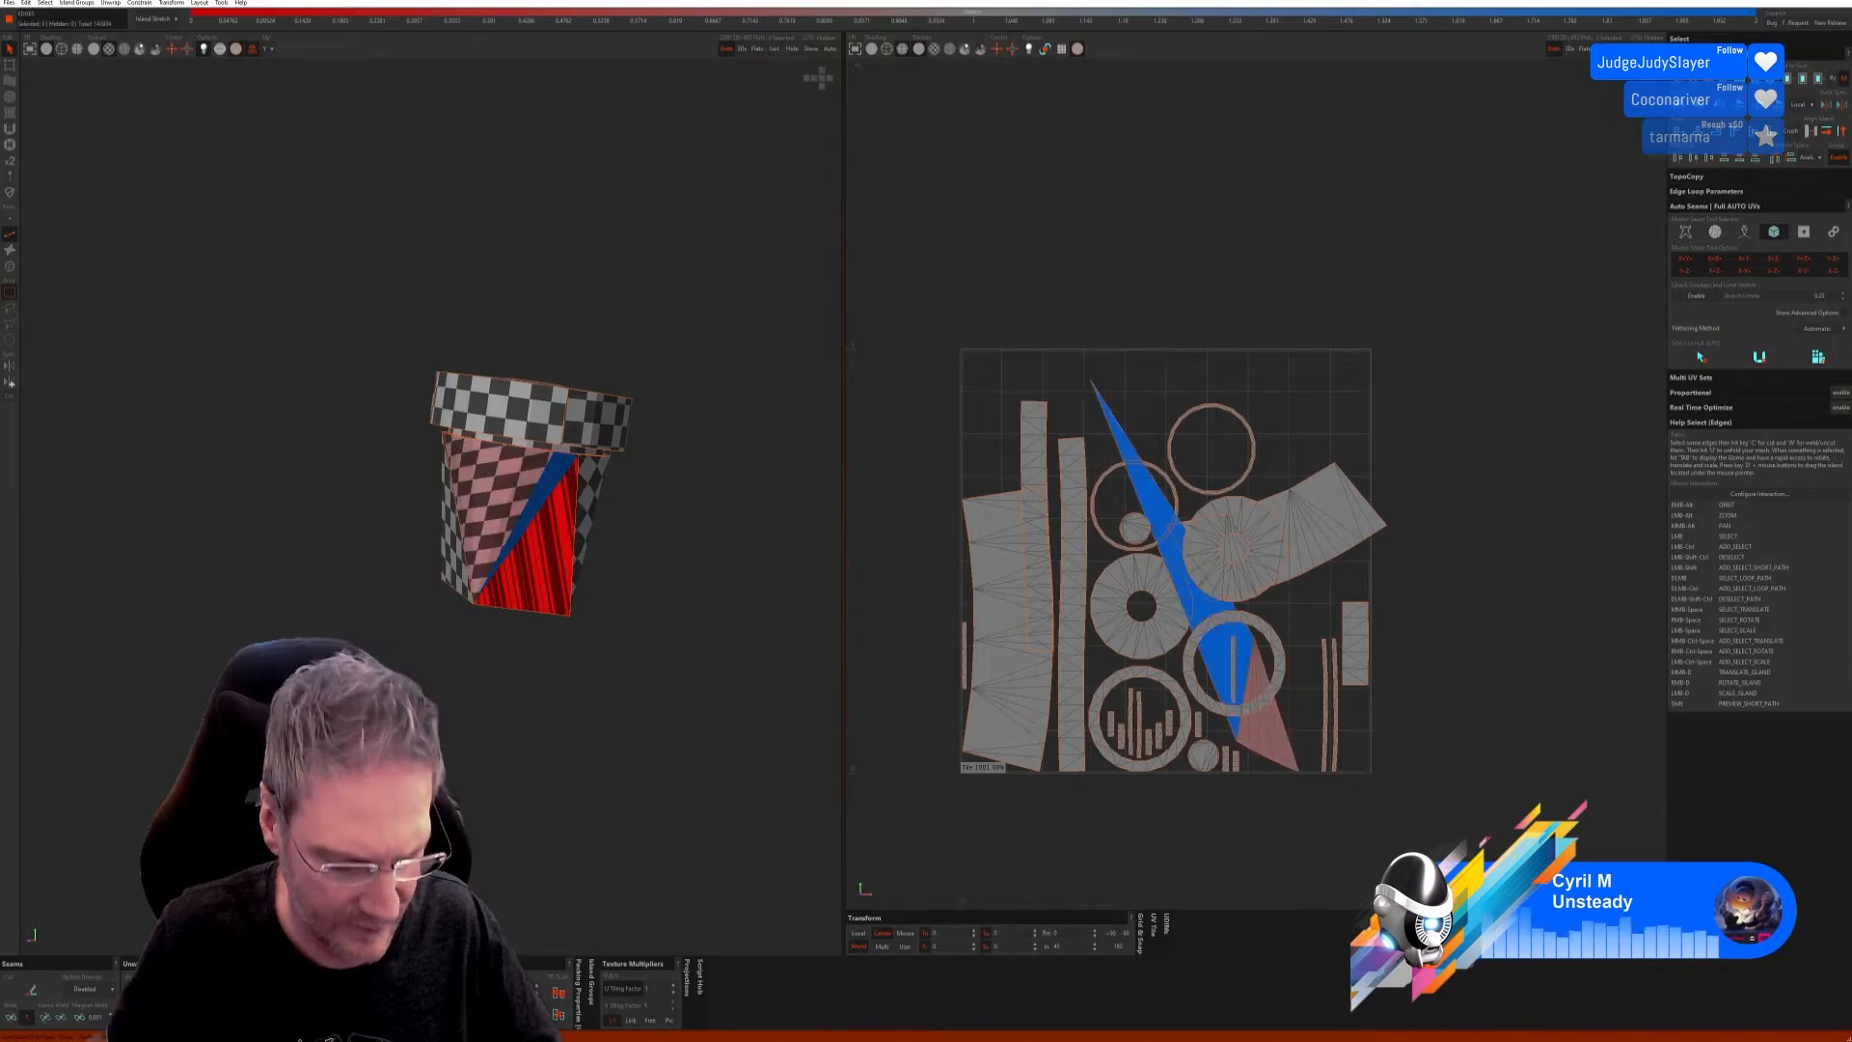
key(ctrl+z)
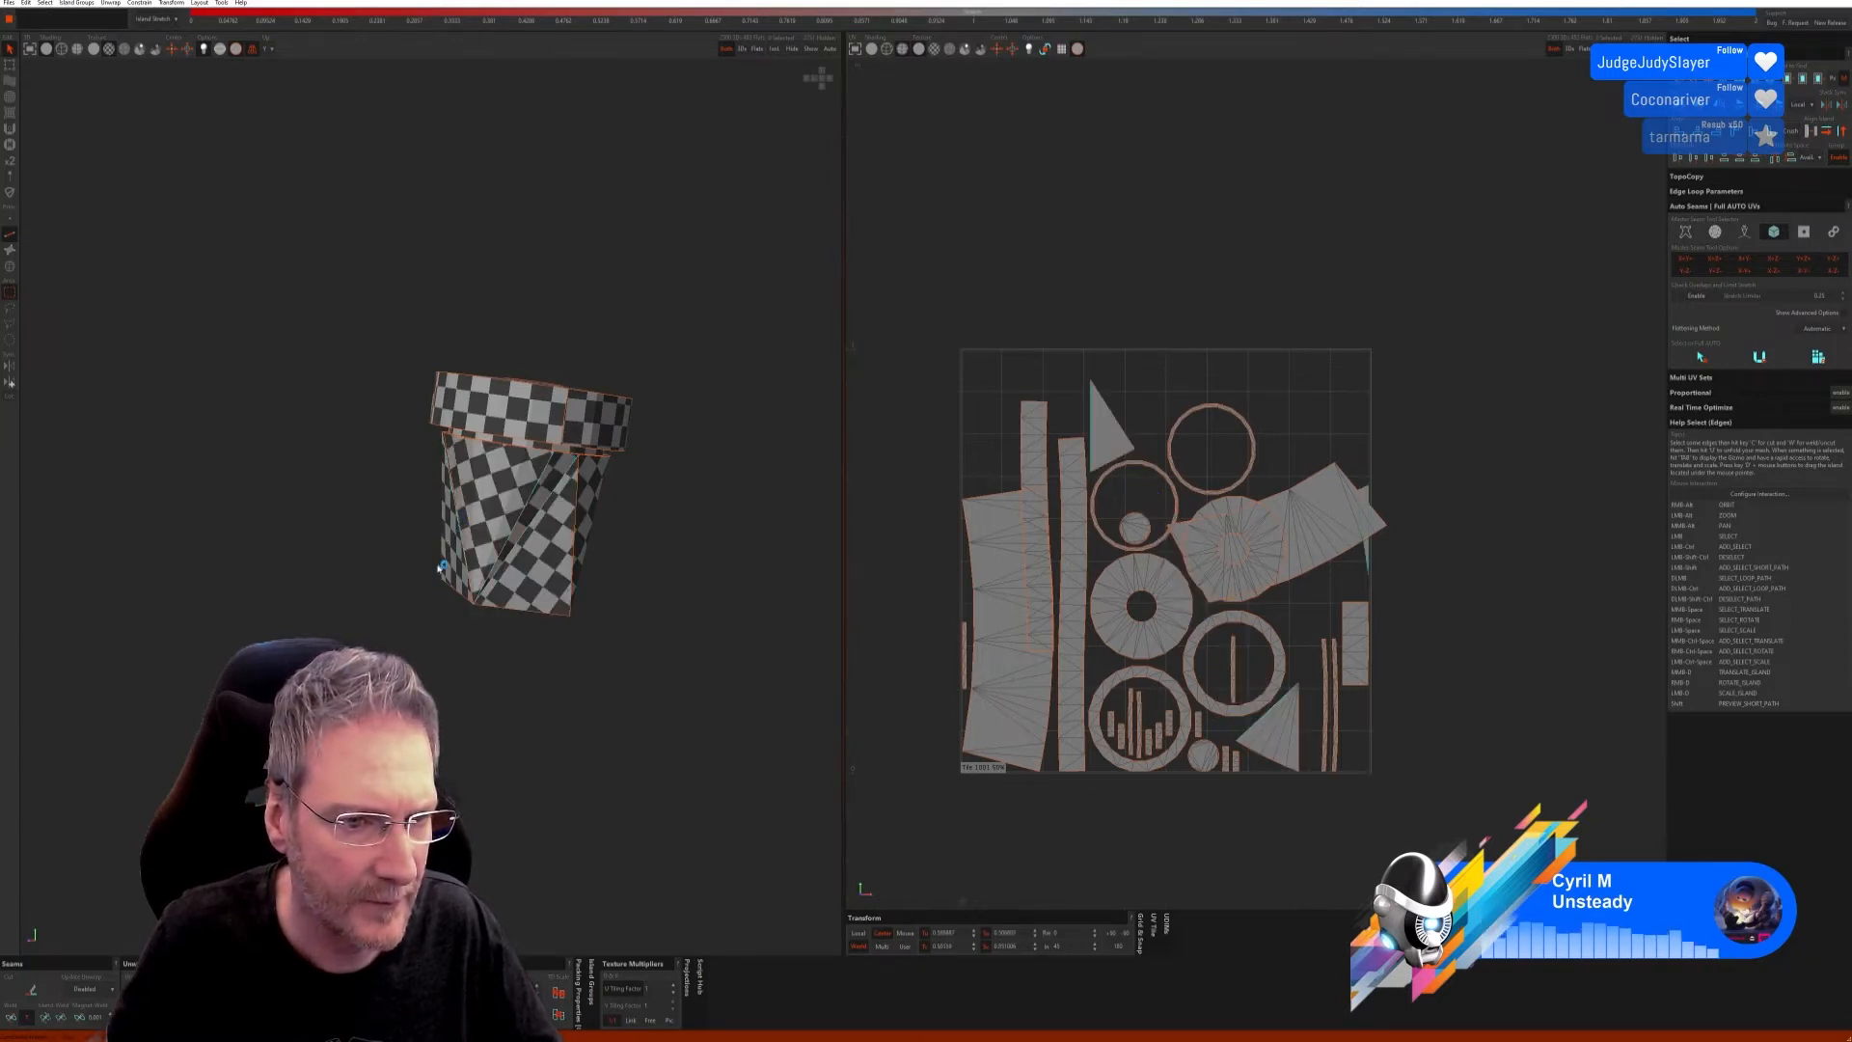
click(10, 1019)
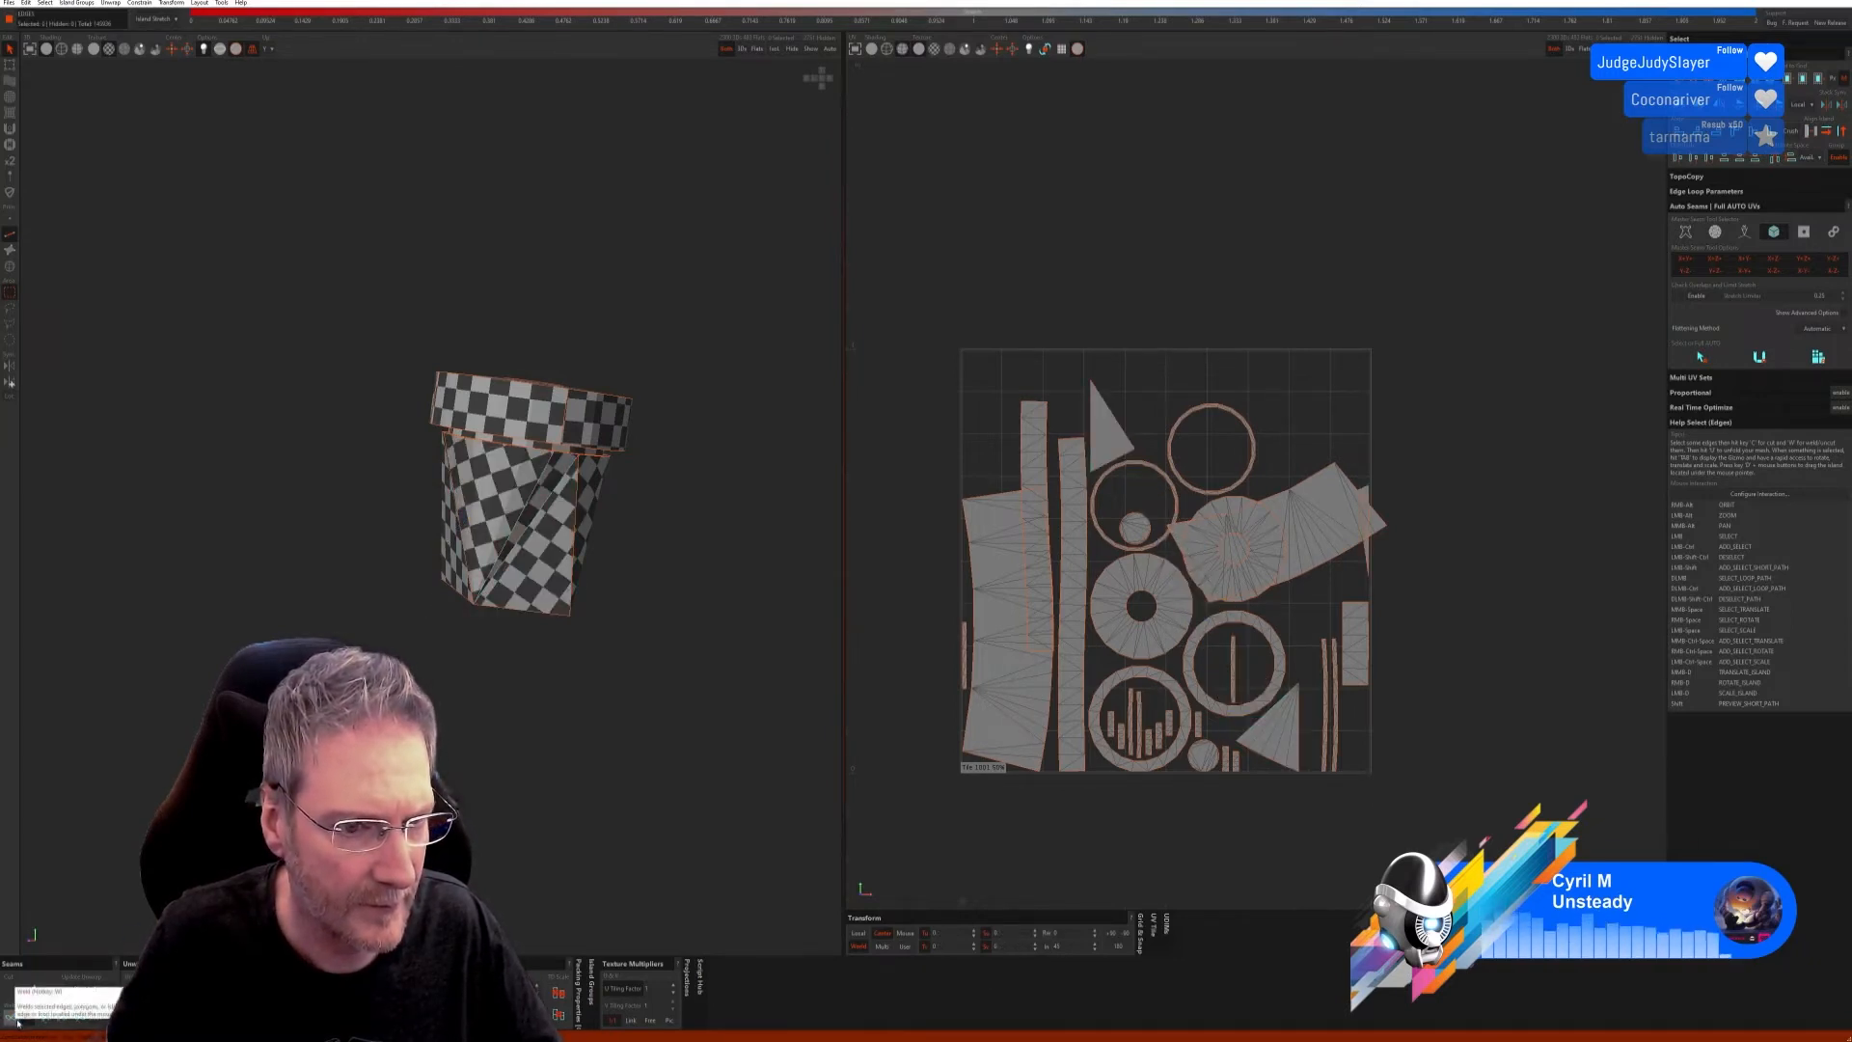
alt+right_drag(520, 540, 617, 530)
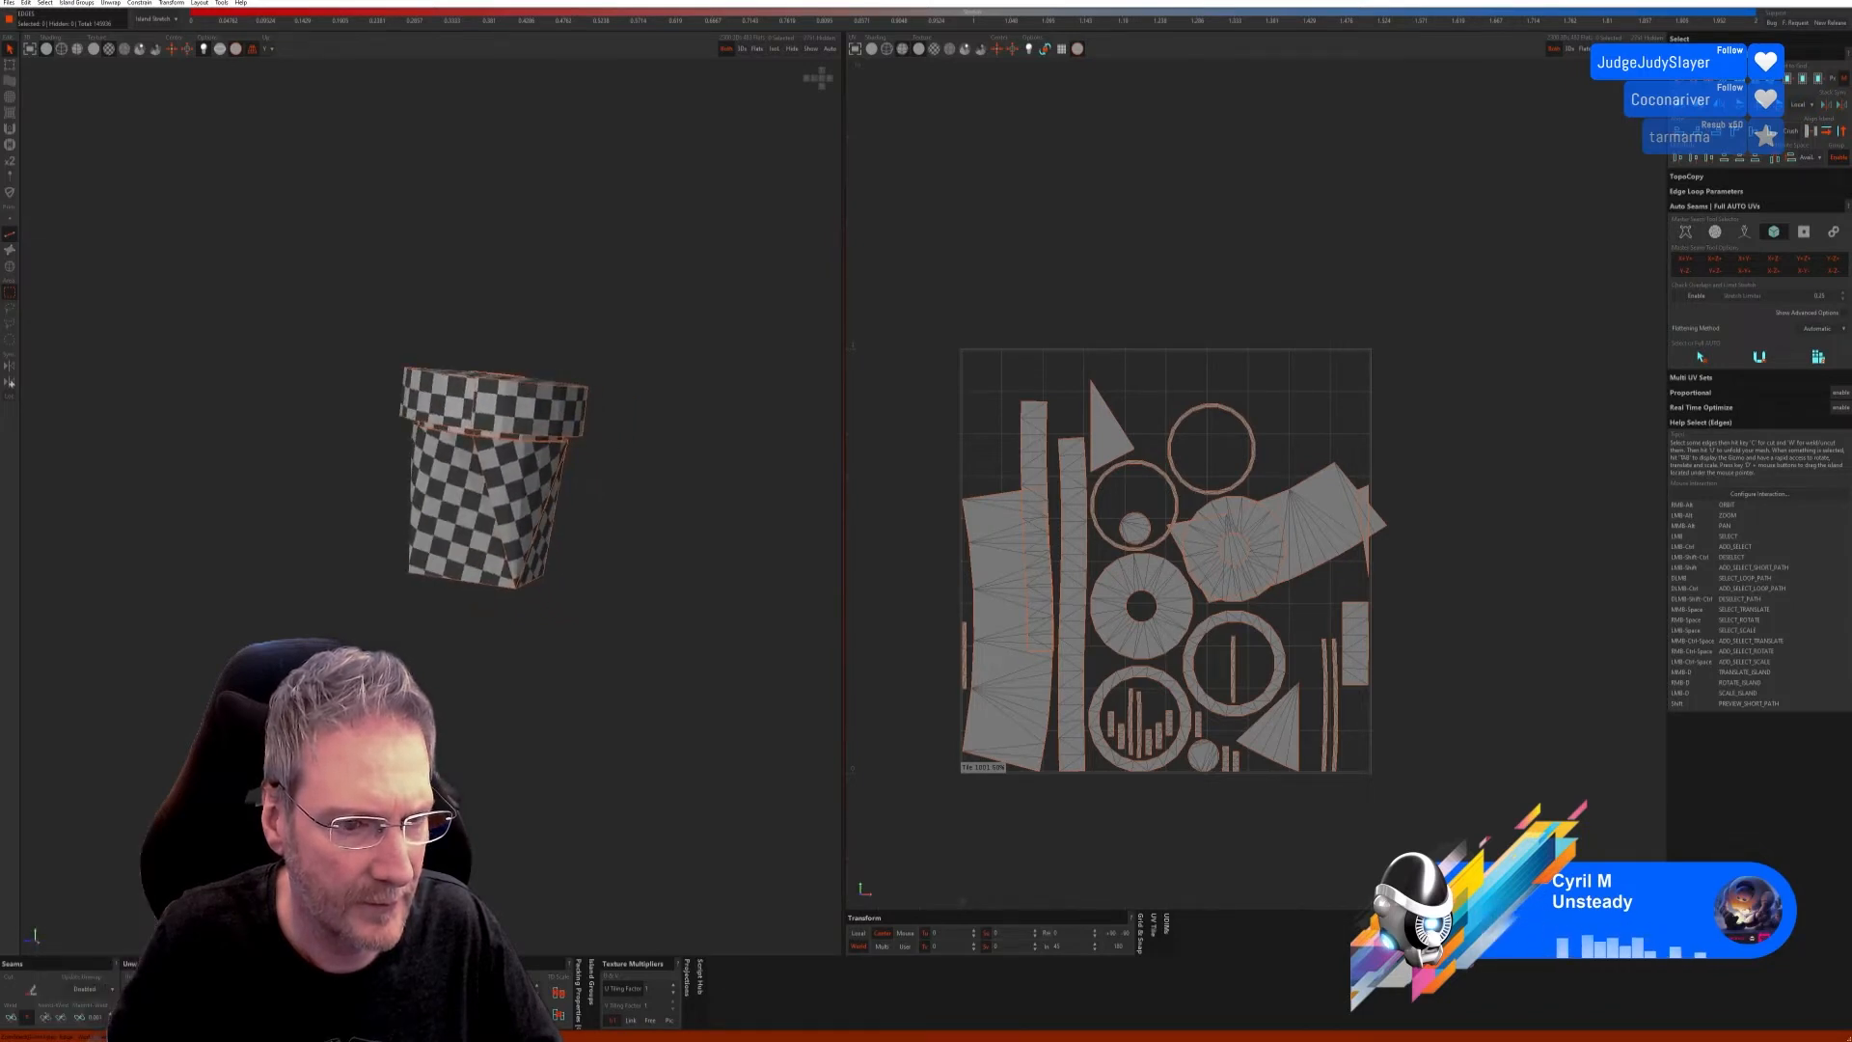
click(10, 1020)
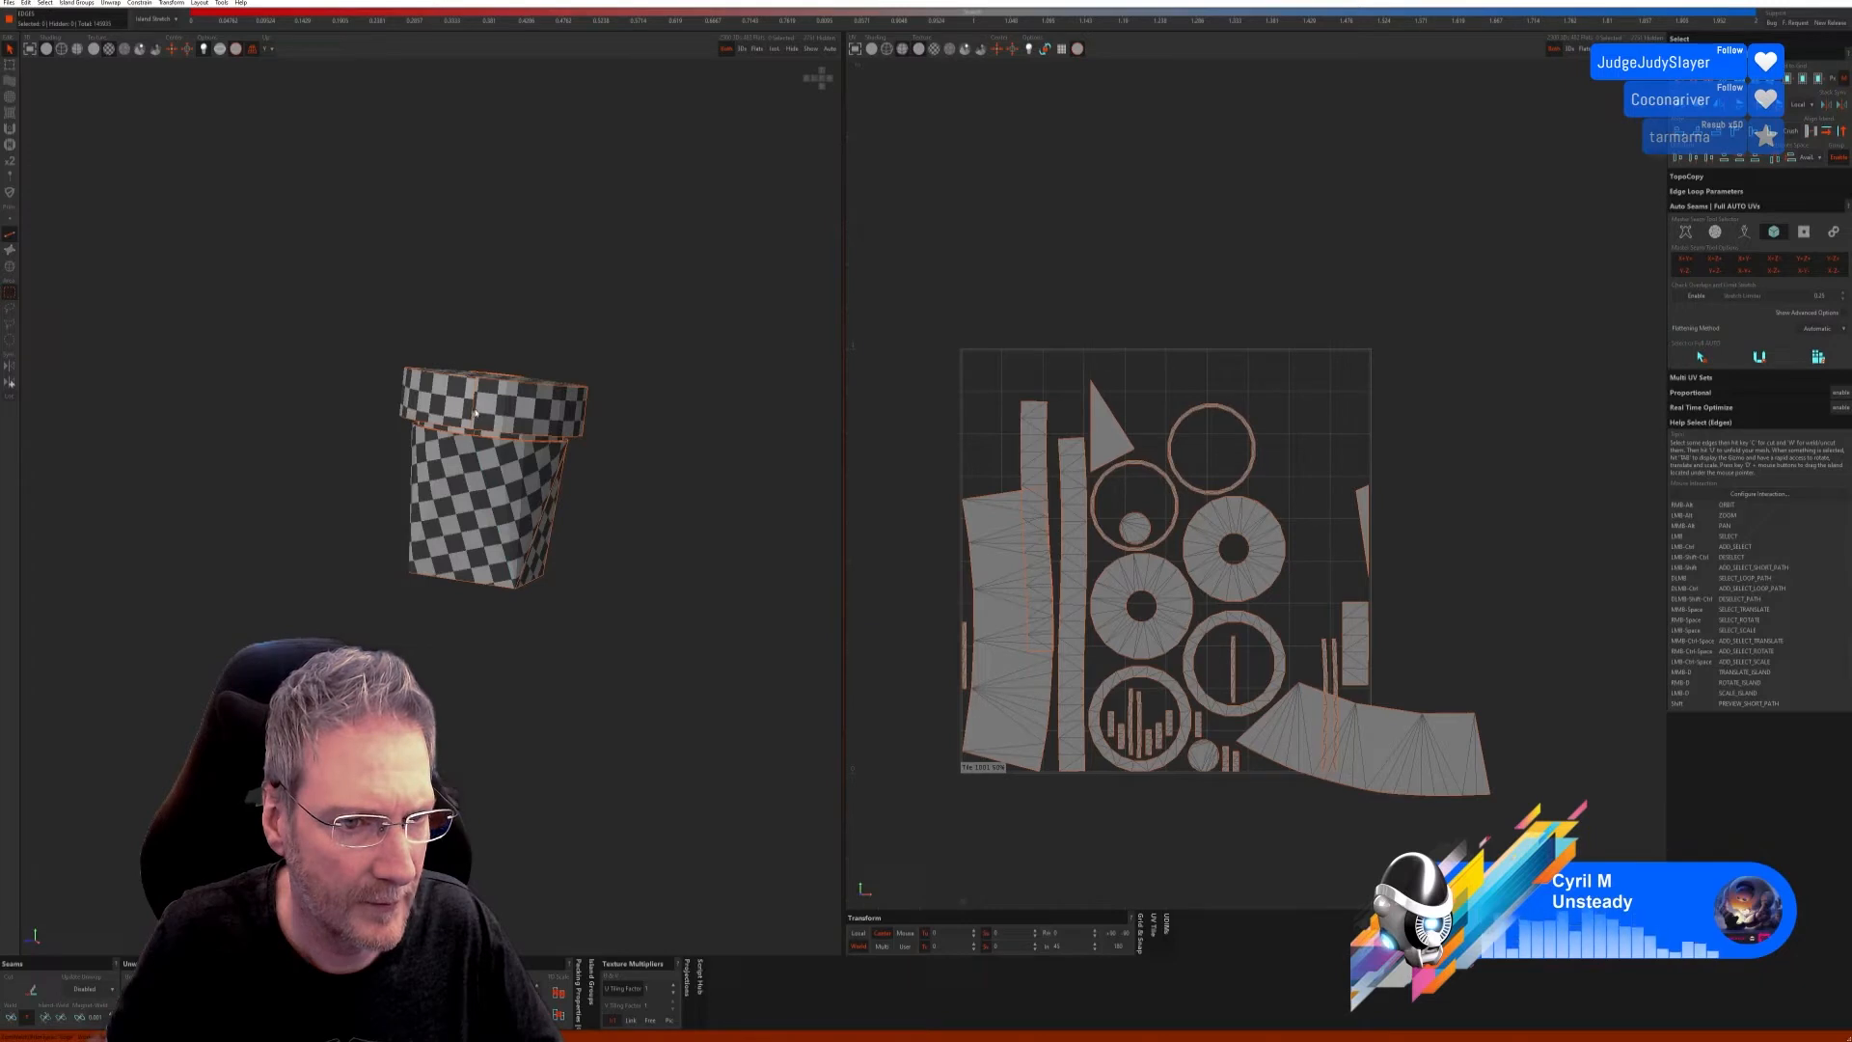
Step: Weld the second cap's remaining rim seams and the vertical seams on the thin collar beneath the rim
alt+right_drag(543, 467, 479, 472)
click(598, 417)
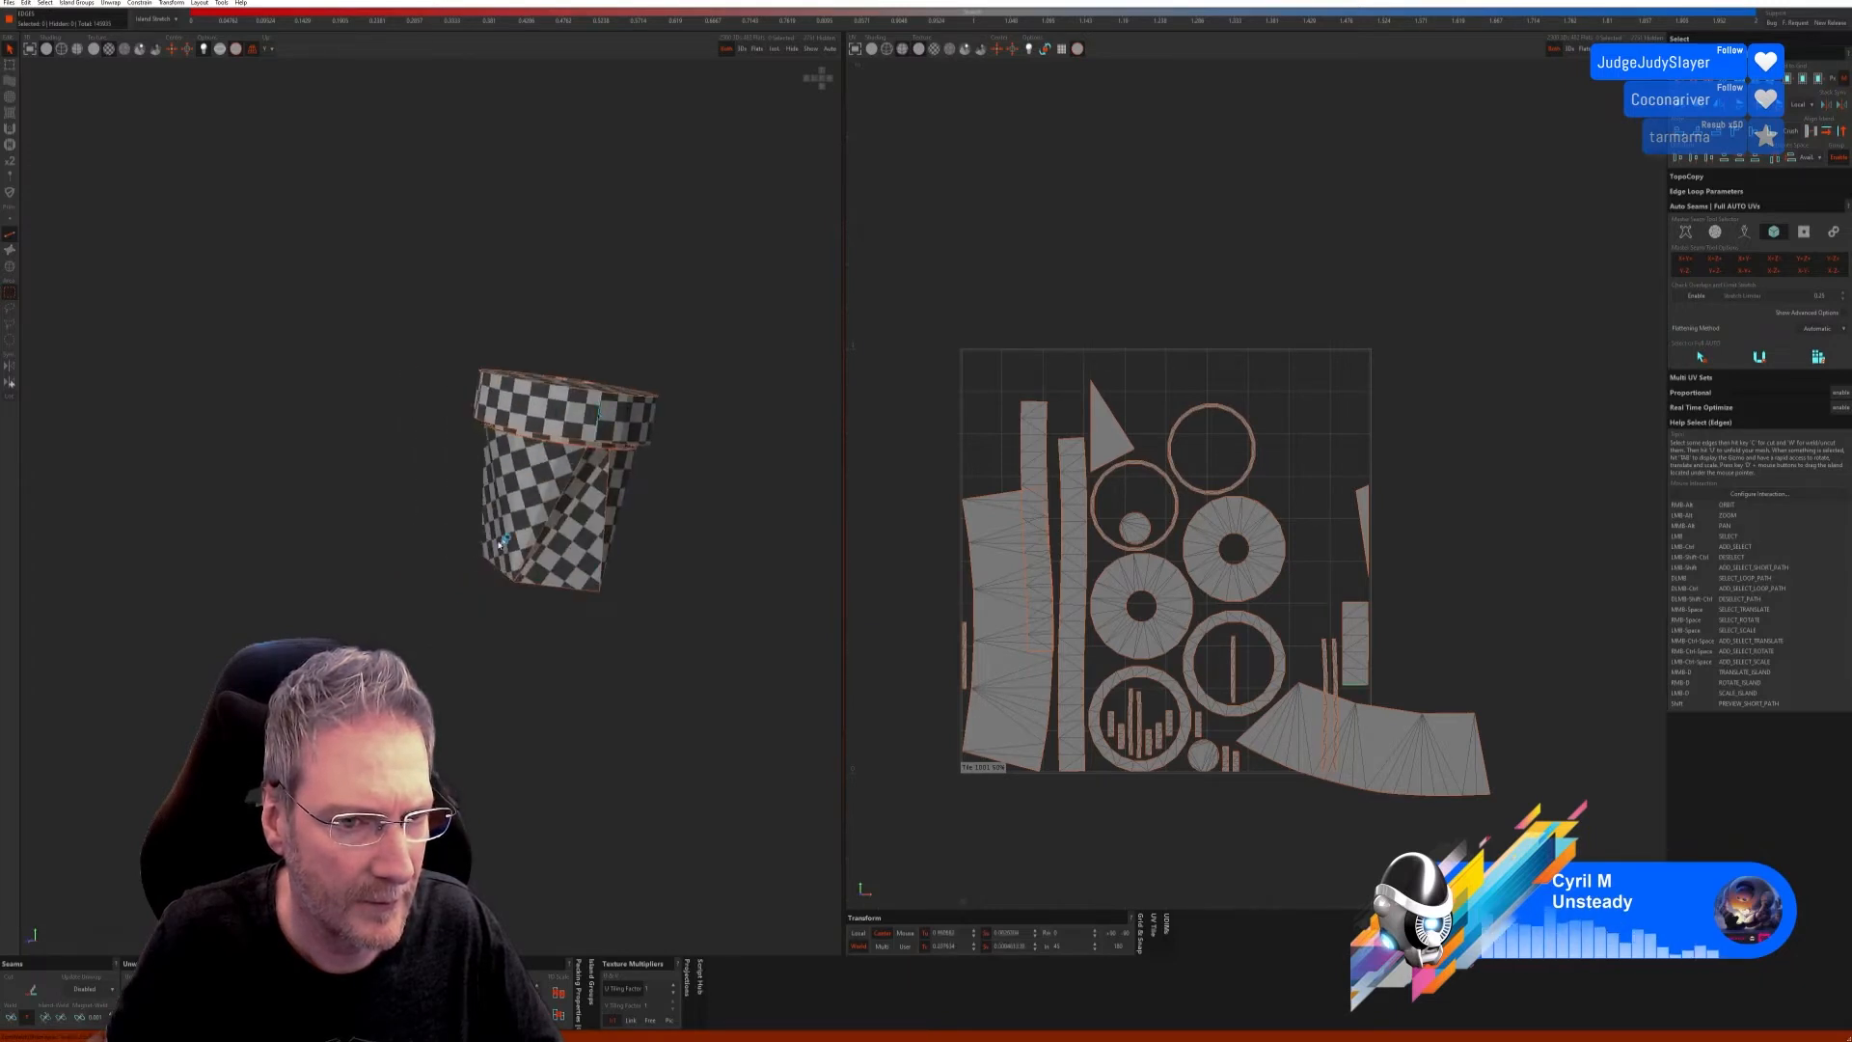
click(10, 1016)
alt+right_drag(511, 617, 453, 569)
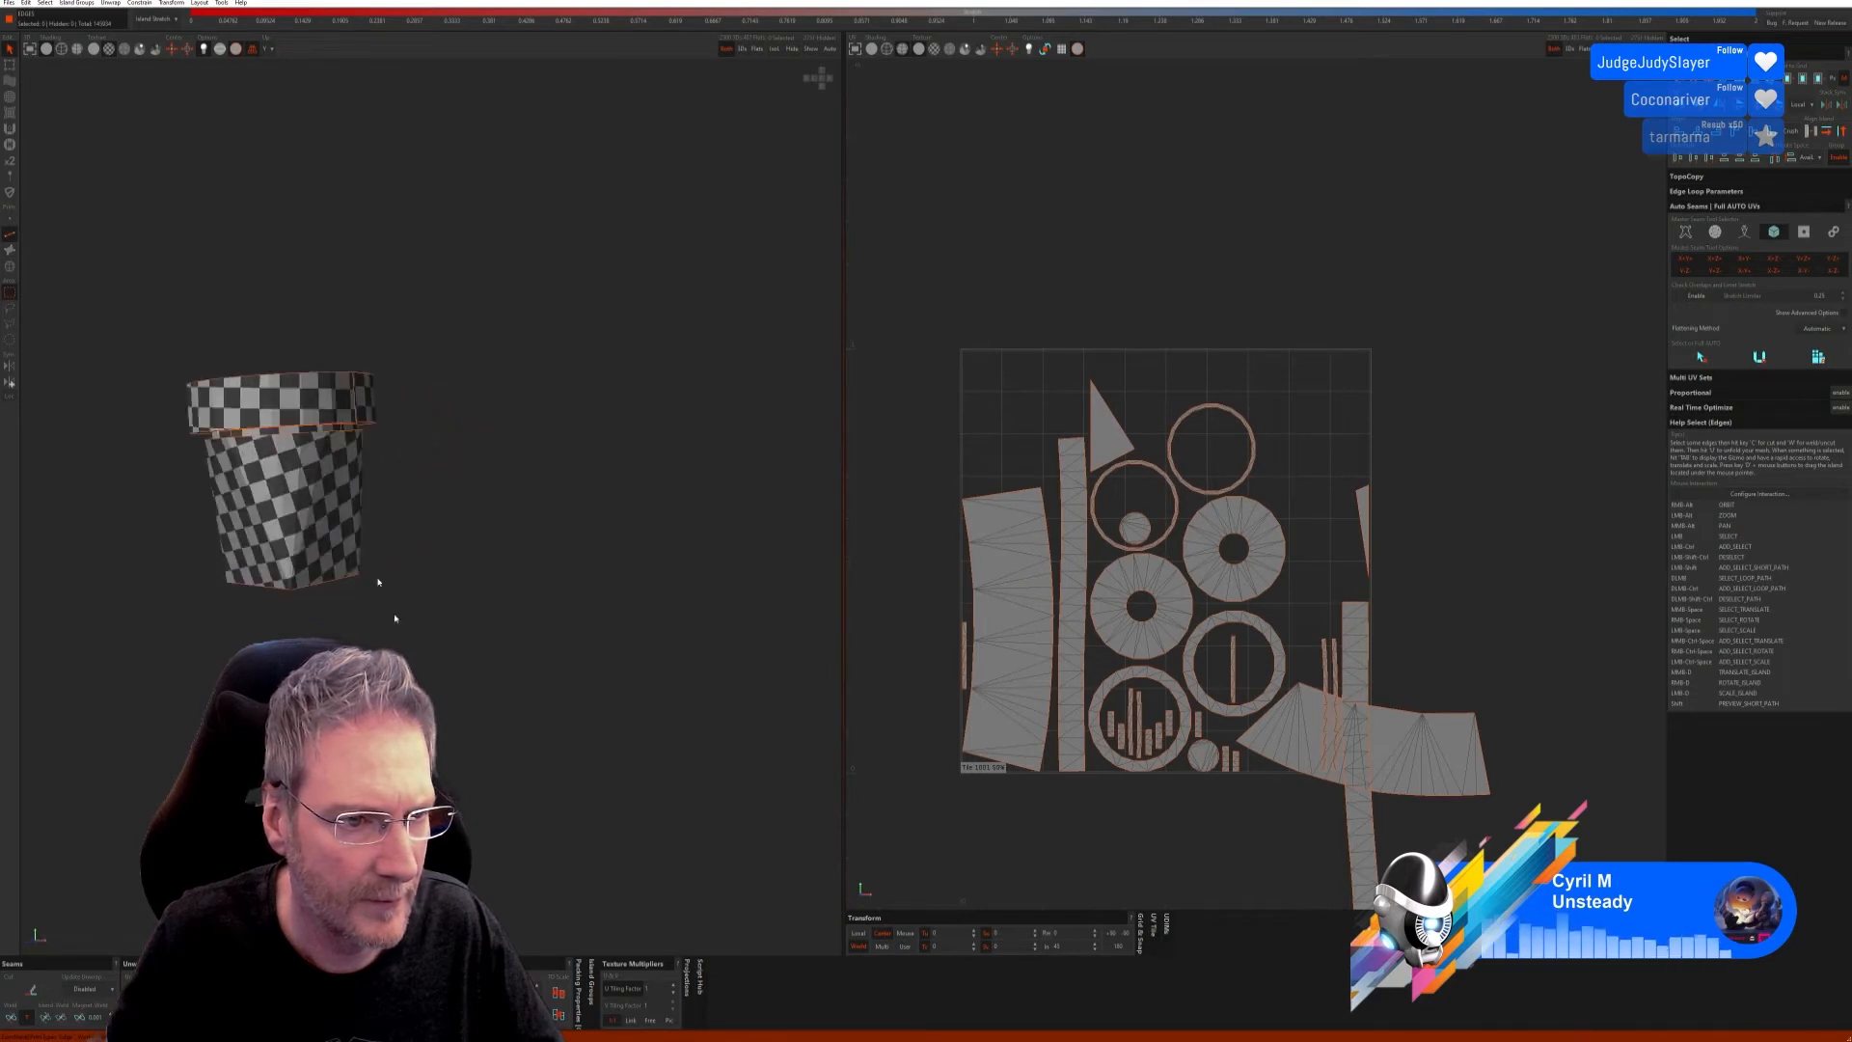
scroll(222, 430, up, 4)
click(227, 421)
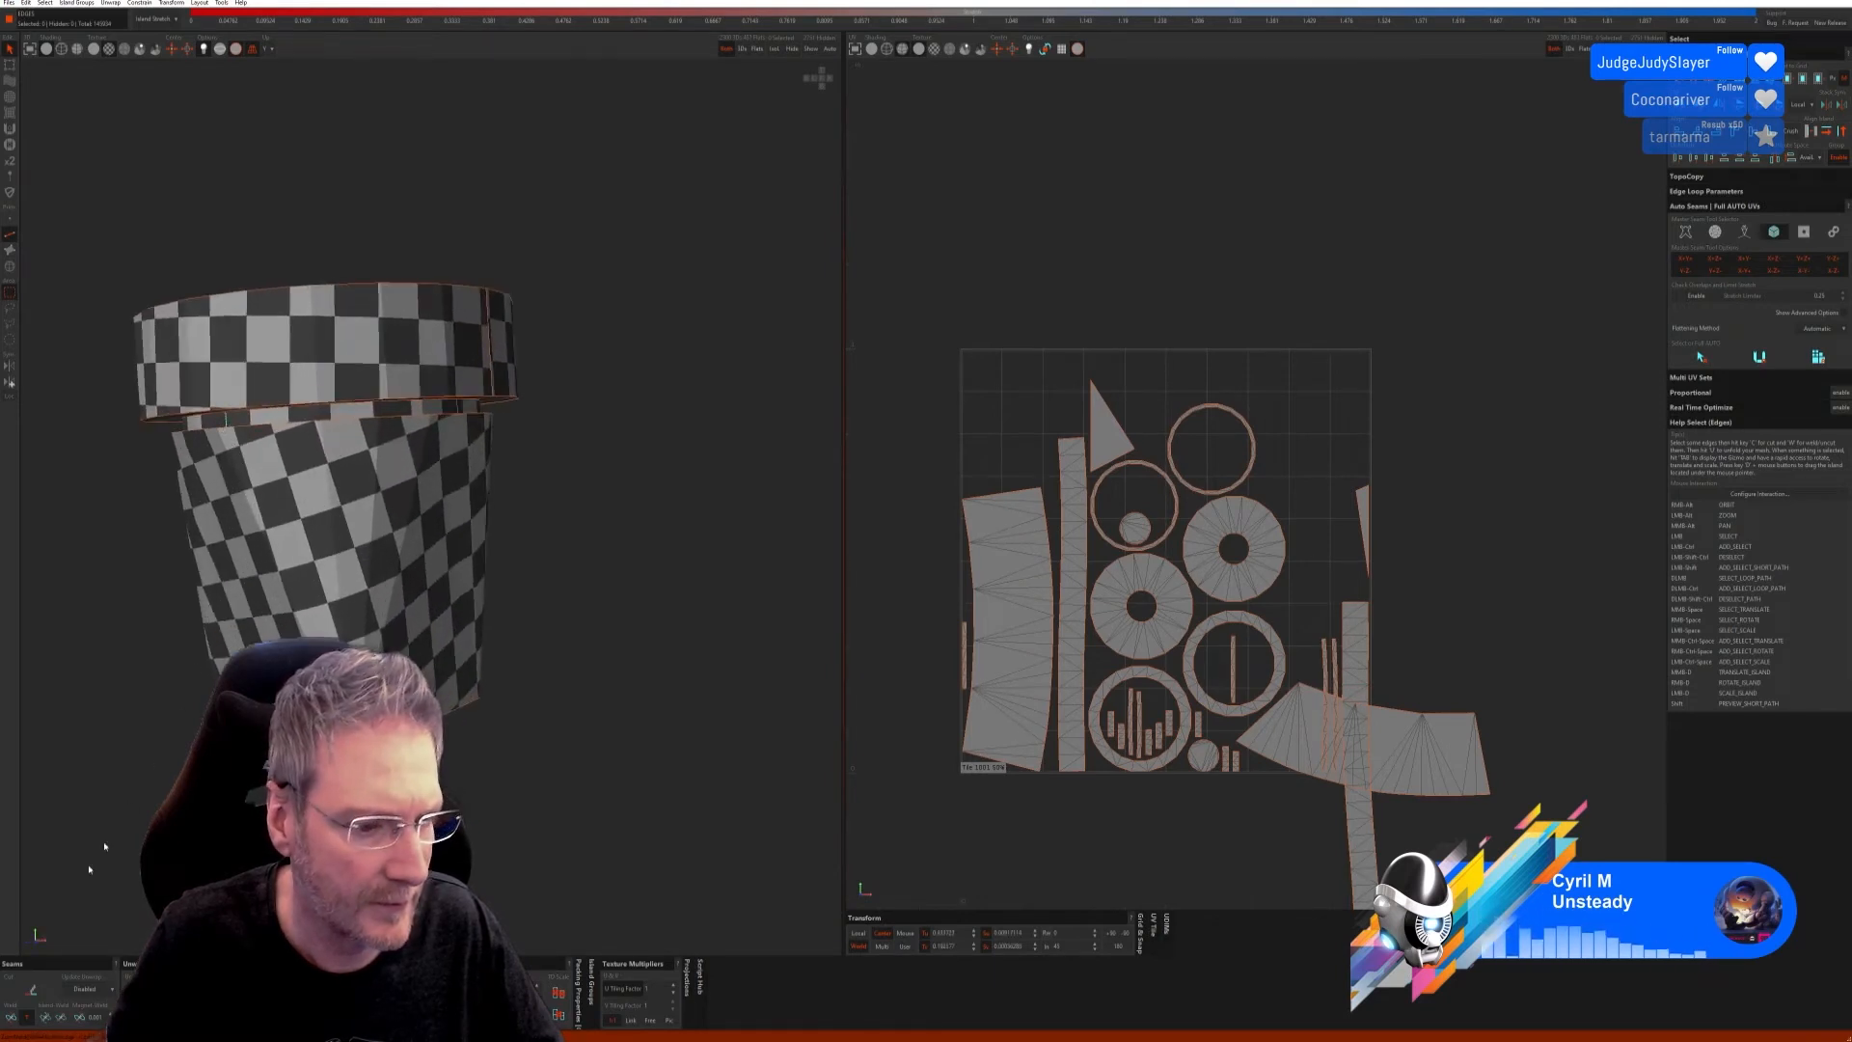
click(14, 1014)
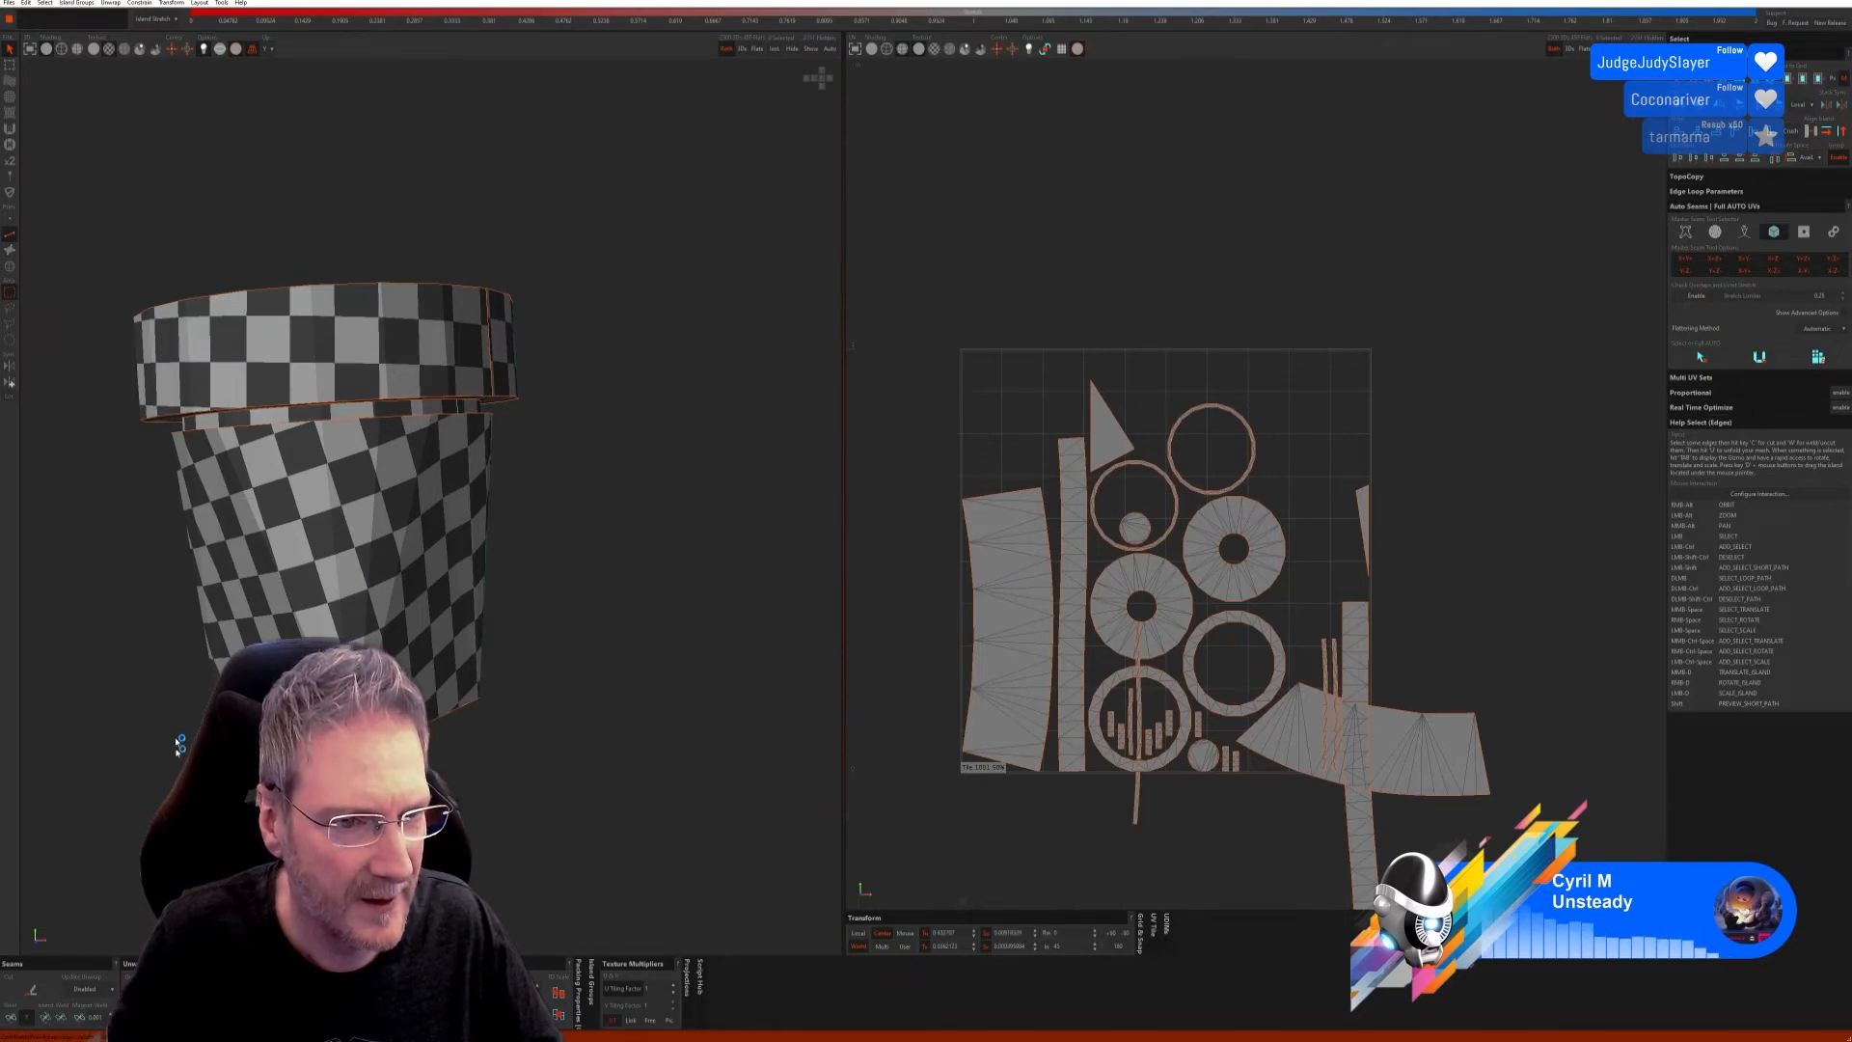
Step: Weld the remaining tapered side seam of the second cap from its underside
alt+right_drag(179, 744, 464, 658)
scroll(440, 696, down, 2)
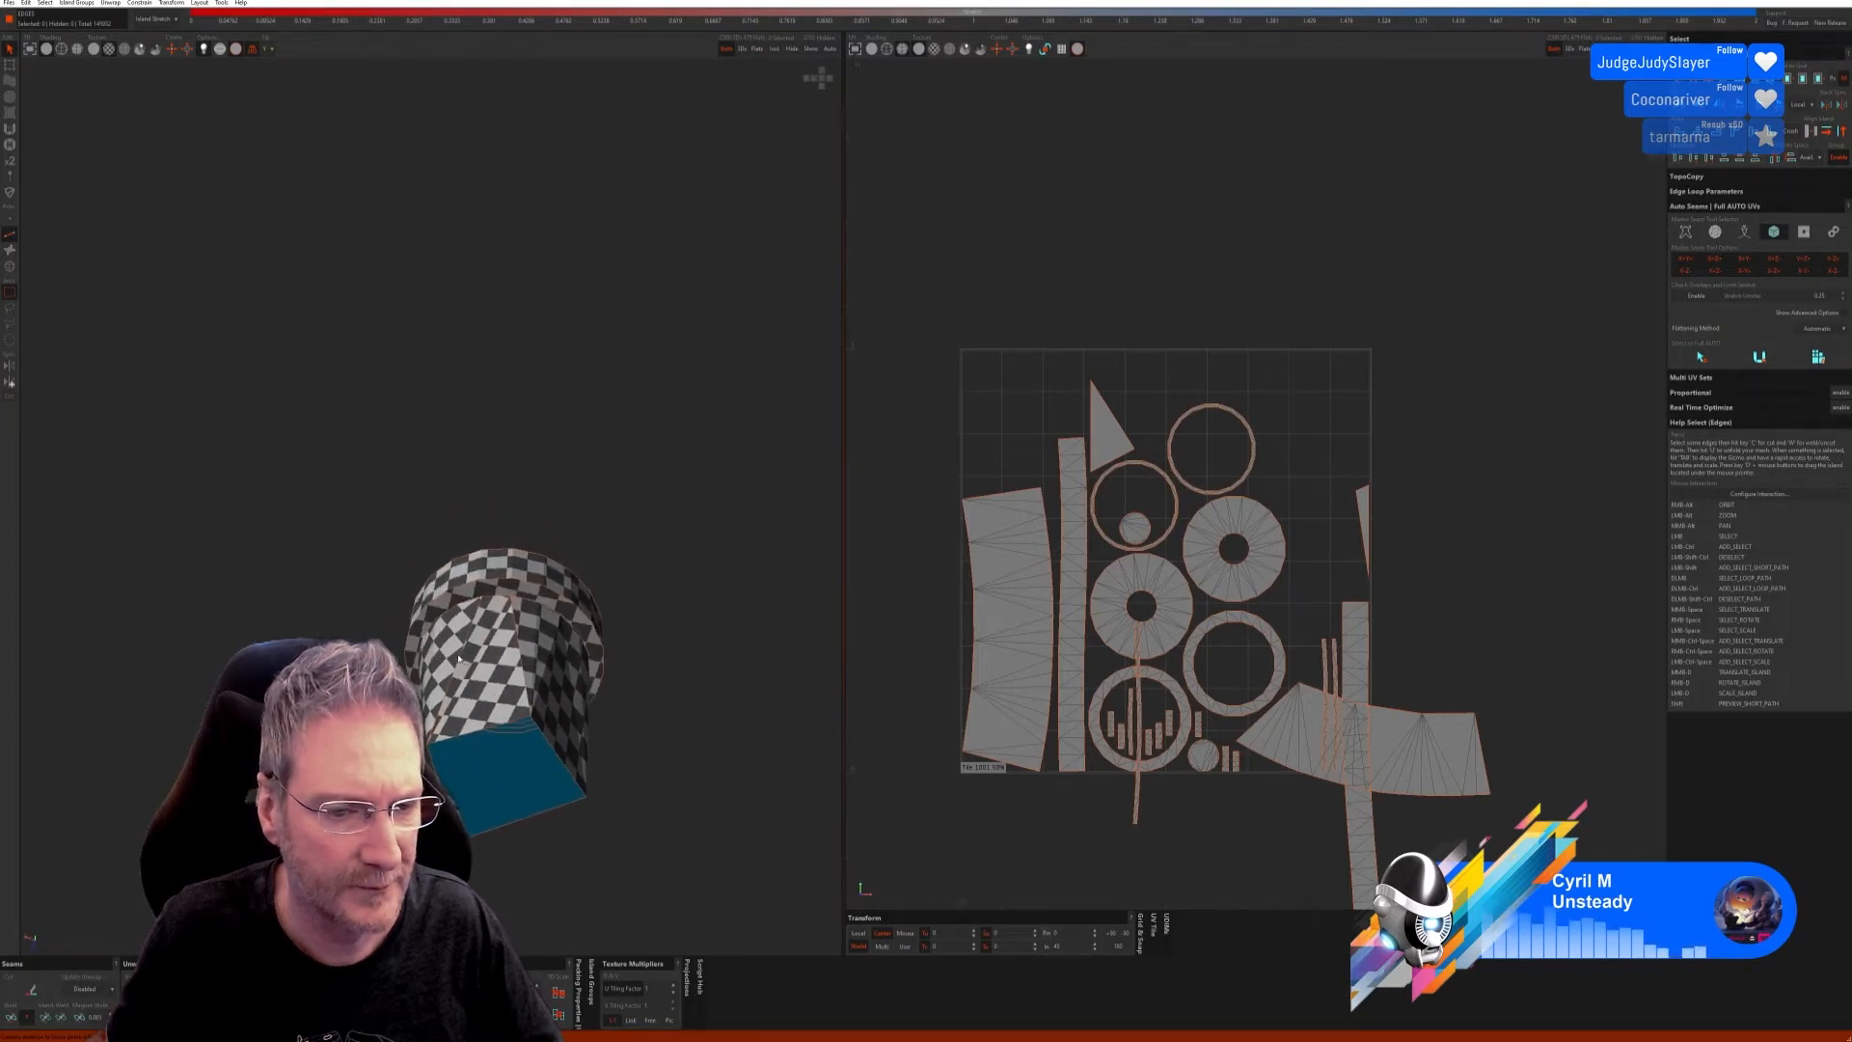
click(10, 1019)
alt+right_drag(603, 772, 478, 713)
scroll(593, 842, down, 2)
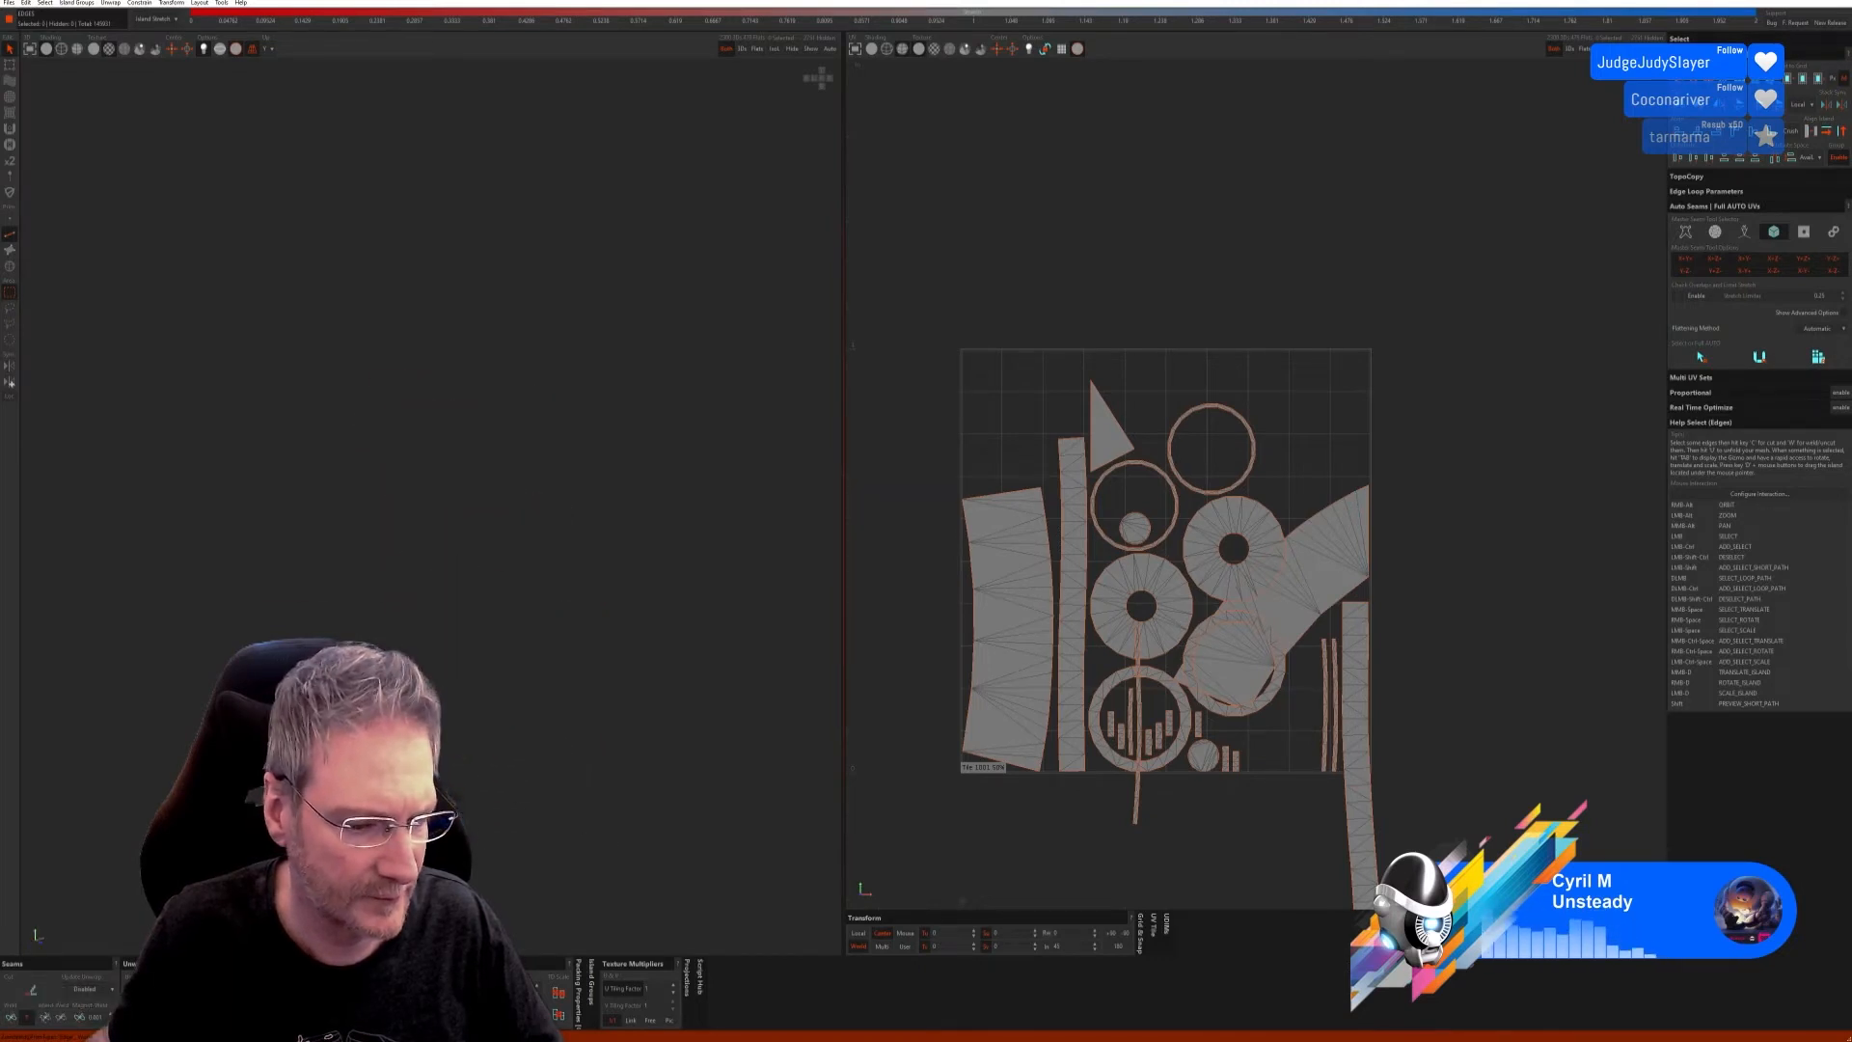
Step: Pack the UV islands of the isolated cap parts and bring the whole vehicle model back into view
key(p)
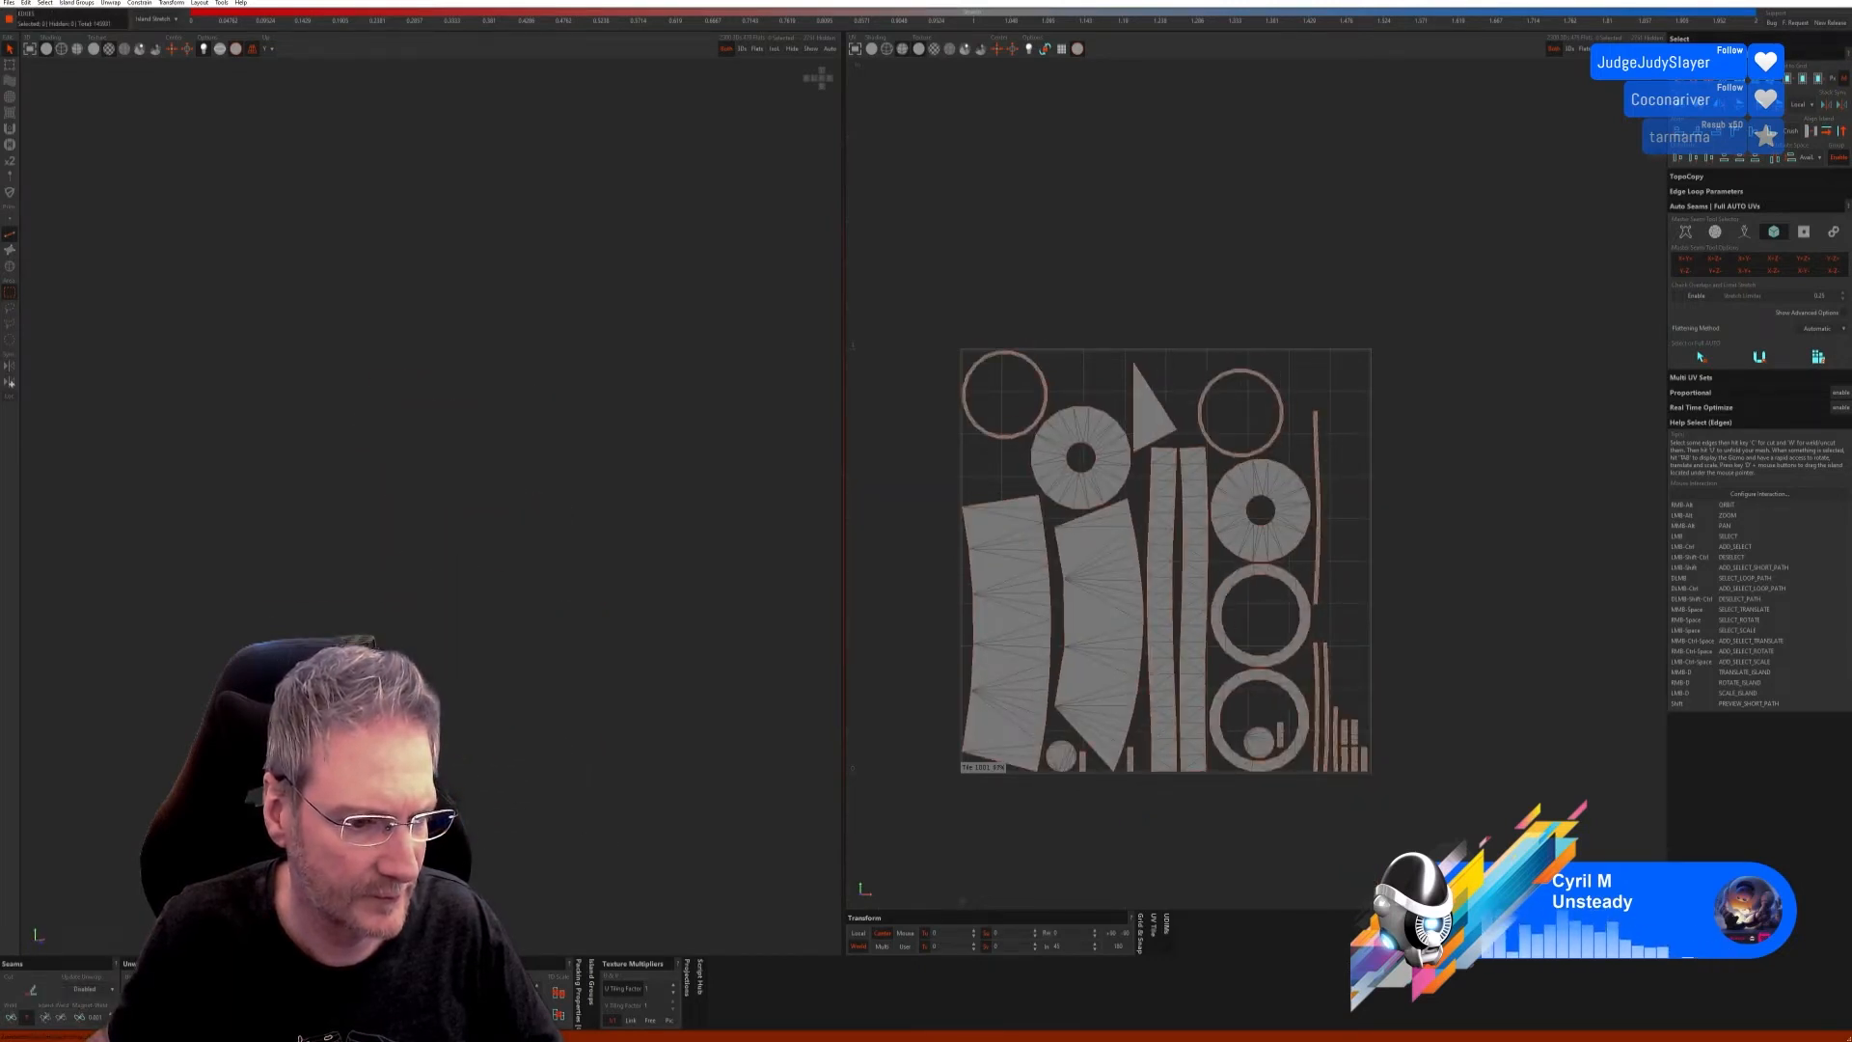
click(809, 48)
scroll(593, 525, down, 4)
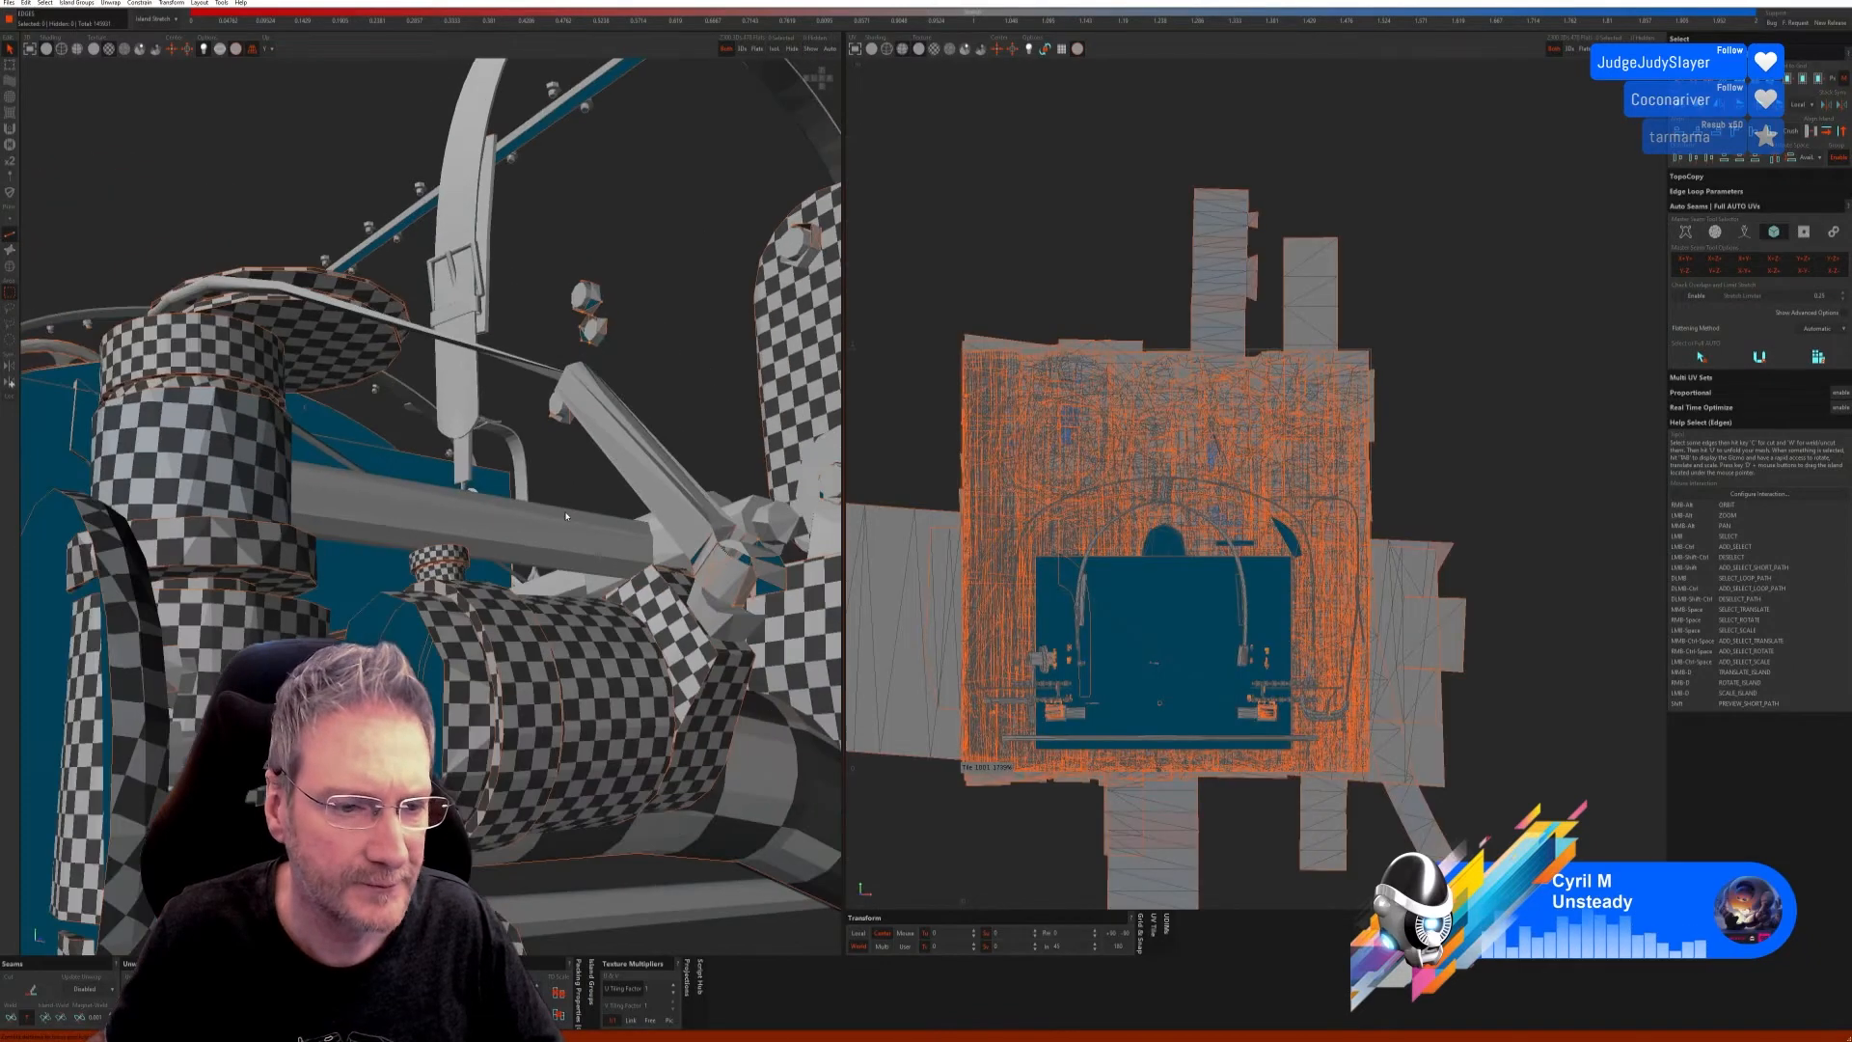
alt+right_drag(593, 525, 445, 522)
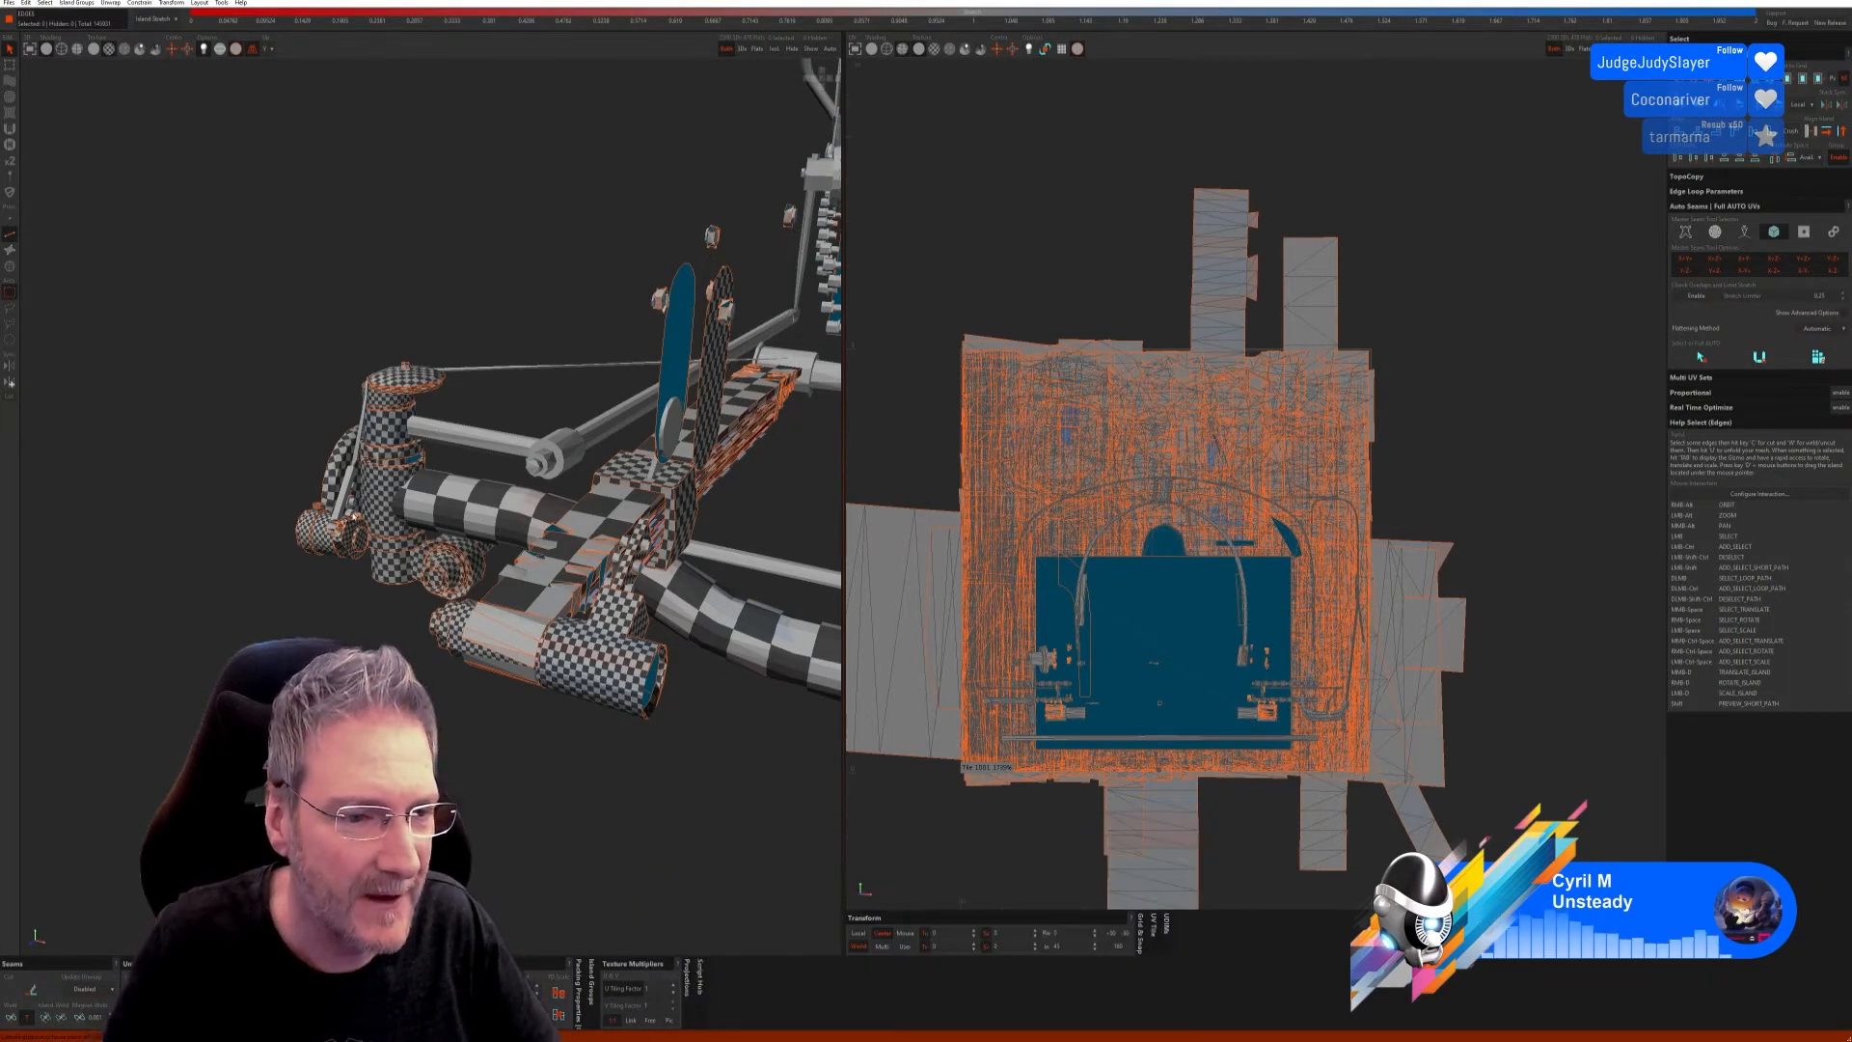
scroll(354, 516, down, 2)
scroll(349, 537, up, 5)
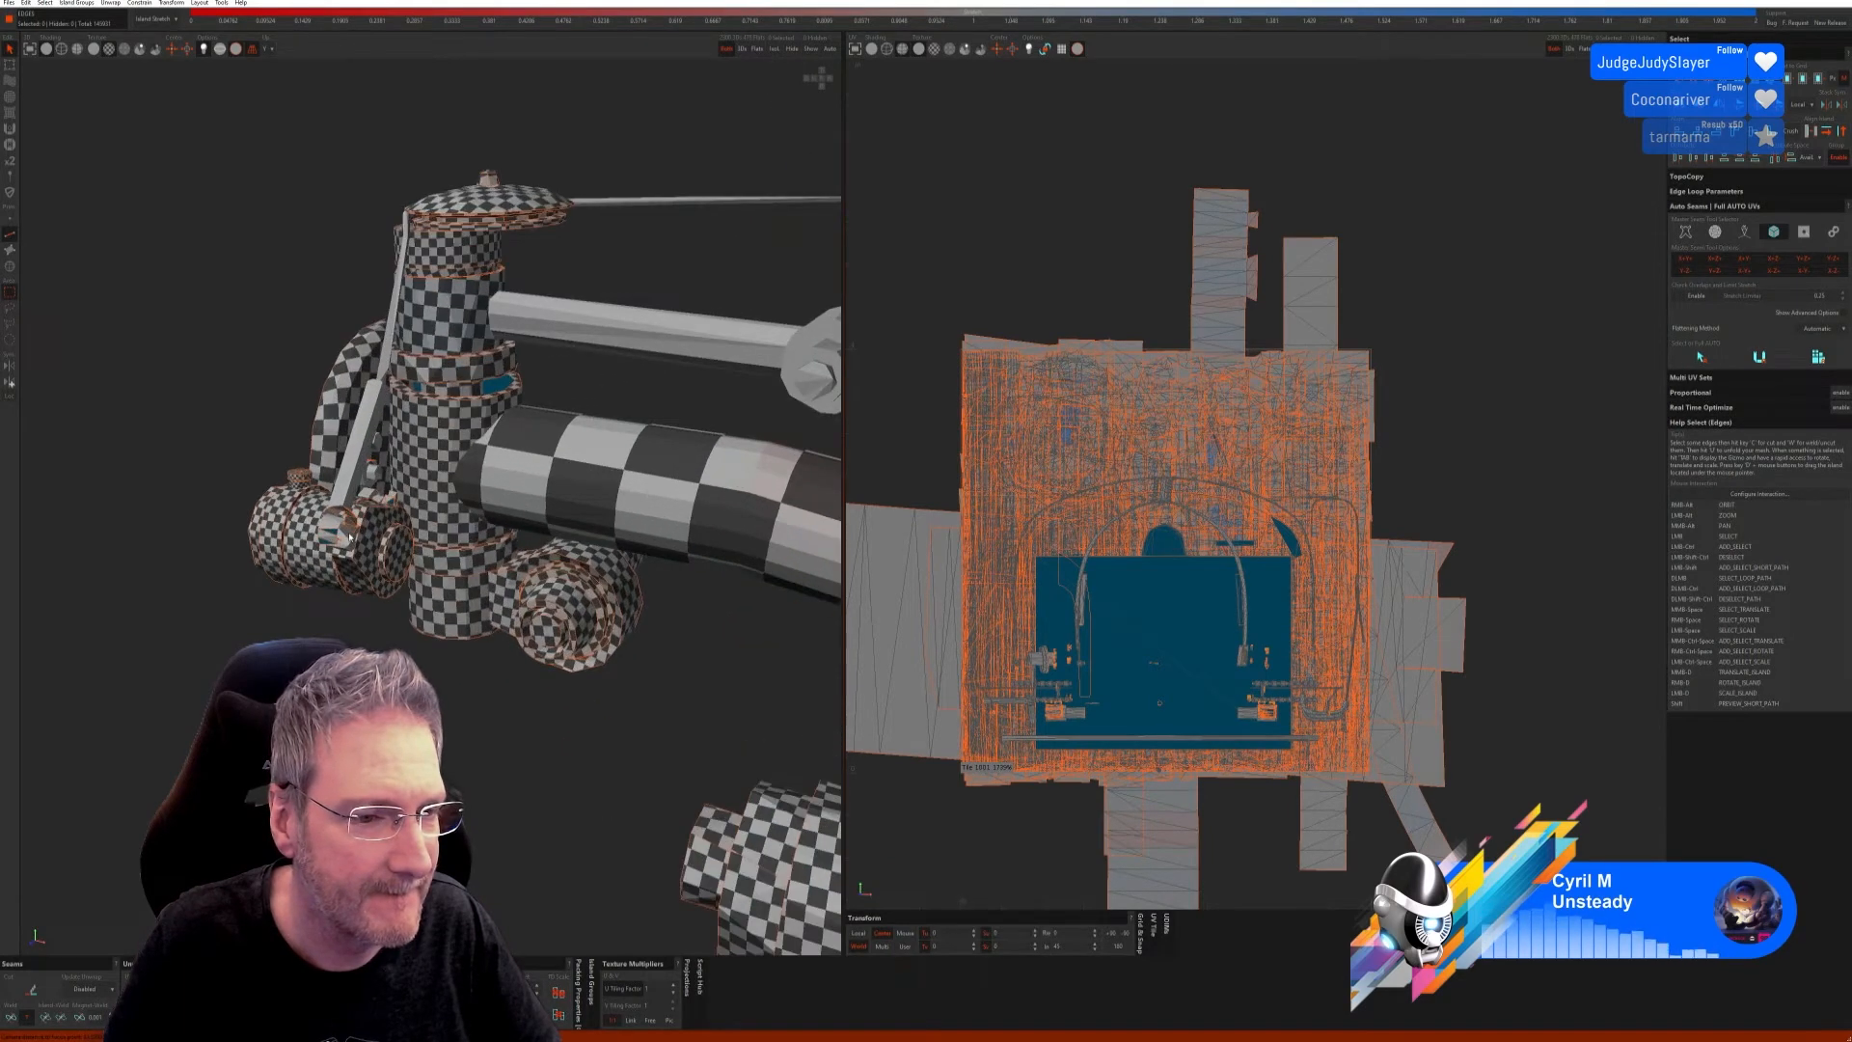
Step: Select the slender link arms beside the stepped cylinders at both axle ends as islands and isolate them
click(9, 272)
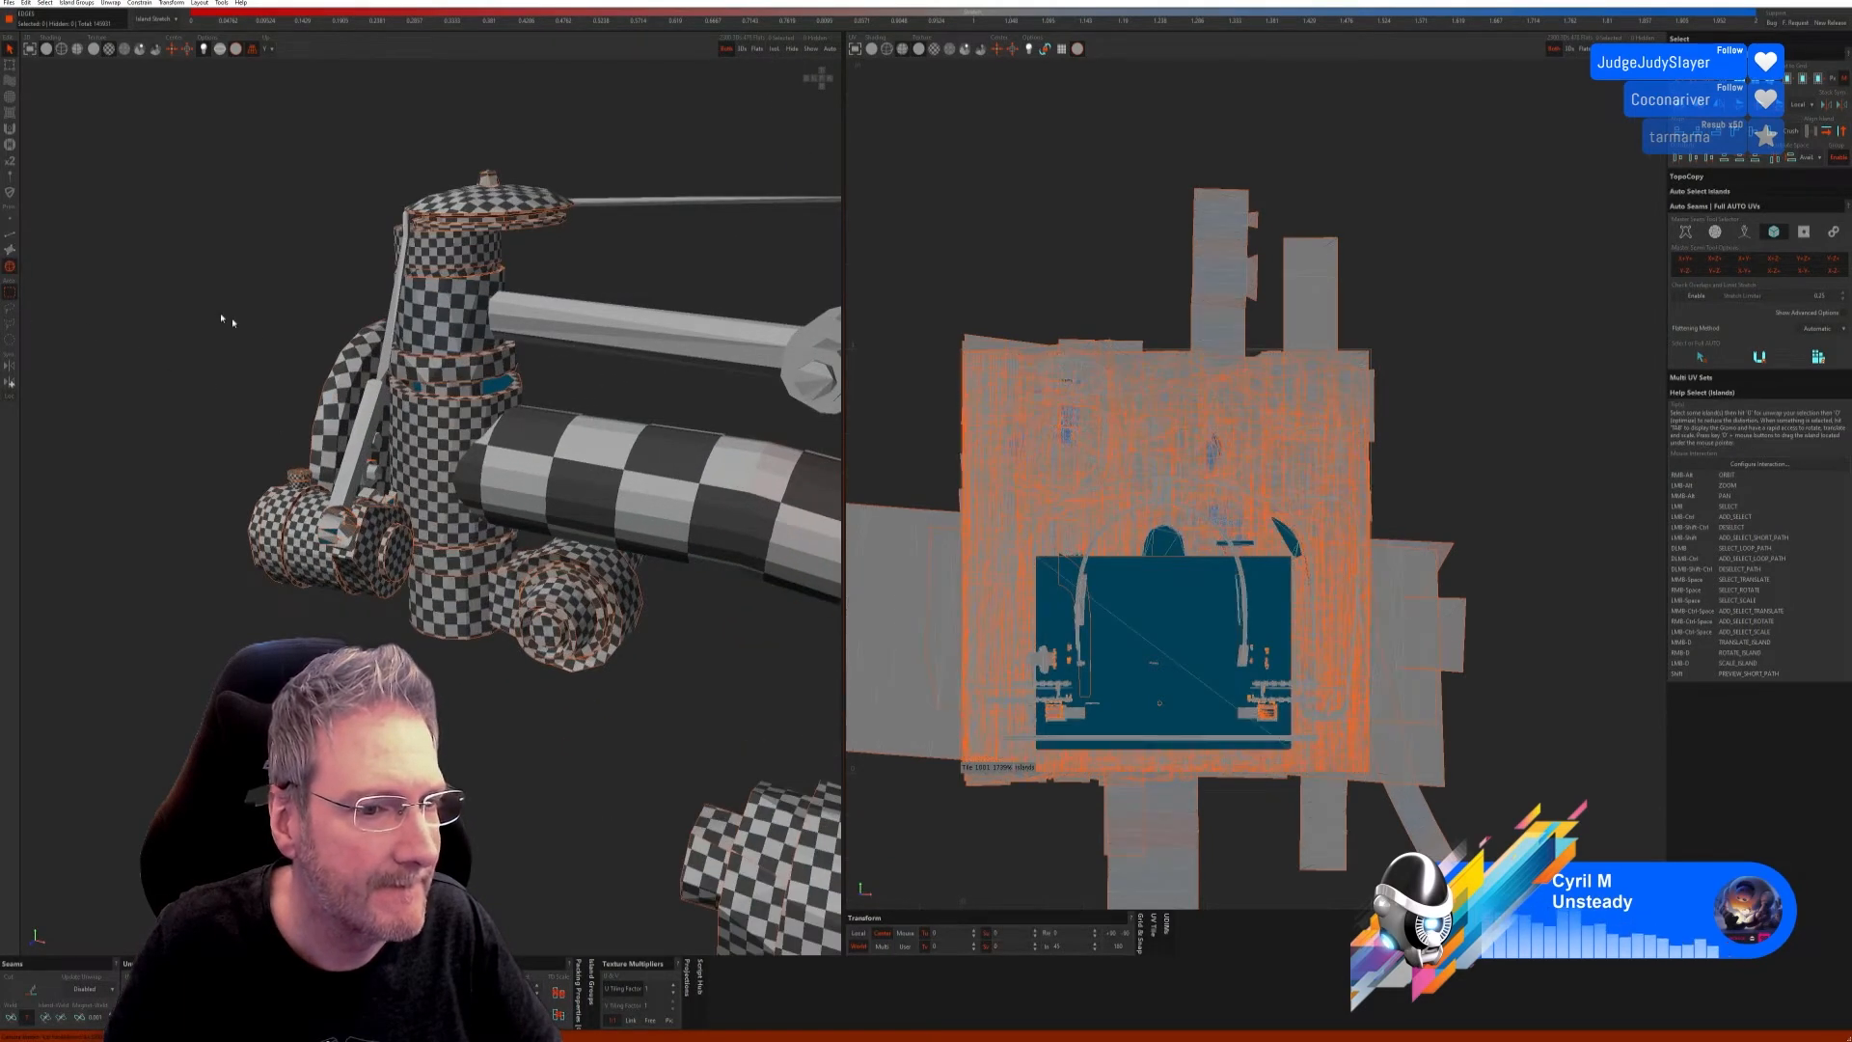
click(353, 455)
scroll(380, 519, down, 4)
alt+right_drag(380, 519, 269, 465)
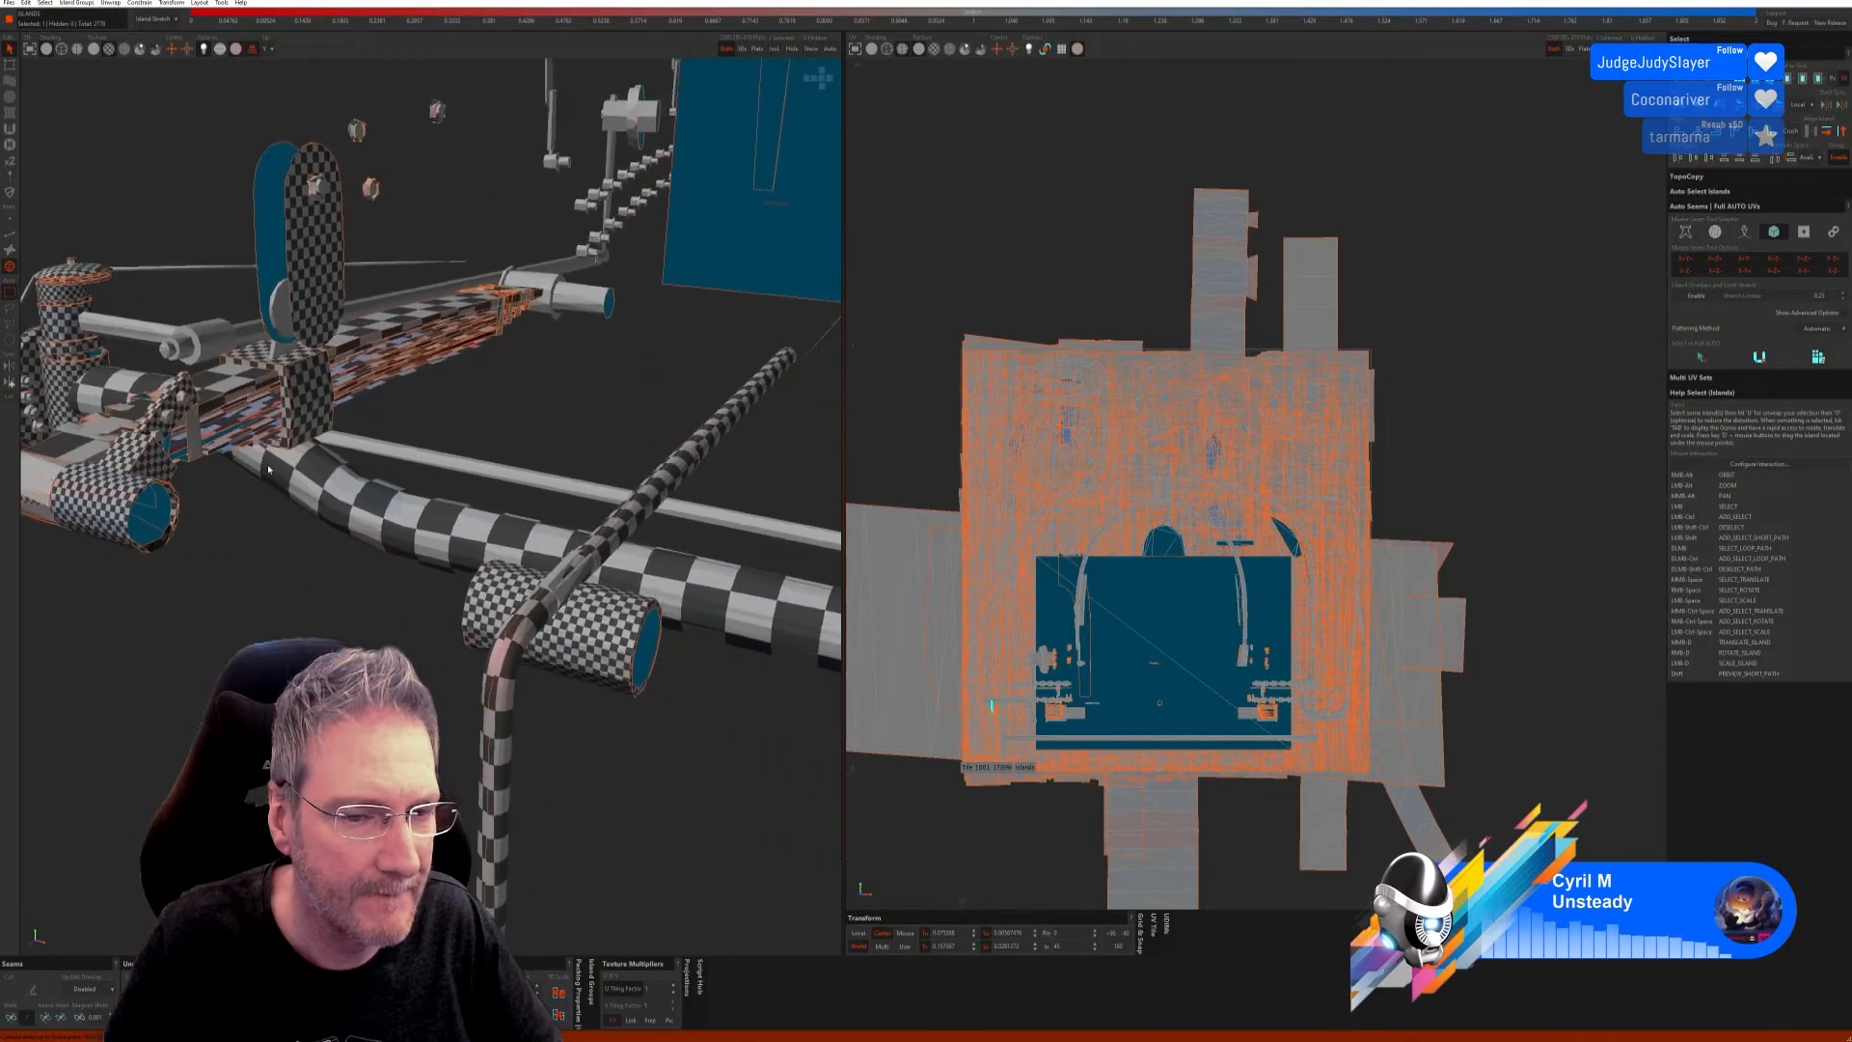
scroll(275, 477, down, 3)
alt+right_drag(403, 504, 340, 520)
scroll(723, 596, up, 3)
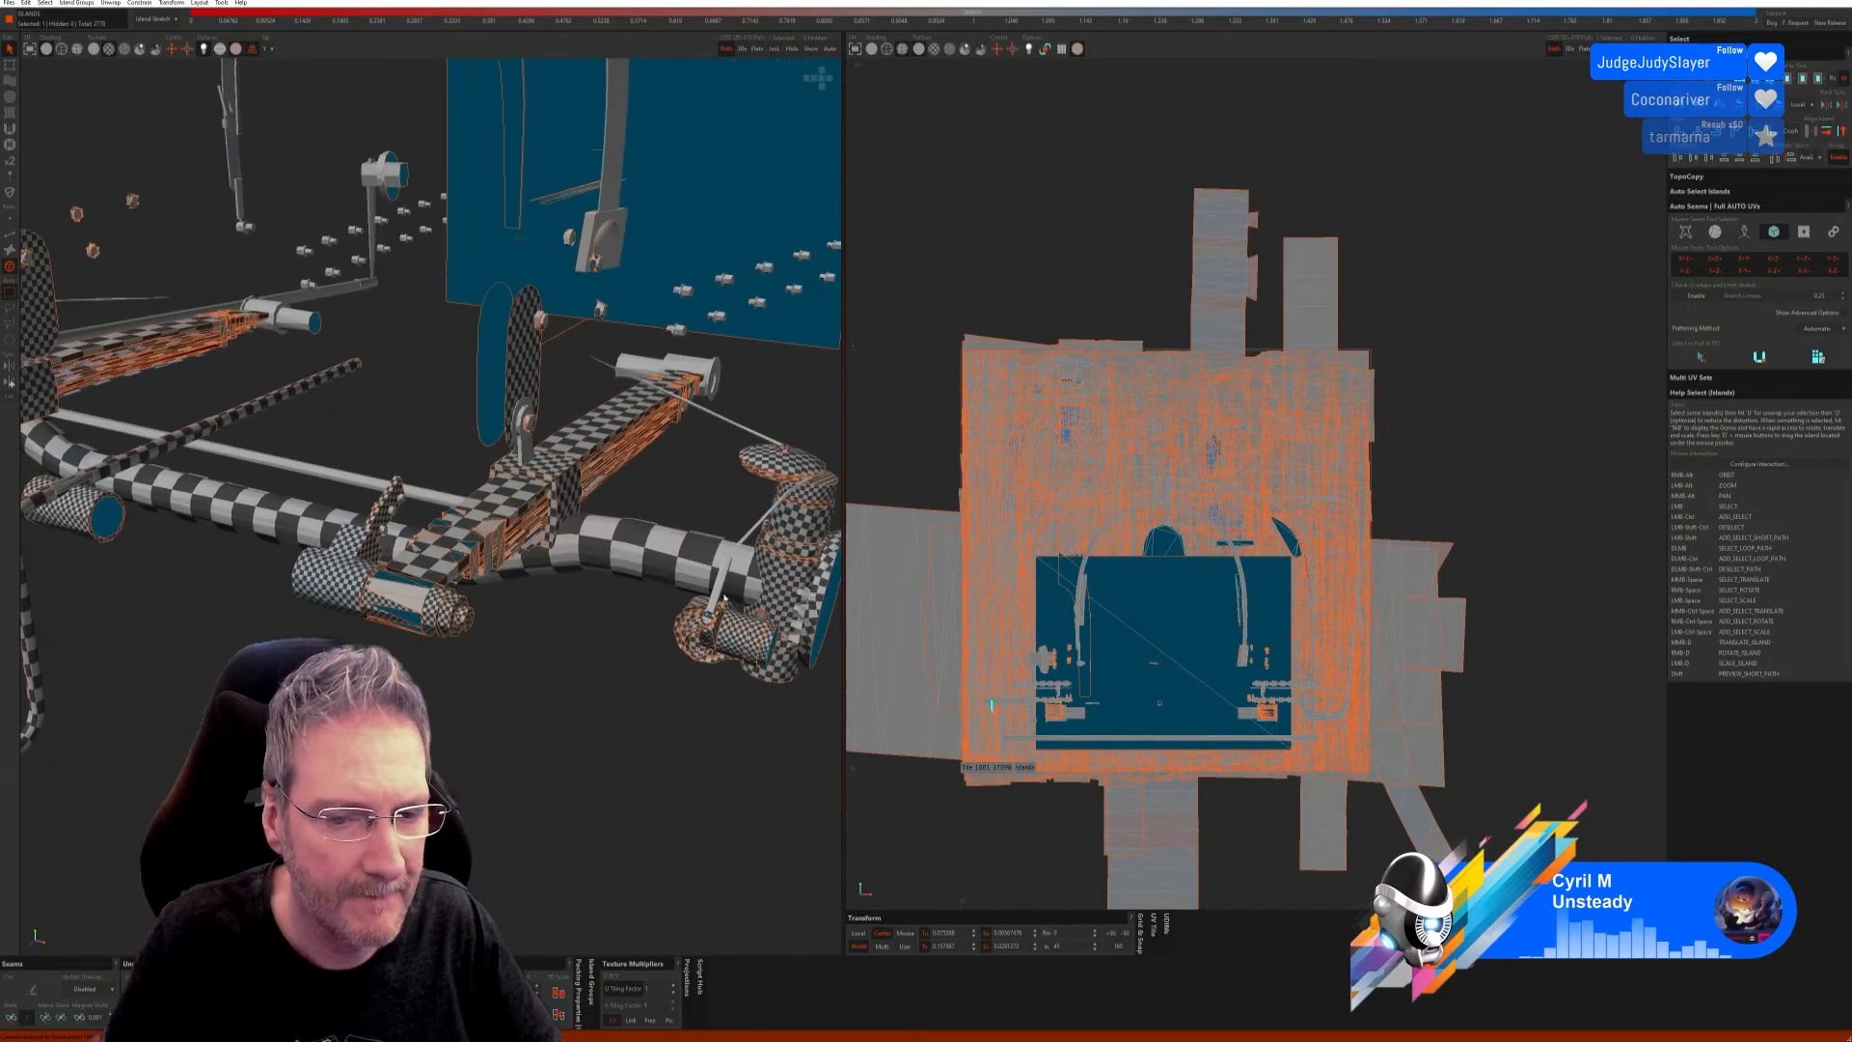
click(773, 48)
scroll(486, 478, down, 1)
scroll(662, 581, up, 4)
alt+right_drag(657, 575, 638, 527)
Step: Generate automatic seams on the two isolated link arms in edge mode
click(9, 236)
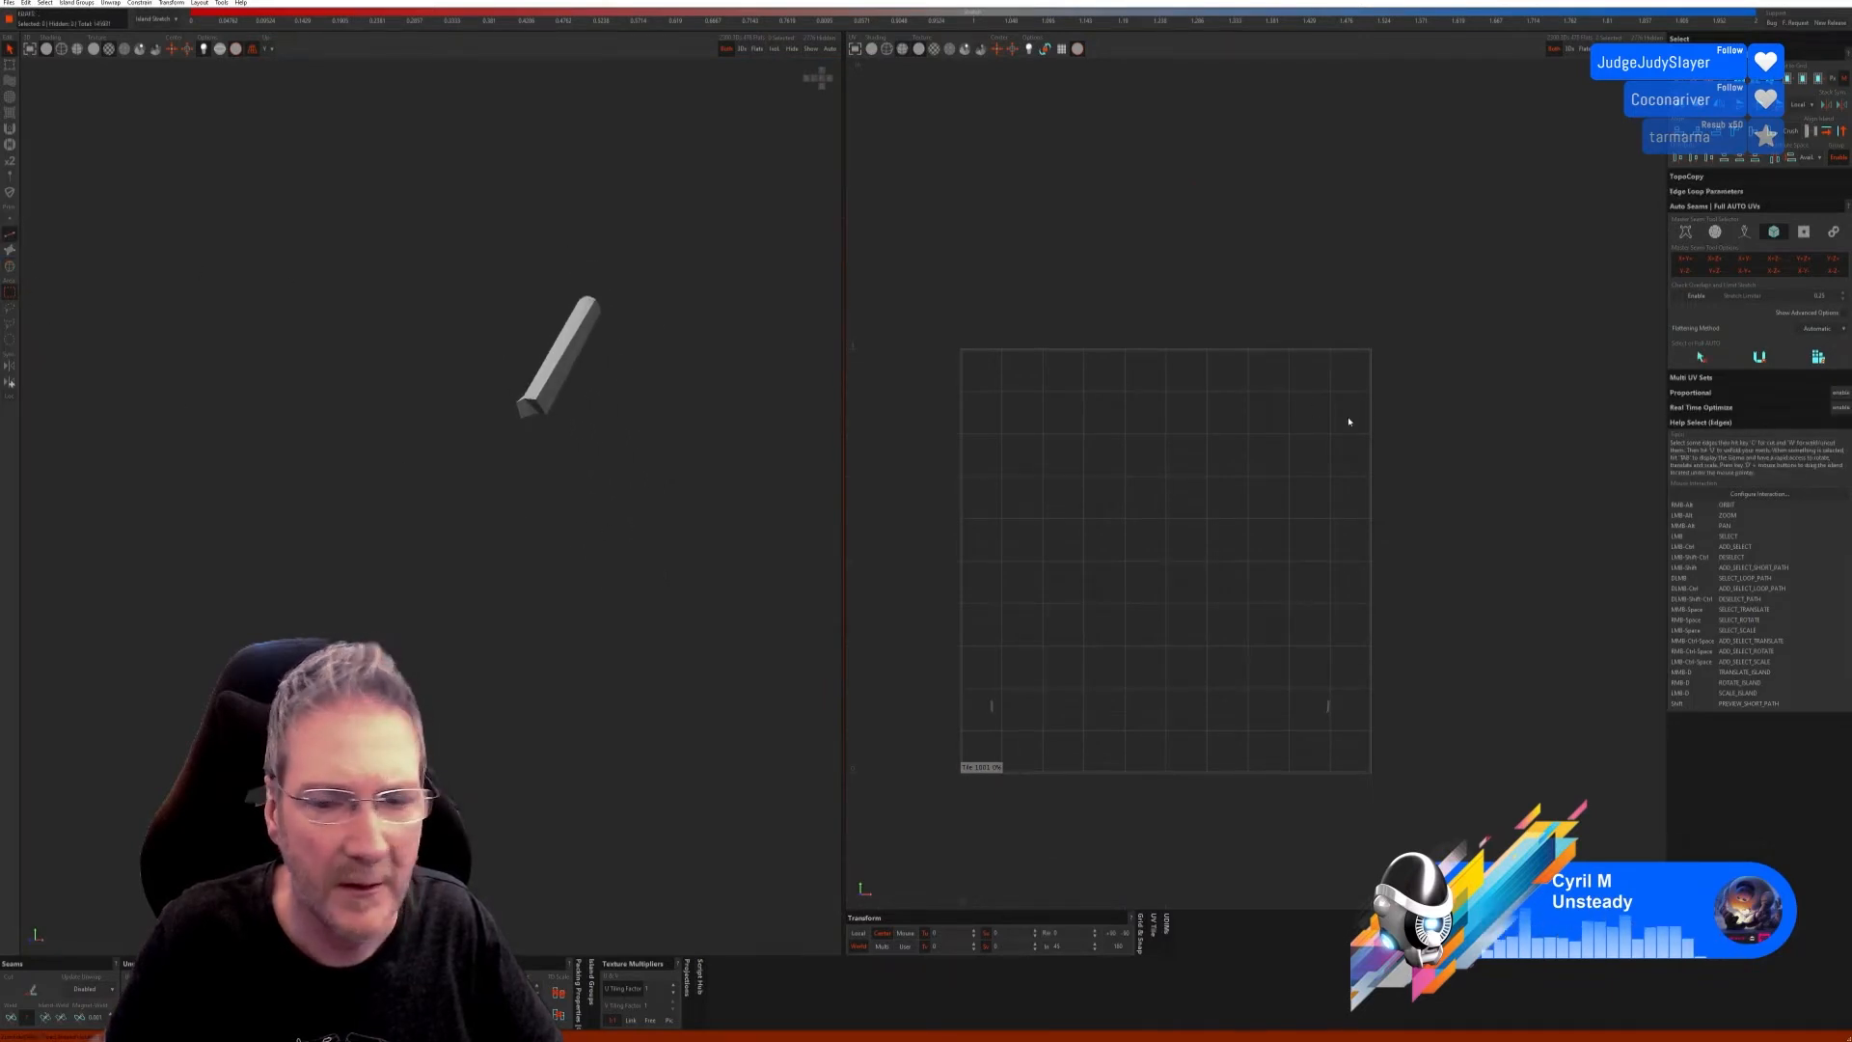
click(1703, 357)
click(1762, 357)
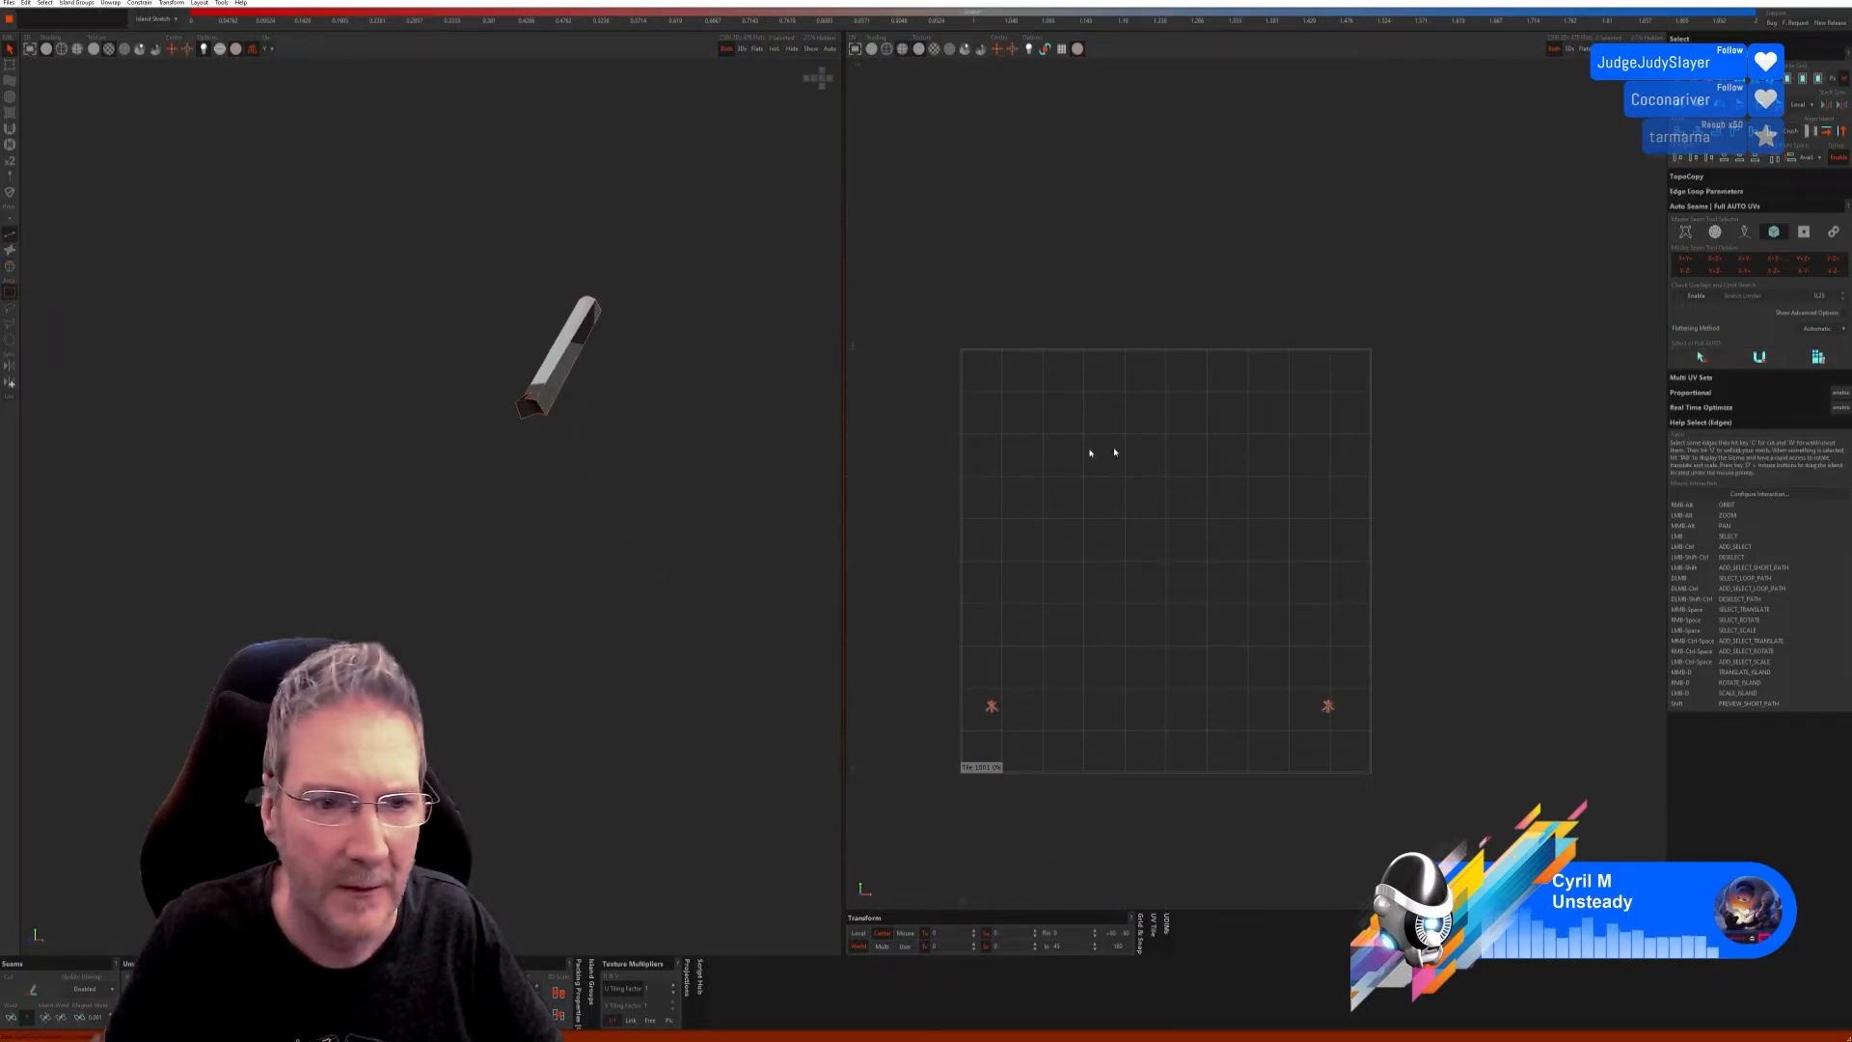
Step: Weld the lengthwise seam near the open end of the first link arm
click(556, 388)
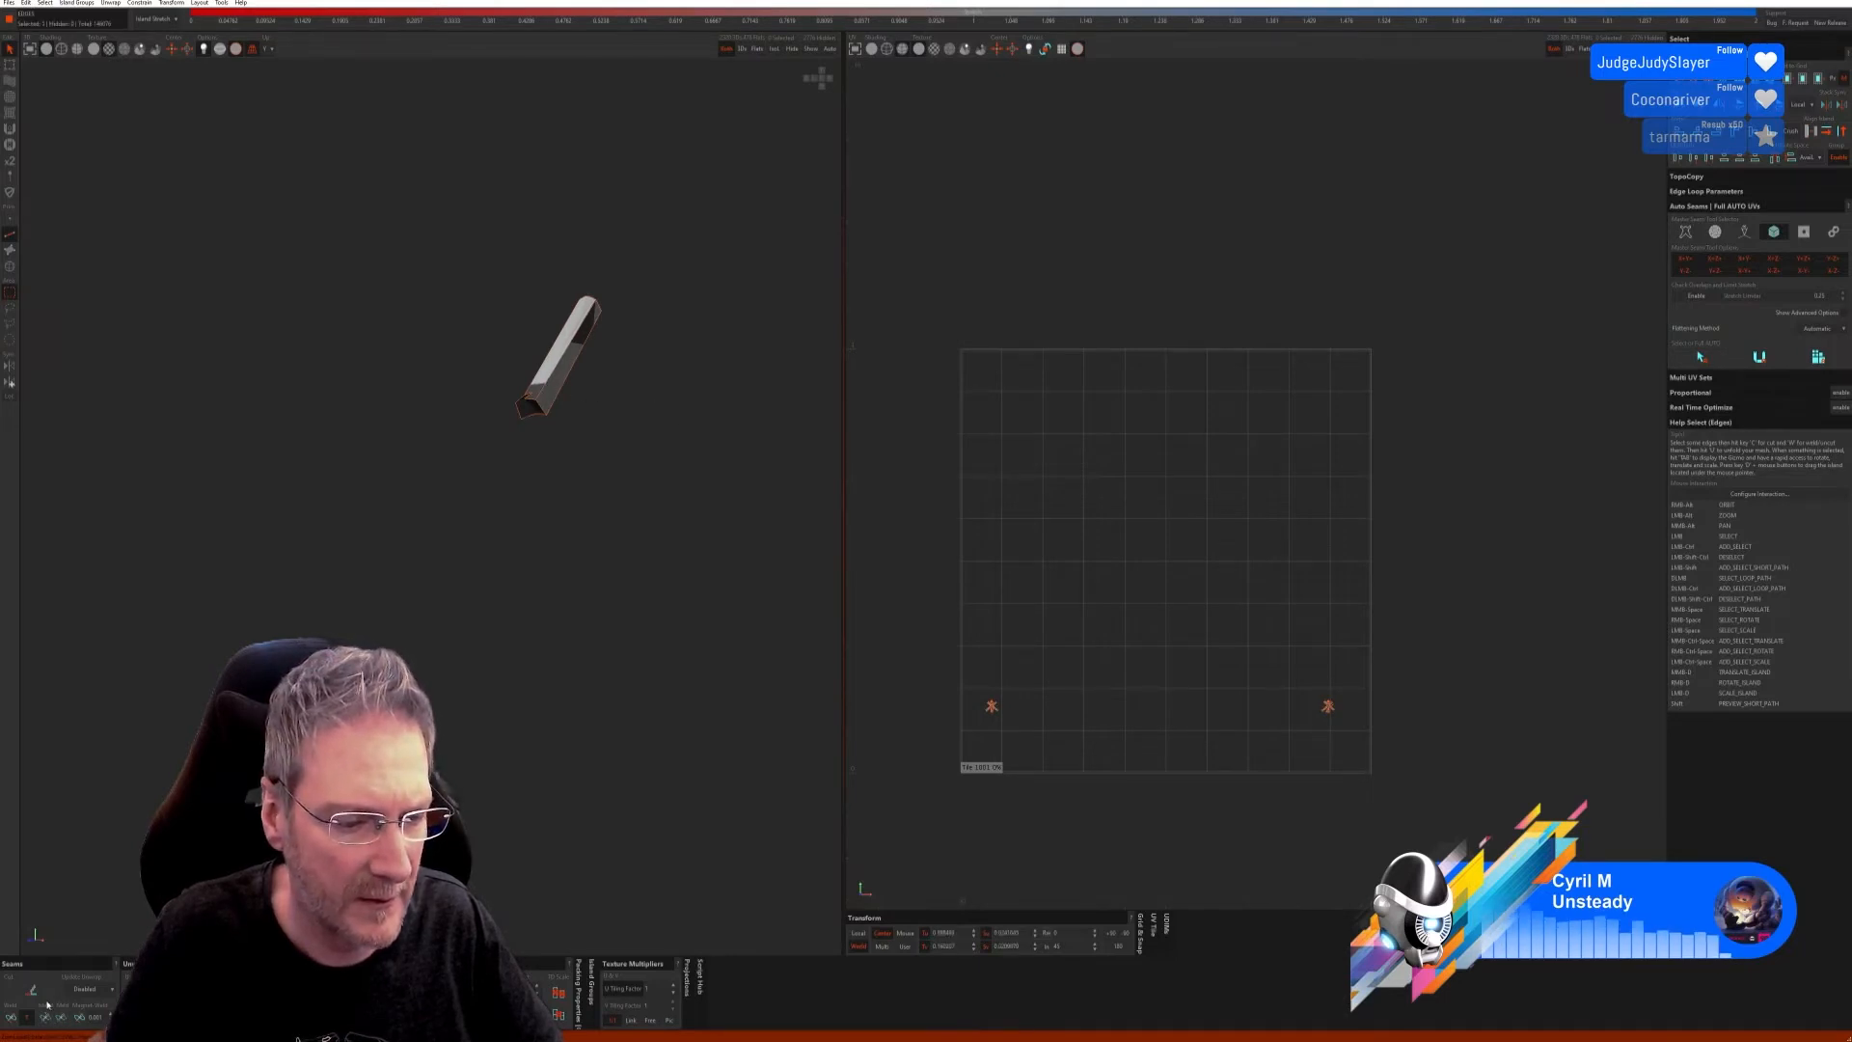
scroll(593, 349, up, 3)
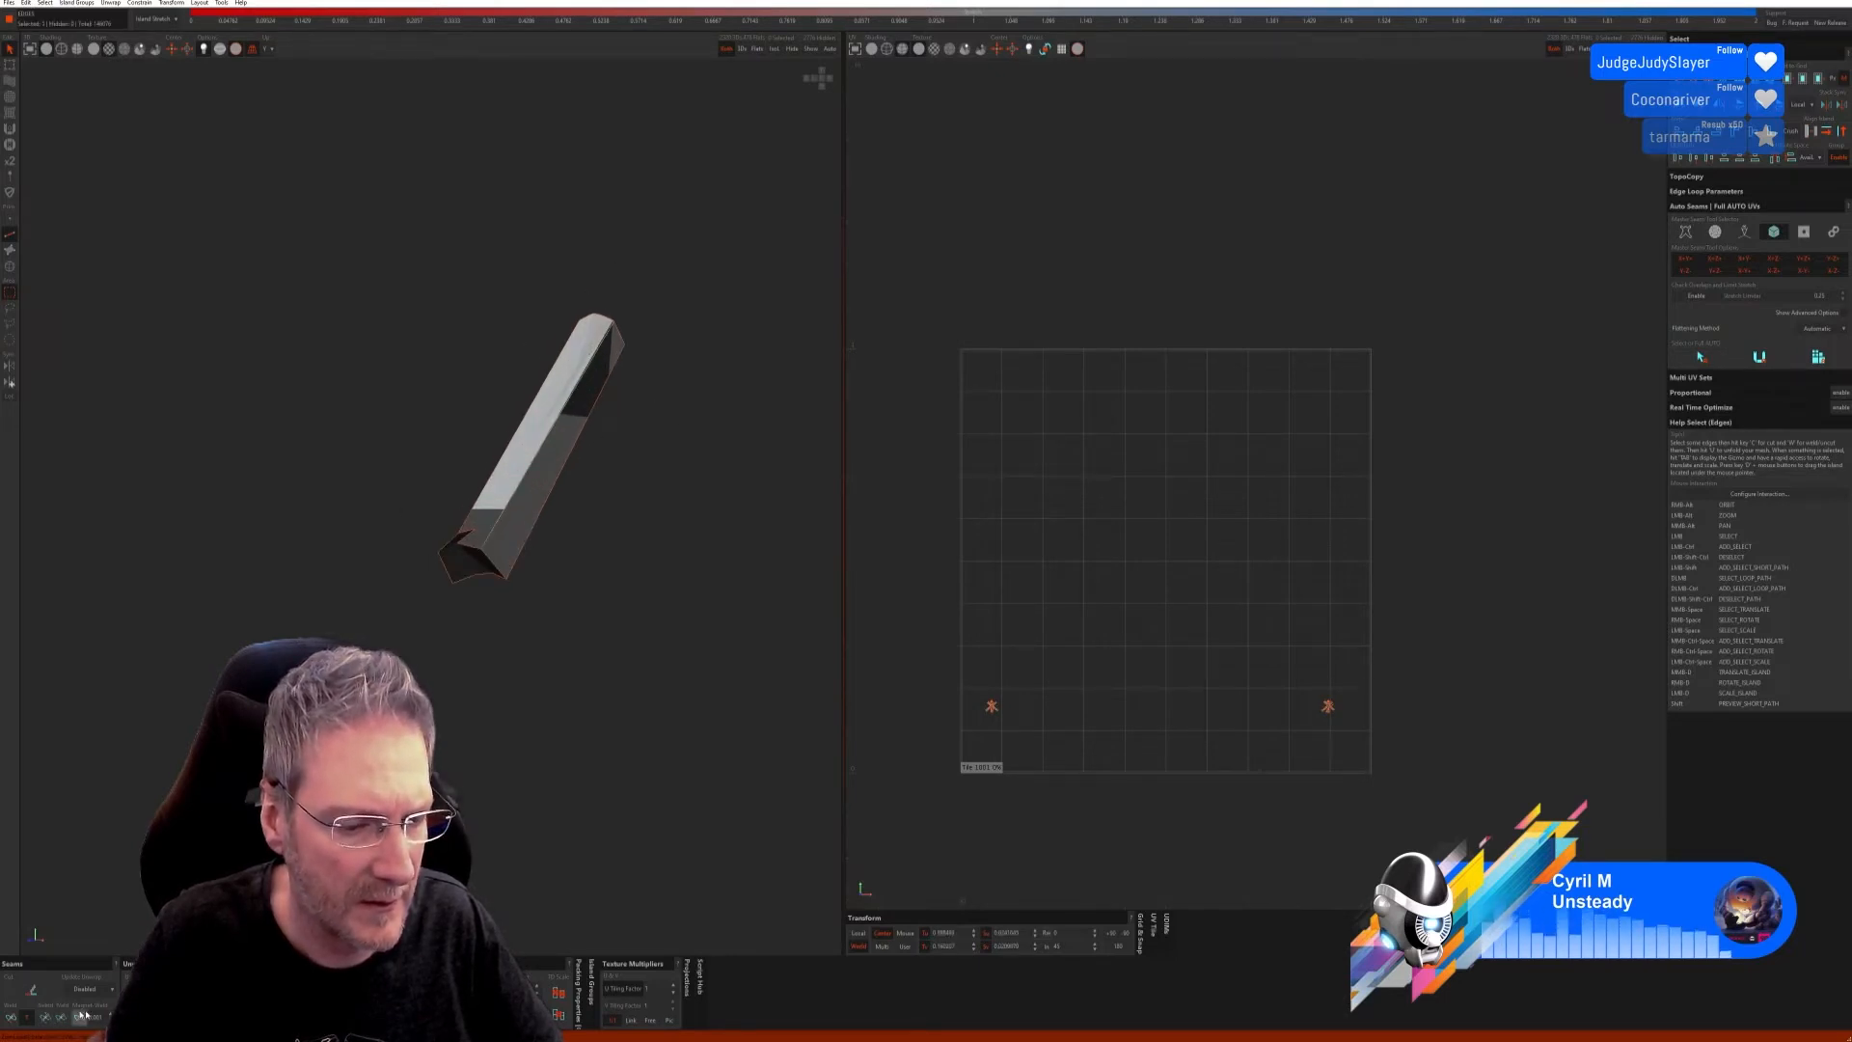
click(12, 1017)
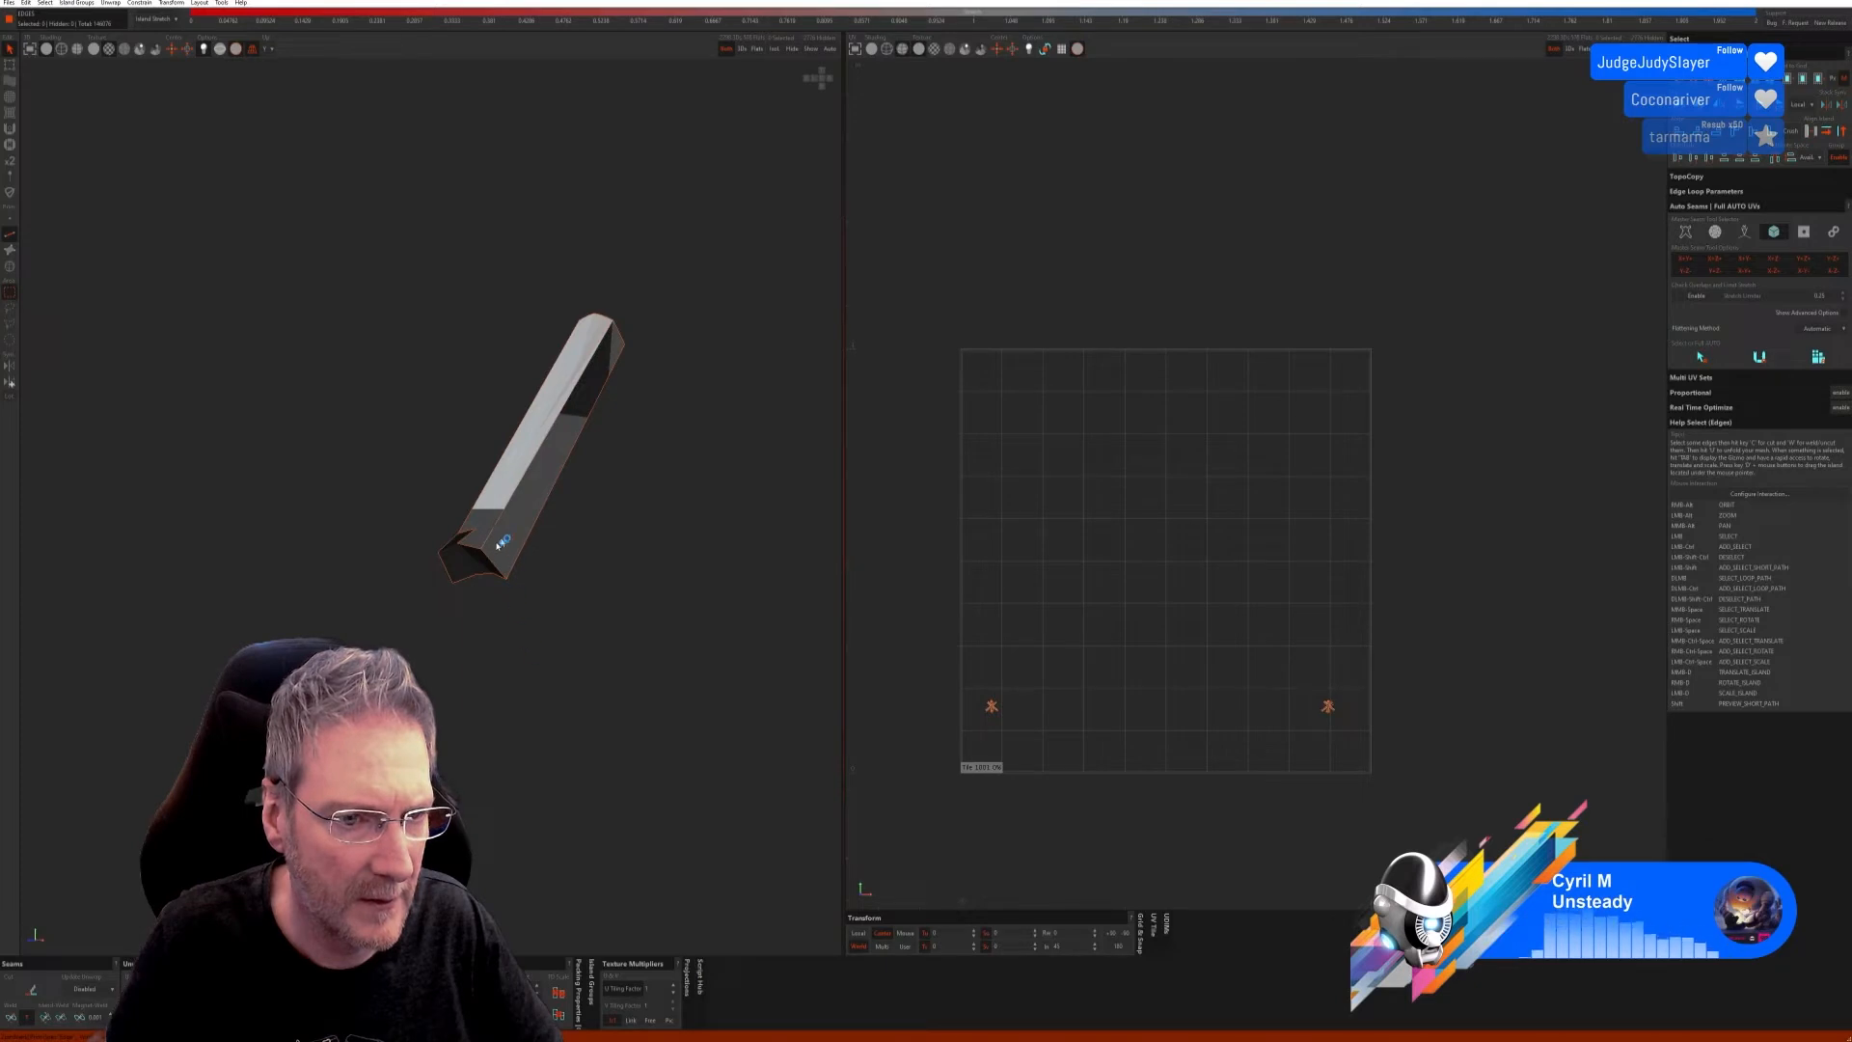
click(10, 1022)
Step: Weld the remaining unneeded lengthwise seams on the other sides of the first link arm
mouse_move(482, 675)
alt+right_down()
mouse_move(617, 704)
mouse_move(545, 716)
alt+right_up()
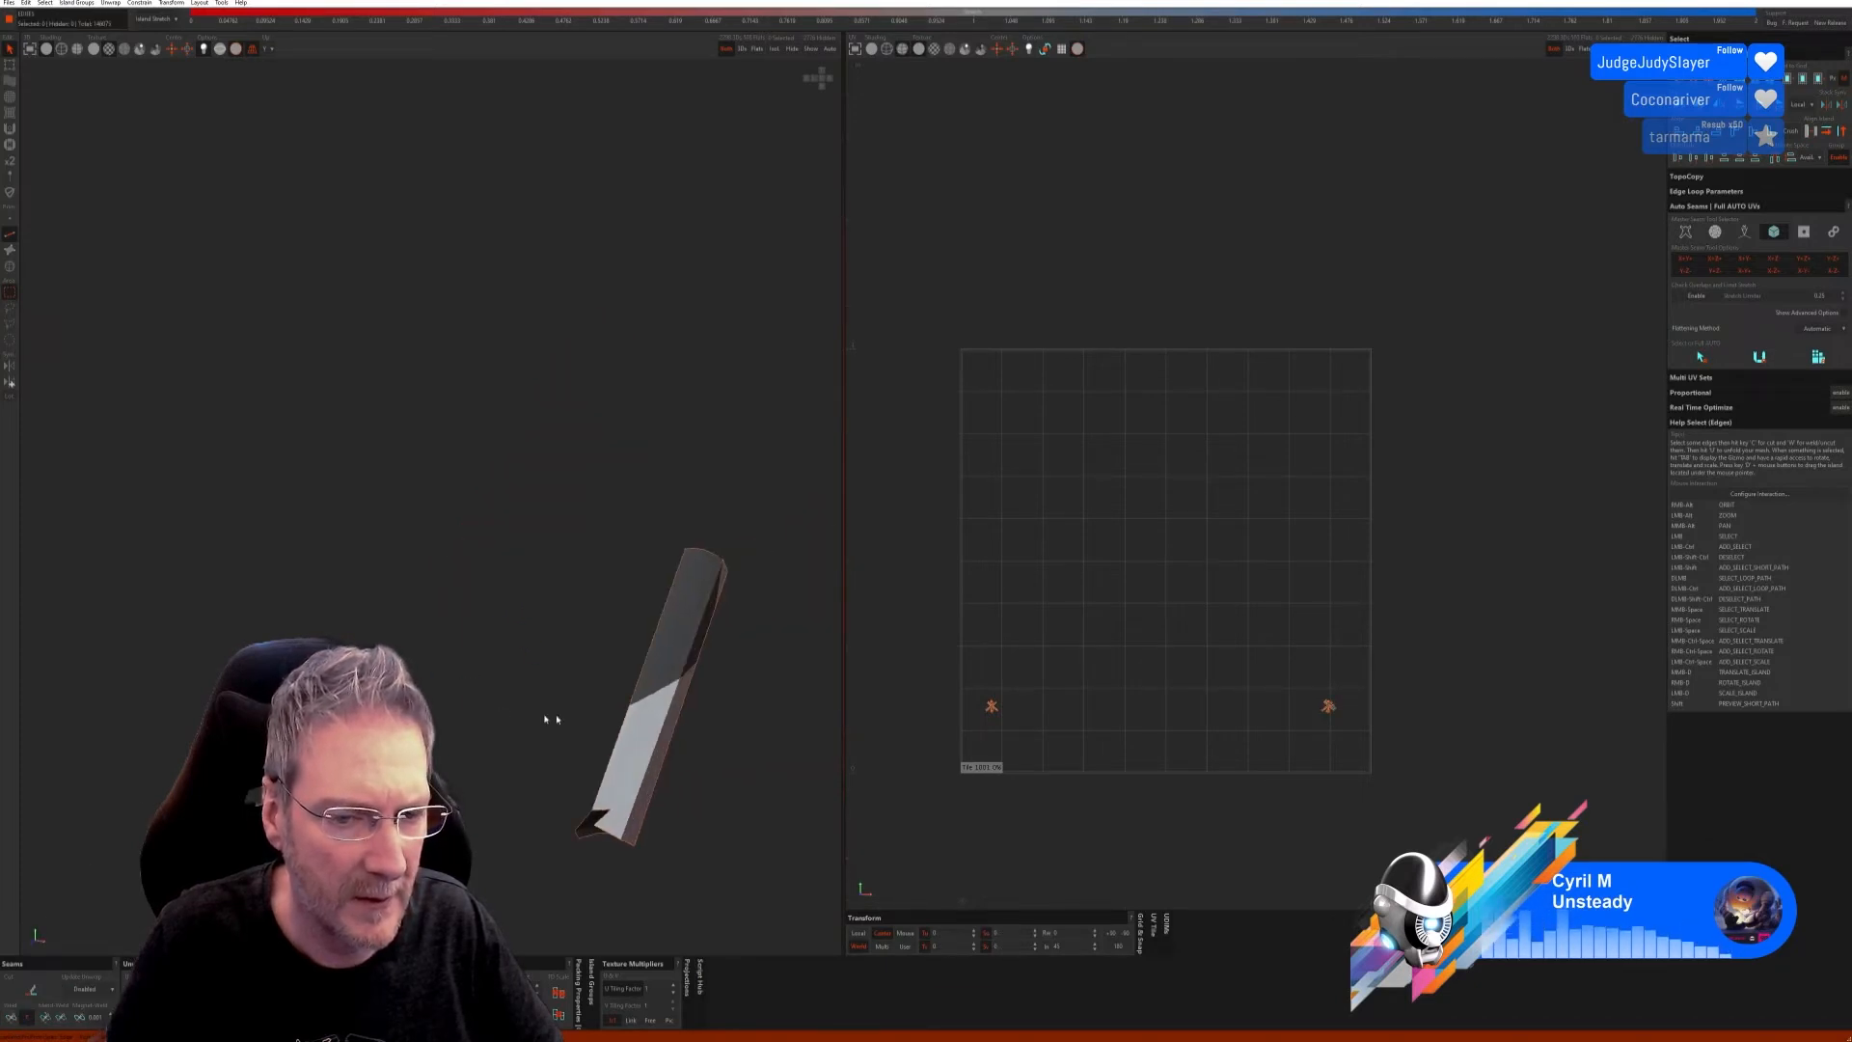
click(640, 679)
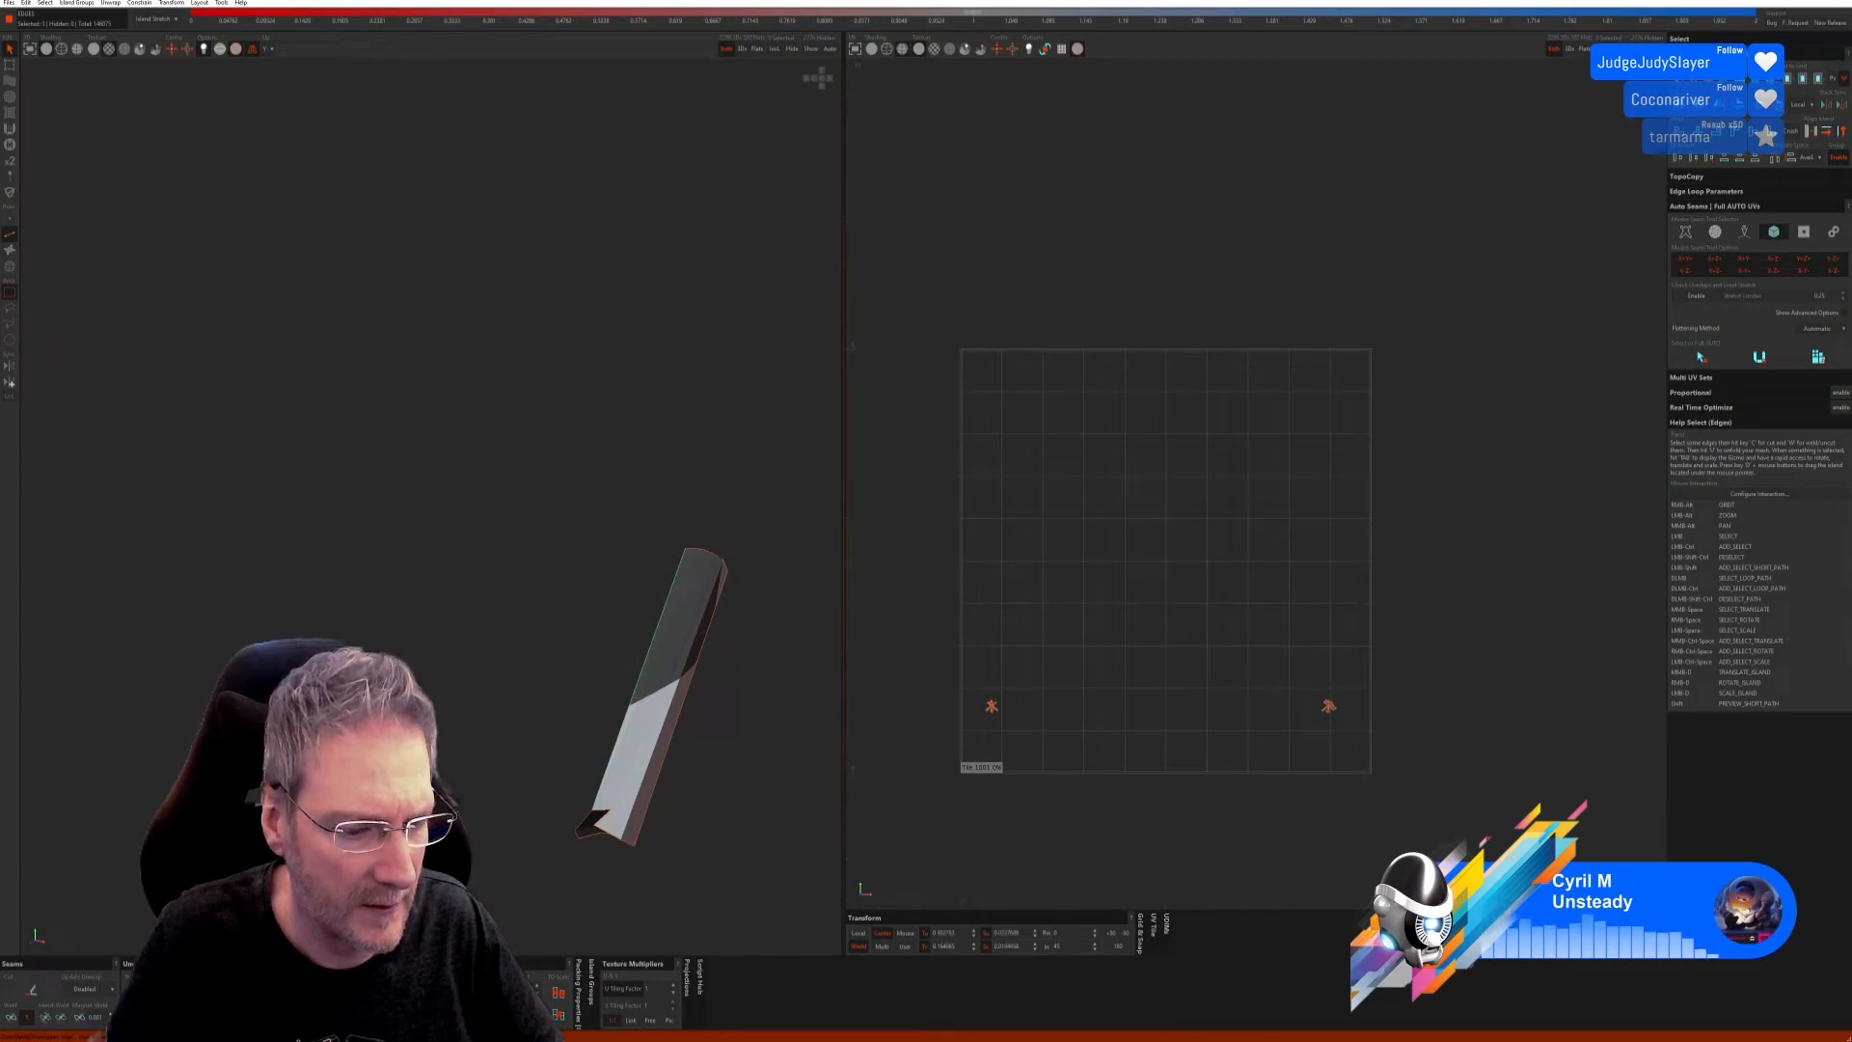
scroll(660, 776, down, 3)
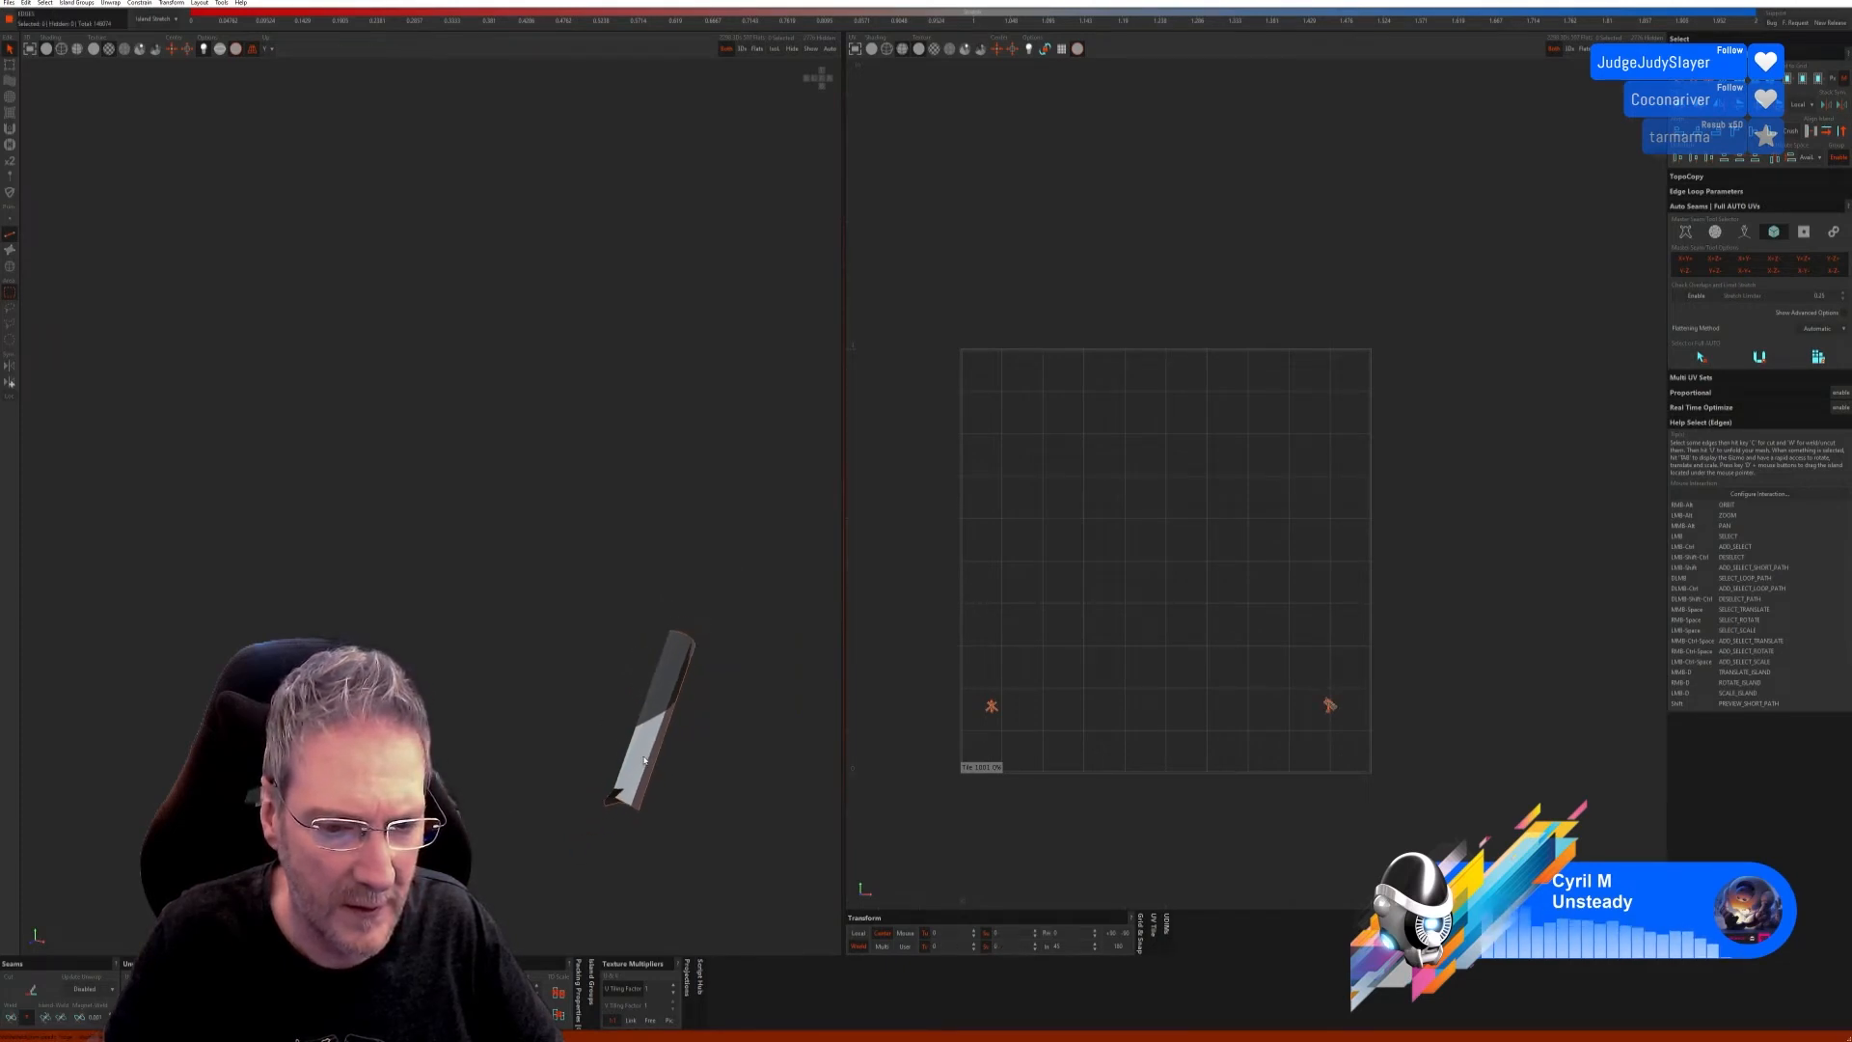
alt+right_drag(660, 776, 613, 721)
alt+right_drag(579, 652, 594, 655)
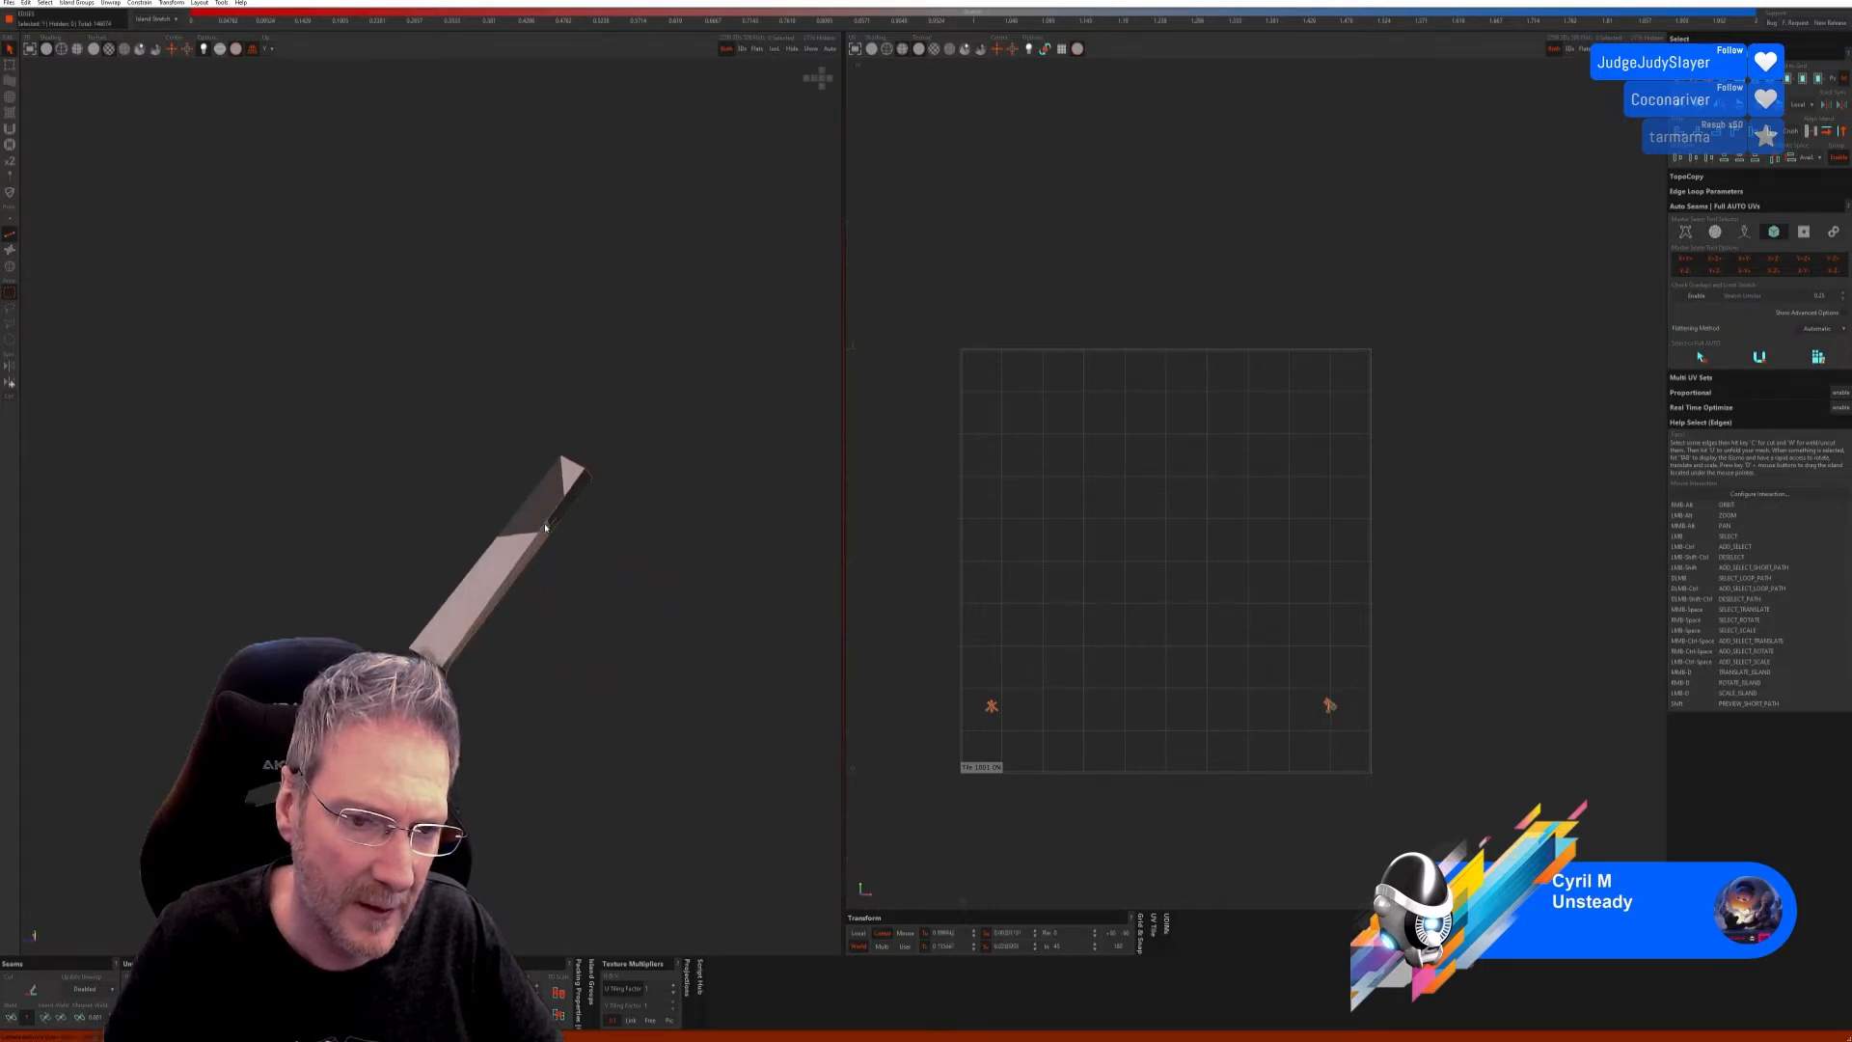
key(w)
Step: Weld a lengthwise seam between the long side faces of the second link arm
scroll(422, 762, down, 3)
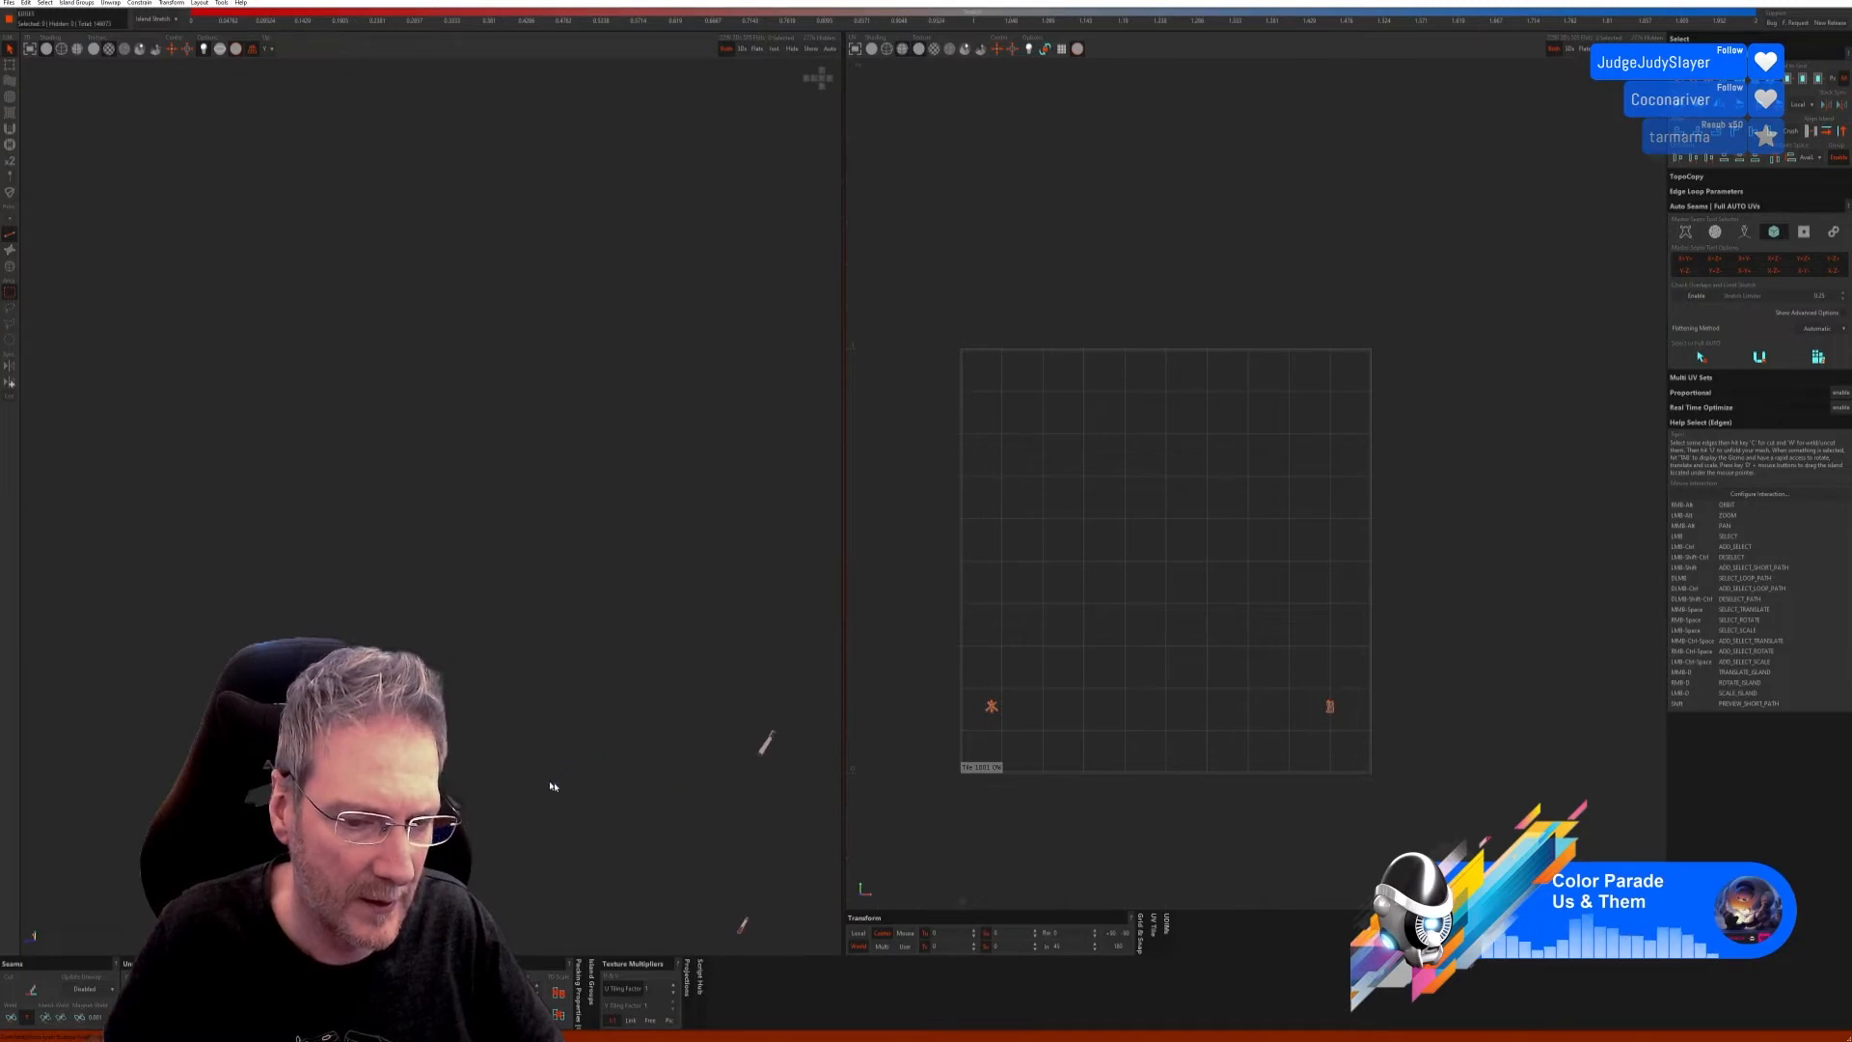
scroll(551, 786, down, 1)
scroll(665, 762, up, 5)
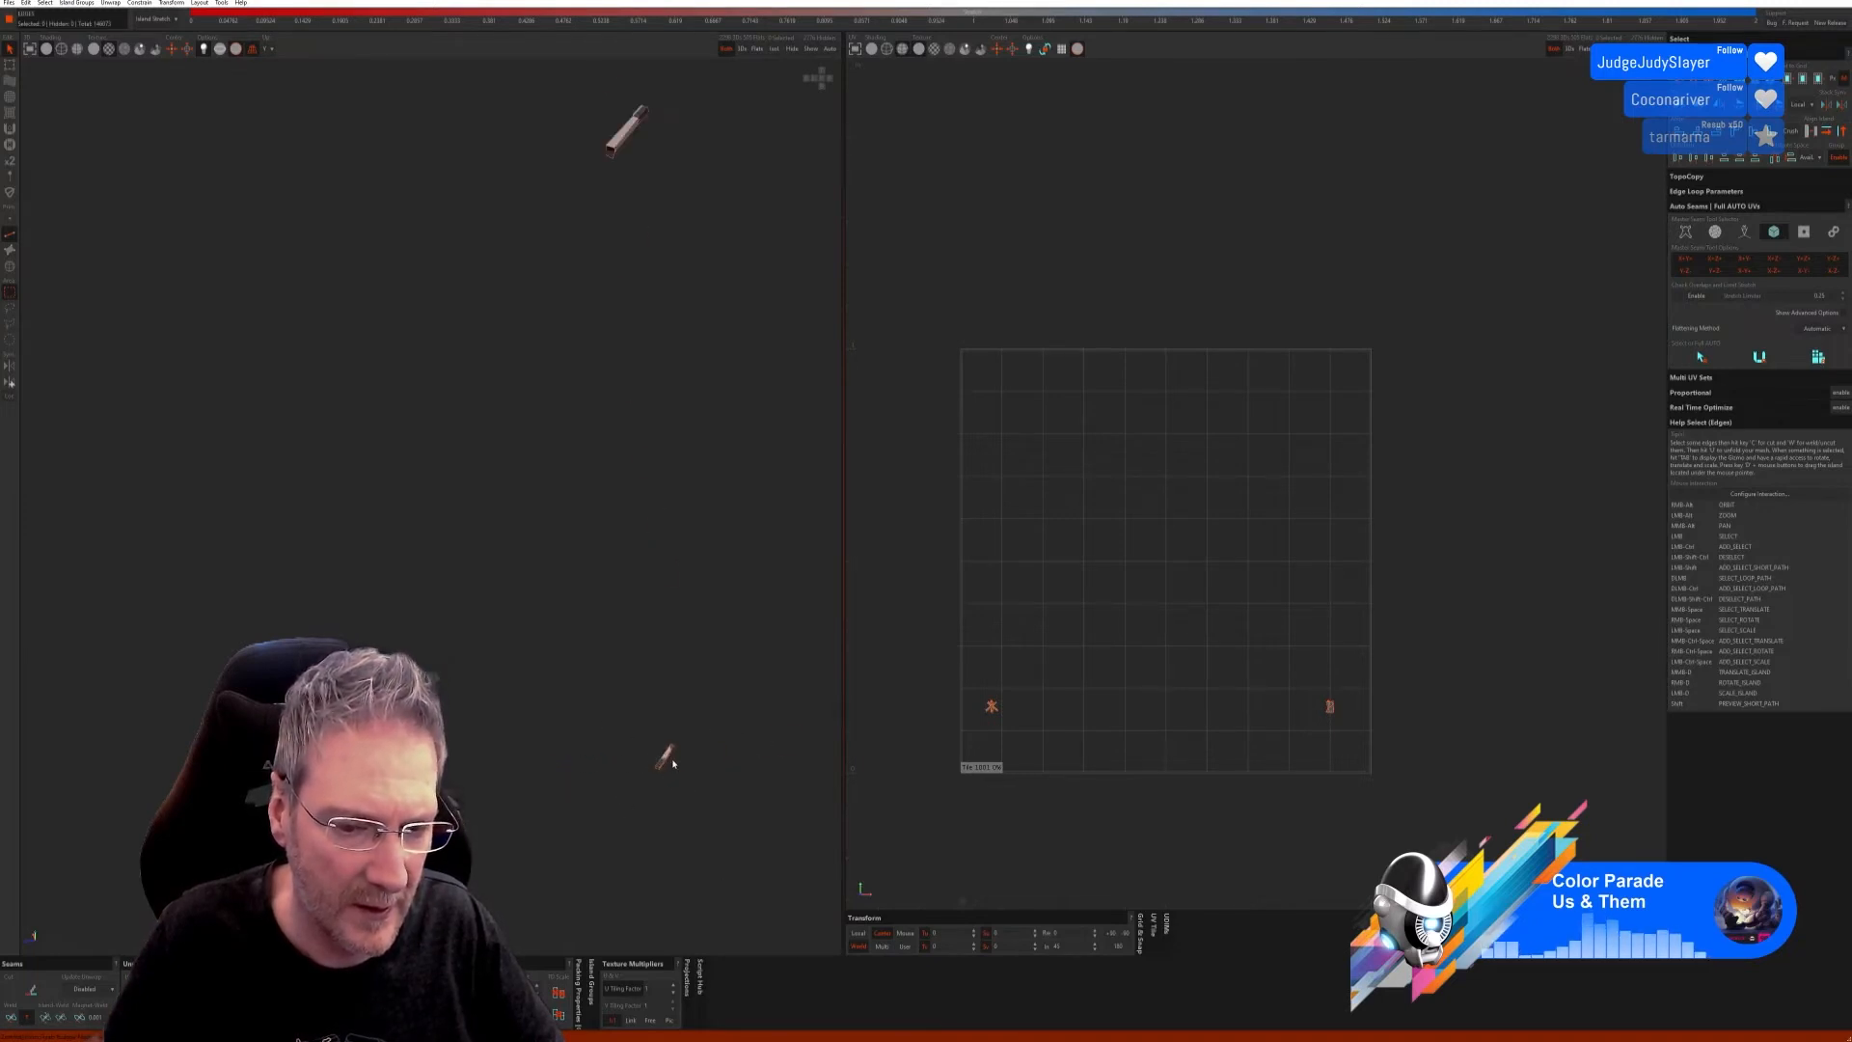
scroll(655, 765, up, 4)
mouse_move(624, 732)
alt+right_down()
mouse_move(587, 723)
mouse_move(513, 769)
alt+right_up()
scroll(513, 770, up, 2)
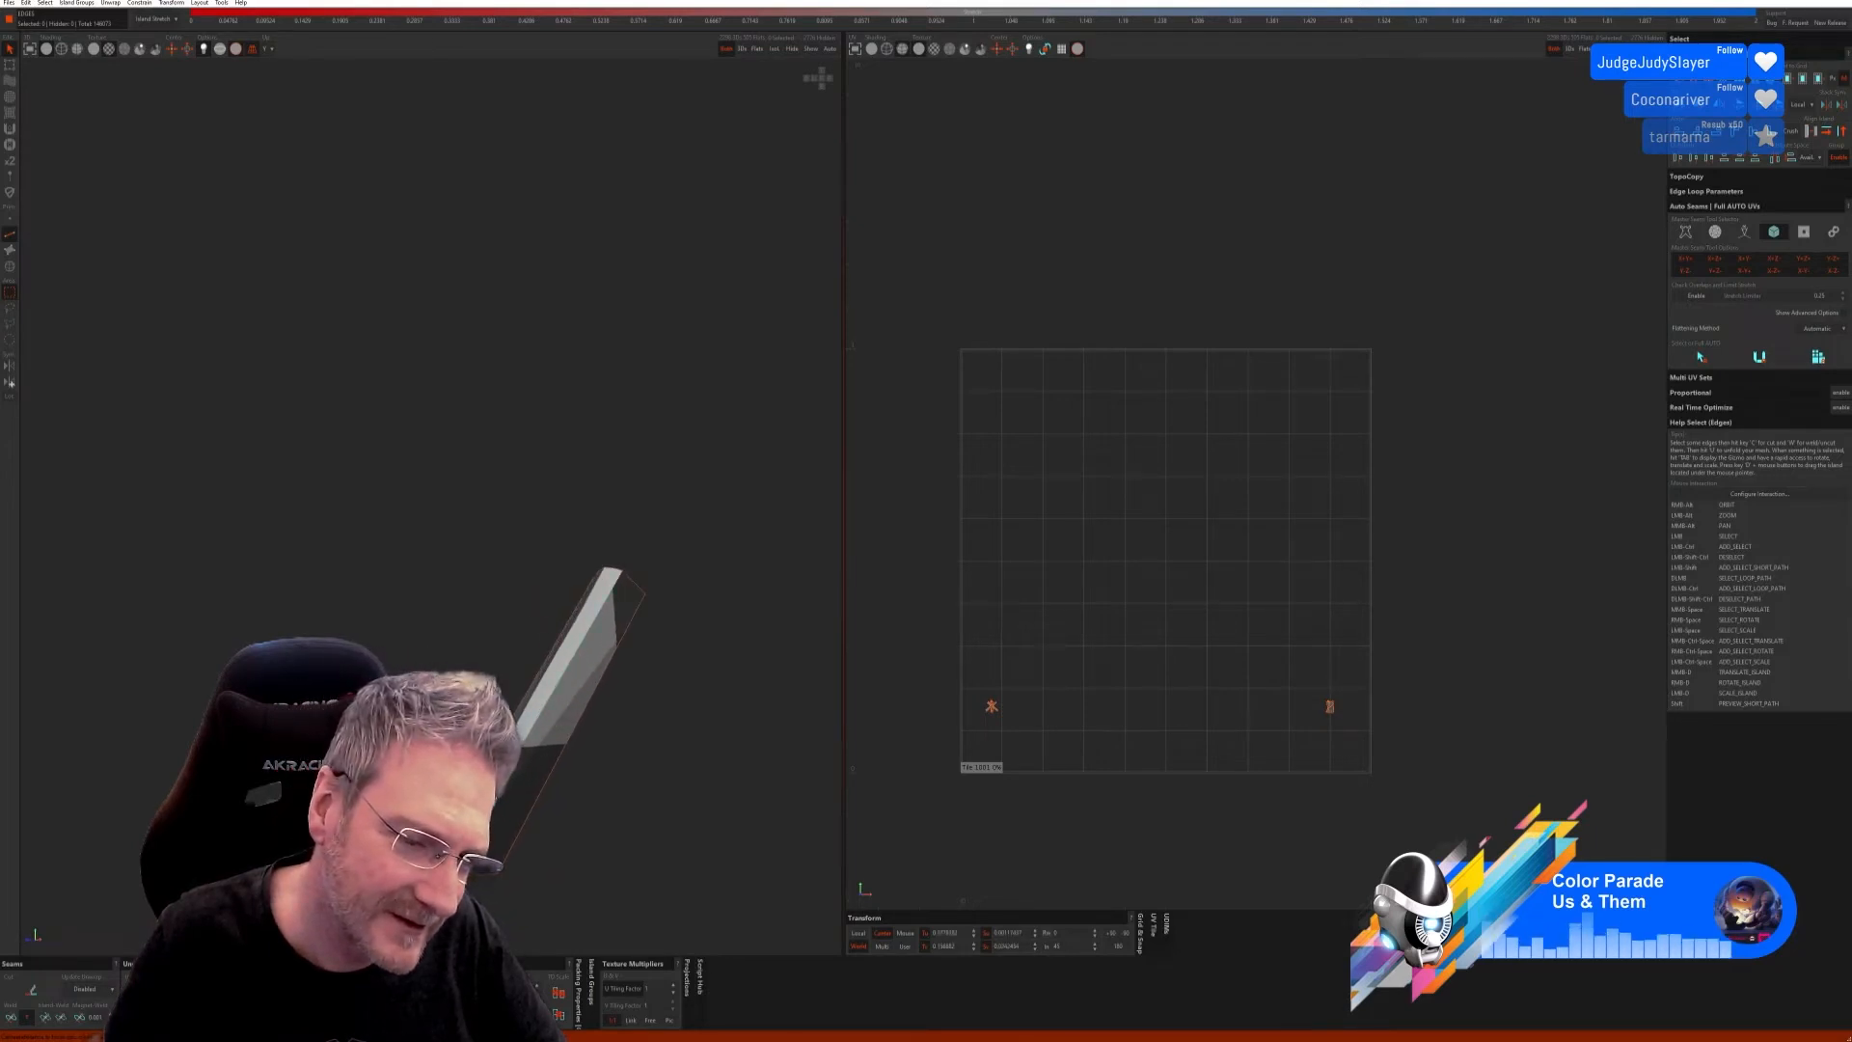
click(11, 1017)
Step: Weld the second link arm's remaining unneeded seams along its other long sides and end
alt+right_drag(617, 772, 512, 817)
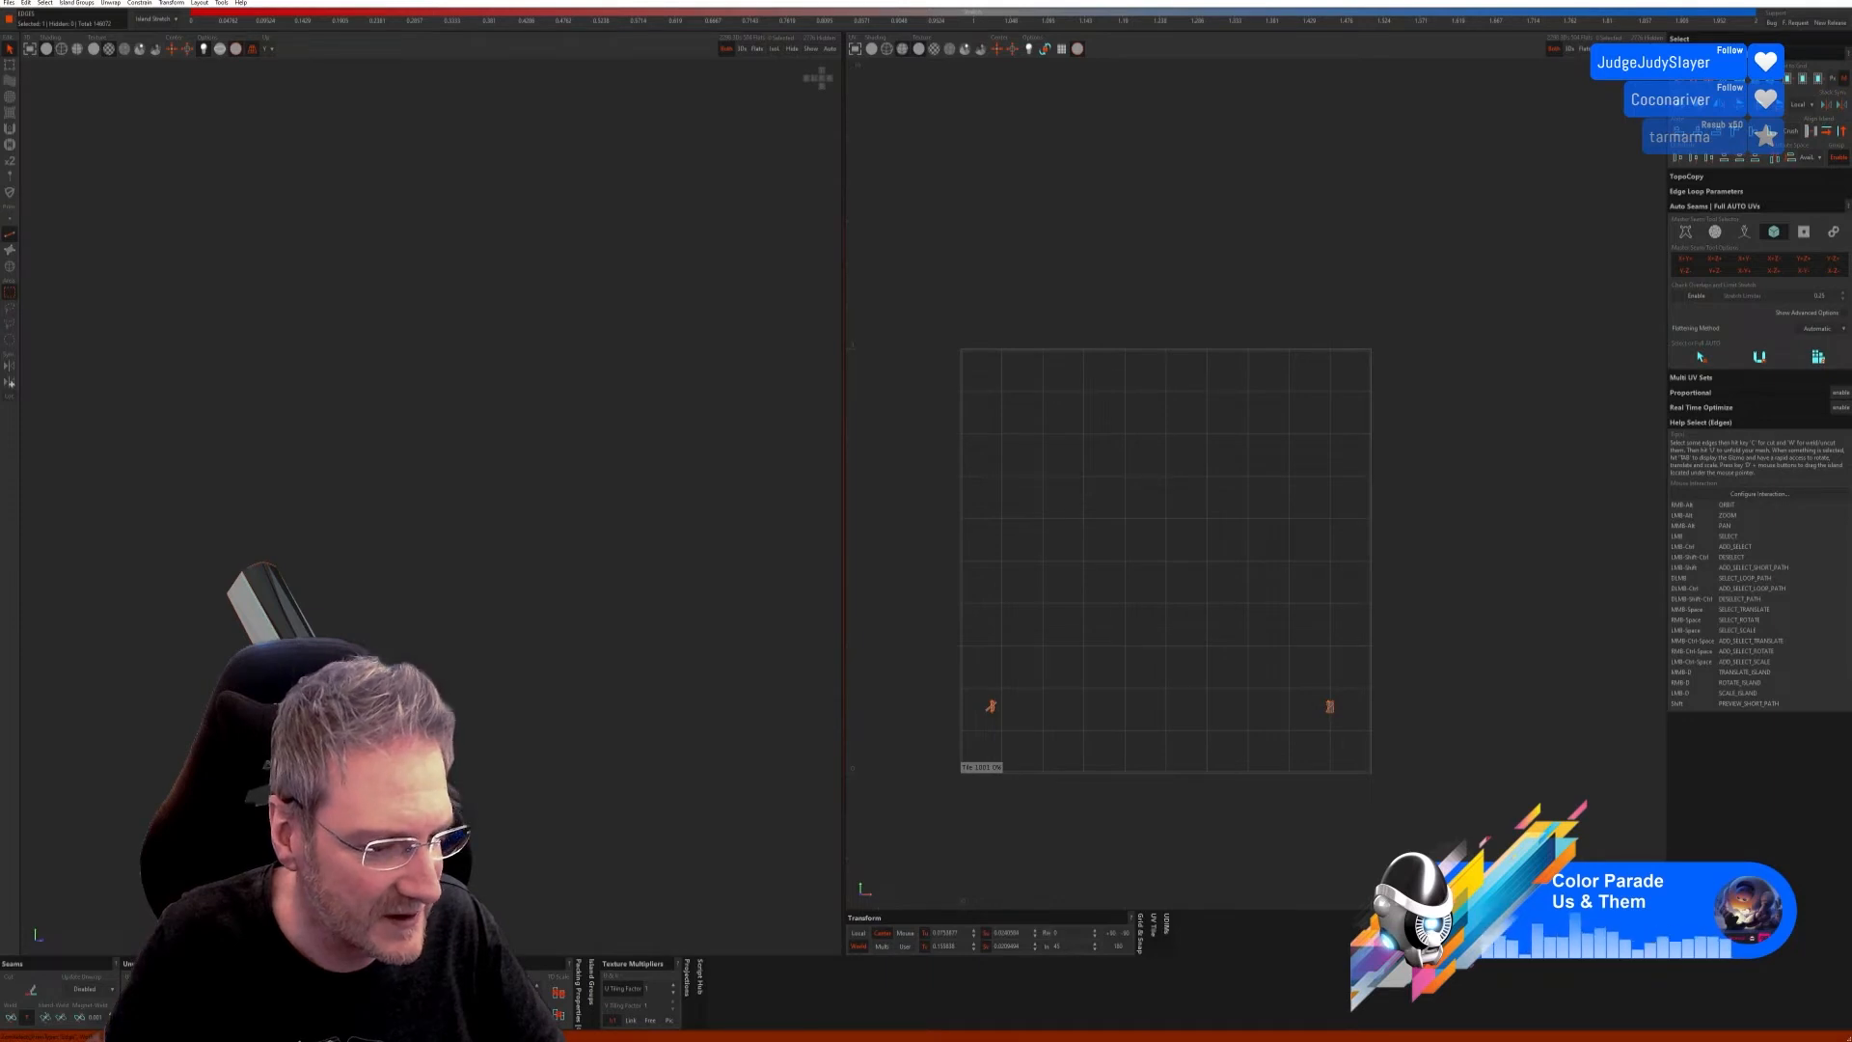
click(43, 1015)
alt+right_drag(512, 818, 403, 779)
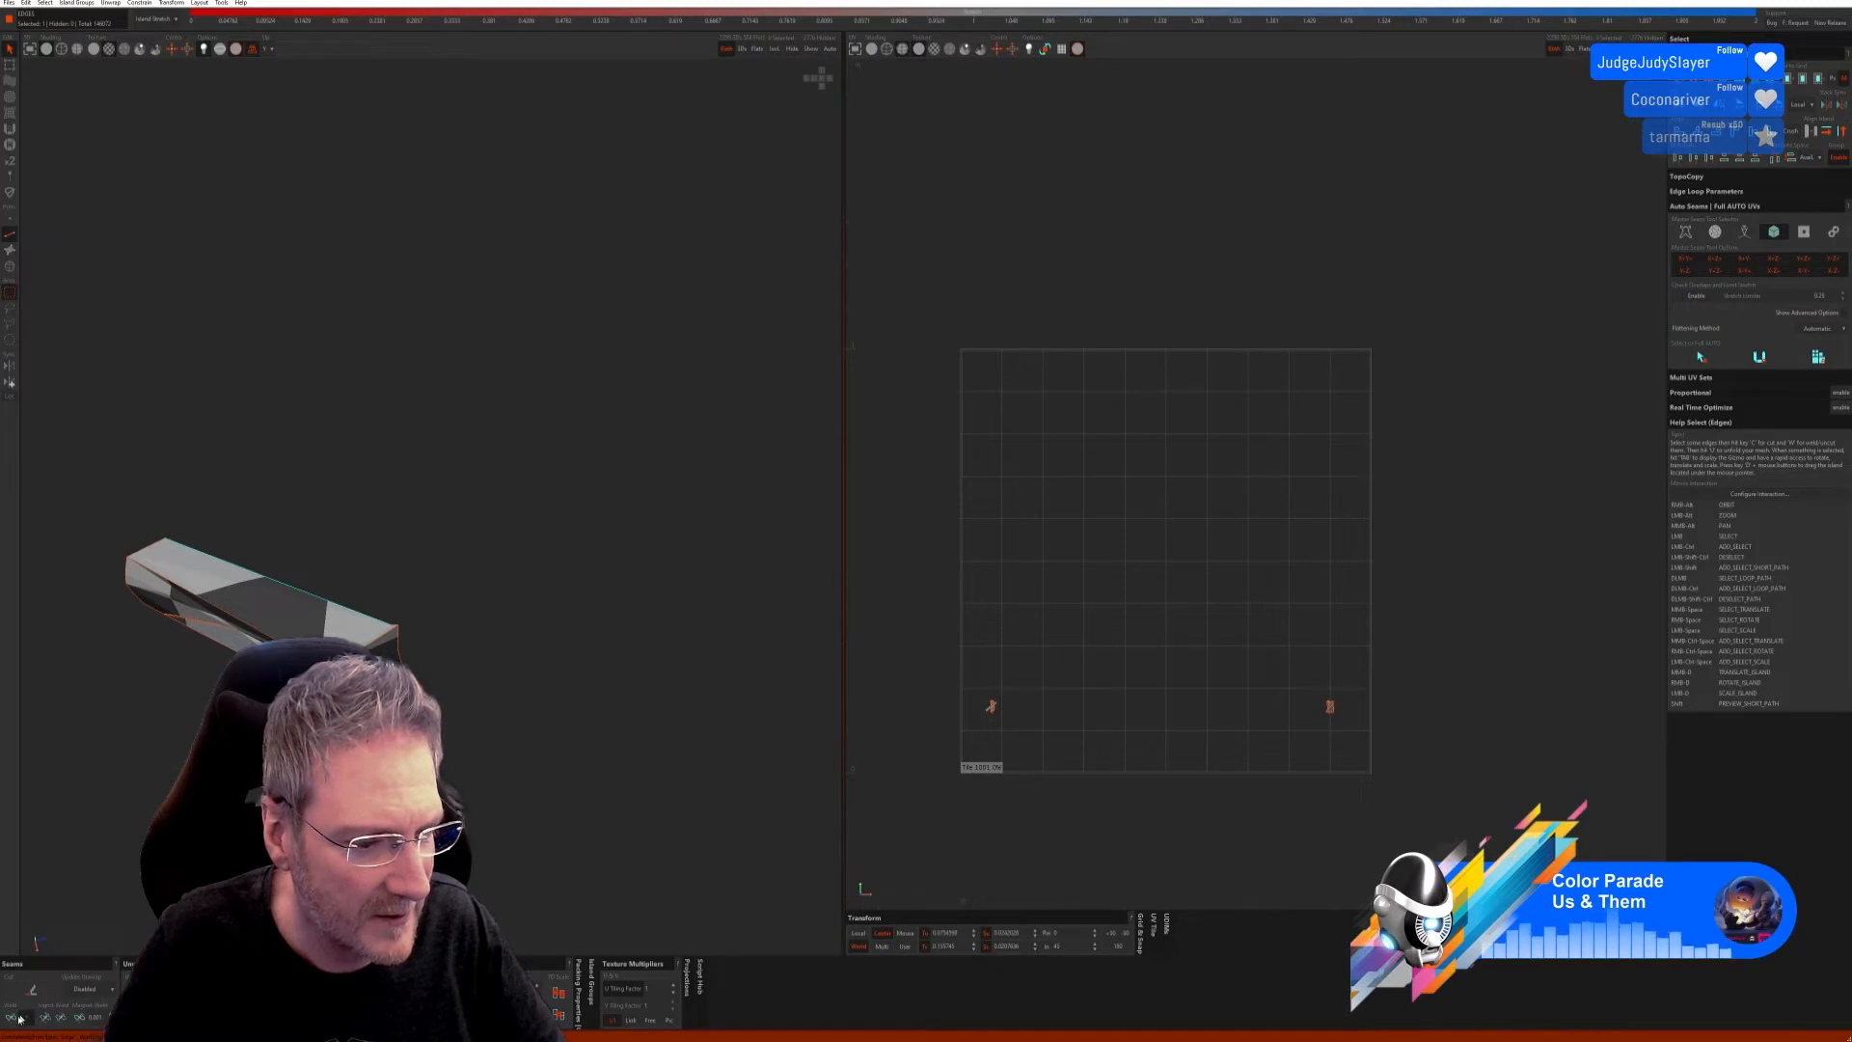
alt+right_drag(405, 779, 617, 762)
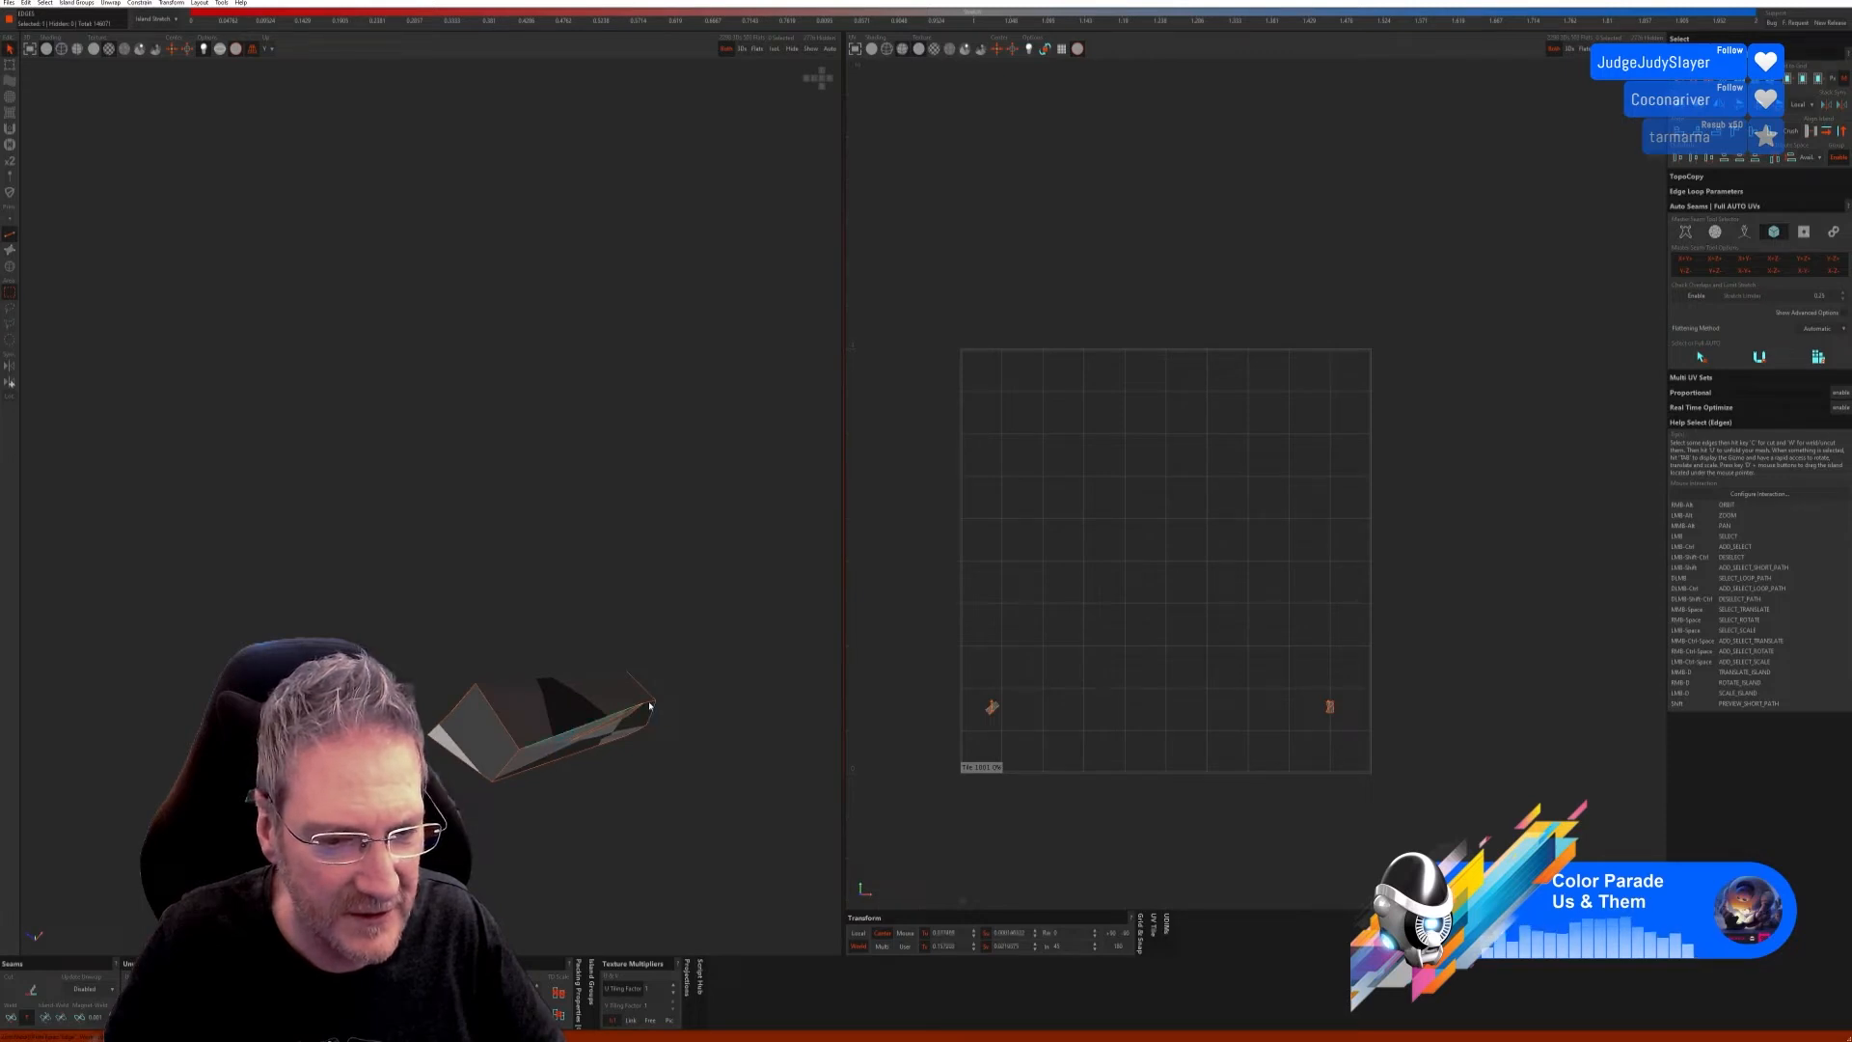
click(11, 1019)
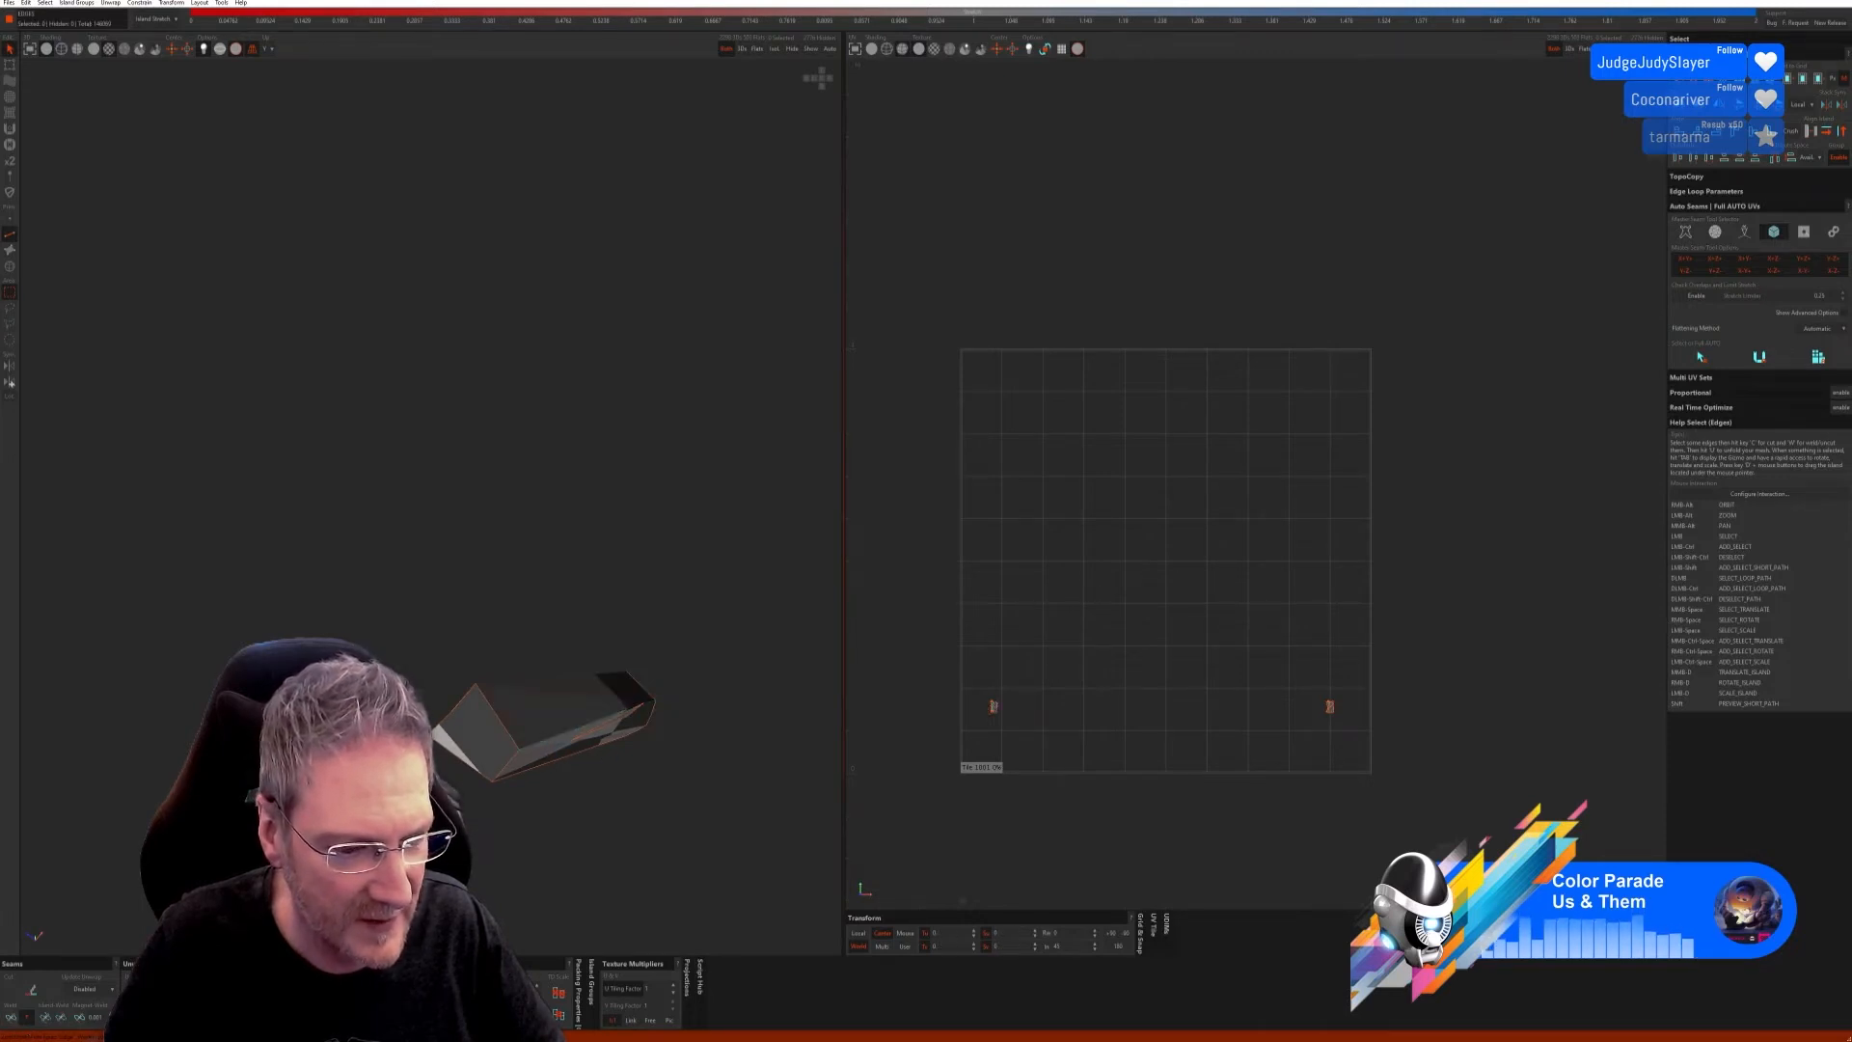
Step: Unfold the UVs of both link arms and show the whole vehicle model again
key(u)
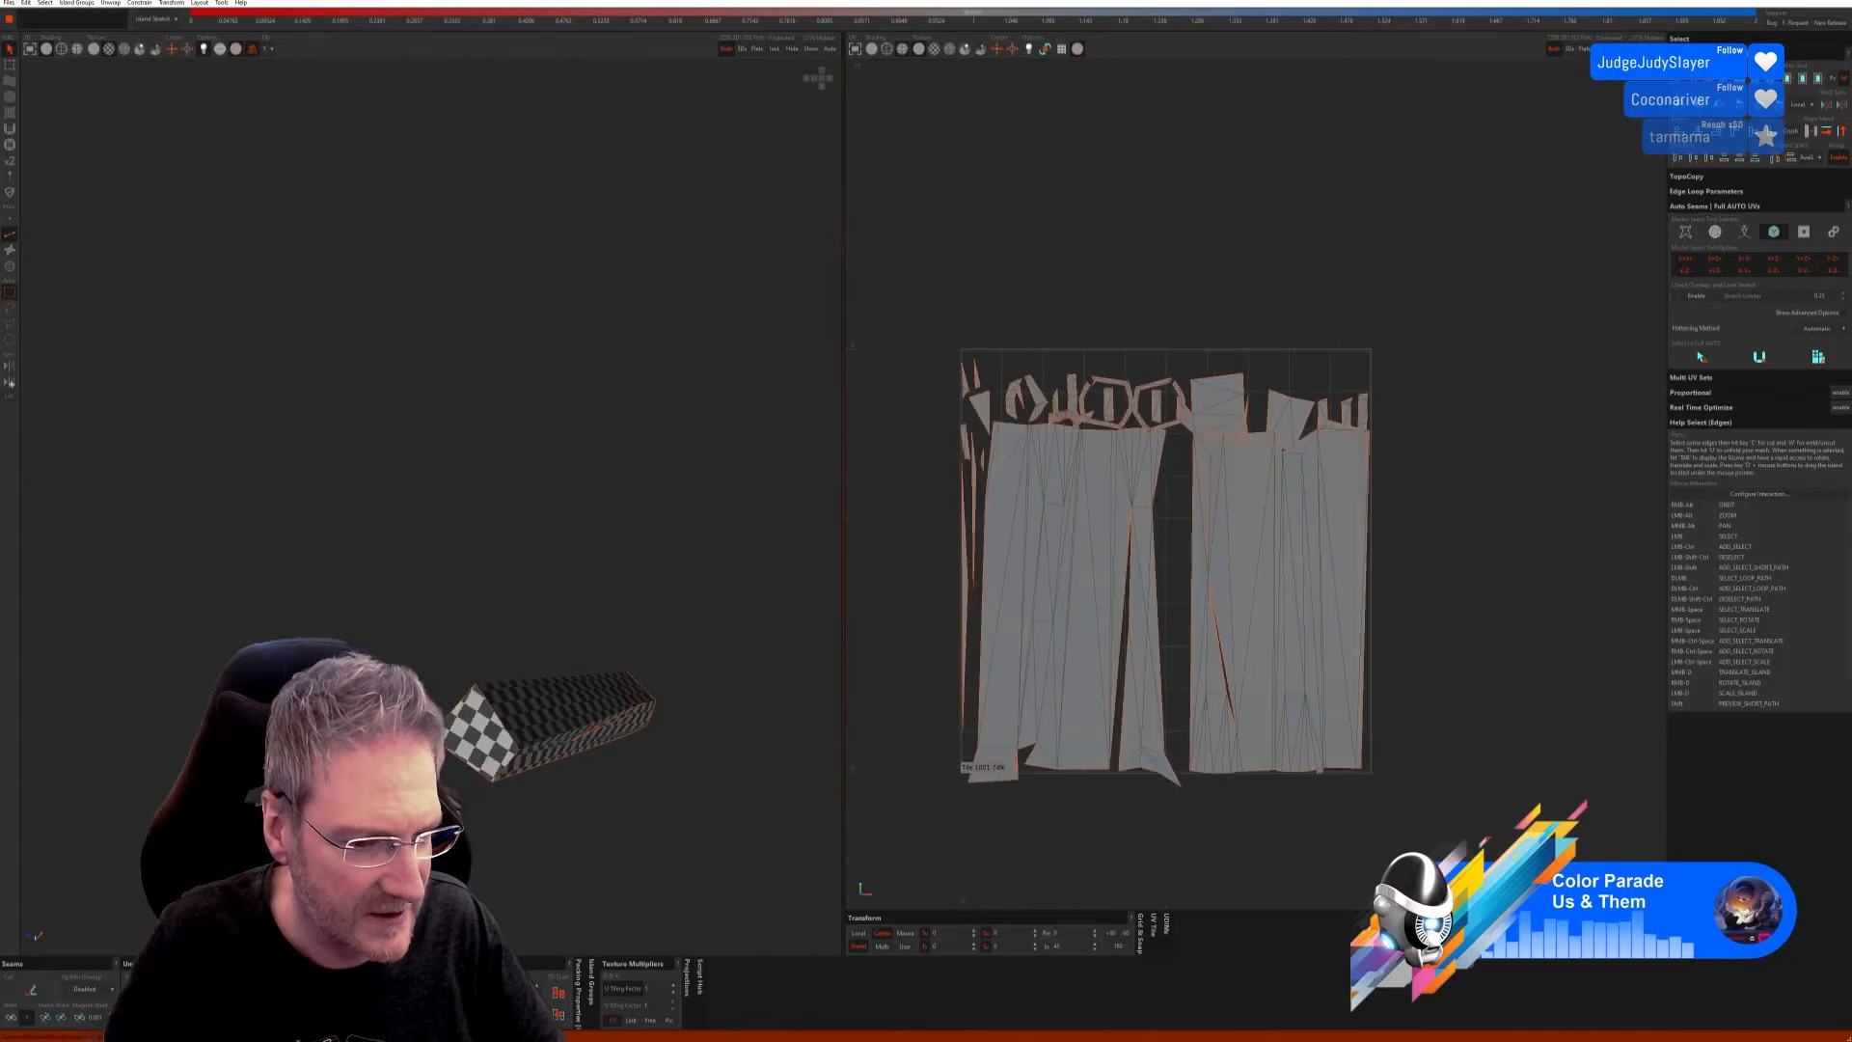
scroll(437, 803, down, 3)
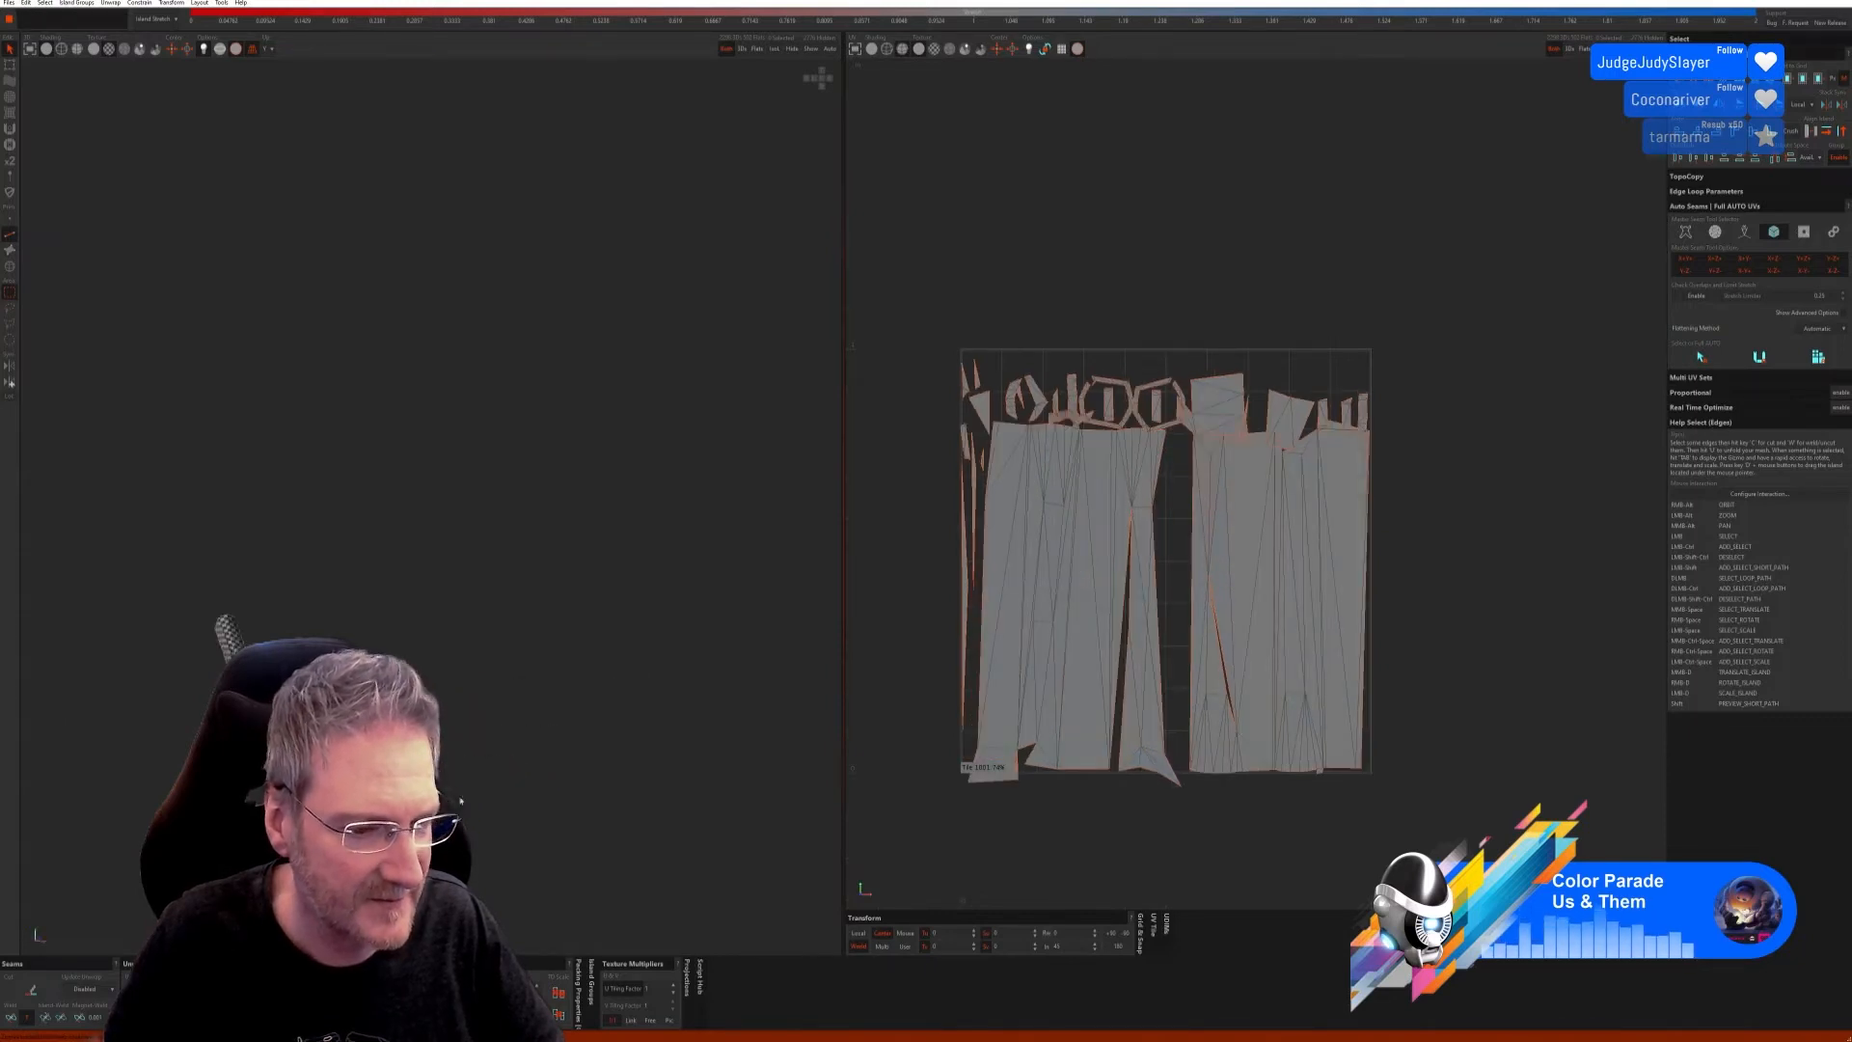
click(821, 46)
scroll(605, 591, down, 5)
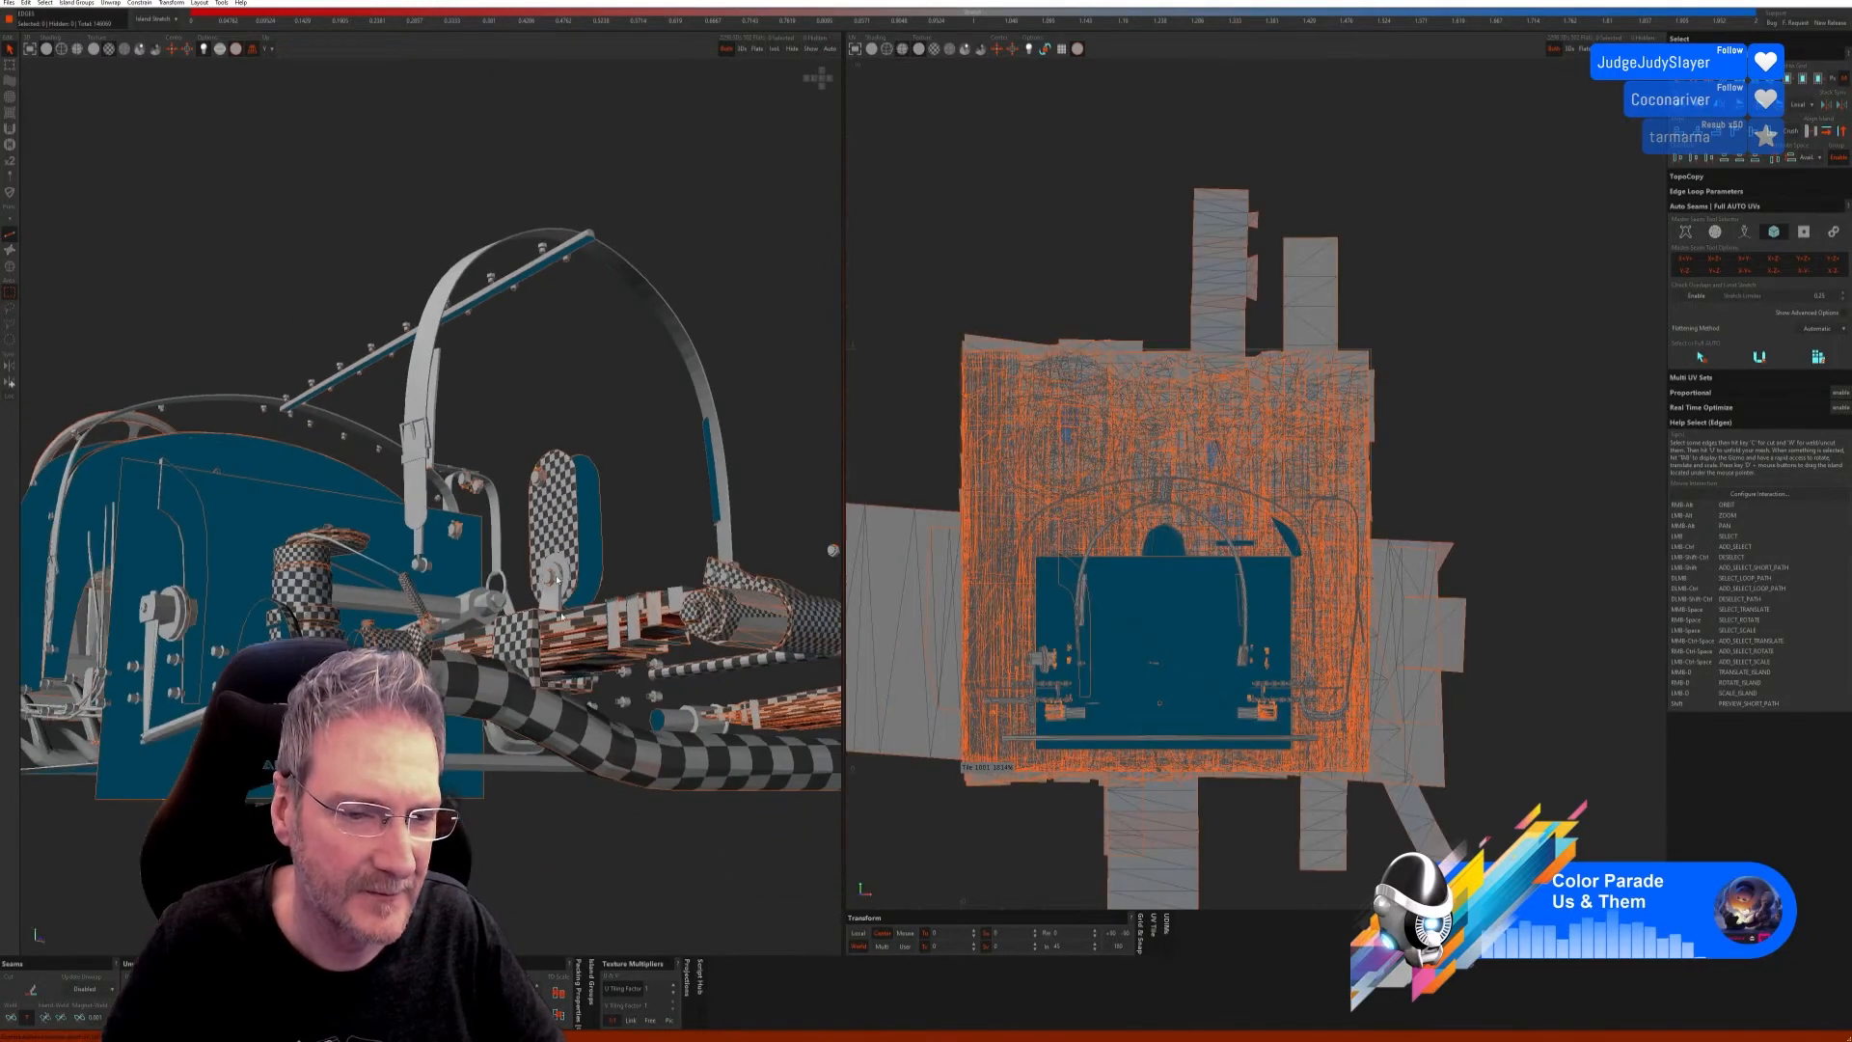
Step: Select the long straight tie rod running parallel to the front axle as an island and isolate it
alt+right_drag(604, 591, 554, 613)
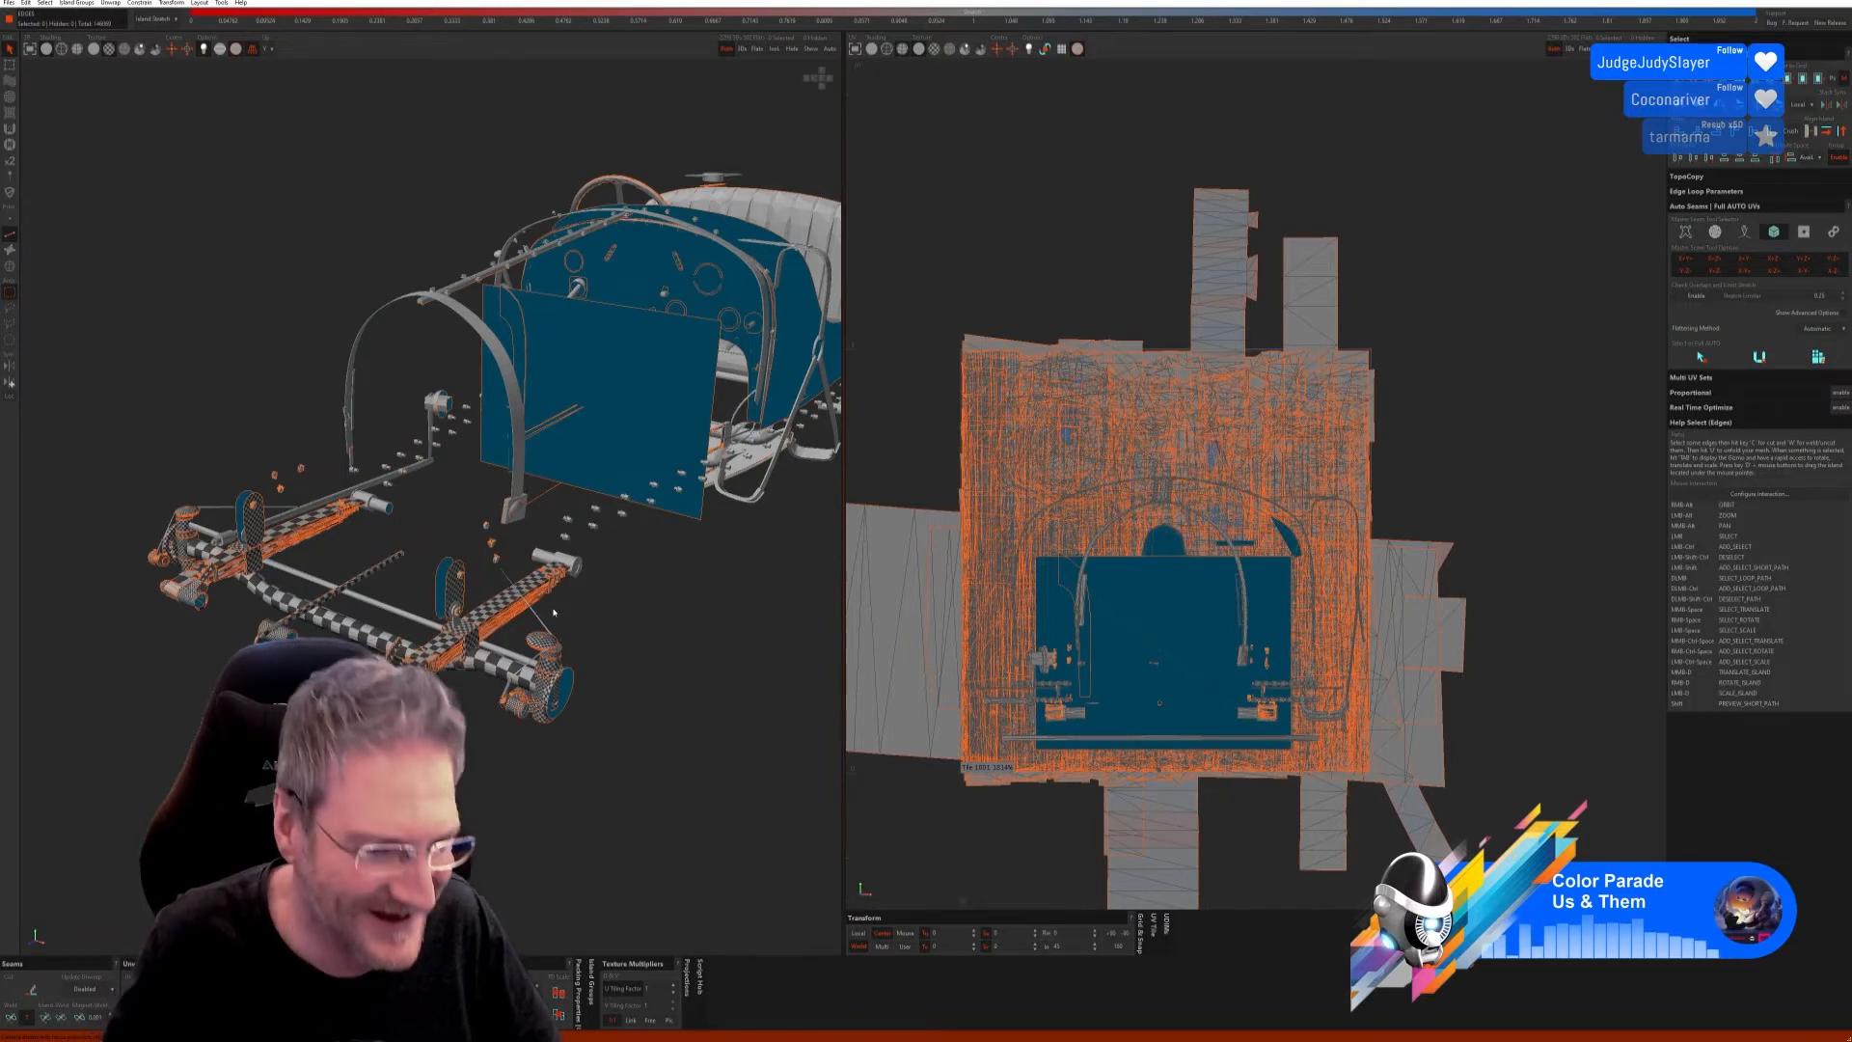
scroll(531, 680, up, 6)
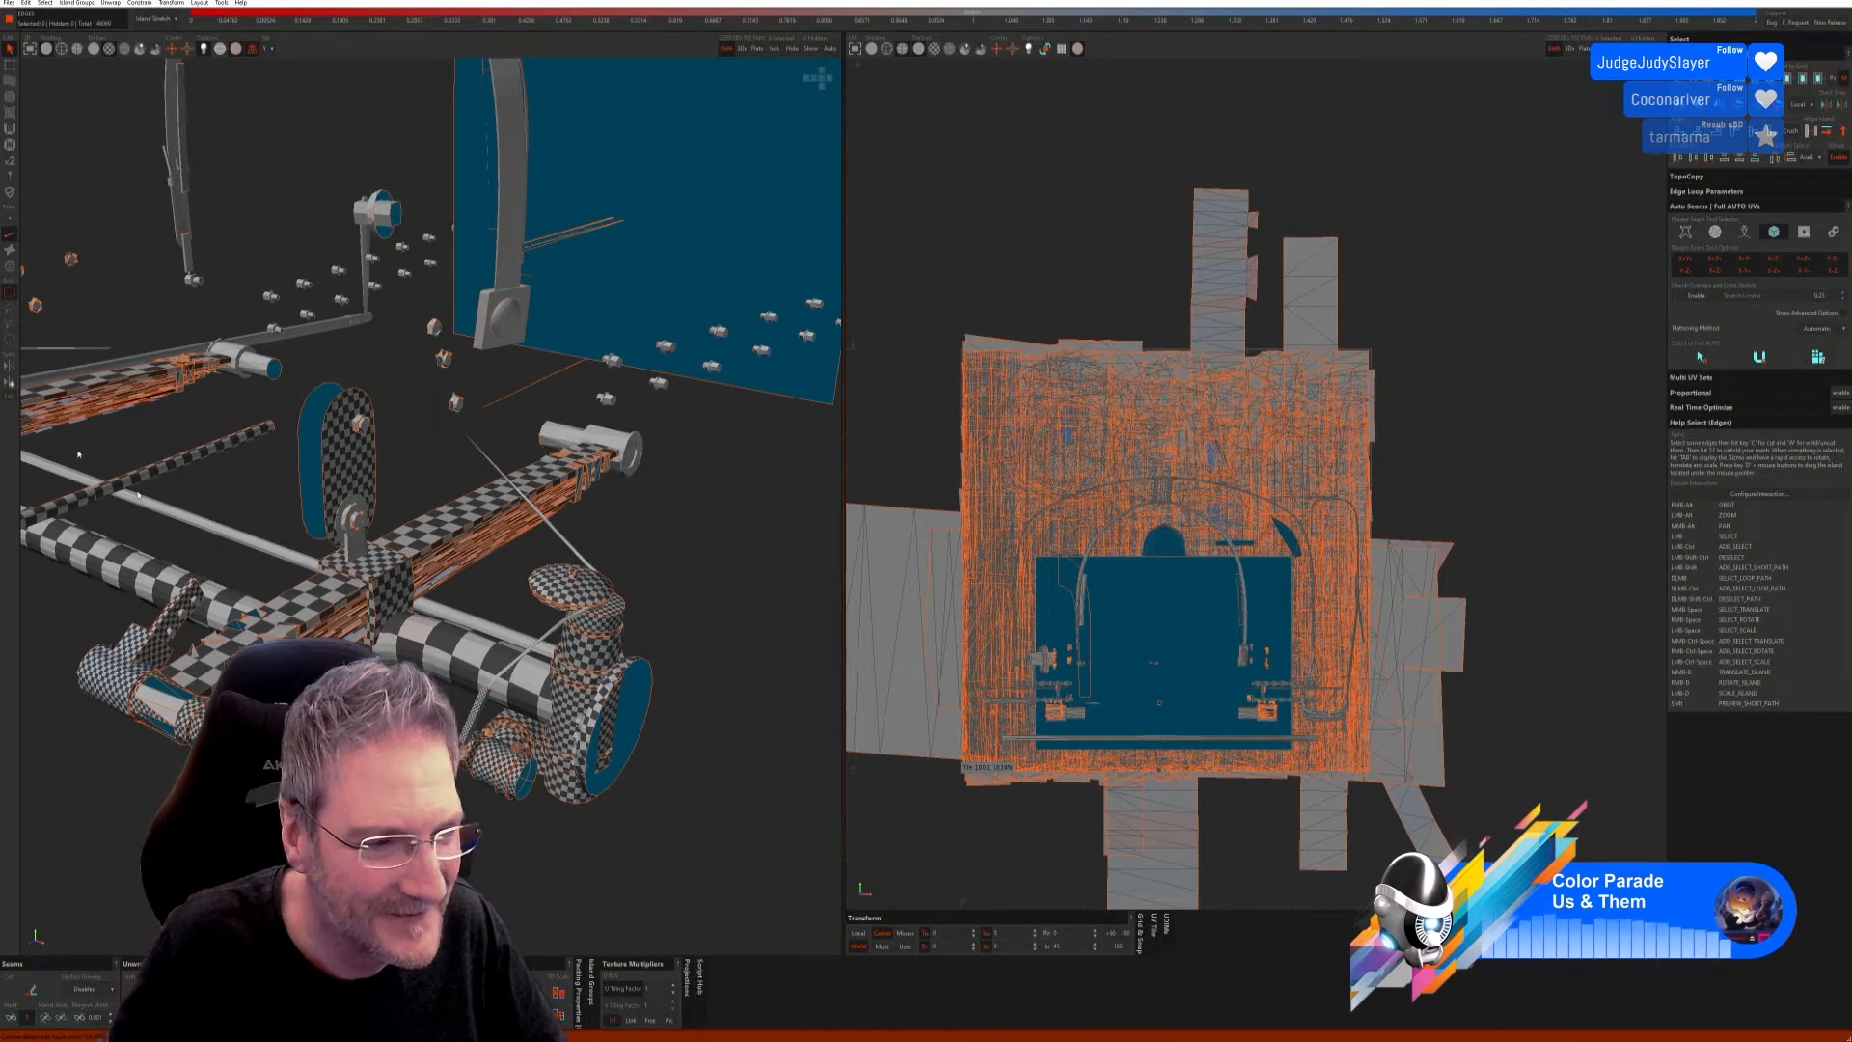
click(8, 269)
click(492, 627)
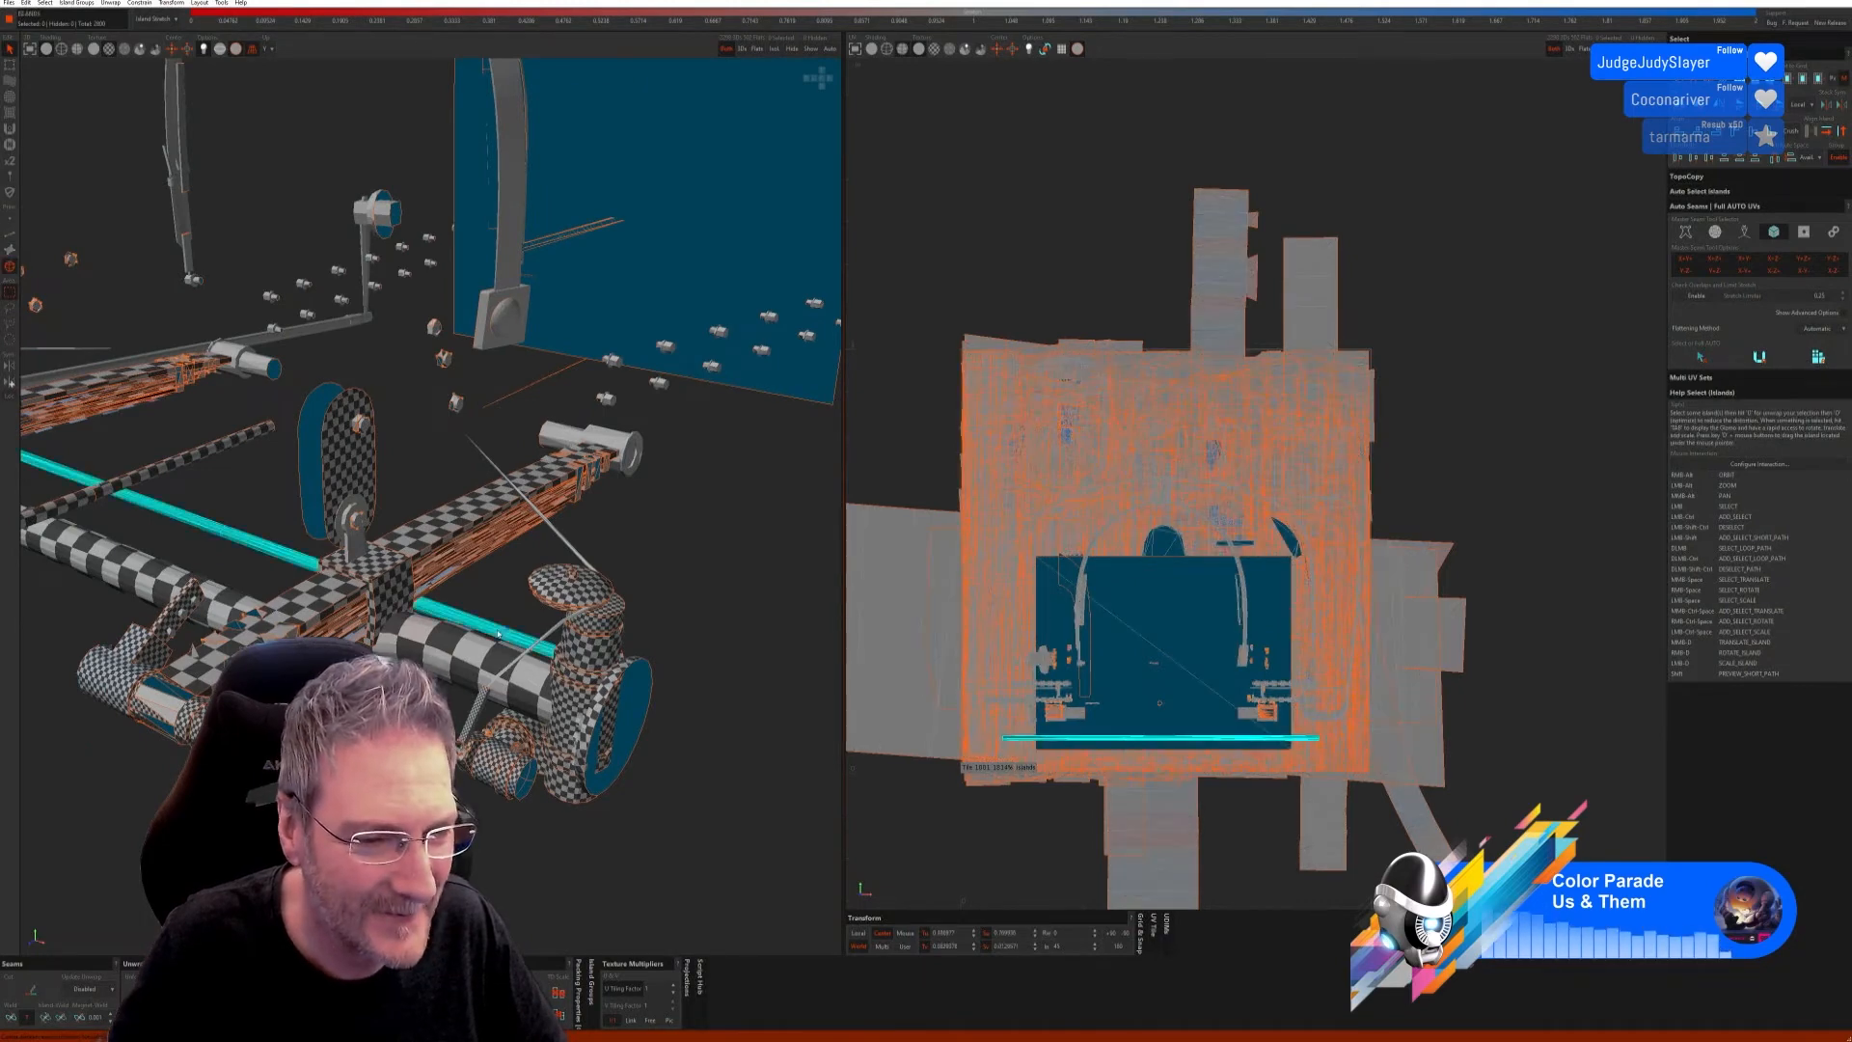
scroll(482, 654, down, 3)
alt+drag(459, 614, 446, 546)
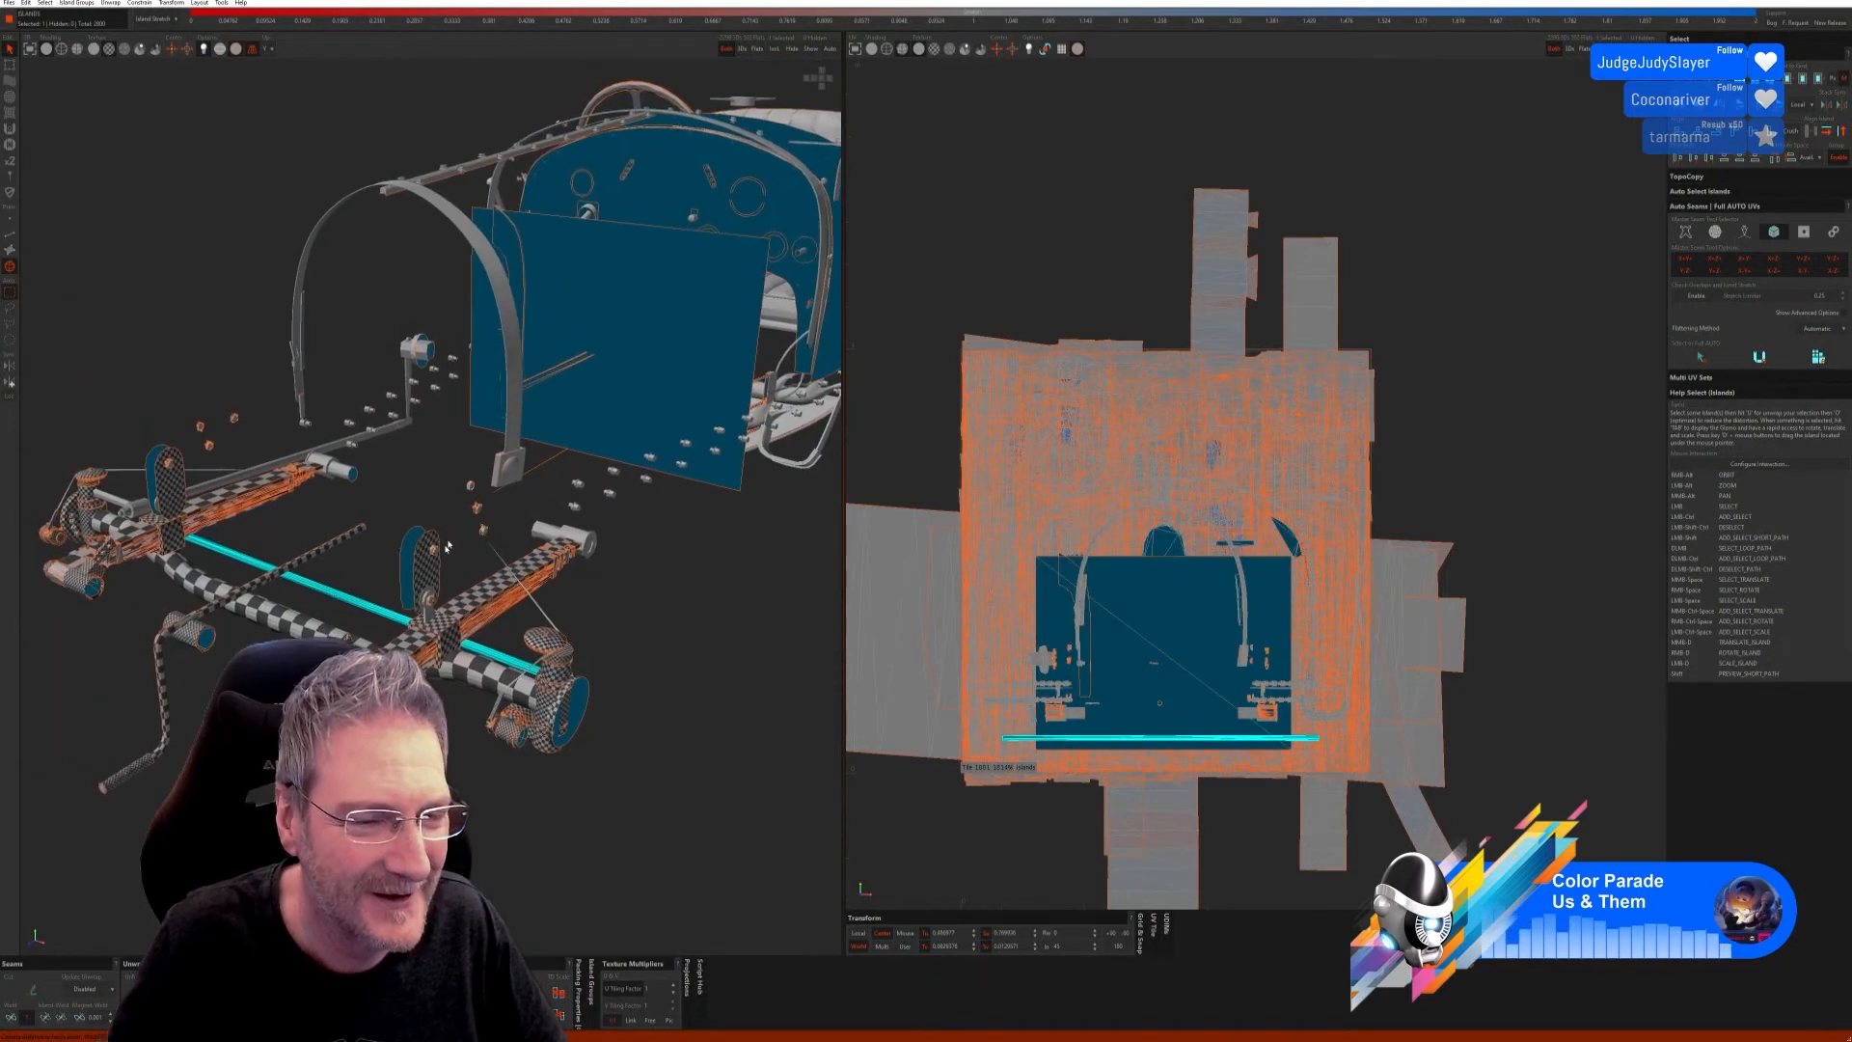
click(776, 48)
Step: Cut seams around the ends and along the length of the isolated straight tie rod
click(9, 234)
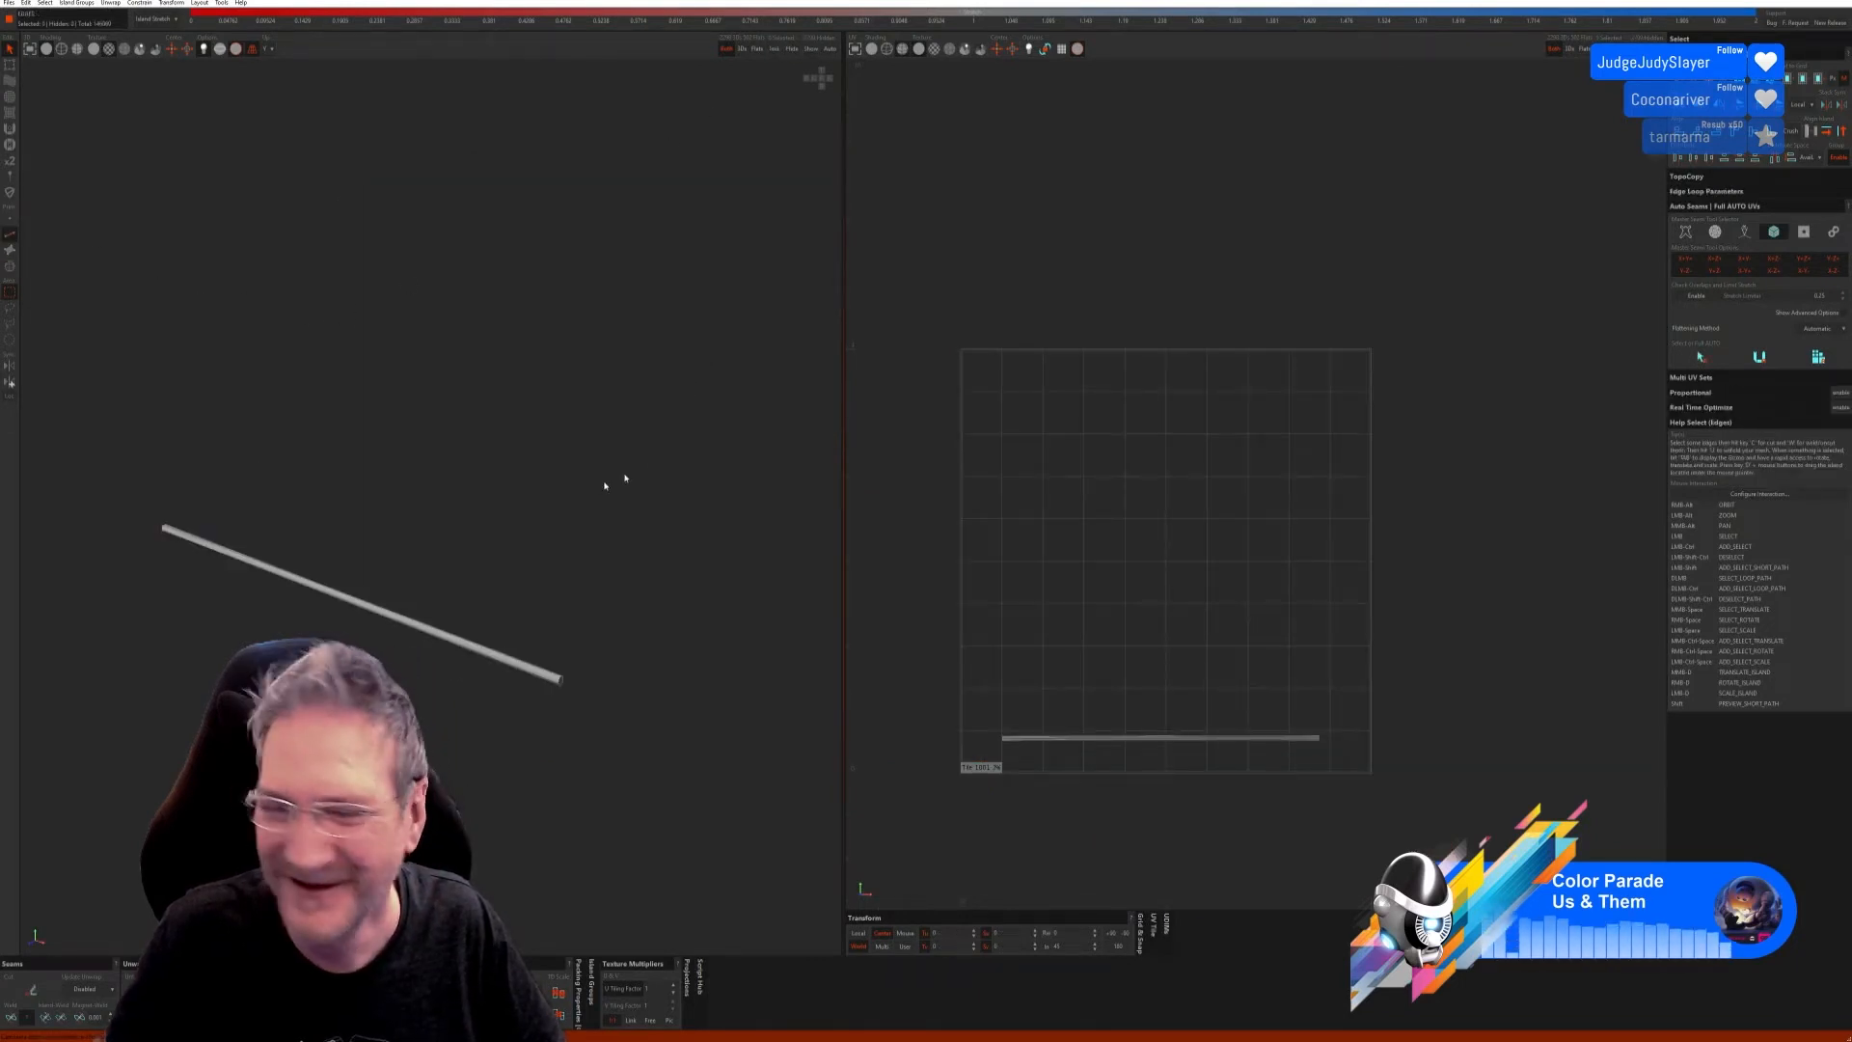
alt+drag(611, 483, 555, 472)
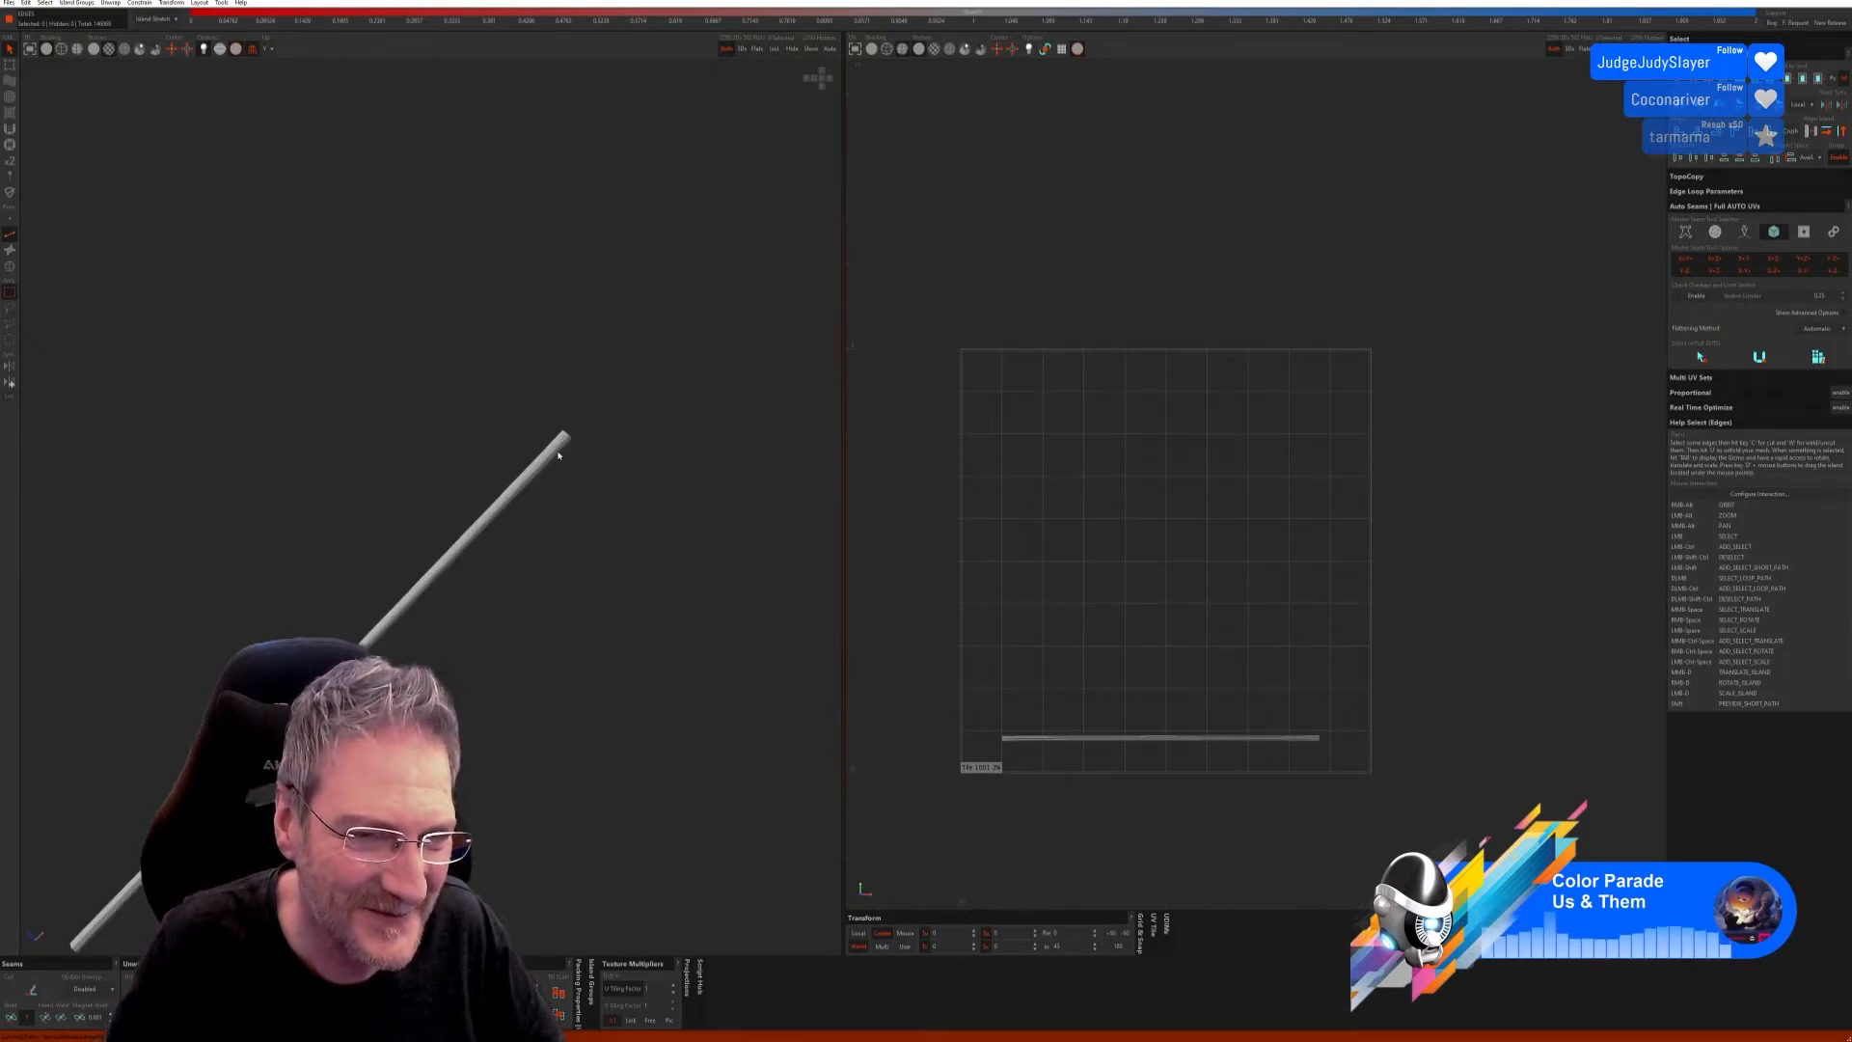
click(553, 454)
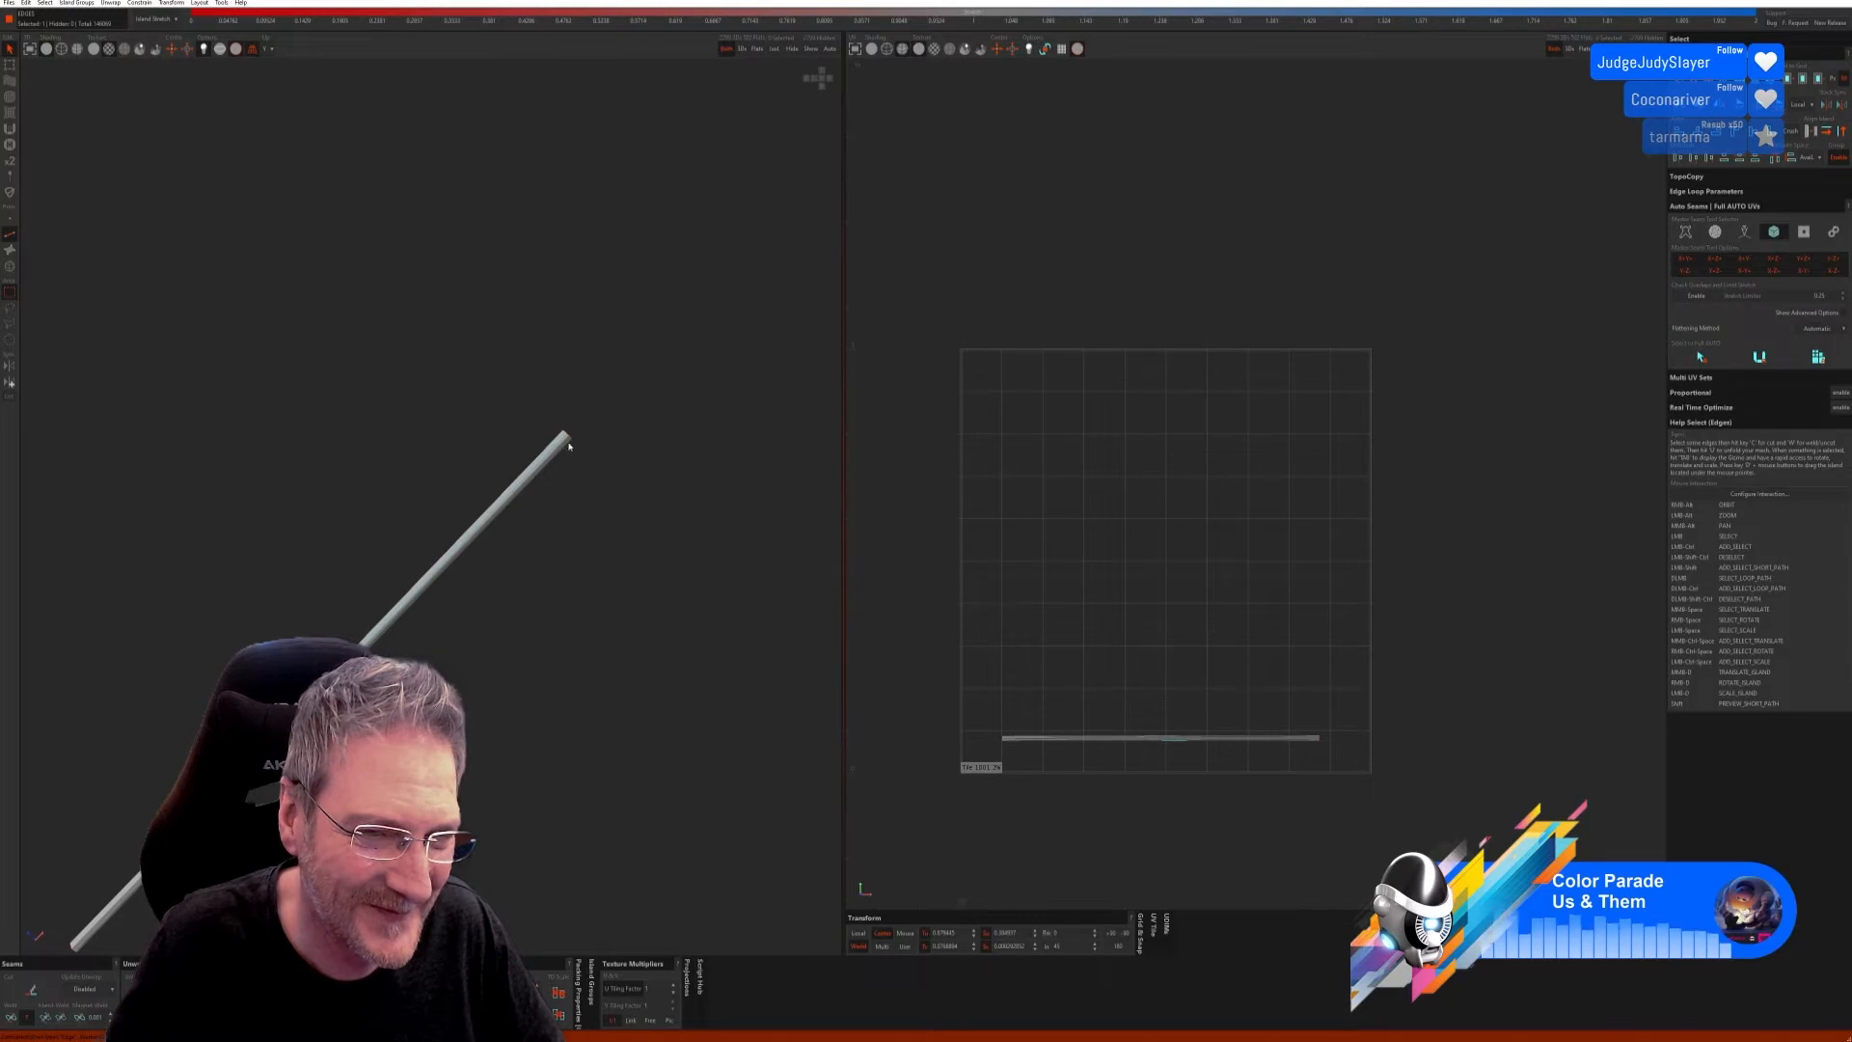
alt+middle_drag(535, 524, 606, 477)
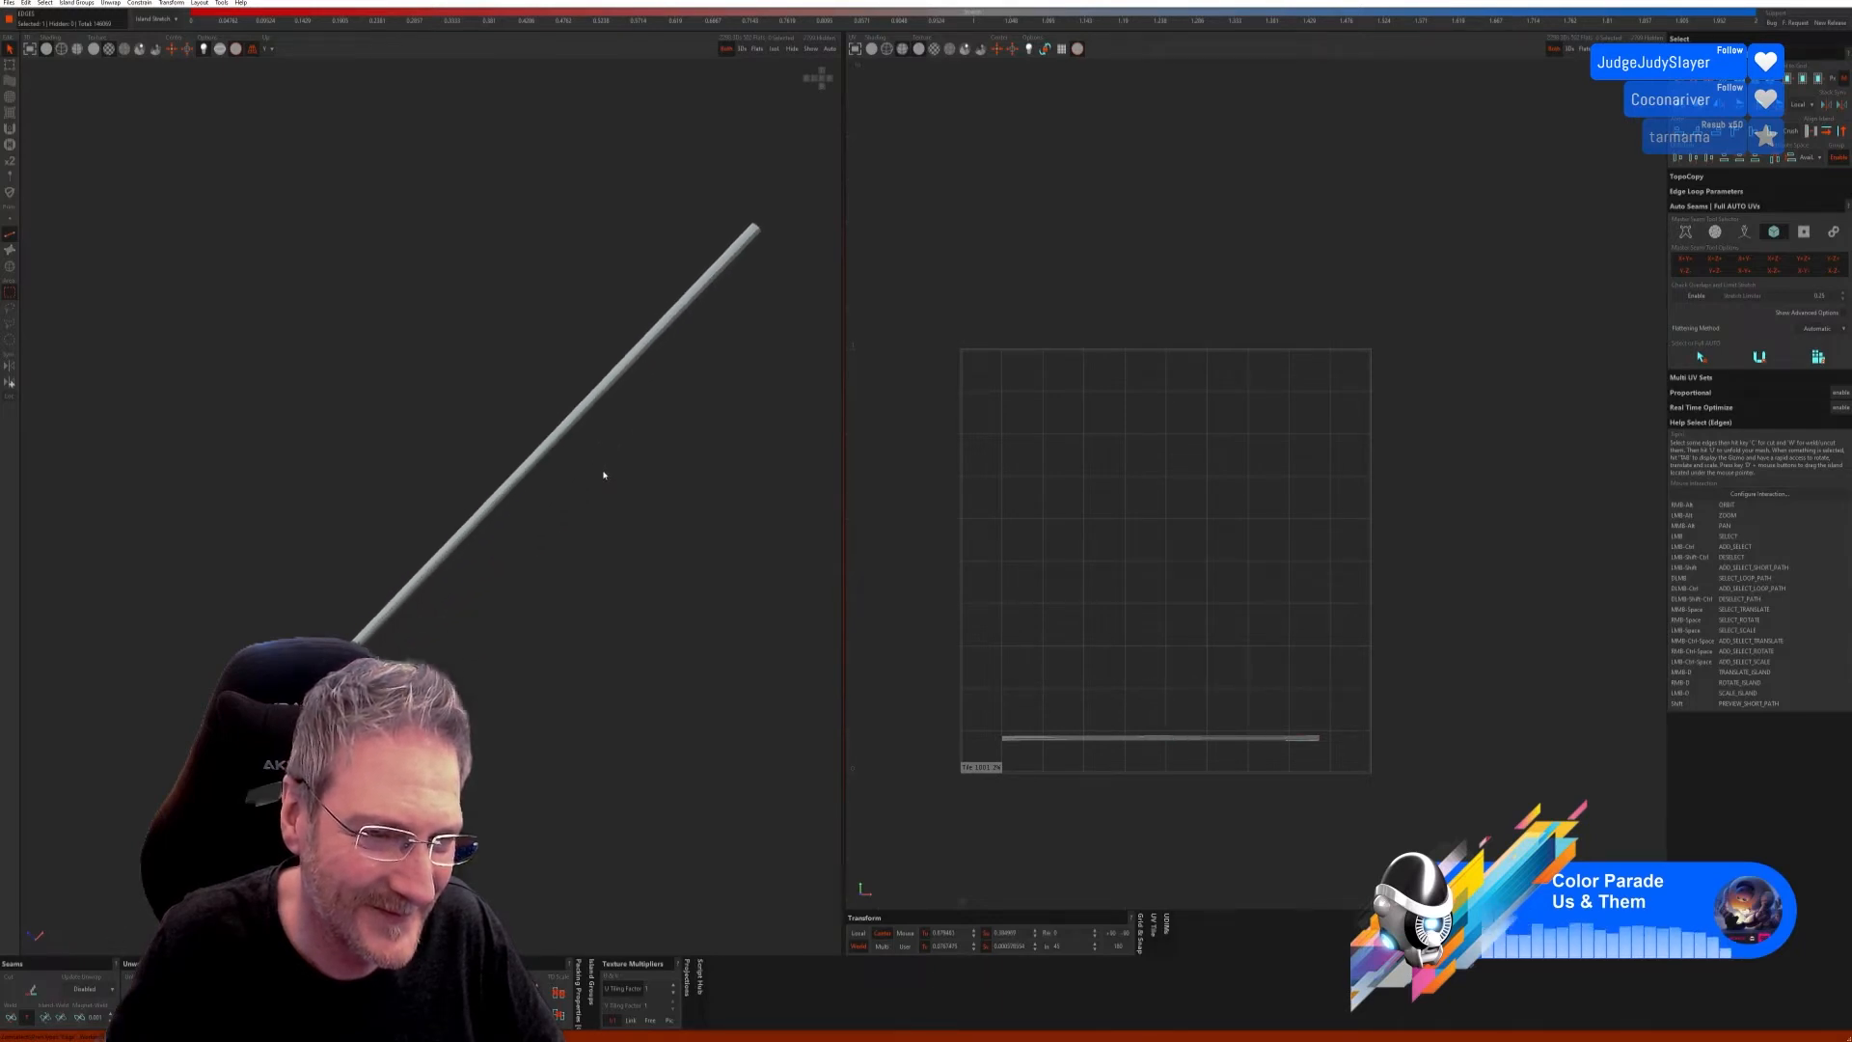
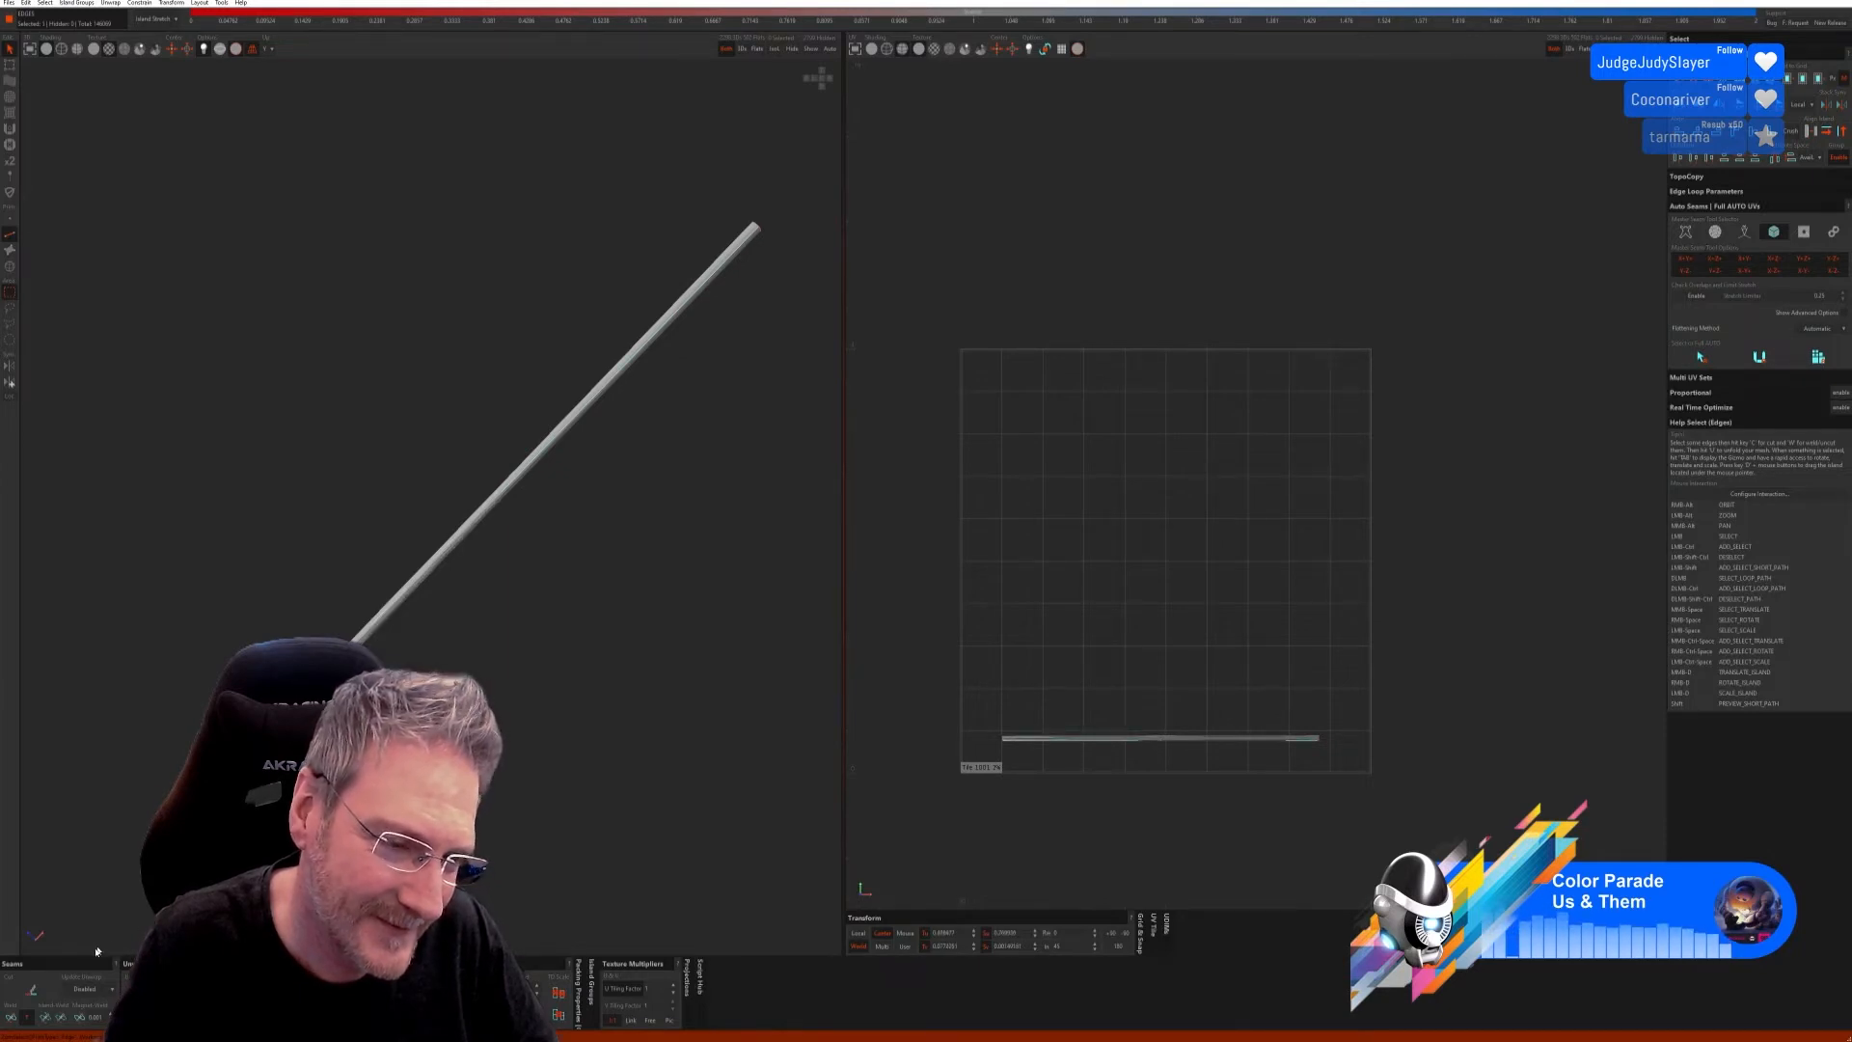
click(35, 994)
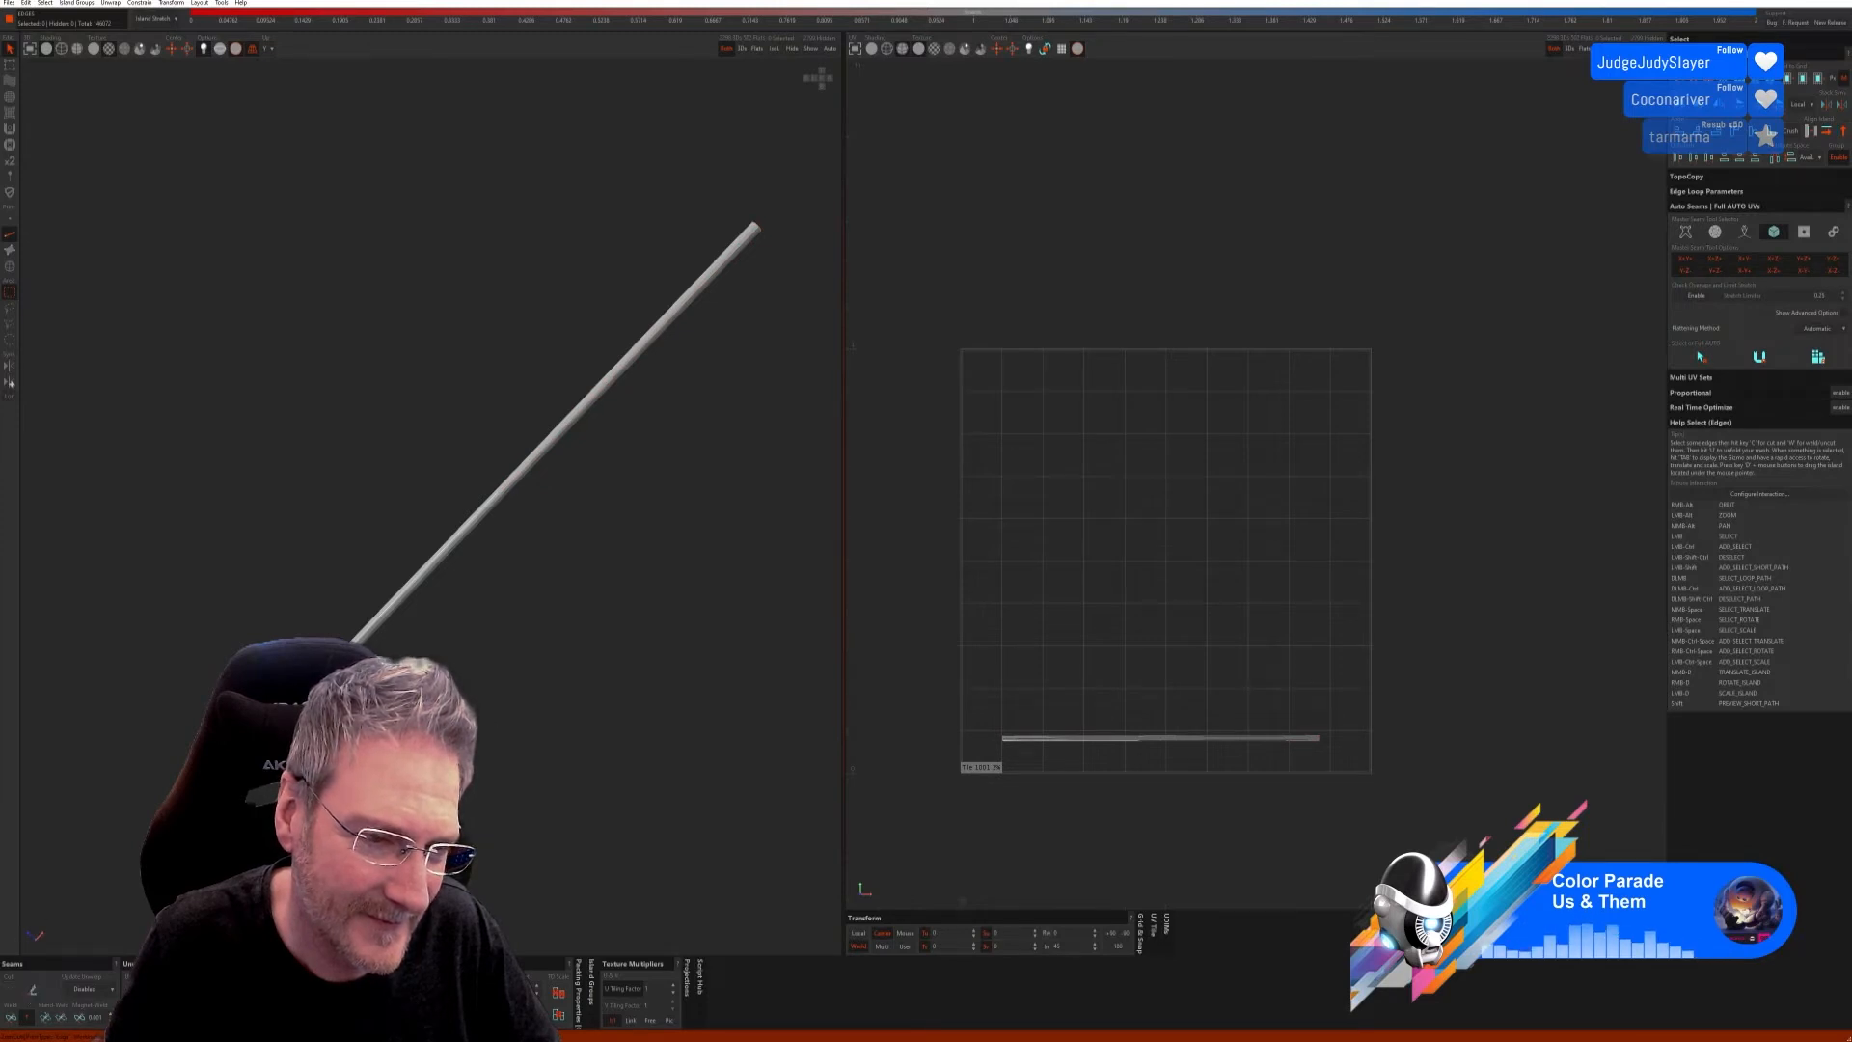
alt+right_drag(579, 386, 578, 434)
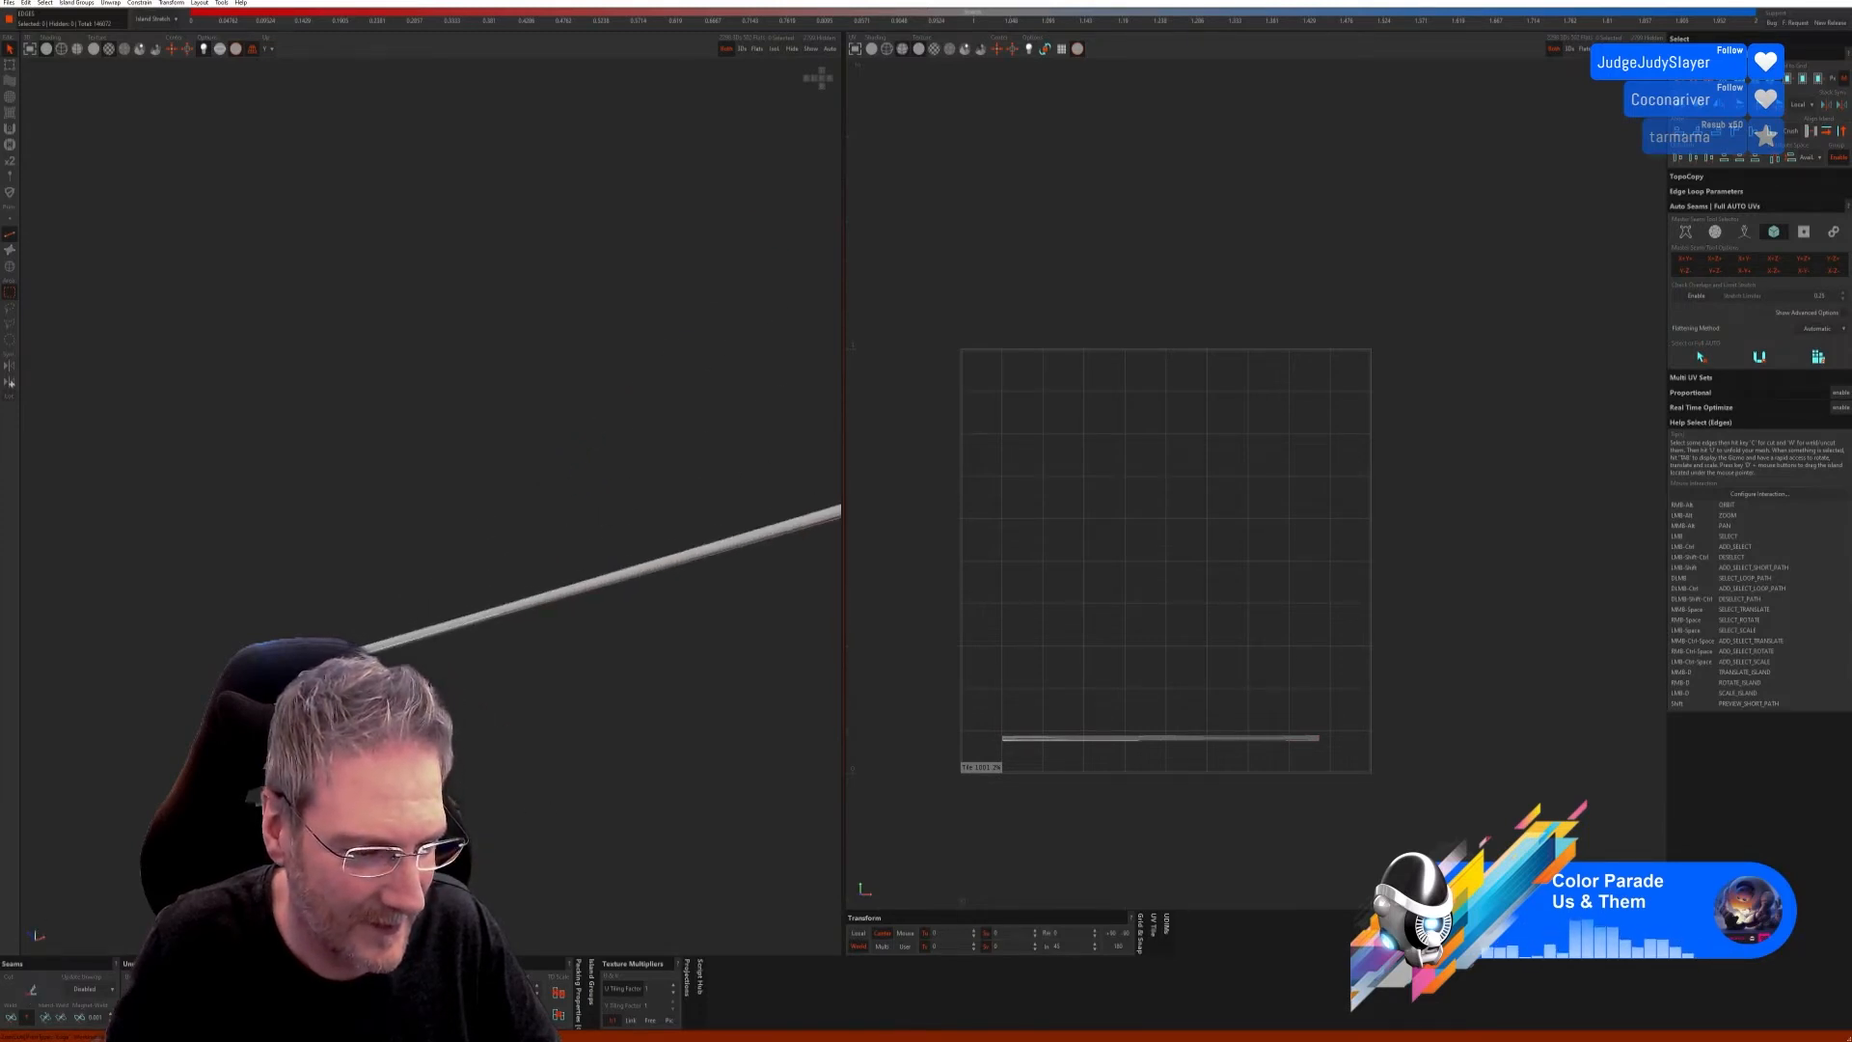
Step: Unfold the tie rod's UVs and show the whole vehicle model again
key(u)
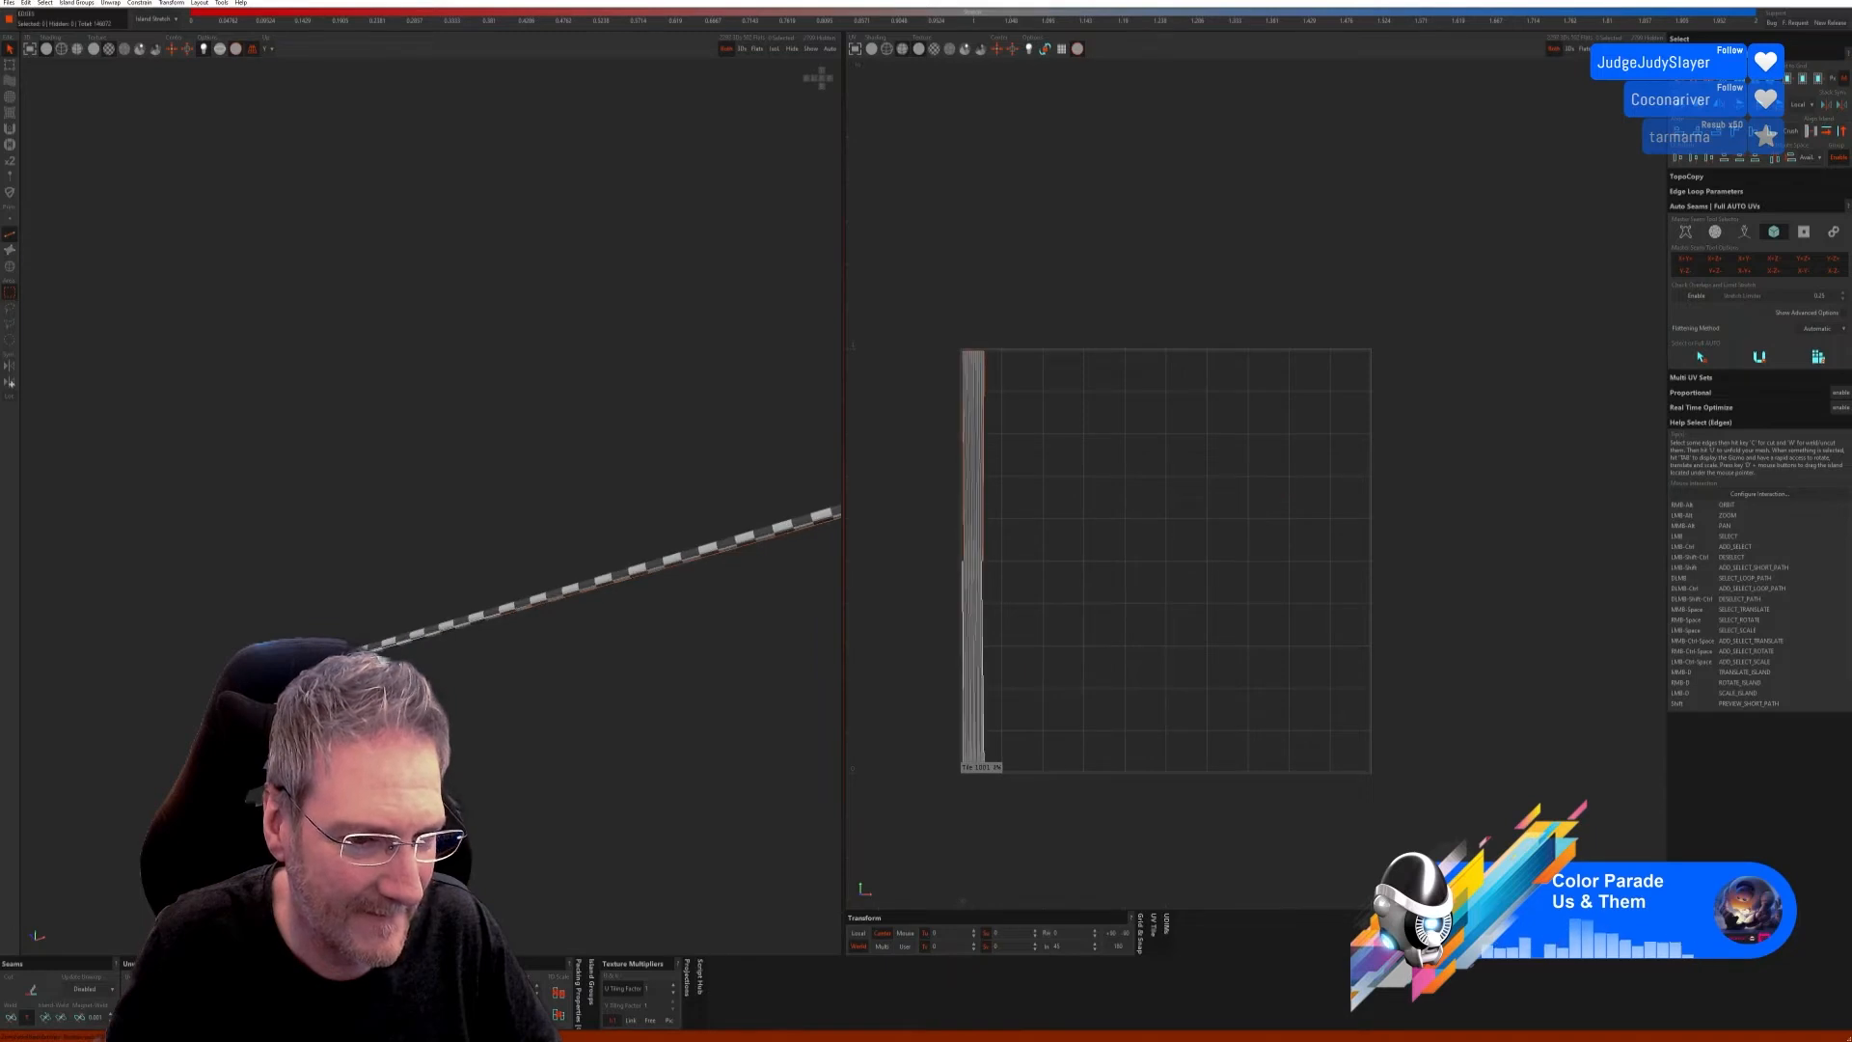
alt+right_drag(540, 675, 579, 714)
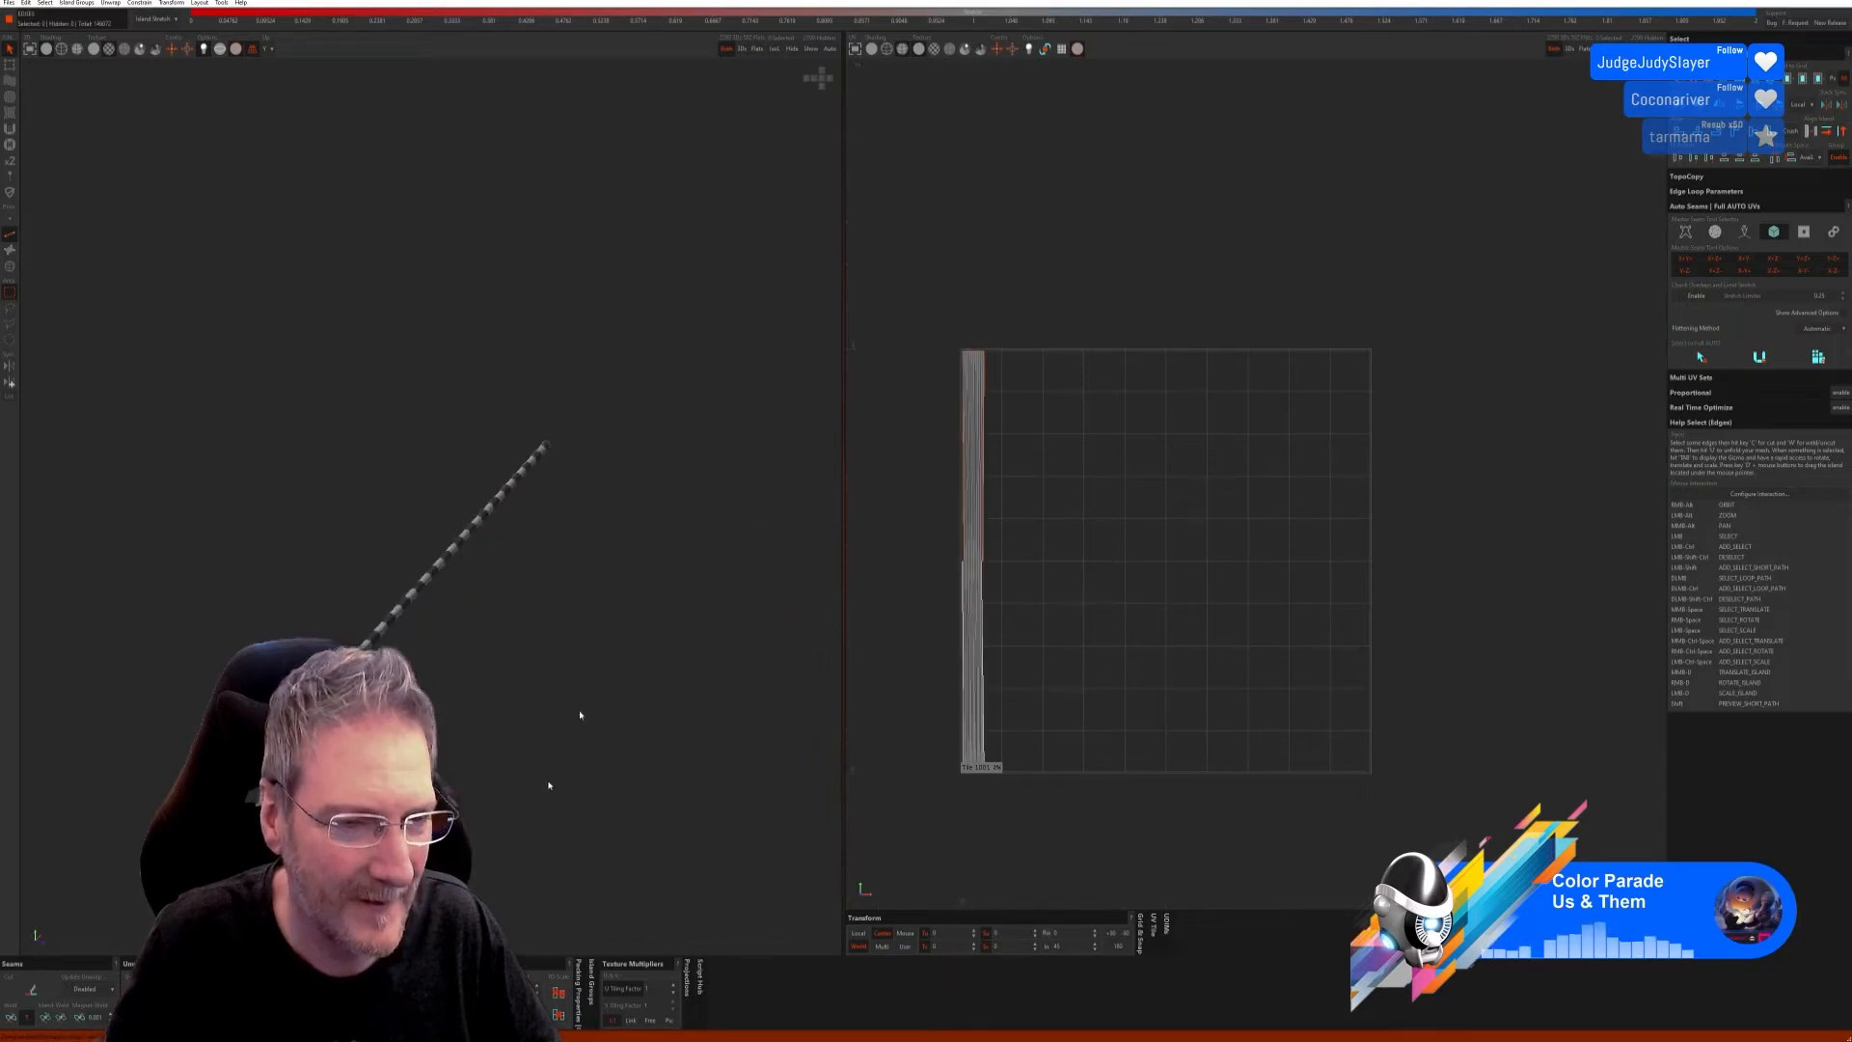
click(813, 50)
scroll(569, 454, down, 3)
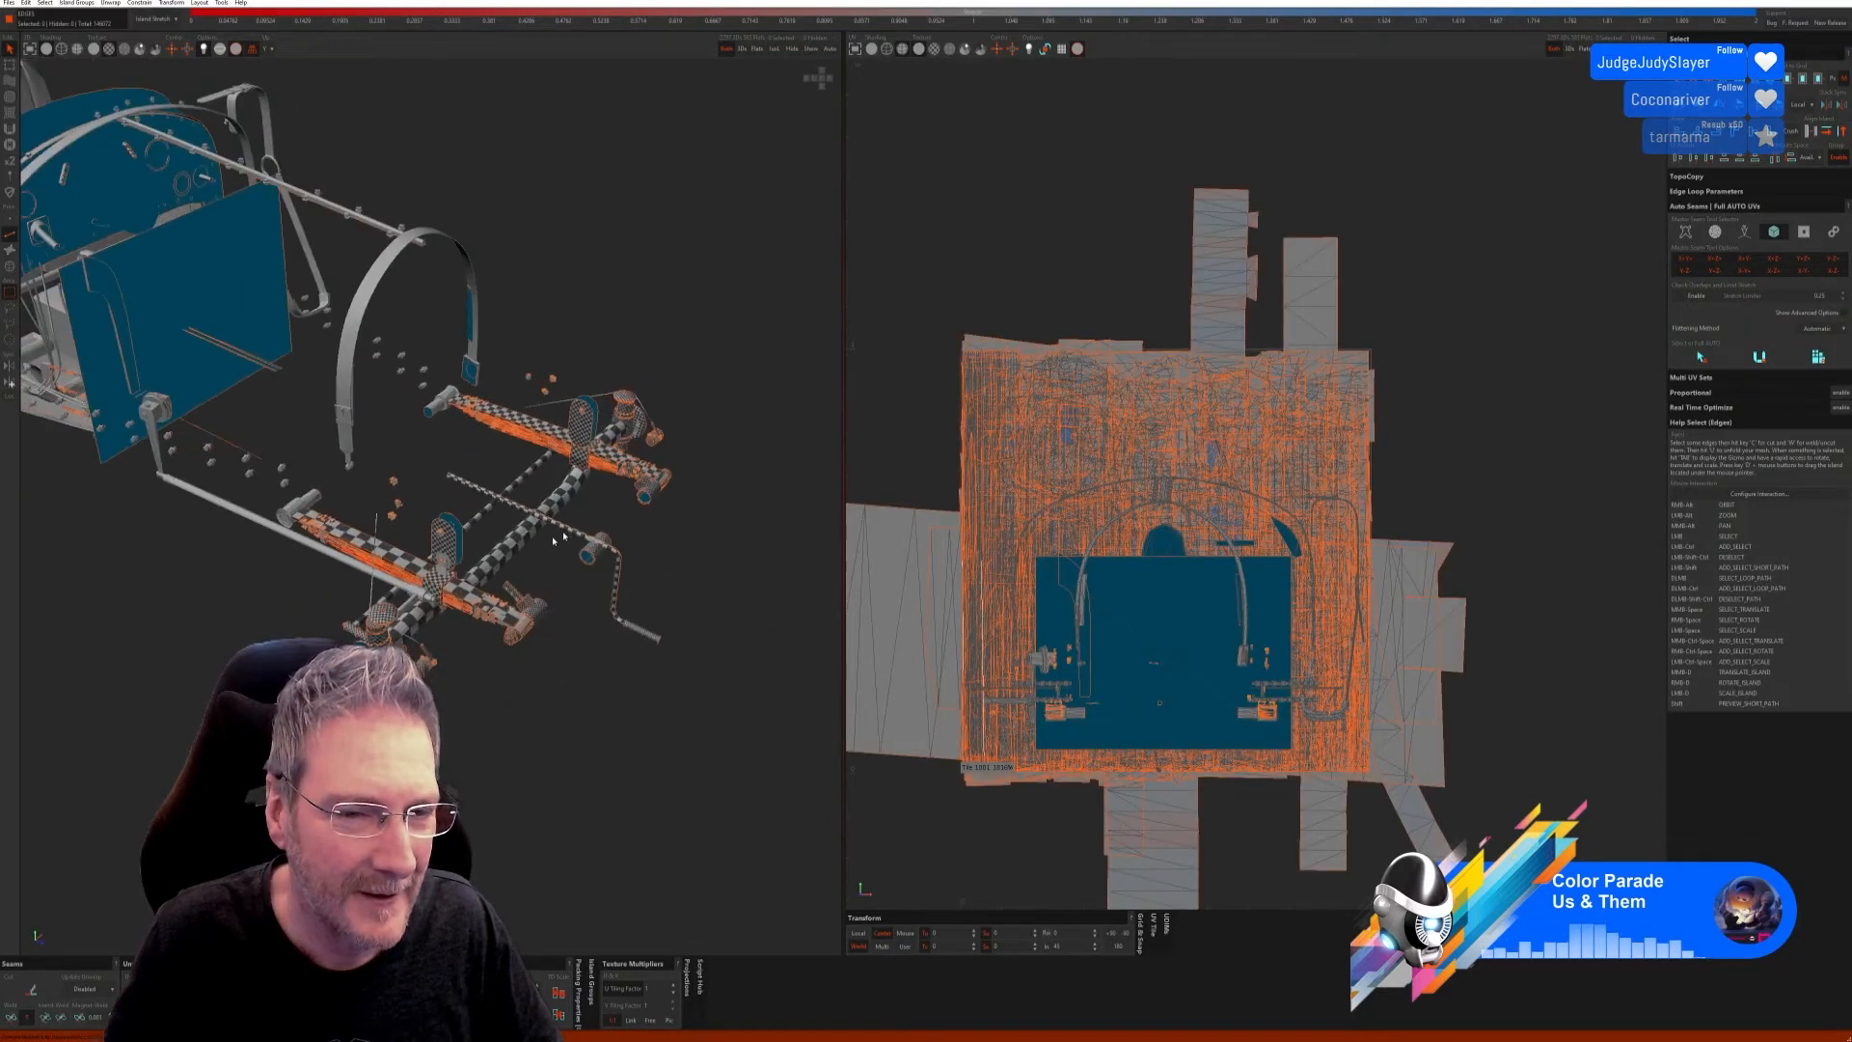
Step: Select both small keyhole-shaped brackets between the springs and the oval plates as islands and isolate them
alt+right_drag(598, 463, 412, 493)
scroll(590, 529, up, 4)
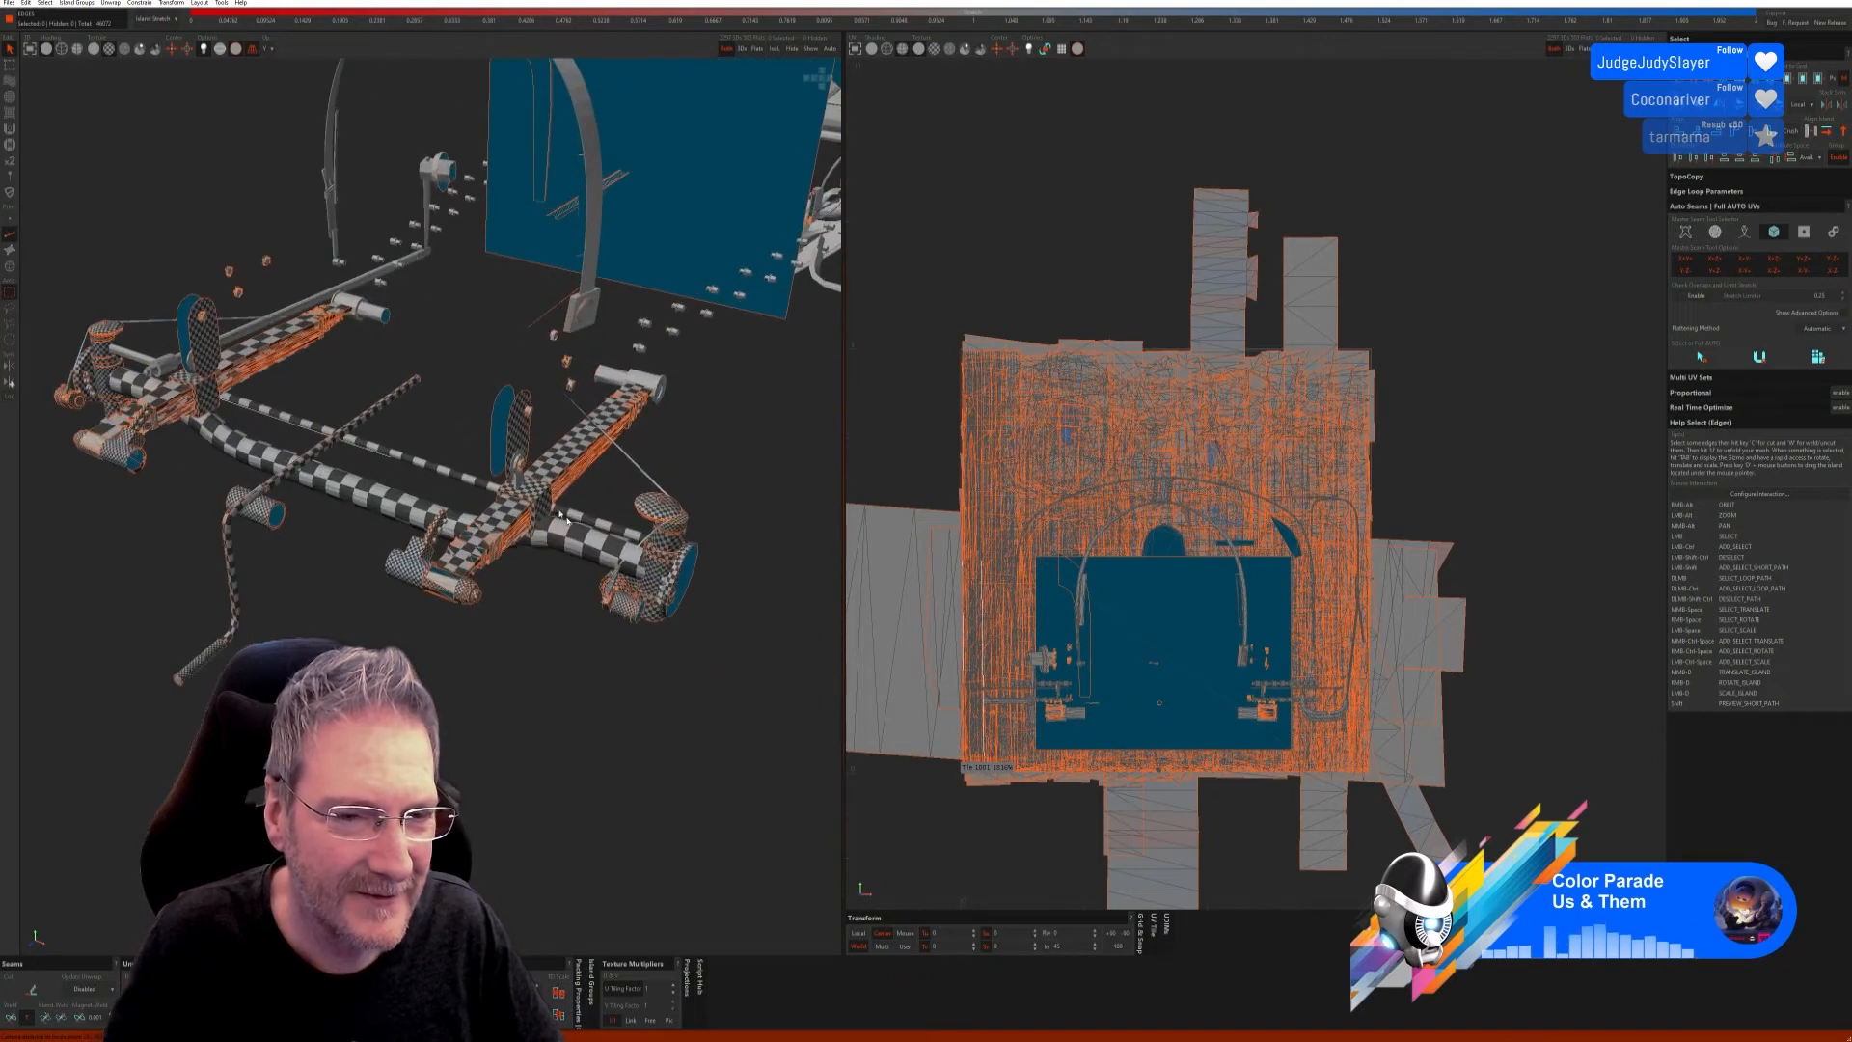
scroll(597, 584, up, 4)
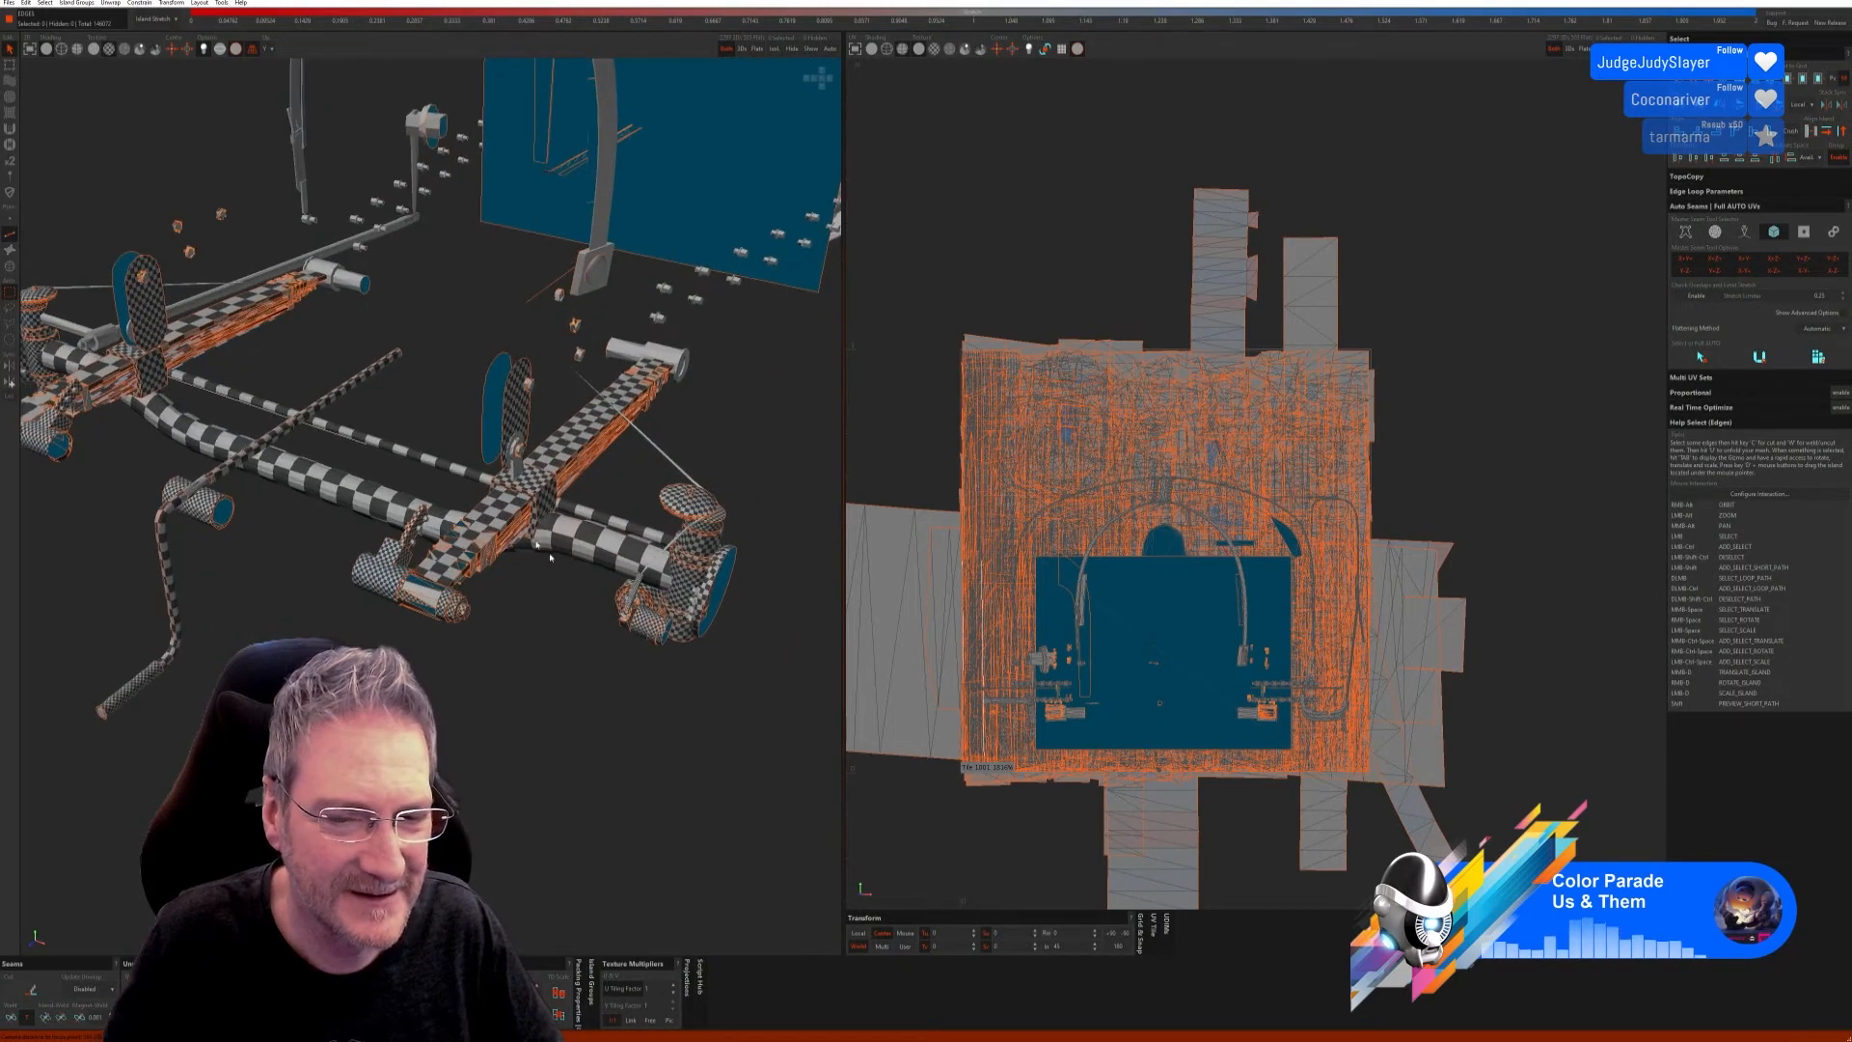
scroll(629, 623, up, 2)
mouse_move(628, 623)
alt+right_down()
mouse_move(733, 578)
mouse_move(646, 598)
mouse_move(638, 631)
alt+right_up()
scroll(637, 632, down, 4)
alt+middle_drag(506, 414, 568, 635)
alt+drag(568, 635, 233, 442)
click(9, 267)
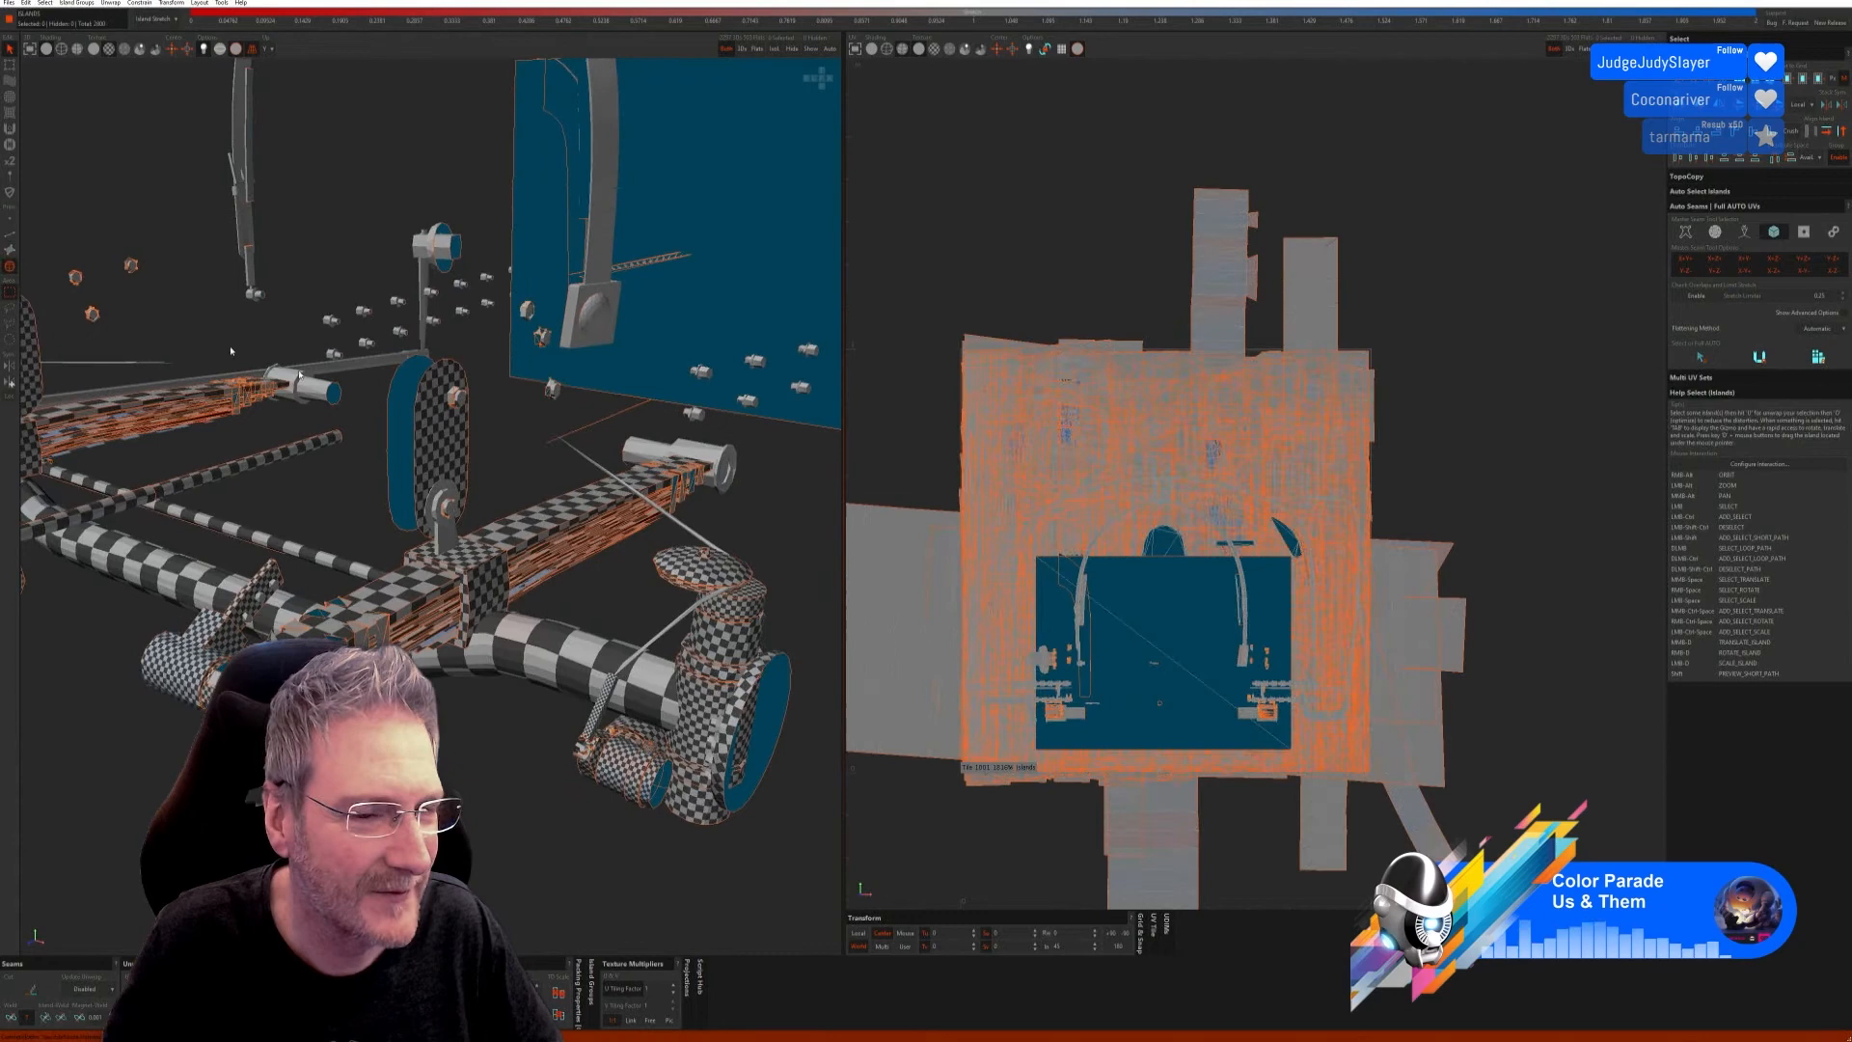
click(447, 545)
scroll(446, 545, down, 3)
alt+drag(371, 641, 346, 602)
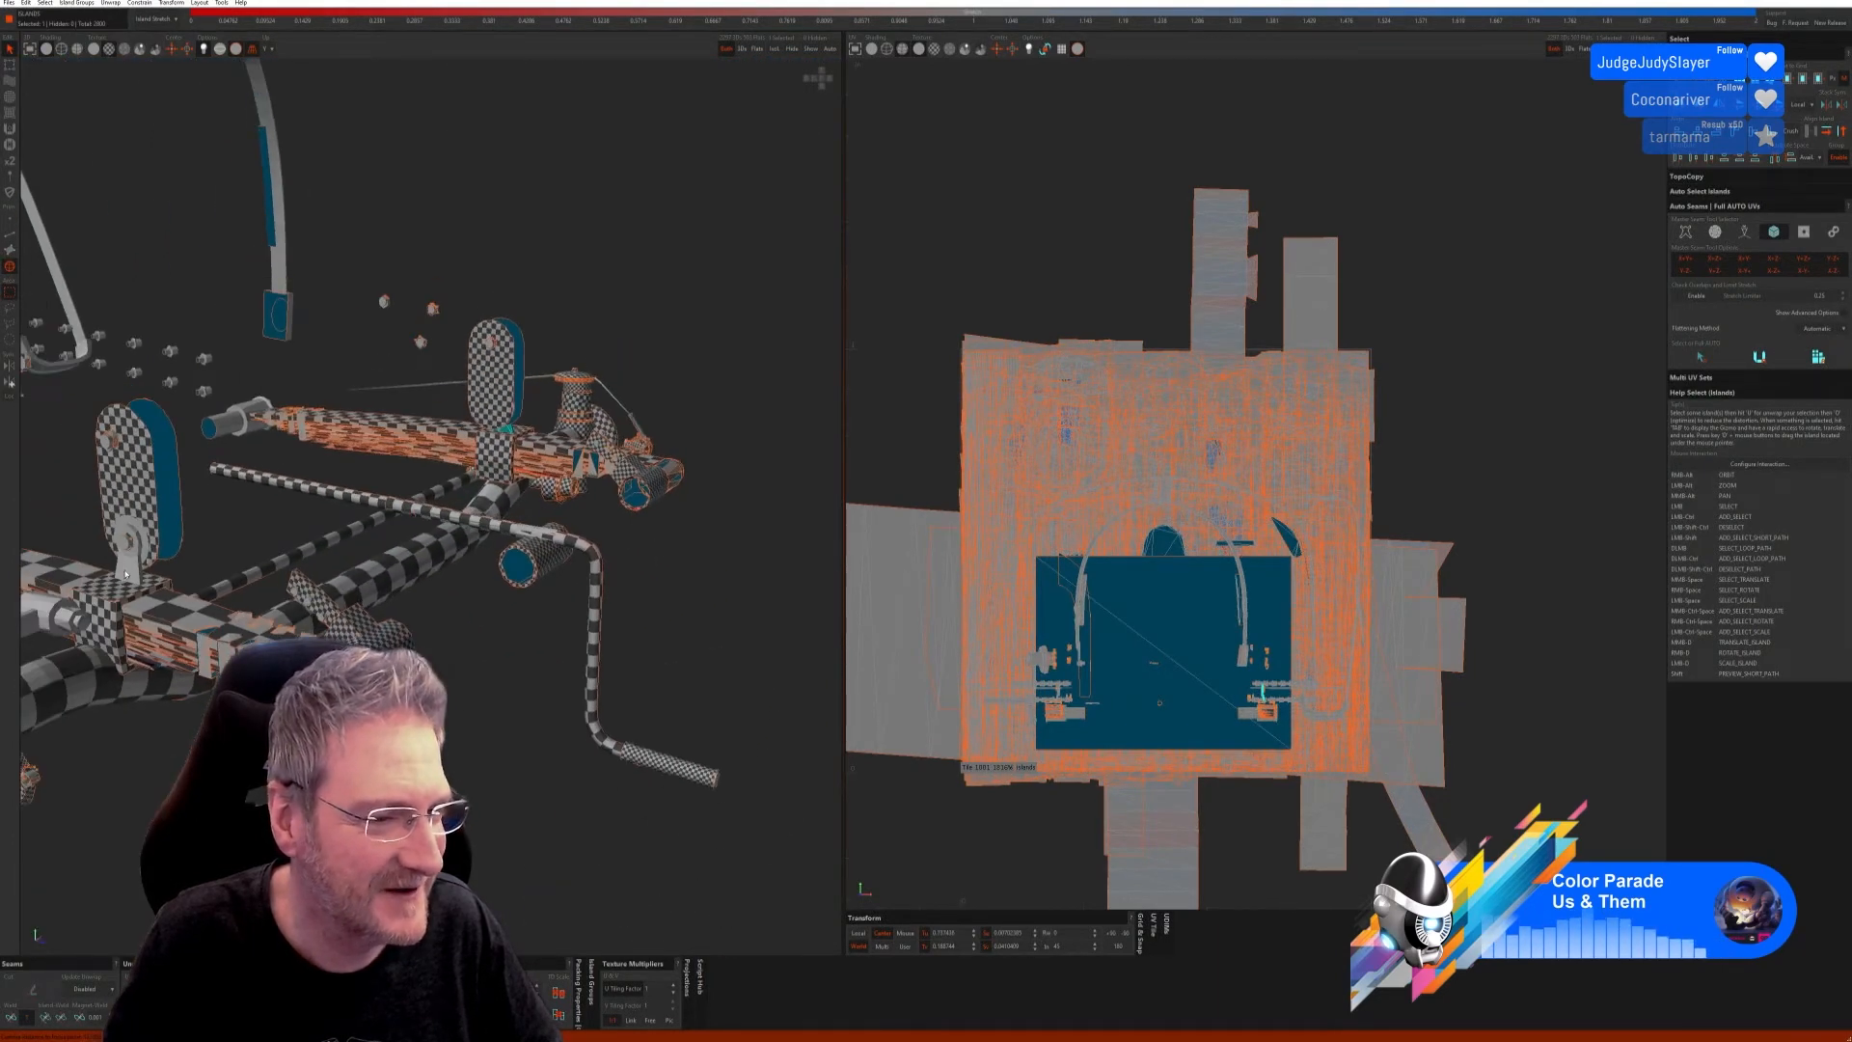
alt+drag(517, 563, 752, 96)
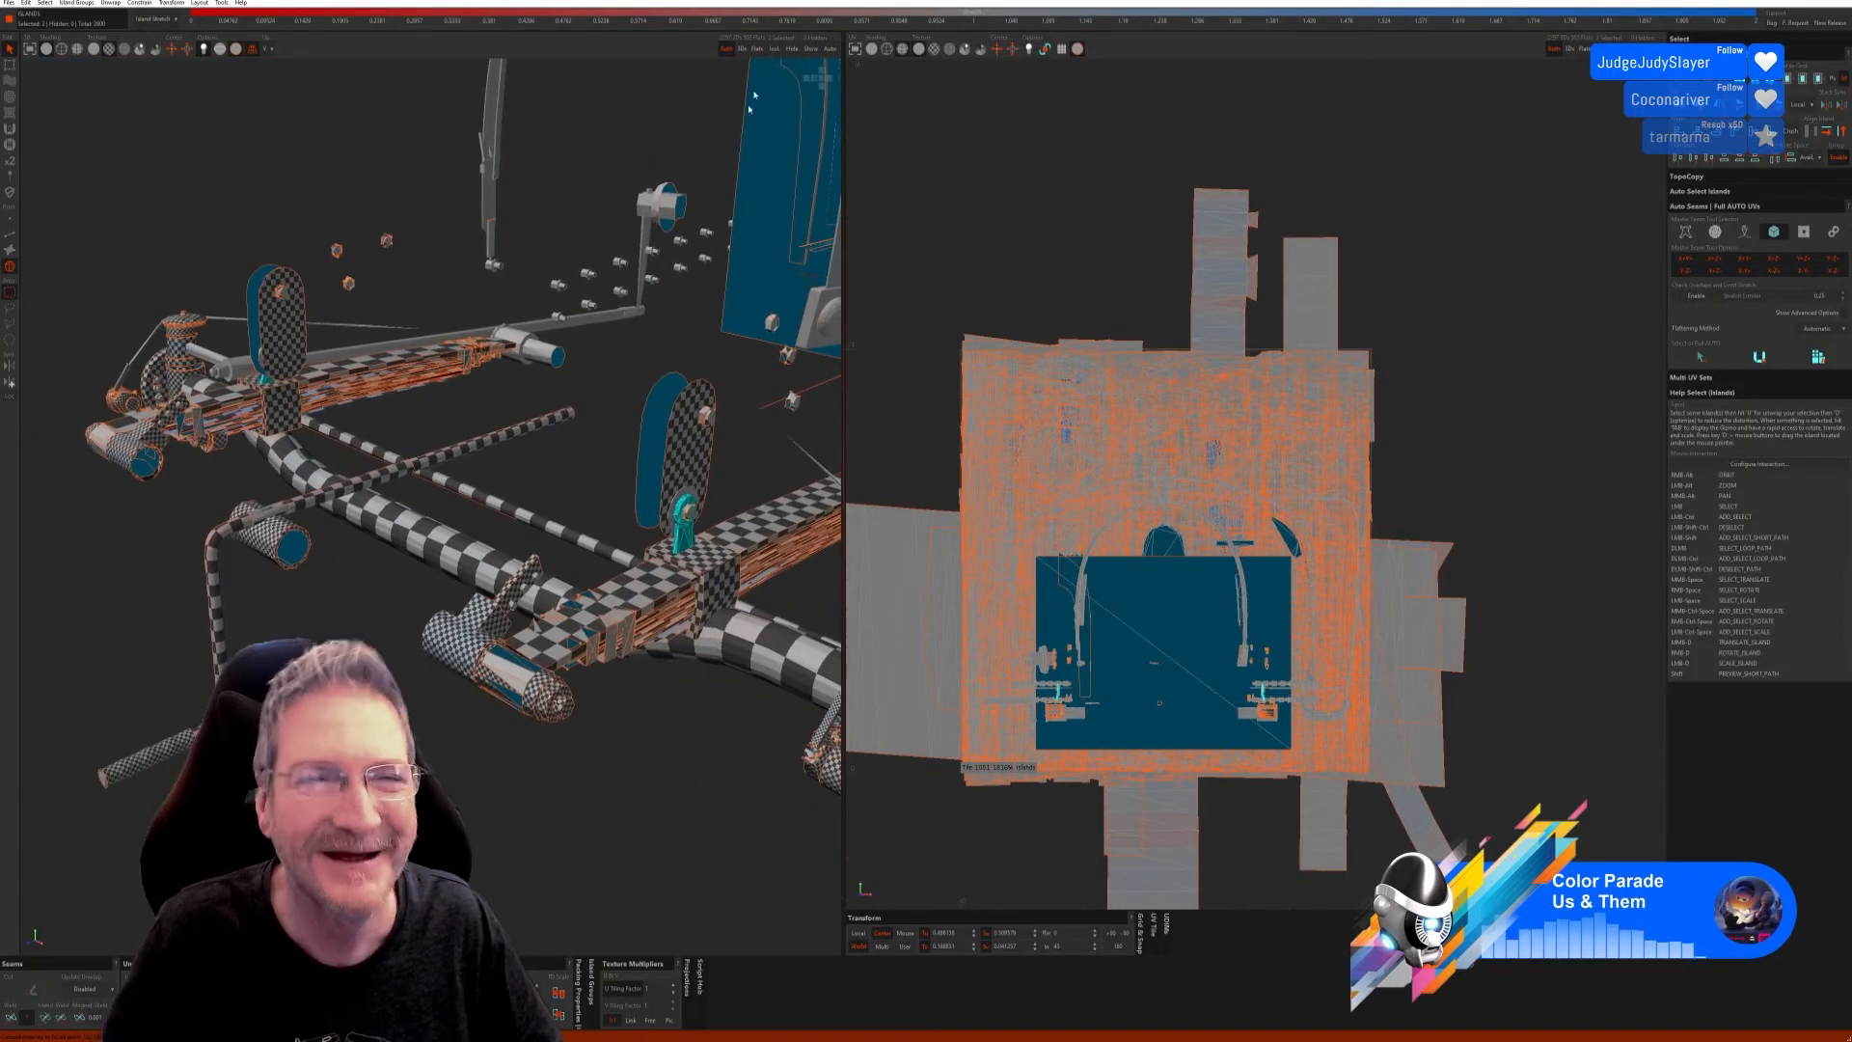
click(776, 49)
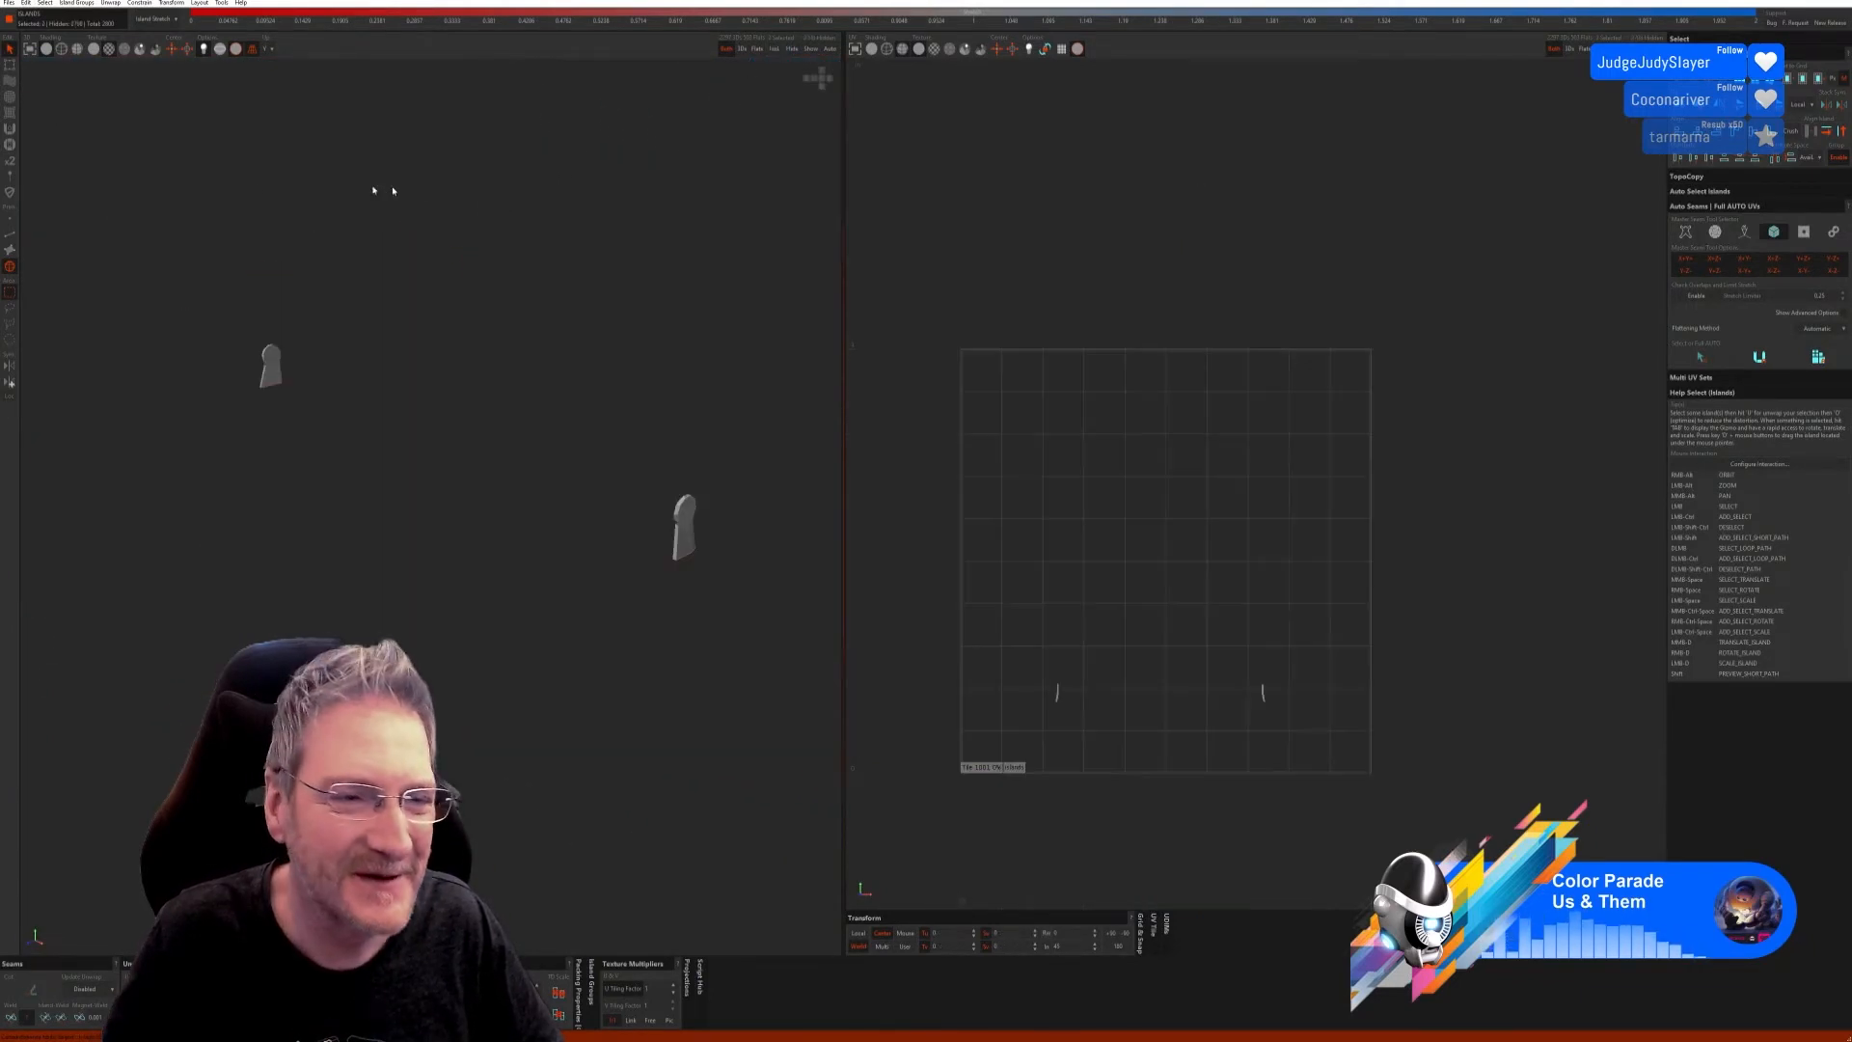
Step: Generate automatic seams on the two keyhole-shaped brackets, then unfold and pack their UVs
click(9, 234)
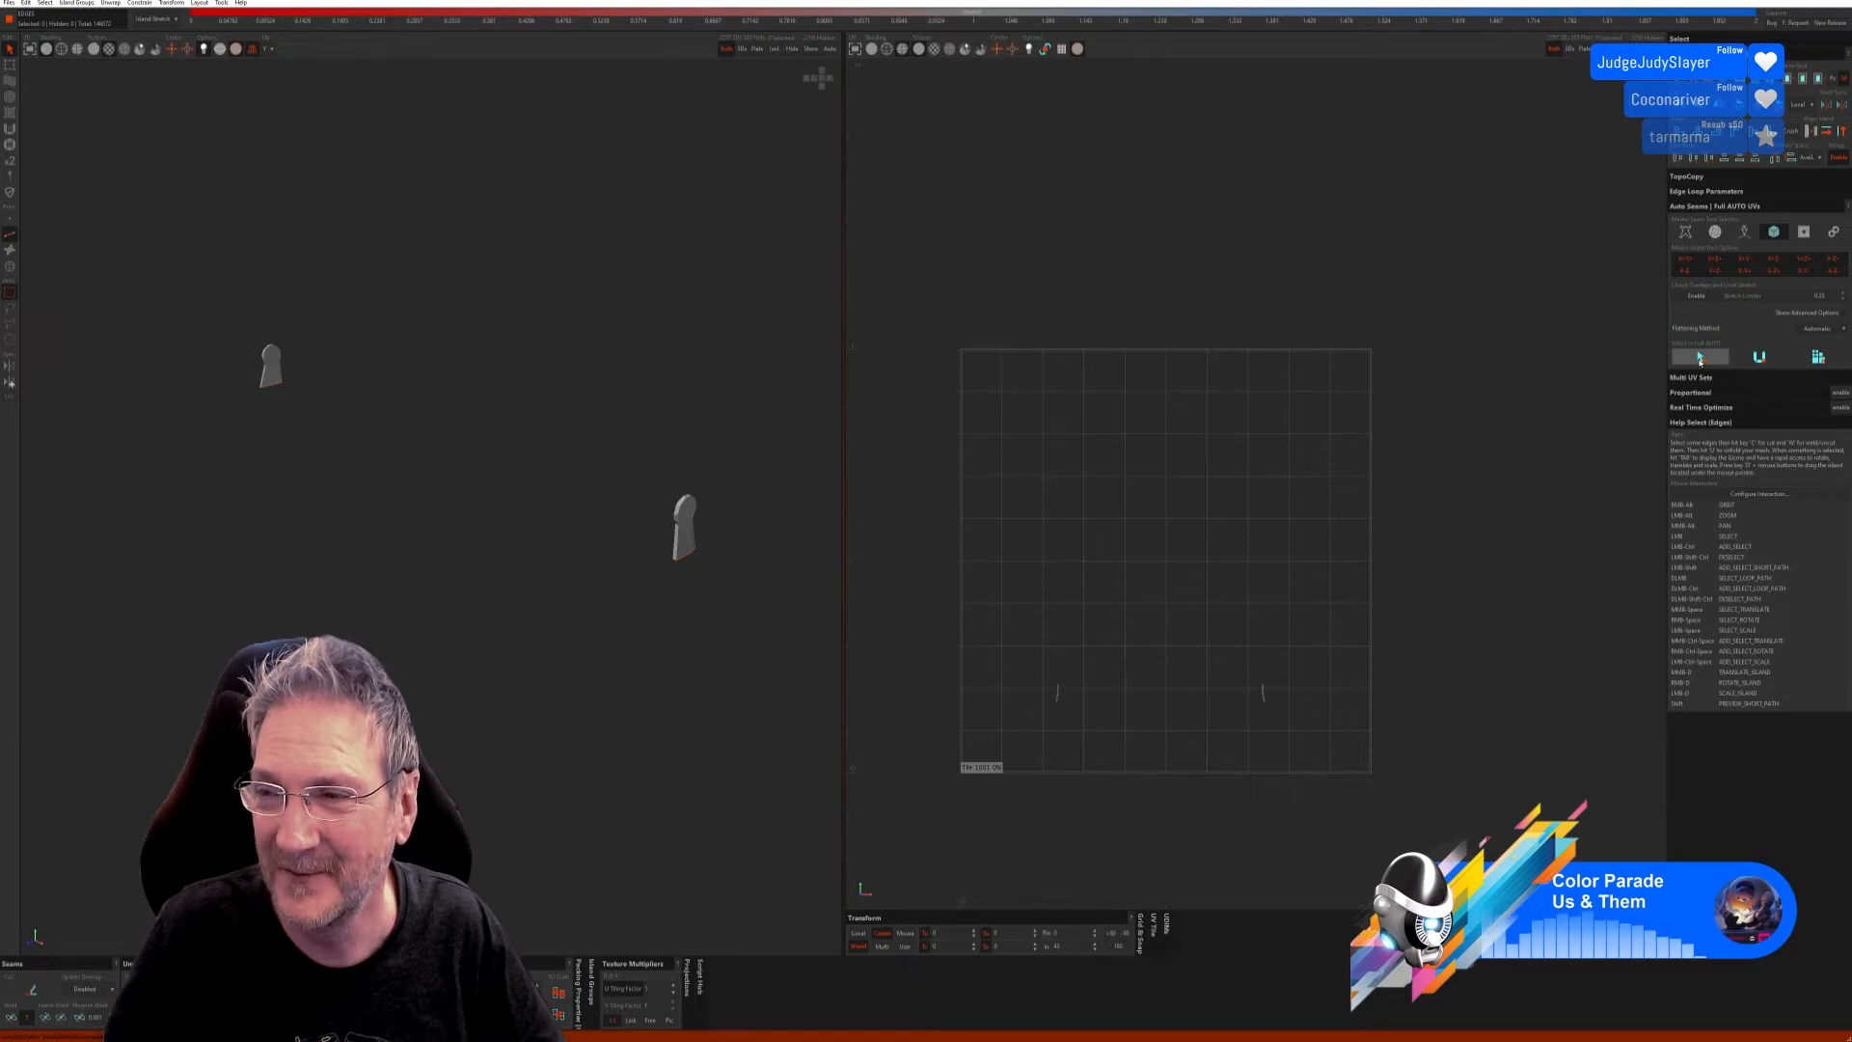
click(1817, 357)
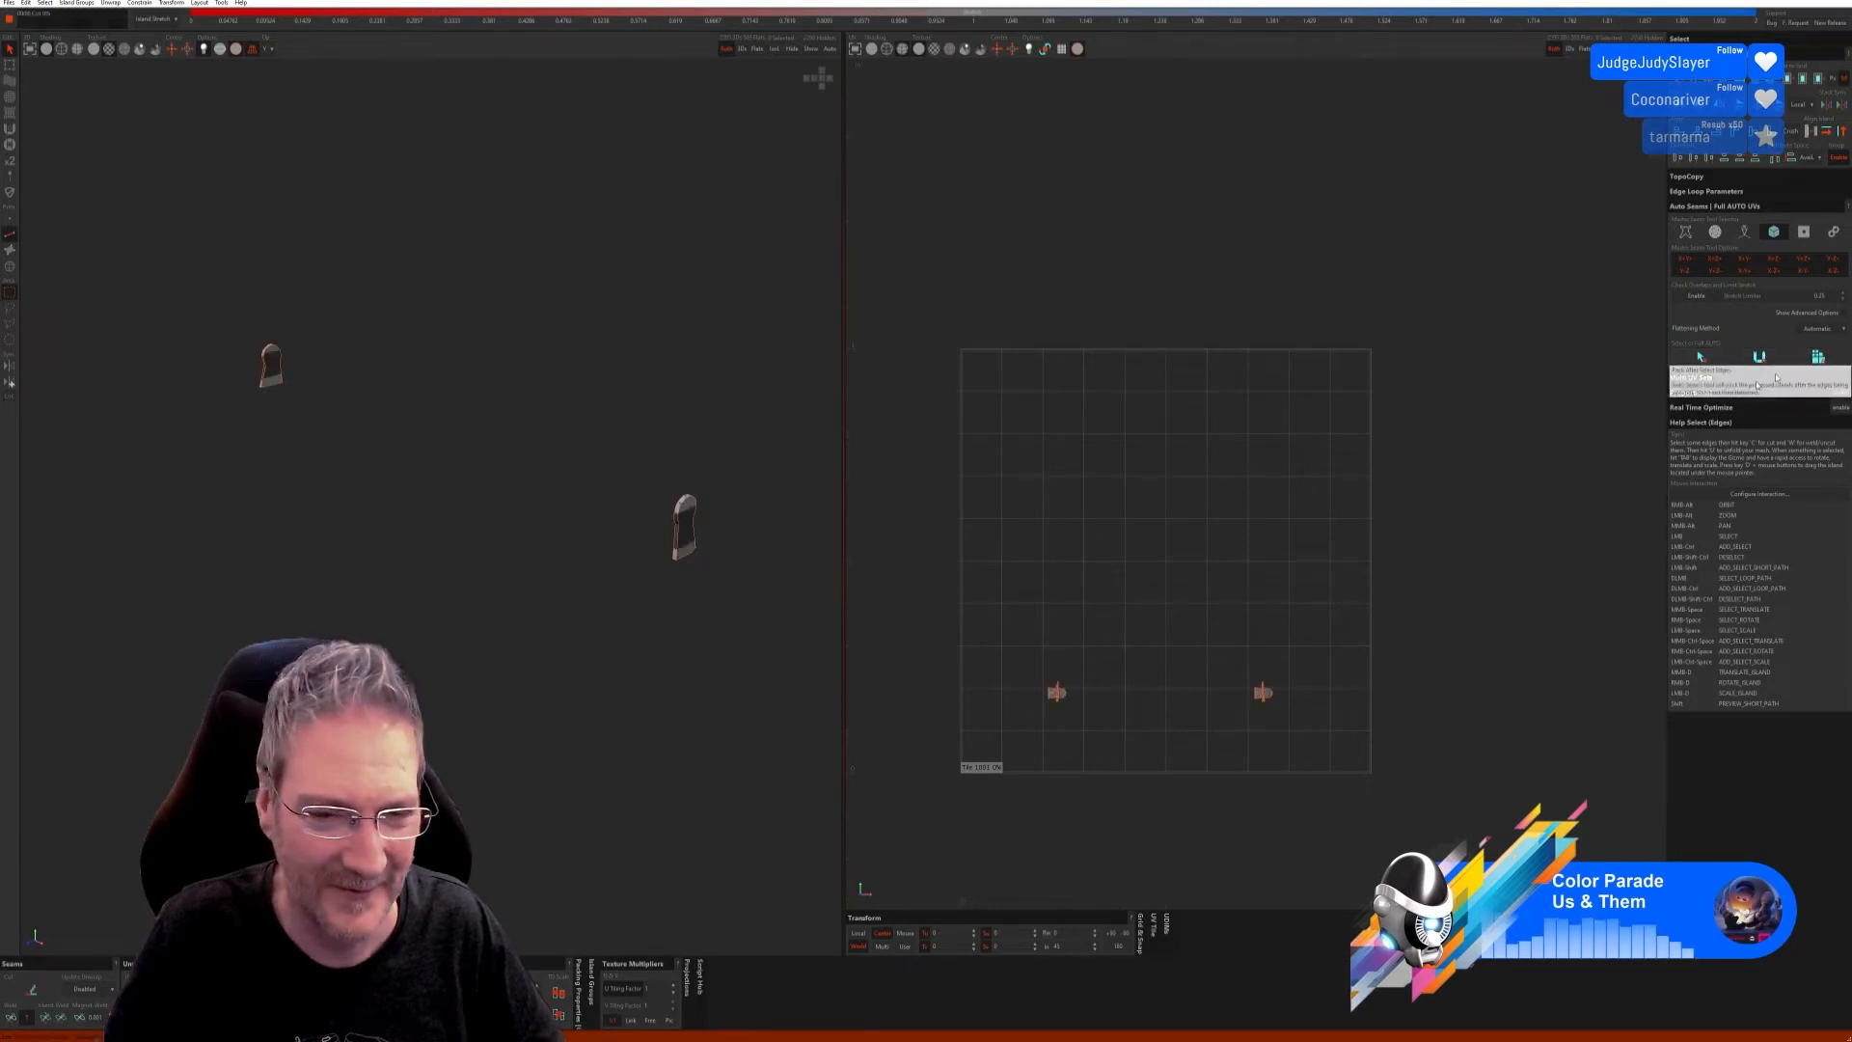
scroll(675, 550, up, 6)
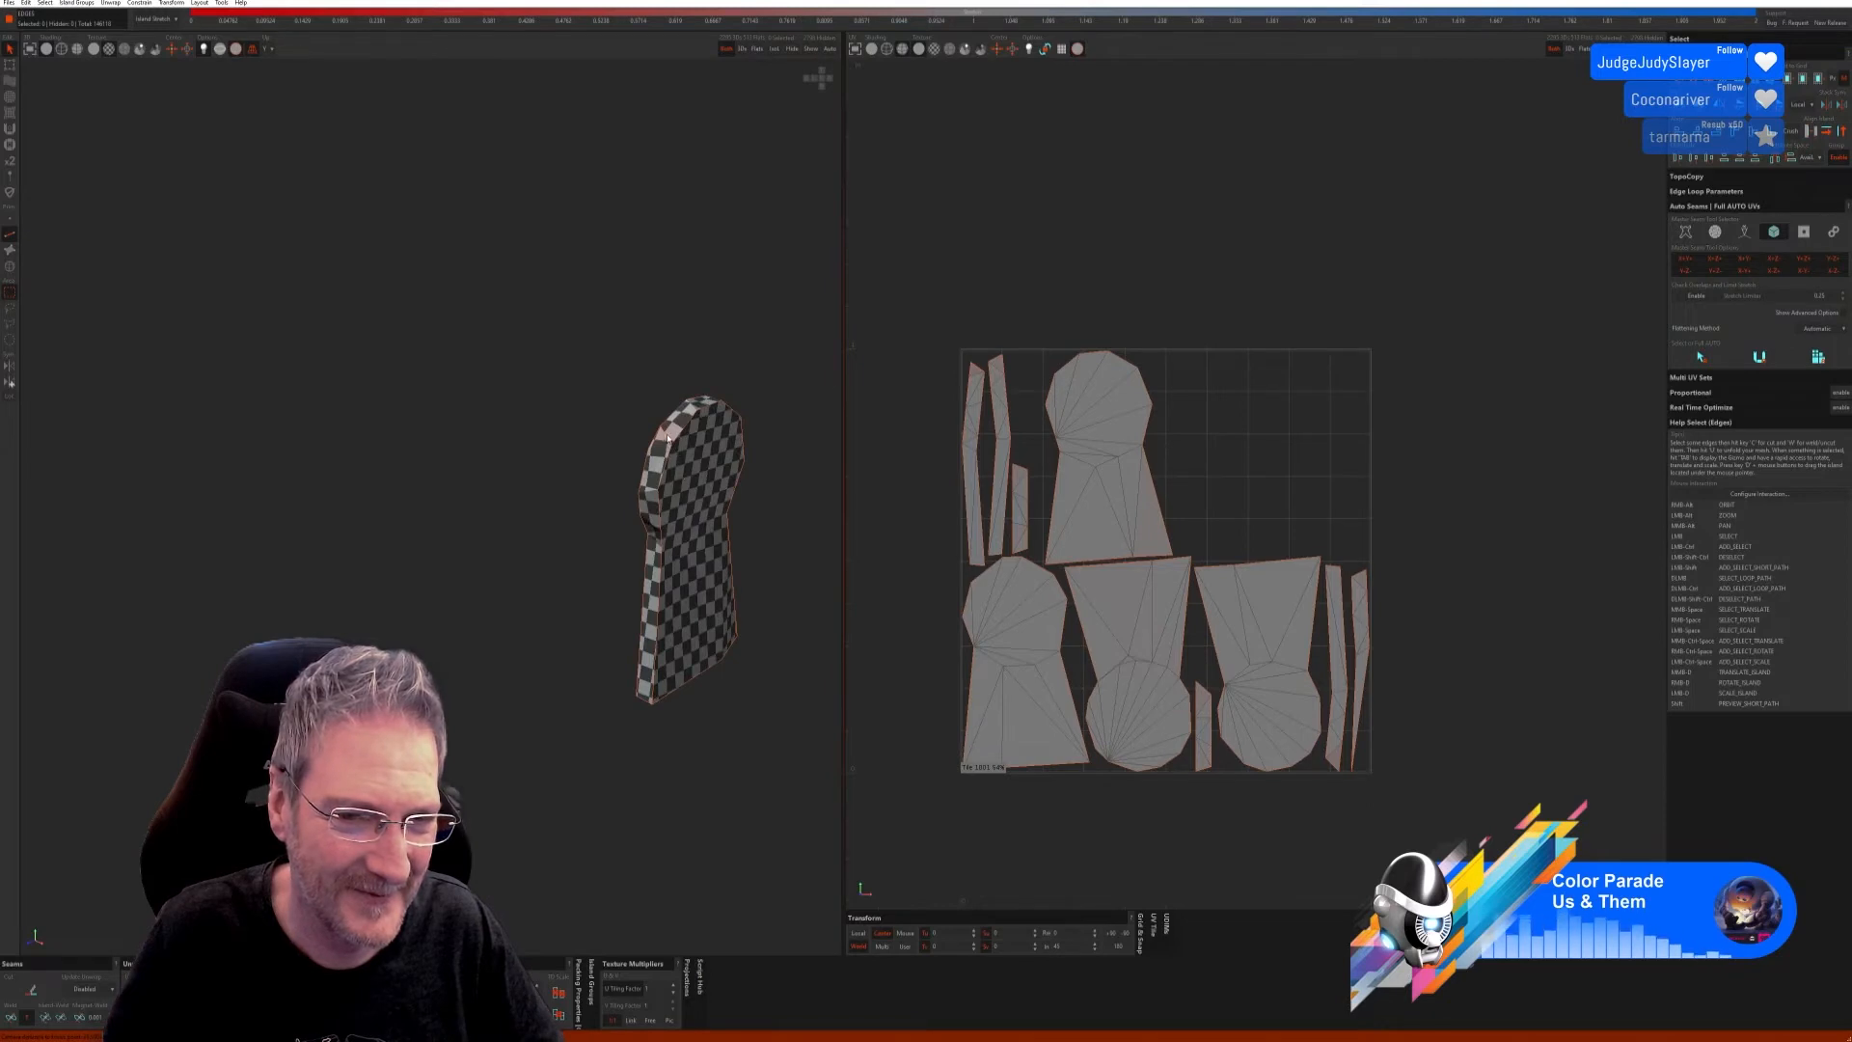
Step: Weld the unneeded seam between two narrow side strips on the rim of the nearer bracket
click(7, 1019)
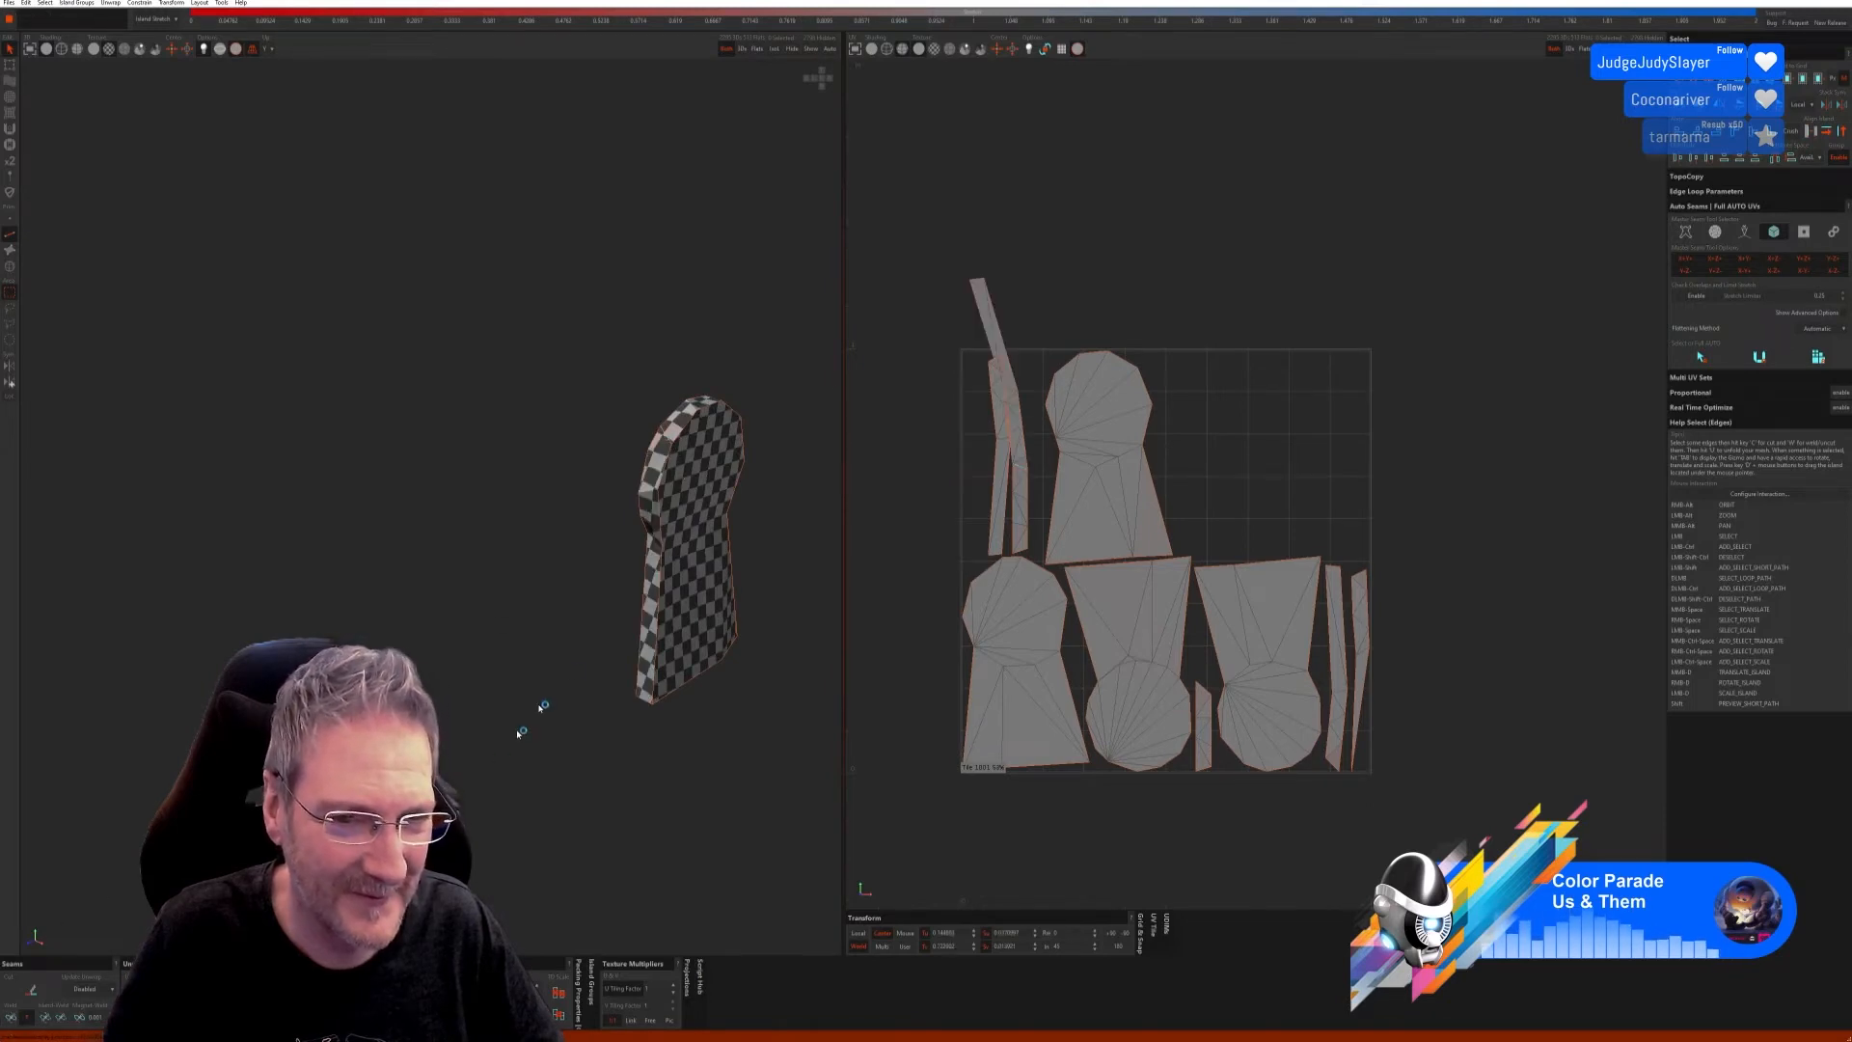
alt+right_drag(530, 721, 481, 652)
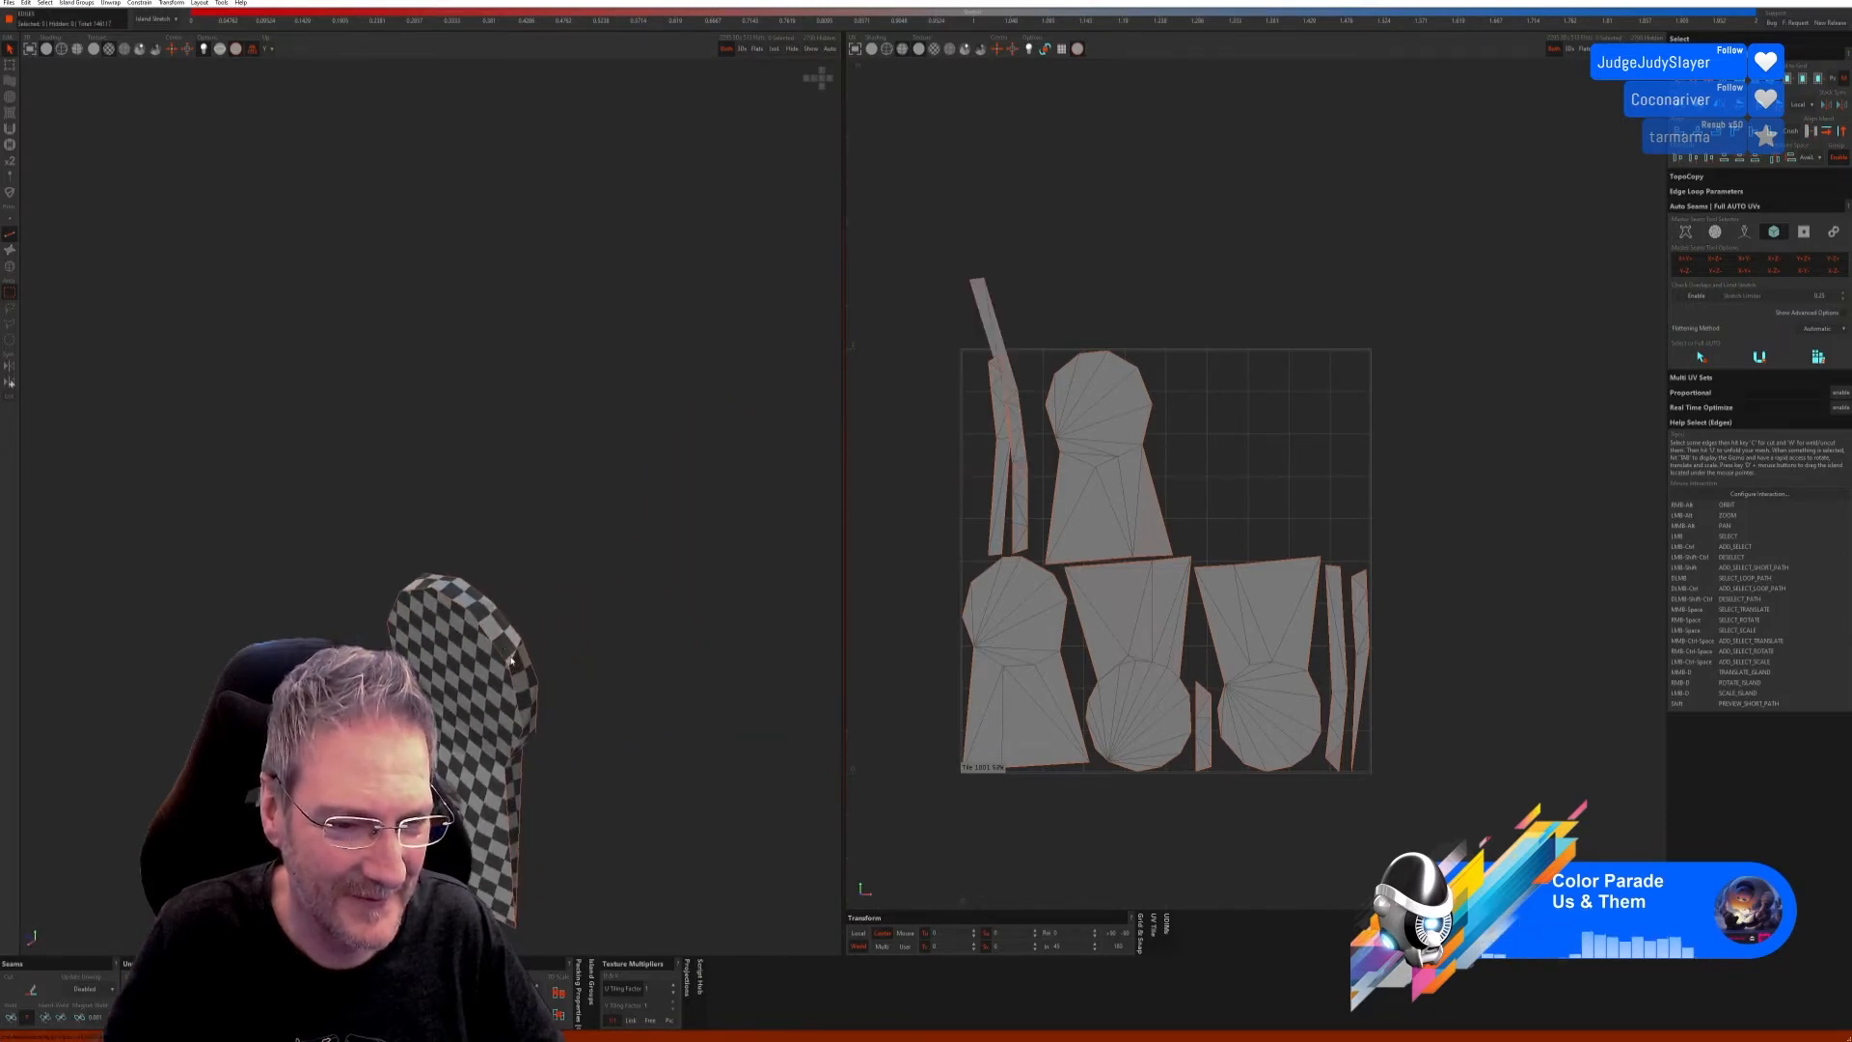
alt+right_drag(561, 707, 690, 701)
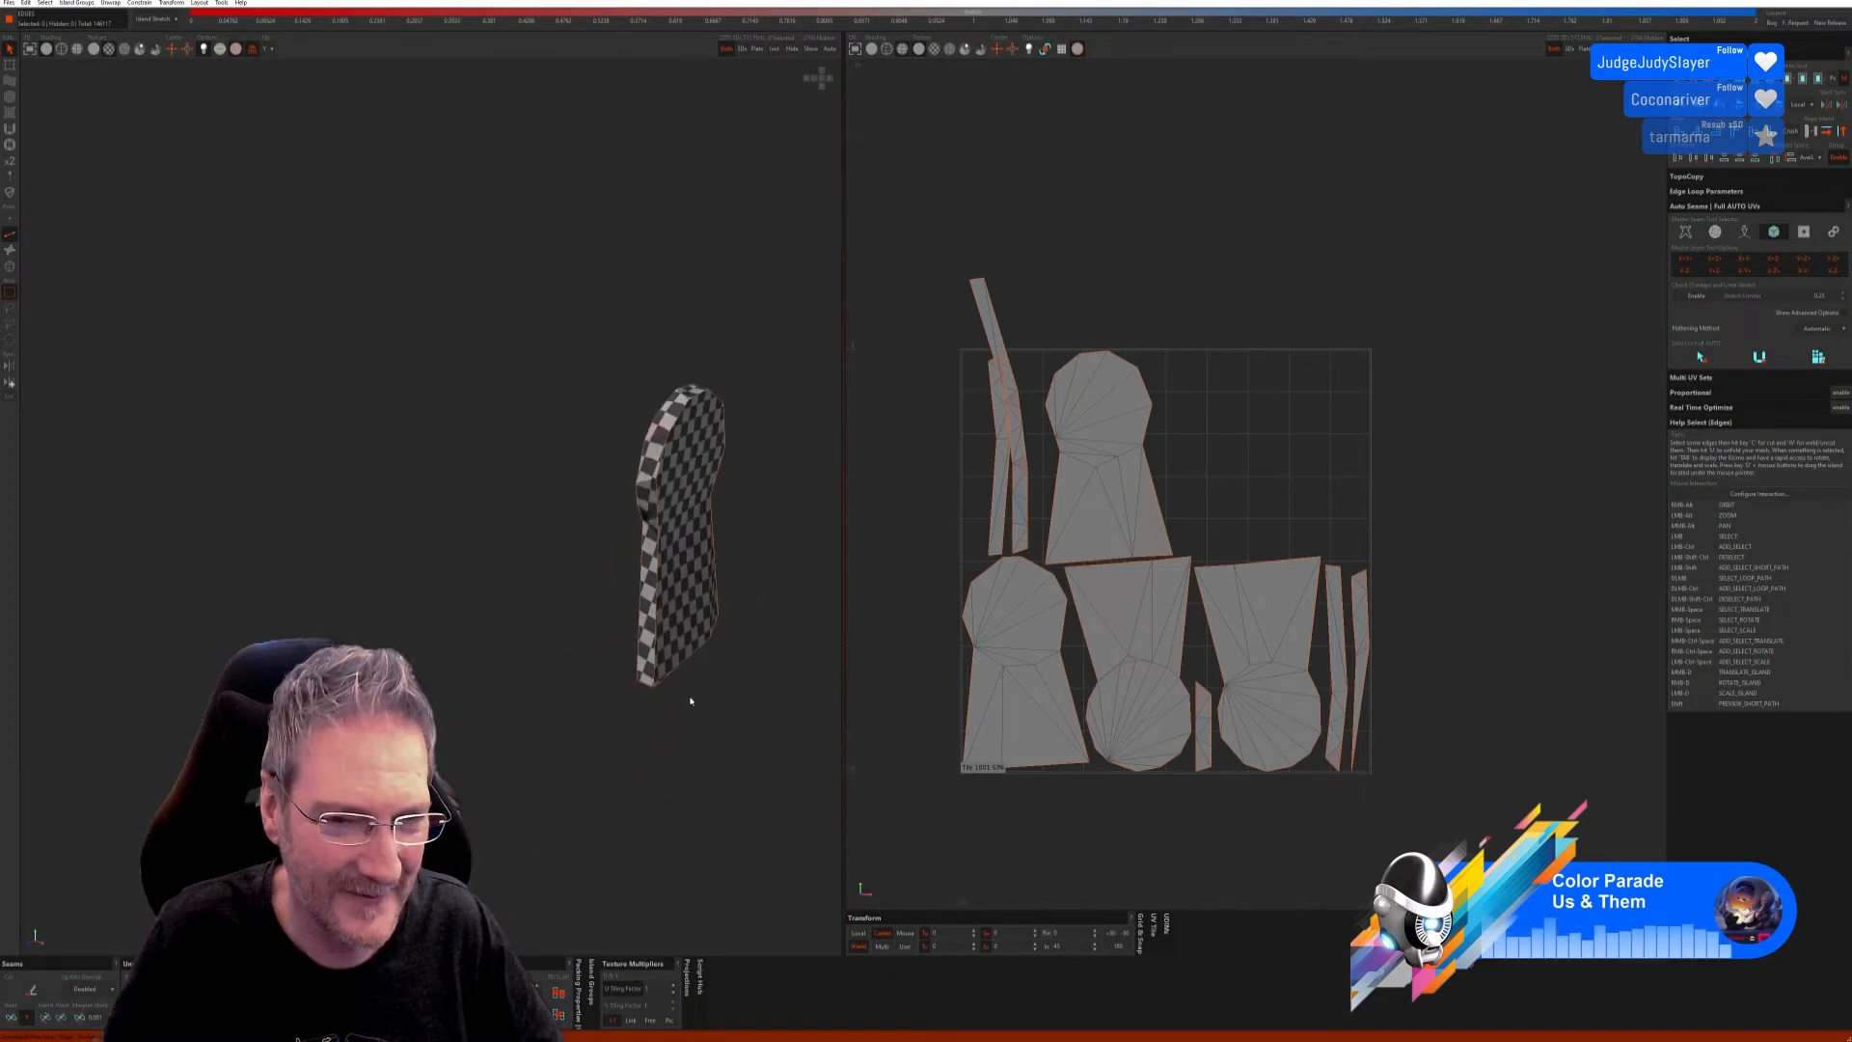
Step: Weld the unneeded seam between two narrow side strips on the rim of the other bracket
scroll(622, 728, down, 8)
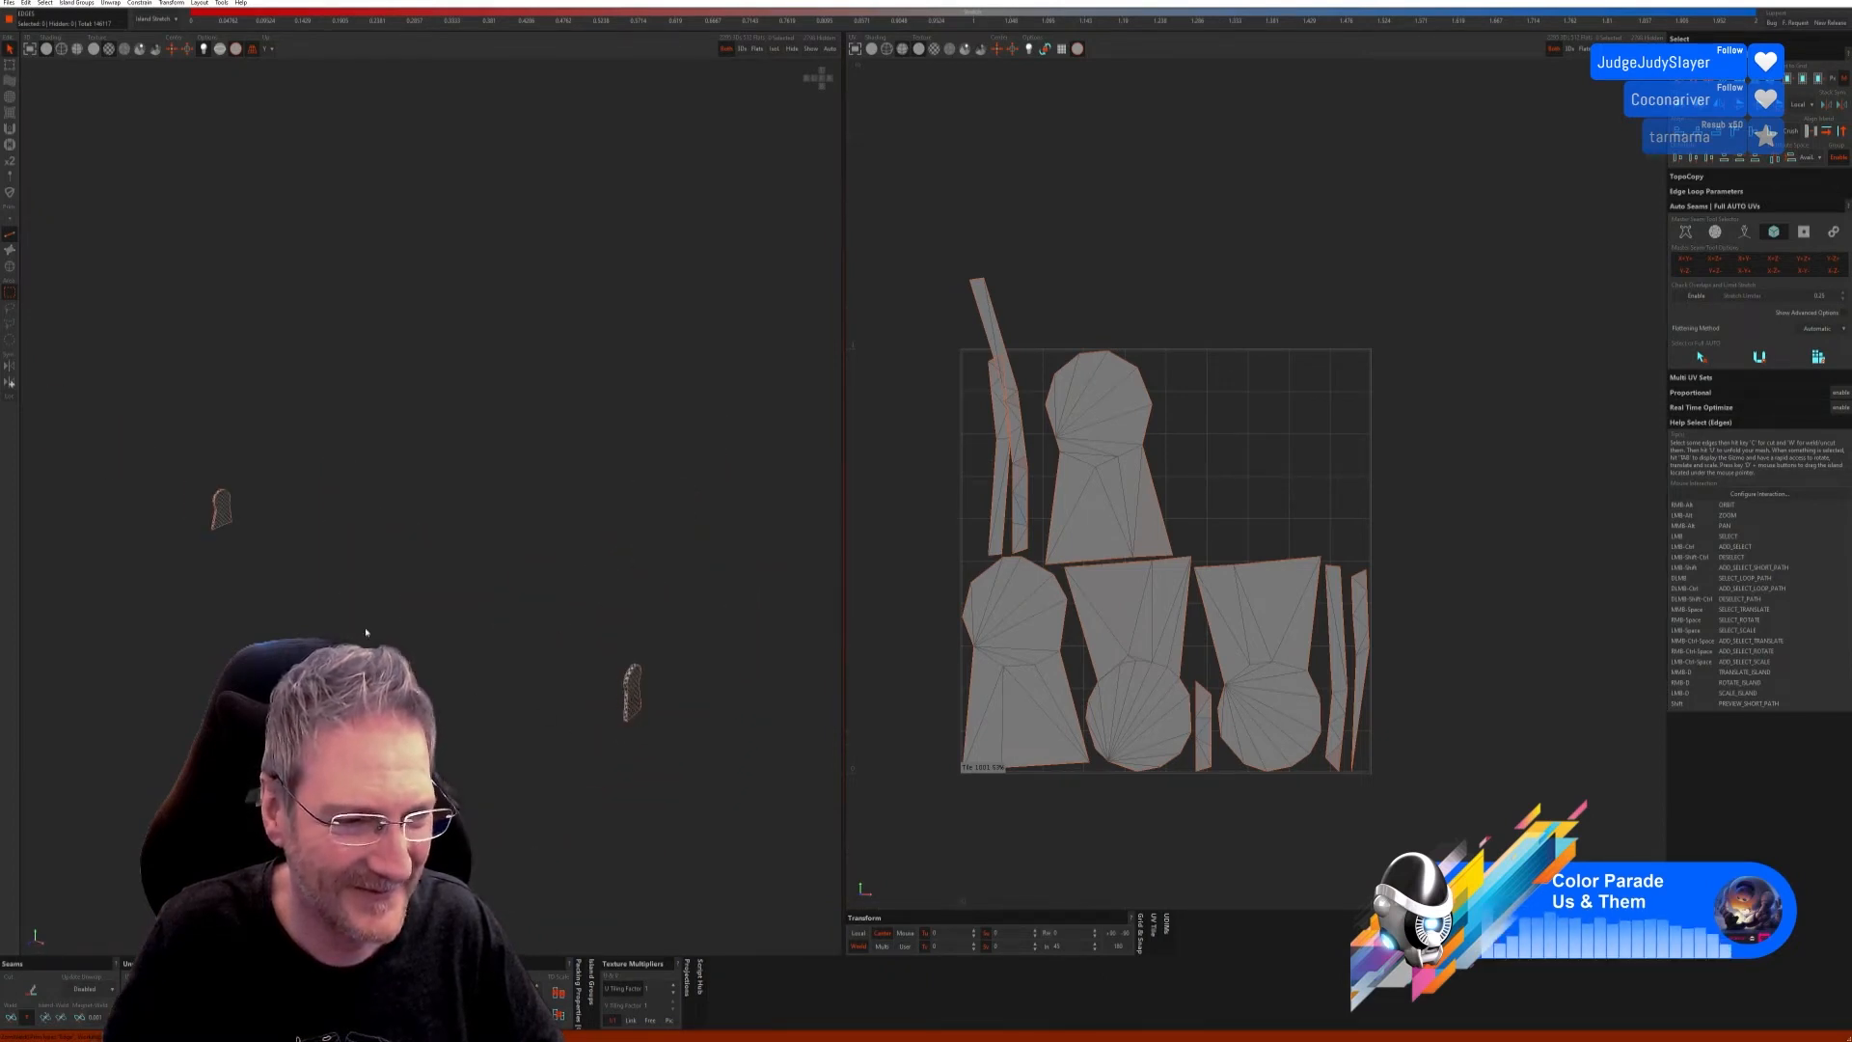
scroll(386, 646, down, 3)
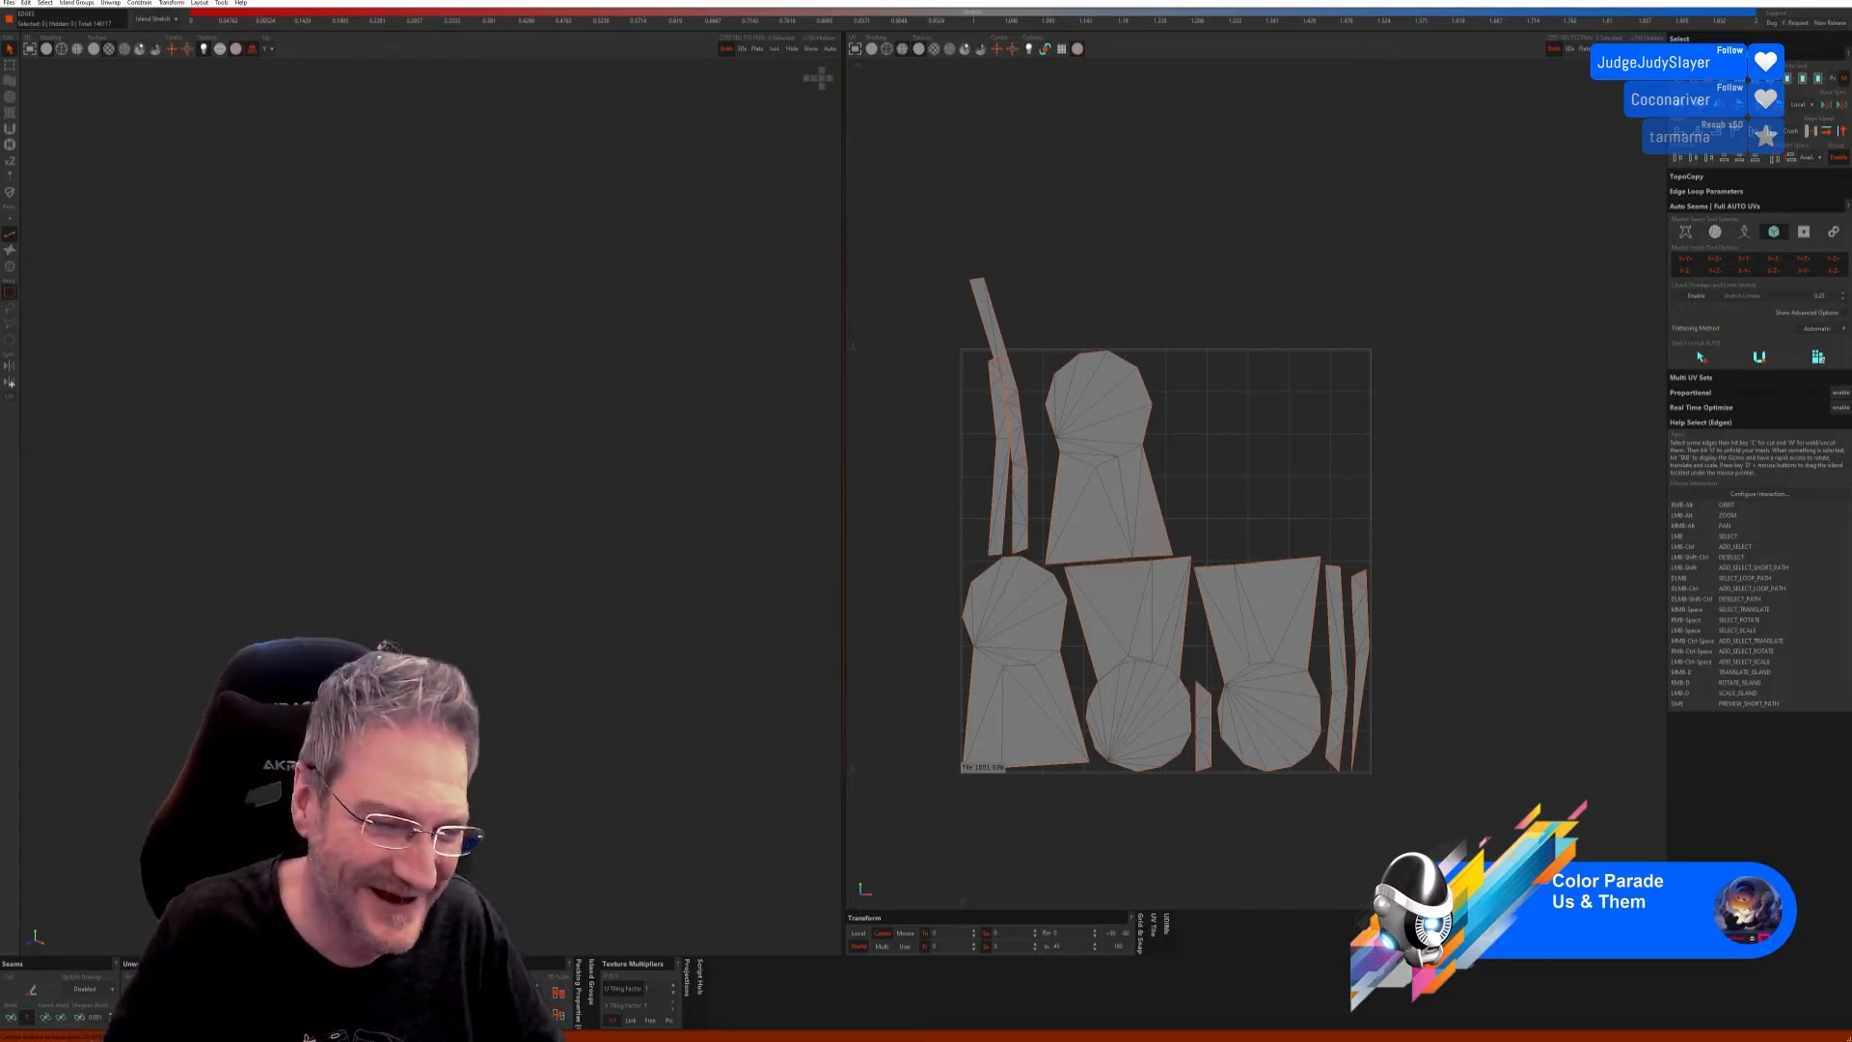
scroll(386, 647, up, 4)
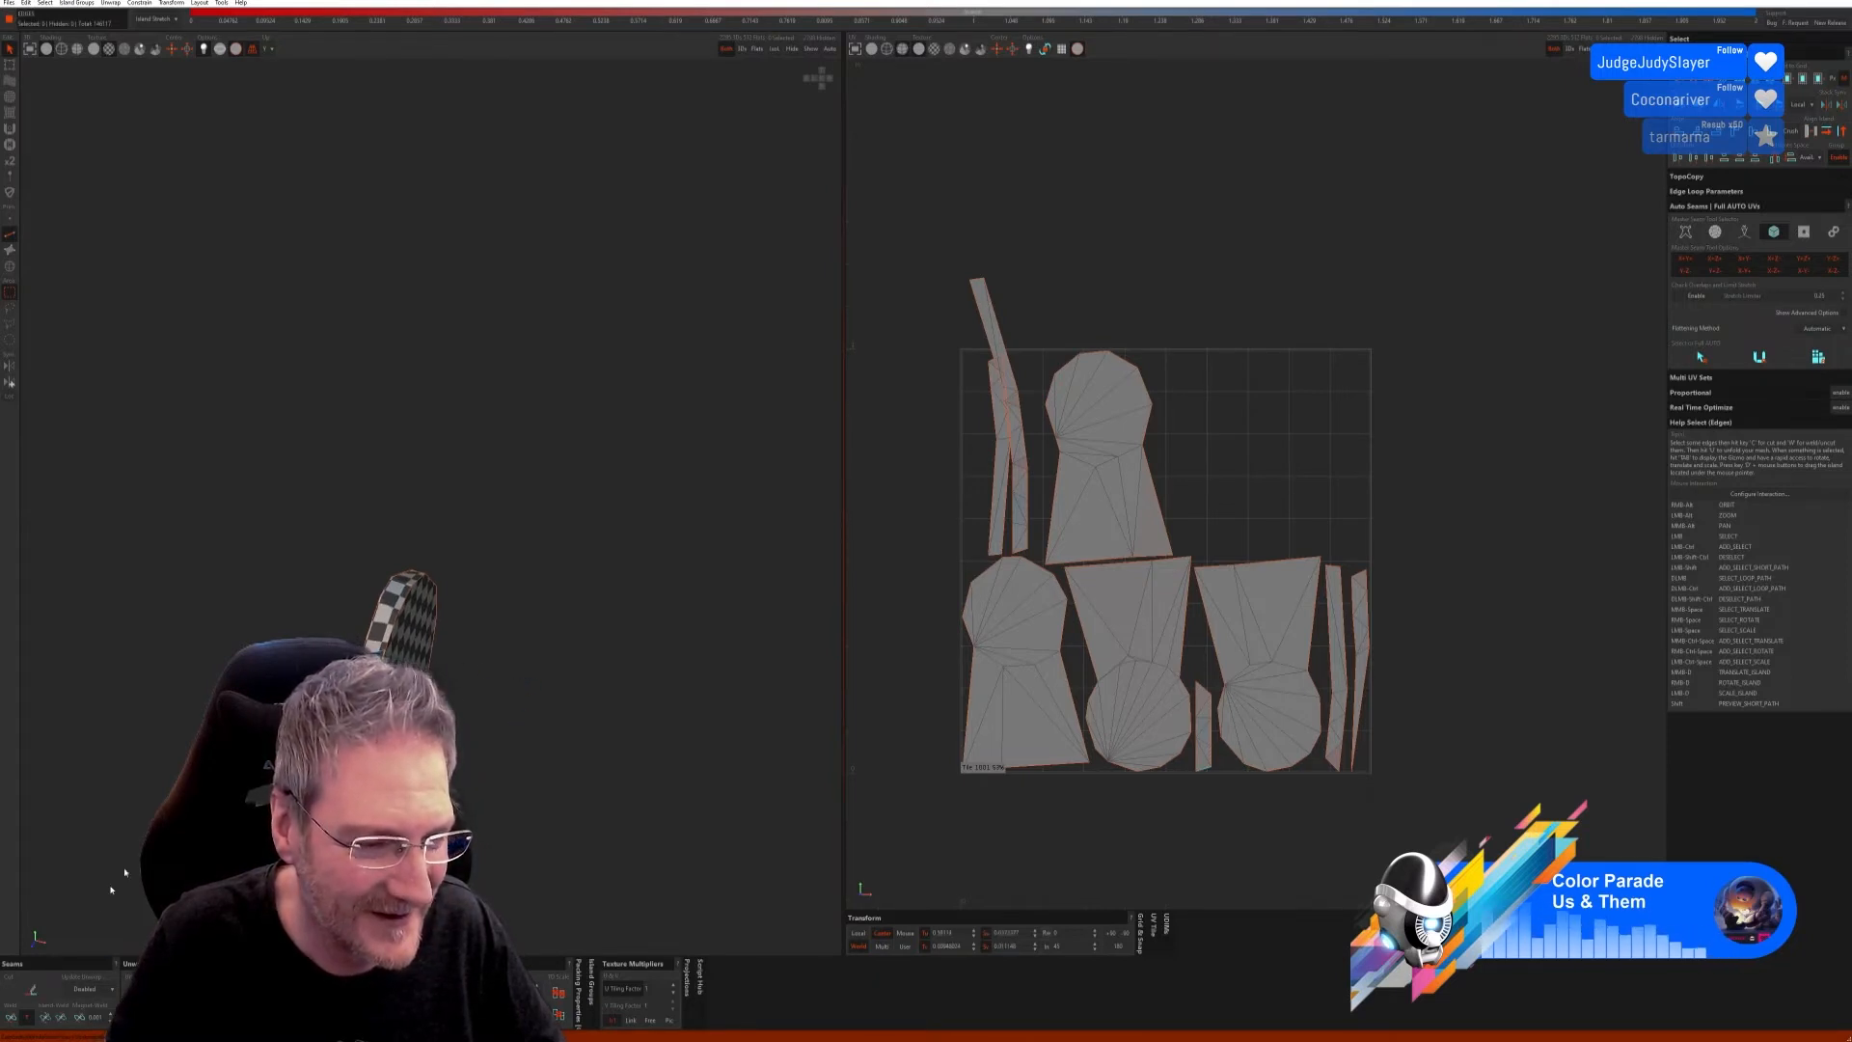
click(35, 997)
alt+right_drag(525, 736, 479, 588)
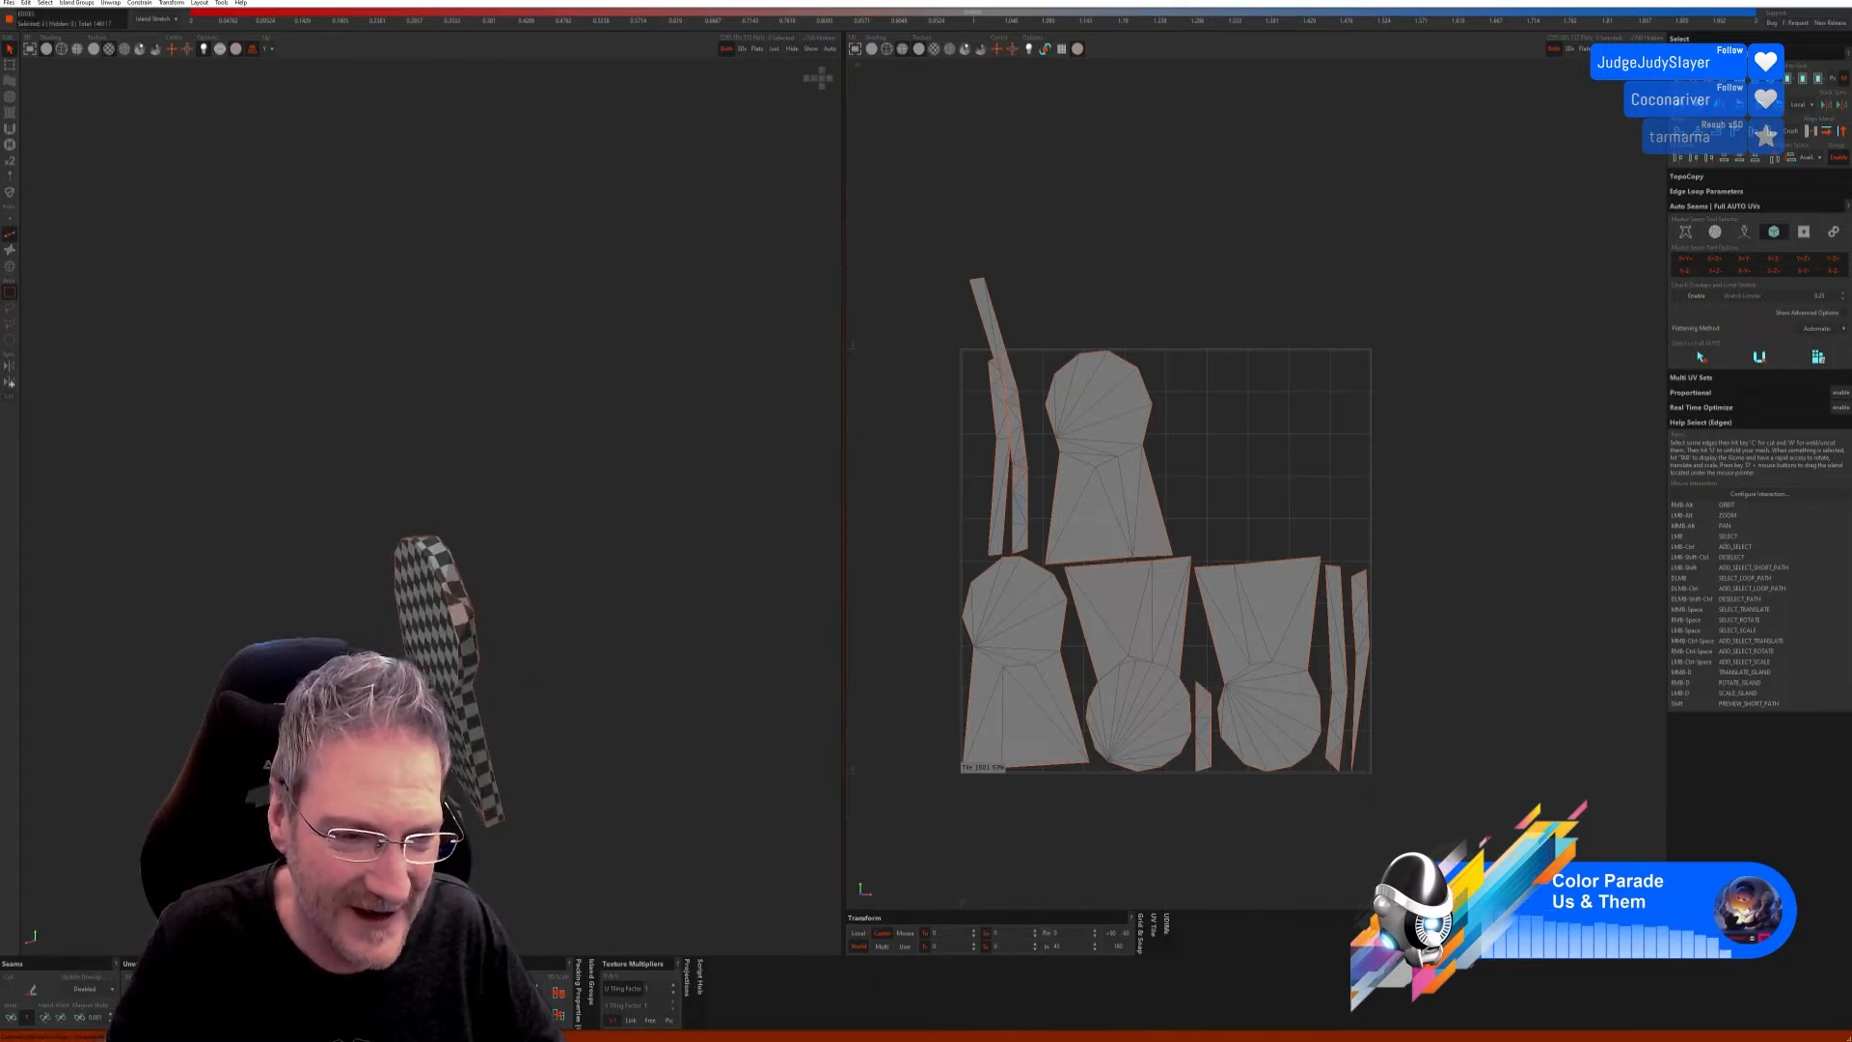
click(463, 605)
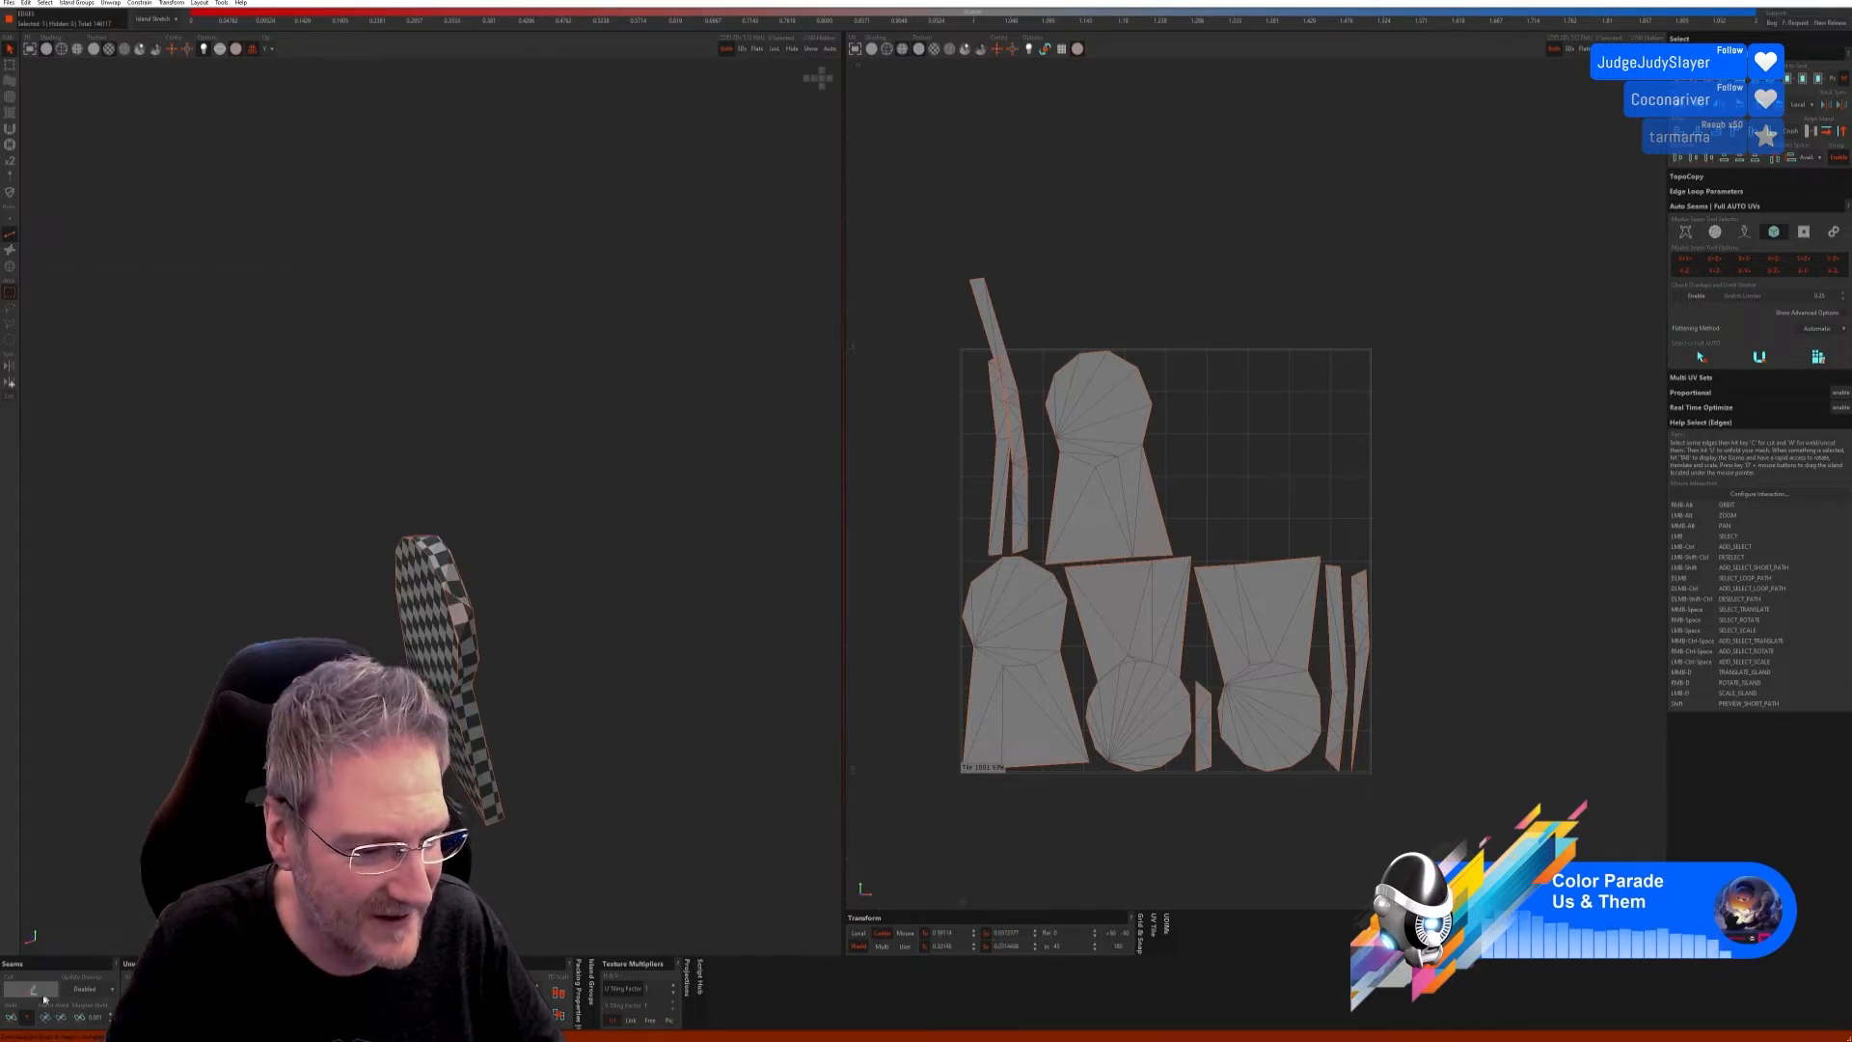
click(16, 1016)
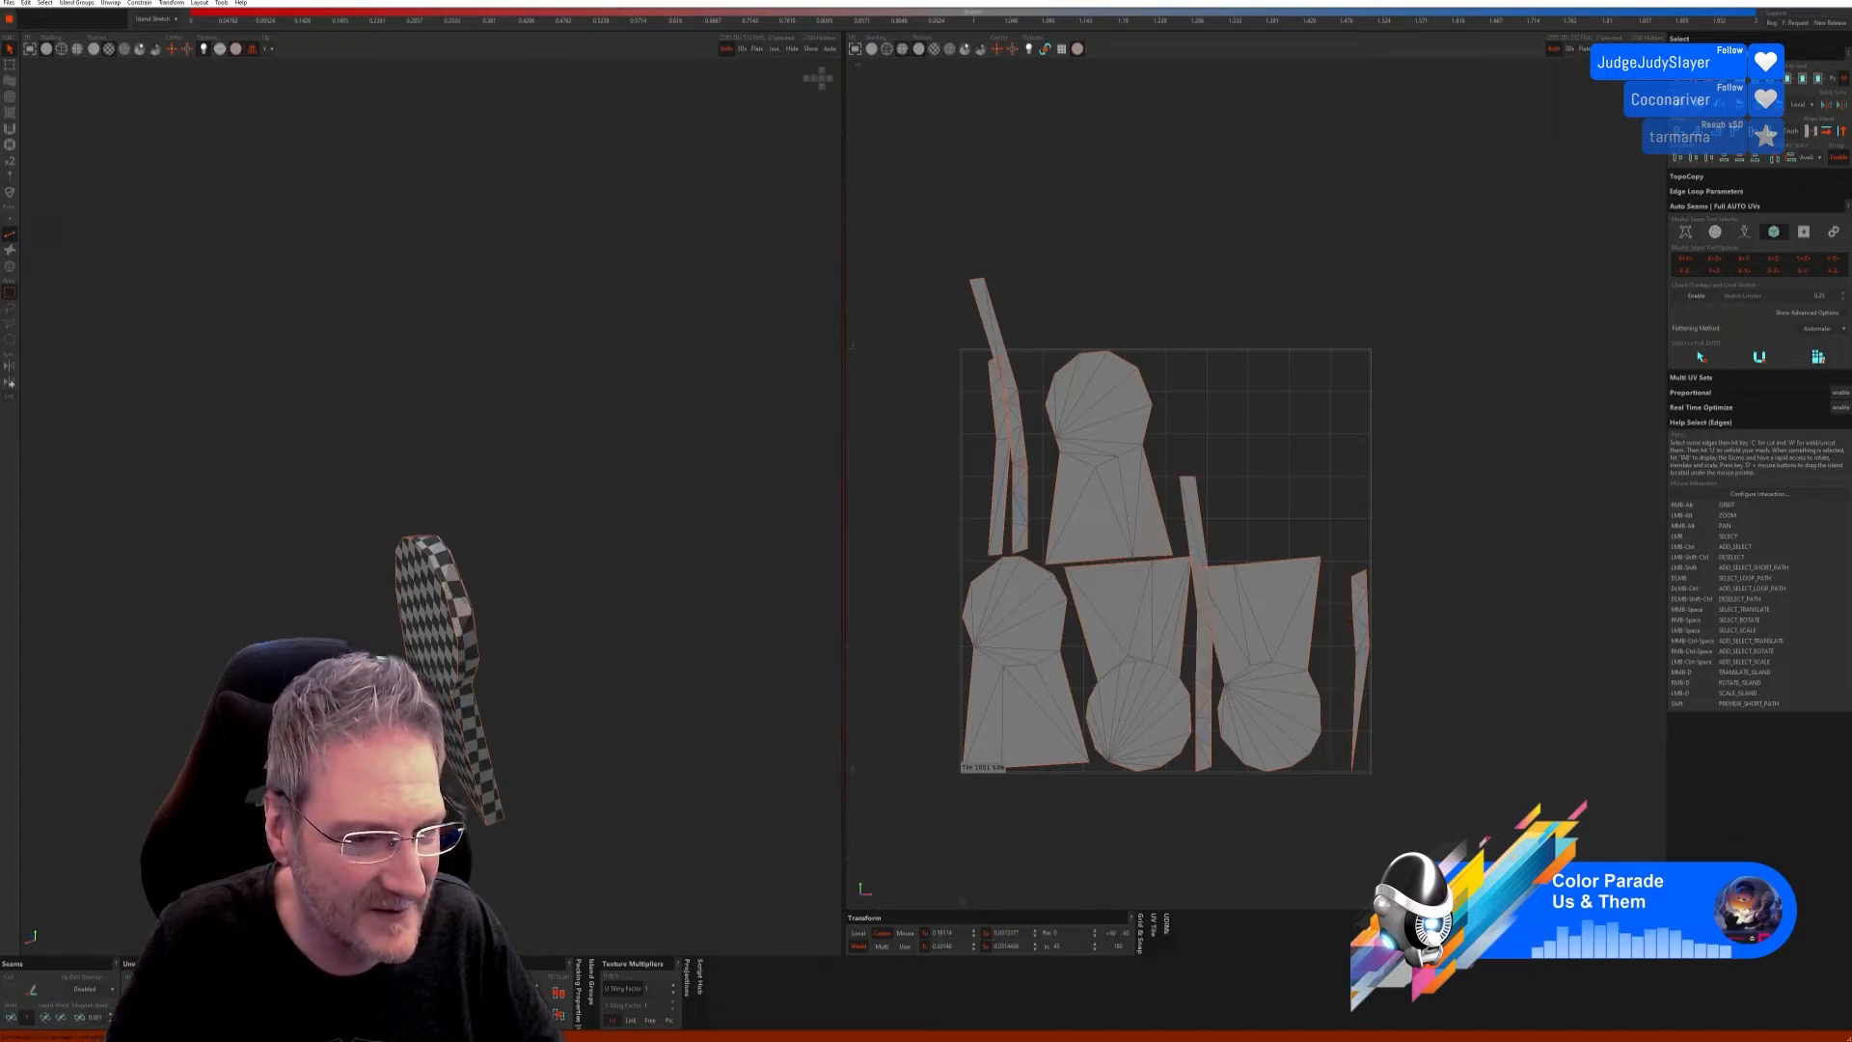
Step: Finish checking the isolated bracket and show the whole model again
alt+drag(488, 795, 570, 772)
alt+right_drag(570, 773, 412, 724)
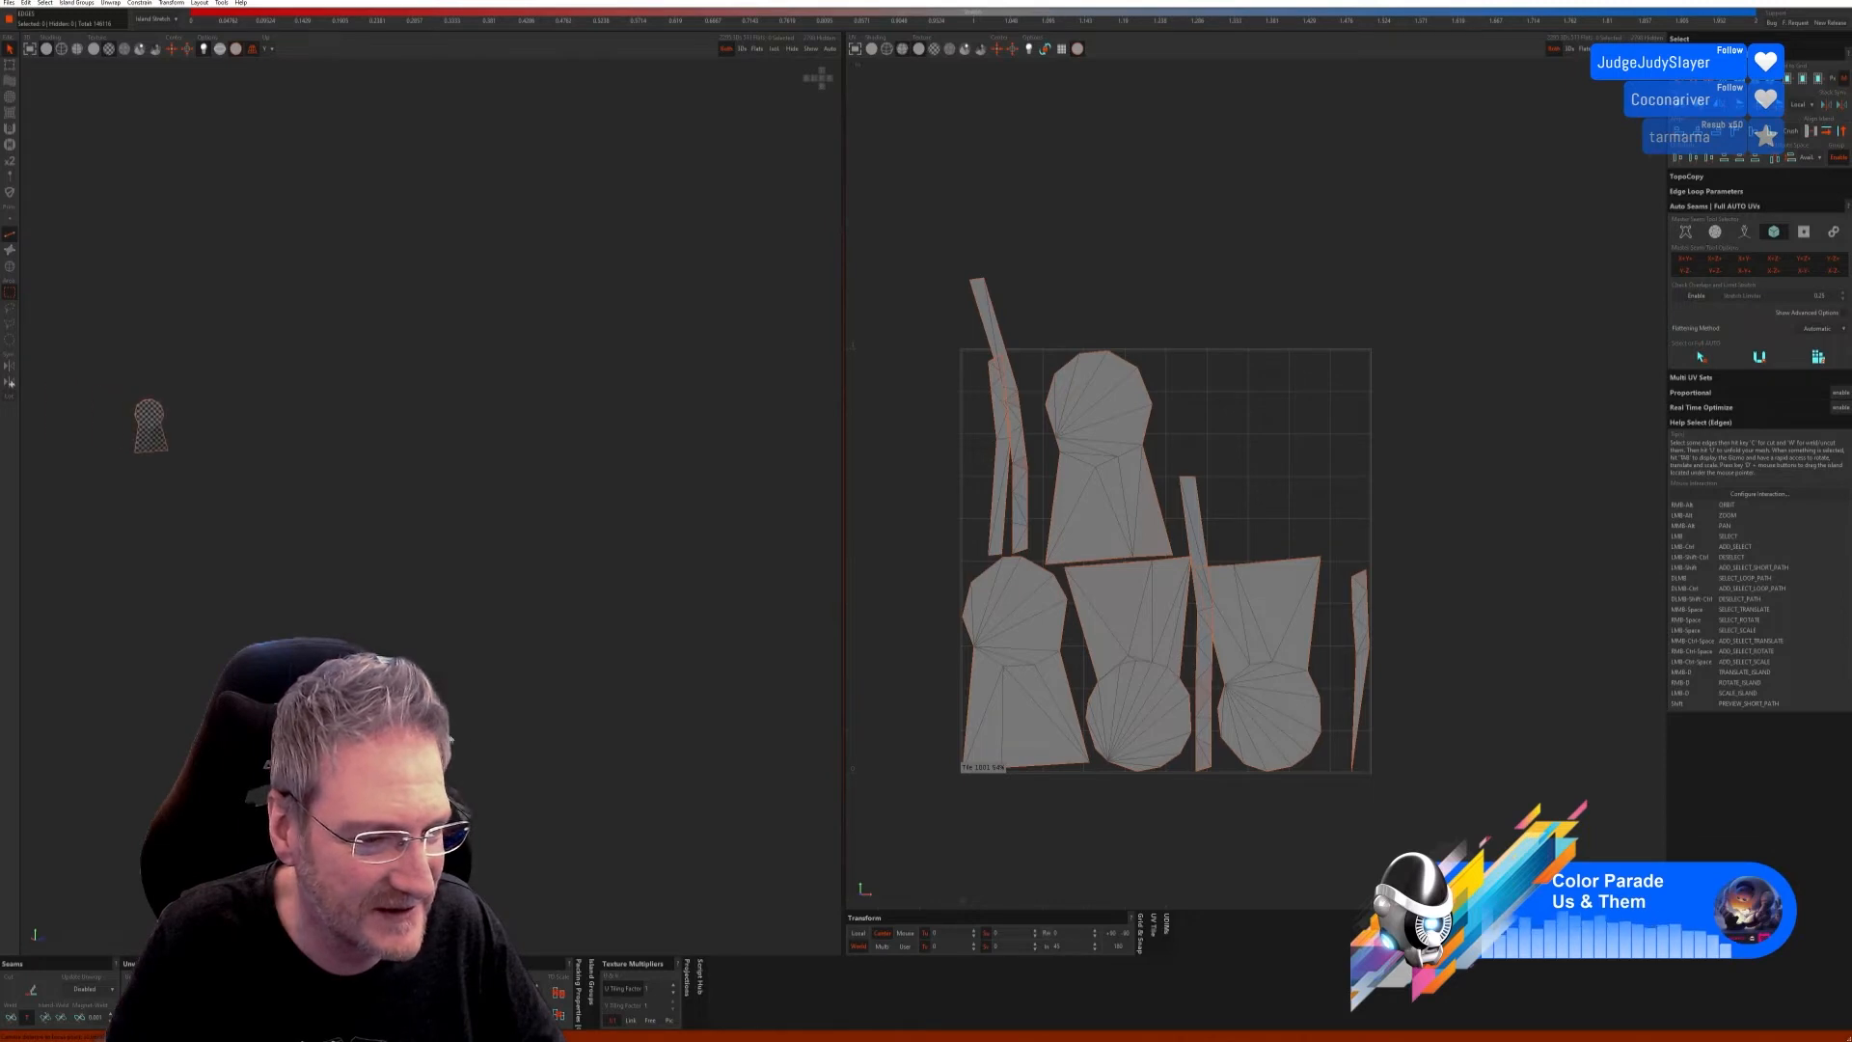
alt+drag(411, 723, 471, 749)
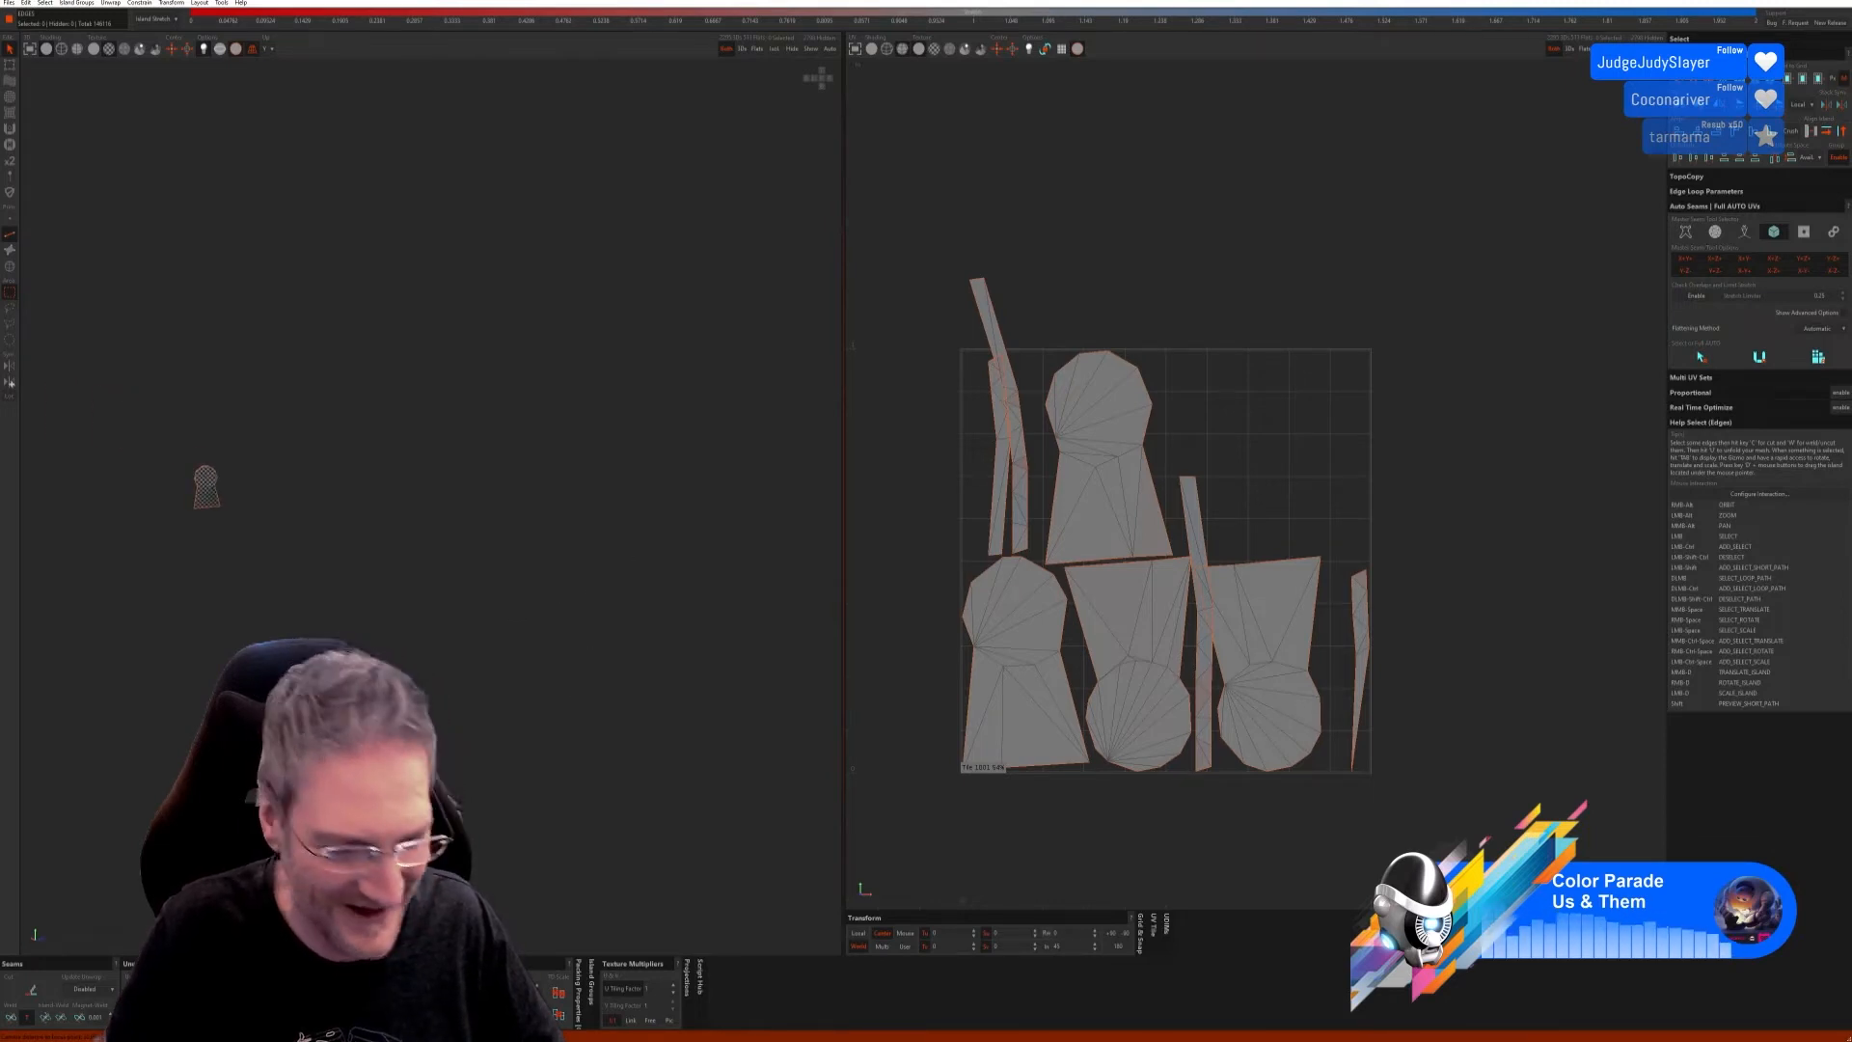
key(p)
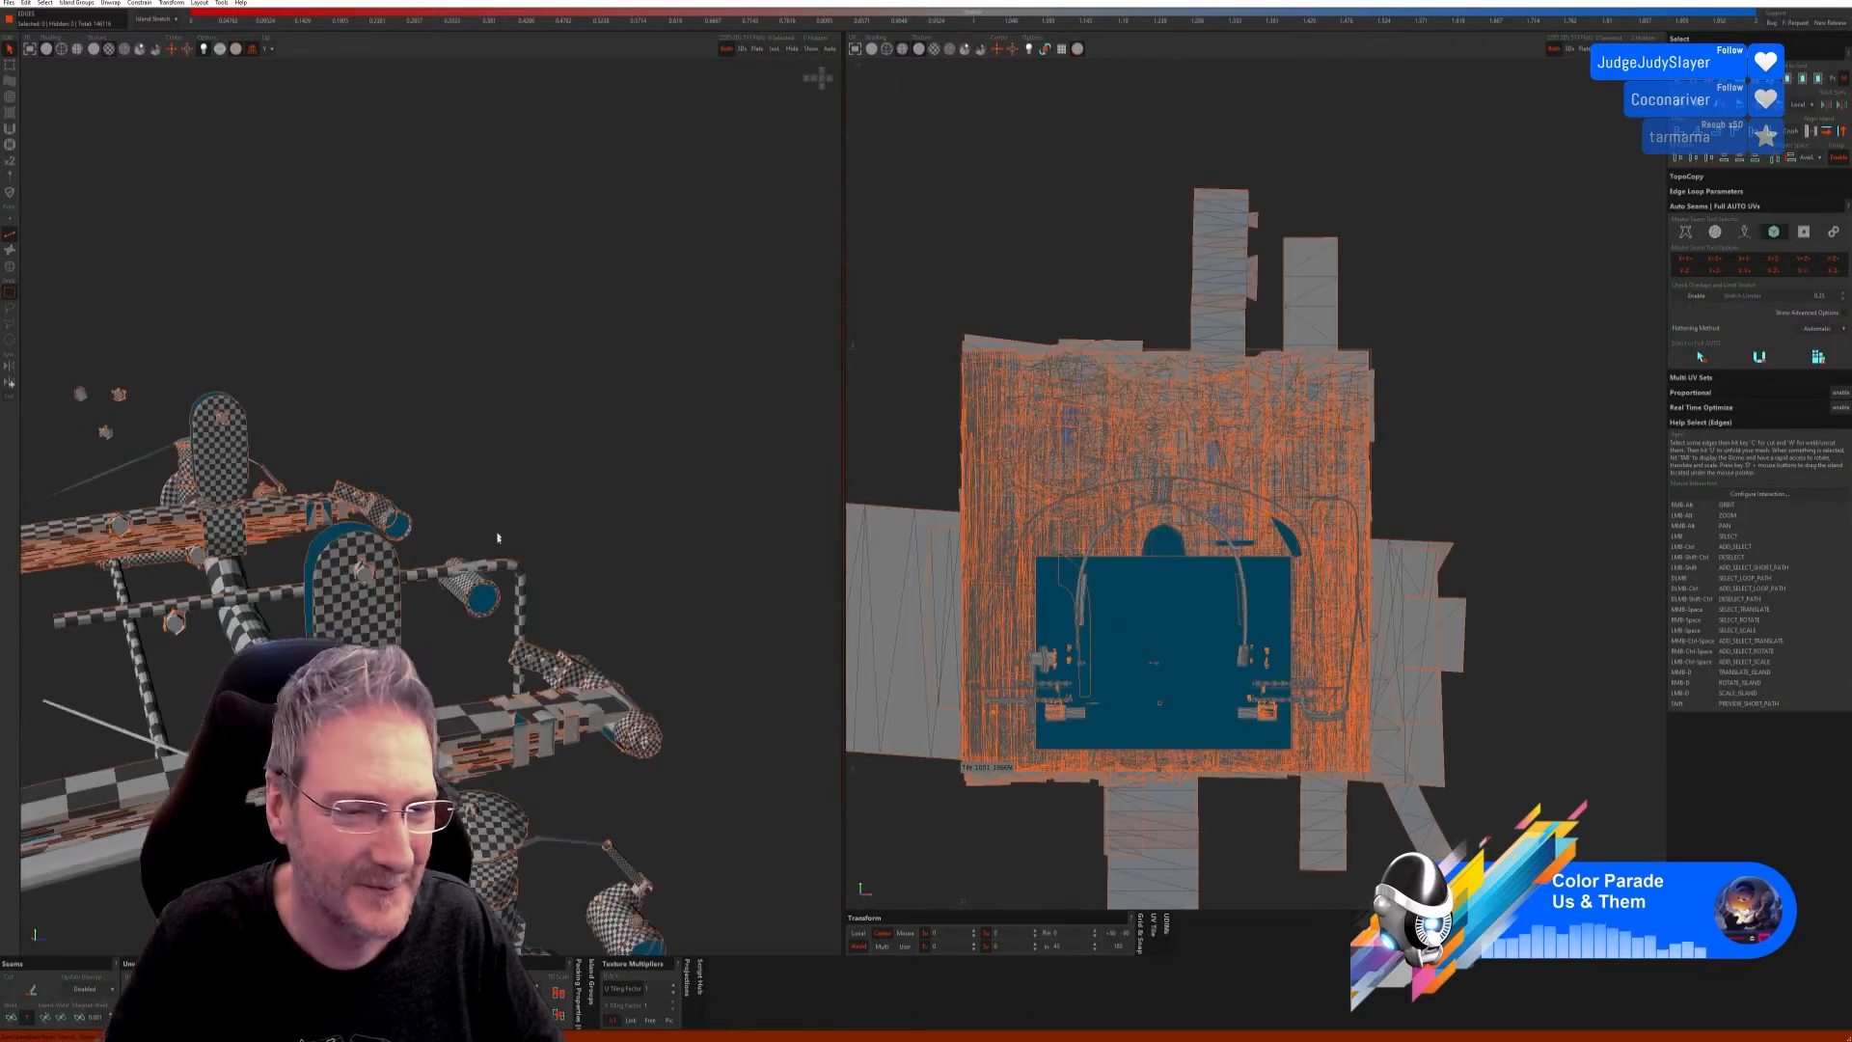
Step: Select the bolt-head islands on the near upright pad, at its upper end and at its base
alt+right_drag(496, 537, 430, 576)
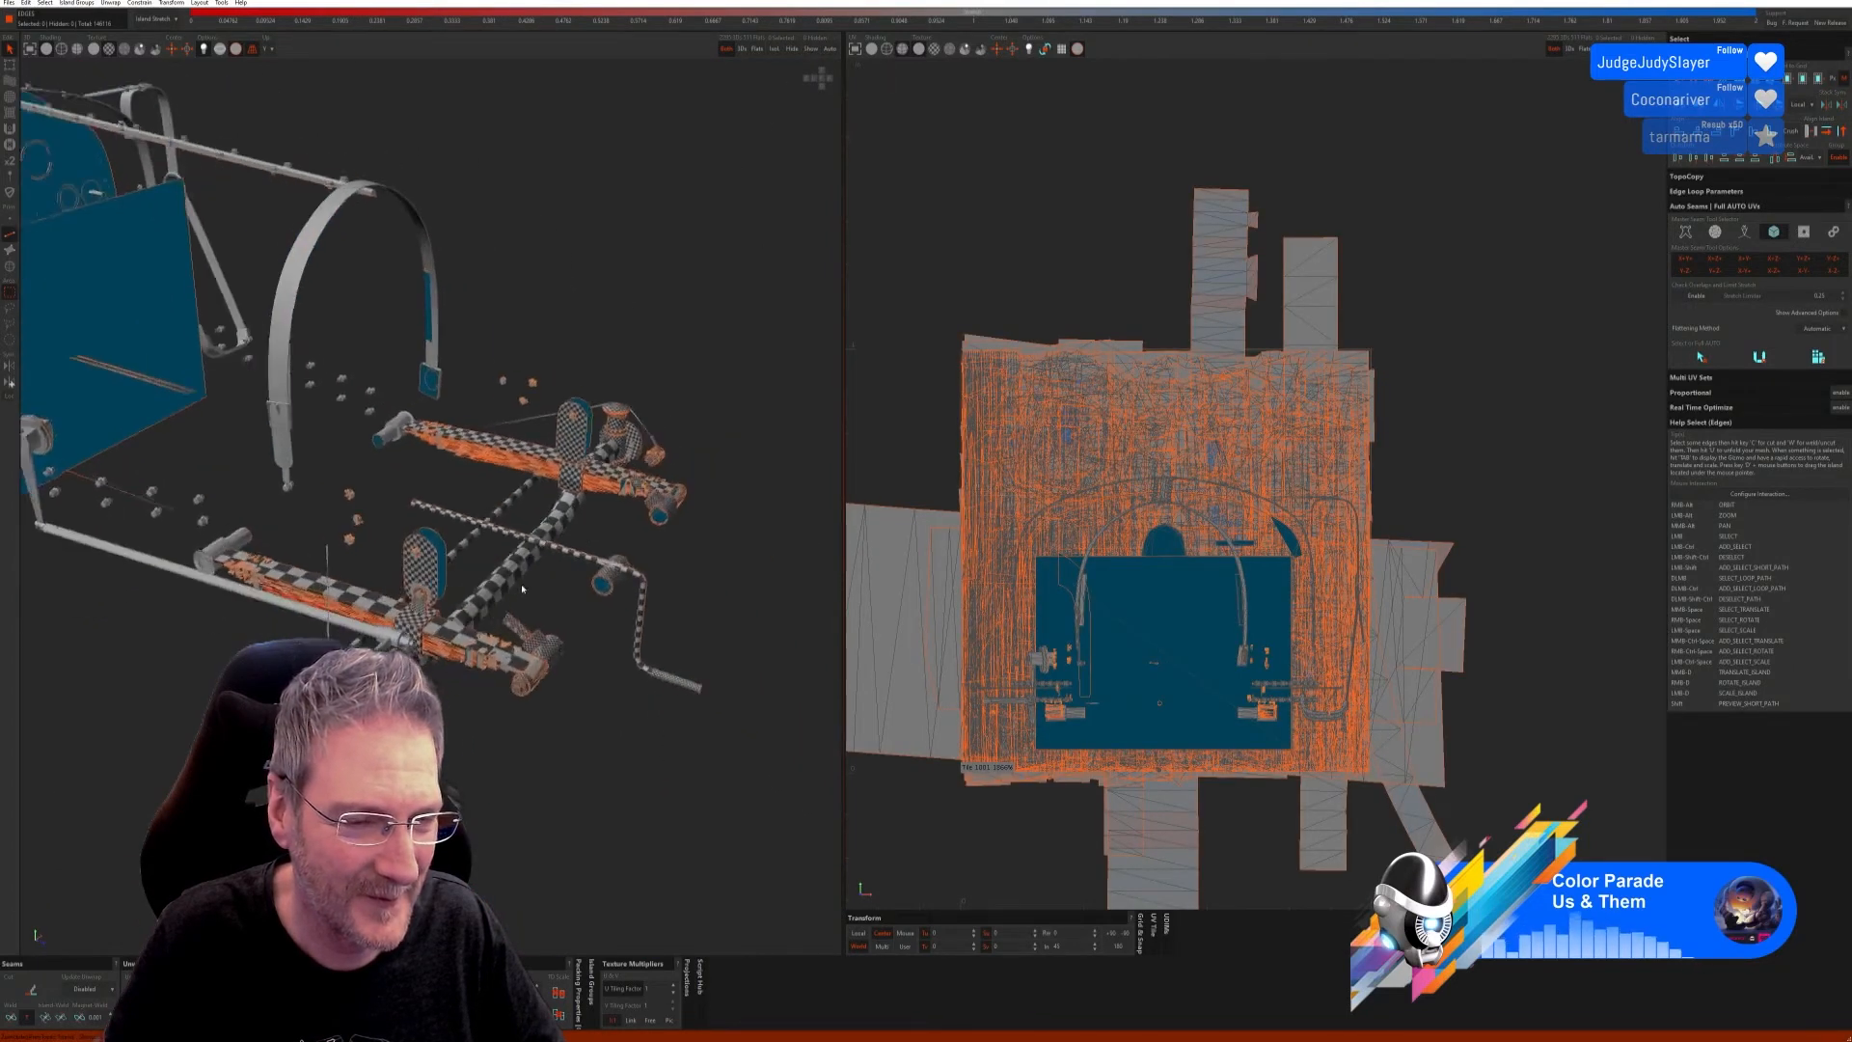
scroll(426, 580, up, 3)
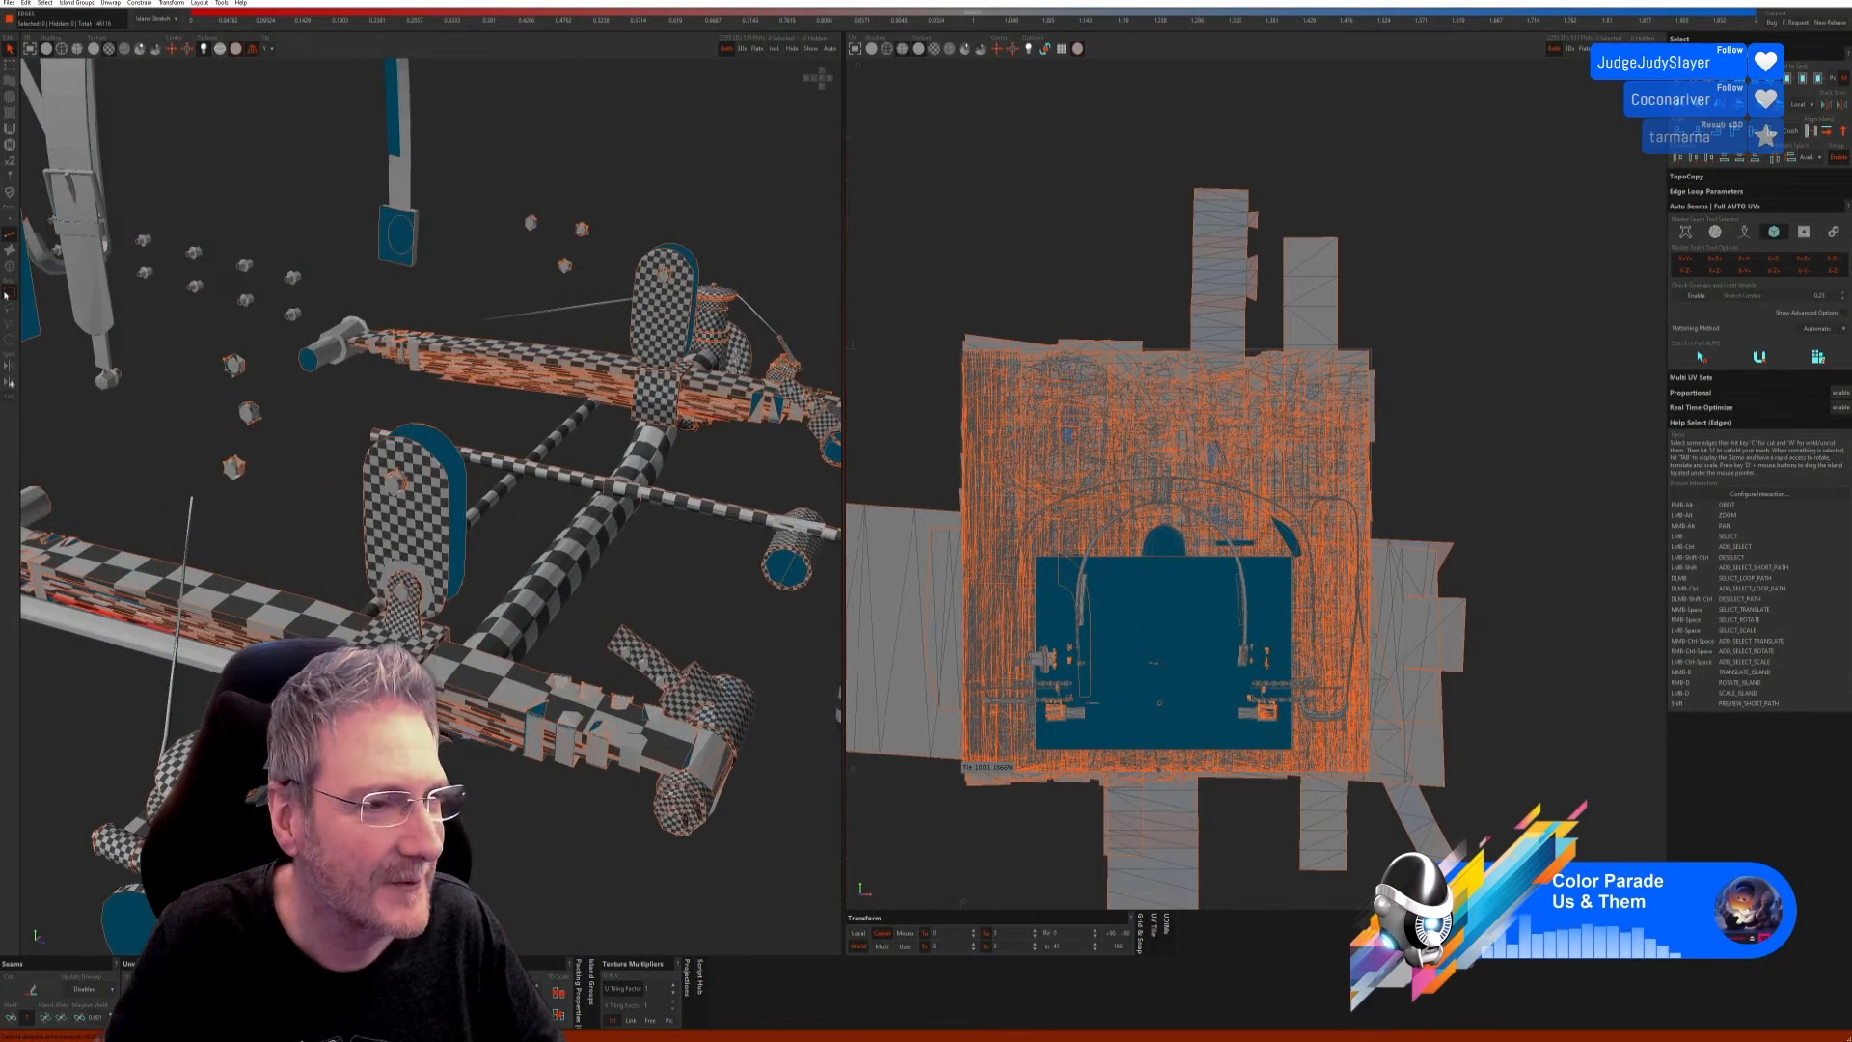
click(8, 266)
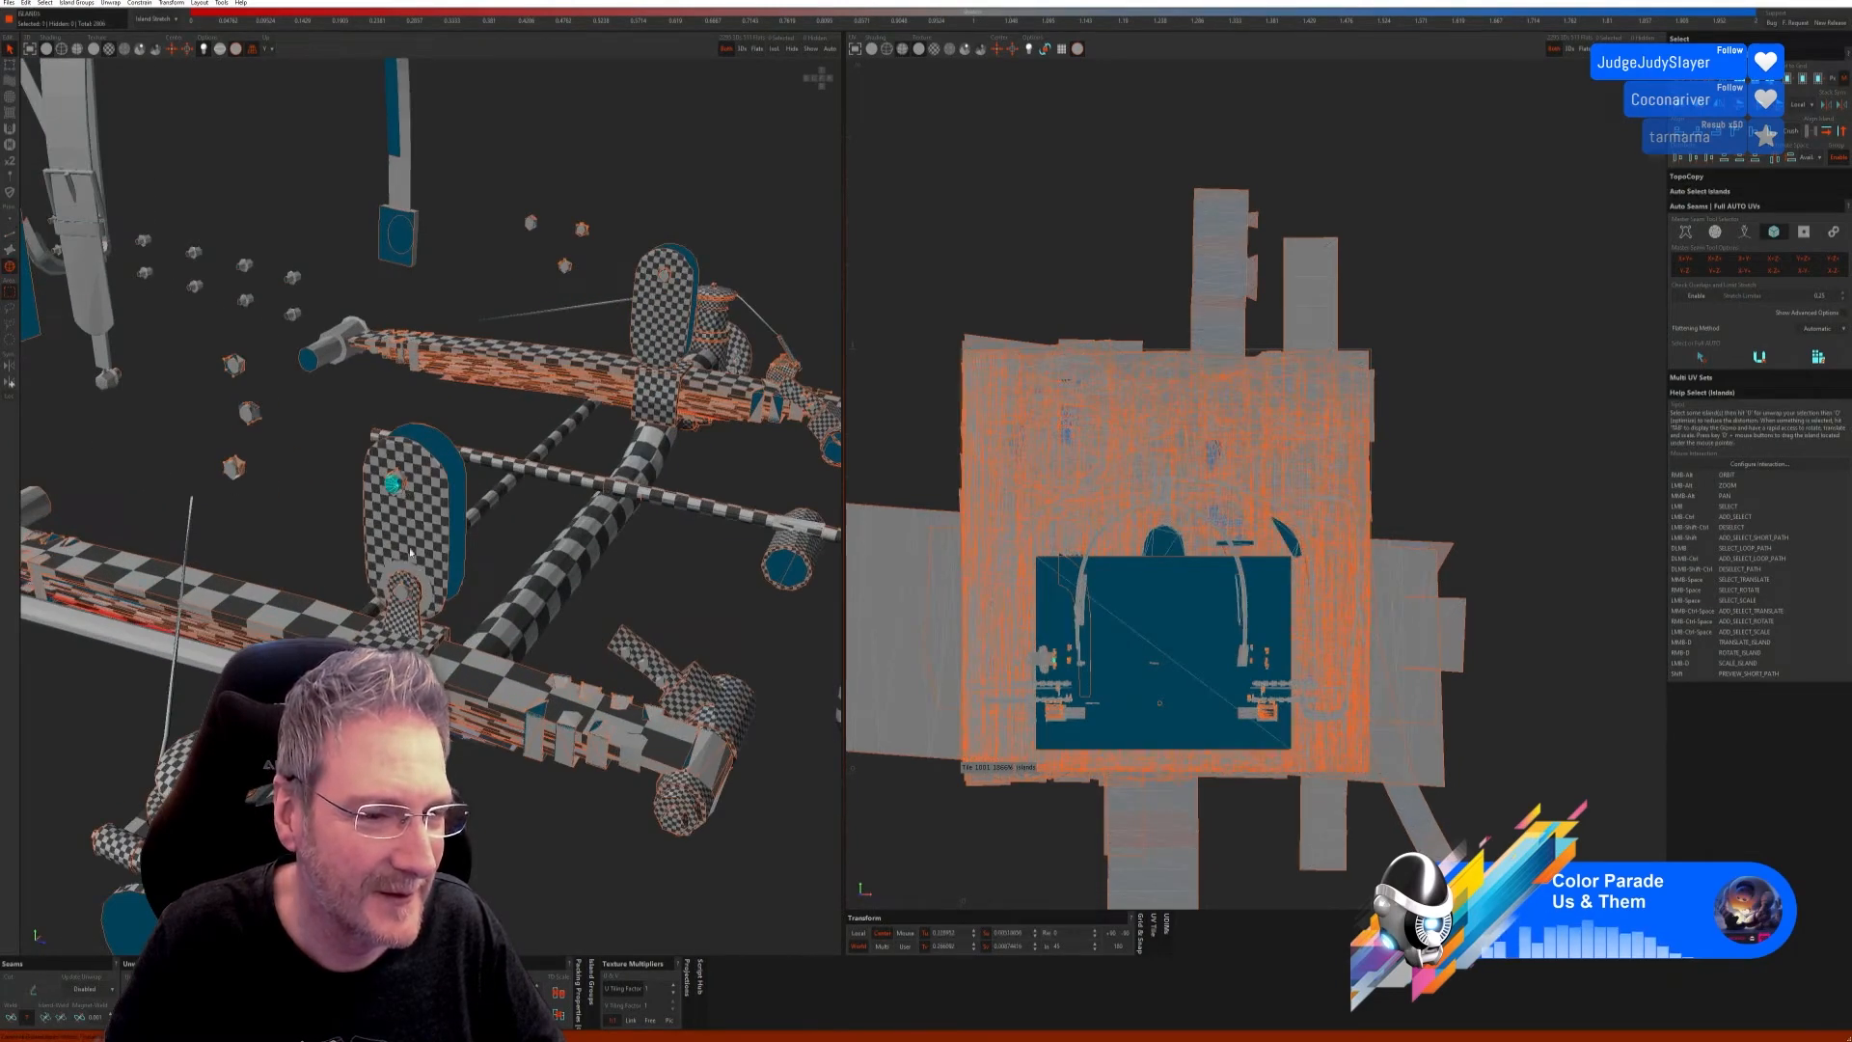
alt+right_drag(508, 606, 623, 523)
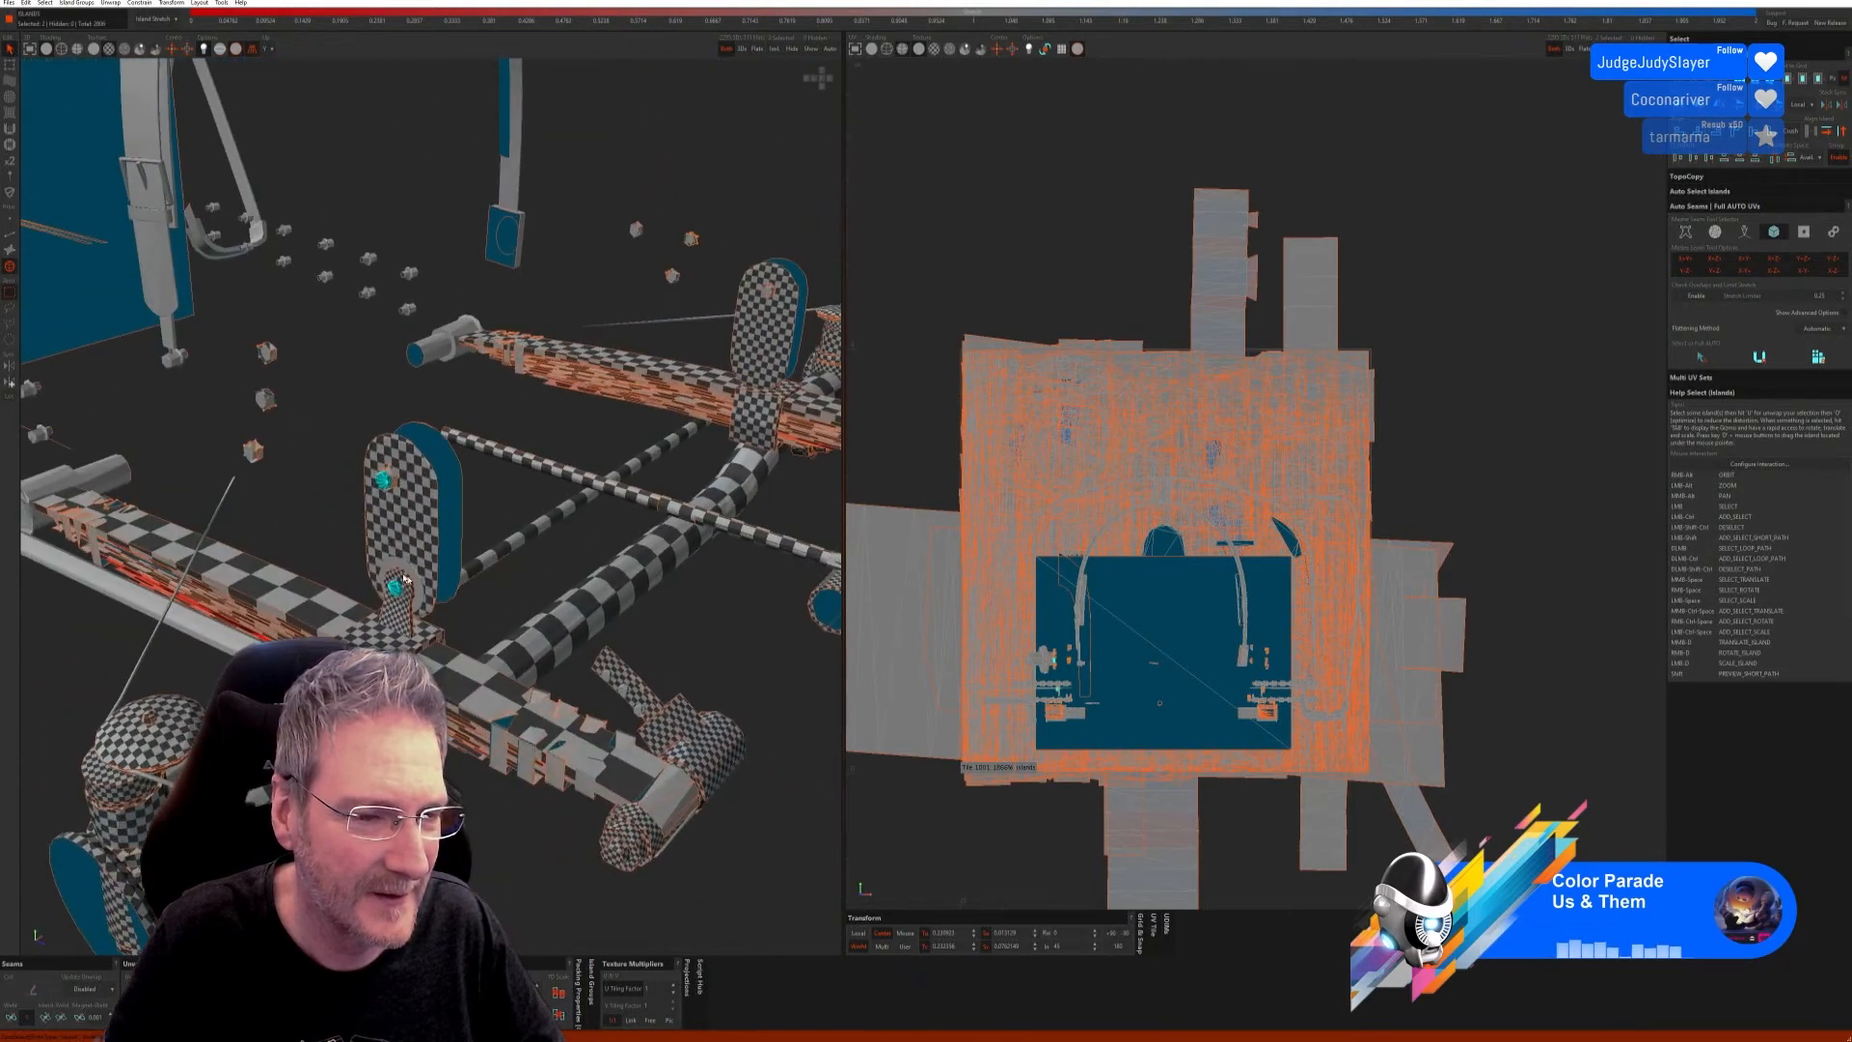
scroll(403, 578, up, 10)
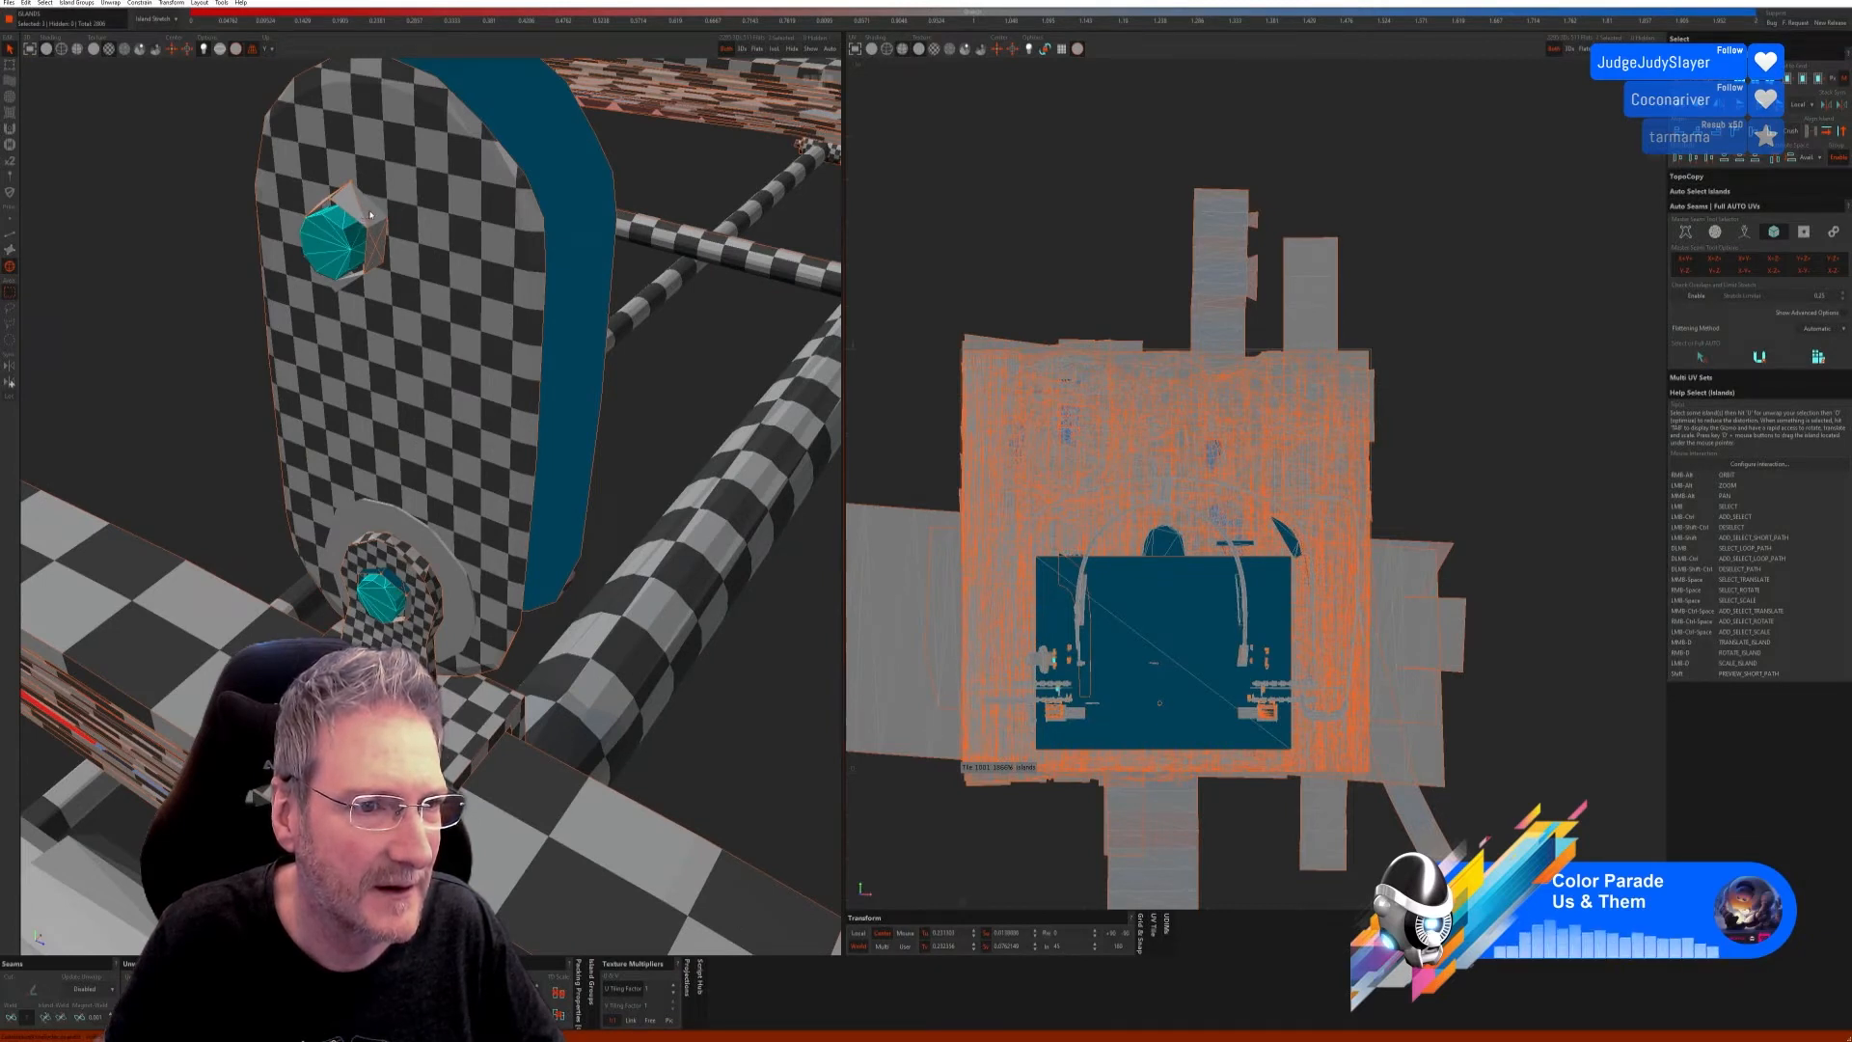
click(373, 219)
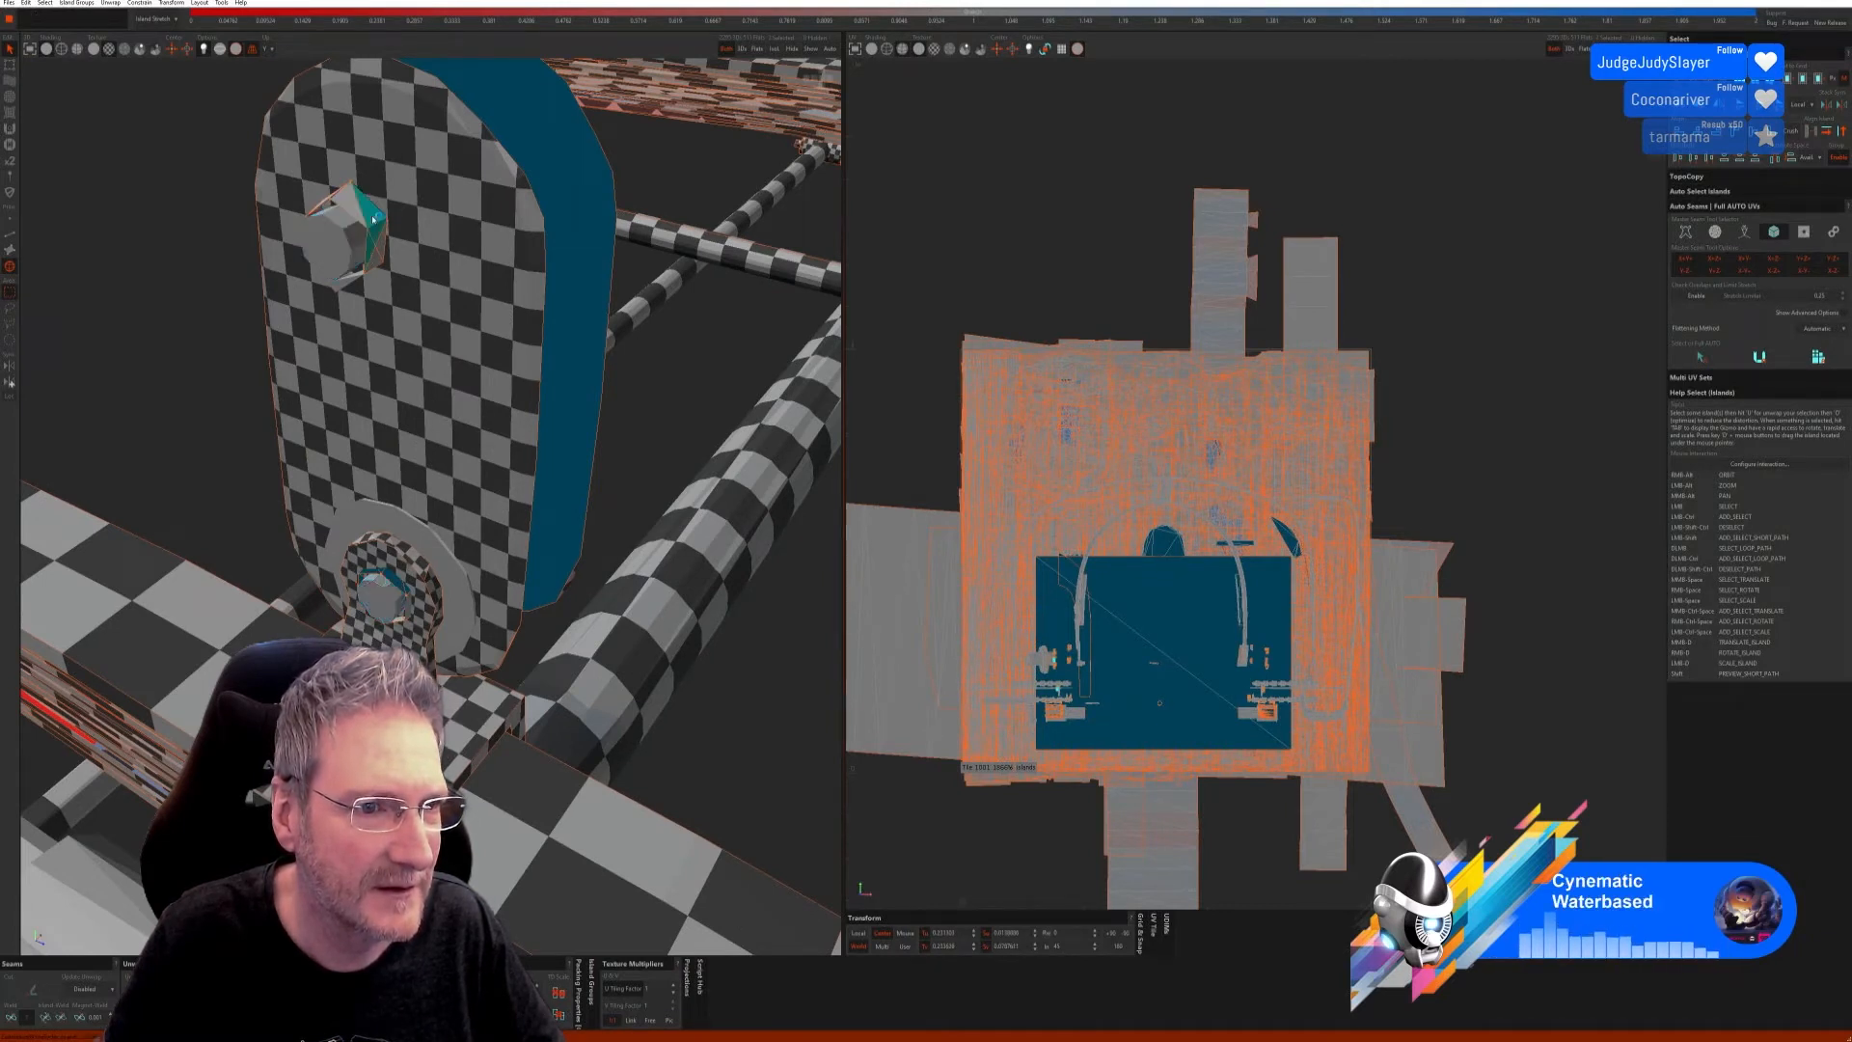
click(345, 254)
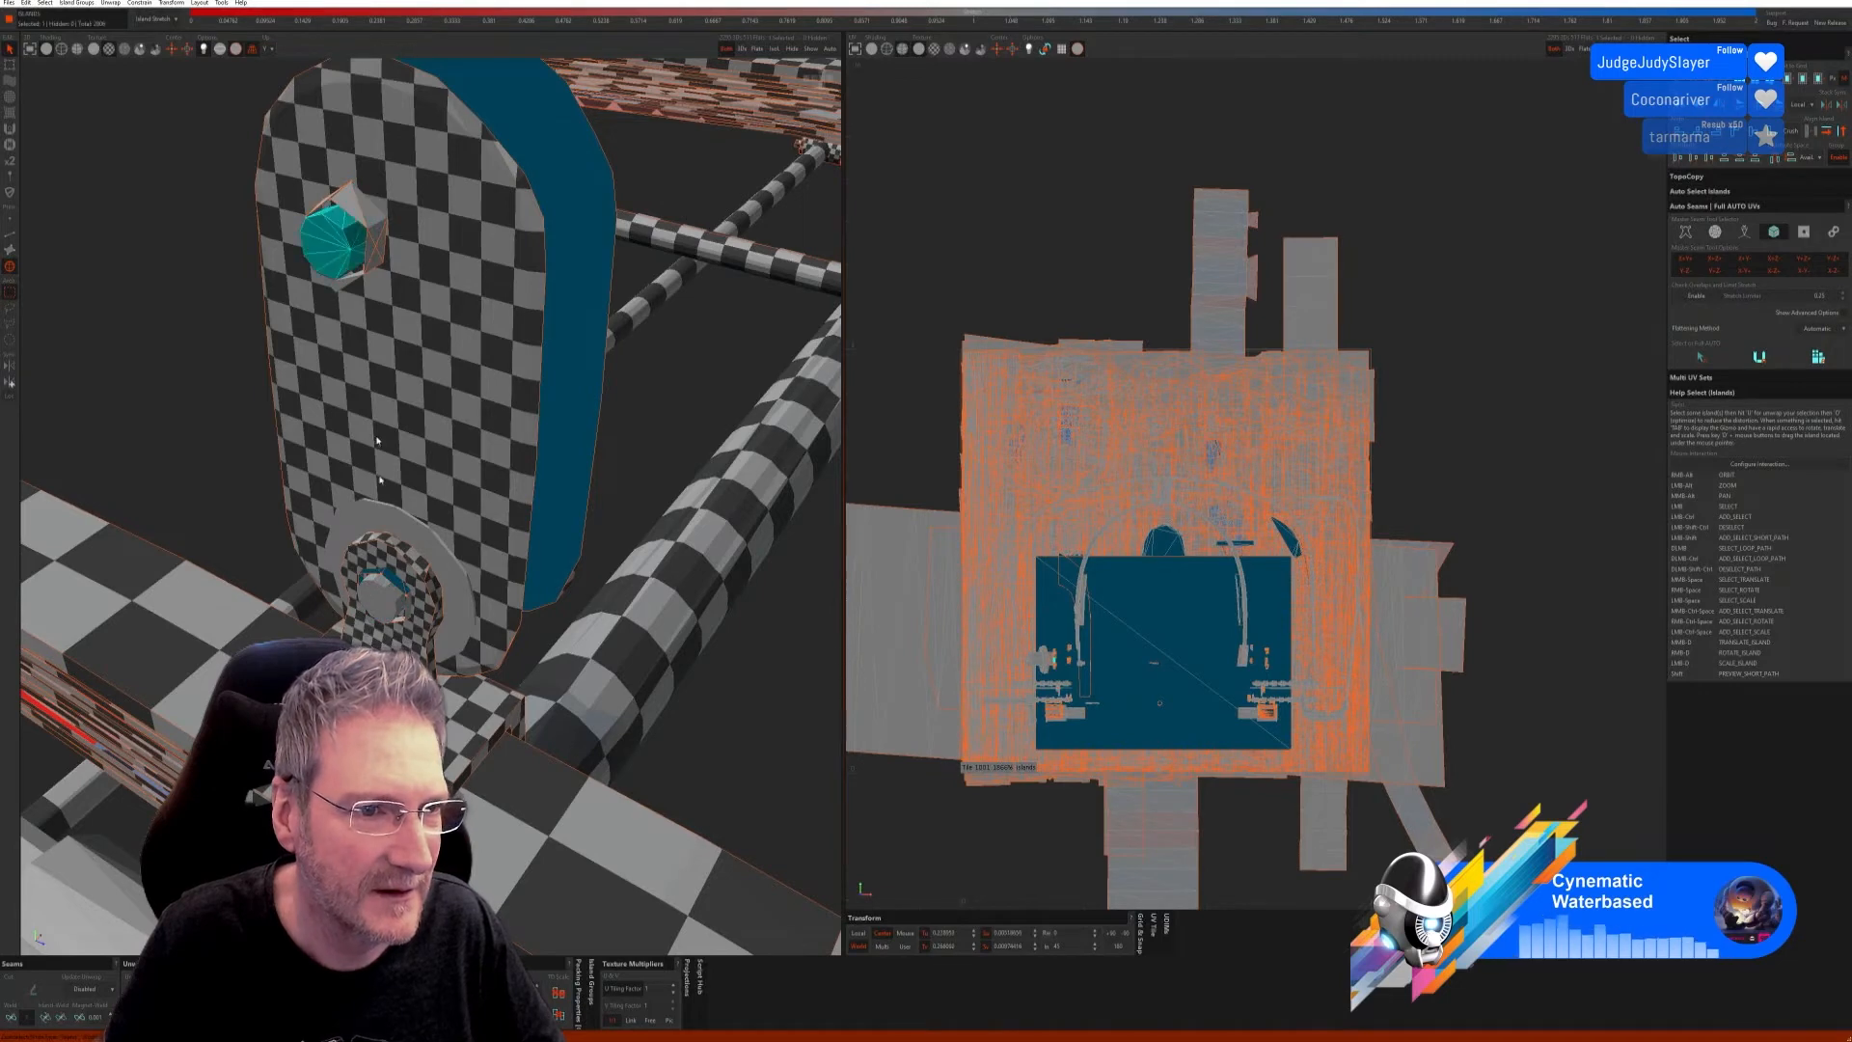
ctrl+click(391, 605)
Step: Add the matching bolt-head islands on the opposite upright pad to the selection
scroll(414, 593, down, 6)
alt+right_drag(415, 590, 737, 465)
scroll(473, 532, down, 5)
scroll(633, 489, up, 8)
ctrl+click(606, 482)
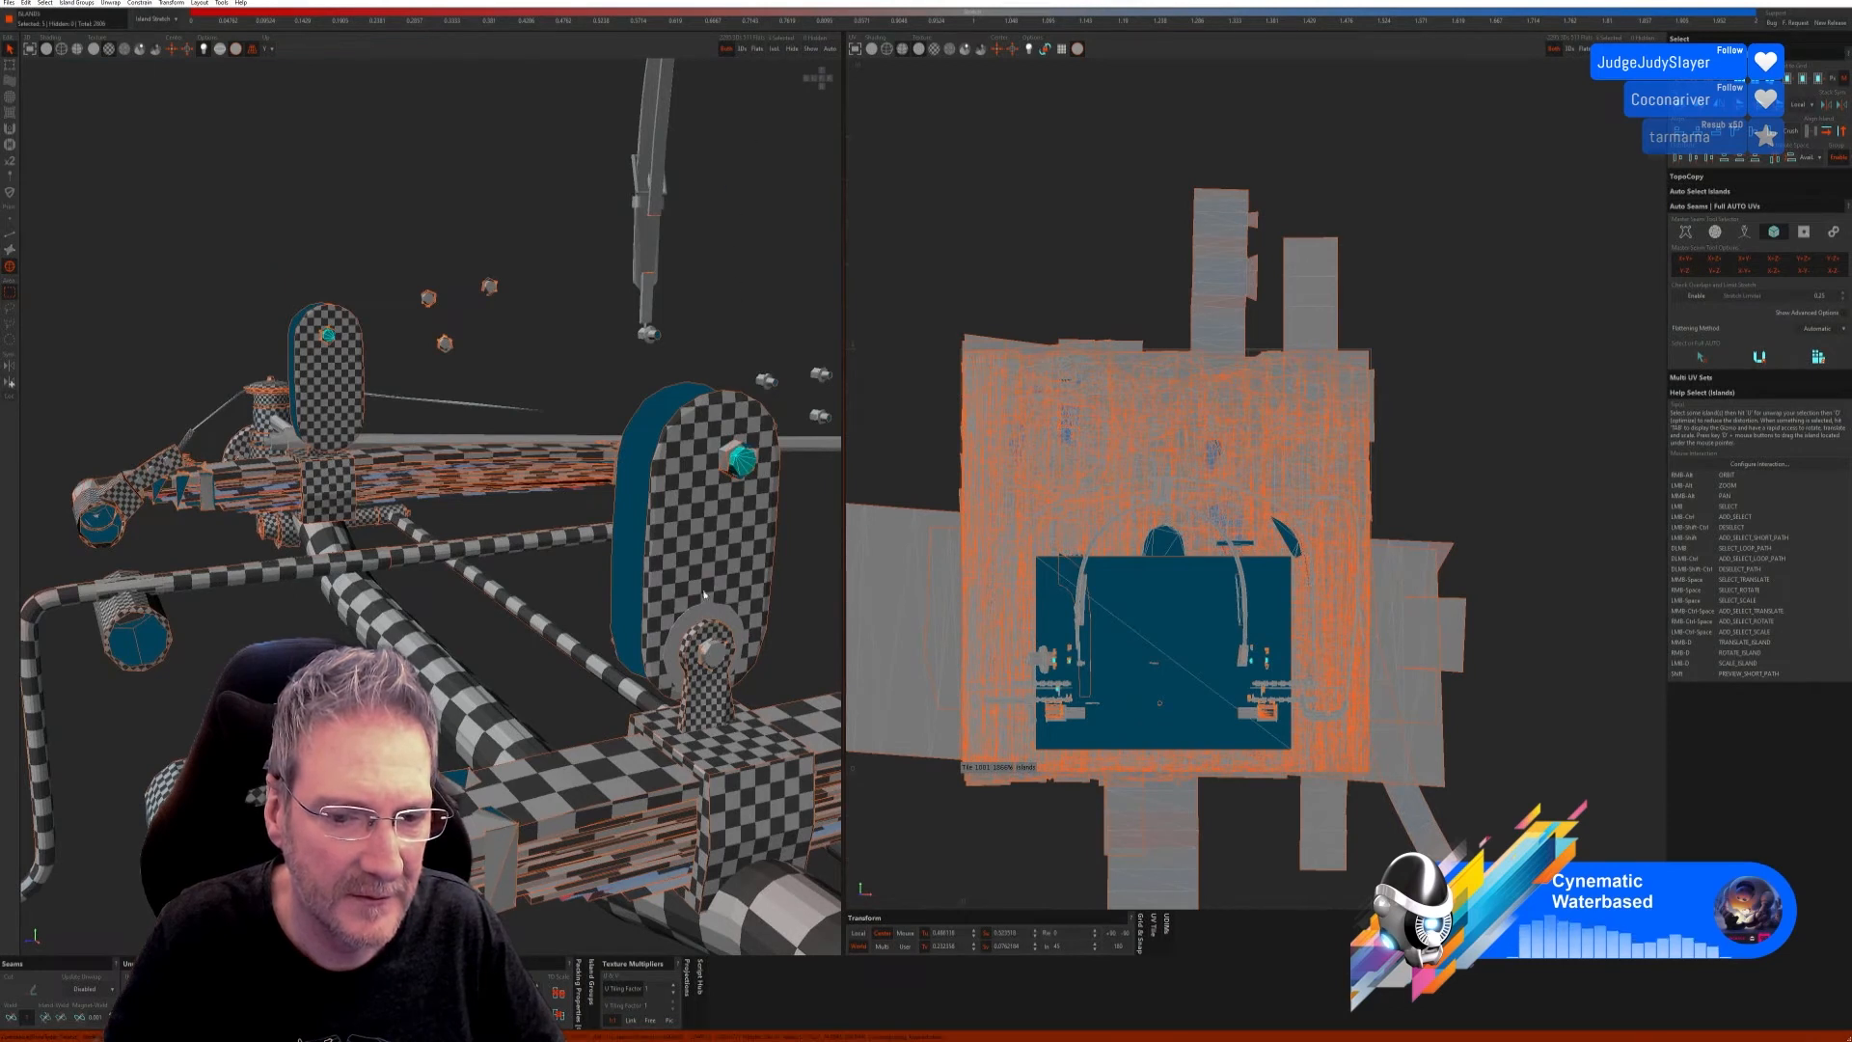
Step: Isolate the selected bolt heads, unwrap and pack them with automatic seams, and show the whole model again
click(774, 49)
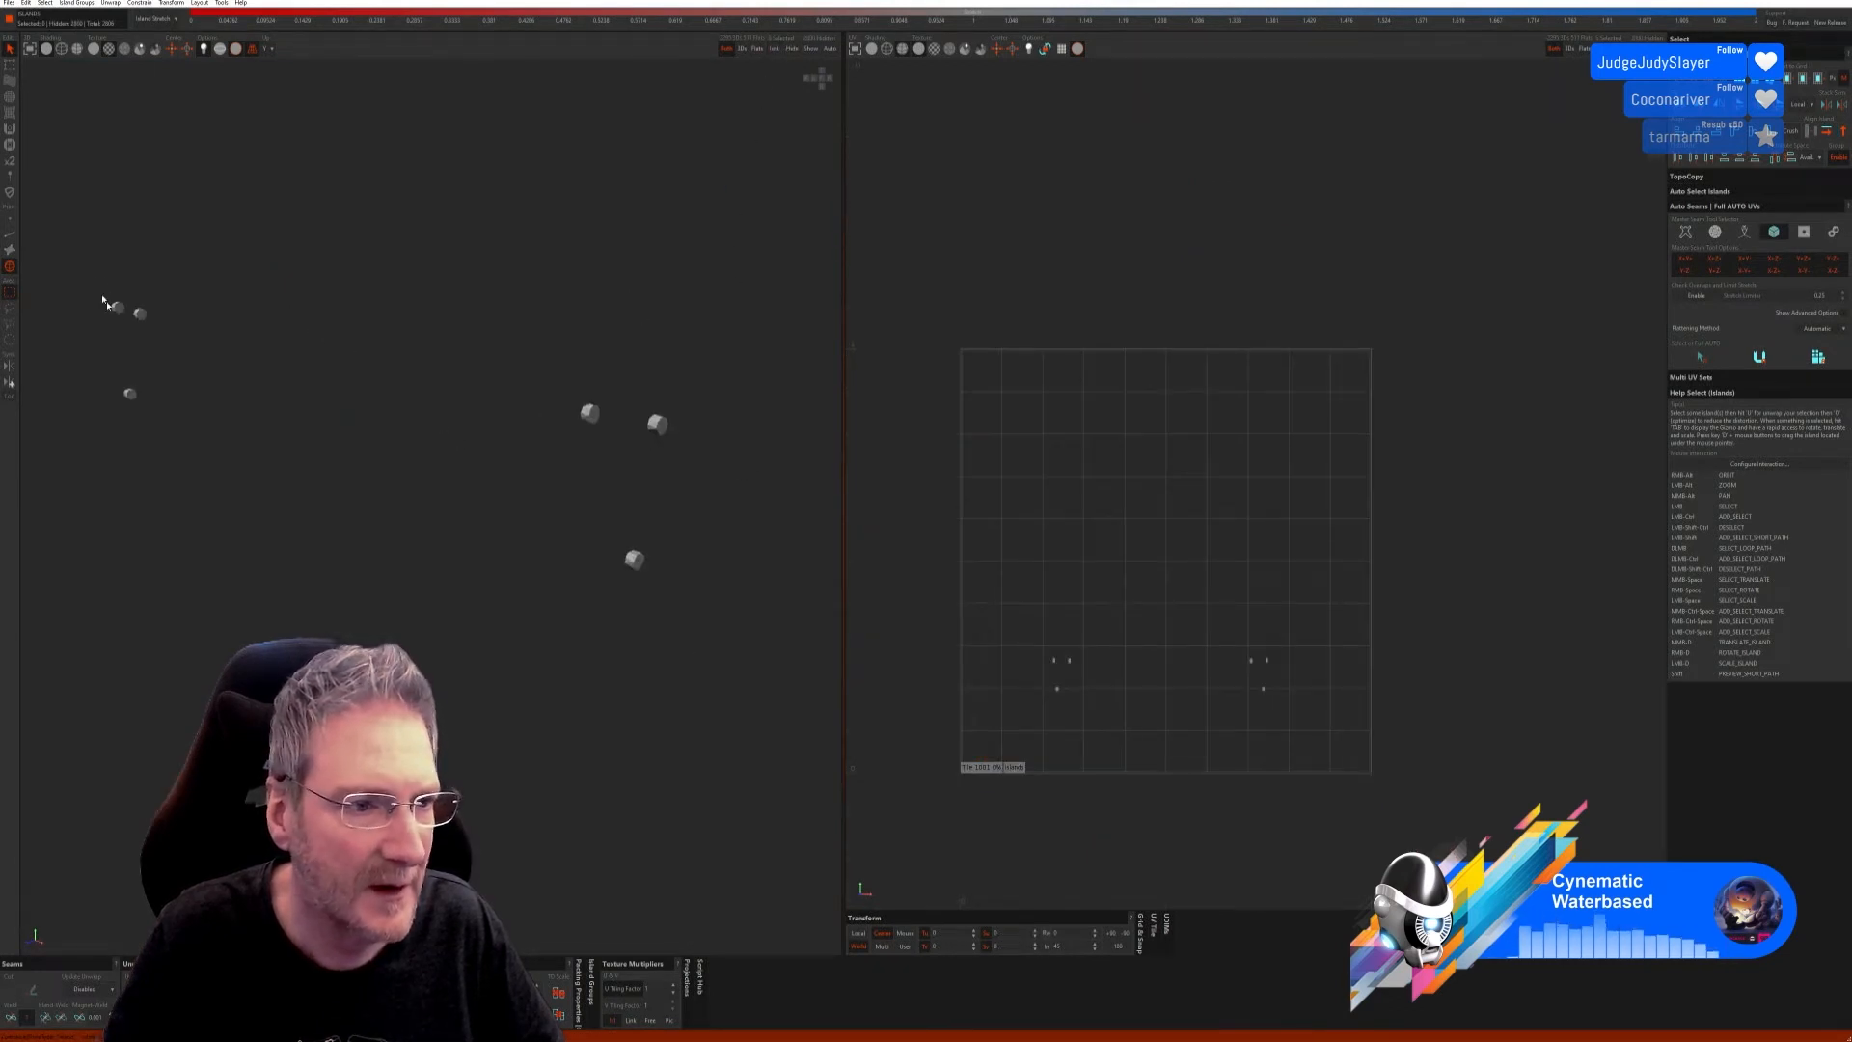
click(11, 234)
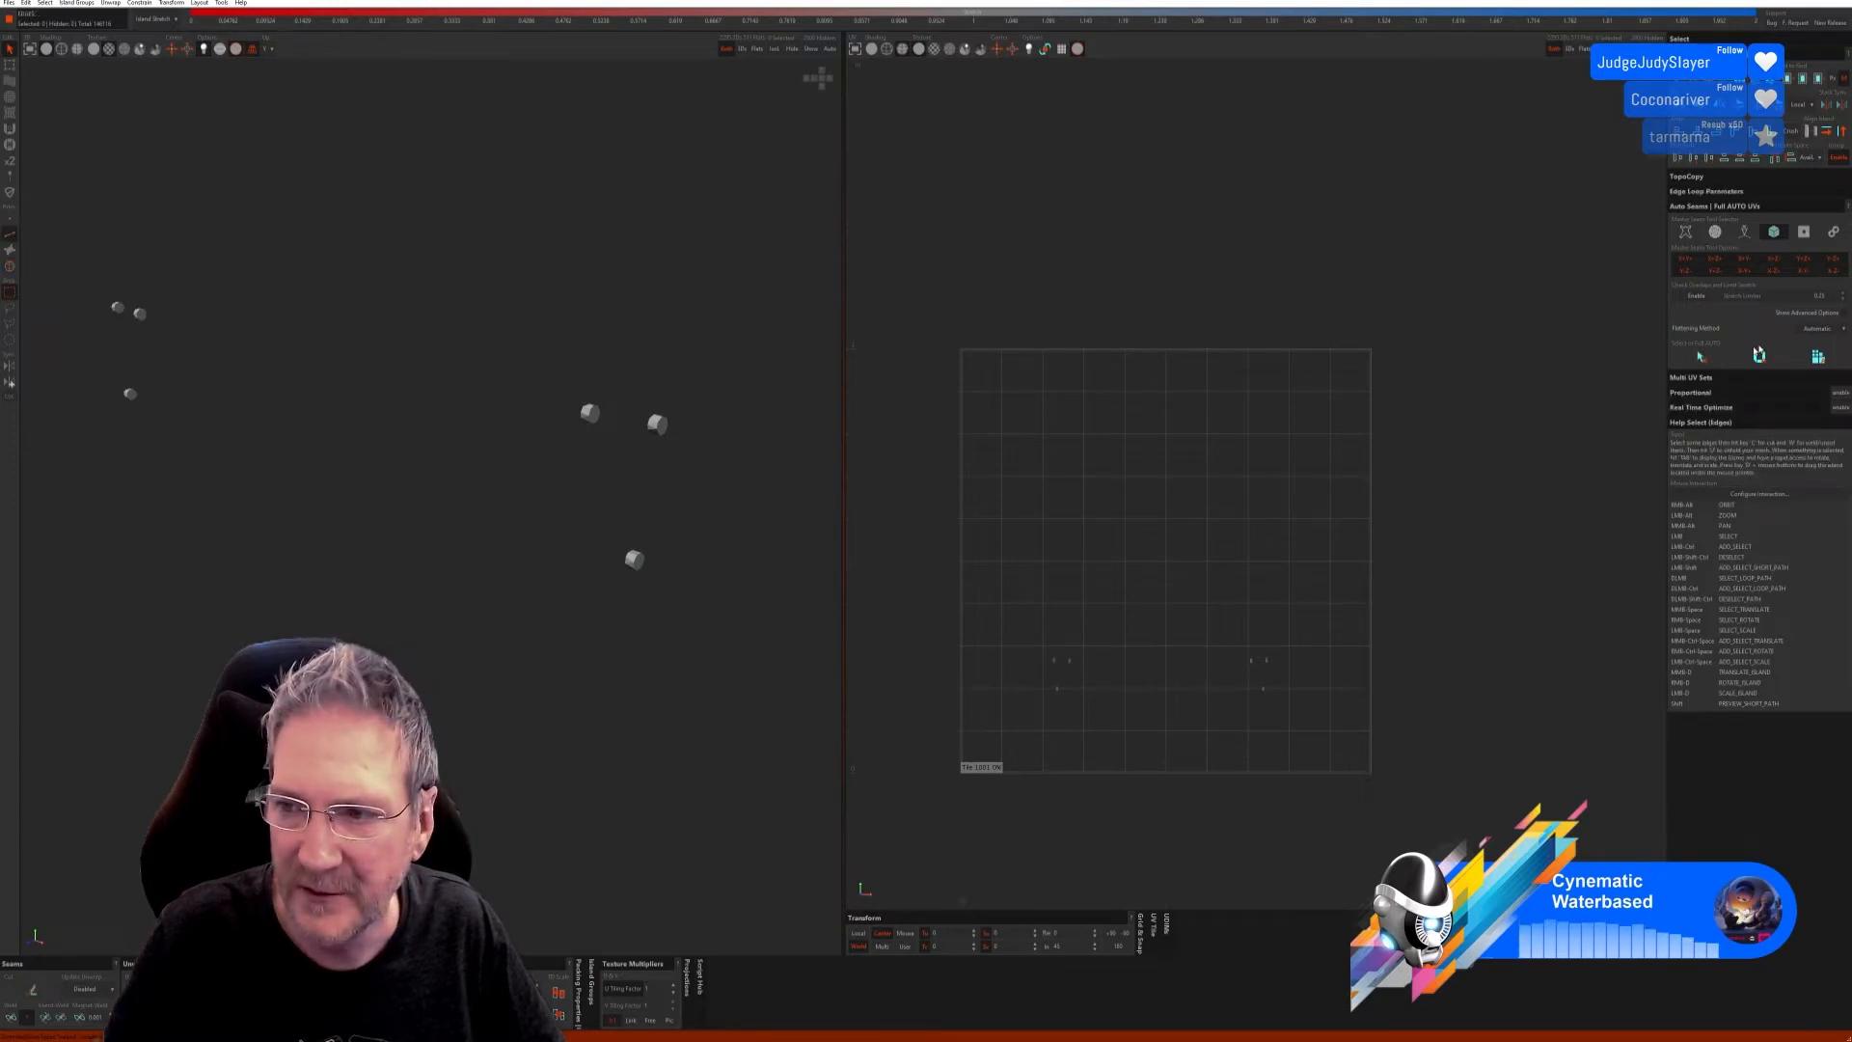
click(1700, 359)
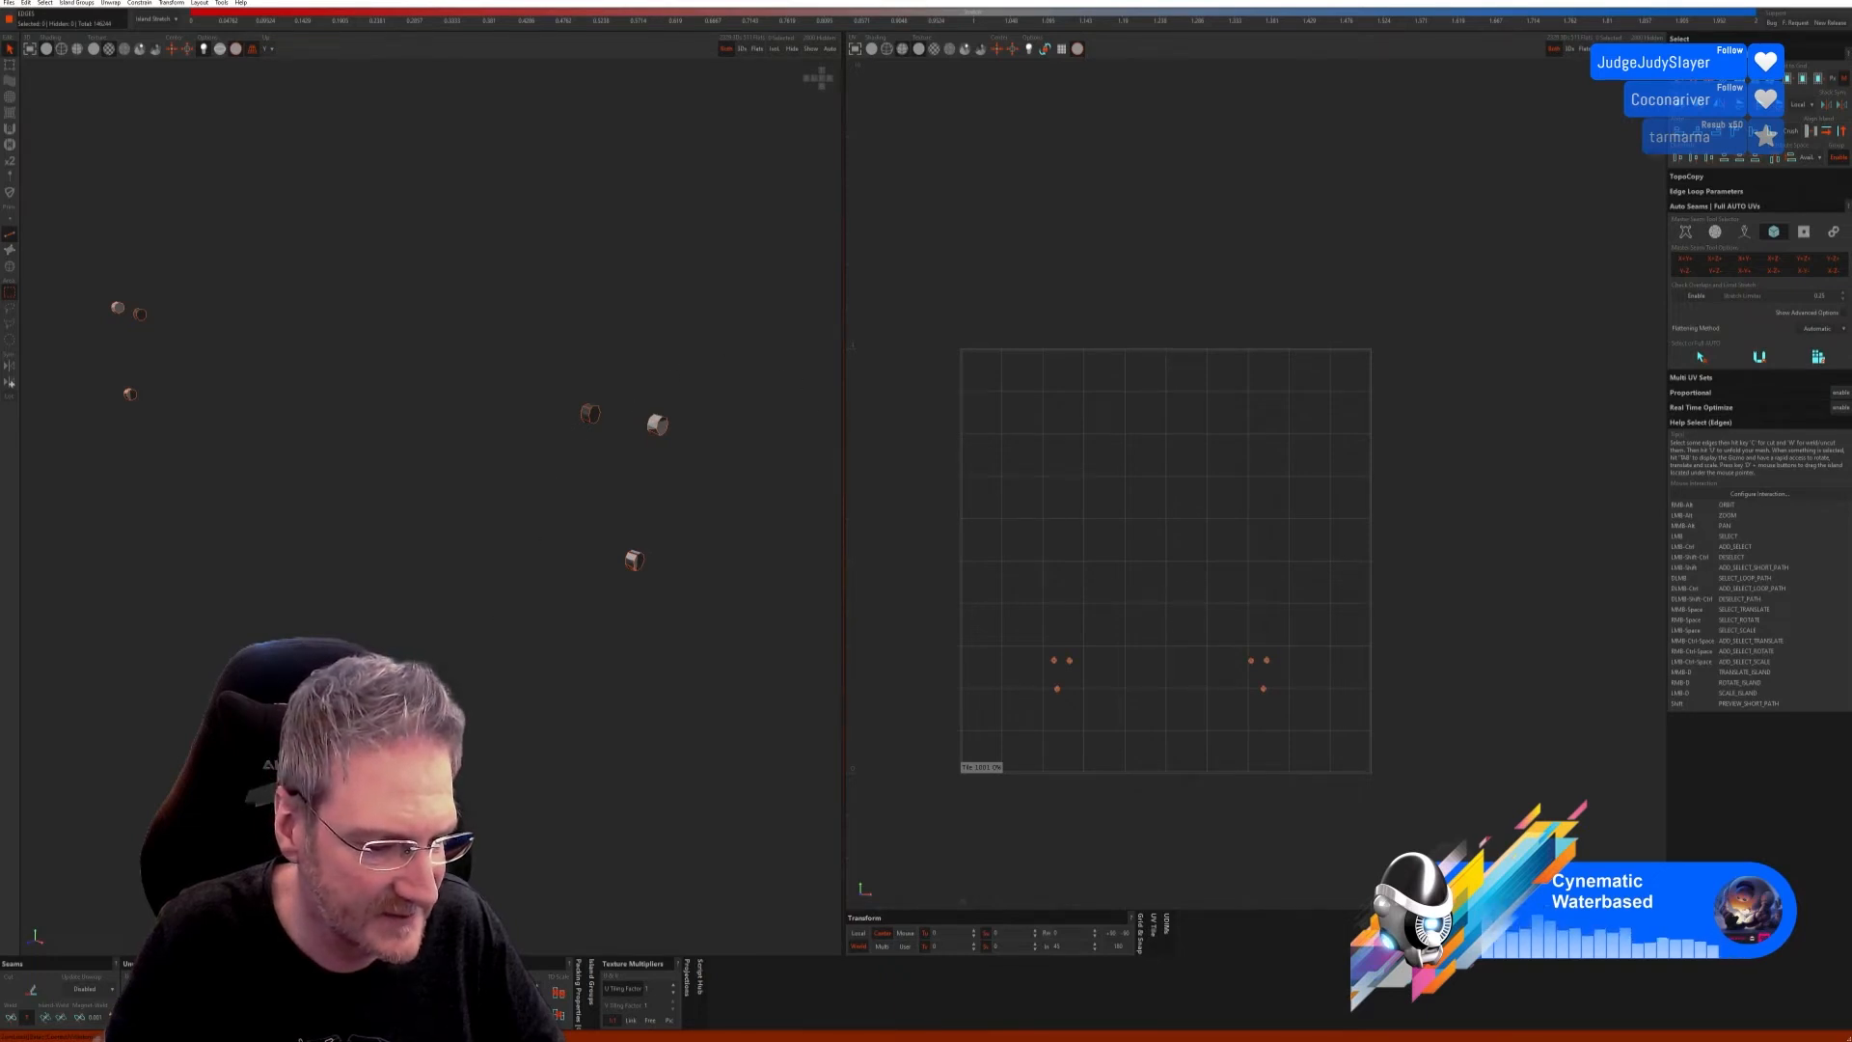
key(u)
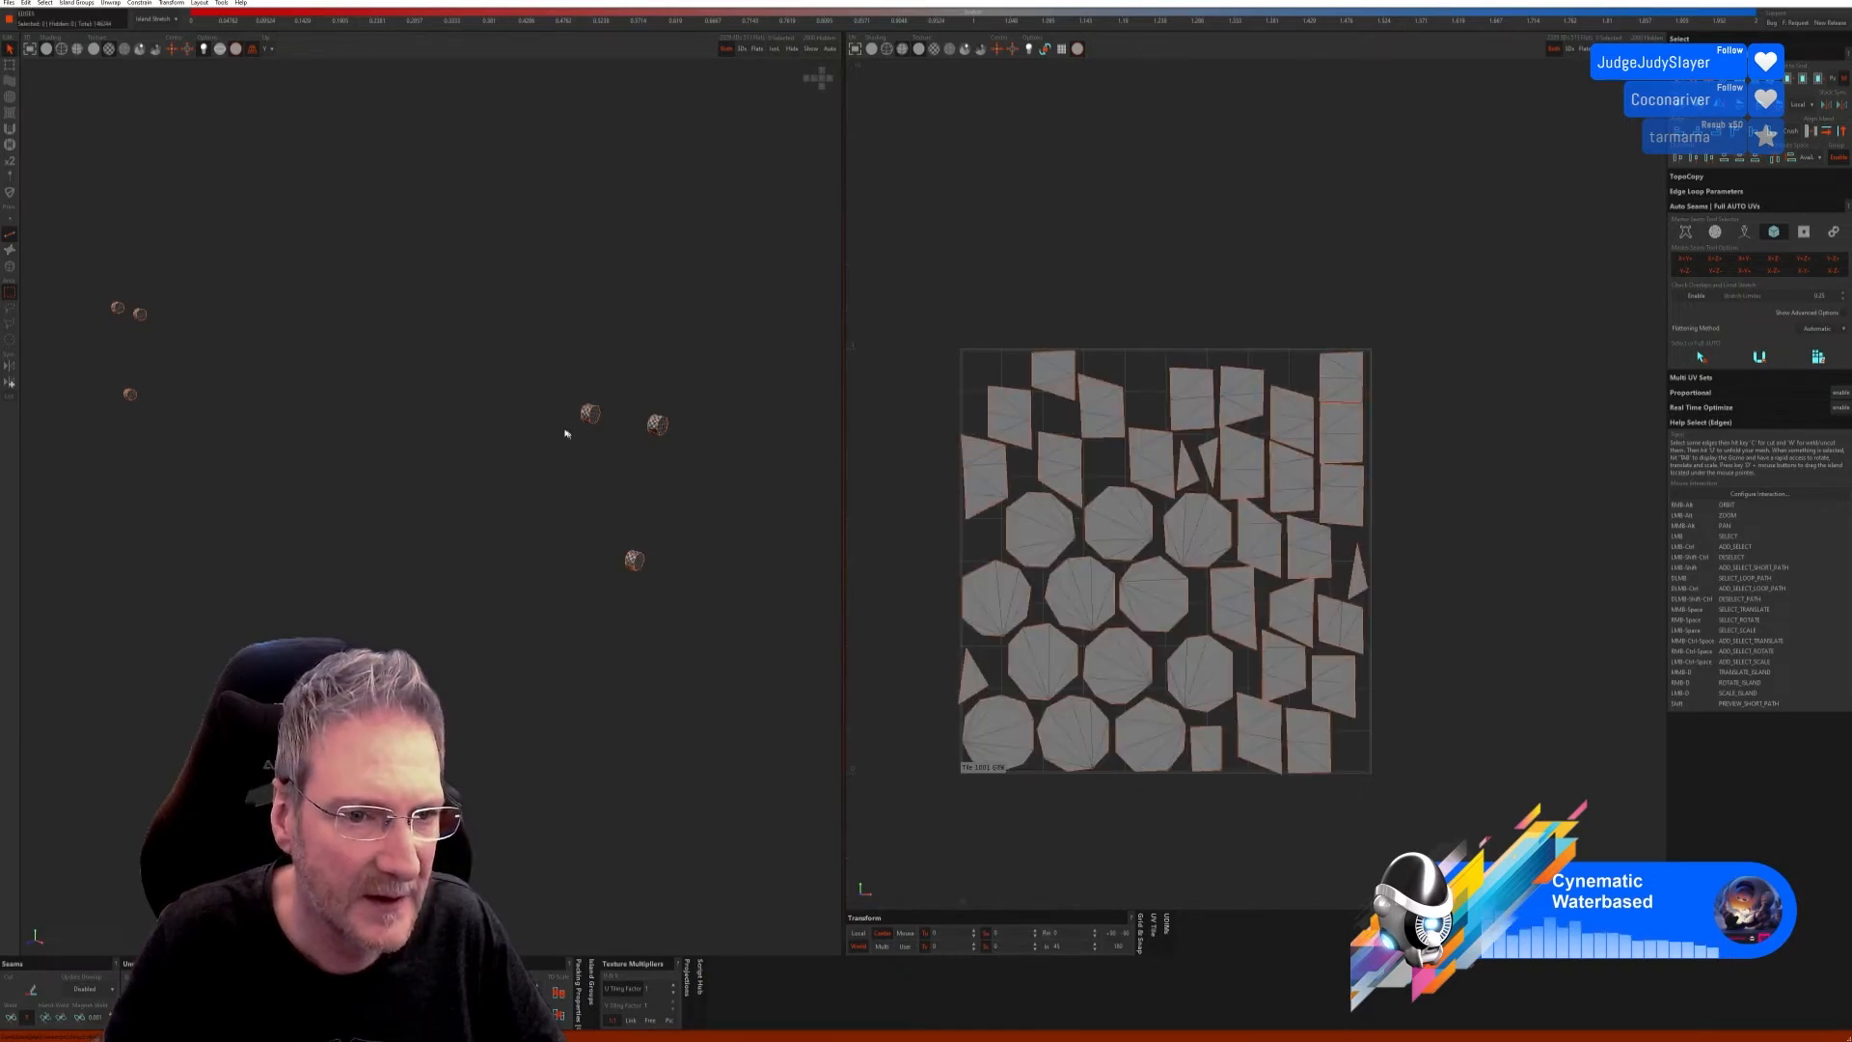
click(811, 49)
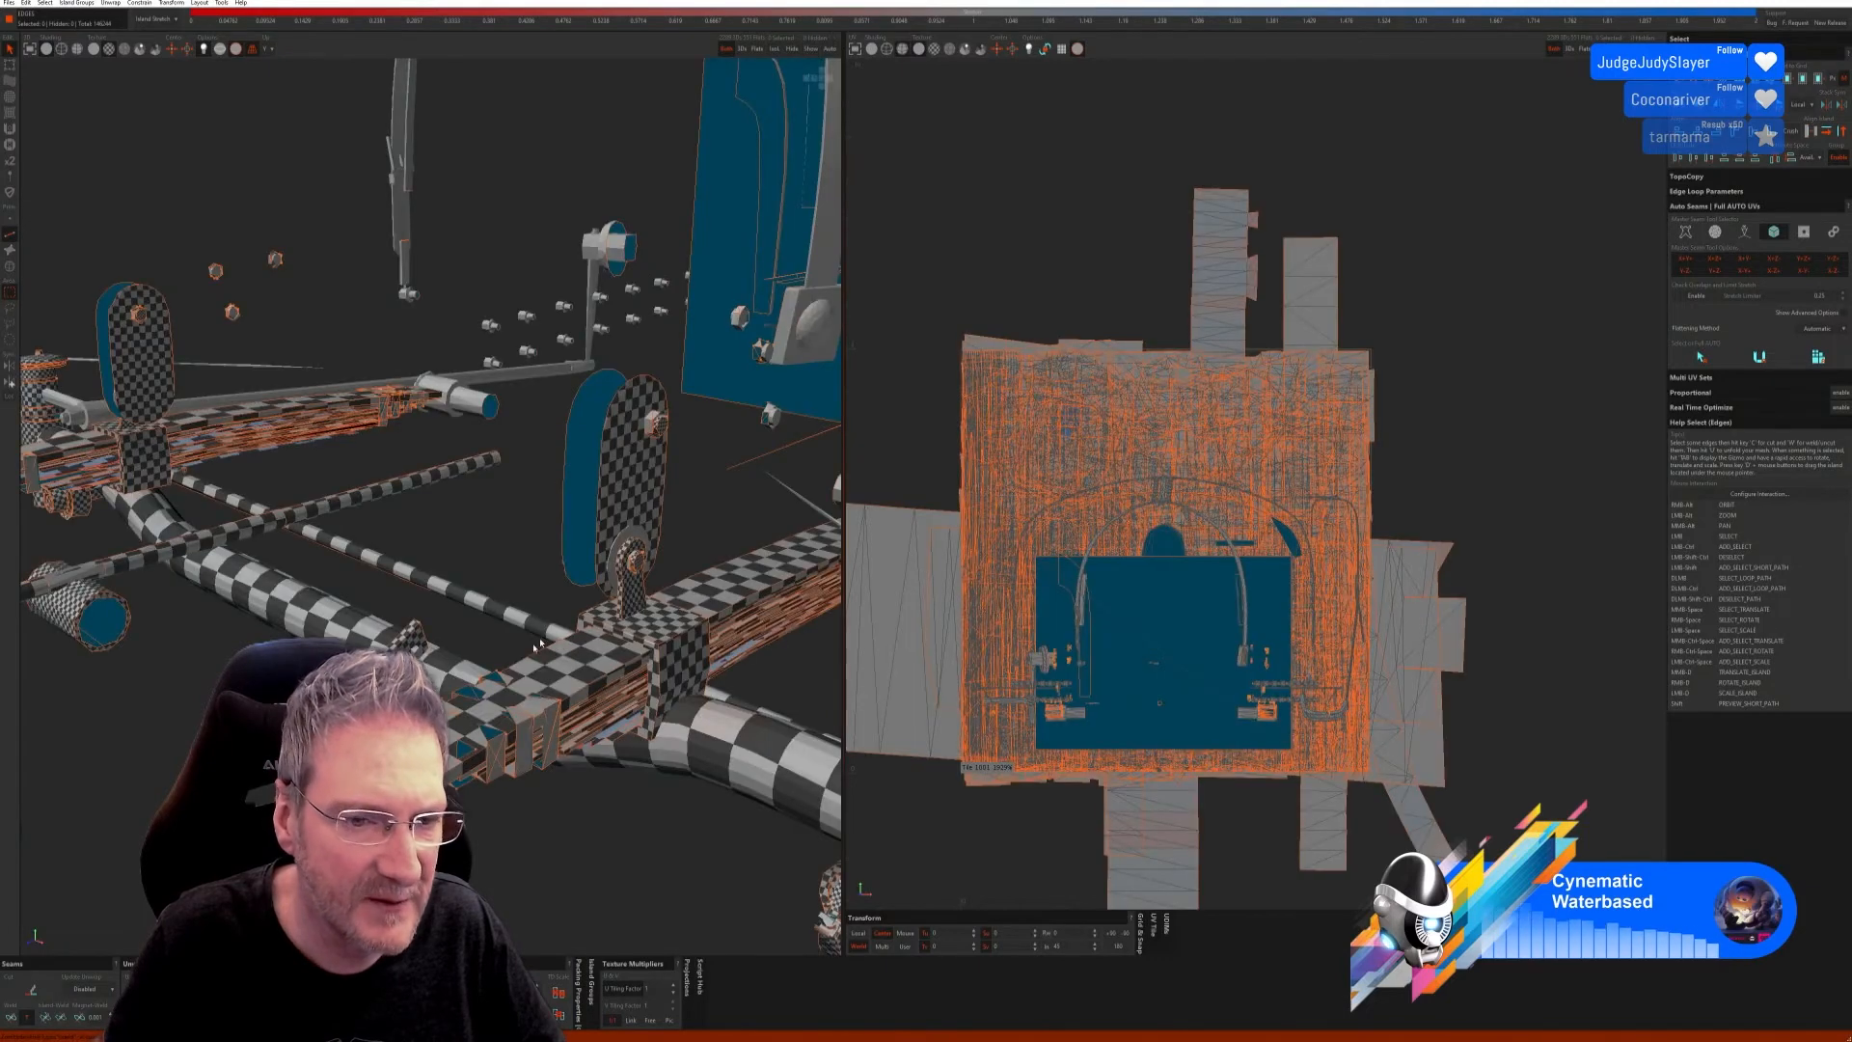
Step: Select the round washer islands behind the pivot brackets at the base of both upright pads
scroll(644, 557, up, 5)
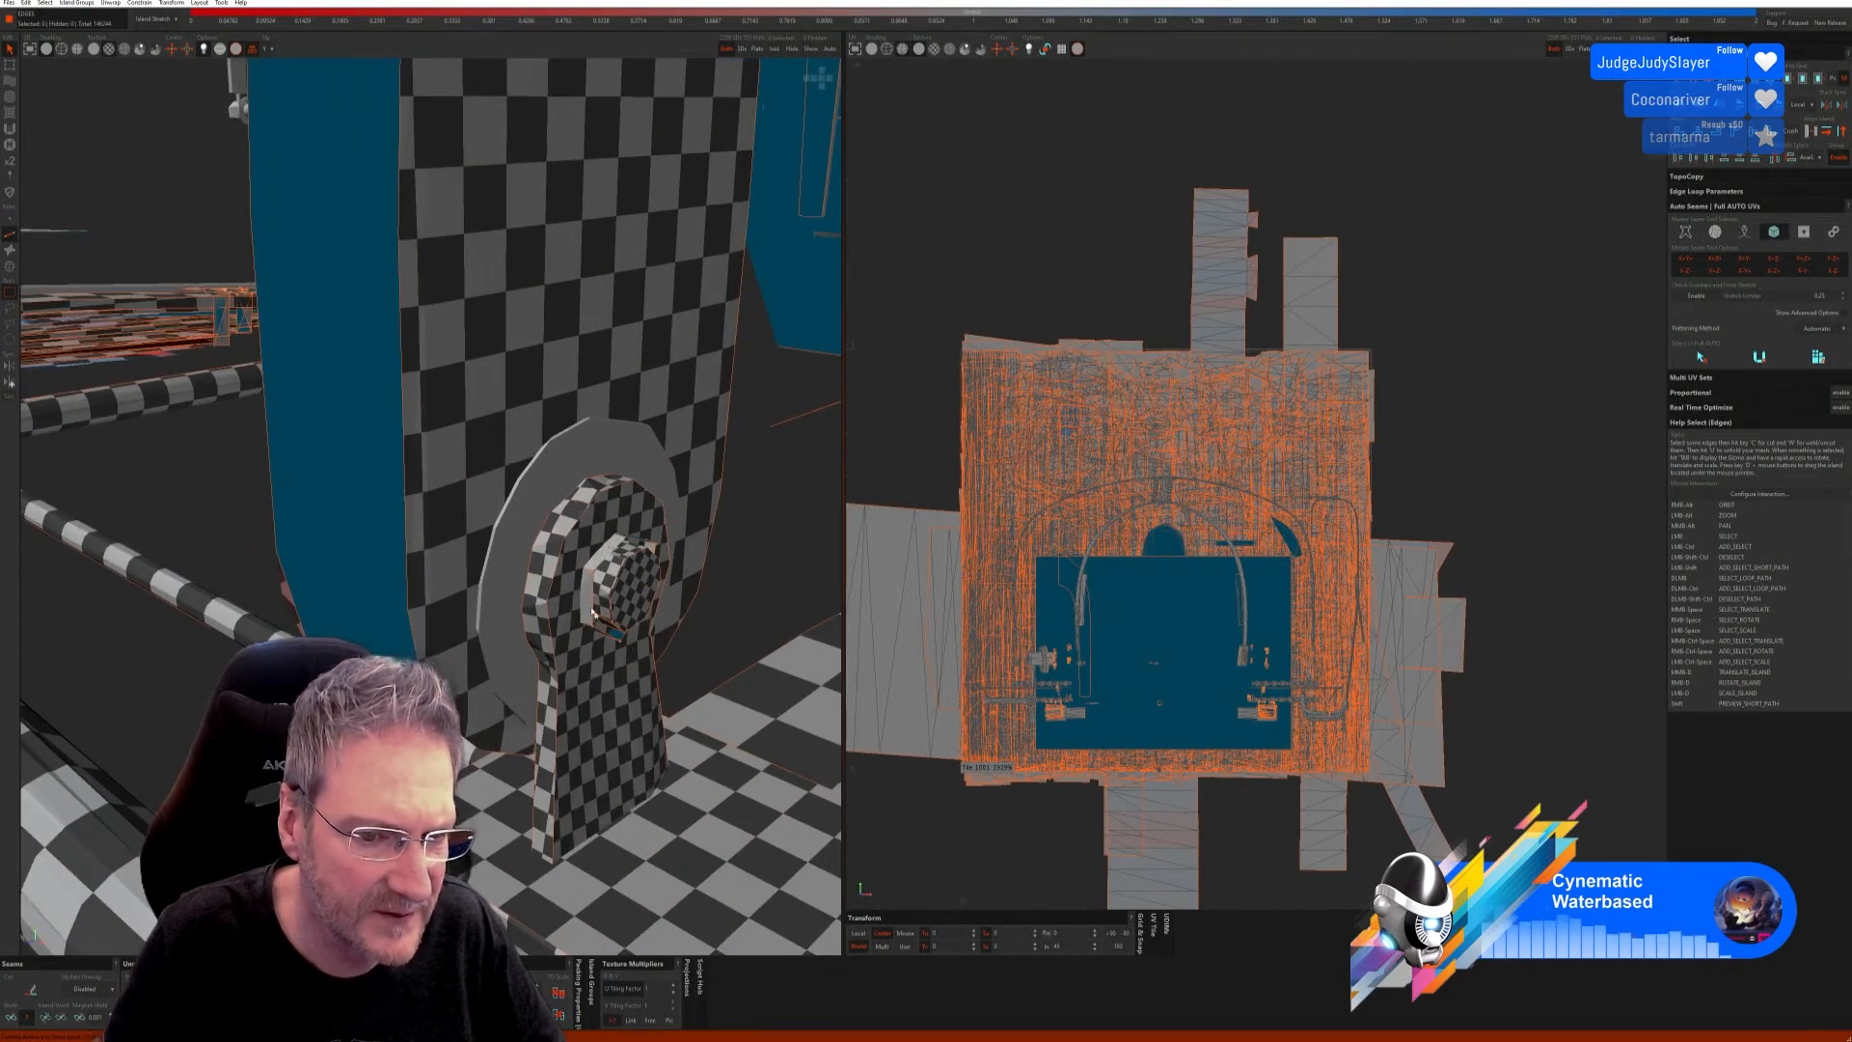
scroll(592, 614, down, 8)
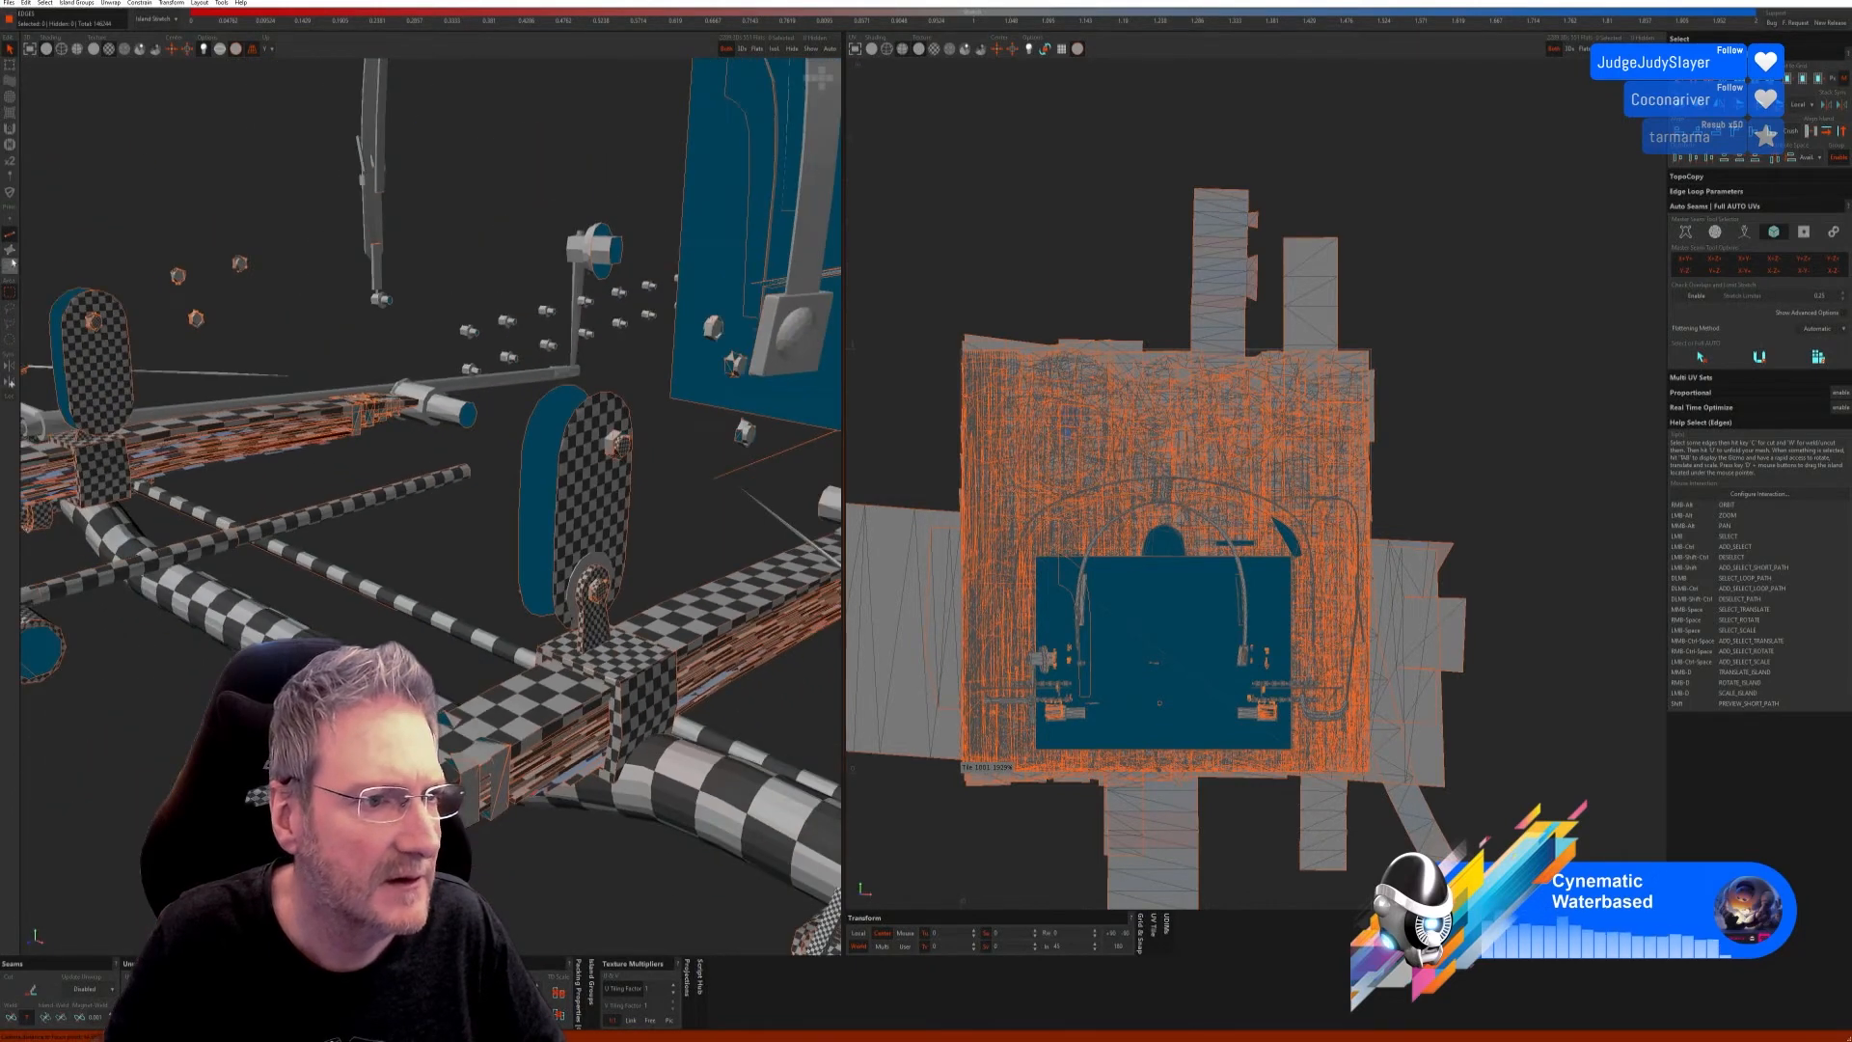
key(F4)
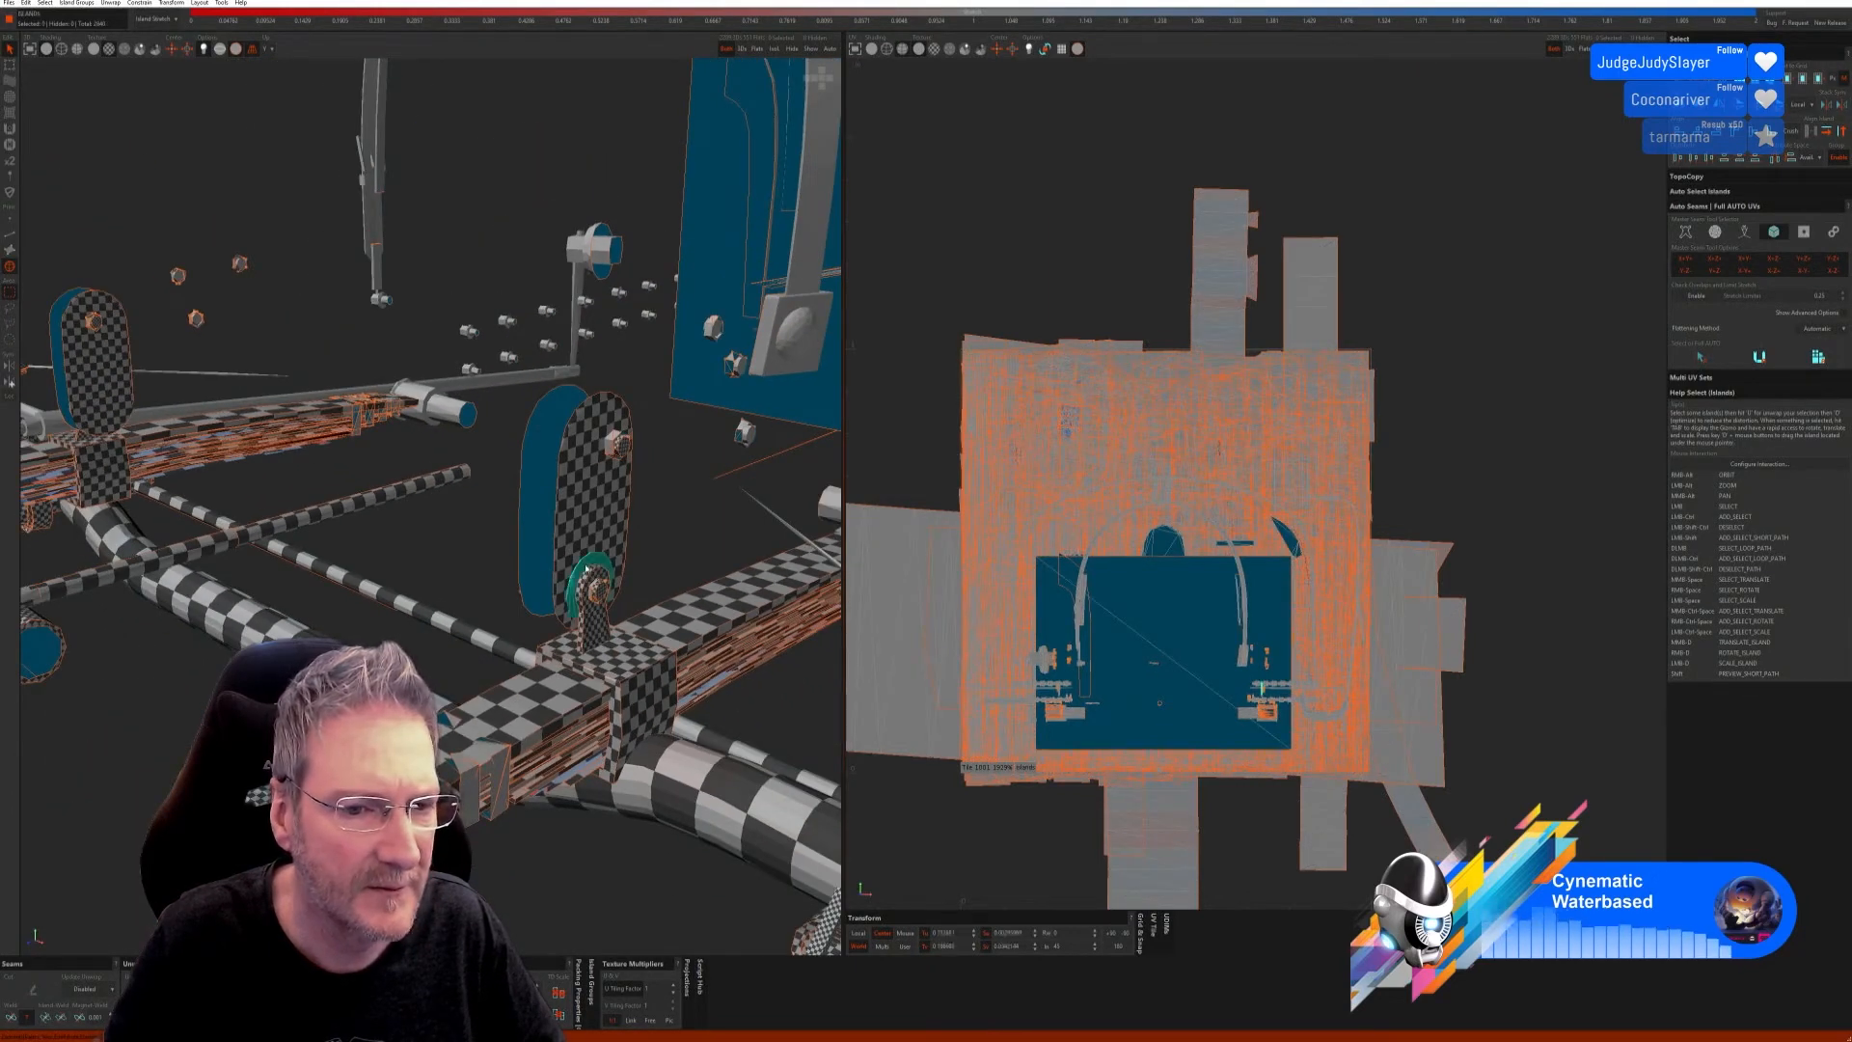
alt+drag(605, 499, 603, 512)
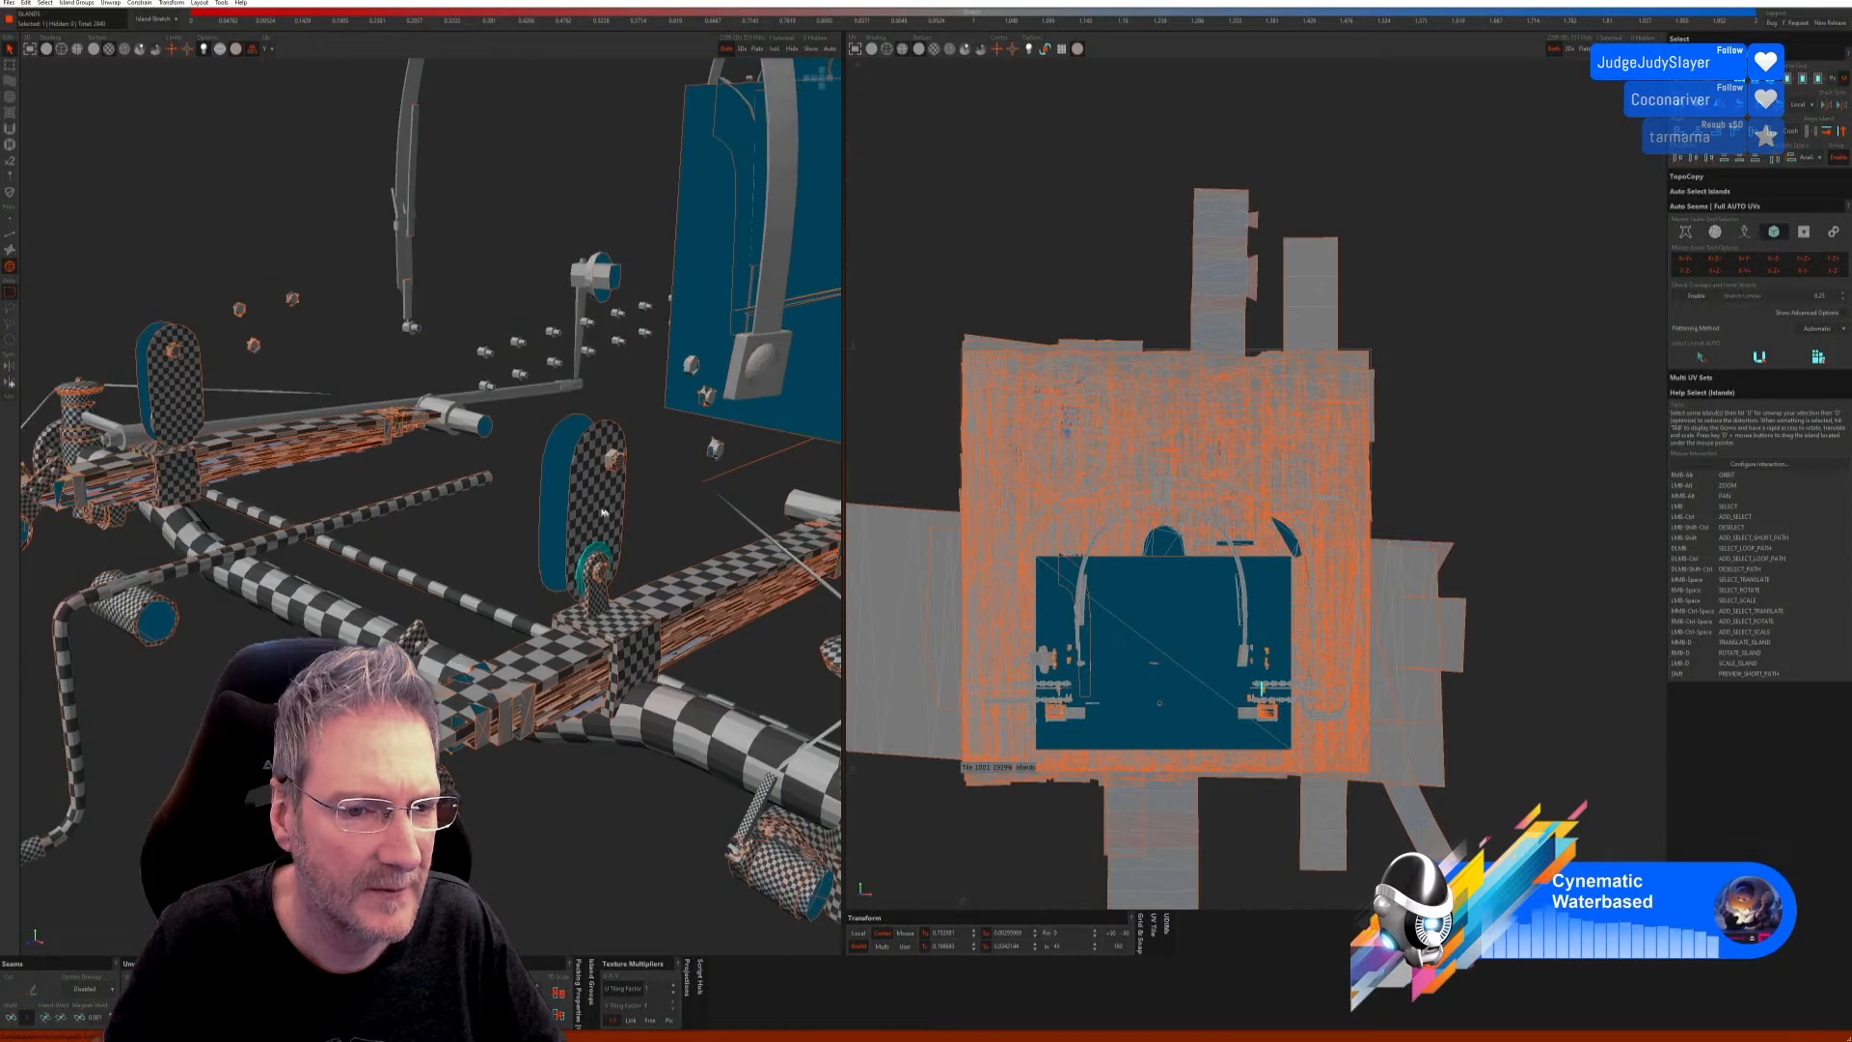
scroll(599, 464, up, 6)
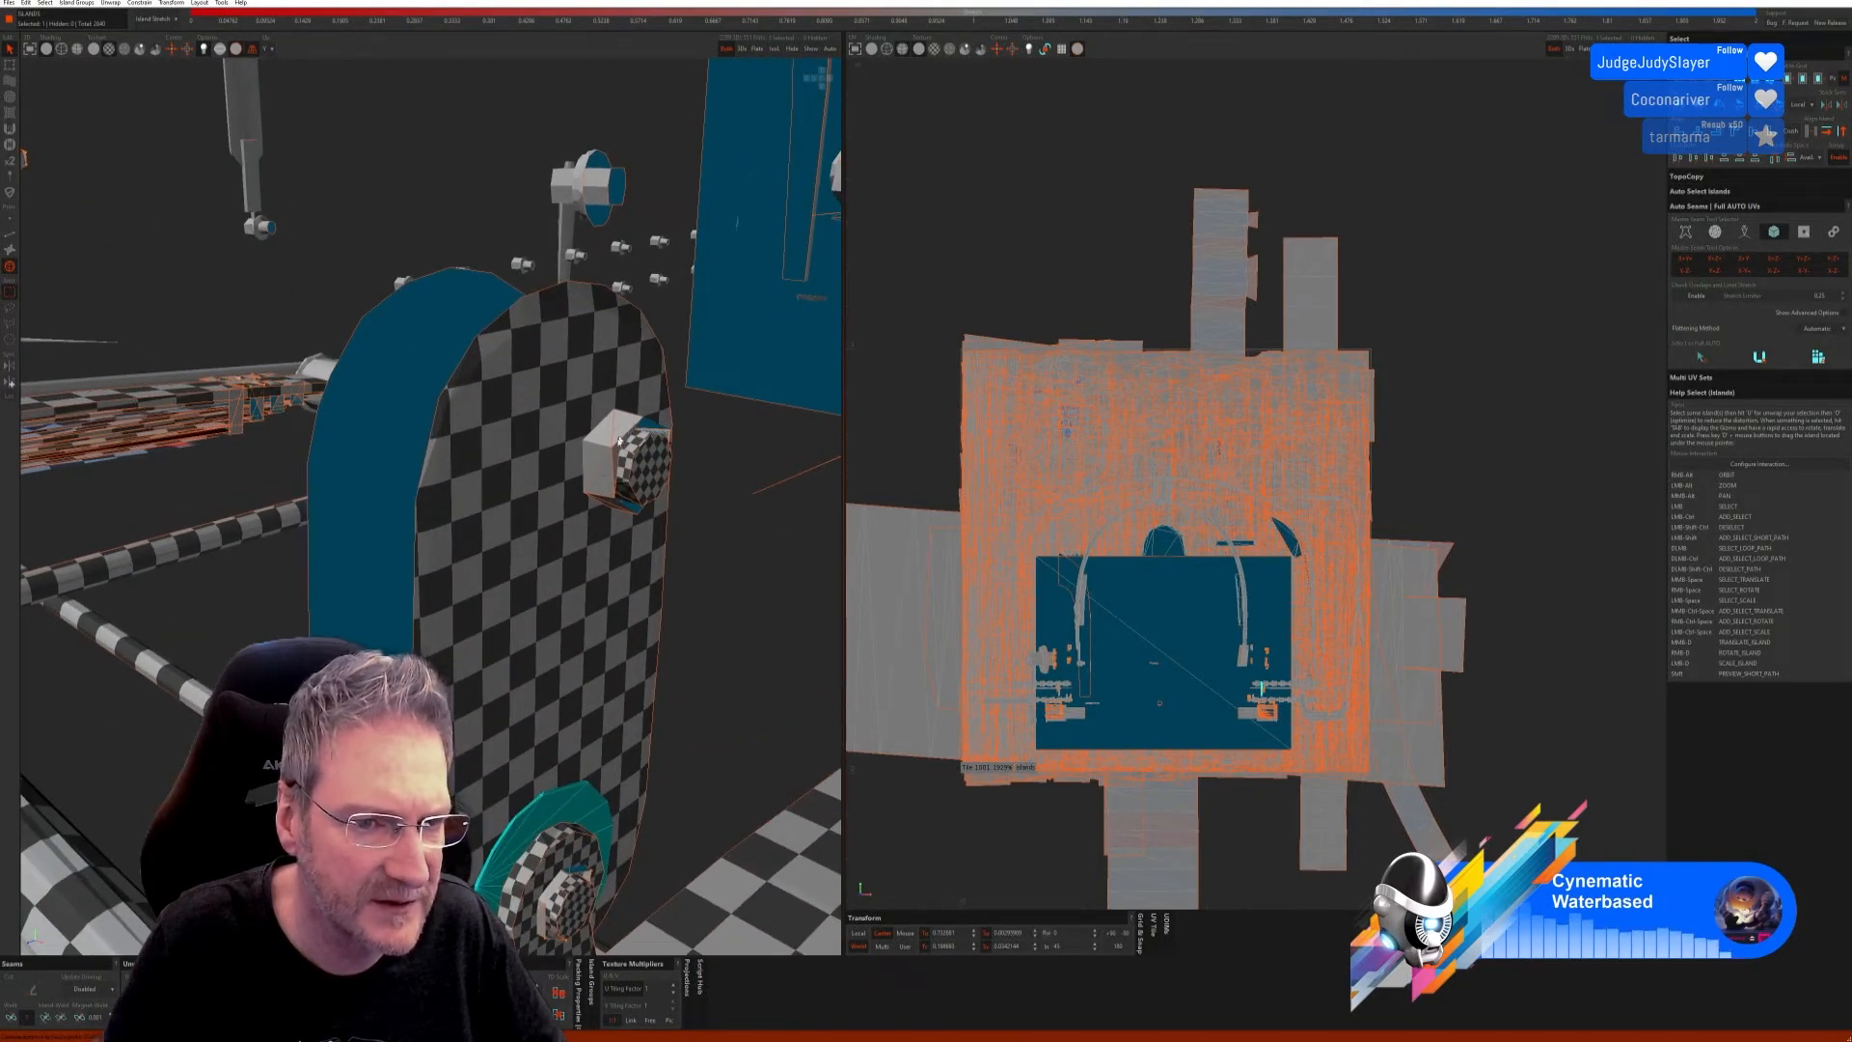
scroll(605, 489, down, 10)
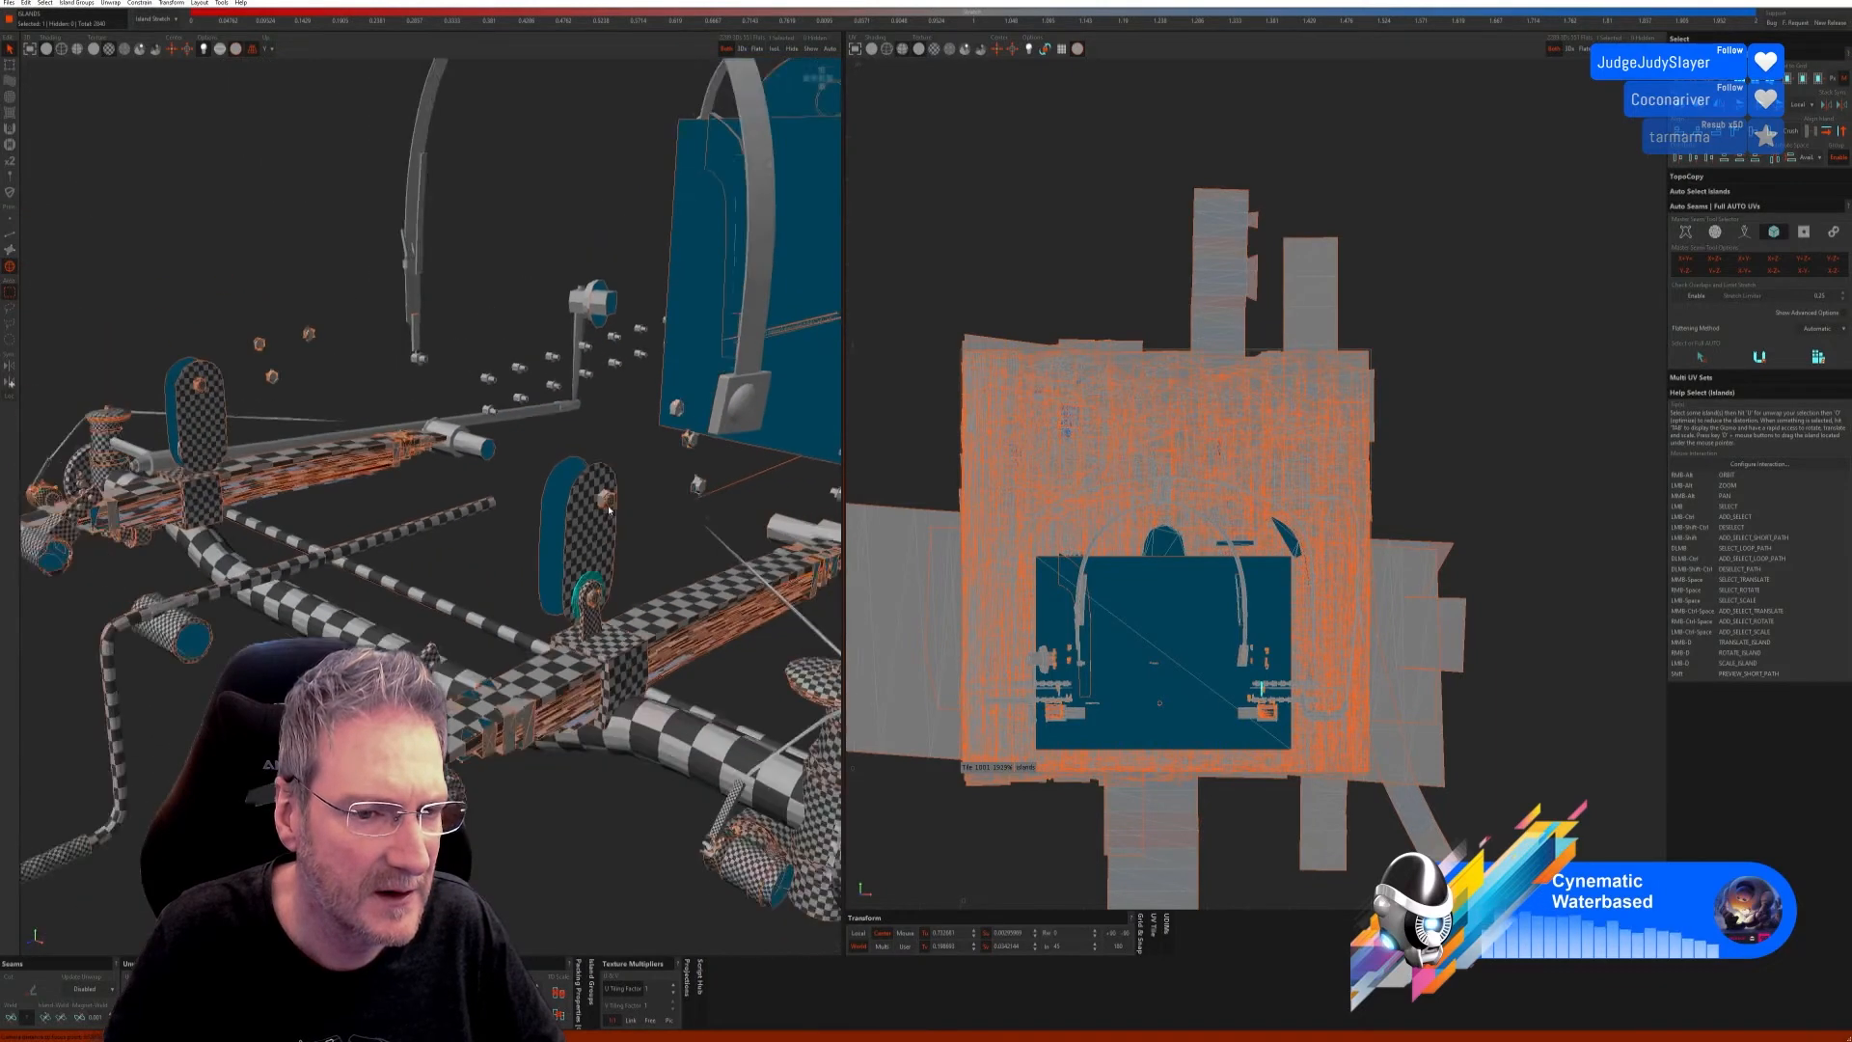
alt+drag(436, 546, 724, 342)
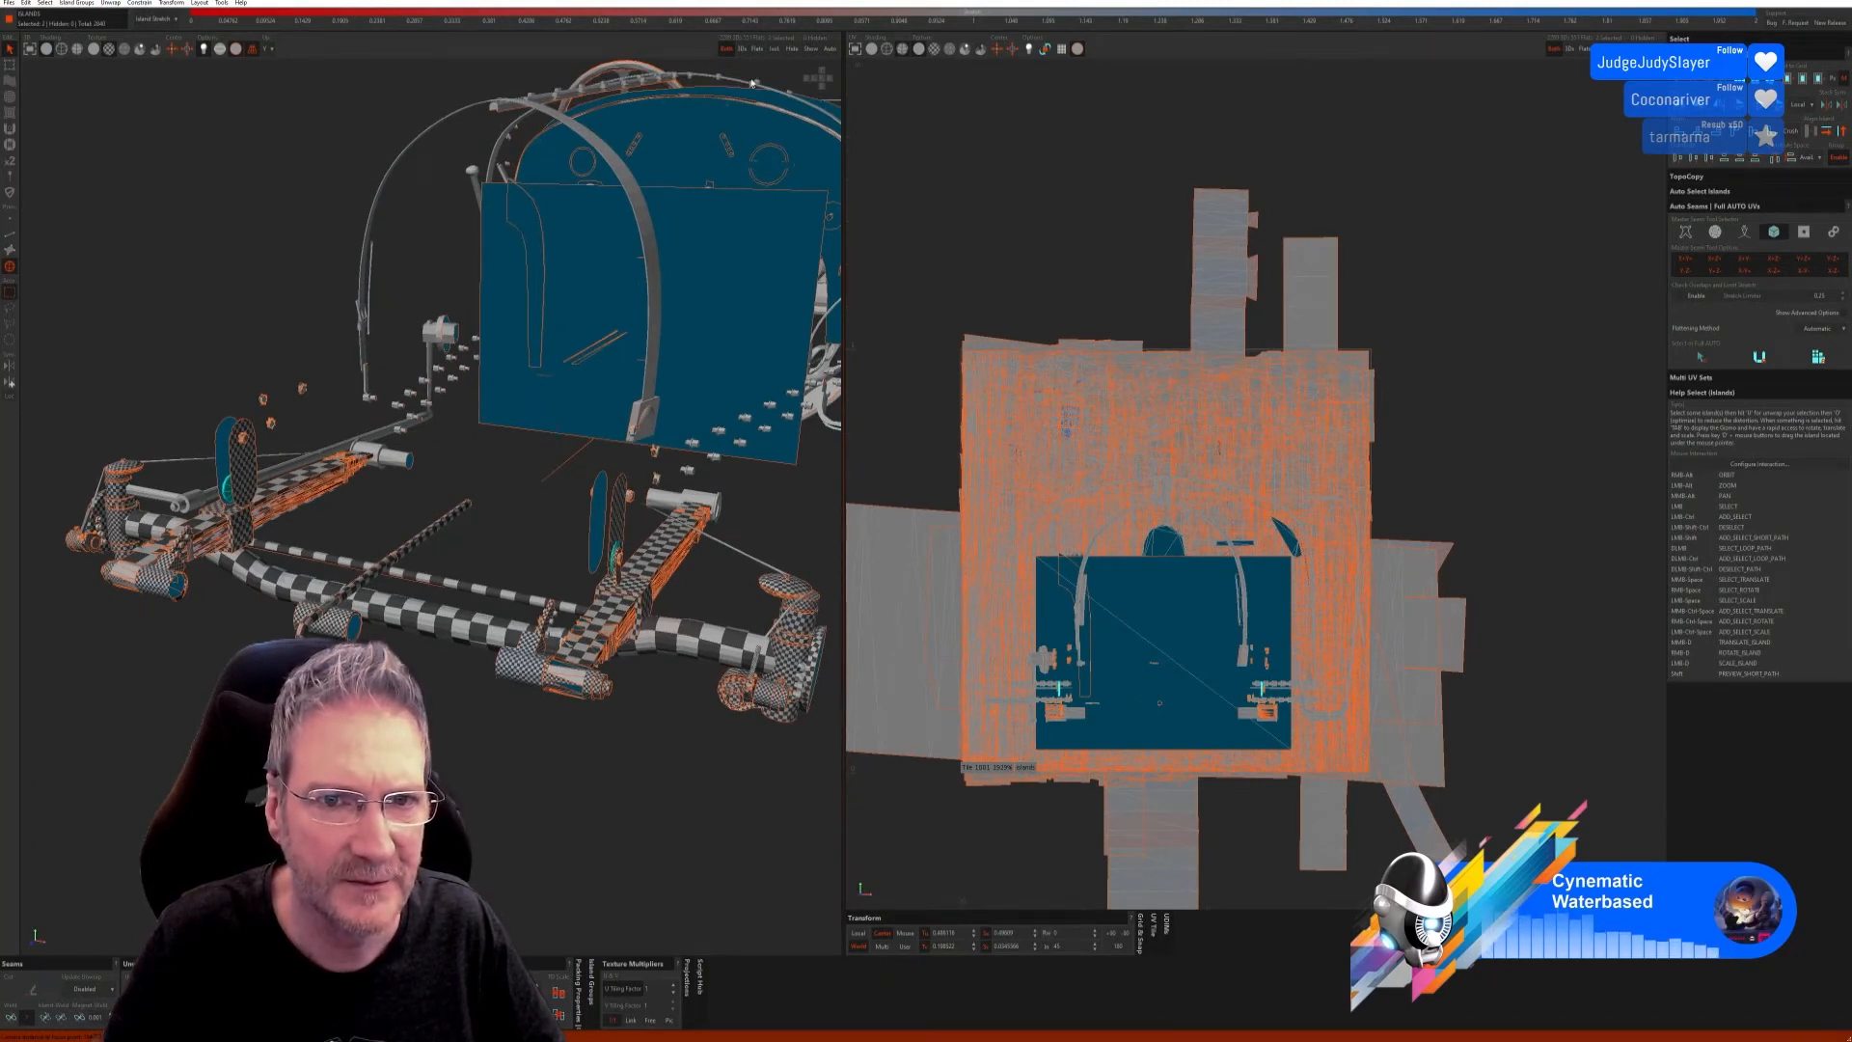
Step: Isolate the two washers, unwrap and pack them with automatic seams, and bring back the hidden parts
click(775, 52)
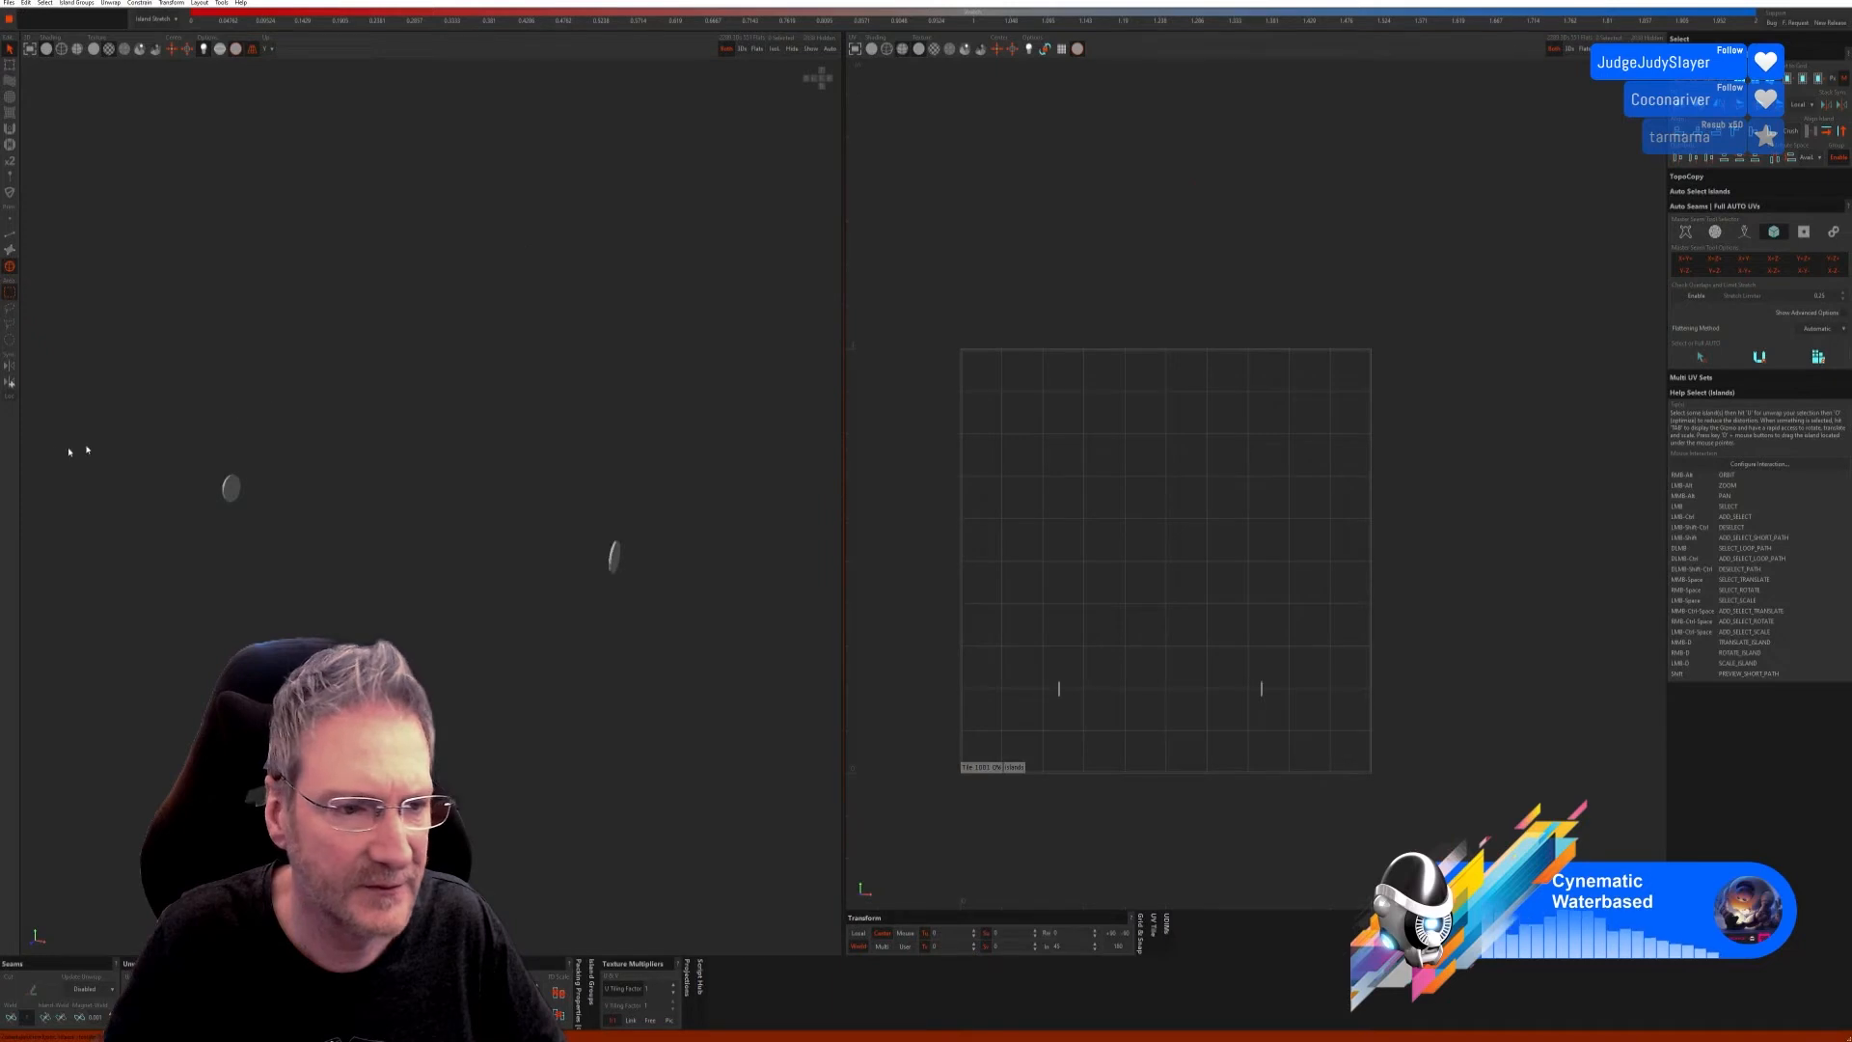
click(8, 243)
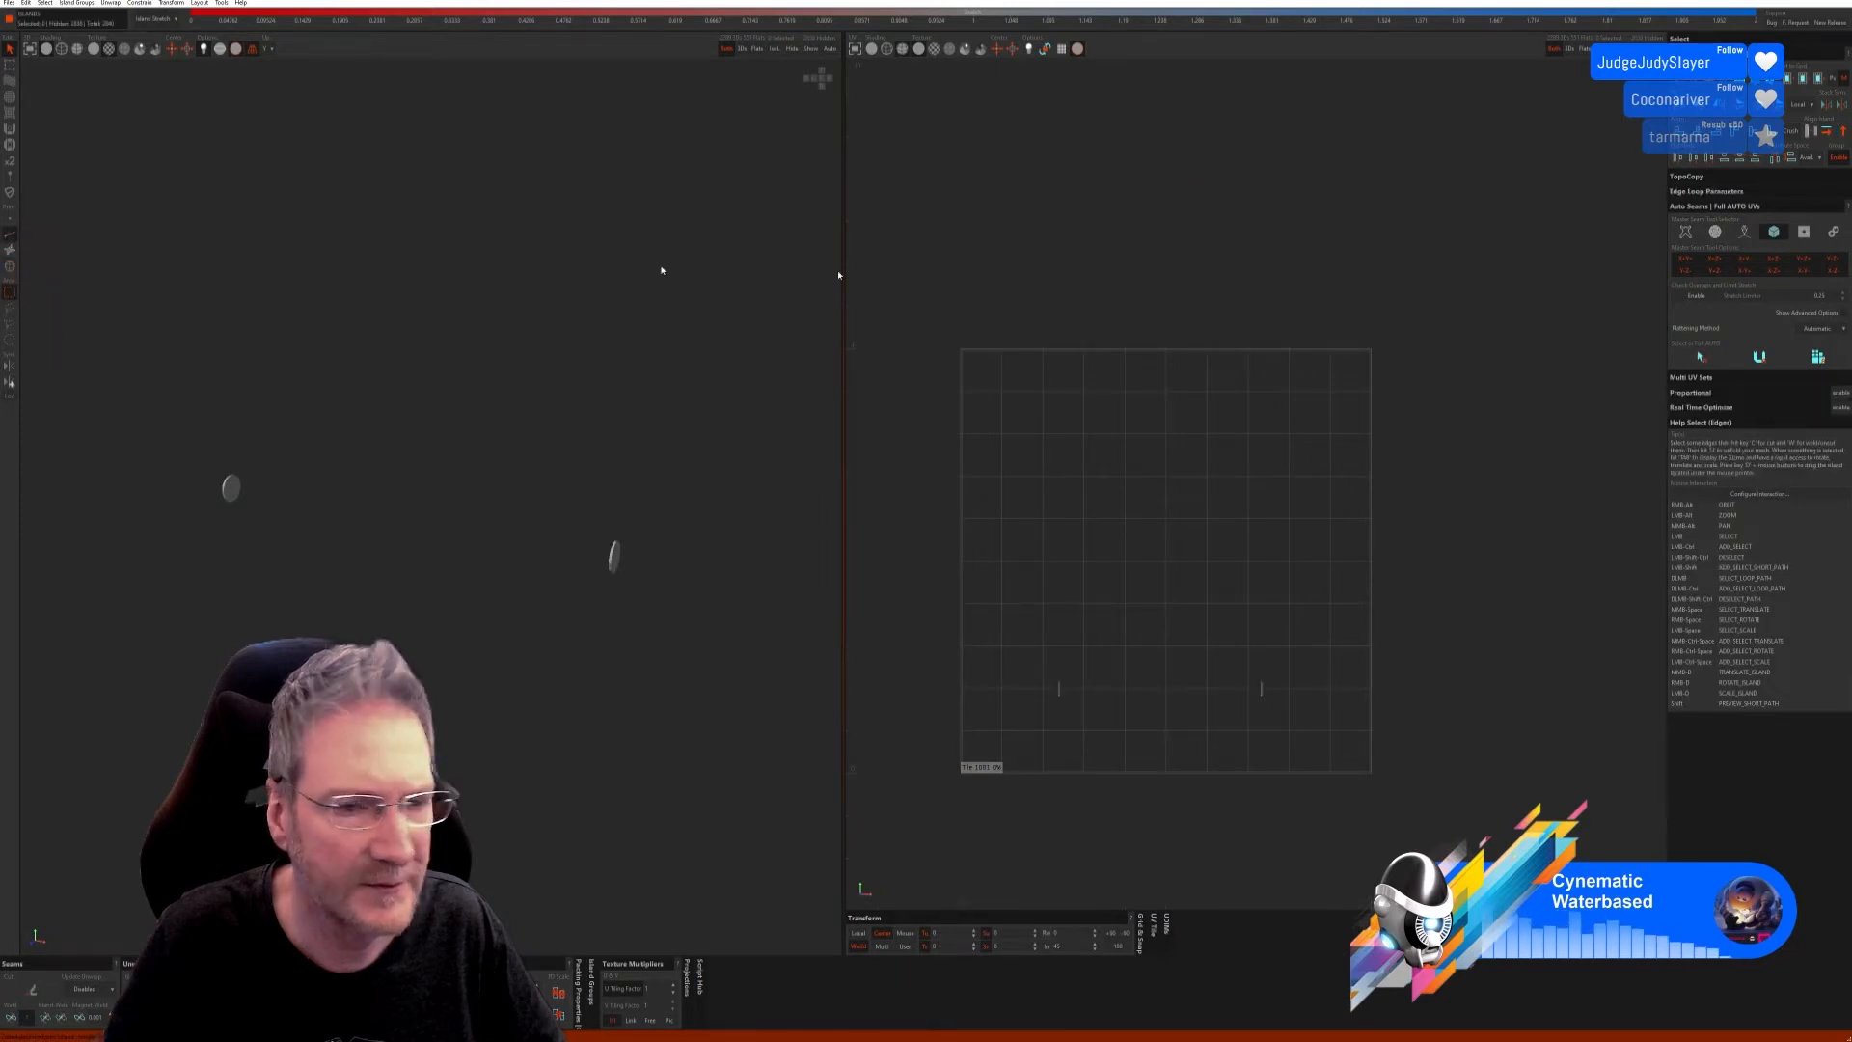
click(1813, 358)
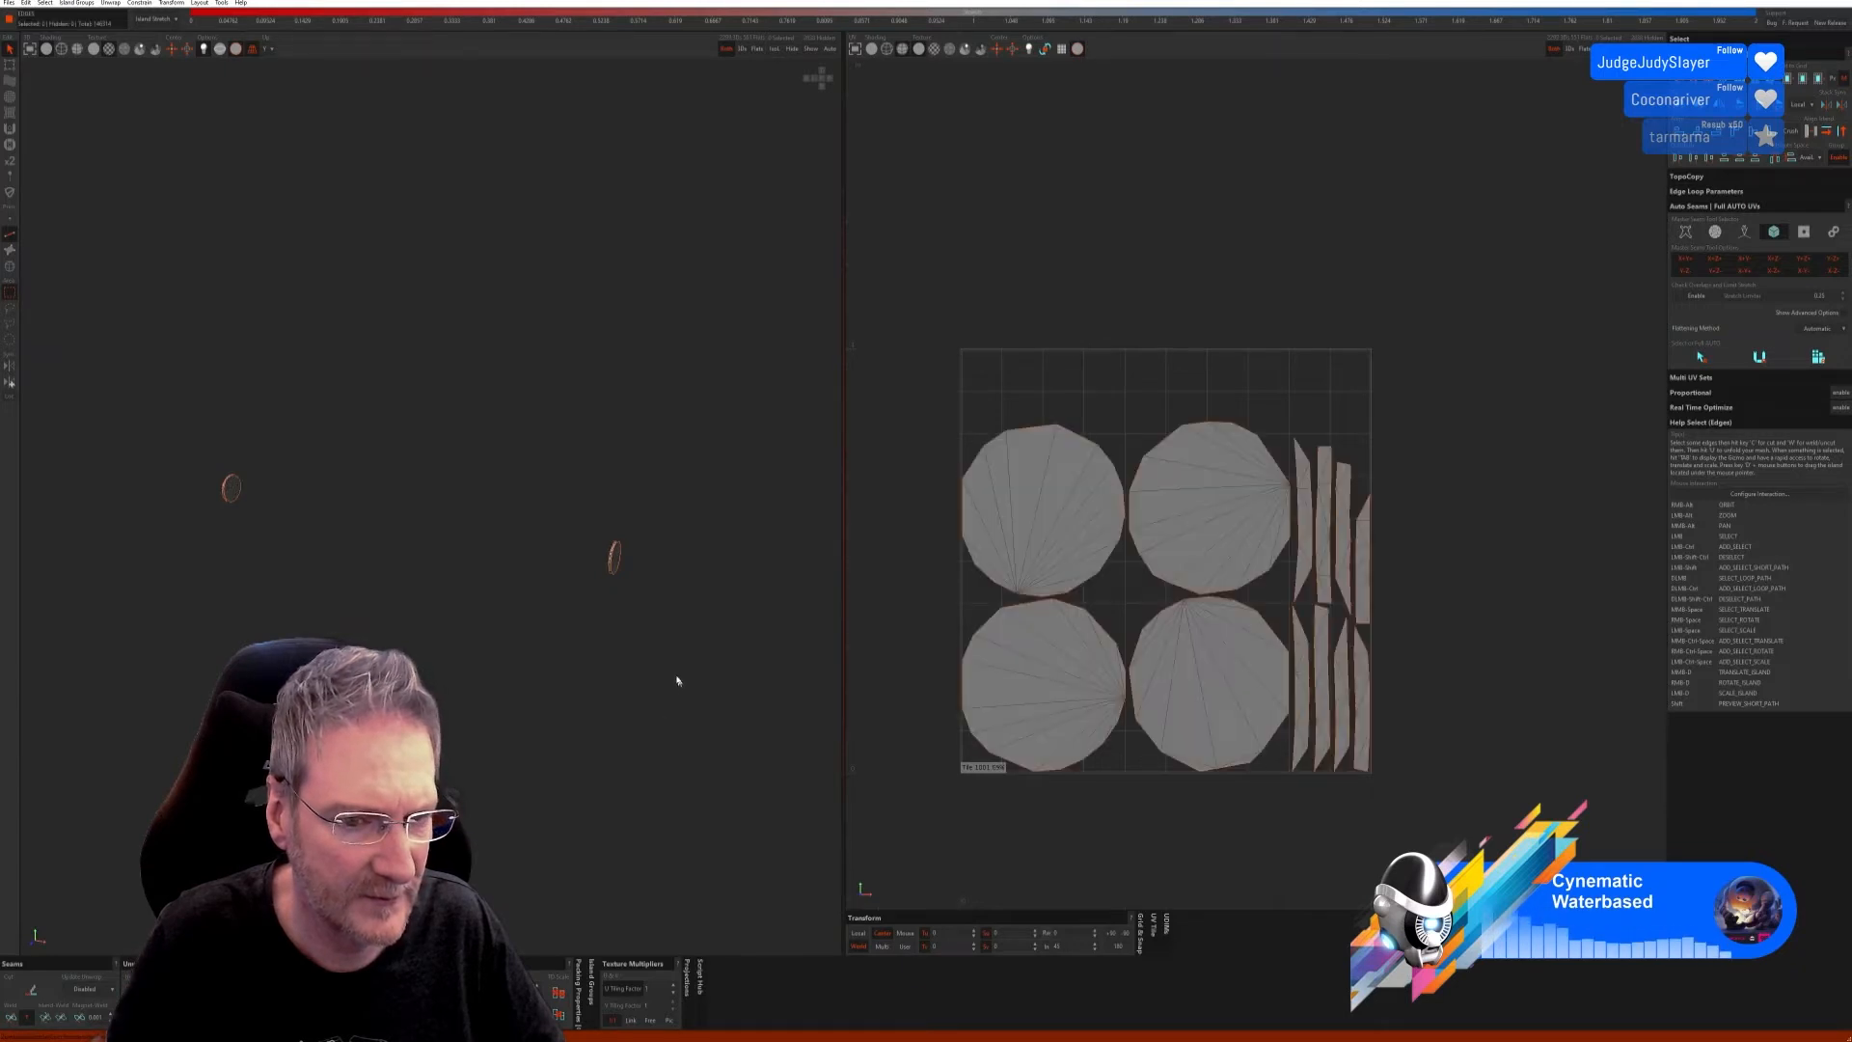
click(817, 52)
Step: Select the islands of the four bolts on the rounded flange at one end of the checkered cross tube
scroll(627, 364, down, 2)
alt+right_drag(608, 483, 519, 463)
scroll(662, 508, up, 6)
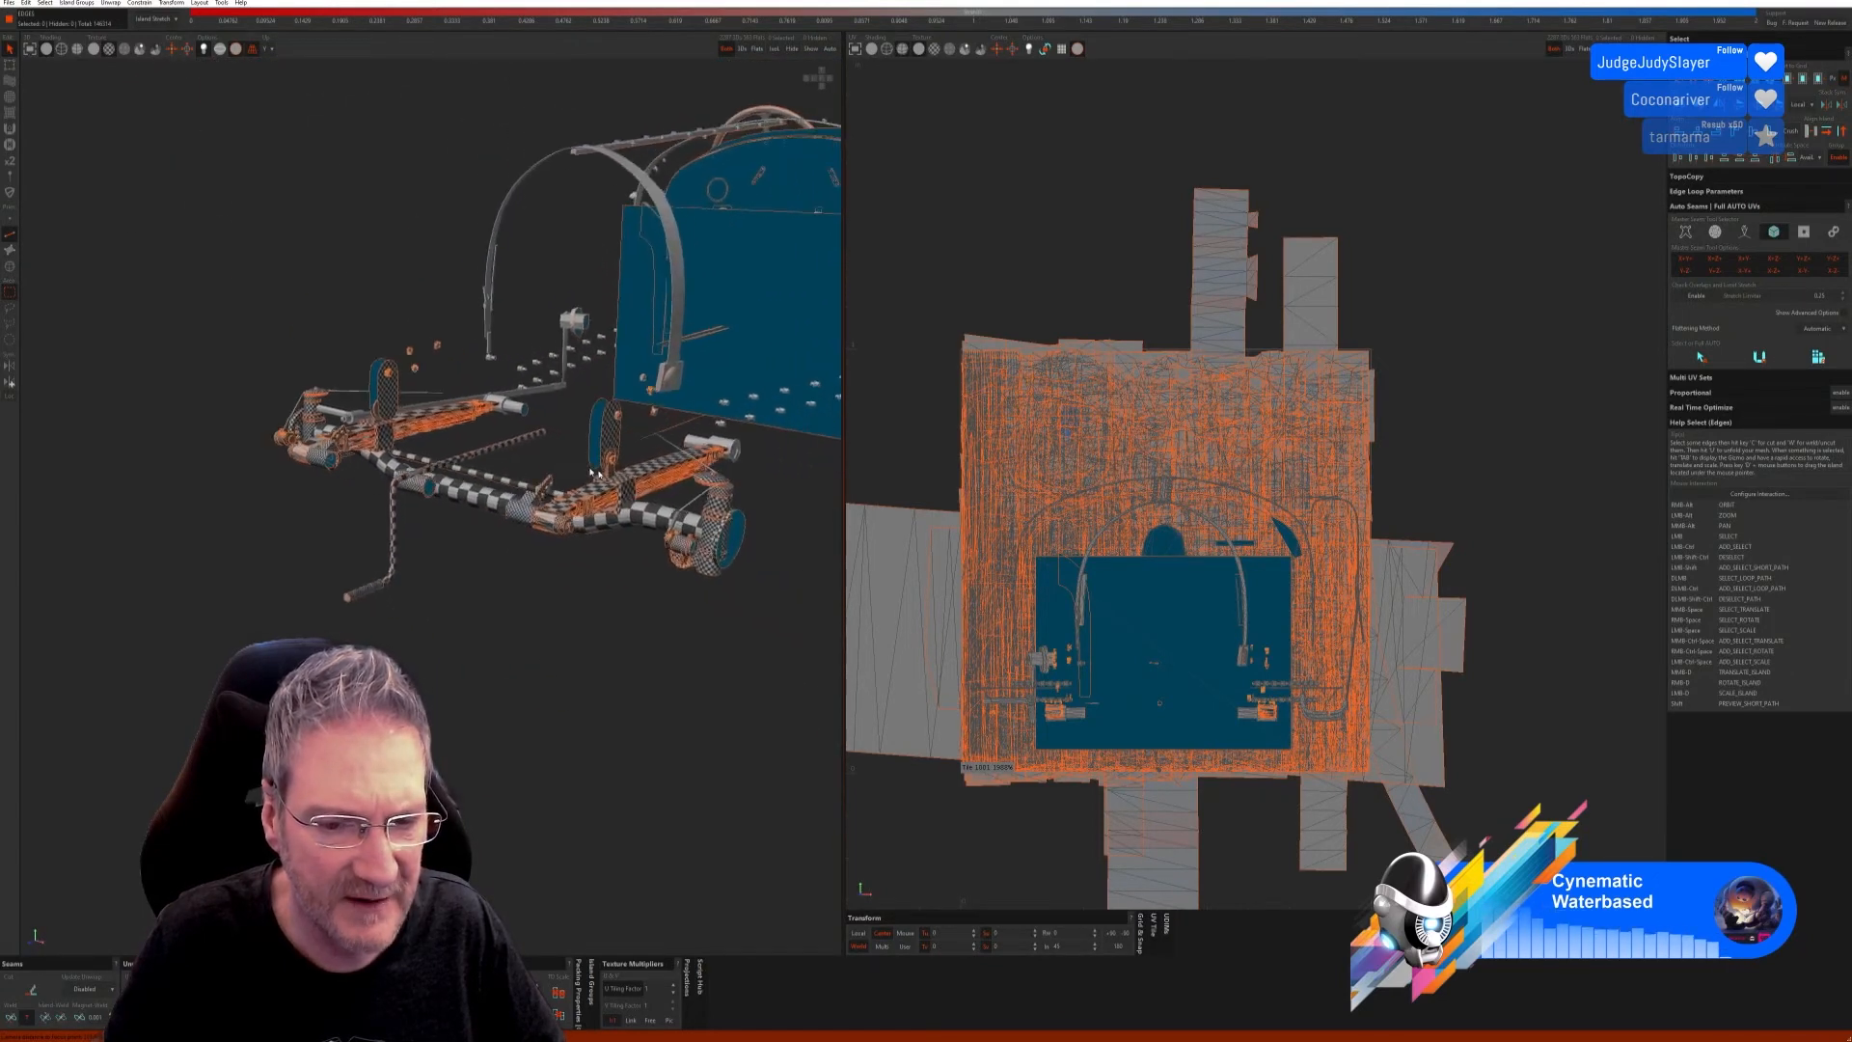
scroll(631, 540, up, 2)
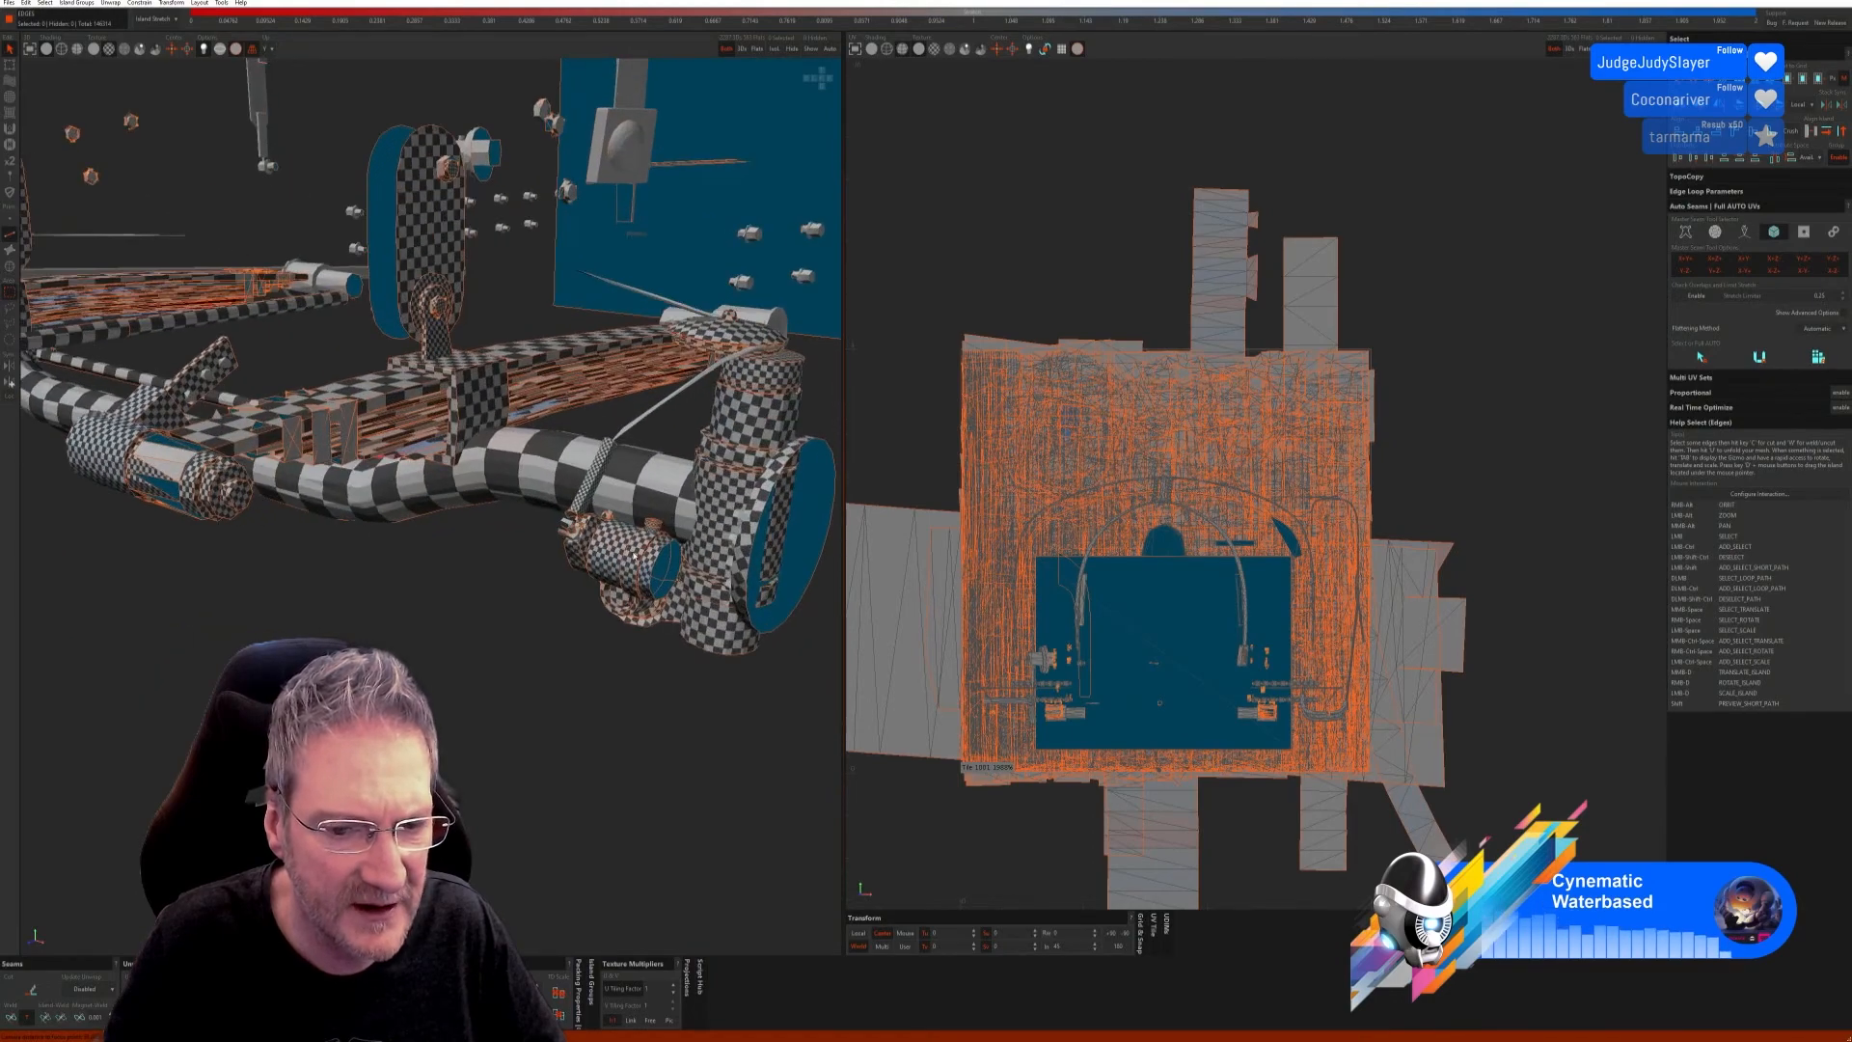
alt+right_drag(687, 528, 746, 509)
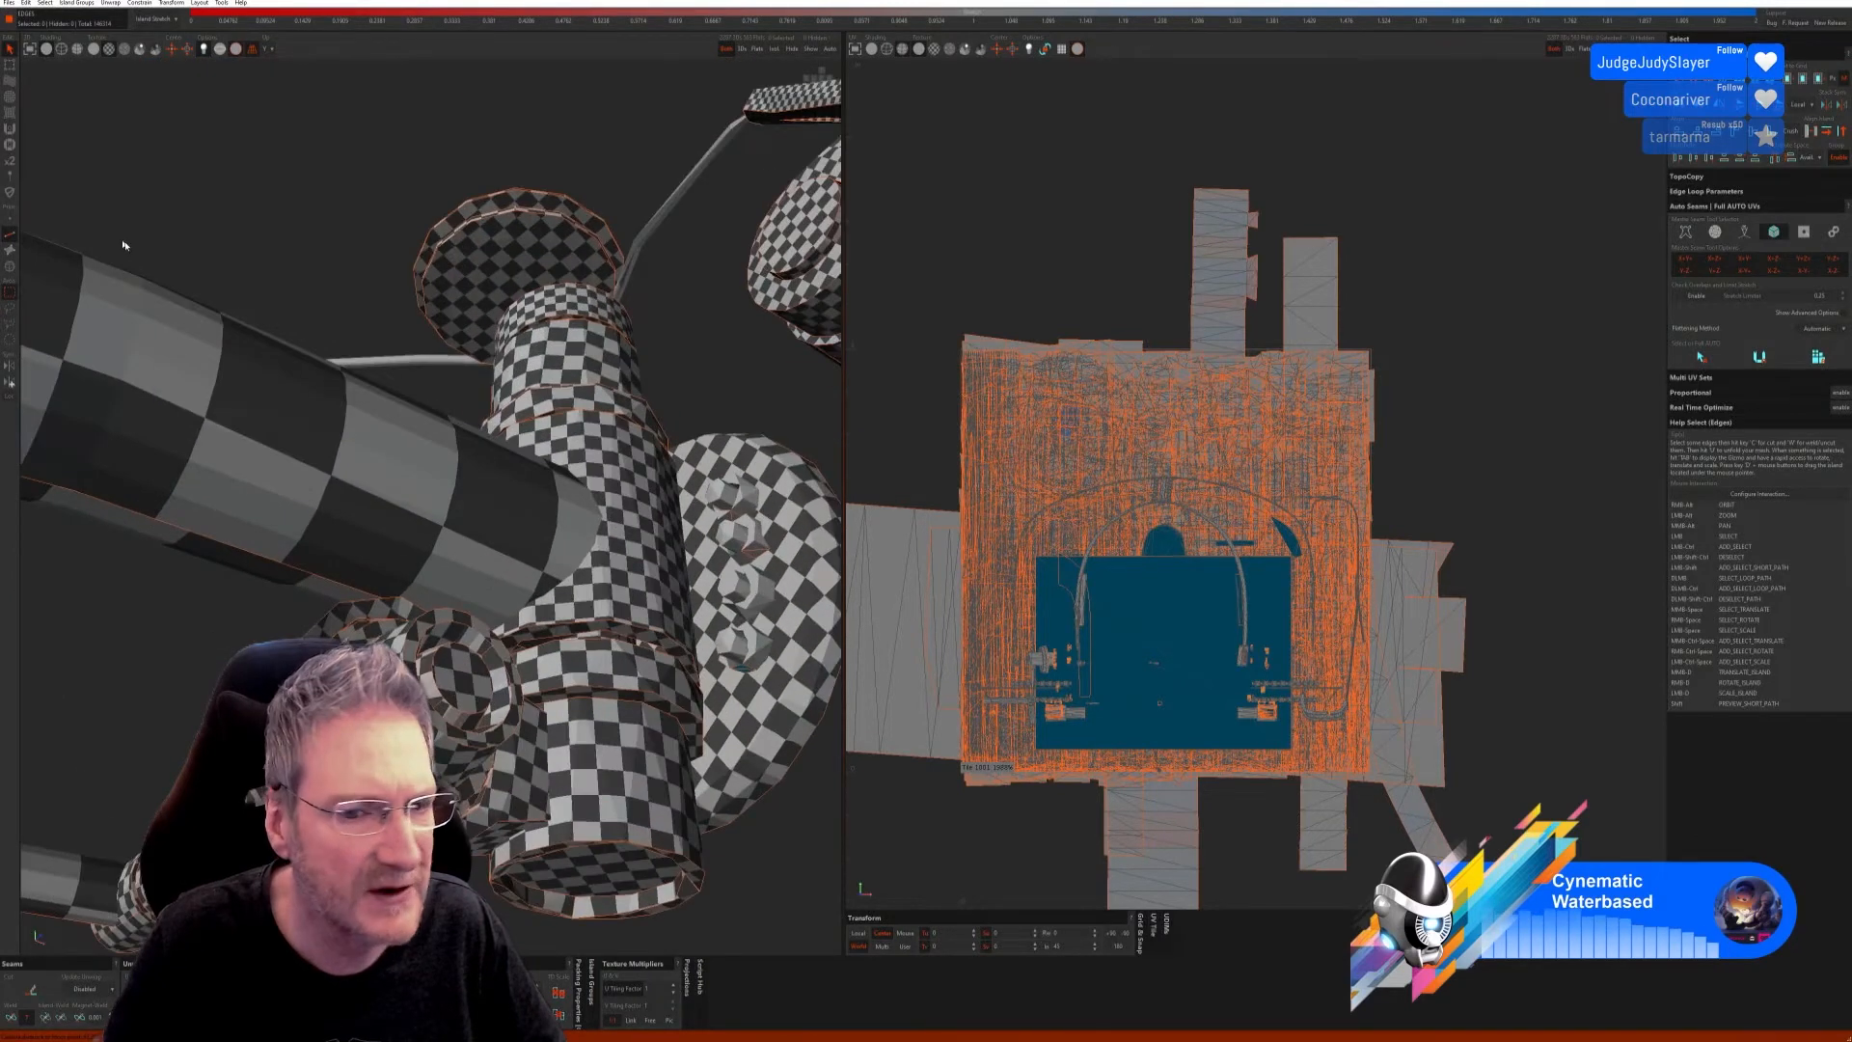
click(12, 266)
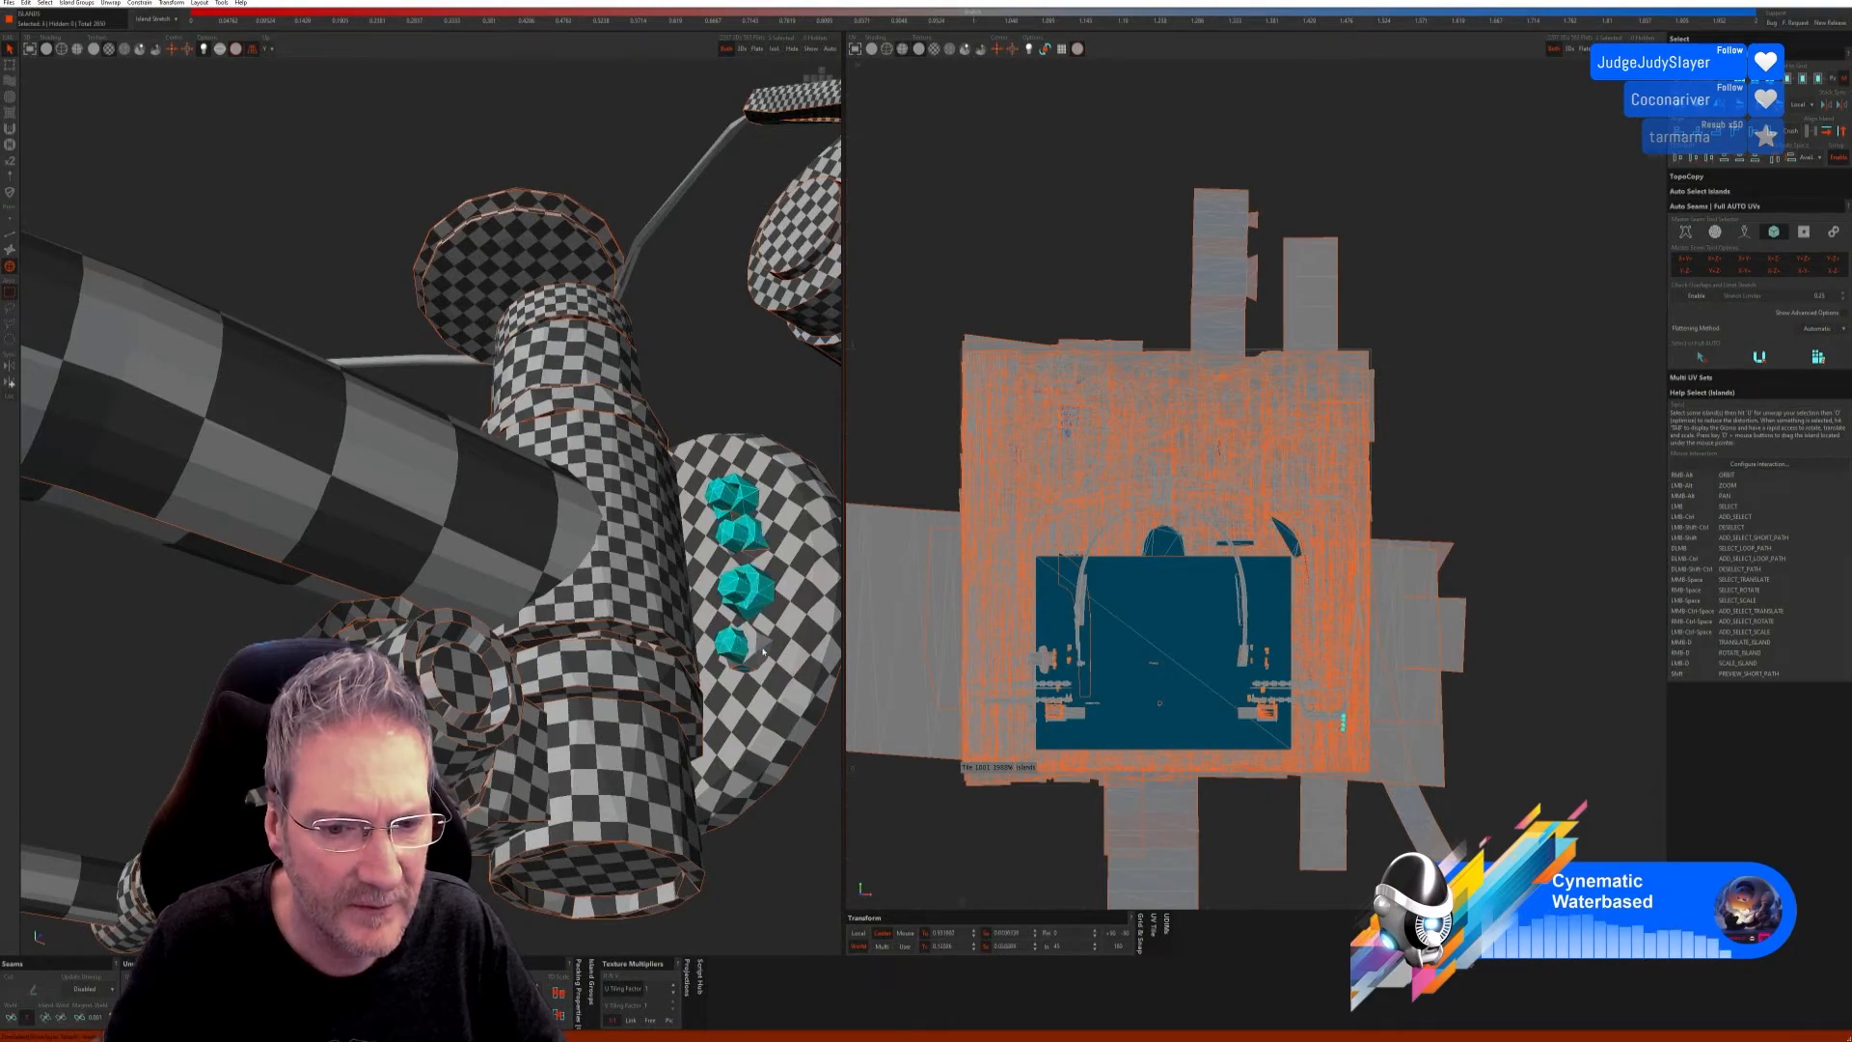
Step: Add the islands of the matching four bolts on the flange at the cross tube's other end
alt+right_drag(722, 626, 386, 357)
scroll(342, 414, up, 5)
scroll(386, 347, up, 6)
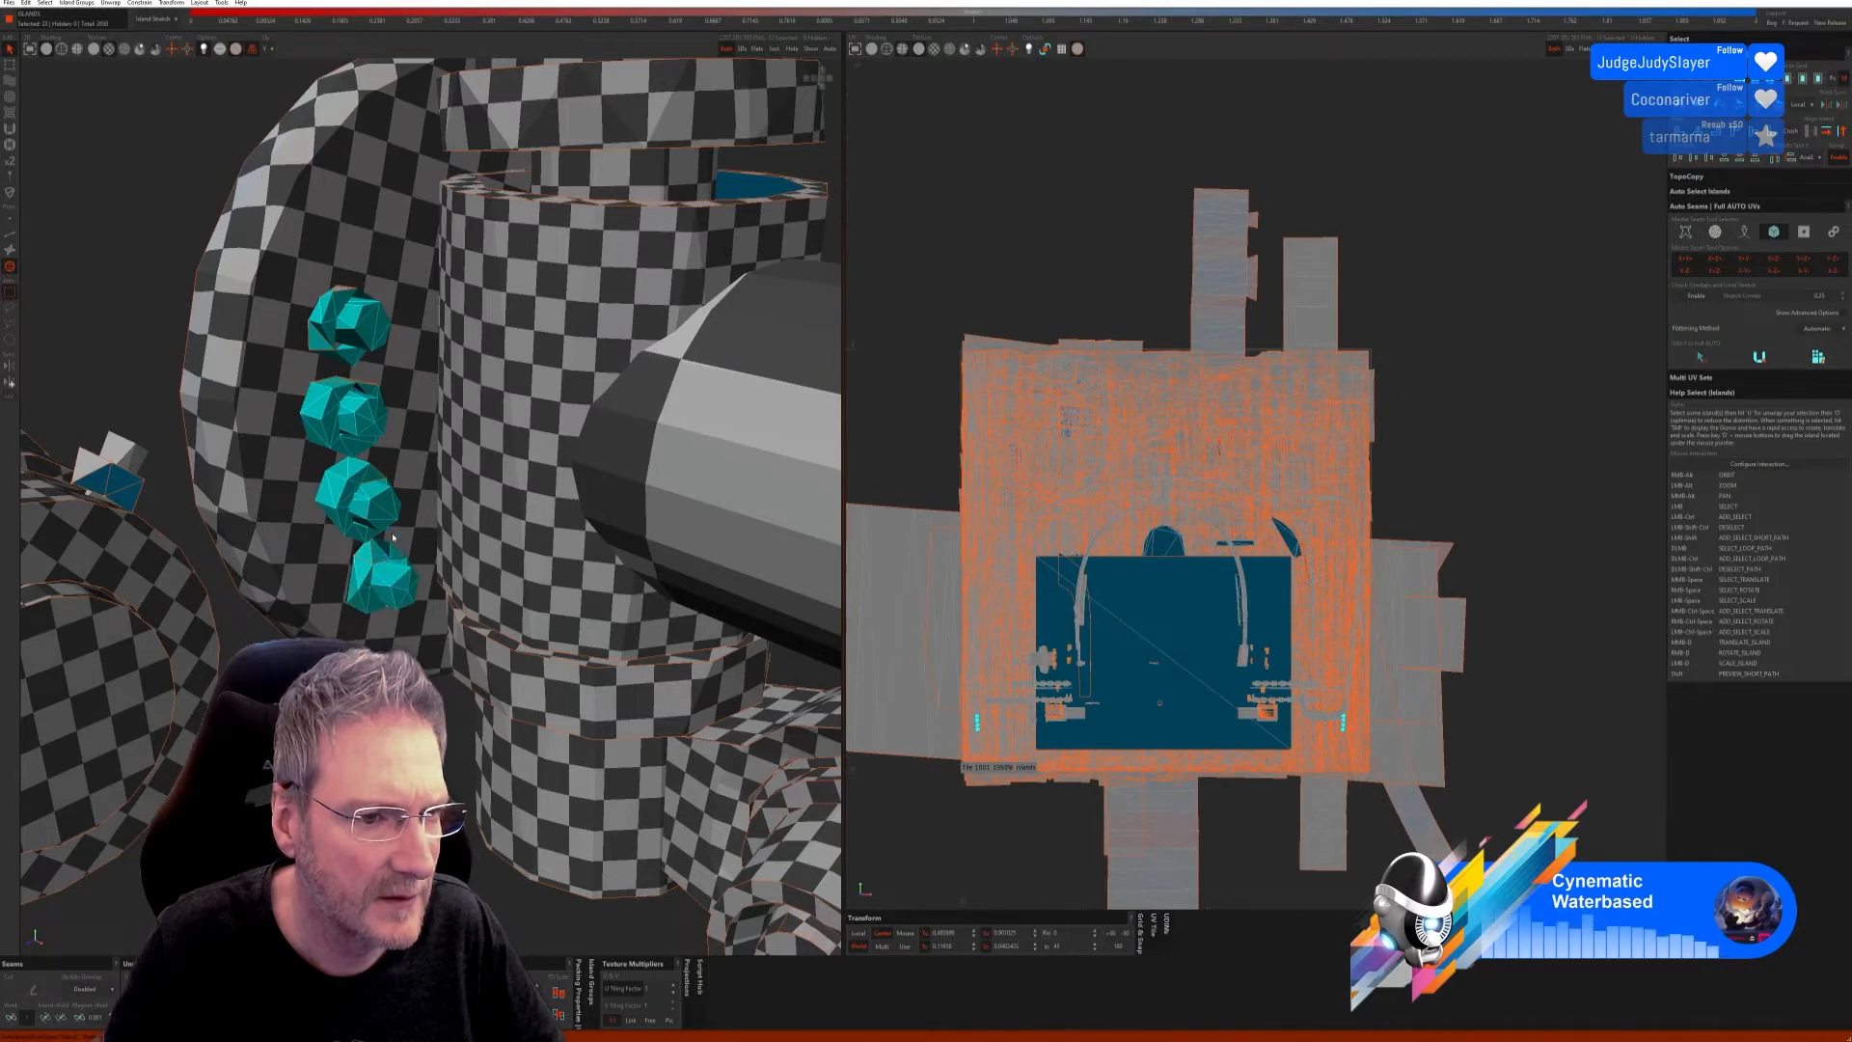
alt+right_drag(393, 537, 366, 472)
alt+drag(364, 473, 483, 372)
alt+right_drag(483, 372, 500, 308)
alt+drag(500, 308, 495, 273)
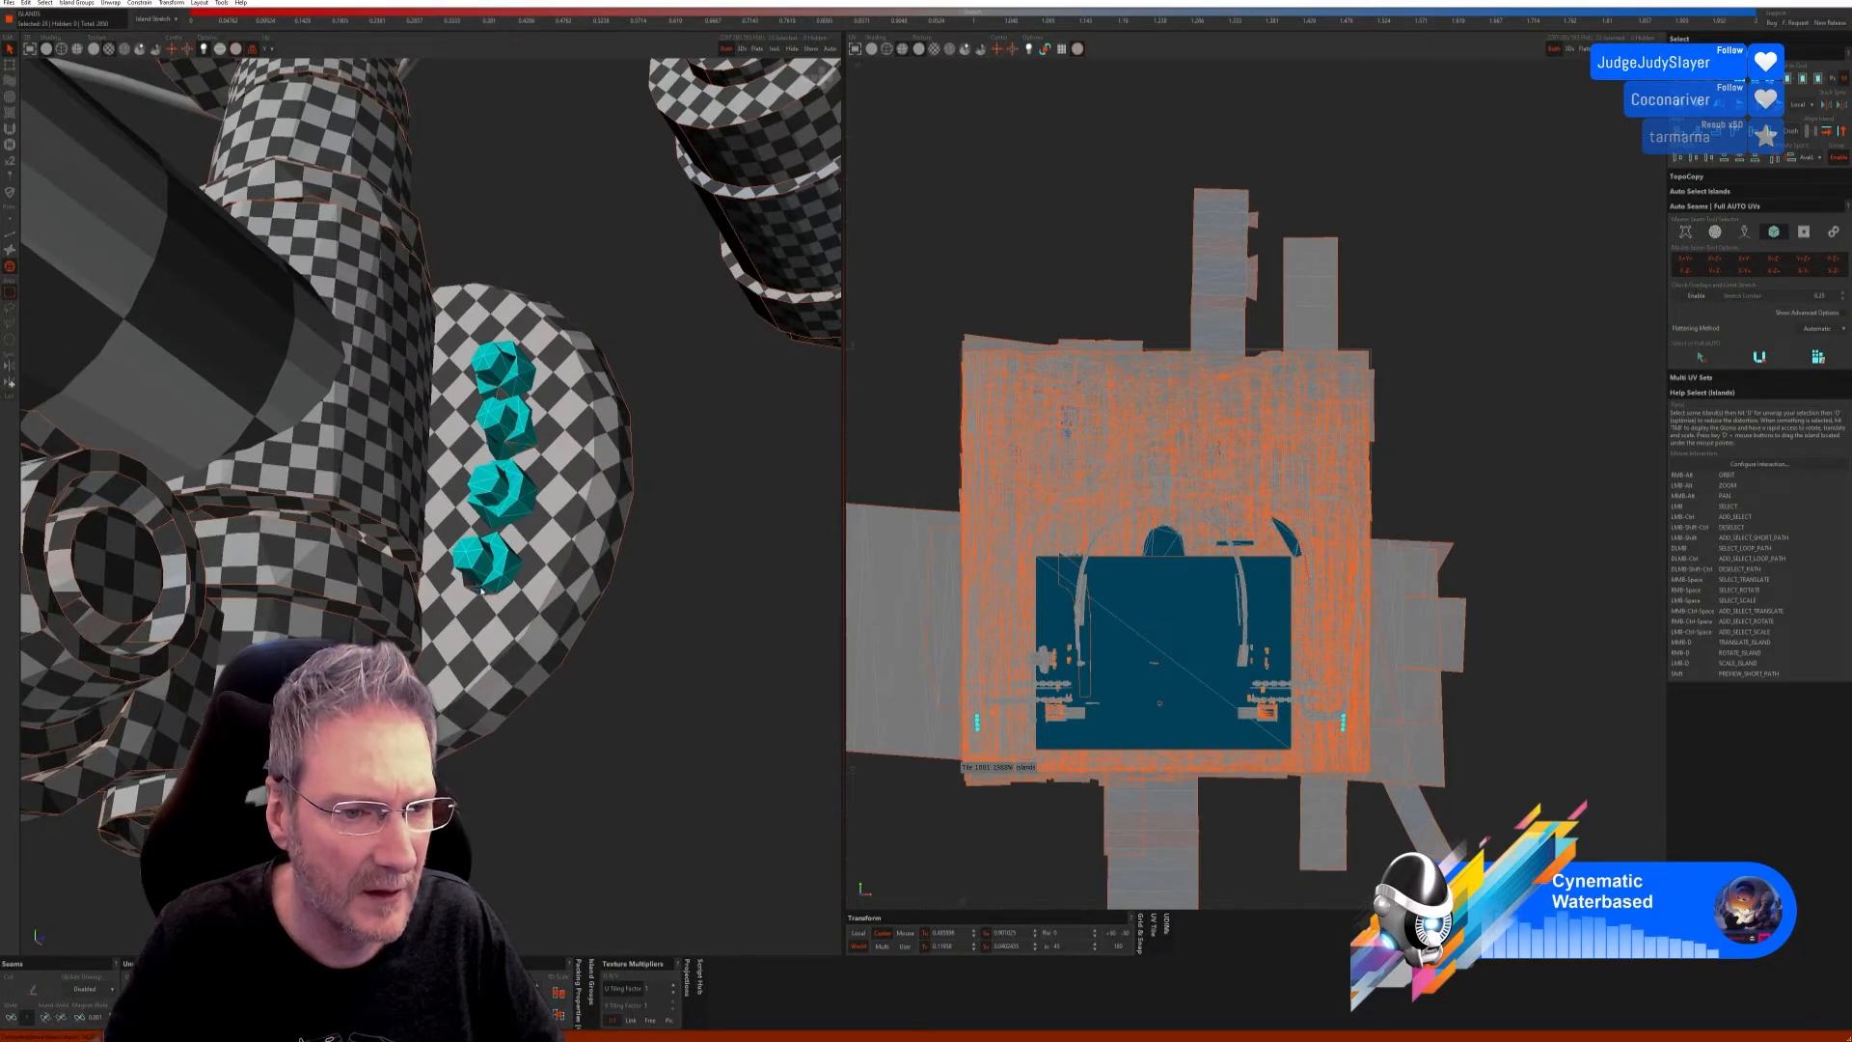
alt+drag(508, 591, 476, 621)
scroll(475, 621, down, 3)
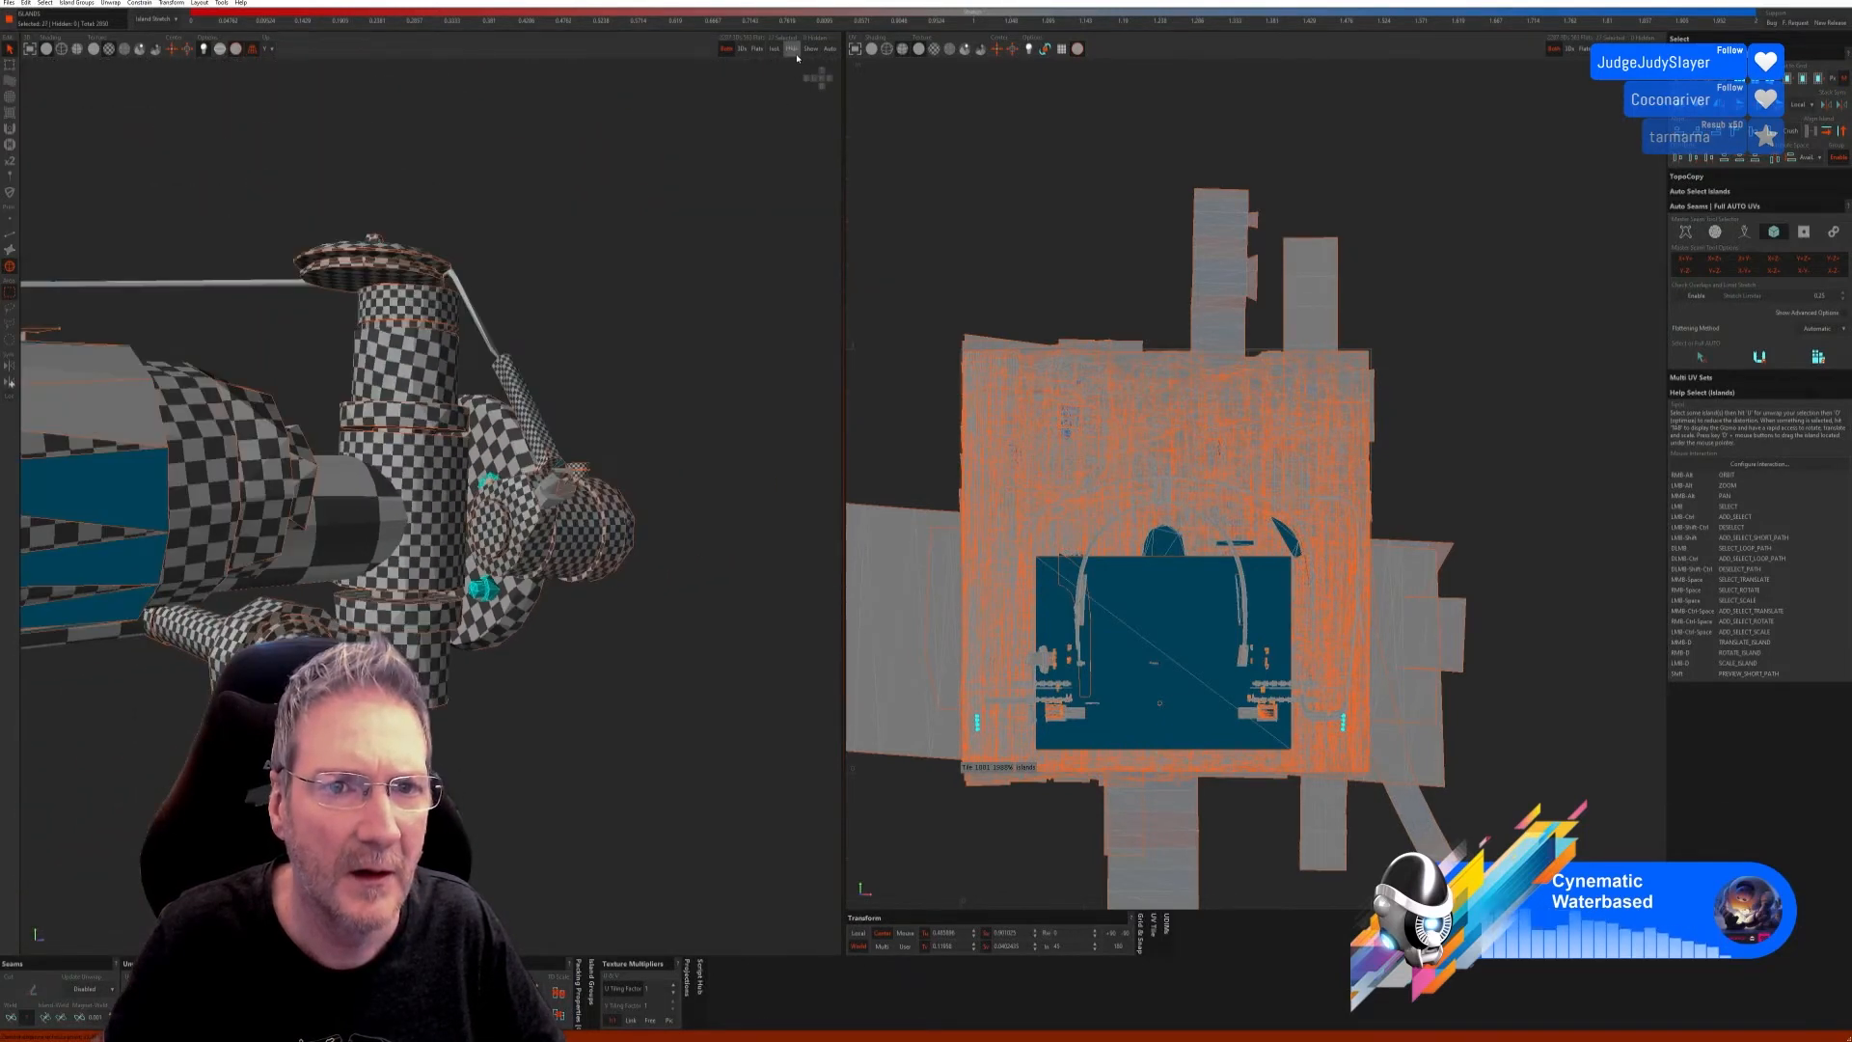
Step: Isolate the selected flange bolts and unwrap and pack them with automatic seams
click(773, 51)
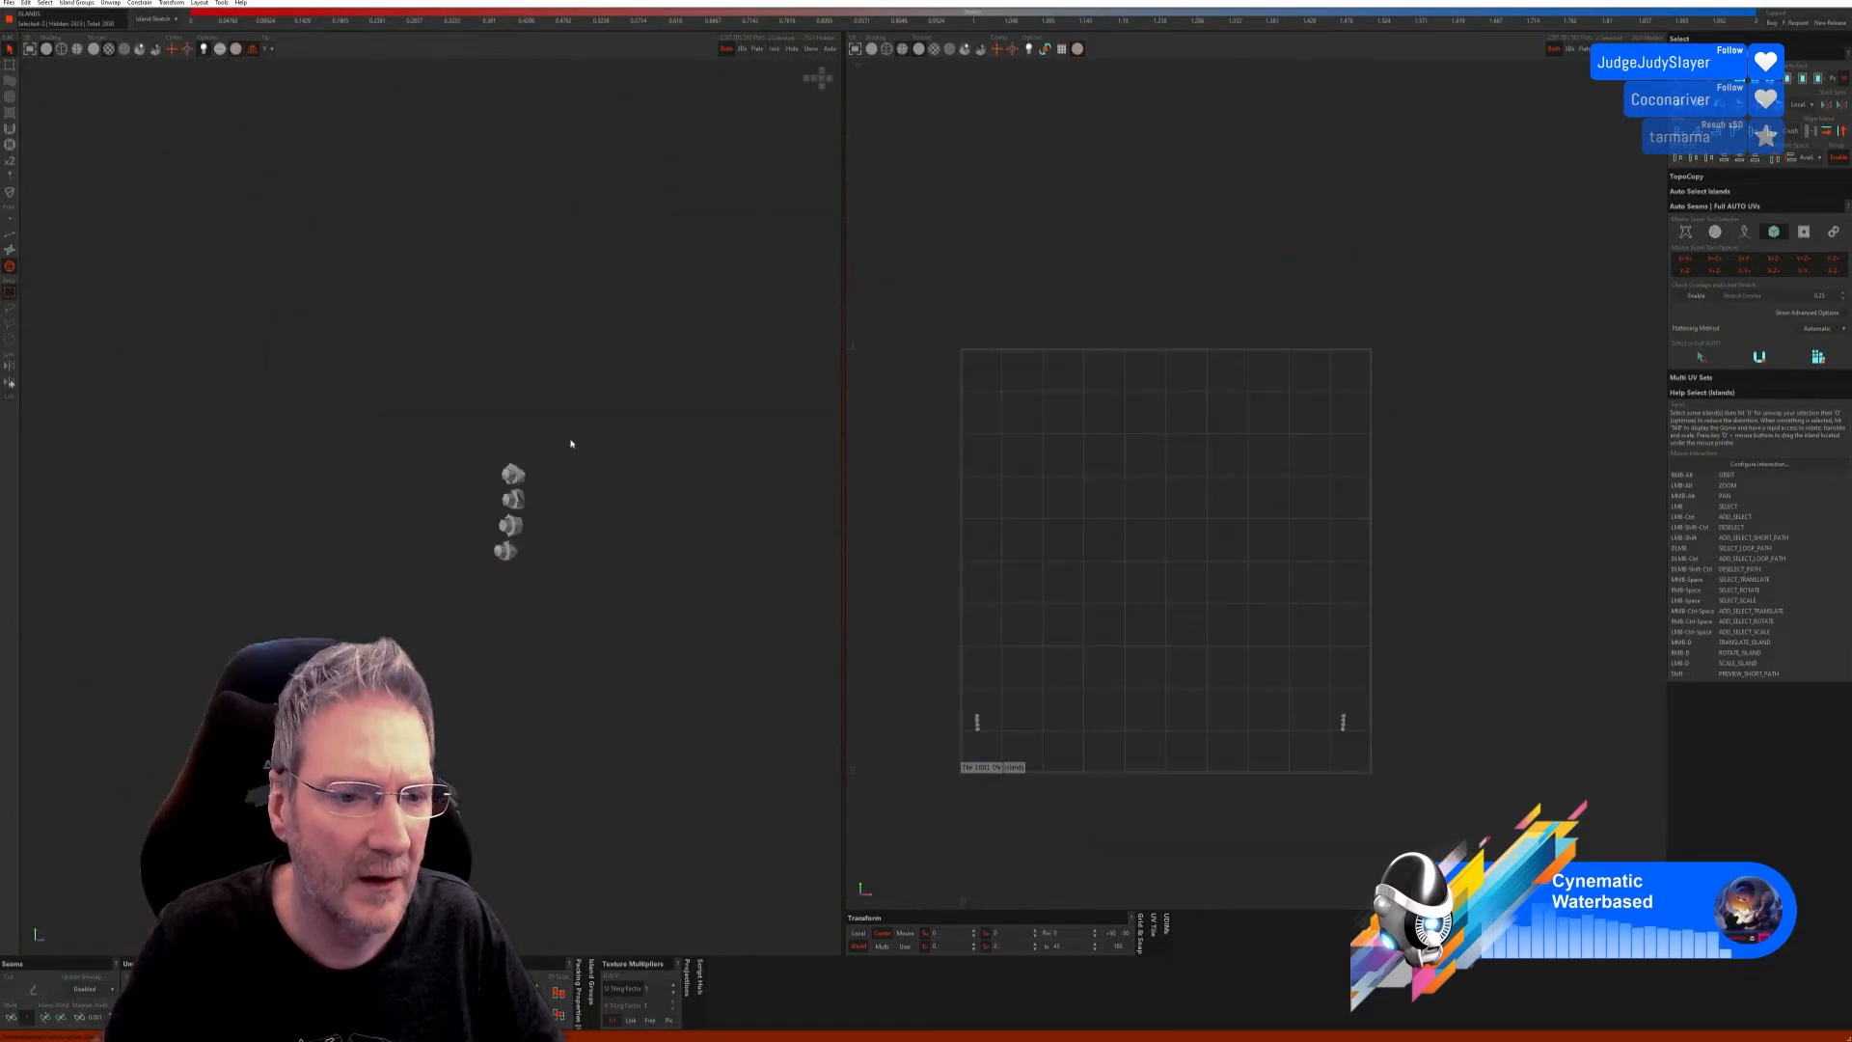
click(1703, 359)
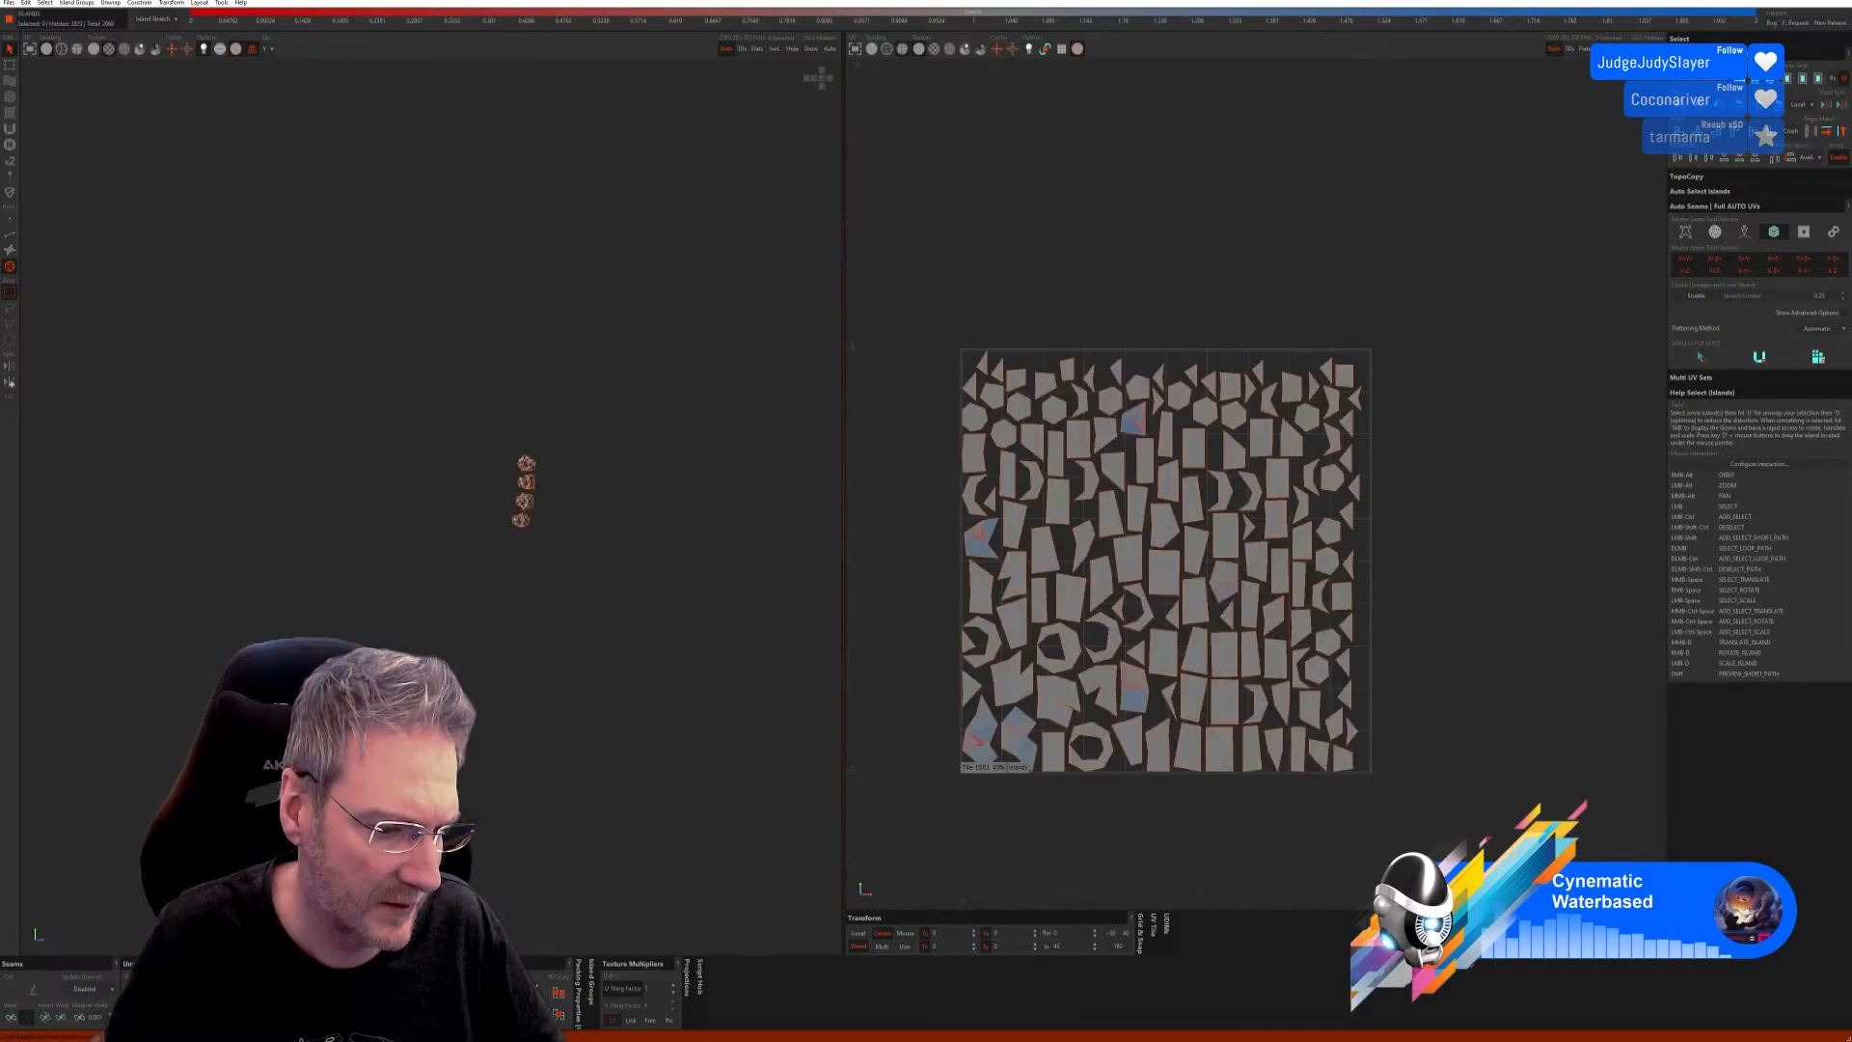
Step: Bring all the hidden vehicle frame parts back after unwrapping the flange bolts
click(811, 49)
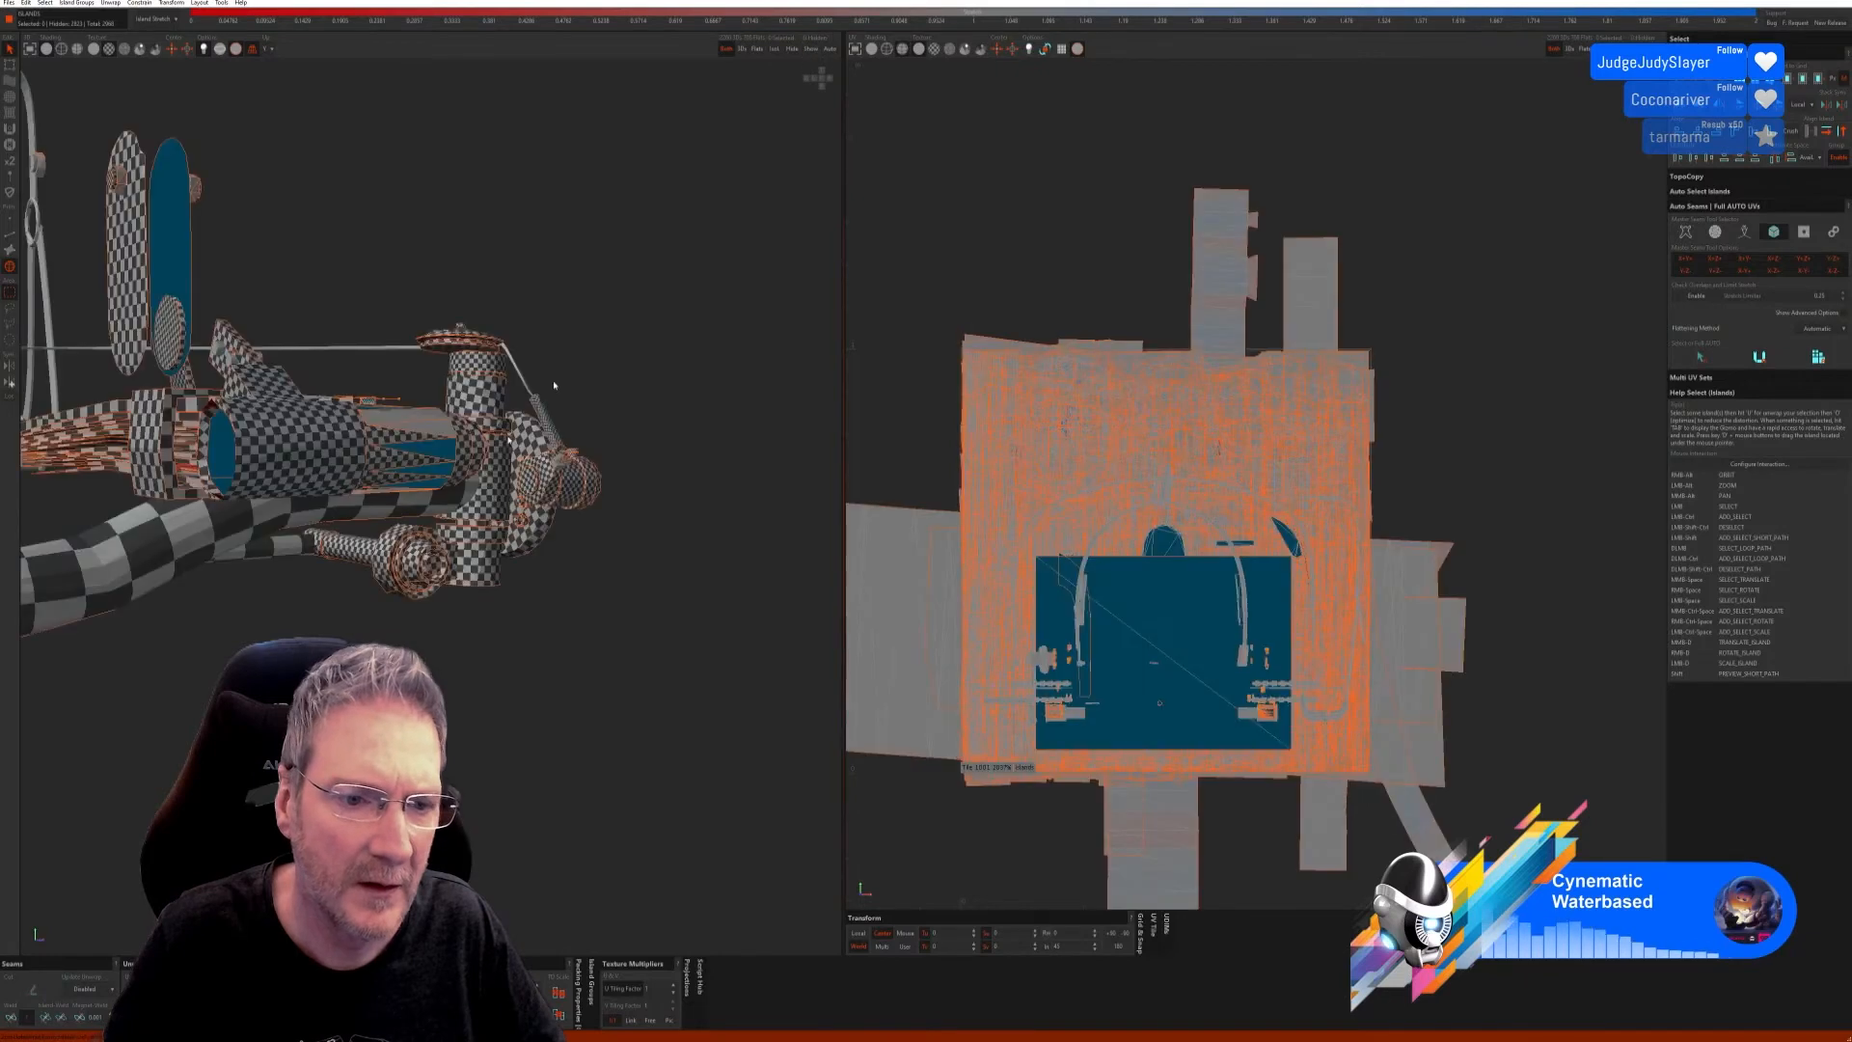
alt+drag(483, 434, 429, 635)
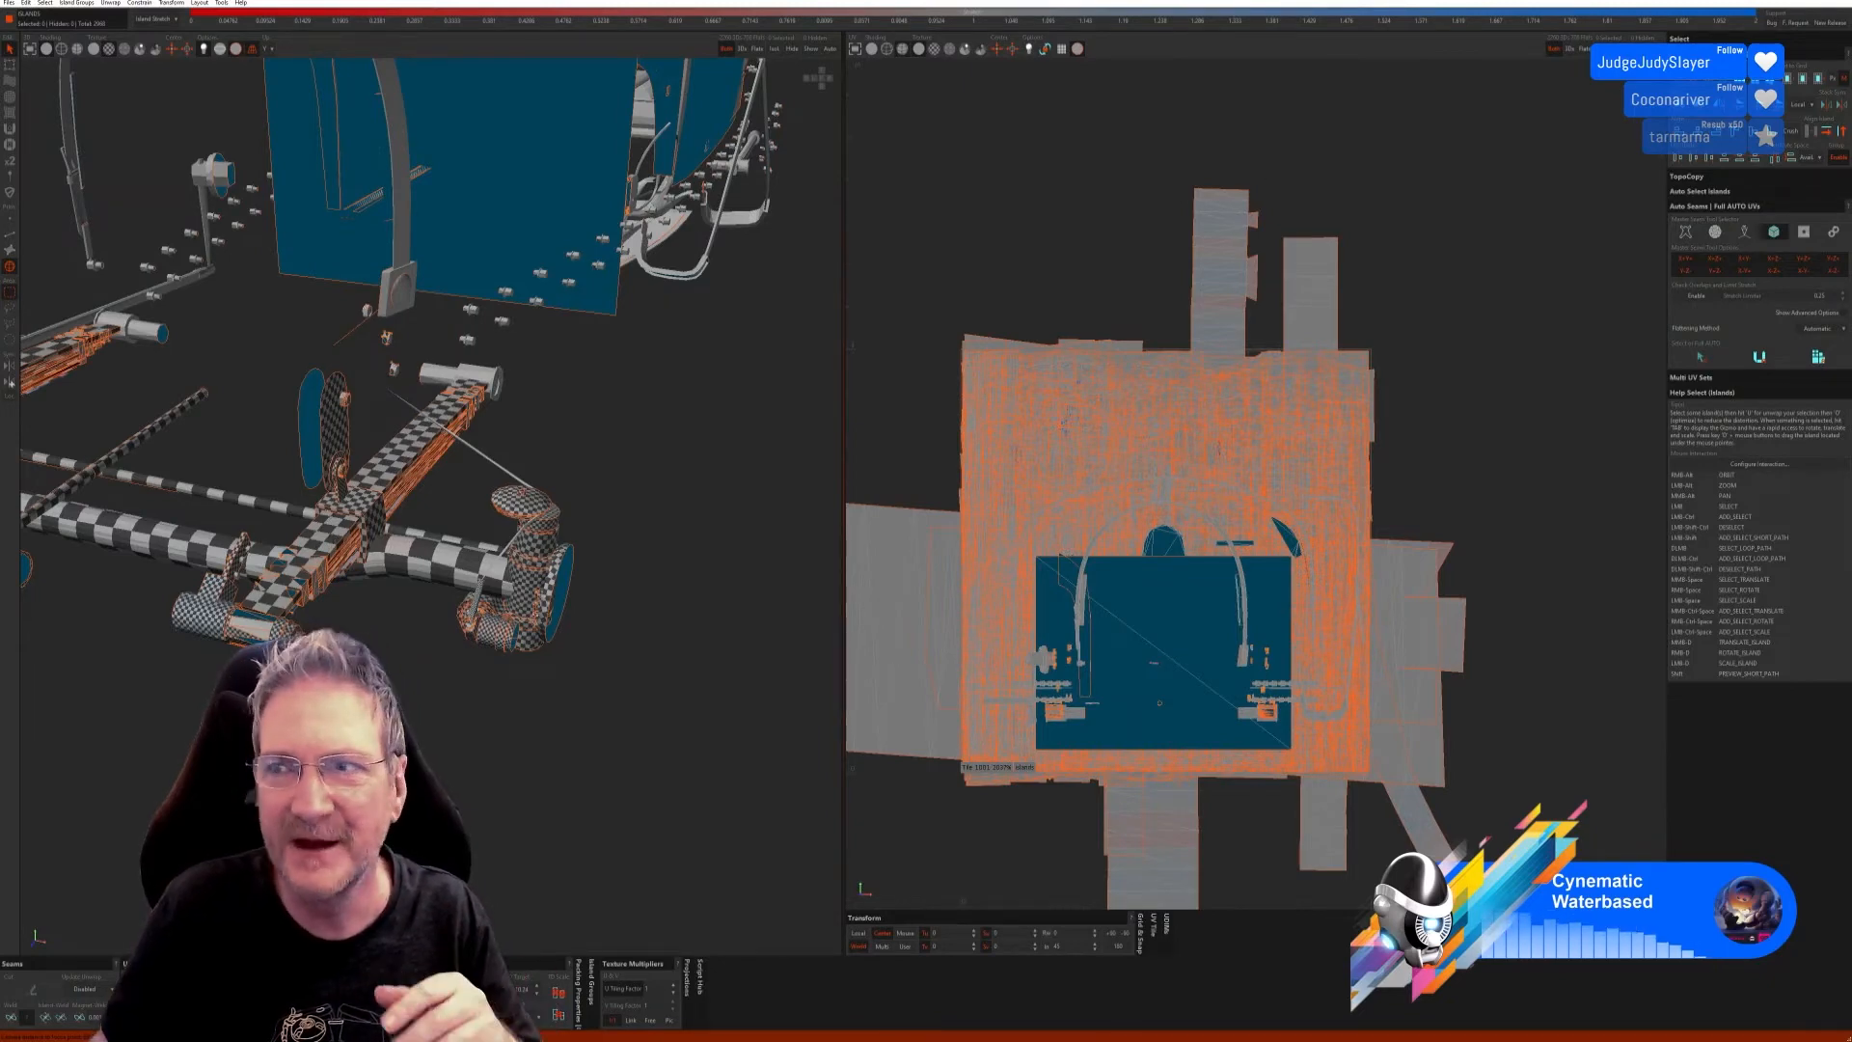
key(alt+Tab)
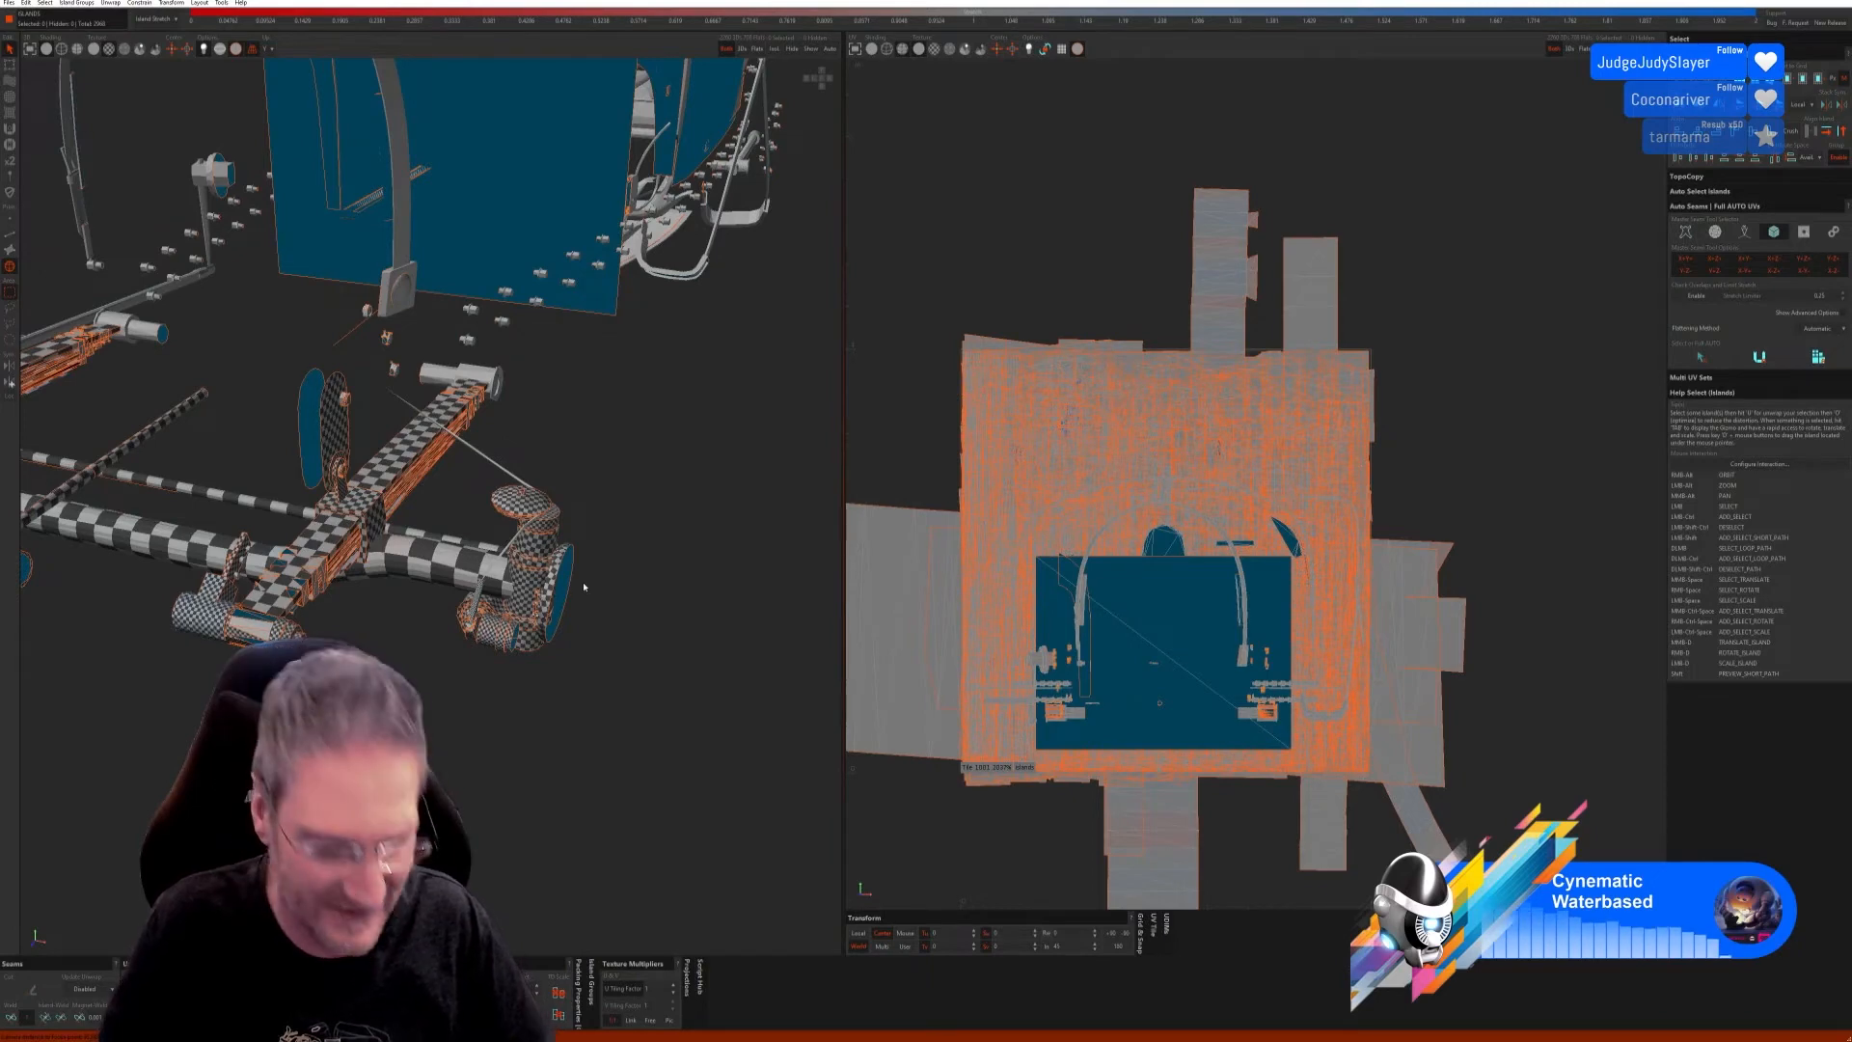
Step: Select the long thin rod beside the checkered side rail together with its short cross arm
scroll(564, 611, down, 2)
scroll(564, 612, down, 2)
mouse_move(564, 611)
alt+right_down()
mouse_move(564, 666)
mouse_move(569, 637)
alt+right_up()
alt+middle_drag(316, 588, 391, 605)
scroll(284, 524, up, 2)
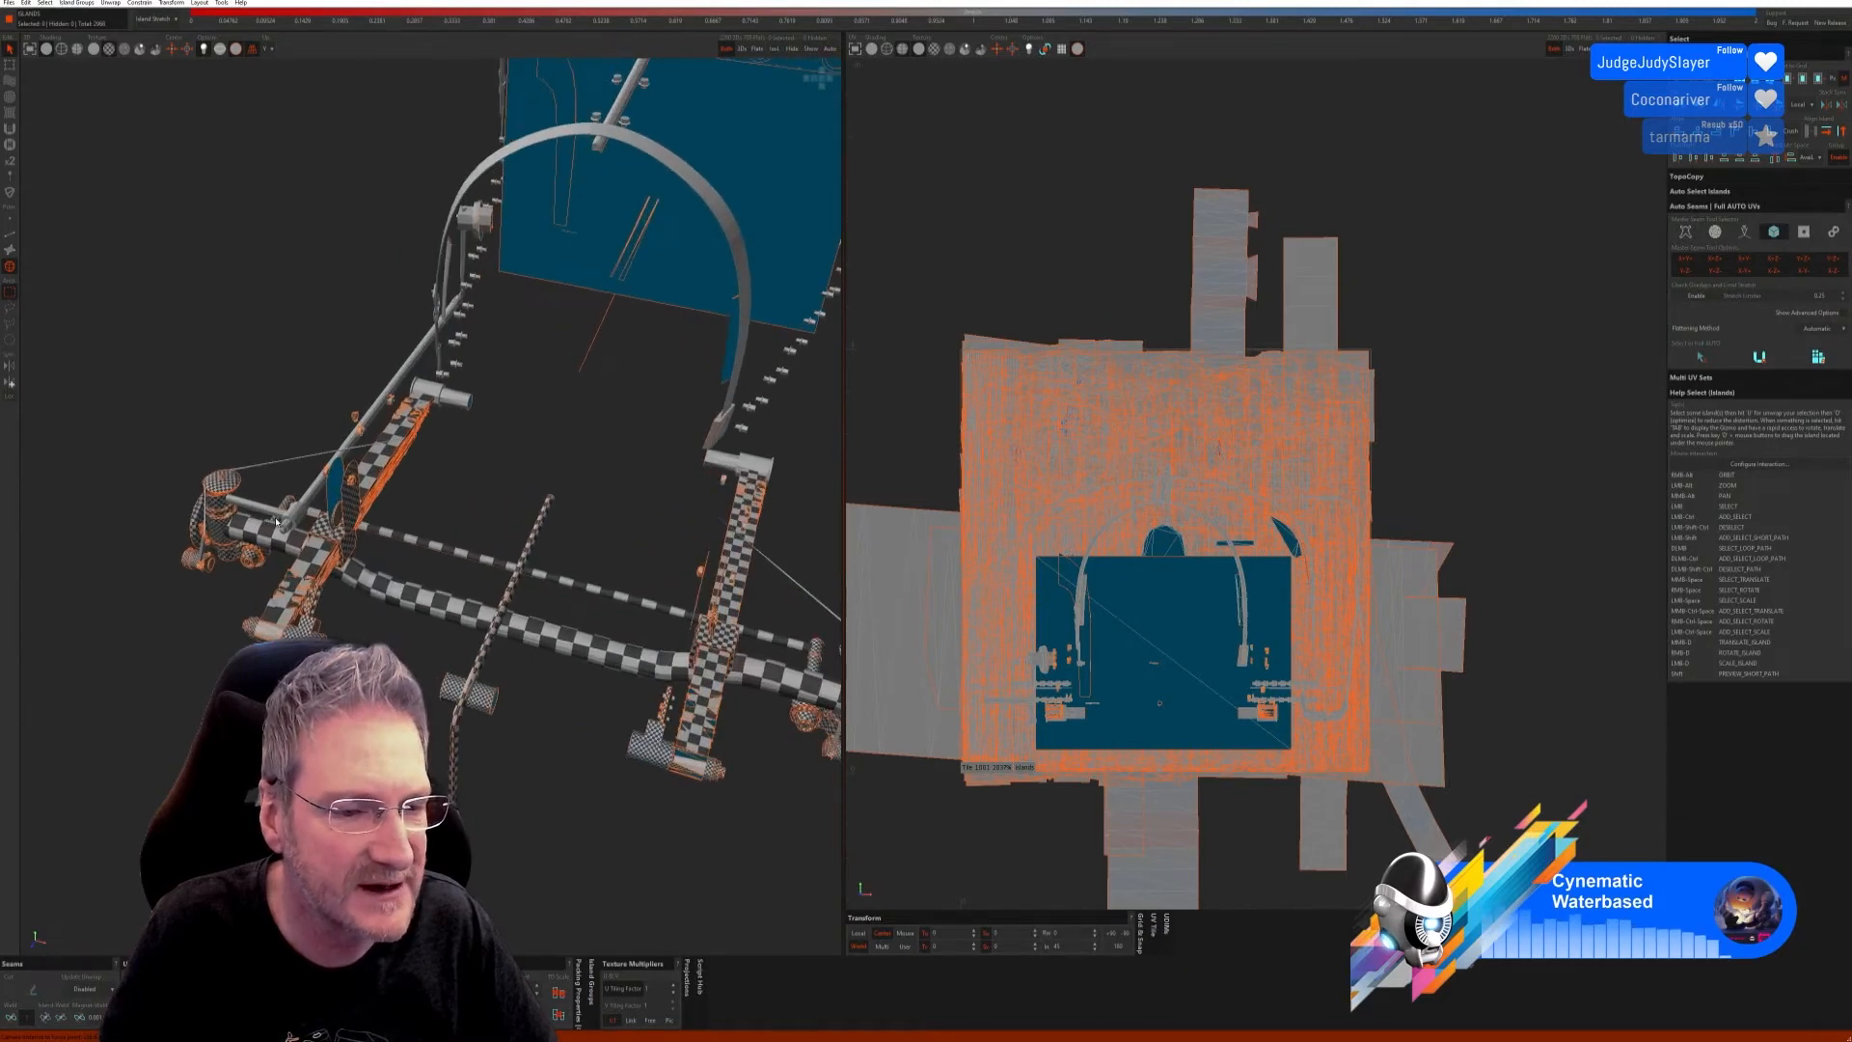
scroll(283, 524, up, 2)
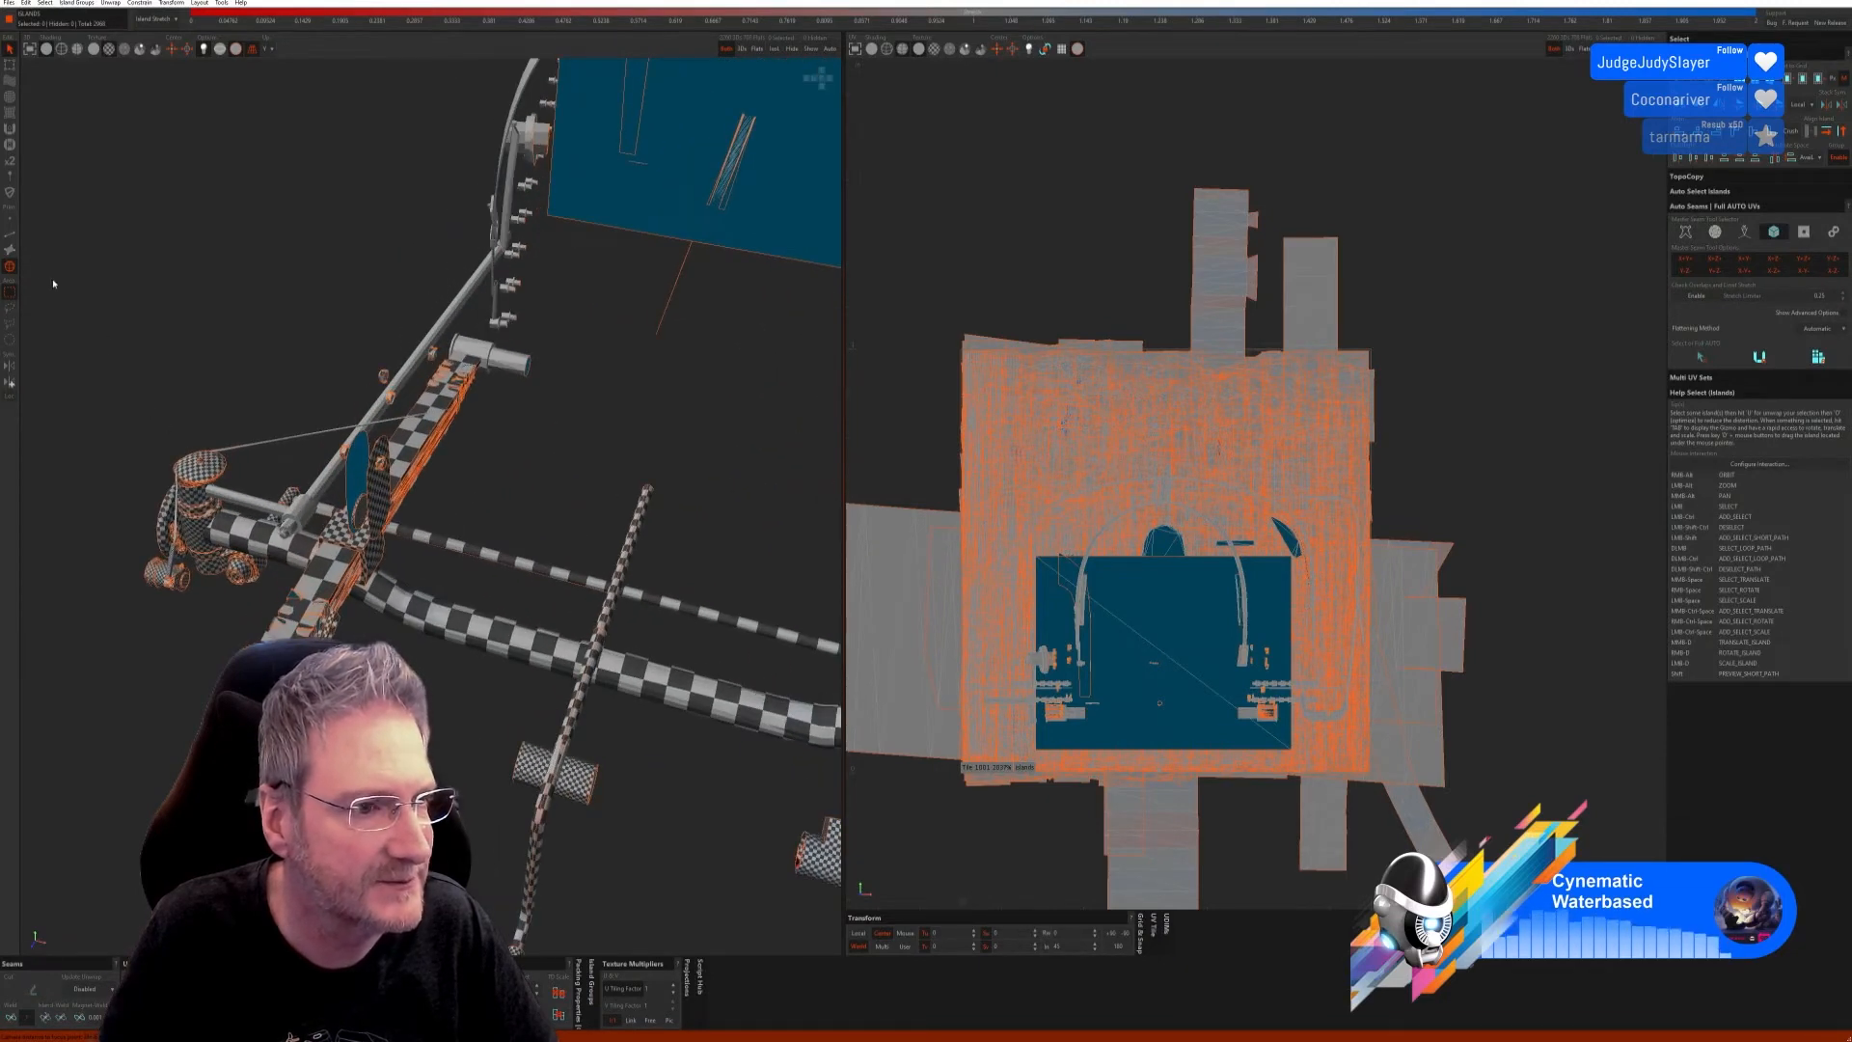
click(247, 503)
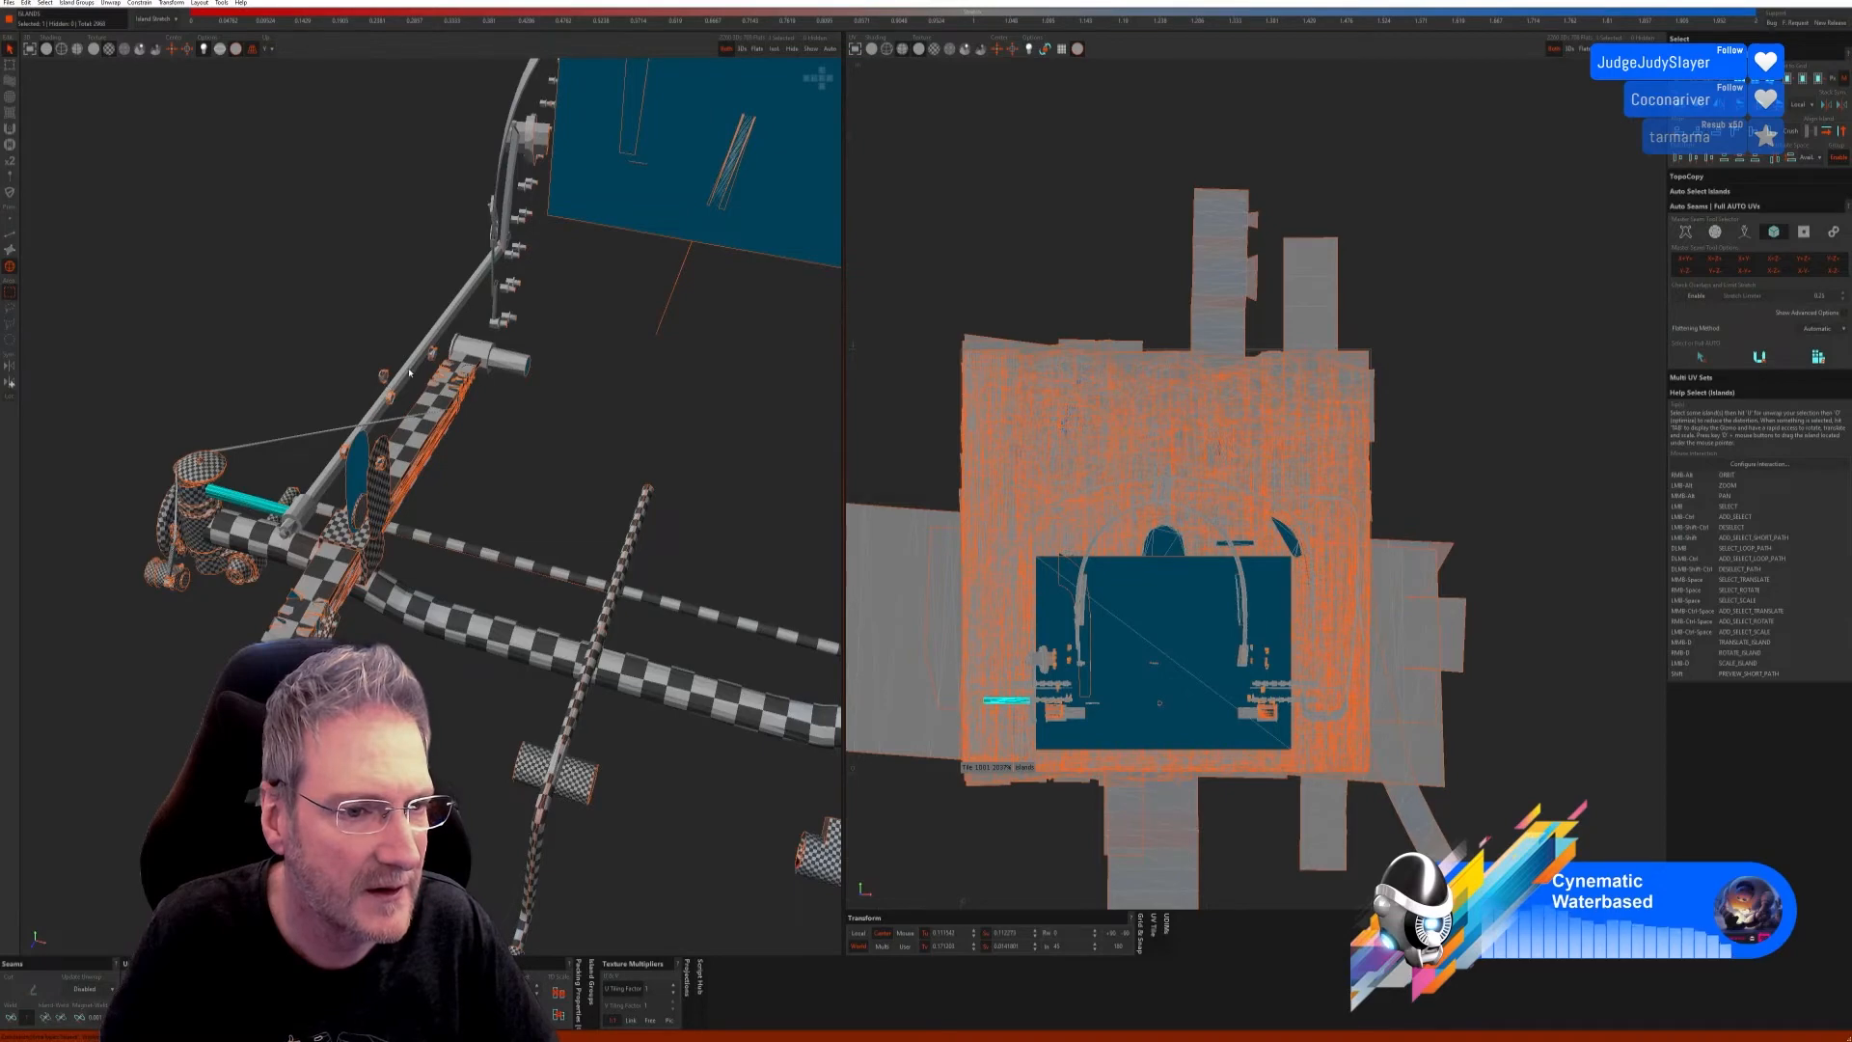
alt+drag(469, 489, 555, 514)
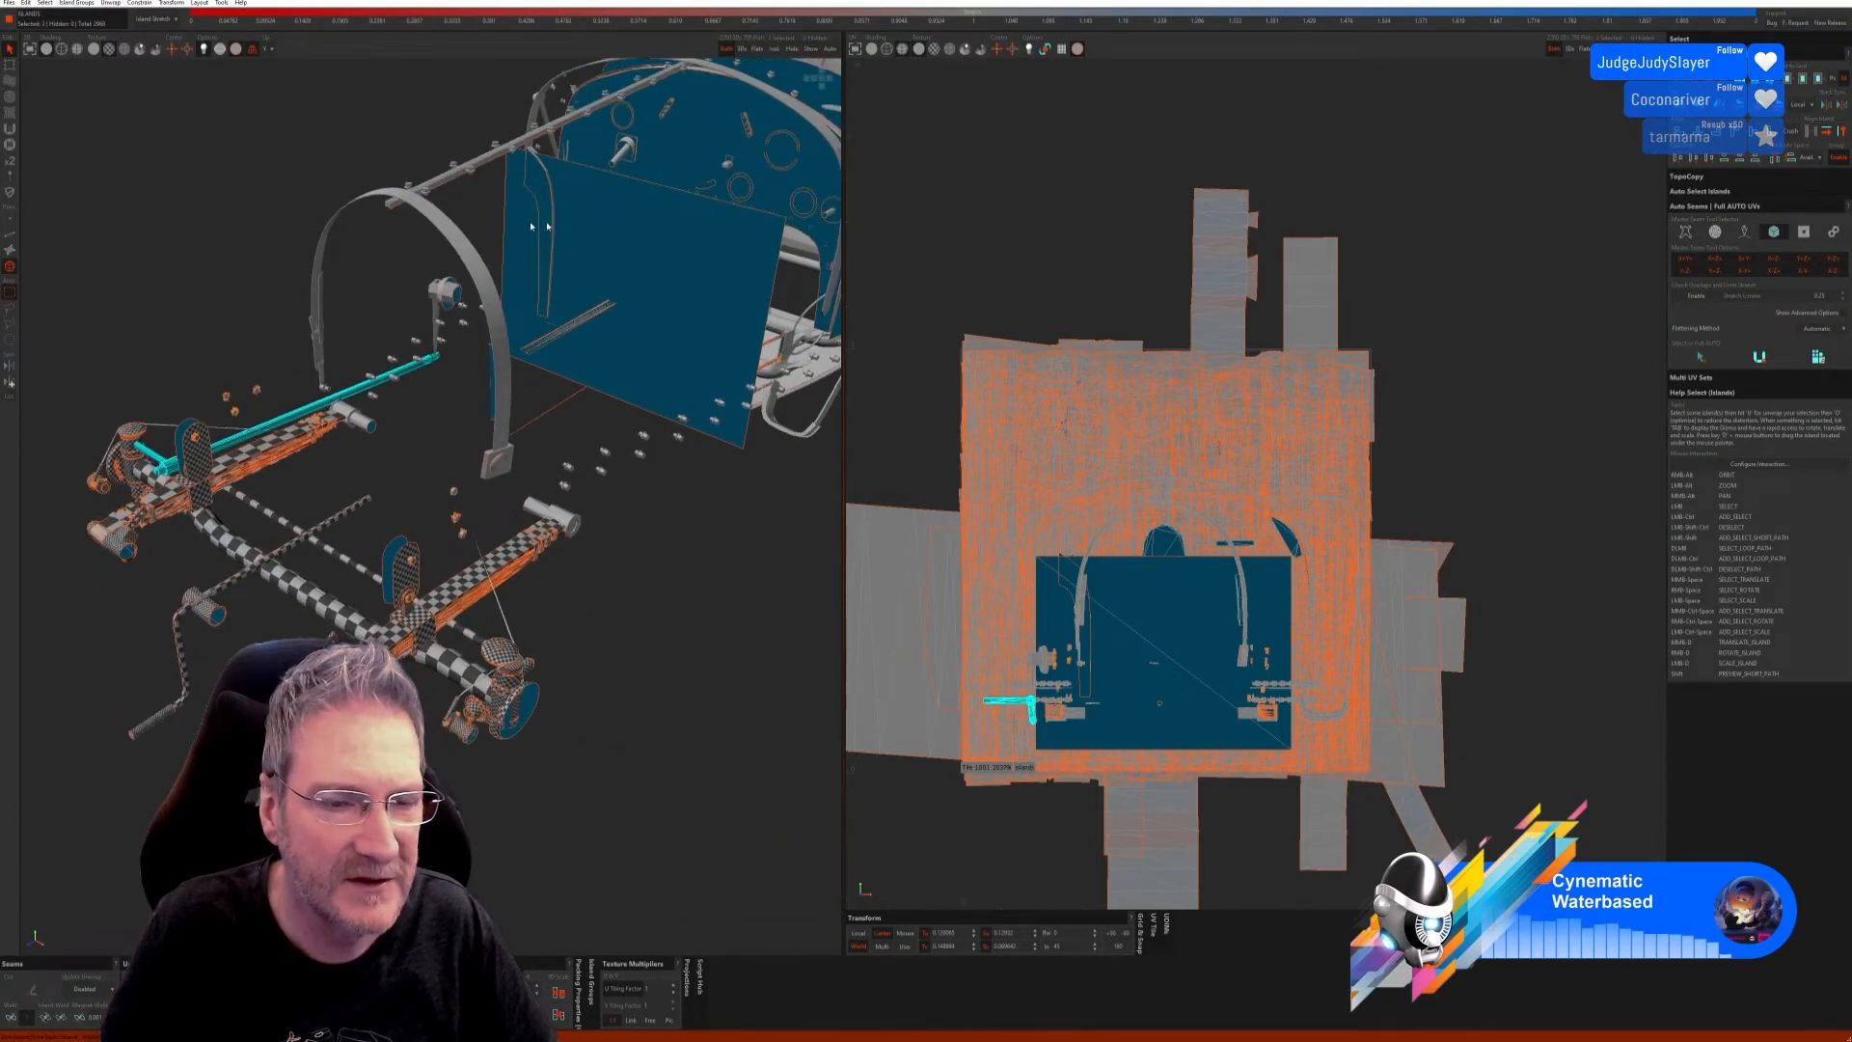
alt+right_drag(328, 516, 389, 533)
alt+drag(390, 534, 662, 97)
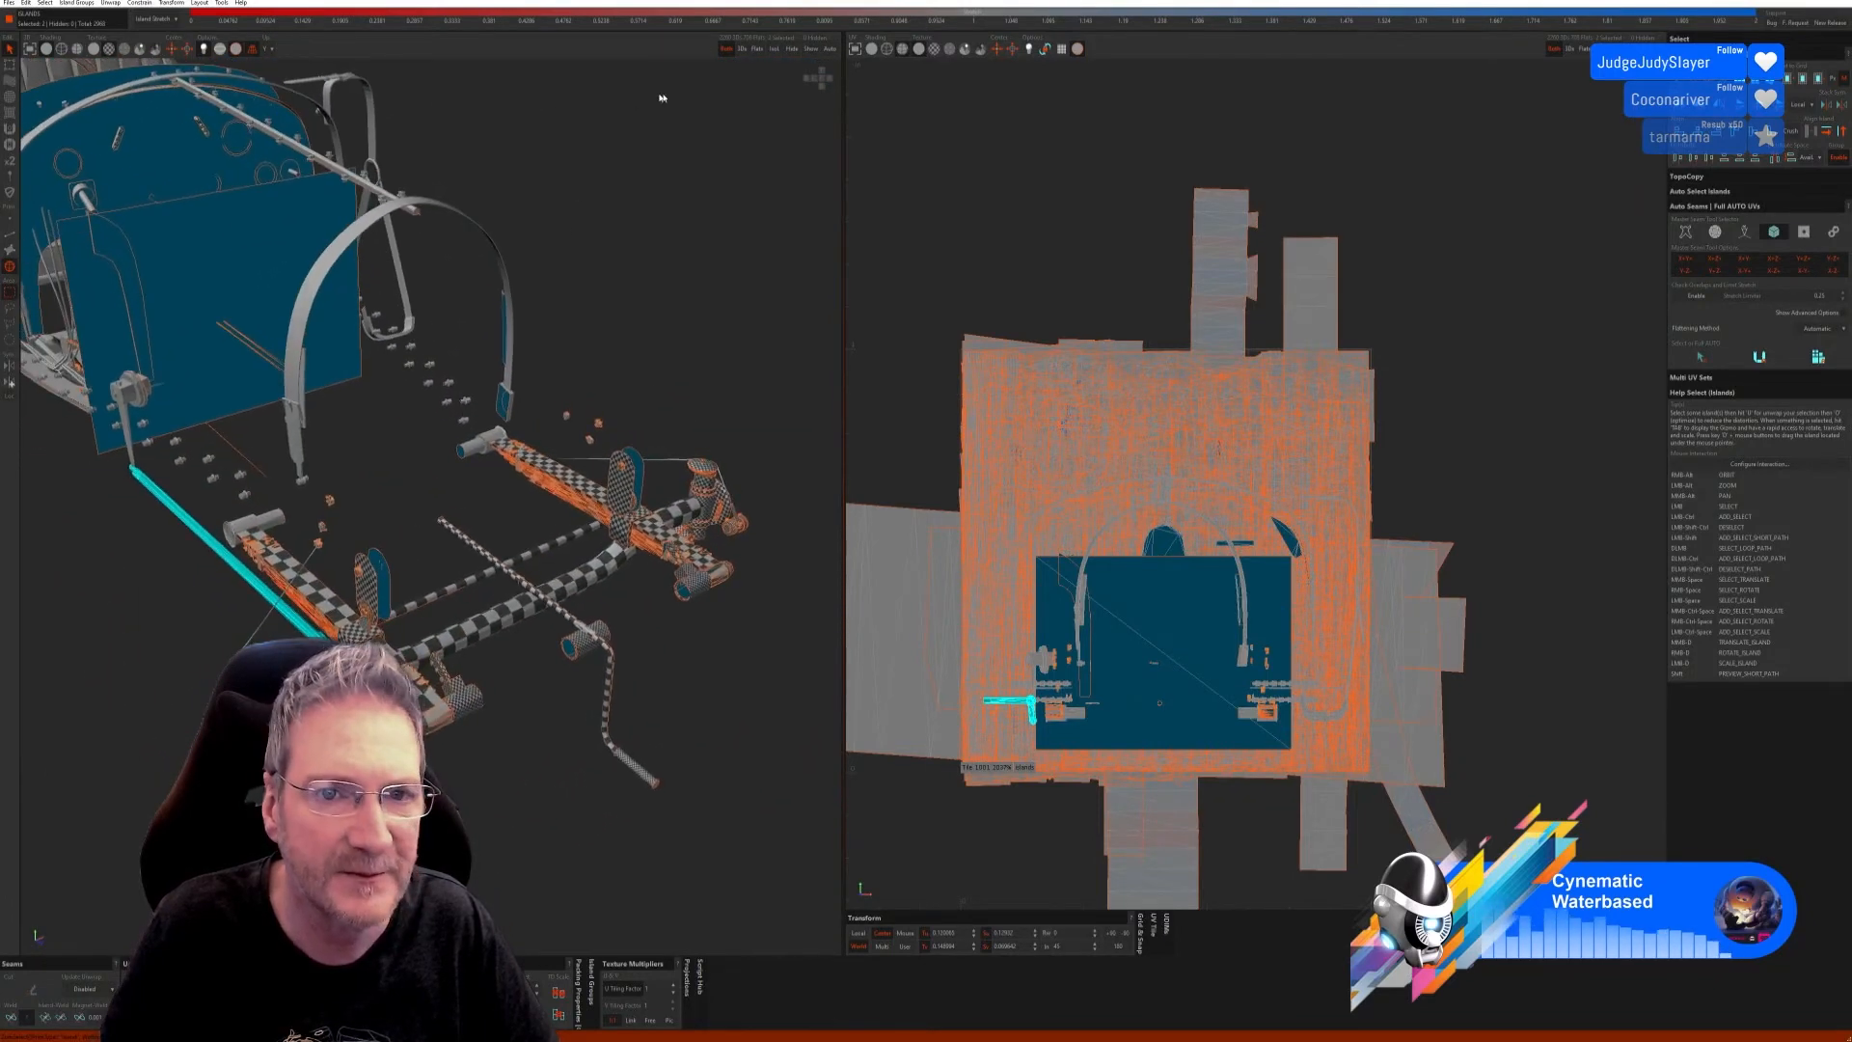
Step: Isolate the selected rod and unwrap and pack it with automatic seams
click(775, 49)
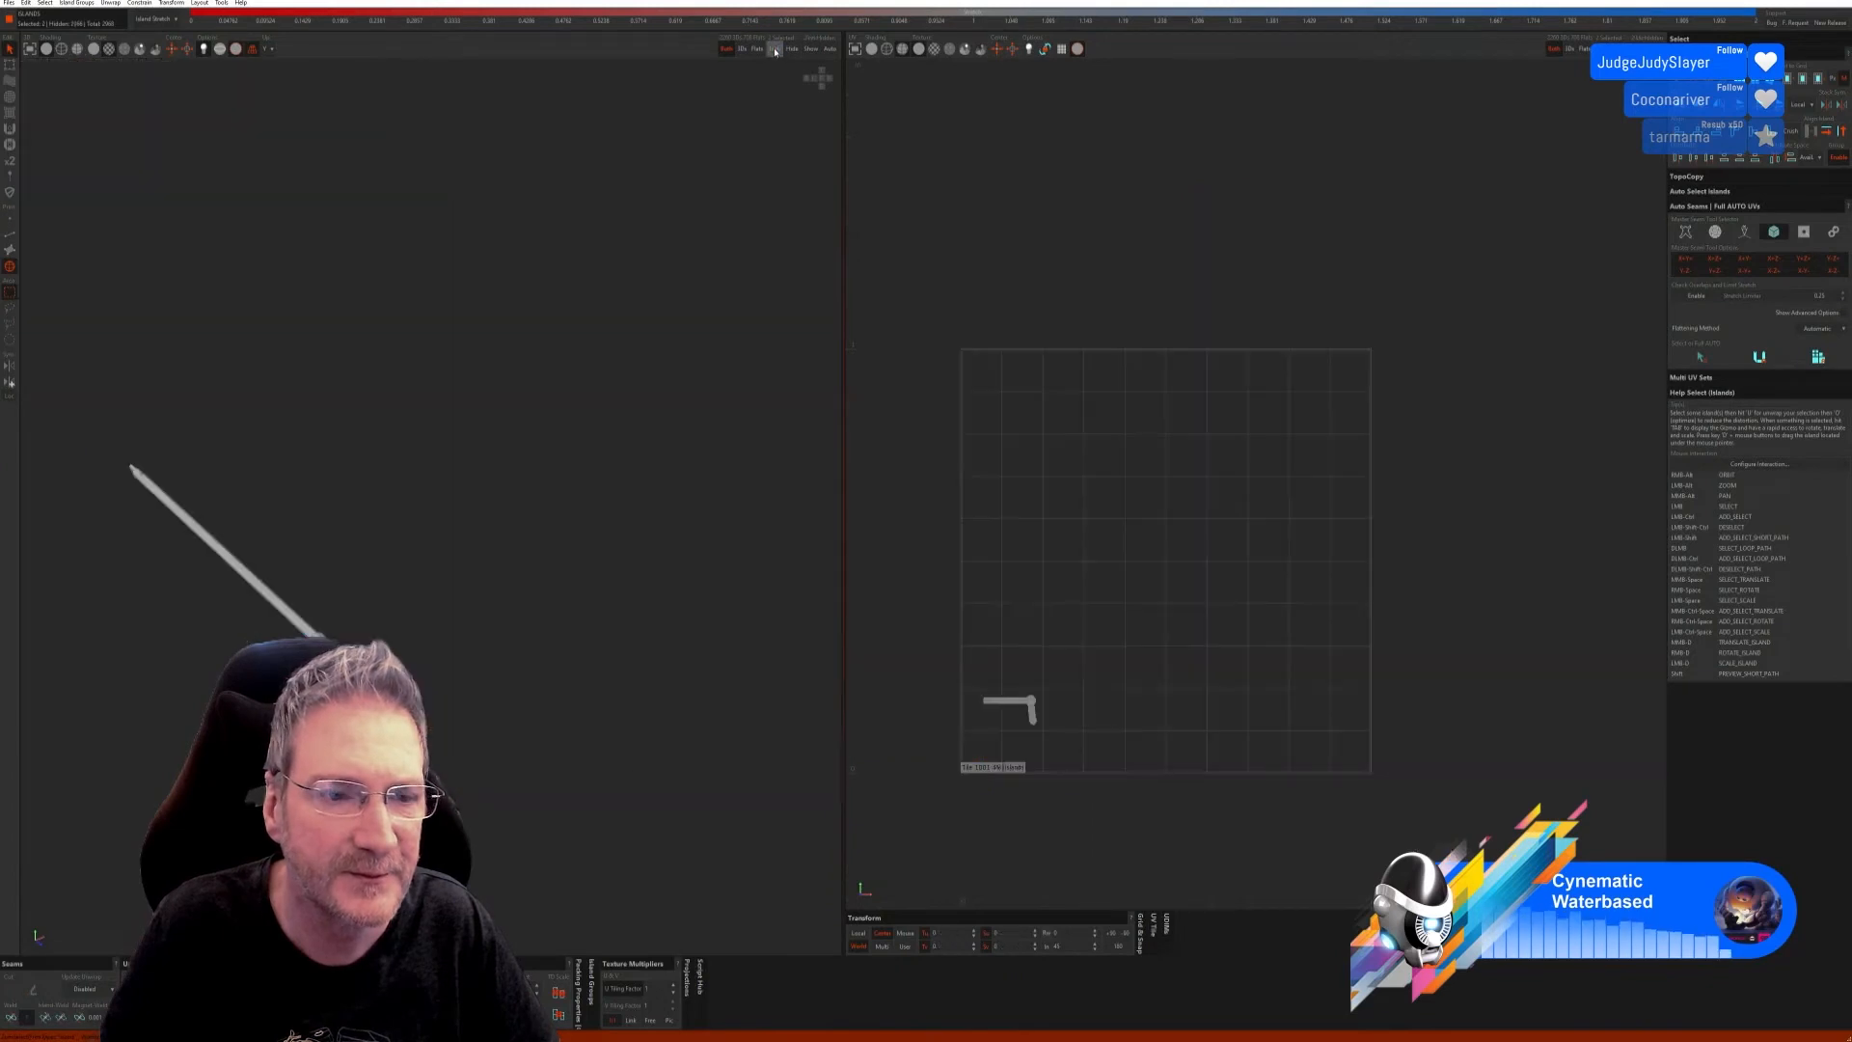
click(11, 237)
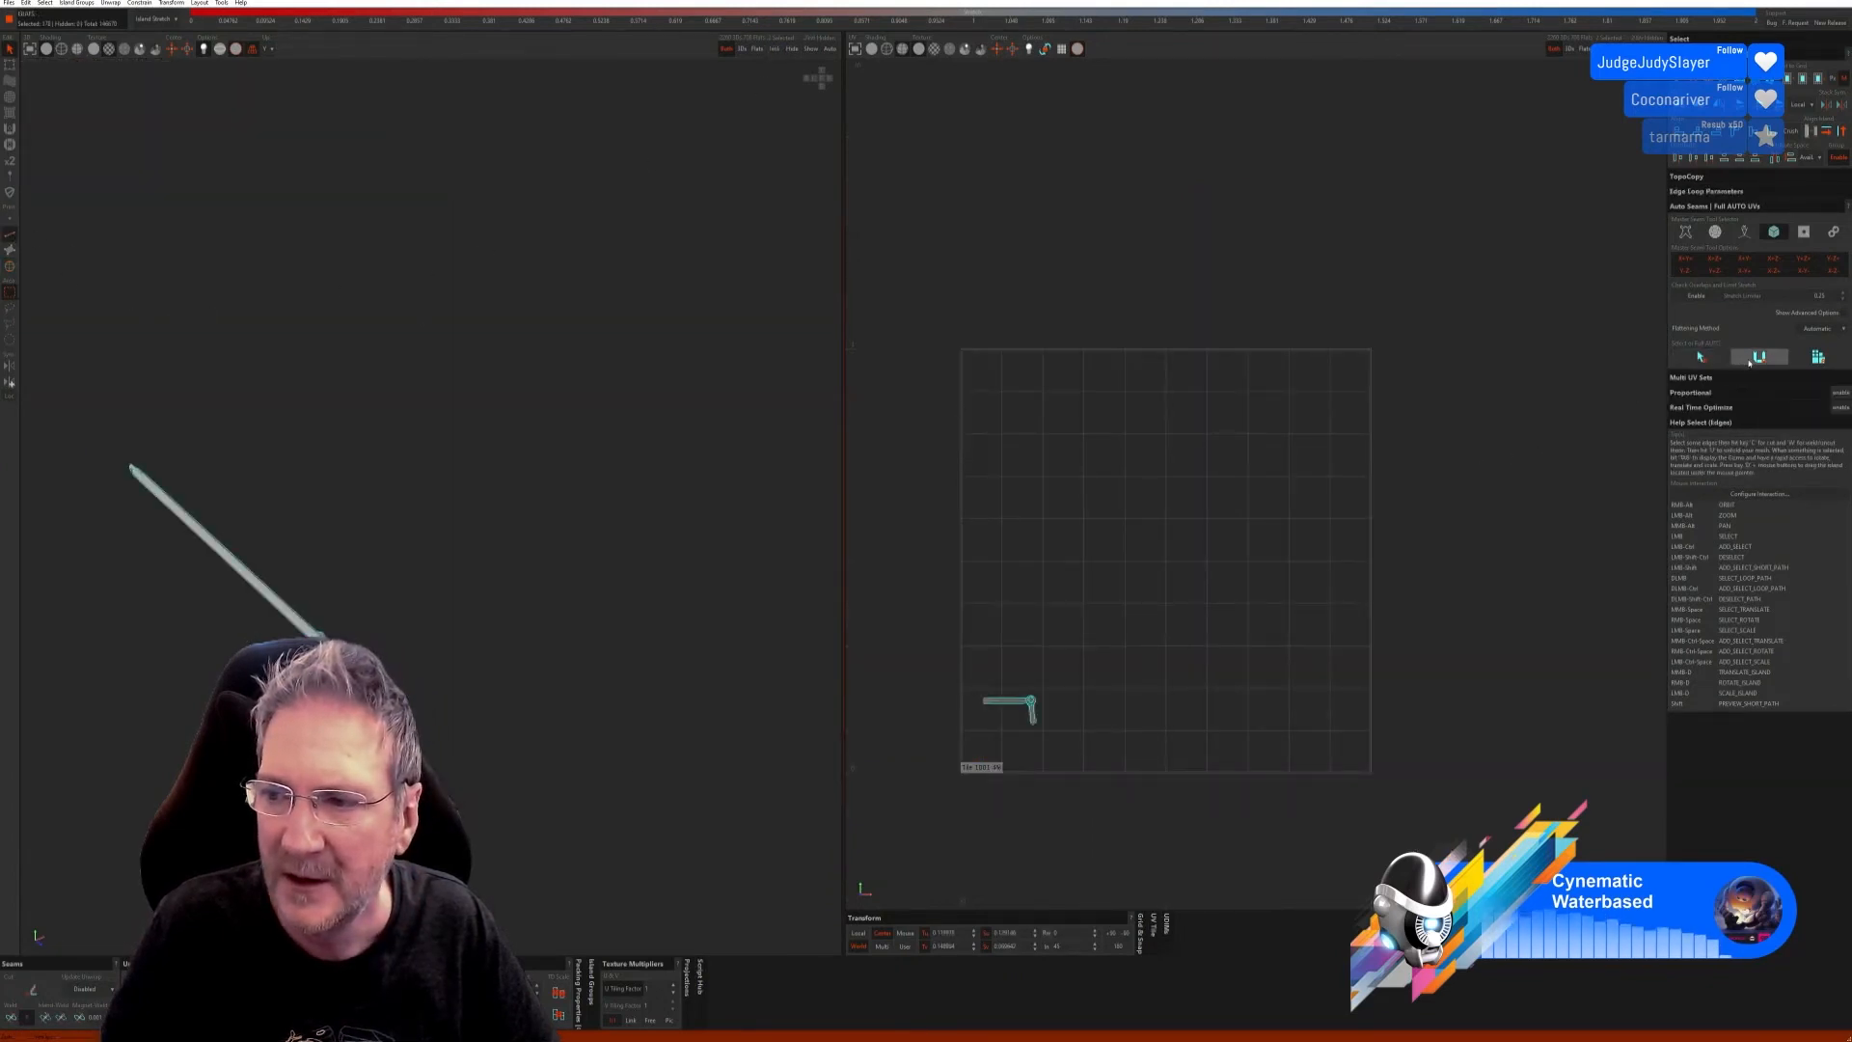
click(1811, 358)
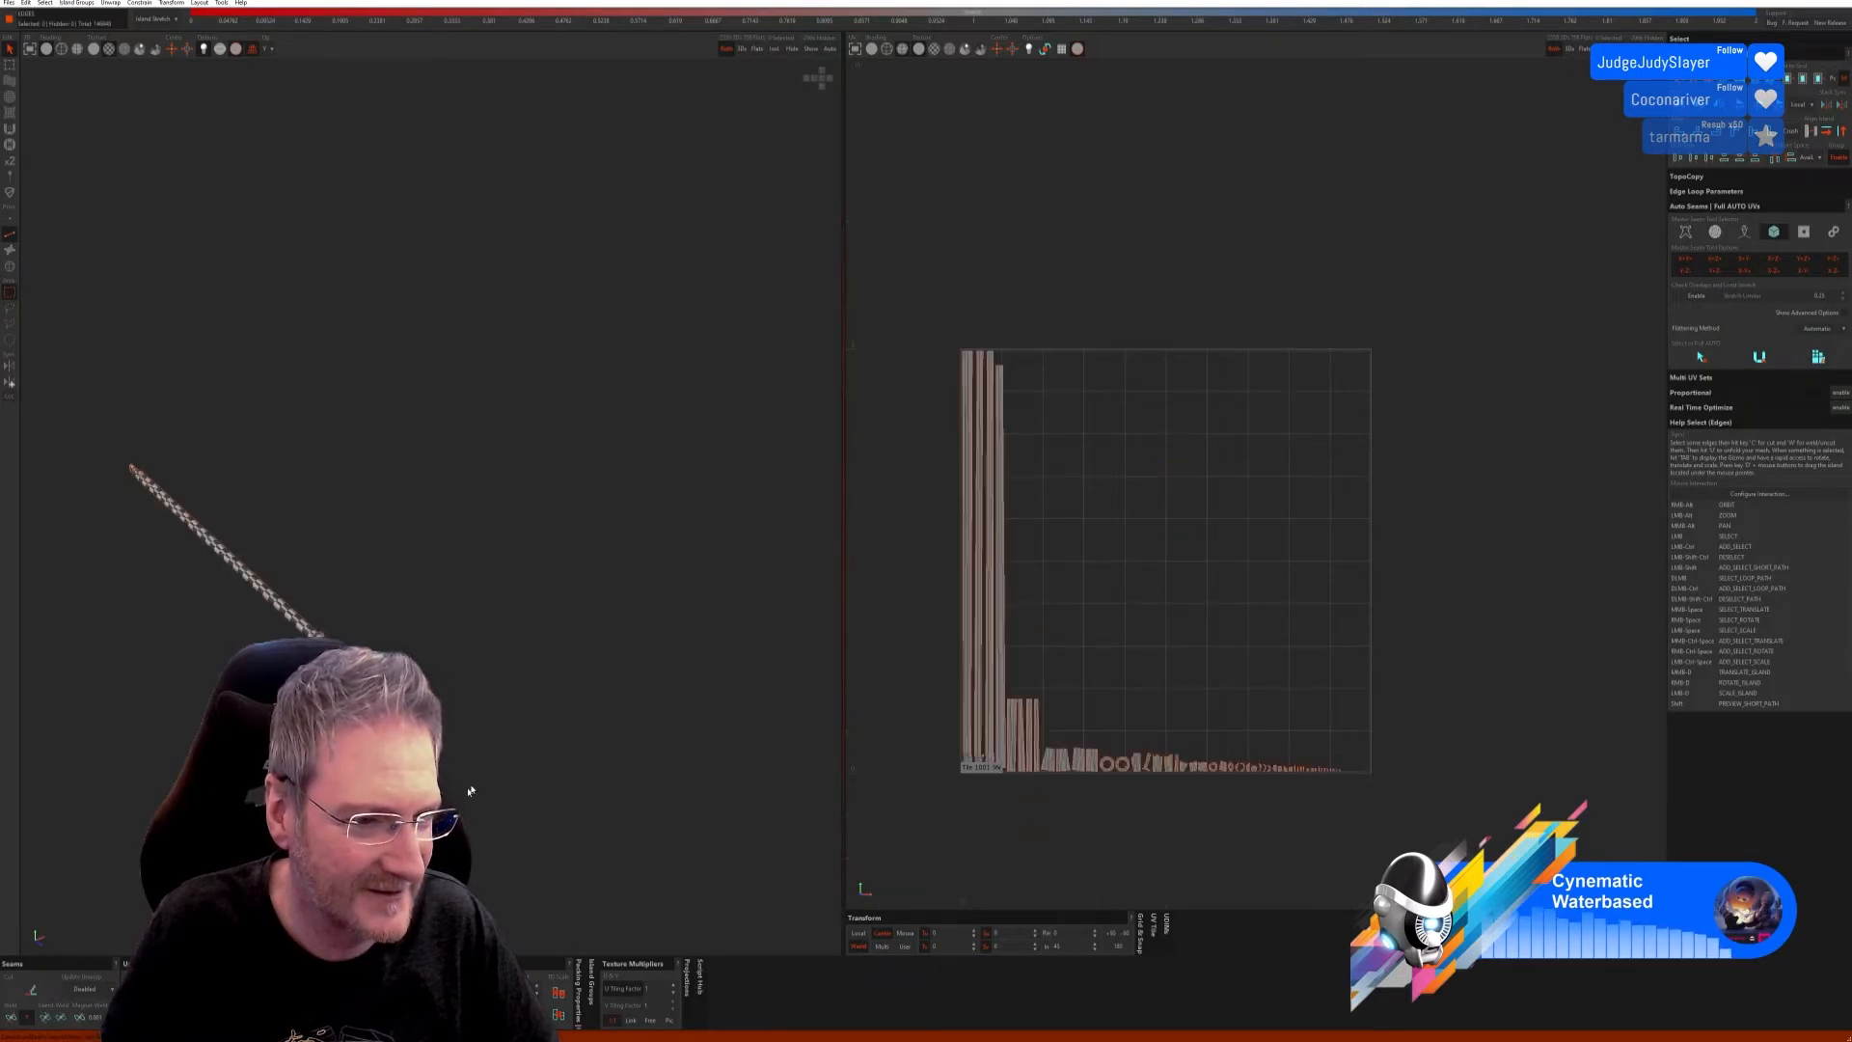
Step: Select the lengthwise seams of the long rod and weld its tall UV strips together
alt+drag(469, 791, 207, 509)
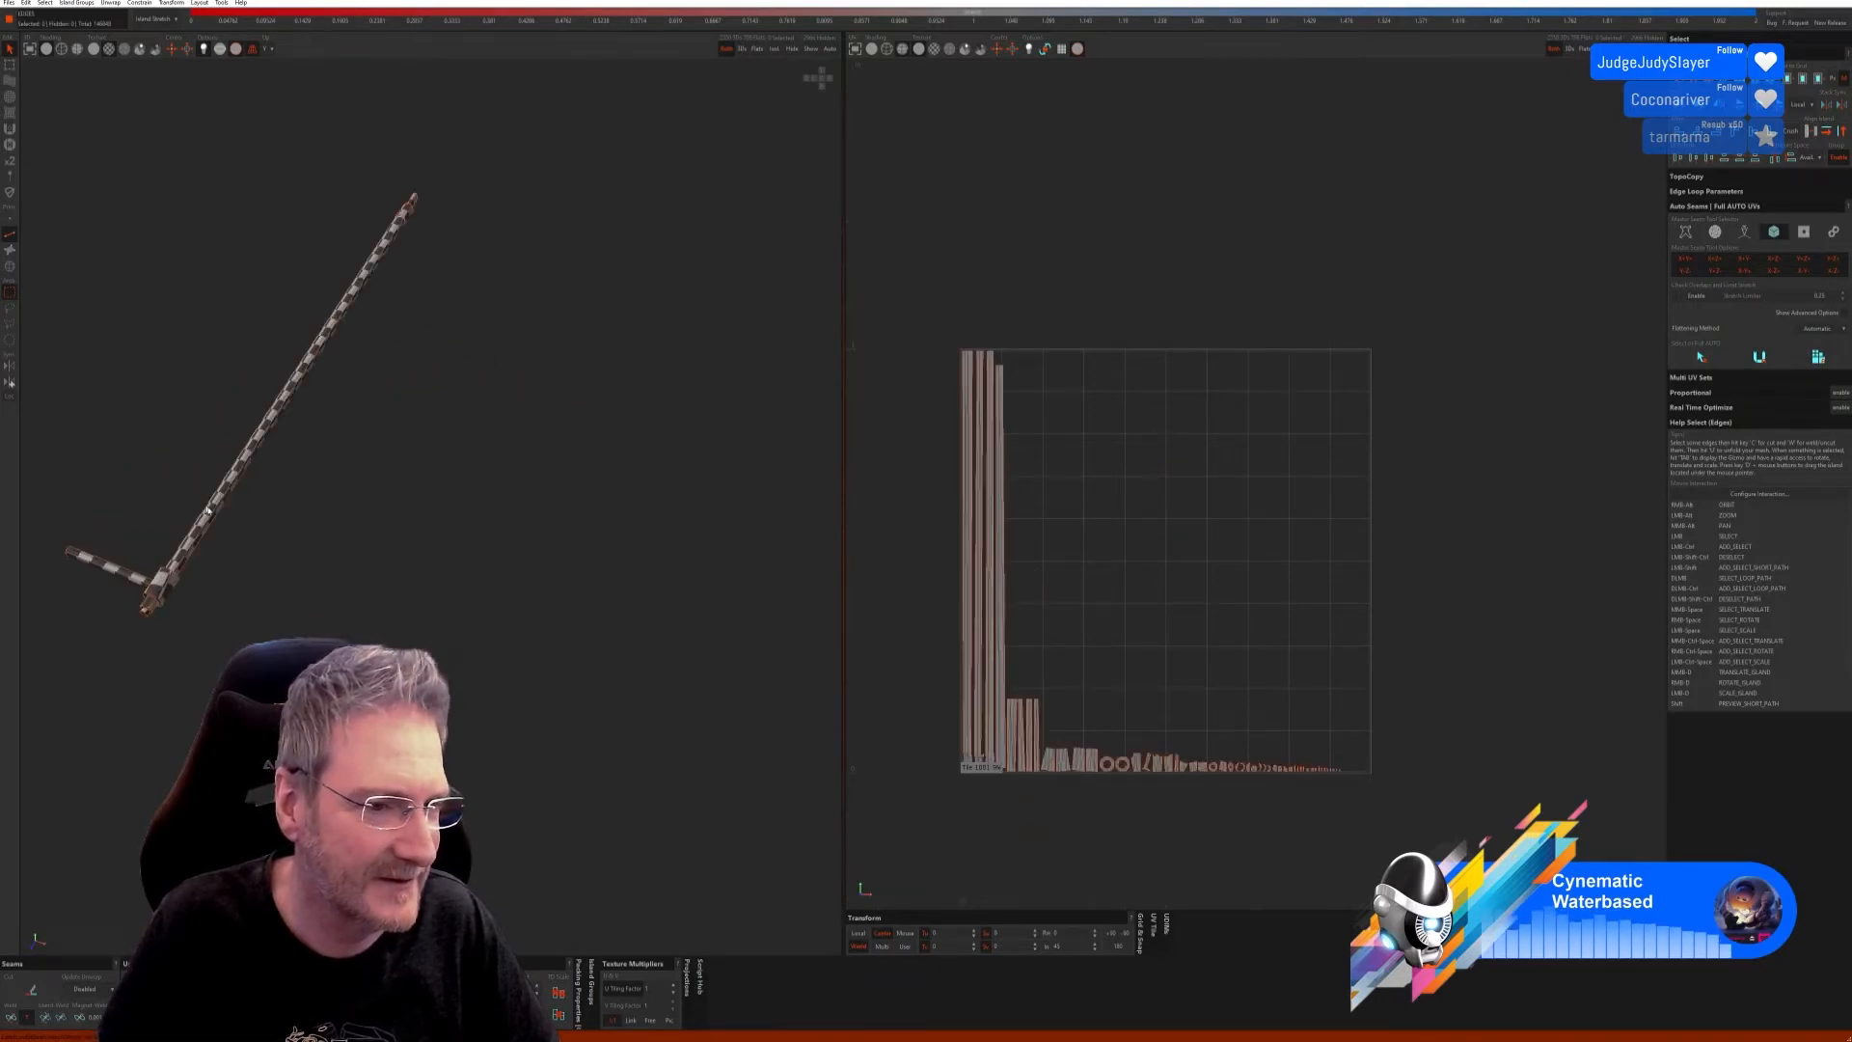
scroll(228, 543, up, 3)
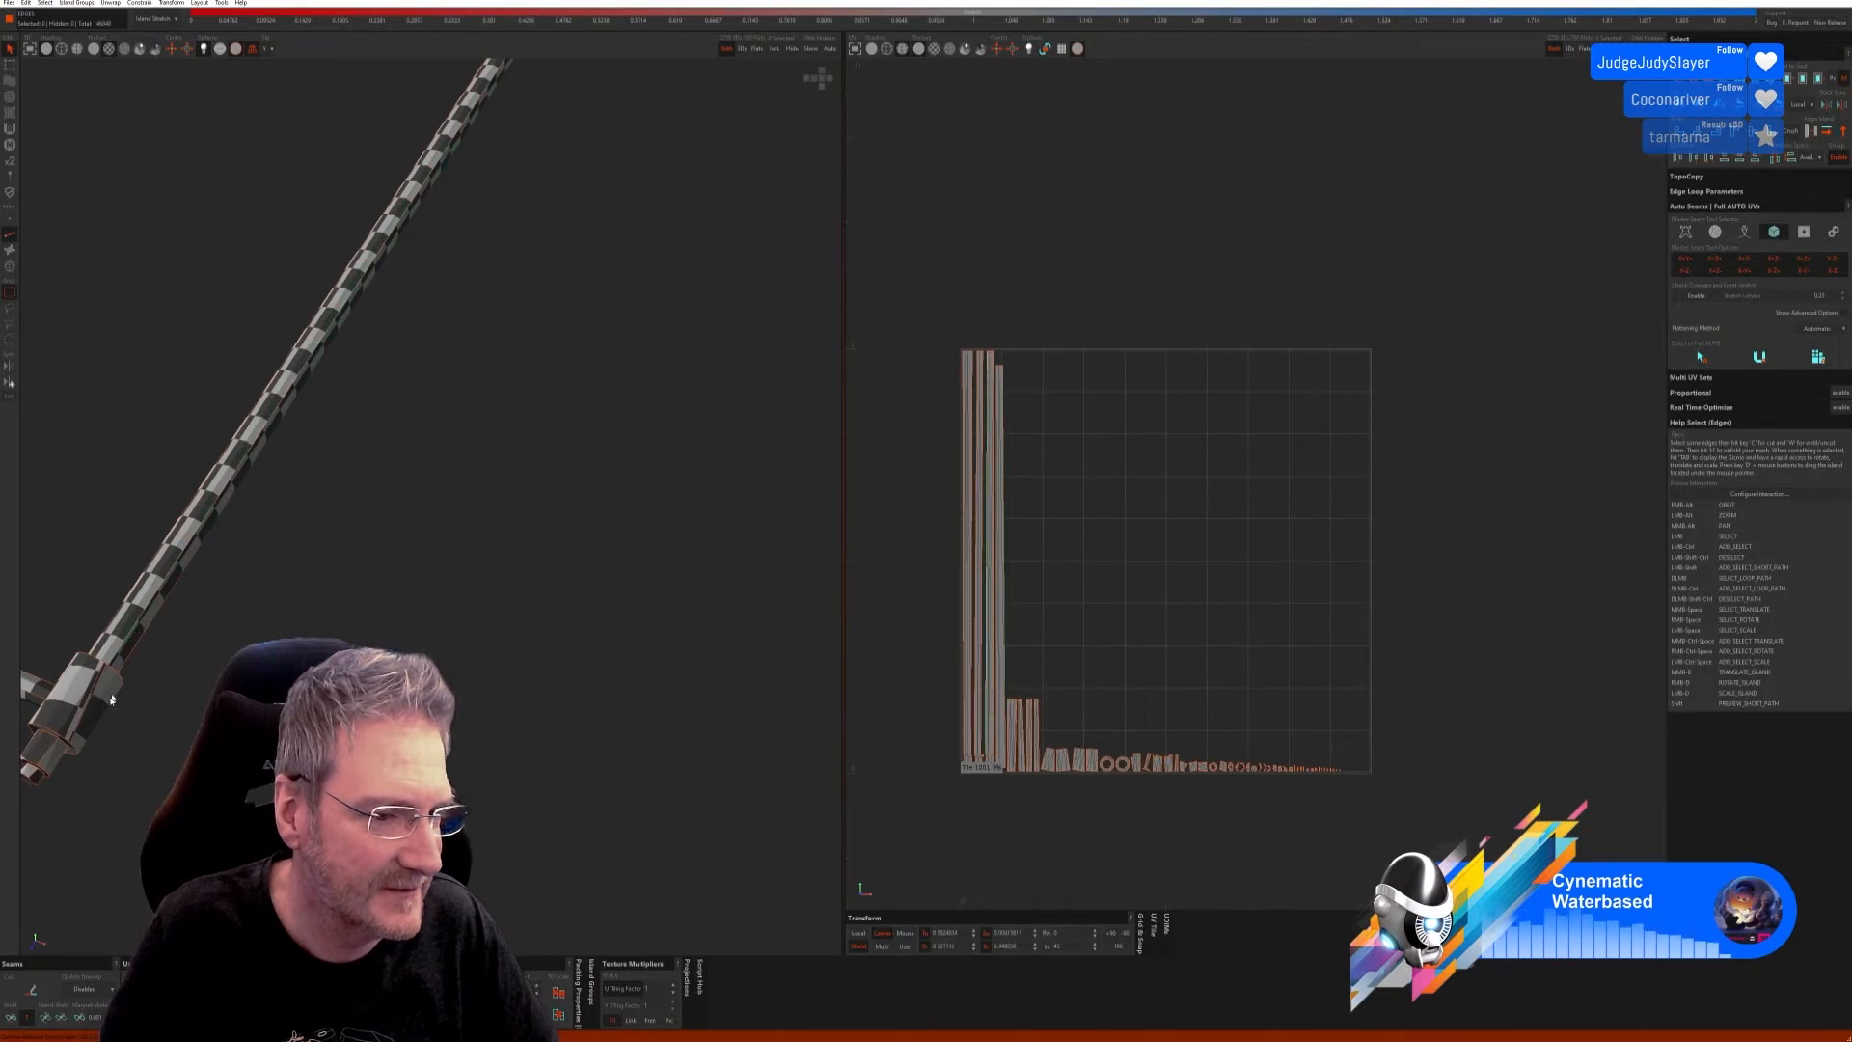
alt+right_drag(114, 808, 328, 800)
double_click(992, 551)
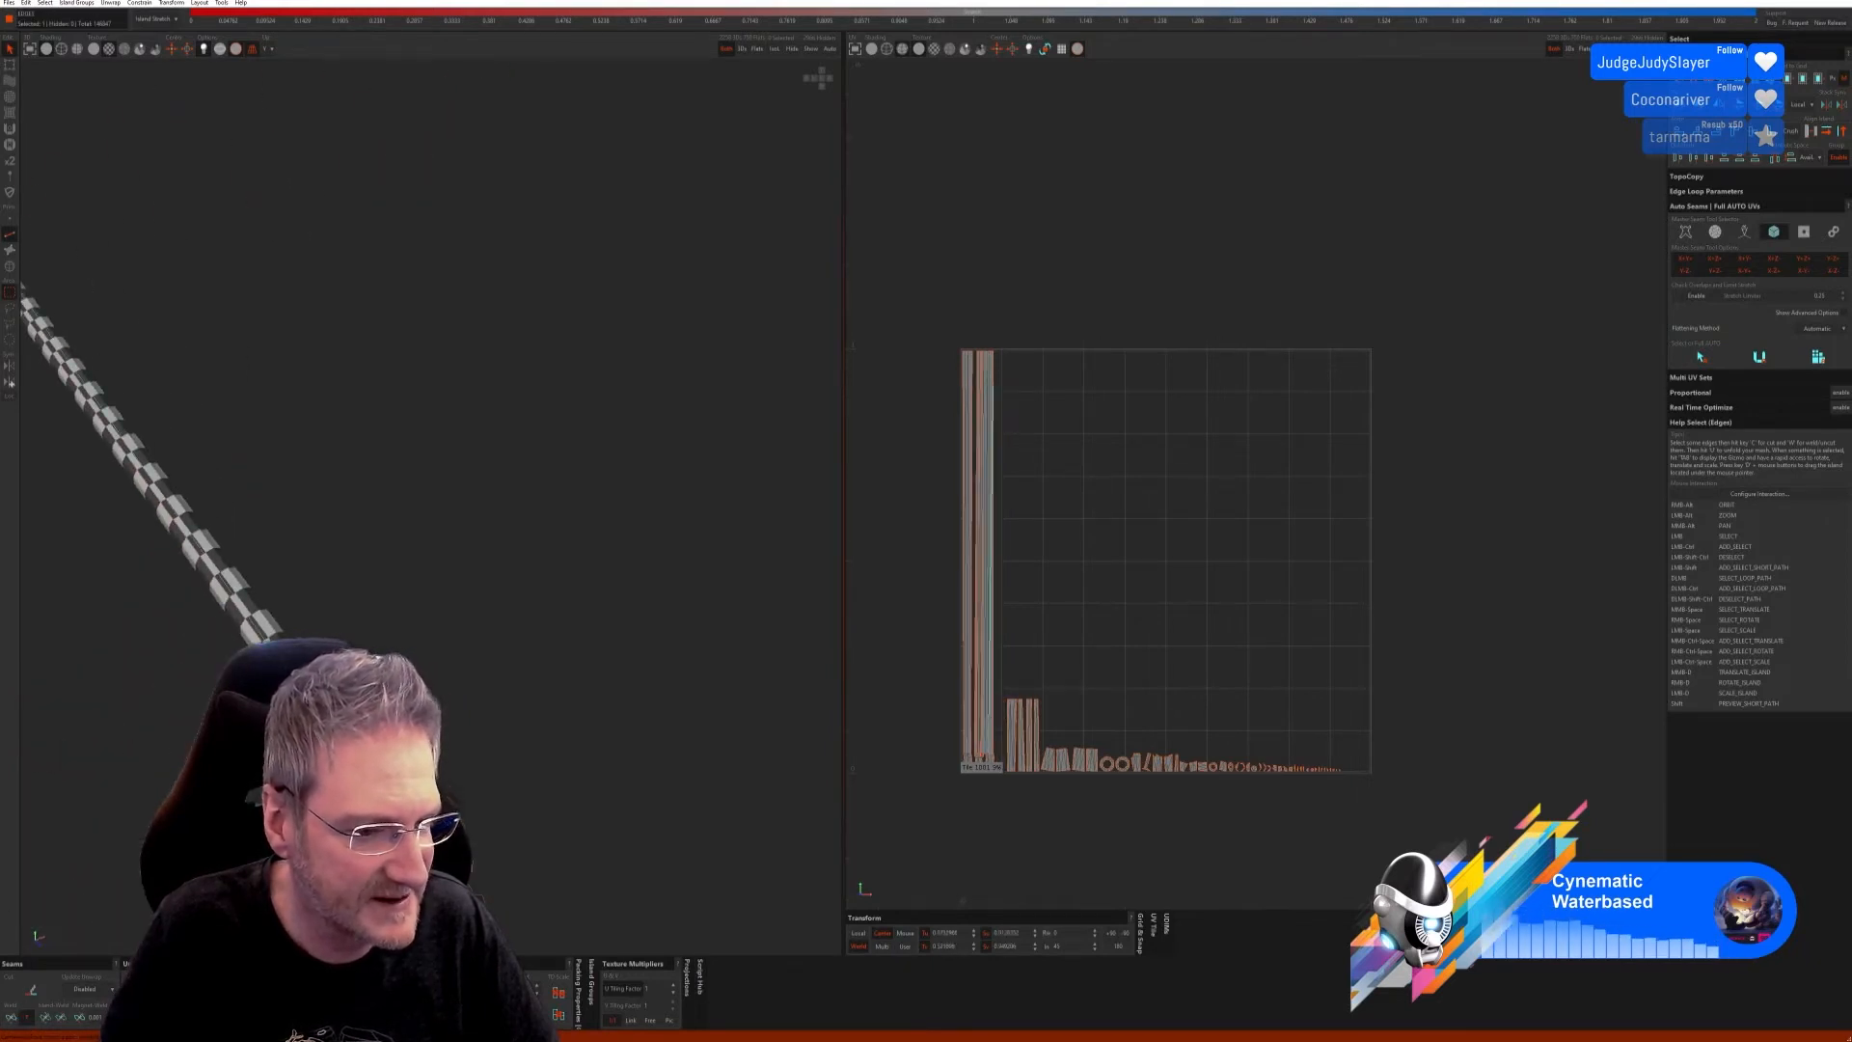
double_click(993, 551)
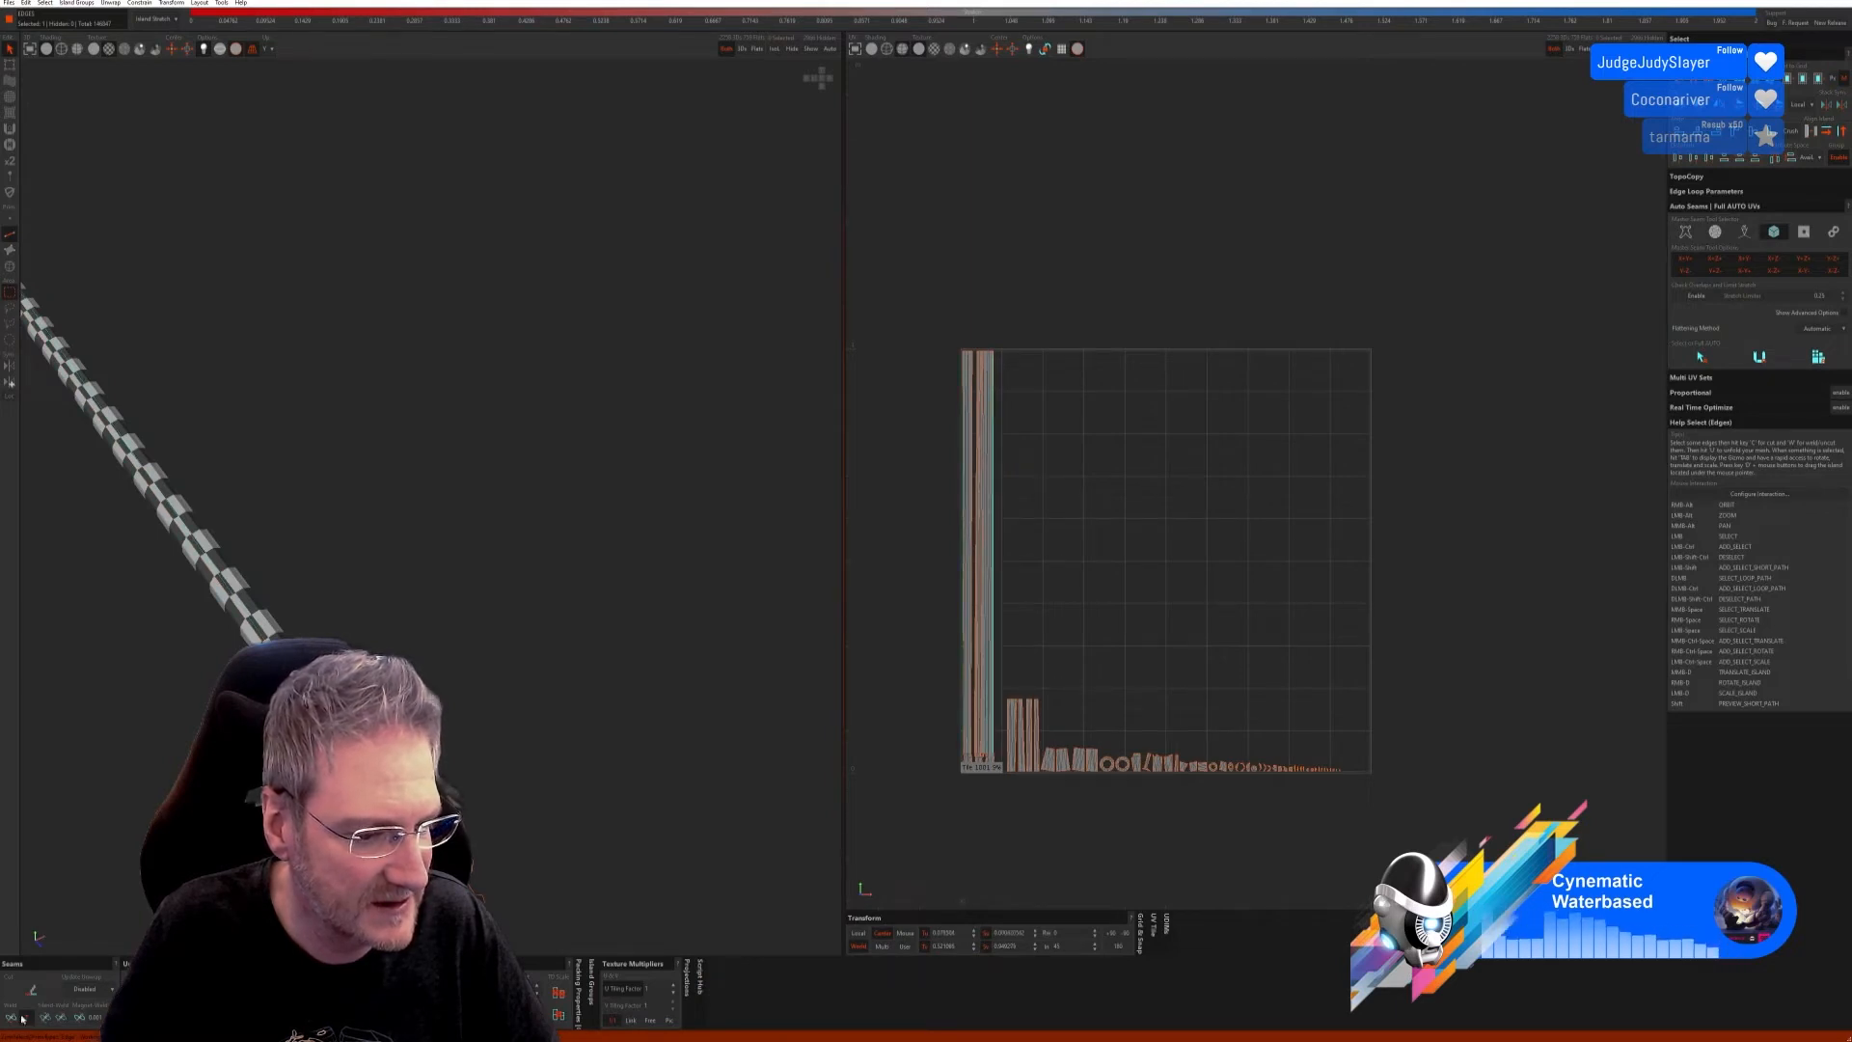
click(21, 1019)
alt+right_drag(145, 772, 270, 733)
alt+middle_drag(270, 733, 376, 684)
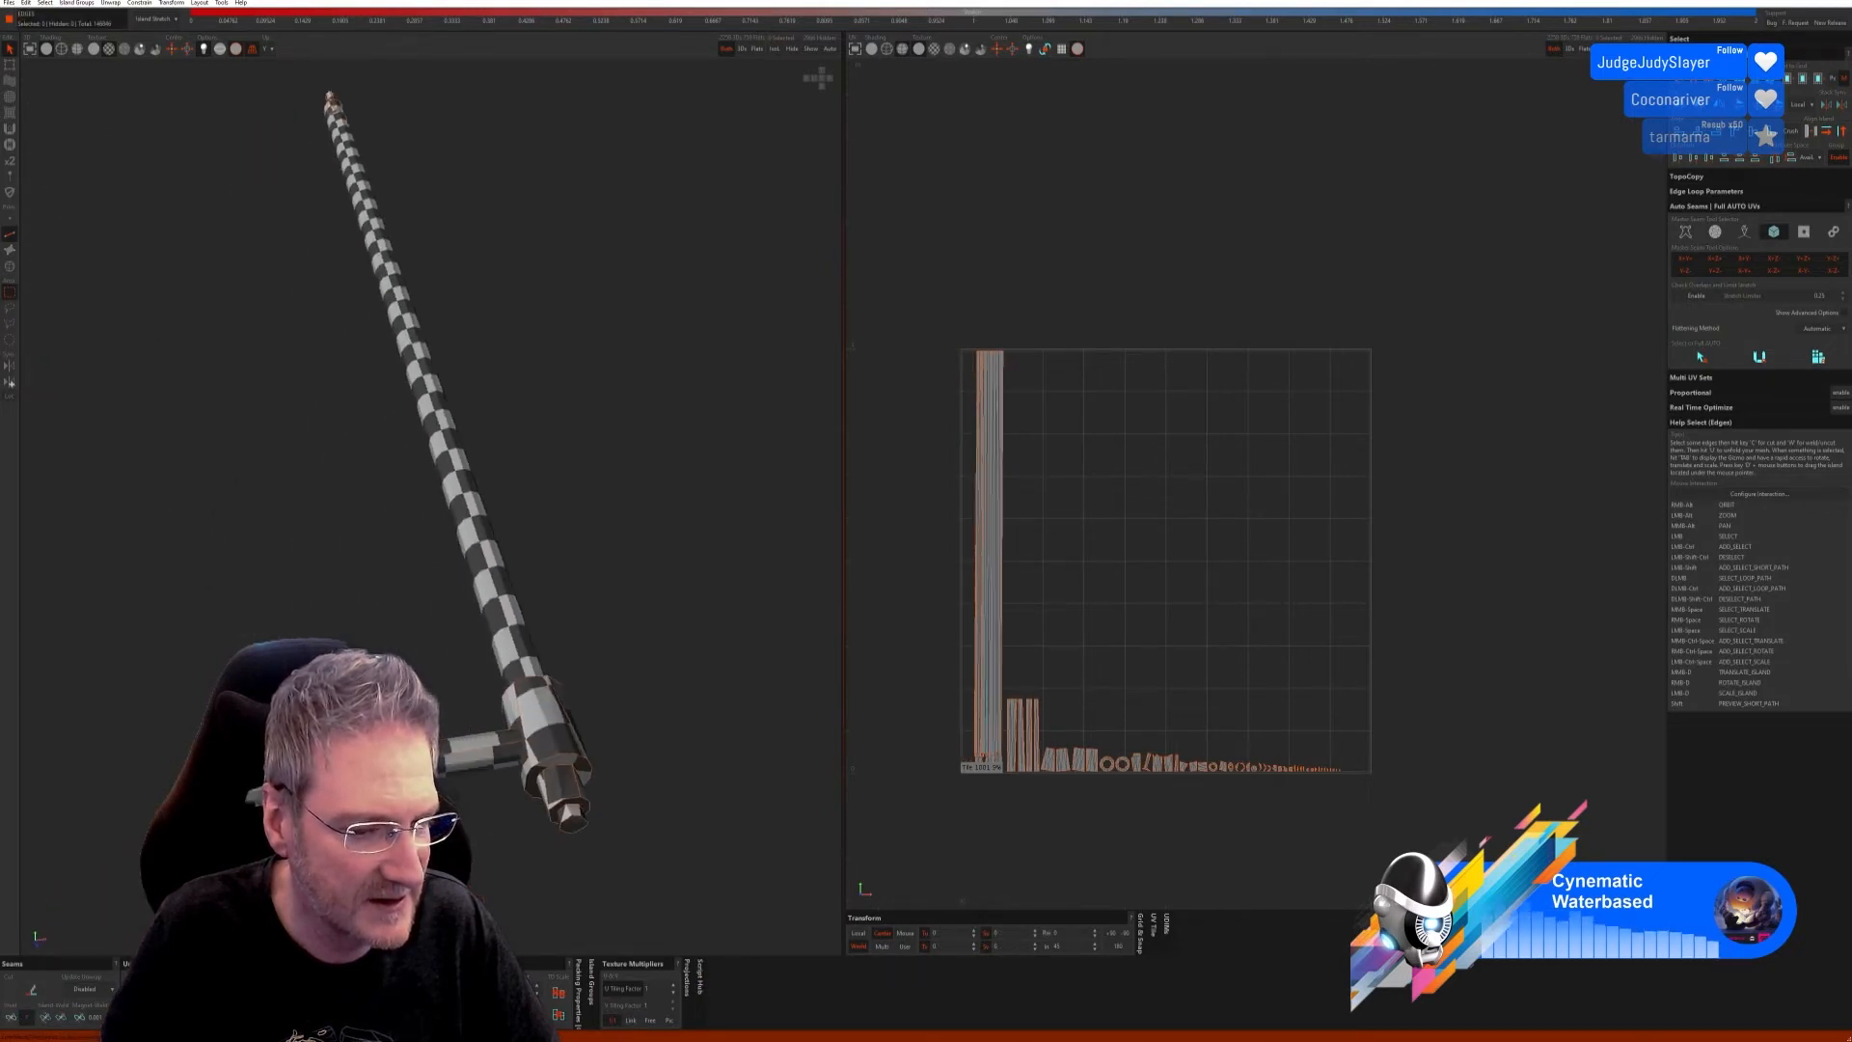
Step: Weld the lengthwise seams between the UV strips of the short cross arm
click(10, 1019)
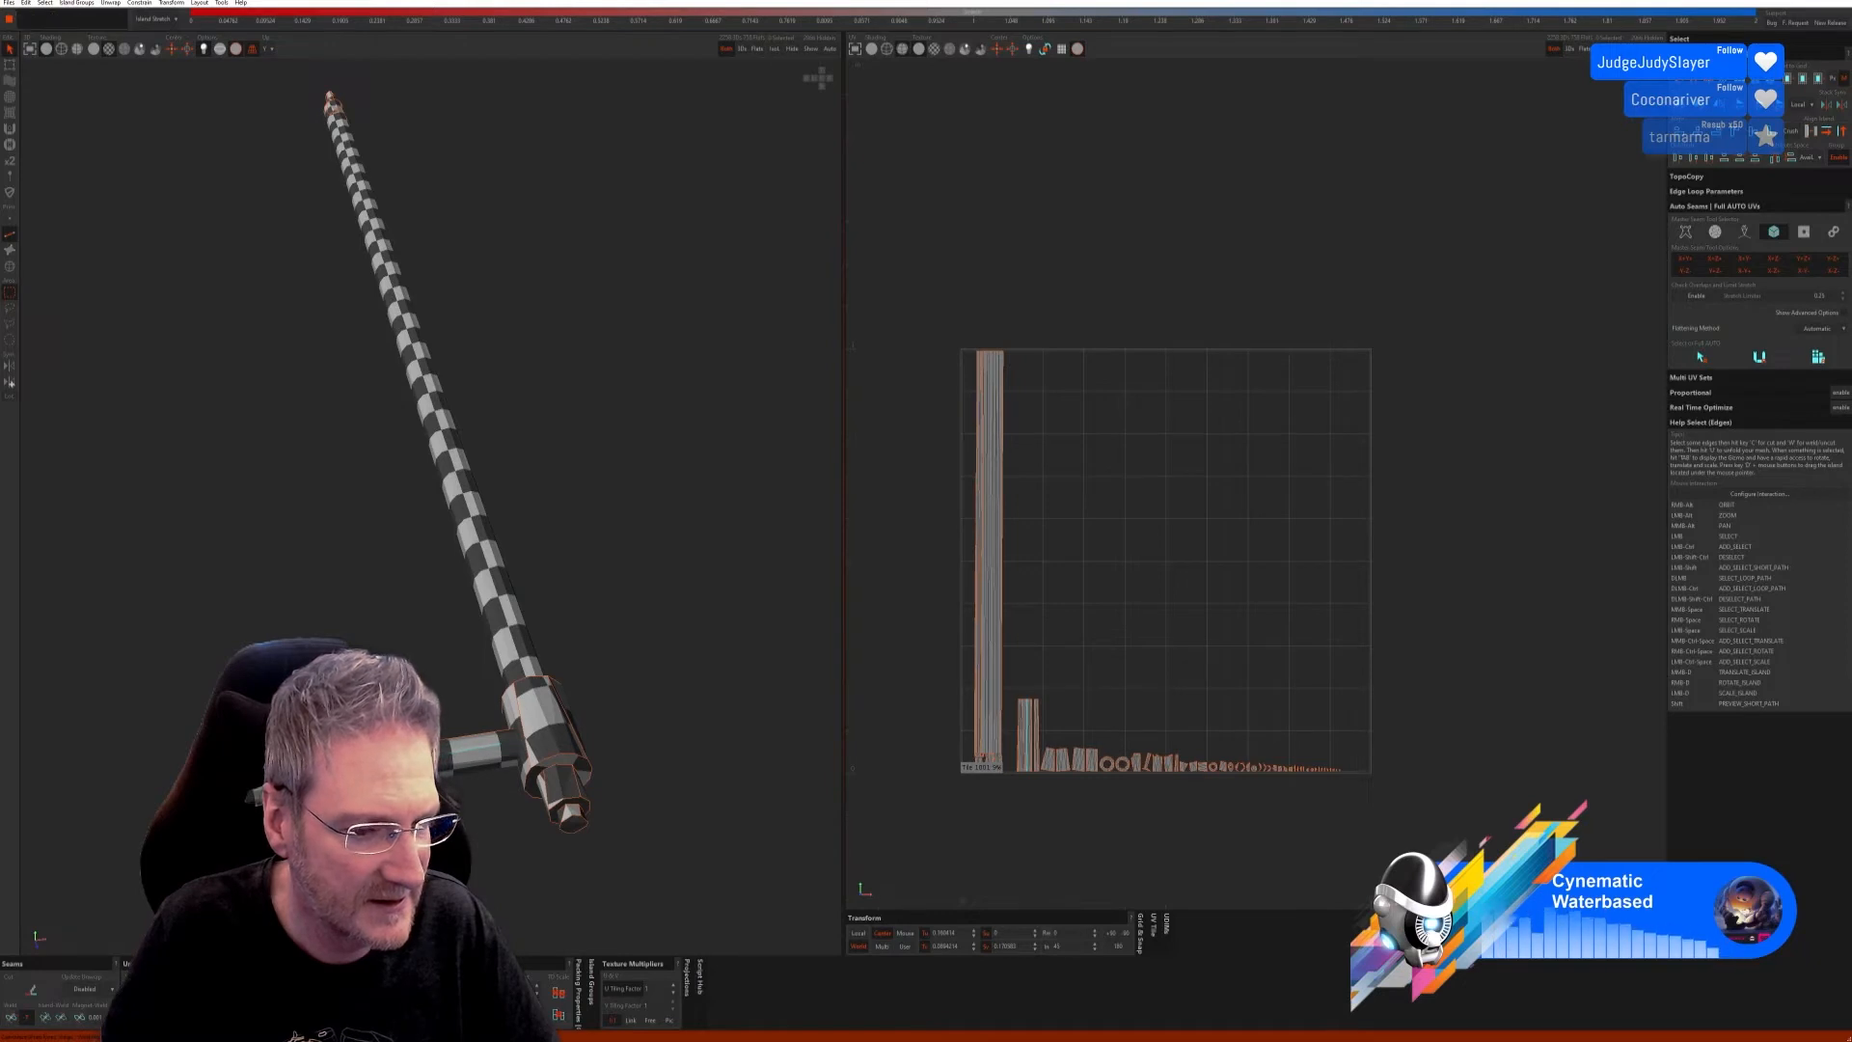
alt+right_drag(193, 771, 415, 636)
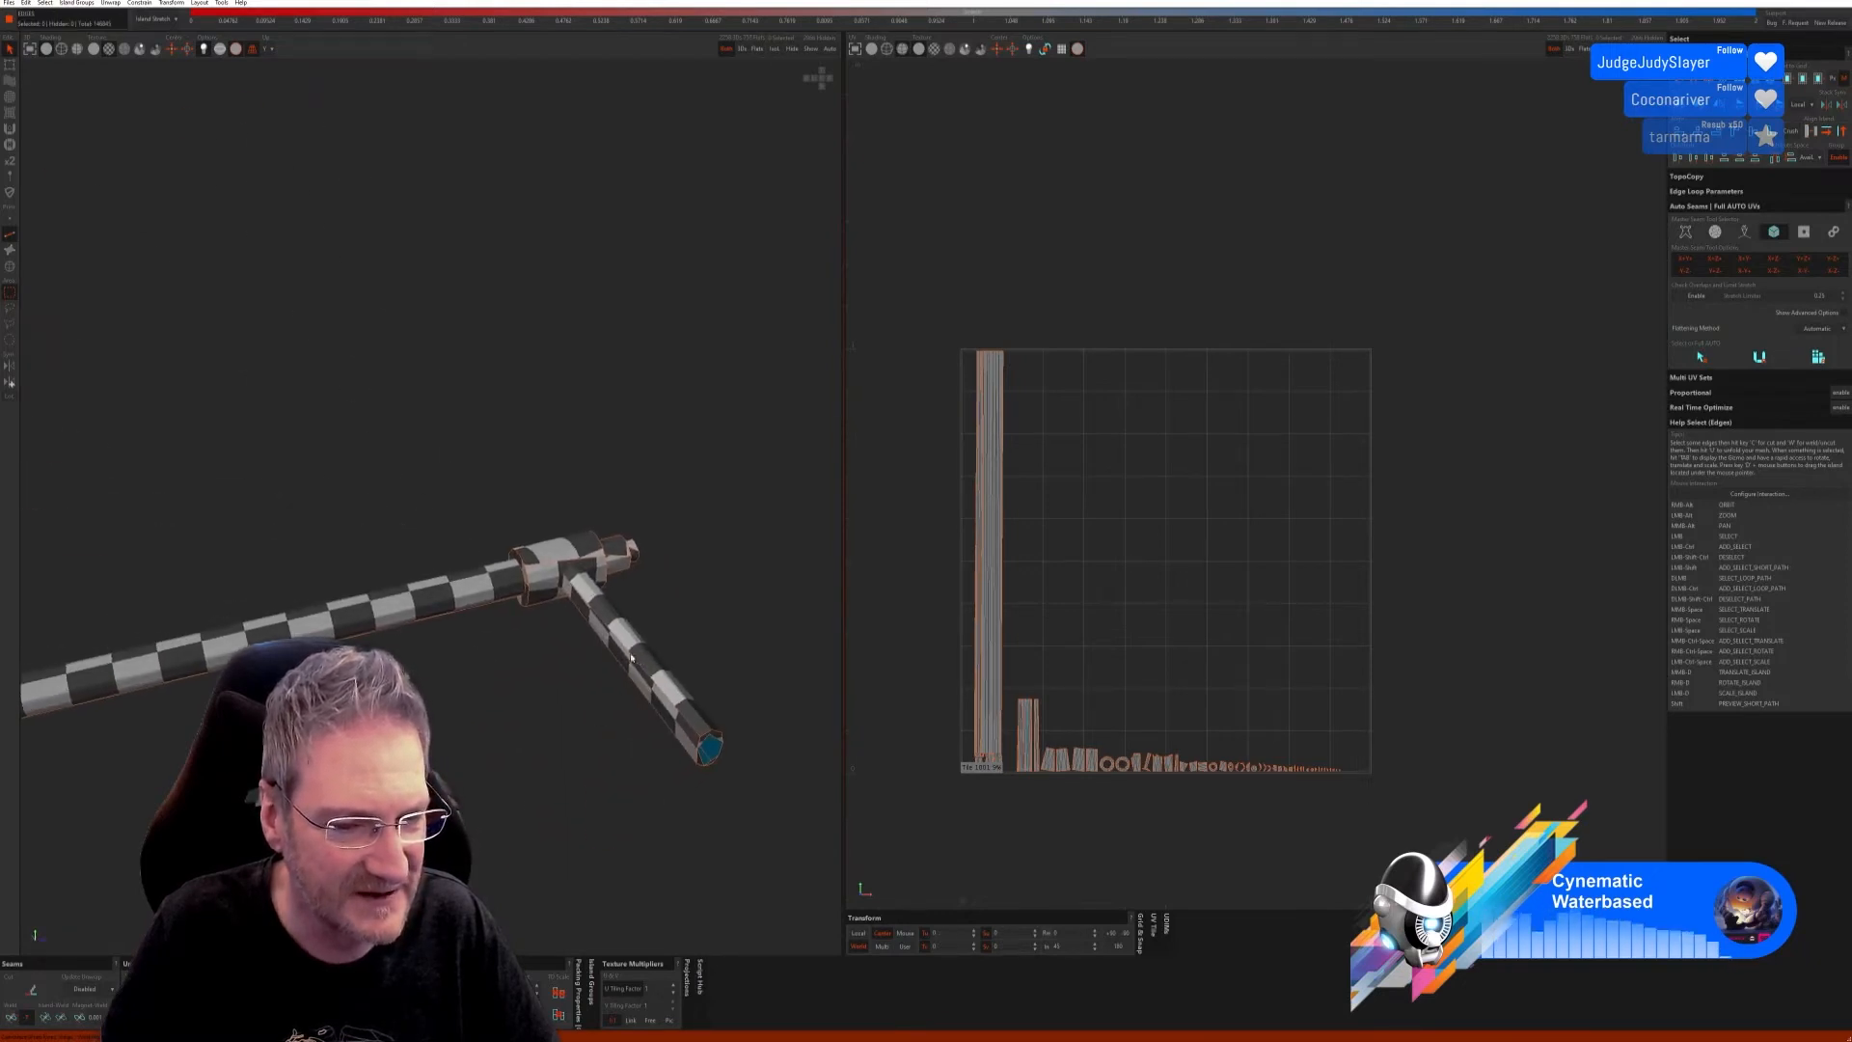
click(13, 1016)
Step: Weld the strips of the collar where the rod meets the short arm and unfold the joined island
alt+right_drag(367, 820, 542, 704)
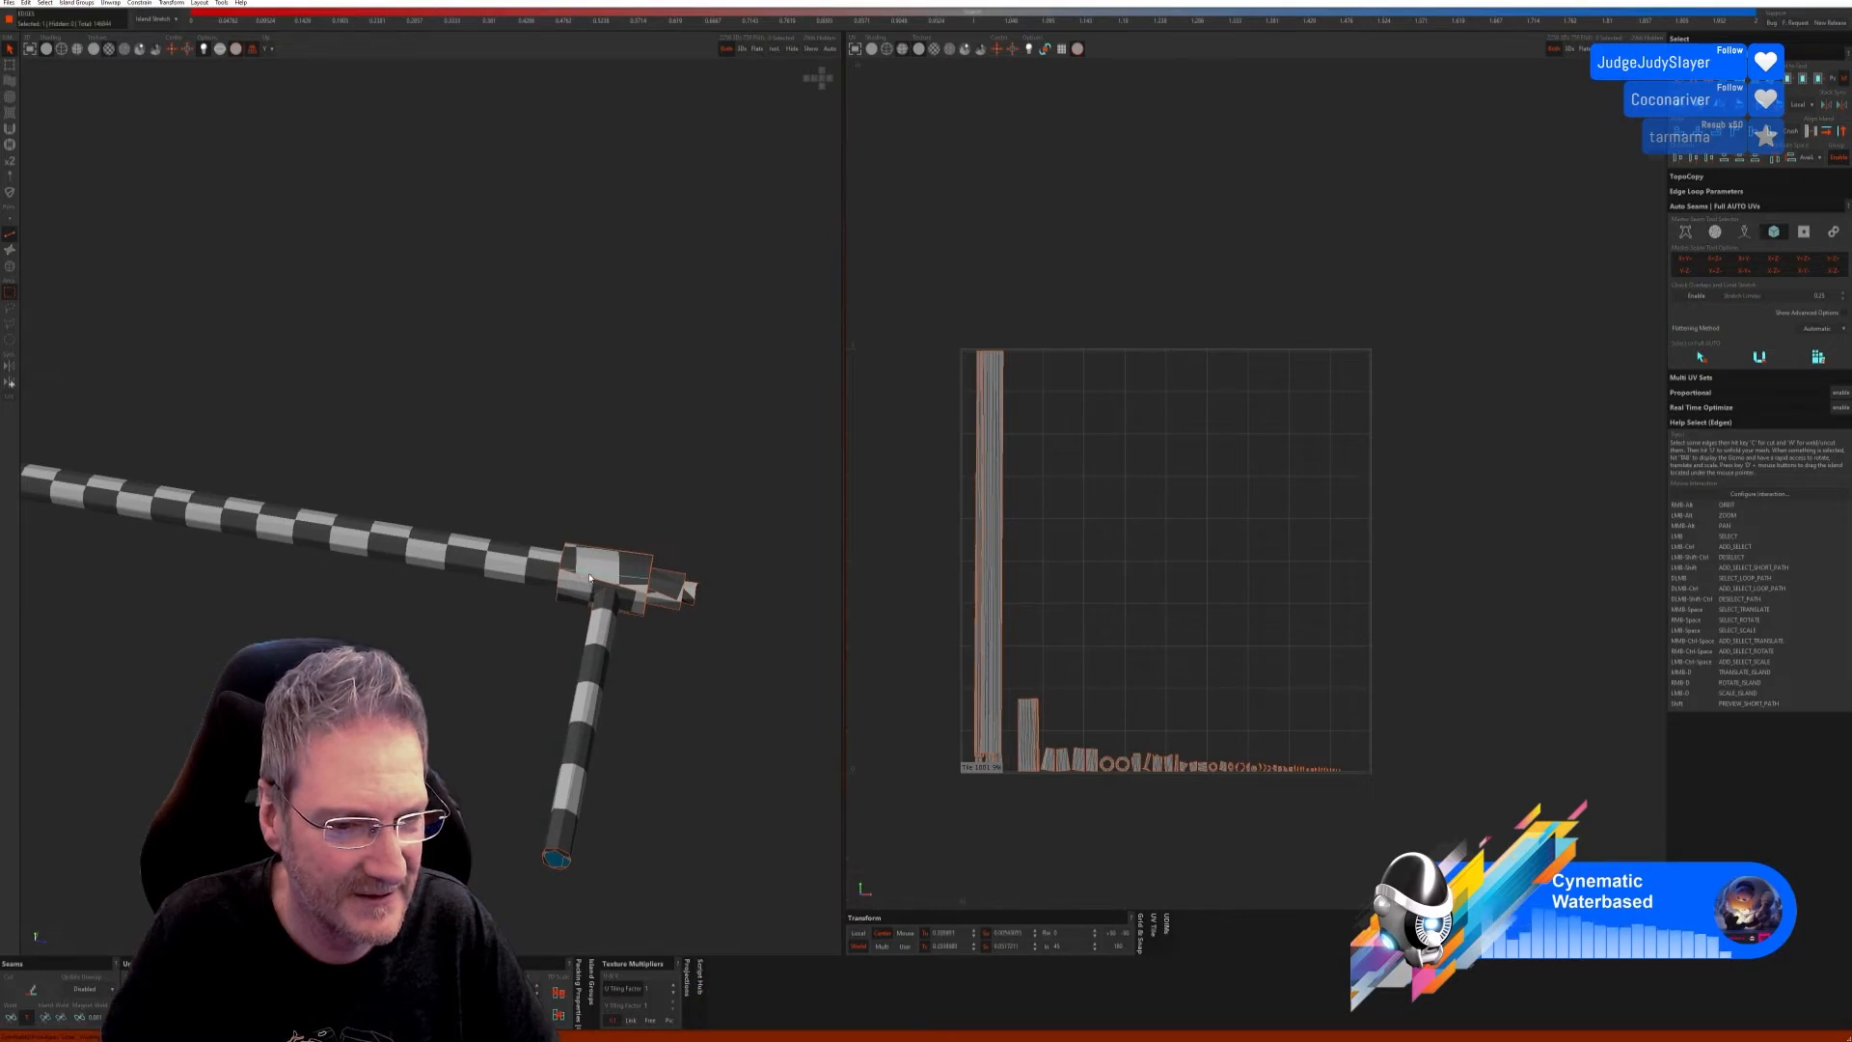
click(11, 1020)
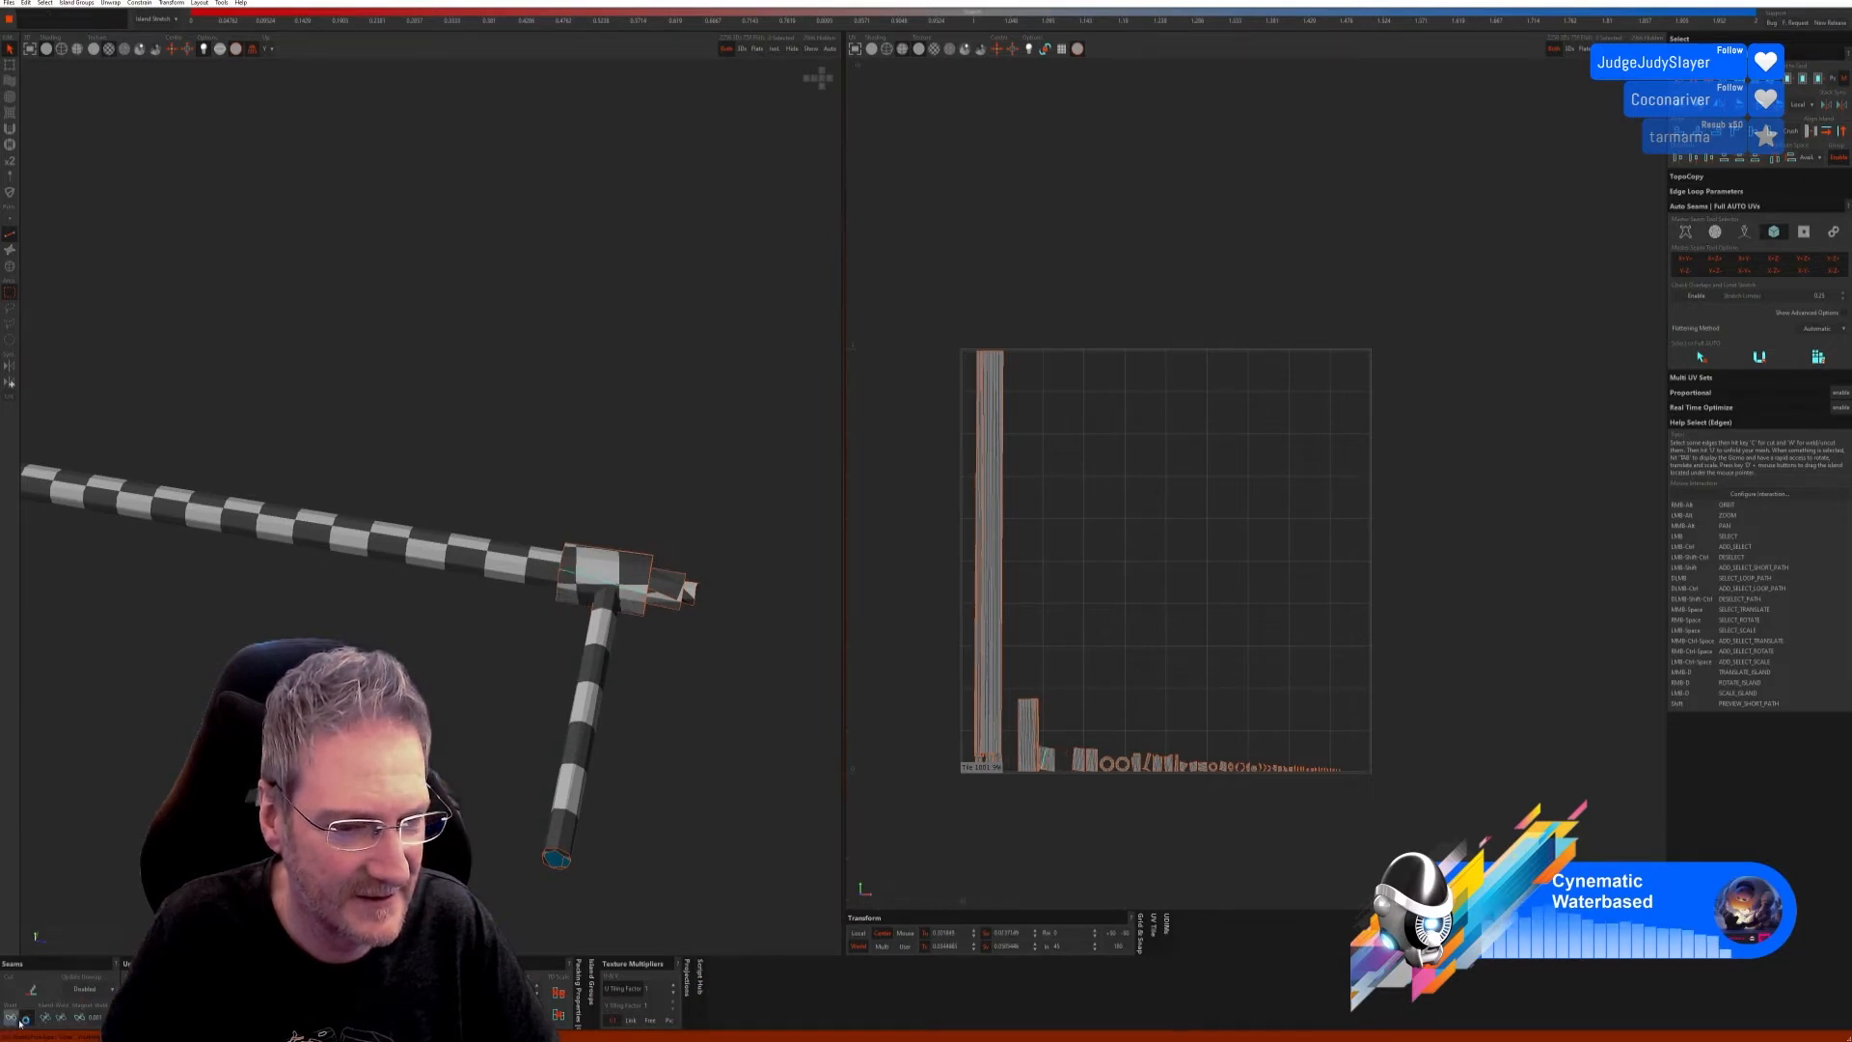
alt+right_drag(405, 791, 560, 675)
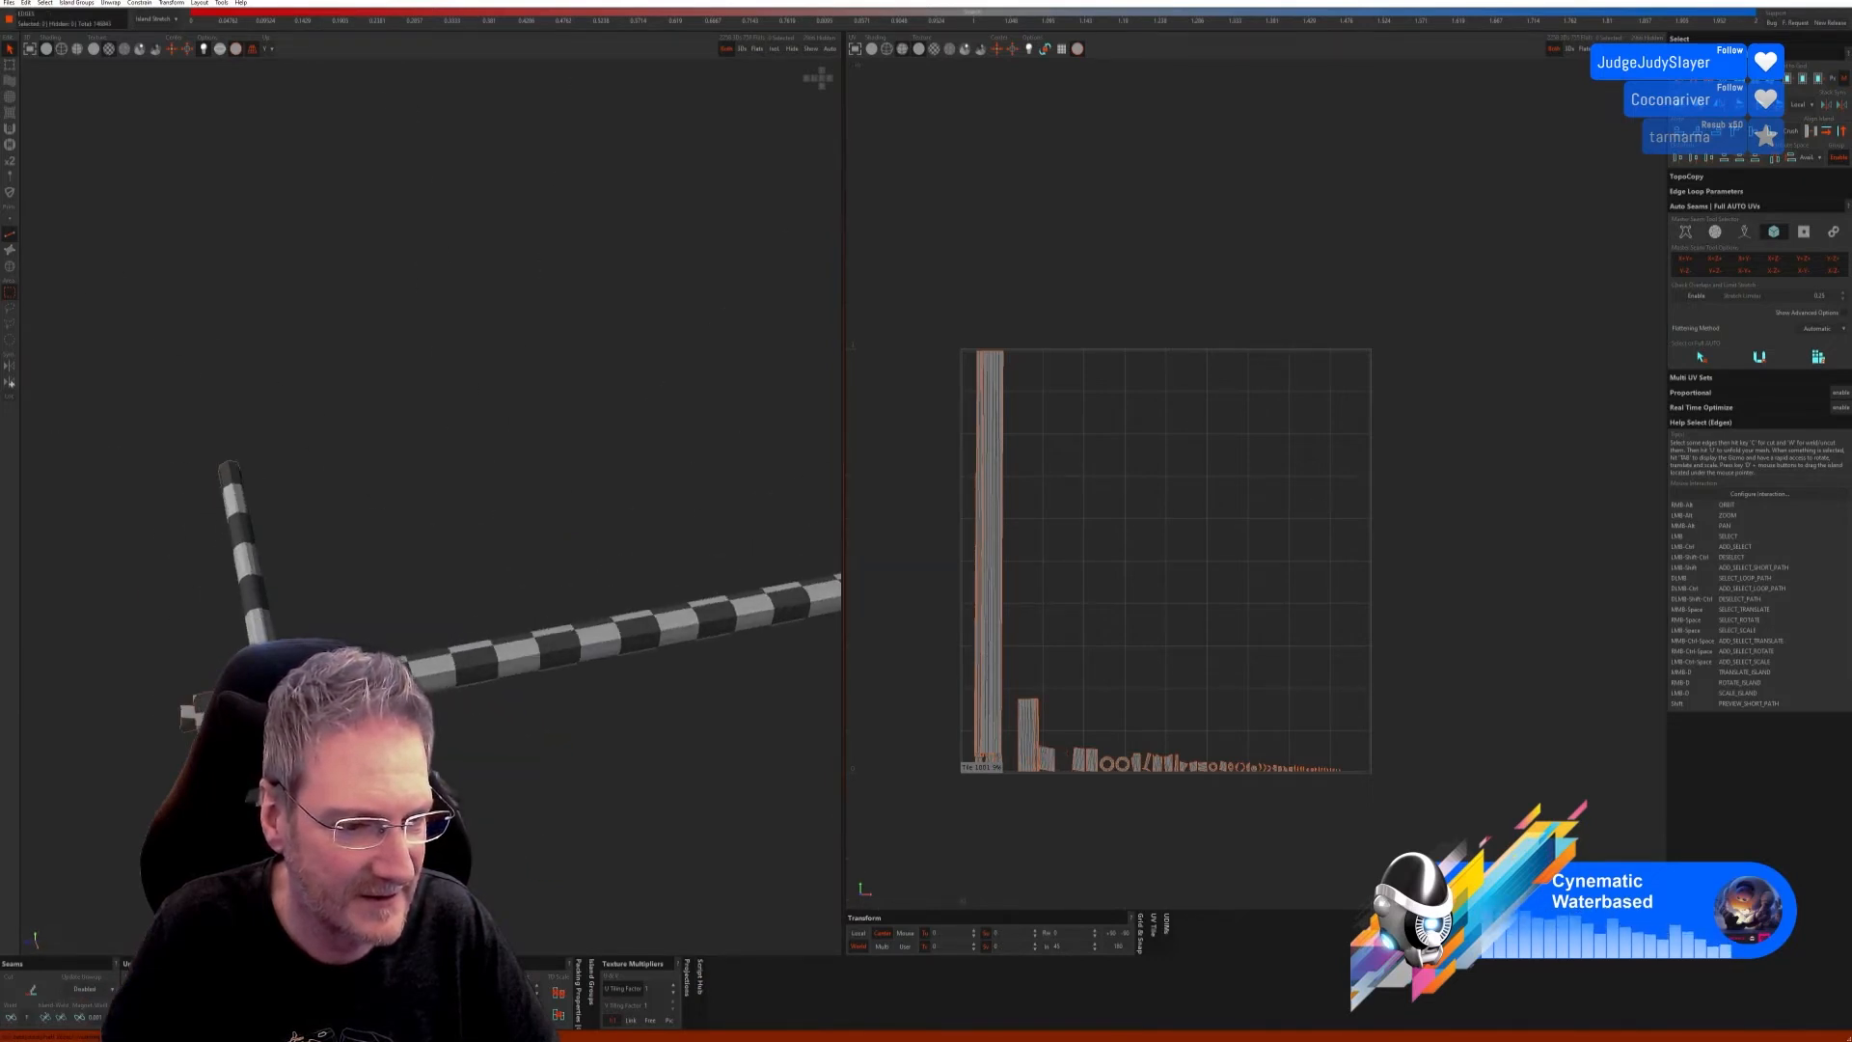
click(12, 1016)
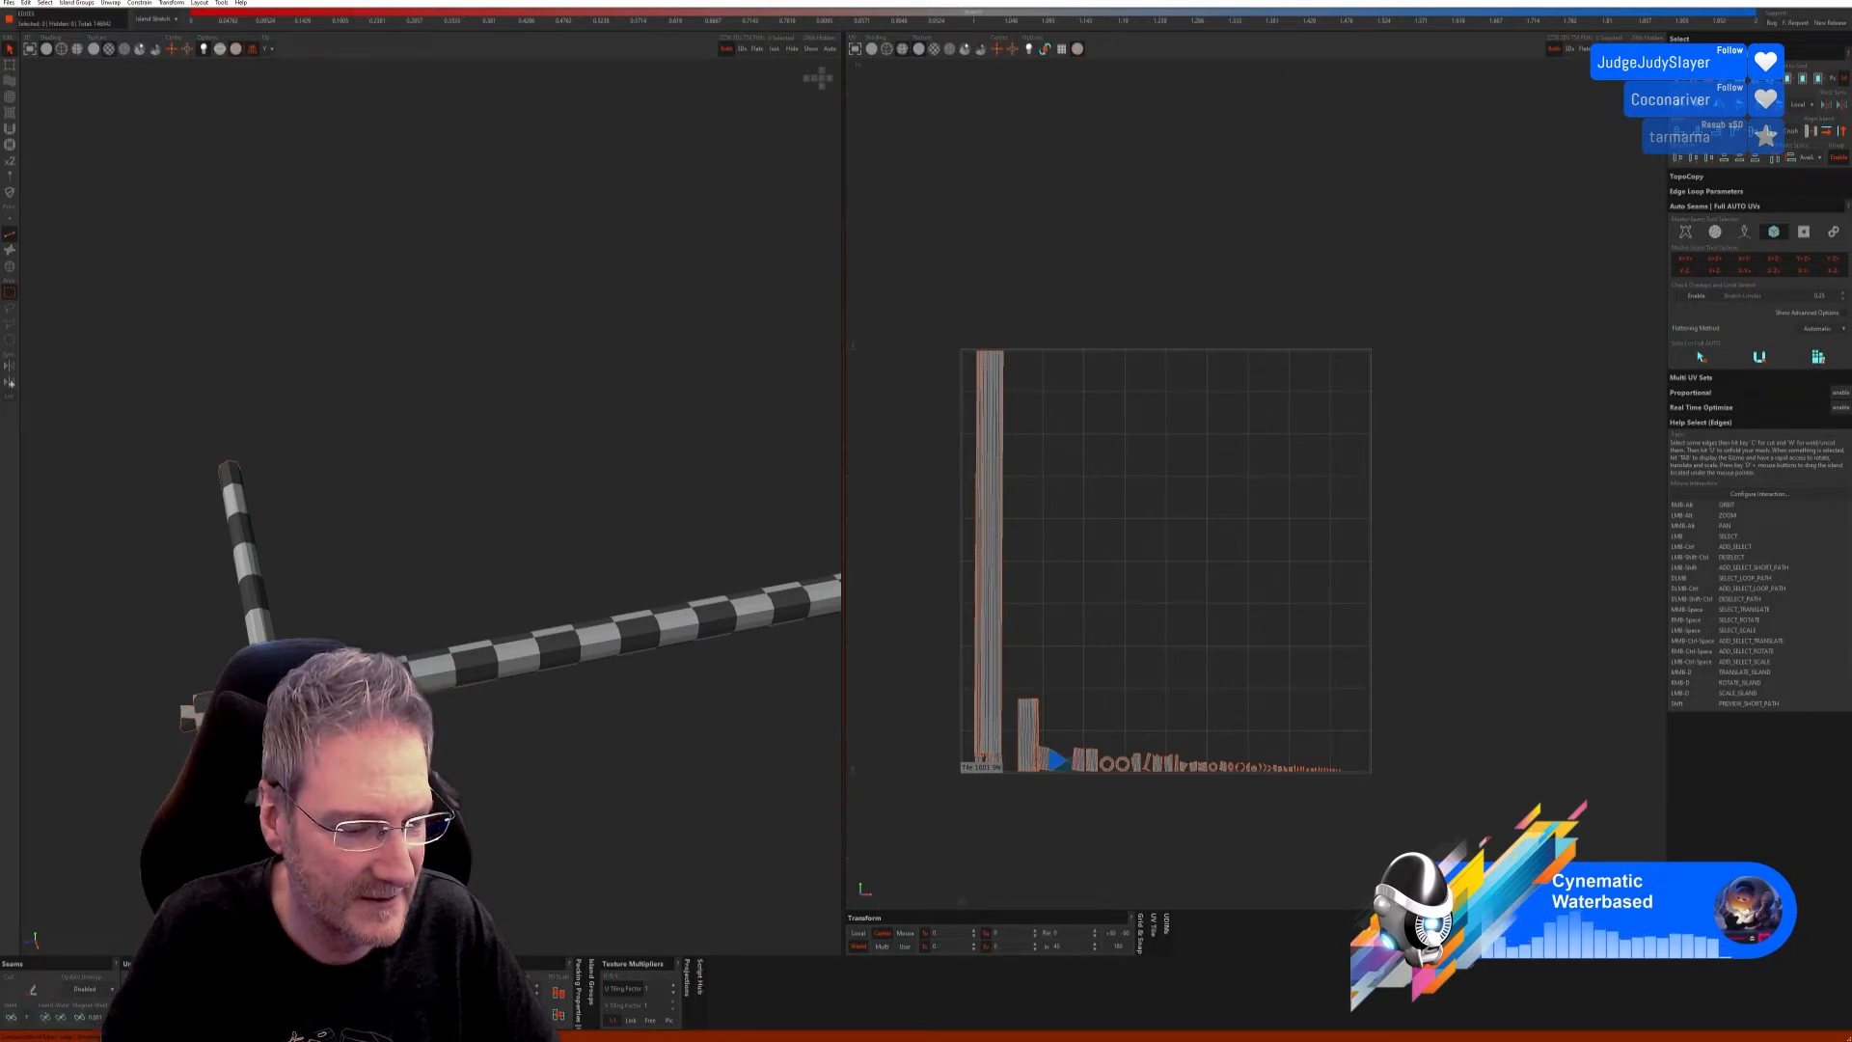
alt+right_drag(241, 520, 339, 605)
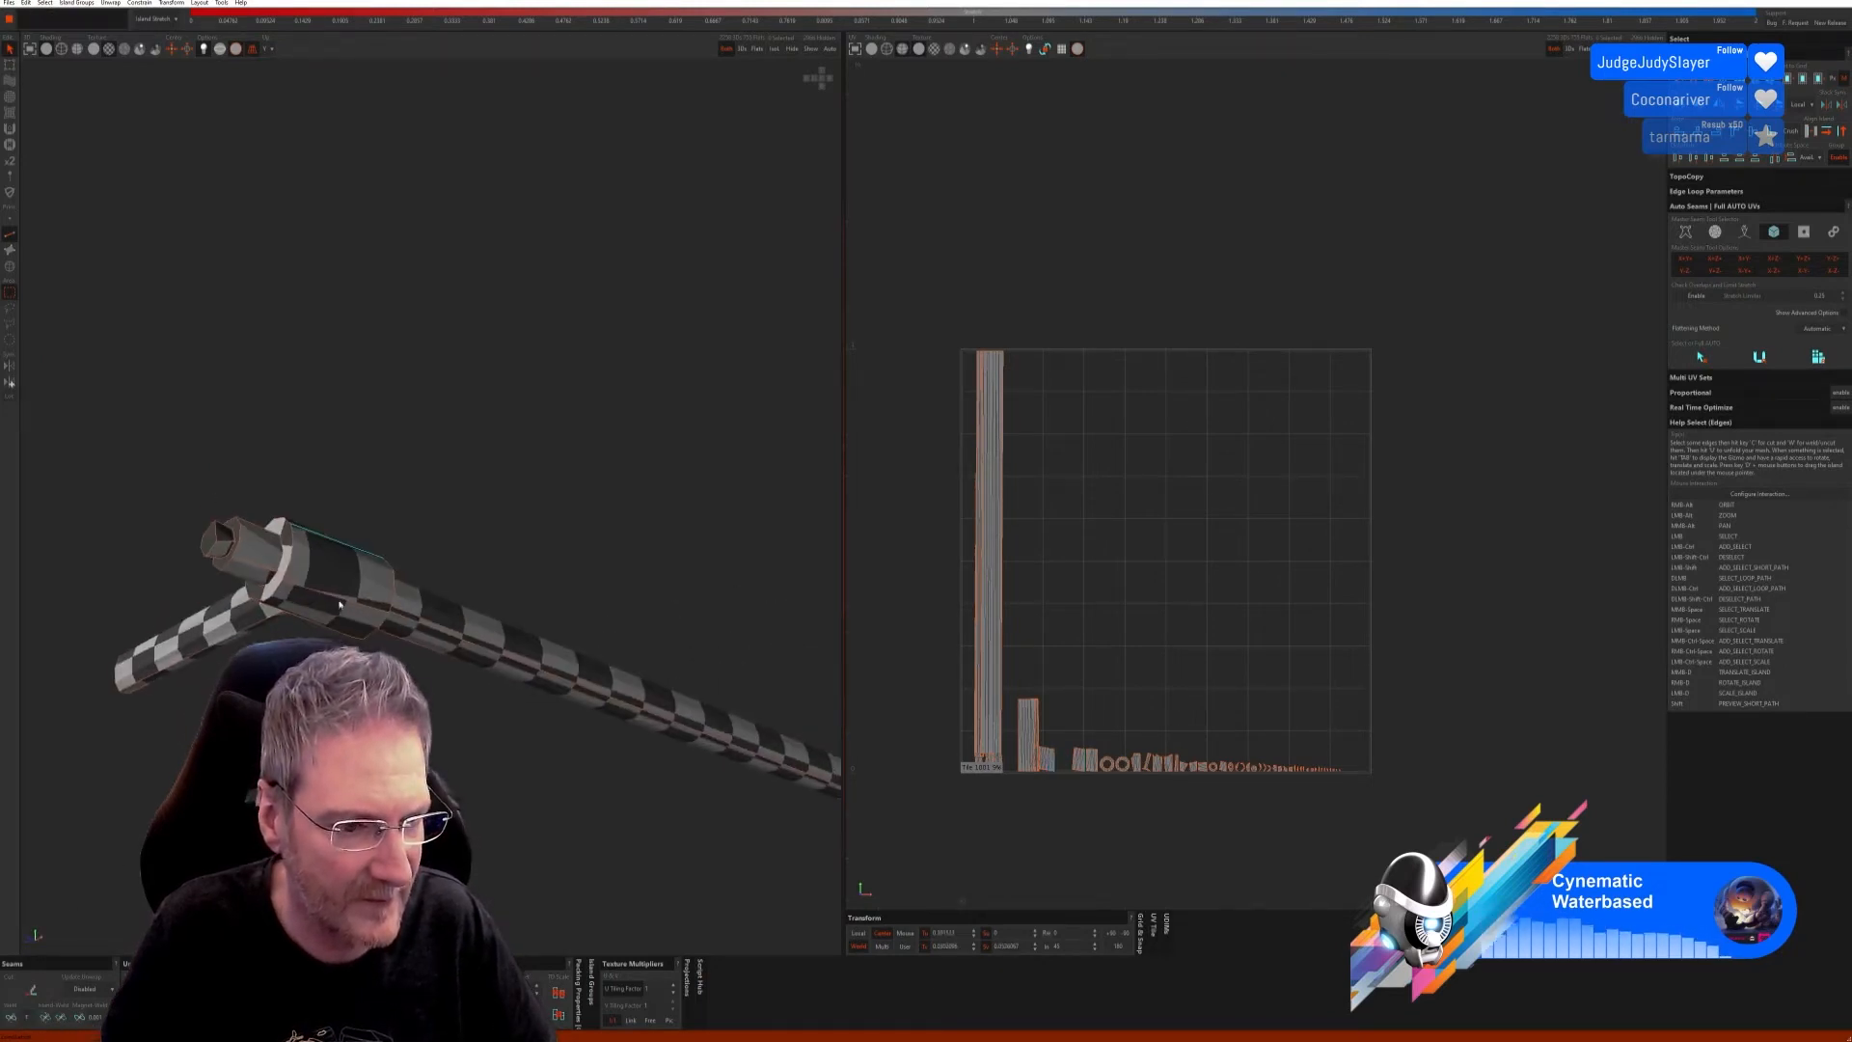
click(11, 1018)
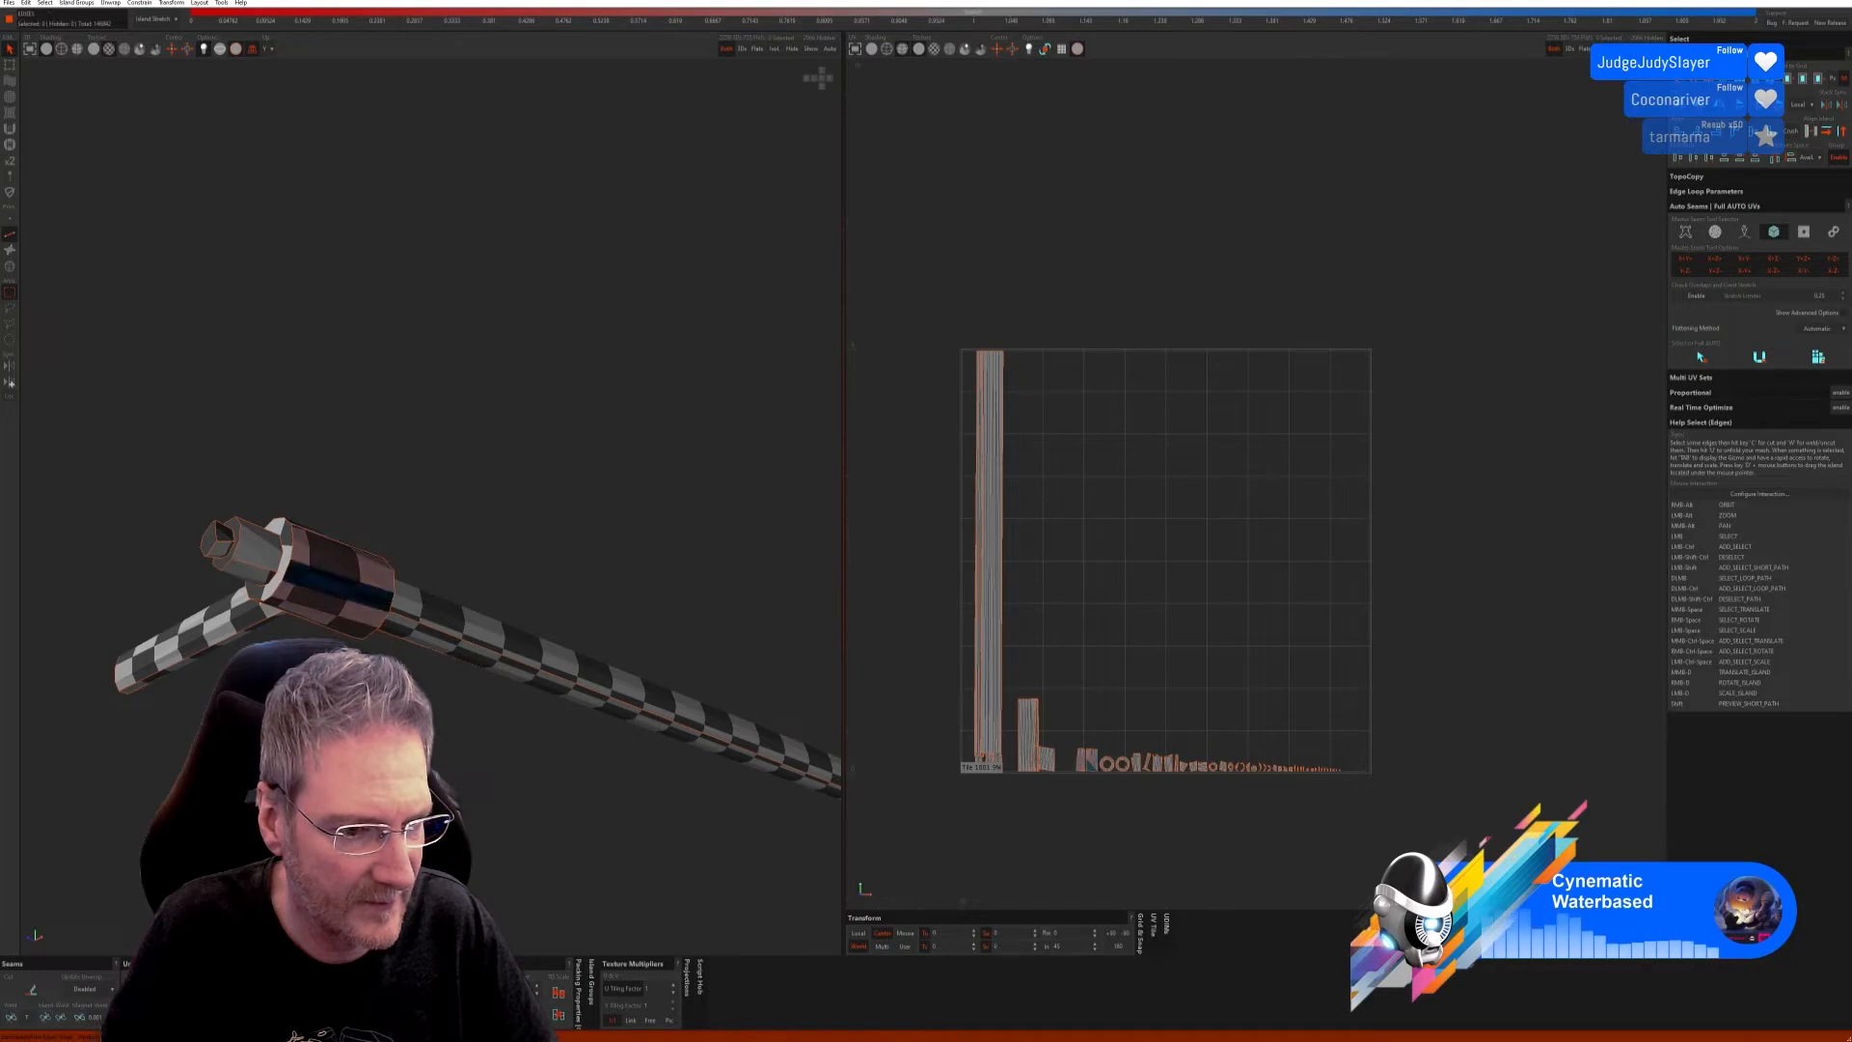
key(u)
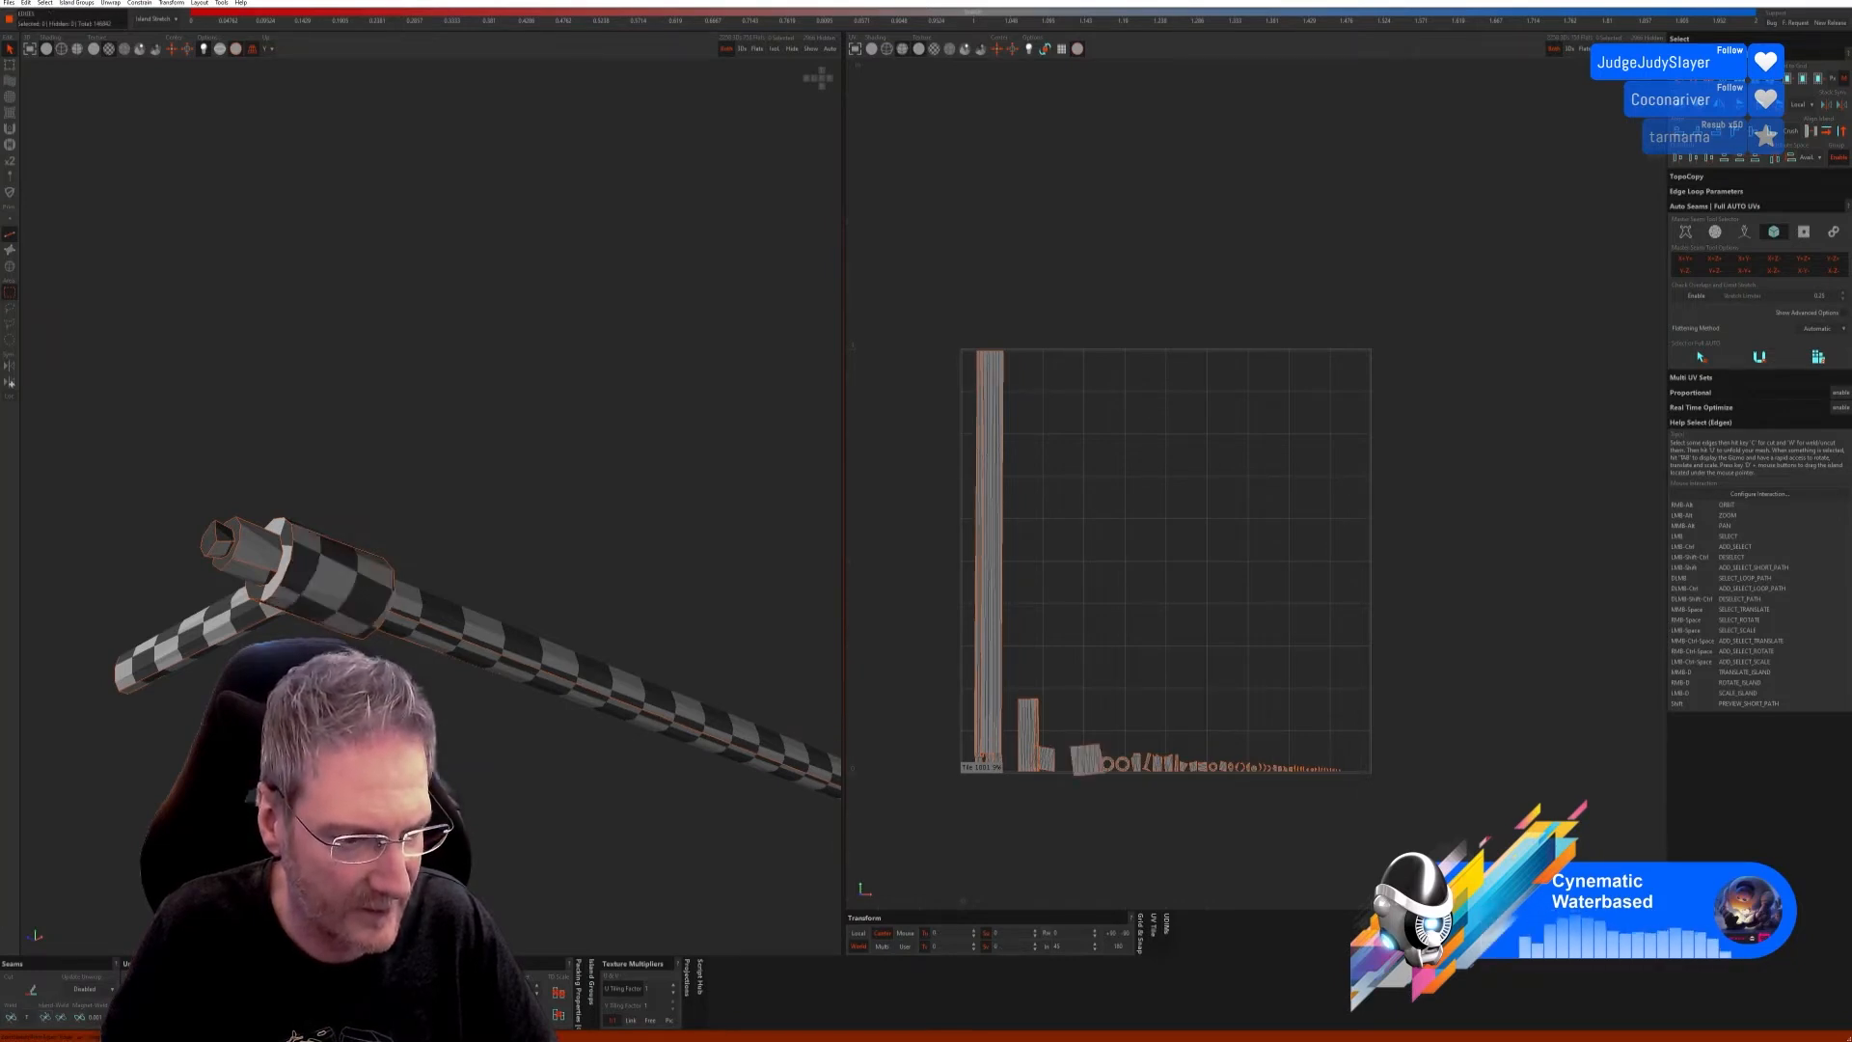
Step: Weld the remaining lengthwise seam of the short cross arm and unfold its island
alt+right_drag(338, 579, 434, 338)
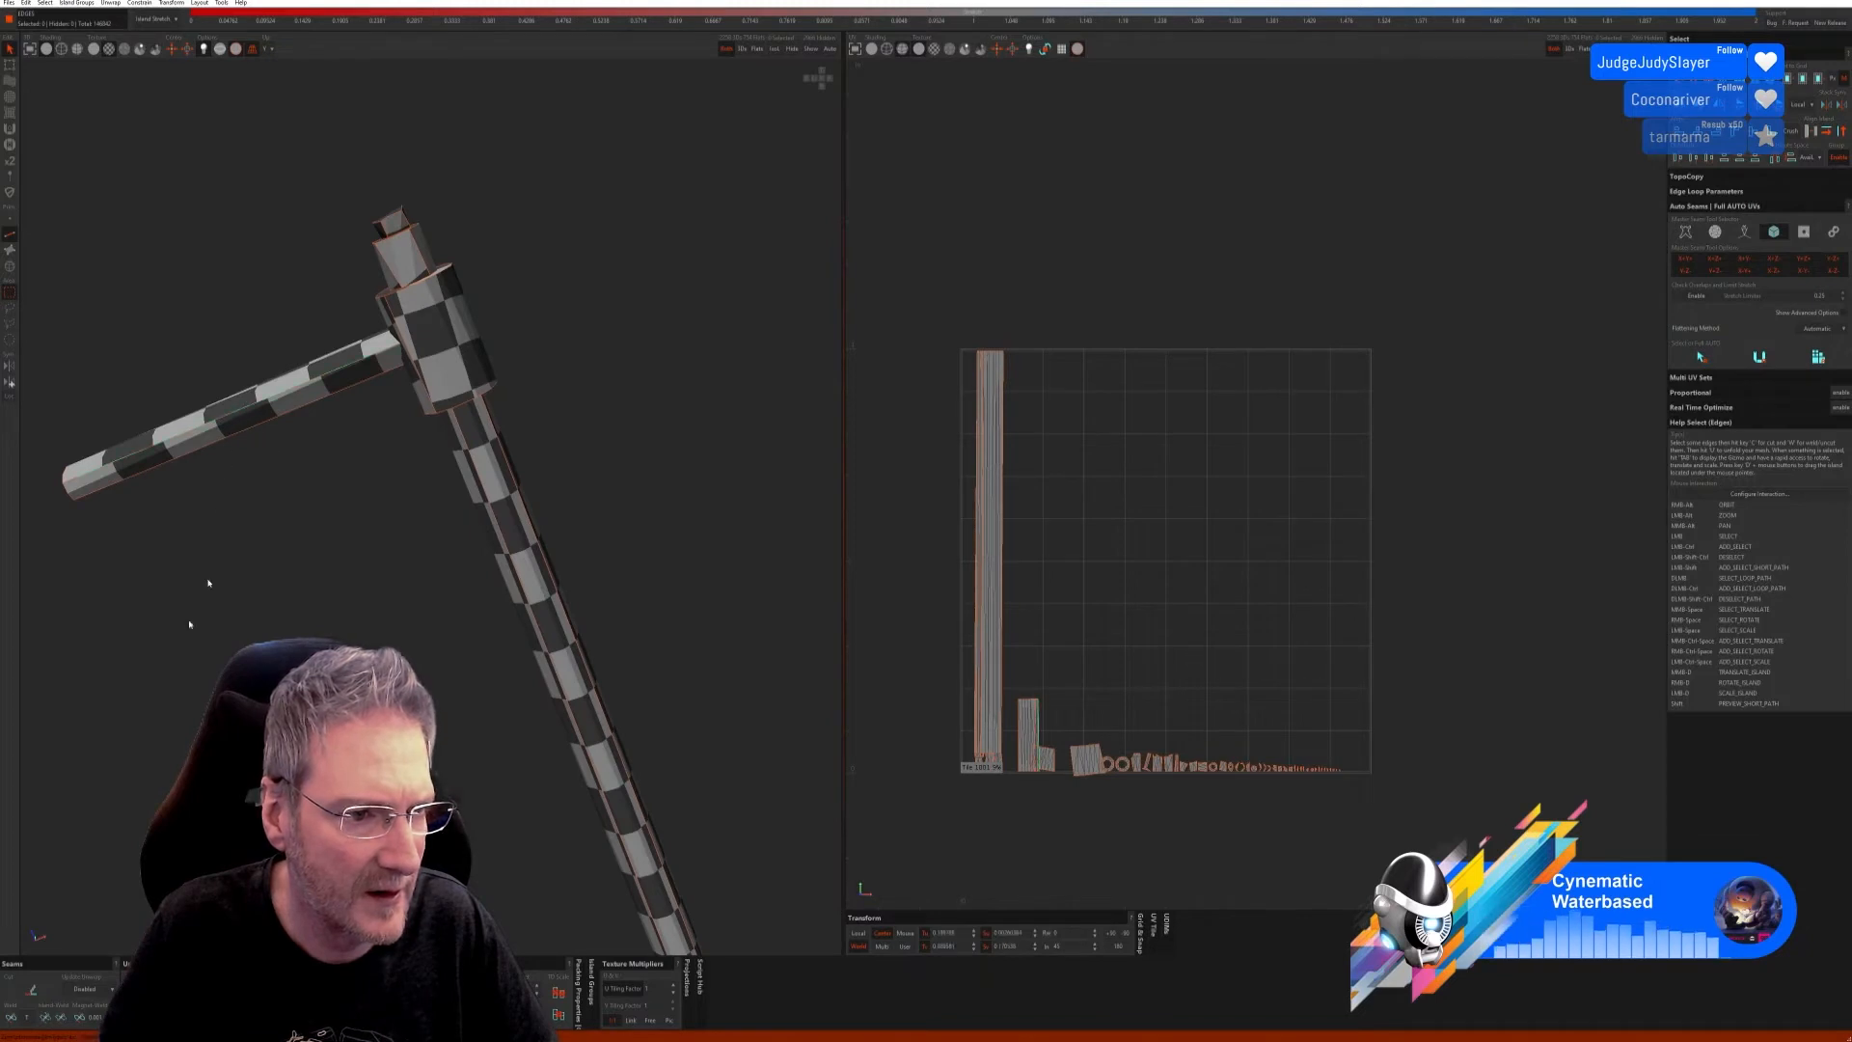
click(12, 1019)
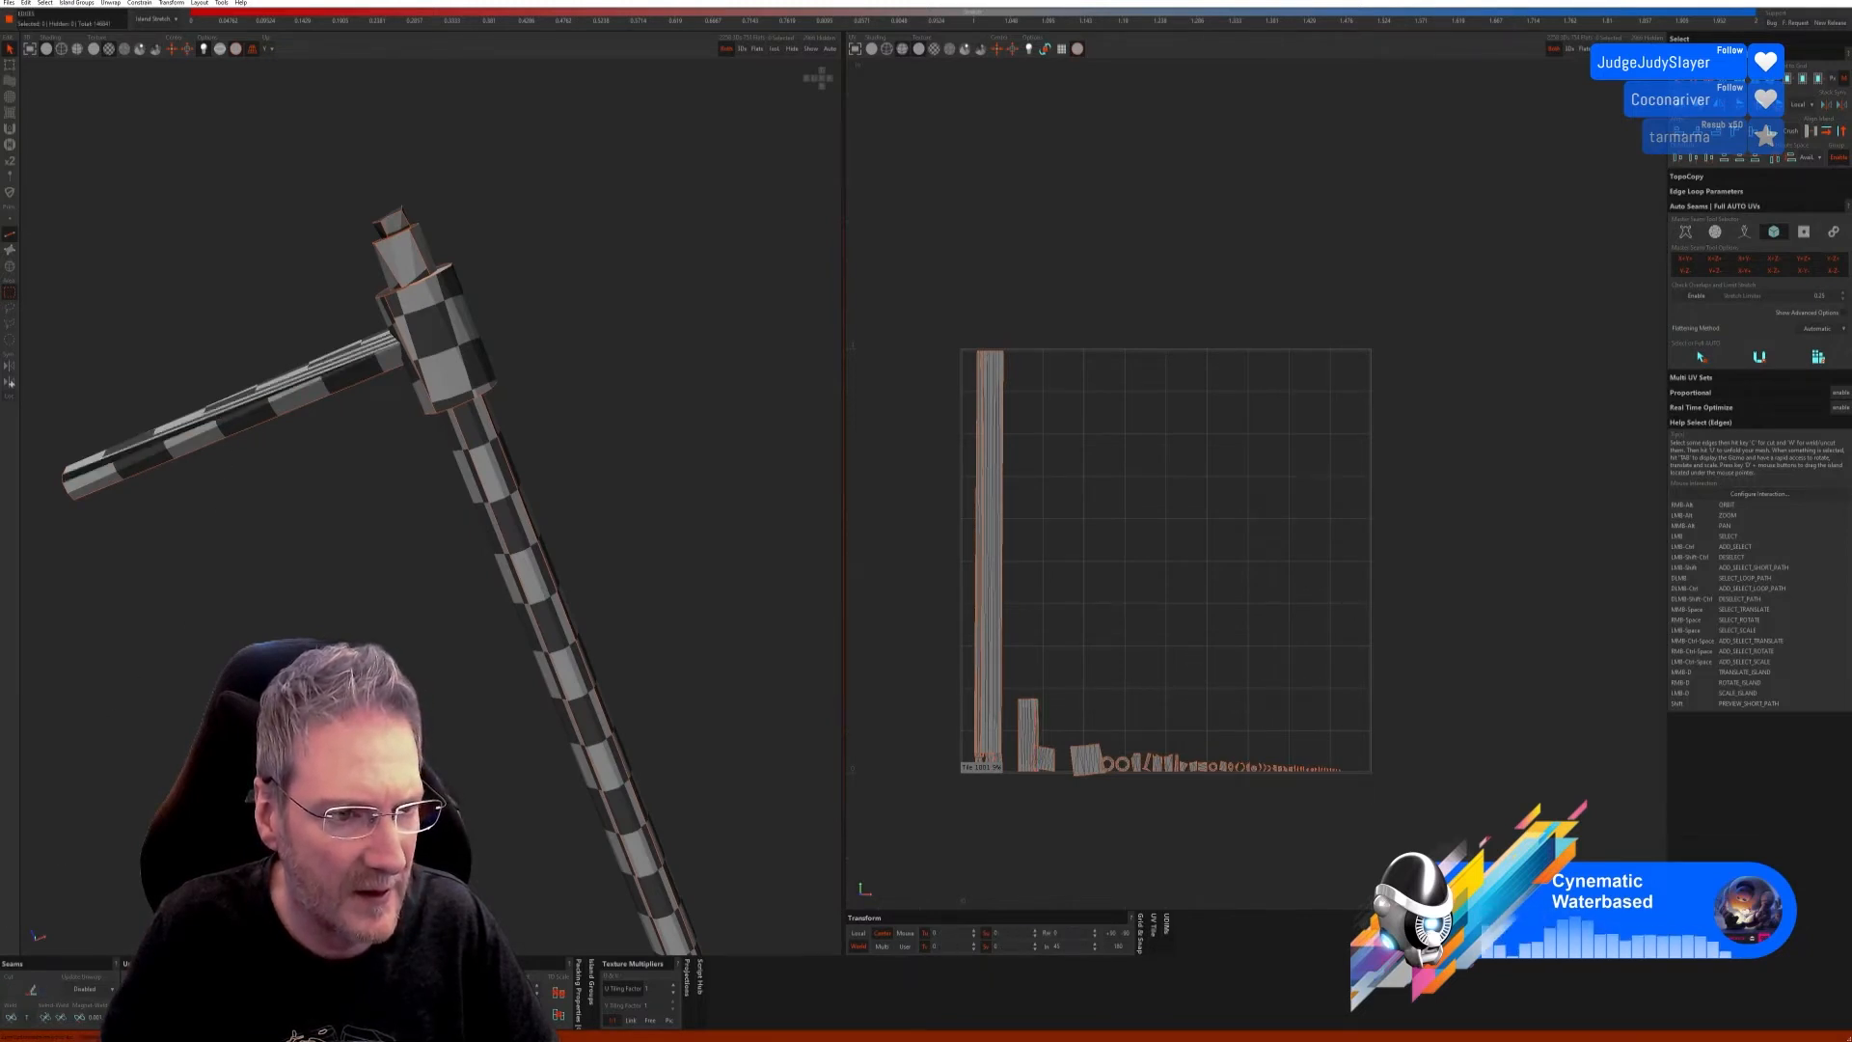
key(u)
Step: Weld the remaining lengthwise seam of the long rod and unfold it as one island
alt+right_drag(434, 578, 487, 636)
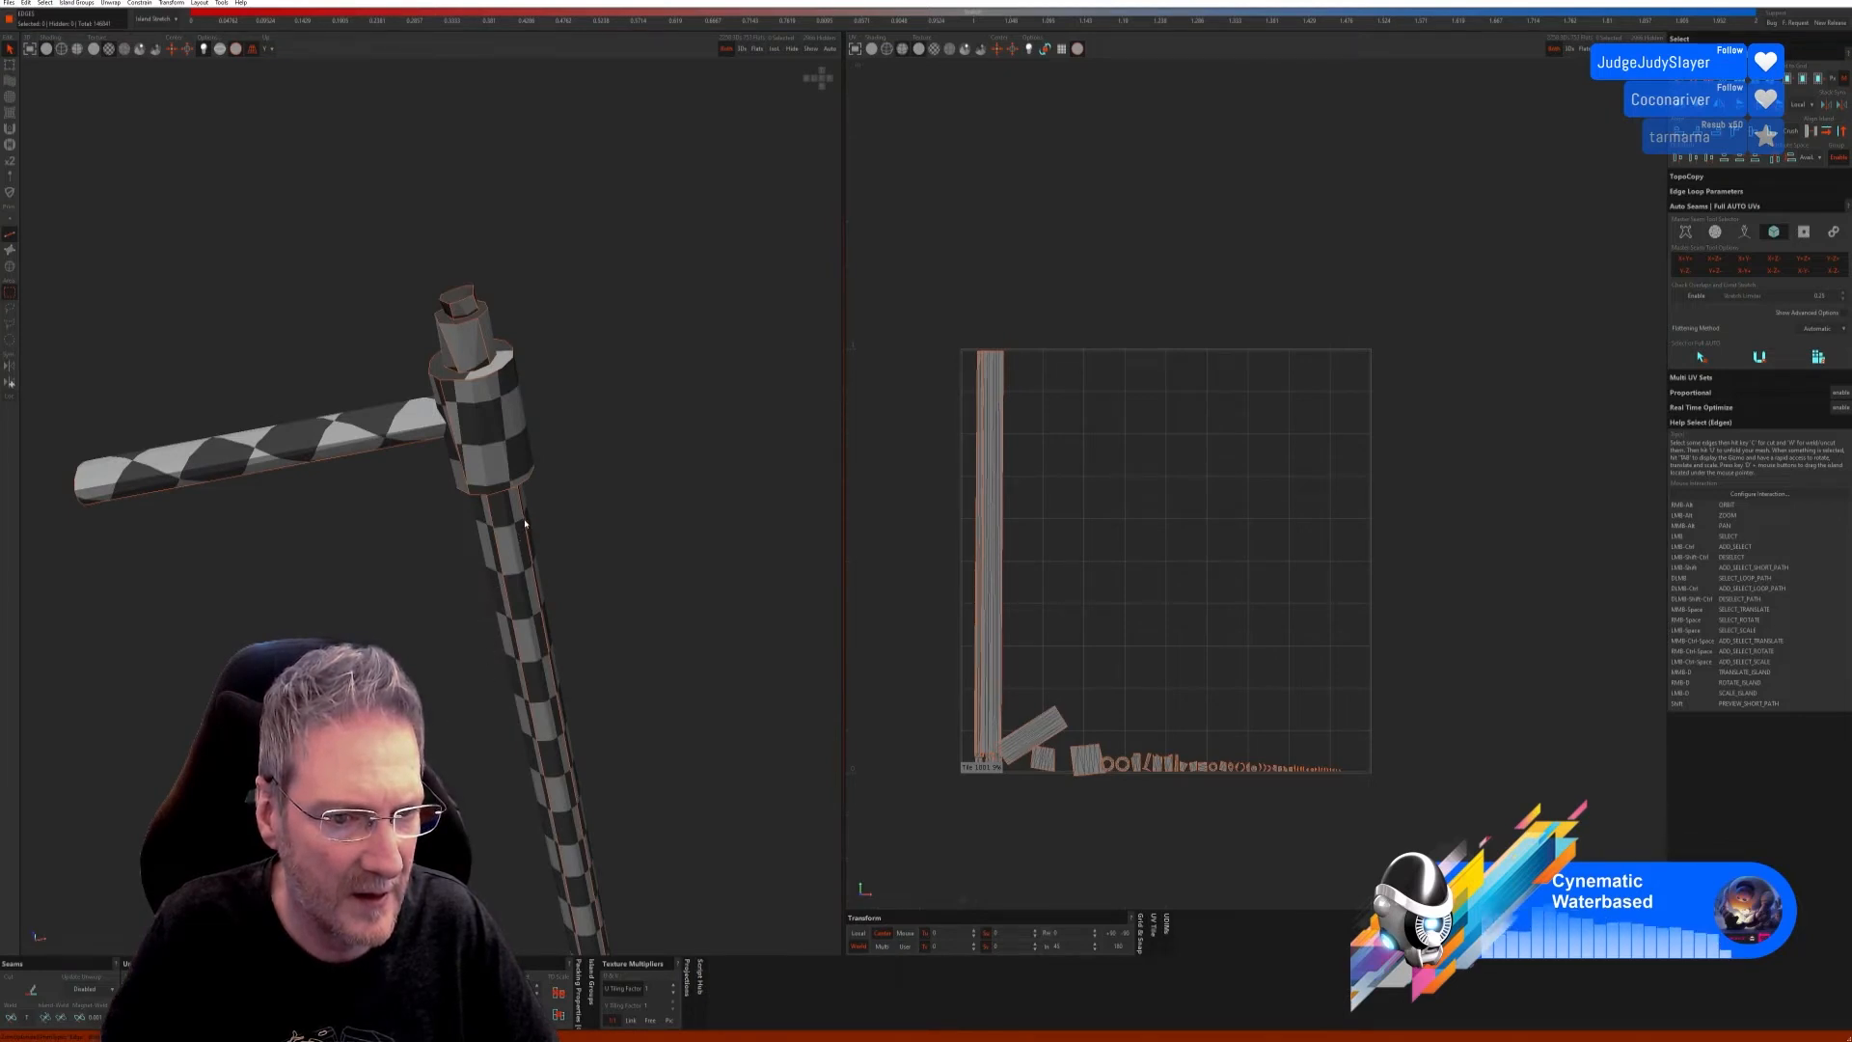
double_click(545, 632)
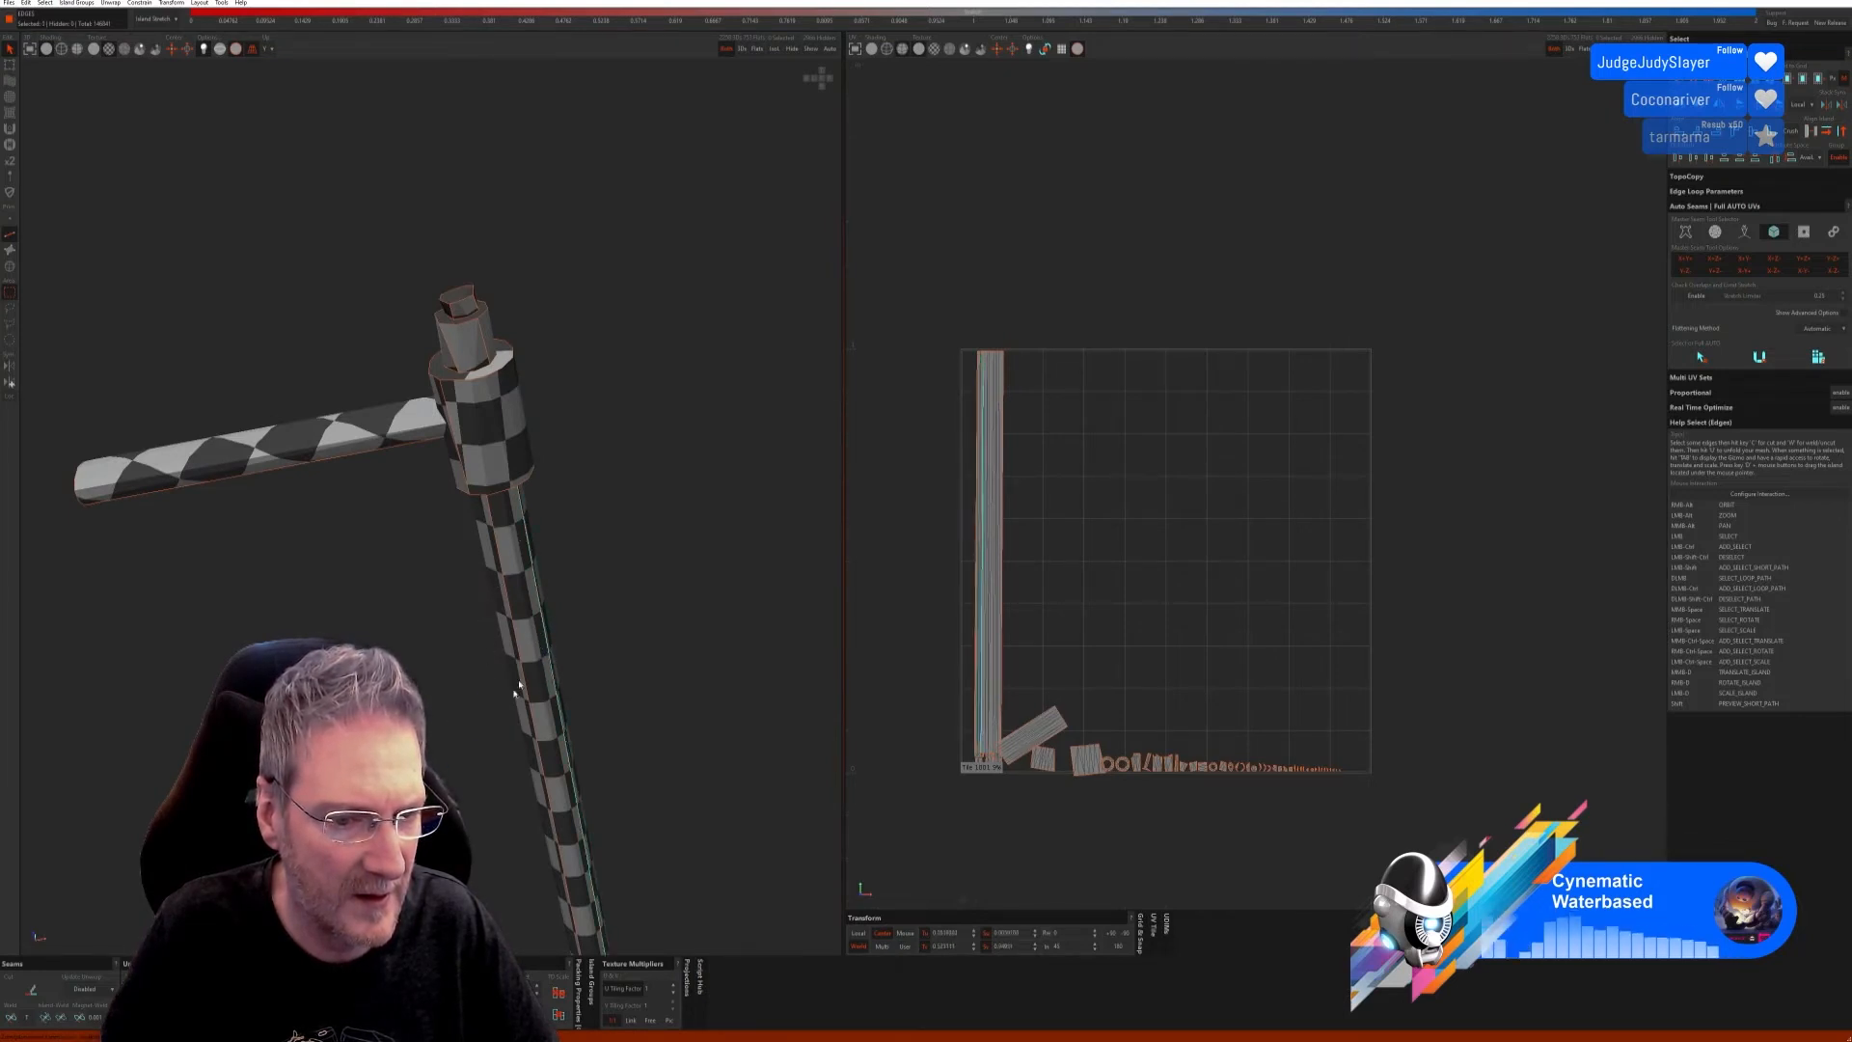
click(11, 1018)
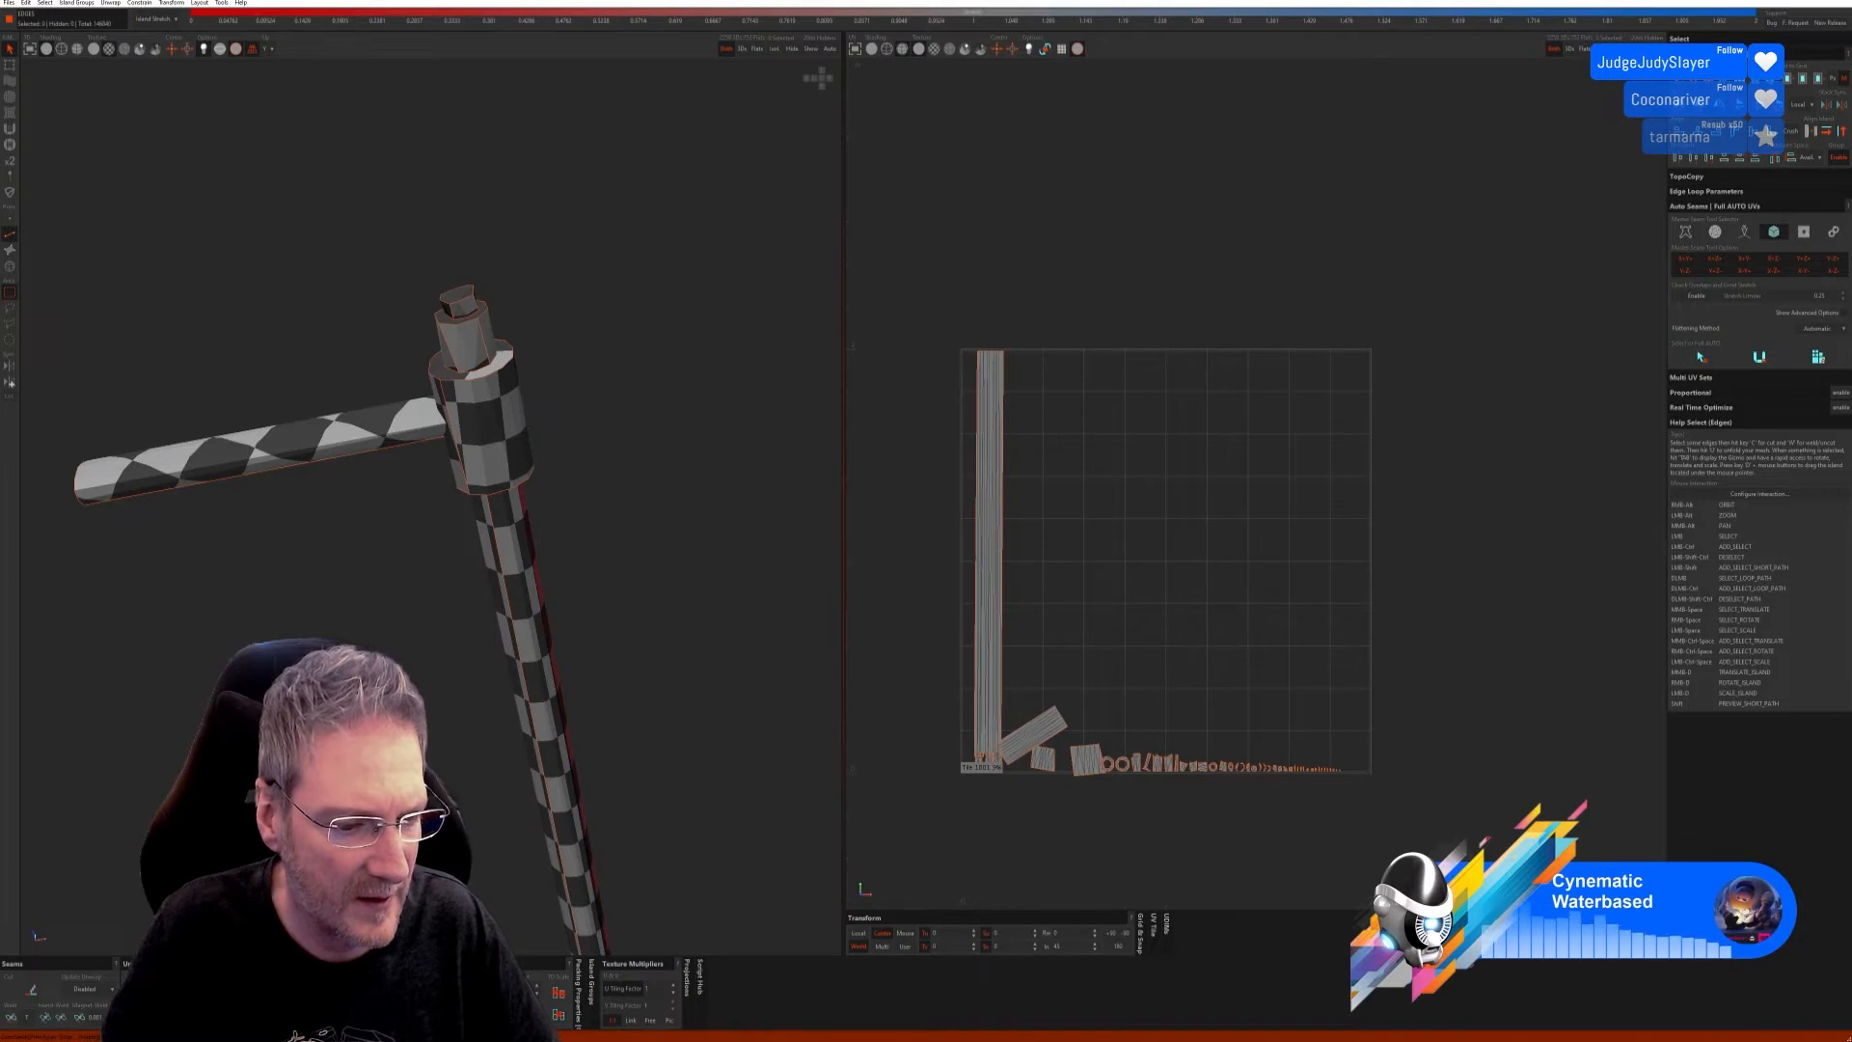
key(u)
alt+right_drag(545, 578, 425, 632)
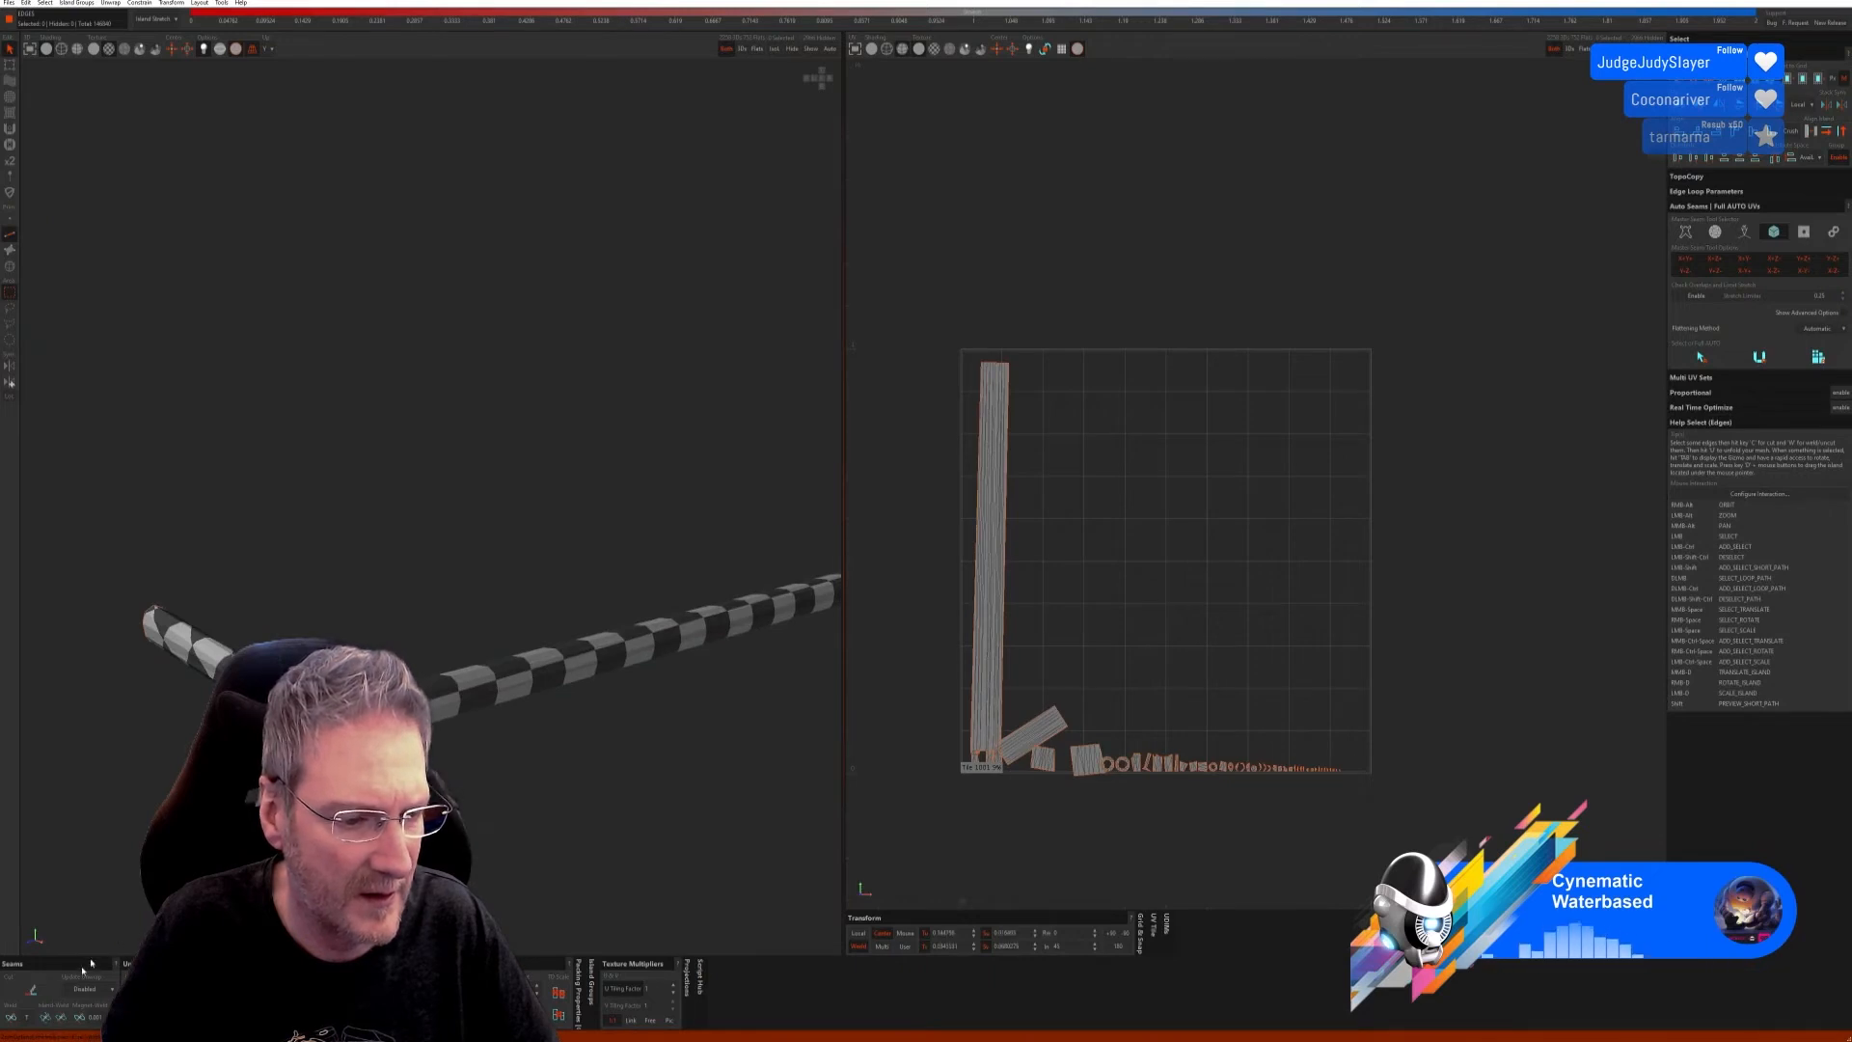
click(1046, 759)
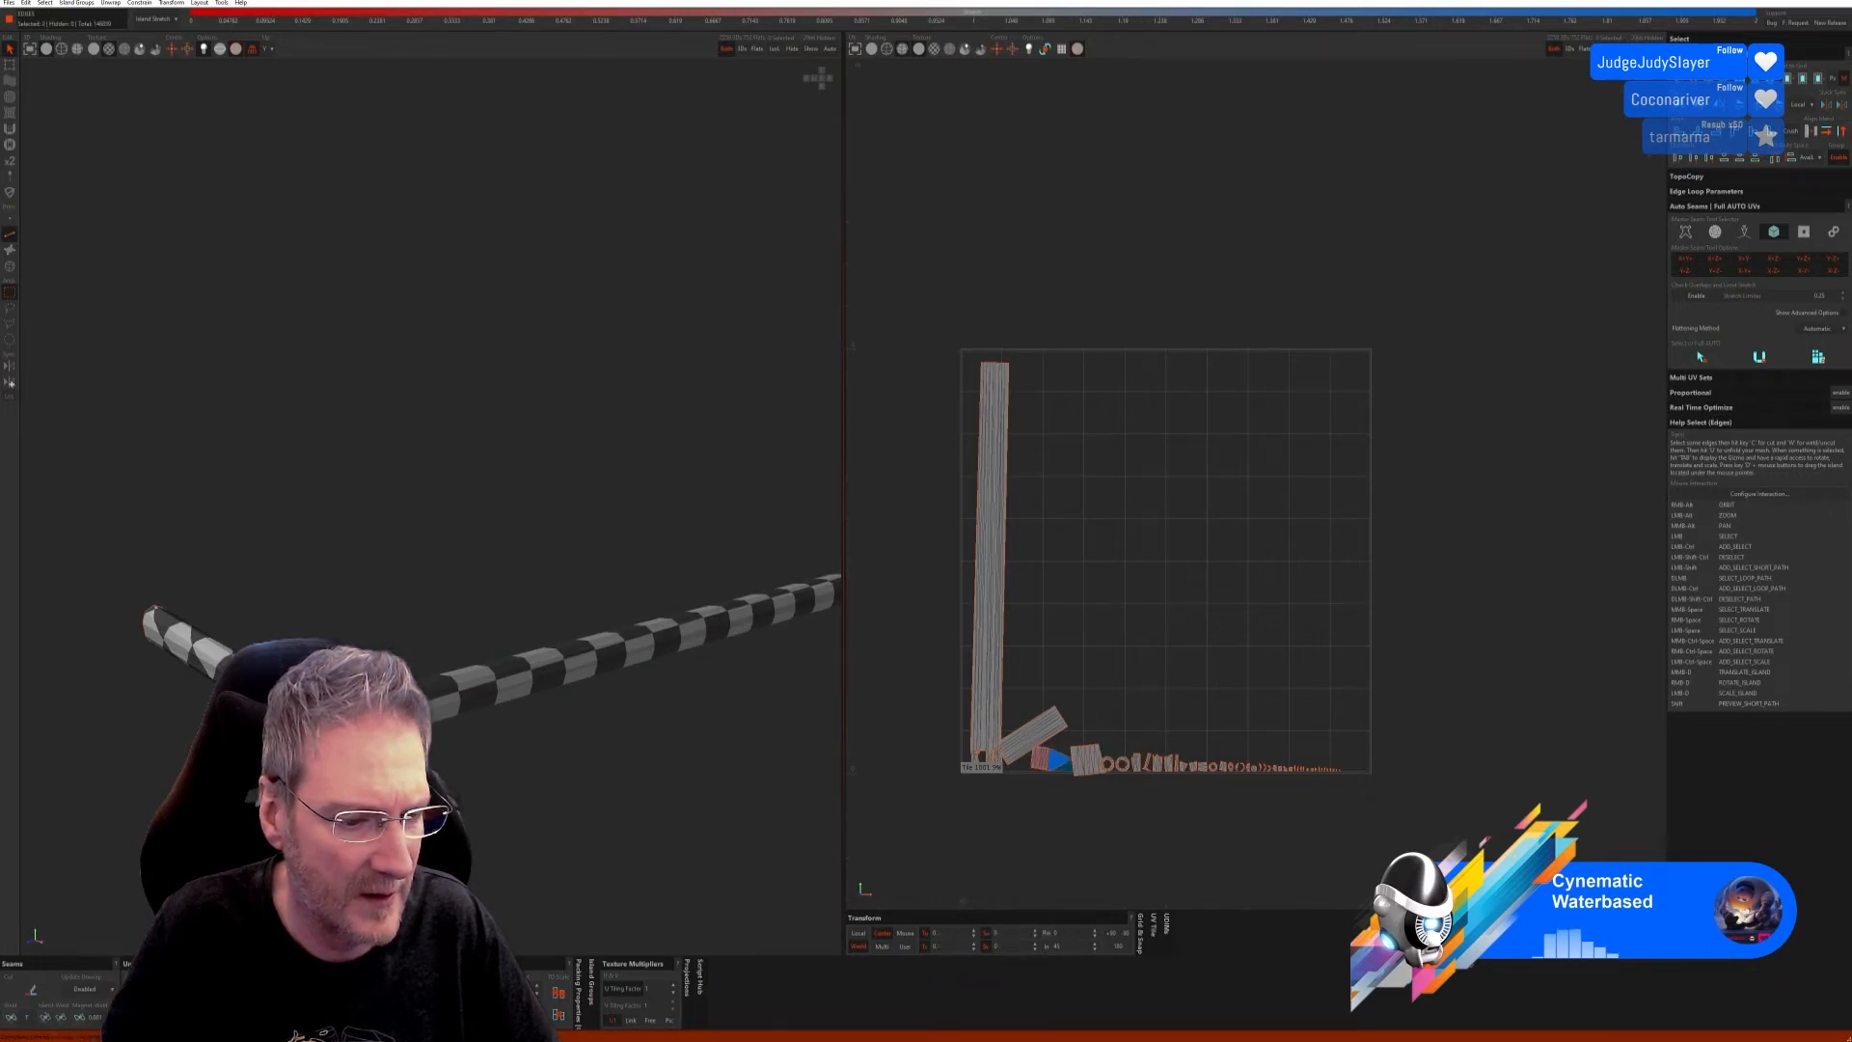
key(u)
key(ctrl+z)
key(ctrl+z)
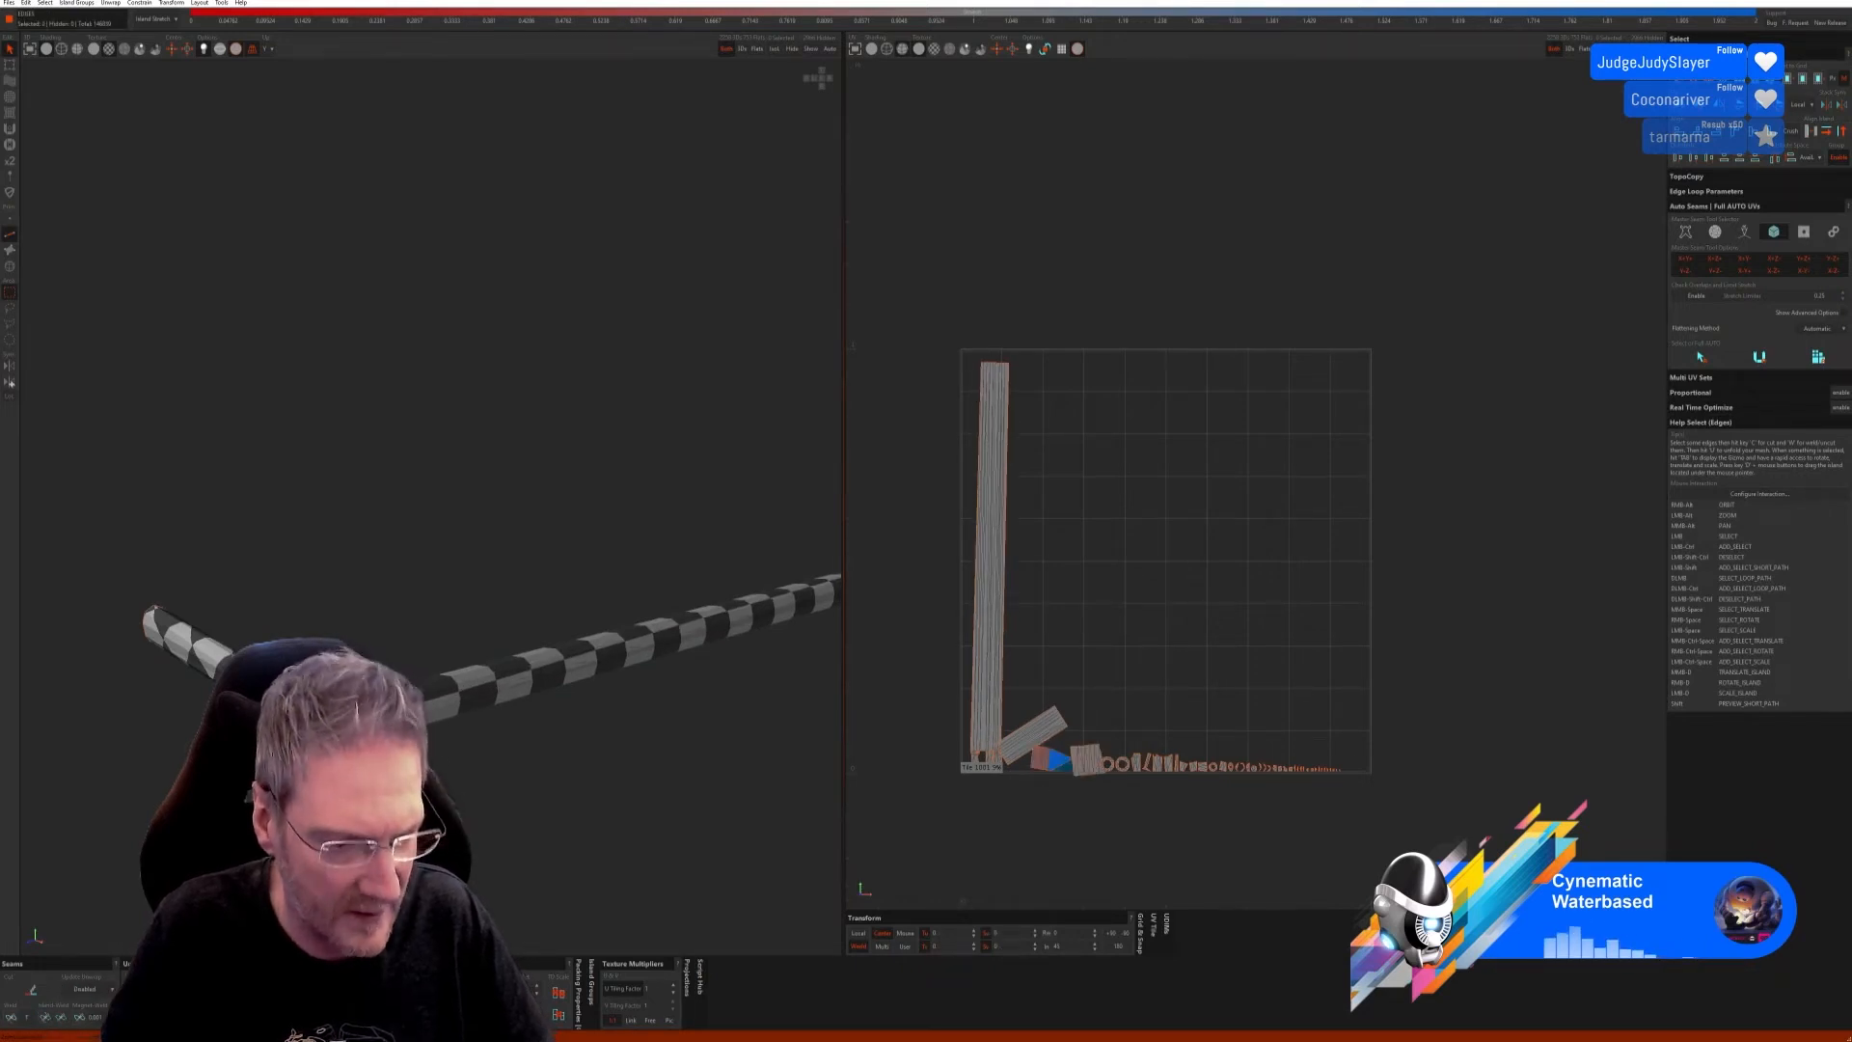
Step: Weld the seams between the facets of the stepped tip at the rod's collar end
scroll(482, 644, down, 2)
scroll(482, 644, up, 3)
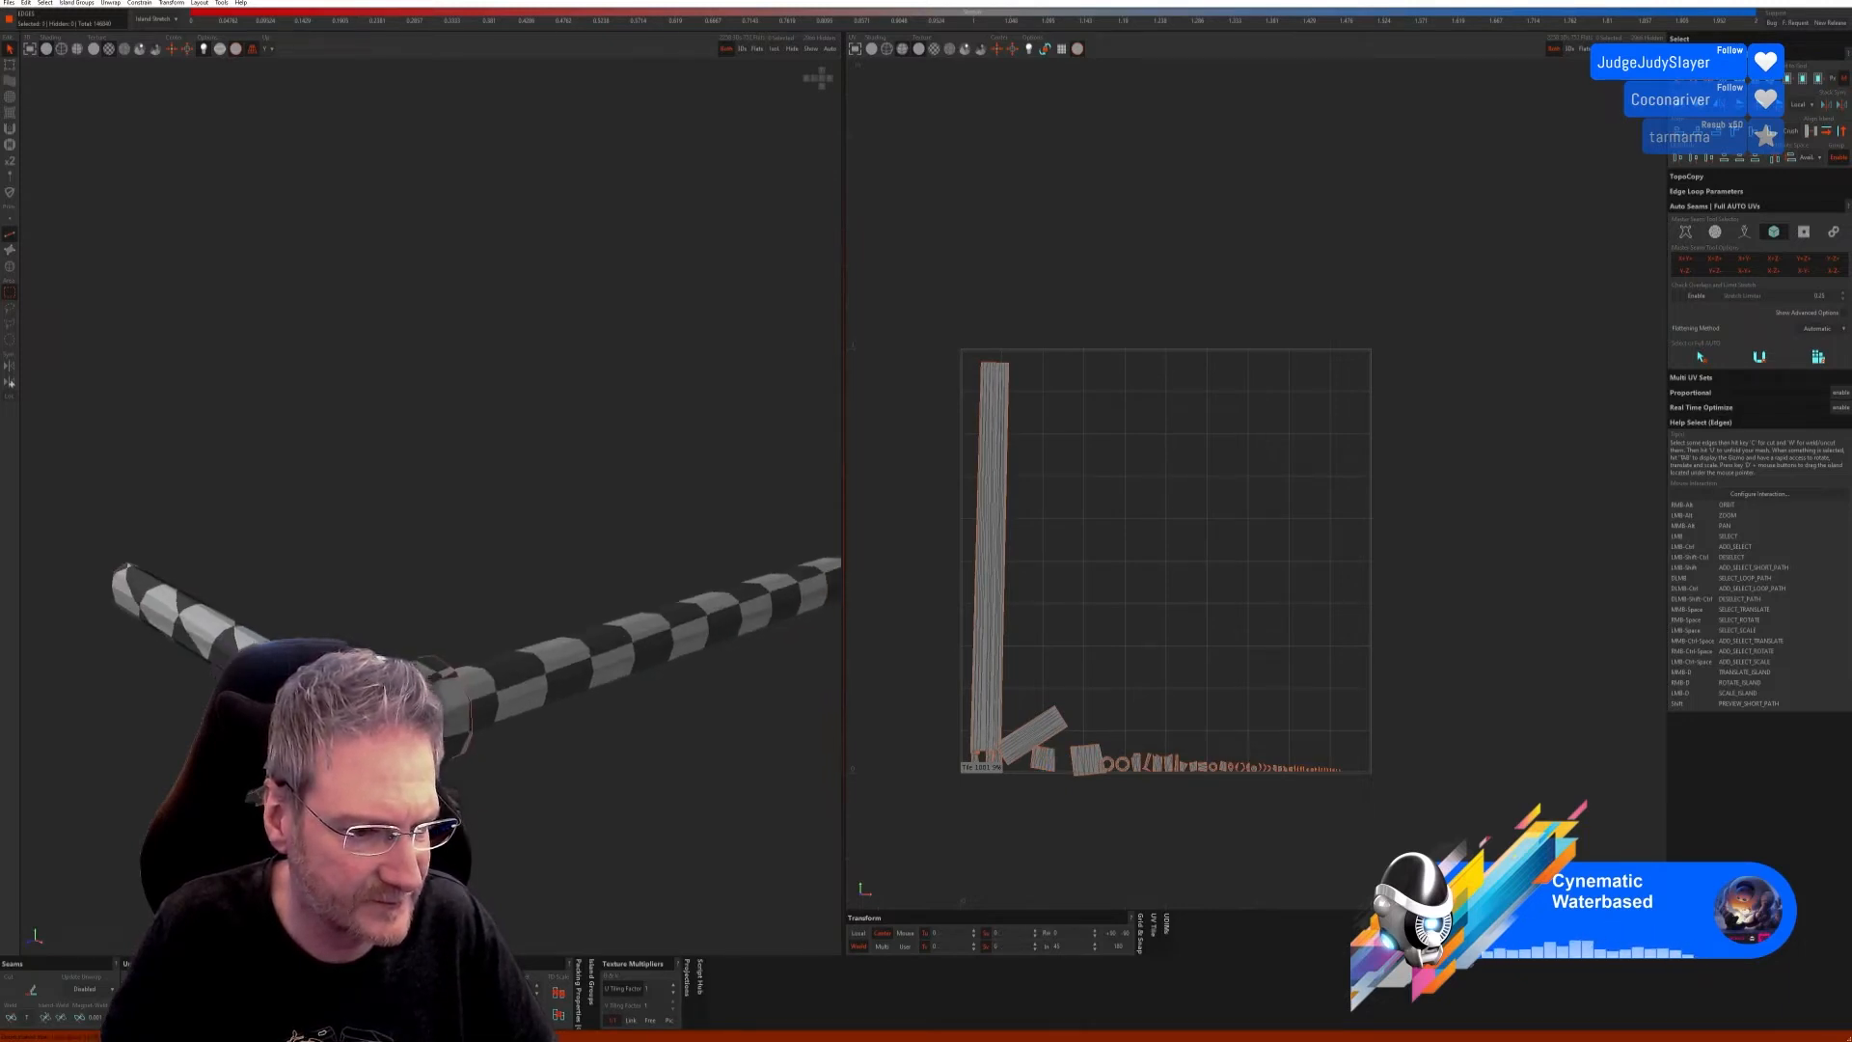
alt+right_drag(482, 644, 627, 656)
click(13, 1019)
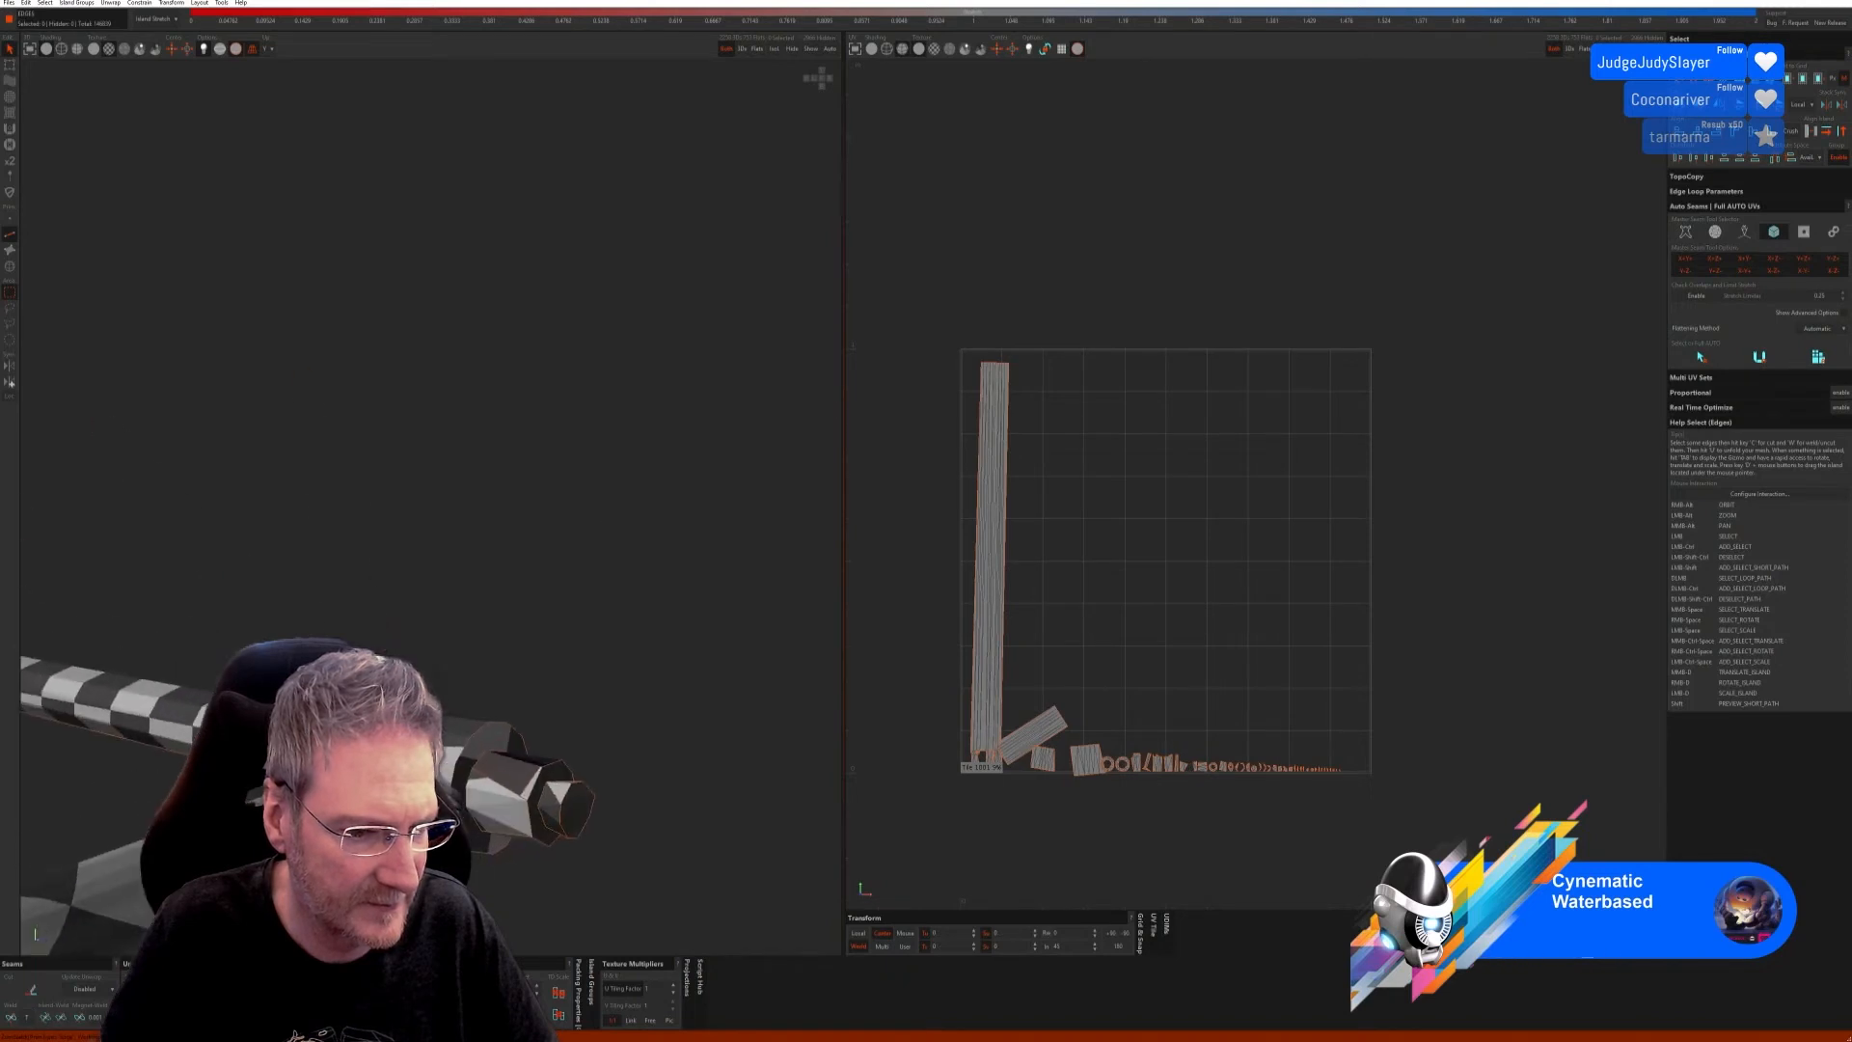
Step: Weld the remaining facet seams of the stepped tip at the rod's collar end and unfold it as one island
key(u)
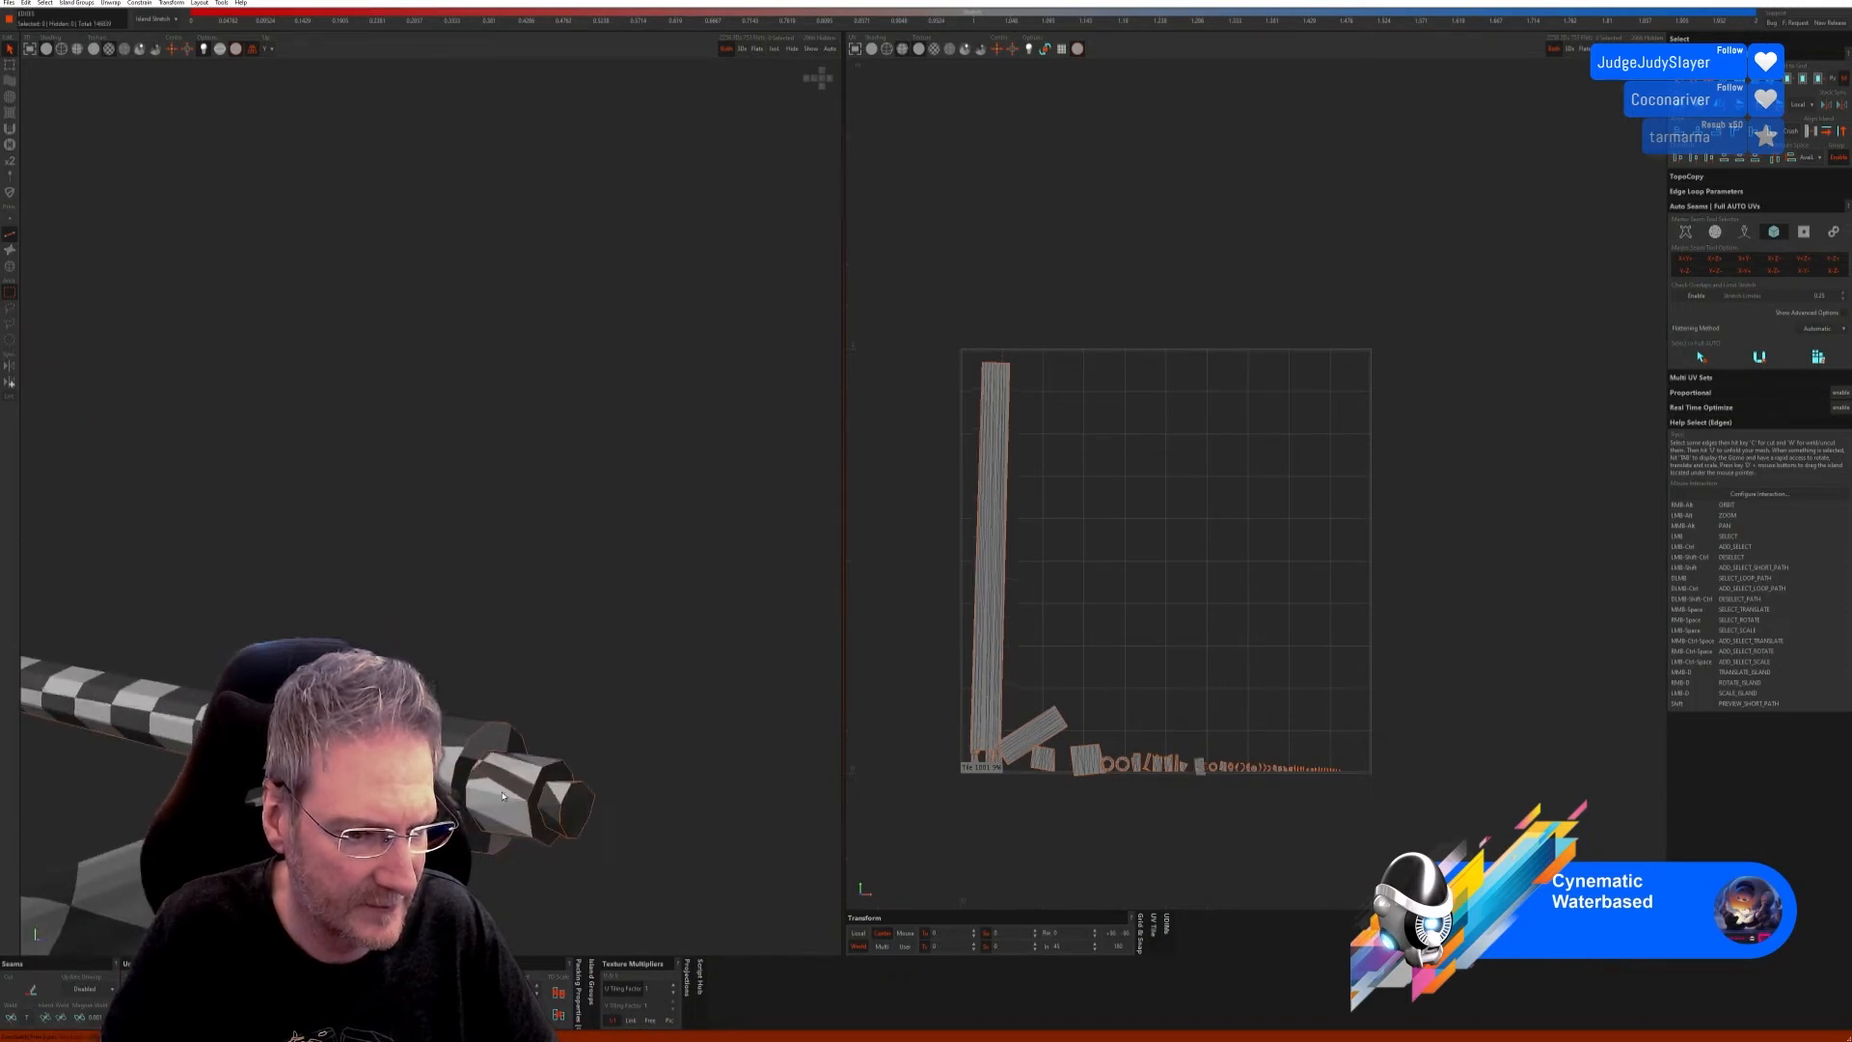
click(14, 1019)
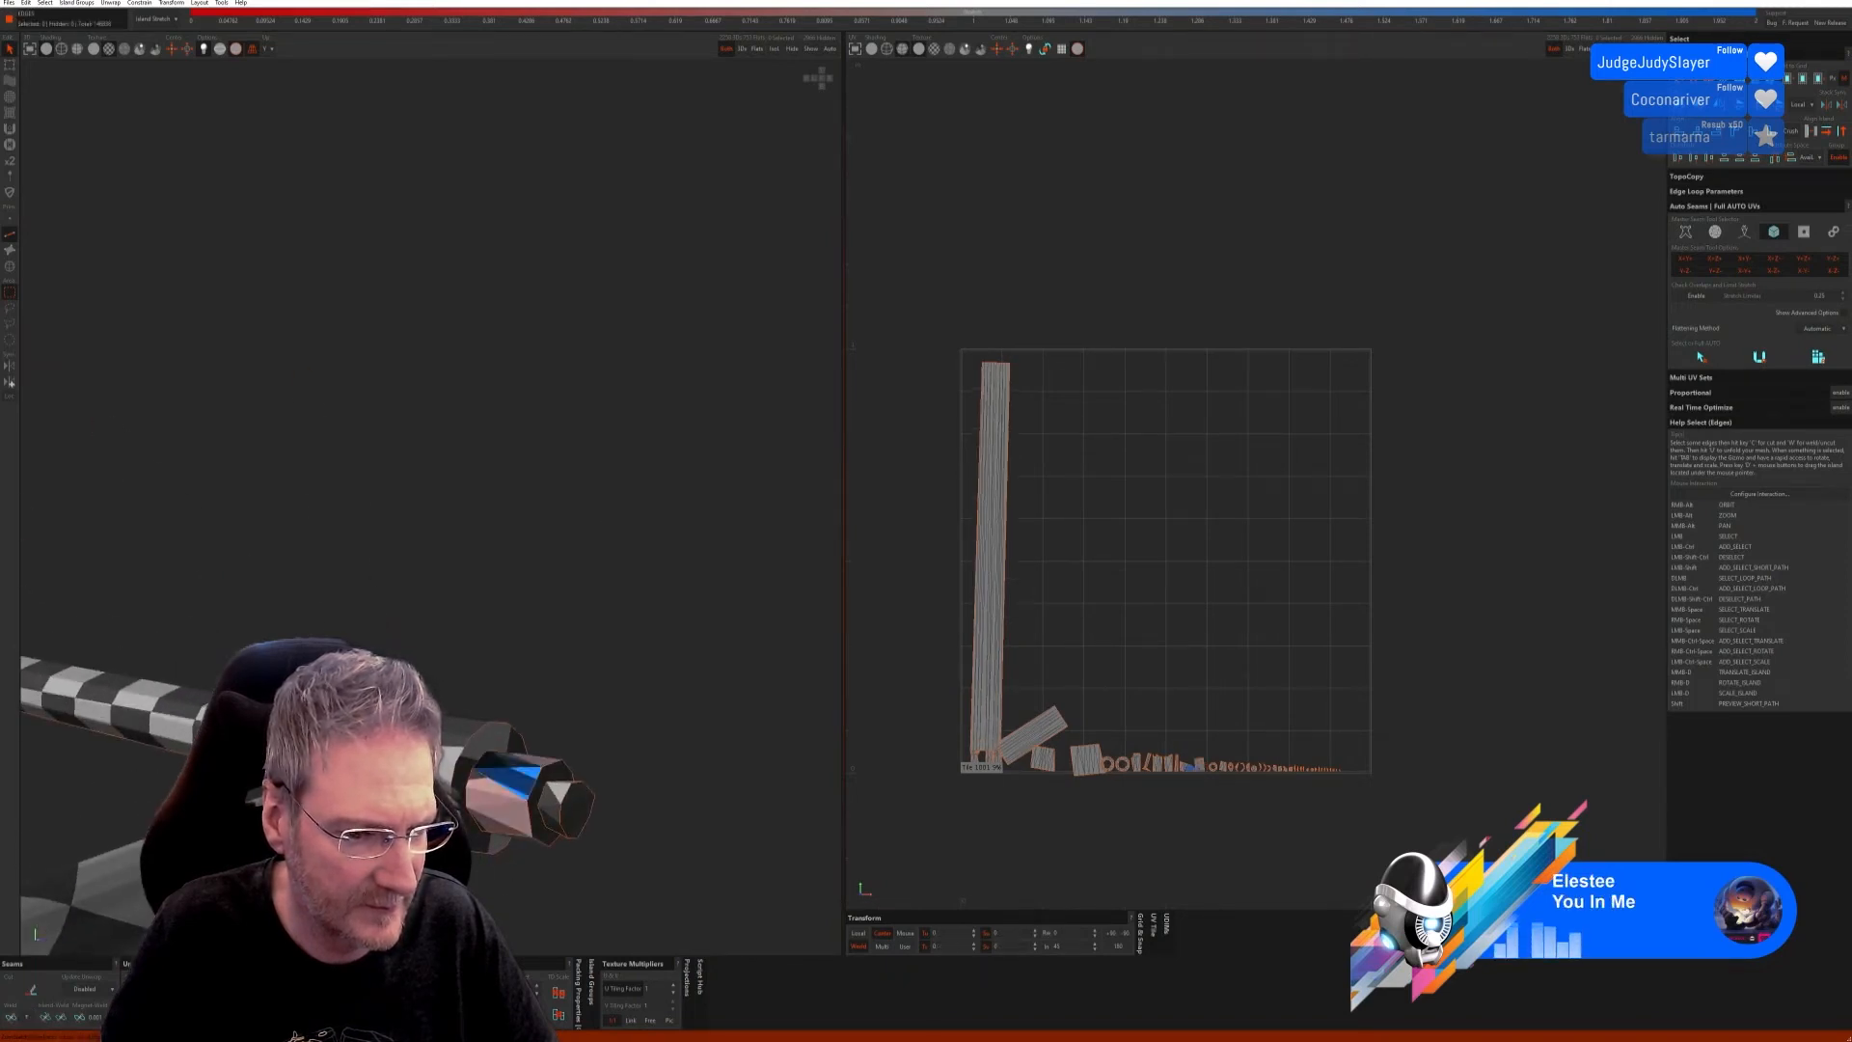
key(u)
alt+right_drag(386, 820, 467, 710)
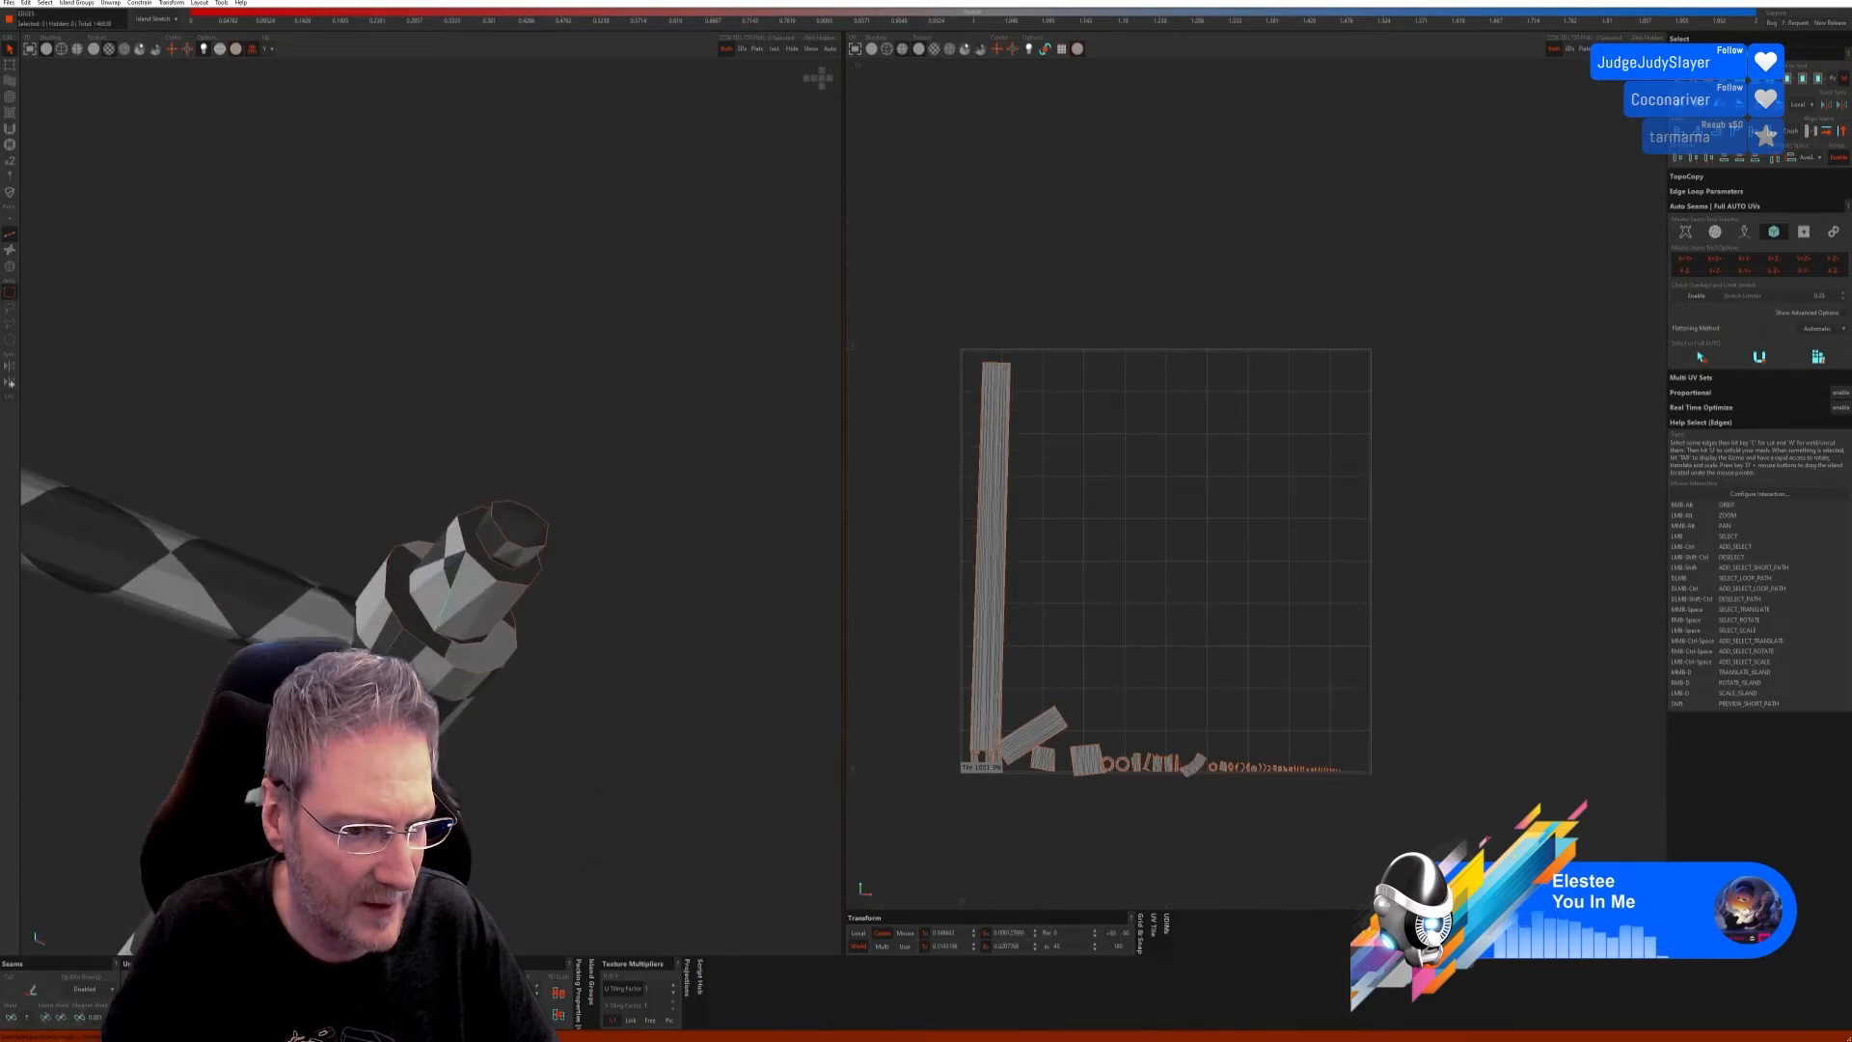
click(12, 1017)
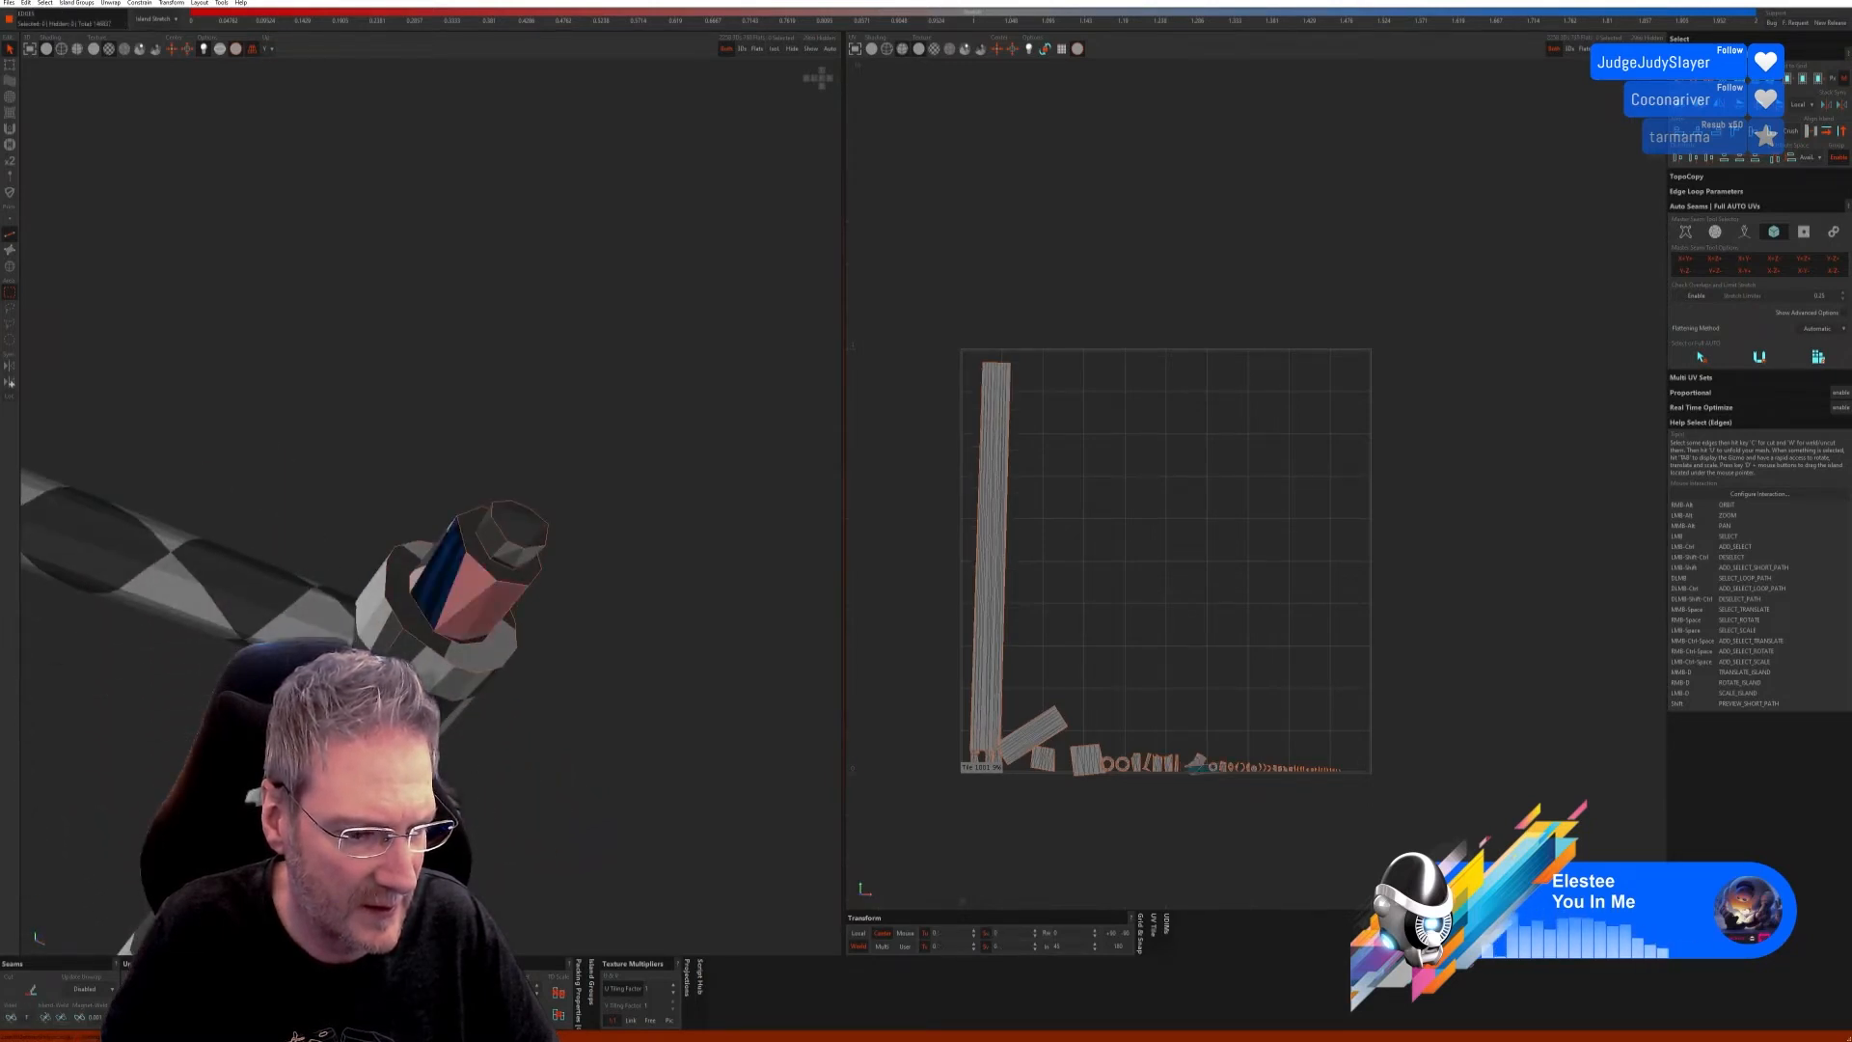
key(u)
Step: Weld the lengthwise seam of the narrow tip at the rod's opposite end and unfold its island
alt+right_drag(540, 617, 569, 752)
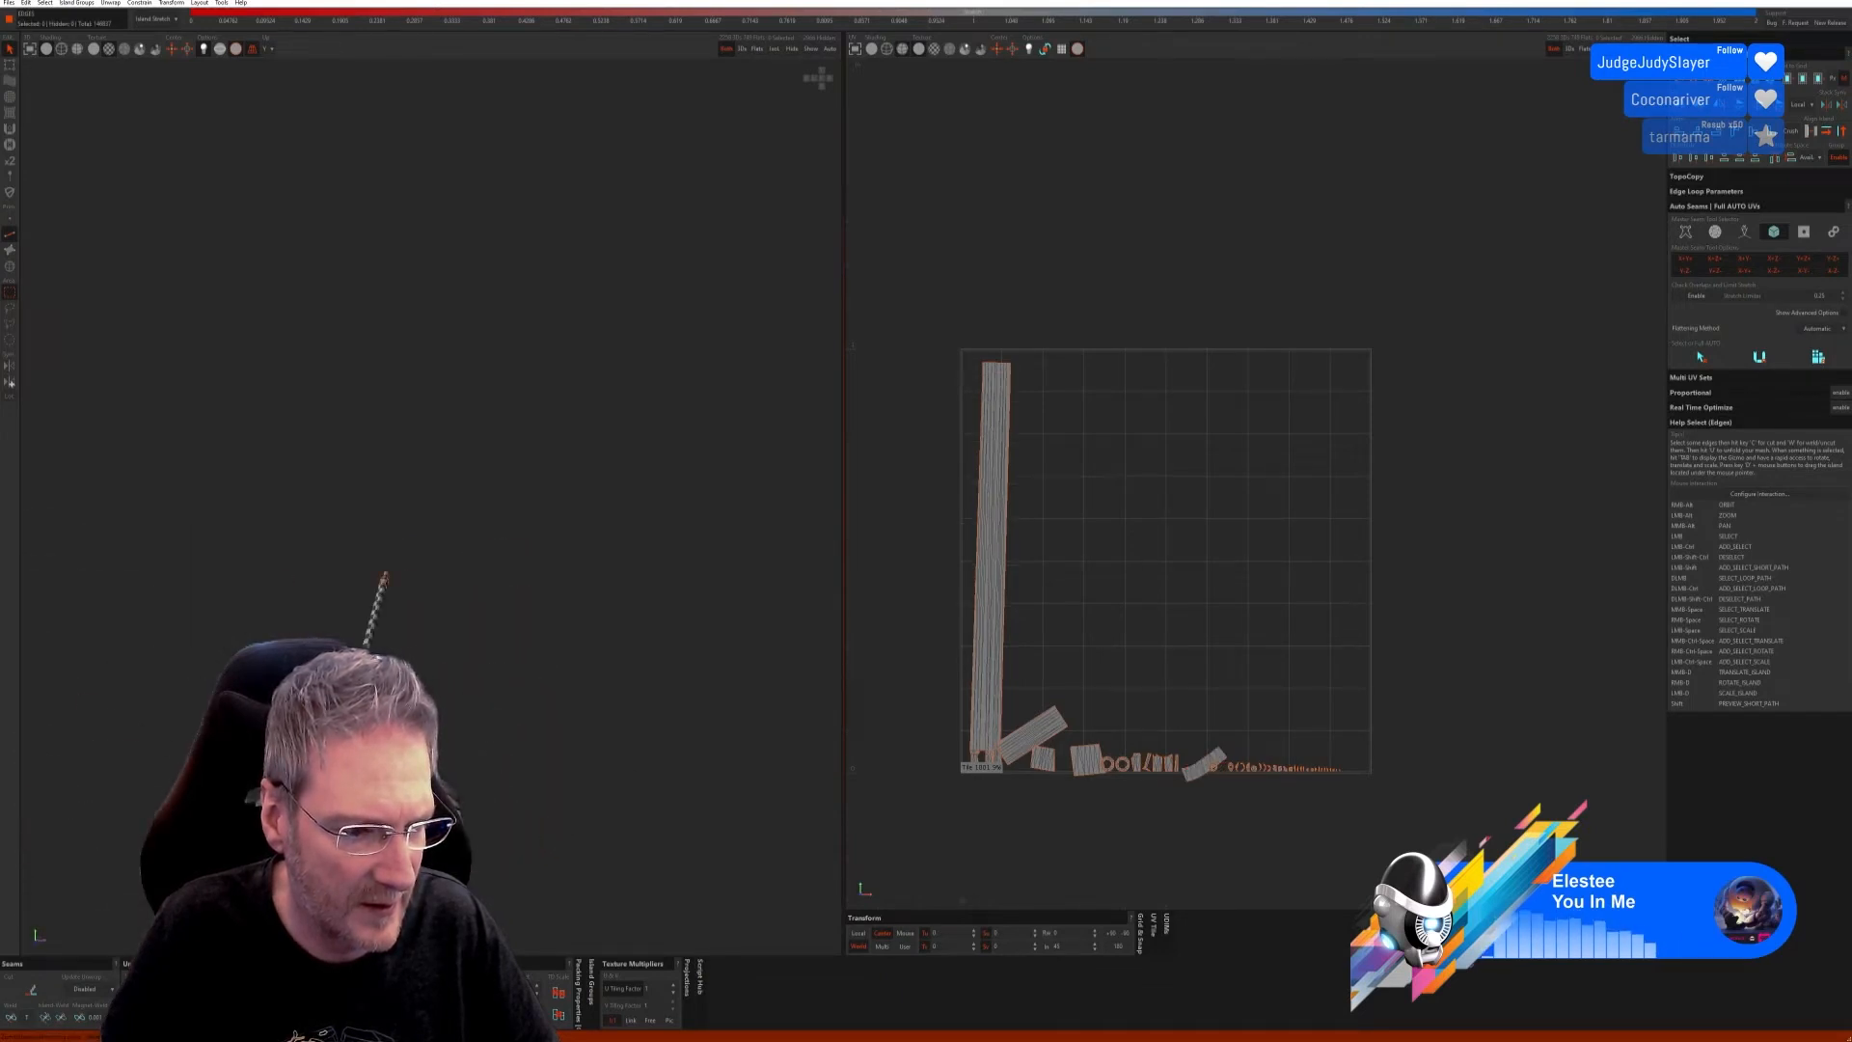
alt+right_drag(416, 673, 366, 733)
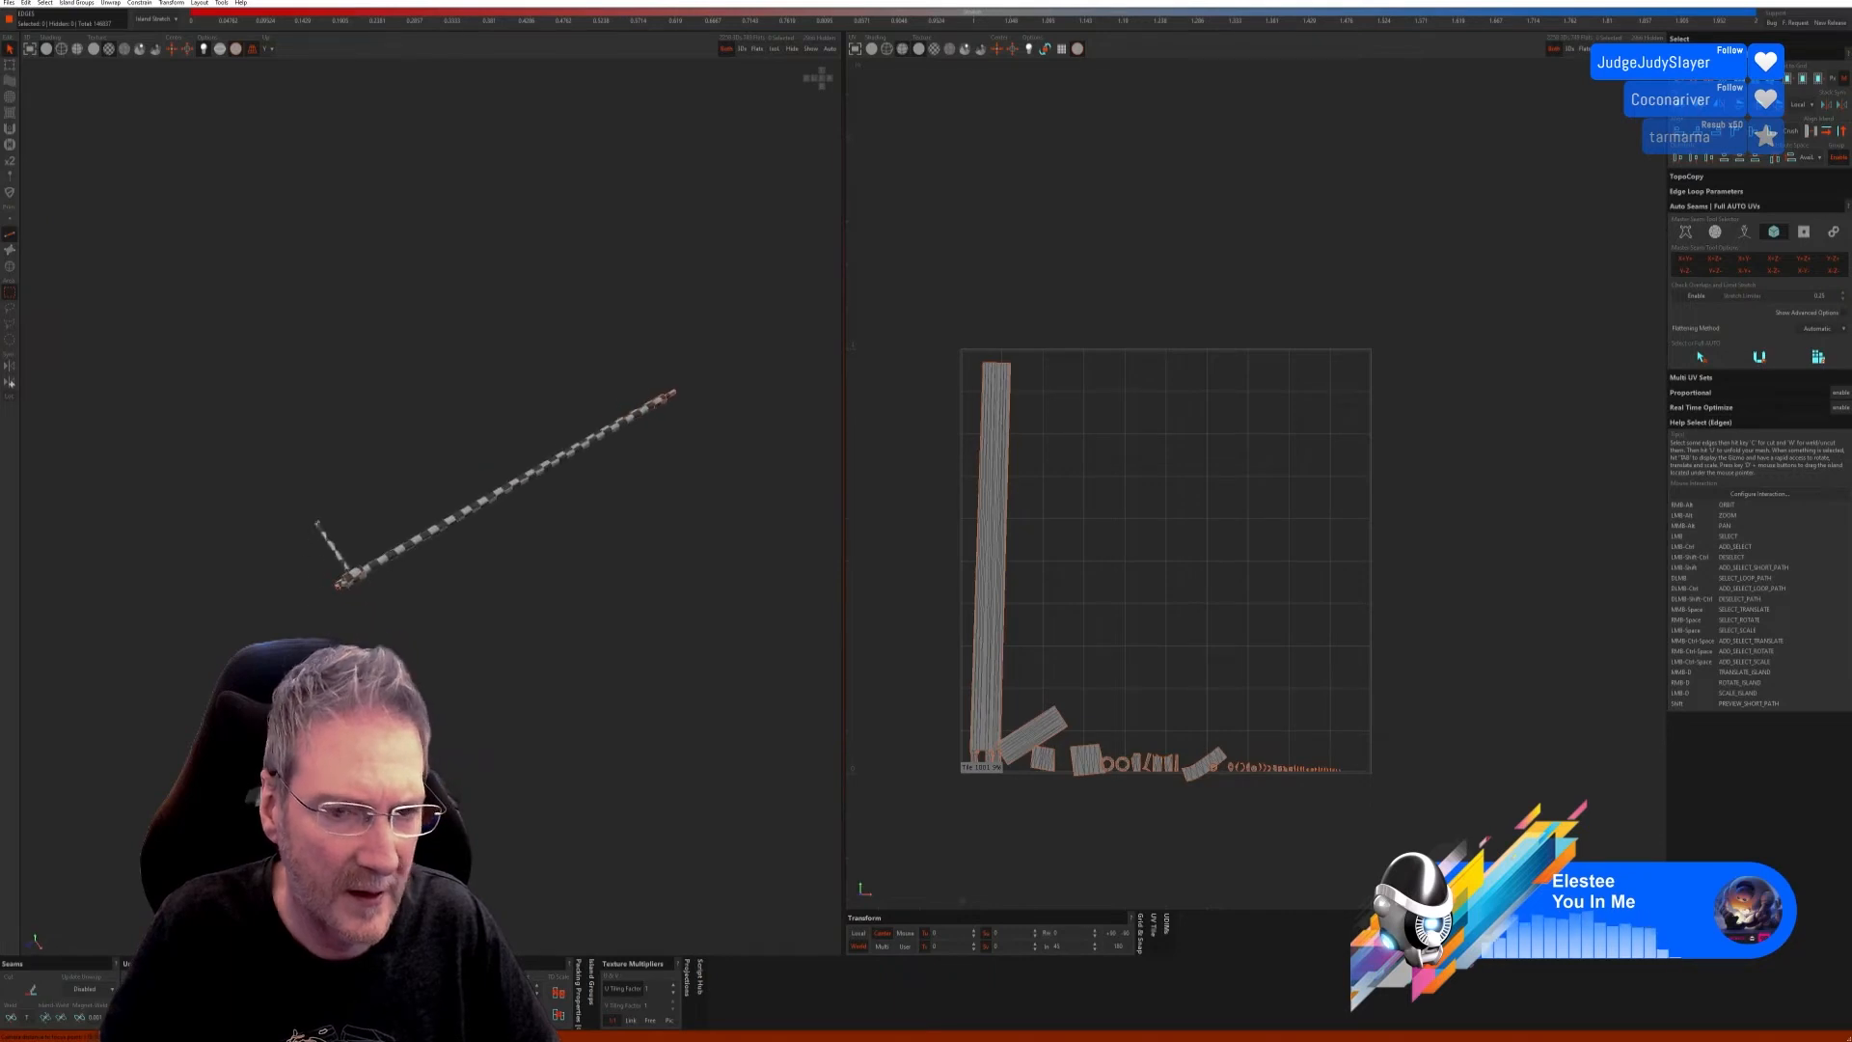
alt+middle_drag(550, 490, 443, 627)
scroll(578, 540, up, 8)
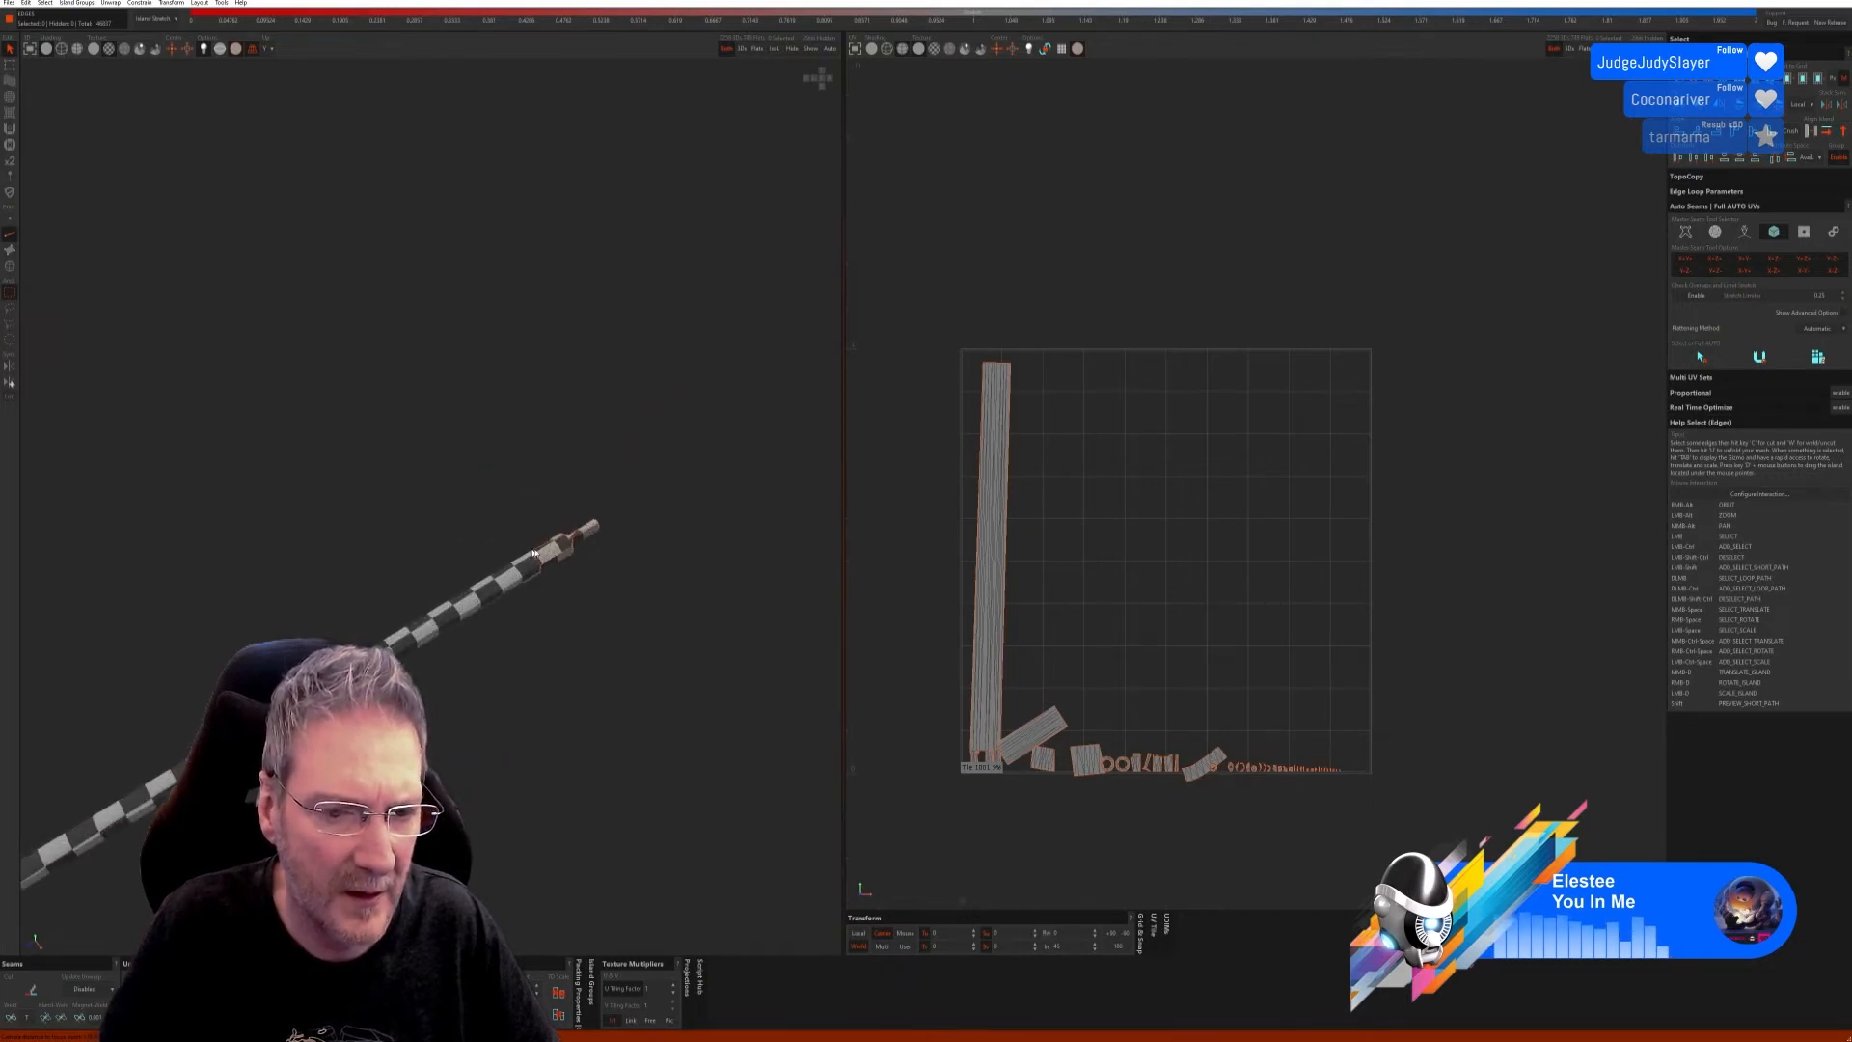
scroll(562, 556, up, 3)
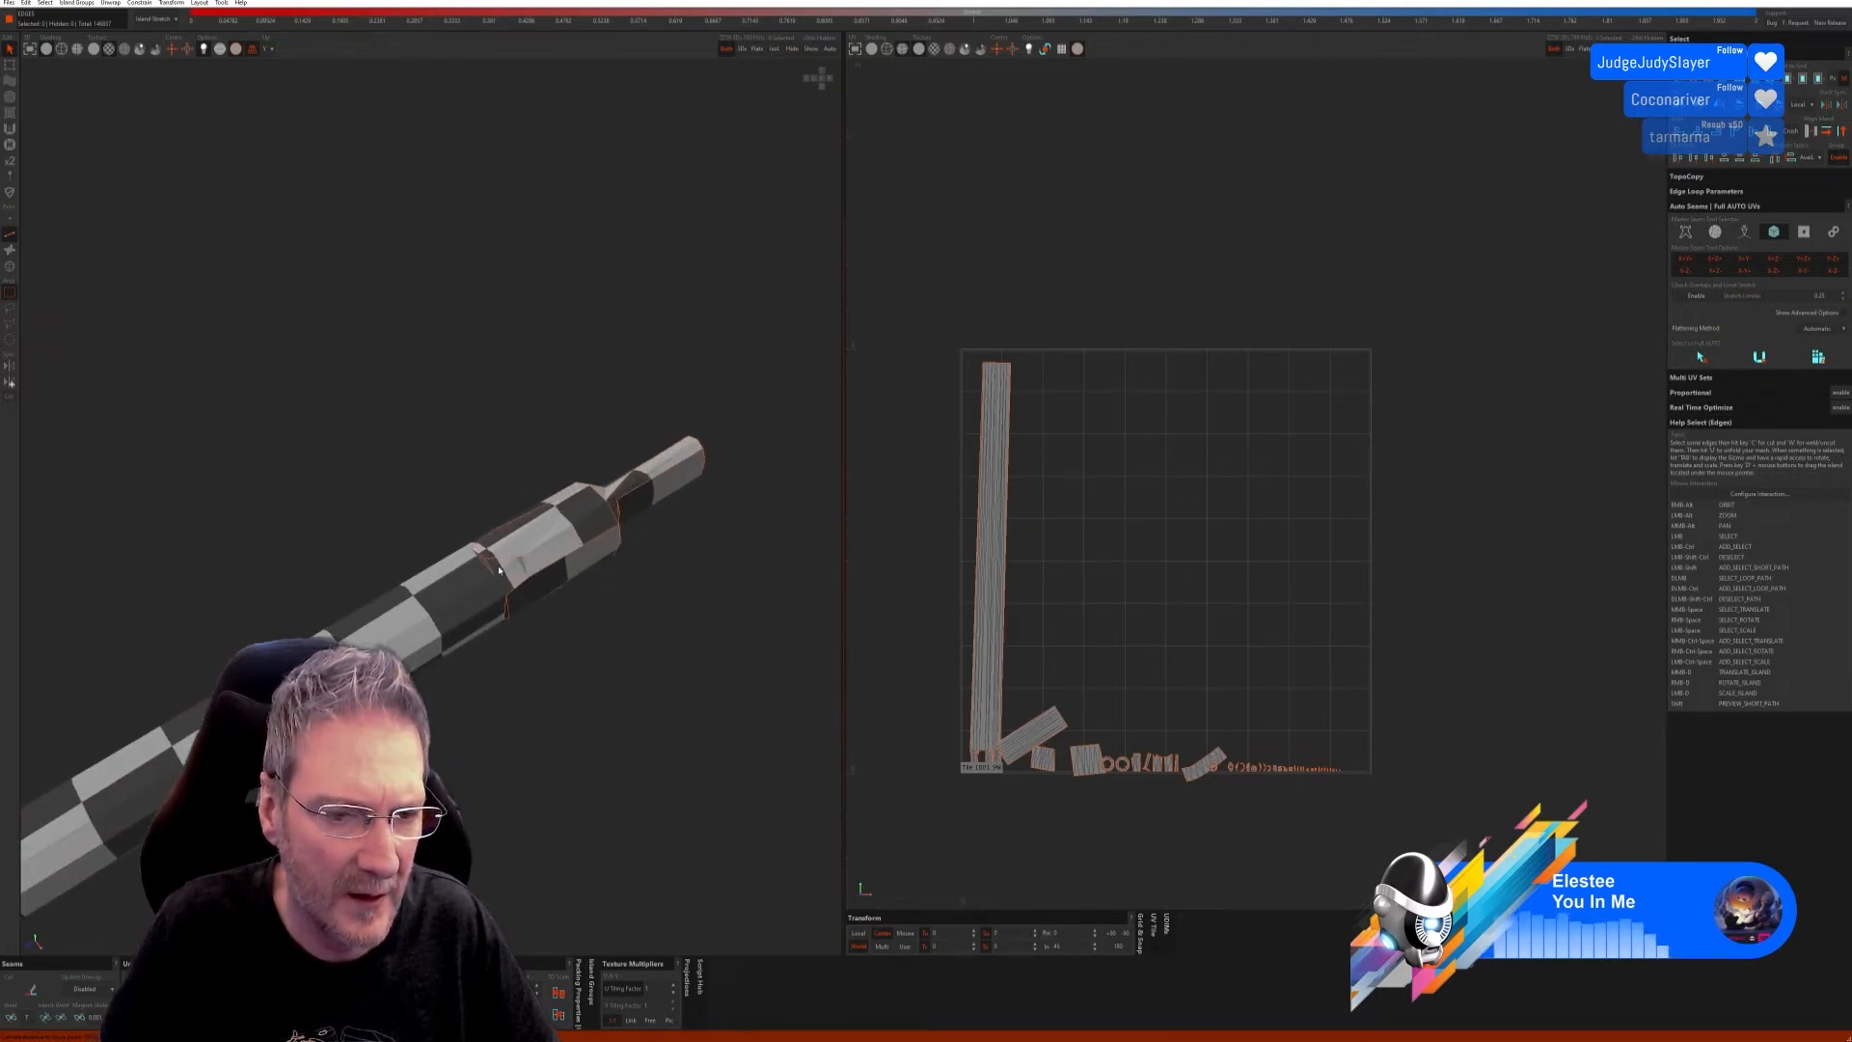
alt+right_drag(549, 582, 498, 598)
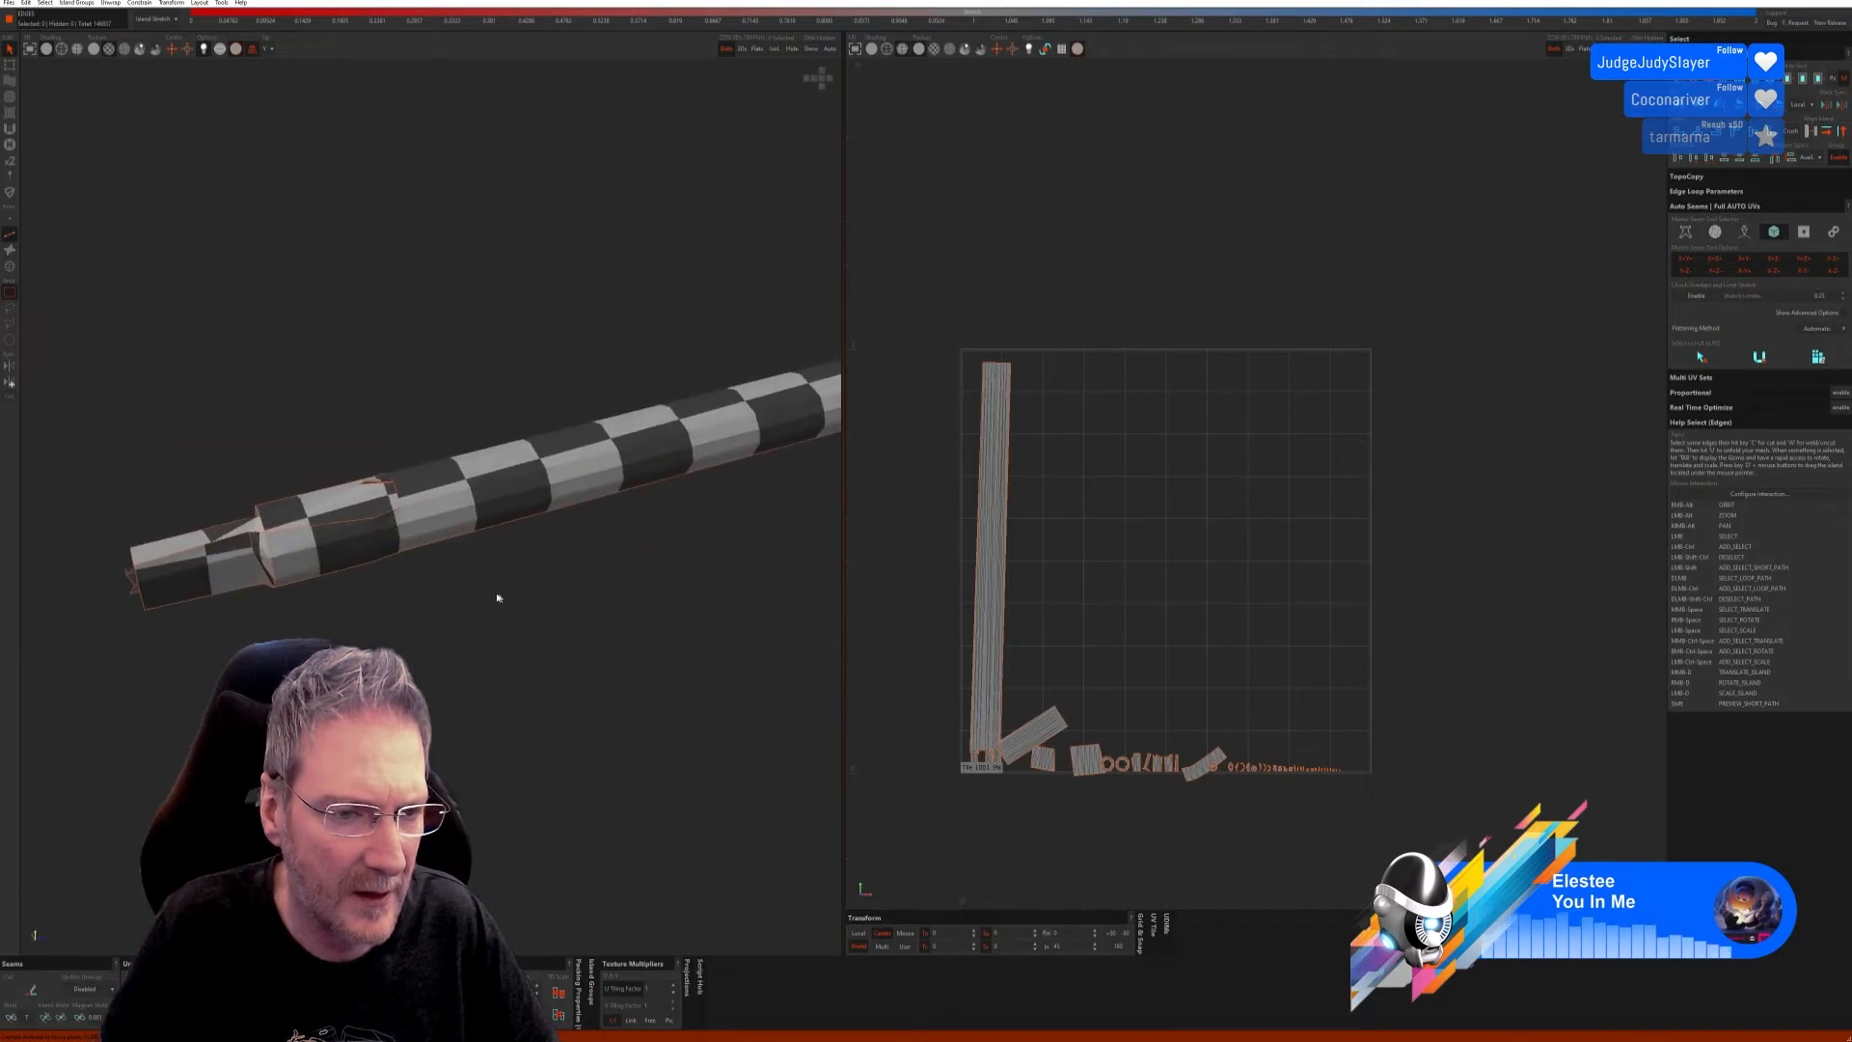
alt+right_drag(337, 524, 393, 505)
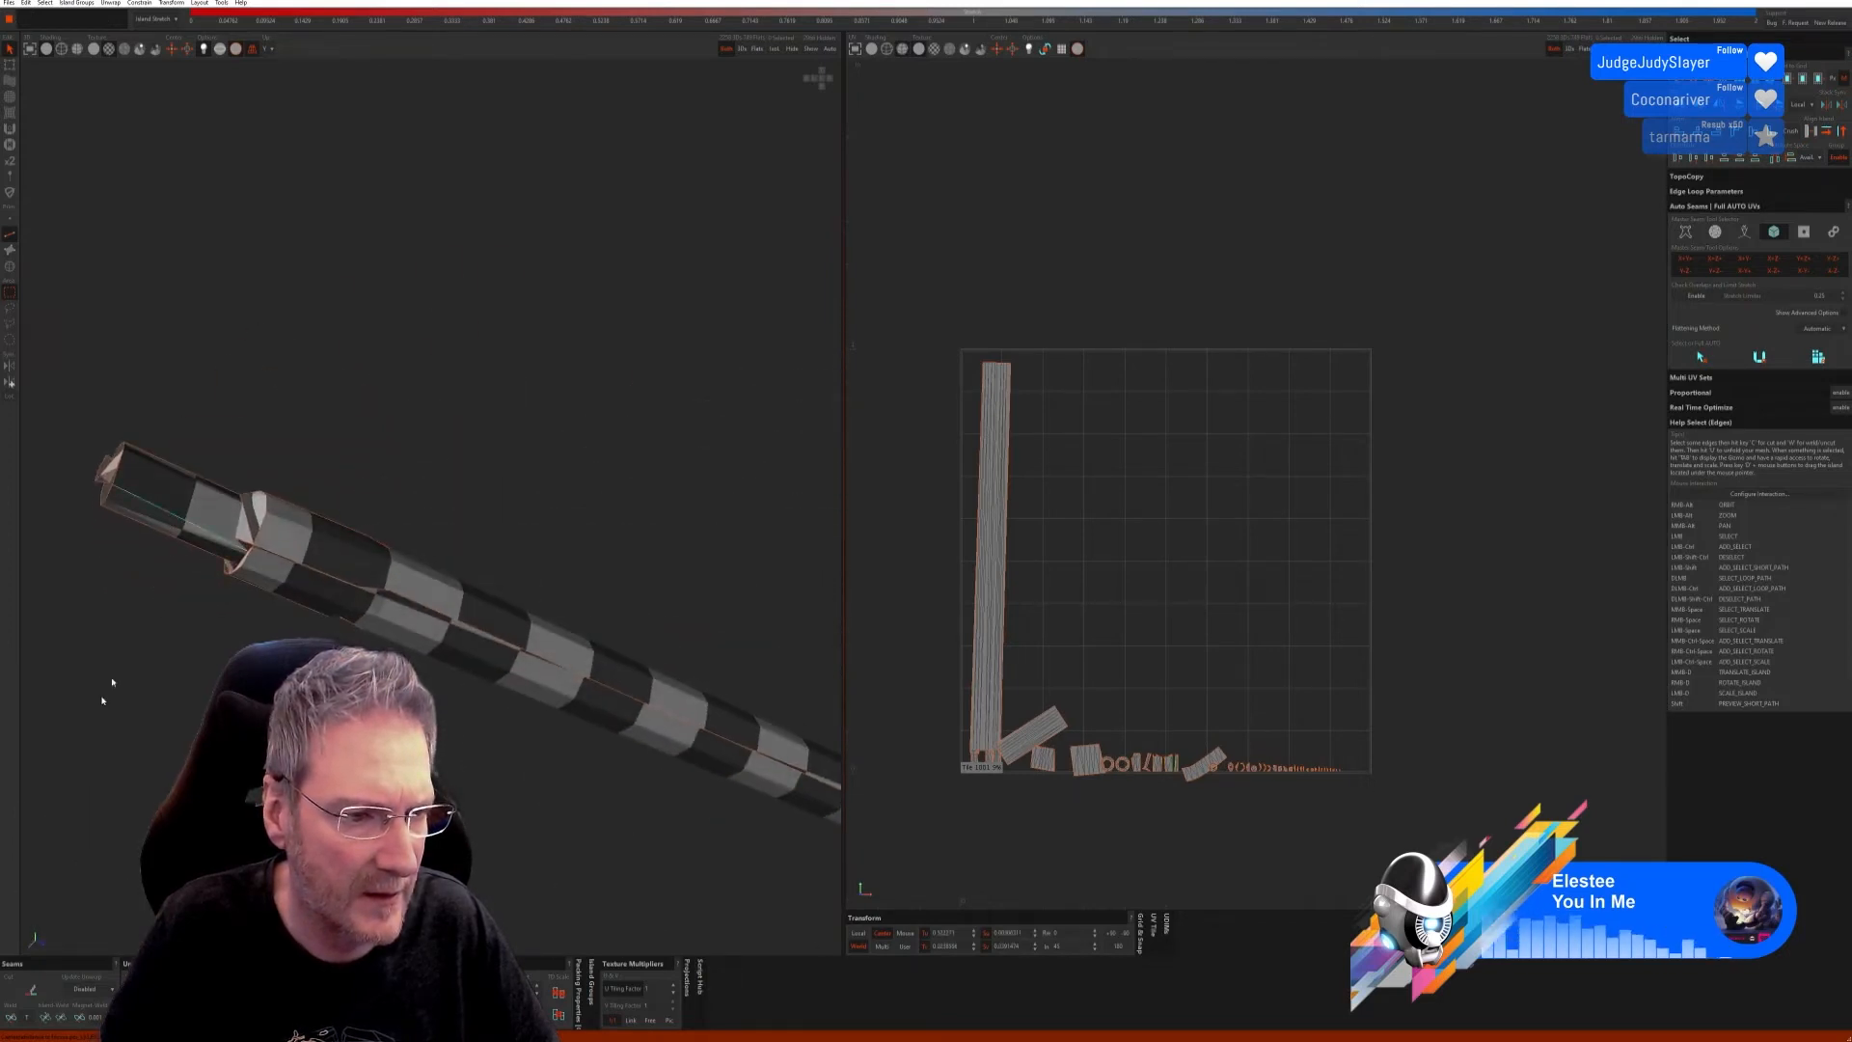
click(10, 1018)
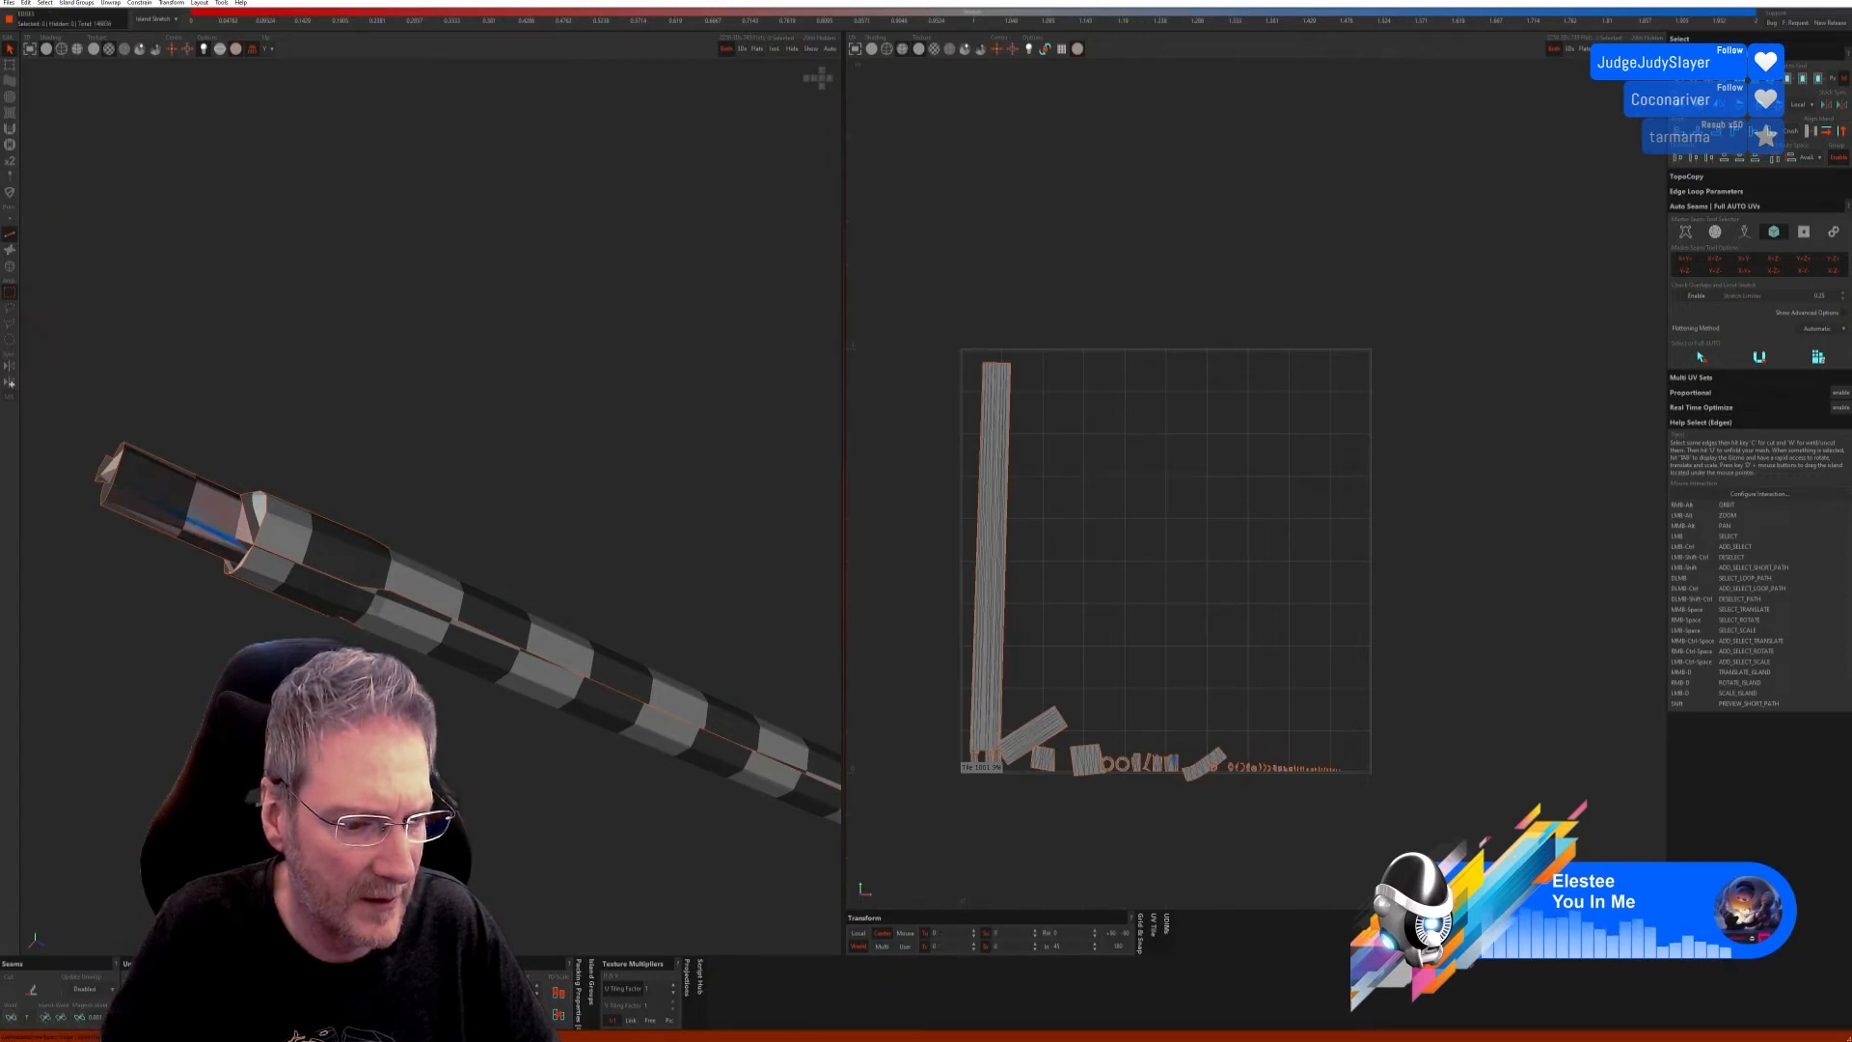
key(u)
Step: Pack the isolated rod's islands in the UV tile and bring back all hidden parts
alt+right_drag(393, 521, 617, 434)
alt+right_drag(594, 576, 595, 753)
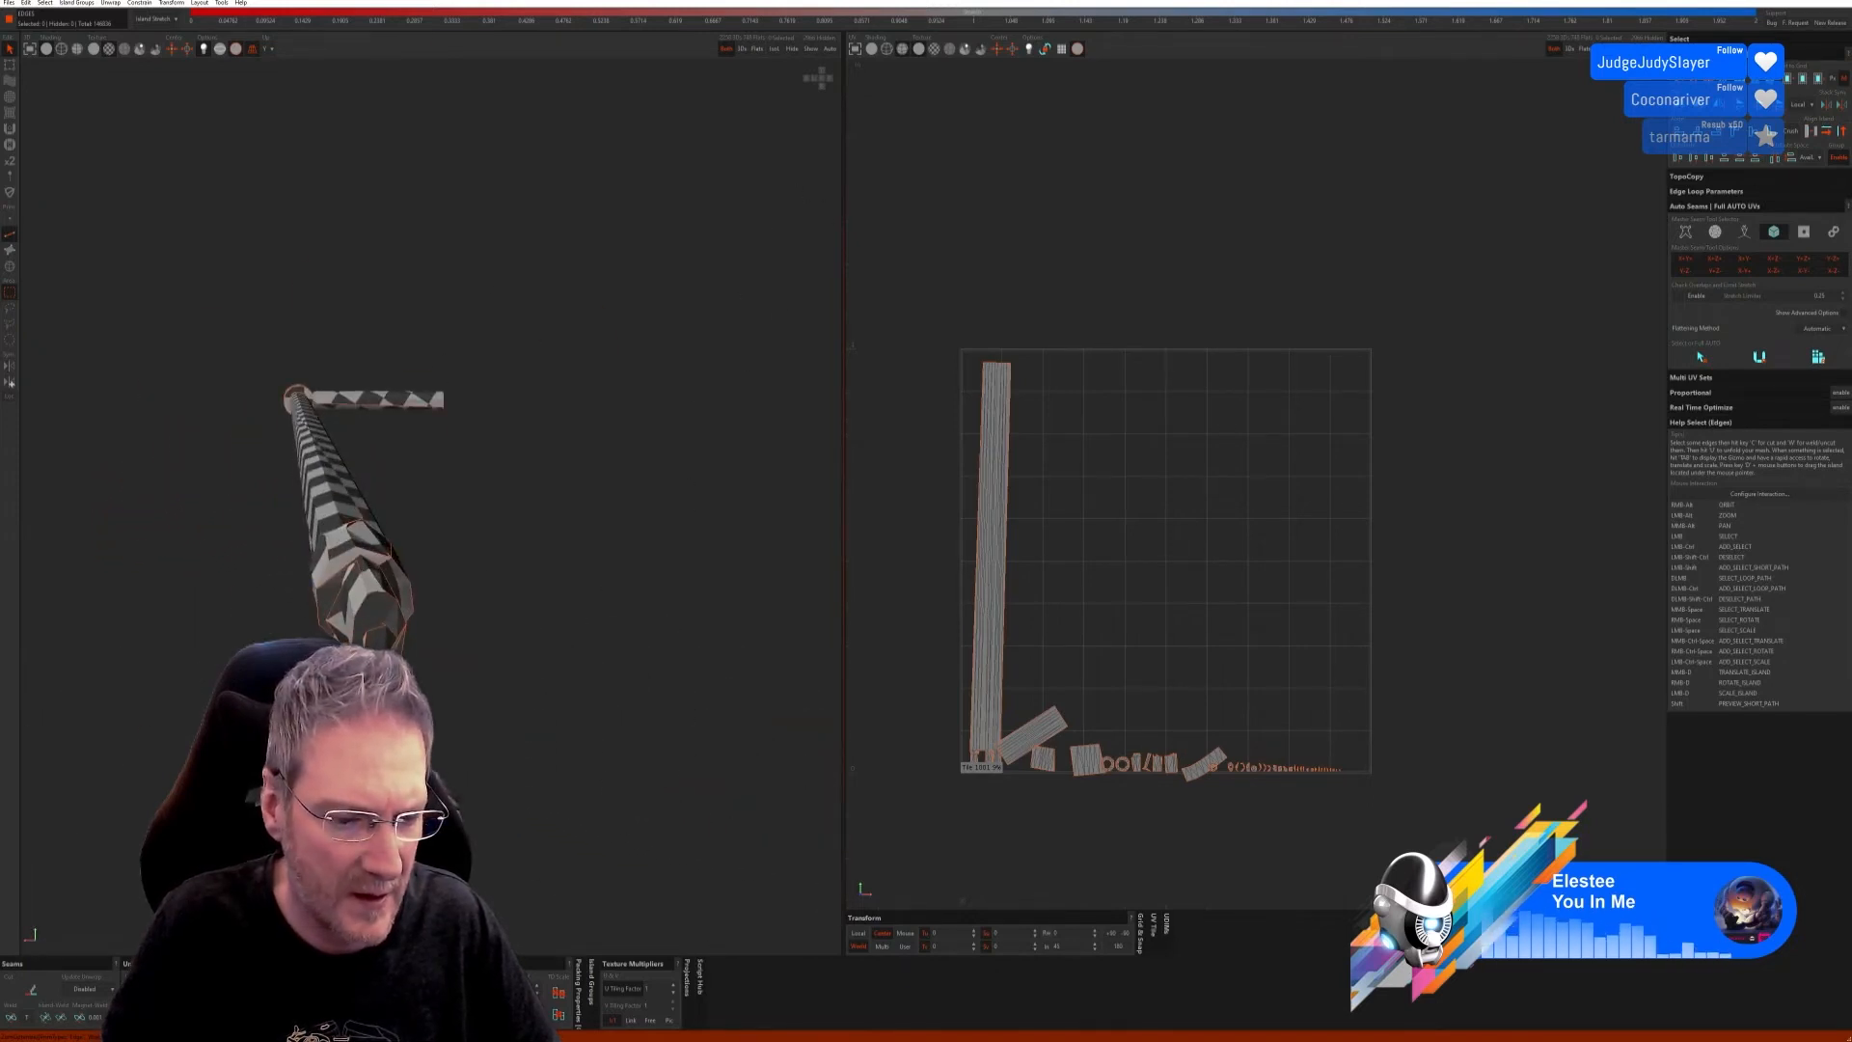
key(p)
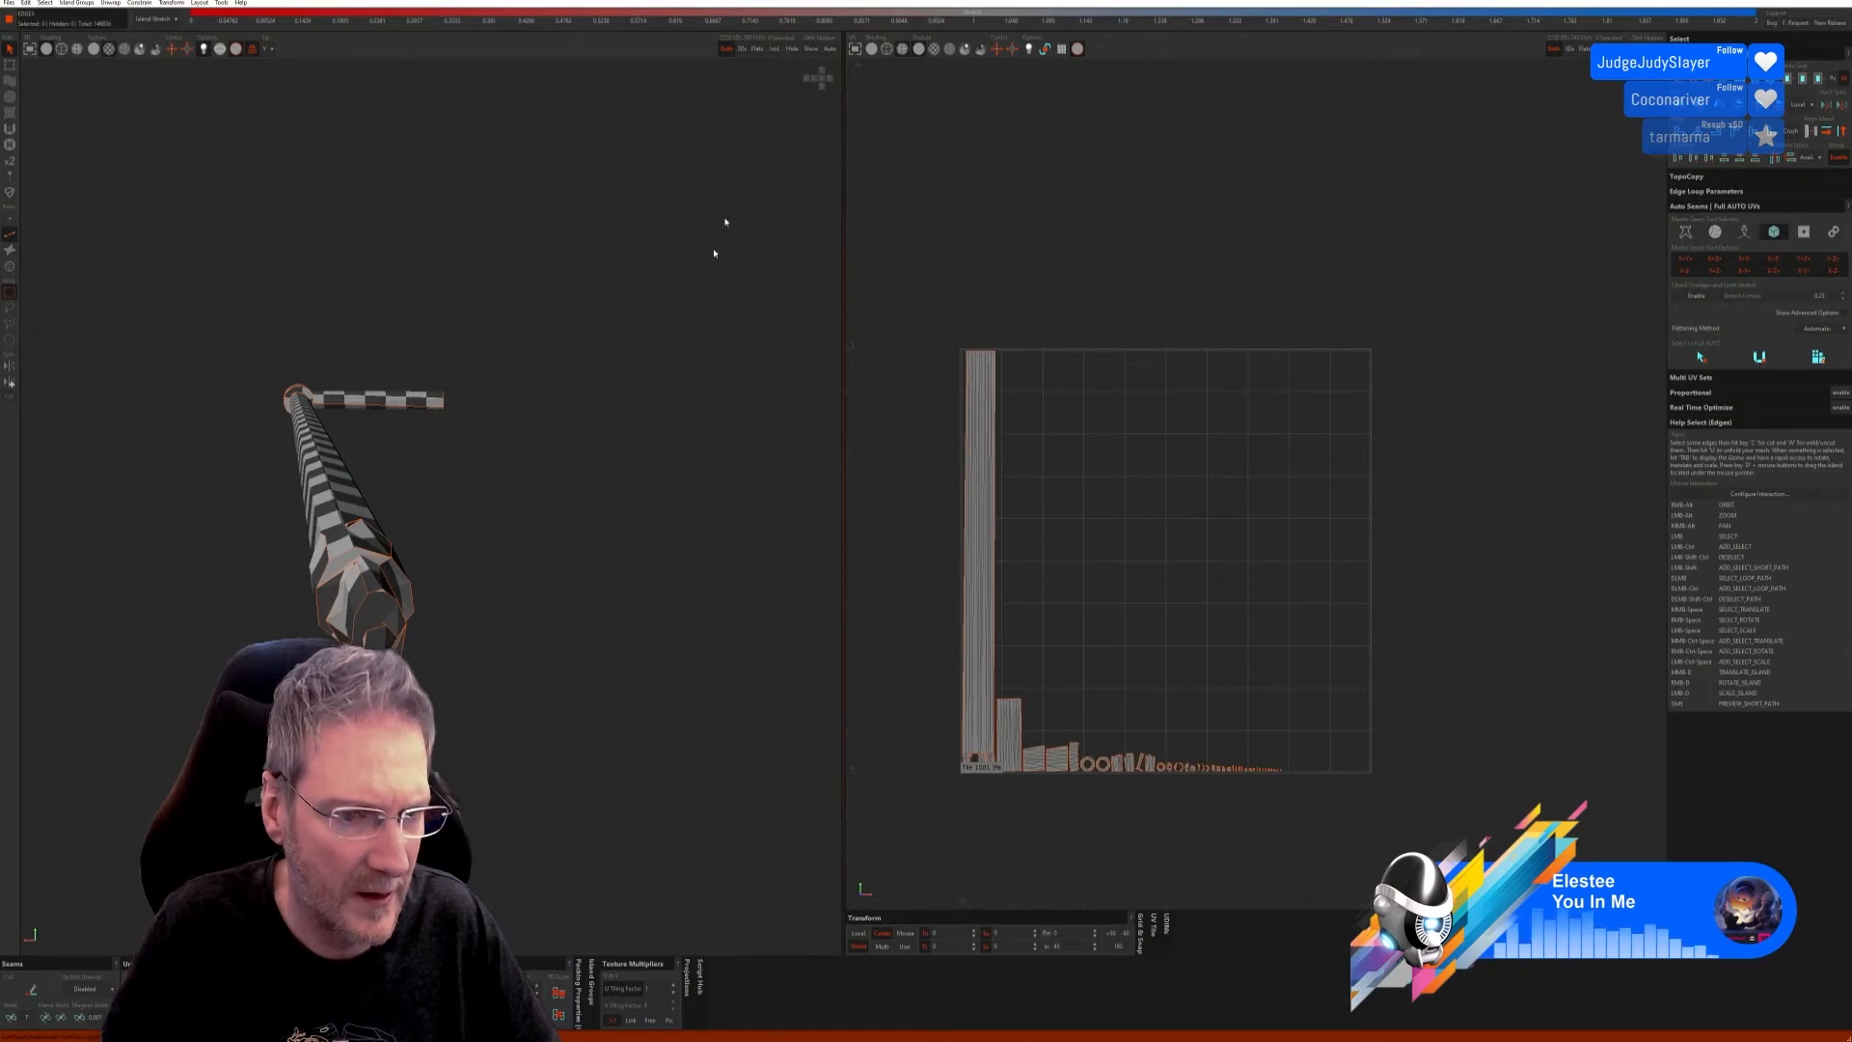
click(812, 52)
Step: Select all islands of the three loose bolts clustered beside the checkered plate and isolate them
alt+right_drag(511, 435, 333, 550)
scroll(438, 561, down, 10)
scroll(336, 597, up, 6)
alt+drag(333, 551, 333, 479)
alt+right_drag(333, 479, 378, 582)
alt+drag(378, 582, 229, 567)
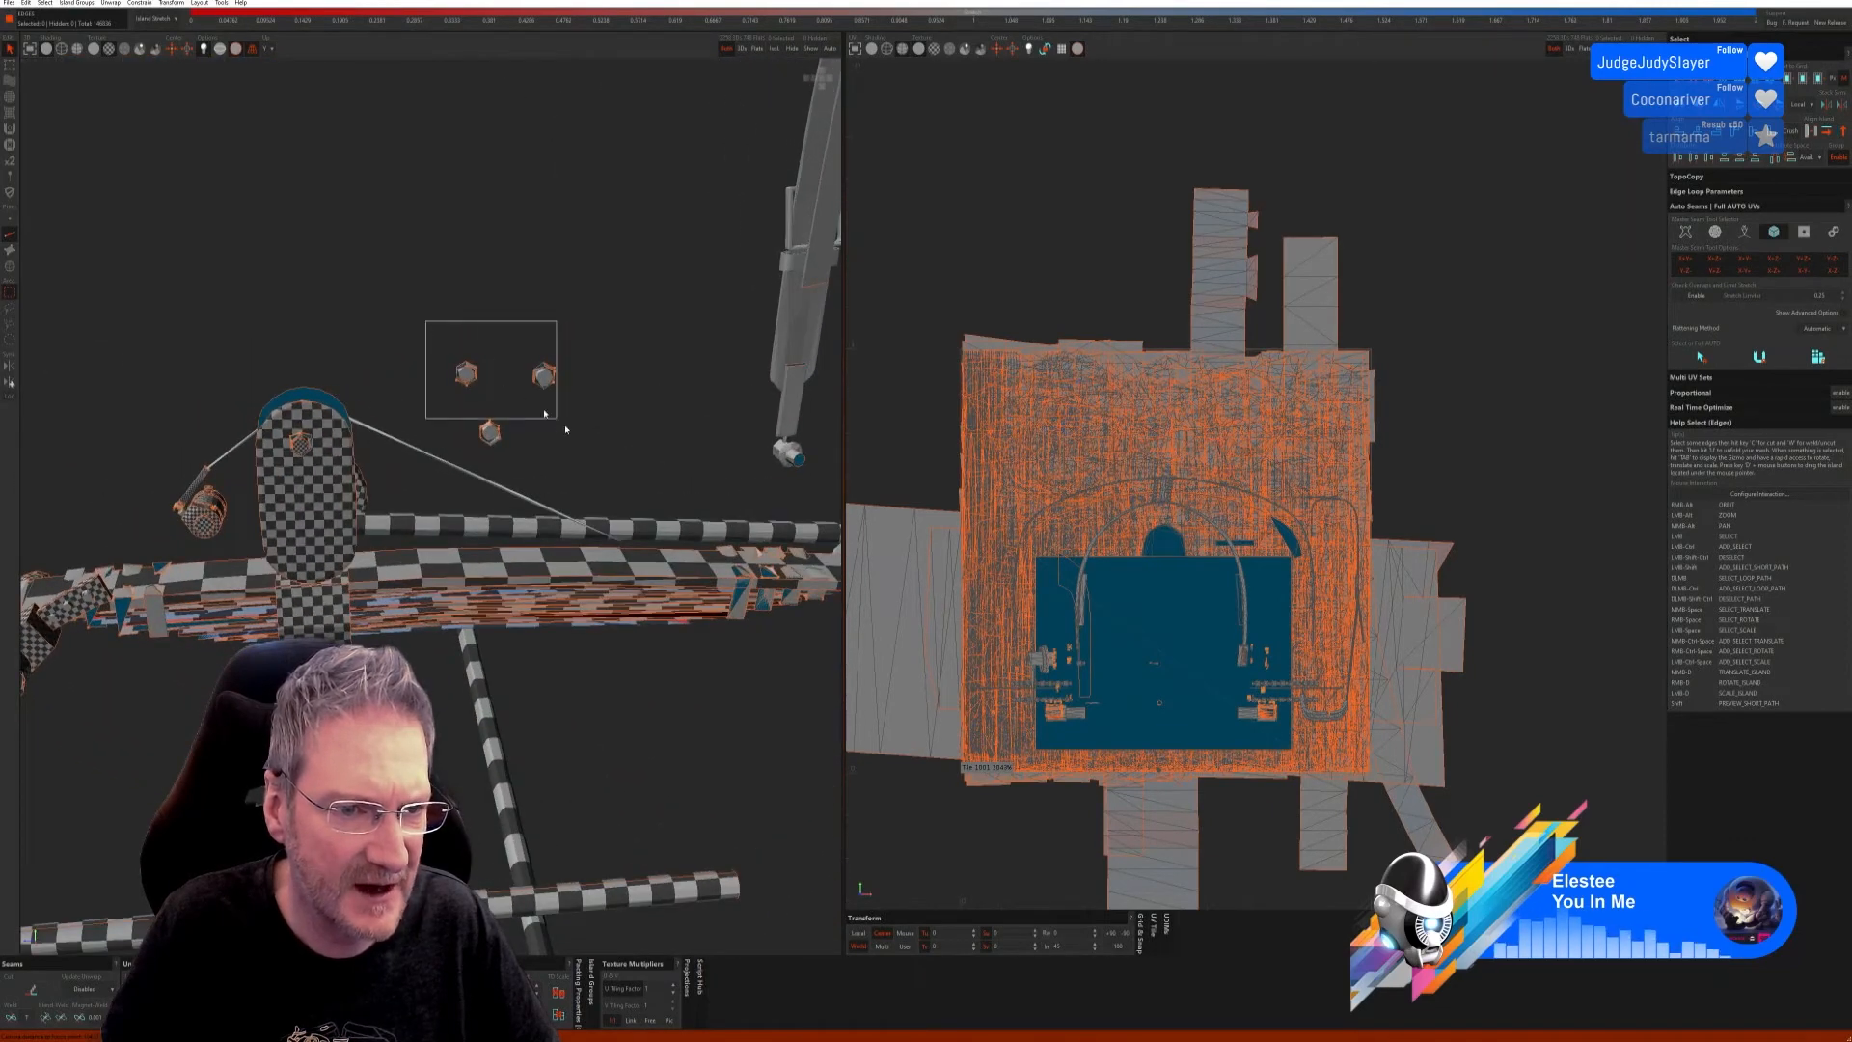
drag(566, 429, 582, 452)
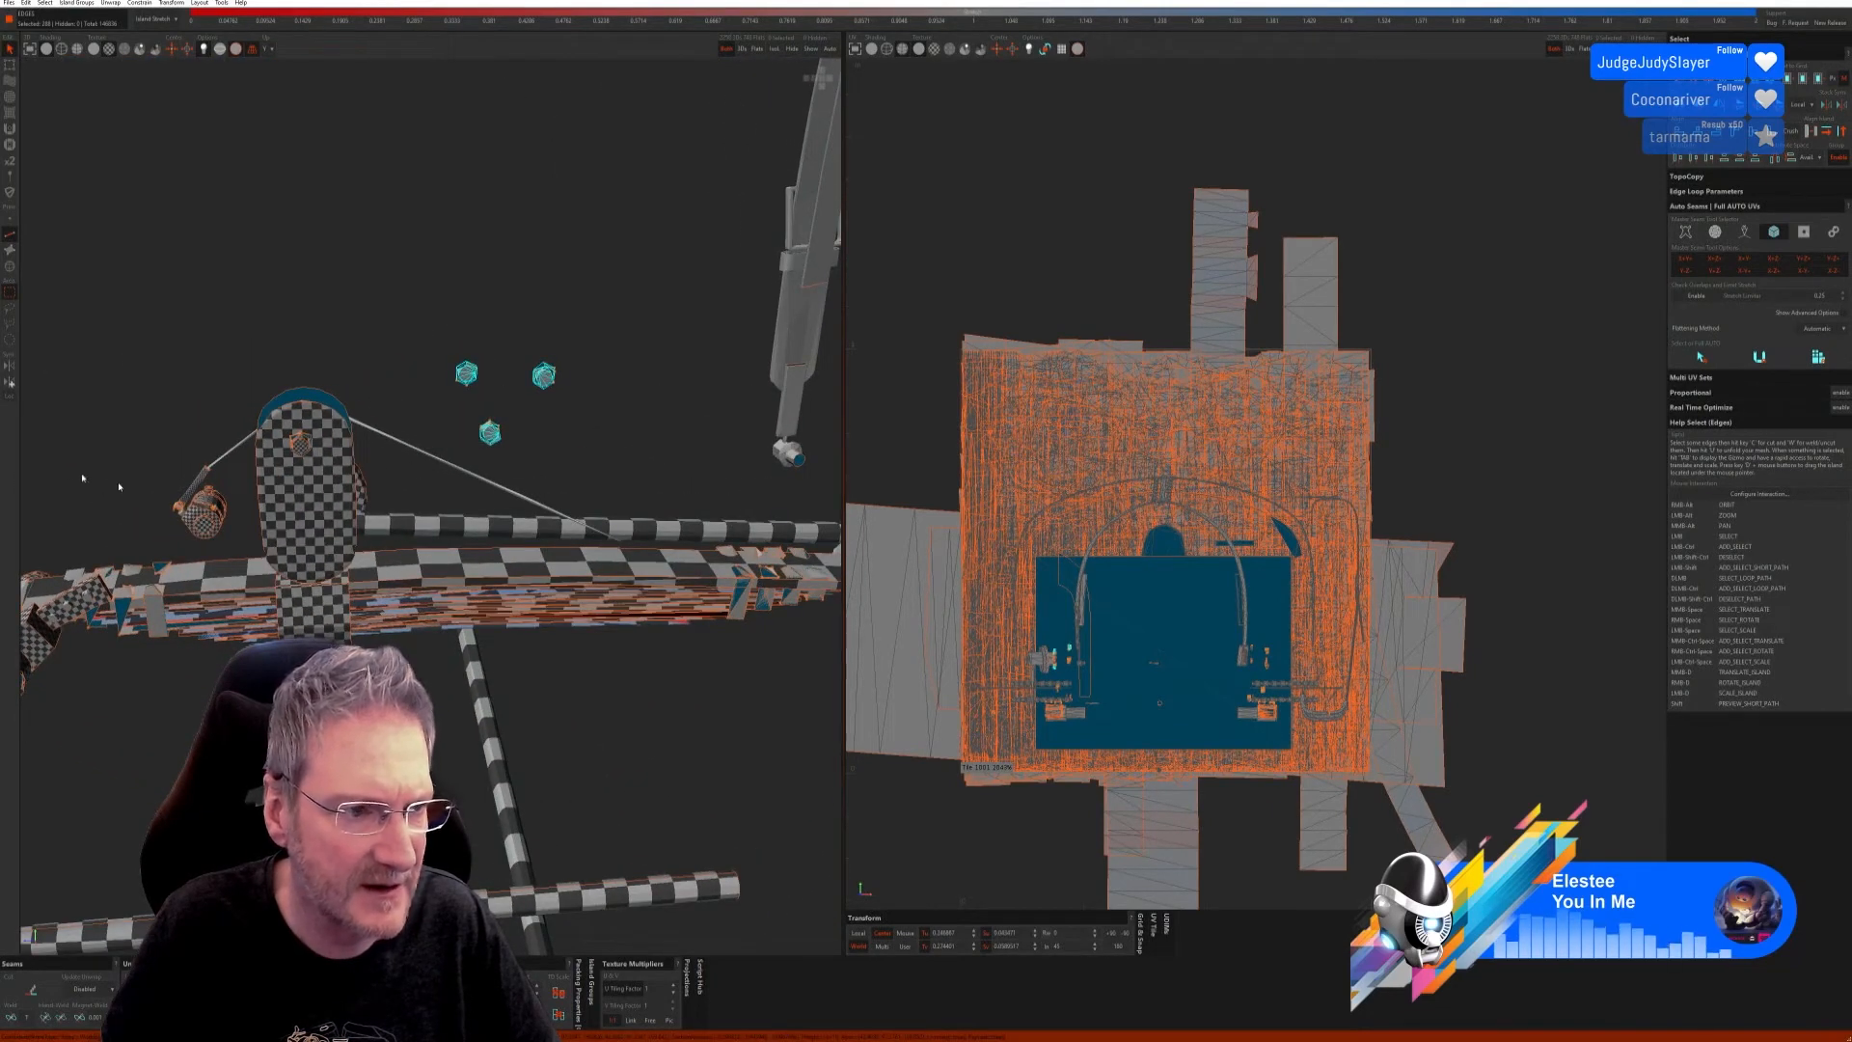
click(10, 267)
drag(422, 321, 620, 438)
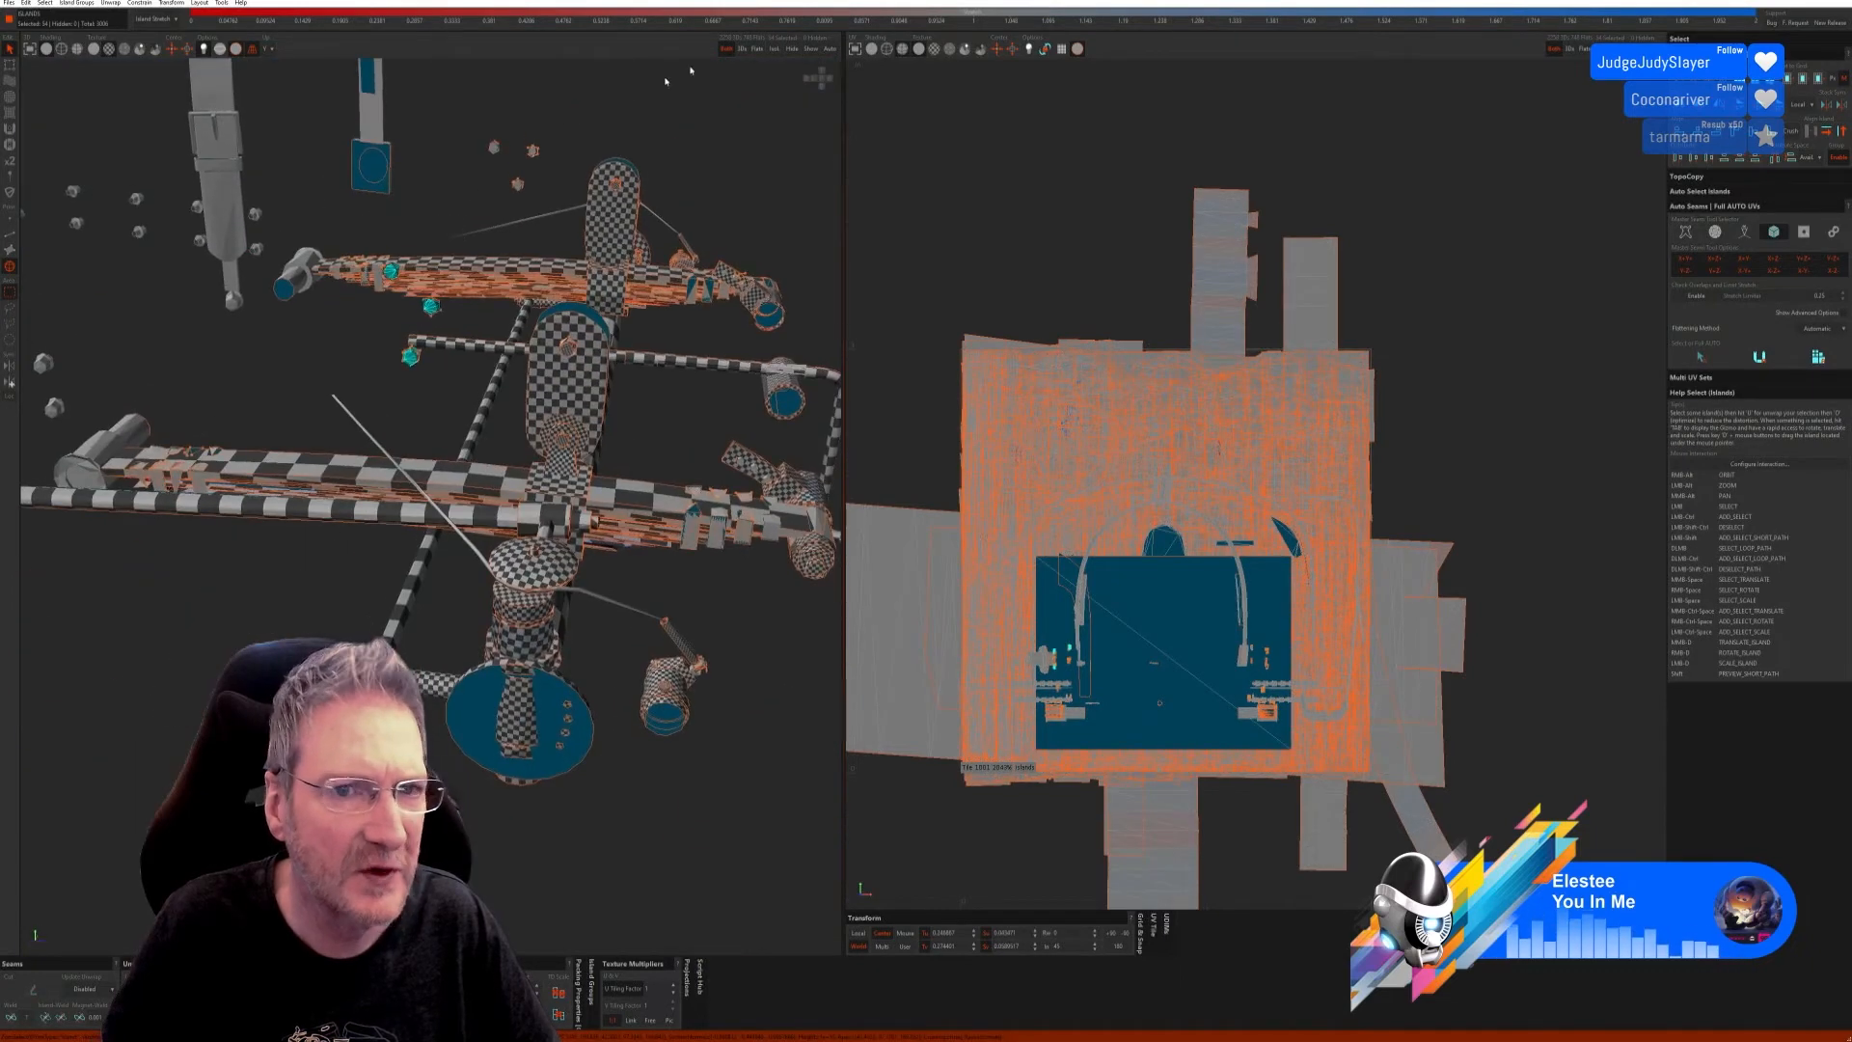
alt+drag(326, 296, 487, 298)
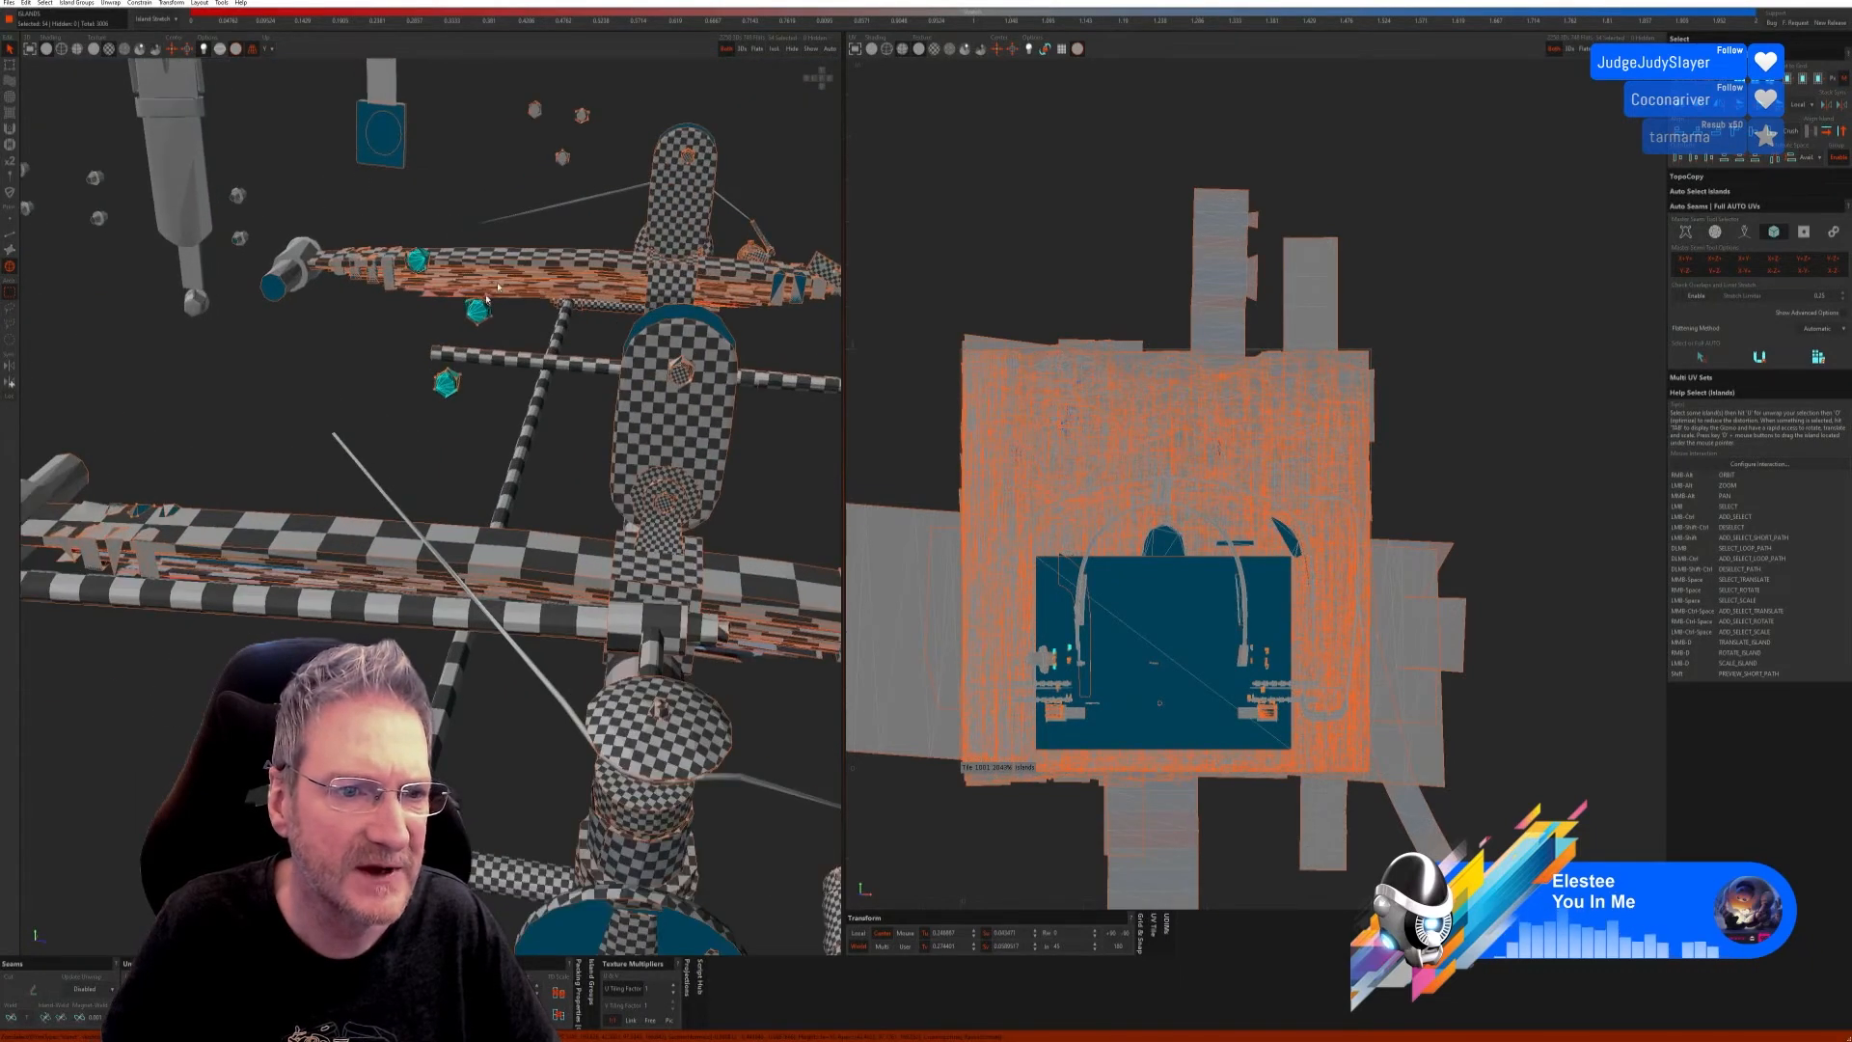
click(772, 49)
Step: Unwrap and pack the three isolated bolts with automatic seams, and show the whole model again
click(11, 235)
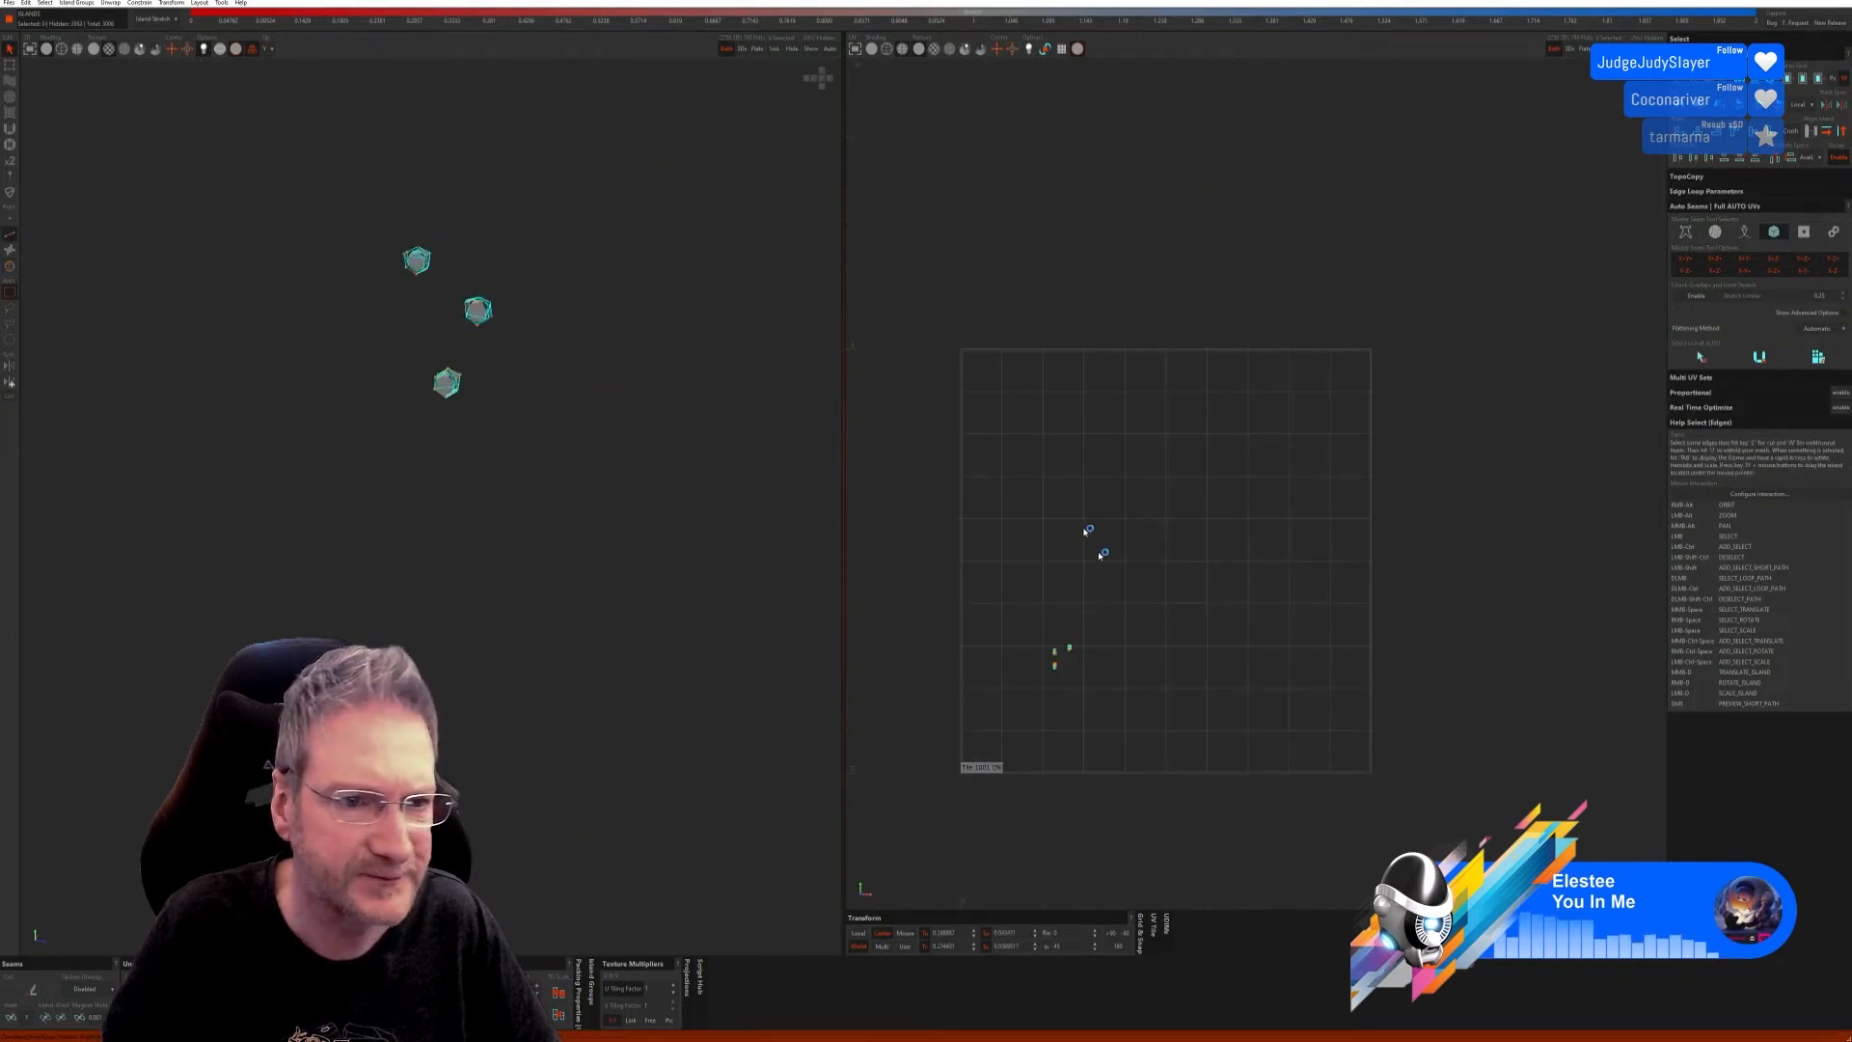
click(1678, 358)
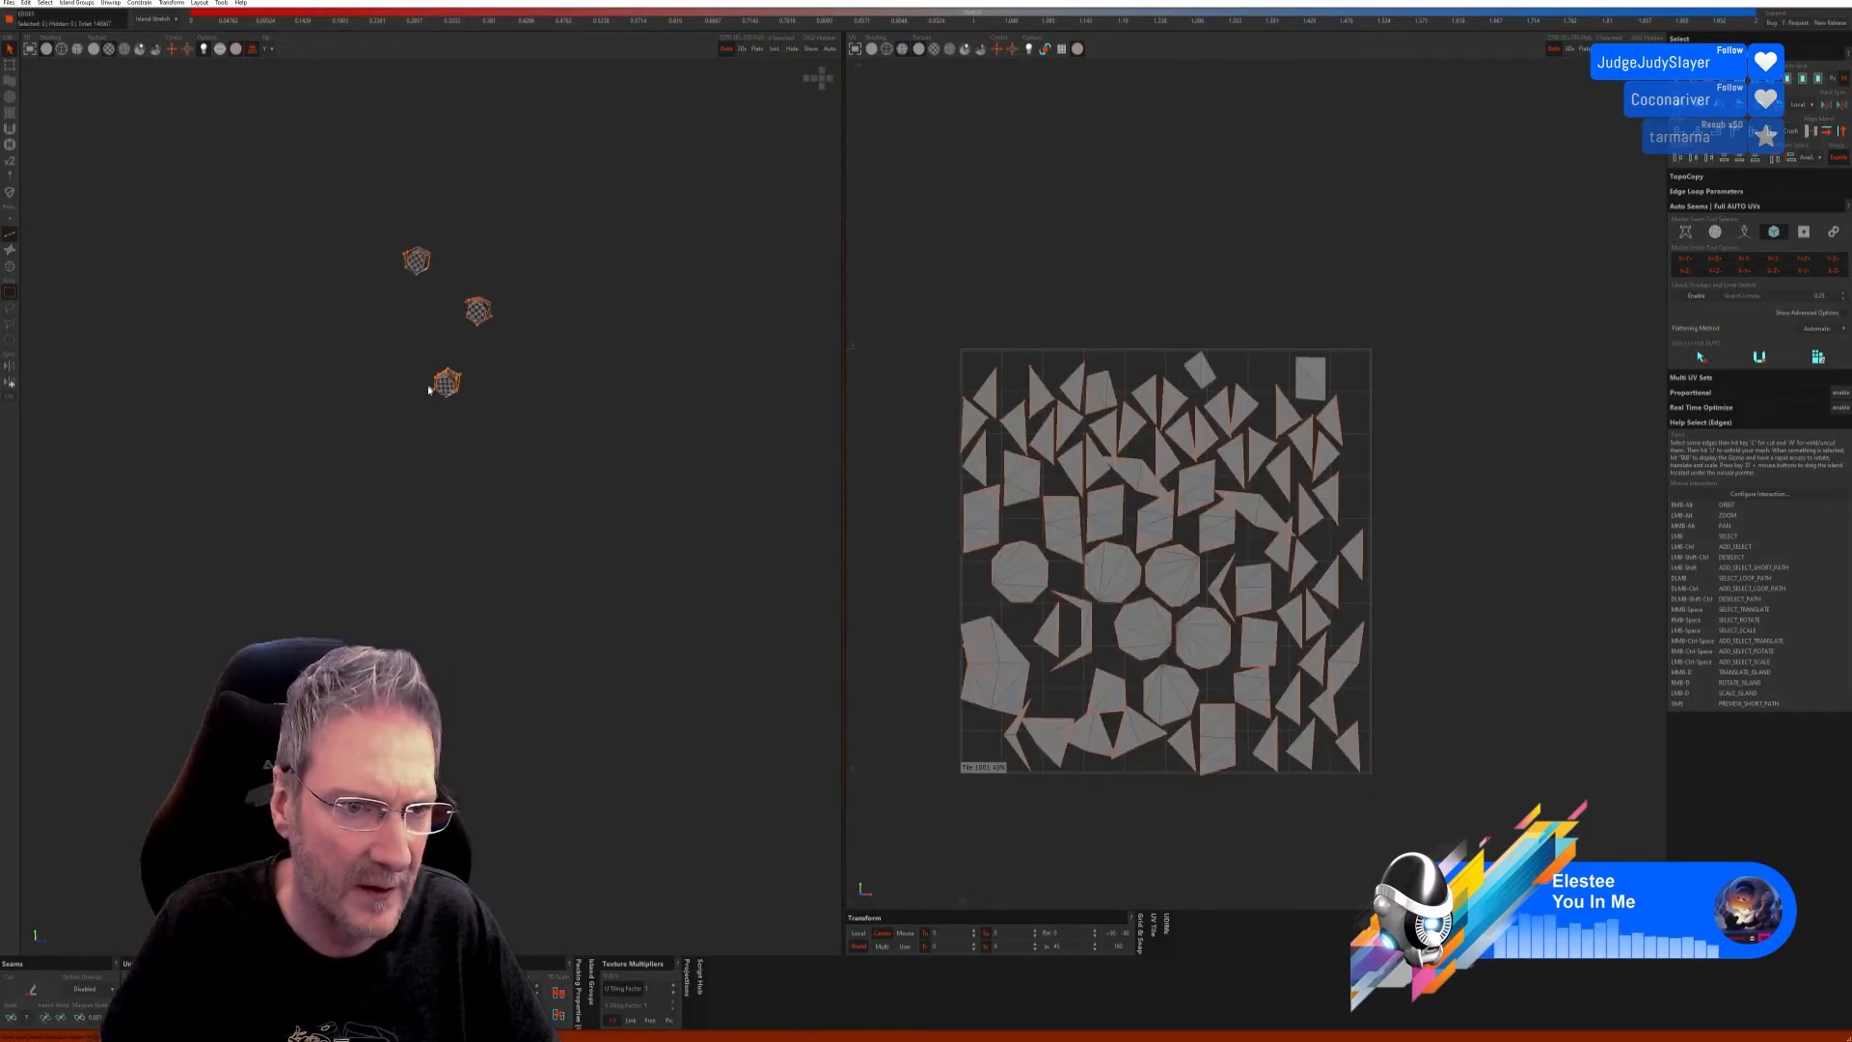
click(810, 50)
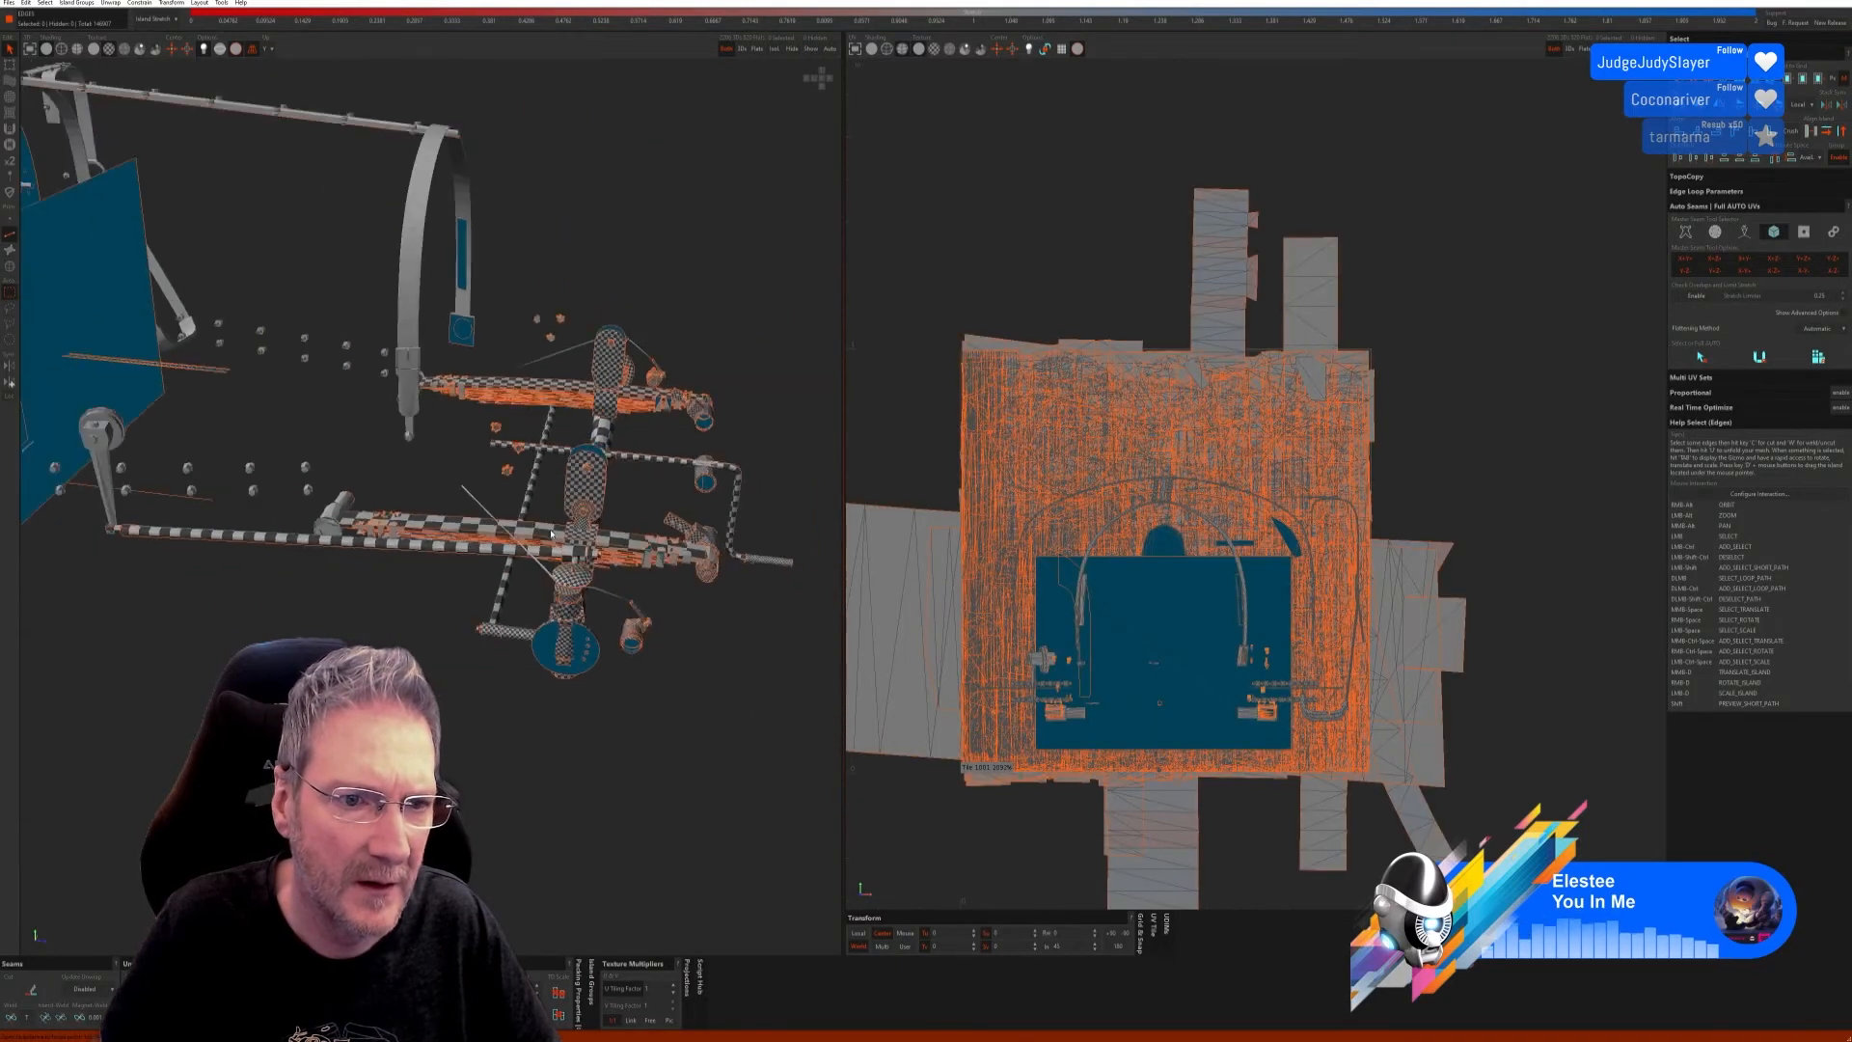
Step: Select the islands of the second cluster of three loose bolts near the far end plate and isolate them
scroll(569, 391, up, 3)
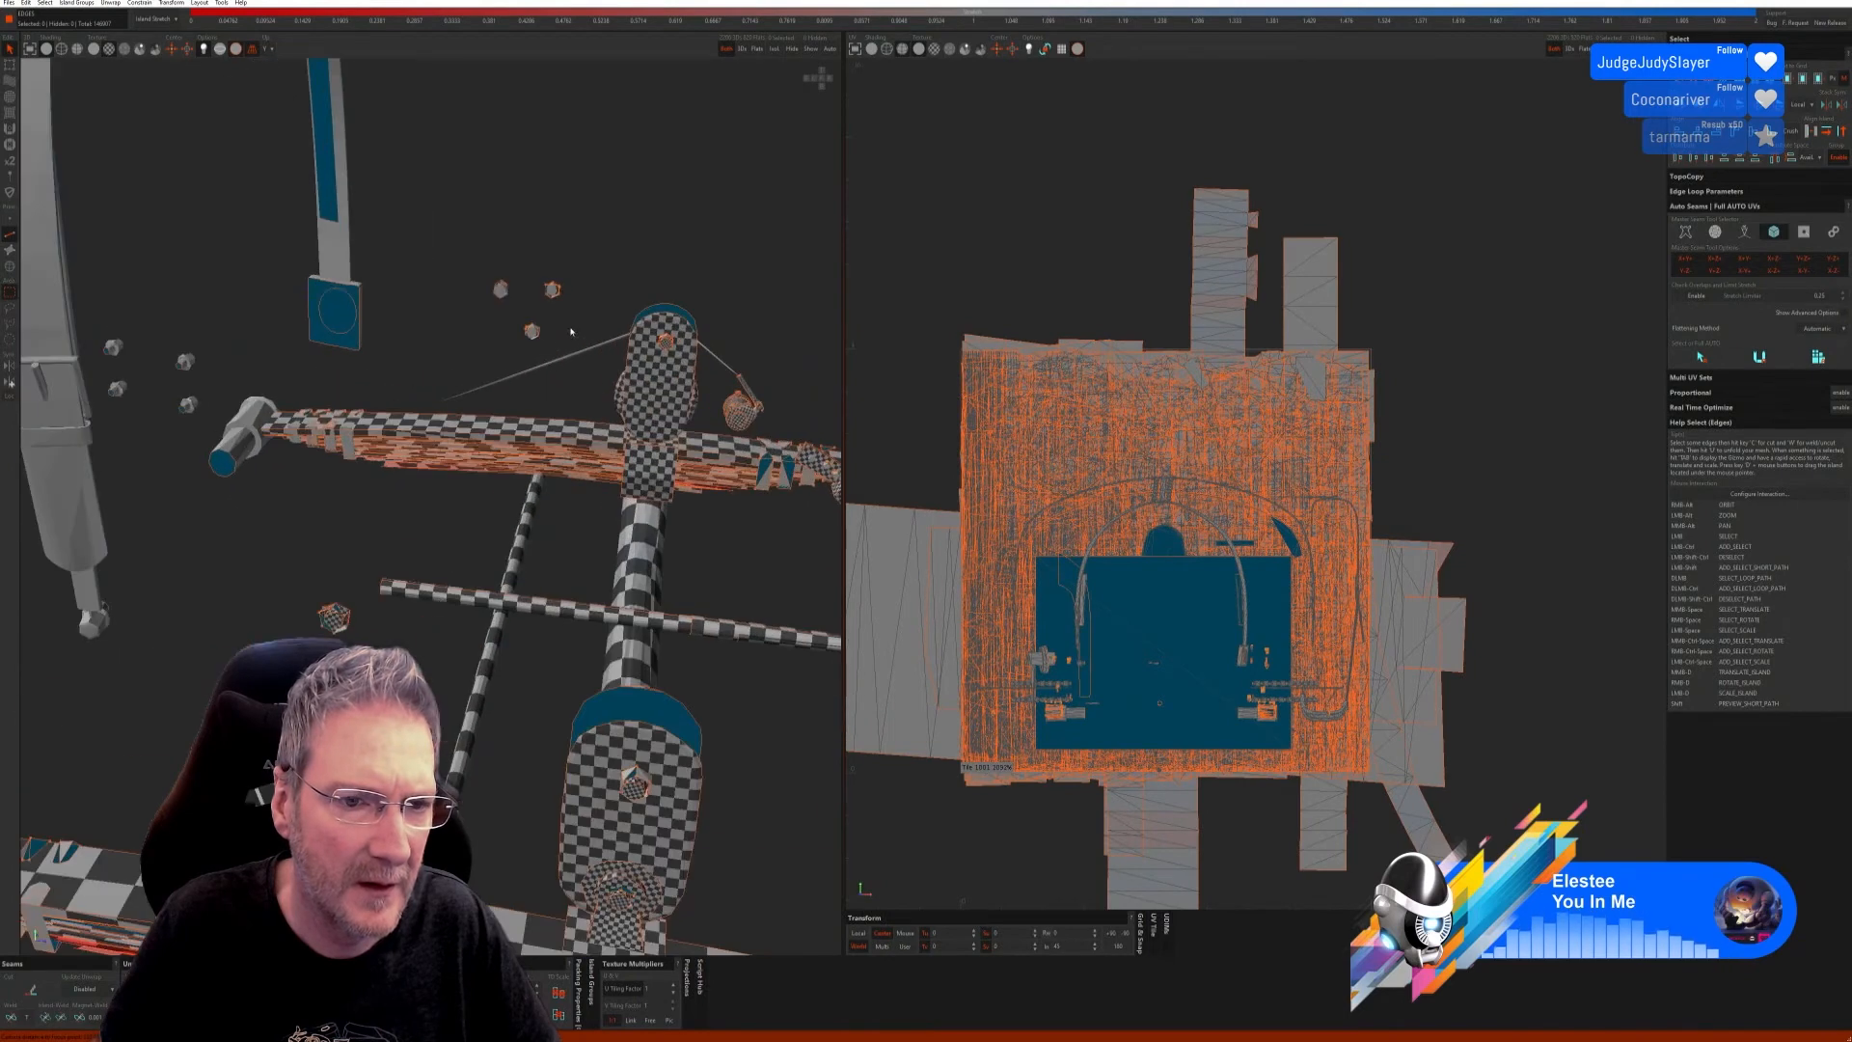
click(11, 269)
drag(468, 252, 569, 351)
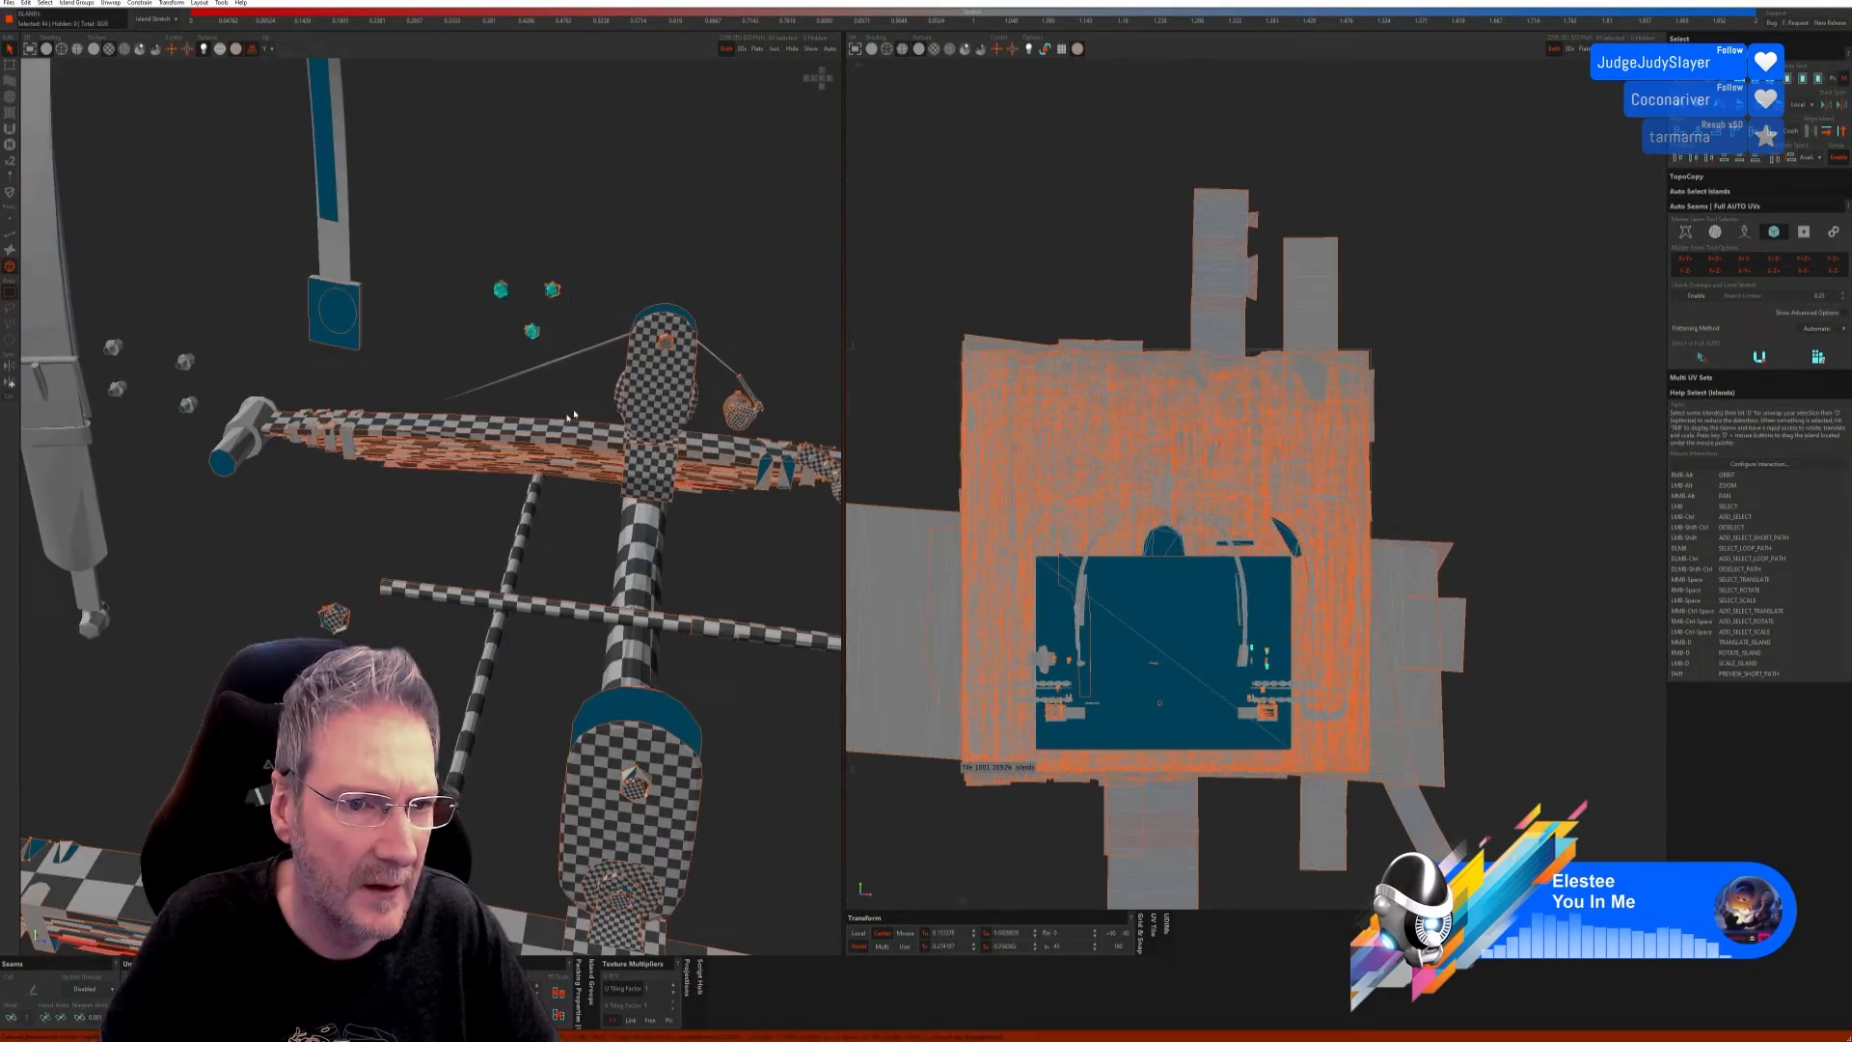
click(778, 50)
Step: Unwrap the second trio of bolts with automatic seams and unhide the rest of the model
click(10, 238)
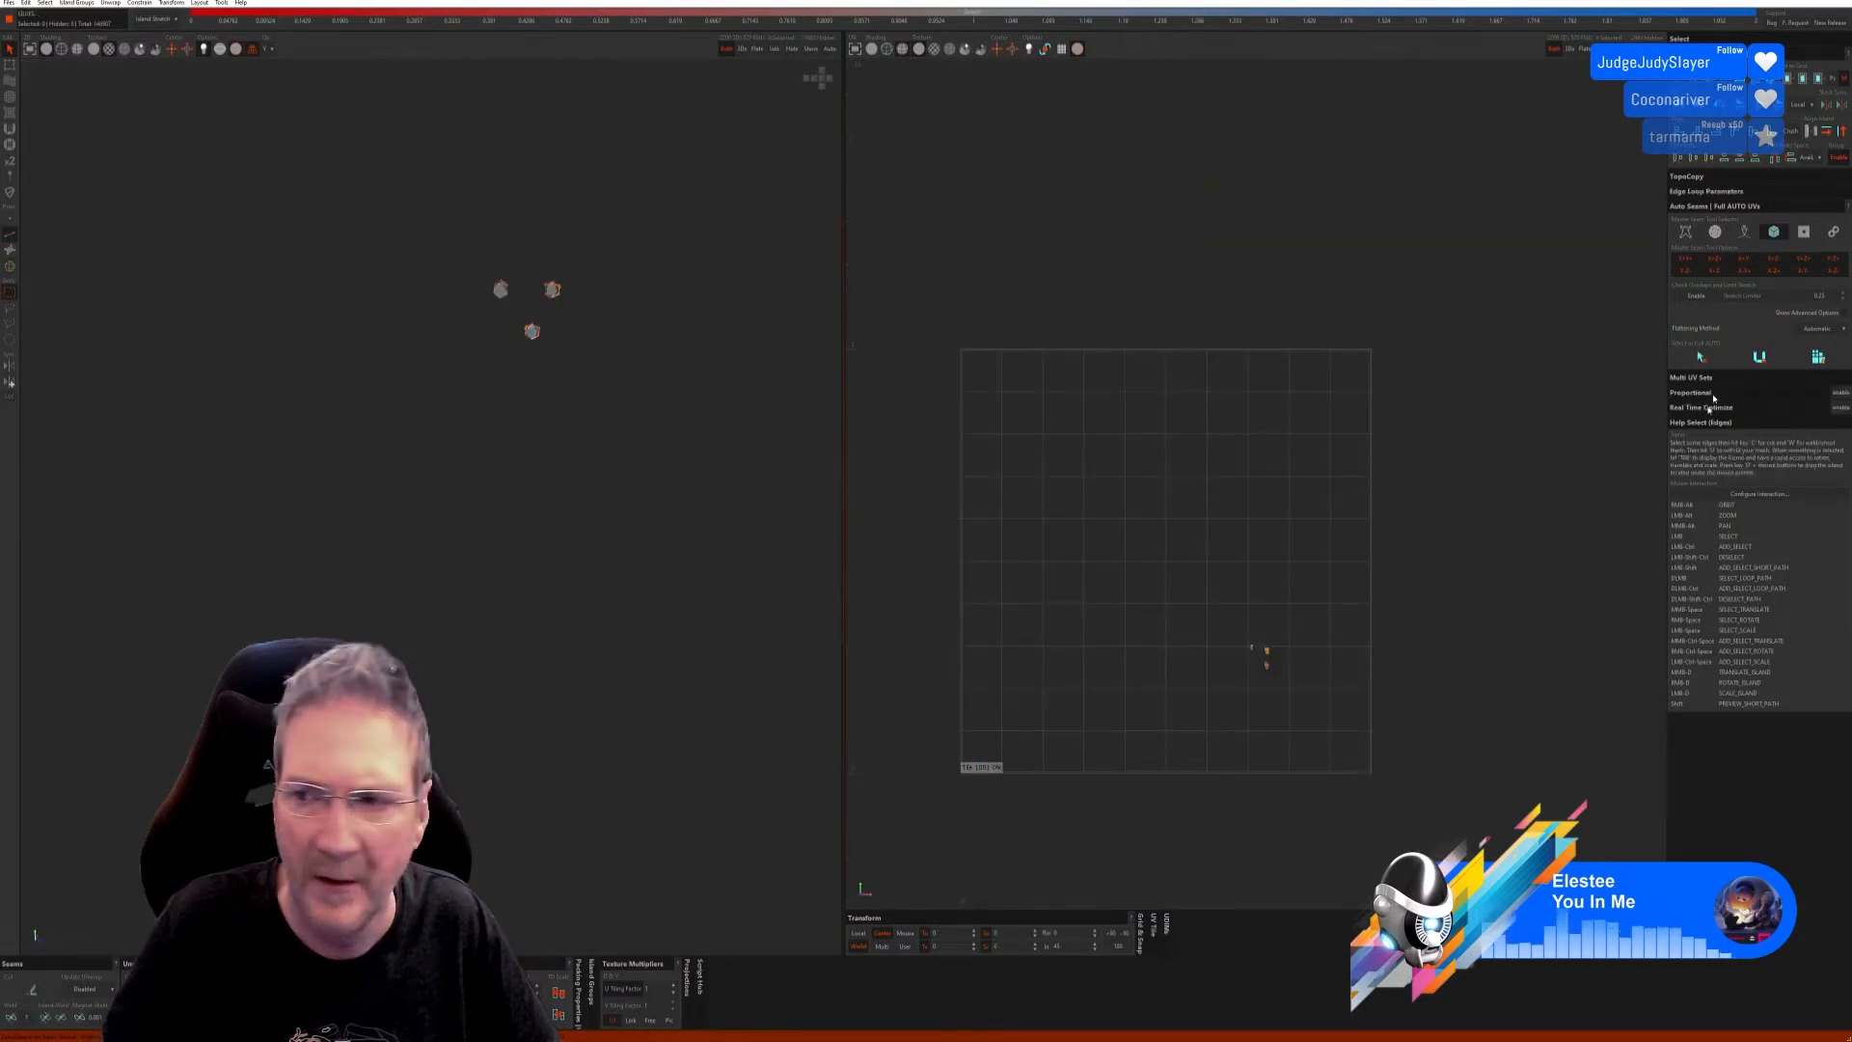
click(1818, 357)
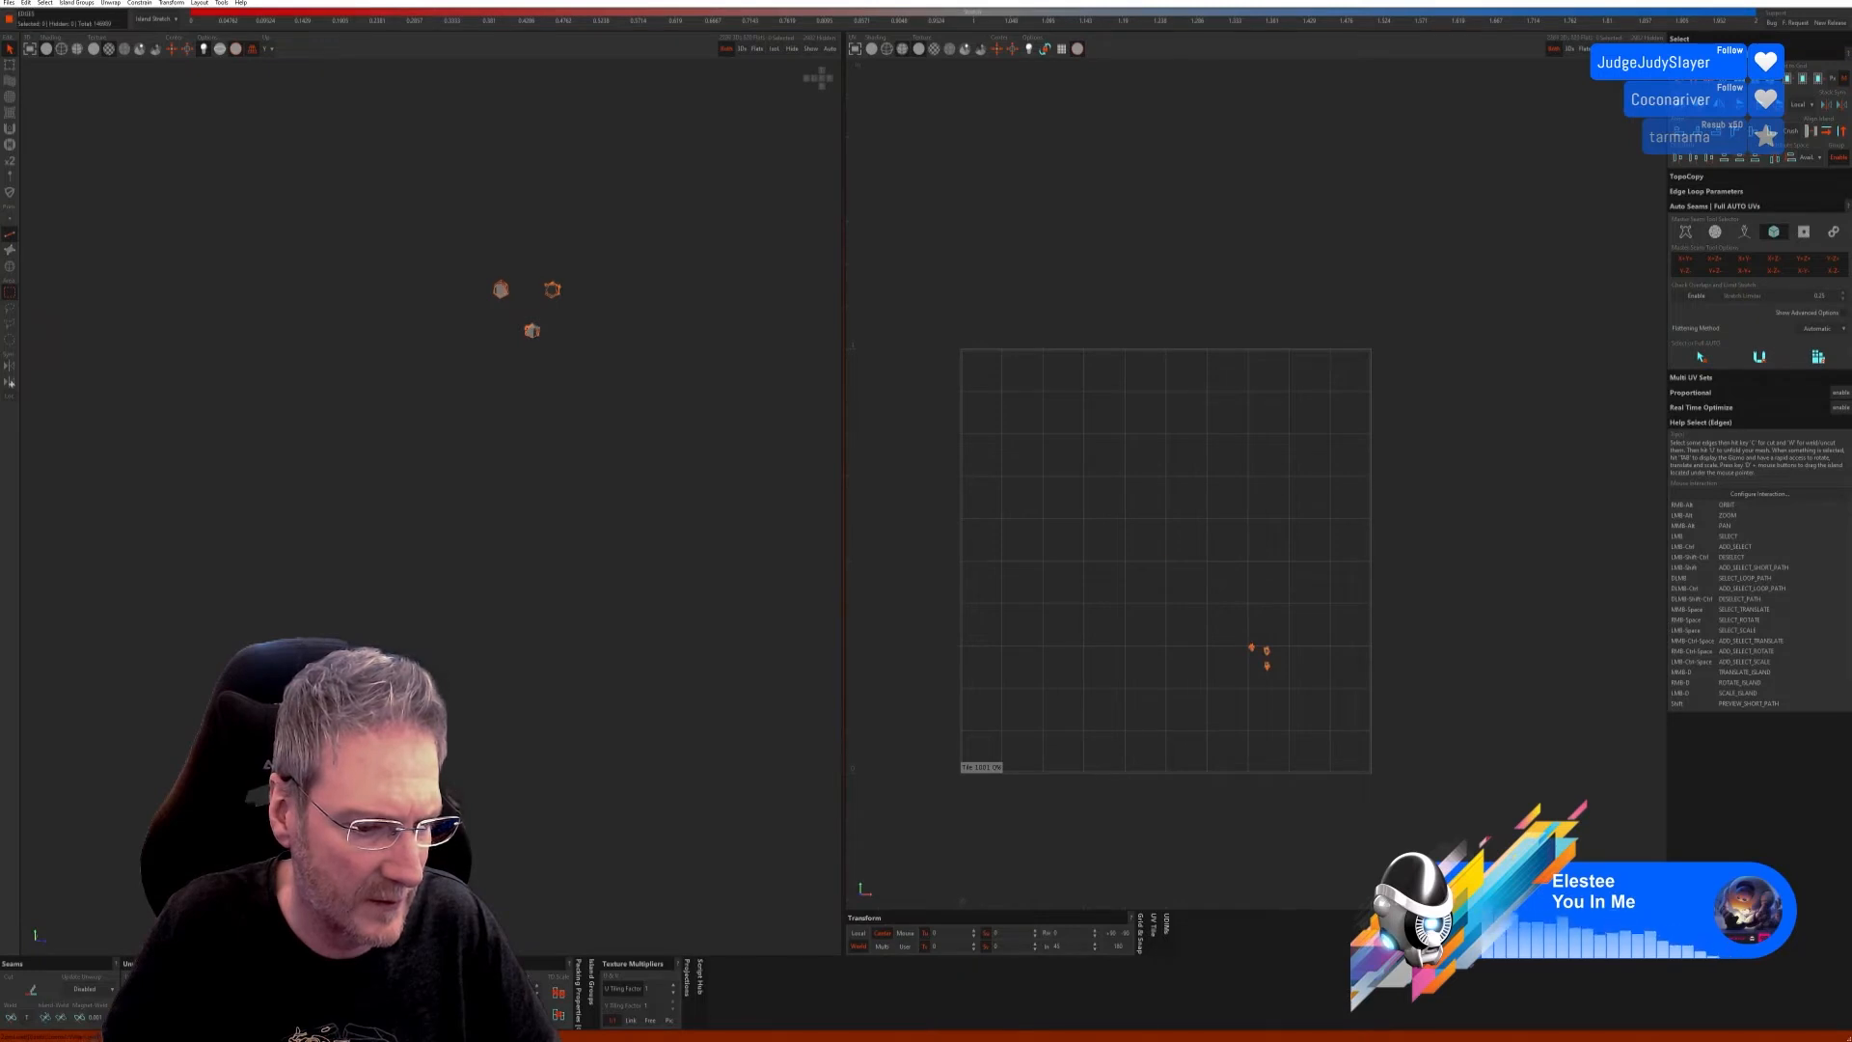
click(808, 54)
Step: Select the islands of the small winged fitting on the cylindrical body beside the angled strut
scroll(599, 397, down, 3)
alt+right_drag(598, 396, 587, 529)
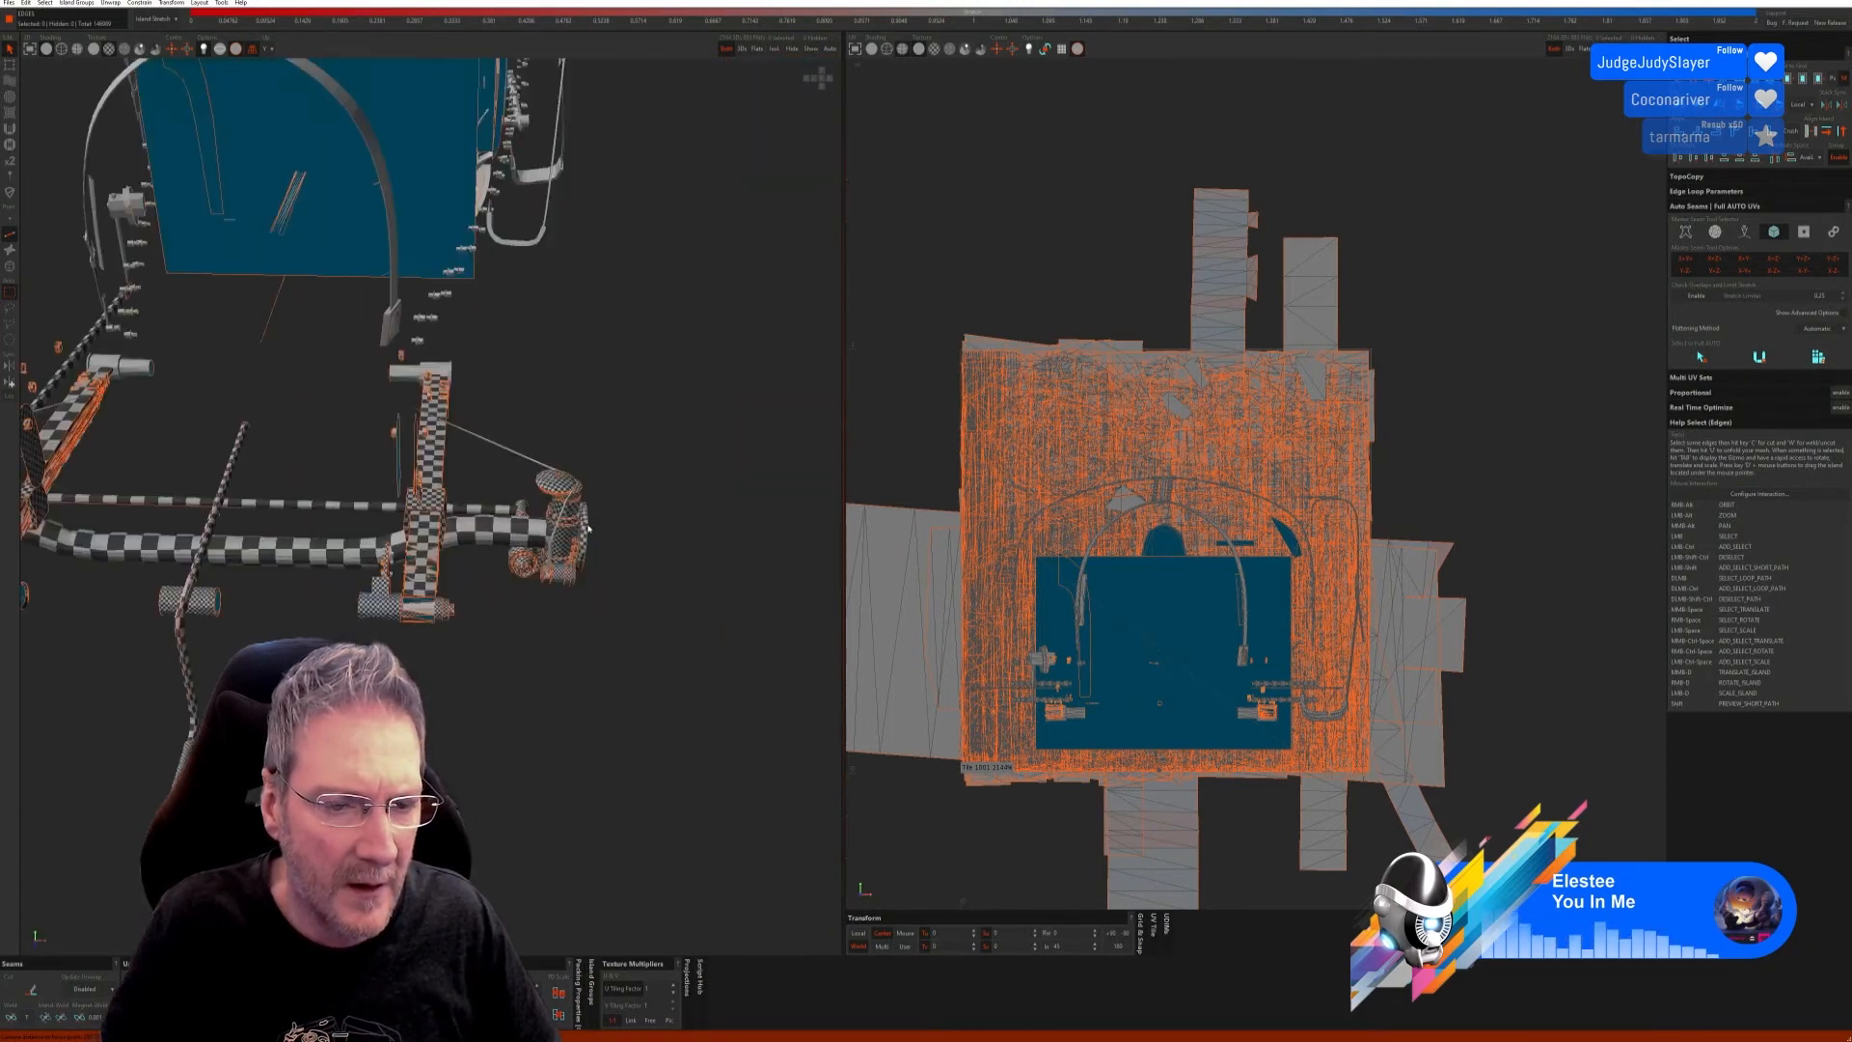
alt+drag(587, 528, 299, 521)
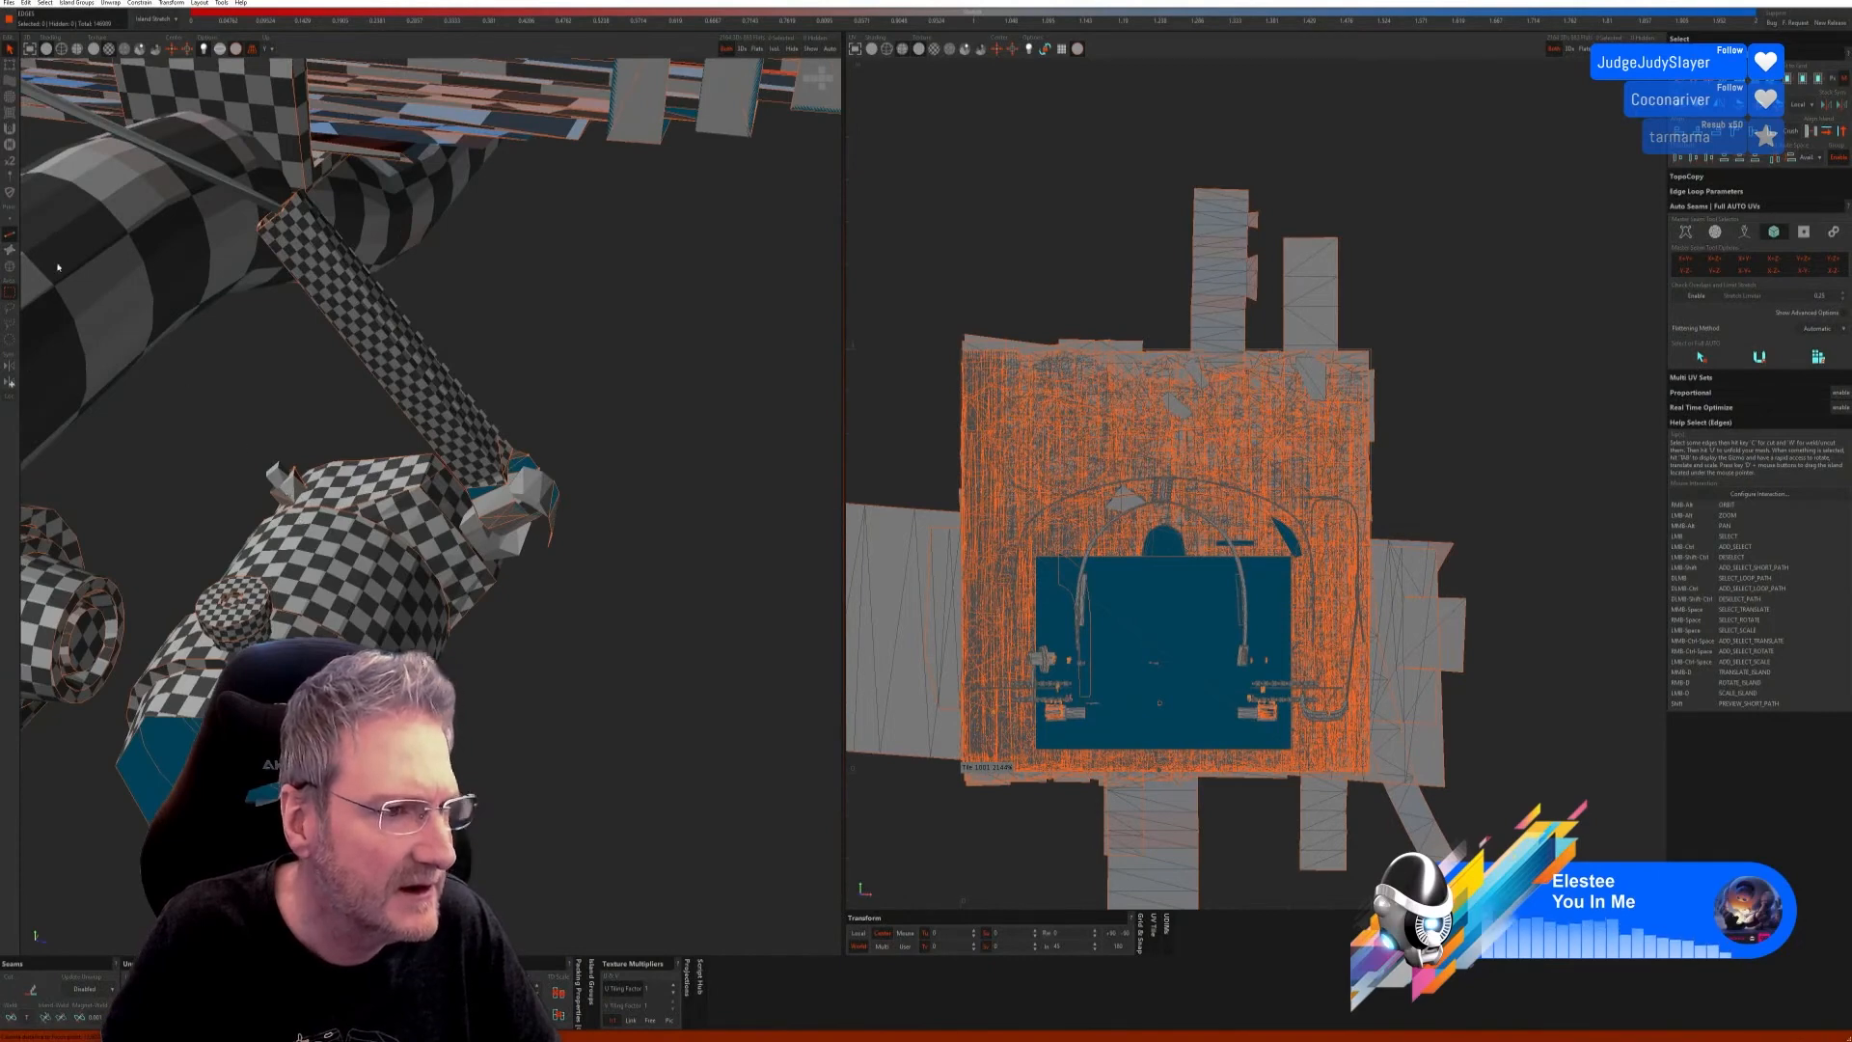
click(10, 267)
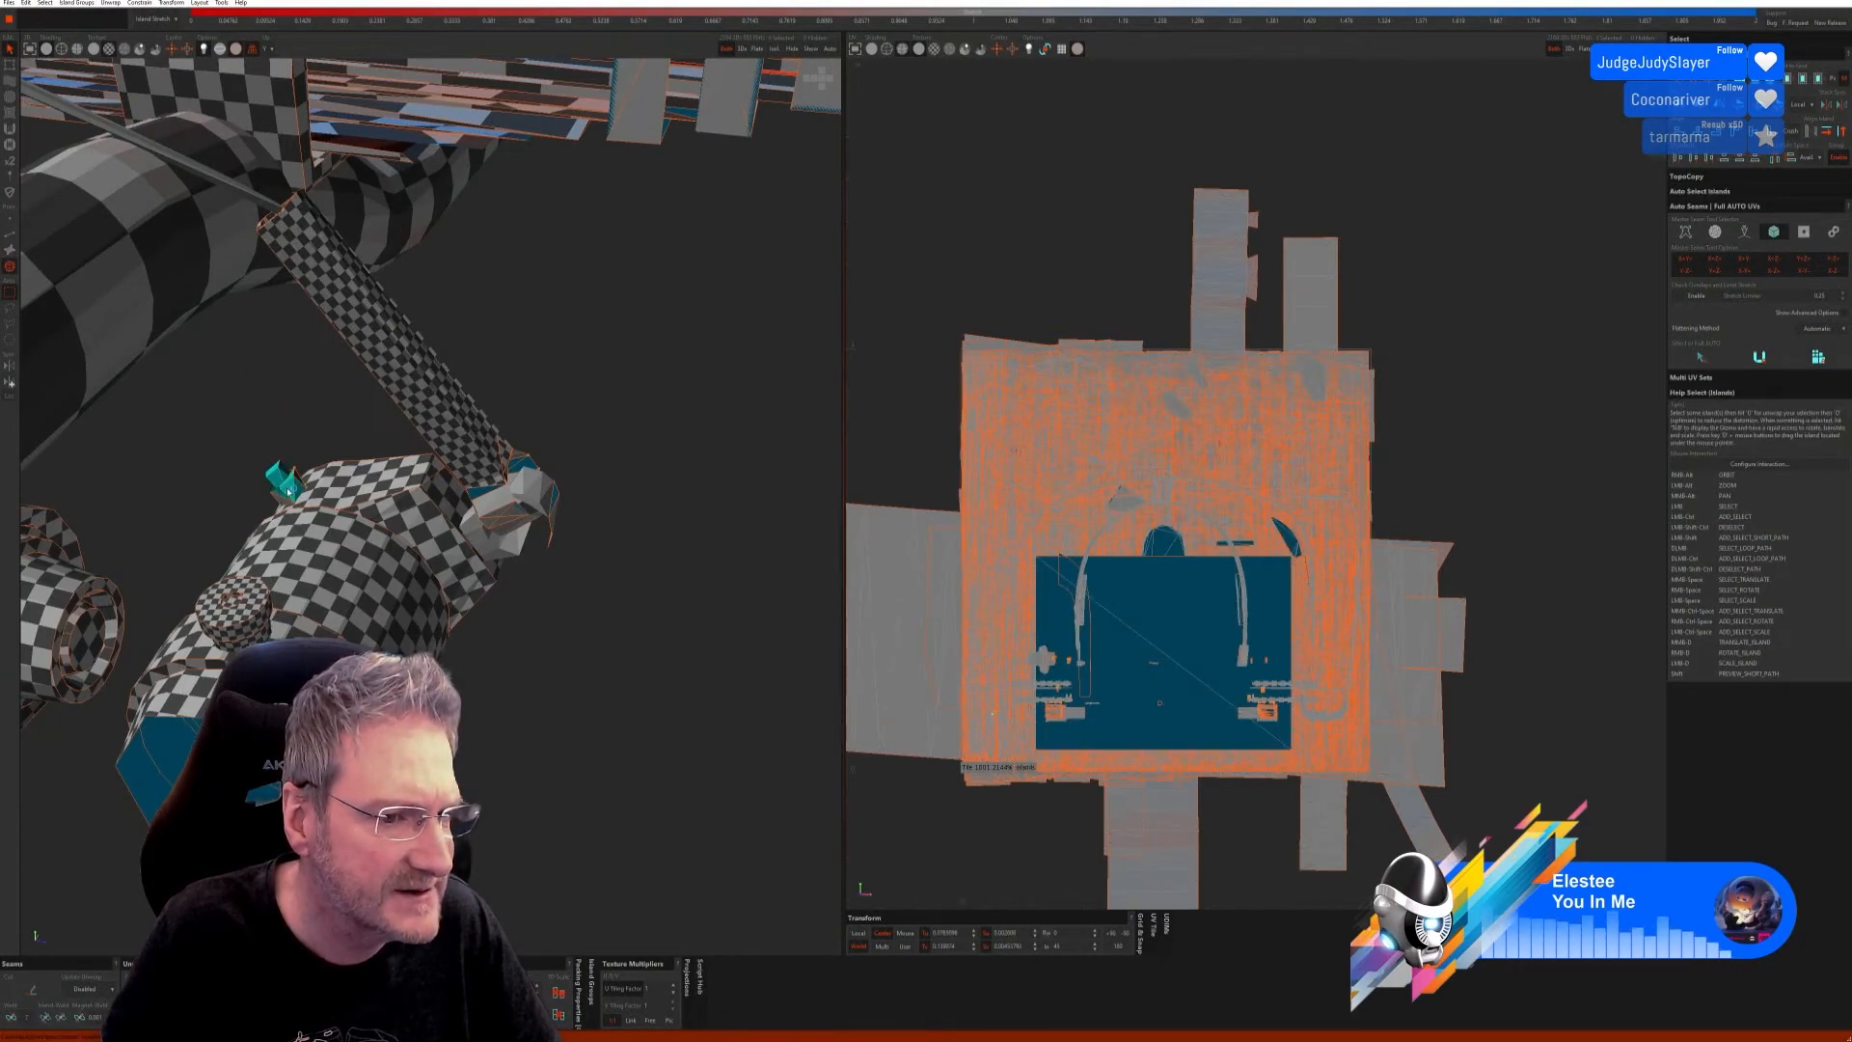
ctrl+click(288, 490)
Step: Add the matching small winged fitting on the opposite cylindrical body to the island selection
alt+drag(287, 490, 425, 547)
alt+right_drag(424, 547, 508, 582)
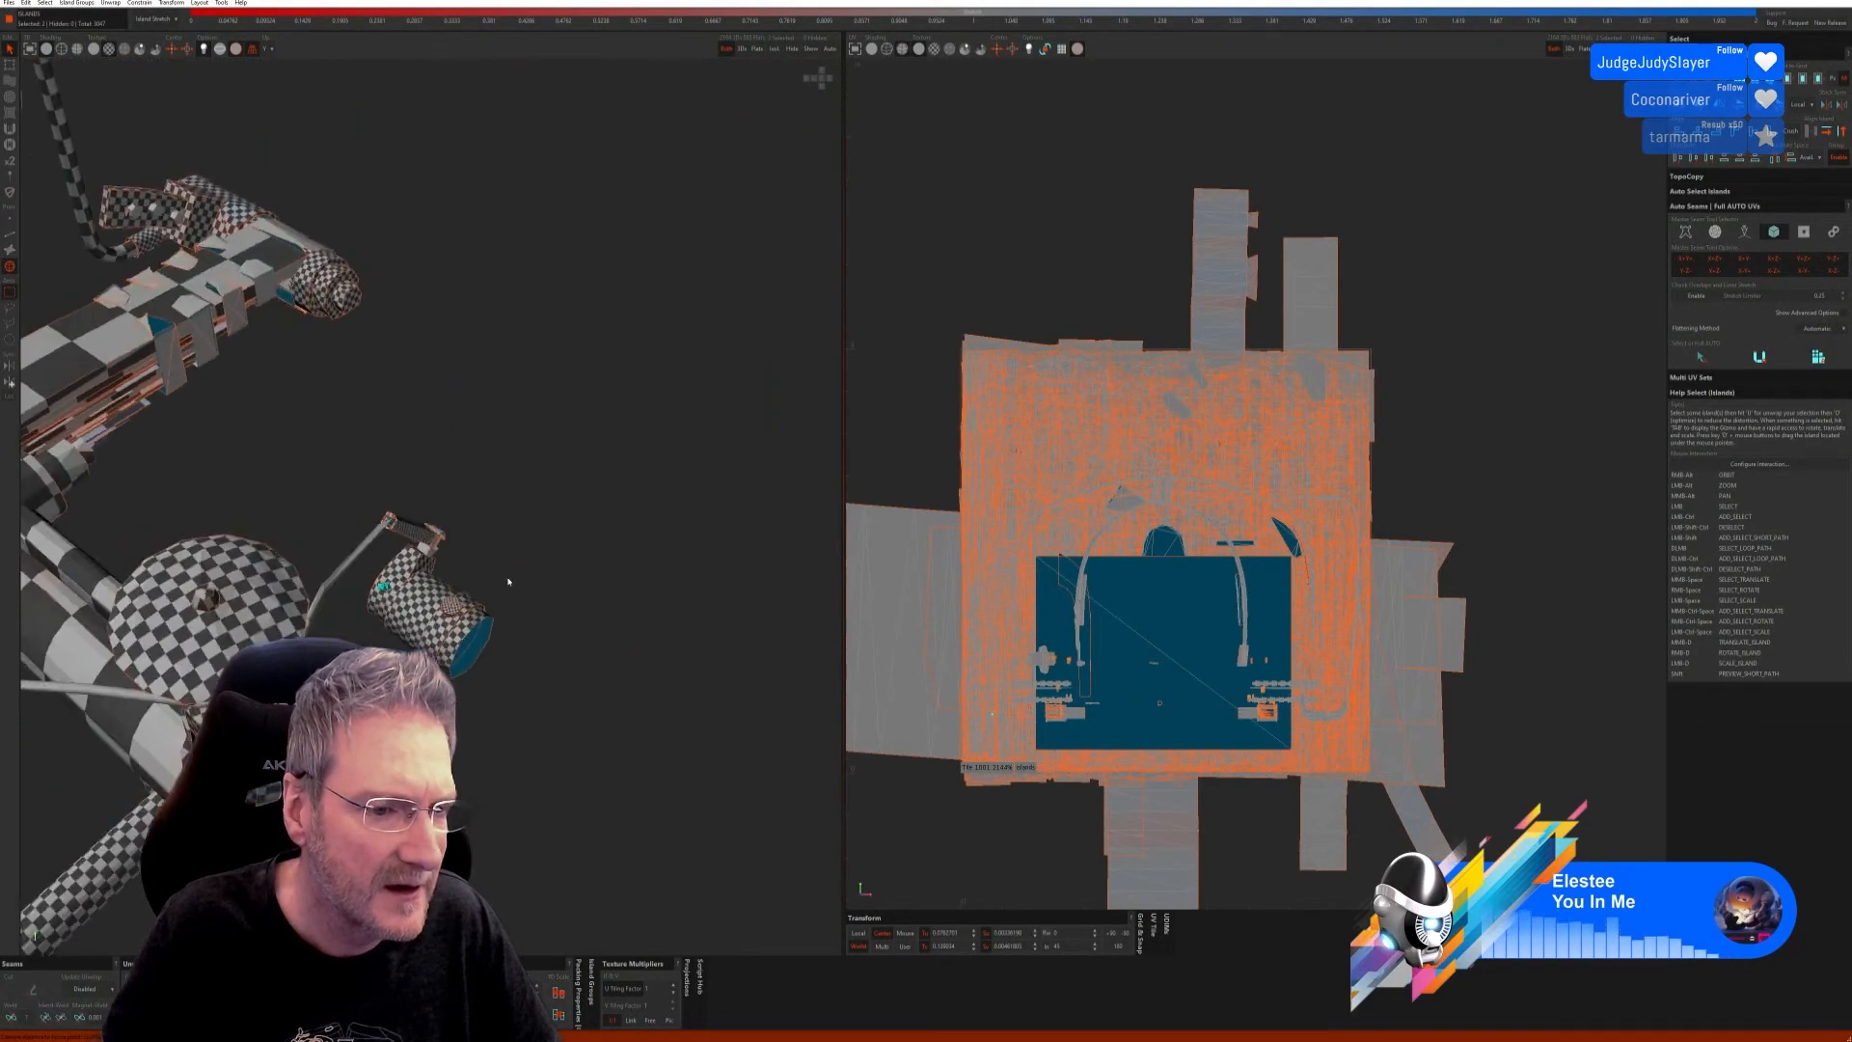
alt+drag(508, 582, 381, 445)
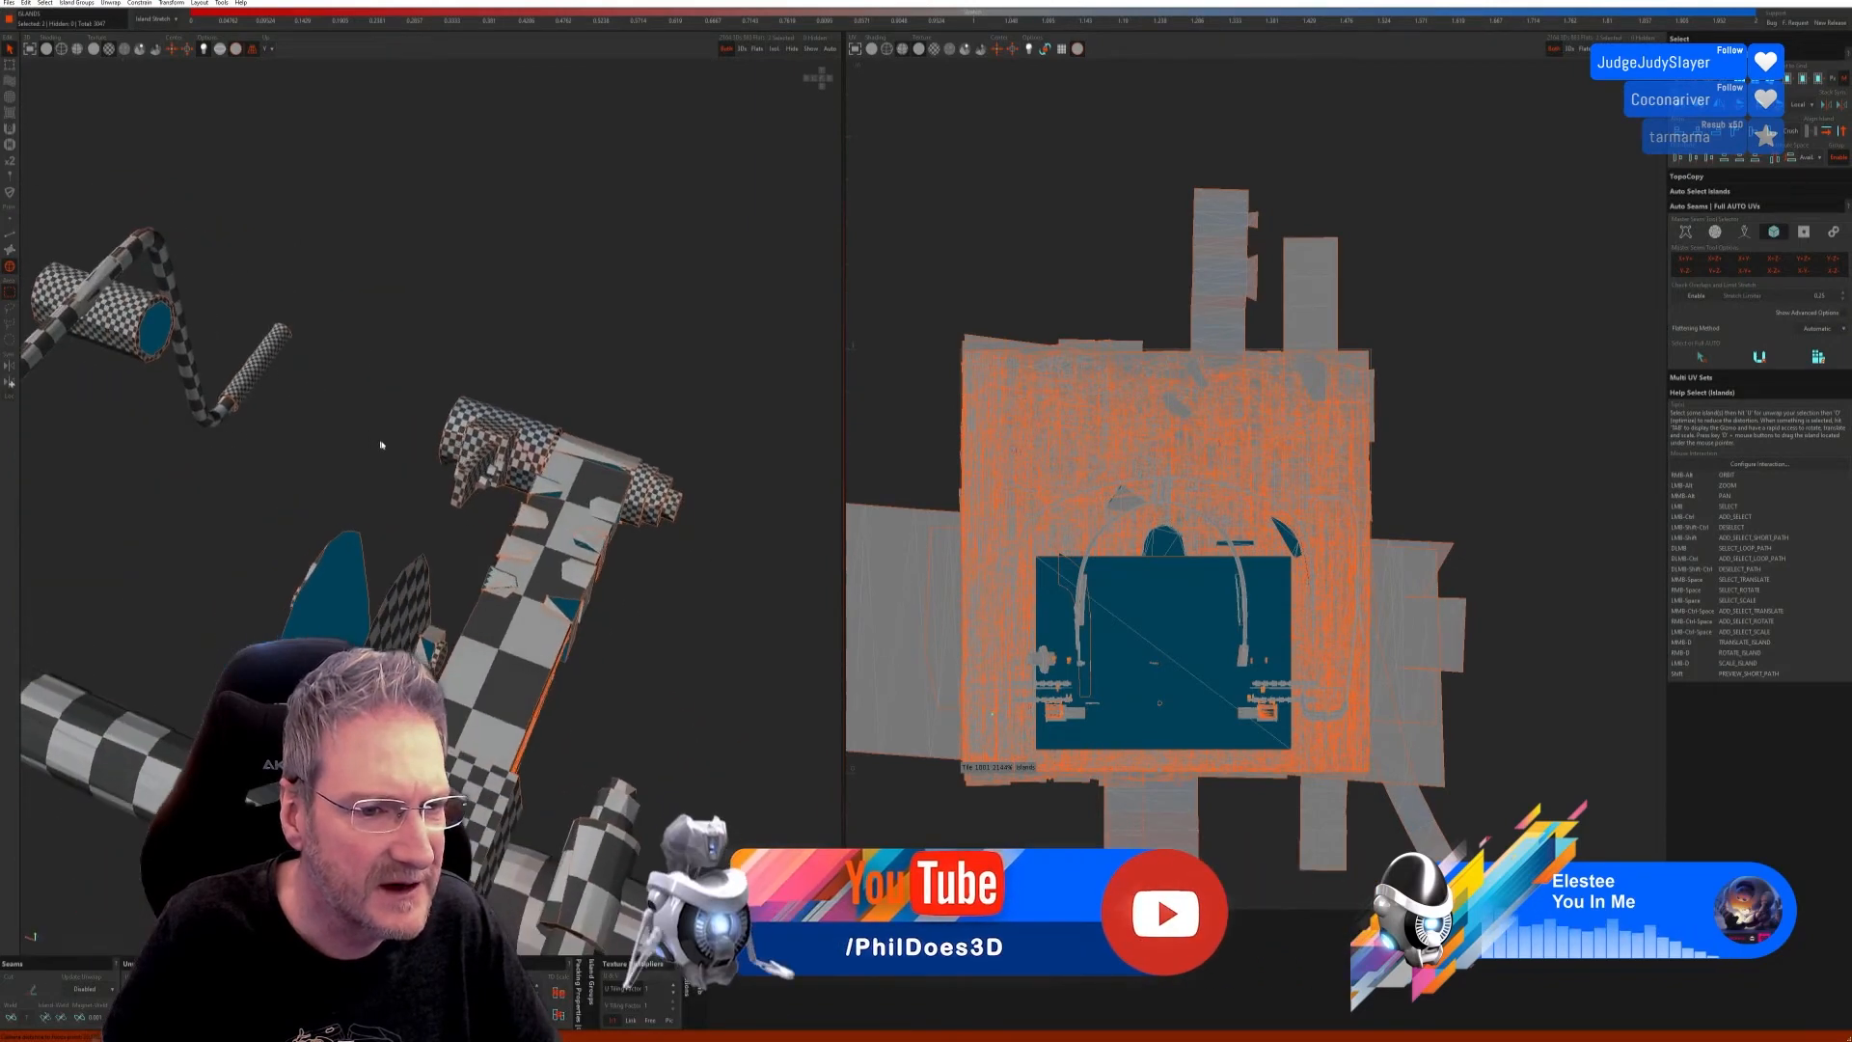
alt+right_drag(381, 444, 487, 453)
alt+drag(487, 454, 450, 438)
alt+right_drag(451, 438, 477, 436)
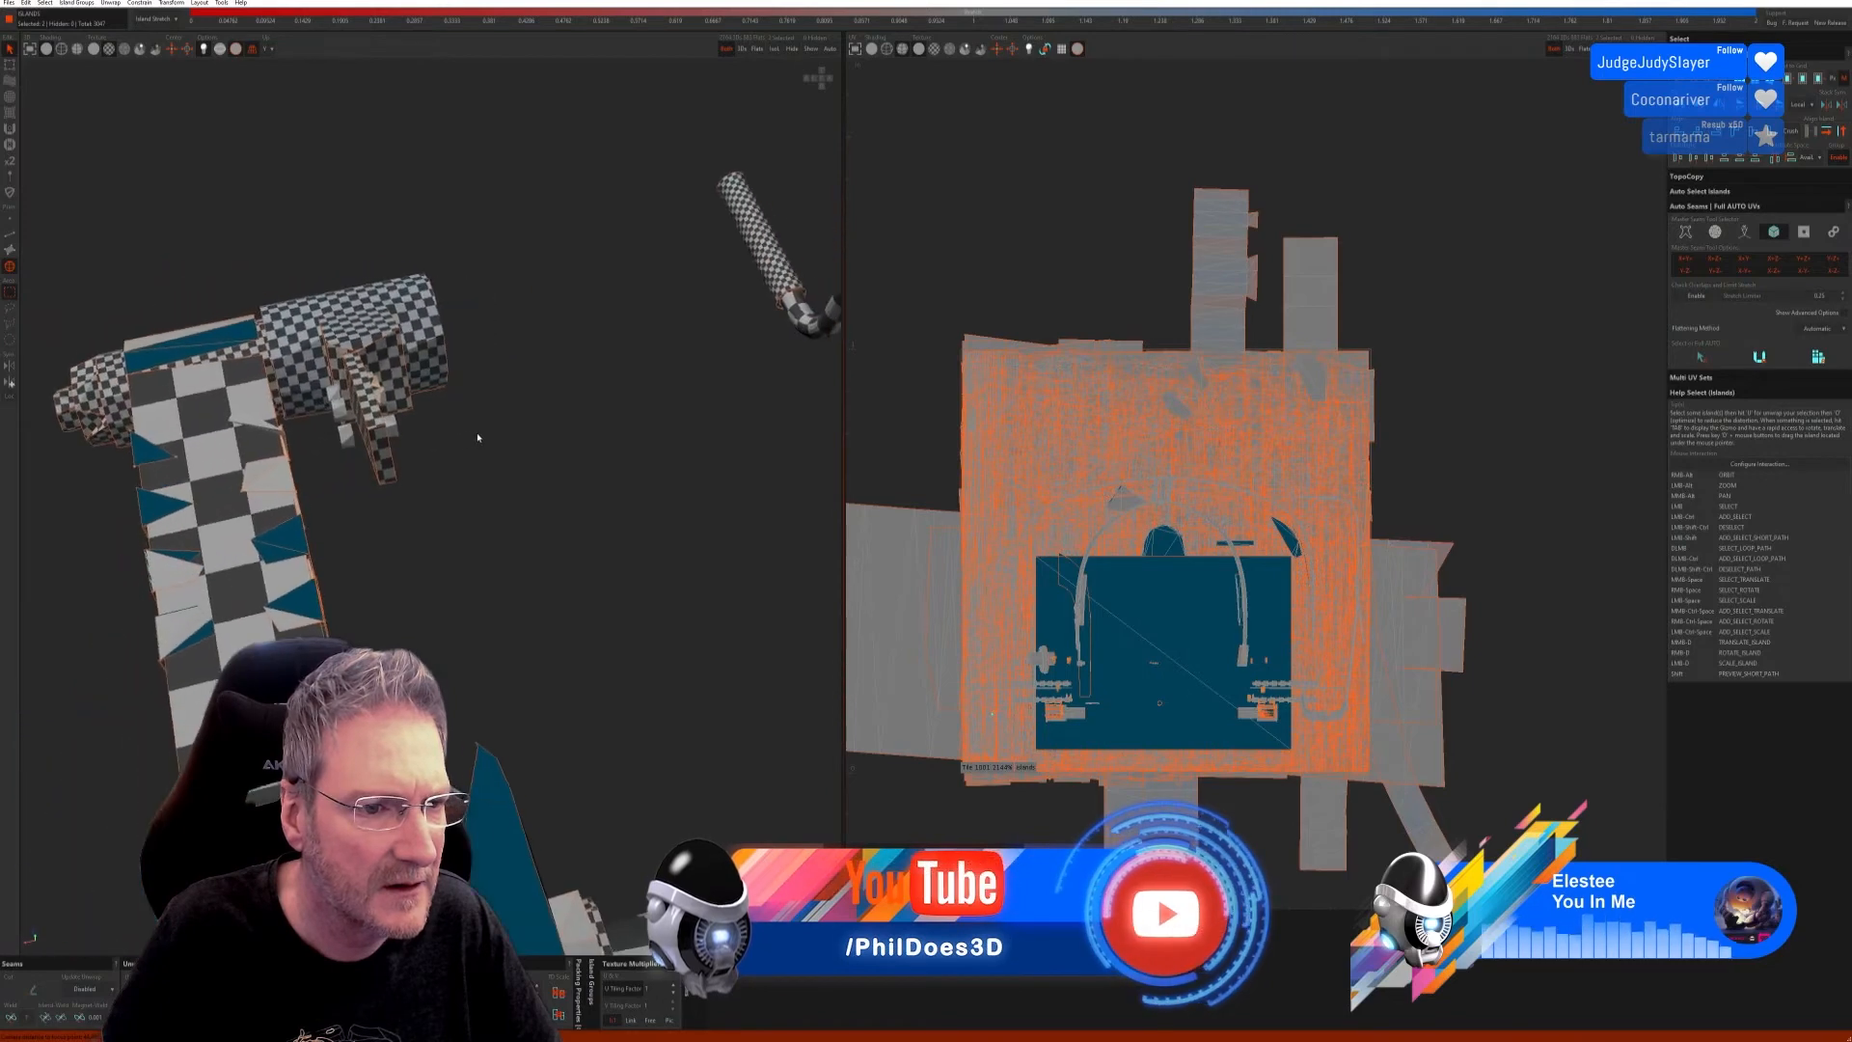
alt+drag(477, 437, 520, 483)
alt+right_drag(521, 483, 480, 427)
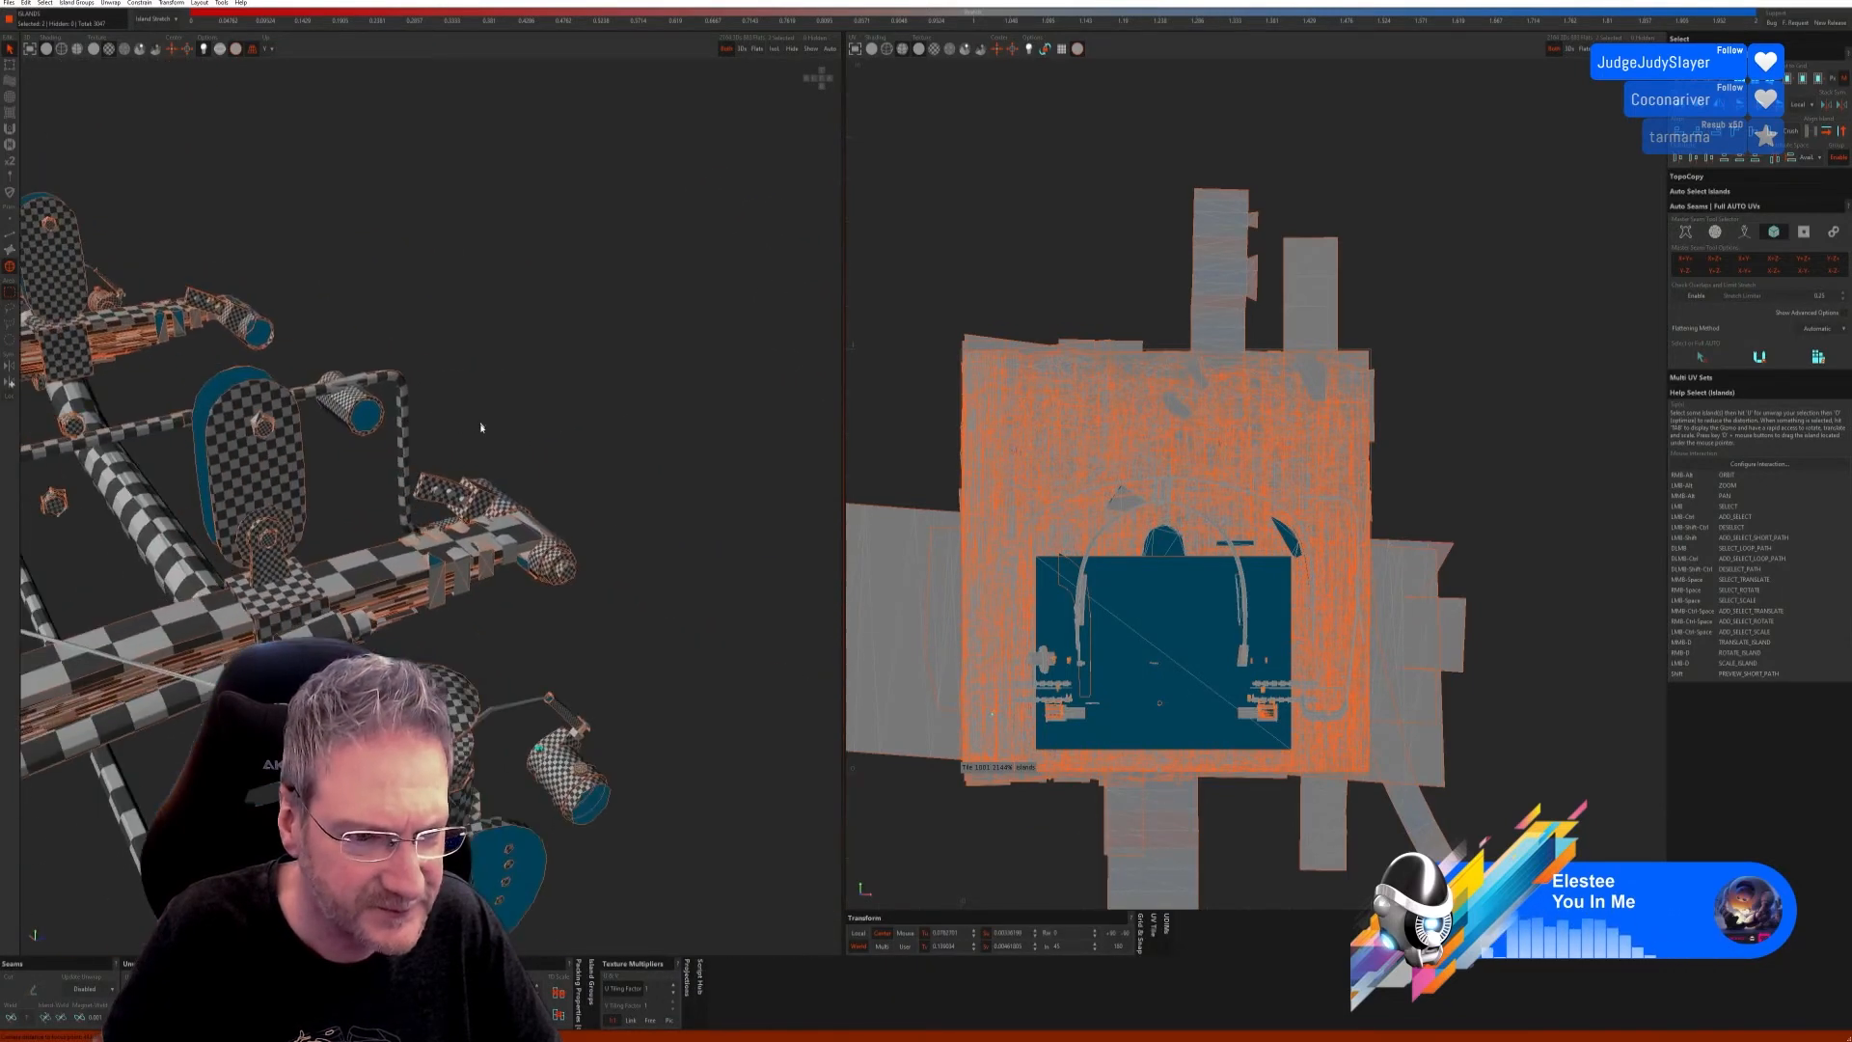
alt+drag(481, 427, 765, 670)
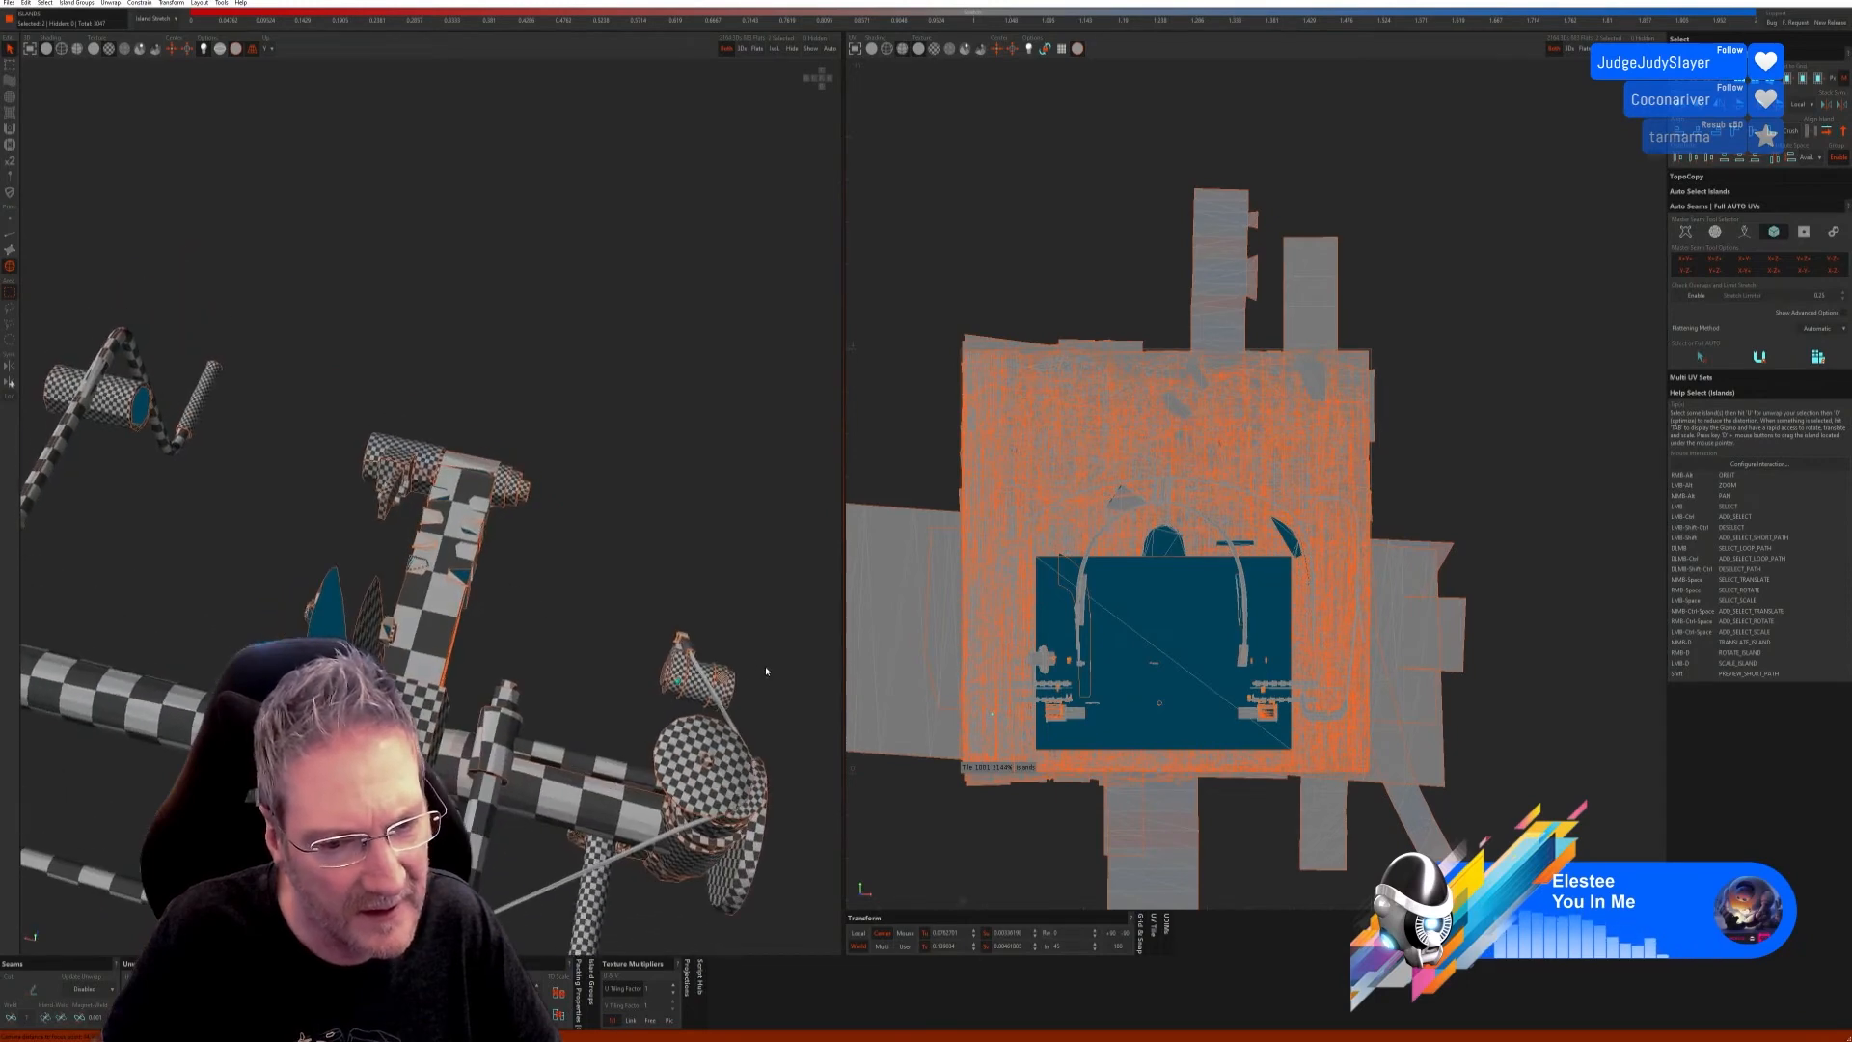
alt+right_drag(177, 471, 695, 535)
scroll(666, 517, up, 4)
scroll(689, 542, up, 6)
scroll(686, 536, up, 3)
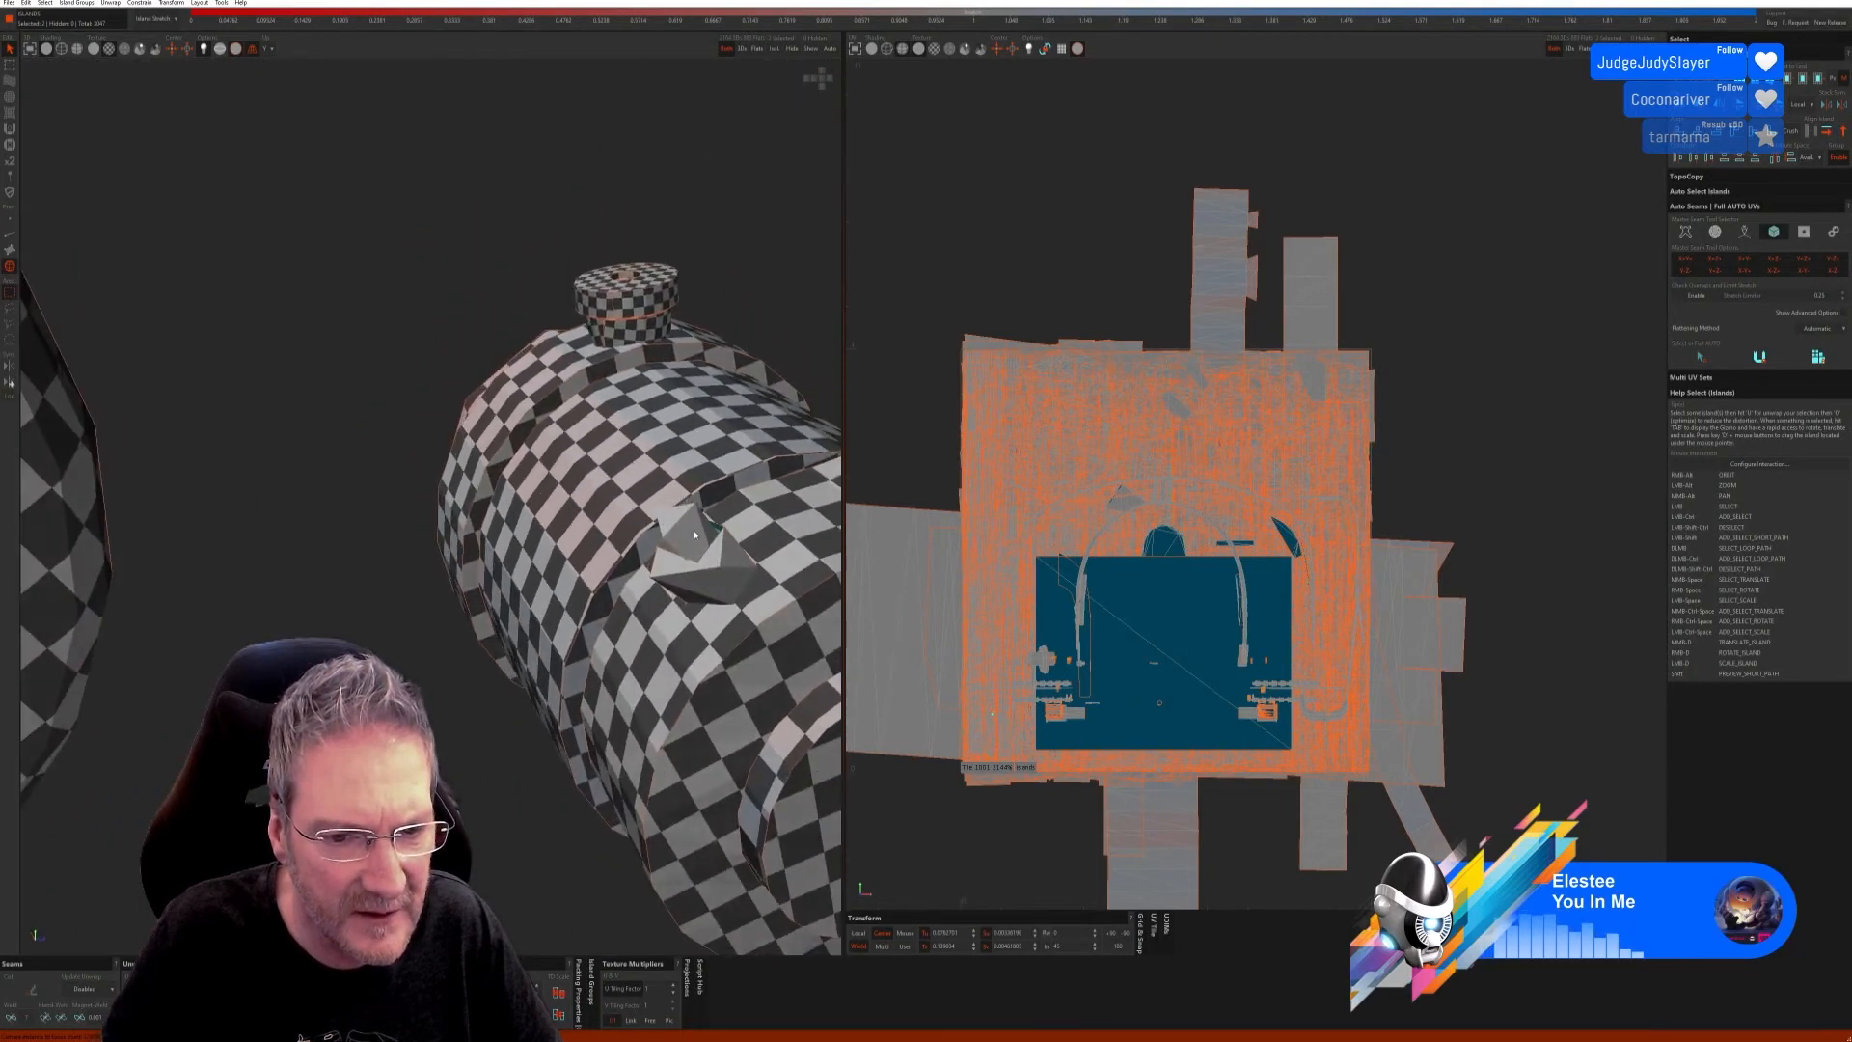
click(694, 534)
Step: Isolate the two selected winged fittings from the rest of the model
scroll(665, 586, down, 2)
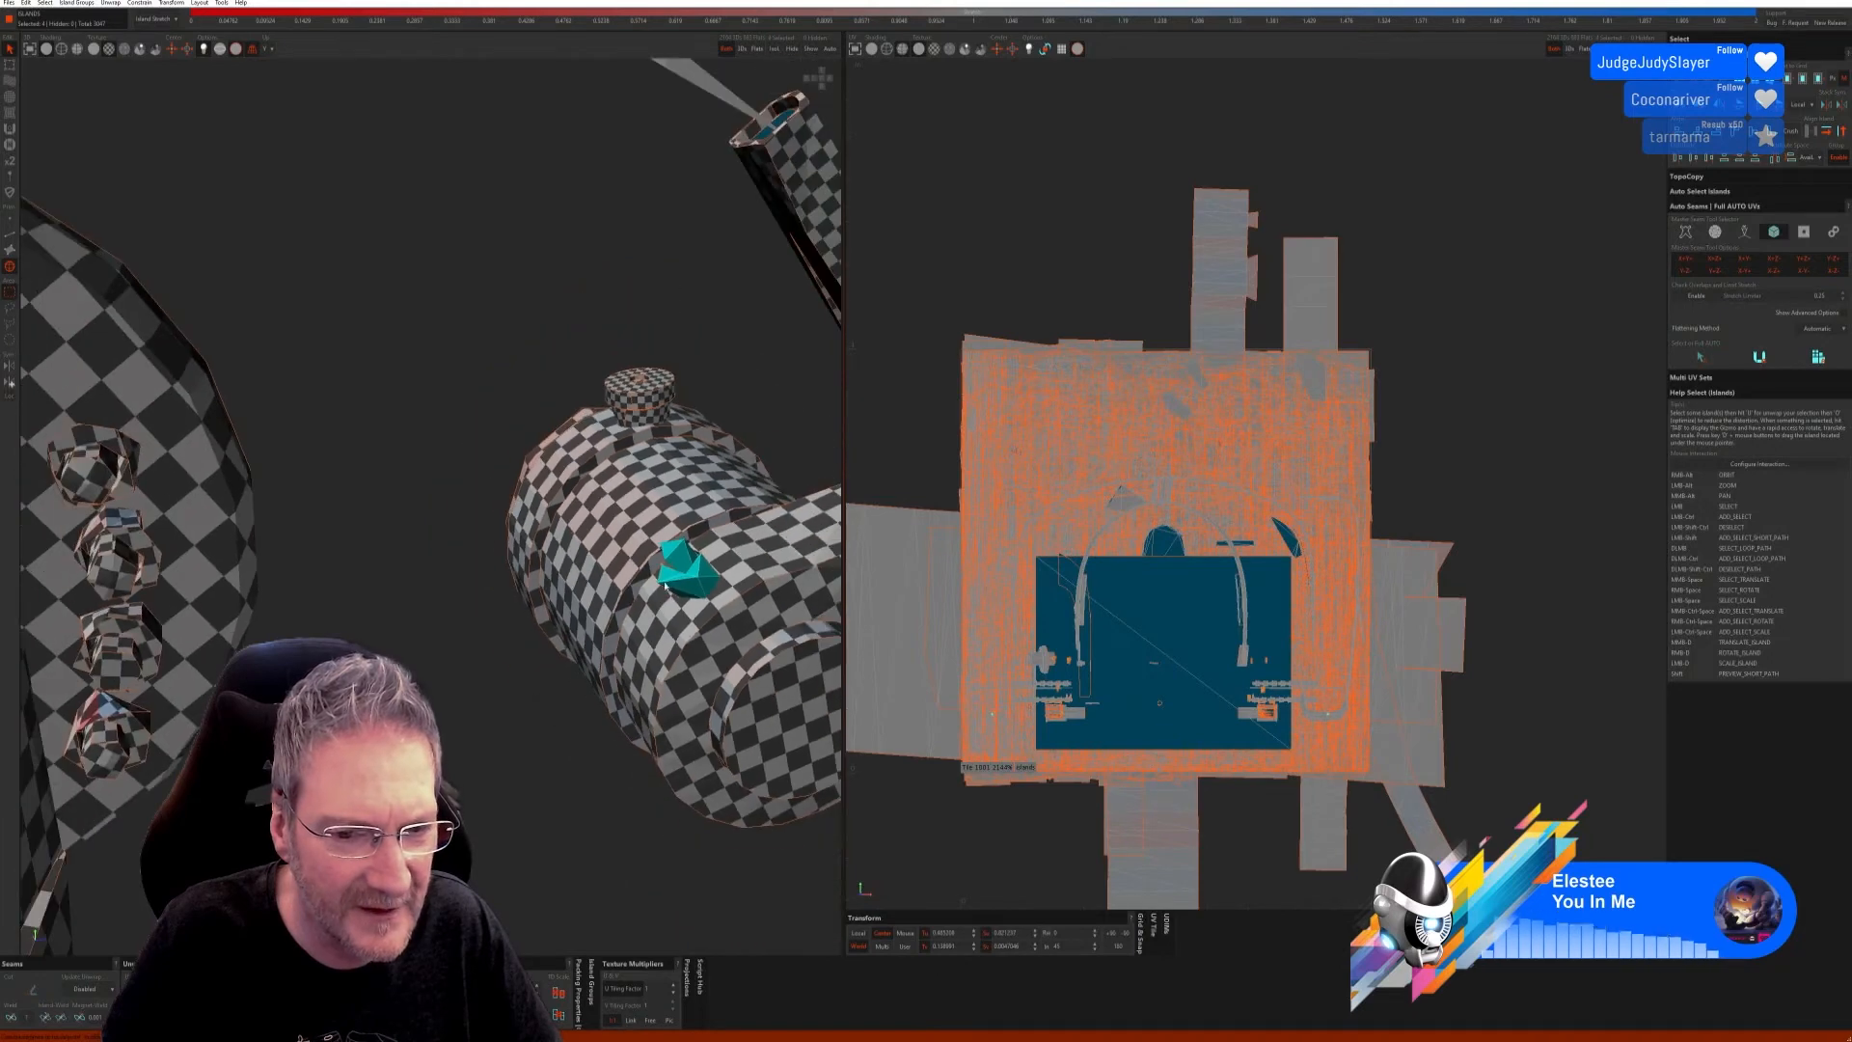
alt+right_drag(602, 629, 475, 643)
scroll(637, 662, up, 4)
scroll(478, 638, down, 2)
scroll(479, 640, down, 1)
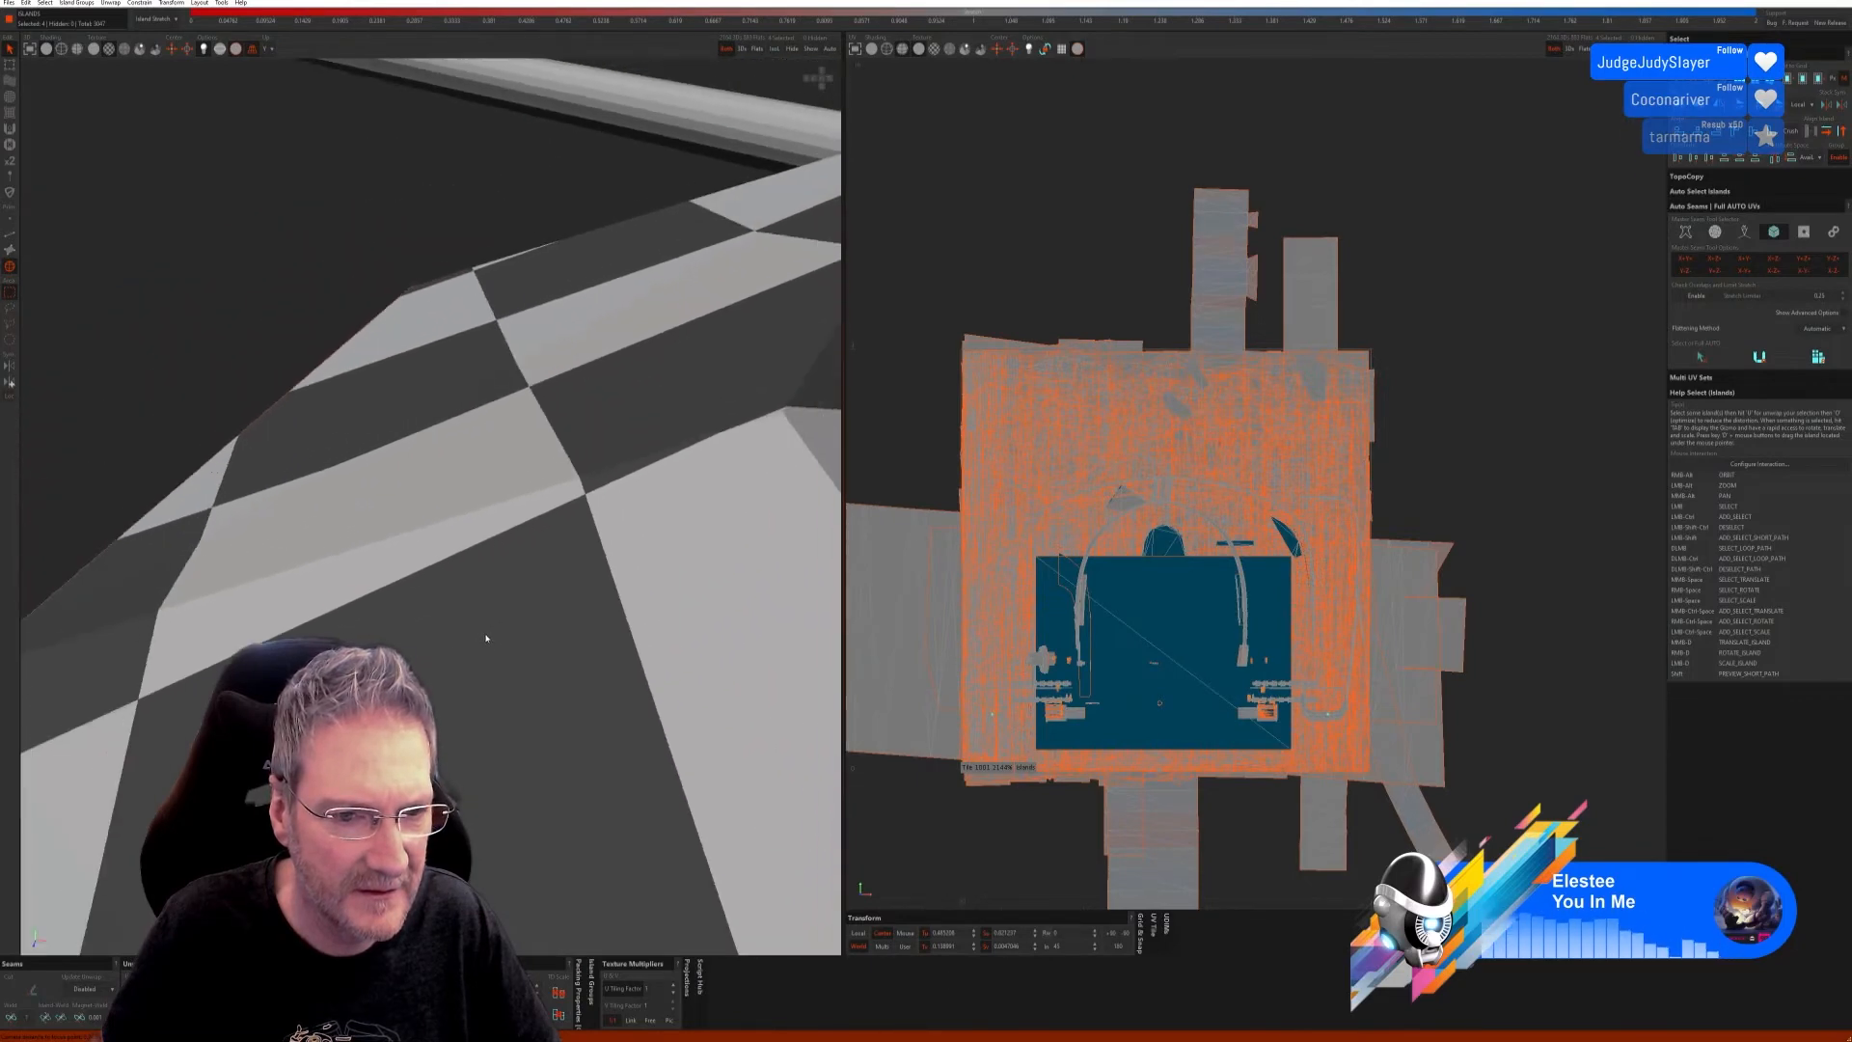
key(f)
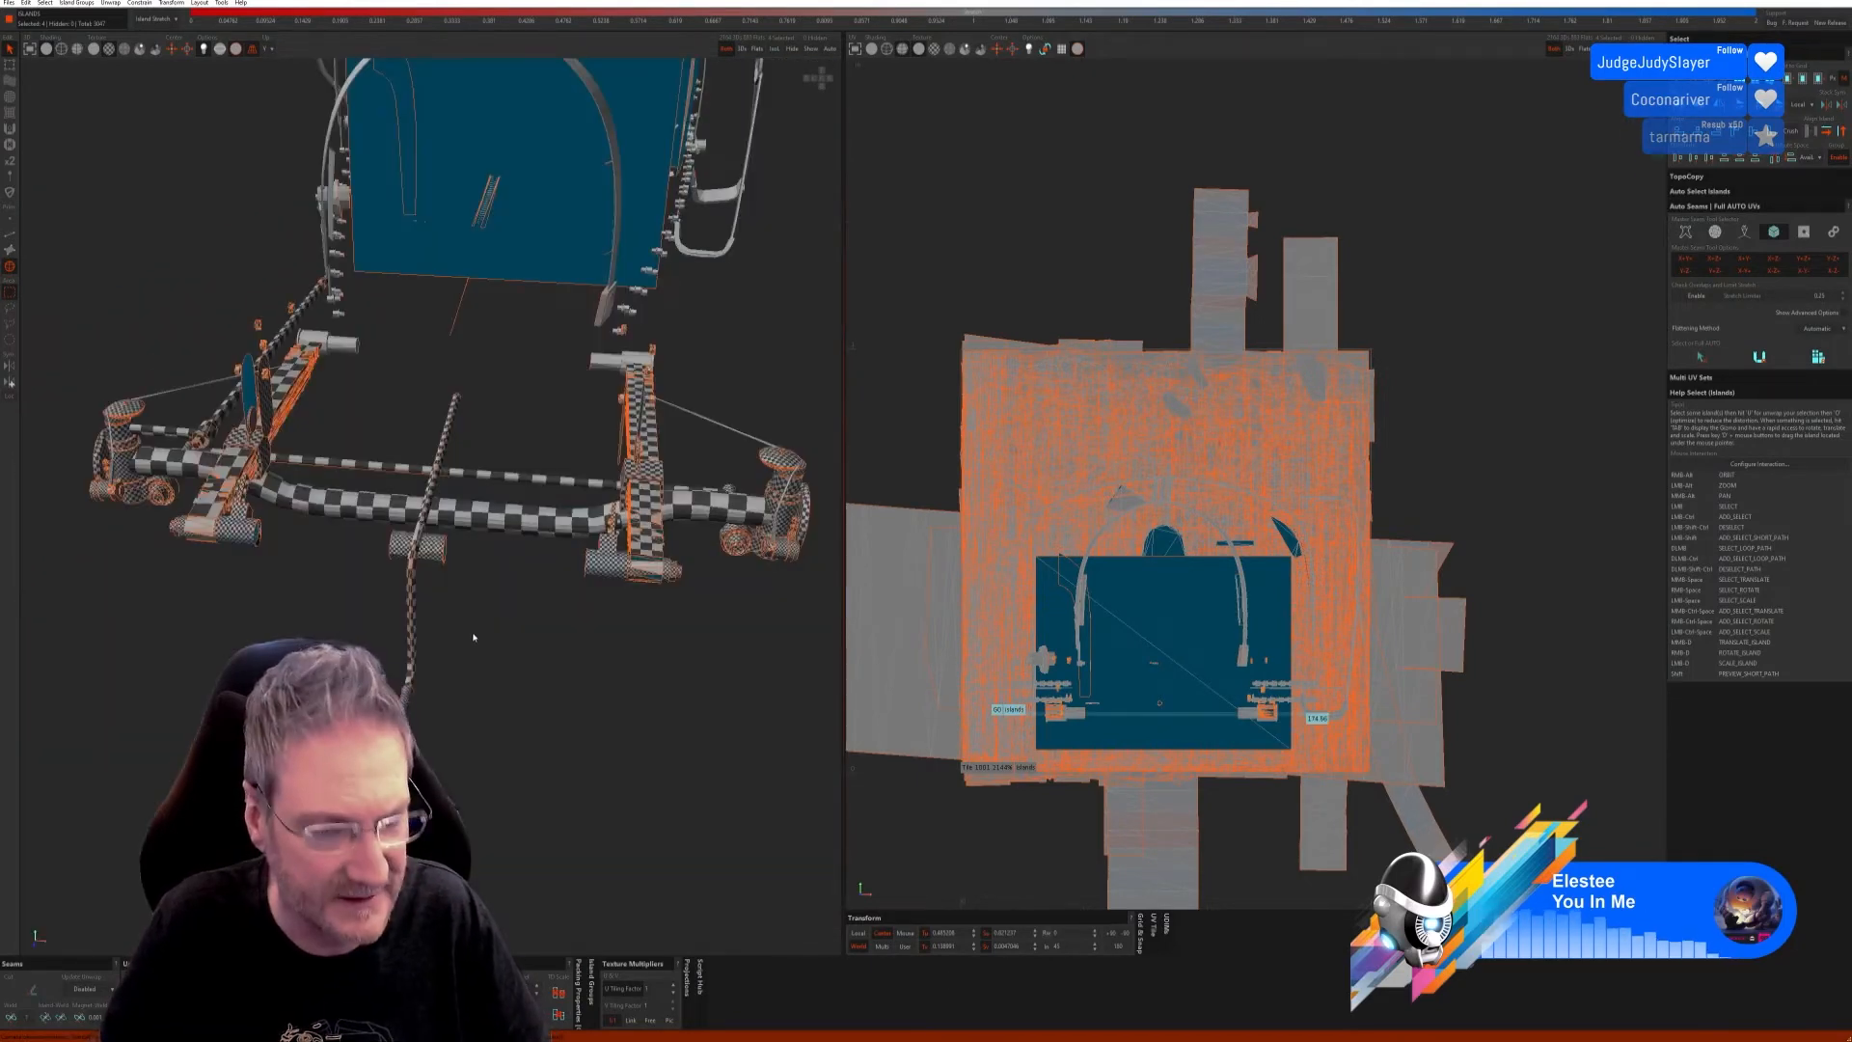
alt+right_drag(530, 633, 527, 589)
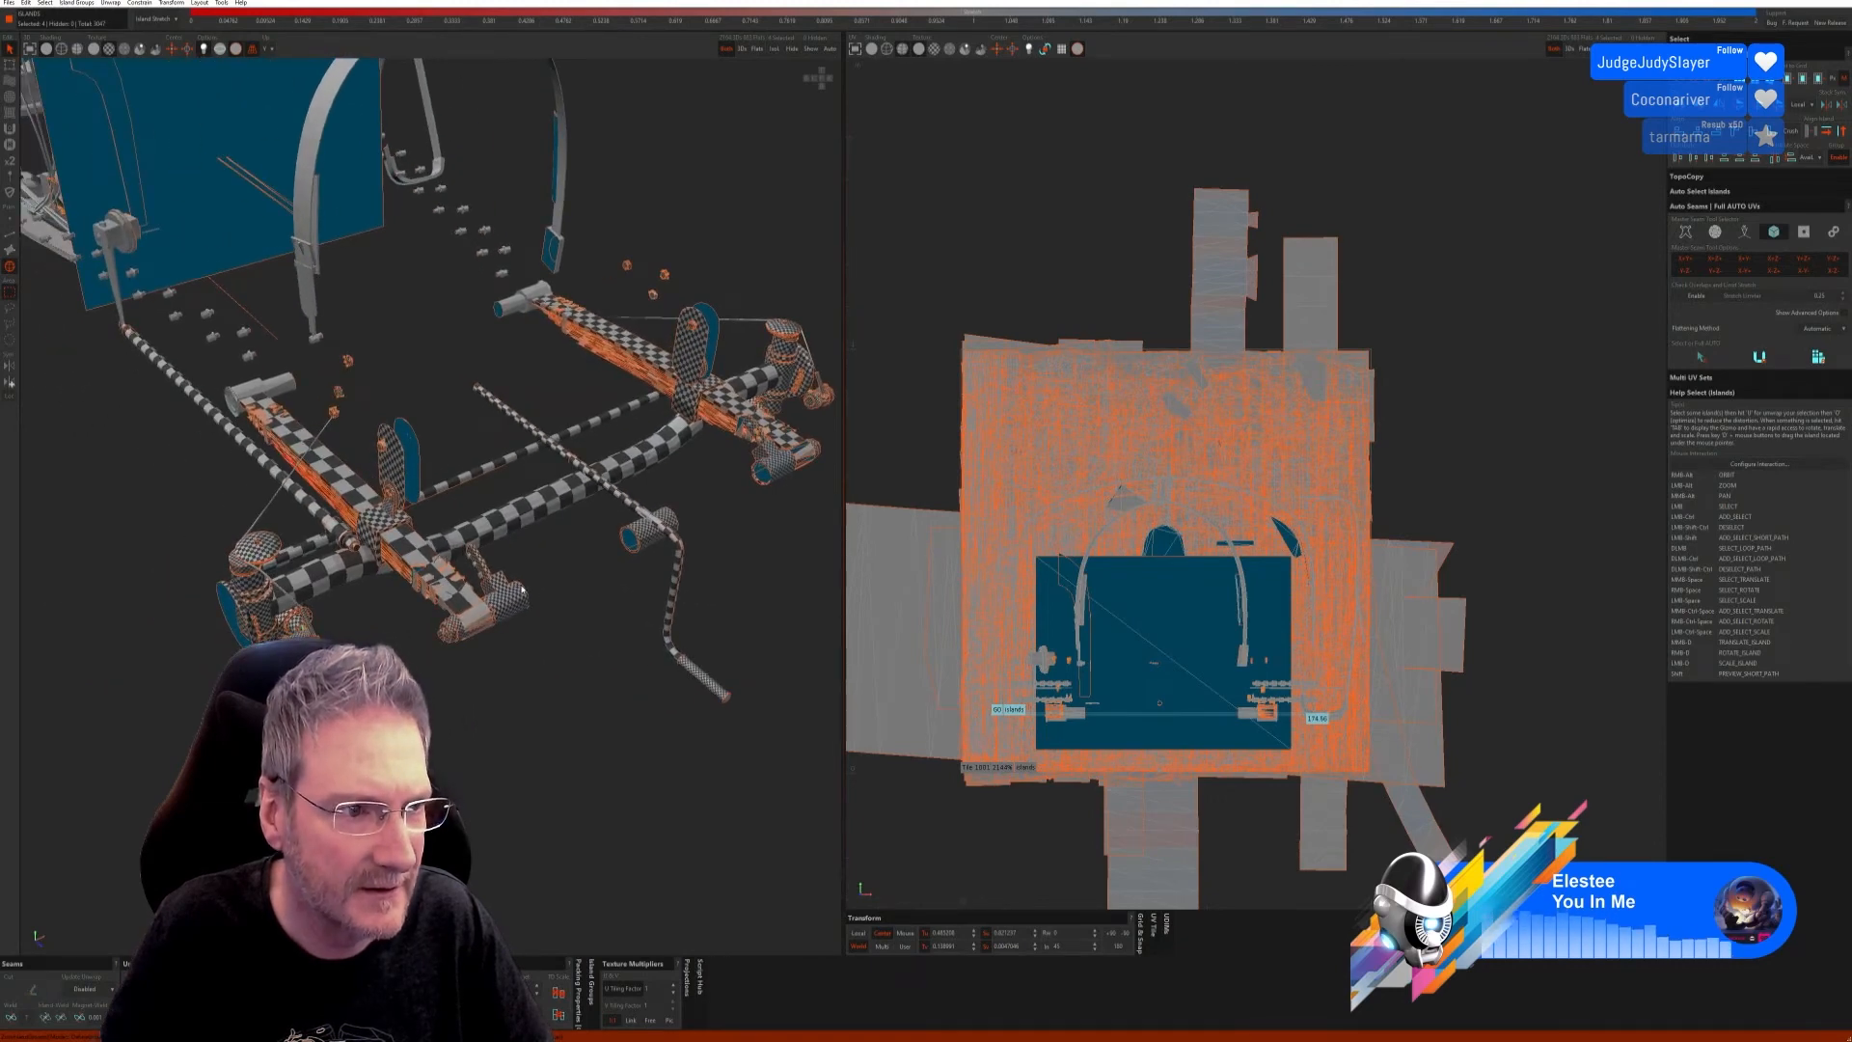
alt+right_drag(425, 622, 529, 678)
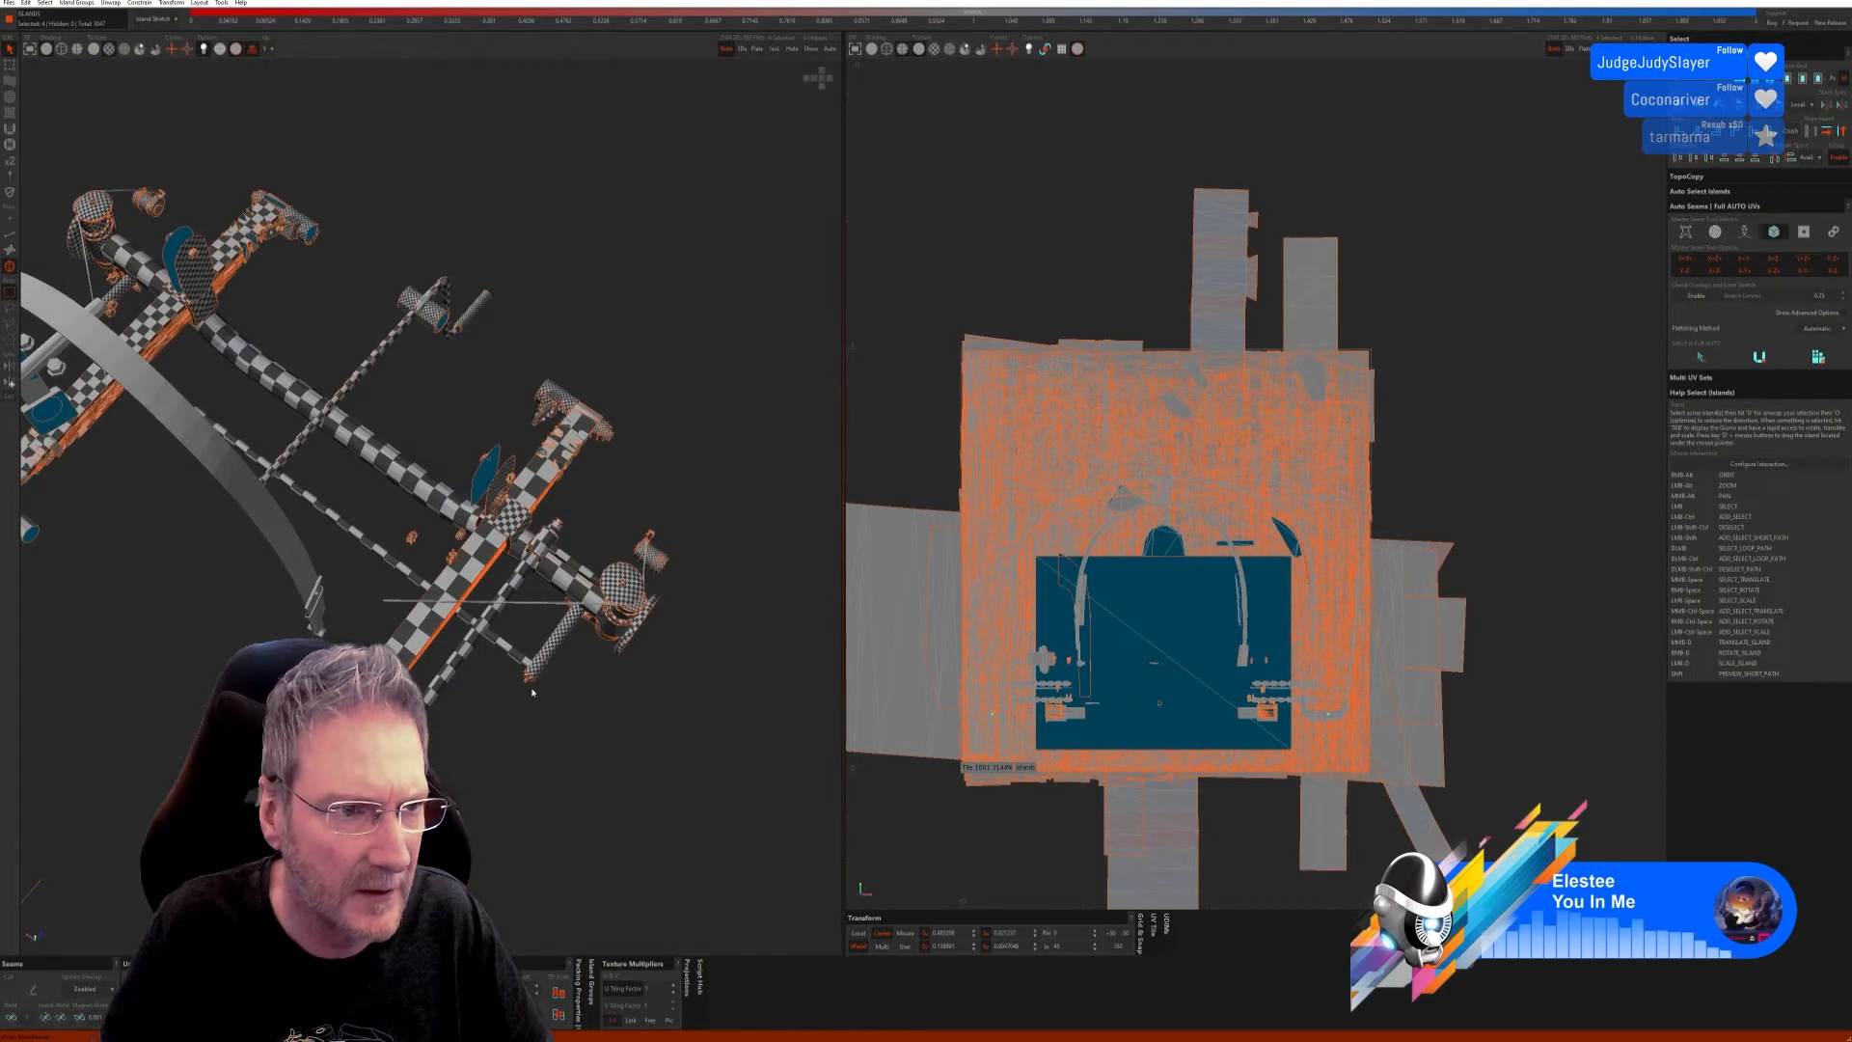
click(772, 50)
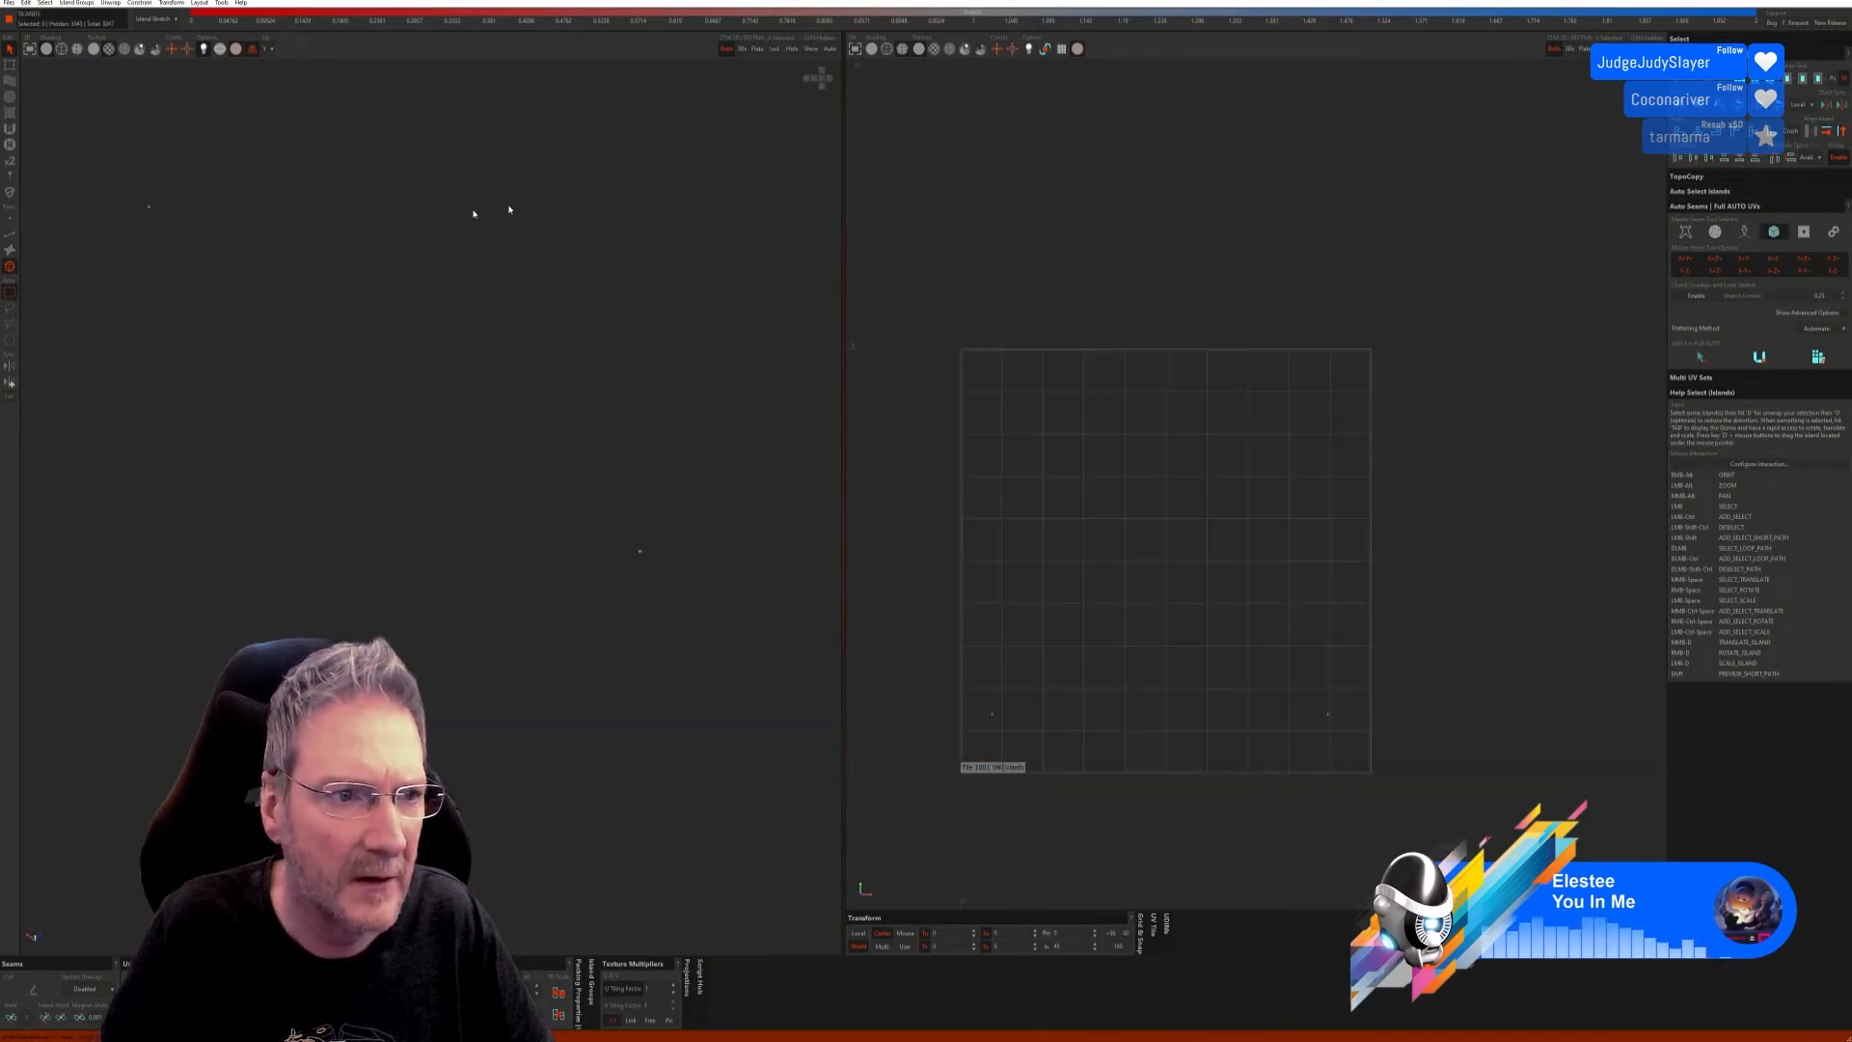
Step: Switch to edge selection, unwrap and pack the two isolated fittings with automatic seams, and show the whole model again
click(11, 236)
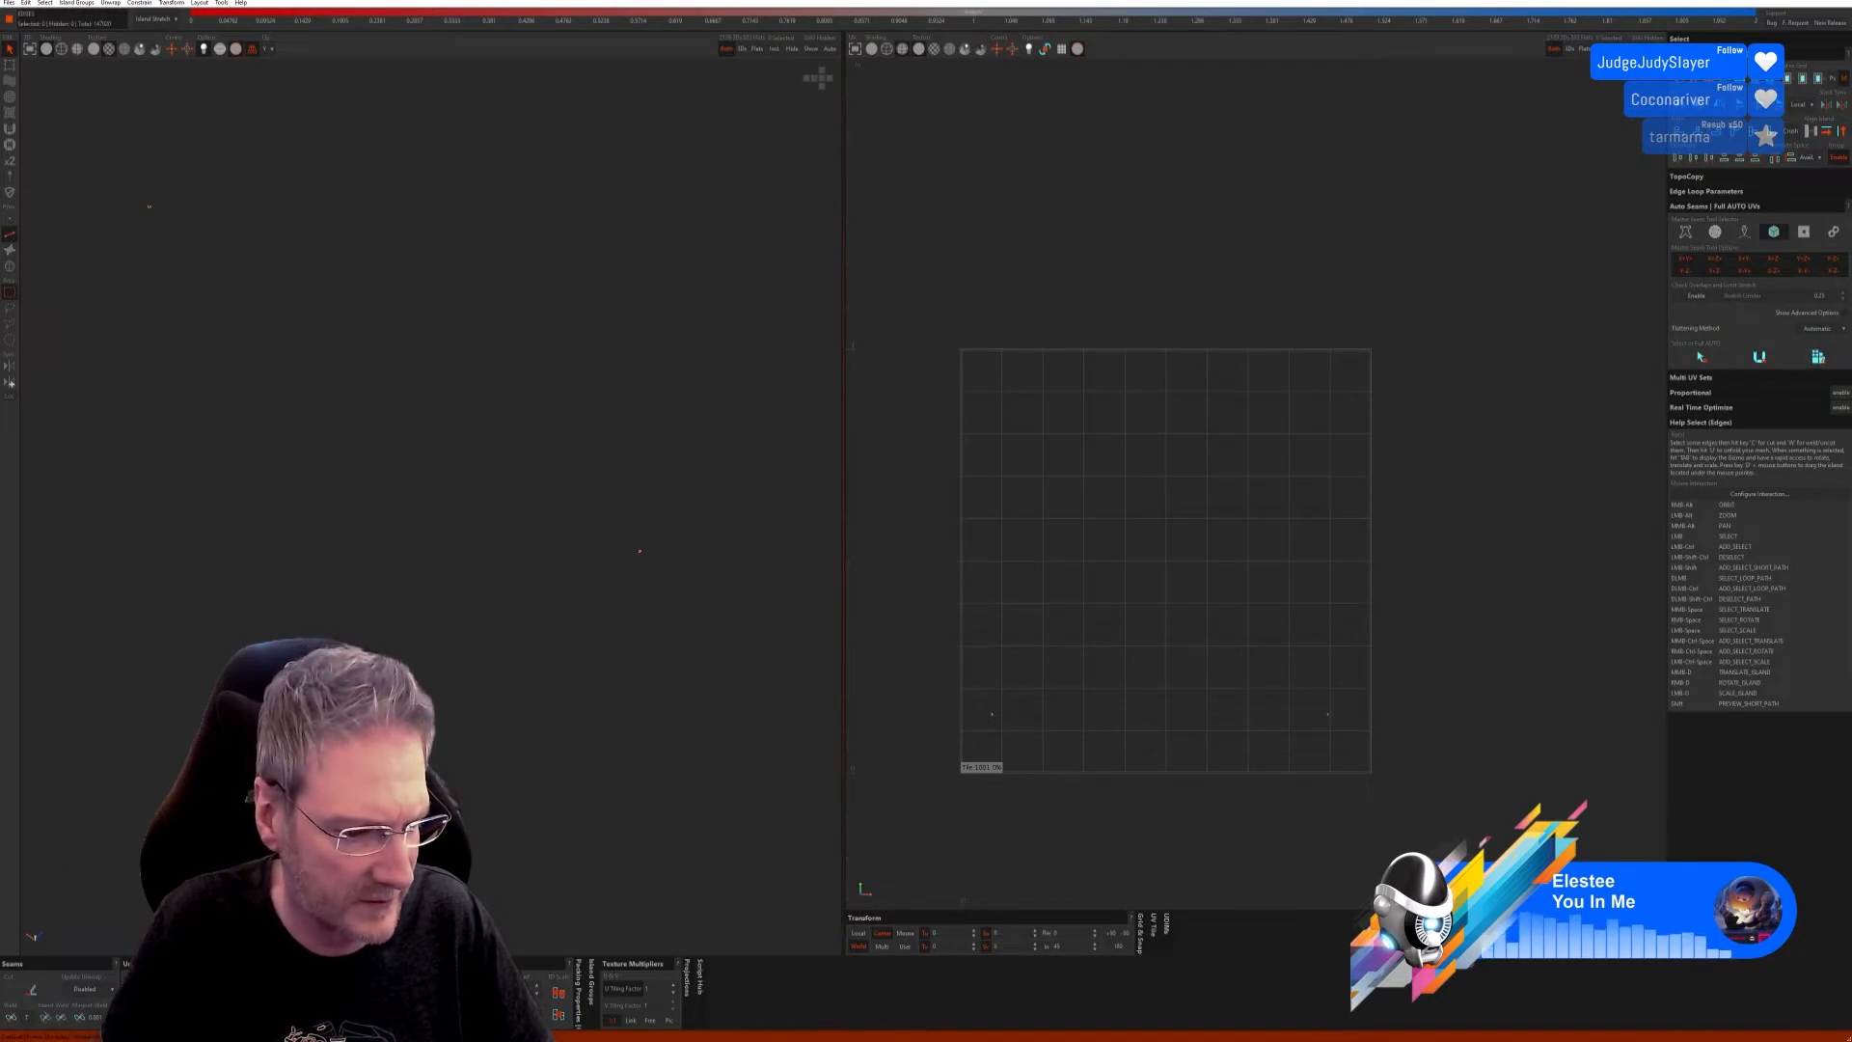
click(1818, 357)
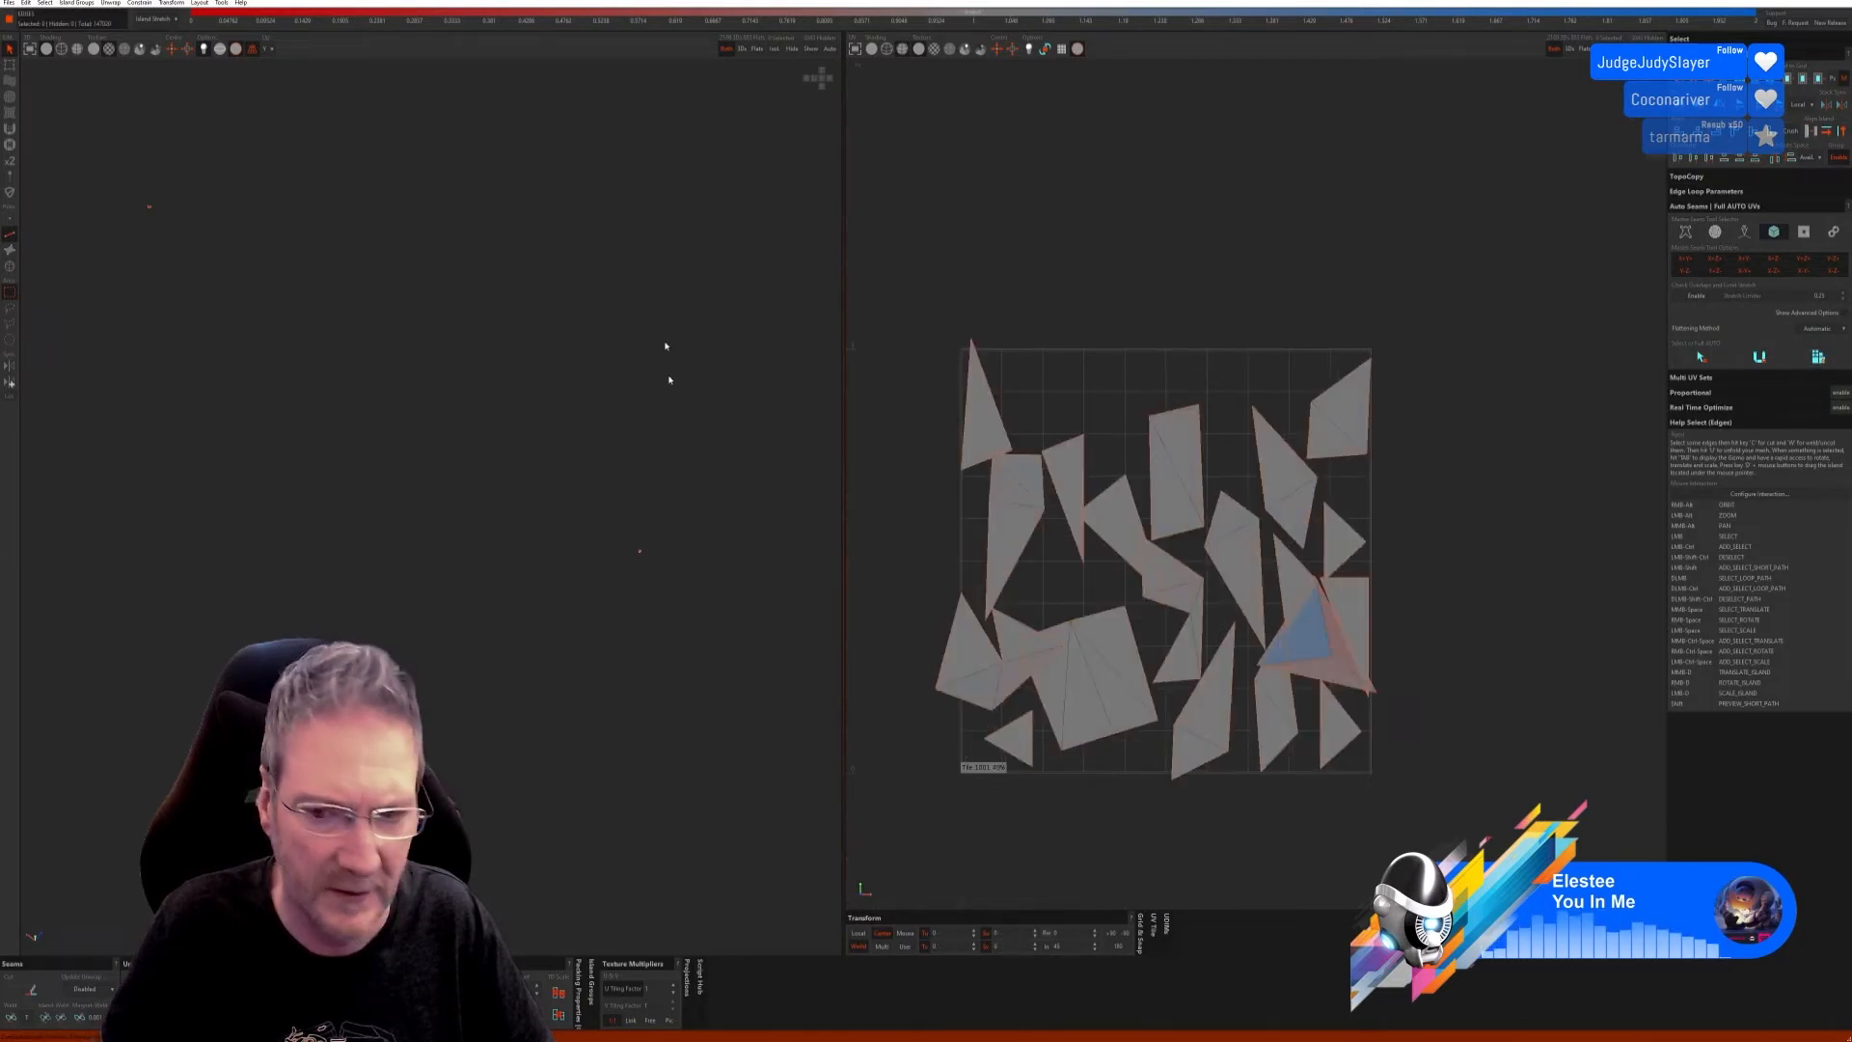
click(815, 49)
Step: Inspect the checker pattern on the unwrapped winged fitting and the surrounding cylindrical body and tubes
alt+right_drag(563, 364, 456, 347)
scroll(662, 621, up, 3)
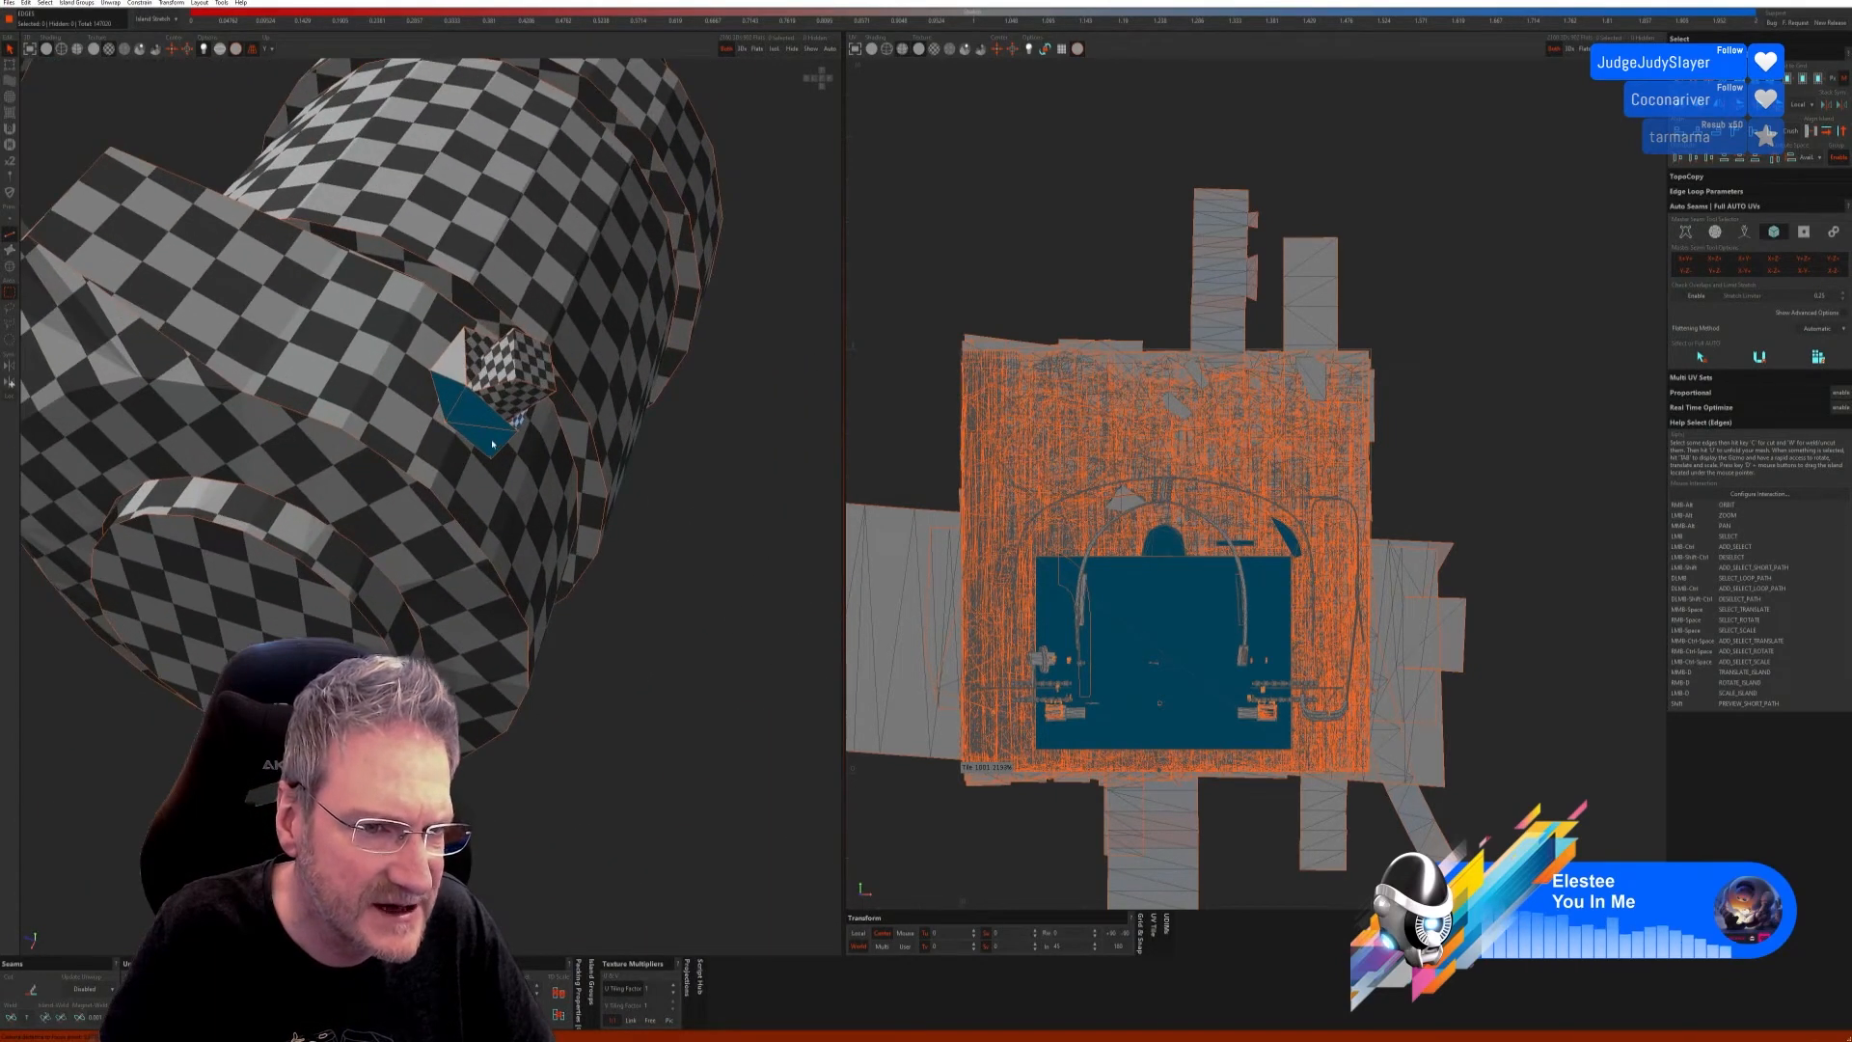
alt+drag(464, 371, 498, 470)
alt+right_drag(498, 470, 427, 400)
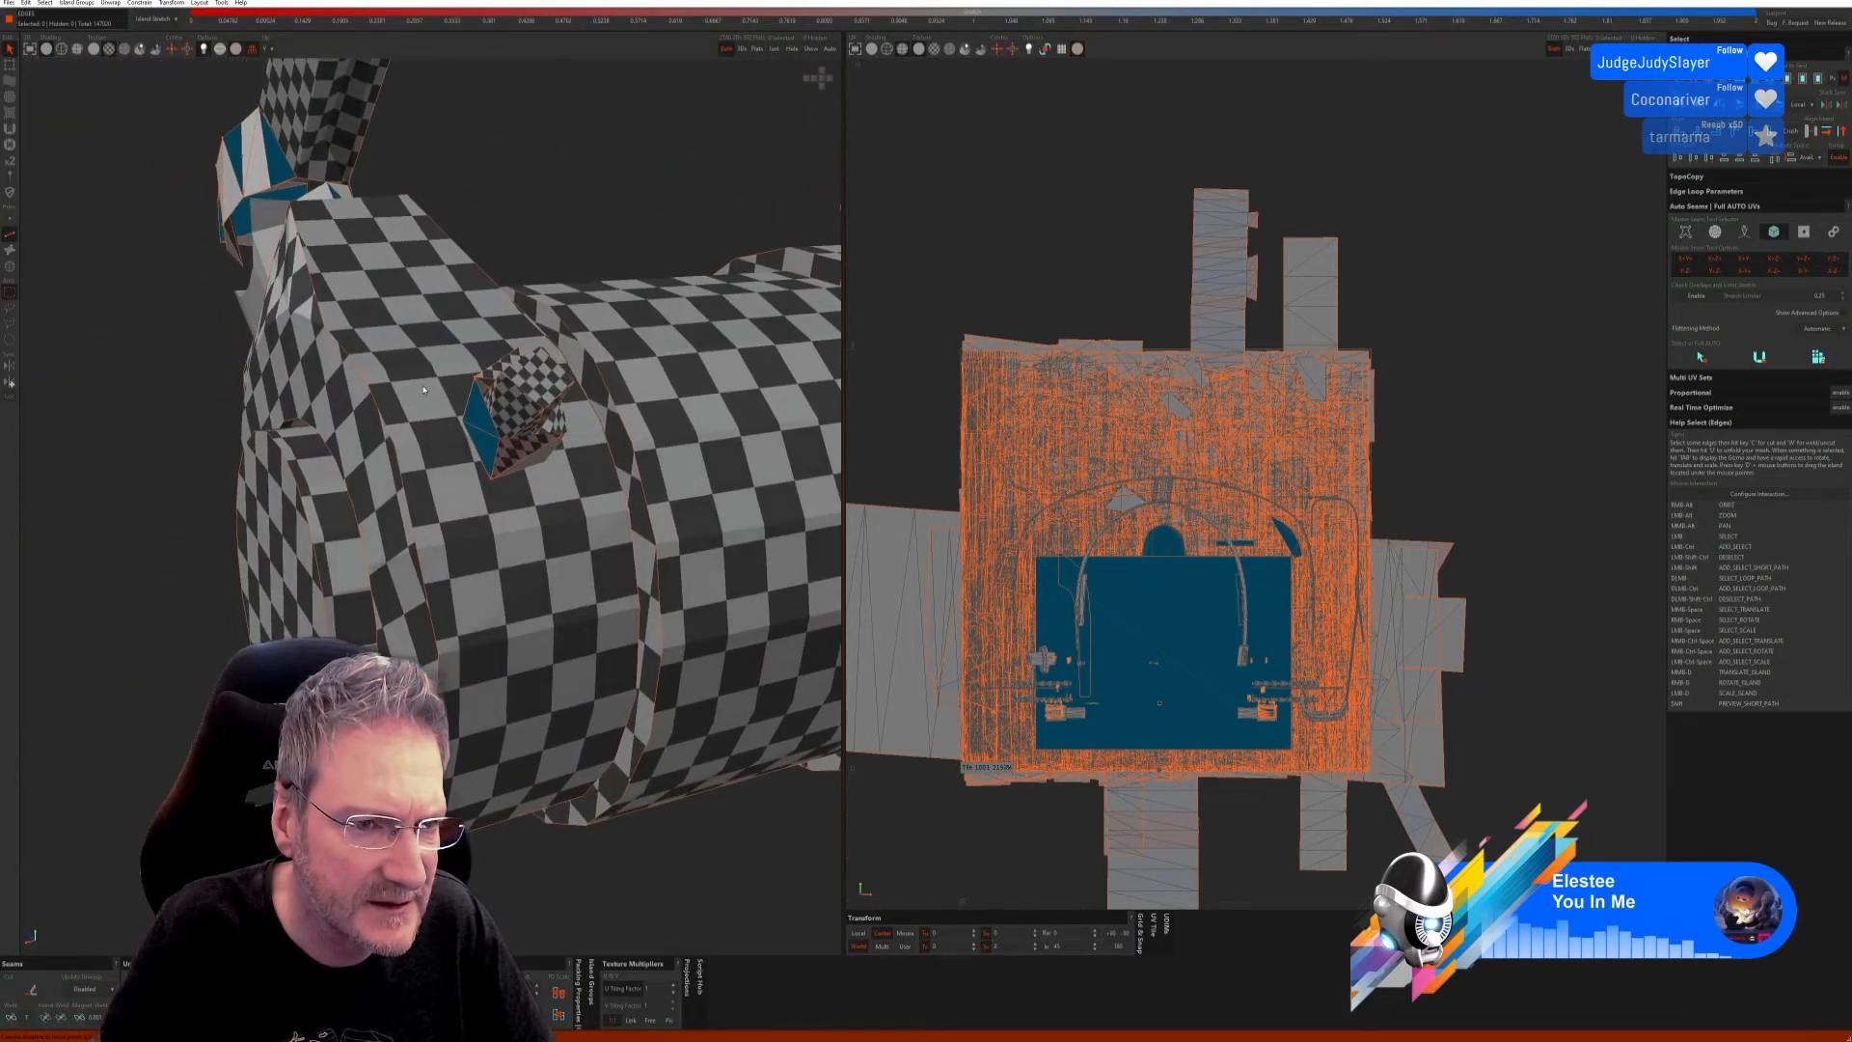
scroll(431, 492, down, 3)
scroll(431, 492, down, 2)
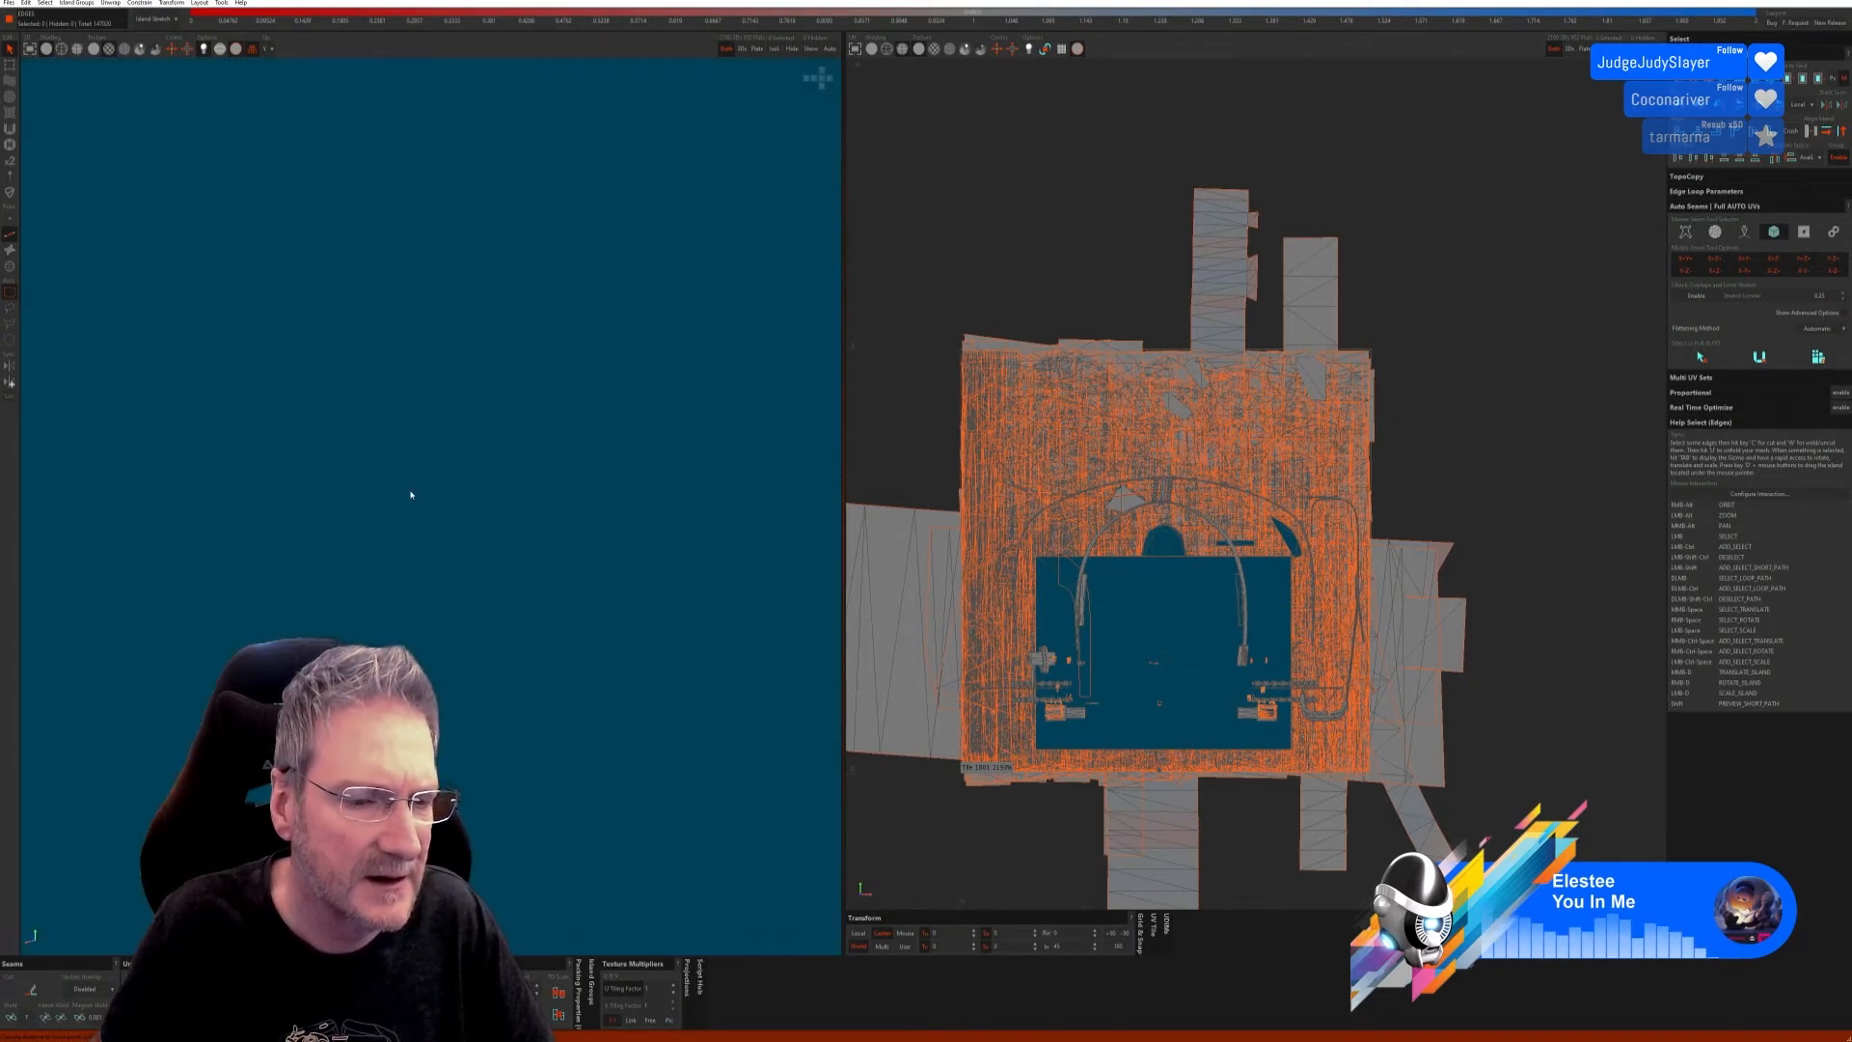
scroll(411, 495, down, 2)
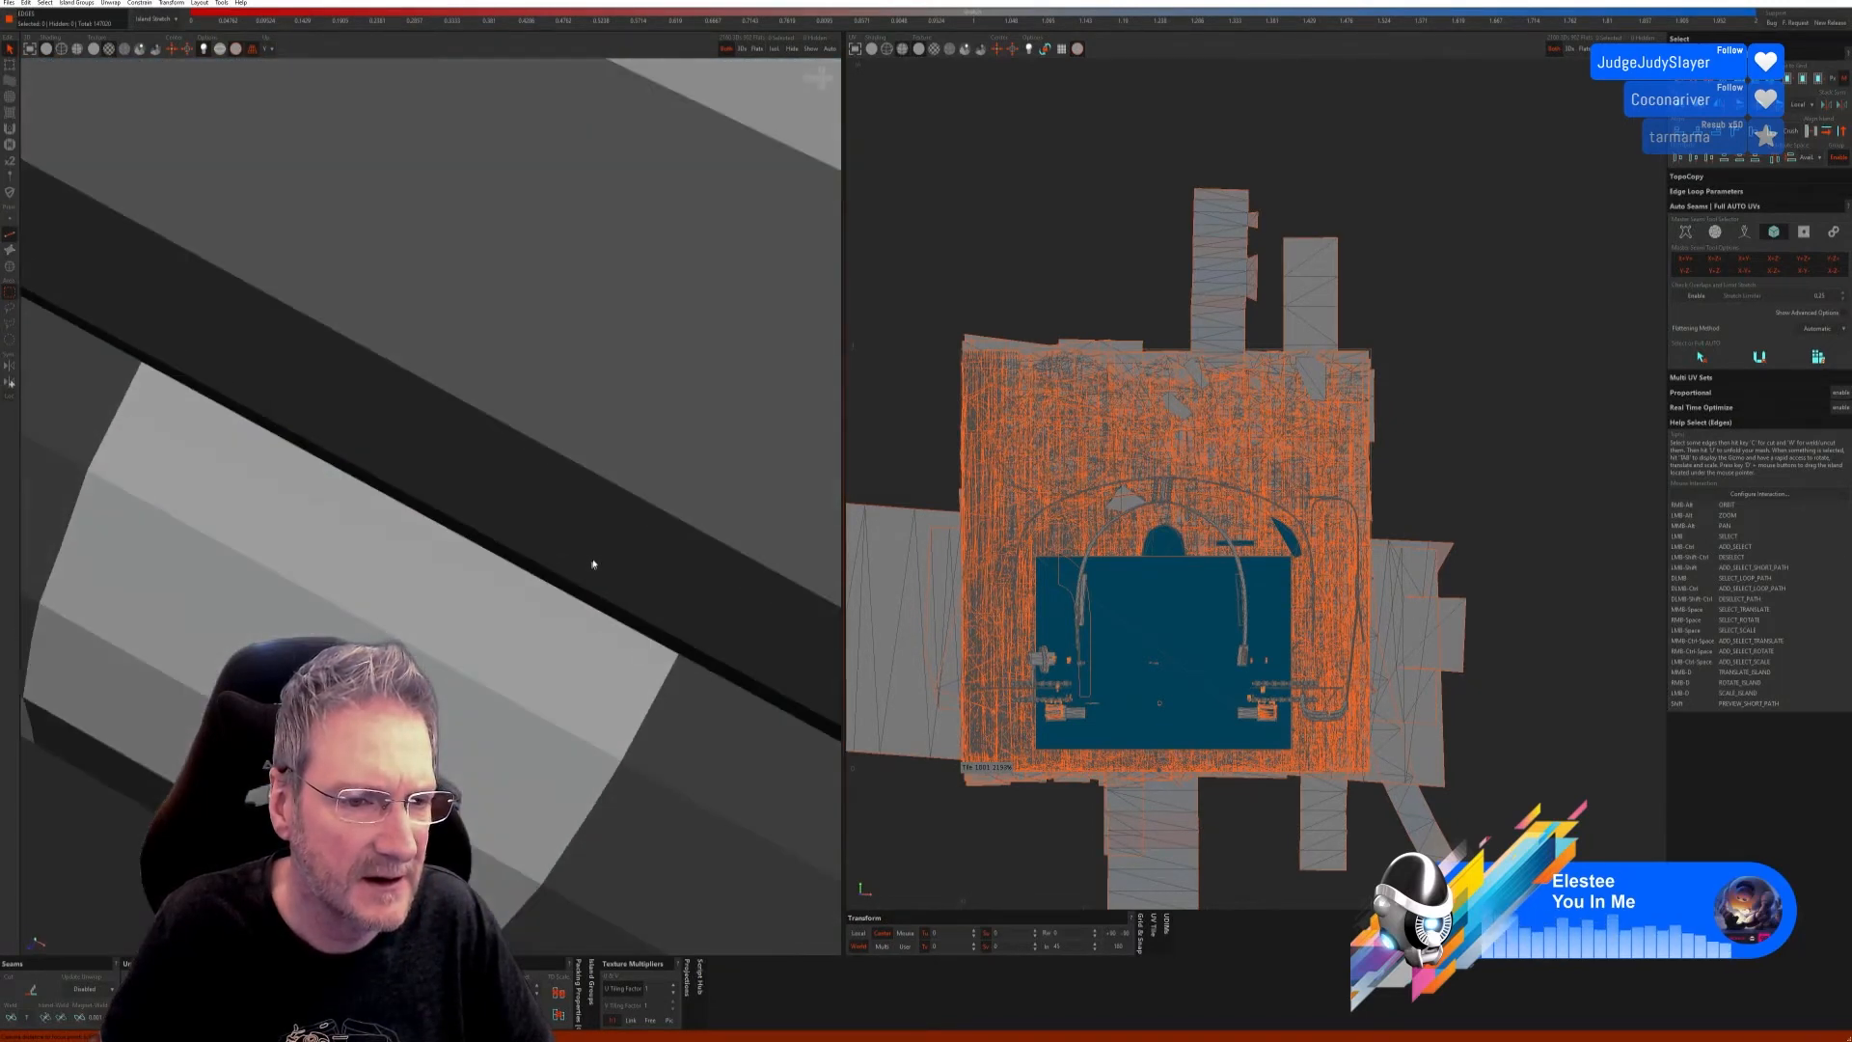
alt+right_drag(591, 562, 546, 566)
scroll(550, 588, down, 4)
scroll(550, 607, down, 6)
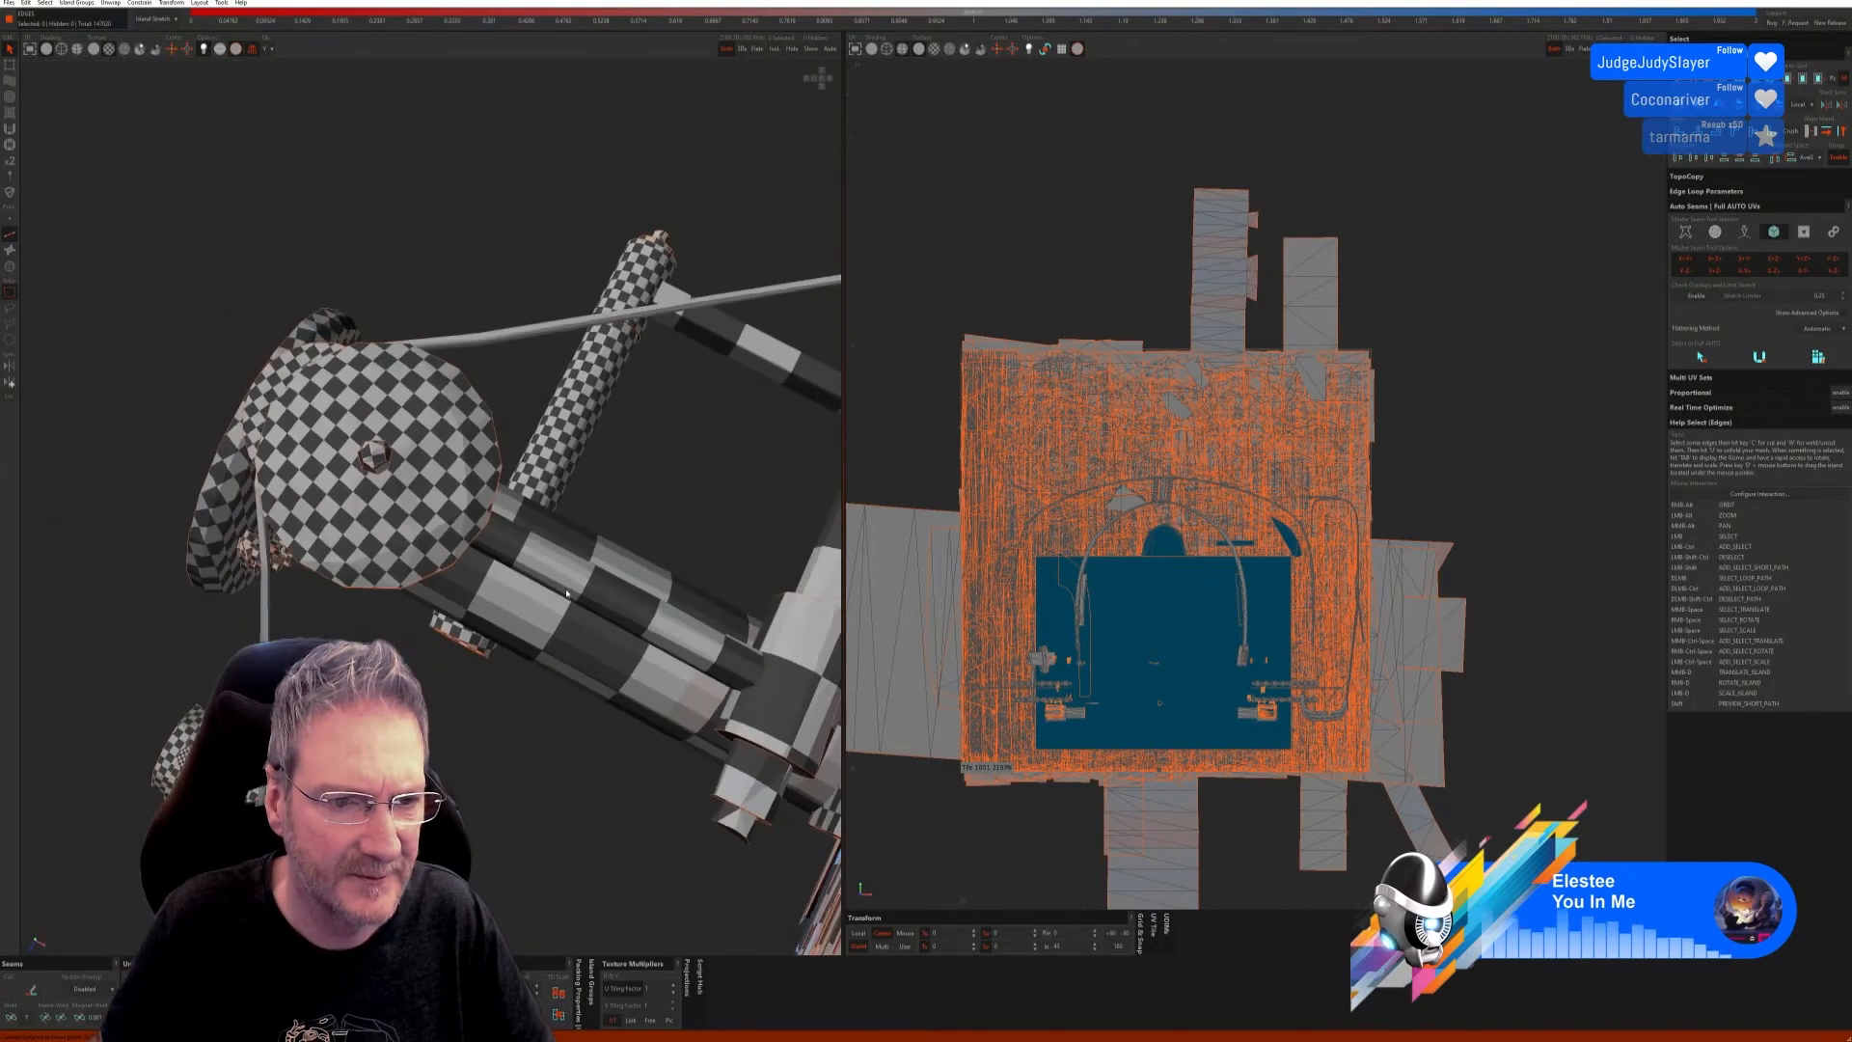
alt+right_drag(541, 636, 335, 502)
alt+right_drag(511, 551, 469, 586)
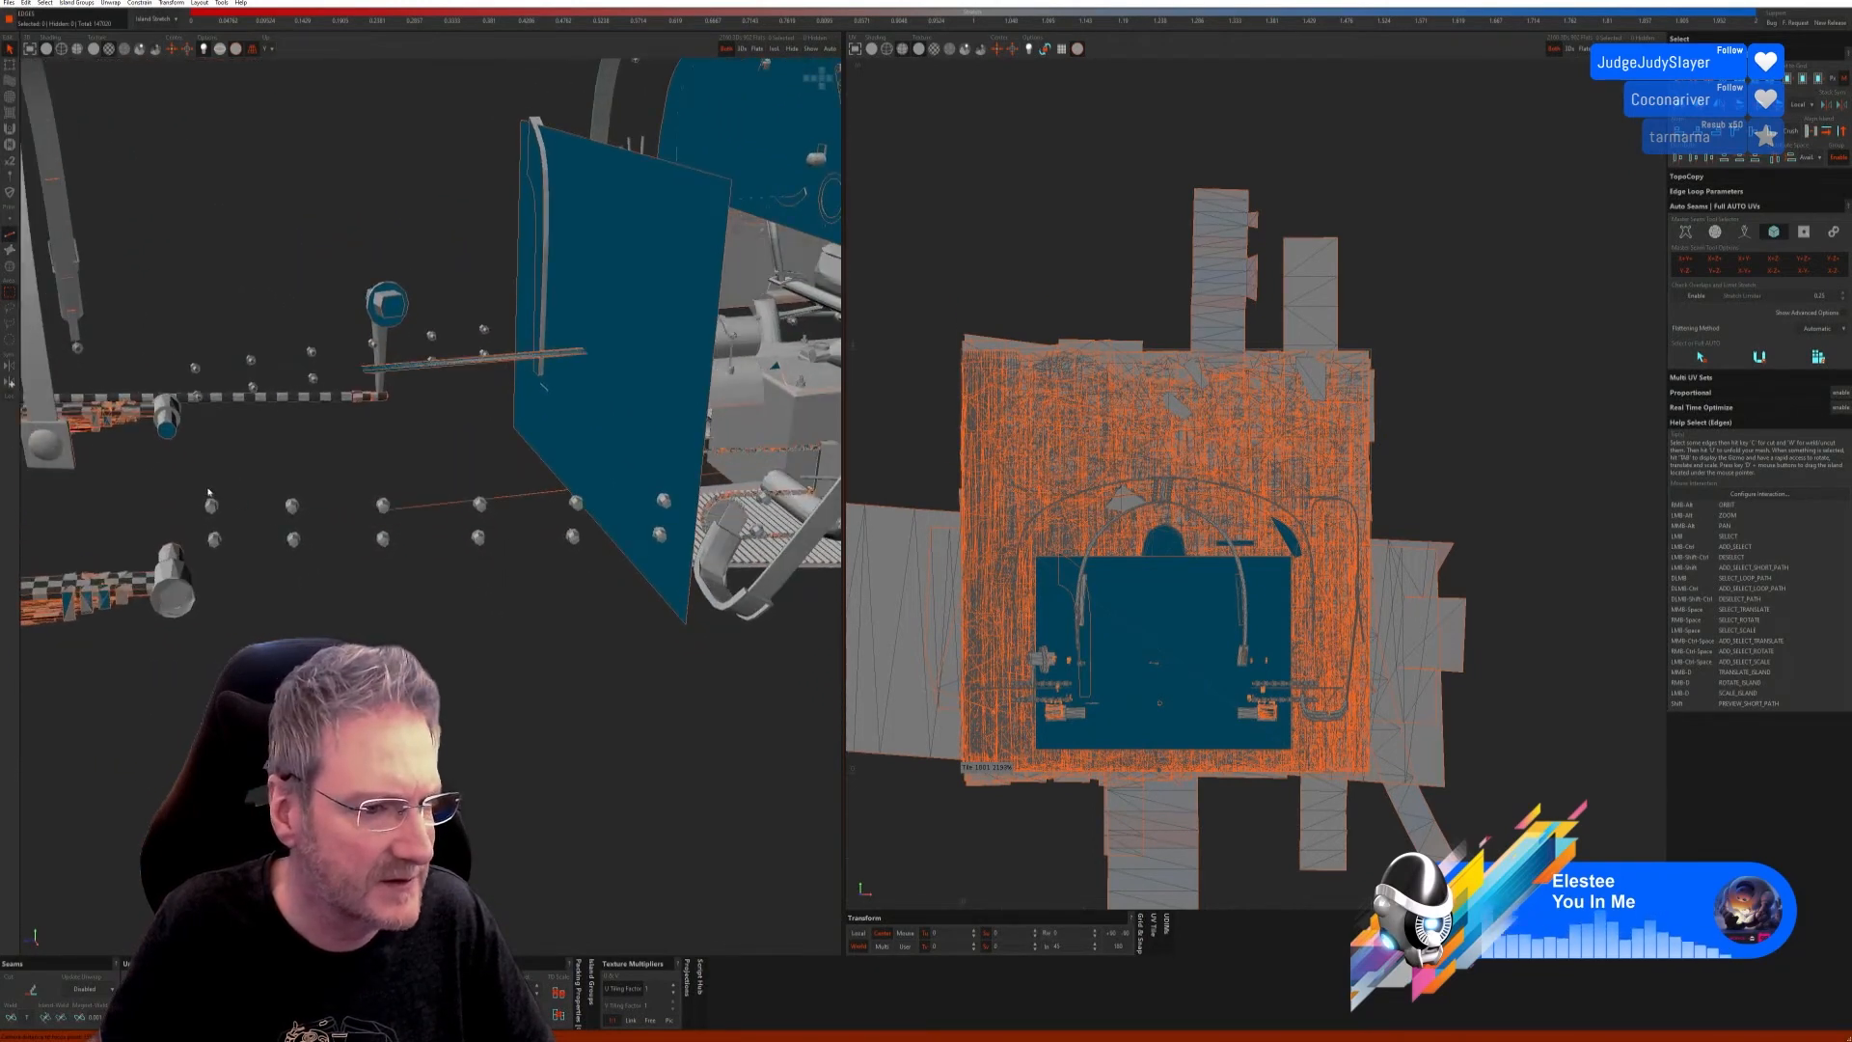
ctrl+drag(277, 493, 331, 583)
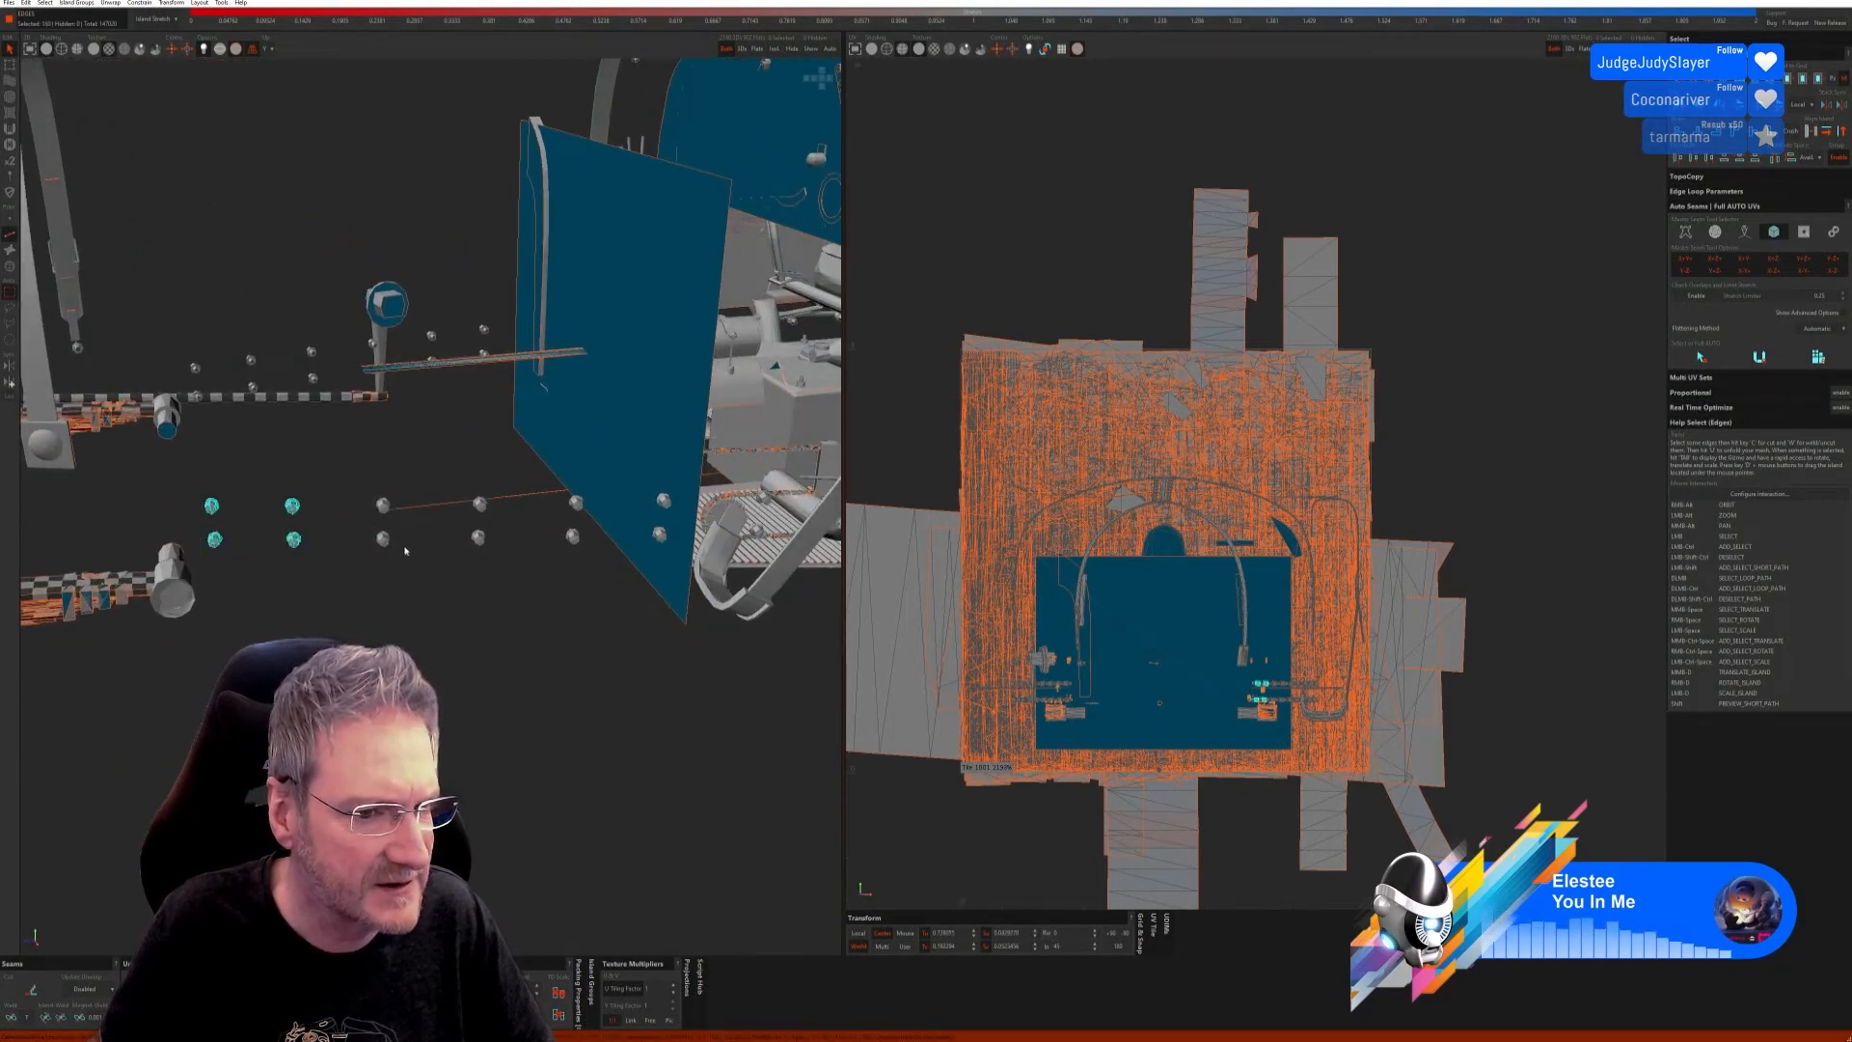
alt+right_drag(445, 583, 449, 632)
ctrl+drag(364, 484, 409, 561)
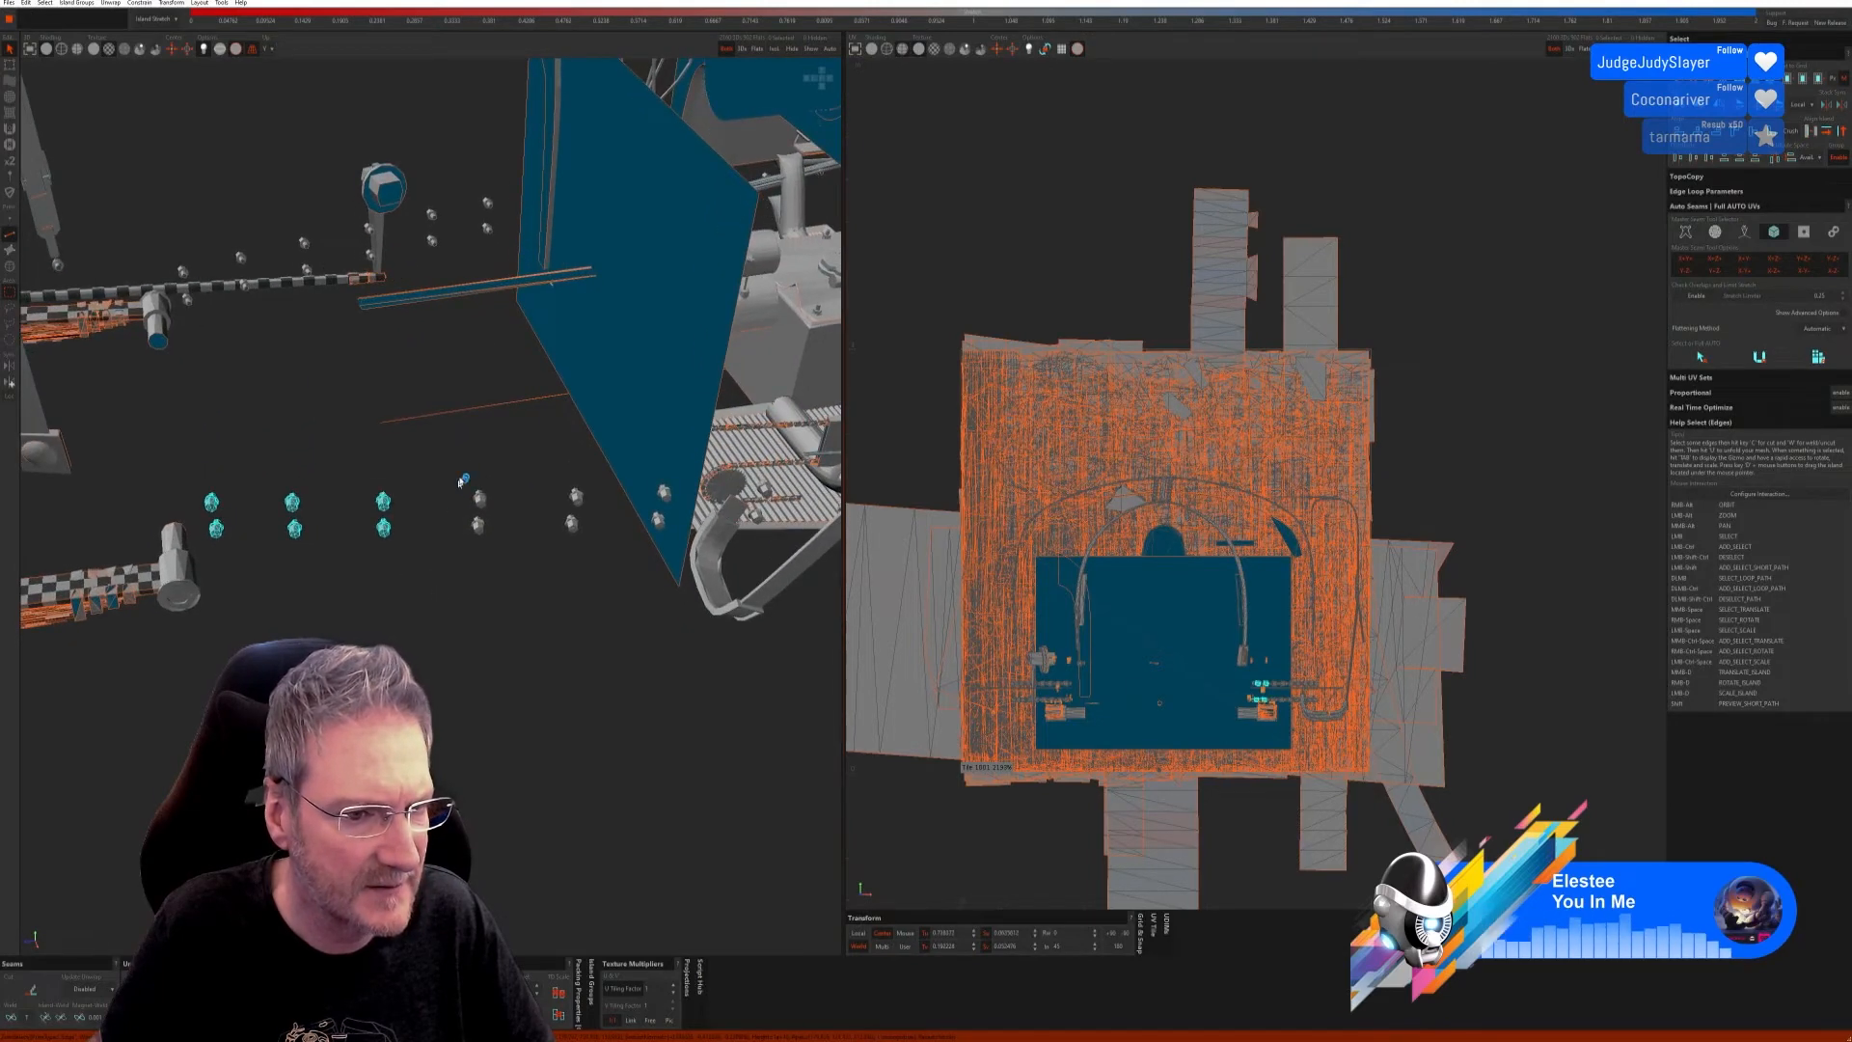
ctrl+drag(559, 482, 593, 545)
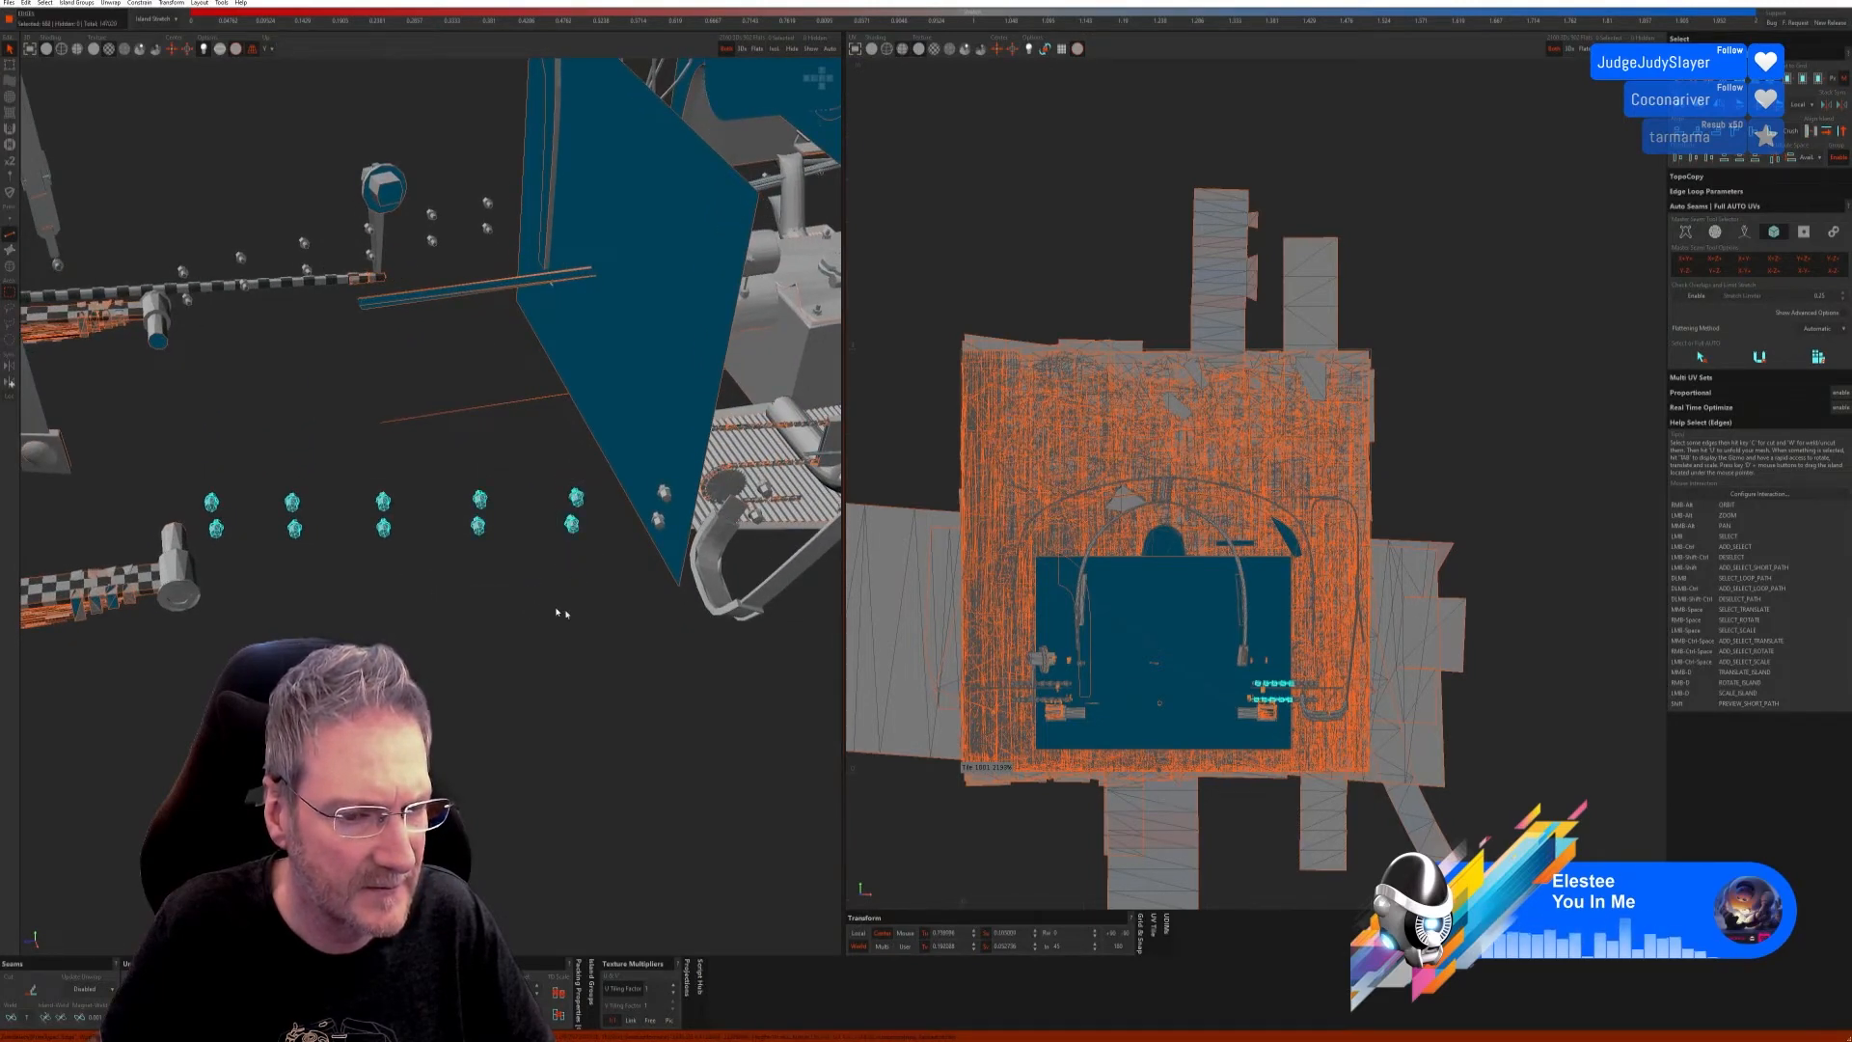
alt+right_drag(556, 613, 628, 539)
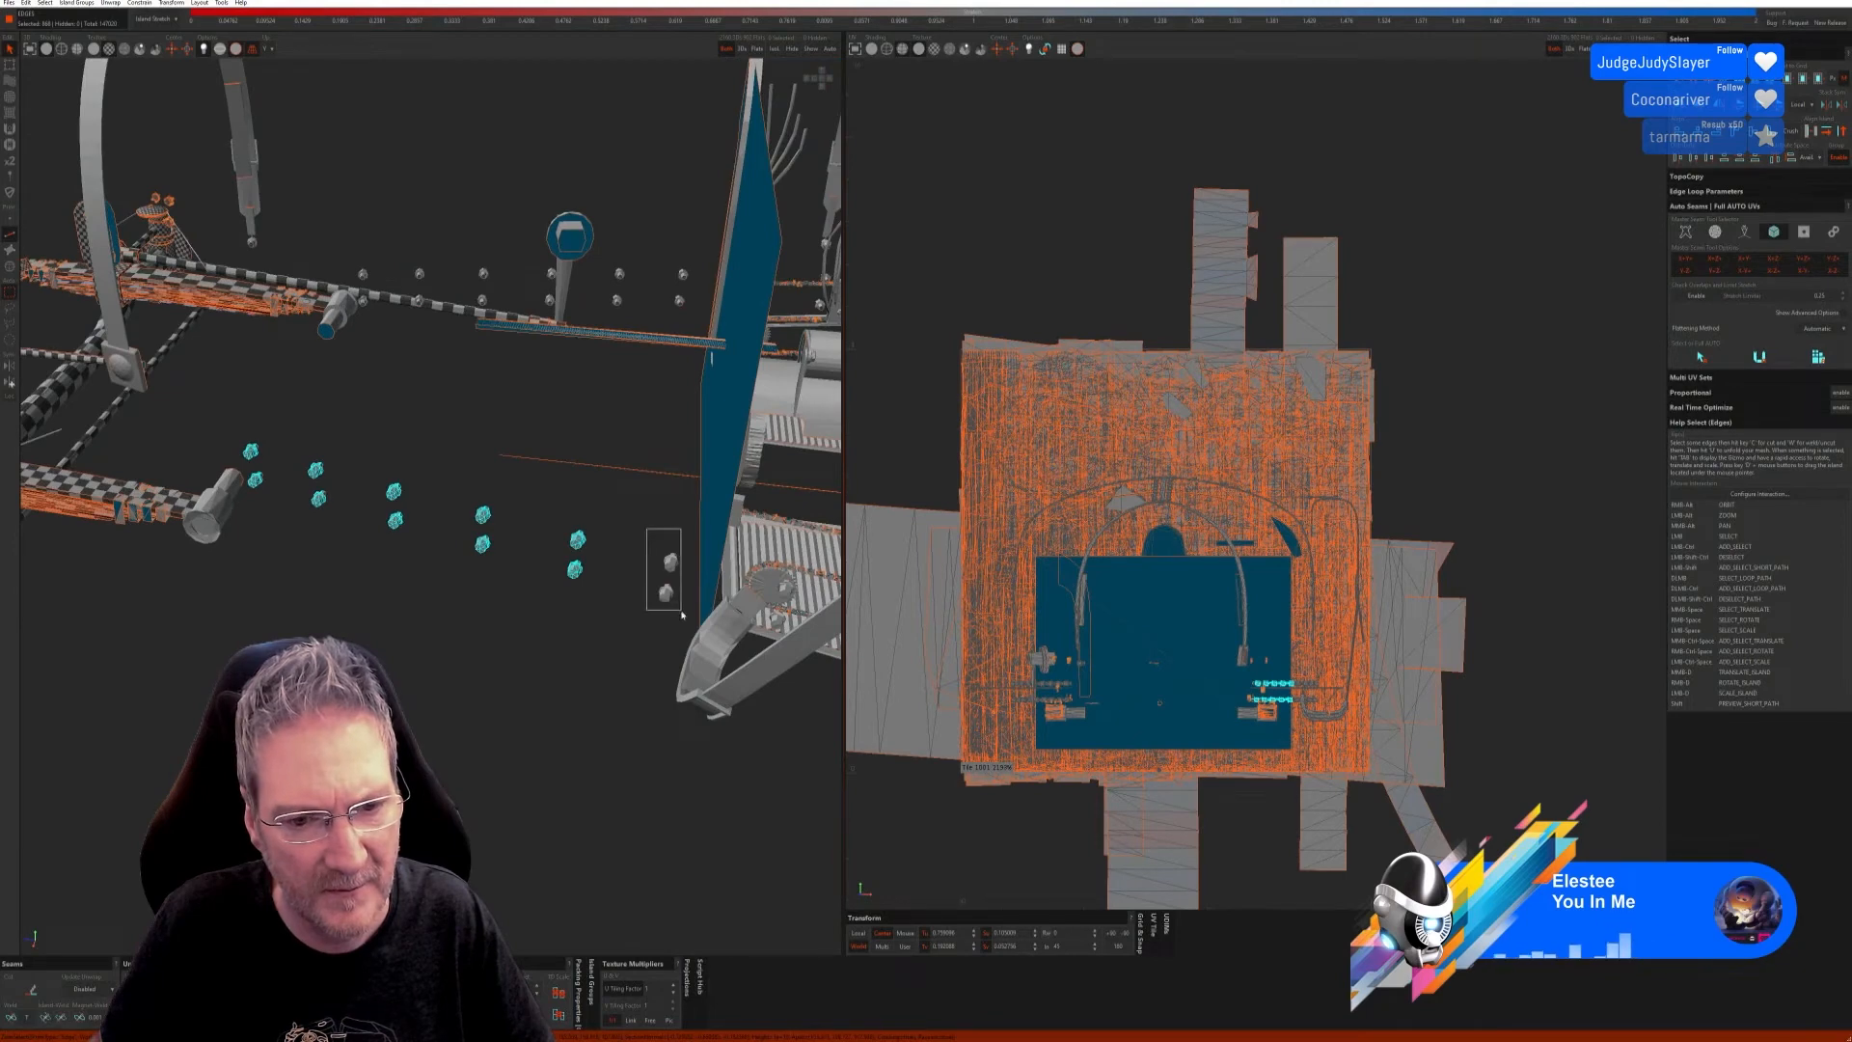
ctrl+drag(682, 613, 683, 615)
alt+right_drag(683, 615, 453, 724)
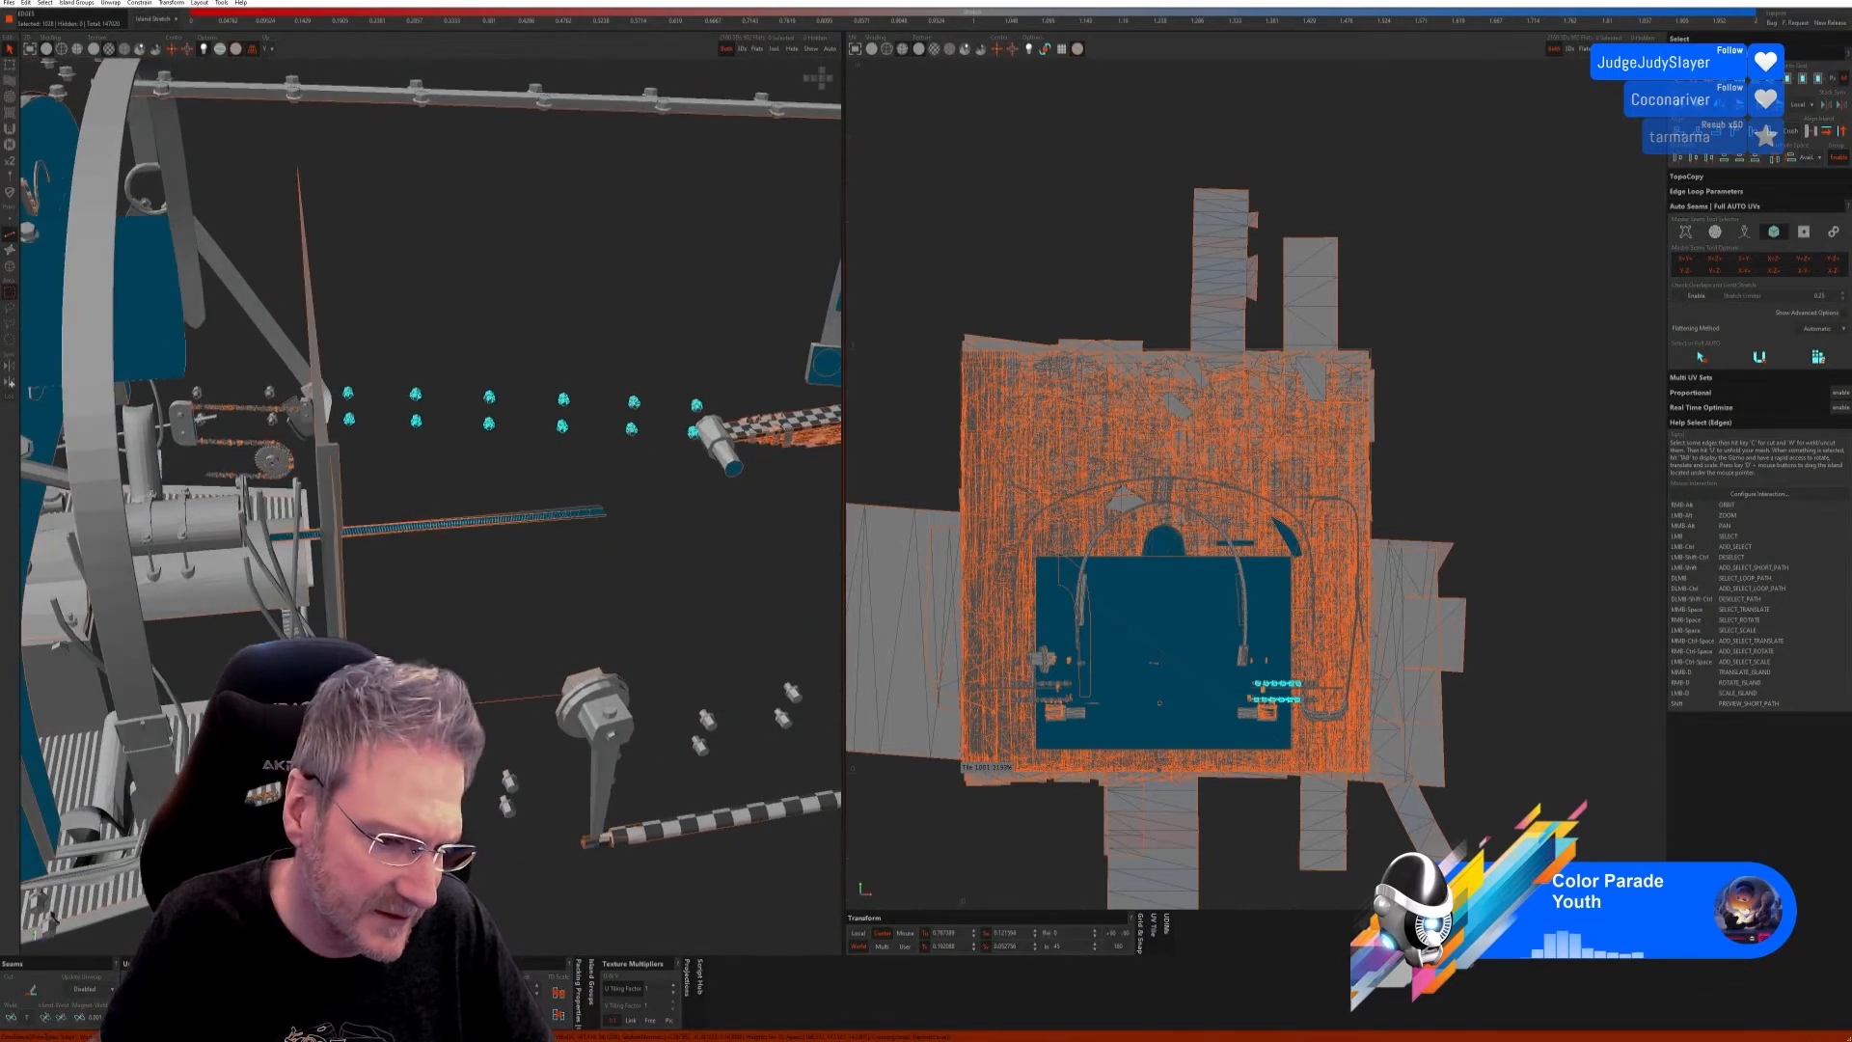
ctrl+drag(518, 839, 518, 839)
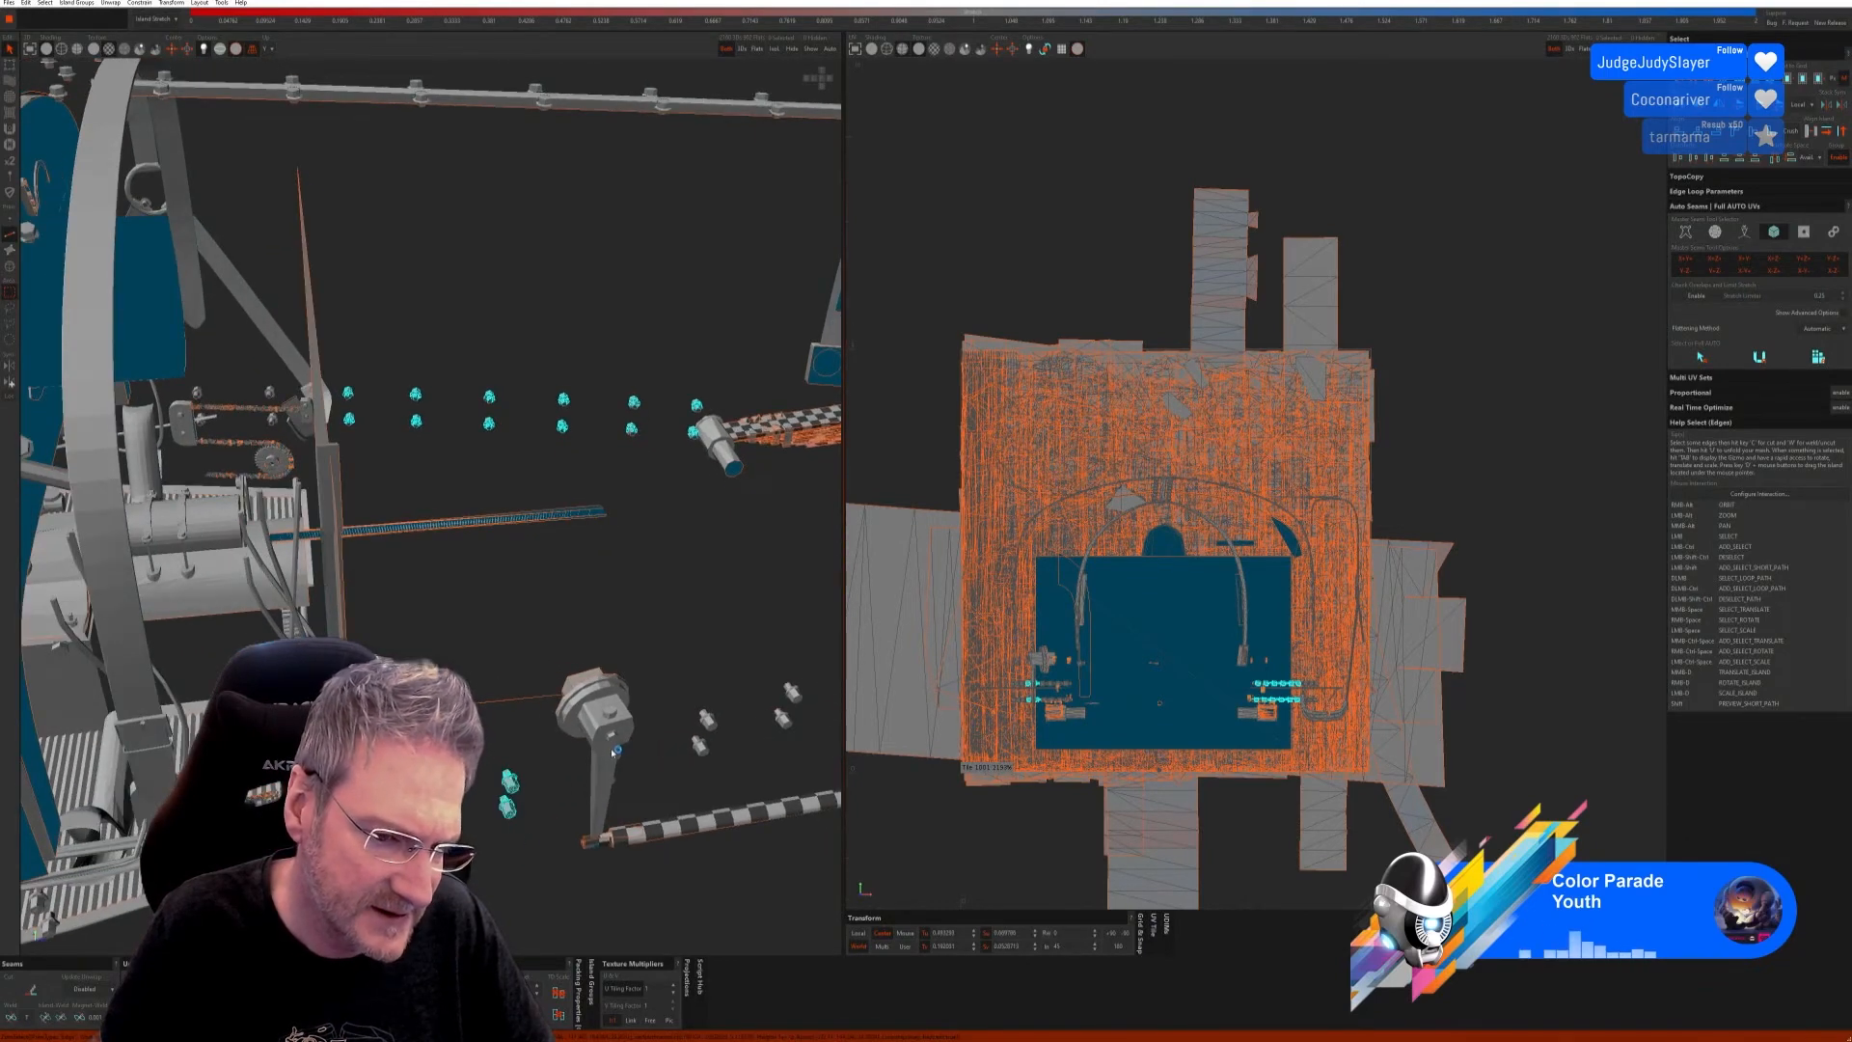
alt+right_drag(518, 839, 400, 810)
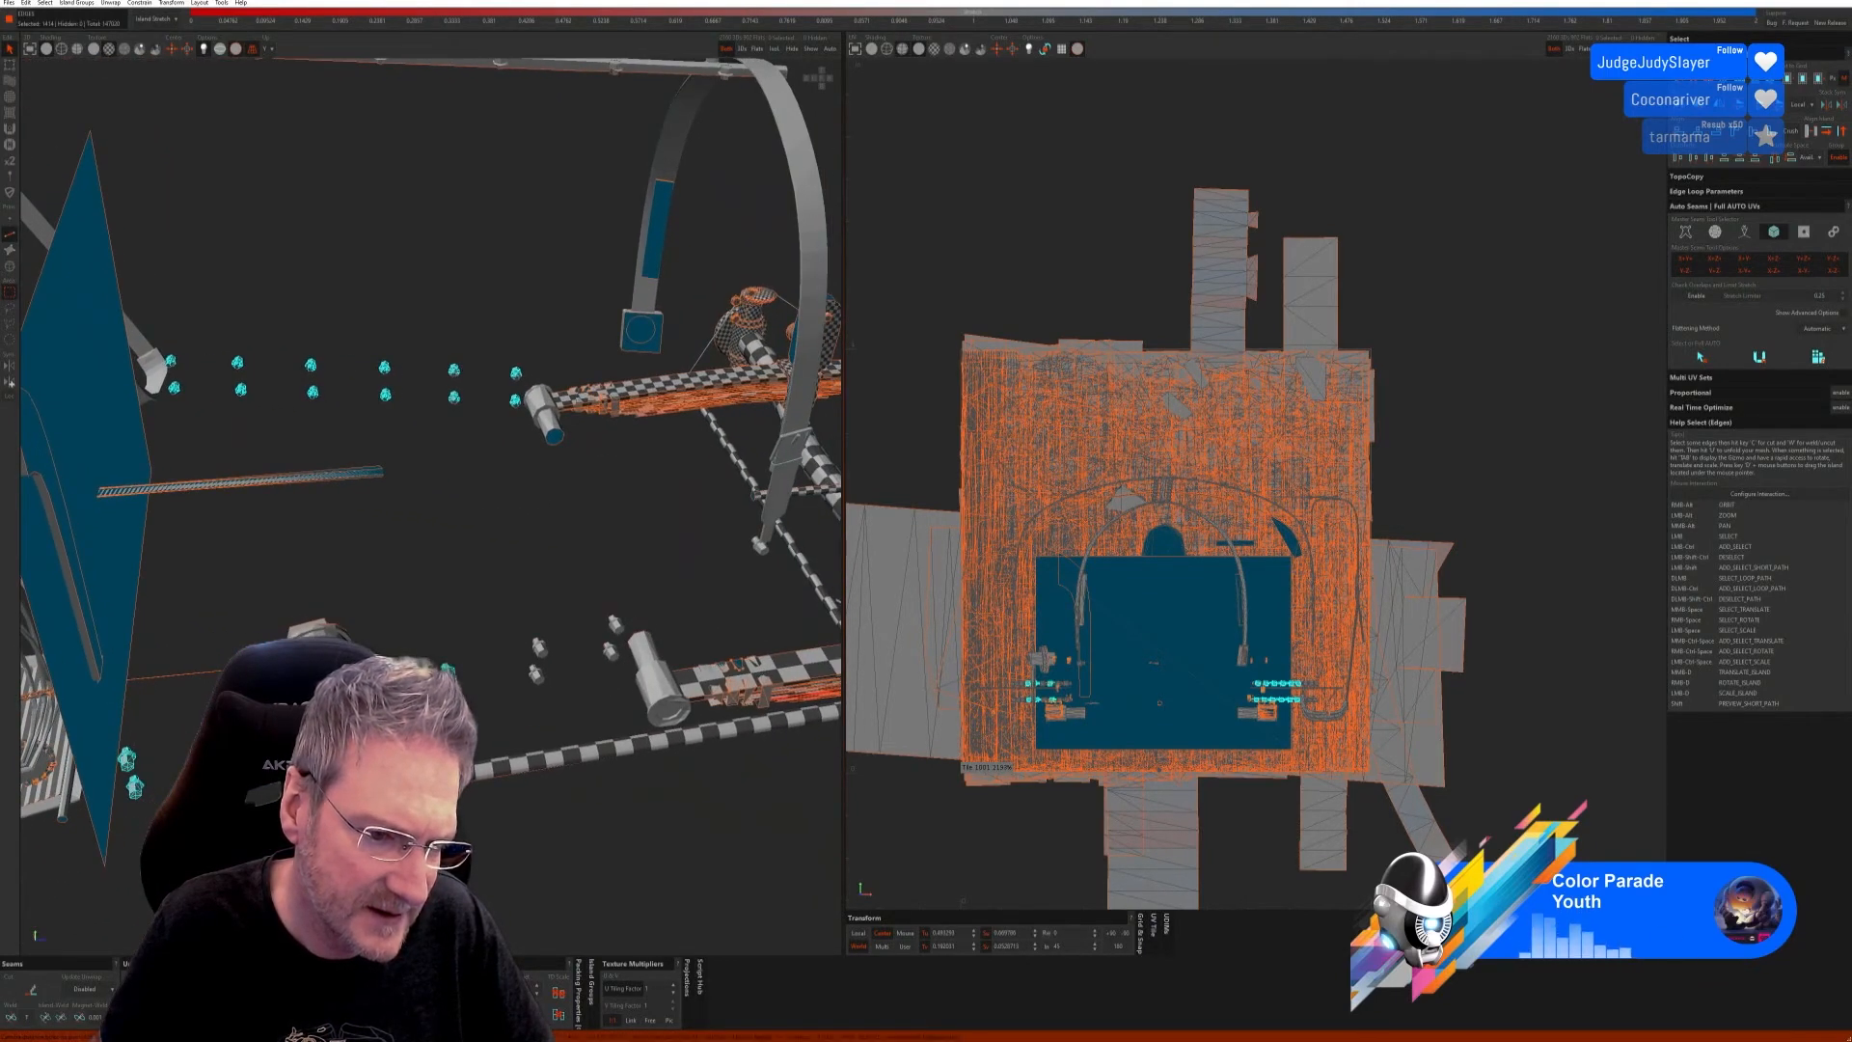
ctrl+drag(207, 700, 275, 772)
alt+right_drag(275, 772, 362, 844)
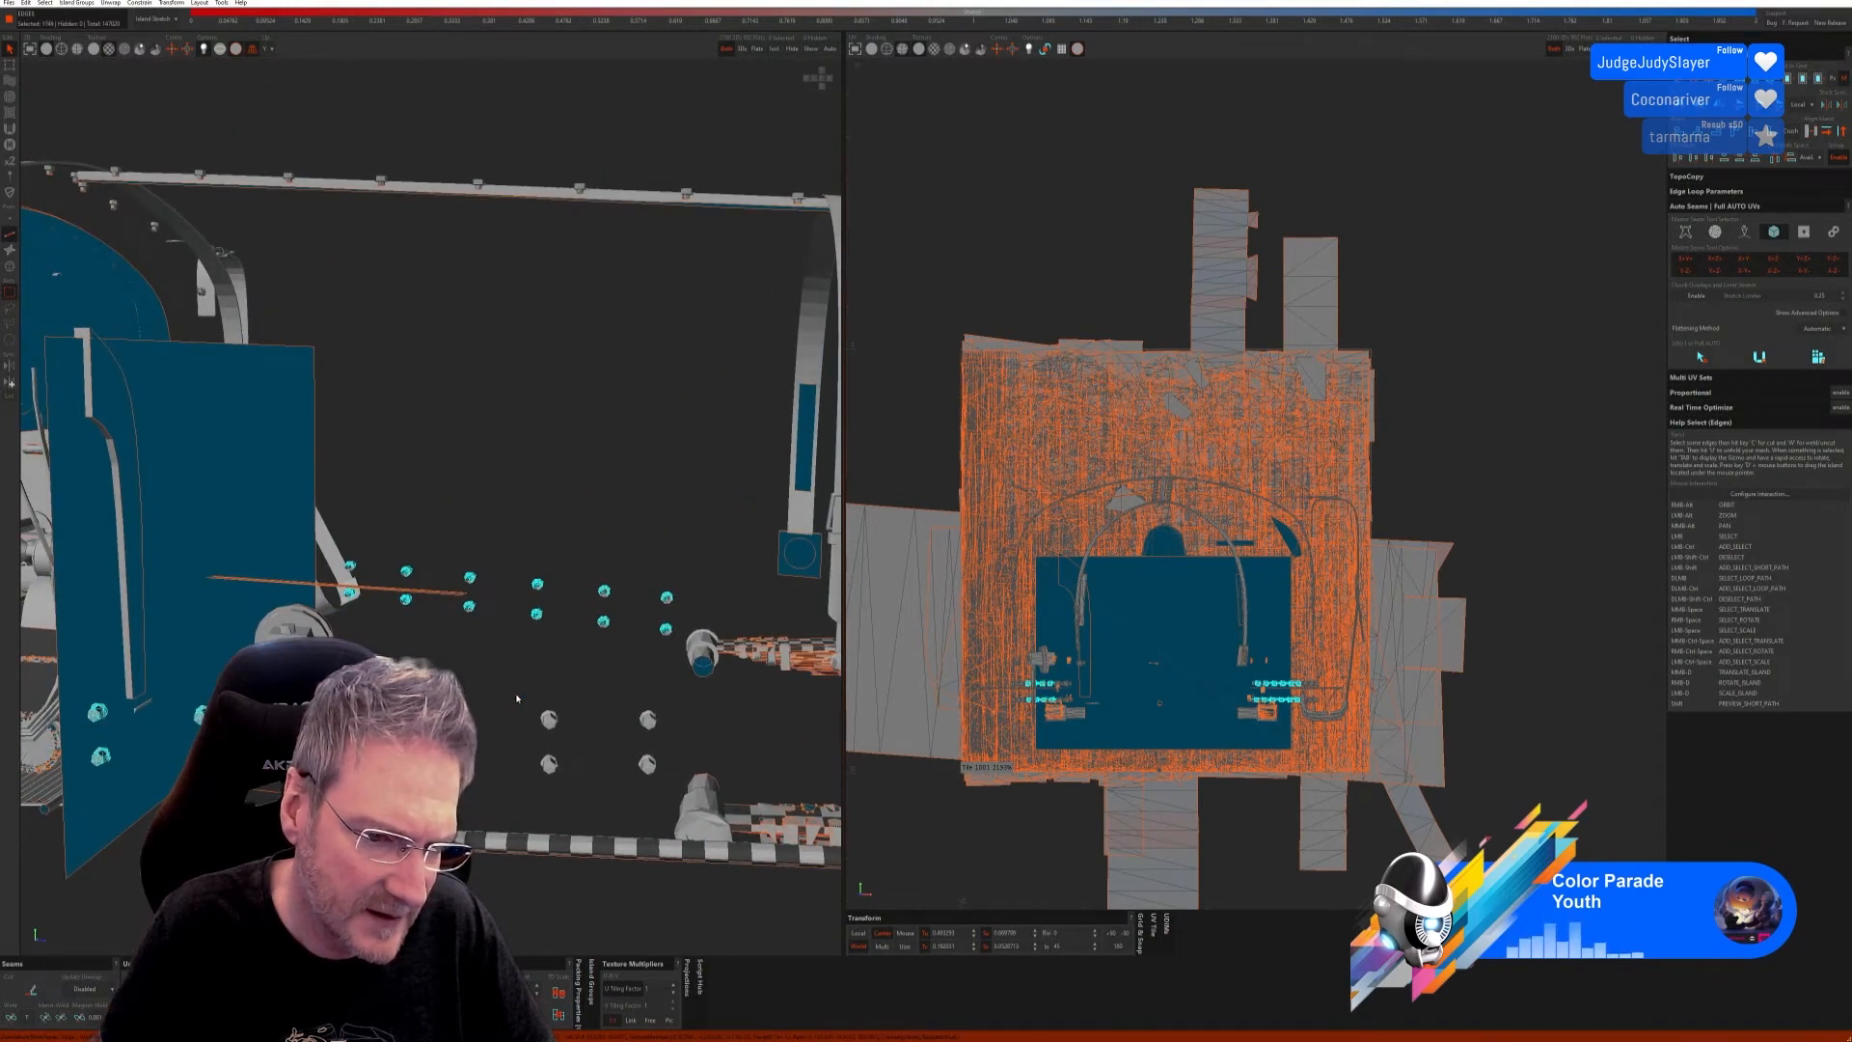
mouse_move(515, 693)
alt+right_down()
mouse_move(566, 769)
mouse_move(526, 726)
alt+right_up()
ctrl+drag(553, 755, 687, 784)
alt+right_drag(688, 784, 618, 706)
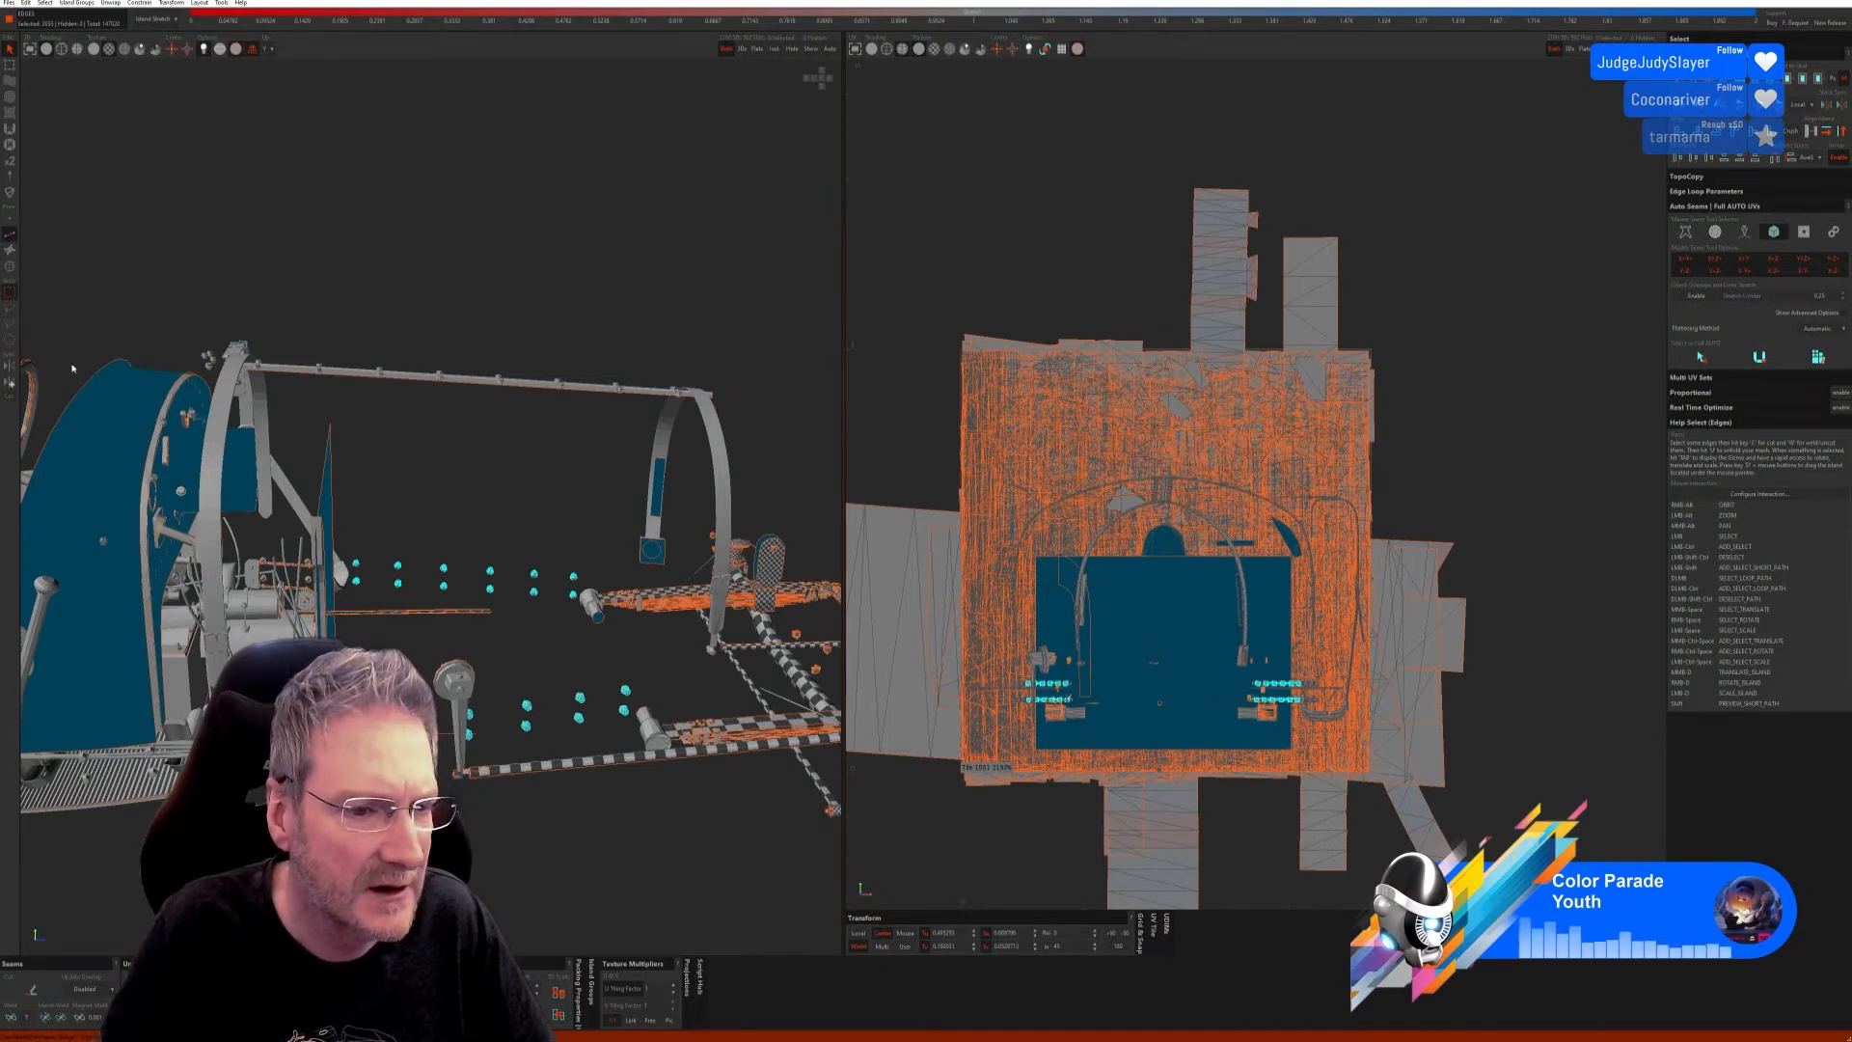
Step: Switch to island selection and select the rows of small bolts along one side of the frame
click(9, 266)
scroll(346, 743, up, 2)
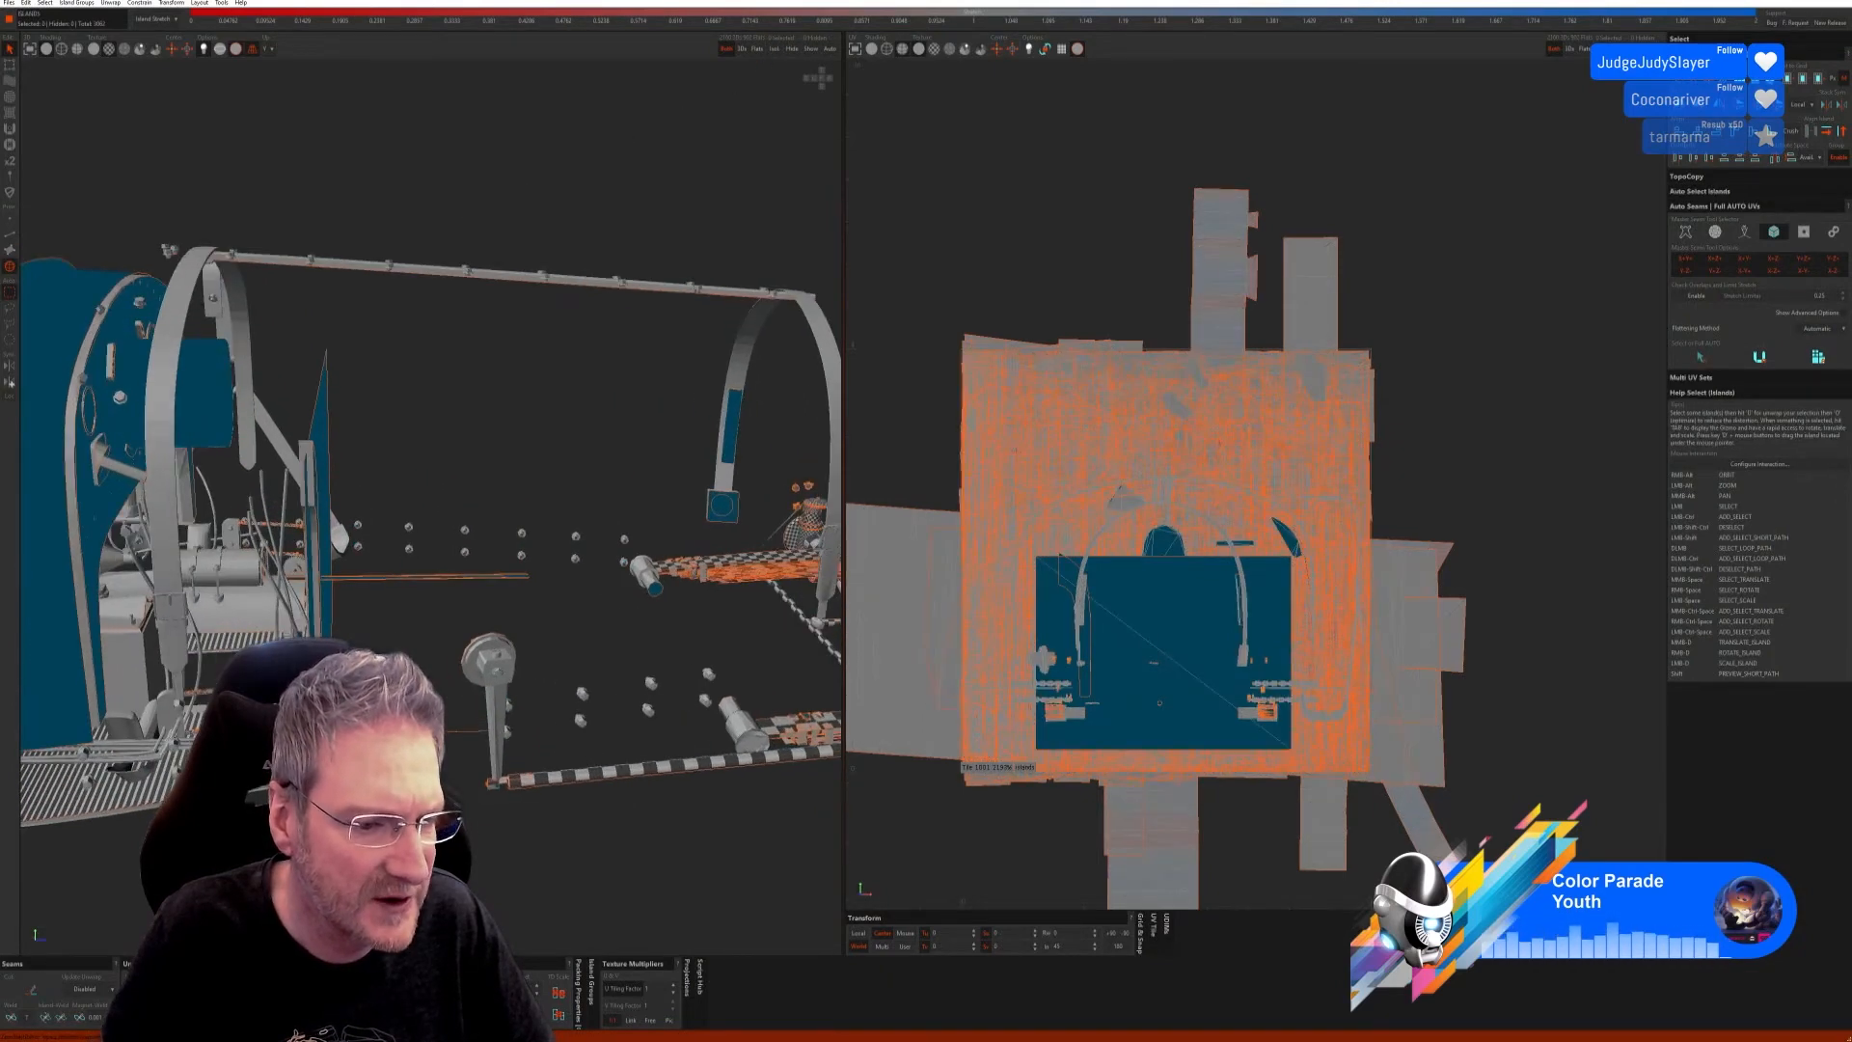
alt+right_drag(345, 743, 328, 805)
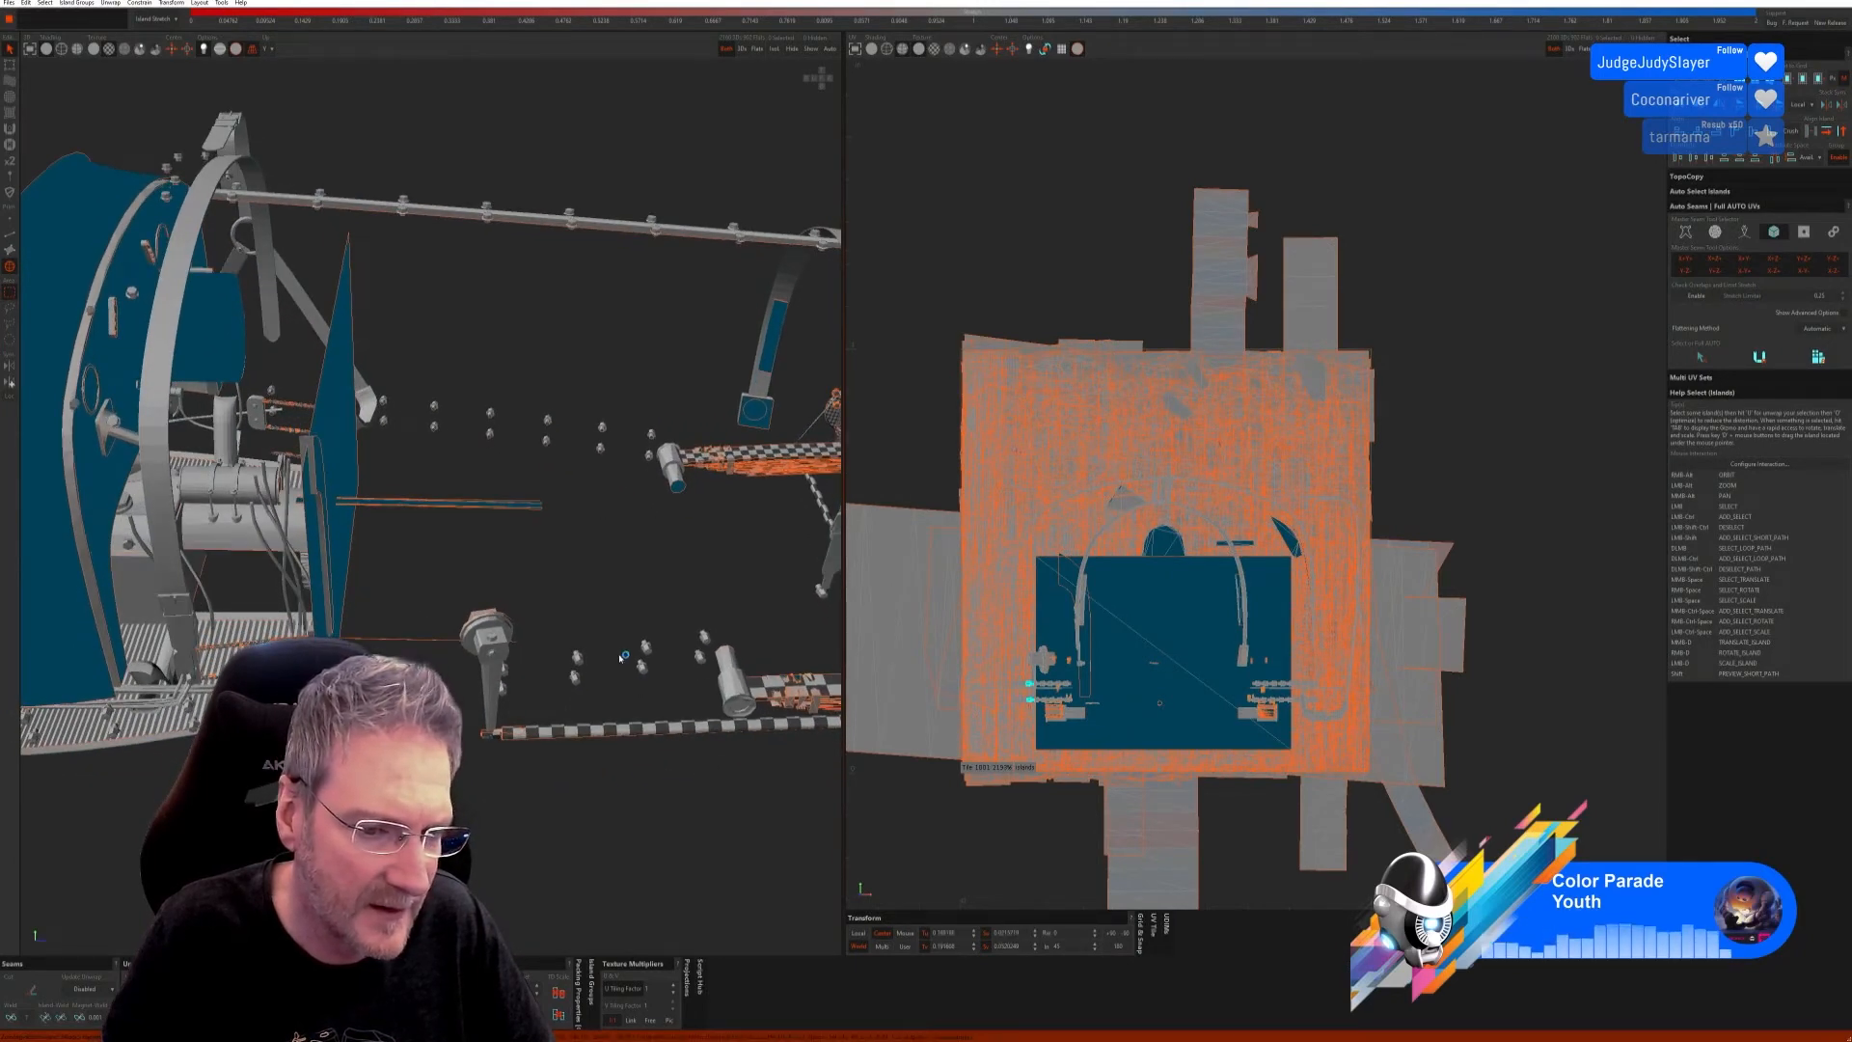
drag(609, 642, 556, 699)
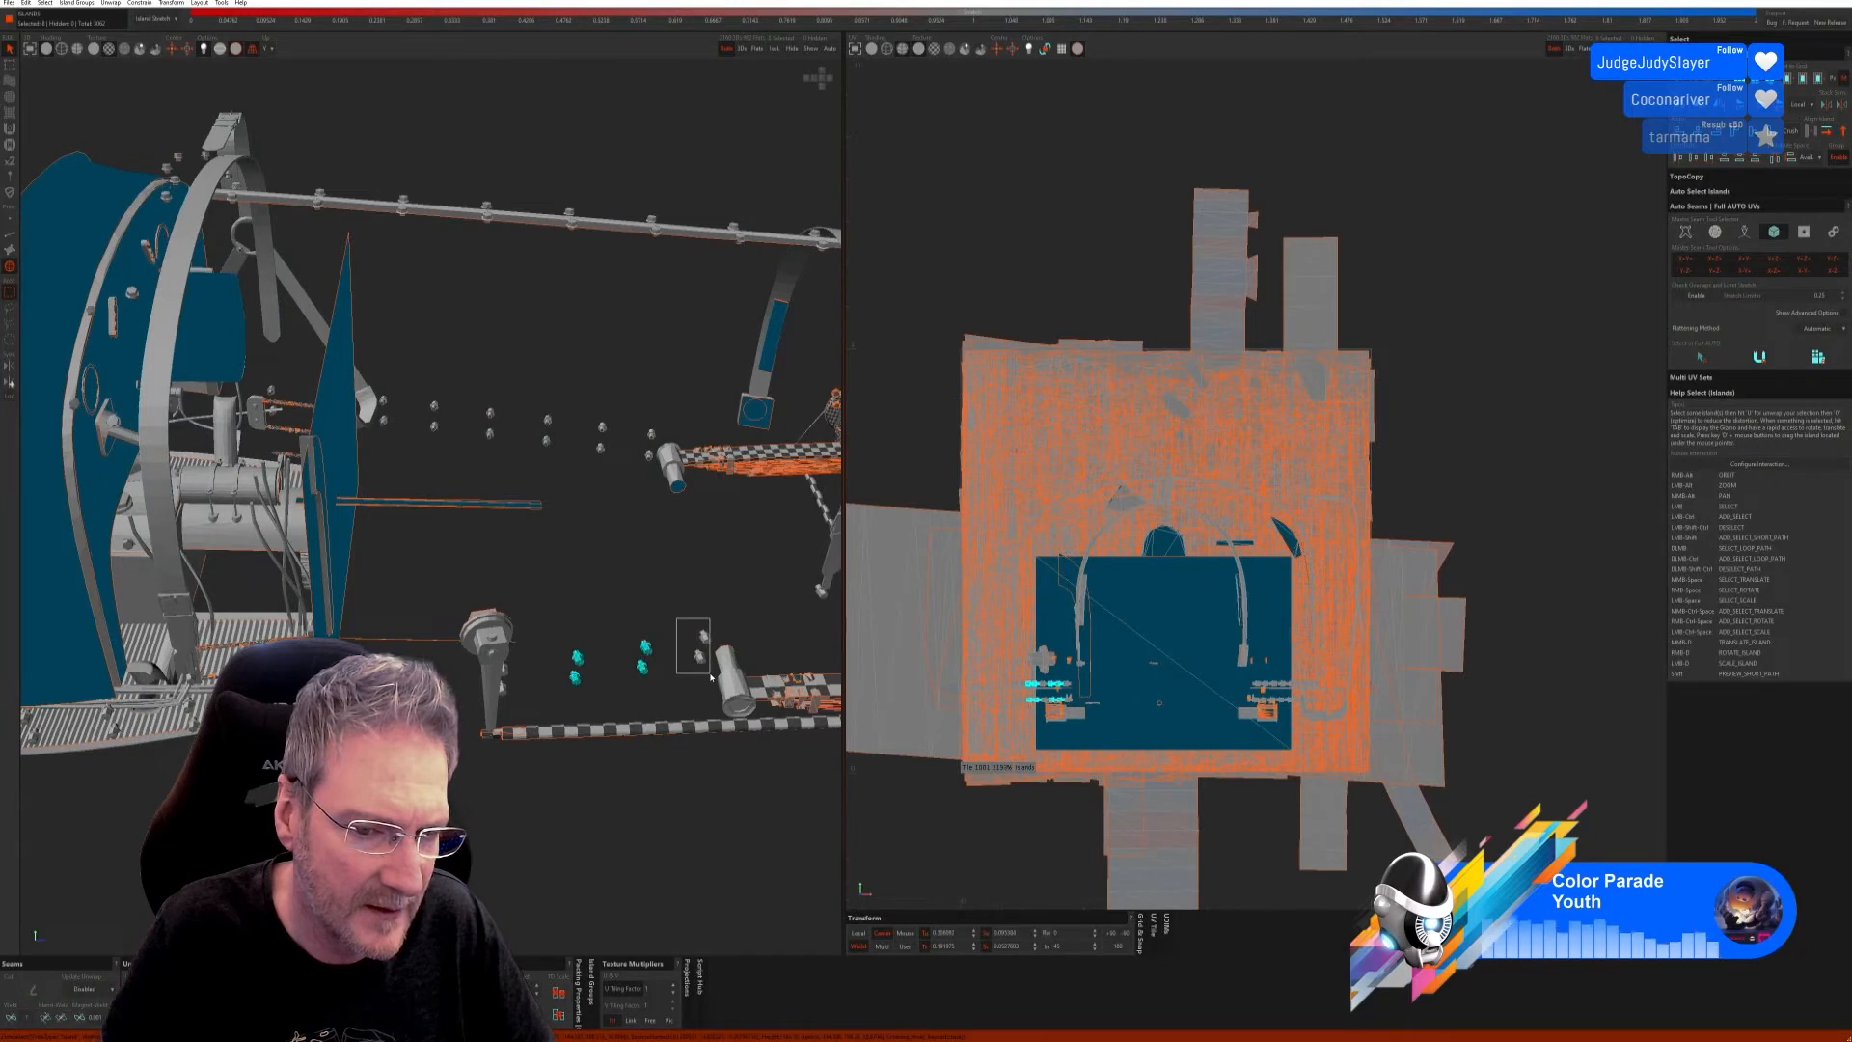
ctrl+drag(710, 673, 711, 675)
Step: Add the matching rows of small bolts on the opposite side of the frame to the selection
alt+right_drag(711, 675, 513, 755)
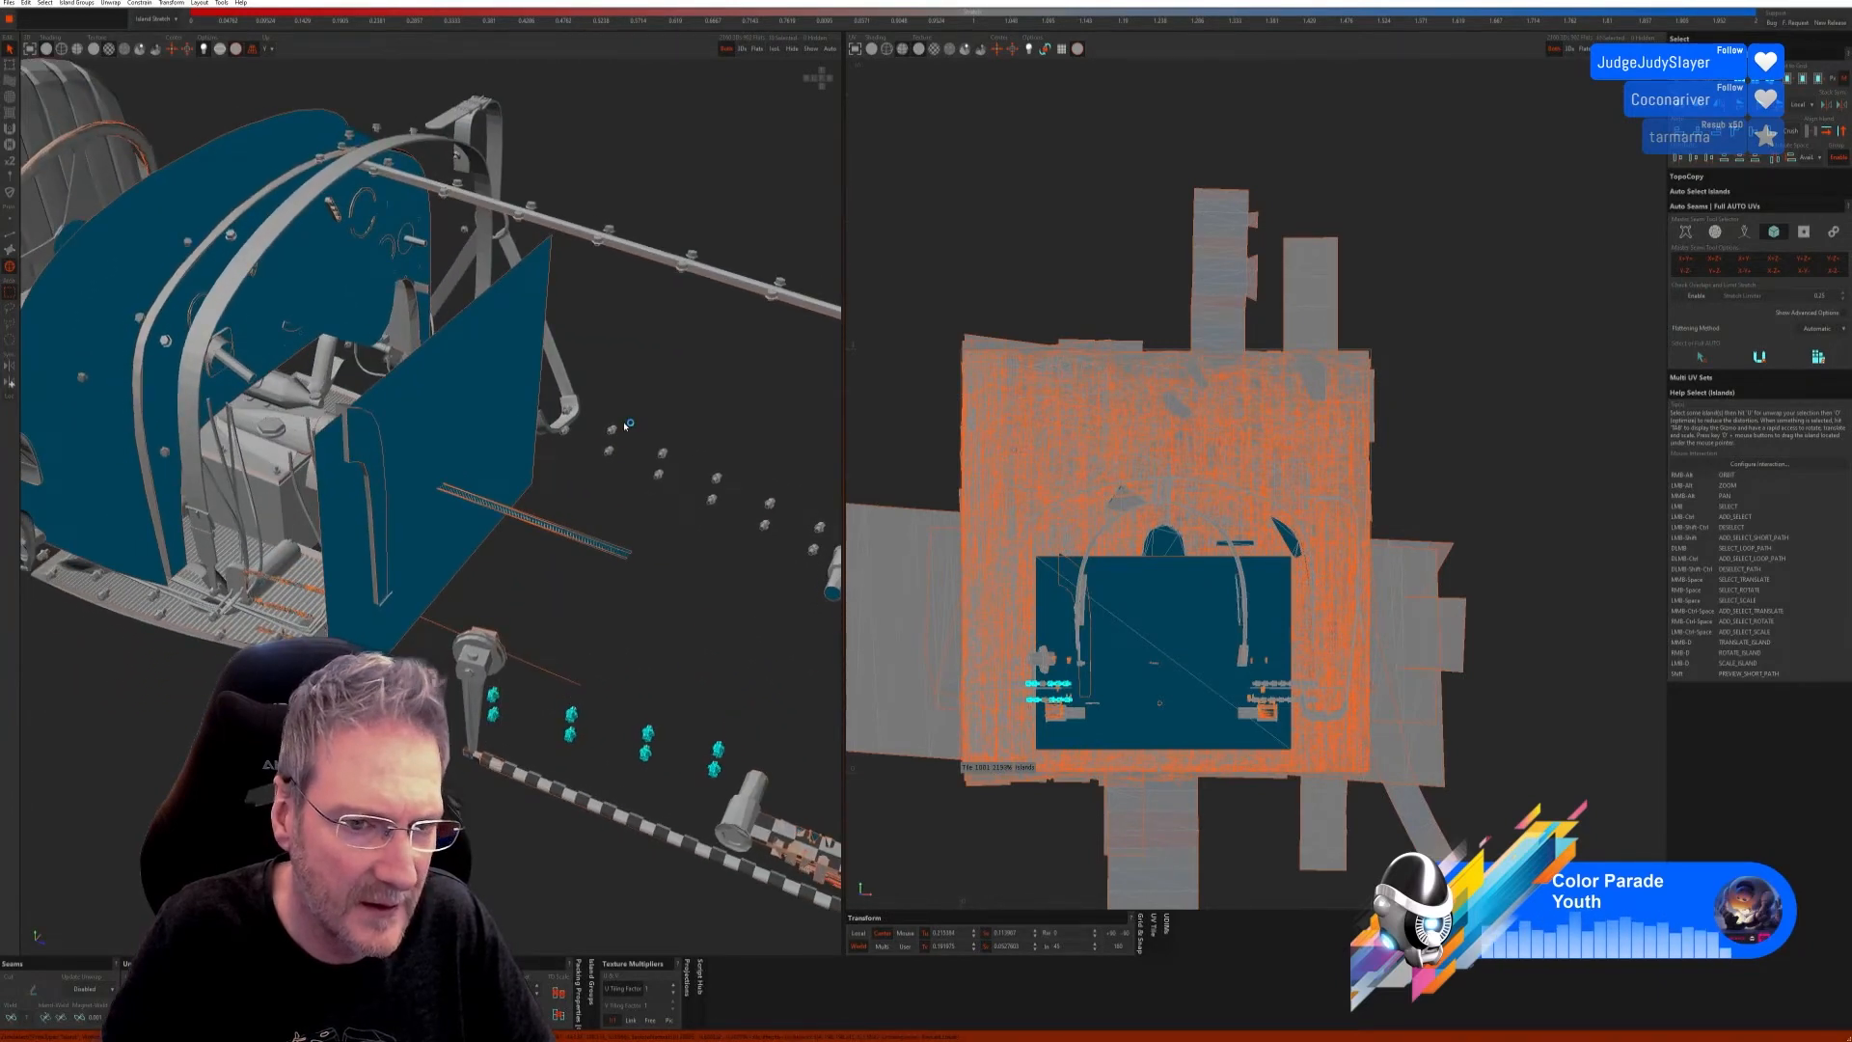
ctrl+drag(726, 539, 323, 631)
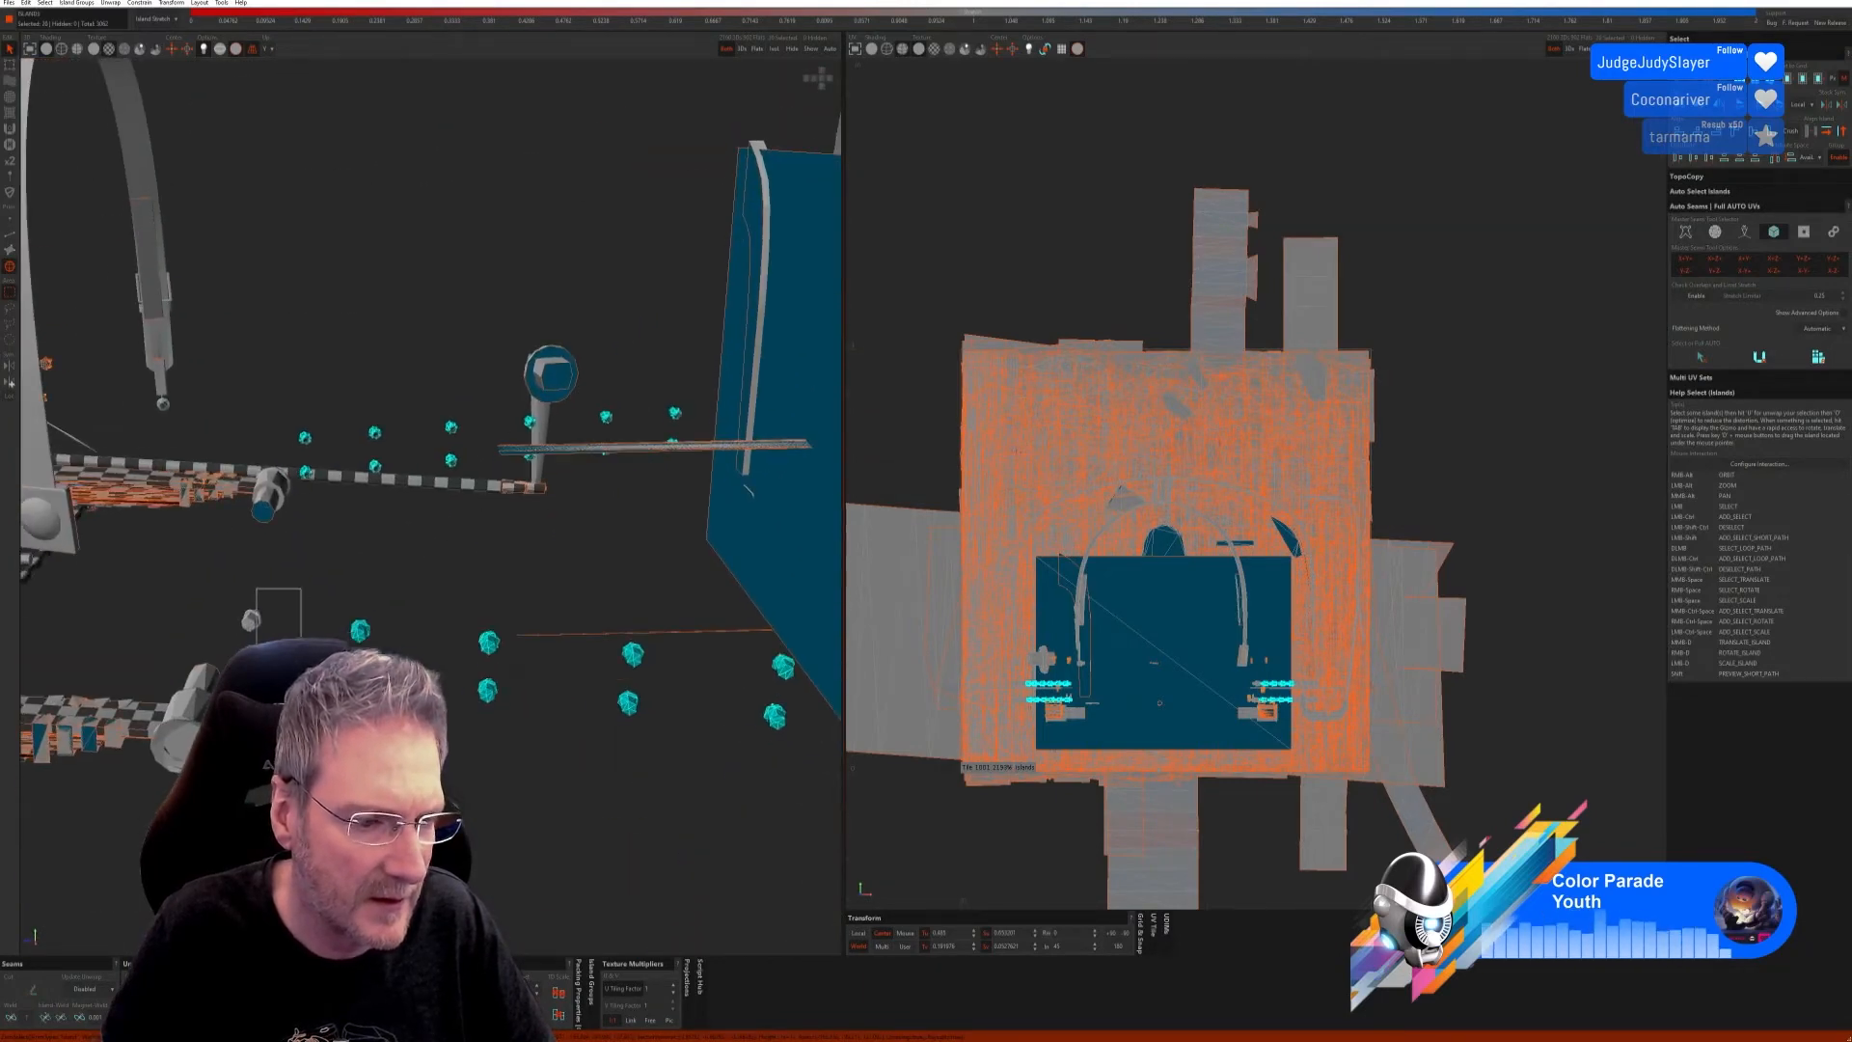
alt+middle_drag(544, 666, 265, 643)
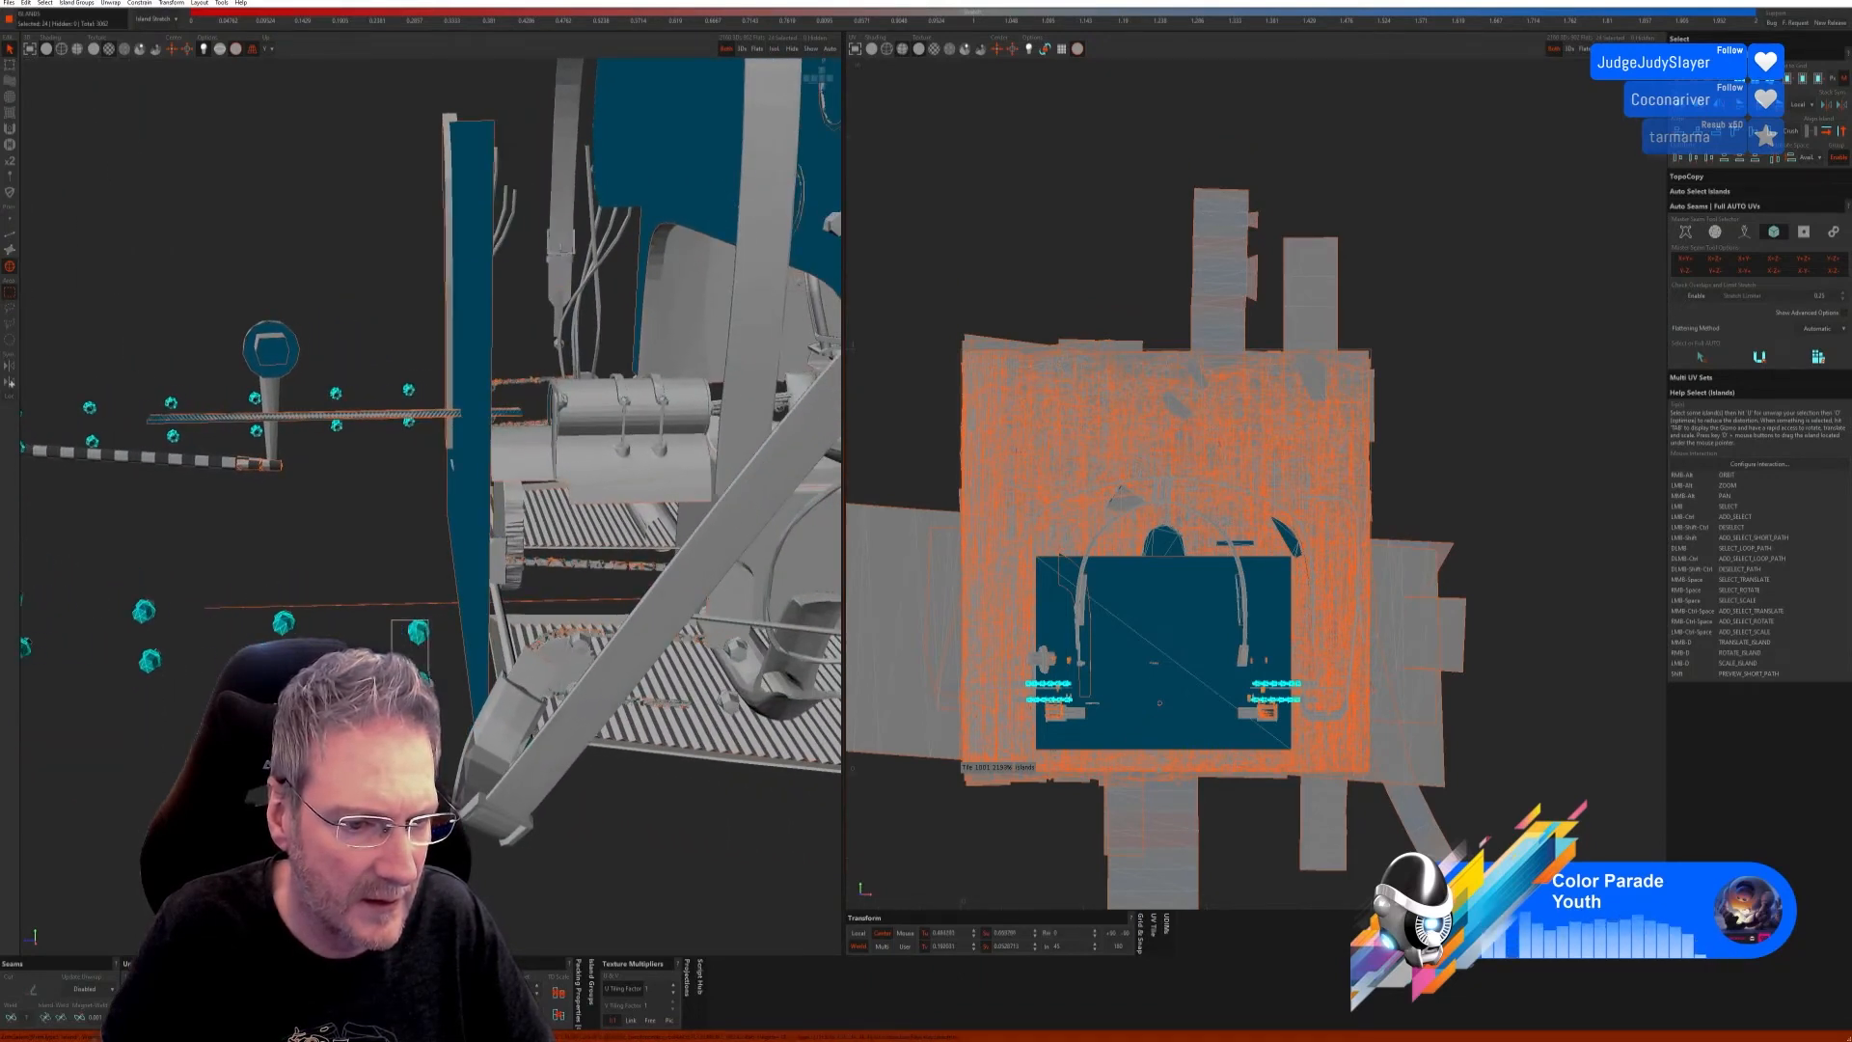
Step: Isolate the selected bolts, unwrap and pack them with automatic seams in edge selection, and show the whole model again
click(779, 49)
key(F2)
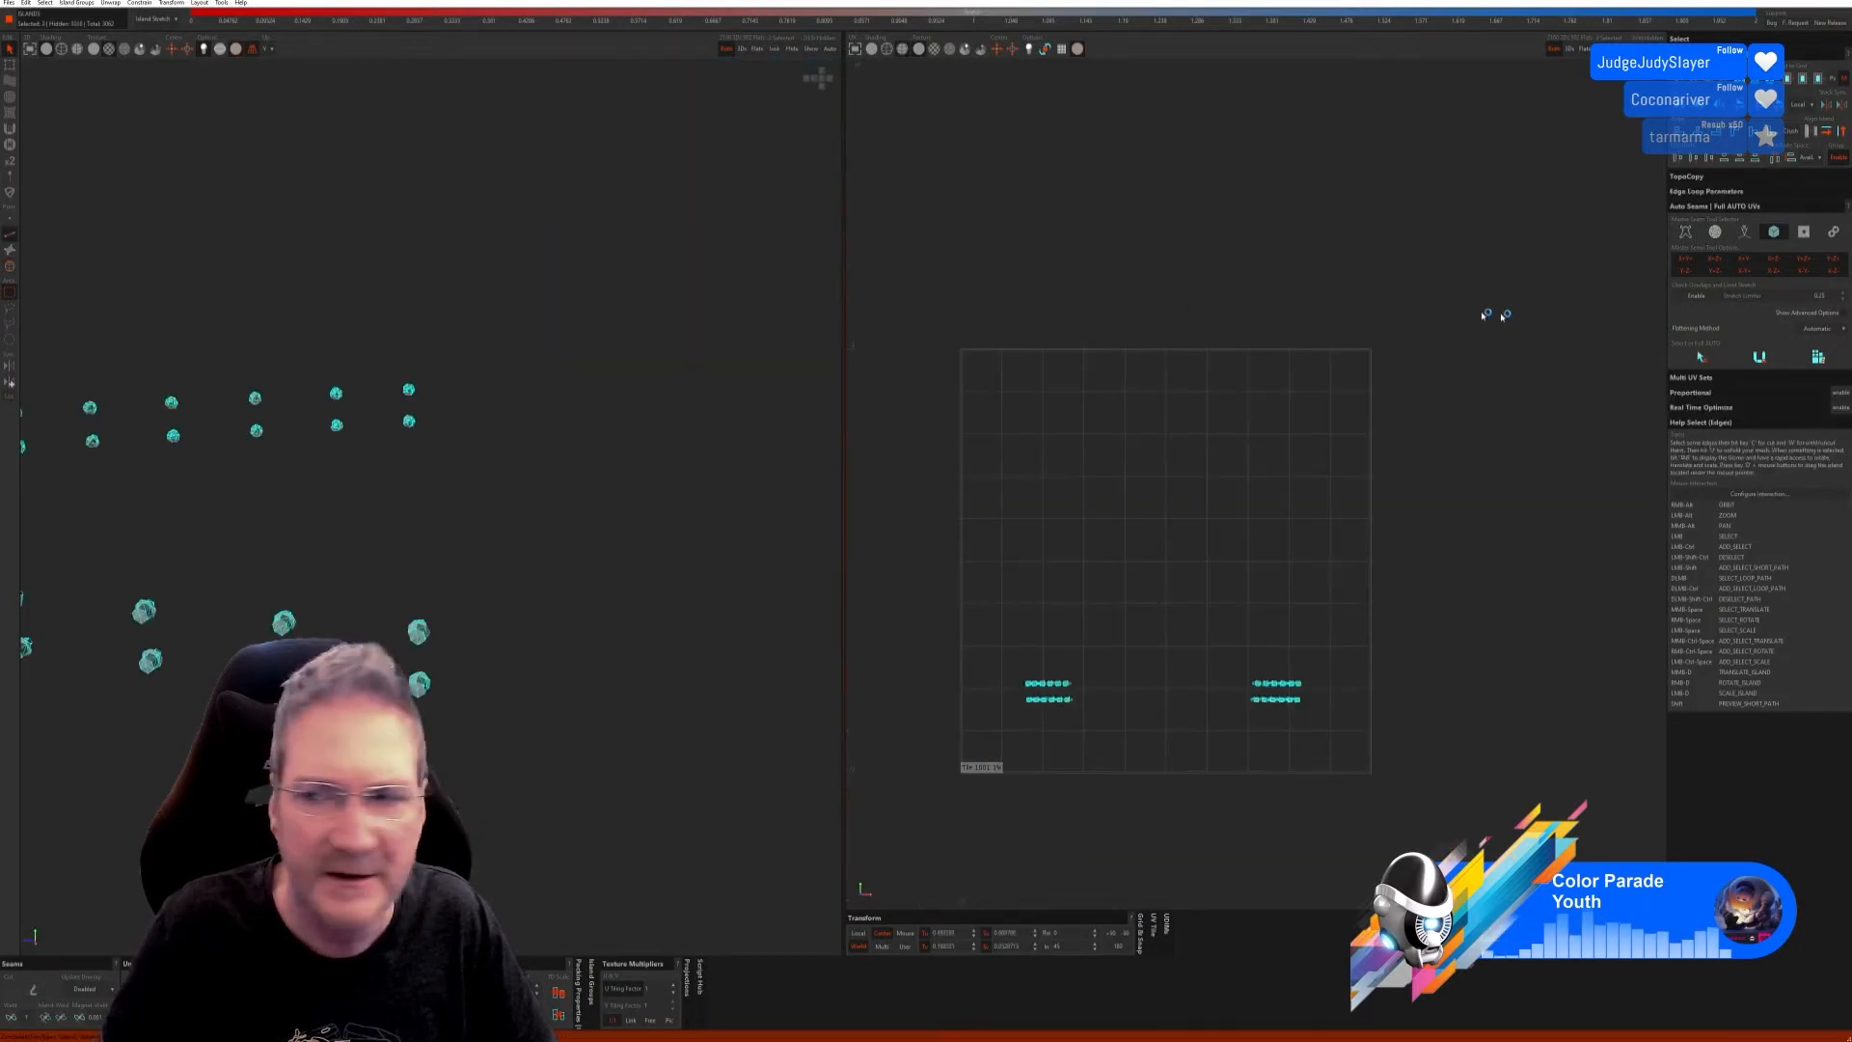
click(1723, 363)
click(1760, 357)
click(1817, 357)
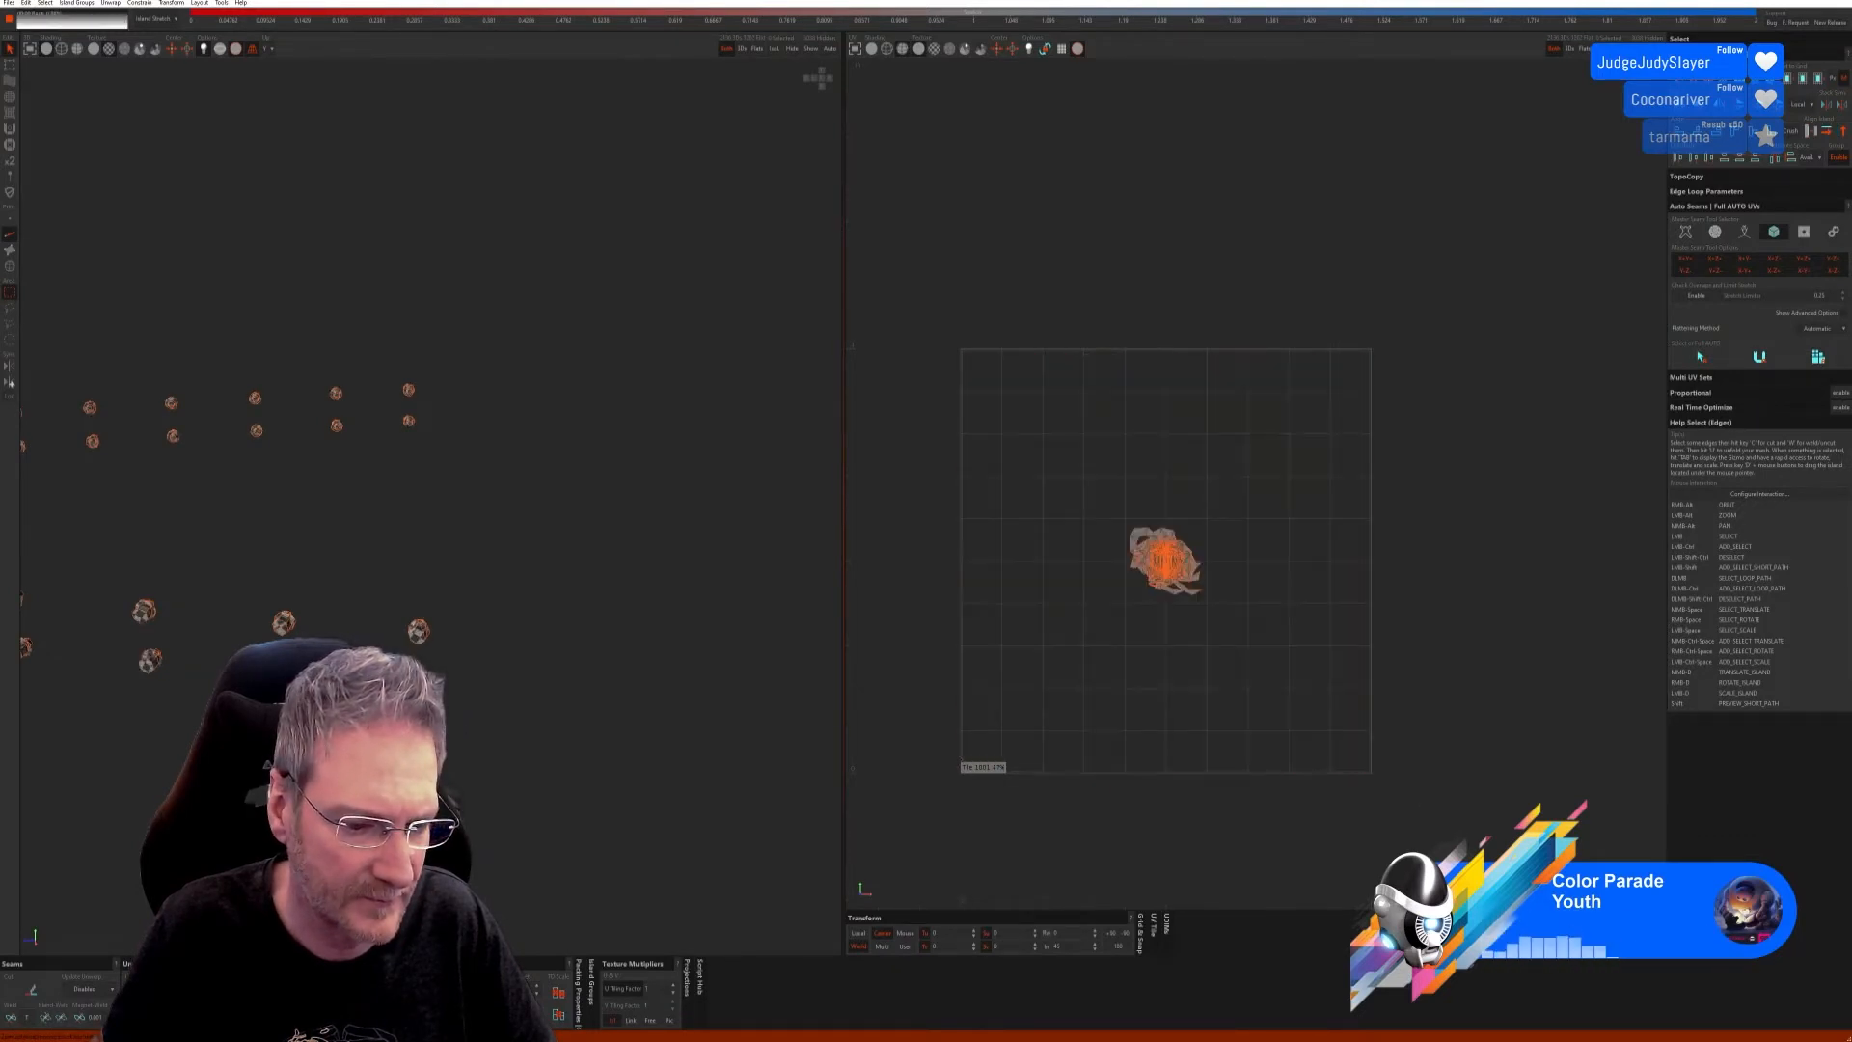
click(809, 53)
scroll(608, 352, down, 6)
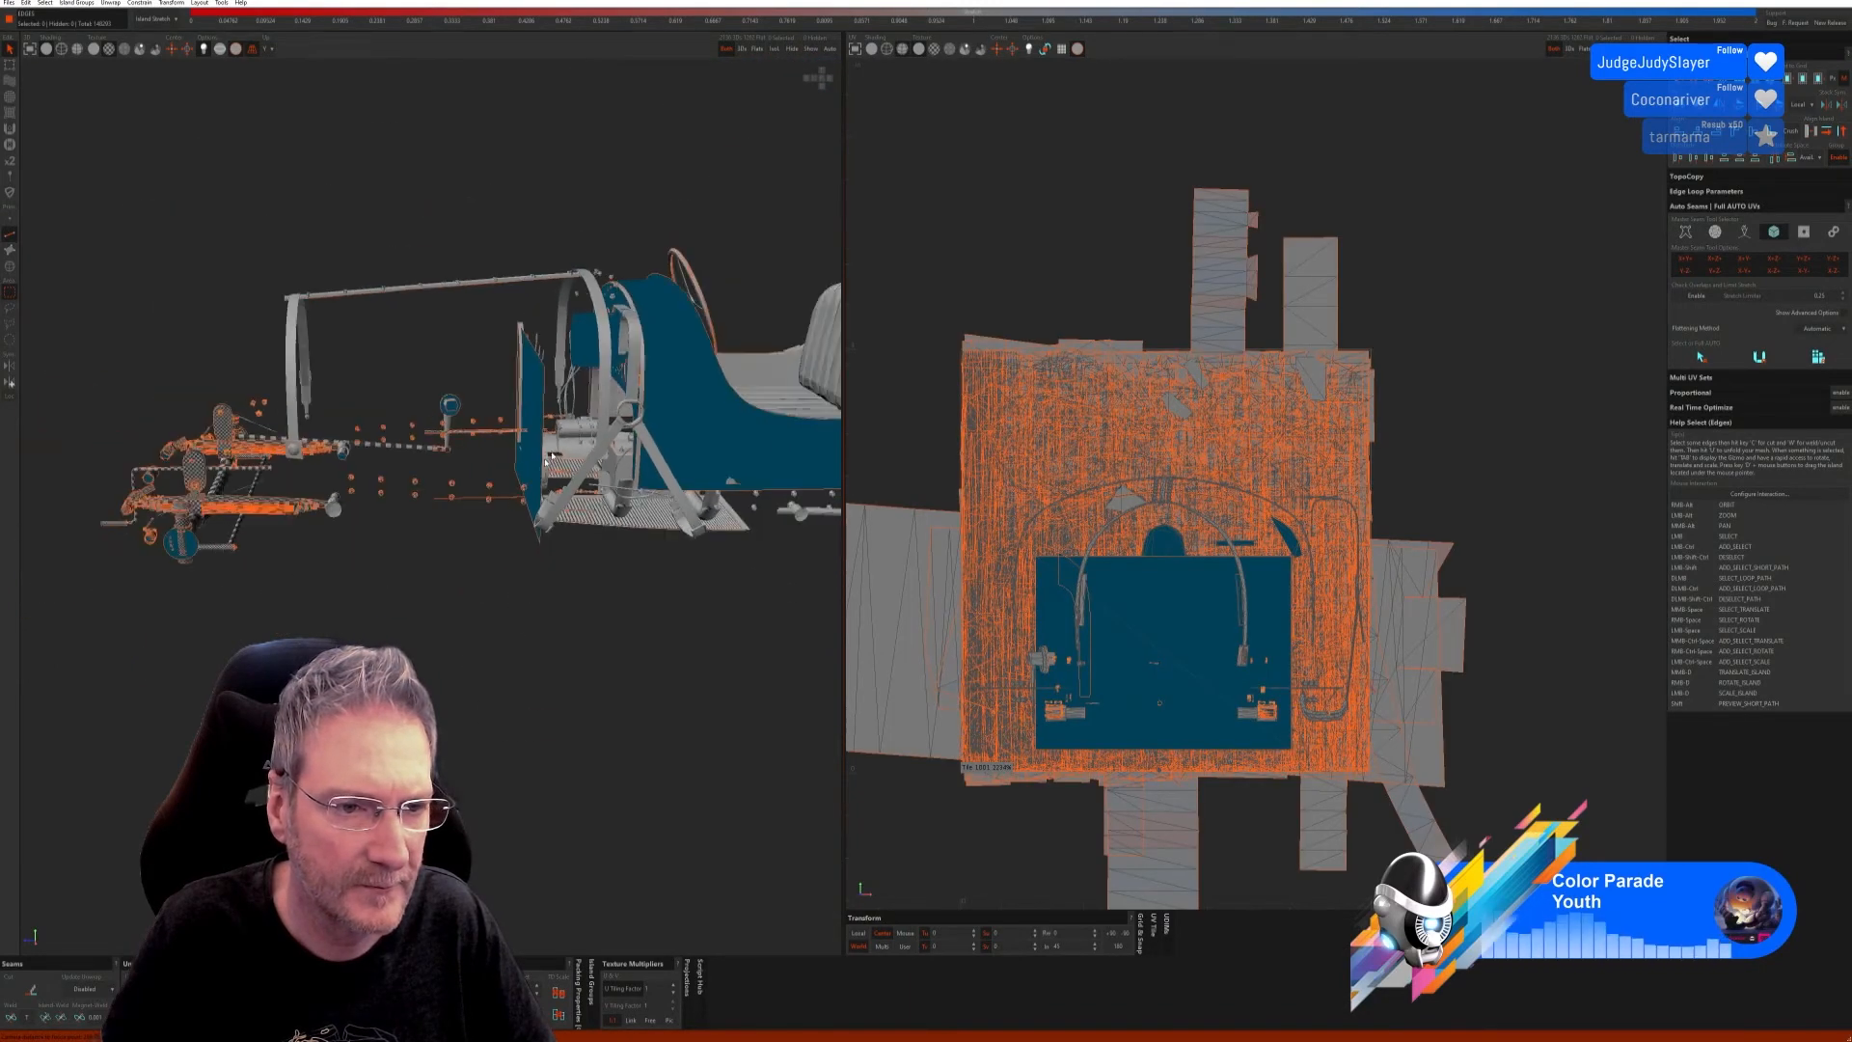
Step: Select the two stepped cylindrical sleeves at the ends of the checkered rails as islands and isolate them
alt+right_drag(376, 463, 2, 328)
scroll(323, 546, up, 4)
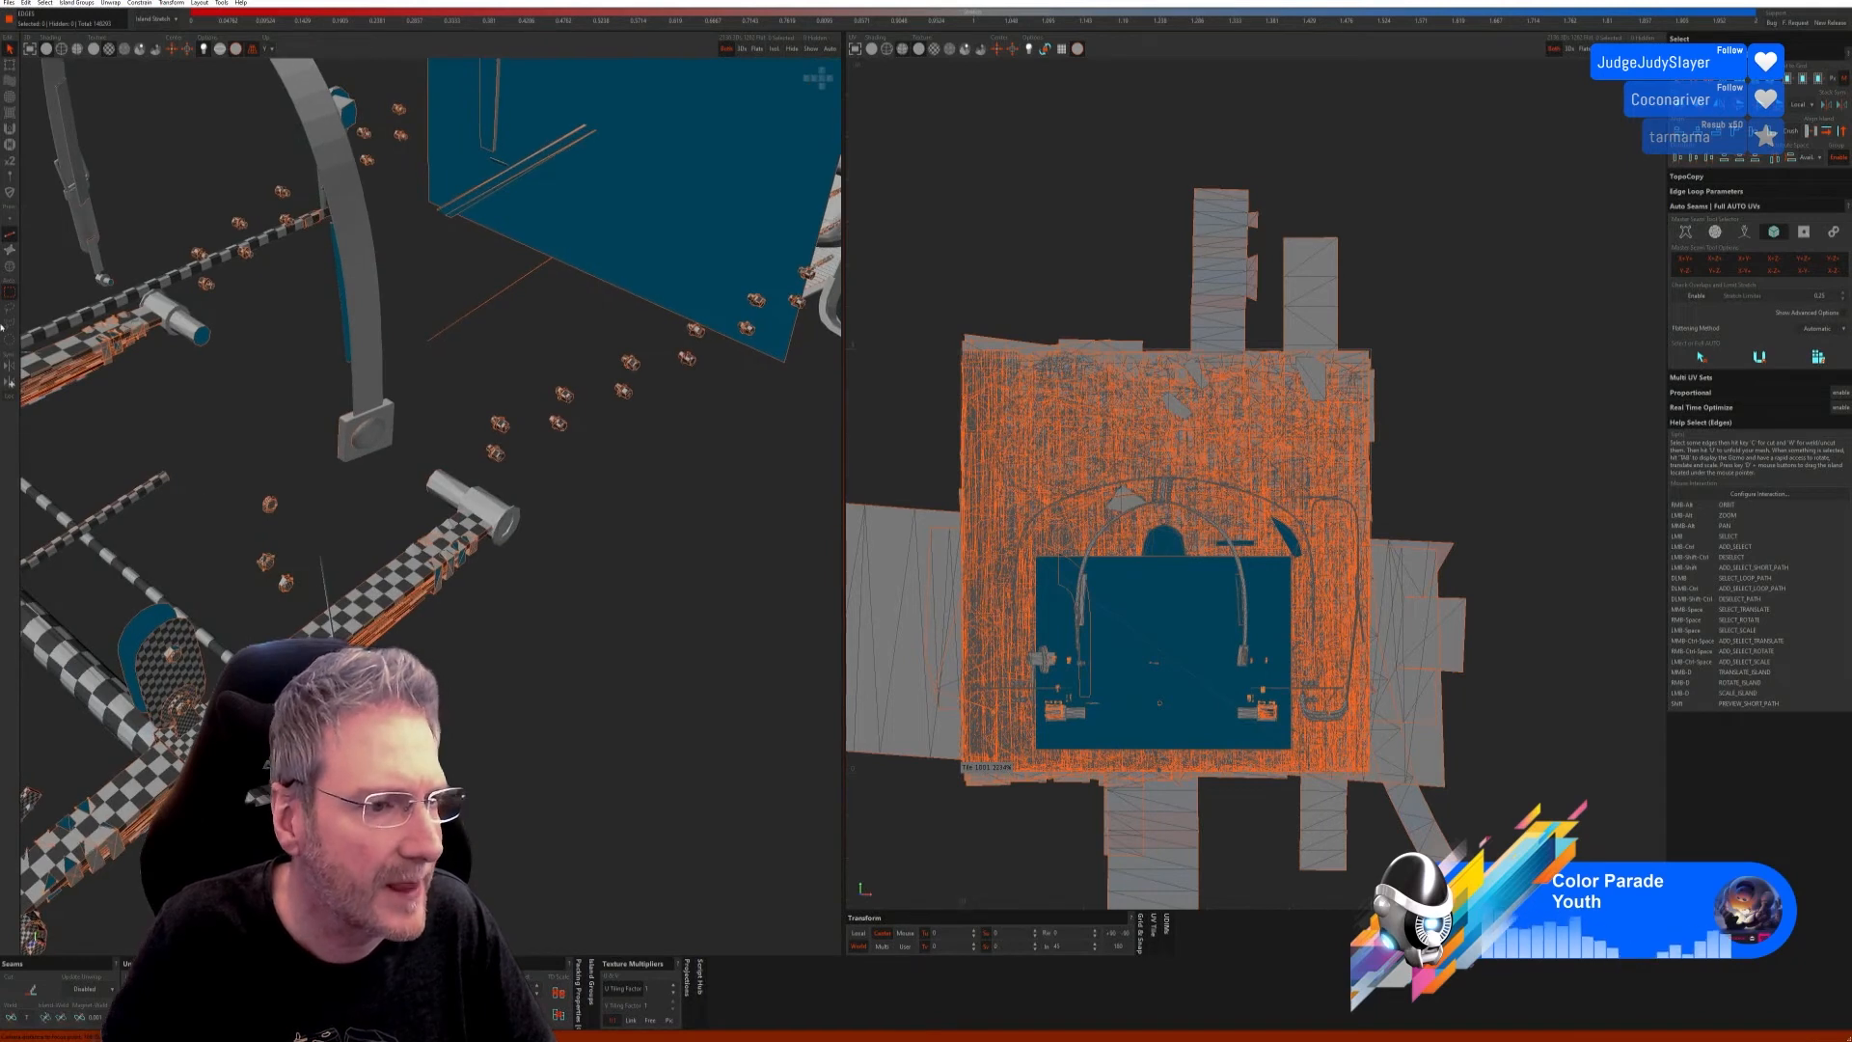
click(10, 268)
click(473, 501)
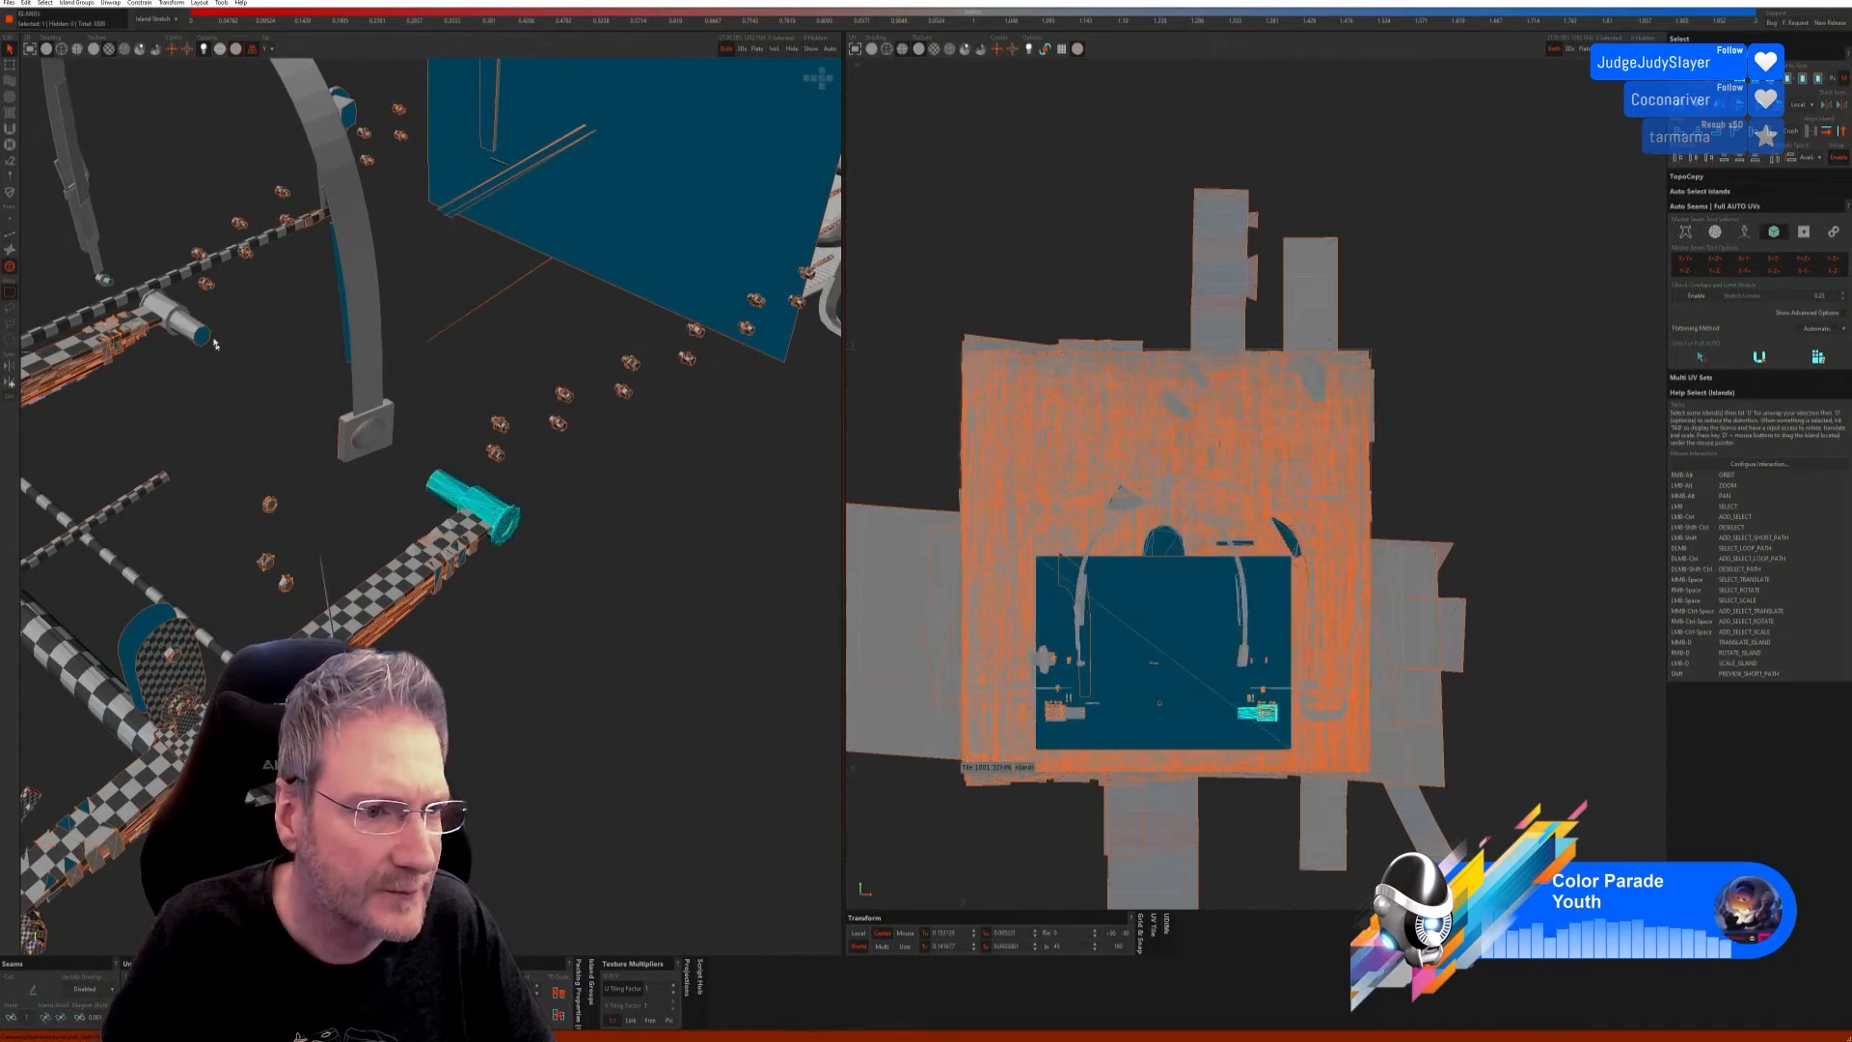
click(774, 48)
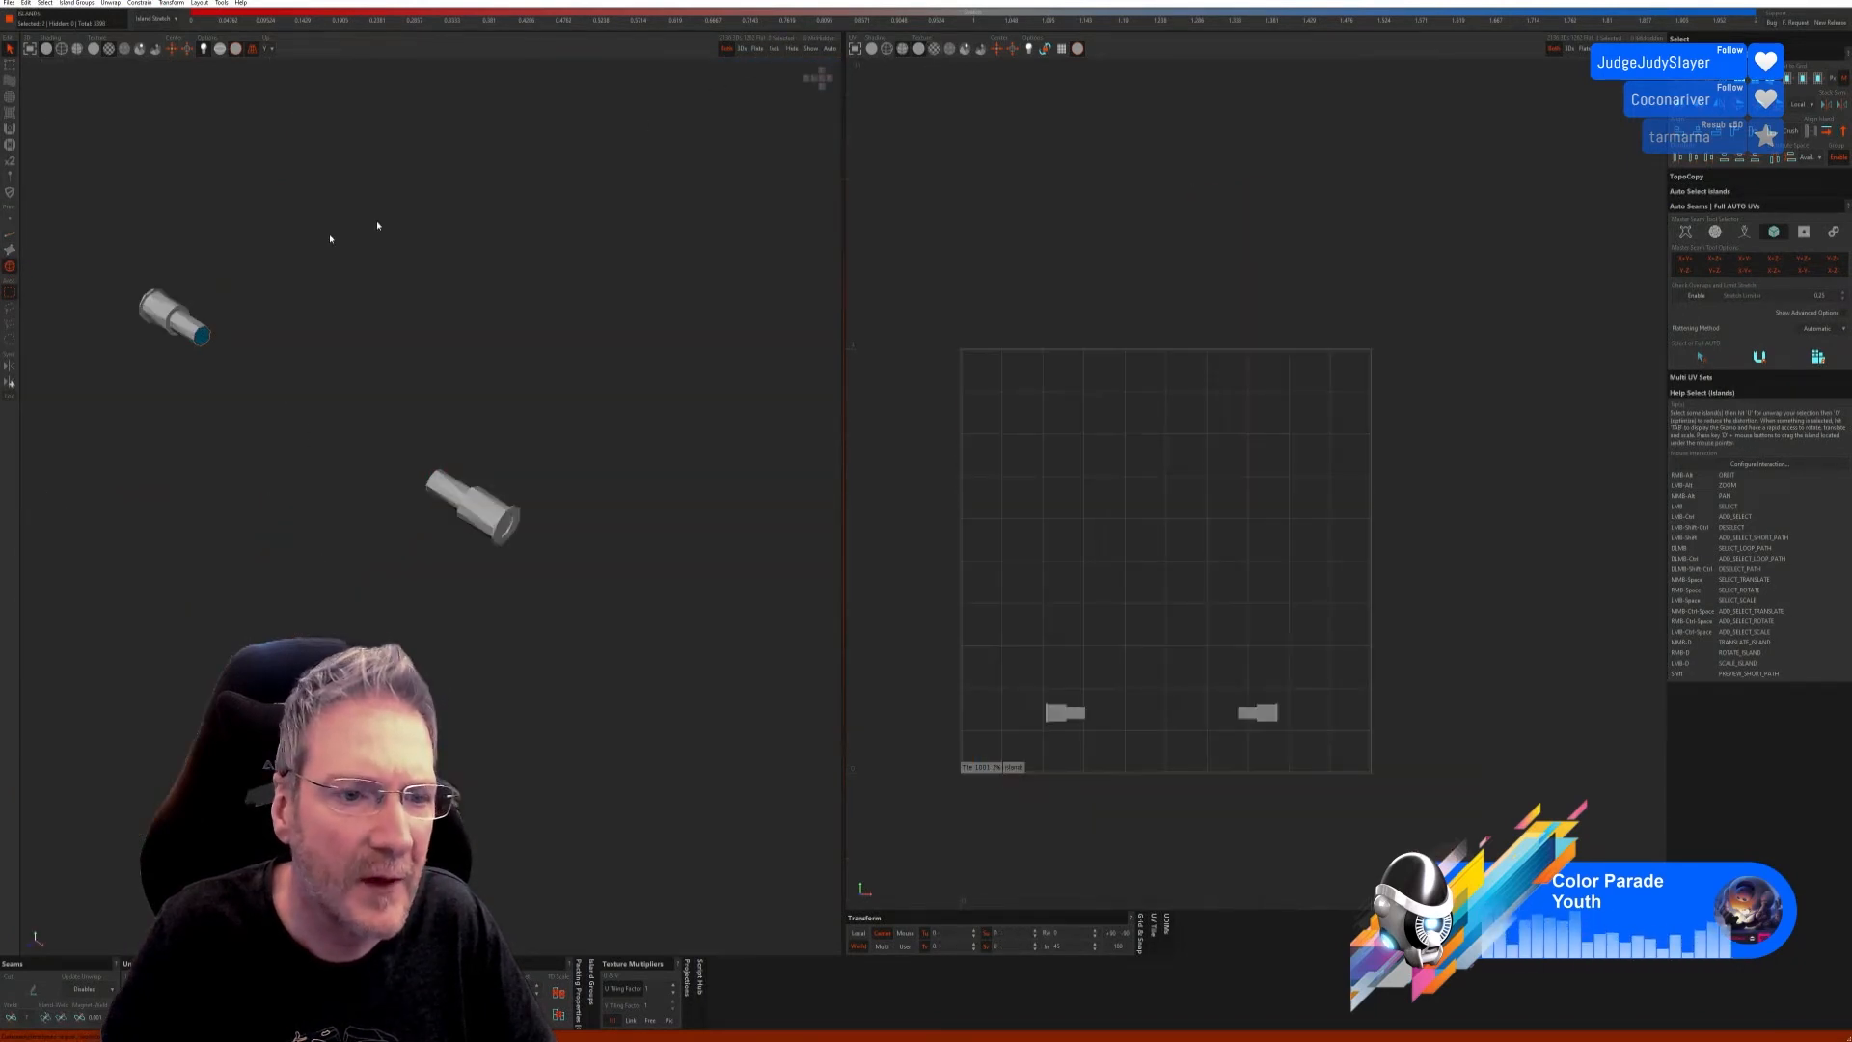
Step: Switch to edge selection, then unwrap and pack the two isolated sleeves with automatic seams
click(10, 234)
click(1700, 357)
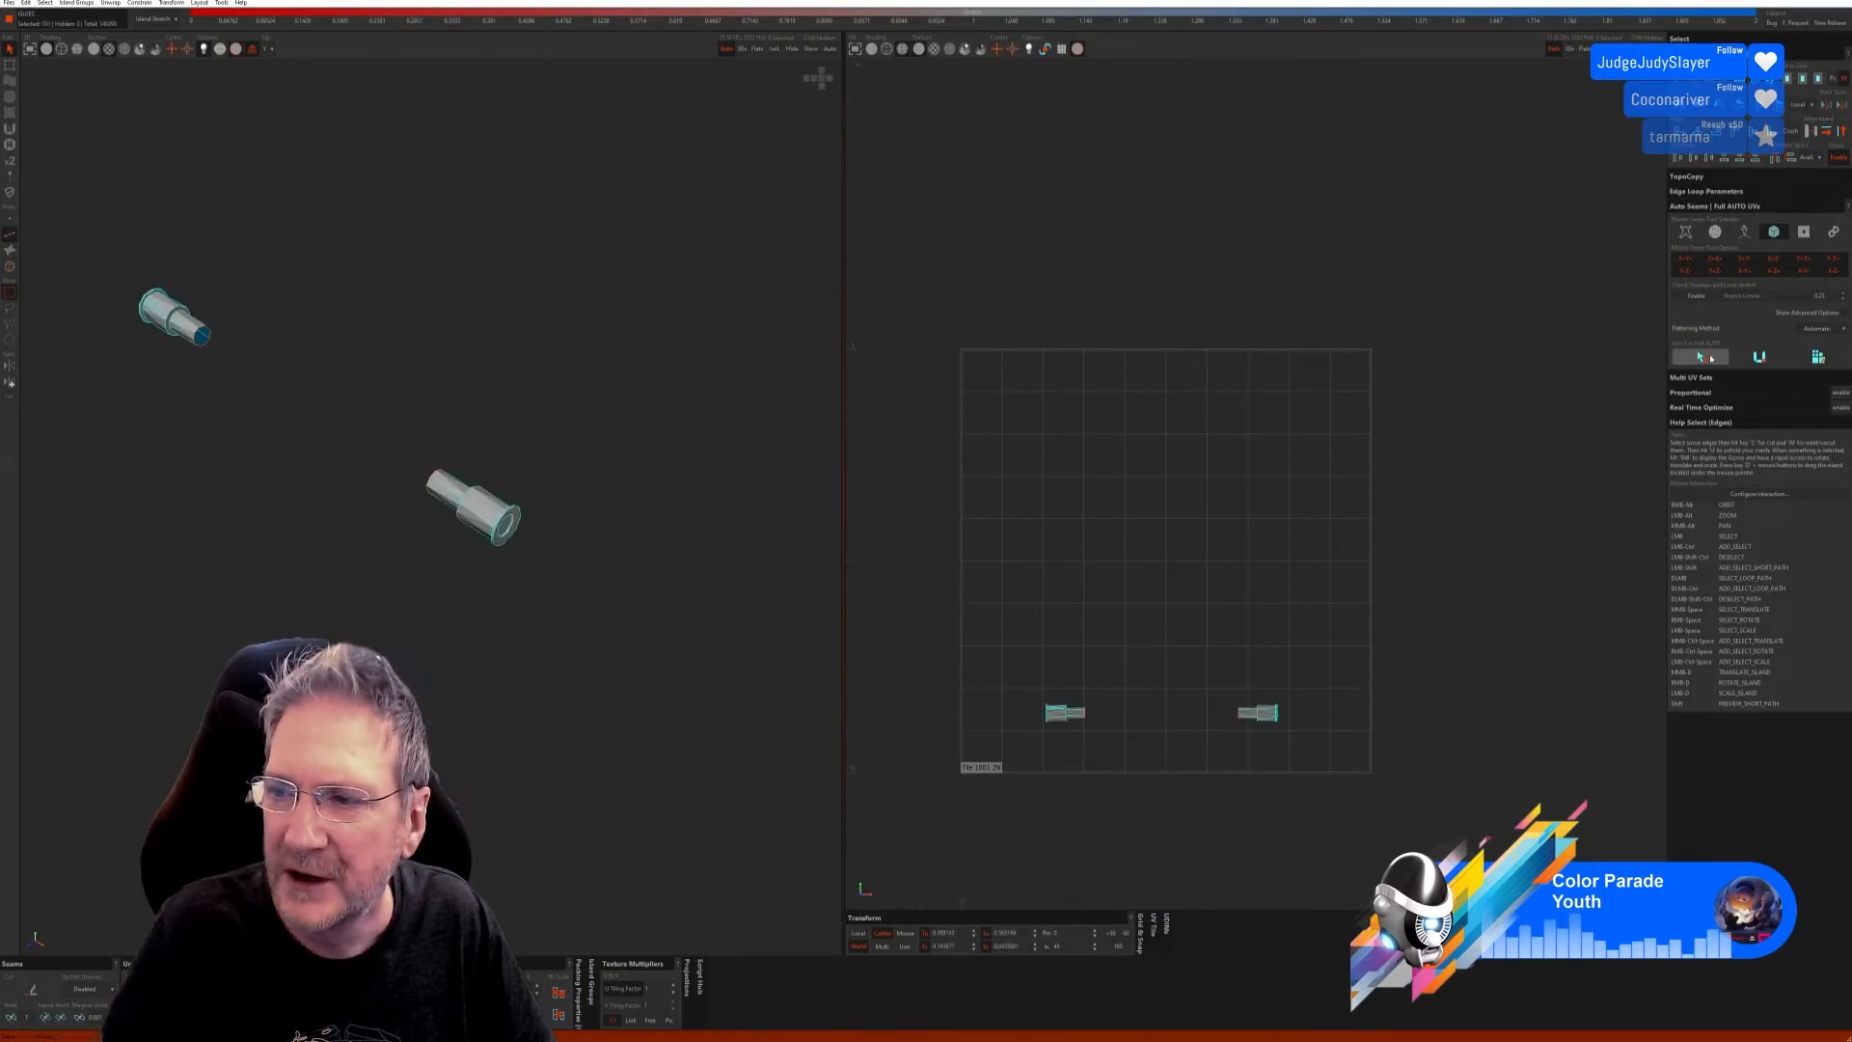
click(1817, 356)
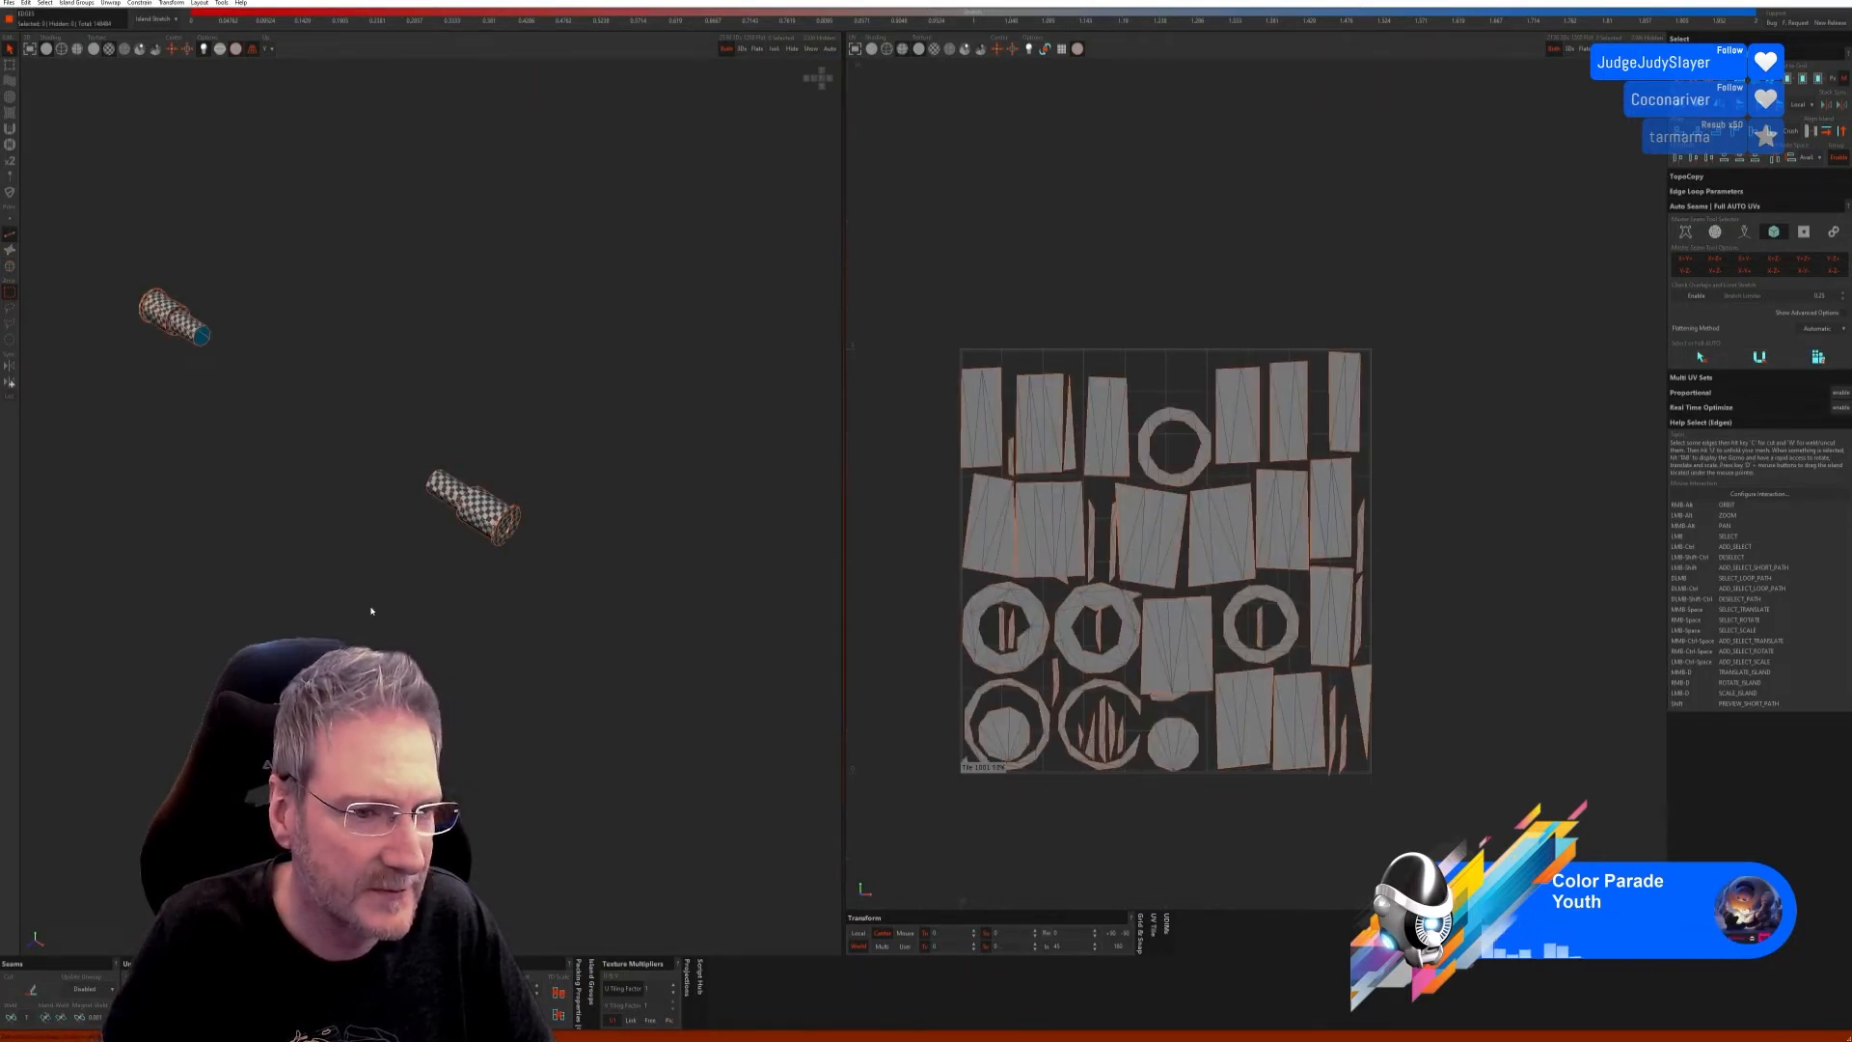
Step: Weld the lengthwise seams on the visible side of the first stepped sleeve and unfold its UVs again
alt+right_drag(372, 611, 422, 608)
scroll(440, 514, up, 2)
scroll(441, 514, up, 2)
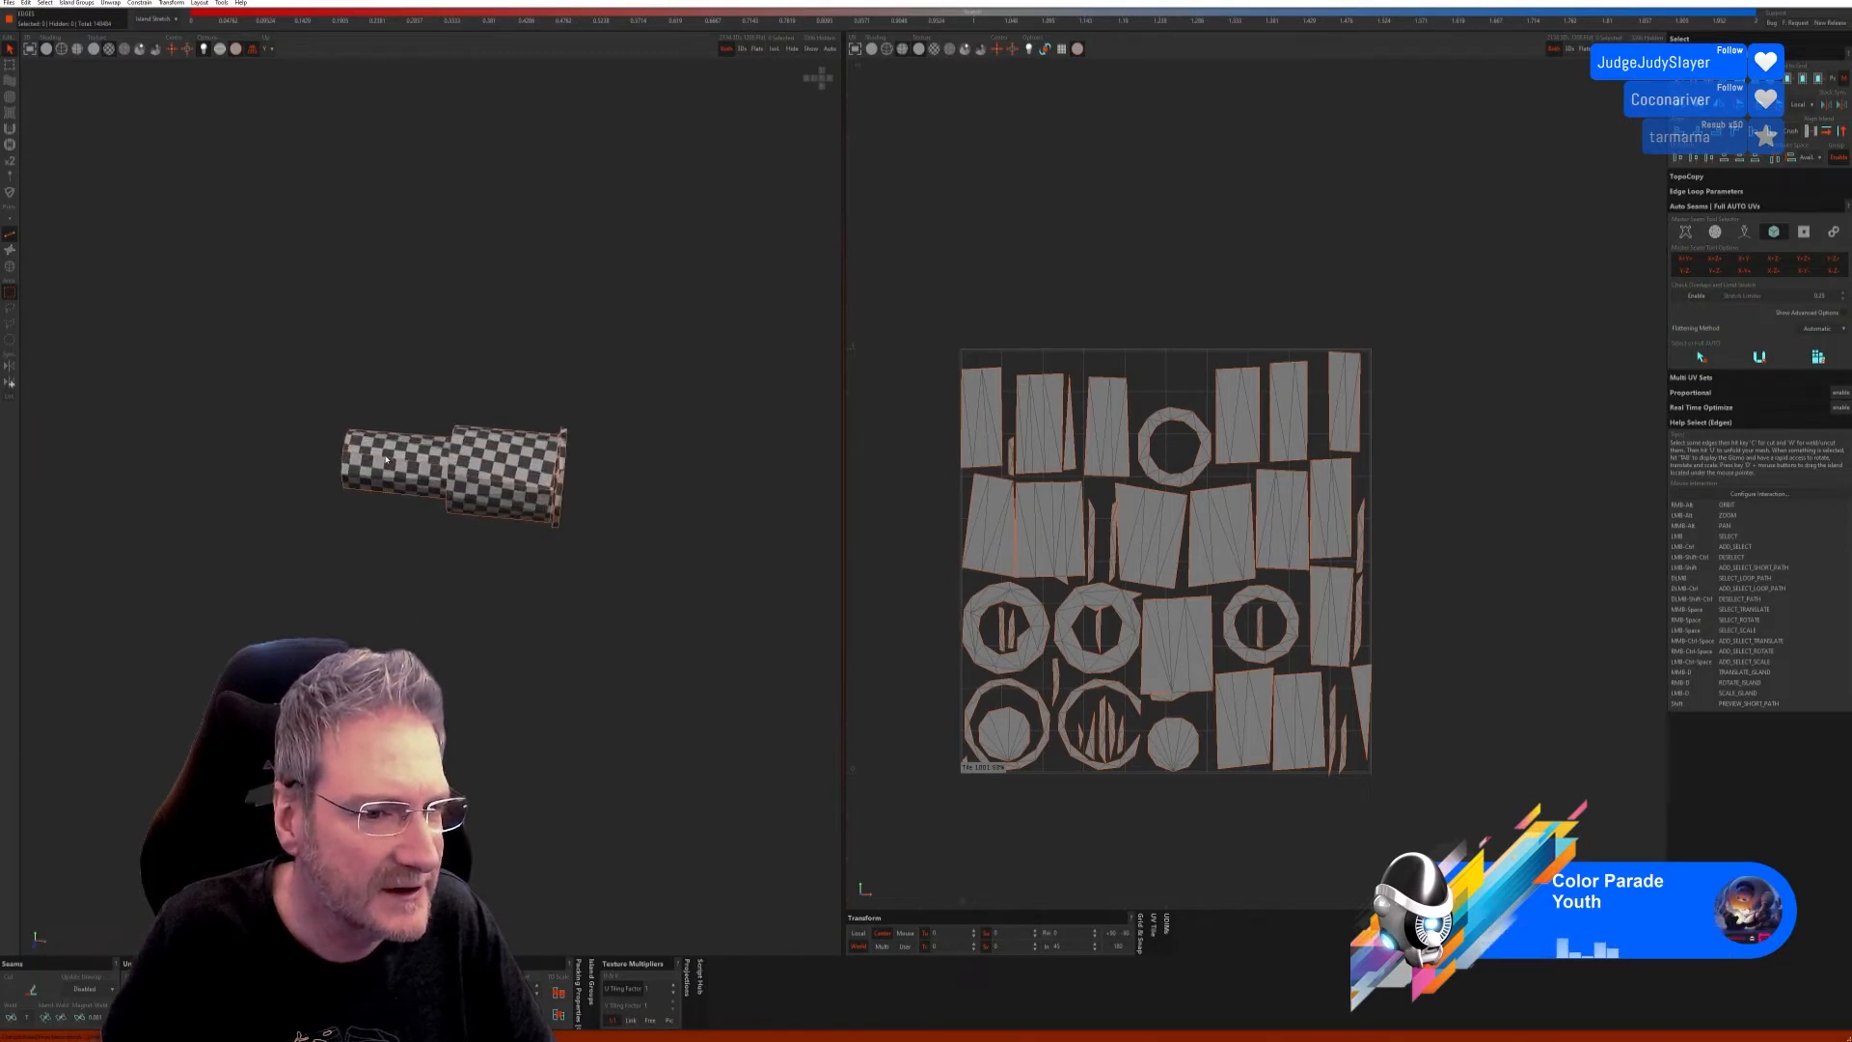
click(387, 459)
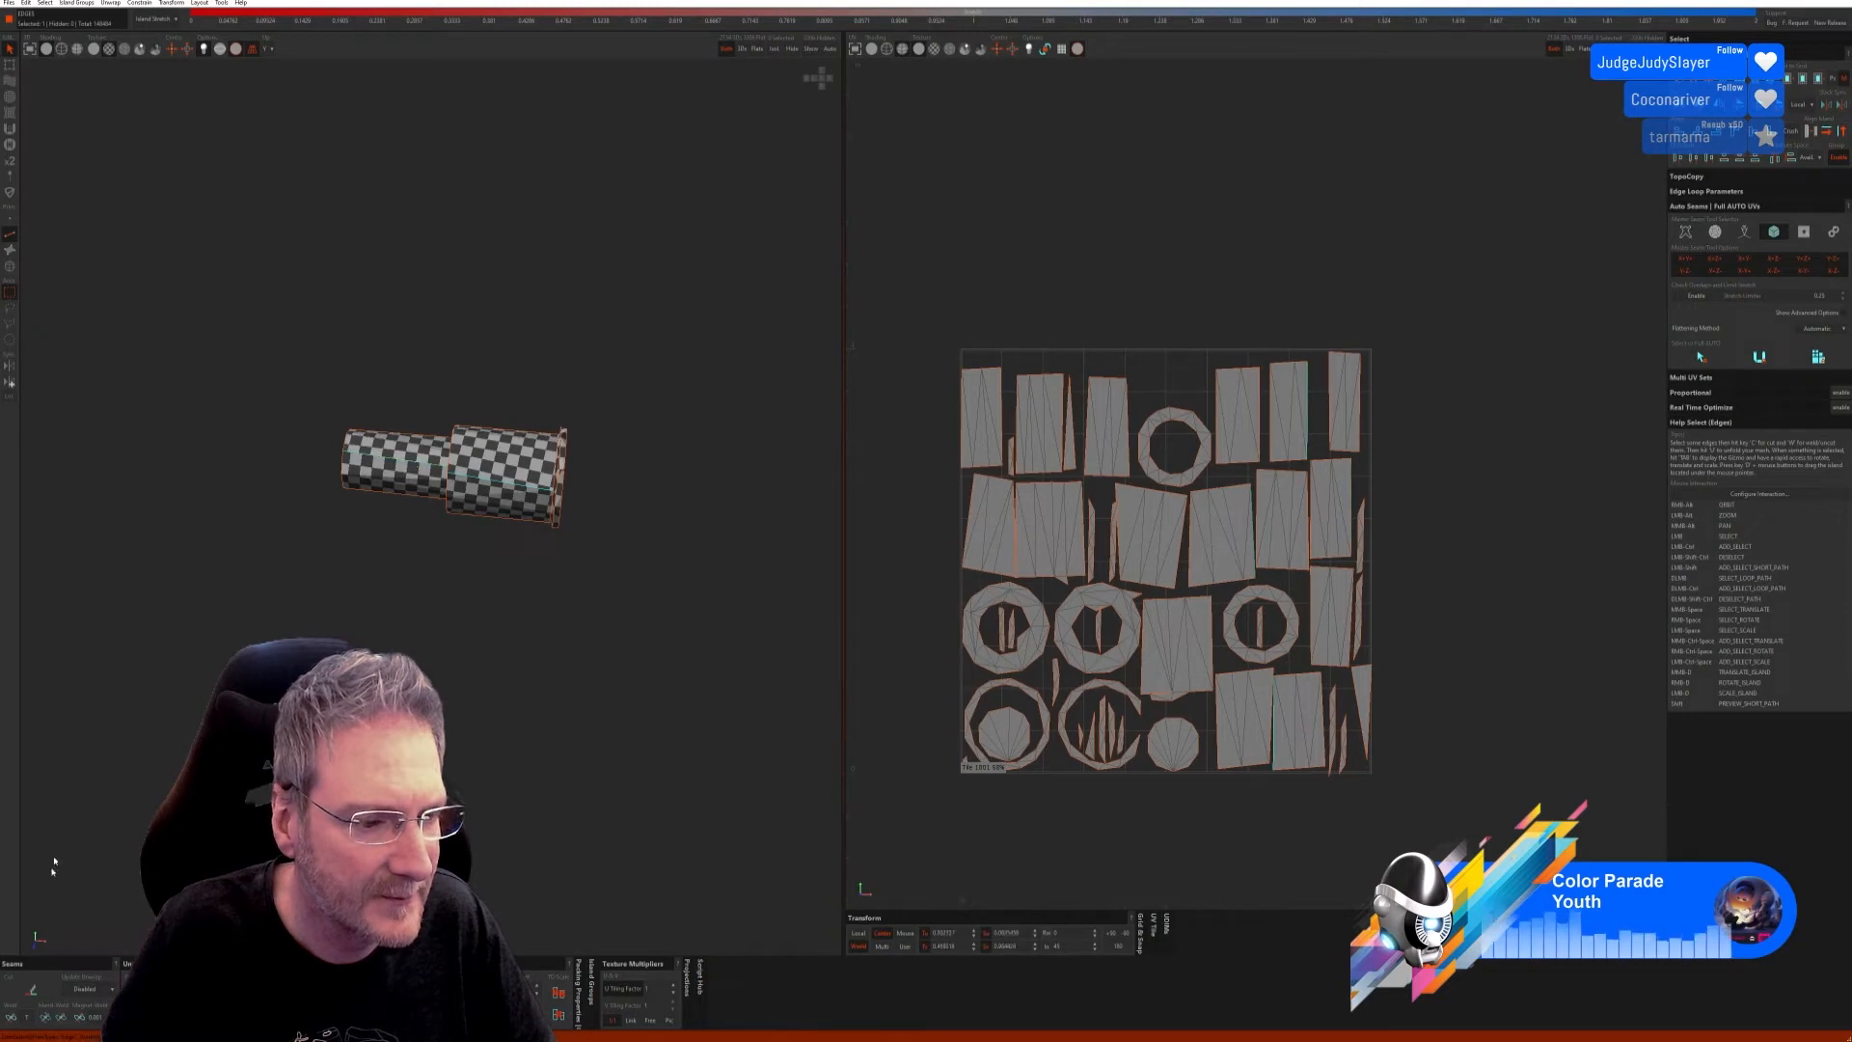
click(11, 1016)
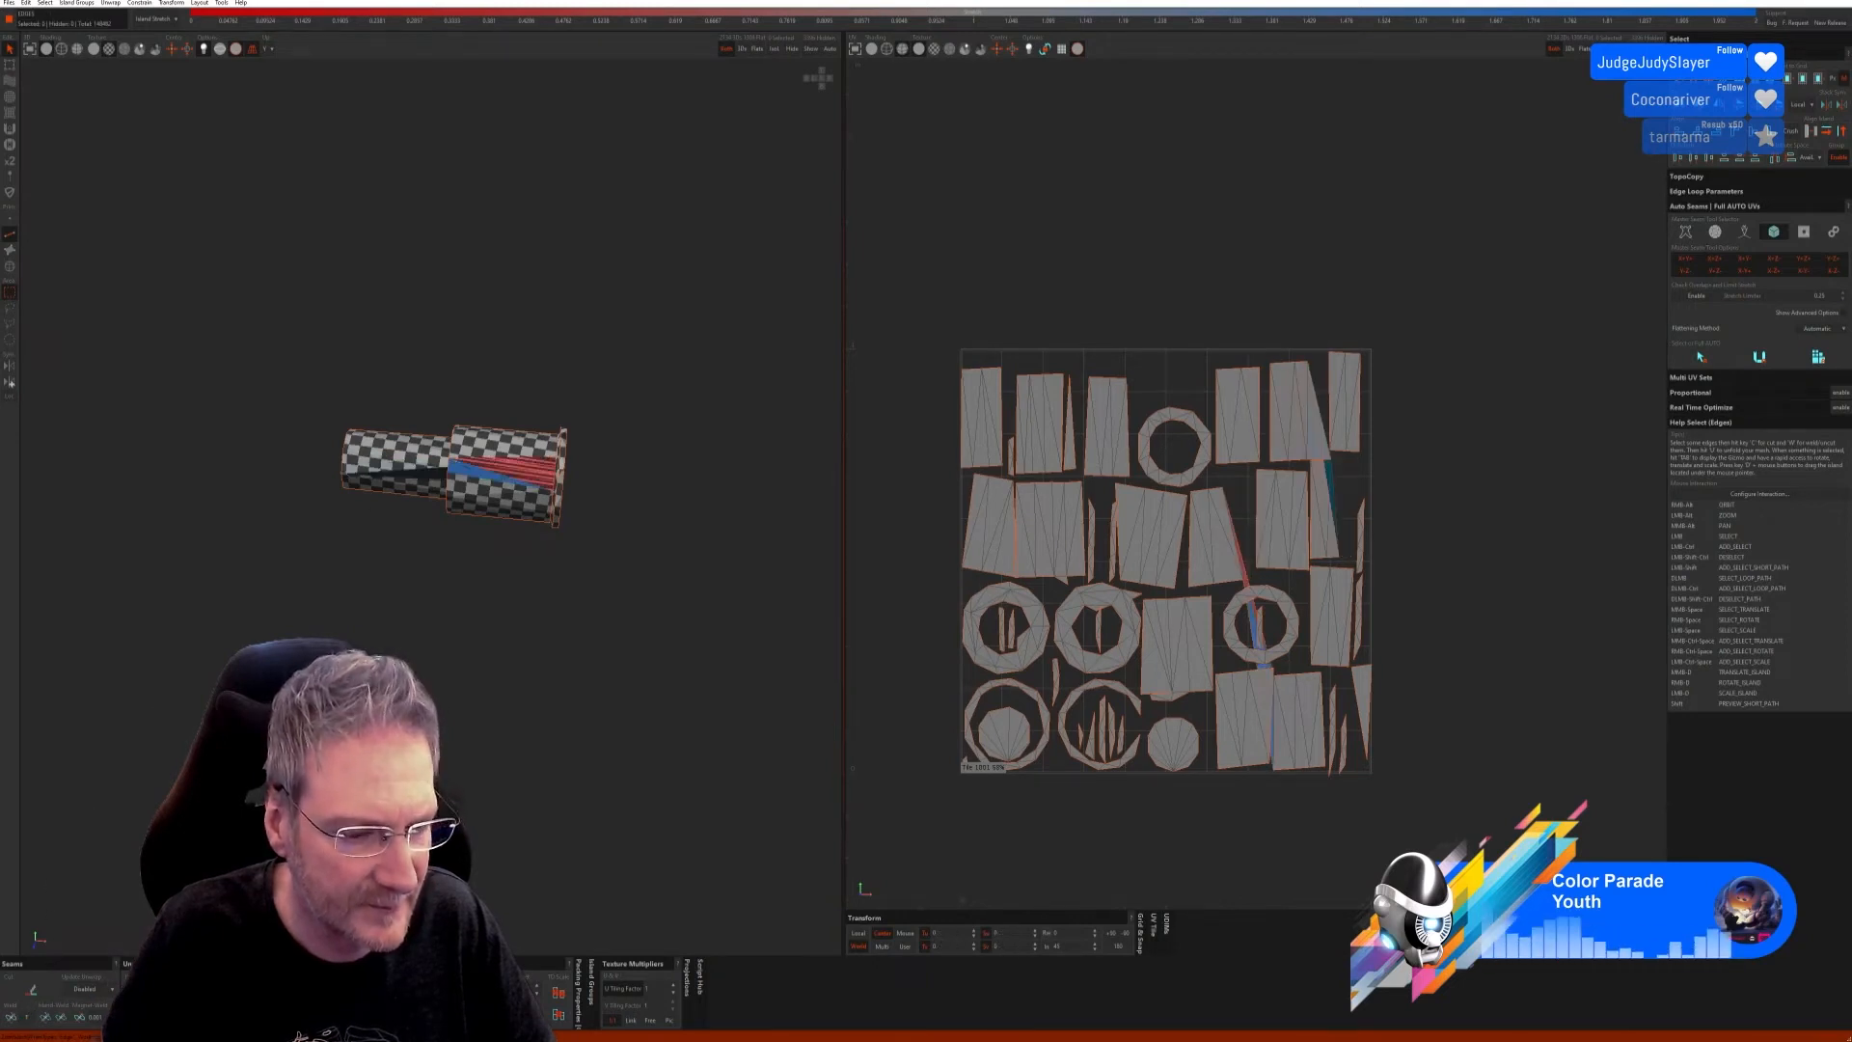
key(u)
Step: Weld the extra lengthwise seams on the other side of the first sleeve and unfold the merged islands
alt+right_drag(386, 578, 541, 648)
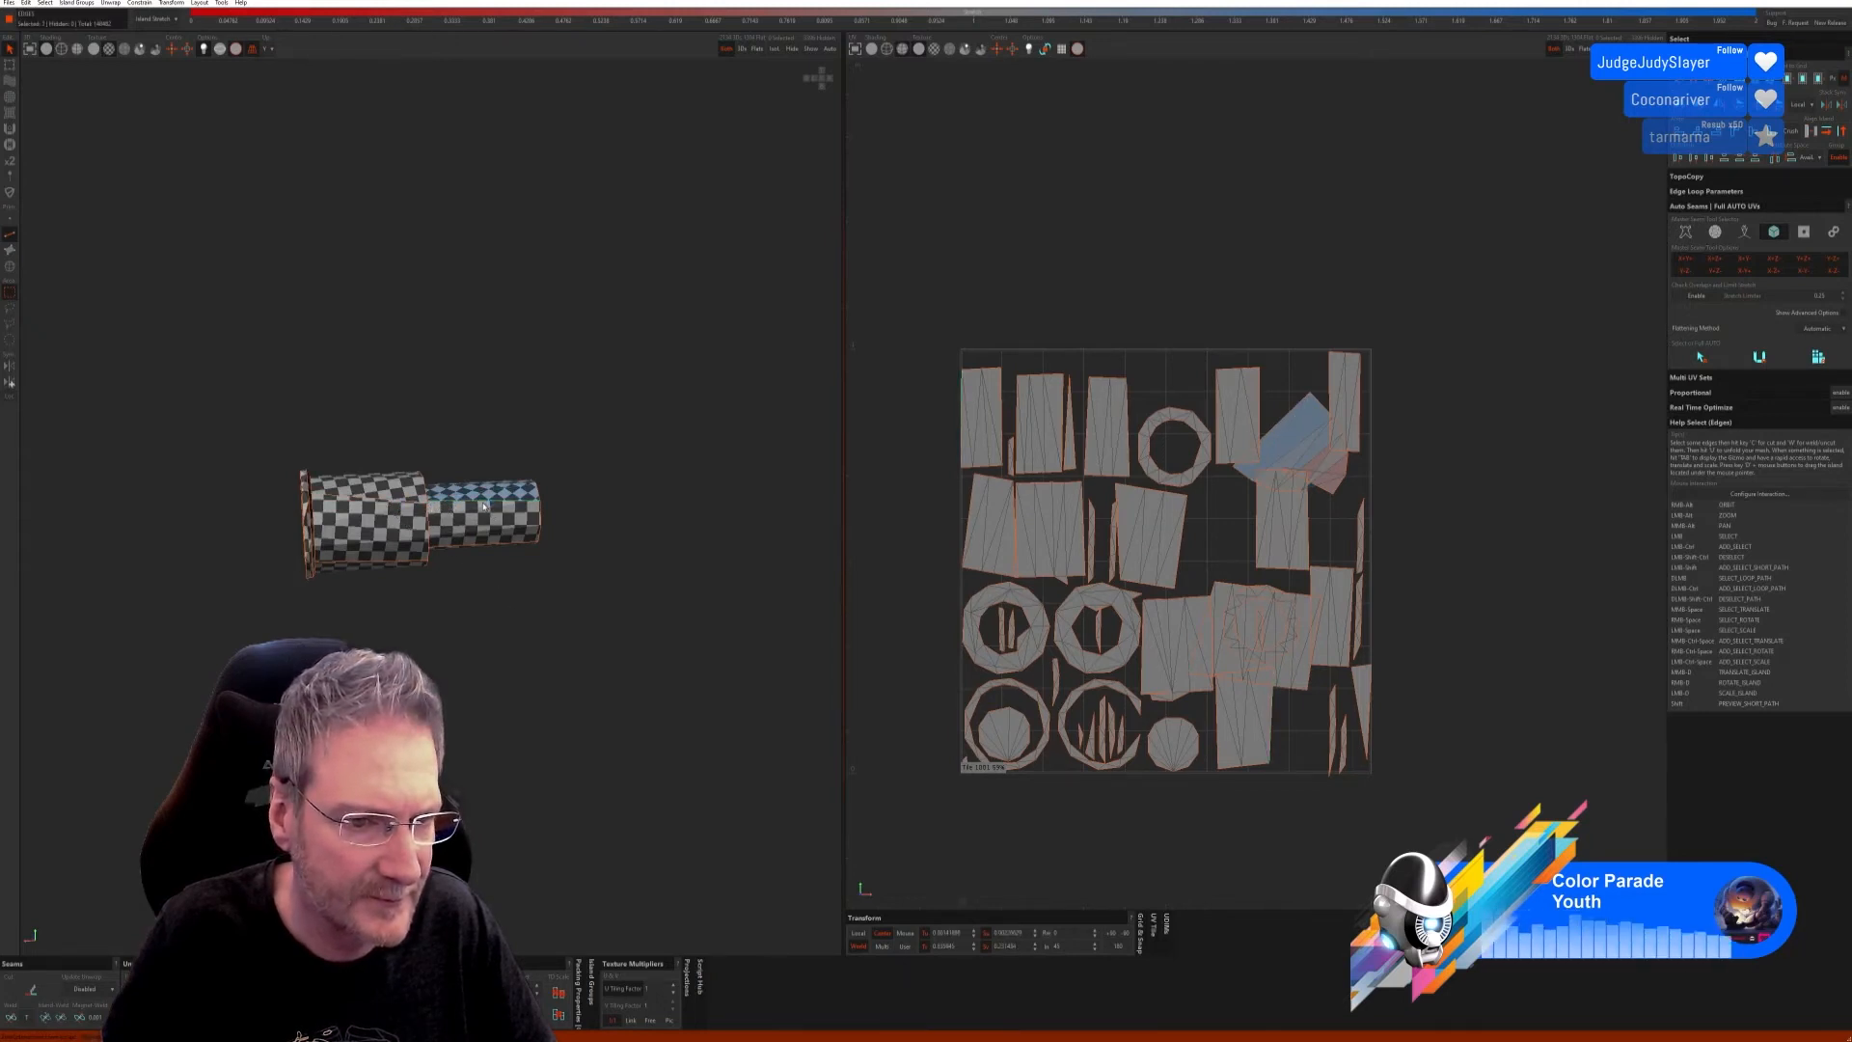
ctrl+click(371, 500)
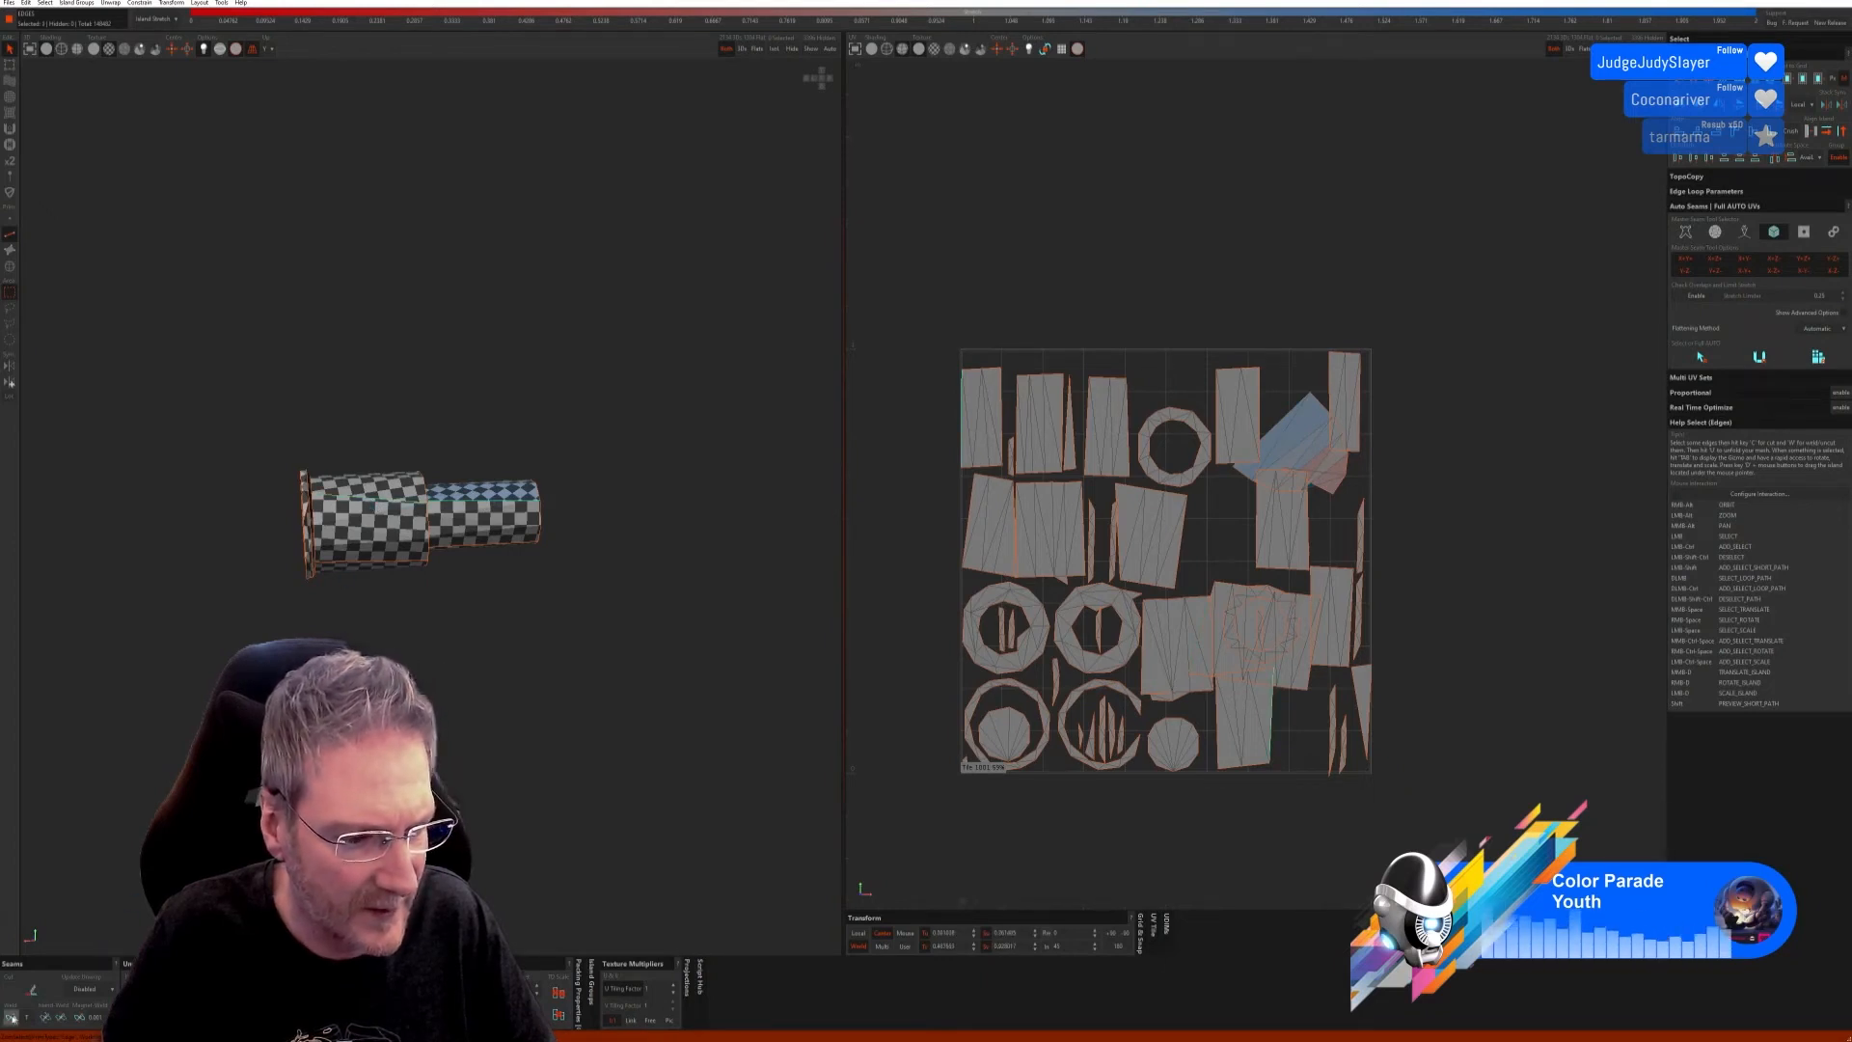
key(w)
key(u)
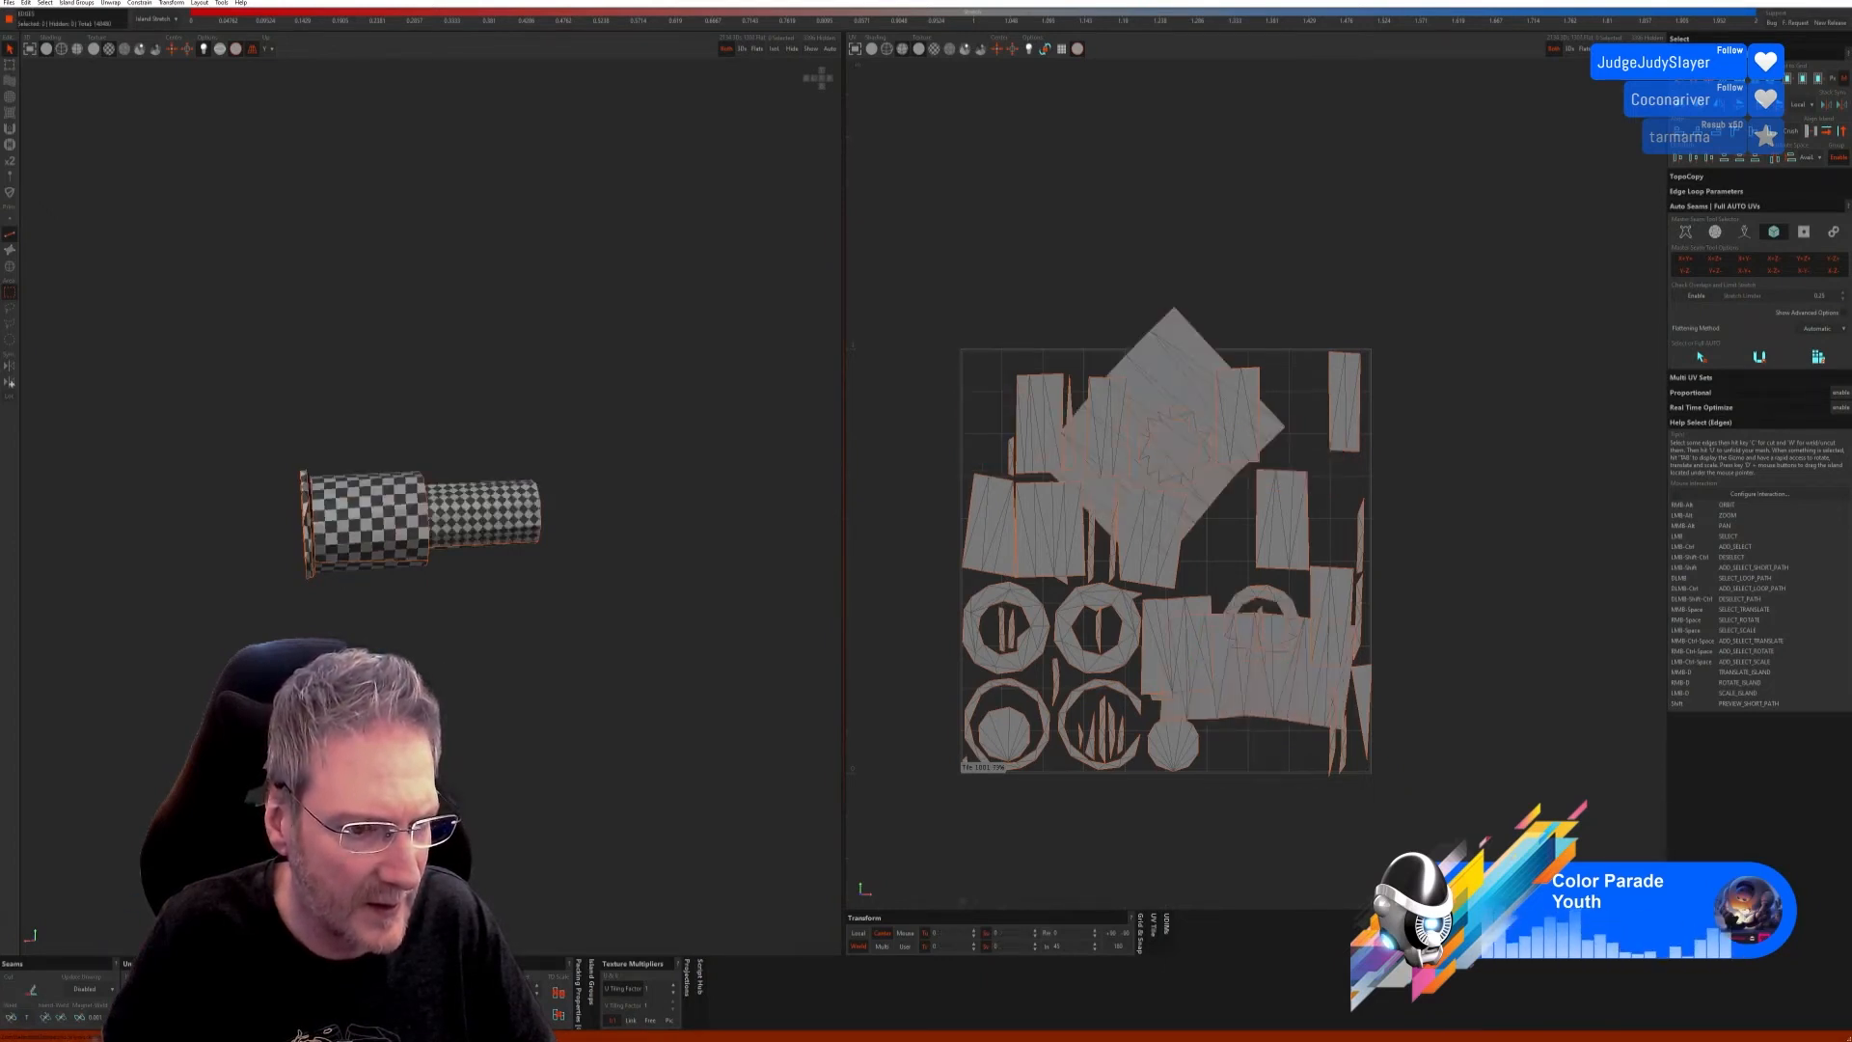
Step: Weld lengthwise seams on the second stepped sleeve and unfold its merged UV islands
alt+right_drag(541, 648, 318, 675)
alt+drag(342, 709, 260, 748)
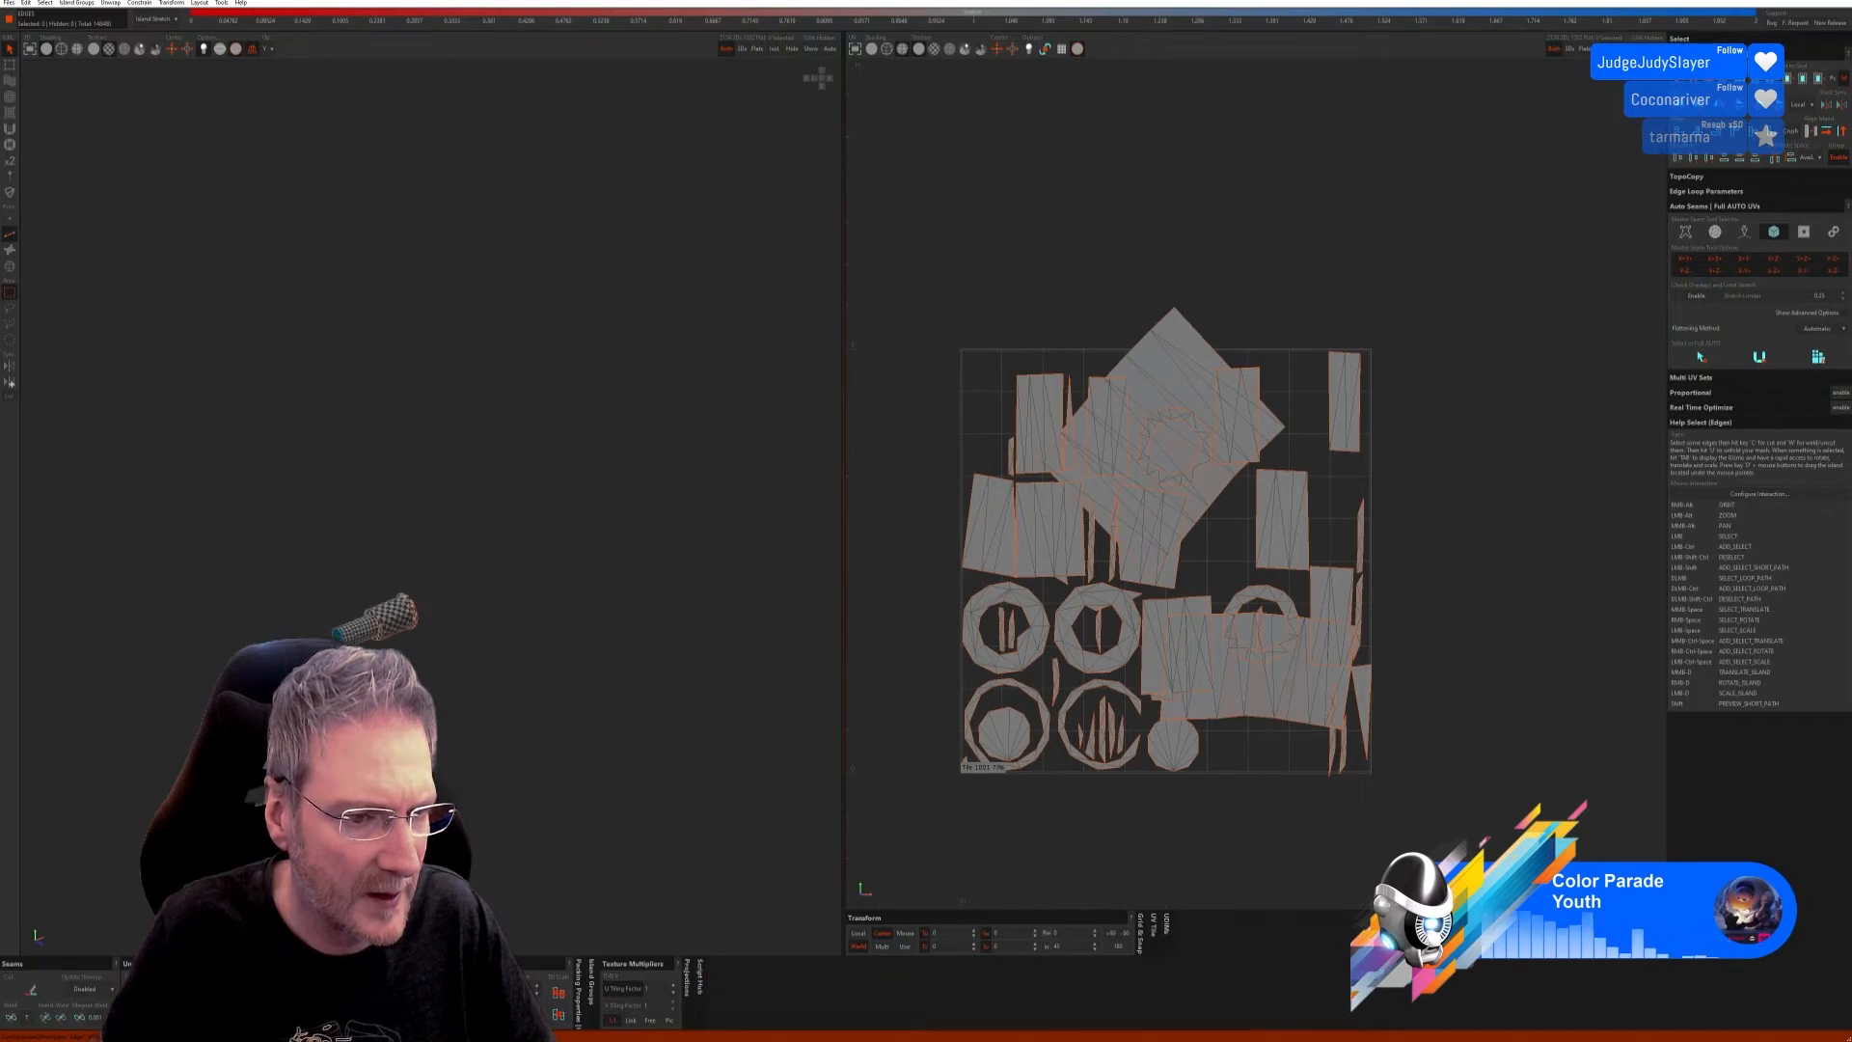
alt+middle_drag(376, 627, 639, 562)
alt+drag(289, 733, 376, 695)
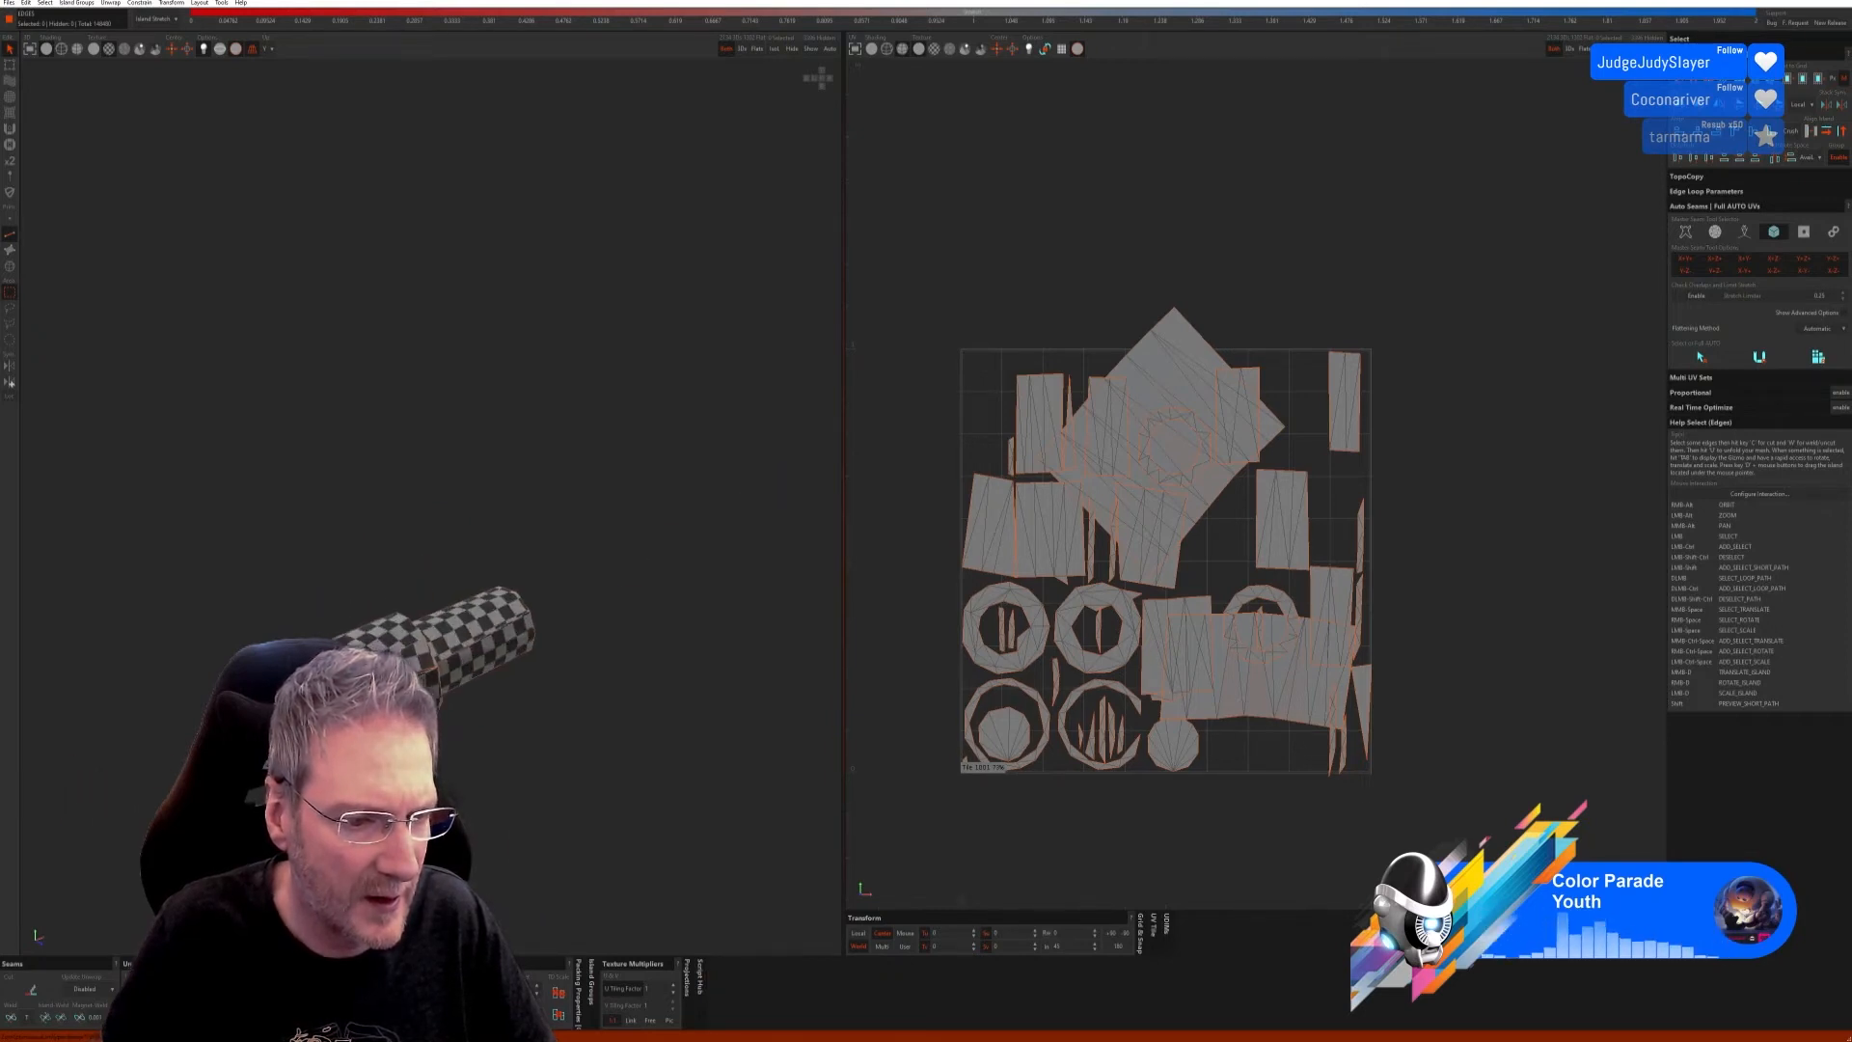
click(12, 1018)
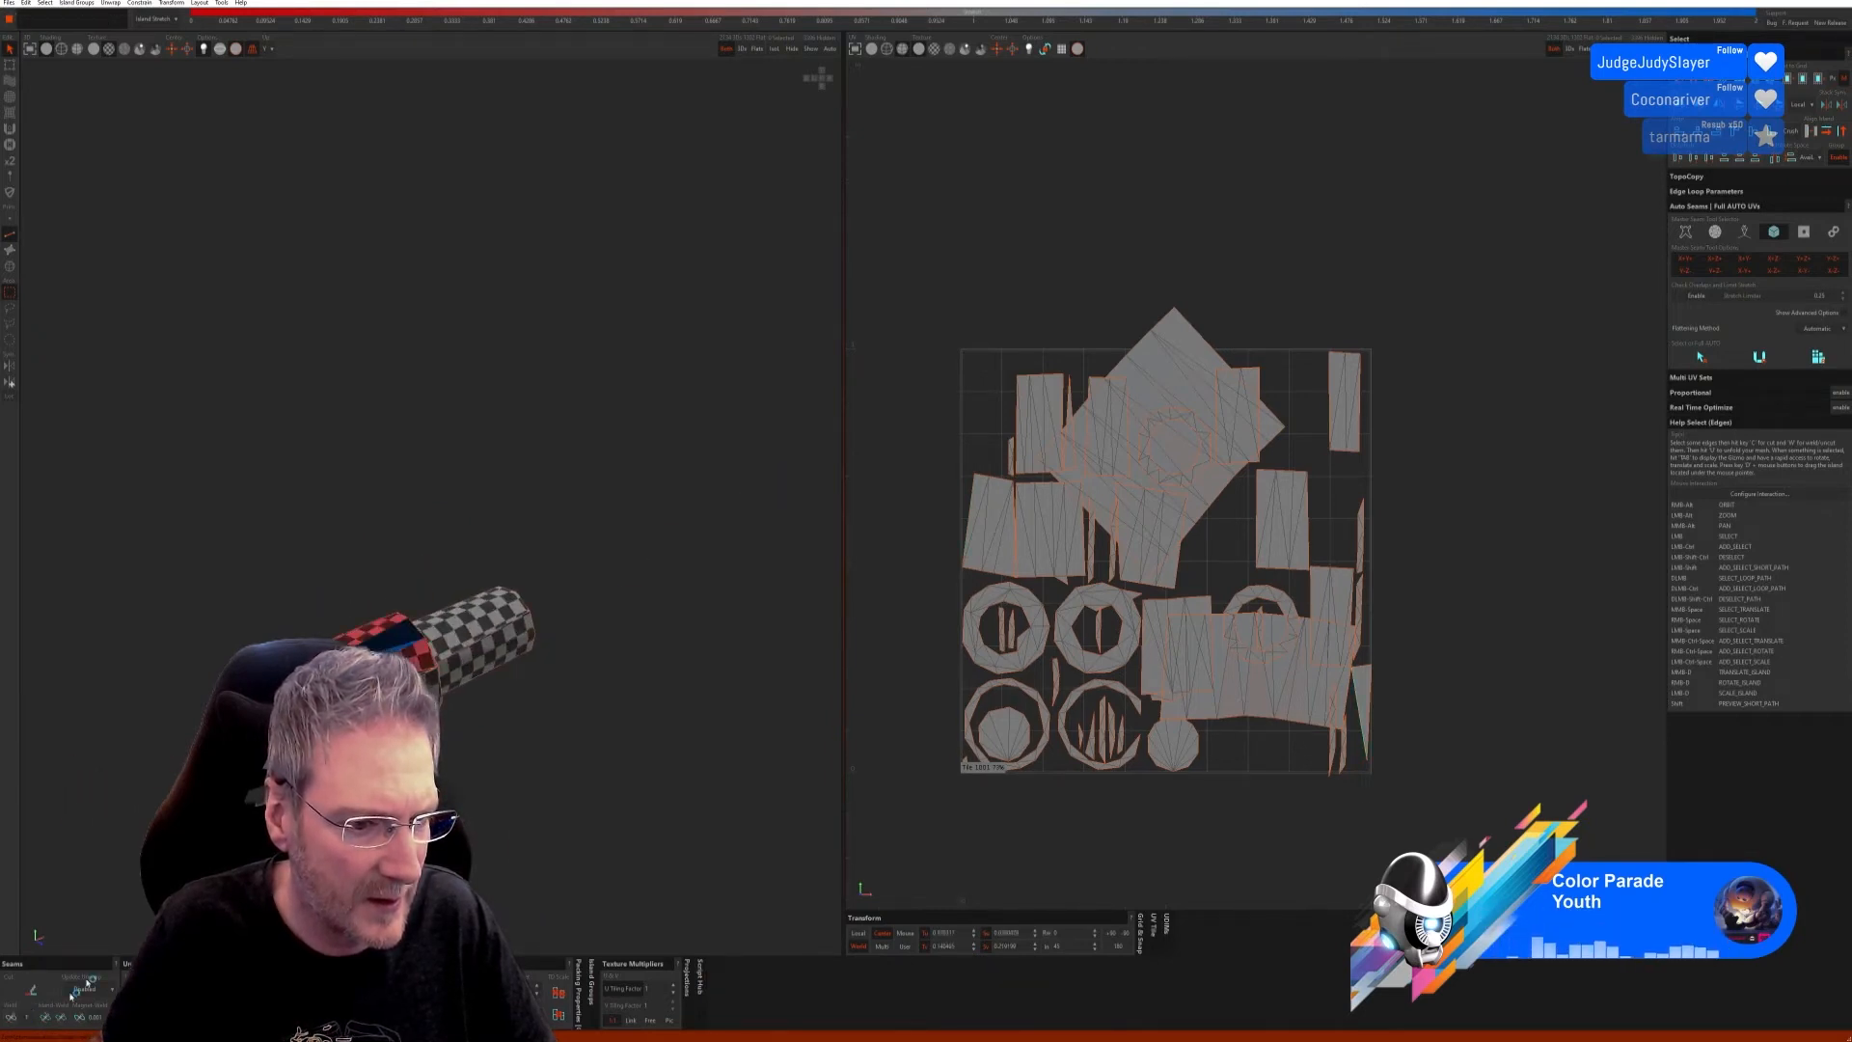
key(u)
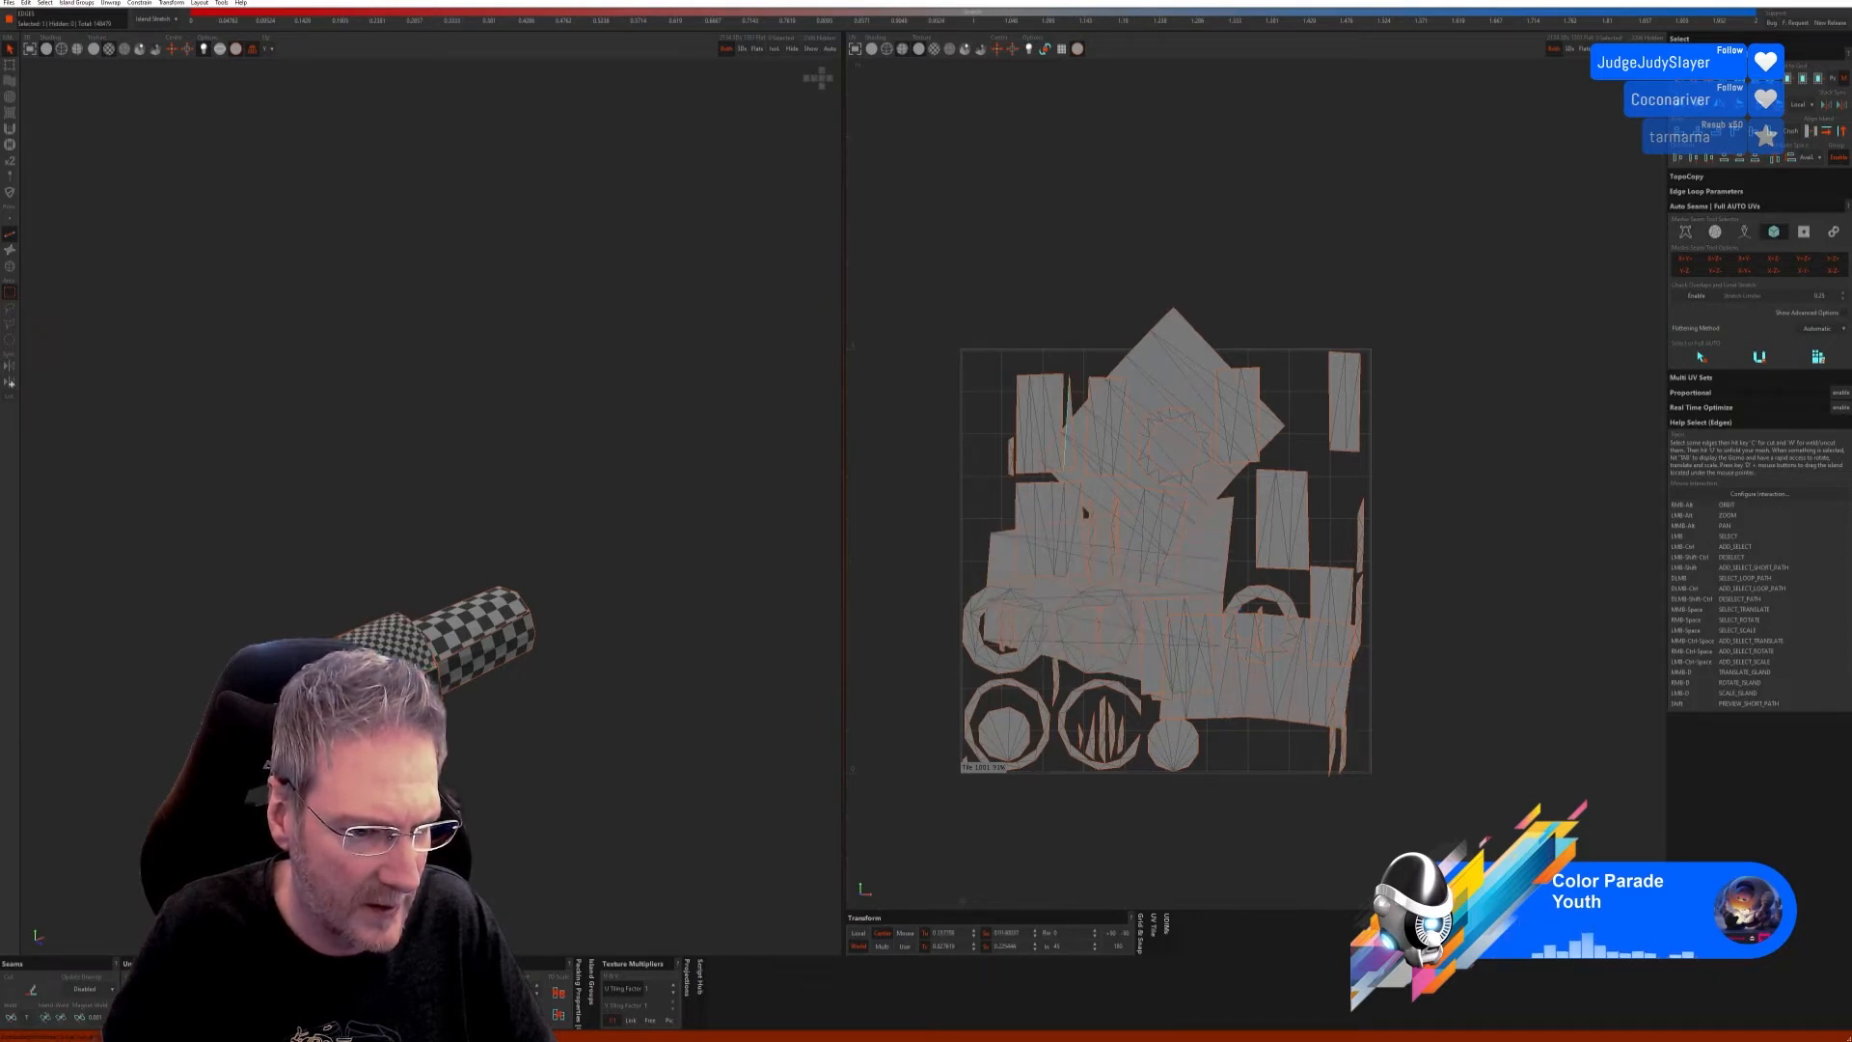
key(ctrl+z)
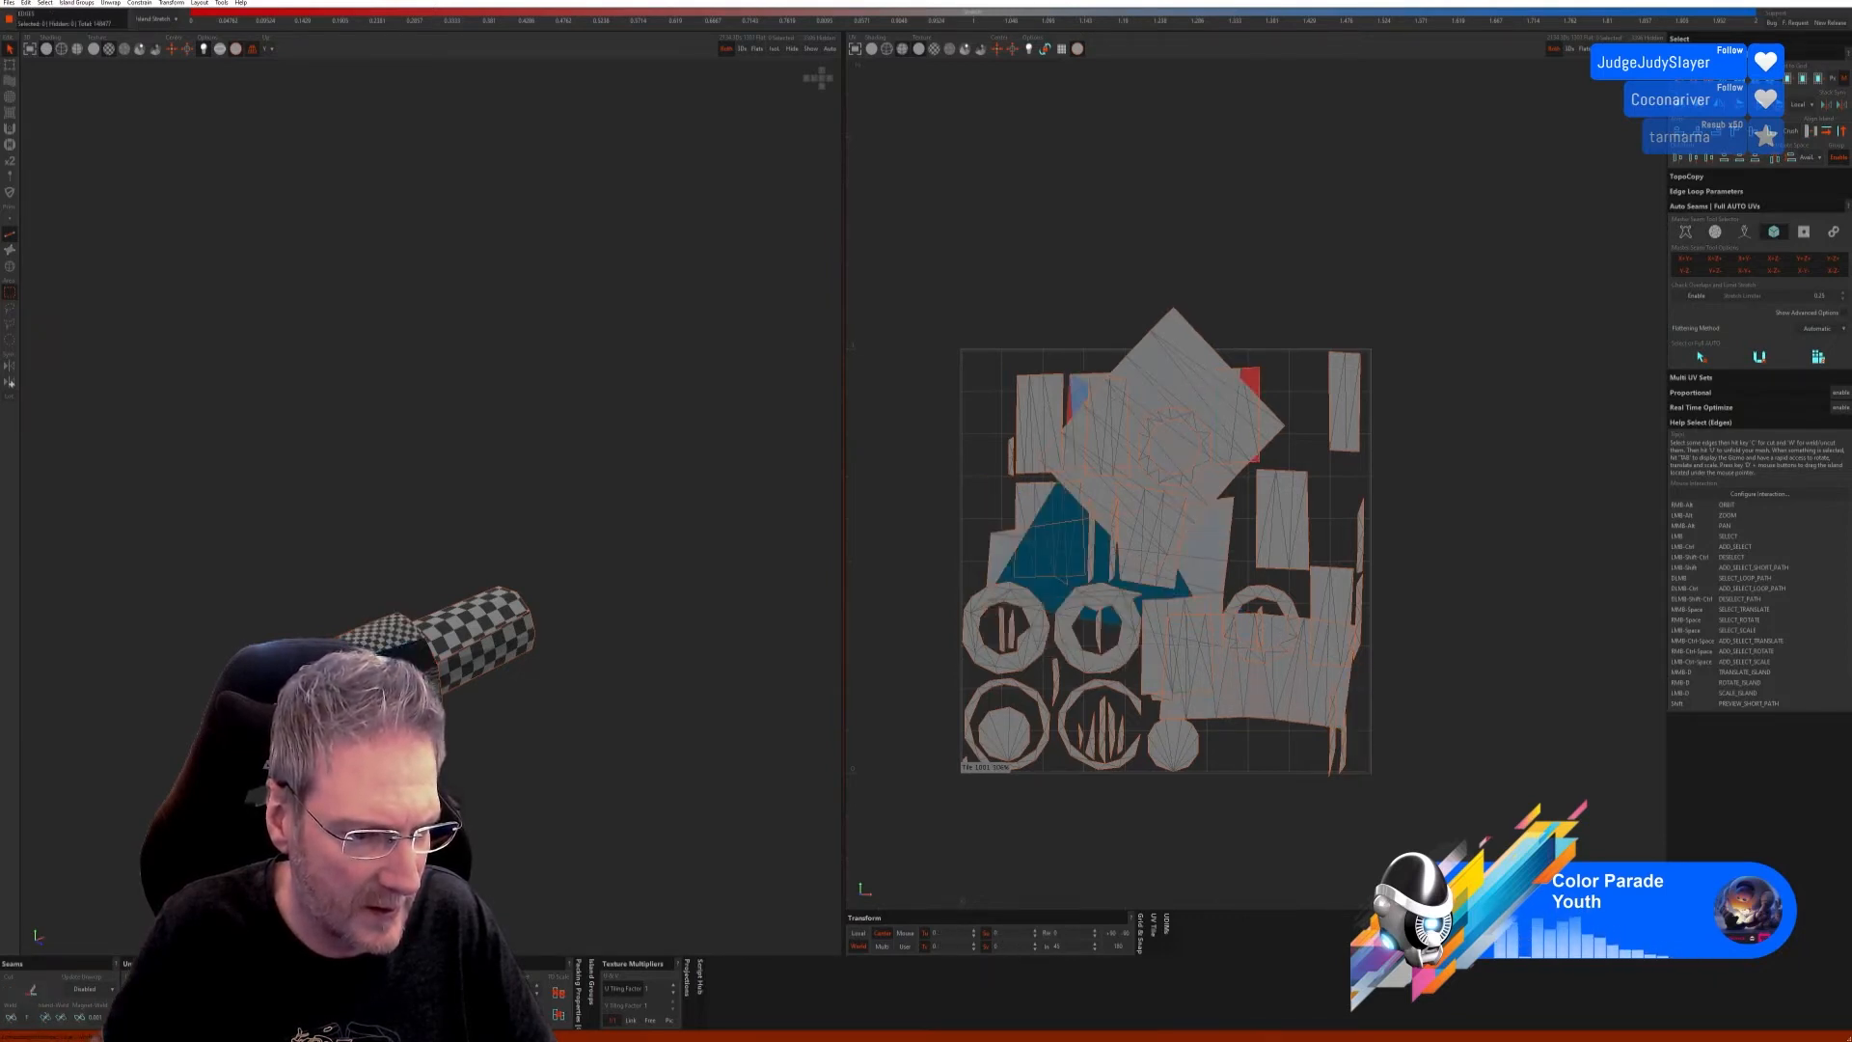
key(u)
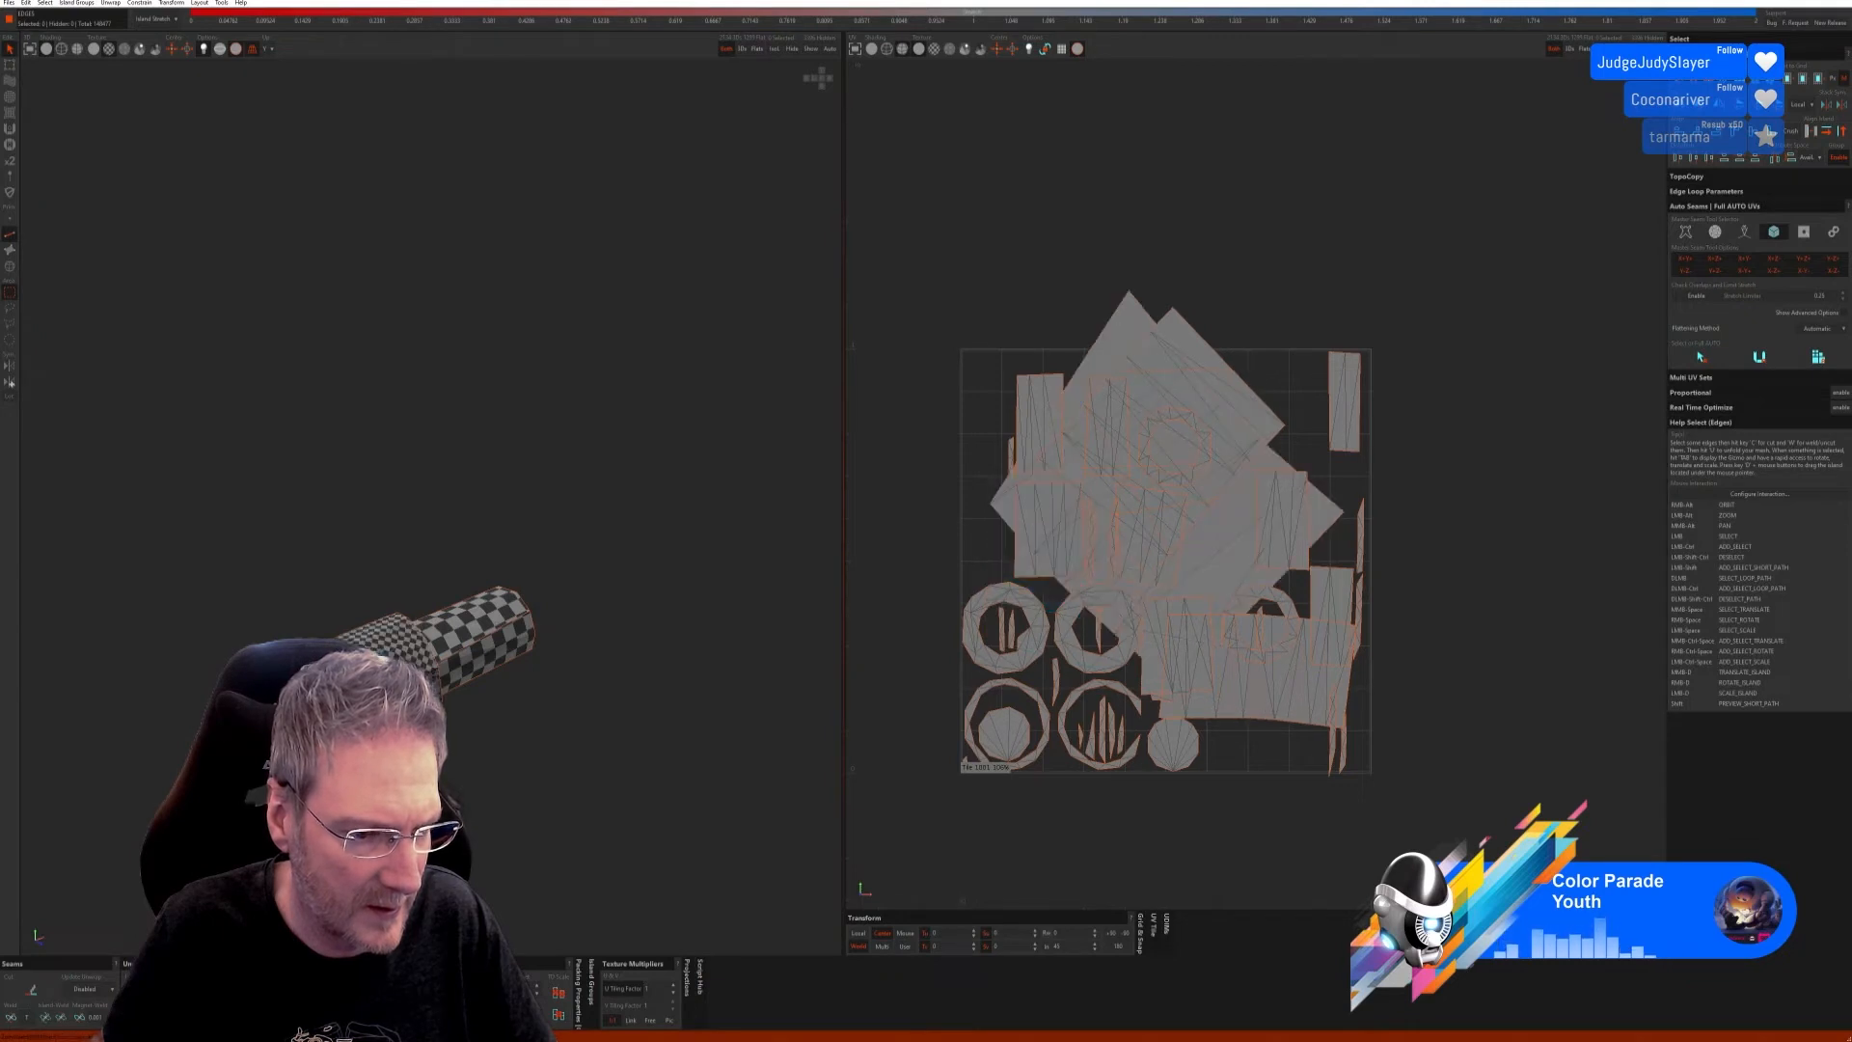
Step: Weld further lengthwise seams between the wall strips of the second sleeve
click(477, 652)
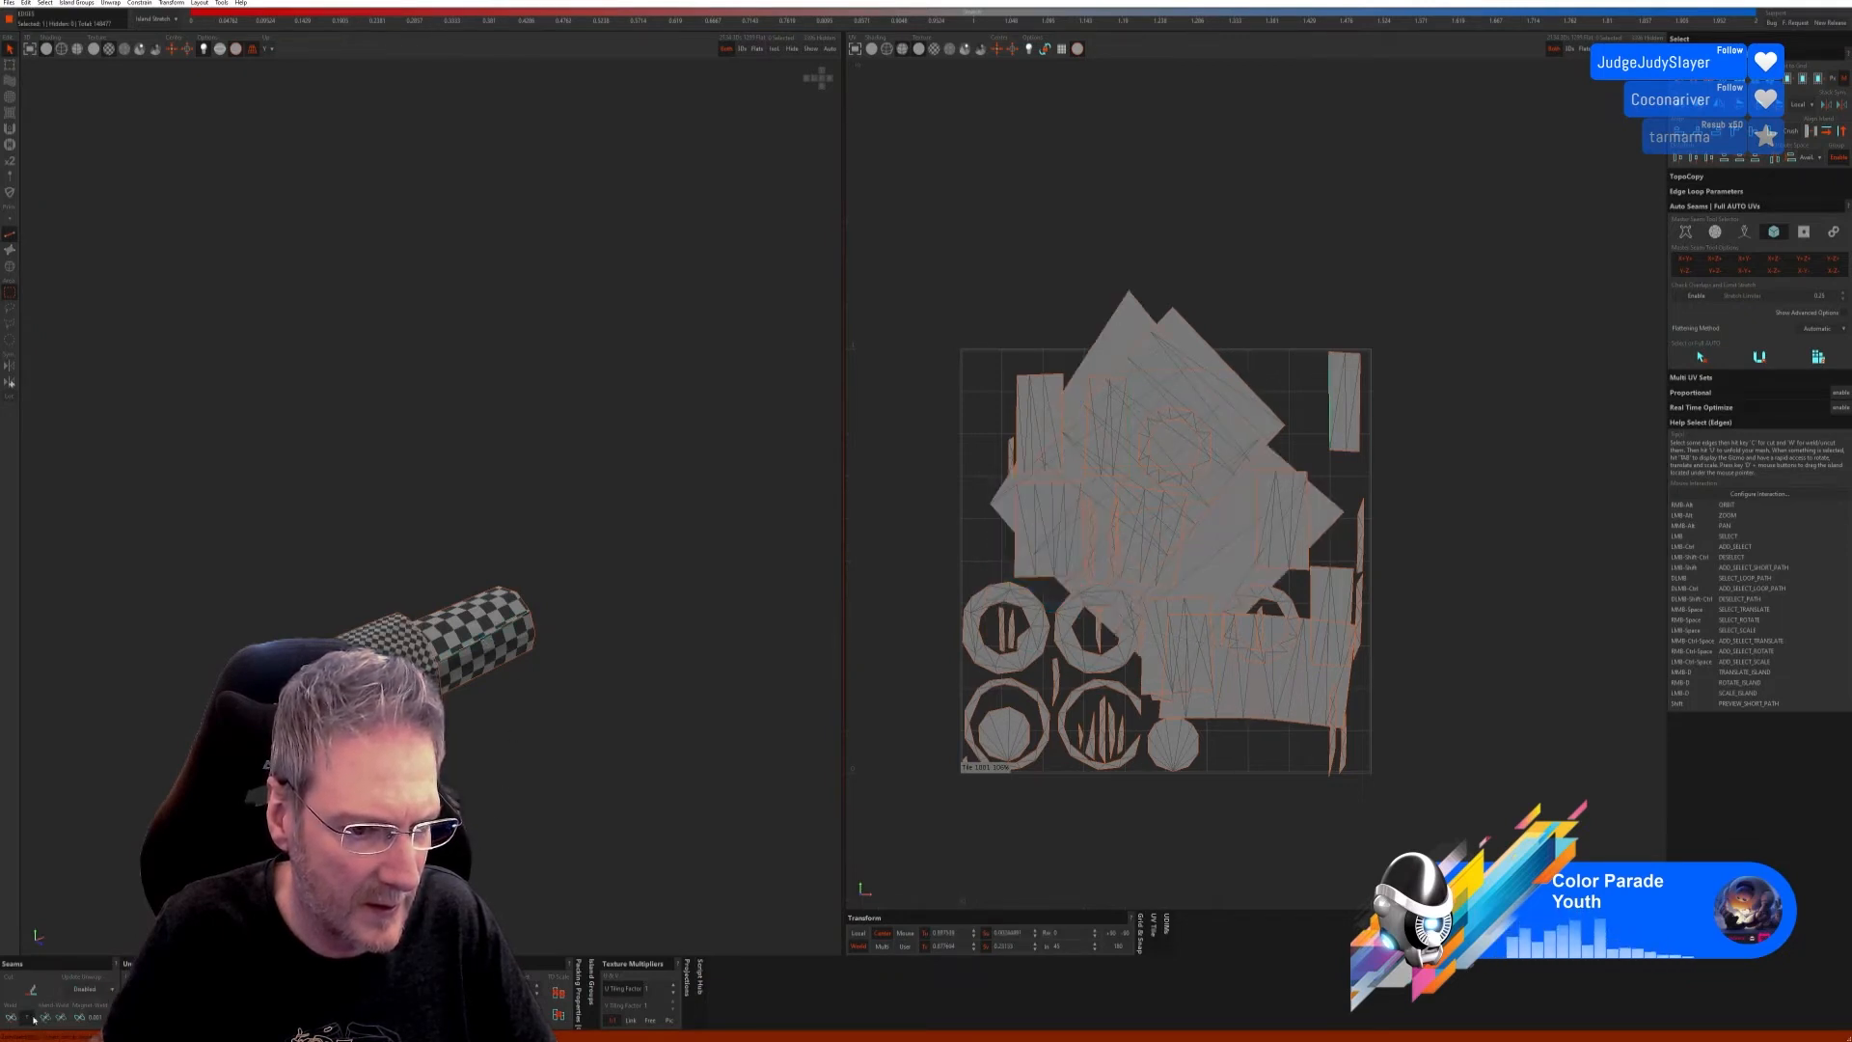
click(42, 1018)
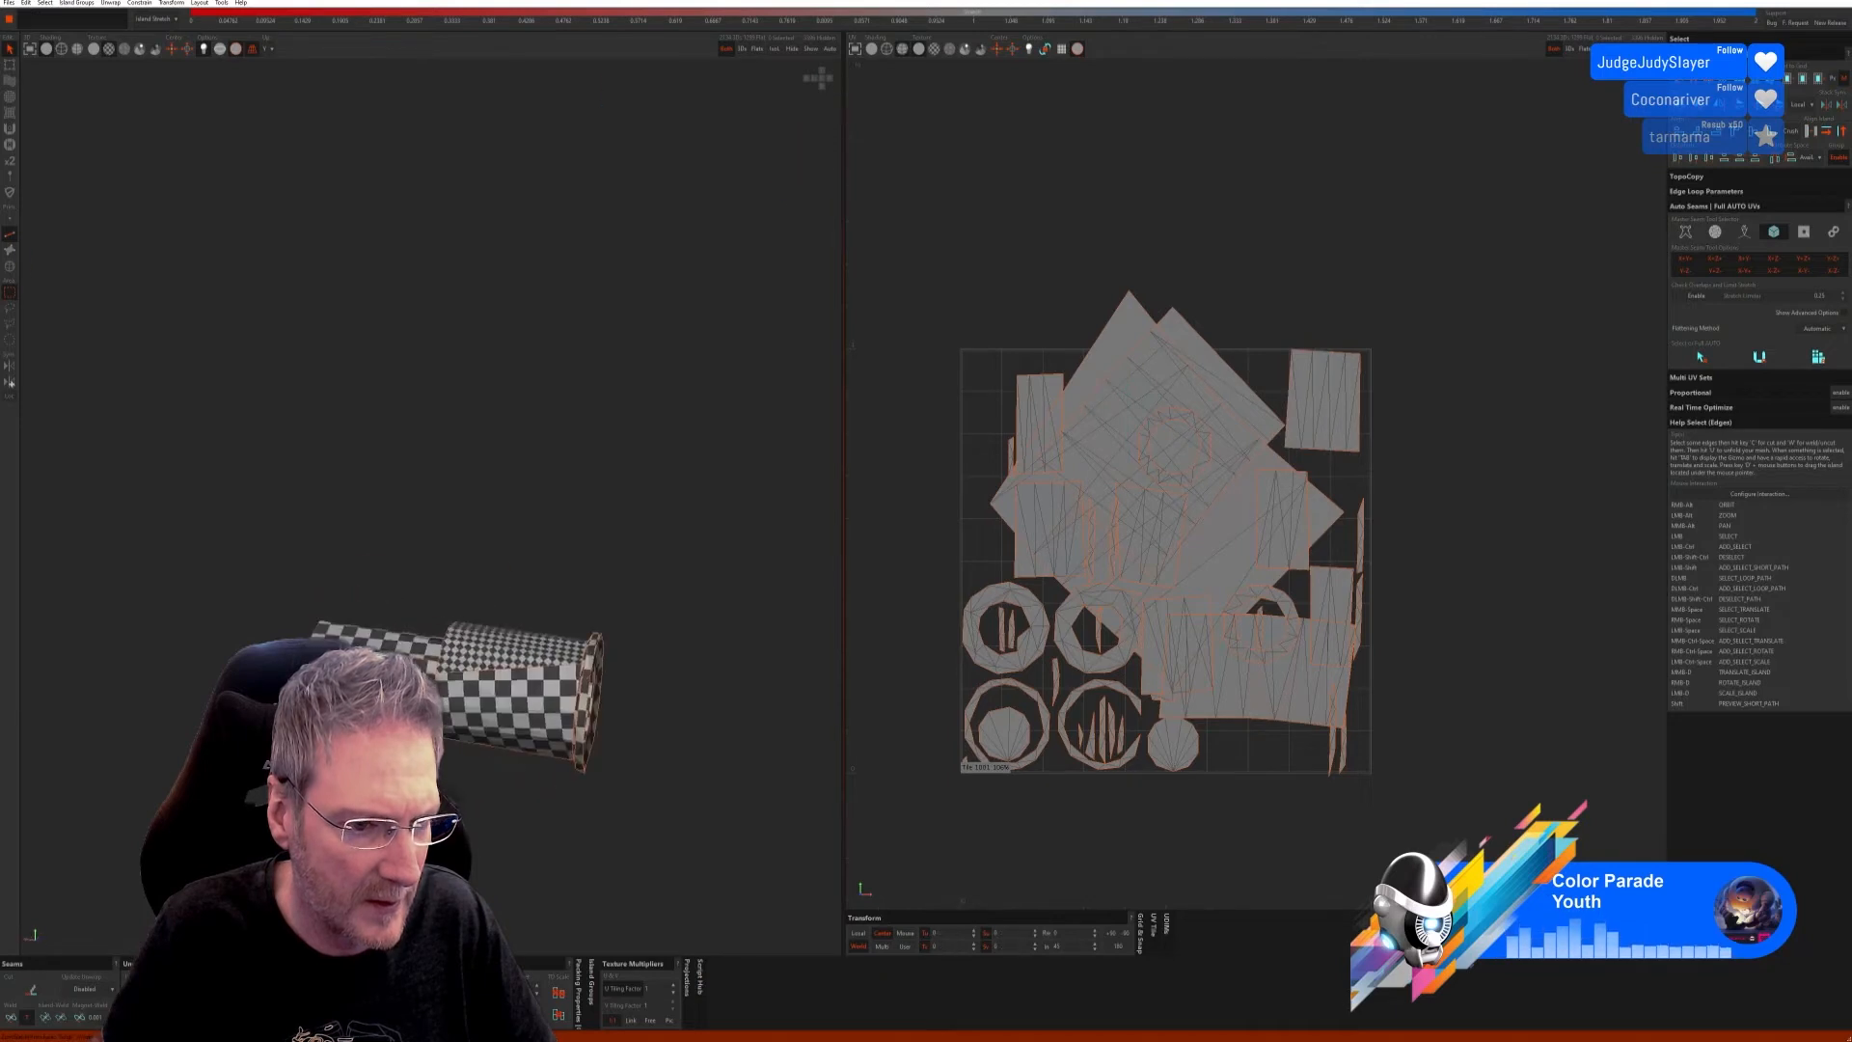
click(12, 1019)
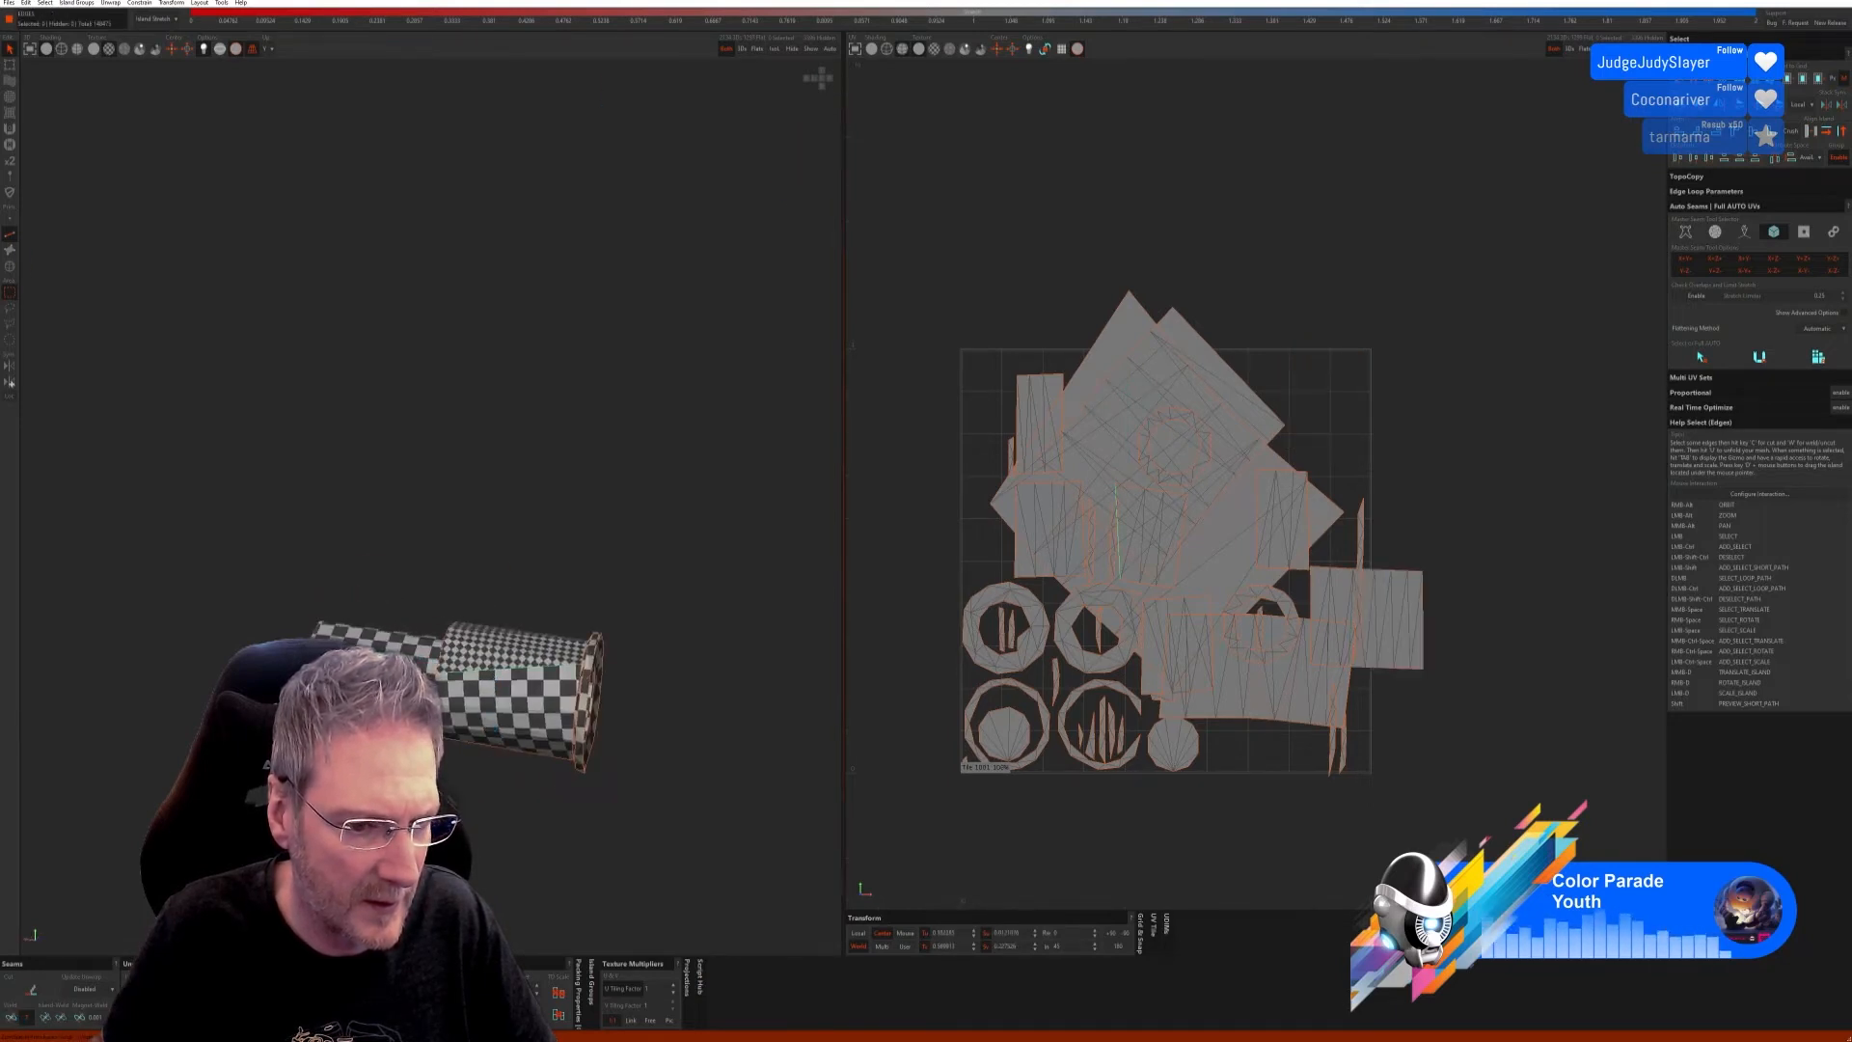
click(14, 1019)
Step: Weld the remaining wall seams on the second sleeve, pack the UV islands, and show the whole model again
alt+right_drag(520, 675, 444, 654)
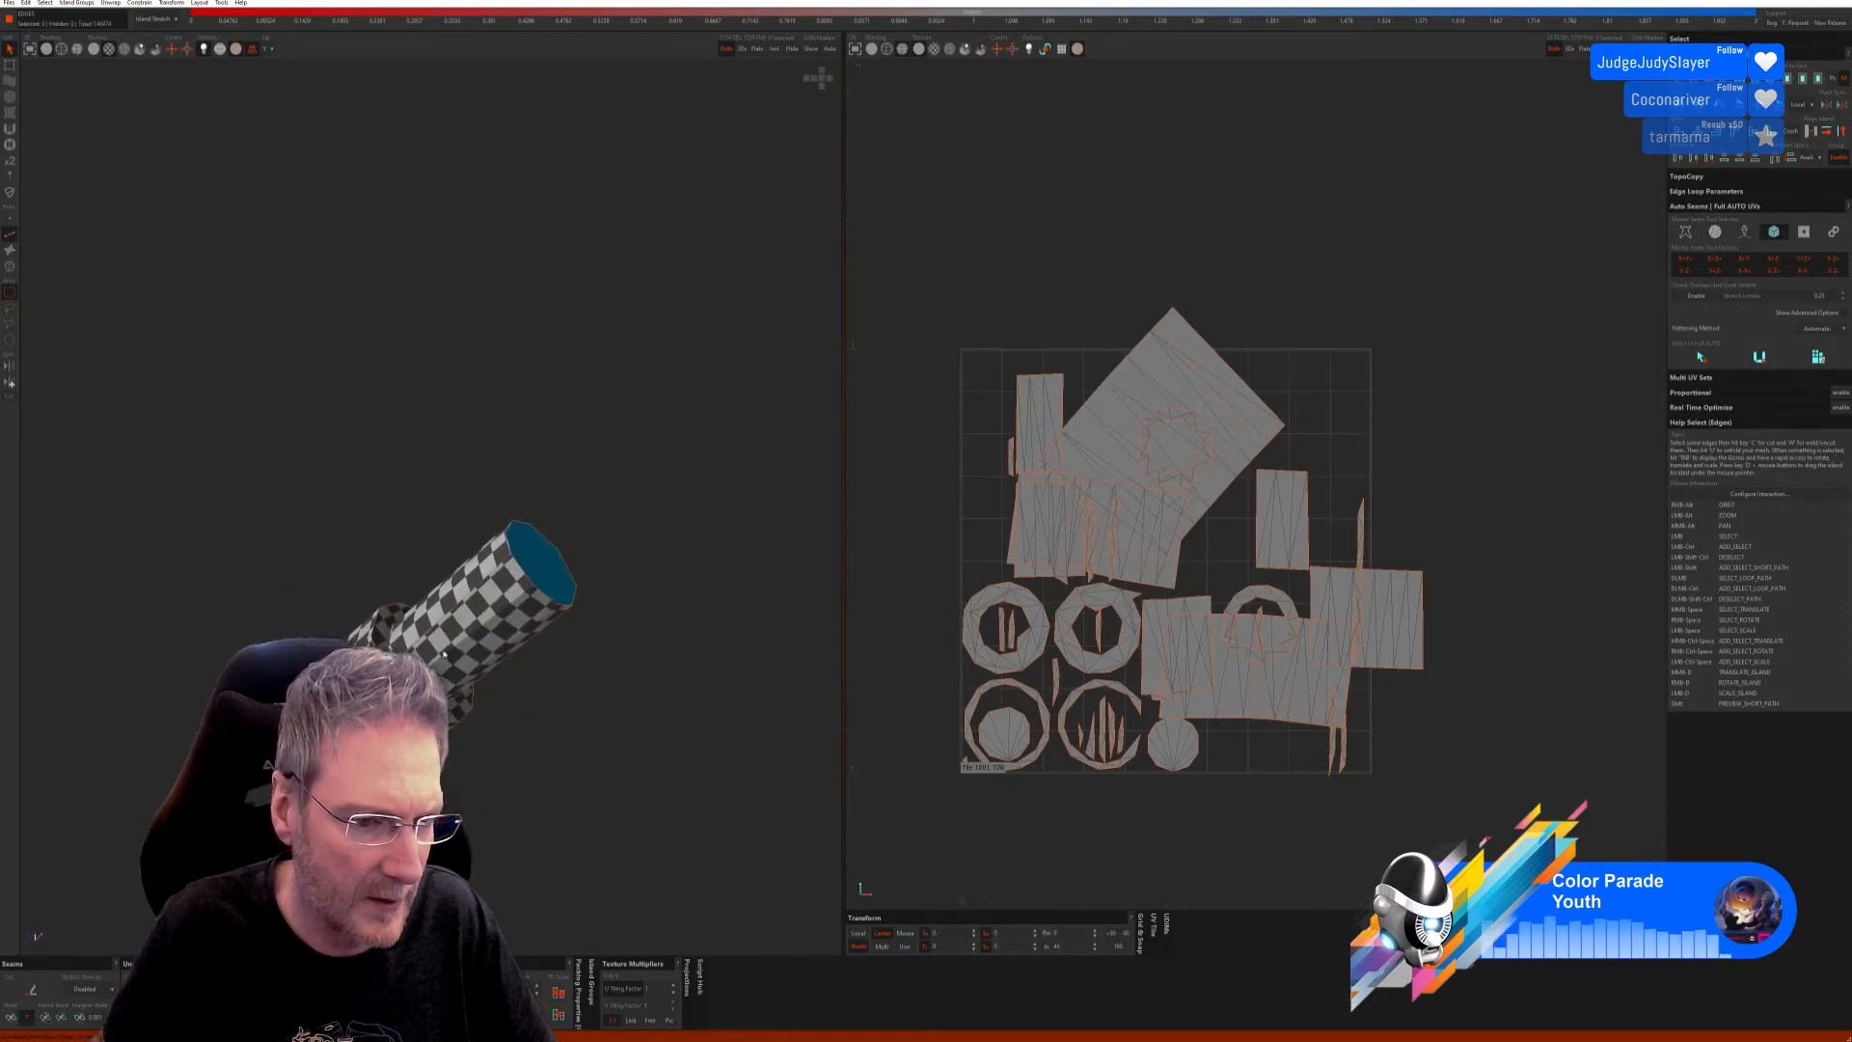
click(11, 1018)
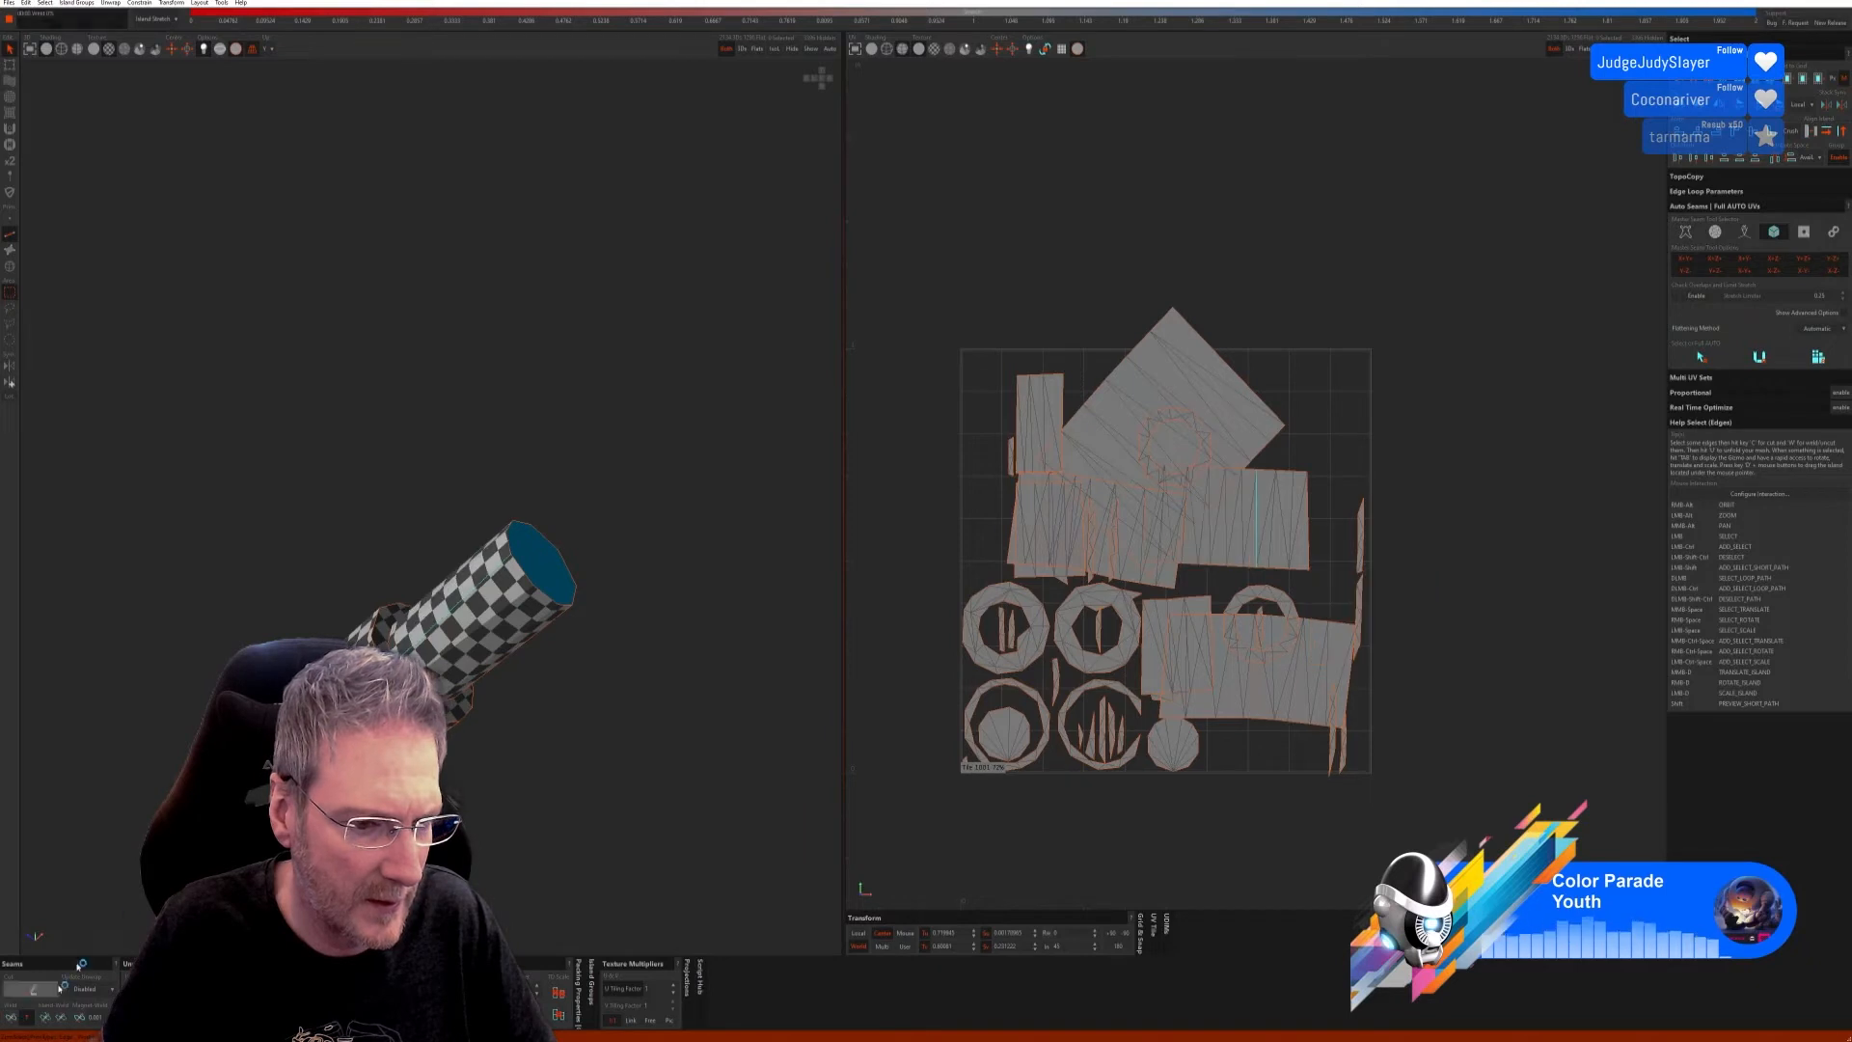
click(10, 1017)
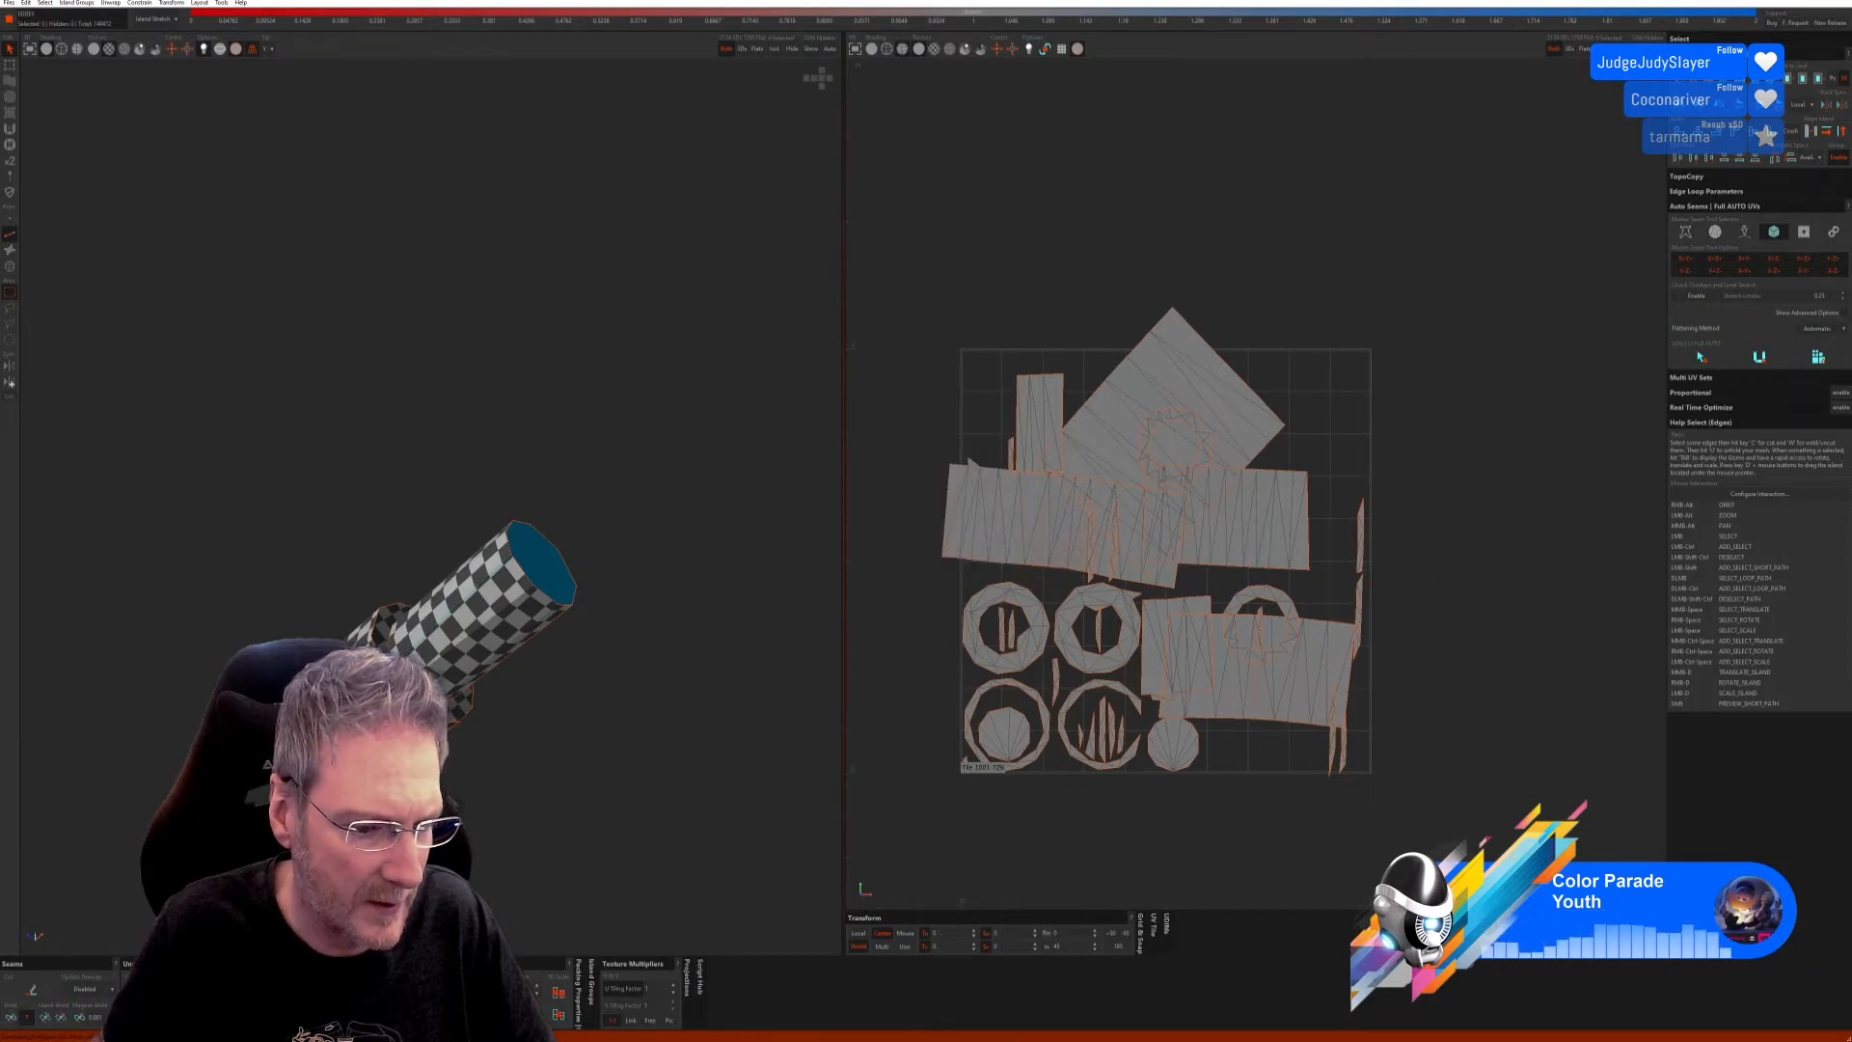
key(p)
alt+right_drag(456, 784, 487, 743)
scroll(487, 743, down, 3)
click(810, 50)
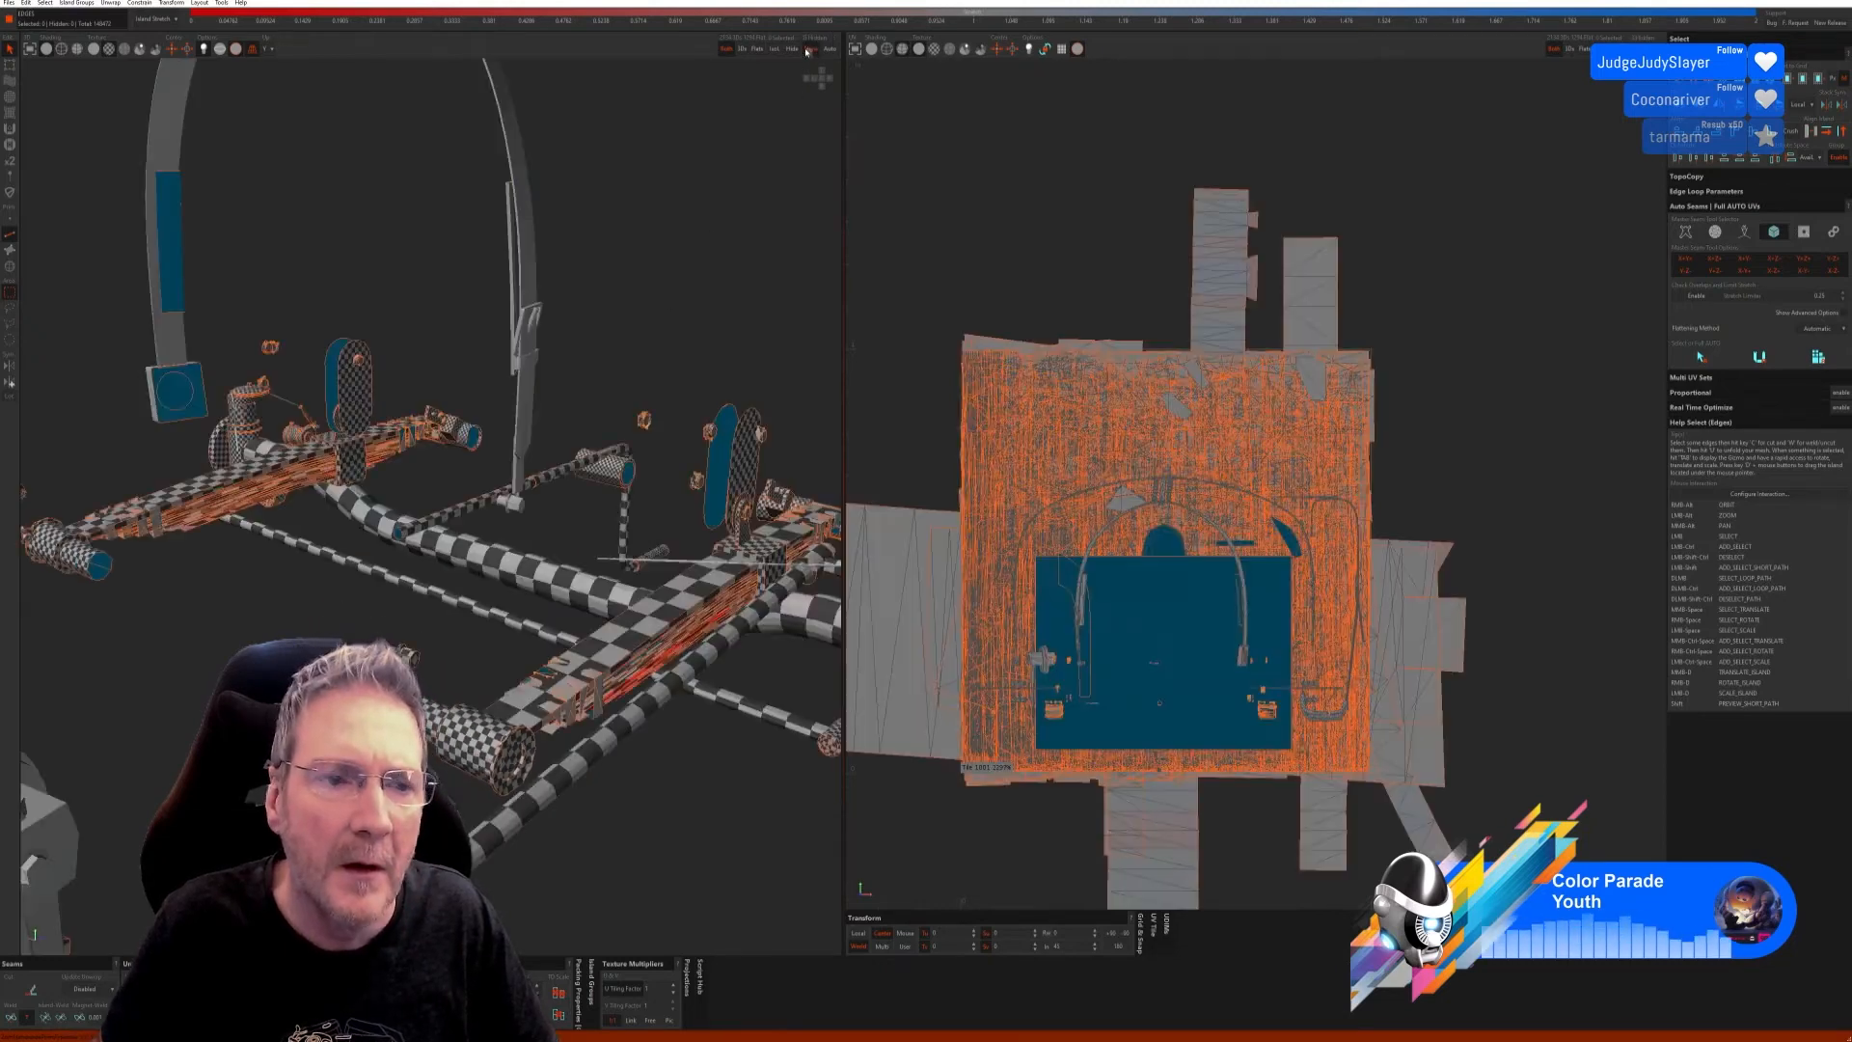
scroll(537, 476, down, 4)
alt+right_drag(614, 432, 545, 660)
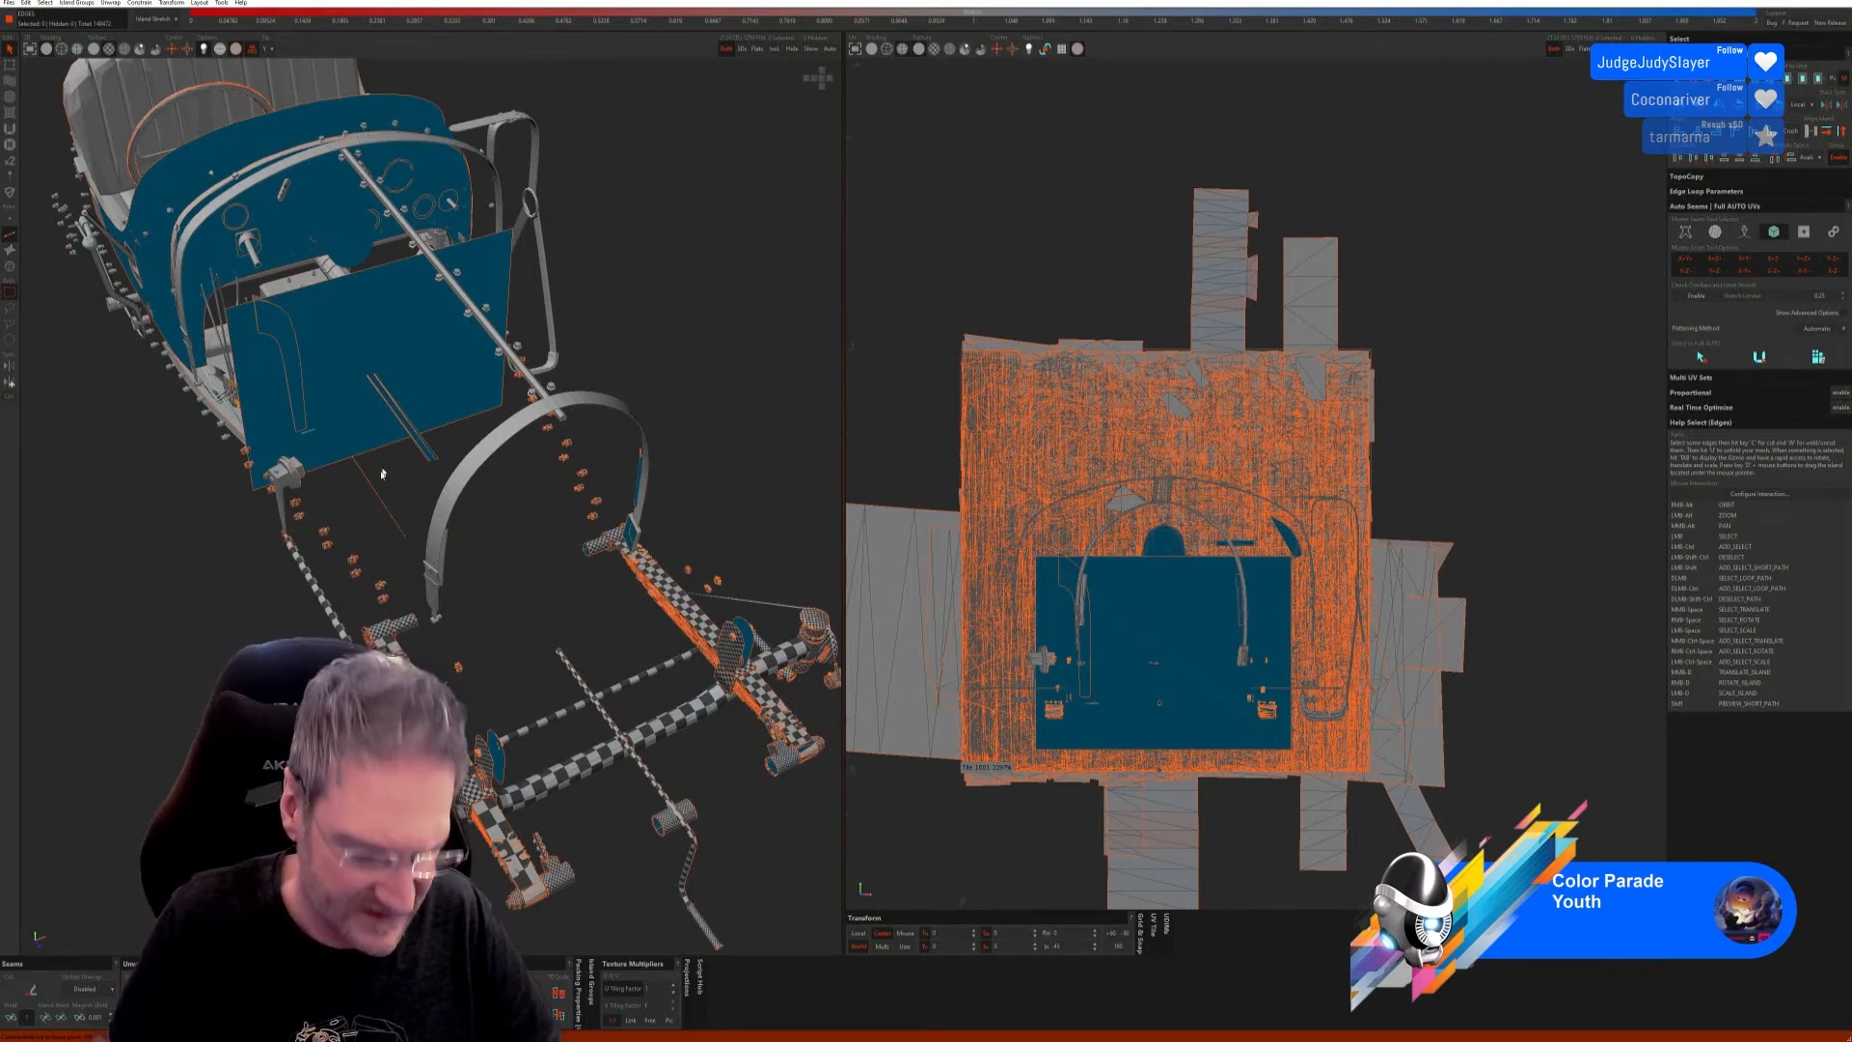
alt+drag(253, 549, 418, 531)
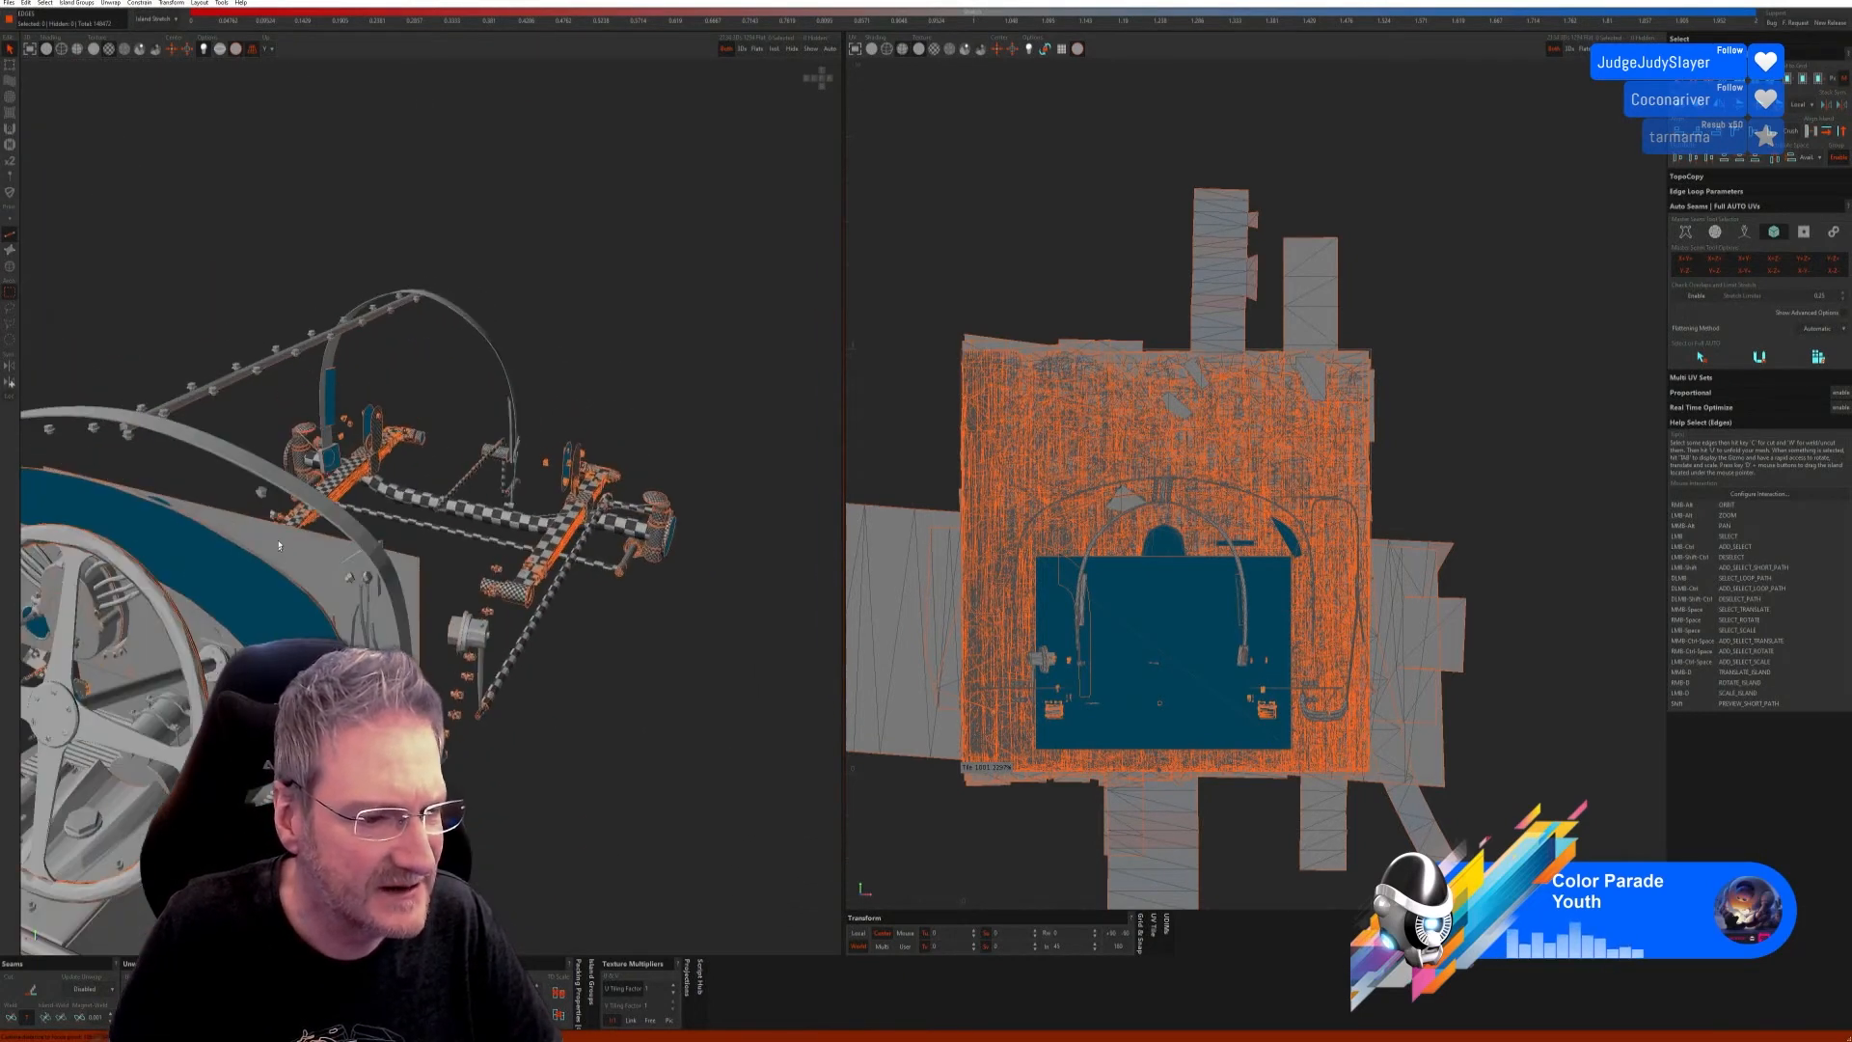
Step: Look over the cockpit, body and front frame for parts that still need unwrapping
mouse_move(279, 546)
alt+mouse_down()
mouse_move(419, 442)
mouse_move(419, 480)
mouse_move(475, 475)
mouse_move(426, 537)
mouse_move(280, 542)
alt+mouse_up()
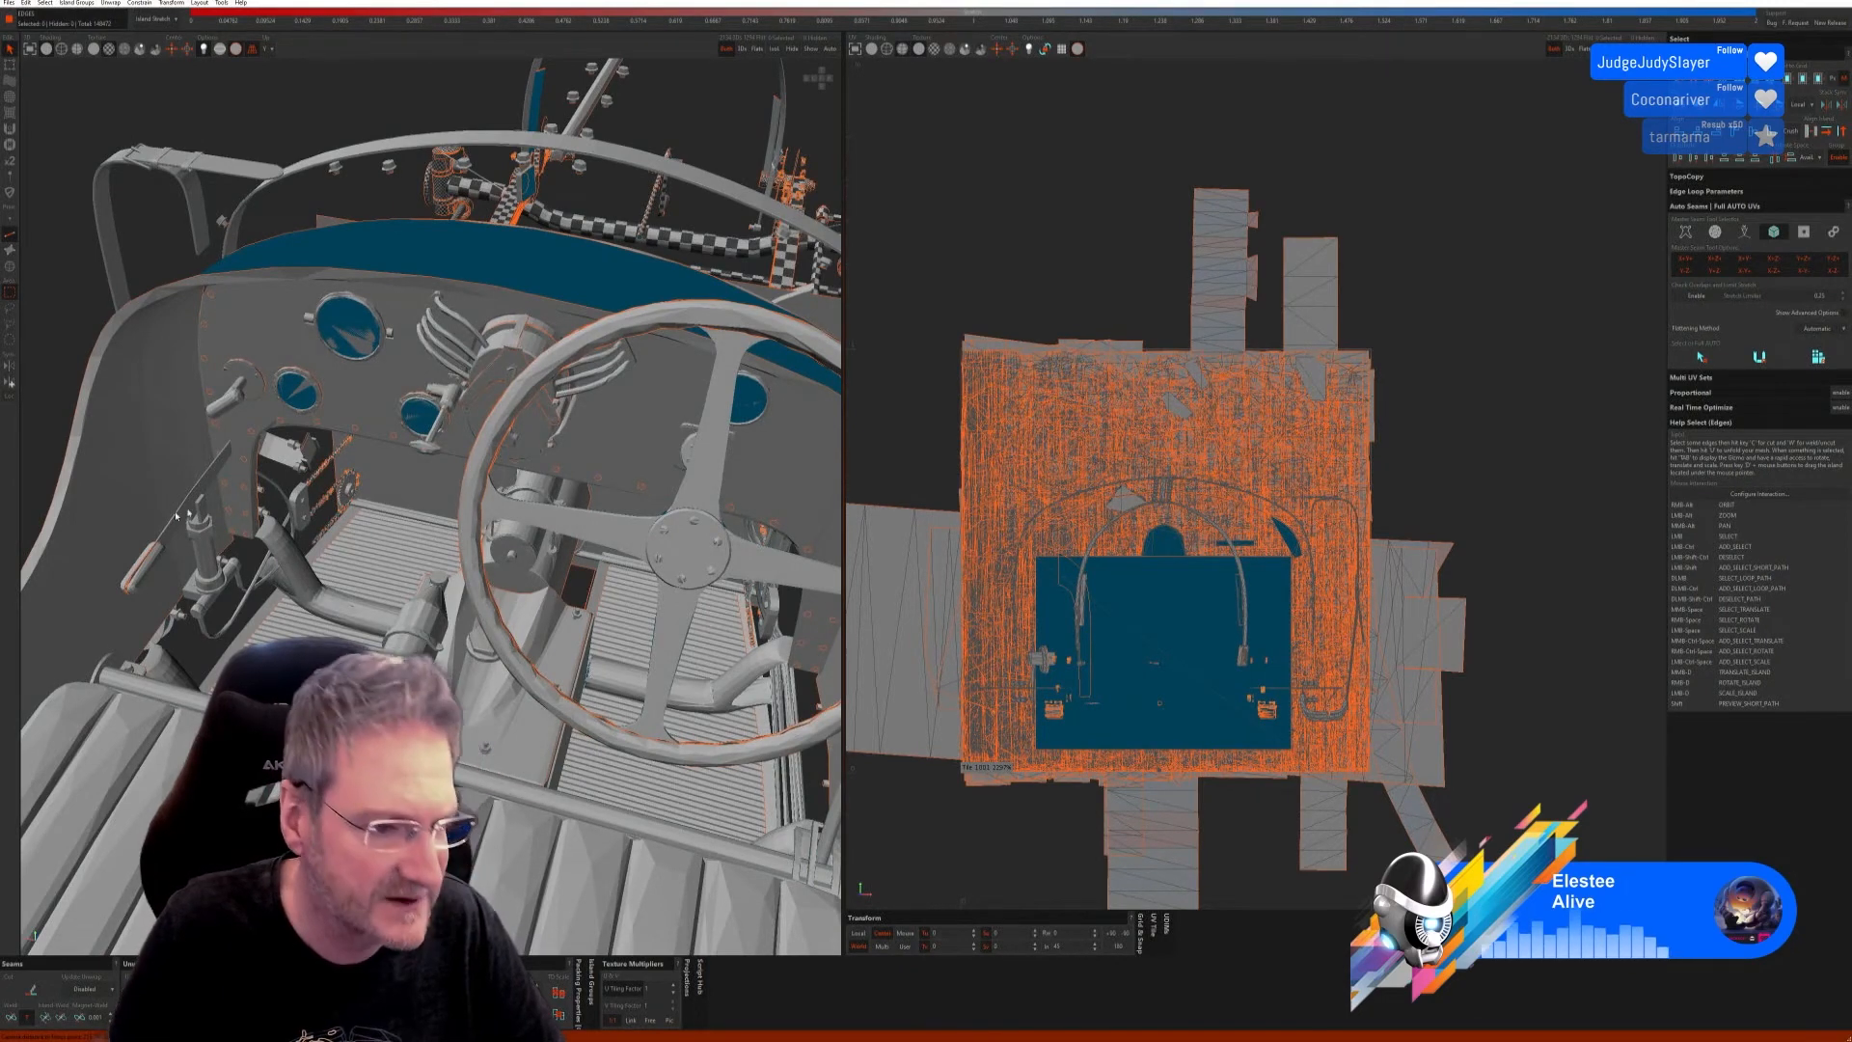
alt+drag(334, 512, 442, 579)
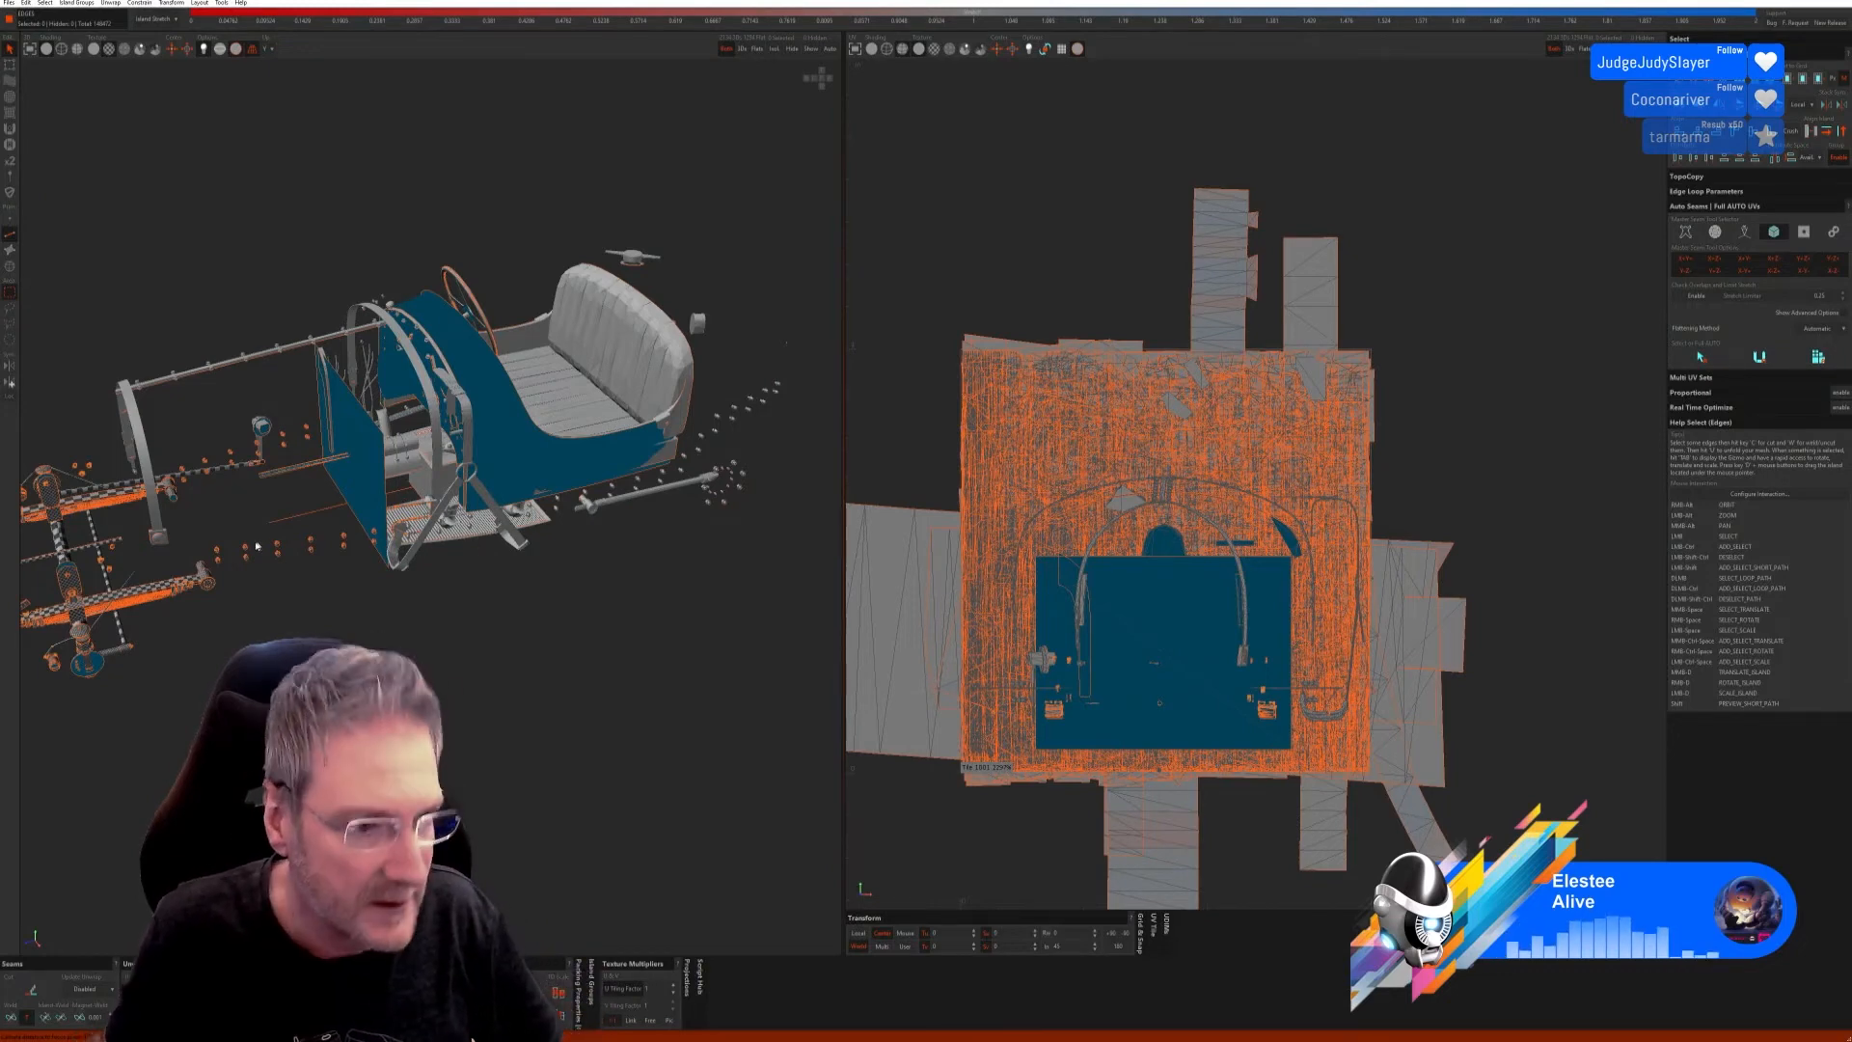
scroll(219, 544, up, 2)
alt+right_drag(192, 563, 300, 487)
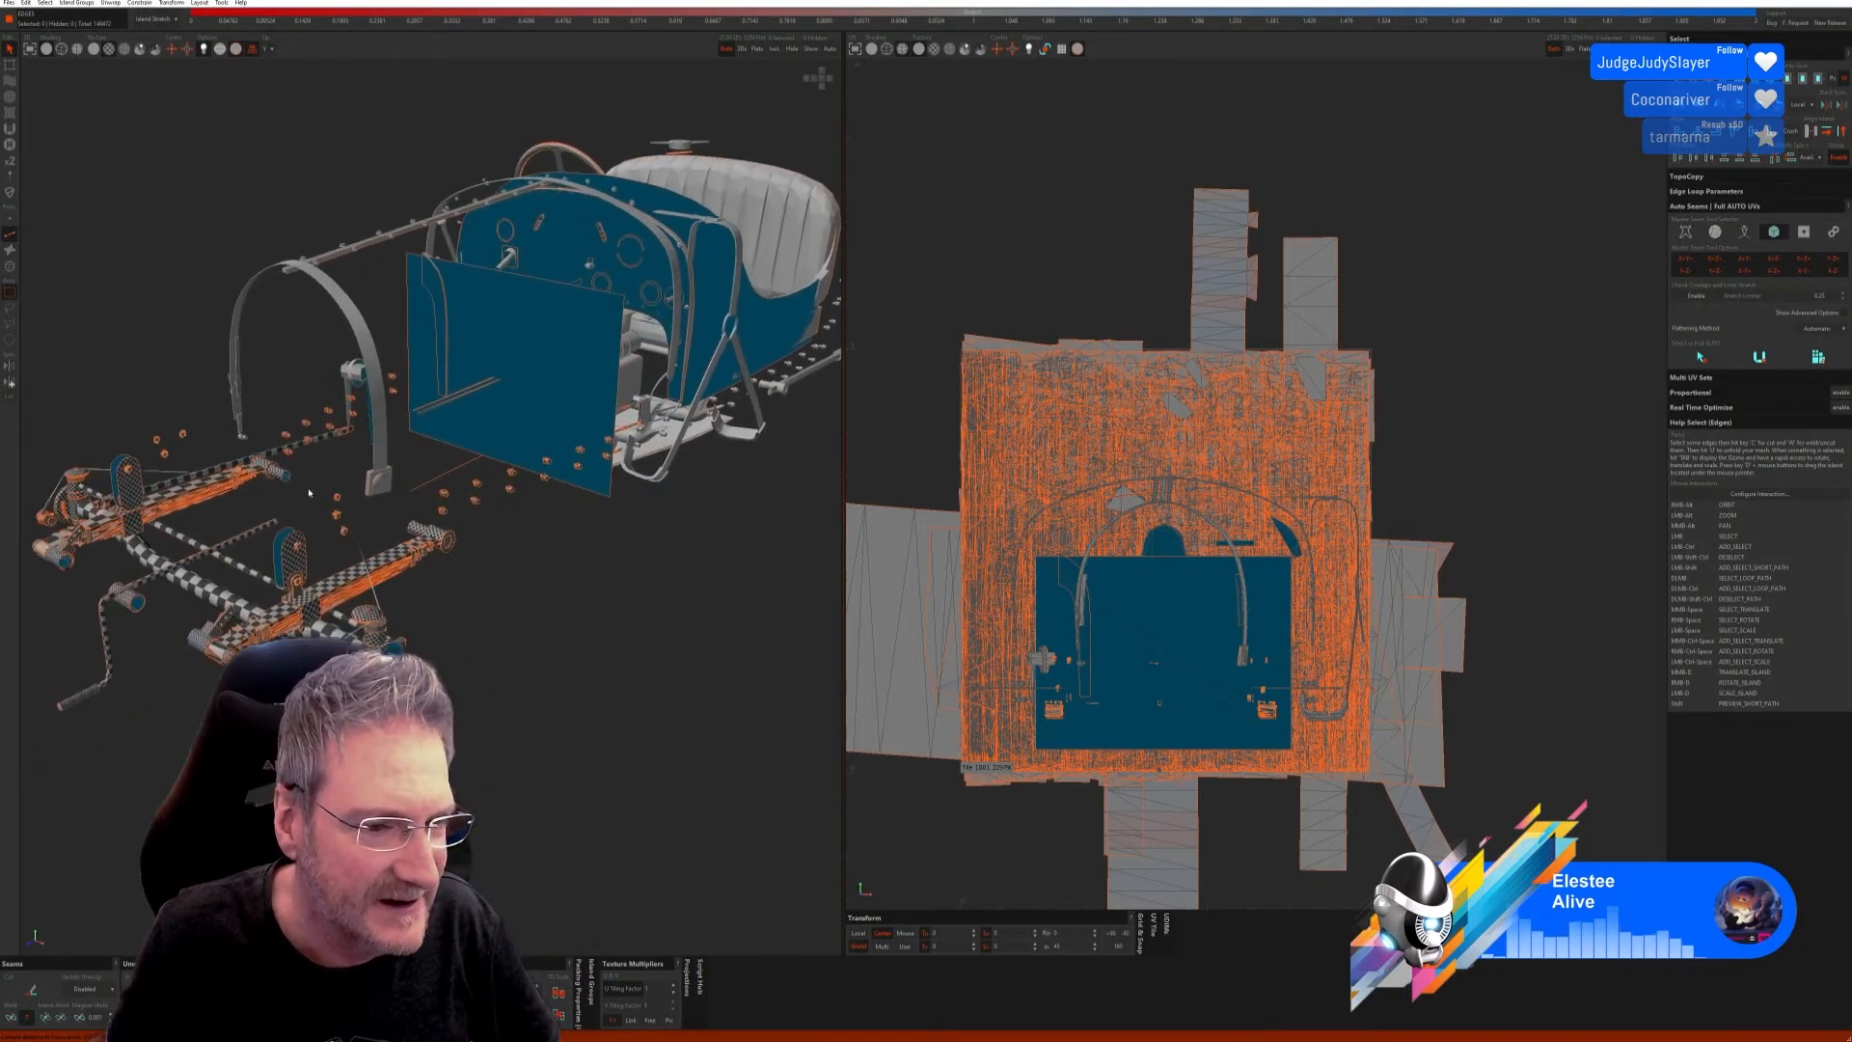
scroll(300, 487, up, 1)
scroll(300, 487, up, 1)
scroll(345, 528, up, 2)
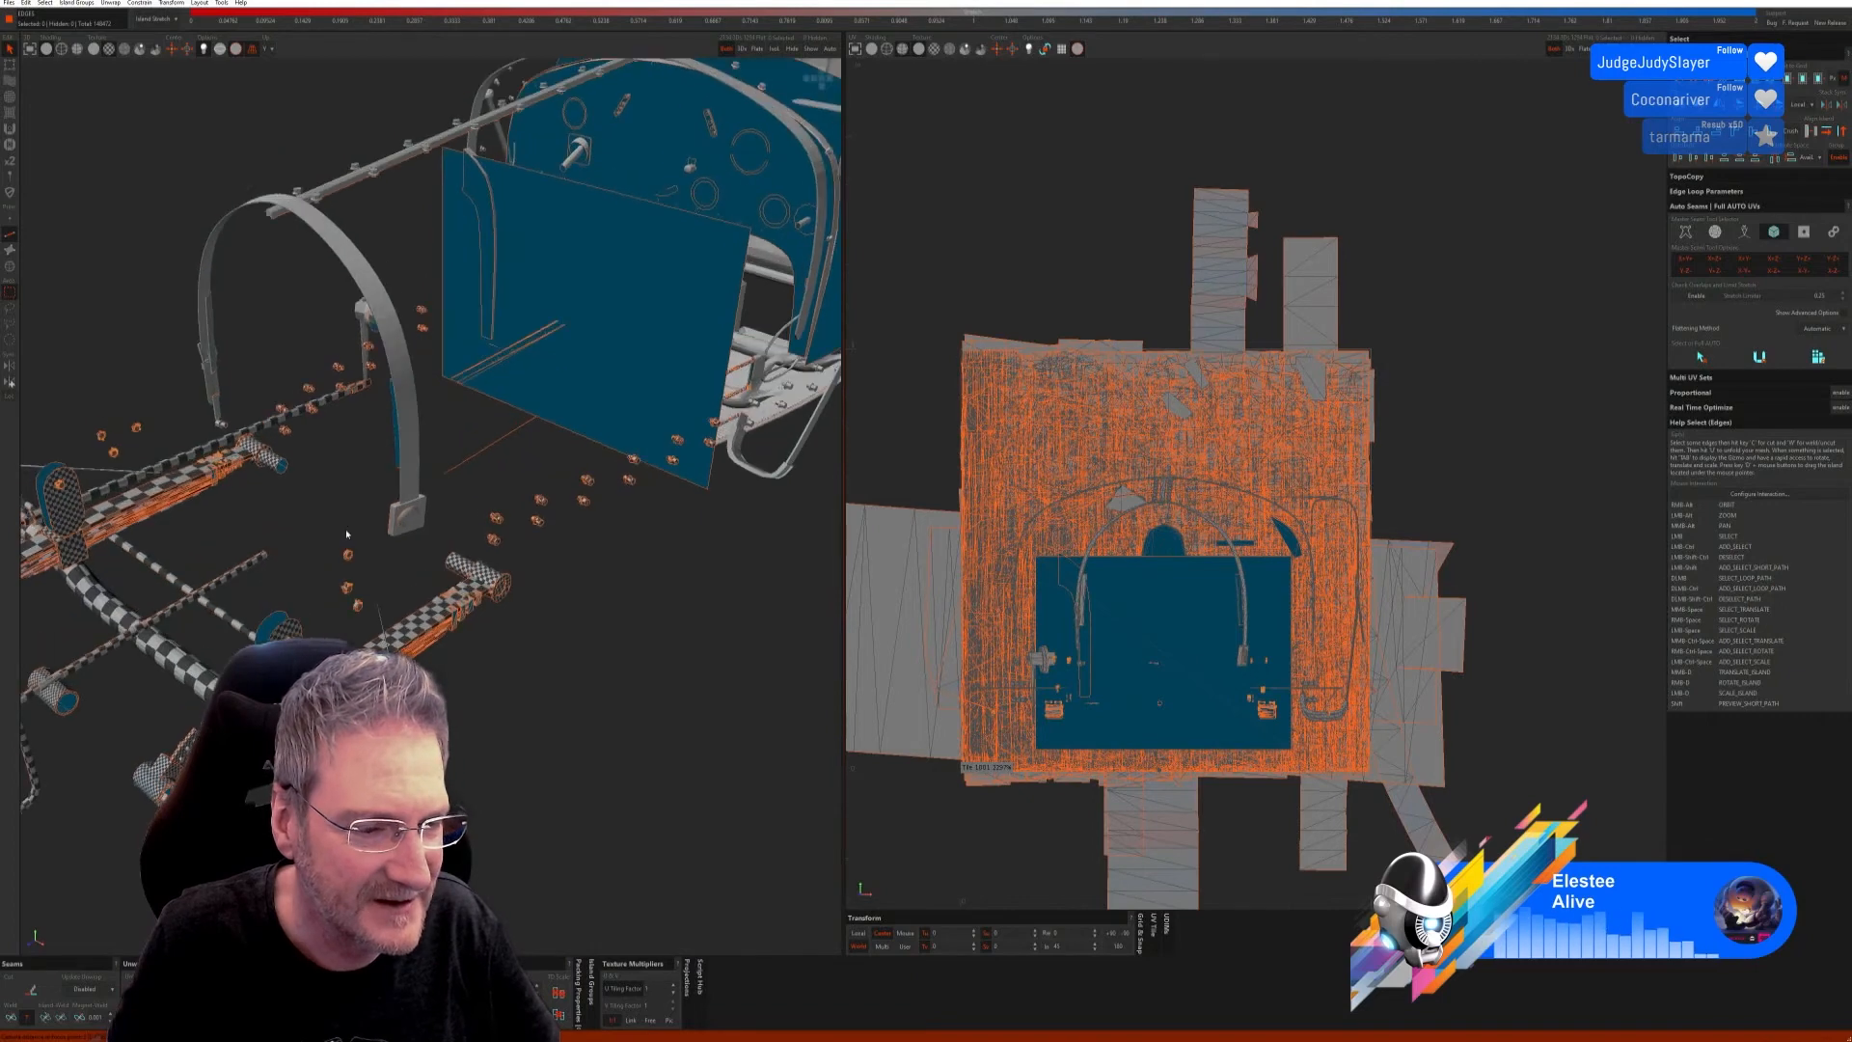
scroll(336, 523, down, 2)
scroll(309, 565, up, 3)
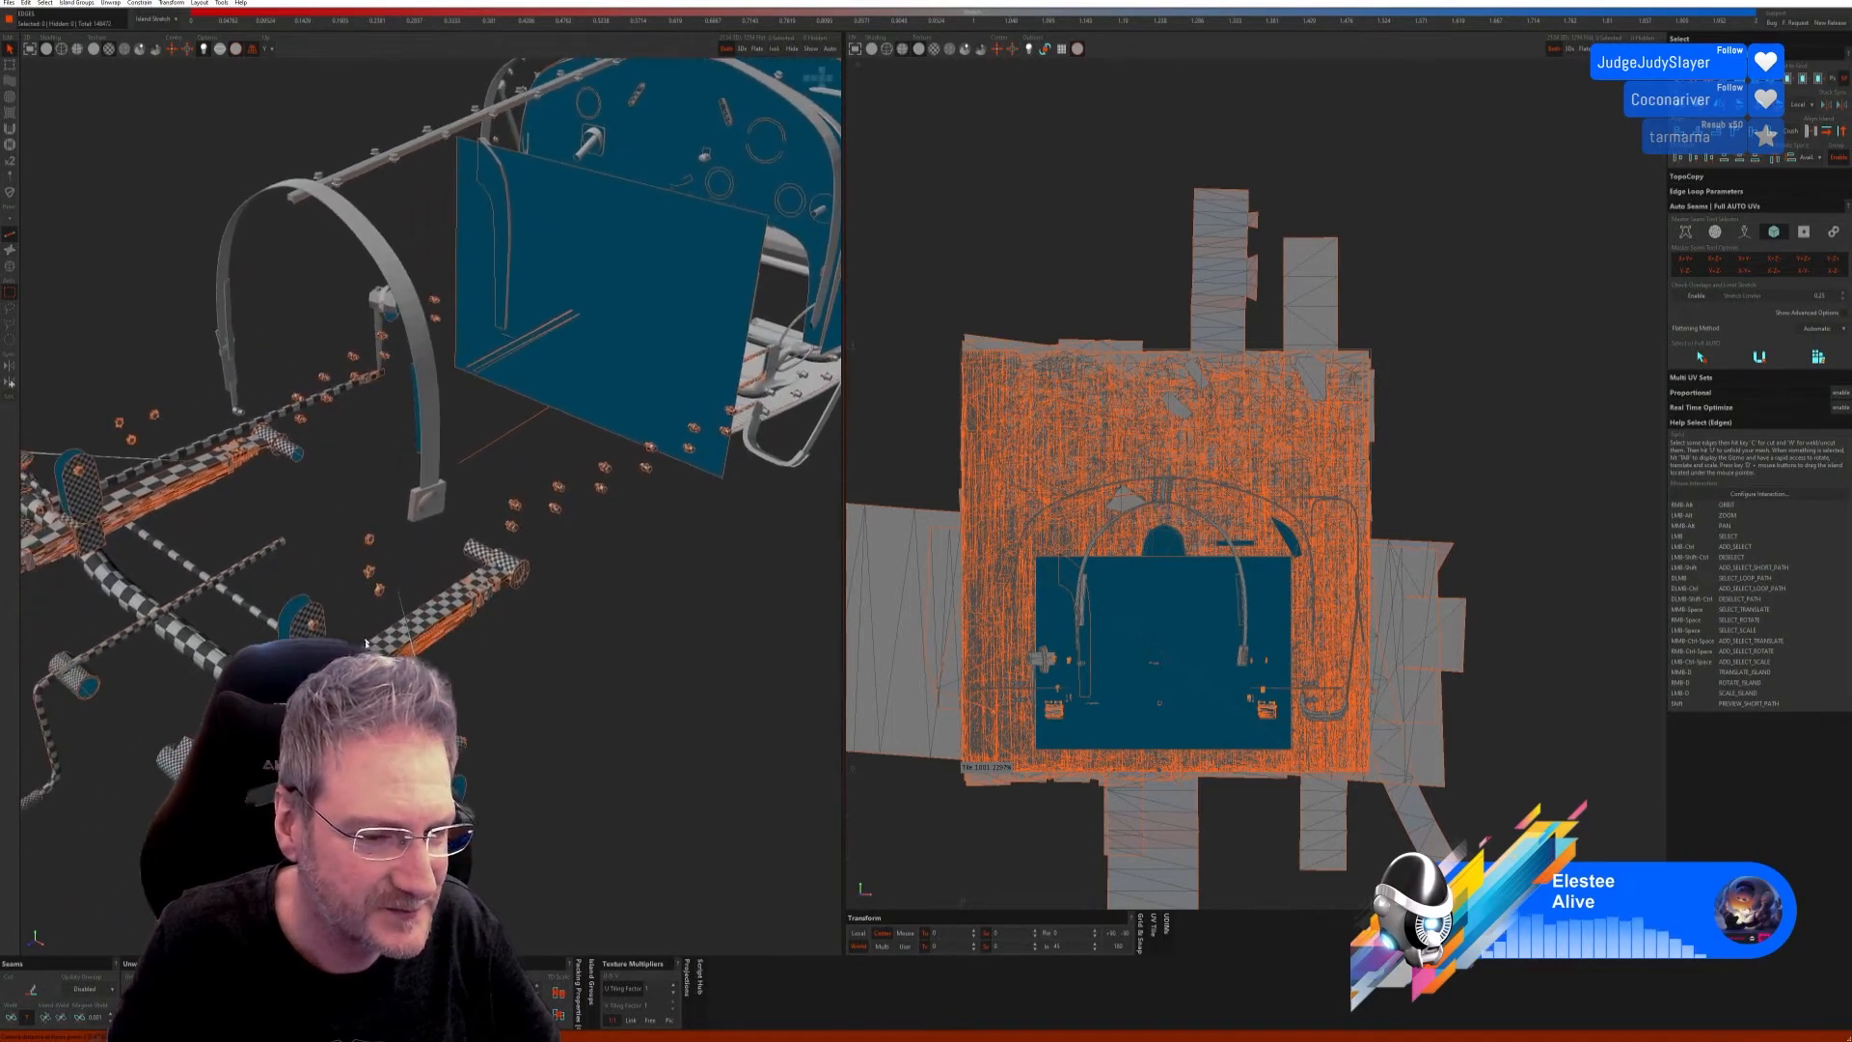
alt+middle_drag(309, 566, 341, 434)
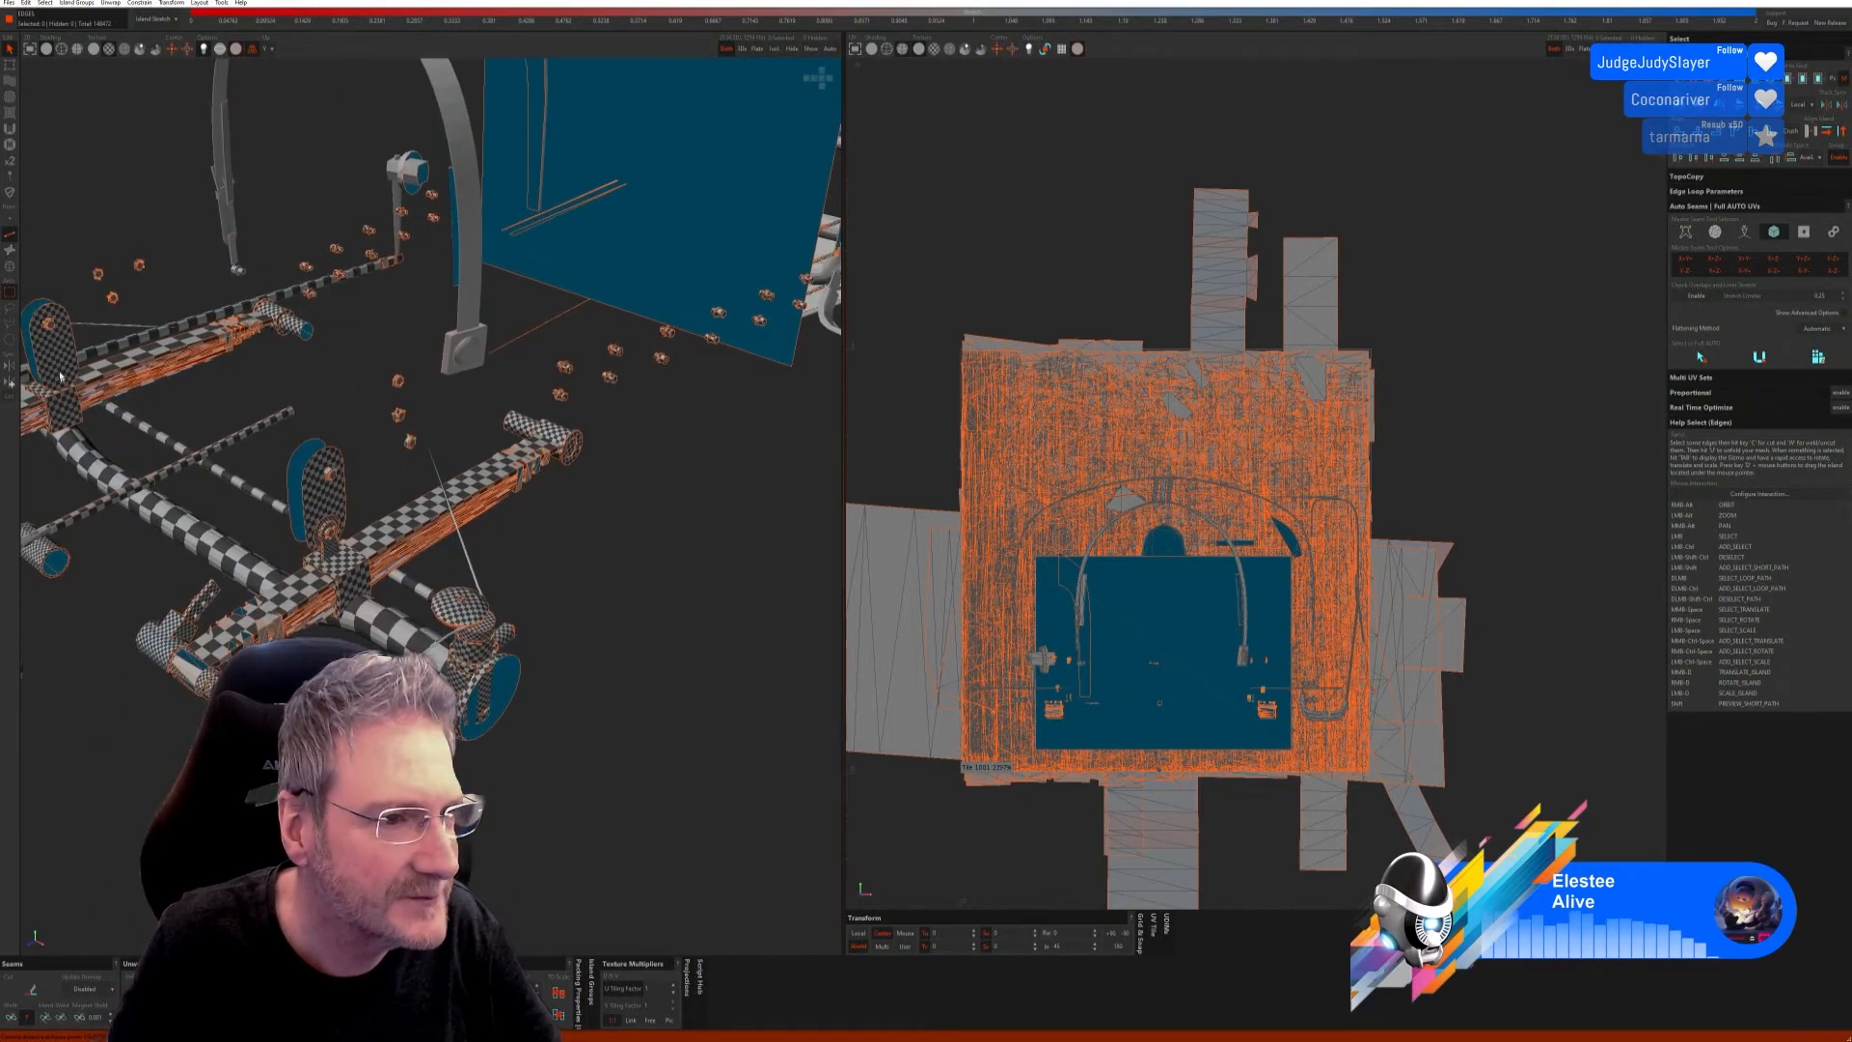
Step: Select the thin bent rods on both sides of the front frame as islands and isolate them
click(12, 268)
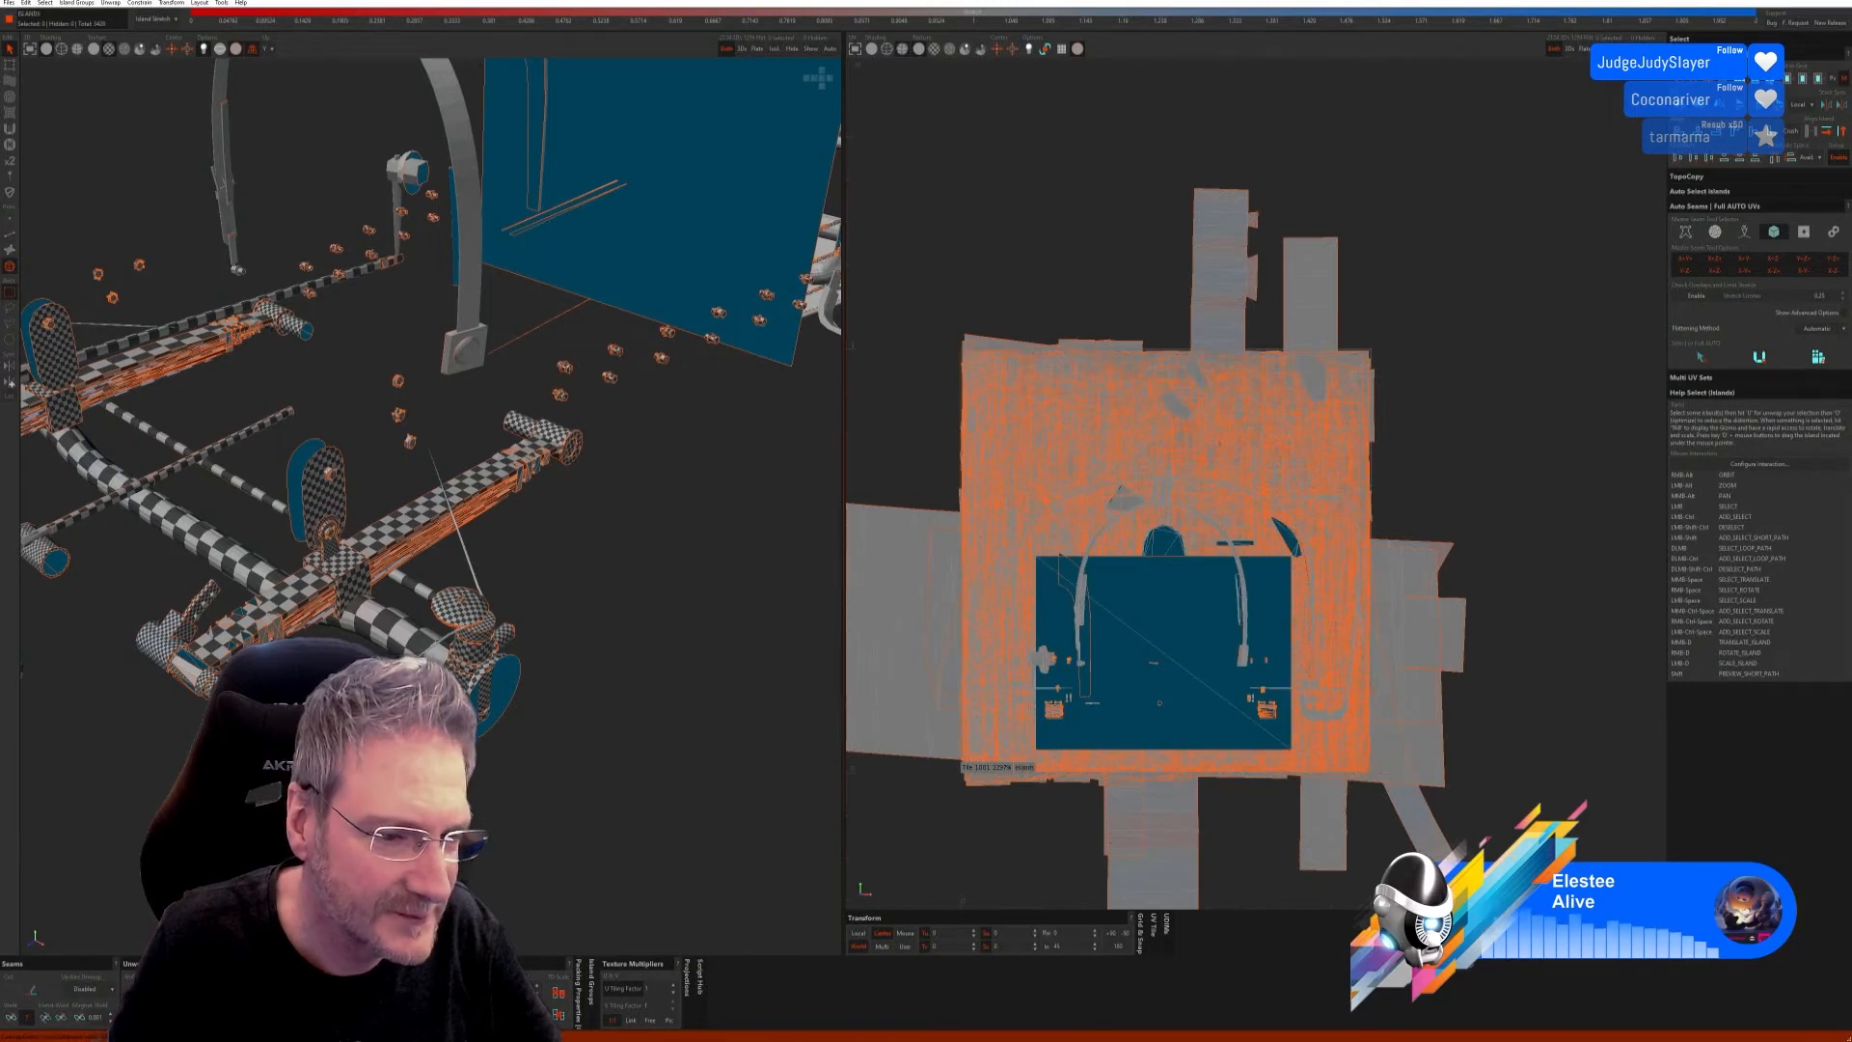
alt+drag(386, 638, 208, 547)
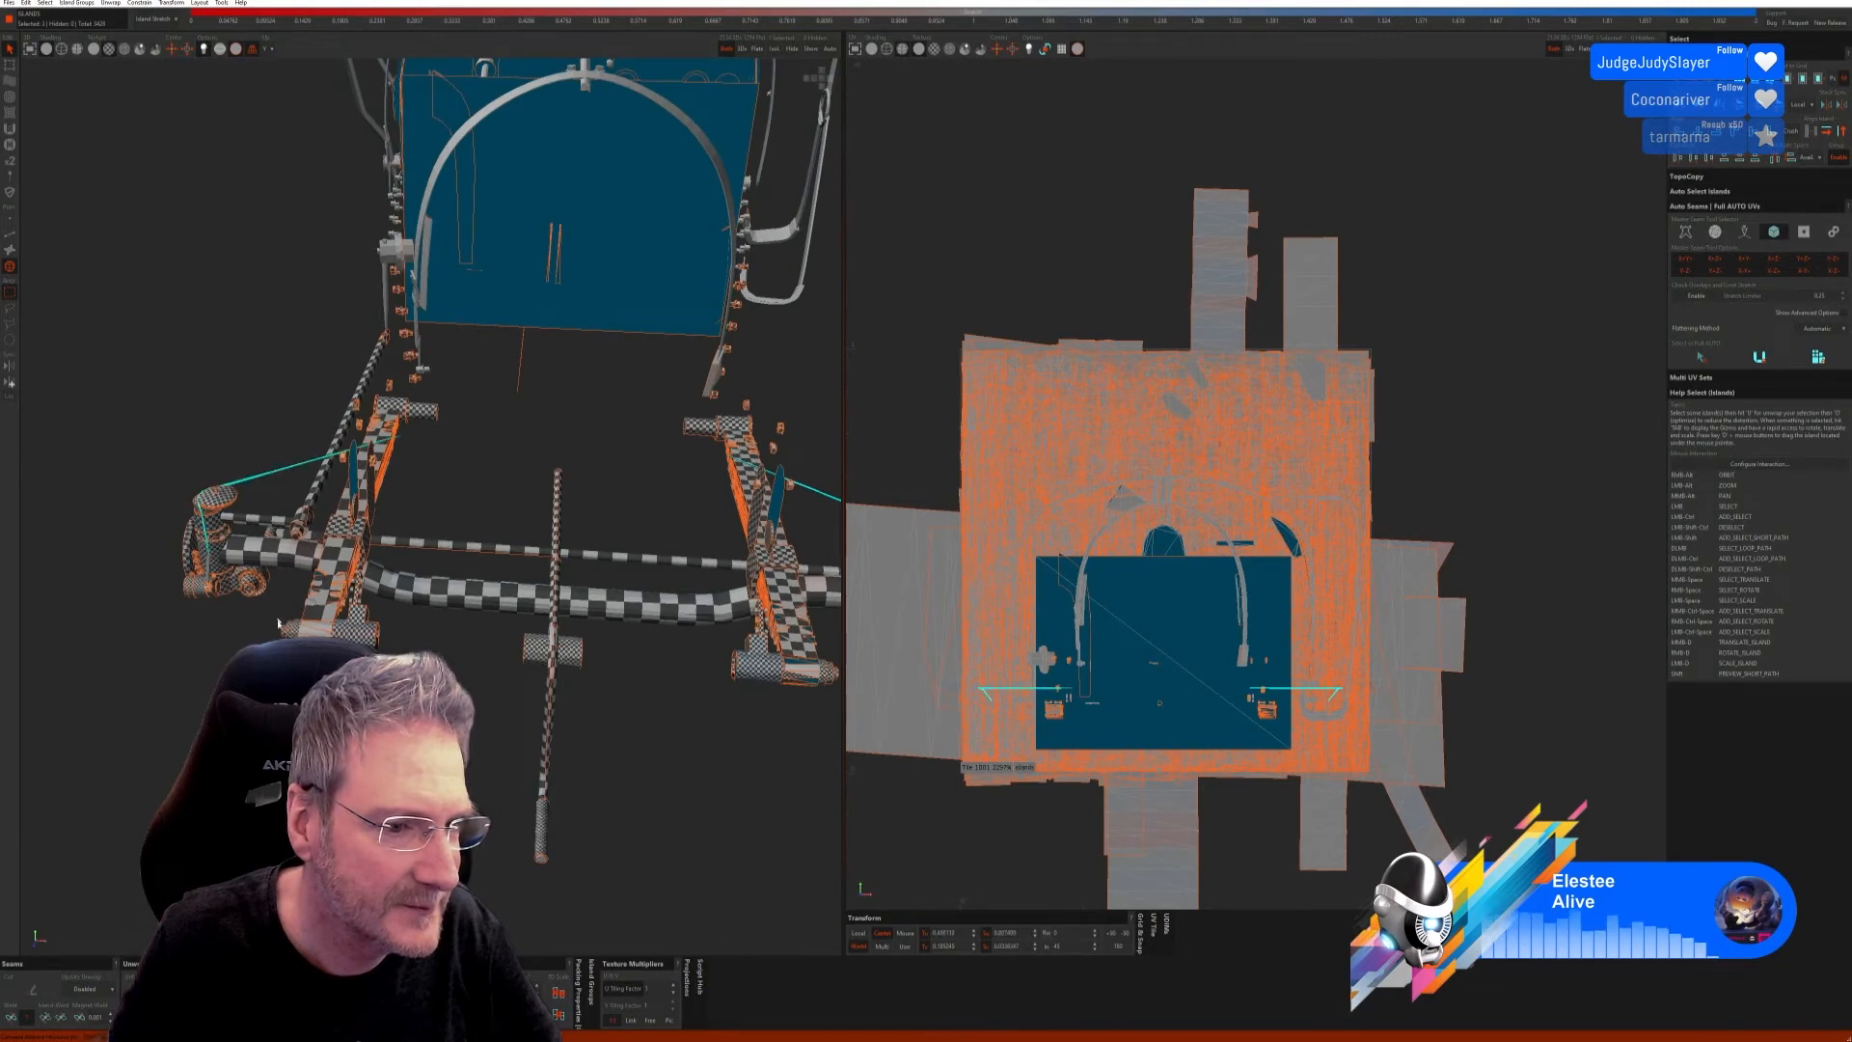
scroll(302, 584, up, 3)
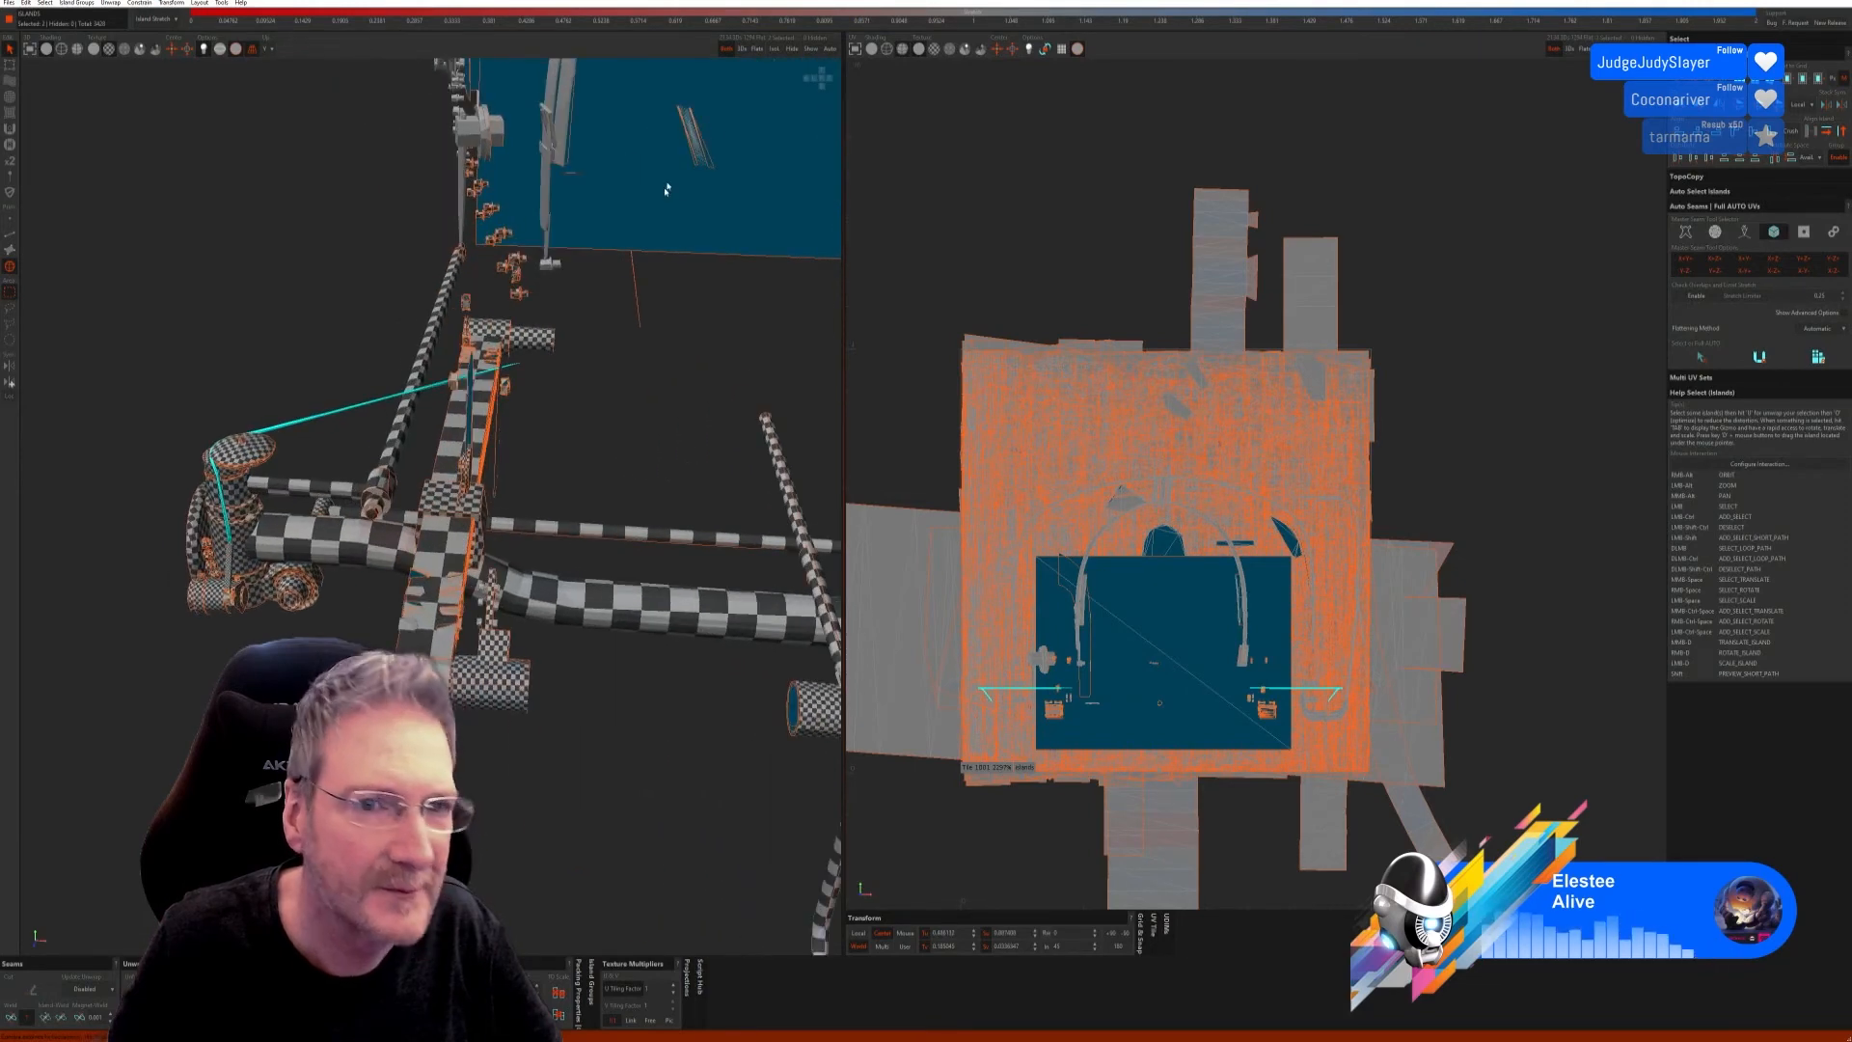
click(773, 48)
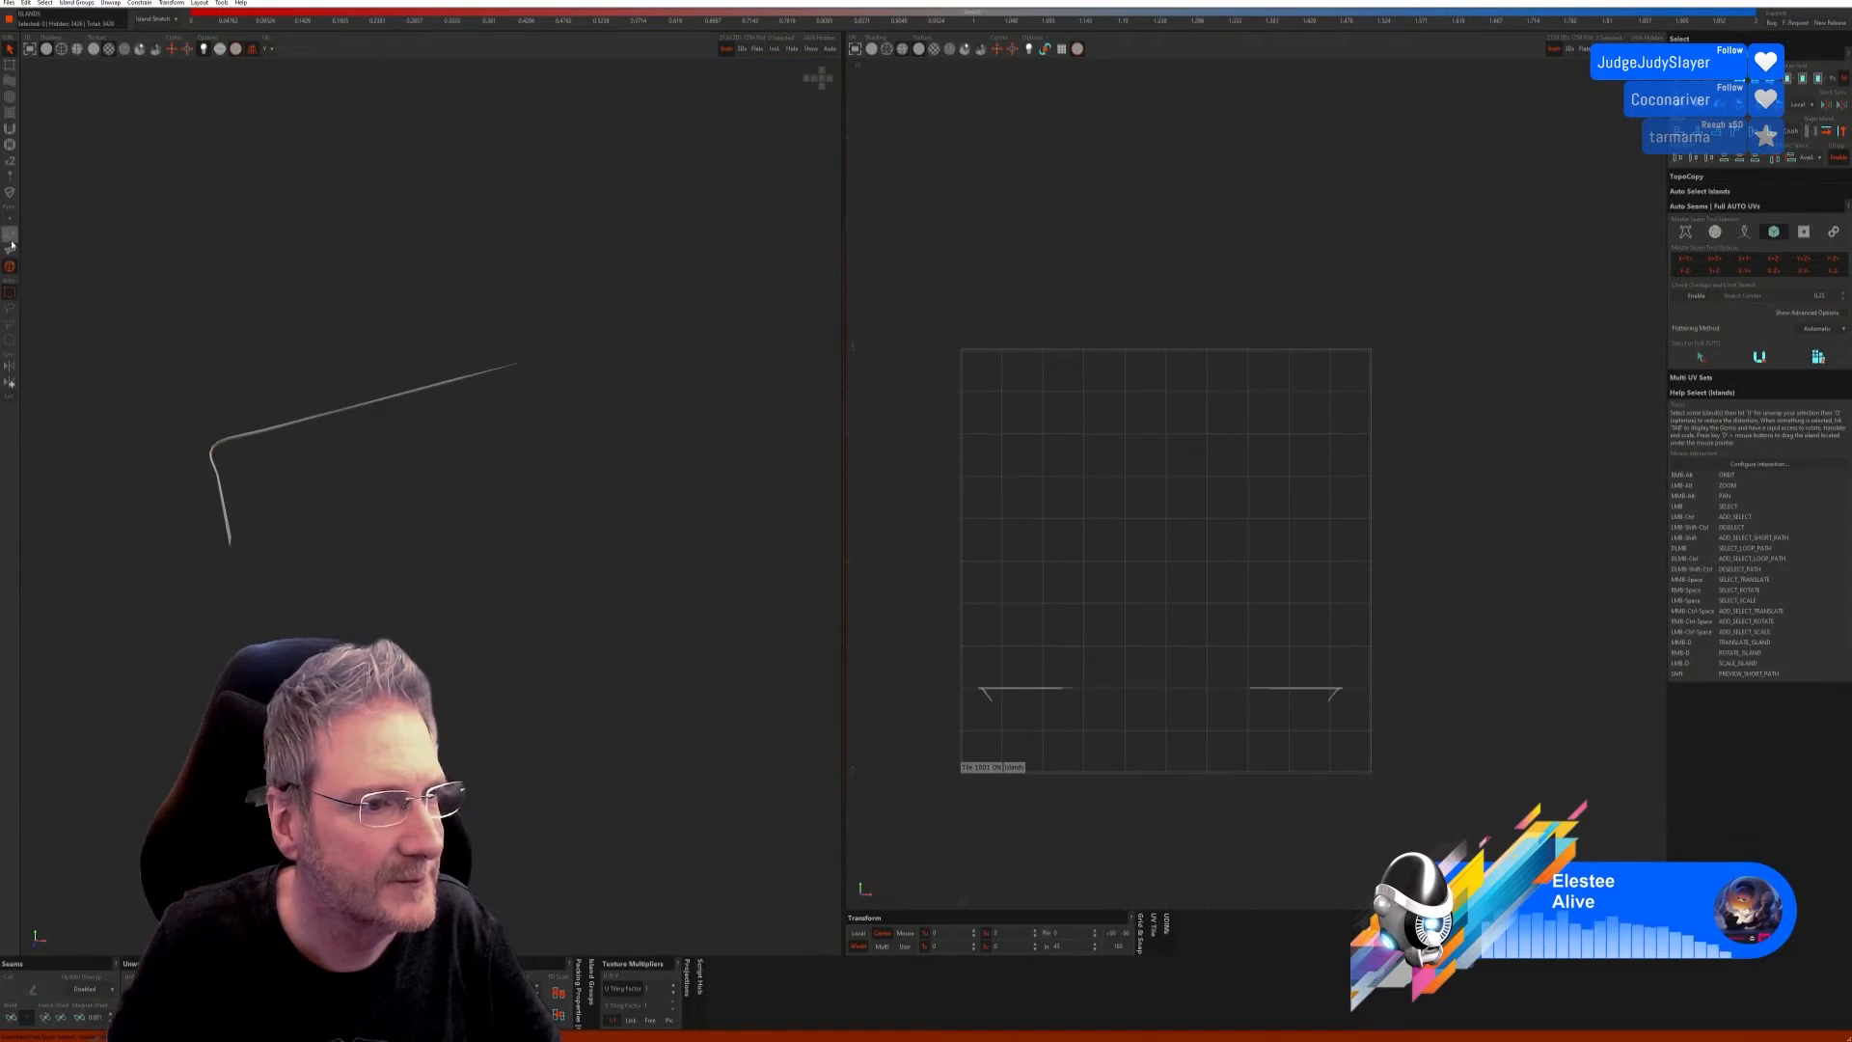
Step: Cut automatic seams on the isolated bent rods, unfold and pack them, and show the whole model again
click(9, 234)
click(1701, 357)
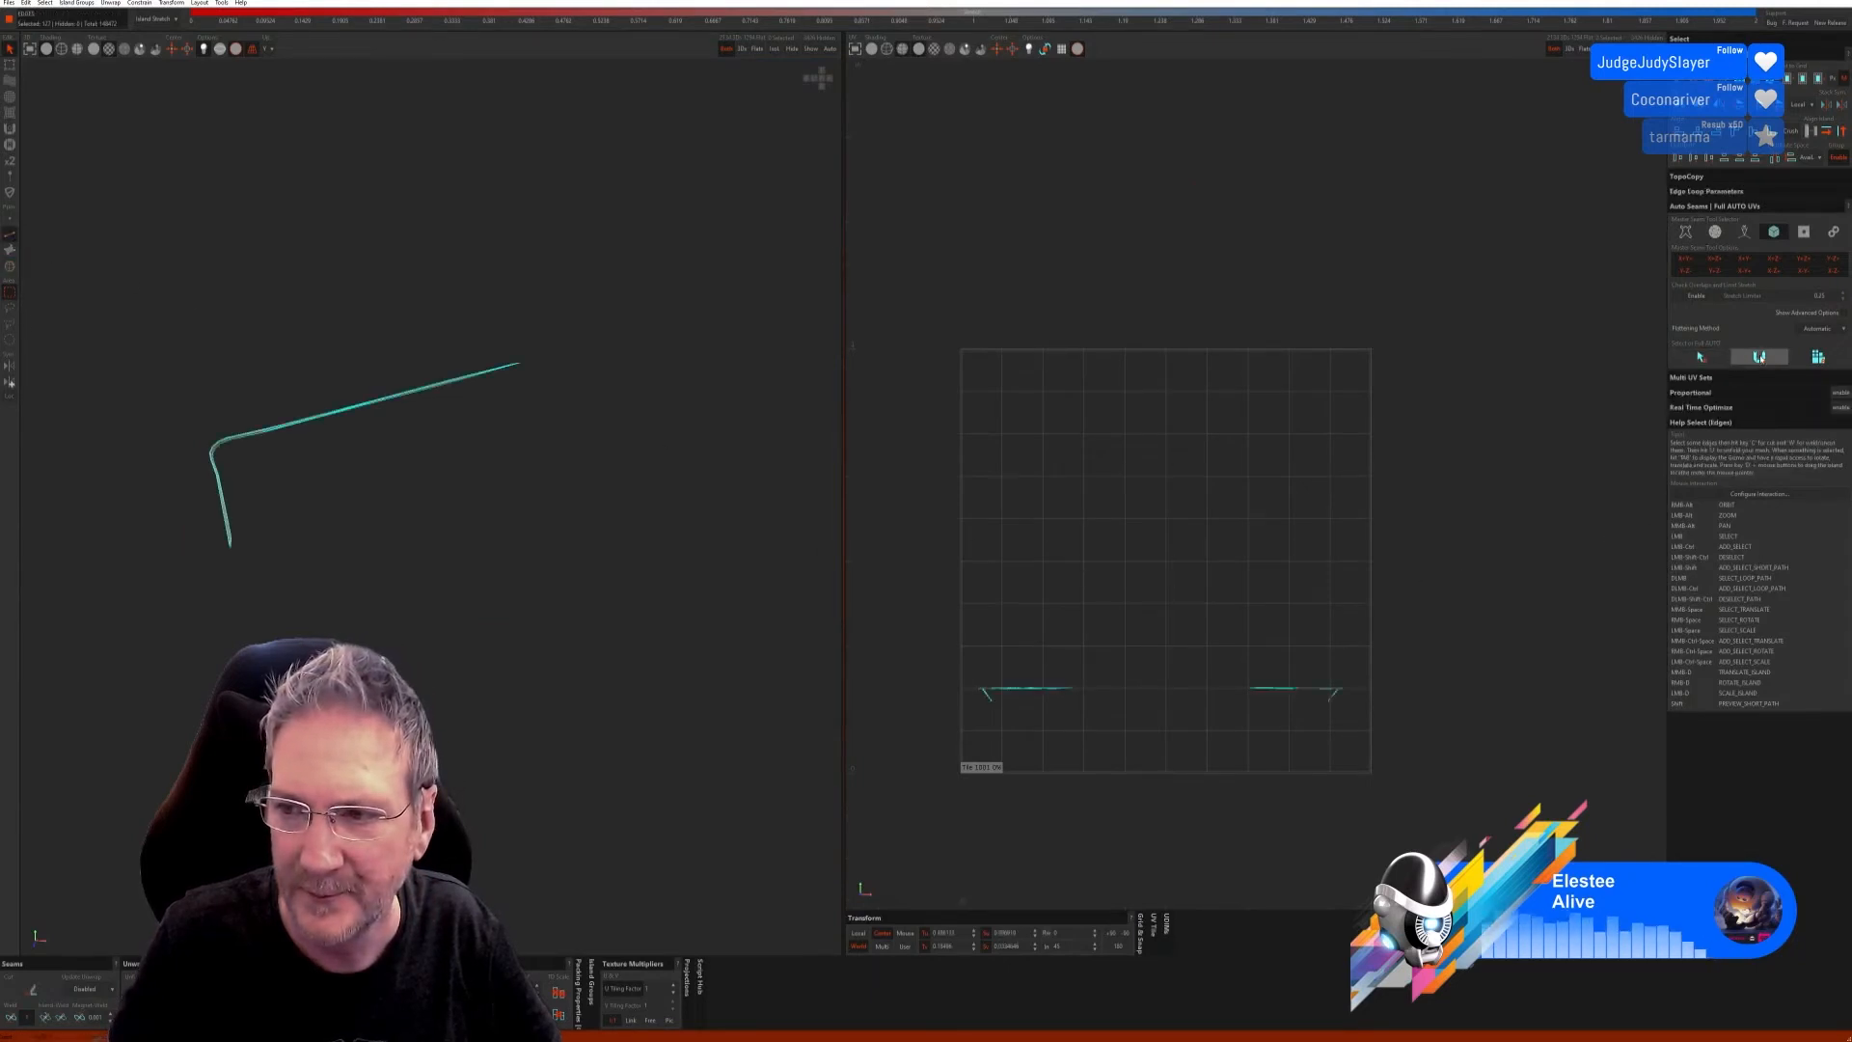
click(1817, 357)
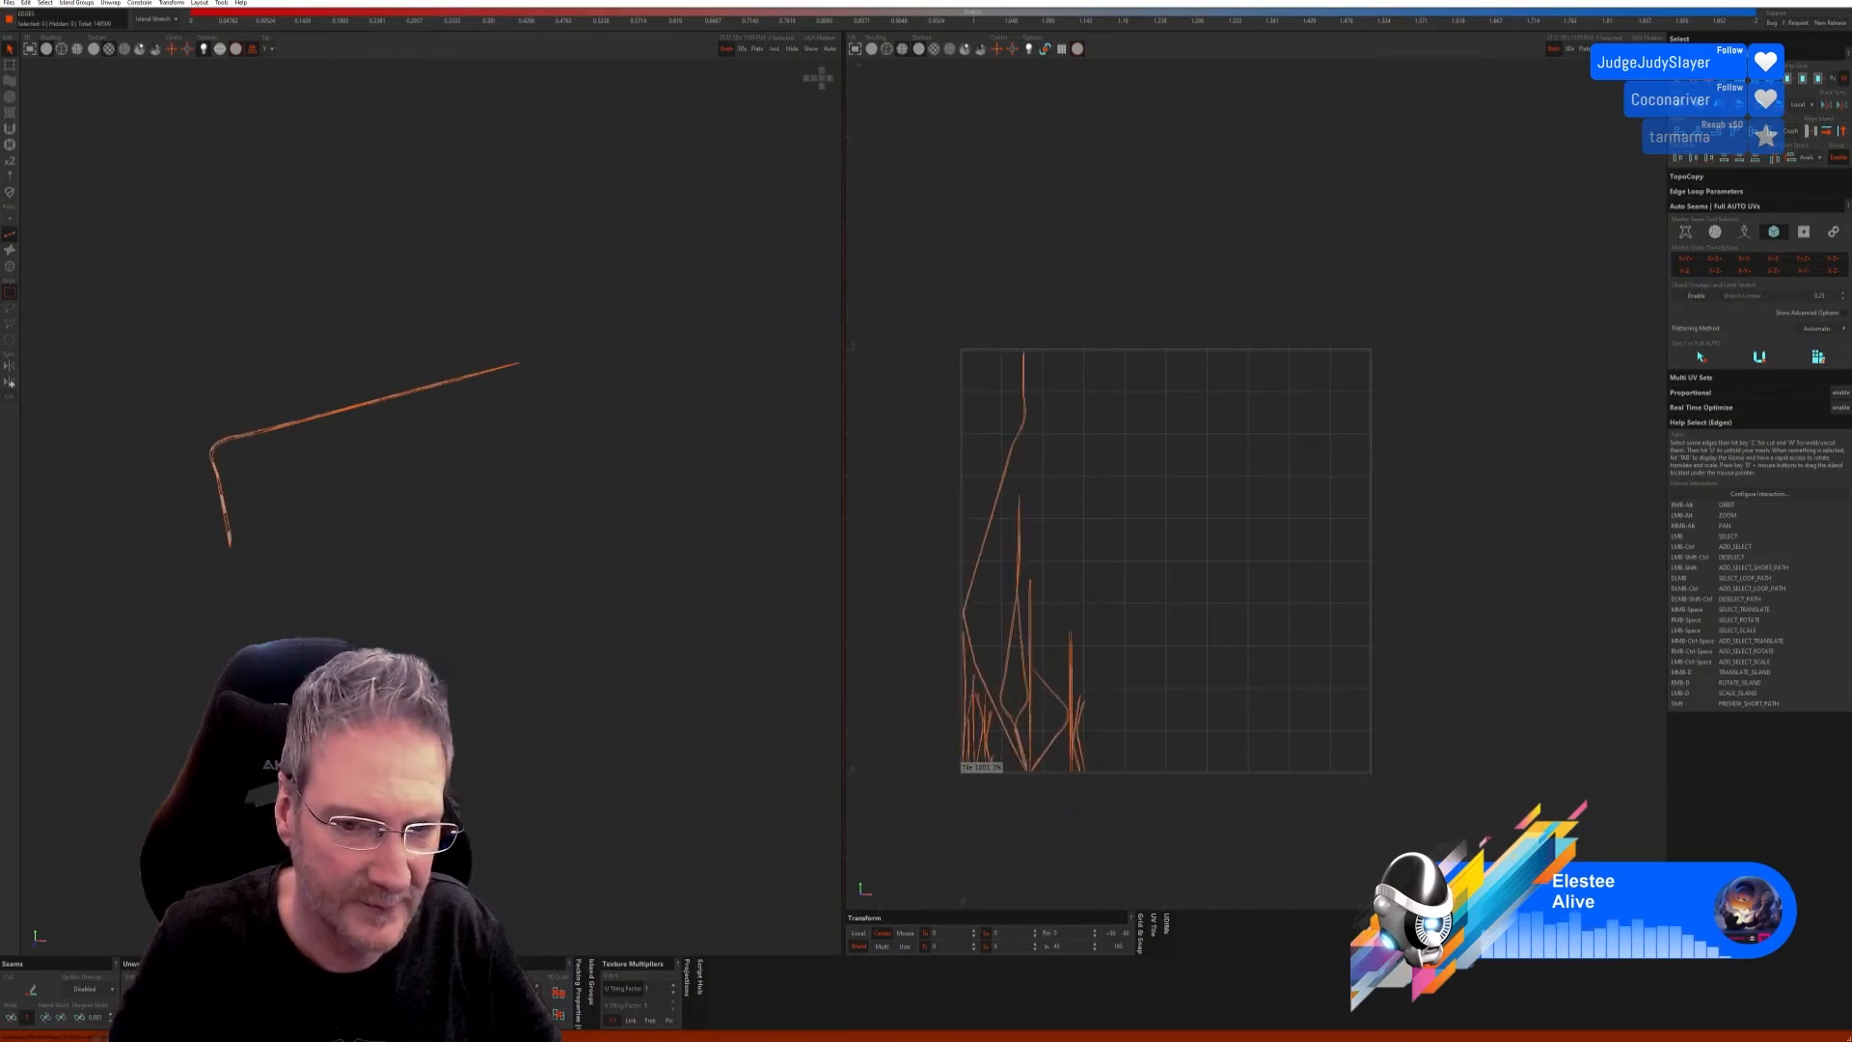
click(813, 51)
Step: Select the small bolts on the bracket arm at one end of the front frame rail as islands
alt+right_drag(548, 391, 547, 529)
scroll(467, 505, up, 10)
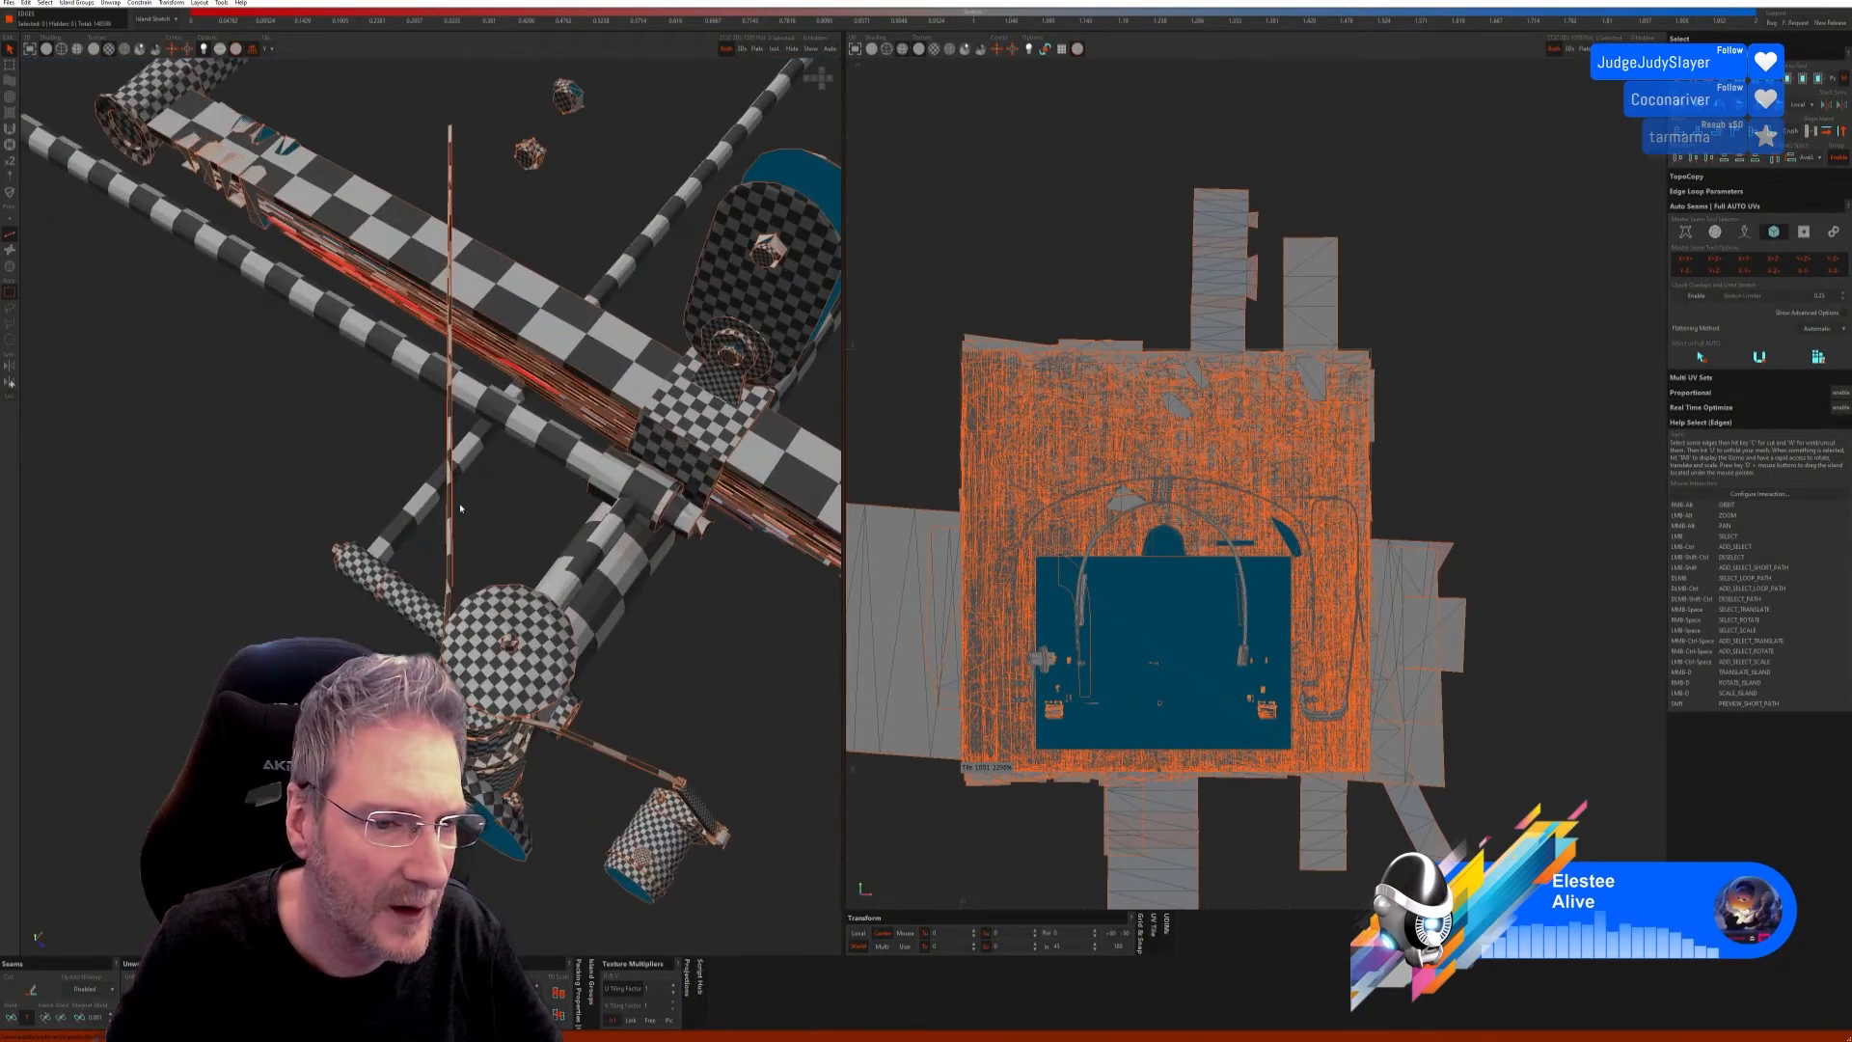
scroll(442, 506, down, 10)
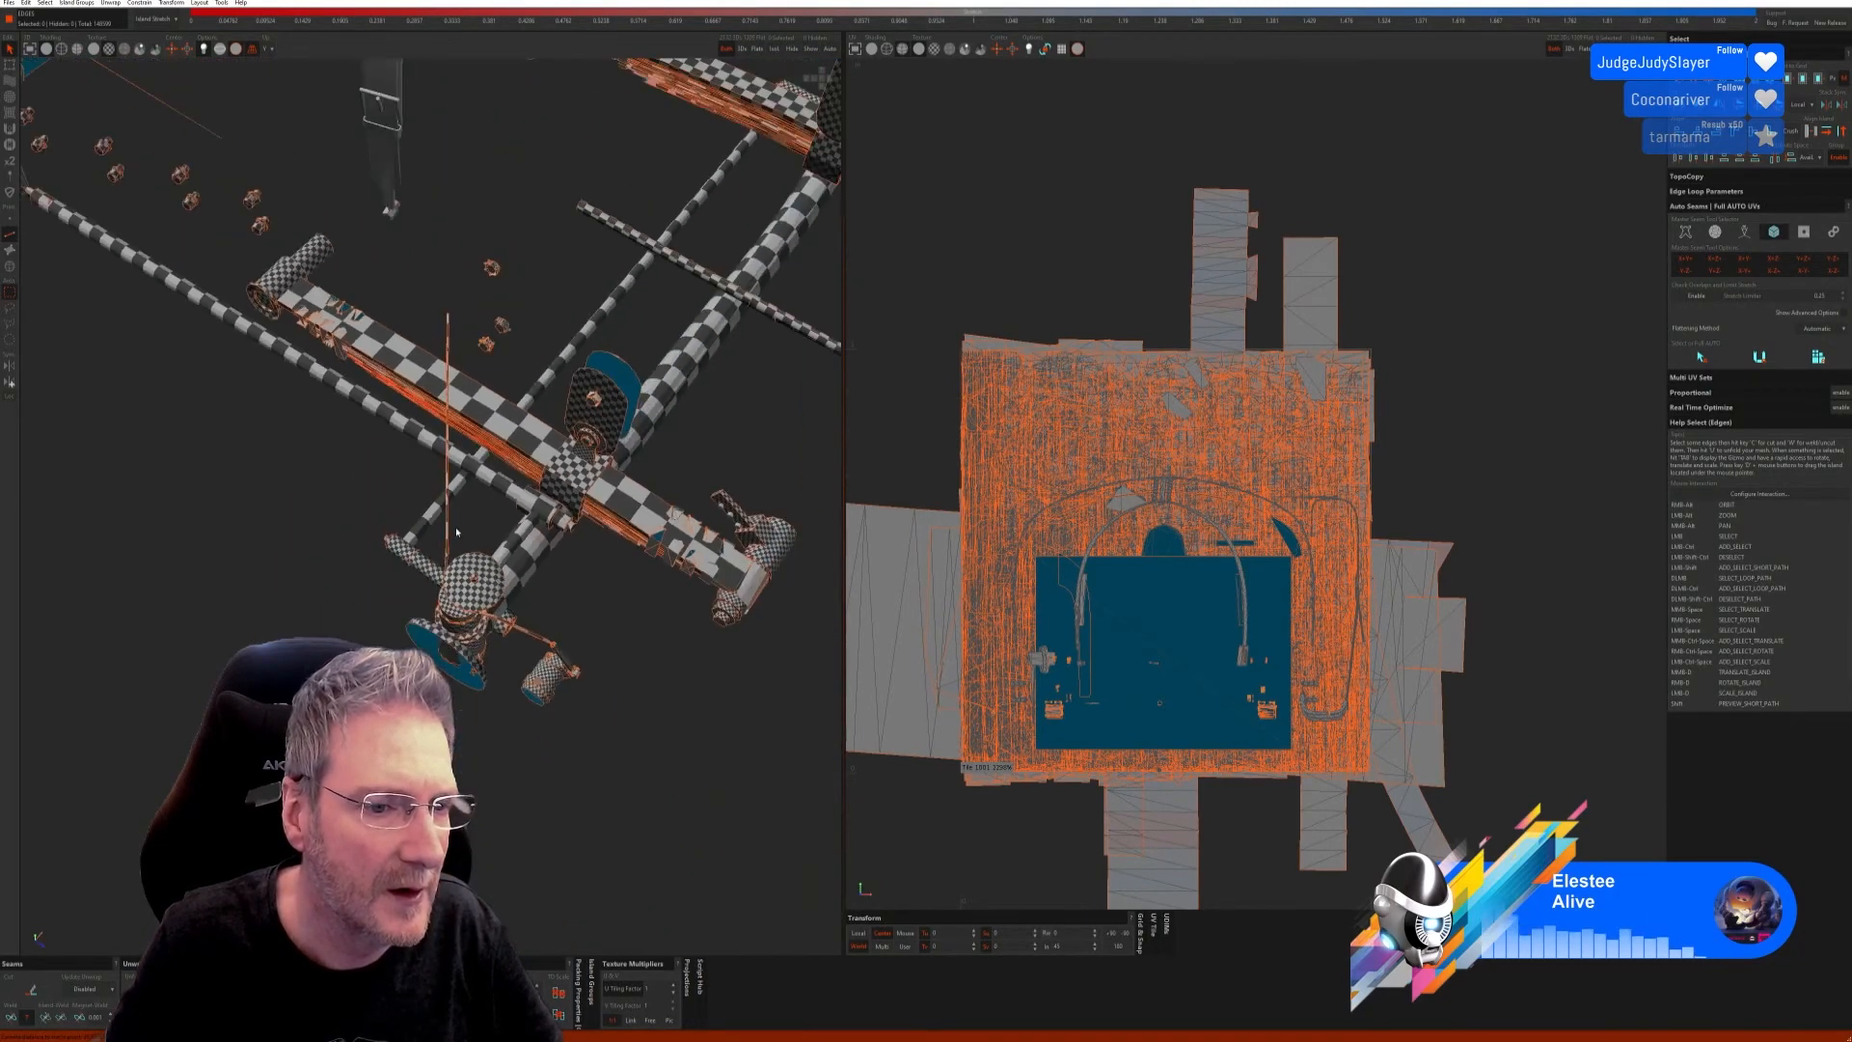
alt+right_drag(435, 504, 419, 424)
alt+right_drag(947, 420, 472, 596)
alt+right_drag(579, 633, 597, 379)
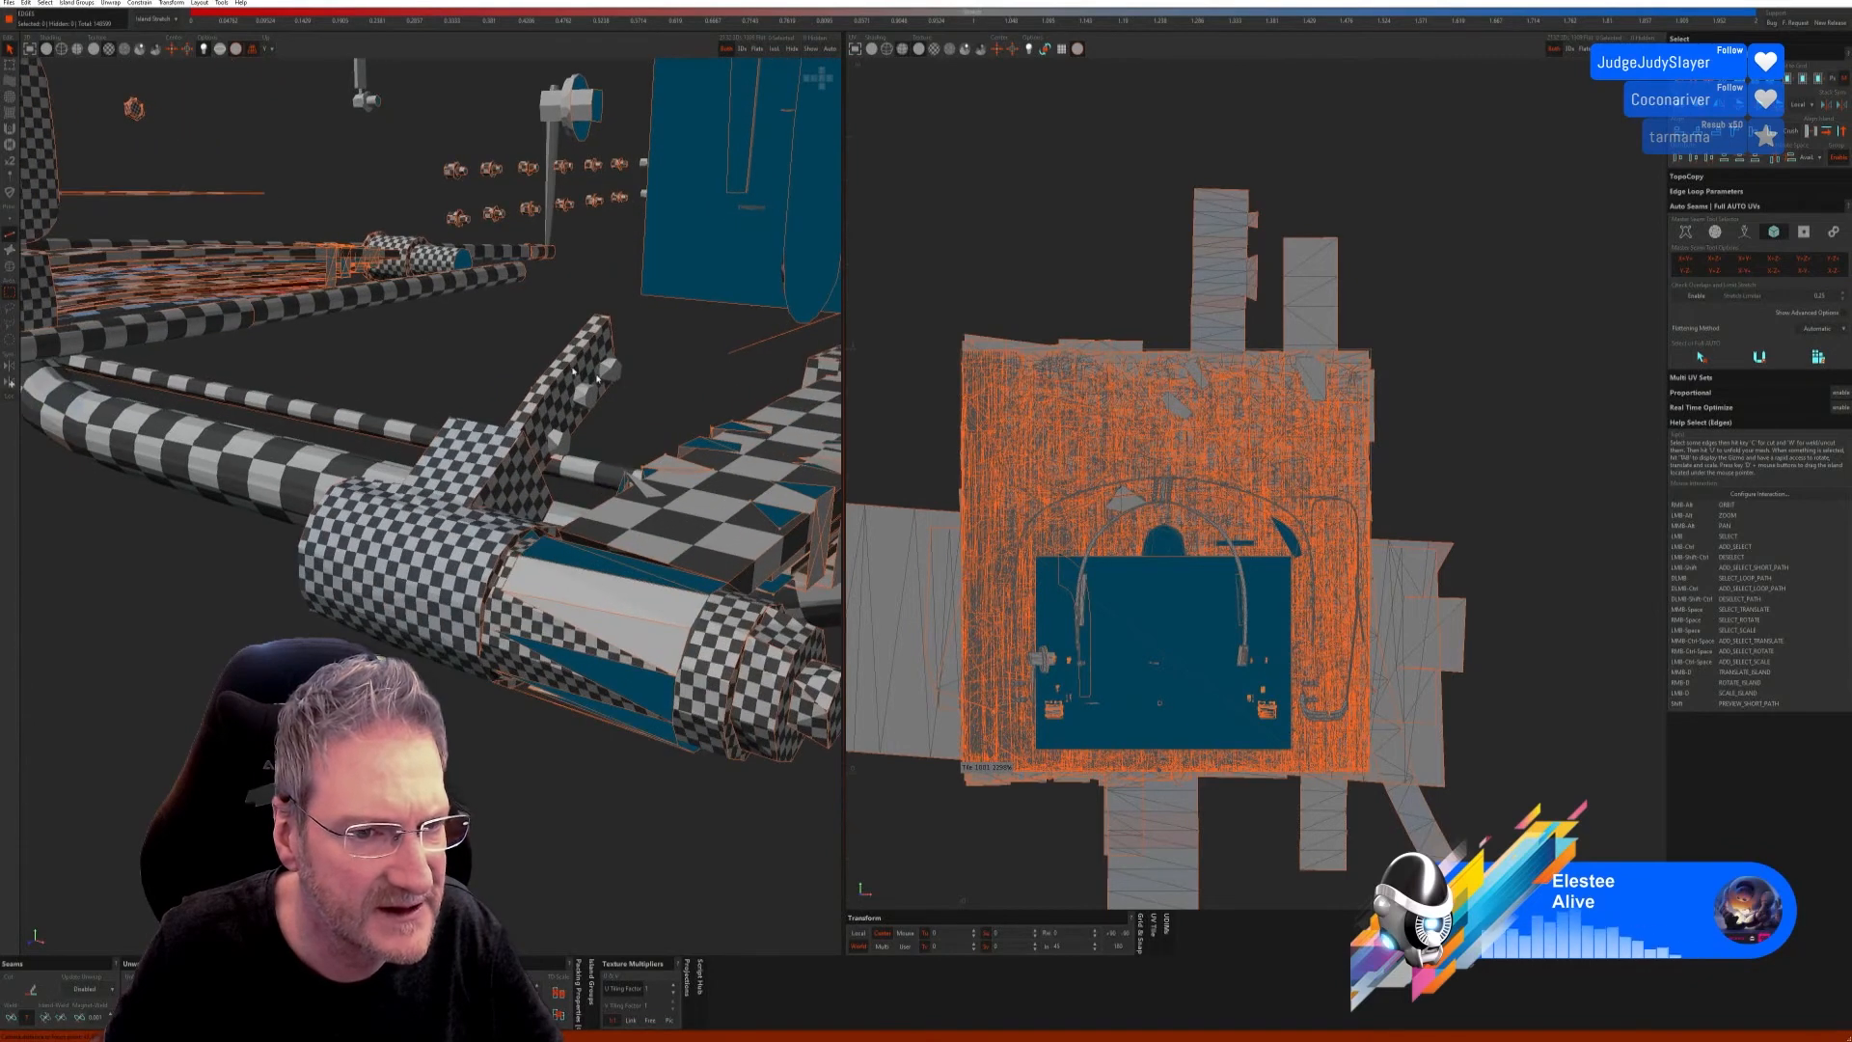
click(13, 266)
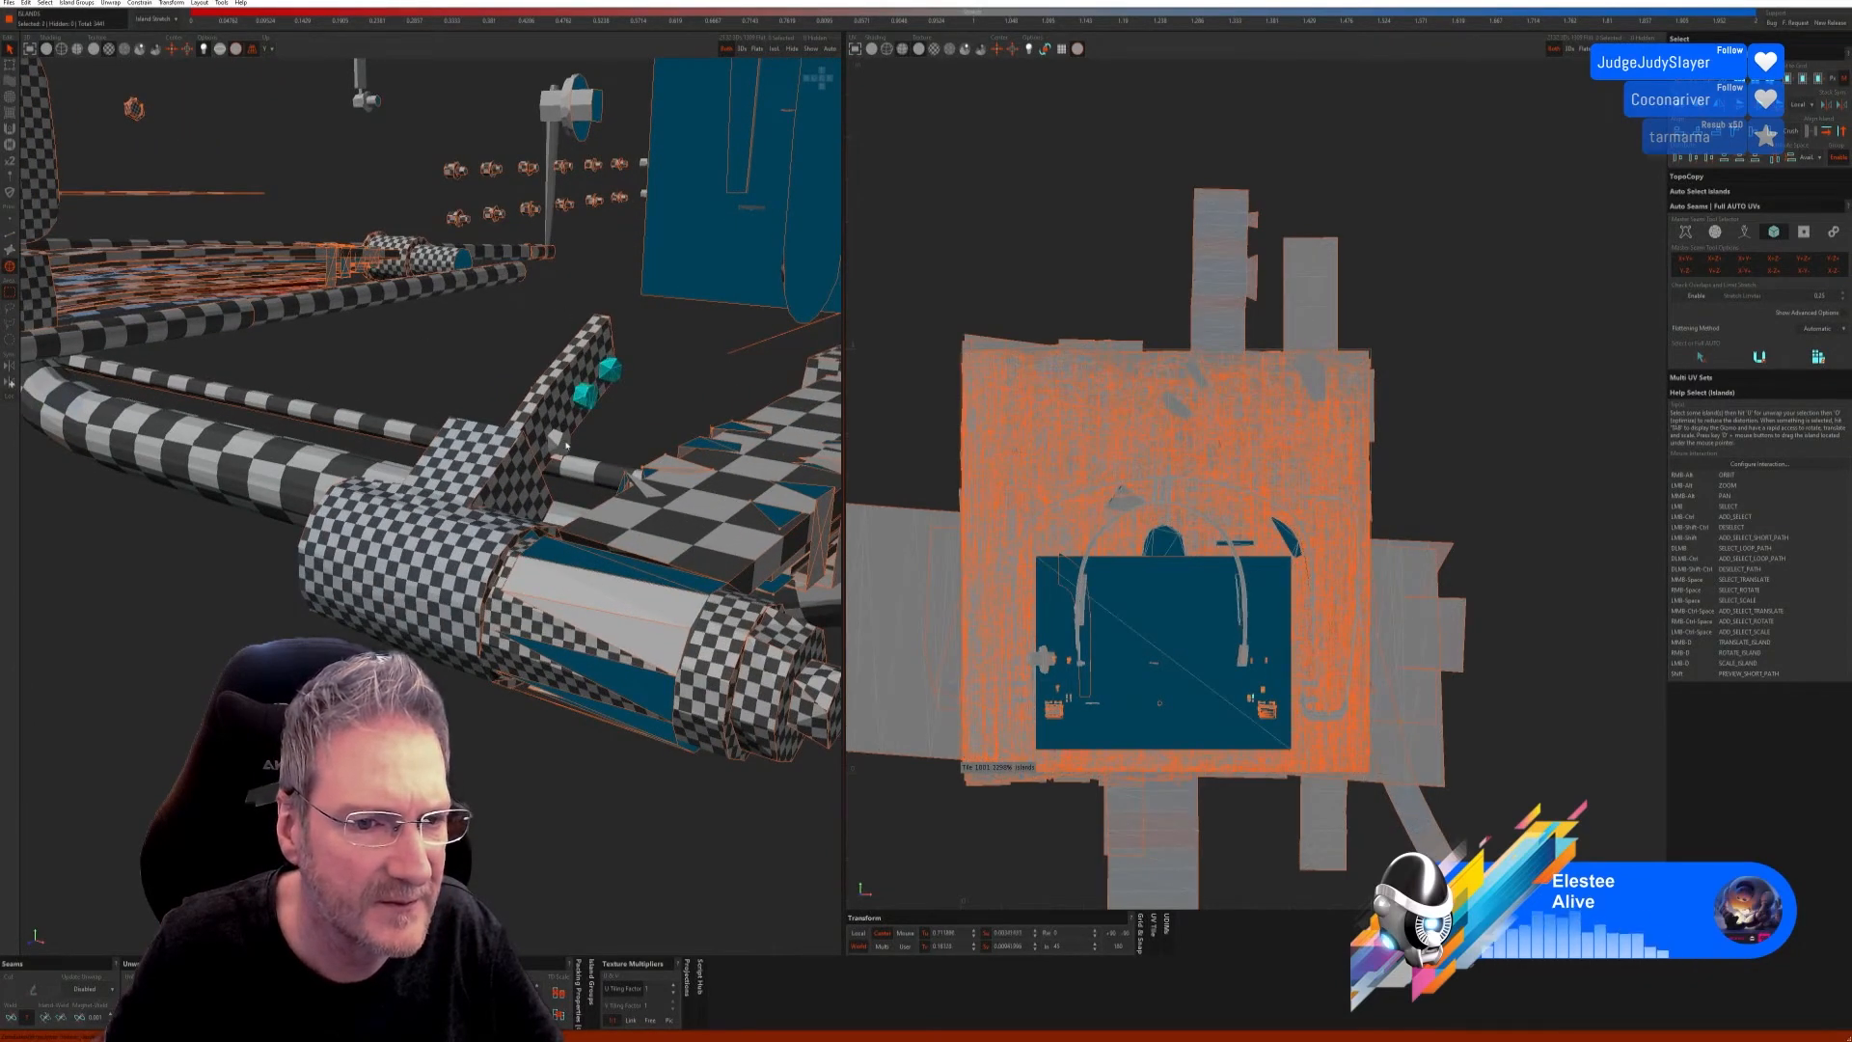
alt+drag(549, 478, 521, 540)
alt+right_drag(520, 540, 554, 508)
alt+drag(553, 508, 485, 444)
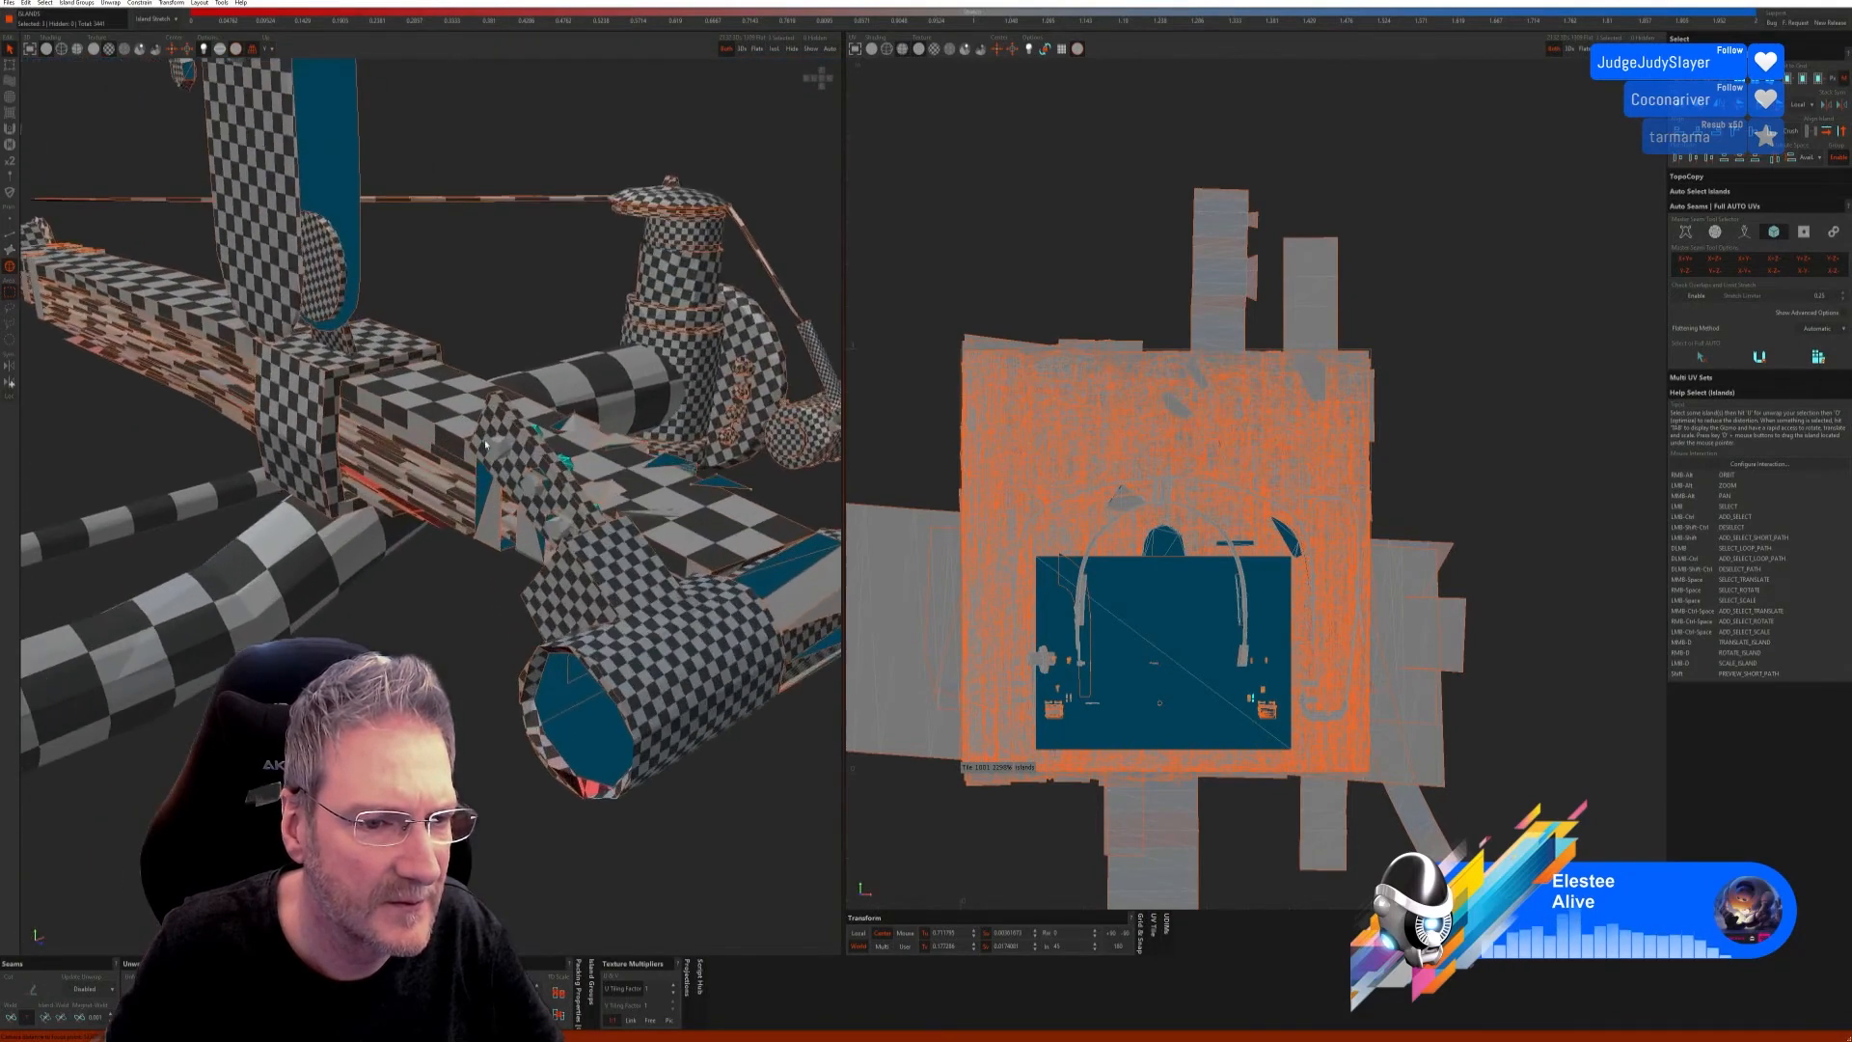
ctrl+click(559, 530)
Step: Add the matching bracket bolts on the opposite side of the front frame to the island selection
alt+drag(520, 535, 453, 577)
alt+right_drag(453, 577, 542, 490)
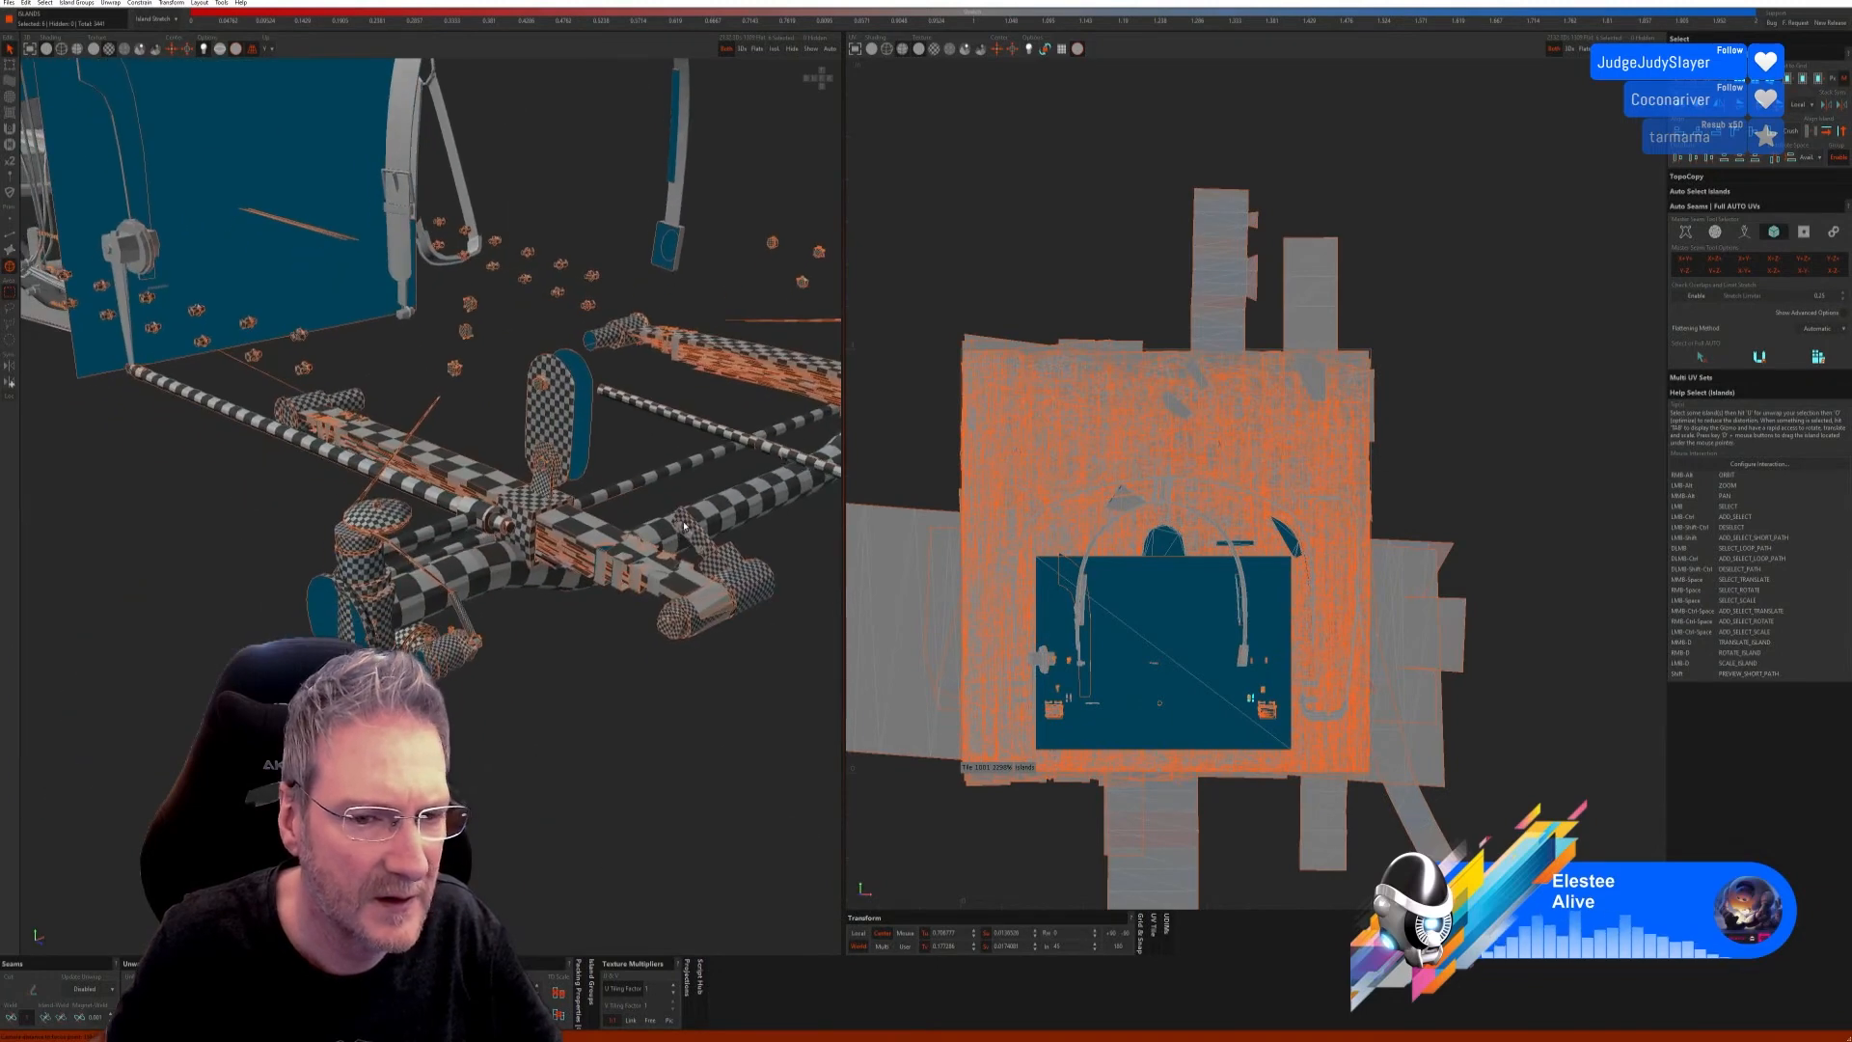
alt+right_drag(632, 529, 676, 622)
alt+drag(675, 622, 605, 597)
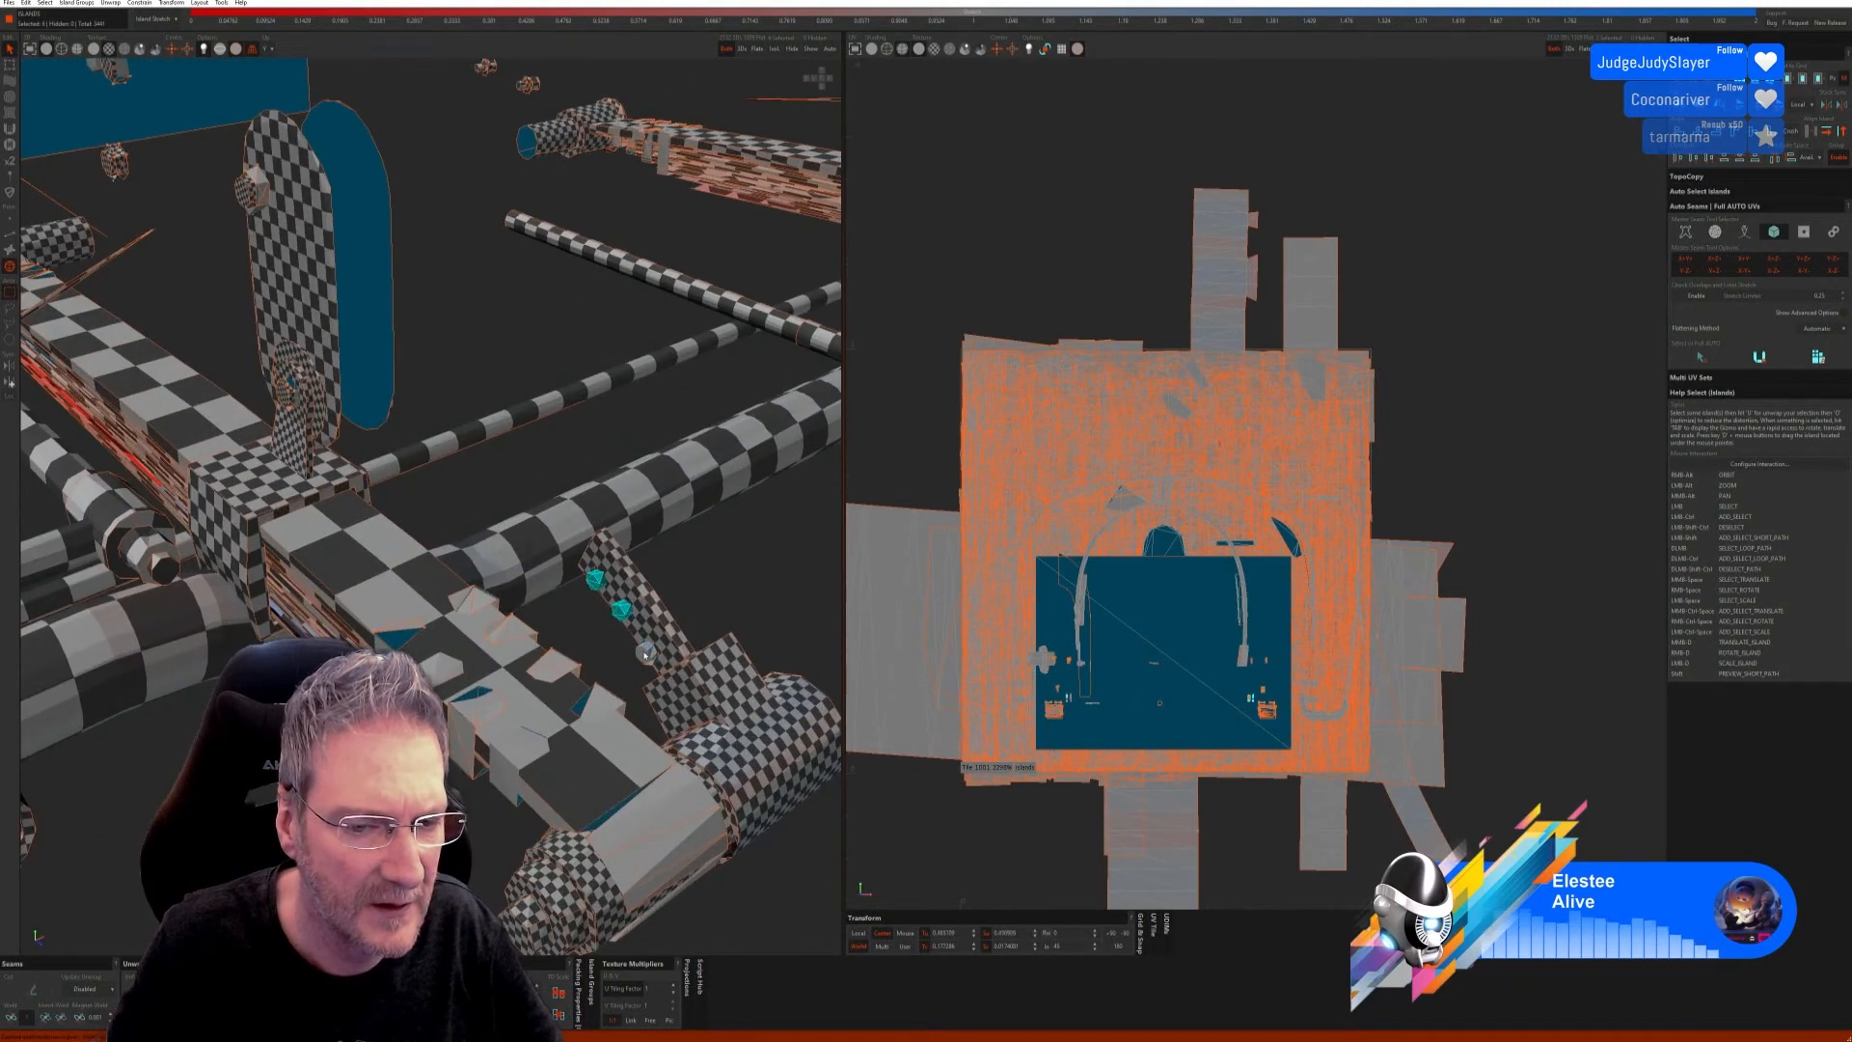
ctrl+click(645, 654)
alt+right_drag(645, 654, 733, 540)
alt+drag(733, 540, 690, 564)
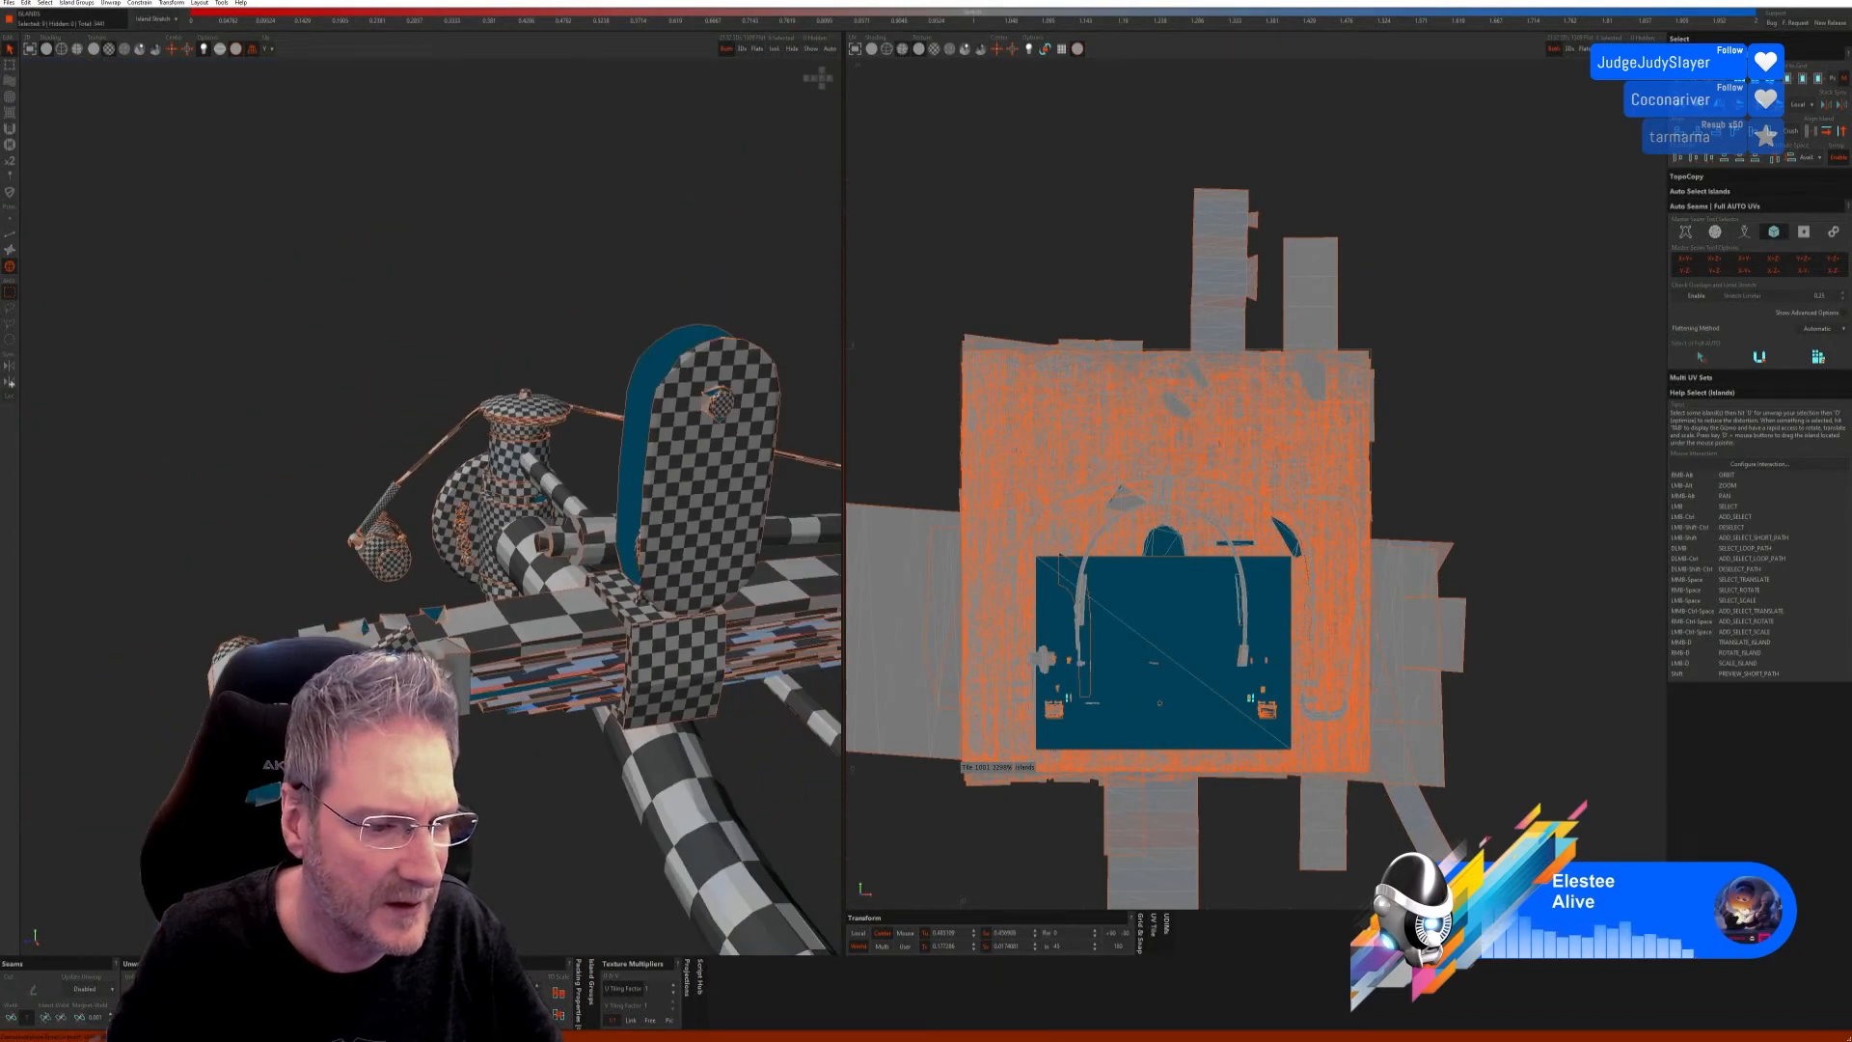
ctrl+click(417, 656)
scroll(421, 675, down, 5)
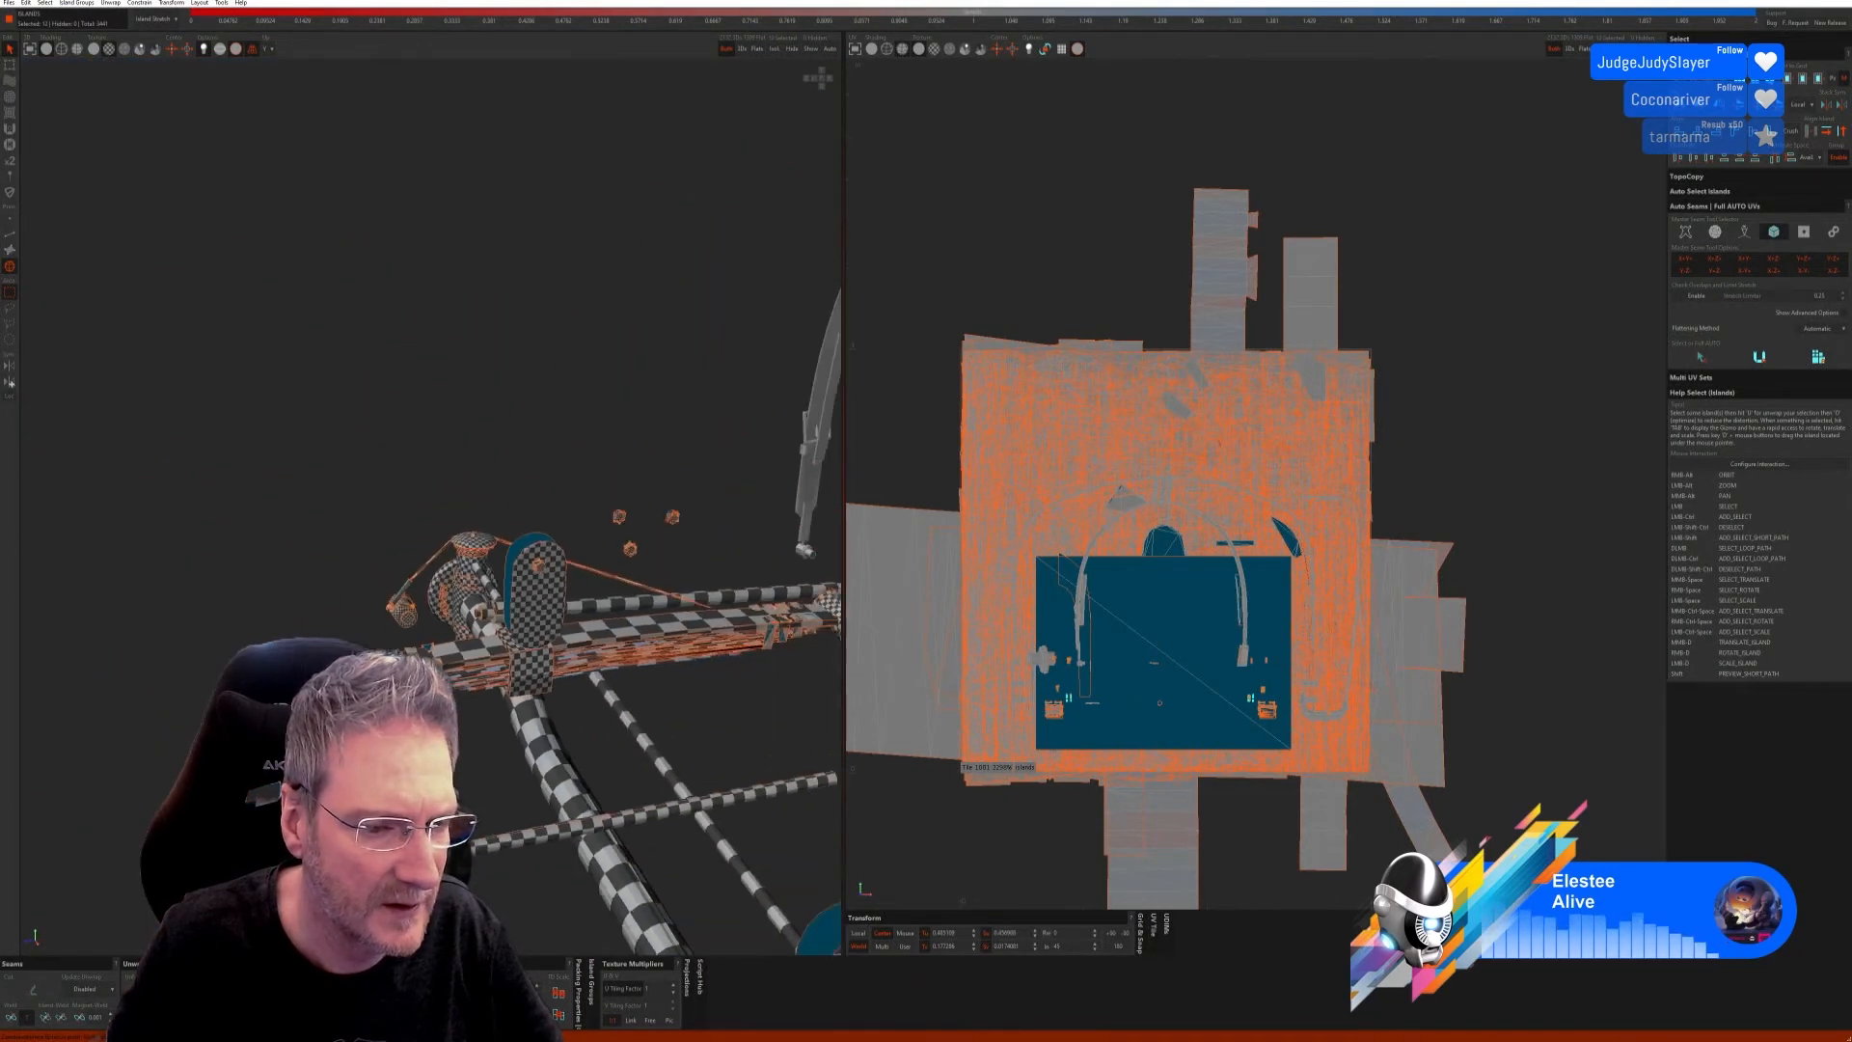
Step: Isolate the selected bracket bolts, unwrap and pack them with automatic seams, and show the whole model again
click(775, 48)
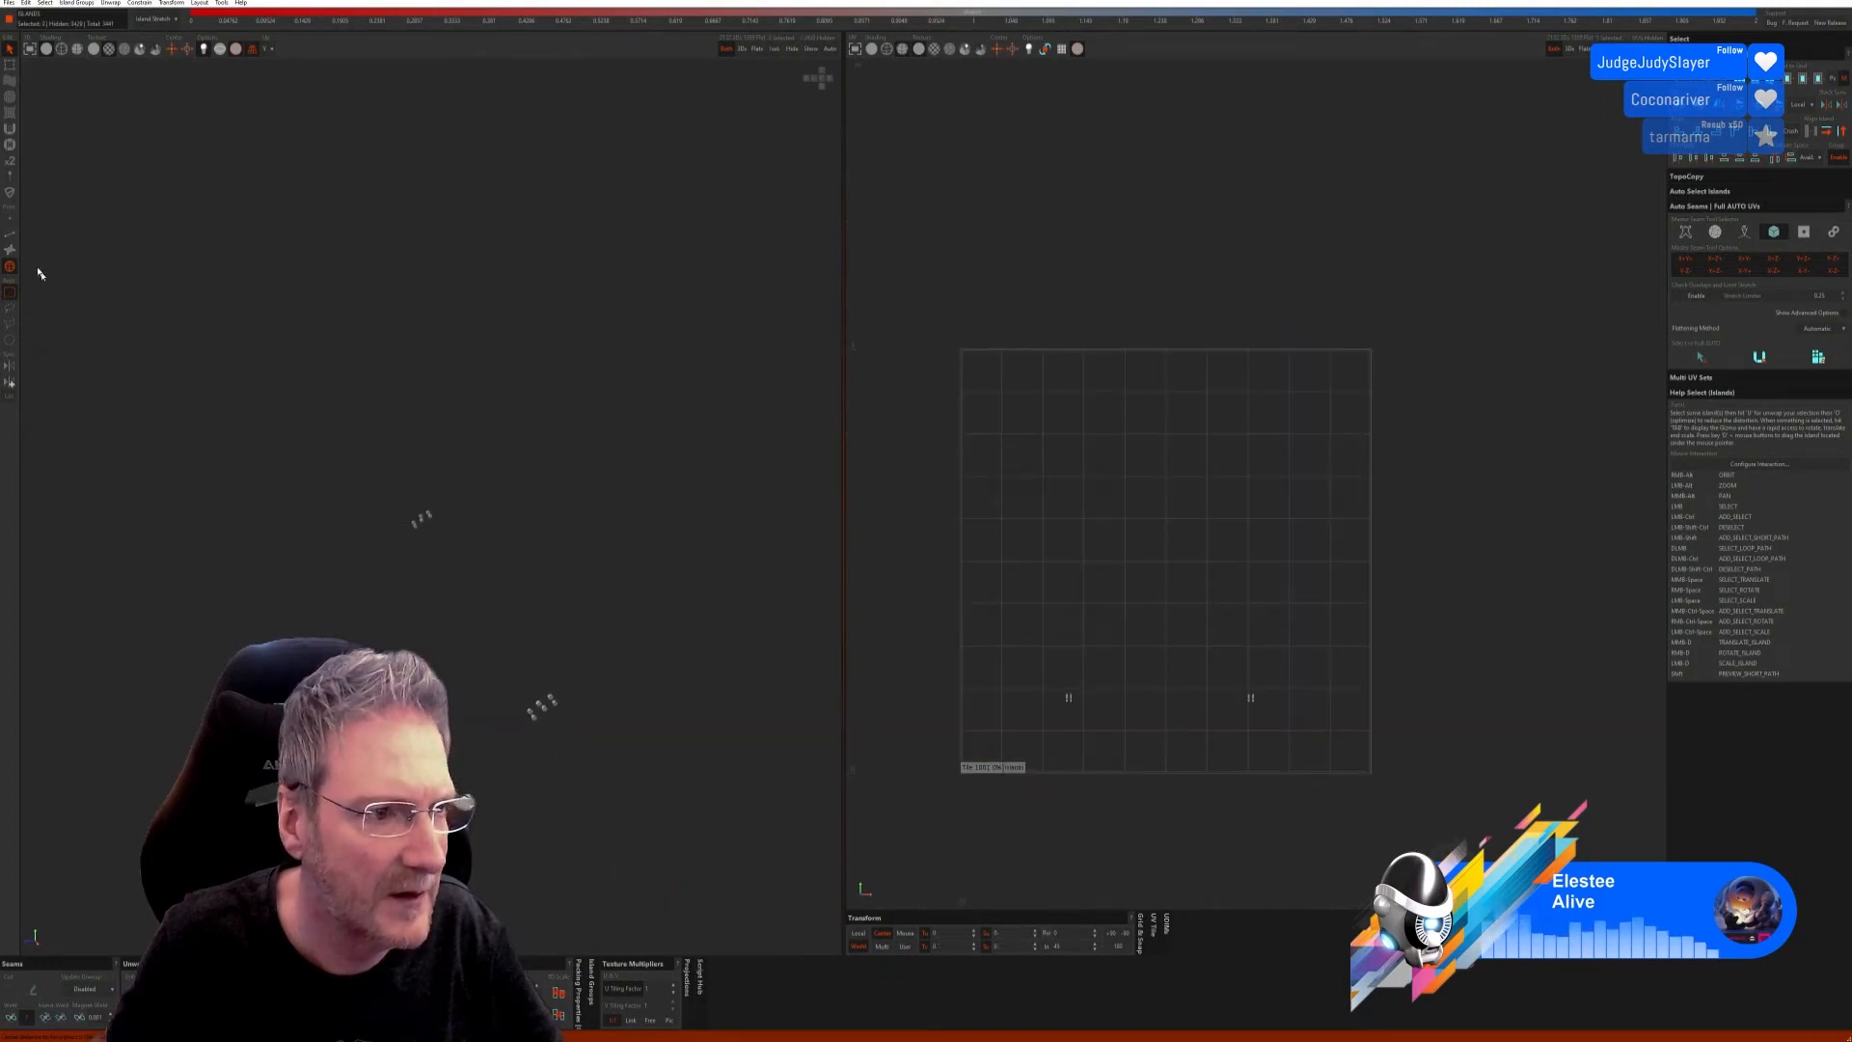
click(9, 234)
click(1718, 361)
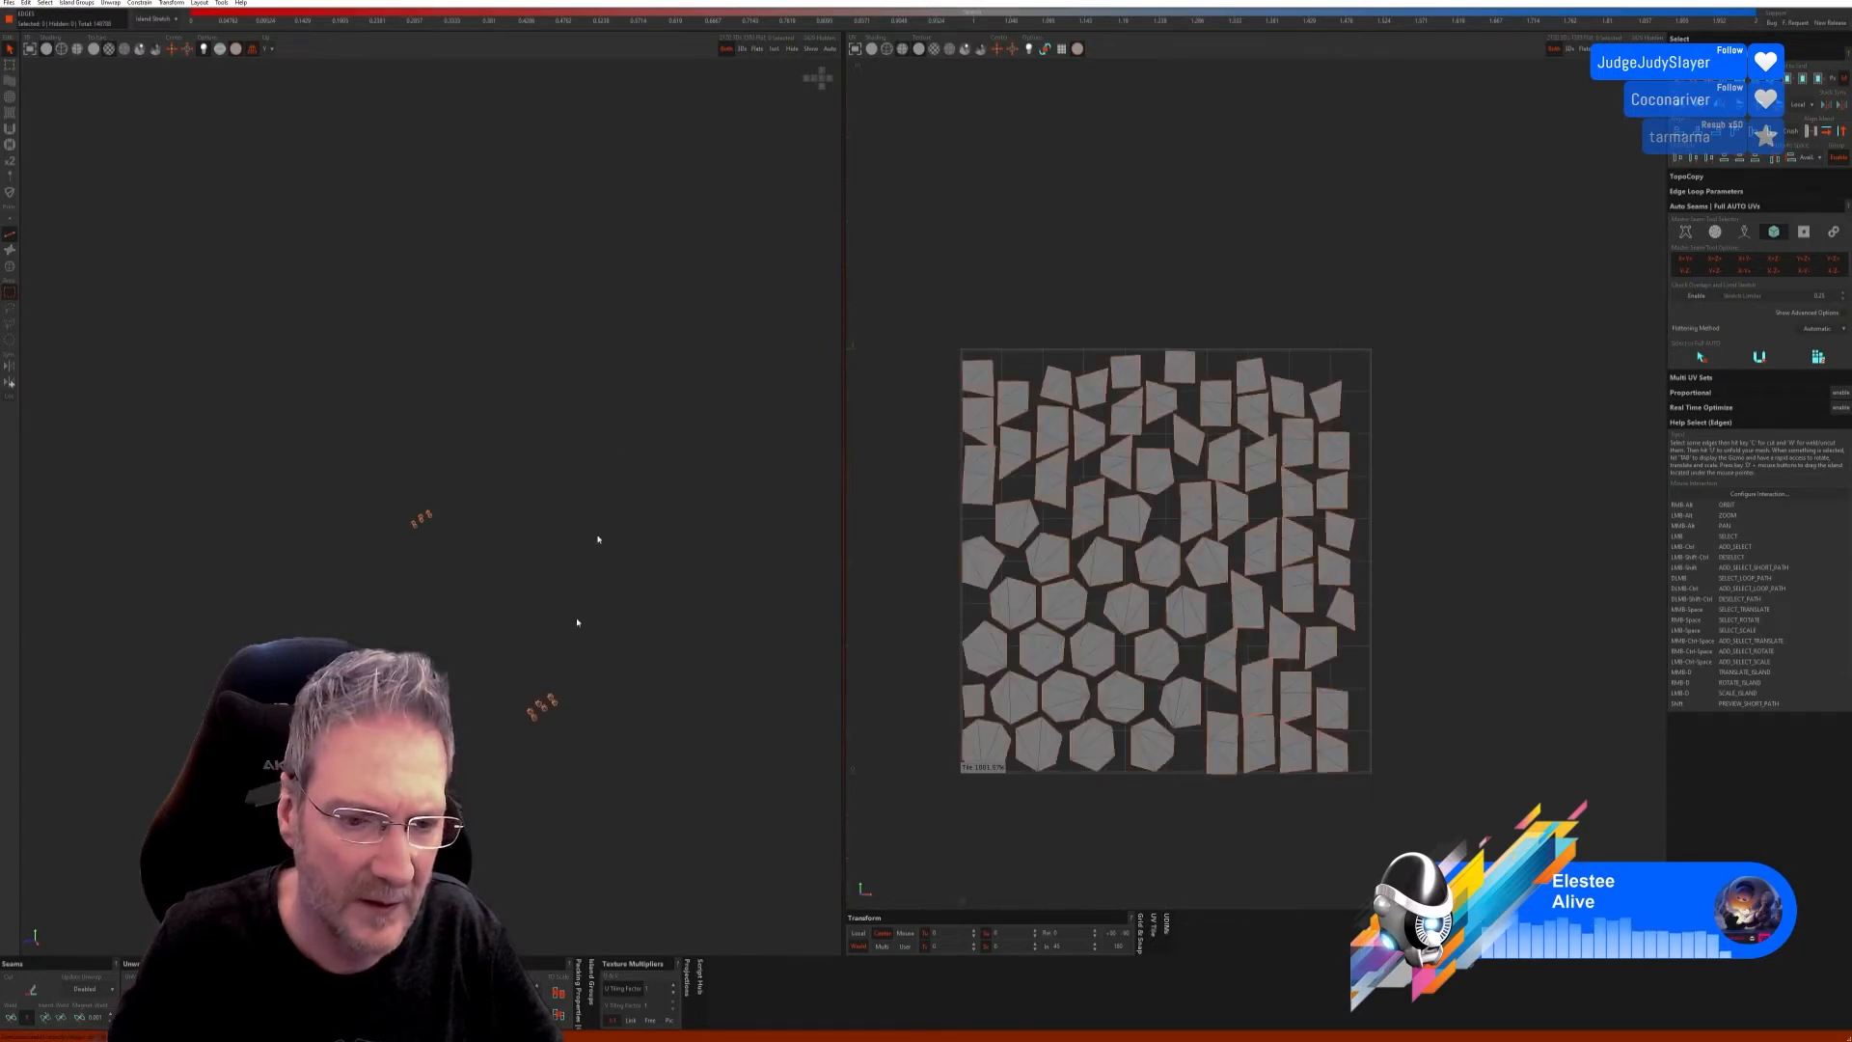
scroll(546, 716, up, 5)
scroll(598, 641, down, 2)
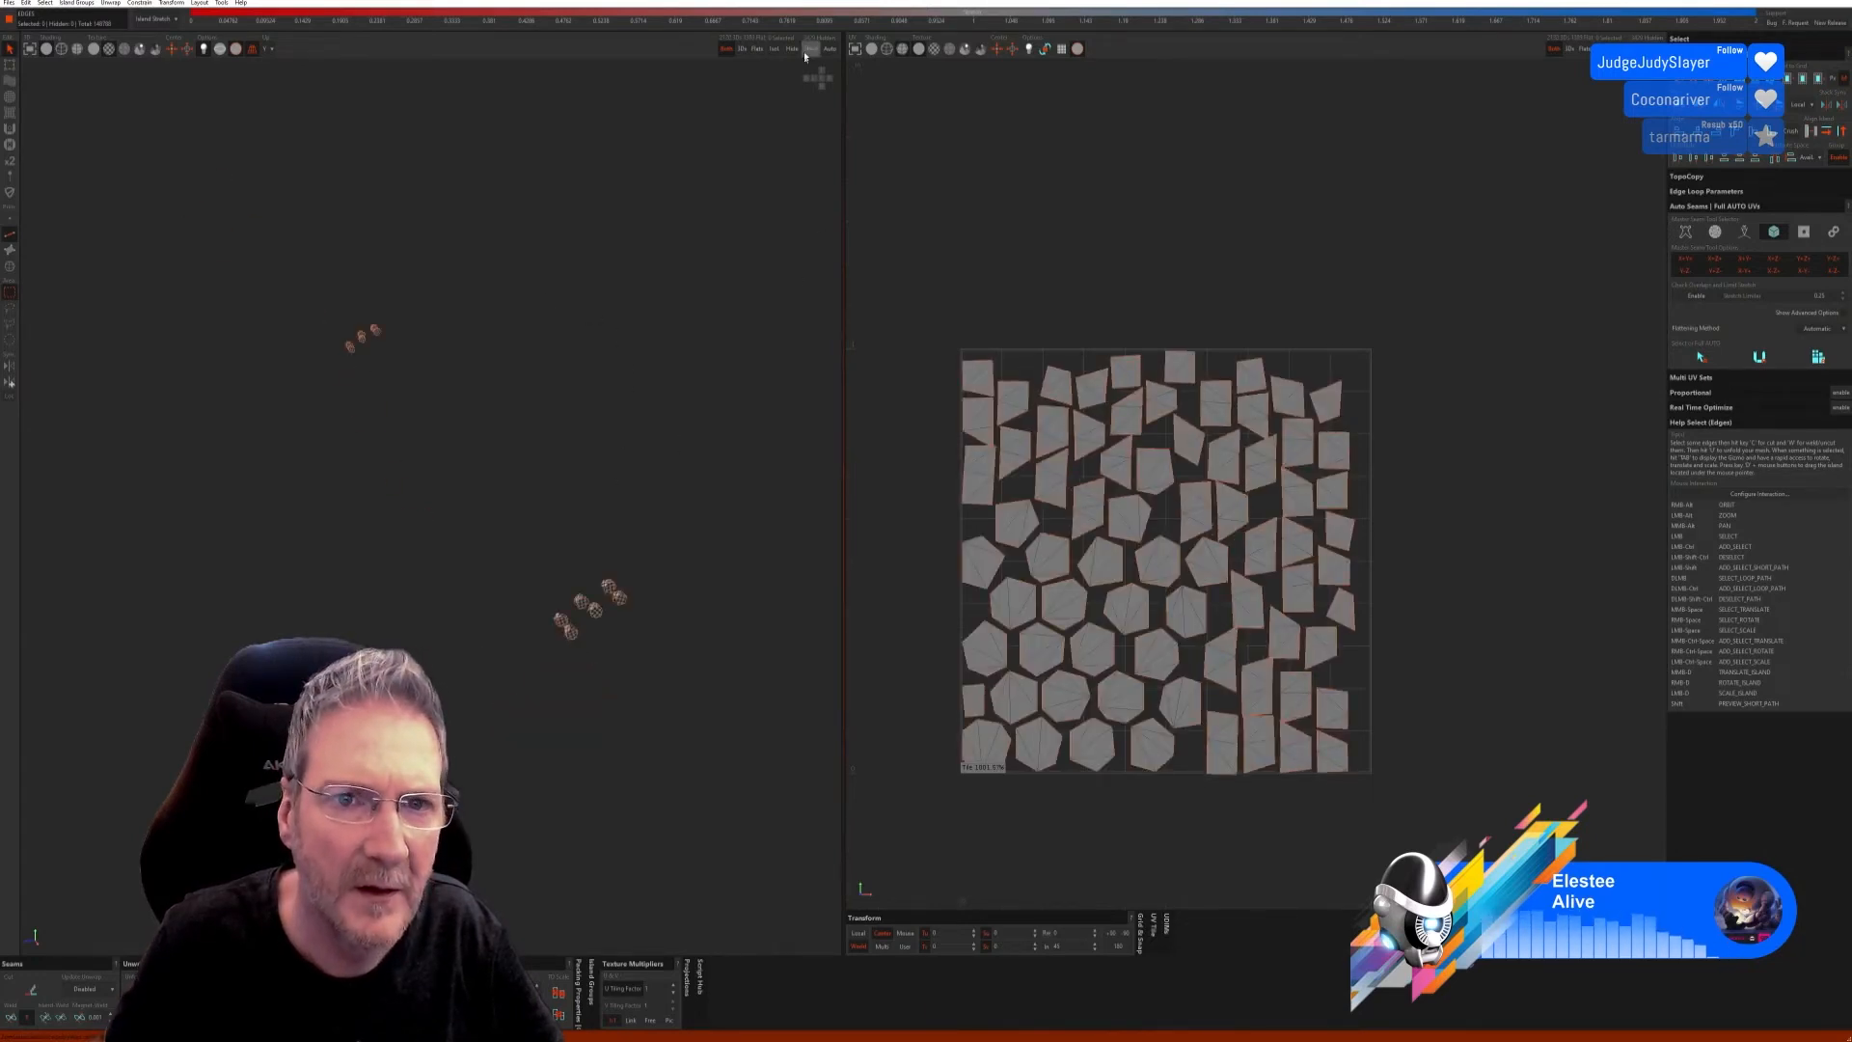
click(809, 48)
Step: Examine the checker texture on the front frame parts and look for the next parts to unwrap
scroll(489, 422, down, 3)
alt+right_drag(489, 421, 525, 484)
alt+right_drag(492, 489, 704, 483)
scroll(404, 473, up, 4)
alt+right_drag(405, 471, 337, 536)
alt+middle_drag(675, 680, 372, 636)
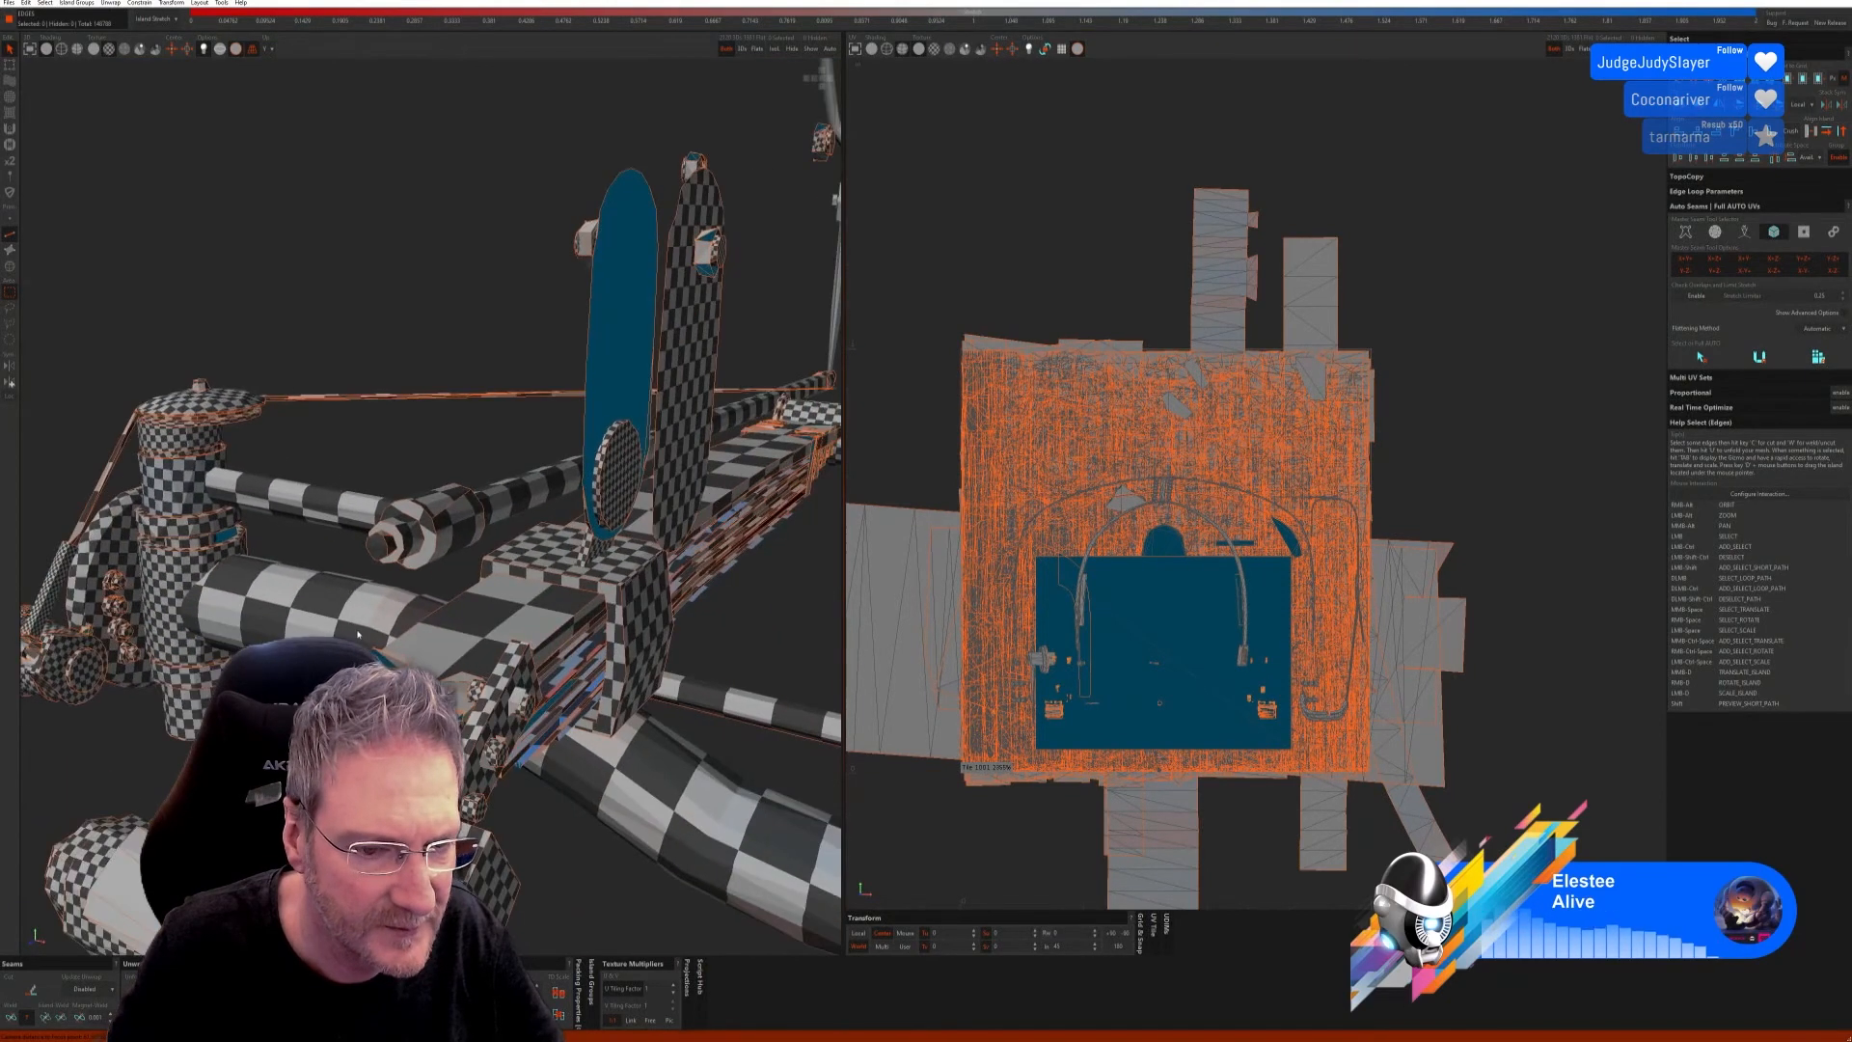
scroll(368, 636, down, 3)
alt+right_drag(368, 637, 298, 605)
alt+drag(299, 605, 237, 571)
alt+drag(292, 517, 67, 363)
Step: Select the end block, side plates and small fittings on the front arched hoop as islands and isolate them
key(F4)
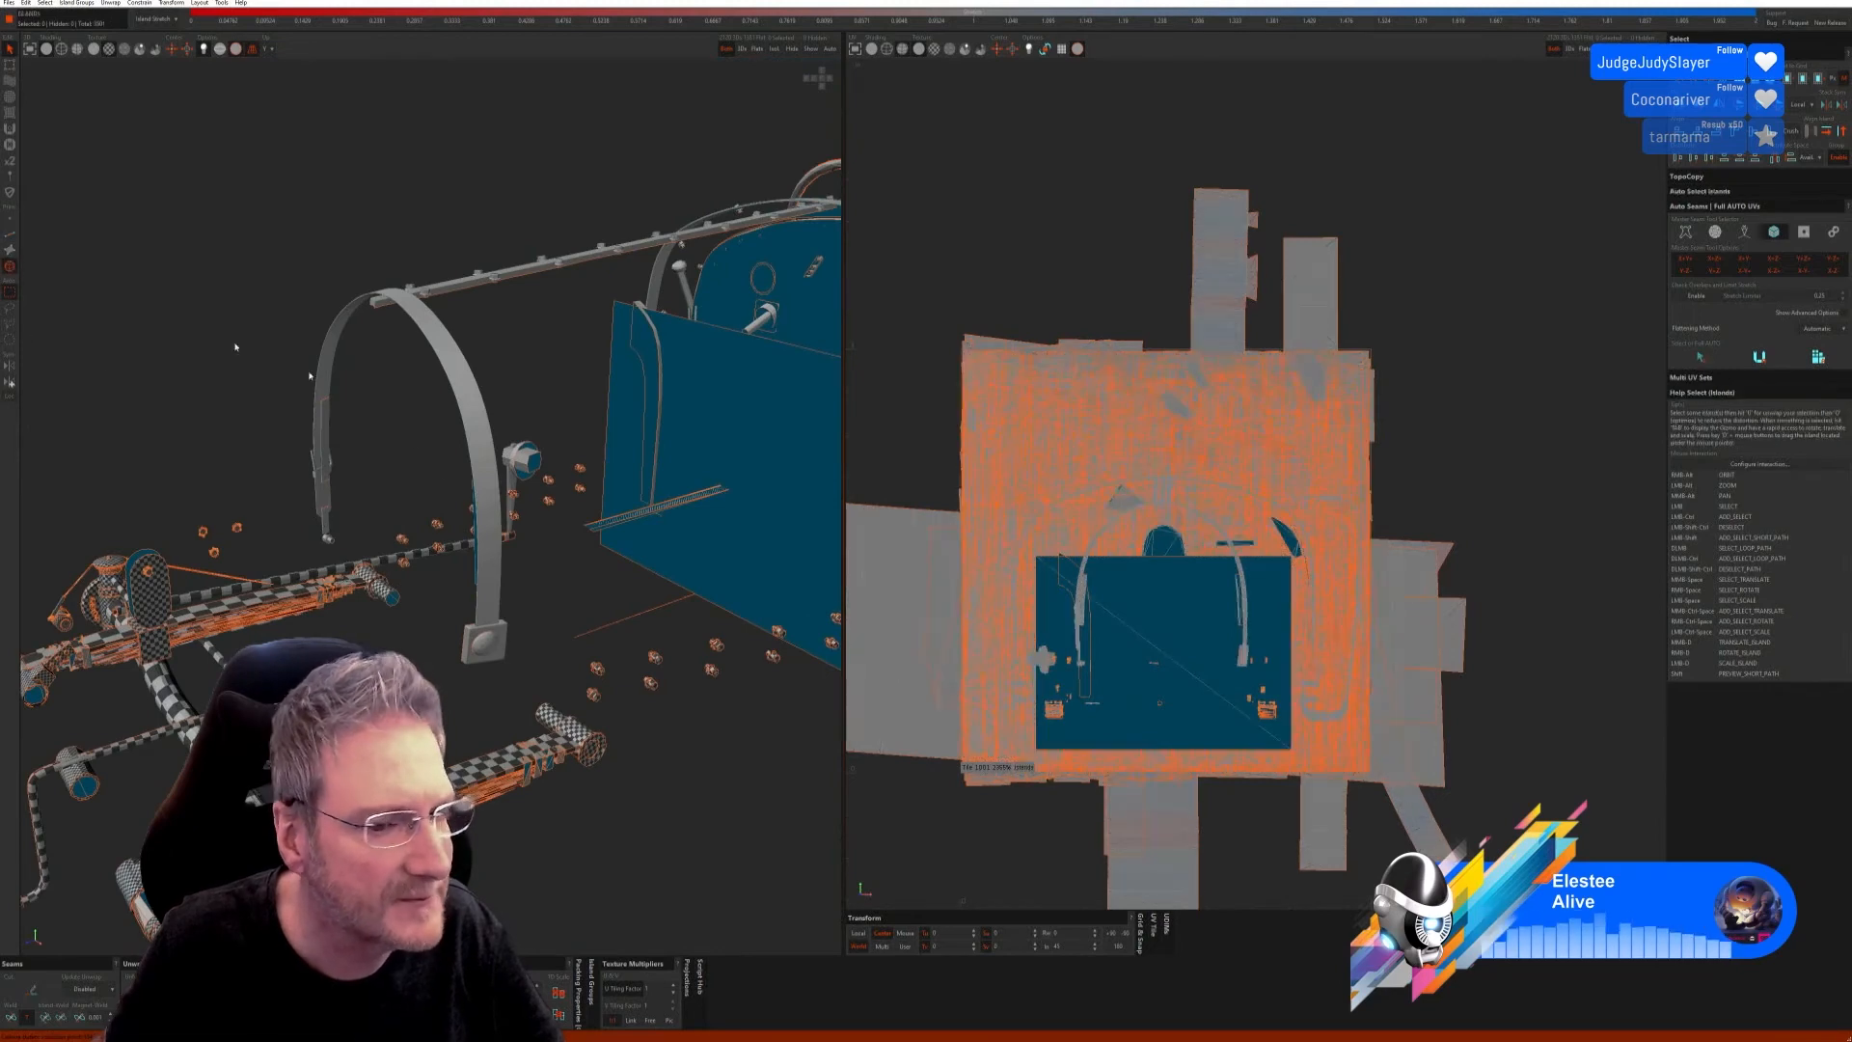
click(484, 652)
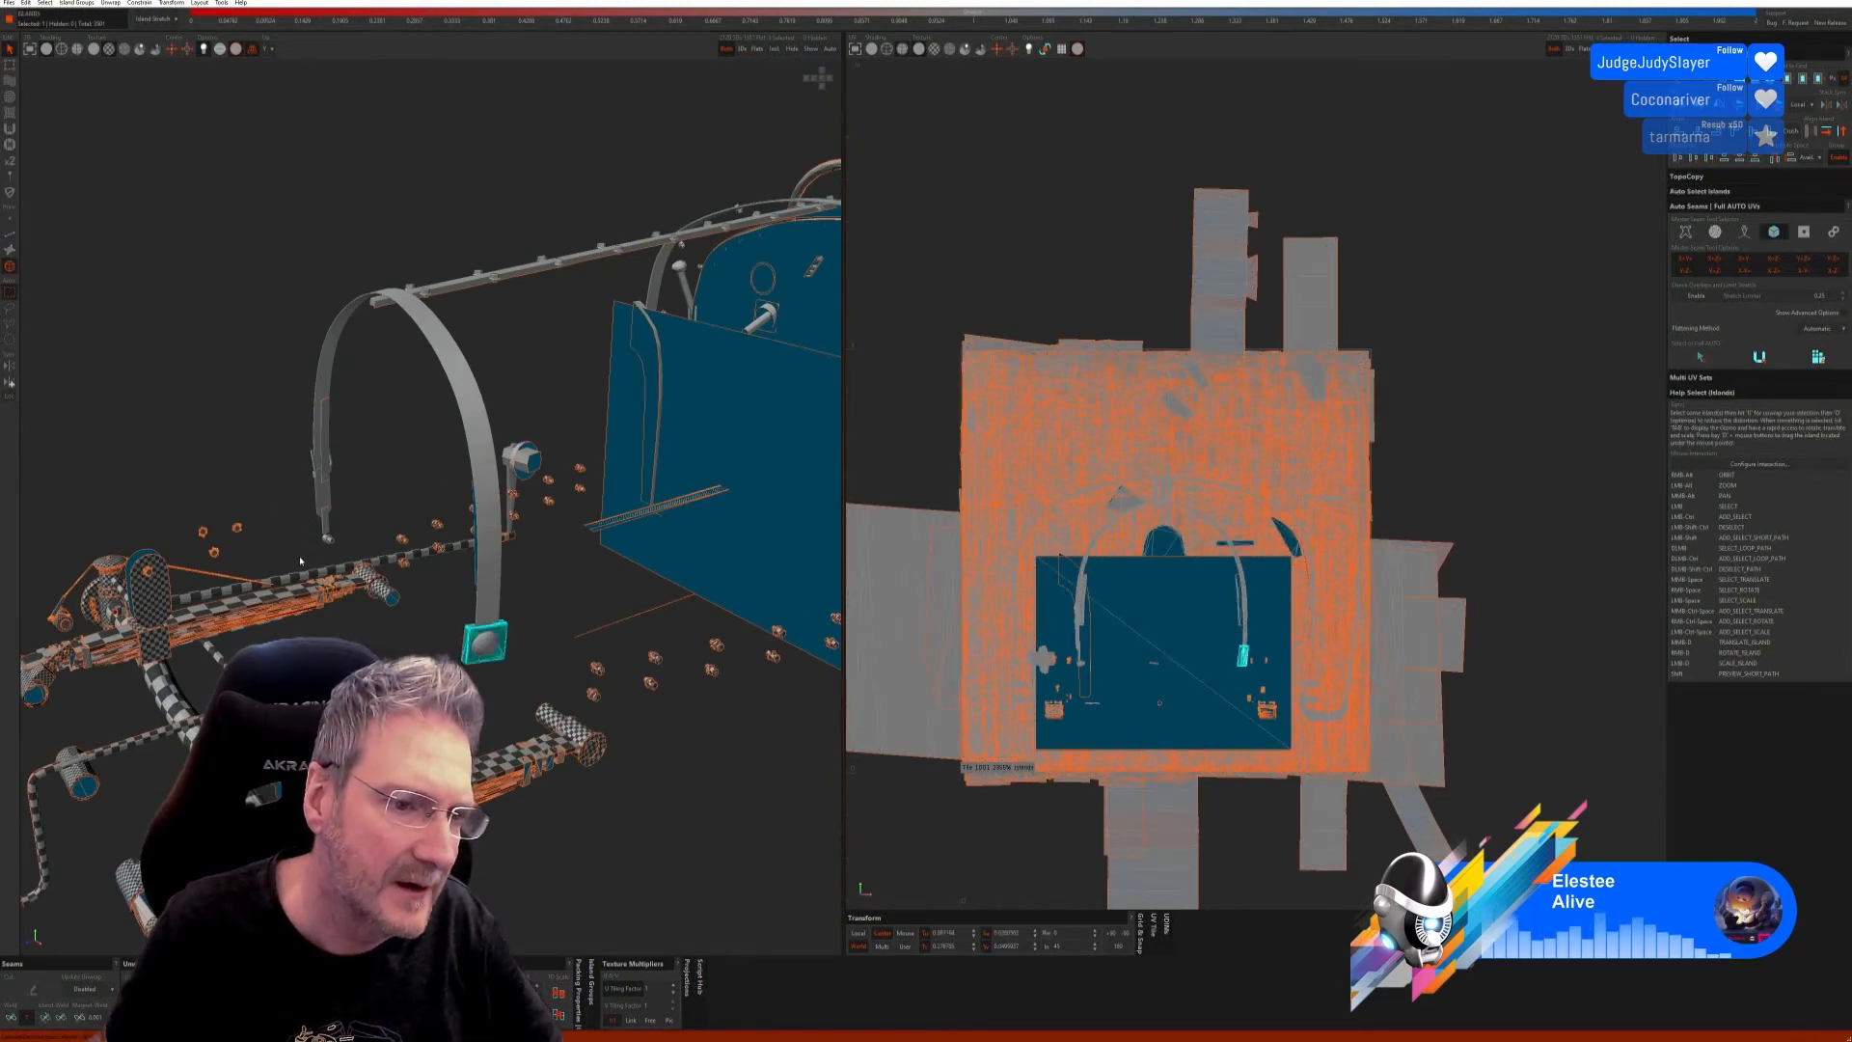
alt+drag(486, 661, 450, 587)
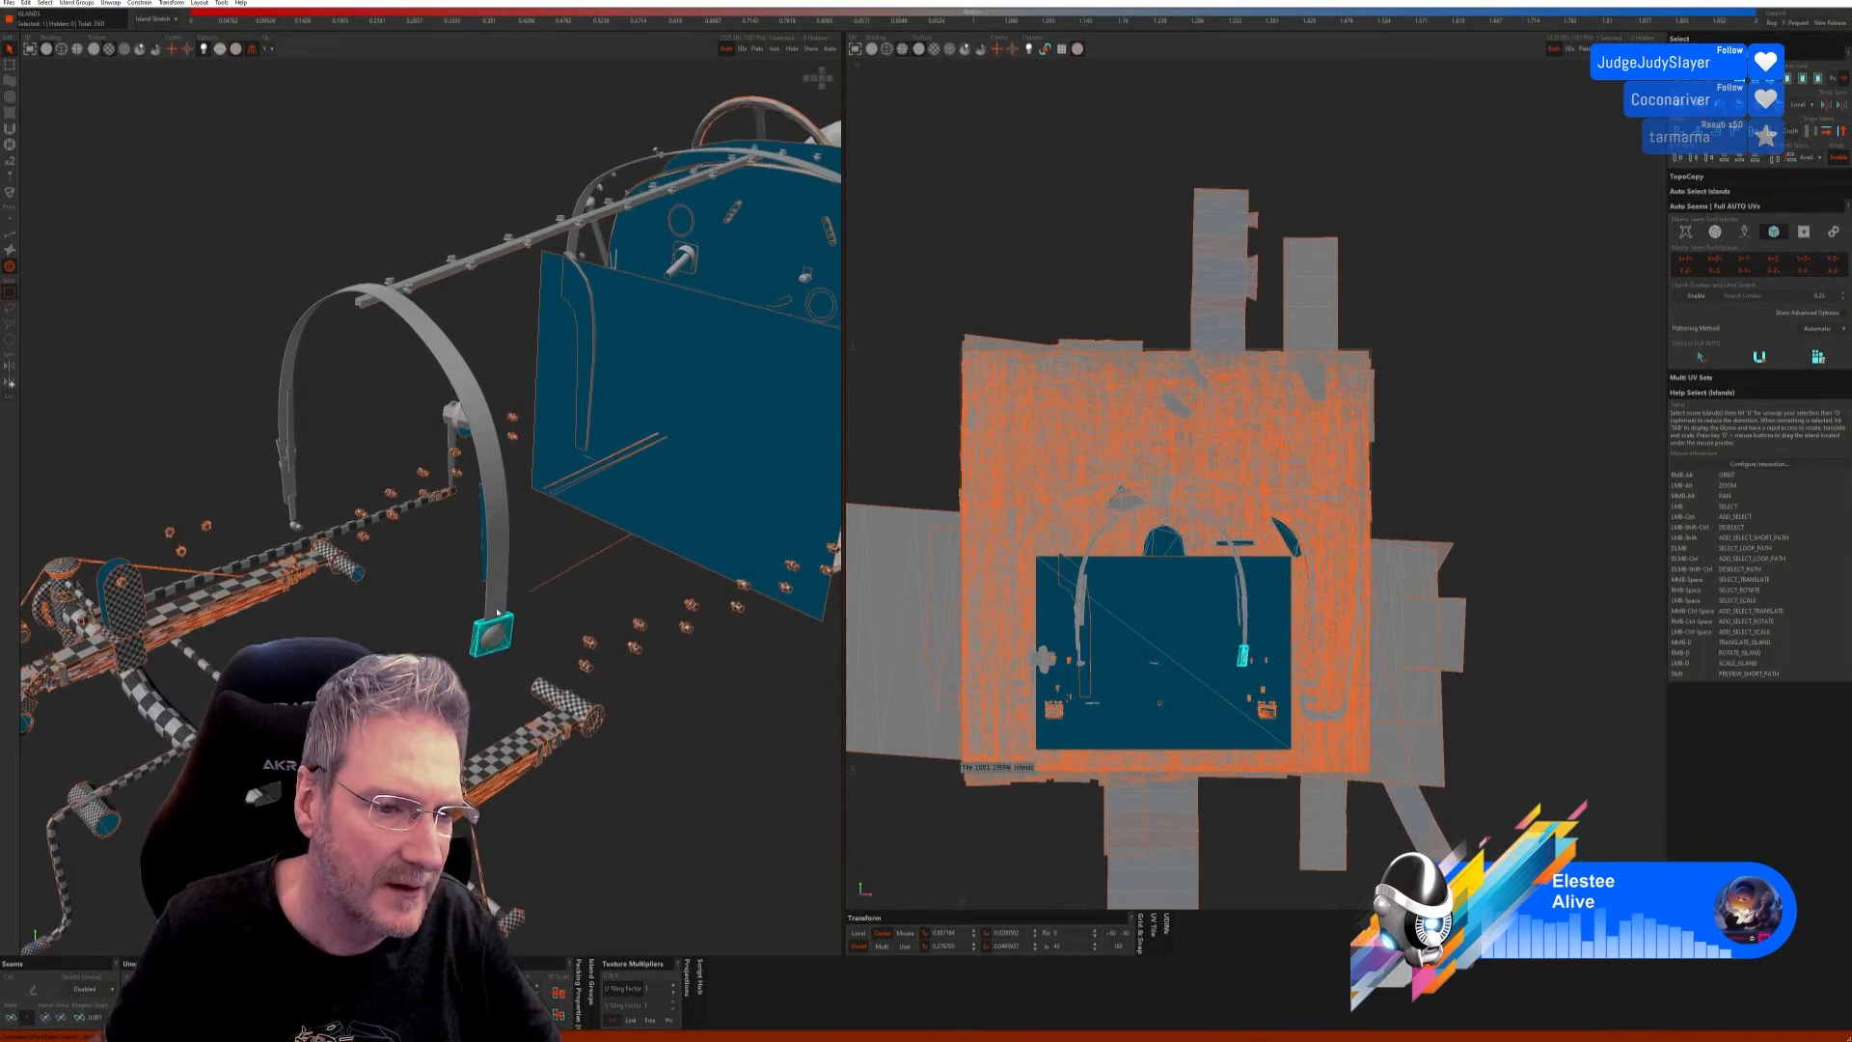
alt+drag(357, 542, 476, 441)
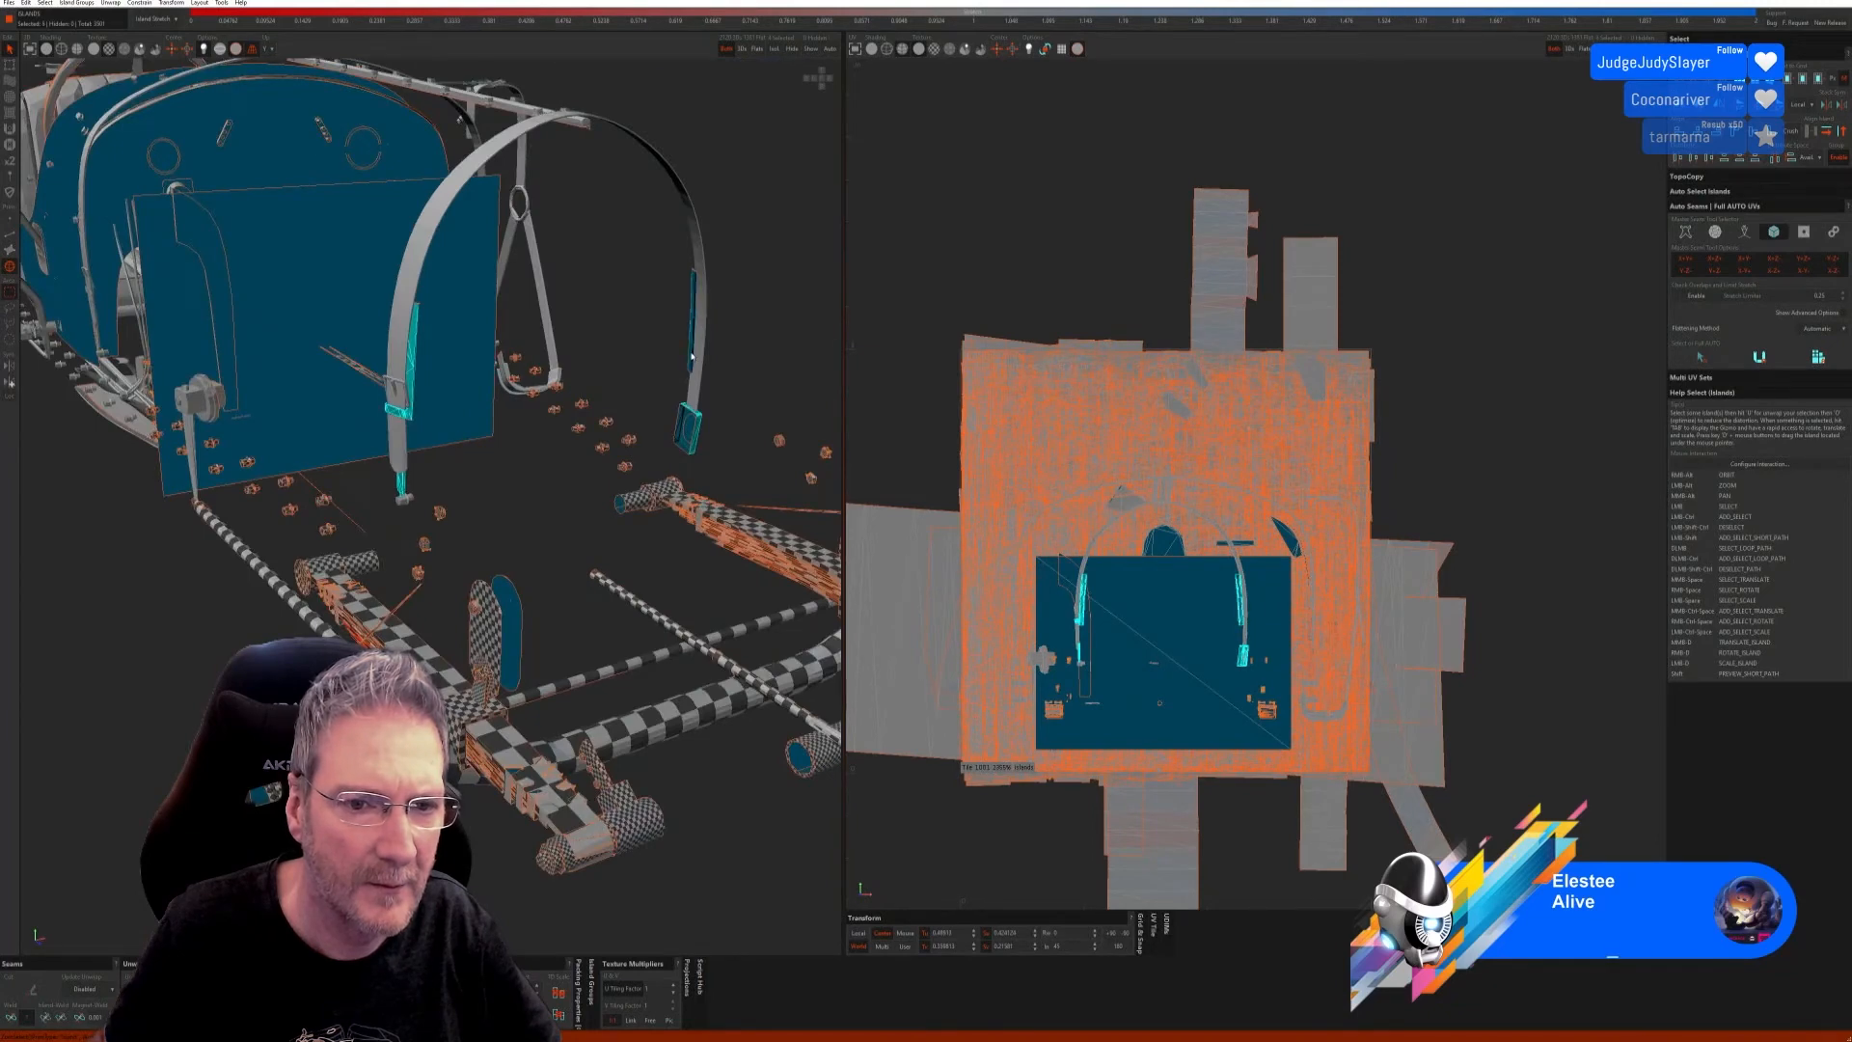
alt+drag(690, 356, 608, 415)
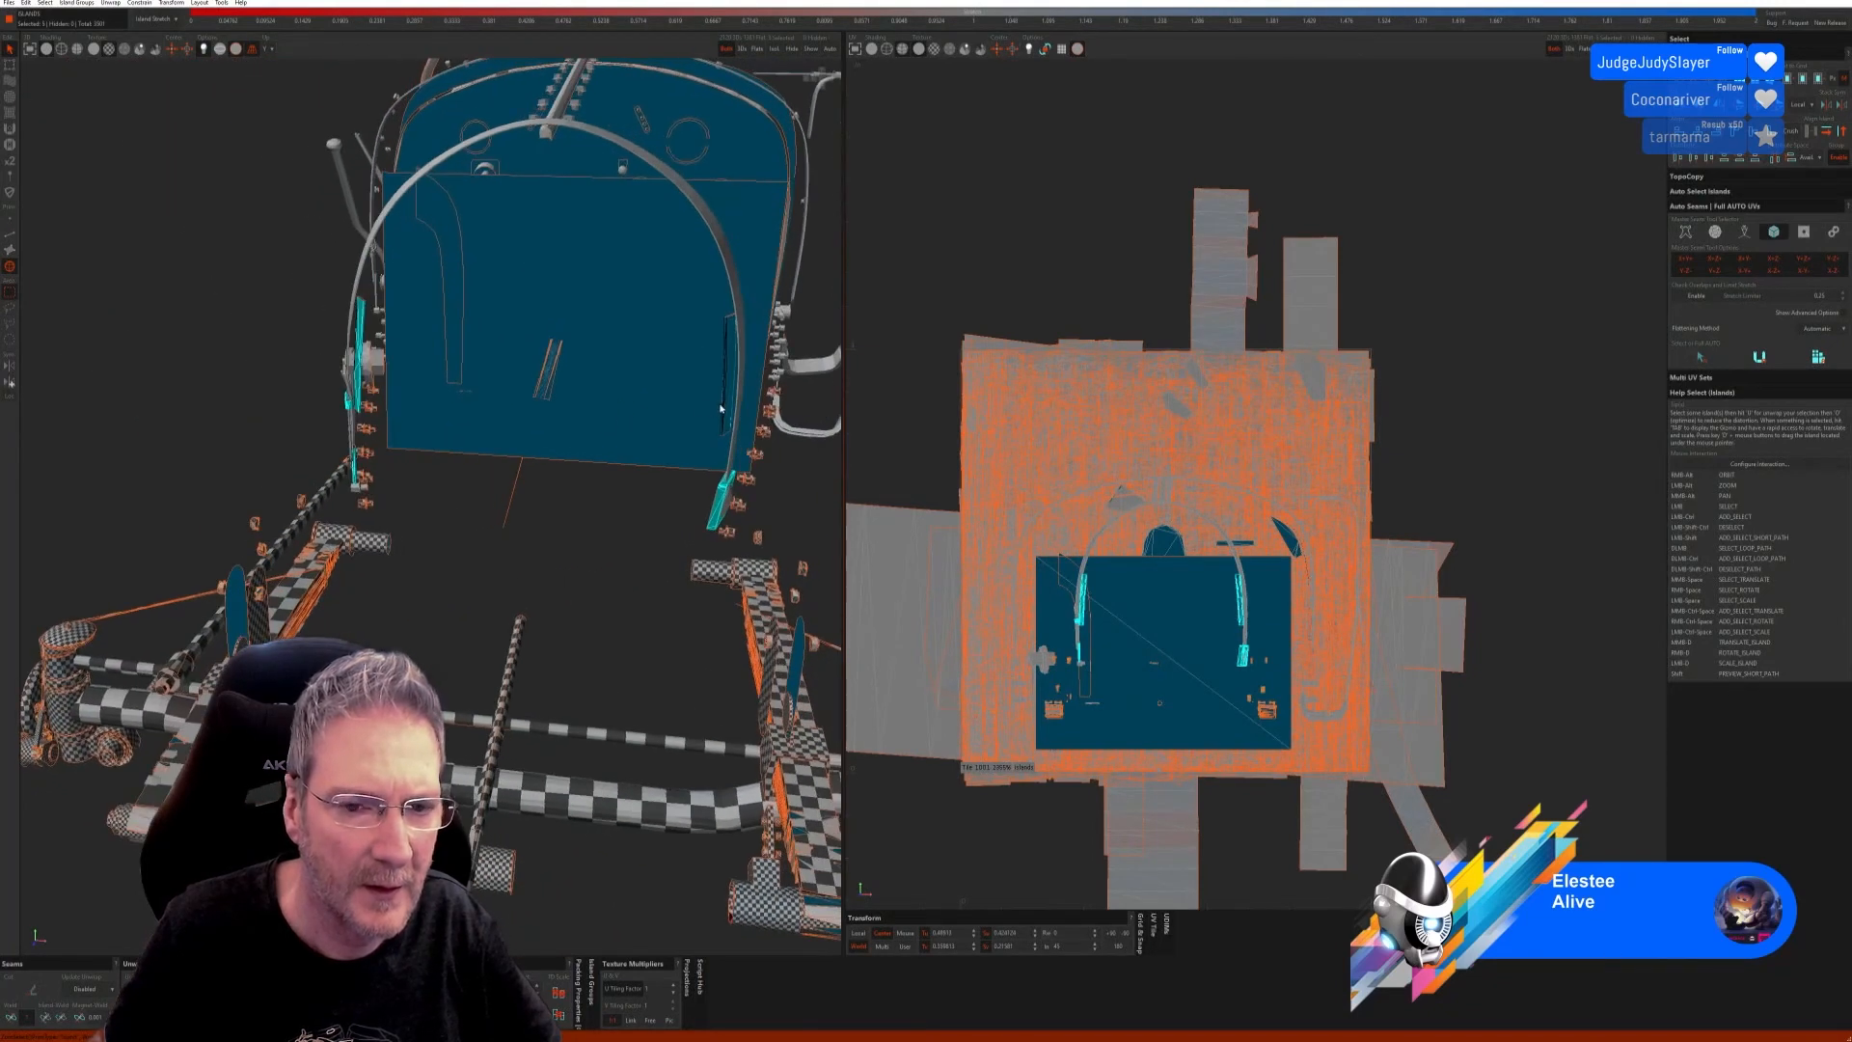
click(775, 49)
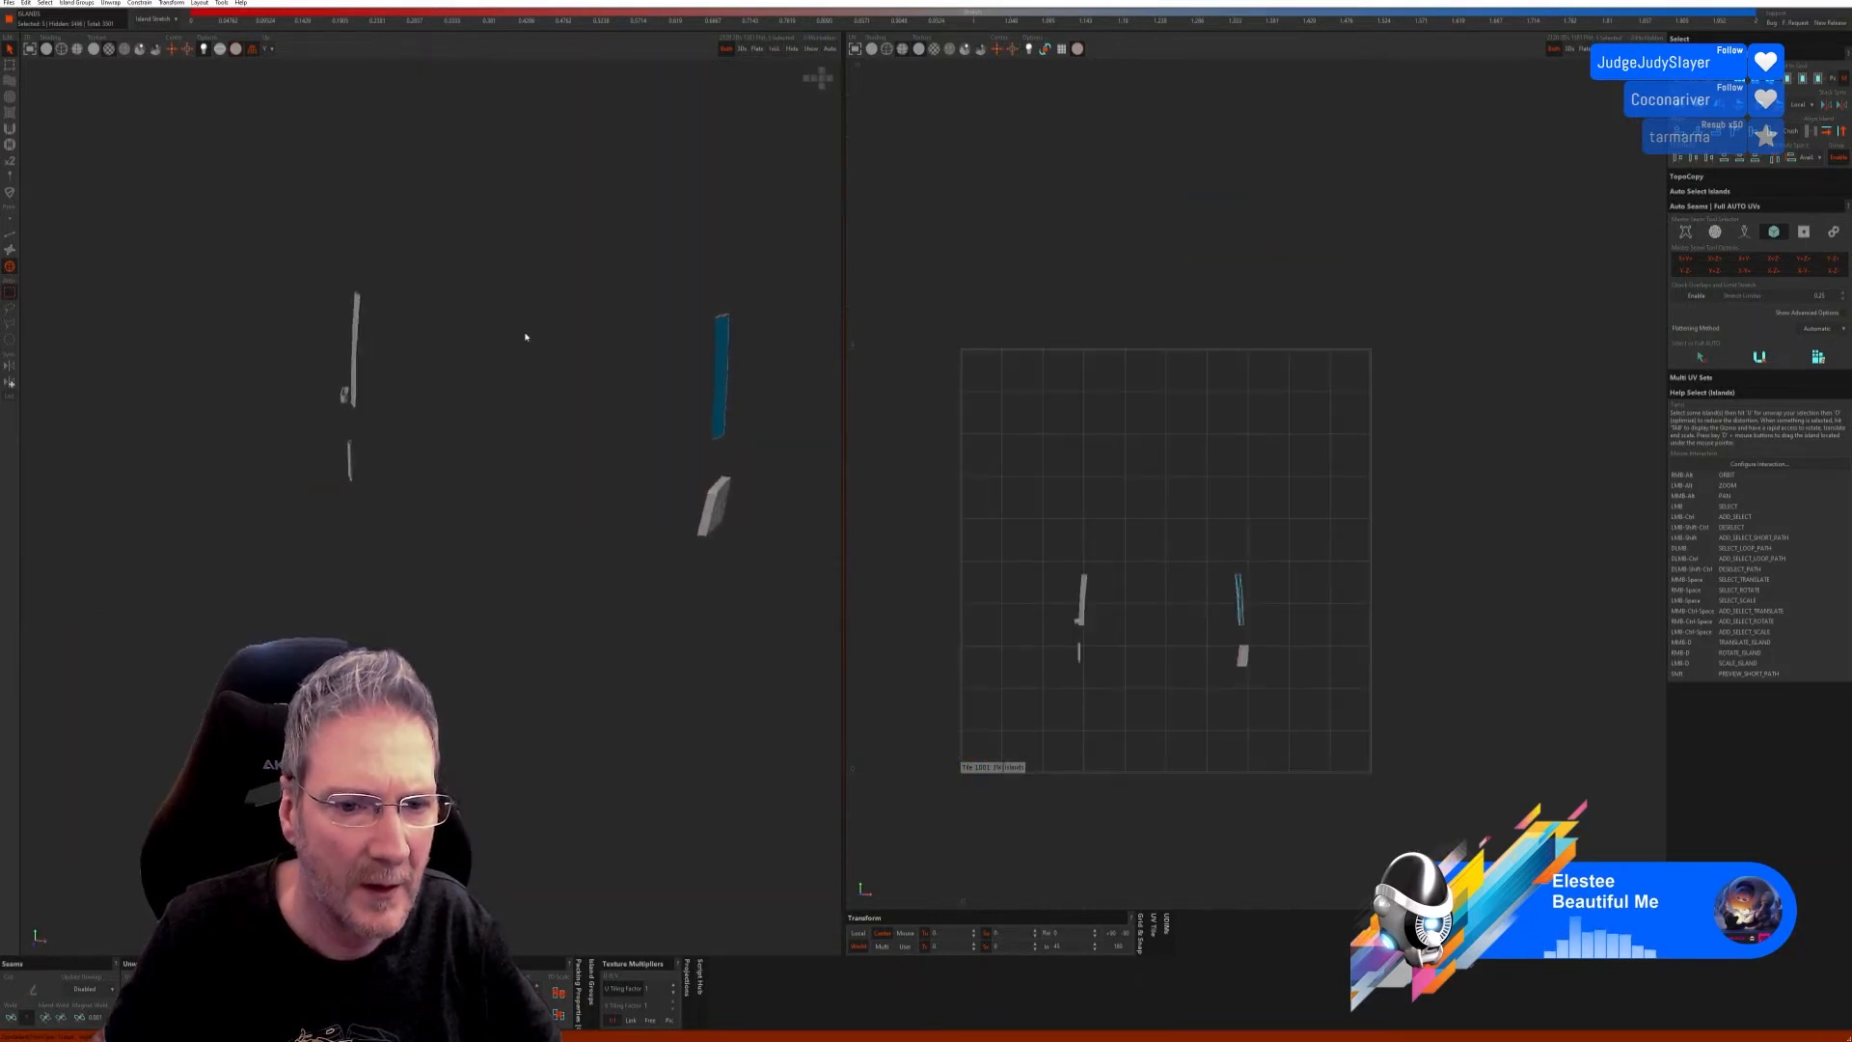
Step: Cut automatic seams on the isolated hoop fittings, then unfold and pack their UV islands
click(13, 234)
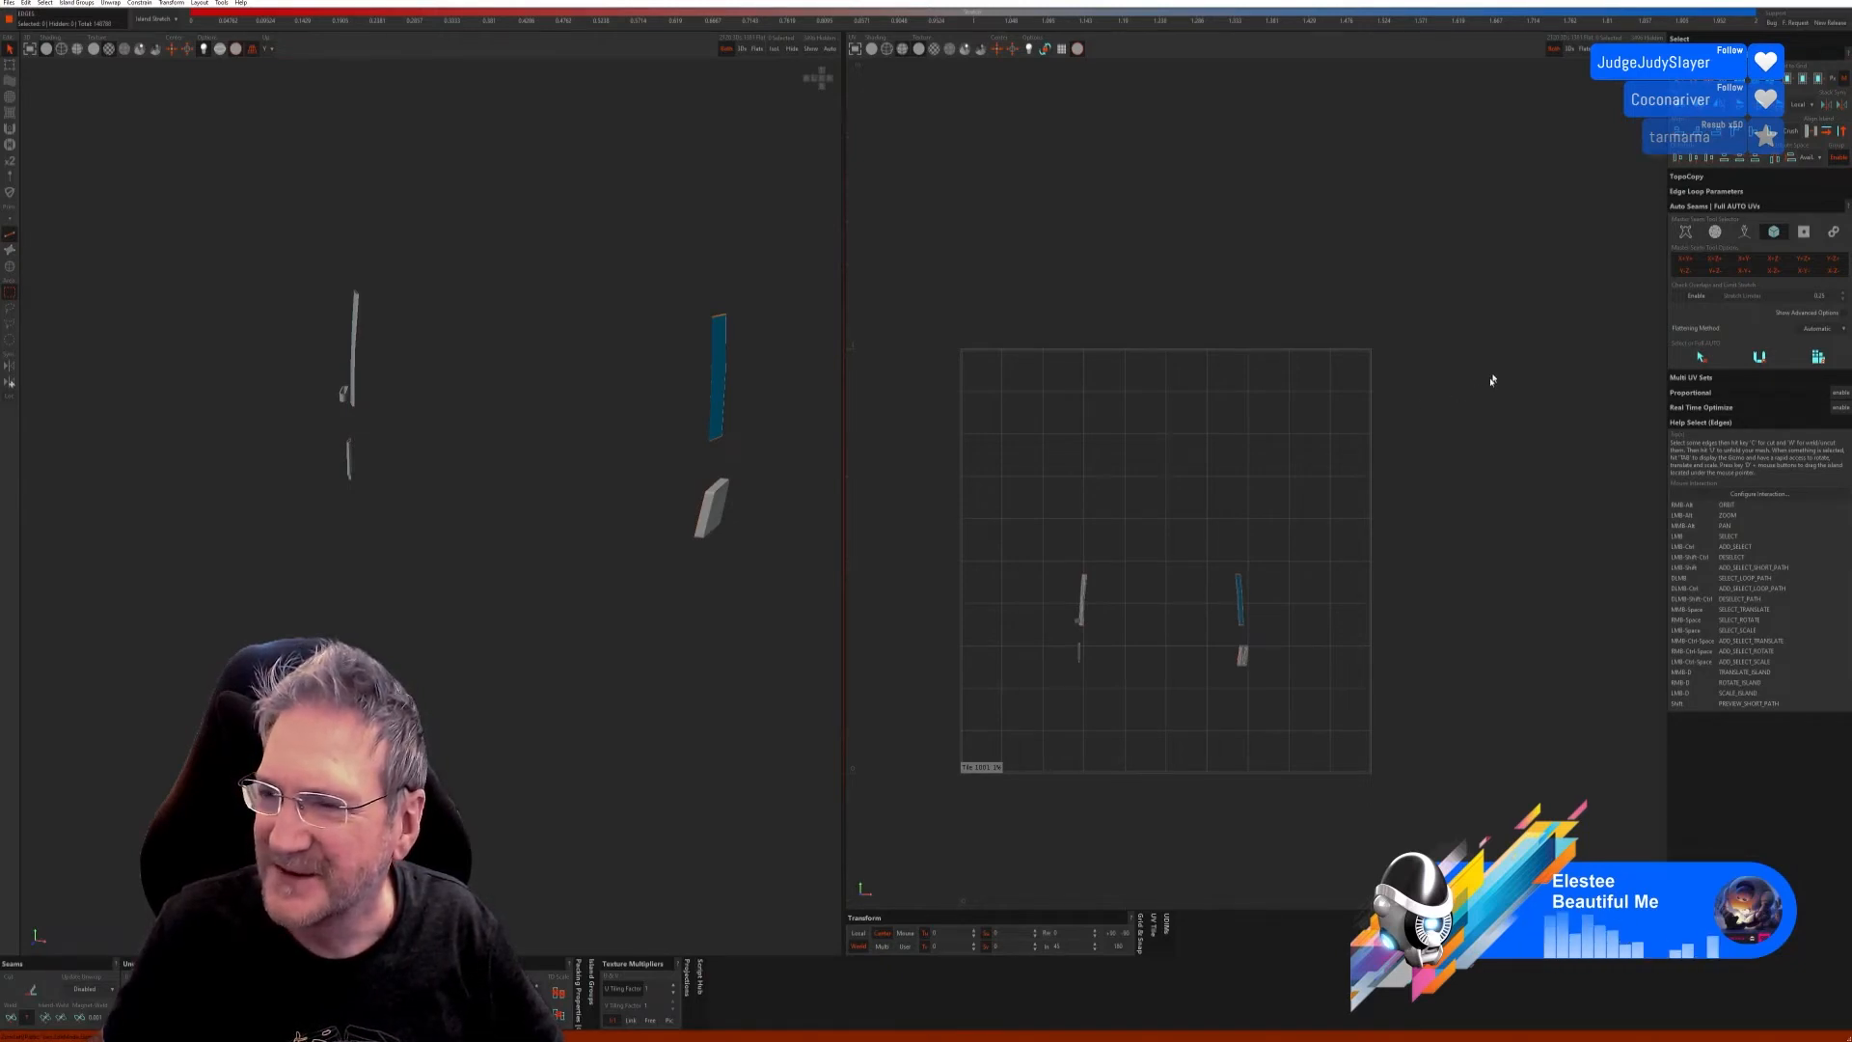
click(1688, 368)
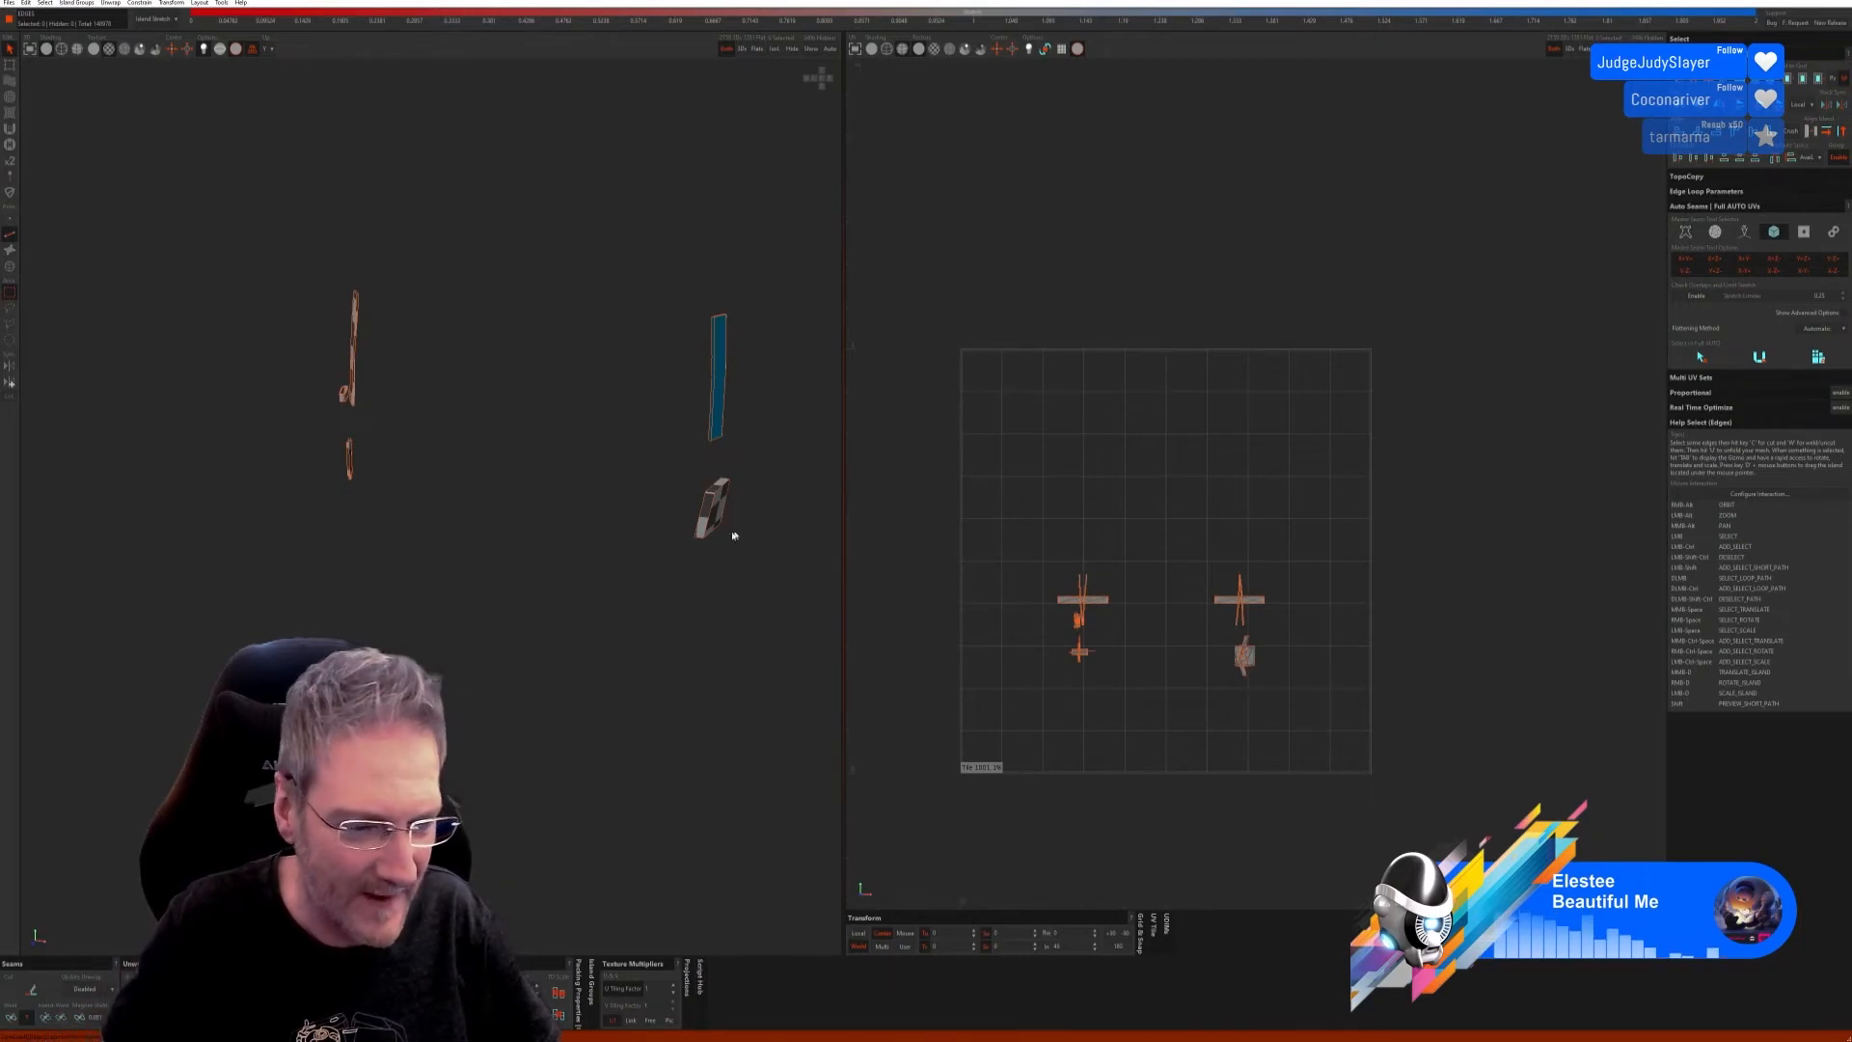
key(u)
key(p)
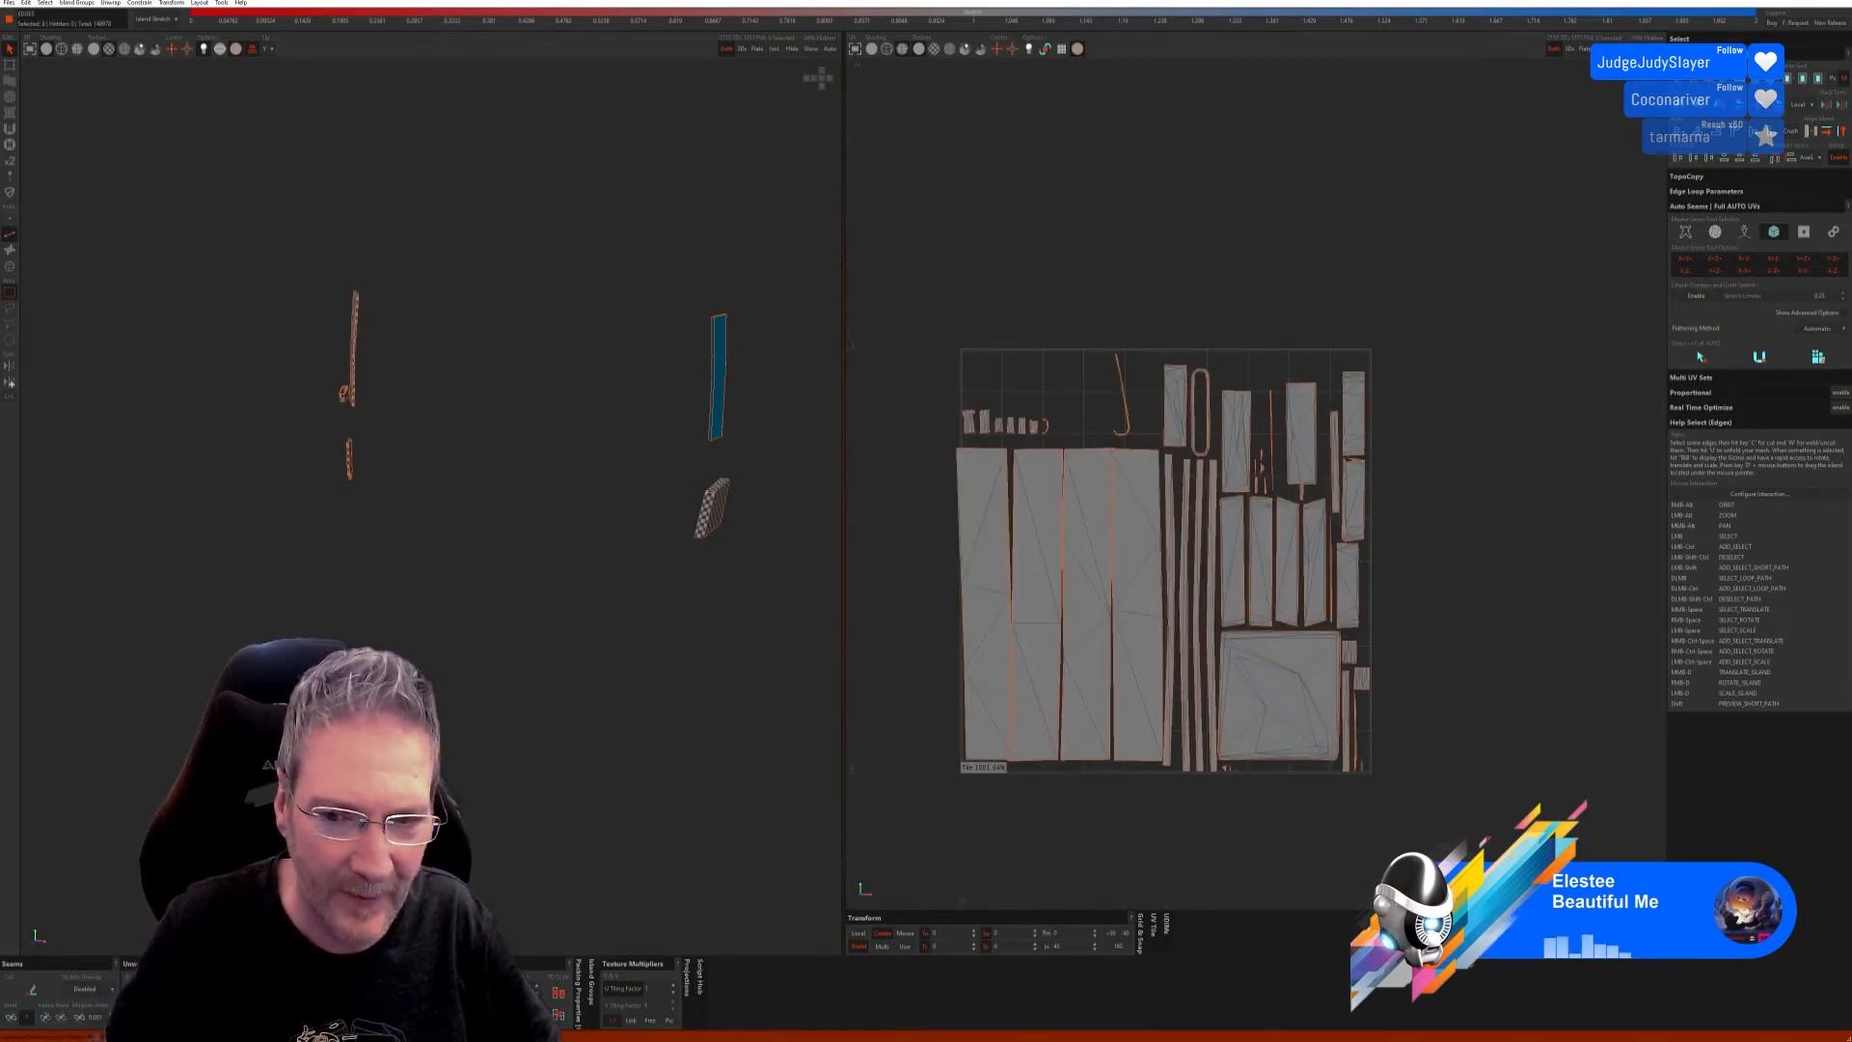
alt+right_drag(518, 556, 672, 543)
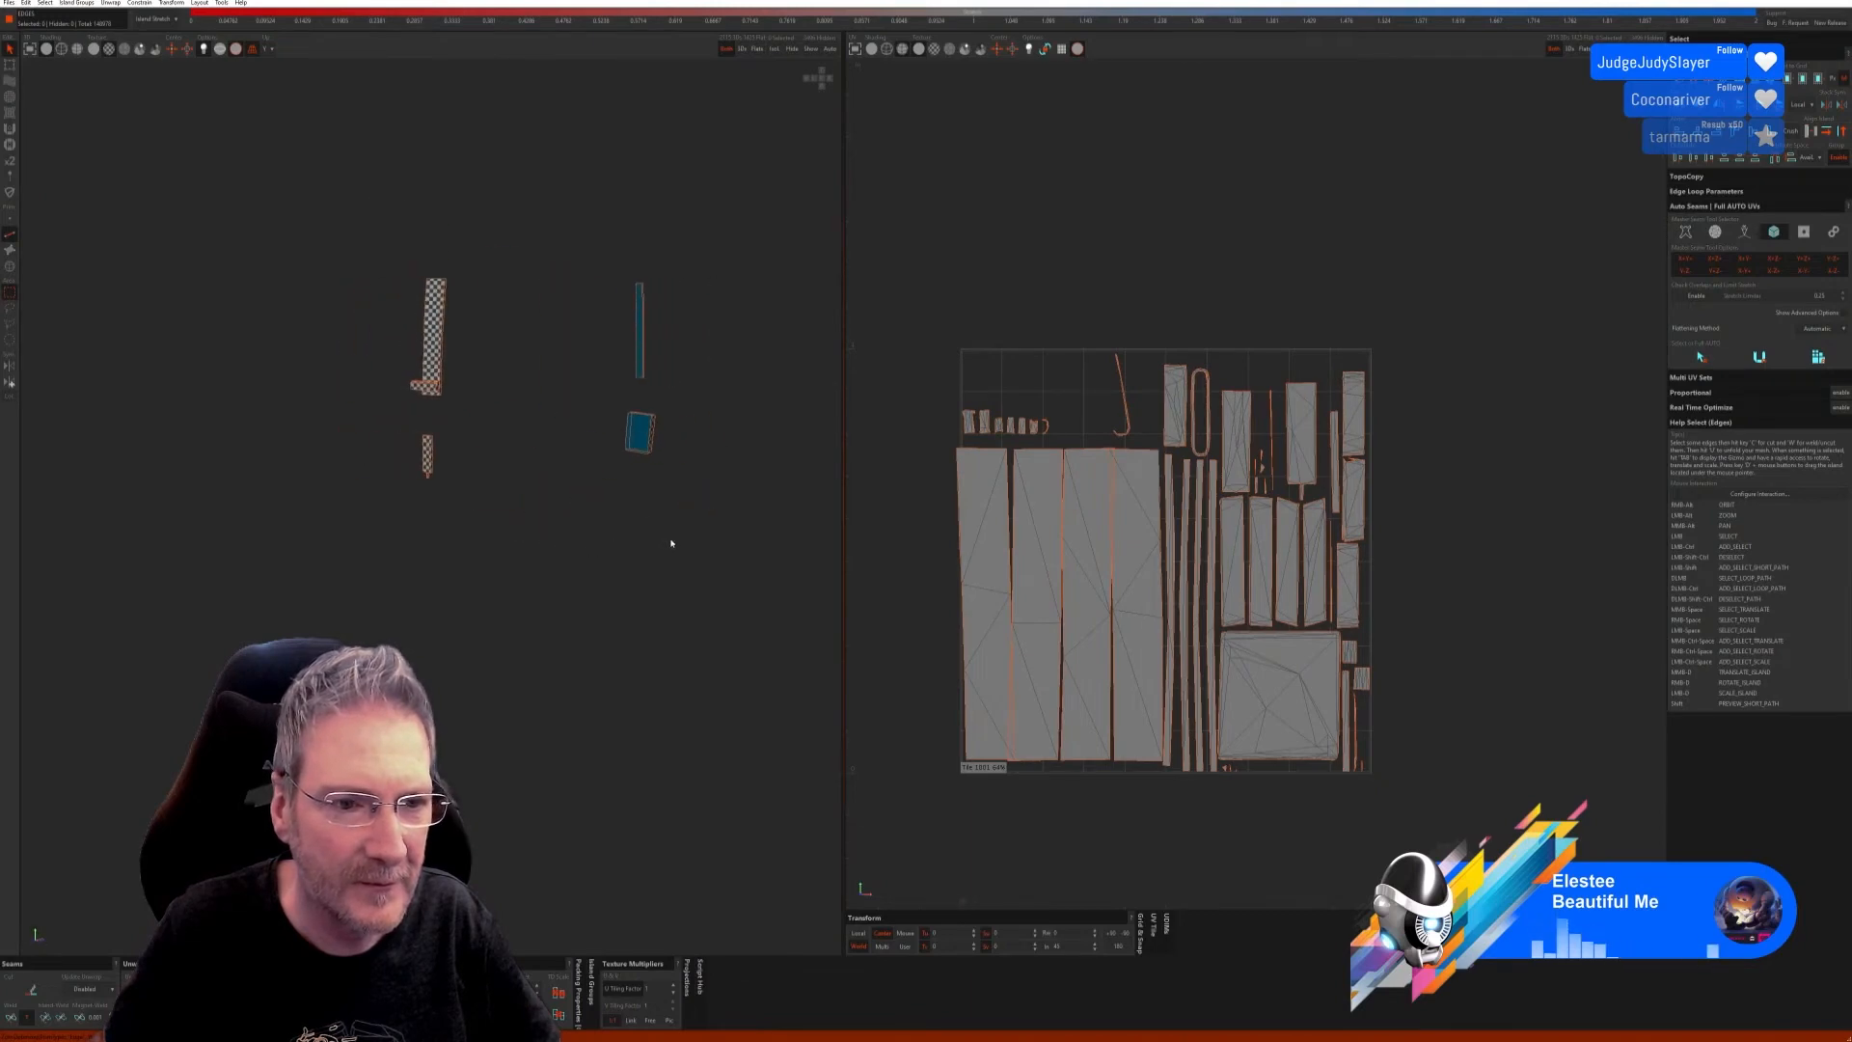
Step: Show the whole model, select the round disc and the rectangular buckle on the arched hoop as islands, and isolate them
click(810, 48)
alt+right_drag(483, 492, 424, 527)
scroll(462, 457, up, 3)
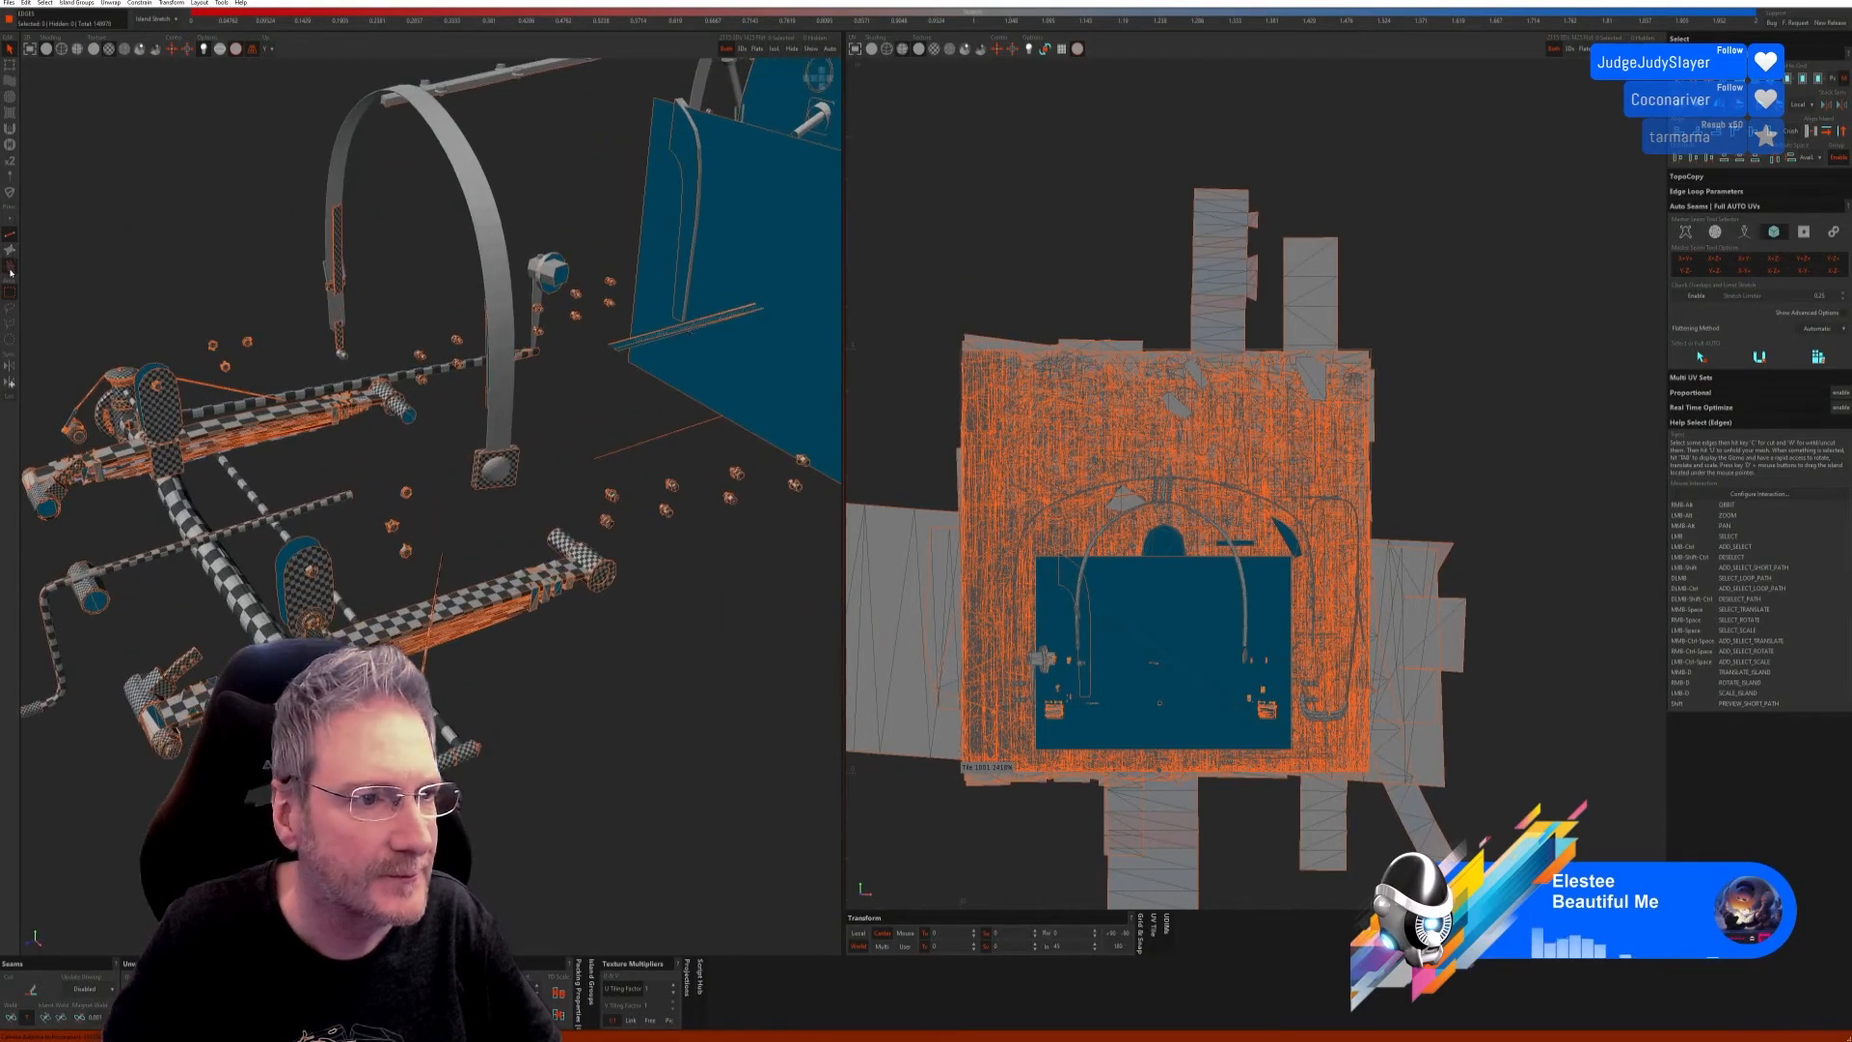
click(11, 270)
click(495, 472)
alt+right_drag(495, 471, 521, 528)
scroll(122, 383, up, 4)
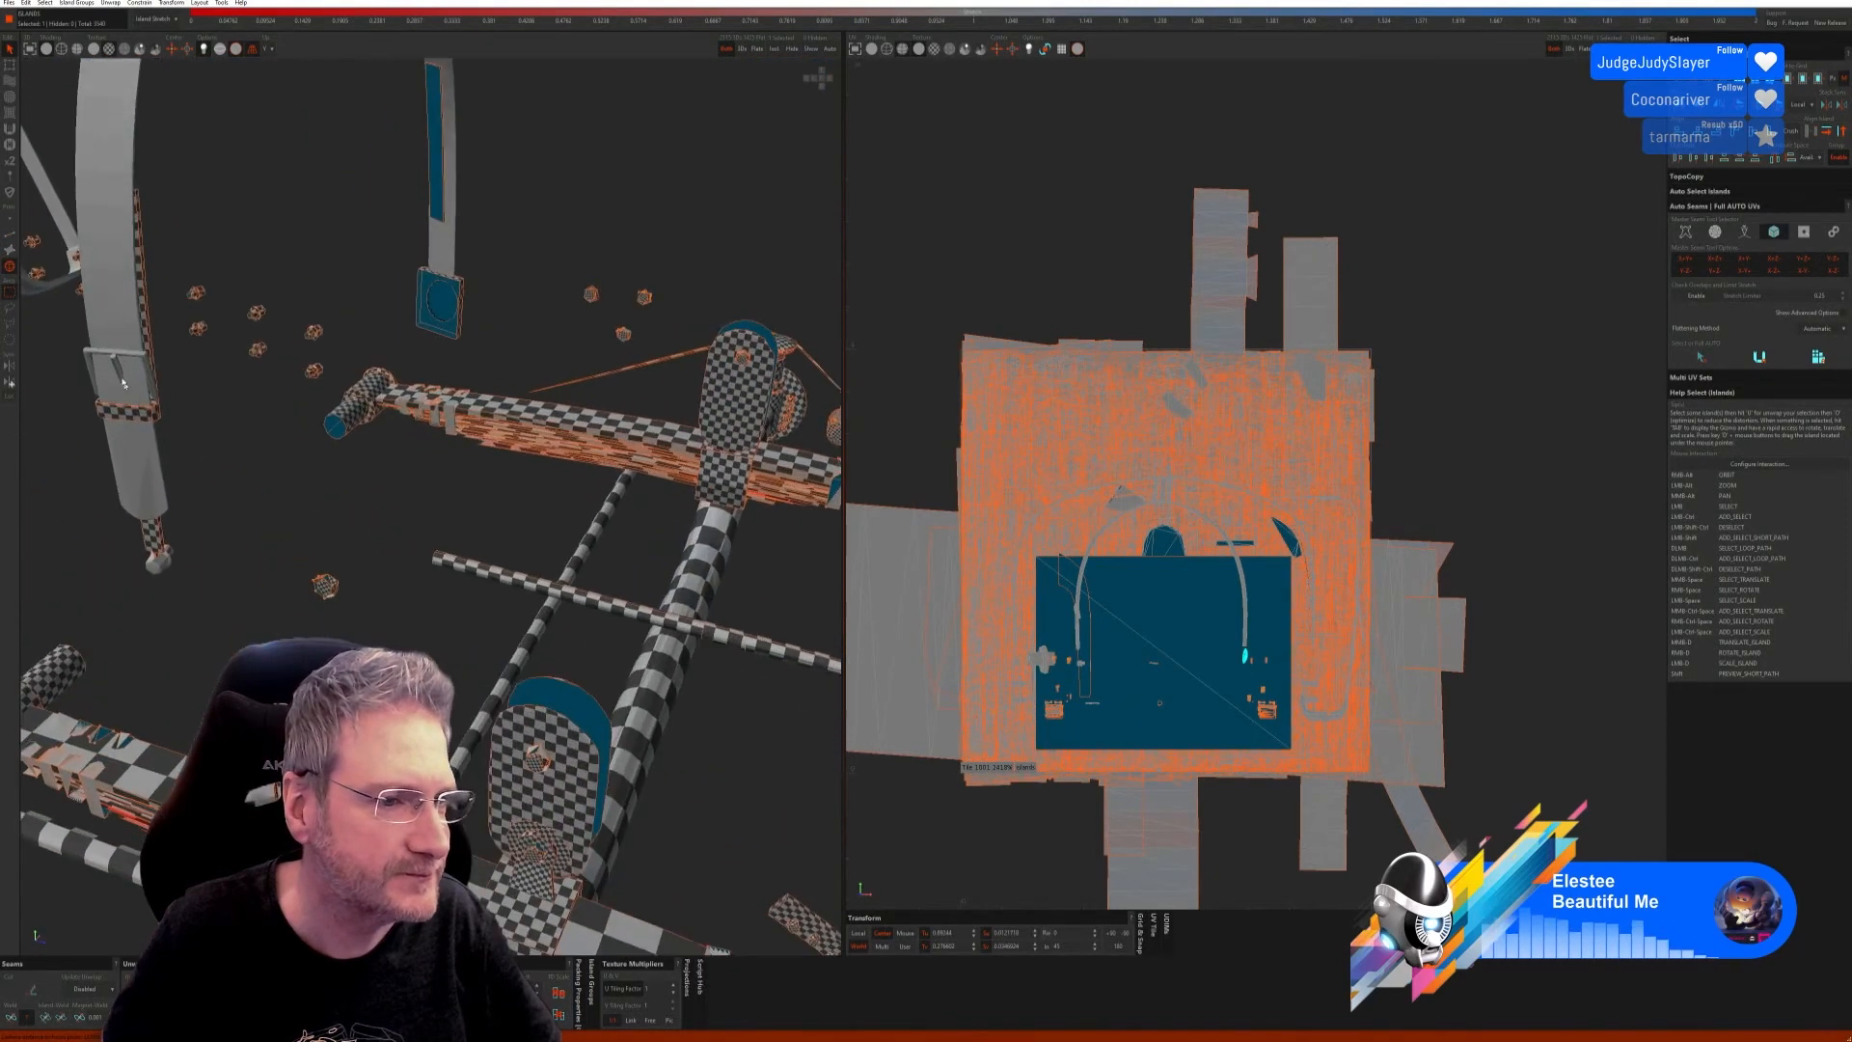
alt+right_drag(128, 359, 379, 447)
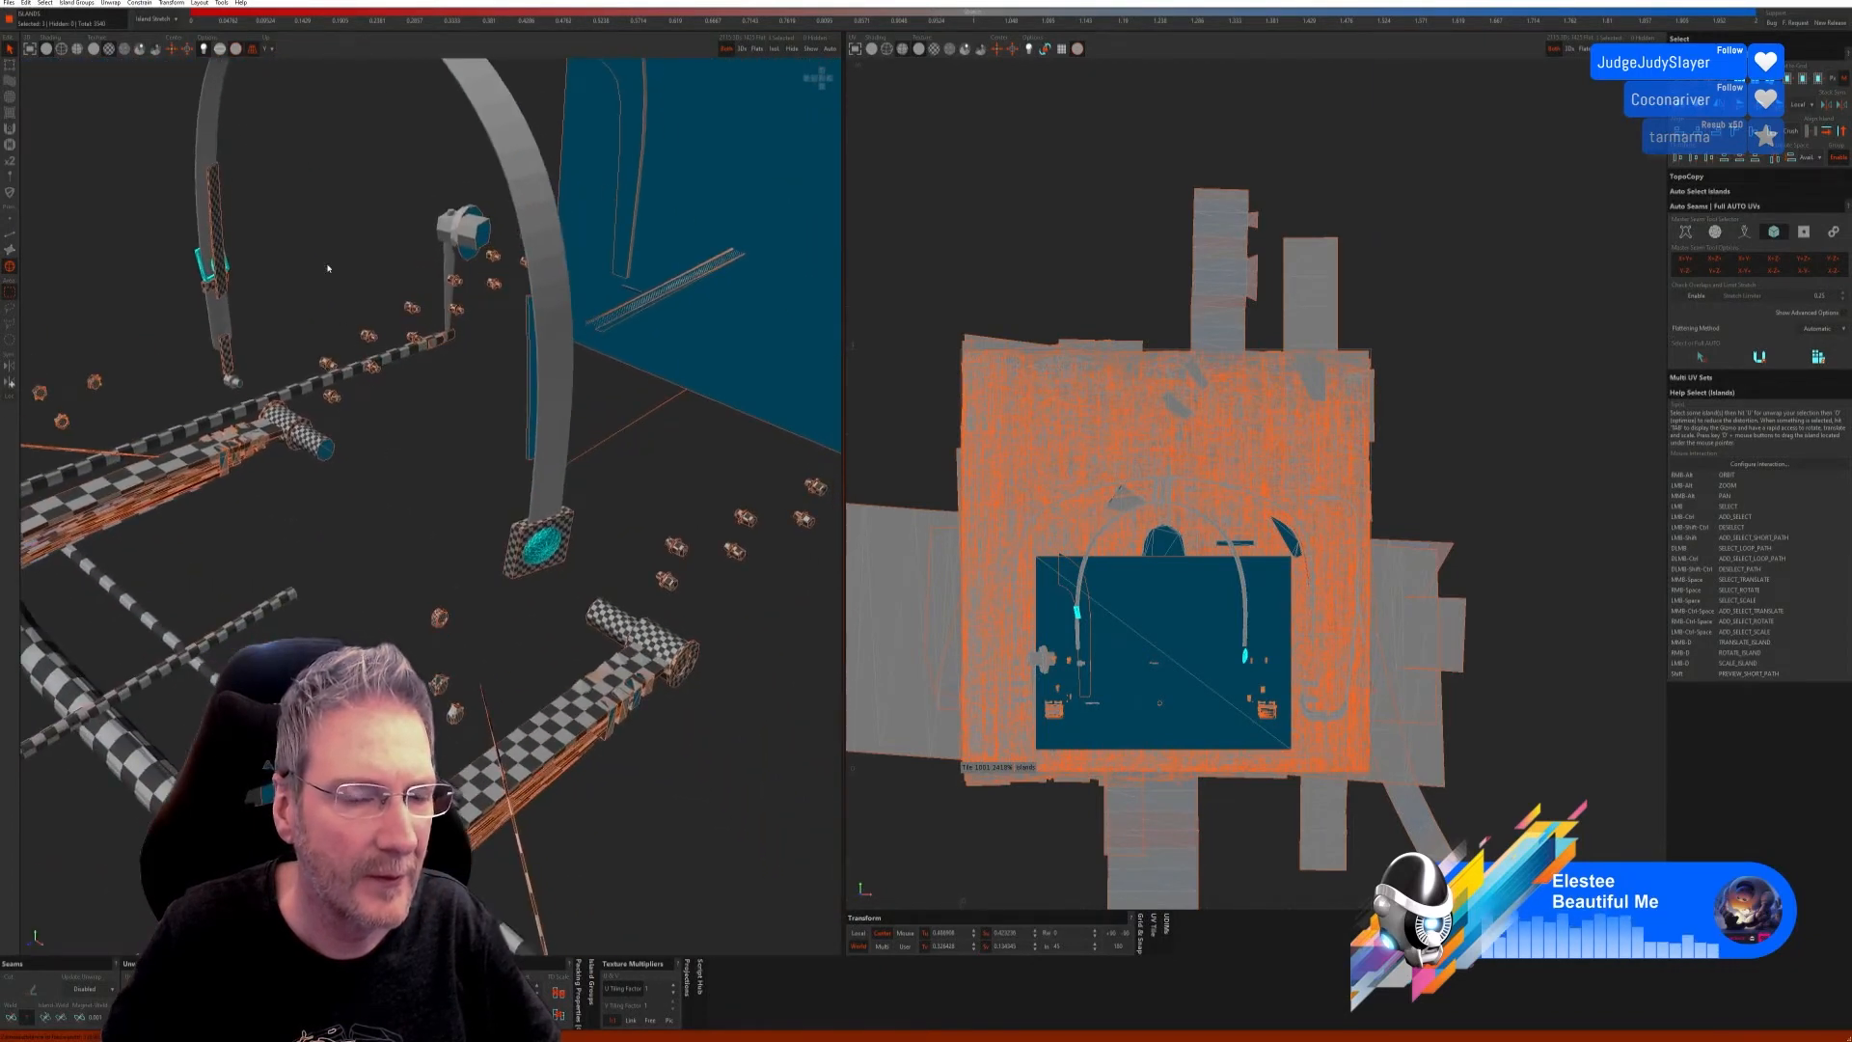
click(773, 48)
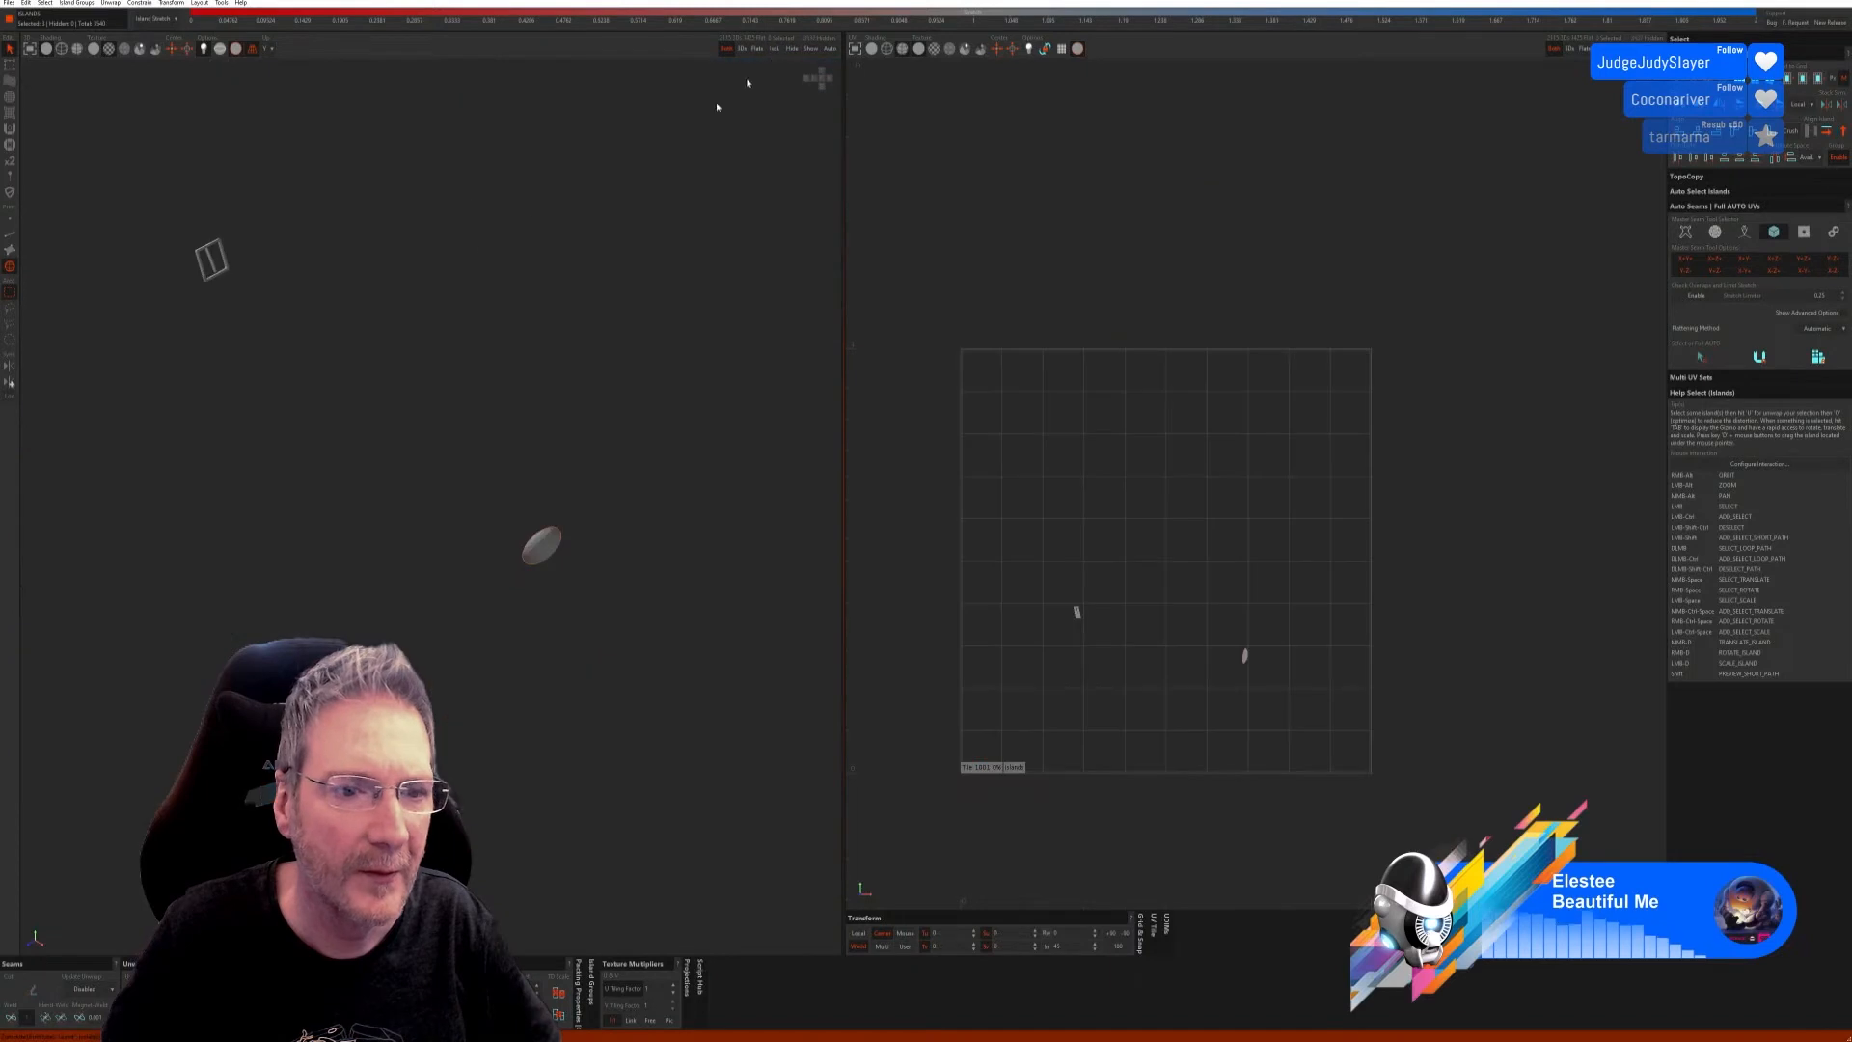
Step: Unwrap and pack the isolated buckle and disc with automatic seams, and check the checker texture on the buckle
click(9, 249)
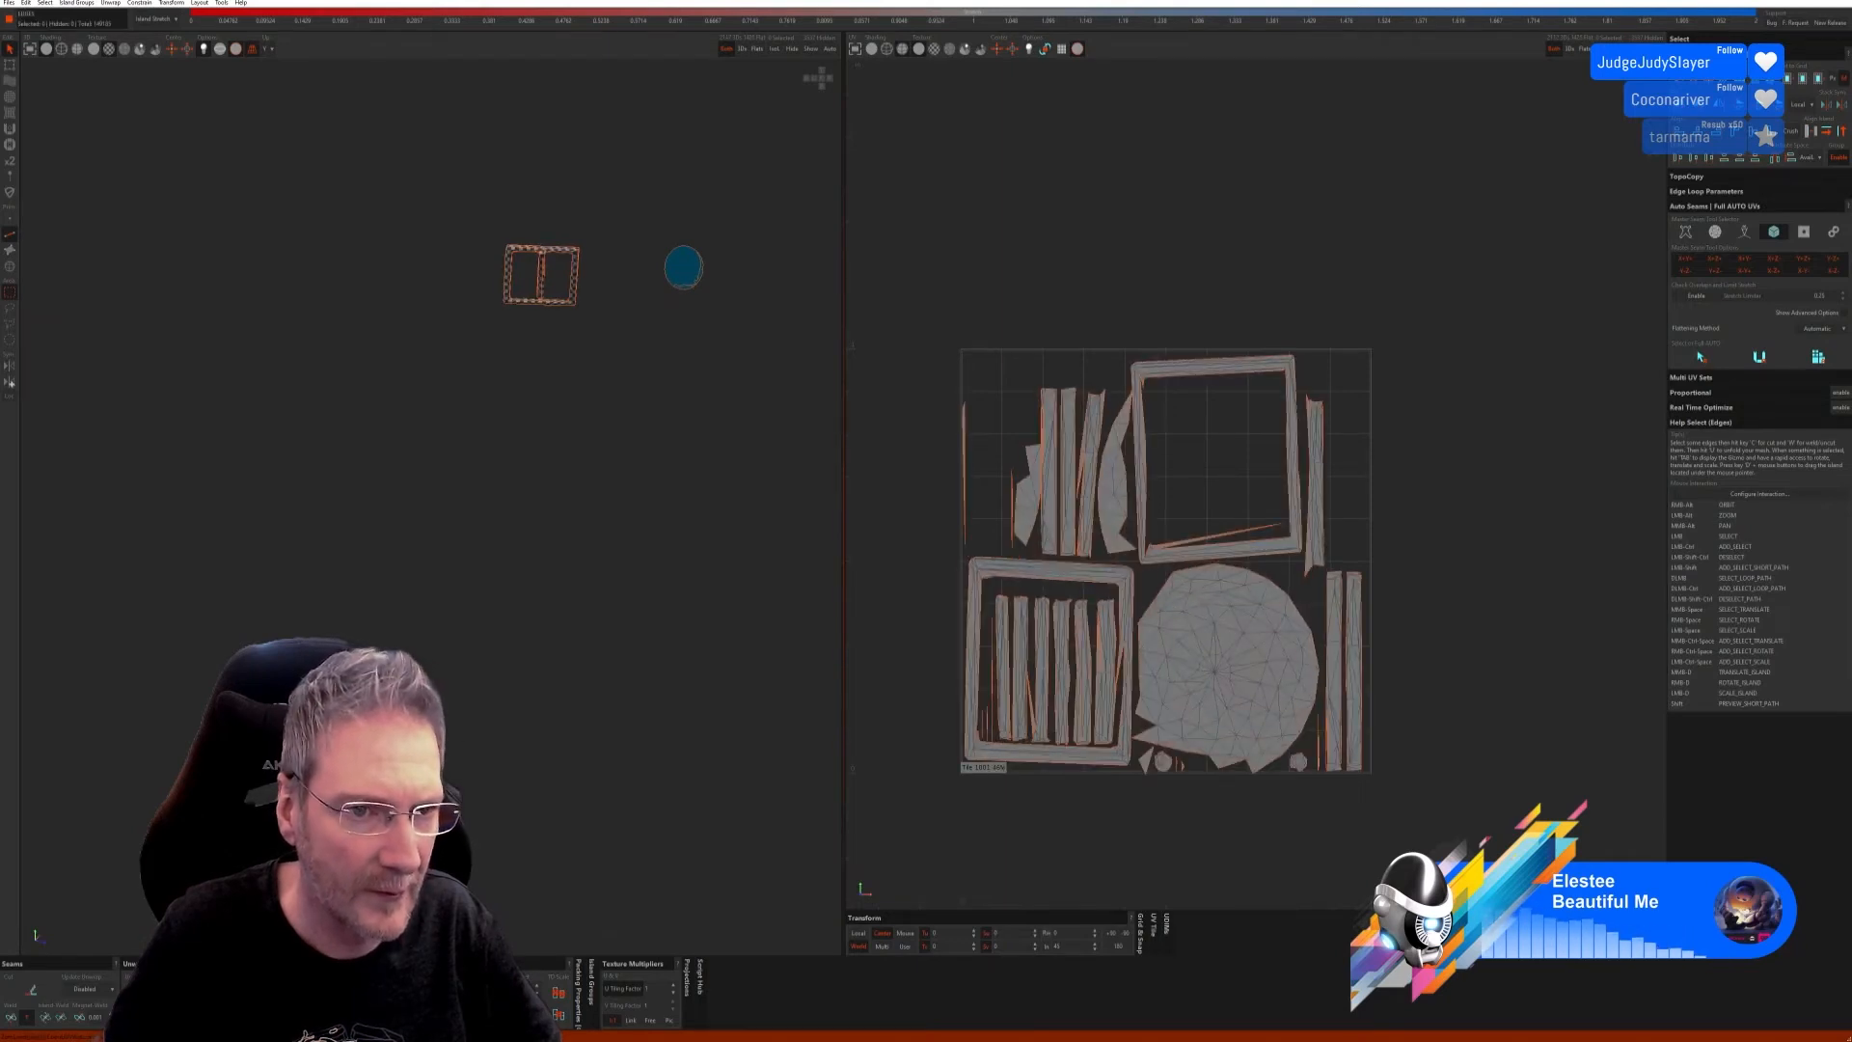
alt+right_drag(502, 454, 571, 495)
scroll(361, 407, up, 3)
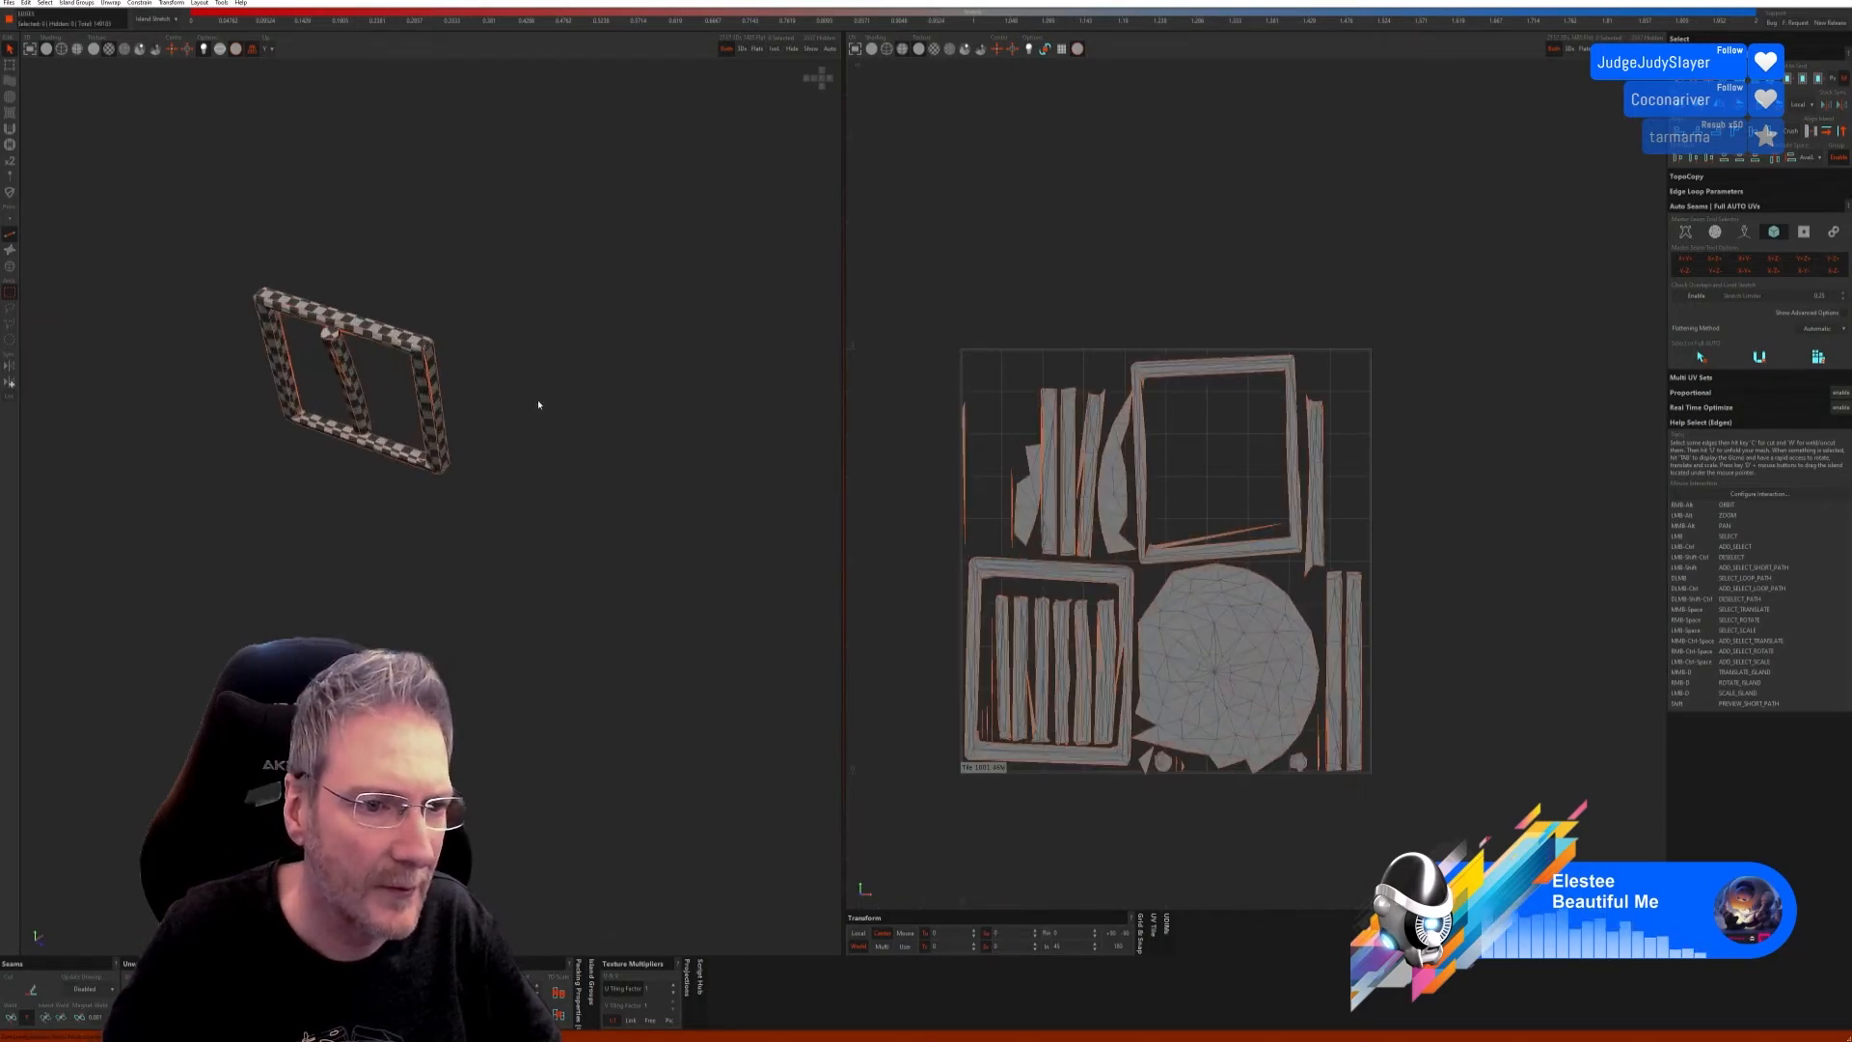
alt+right_drag(538, 404, 543, 351)
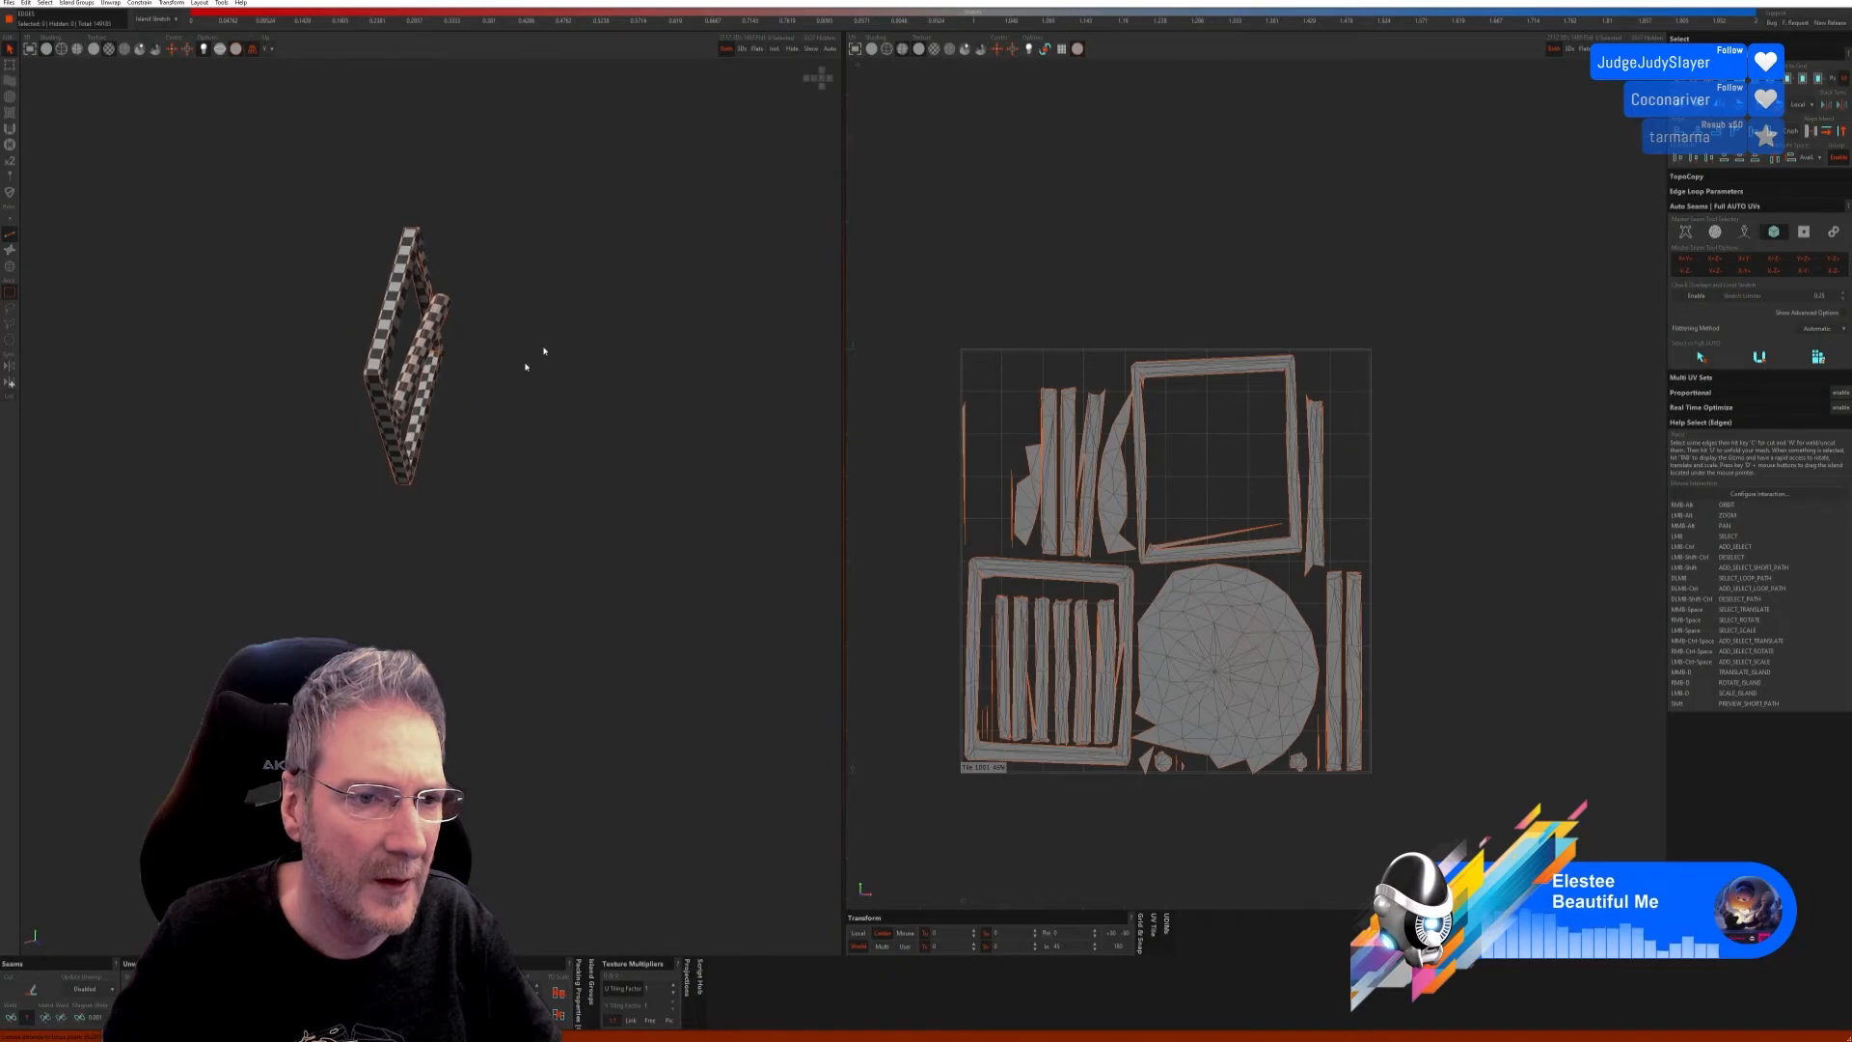
Step: Show the whole model again, select the front arched hoop strip as an island and isolate it
click(805, 50)
alt+right_drag(414, 412, 374, 569)
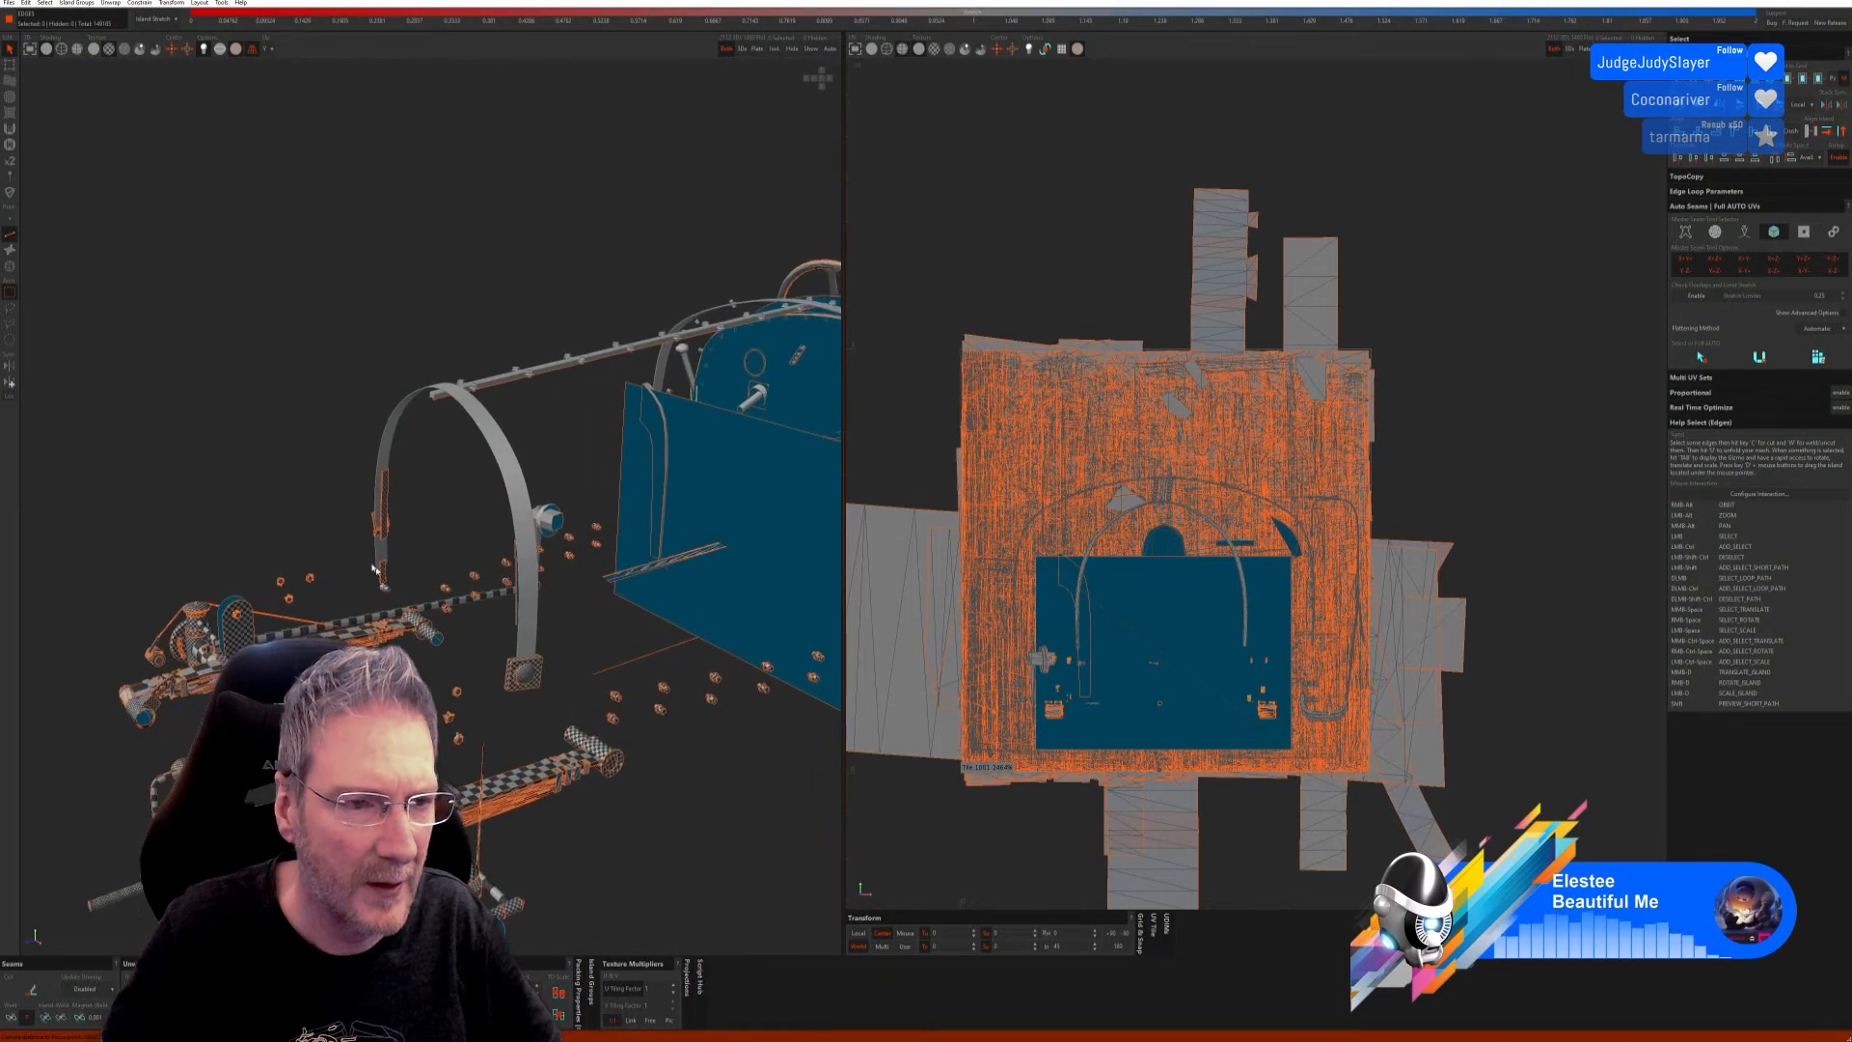
click(11, 278)
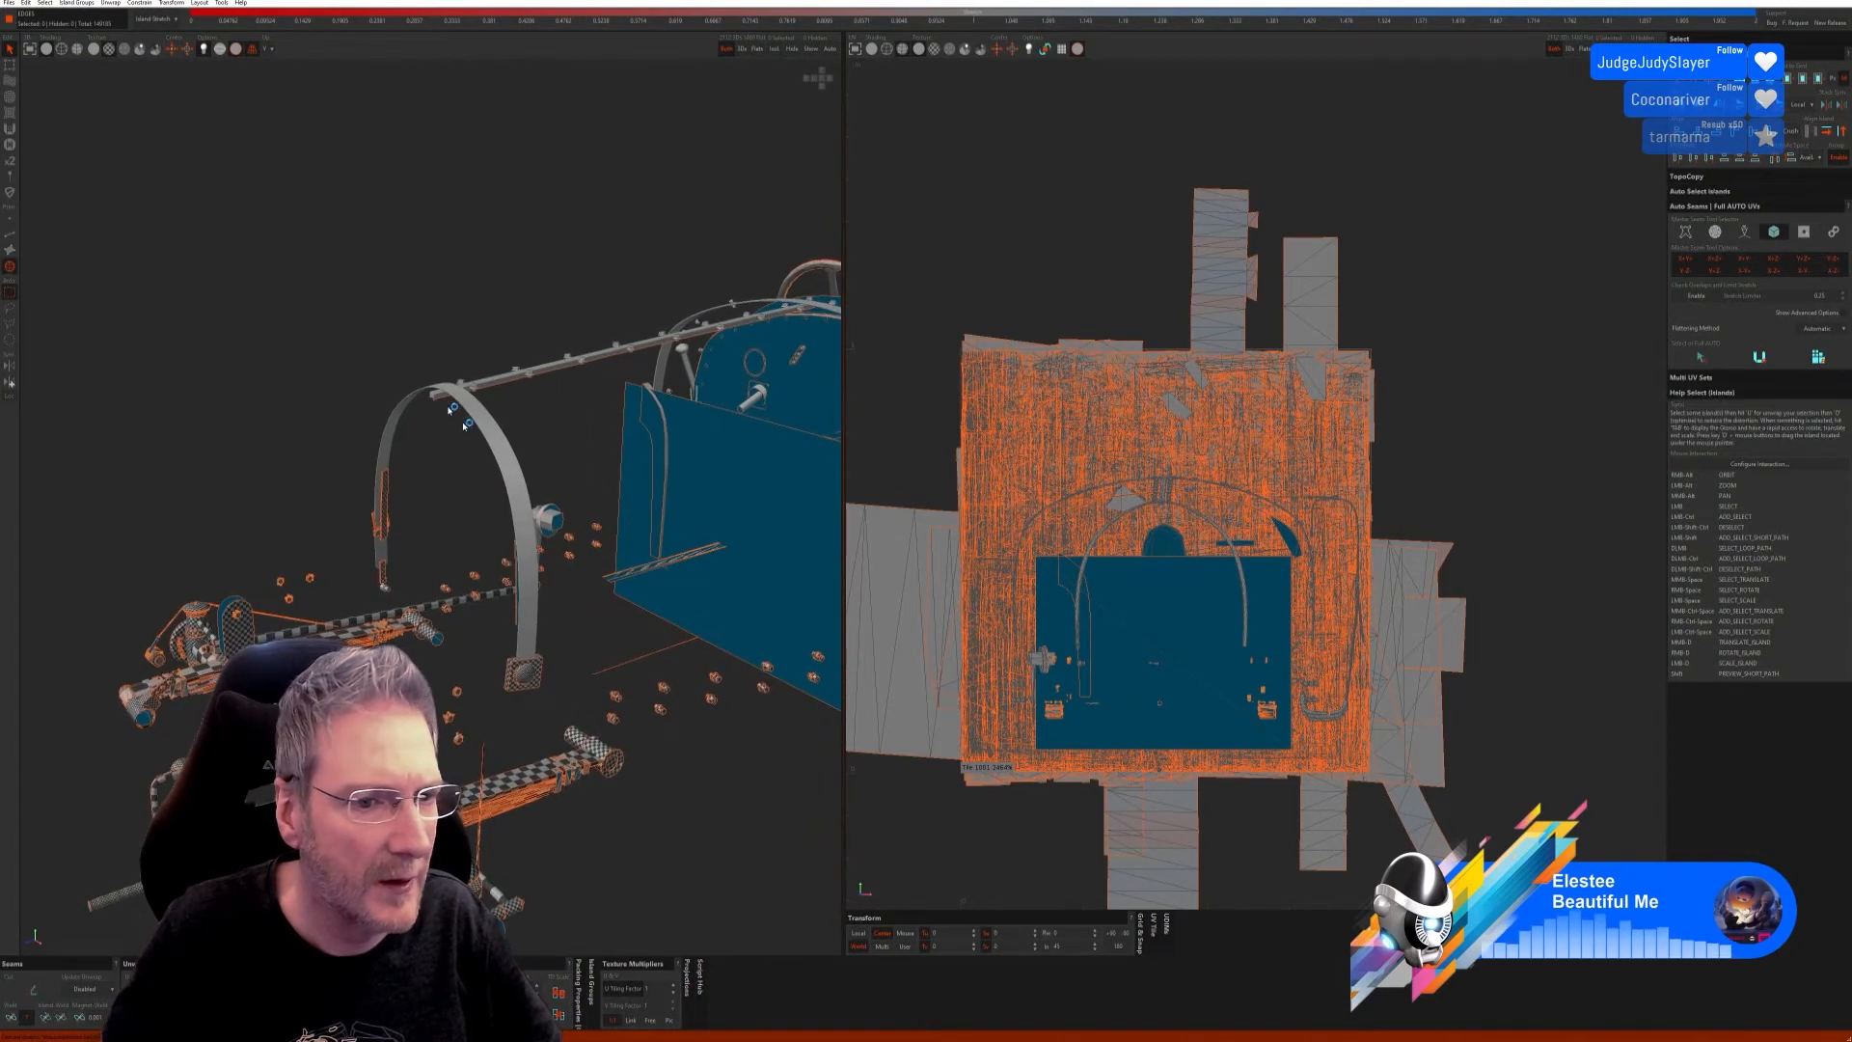
click(511, 473)
click(775, 53)
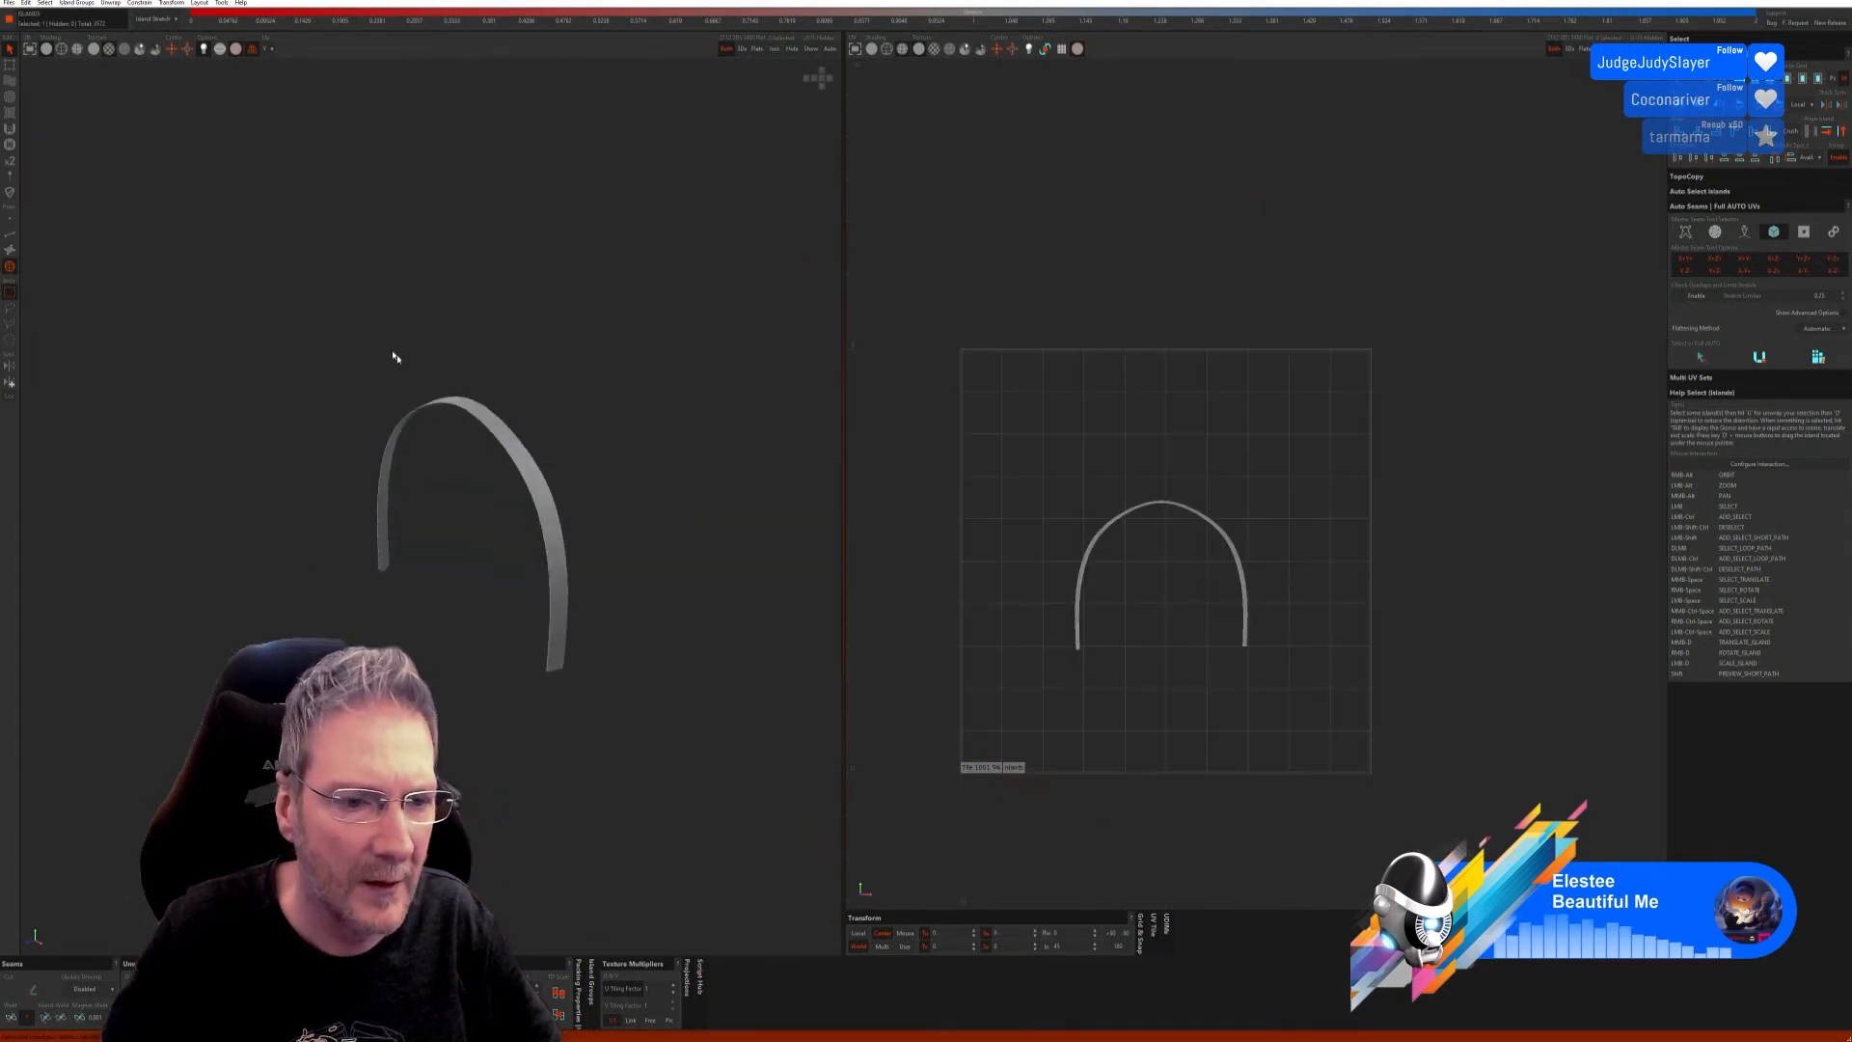
Step: Cut automatic seams on the isolated hoop strip and unfold its UV islands
click(9, 234)
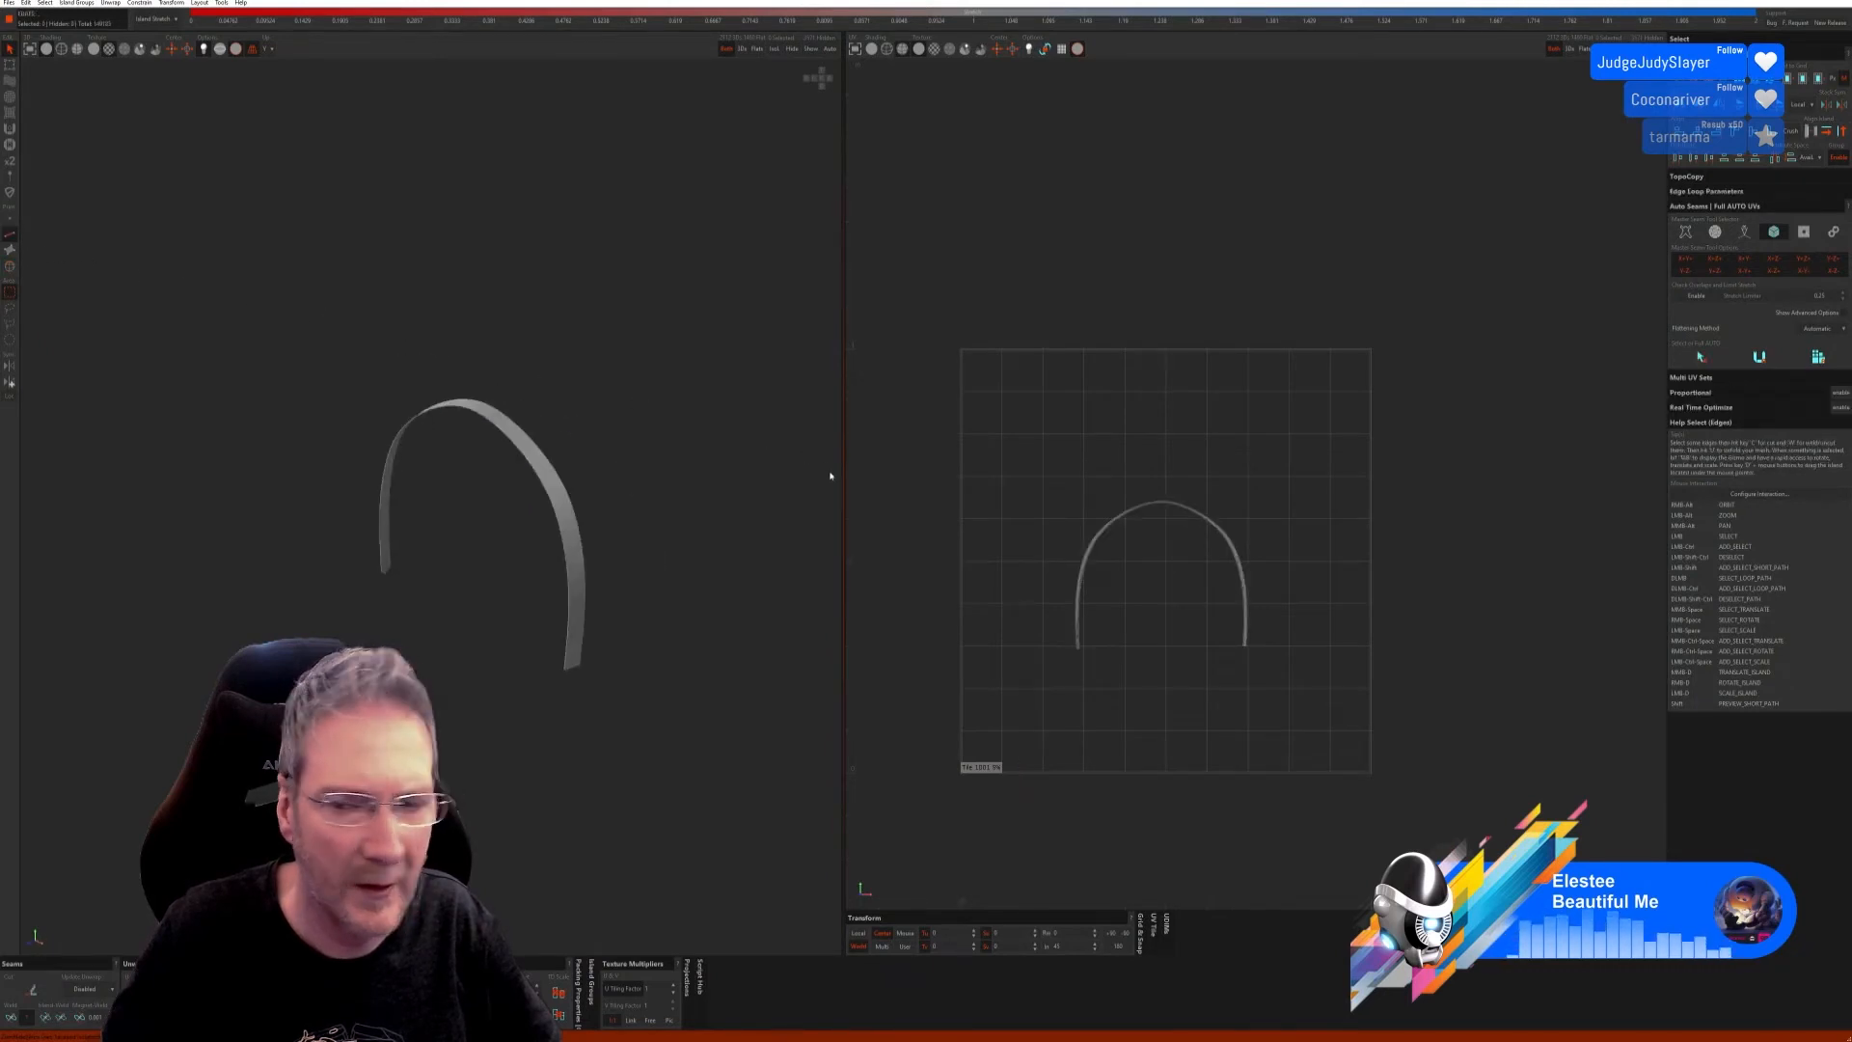
click(1690, 359)
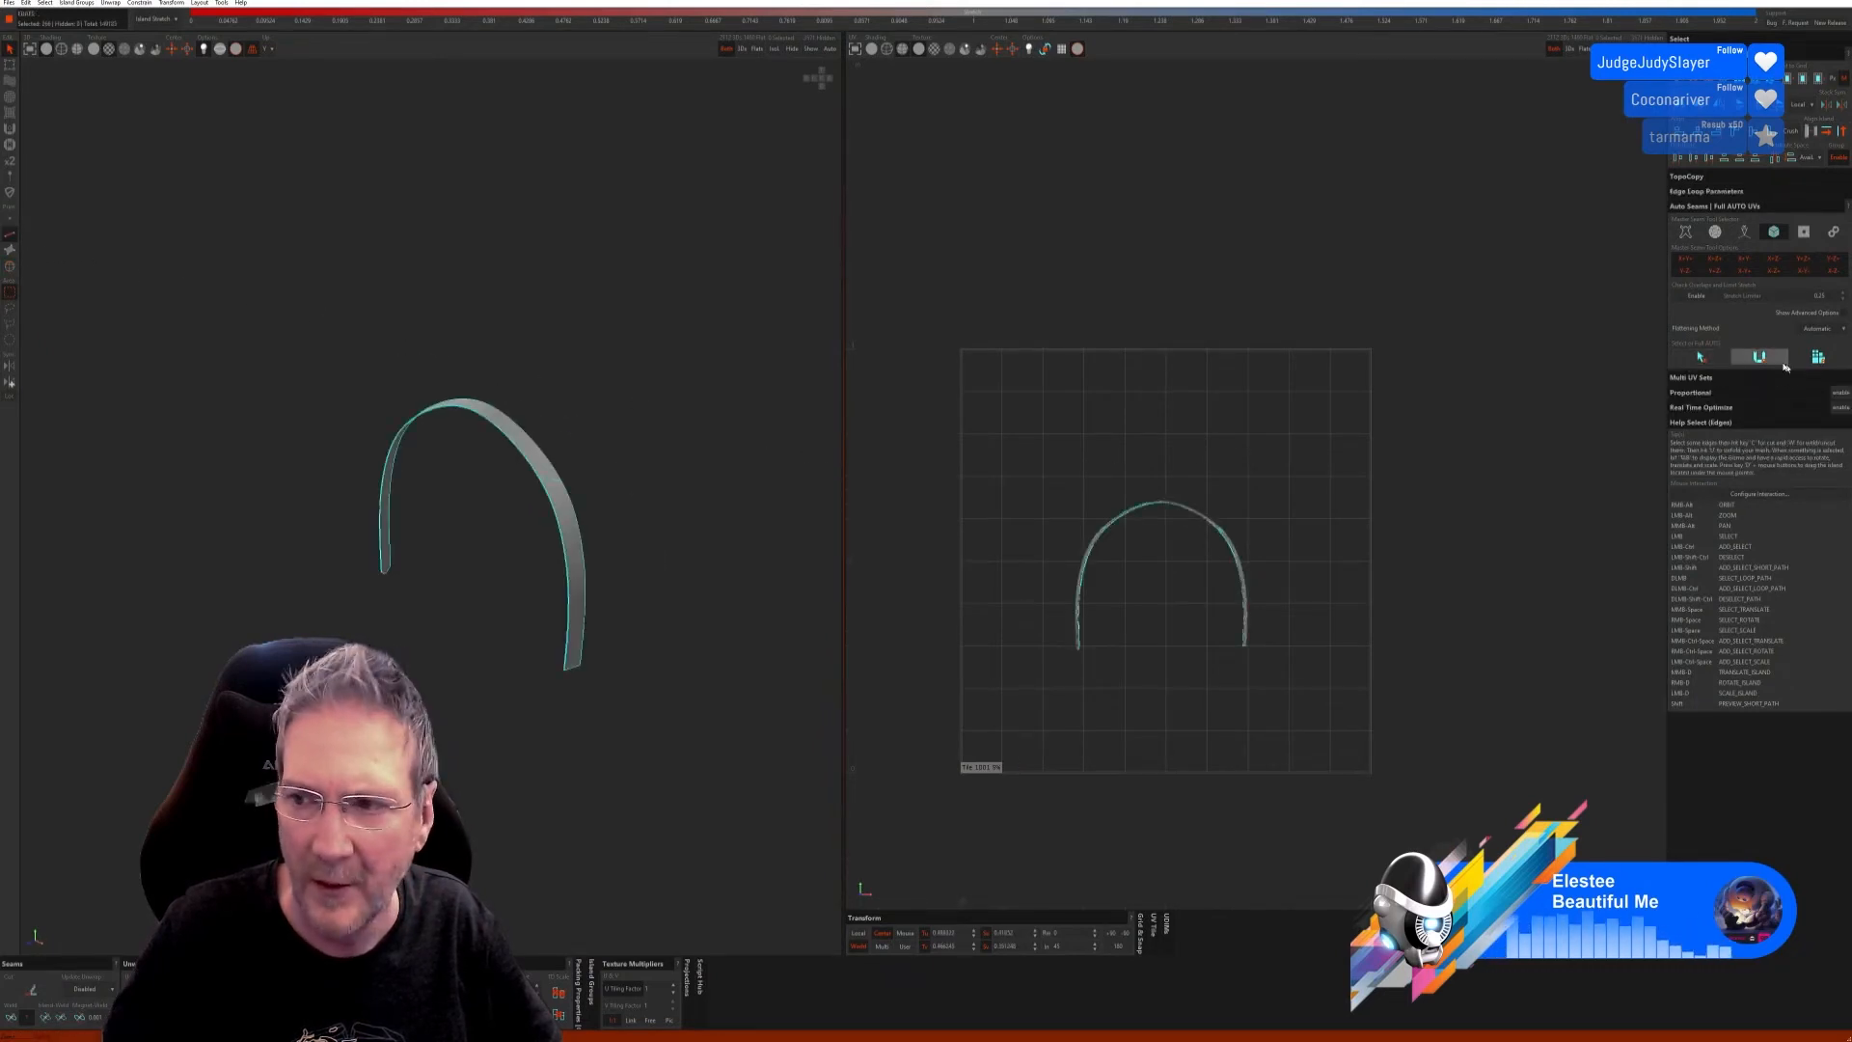
click(1818, 358)
Step: Weld the cross seams splitting the hoop strip's outer face into one island, then unfold and pack
scroll(550, 482, up, 5)
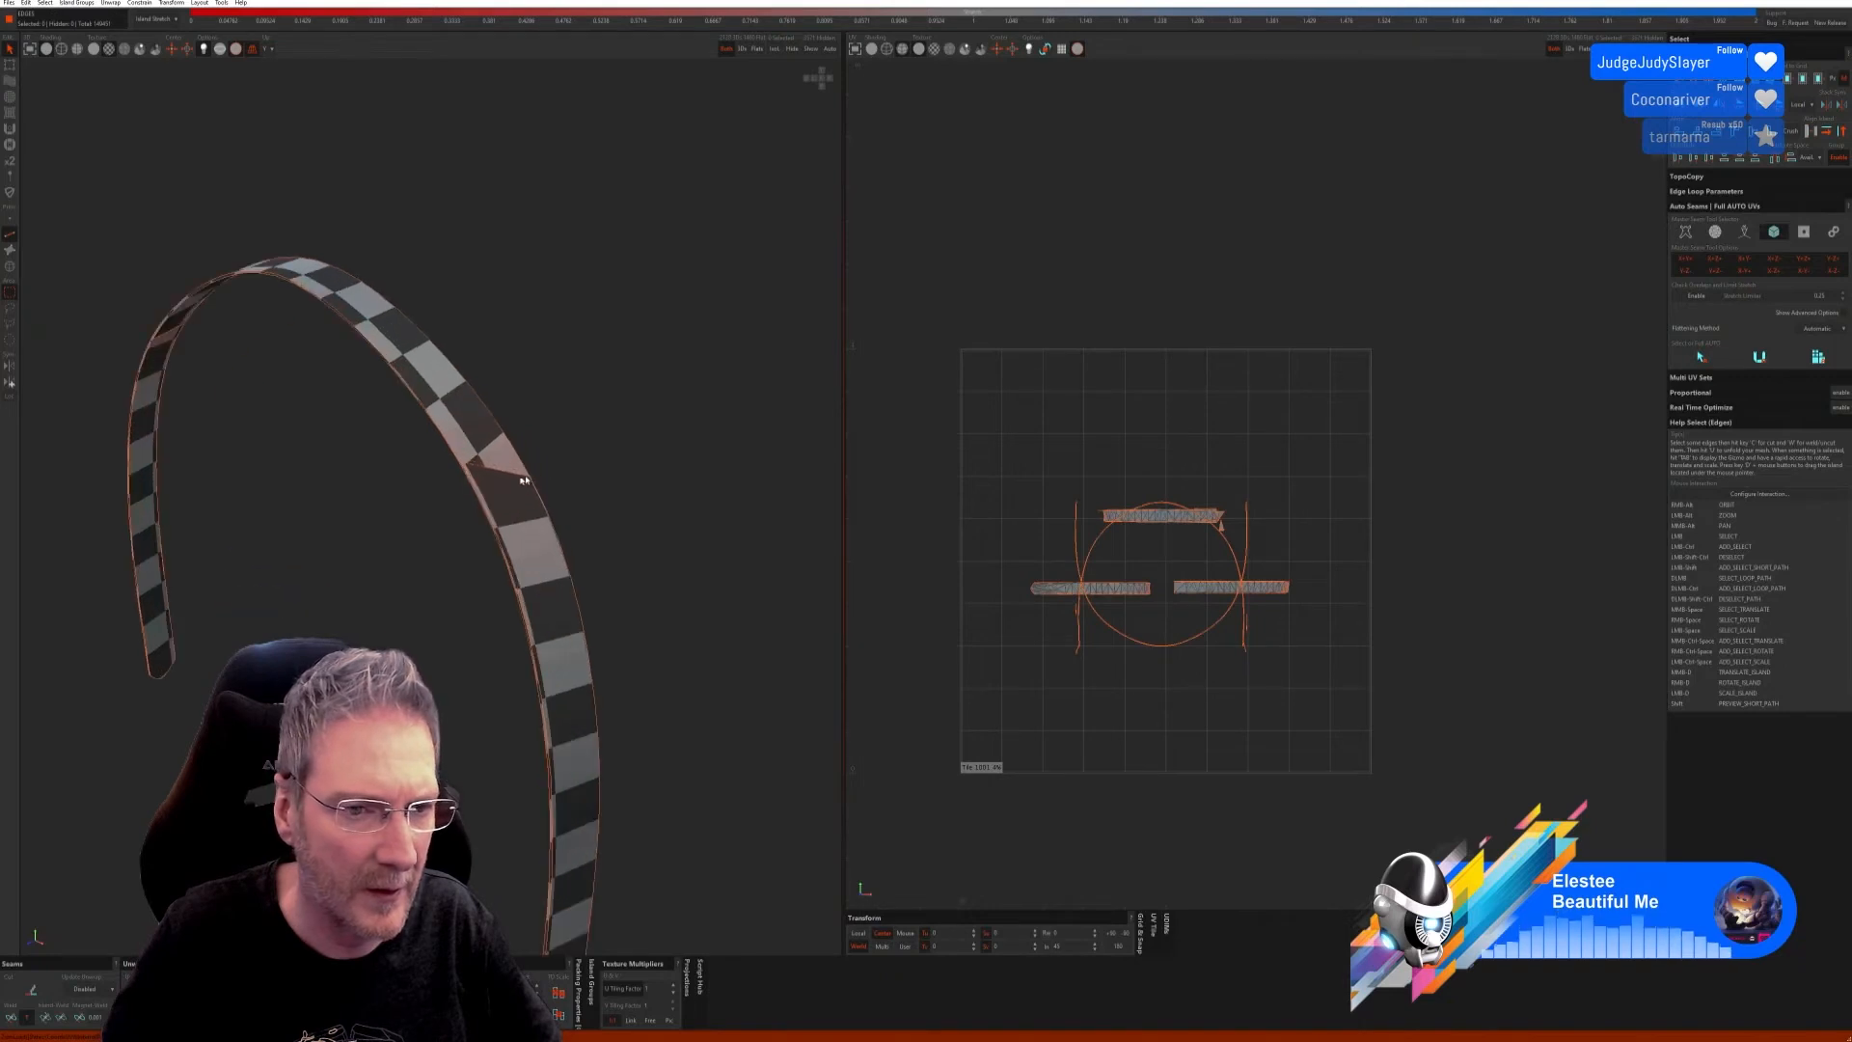
click(13, 1017)
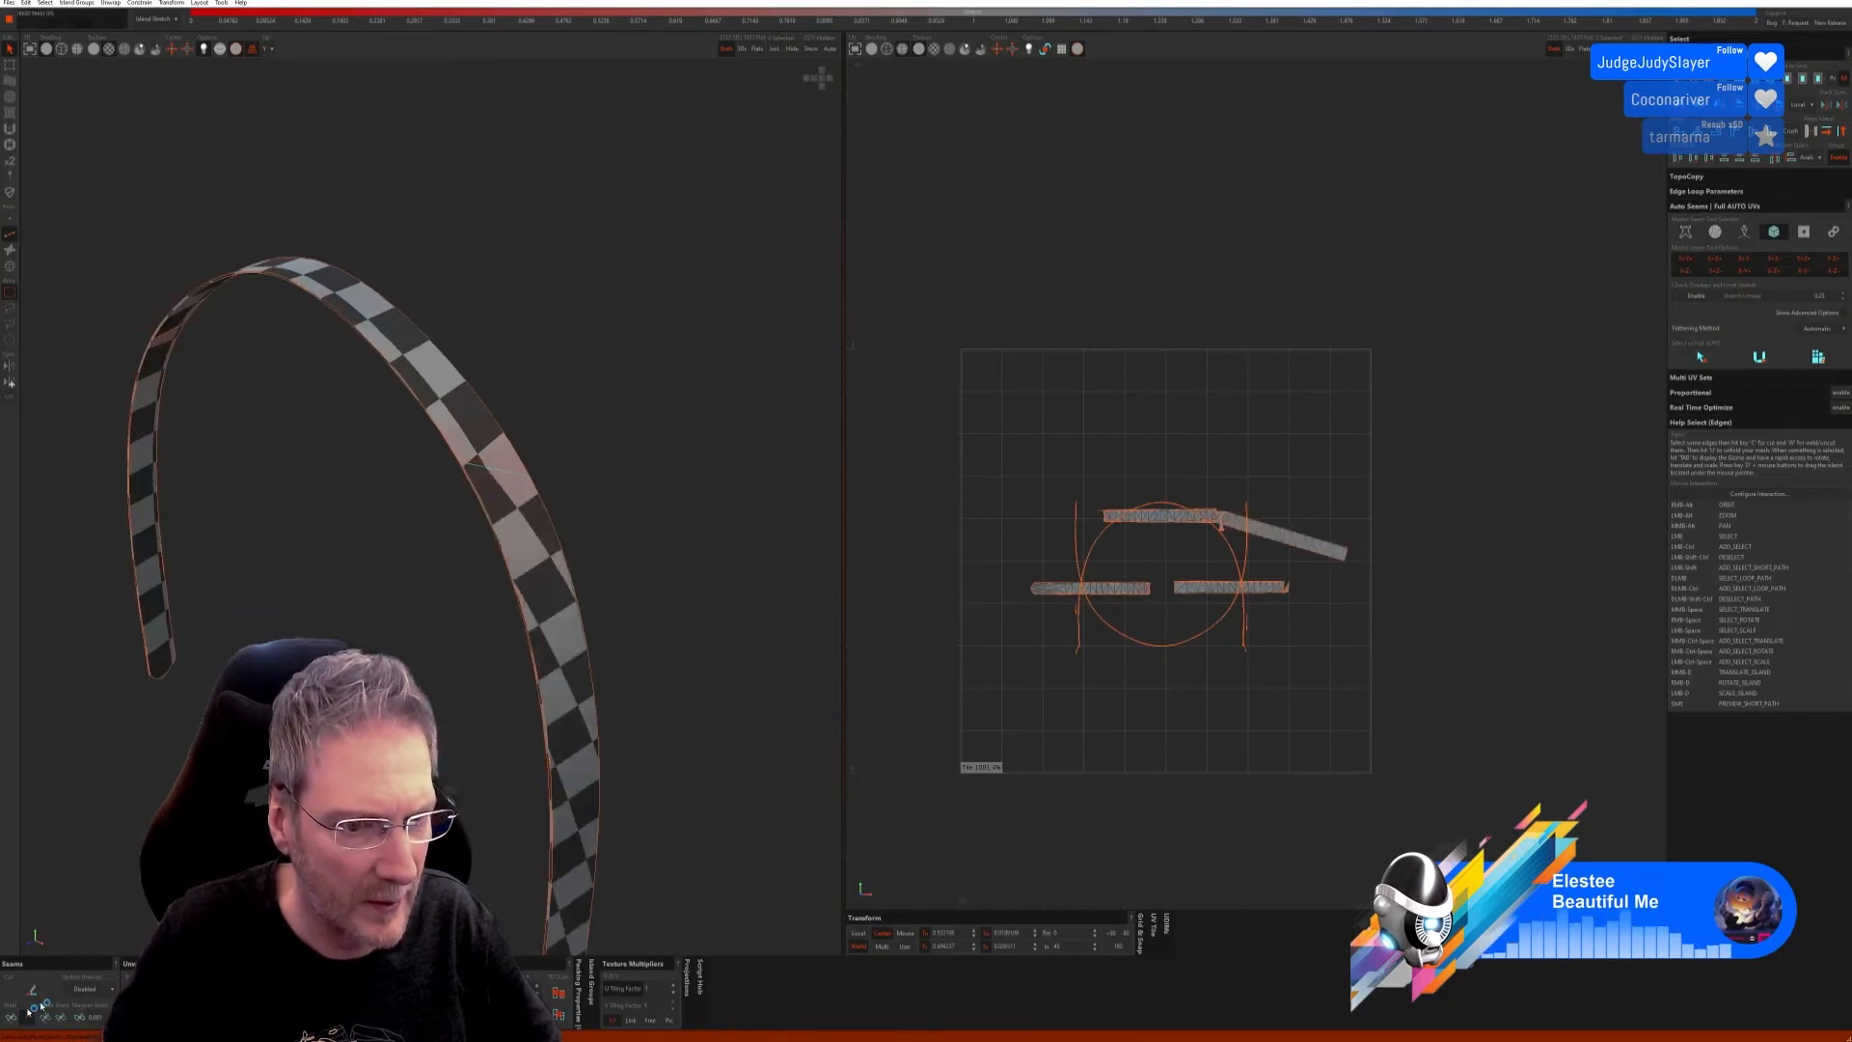
scroll(359, 800, down, 5)
alt+right_drag(617, 810, 469, 747)
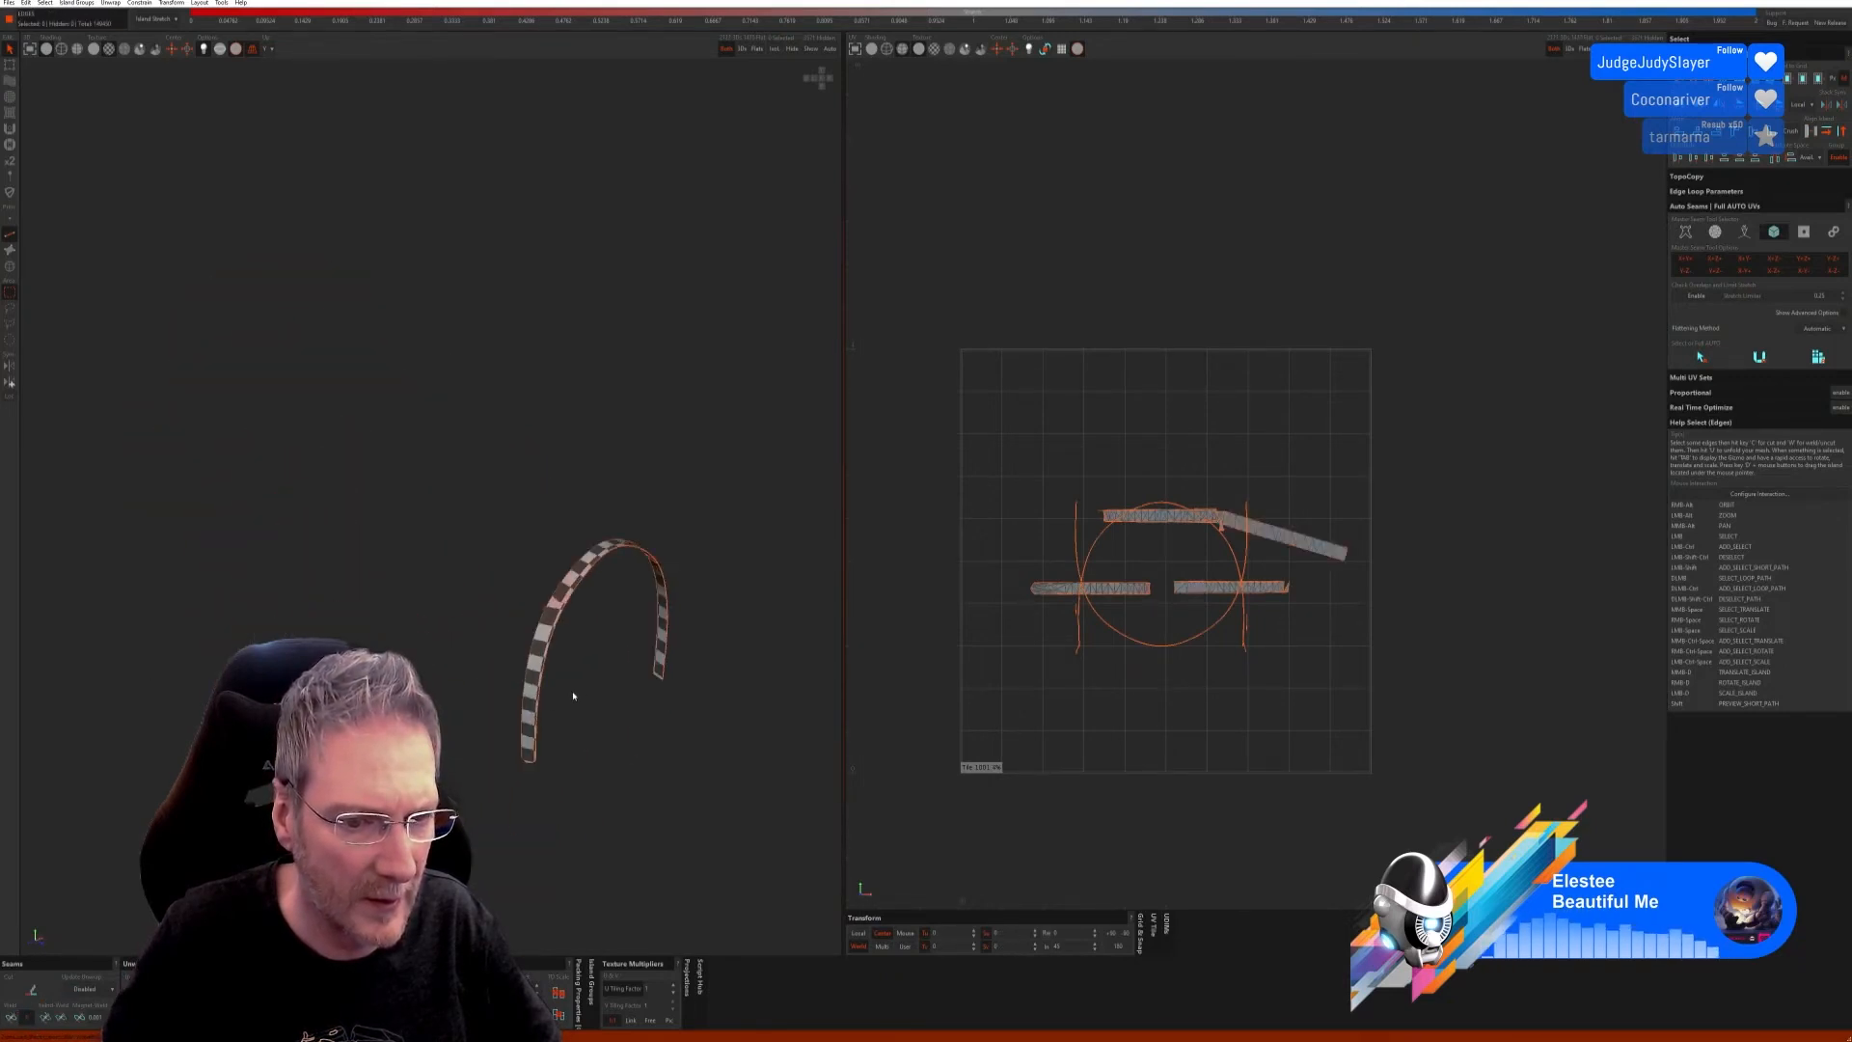
scroll(569, 675, up, 5)
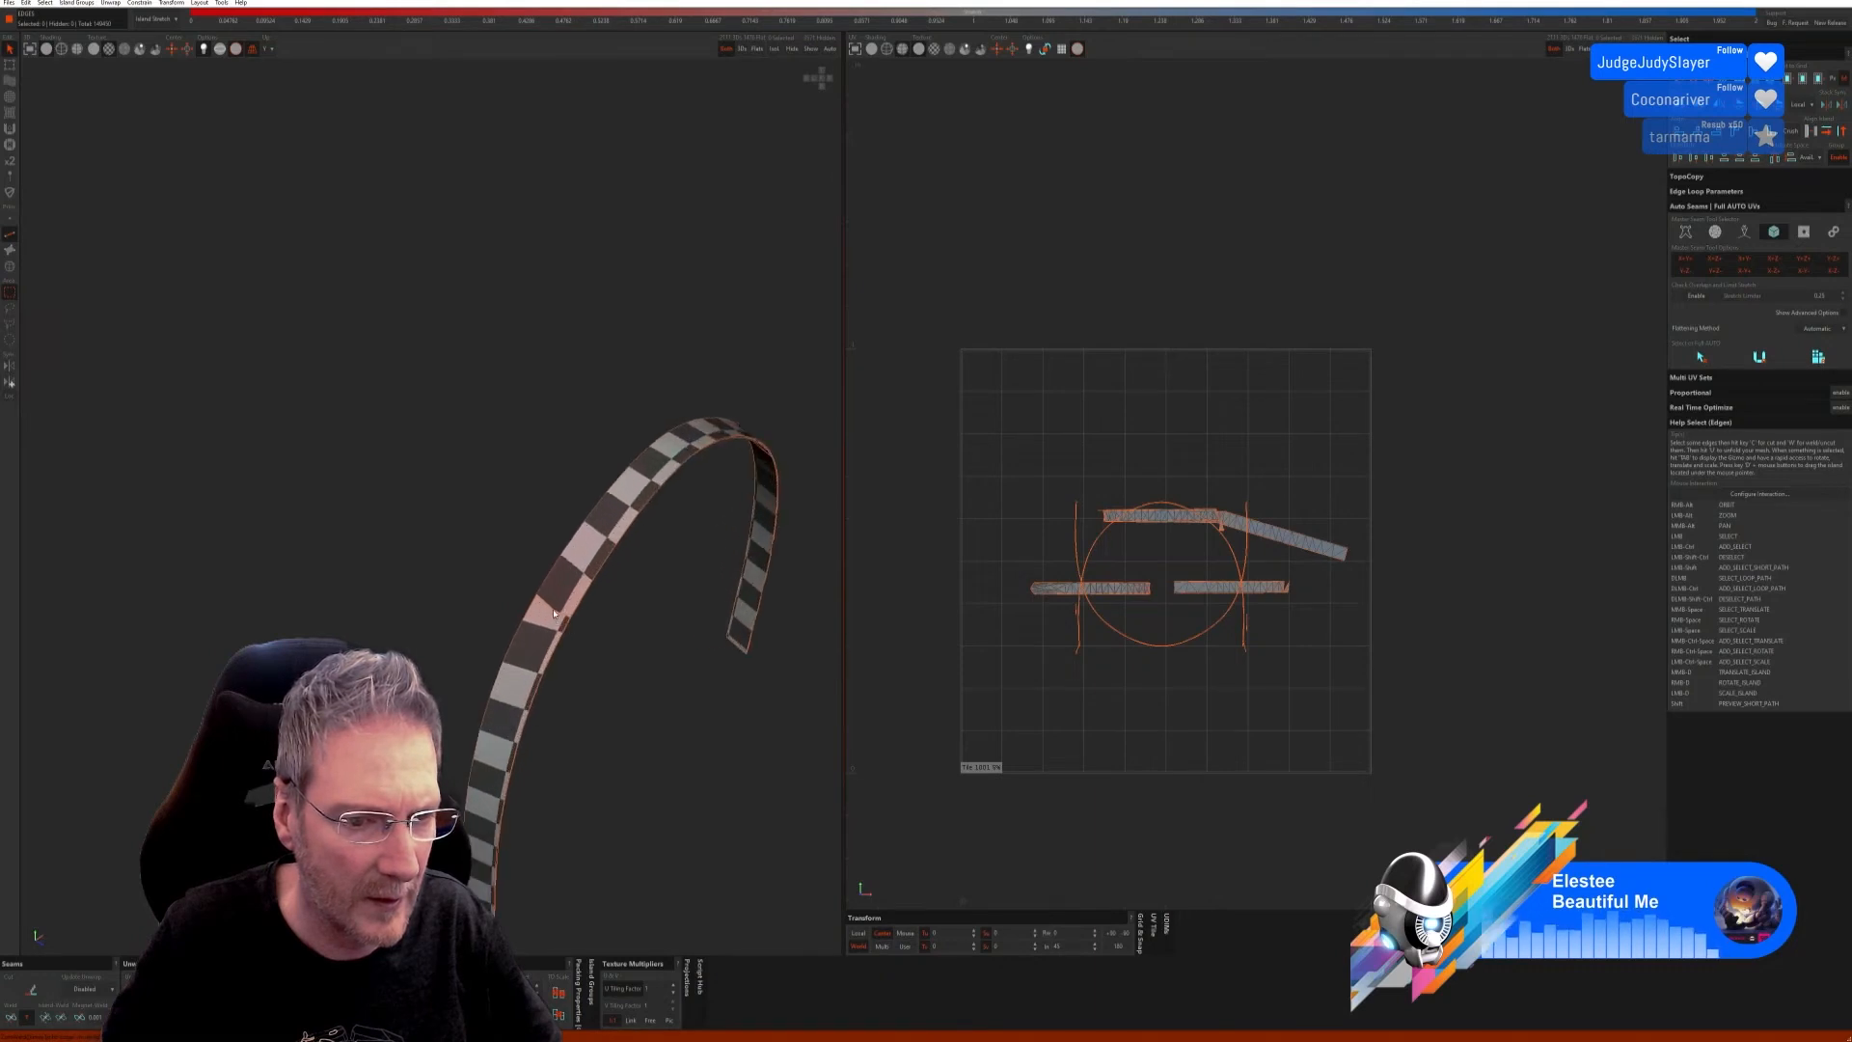
click(29, 992)
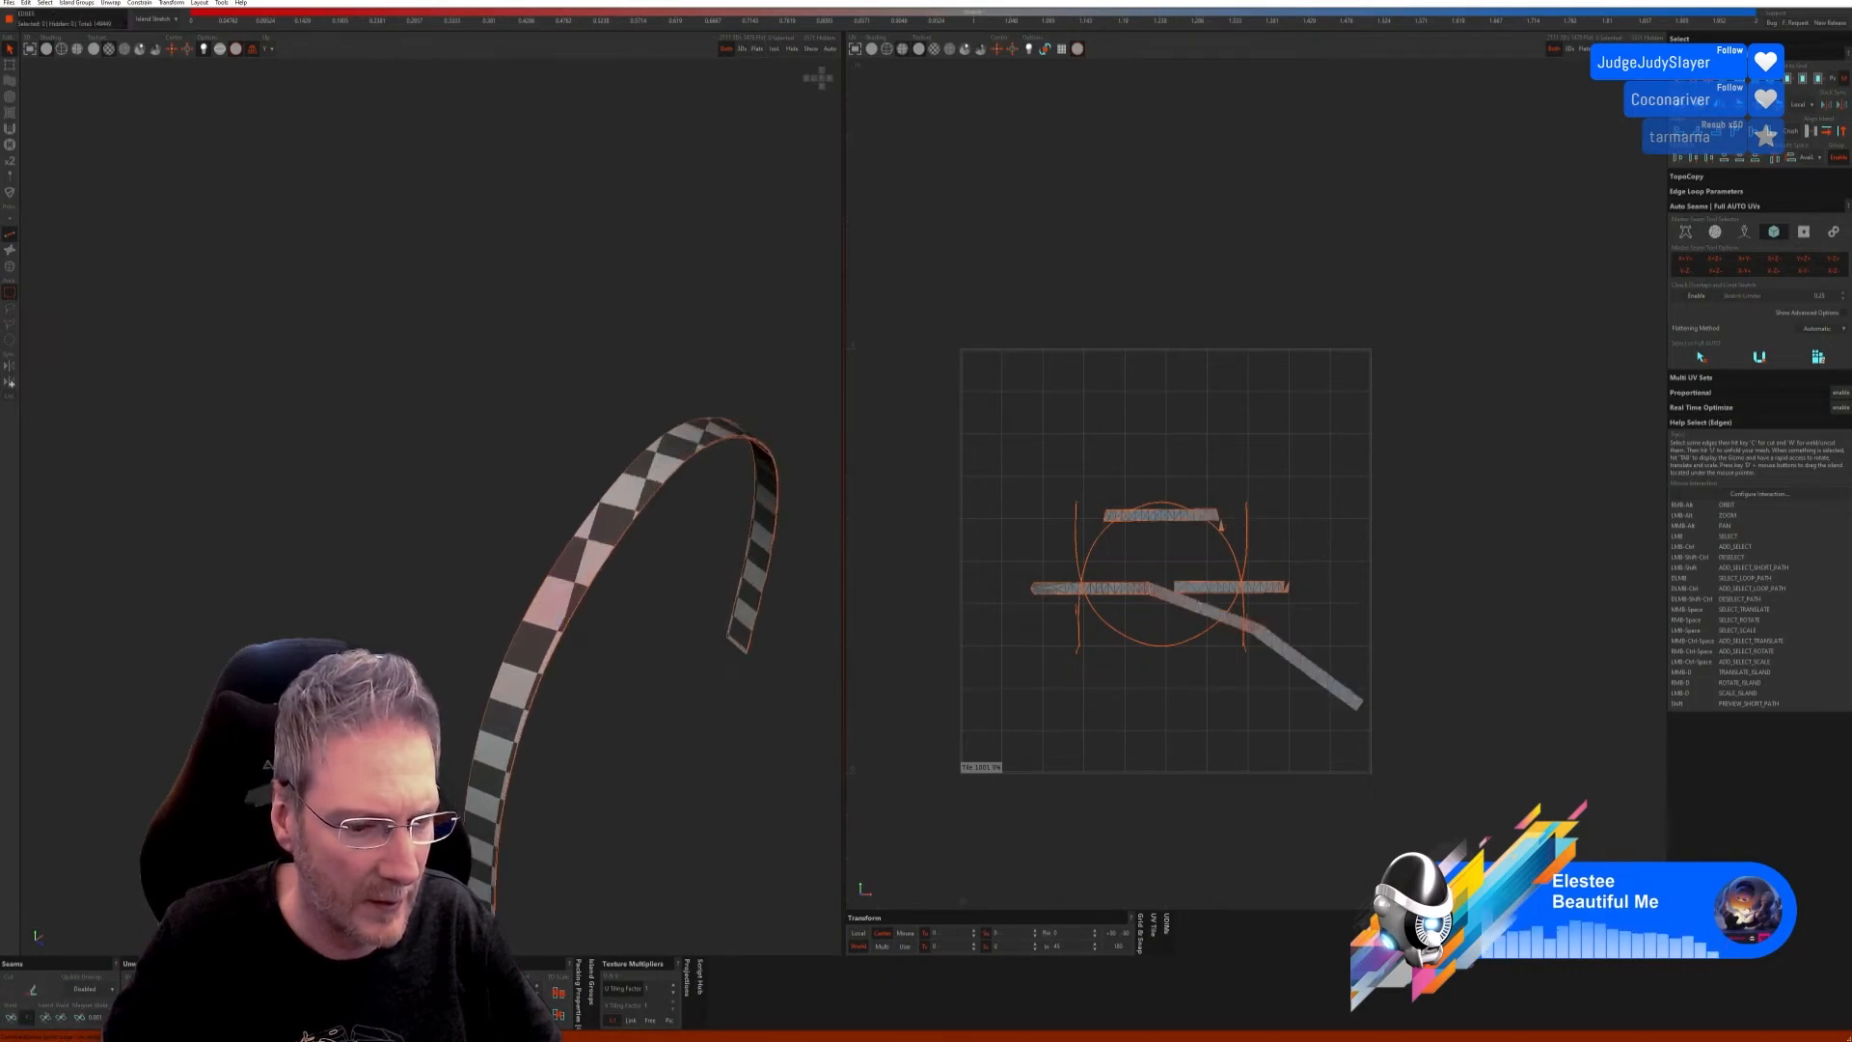
key(u)
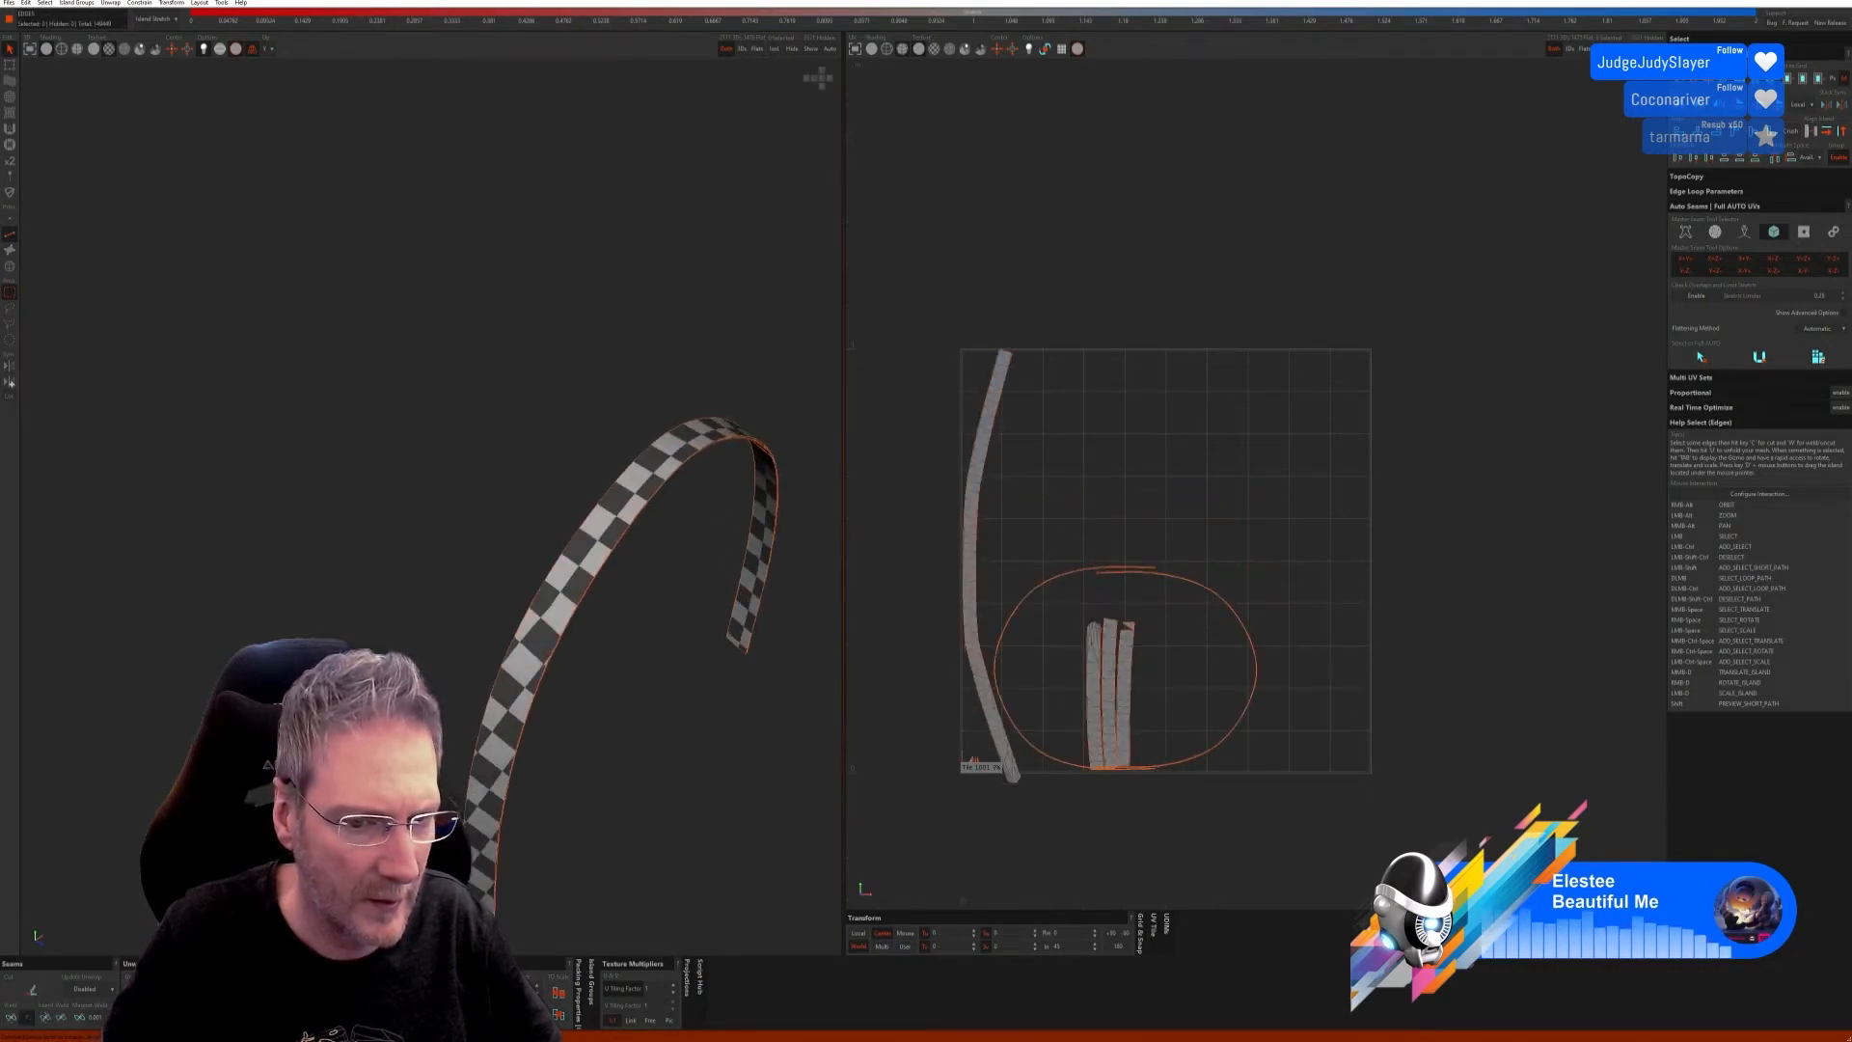
Step: Weld the cross seams on the hoop strip's inner face into one continuous island, then unfold and pack
alt+drag(526, 796, 431, 653)
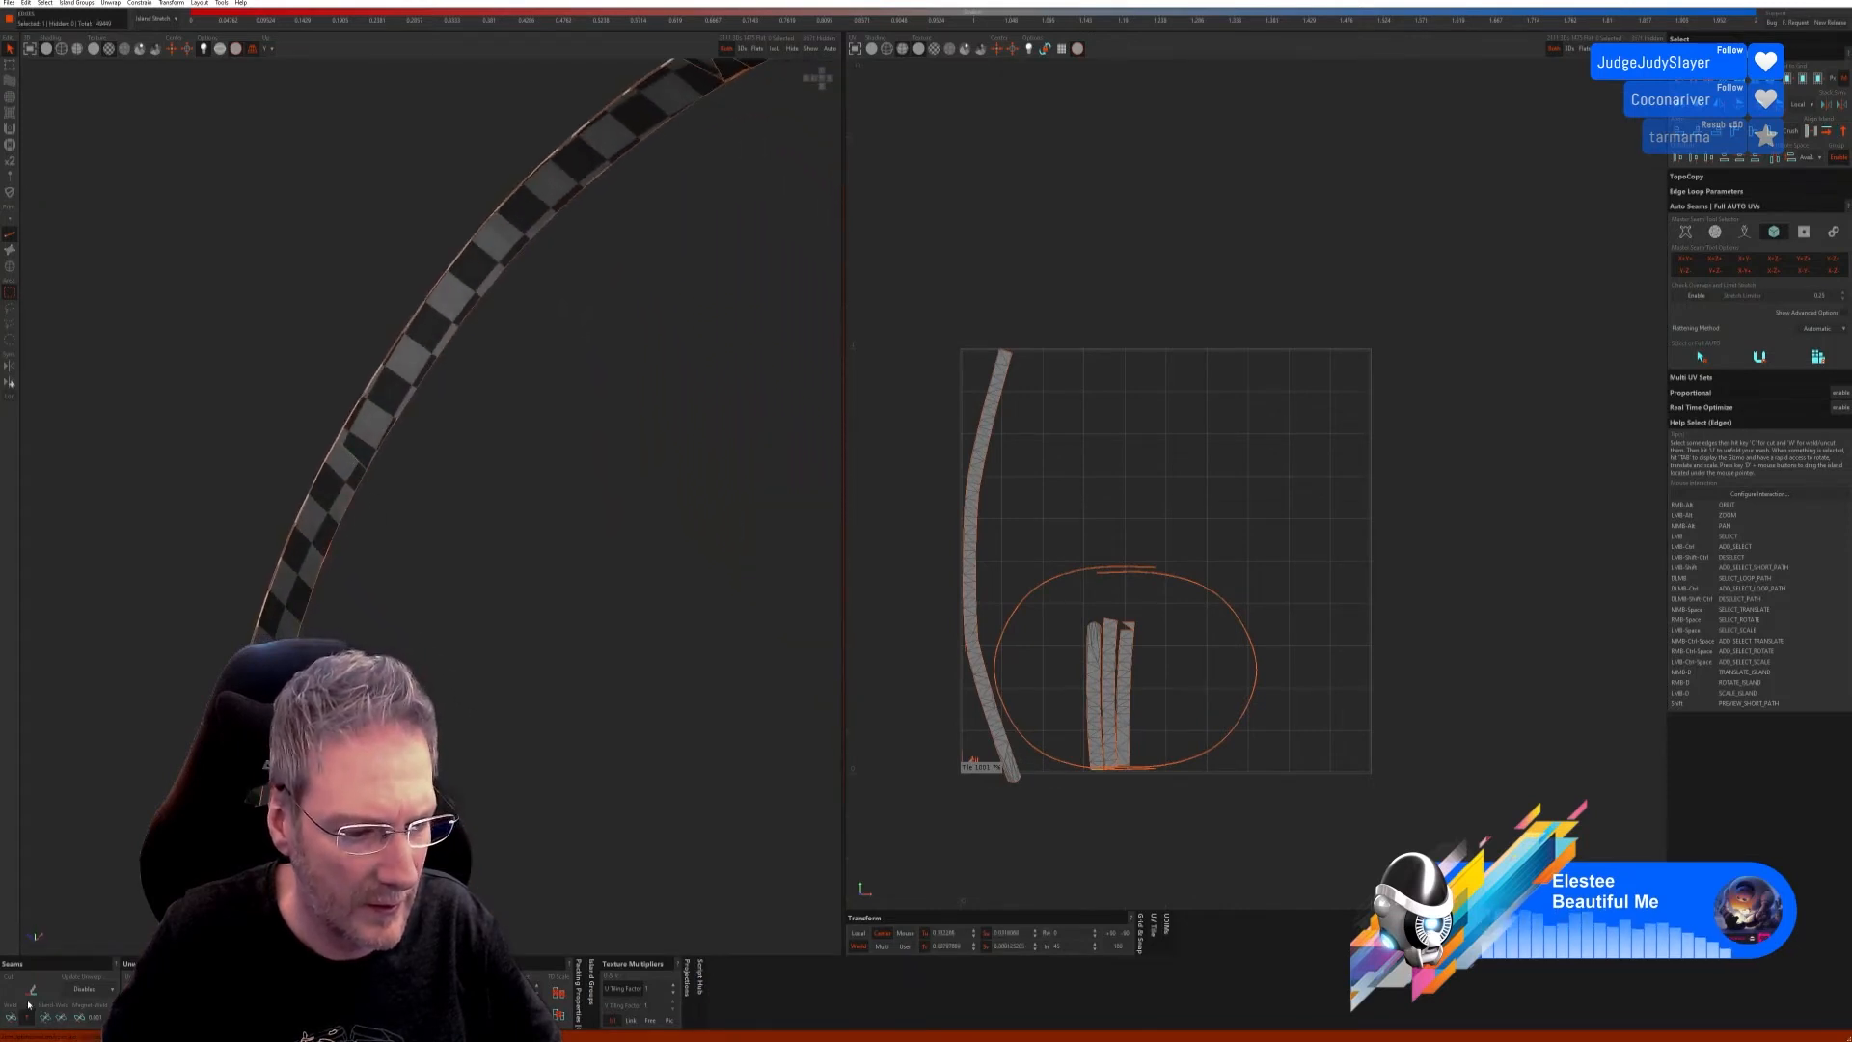
key(w)
scroll(430, 483, down, 3)
alt+right_drag(501, 569, 569, 680)
scroll(650, 579, up, 4)
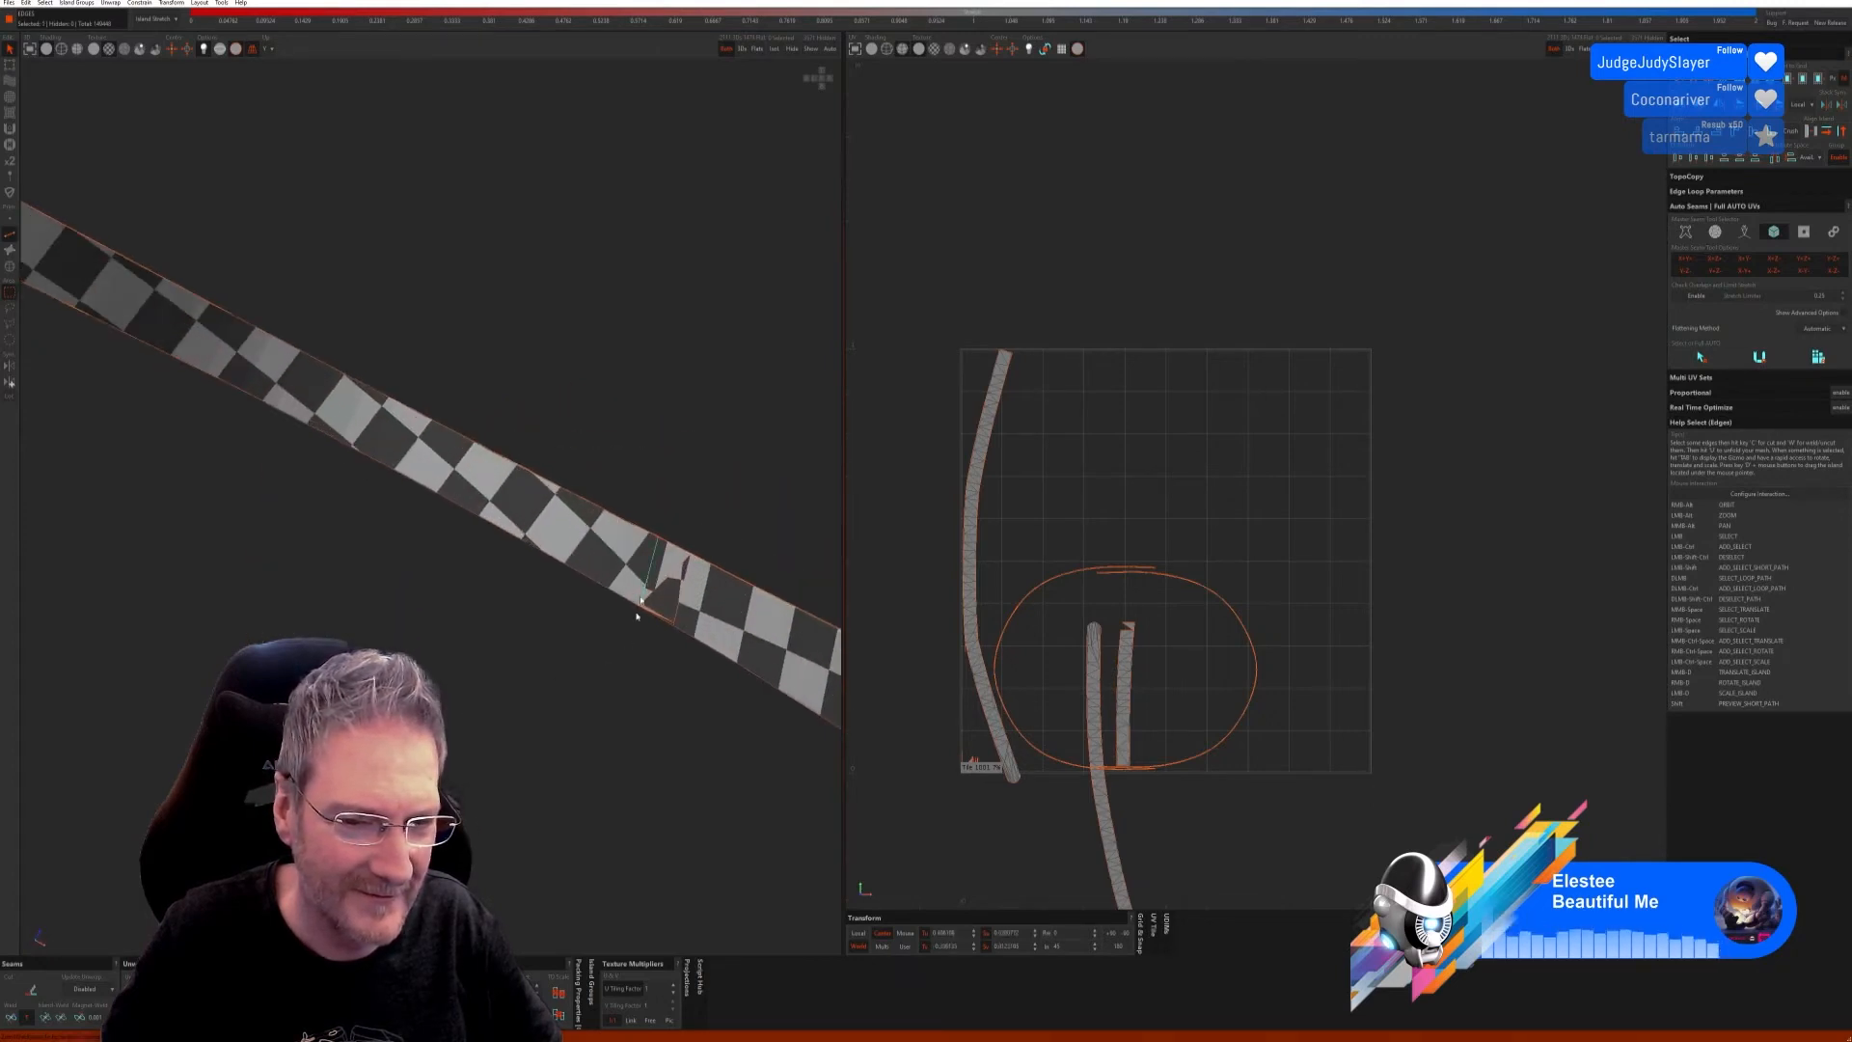
key(w)
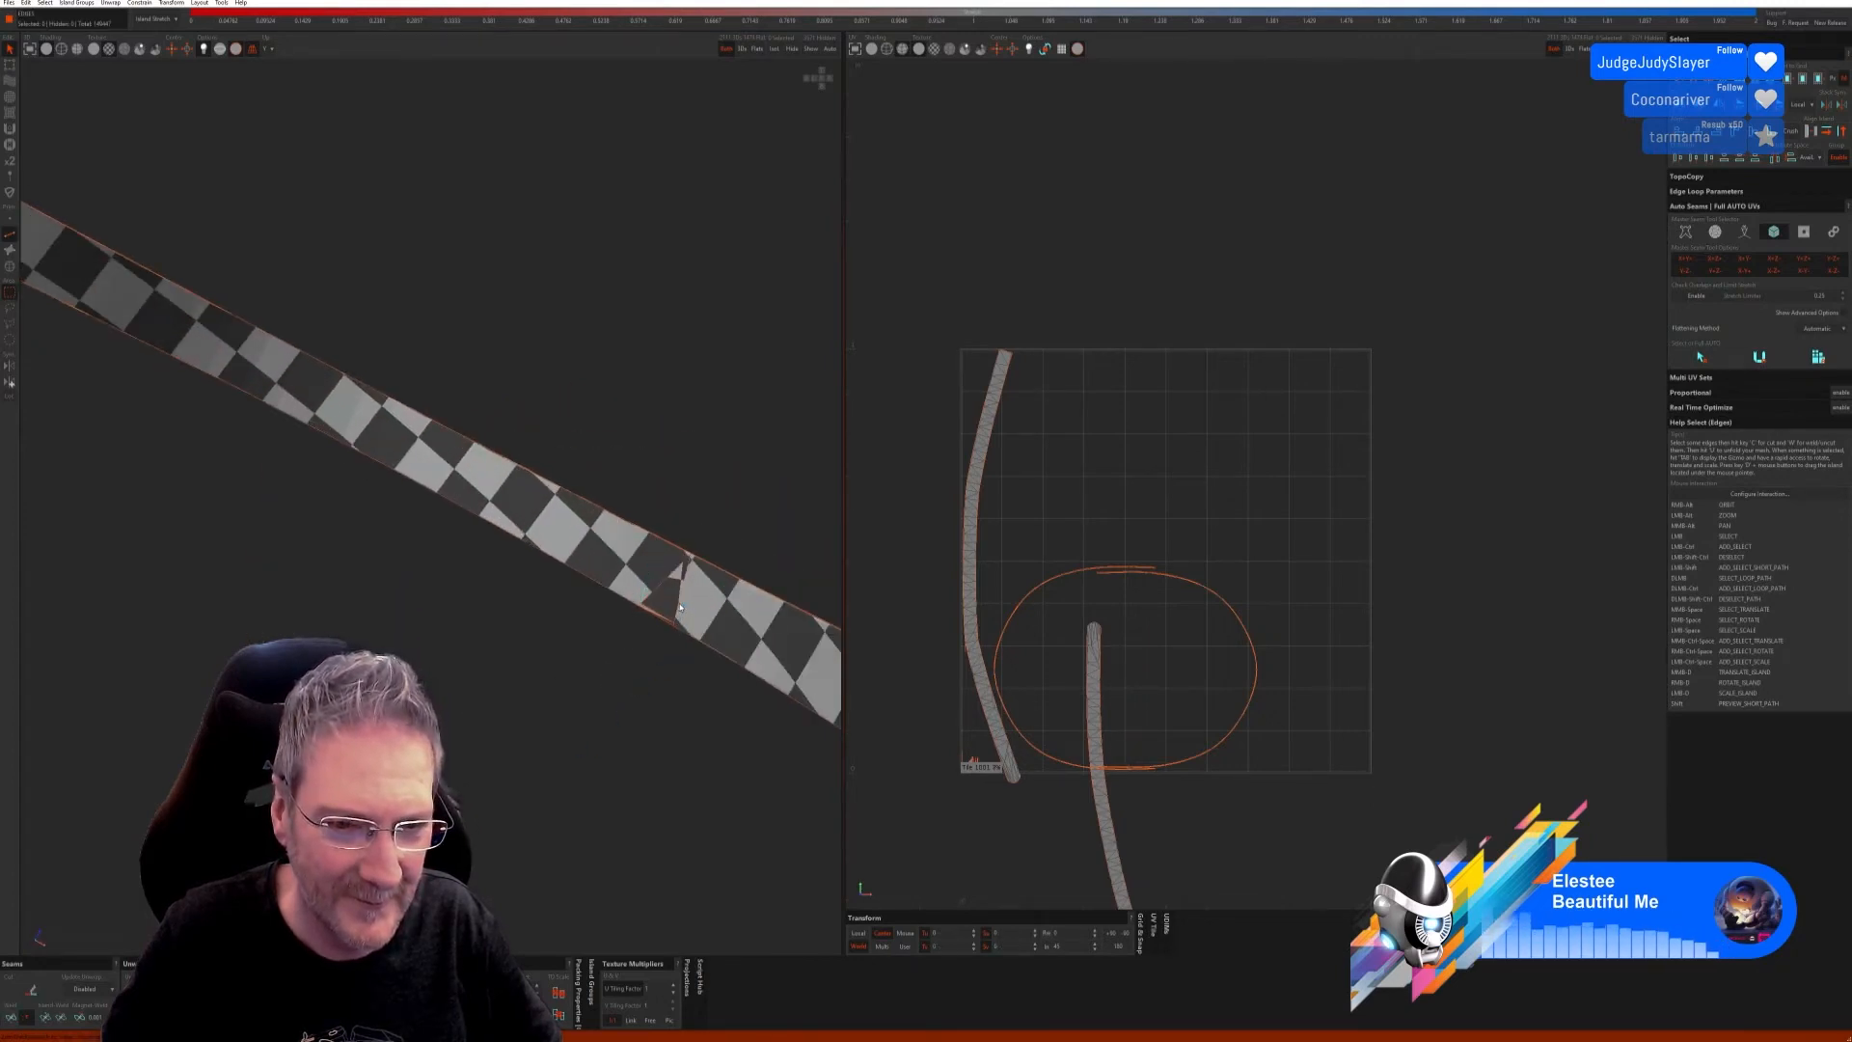
key(w)
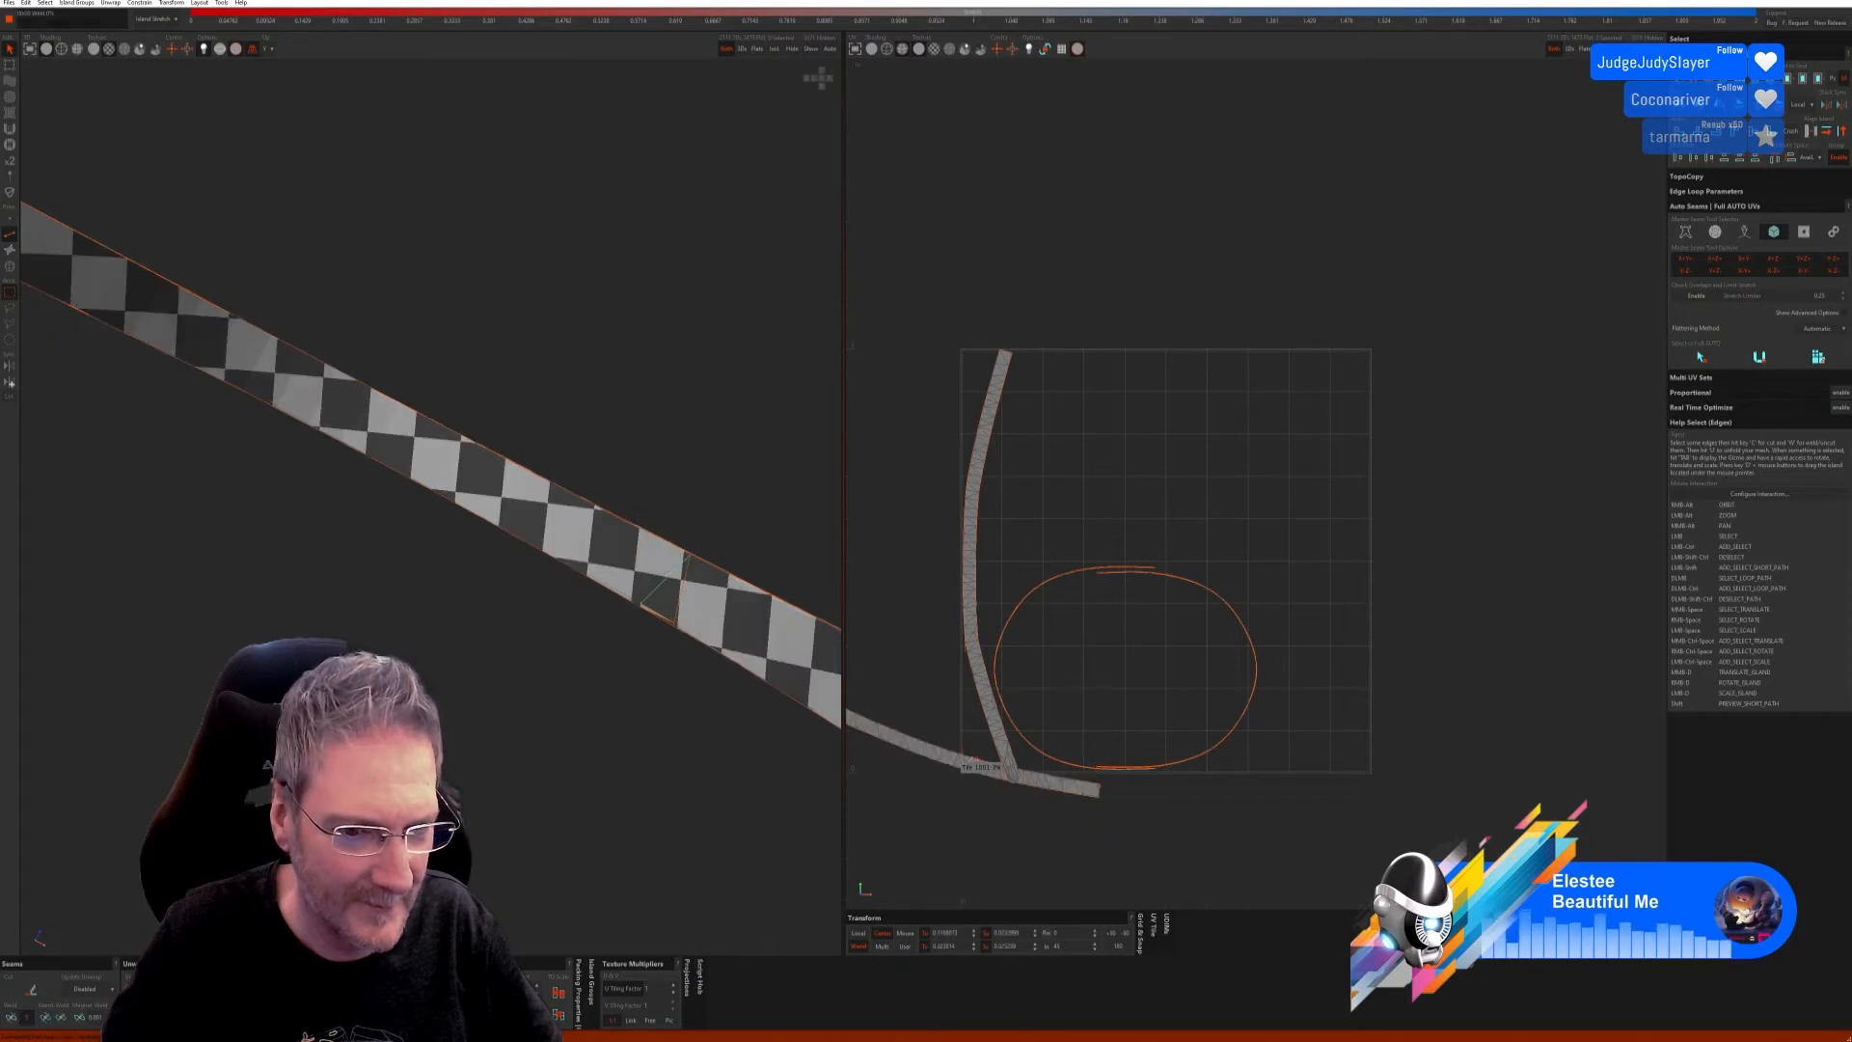
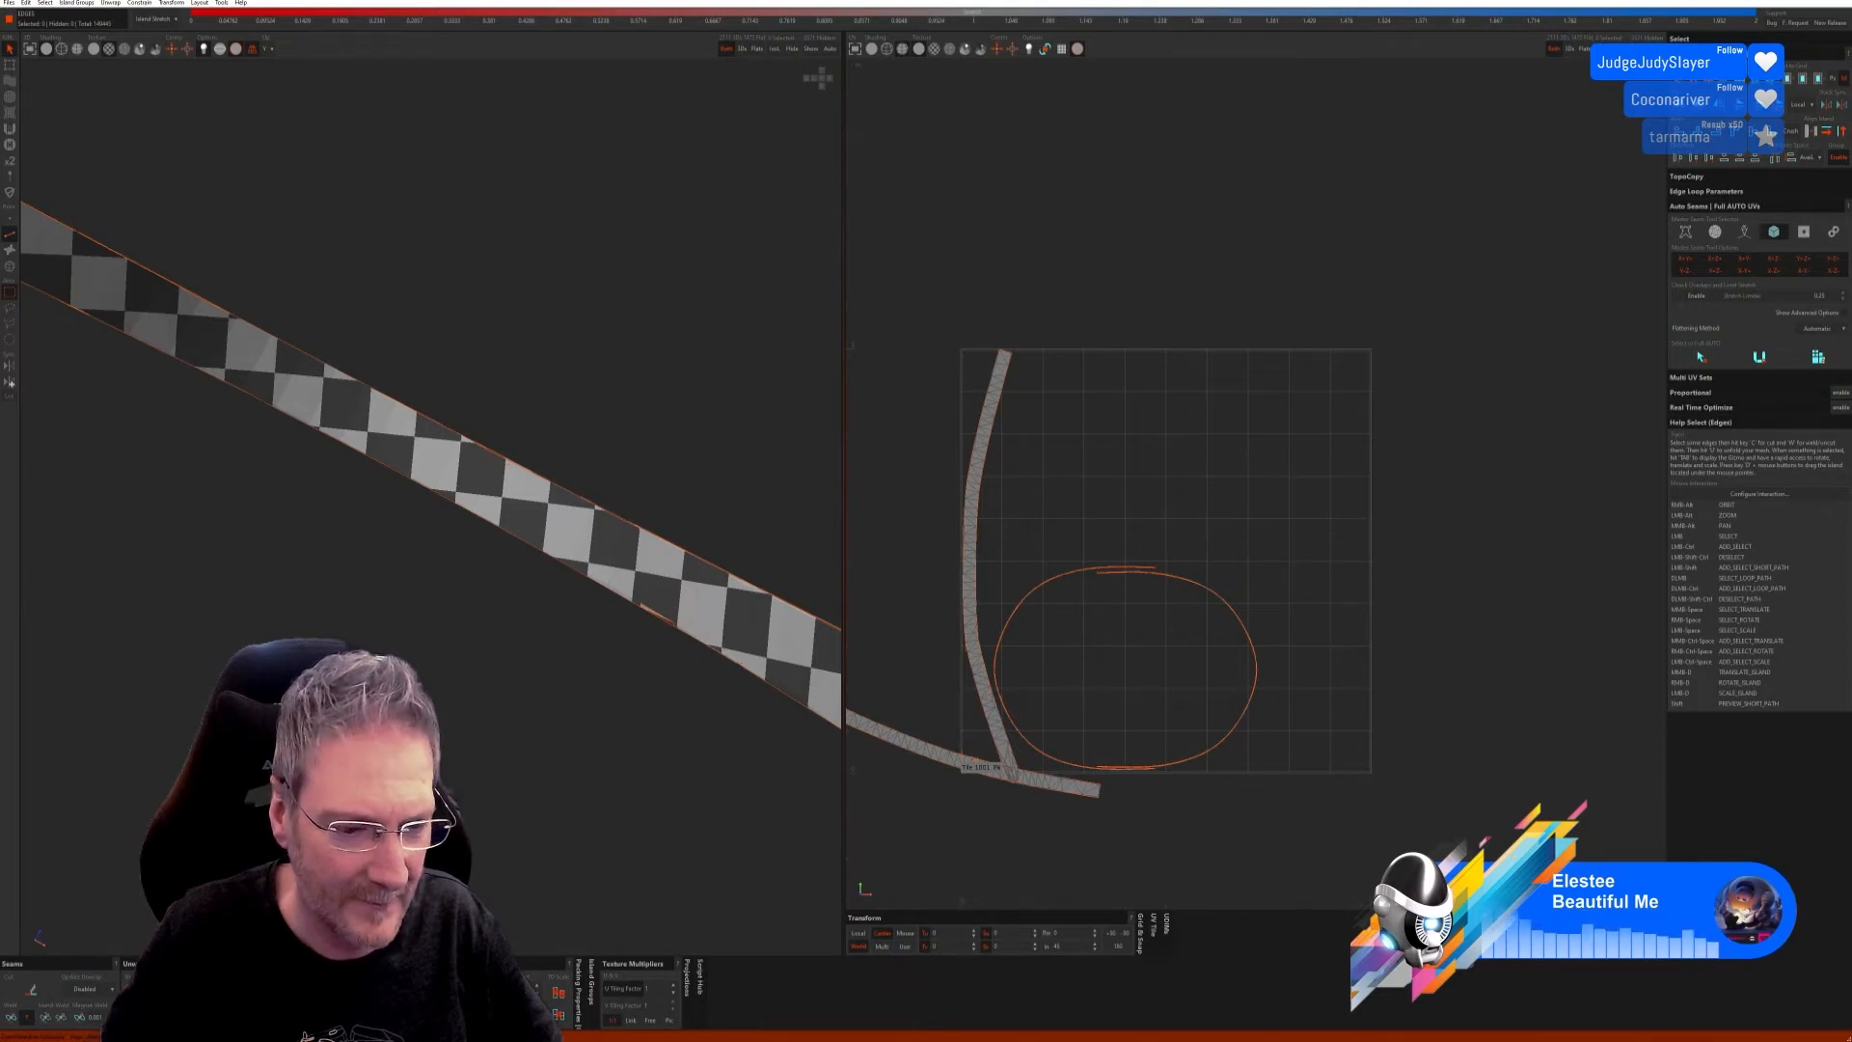
key(u)
key(p)
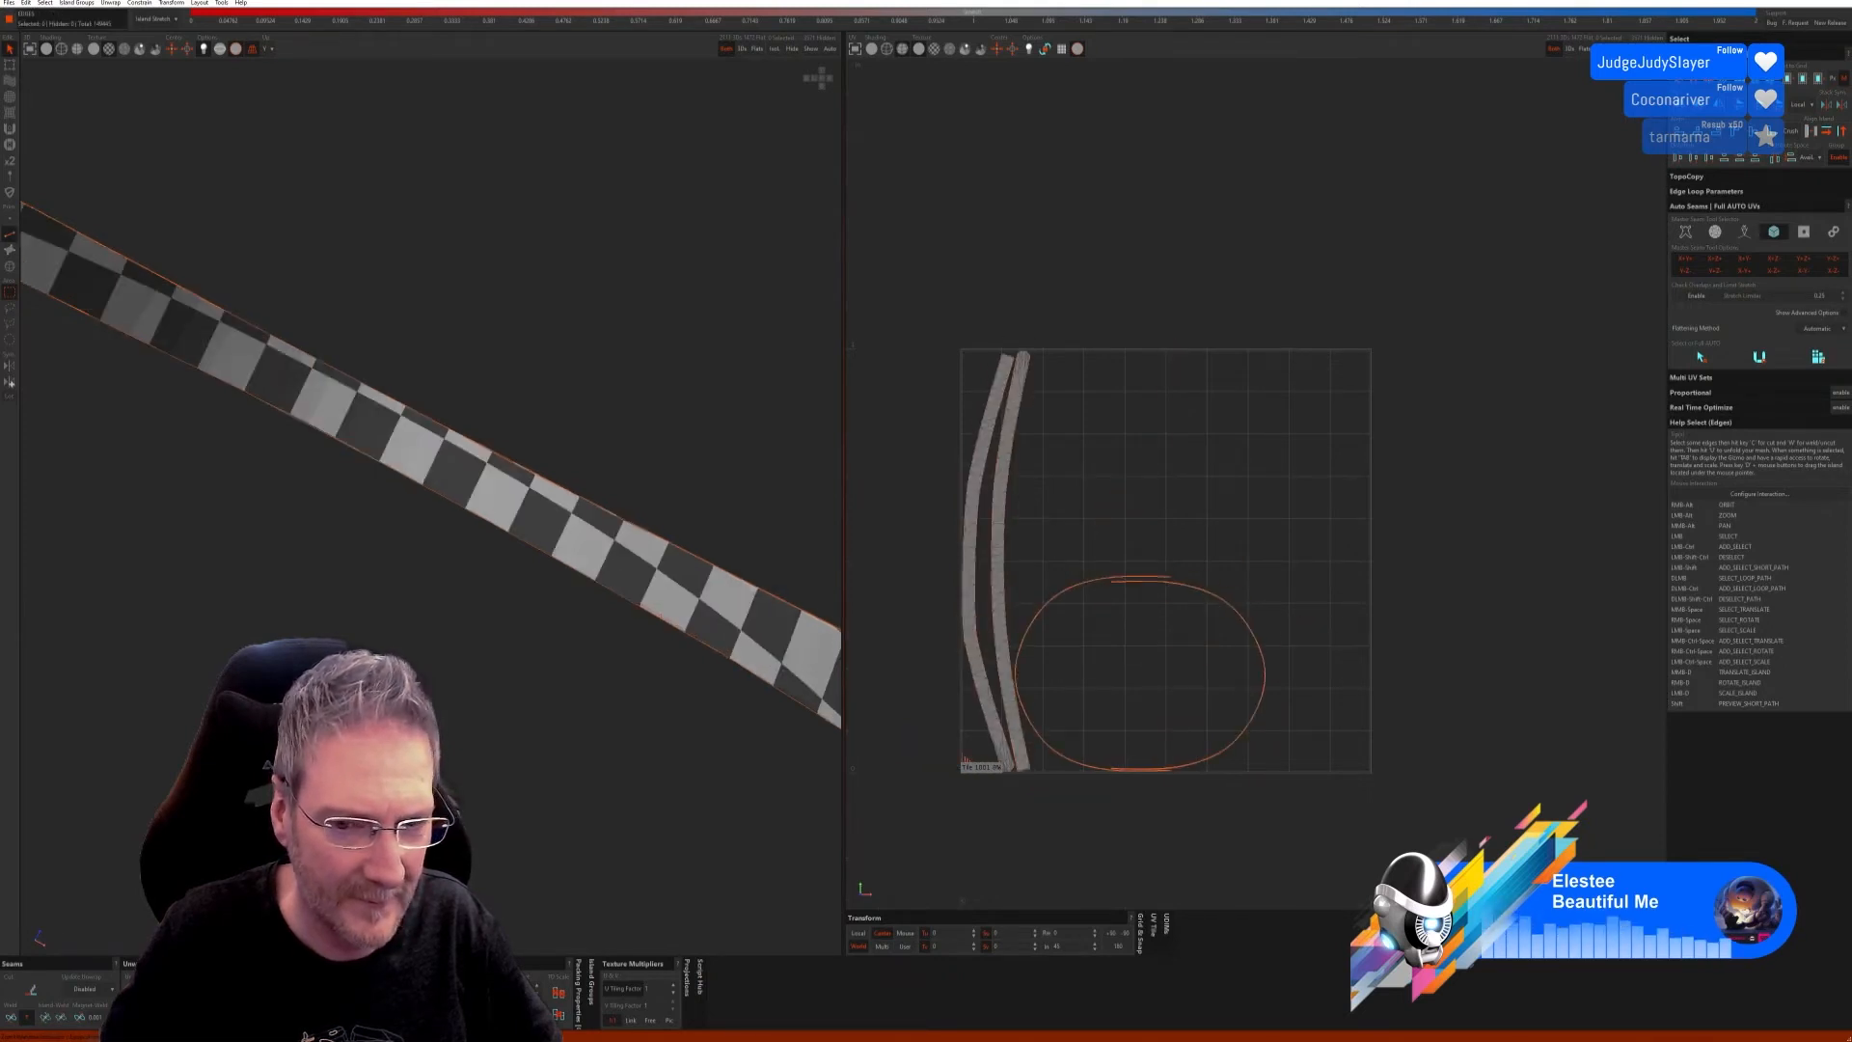
Step: Show the whole model, select the tapered arm and its head block beside the front rod, and isolate them
scroll(290, 656, down, 7)
alt+right_drag(318, 598, 569, 559)
alt+right_drag(593, 940, 580, 378)
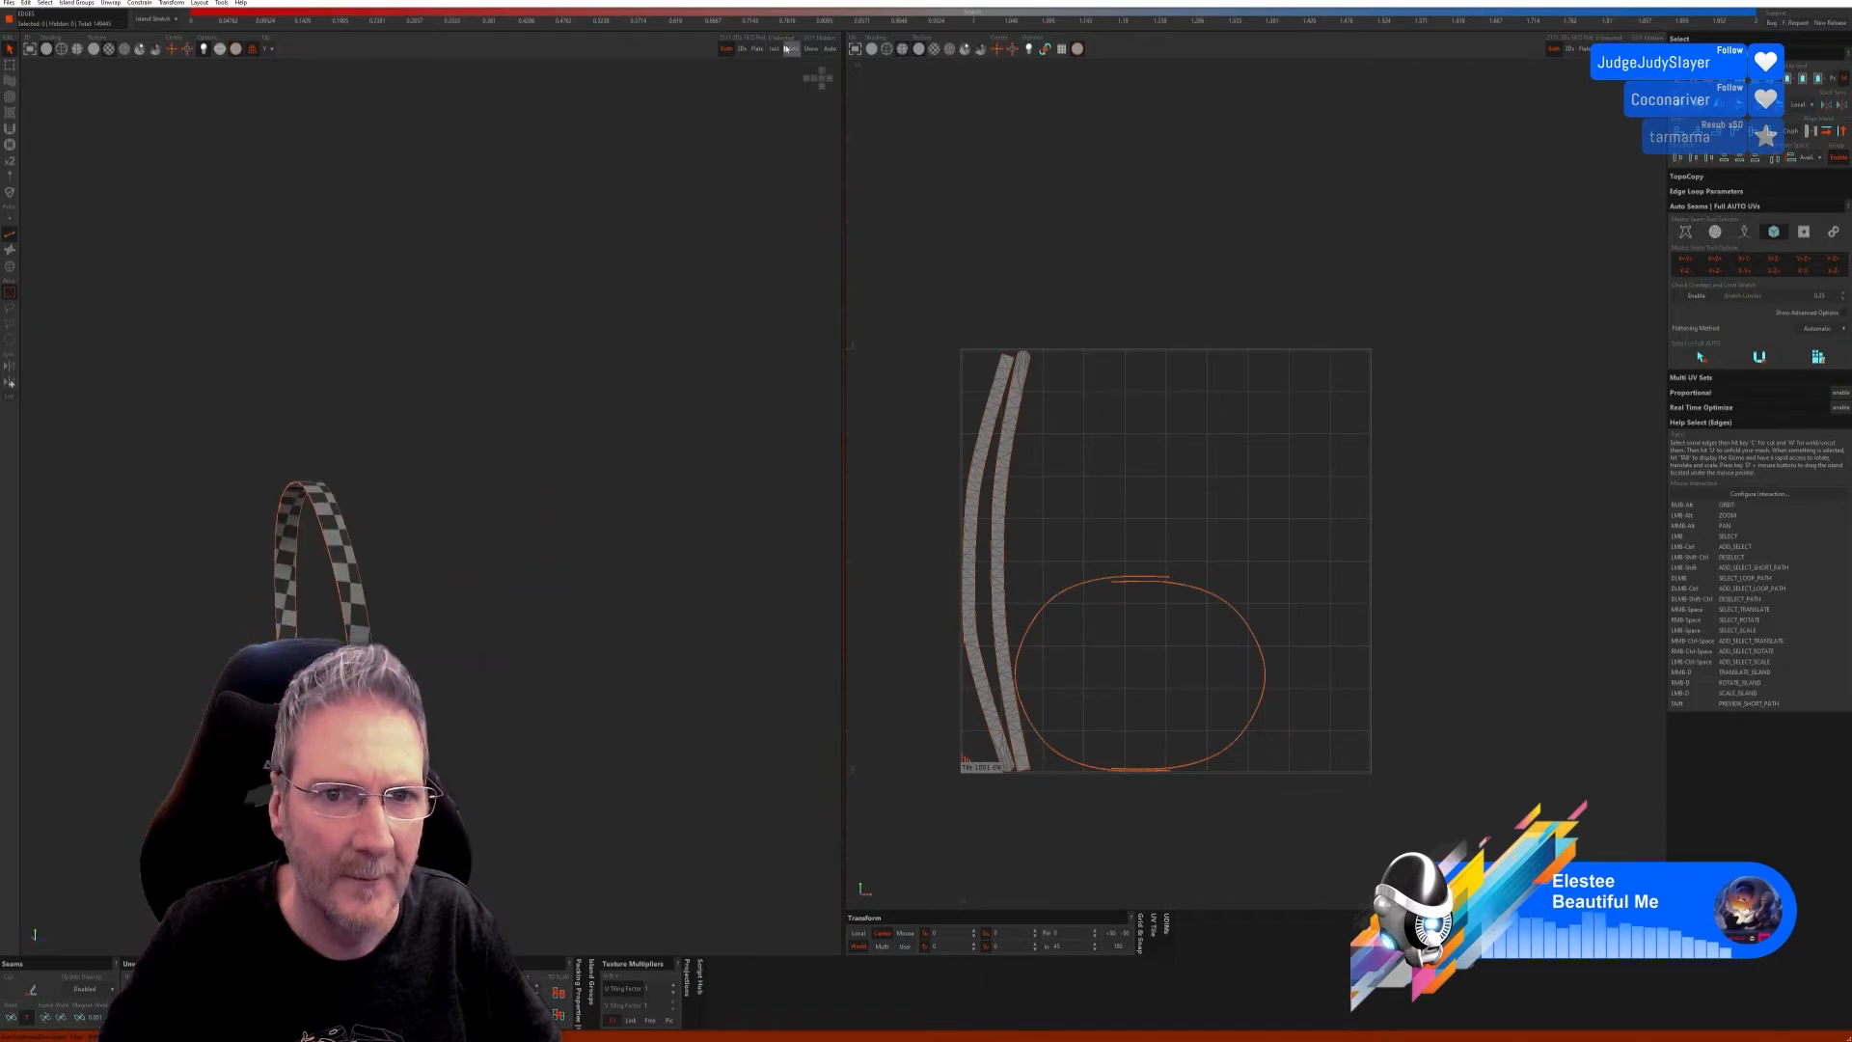
click(809, 48)
scroll(578, 392, down, 4)
alt+right_drag(582, 463, 306, 625)
scroll(387, 570, up, 5)
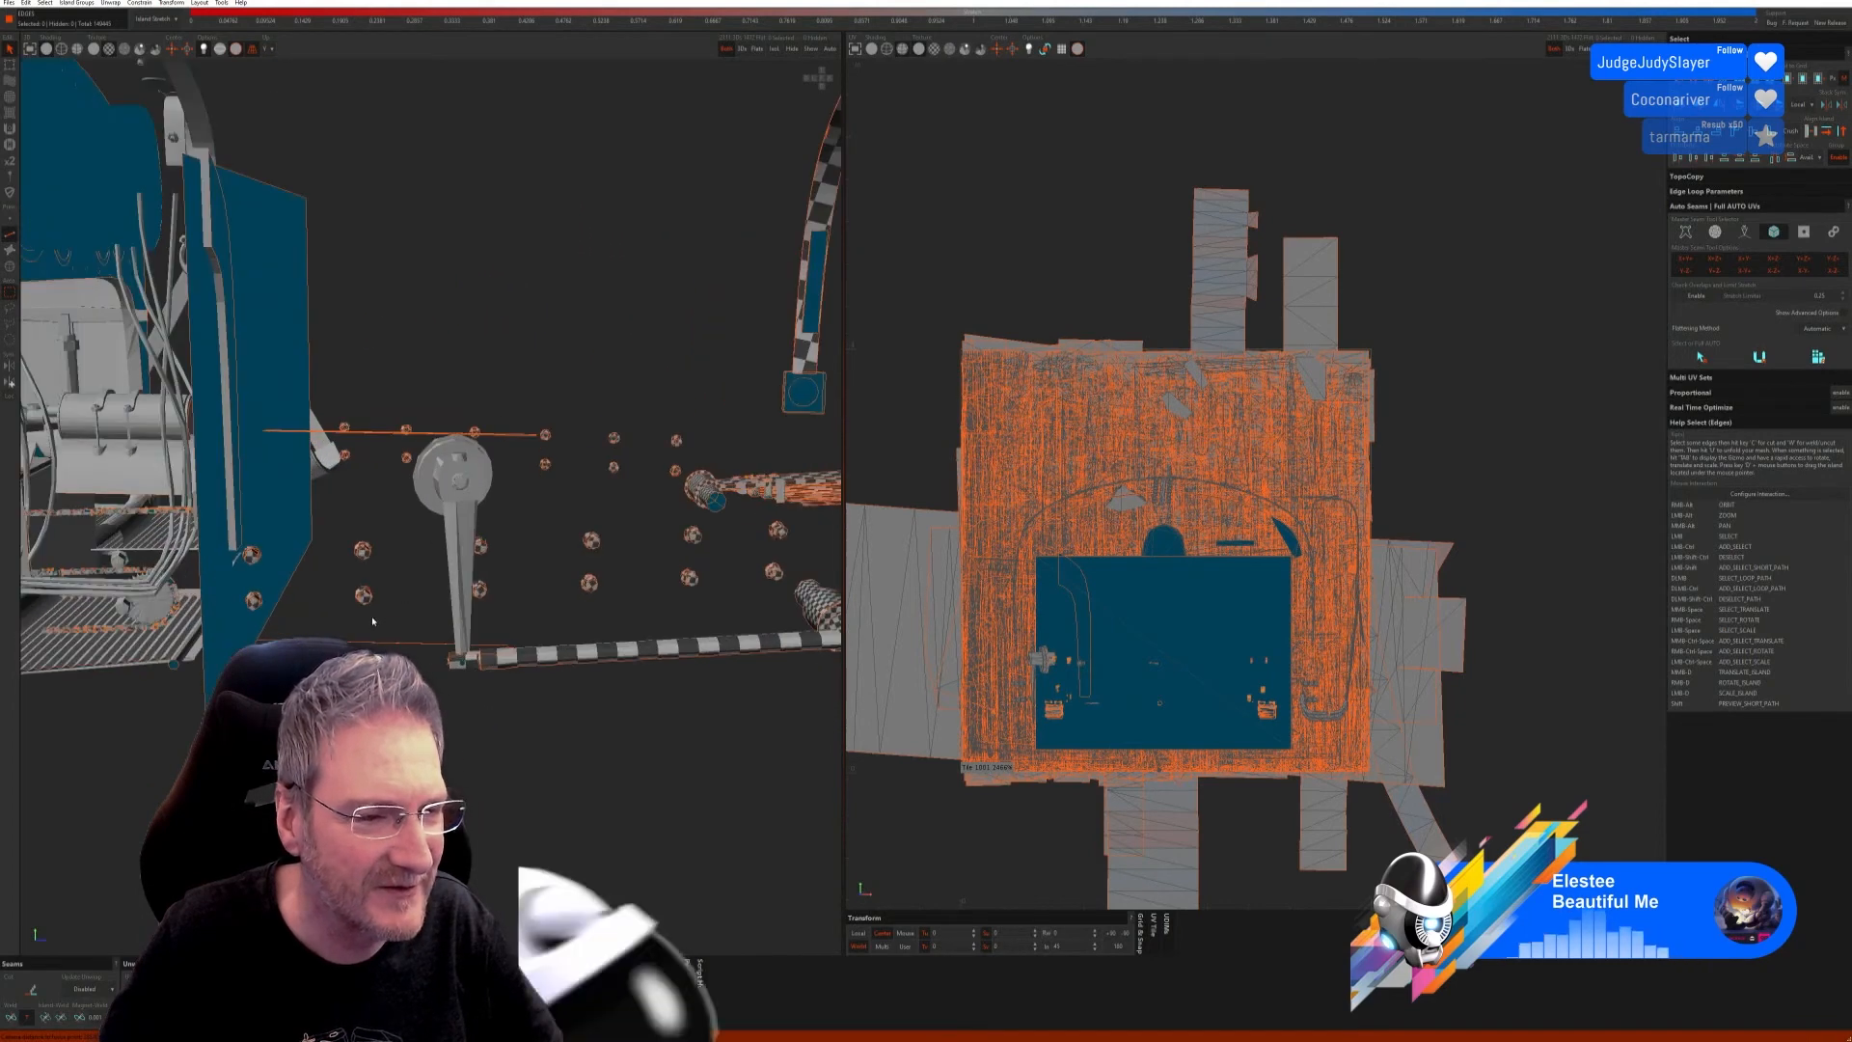
alt+right_drag(388, 570, 415, 685)
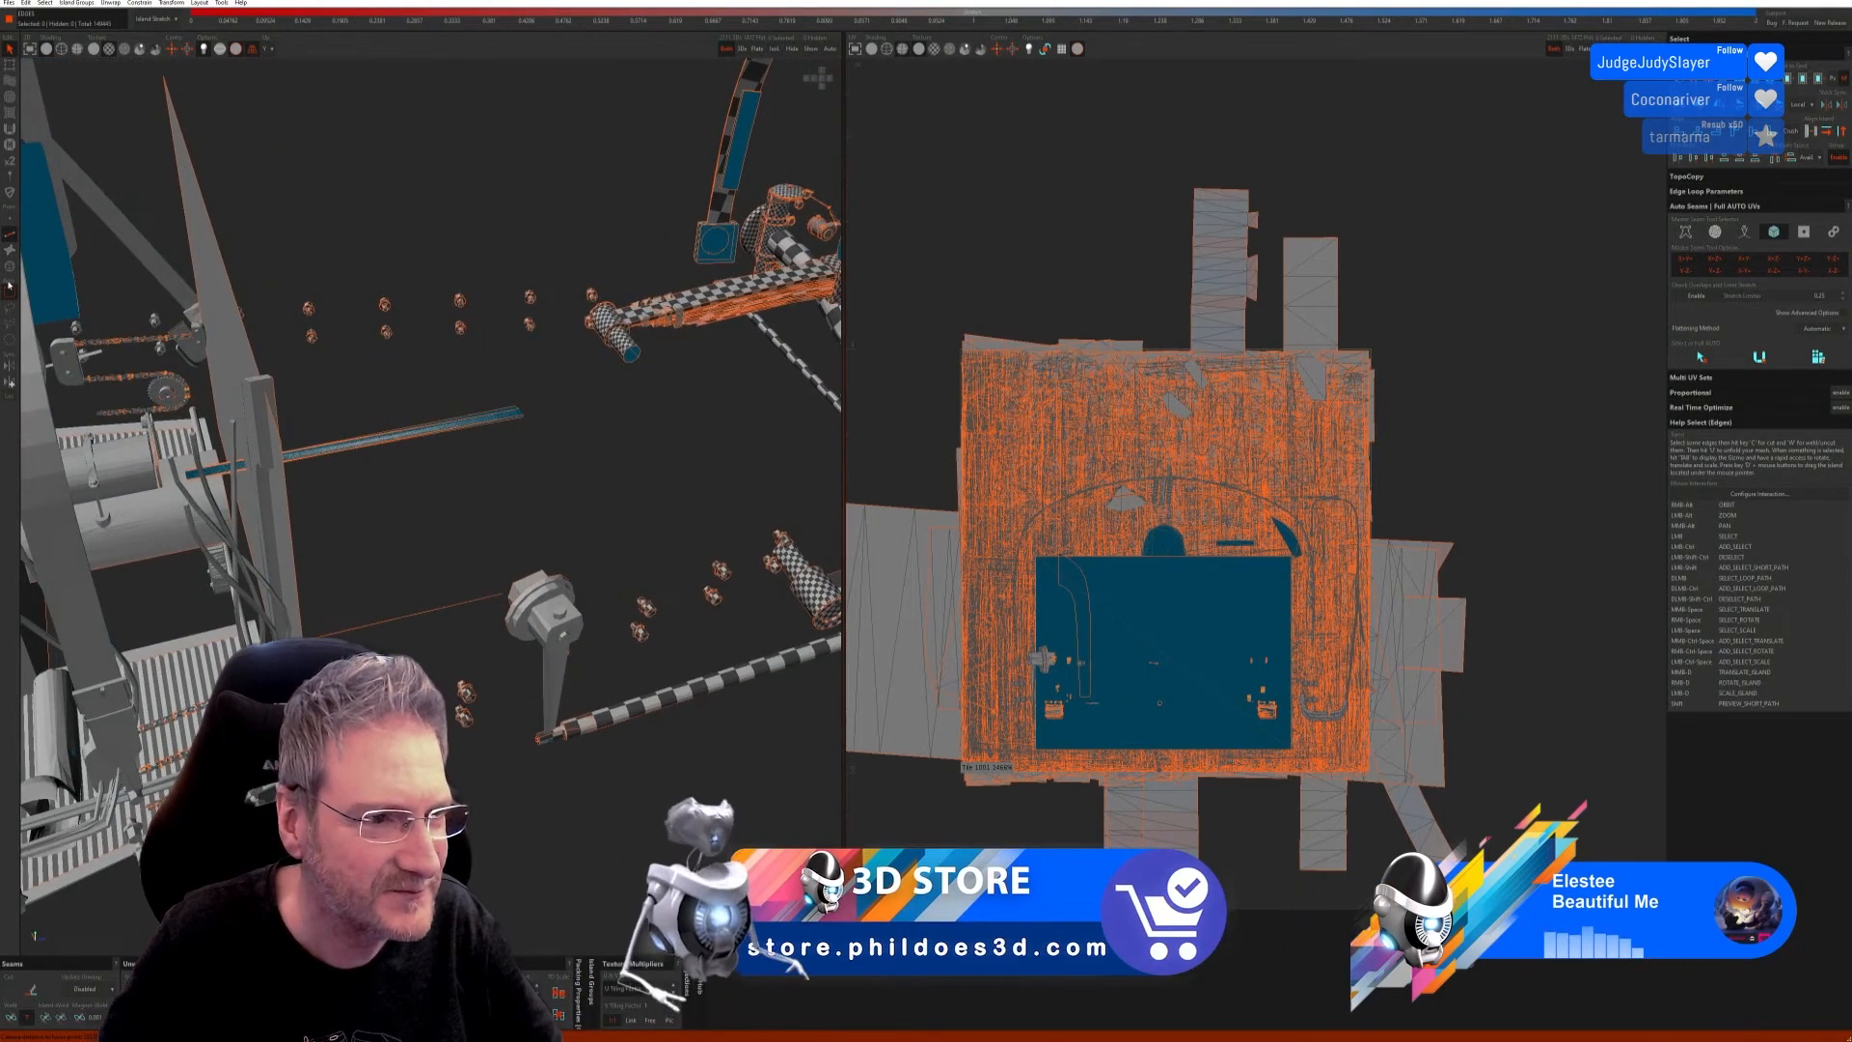
click(9, 266)
click(564, 674)
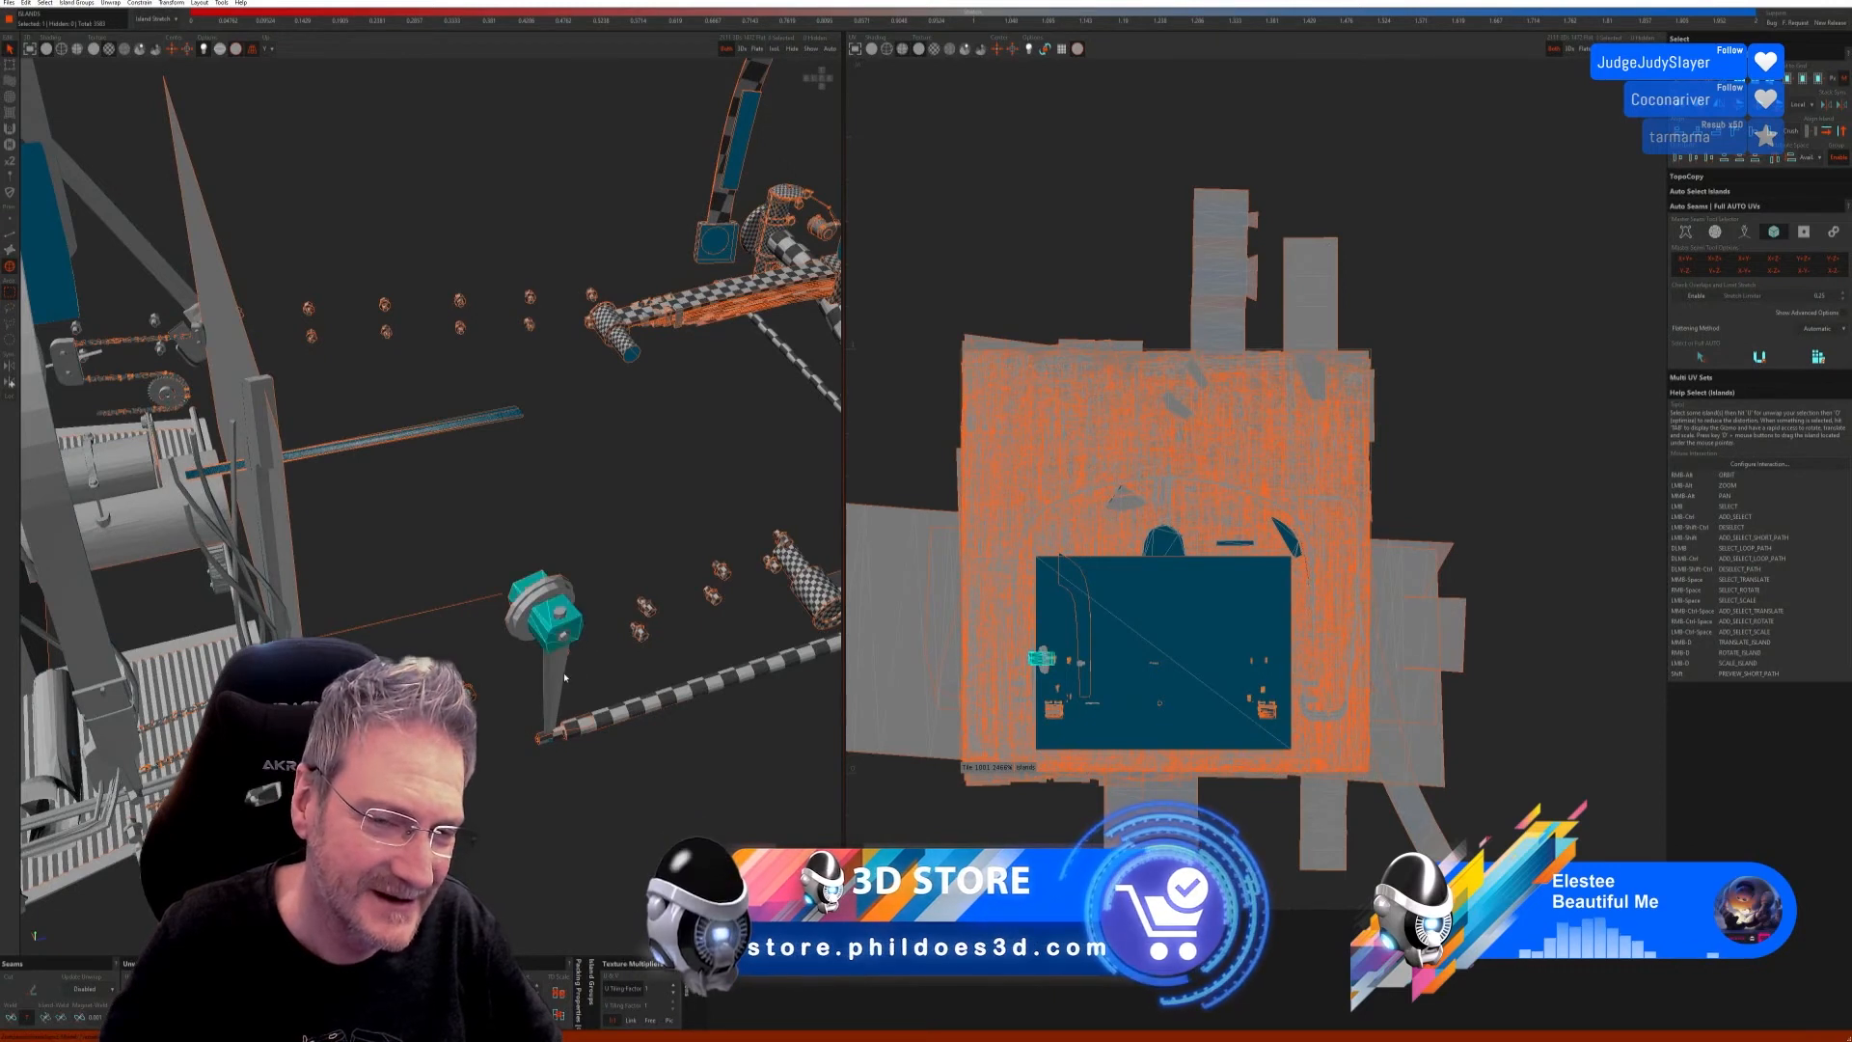
click(774, 48)
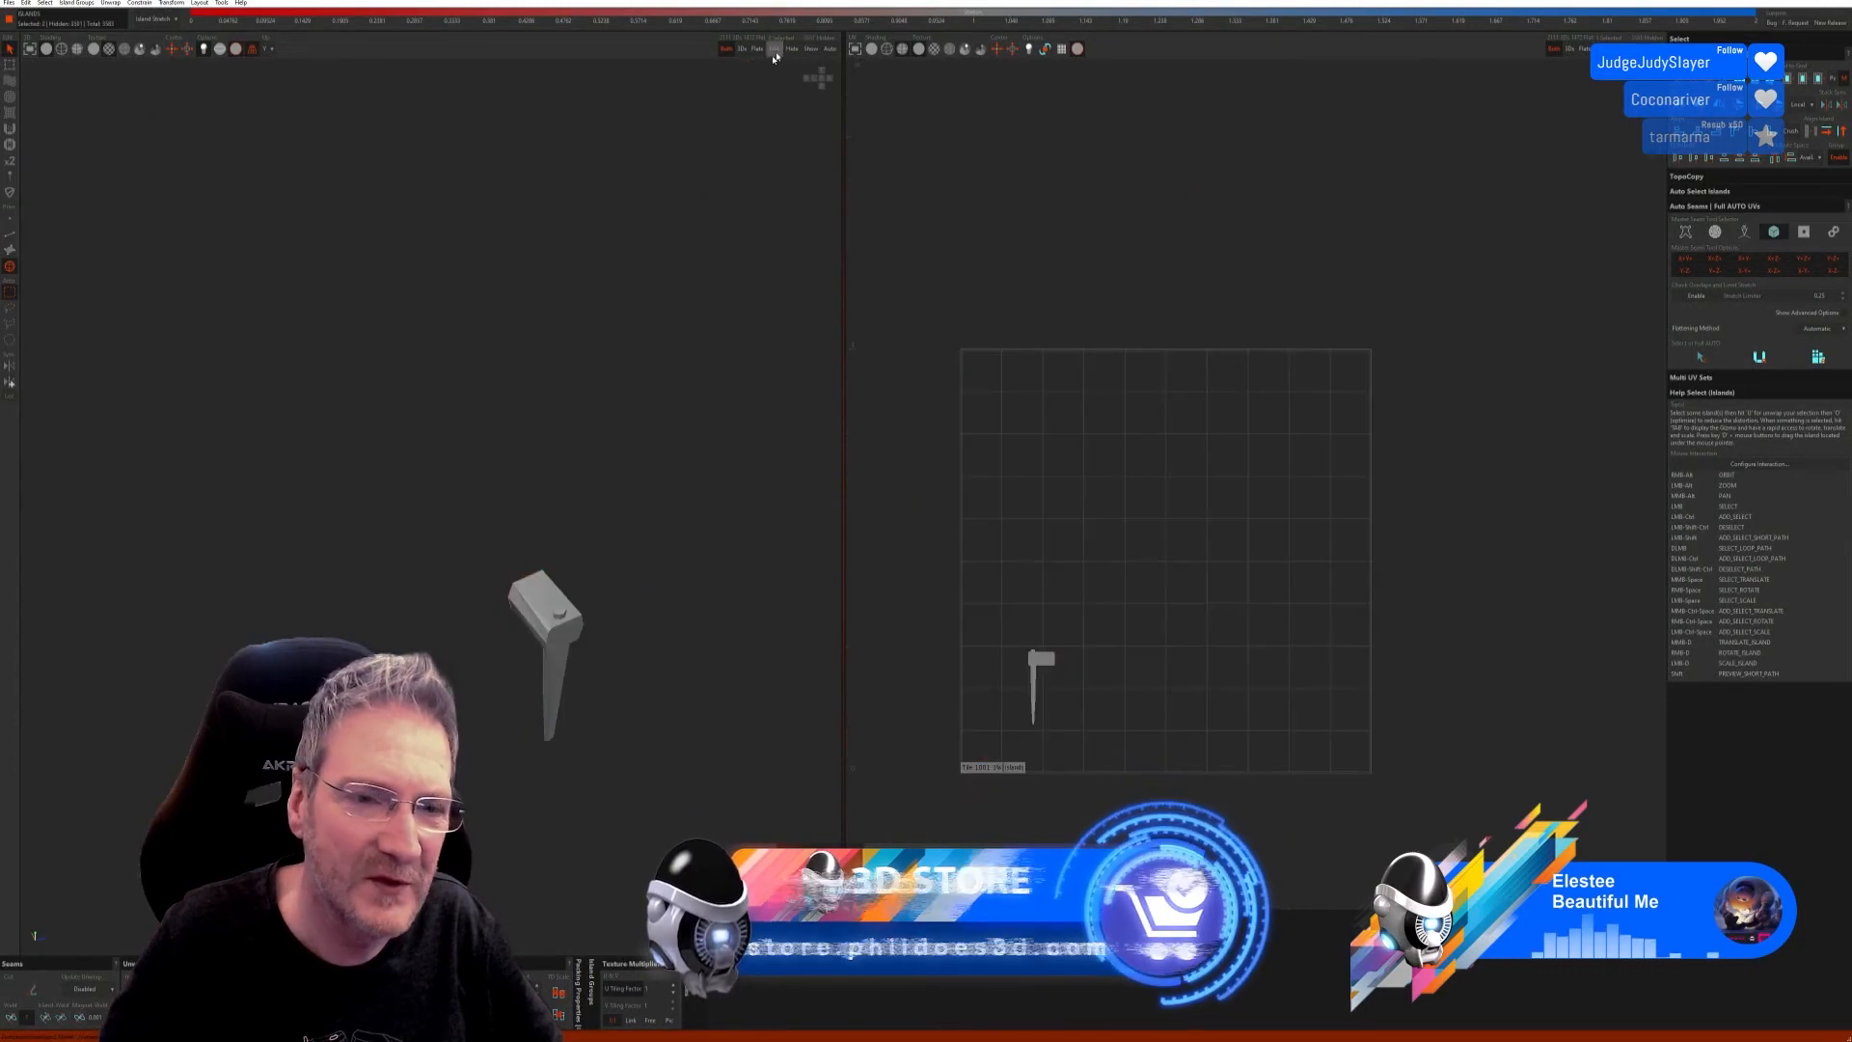
Step: Cut automatic seams on the isolated tapered arm and head block, and check the cuts from all sides
click(10, 235)
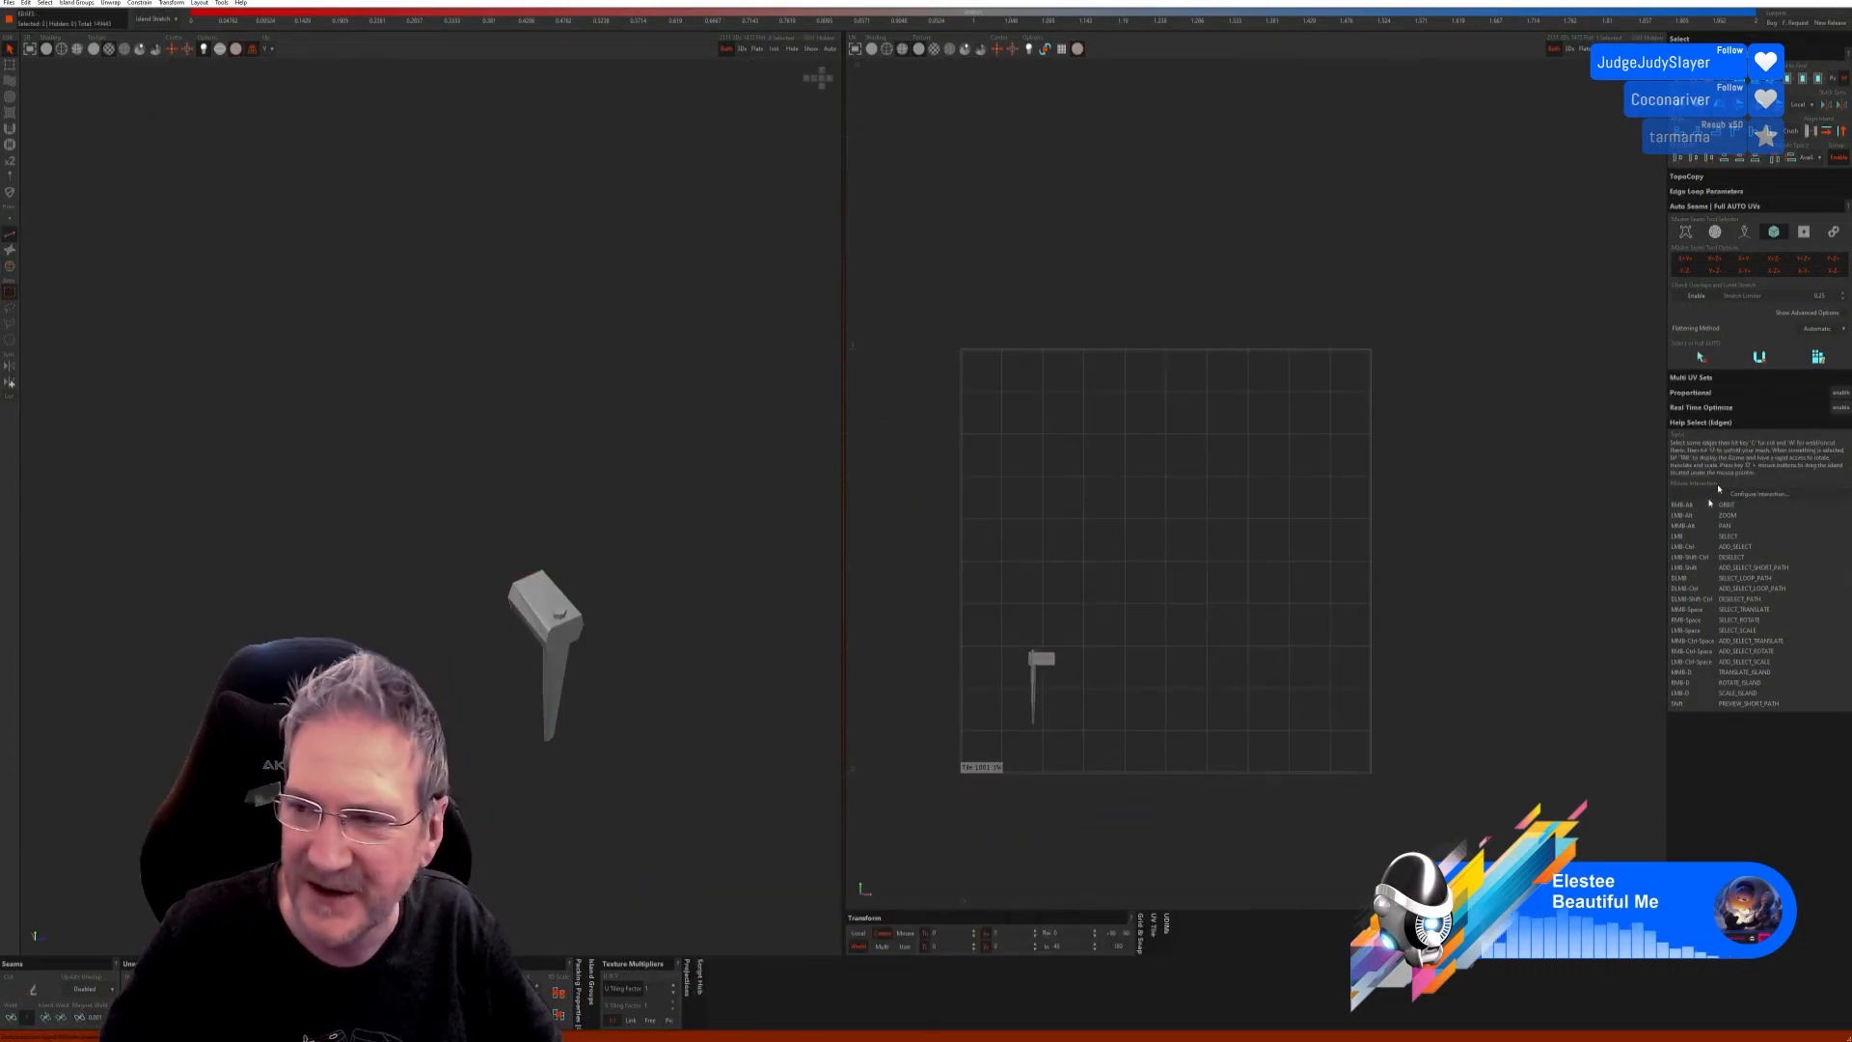
click(1819, 359)
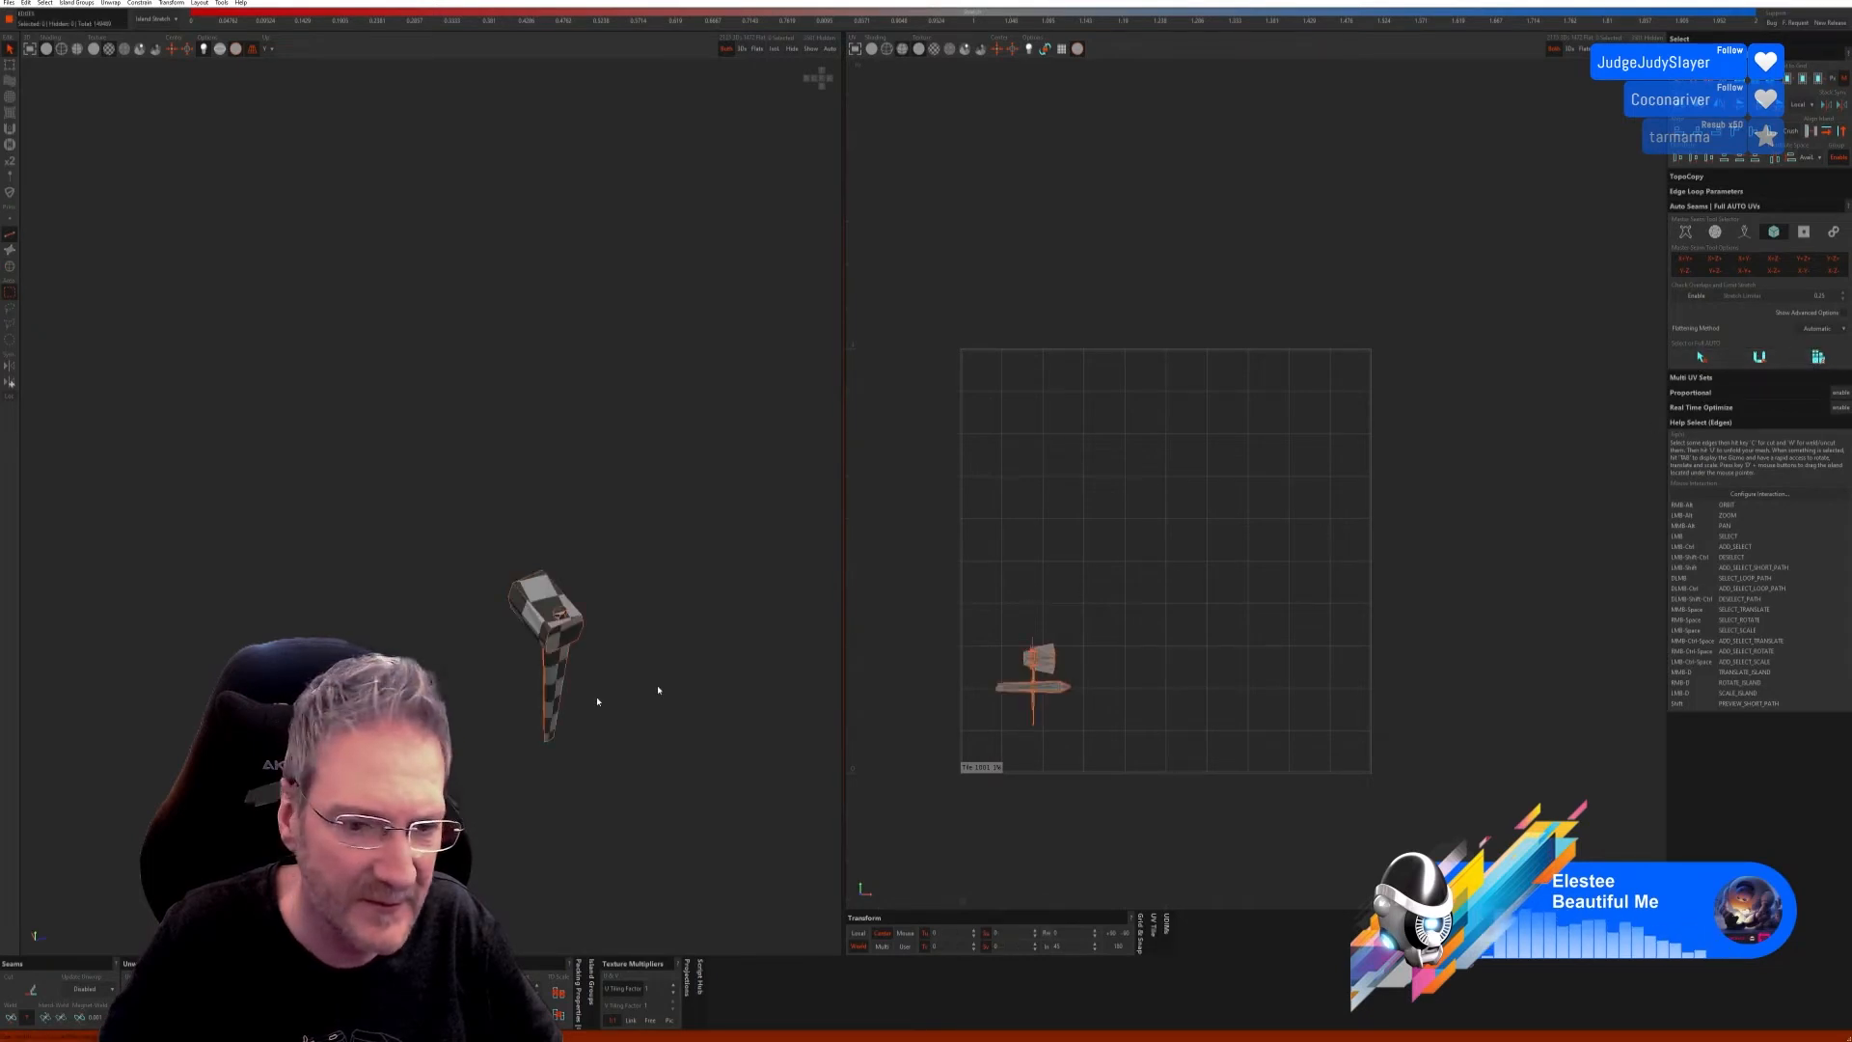
alt+drag(541, 666, 570, 696)
scroll(565, 667, up, 2)
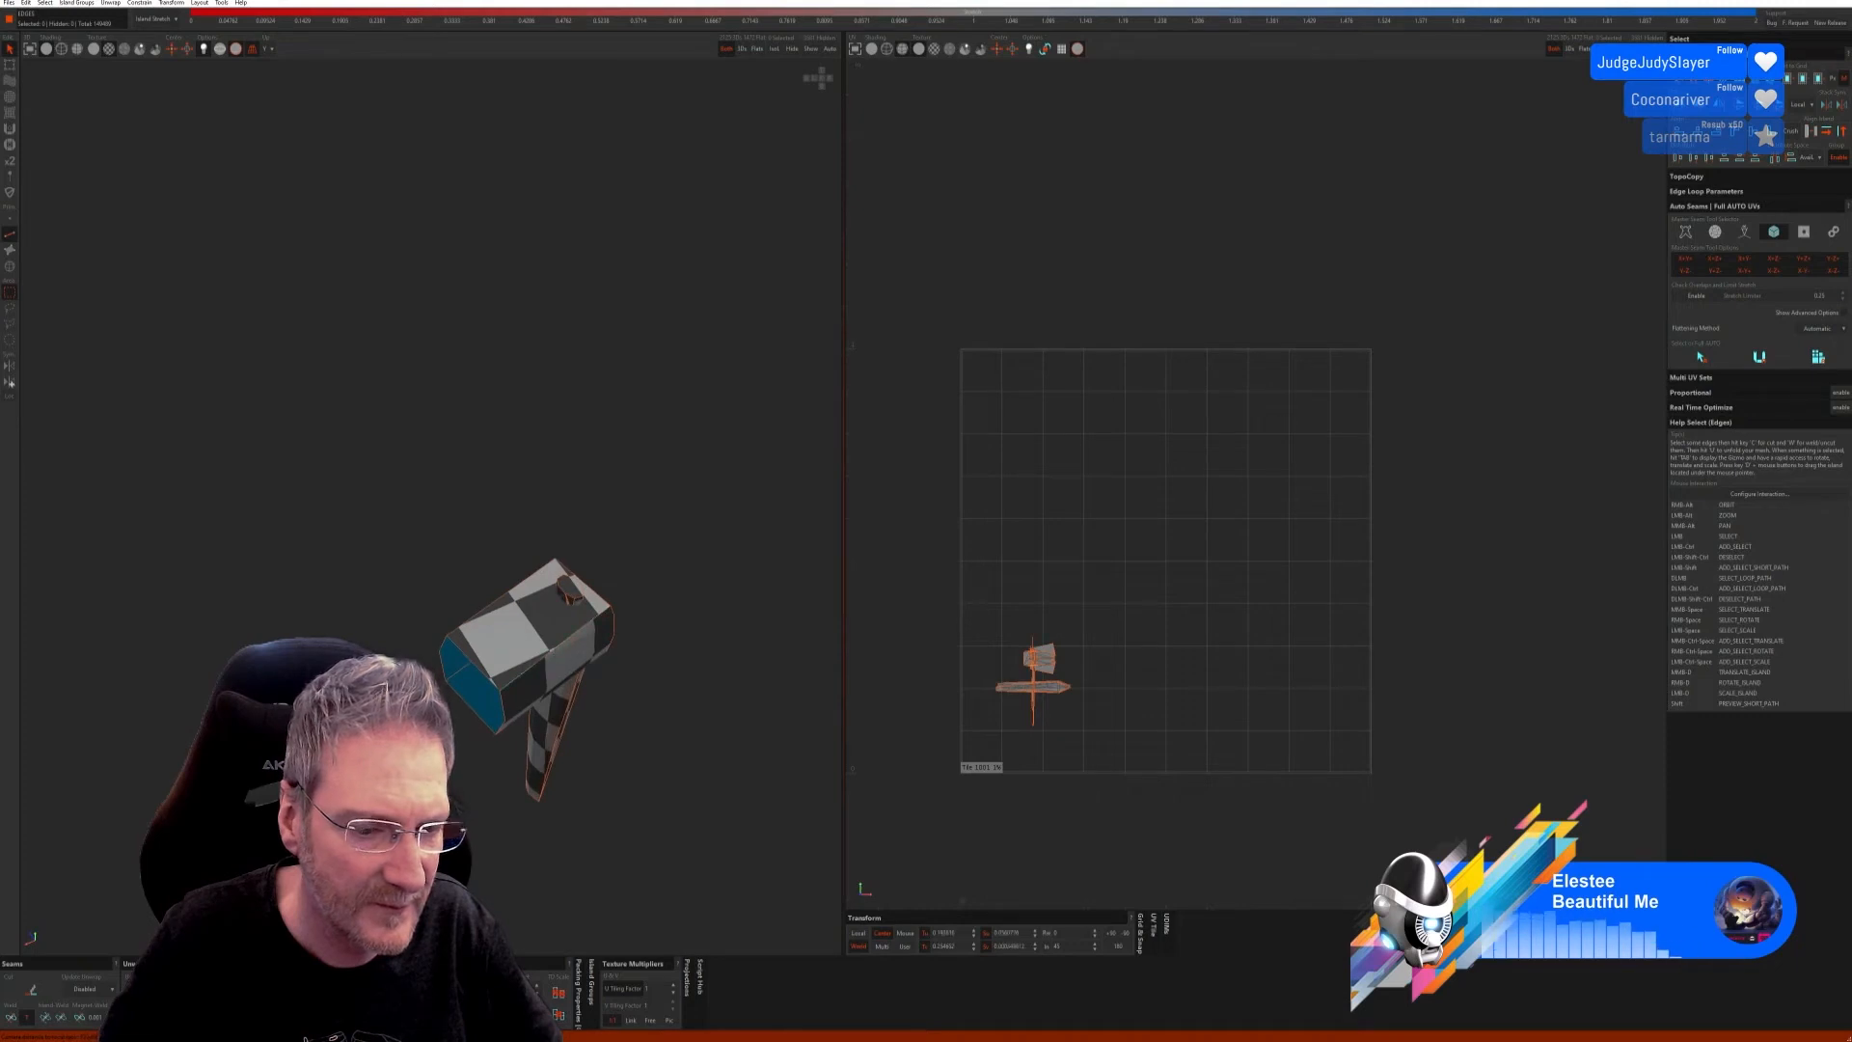
alt+drag(571, 696, 505, 563)
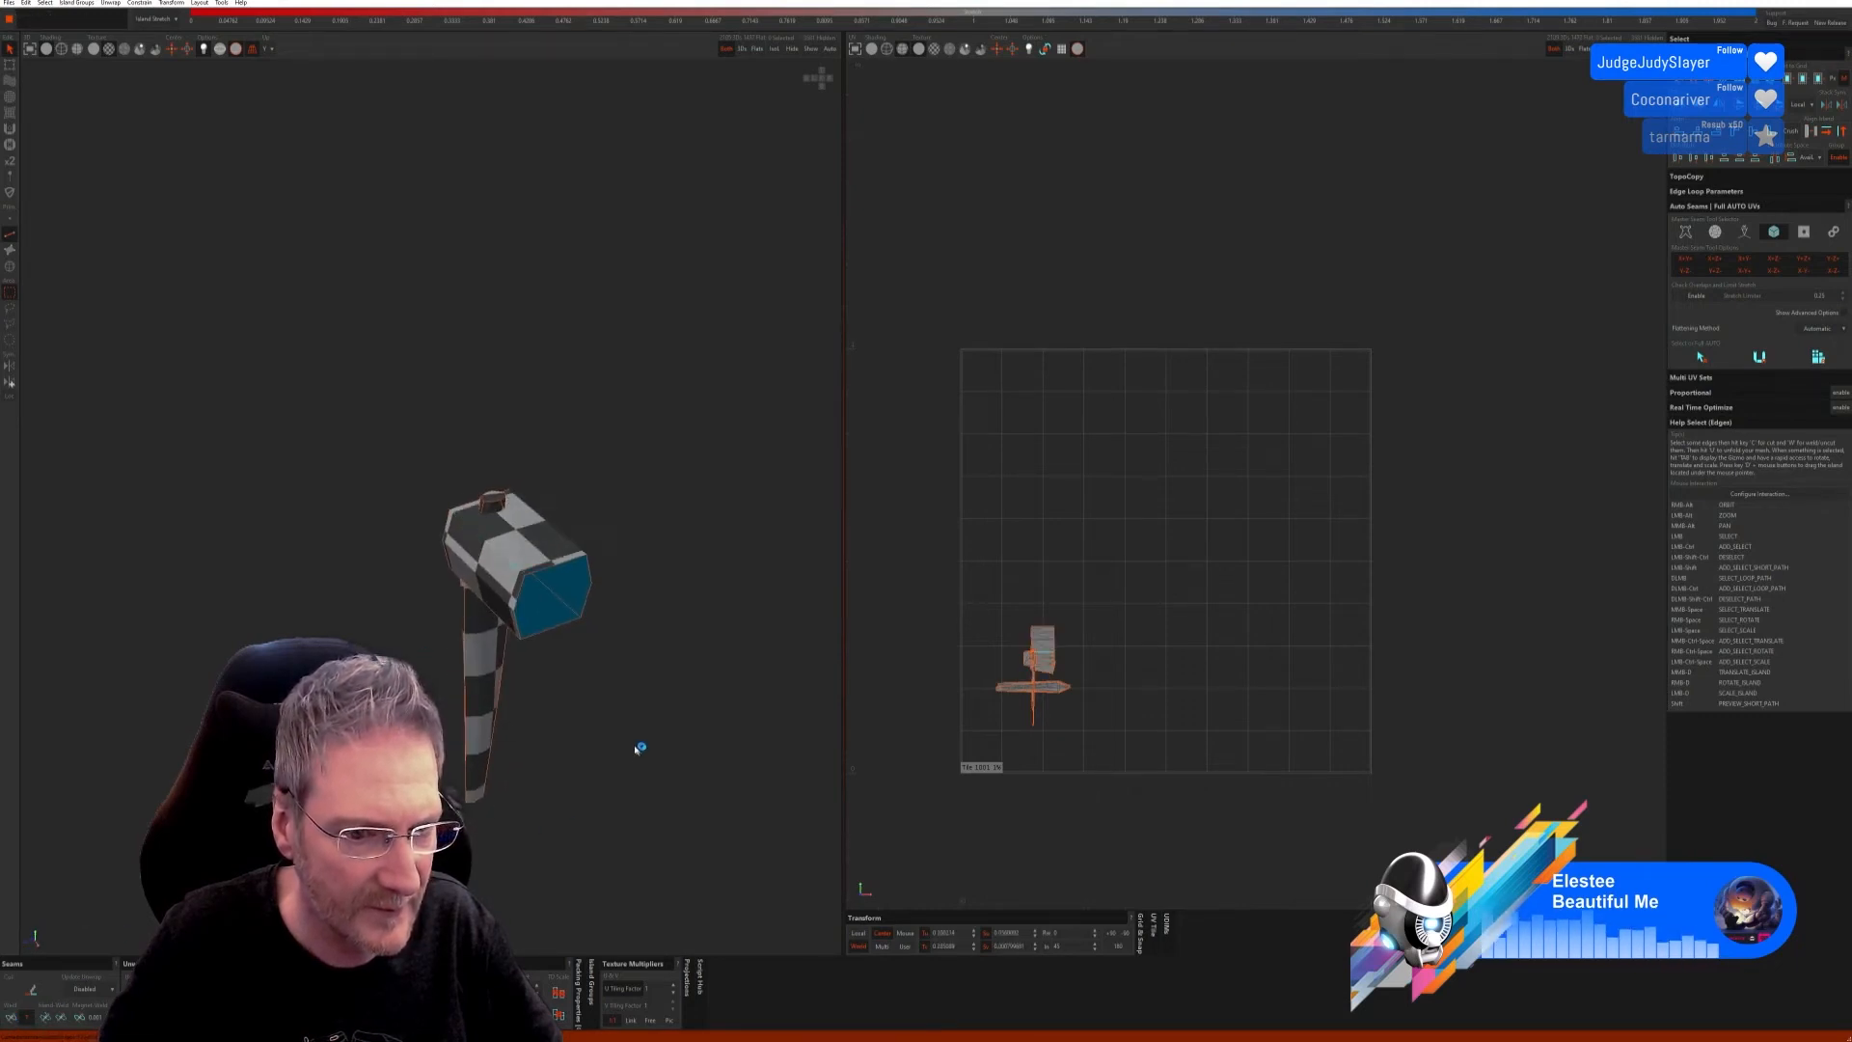
alt+drag(639, 747, 415, 665)
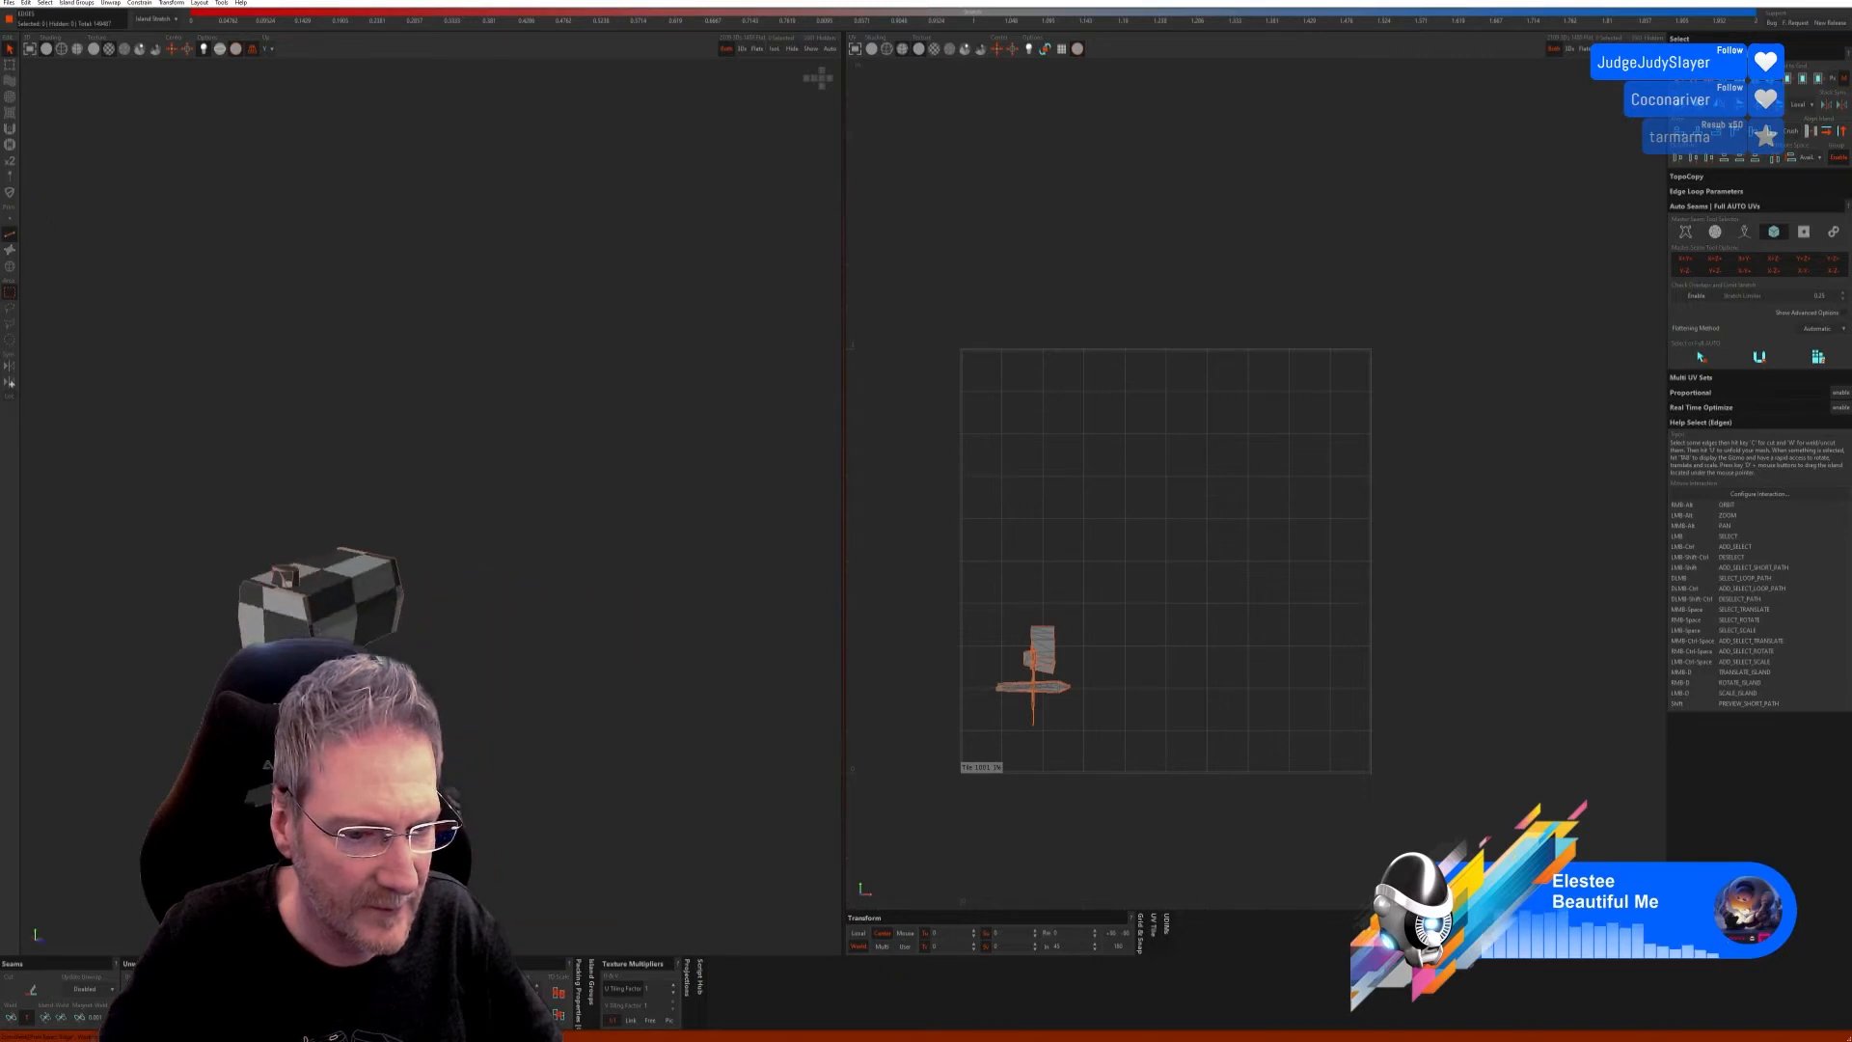
mouse_move(415, 665)
alt+right_down()
mouse_move(434, 648)
mouse_move(467, 660)
mouse_move(440, 678)
alt+right_up()
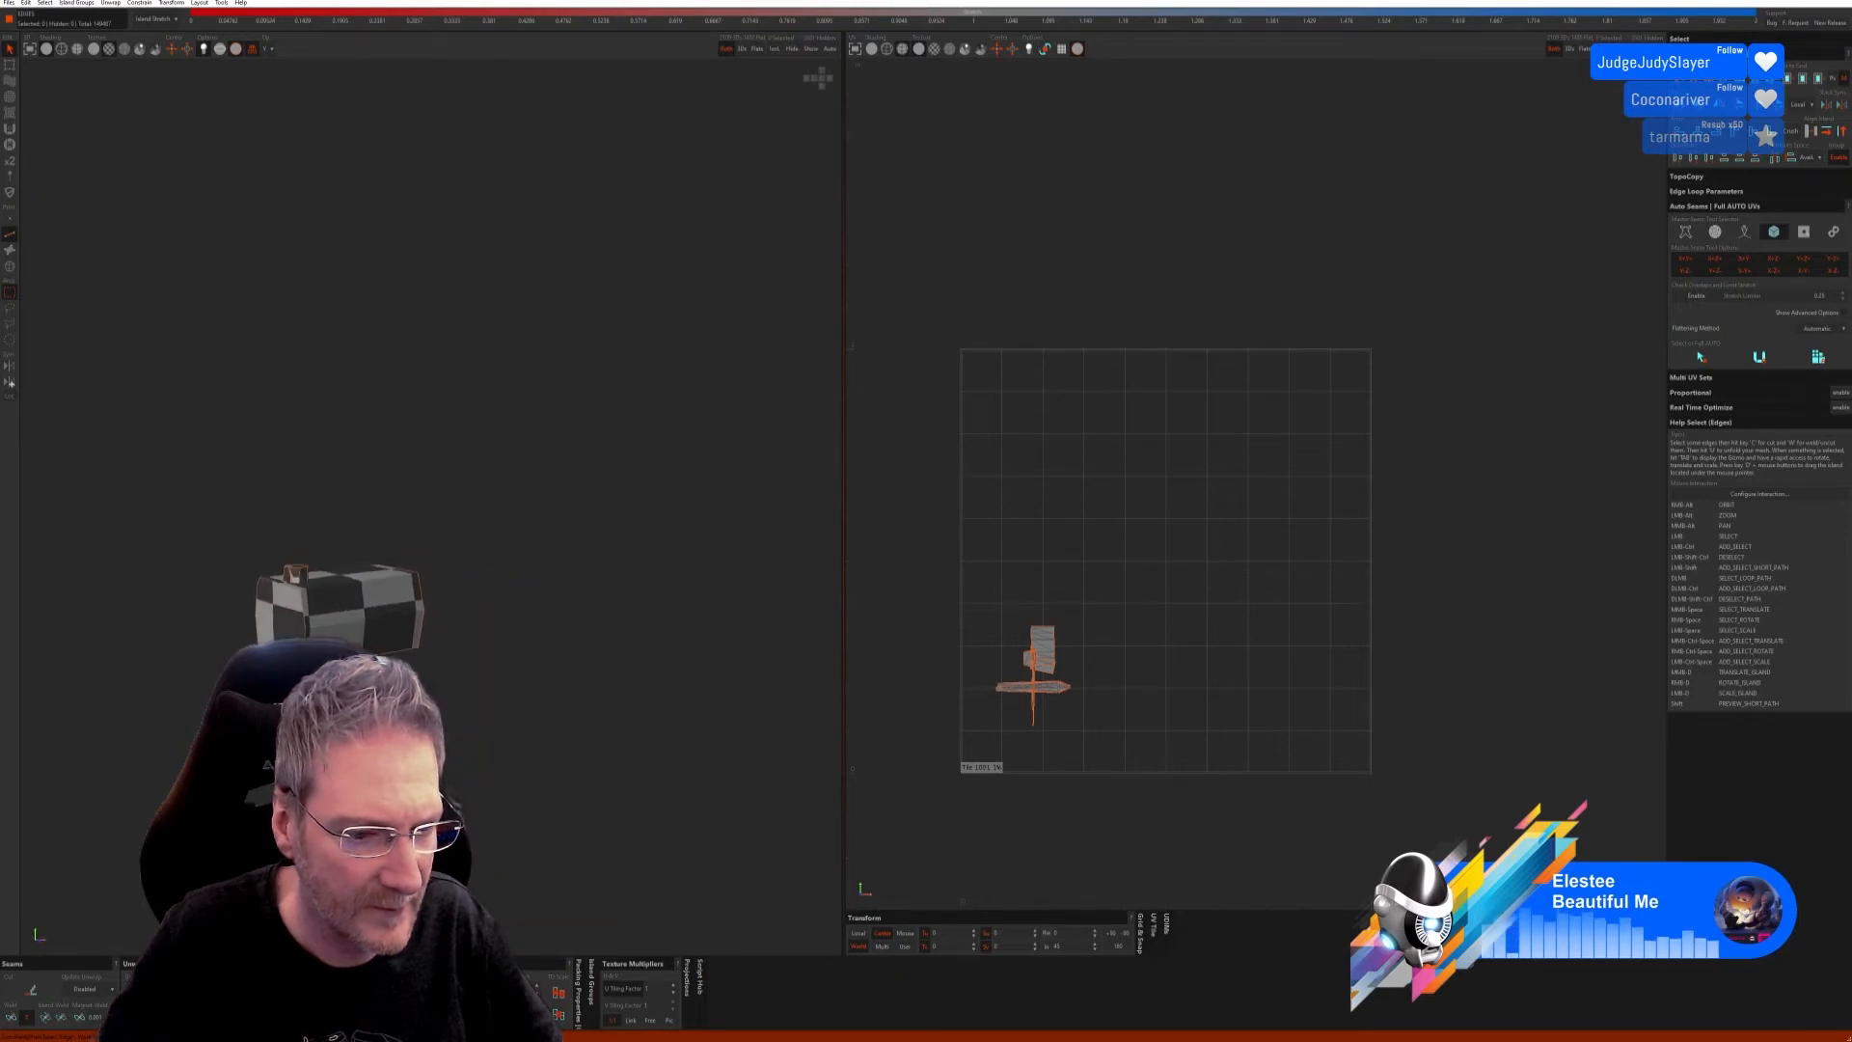
alt+middle_drag(338, 608, 473, 421)
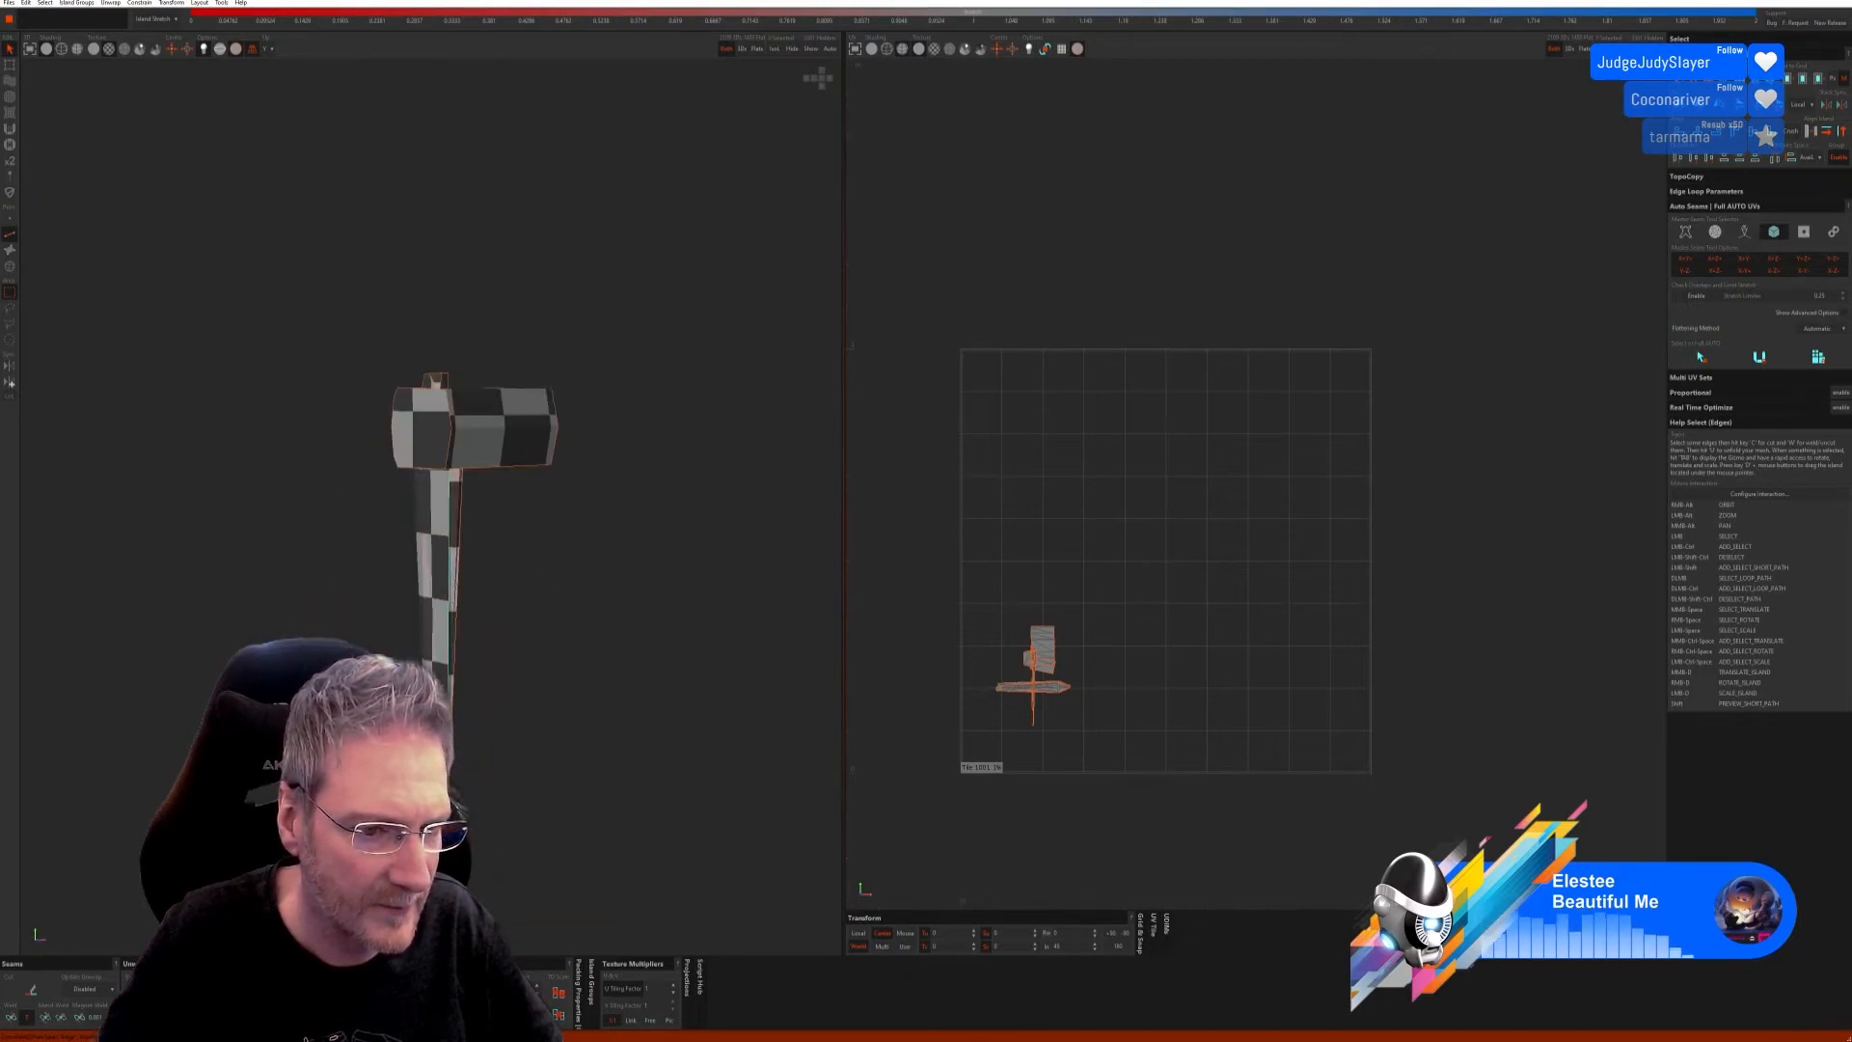
Step: Unfold the arm and head block's UV islands and pack them into the tile
click(13, 1016)
alt+right_drag(541, 723, 588, 704)
key(u)
key(p)
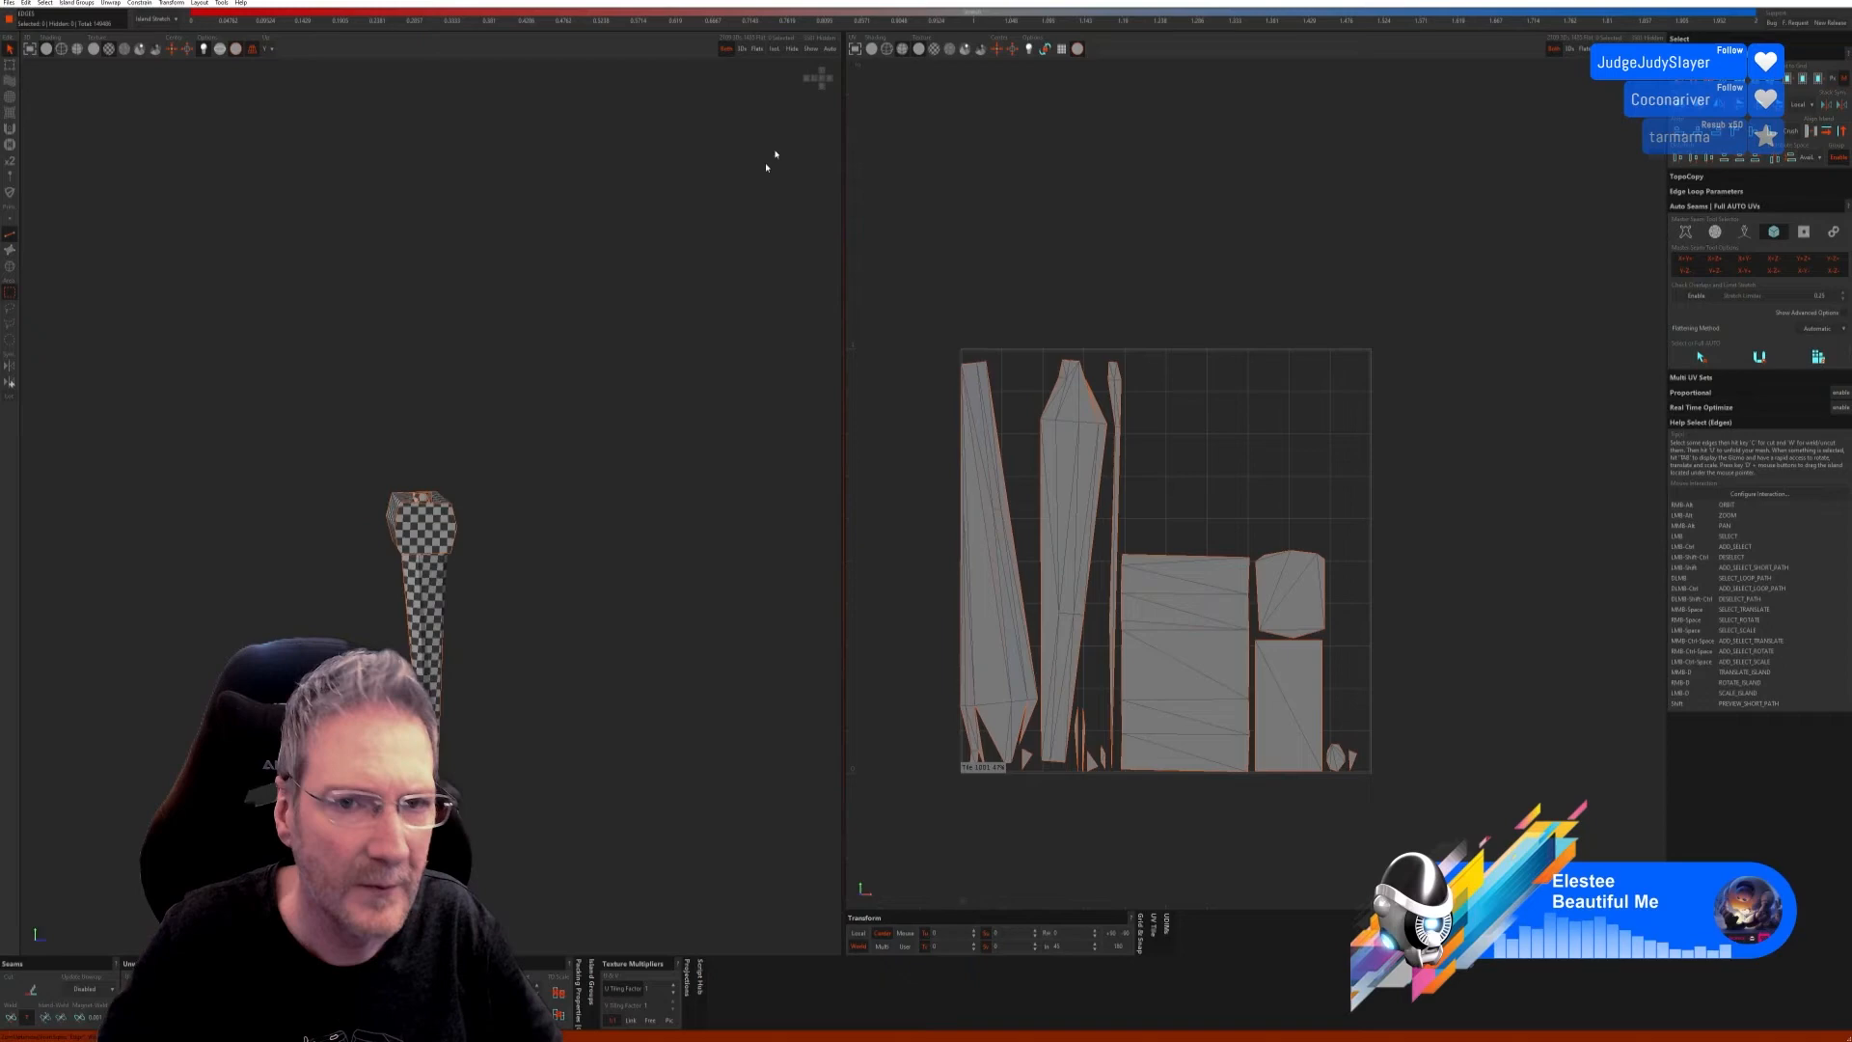
Step: Show the whole model, select the round disc behind the arm's head block together with its bolt, and isolate them
click(810, 48)
scroll(627, 472, down, 3)
scroll(626, 487, up, 8)
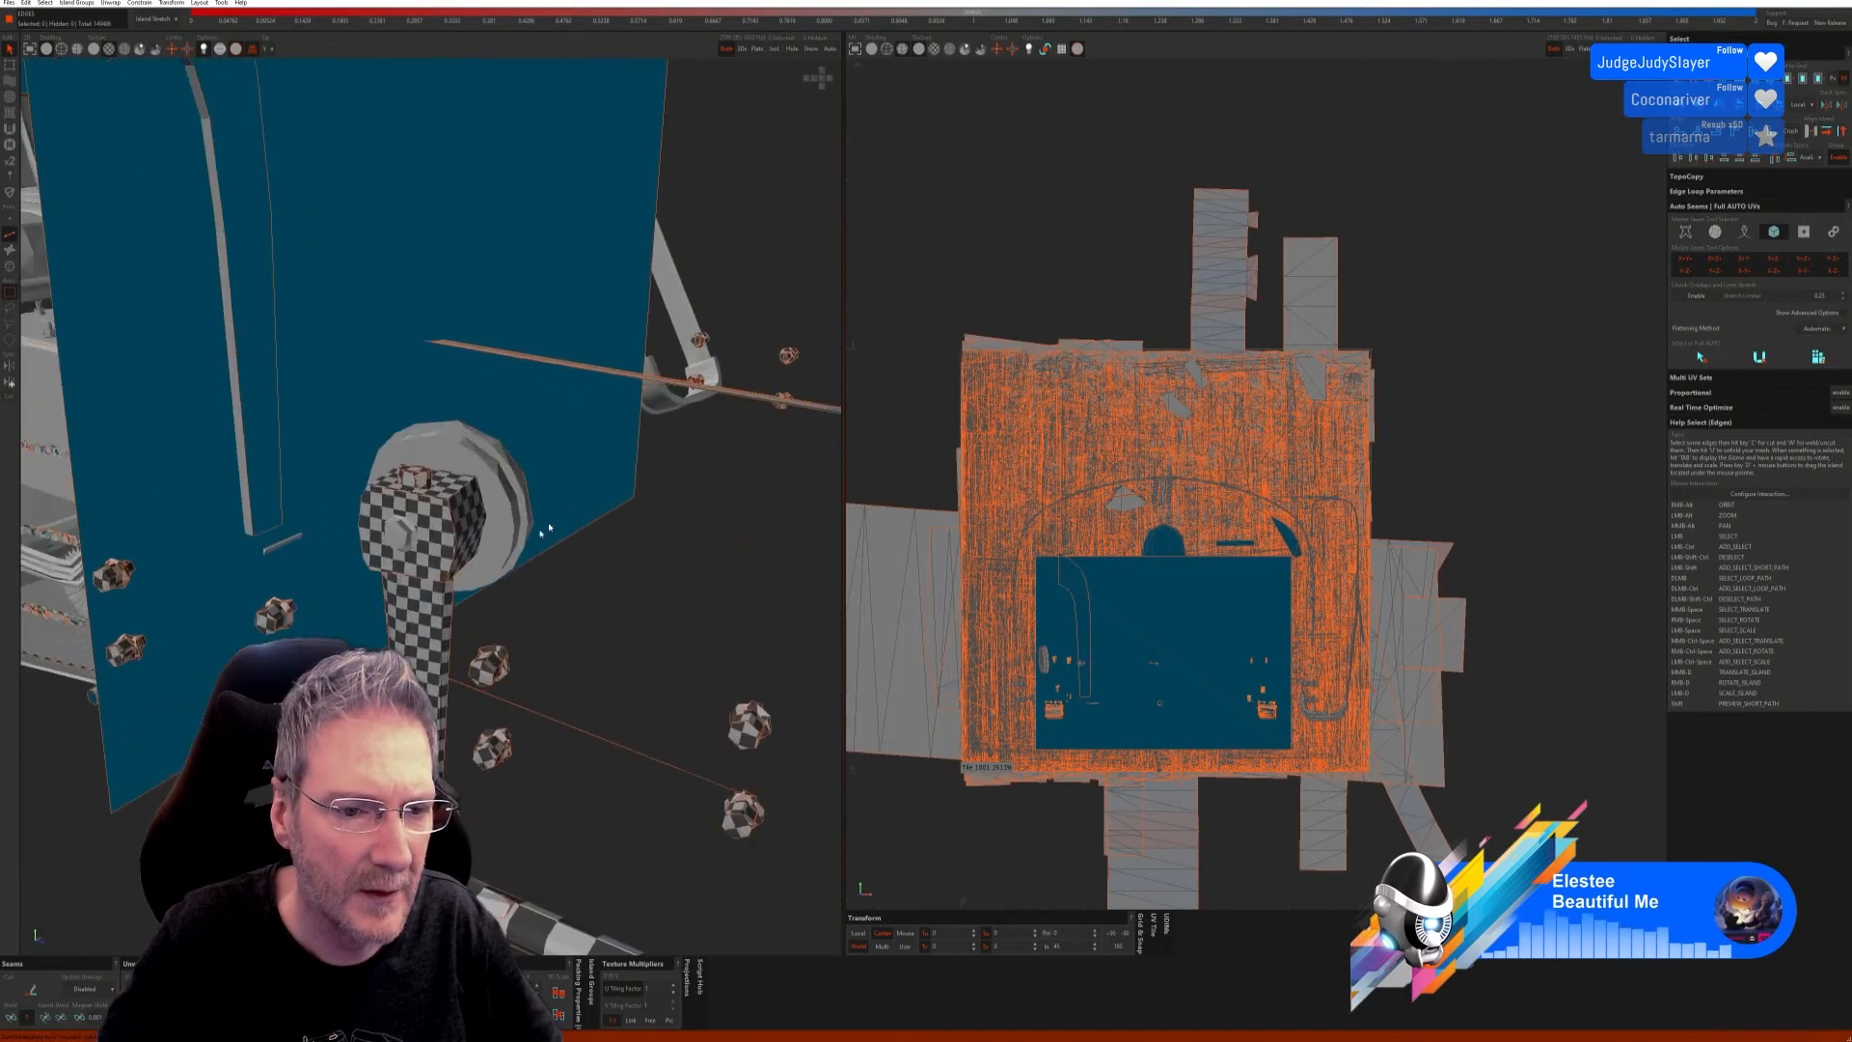
alt+right_drag(597, 525, 535, 503)
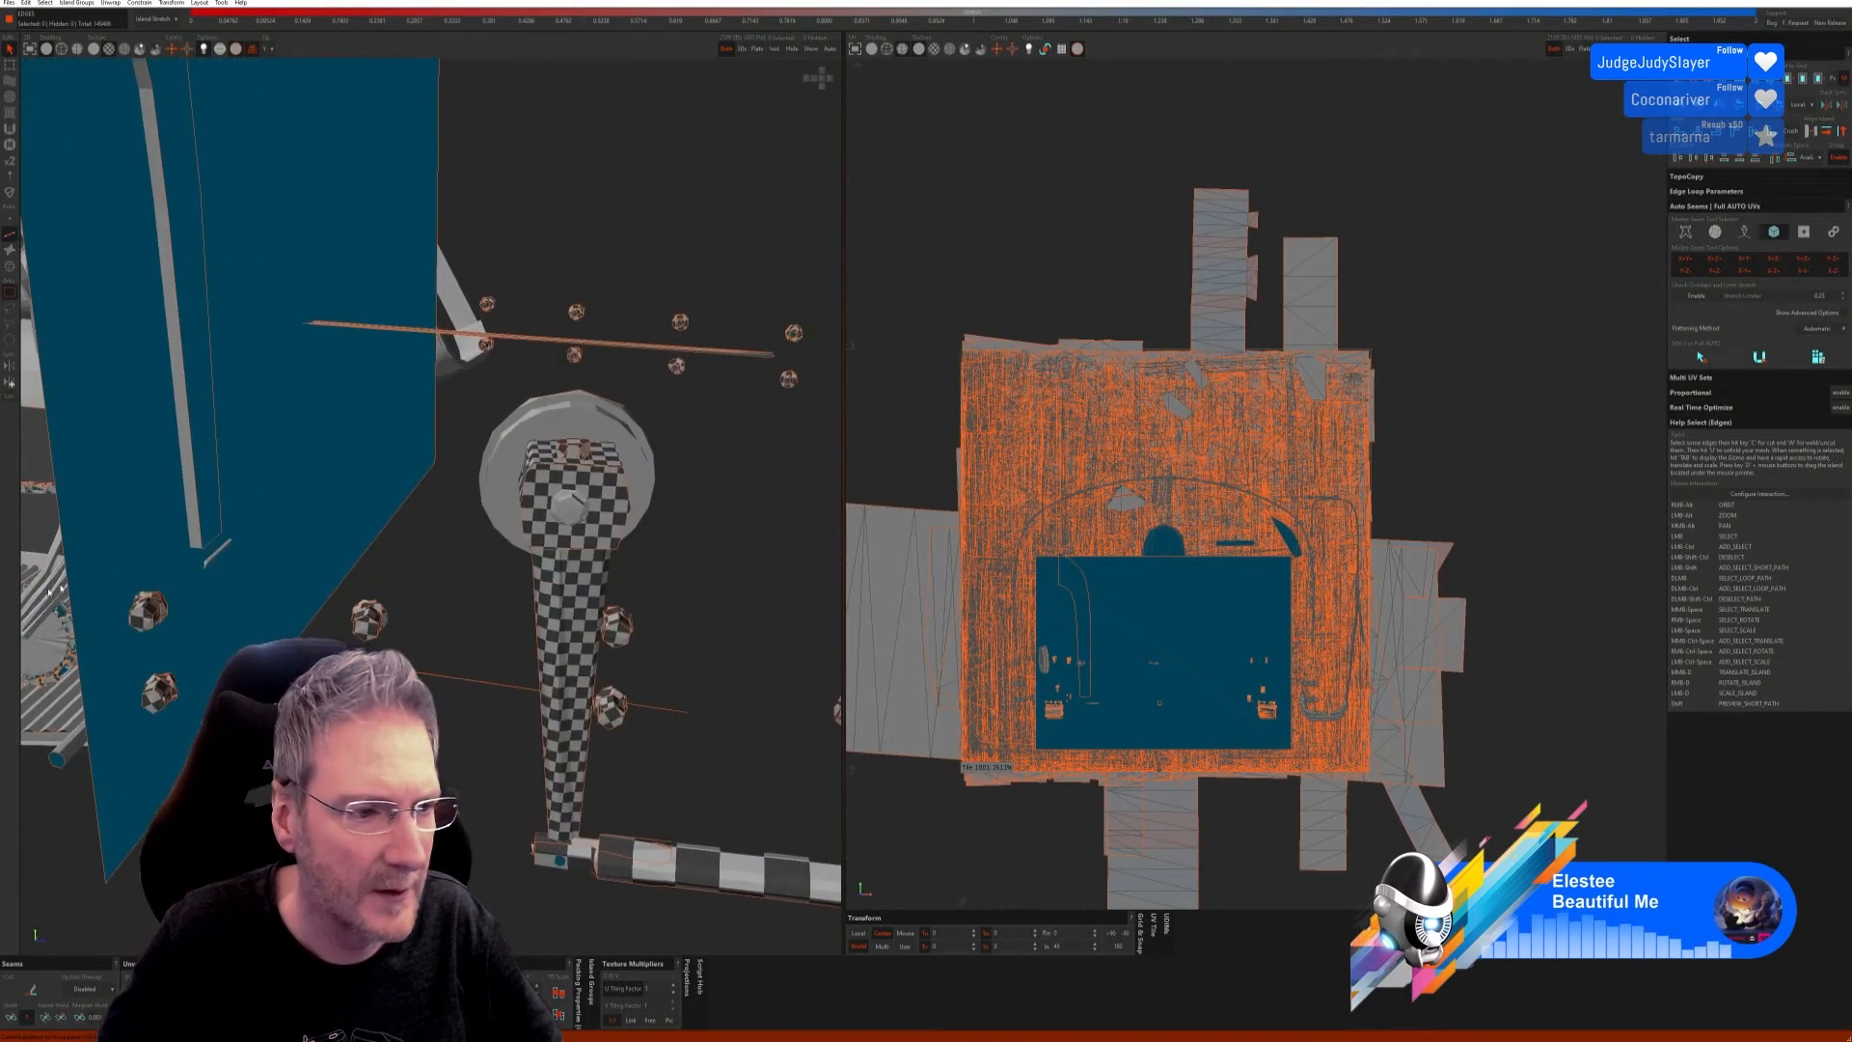
click(11, 268)
click(557, 428)
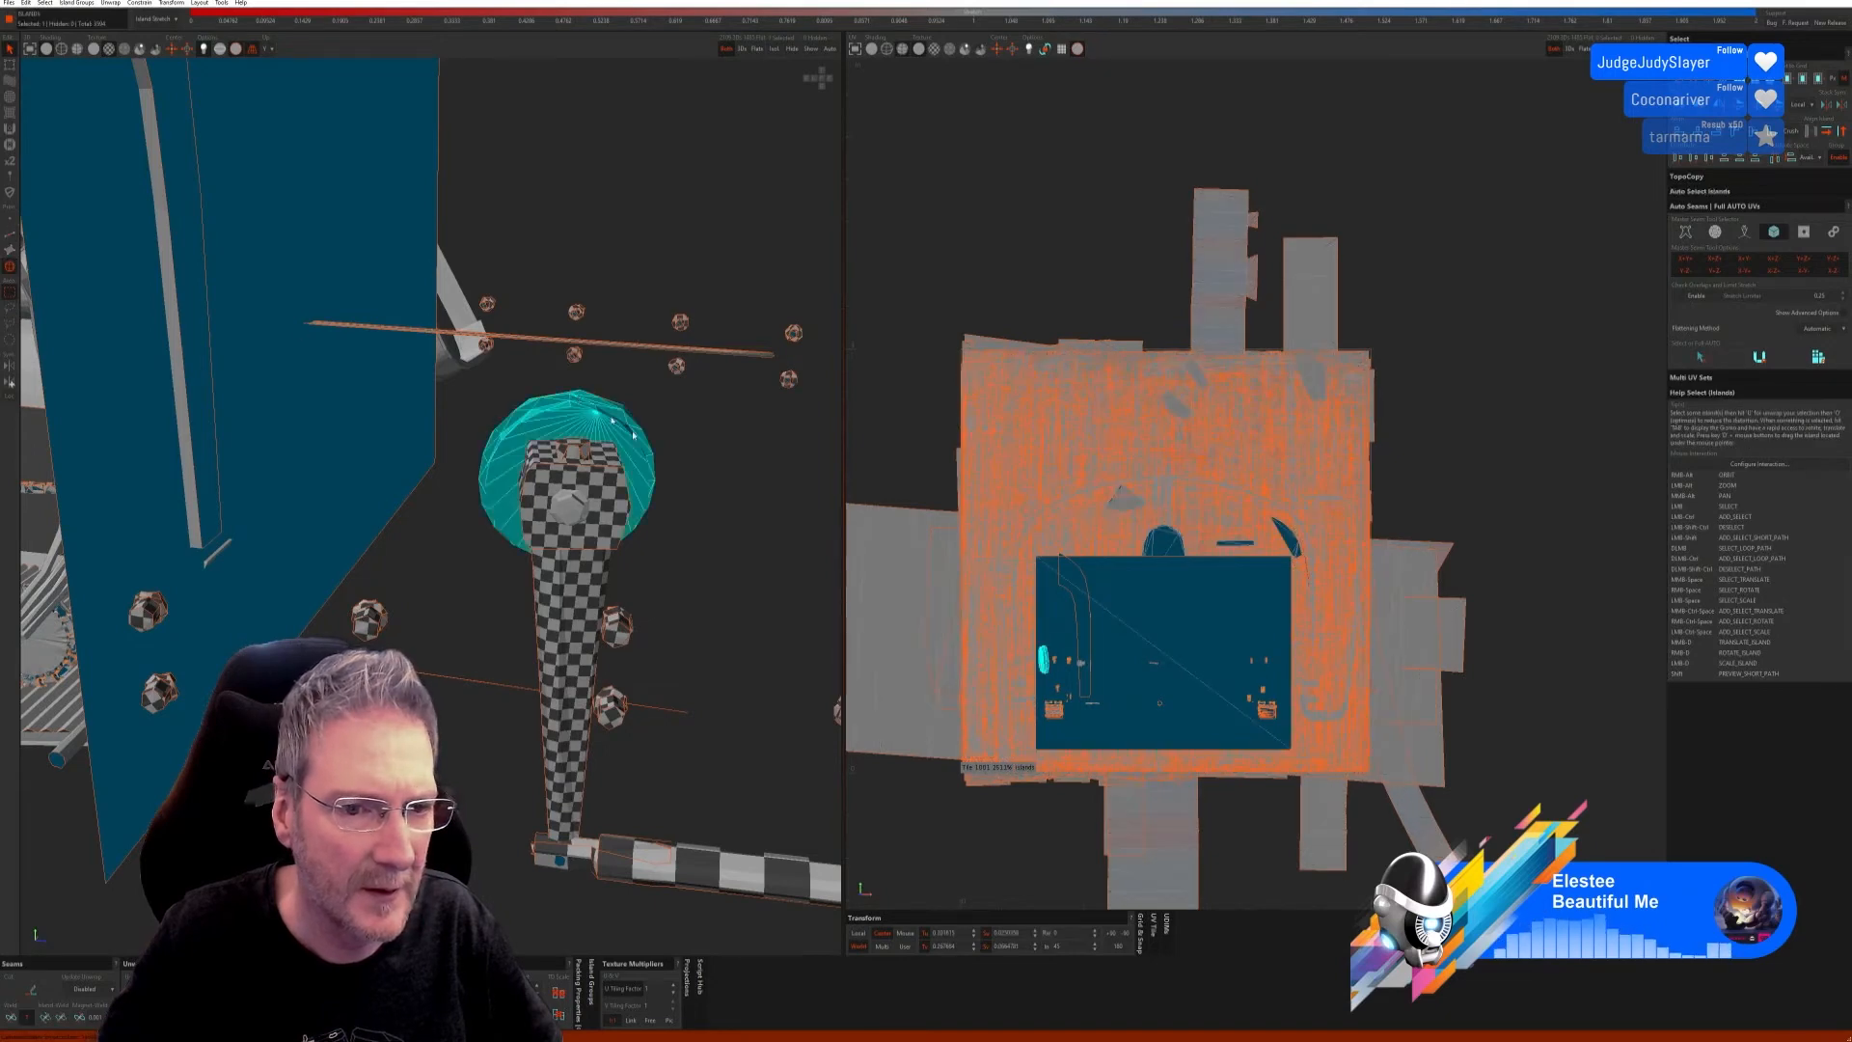
alt+drag(557, 427, 447, 590)
alt+right_drag(349, 601, 180, 592)
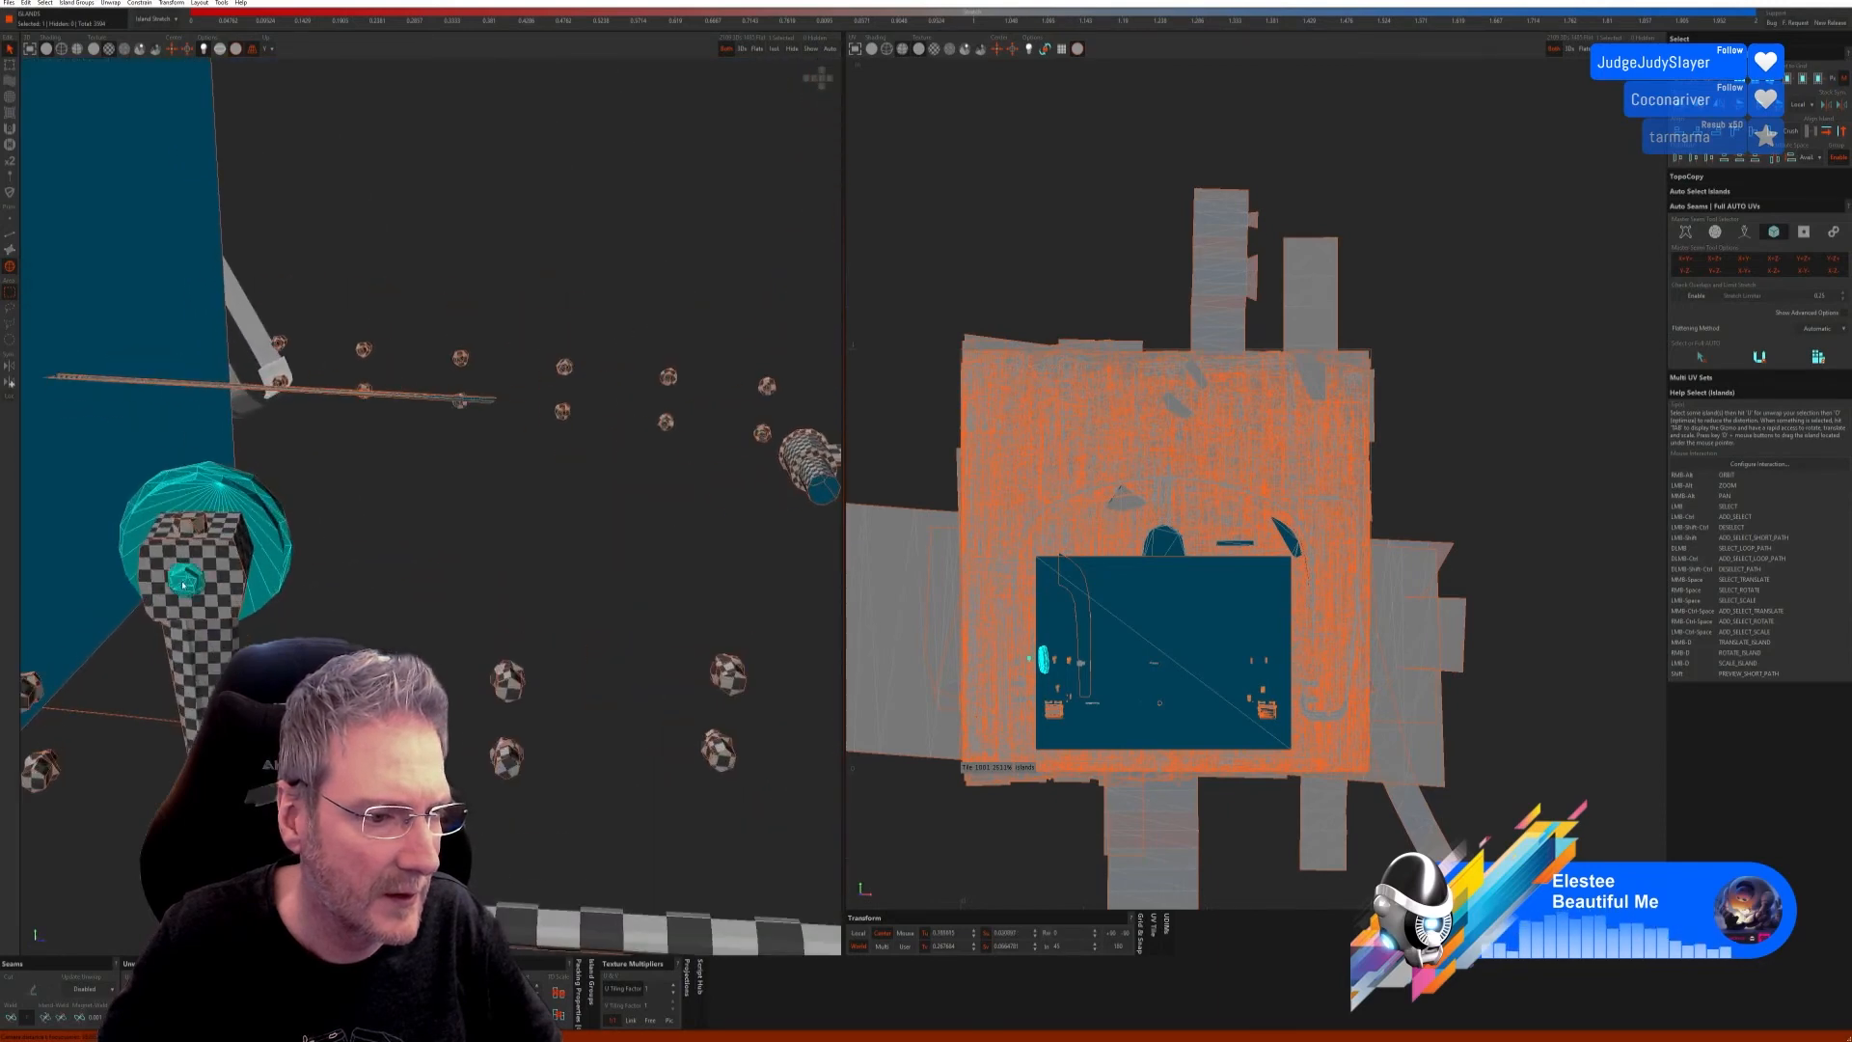
click(776, 54)
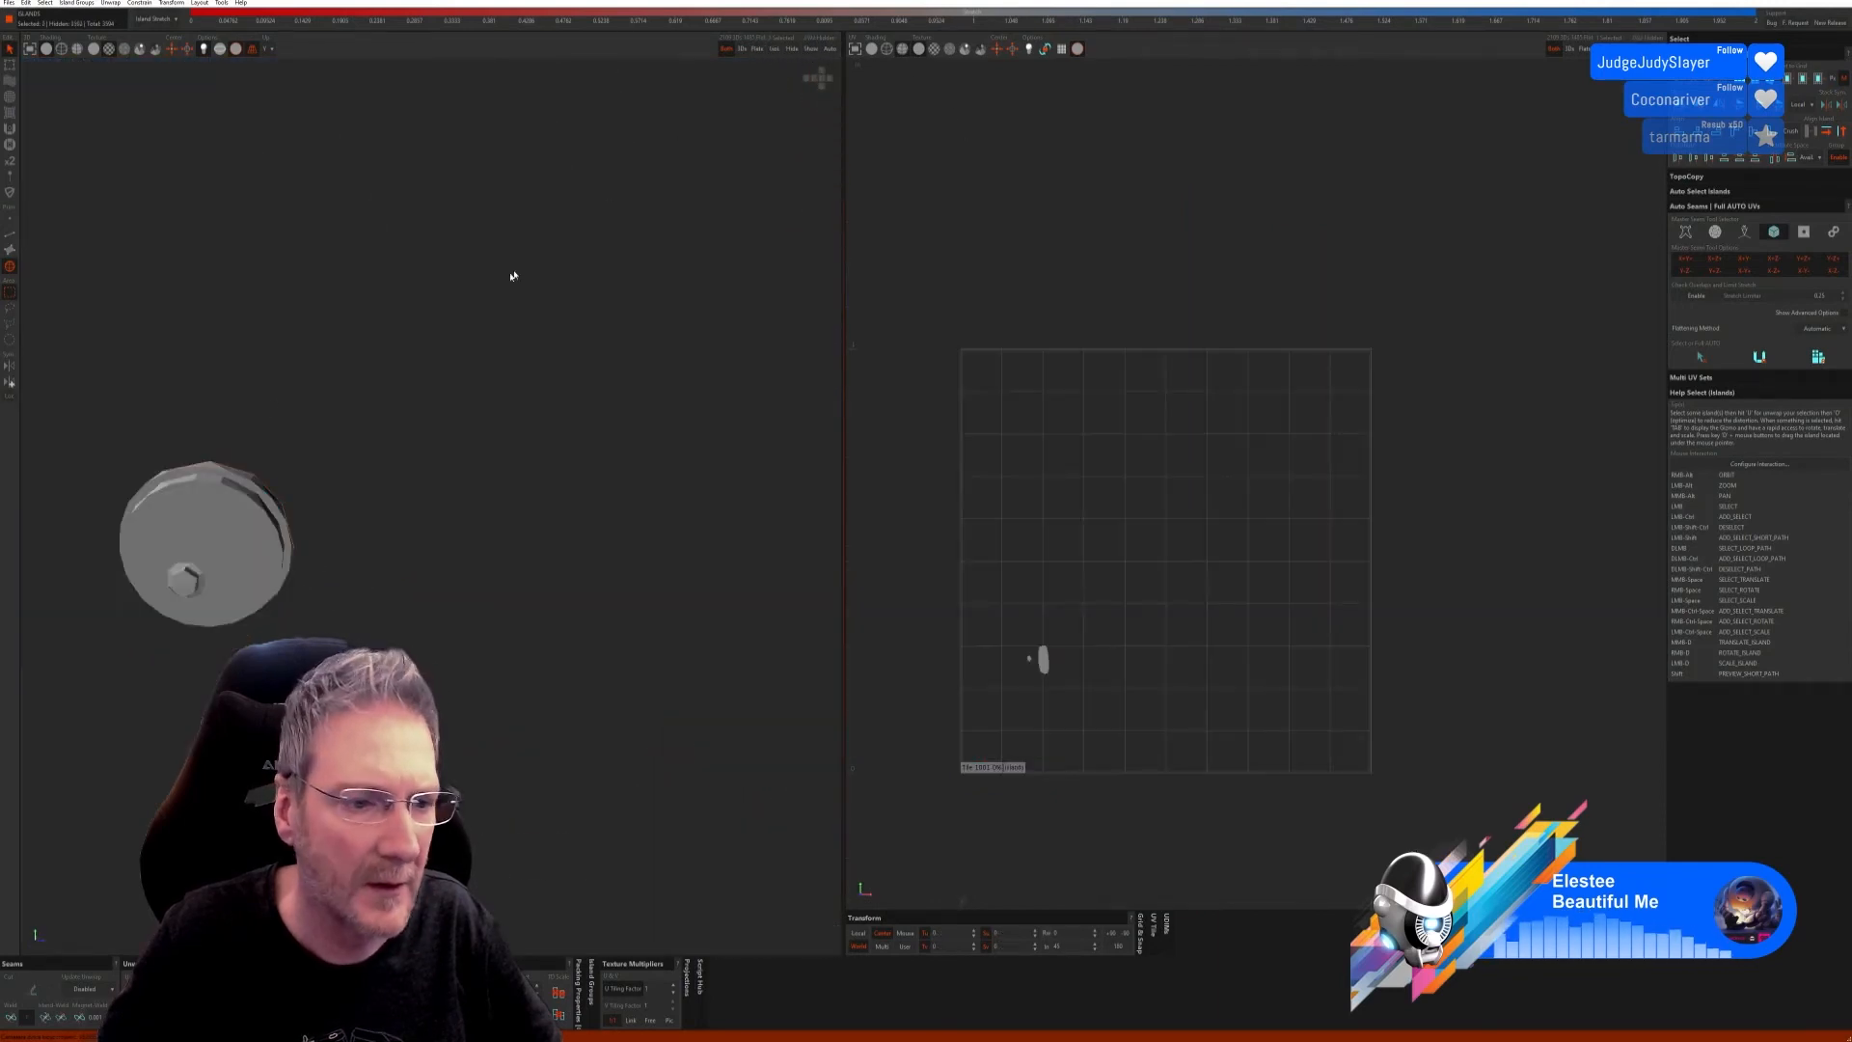
Step: Cut automatic seams on the isolated disc and bolt, then unfold and pack their UV islands
click(9, 238)
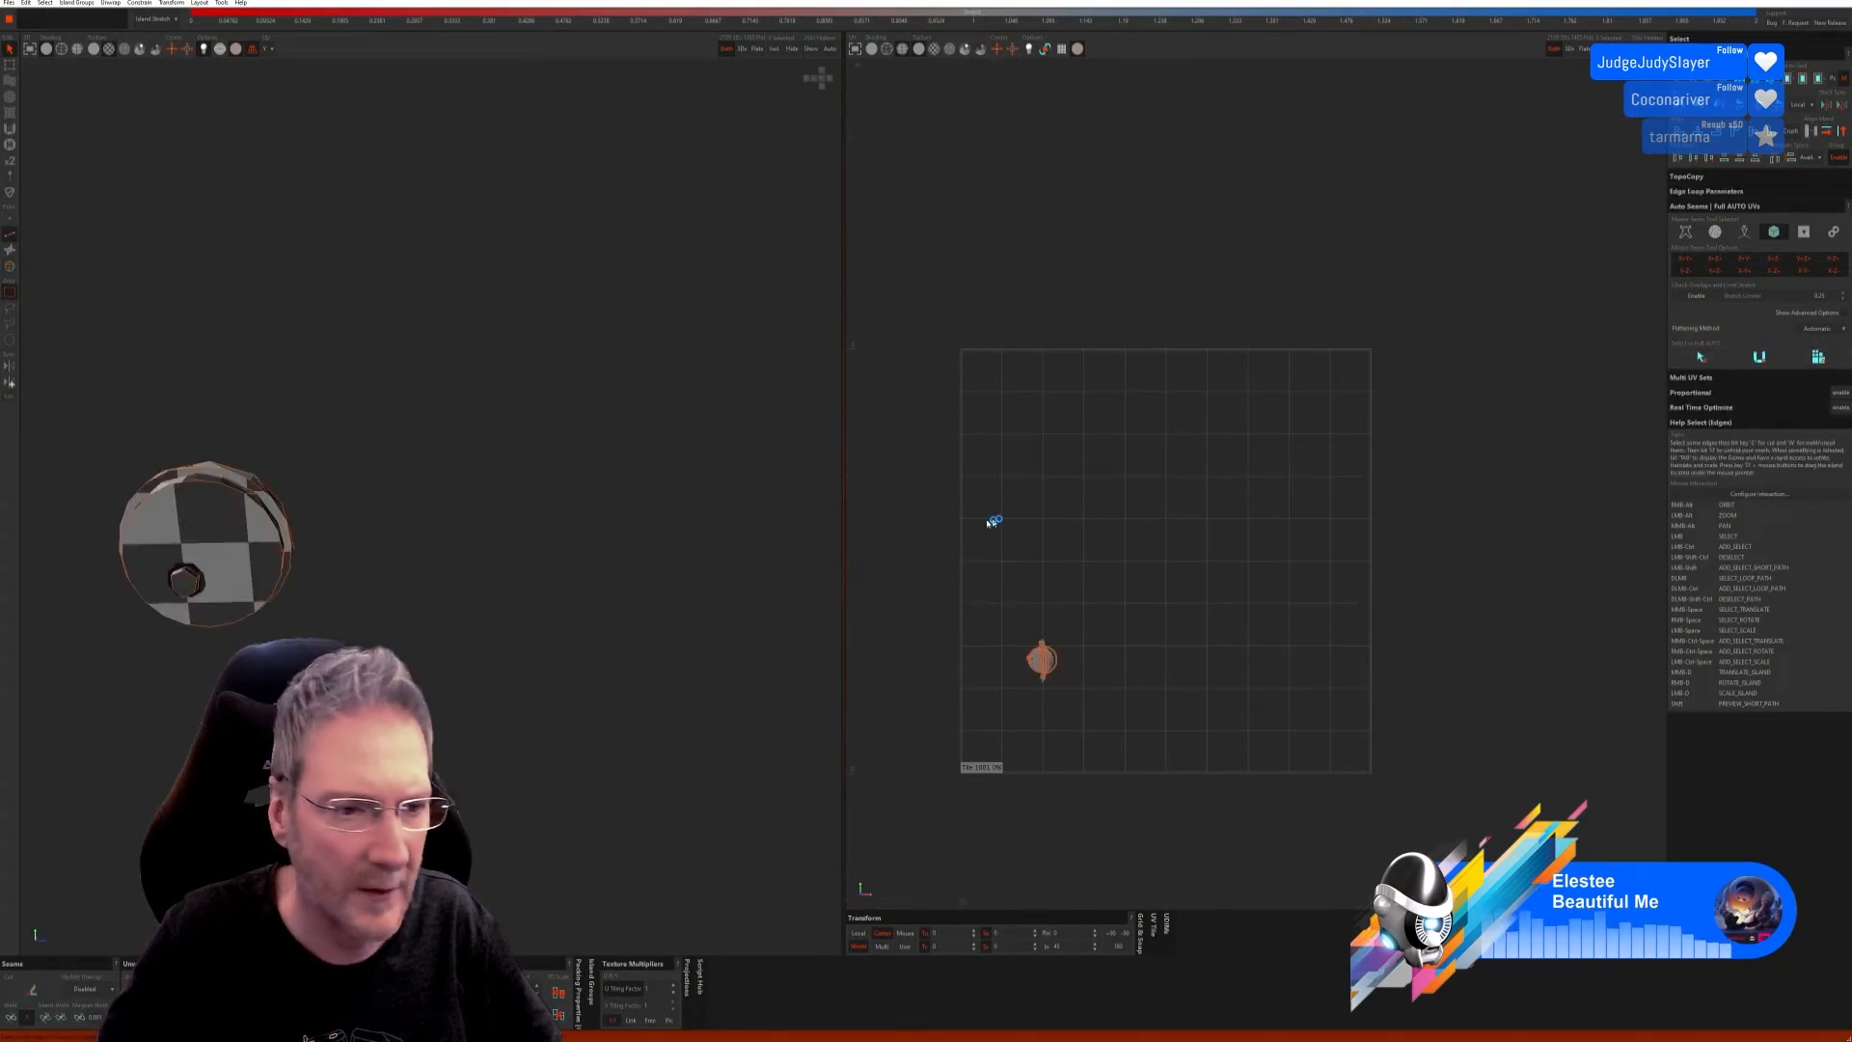
key(u)
key(o)
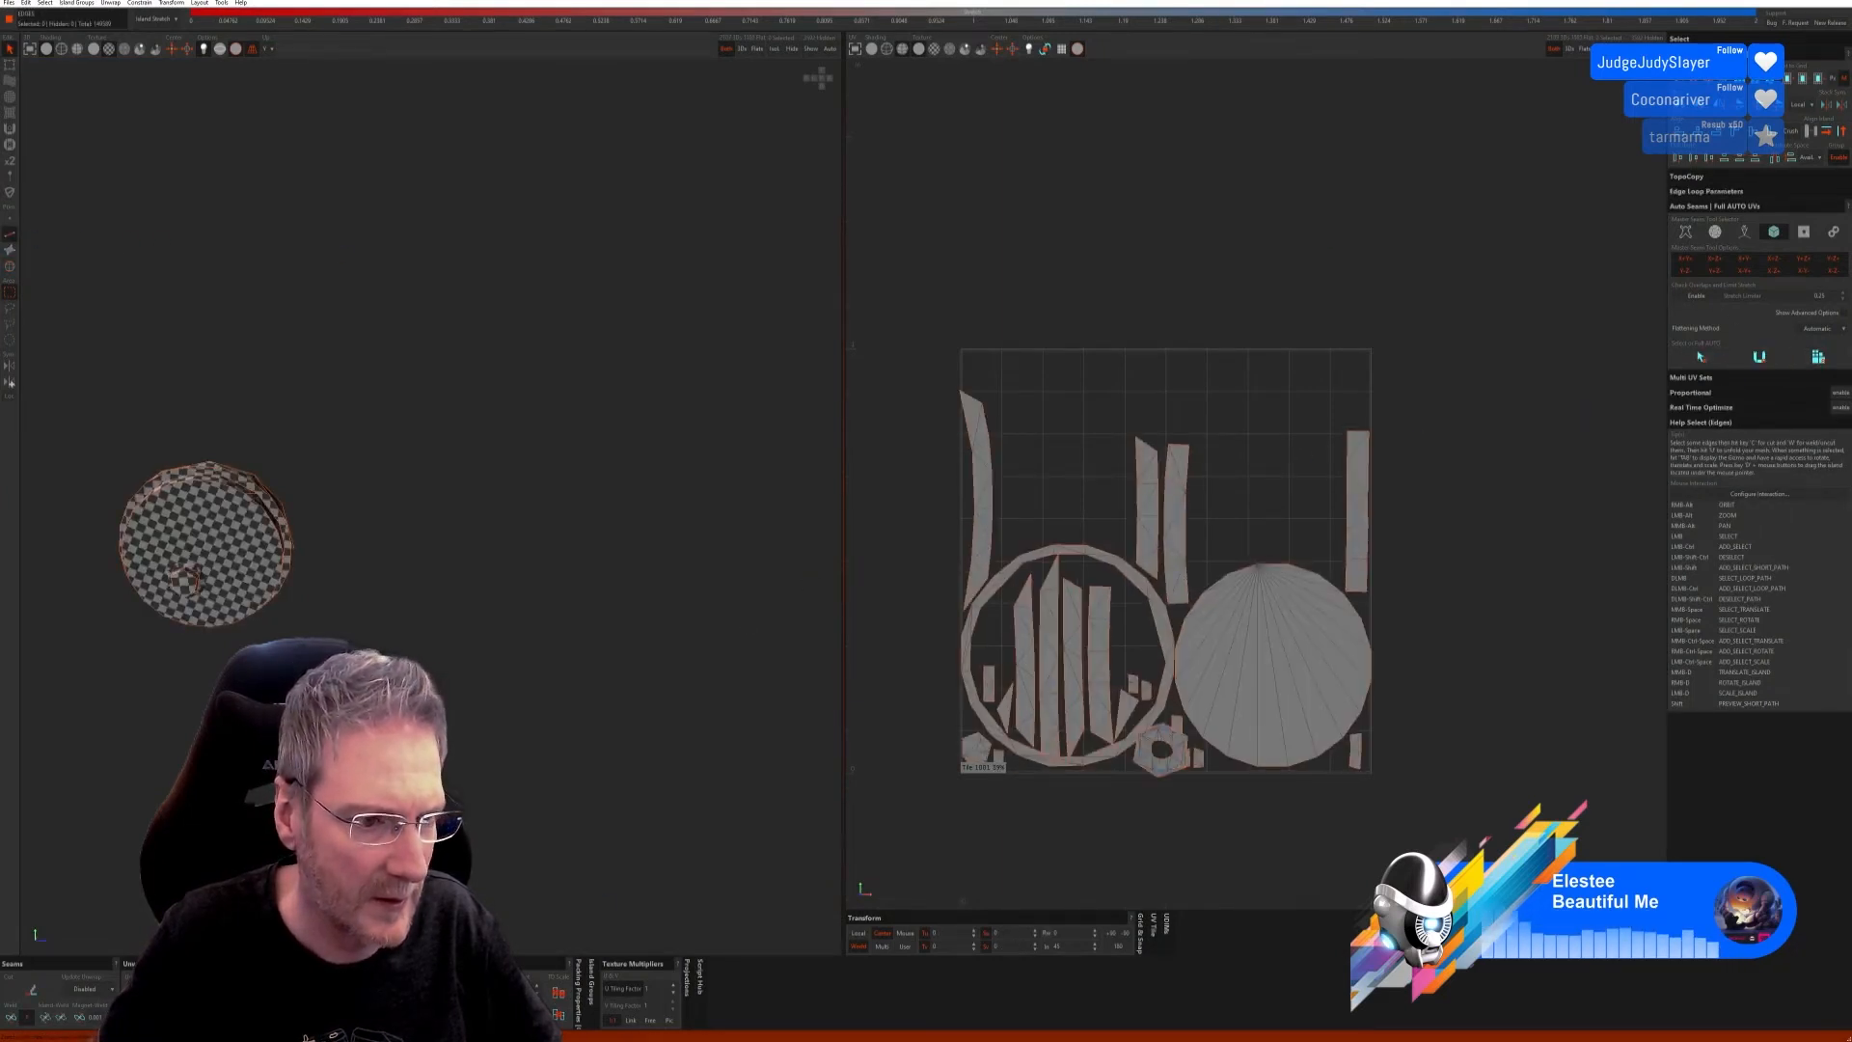
alt+right_drag(232, 550, 245, 521)
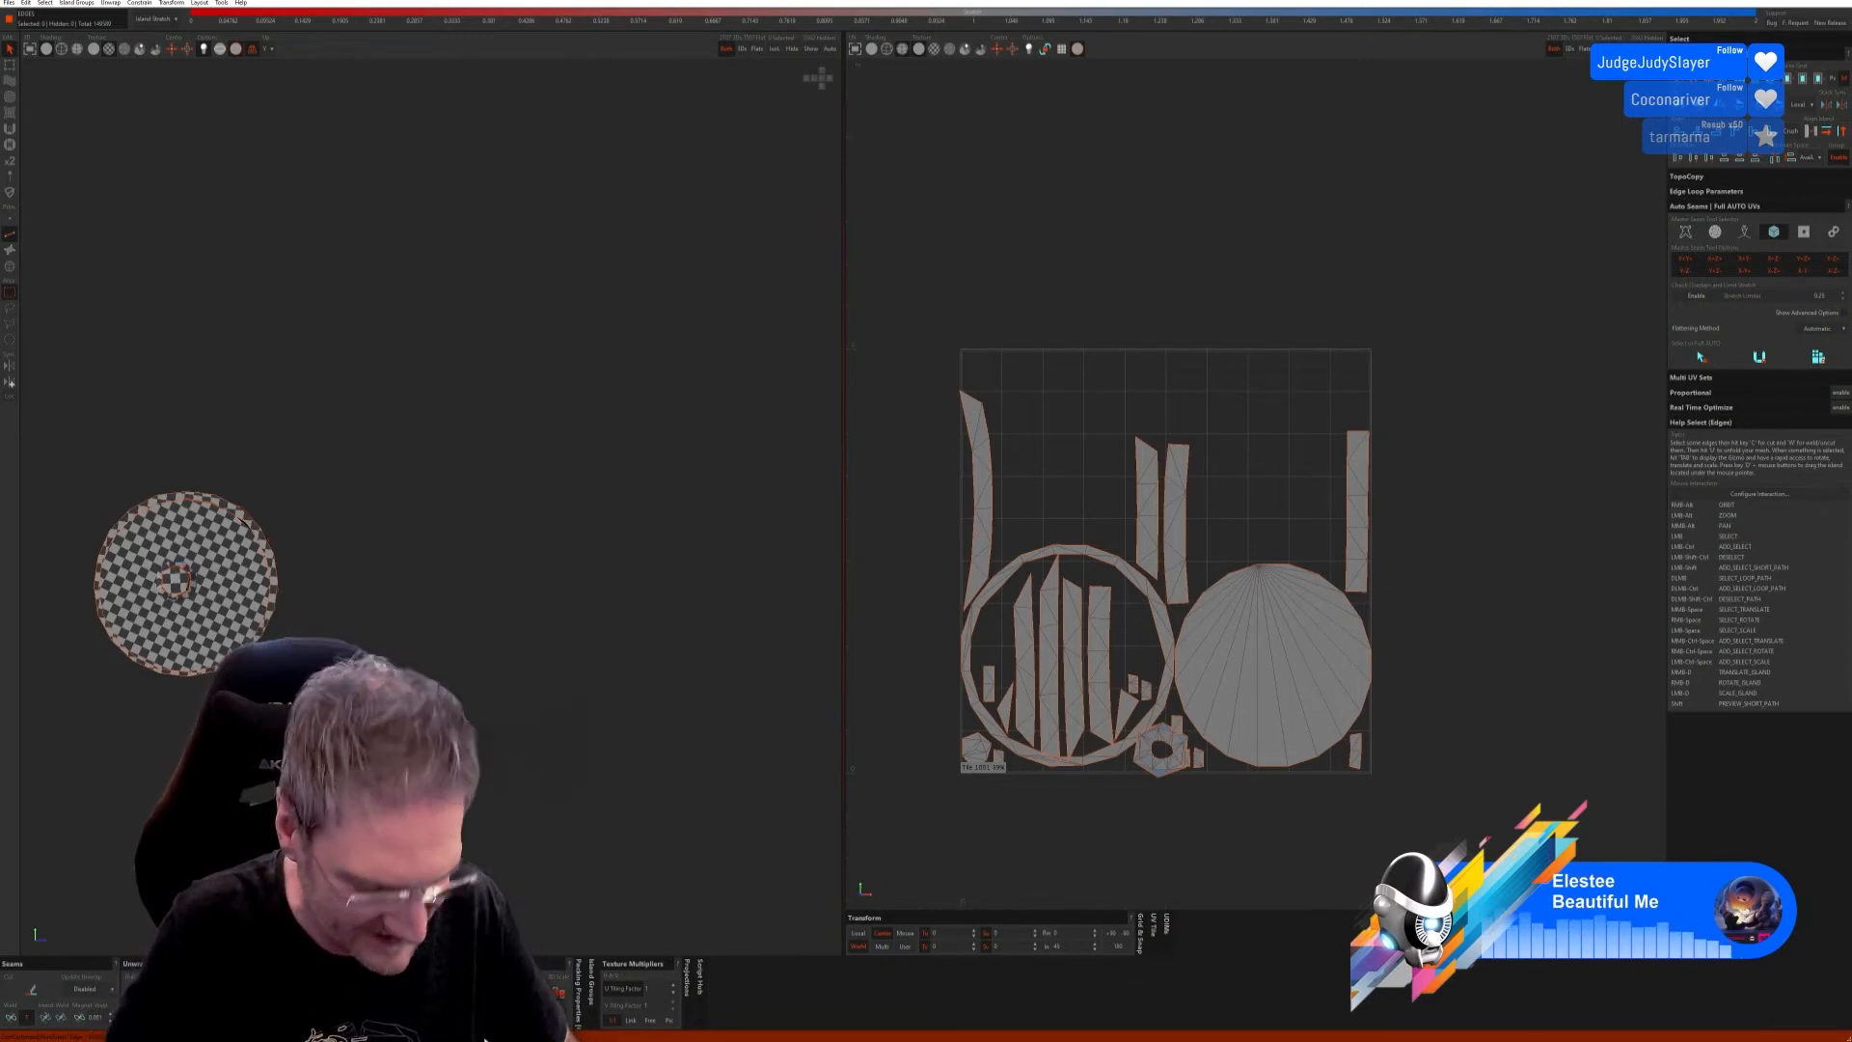
alt+right_drag(483, 678, 318, 670)
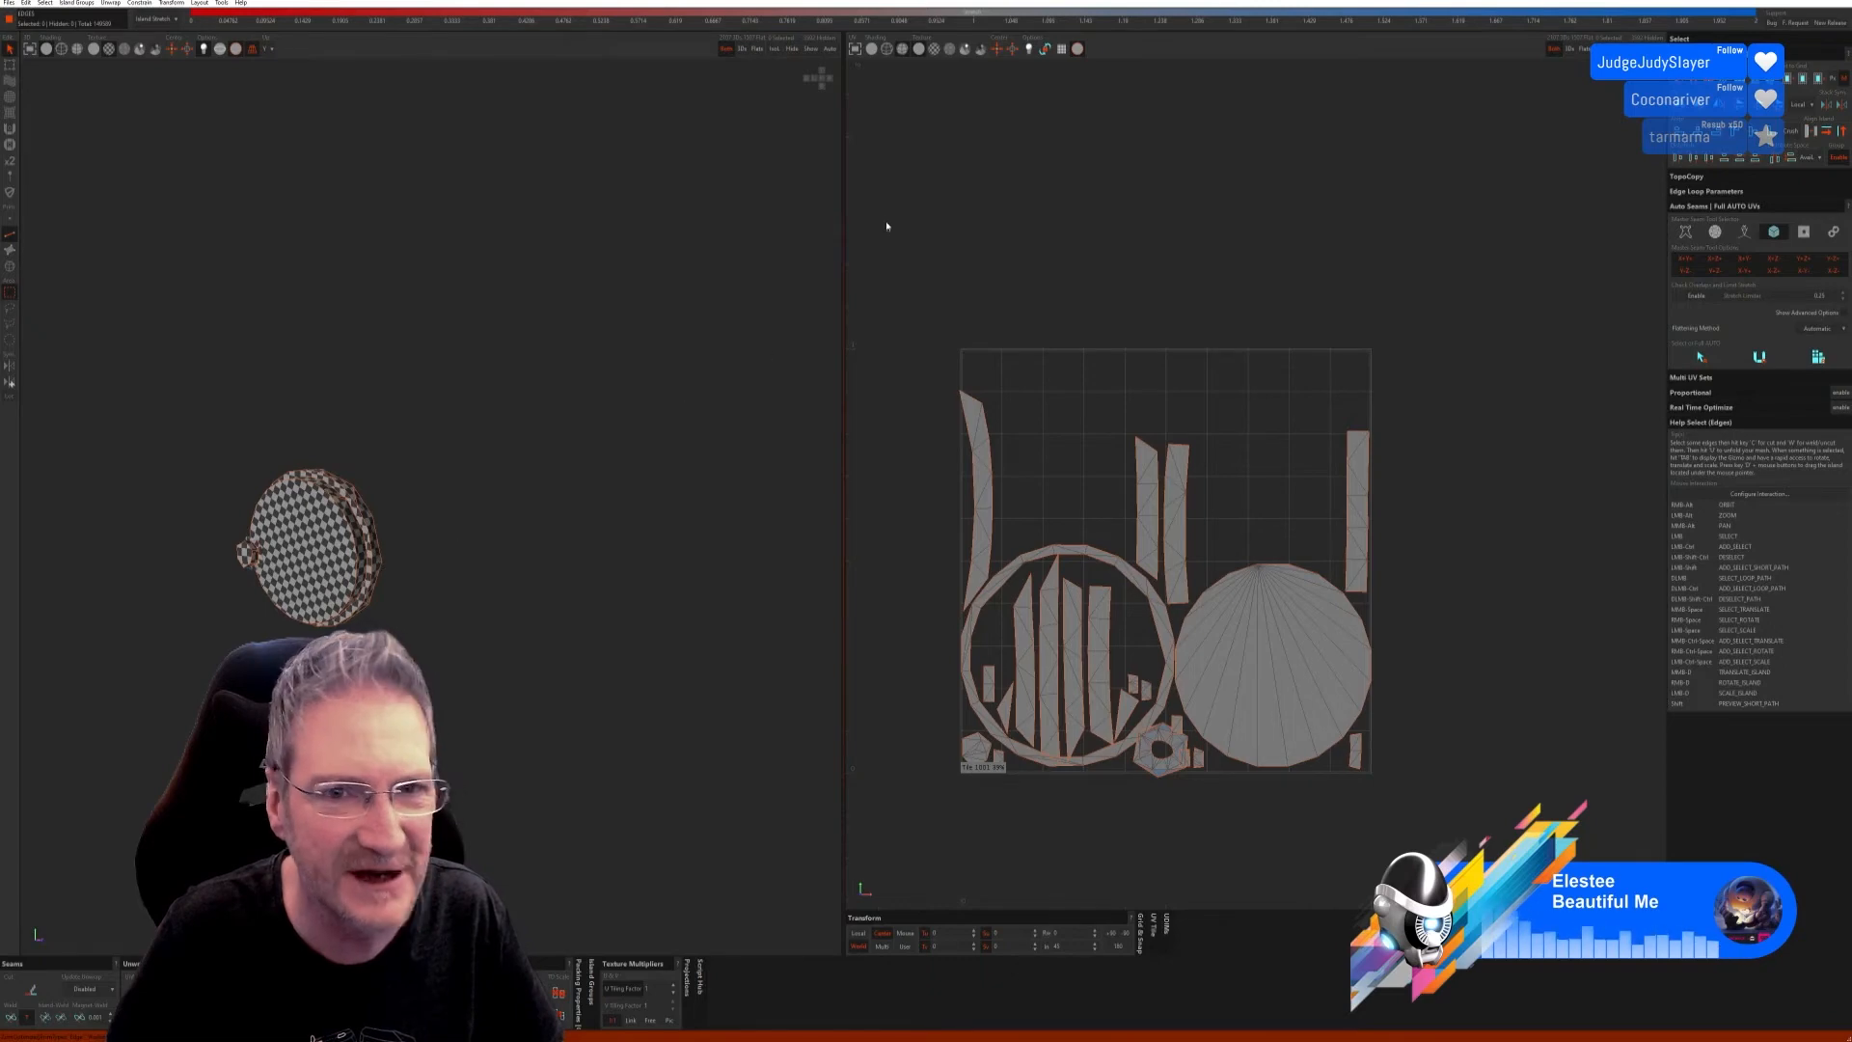
Step: Show the whole model and select the long thin strip floating in front of the flat front panel
click(811, 50)
scroll(583, 454, down, 2)
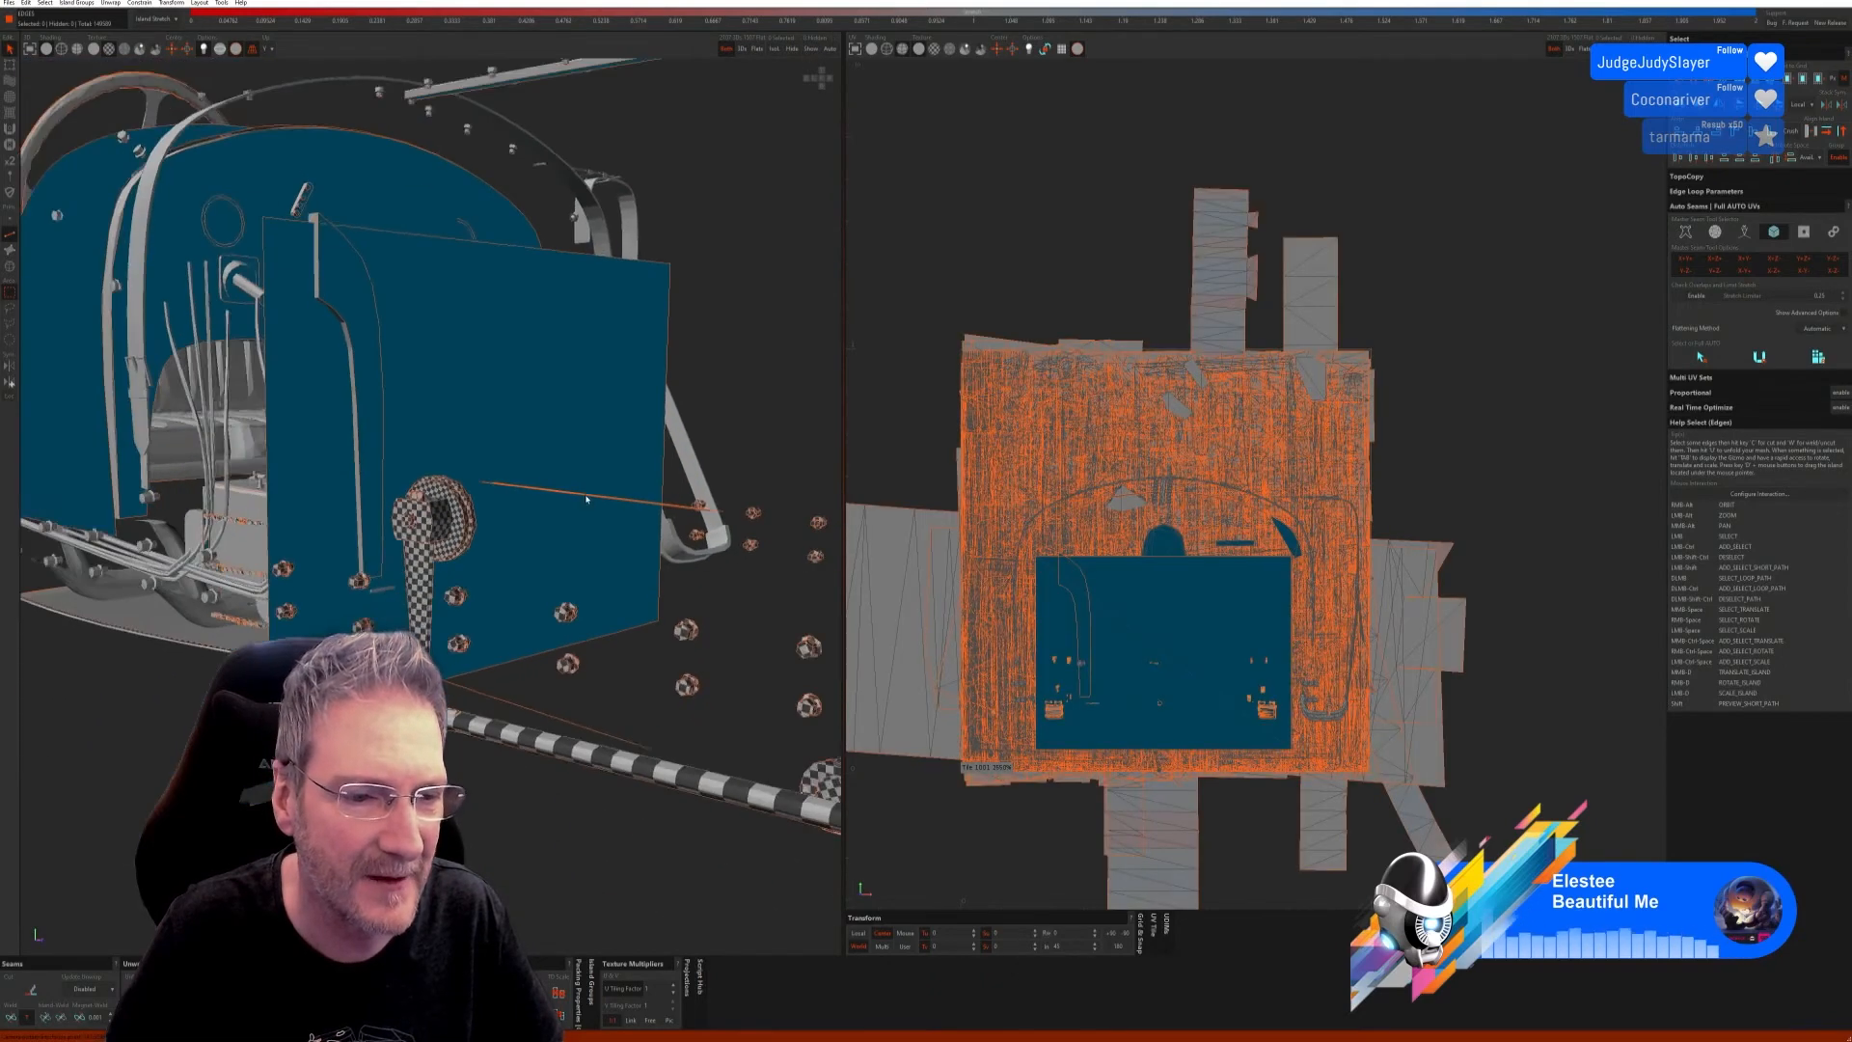
alt+right_drag(583, 454, 570, 410)
click(11, 268)
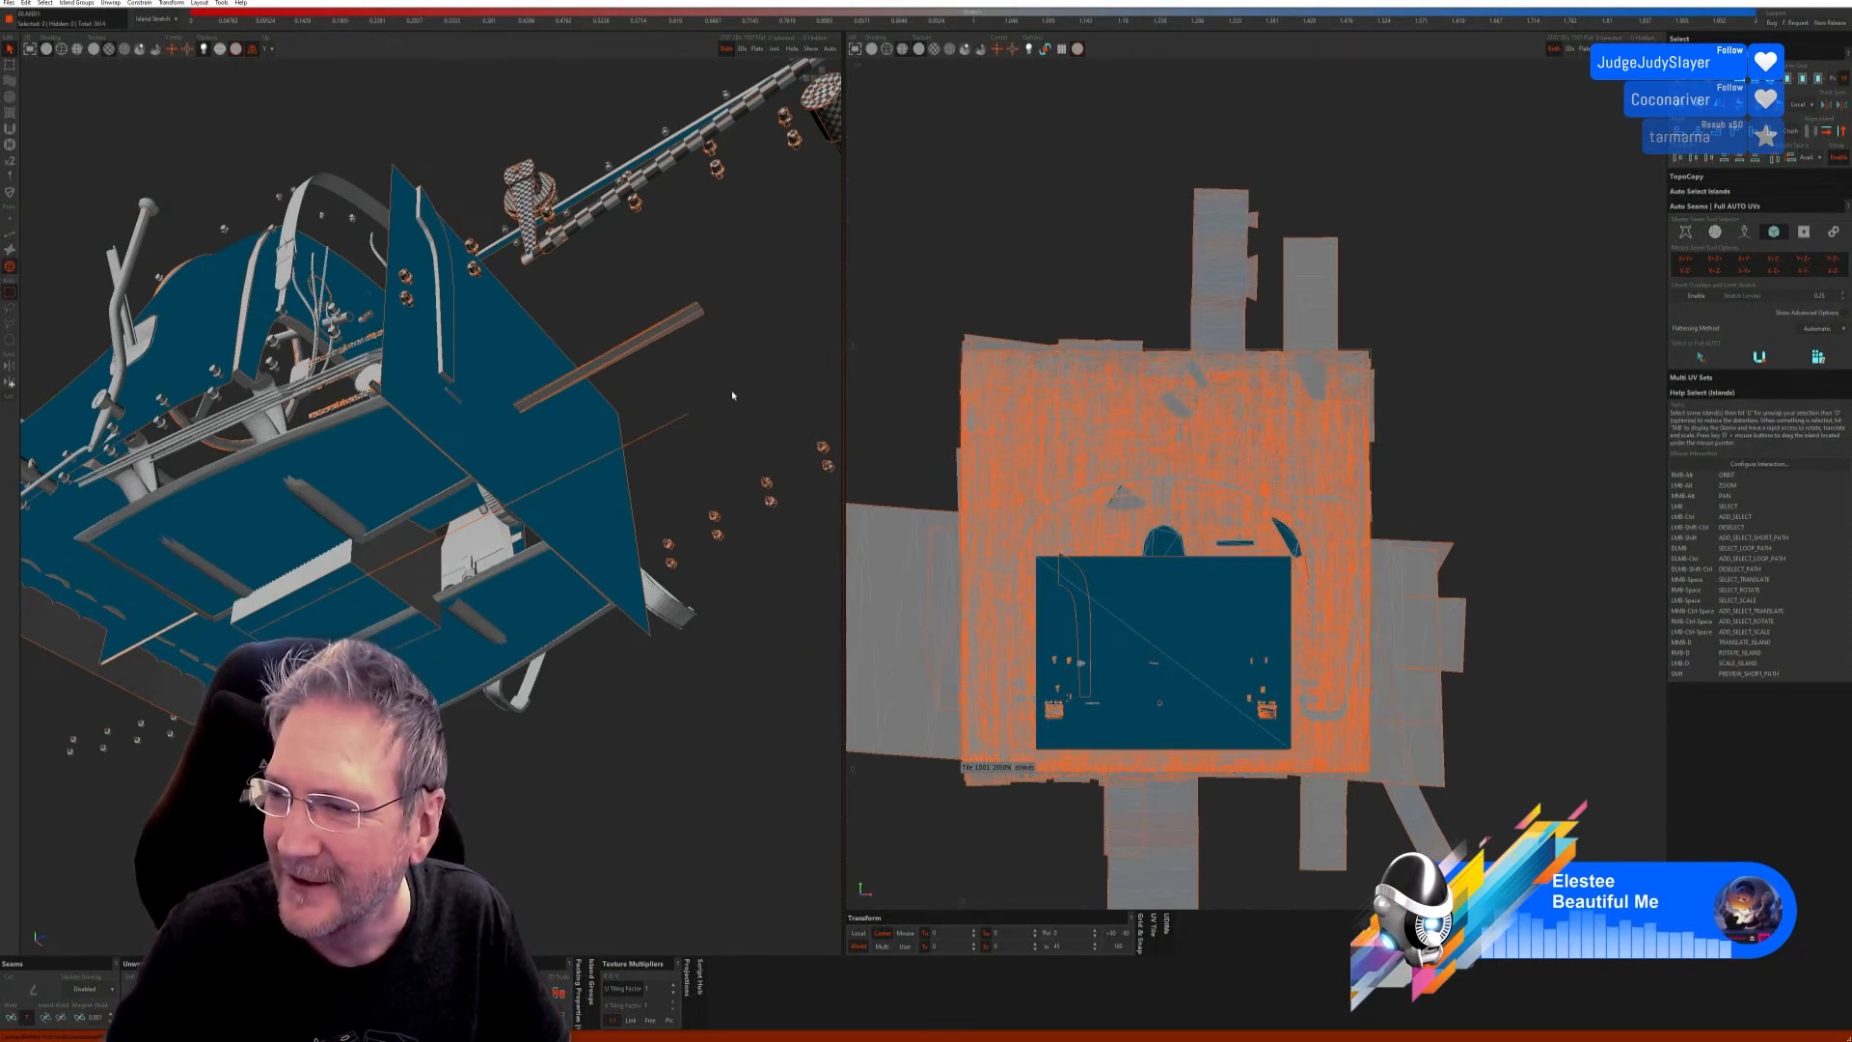
click(664, 337)
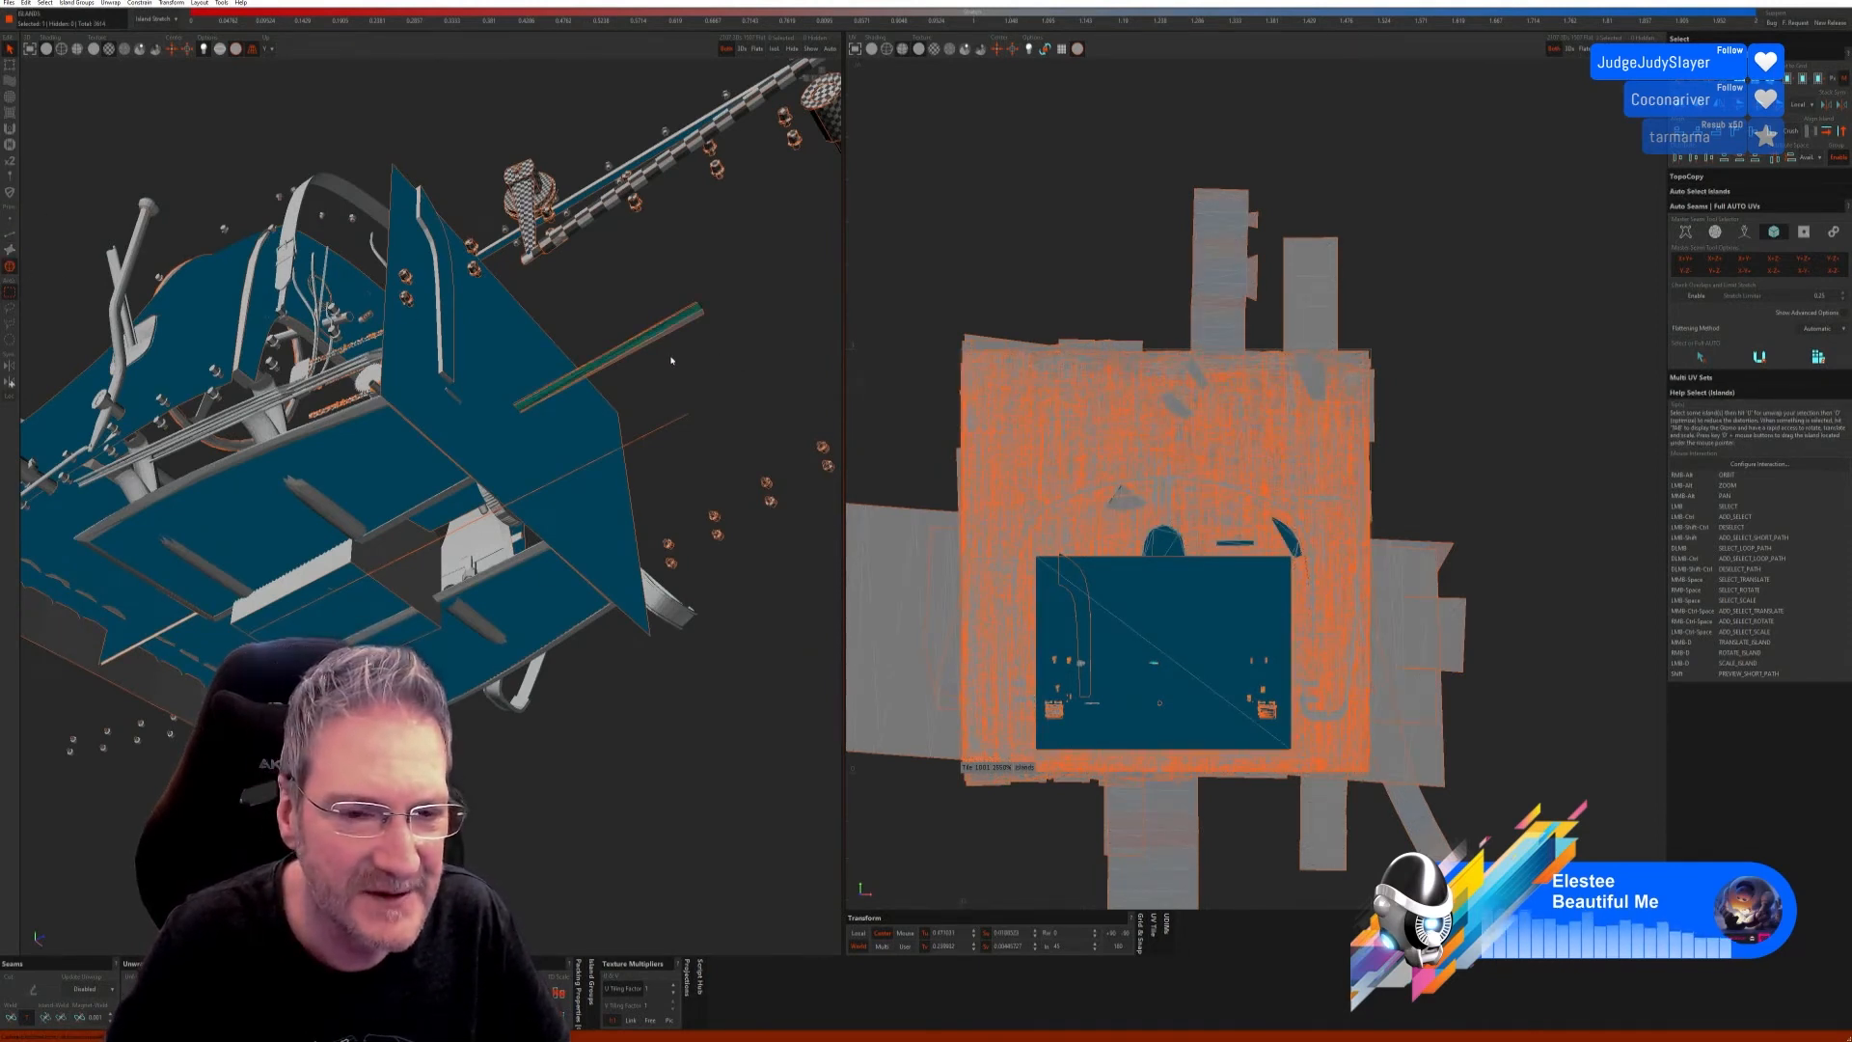
Step: Check the selected strip from several sides against the neighbouring parts and isolate it
alt+drag(671, 360, 682, 464)
scroll(704, 597, up, 2)
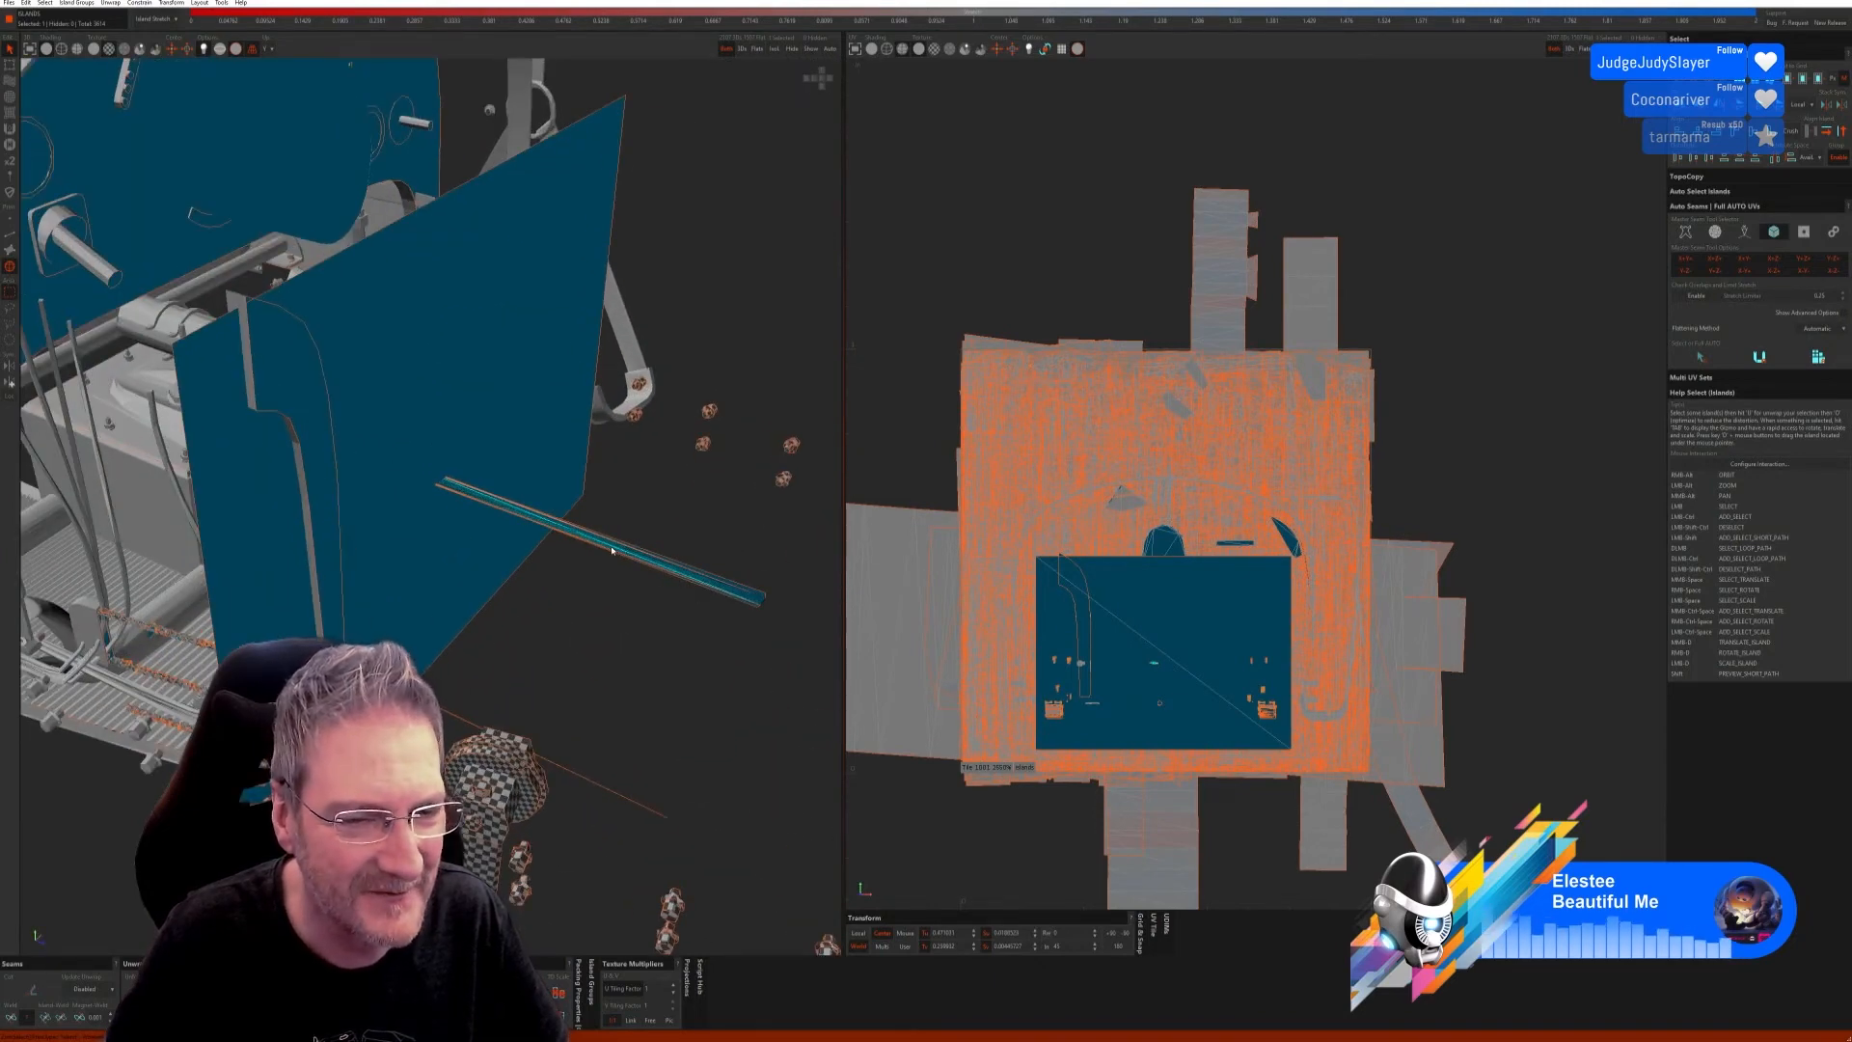
alt+drag(611, 559, 637, 469)
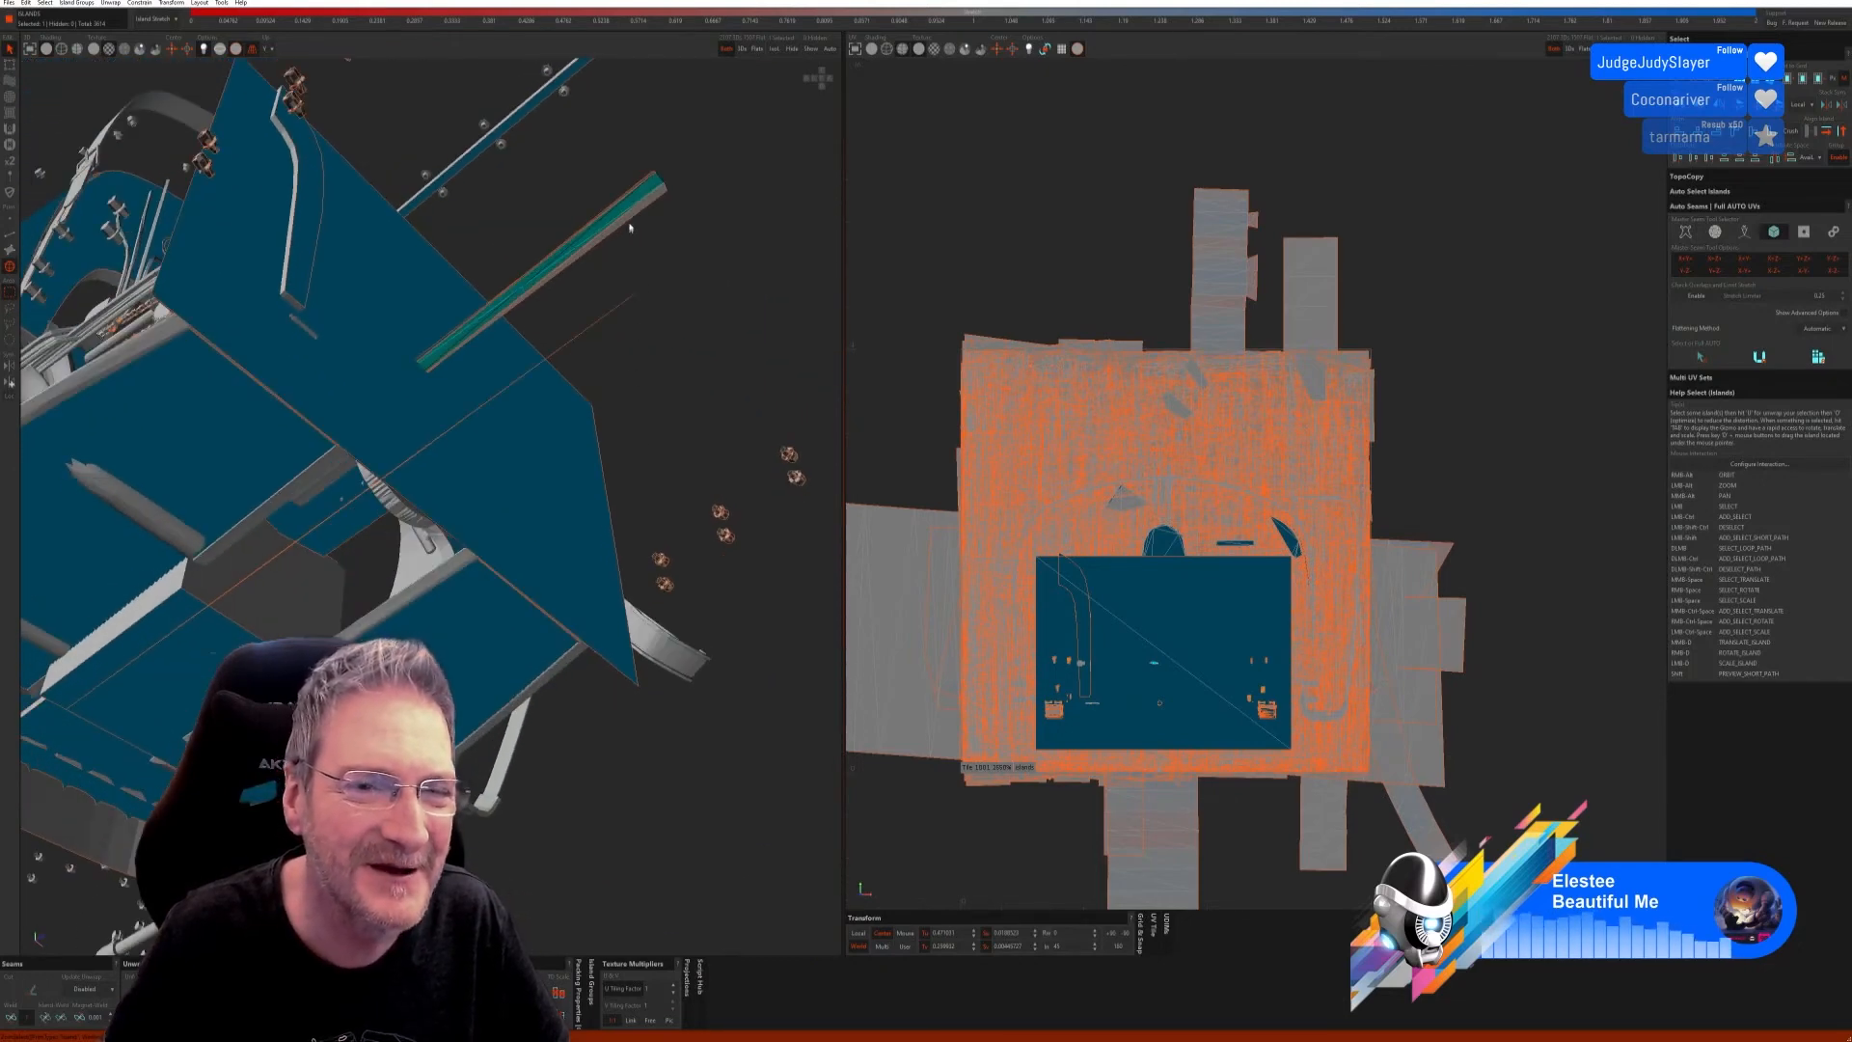
alt+drag(629, 221, 463, 301)
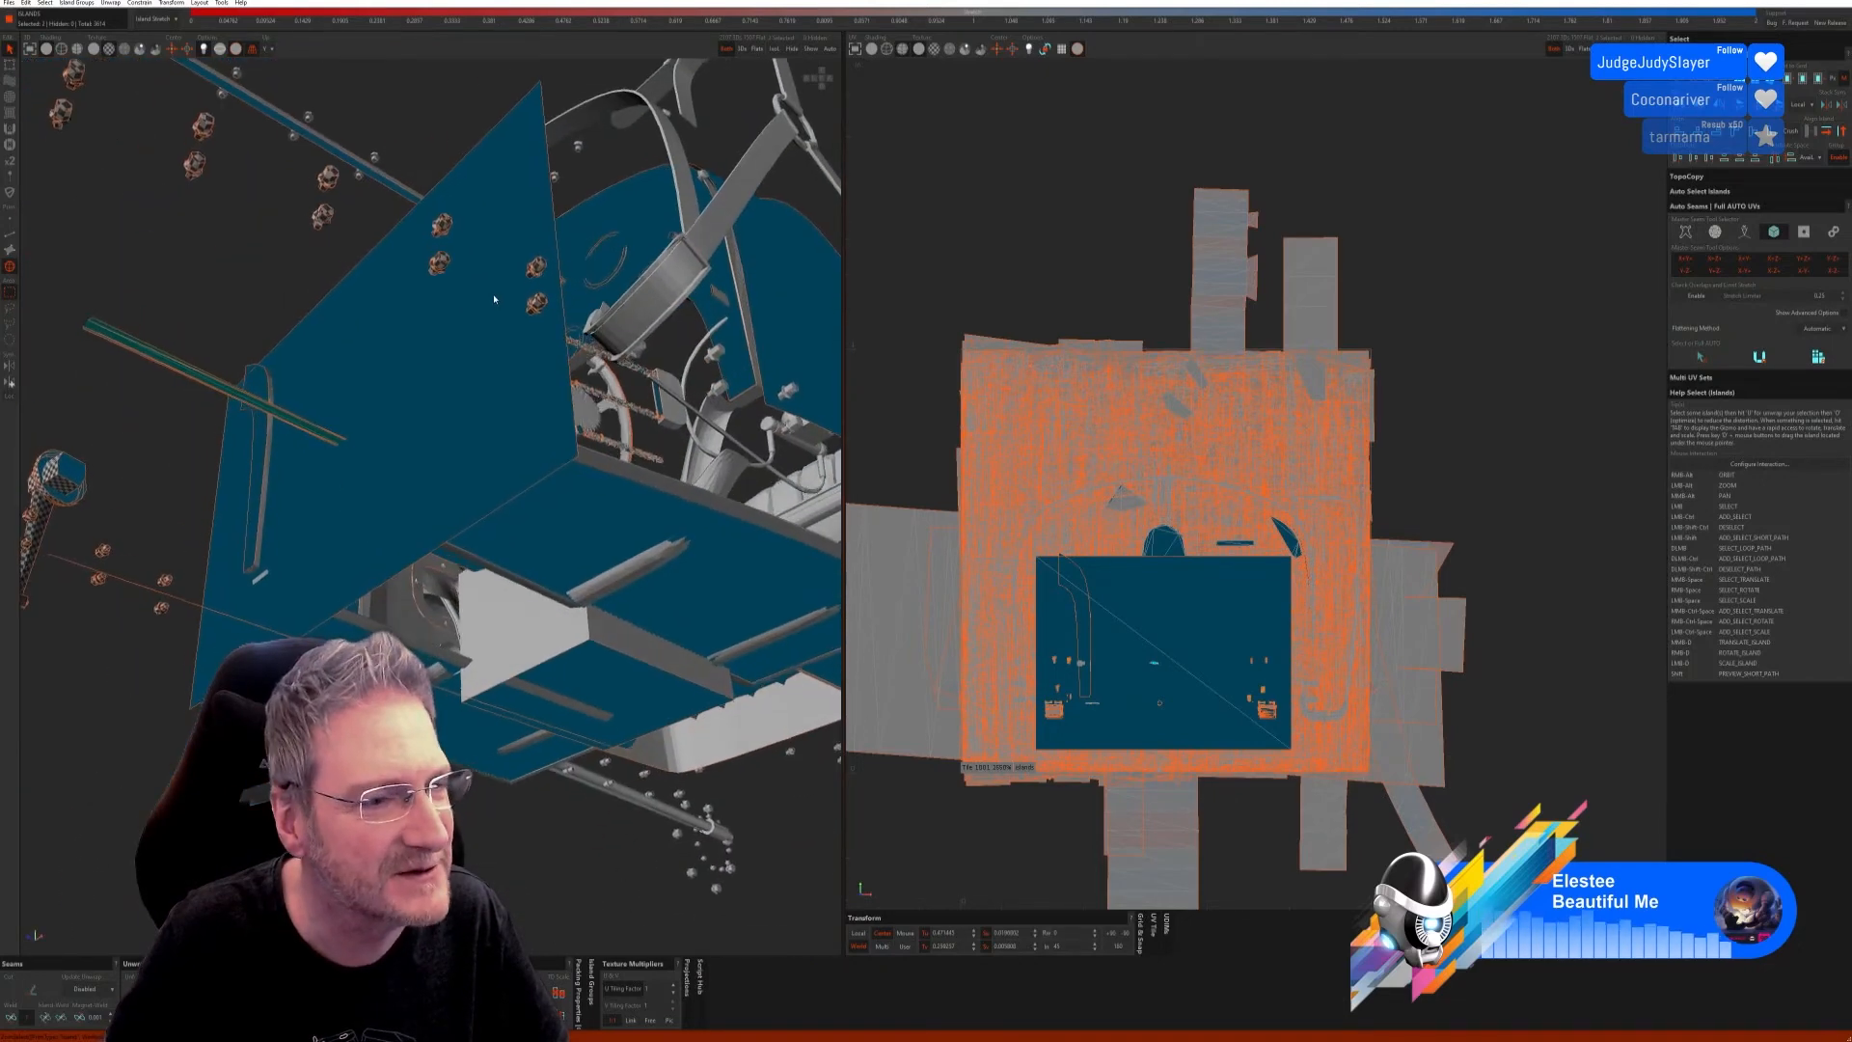
scroll(135, 339, up, 5)
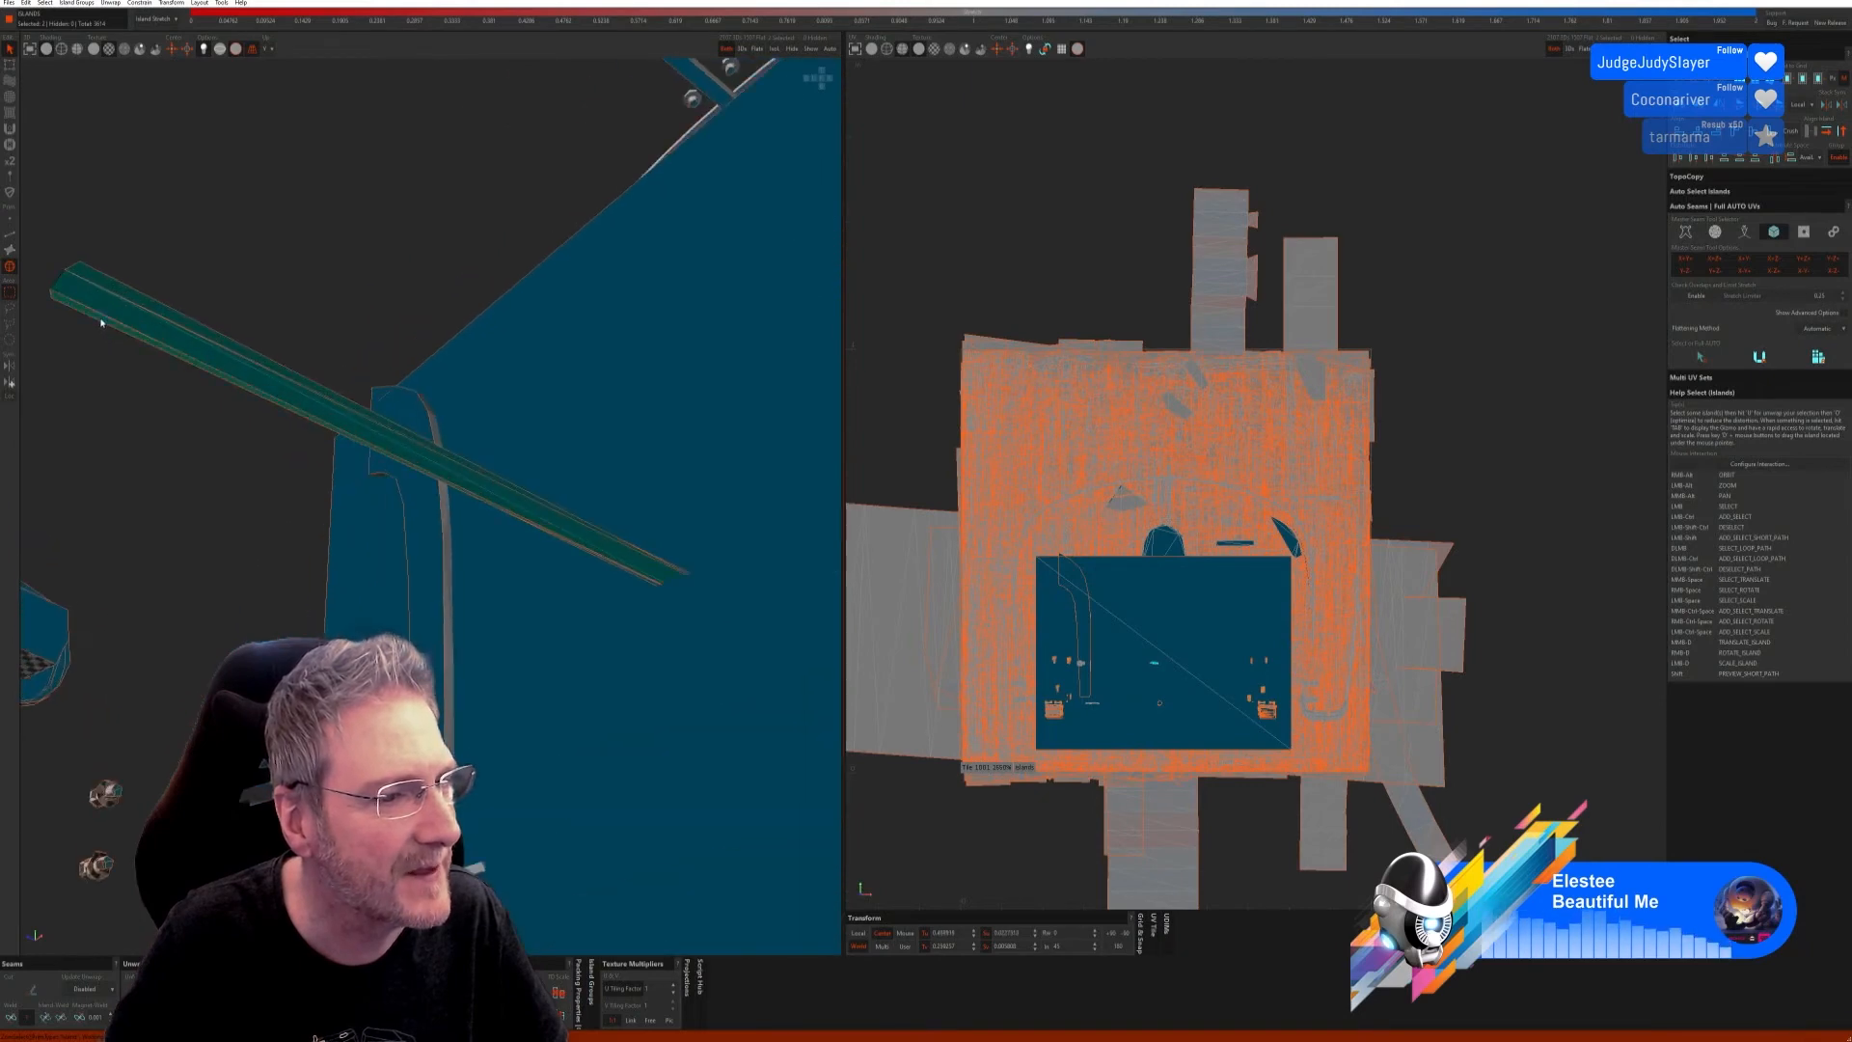
scroll(169, 425, down, 6)
alt+right_drag(198, 447, 349, 485)
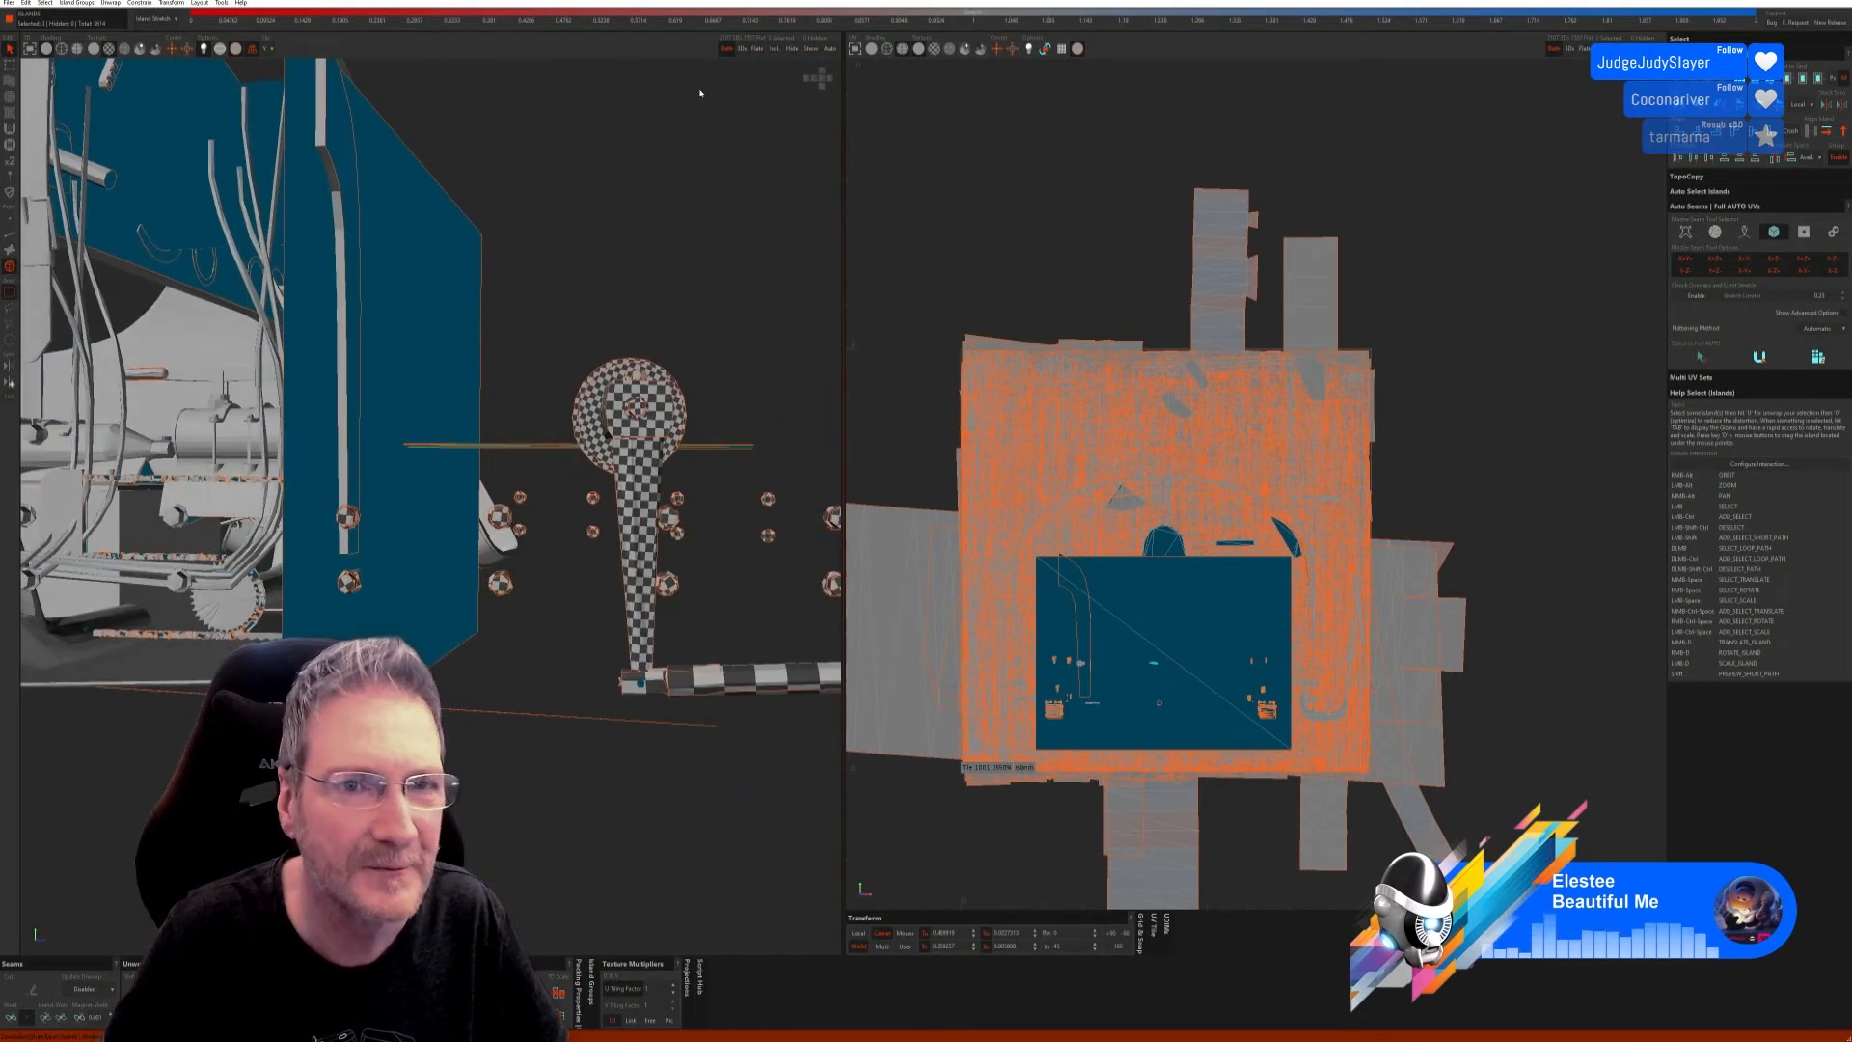
click(774, 50)
Step: Cut automatic seams on the isolated thin strip, then unfold and pack its islands
click(10, 238)
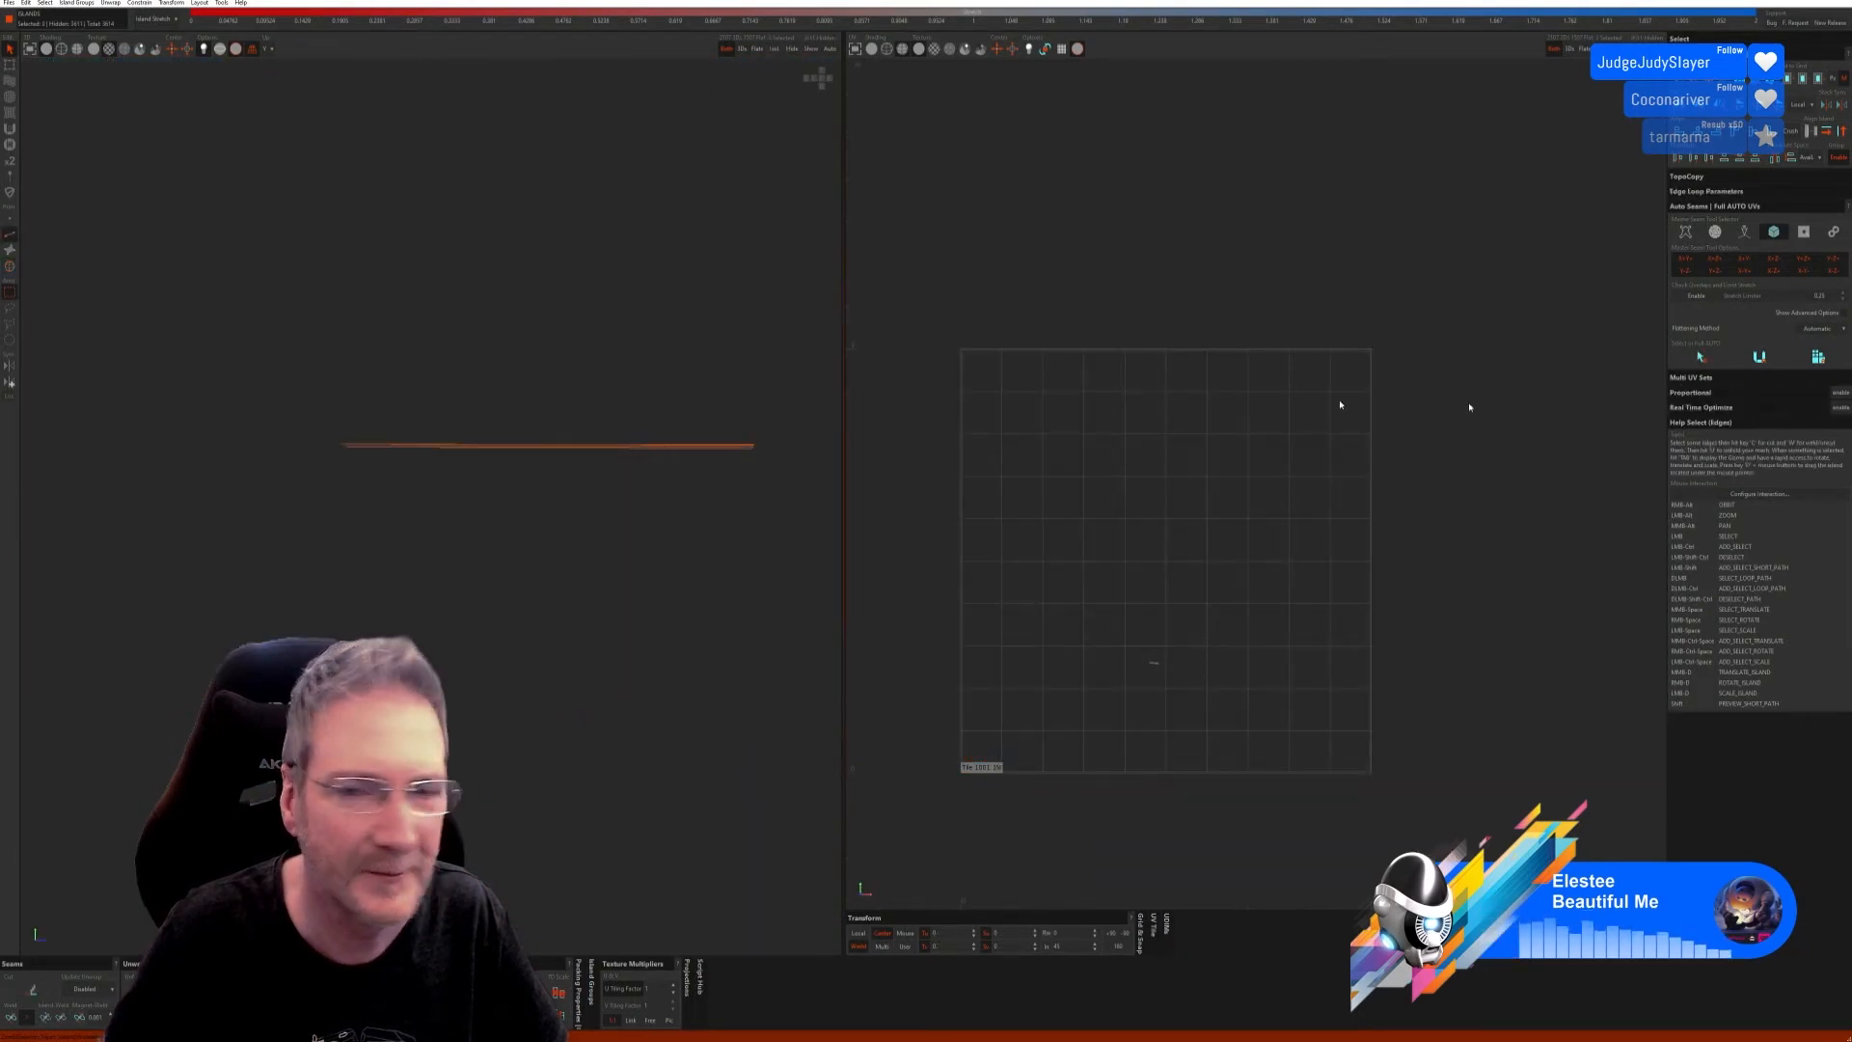
click(1699, 356)
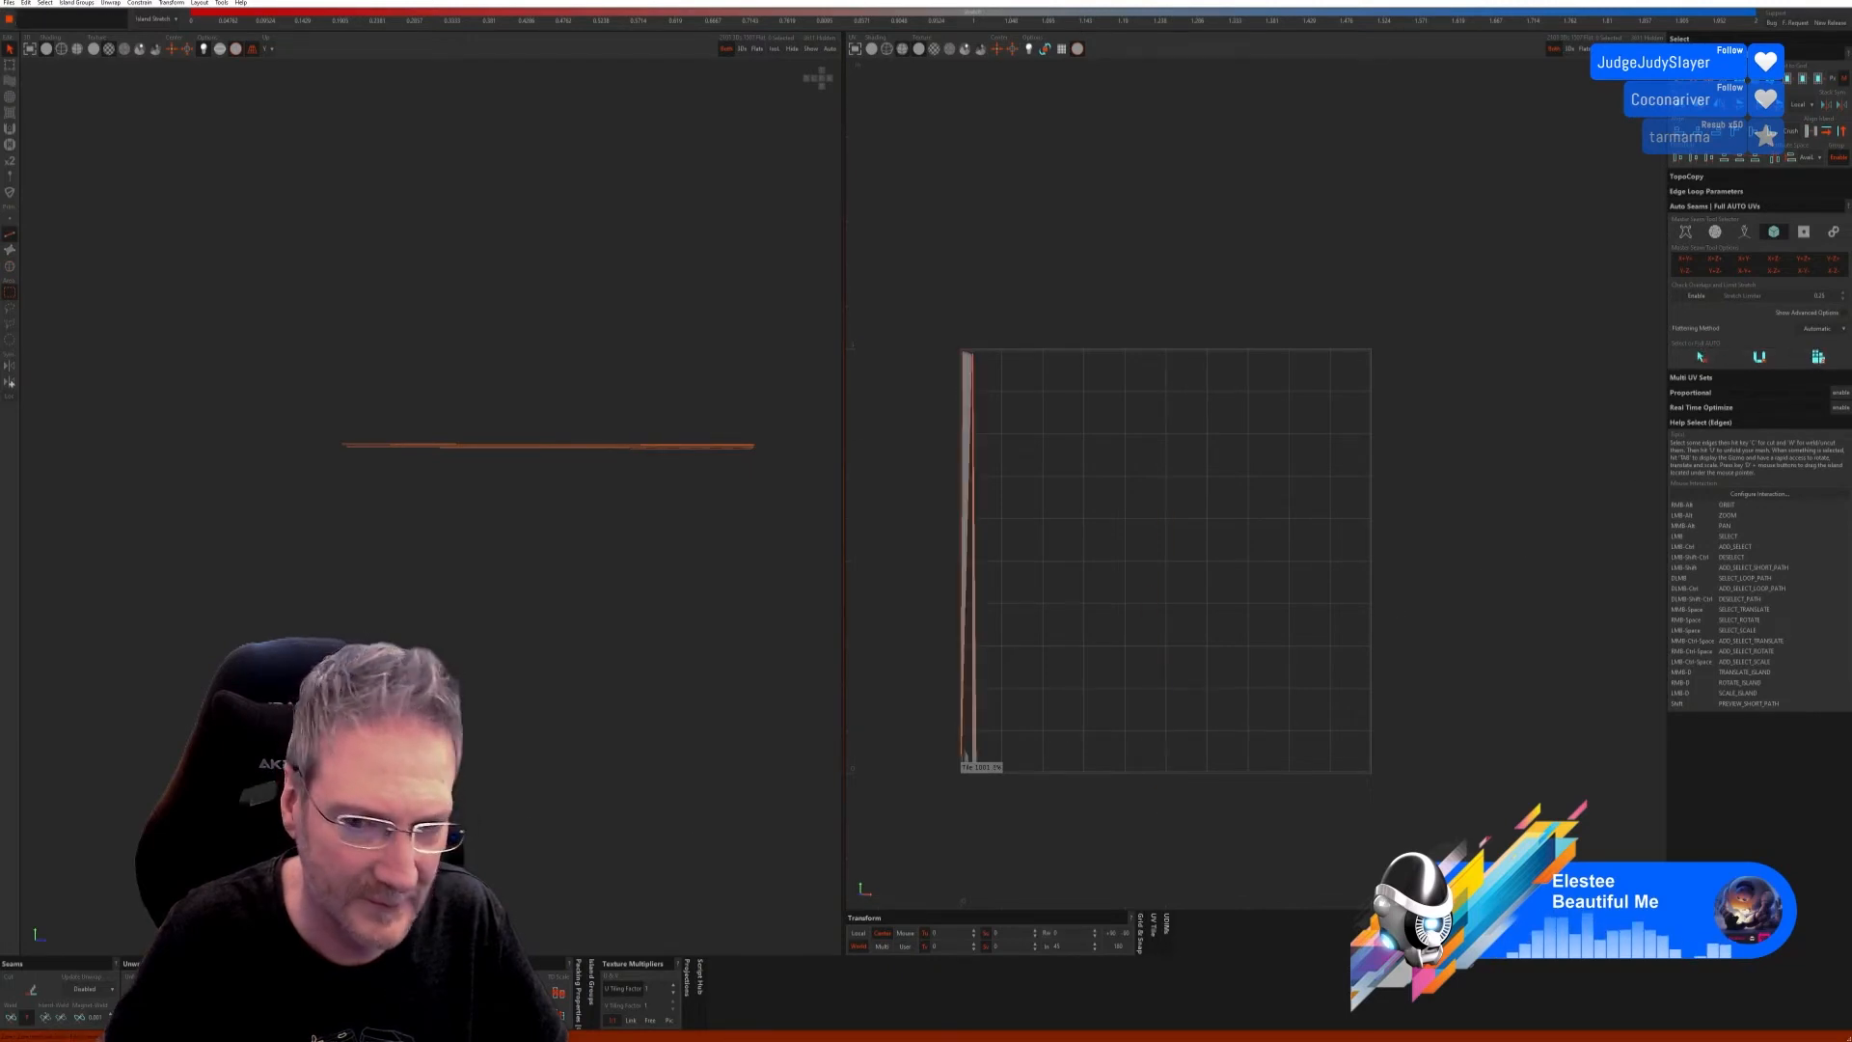
alt+drag(701, 368, 558, 537)
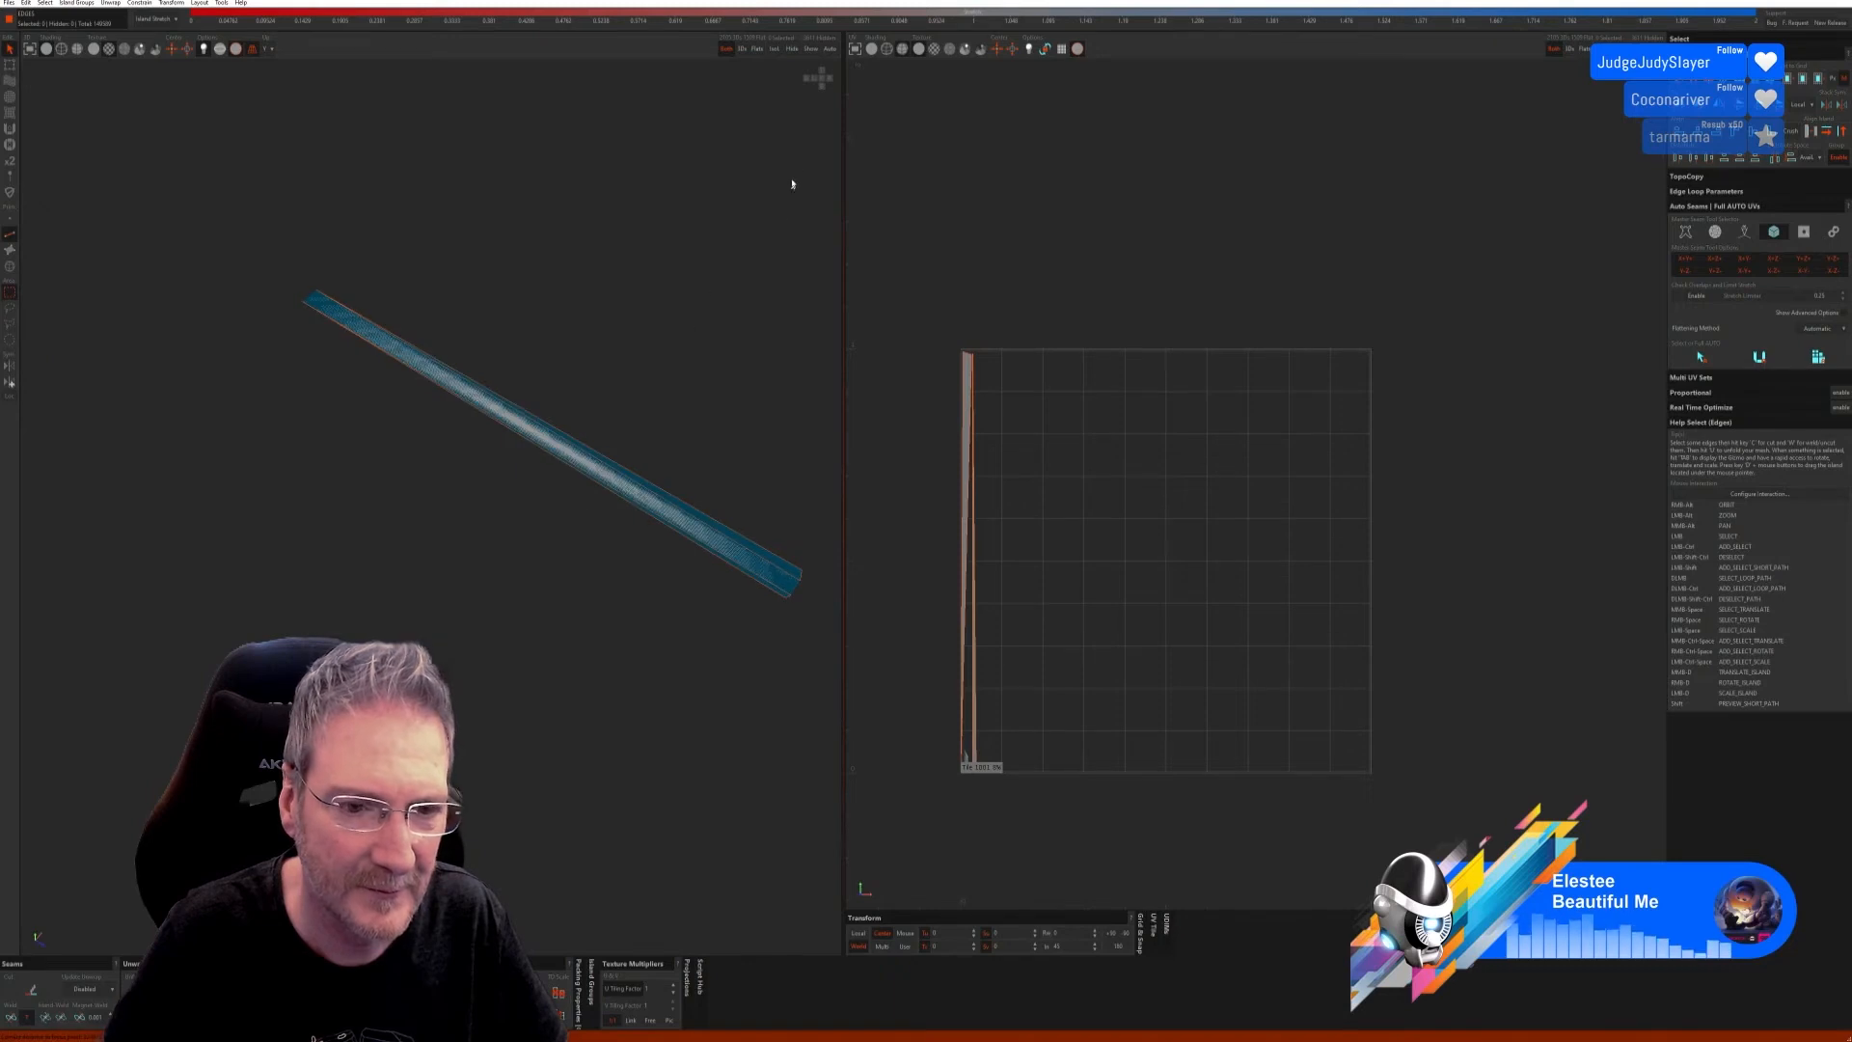
Step: Show the whole model and select the bolt island at the lower end of the front checkered hoop
click(799, 51)
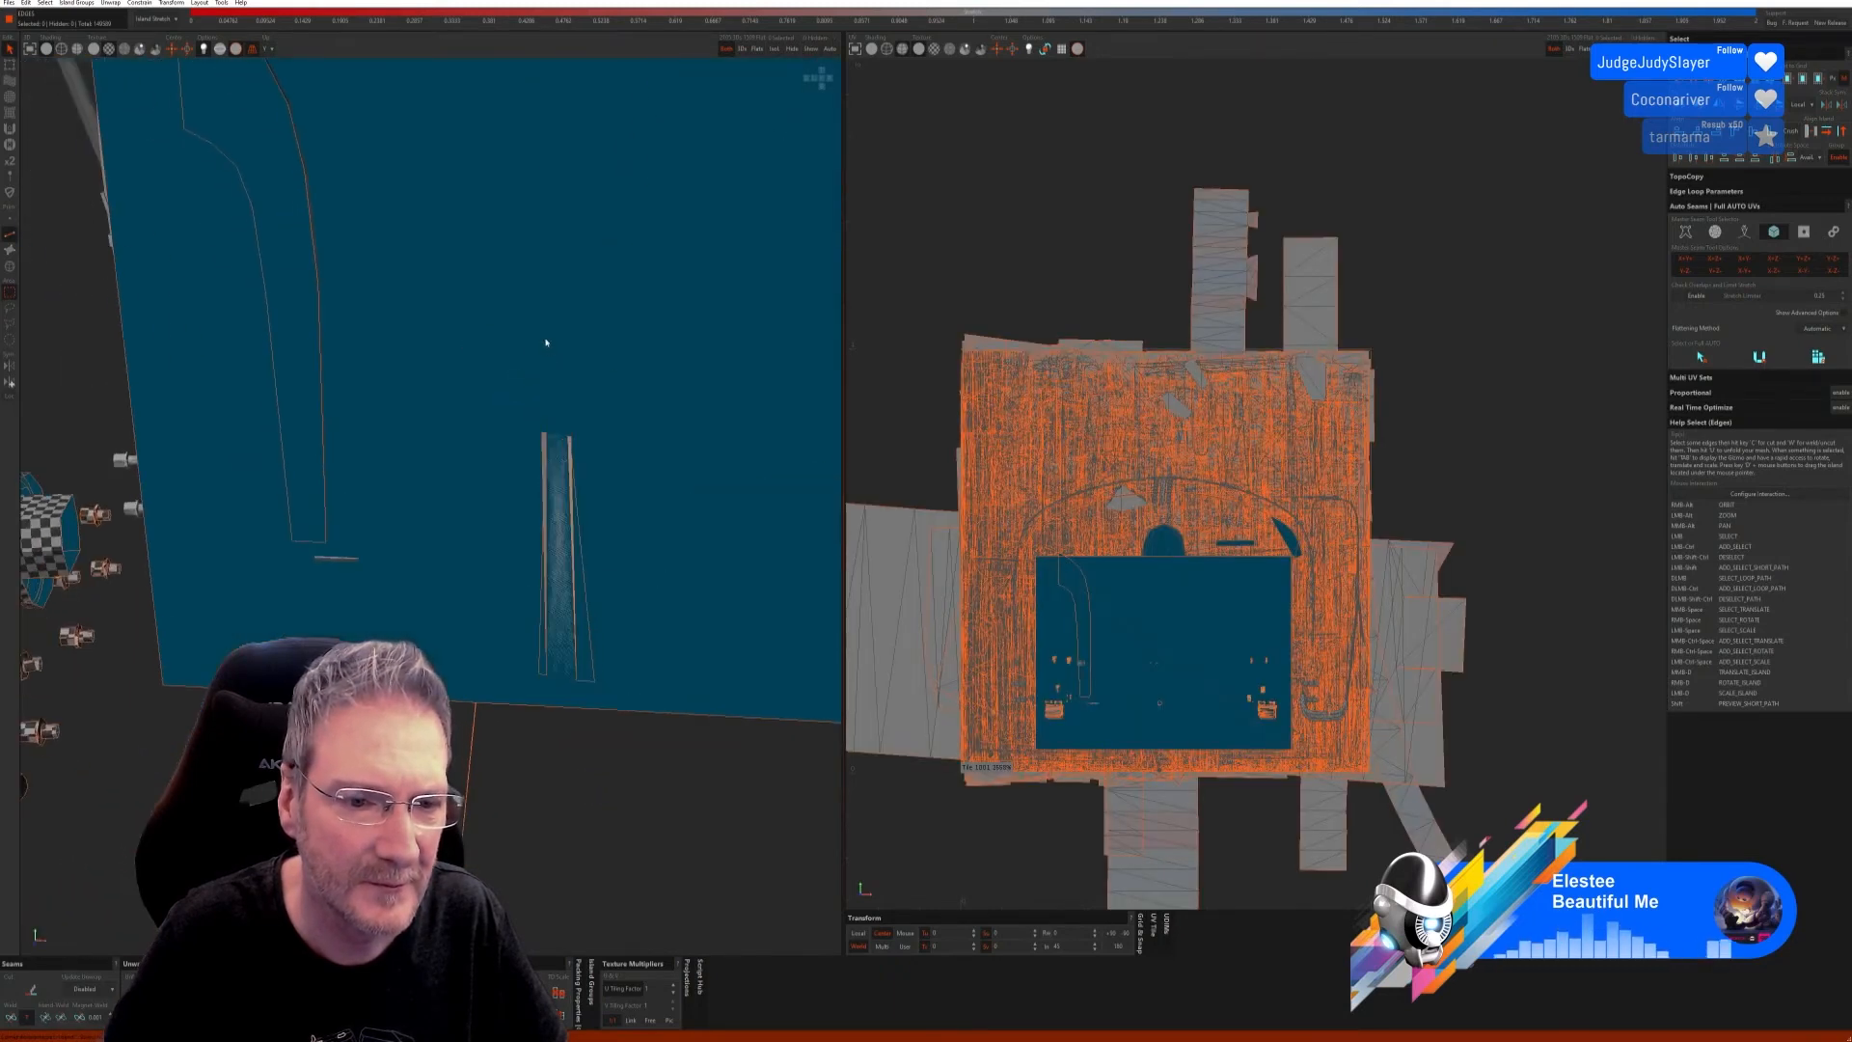
alt+right_drag(540, 363, 543, 365)
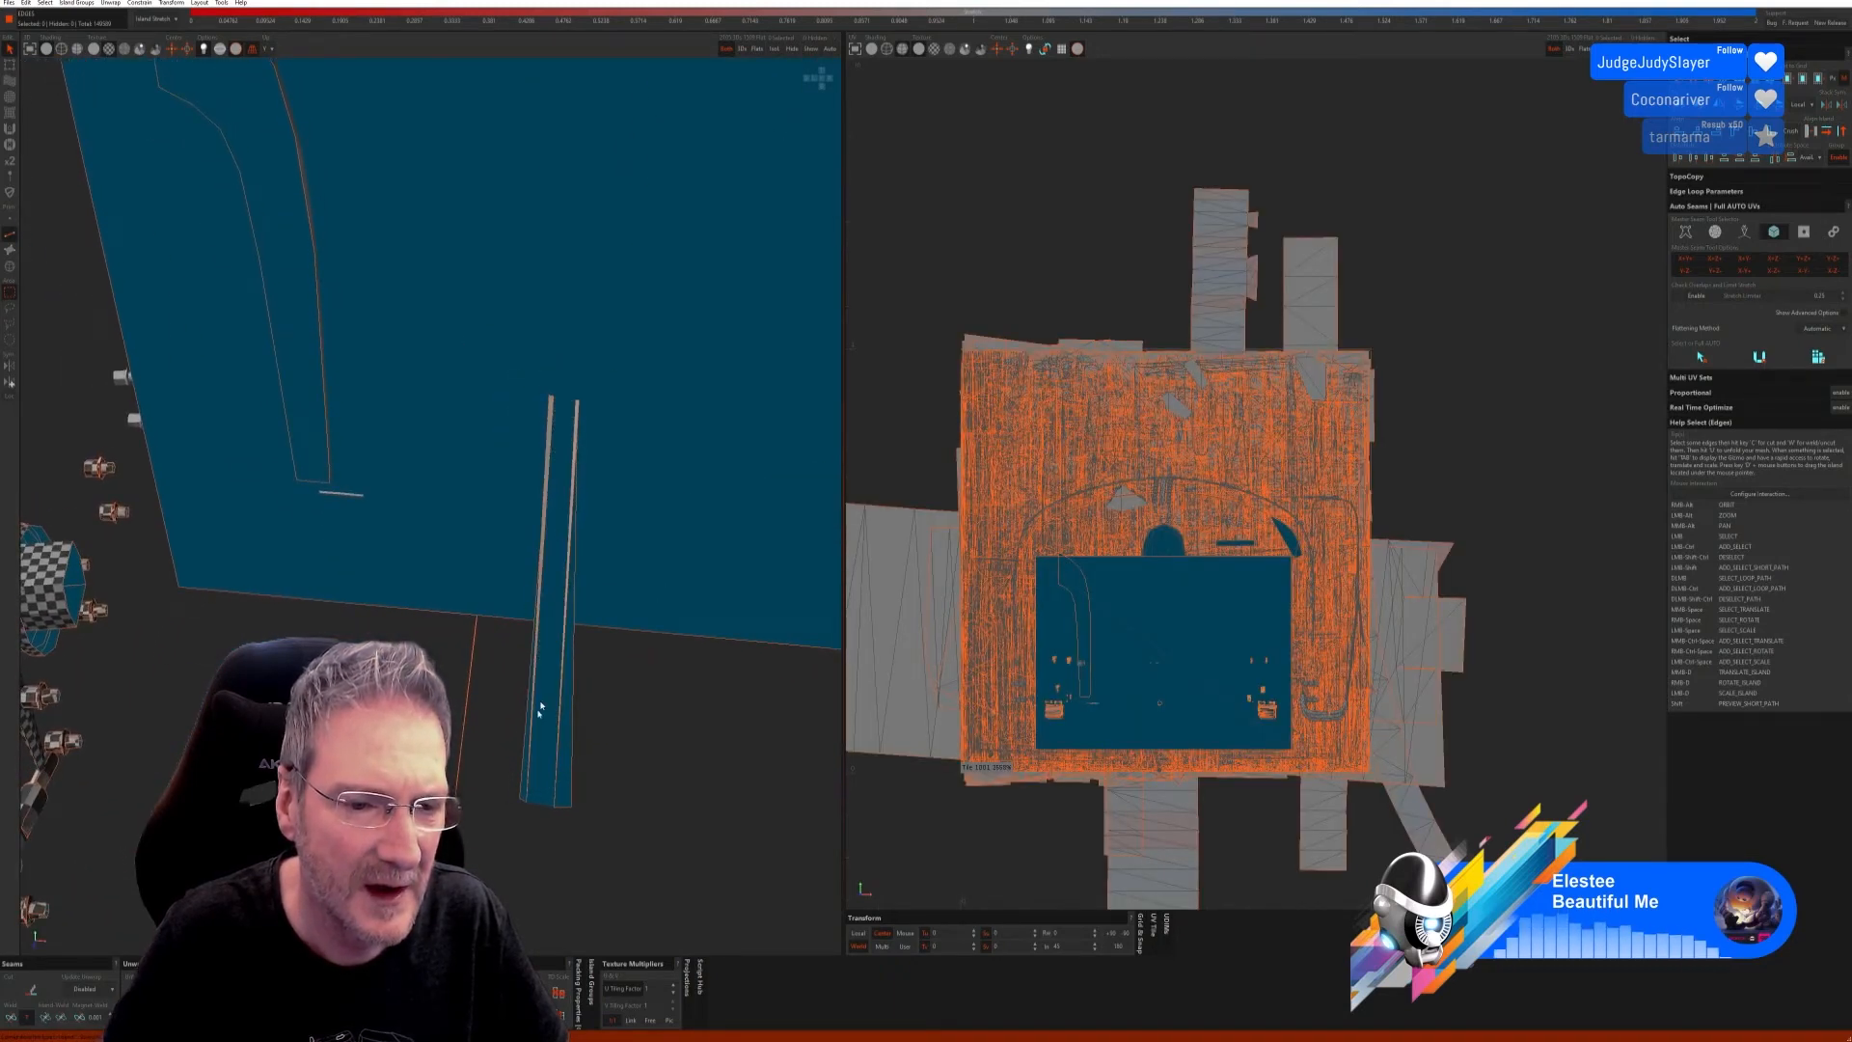
scroll(540, 709, down, 5)
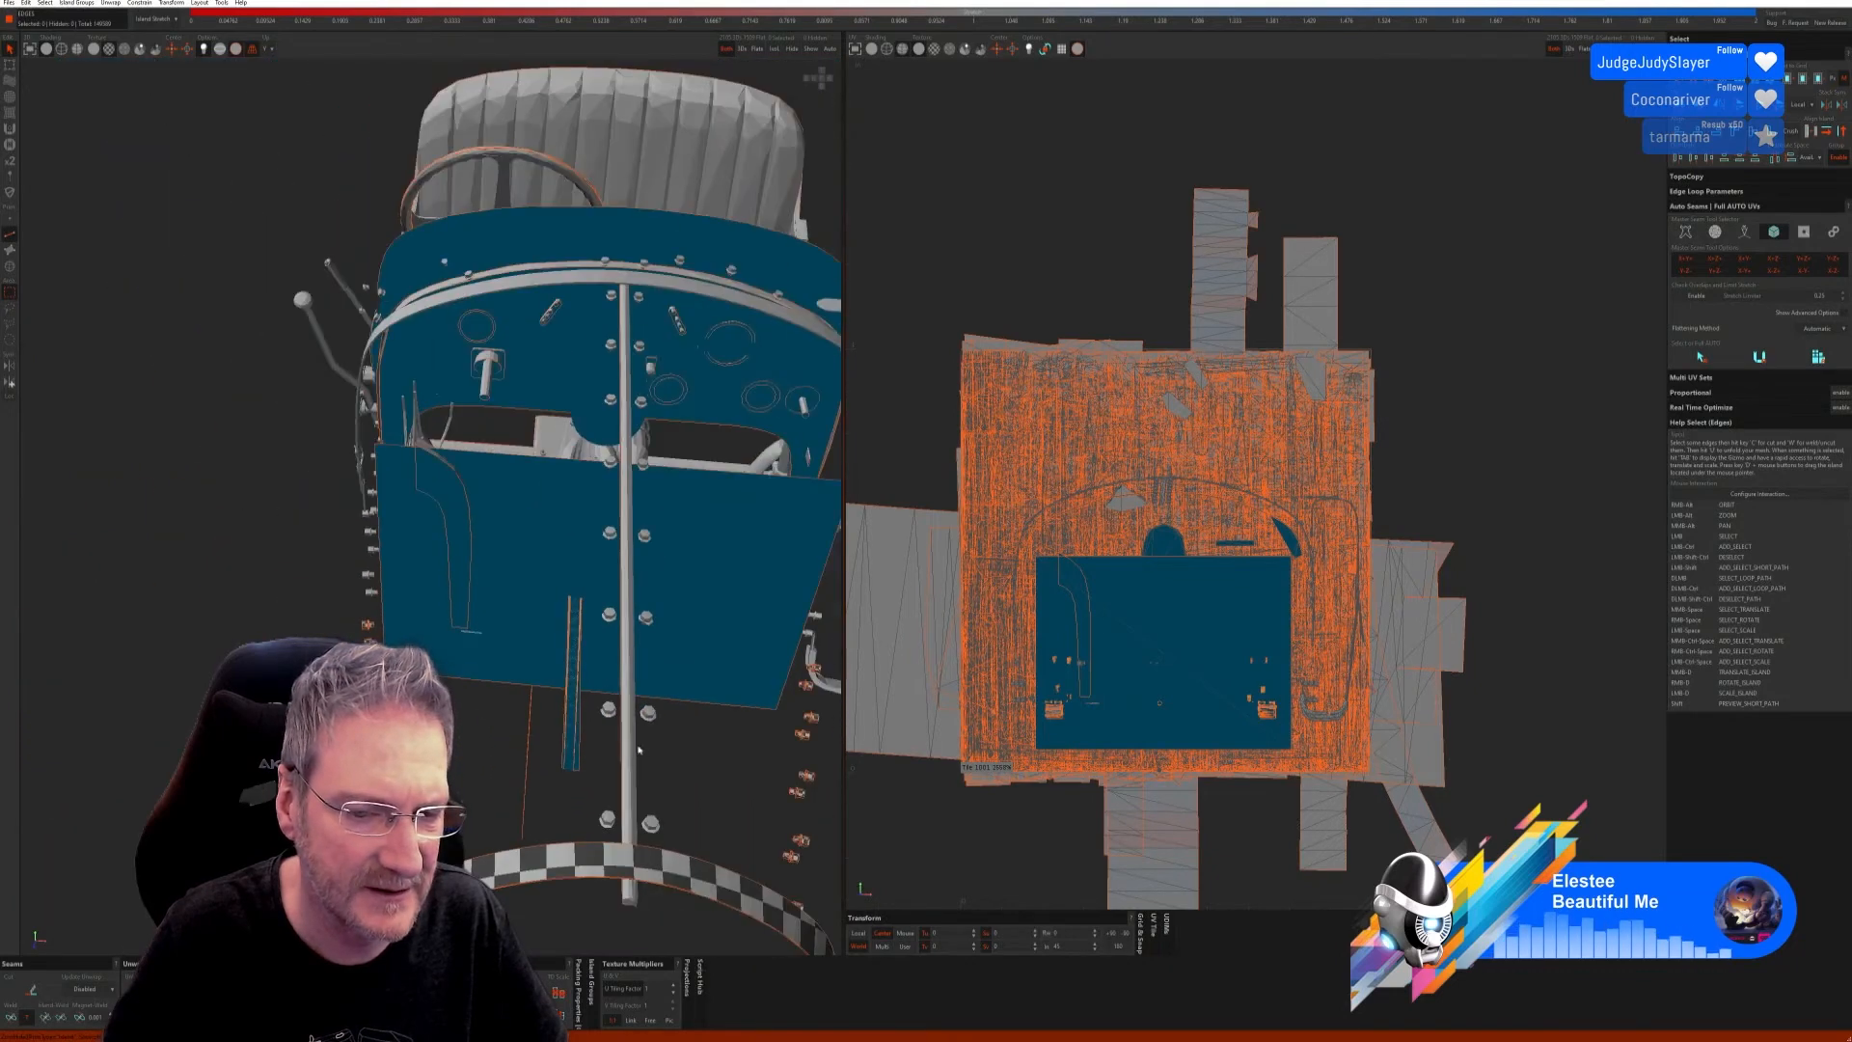
alt+right_drag(637, 750, 470, 672)
alt+right_drag(432, 587, 429, 607)
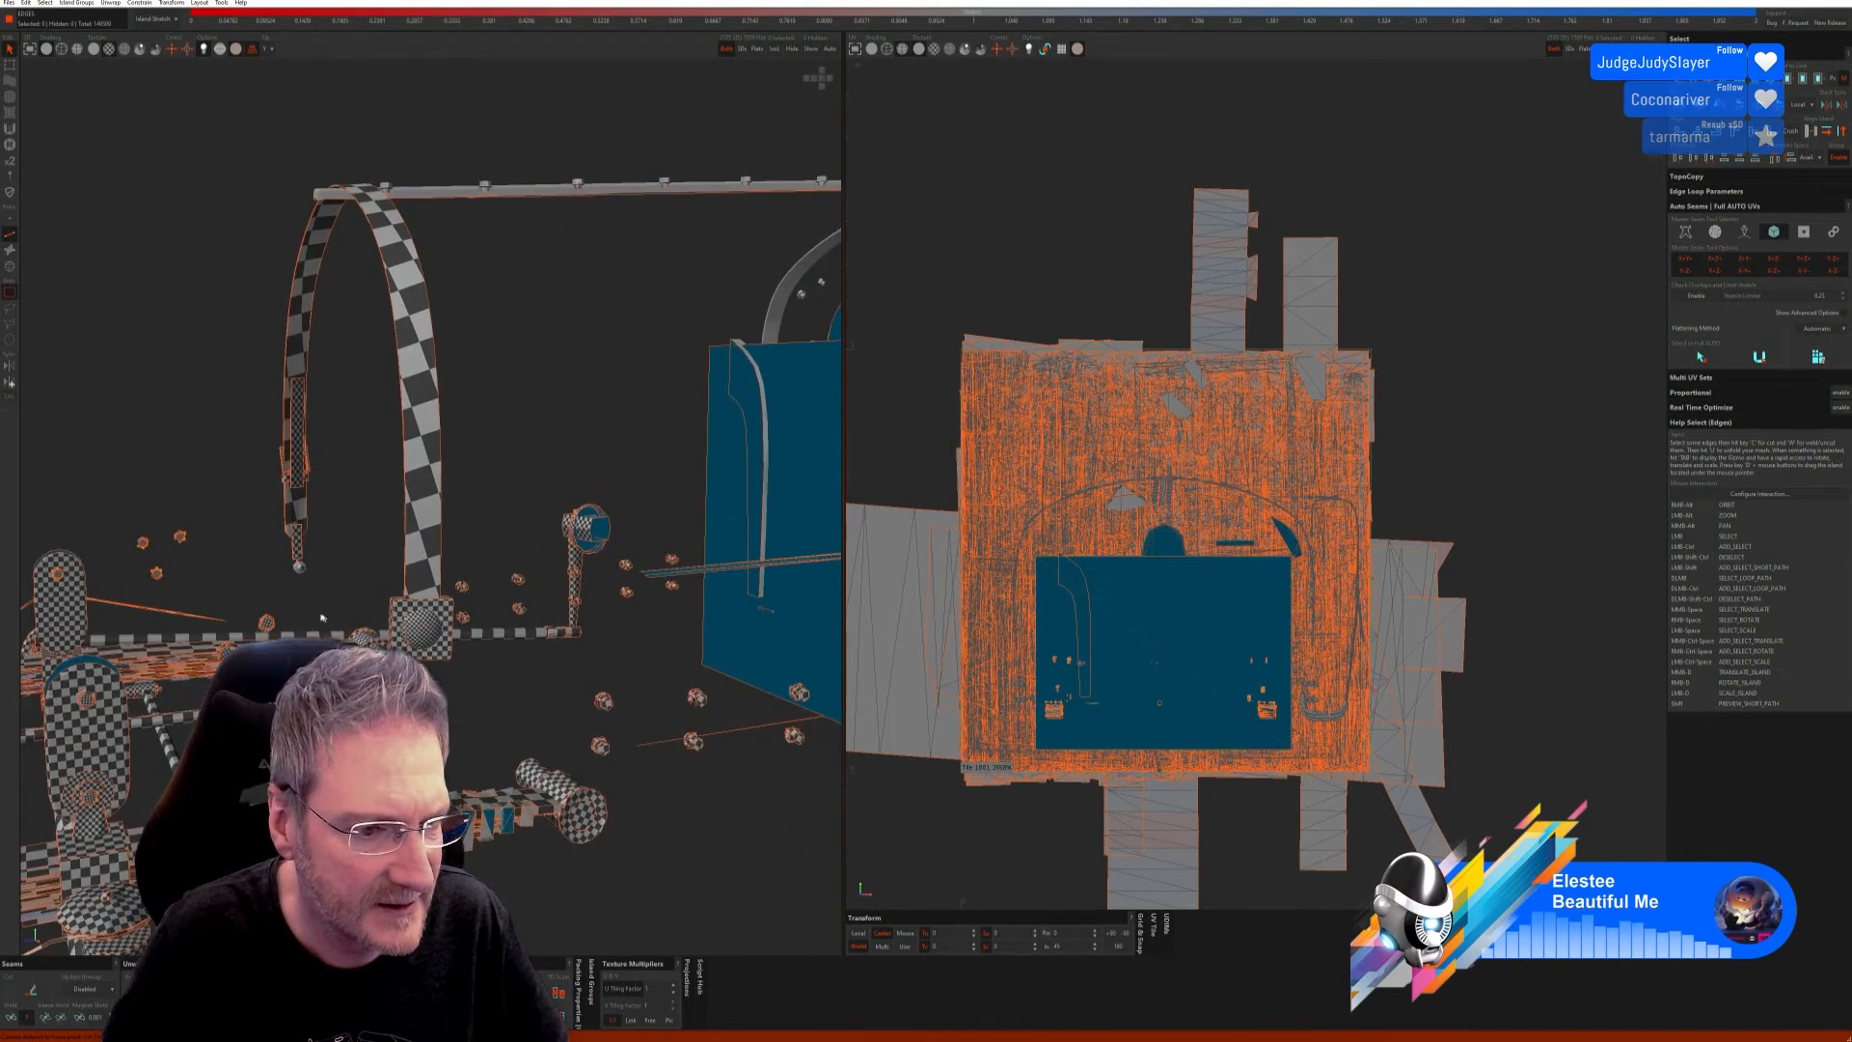
scroll(297, 567, up, 5)
alt+right_drag(301, 598, 338, 590)
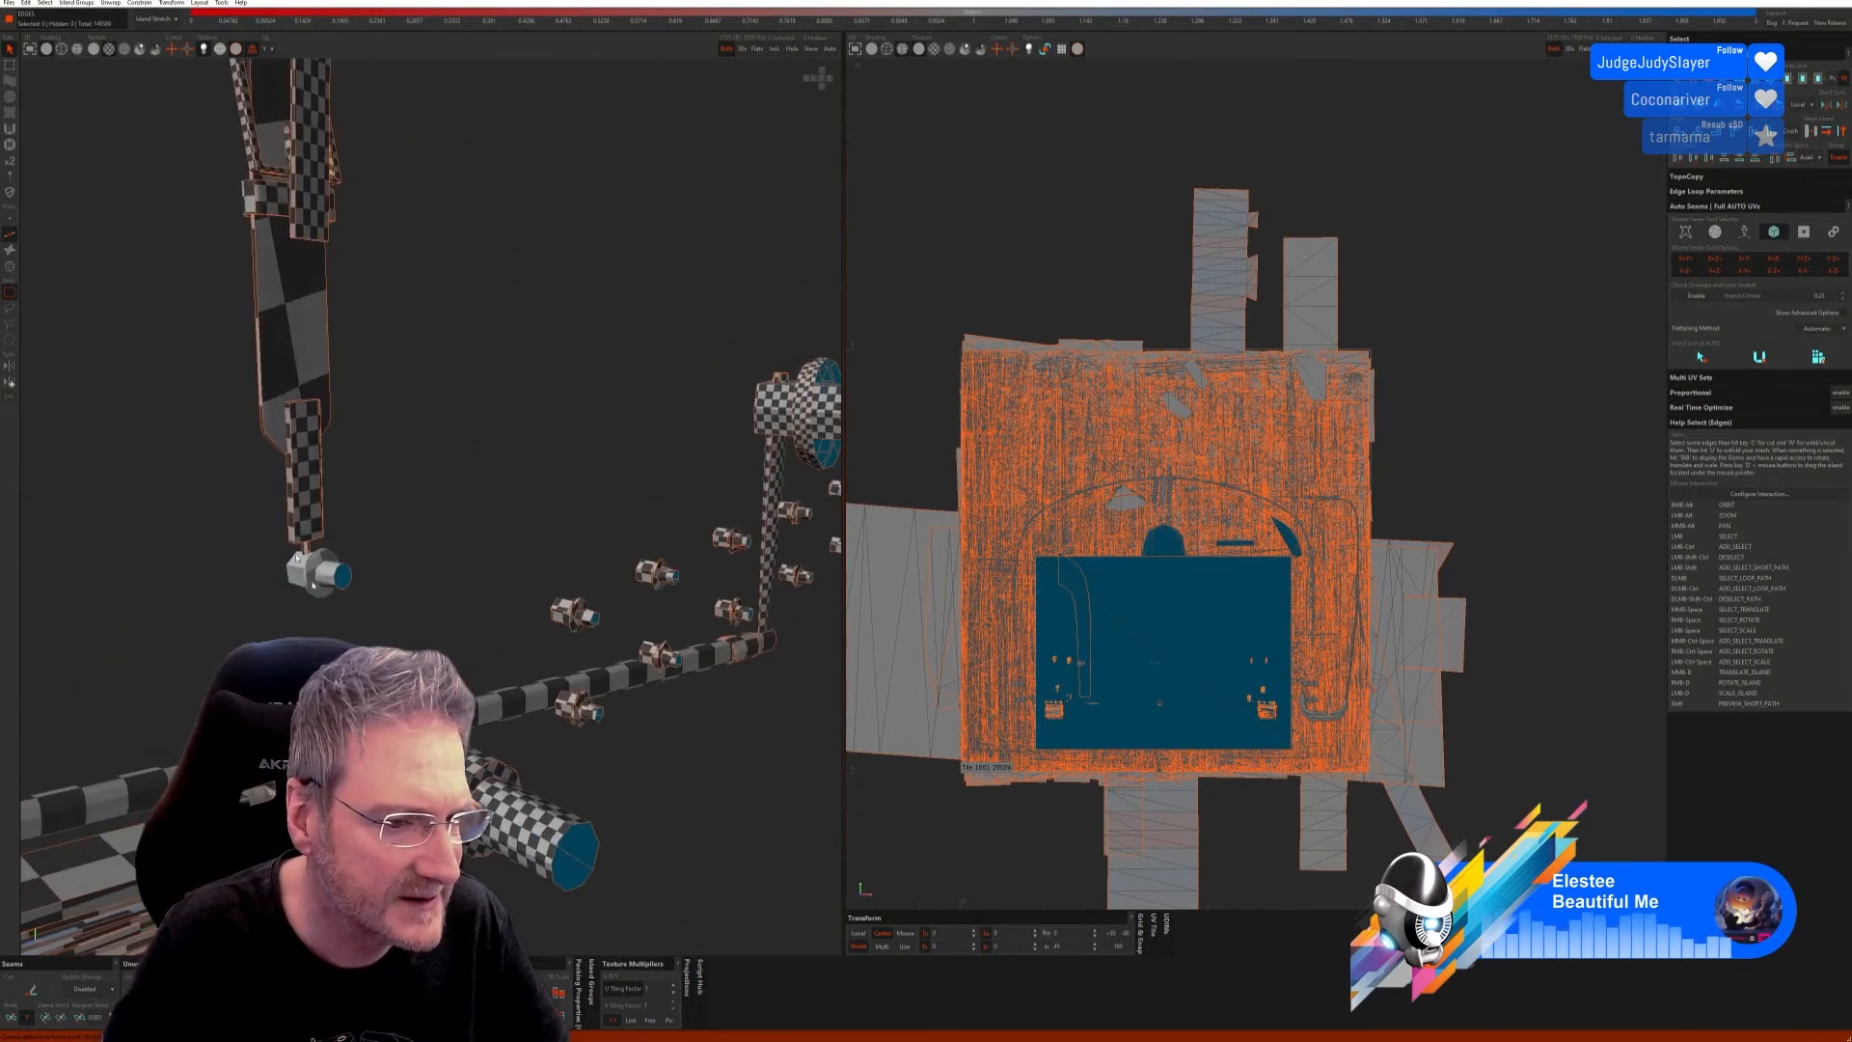
key(F4)
click(312, 573)
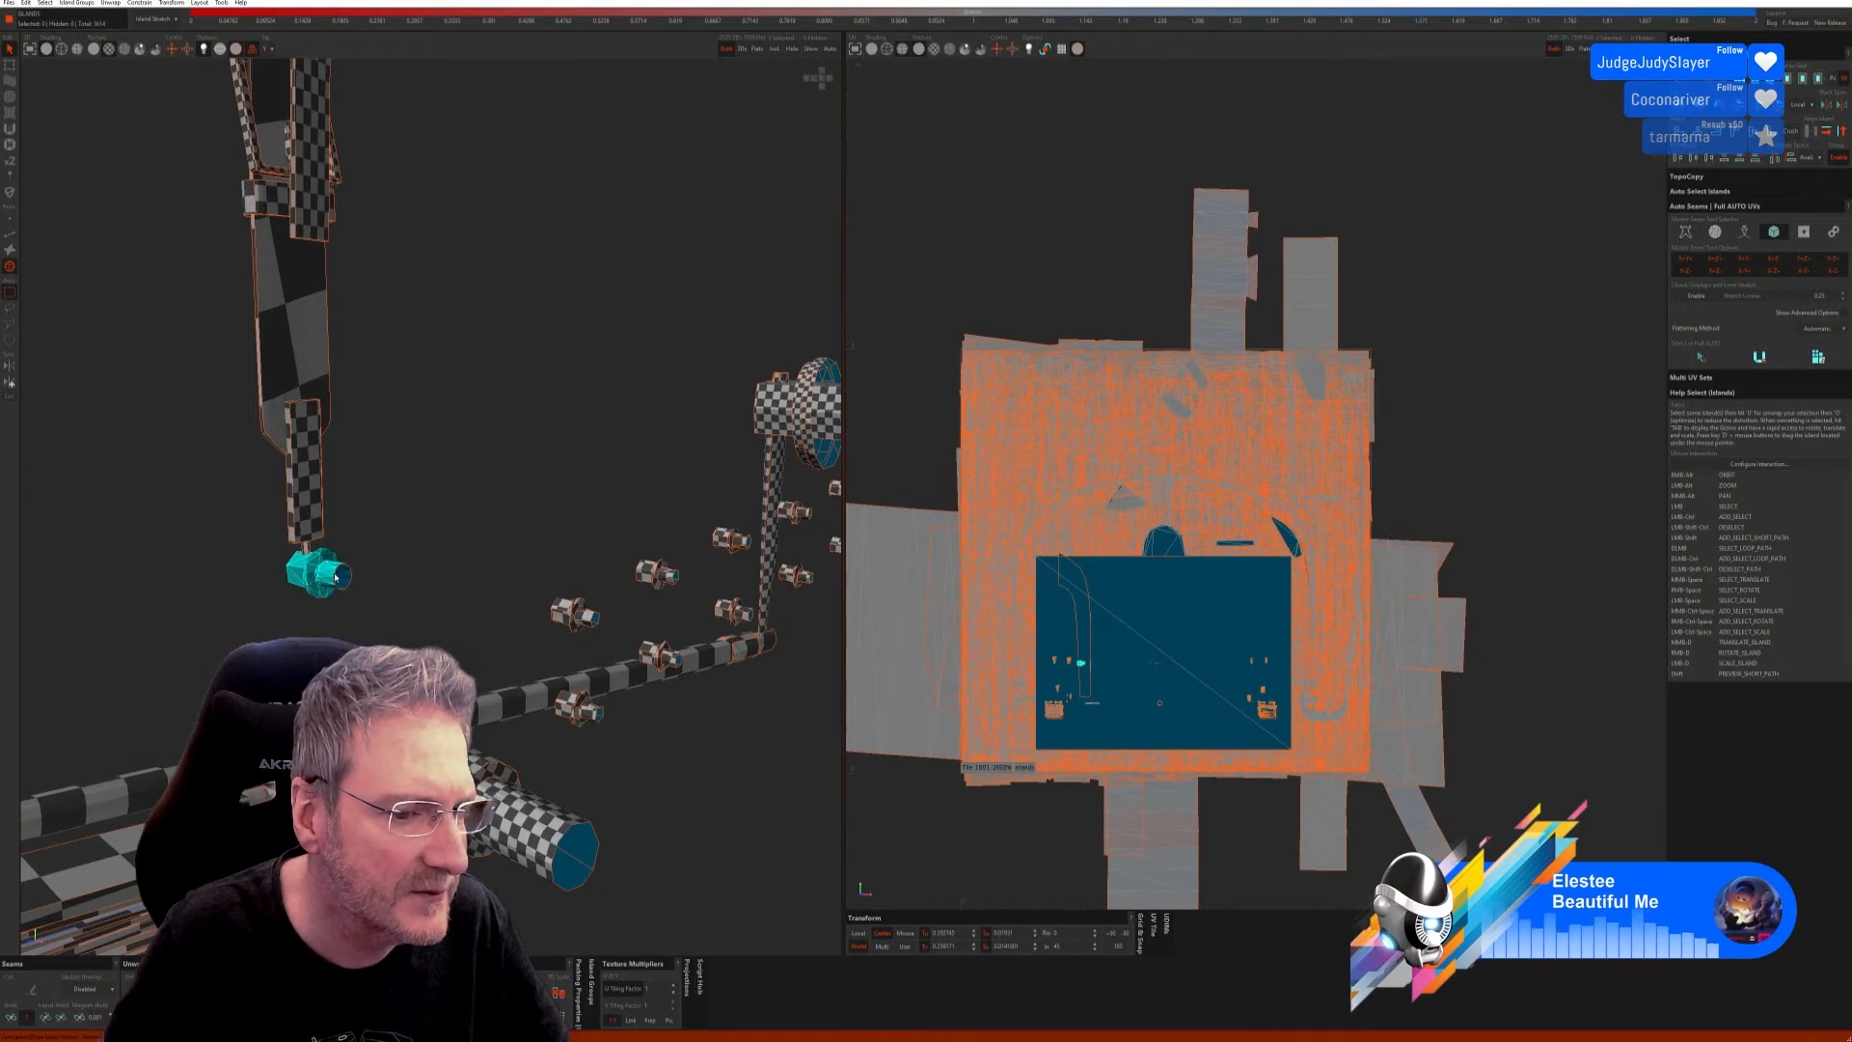
Step: Add the upper and lower bolts along the front part of the long rail to the selection
scroll(335, 577, down, 8)
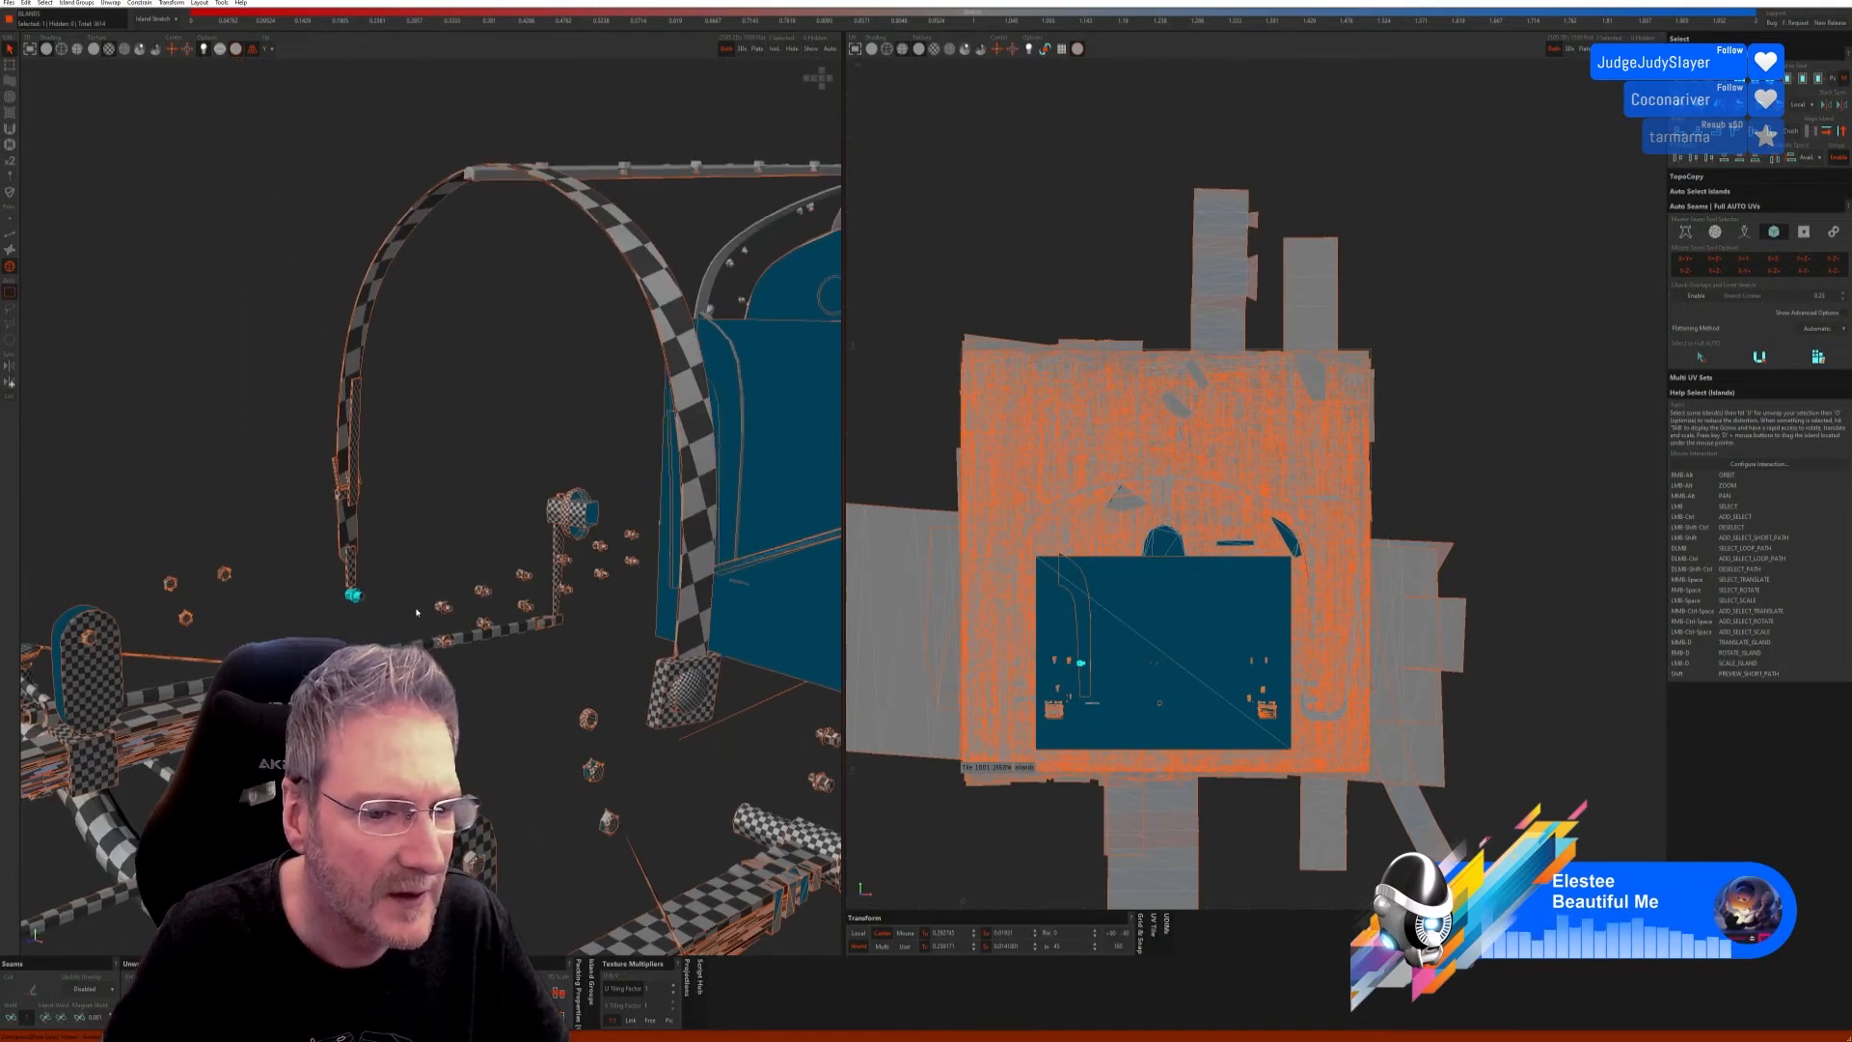
alt+right_drag(416, 612, 399, 340)
alt+drag(399, 339, 511, 241)
ctrl+click(577, 198)
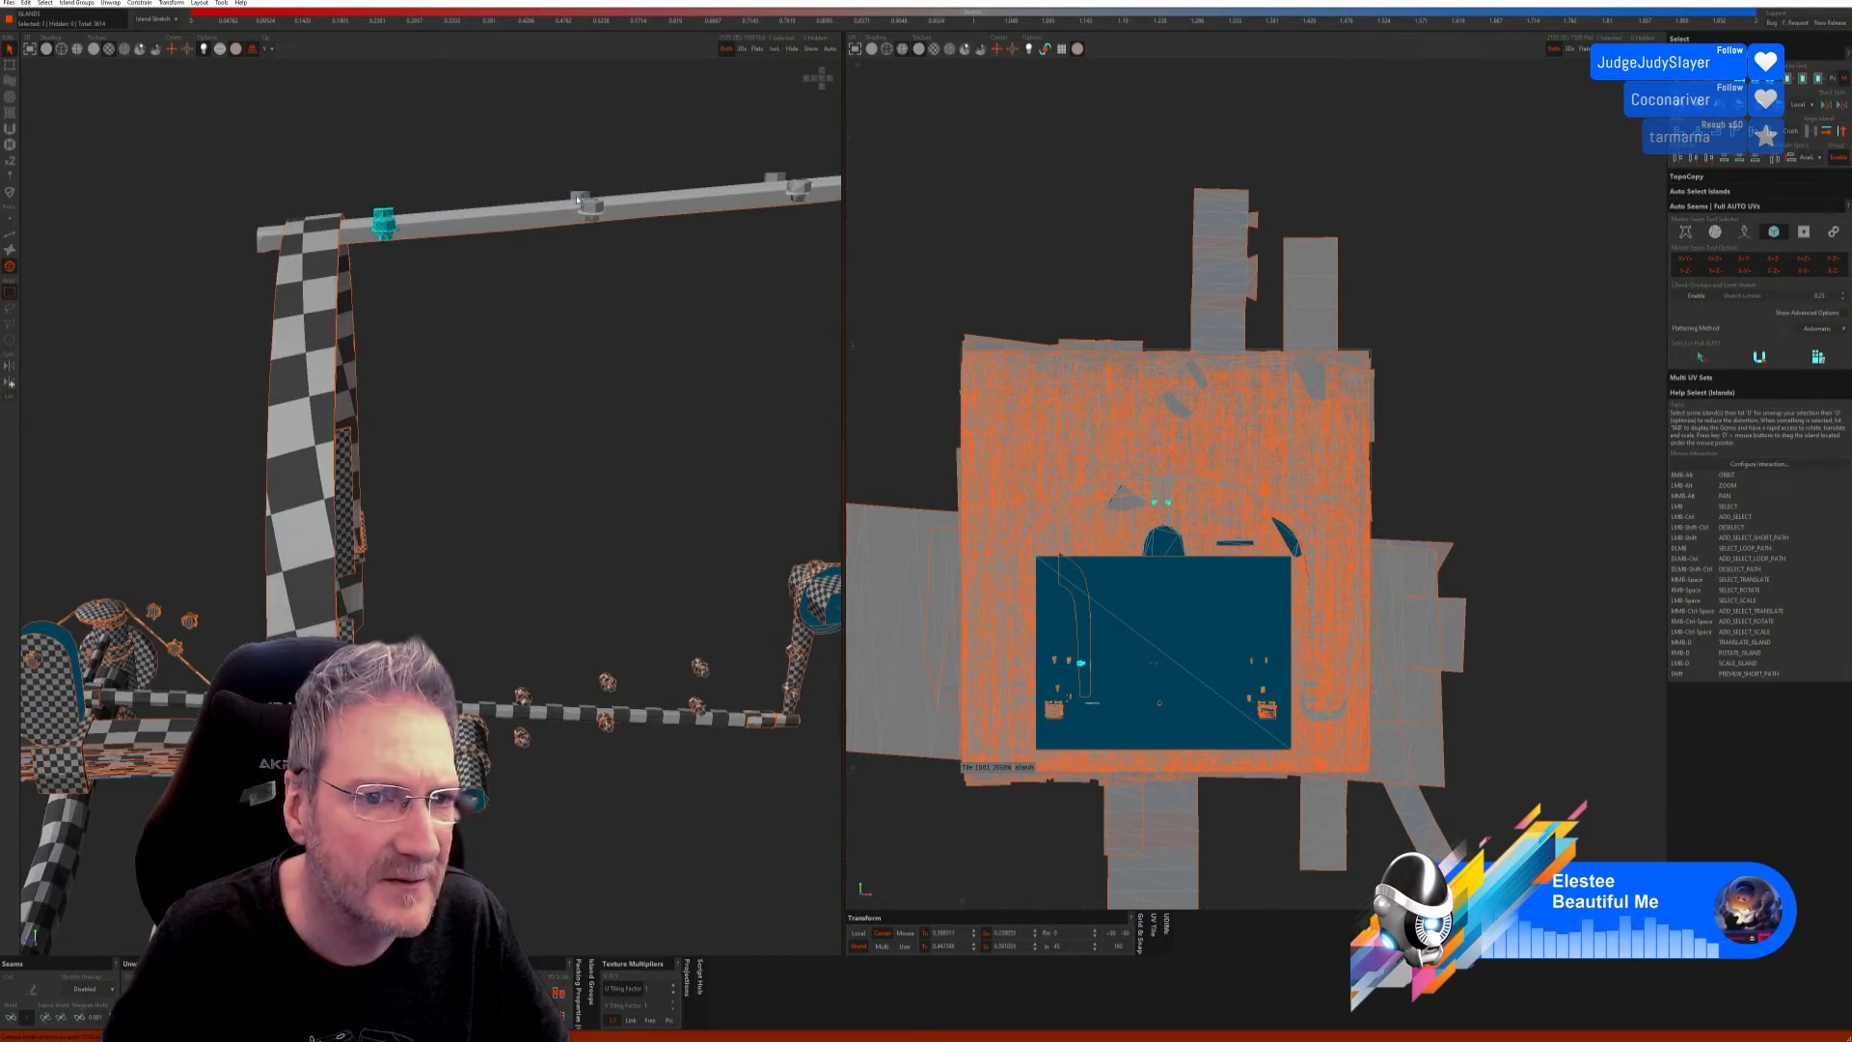
ctrl+click(585, 212)
alt+middle_drag(732, 310, 552, 411)
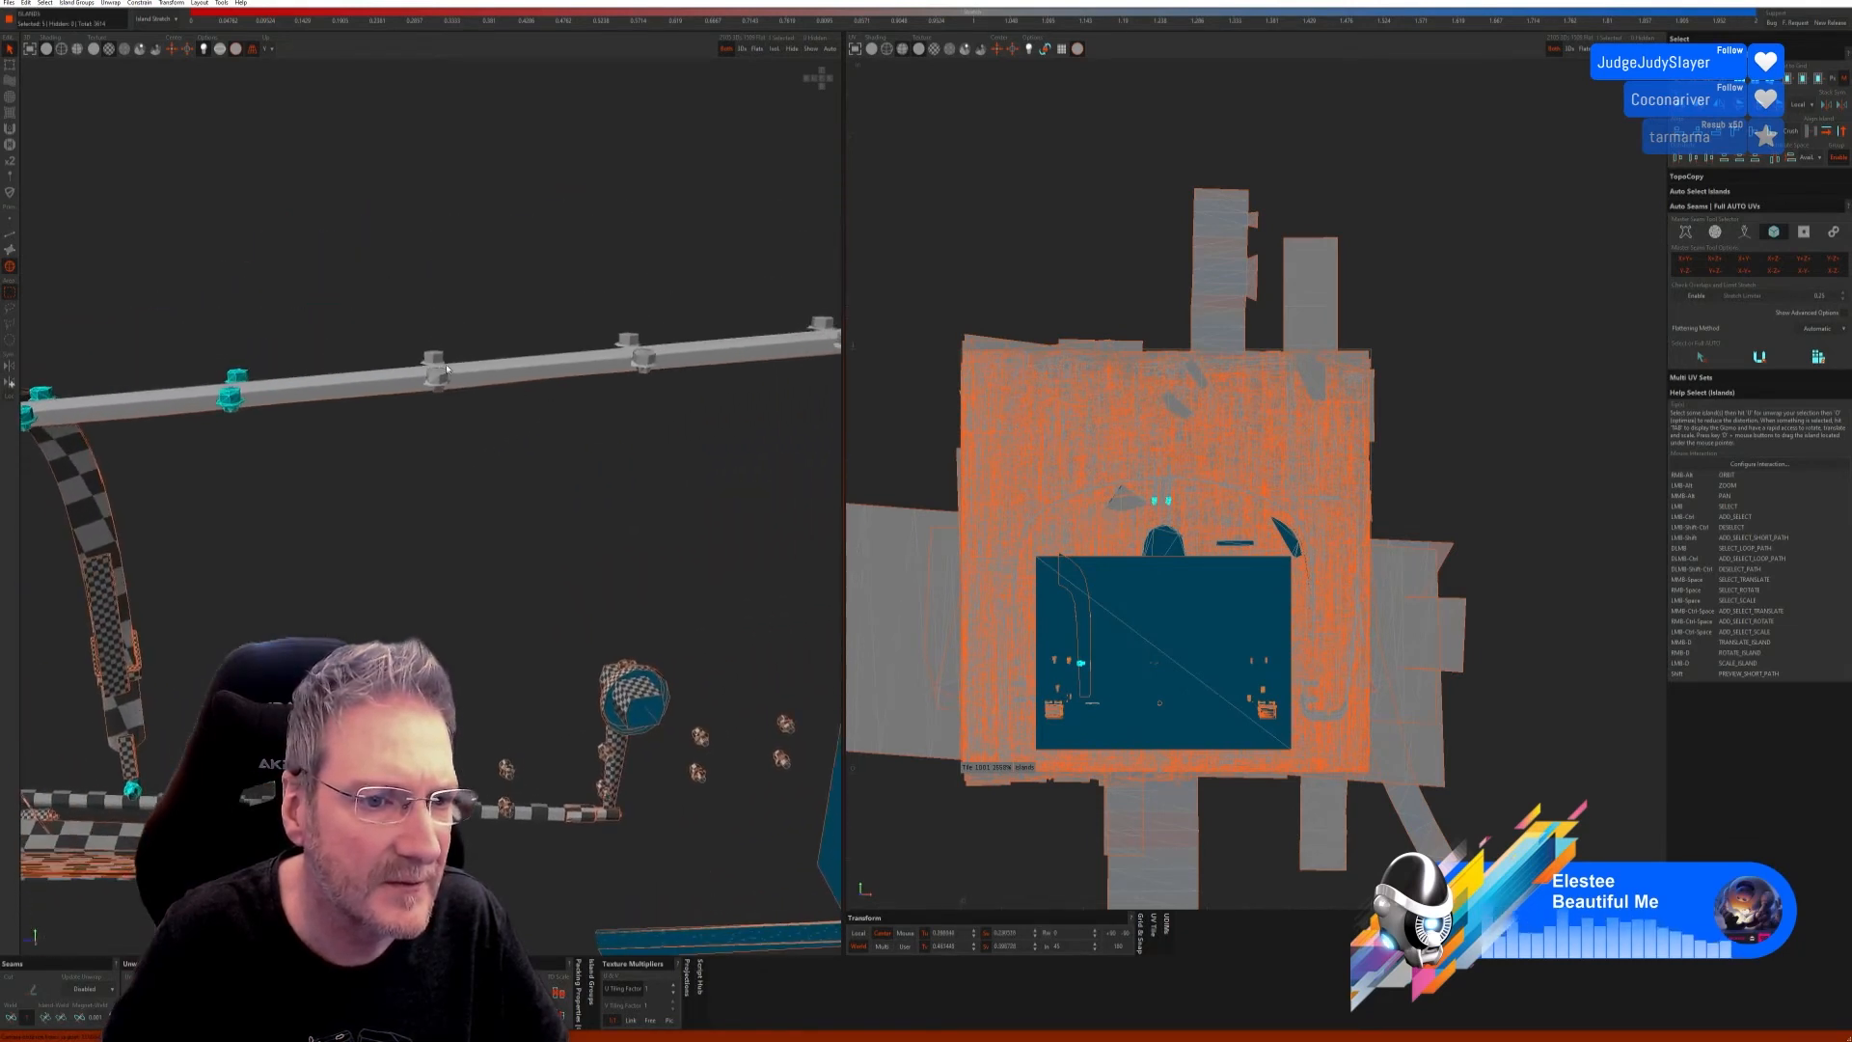
ctrl+click(433, 357)
ctrl+click(441, 380)
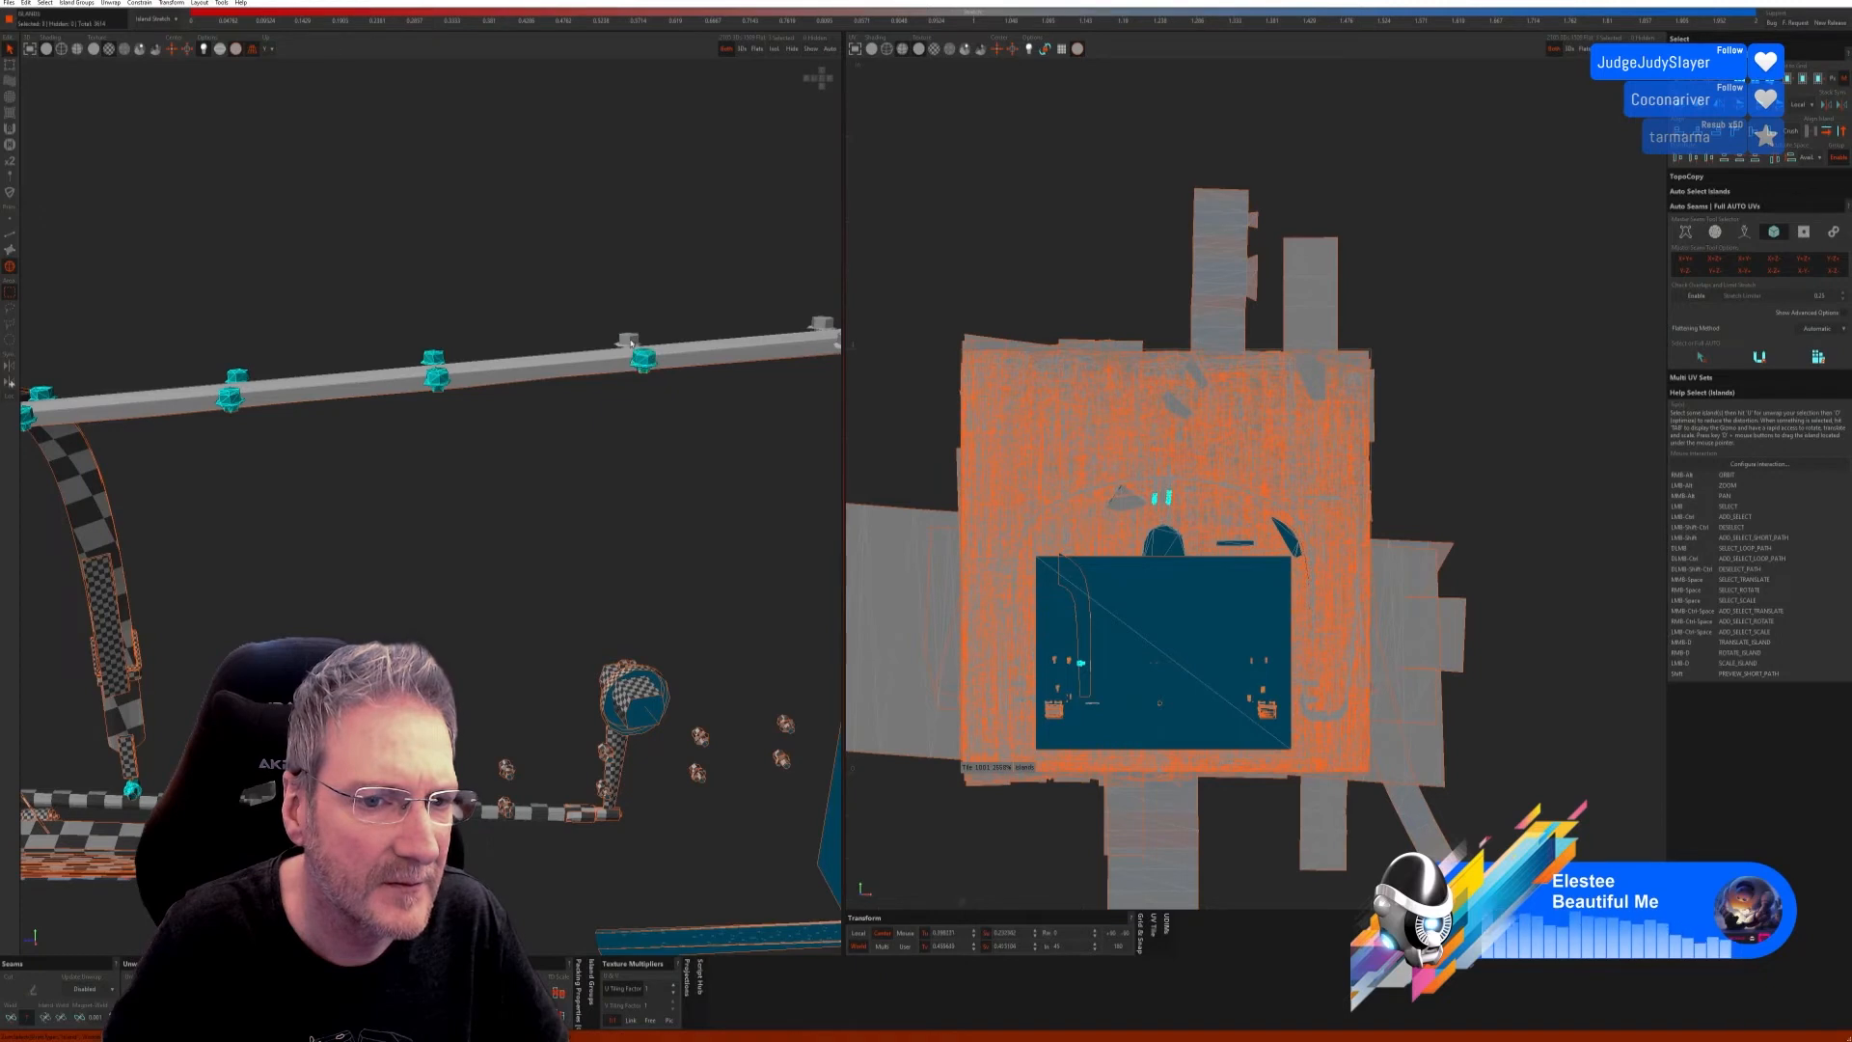
Step: Add the remaining rail bolts up to the rear hoop to the selection and isolate all selected bolts
alt+middle_drag(717, 420, 566, 480)
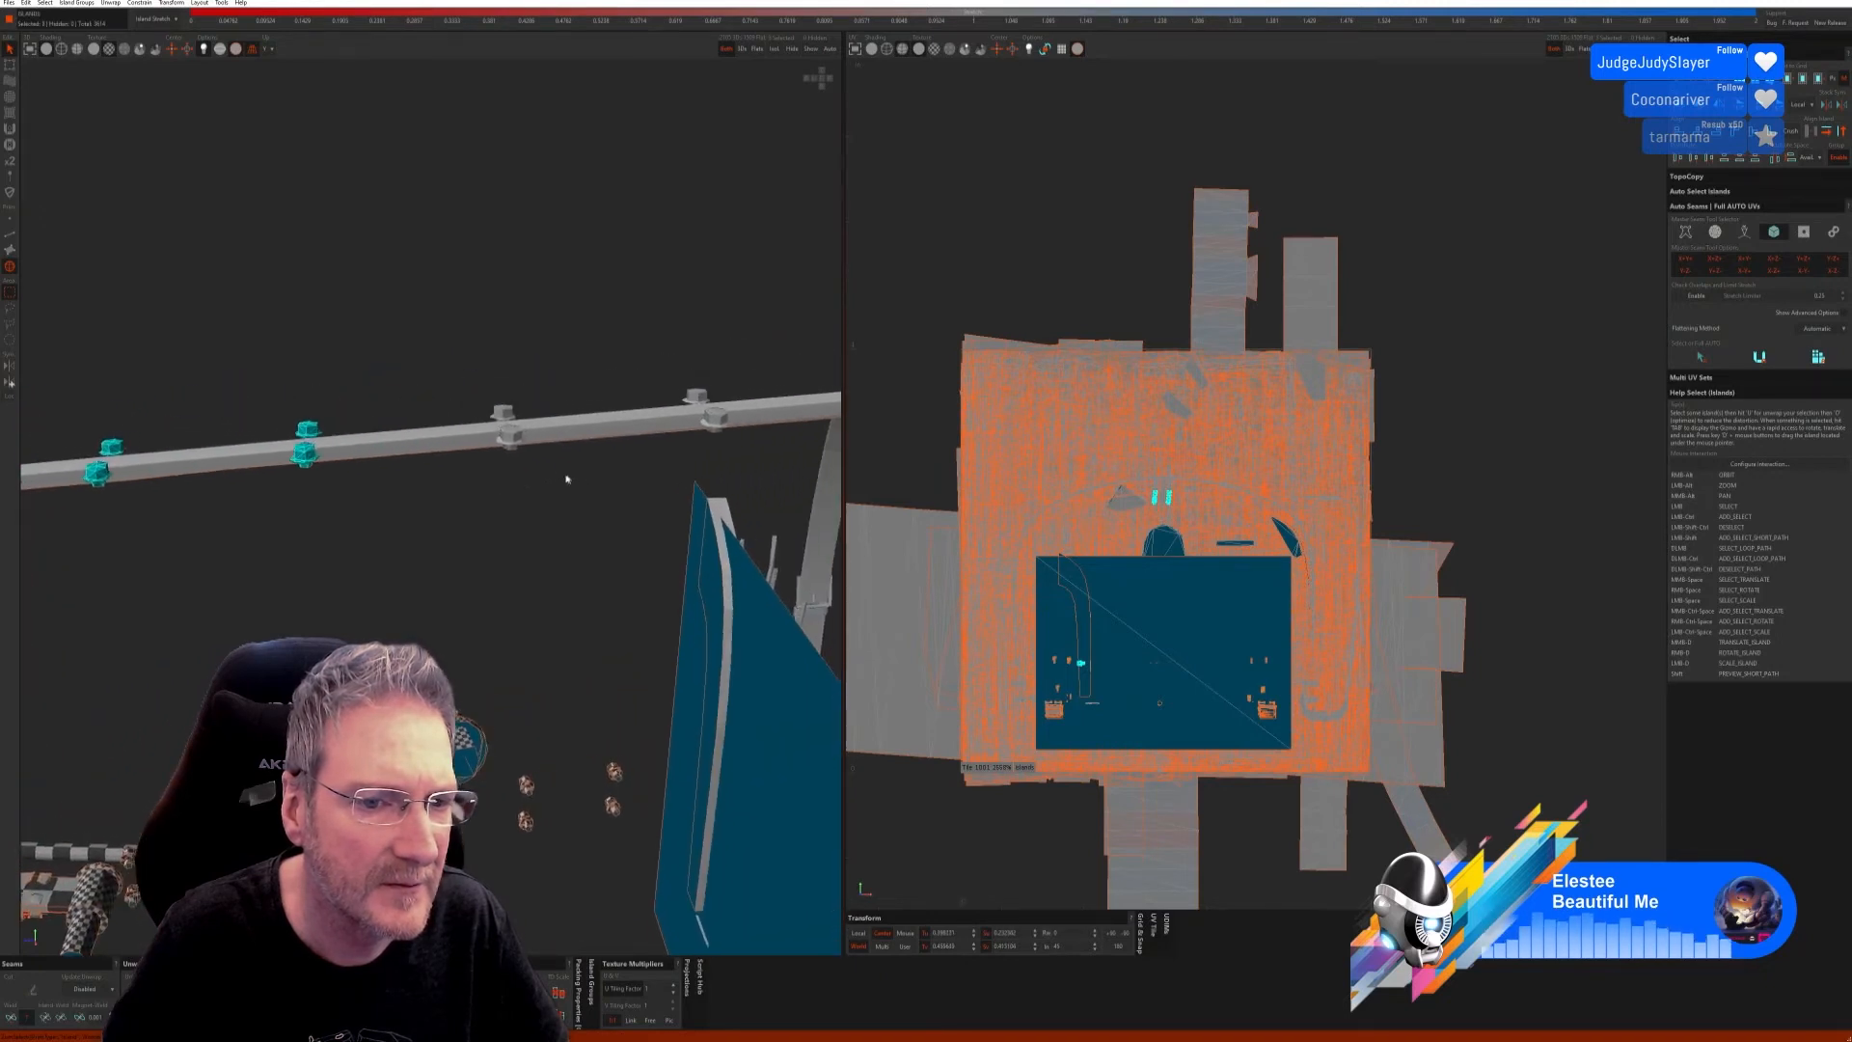
ctrl+click(511, 438)
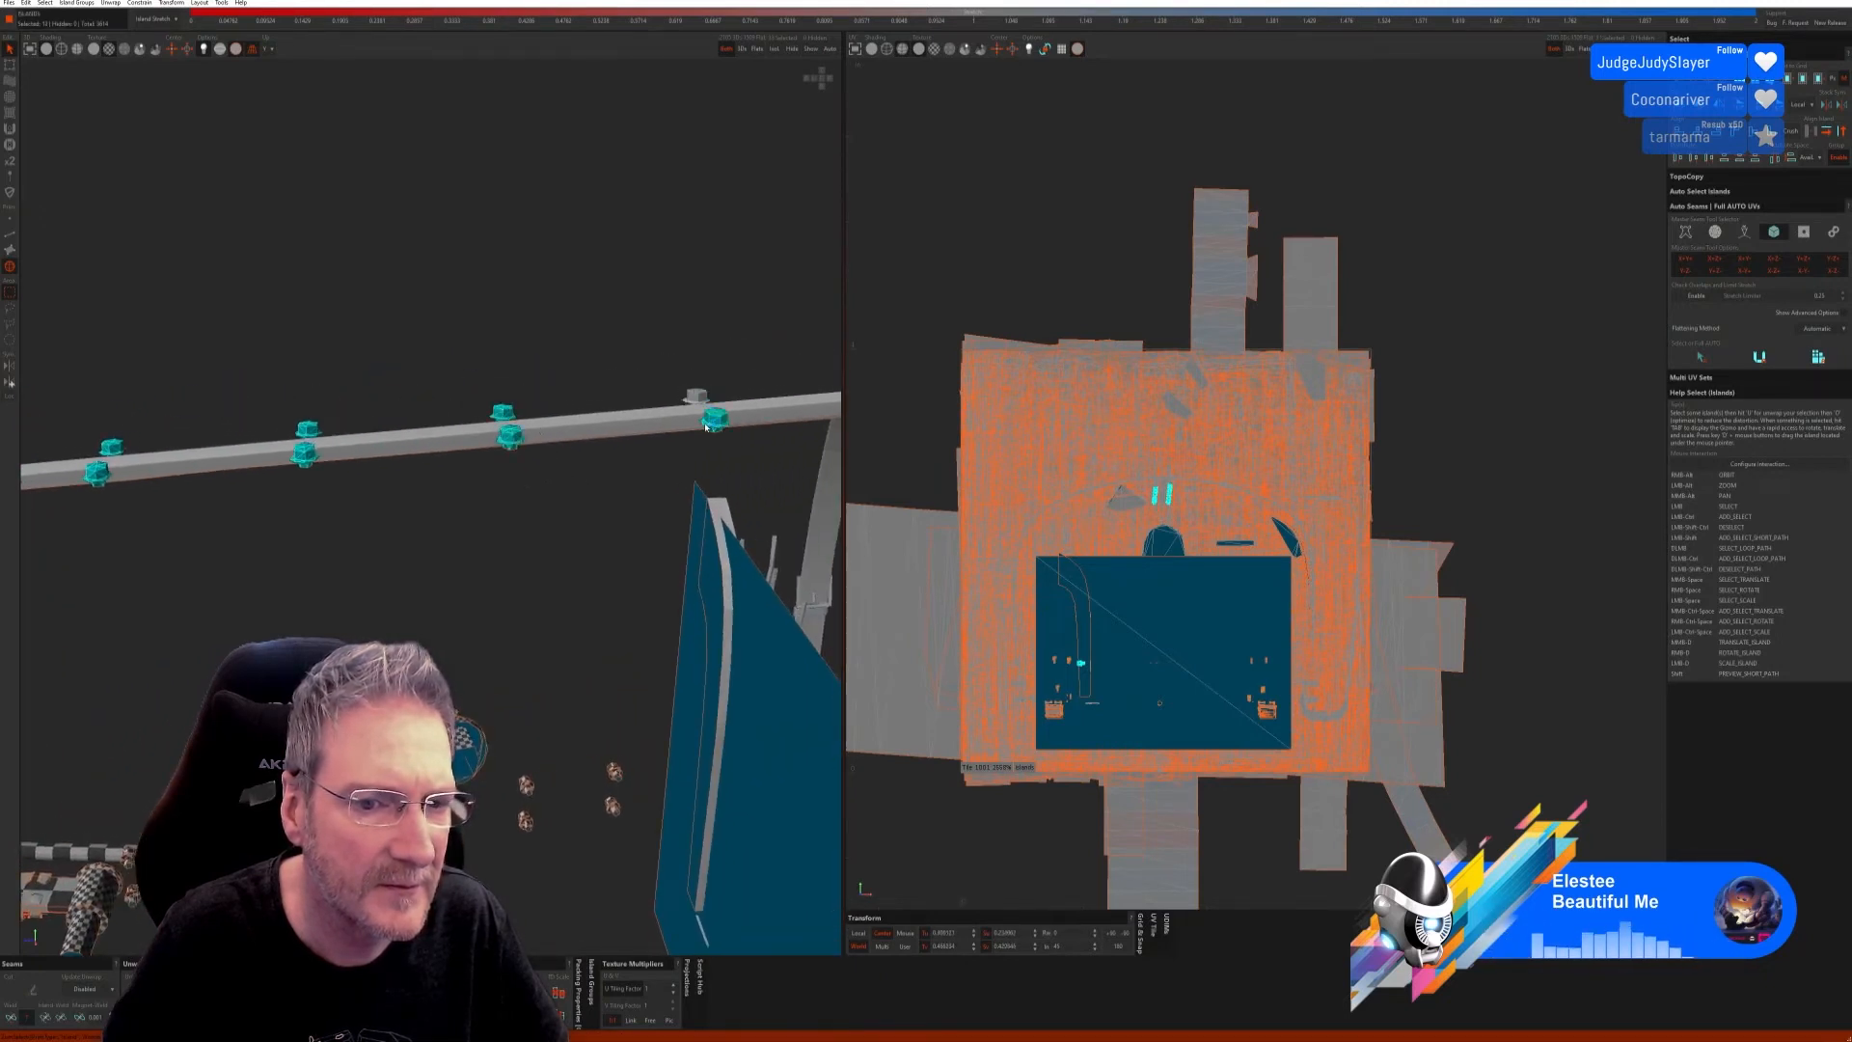
alt+middle_drag(680, 440, 442, 463)
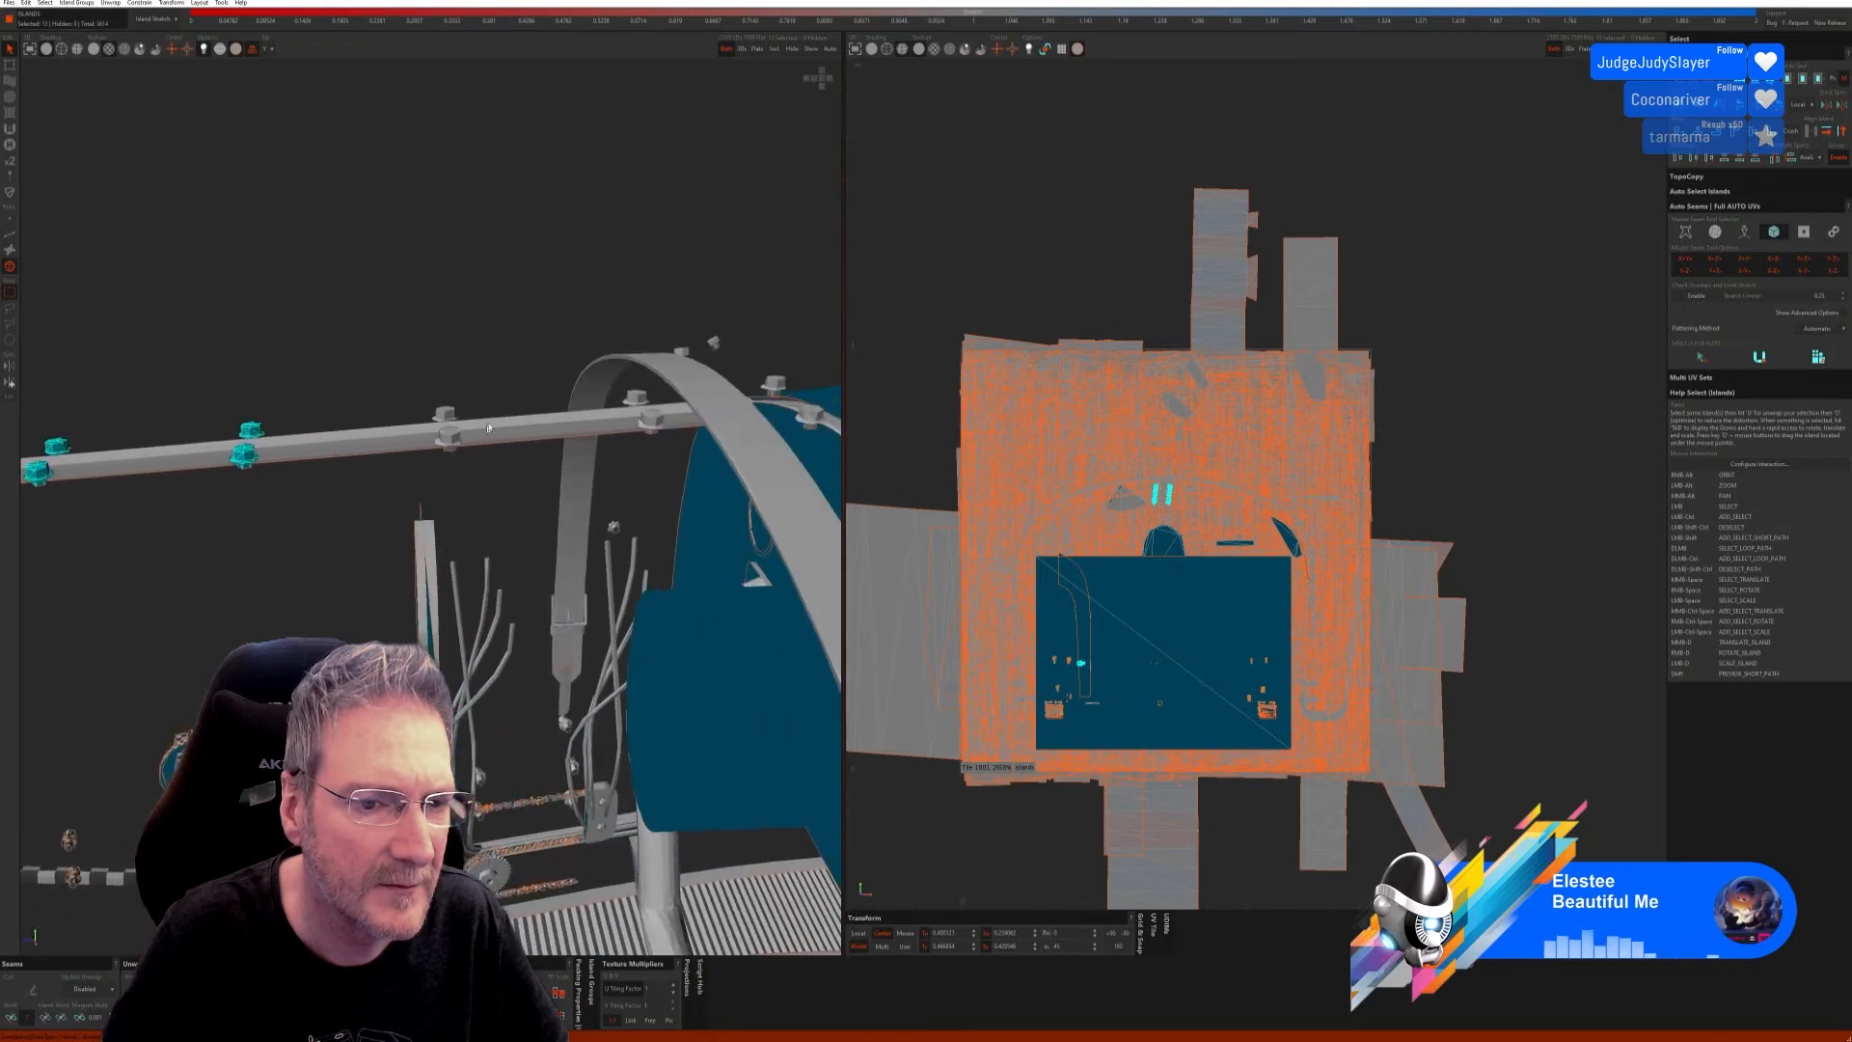
ctrl+click(630, 400)
ctrl+click(652, 429)
scroll(579, 526, down, 6)
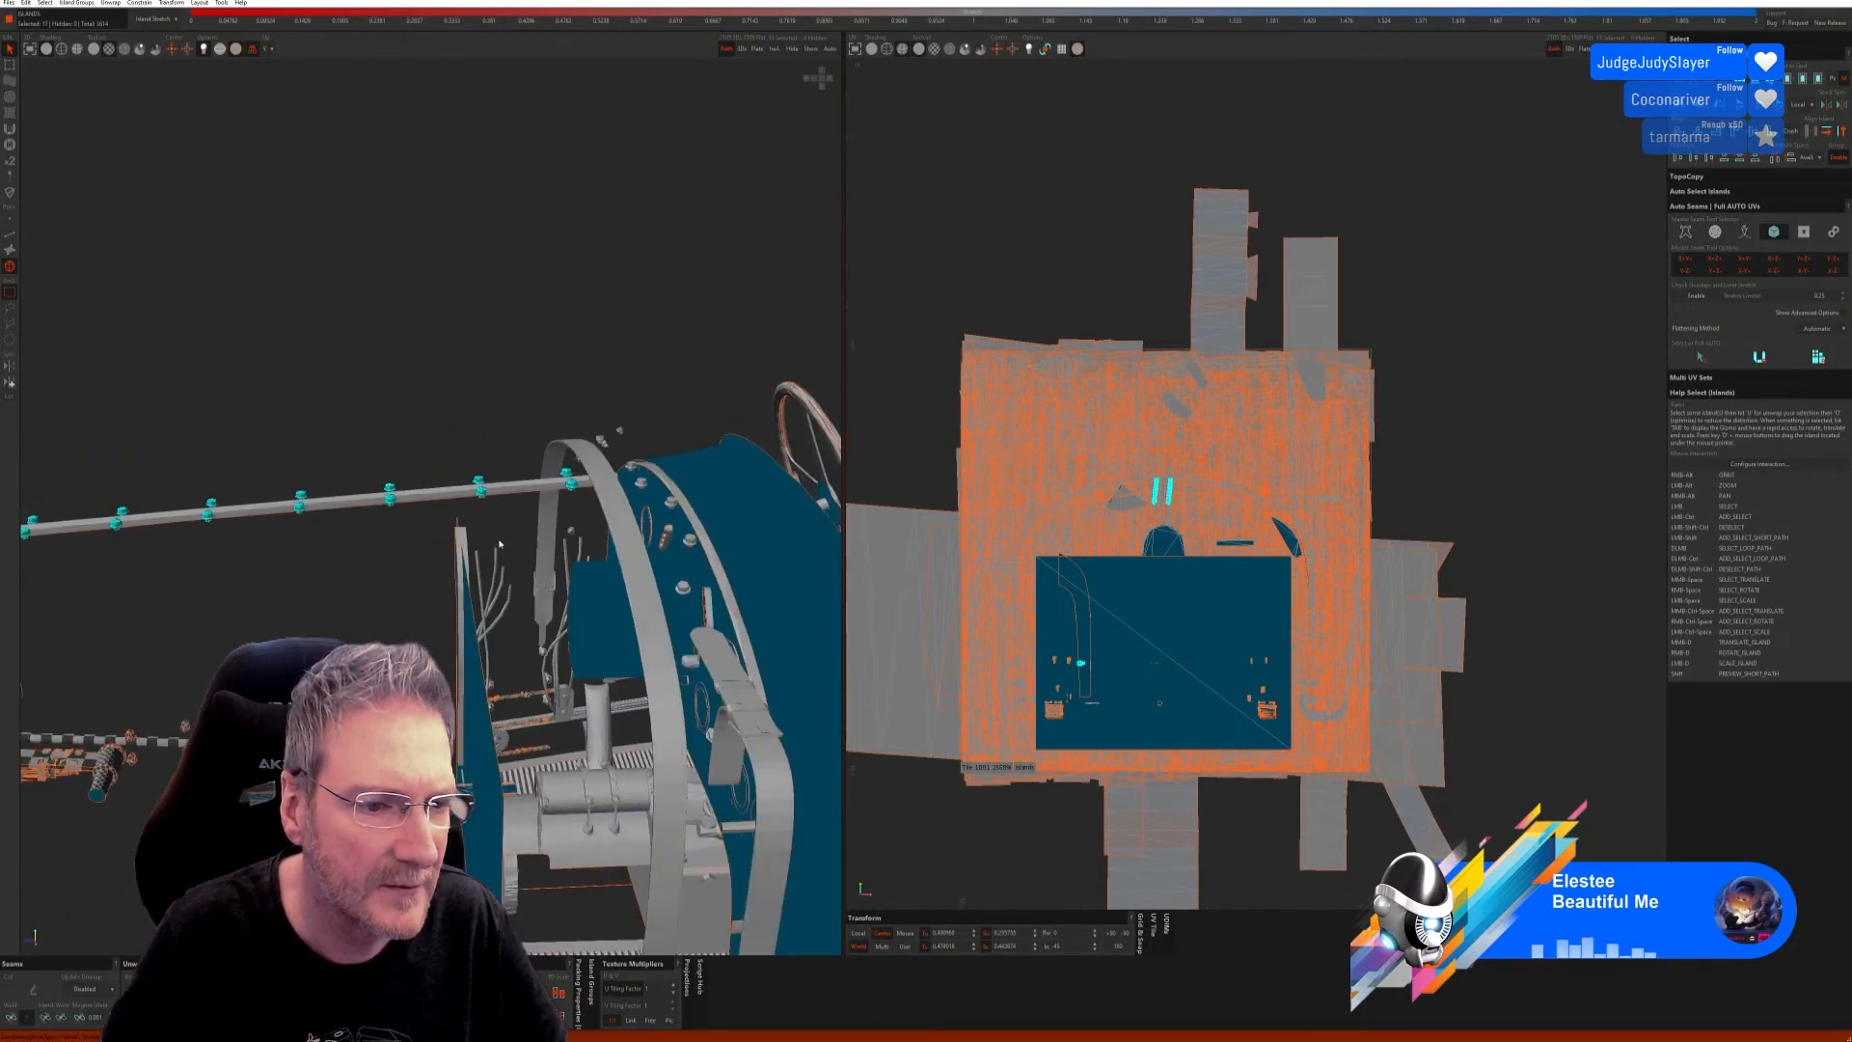
alt+right_drag(413, 562, 430, 410)
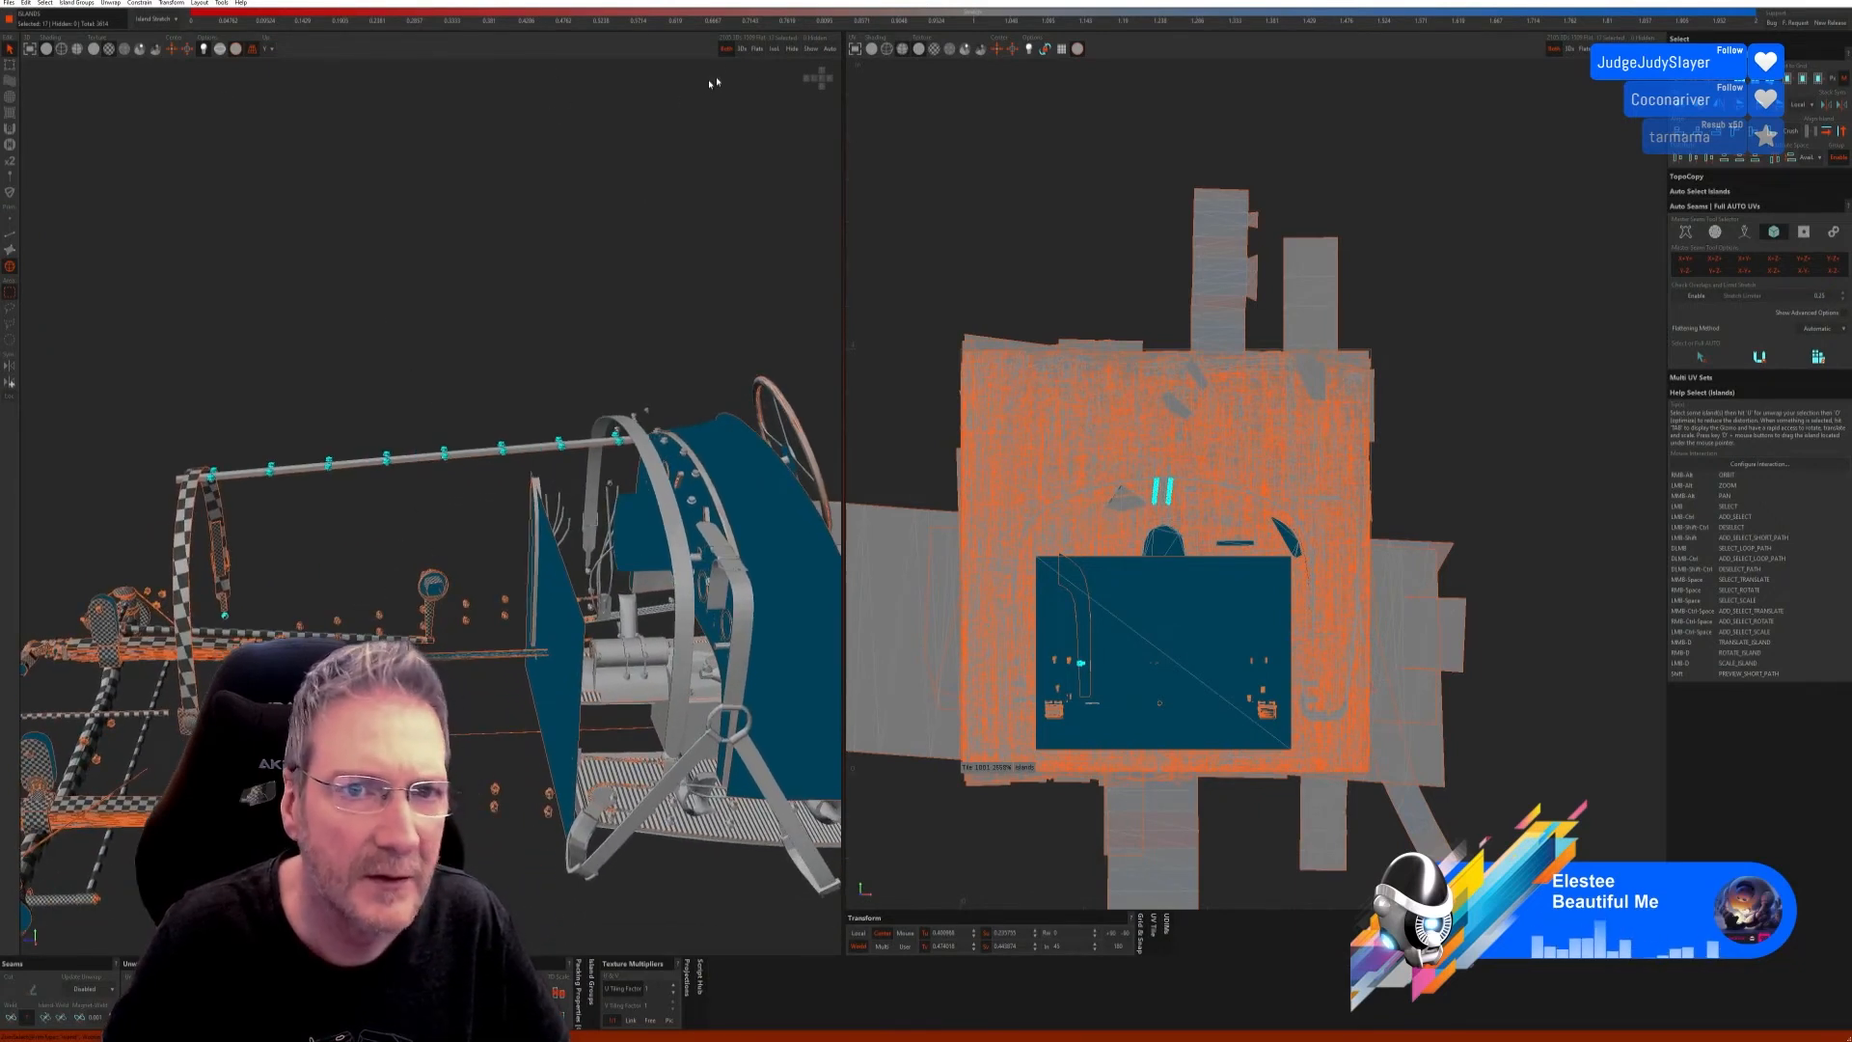
click(773, 48)
Step: Cut automatic seams on the isolated bolts, then unfold and pack their UV islands
click(10, 235)
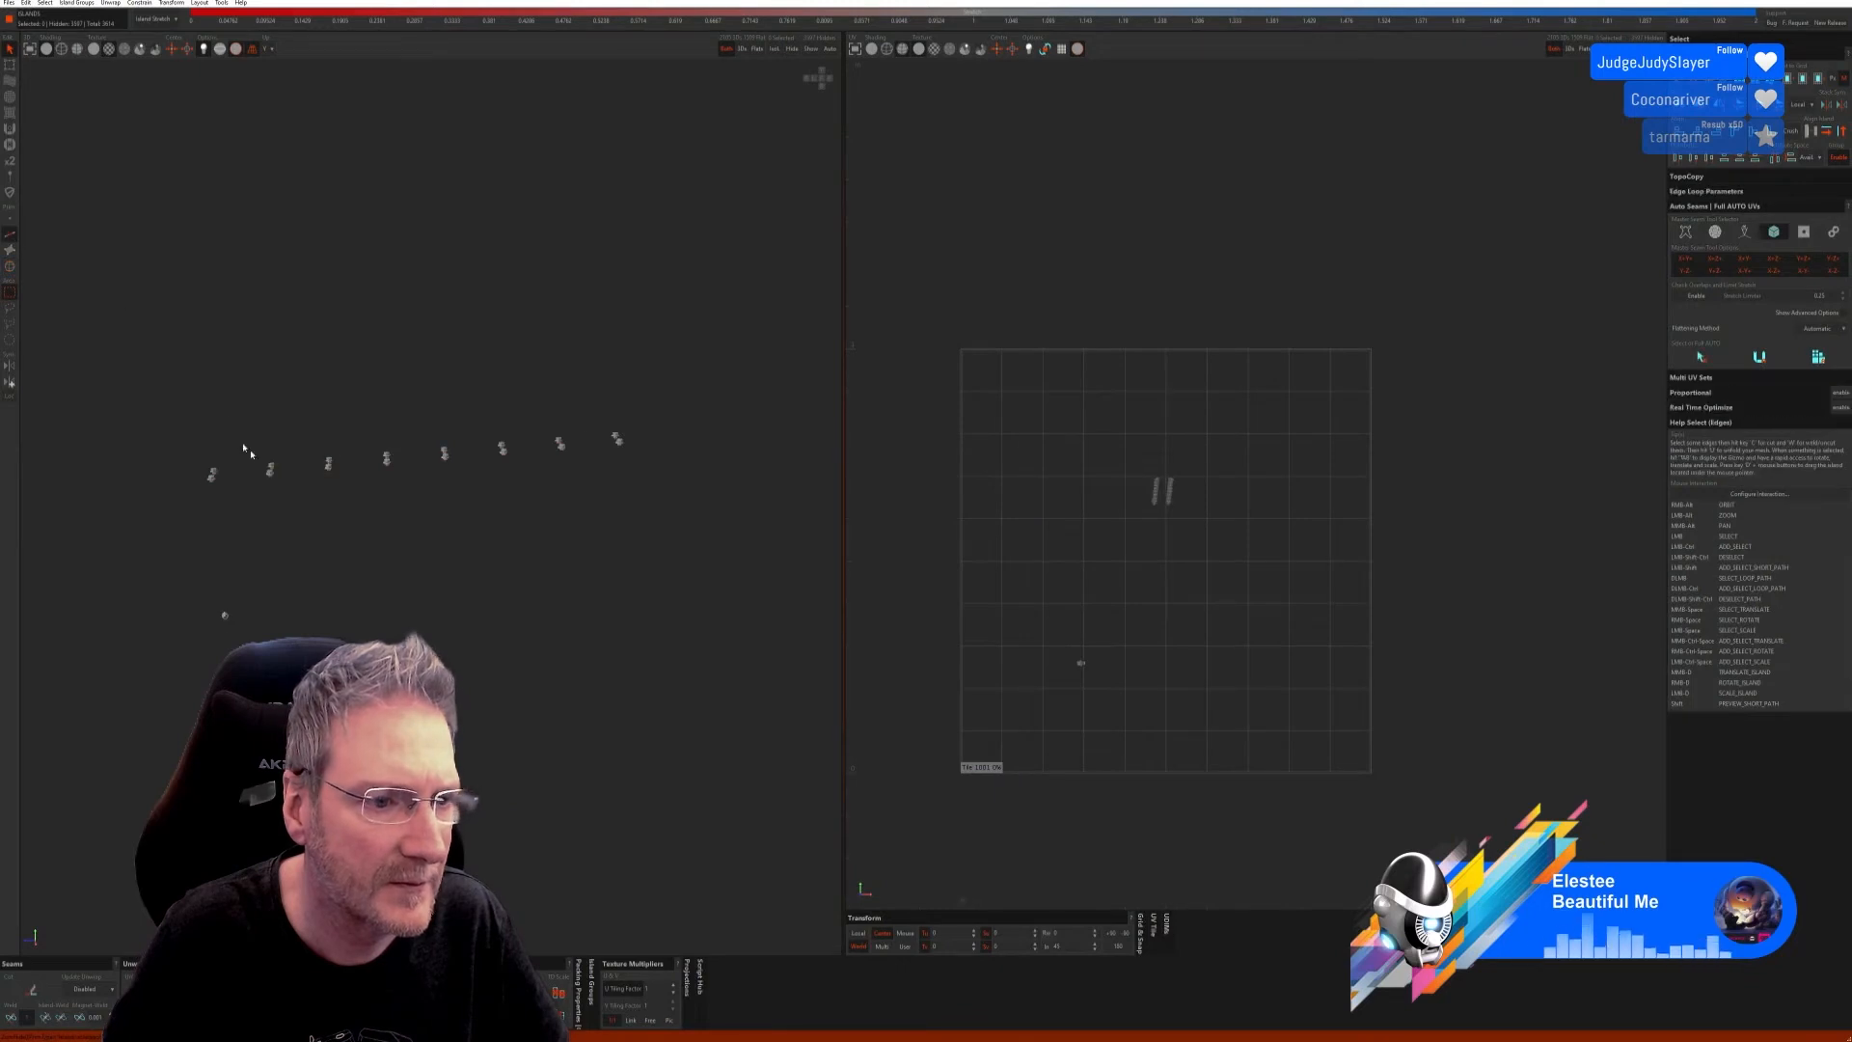
scroll(271, 465, up, 4)
click(1701, 356)
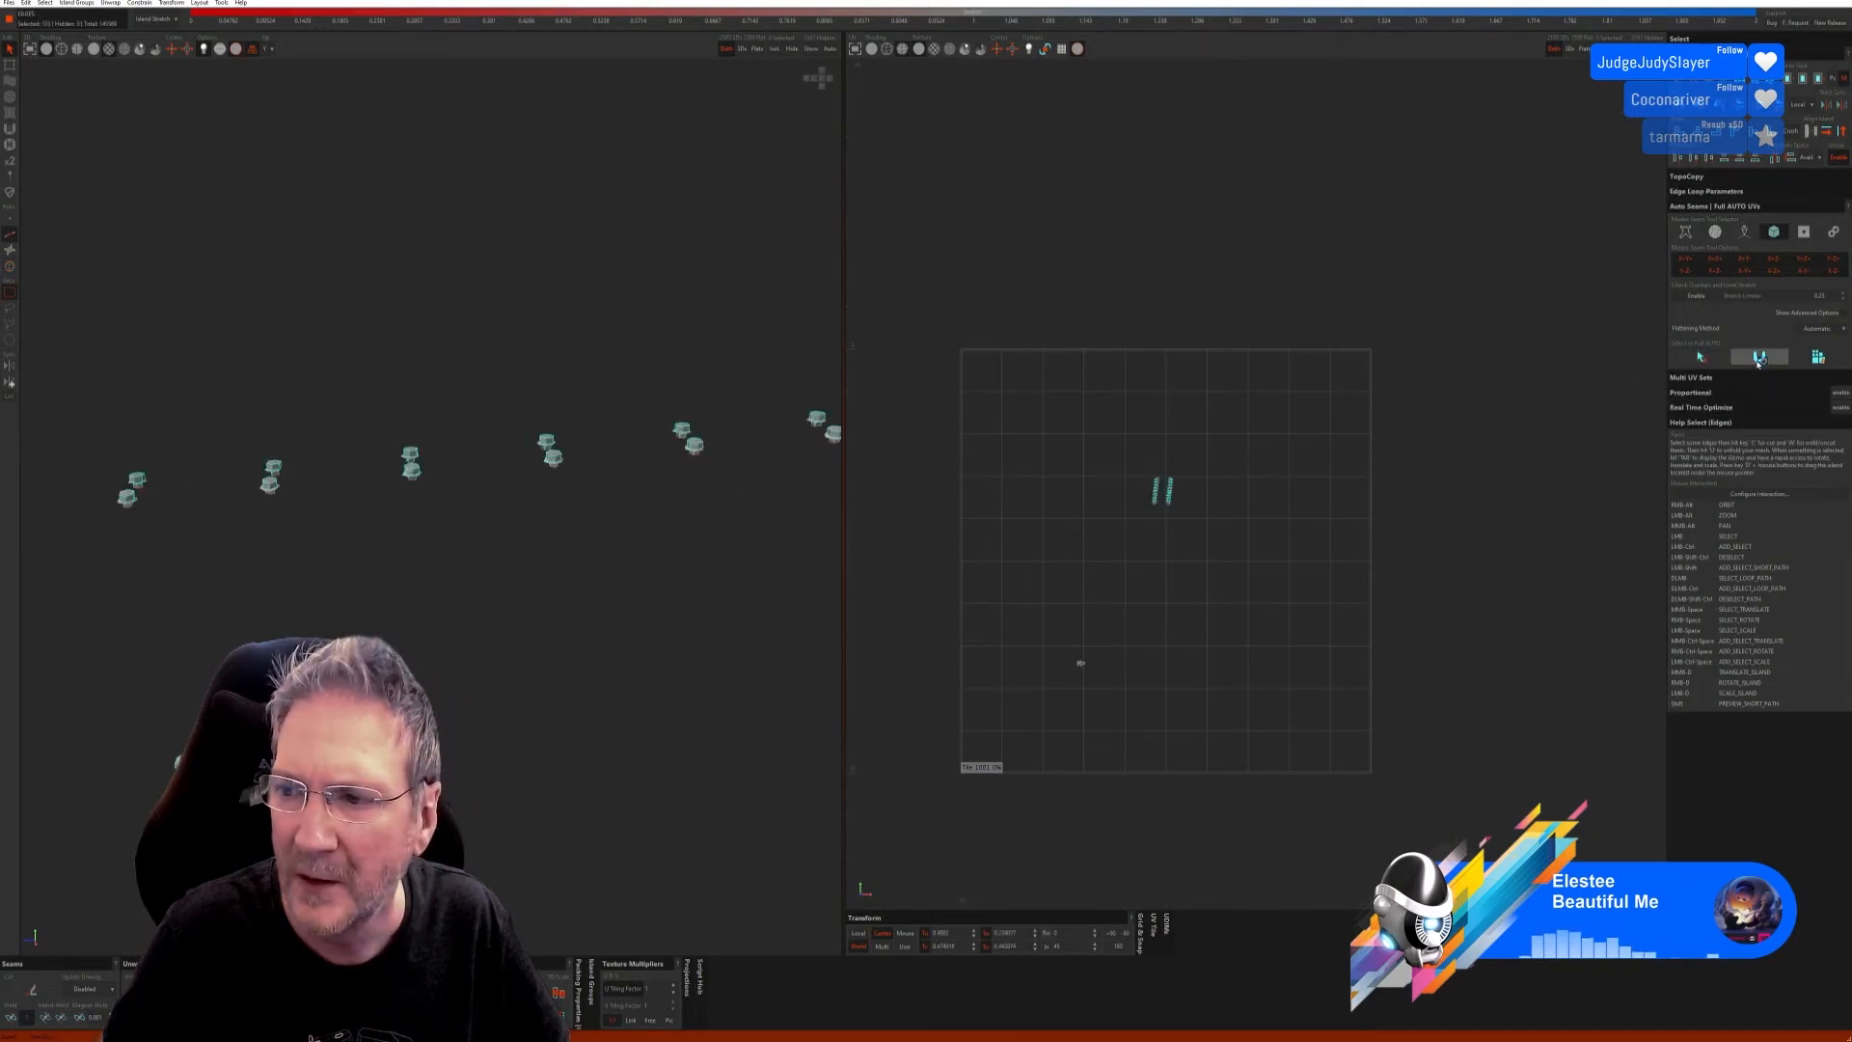
click(1817, 357)
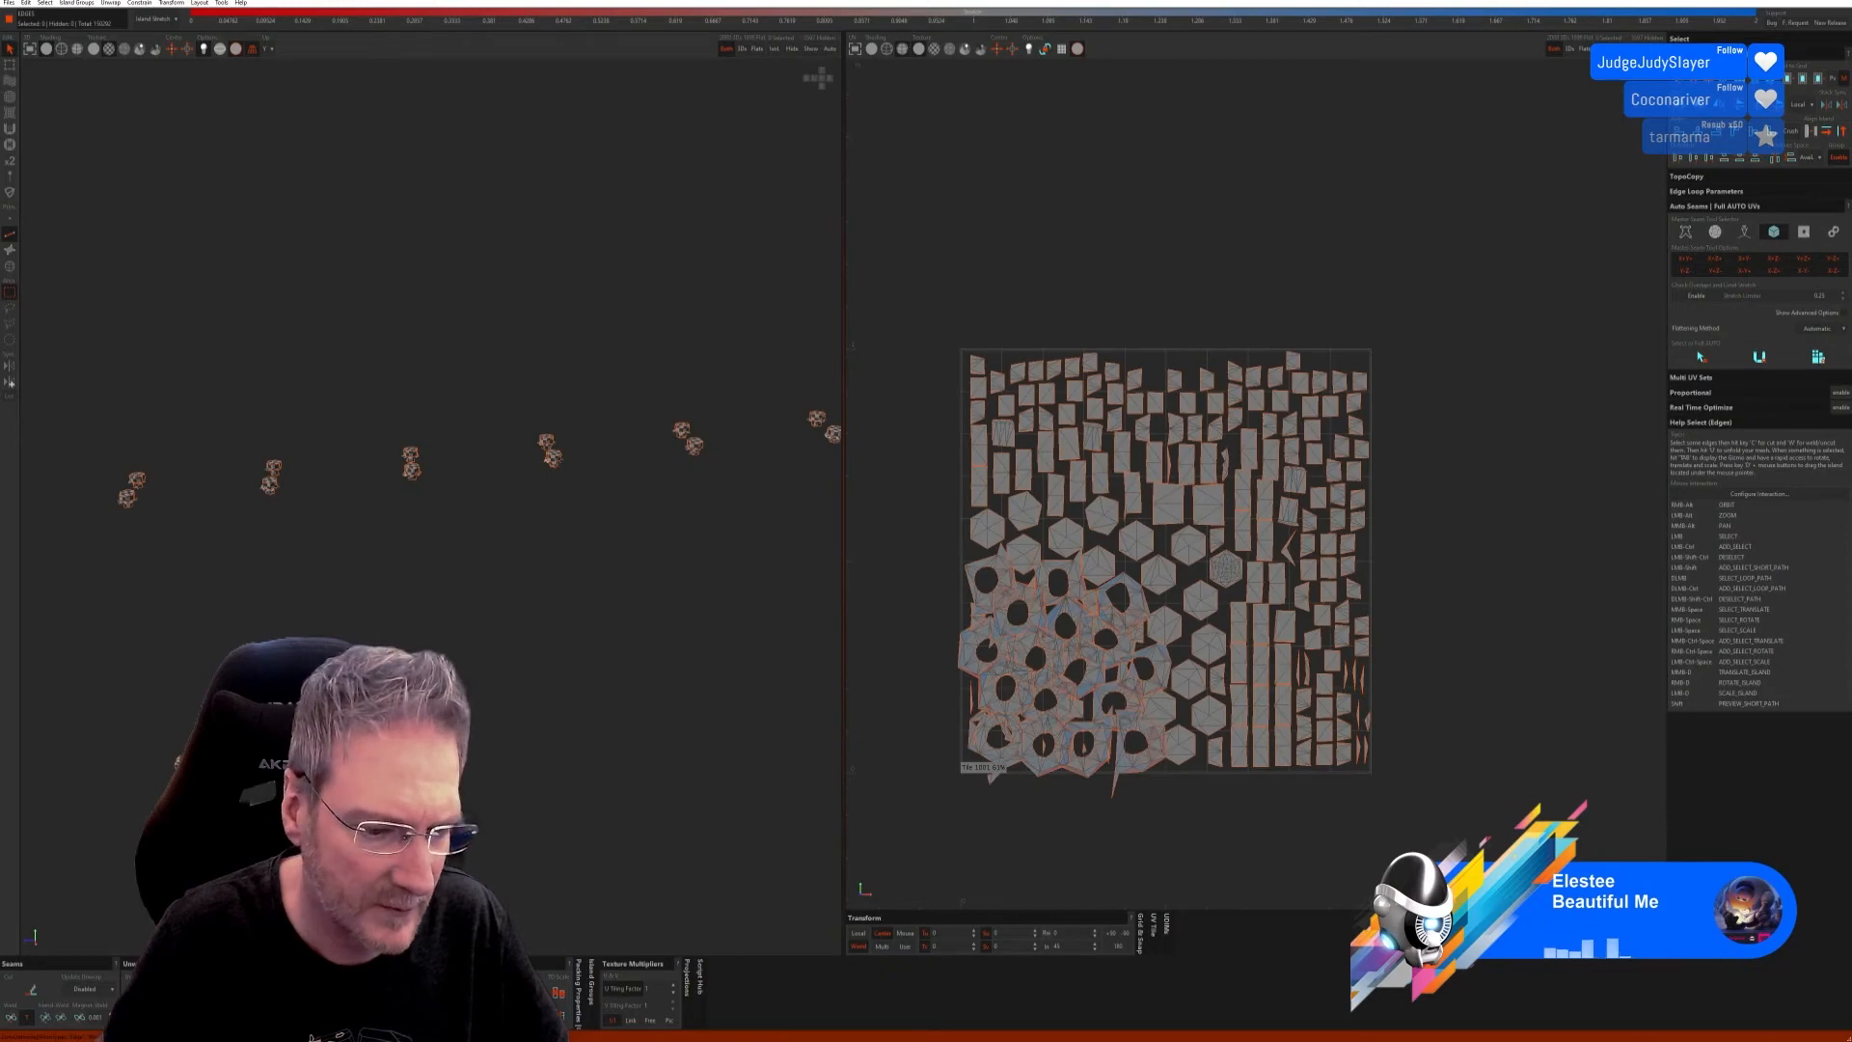
alt+right_drag(469, 499, 450, 517)
scroll(430, 492, up, 3)
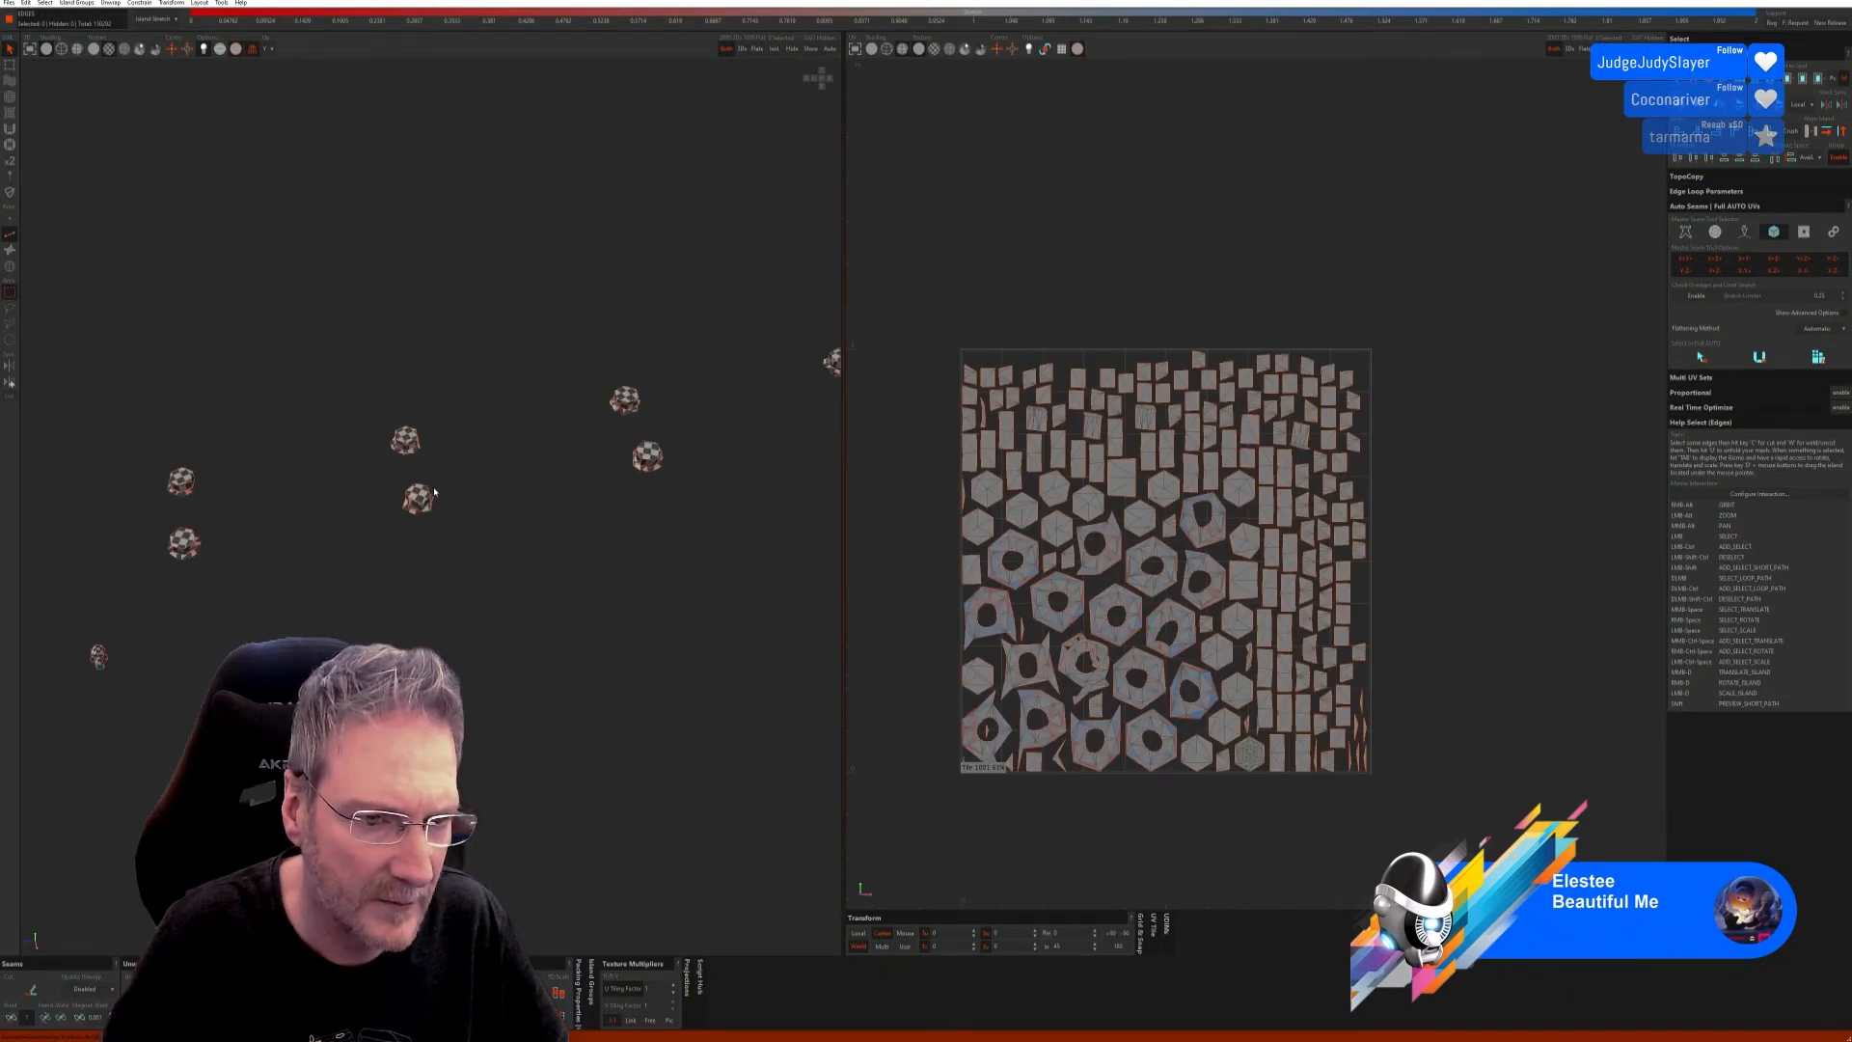
Step: Show the whole model, select the long rail that carried the bolts and isolate it
click(810, 54)
scroll(453, 512, down, 5)
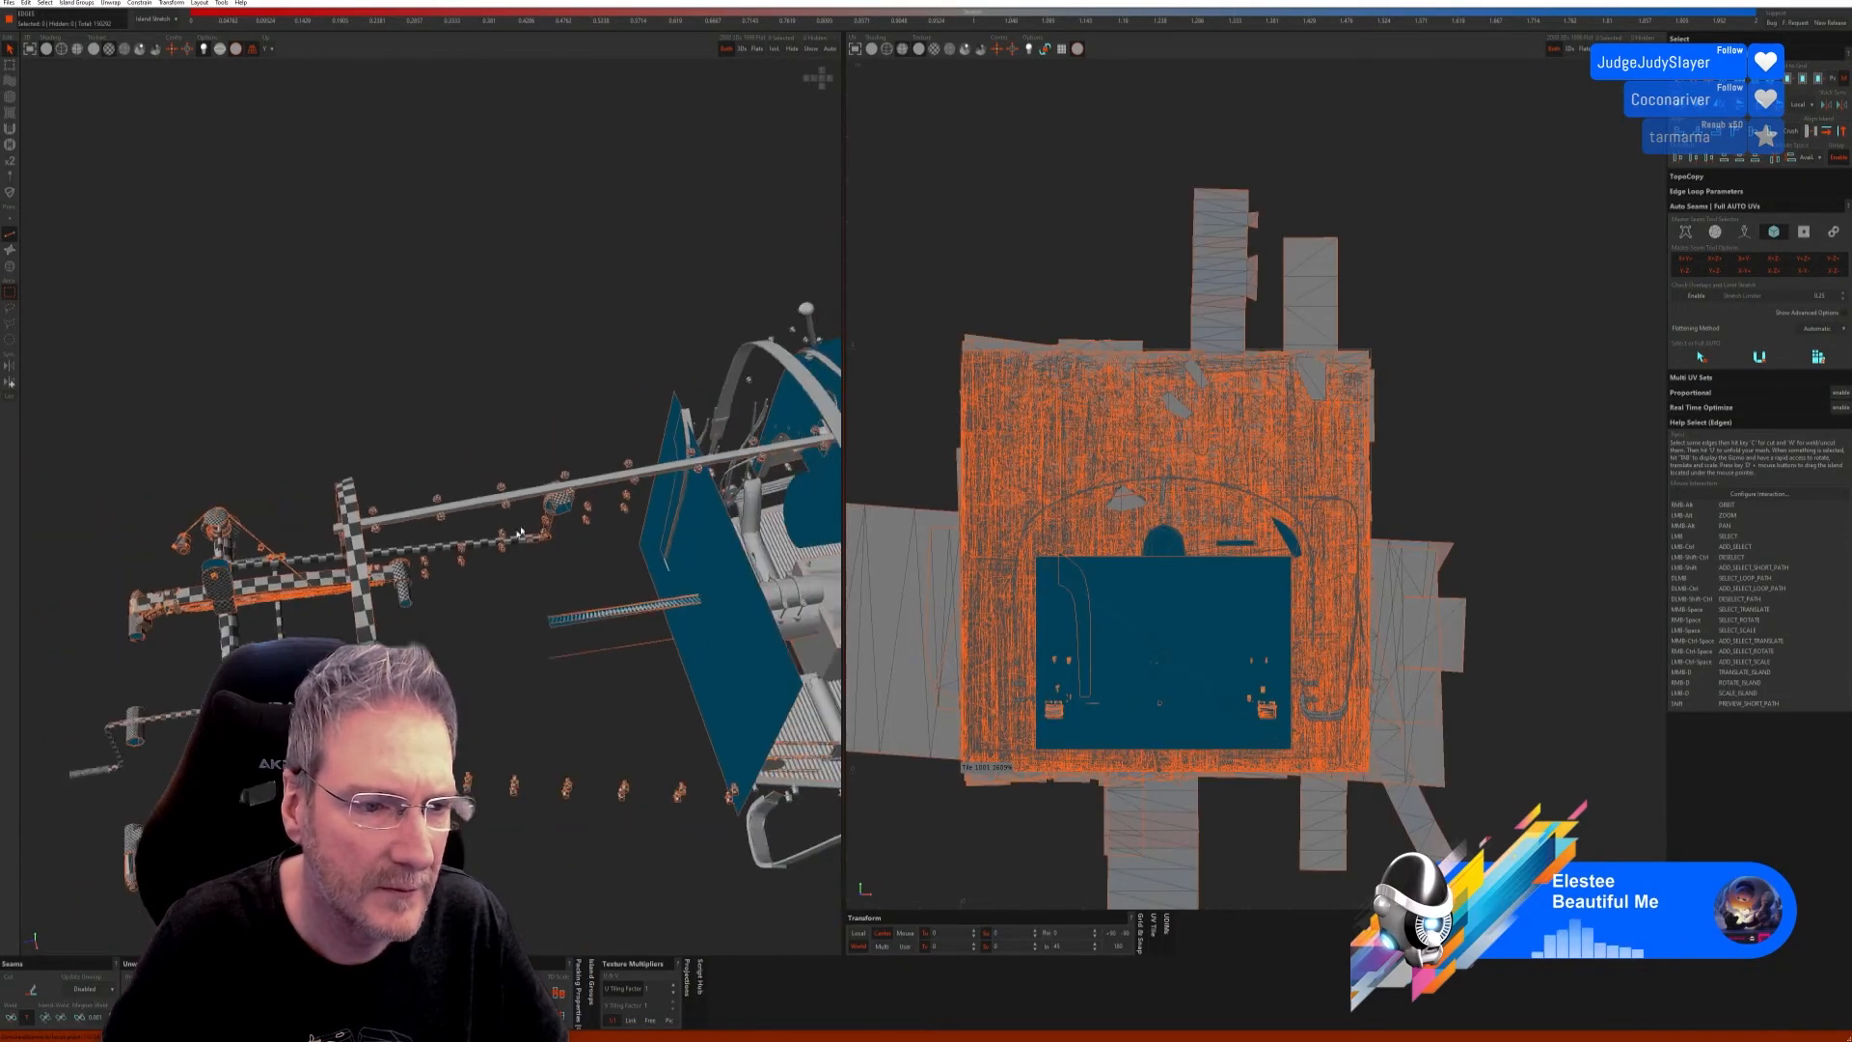
alt+right_drag(454, 511, 377, 611)
scroll(377, 612, up, 2)
click(11, 267)
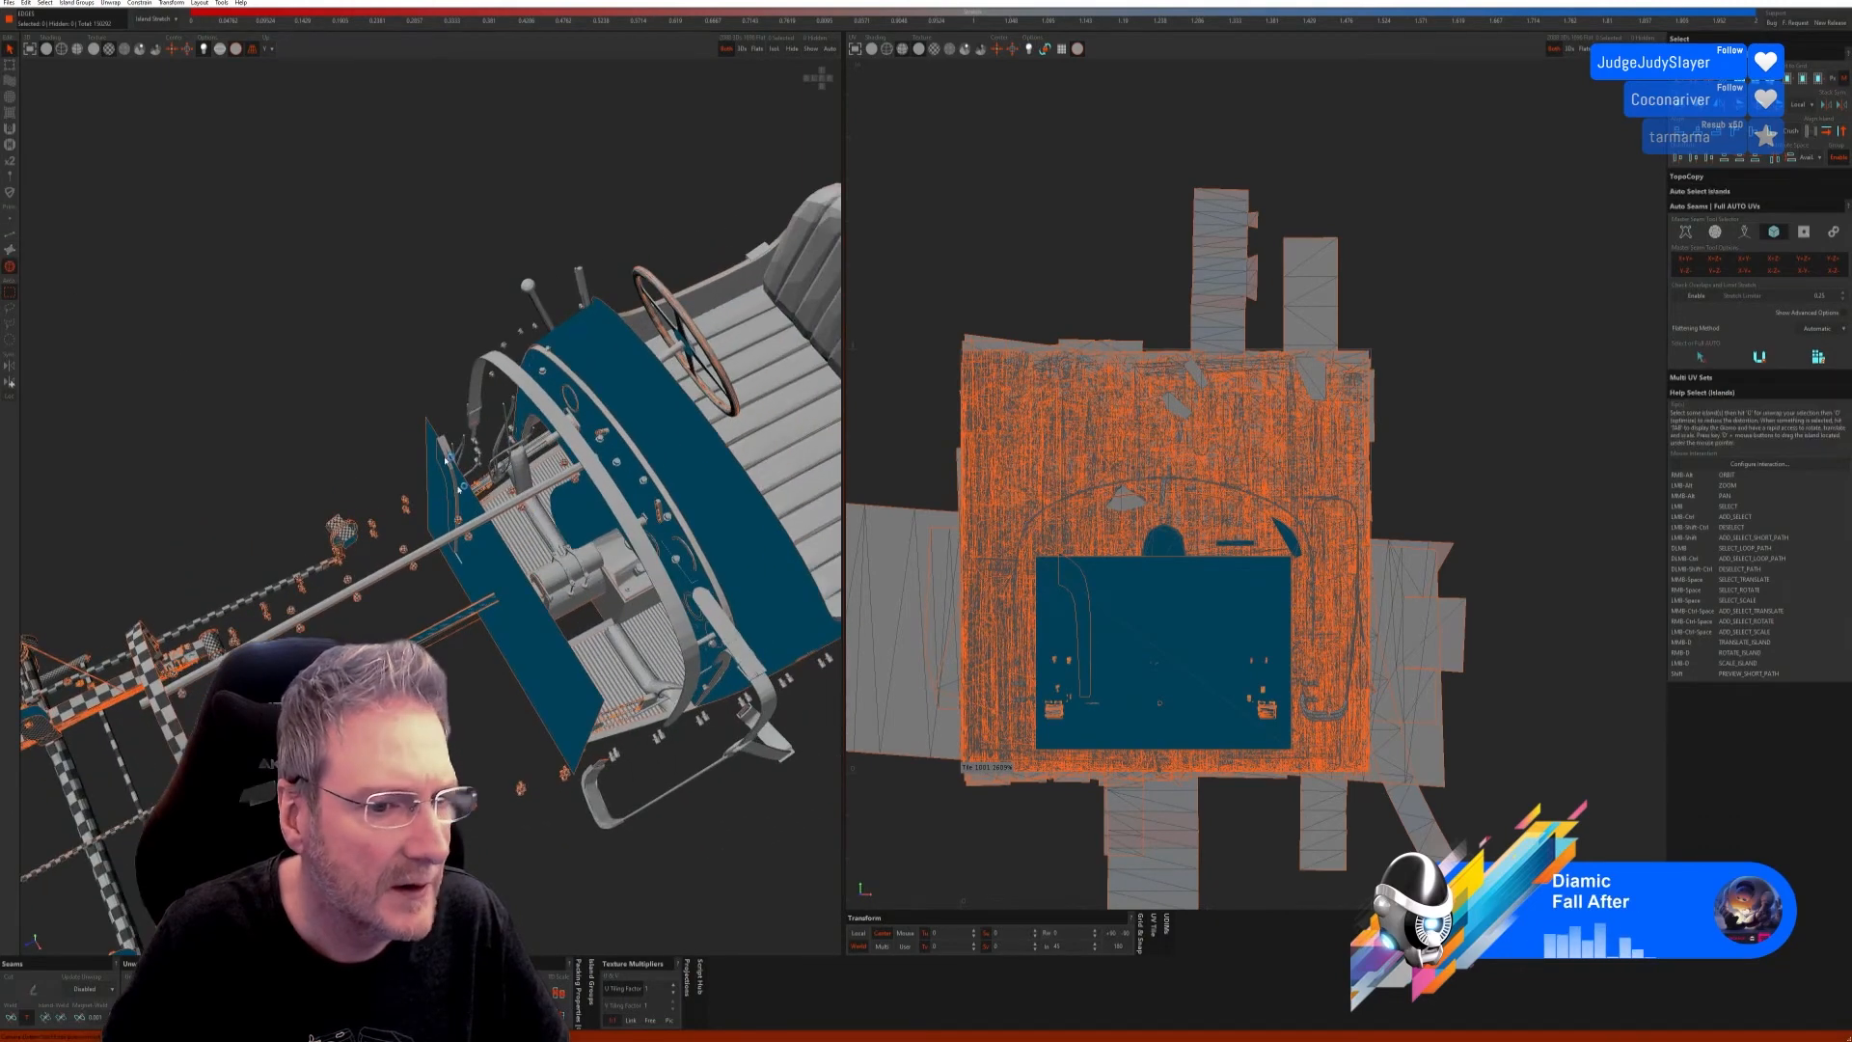
click(789, 49)
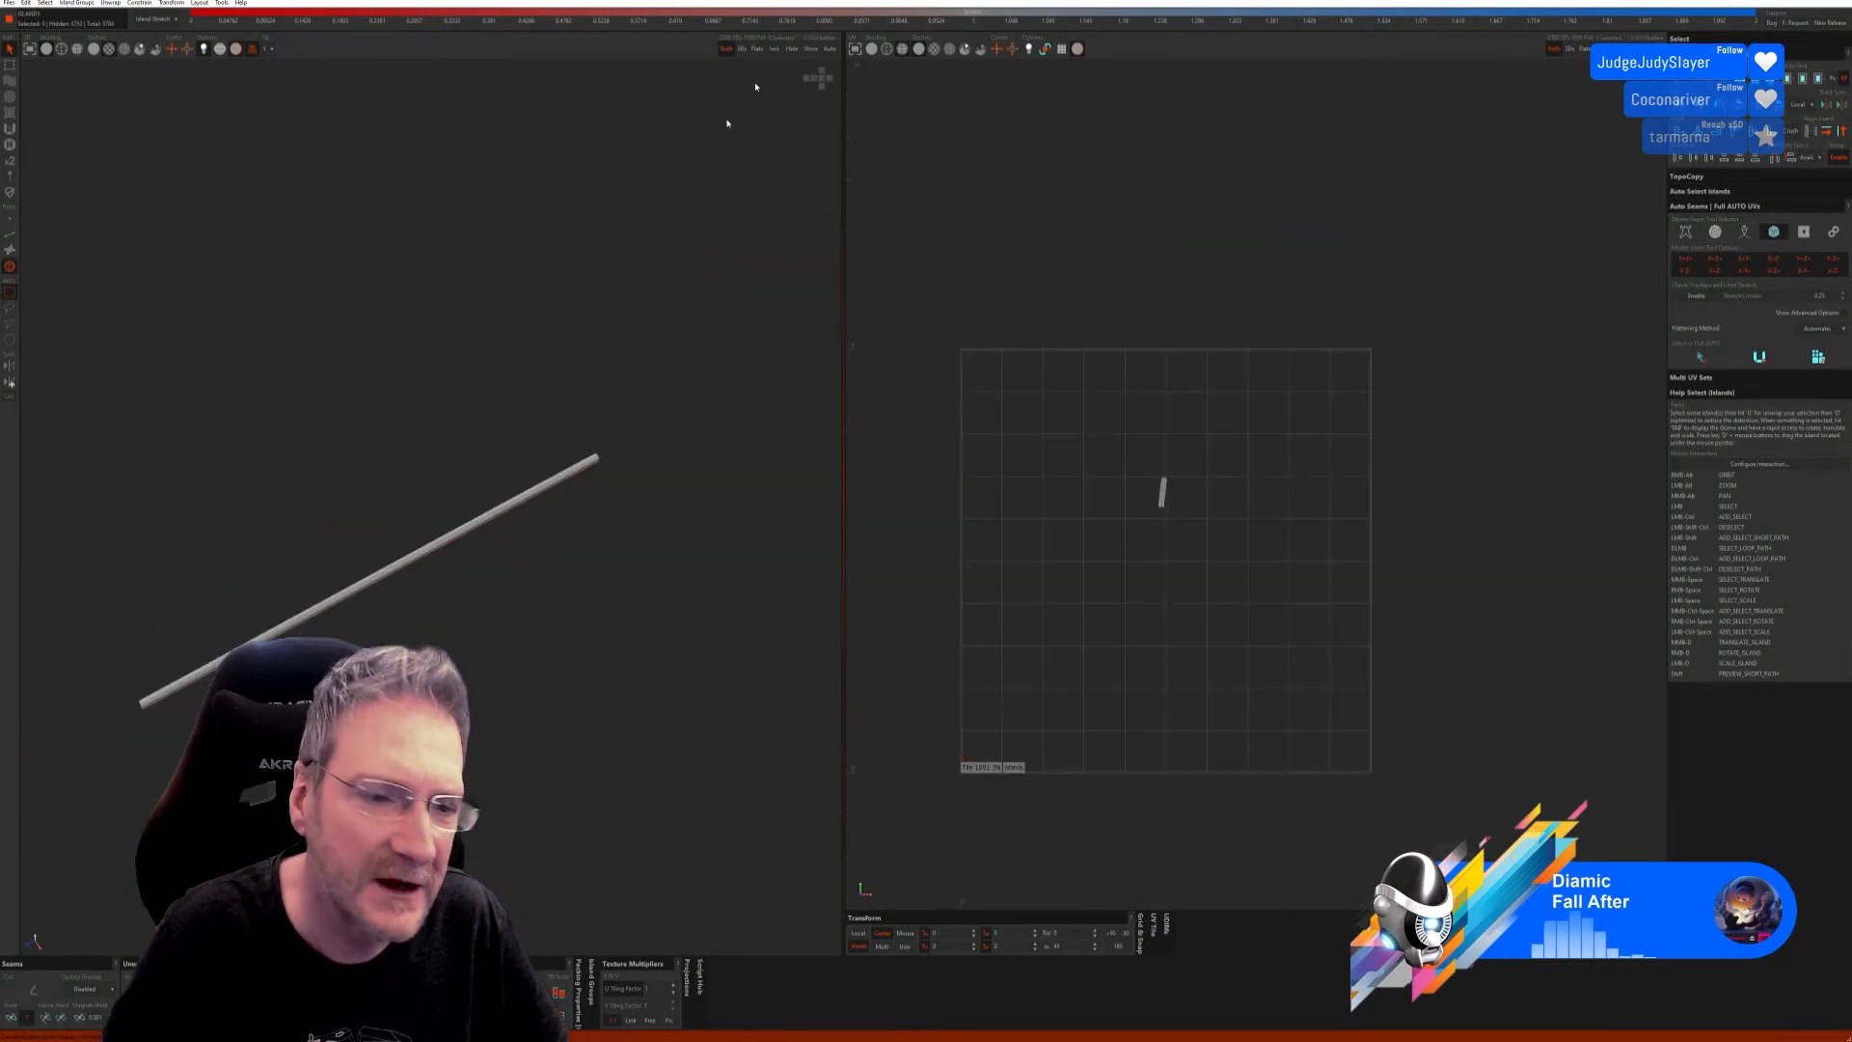
Step: Cut automatic seams on the isolated long rail, then unfold and pack its islands
click(11, 235)
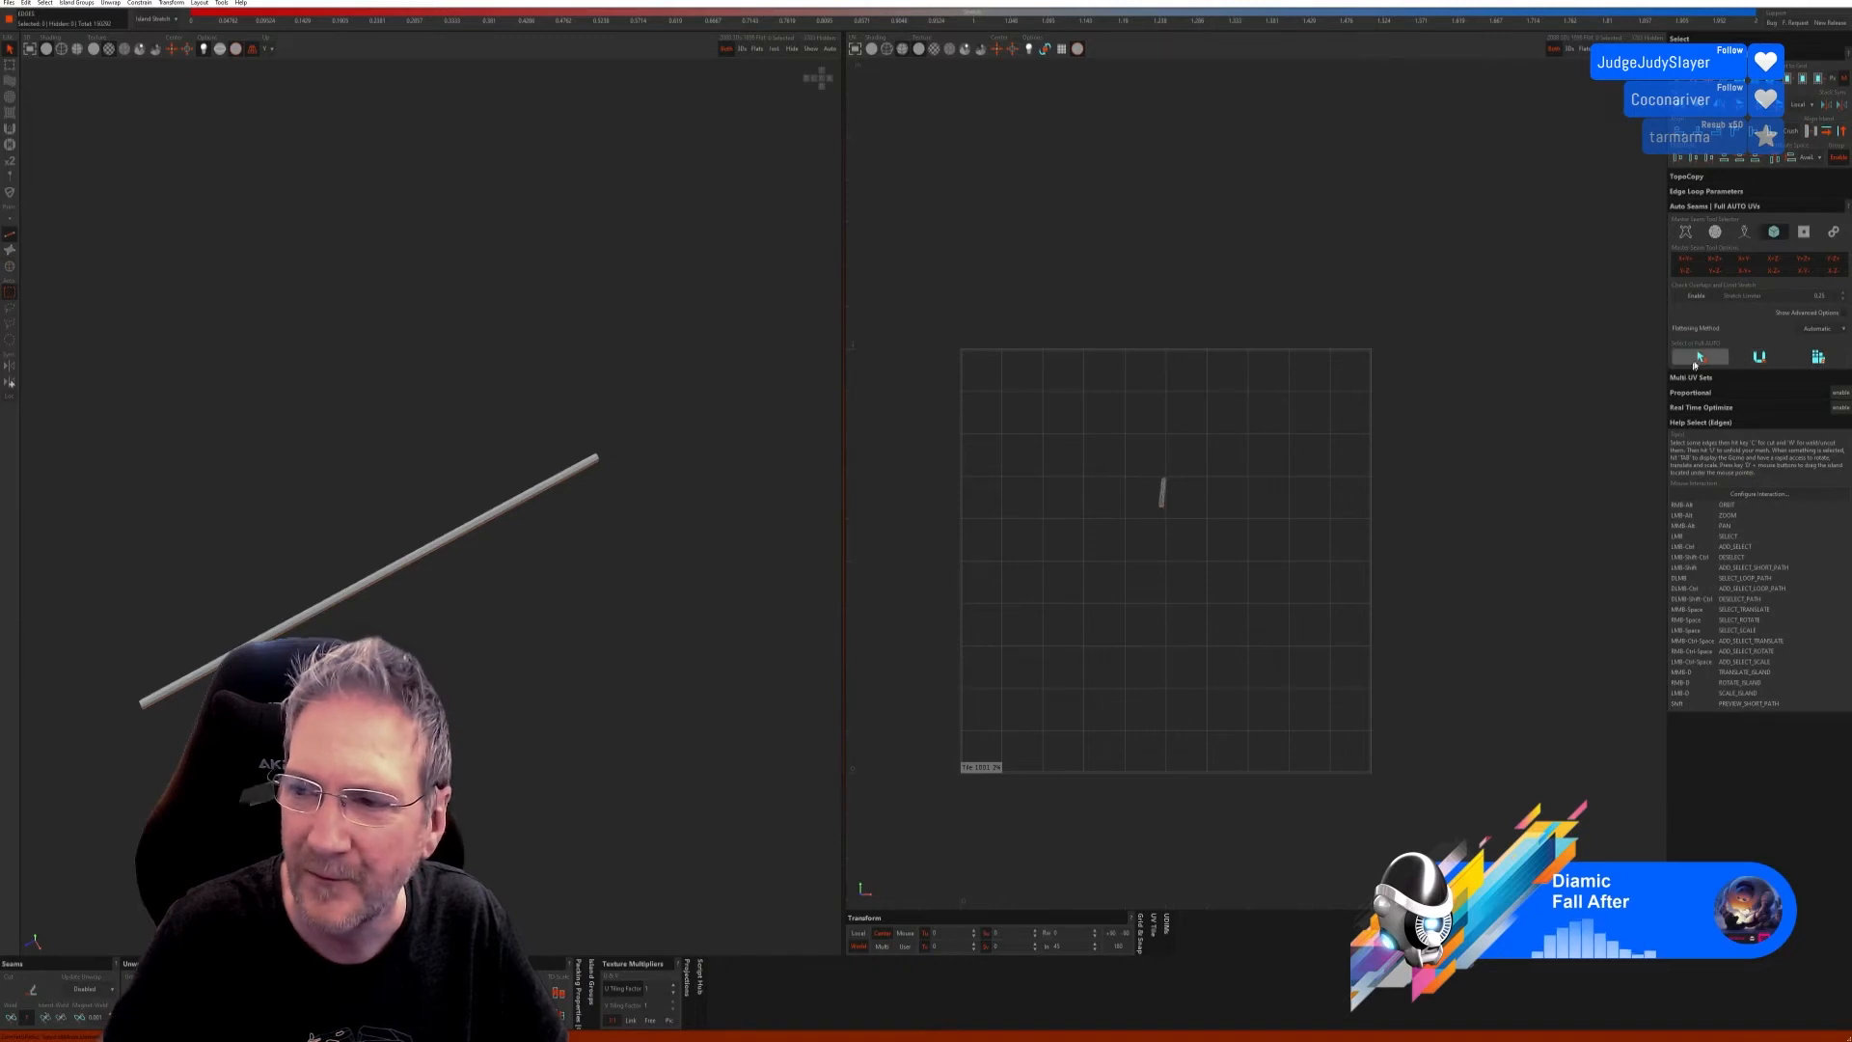
click(1698, 359)
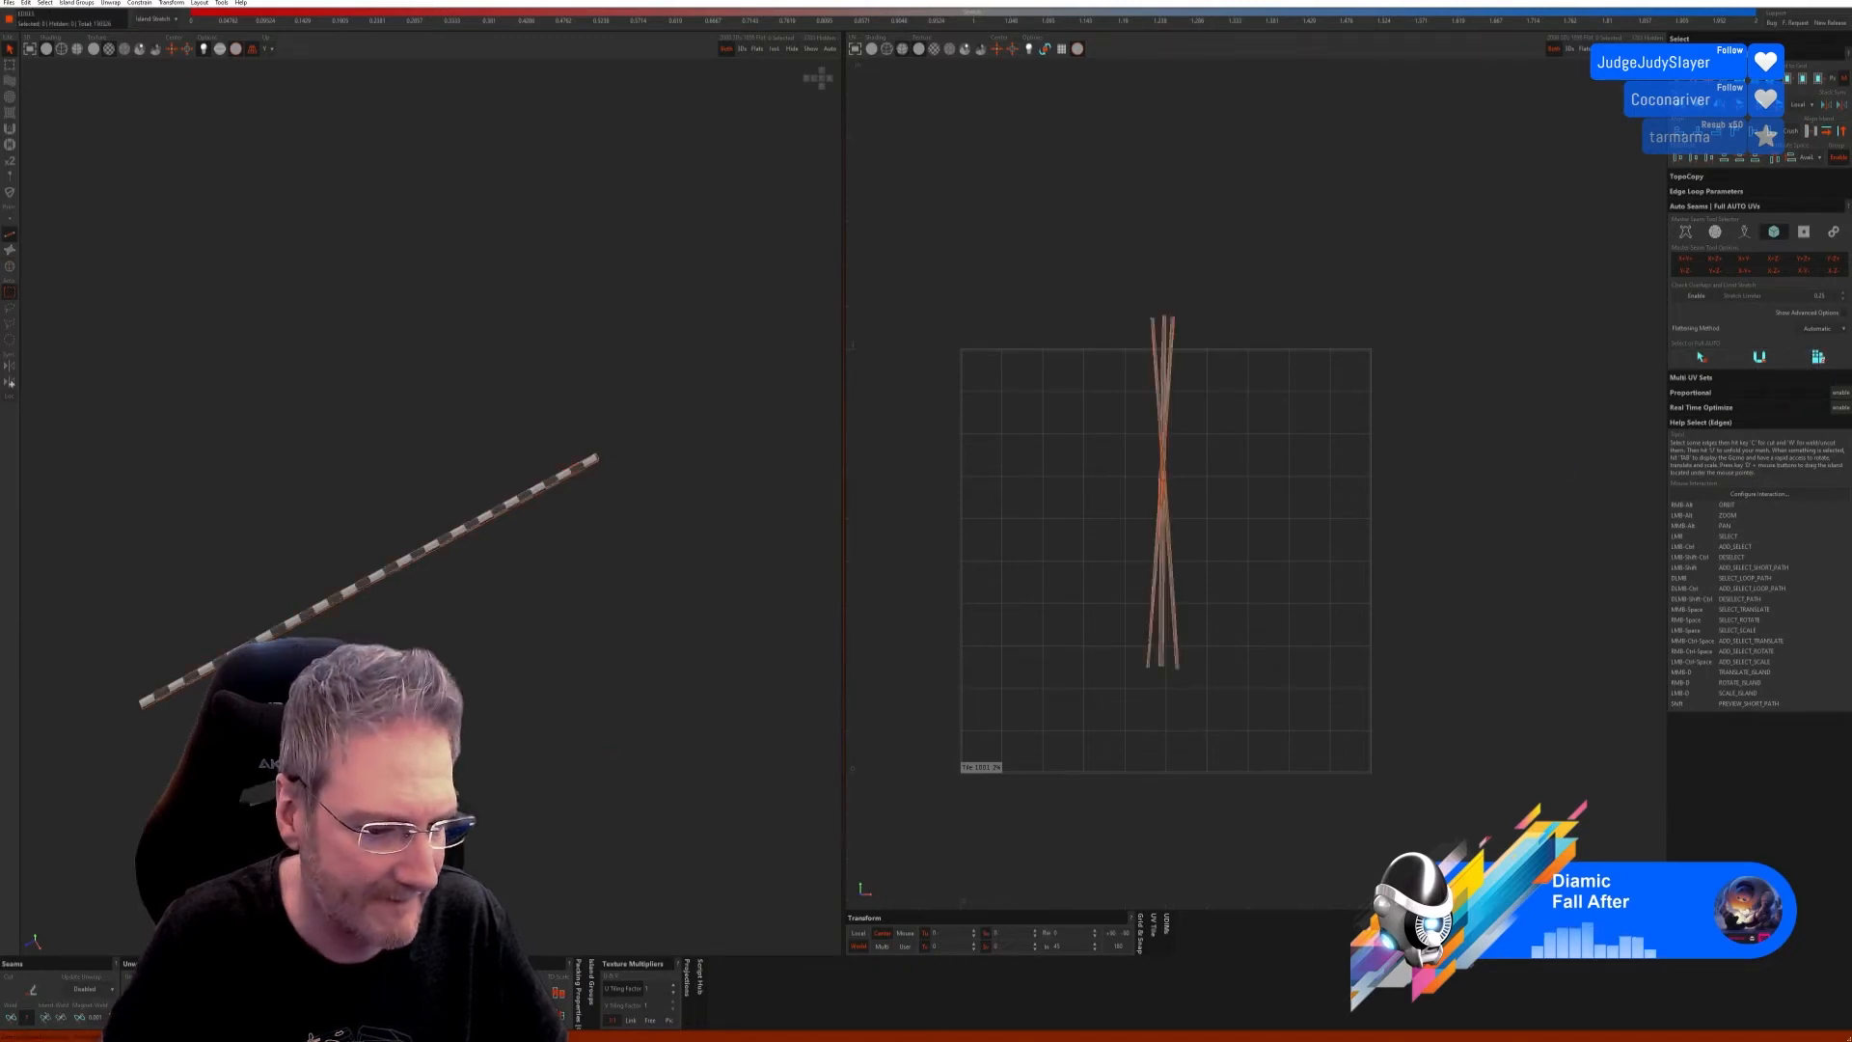
key(p)
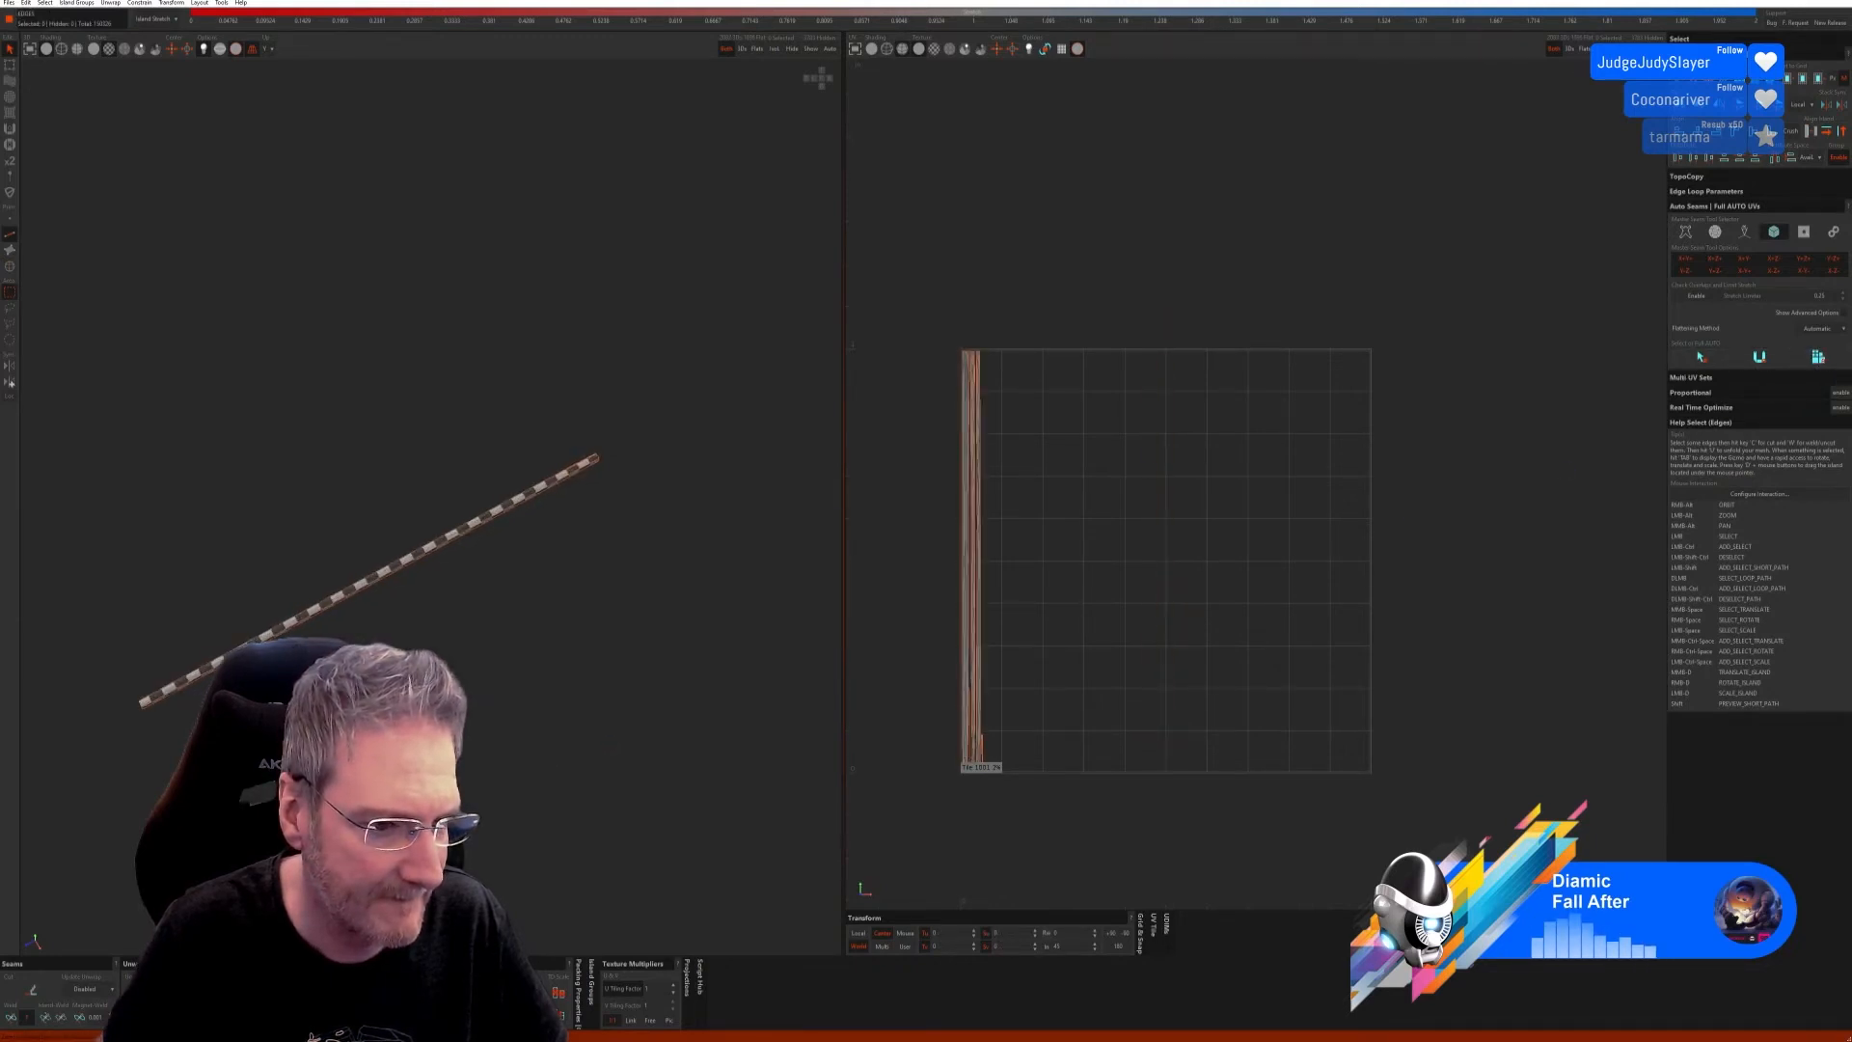
Step: Select the lengthwise seam edges between the rail's long faces, weld them and unfold the joined islands
alt+right_drag(521, 578, 450, 641)
scroll(460, 636, up, 3)
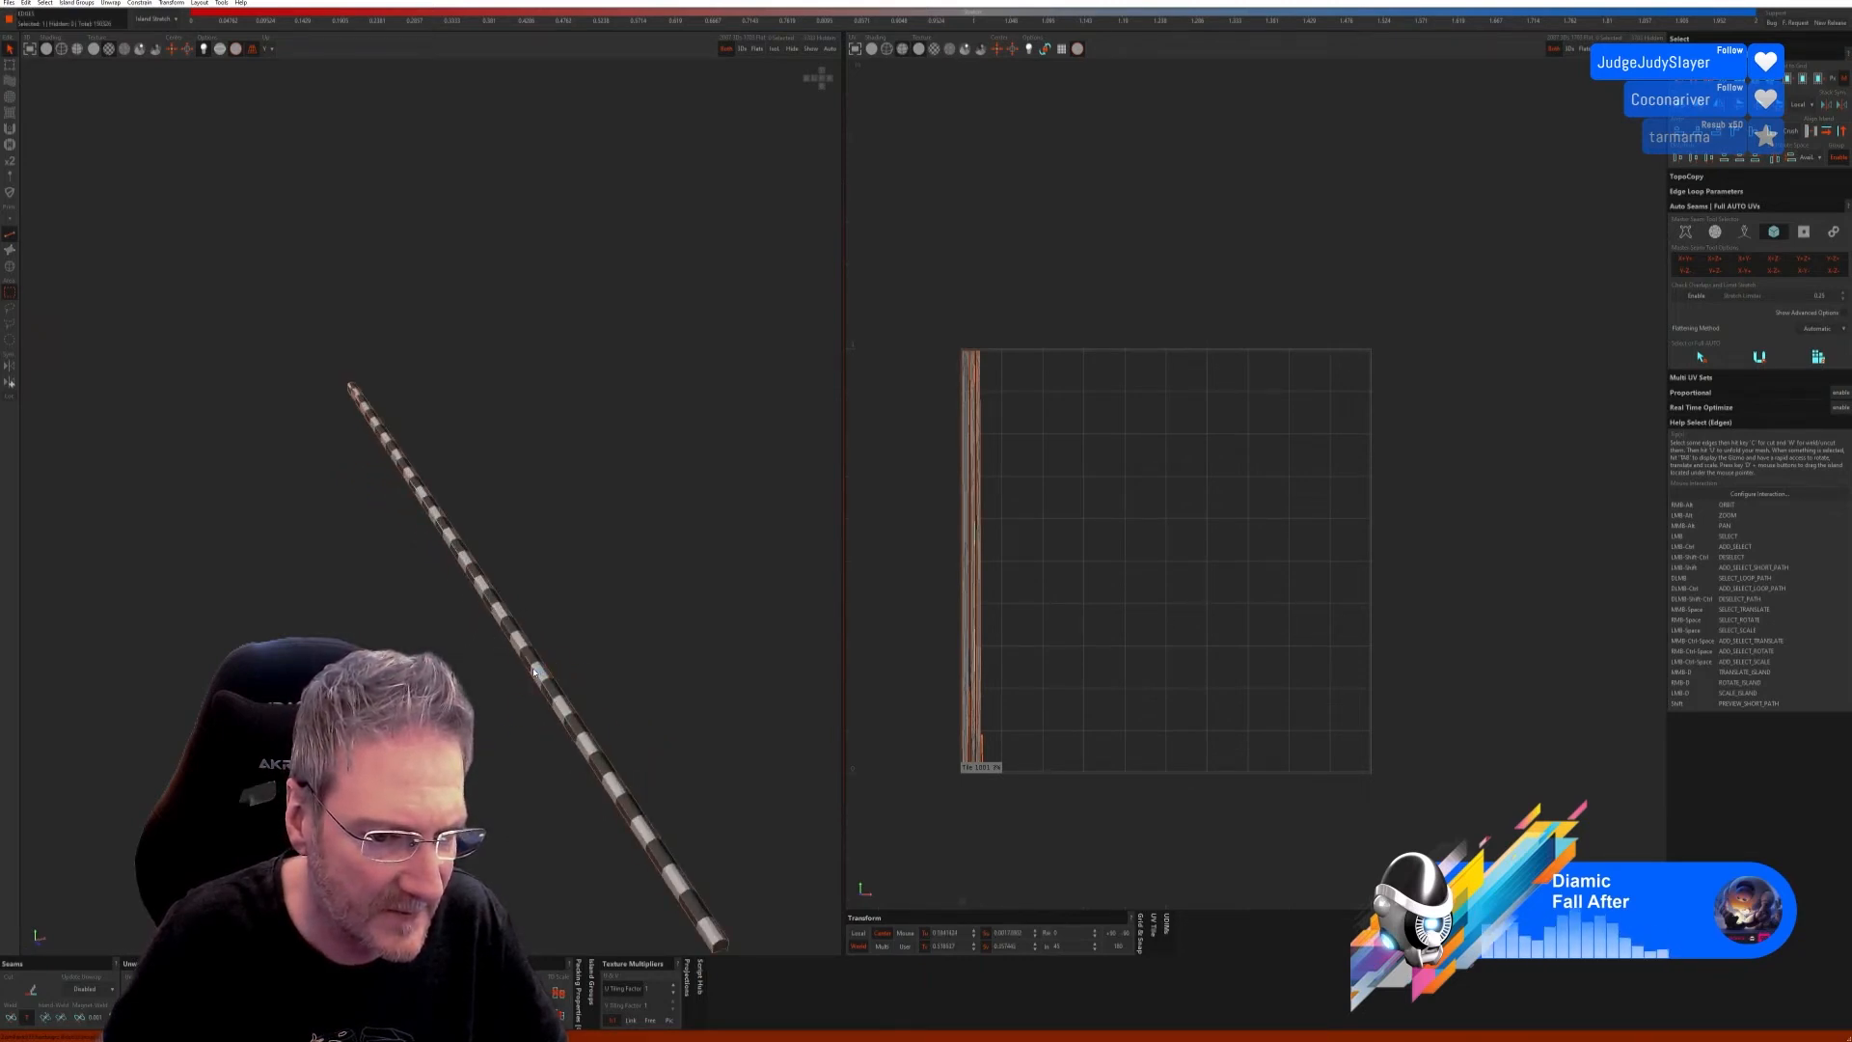
scroll(393, 418, up, 3)
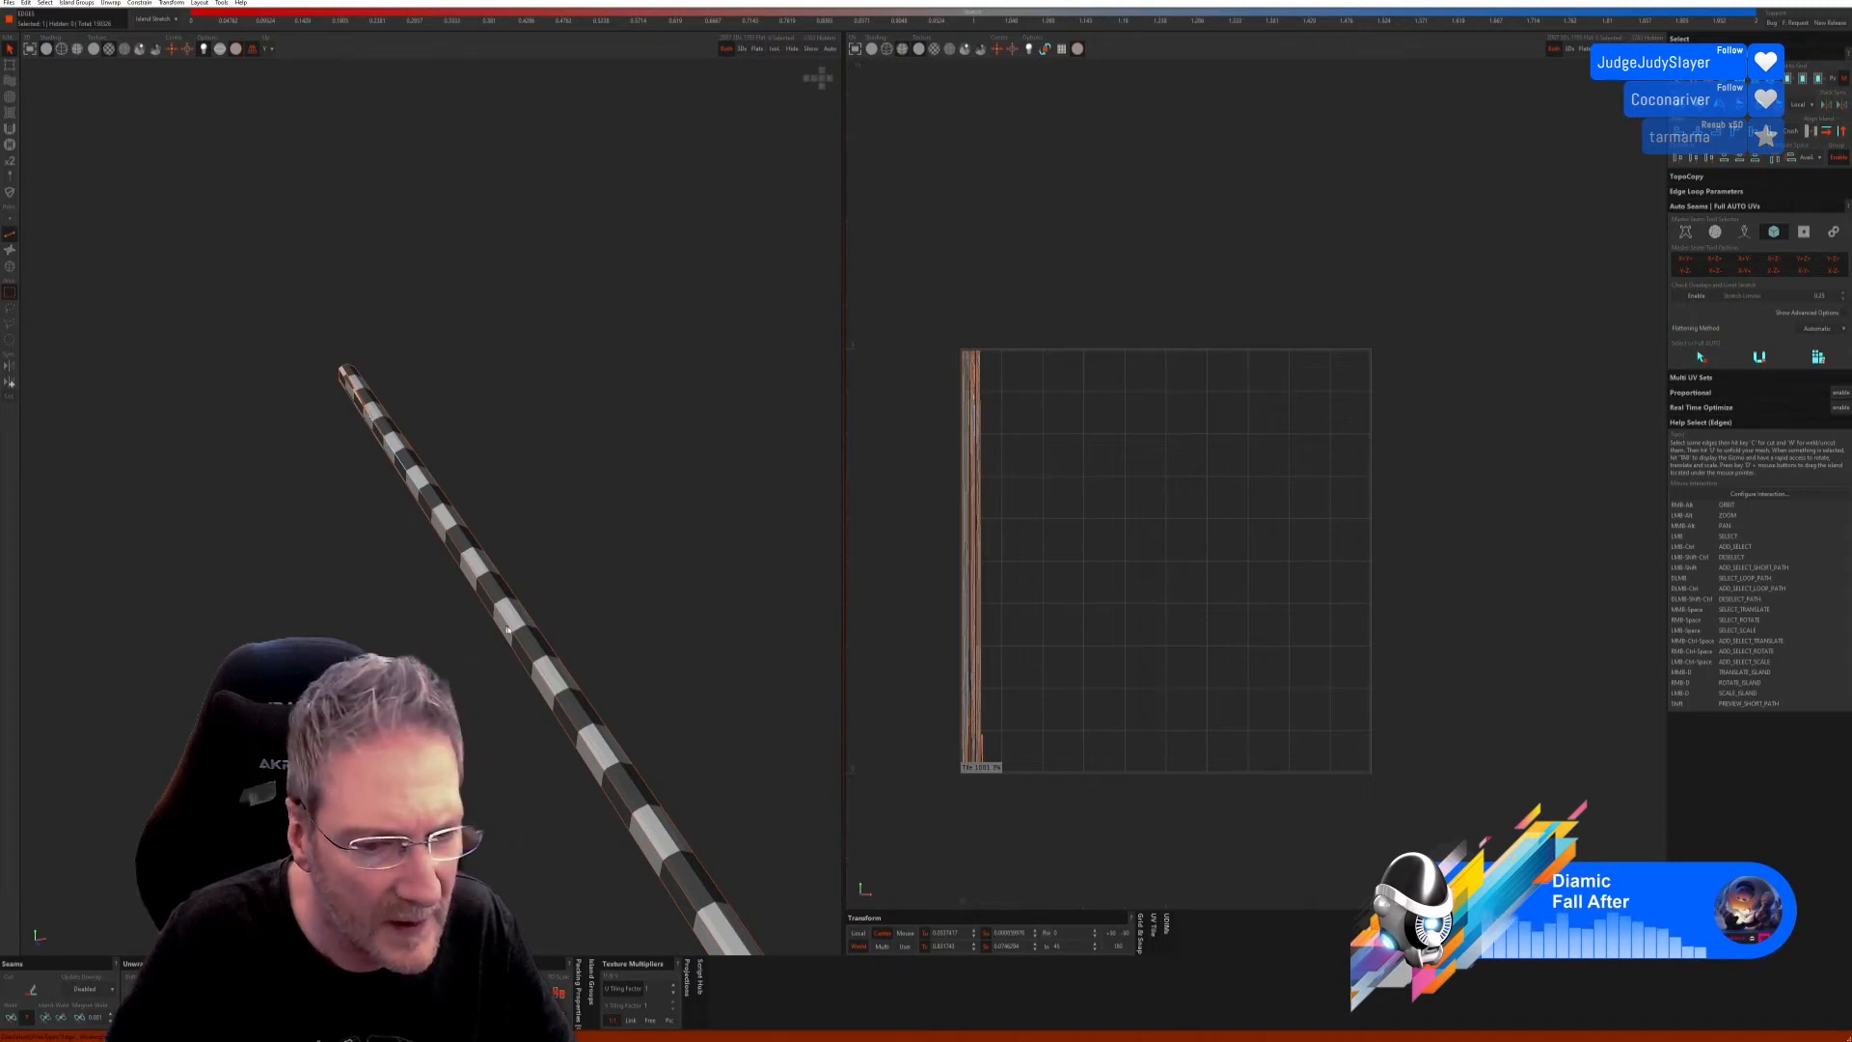
alt+drag(507, 628, 427, 612)
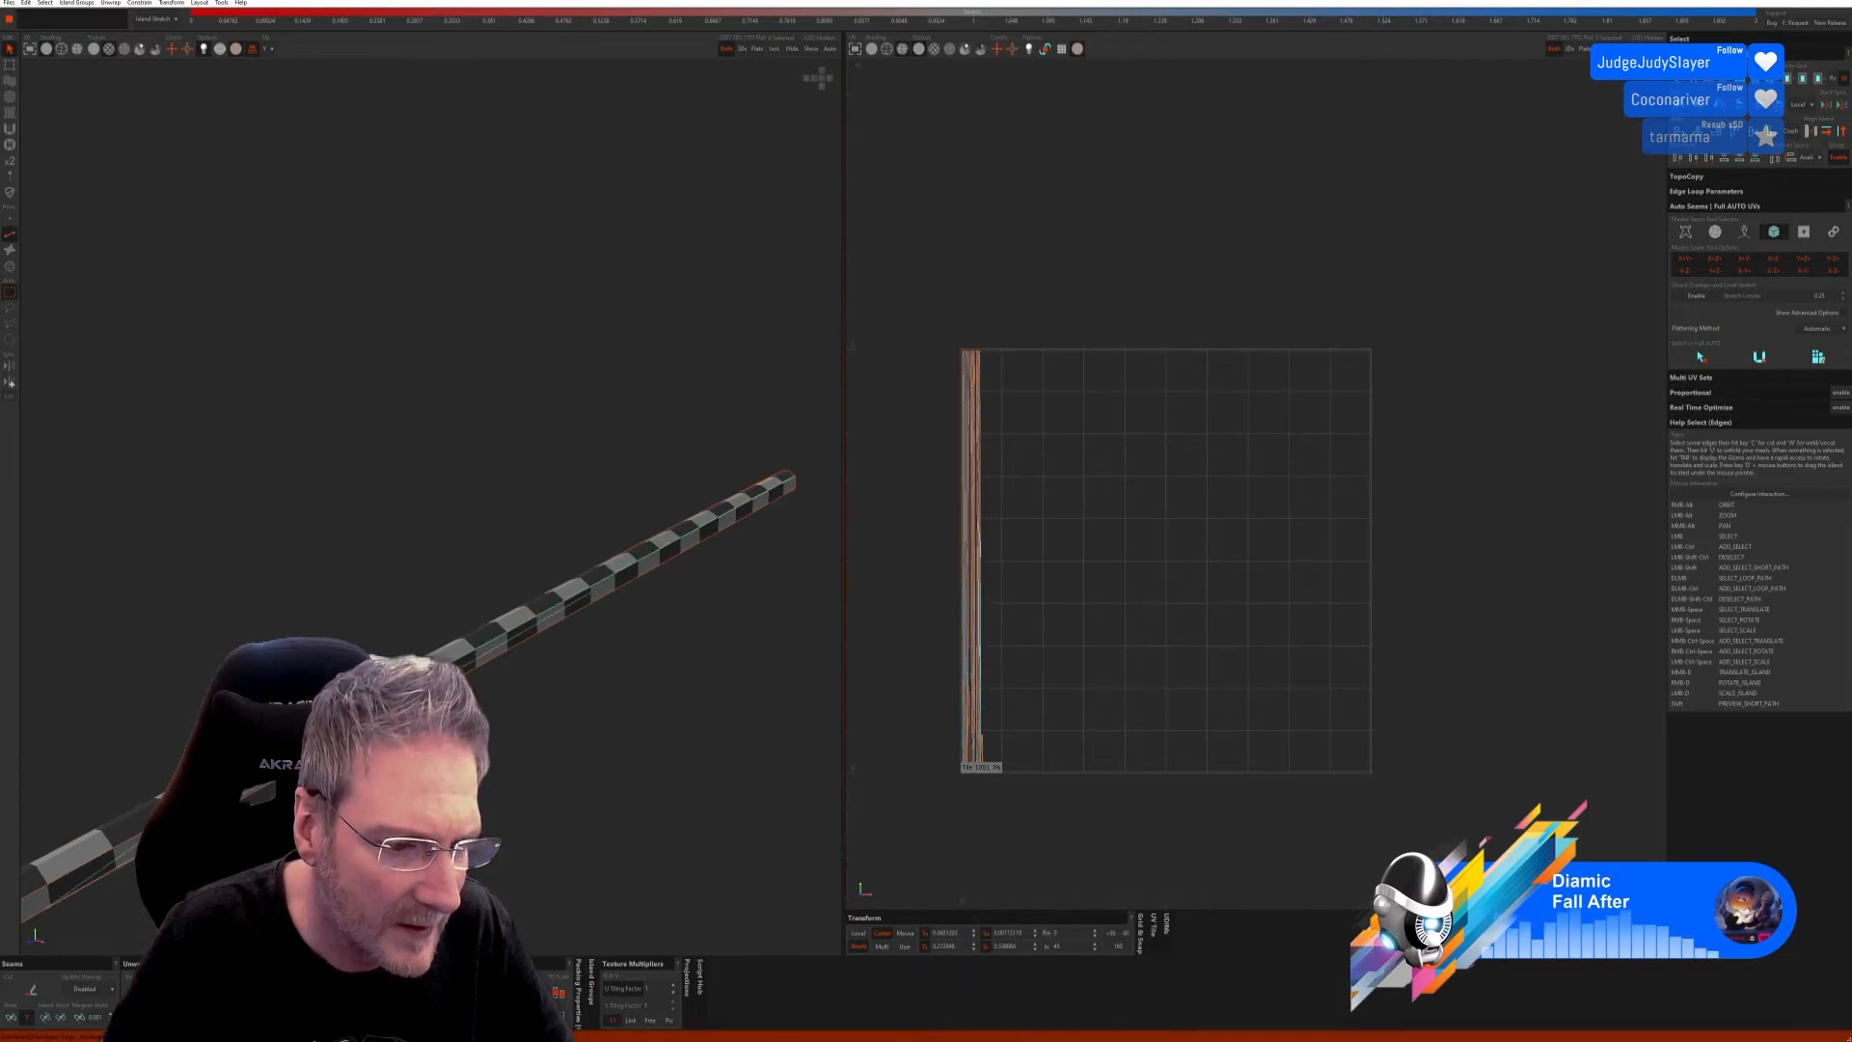
alt+middle_drag(540, 607, 752, 463)
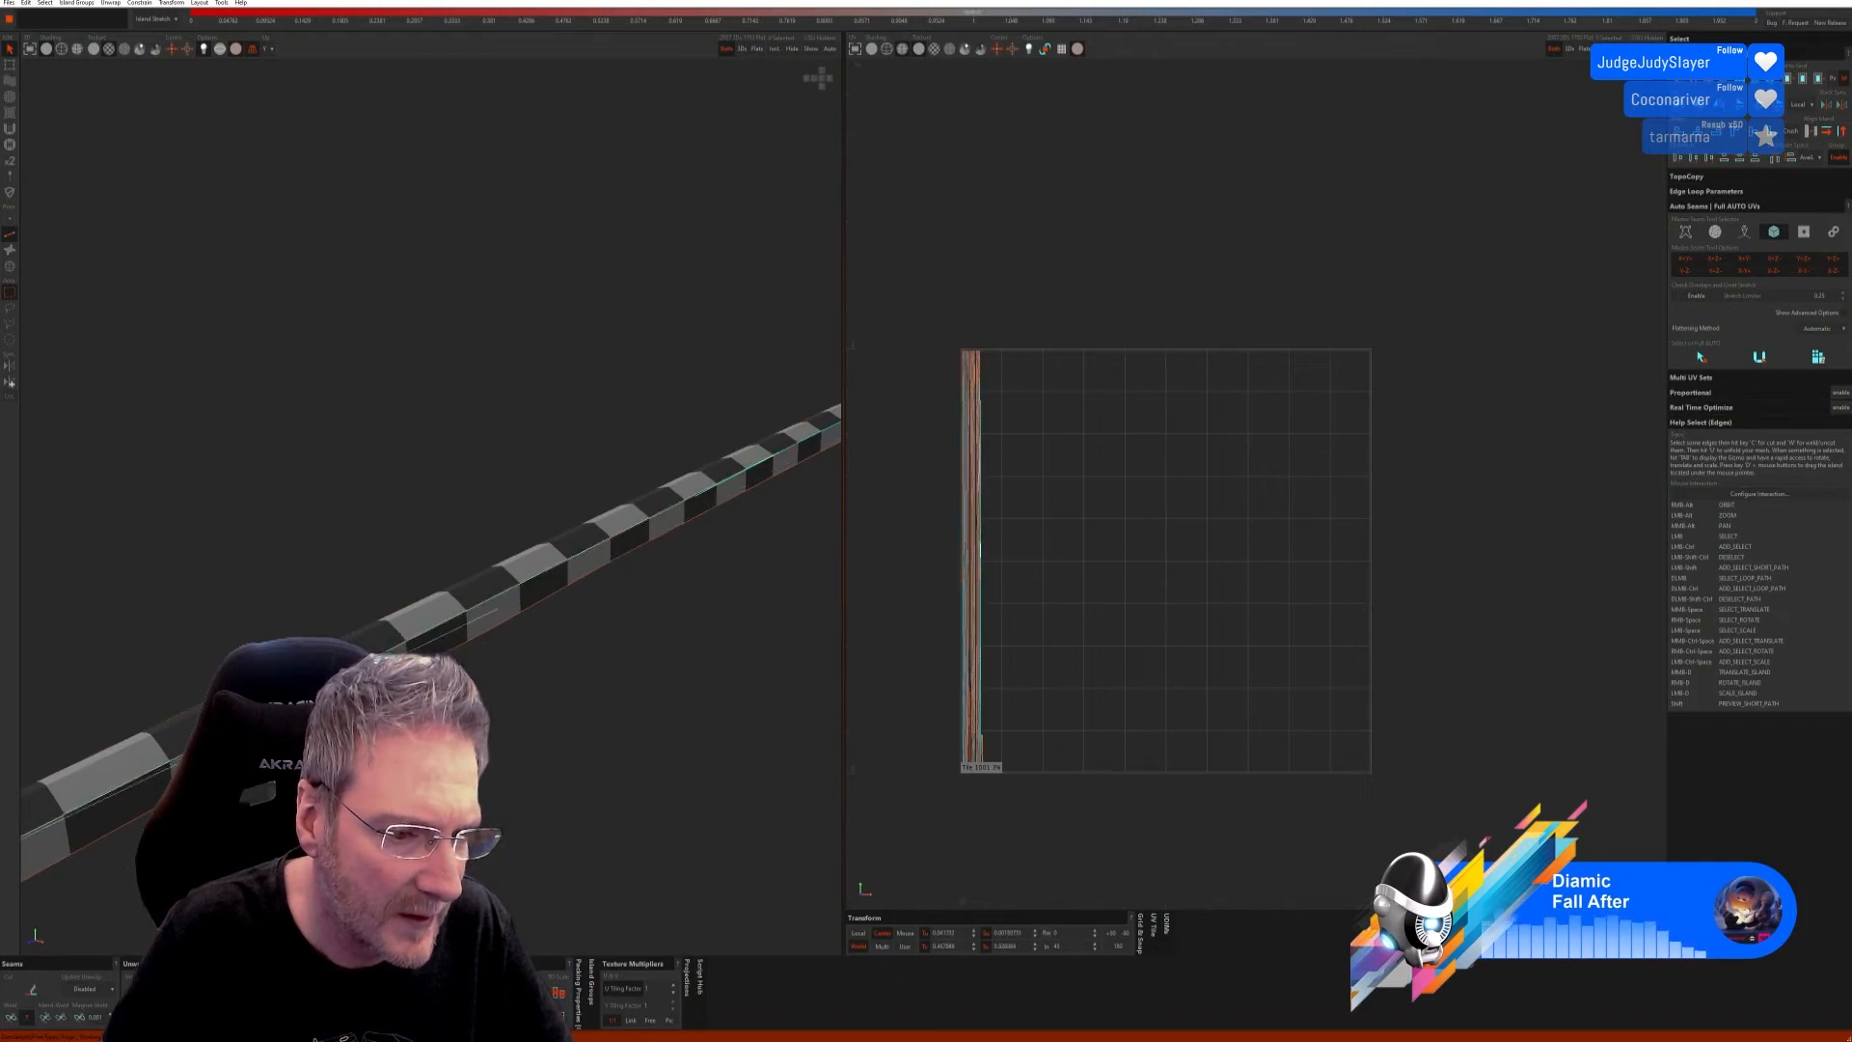
scroll(636, 536, down, 3)
scroll(637, 535, up, 2)
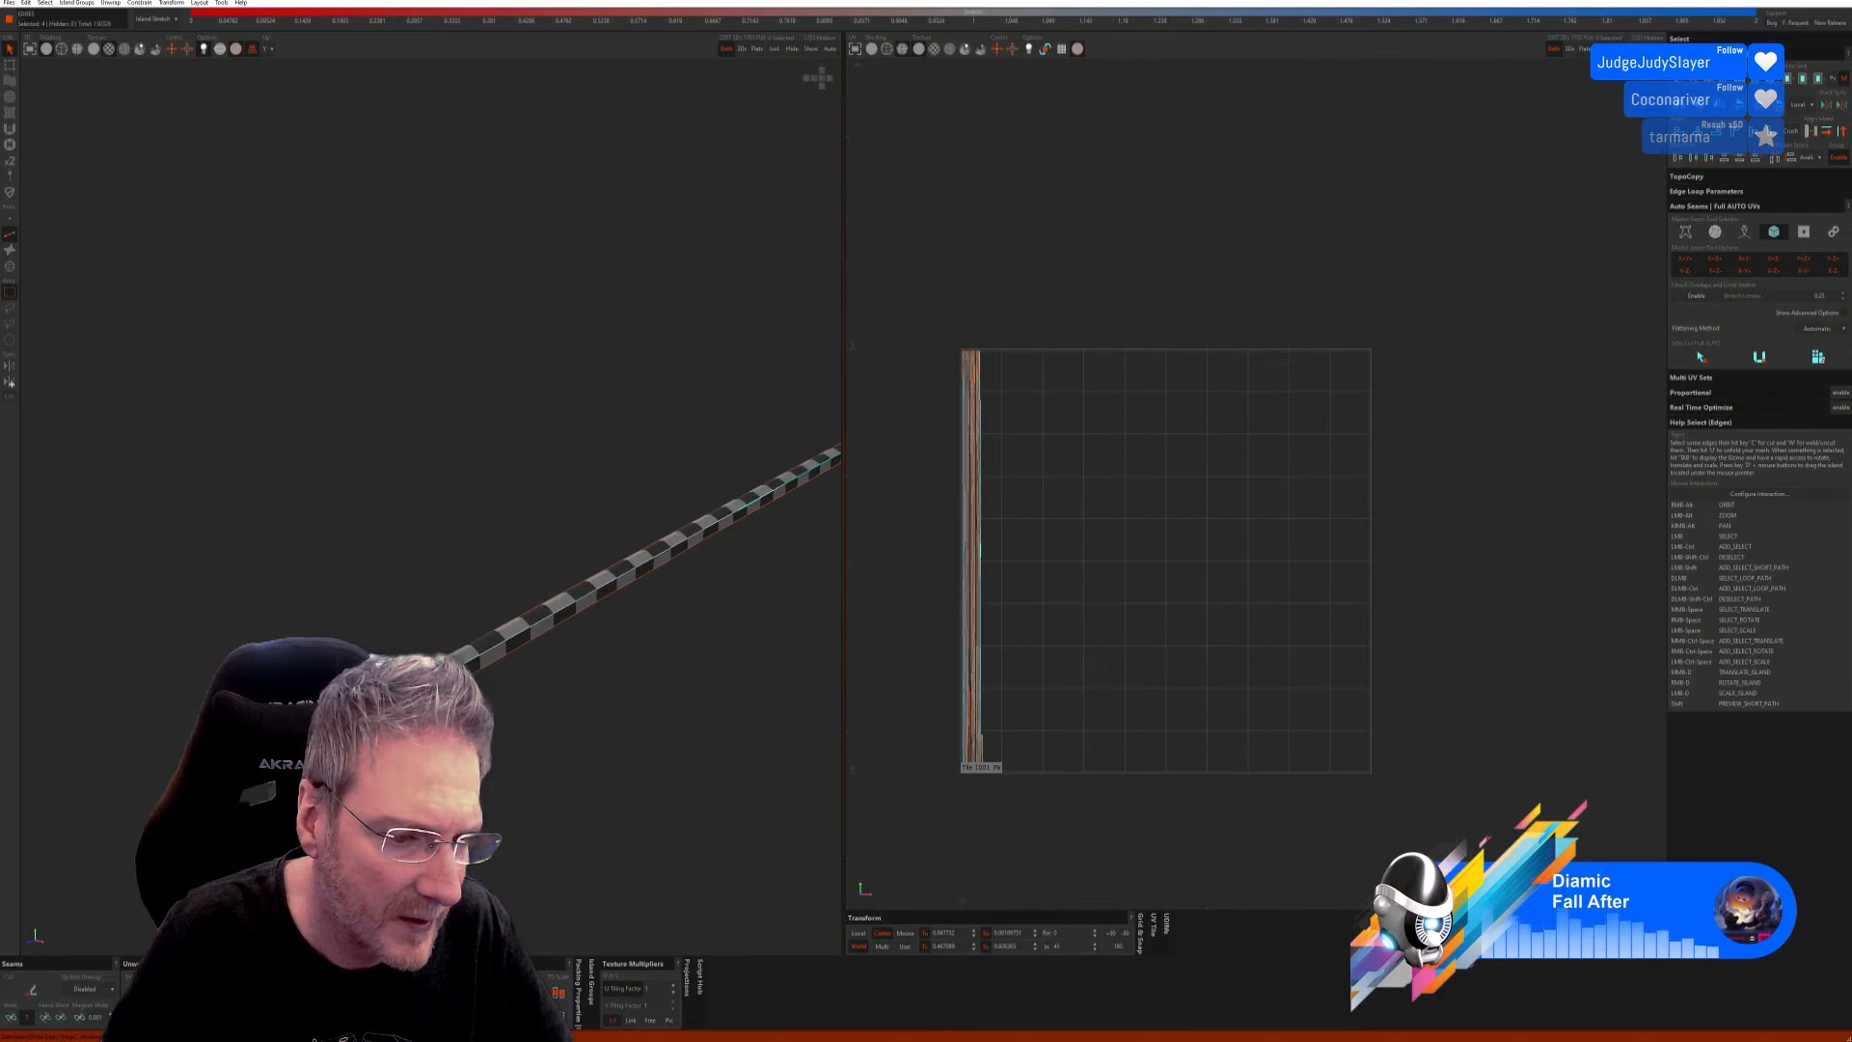
key(w)
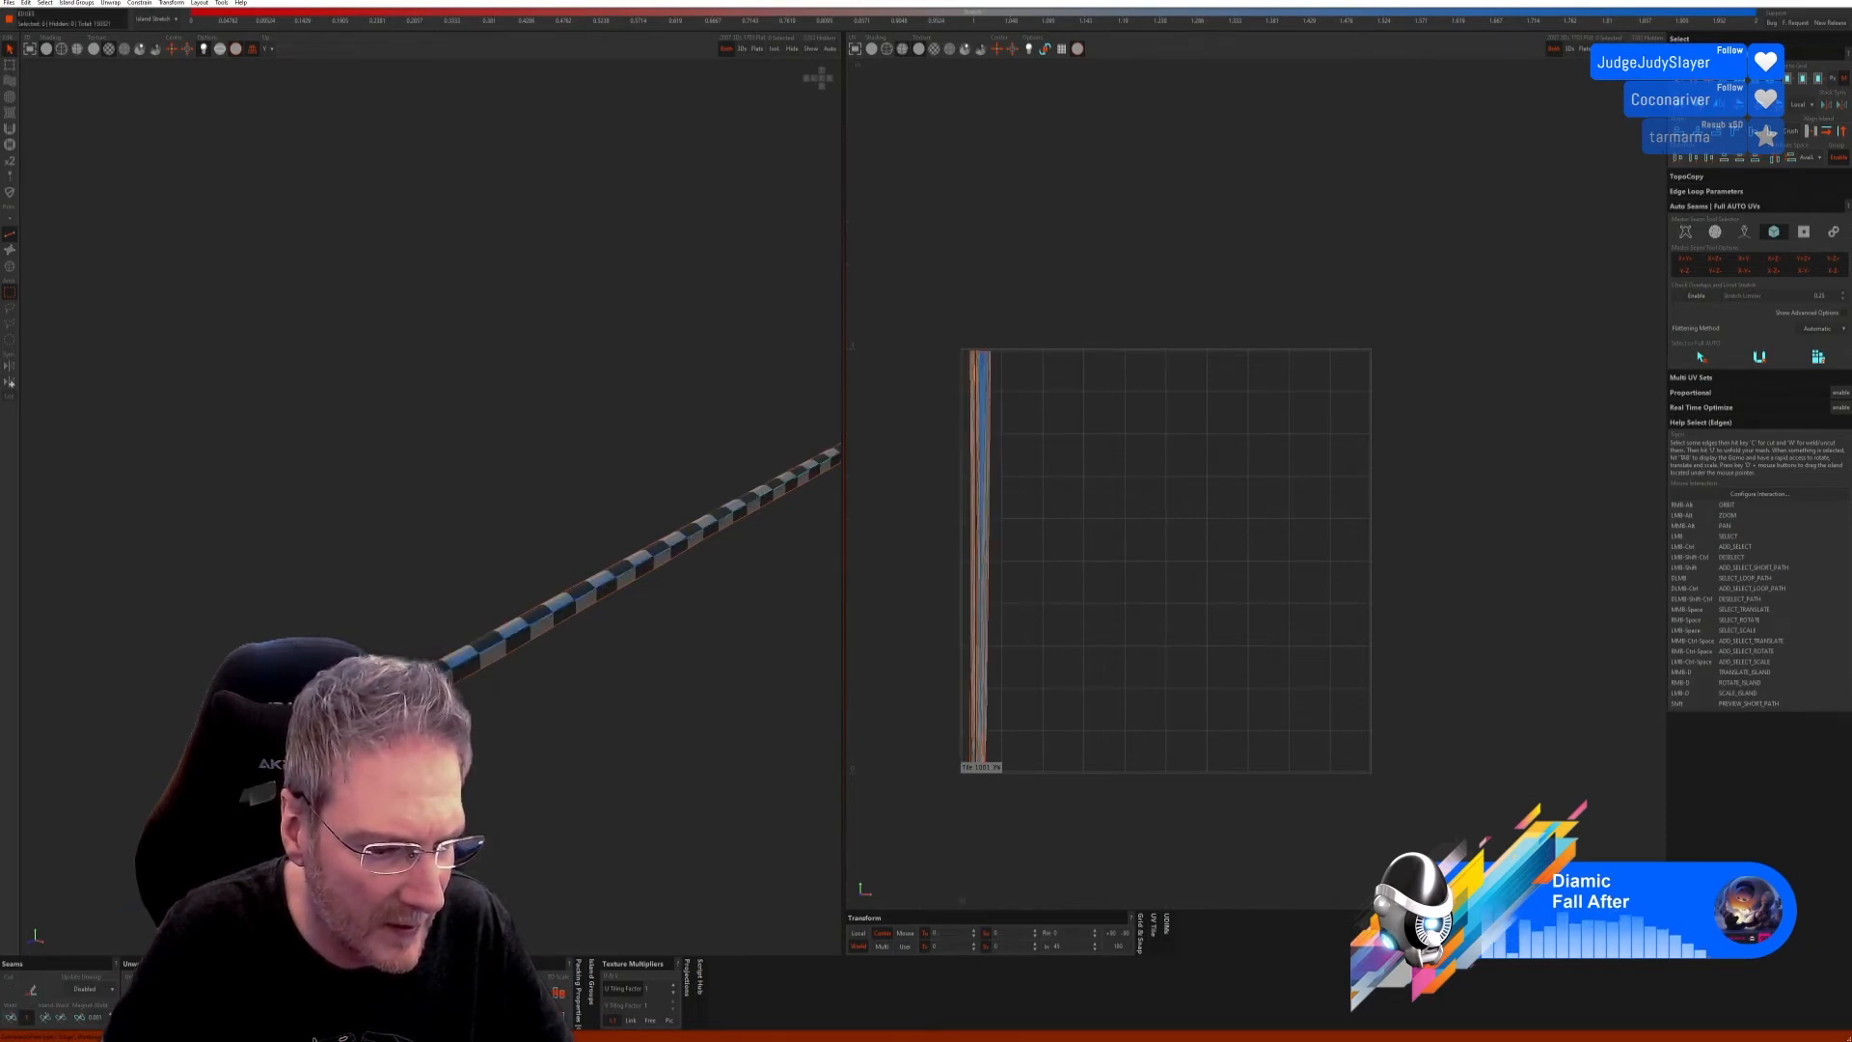
key(u)
Step: Select the remaining lengthwise seam edges along the long rail, weld them, then unfold and pack the joined islands
alt+right_drag(454, 675, 342, 595)
alt+drag(342, 595, 316, 575)
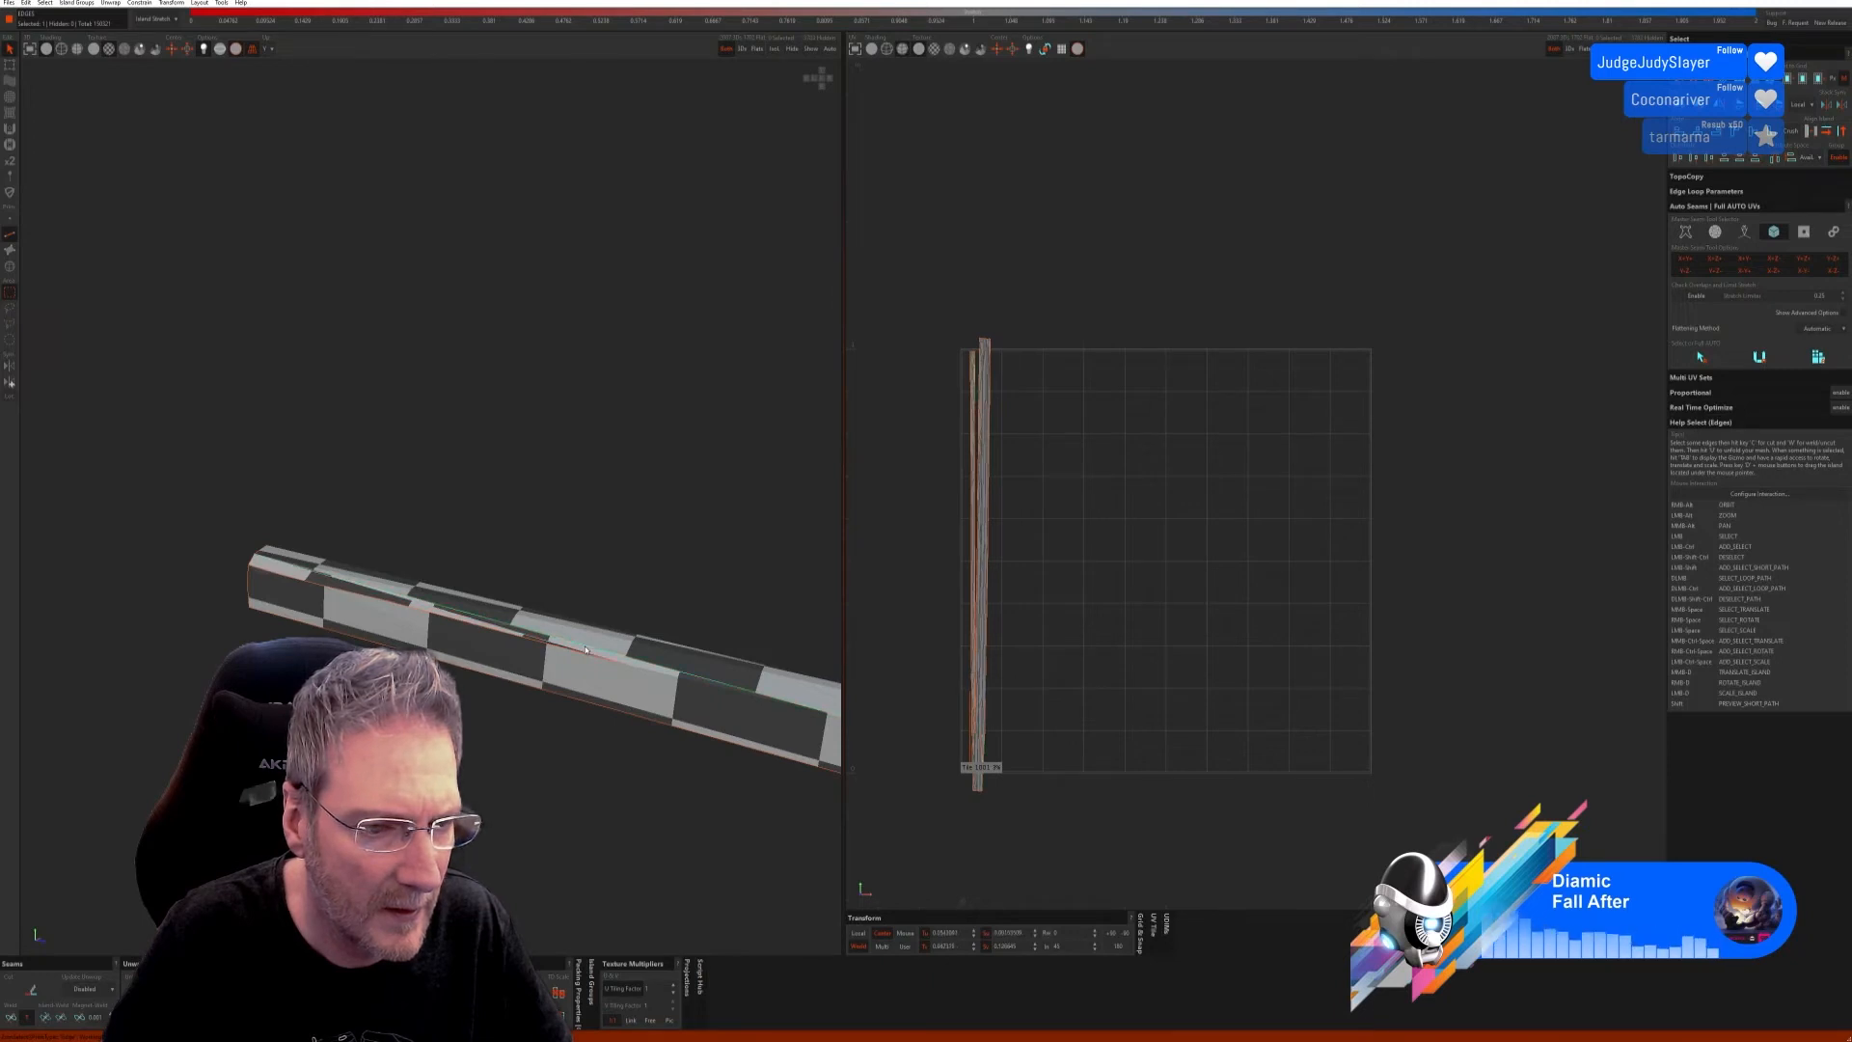
alt+drag(586, 650, 318, 606)
alt+right_drag(318, 606, 652, 630)
alt+middle_drag(653, 631, 410, 550)
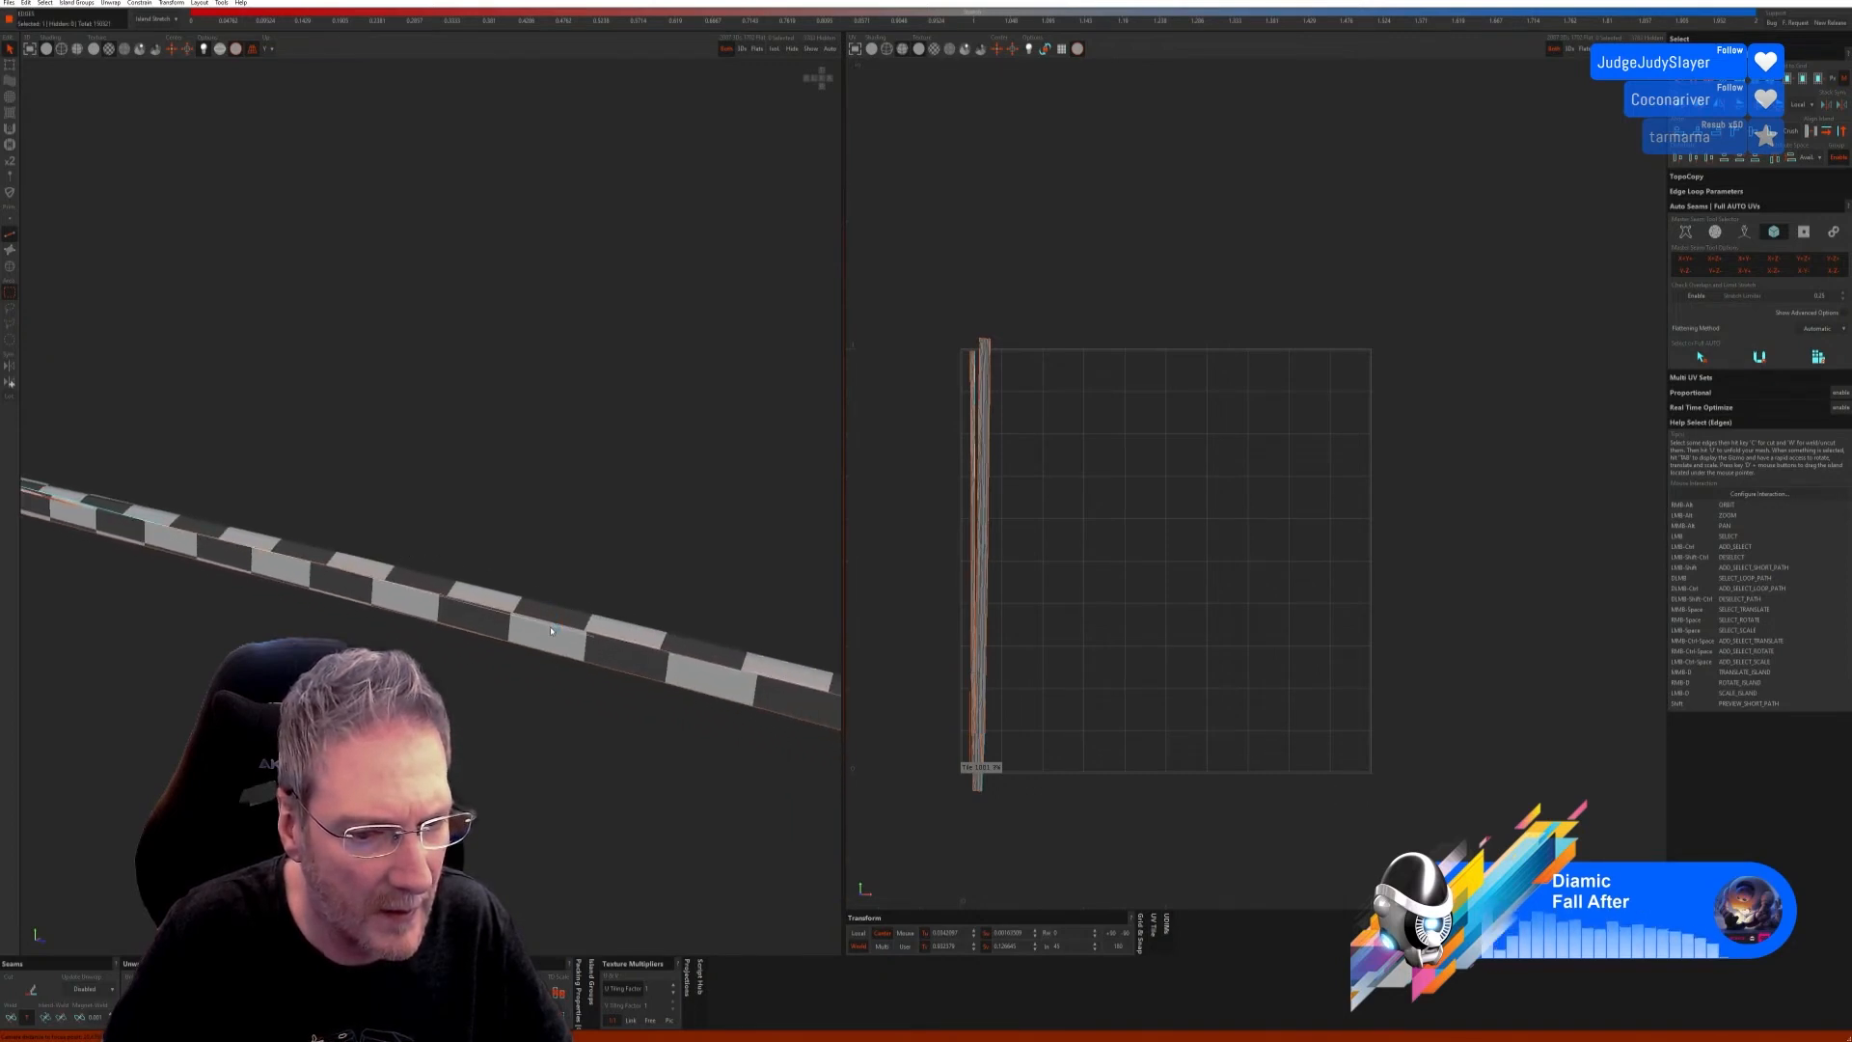
shift+click(550, 626)
alt+drag(551, 626, 736, 641)
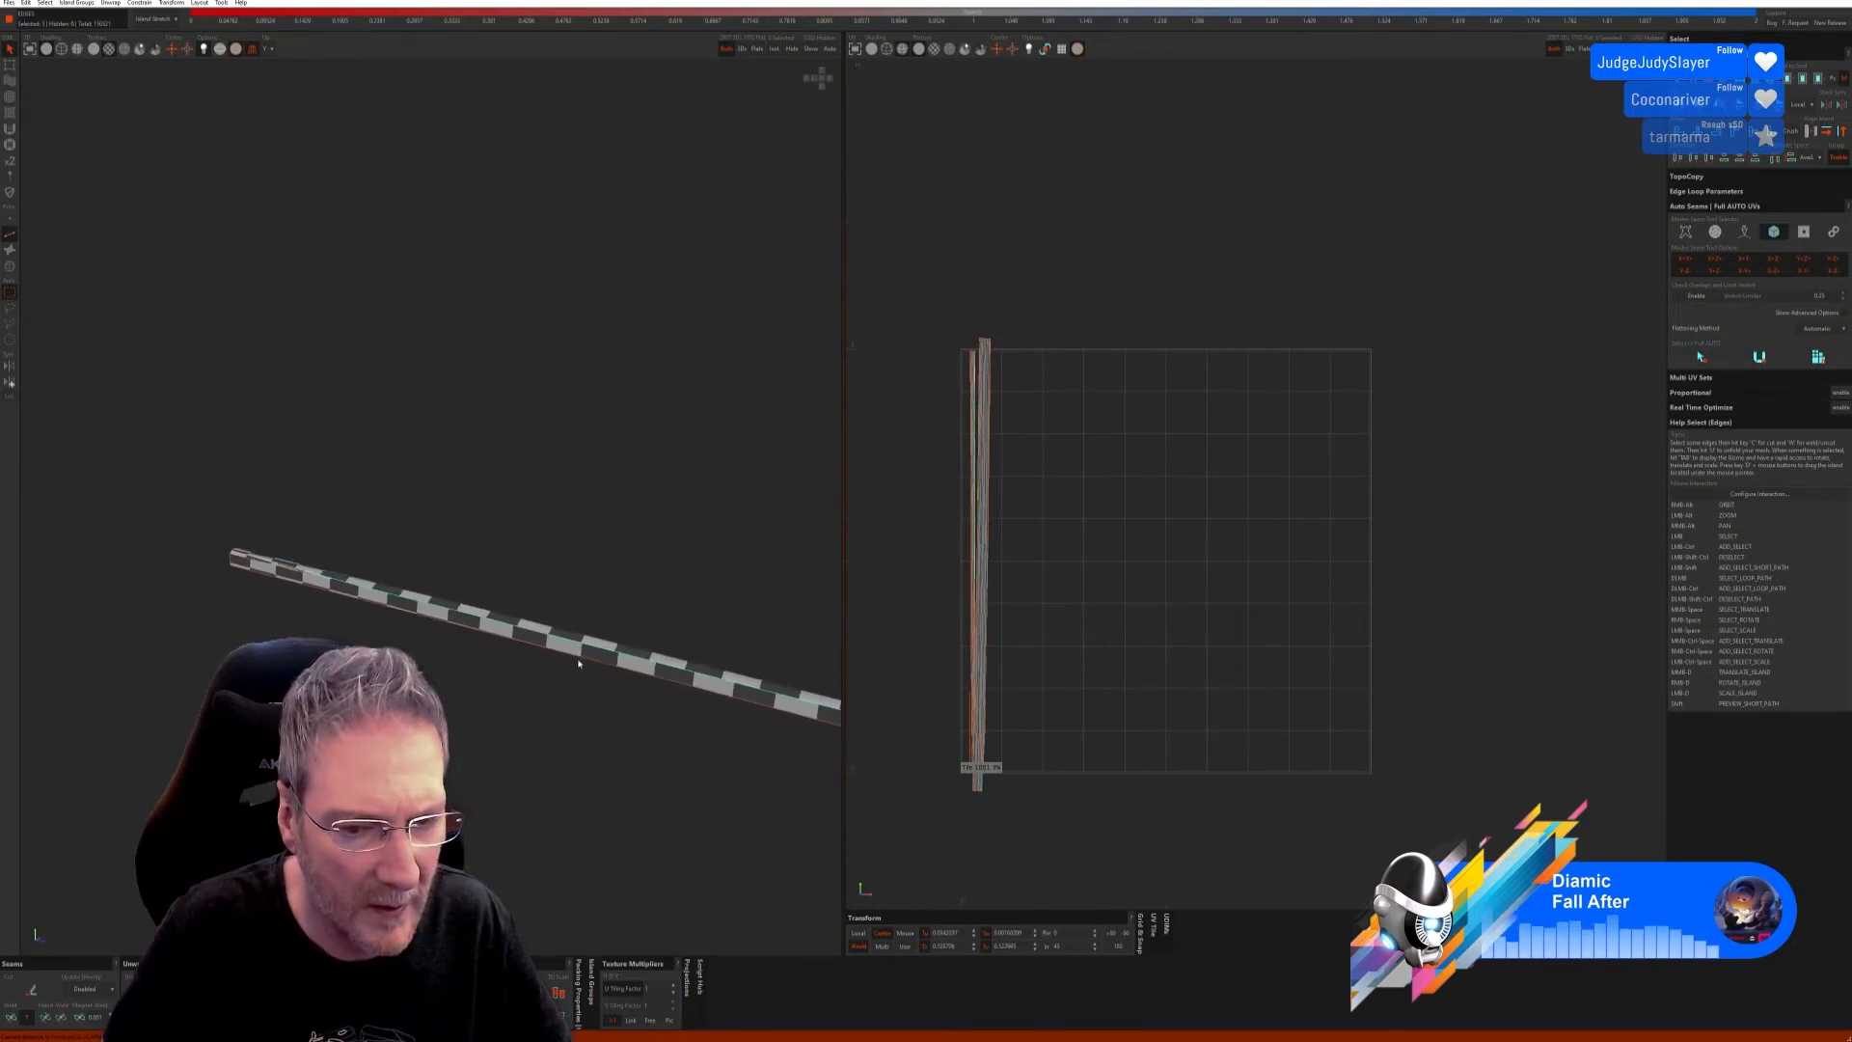
alt+middle_drag(736, 642, 263, 521)
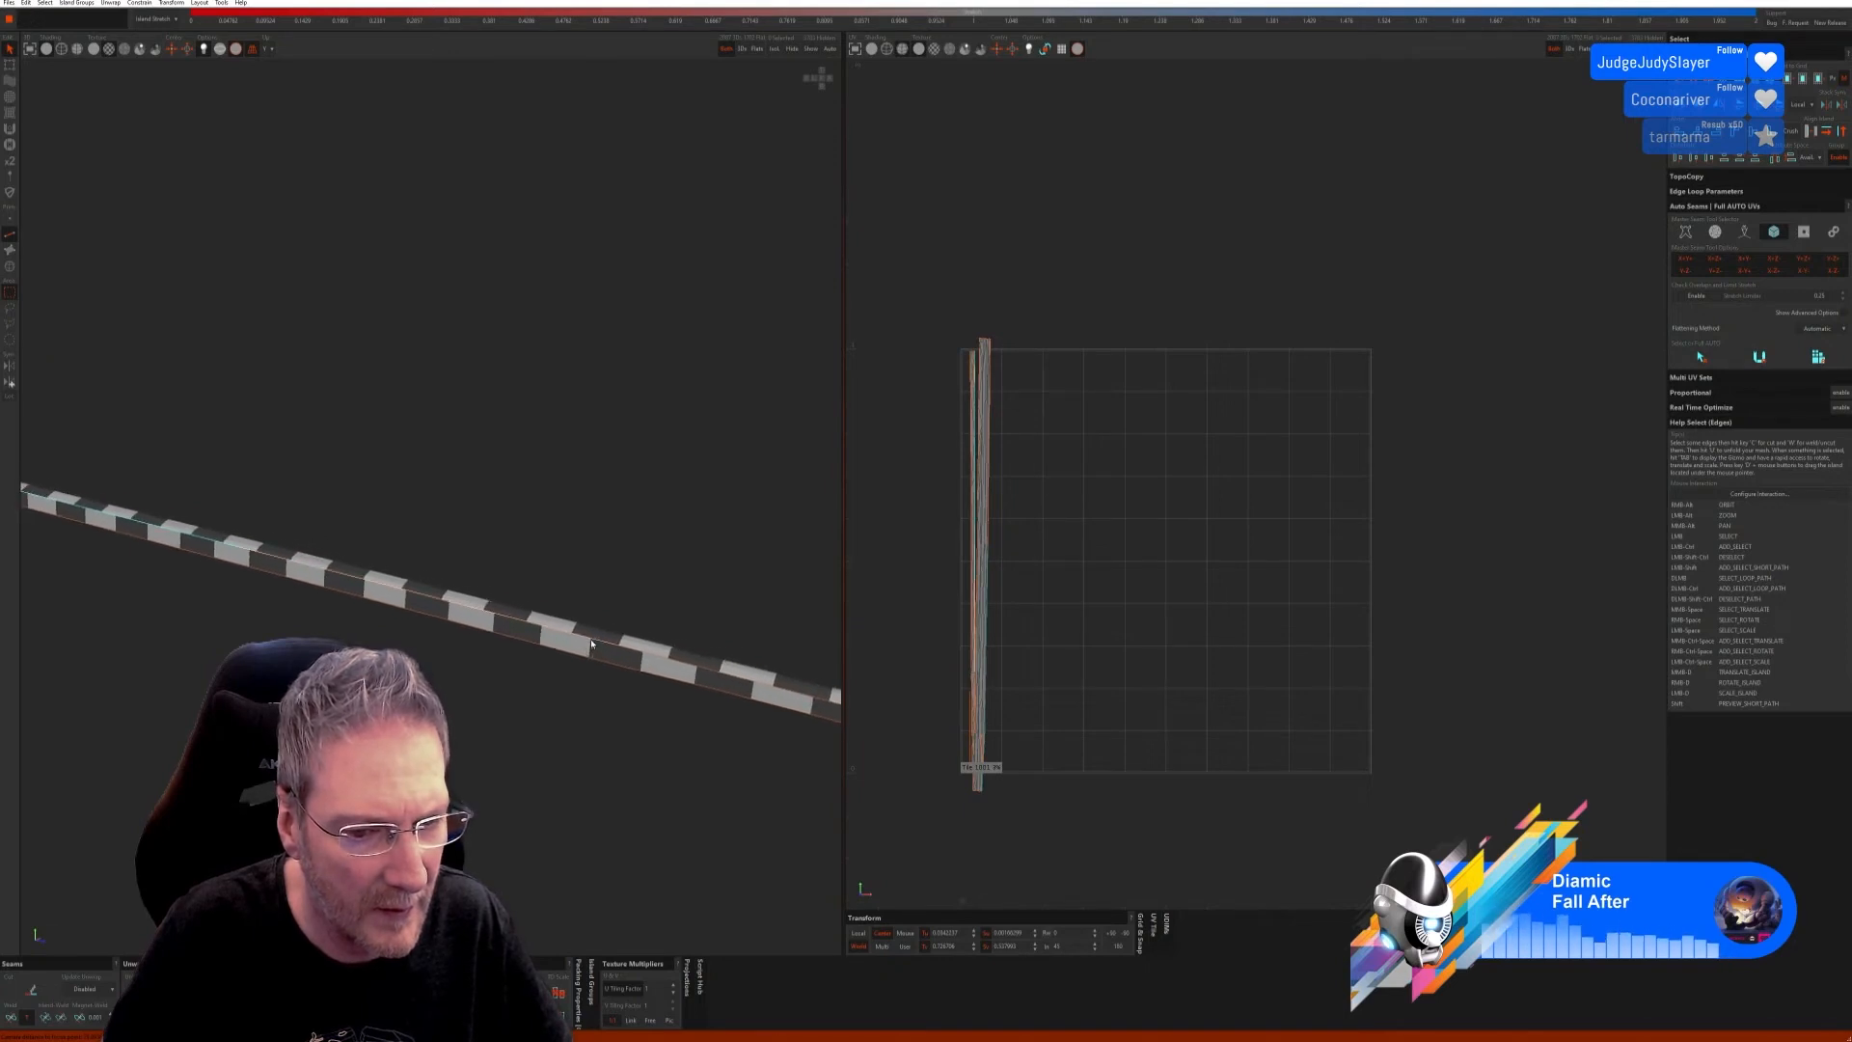
shift+click(590, 639)
alt+middle_drag(714, 609, 533, 562)
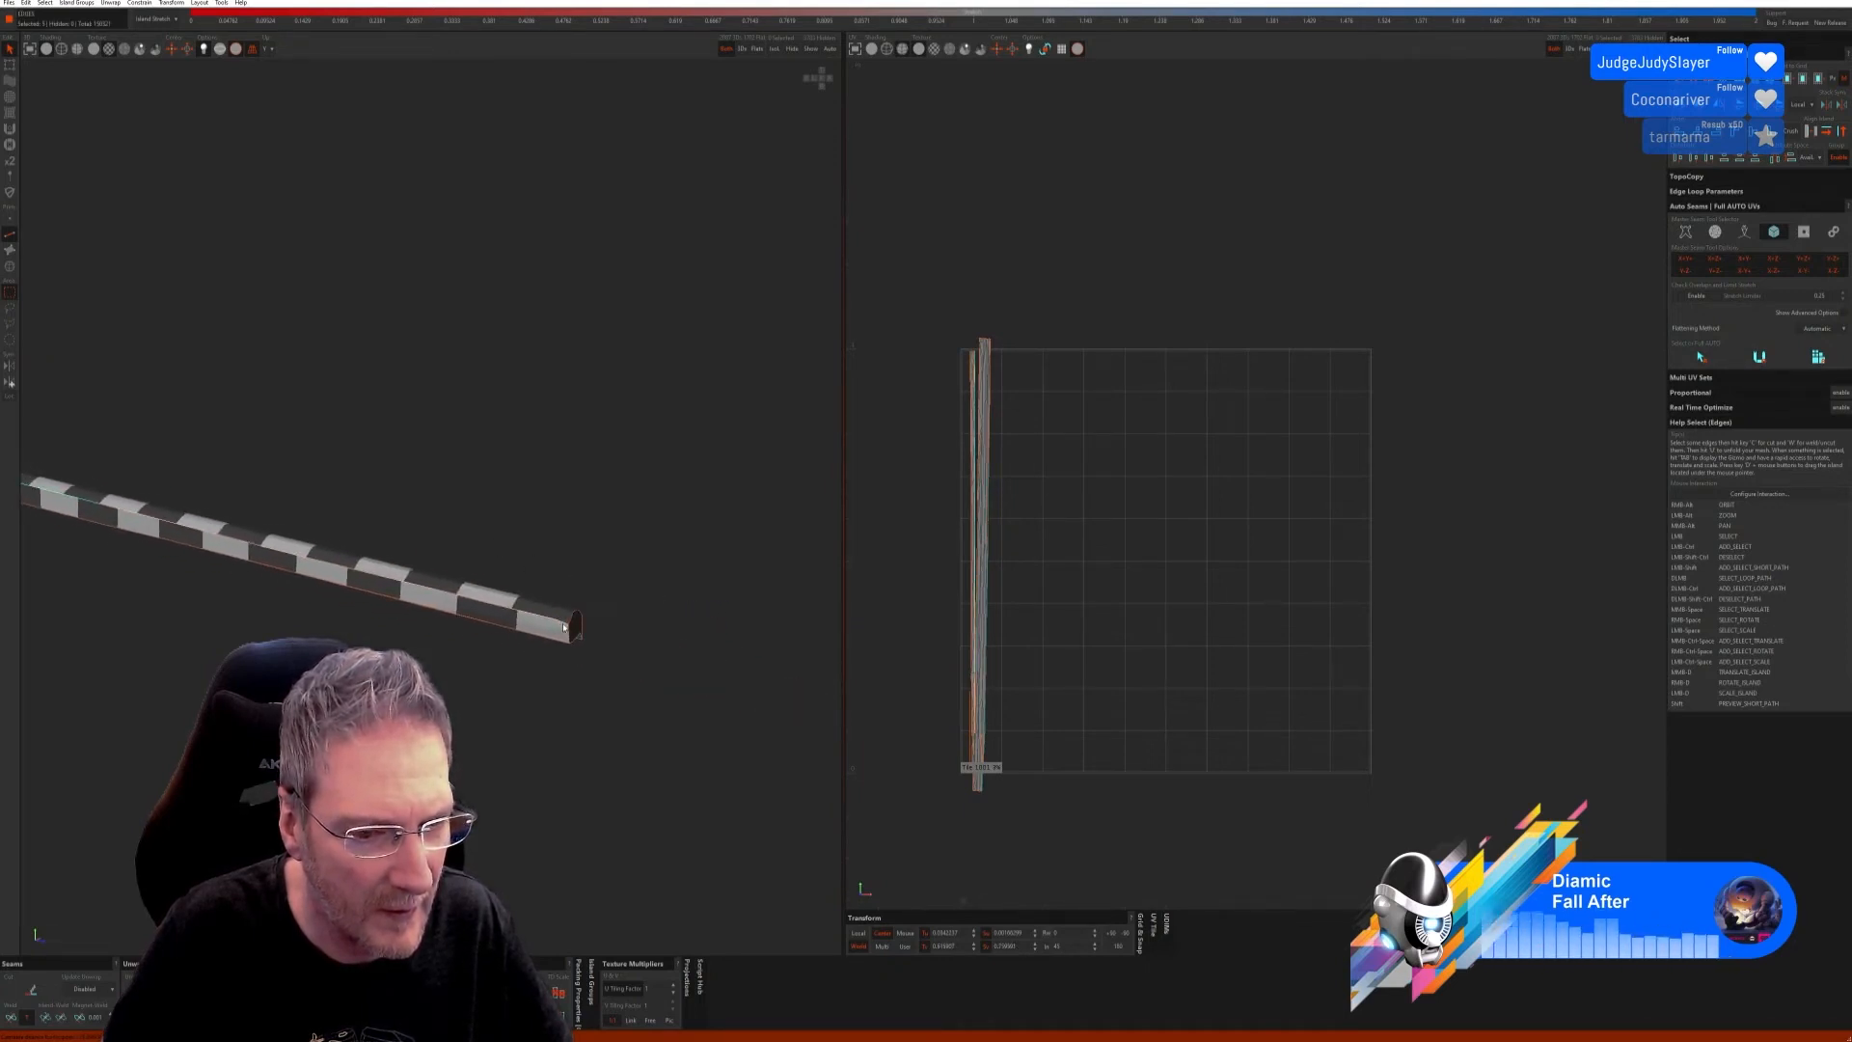
key(w)
key(u)
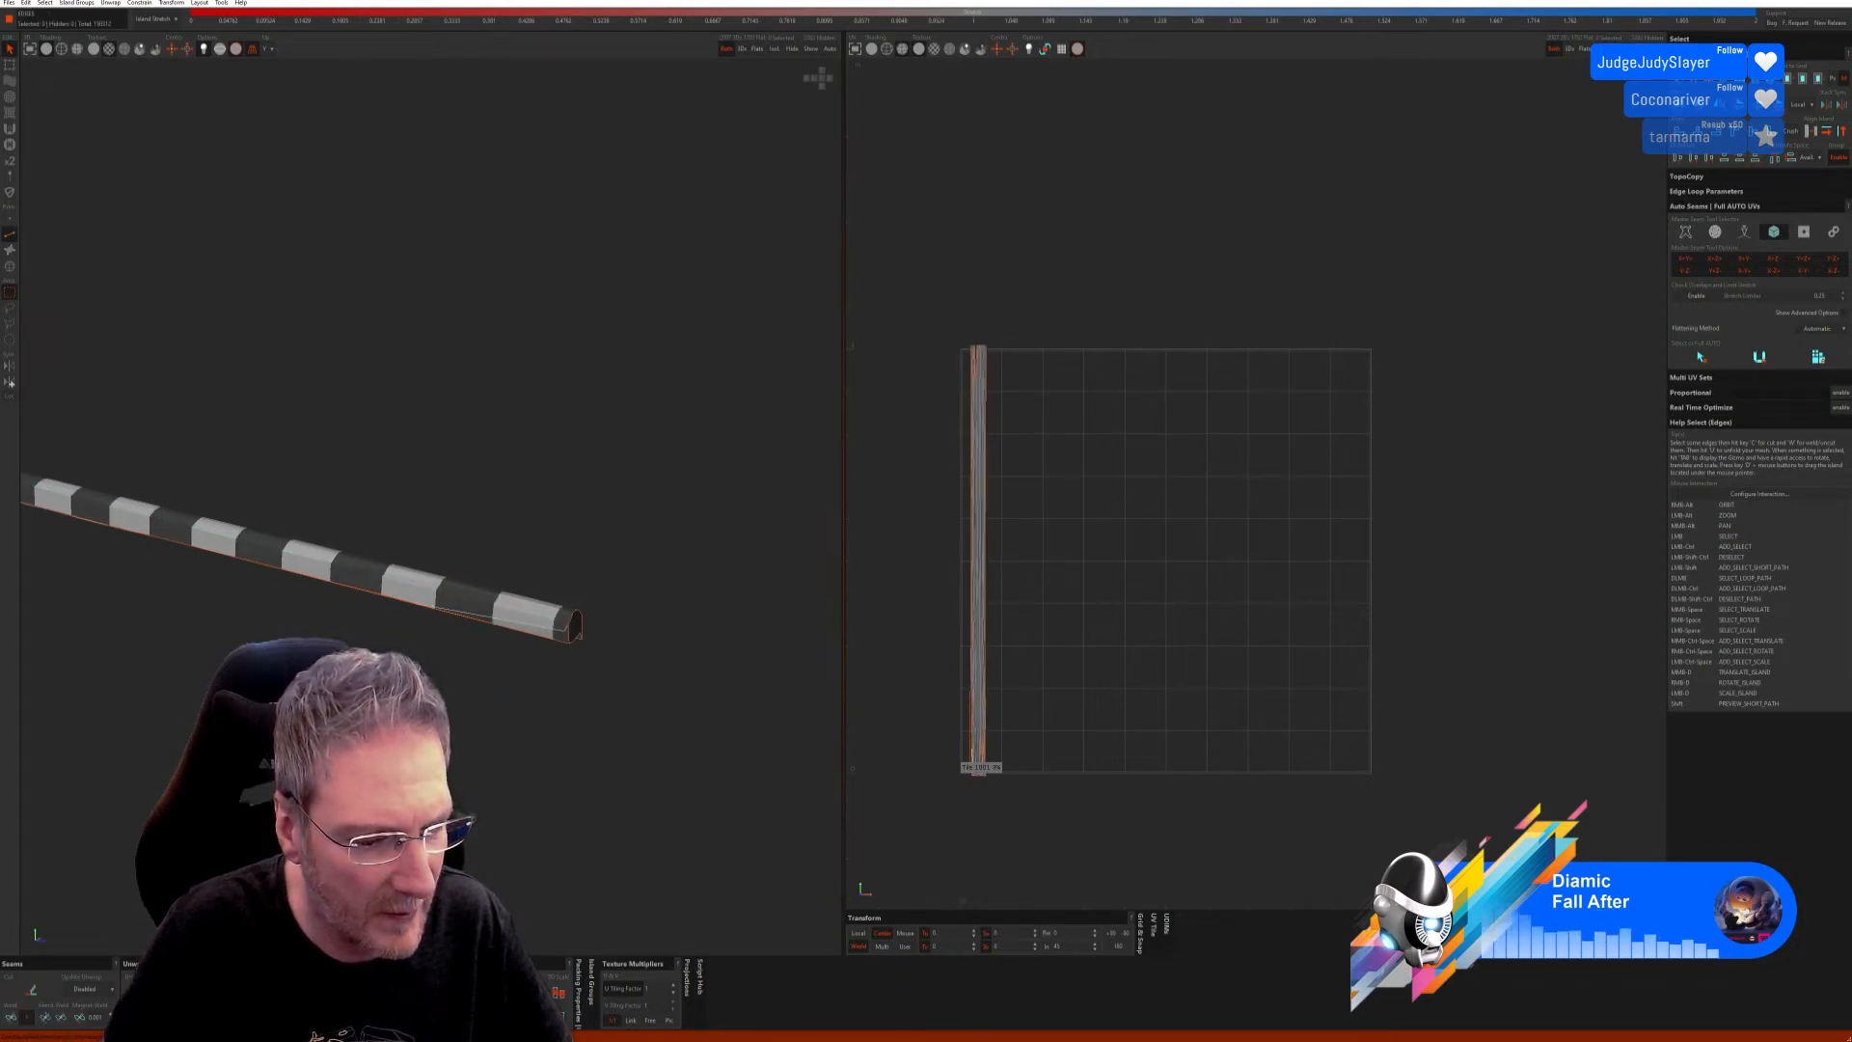
scroll(448, 761, down, 5)
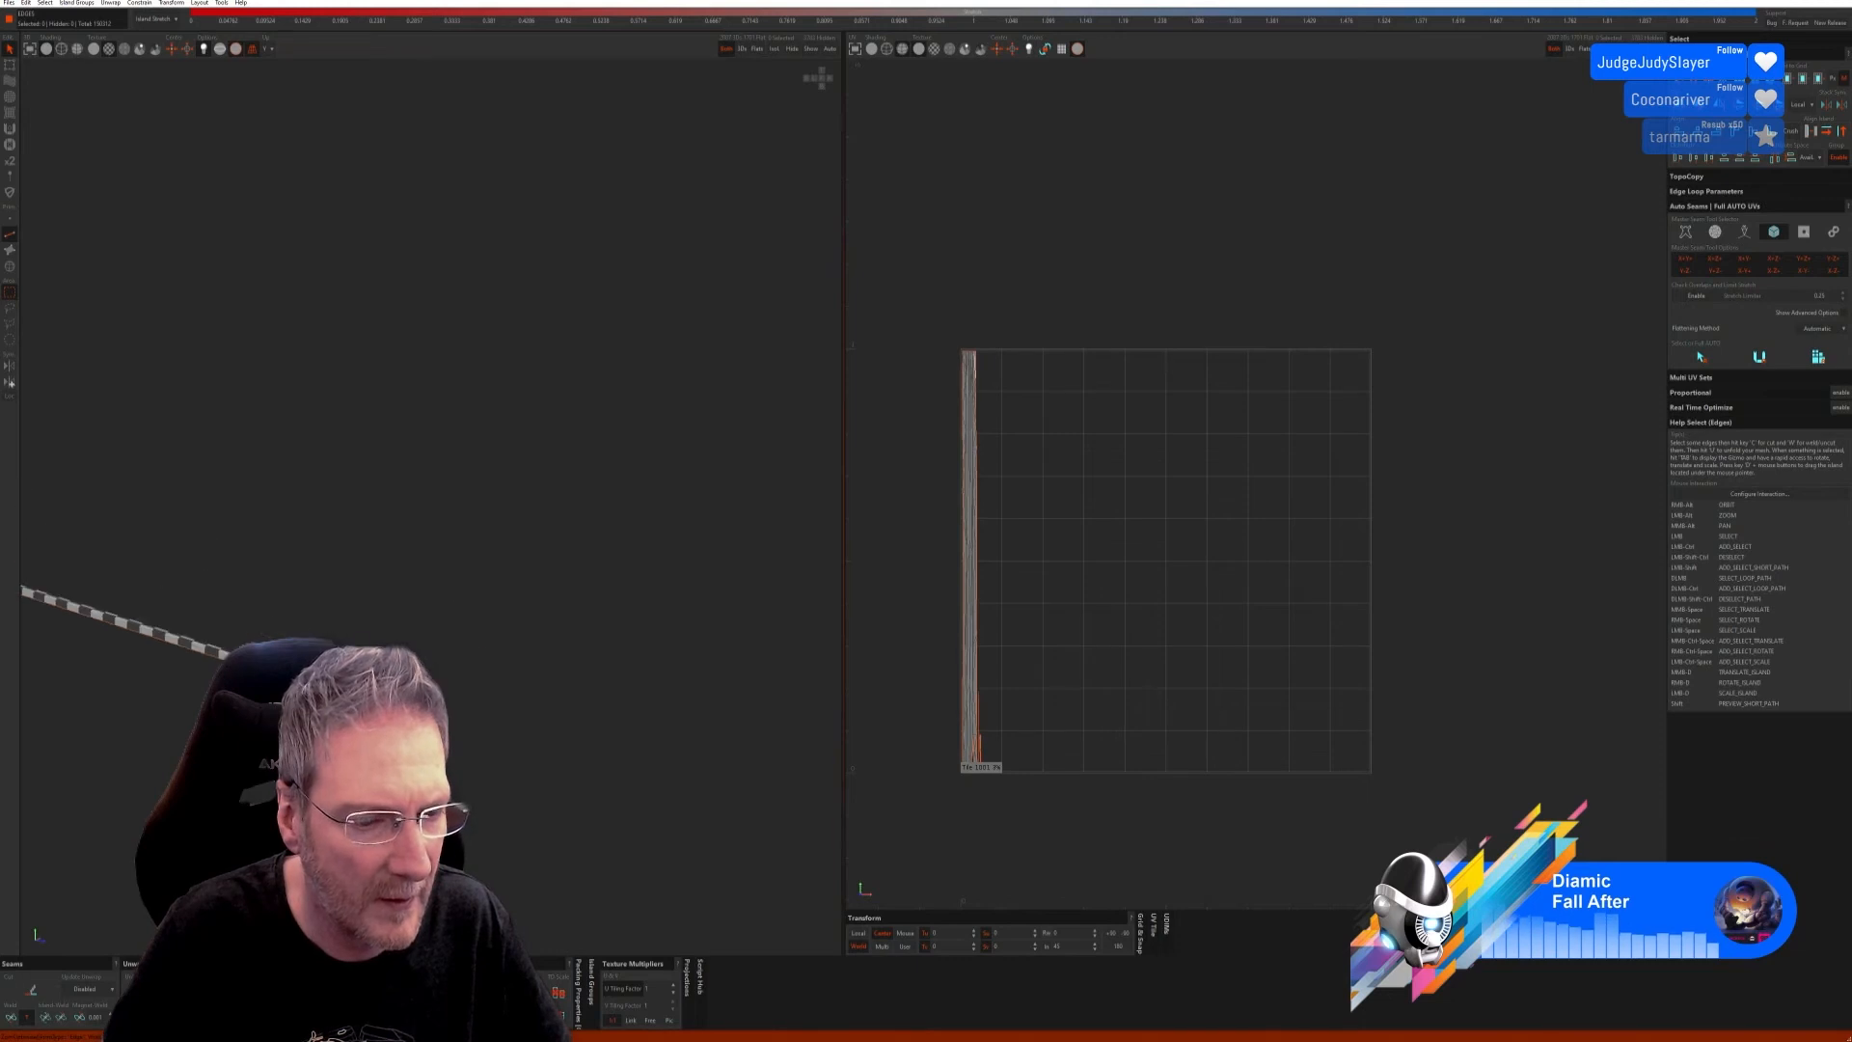
Step: Show the whole model, select the large flat panel in front of the cockpit and isolate it
alt+right_drag(463, 728, 492, 486)
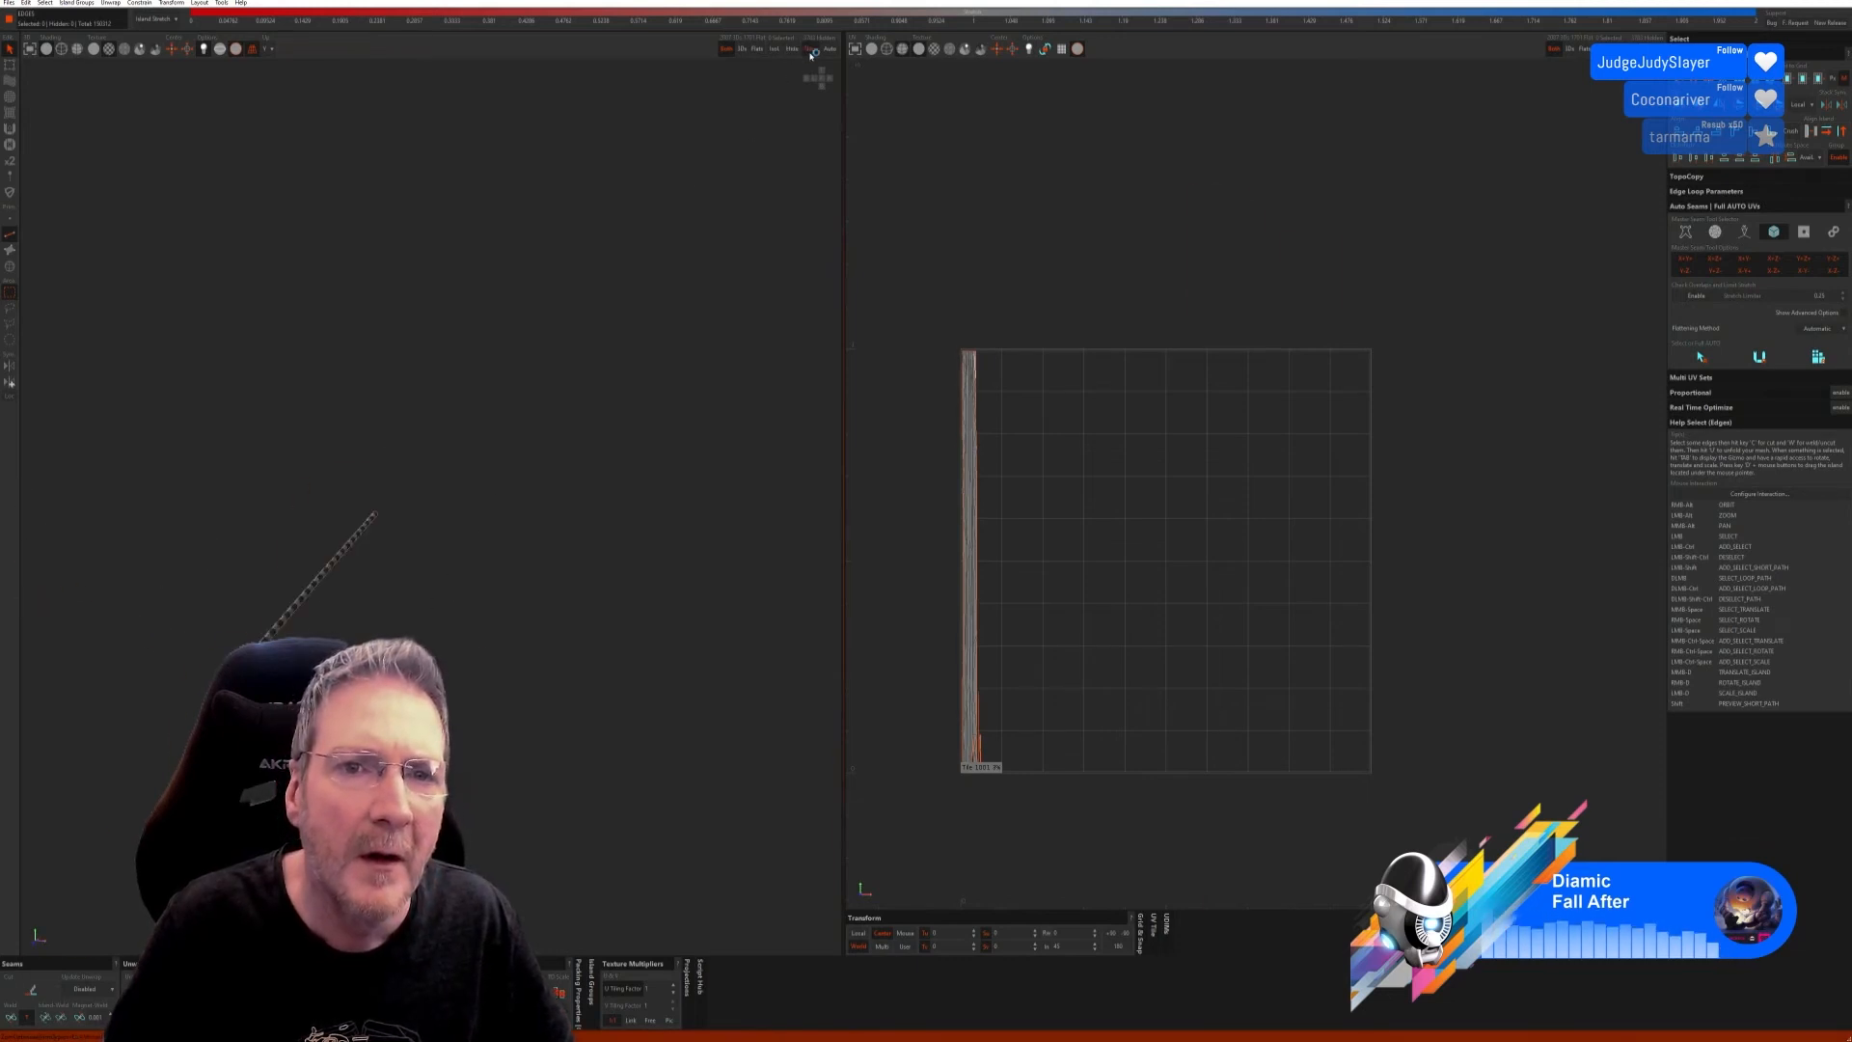
alt+right_drag(562, 412, 640, 591)
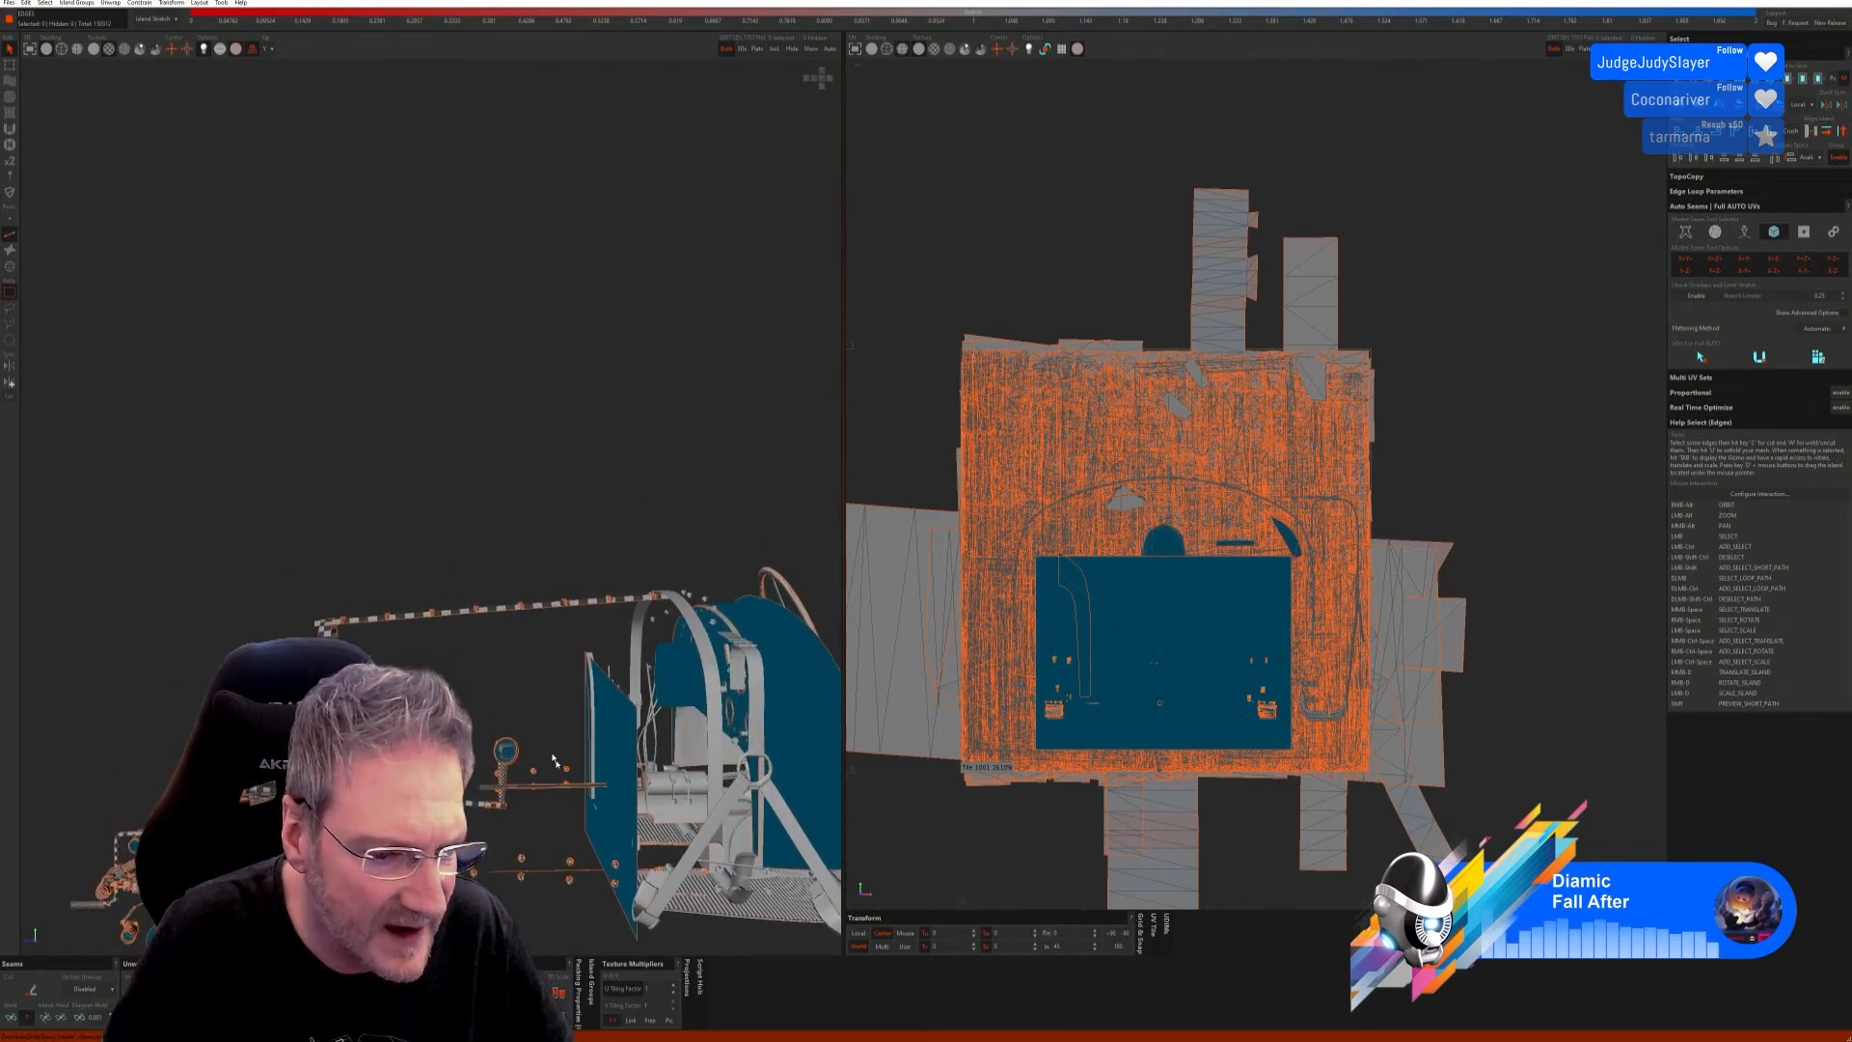
scroll(530, 786, up, 6)
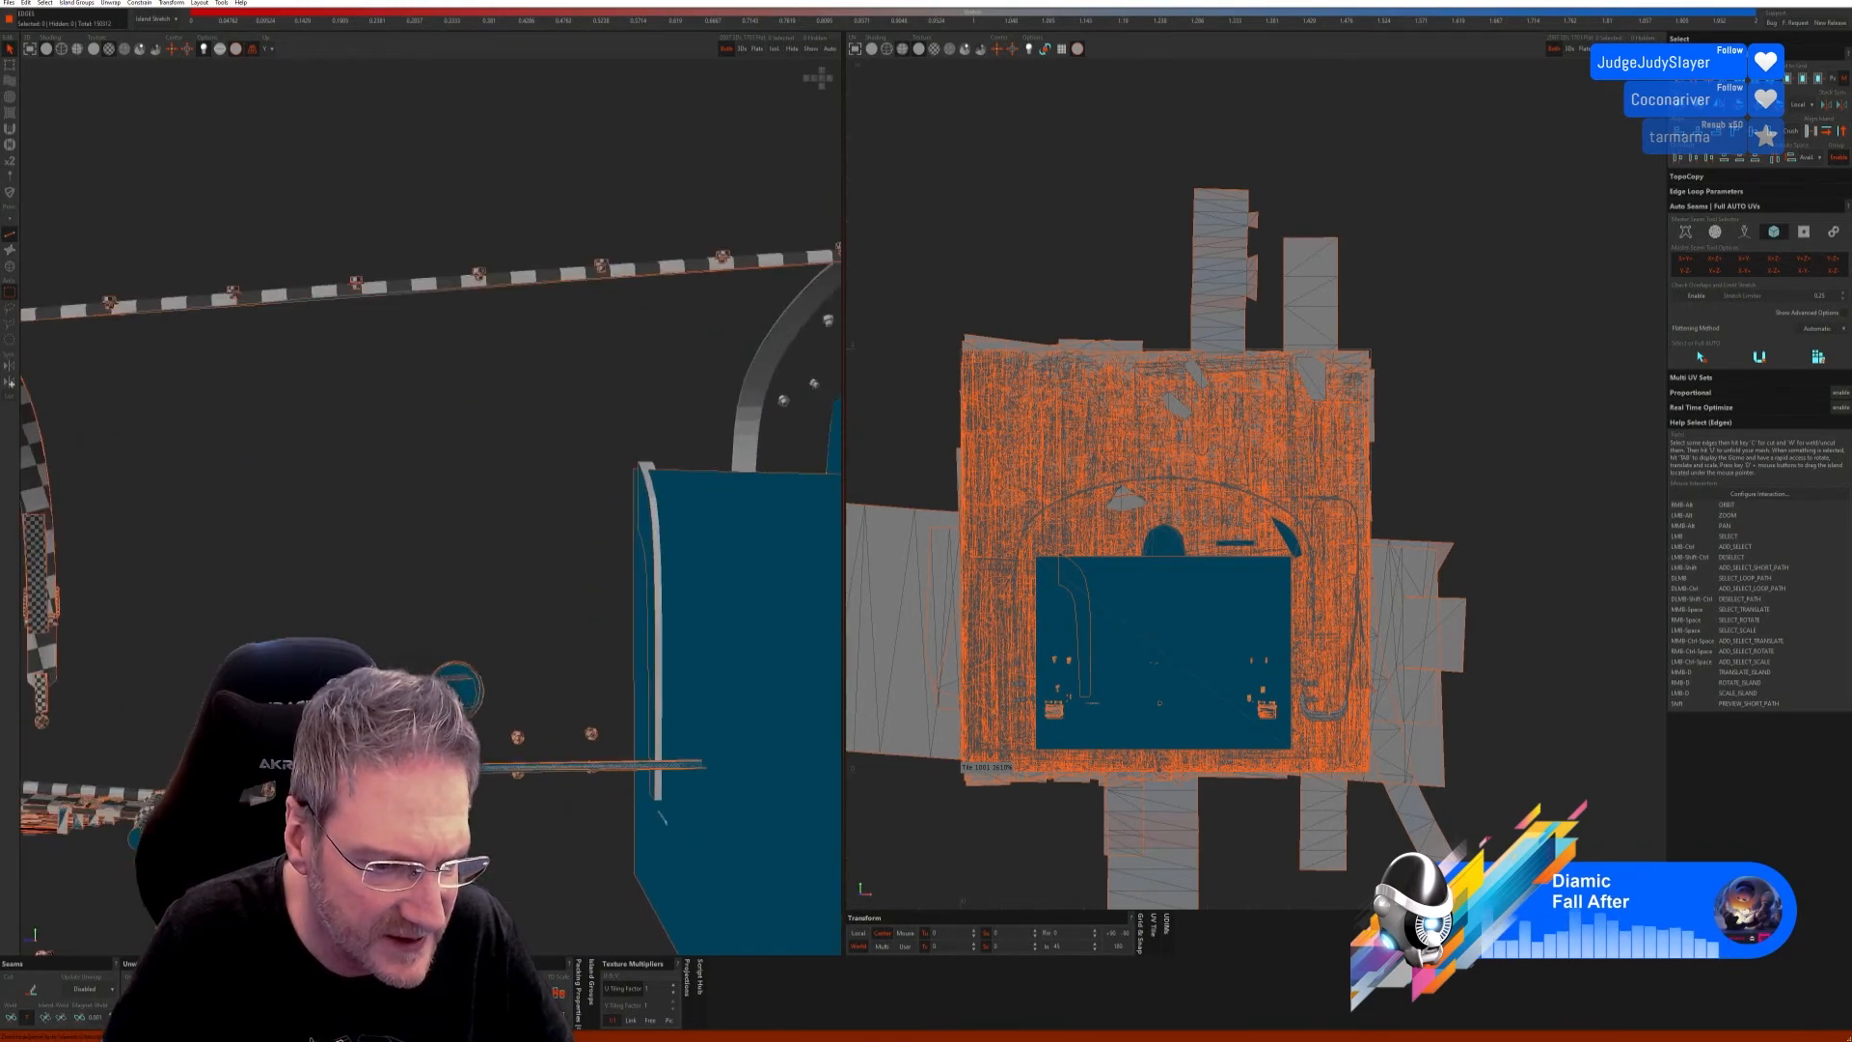
scroll(511, 761, down, 5)
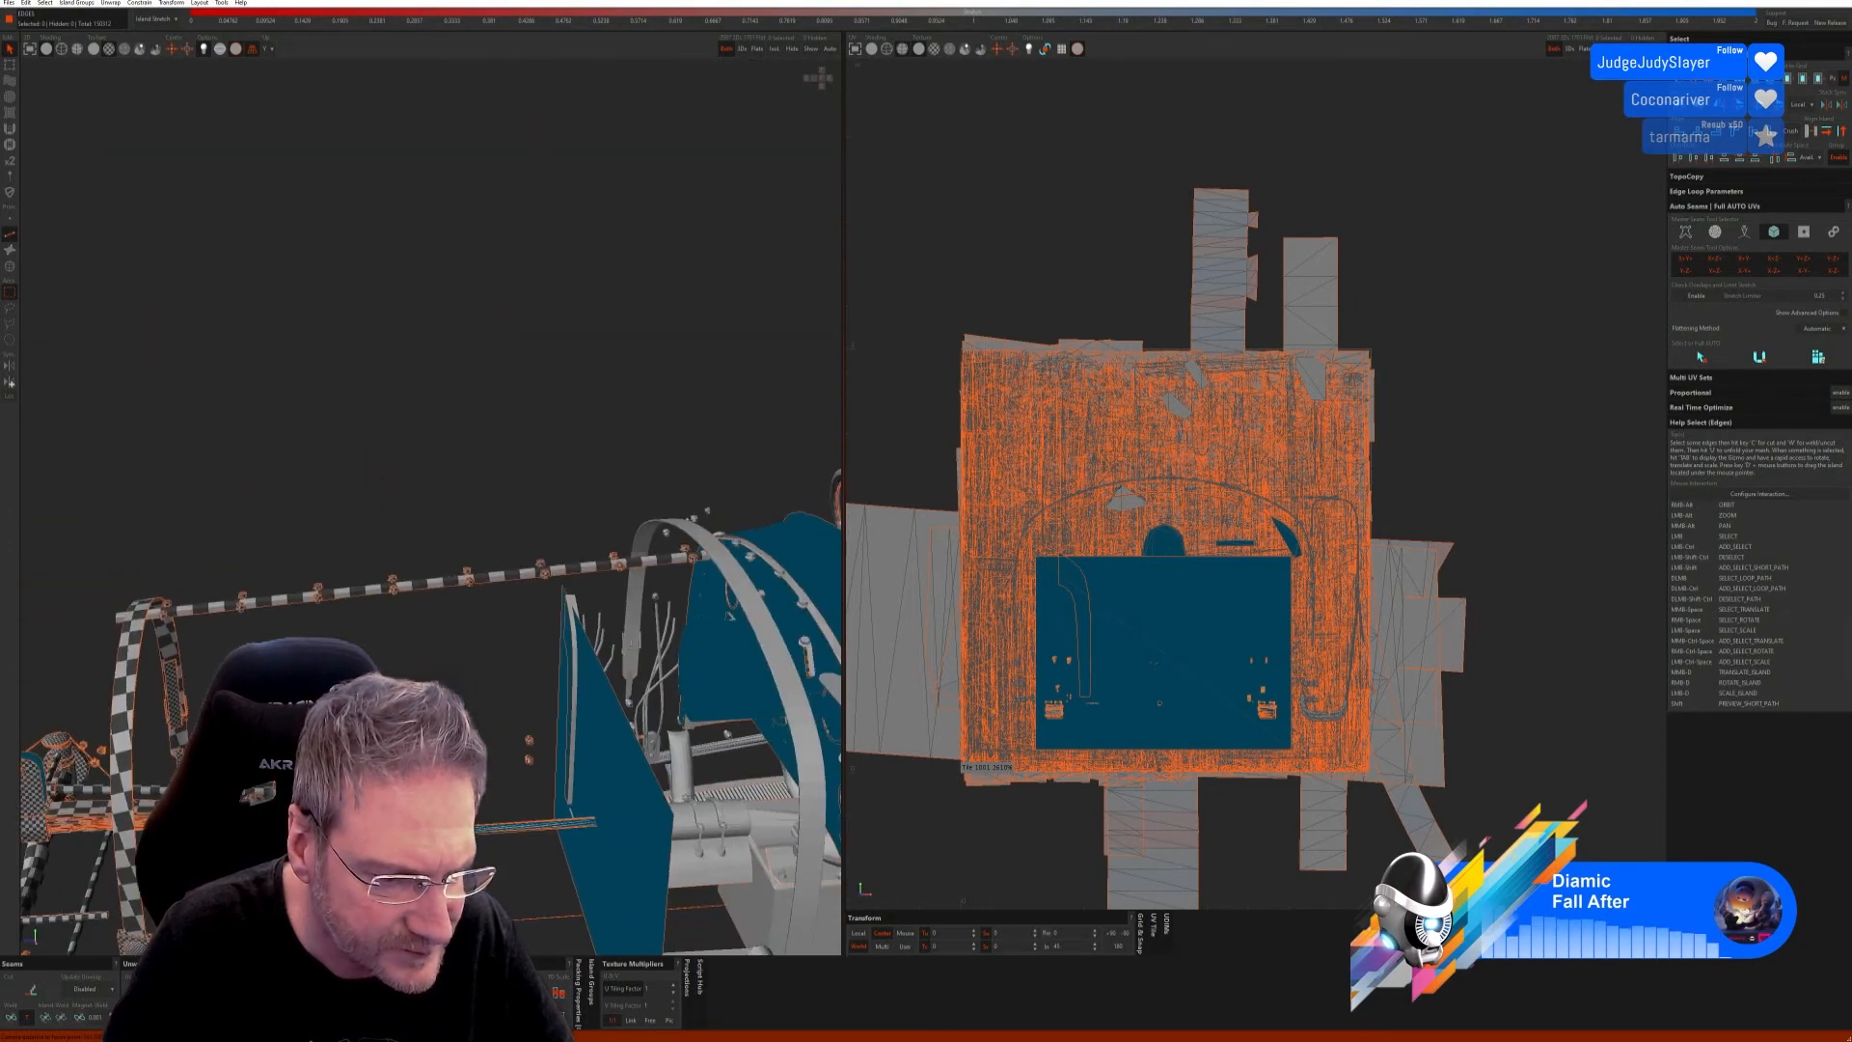
alt+middle_drag(511, 762, 419, 605)
alt+right_drag(419, 606, 789, 453)
scroll(789, 452, up, 5)
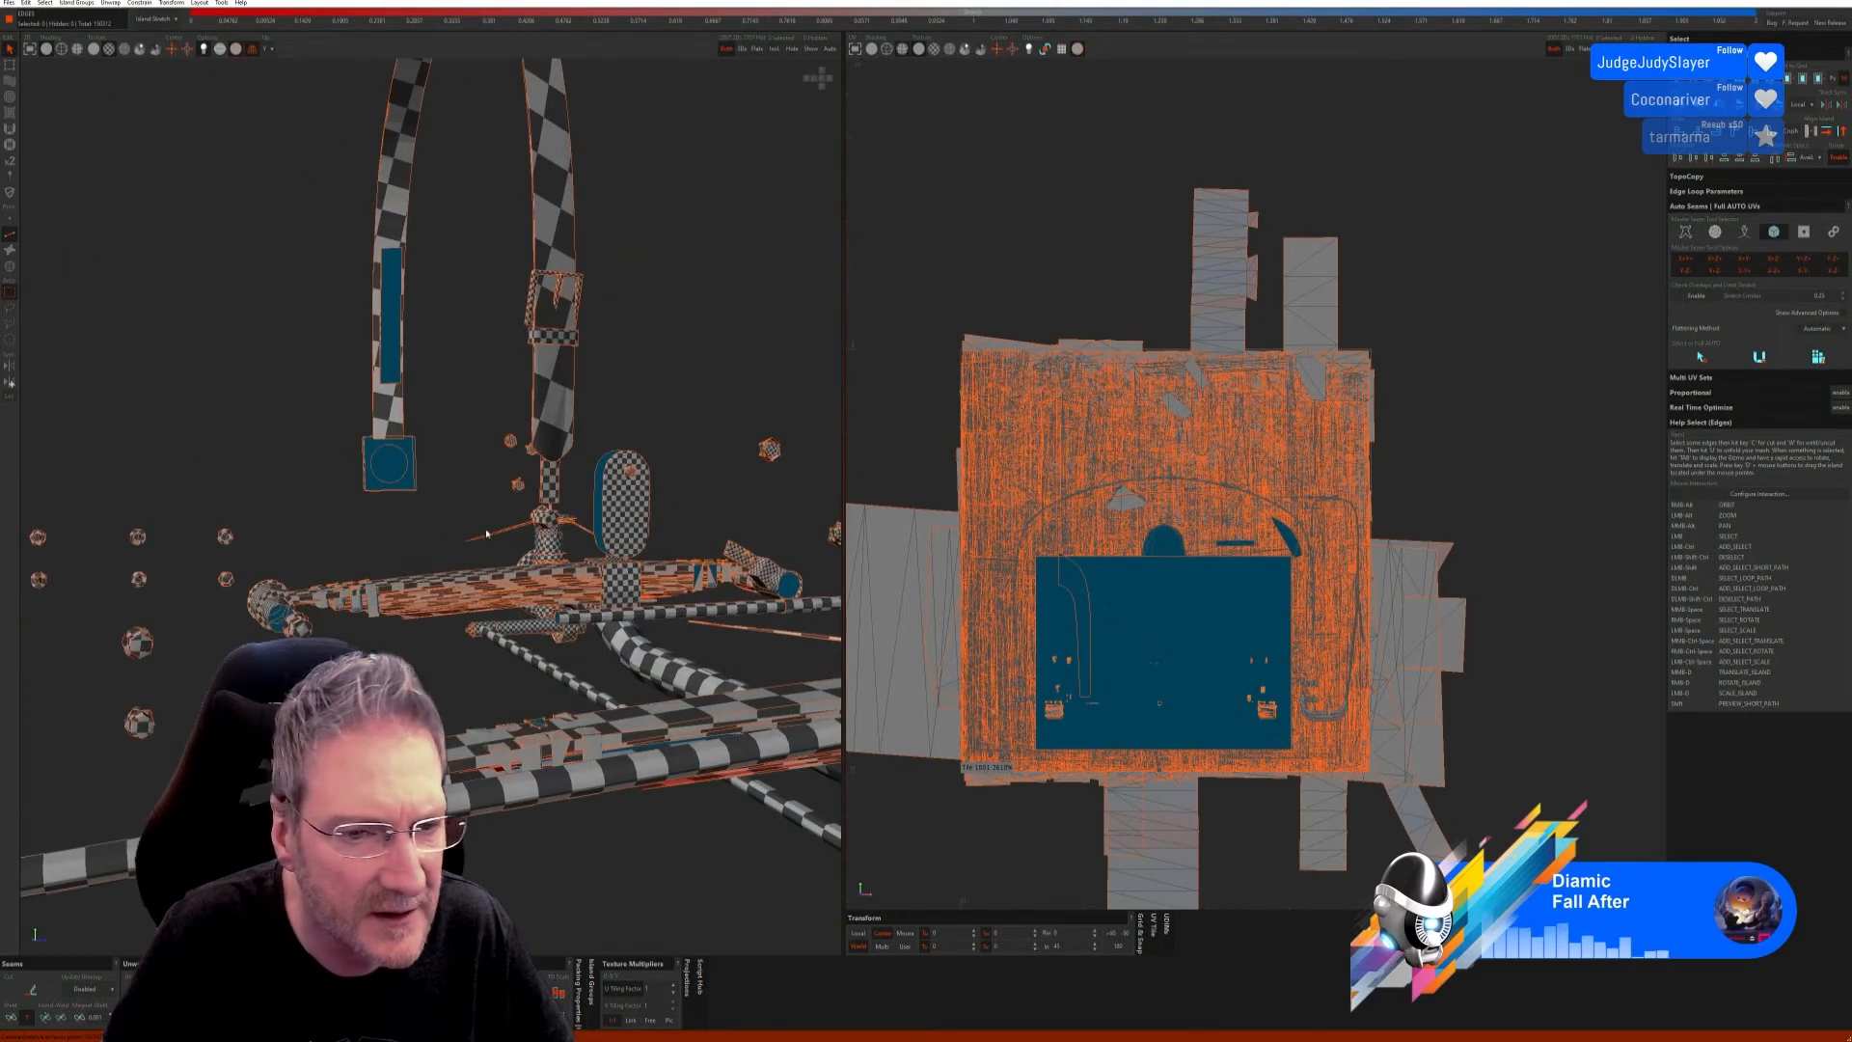
scroll(425, 513, down, 4)
alt+right_drag(417, 511, 499, 538)
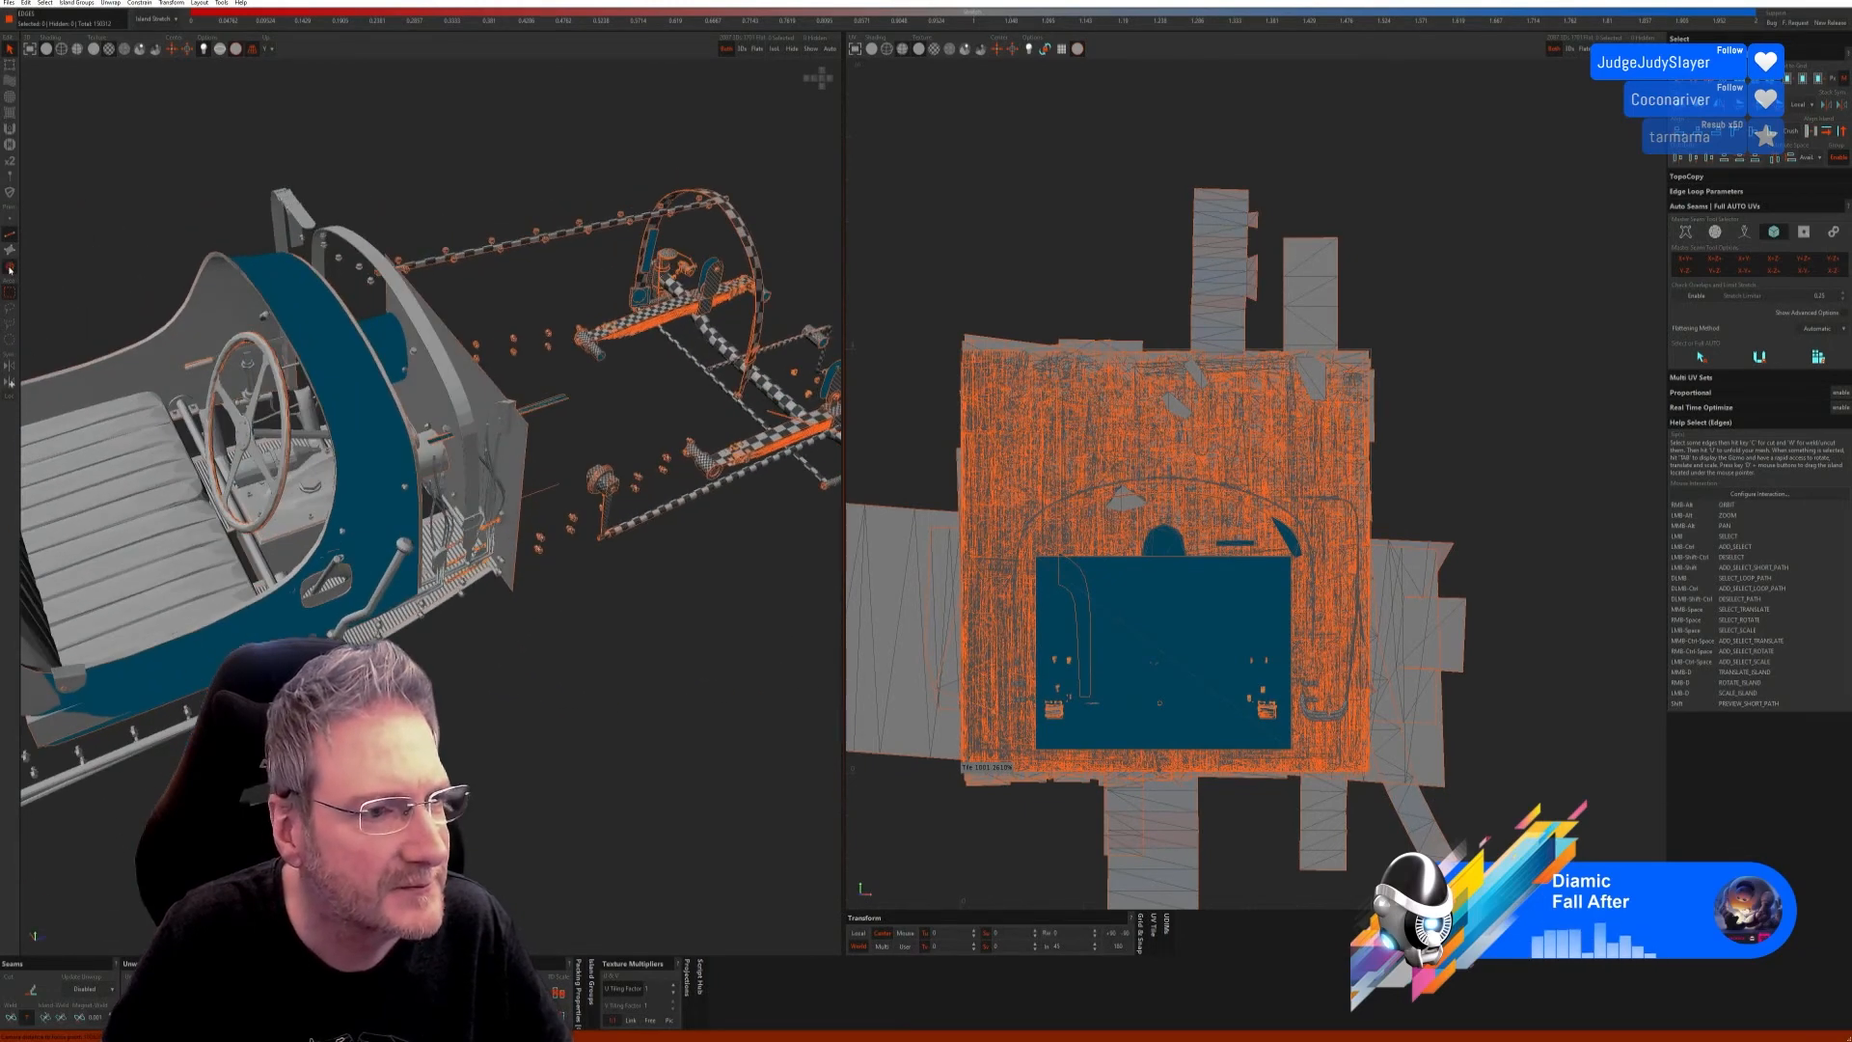
click(10, 269)
click(483, 390)
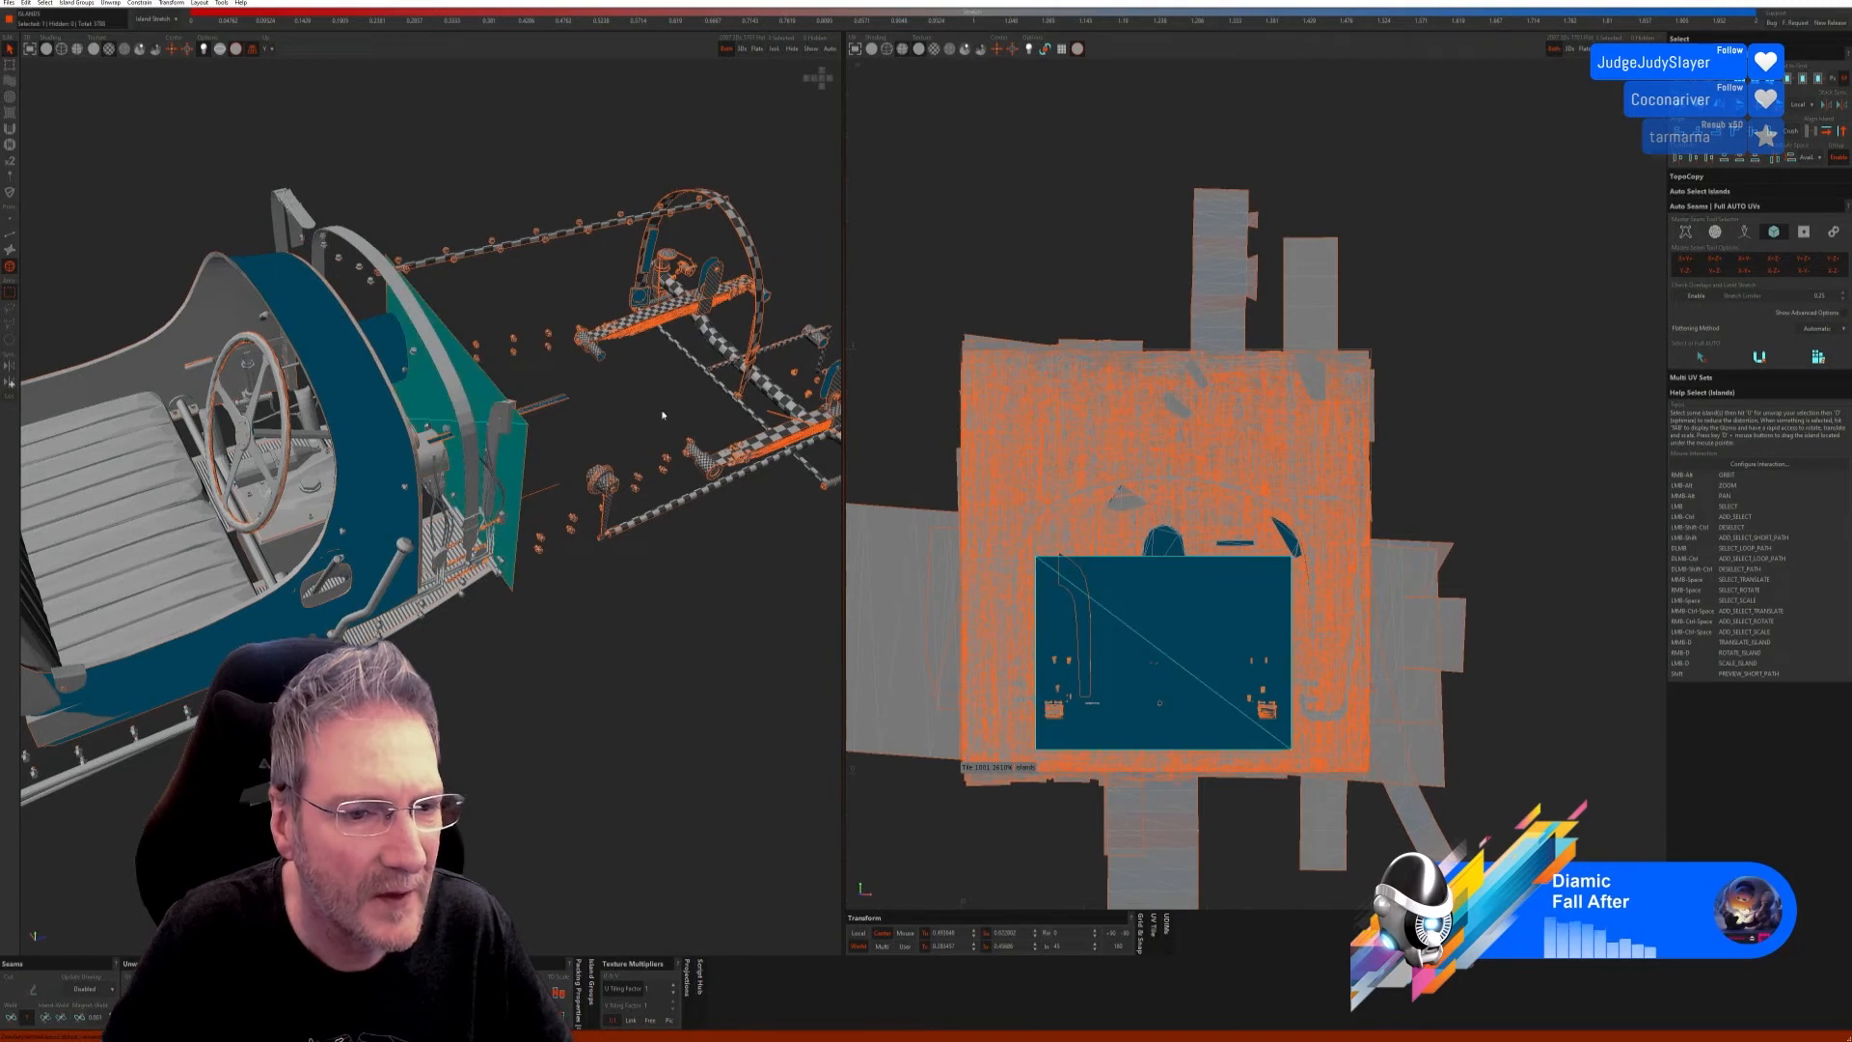
click(775, 49)
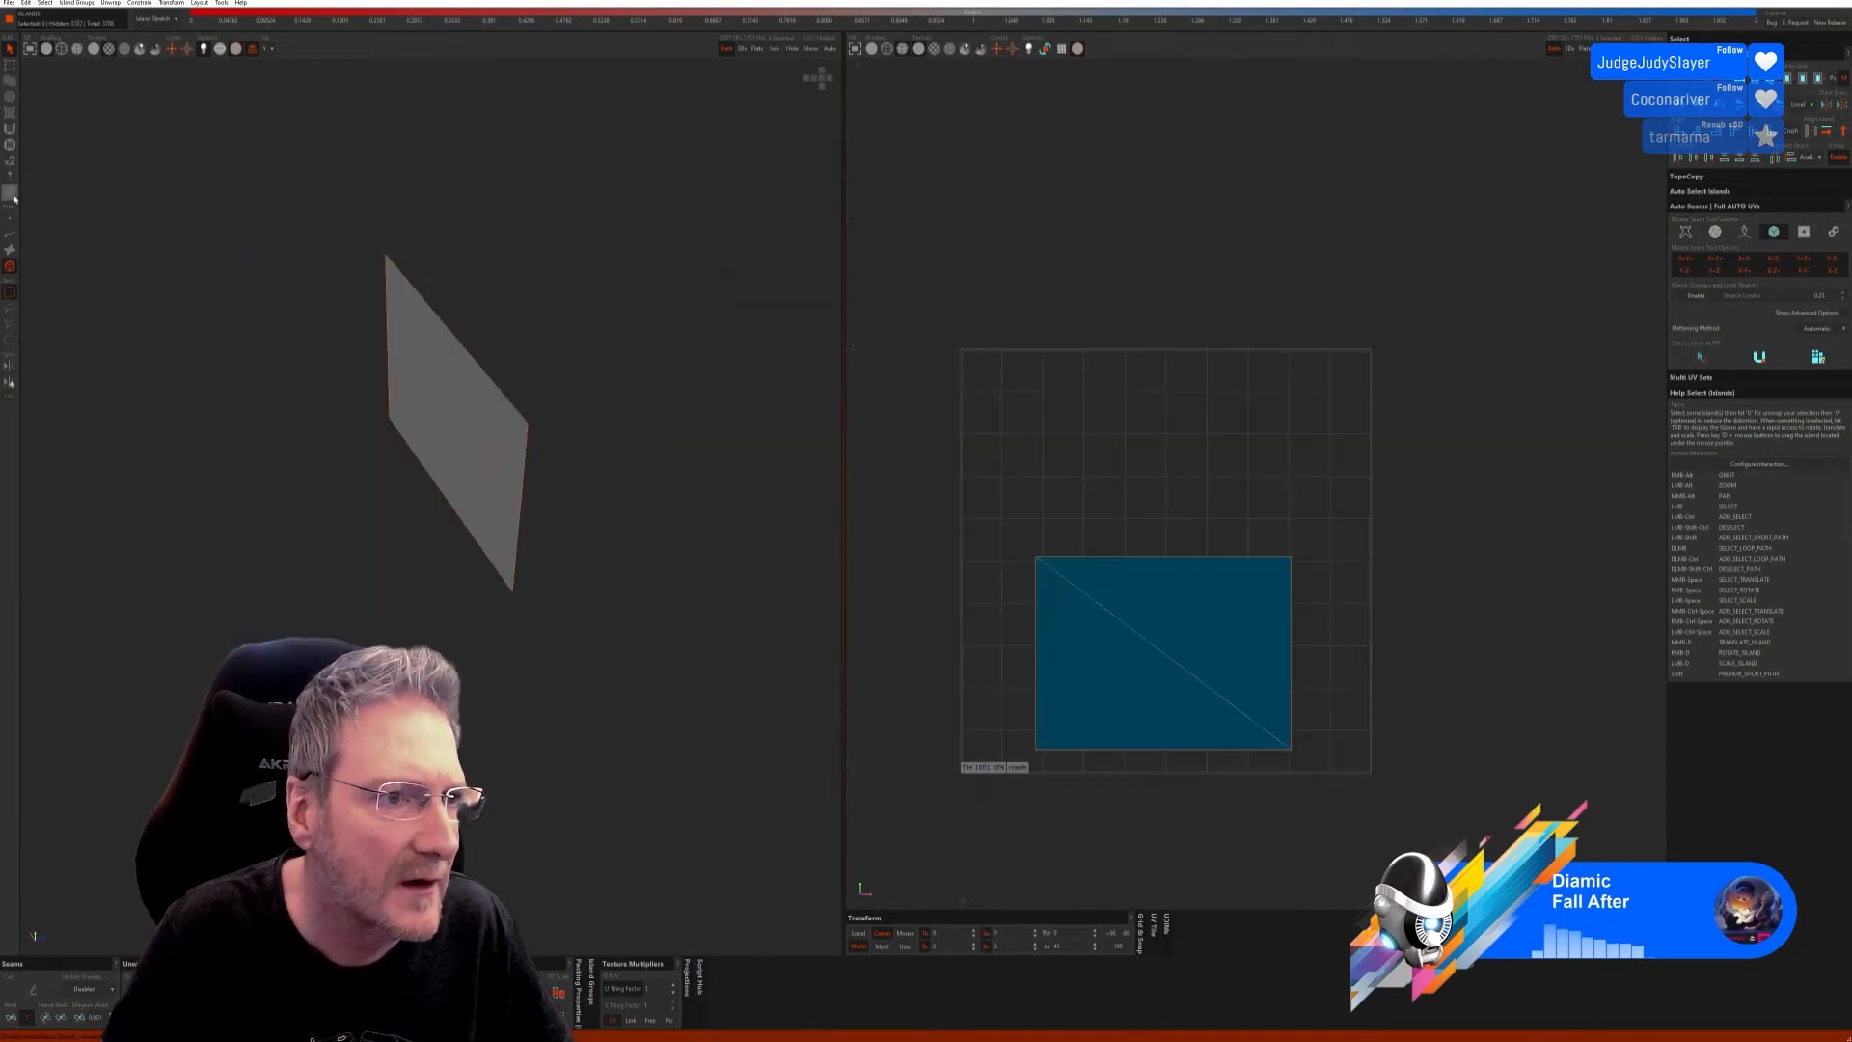
Step: Cut automatic seams on the isolated flat panel, then unfold and pack its UVs
click(10, 237)
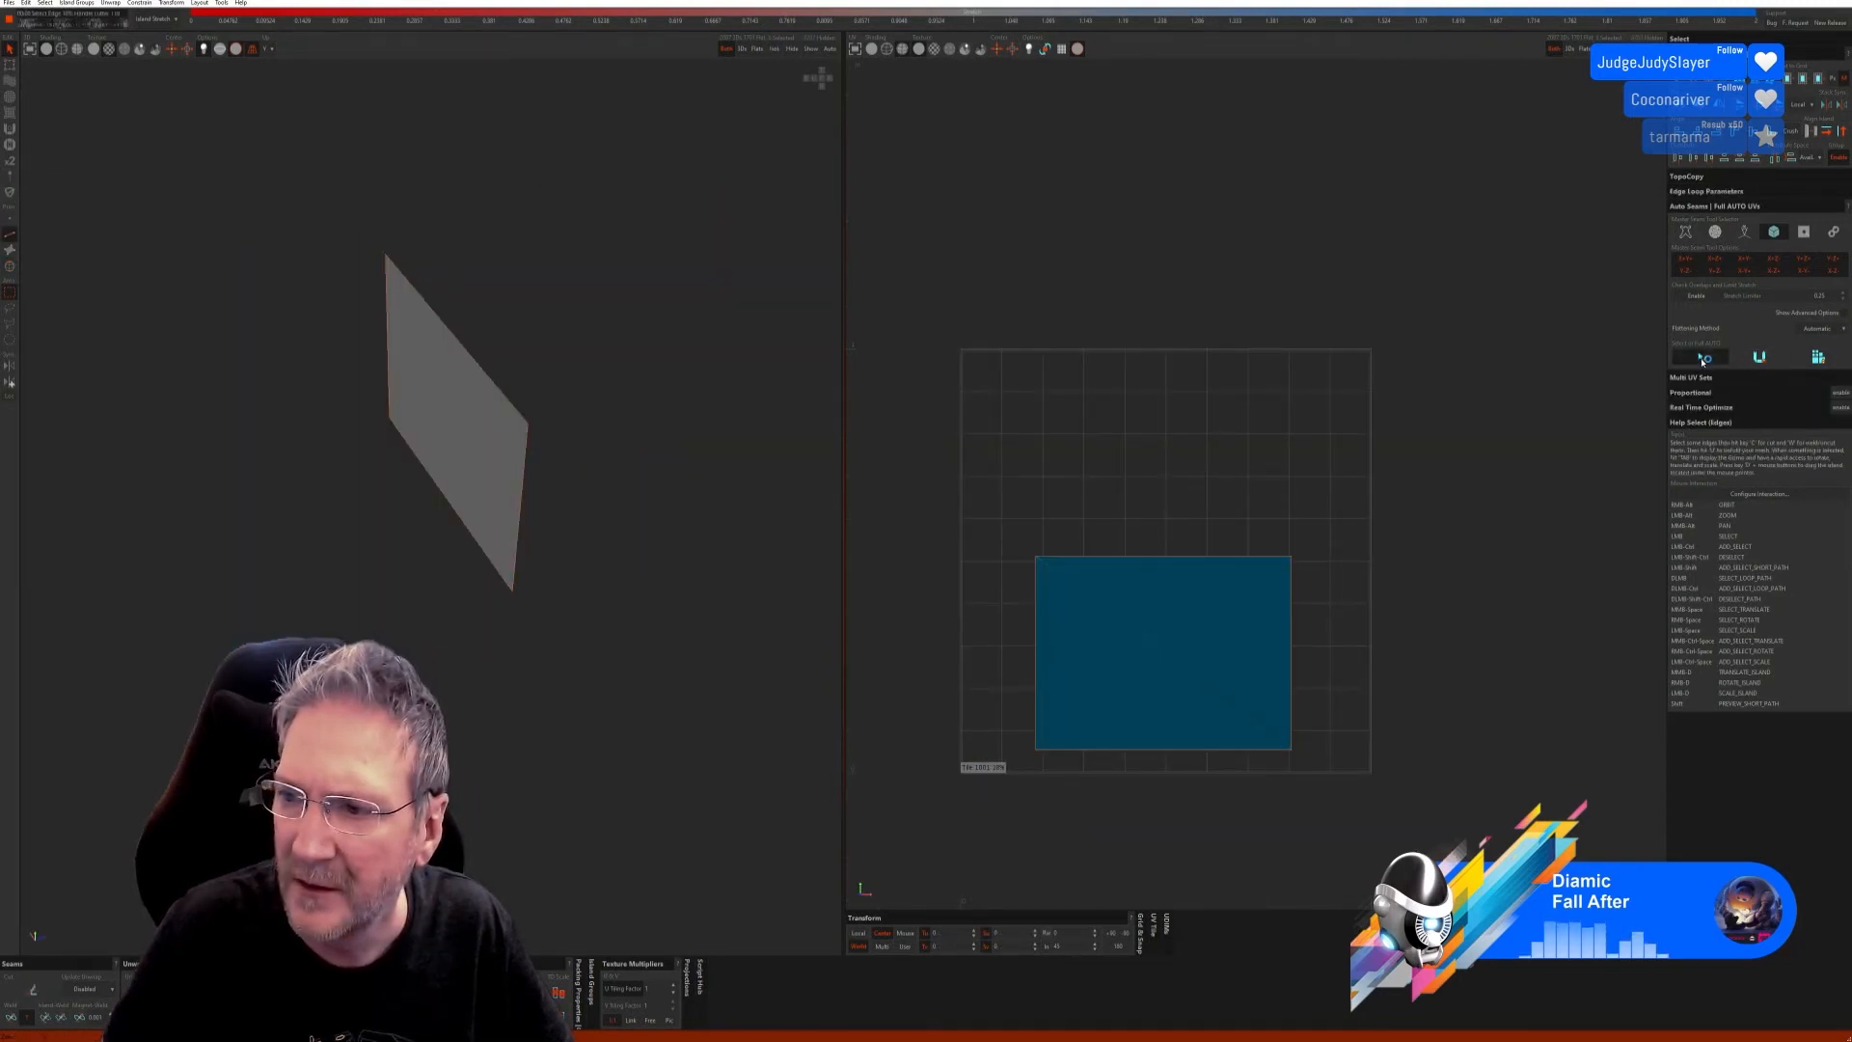
click(1818, 357)
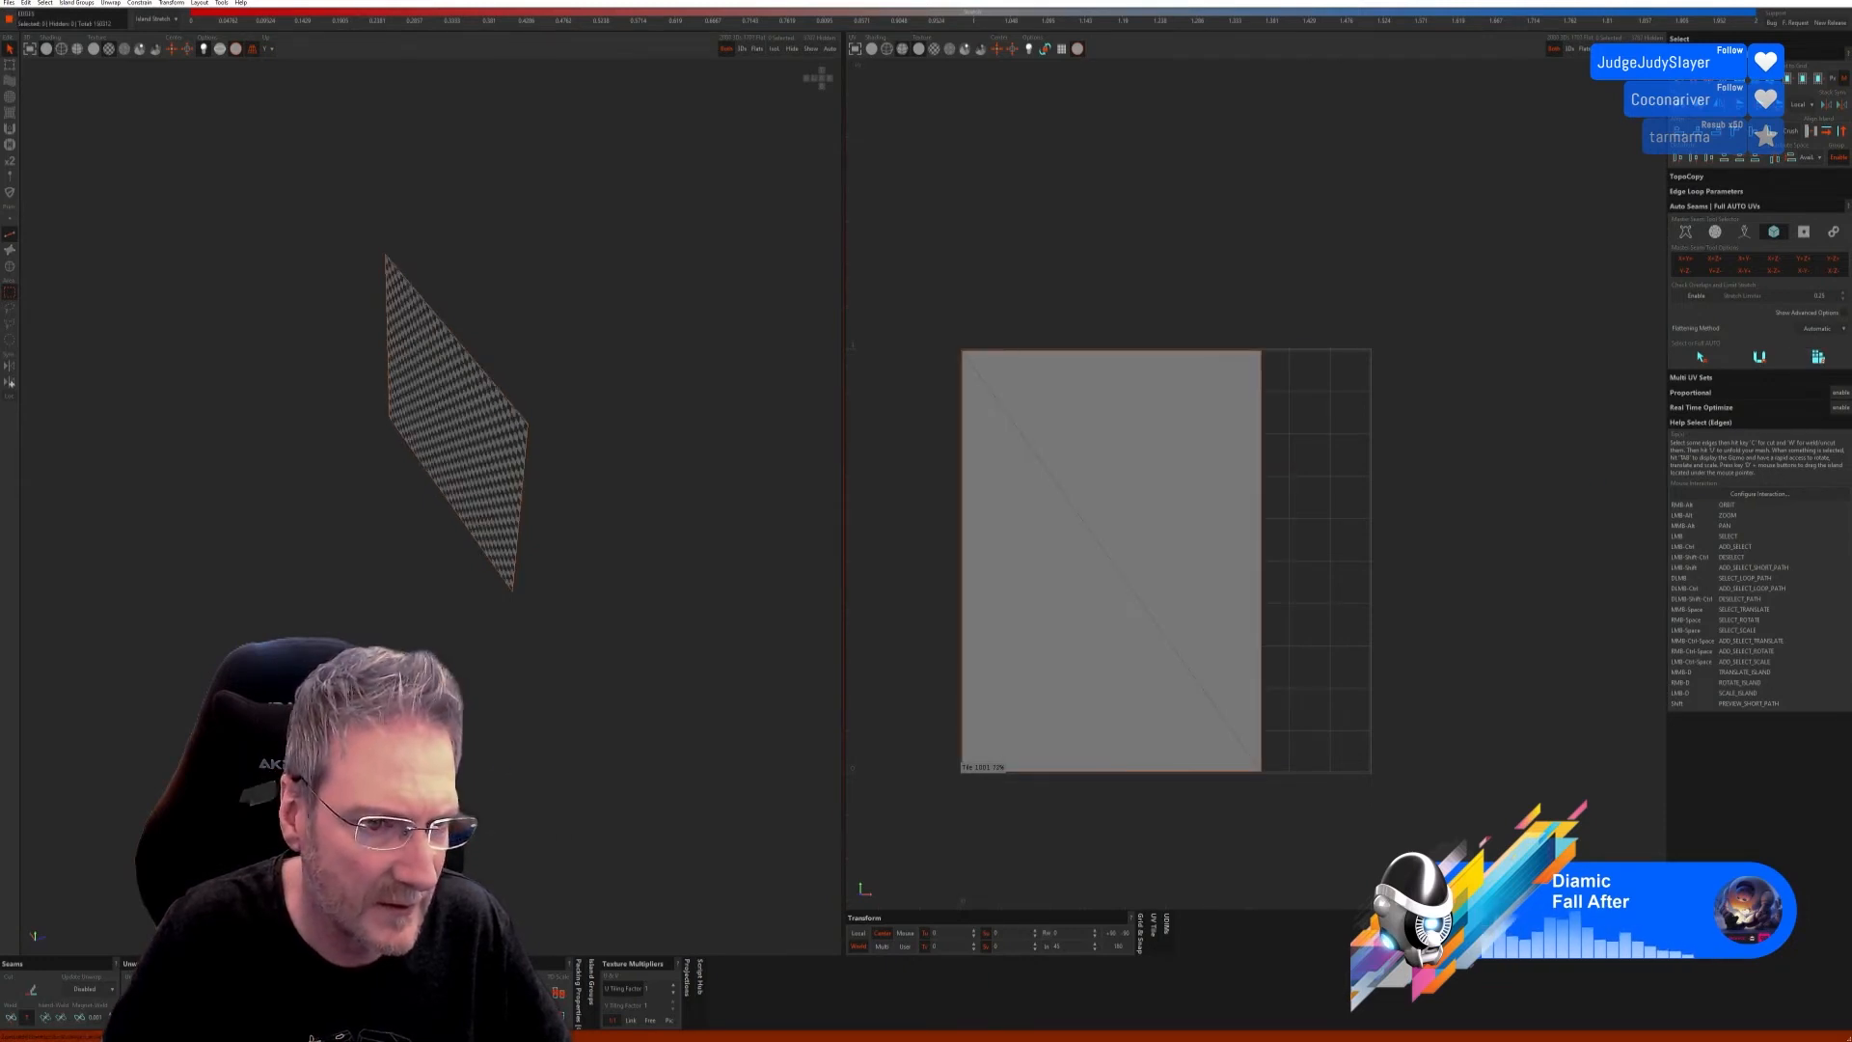
Step: Show the whole model, select the curved bracket and the thin cables beside the flat panel, and isolate them
click(811, 49)
alt+right_drag(540, 540, 511, 453)
scroll(496, 422, up, 3)
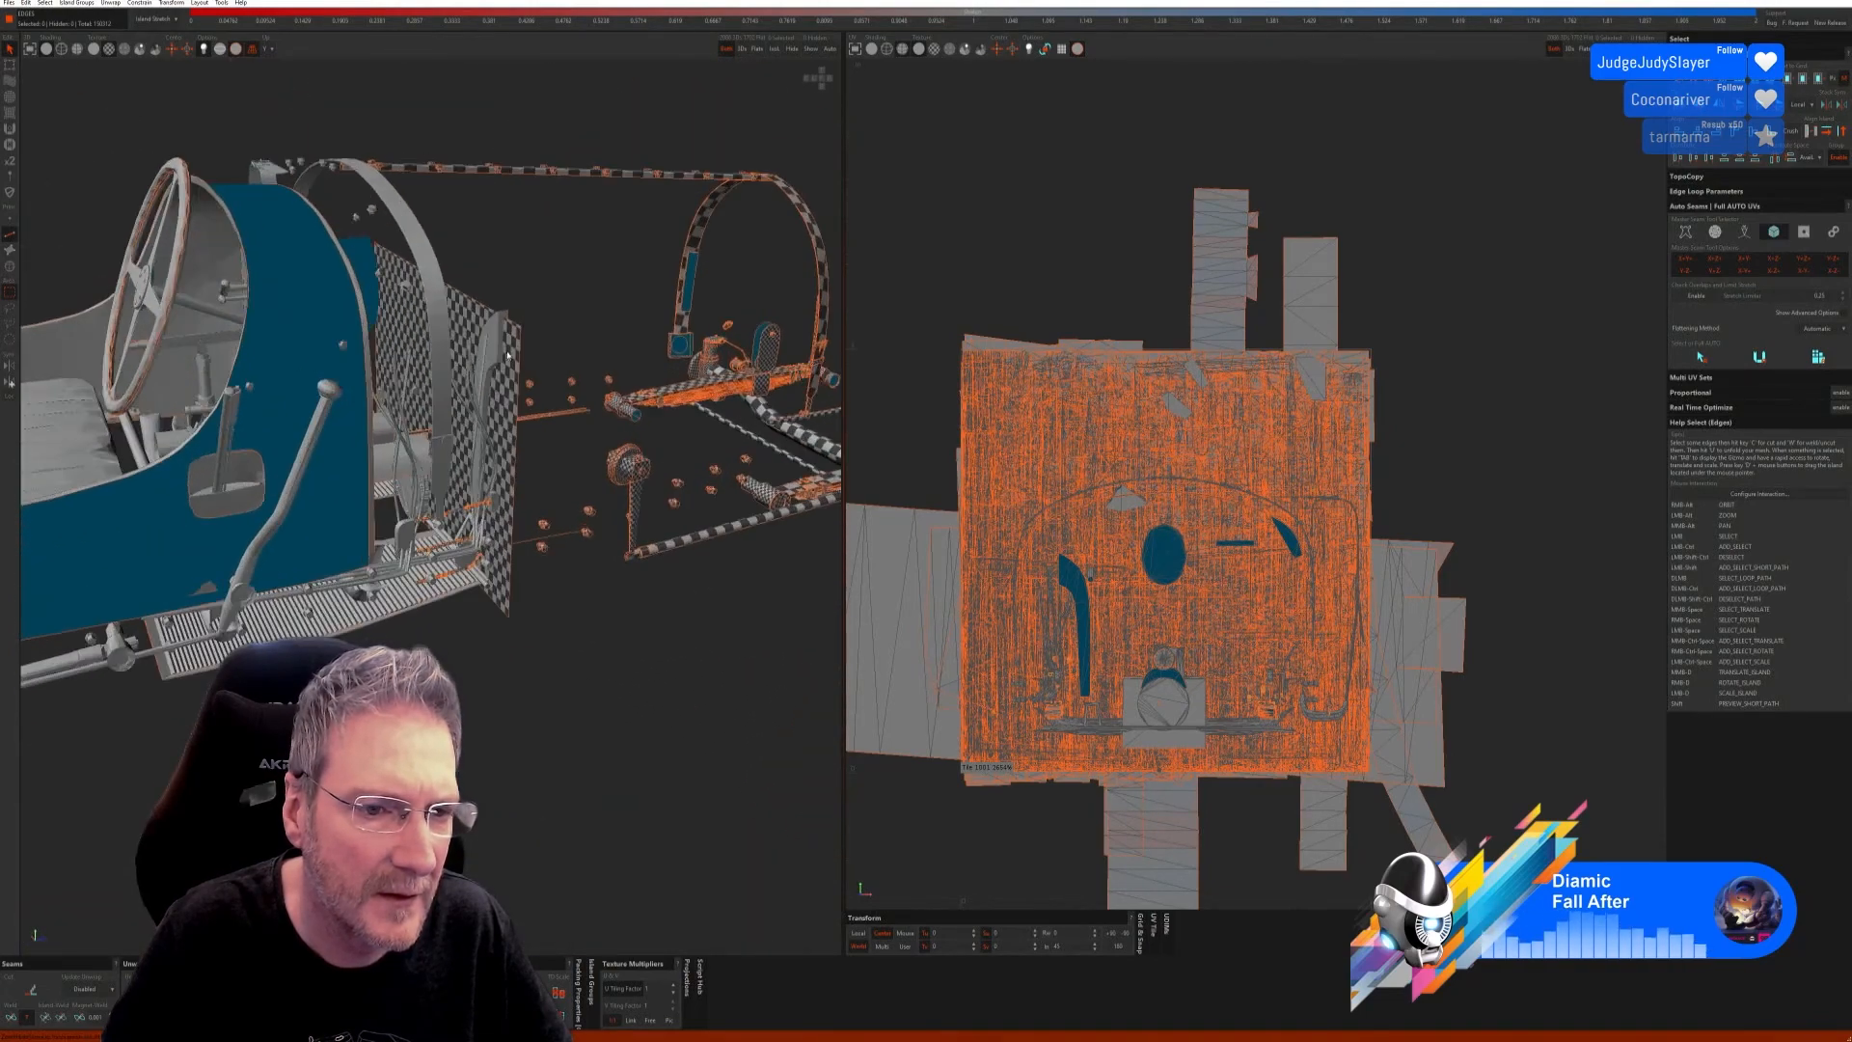
click(10, 267)
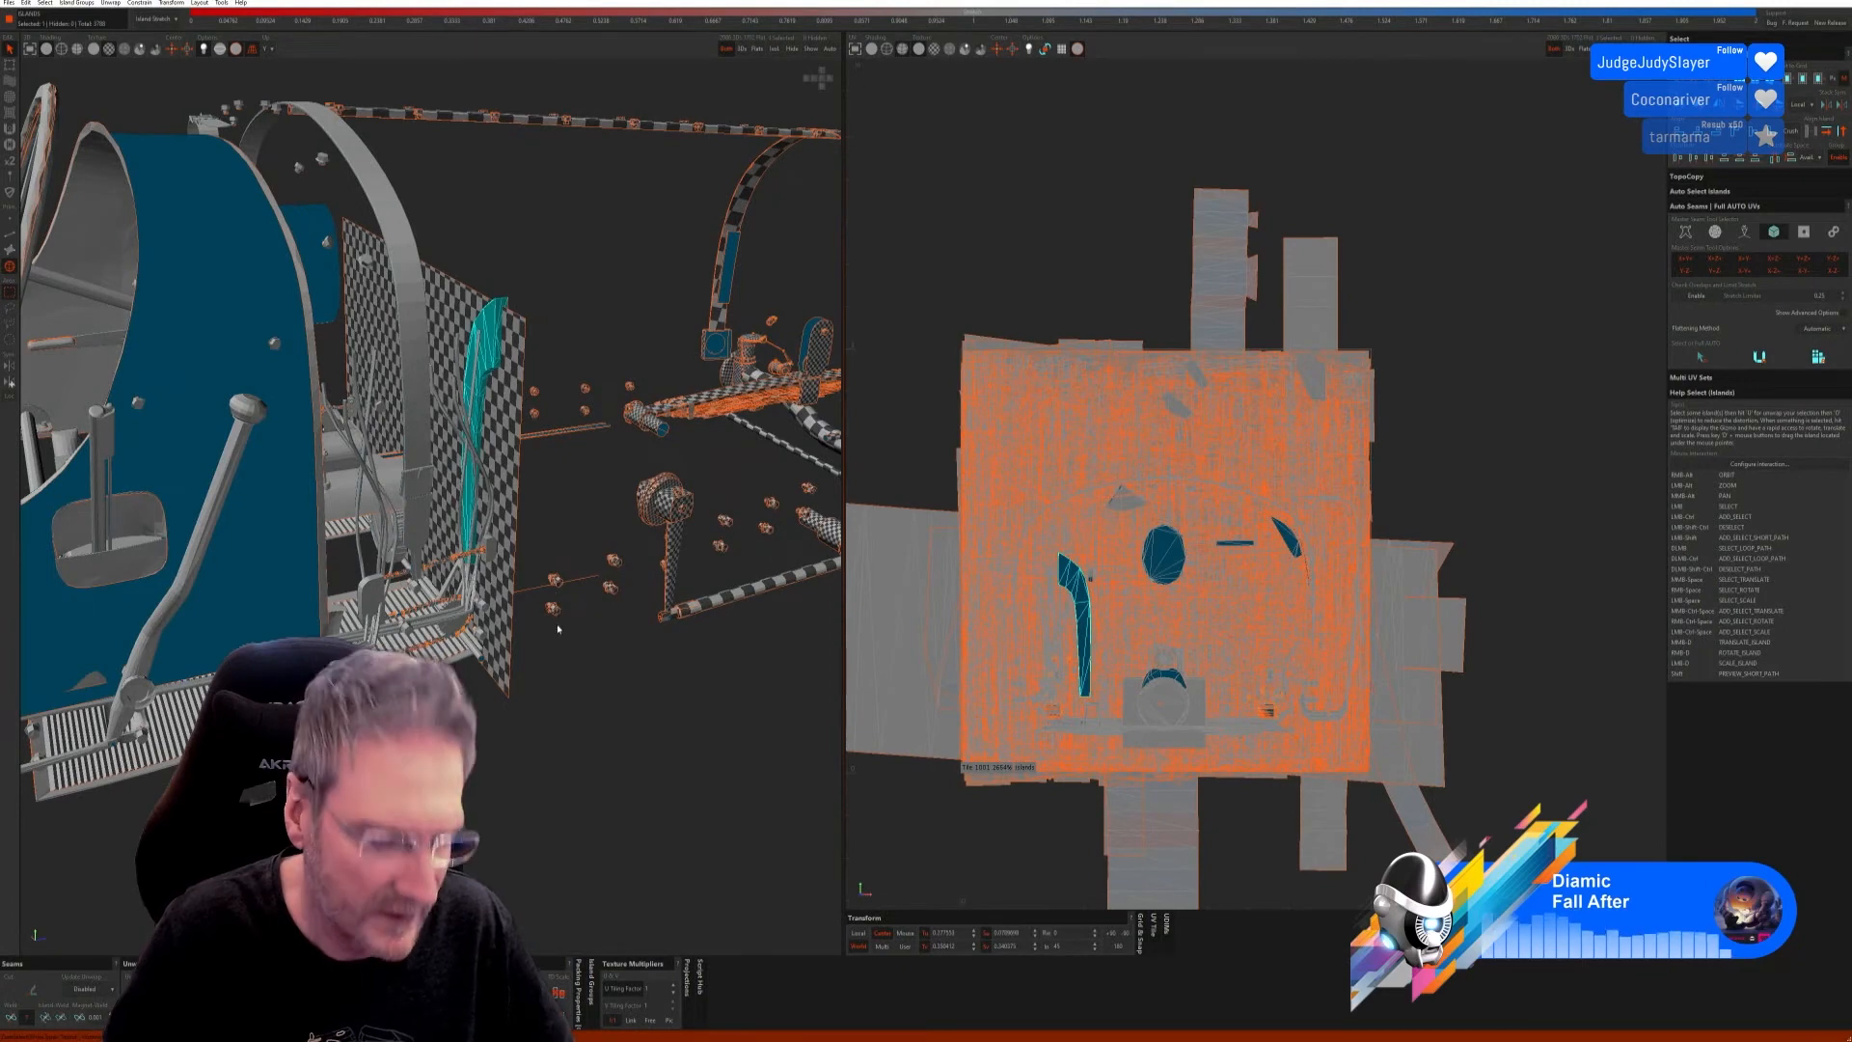
alt+right_drag(559, 645, 555, 571)
scroll(464, 444, up, 3)
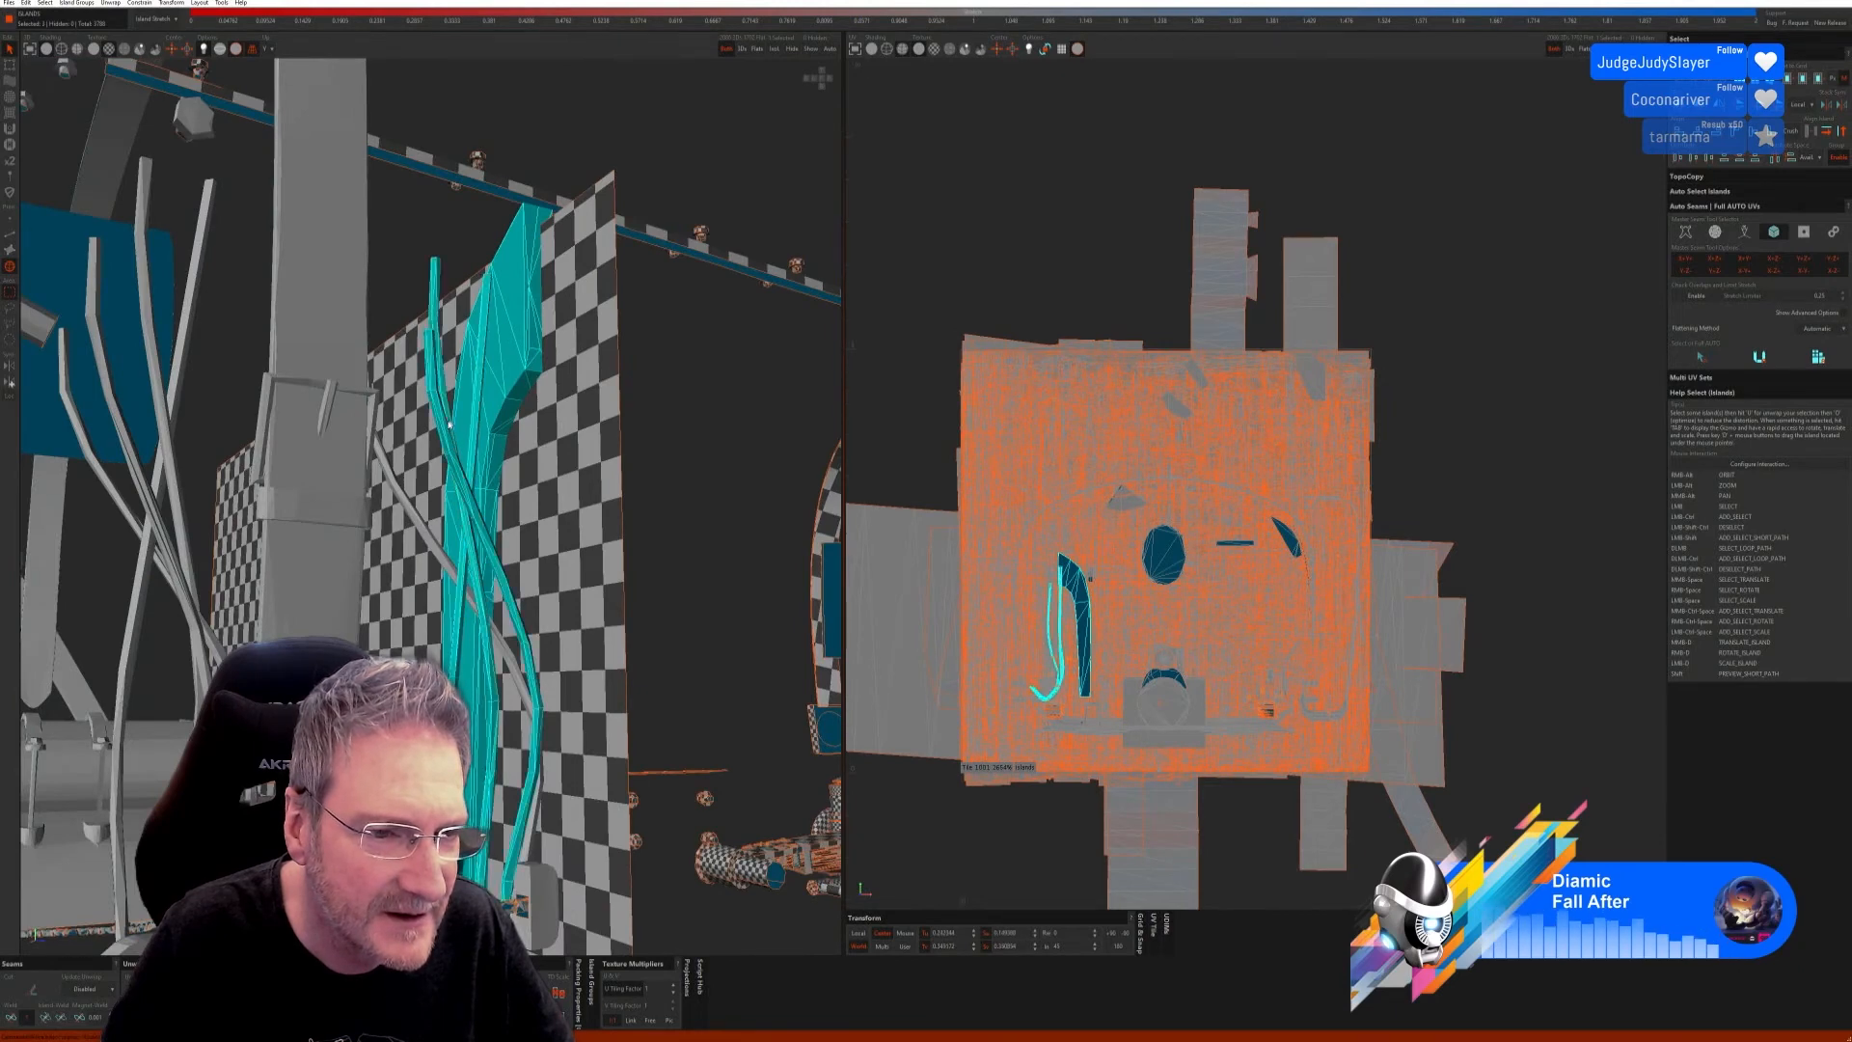
alt+right_drag(529, 600, 515, 663)
alt+drag(515, 666, 546, 579)
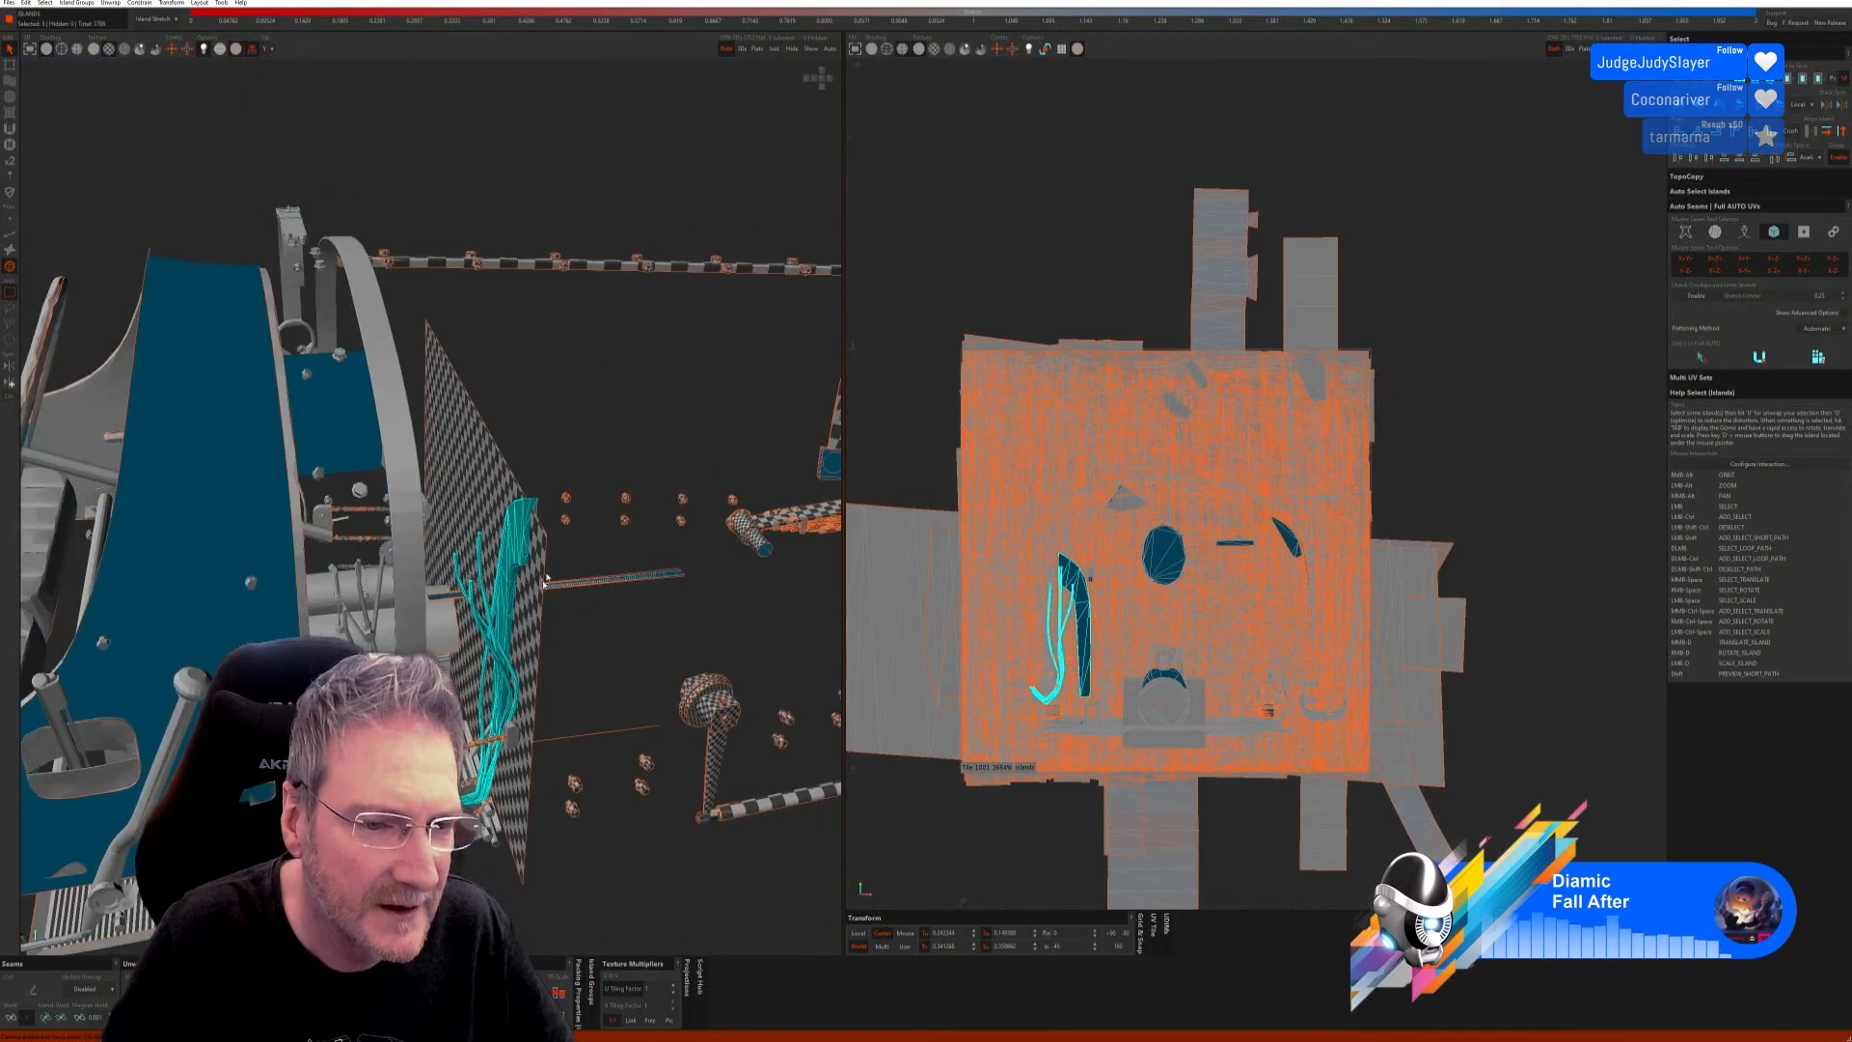
click(774, 50)
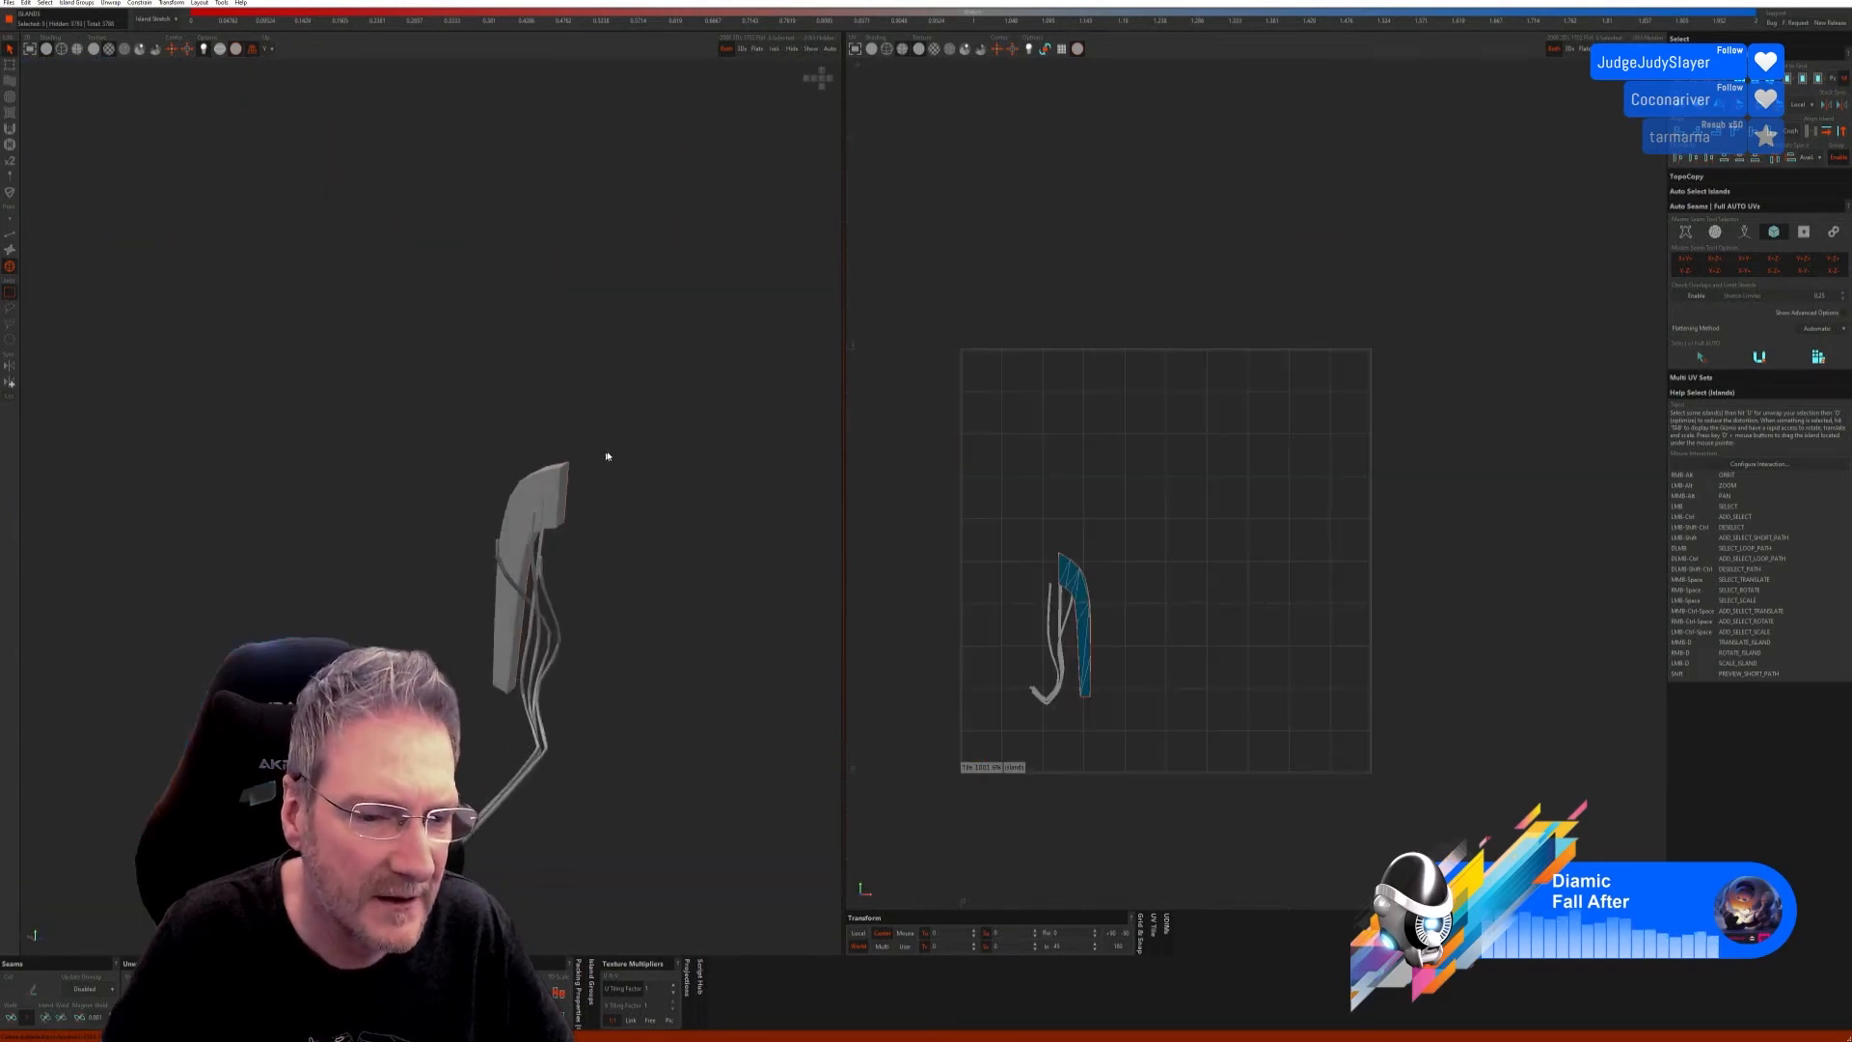
Step: Cut automatic seams on the isolated curved bracket and cables, then unfold and pack their islands
click(15, 235)
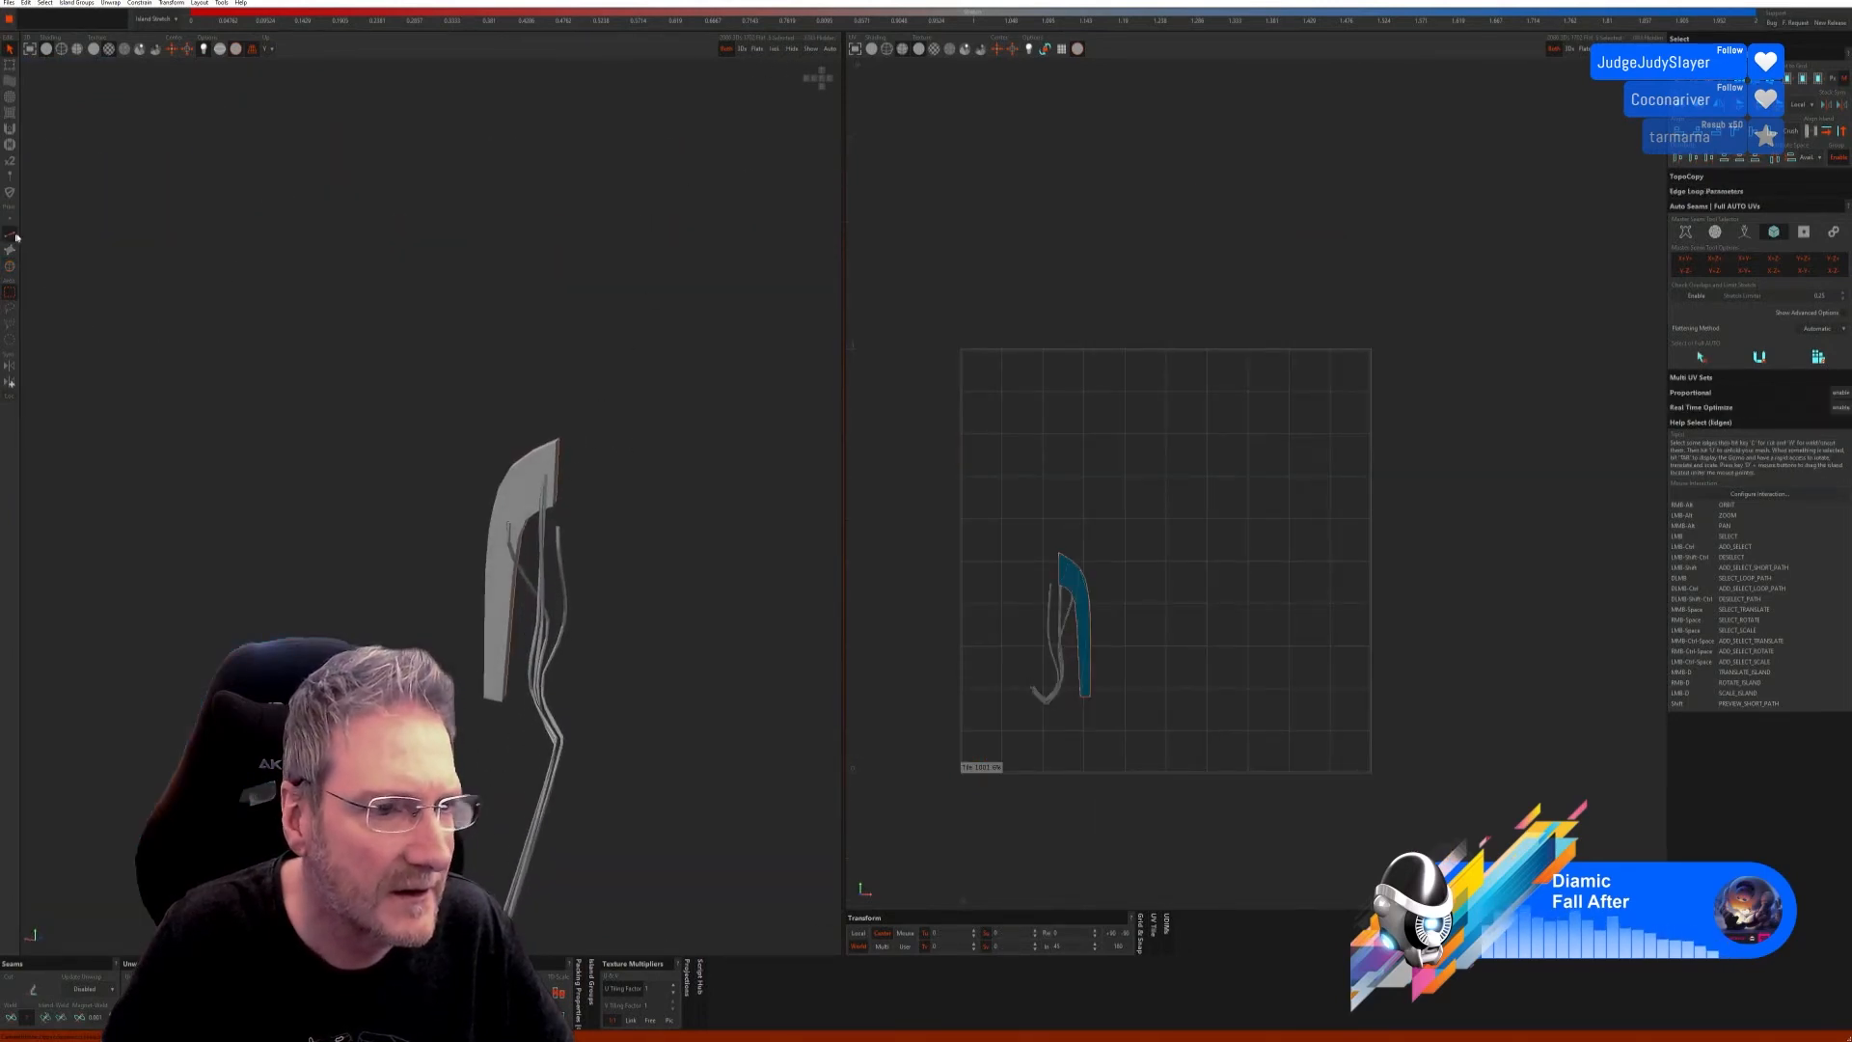
click(1698, 358)
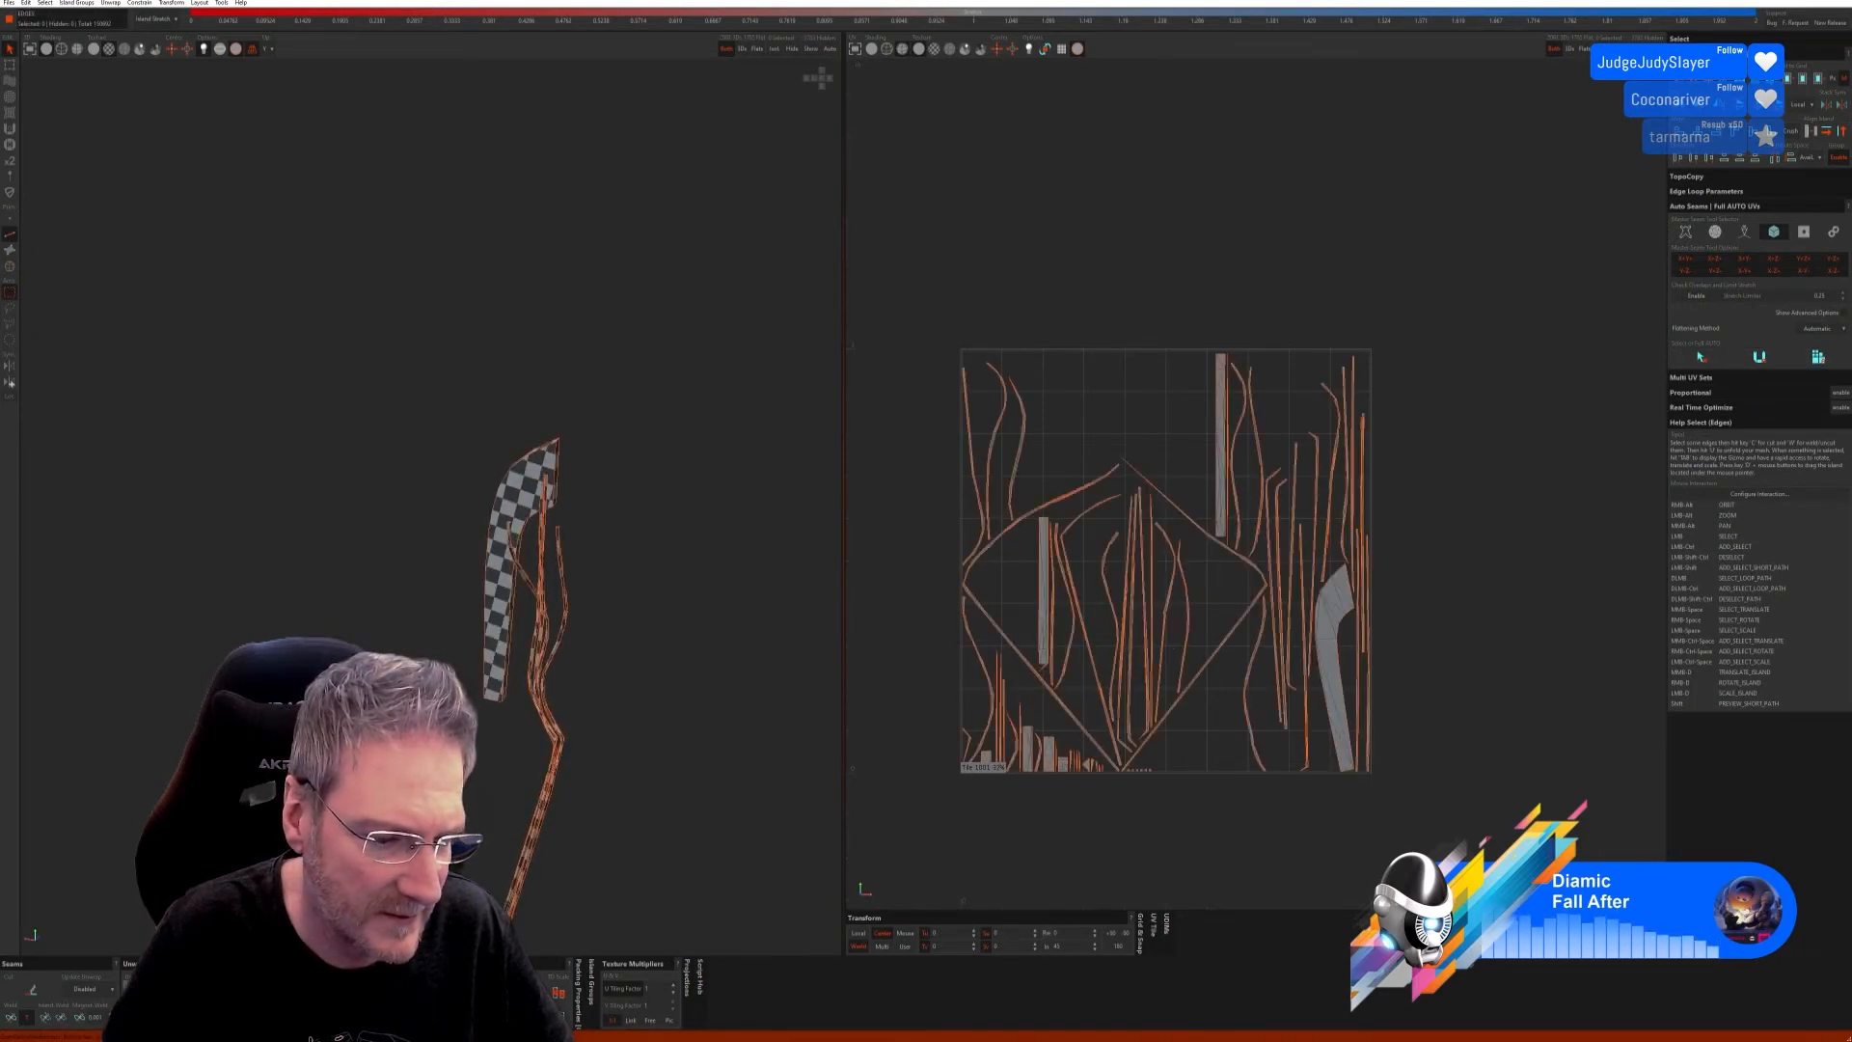
alt+drag(466, 778, 514, 763)
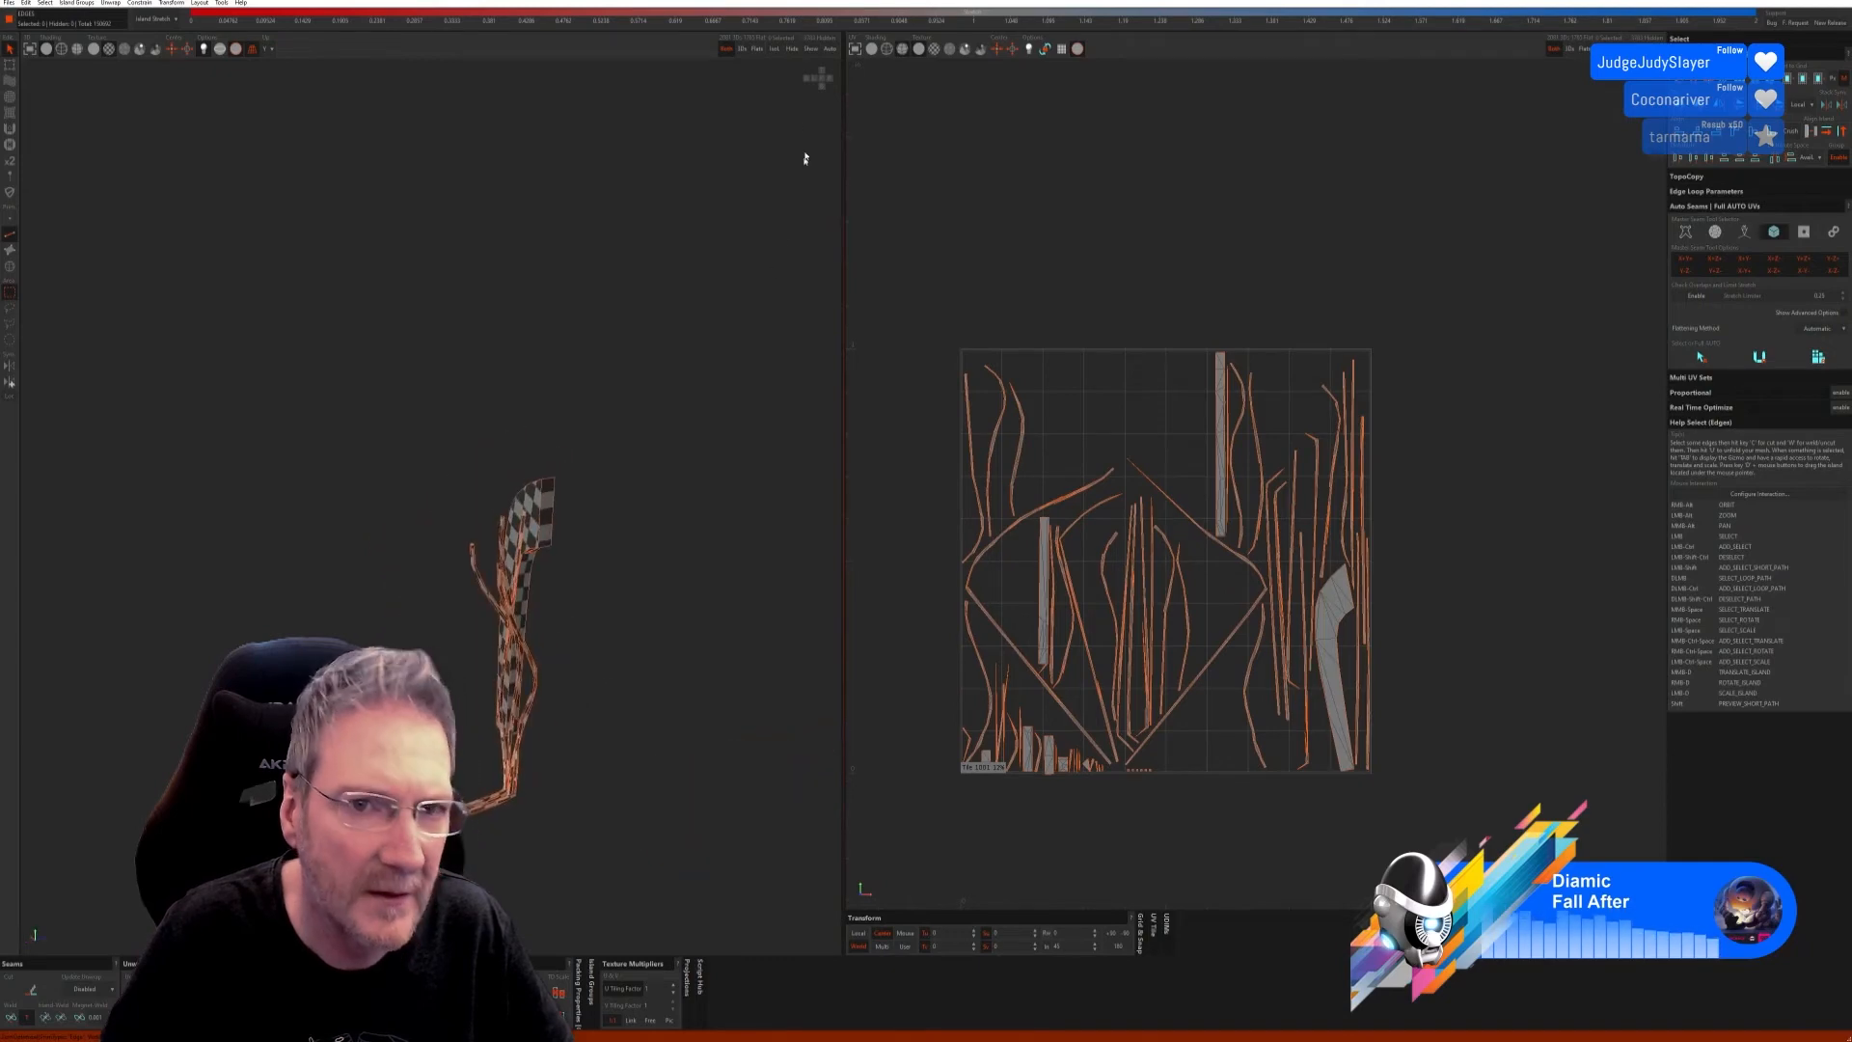
Step: Show the whole model, select the curved bracket at the foot of the side strut and isolate it
click(811, 49)
alt+drag(701, 204, 641, 574)
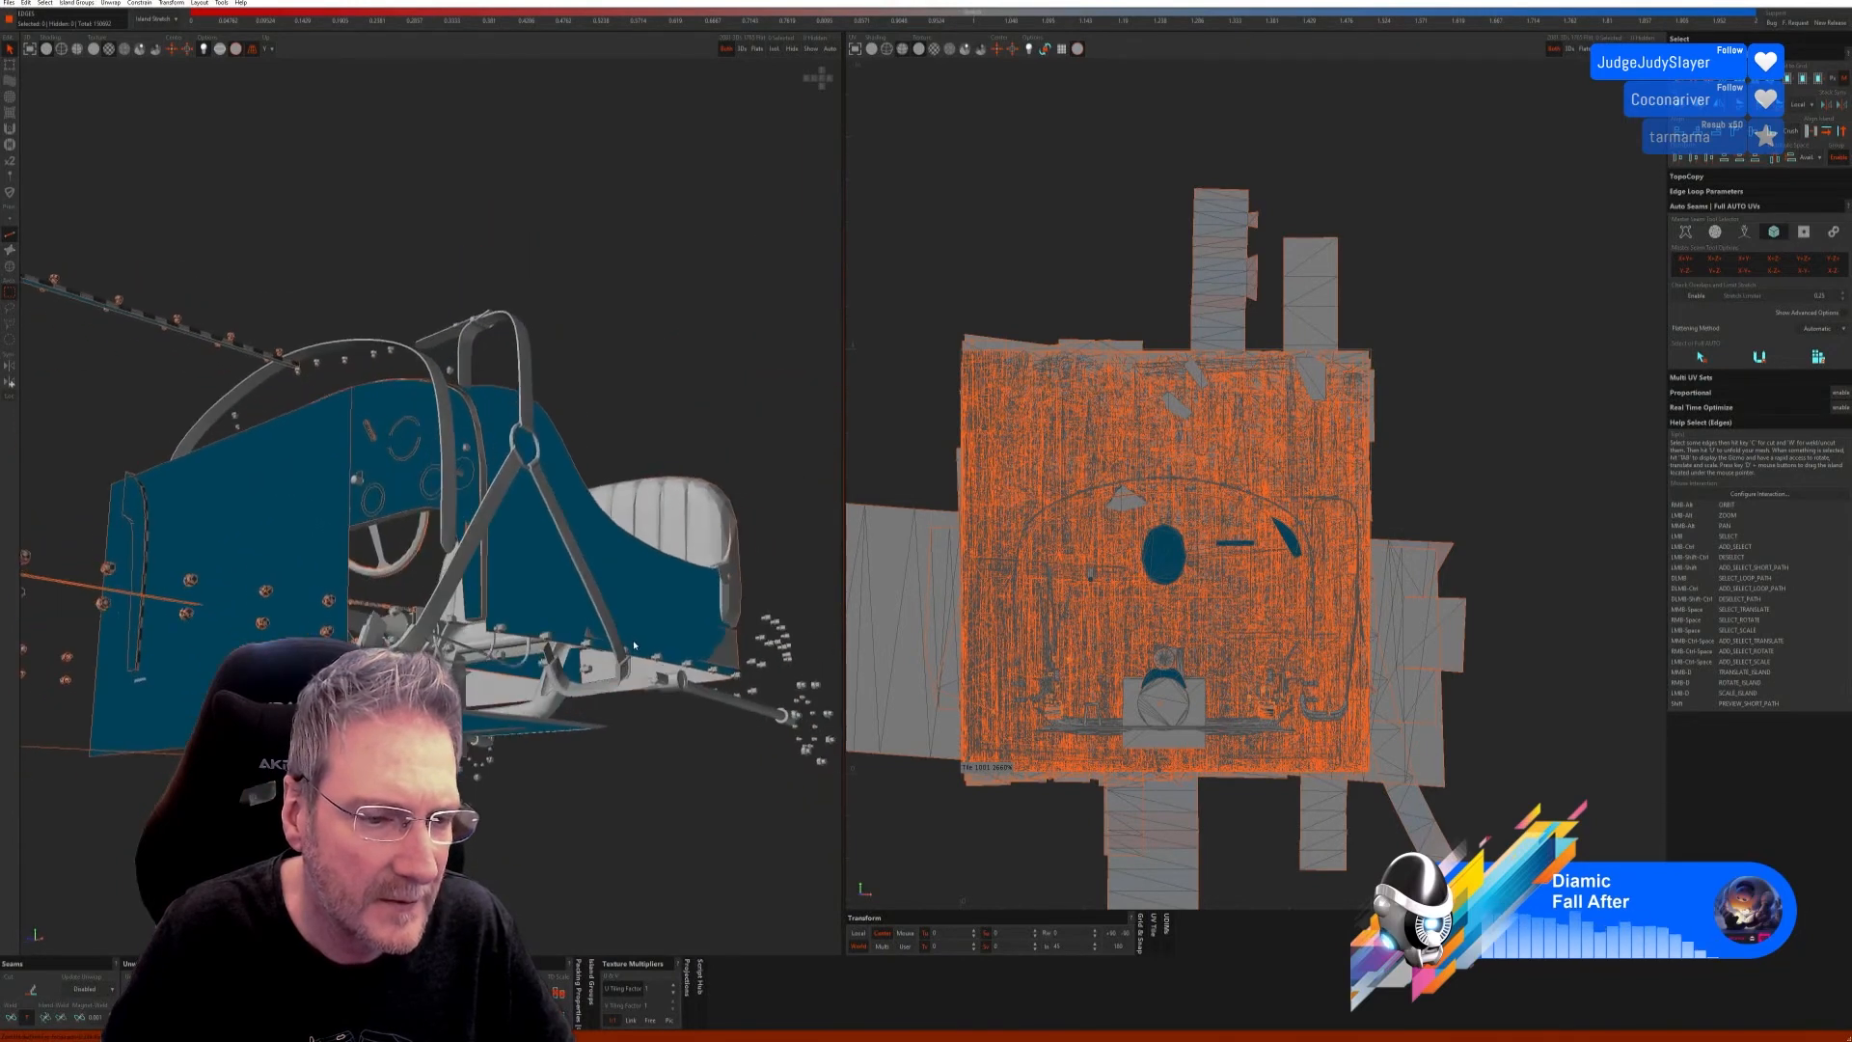
click(9, 266)
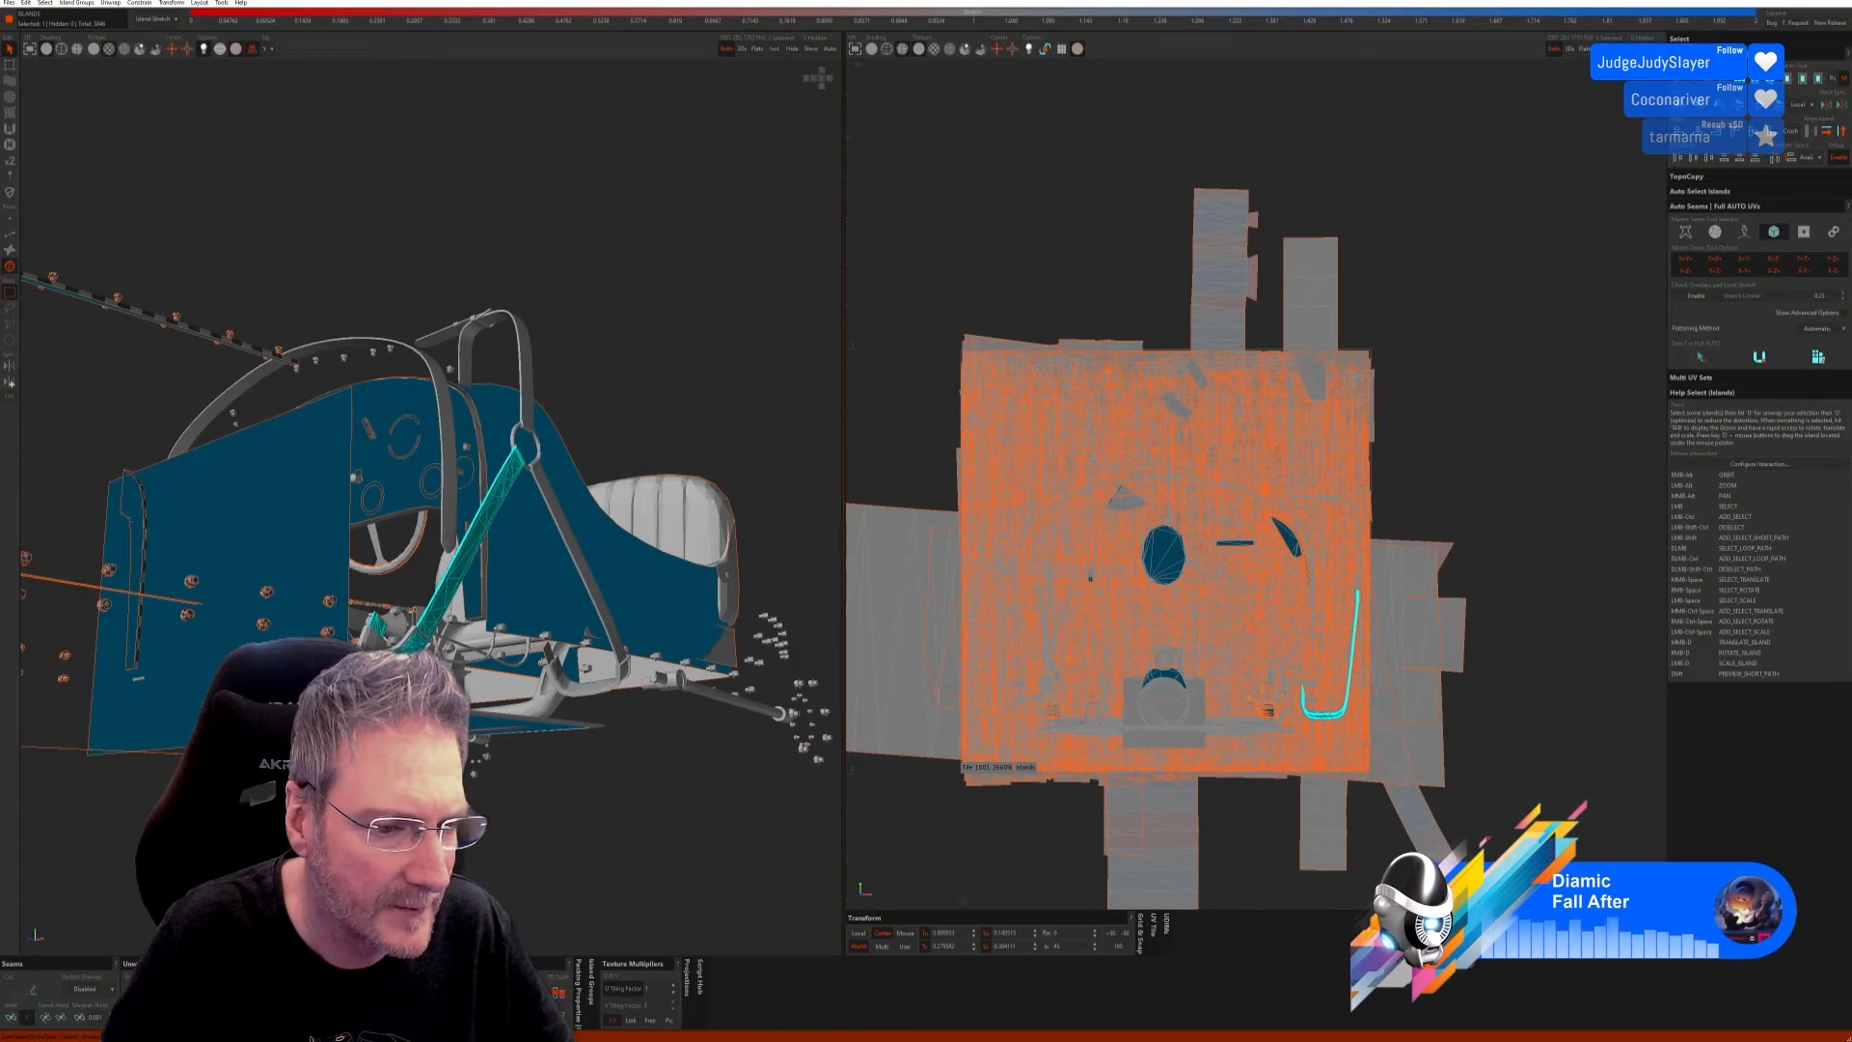
ctrl+click(576, 698)
alt+right_drag(576, 697, 638, 793)
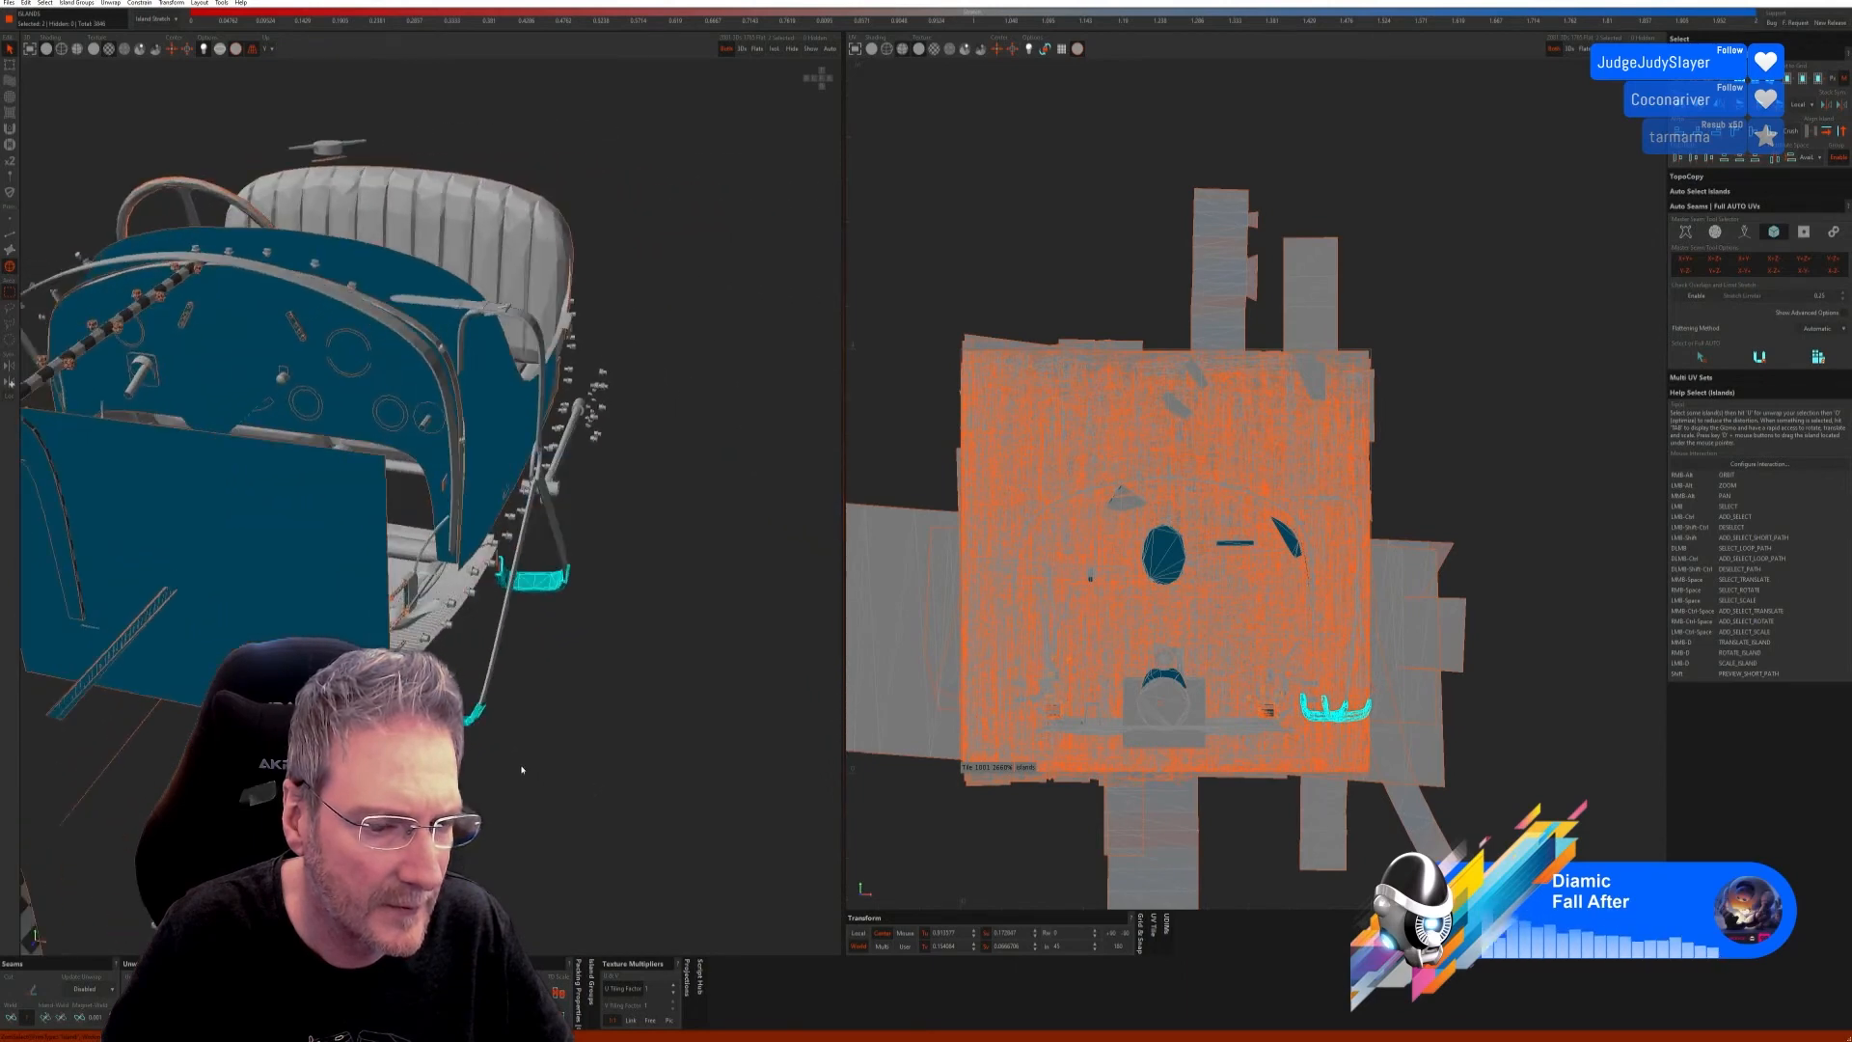
scroll(446, 747, down, 2)
alt+right_drag(446, 748, 352, 760)
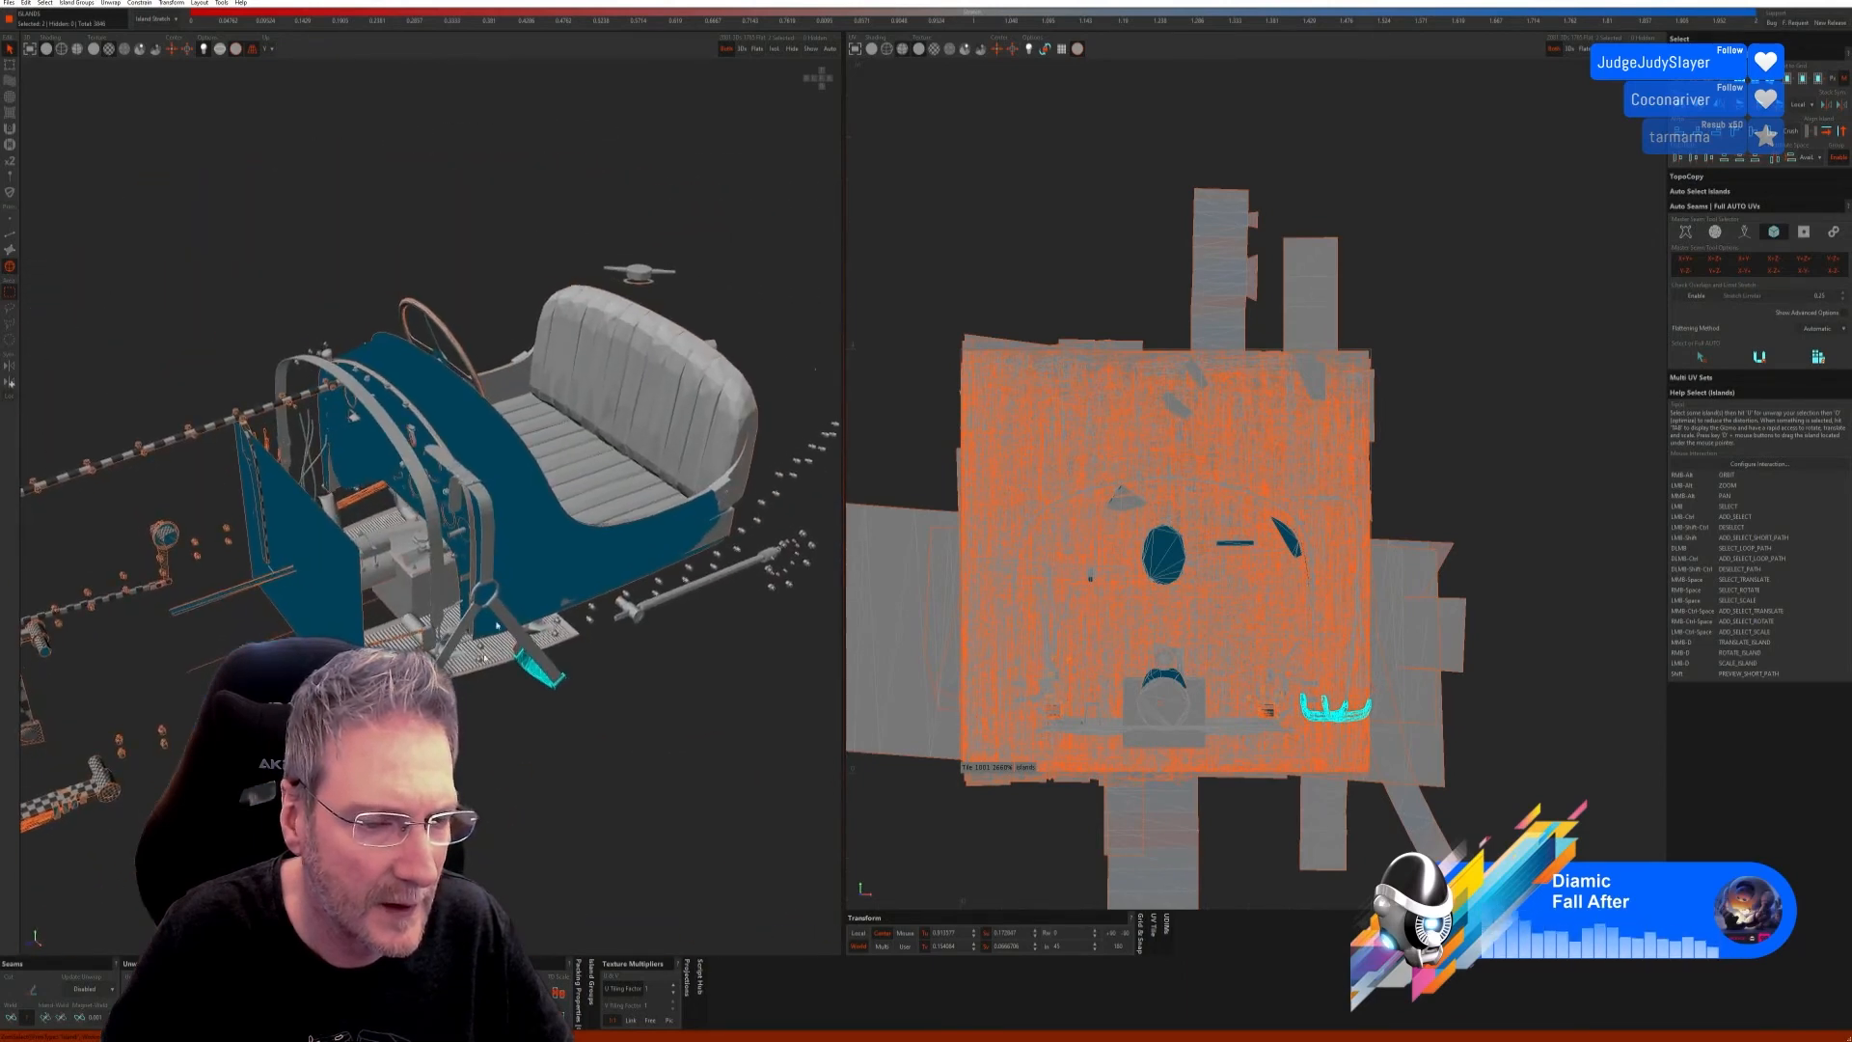
click(774, 50)
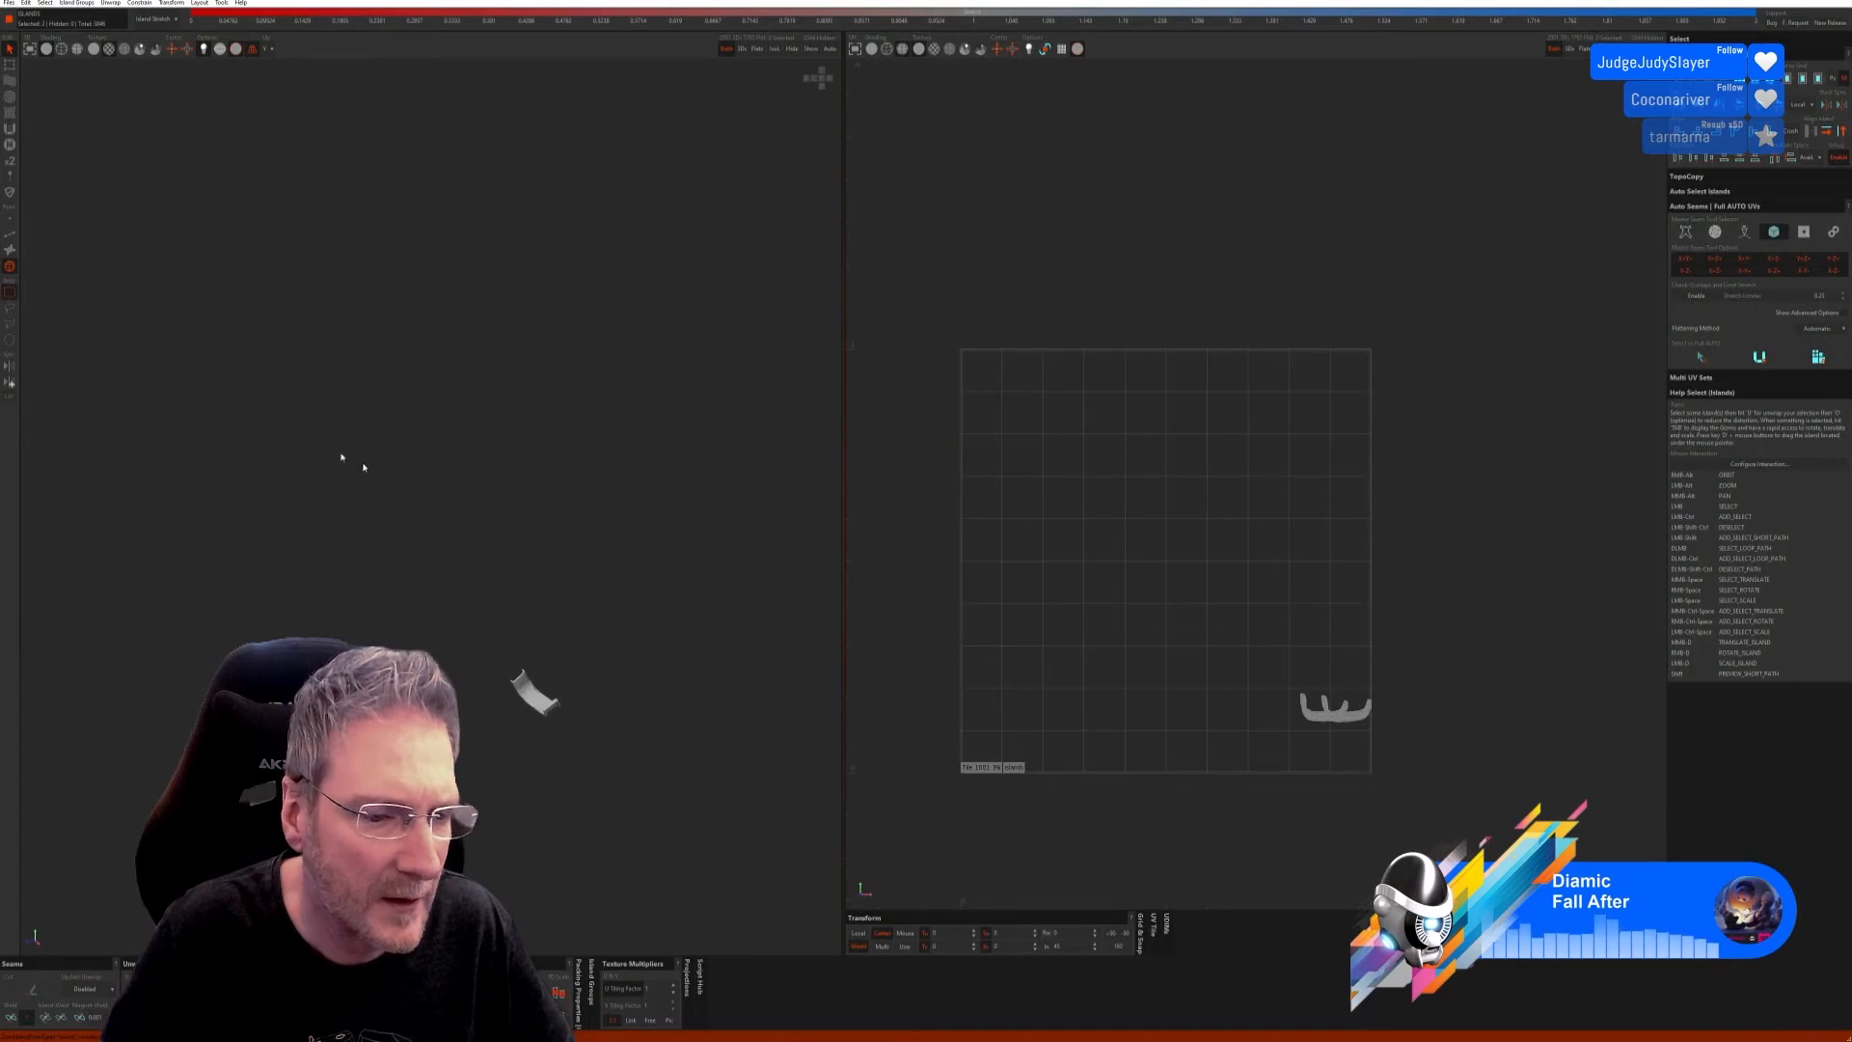
Step: Cut automatic seams on the isolated strut-foot bracket, then unfold and pack its islands
key(F2)
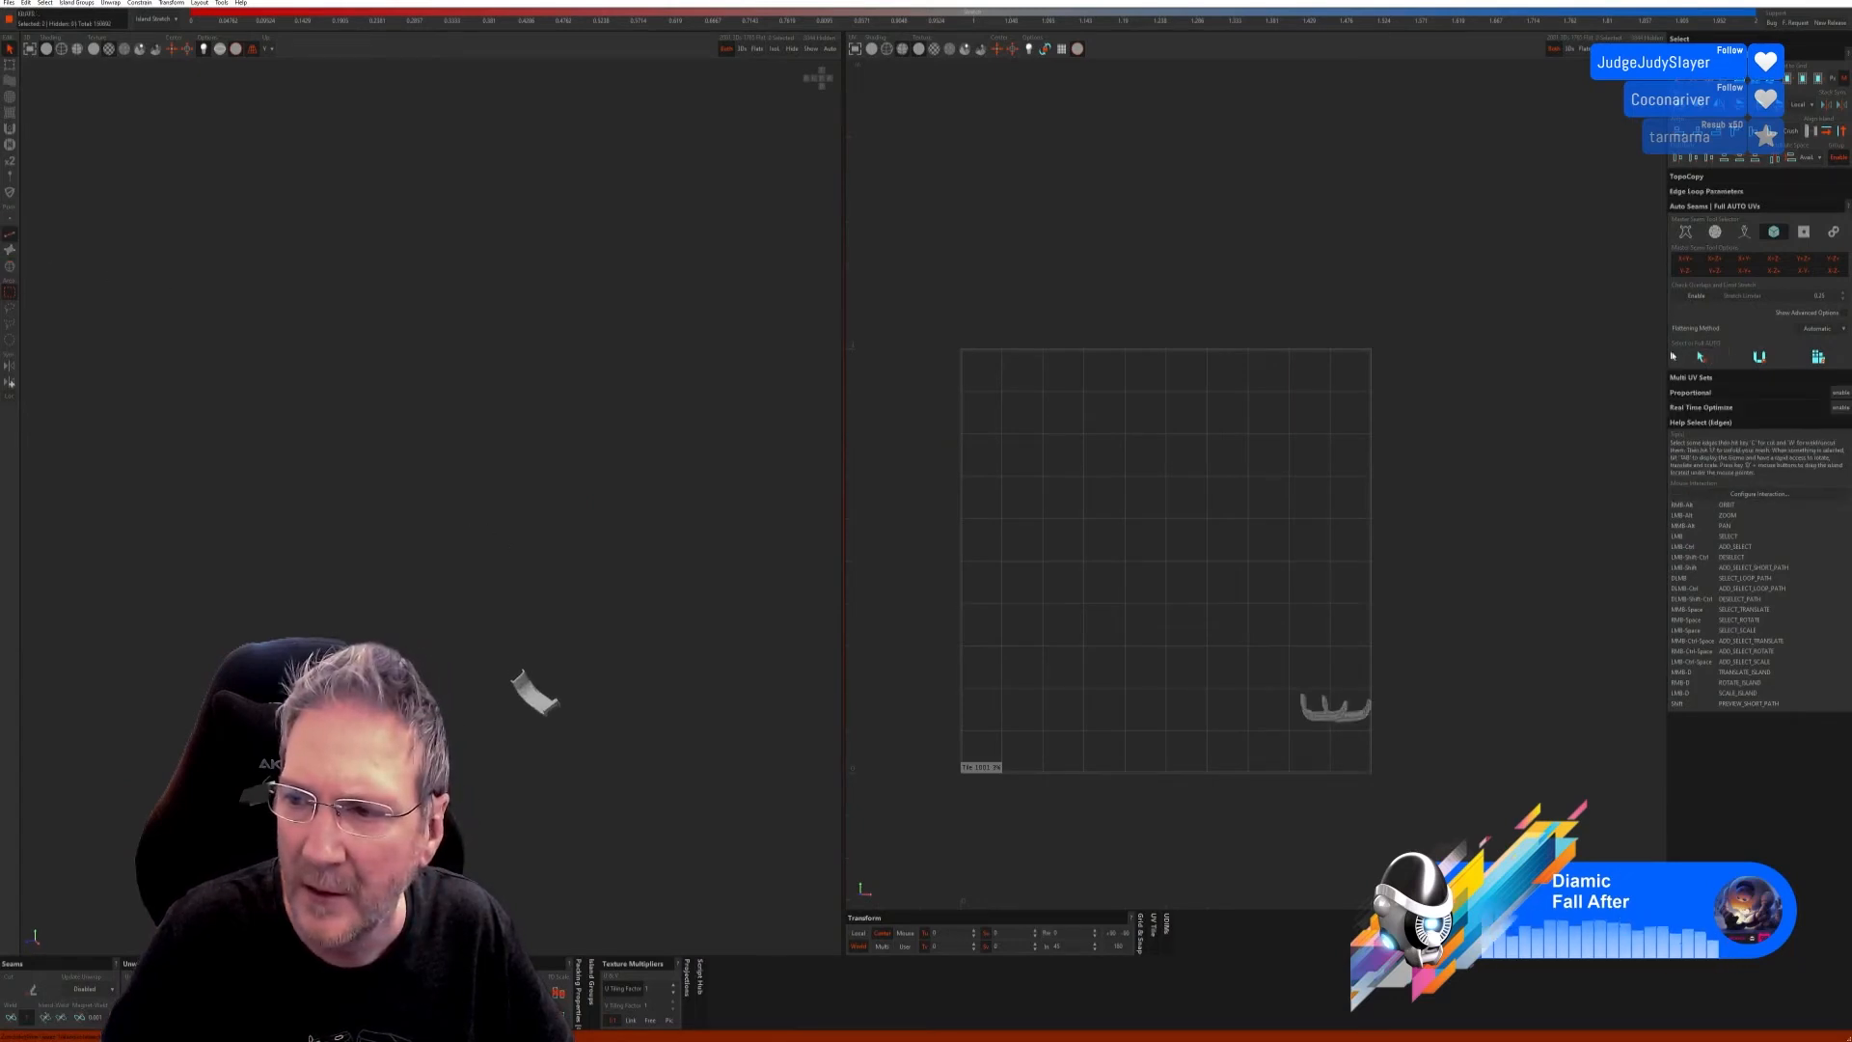
click(1700, 357)
click(1770, 359)
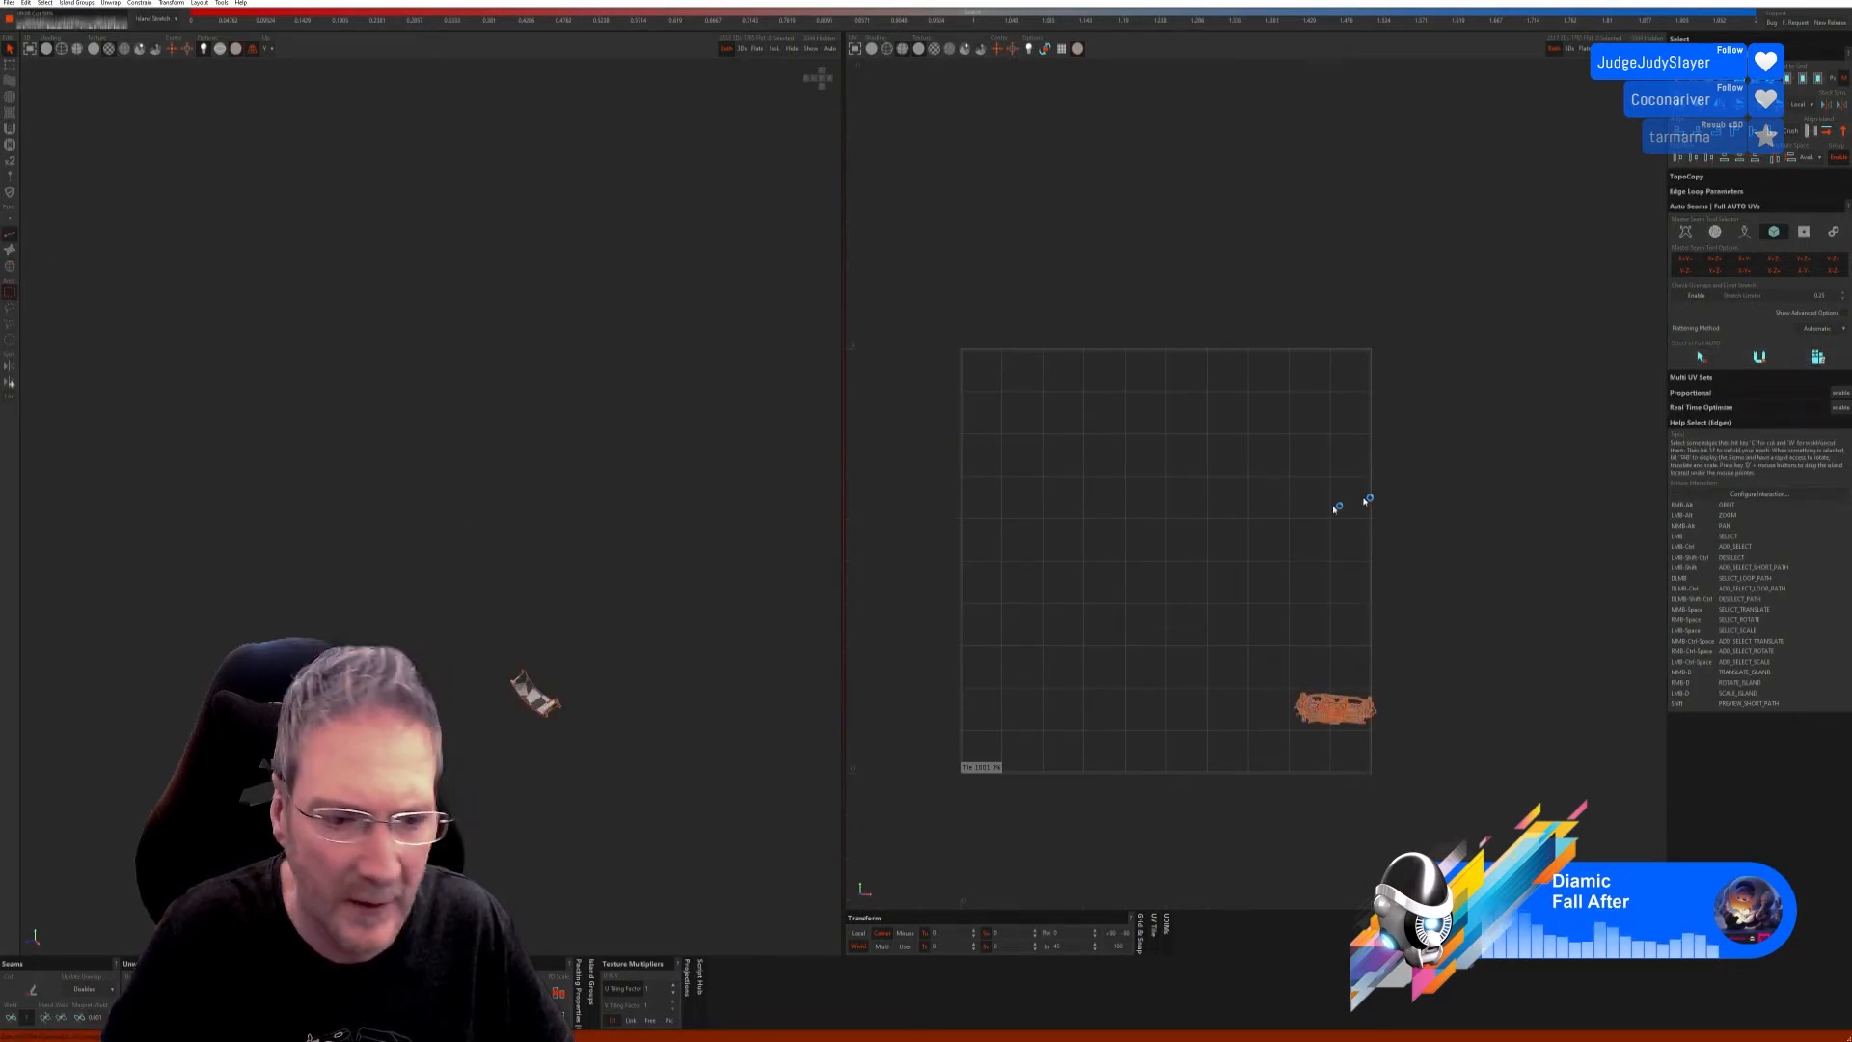
alt+right_drag(452, 703, 344, 622)
scroll(463, 690, up, 4)
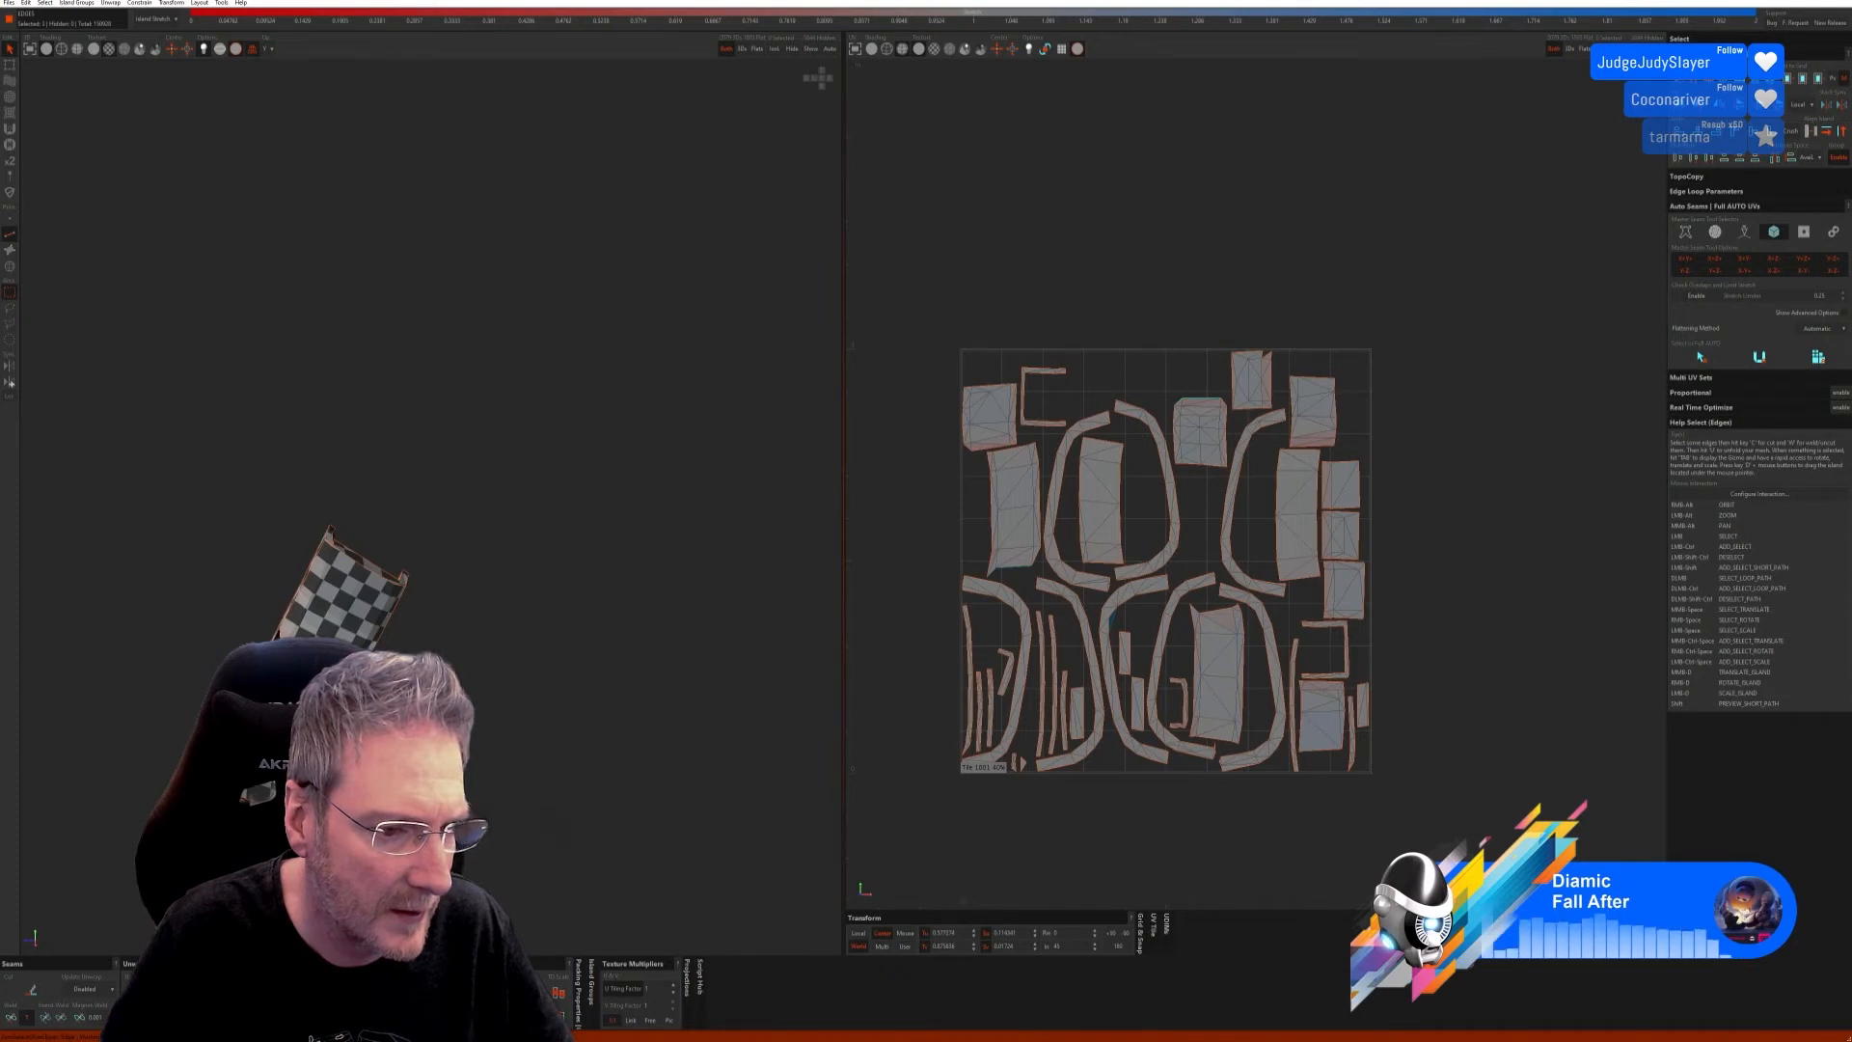
Step: Try welding the selected seam edges on the strut-foot bracket, undo the weld and show the whole model
click(12, 1017)
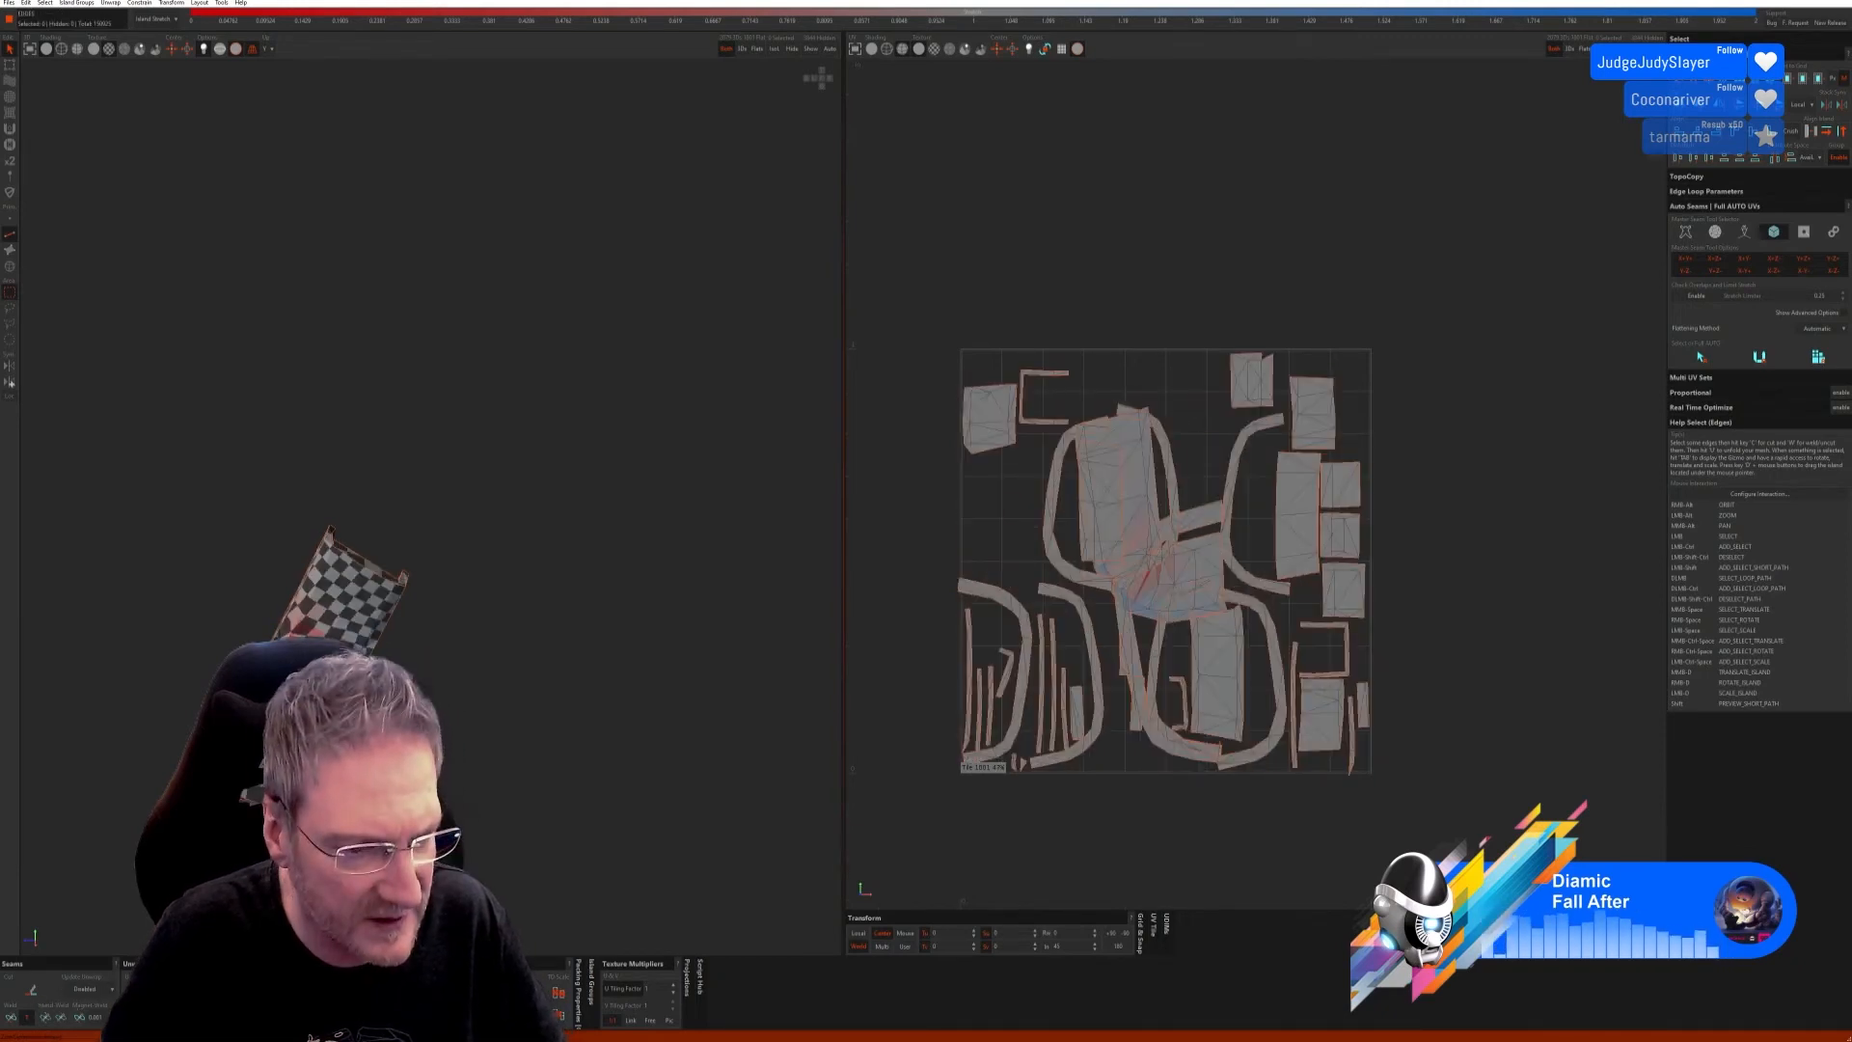
key(ctrl+z)
alt+right_drag(488, 723, 608, 733)
click(810, 48)
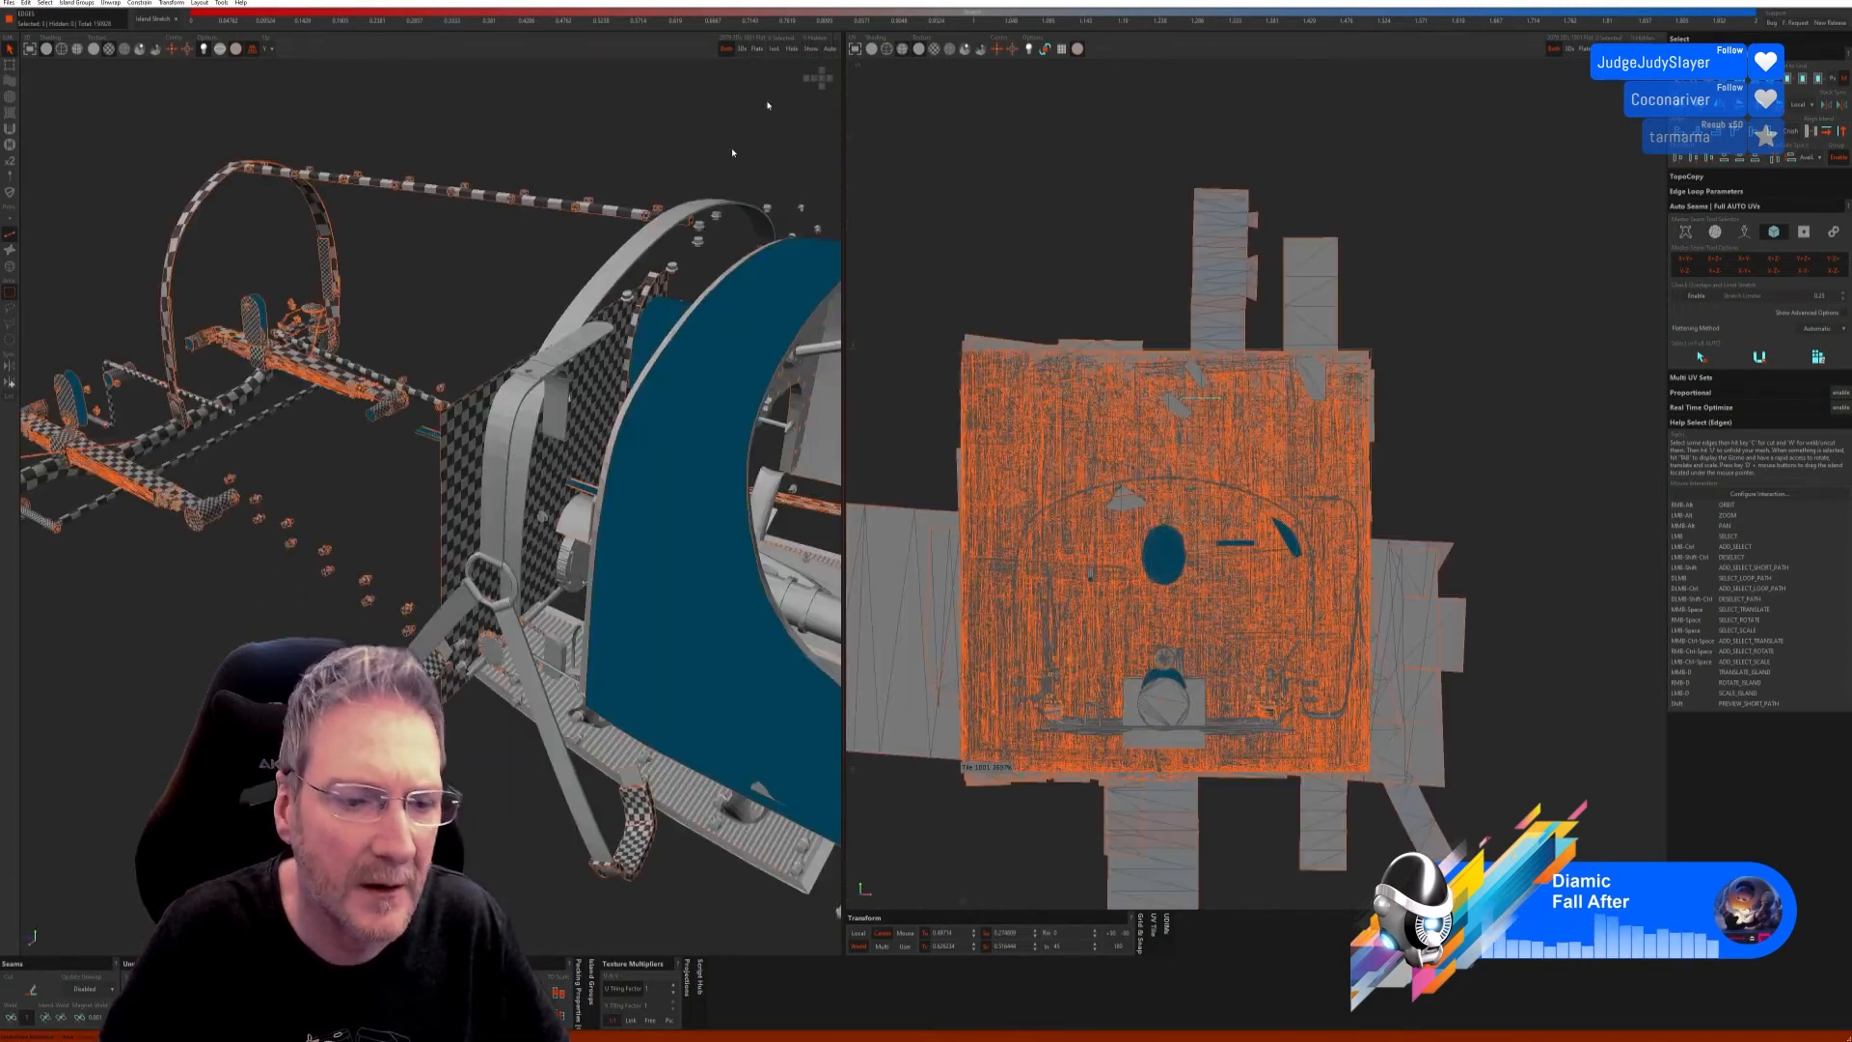
Step: Select the A-shaped side strut legs and the hooked upper strap as islands and isolate them
scroll(497, 641, down, 2)
alt+right_drag(496, 641, 402, 769)
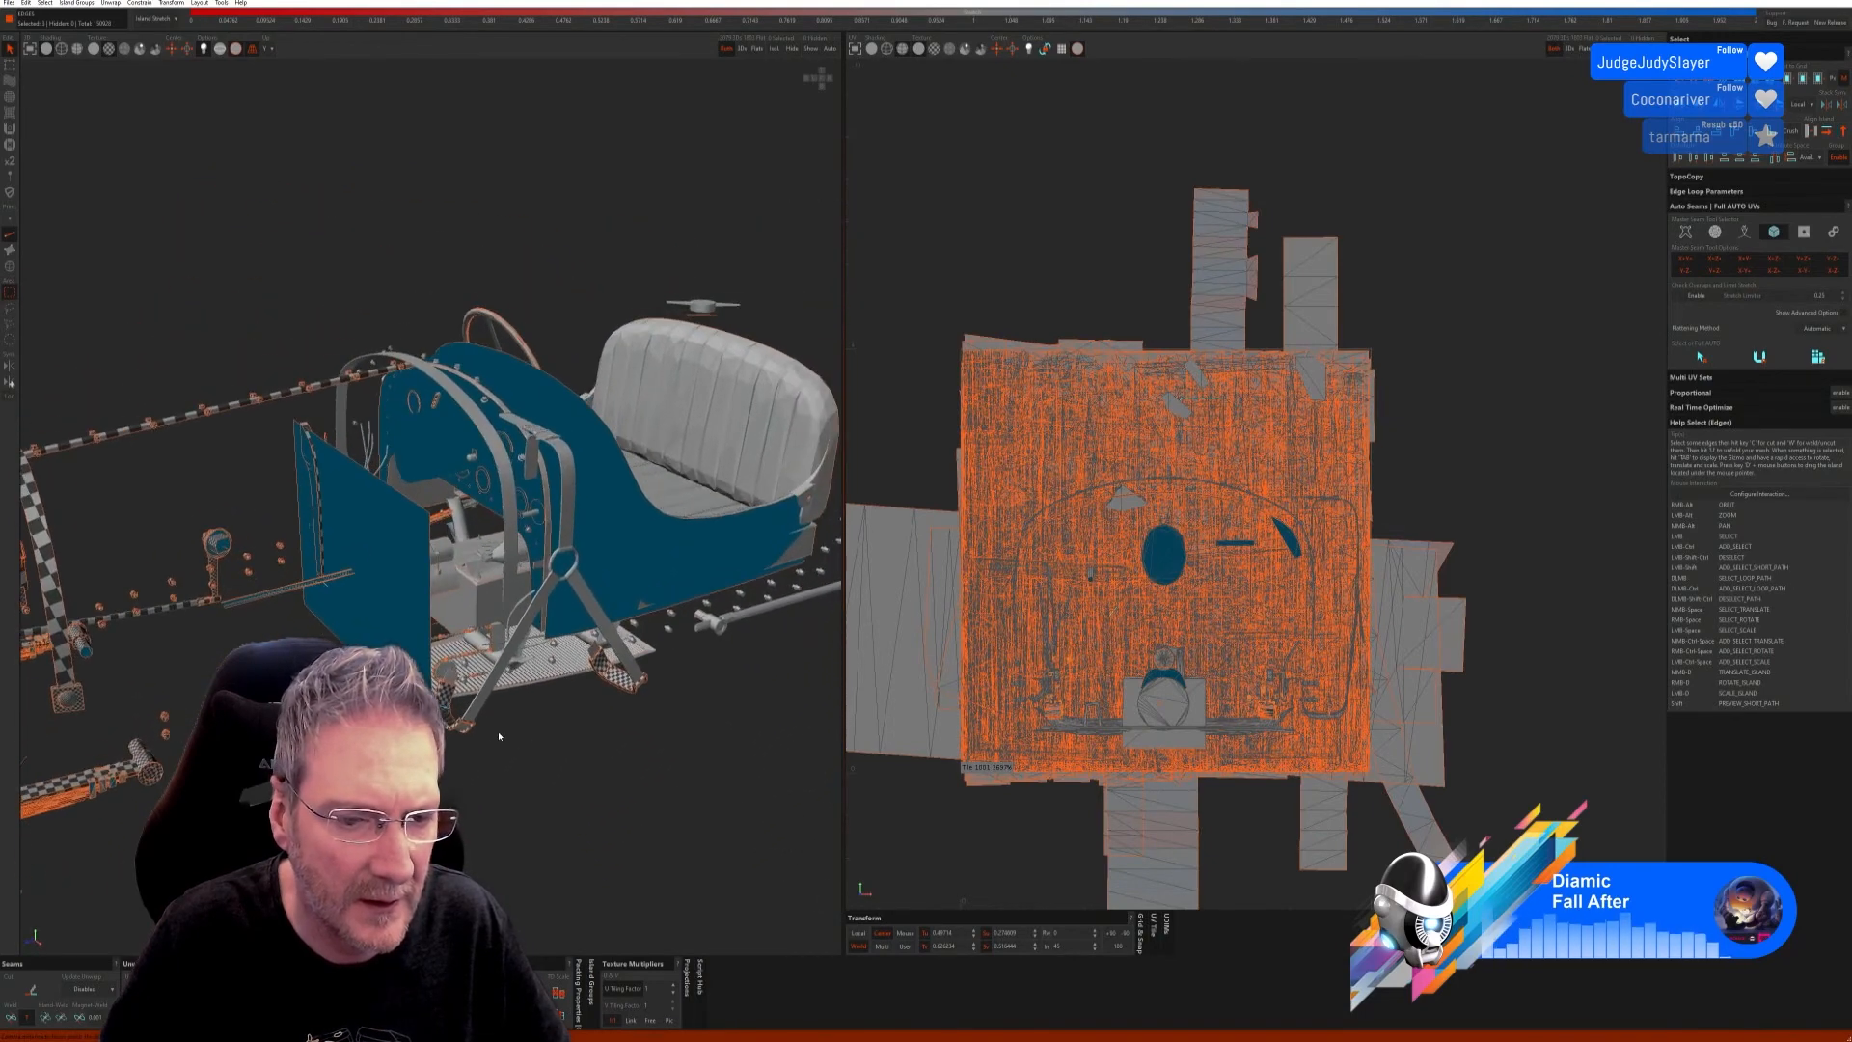
click(10, 266)
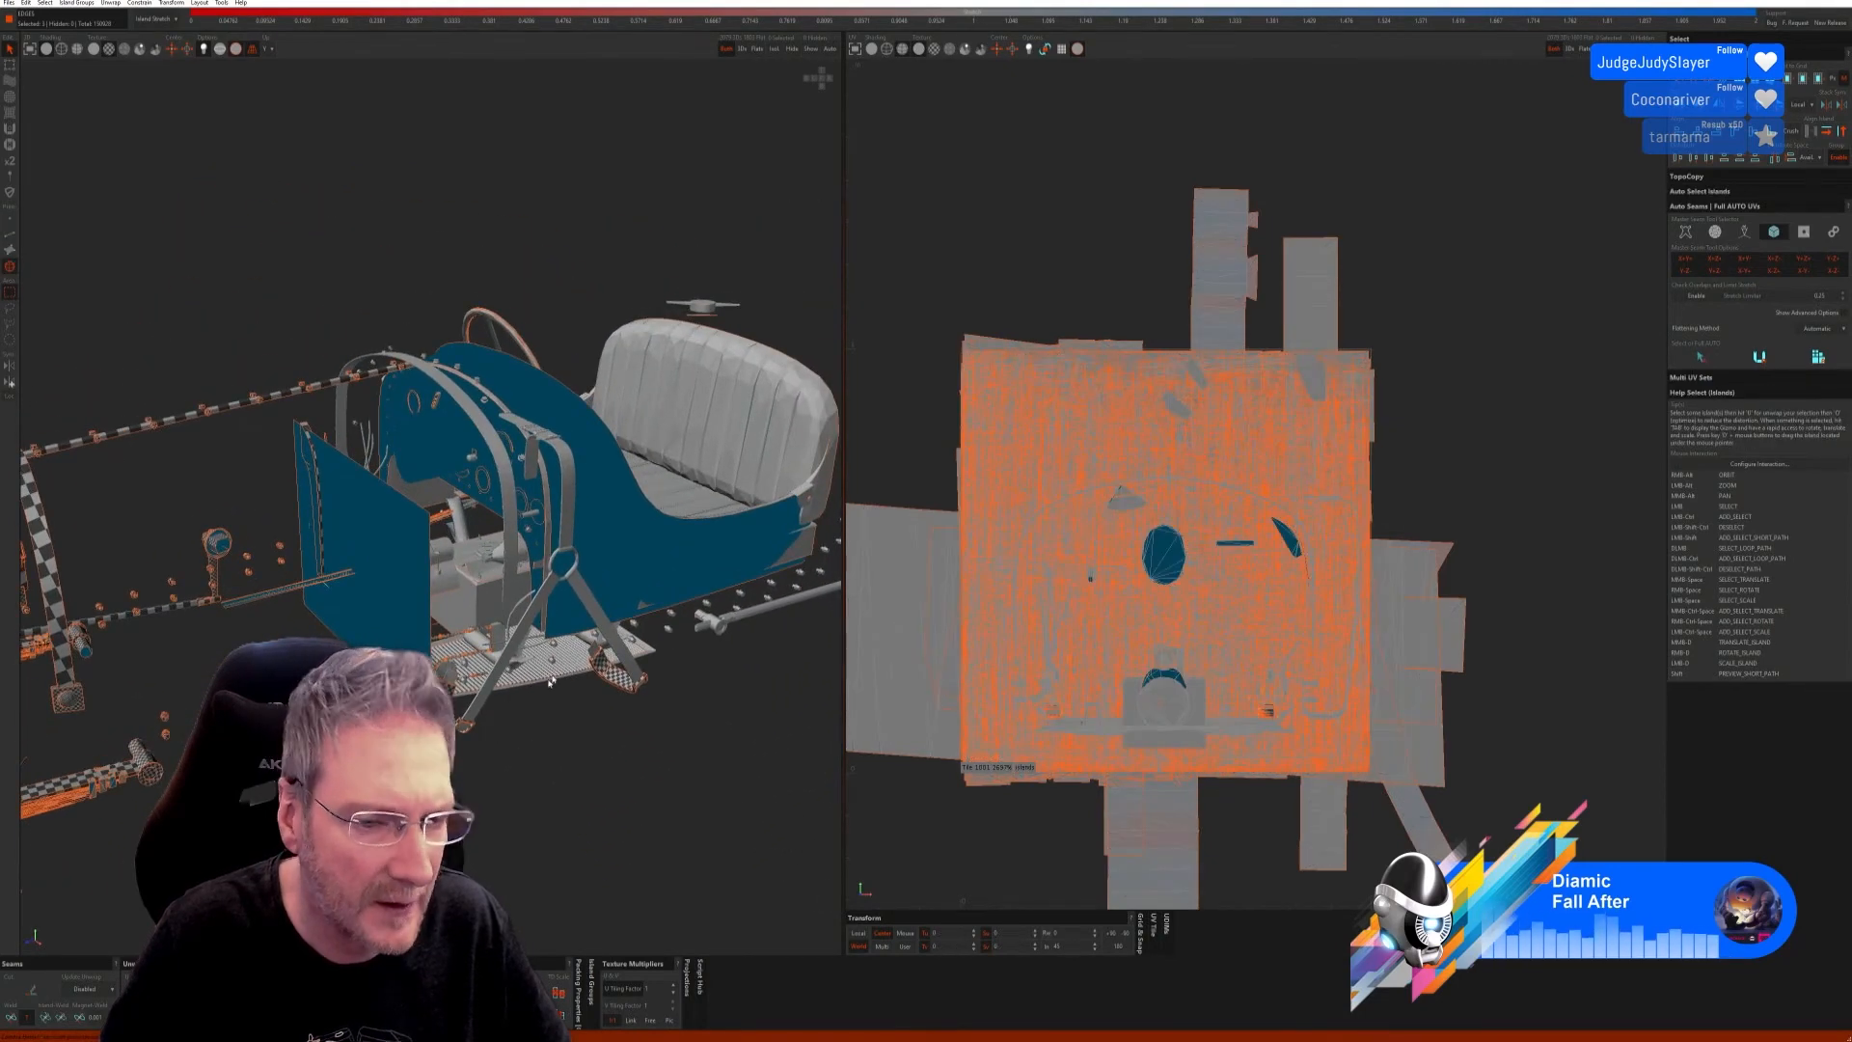
click(490, 694)
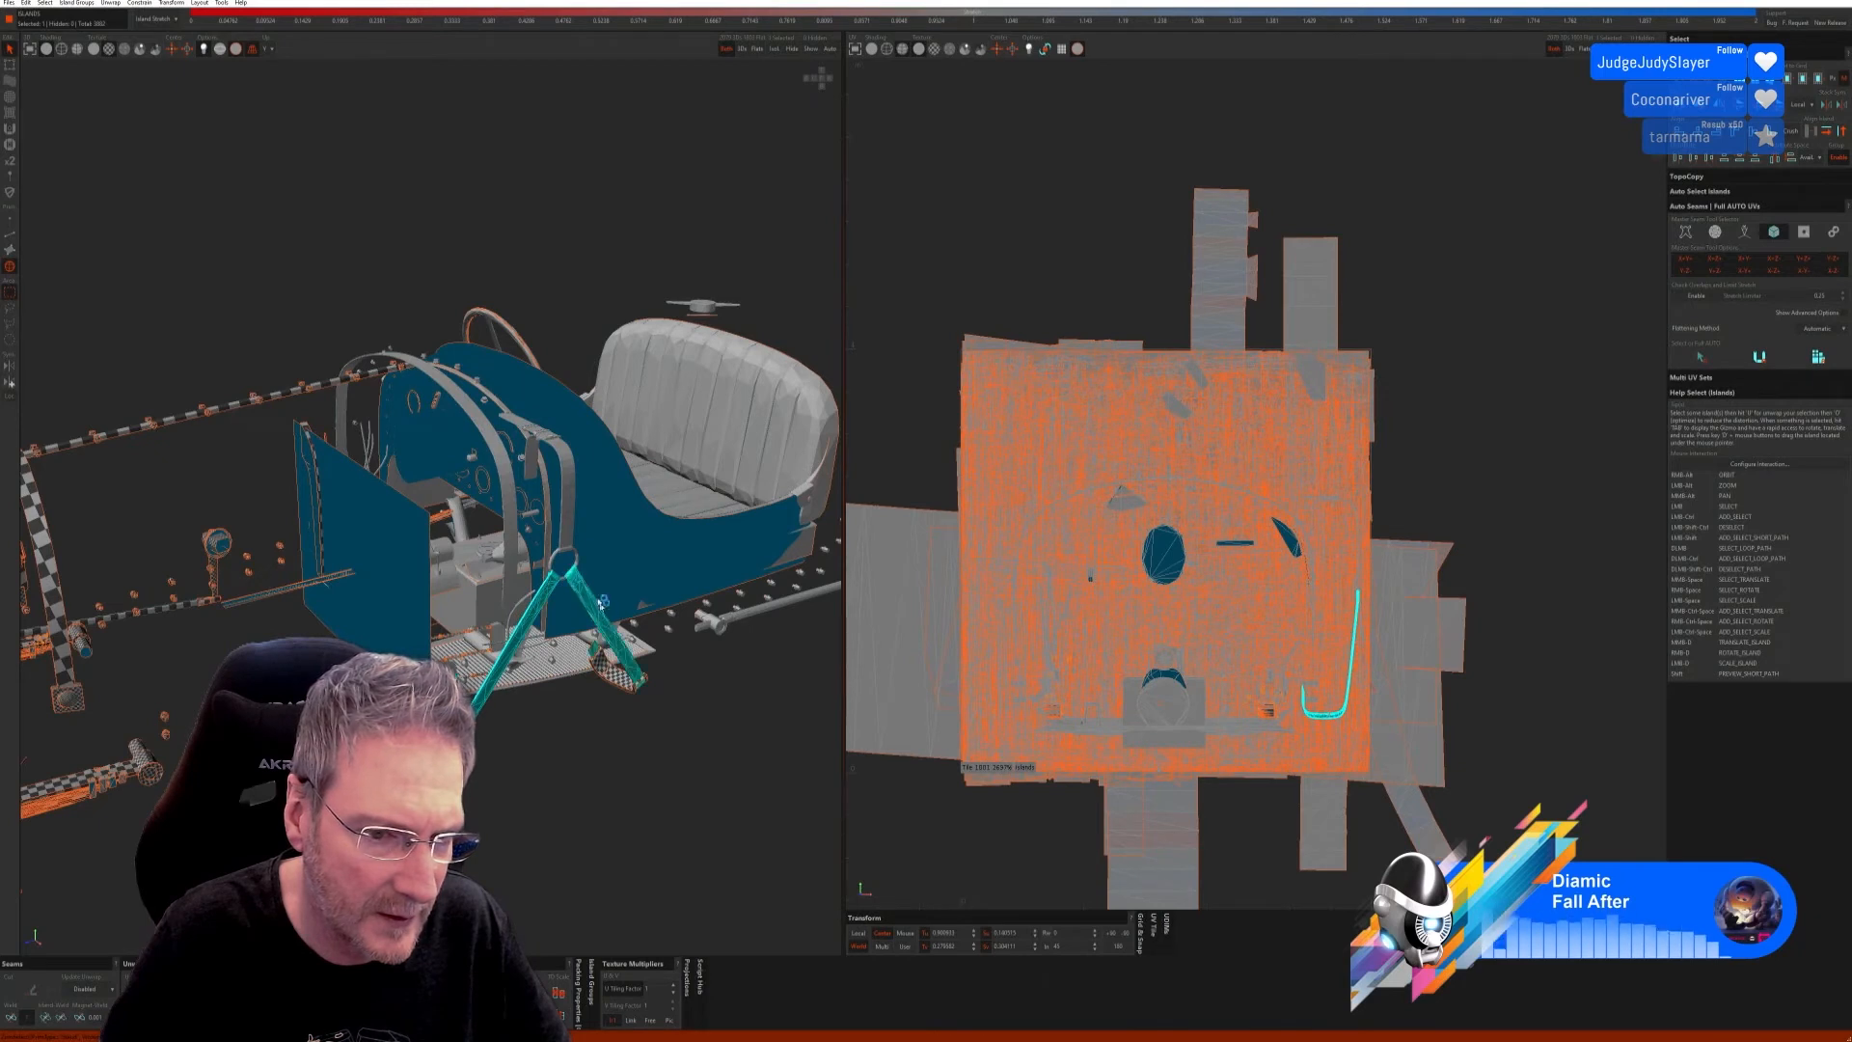
click(775, 48)
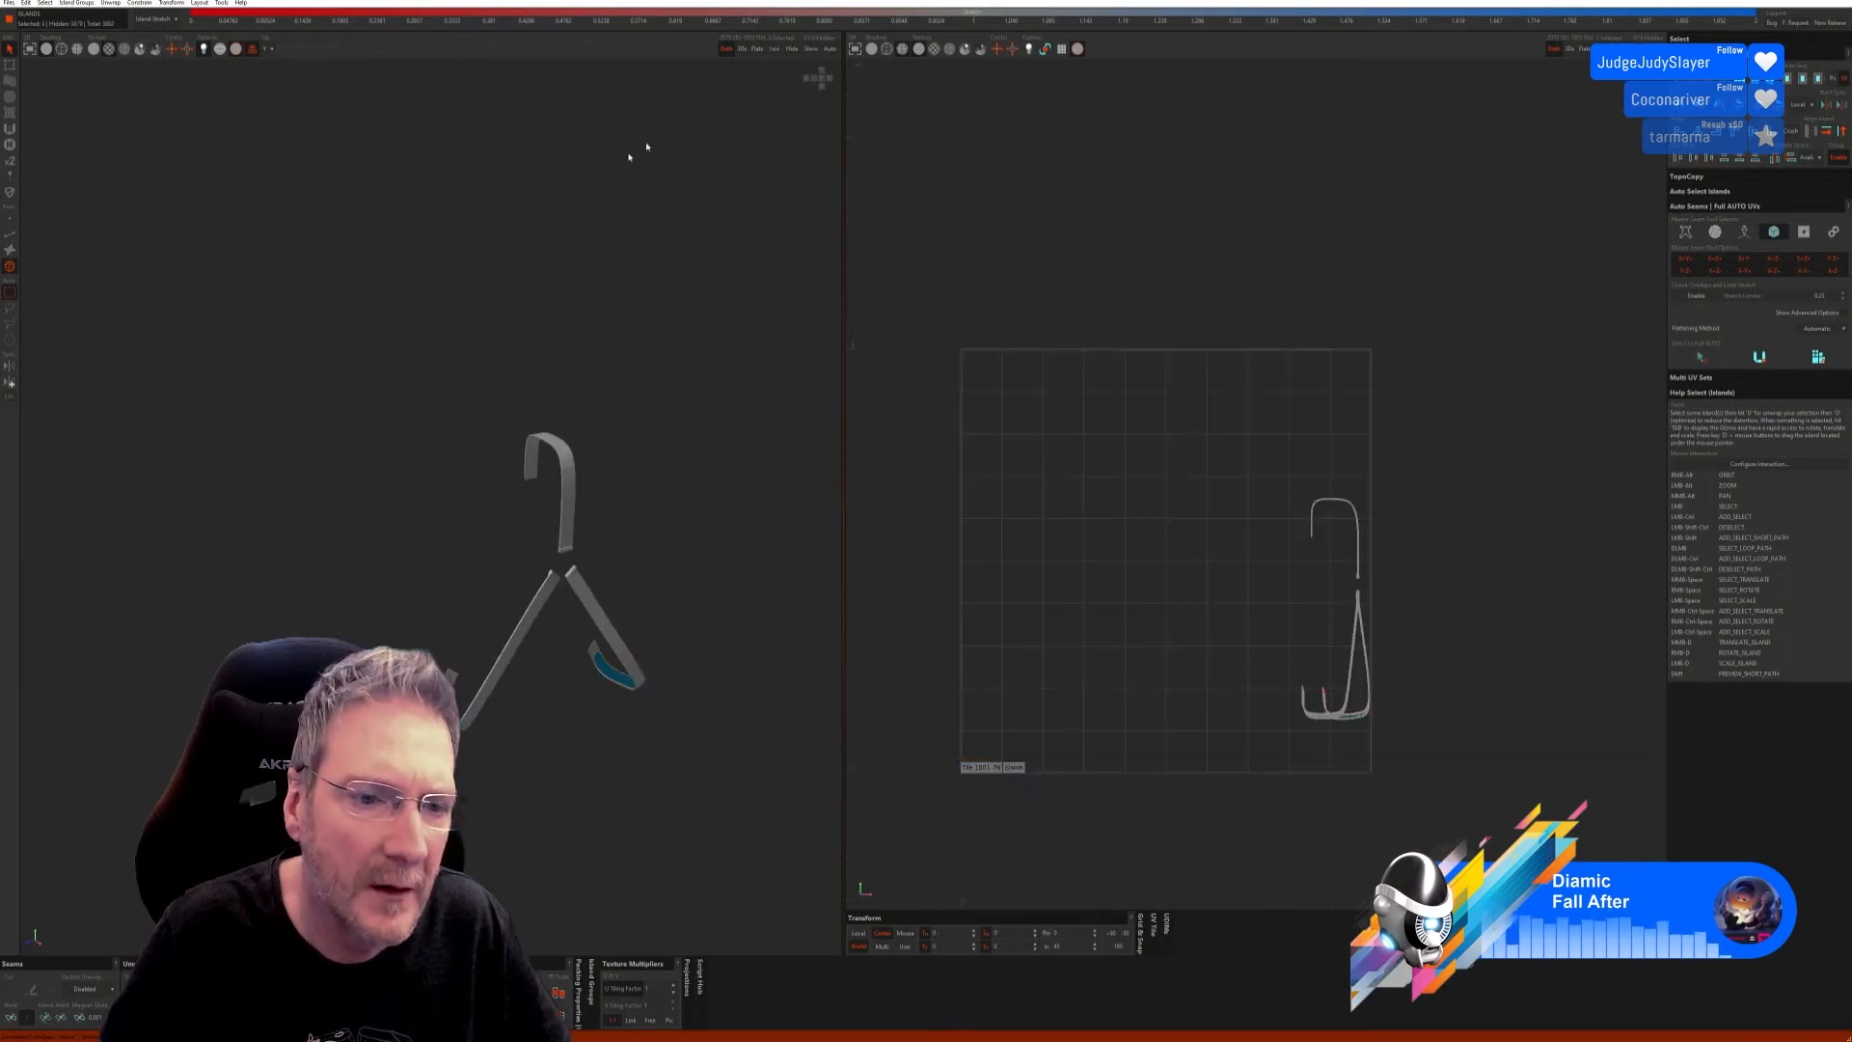
Step: Cut automatic seams on the isolated strut legs and hooked strap, then unfold and pack their islands
click(9, 233)
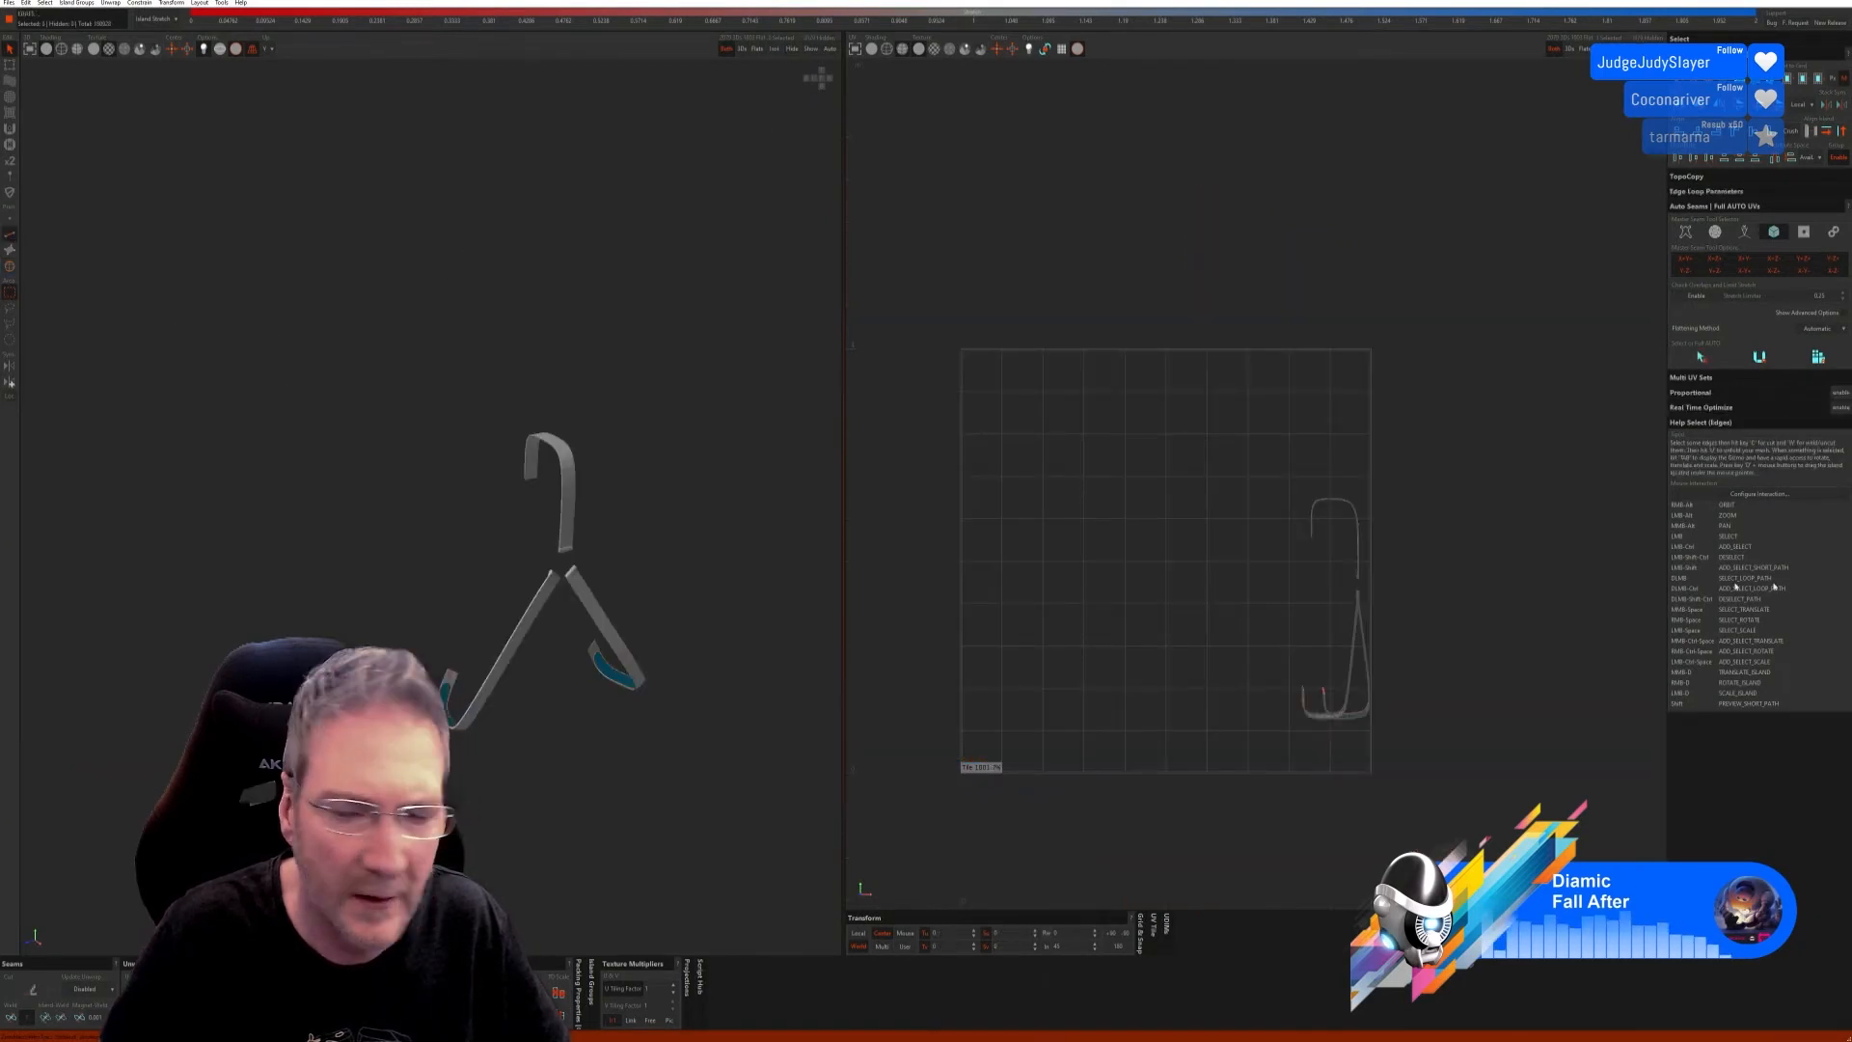
click(1701, 358)
click(1813, 359)
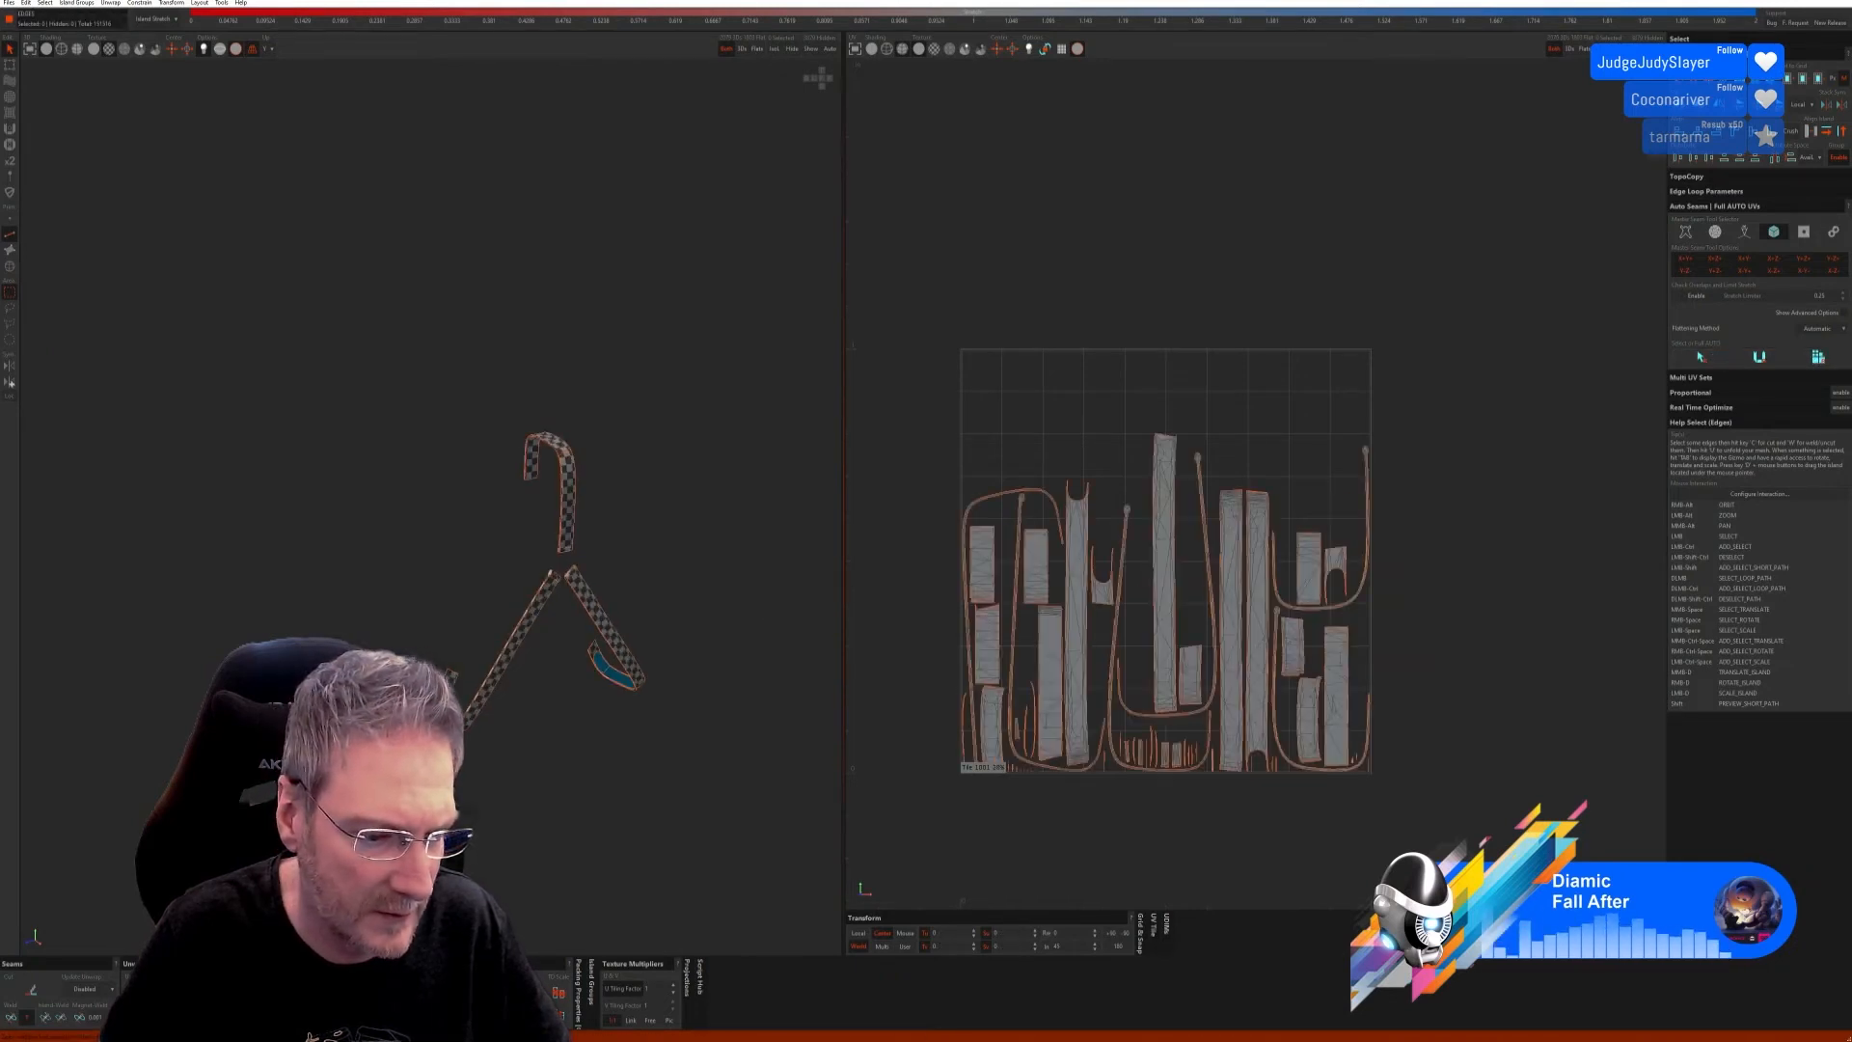
alt+drag(524, 799, 749, 689)
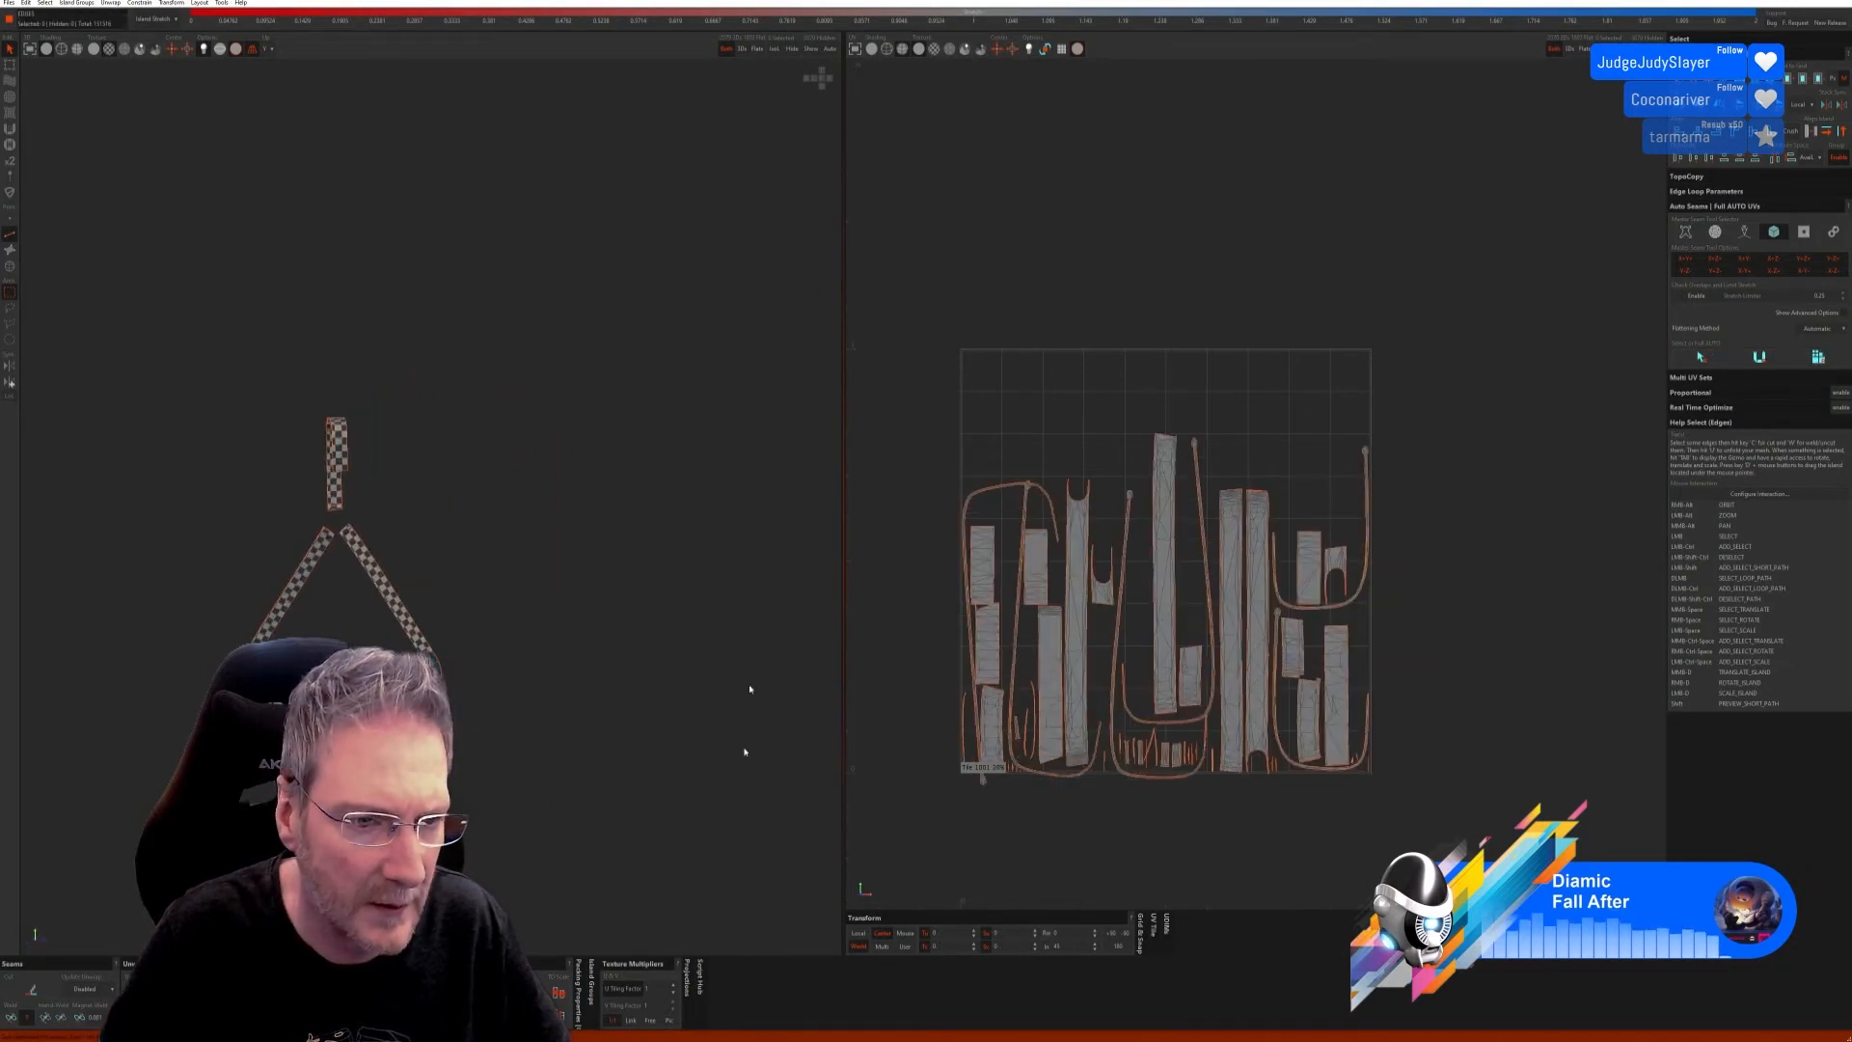
Step: Show the whole model, select the small ring joining the side strut legs and isolate it
click(854, 49)
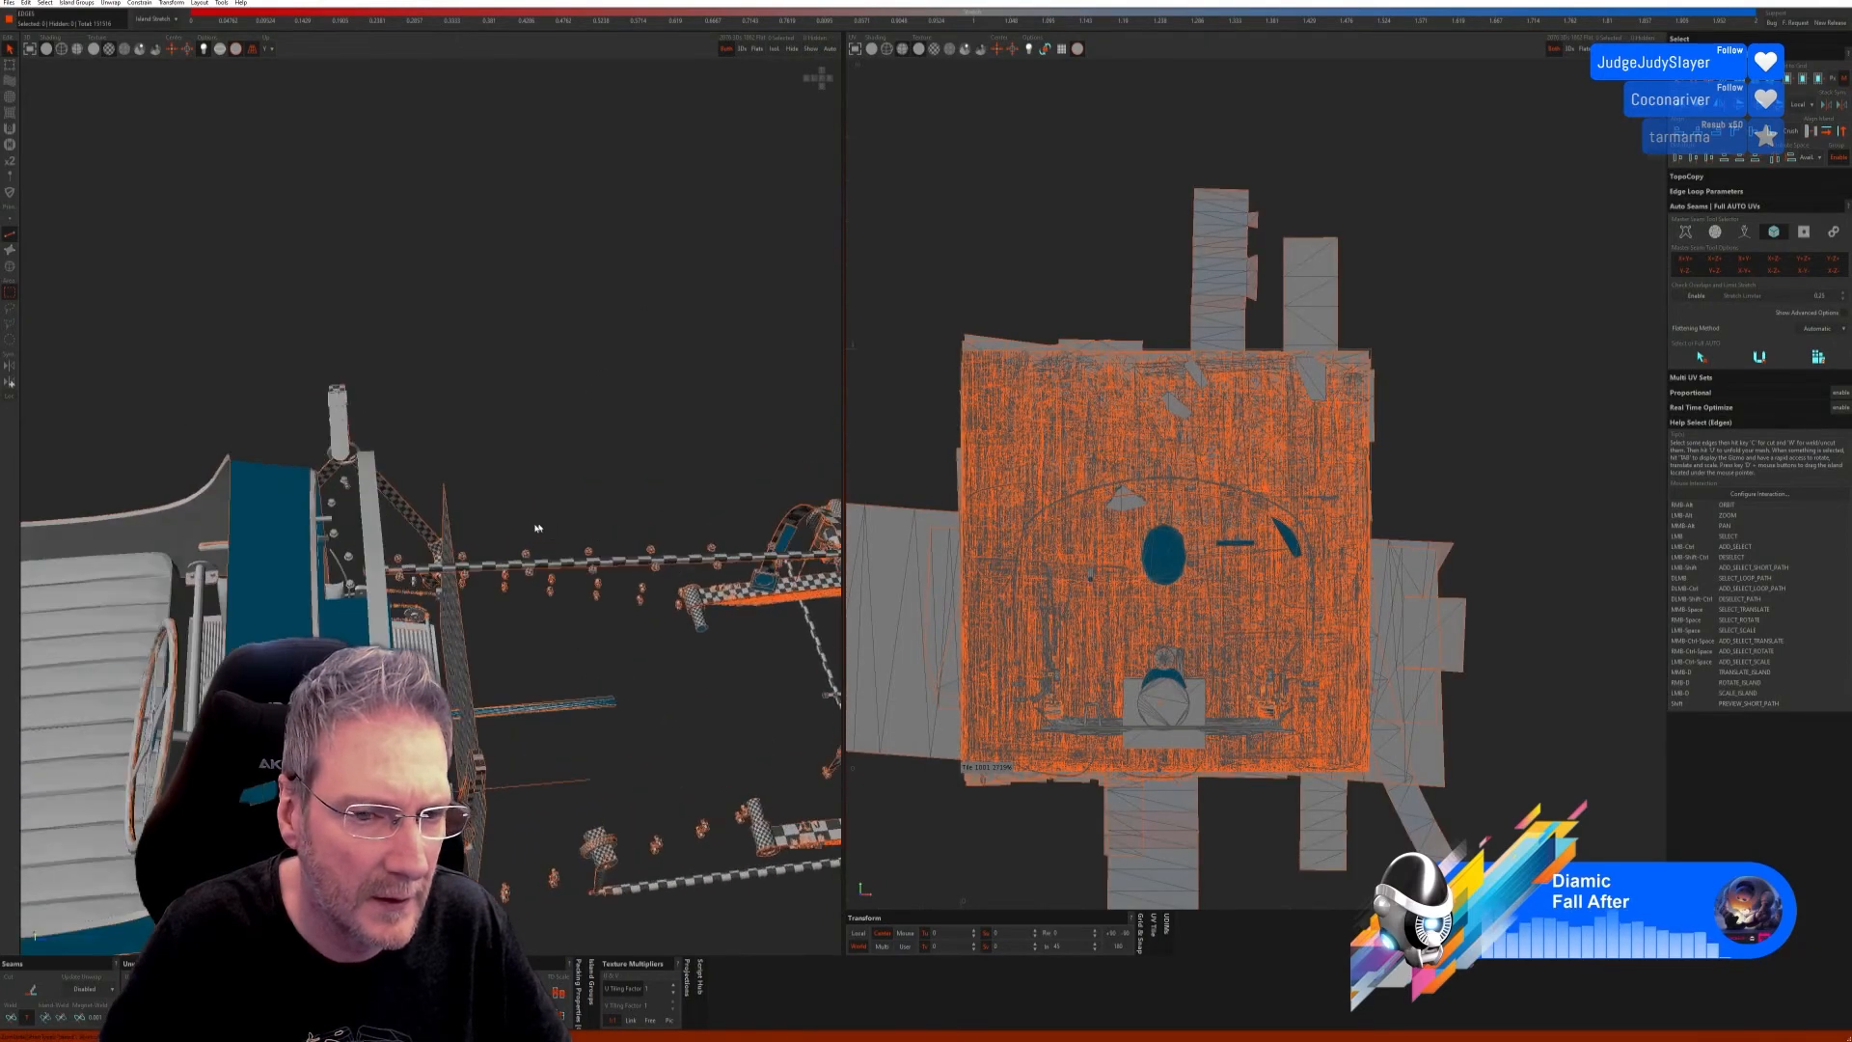
alt+right_drag(434, 530, 319, 491)
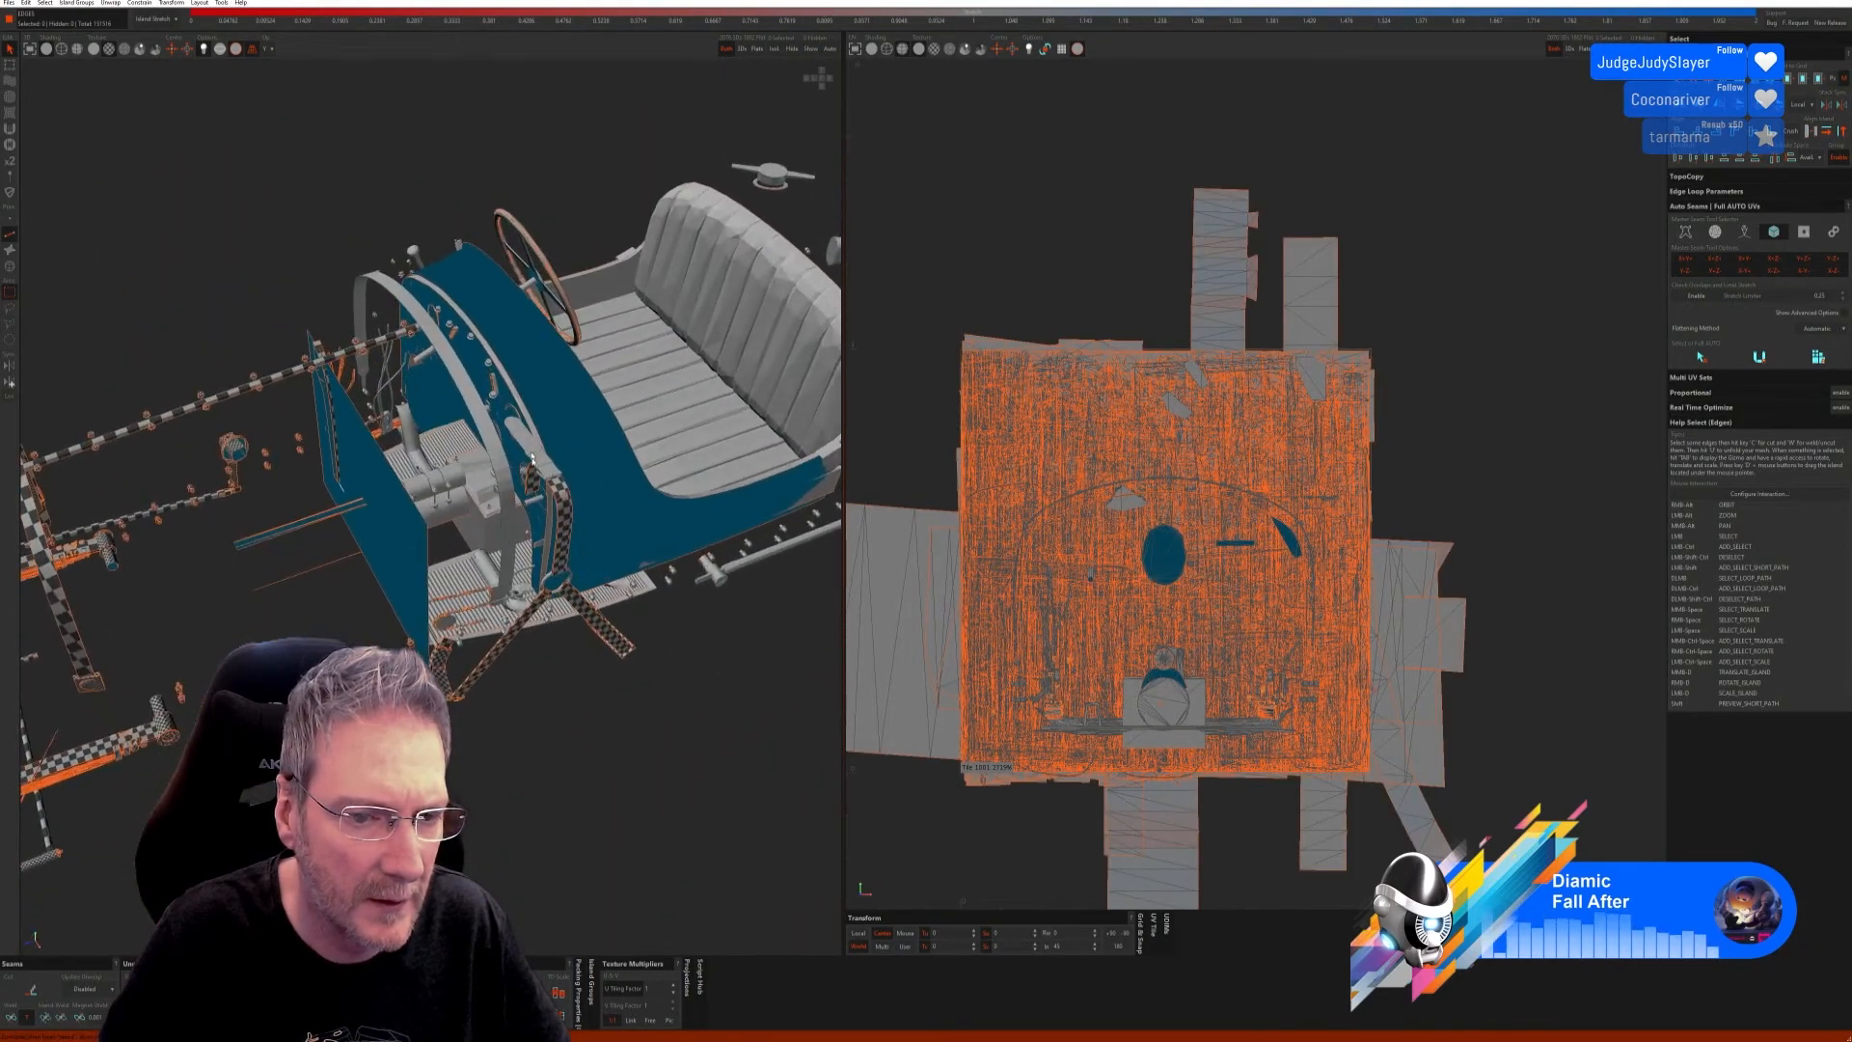
alt+drag(424, 482, 582, 633)
click(9, 269)
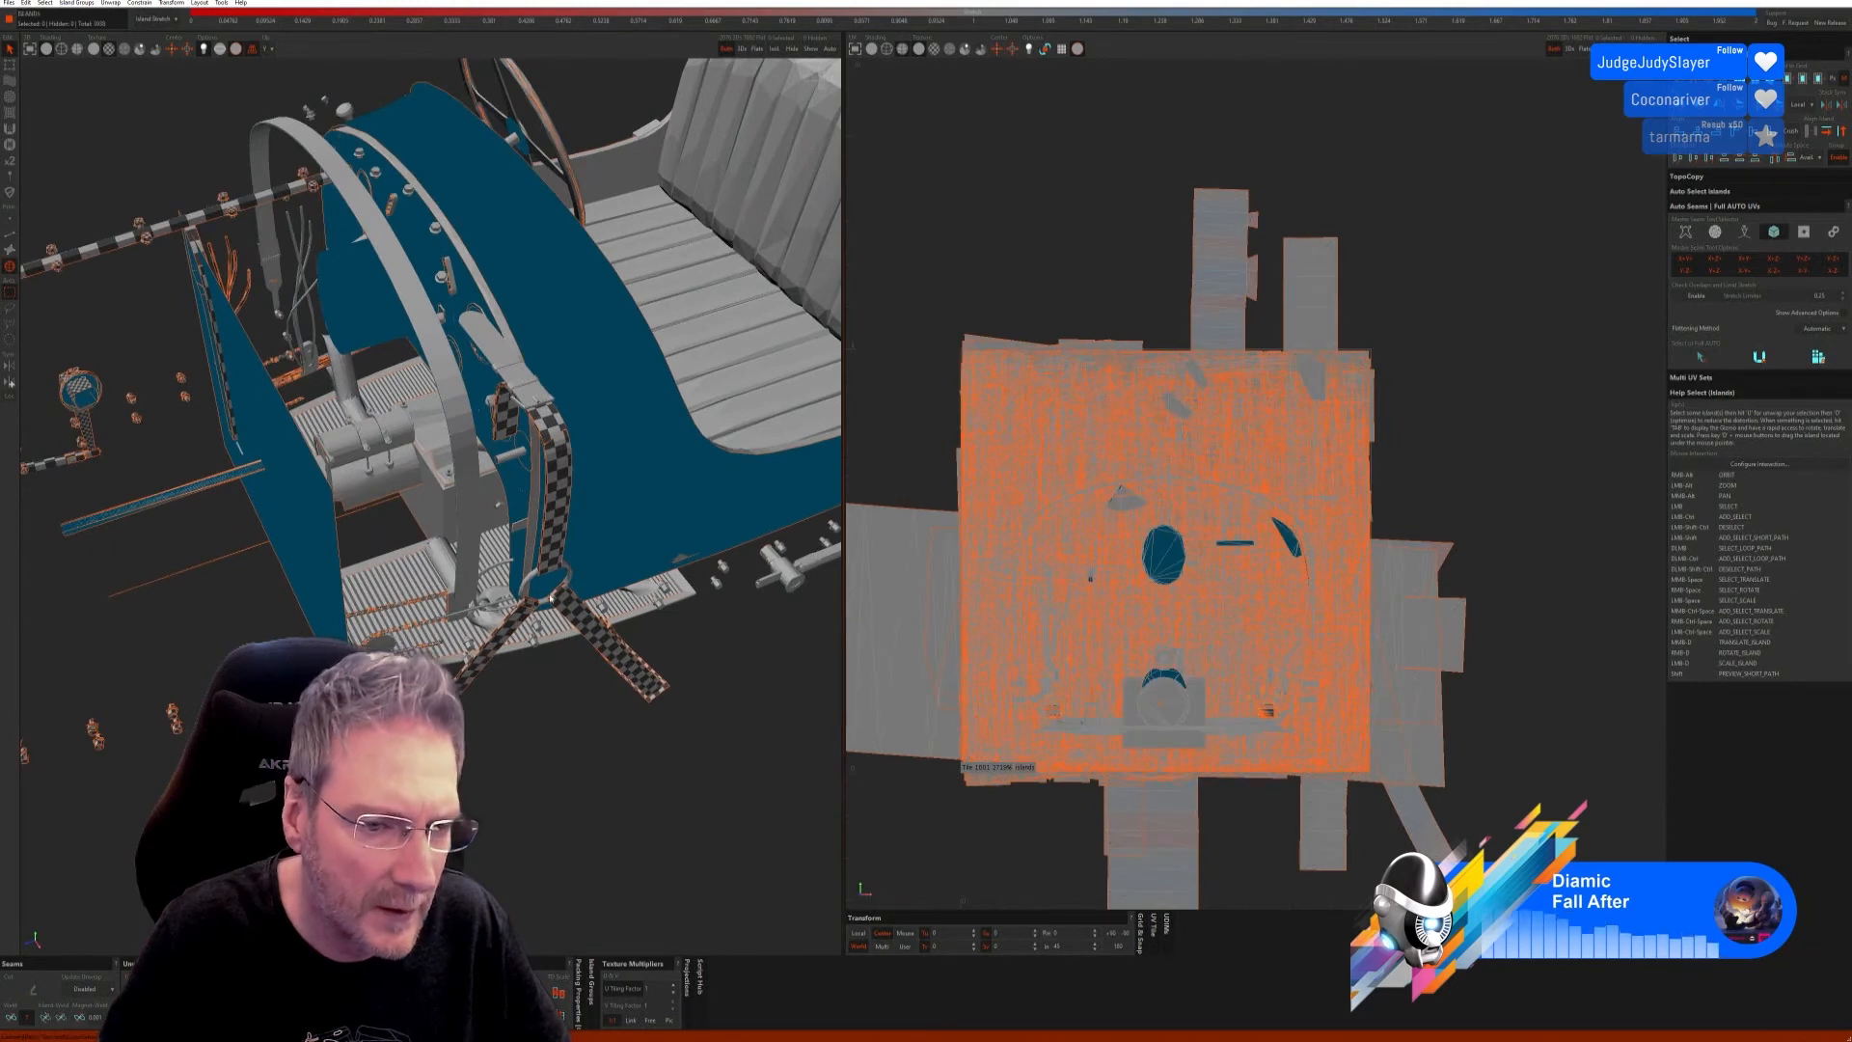
click(774, 49)
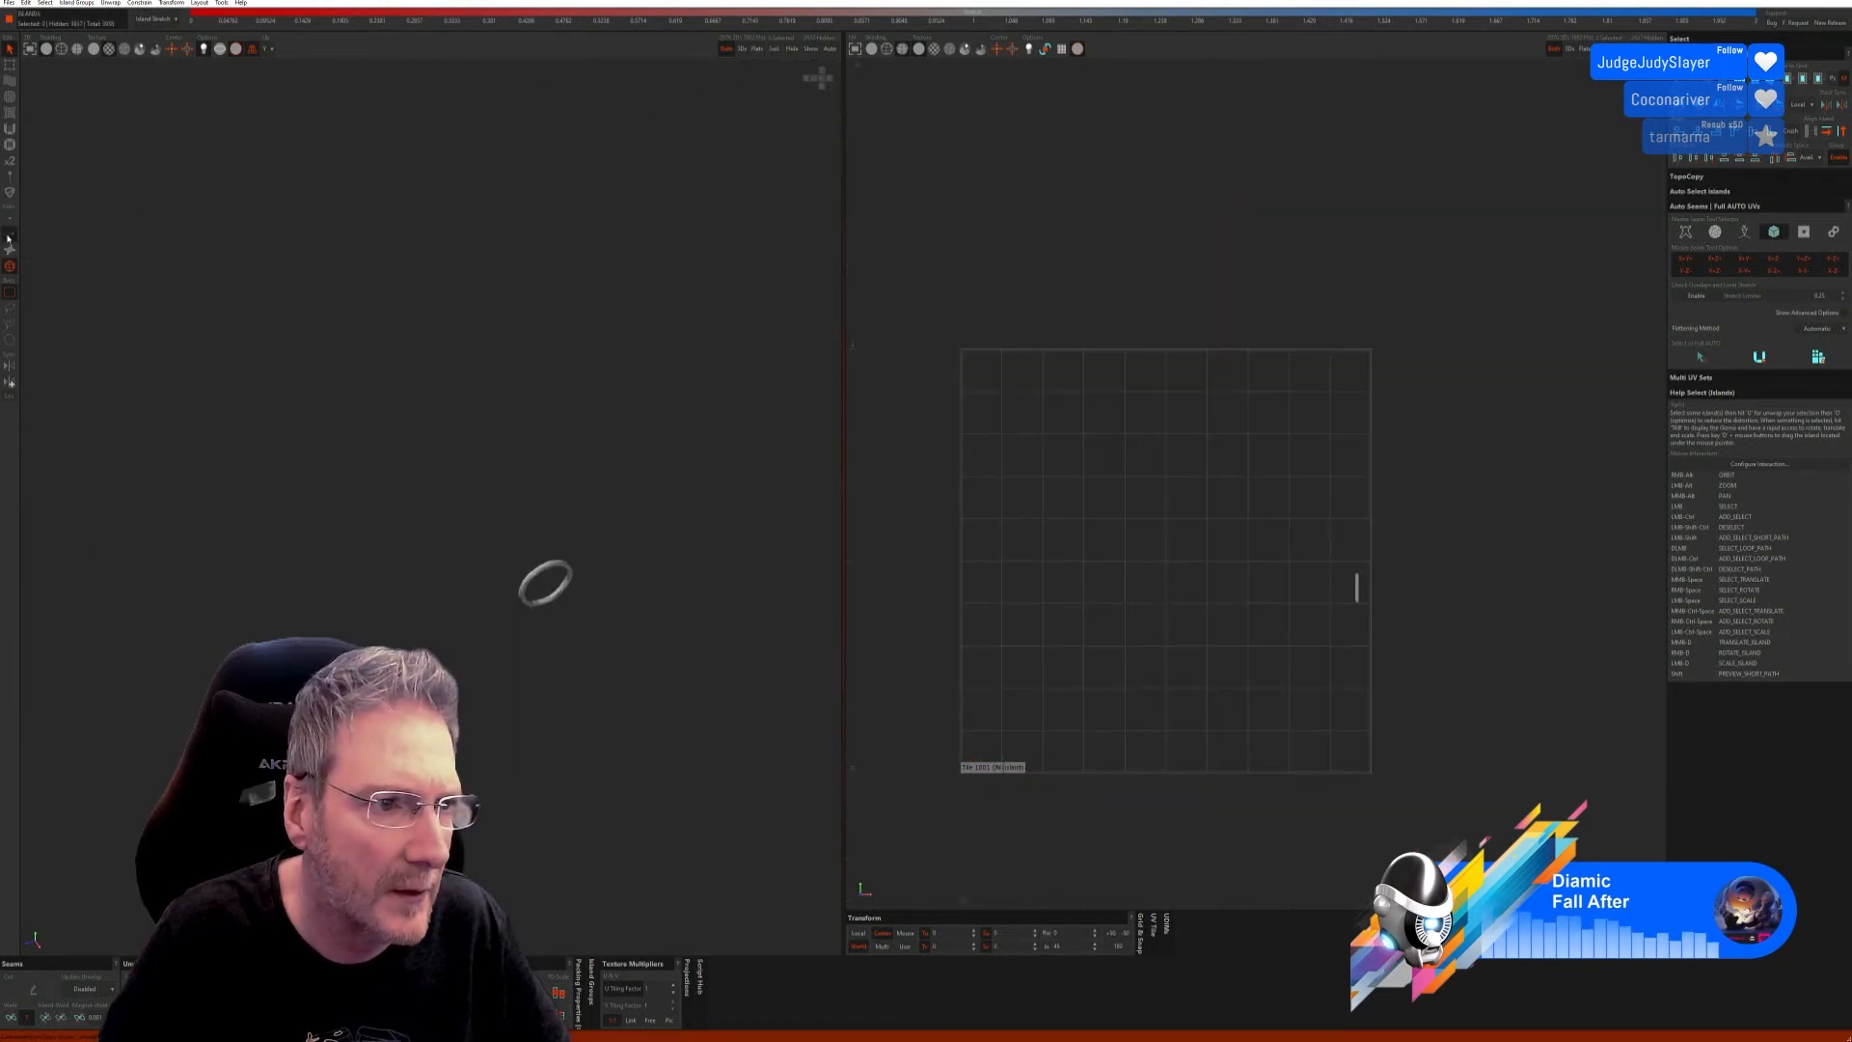
Step: Select automatic seam edges on the isolated strut ring
click(8, 235)
click(1721, 360)
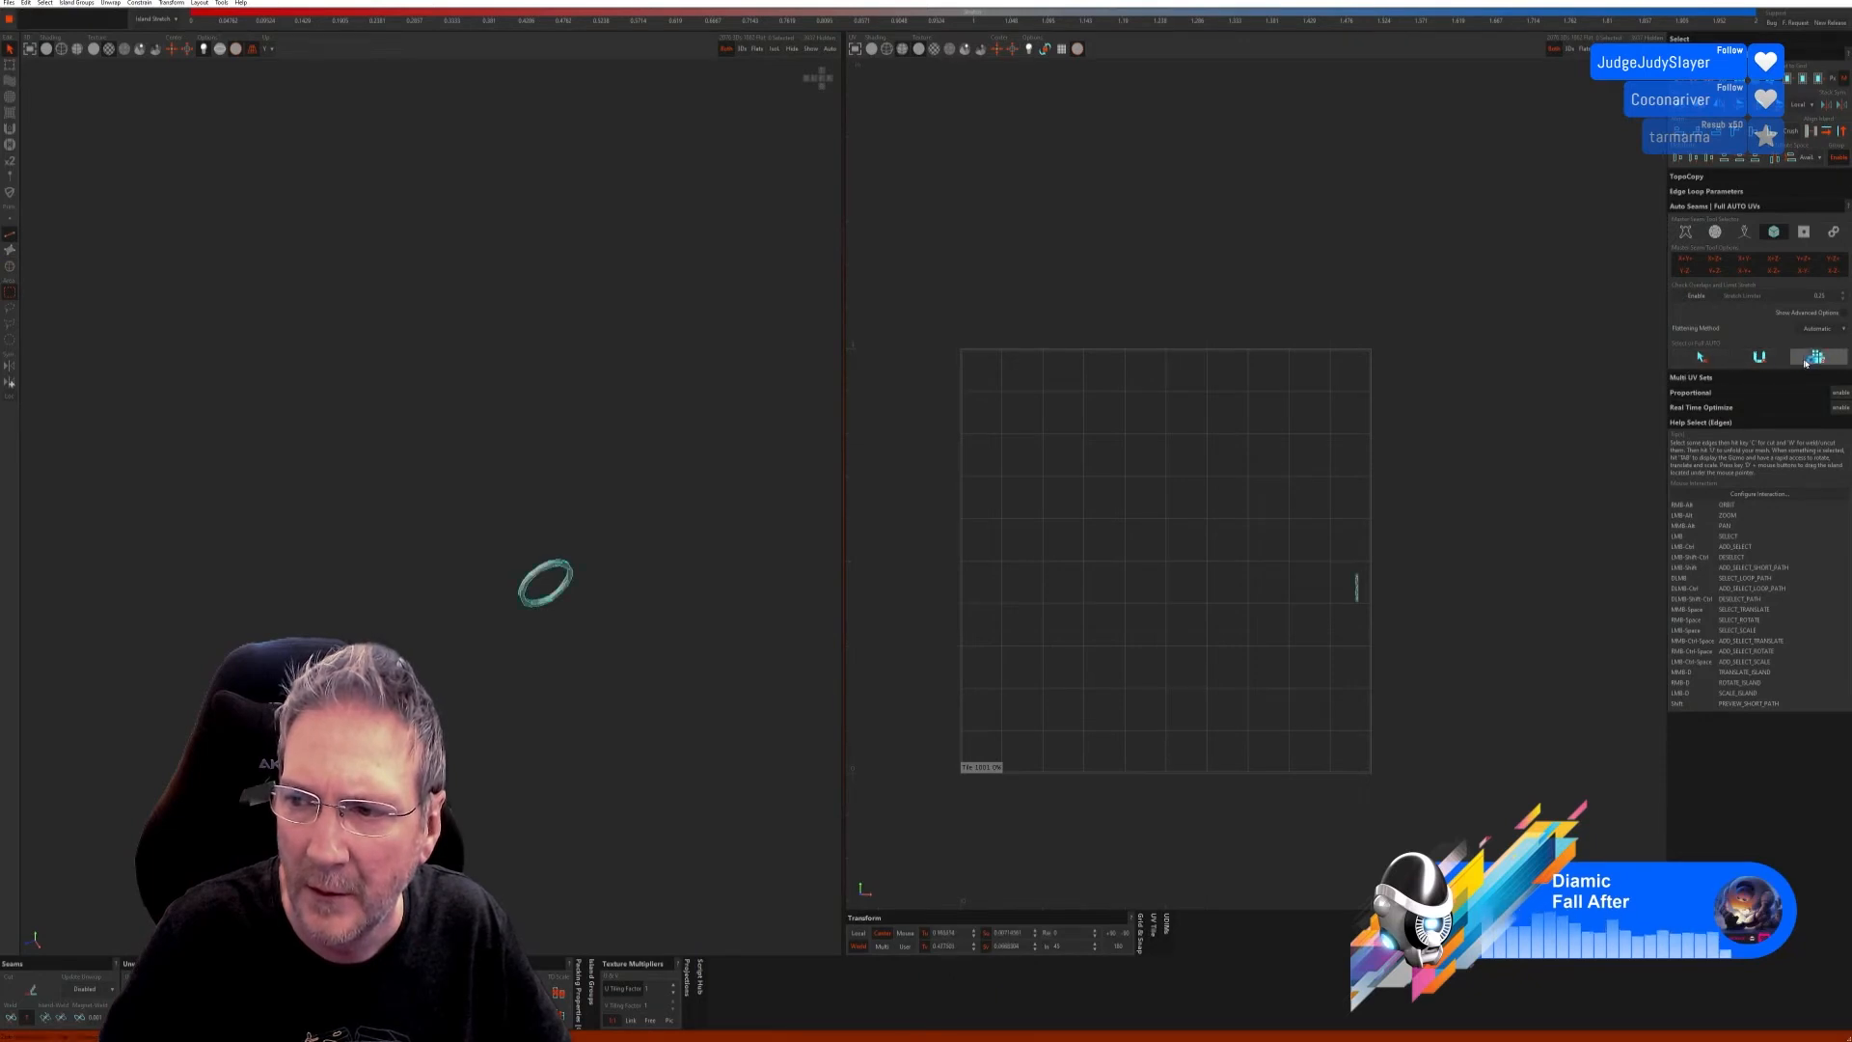
Step: Unfold the isolated ring's UVs and bring all hidden parts of the vehicle back into view
key(u)
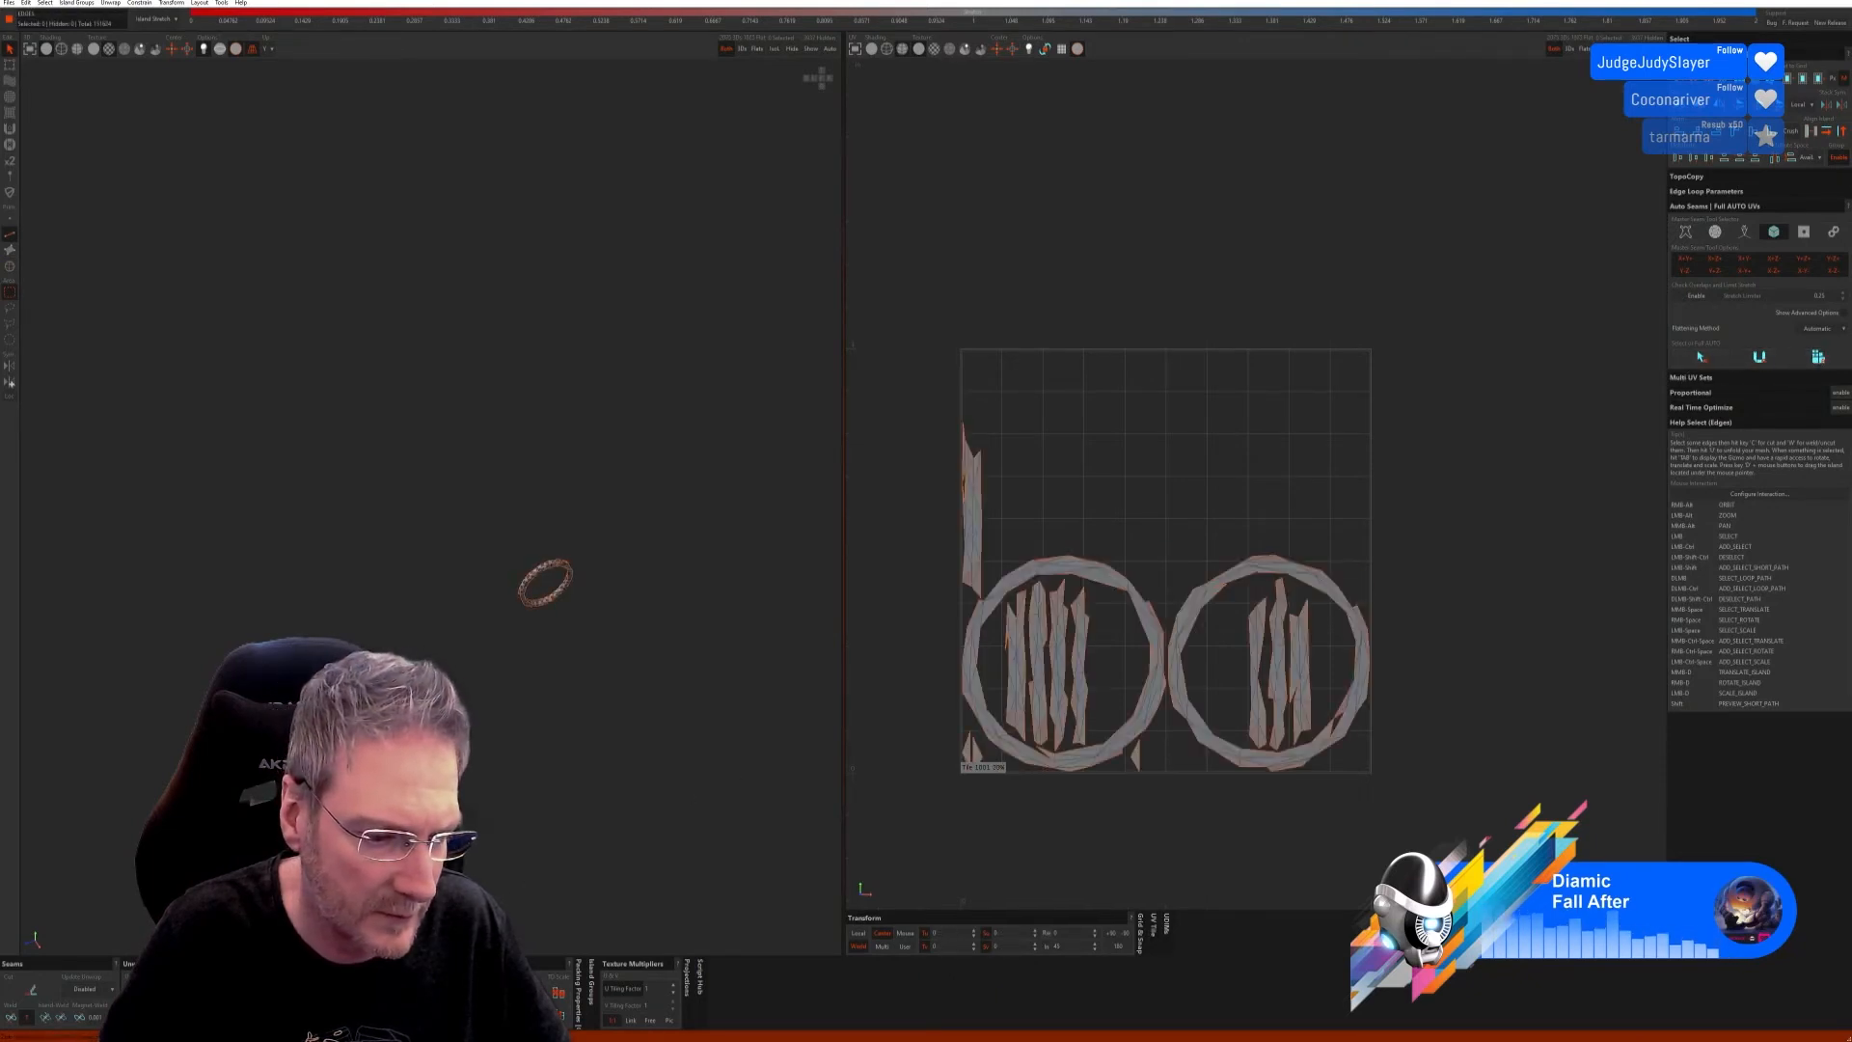
alt+right_drag(534, 691, 823, 218)
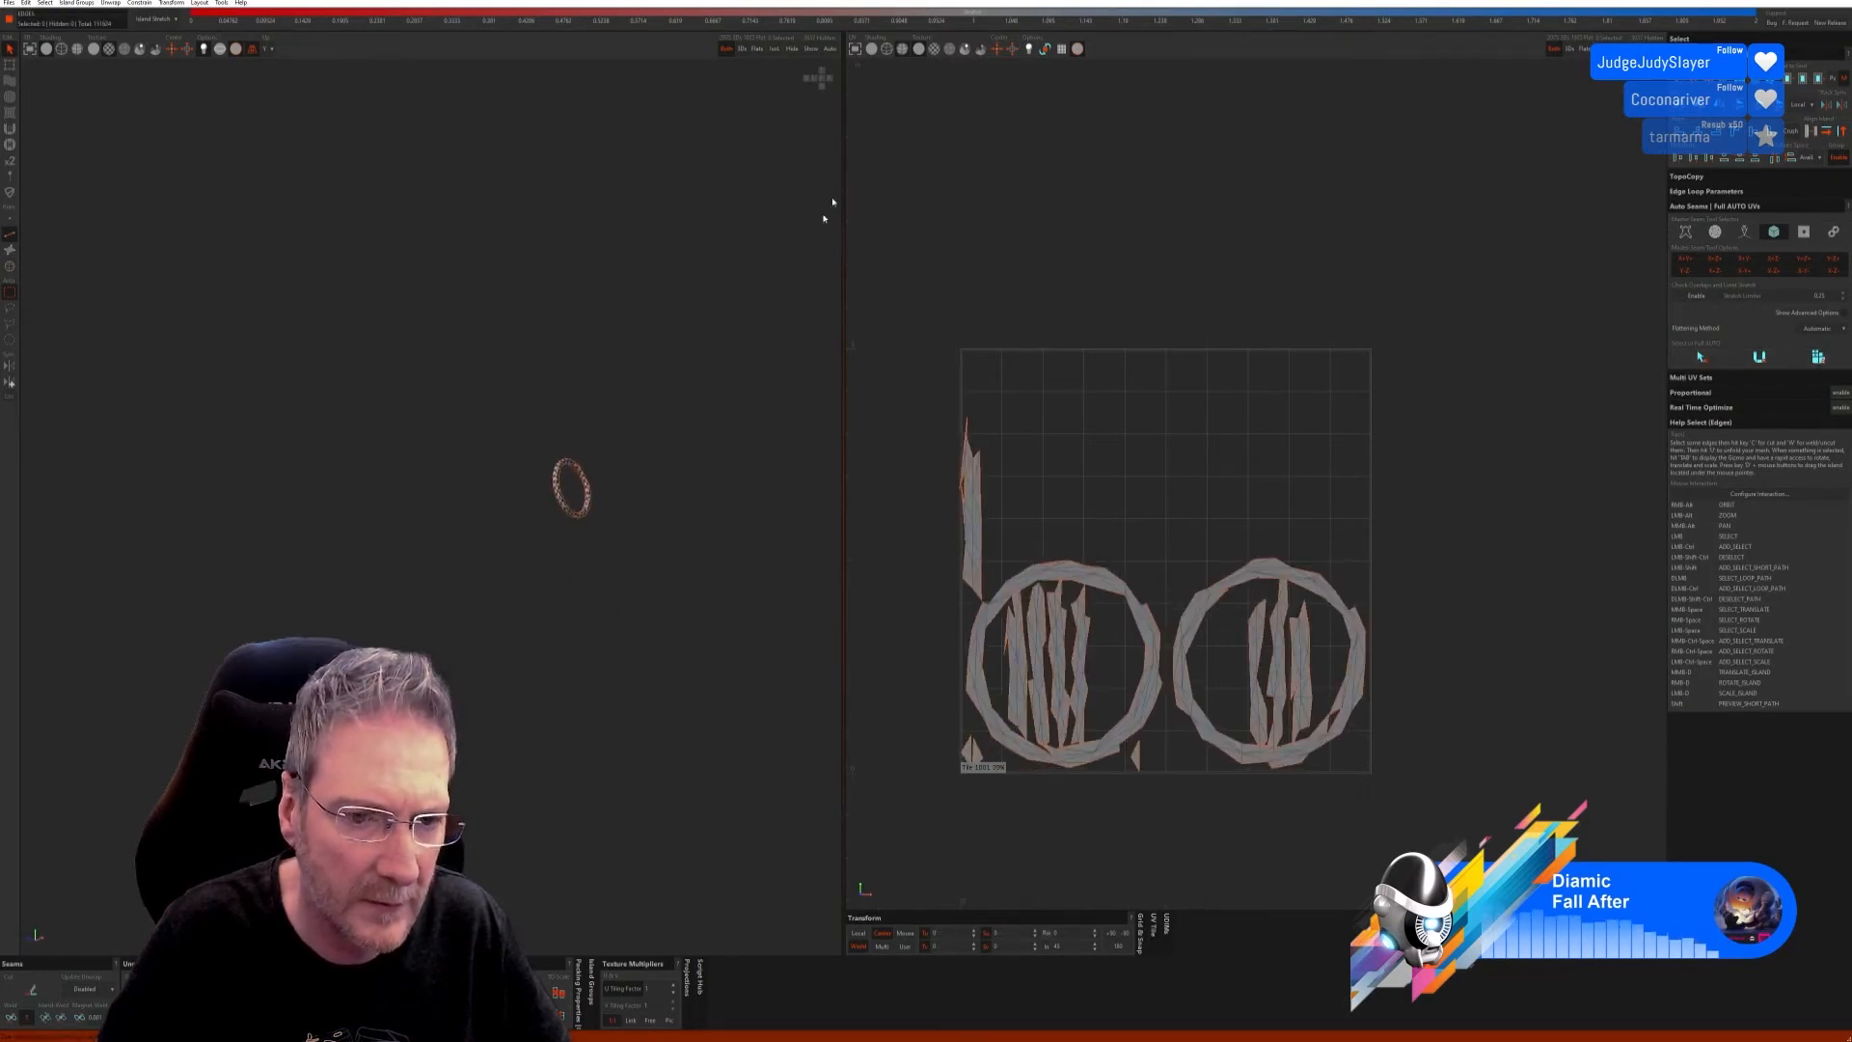
click(806, 49)
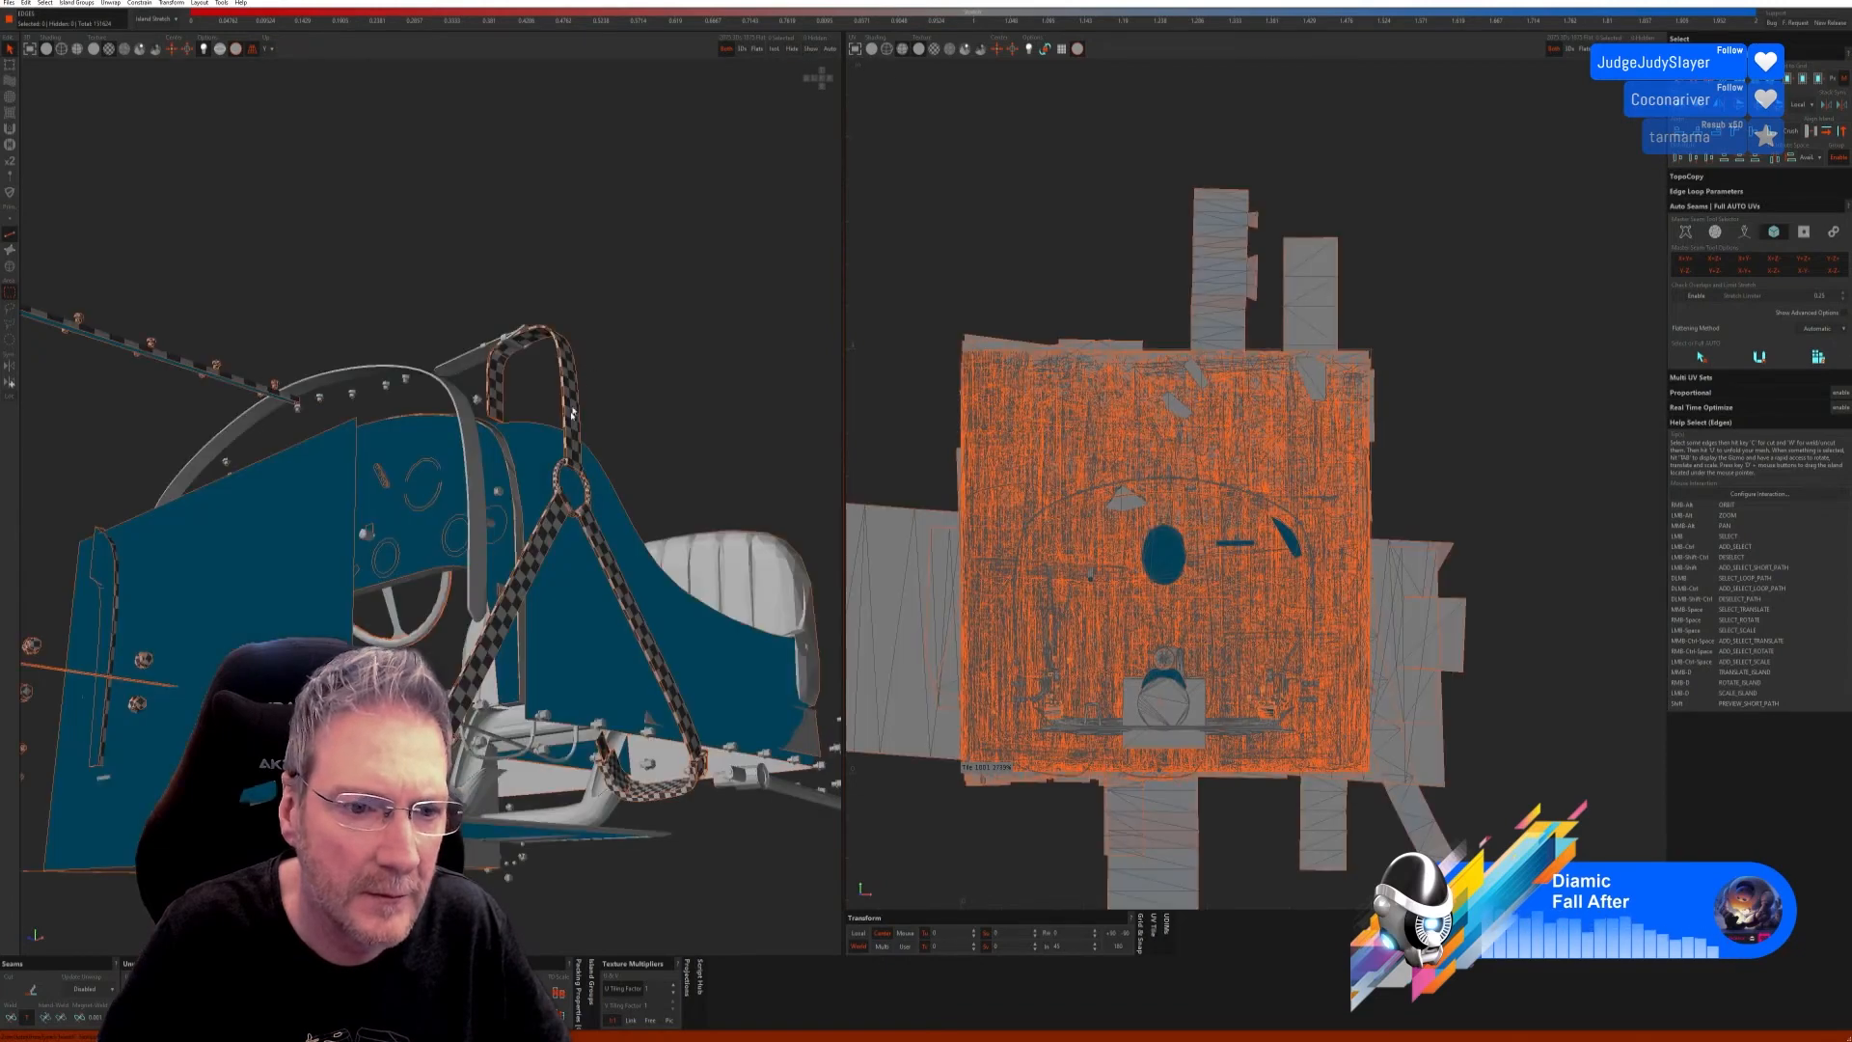
Step: Select the short buckled strap next to the checkered strap, including its buckle, and isolate it
alt+right_drag(572, 412, 656, 540)
alt+drag(512, 385, 591, 378)
click(10, 266)
scroll(500, 324, up, 2)
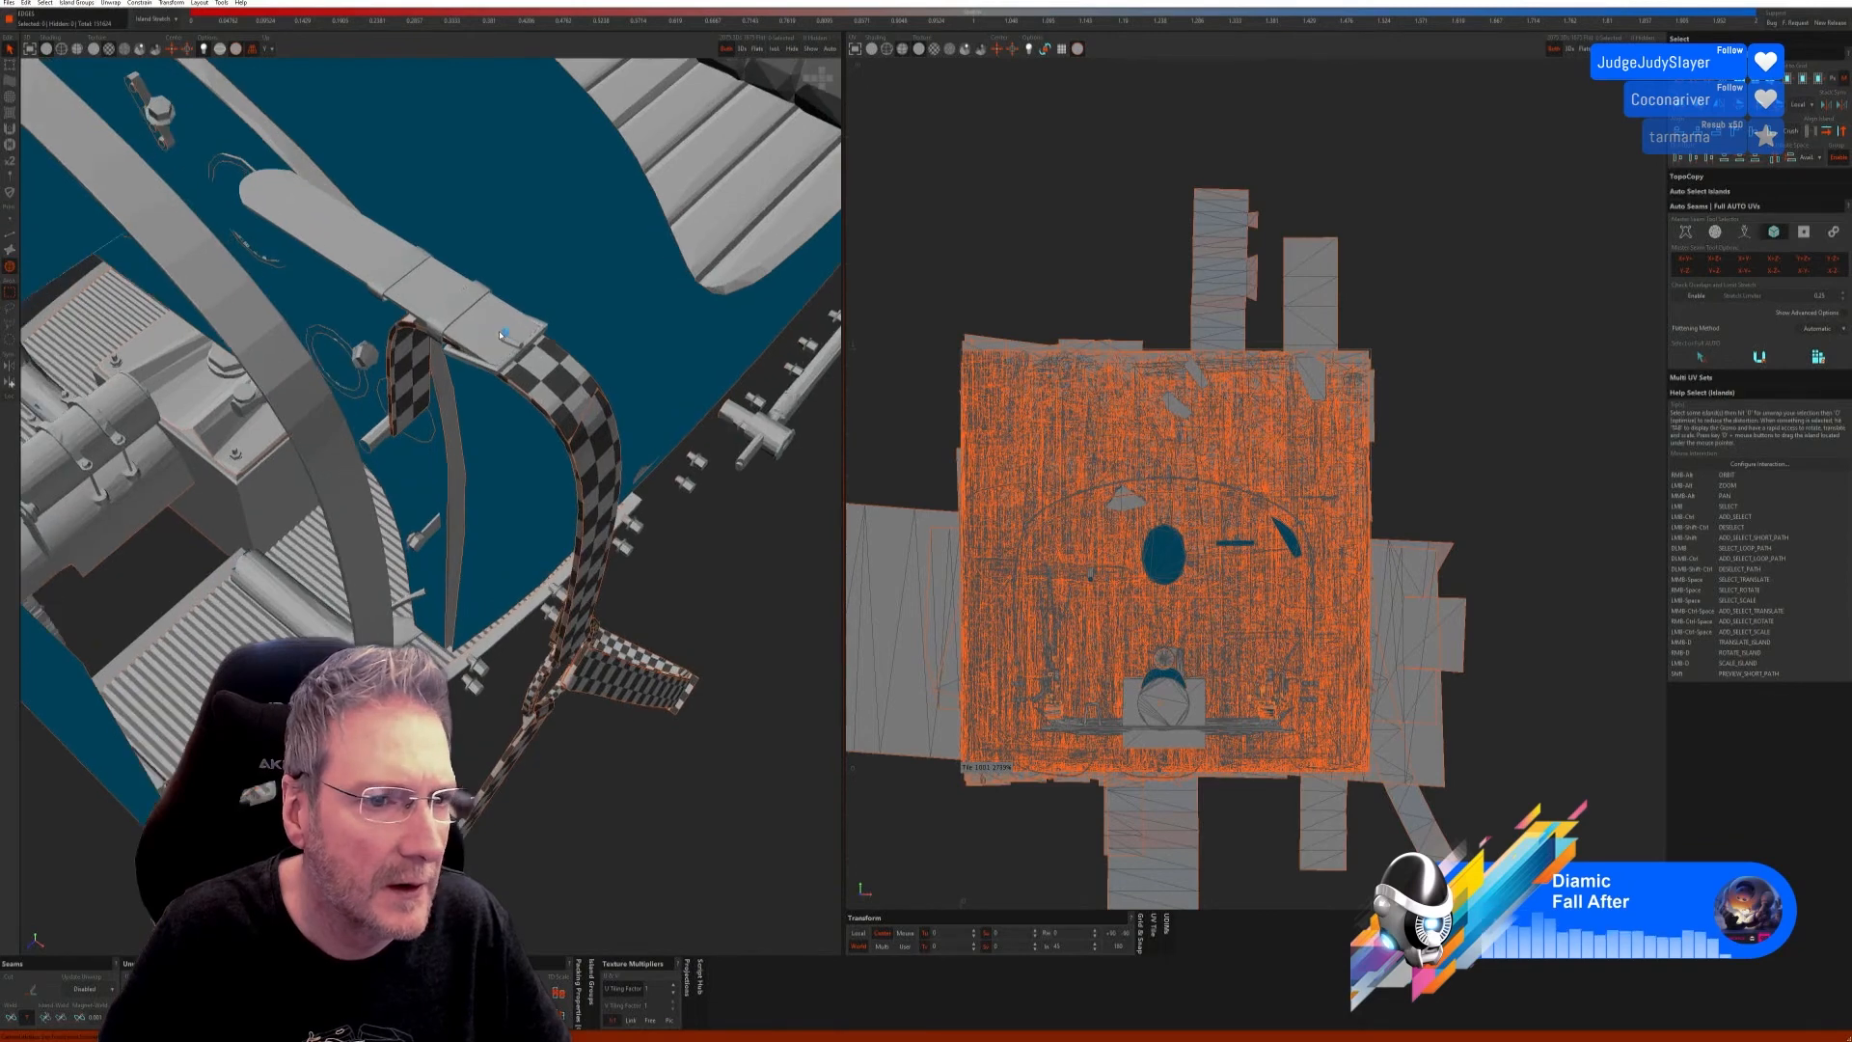
click(451, 287)
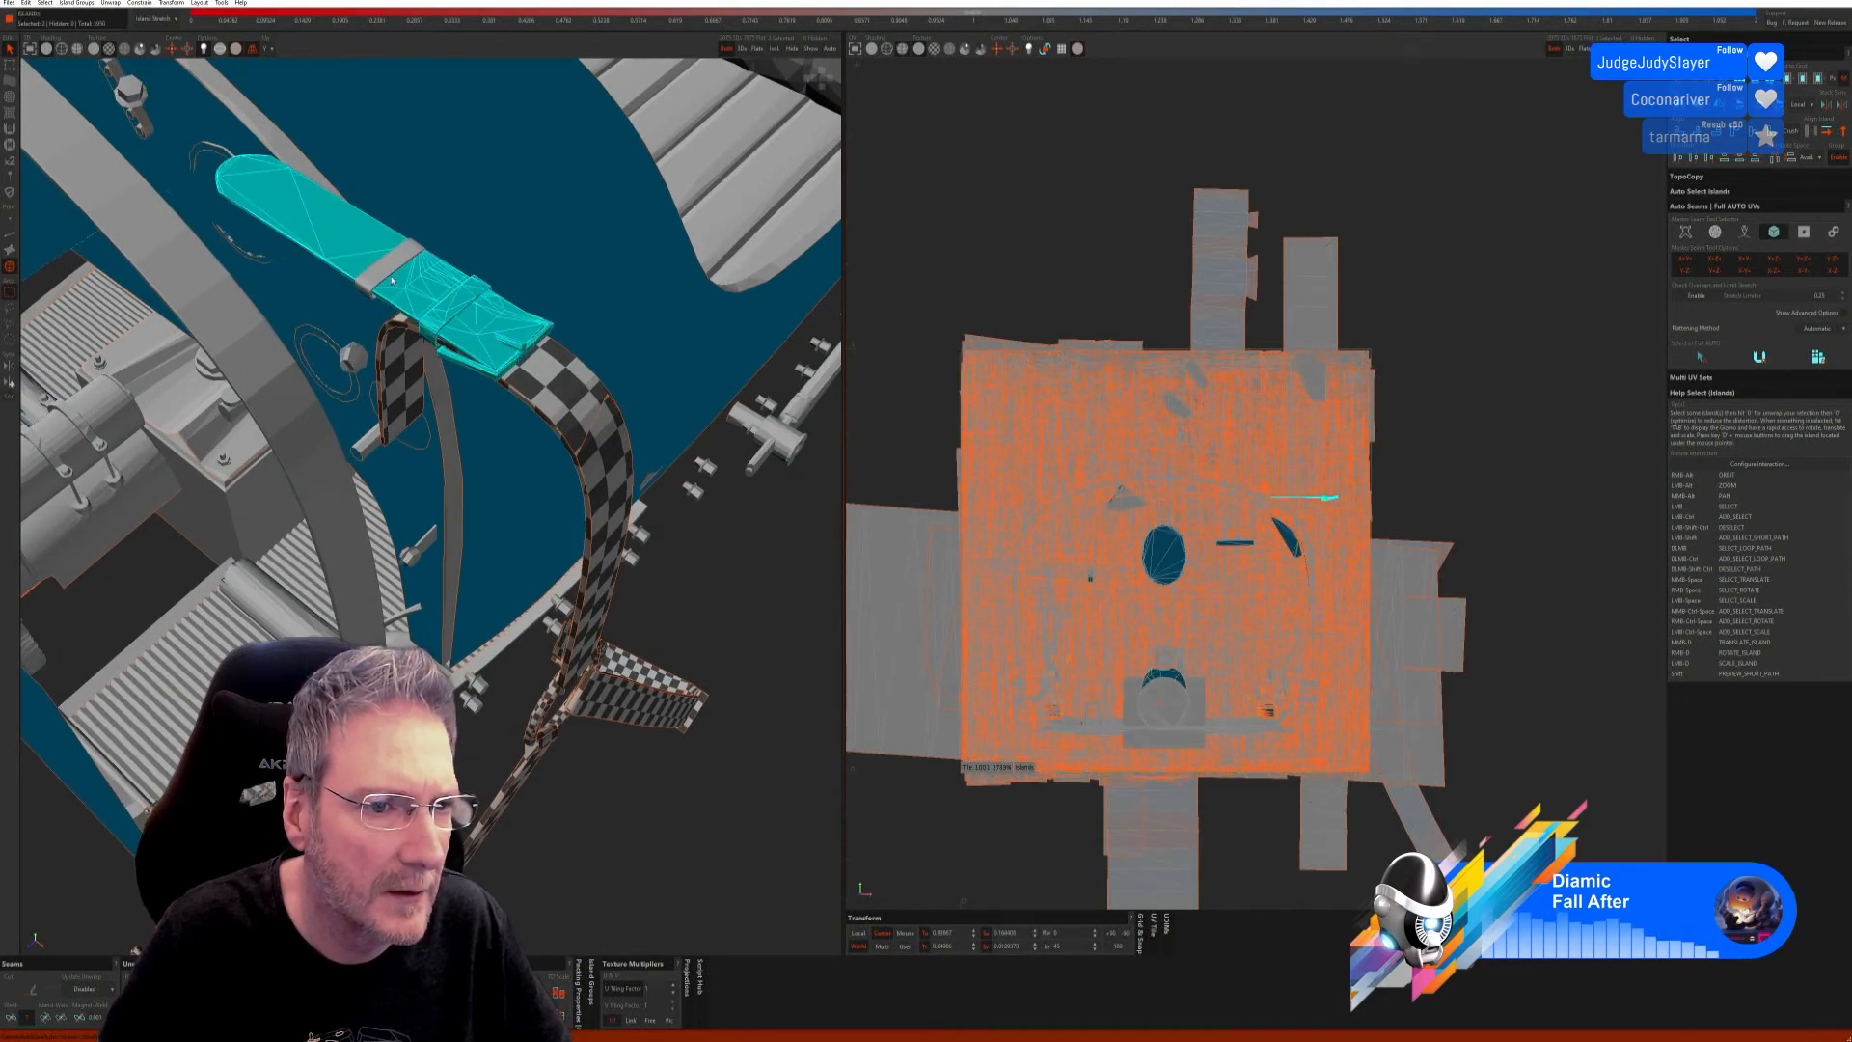
click(773, 49)
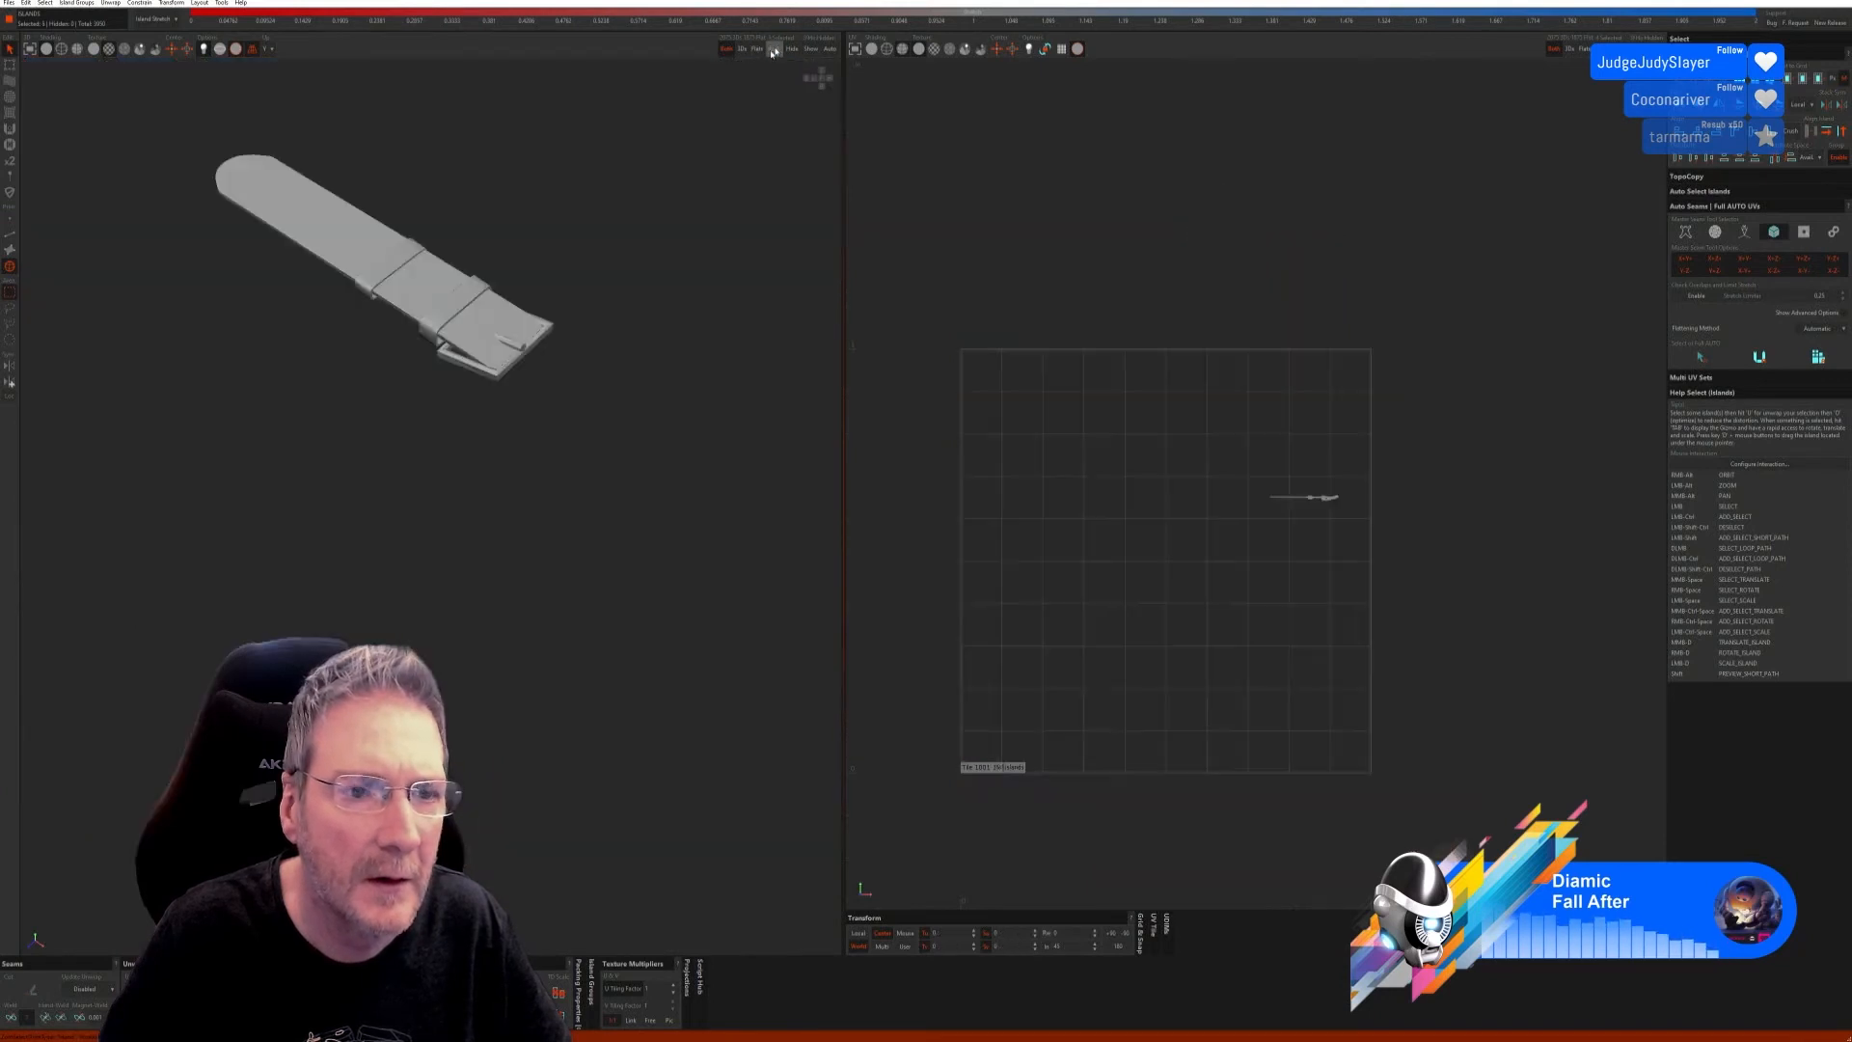
Step: Cut the isolated buckled strap along automatically selected seam edges, unfold its UVs, and show all parts again
click(10, 236)
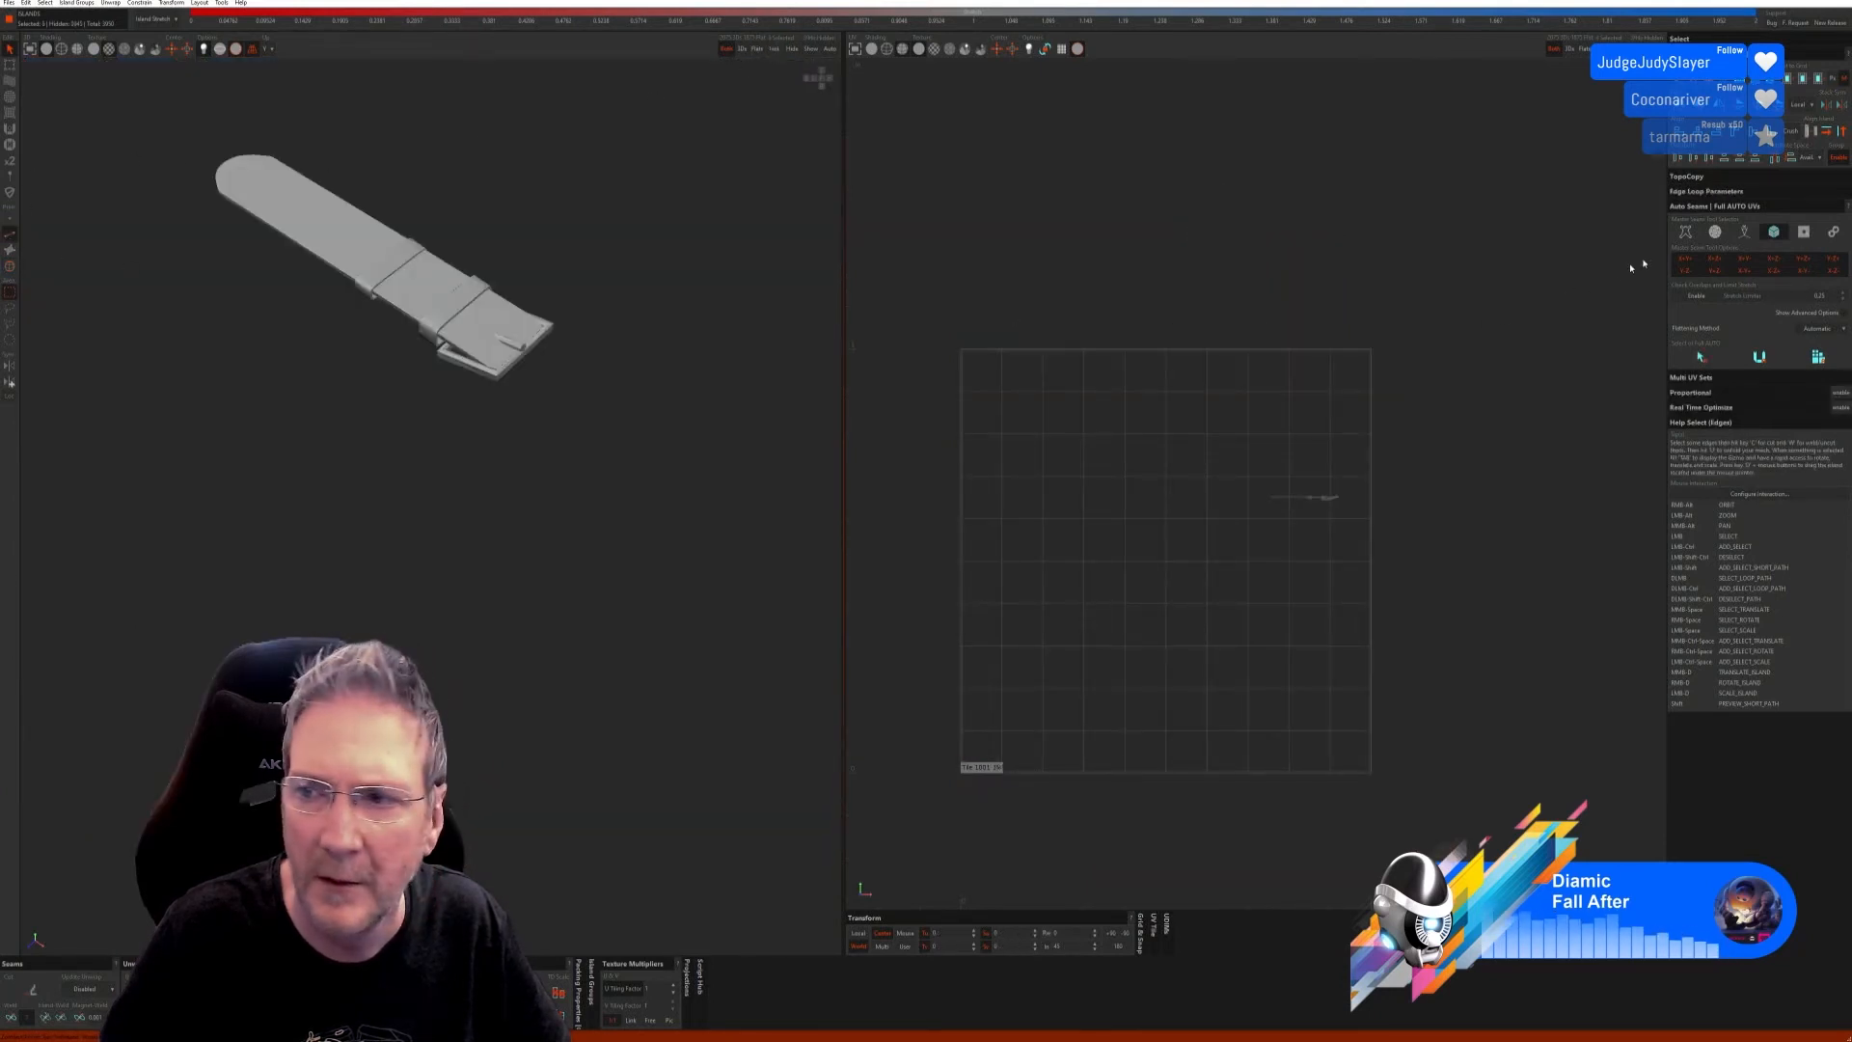
click(1699, 359)
click(1759, 357)
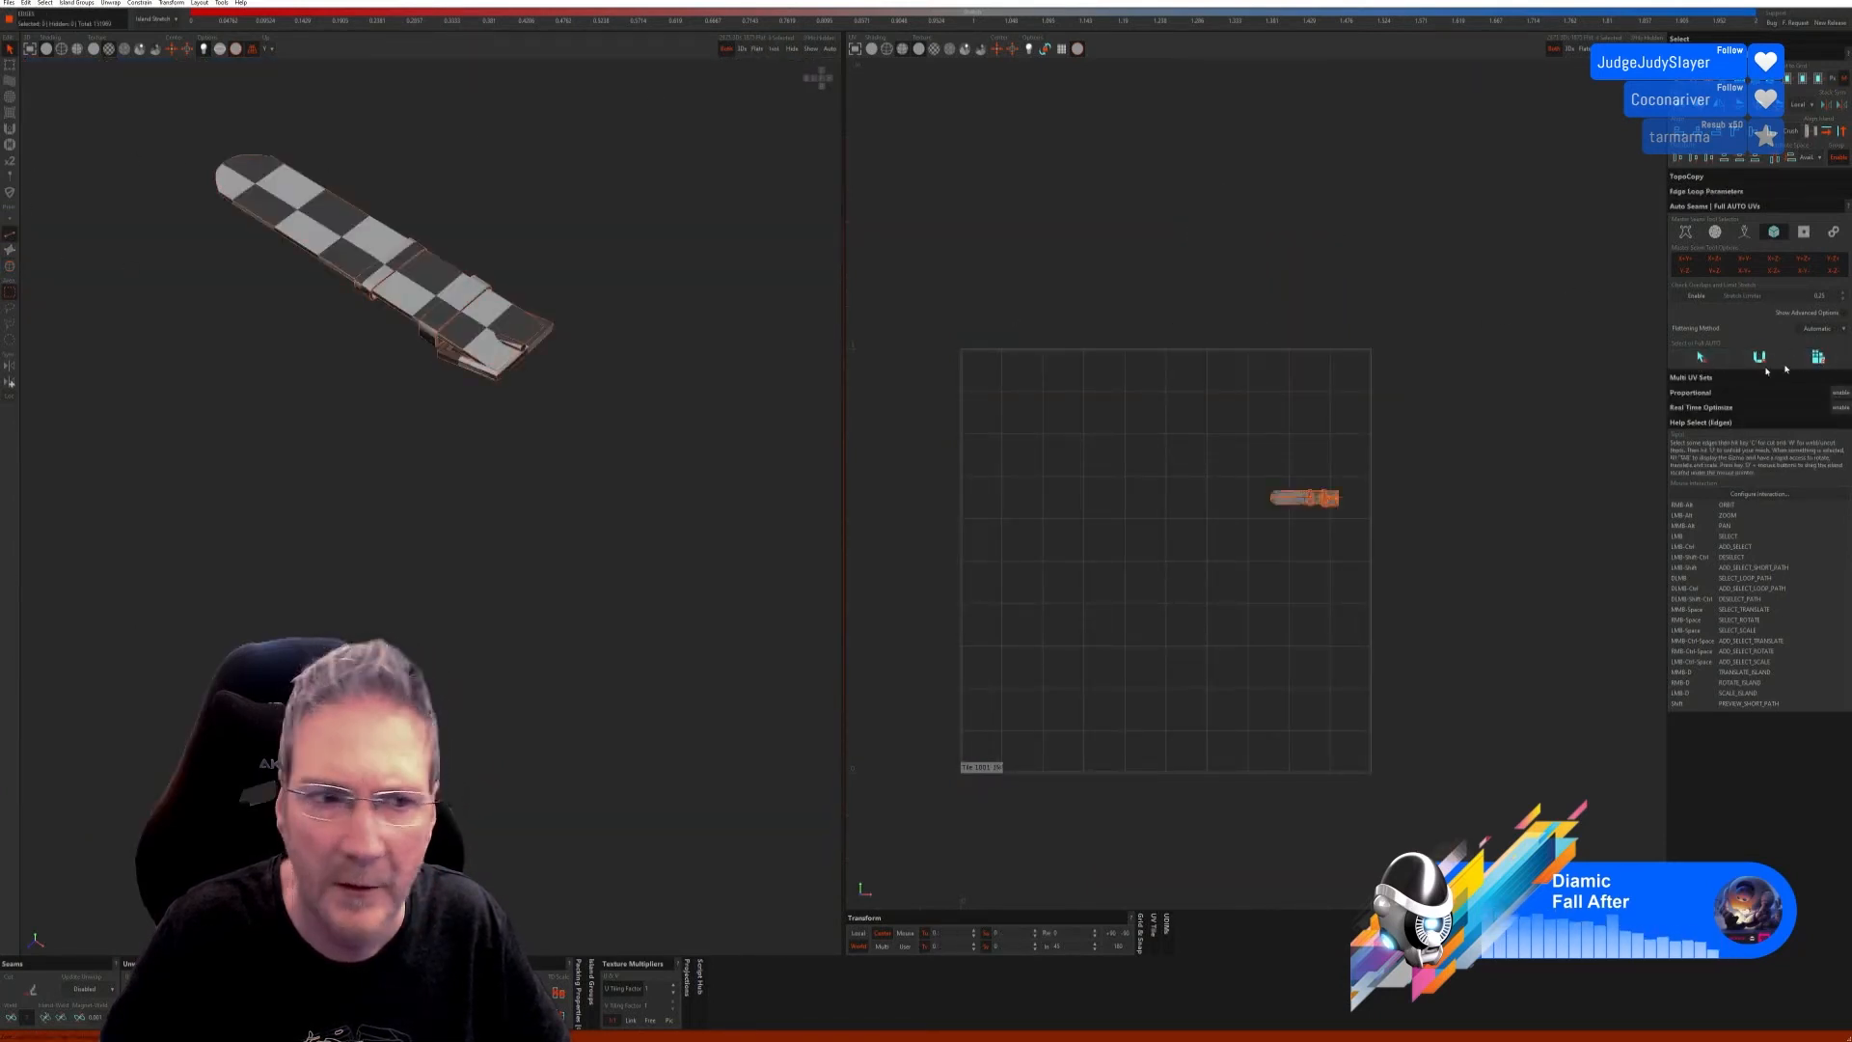
alt+drag(479, 362, 540, 212)
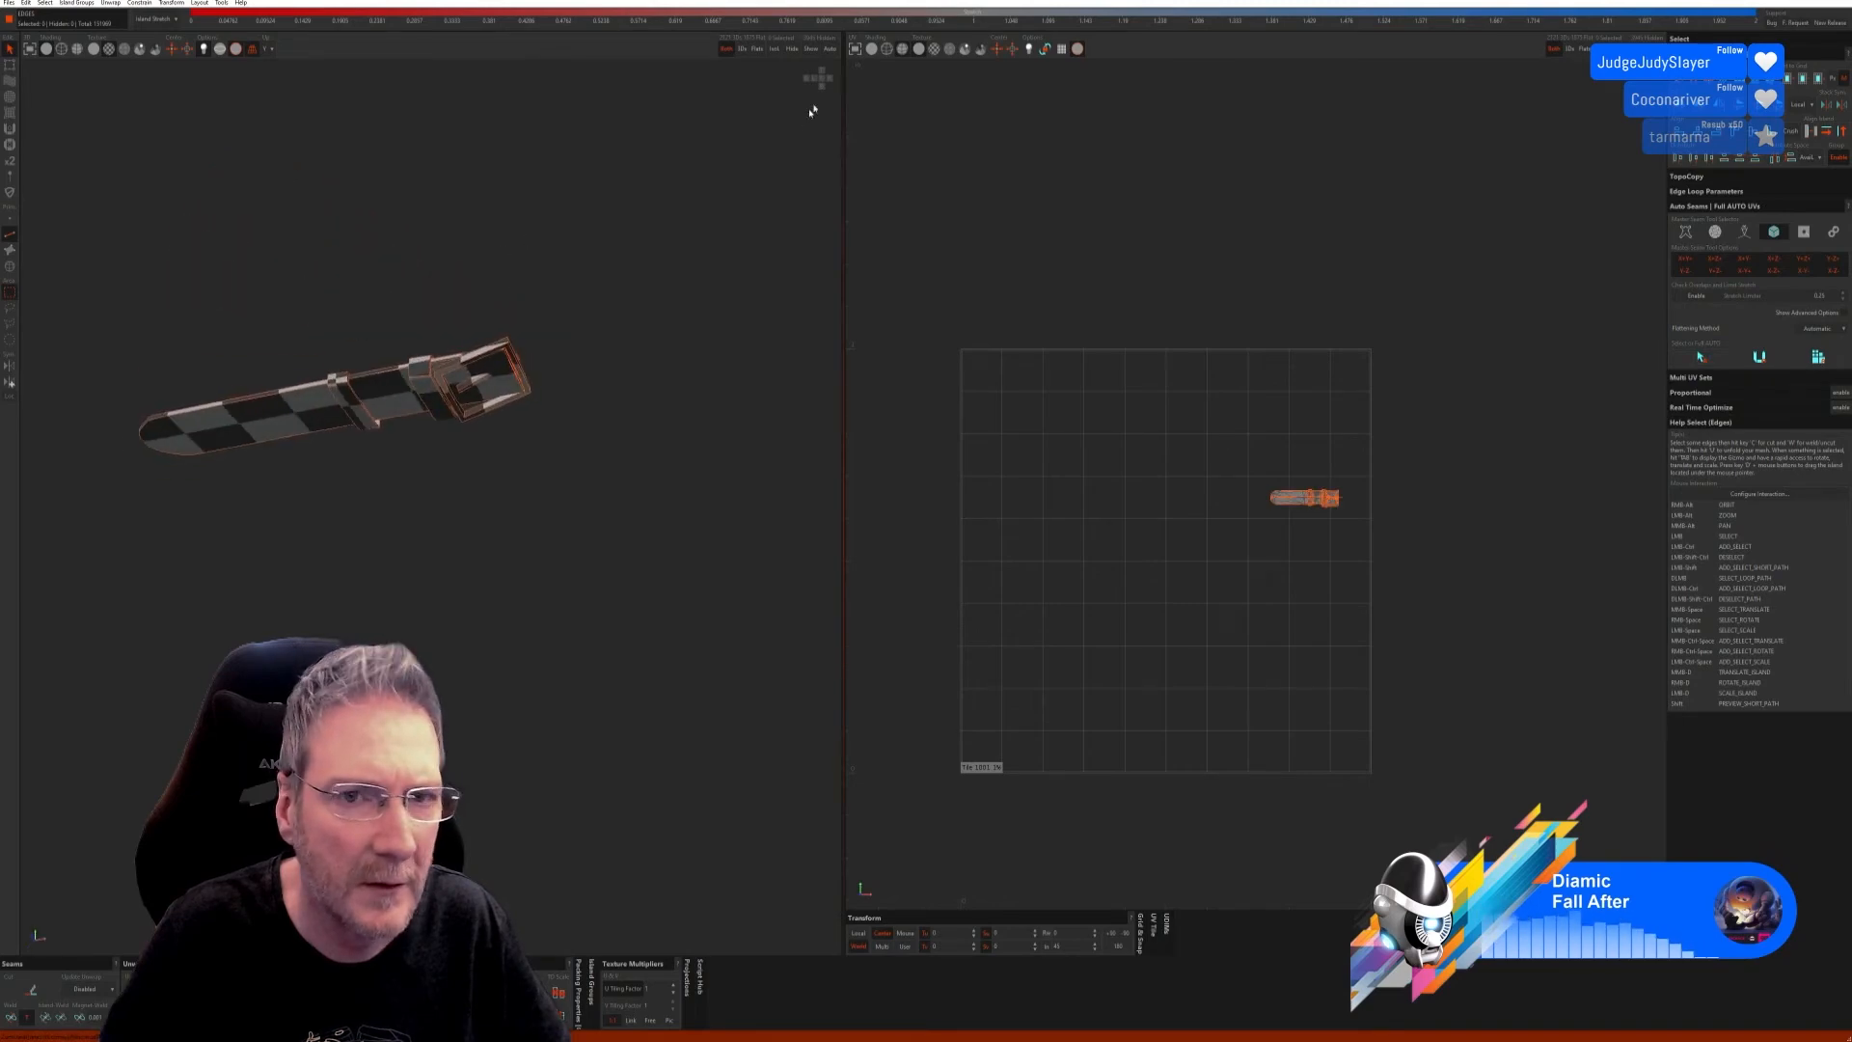
click(811, 48)
Step: Select the arched band in front of the dashboard together with the small clip near its lower end, and isolate both
alt+drag(607, 310, 532, 481)
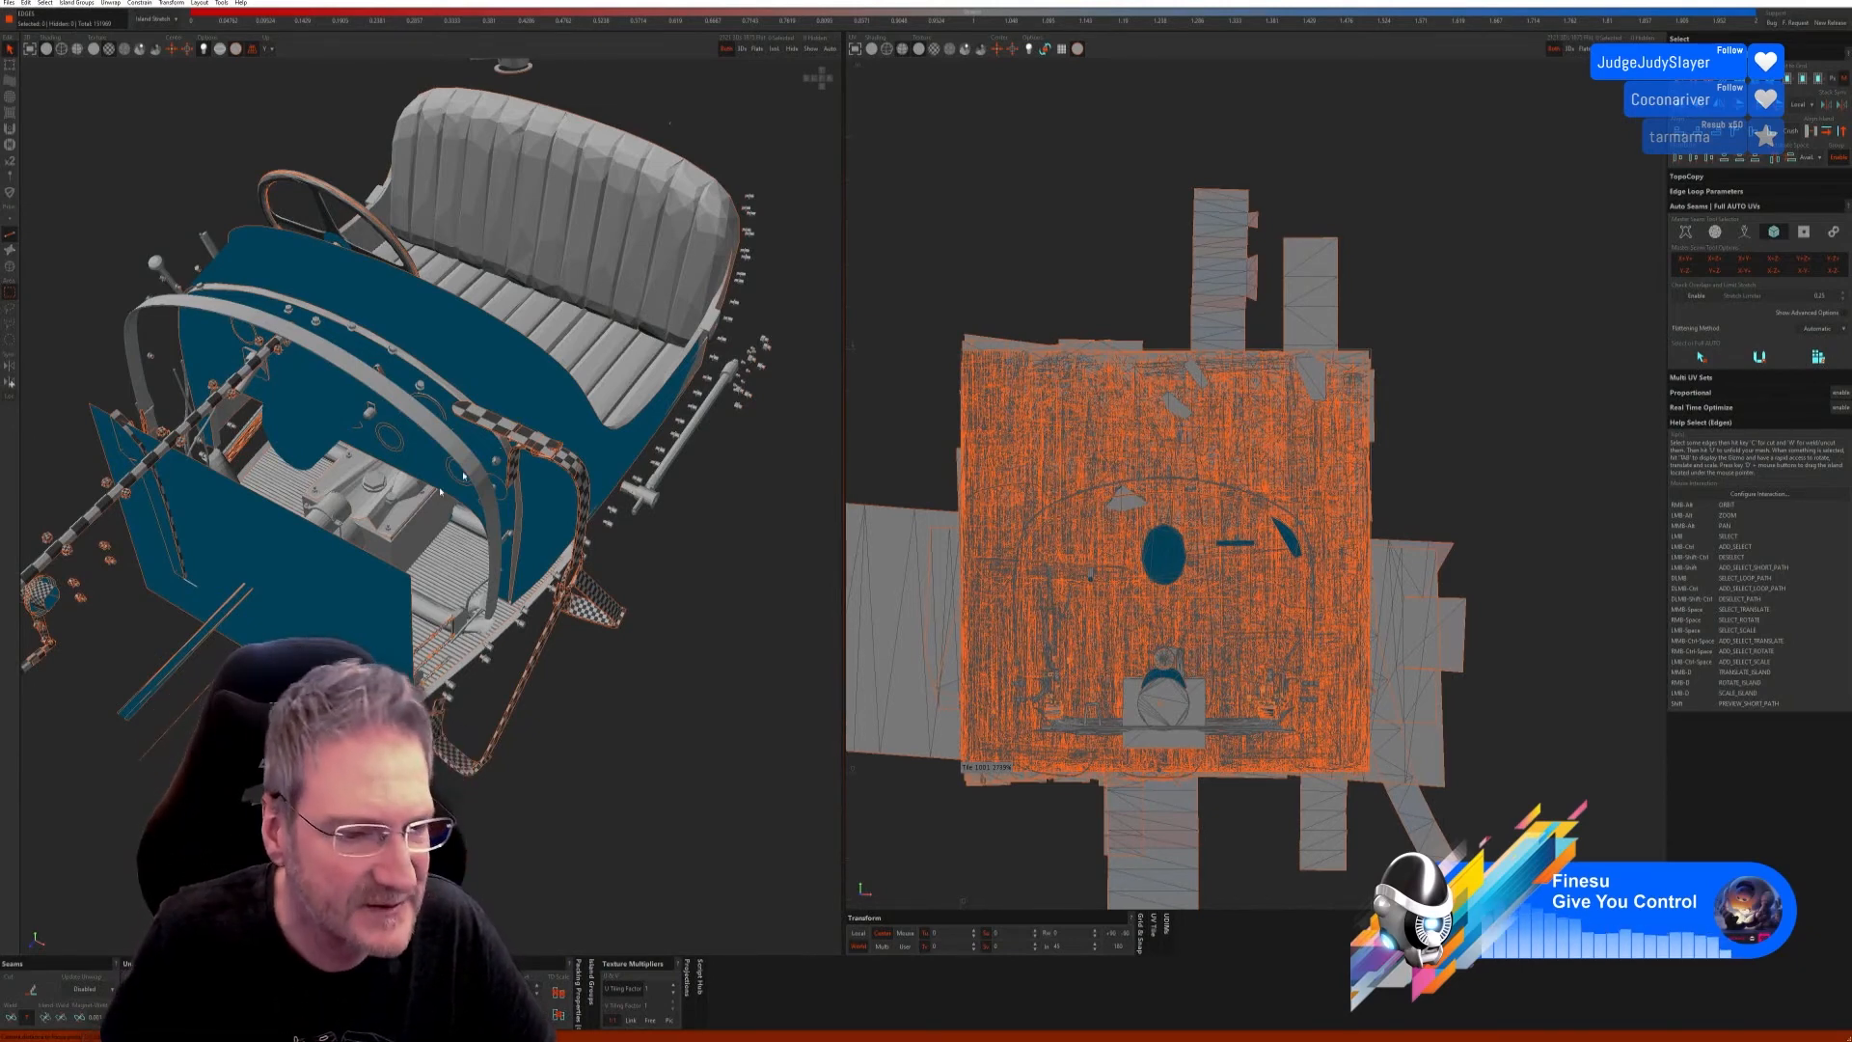
scroll(603, 736, down, 3)
alt+drag(597, 733, 557, 759)
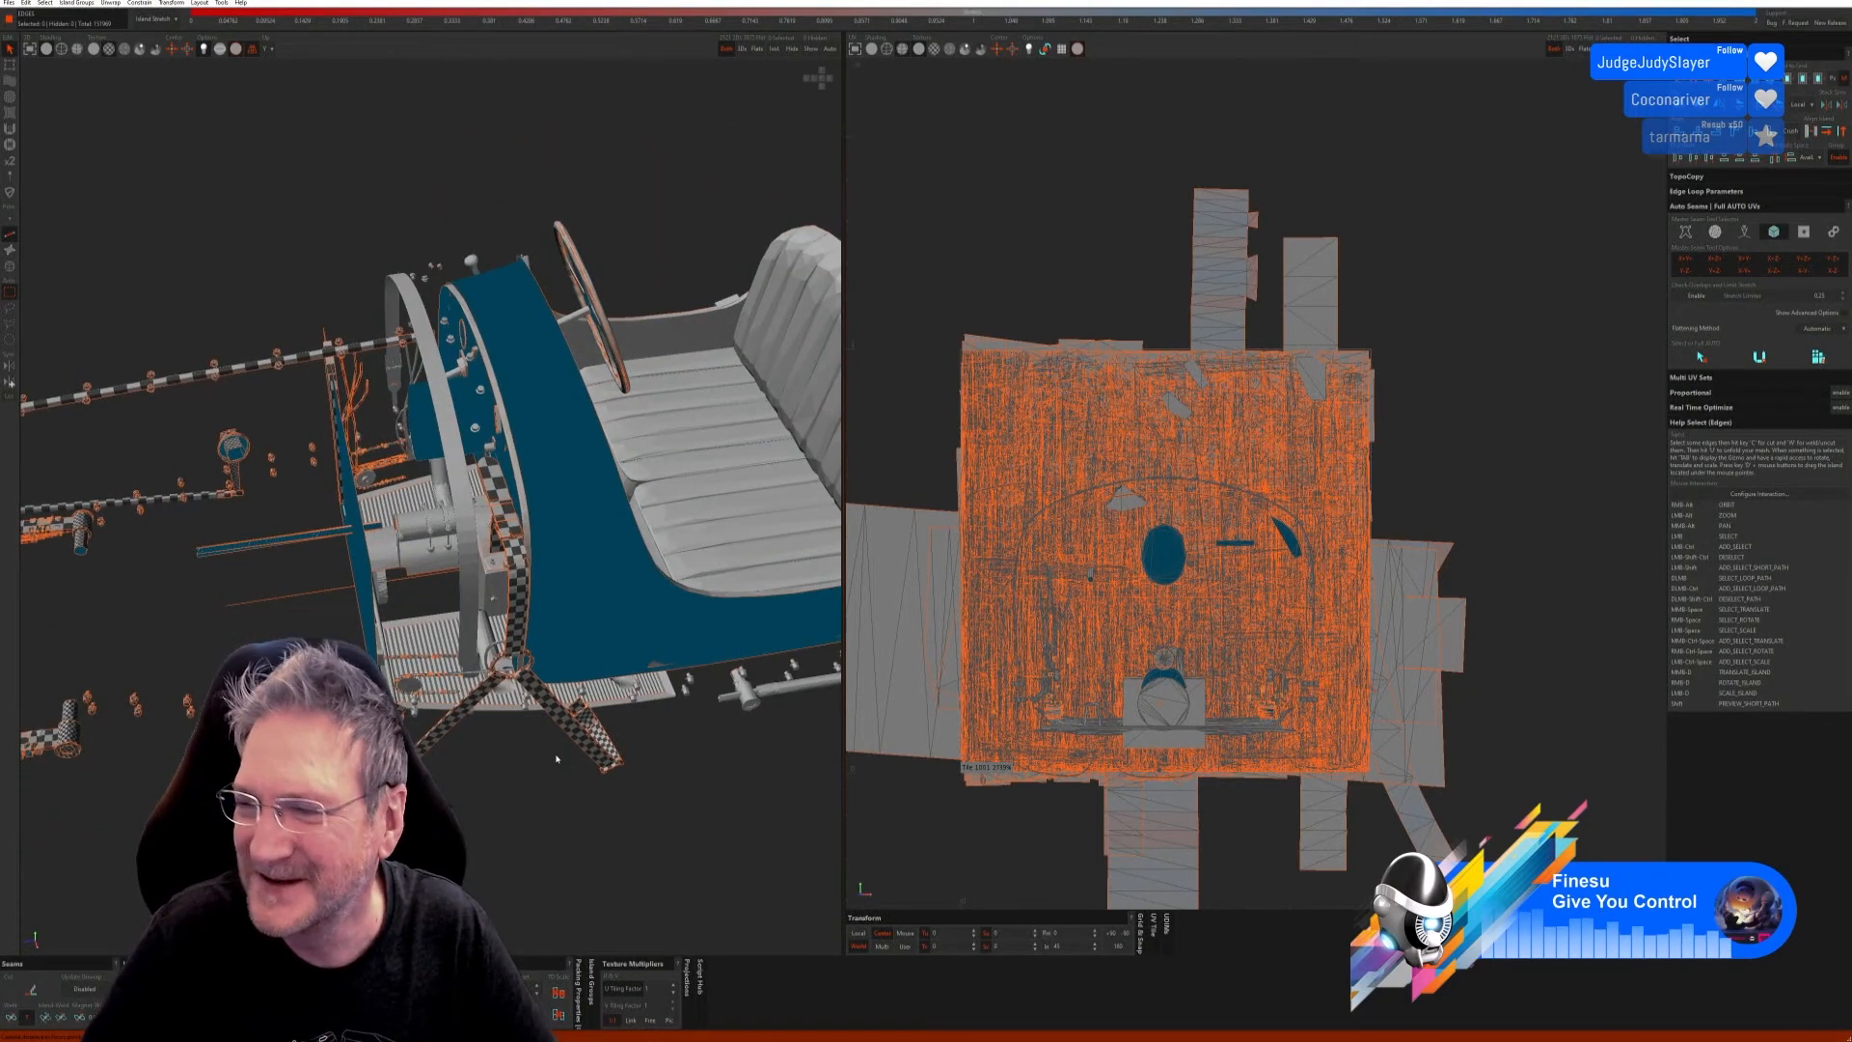
alt+drag(696, 769, 348, 675)
click(10, 267)
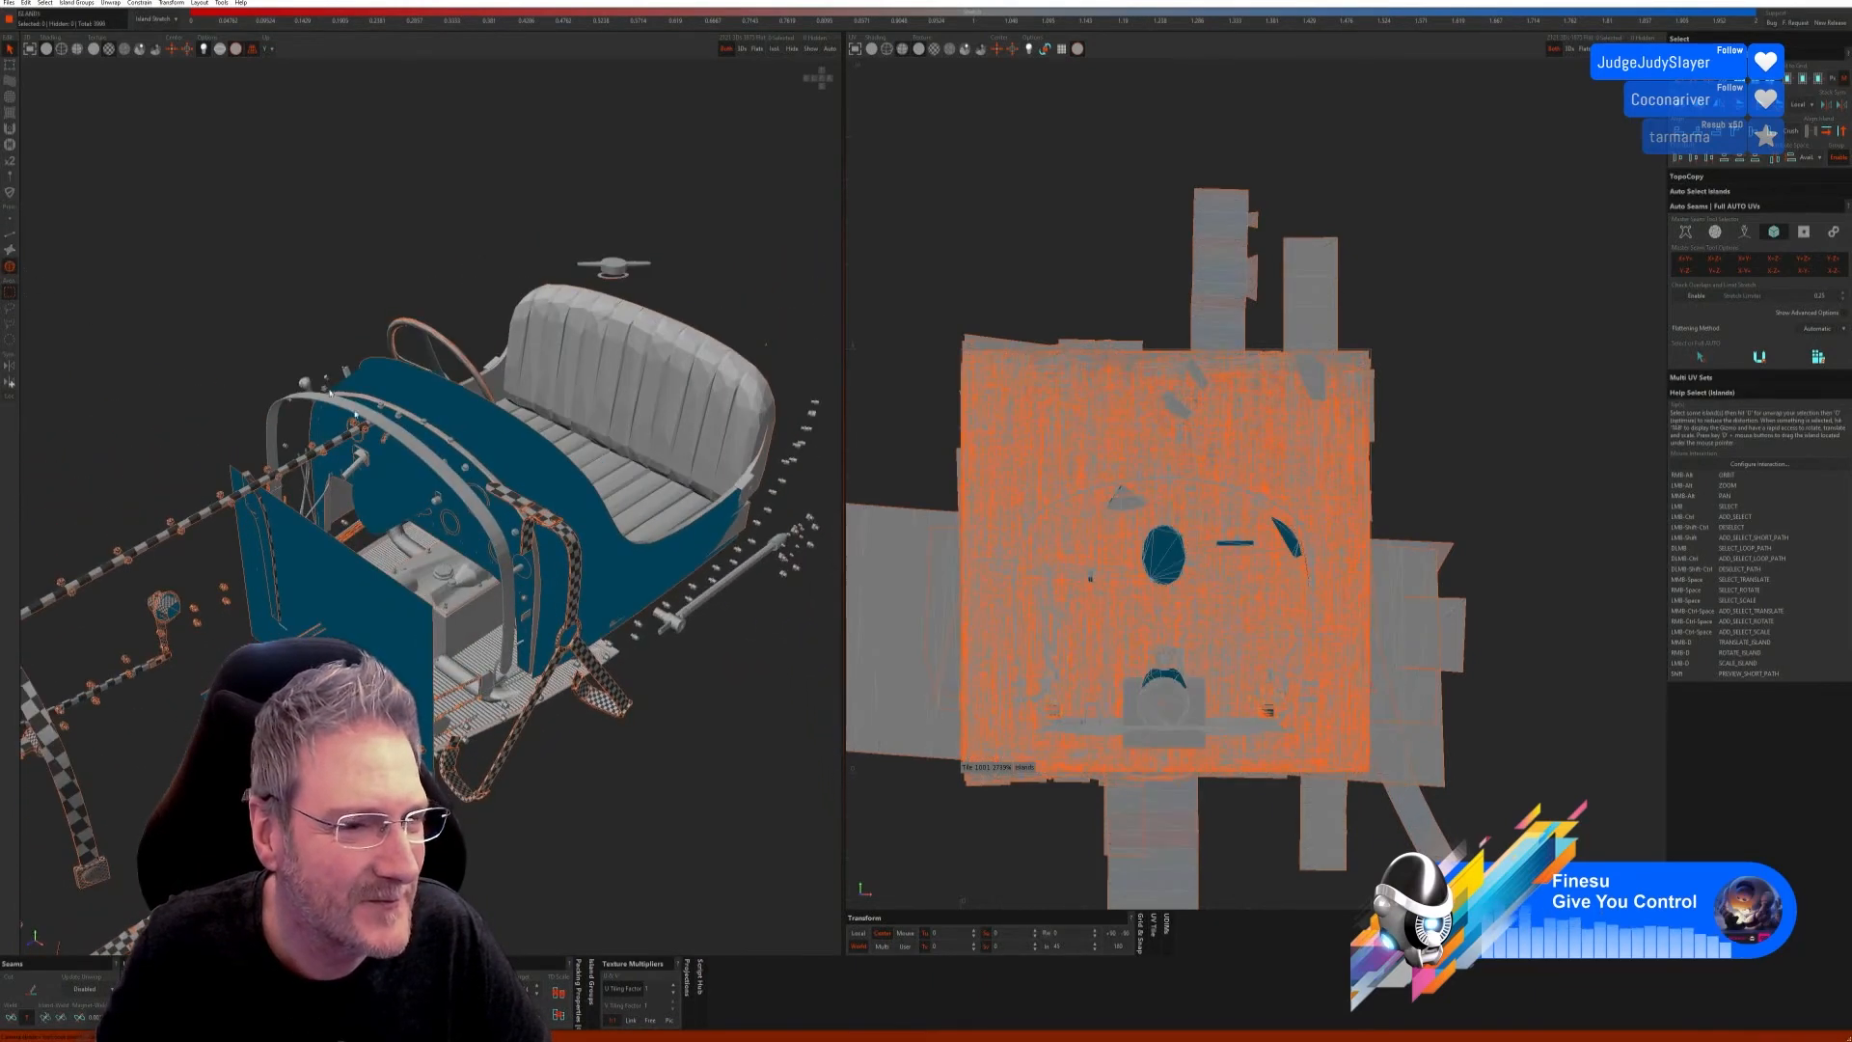
click(424, 483)
alt+drag(424, 482, 506, 557)
alt+right_drag(506, 557, 415, 511)
scroll(386, 655, up, 3)
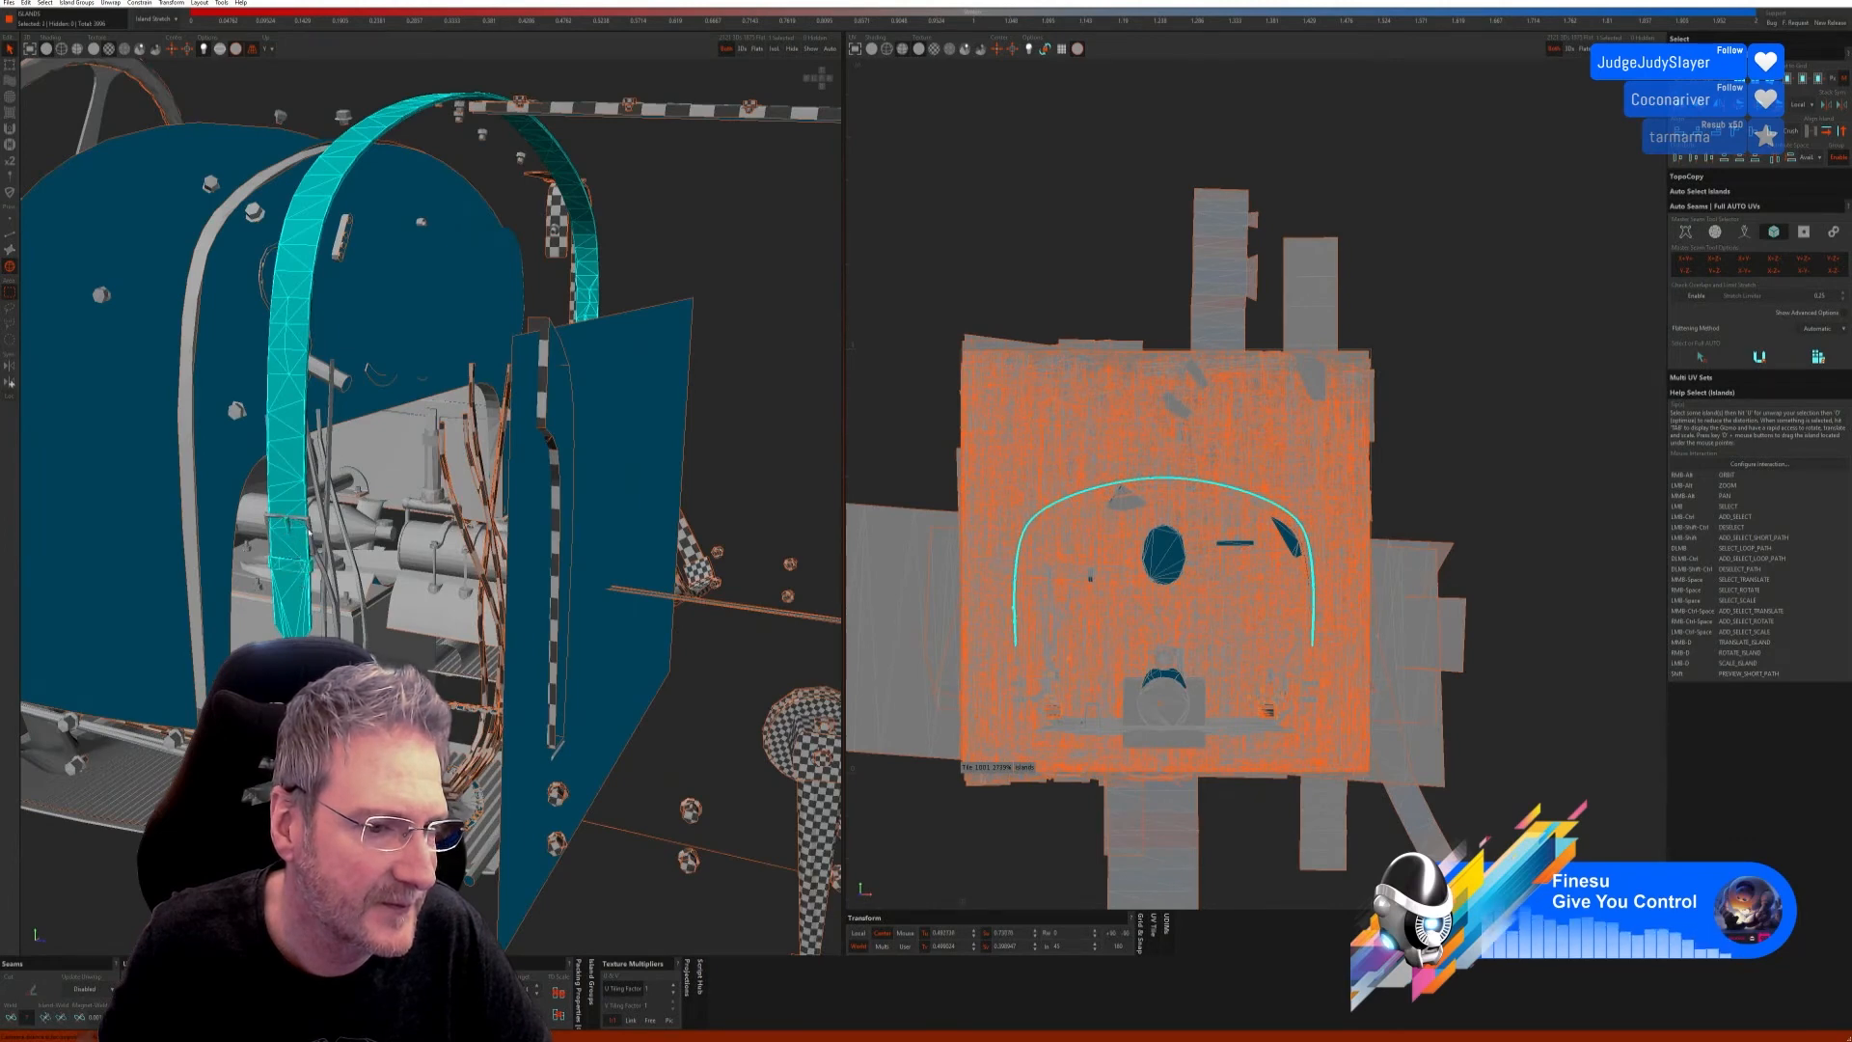
ctrl+click(307, 526)
scroll(325, 548, down, 3)
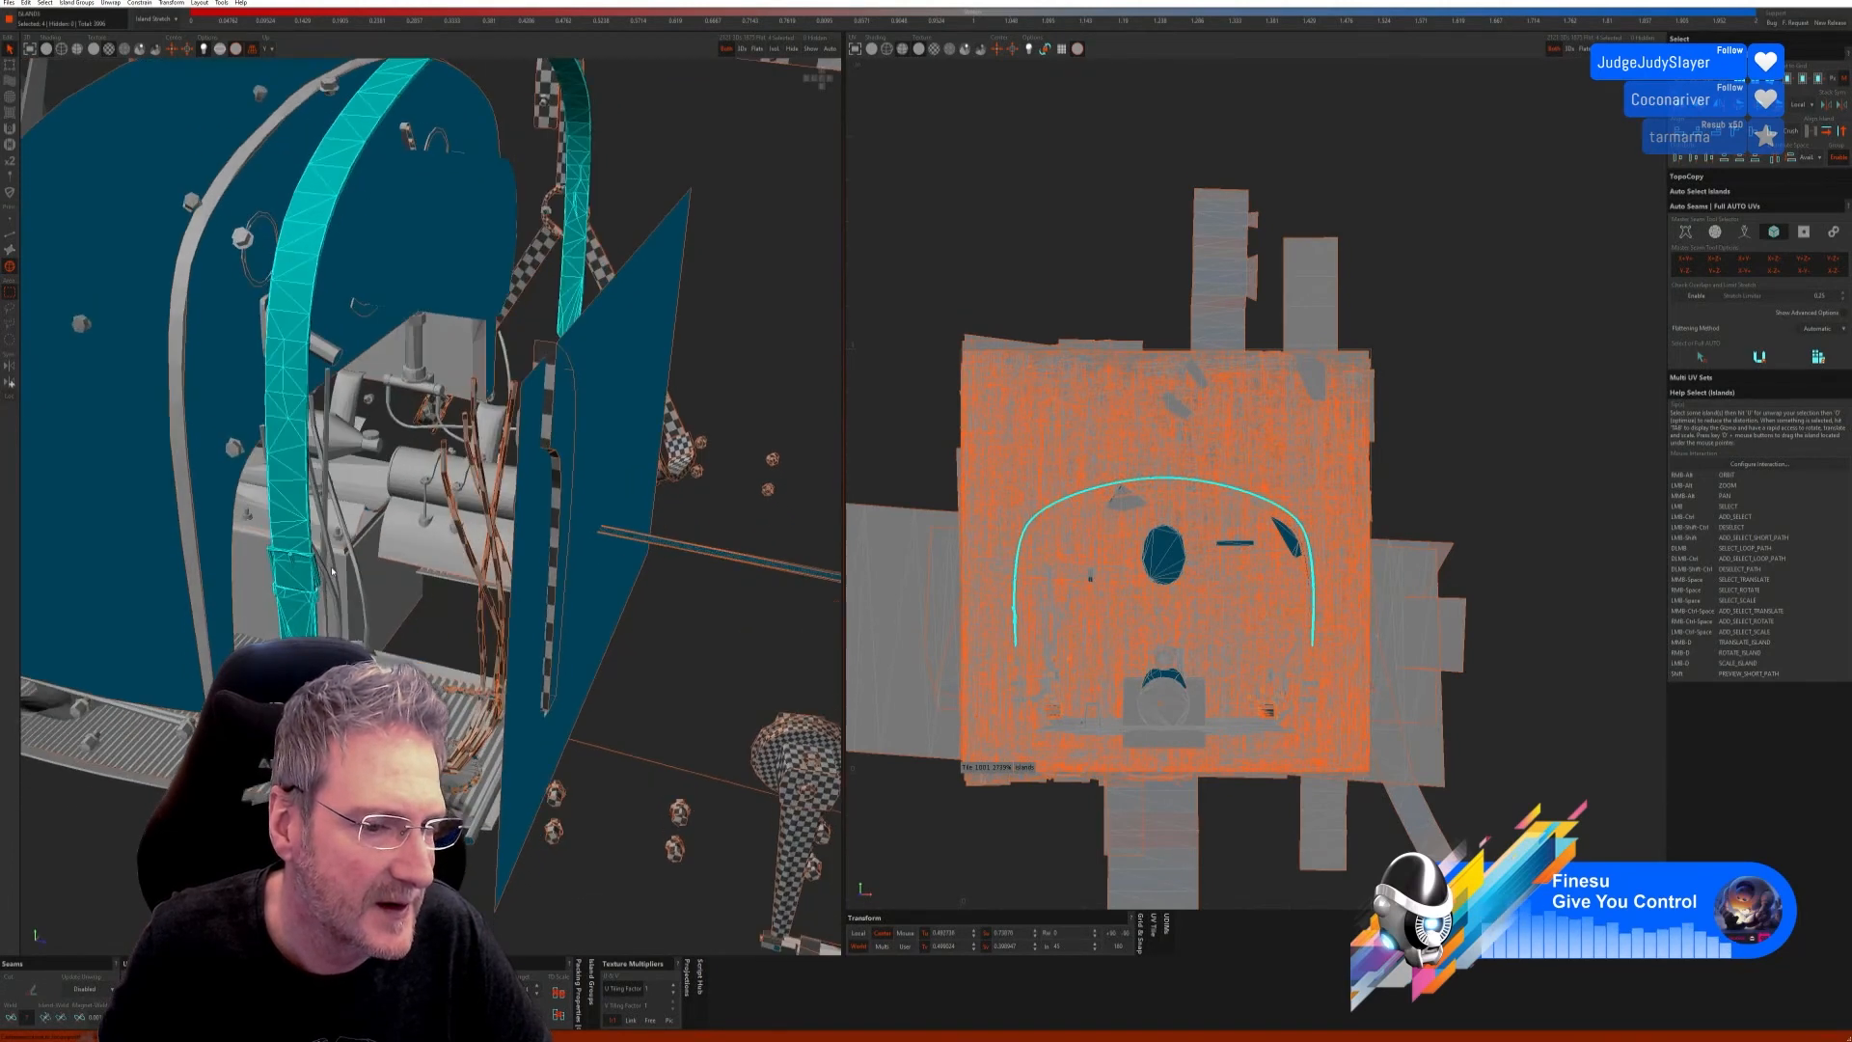
alt+right_drag(325, 548, 653, 228)
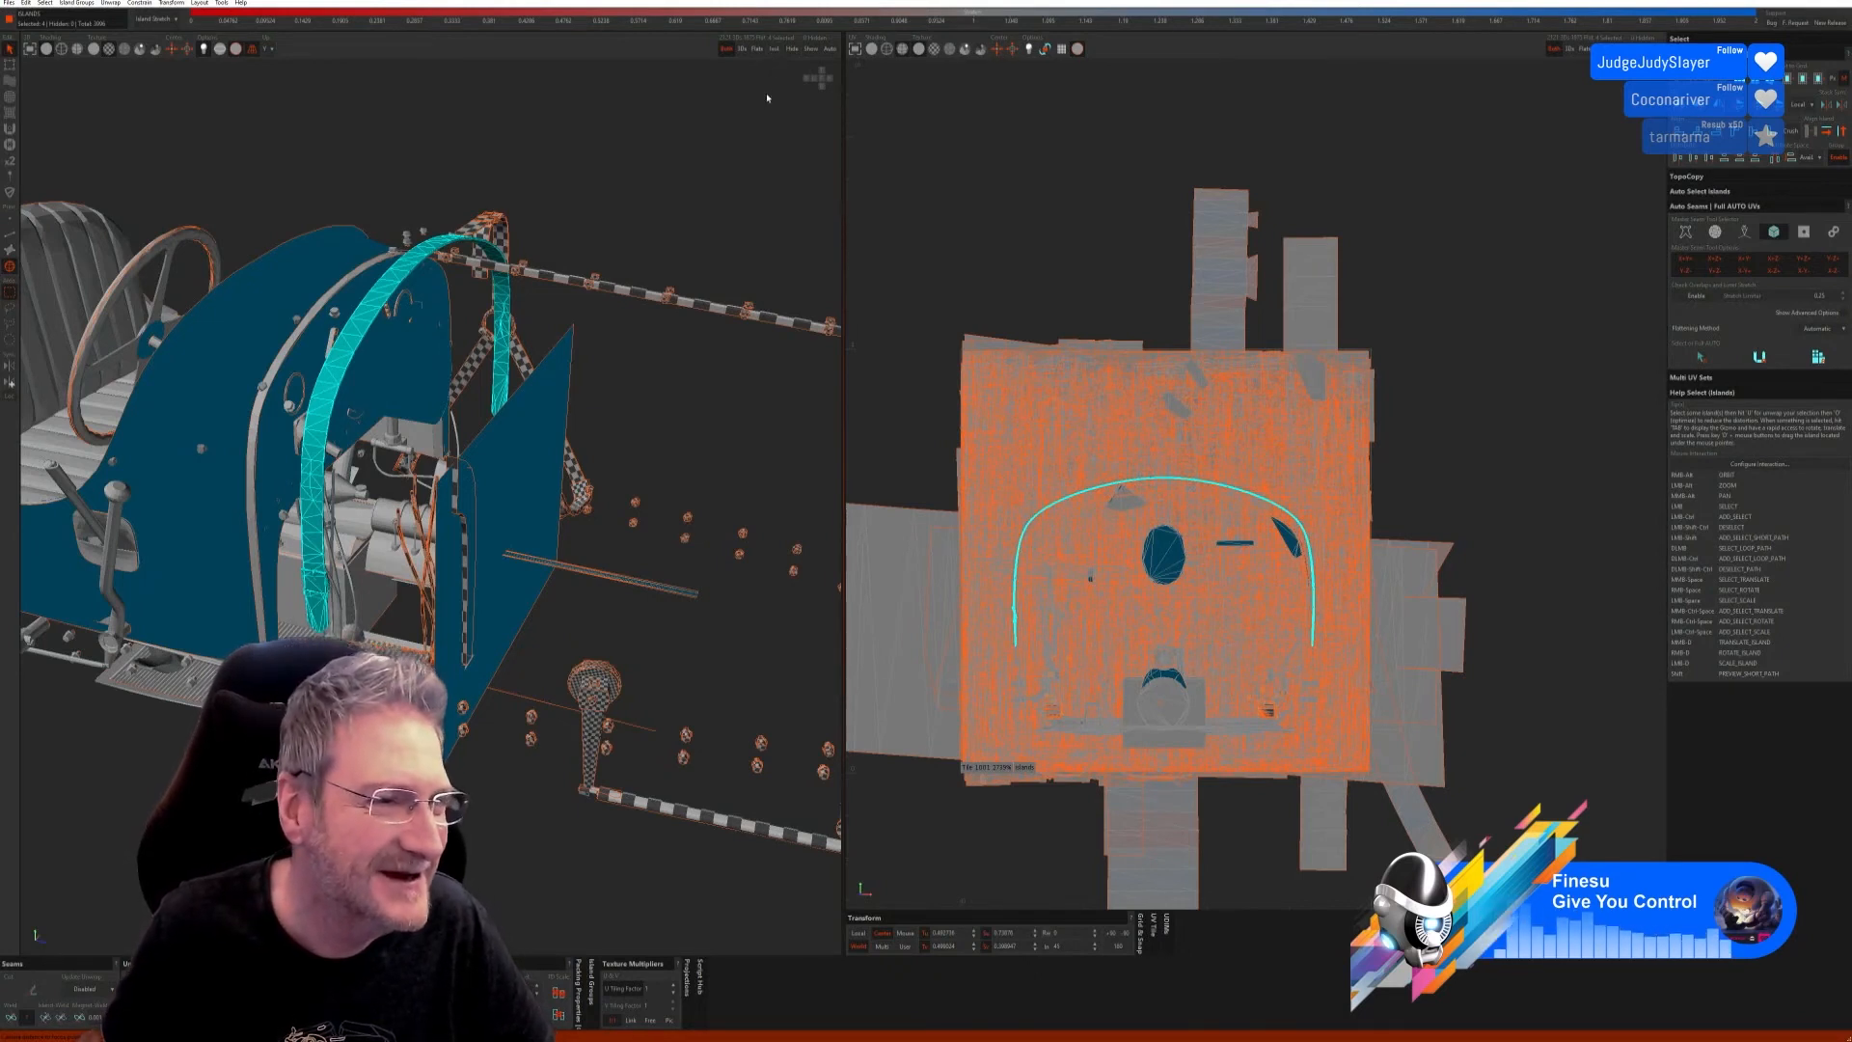
click(777, 48)
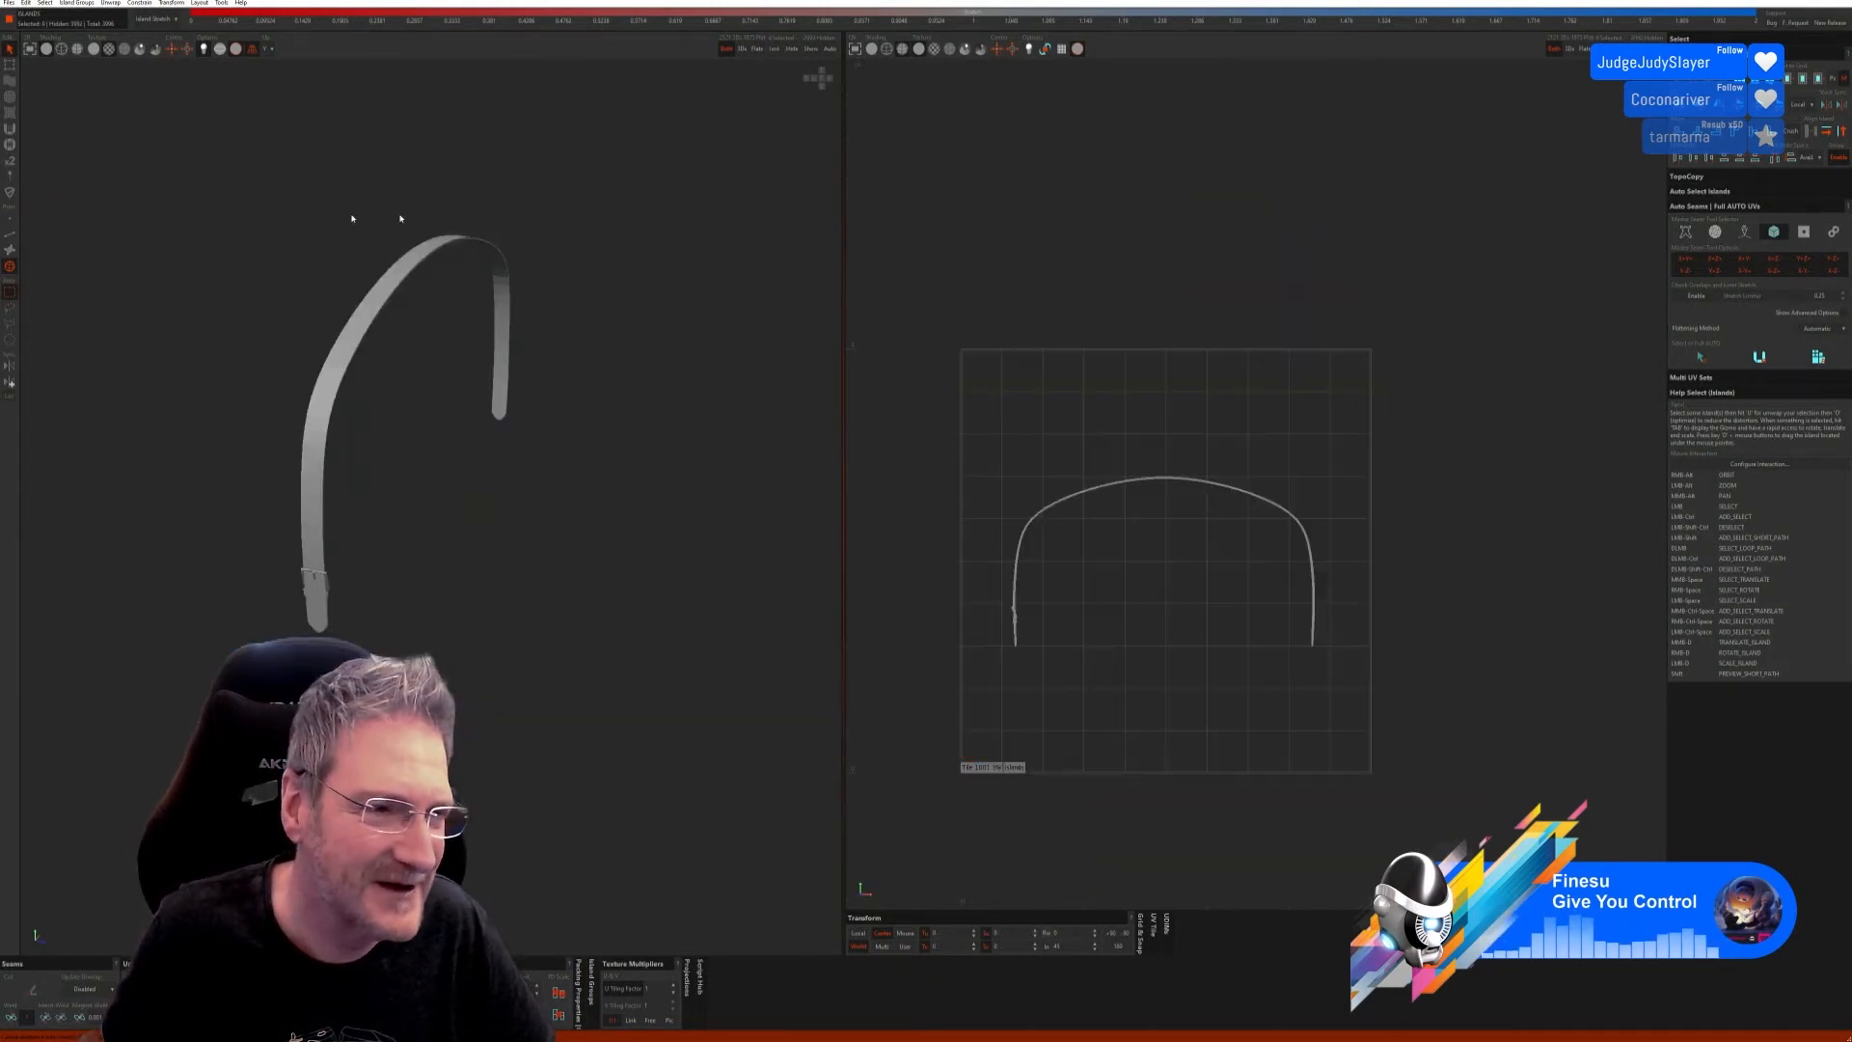
Step: Cut the isolated arched band and clip along automatically selected seam edges, unfold their UVs, and show all parts again
click(8, 237)
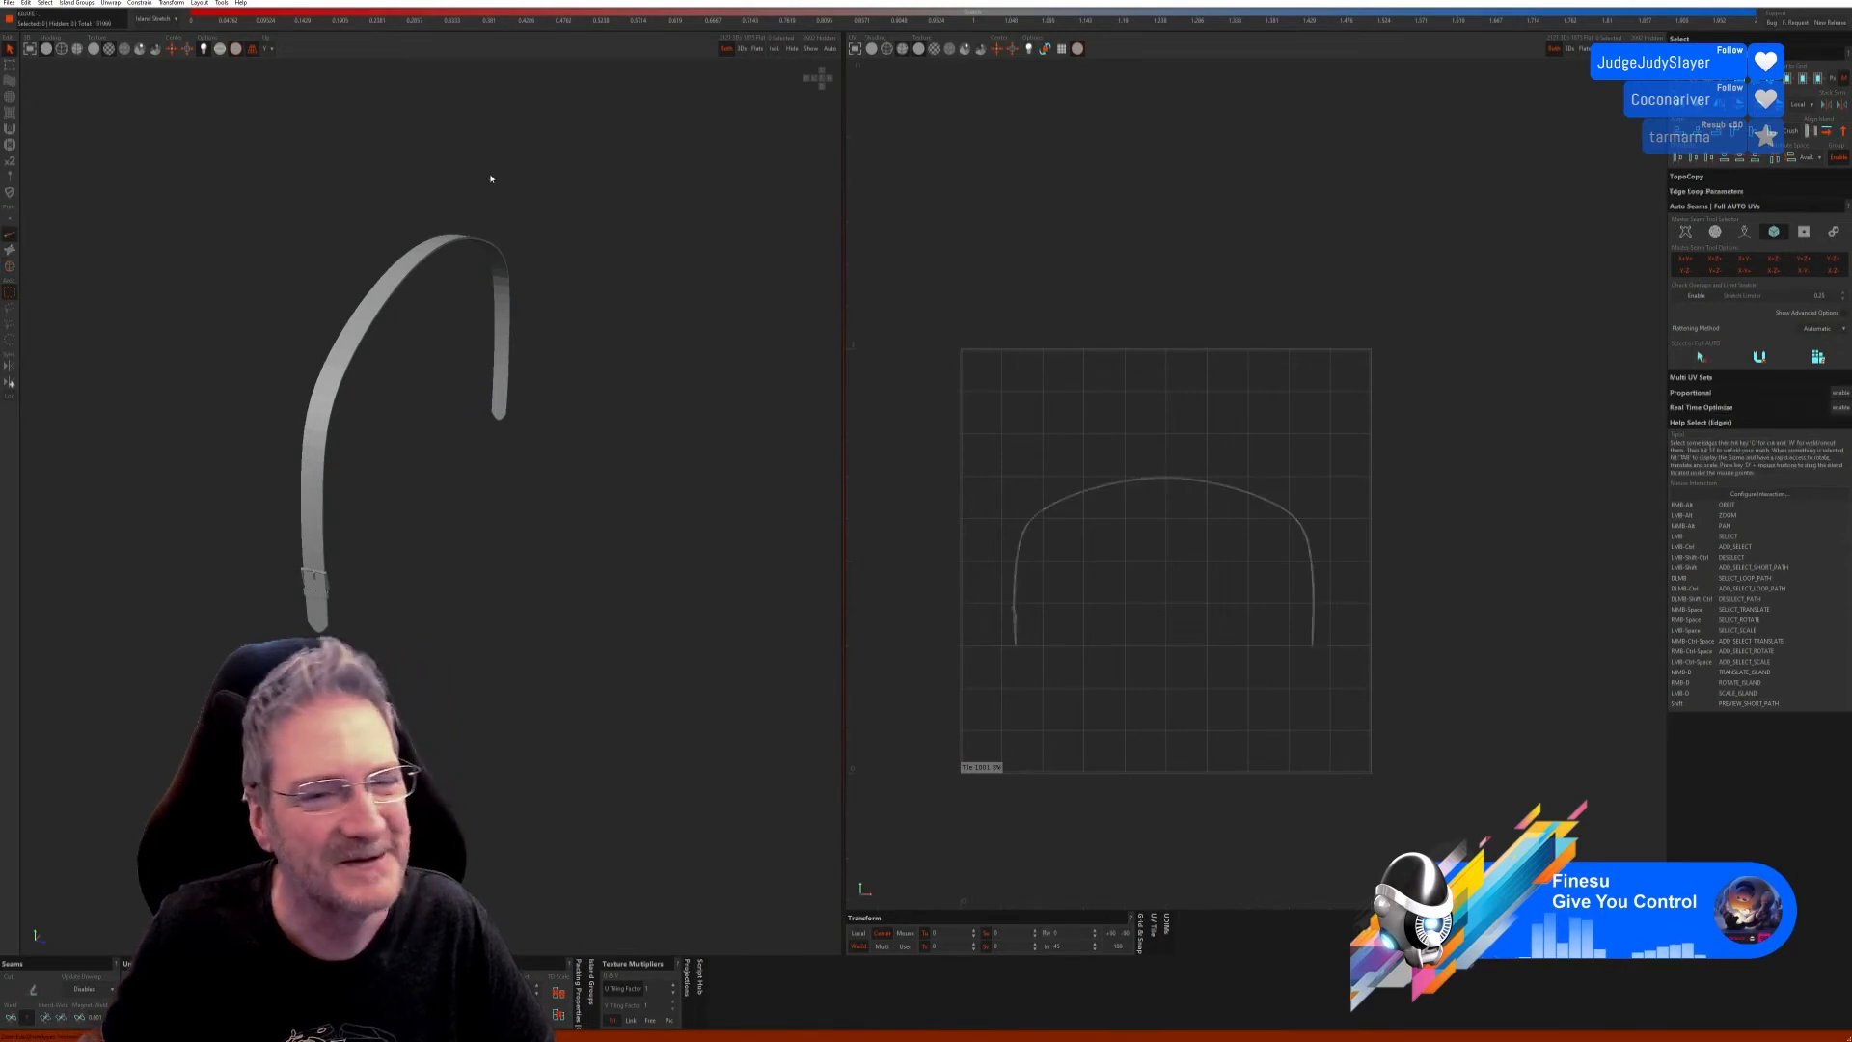
click(1701, 357)
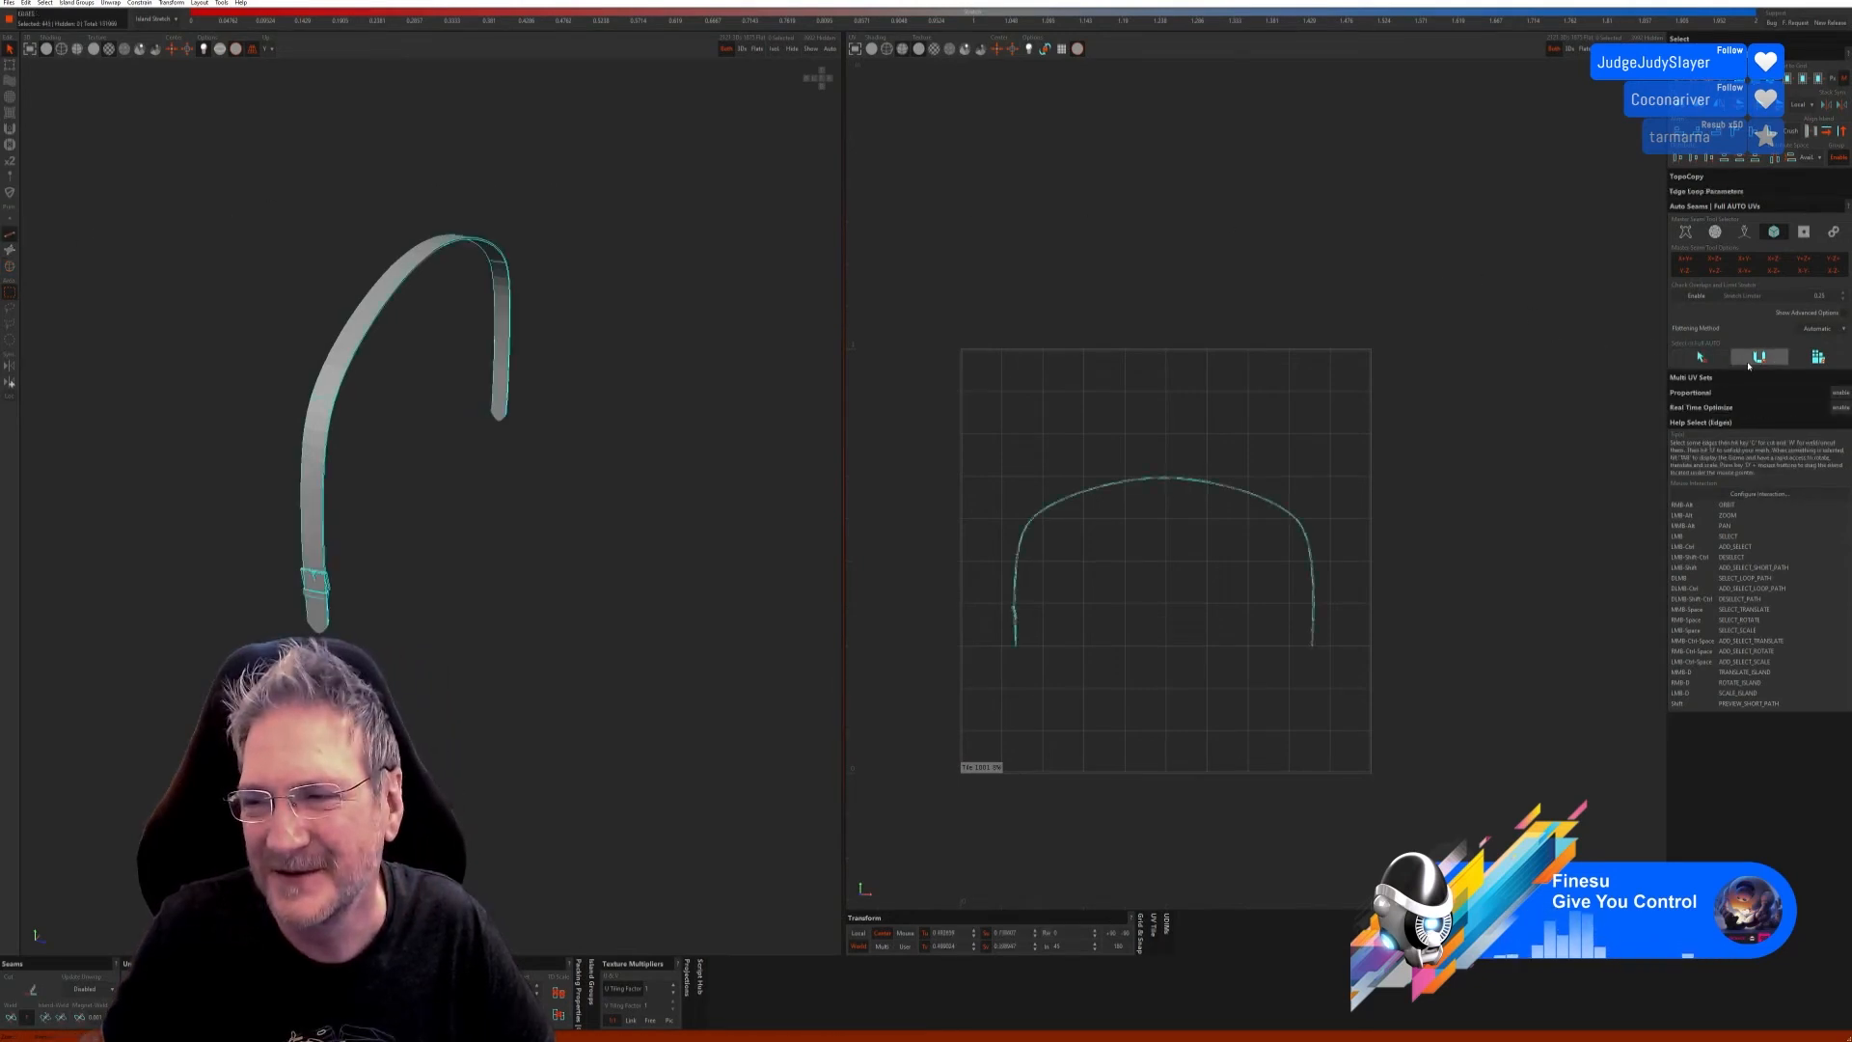
click(1818, 357)
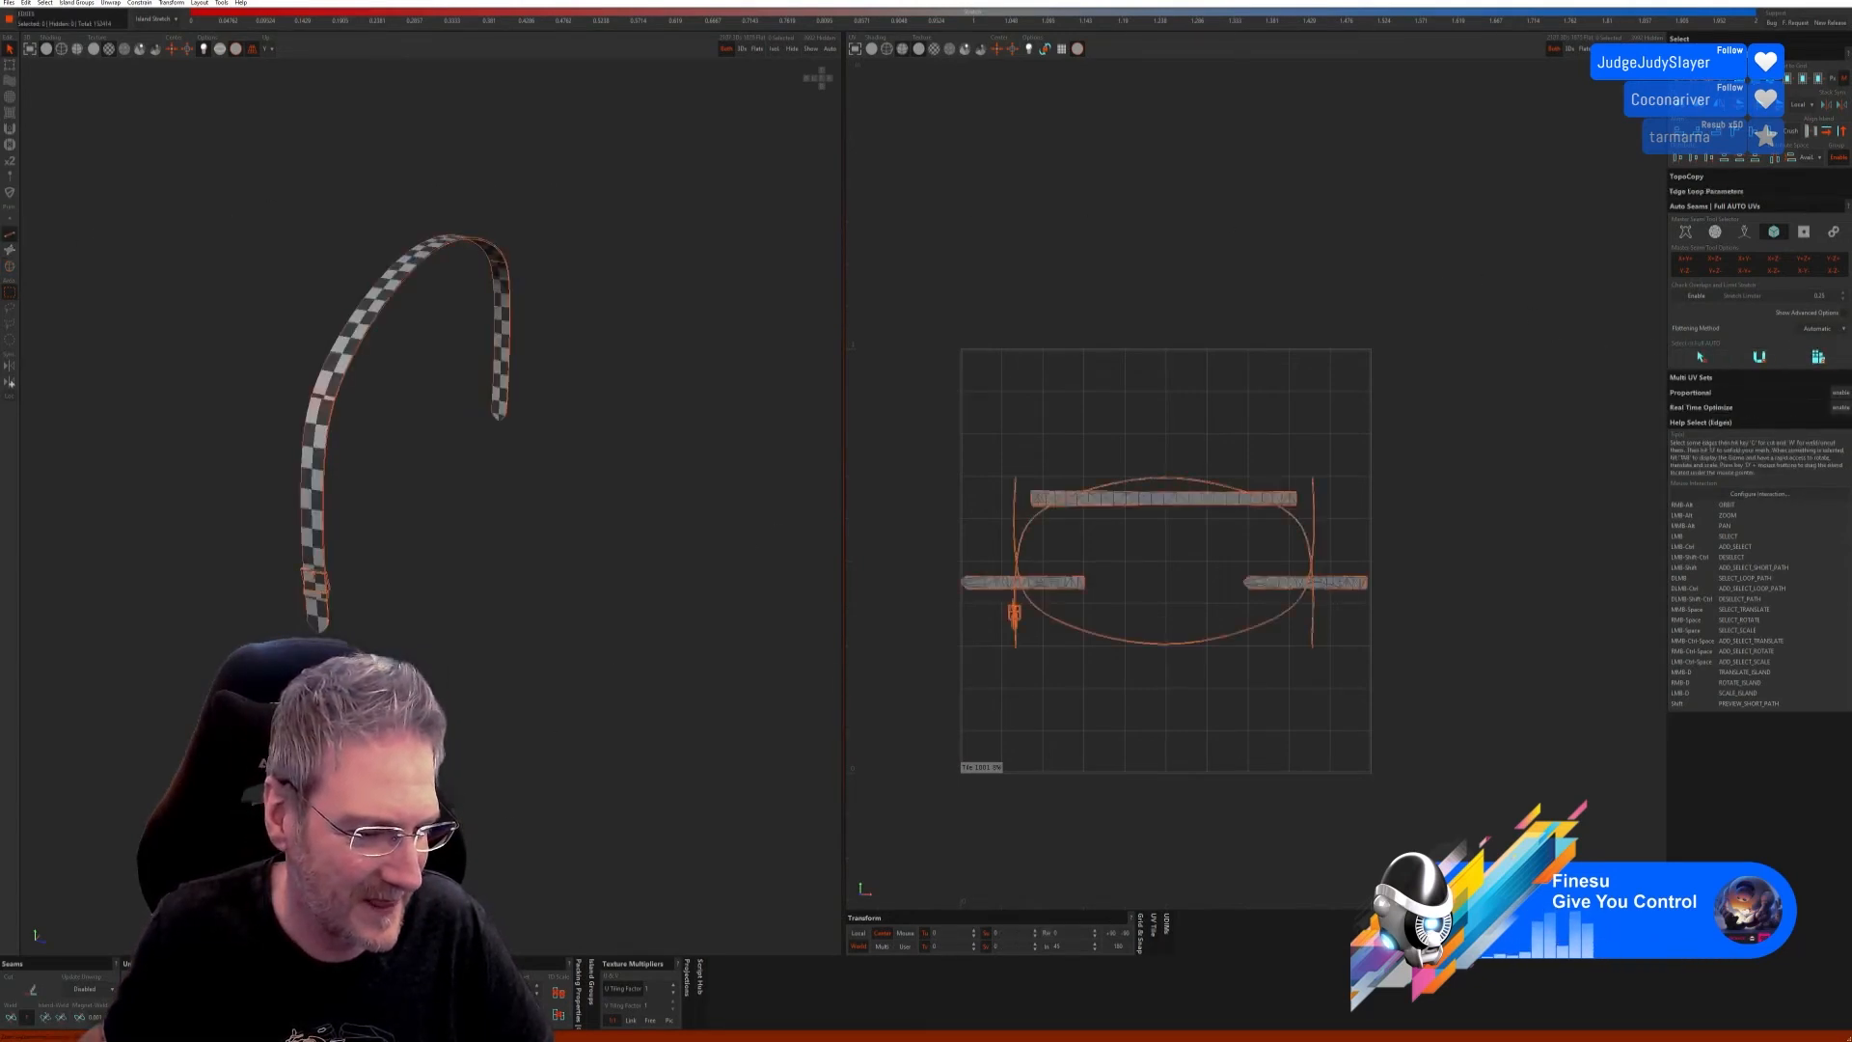
alt+right_drag(597, 540, 385, 540)
click(806, 50)
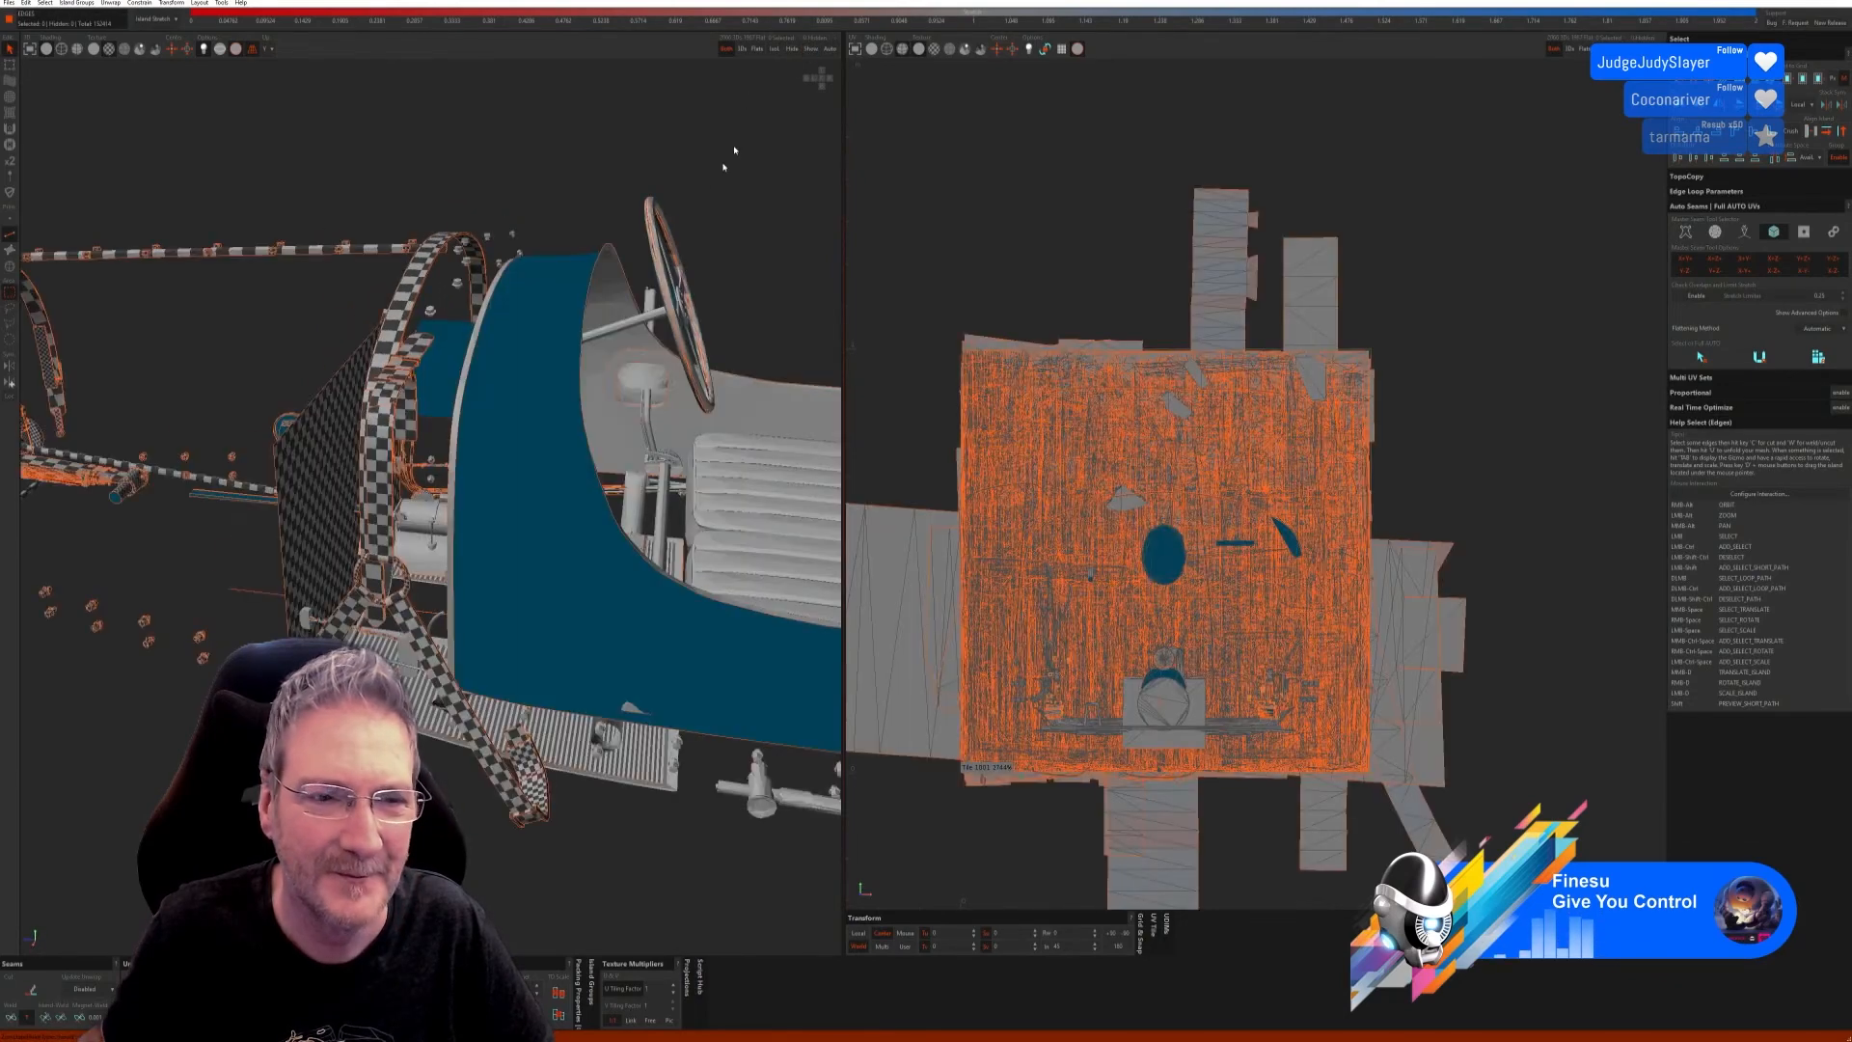
Step: Select only the dashboard panel behind the steering wheel as an island and isolate it
mouse_move(540, 415)
alt+right_down()
mouse_move(501, 424)
mouse_move(550, 419)
mouse_move(524, 413)
alt+right_up()
alt+drag(524, 413, 502, 397)
click(11, 268)
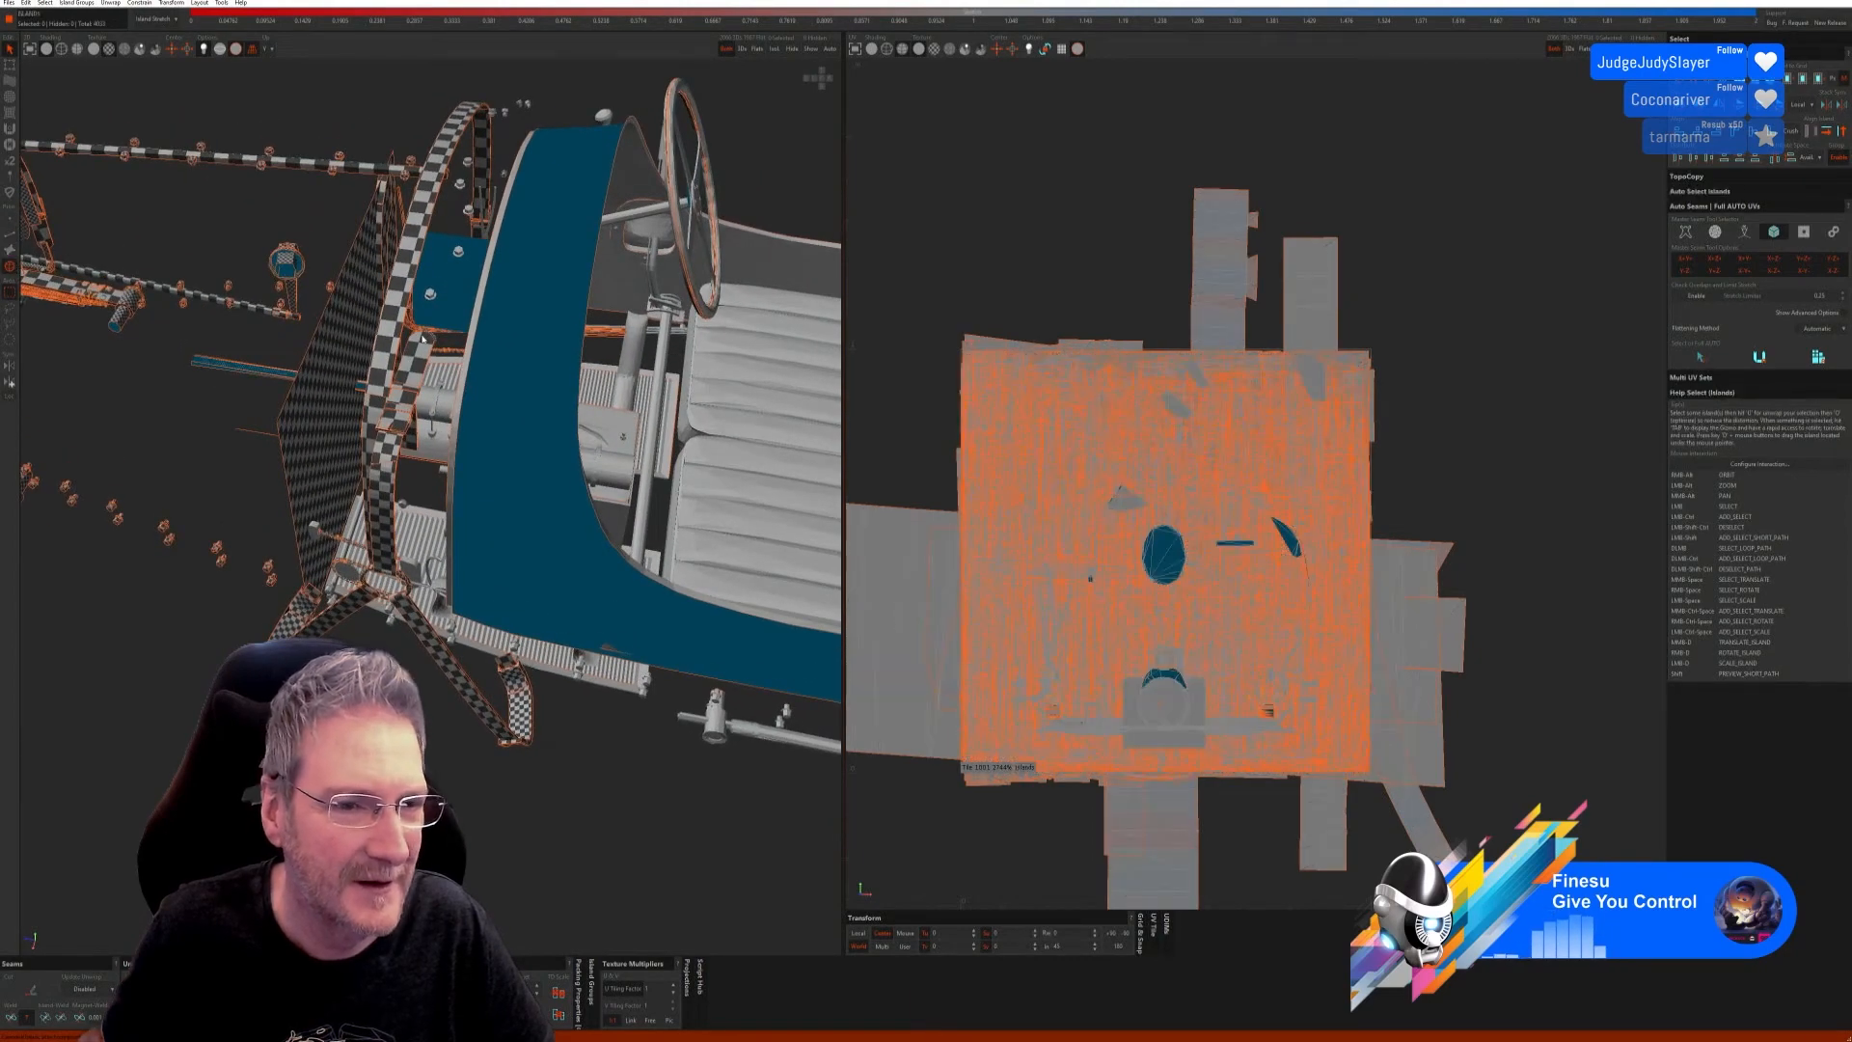
click(466, 354)
alt+drag(467, 354, 439, 387)
ctrl+click(415, 622)
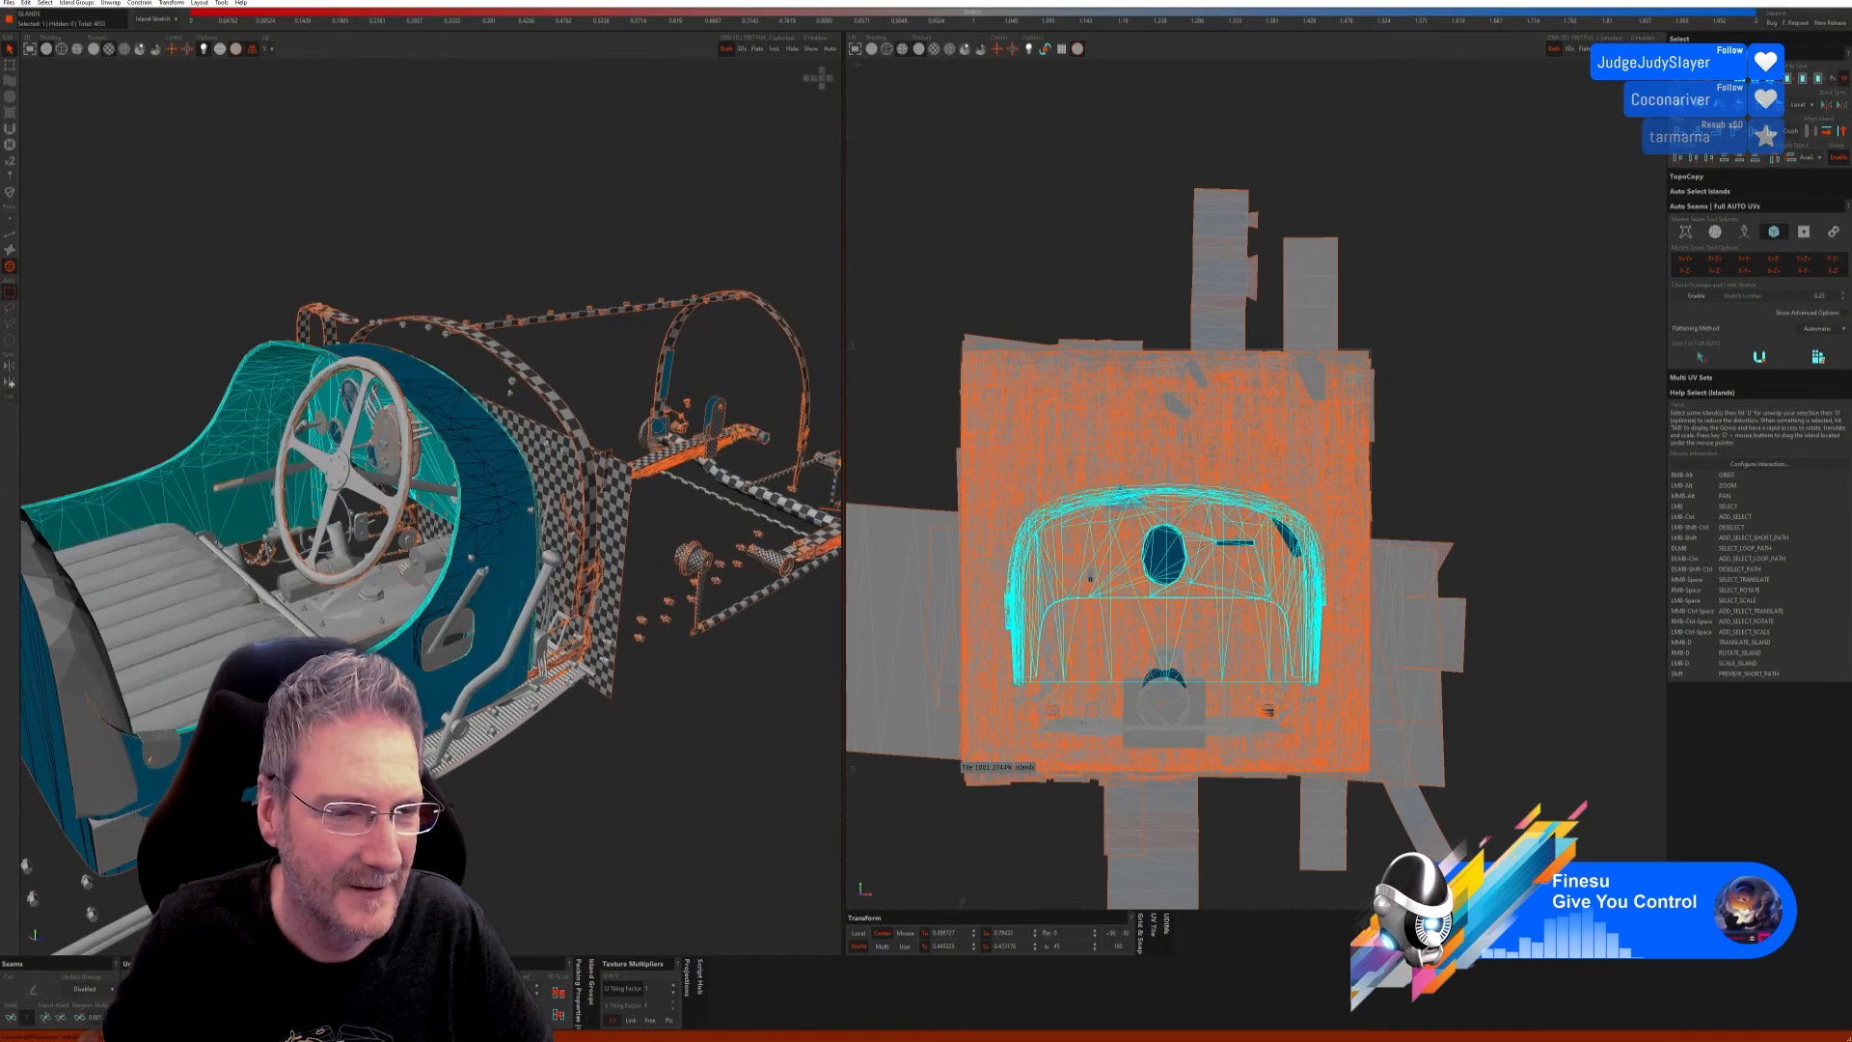
scroll(547, 490, up, 3)
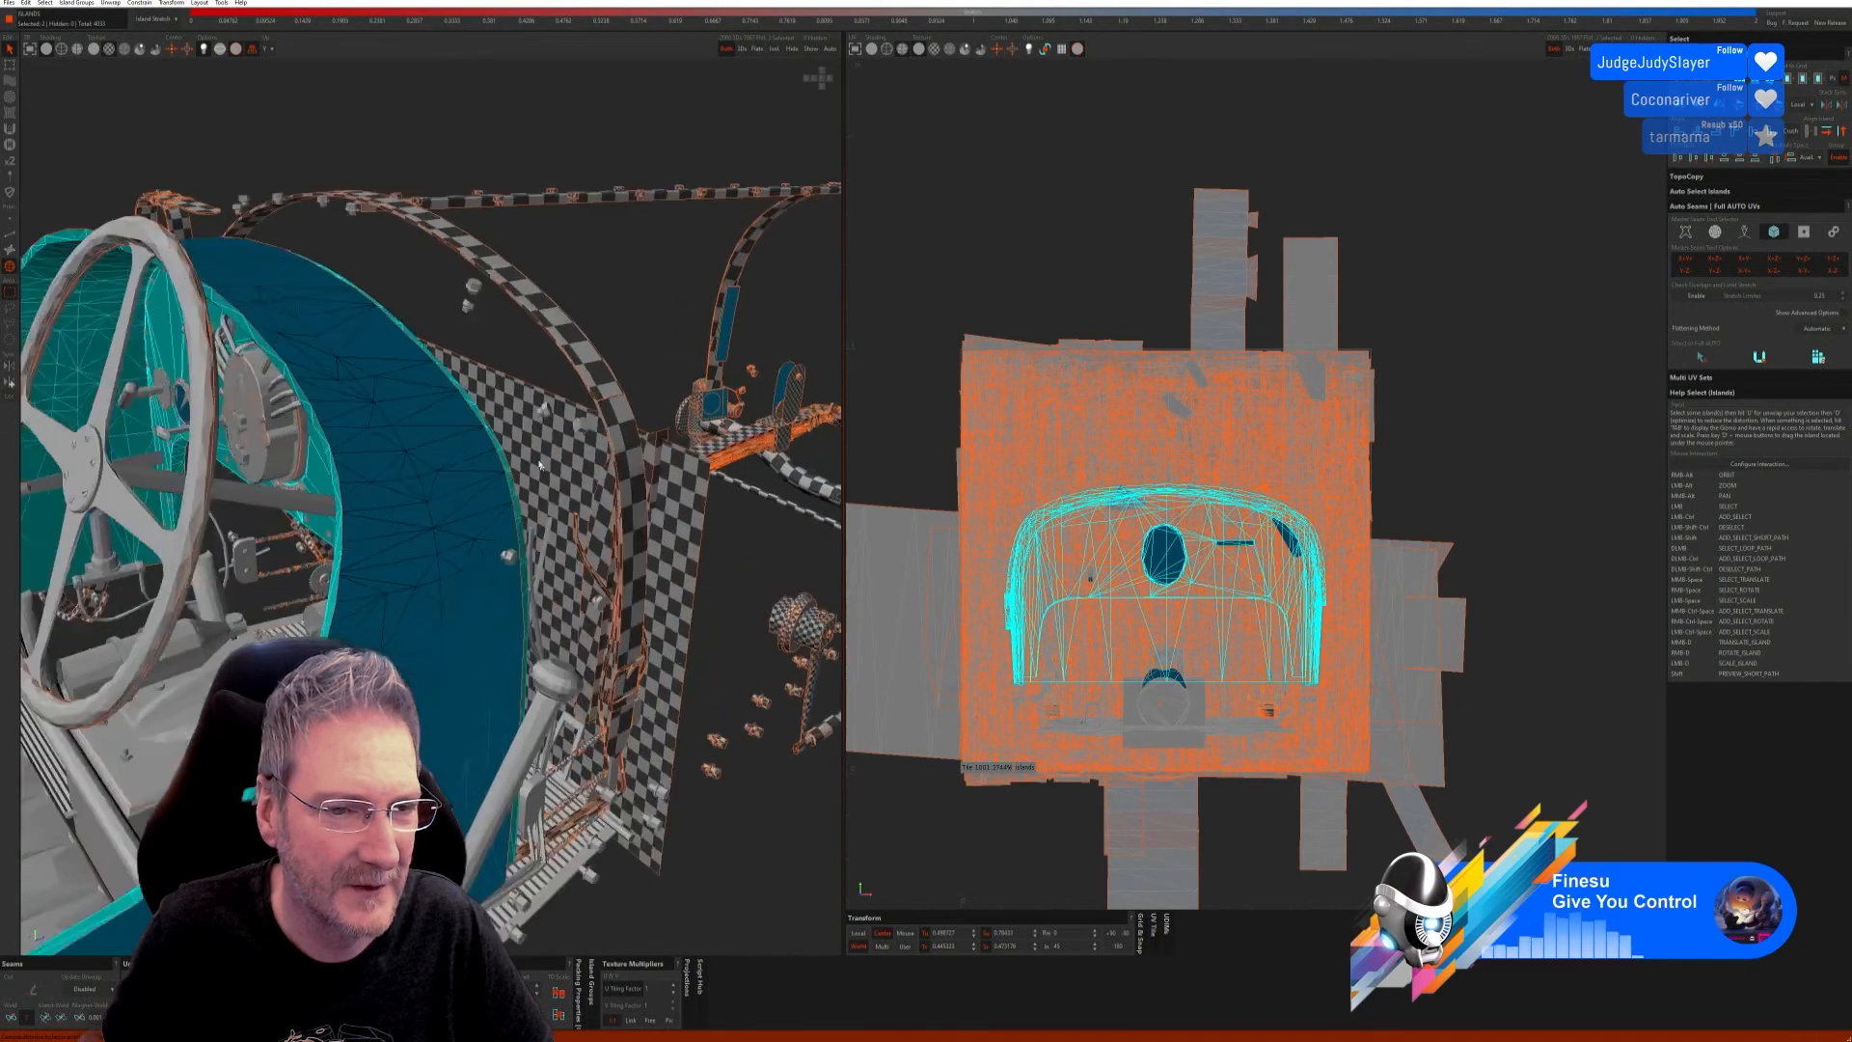
click(508, 306)
click(461, 404)
alt+drag(461, 404, 559, 451)
alt+right_drag(559, 451, 564, 450)
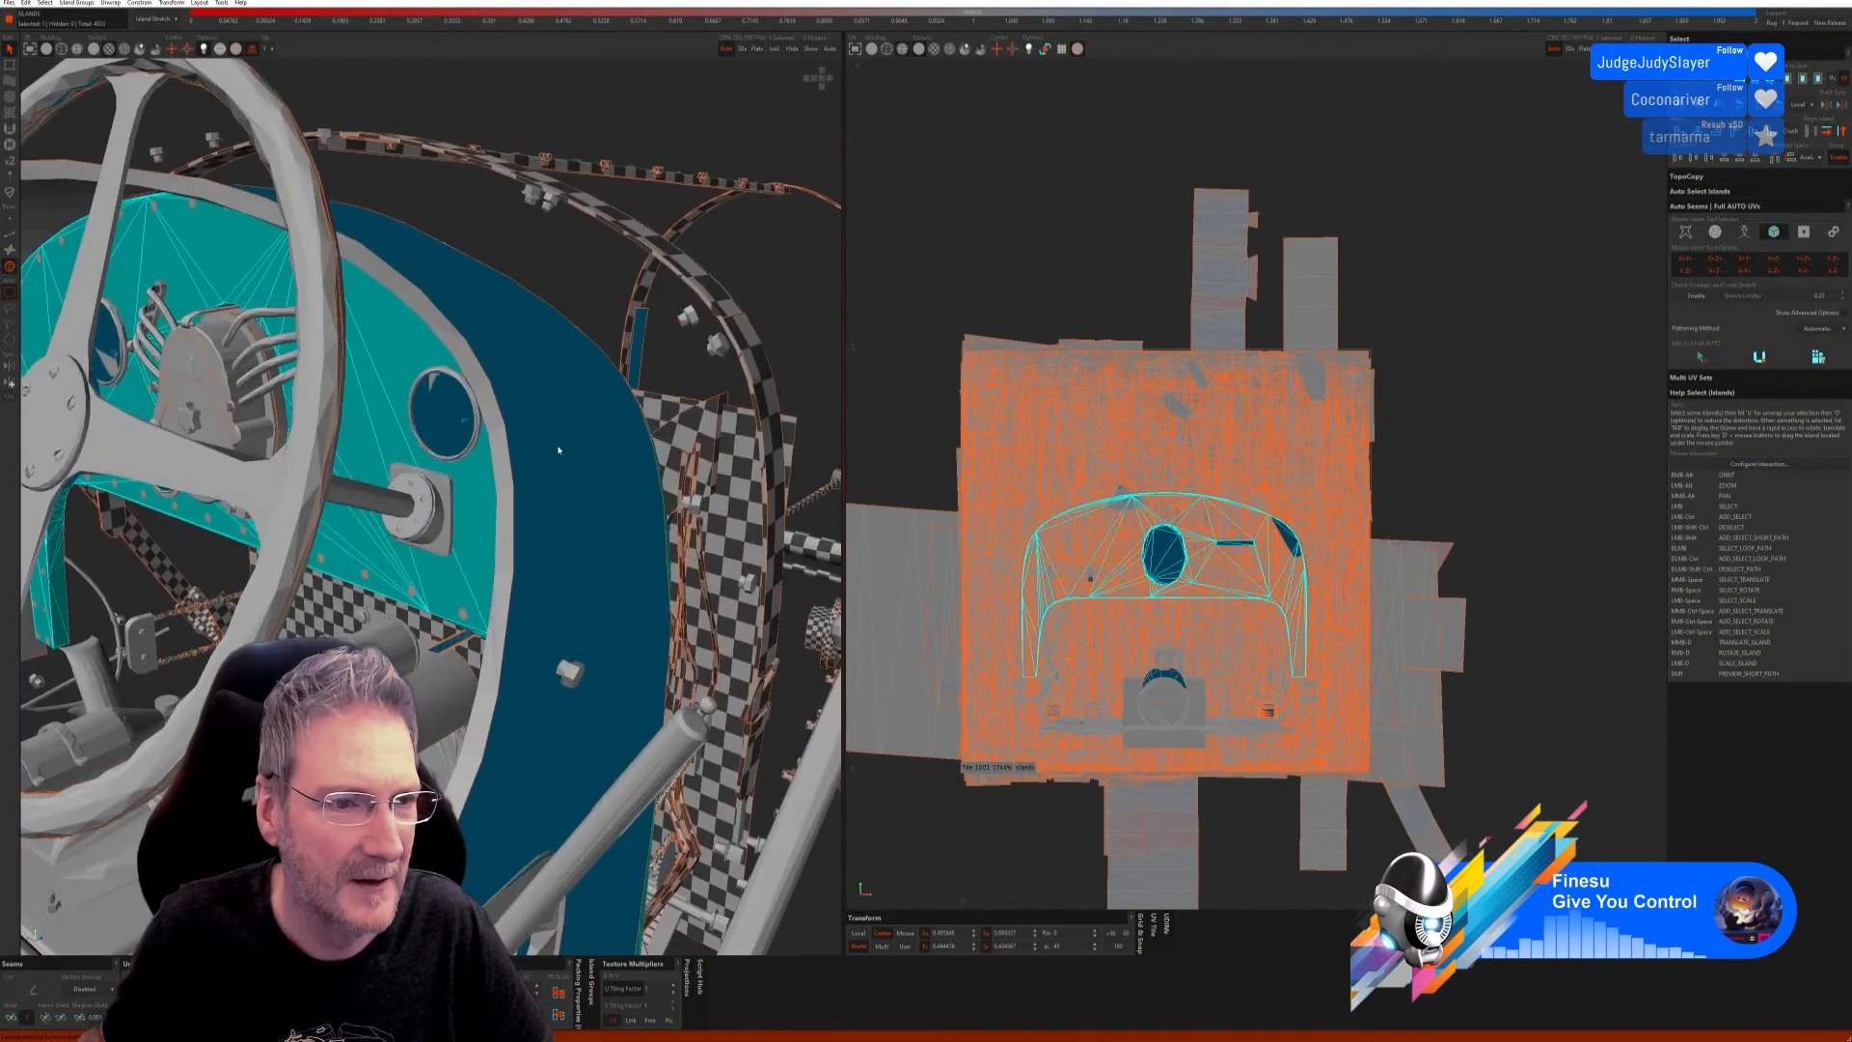
scroll(511, 489, down, 3)
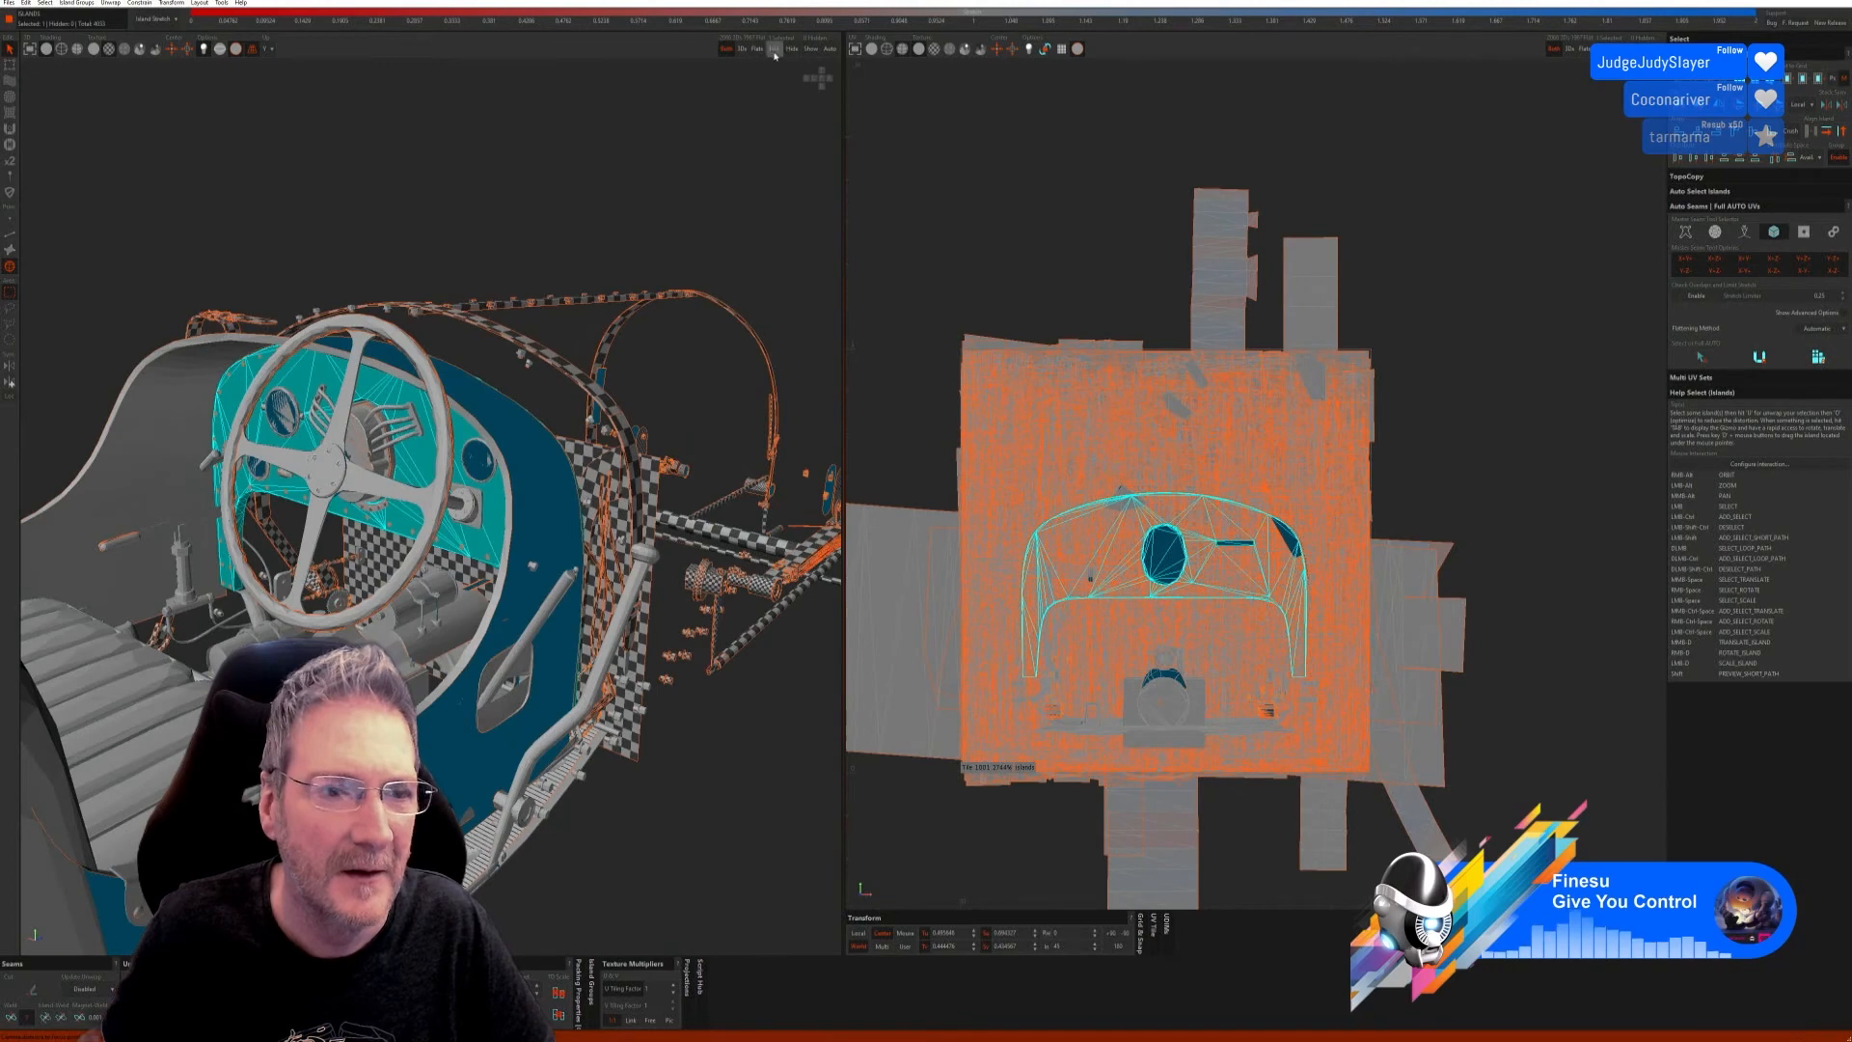
click(774, 49)
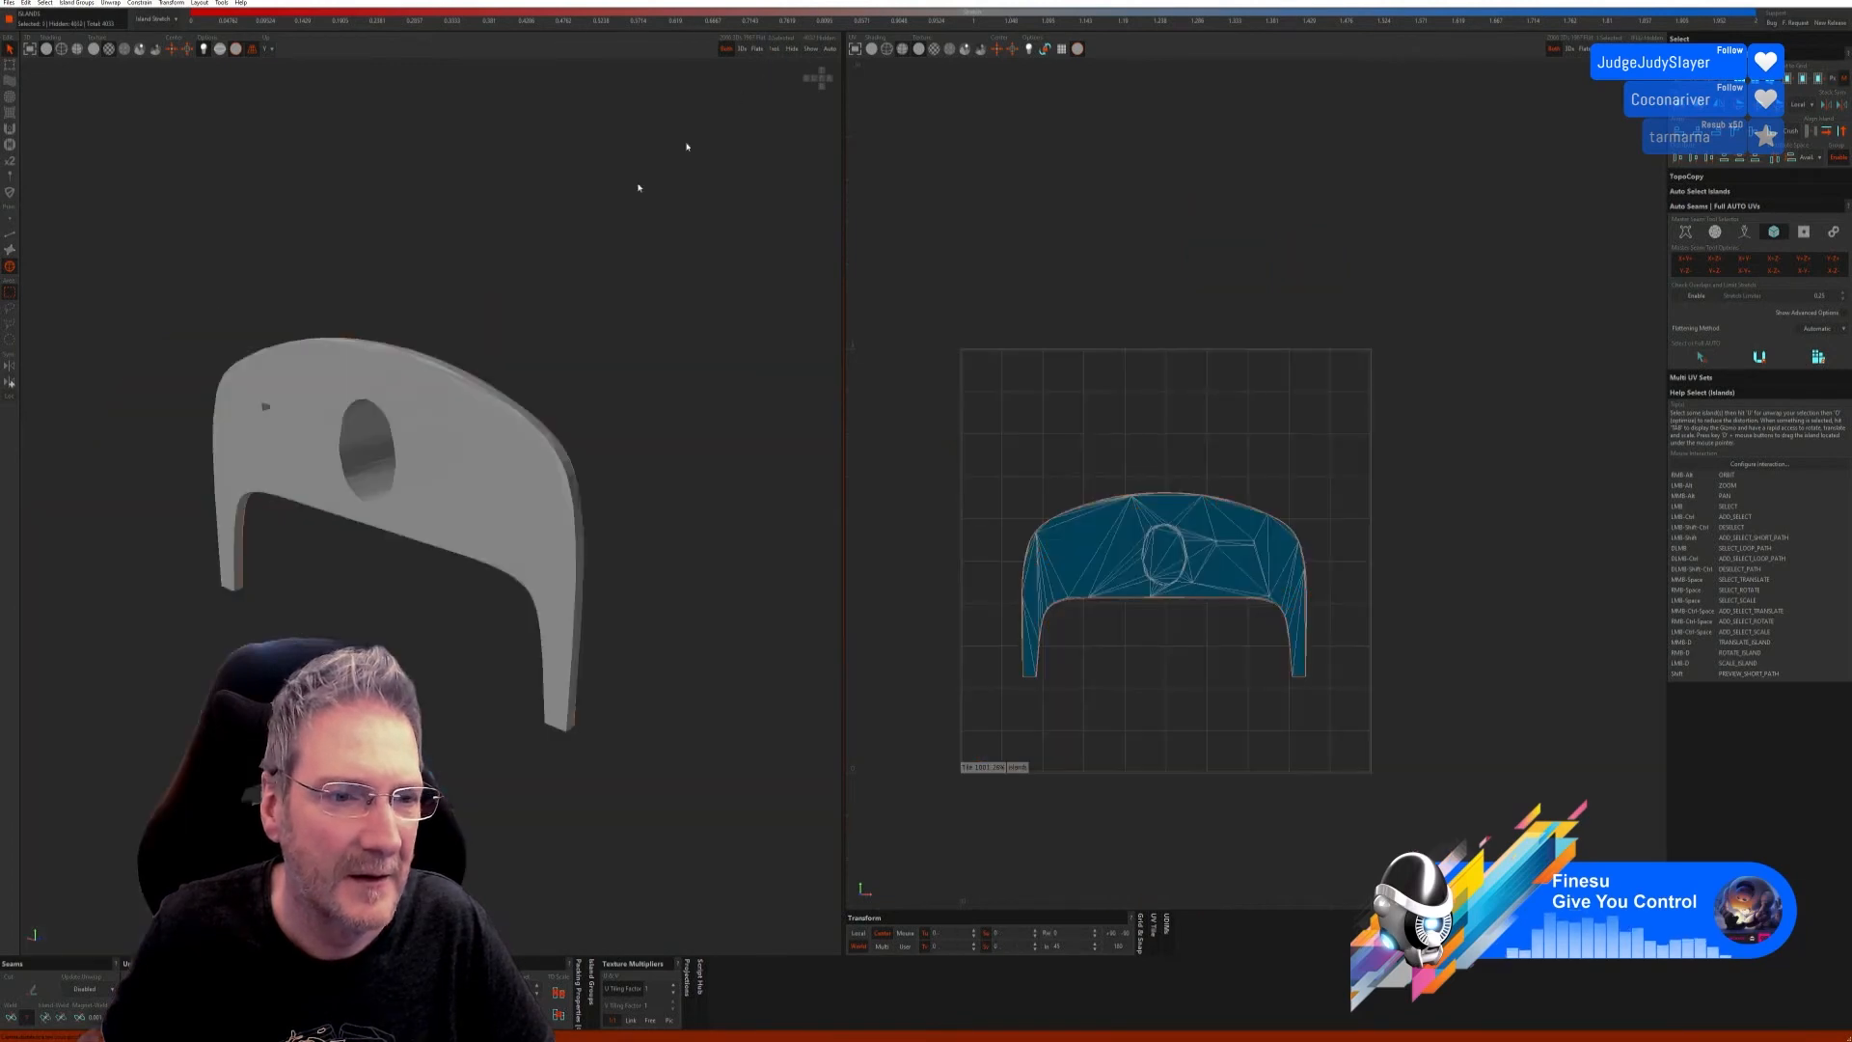
Step: Cut the isolated dashboard panel along automatically selected seam edges and unfold its UVs
click(11, 234)
click(1701, 357)
click(1759, 357)
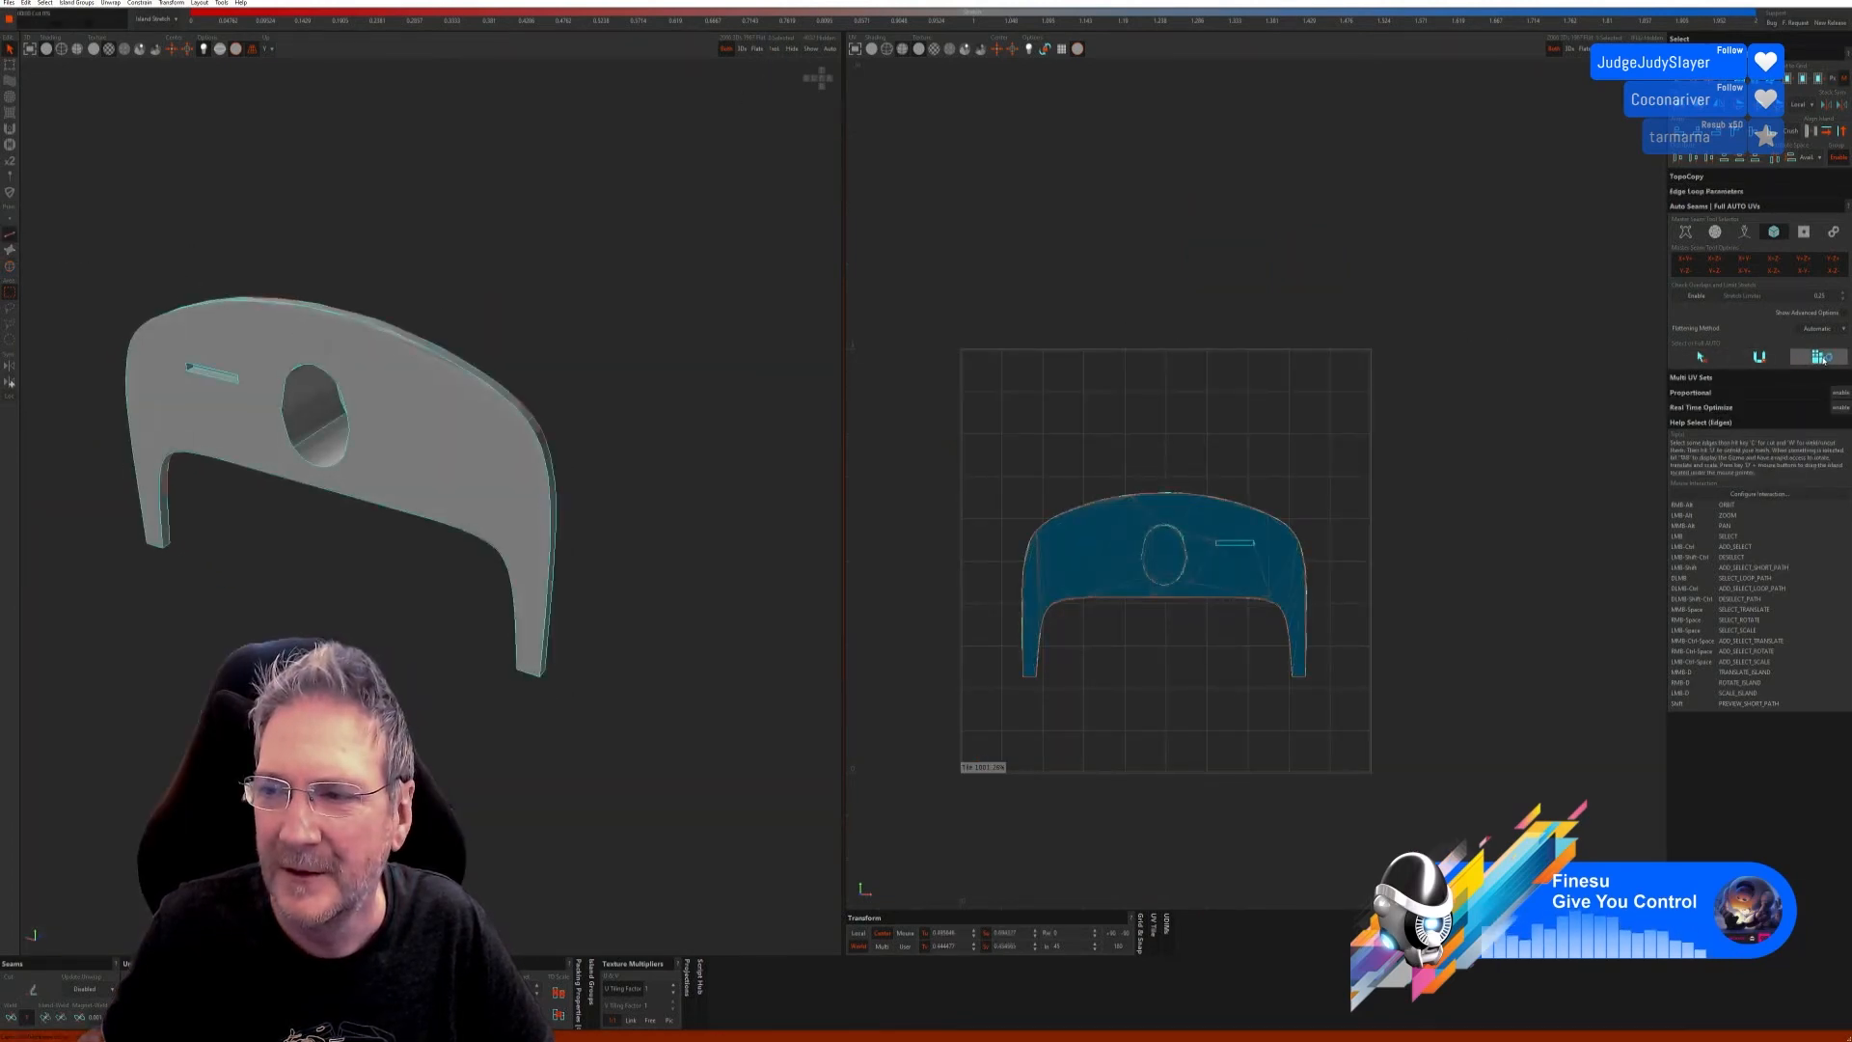
mouse_move(563, 365)
alt+right_down()
mouse_move(610, 360)
mouse_move(579, 364)
alt+right_up()
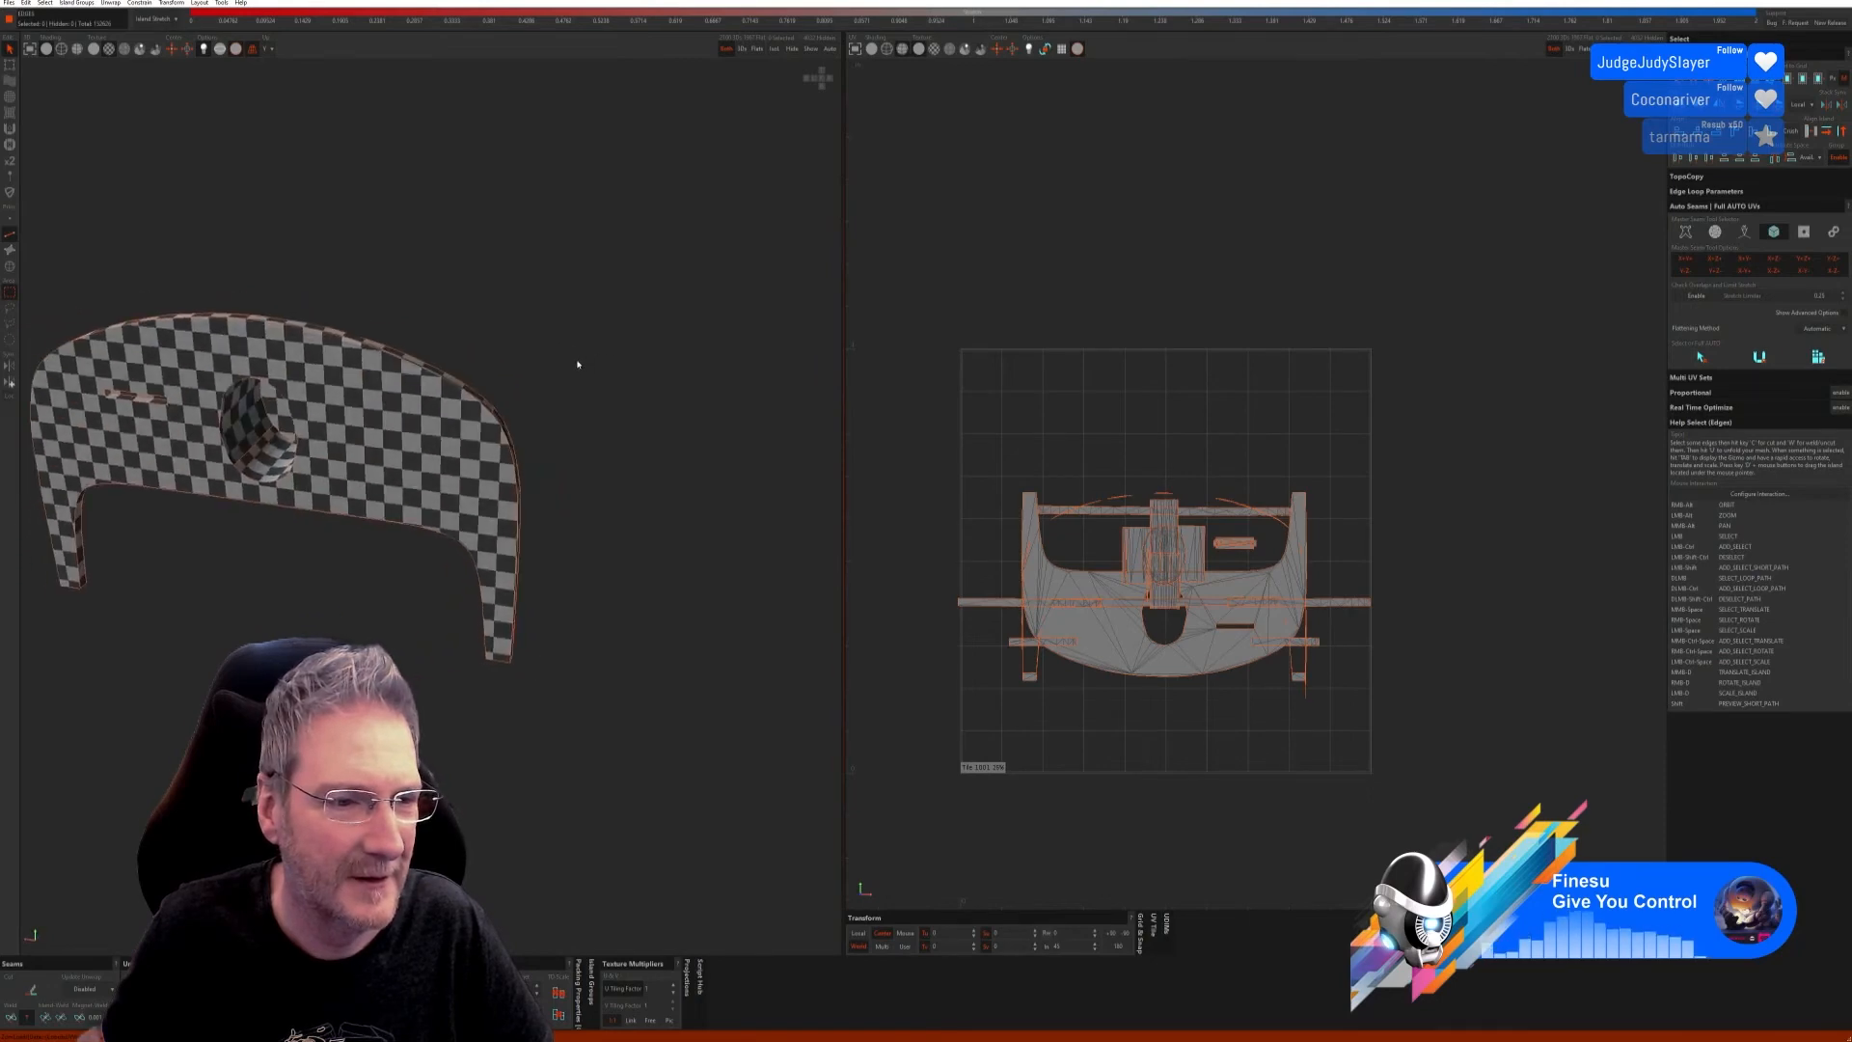
Step: Weld the seam edges splitting the lower inner wall of the dashboard panel's round opening
scroll(245, 443, up, 5)
click(221, 456)
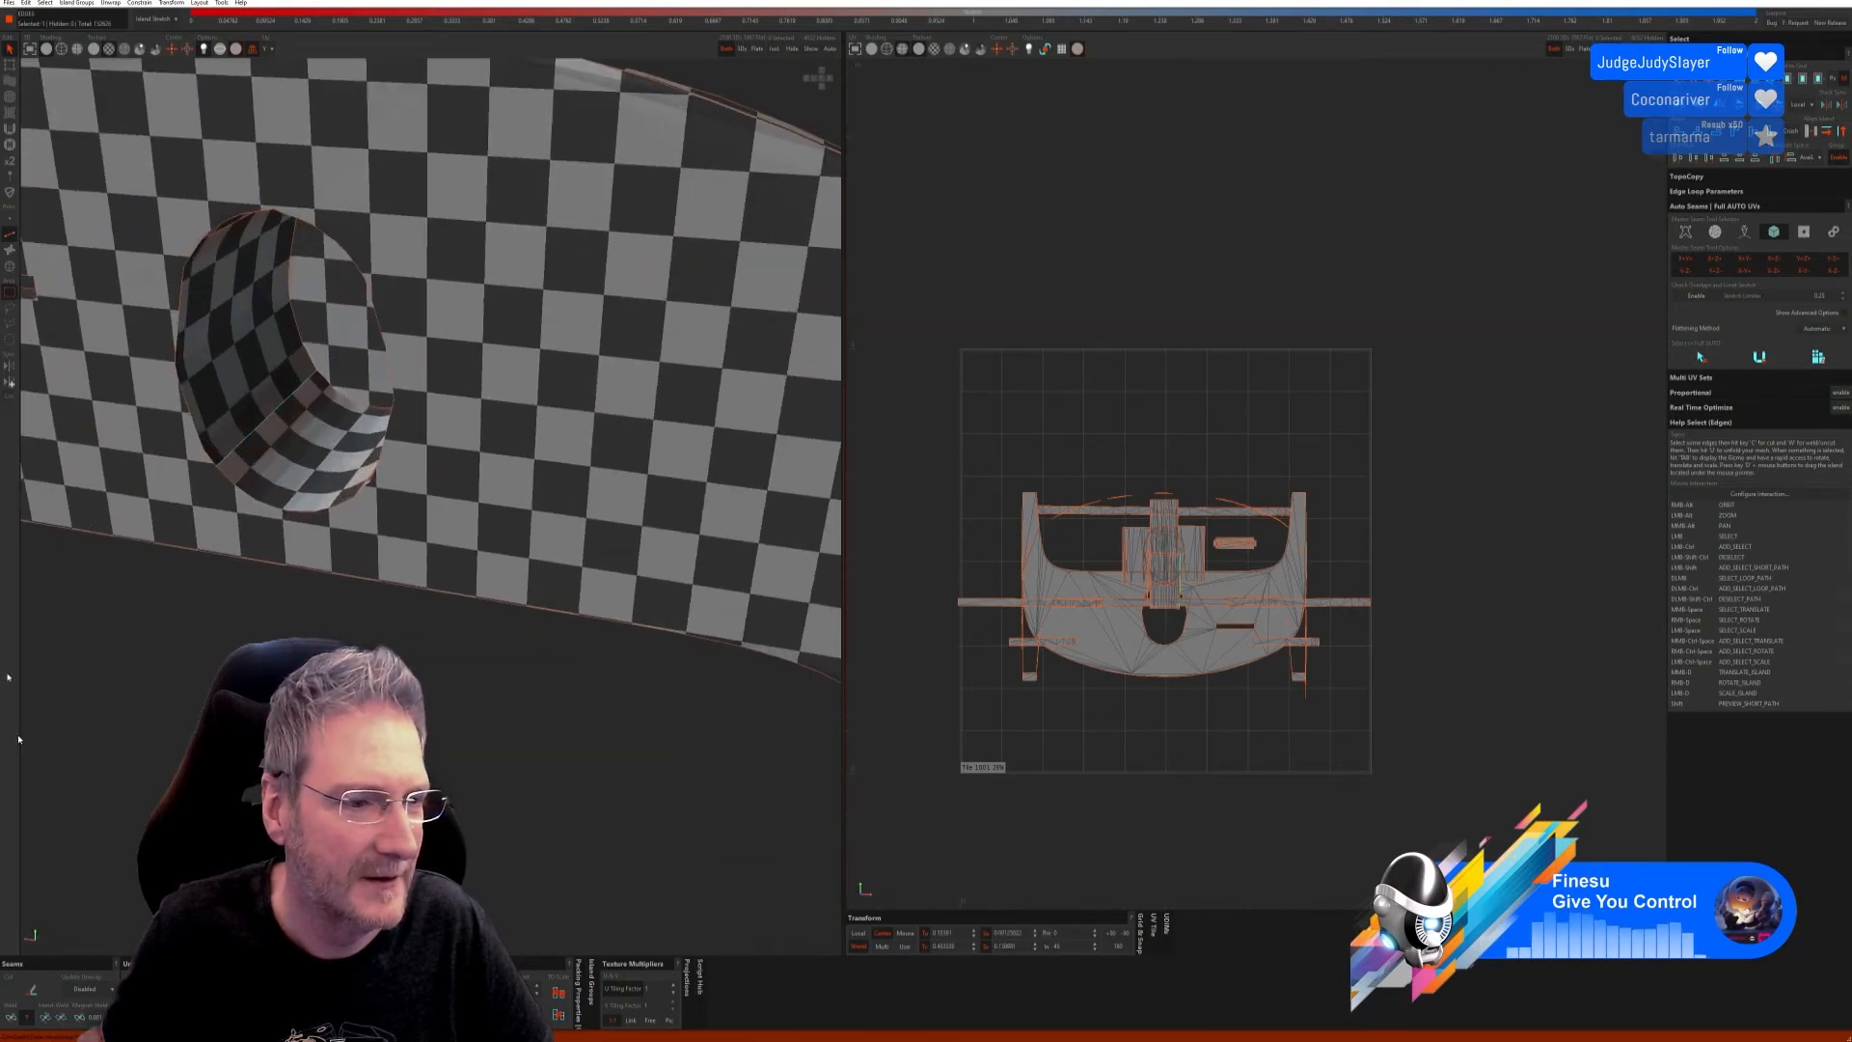
click(11, 1015)
alt+right_drag(154, 745, 357, 723)
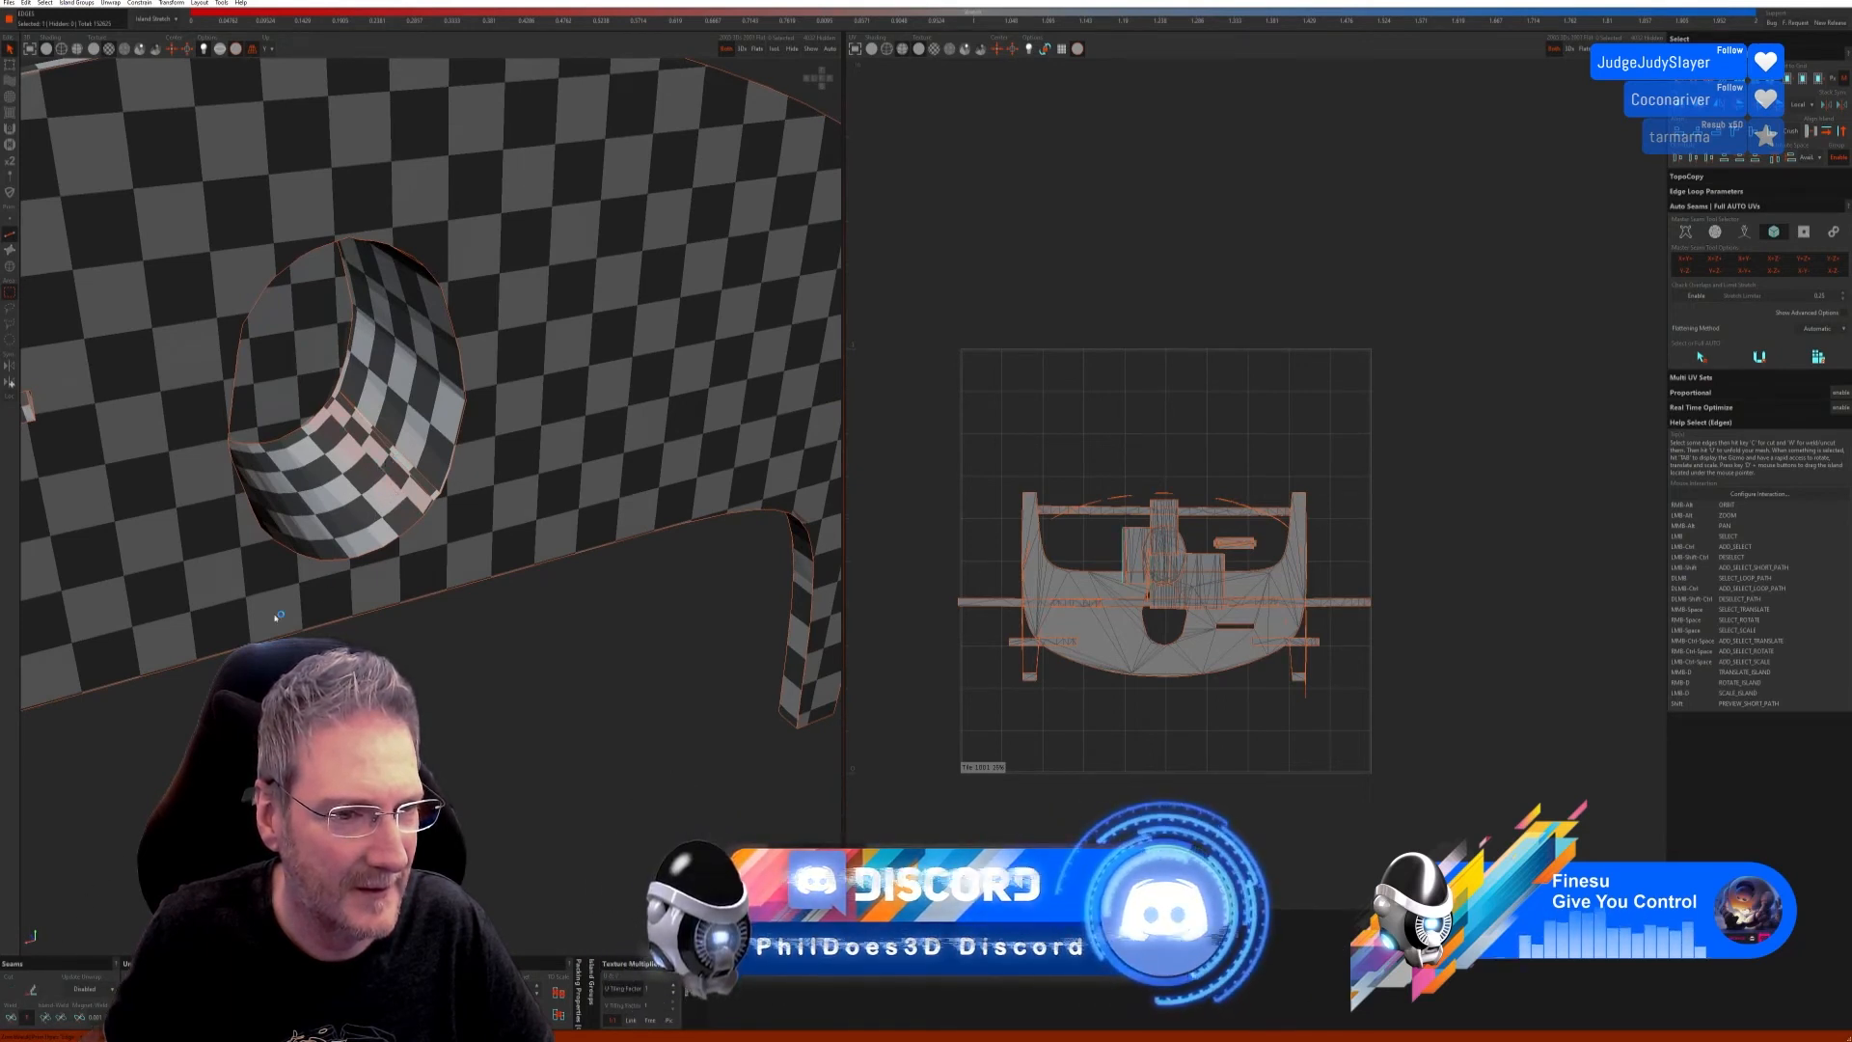
click(12, 1015)
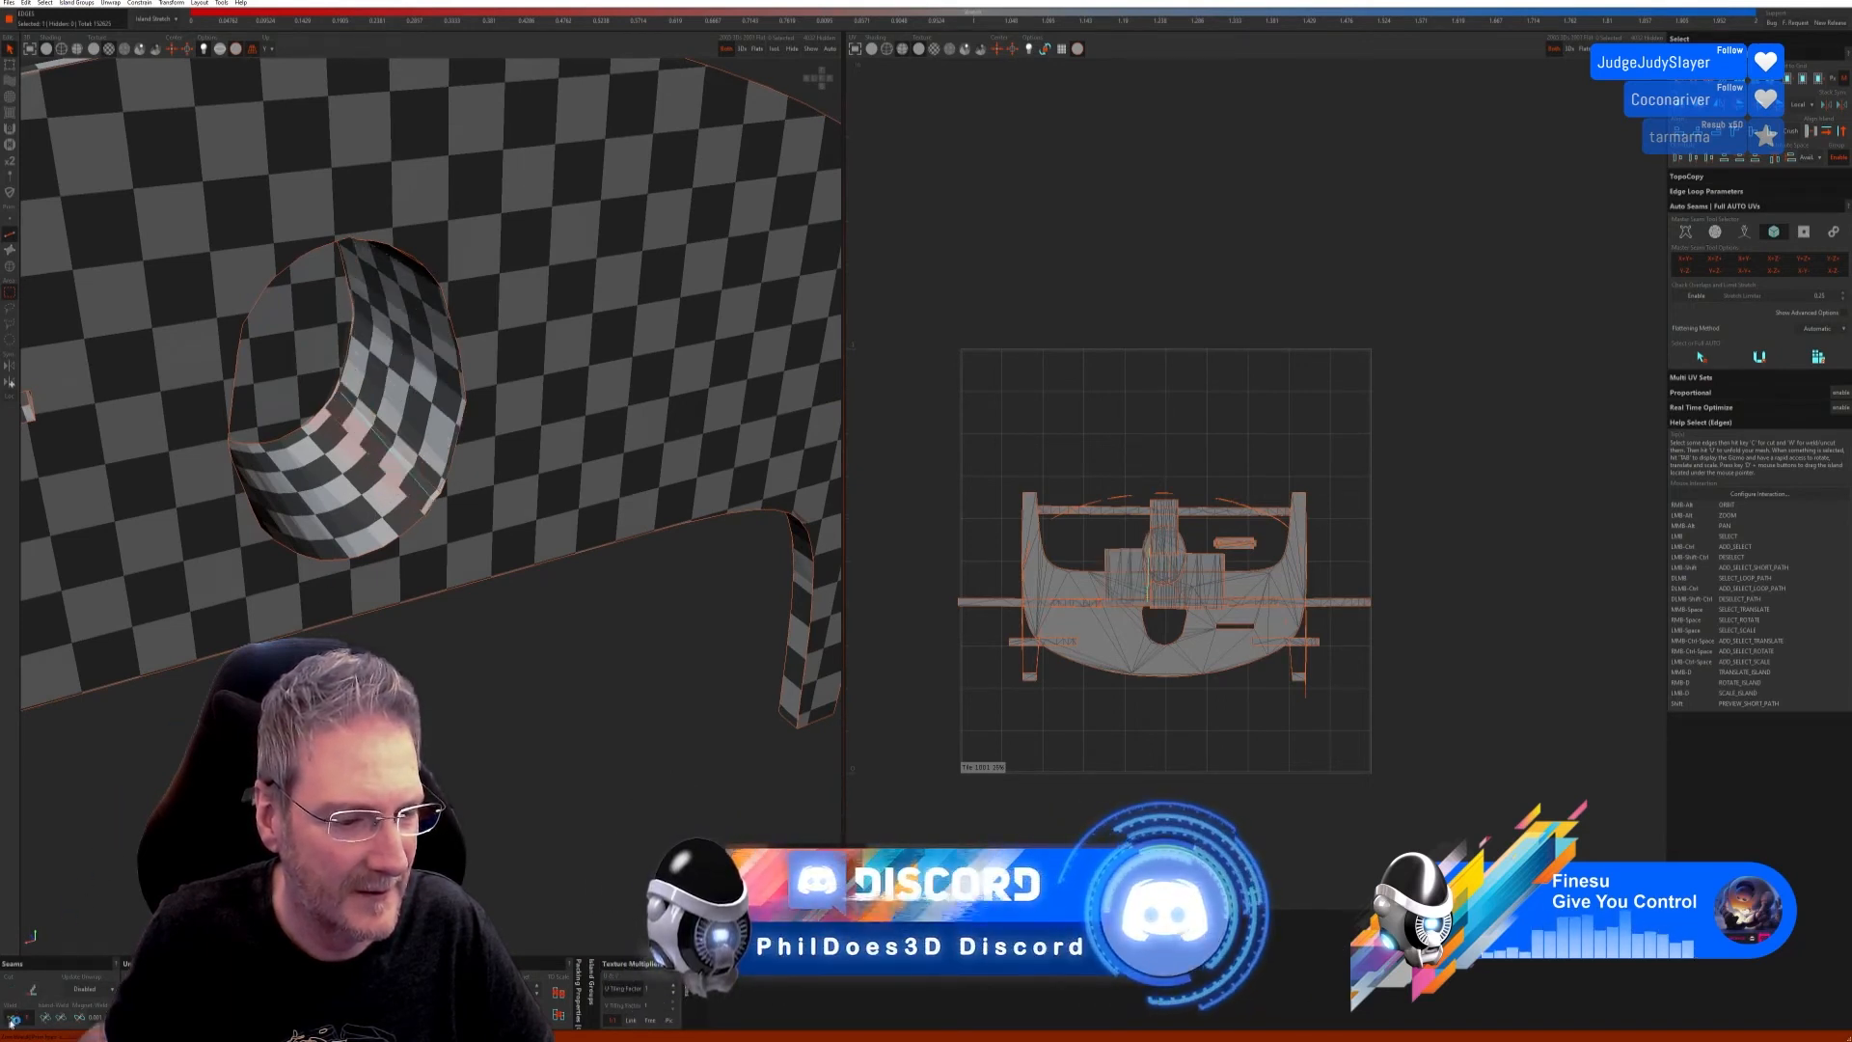
click(399, 455)
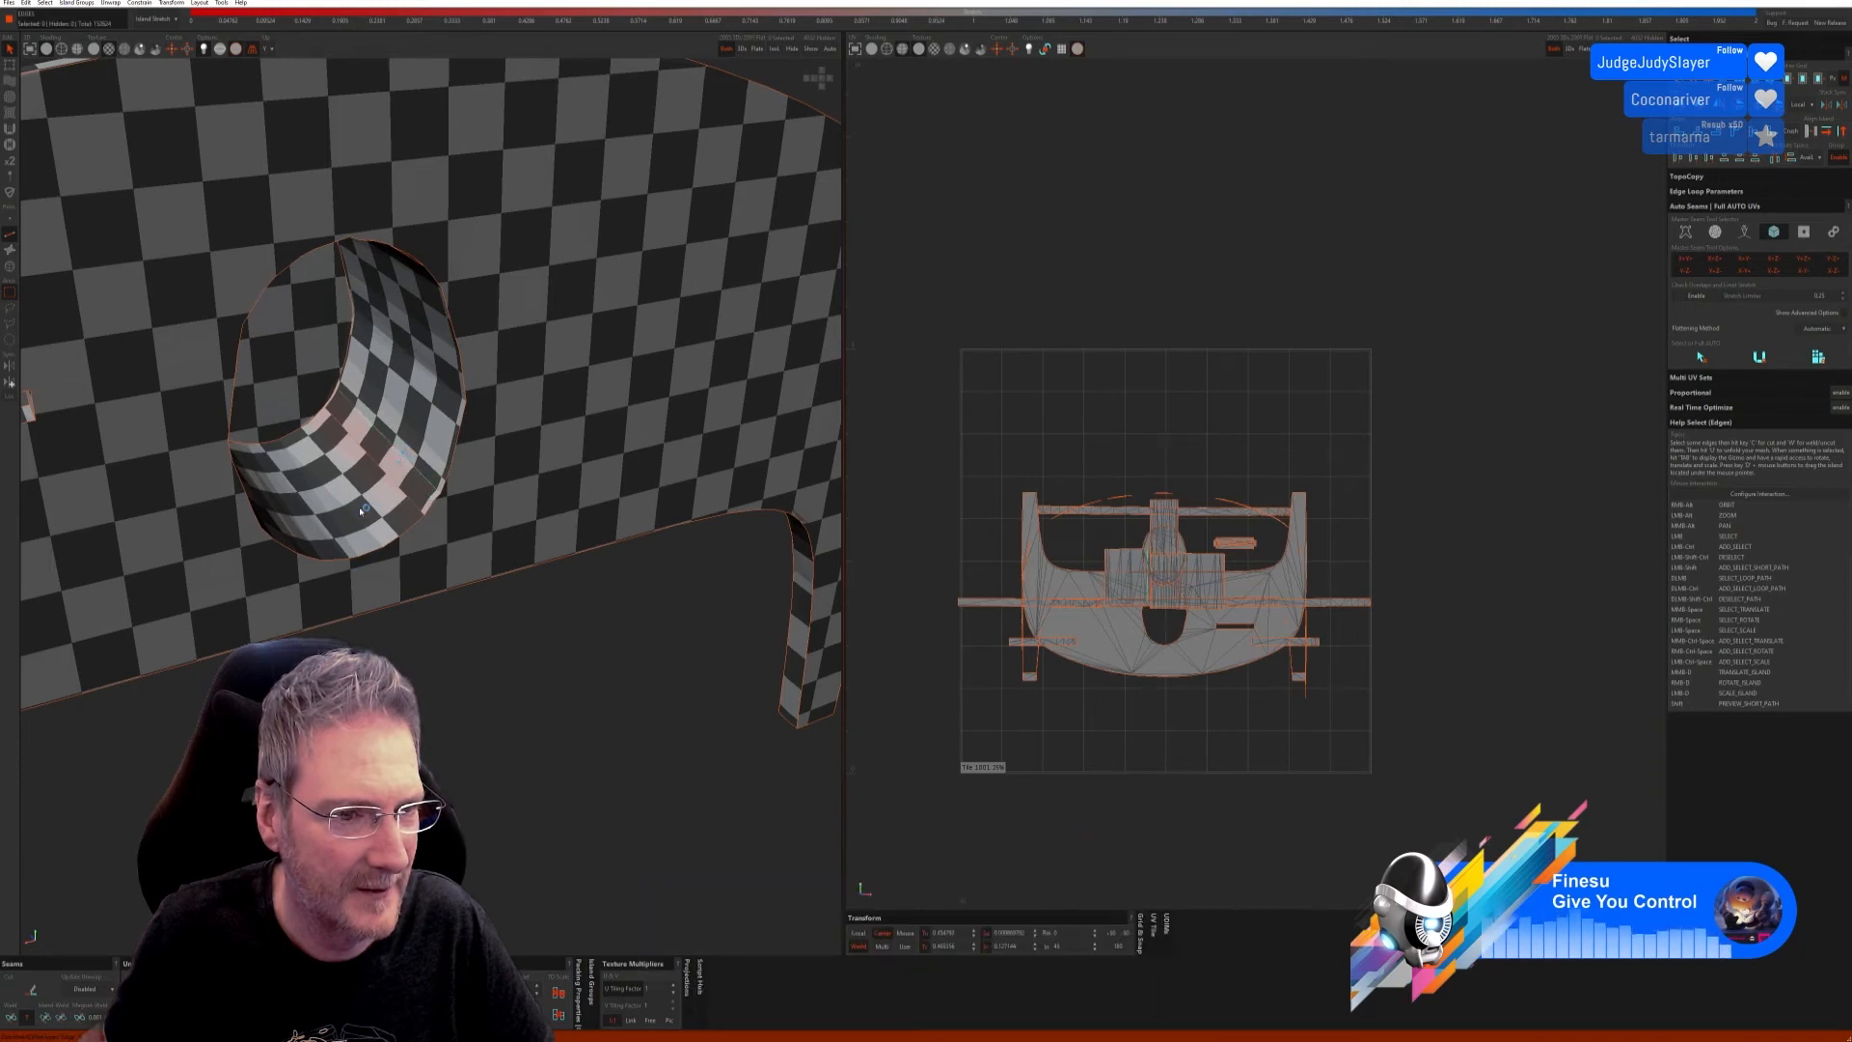
click(11, 1018)
Step: Weld the remaining cuts around the round opening's inner wall so the wall forms one continuous strip
alt+right_drag(415, 445, 342, 540)
alt+right_drag(386, 626, 392, 601)
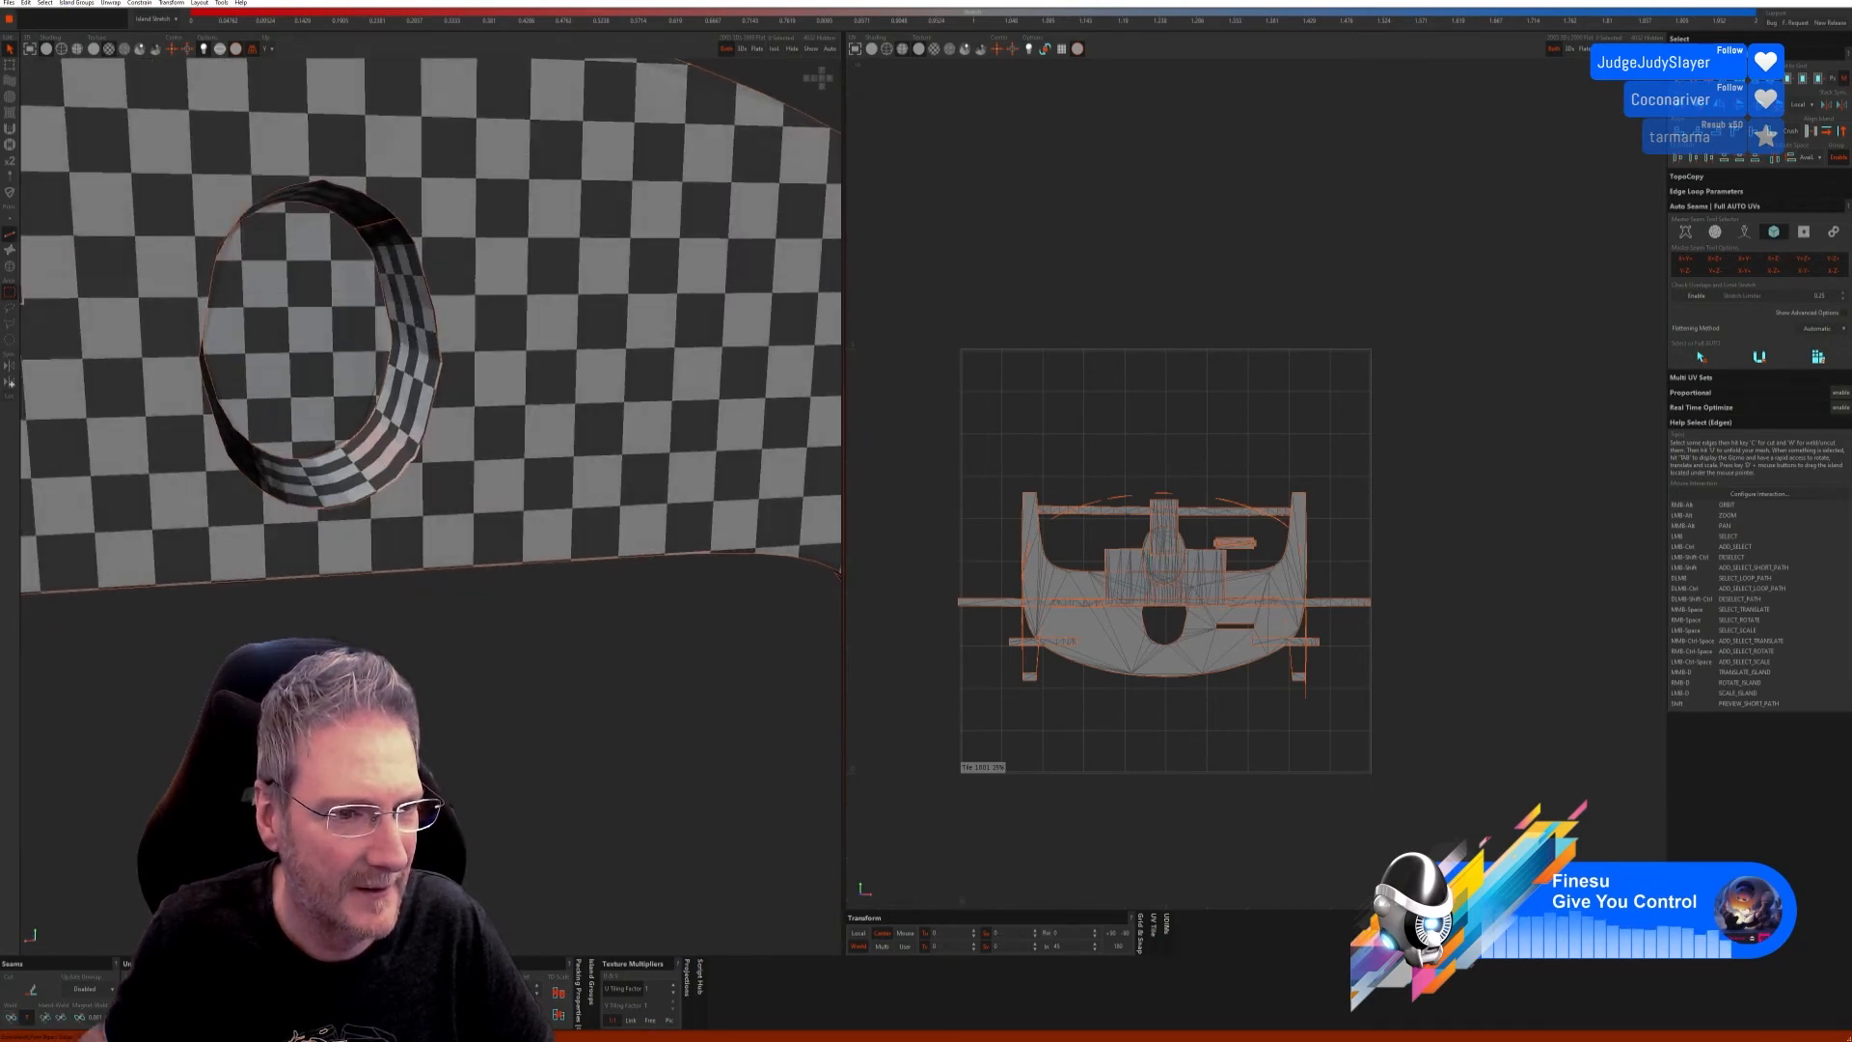
alt+right_drag(434, 434, 393, 333)
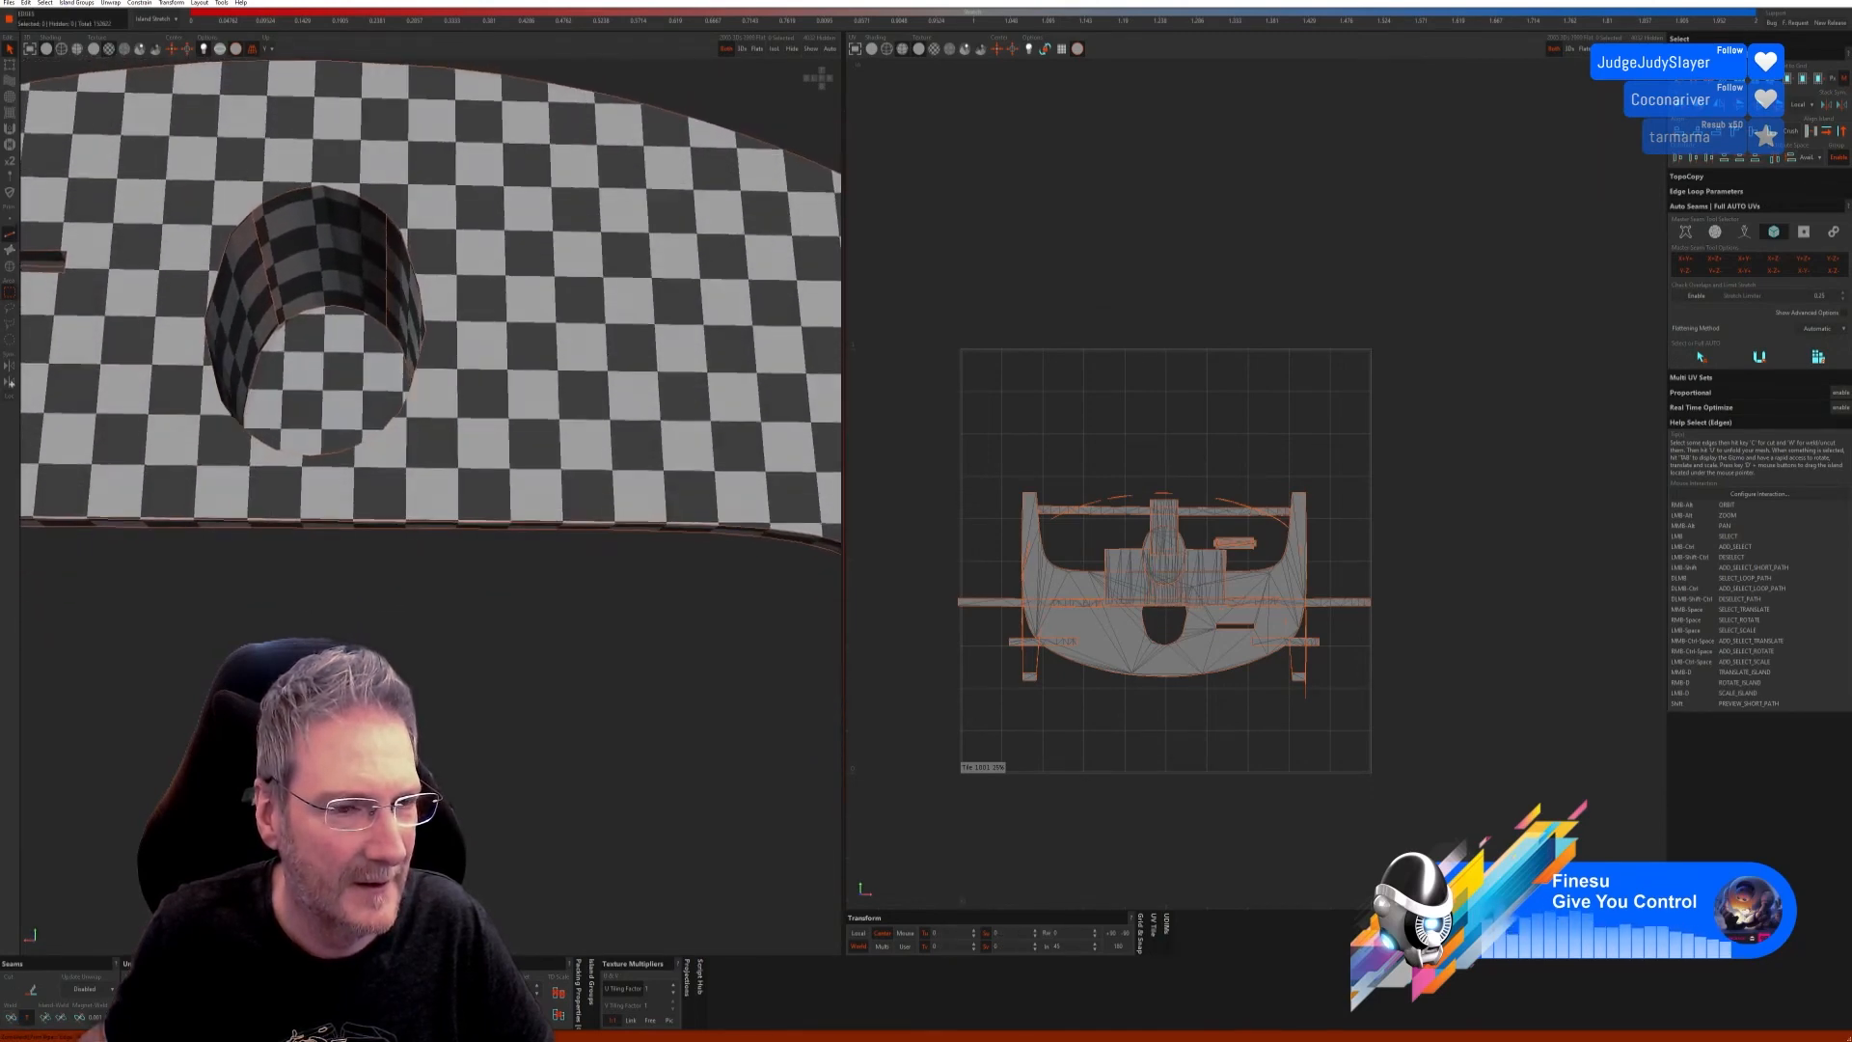
alt+right_drag(306, 436, 299, 443)
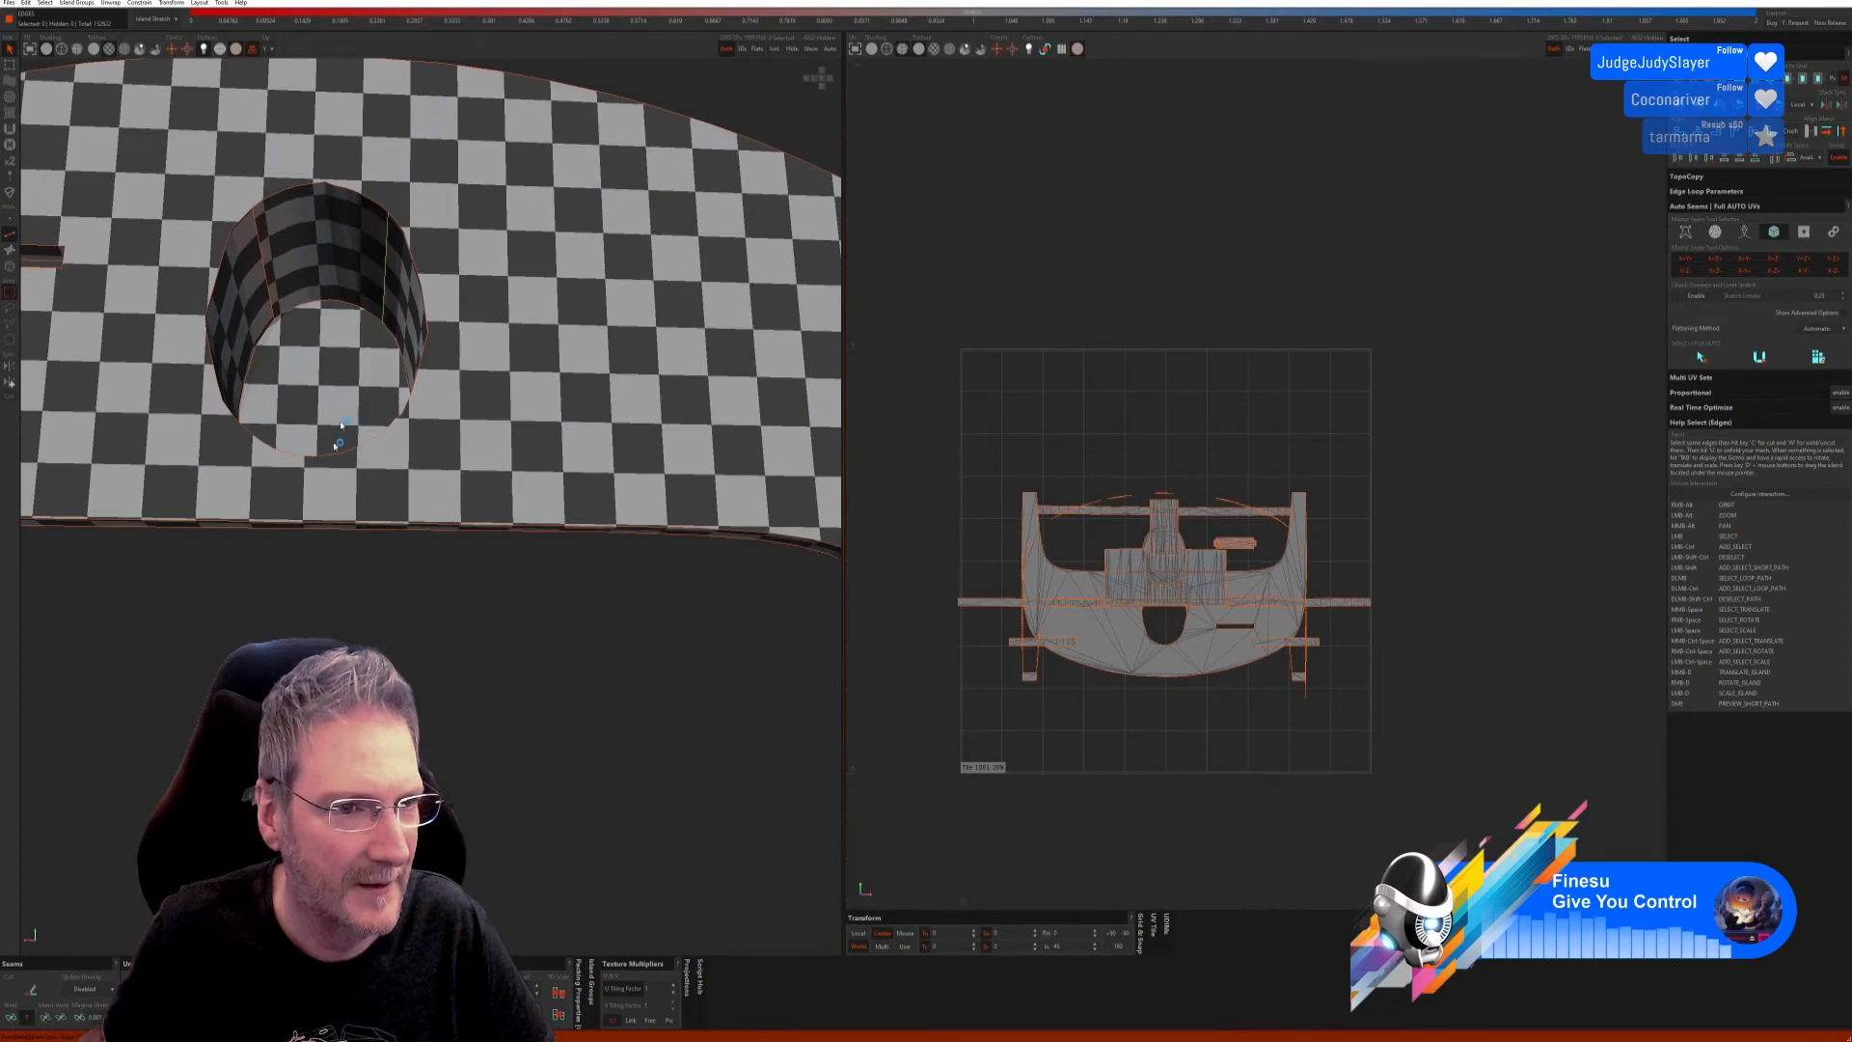
click(12, 1016)
alt+right_drag(338, 366, 337, 463)
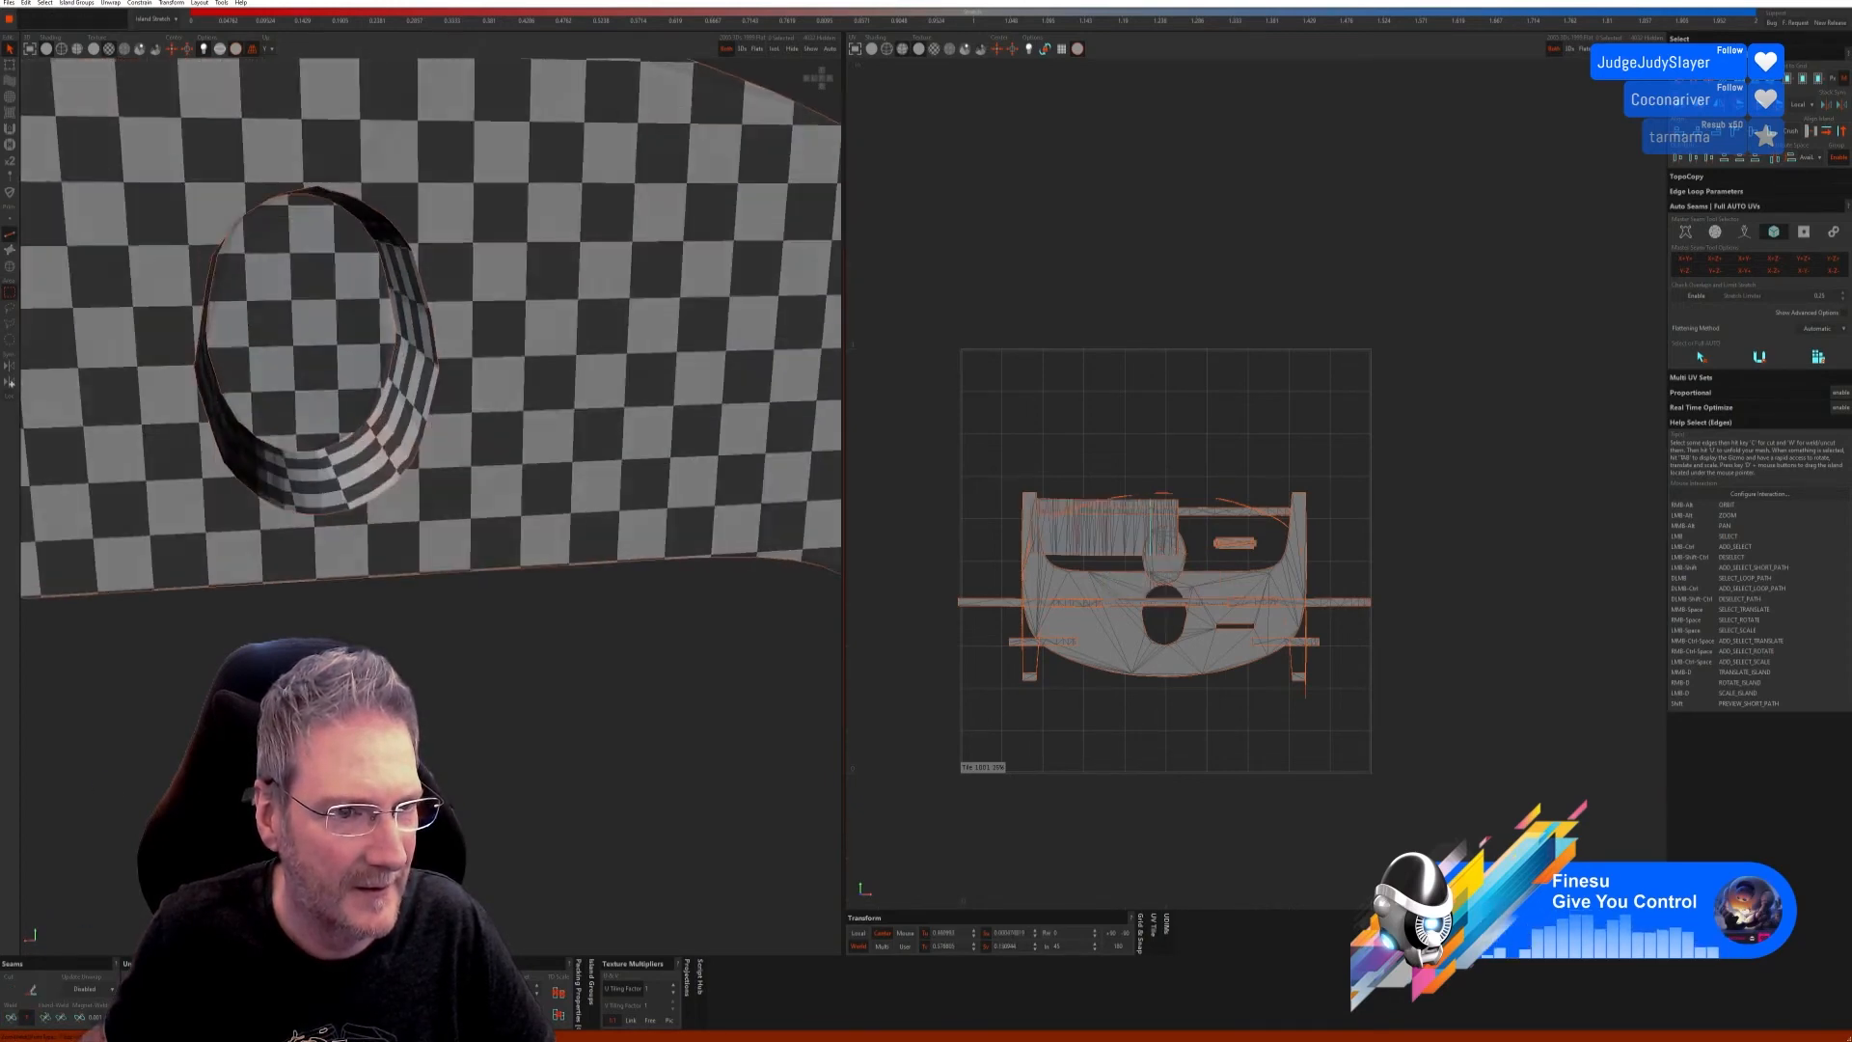
alt+right_drag(405, 405, 319, 425)
scroll(251, 694, down, 4)
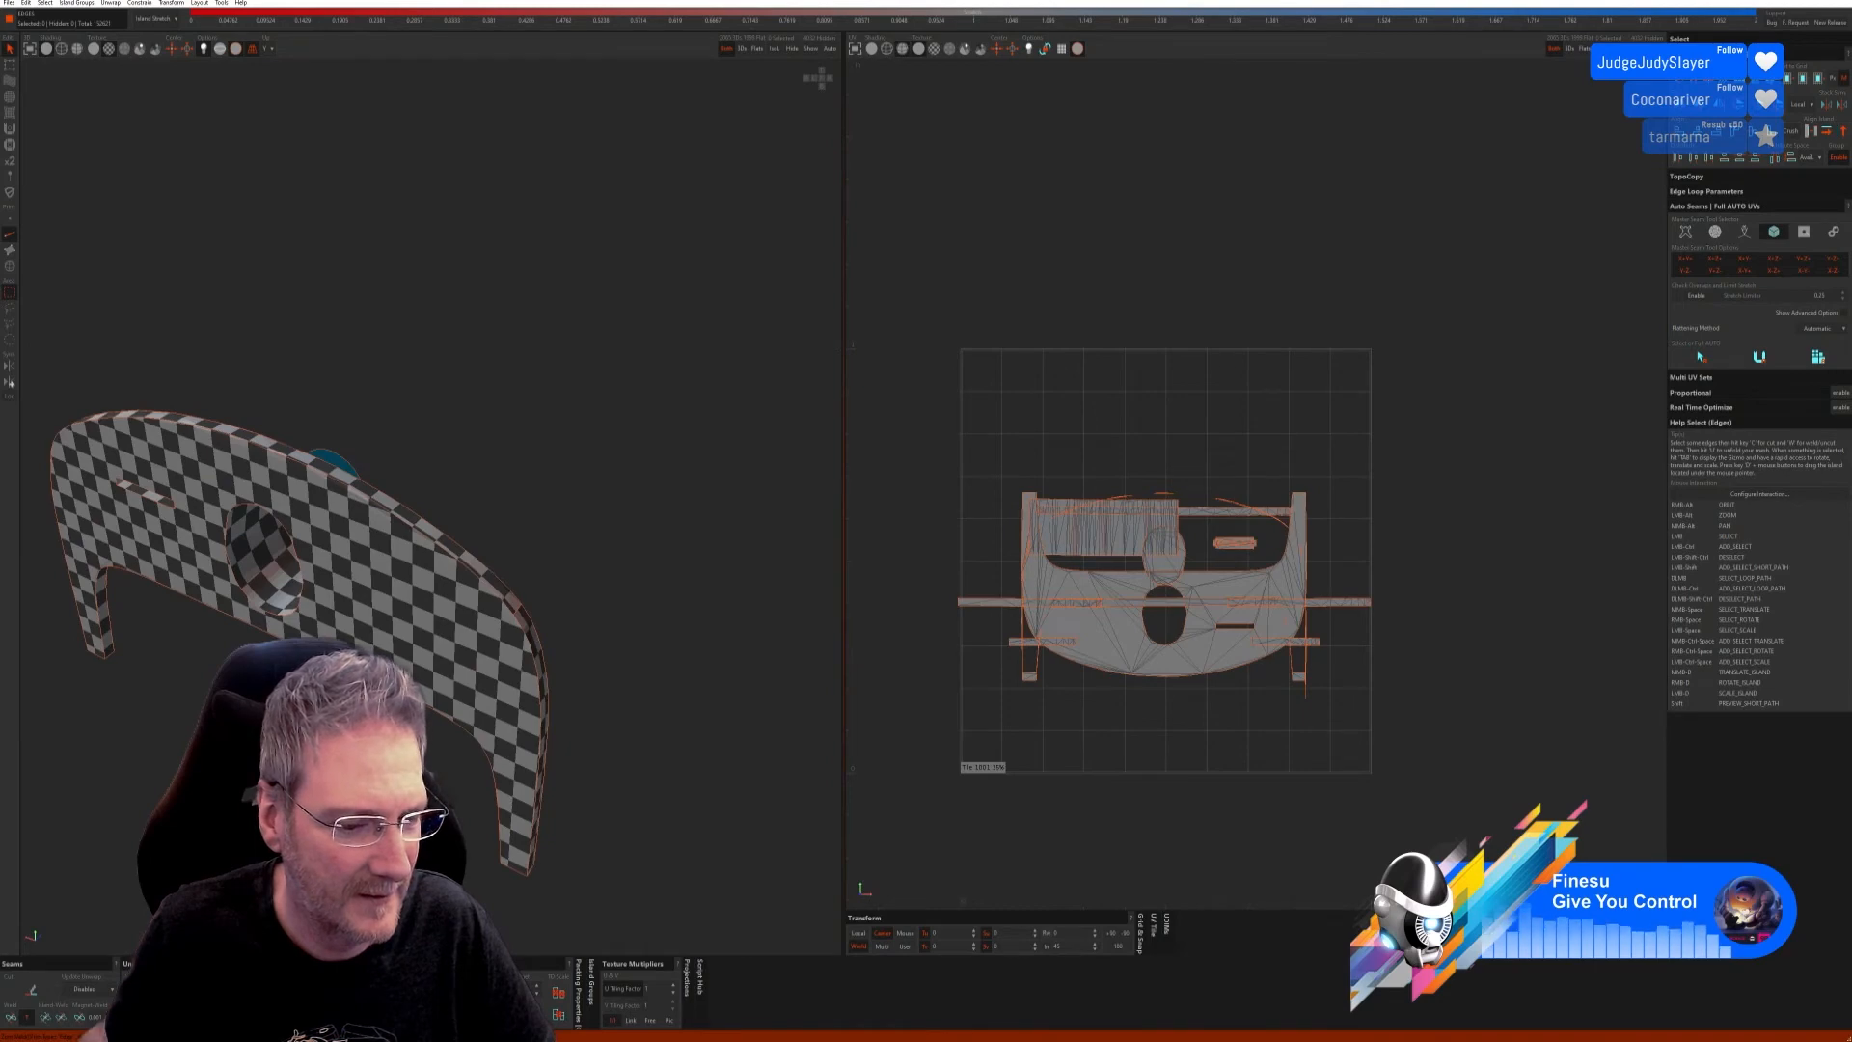
Step: Pack and optimize the dashboard panel's UVs, and show all parts again
key(p)
key(o)
alt+right_drag(289, 772, 646, 762)
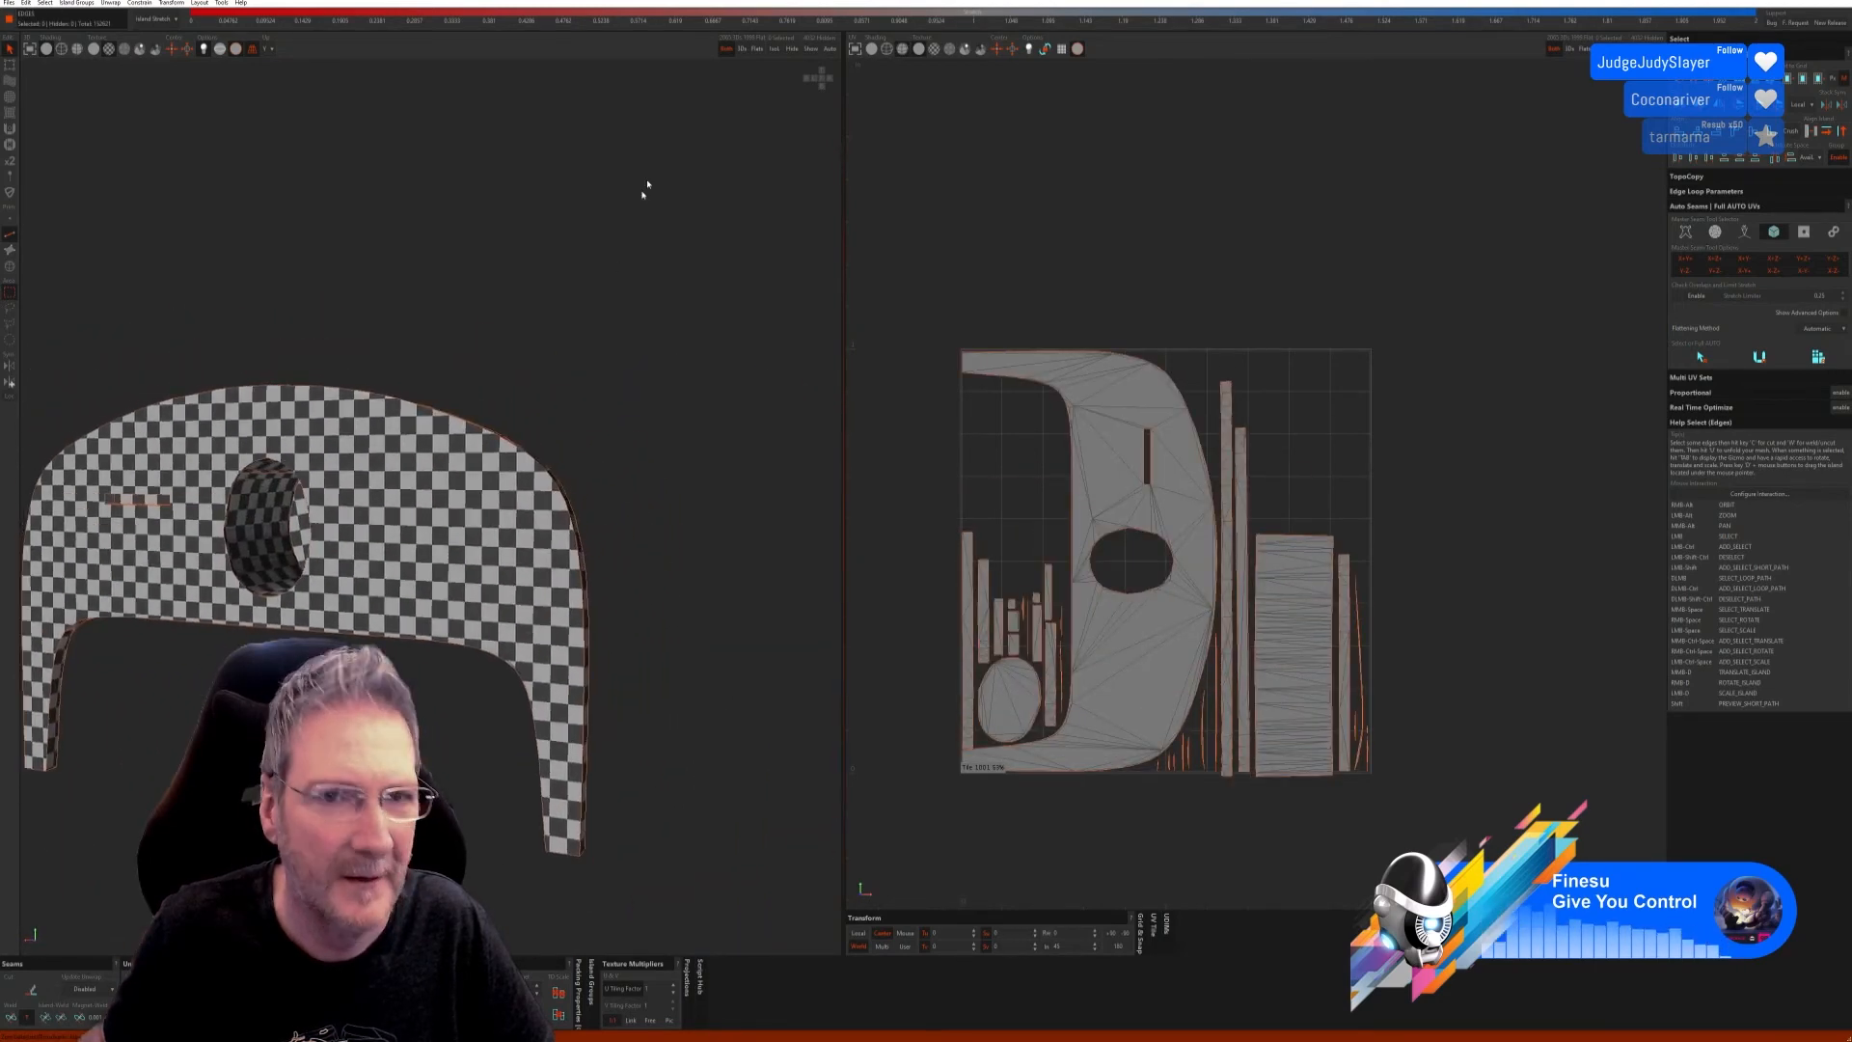
click(810, 49)
Step: Select the curved cockpit body shell surrounding the seats as an island and isolate it
alt+drag(573, 345, 527, 465)
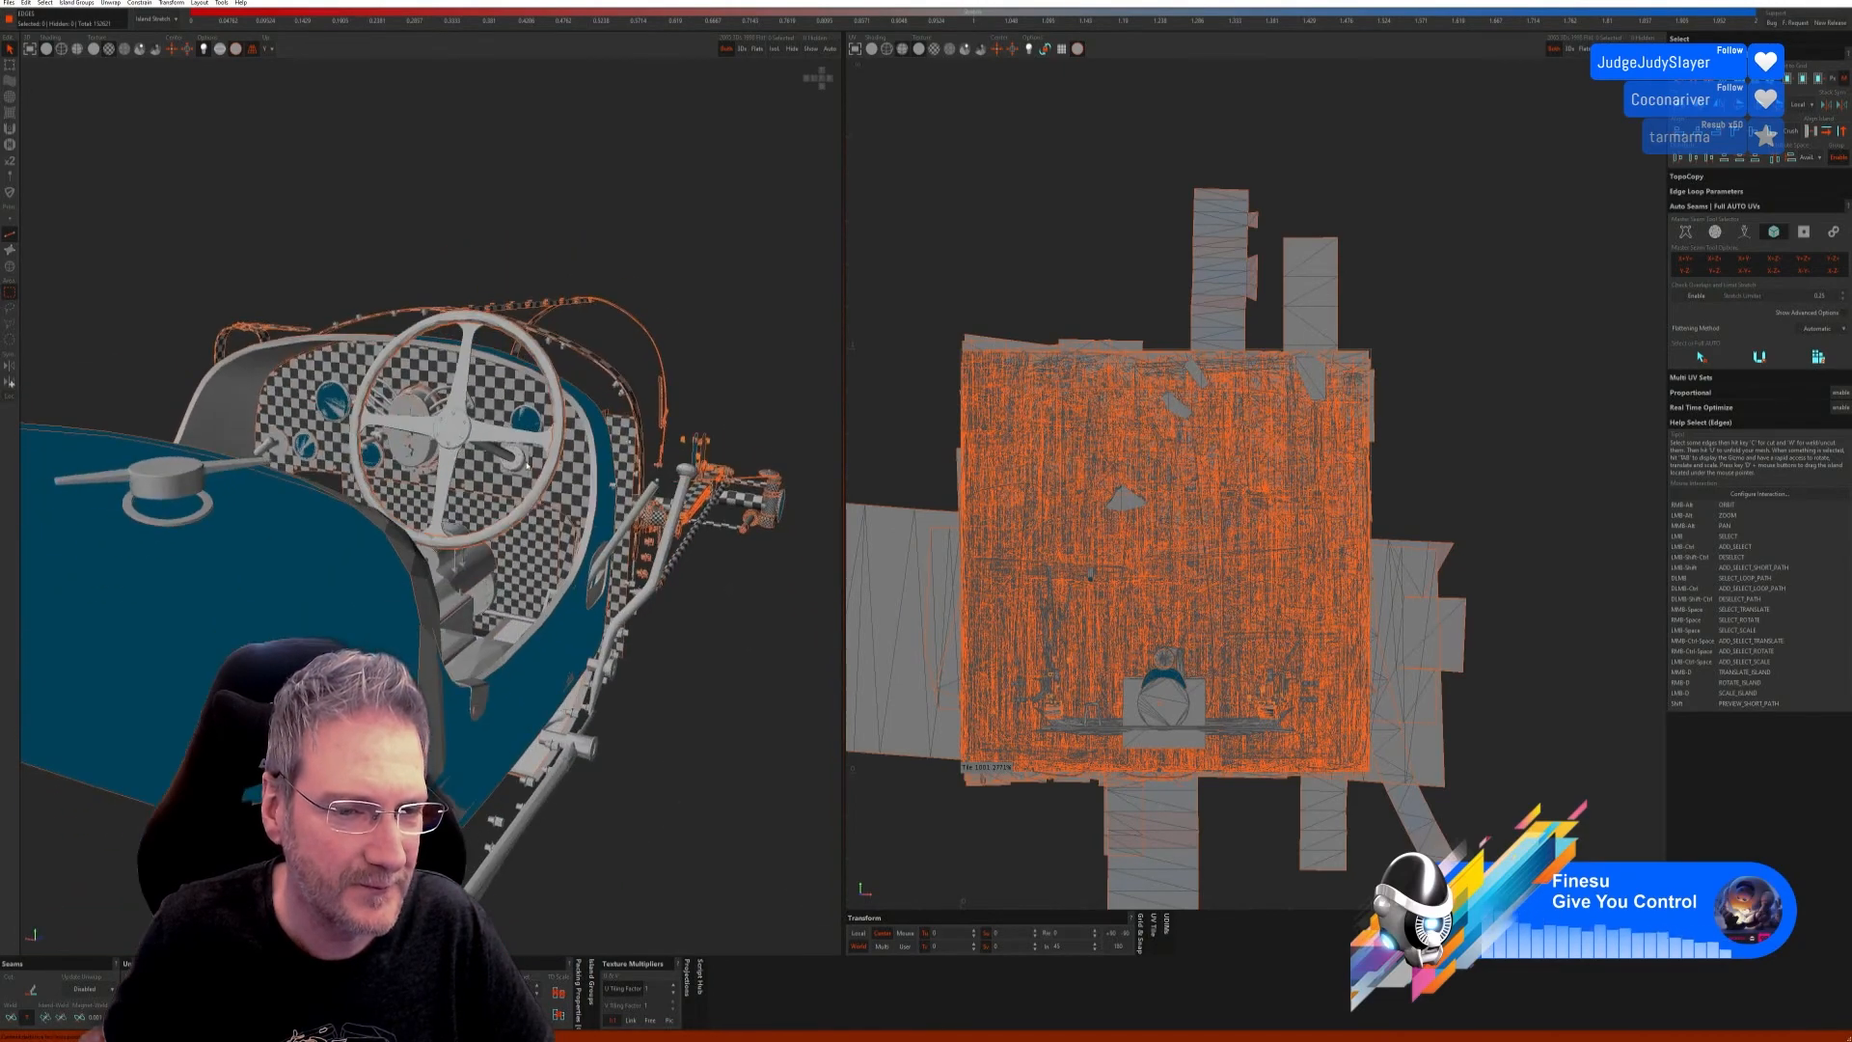
click(11, 267)
click(592, 442)
alt+drag(592, 442, 580, 474)
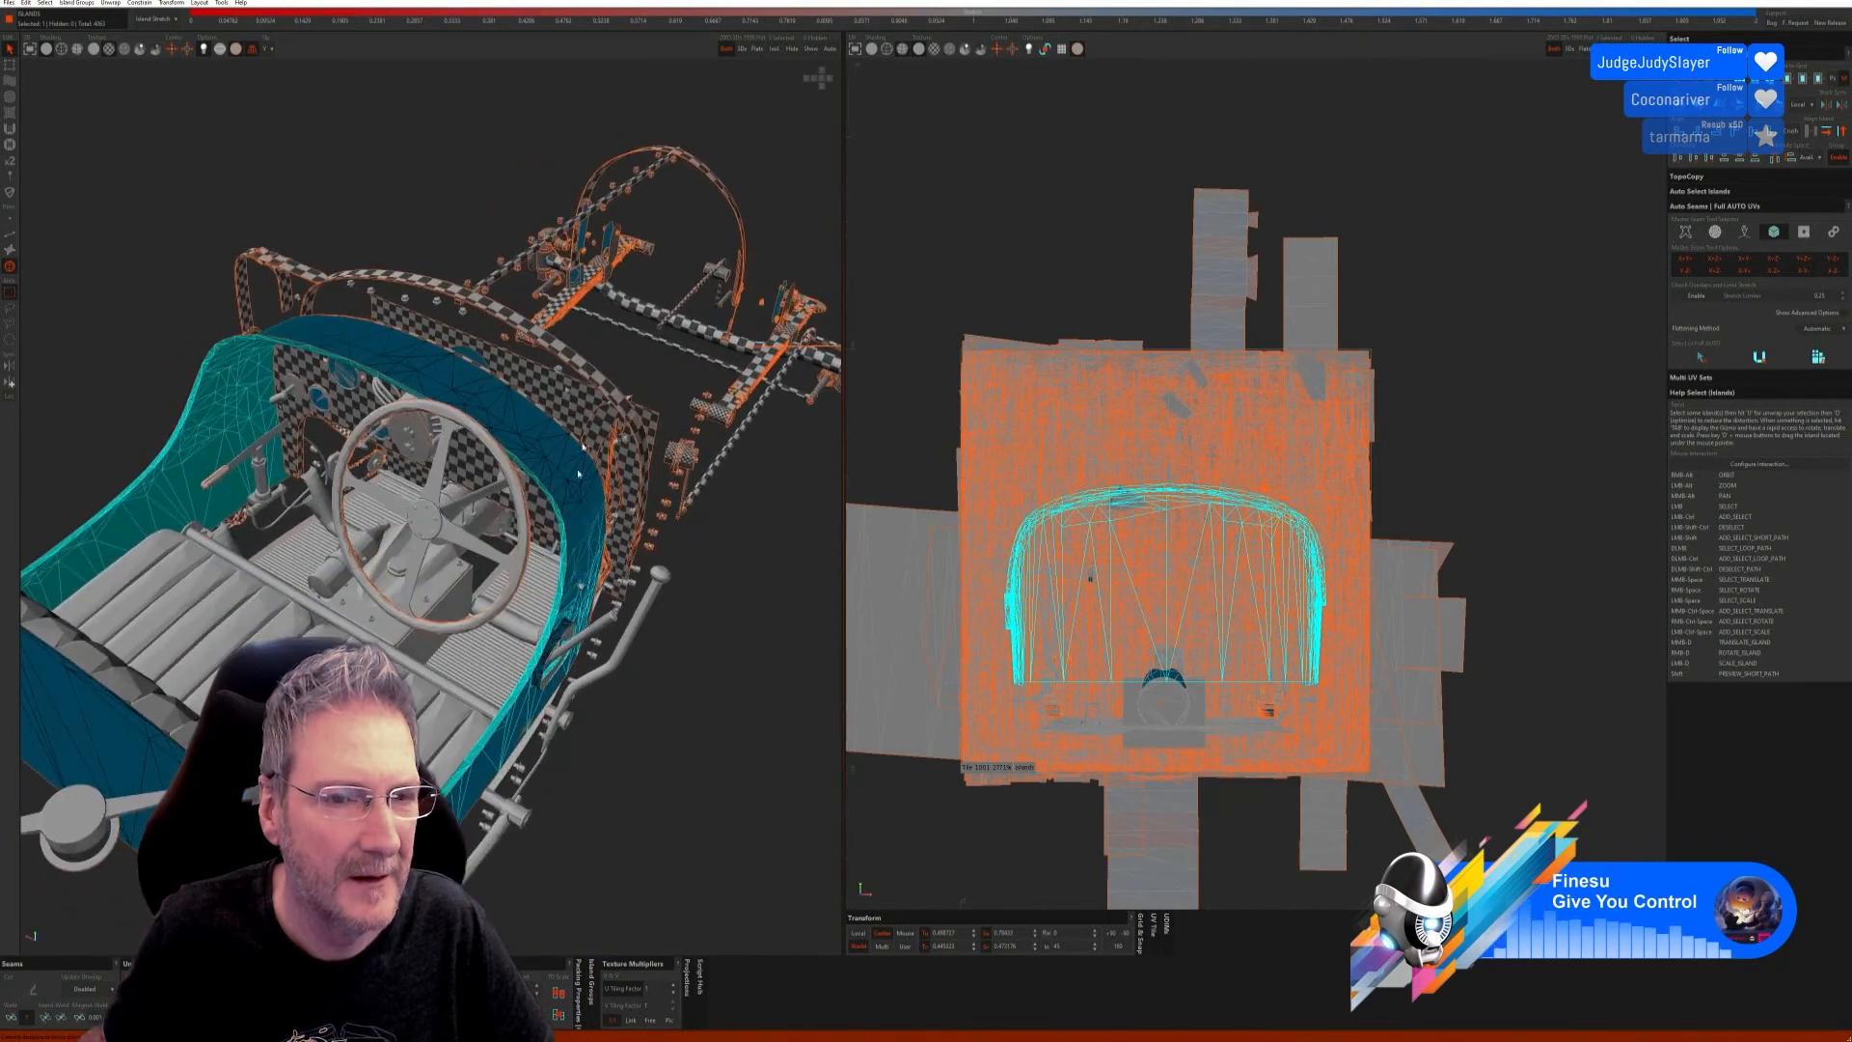
click(774, 49)
mouse_move(434, 367)
alt+mouse_down()
mouse_move(380, 414)
mouse_move(363, 401)
mouse_move(415, 394)
alt+mouse_up()
alt+drag(249, 303, 358, 383)
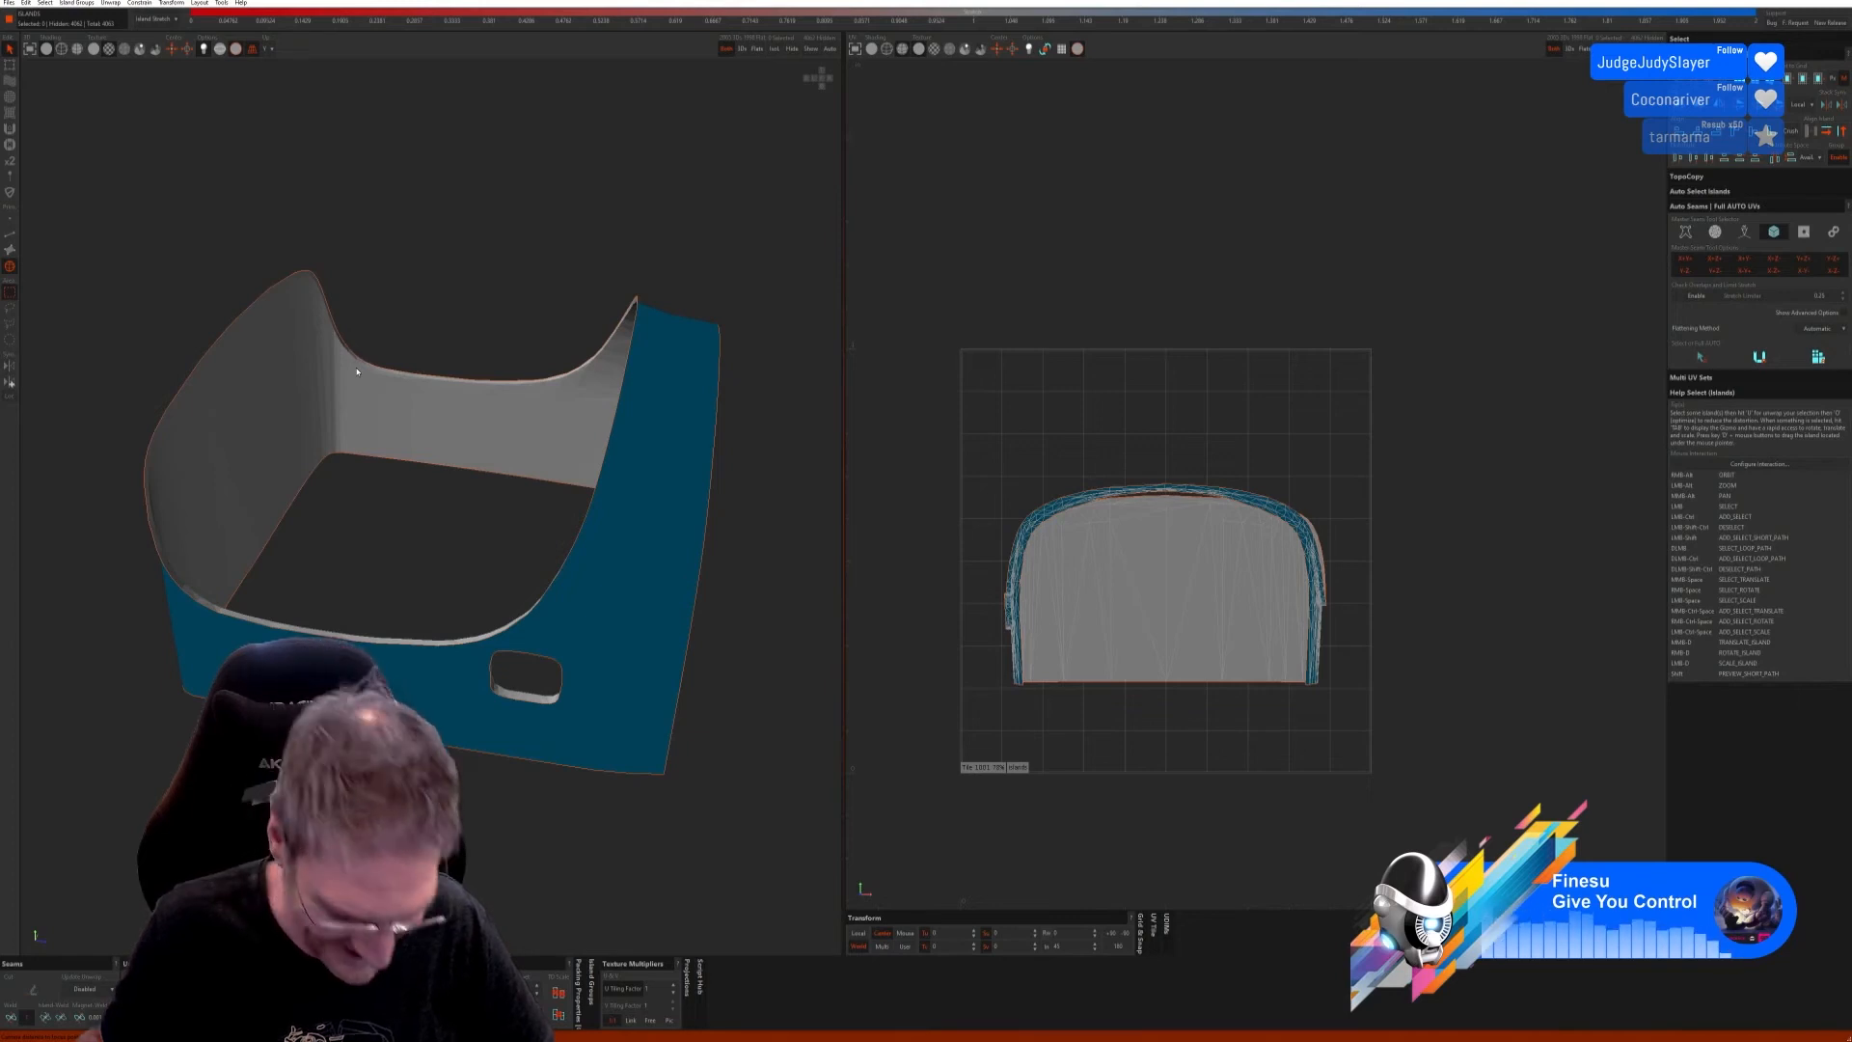
alt+drag(389, 428, 384, 460)
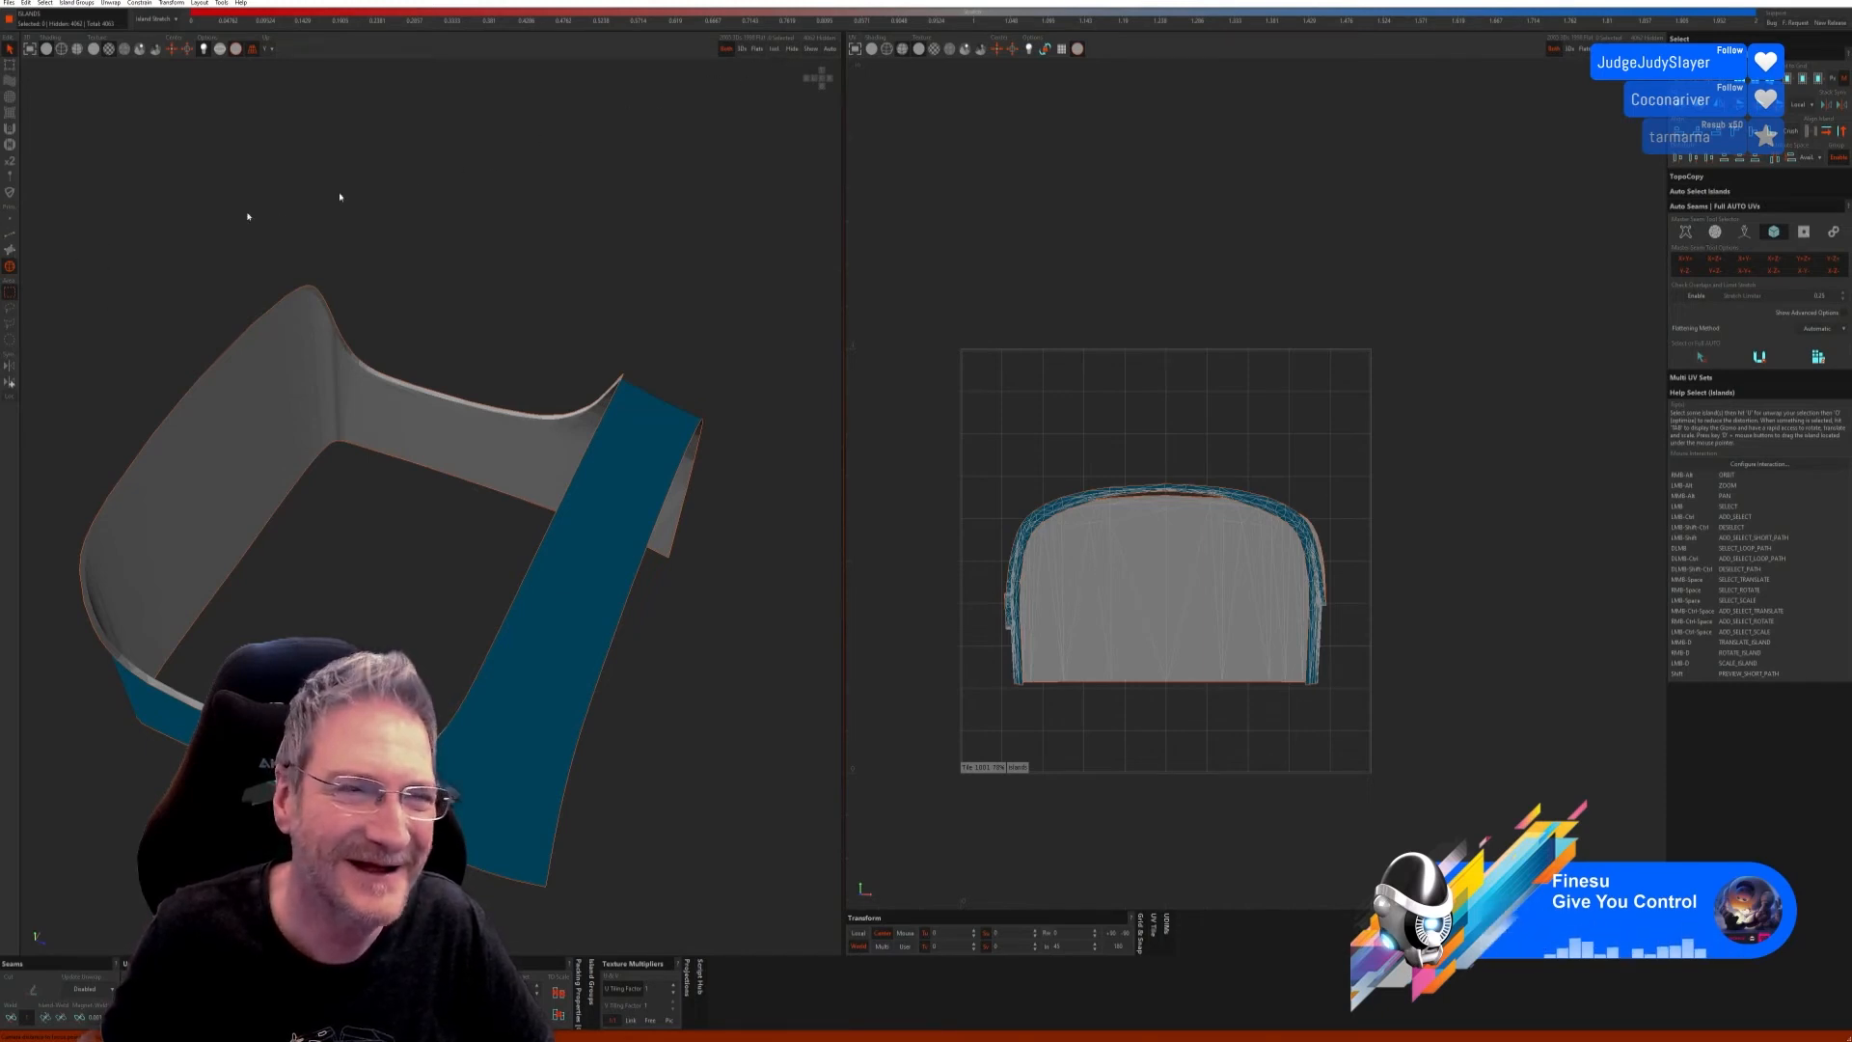
Step: Cut the isolated cockpit shell along automatically selected seam edges, then unfold and pack its UVs
click(11, 236)
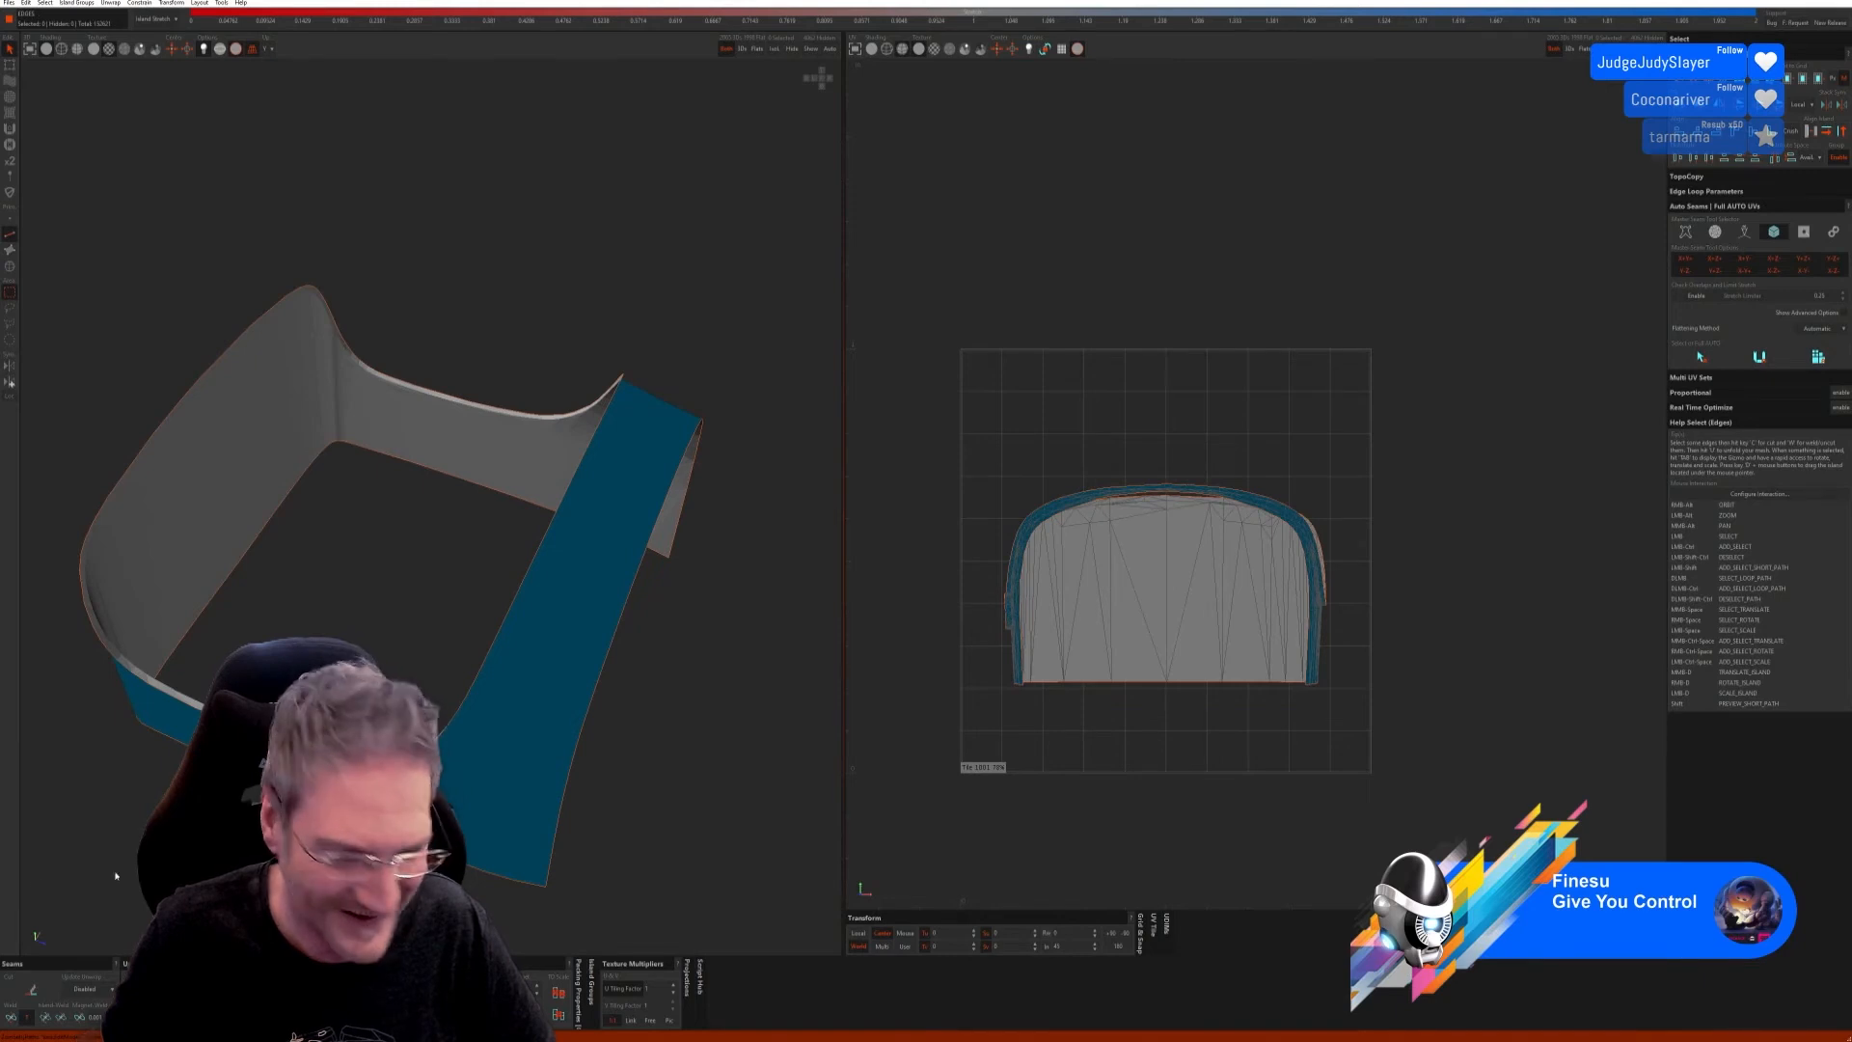
click(1705, 362)
click(1757, 358)
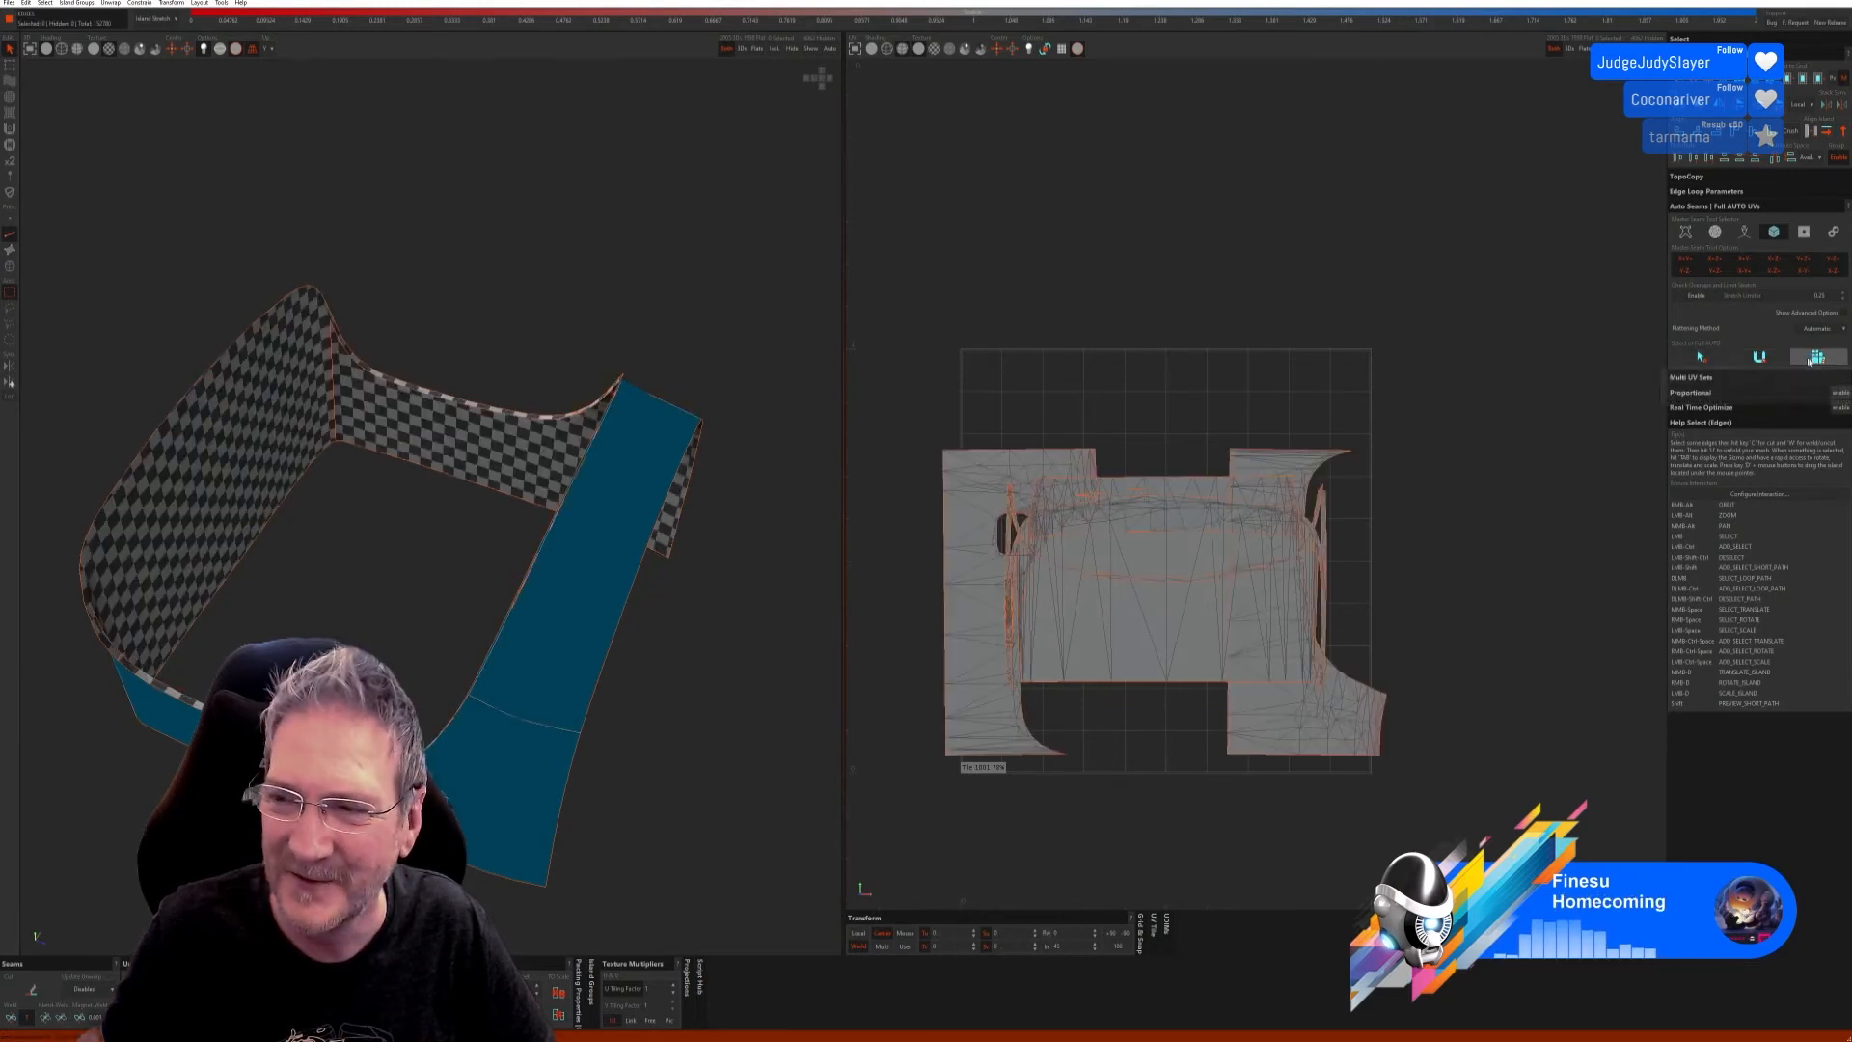
Step: Weld the short cross seam joining the shell's narrow curved band to the first side panel
alt+right_drag(453, 434, 546, 291)
alt+middle_drag(632, 230, 589, 275)
scroll(588, 275, up, 3)
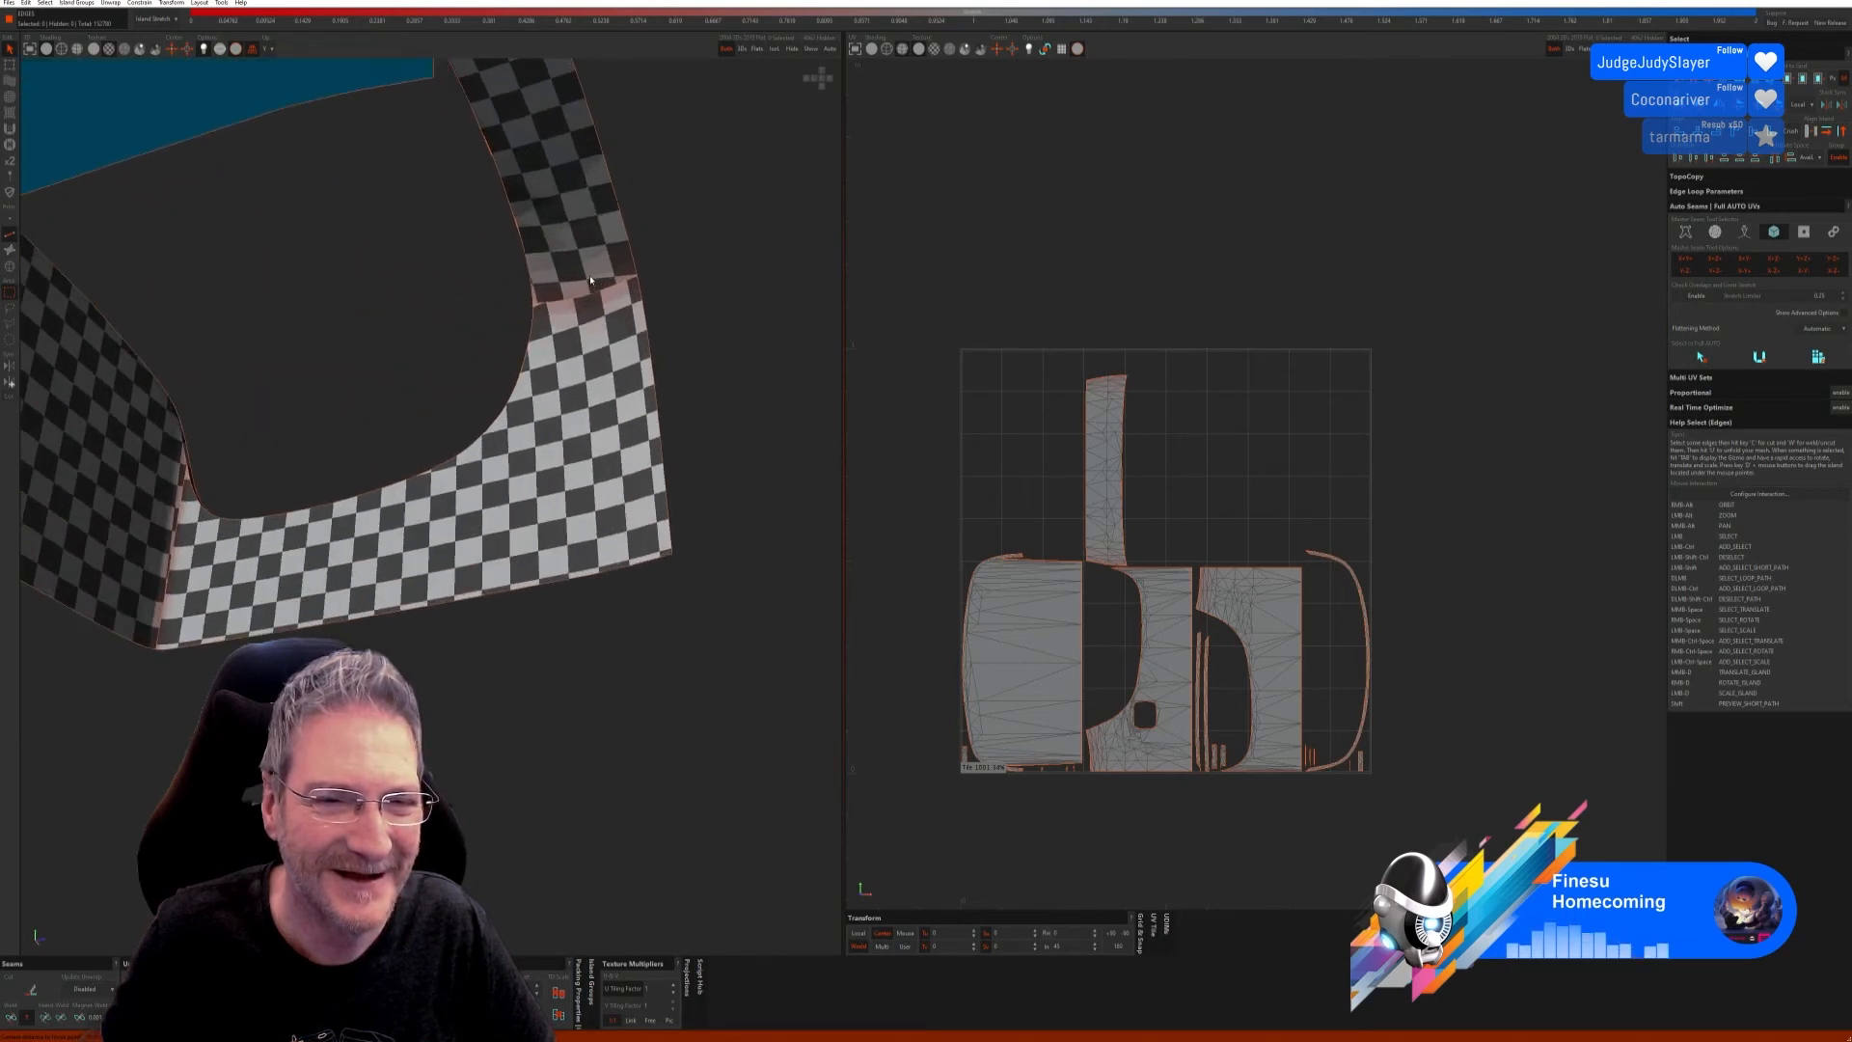
click(581, 304)
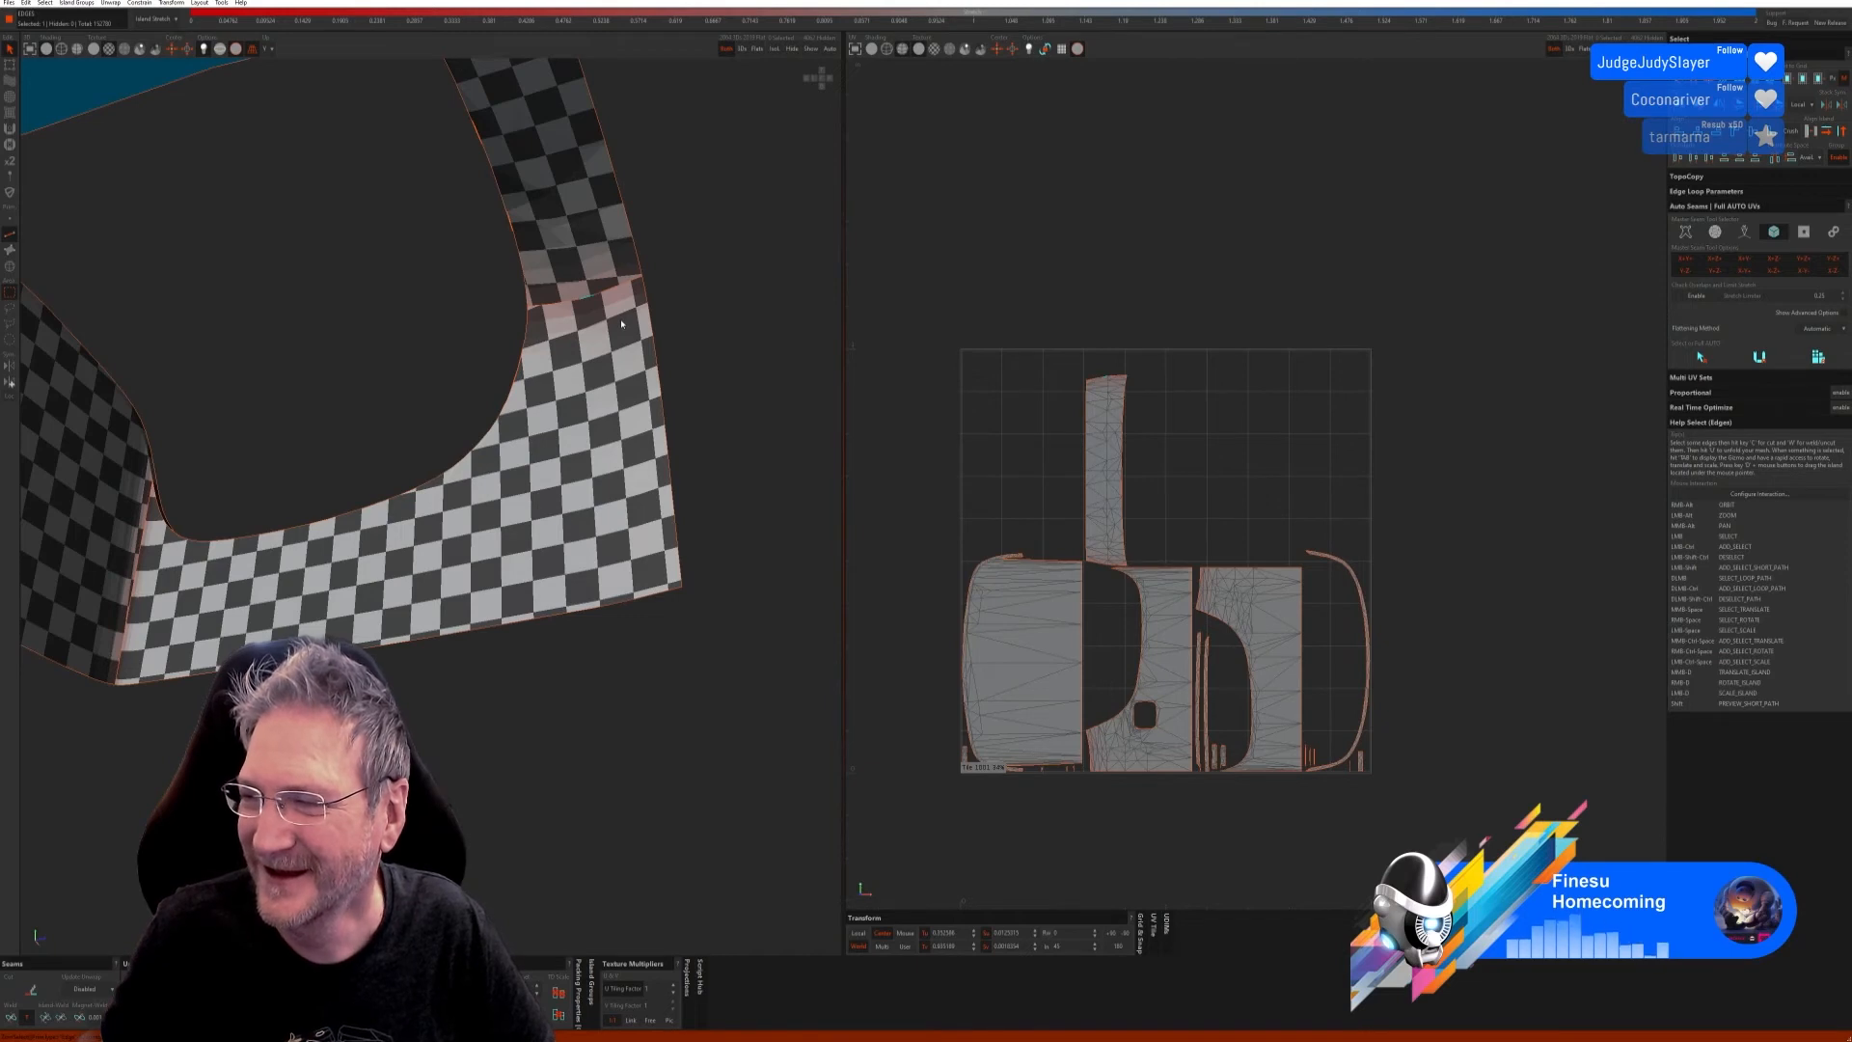
scroll(621, 324, up, 5)
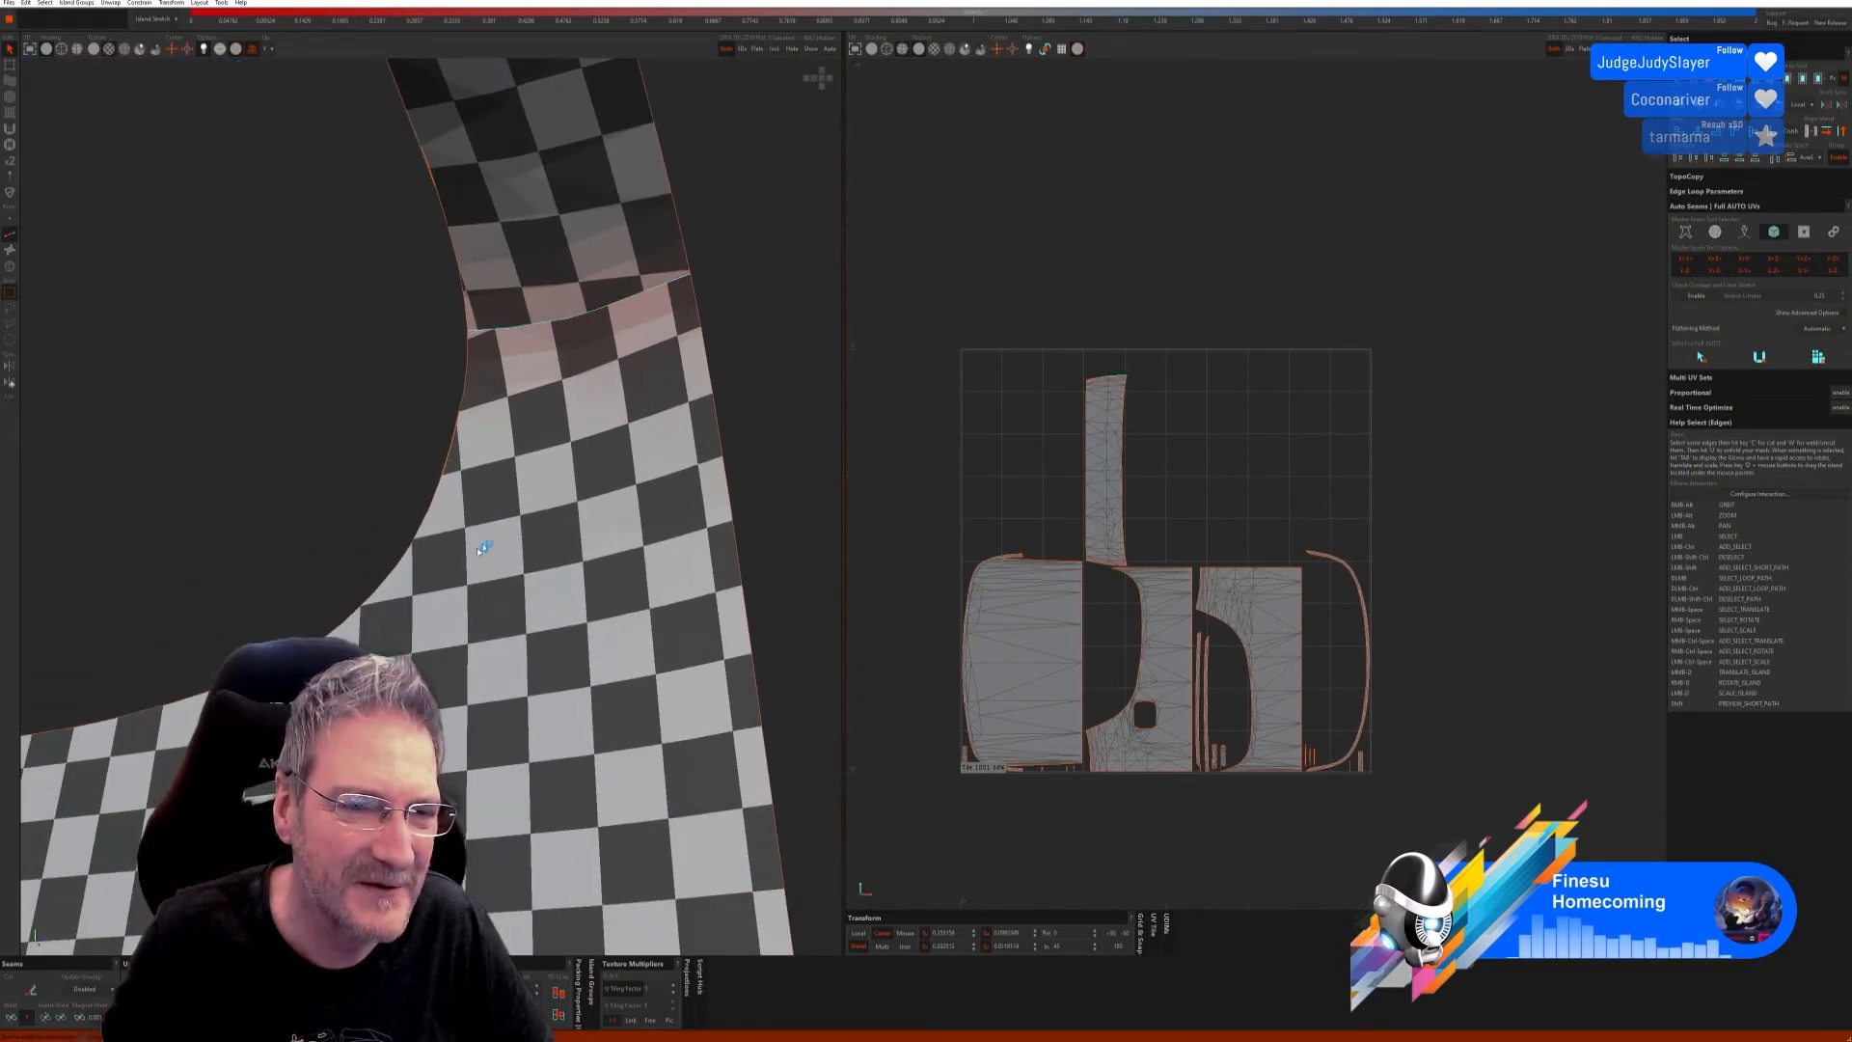
key(w)
scroll(446, 714, down, 3)
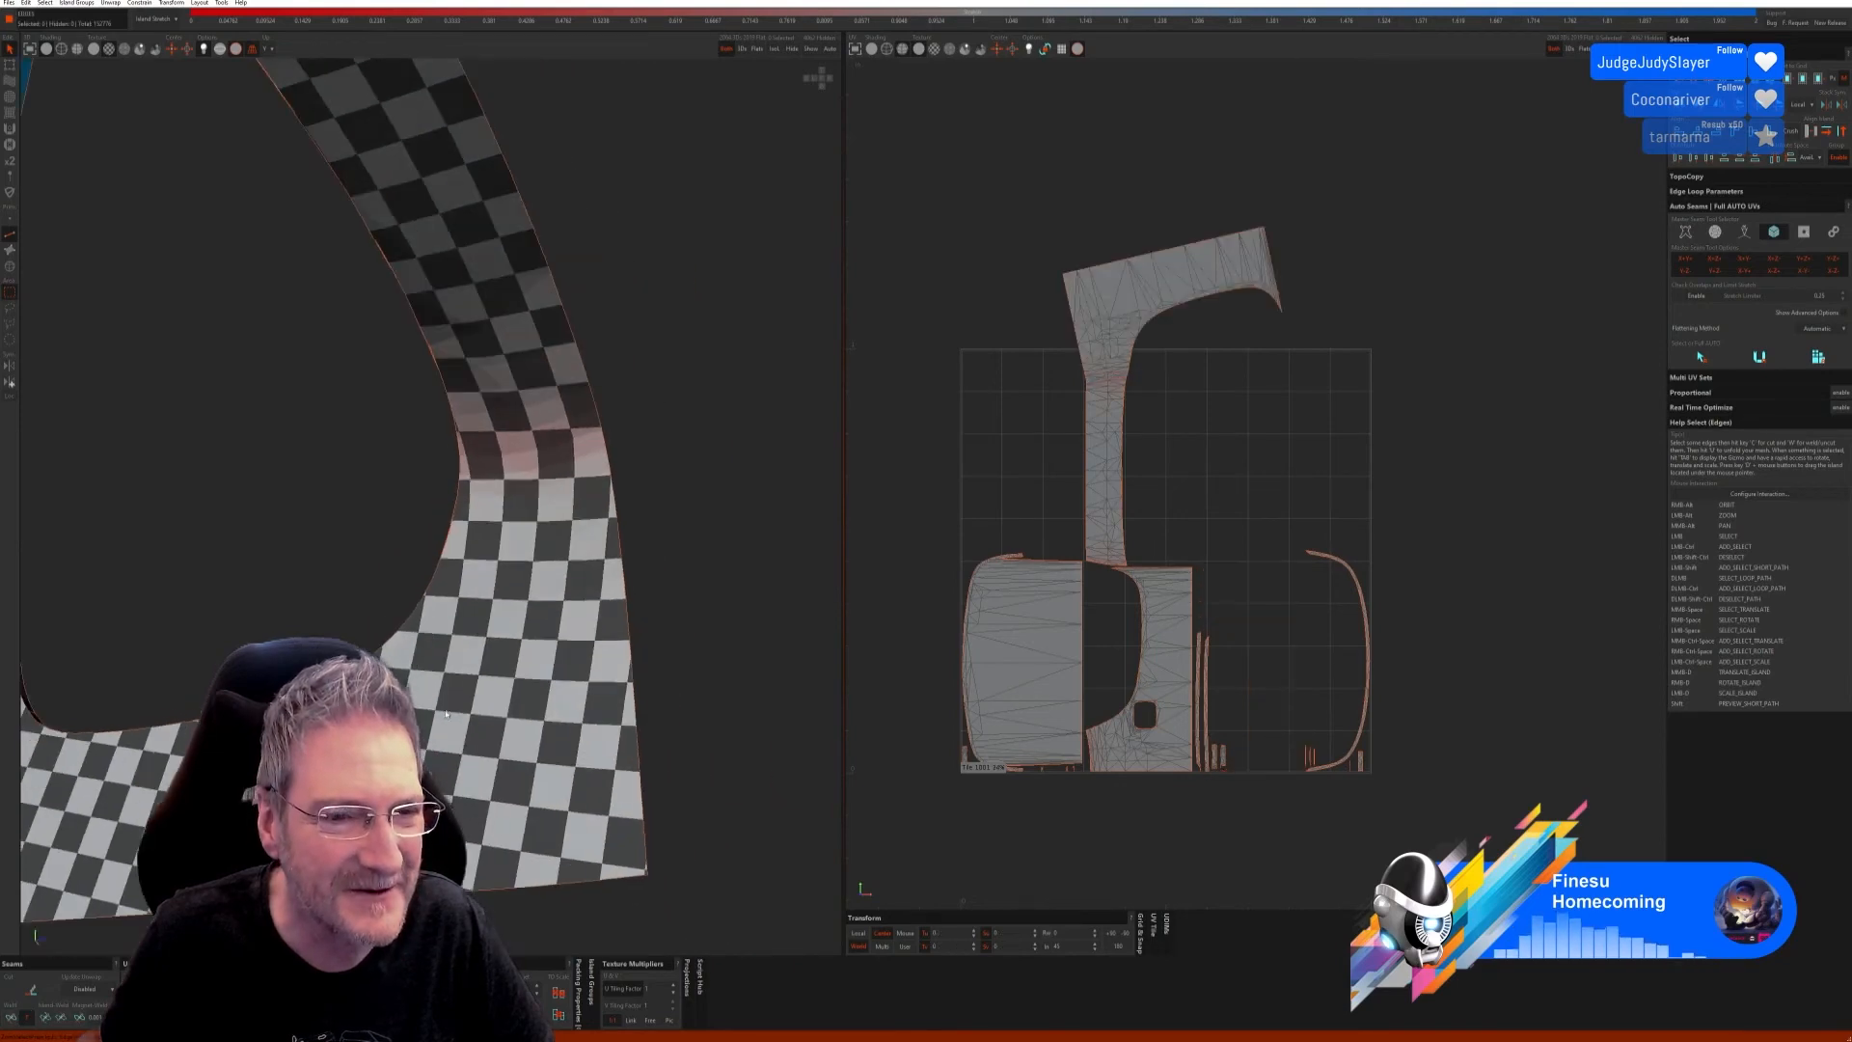
Step: Weld the matching cross seam at the other end of the band to the side panel with the rectangular cutout
scroll(445, 714, down, 3)
alt+right_drag(445, 714, 196, 645)
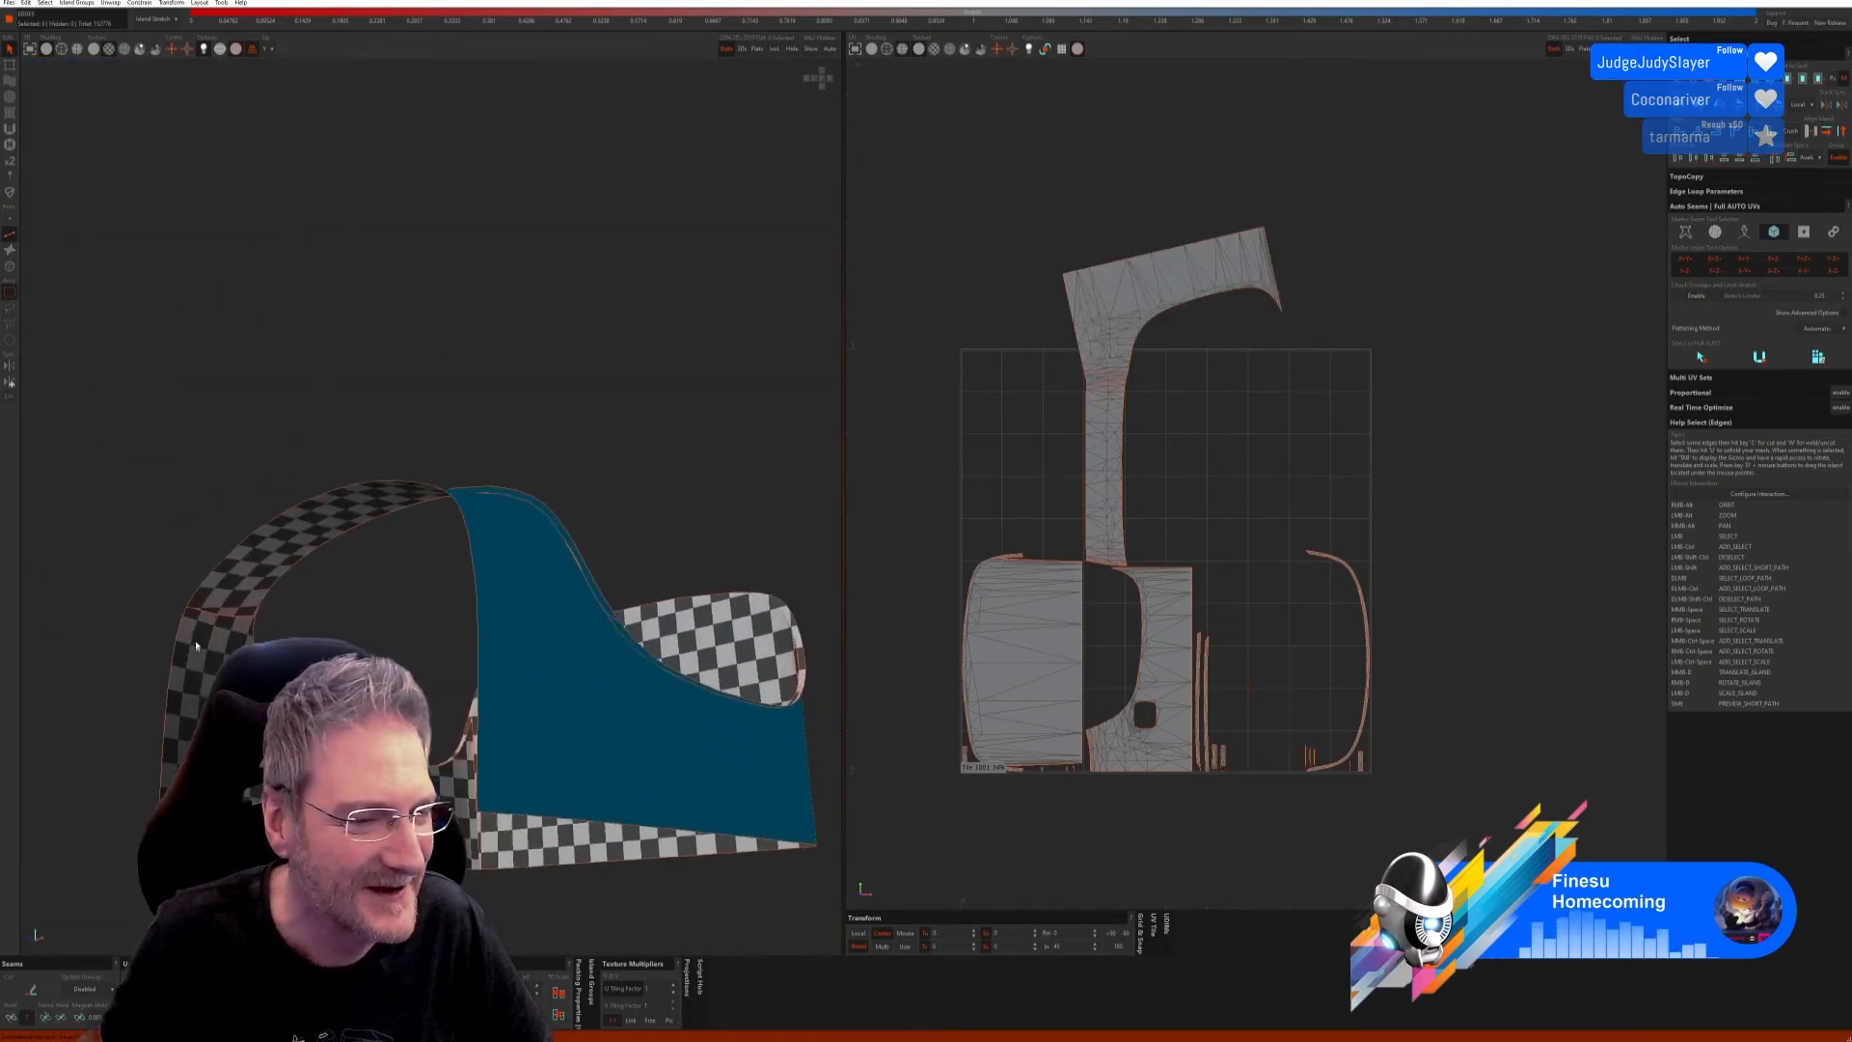
scroll(196, 646, up, 5)
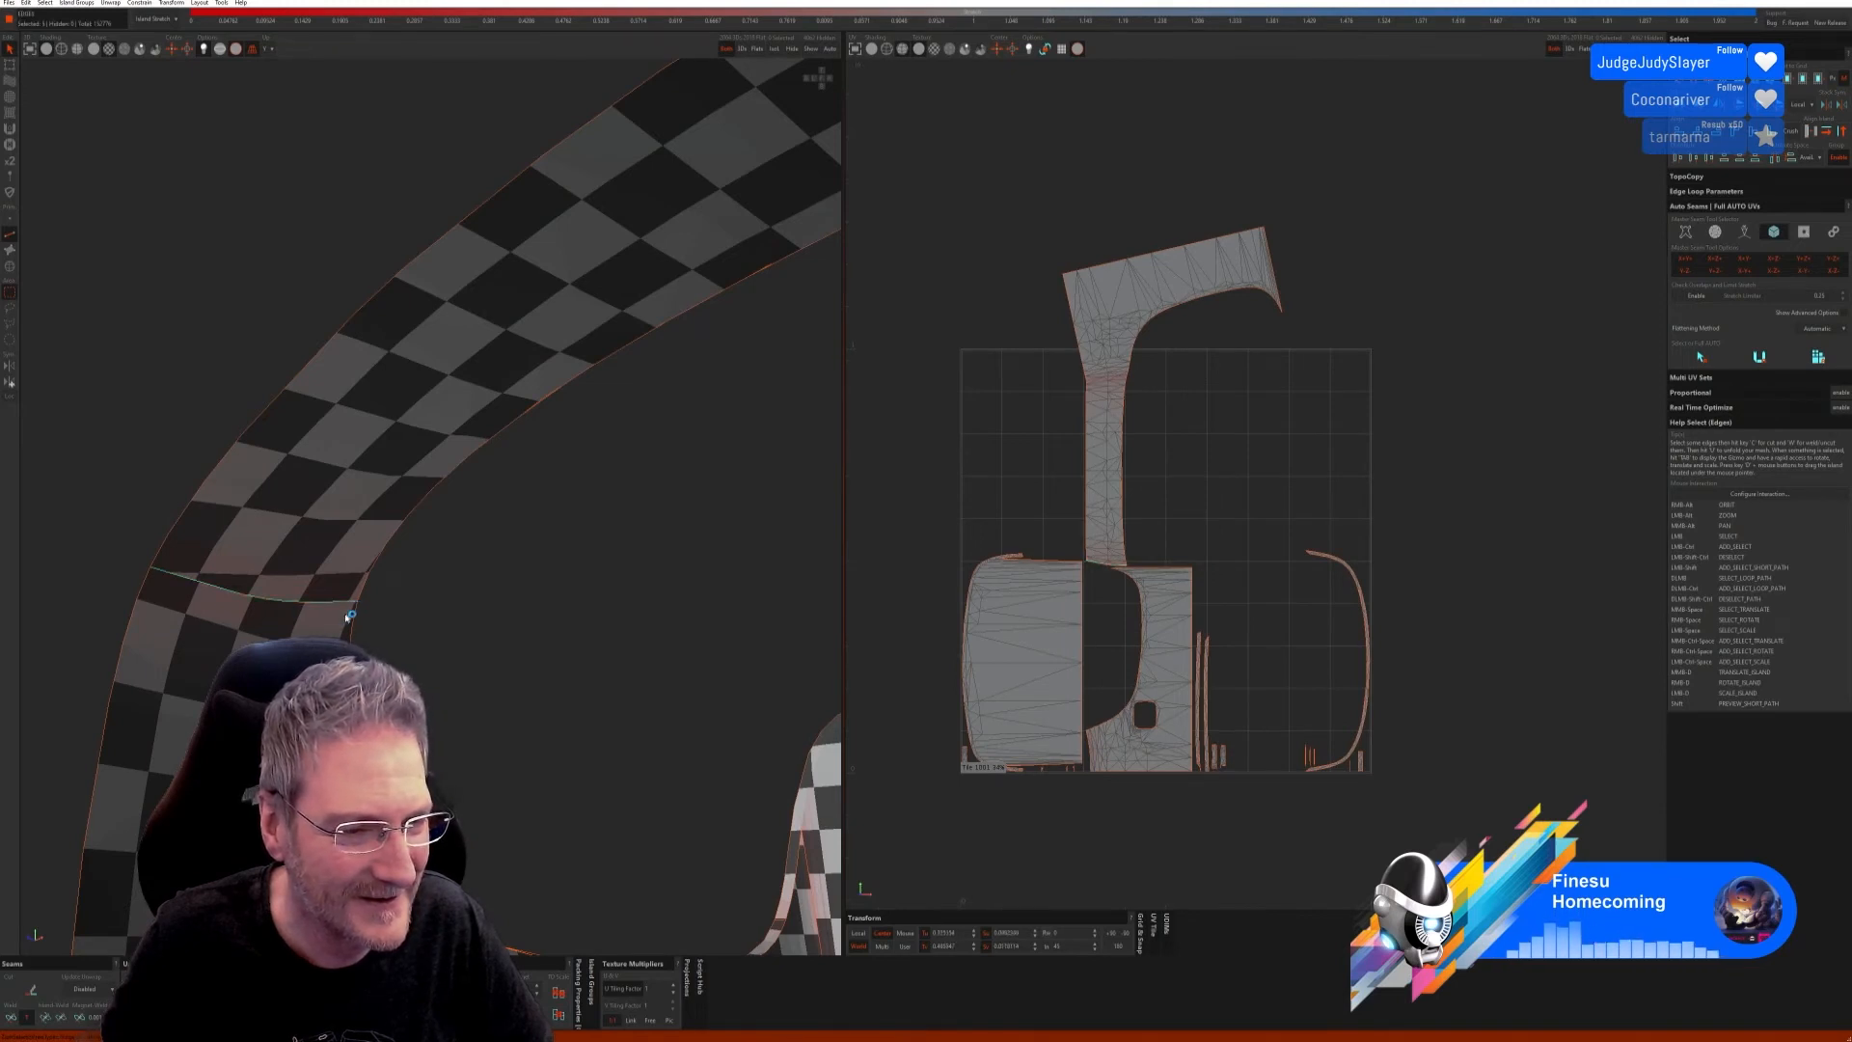
click(13, 1015)
scroll(607, 732, down, 6)
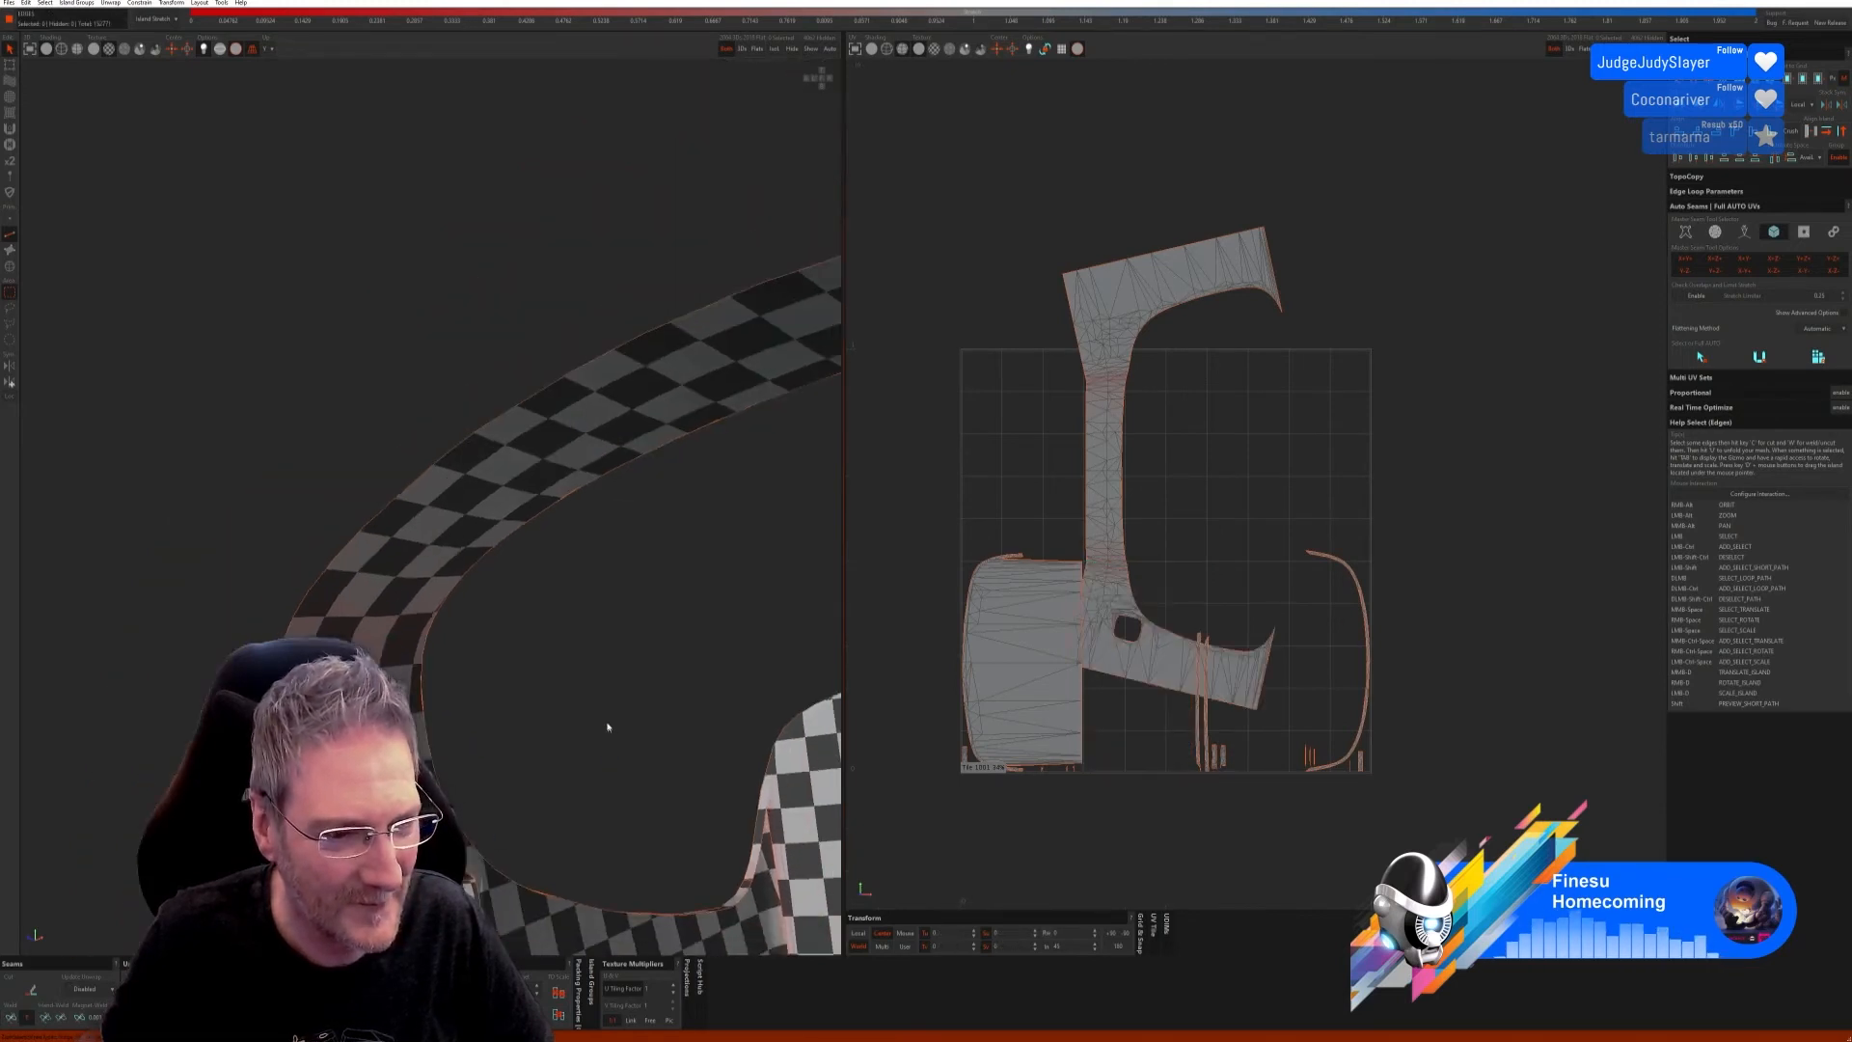
Step: Unfold, pack and optimize the welded cockpit shell's UVs, and show all parts again
alt+right_drag(599, 724, 675, 749)
alt+drag(675, 749, 436, 775)
alt+right_drag(435, 775, 695, 675)
key(u)
key(p)
key(o)
scroll(453, 704, up, 3)
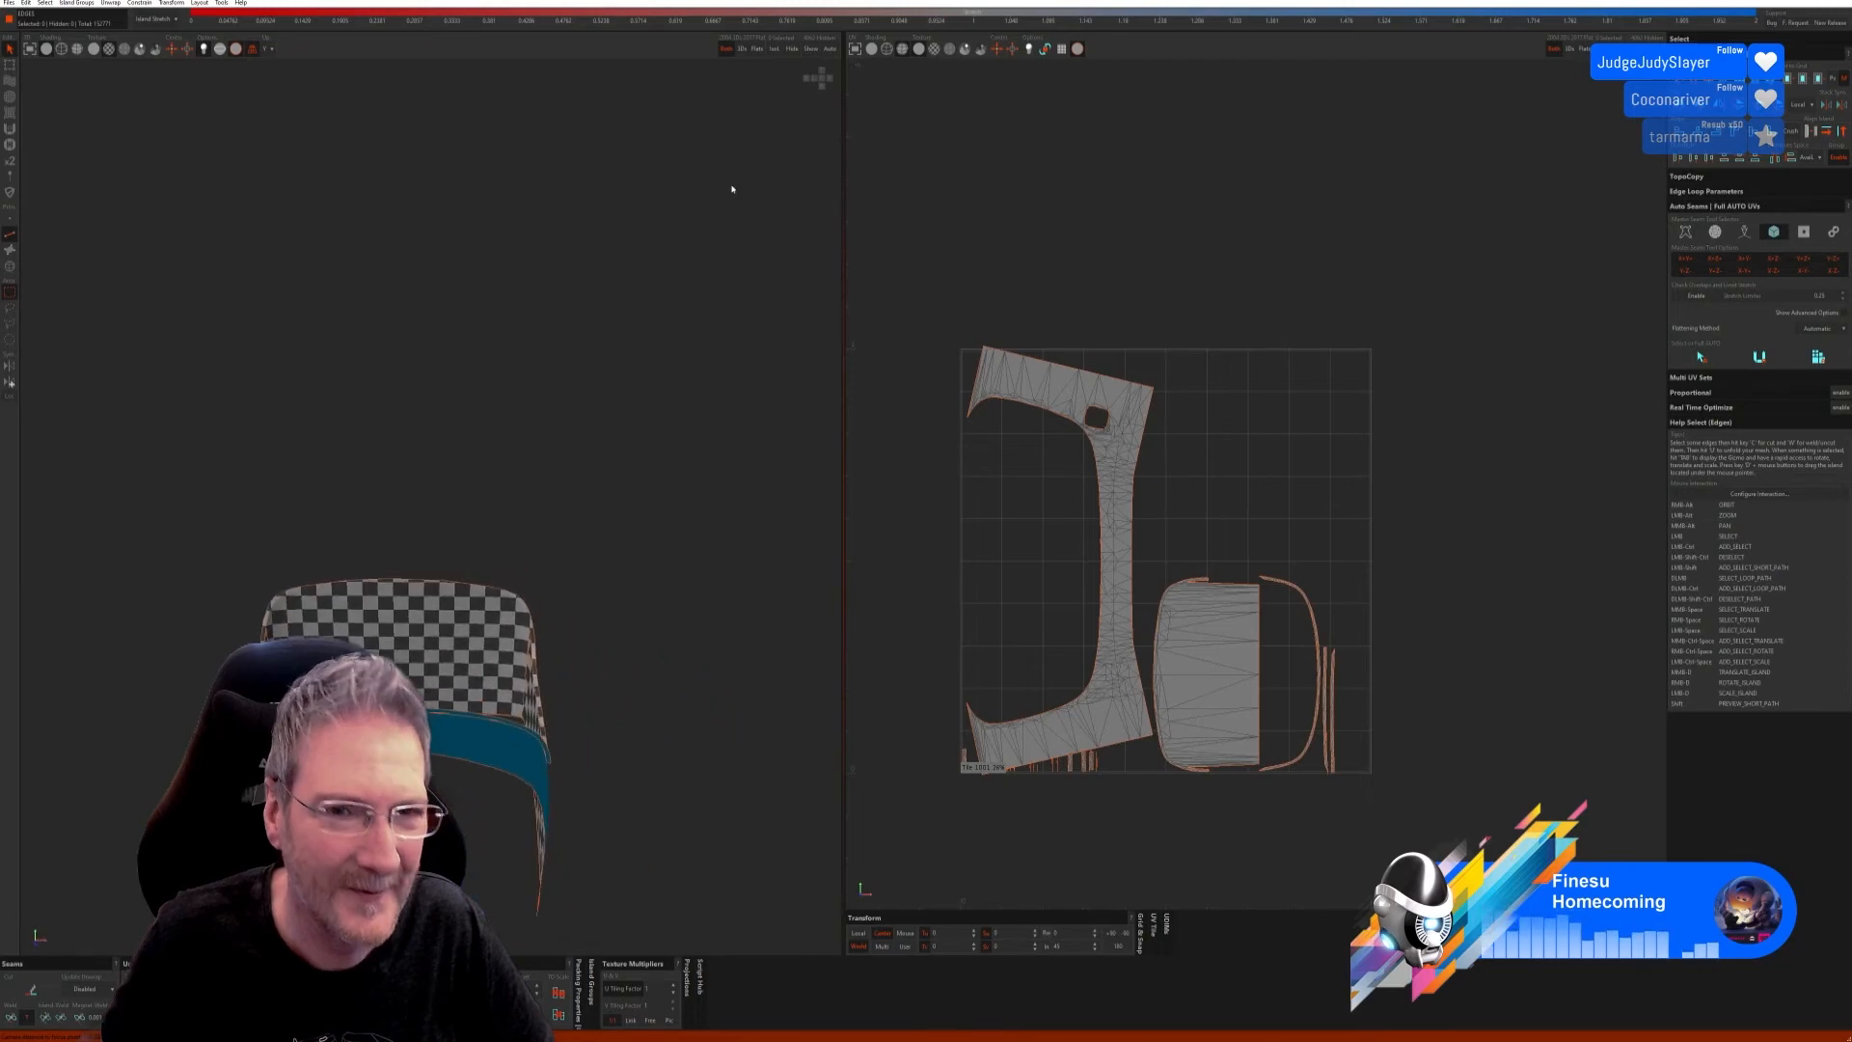
click(810, 48)
Step: Select the ribbed seat backrest as an island and isolate it
mouse_move(504, 521)
alt+right_down()
mouse_move(511, 483)
mouse_move(412, 504)
mouse_move(479, 524)
alt+right_up()
scroll(492, 617, up, 5)
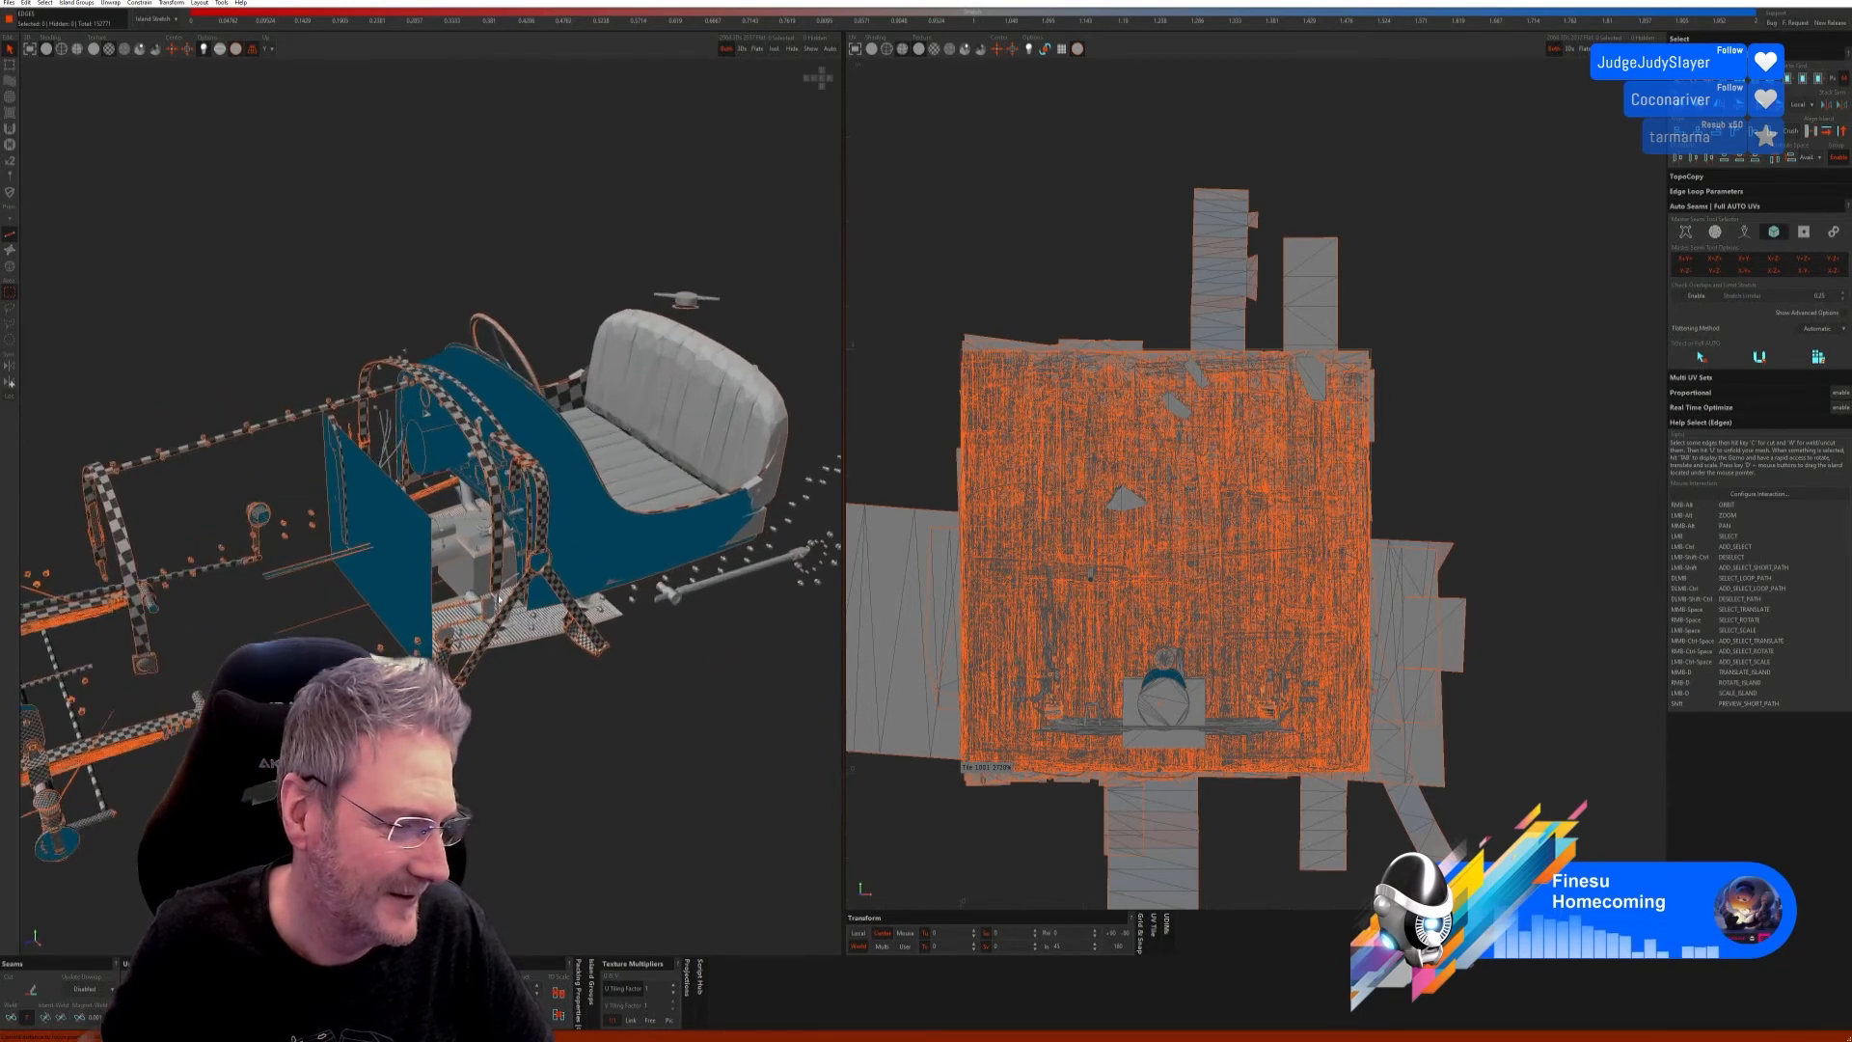
alt+right_drag(494, 641, 53, 279)
click(10, 266)
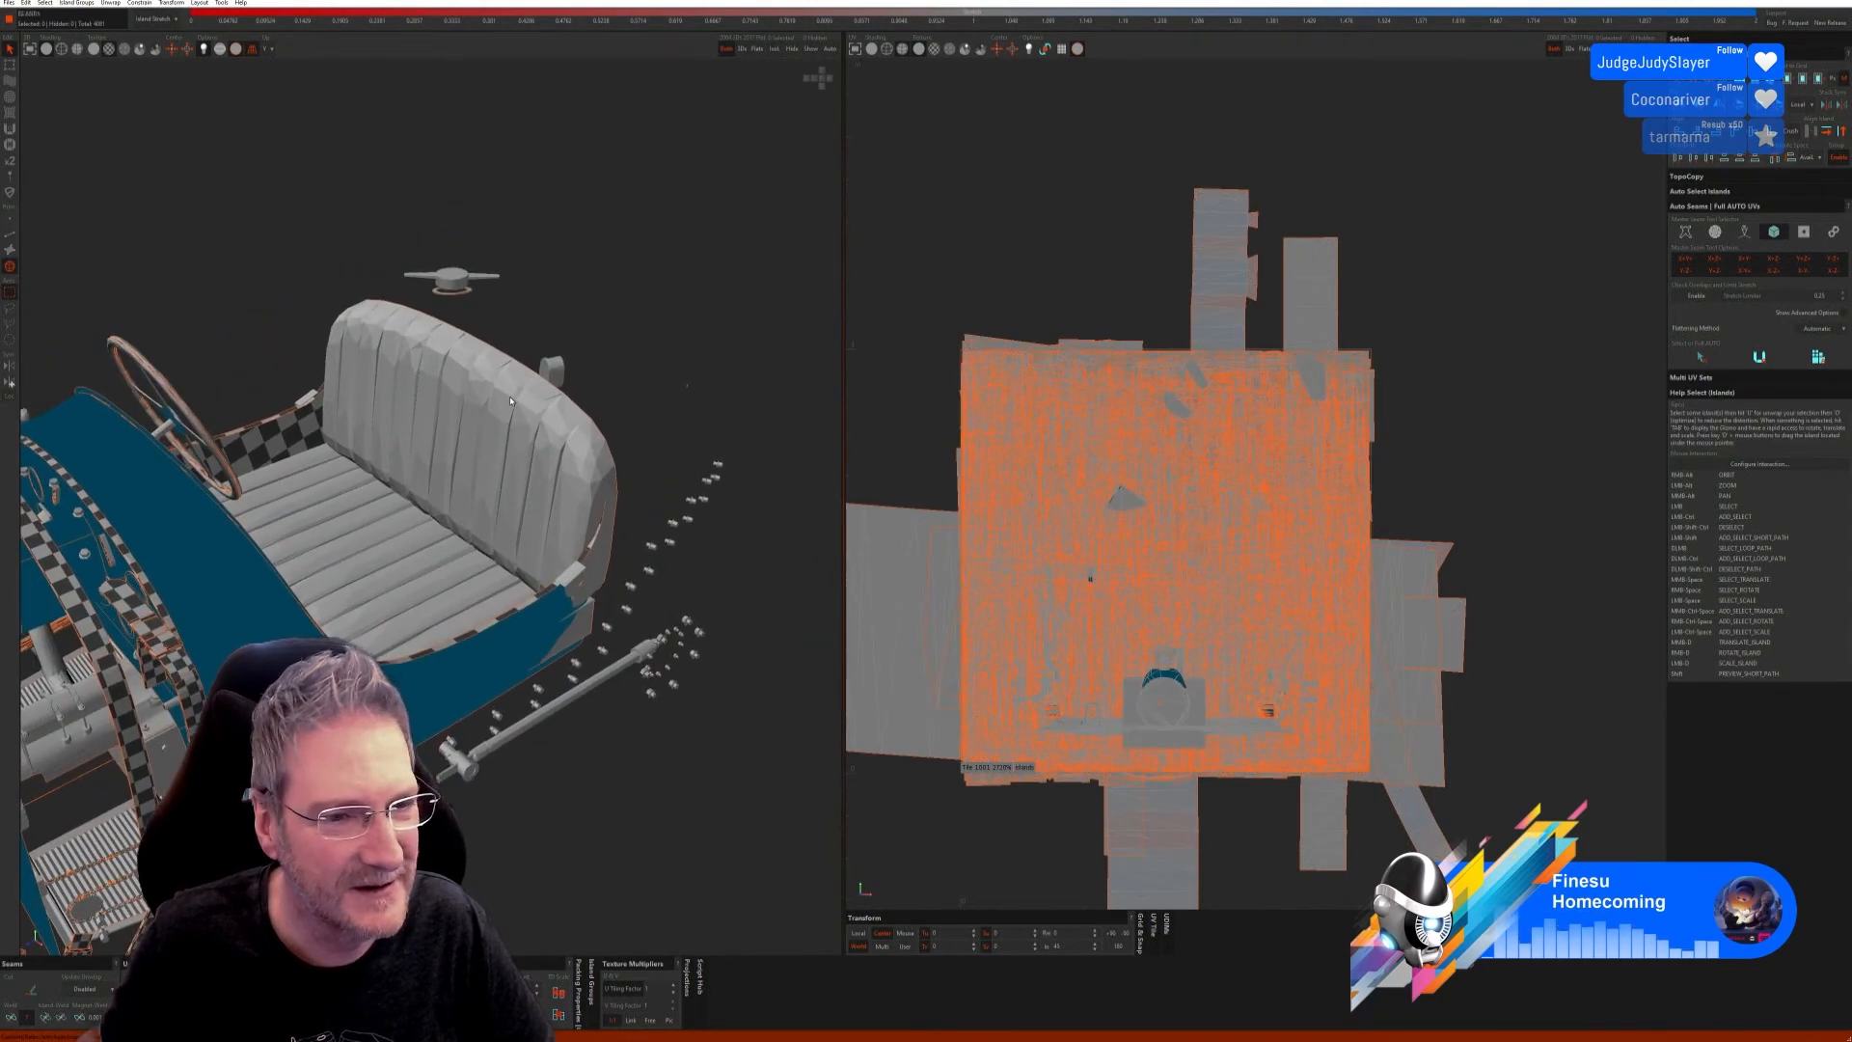
click(462, 444)
click(770, 50)
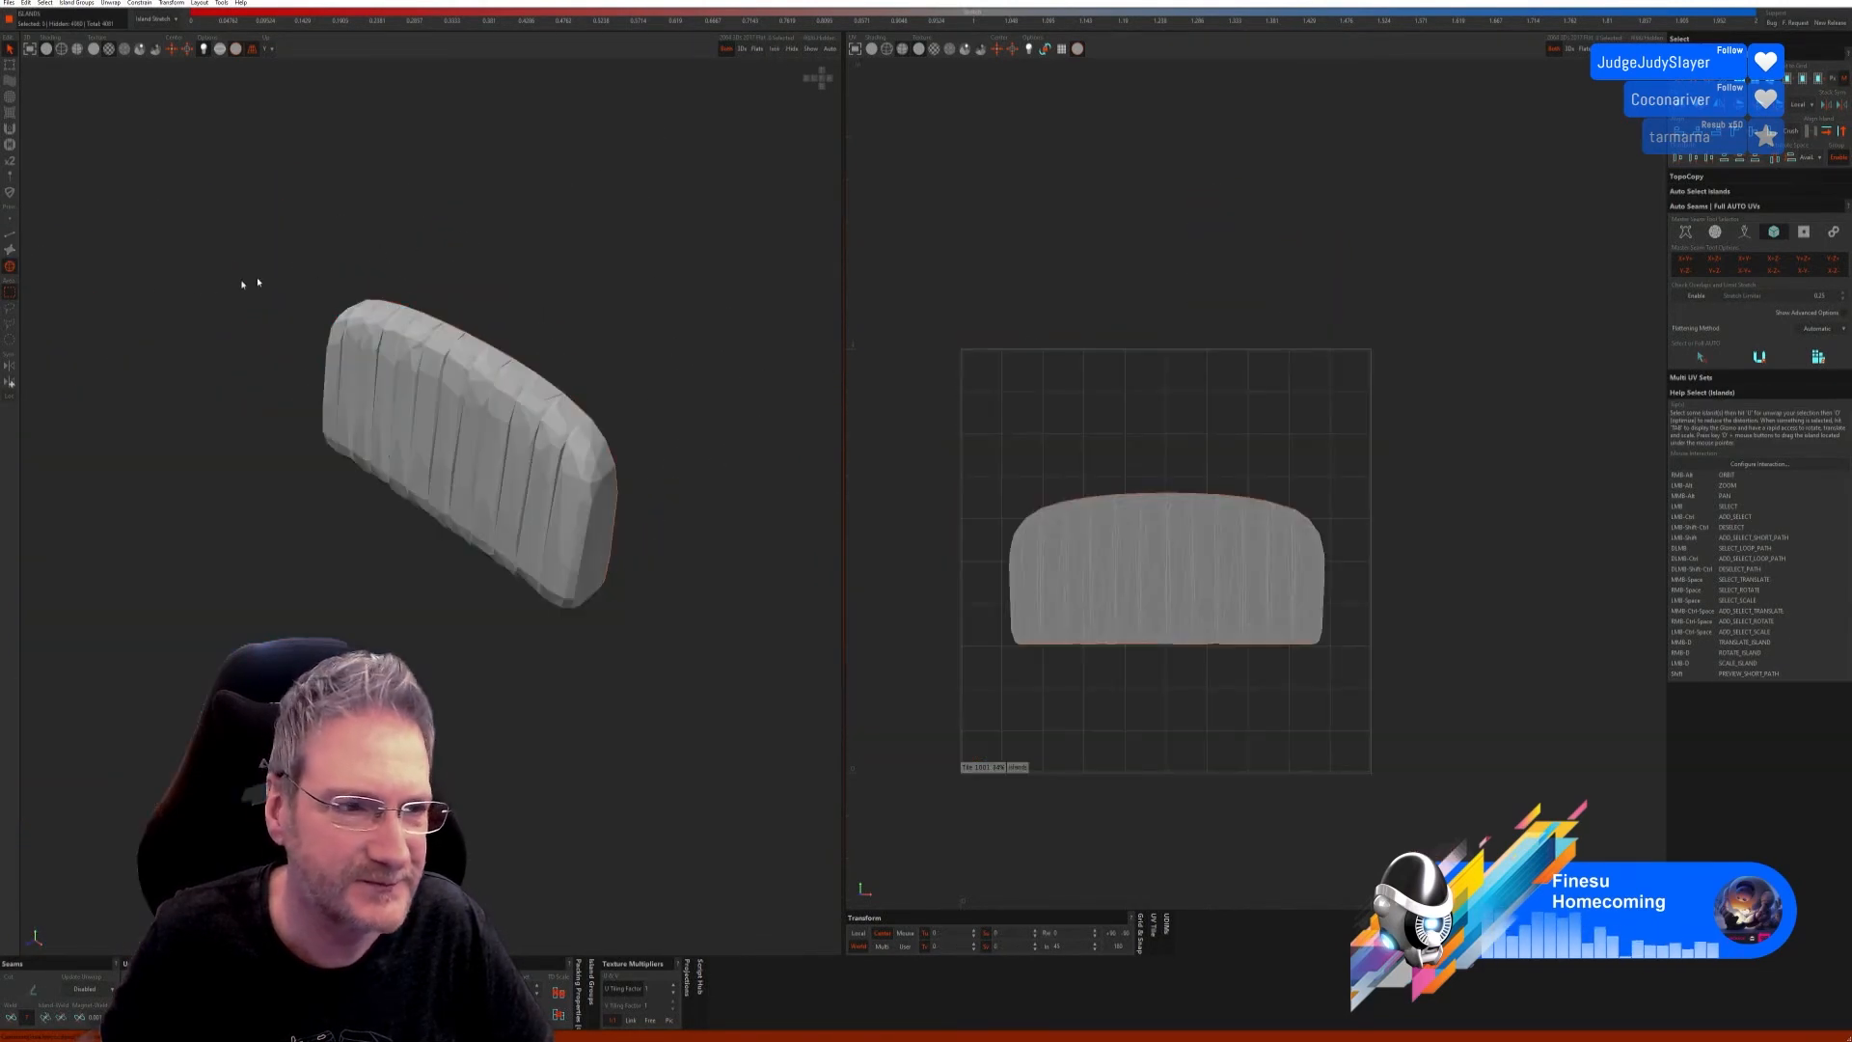
Step: Cut the seat backrest along automatically selected seam edges, unfold, pack and optimize its UVs, and show all parts again
click(11, 235)
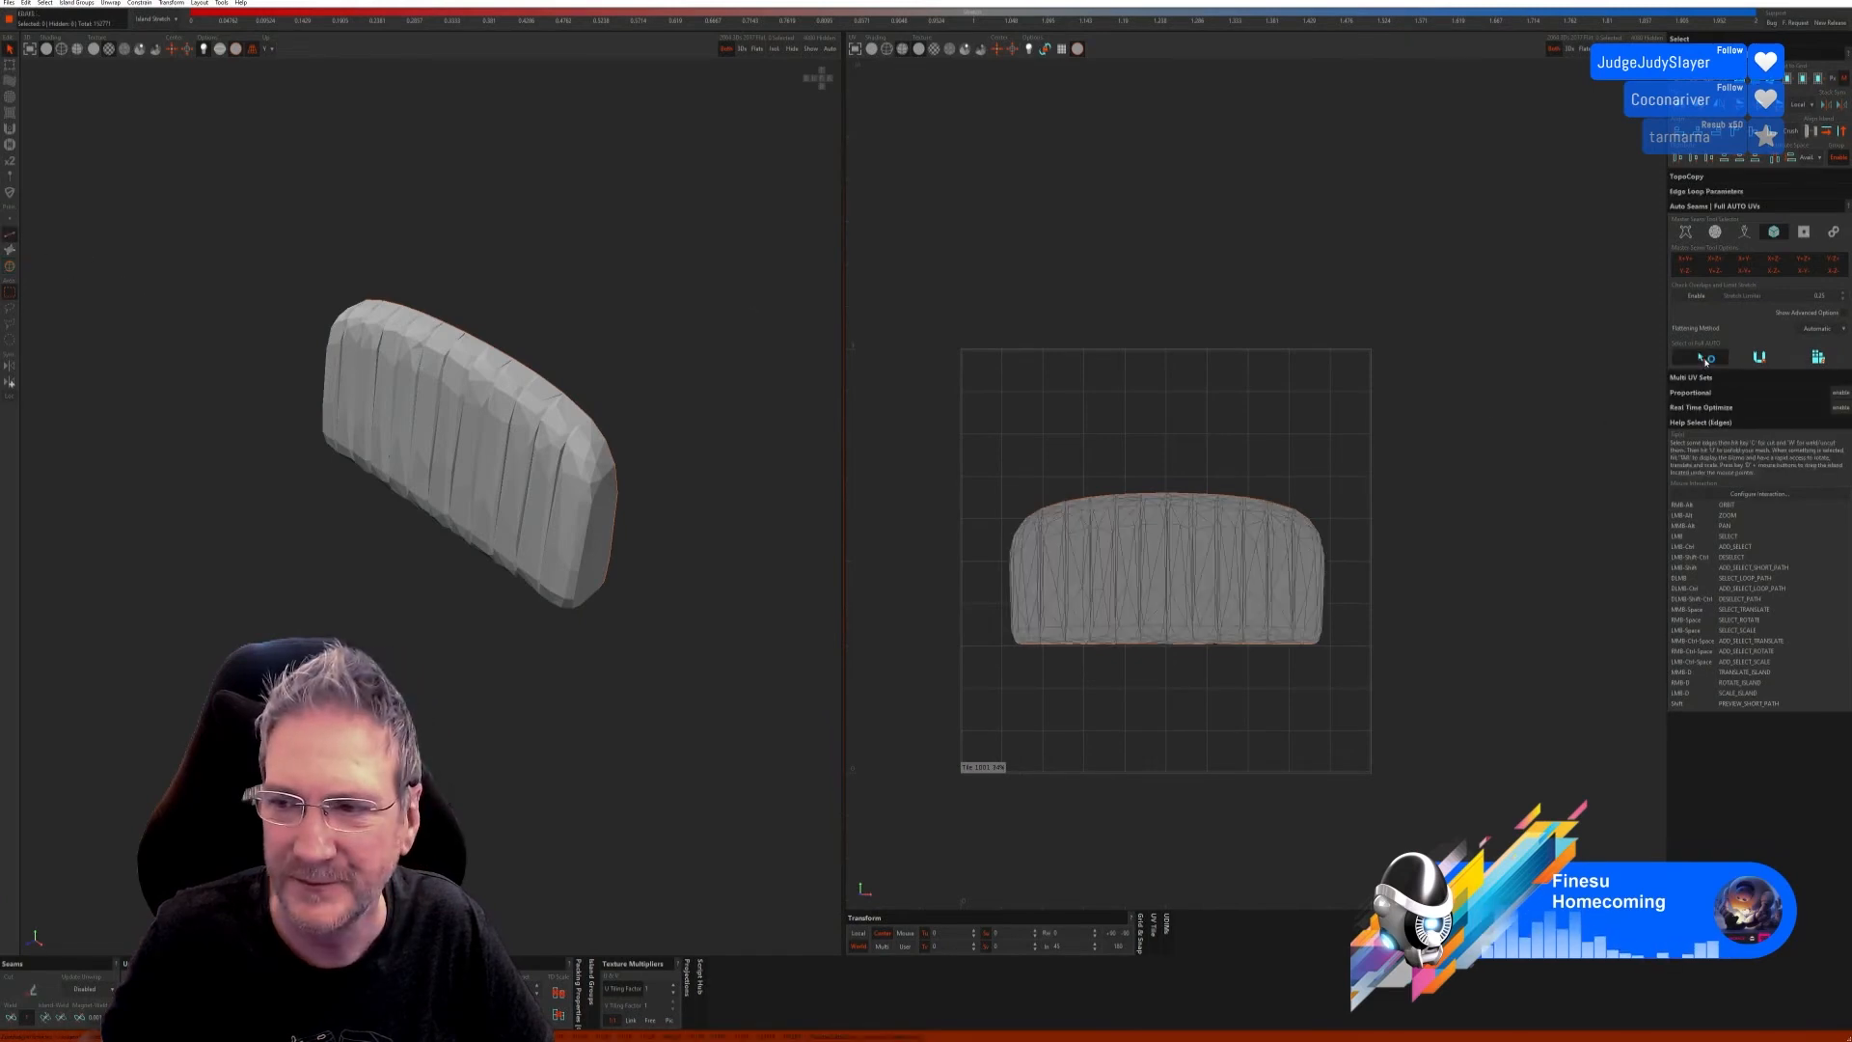
click(1751, 359)
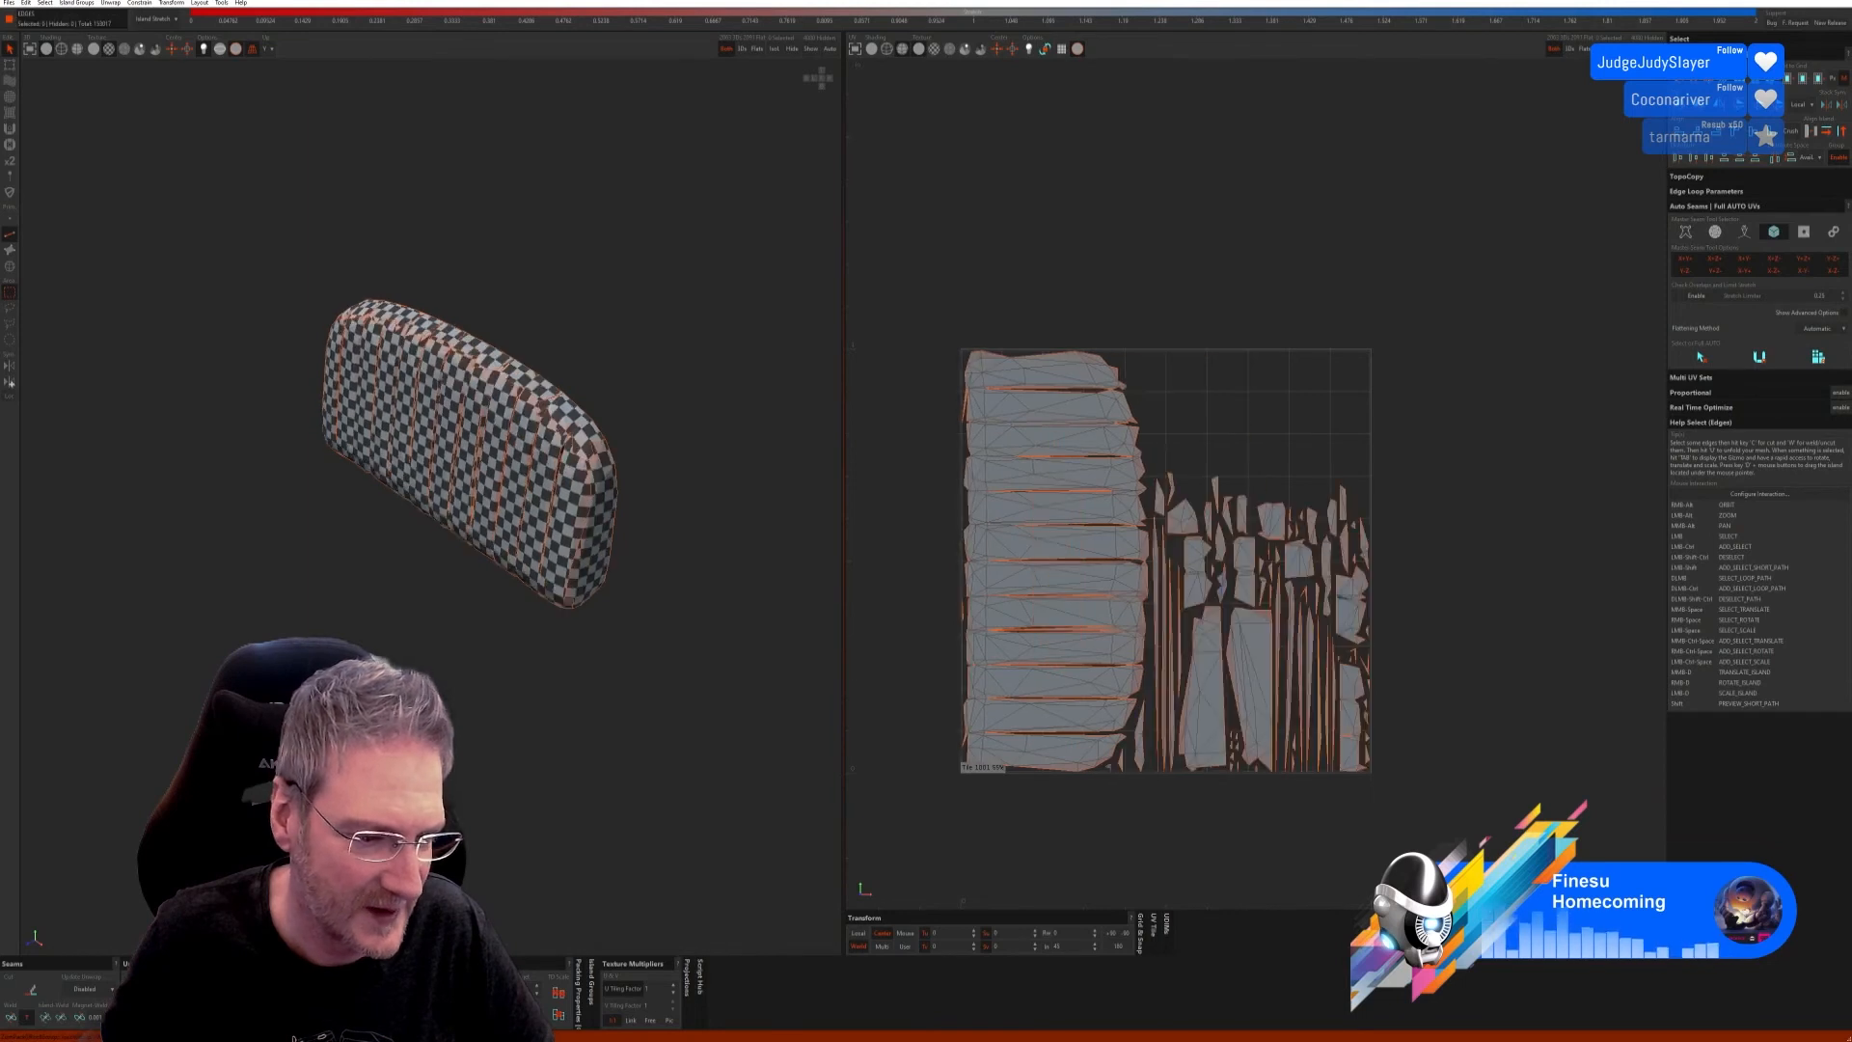
key(o)
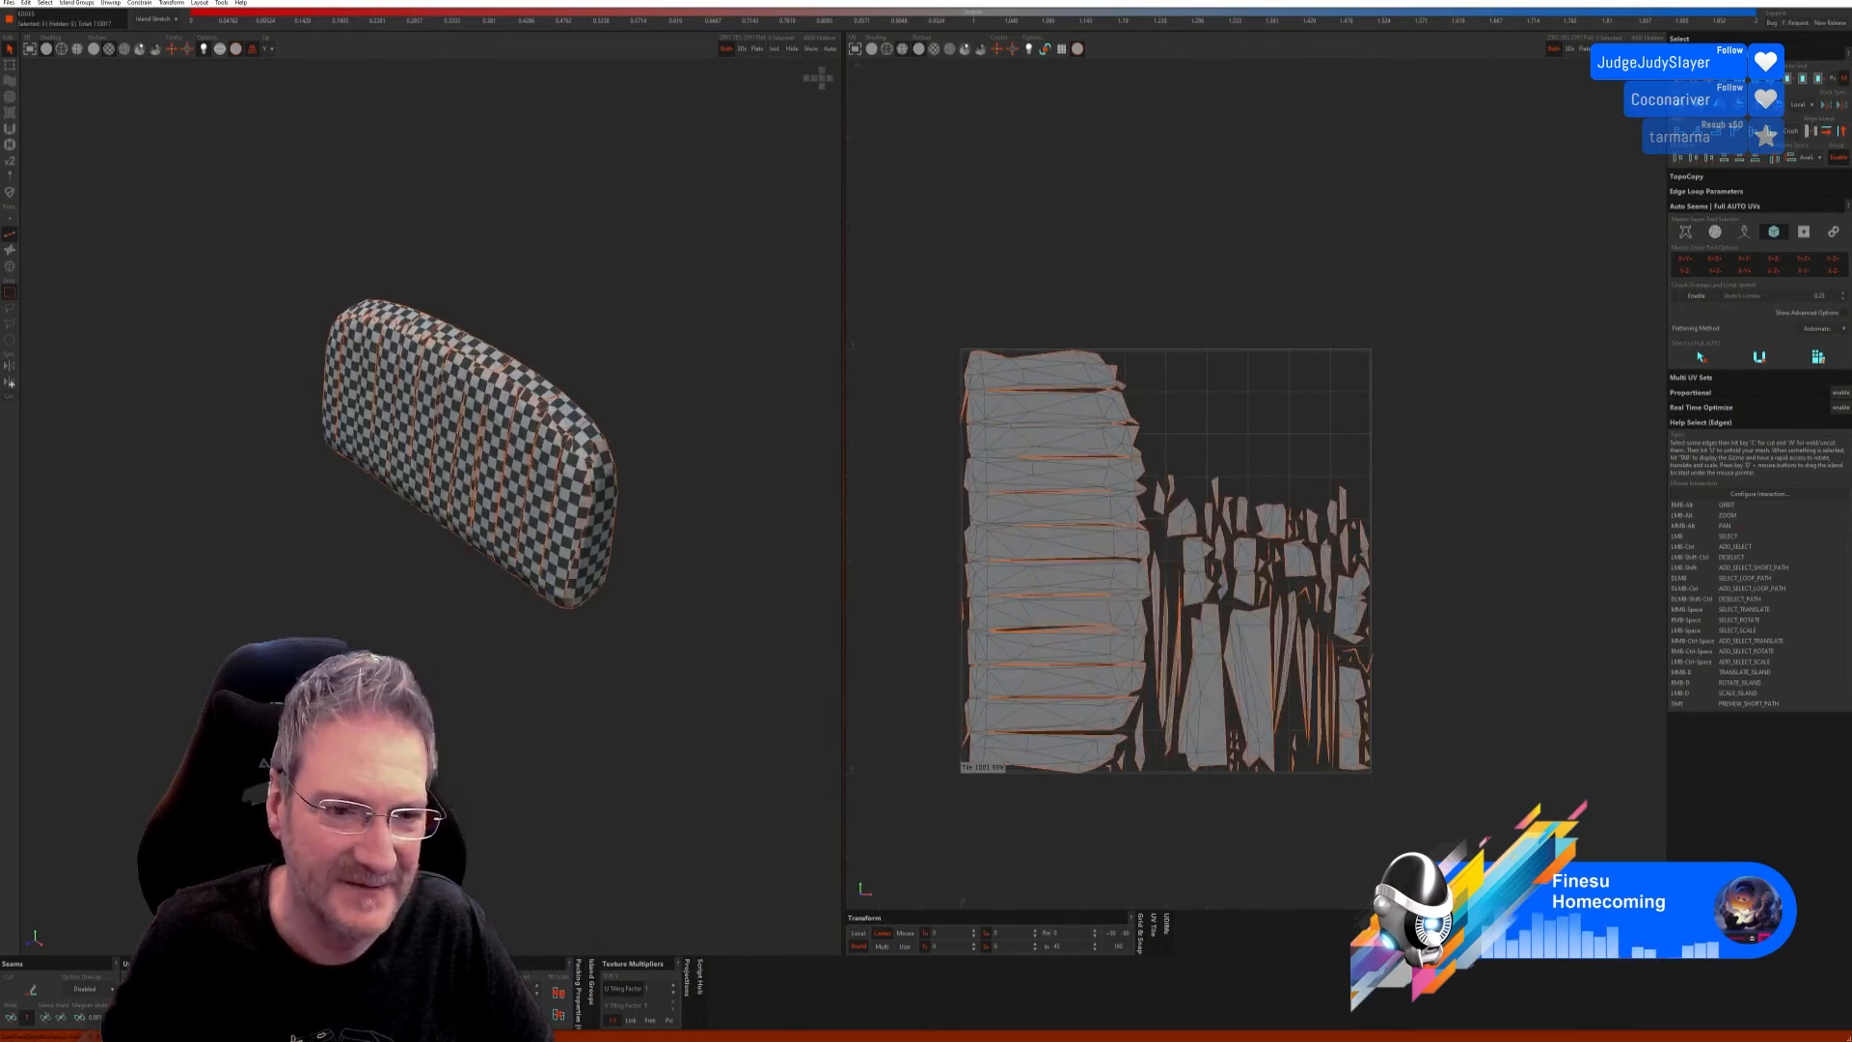
alt+drag(487, 709, 628, 417)
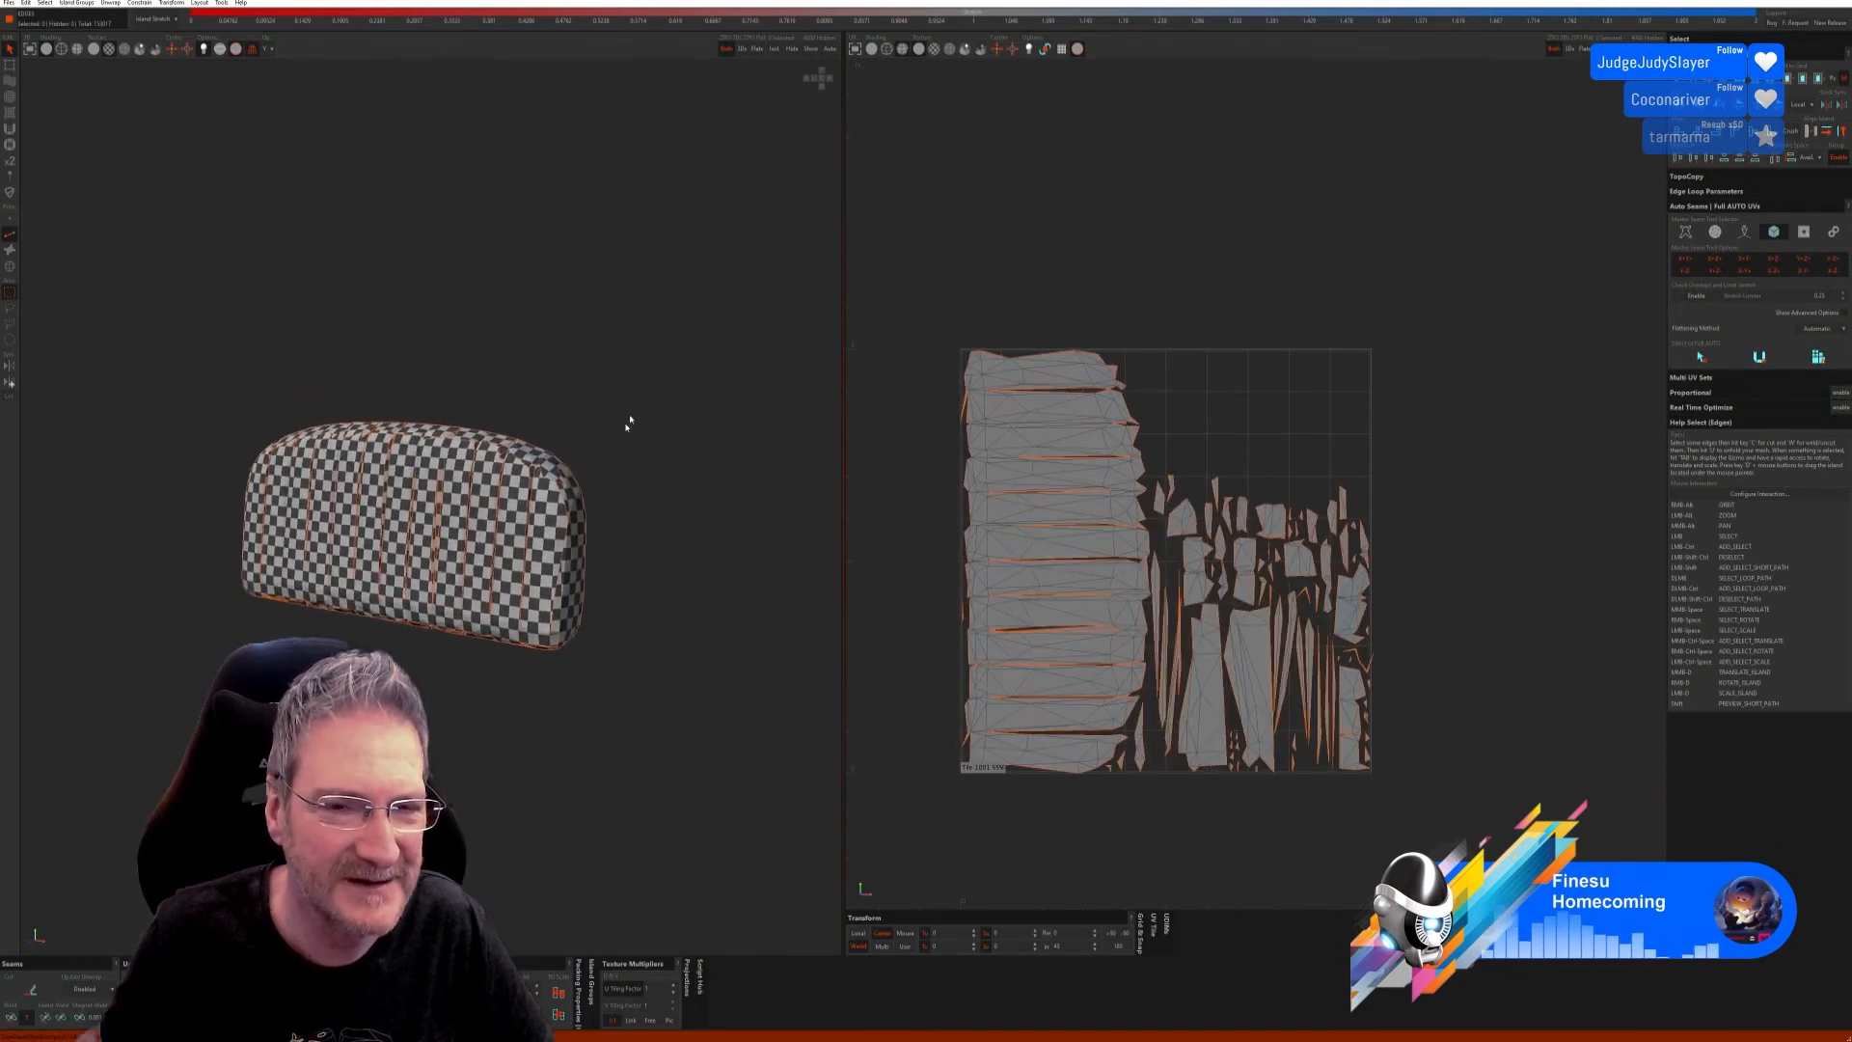
click(774, 49)
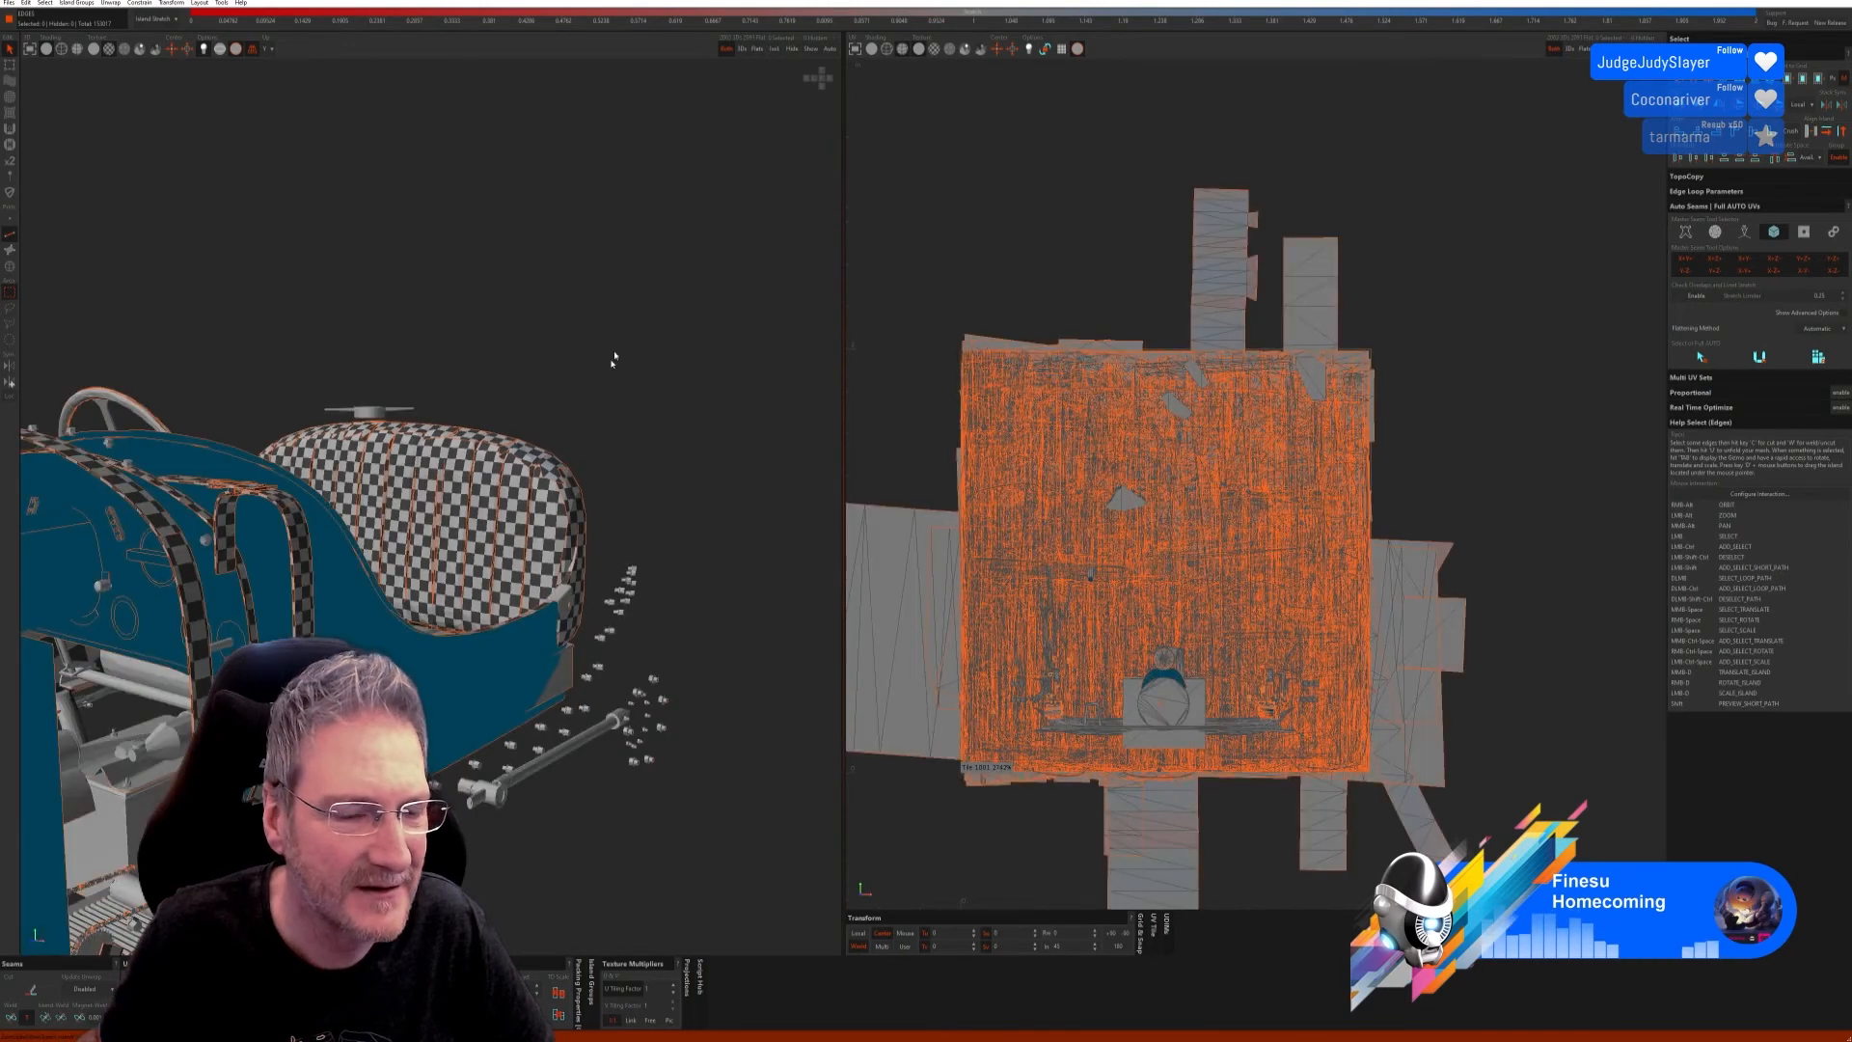
Step: Select both ribbed seat cushions as islands, isolate them, and switch to edge selection
click(9, 266)
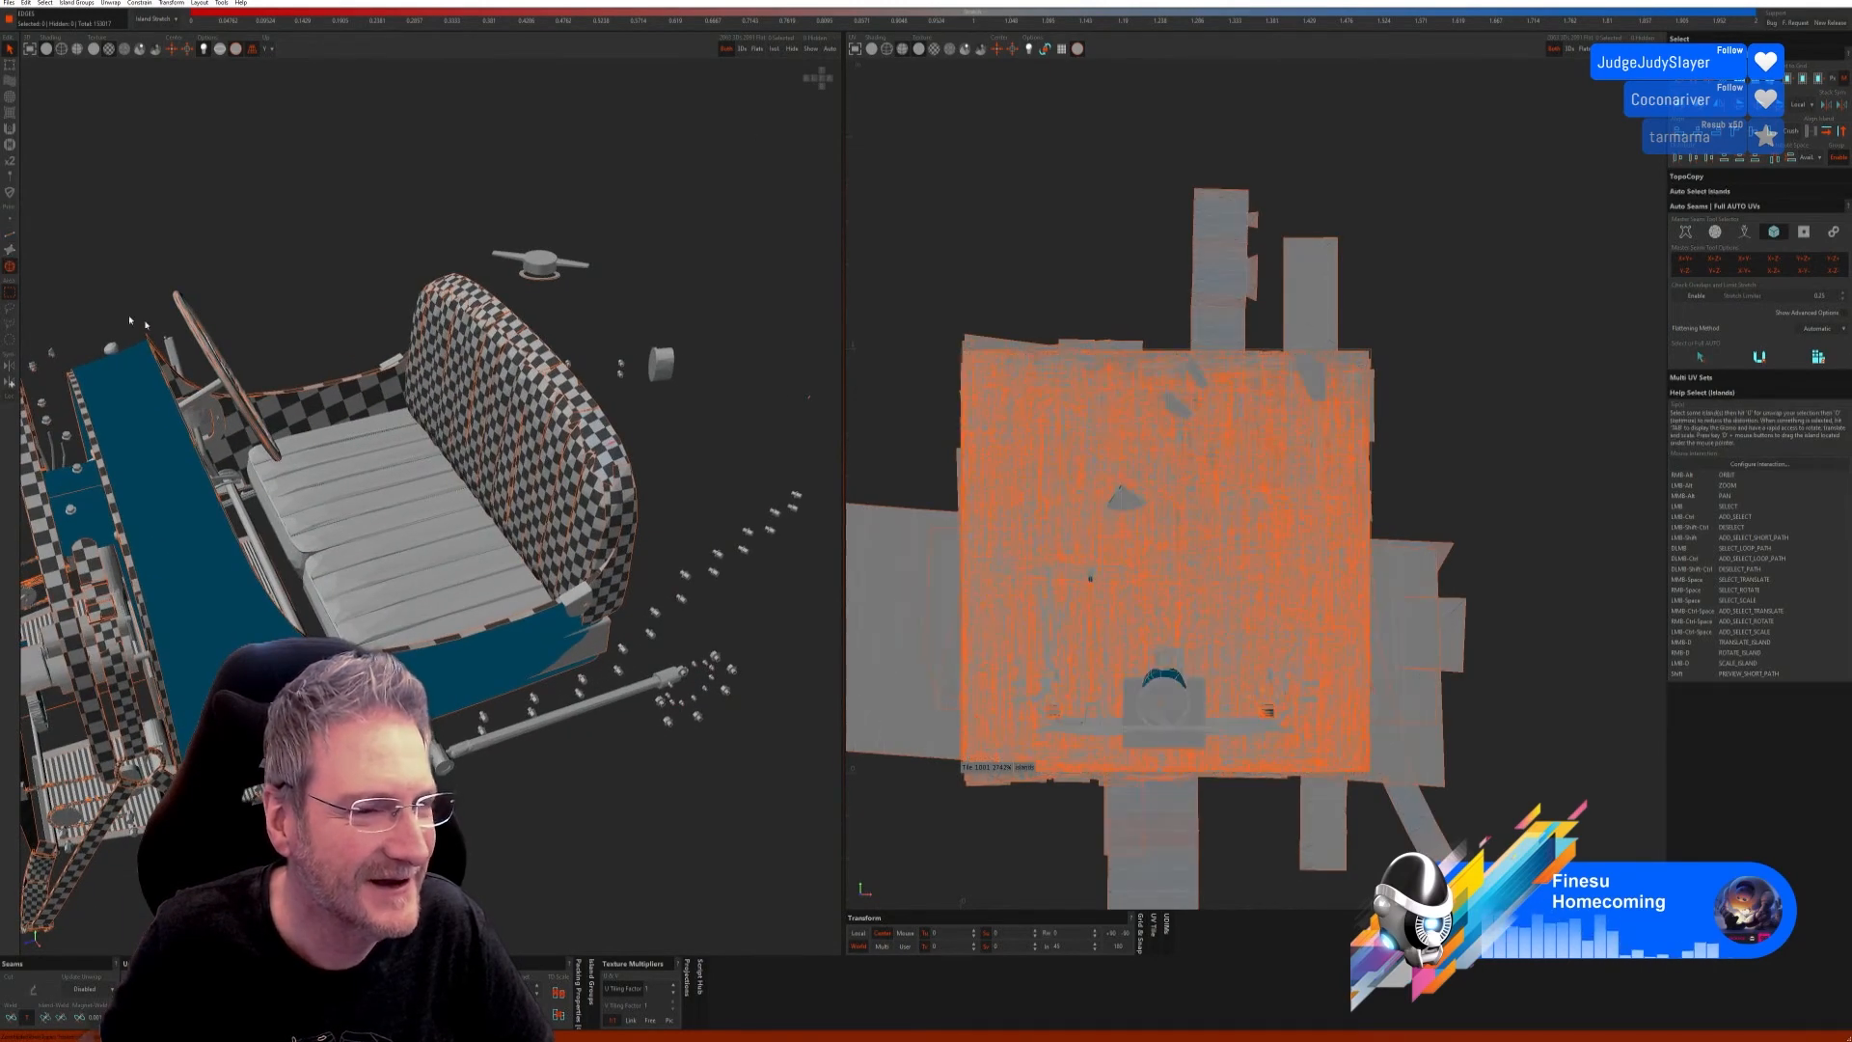
click(367, 482)
ctrl+click(425, 569)
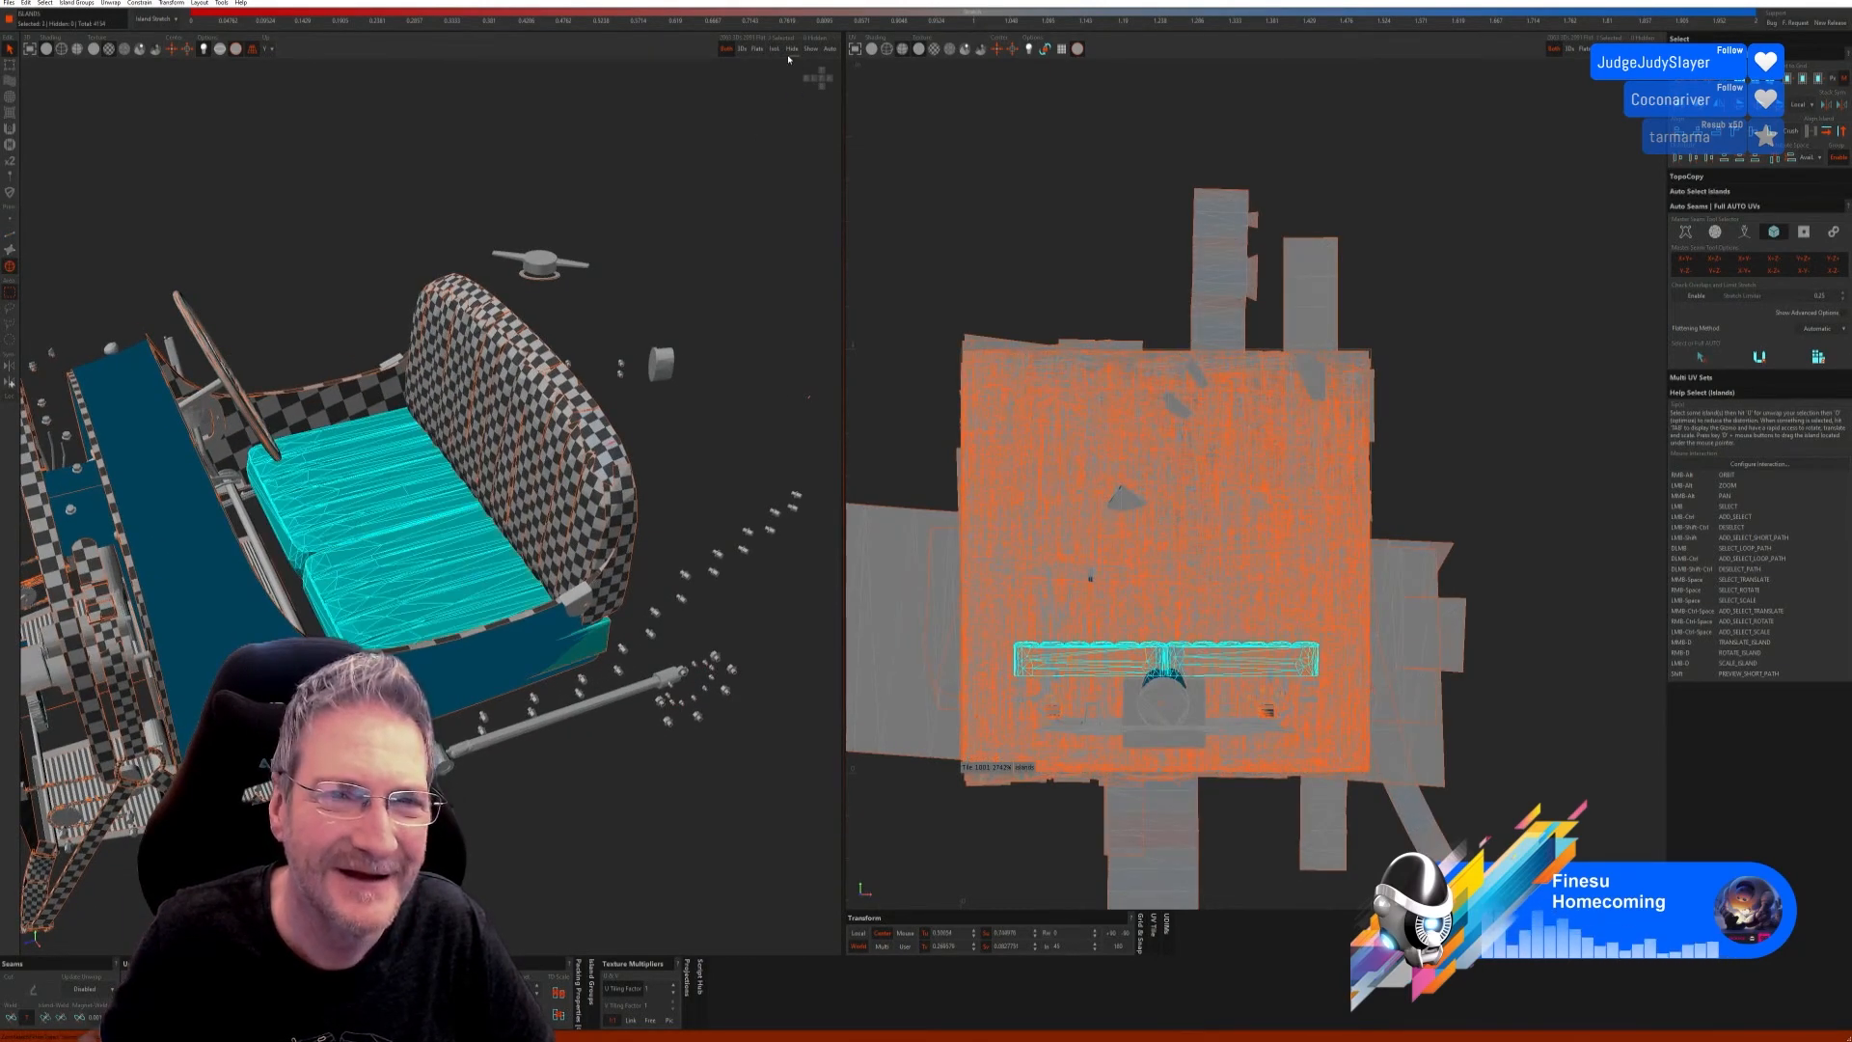
click(773, 48)
click(11, 237)
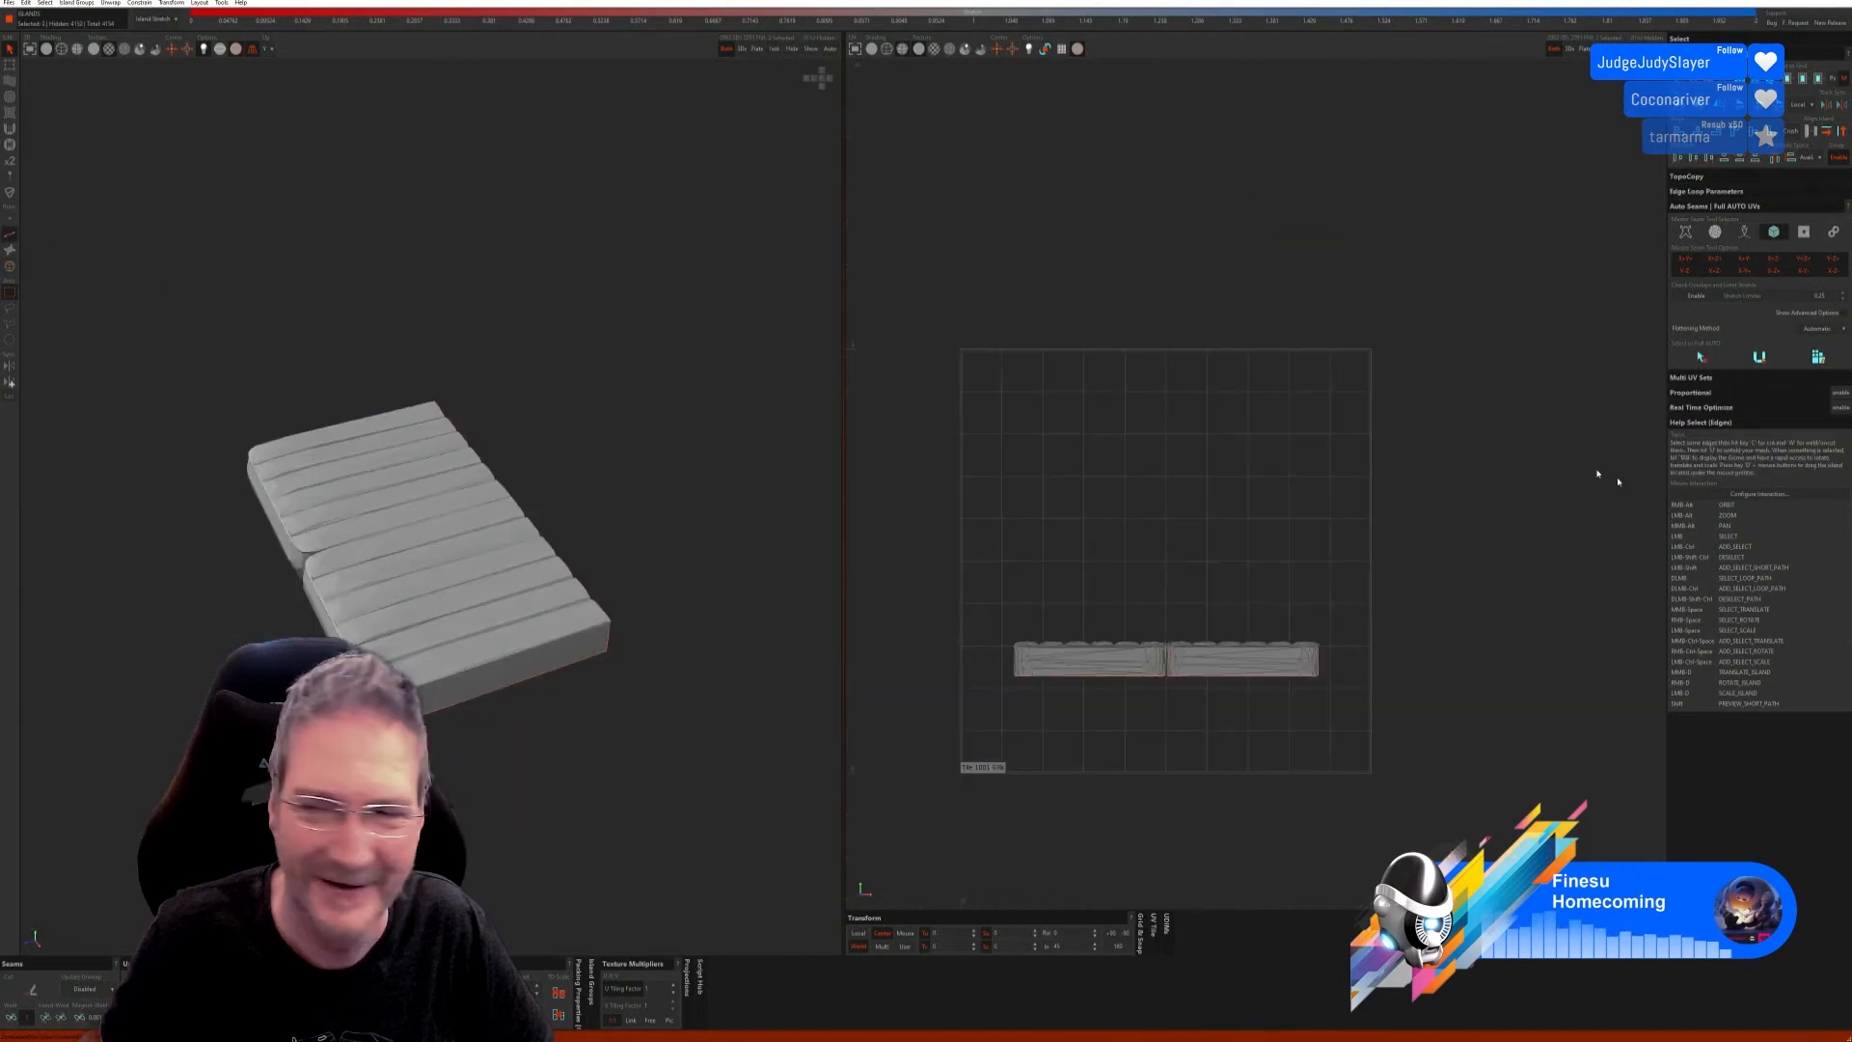
Step: Cut the seat cushions along automatically selected seam edges, unfold, pack and optimize their UVs, and show all parts again
click(1699, 356)
click(1821, 360)
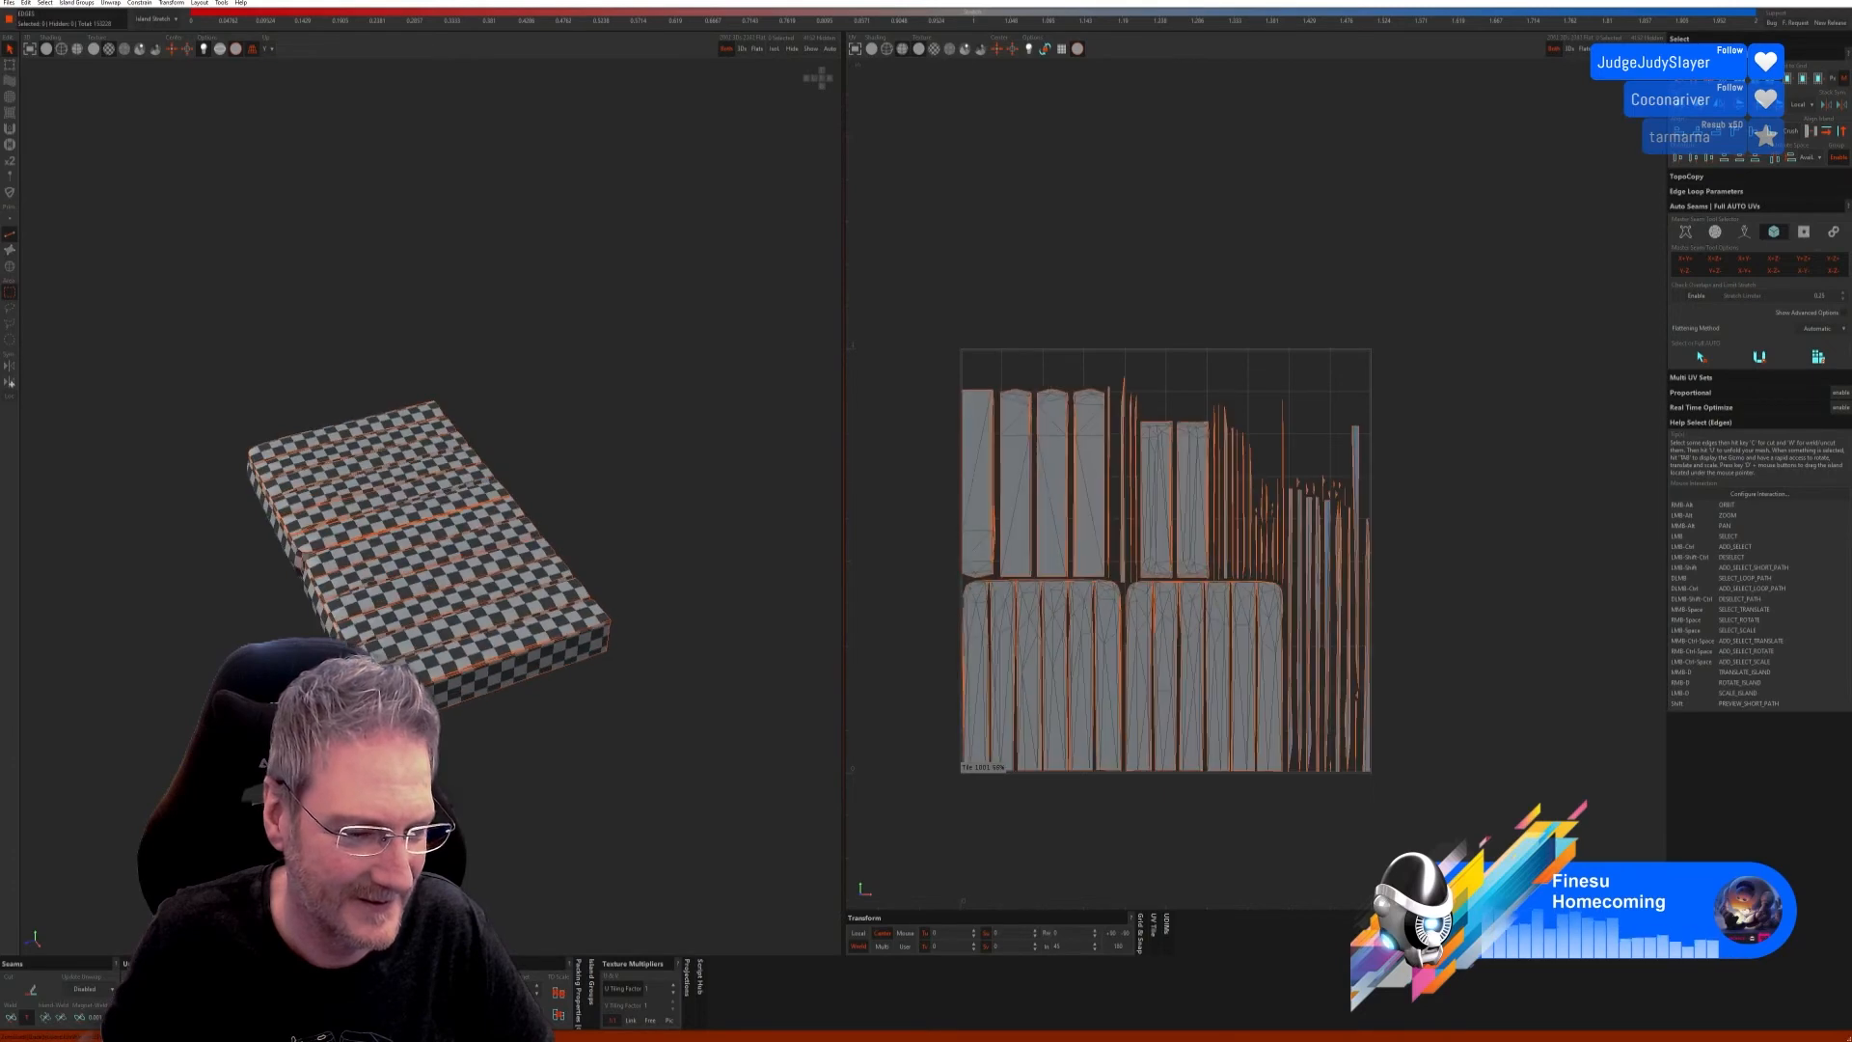
alt+right_drag(482, 463, 448, 480)
click(810, 49)
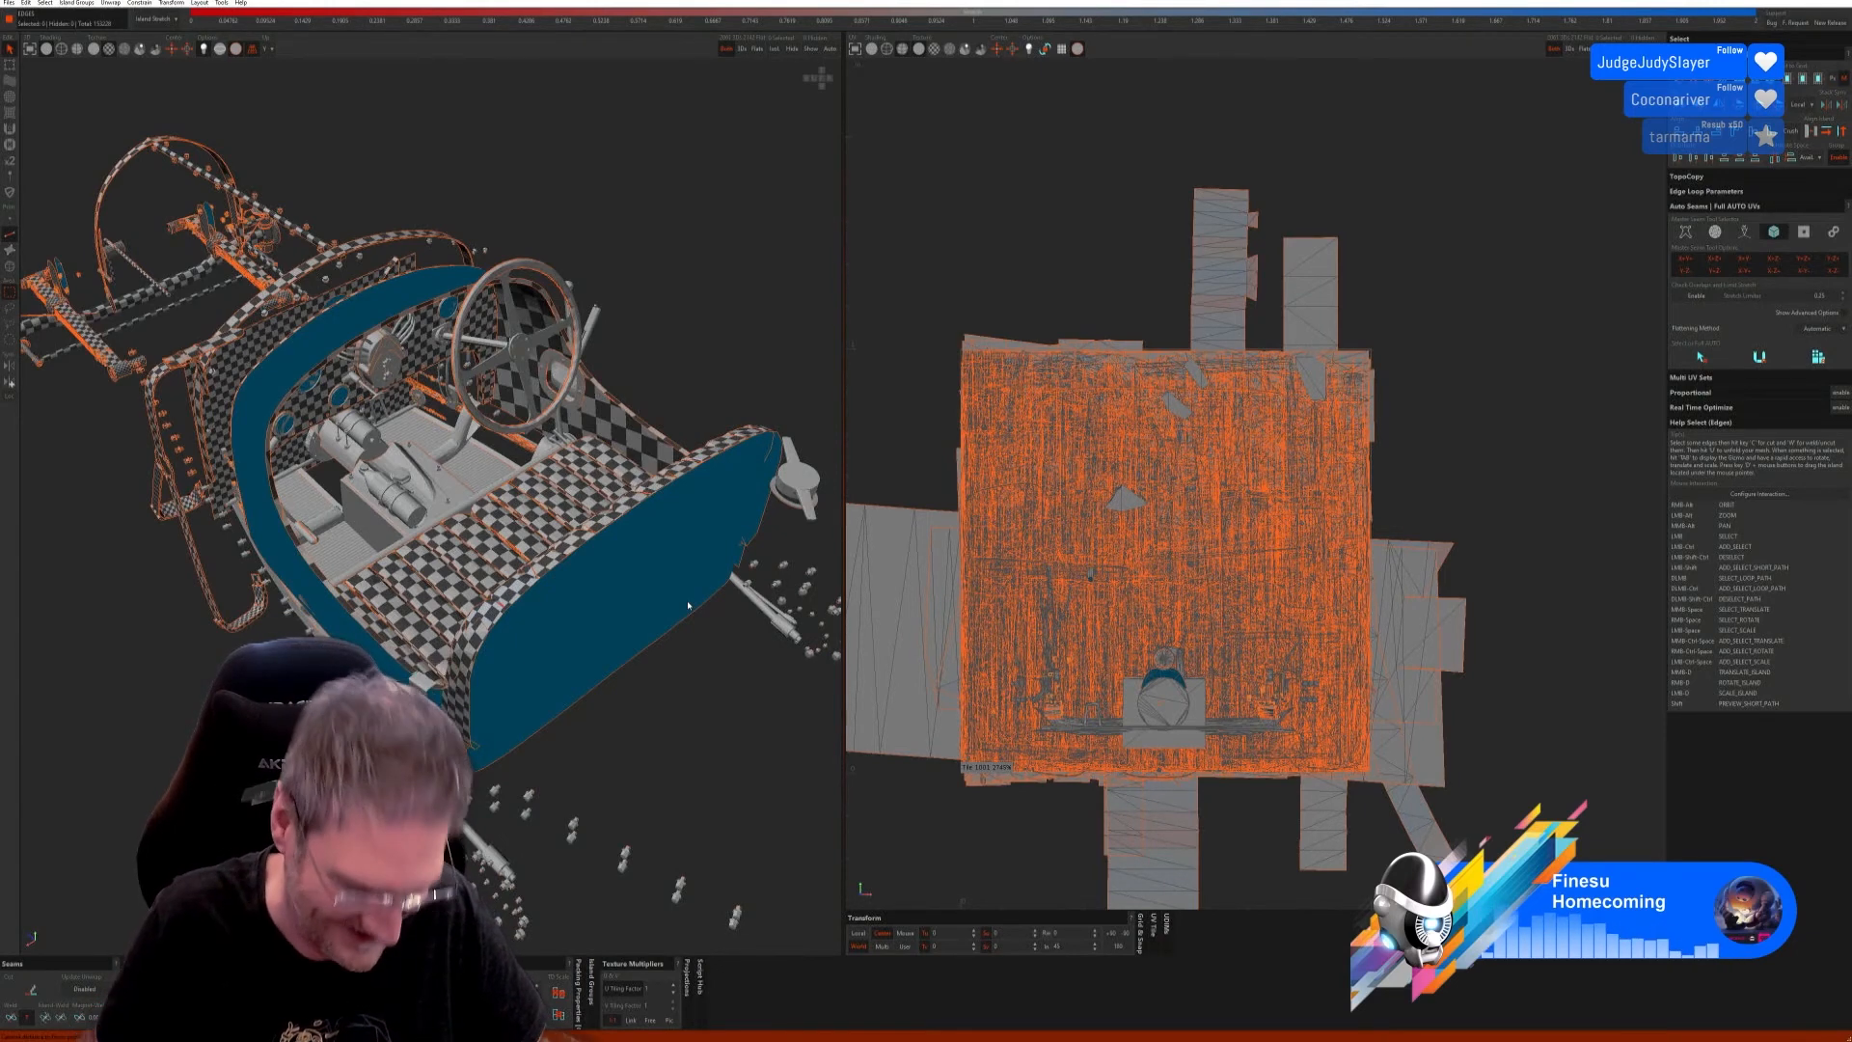
Step: Select both ribbed cockpit floor panels as islands, isolate them, and switch to edge selection
alt+drag(474, 611, 476, 629)
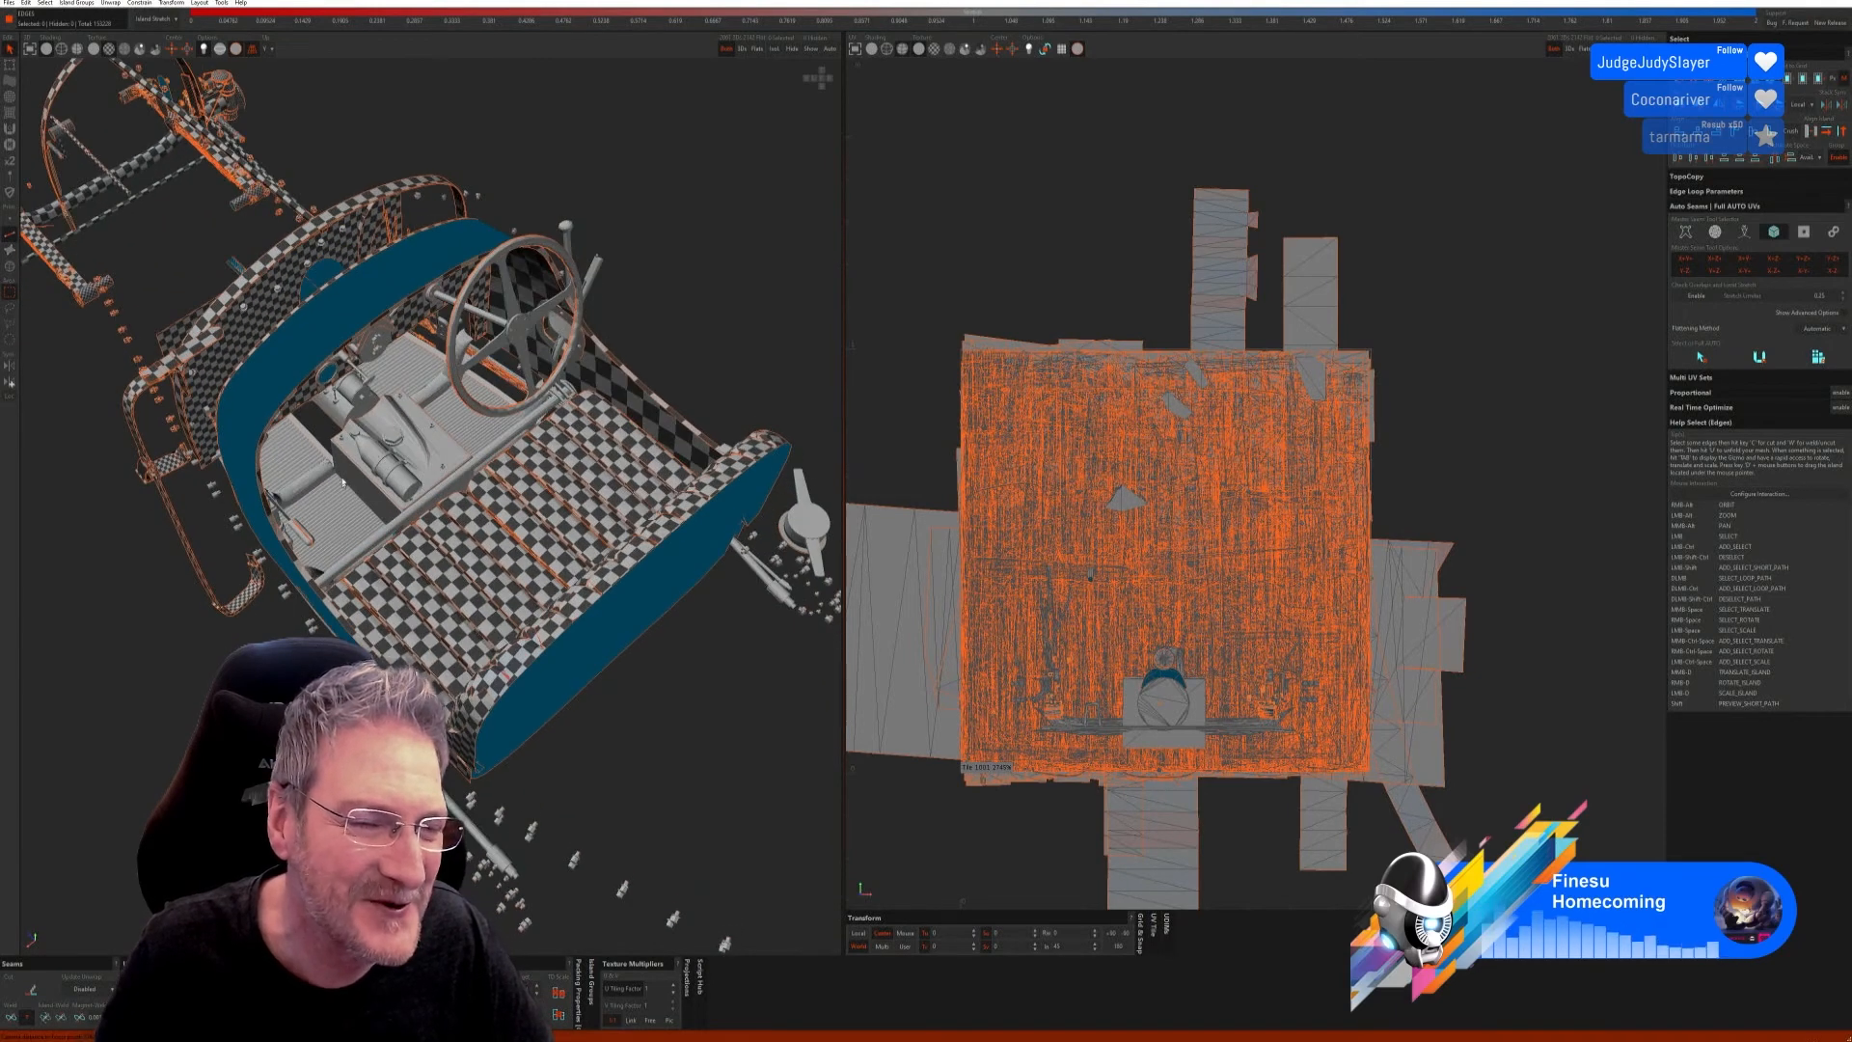
scroll(343, 483, up, 3)
click(11, 267)
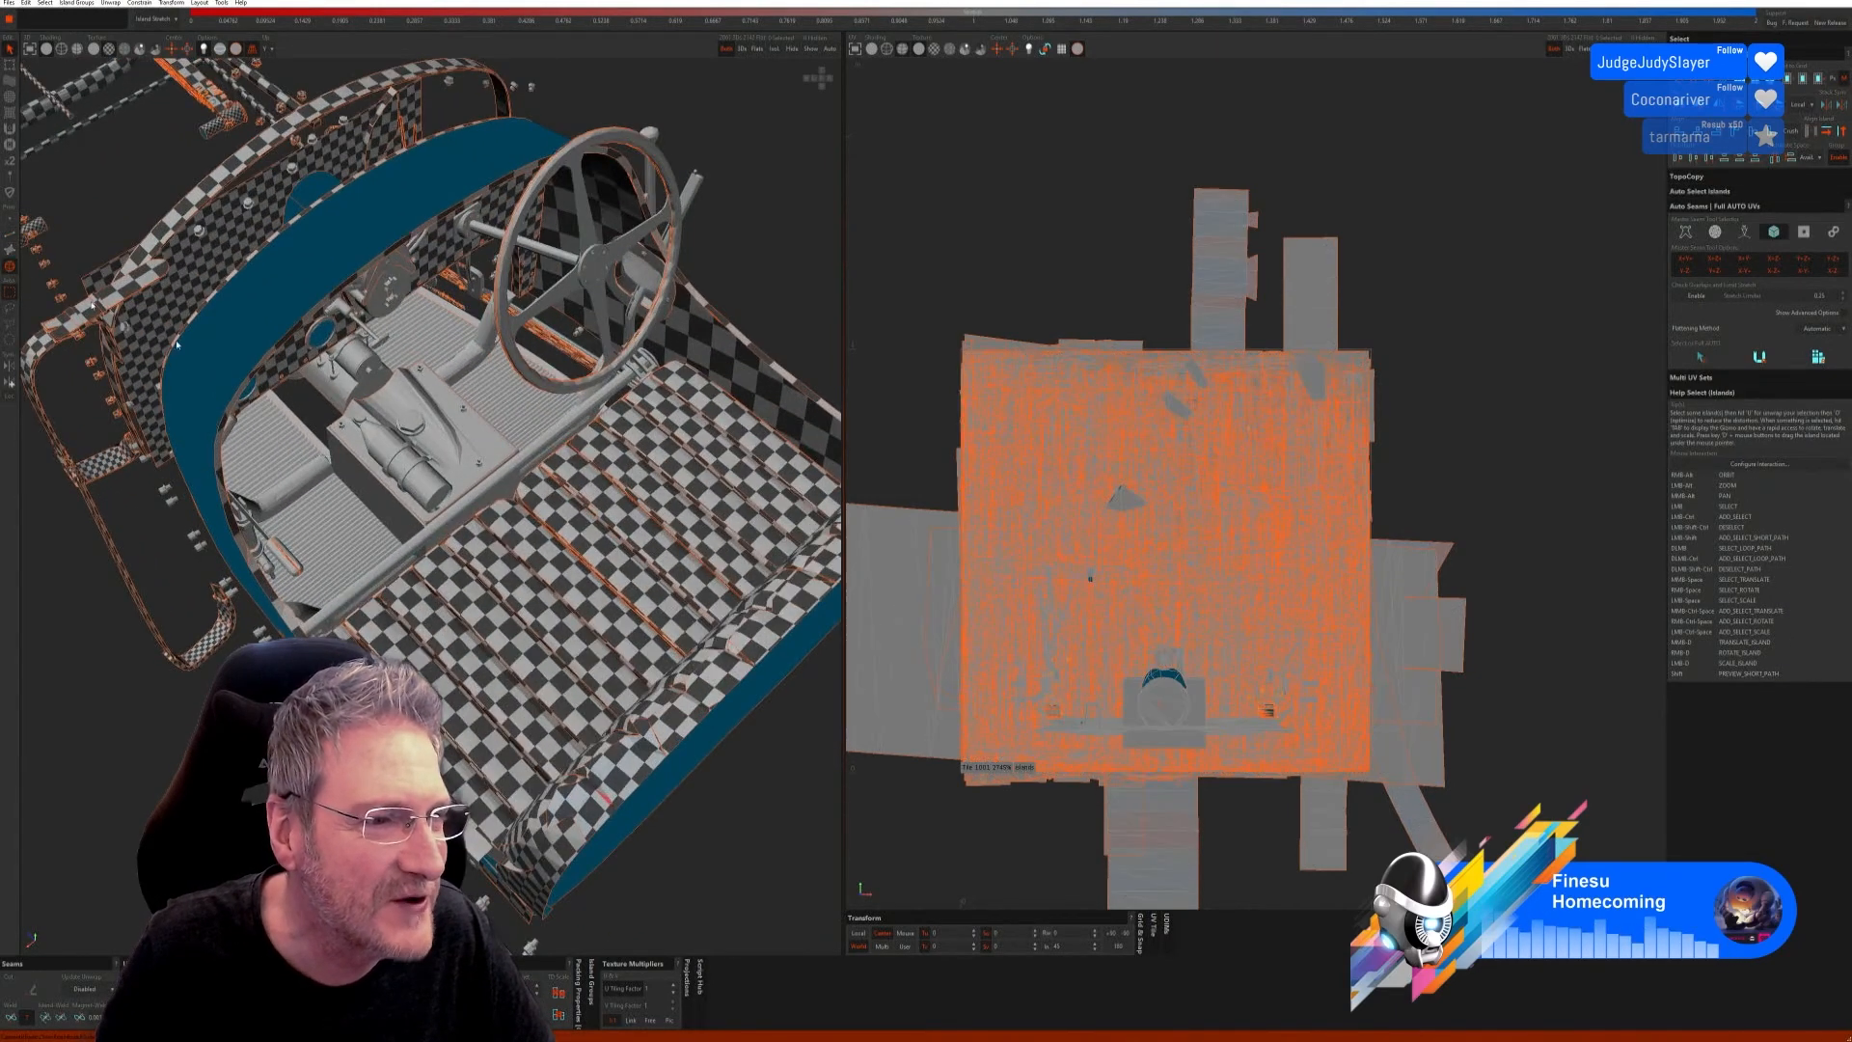
click(345, 536)
ctrl+click(520, 405)
scroll(441, 563, down, 3)
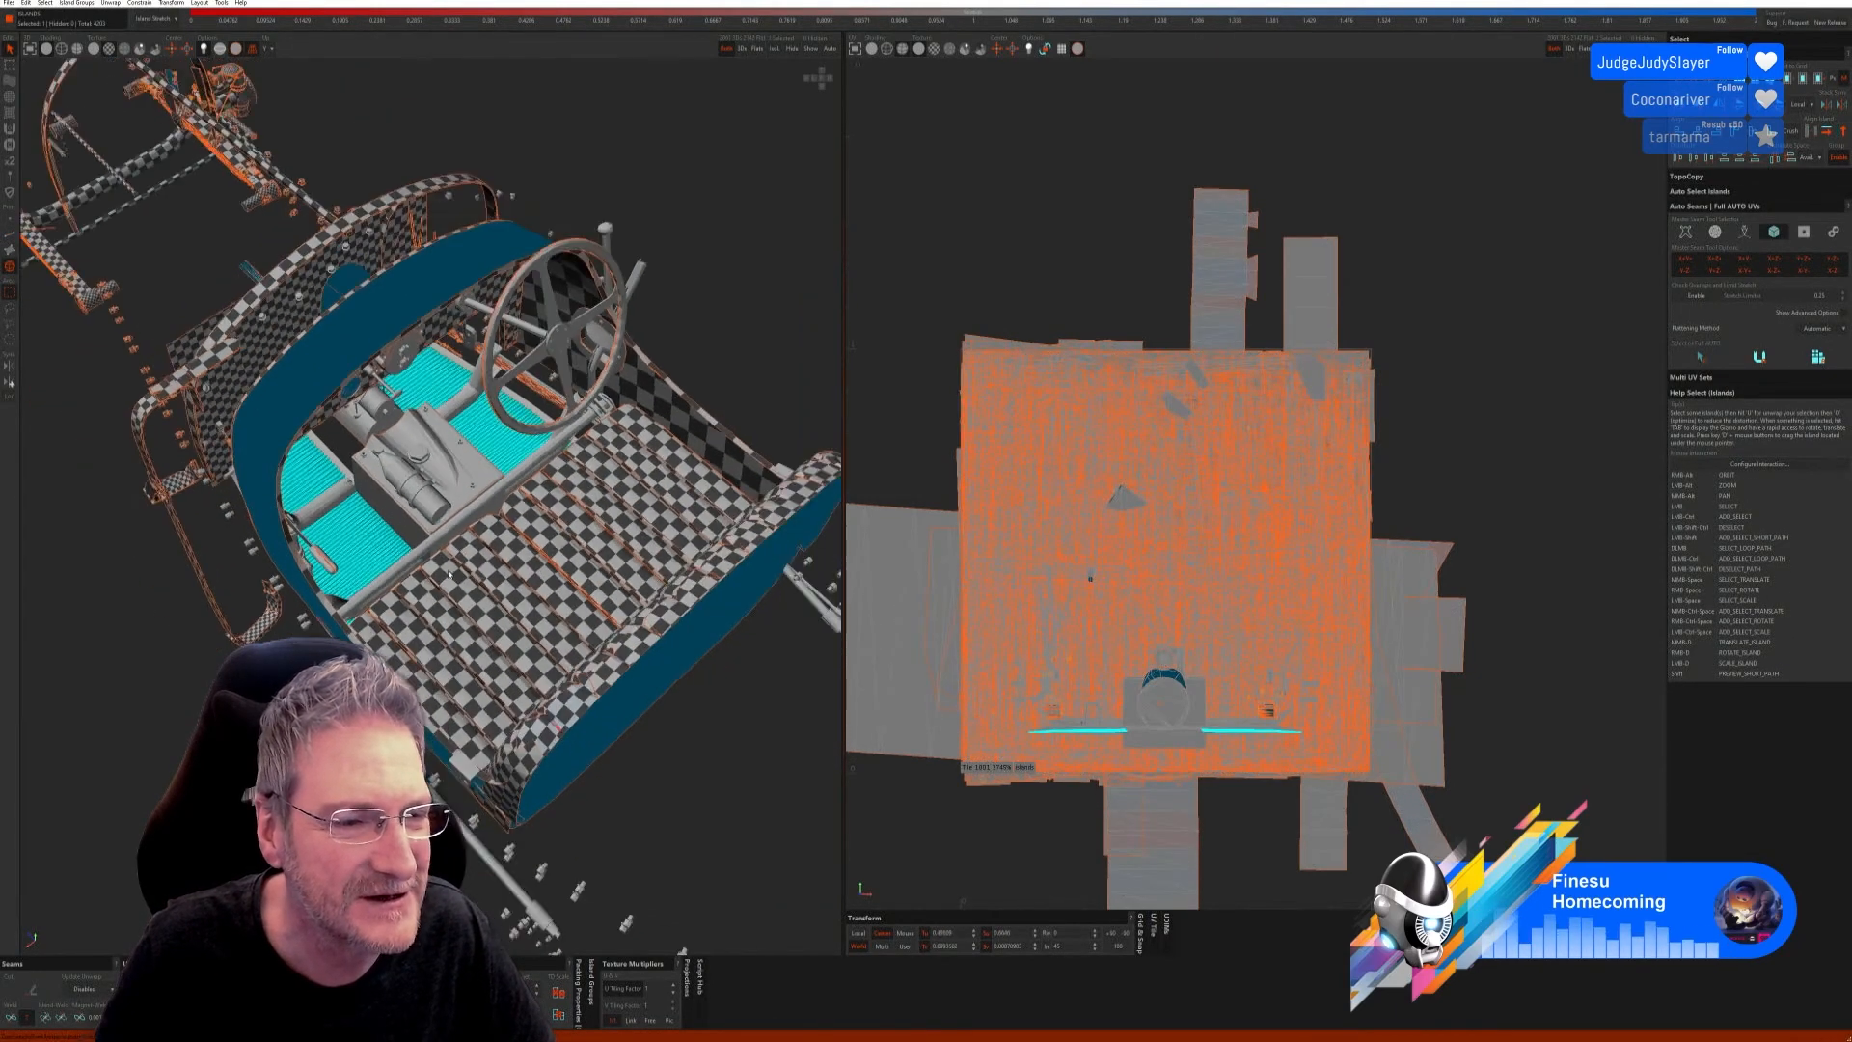
alt+drag(425, 629, 522, 569)
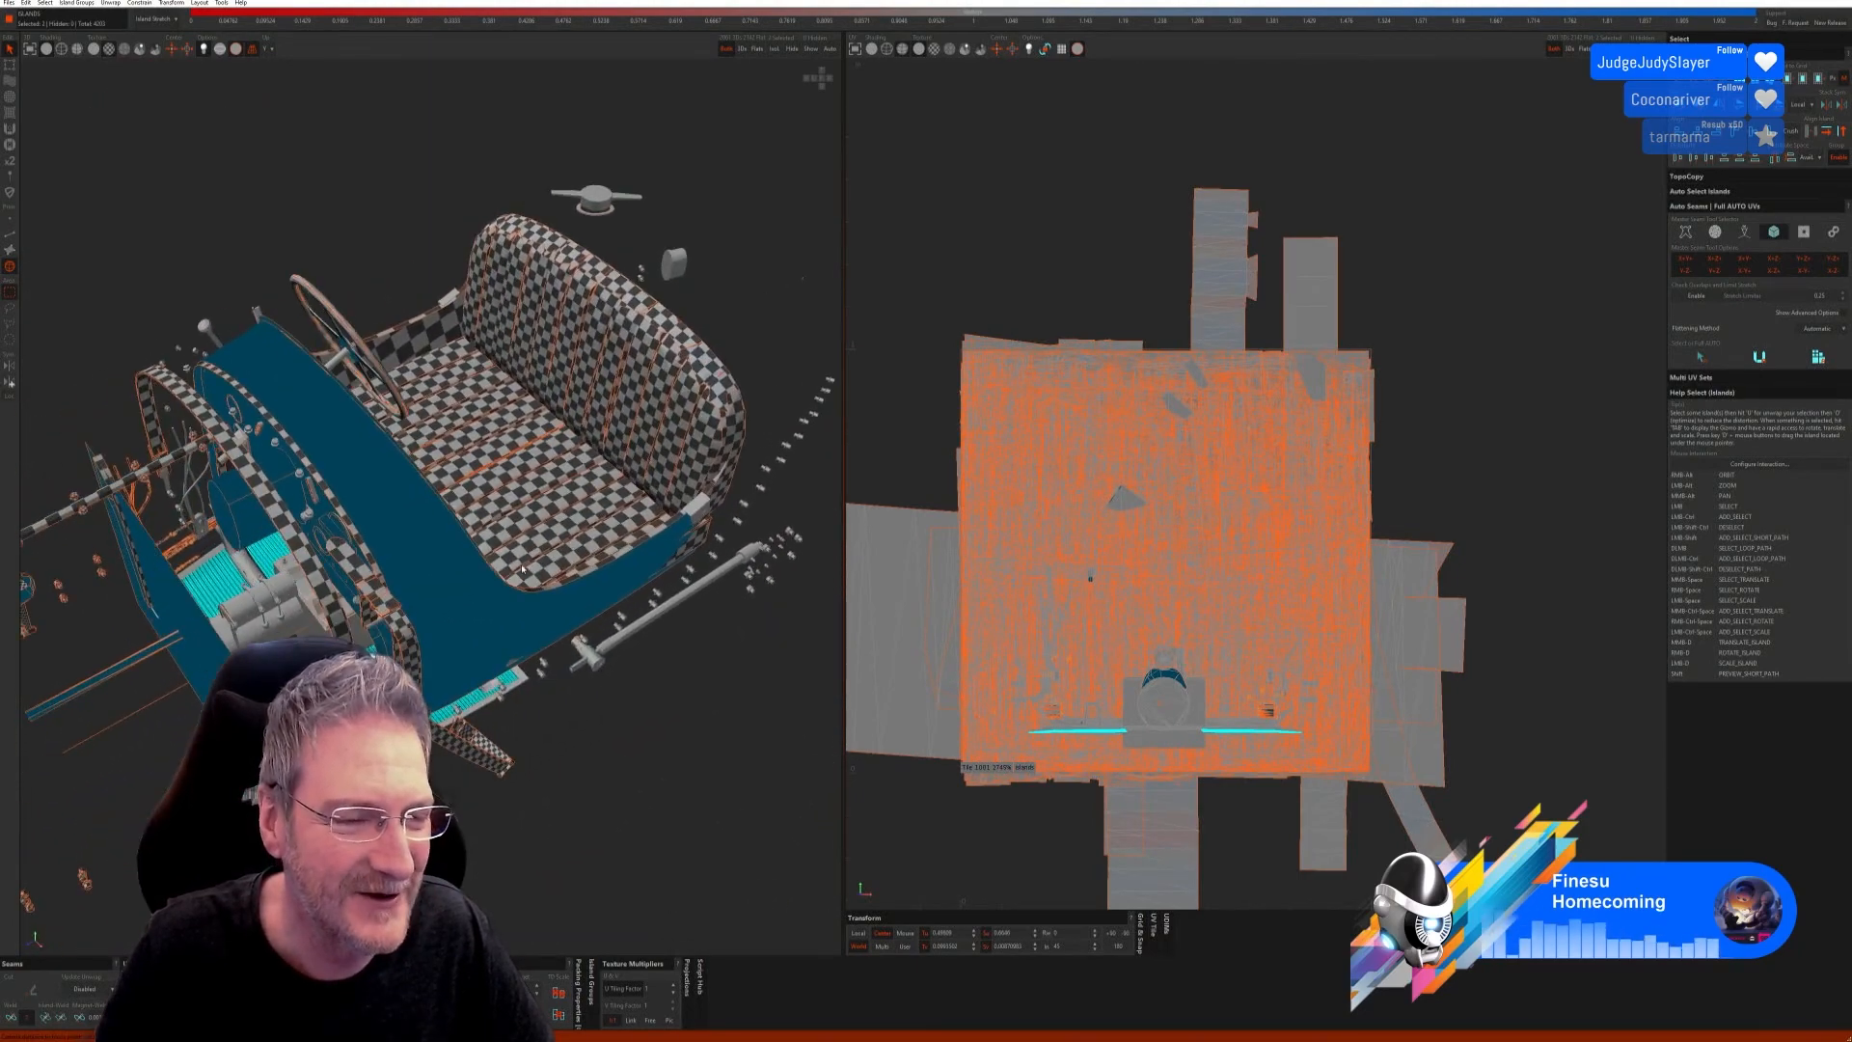
click(777, 50)
click(10, 235)
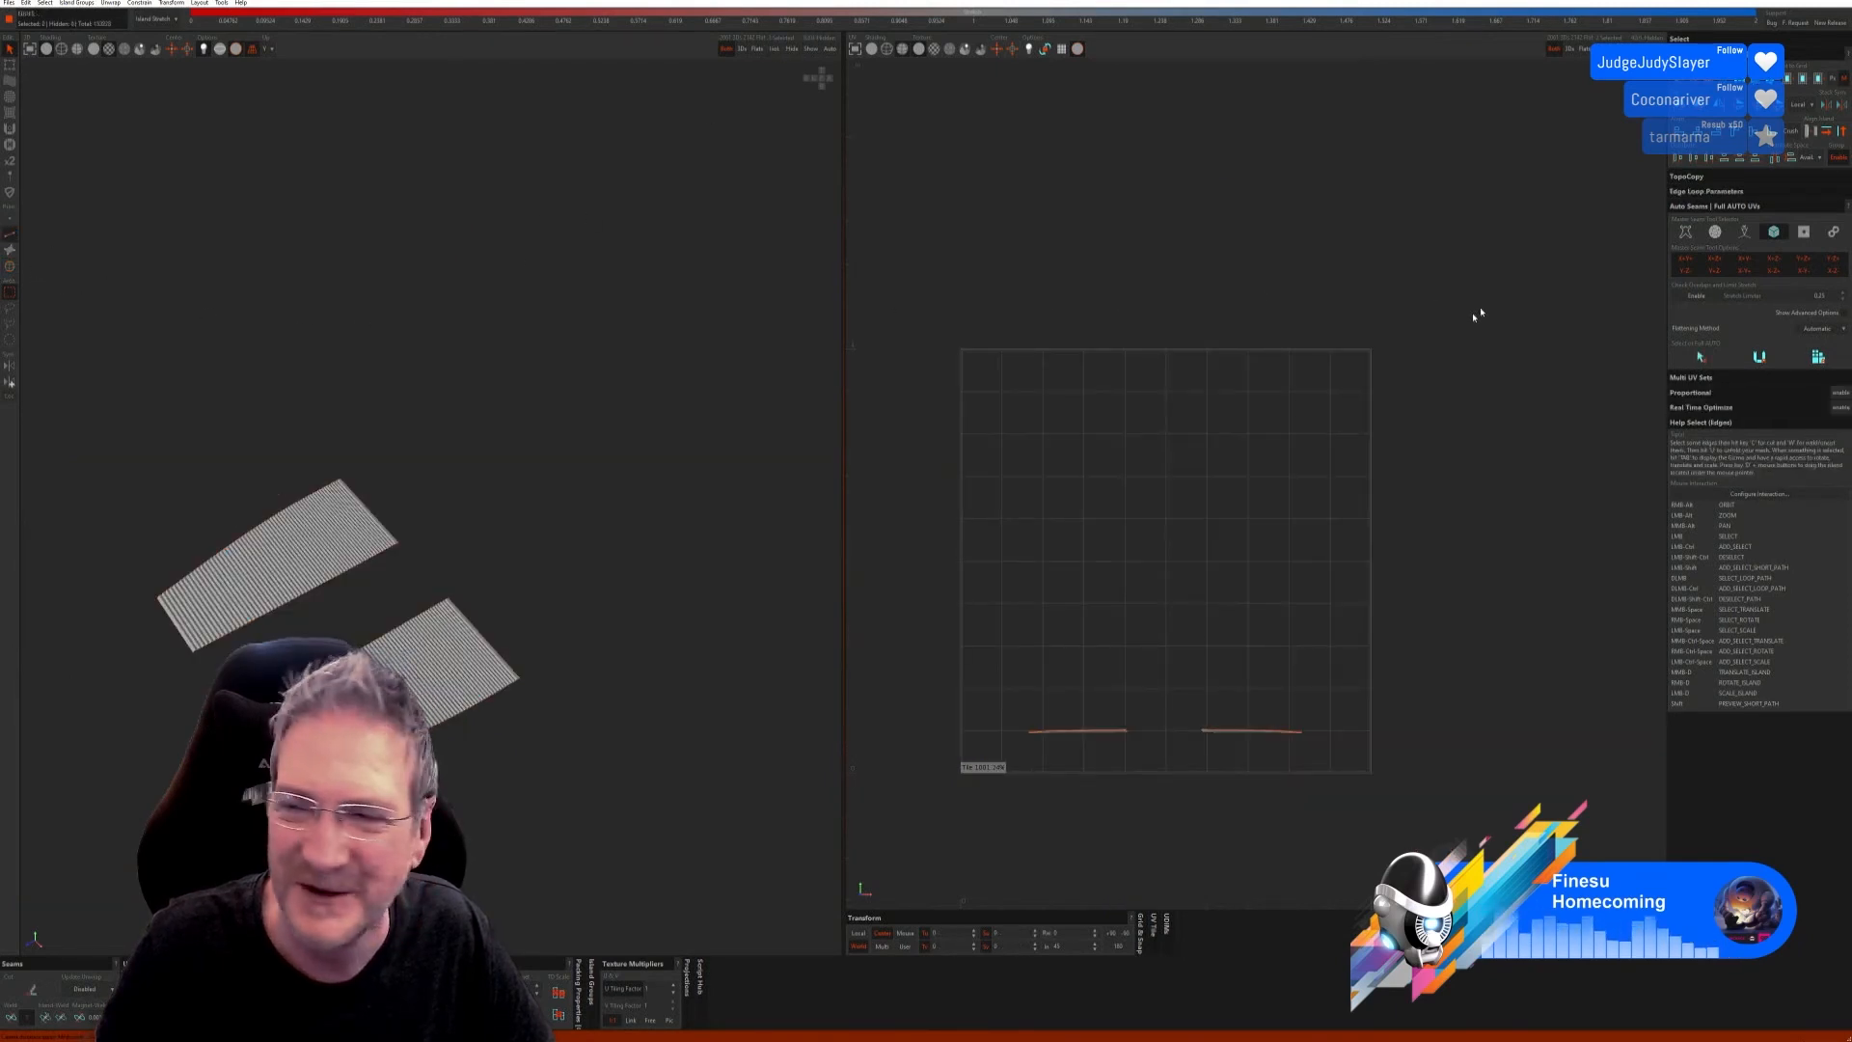
Step: Unfold, pack and optimize the two floor panels' UVs, and show all parts again
click(1757, 359)
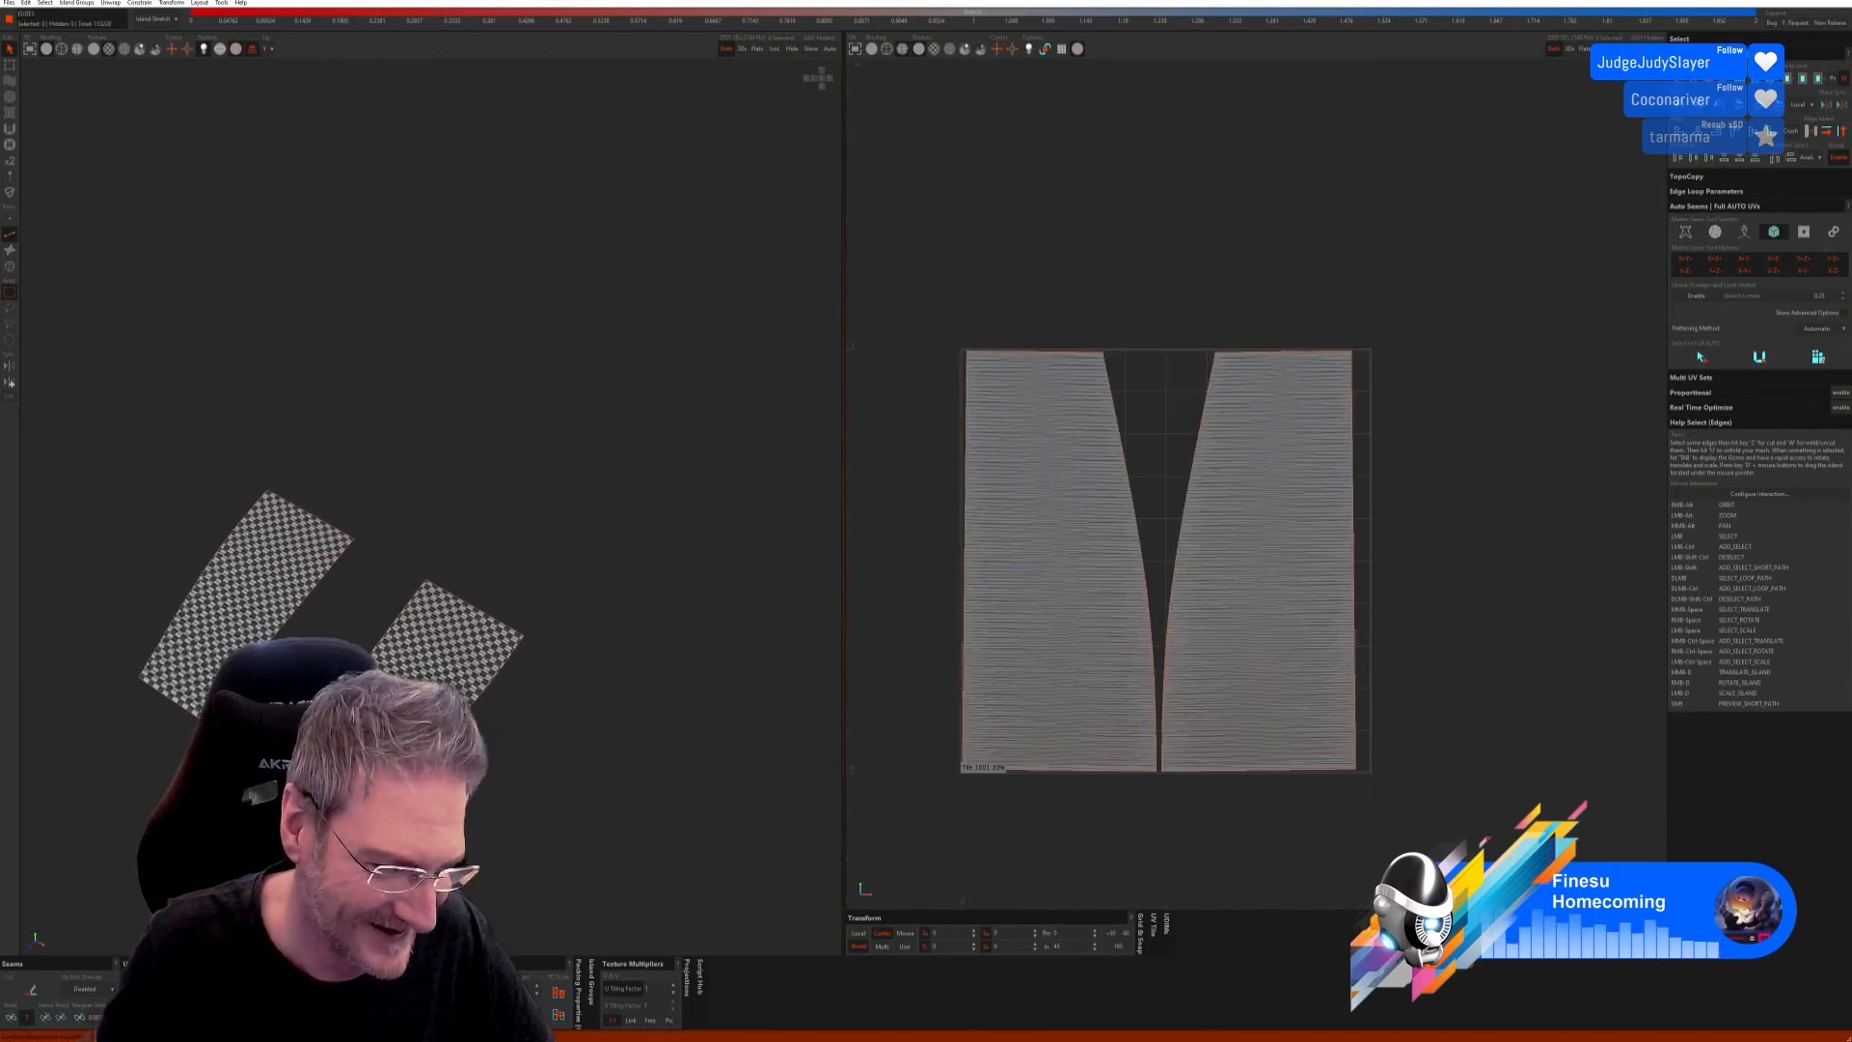
alt+right_drag(442, 617, 400, 613)
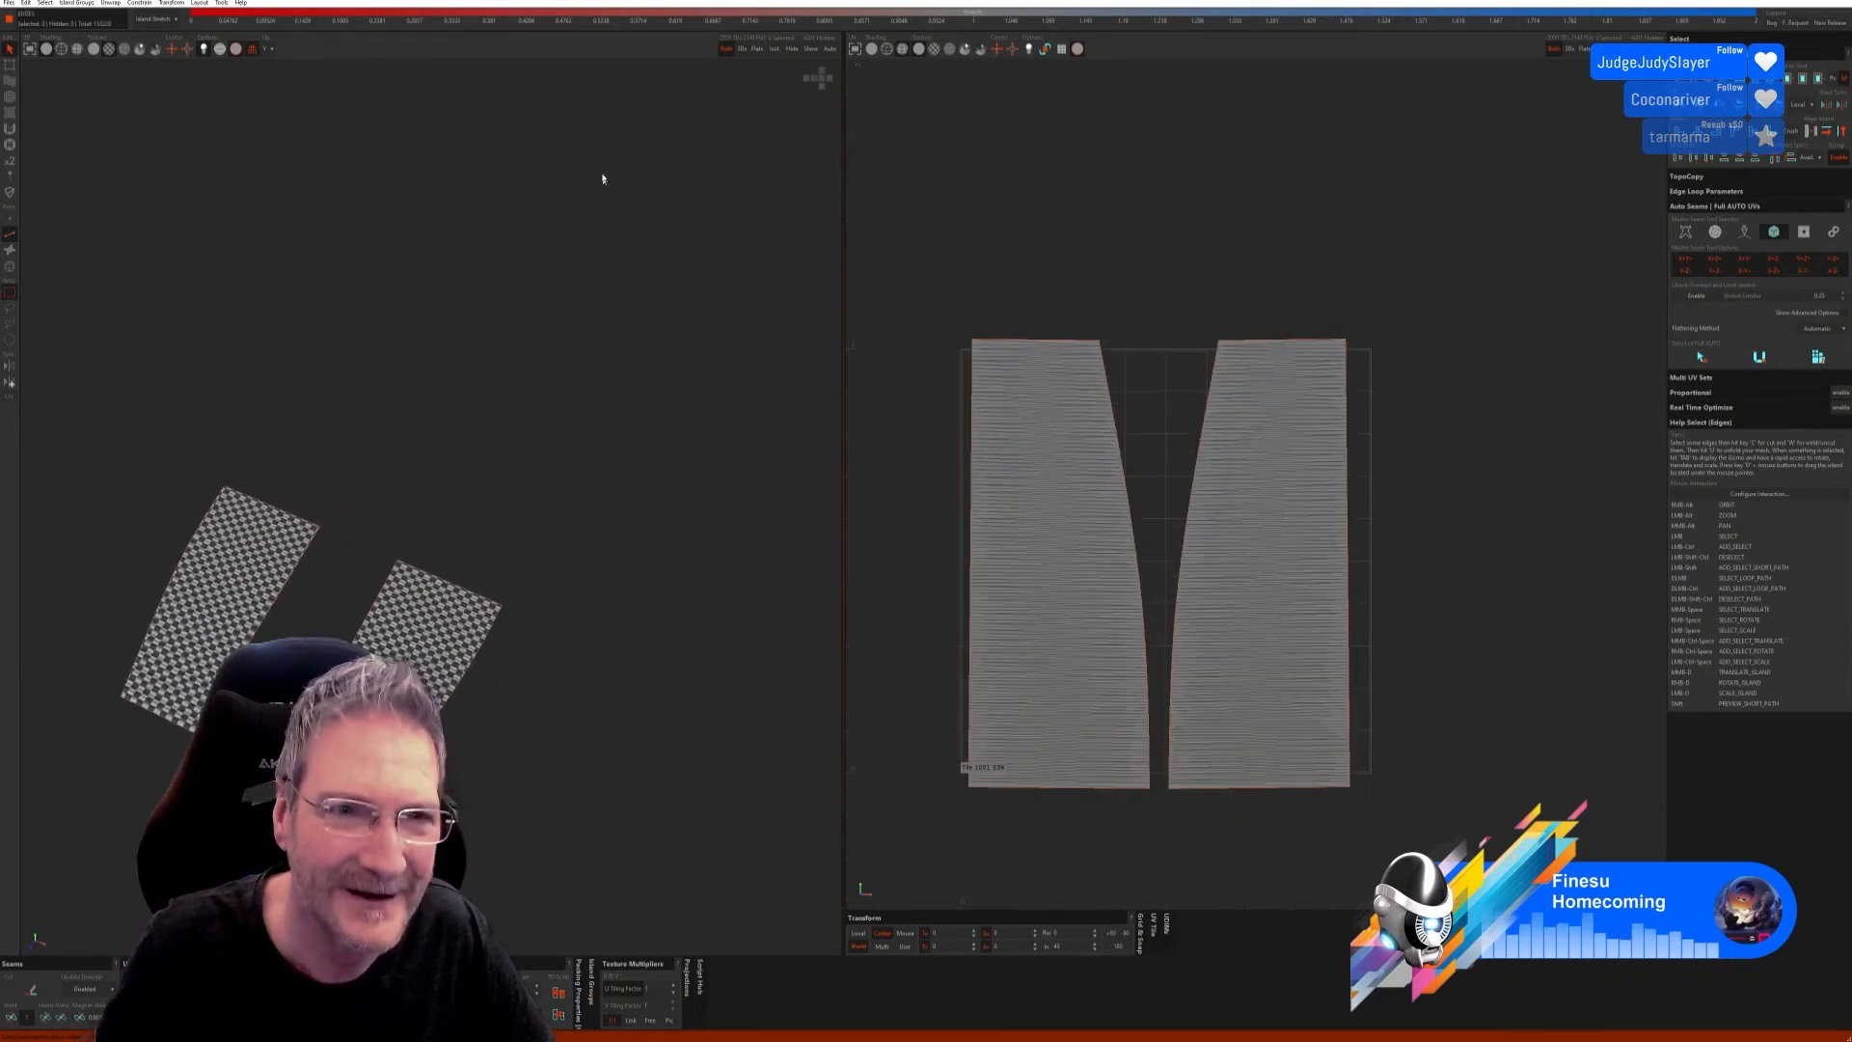
click(810, 49)
Step: Select the straight cross tube and both curved tubes in front of the seat as islands, isolate them, and switch to edge selection
alt+right_drag(593, 650, 289, 494)
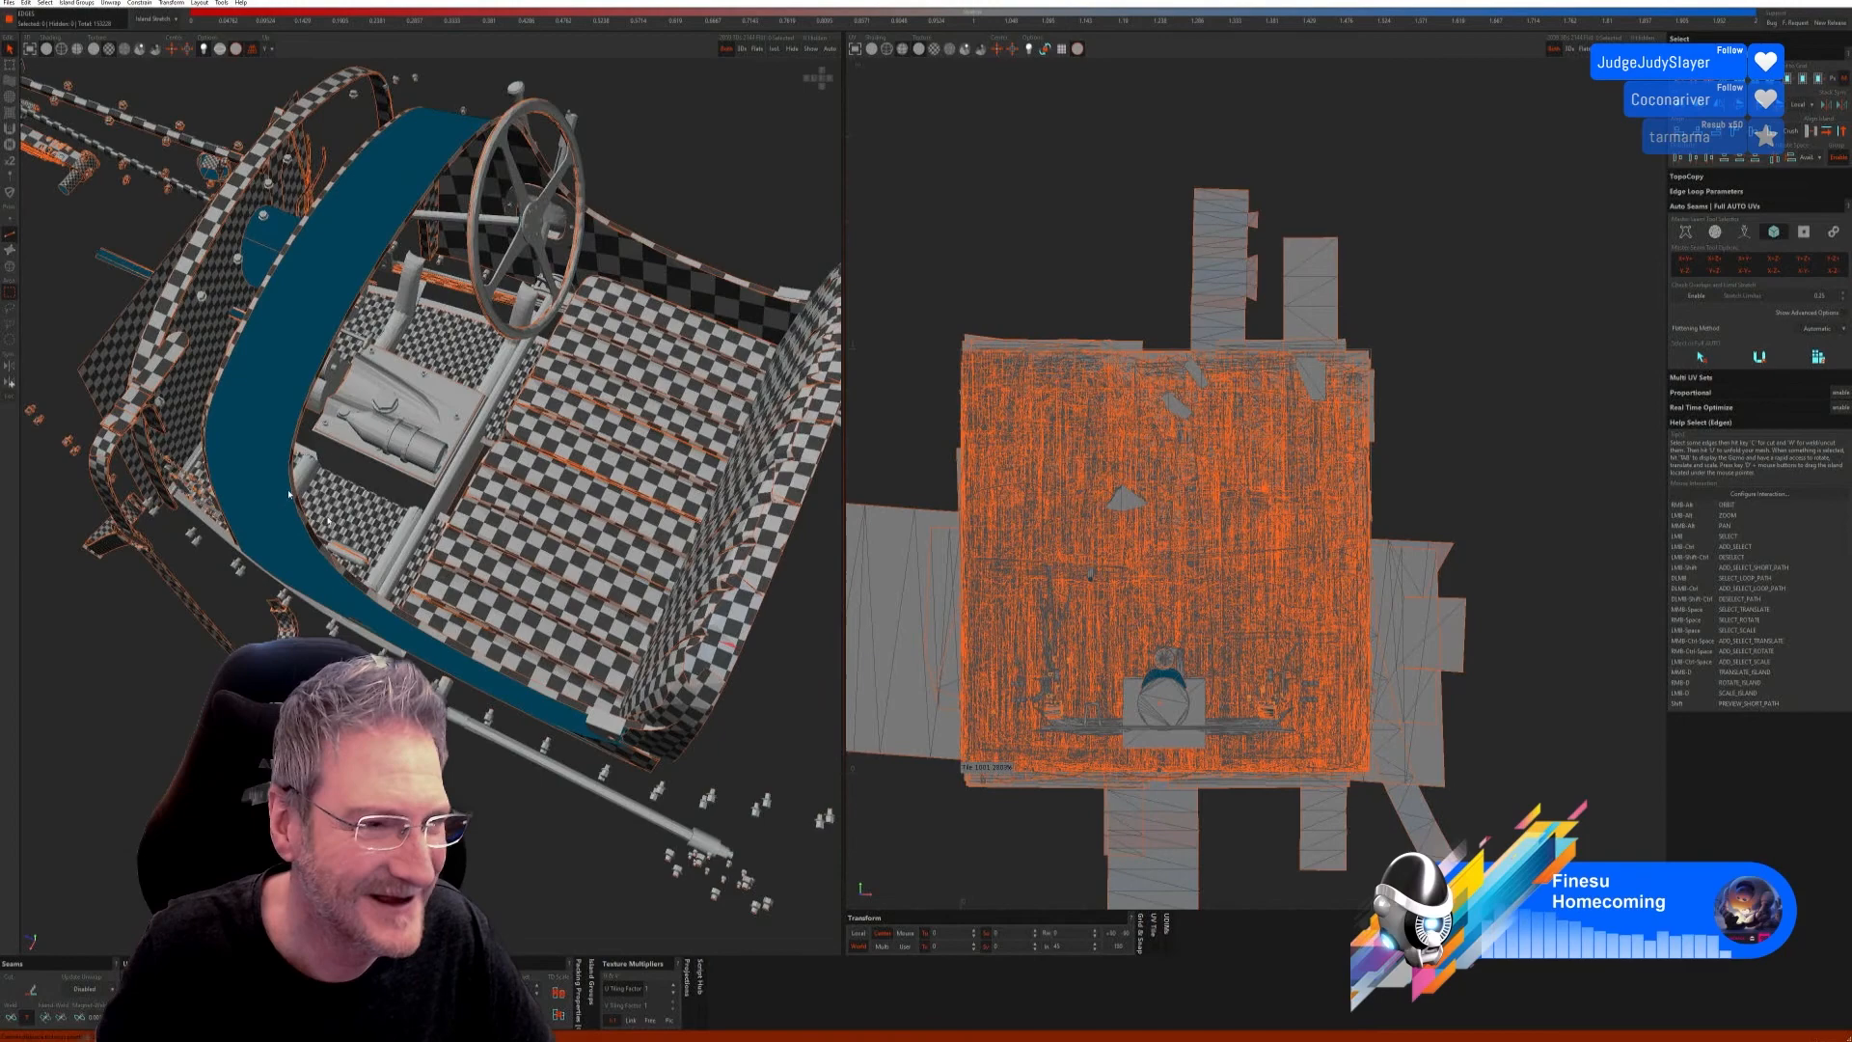
click(10, 271)
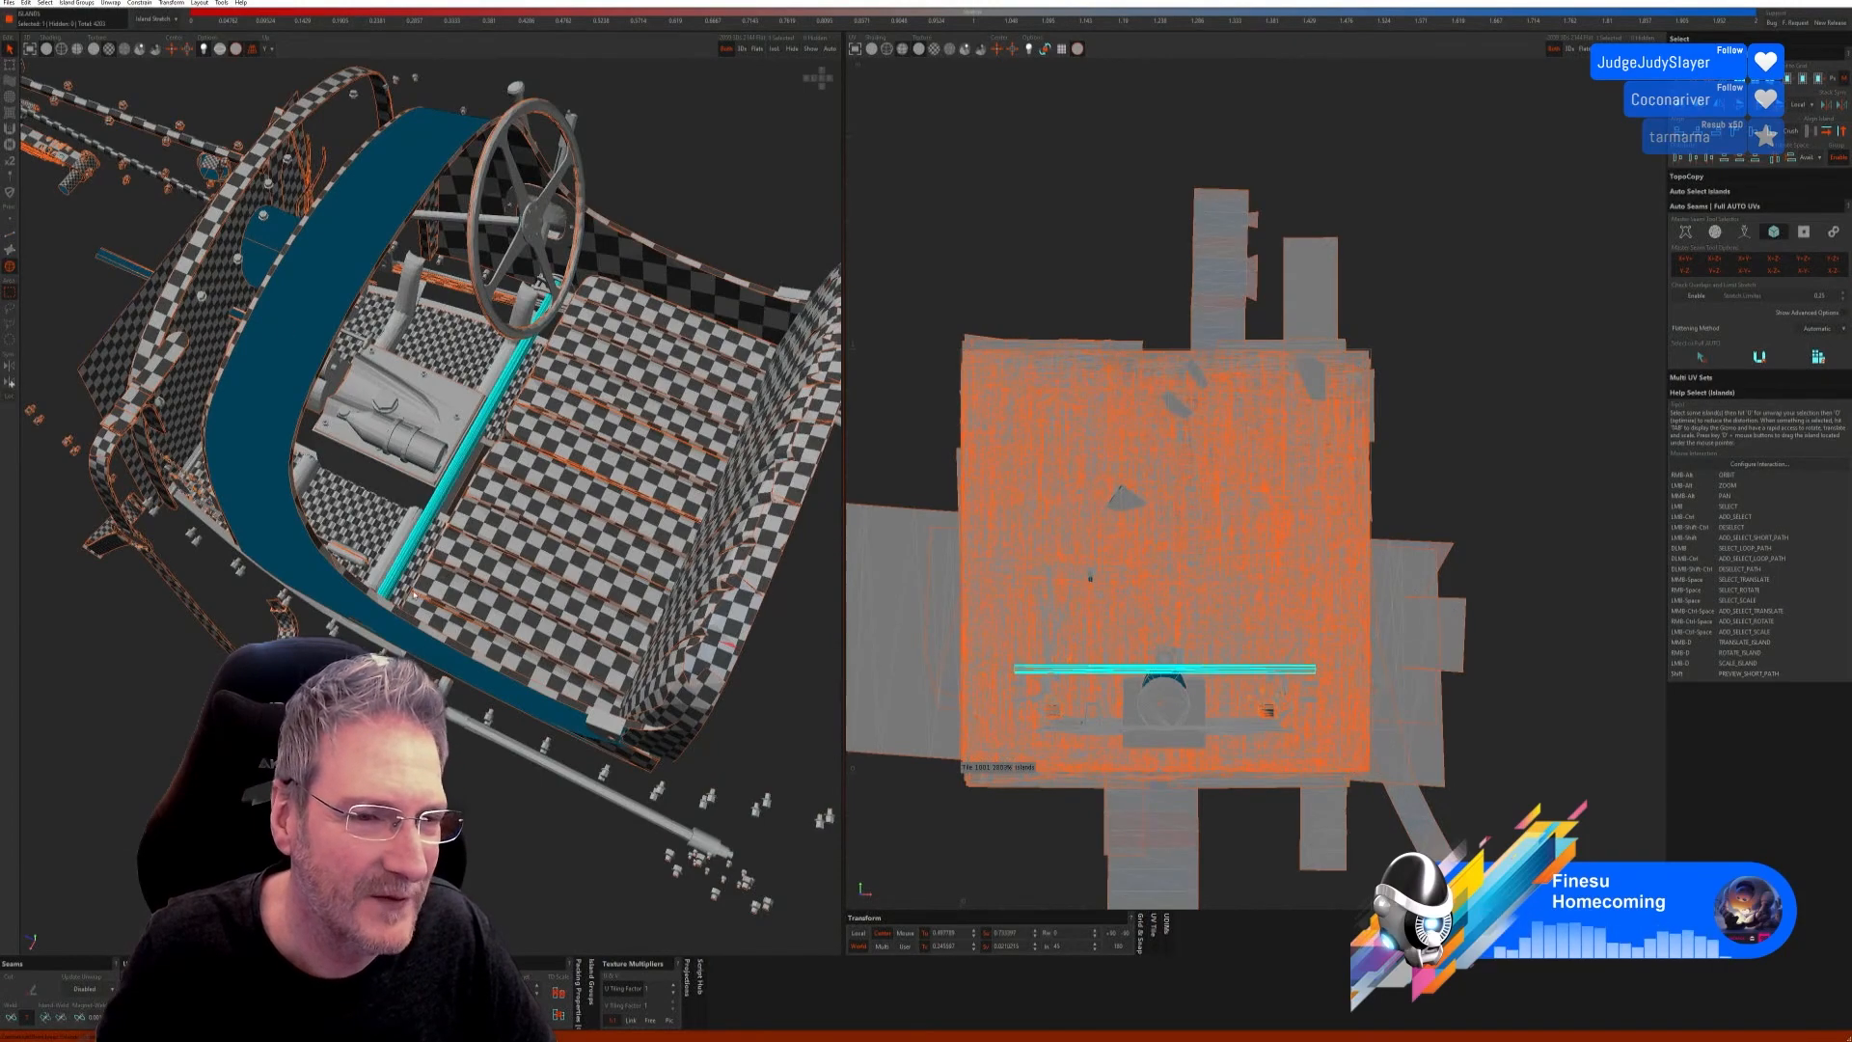
alt+right_drag(415, 595, 422, 573)
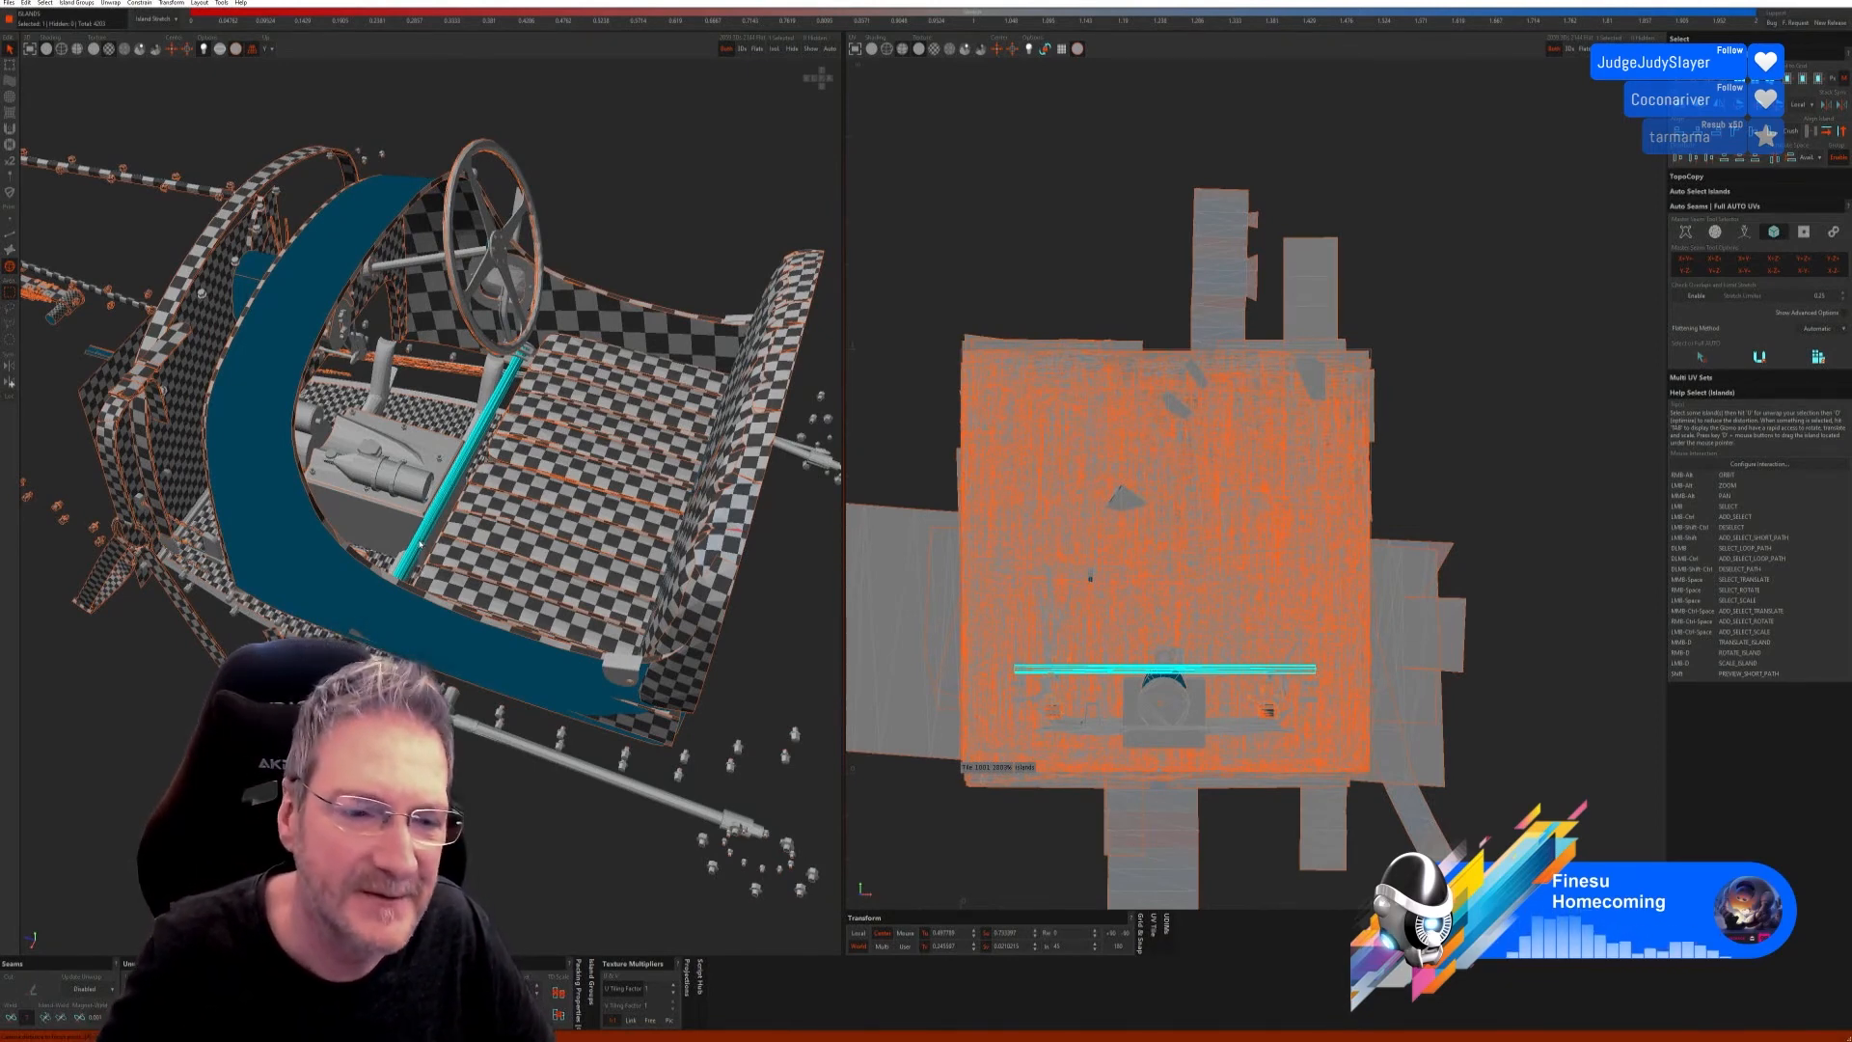
alt+drag(420, 546, 455, 585)
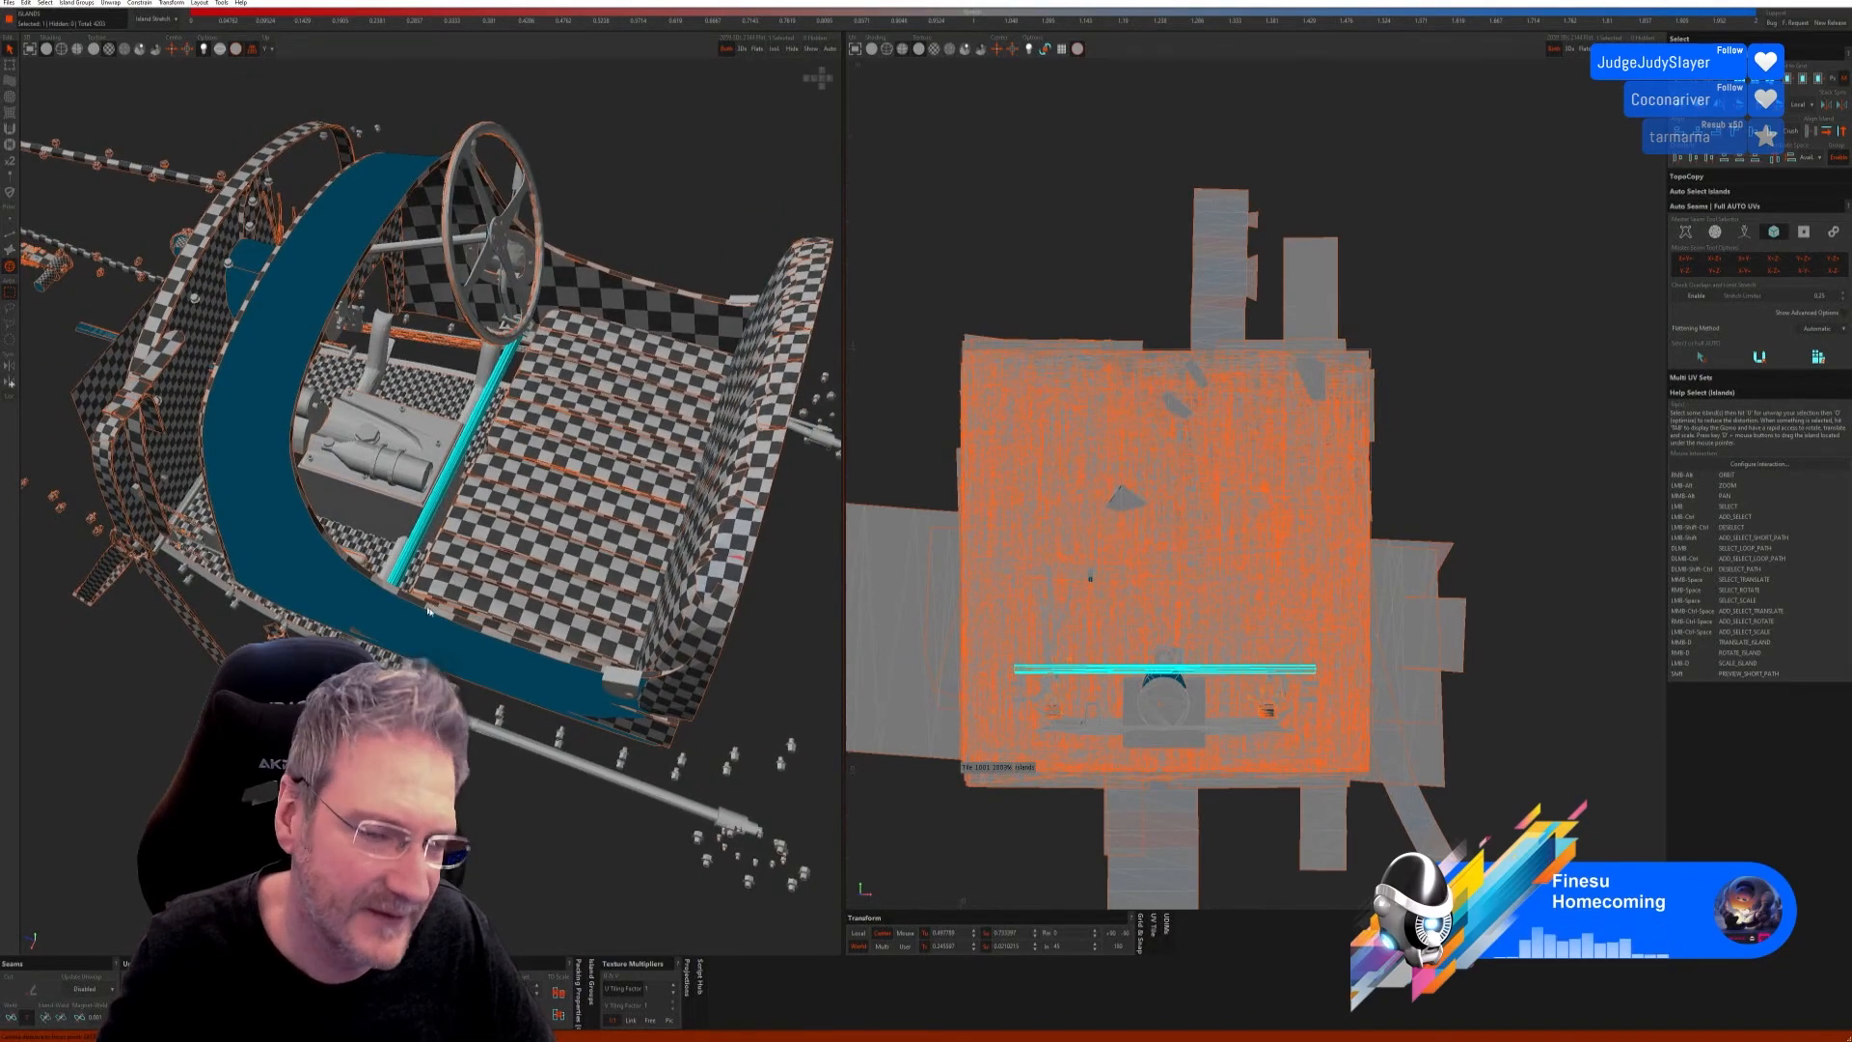
alt+drag(441, 654, 449, 625)
alt+right_drag(448, 624, 382, 546)
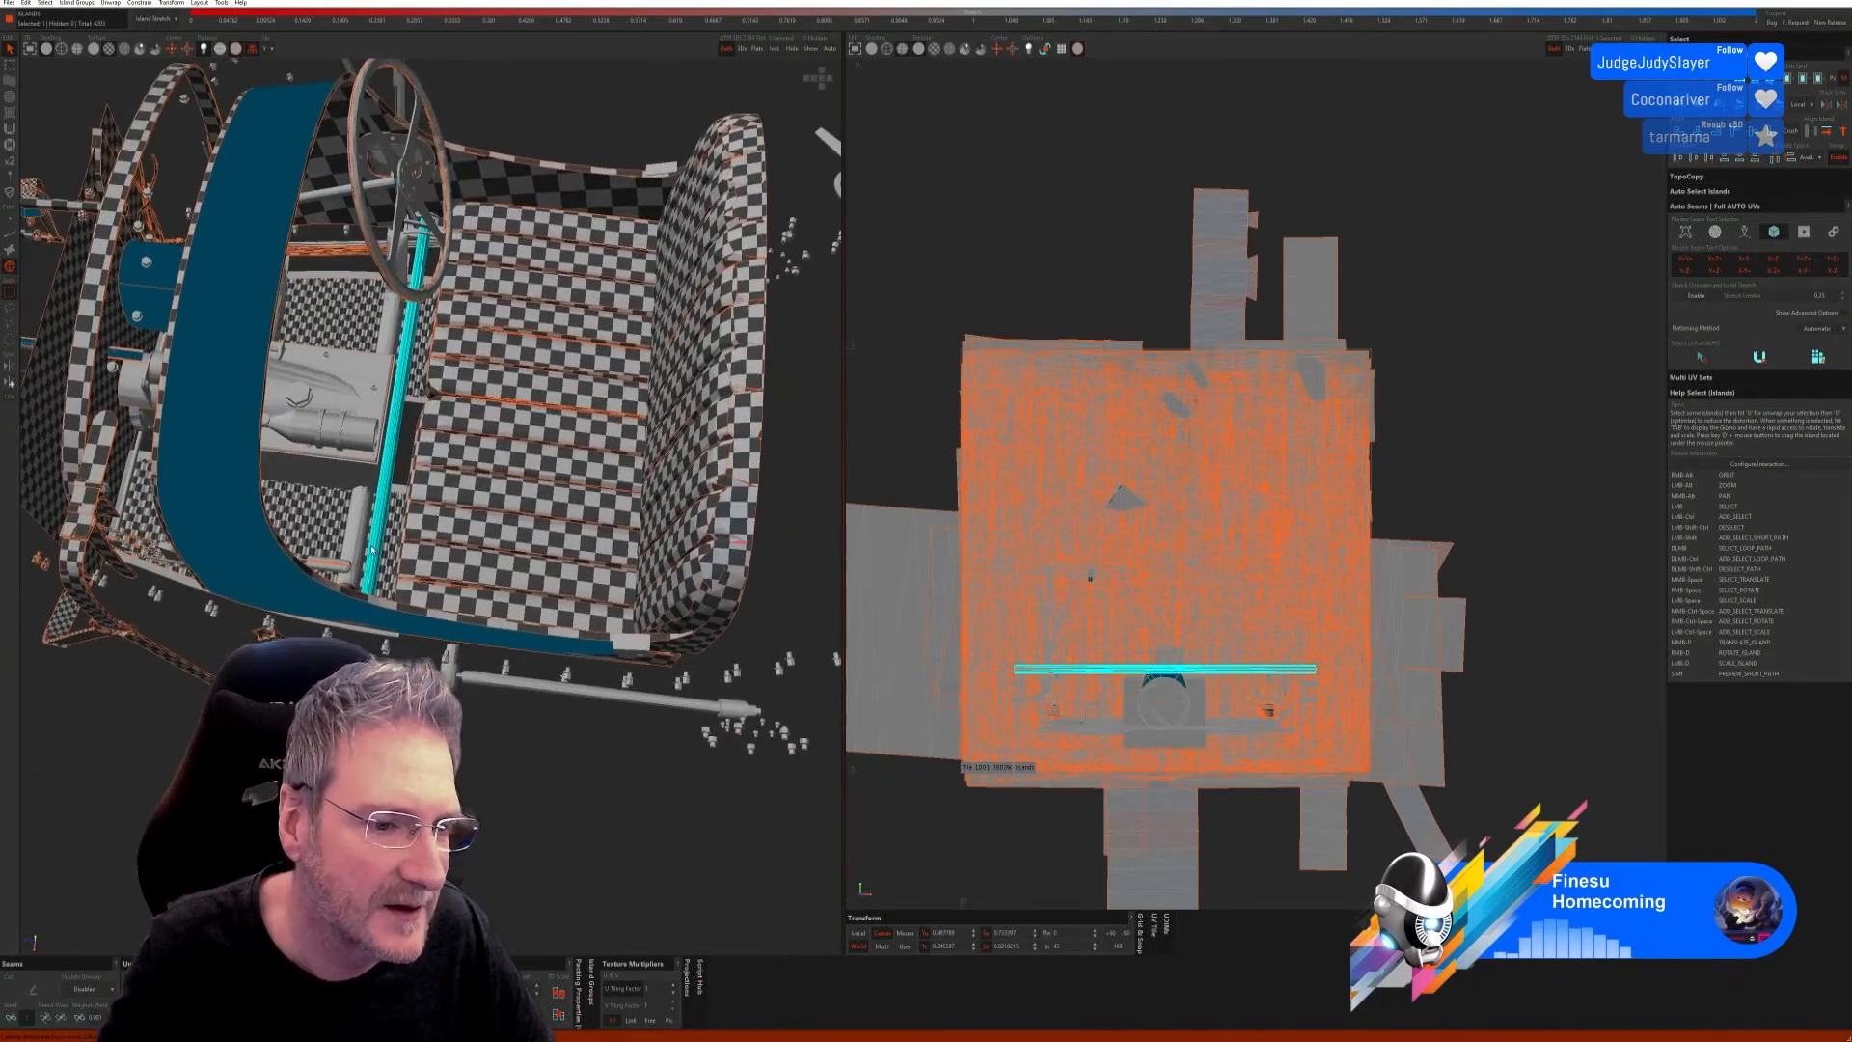
ctrl+click(363, 537)
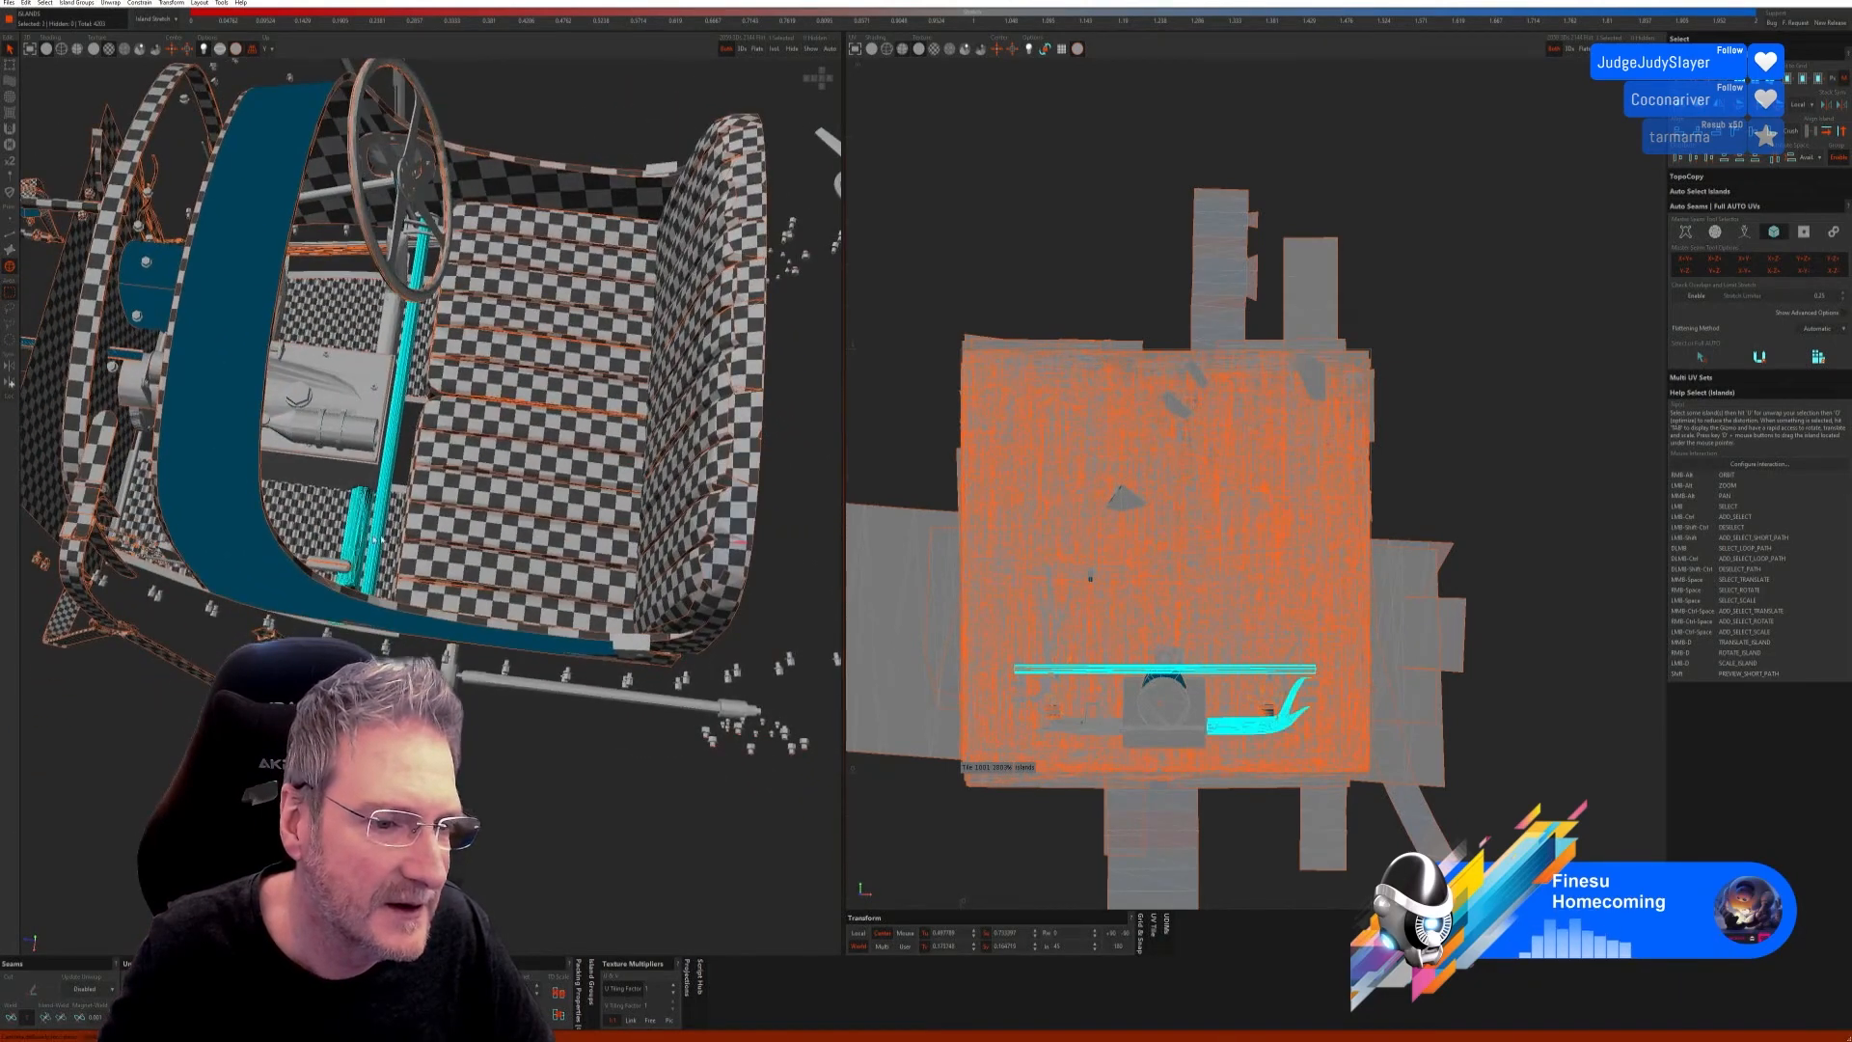
ctrl+click(387, 331)
click(775, 50)
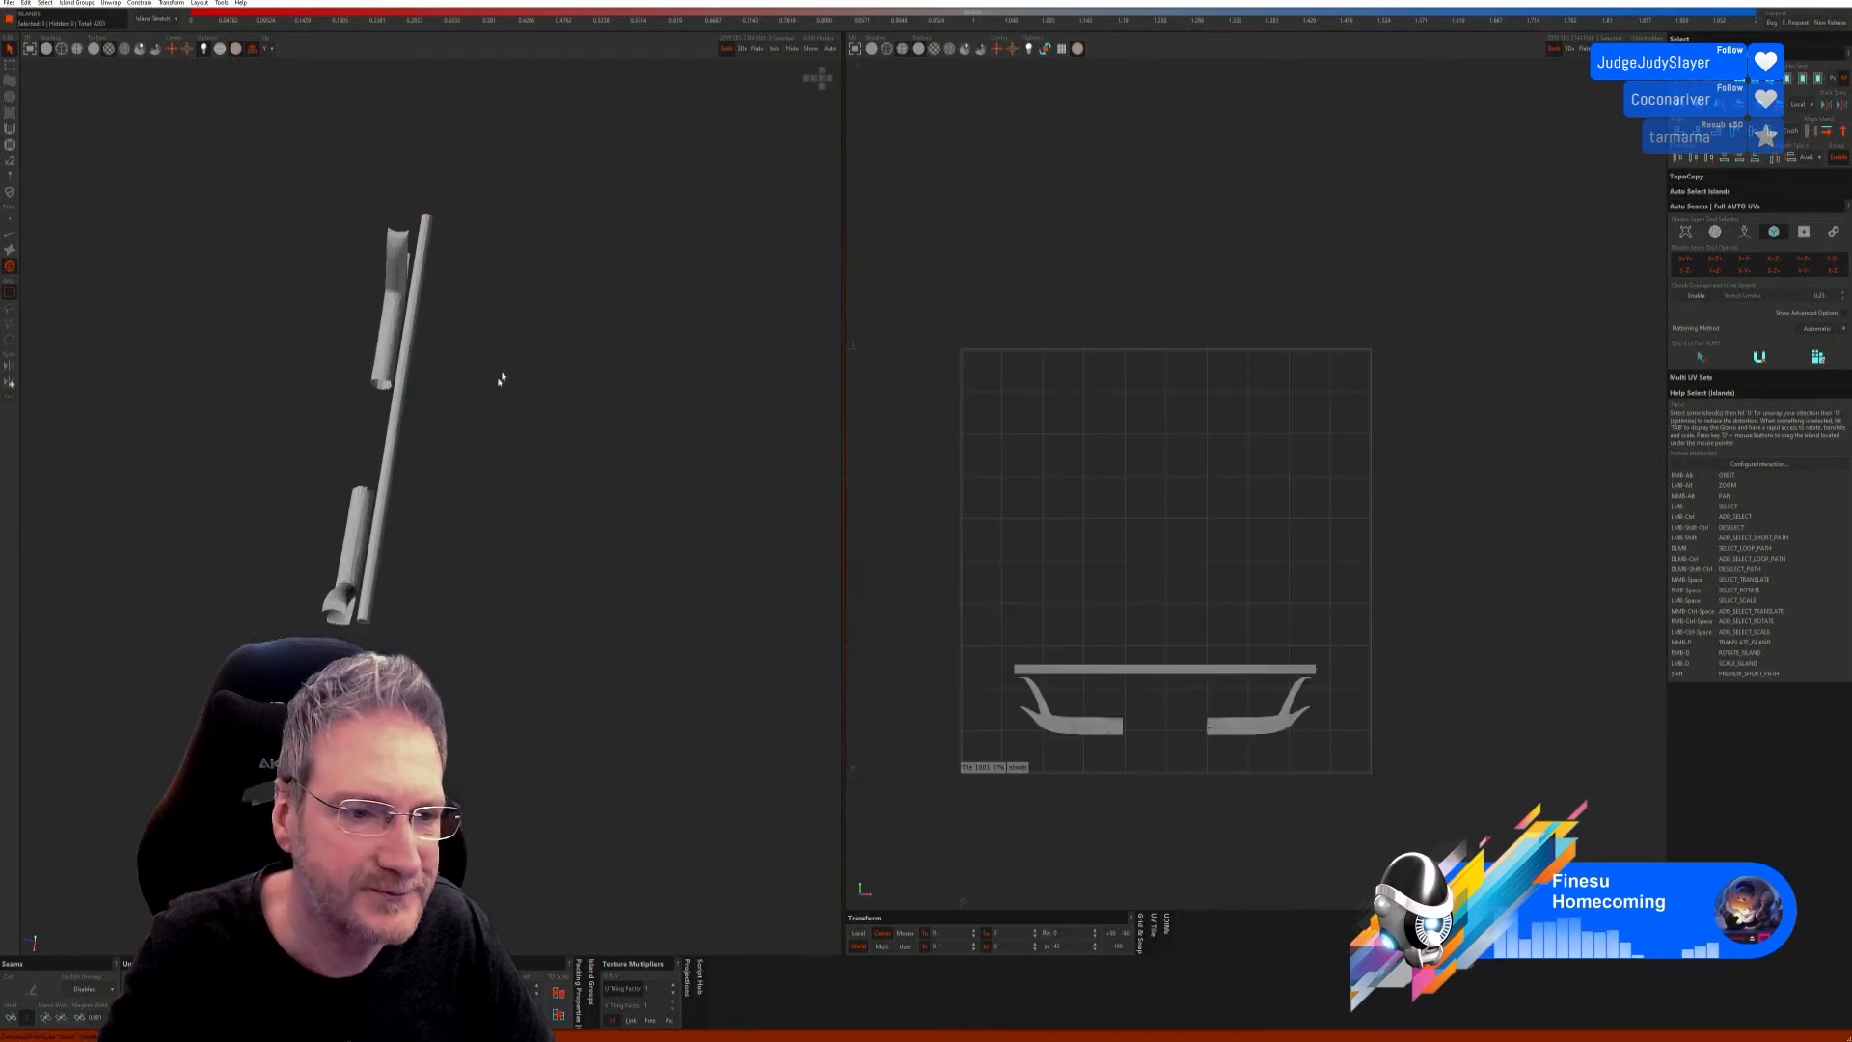
mouse_move(500, 380)
alt+right_down()
mouse_move(572, 336)
mouse_move(528, 364)
alt+right_up()
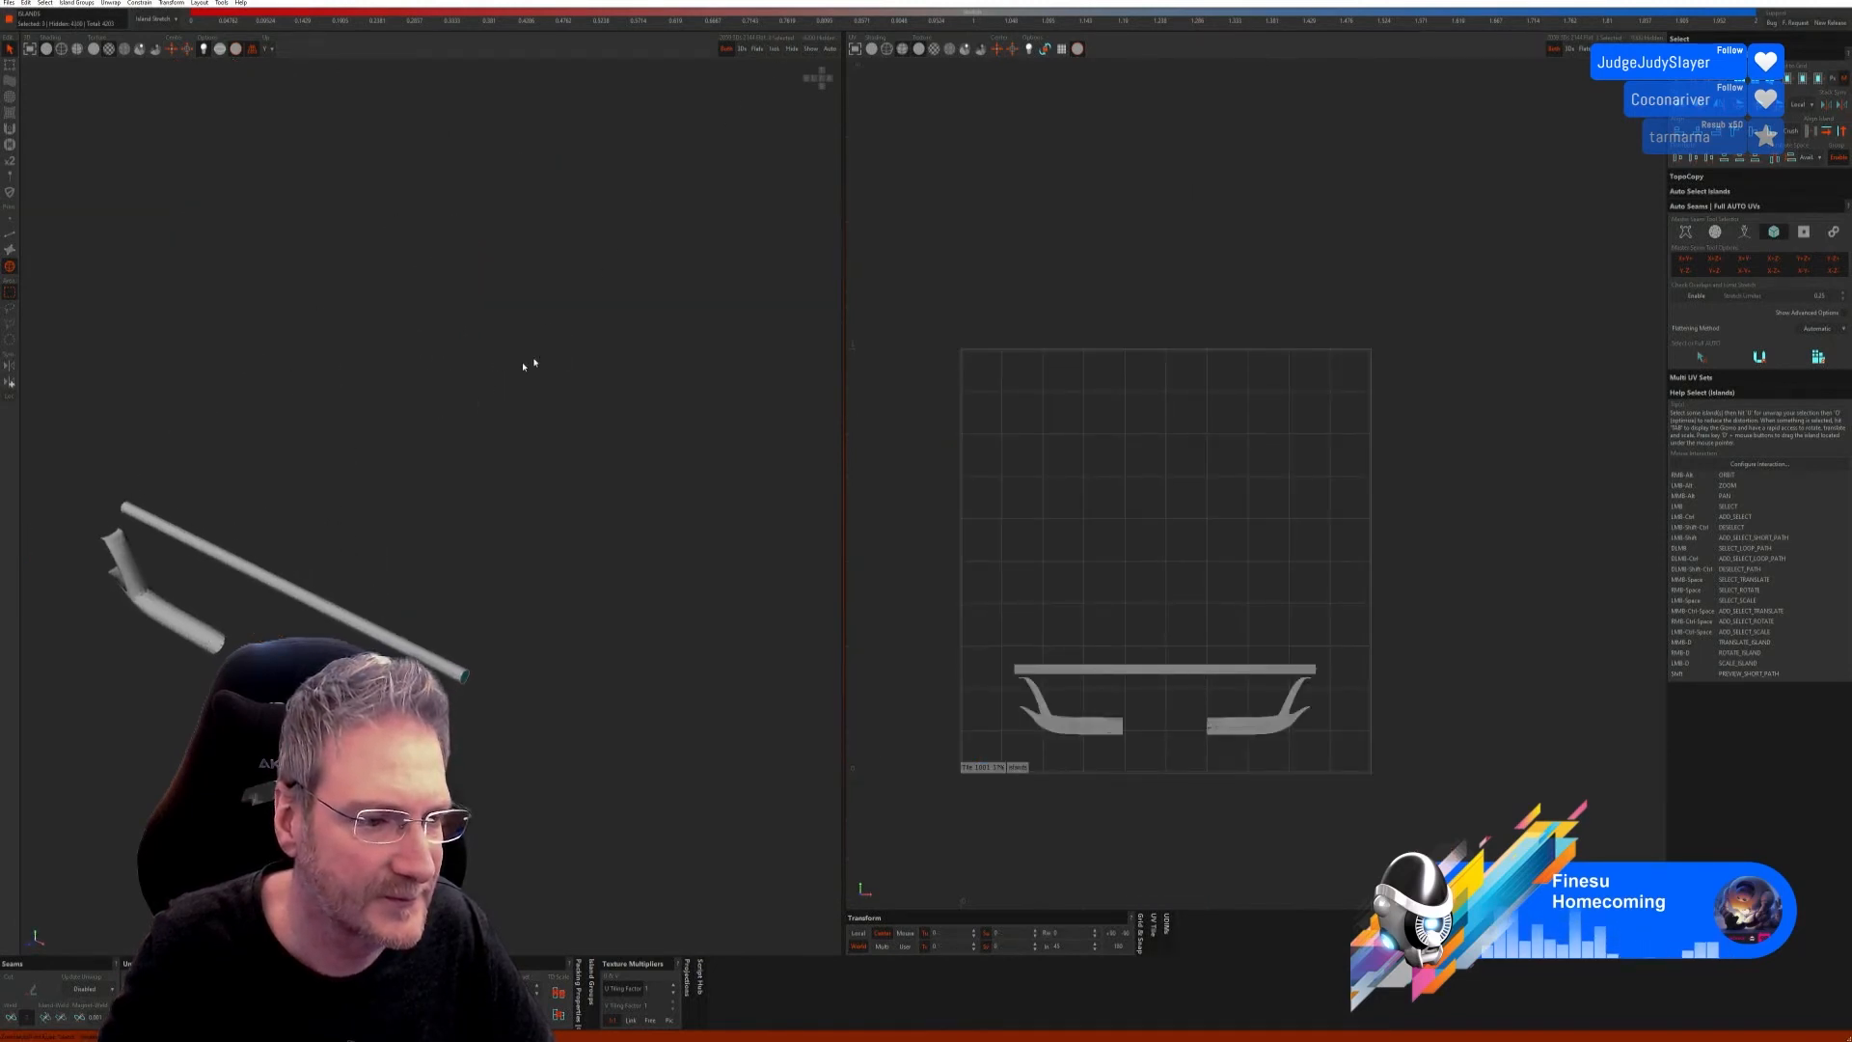
click(9, 236)
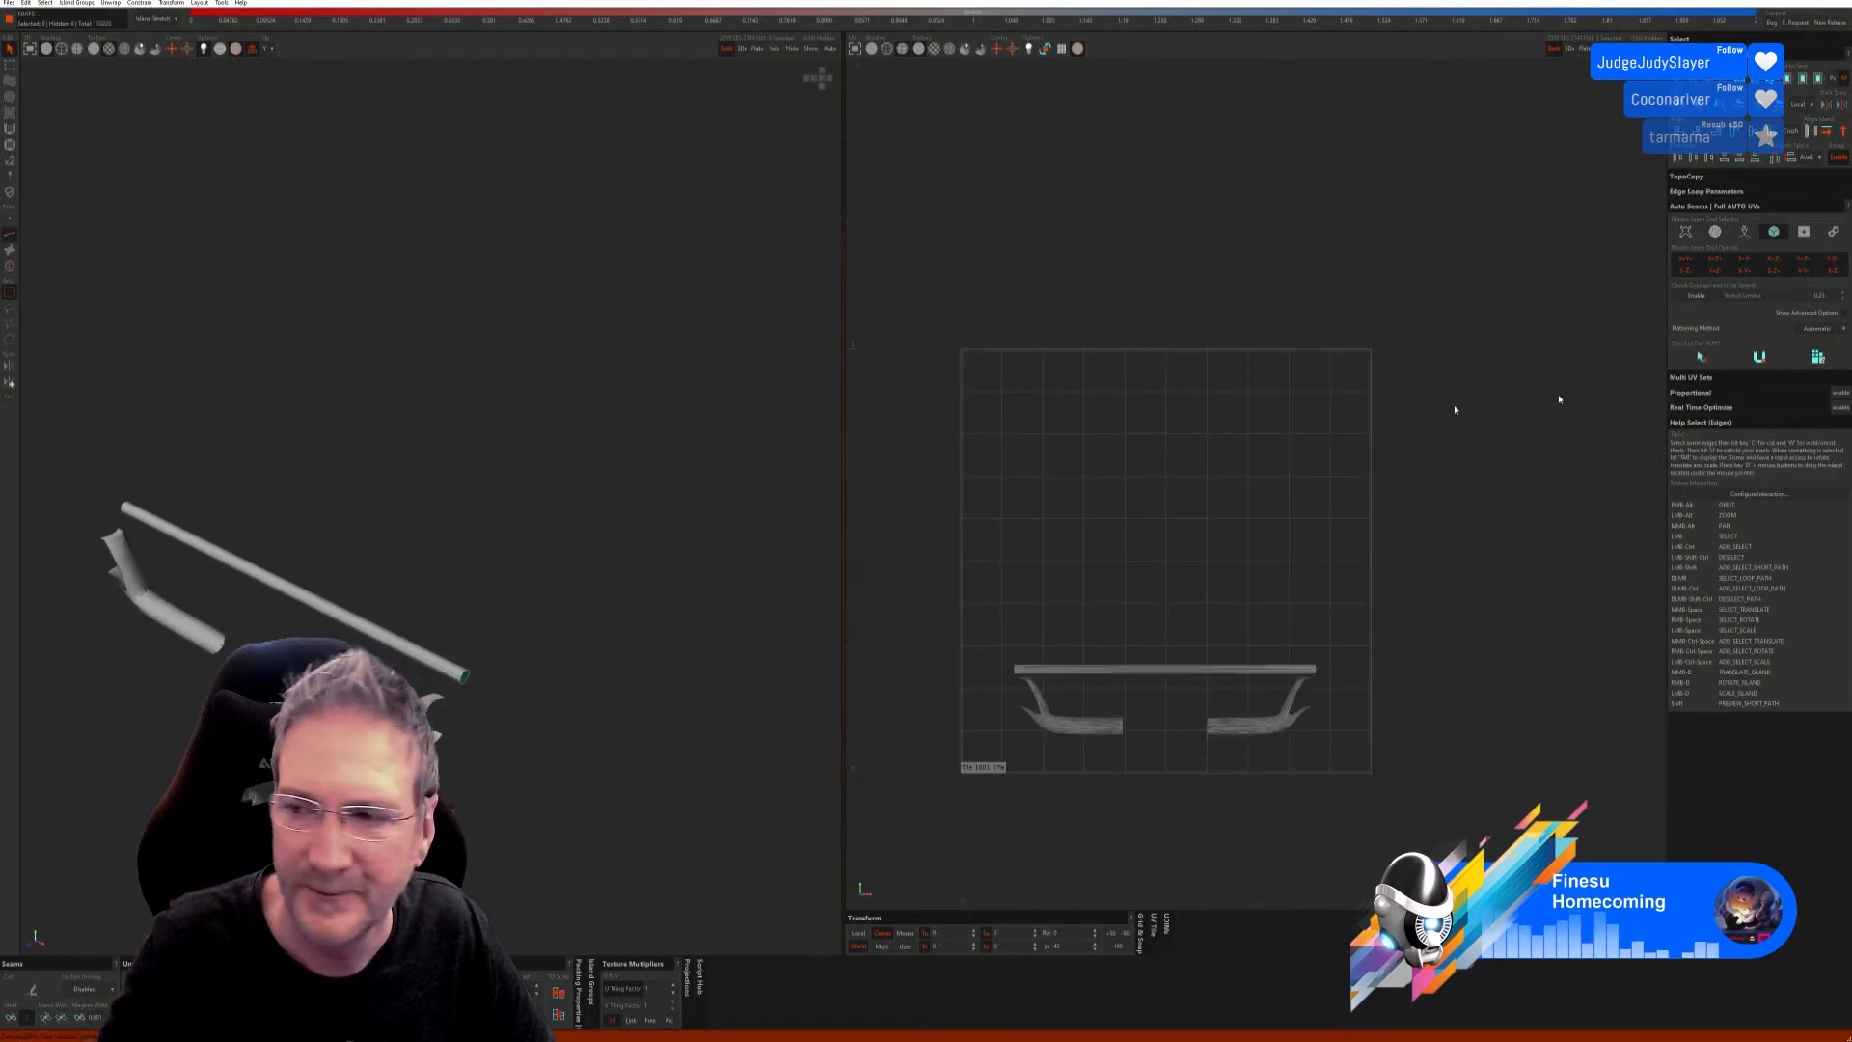
Step: Try cutting automatic seams and unfolding the three isolated tubes, and undo back to the full model
click(1704, 358)
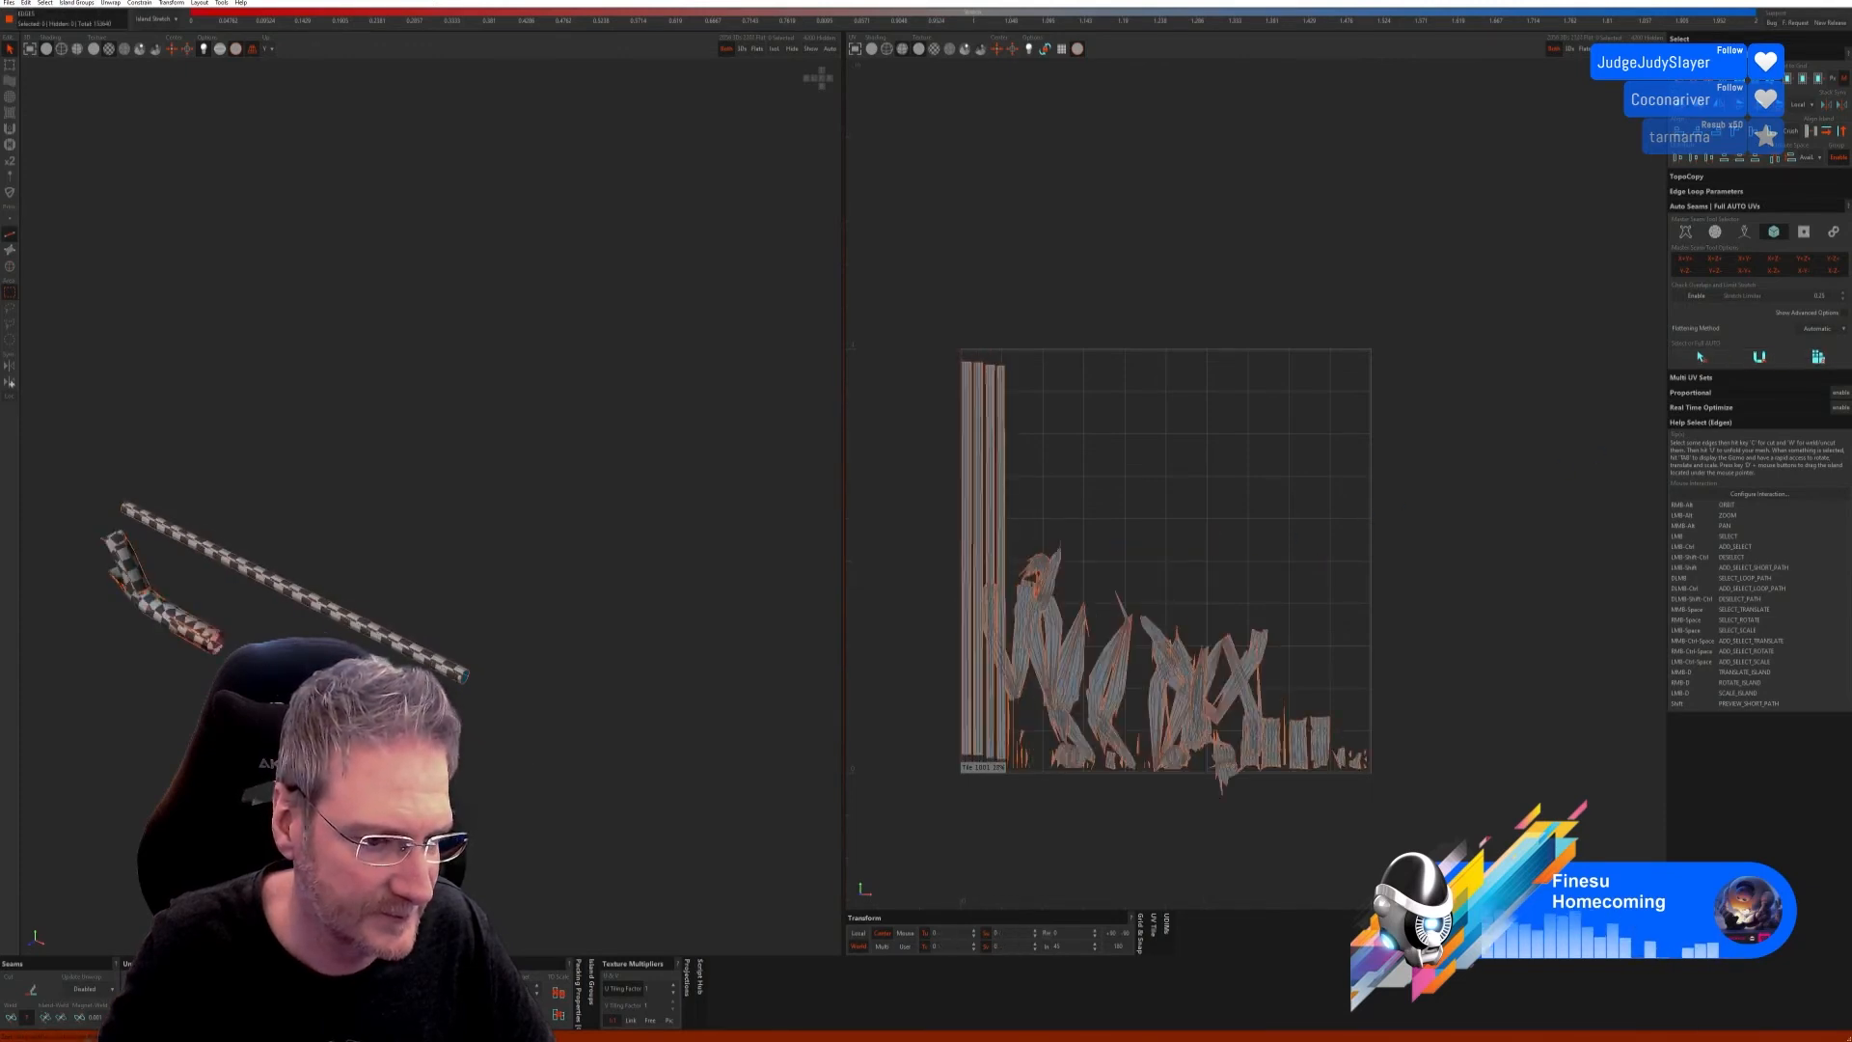
alt+right_drag(421, 482, 439, 483)
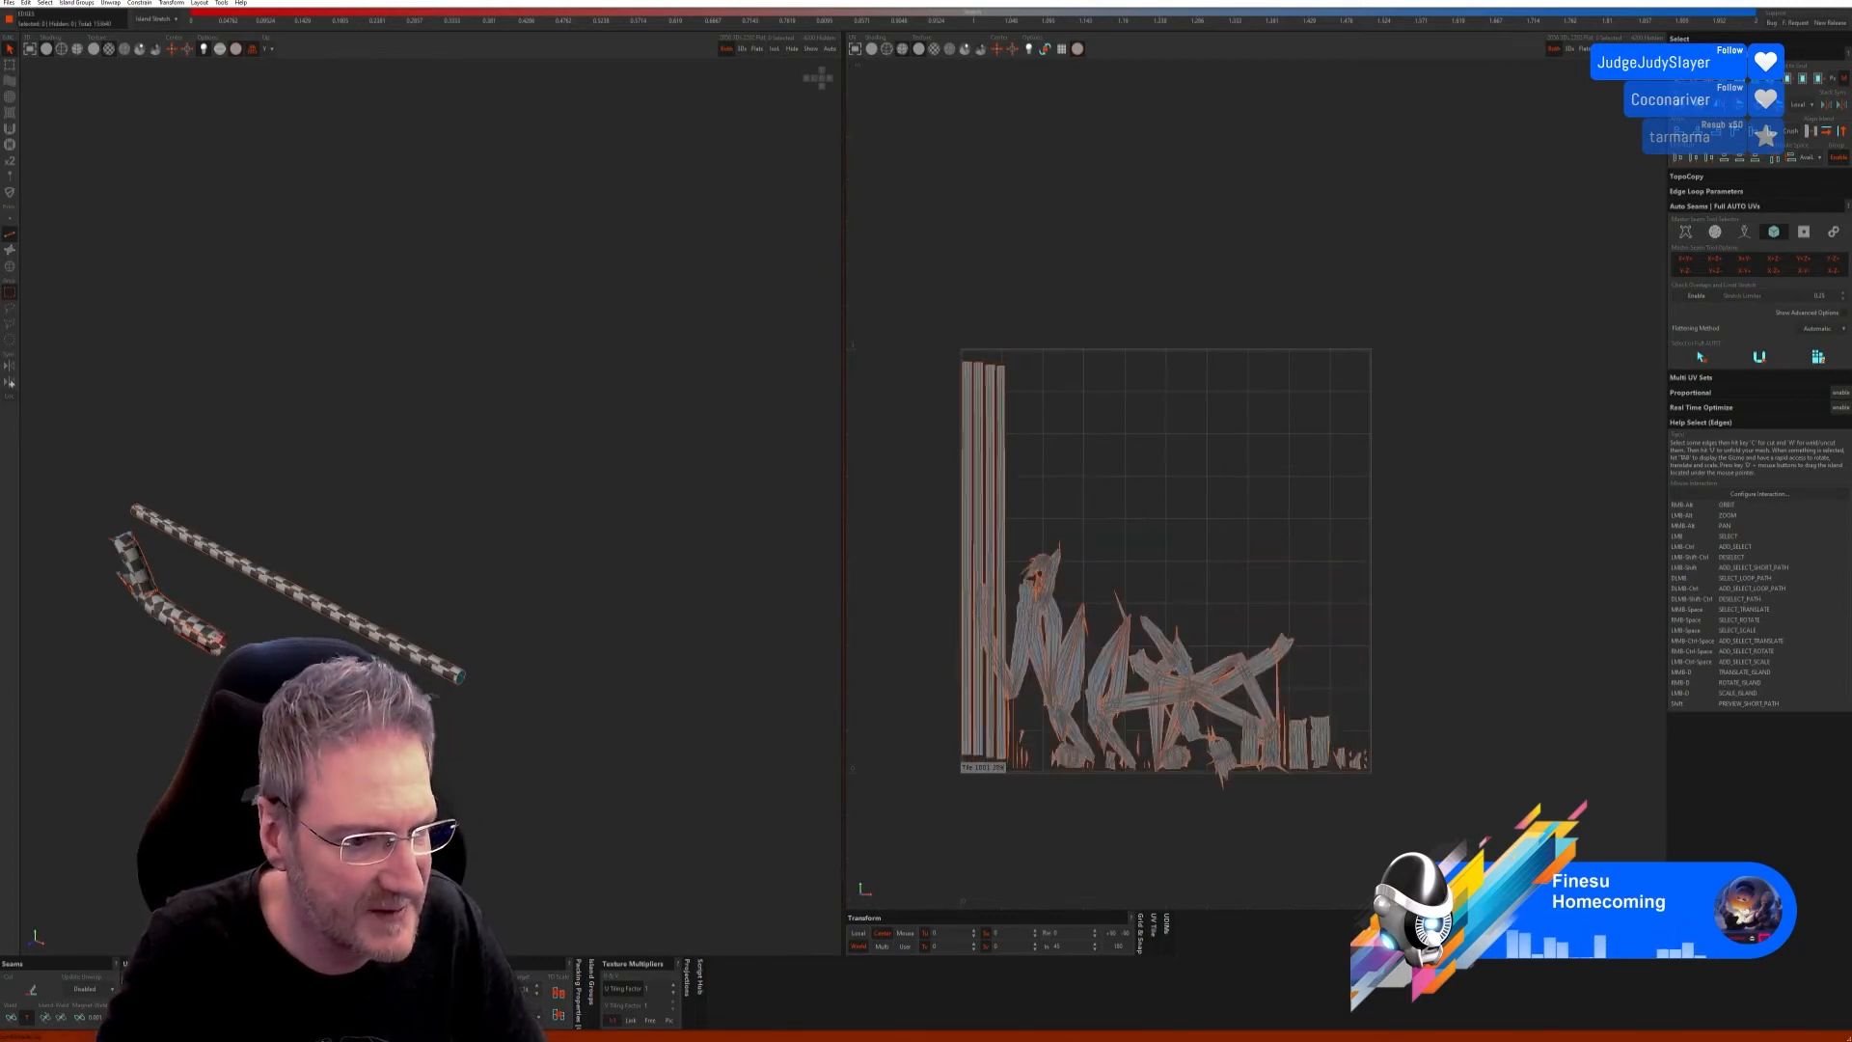
key(ctrl+z)
key(ctrl+z)
key(ctrl+z)
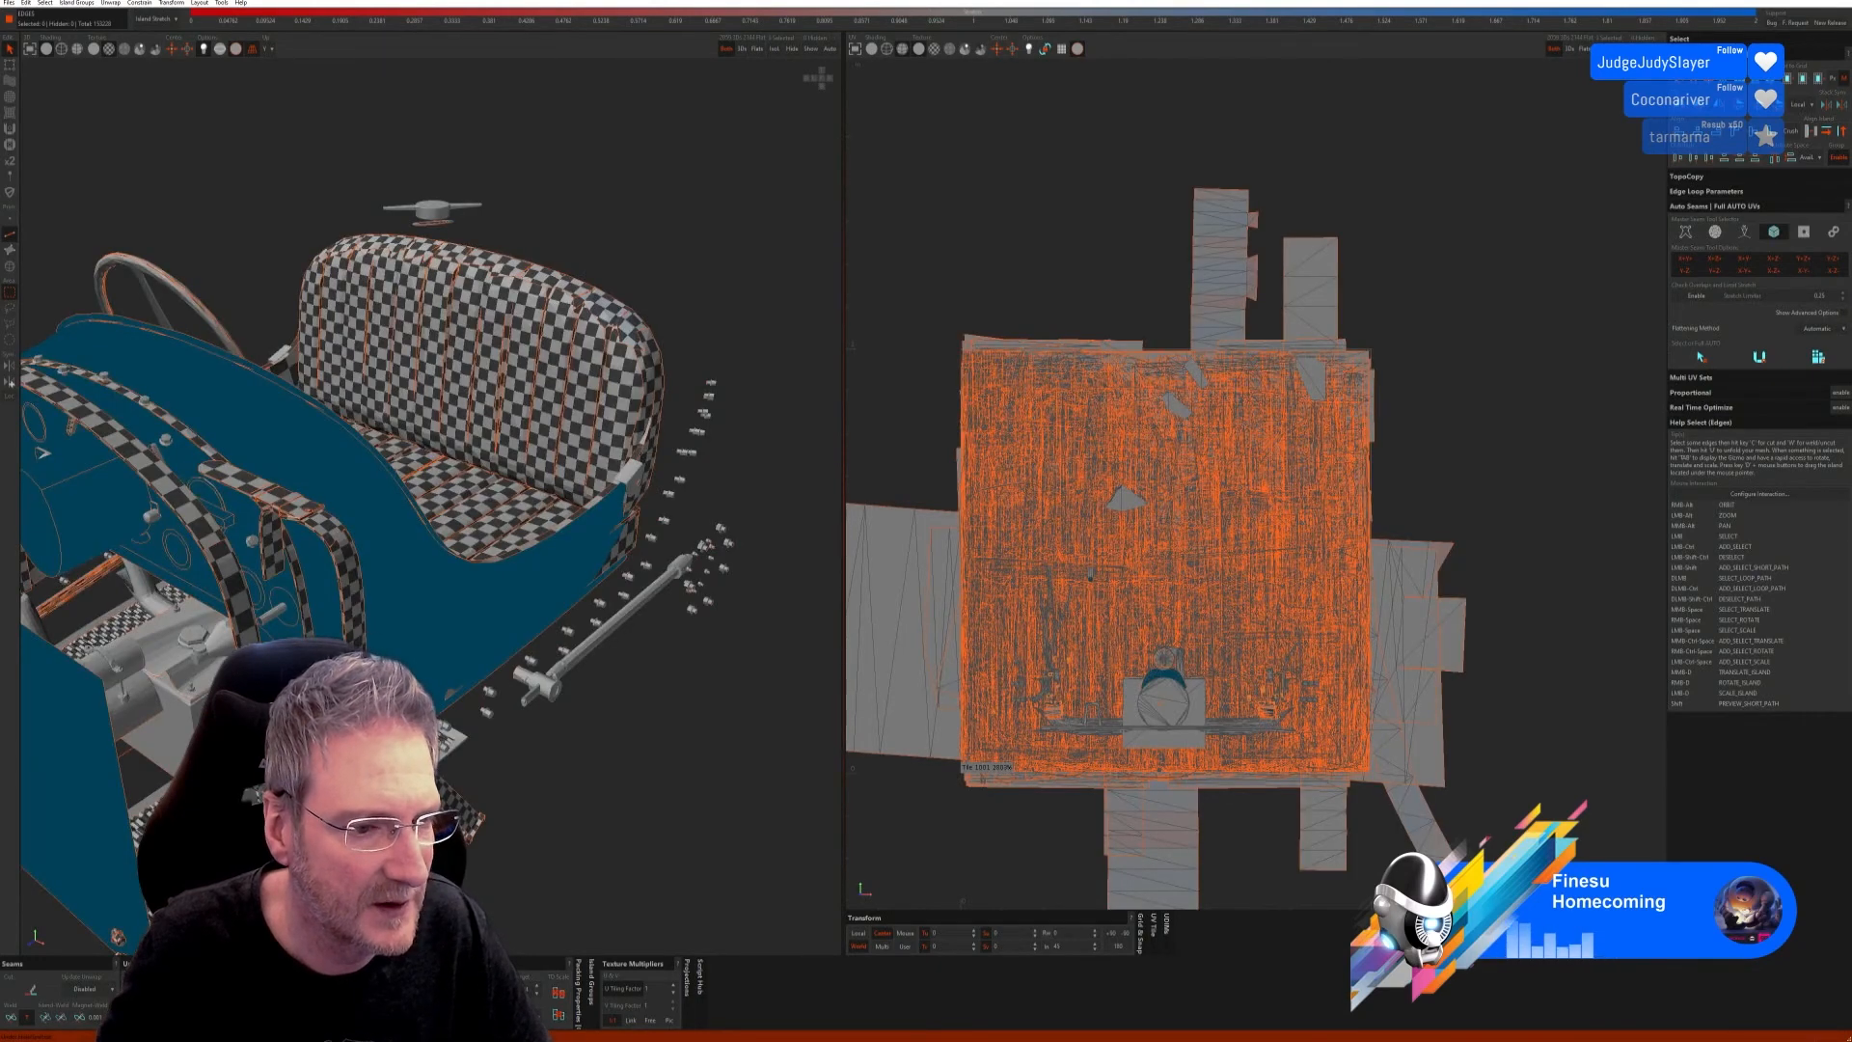
Step: Select only the straight cross tube in front of the seat as an island, isolate it, and switch to edge selection
alt+right_drag(617, 347, 442, 429)
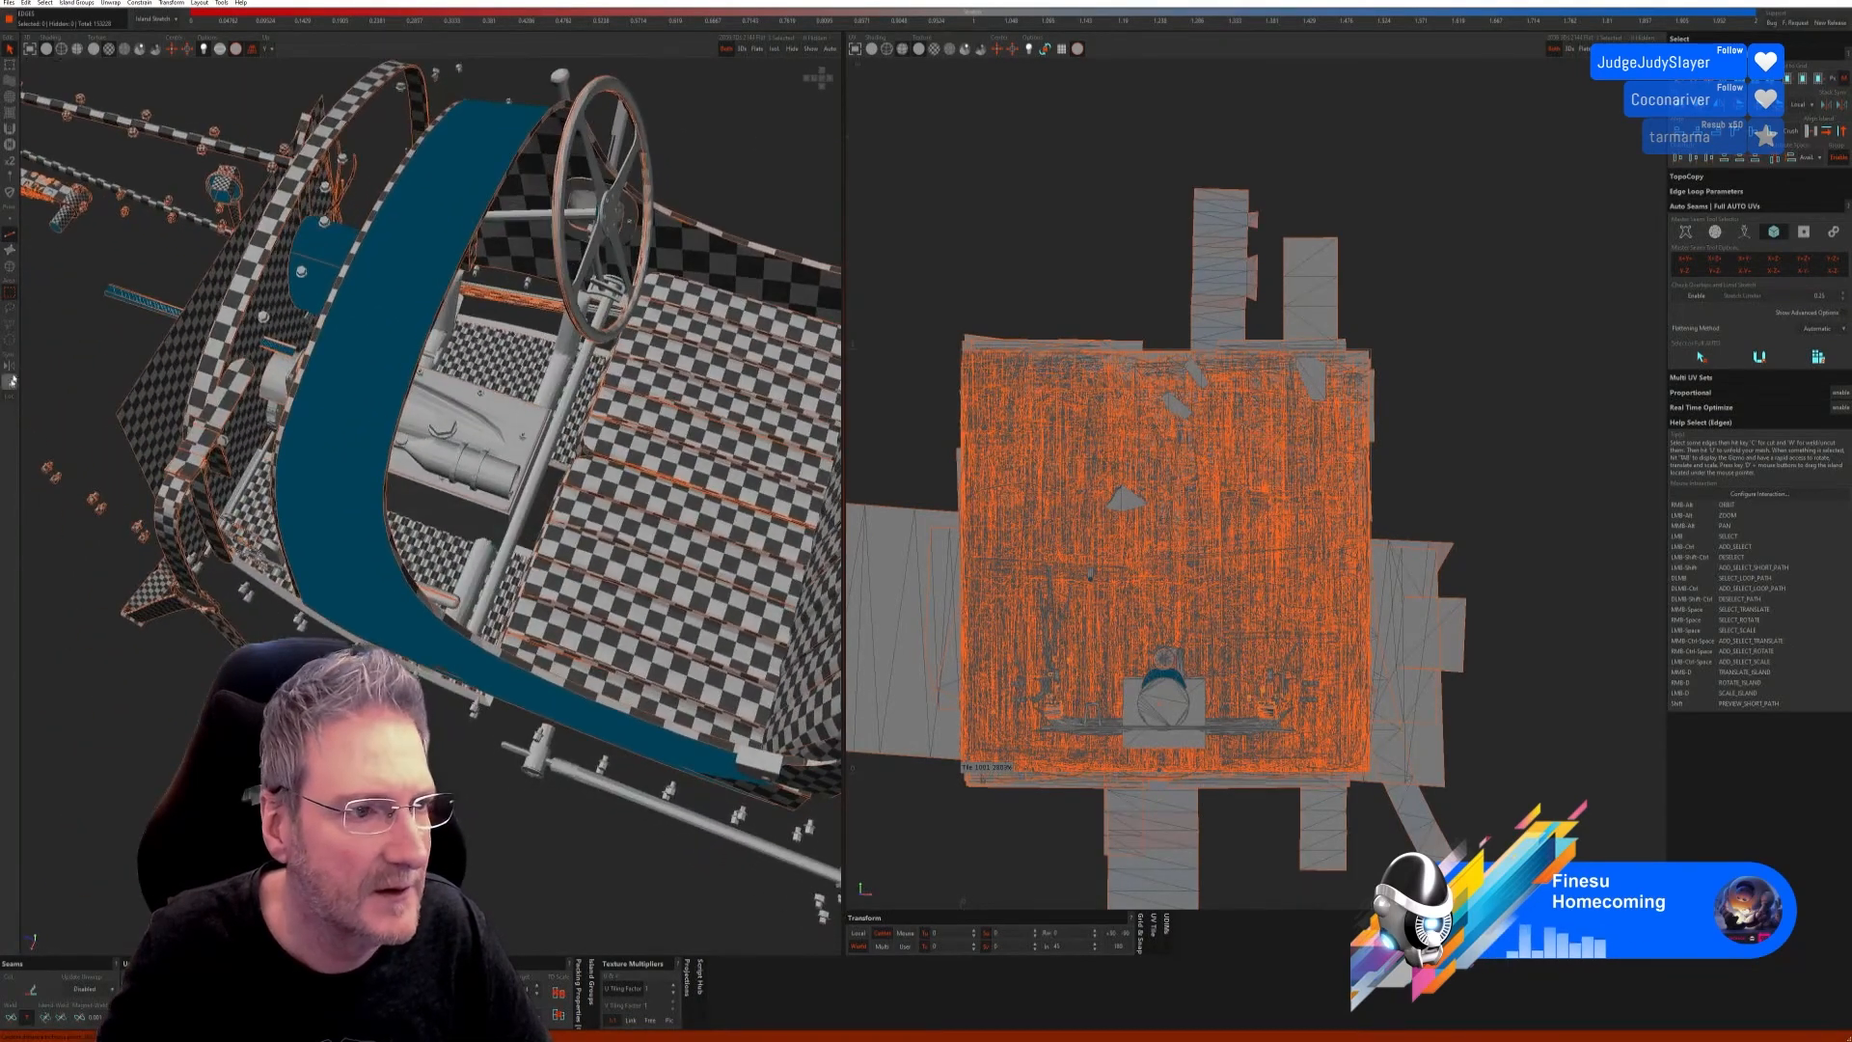
click(9, 266)
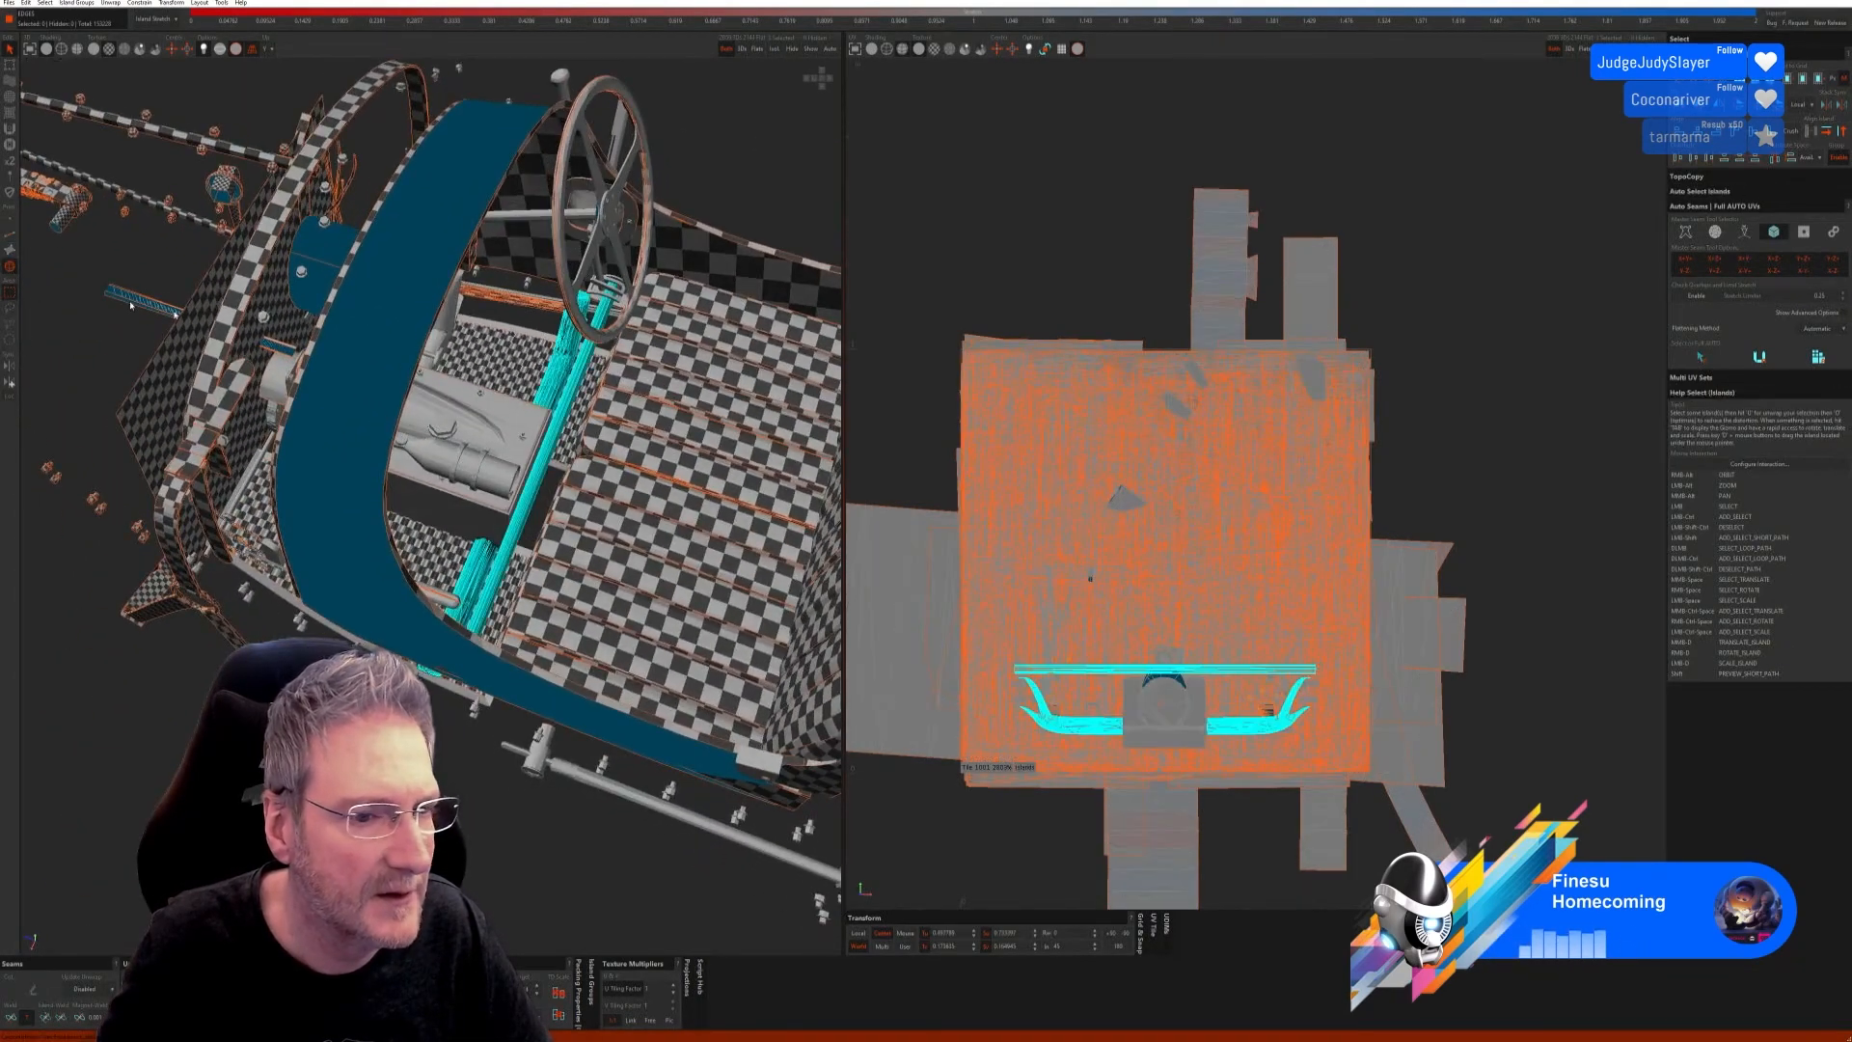
click(493, 593)
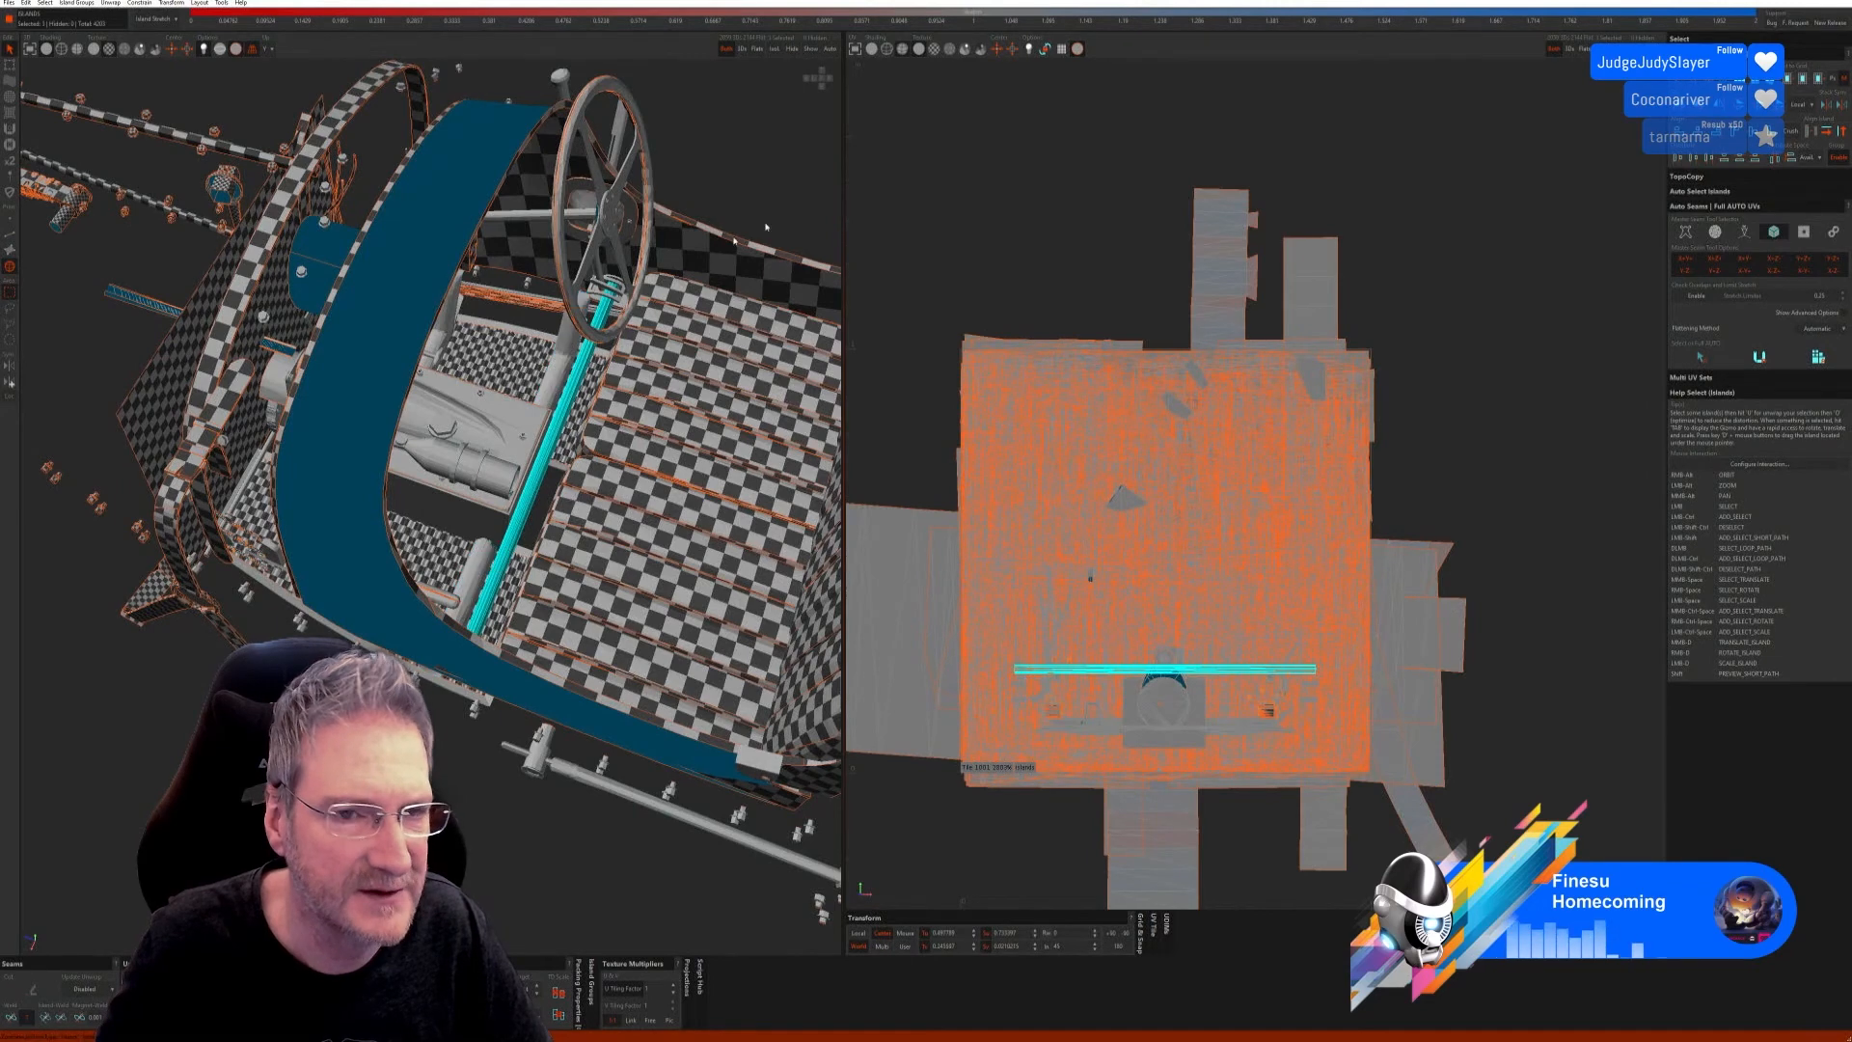
click(773, 48)
click(9, 234)
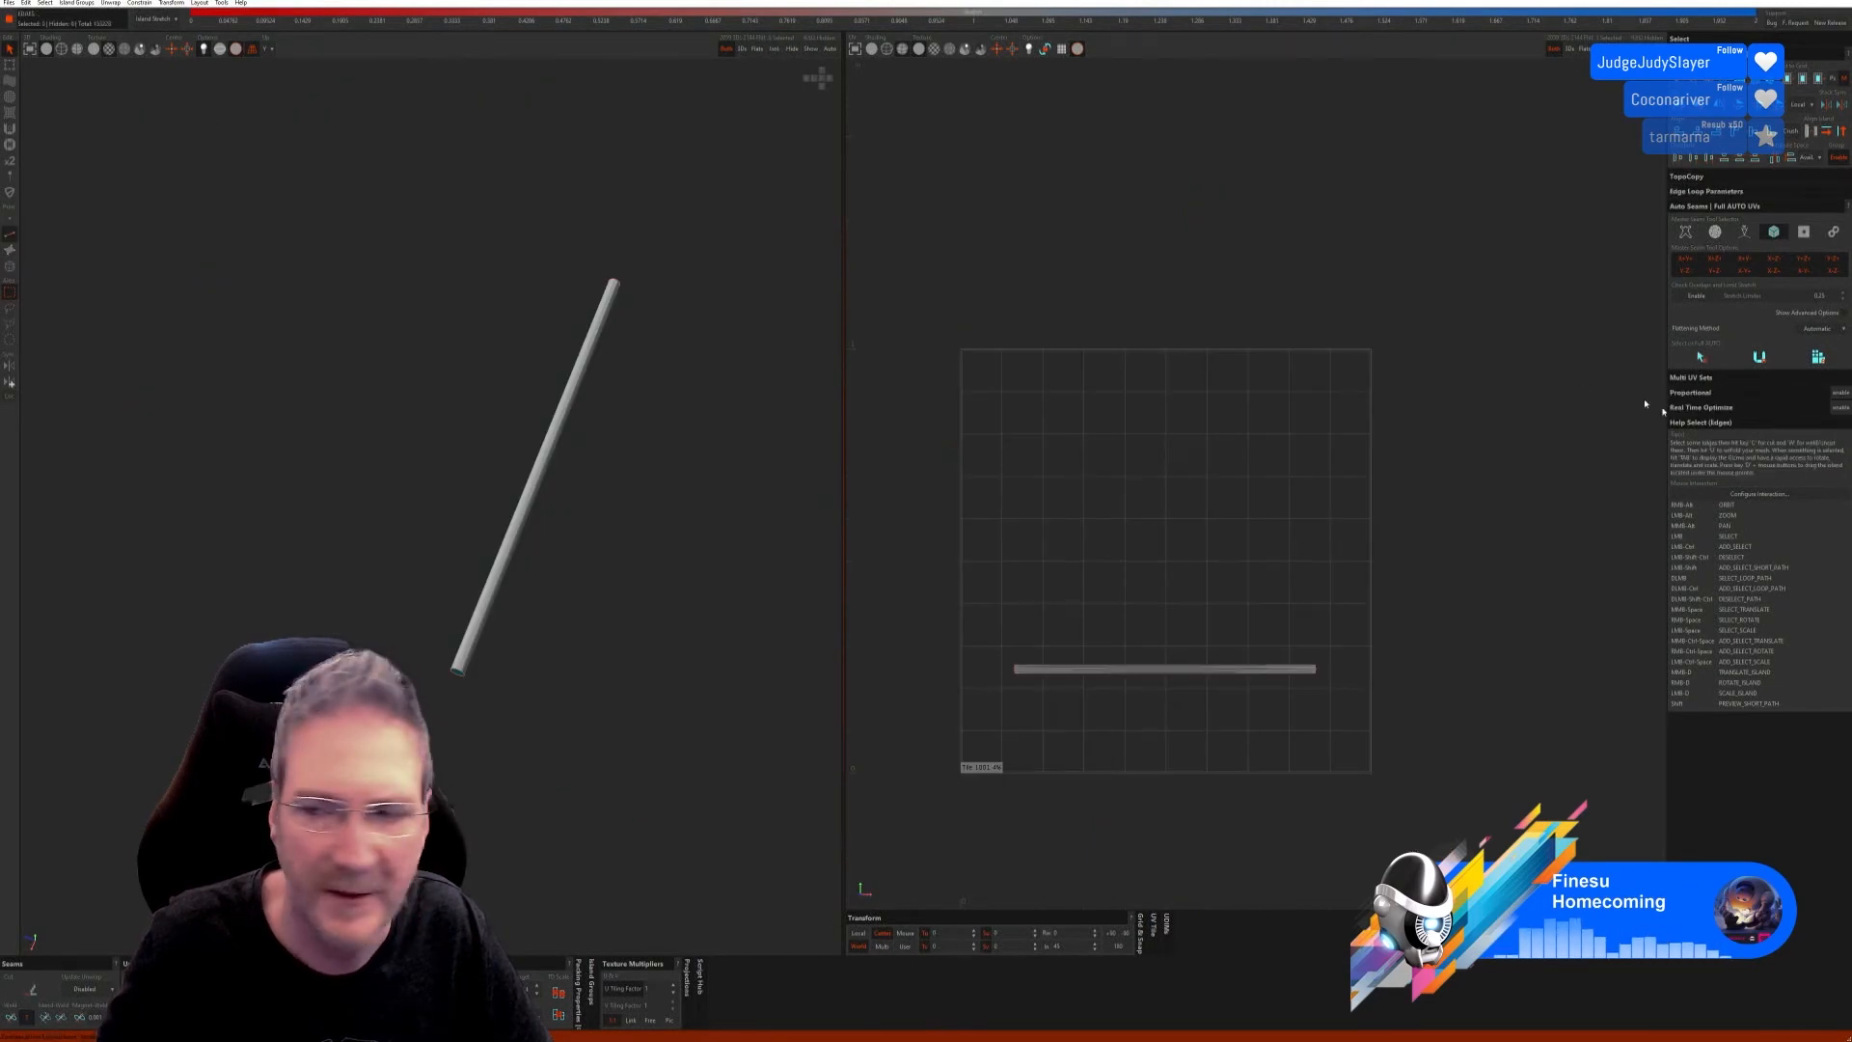
Step: Cut the cross tube along automatically selected seam edges and unfold its UVs
click(1753, 359)
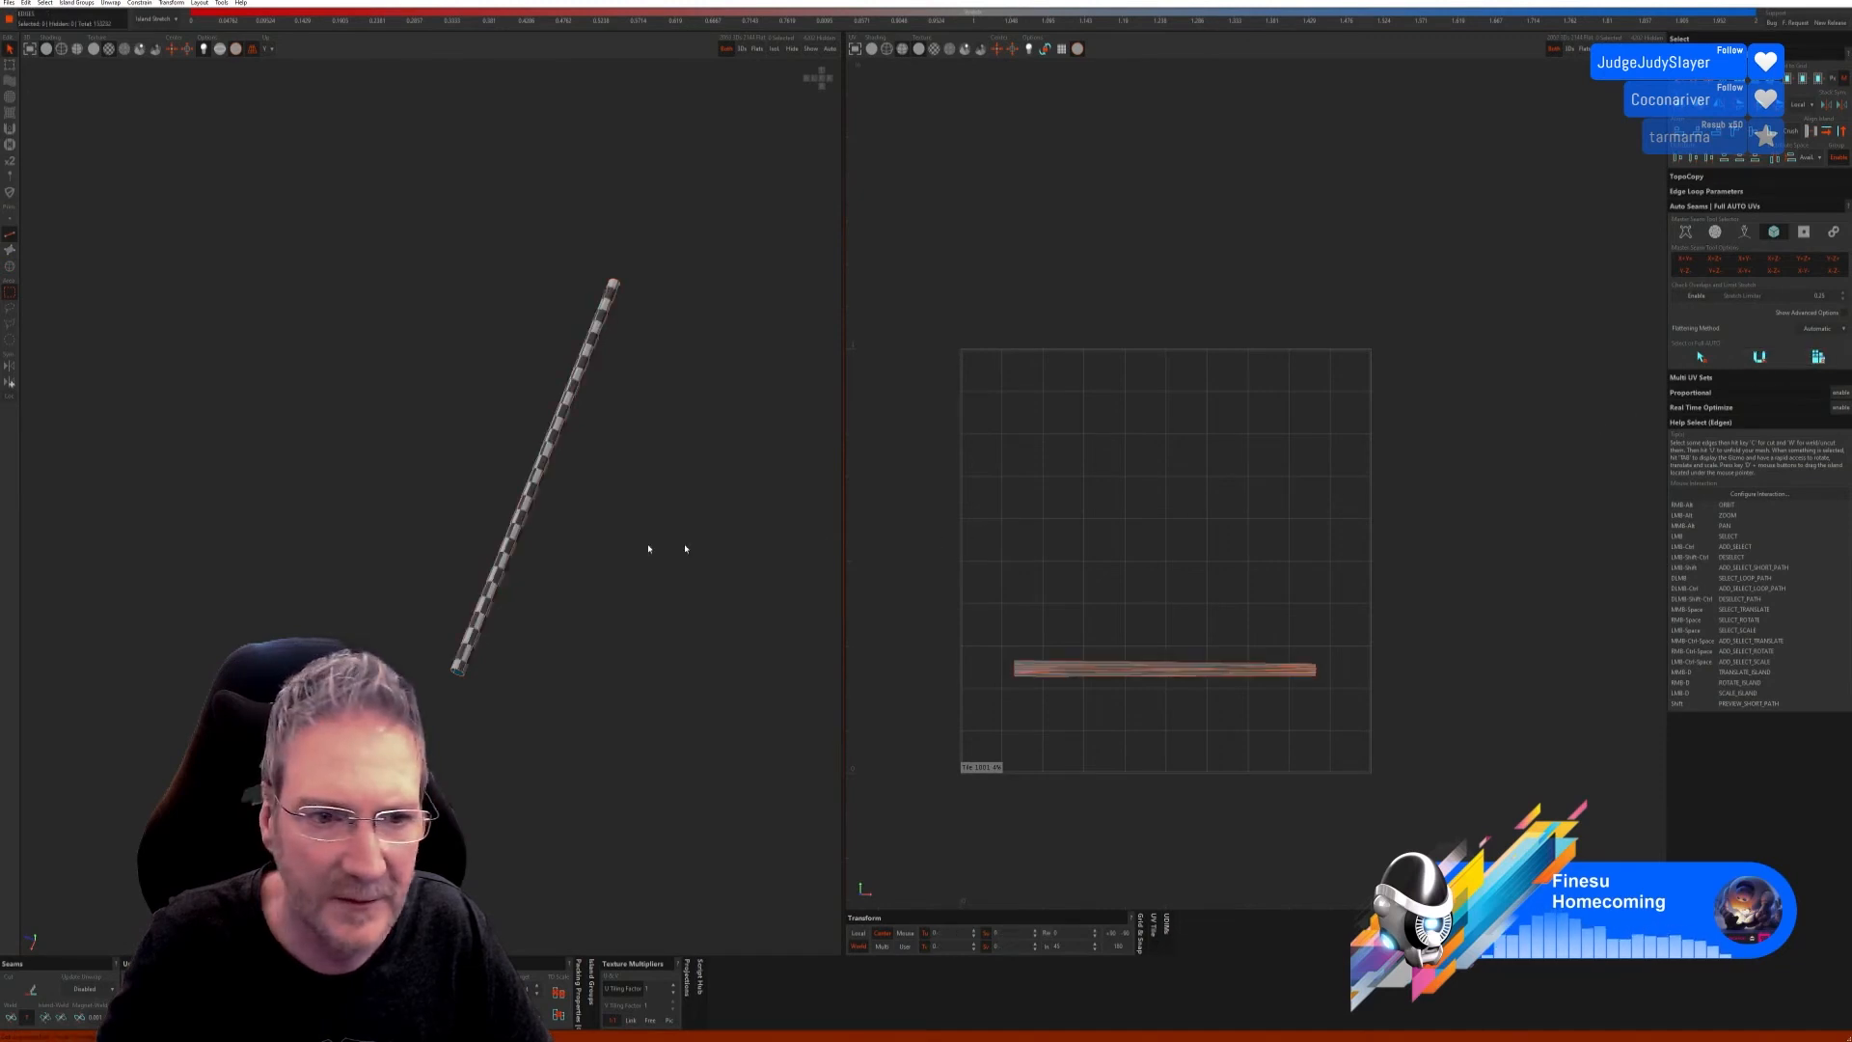
alt+drag(649, 541, 522, 543)
alt+right_drag(522, 543, 525, 573)
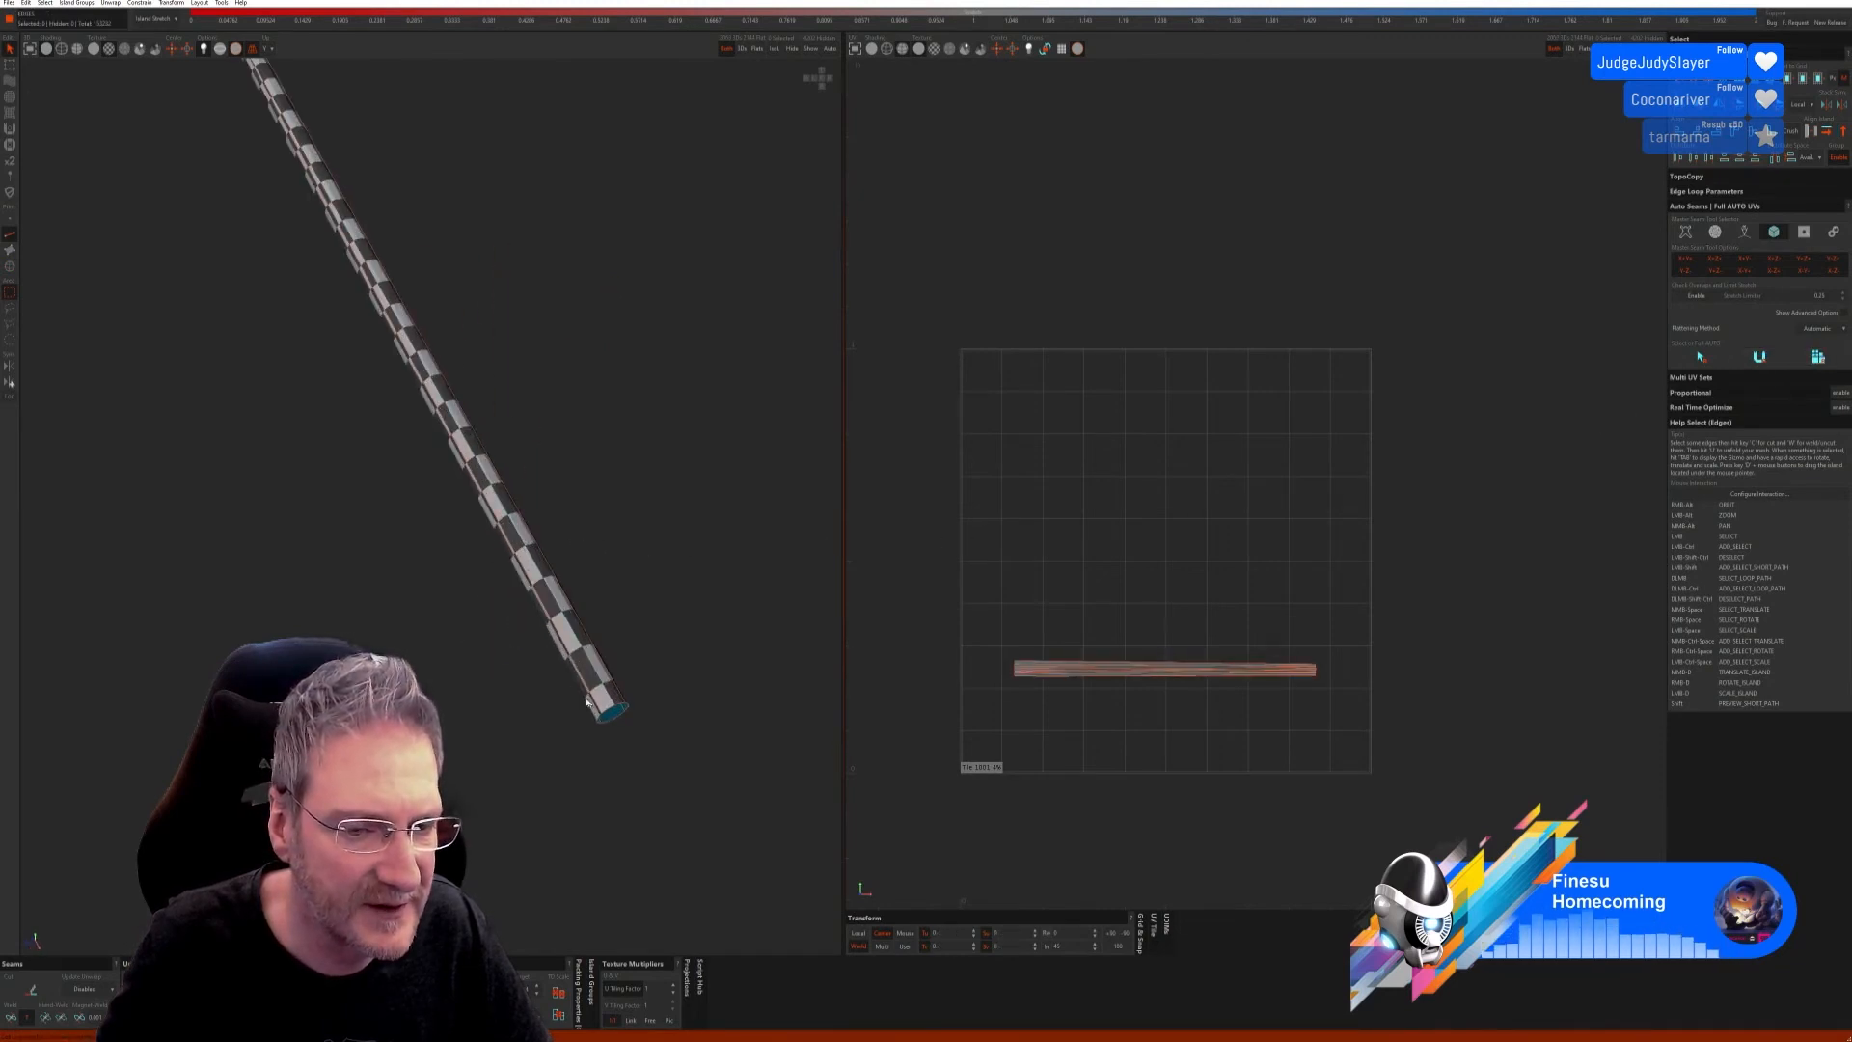
Step: Weld two of the unneeded lengthwise seams on the cross tube
alt+right_drag(414, 622, 645, 582)
alt+drag(645, 582, 419, 642)
click(688, 564)
click(689, 562)
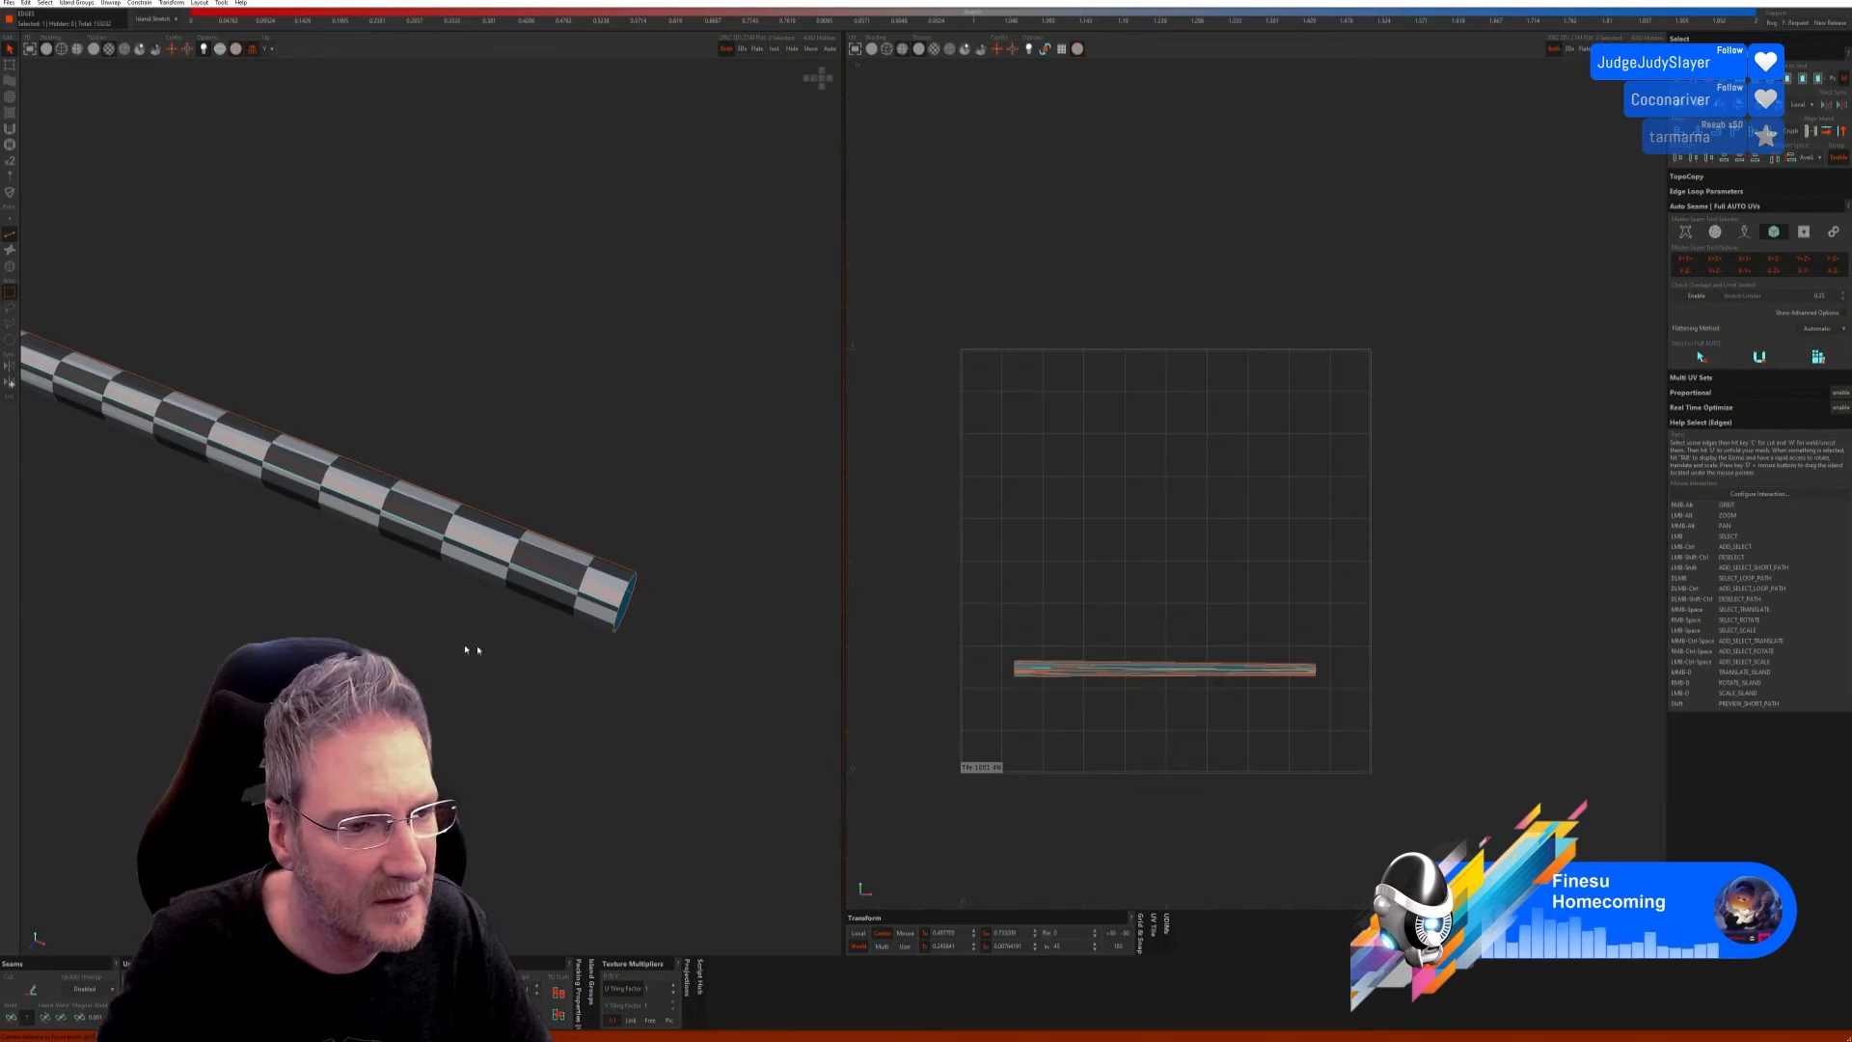
alt+middle_drag(266, 628, 643, 686)
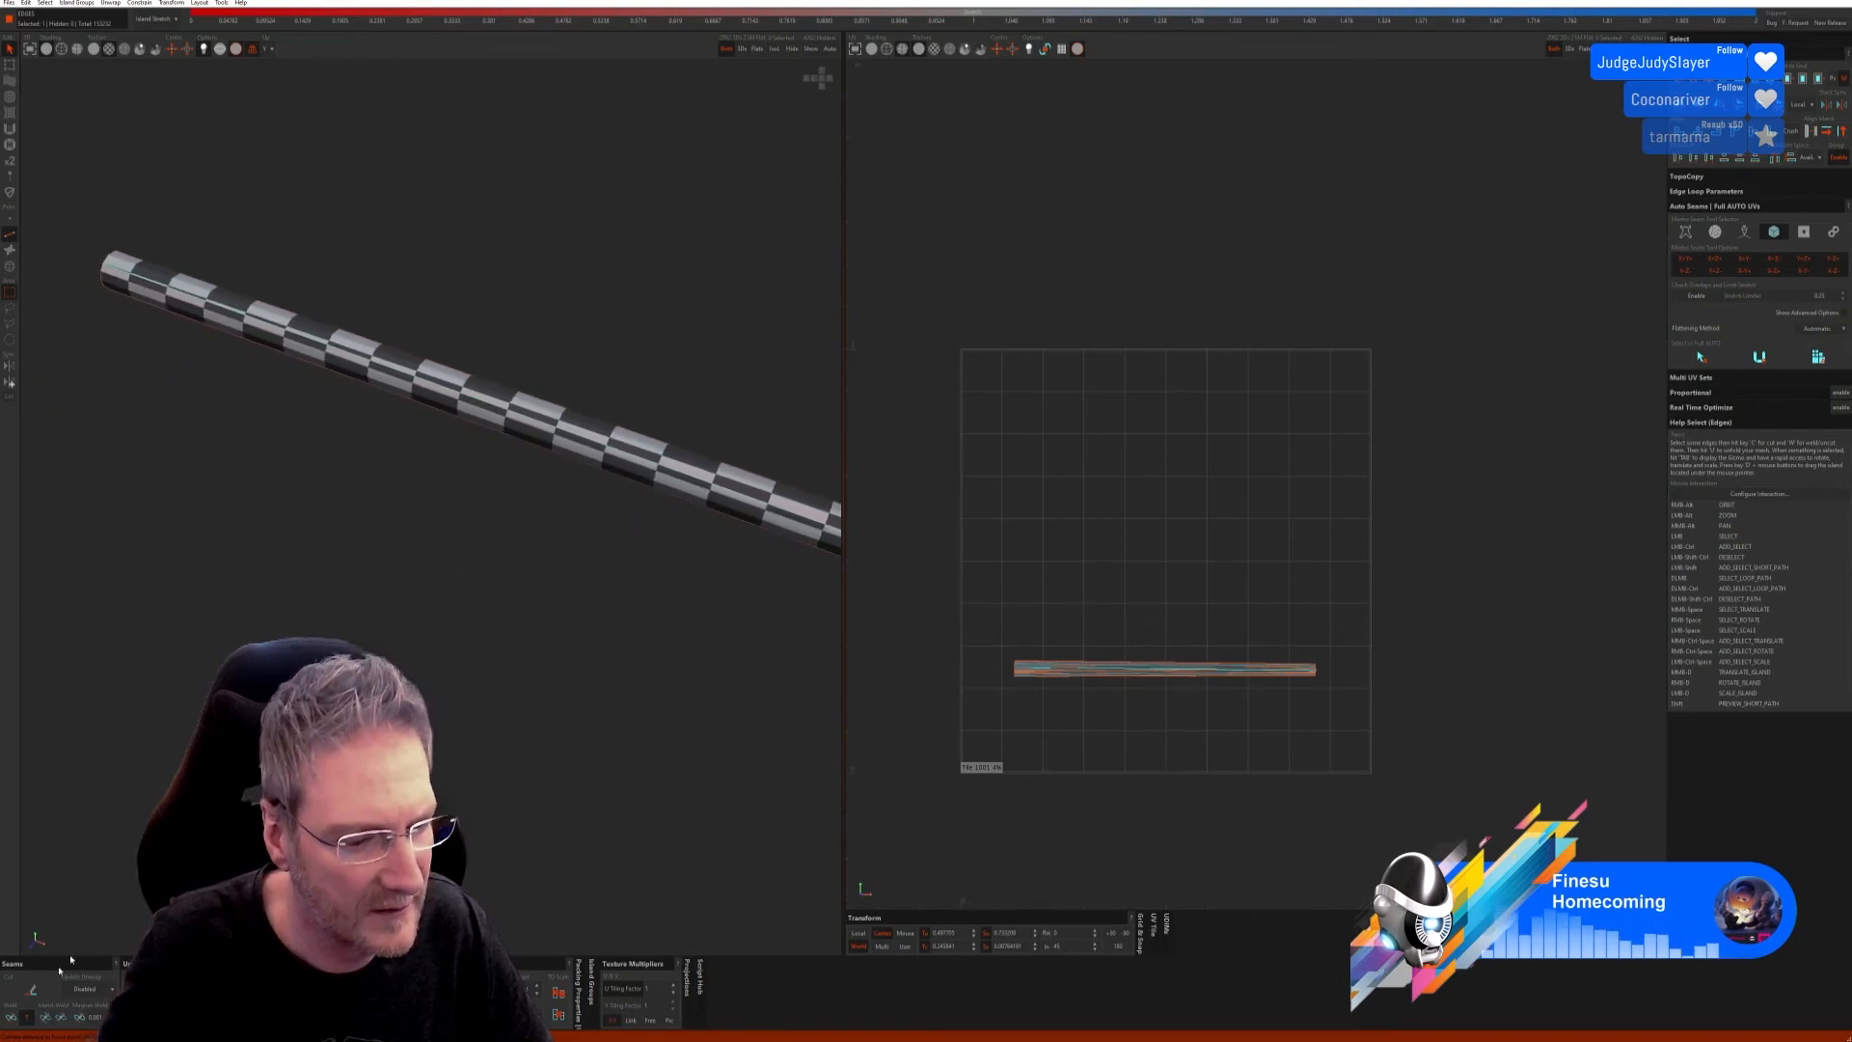
click(12, 1015)
alt+right_drag(410, 569, 460, 547)
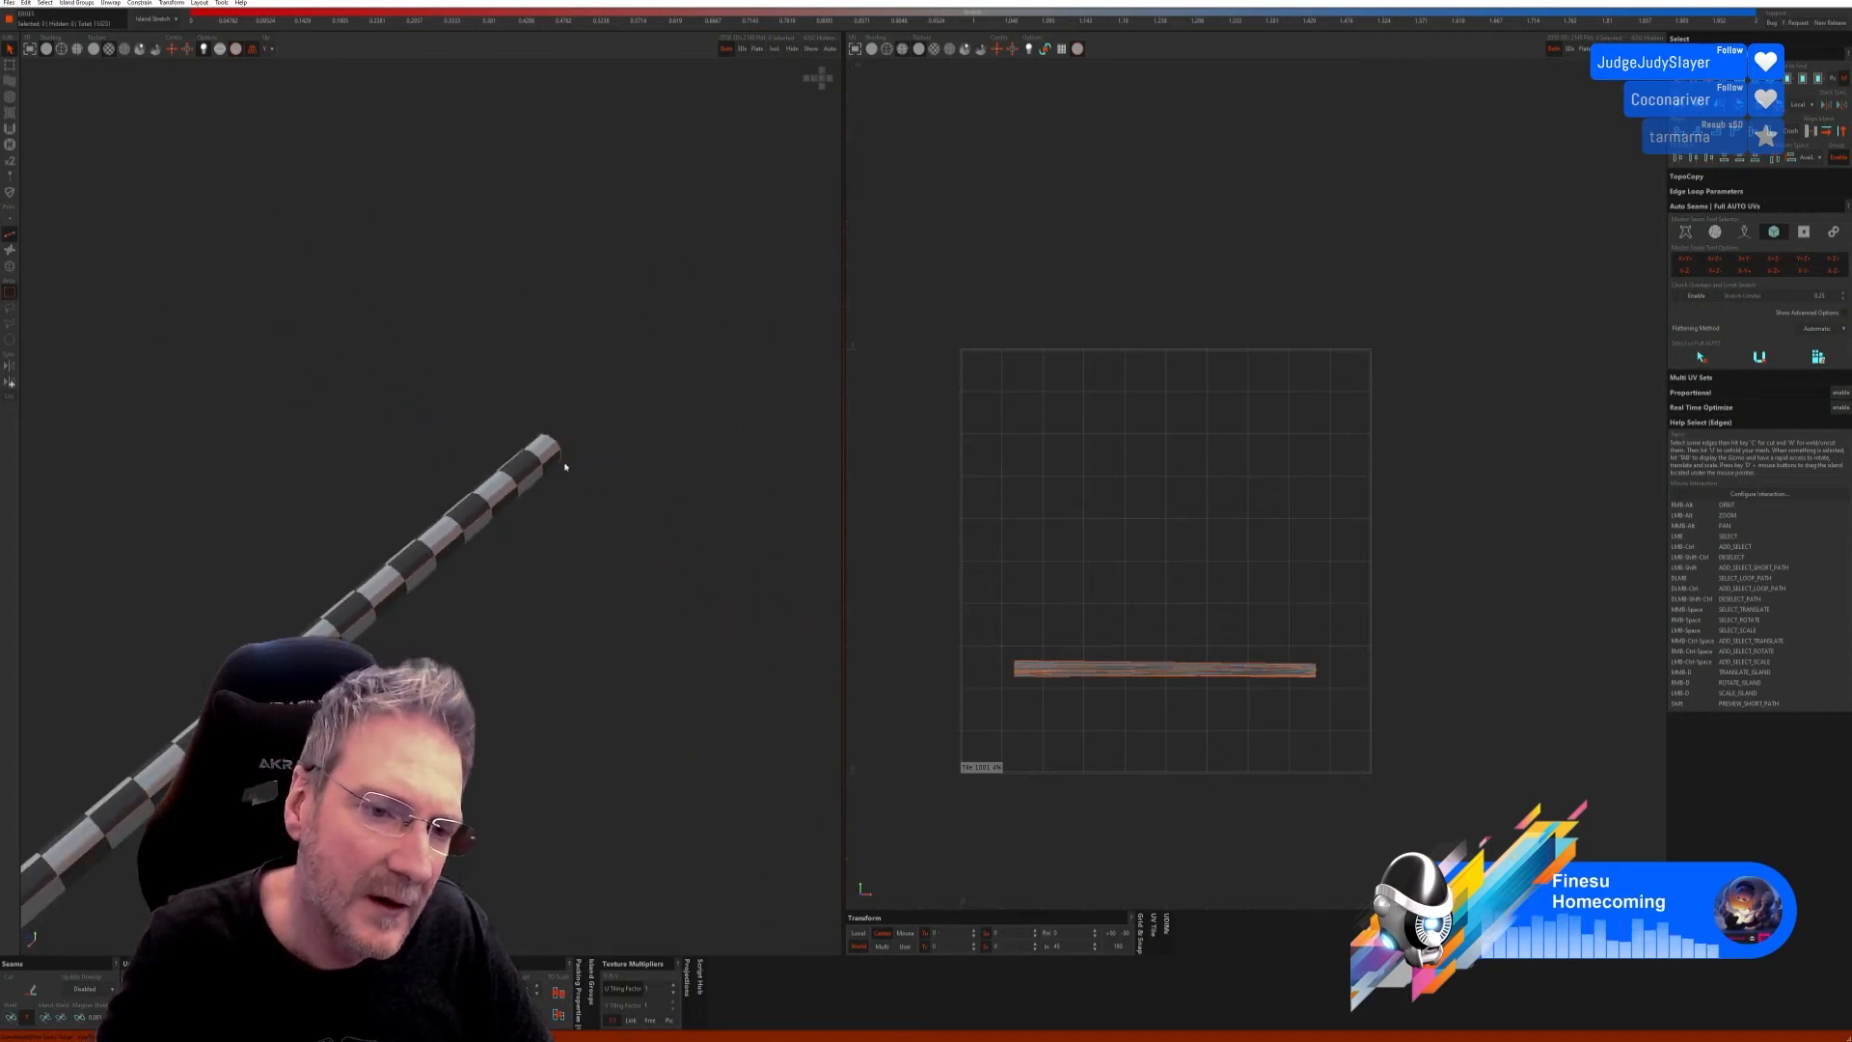
alt+right_drag(545, 473, 553, 580)
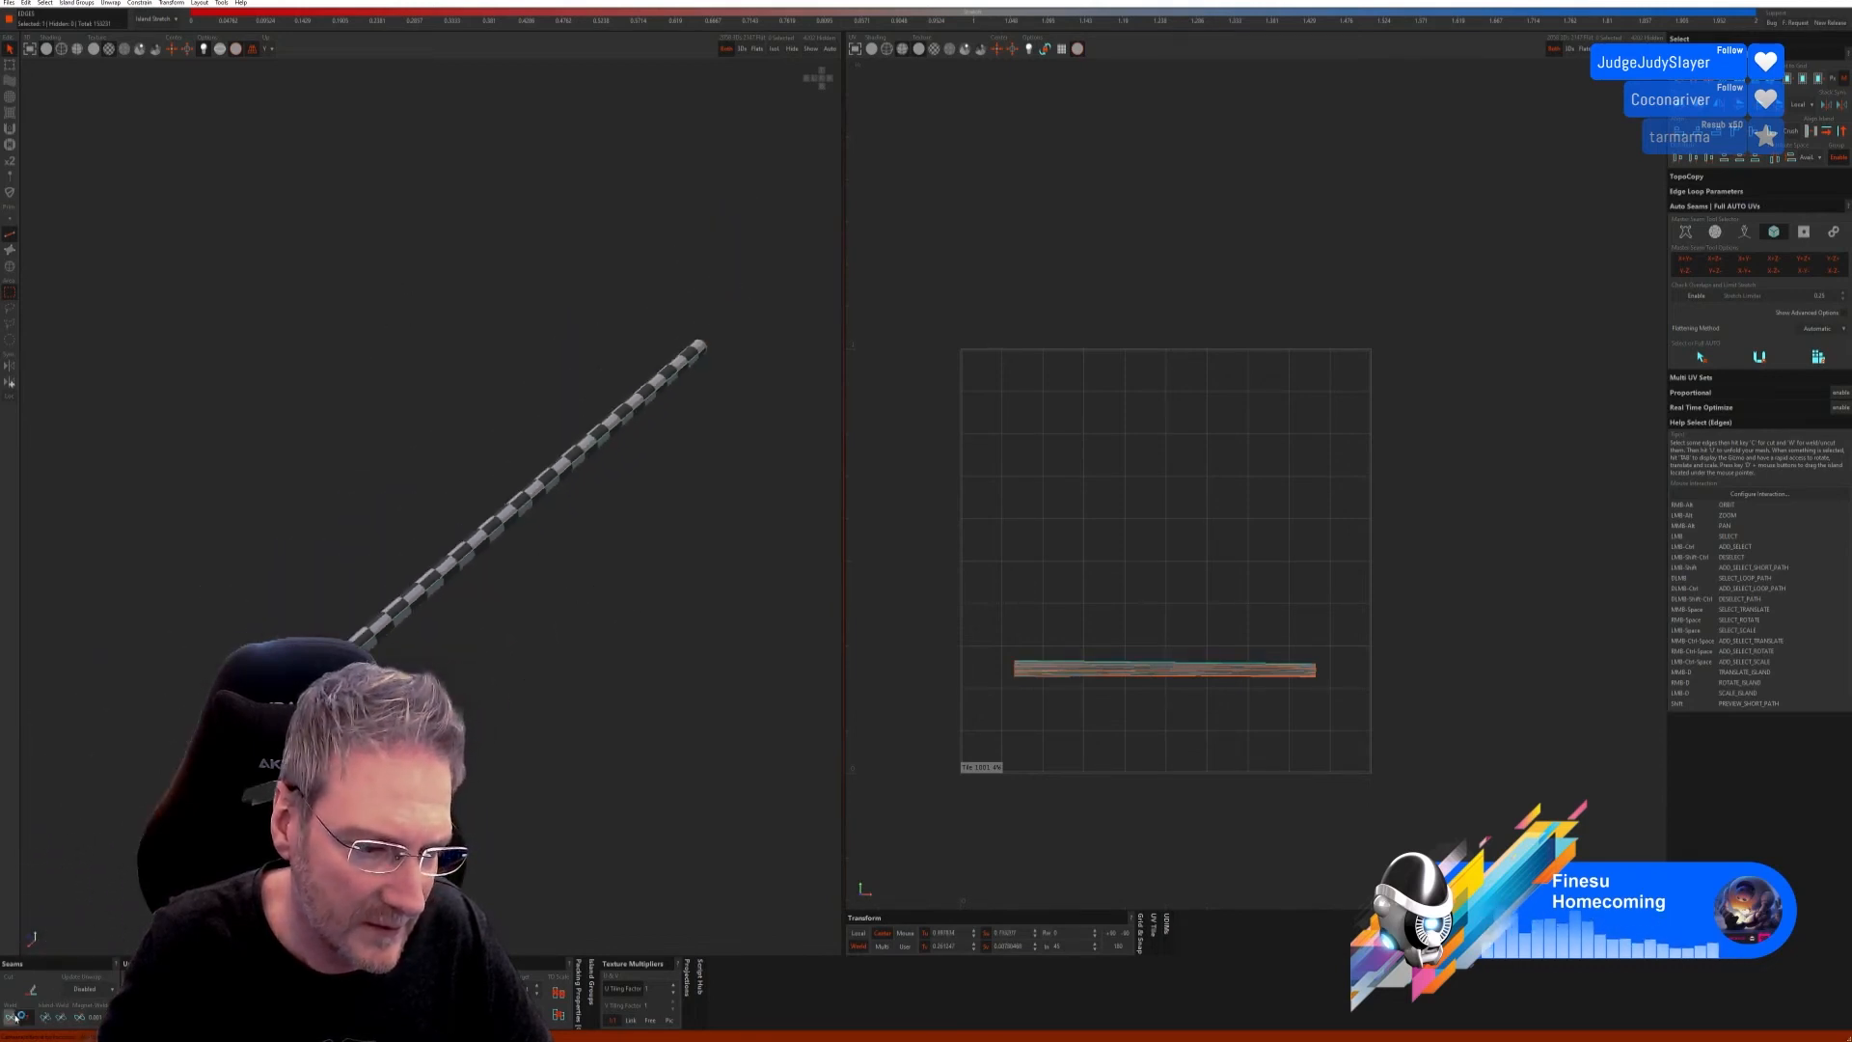
alt+drag(558, 727, 474, 492)
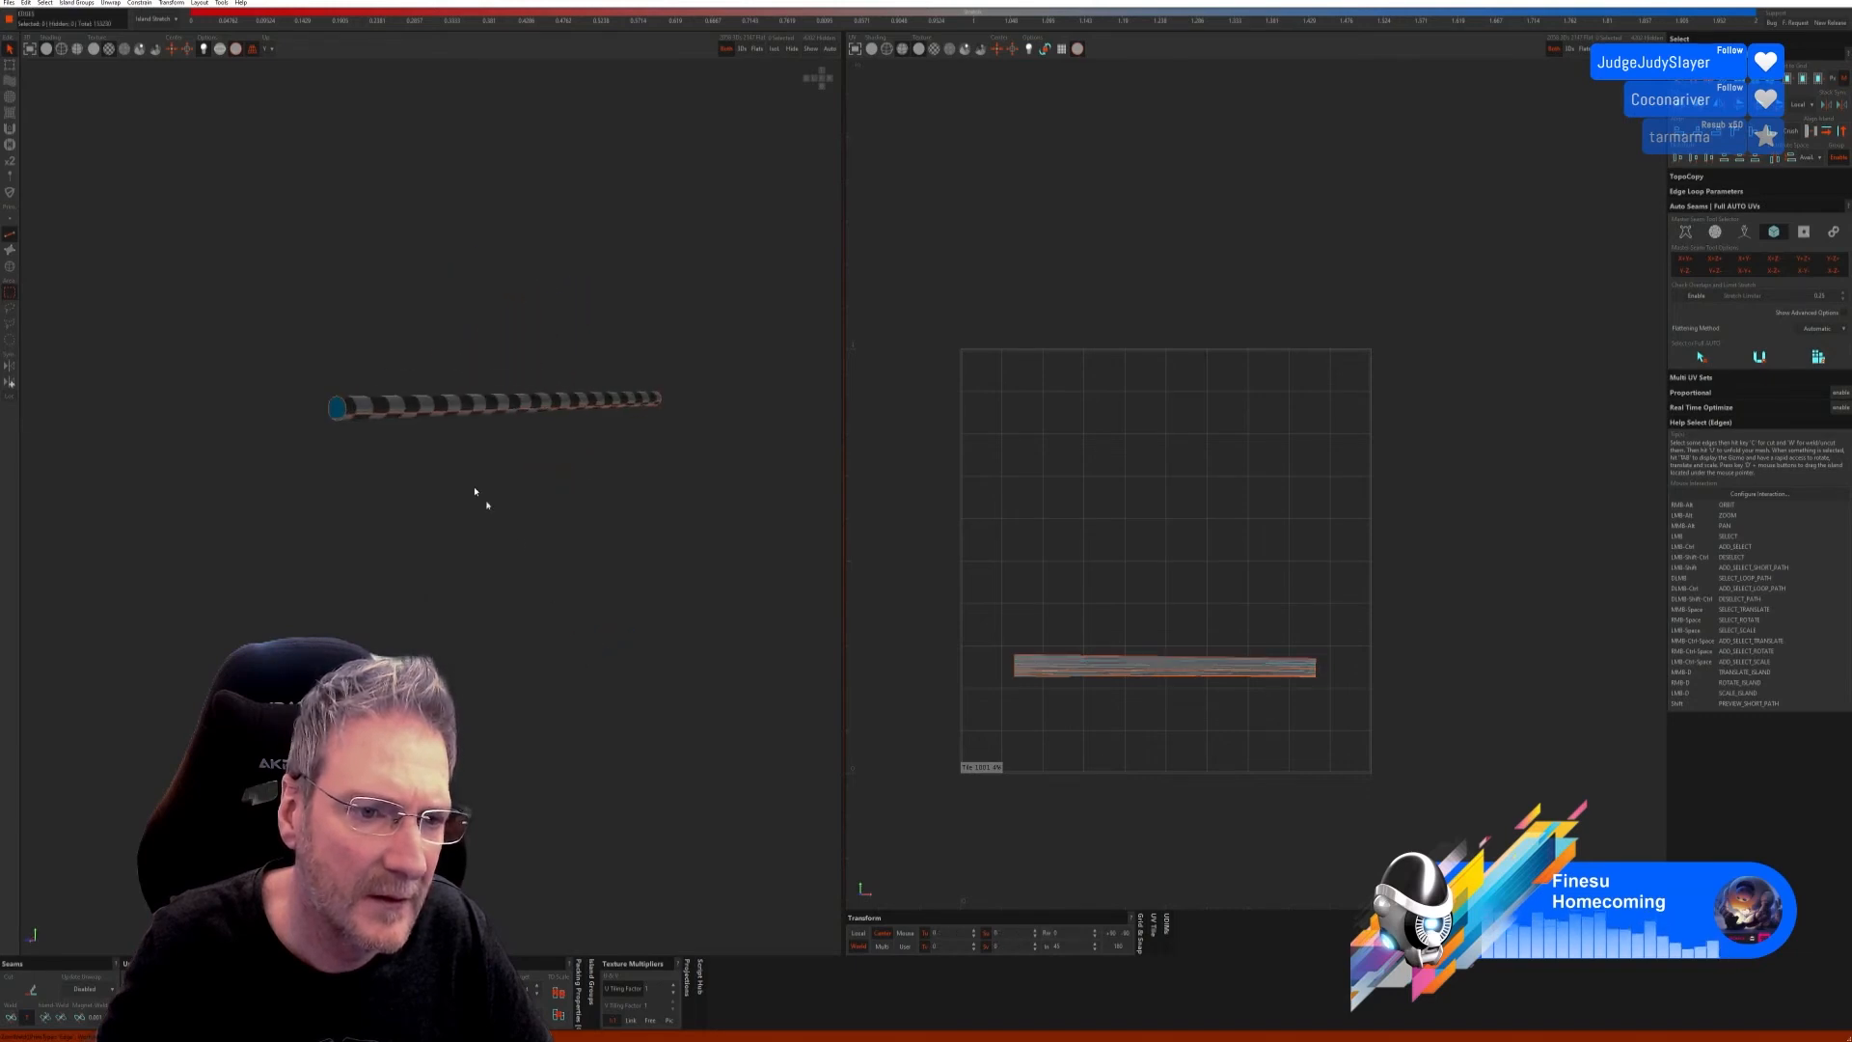
Step: Weld the remaining unneeded lengthwise seams on the isolated cross tube and unfold it again
click(359, 417)
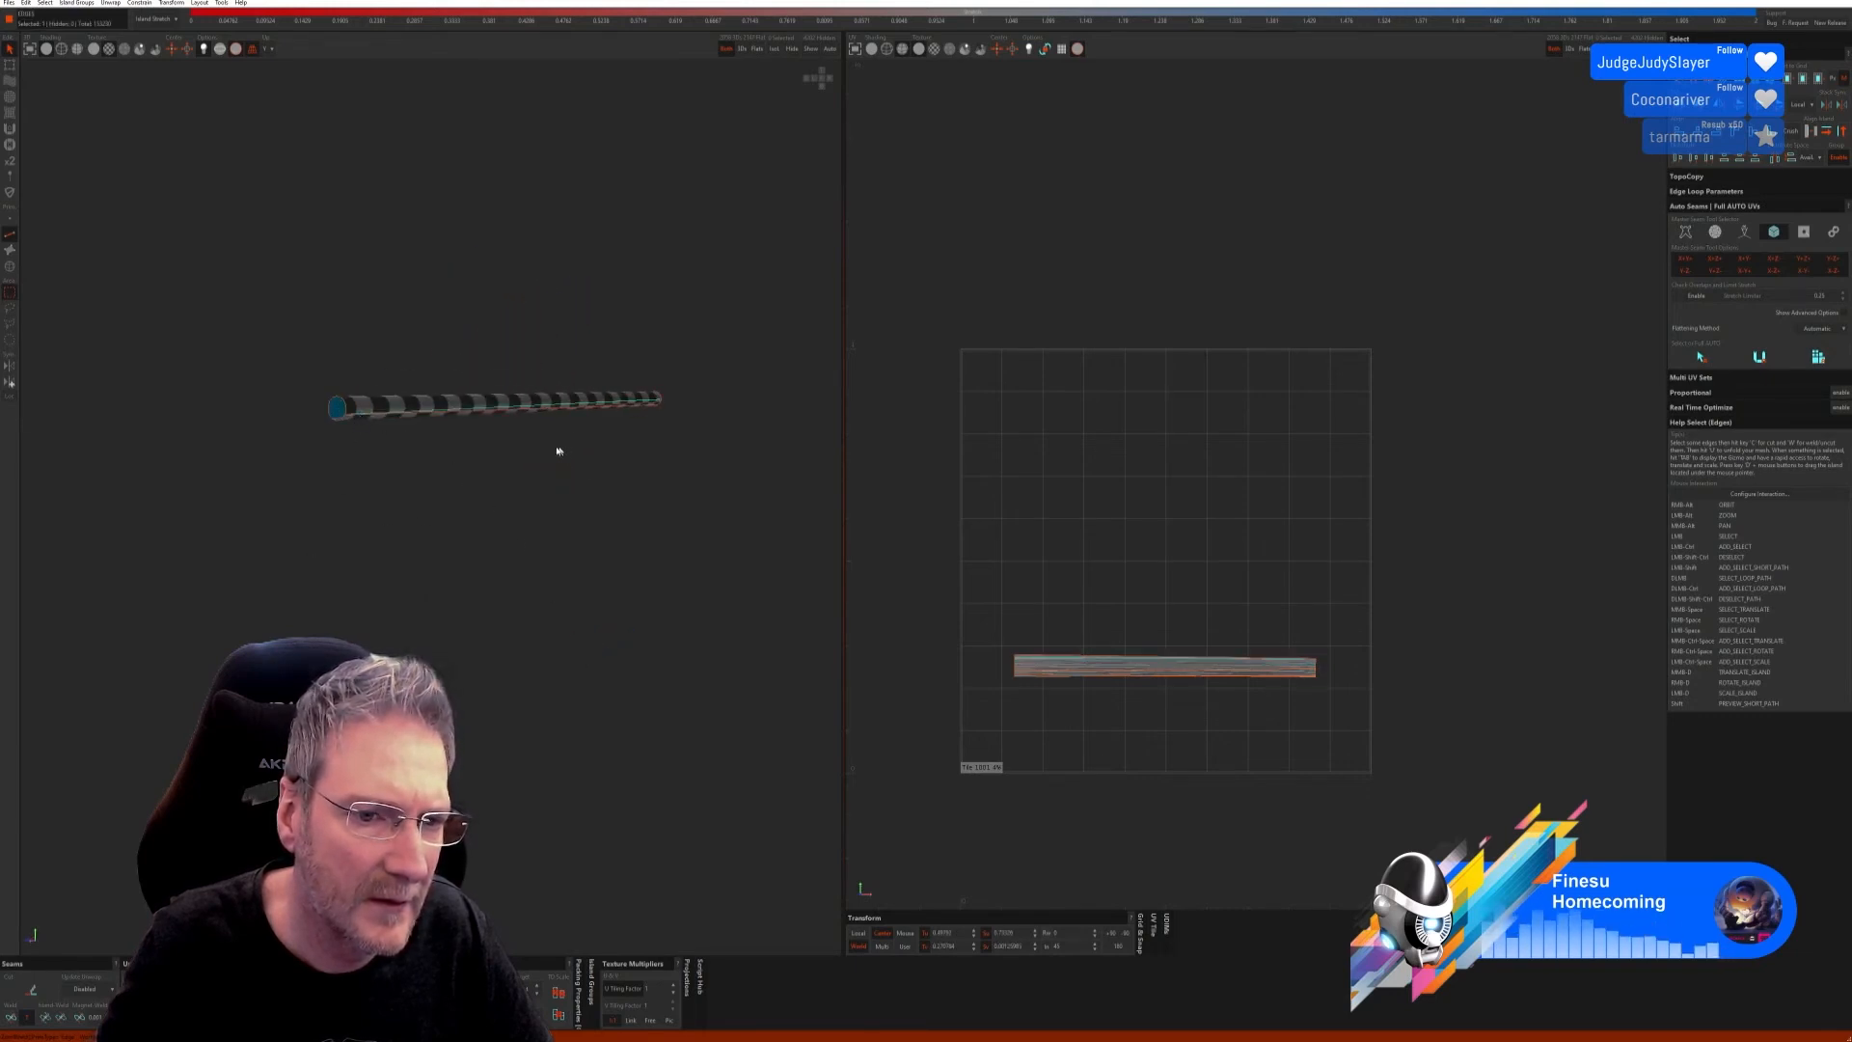
alt+drag(560, 469, 573, 437)
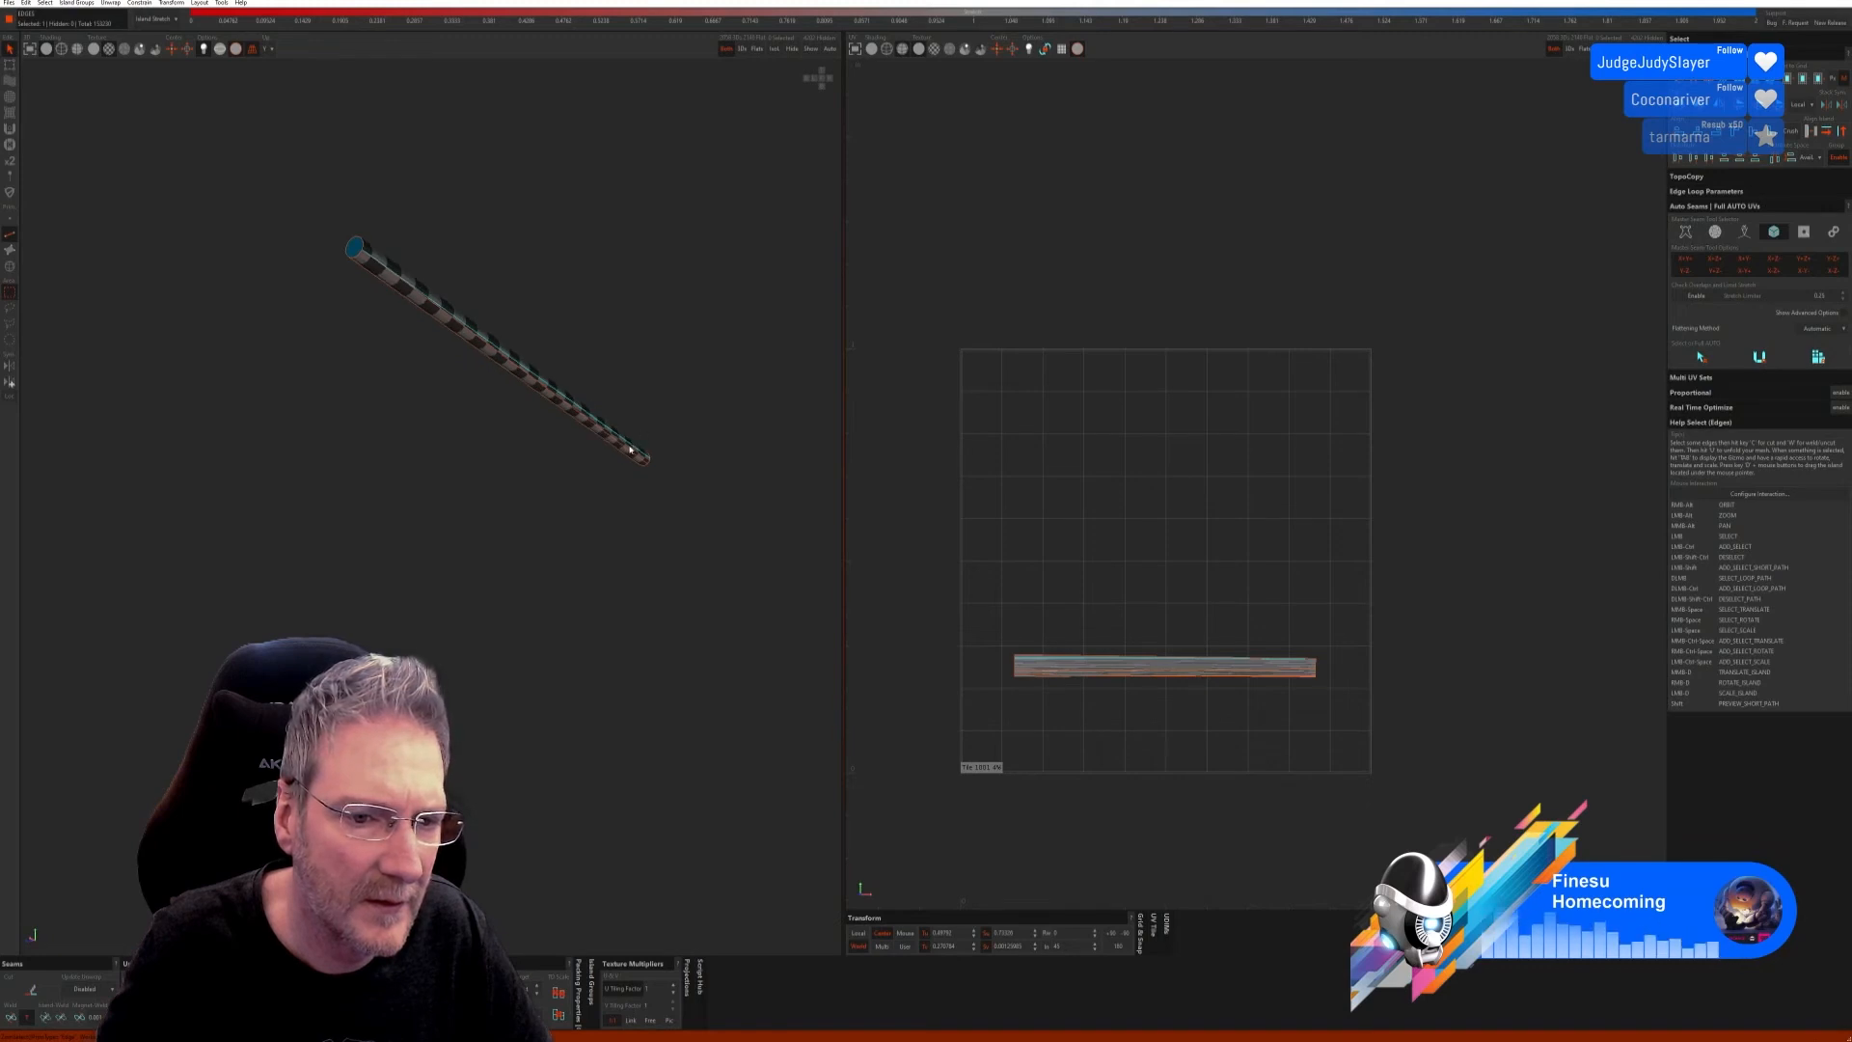
click(623, 450)
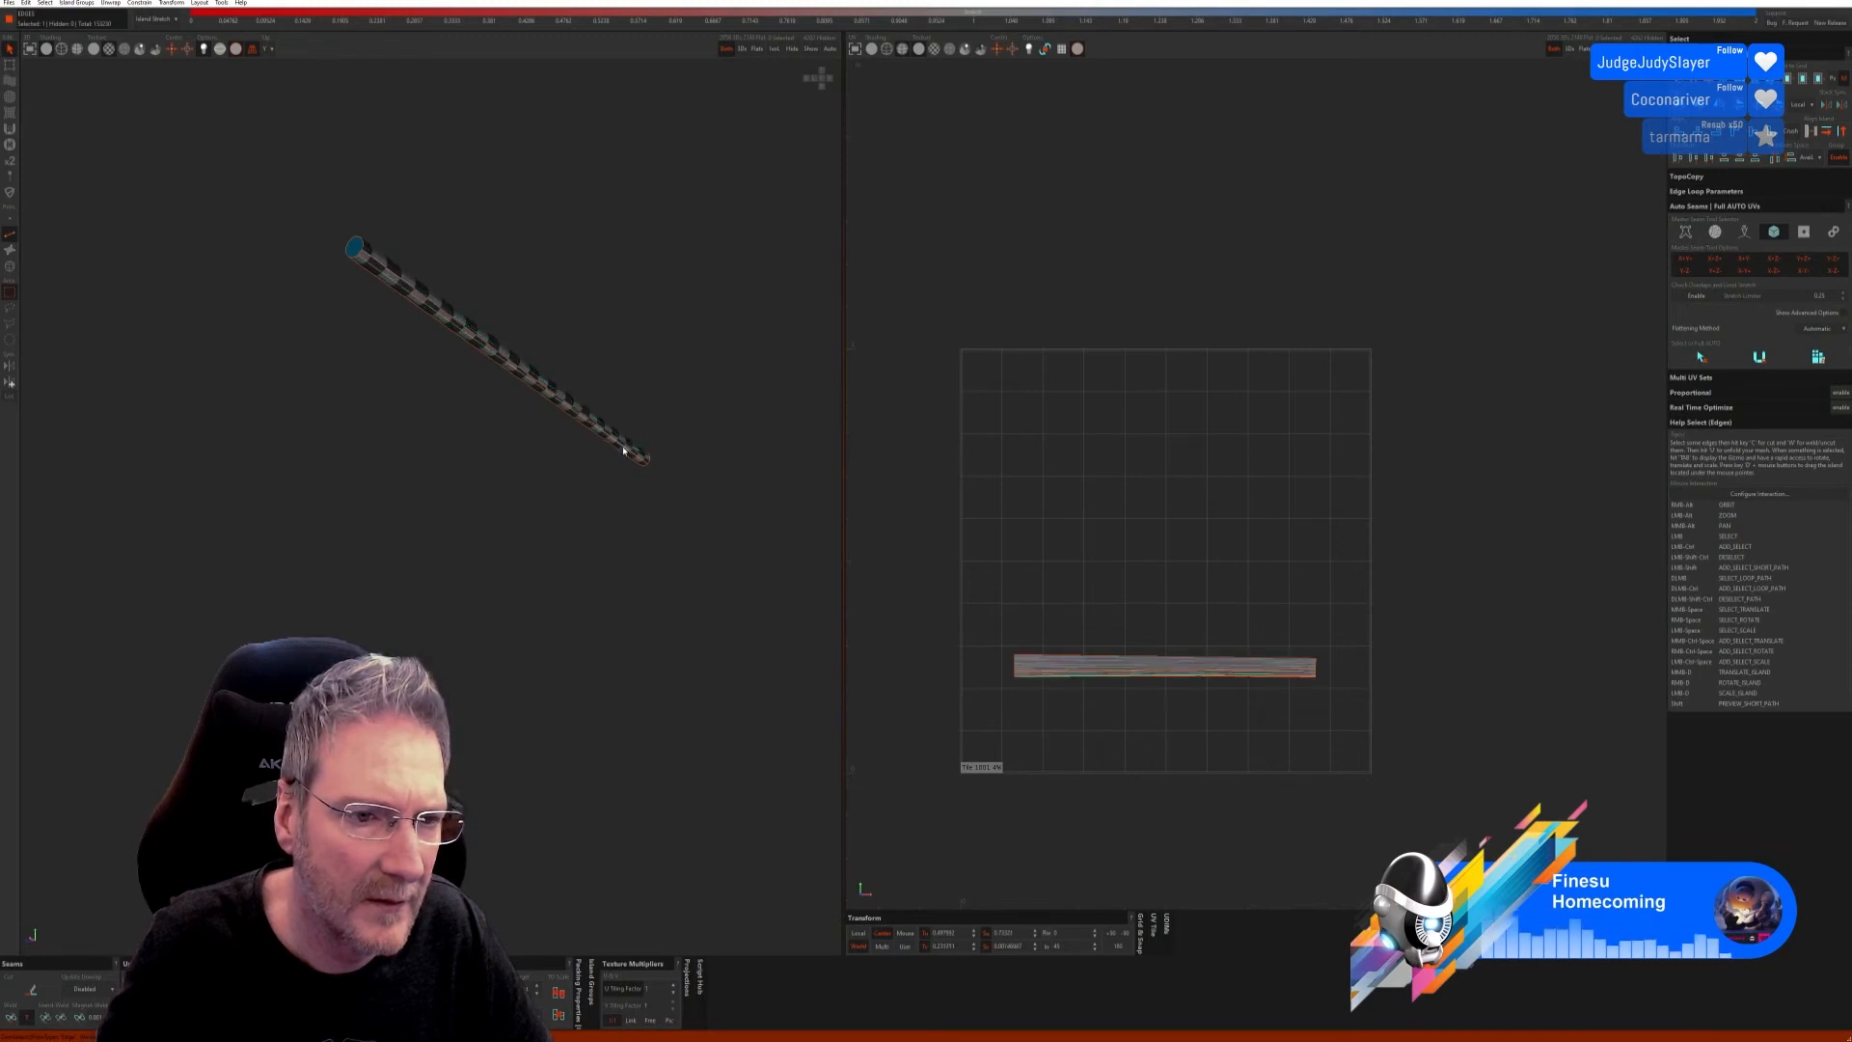
click(405, 286)
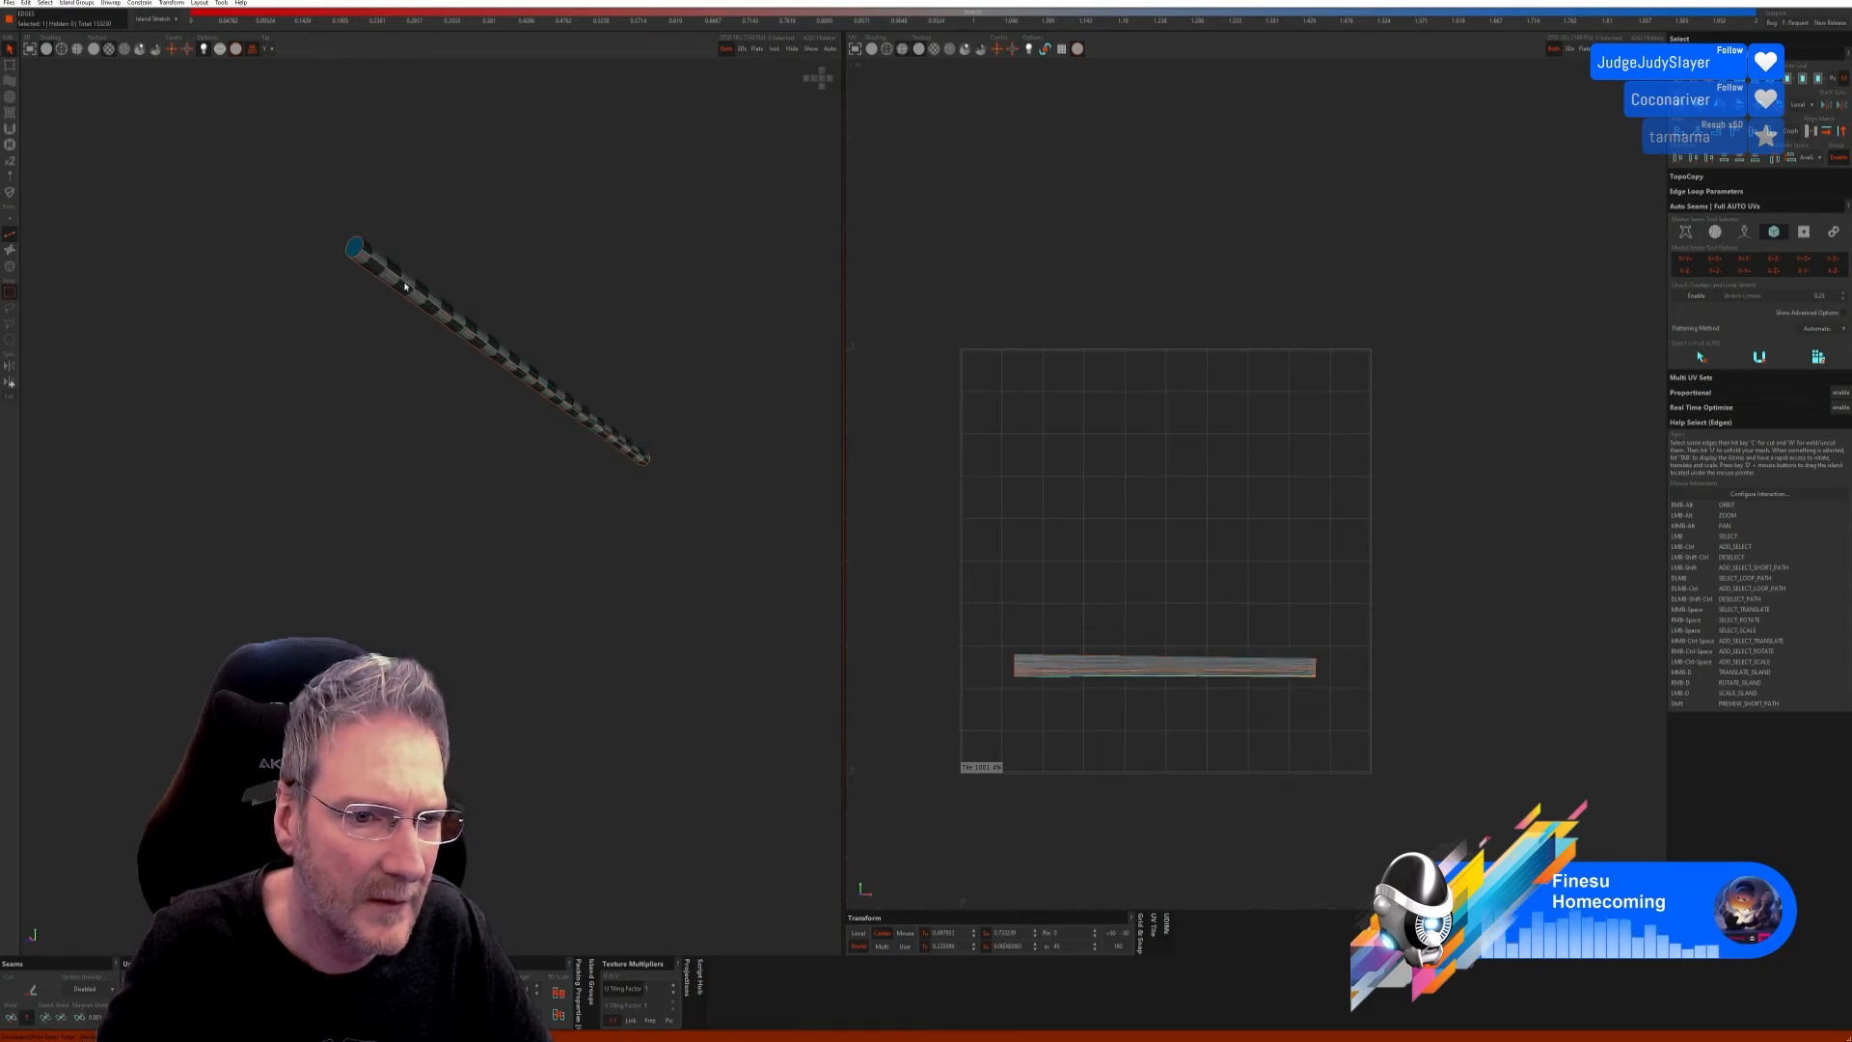
click(12, 1017)
alt+right_drag(311, 586, 290, 642)
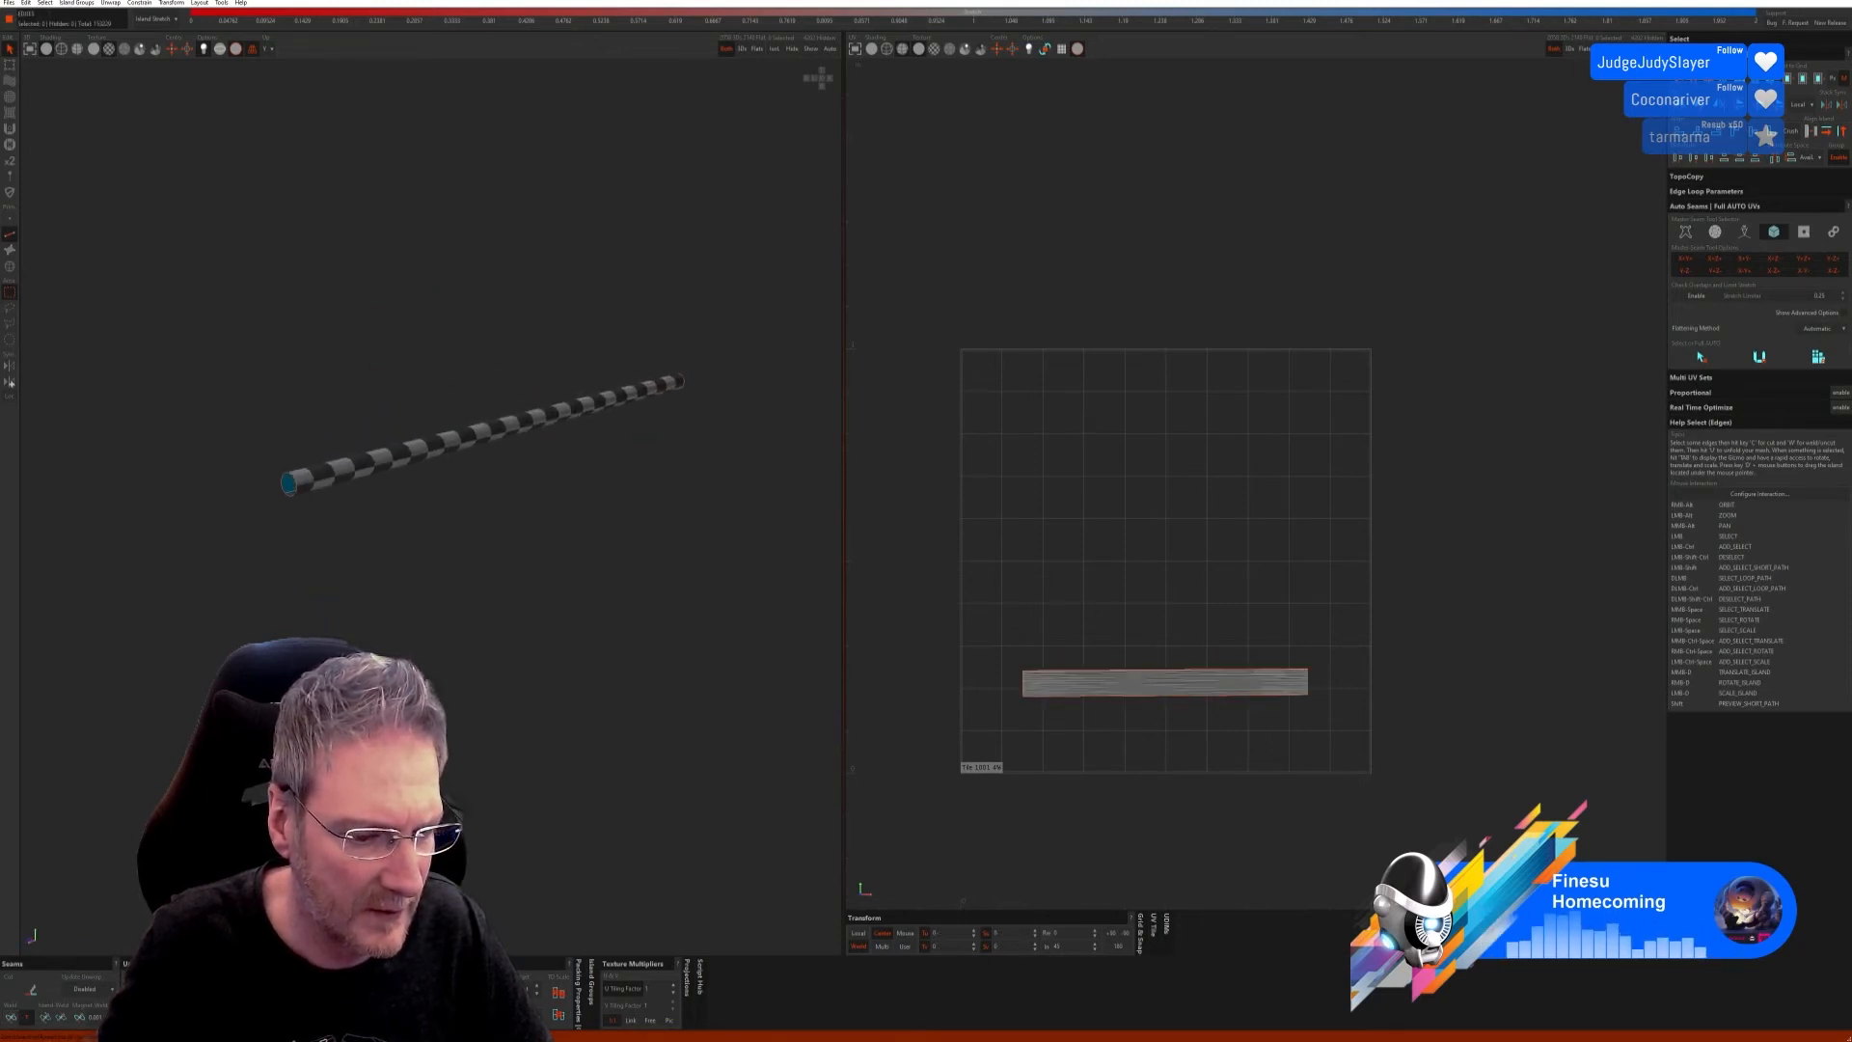
Step: Pack the cross tube's UVs into the tile and bring back the full model
key(p)
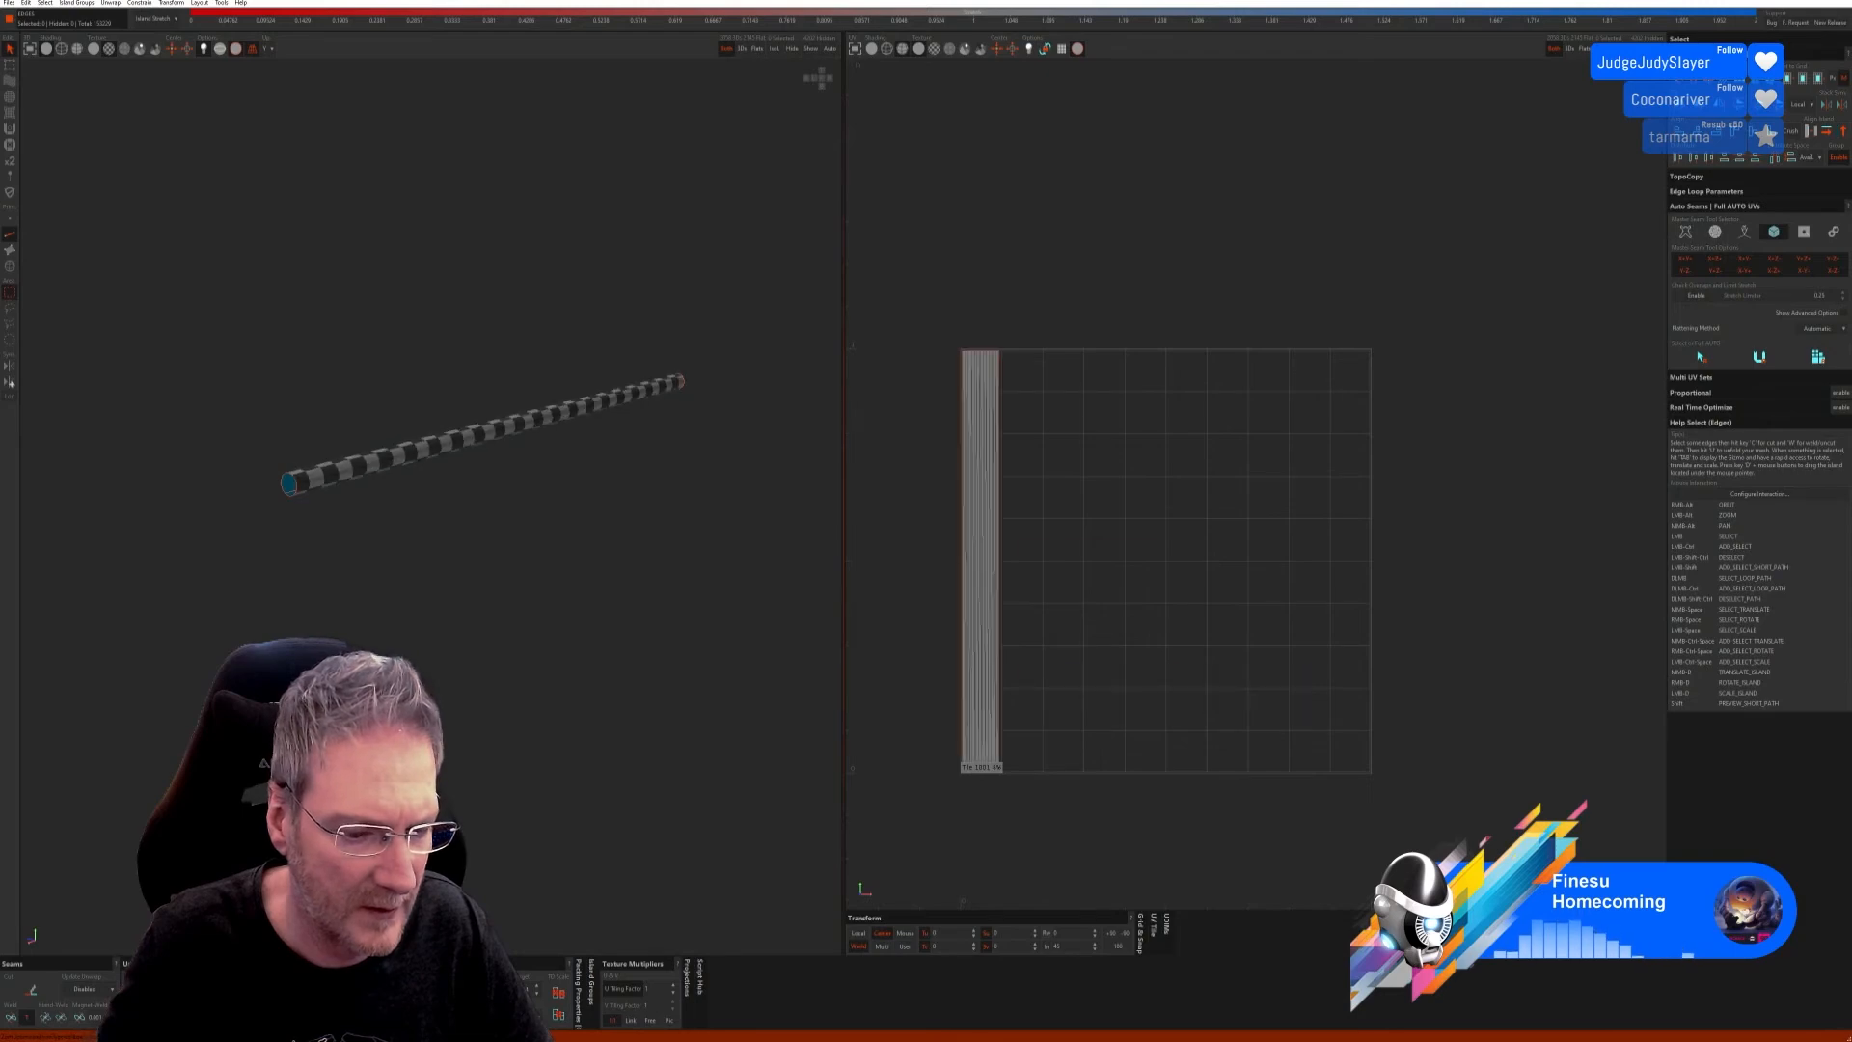
alt+right_drag(318, 733, 550, 724)
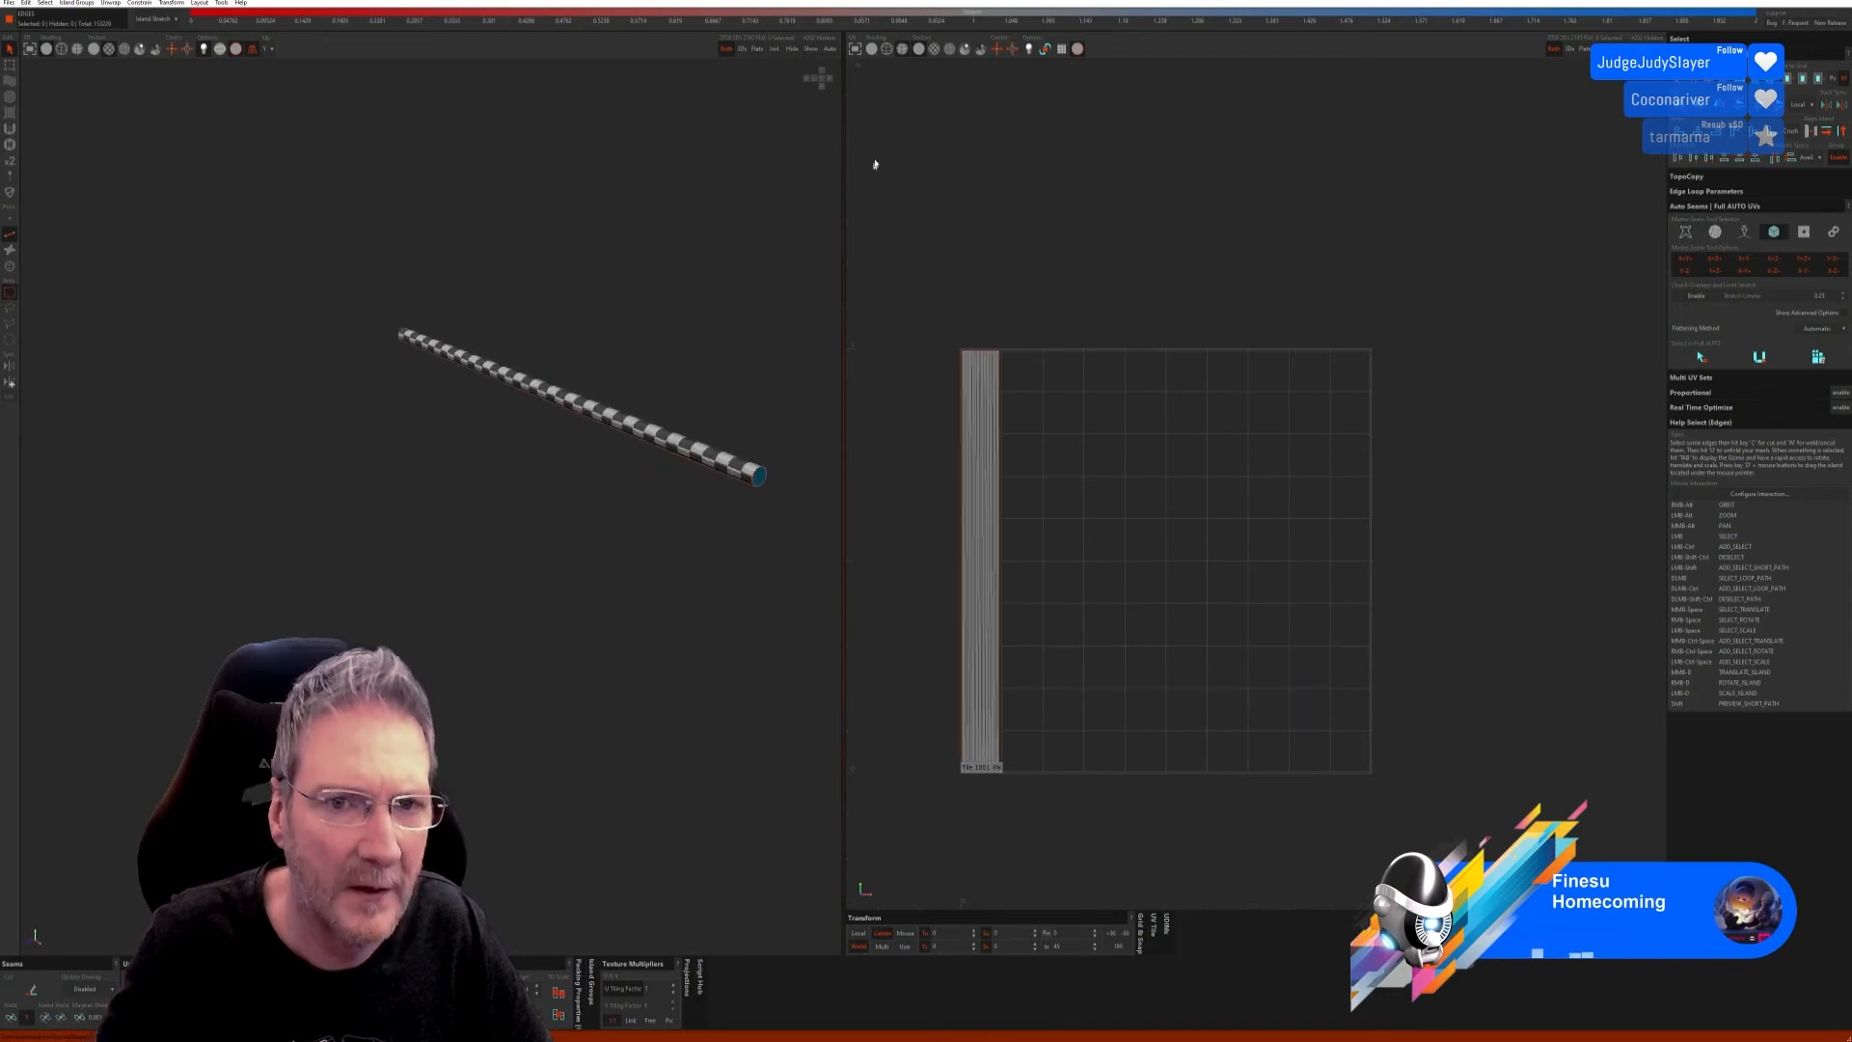
click(810, 48)
Step: Select the untextured branched pipe beside the gearbox in front of the seat as an island, isolate it, and switch to edge selection
alt+right_drag(675, 318, 642, 427)
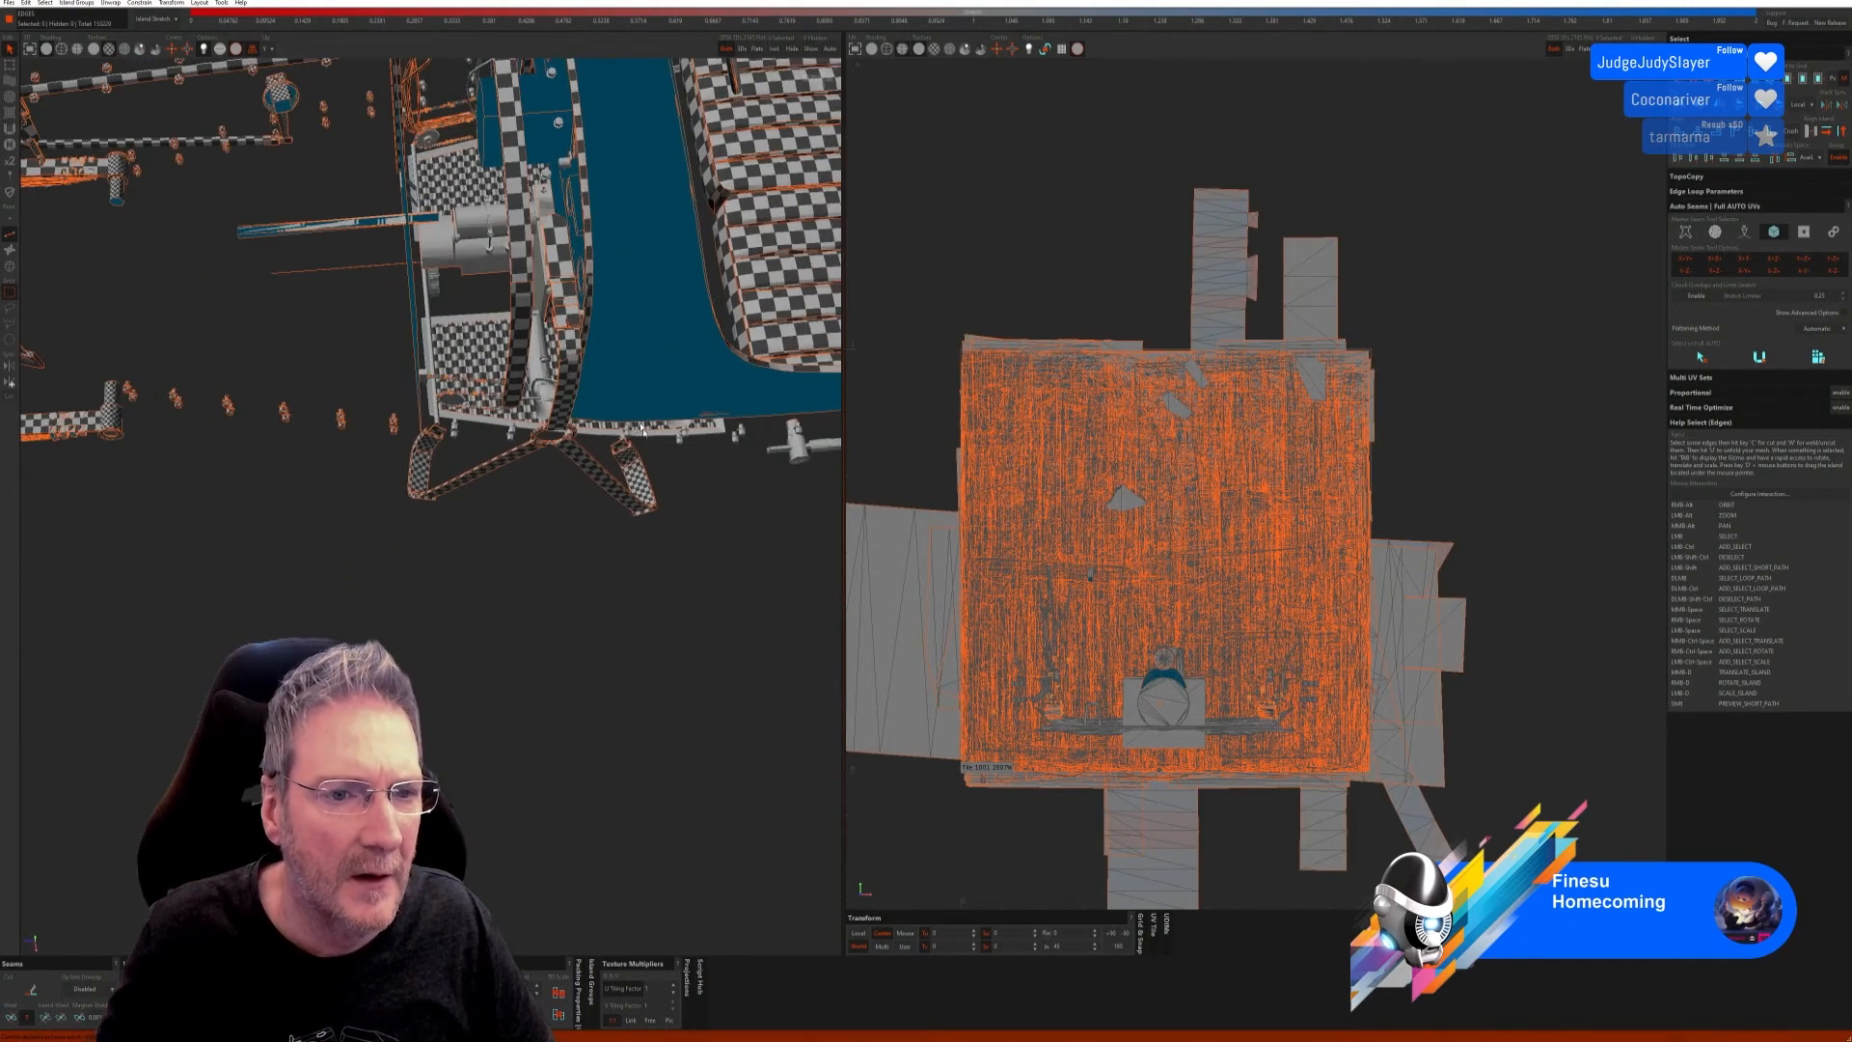
scroll(641, 427, down, 4)
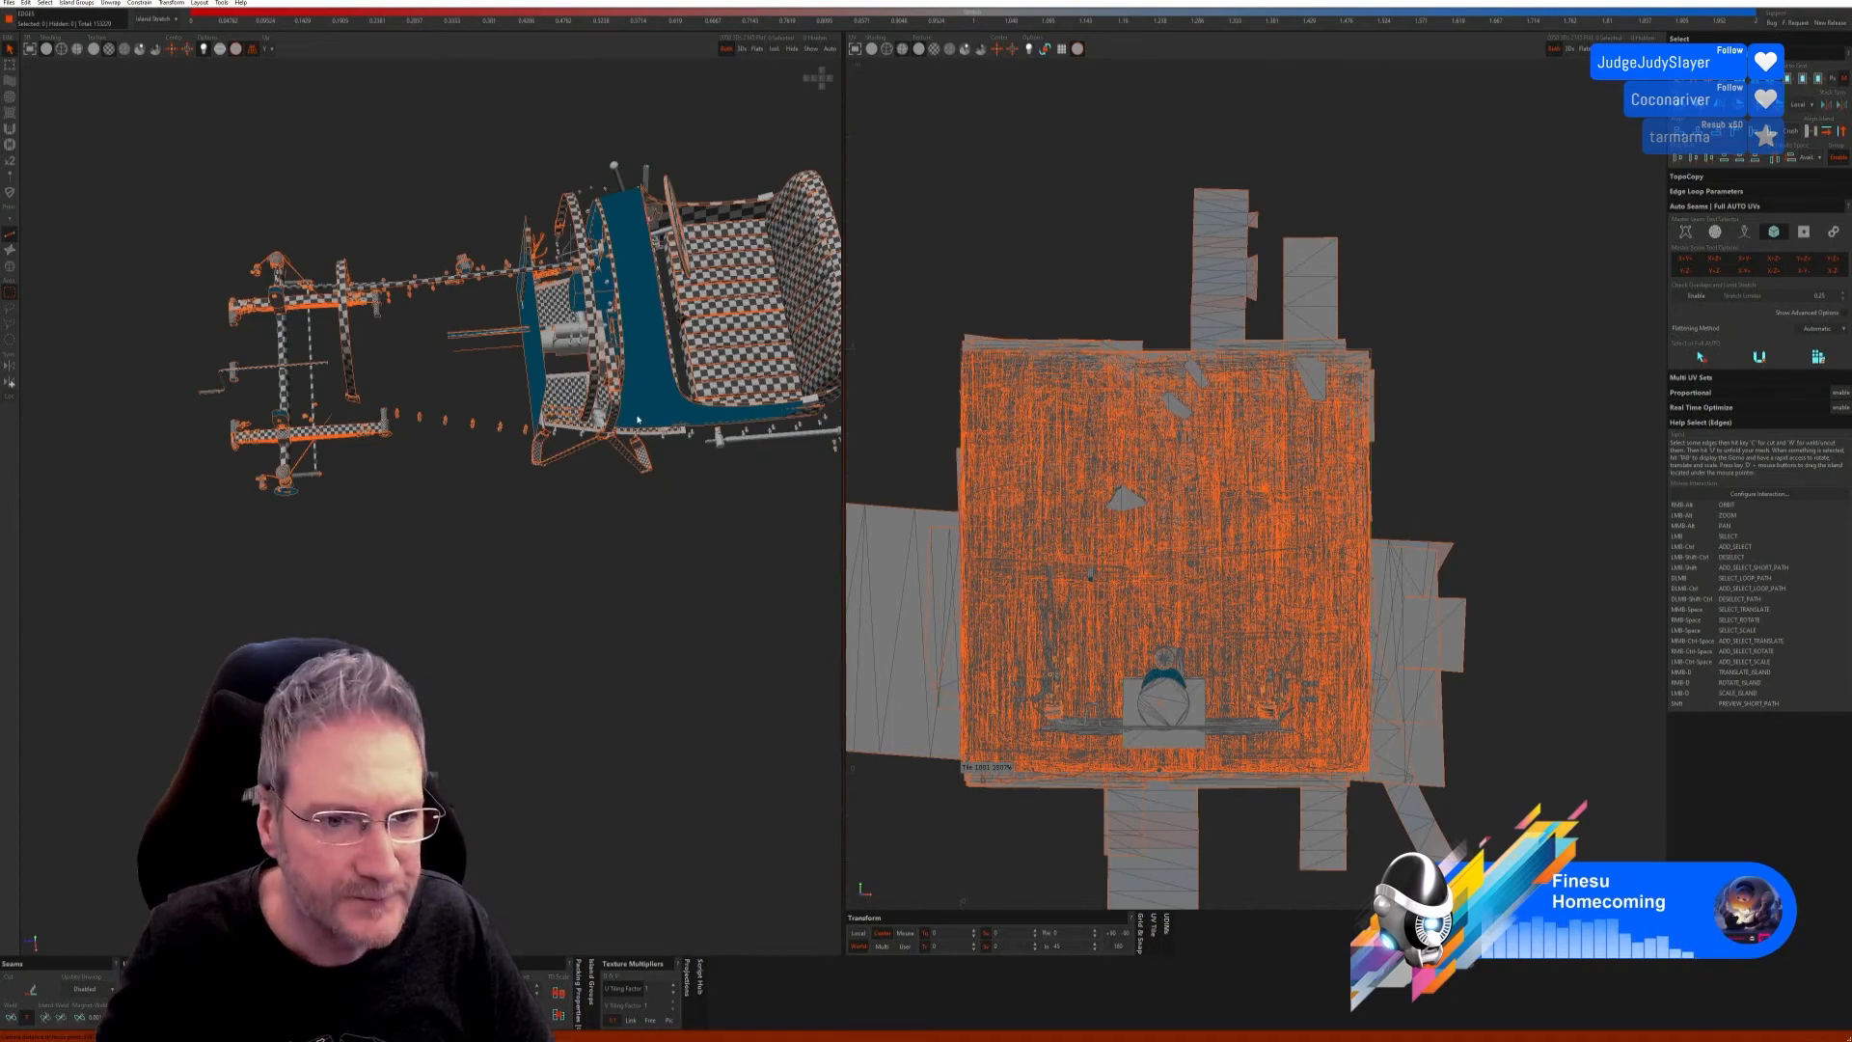
alt+middle_drag(636, 427, 580, 574)
scroll(580, 575, up, 3)
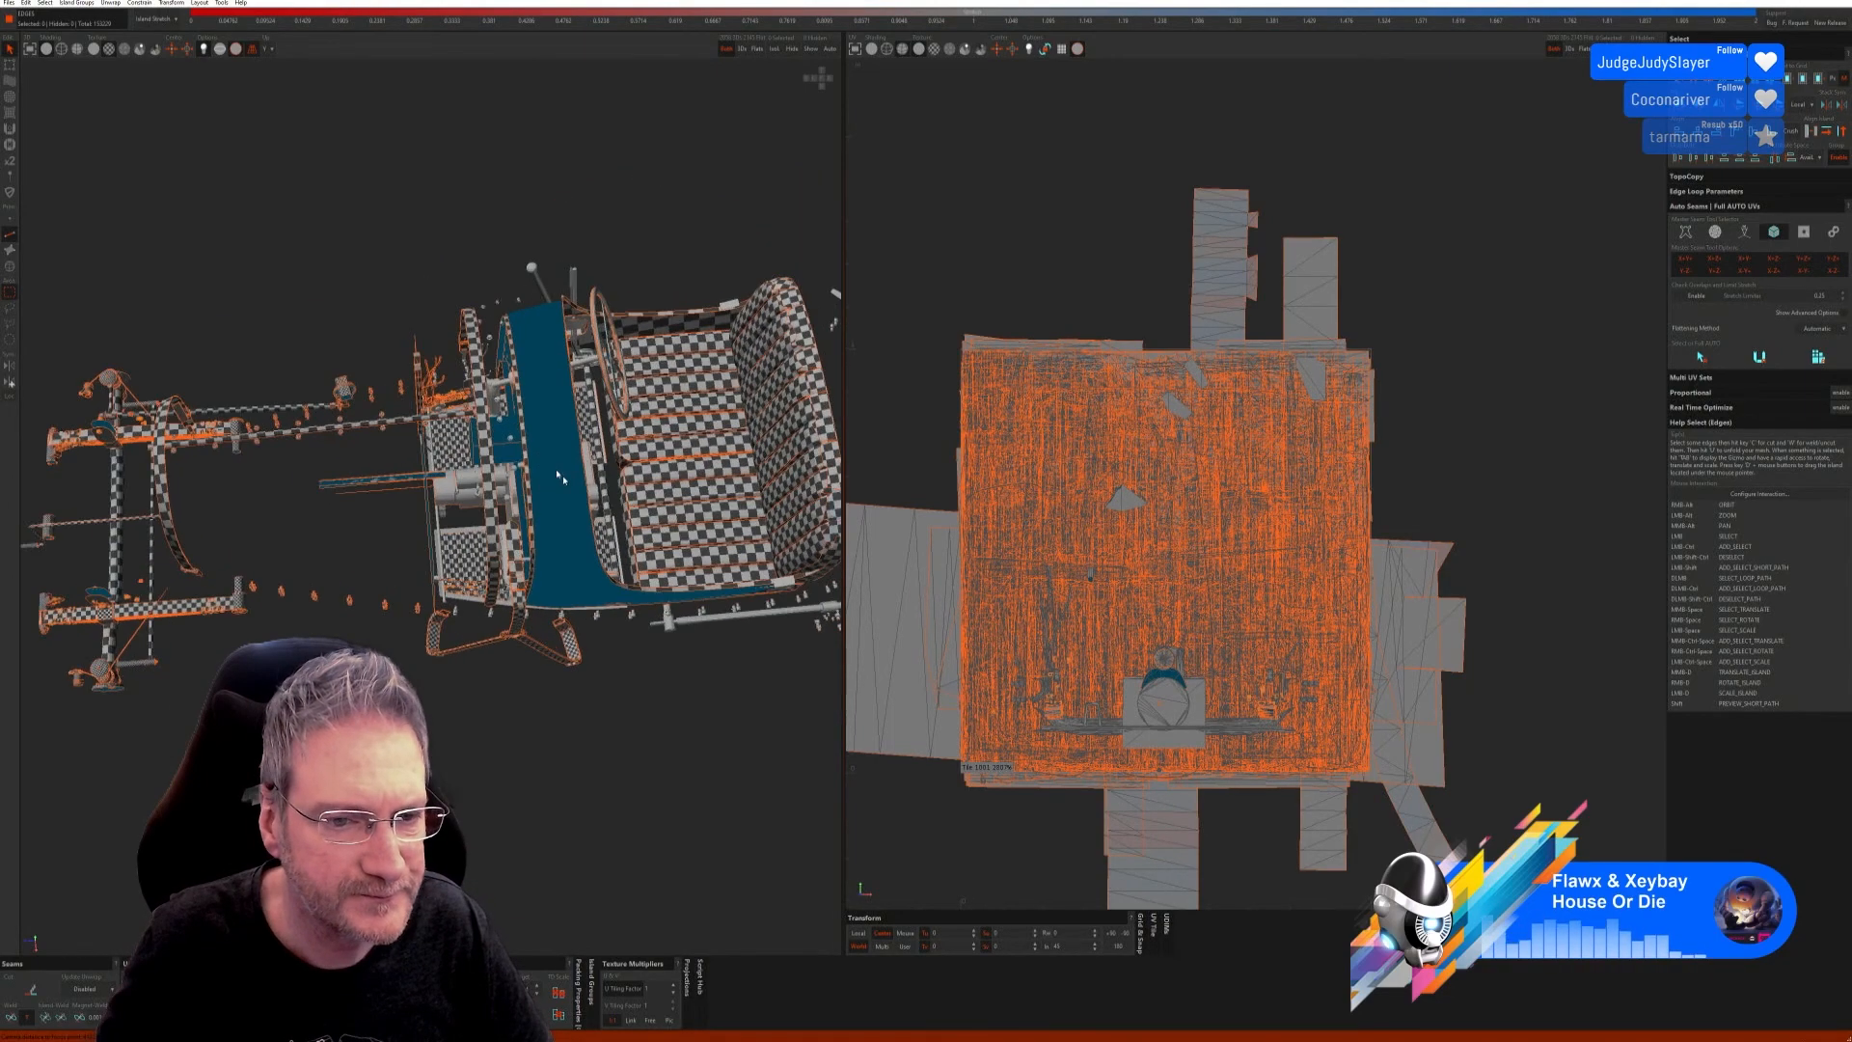
alt+right_drag(579, 574, 540, 494)
scroll(540, 494, up, 6)
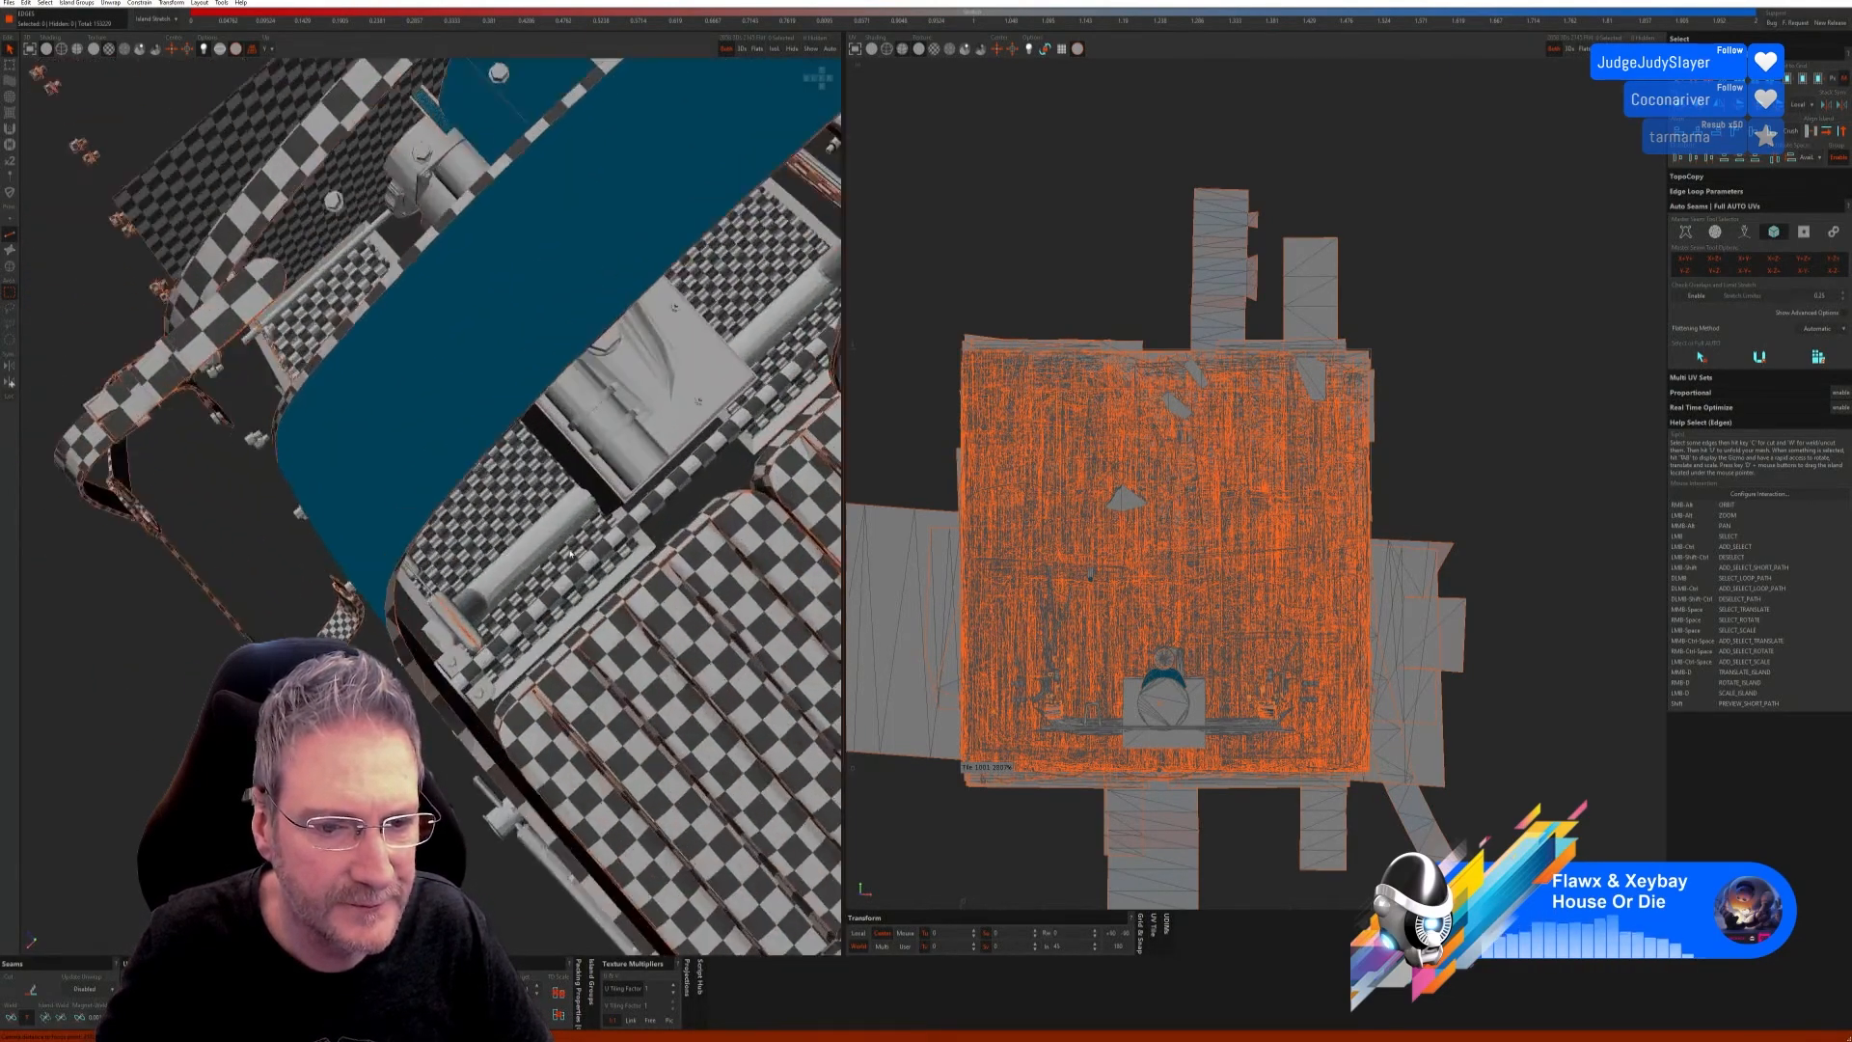
click(10, 269)
click(526, 543)
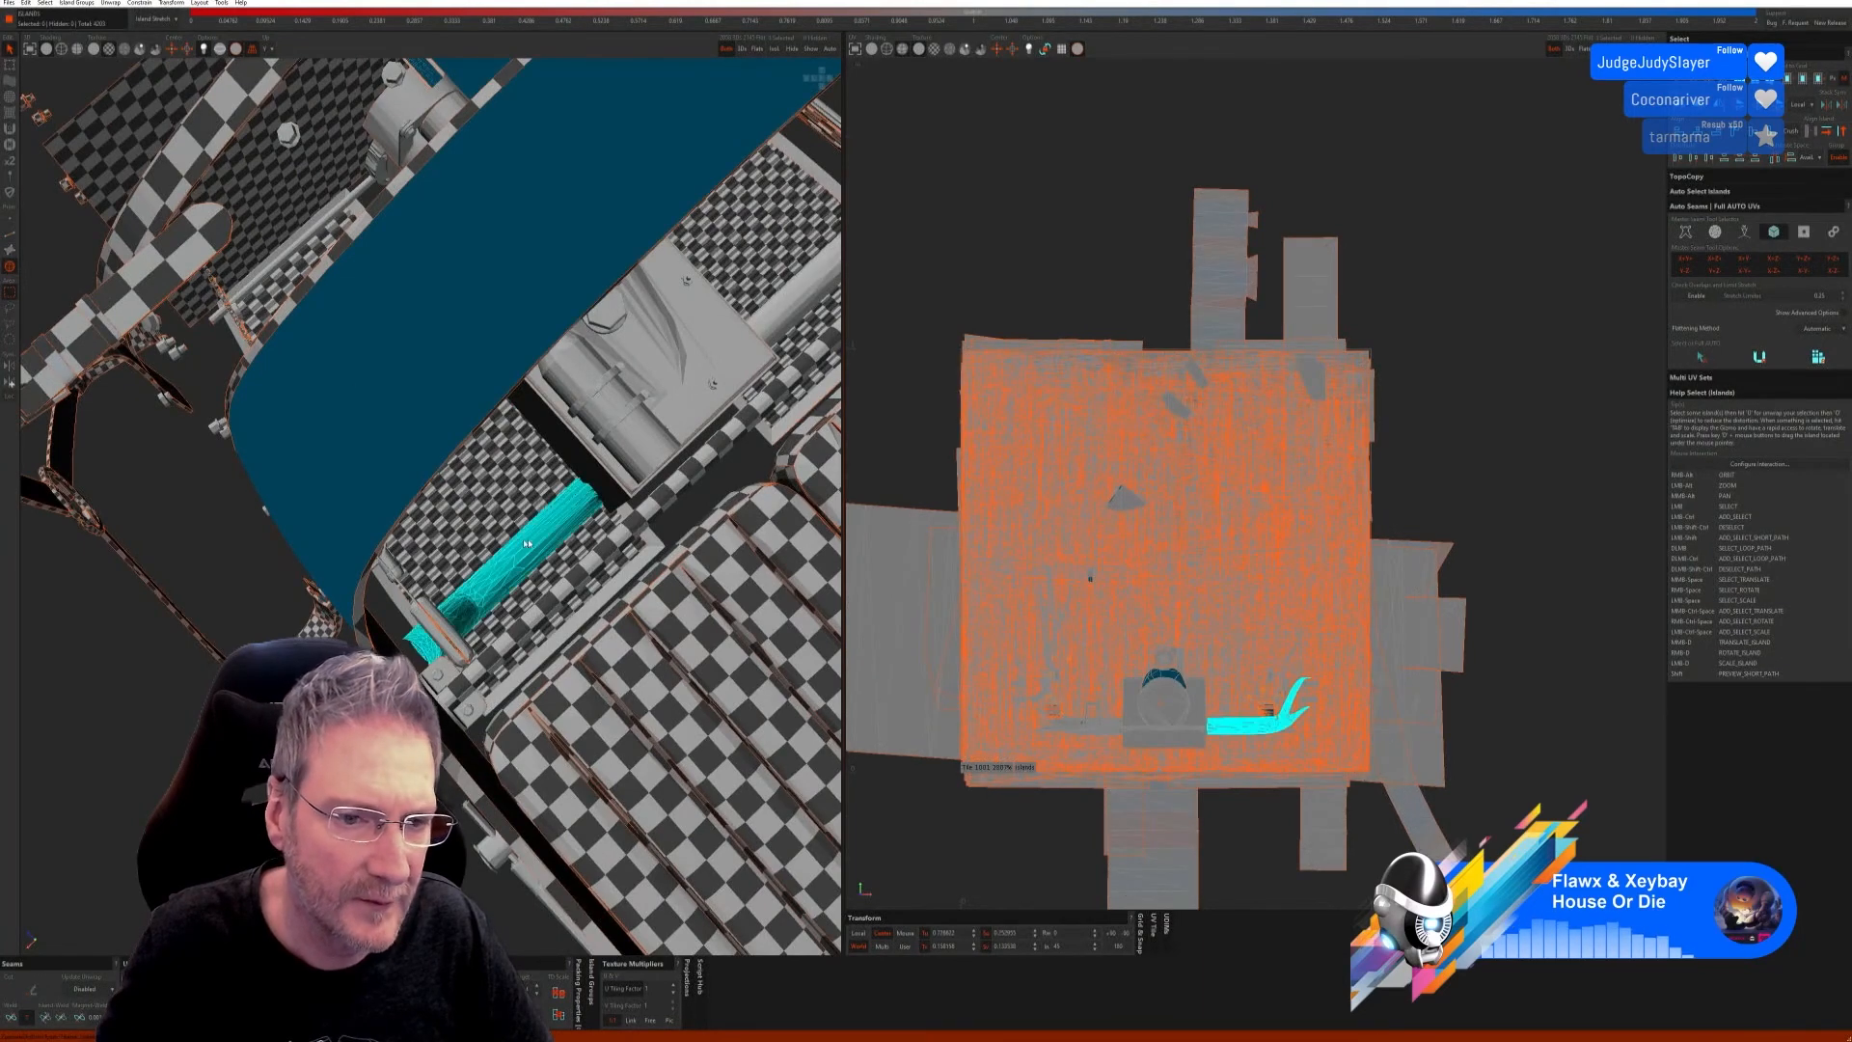
click(769, 54)
alt+right_drag(506, 501, 371, 426)
alt+drag(371, 426, 318, 407)
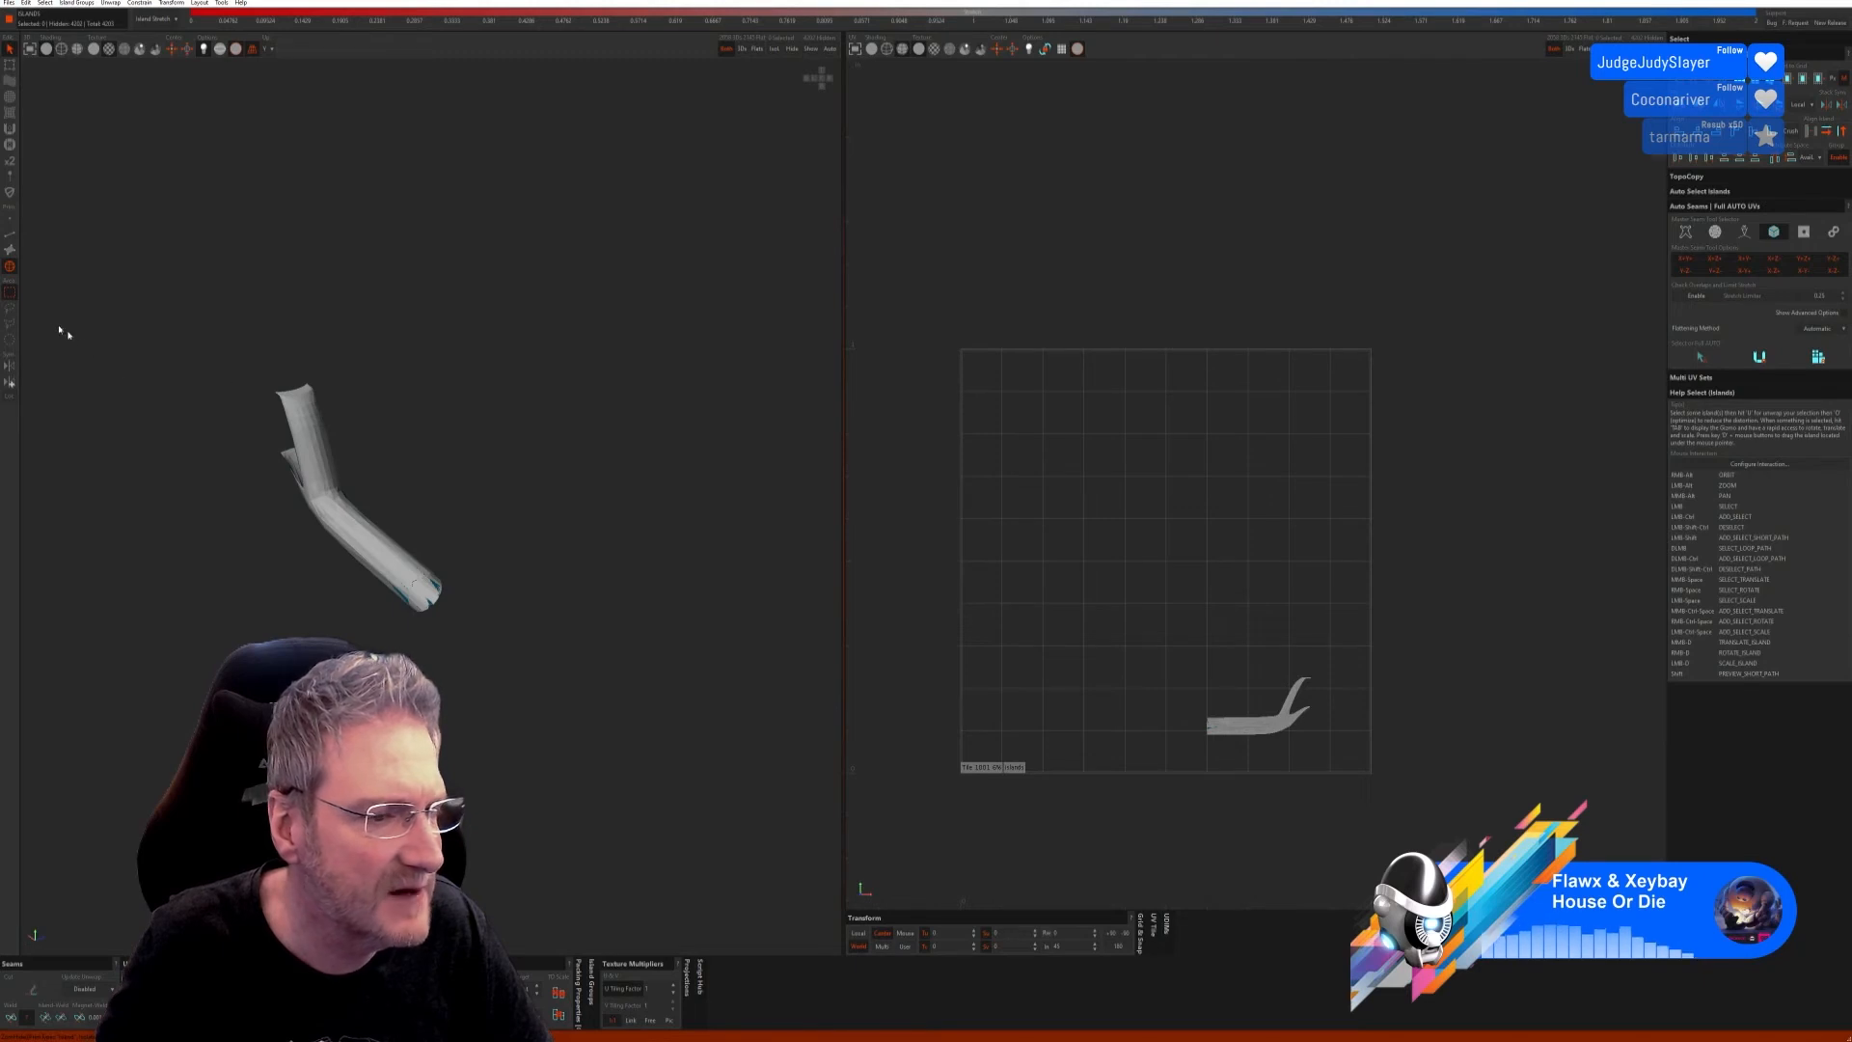
alt+drag(60, 331, 435, 456)
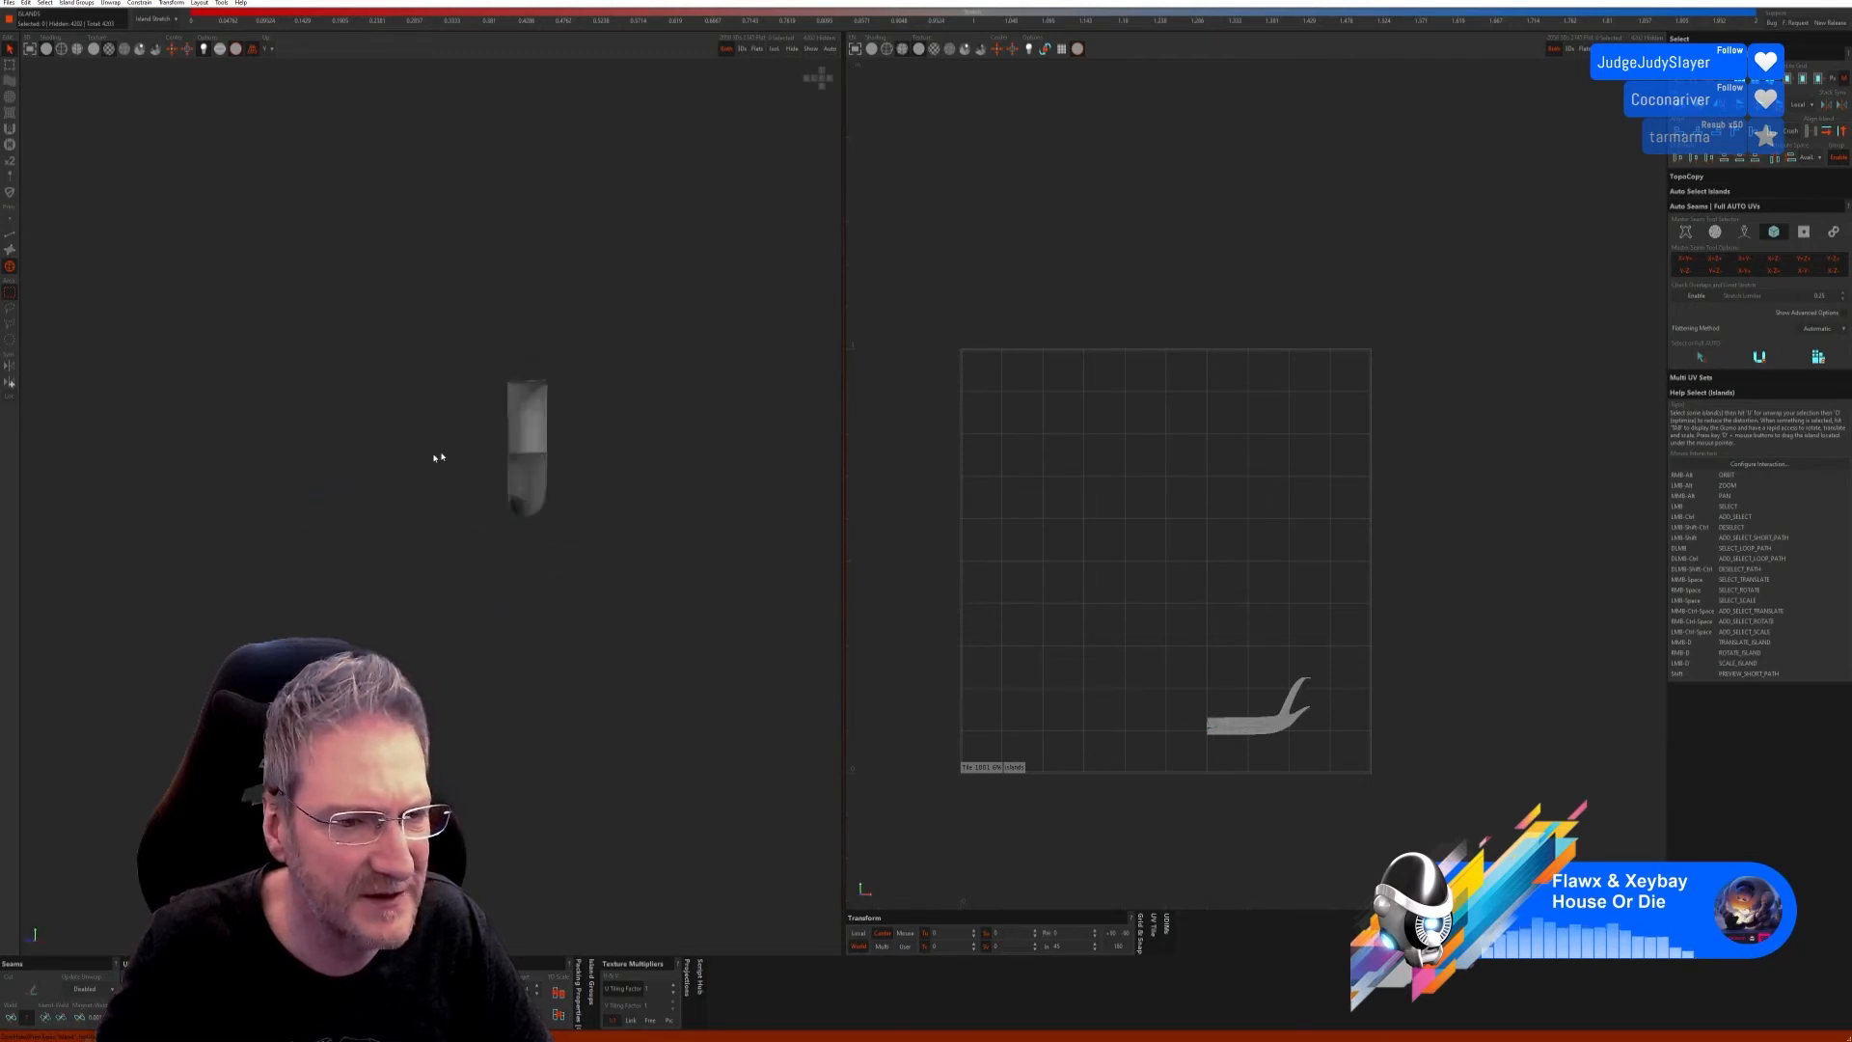
alt+right_drag(439, 457, 90, 335)
click(10, 235)
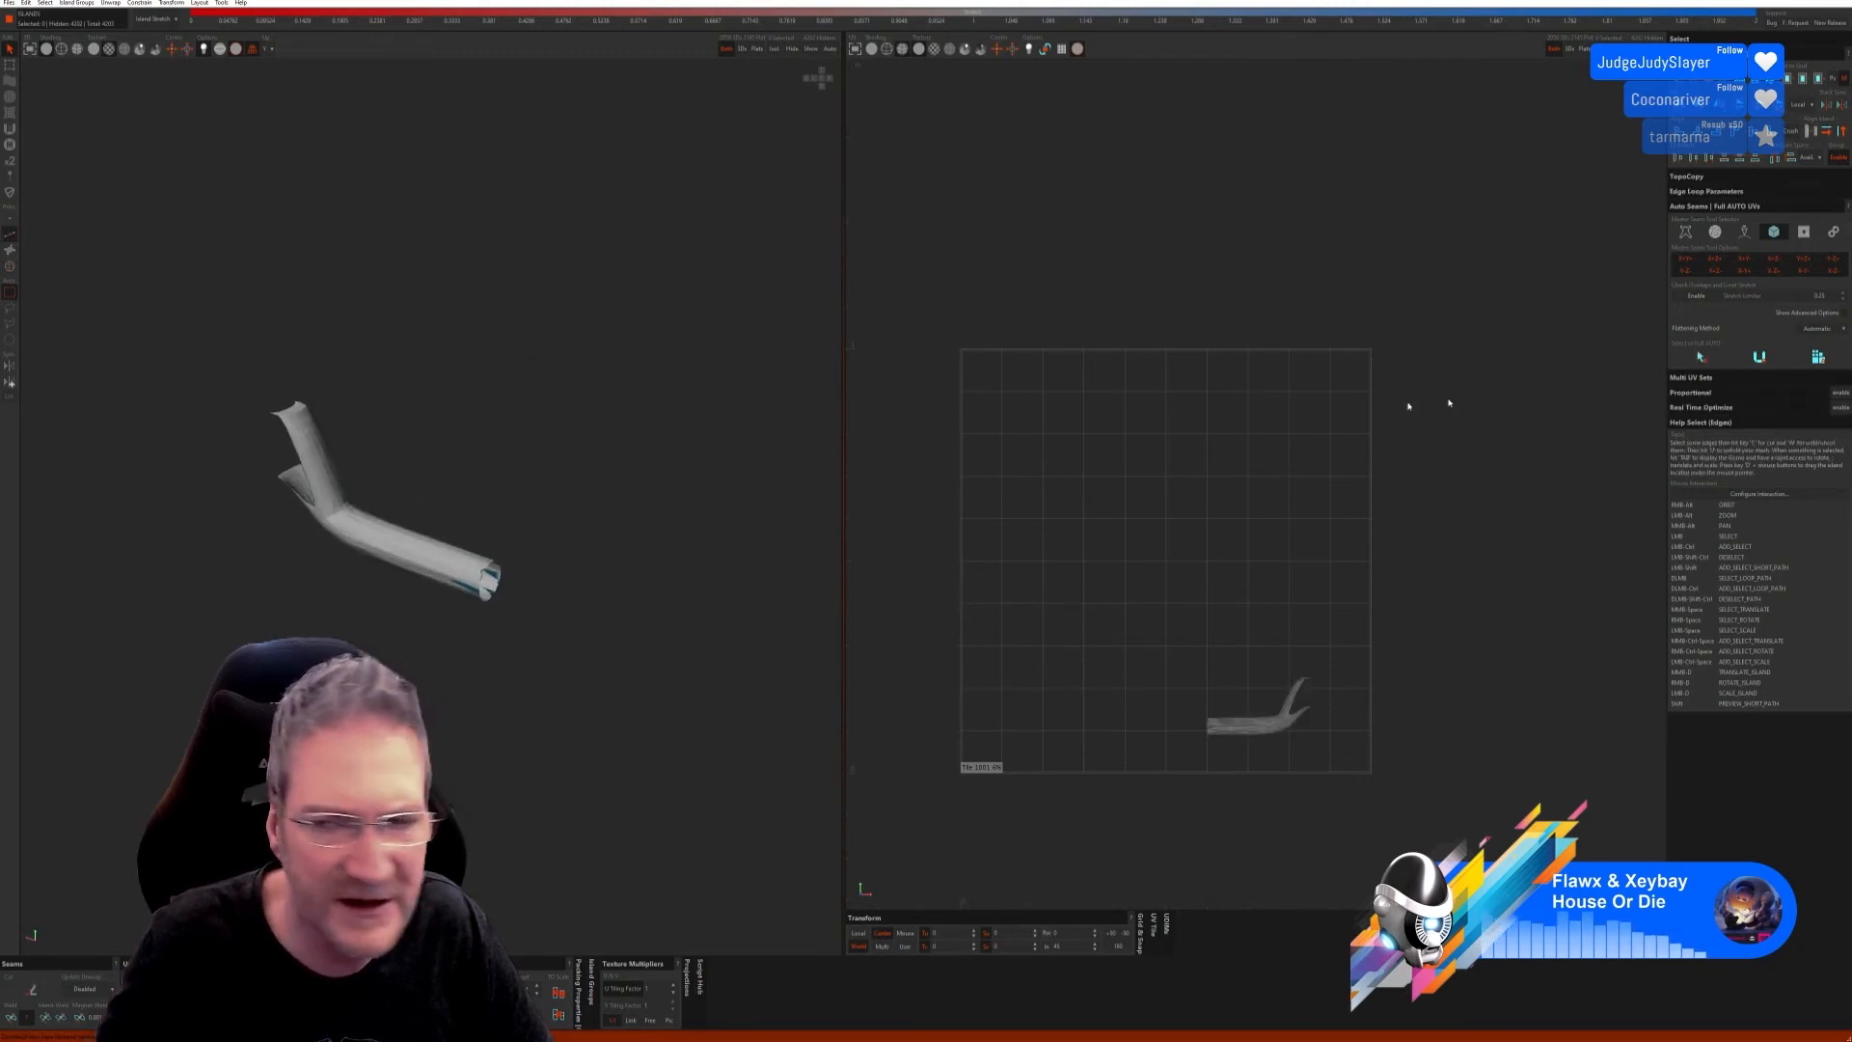
Step: Try cutting the branched pipe along automatically selected seam edges and unfolding its UVs
click(1700, 357)
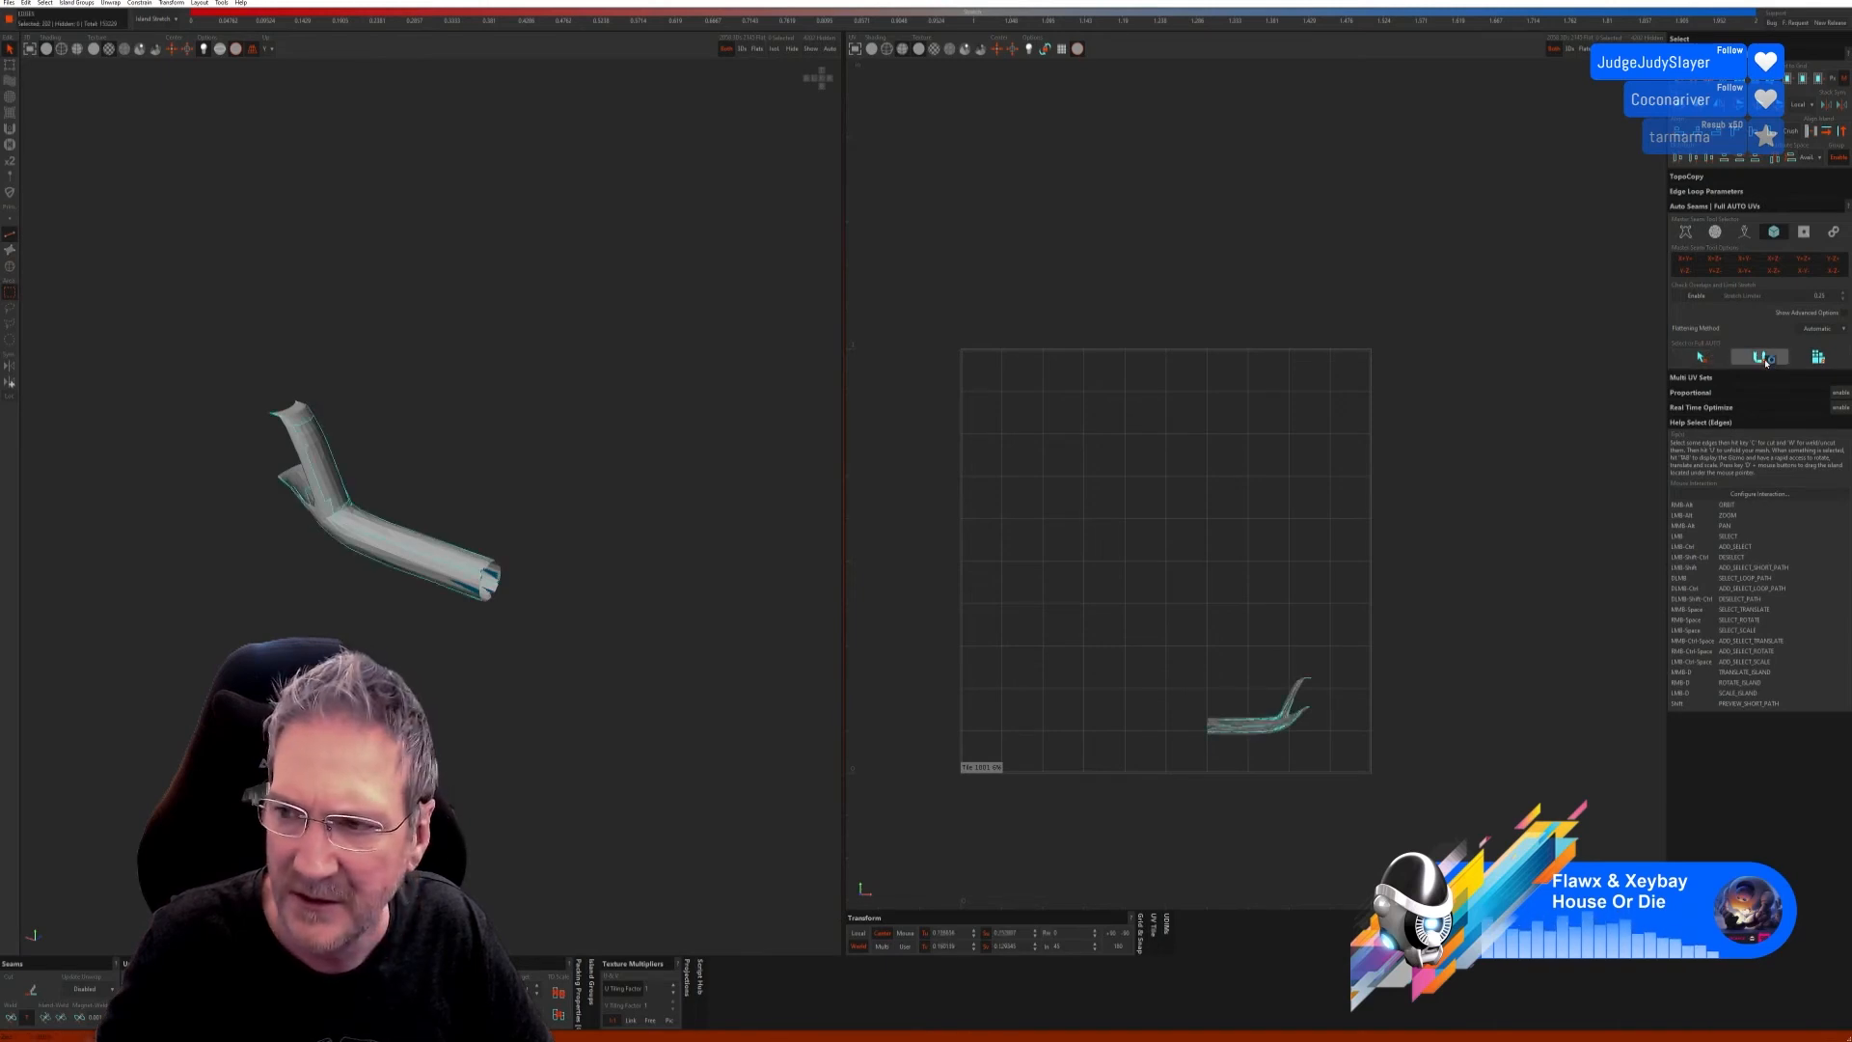
click(1816, 358)
scroll(461, 572, up, 1)
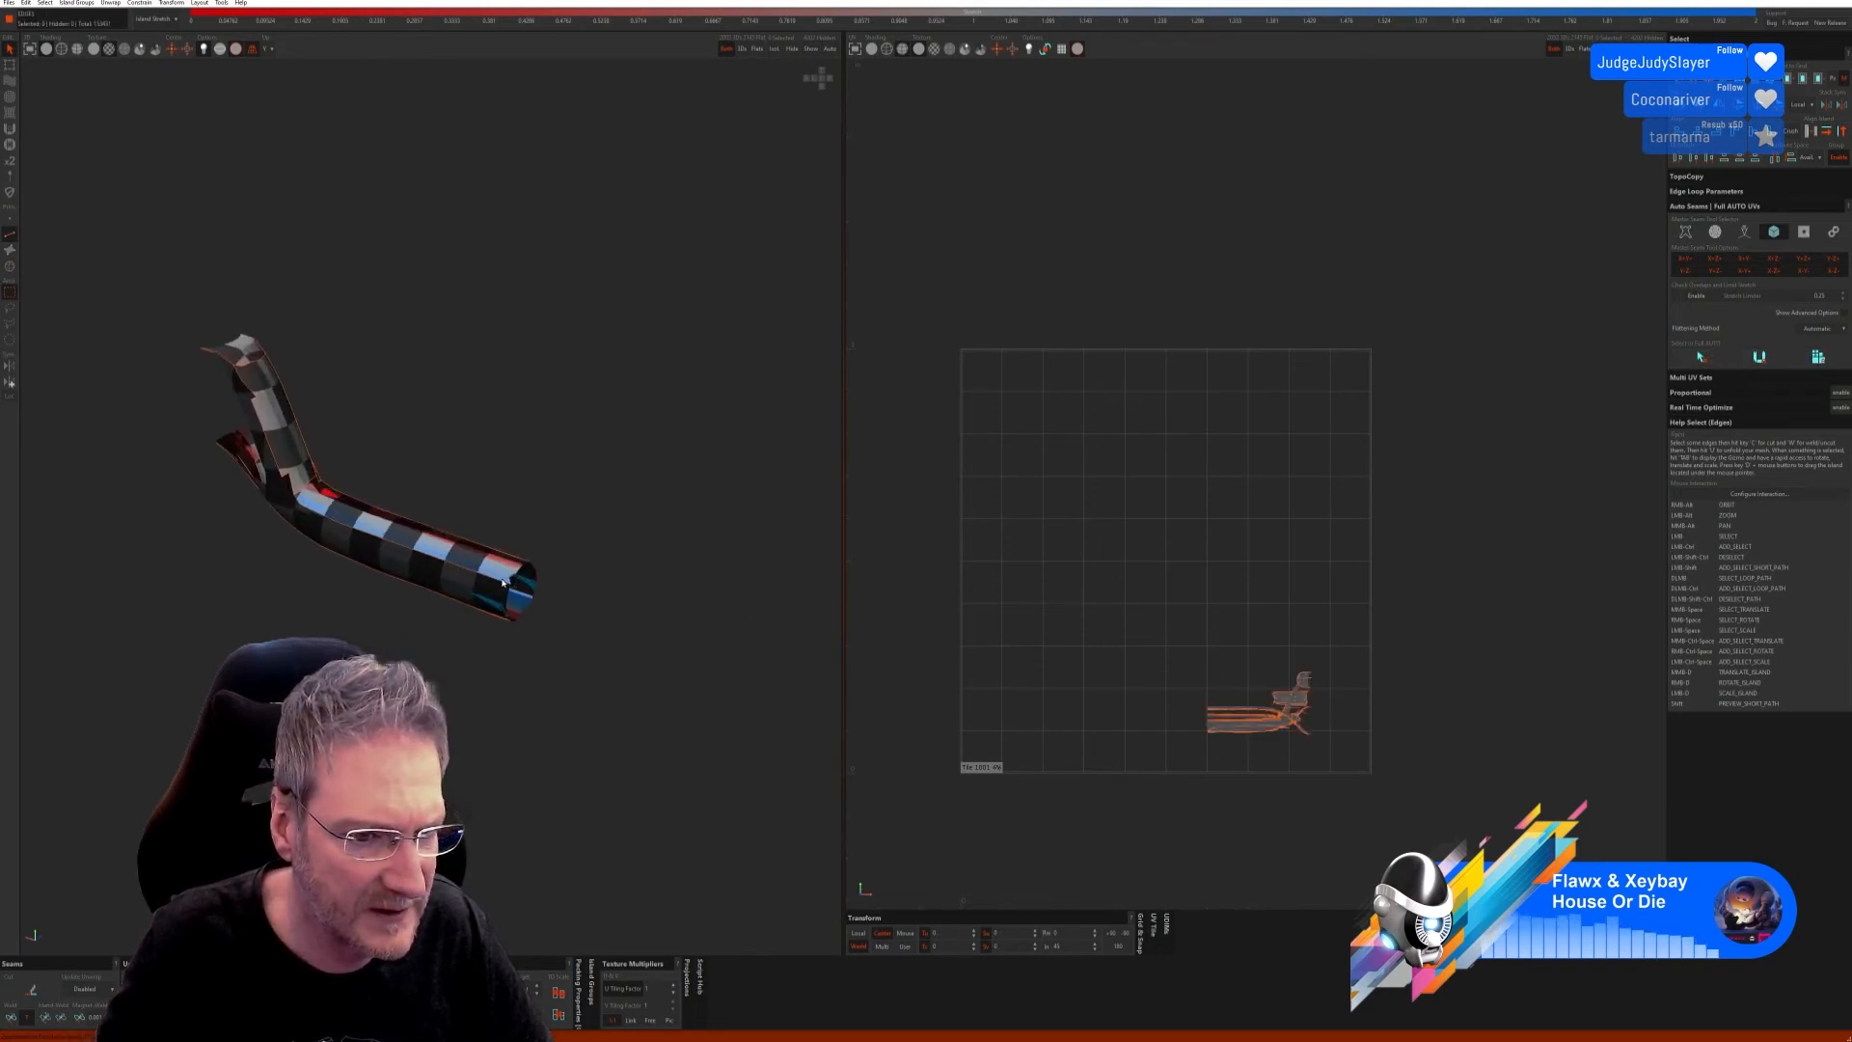
Step: Try welding the lengthwise seams along the branched pipe's main section and upper branch, and unfold it again
click(493, 582)
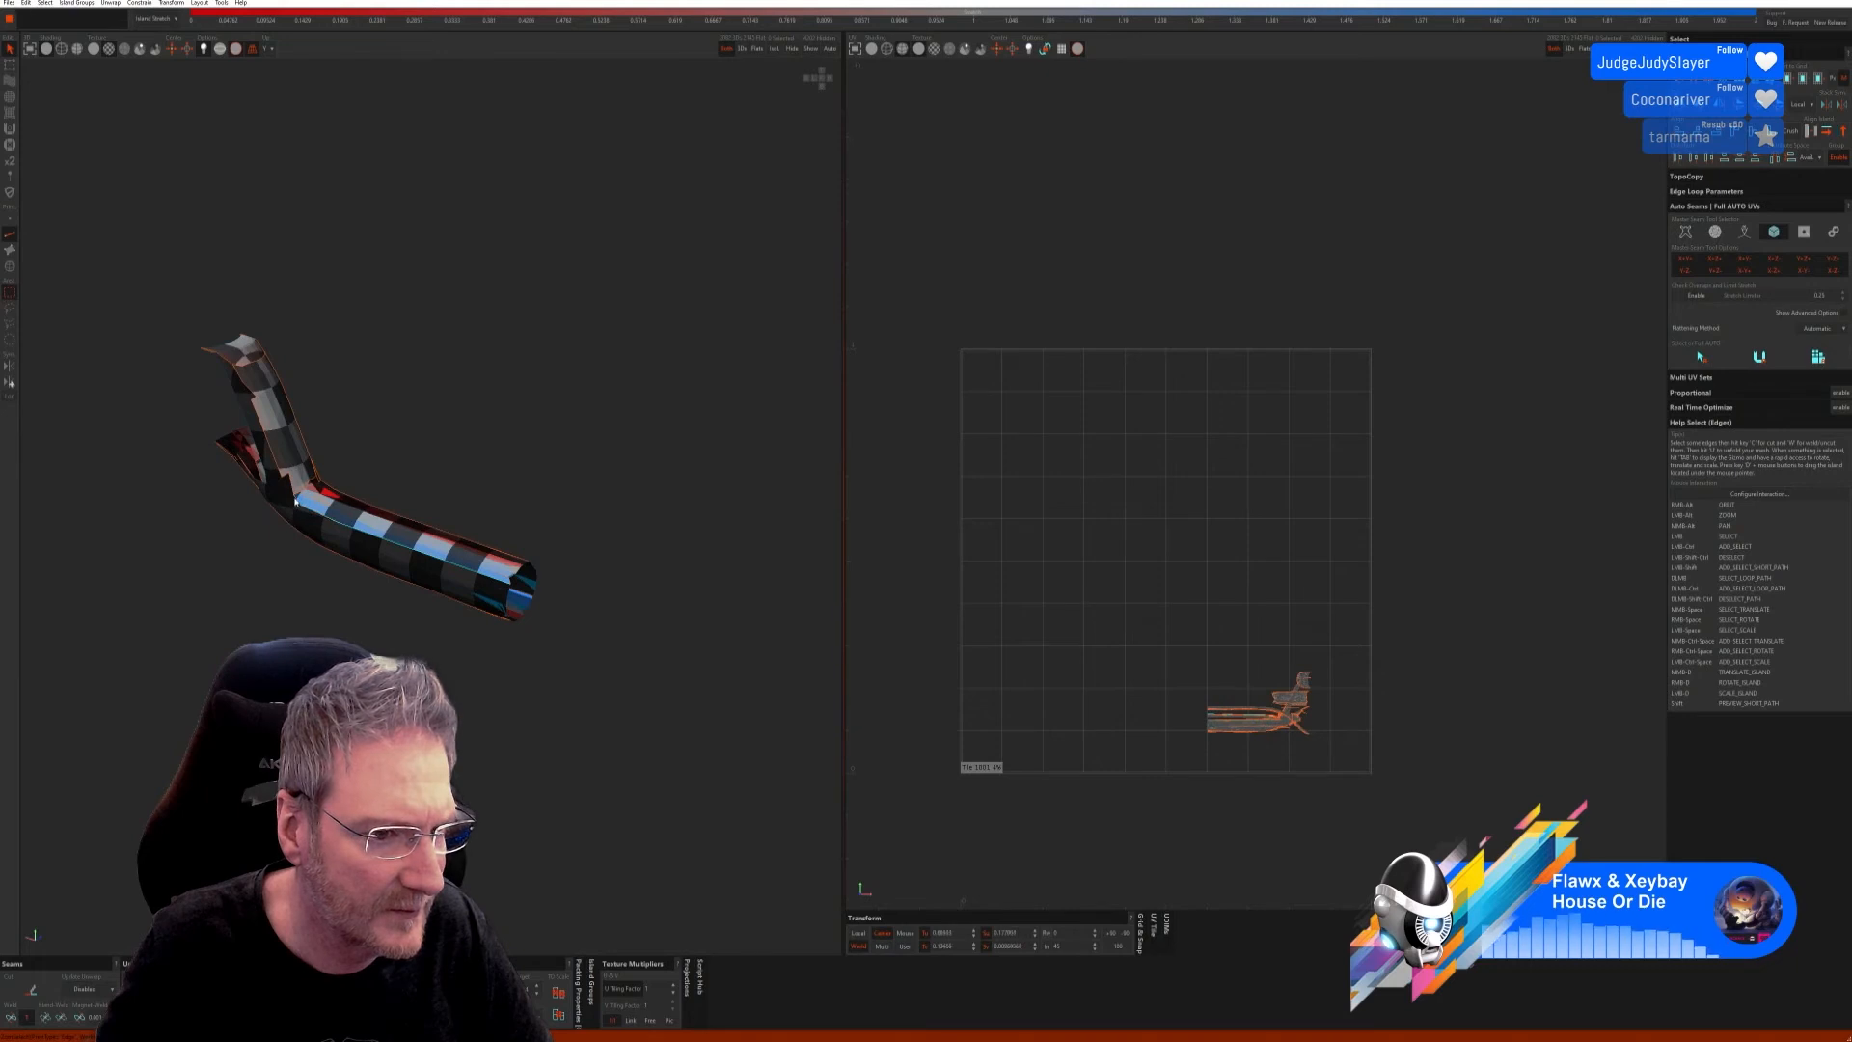
scroll(290, 483, up, 5)
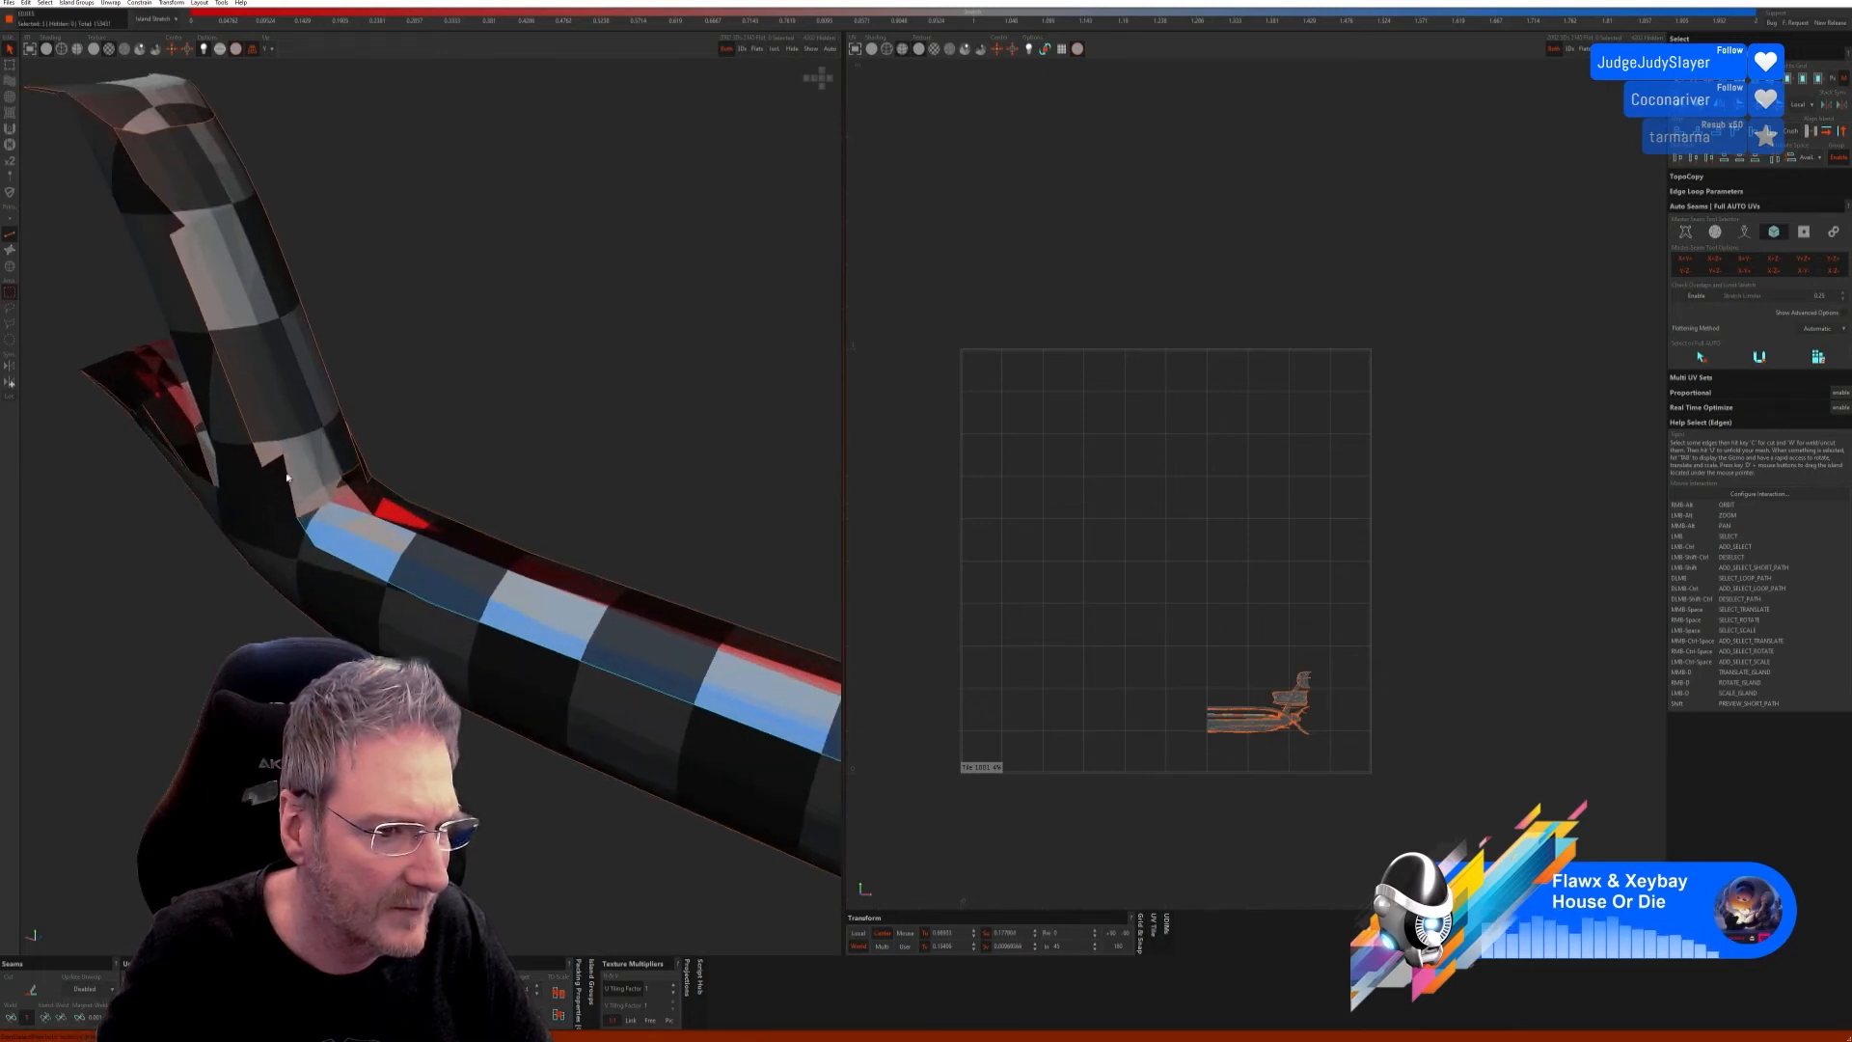
alt+right_drag(324, 491, 296, 460)
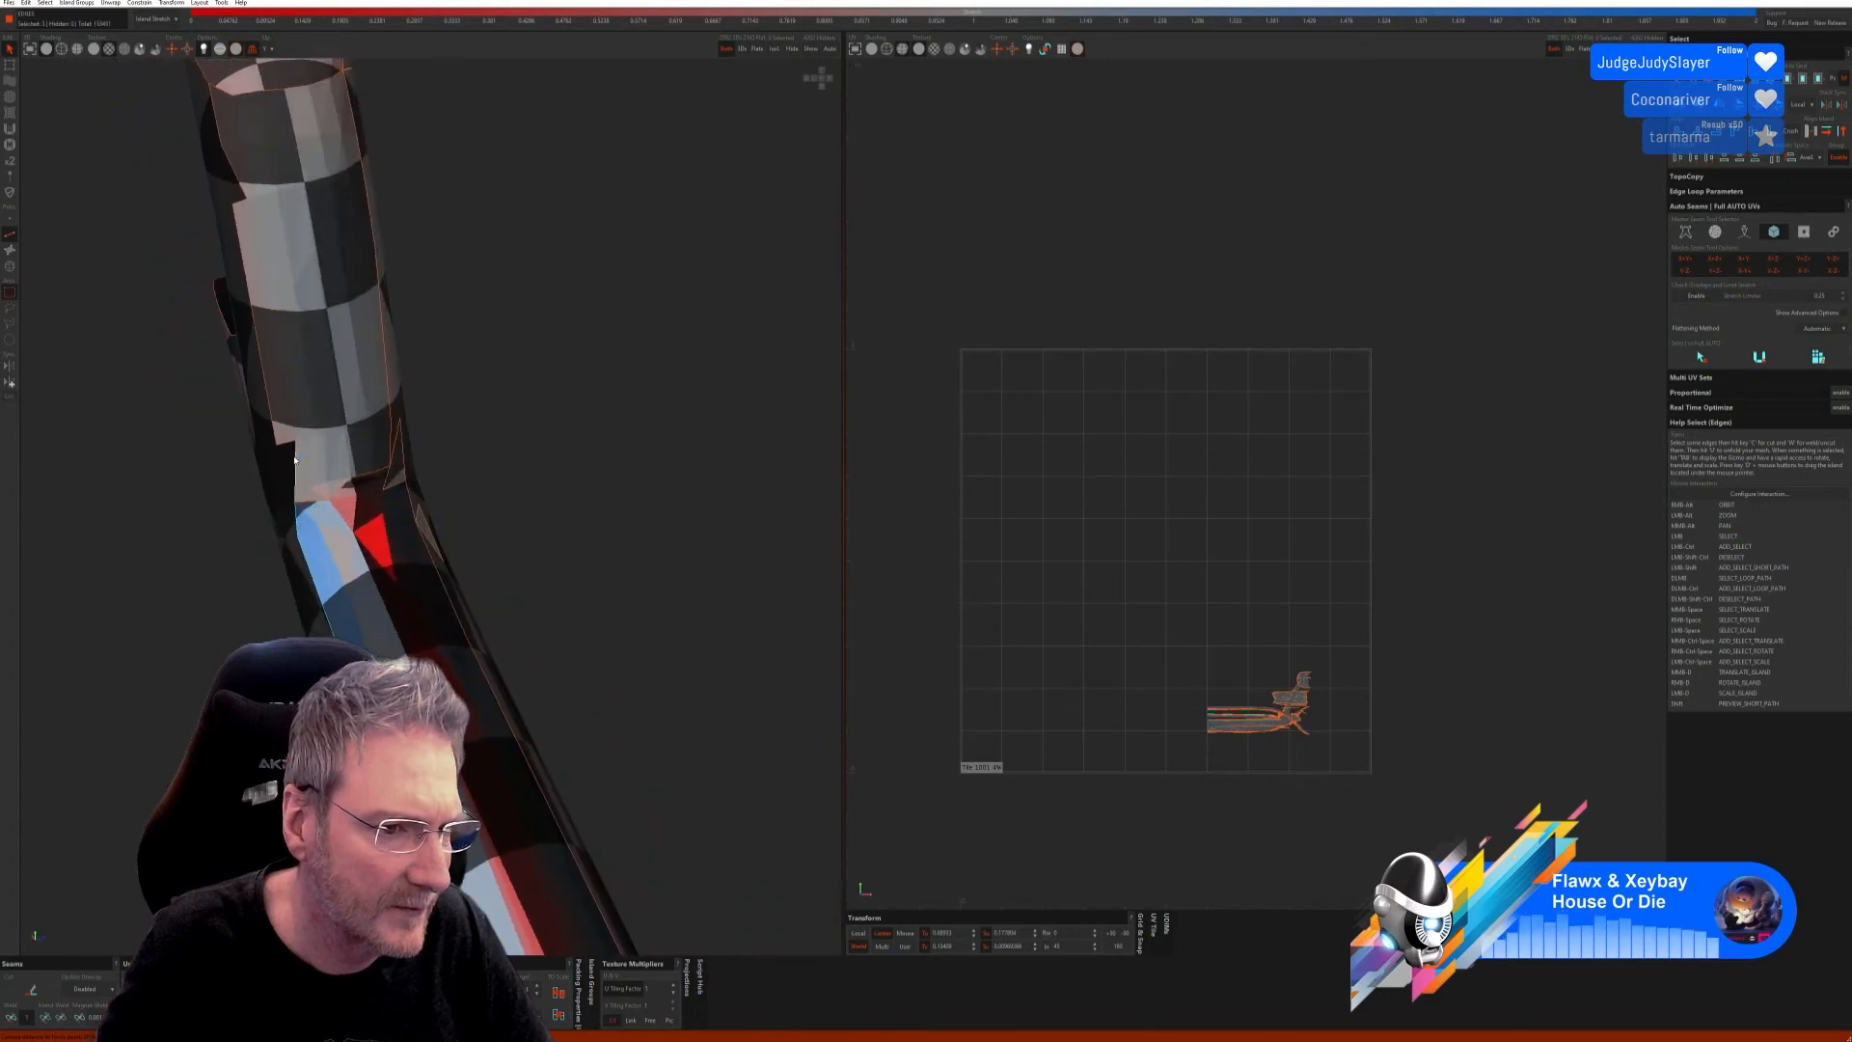
ctrl+click(286, 443)
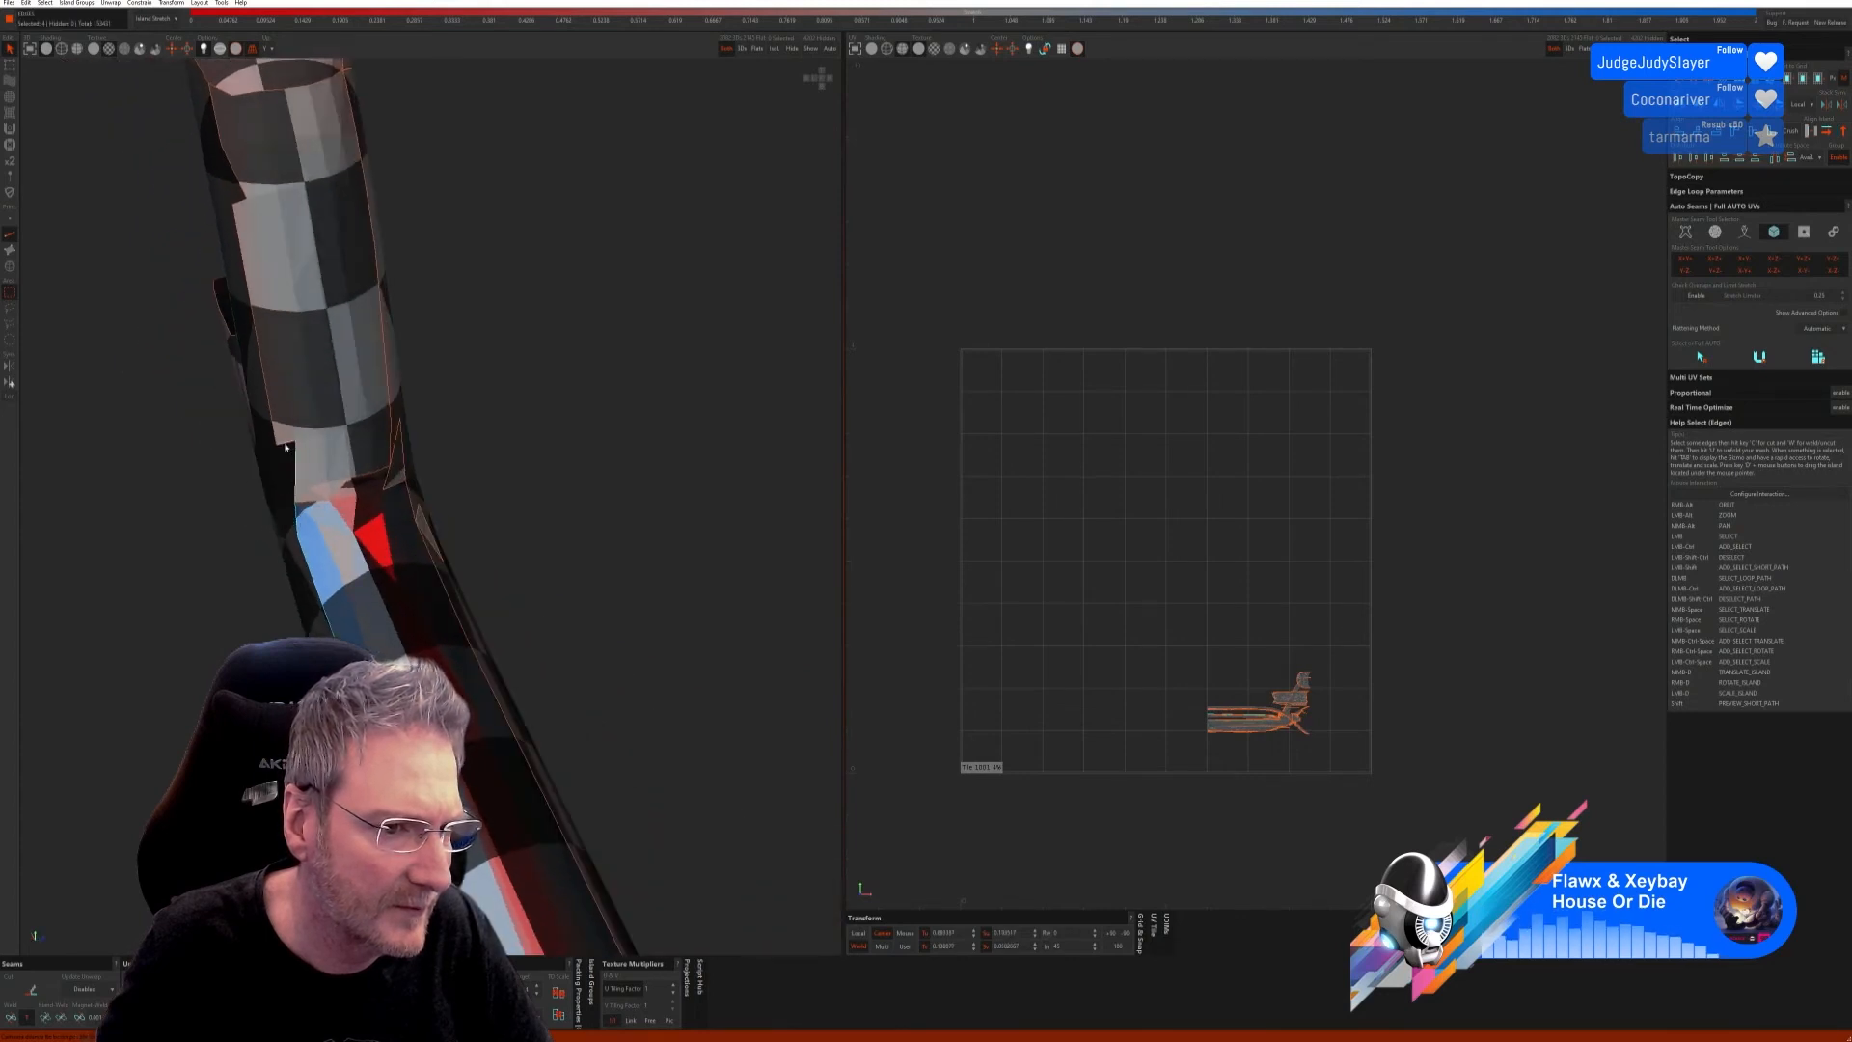
ctrl+click(236, 220)
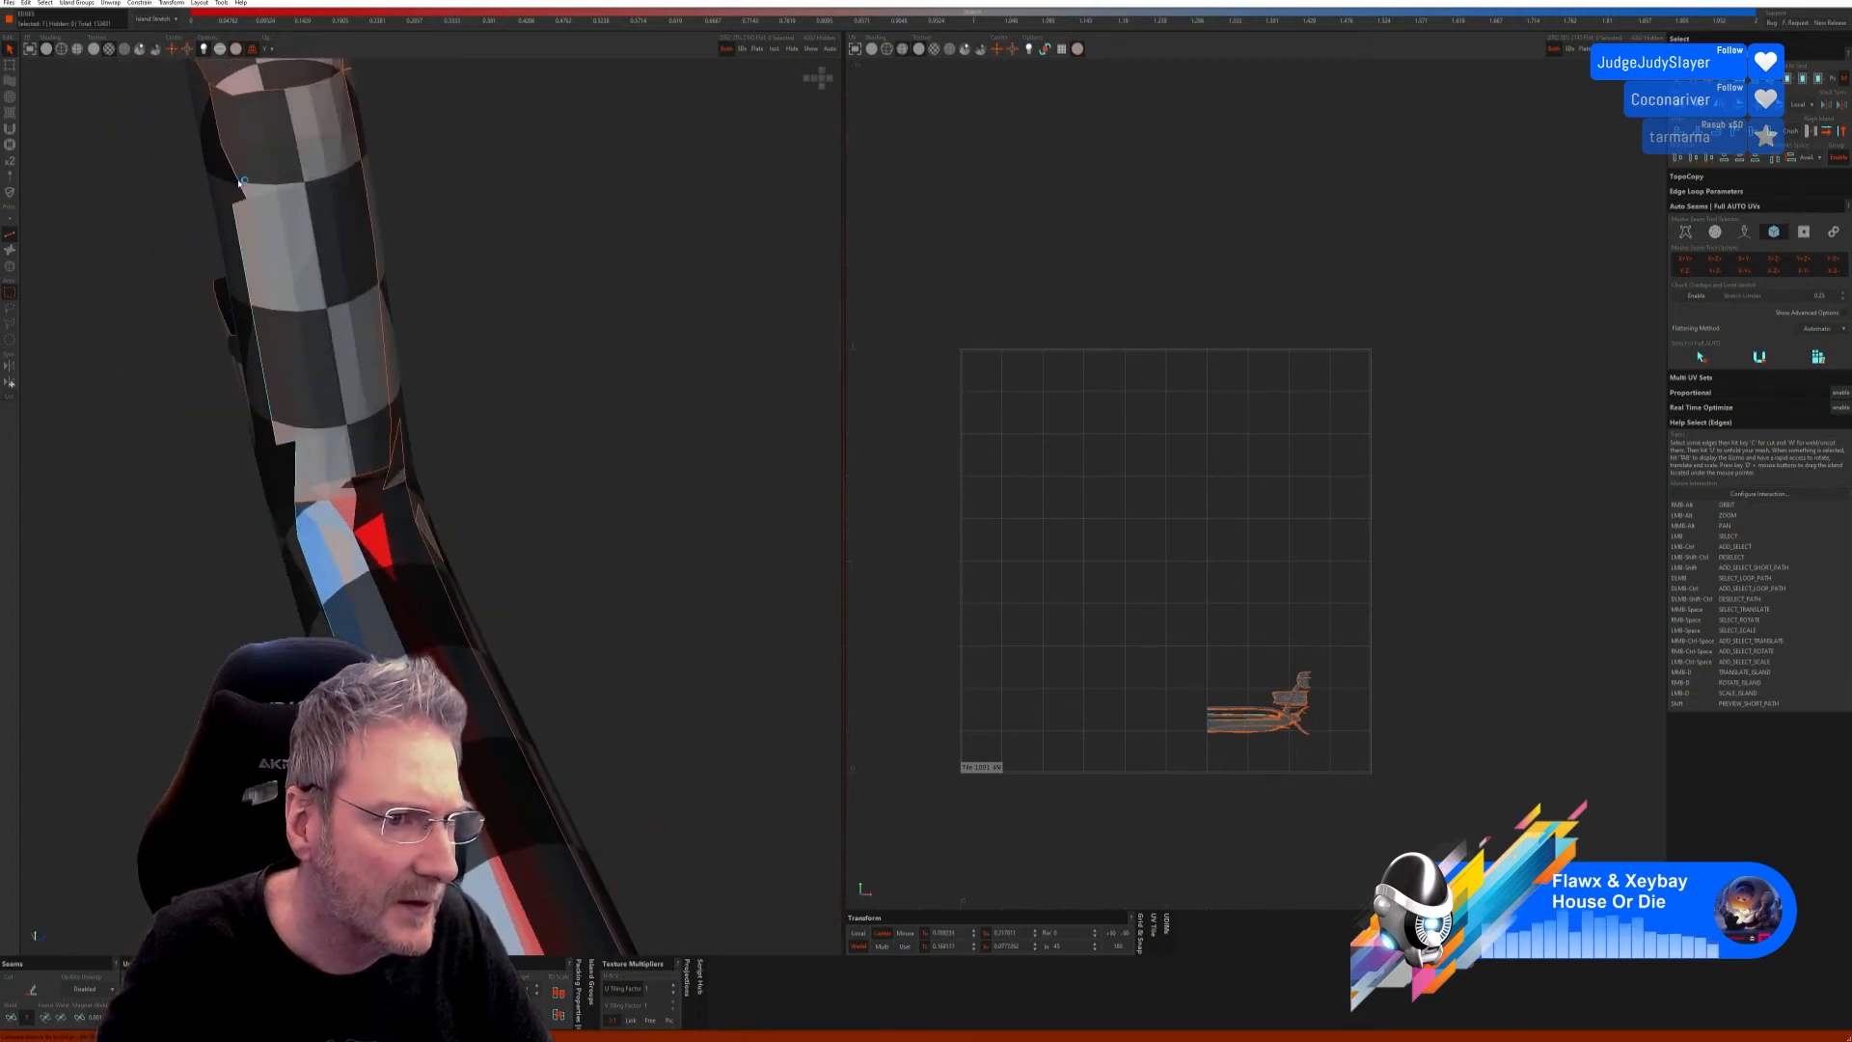
ctrl+click(228, 142)
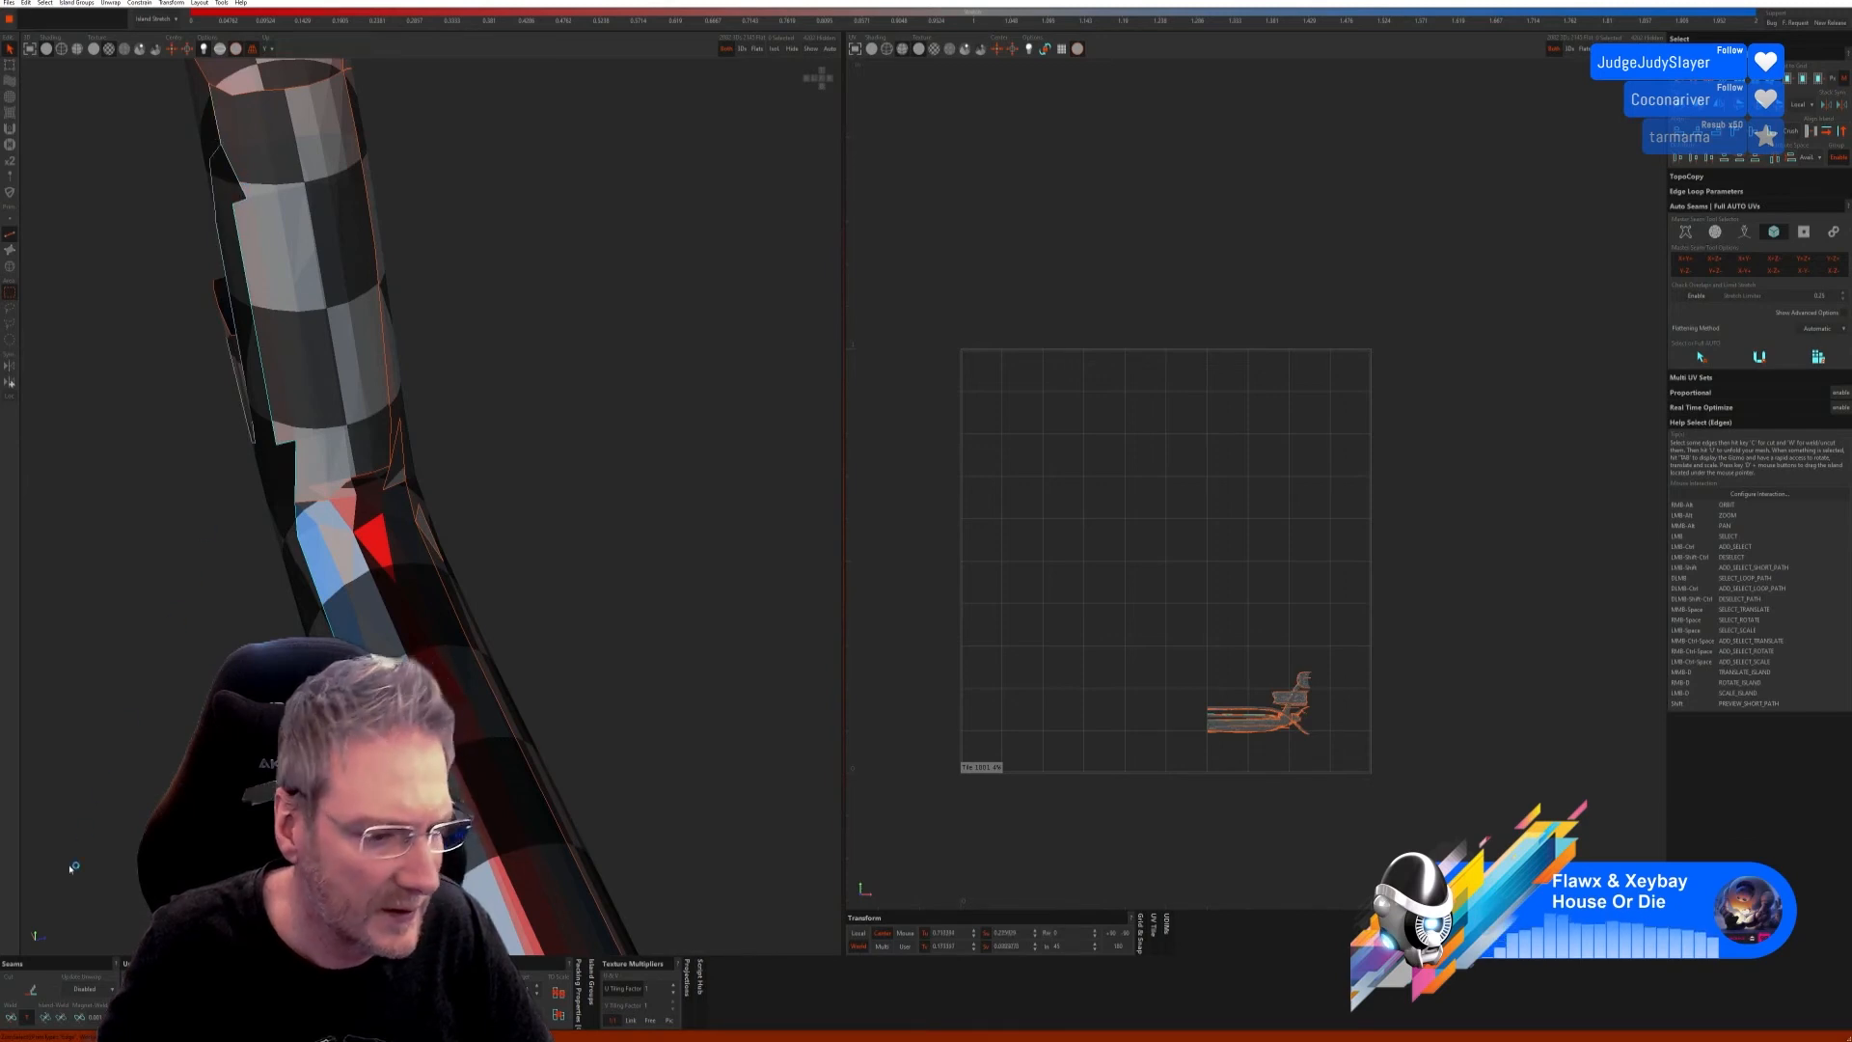
click(11, 1016)
scroll(269, 782, down, 3)
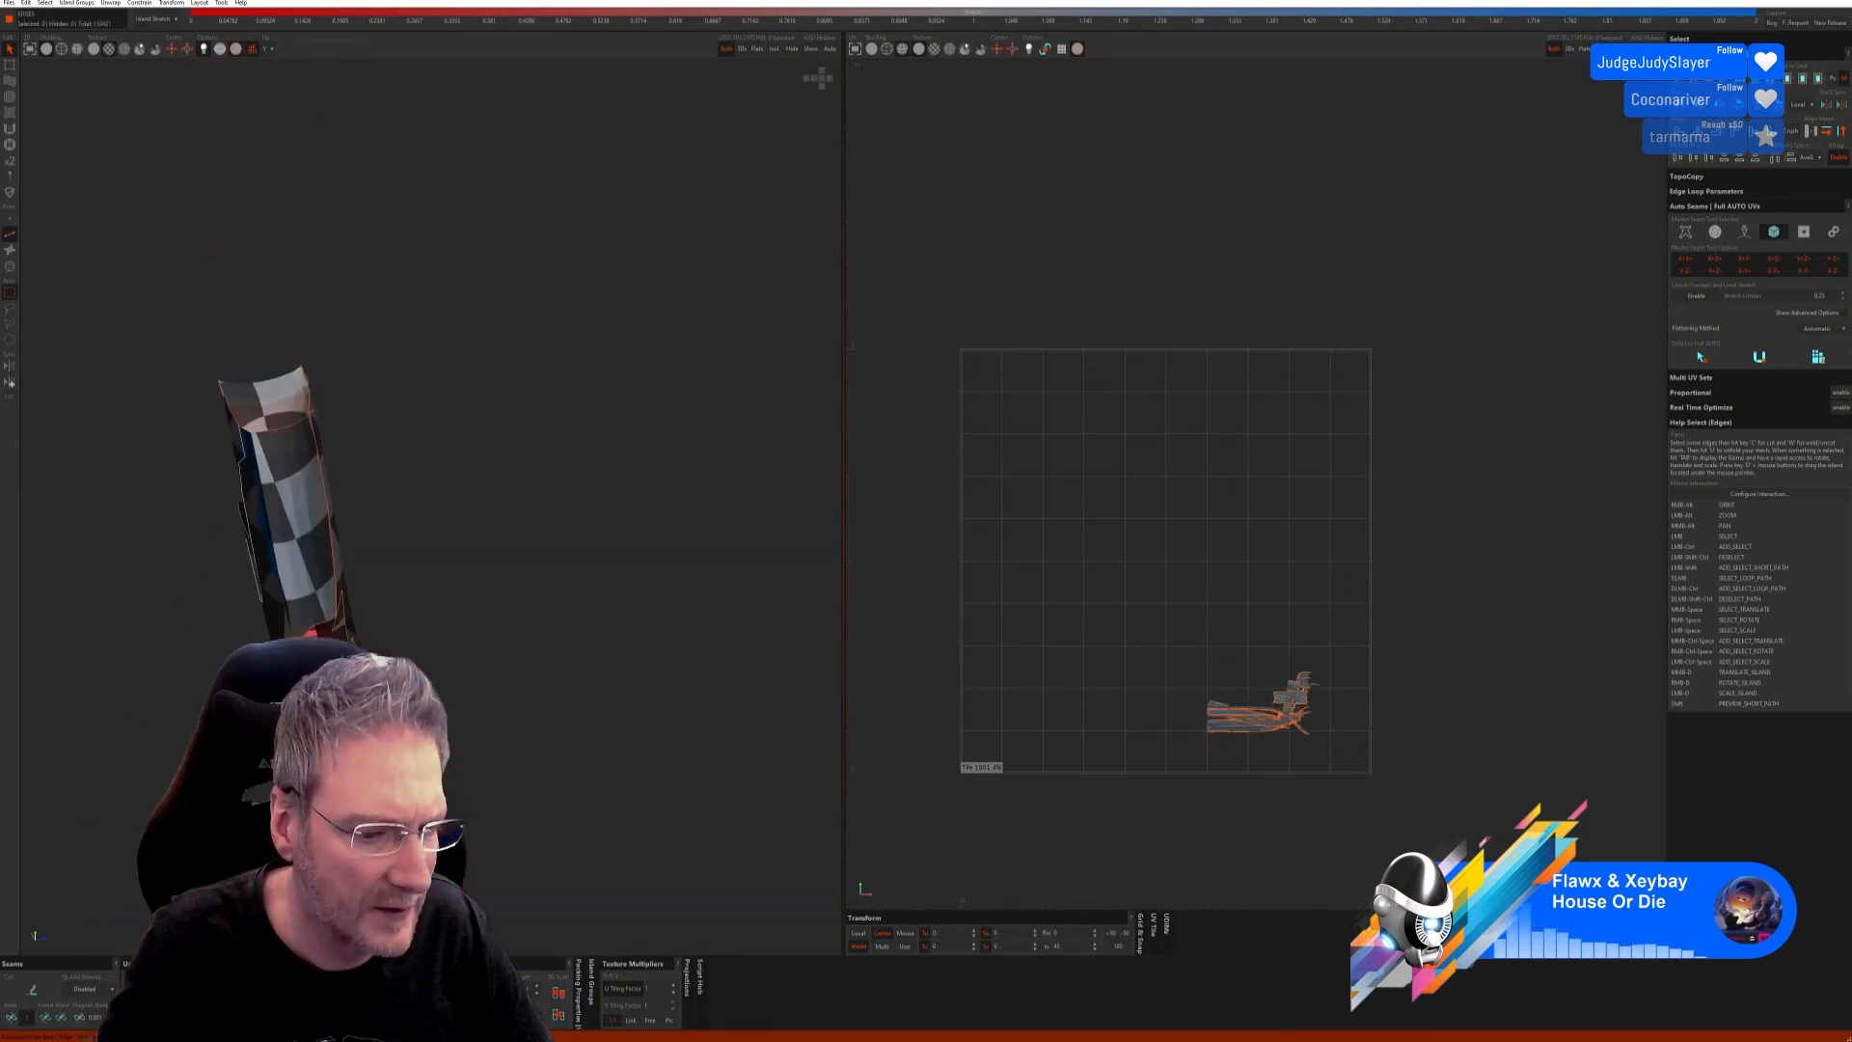
key(u)
mouse_move(434, 482)
alt+right_down()
mouse_move(598, 483)
mouse_move(443, 492)
alt+right_up()
mouse_move(269, 778)
alt+right_down()
mouse_move(116, 778)
mouse_move(116, 713)
mouse_move(175, 768)
mouse_move(405, 752)
mouse_move(308, 752)
alt+right_up()
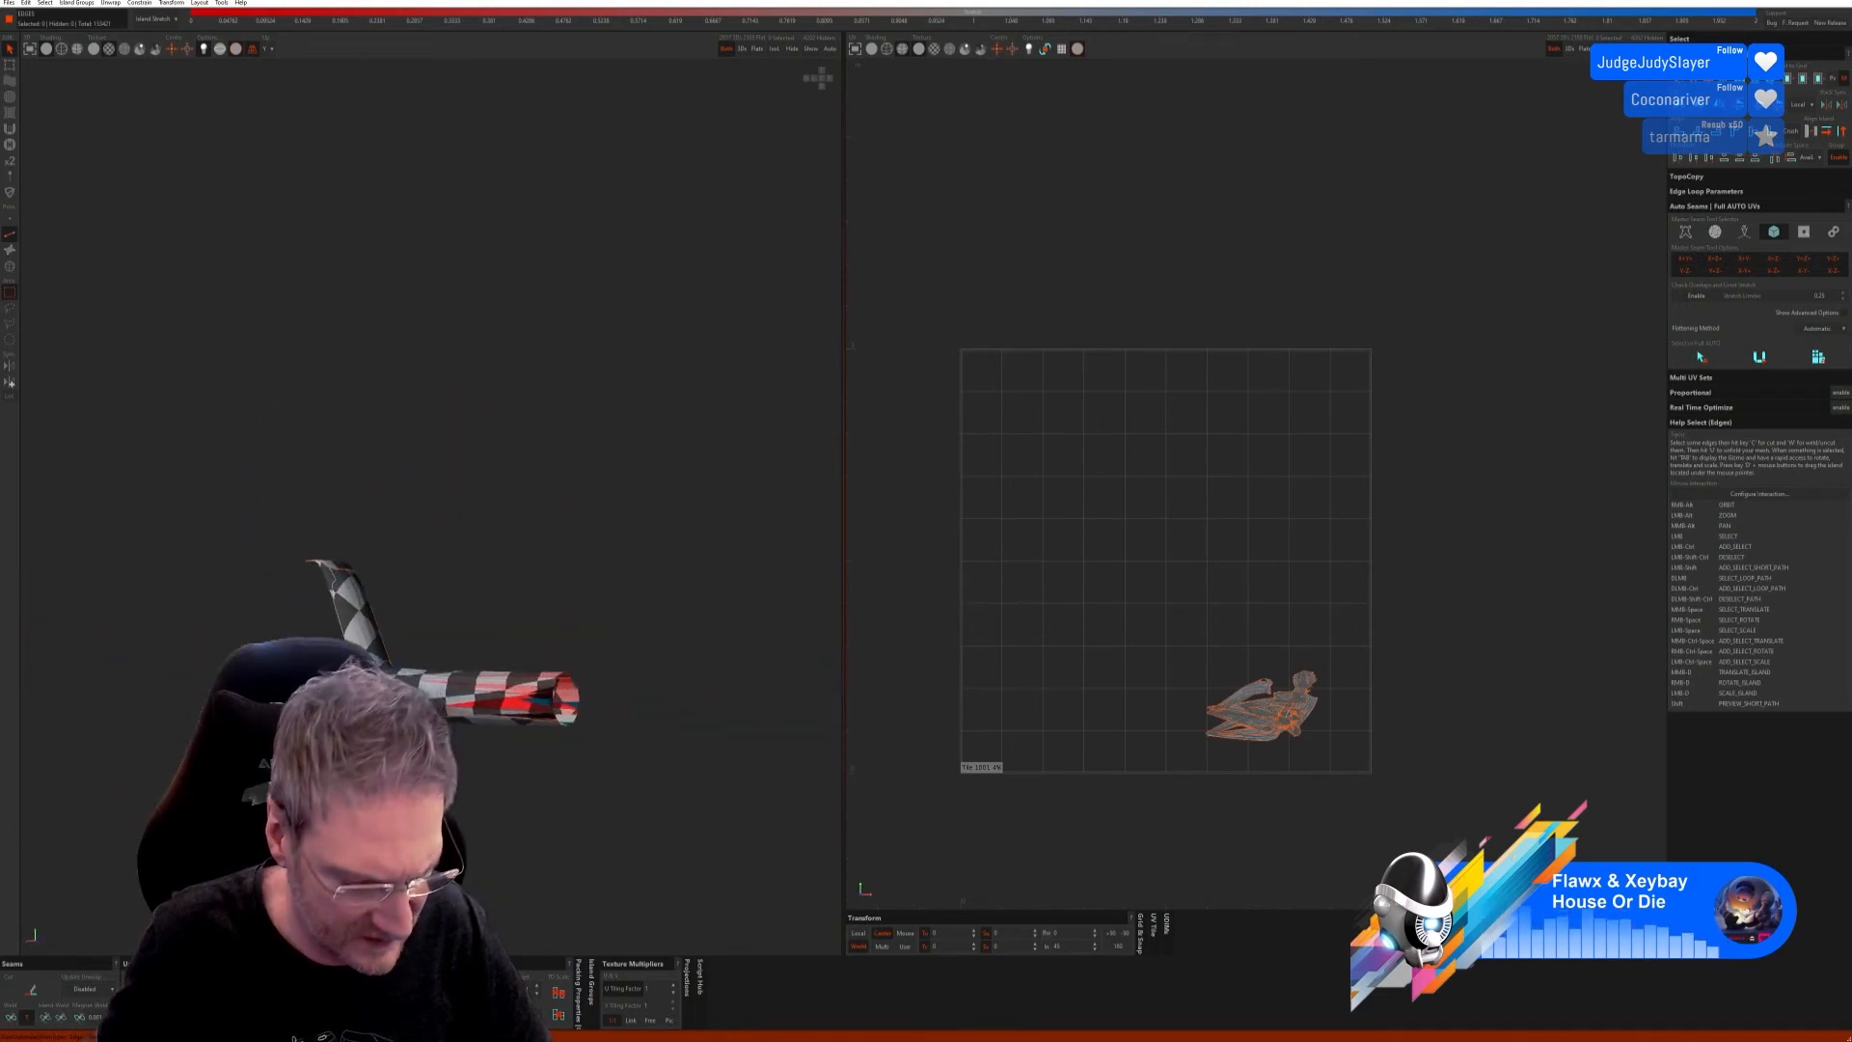
Step: Undo the unfold, the seam welds and the automatic cuts on the branched pipe
key(ctrl+z)
key(ctrl+z)
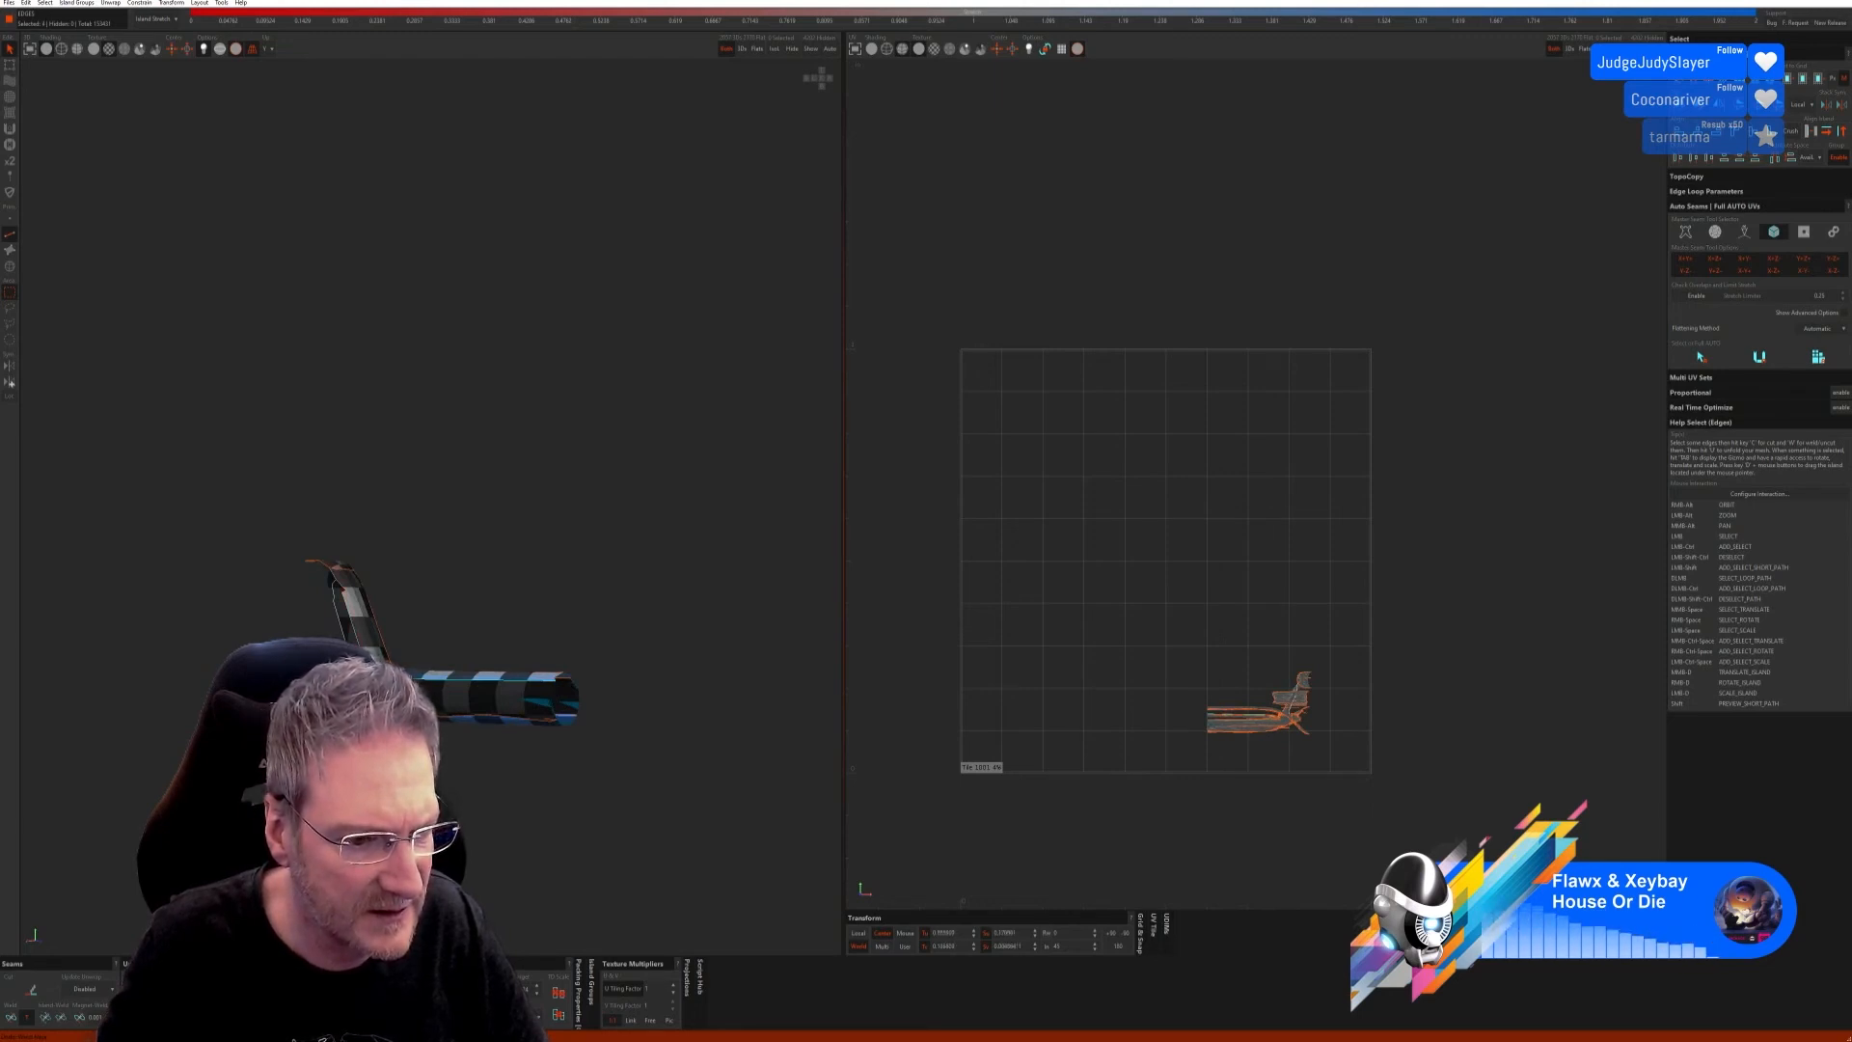
key(ctrl+z)
key(ctrl+z)
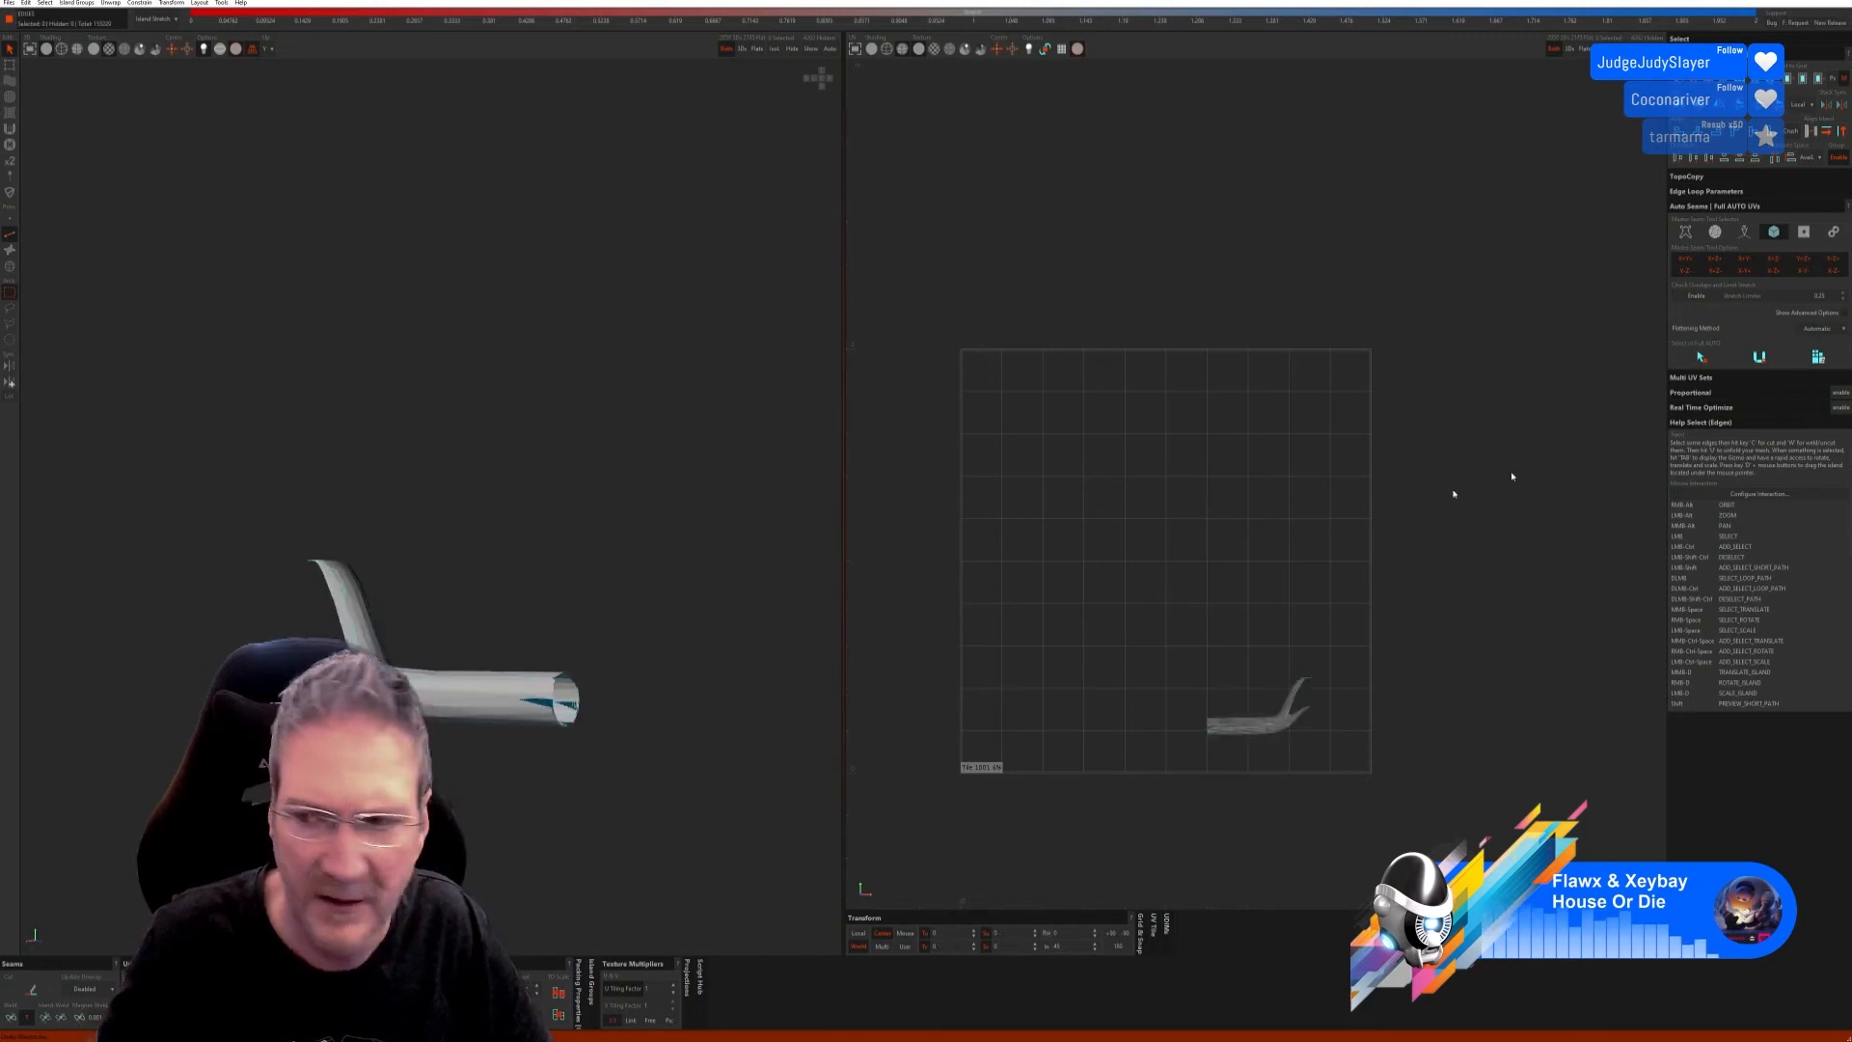
Step: Unwrap and pack the branched pipe using the automatic seam method with Leaf, Branch and Trunk options, and bring back the full model
click(1684, 232)
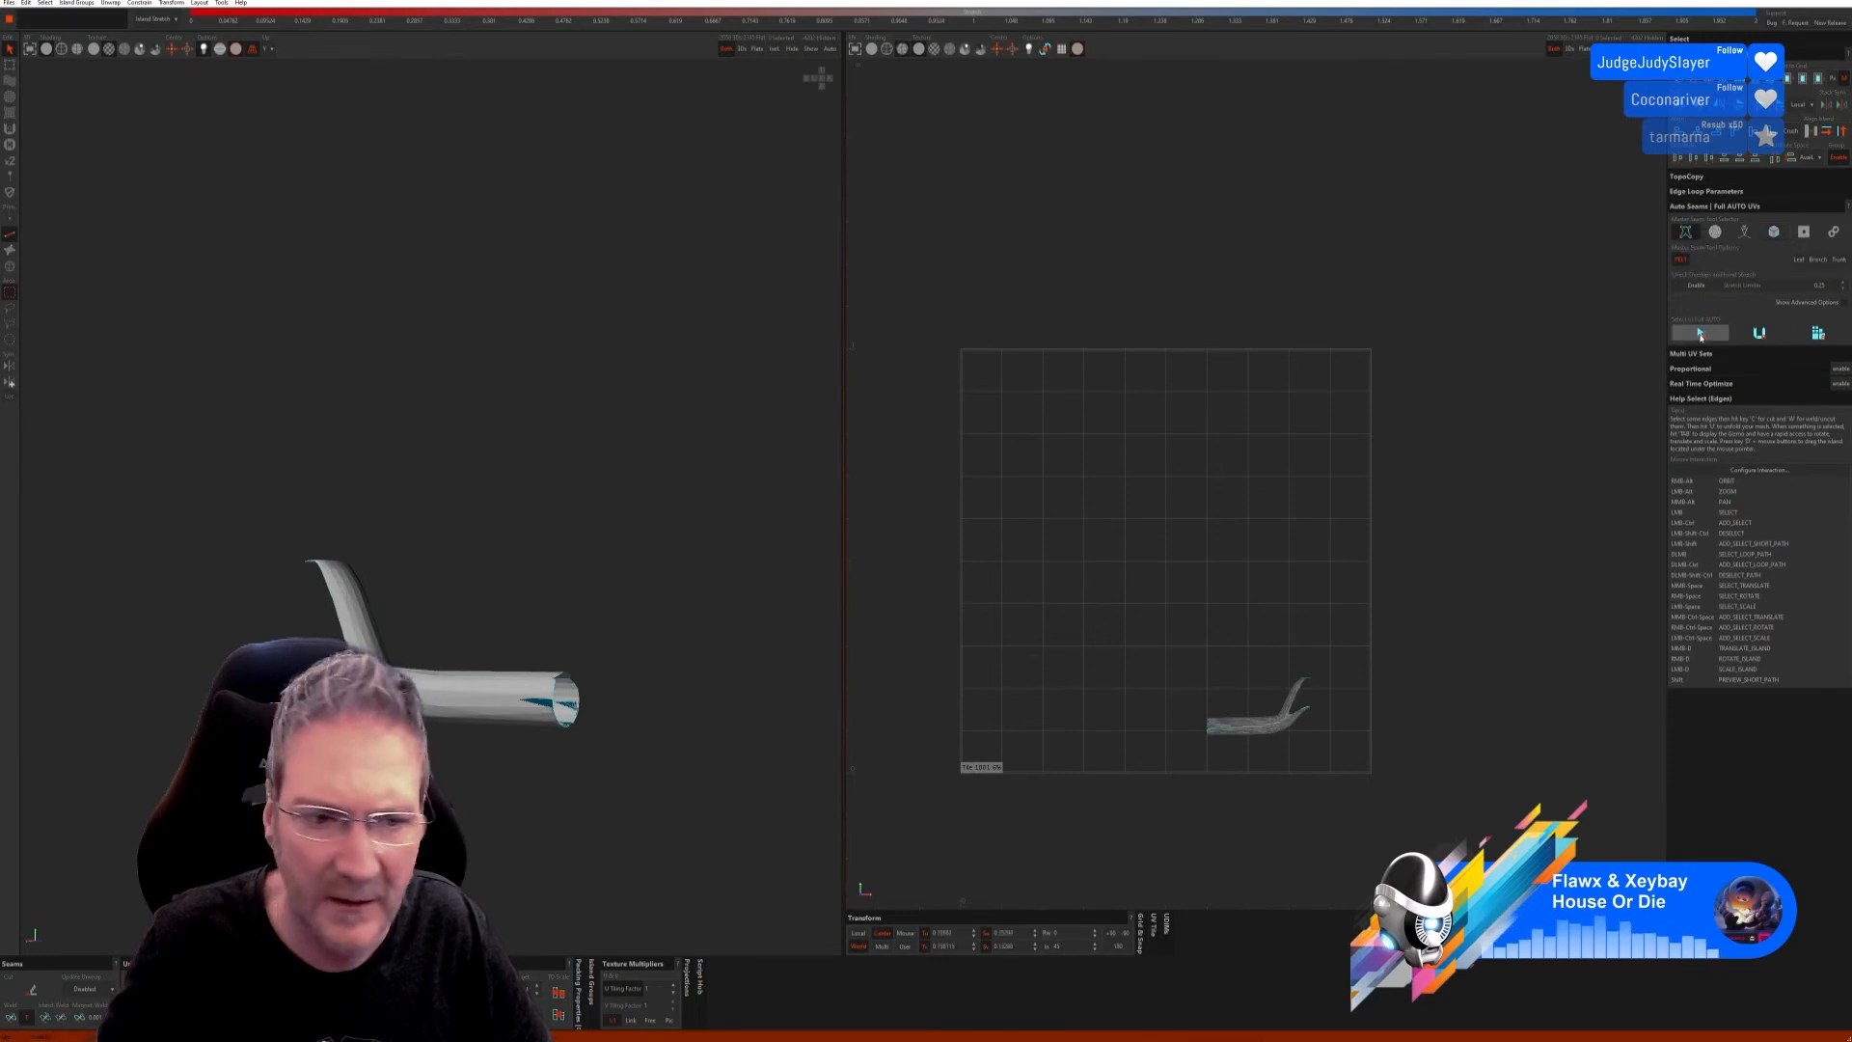
click(1819, 334)
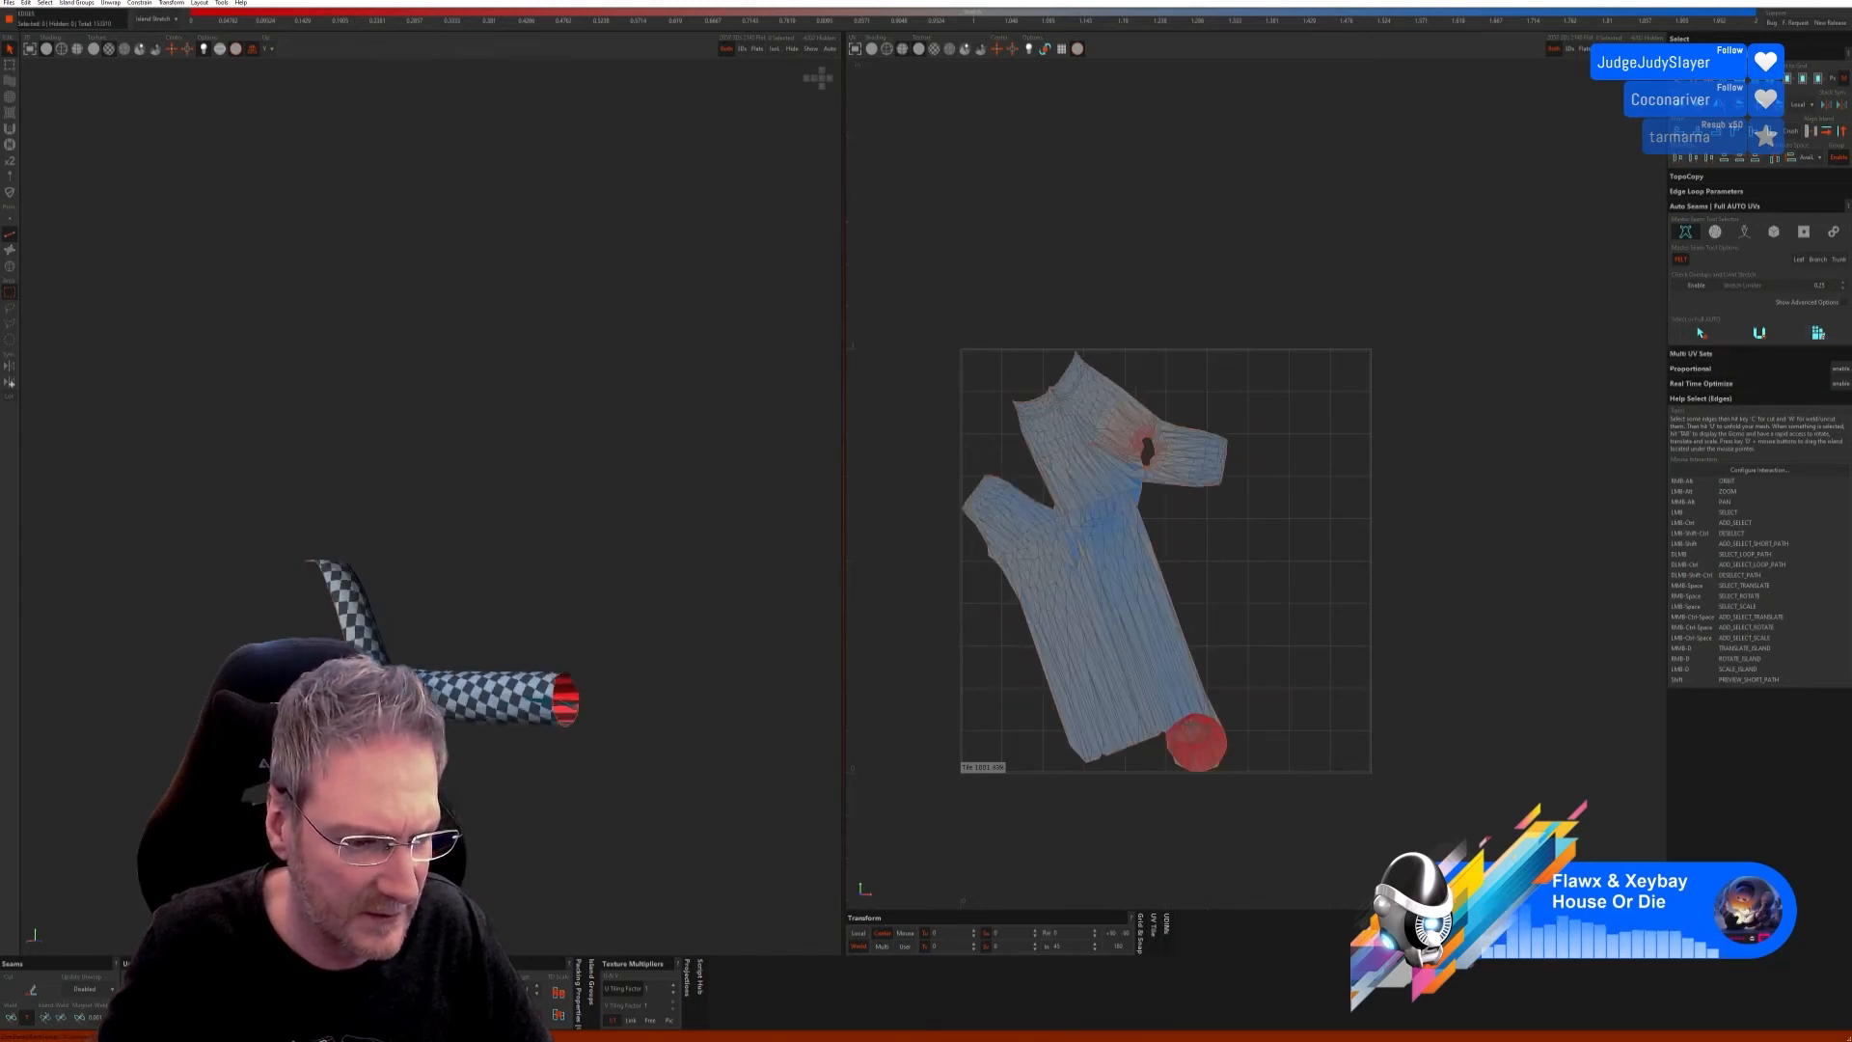
alt+right_drag(579, 482, 487, 733)
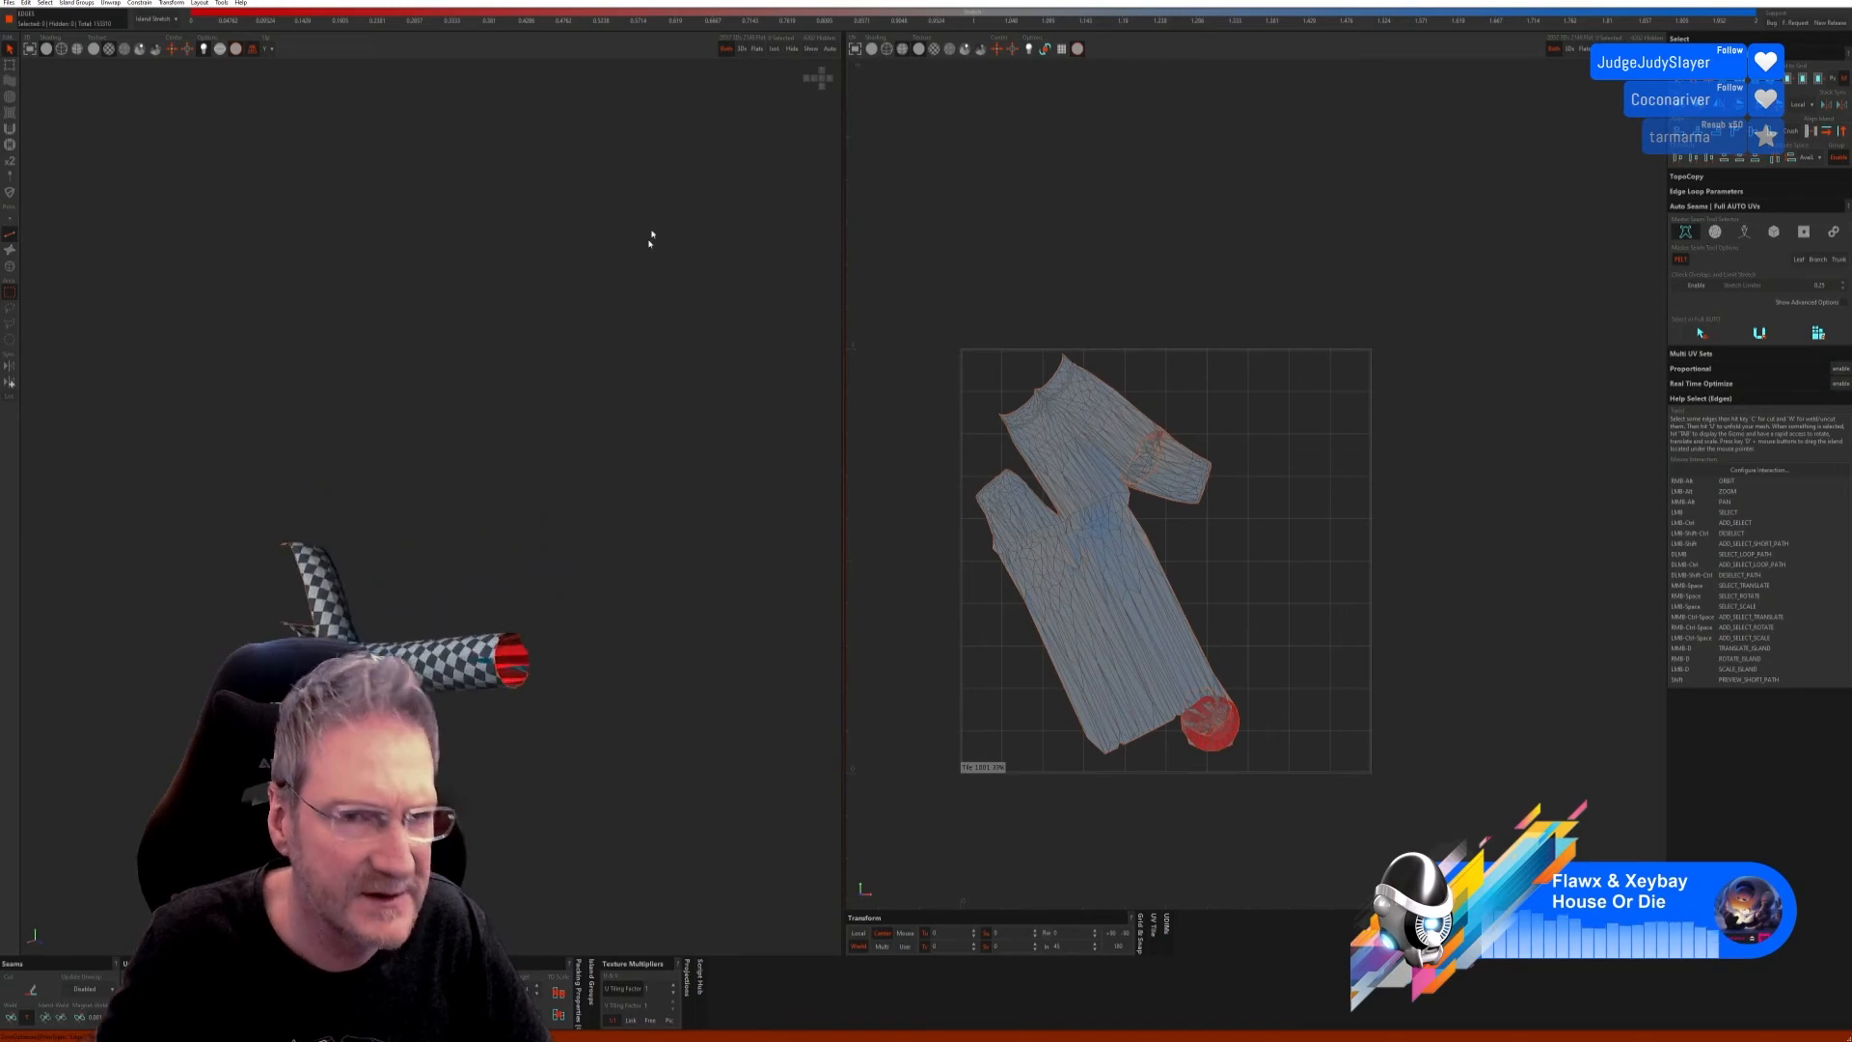
click(810, 49)
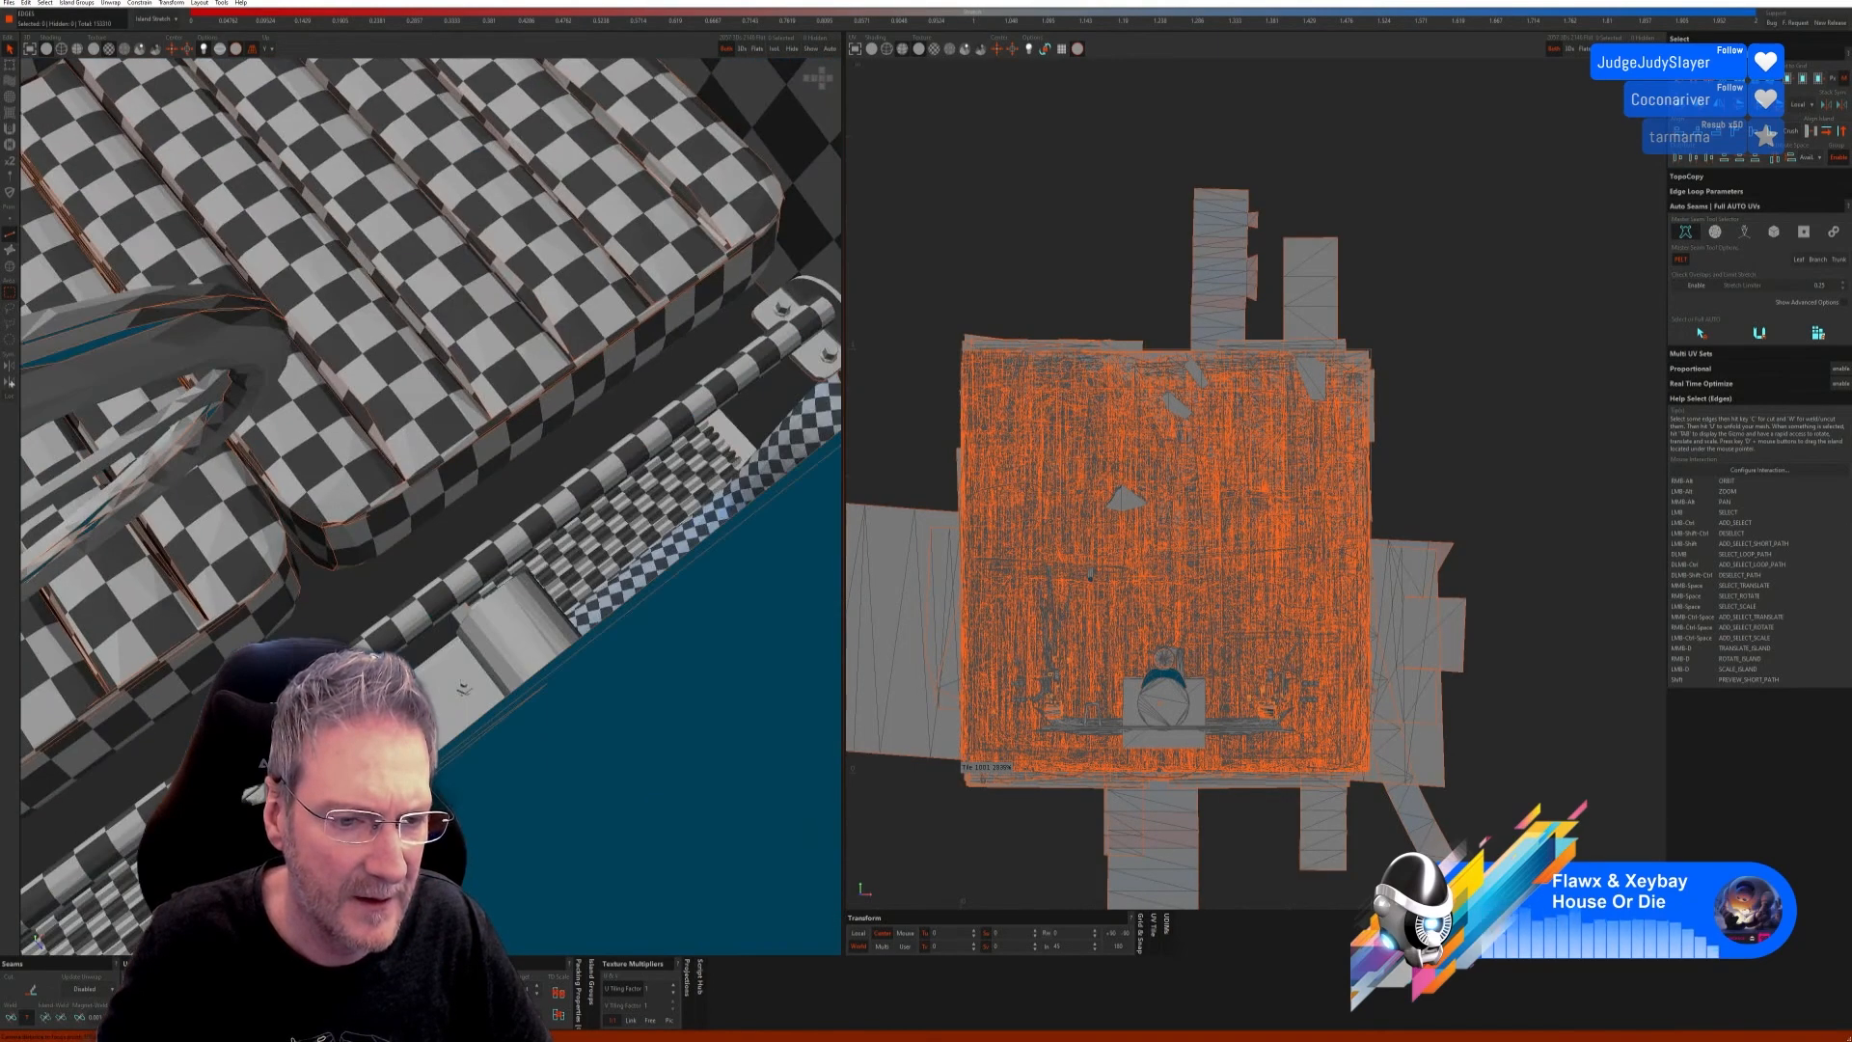
Step: Select the matching branched pipe behind the steering wheel as an island and isolate it
scroll(465, 687, down, 4)
alt+right_drag(464, 687, 575, 907)
click(10, 267)
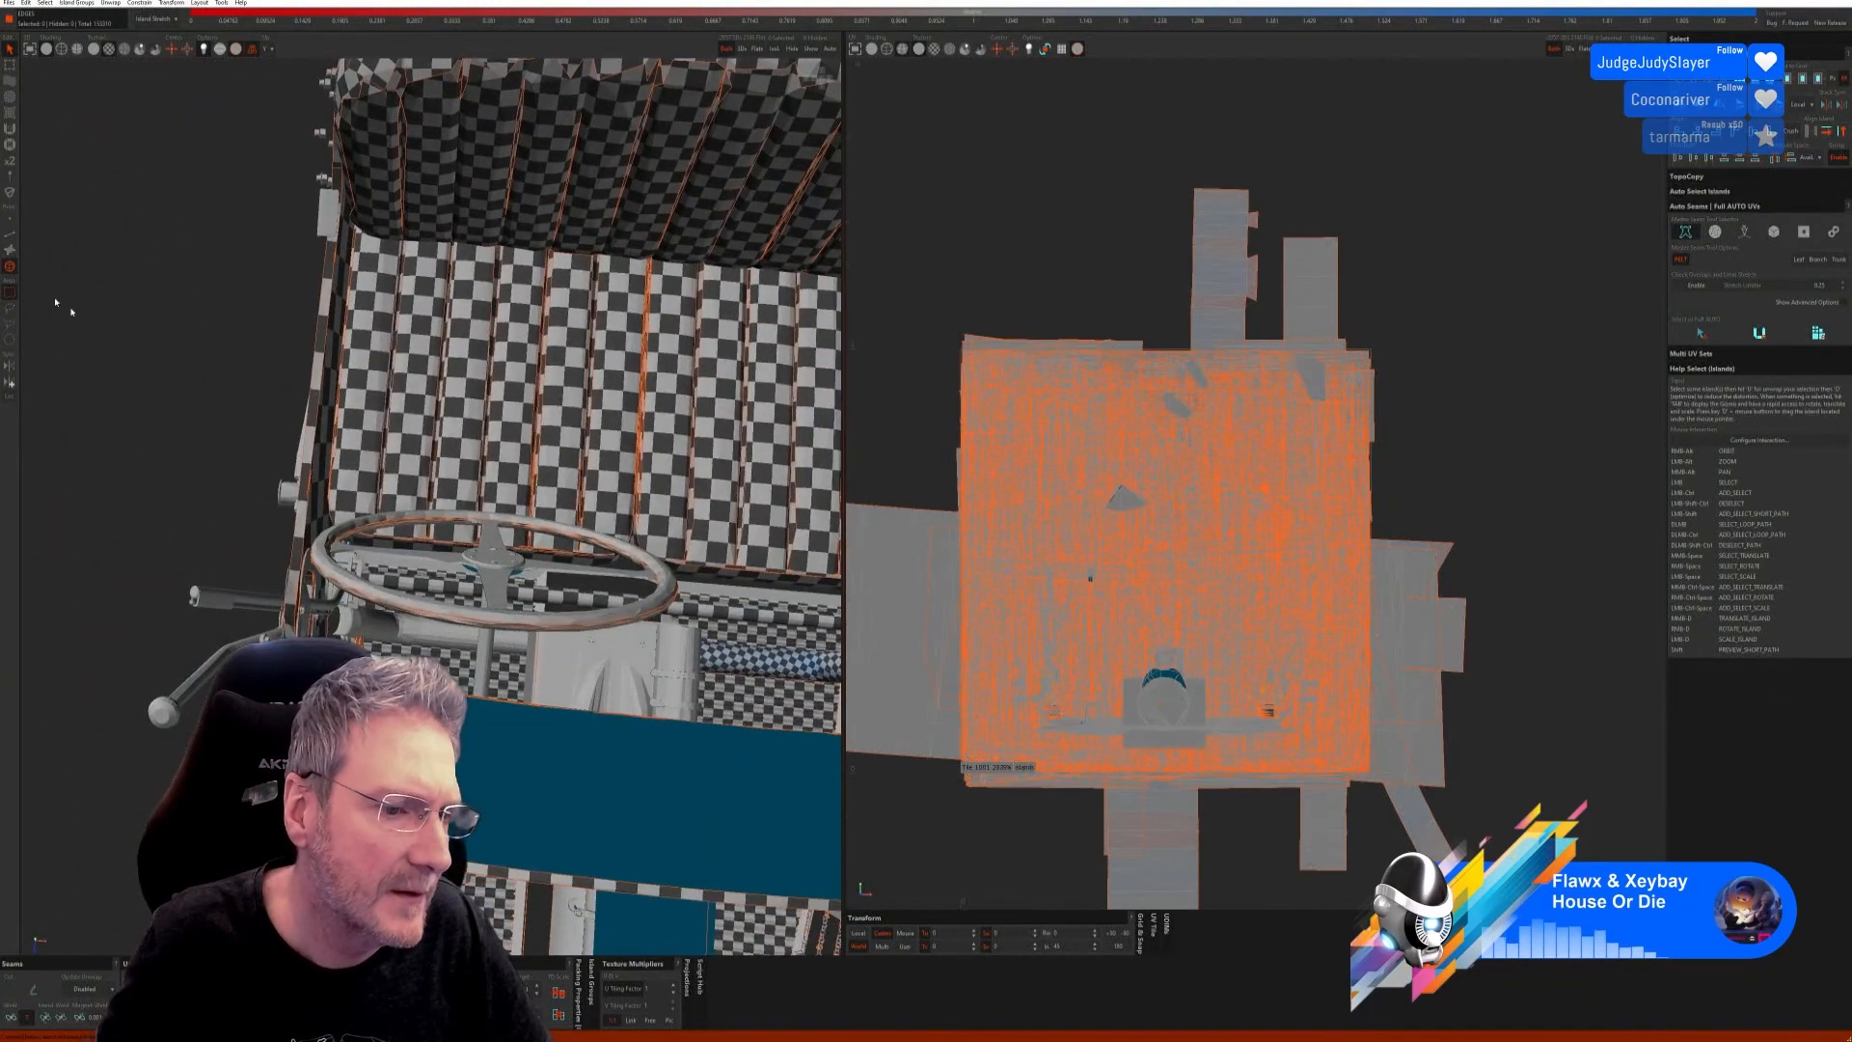
click(415, 627)
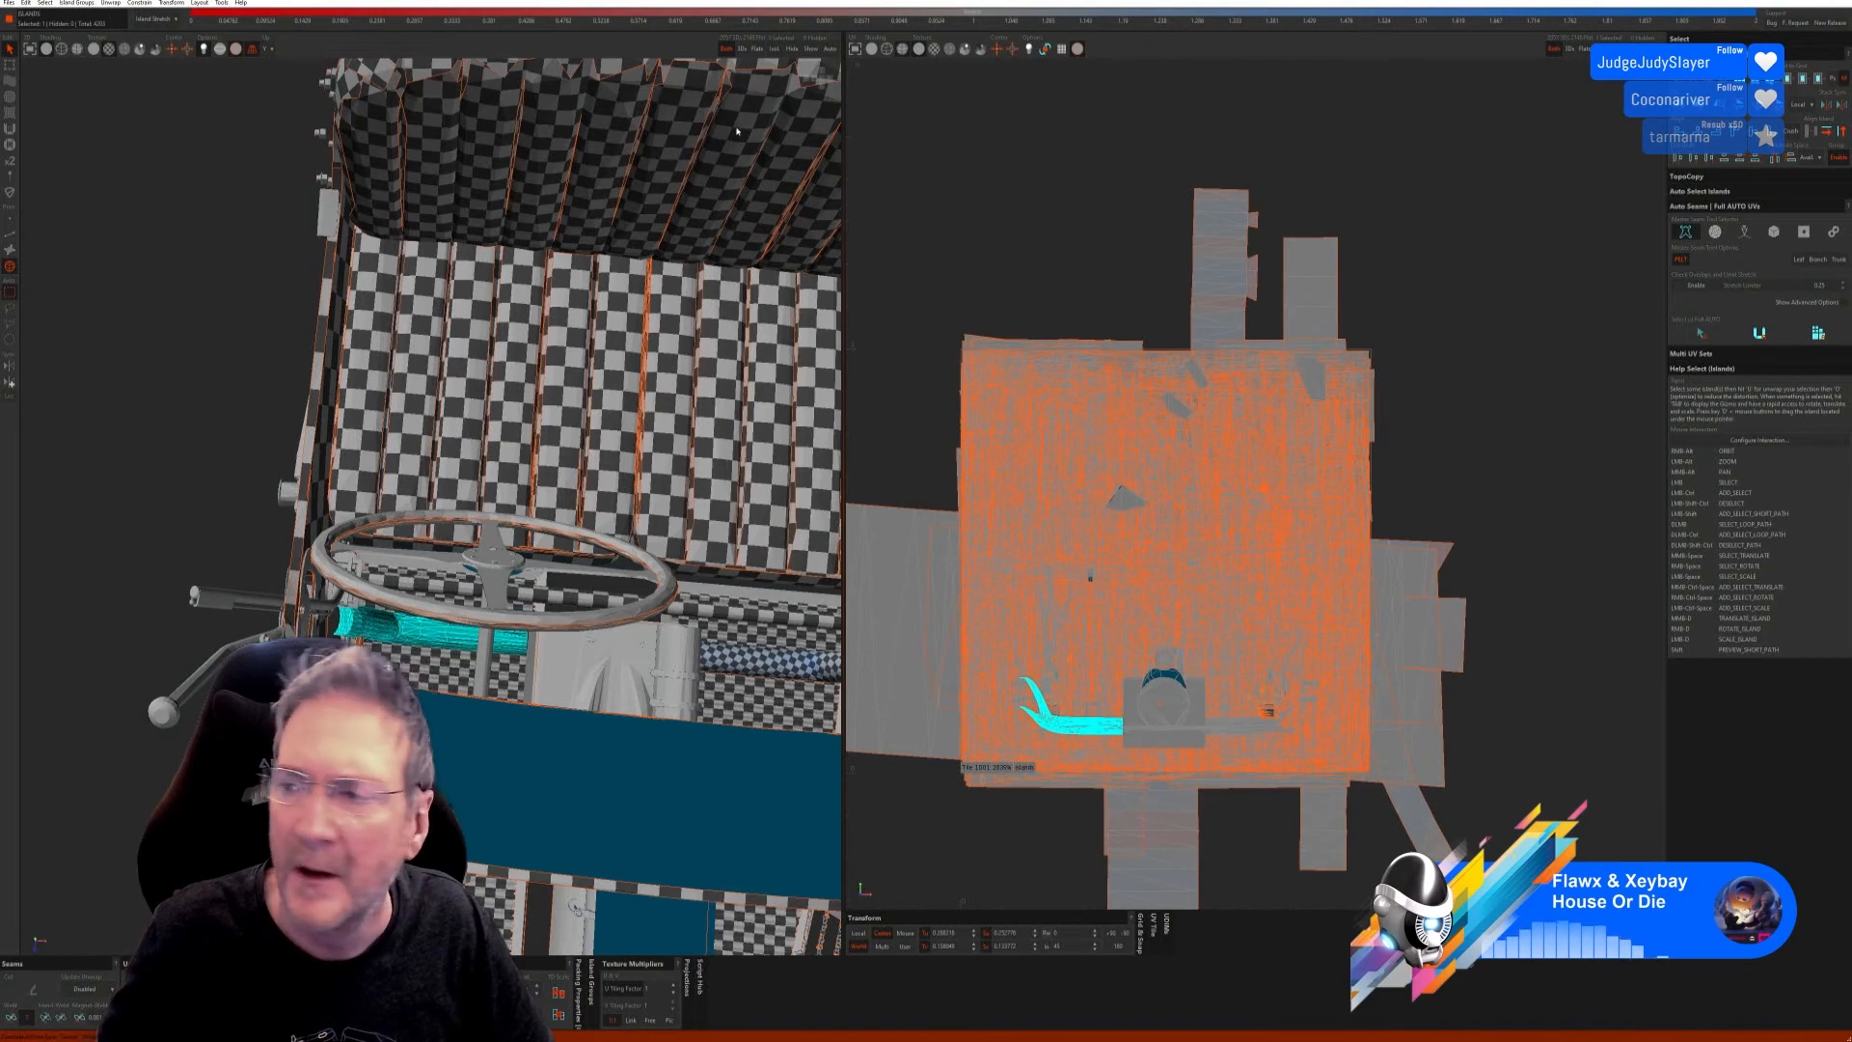
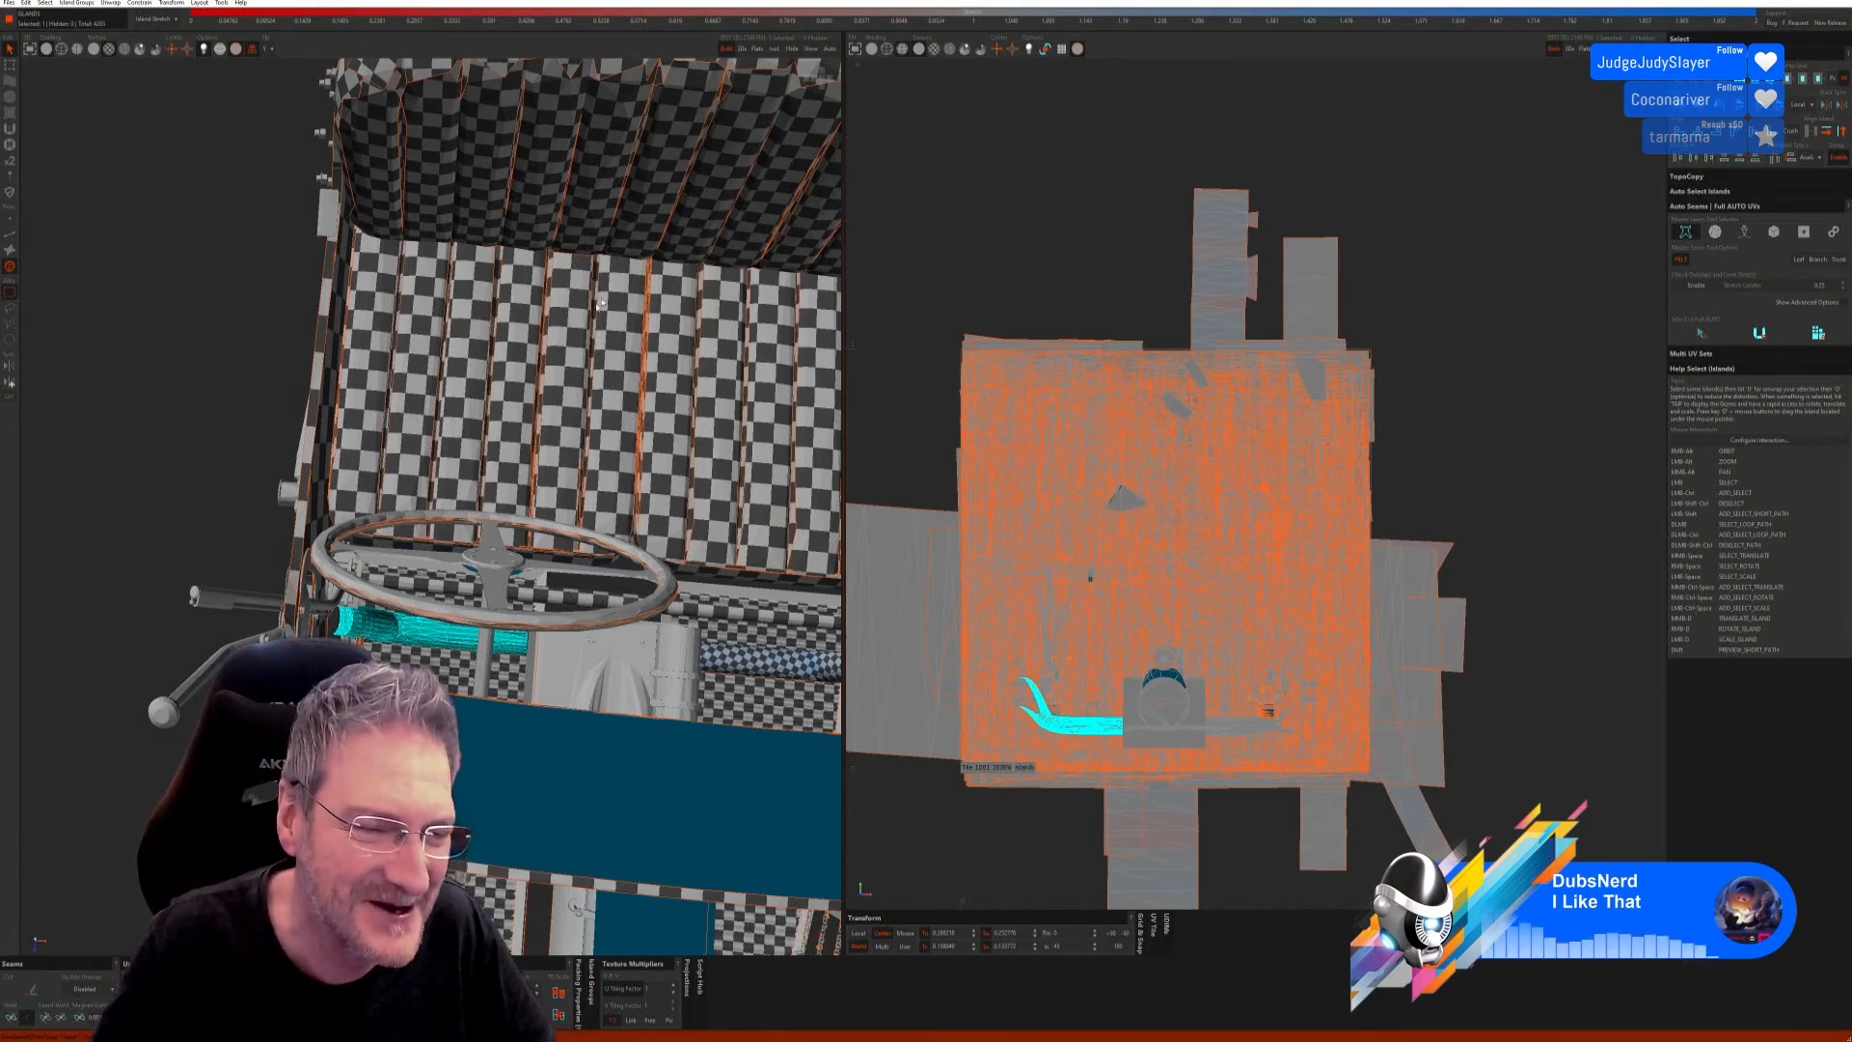
click(773, 48)
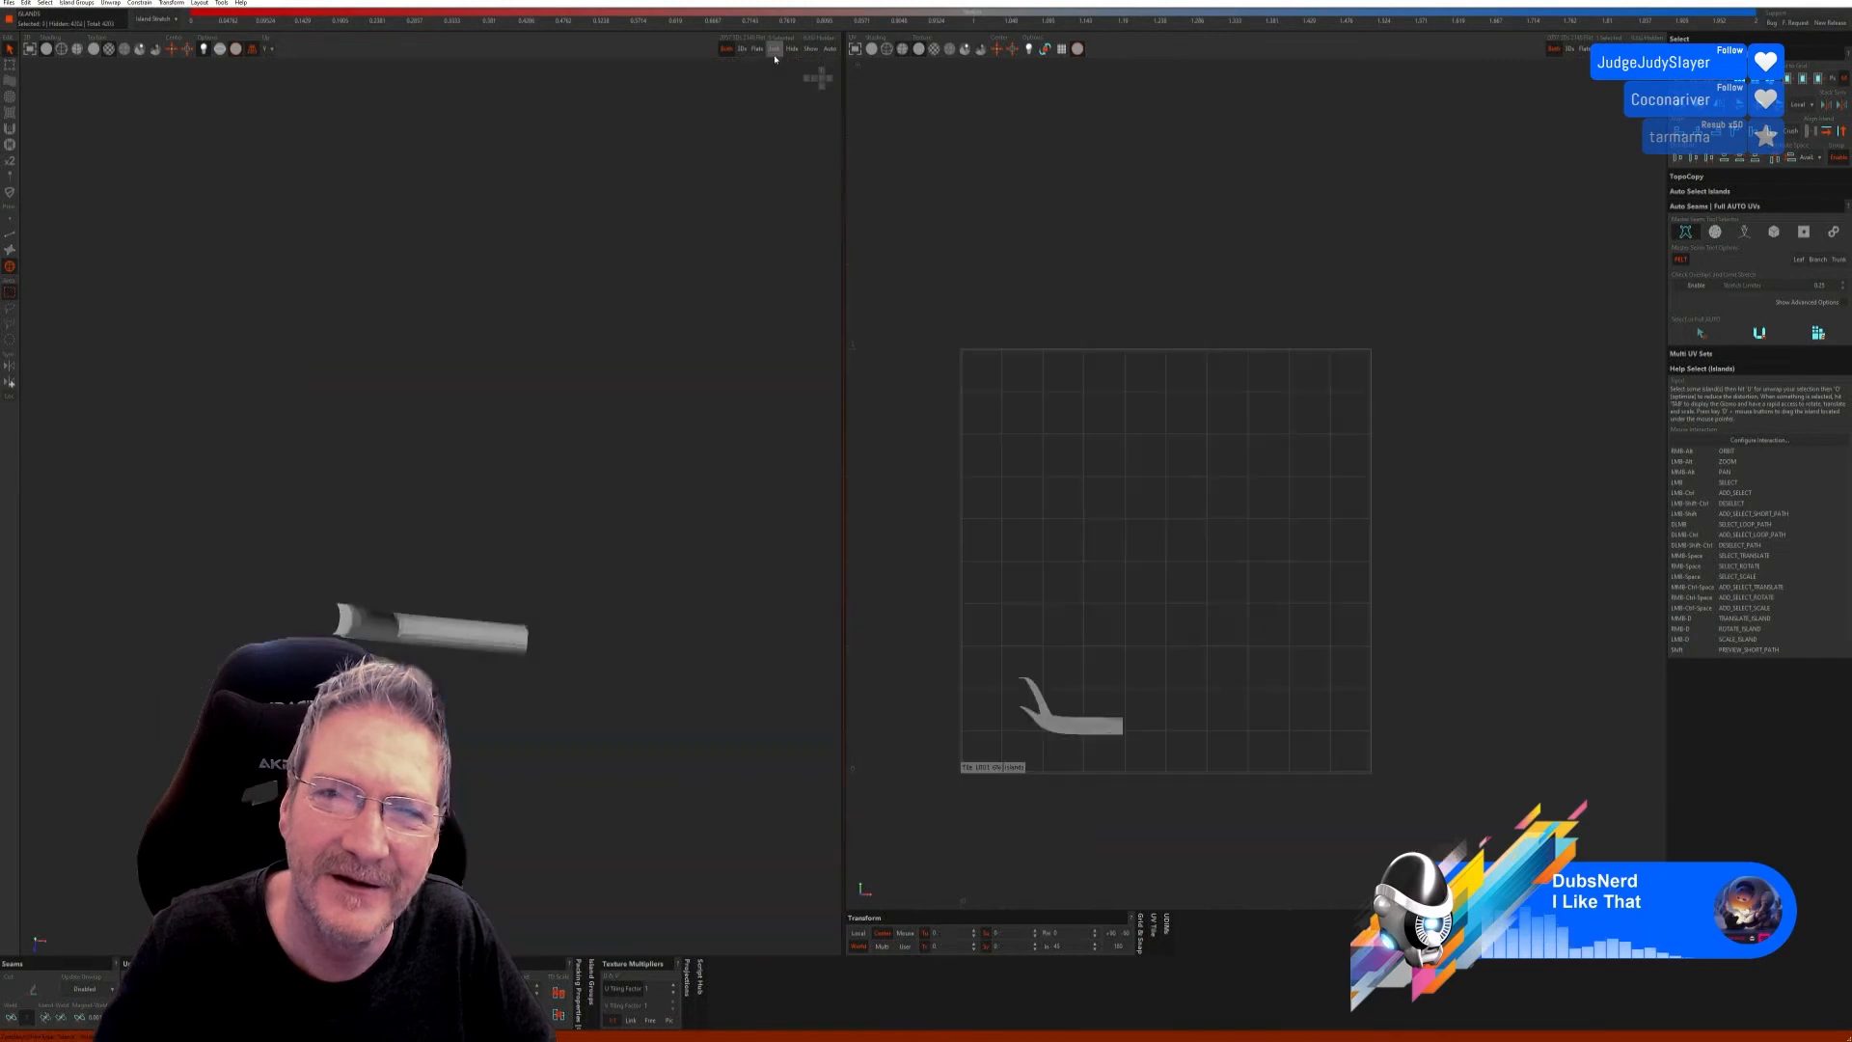
Step: Try to unwrap the isolated branched pipe behind the steering wheel using the automatic seam method with Leaf, Branch and Trunk options
click(9, 234)
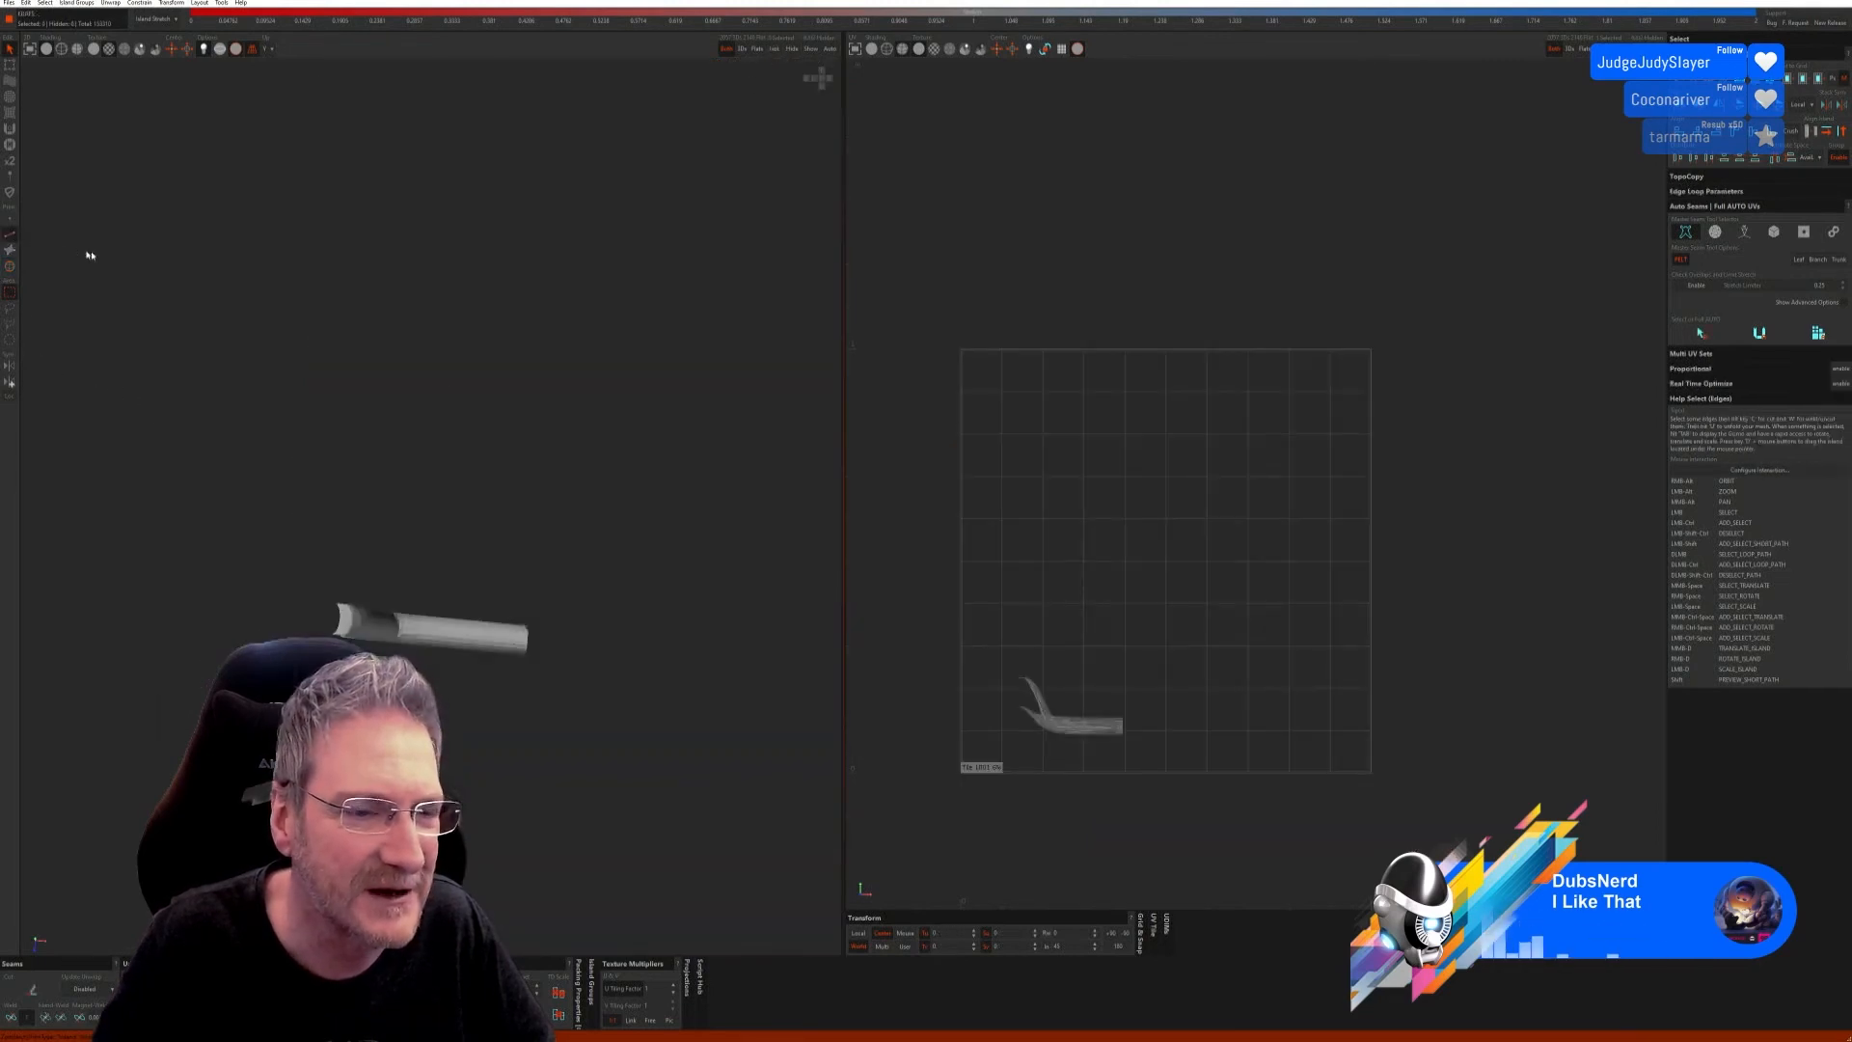
click(1817, 333)
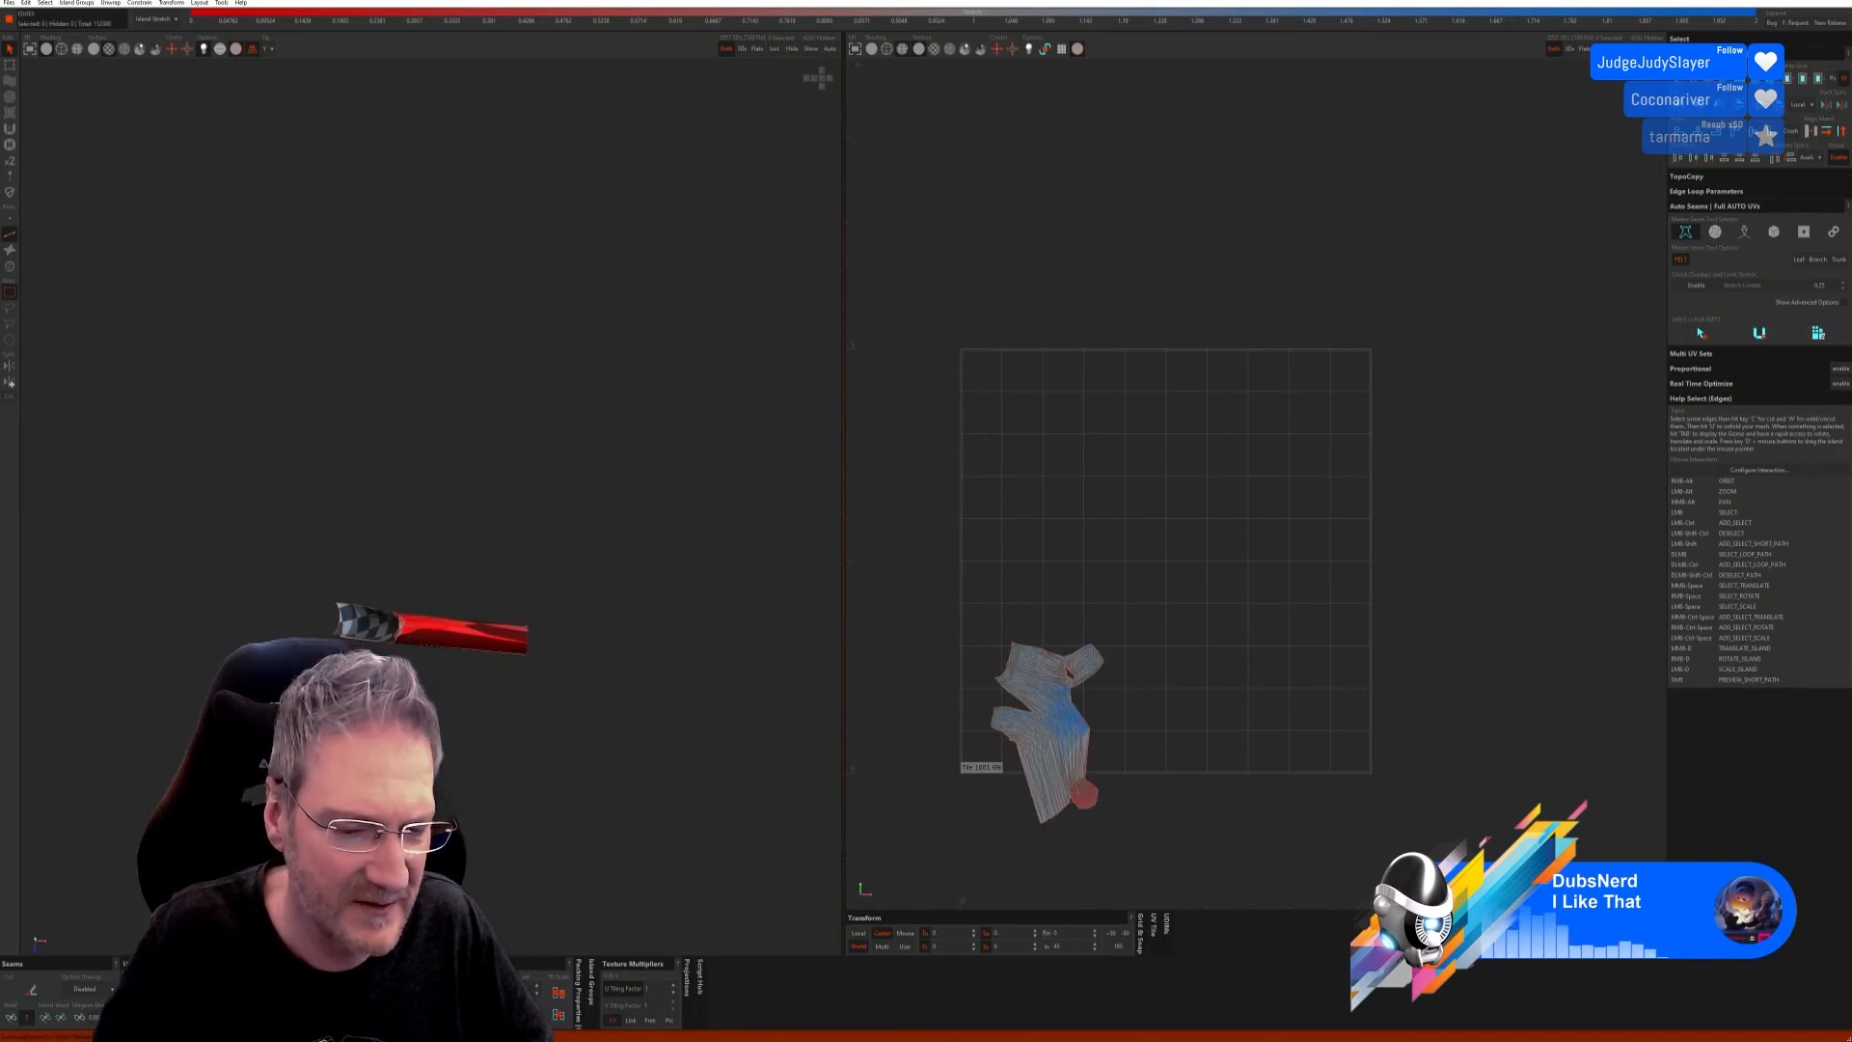
key(u)
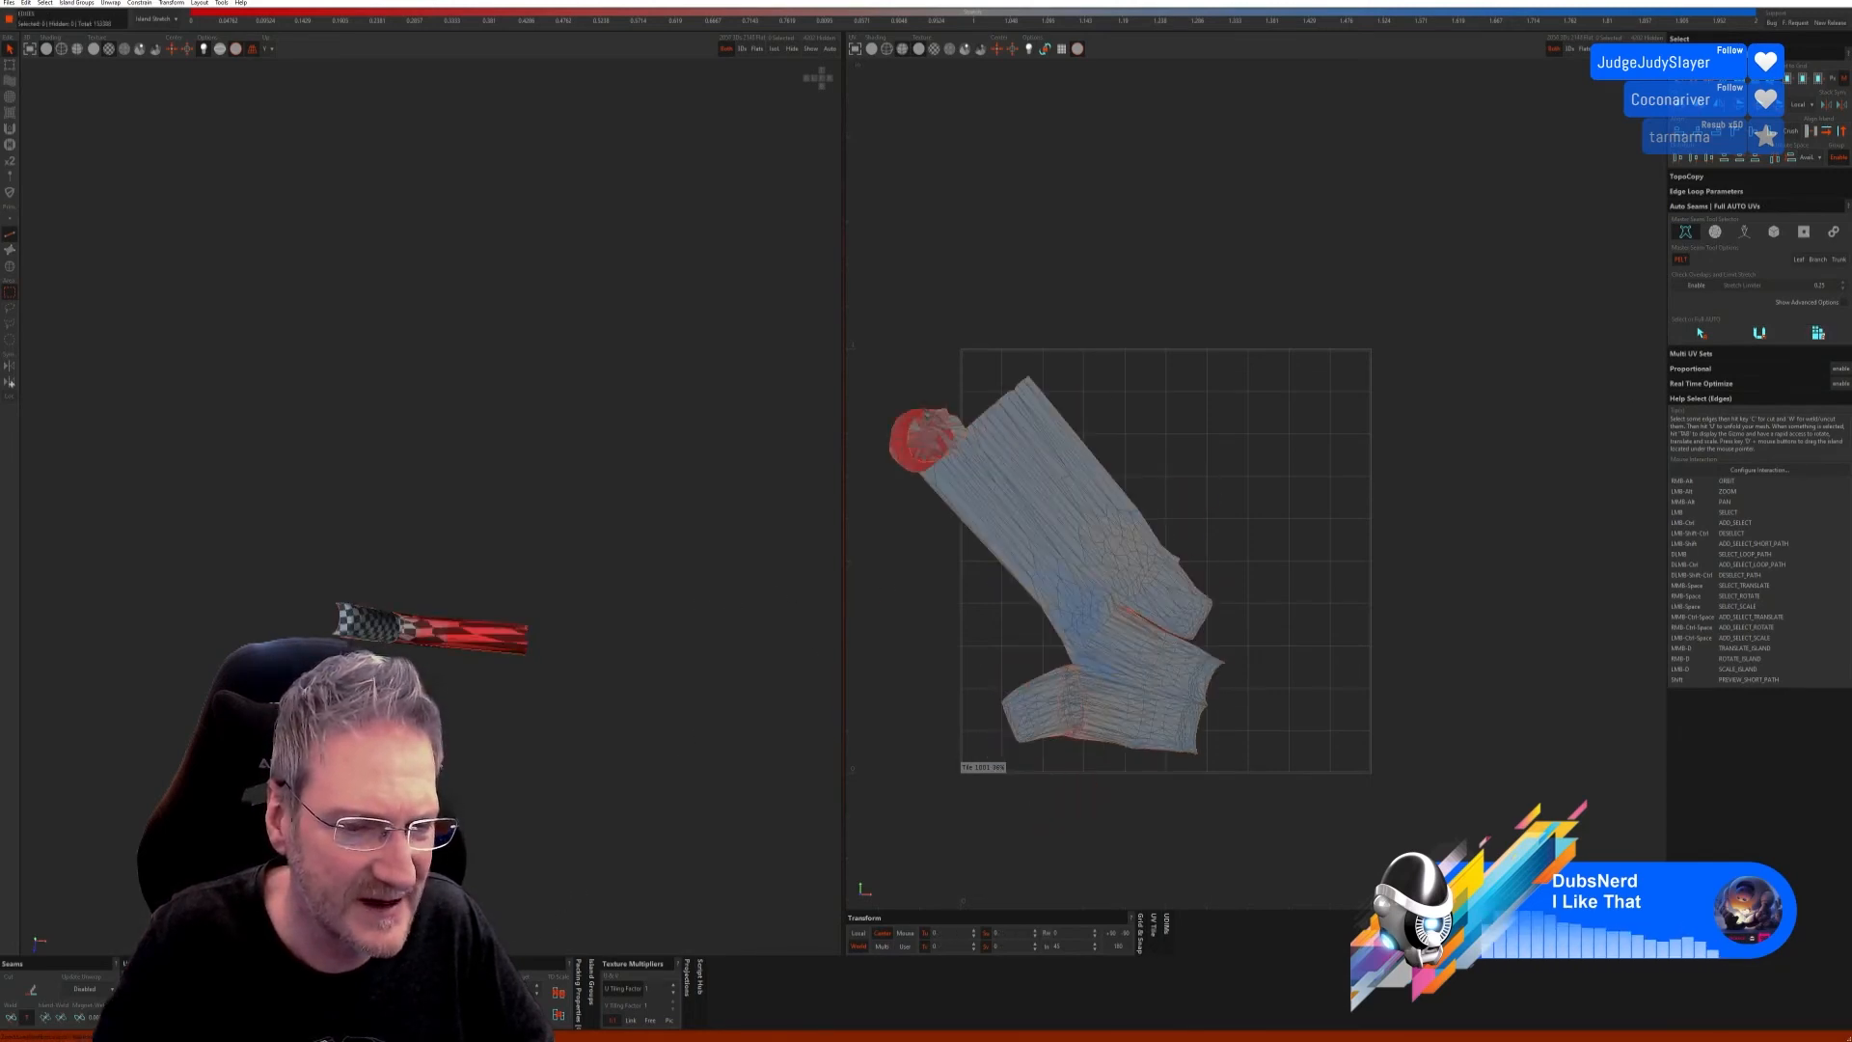
alt+right_drag(446, 742, 411, 694)
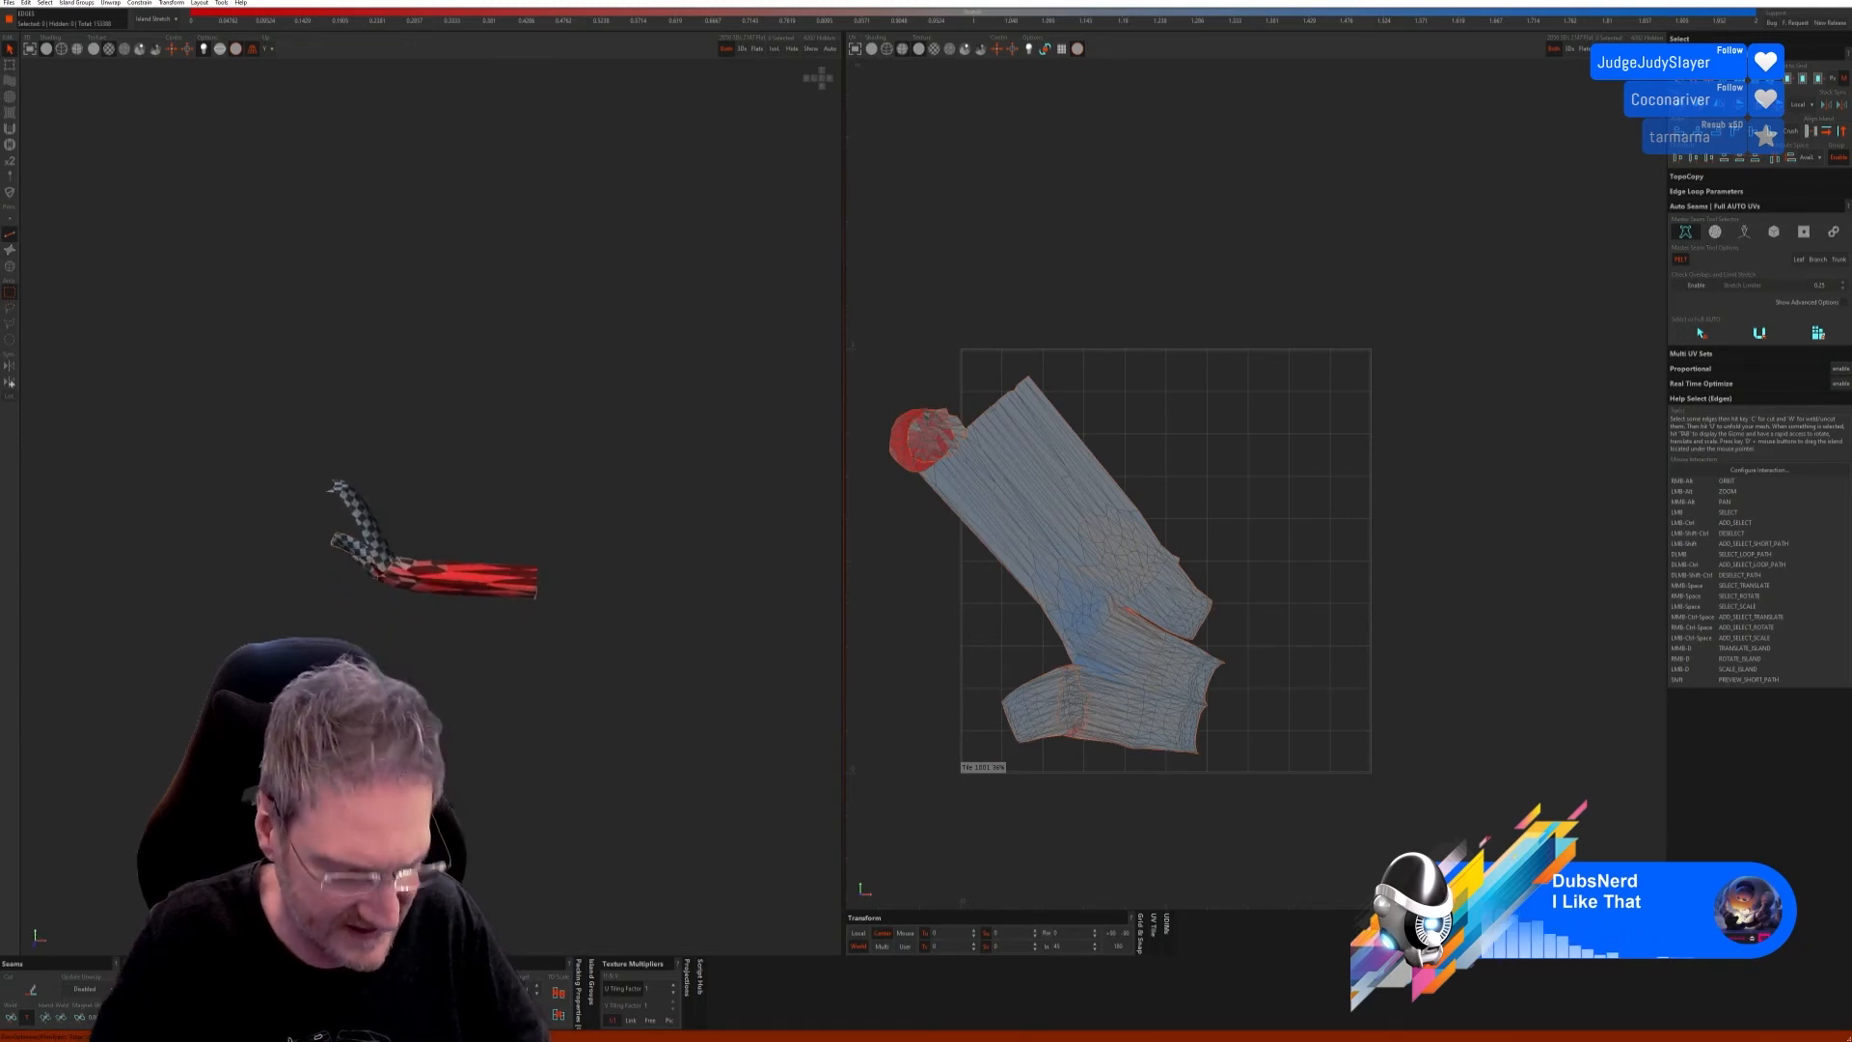
key(u)
Step: Undo the unfold and the automatic cuts on the isolated branched pipe
key(ctrl+z)
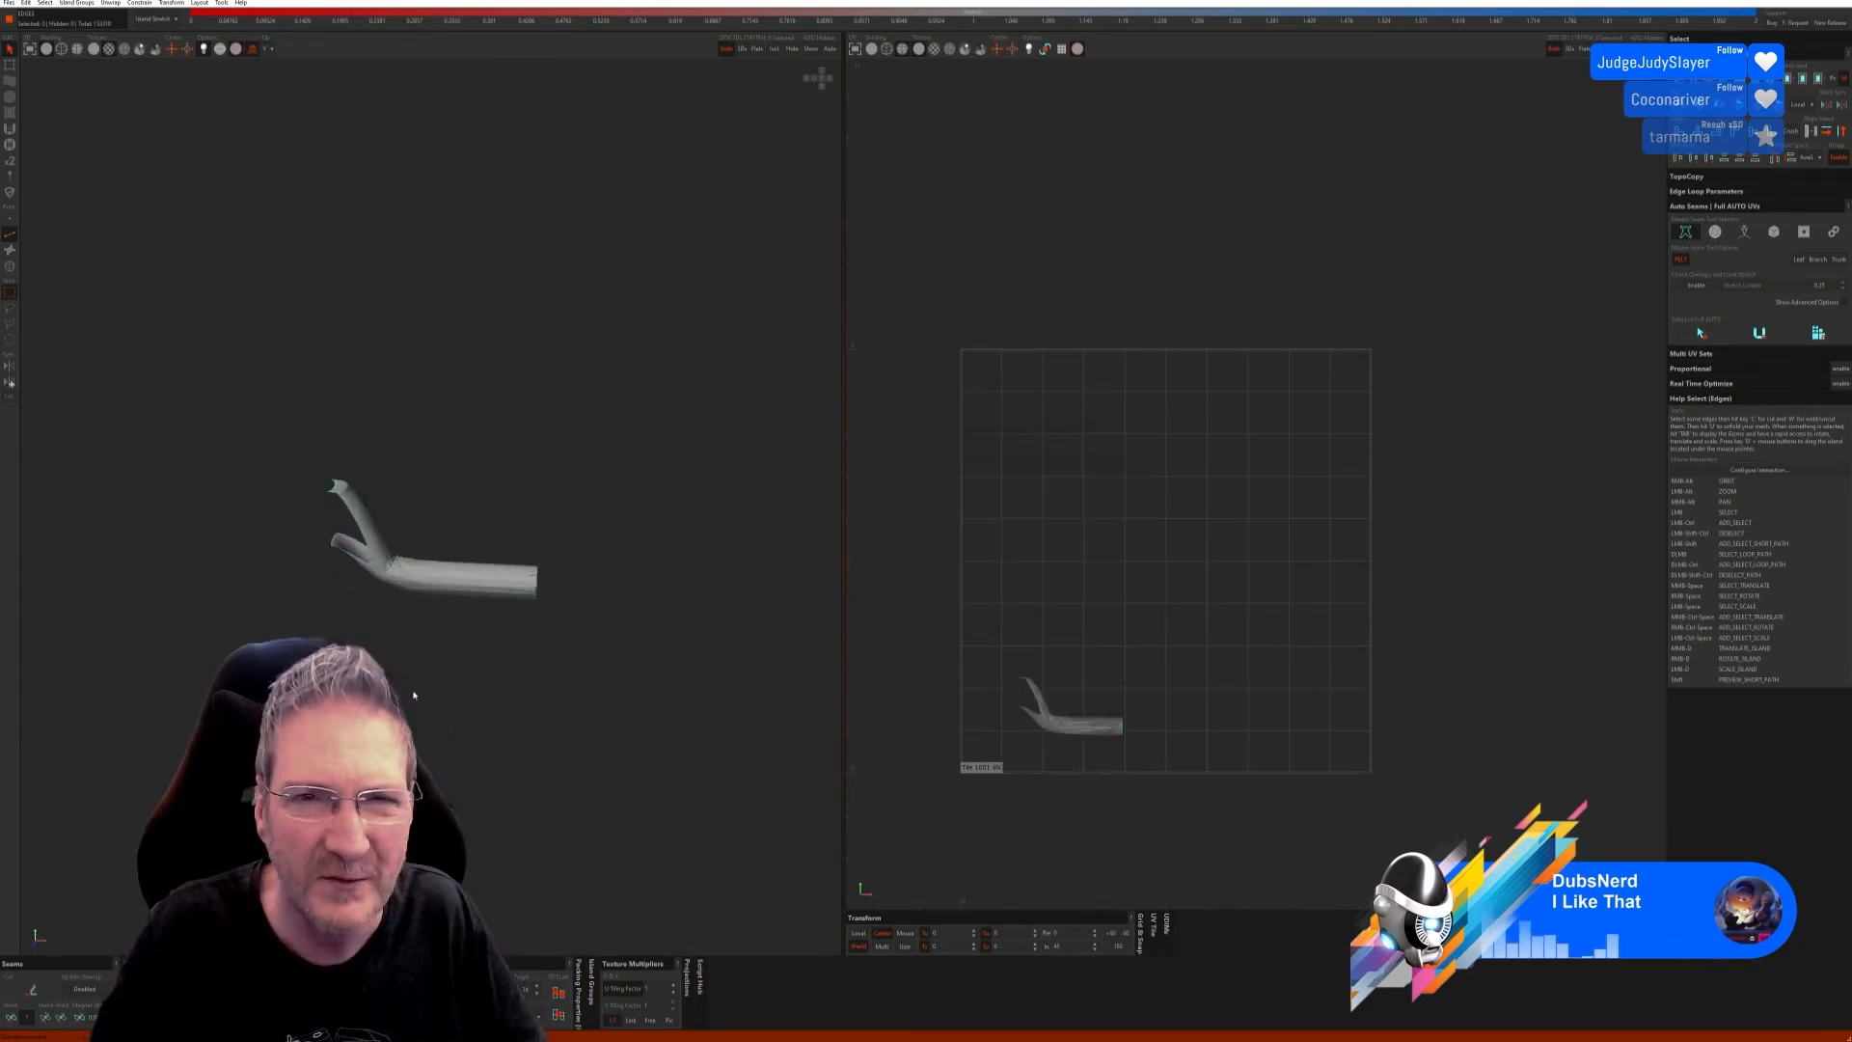
key(ctrl+z)
key(ctrl+z)
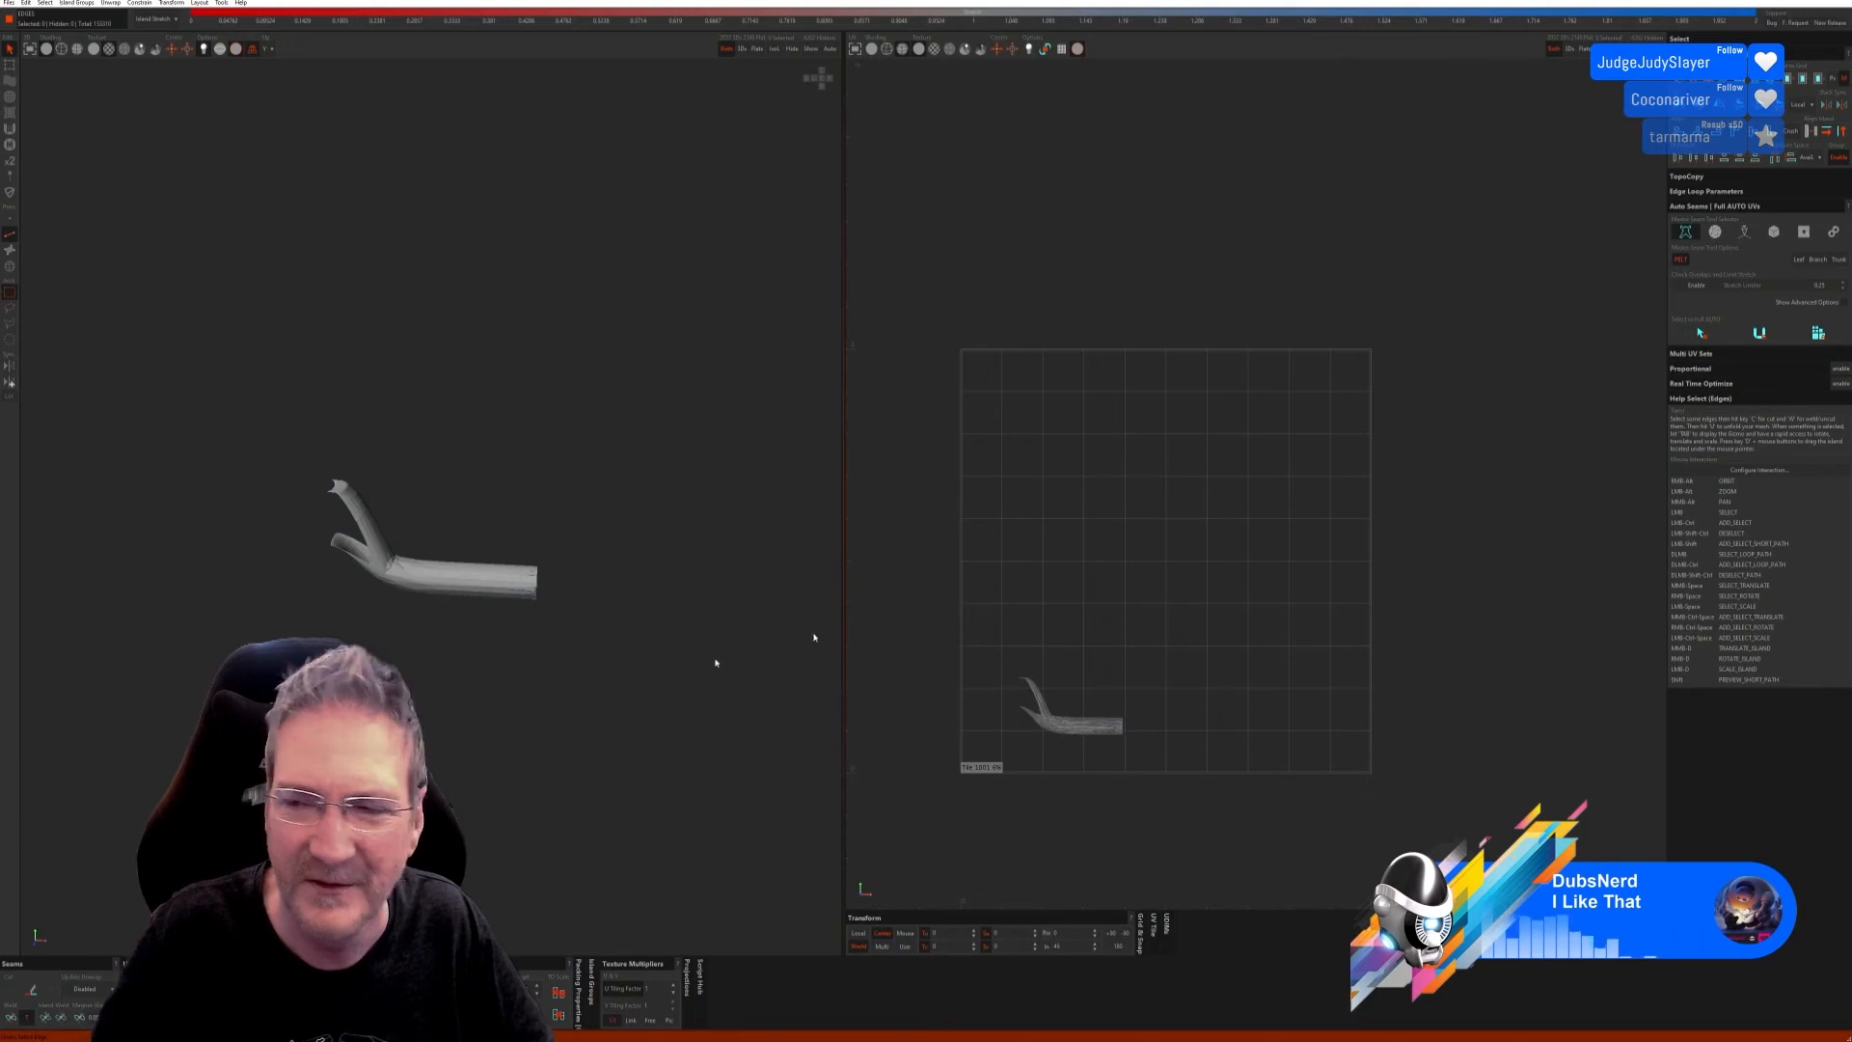
Step: Unwrap and pack the isolated branched pipe using the automatic seam method with the Island Count option, and bring back the full model
click(1720, 233)
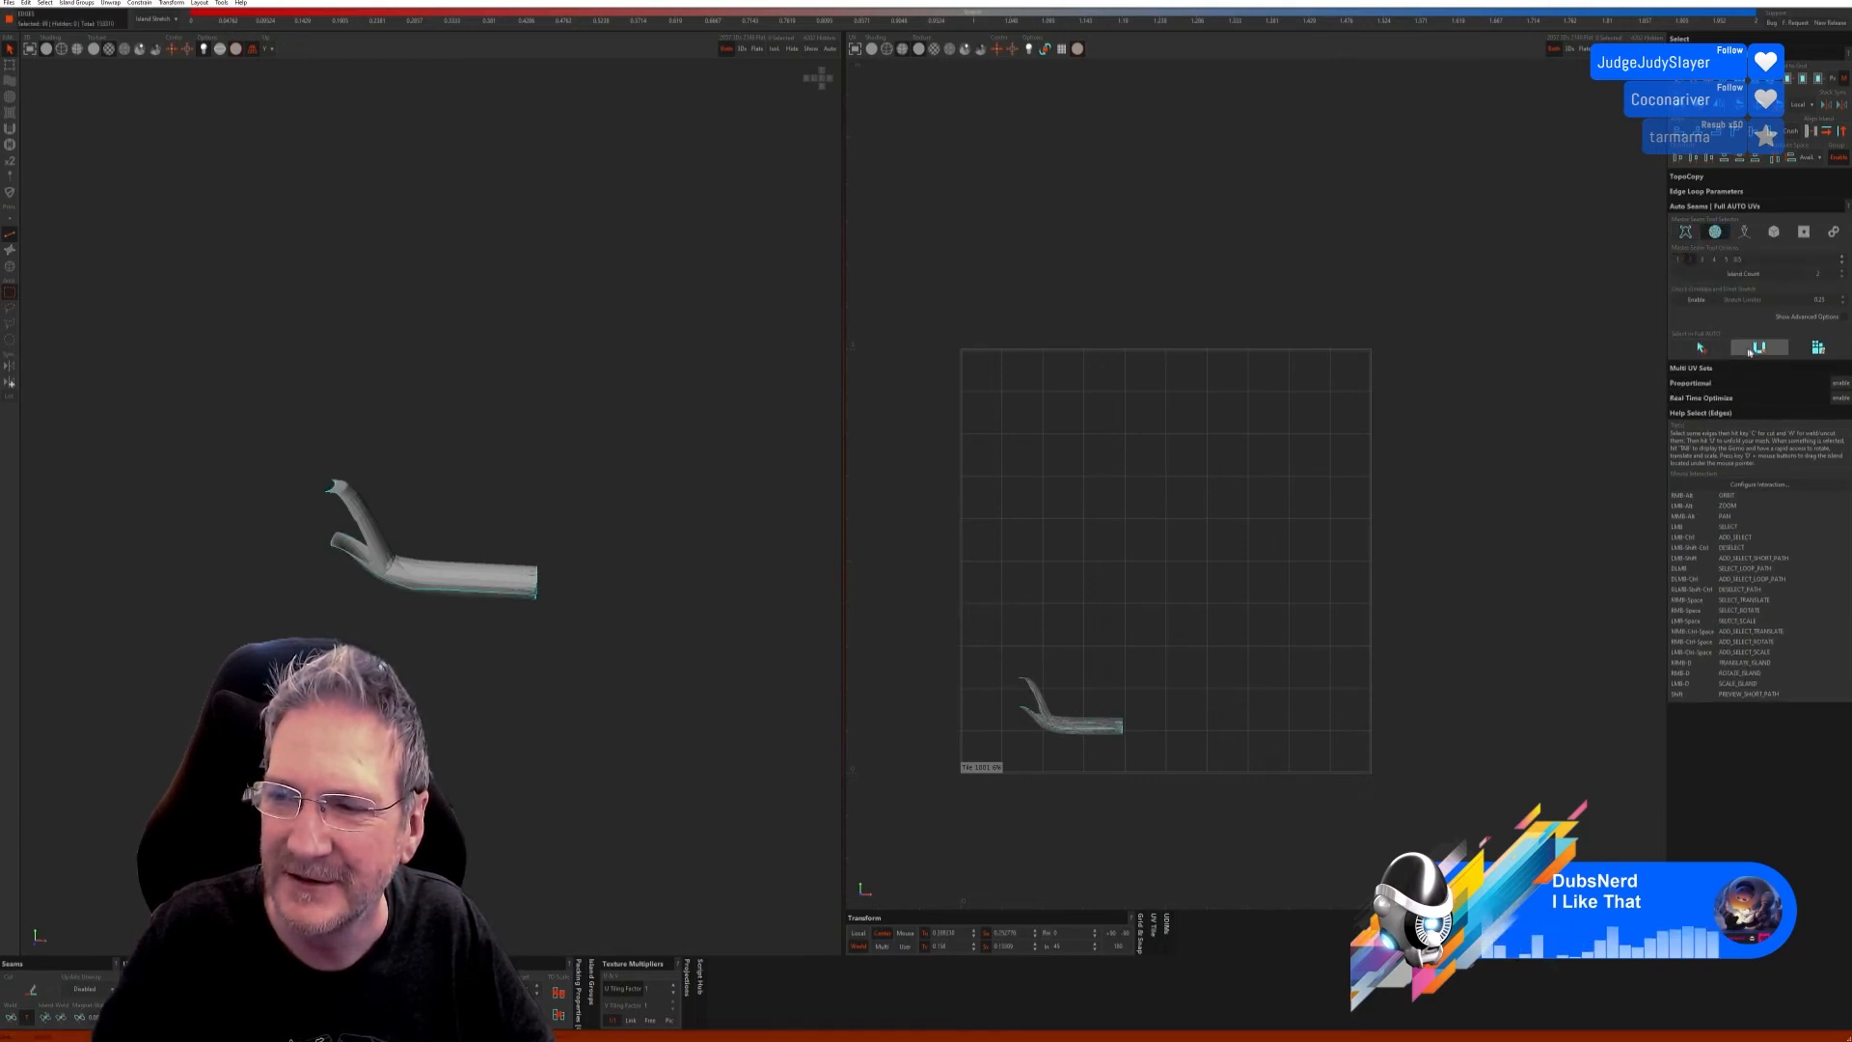
click(1806, 352)
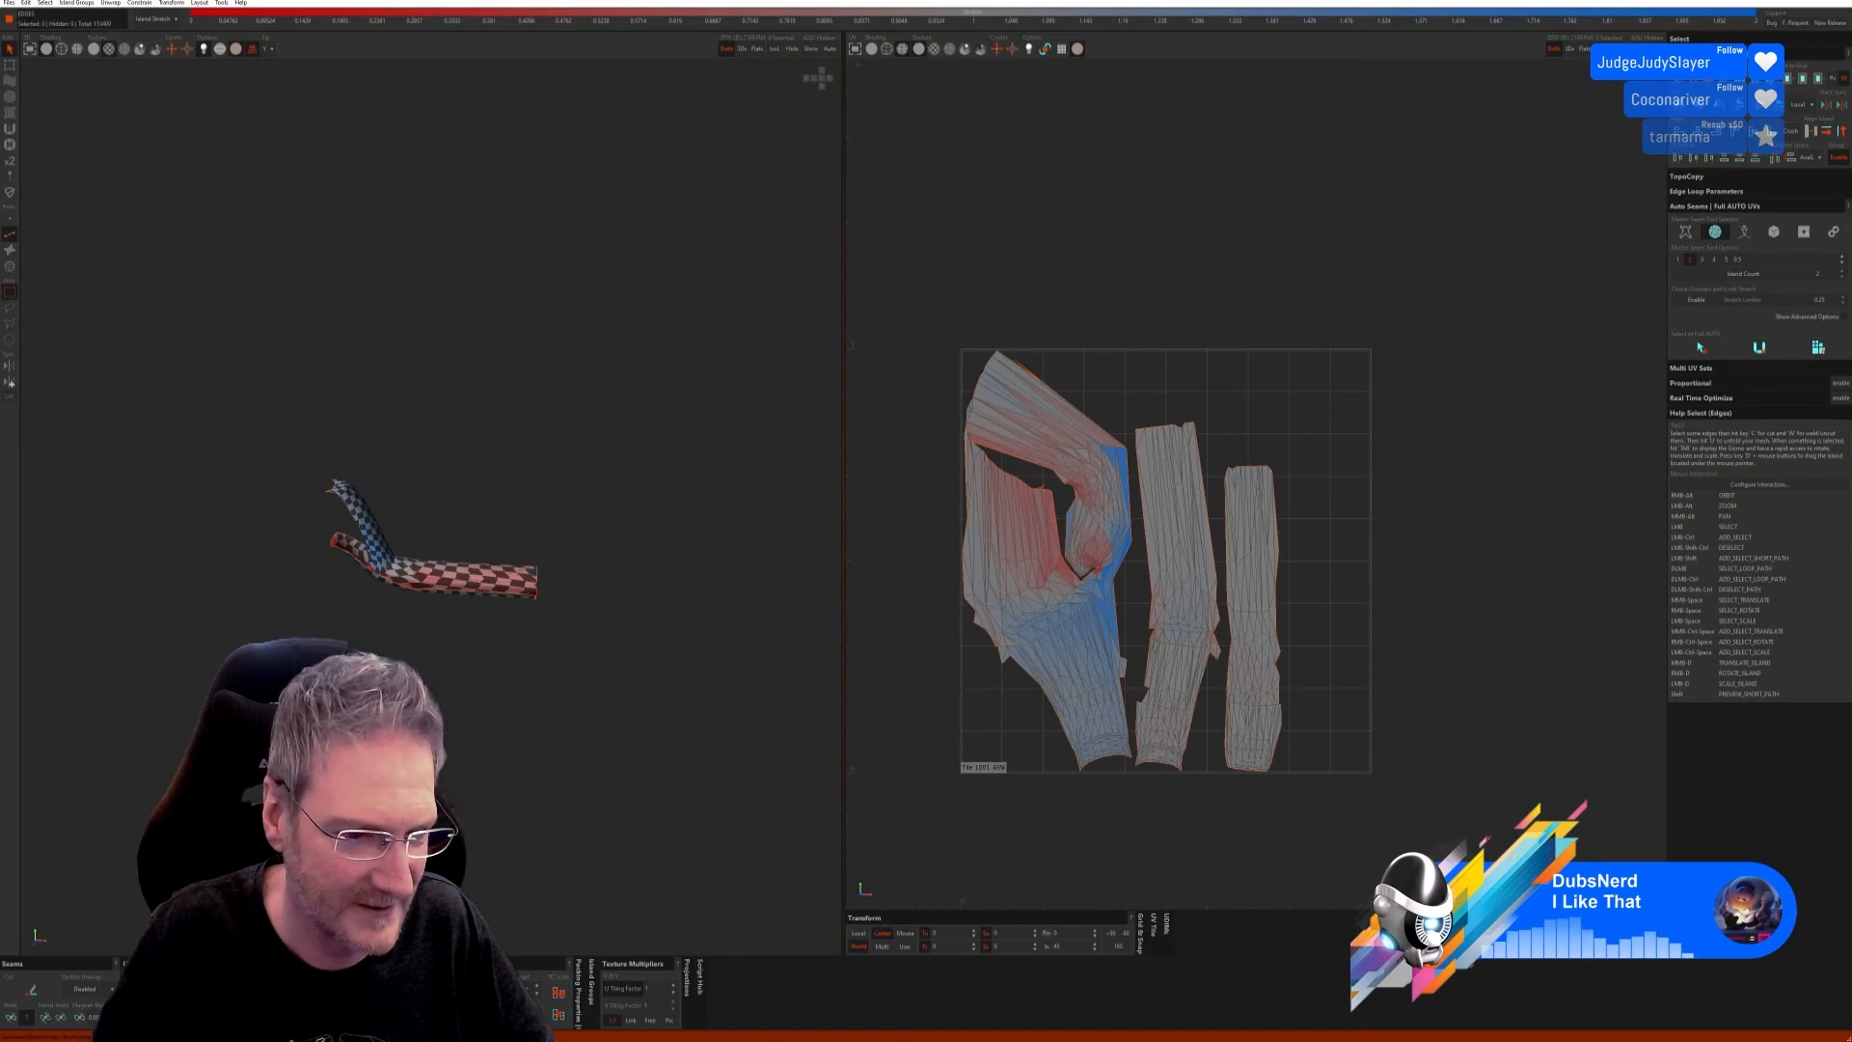
key(u)
alt+right_drag(502, 733, 424, 724)
click(812, 55)
Step: Select the uncut branched pipe in the footwell away from the steering wheel as an island and isolate it
scroll(583, 602, down, 4)
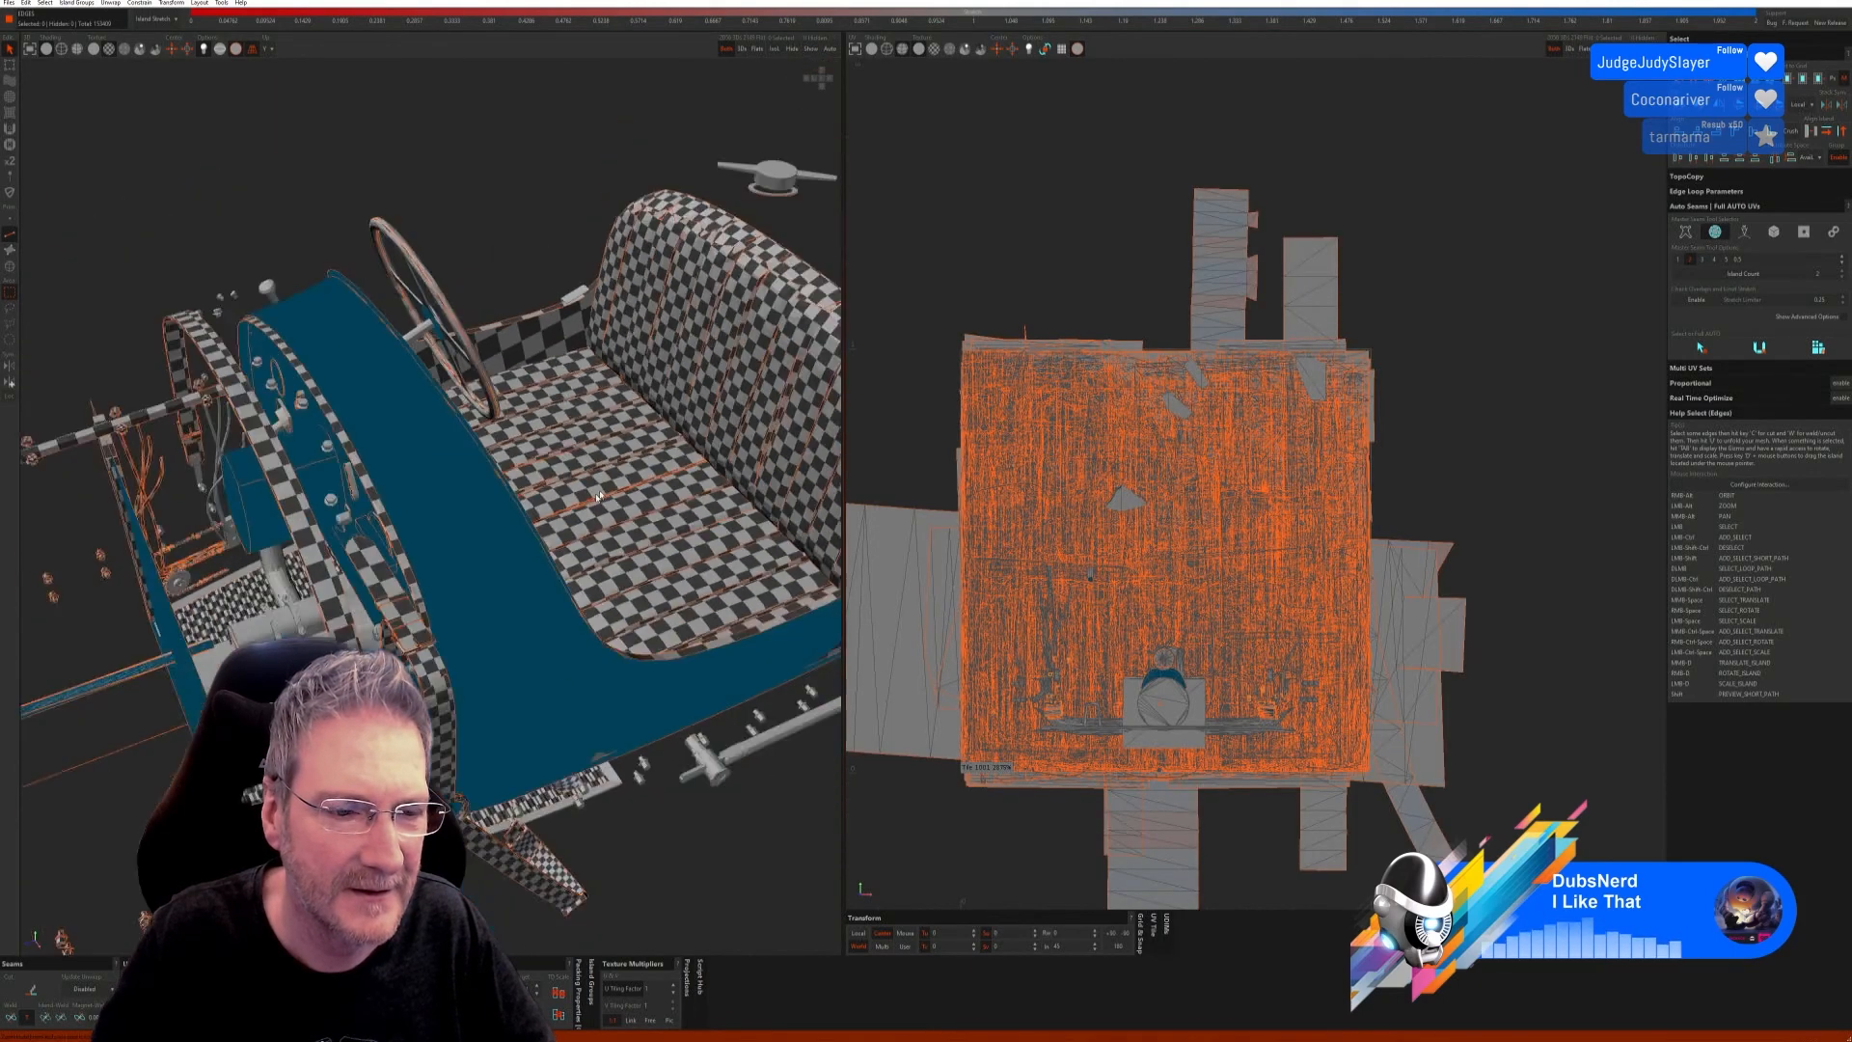
alt+right_drag(578, 540, 617, 540)
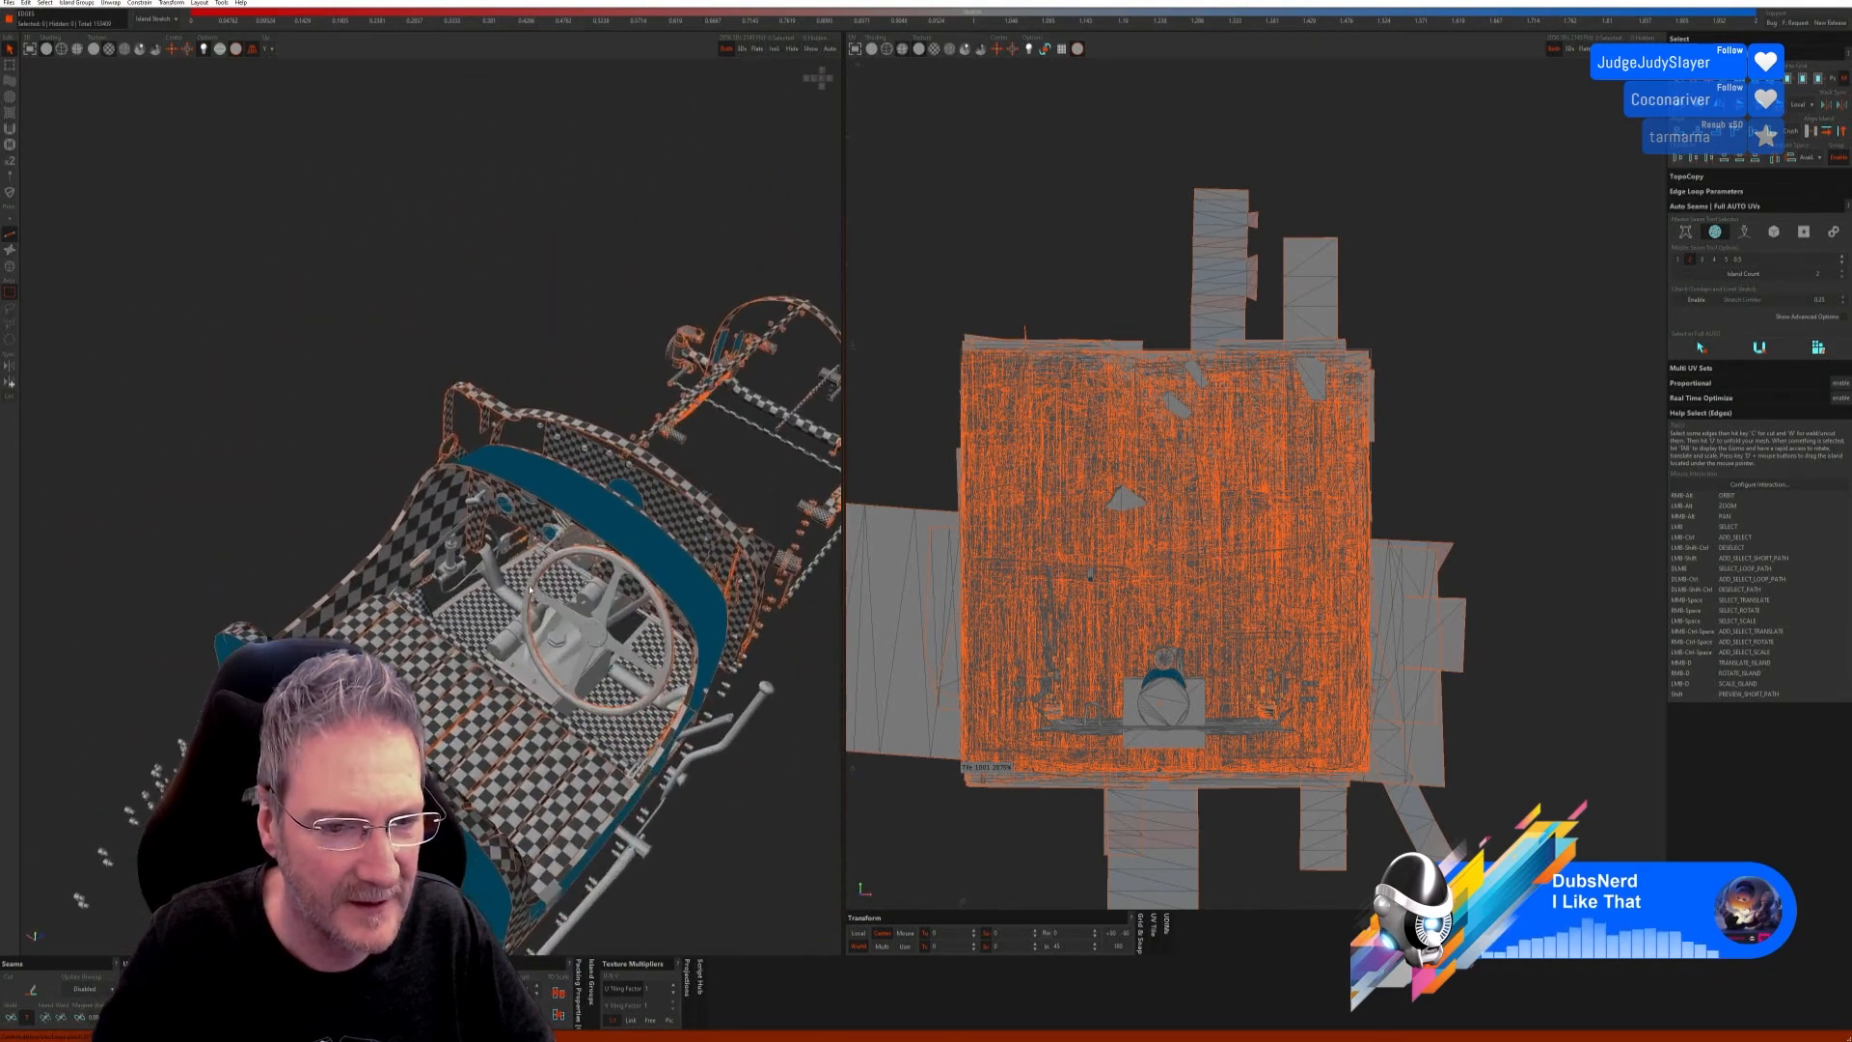
scroll(475, 578, up, 6)
scroll(474, 579, down, 3)
alt+right_drag(474, 579, 530, 572)
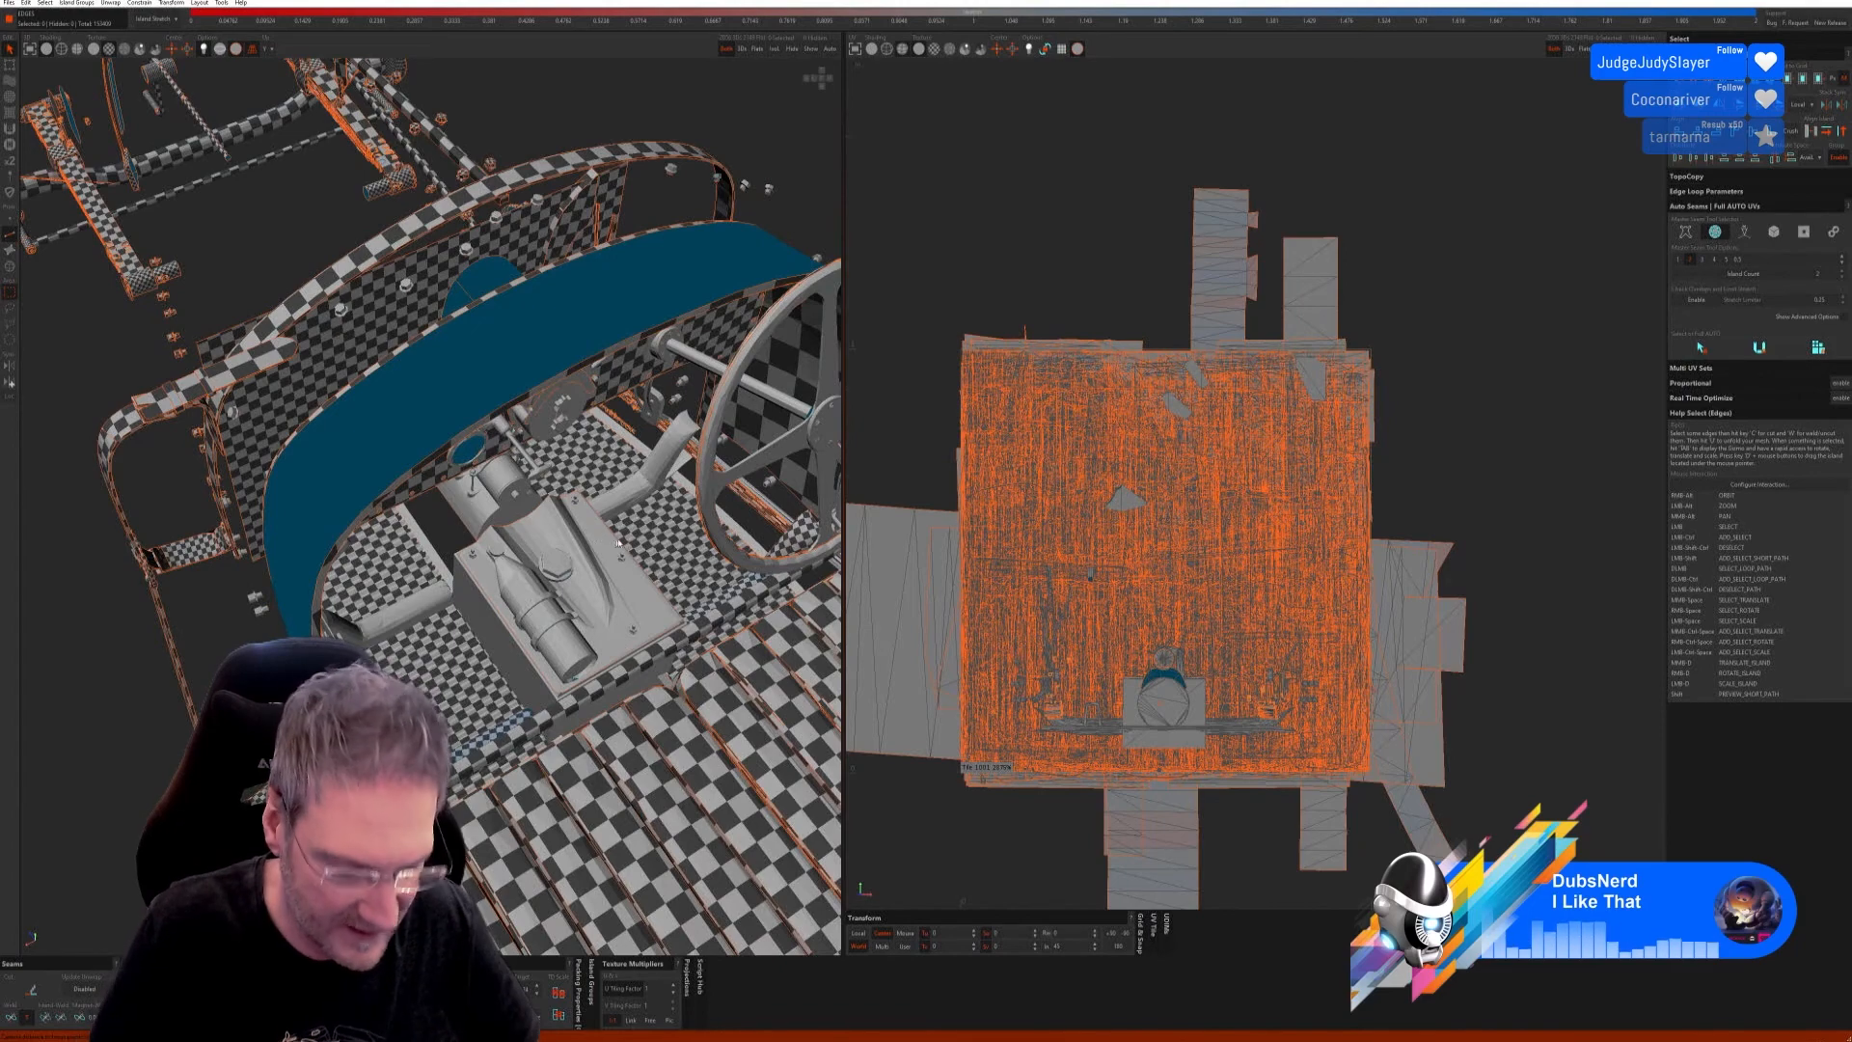
scroll(665, 492, up, 2)
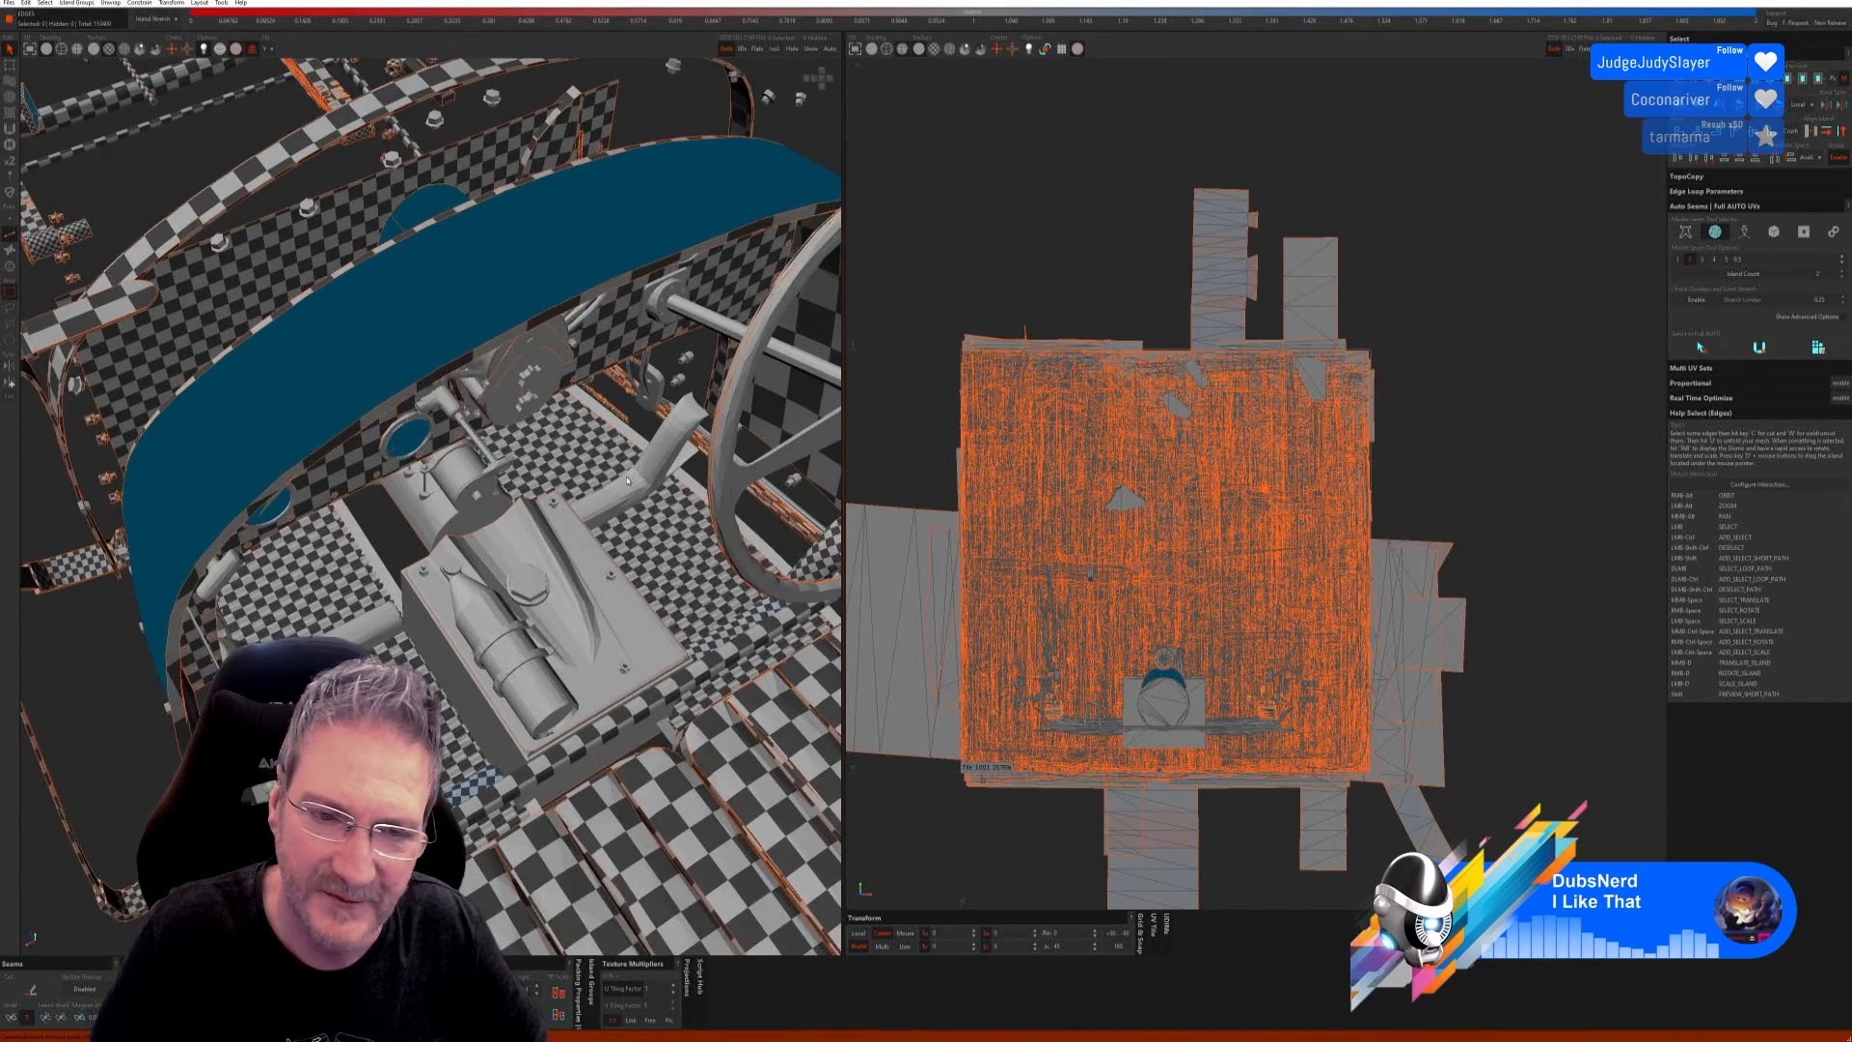
alt+drag(627, 480, 596, 516)
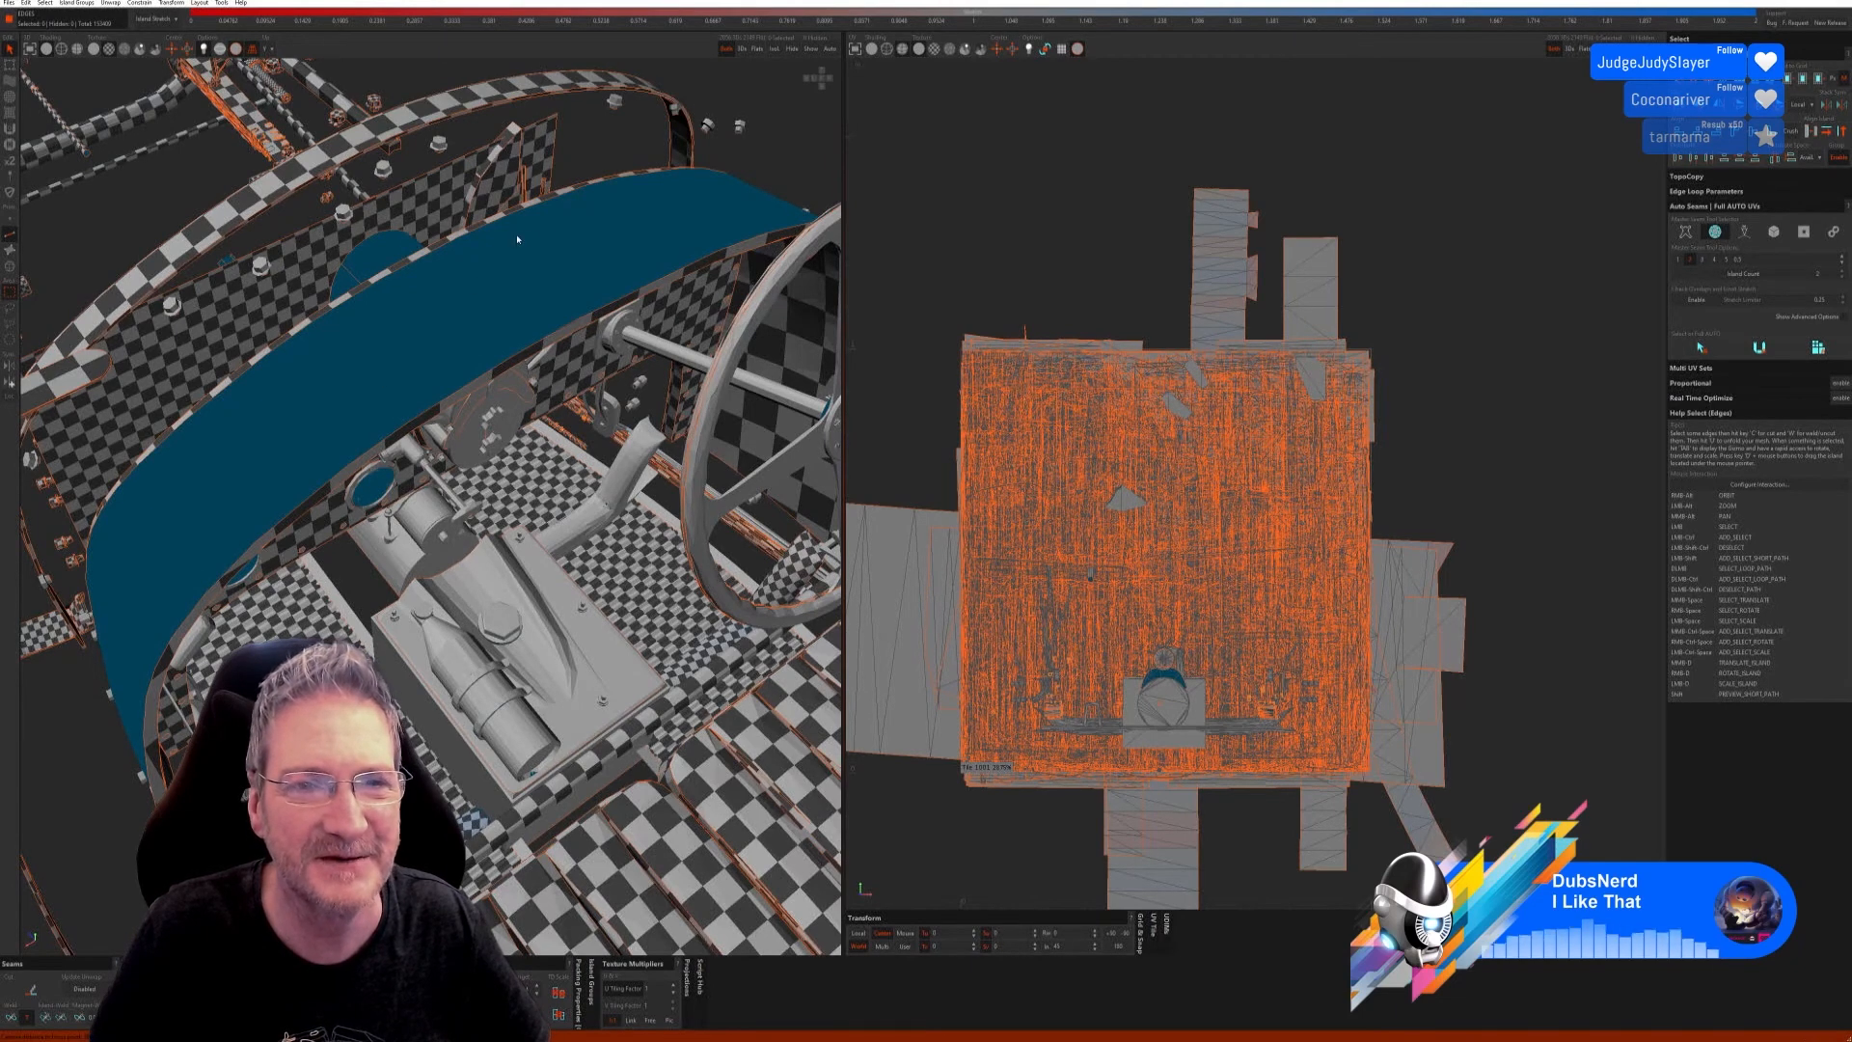
click(17, 270)
click(197, 712)
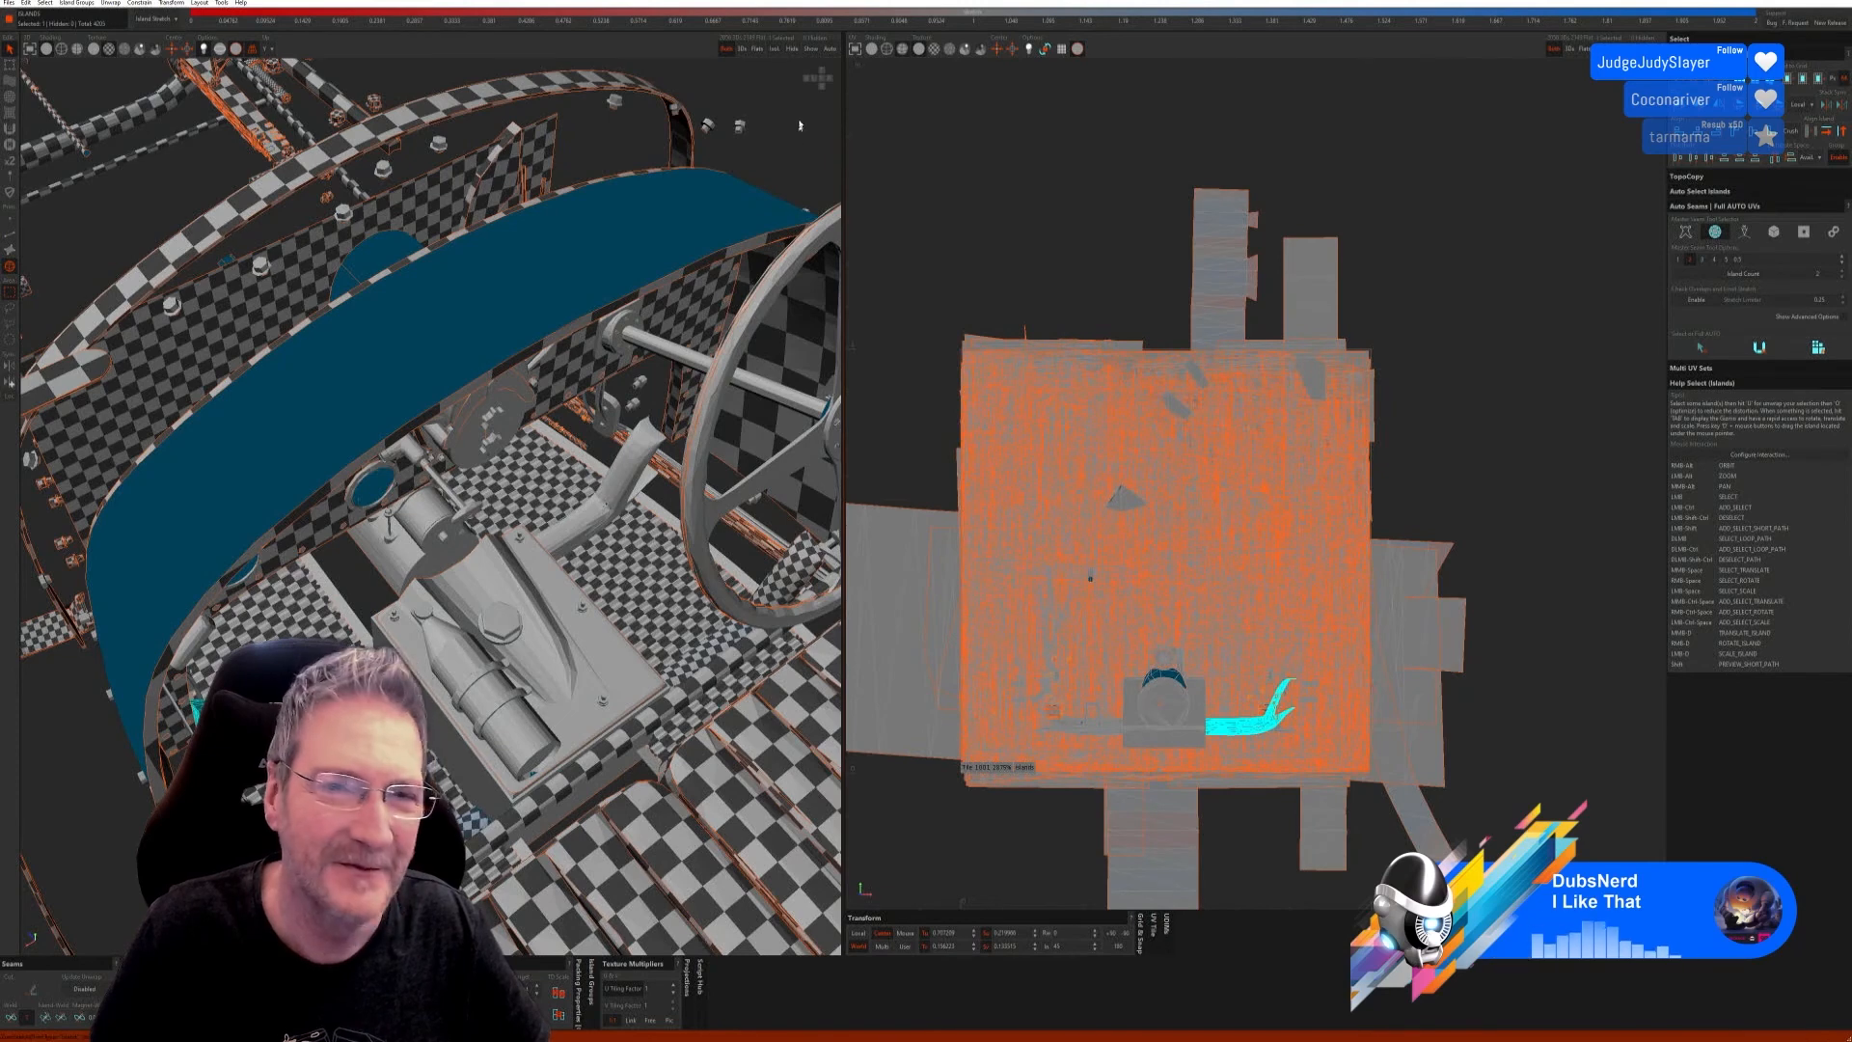
click(774, 50)
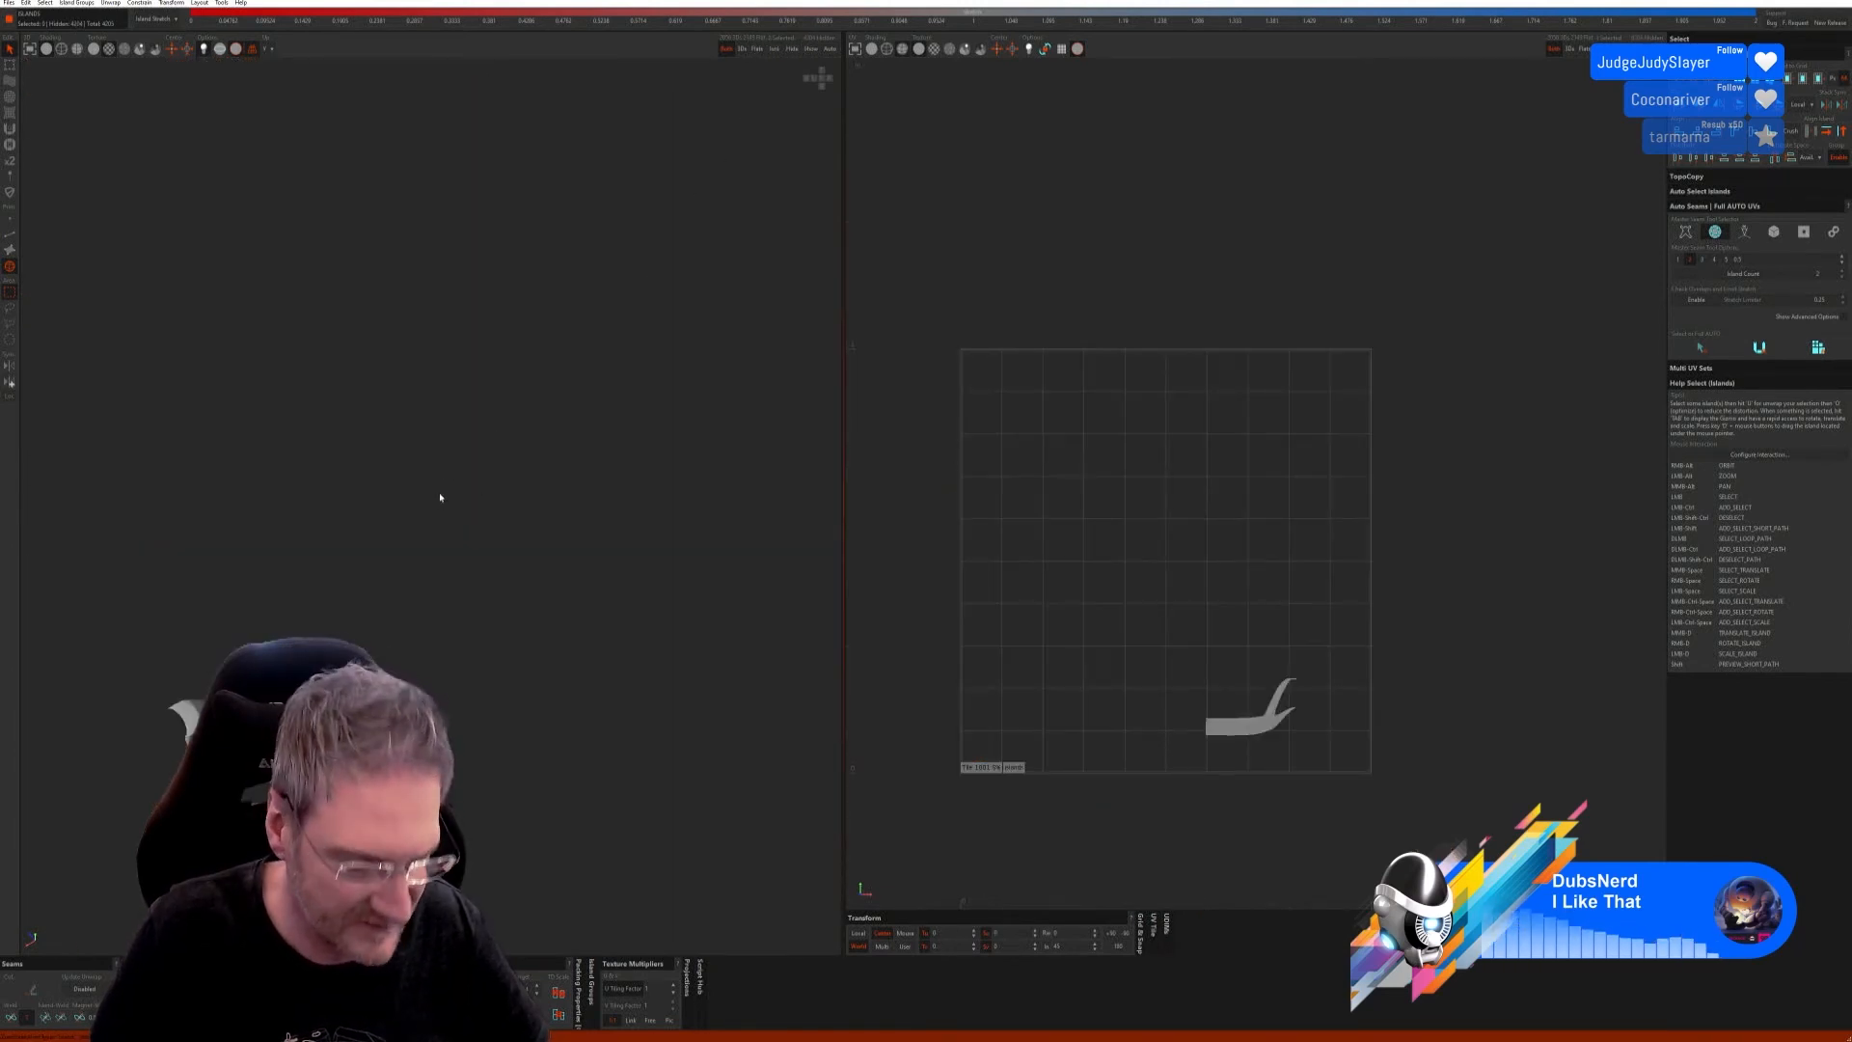
key(f)
alt+drag(480, 485, 421, 468)
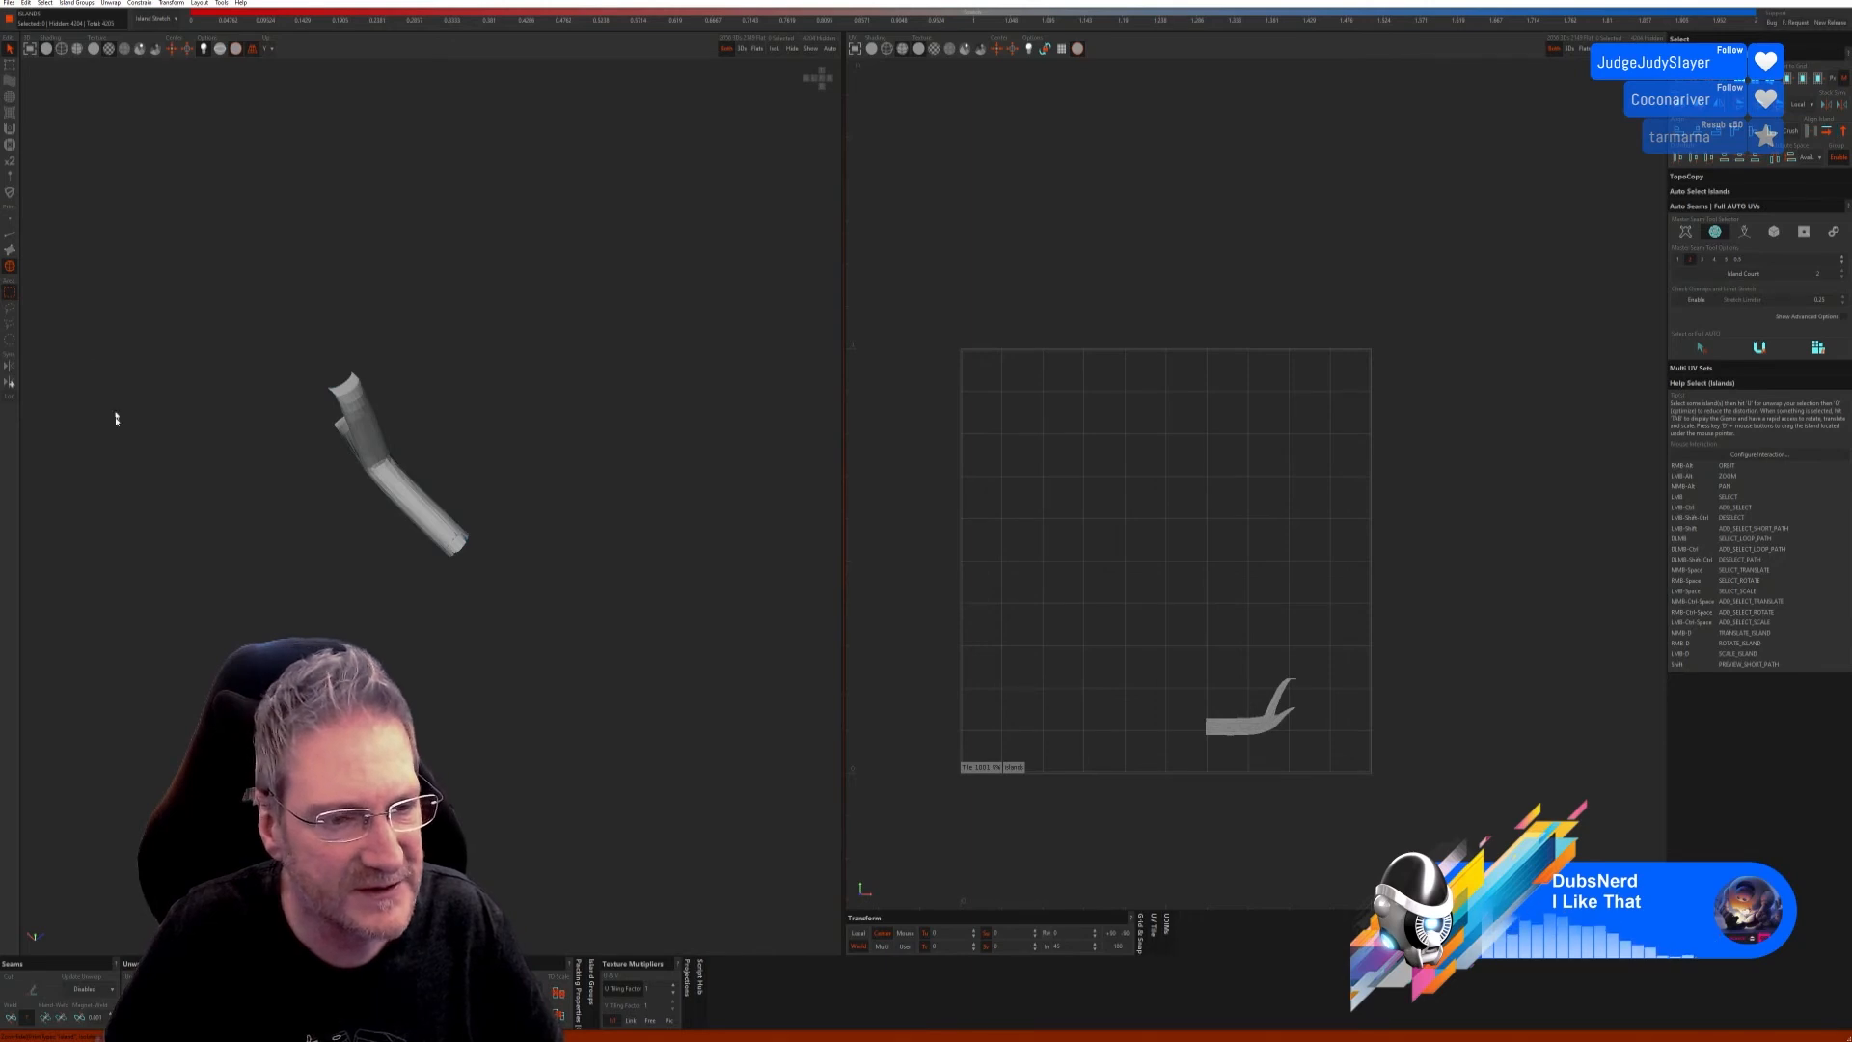
Step: Unwrap and pack the passenger-side footwell pipe using the same Island Count automatic seam method, and bring back the full model
click(9, 238)
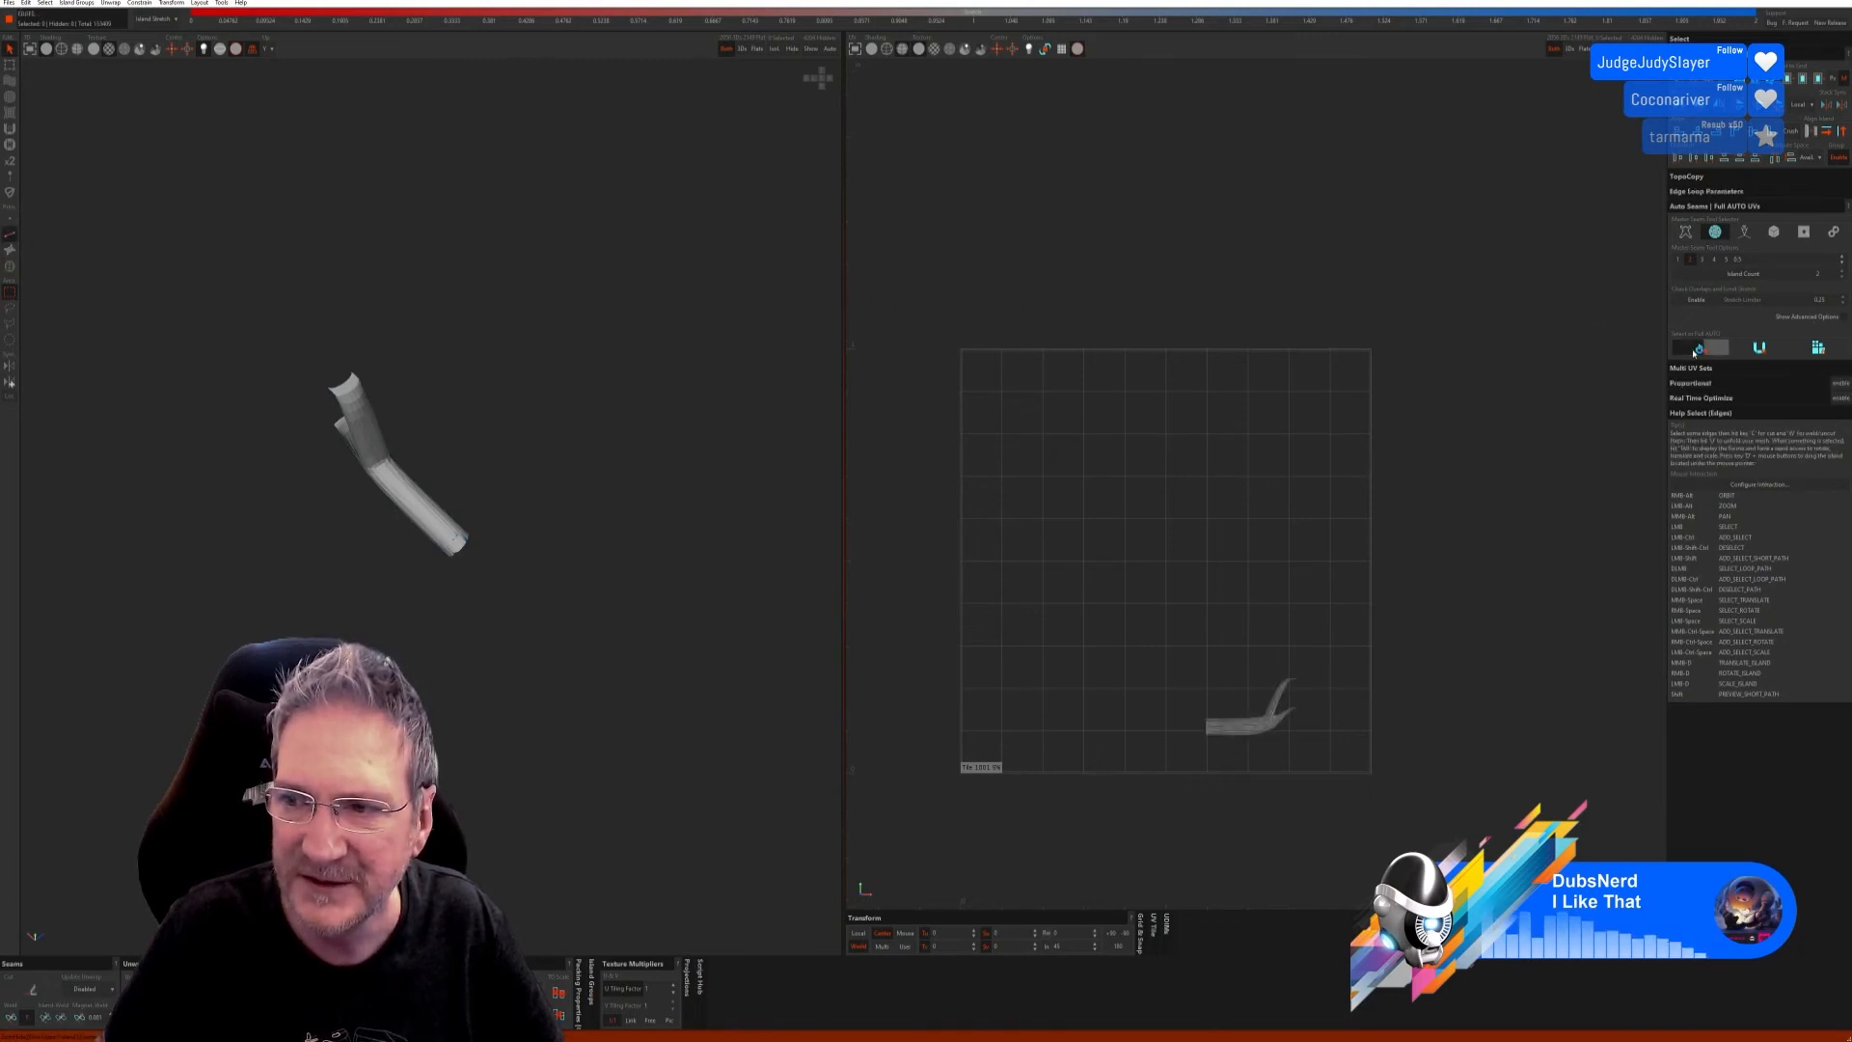
click(1818, 347)
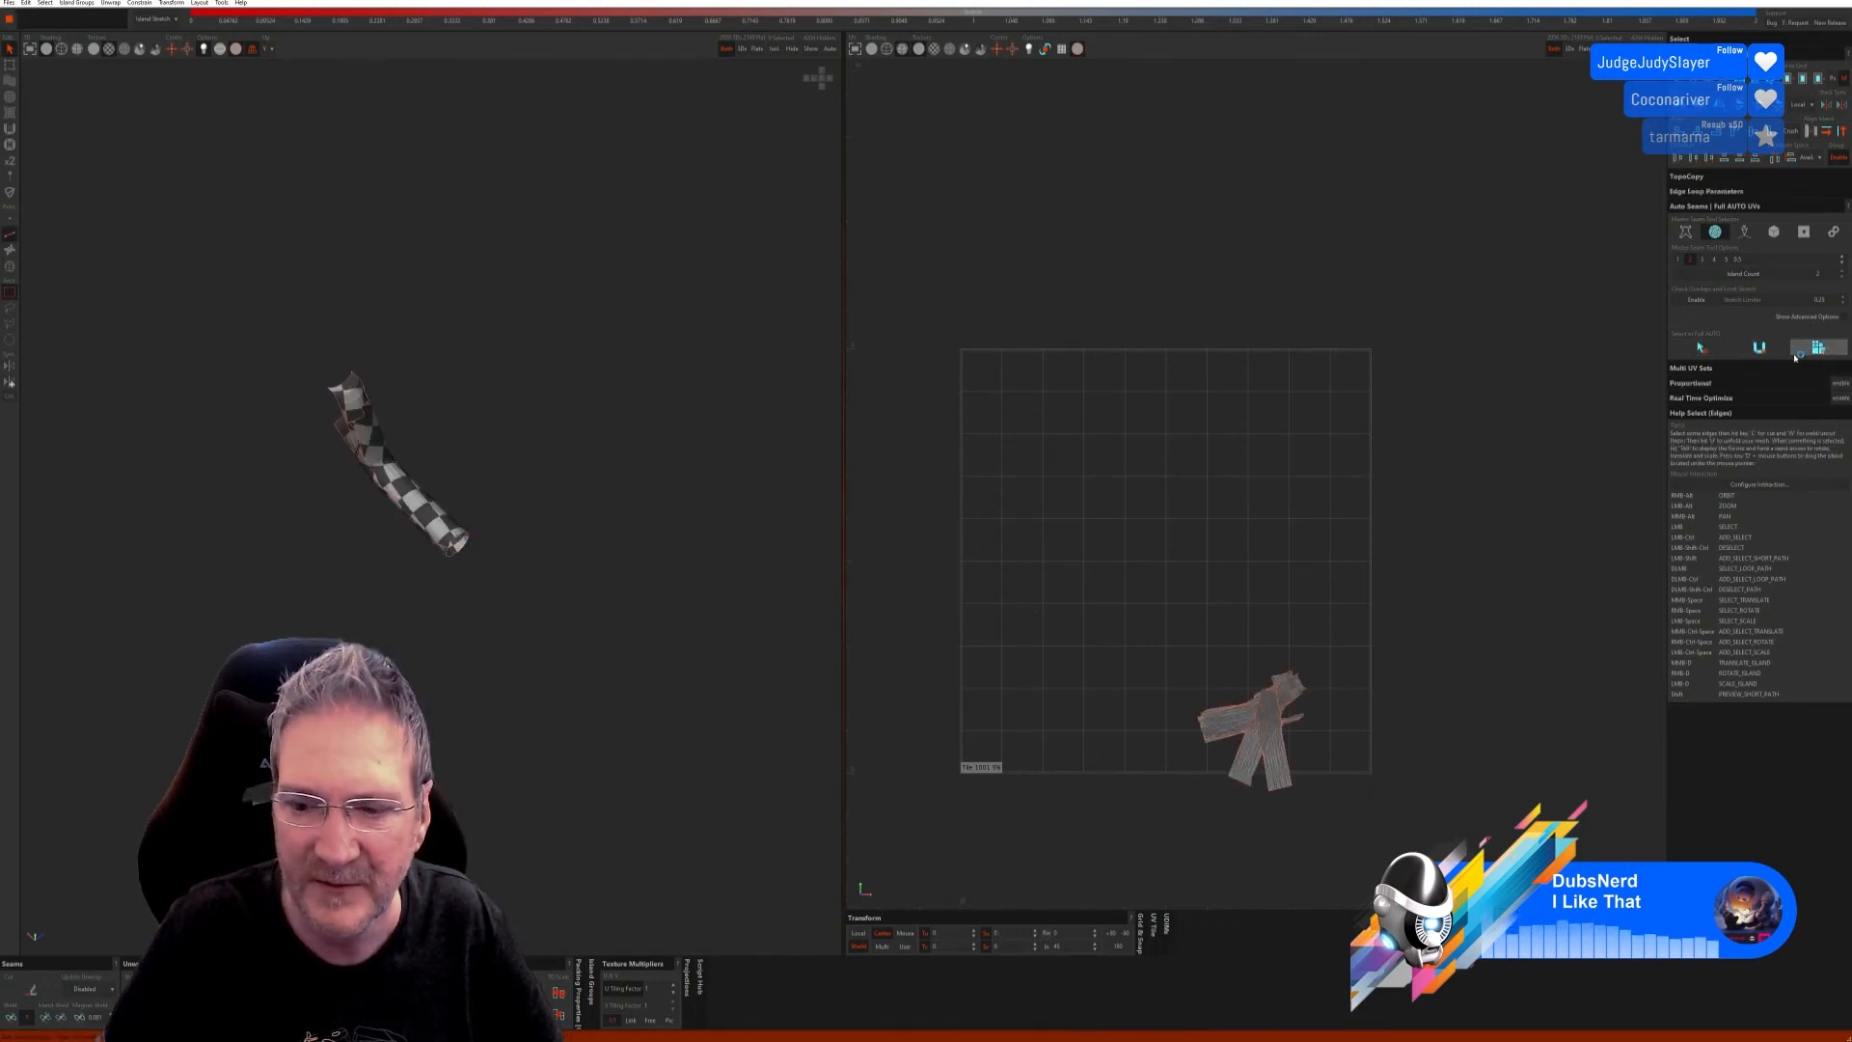
alt+right_drag(565, 719, 454, 644)
key(u)
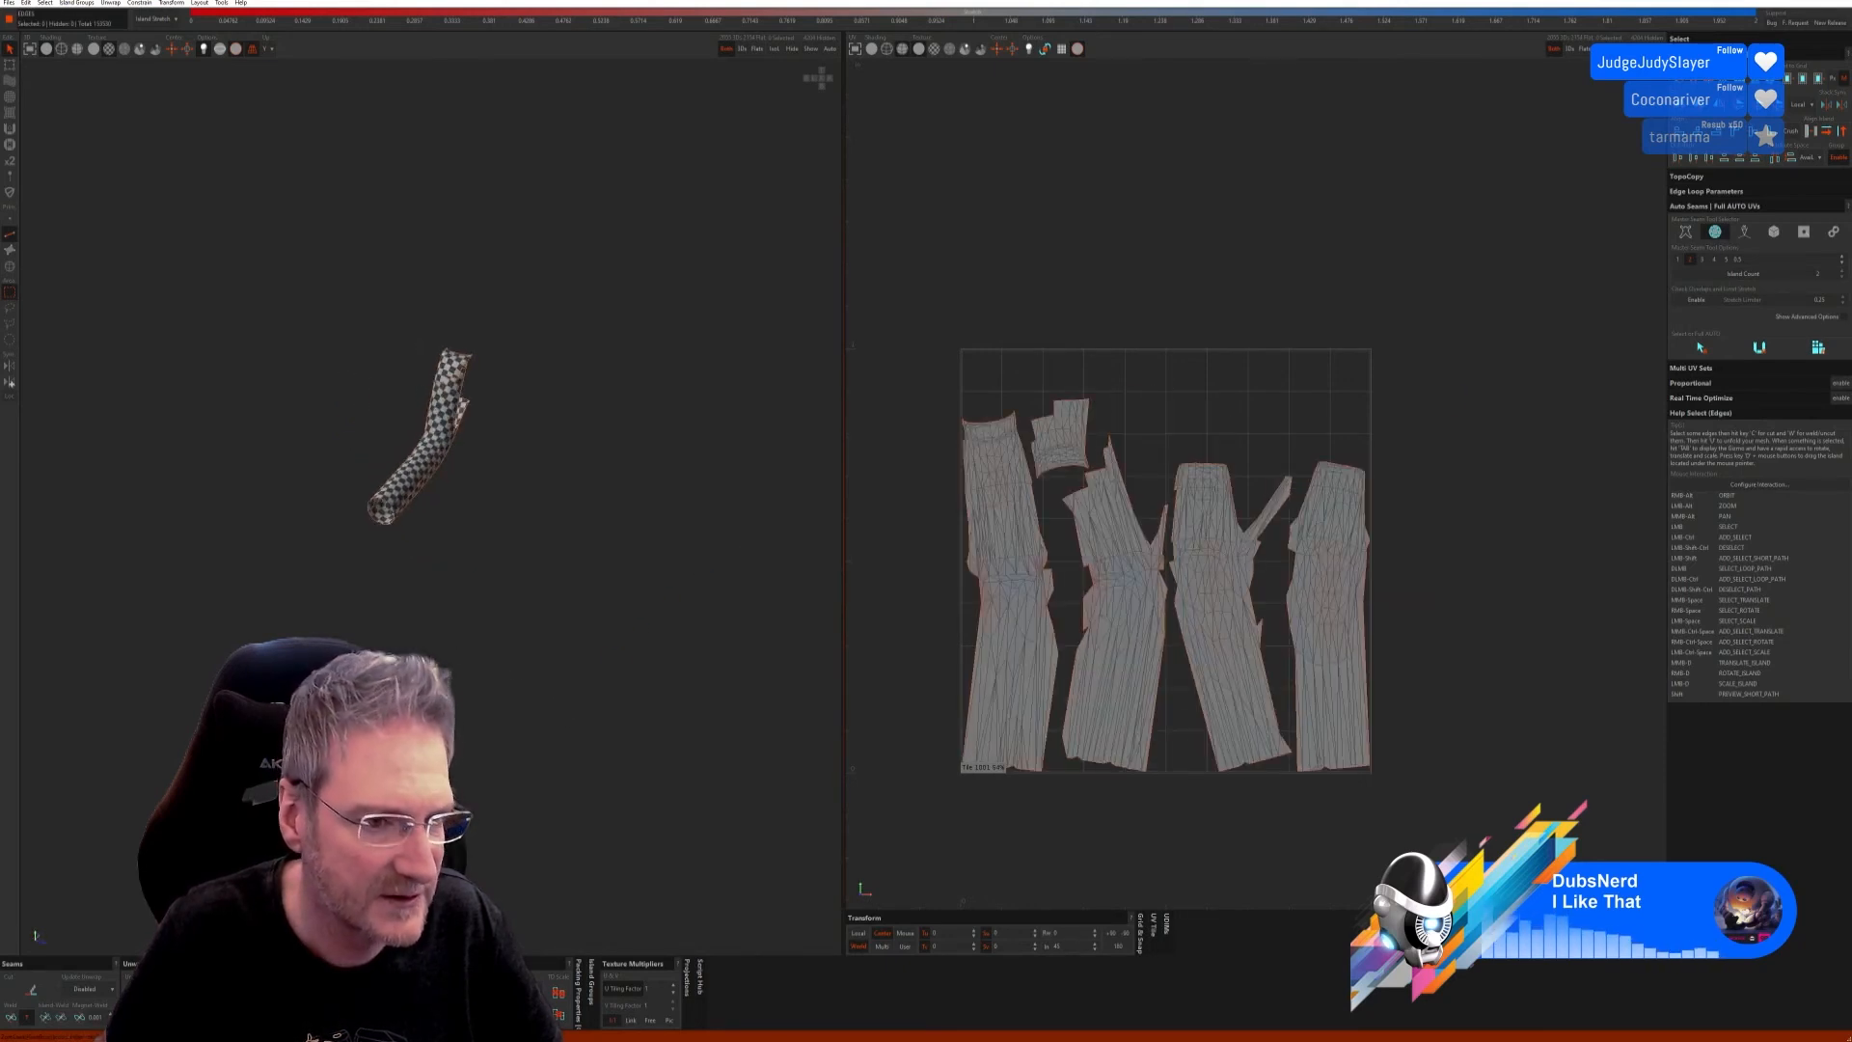
click(773, 51)
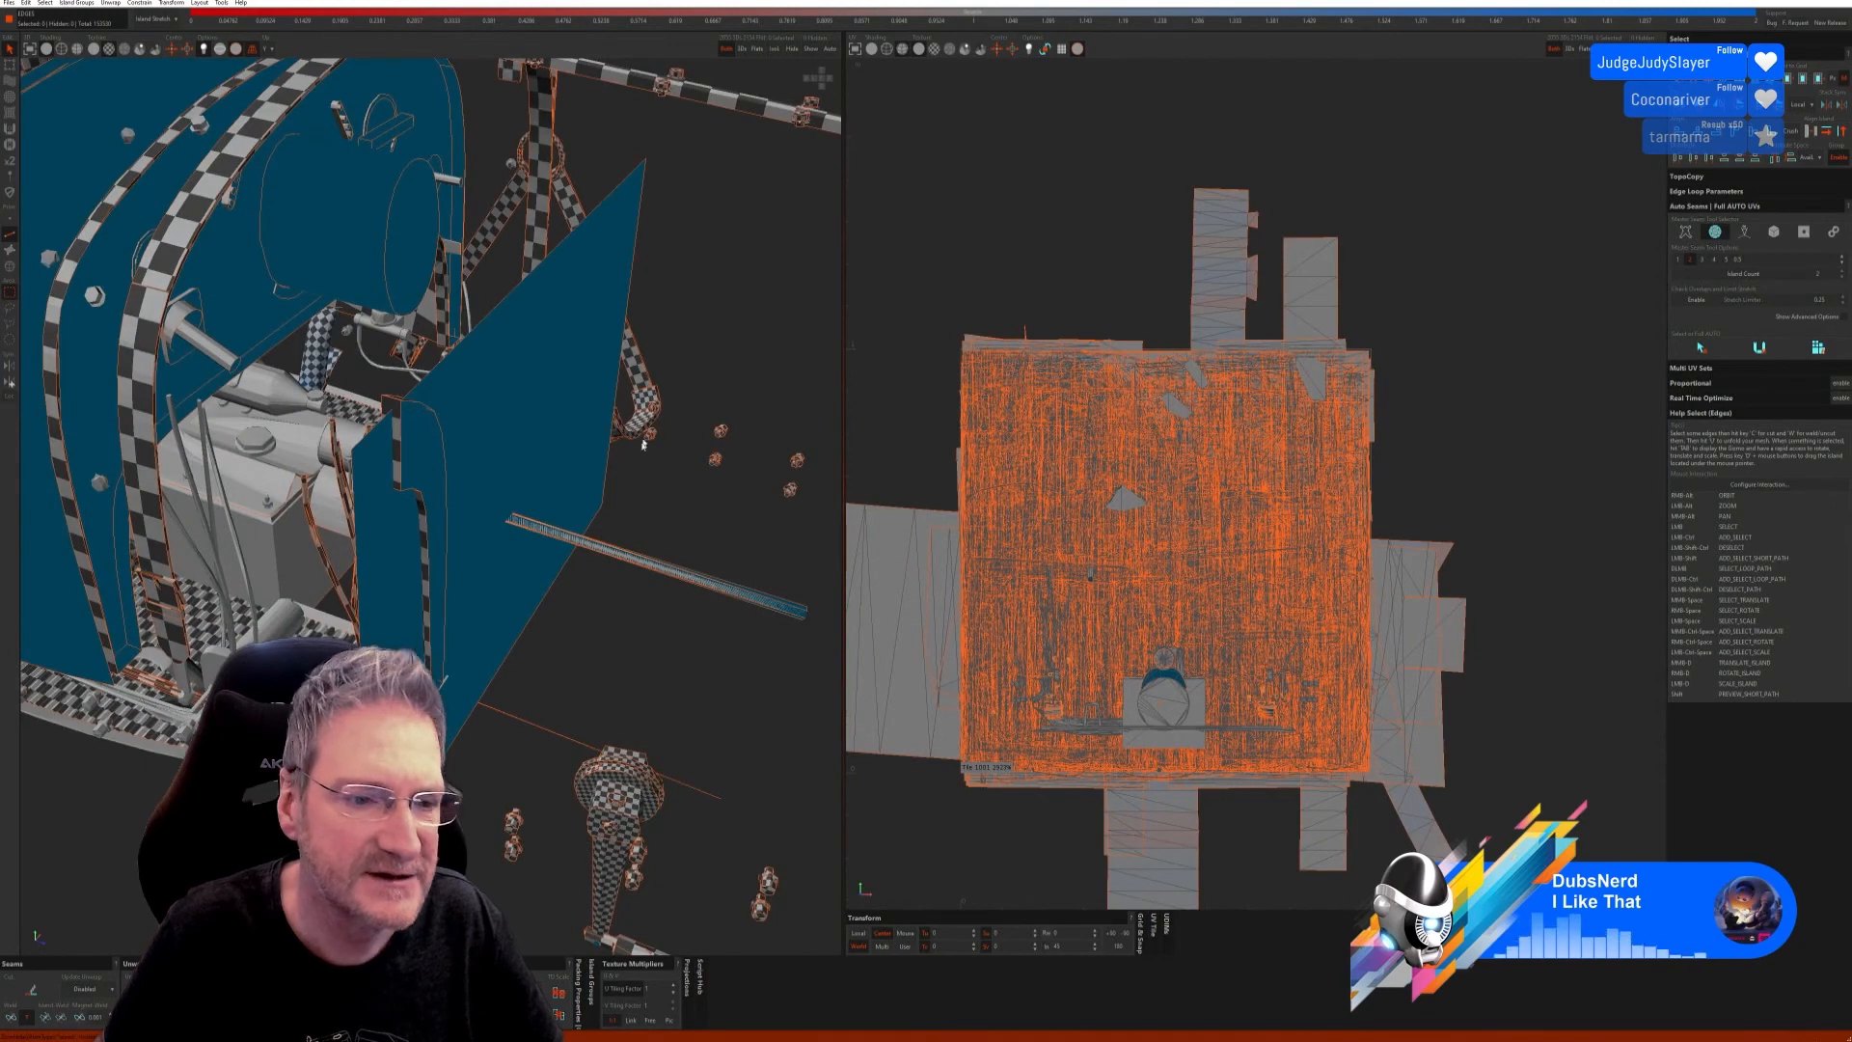
Step: Select the remaining uncut branched pipe in the footwell below the steering wheel as an island and isolate it
alt+right_drag(643, 445, 188, 336)
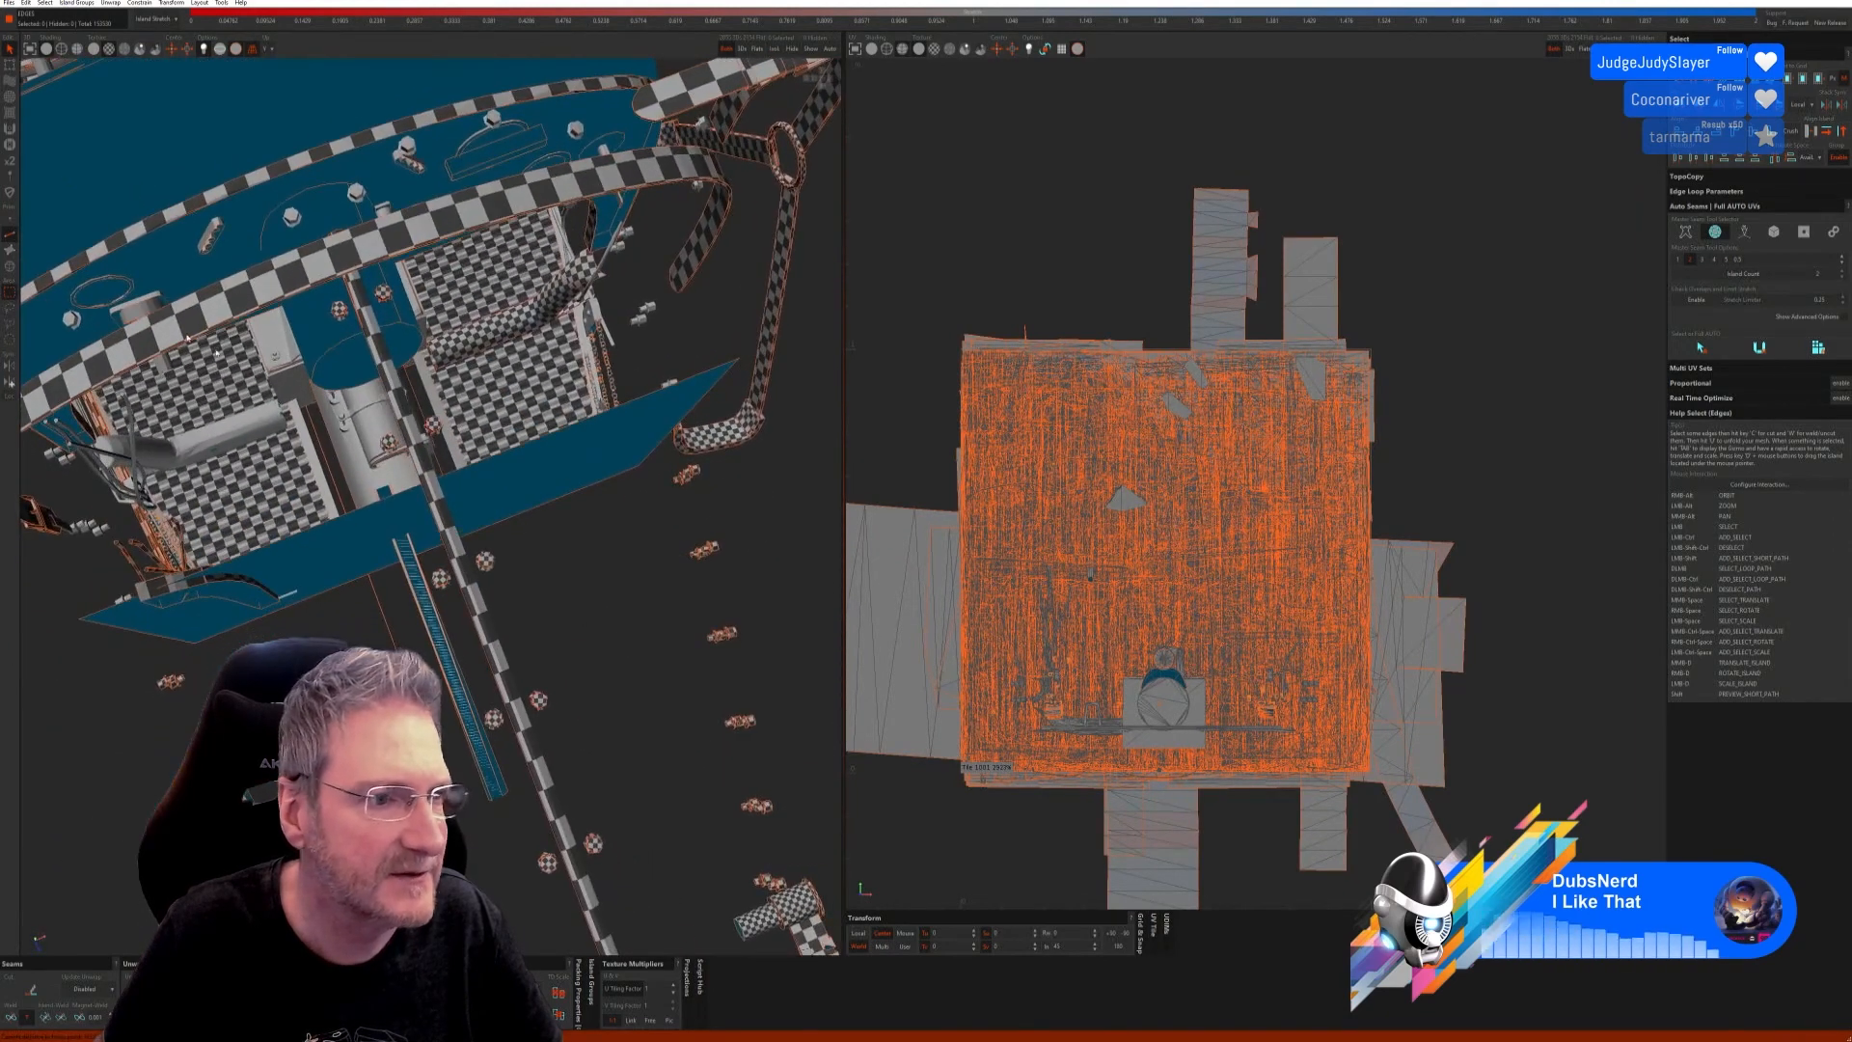
click(10, 266)
click(212, 433)
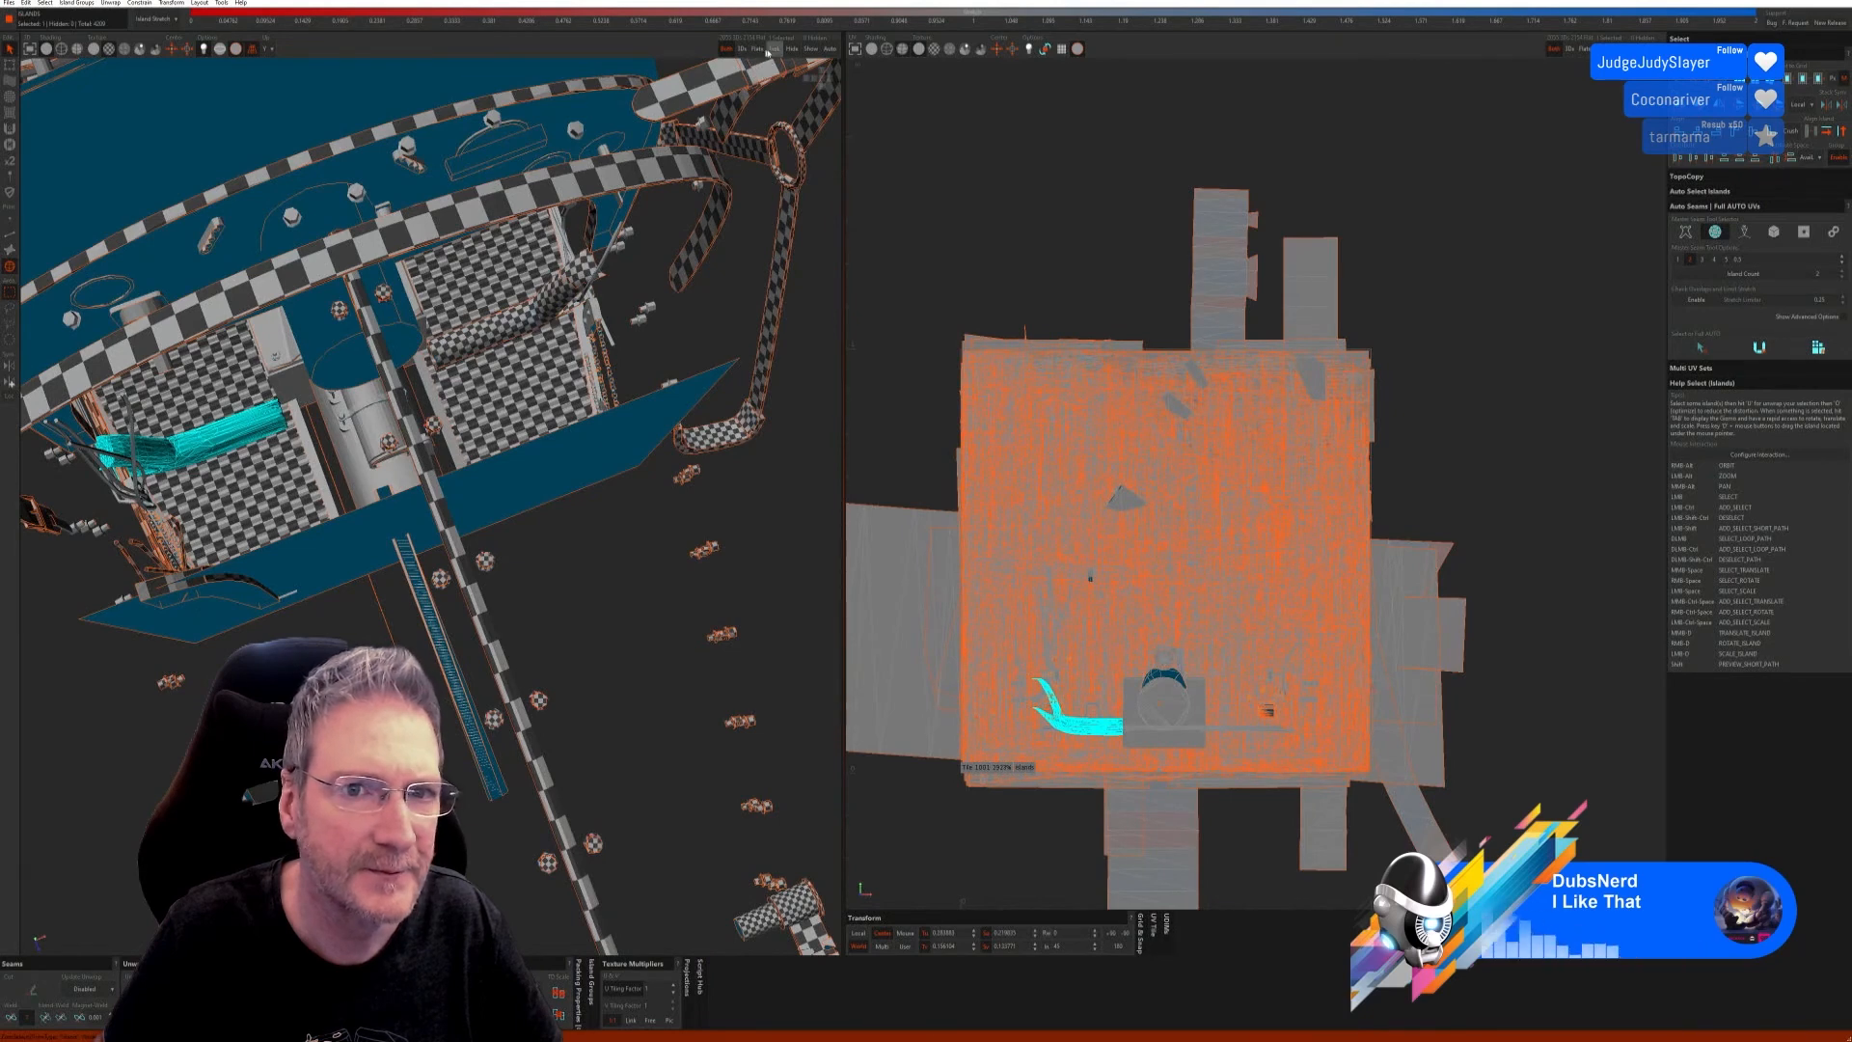
click(769, 51)
Step: Cut automatic seams on the pipe below the steering wheel, unwrap and pack it, and bring back the full model
click(10, 233)
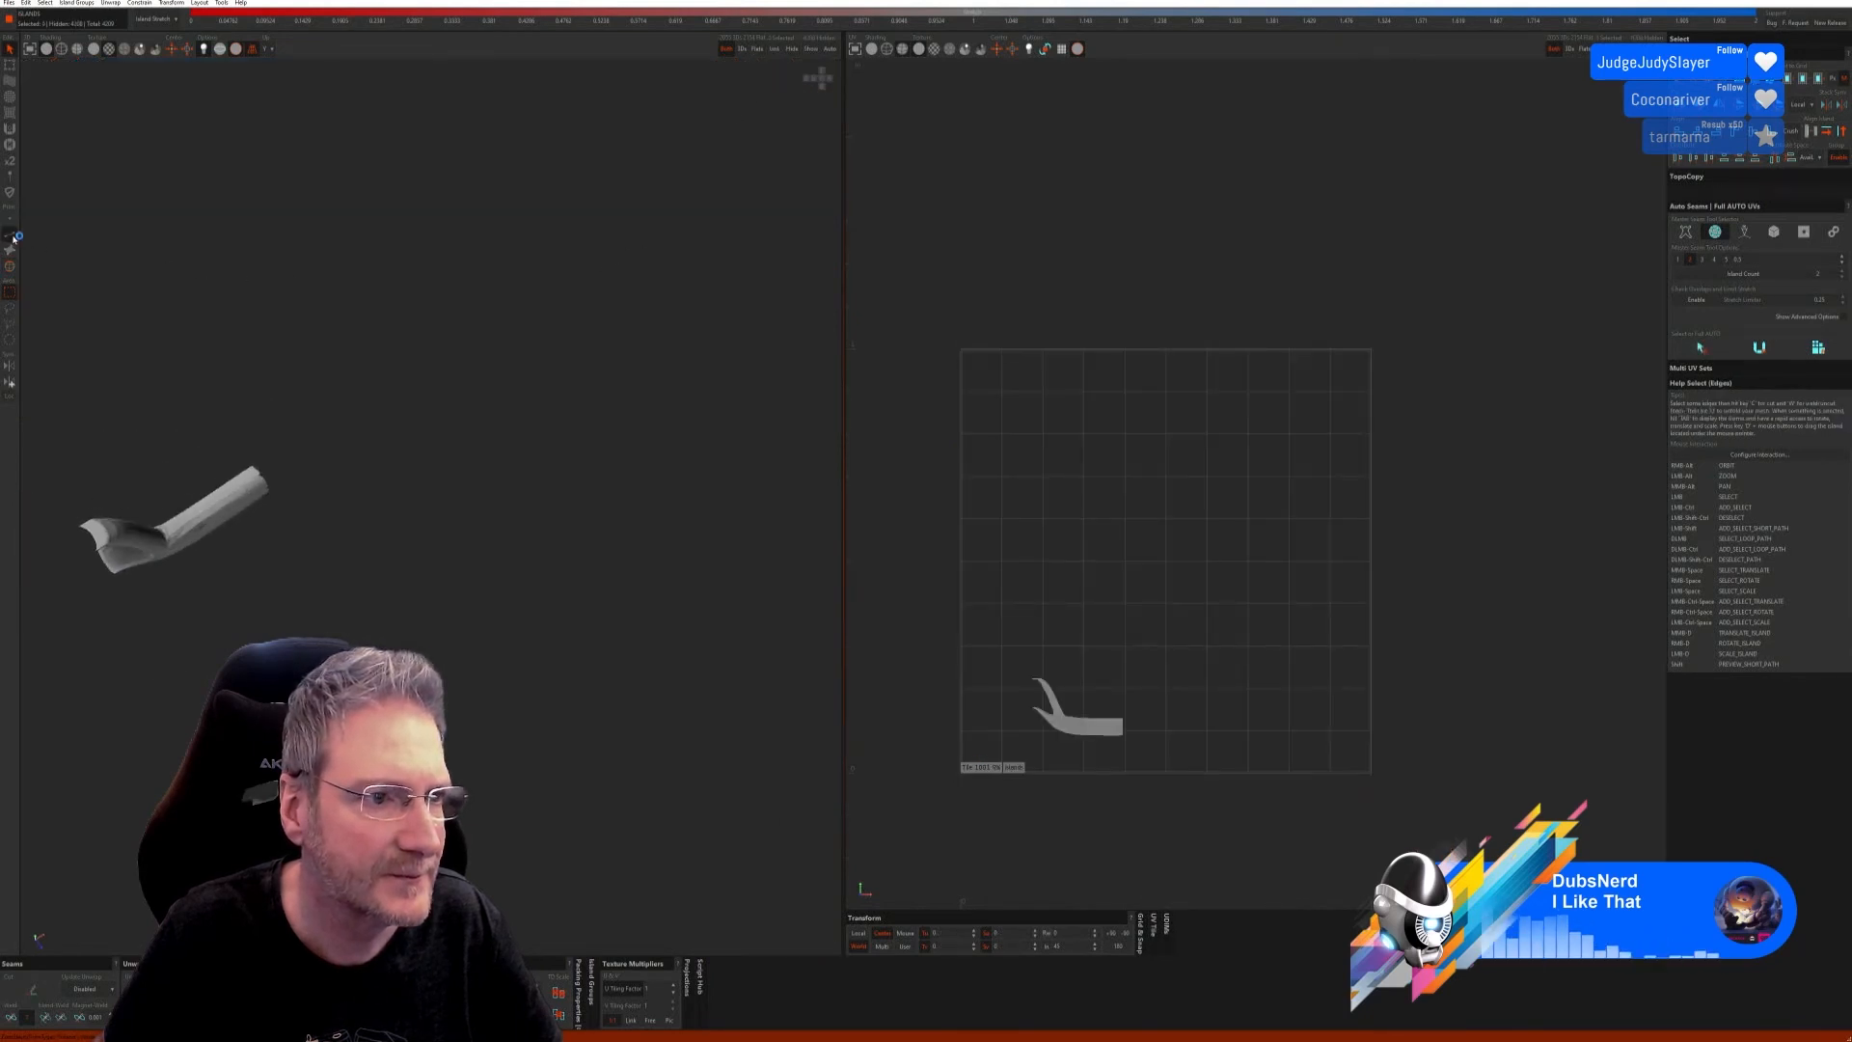
click(1700, 347)
click(1812, 348)
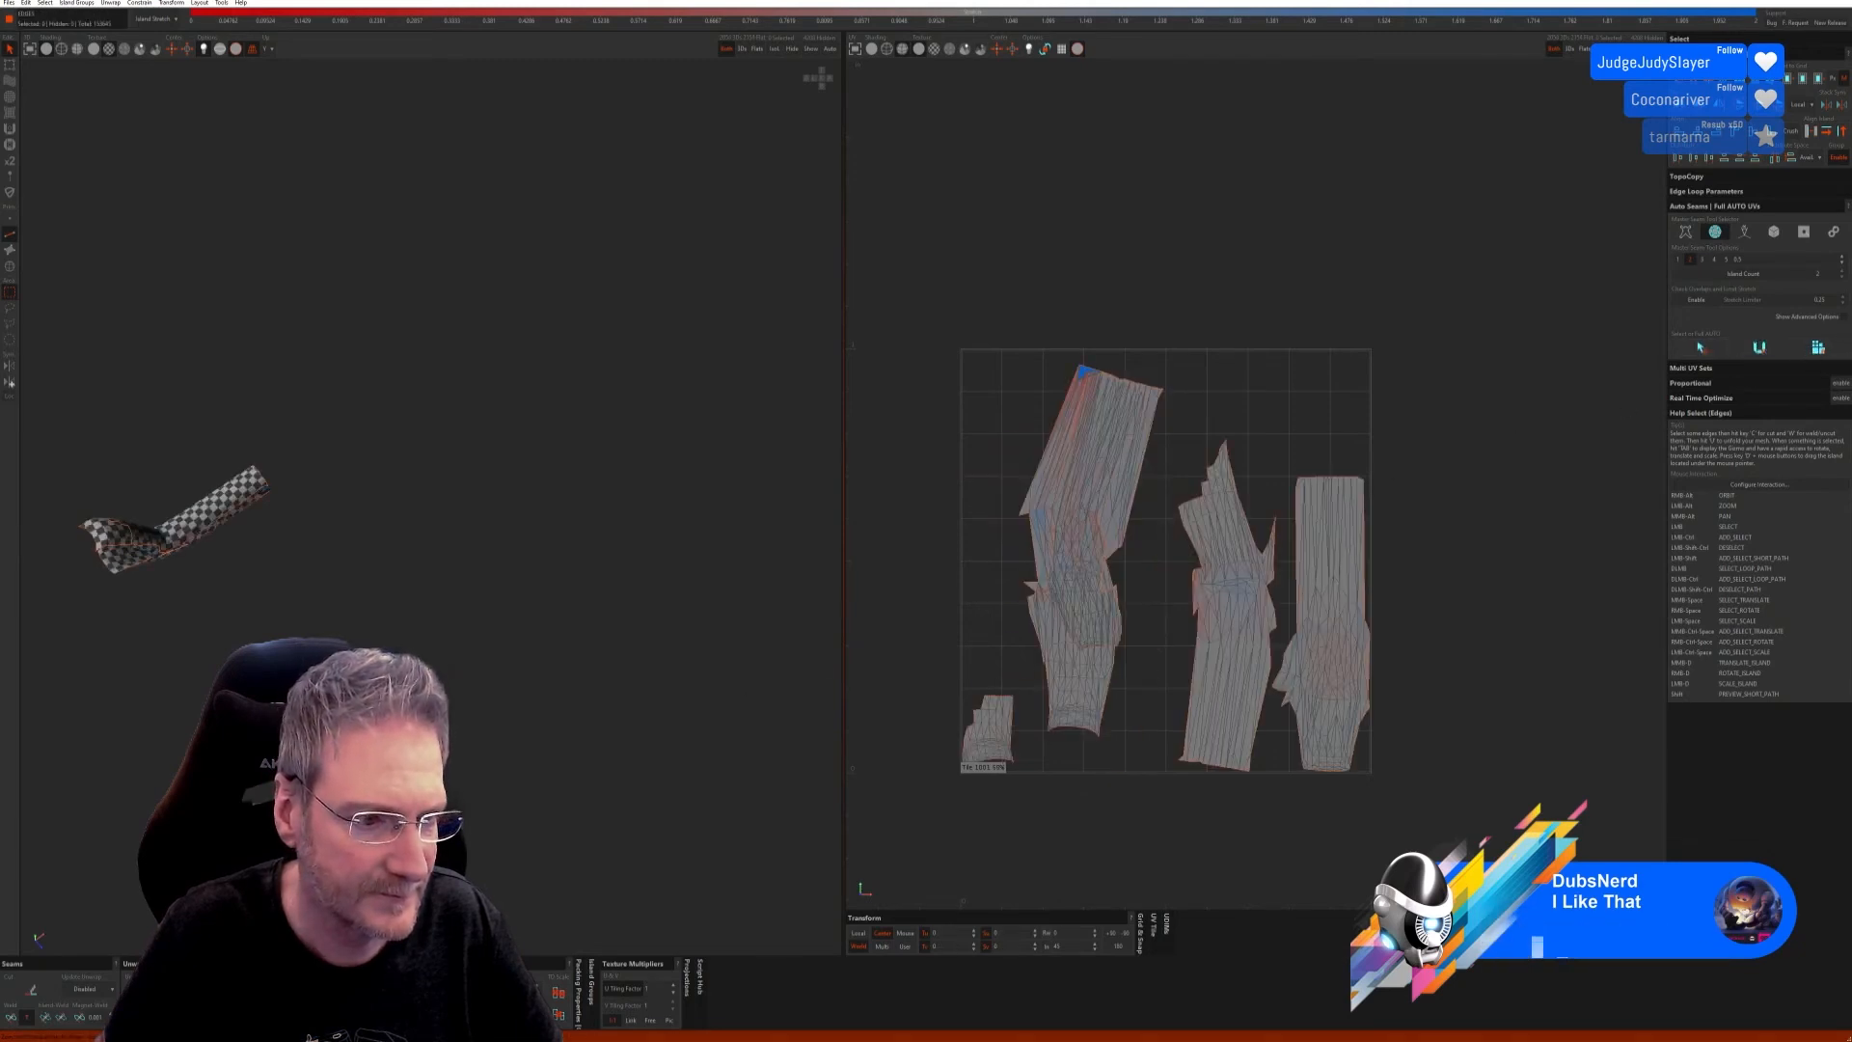
alt+right_drag(463, 579, 192, 727)
click(808, 49)
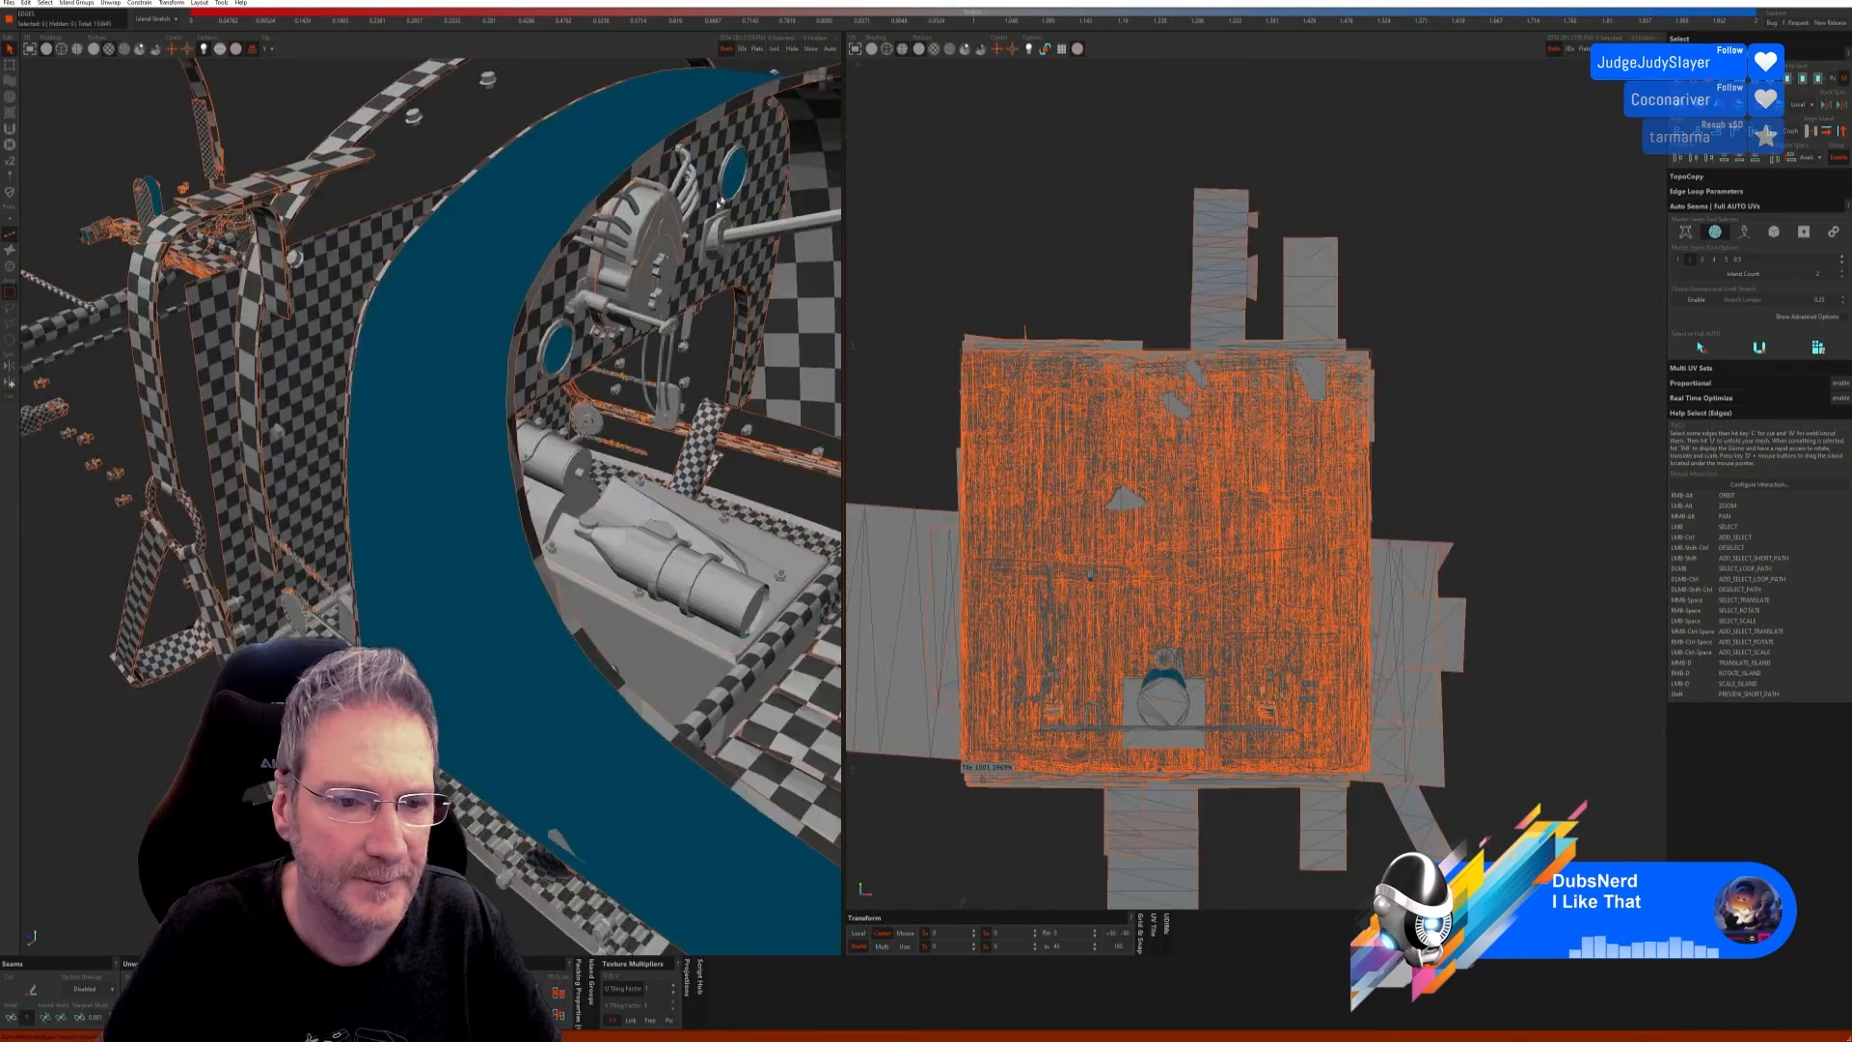
Step: Select the box-shaped housing and its grooved top cover in the middle of the car floor as islands, and isolate them
scroll(693, 208, down, 3)
alt+right_drag(690, 414, 348, 445)
scroll(347, 442, up, 5)
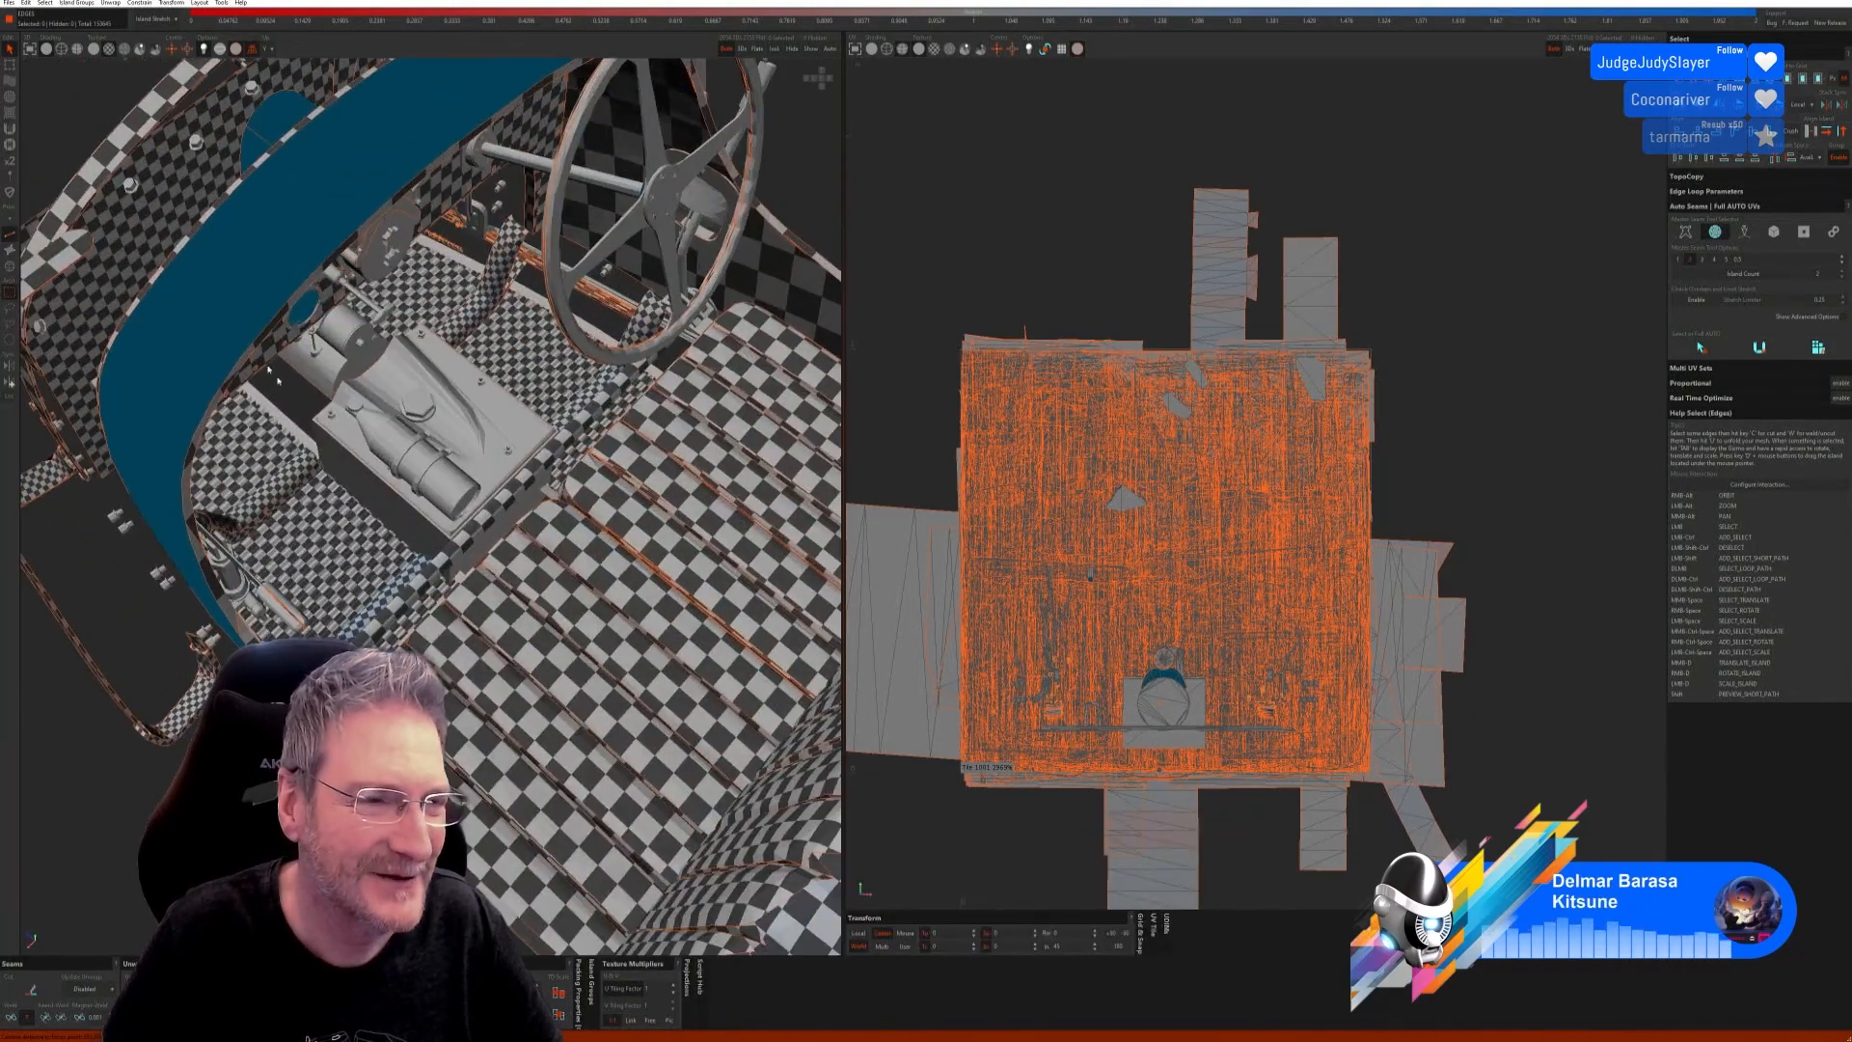
click(10, 267)
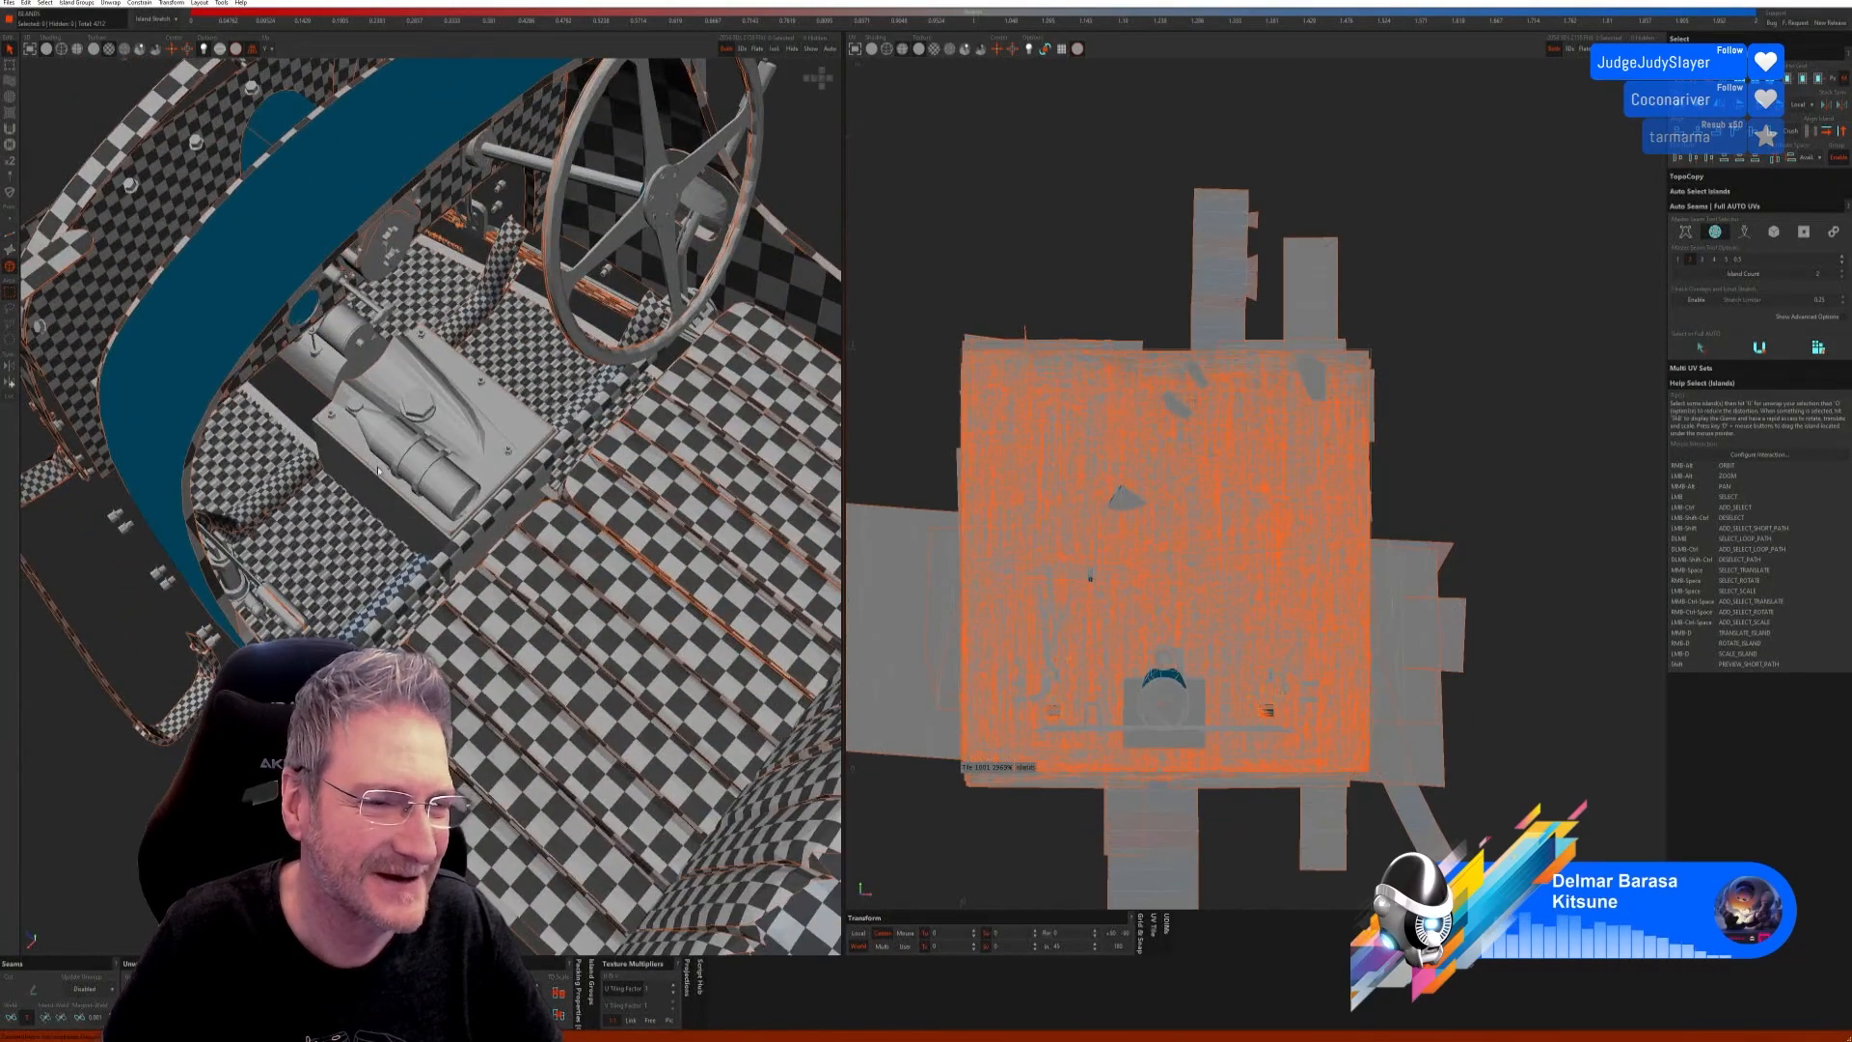
click(380, 482)
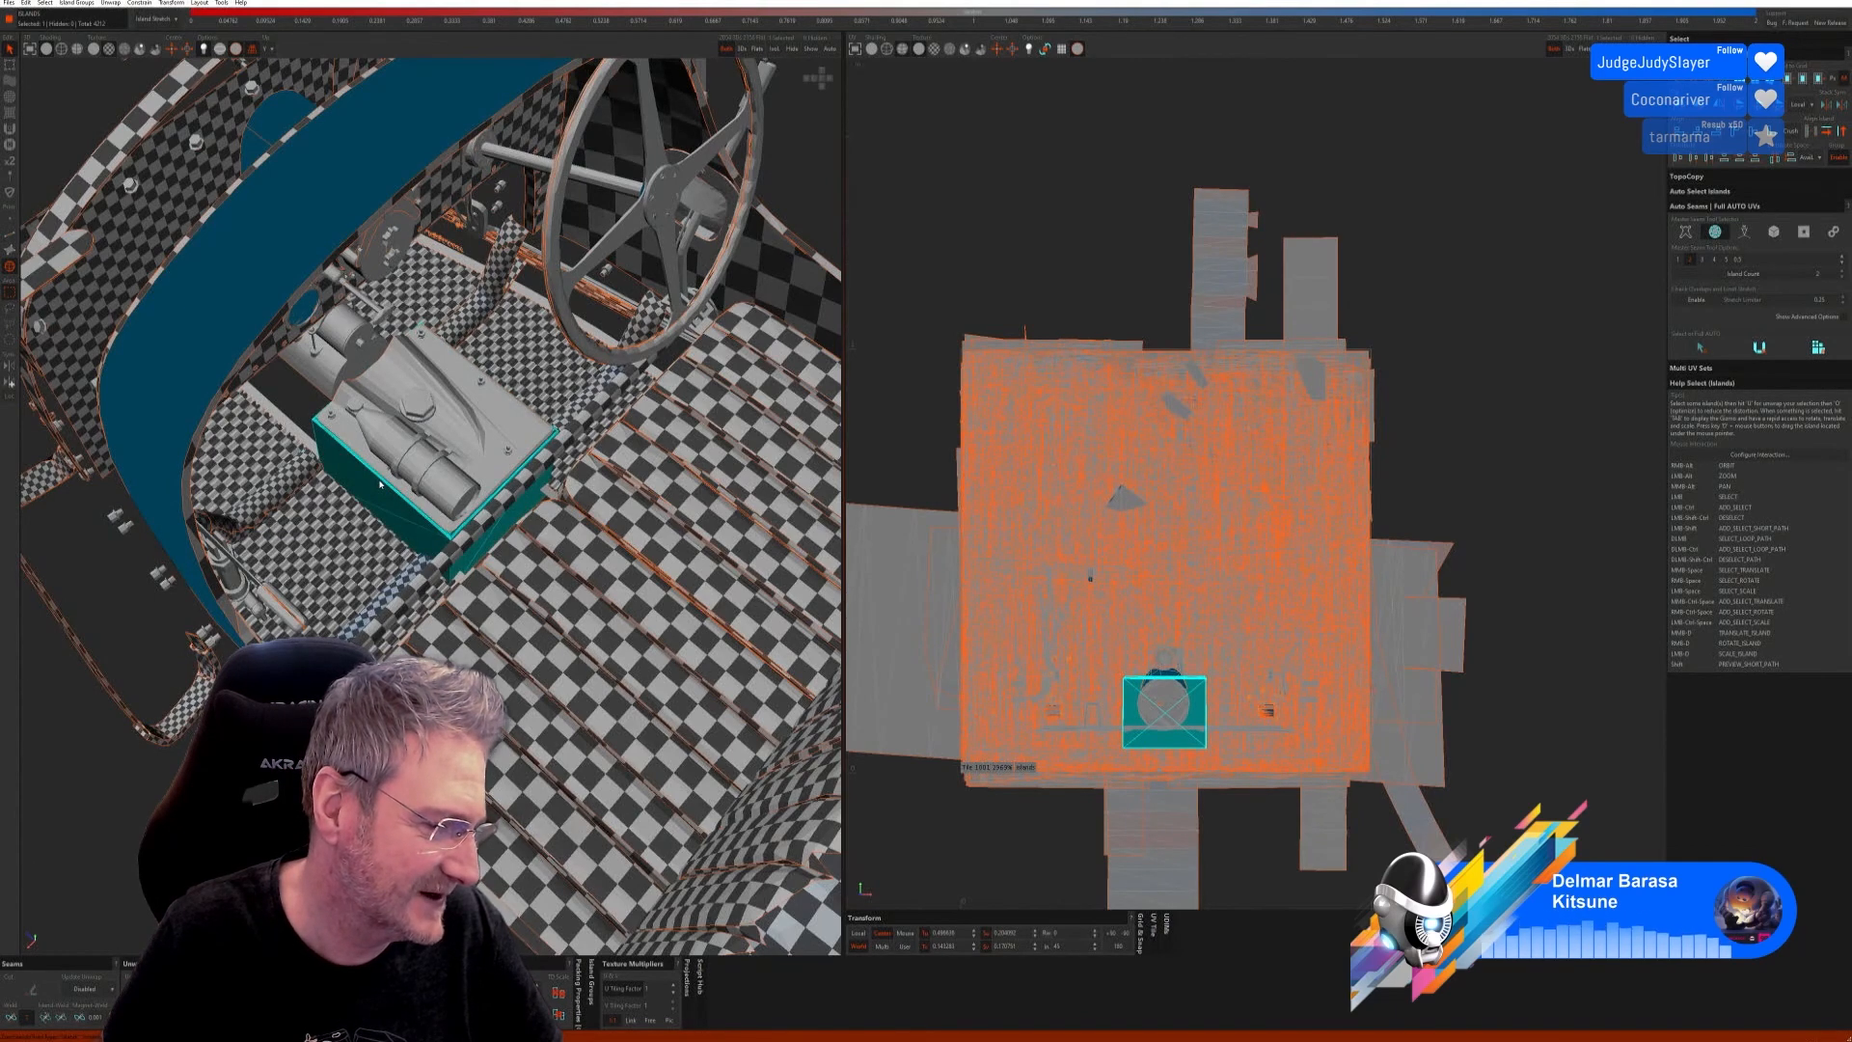
ctrl+click(409, 495)
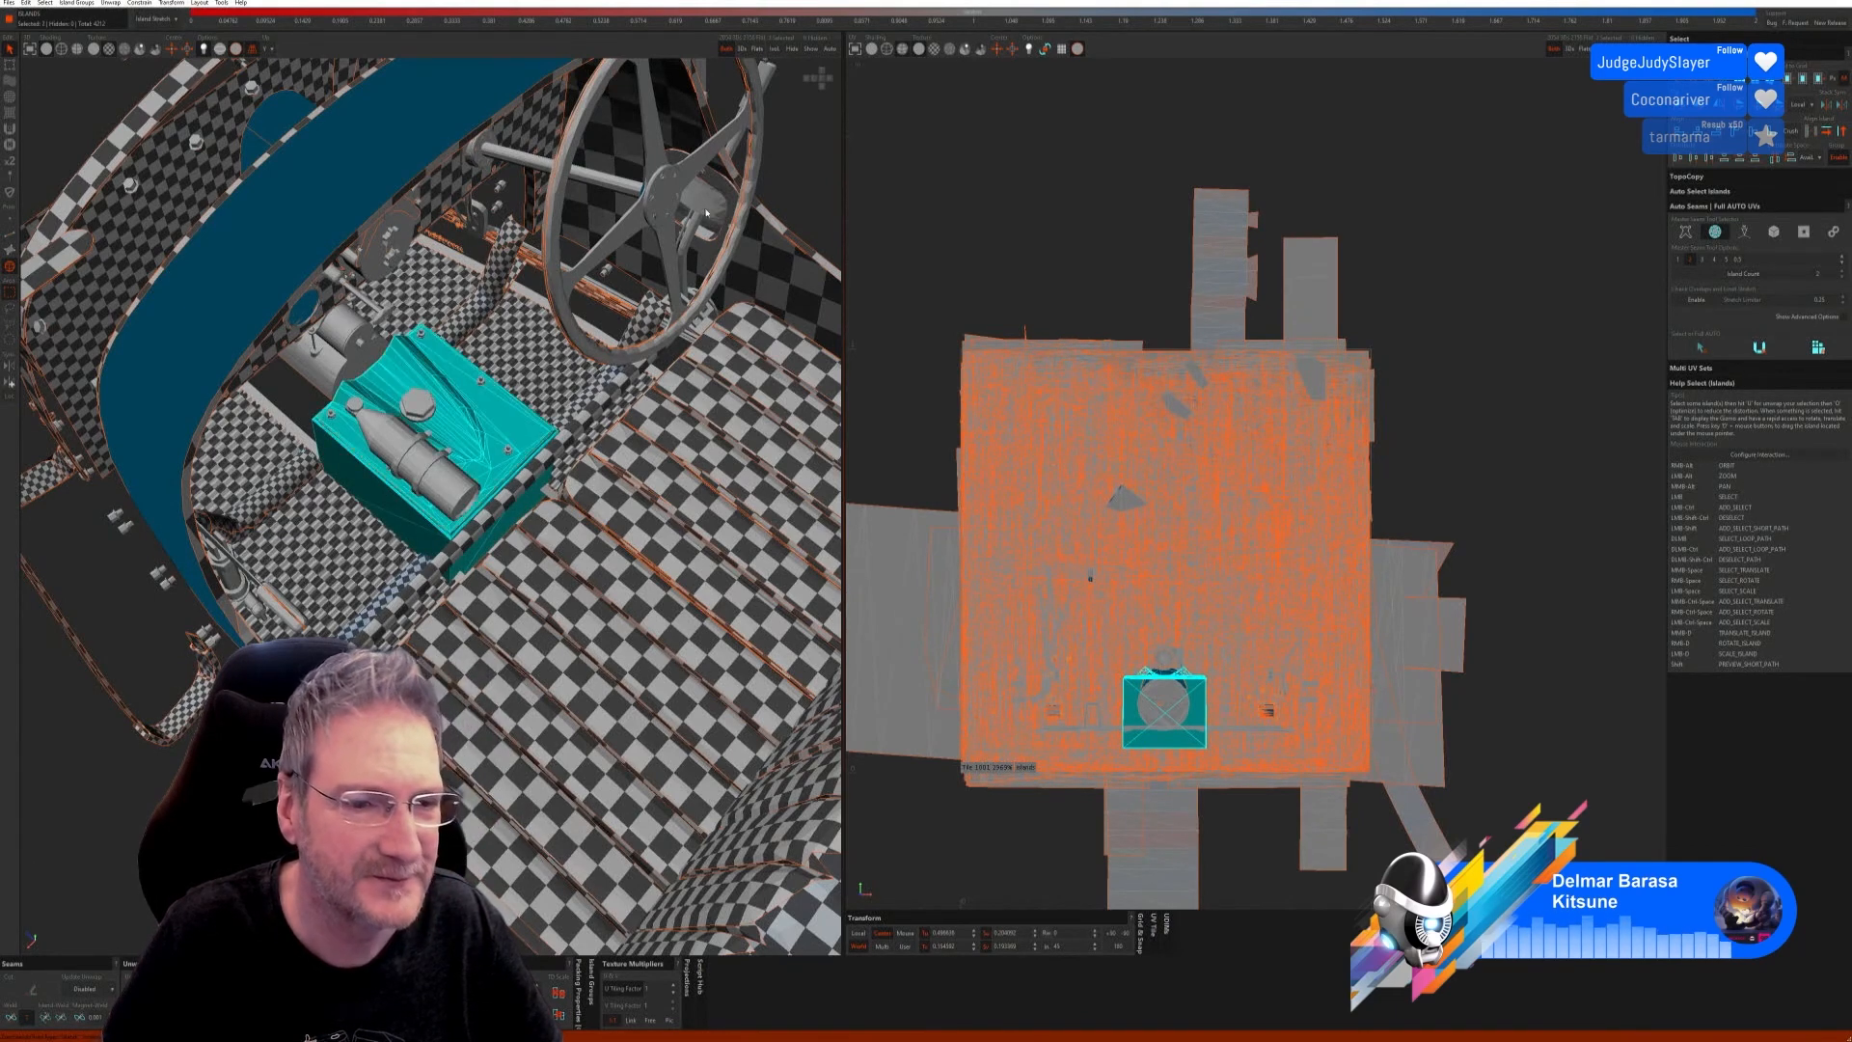
click(774, 48)
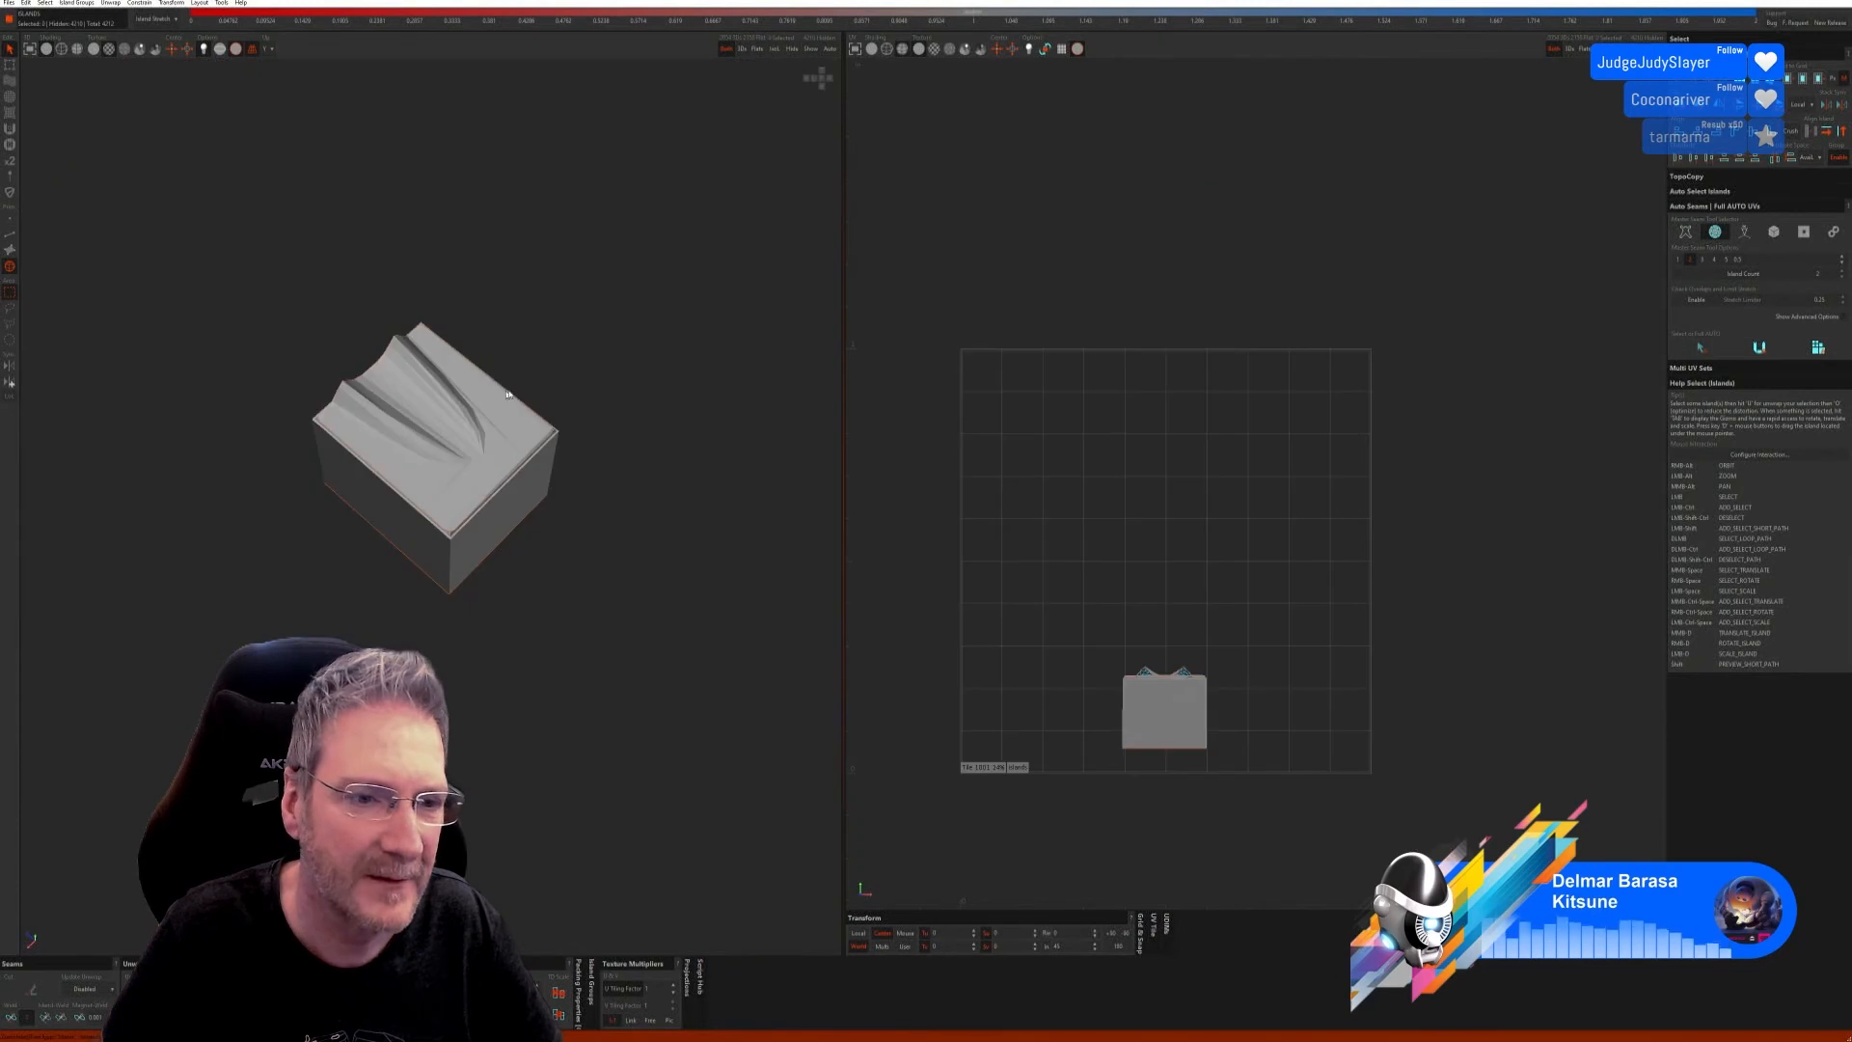
Step: Unwrap the housing and its cover with automatic seams along their sharp outer edges, pack the islands, and bring back the full model
click(8, 235)
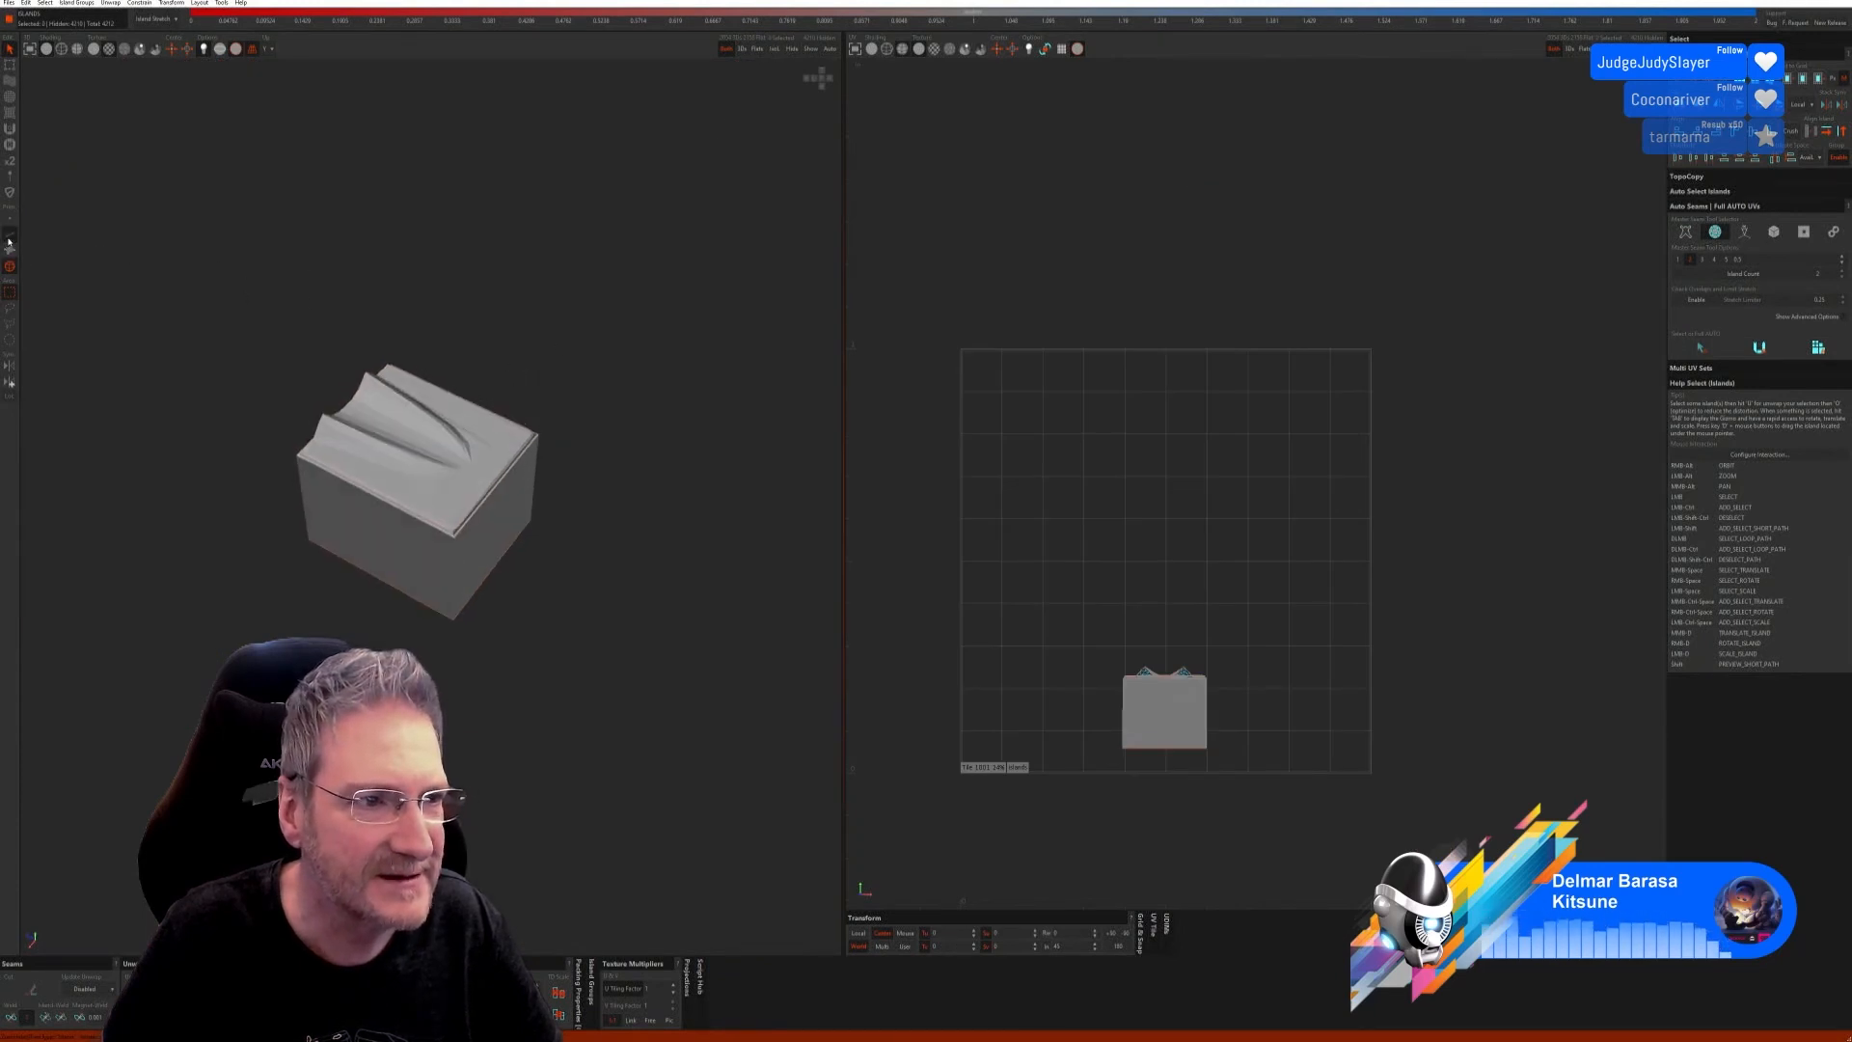
click(1744, 232)
click(1701, 331)
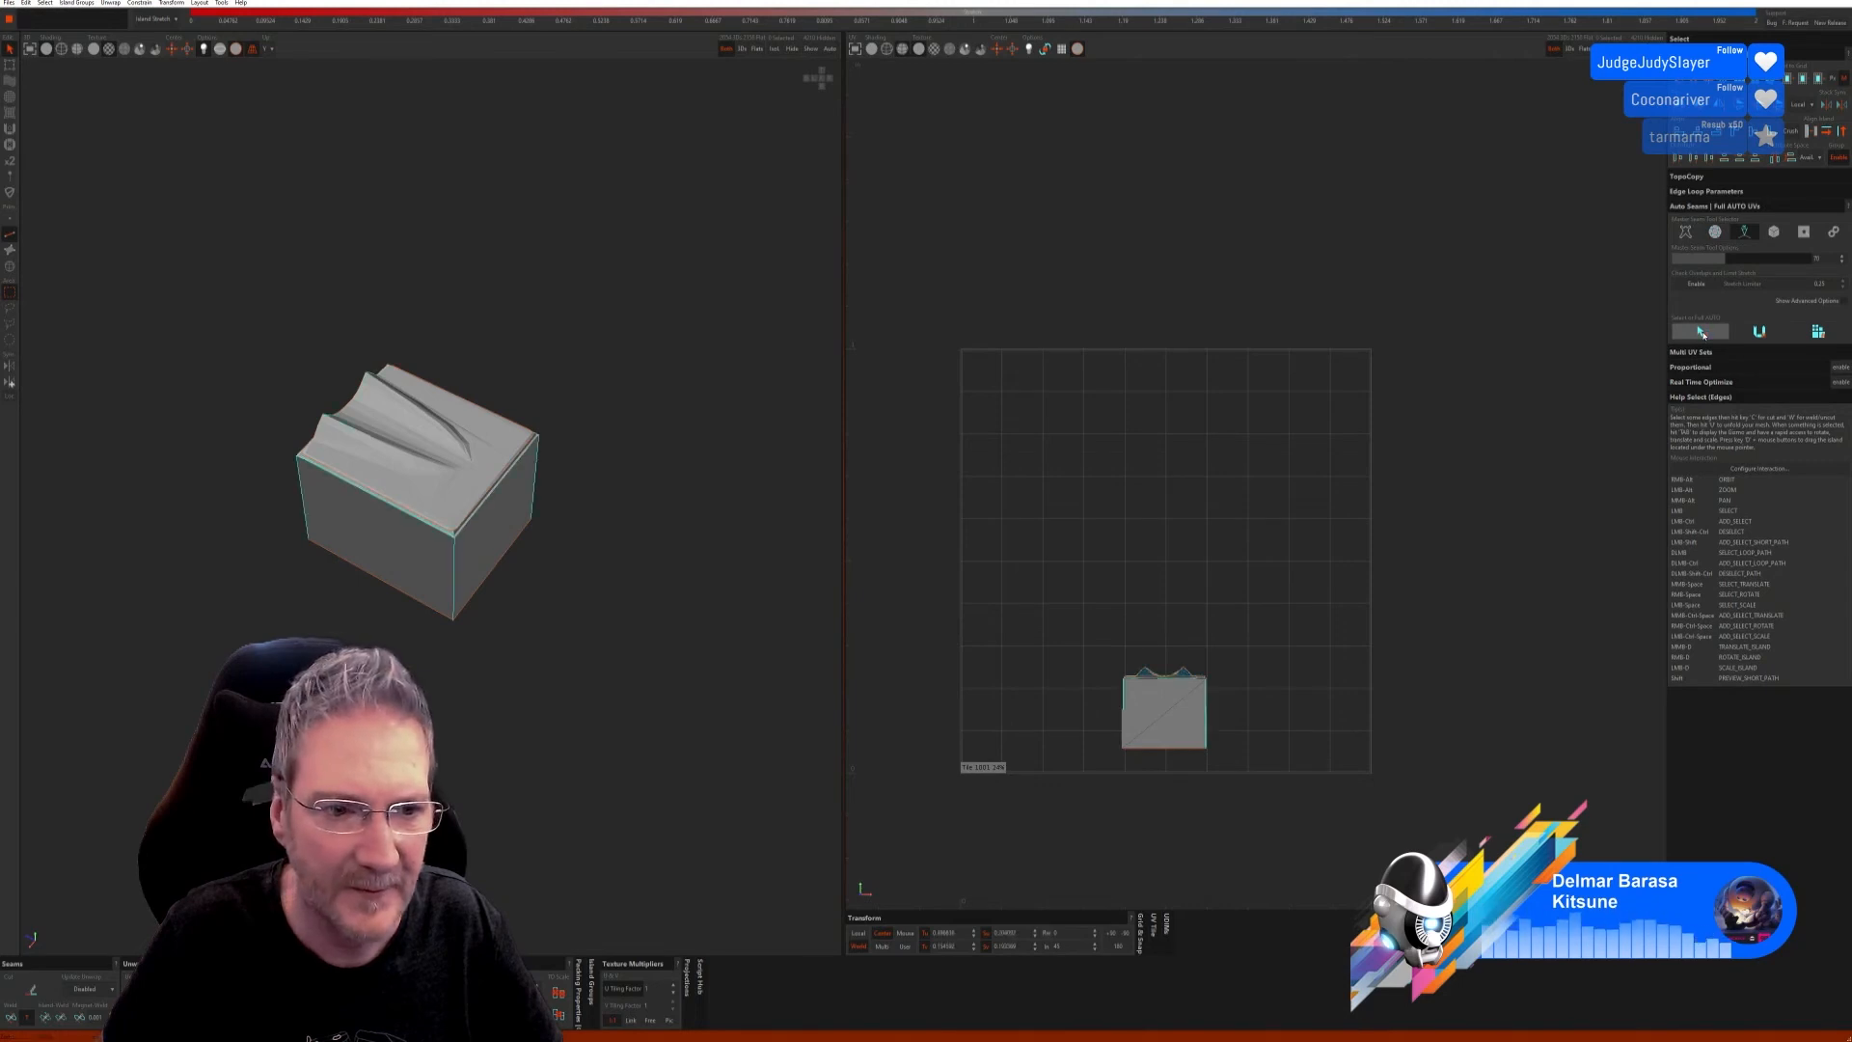
click(1758, 331)
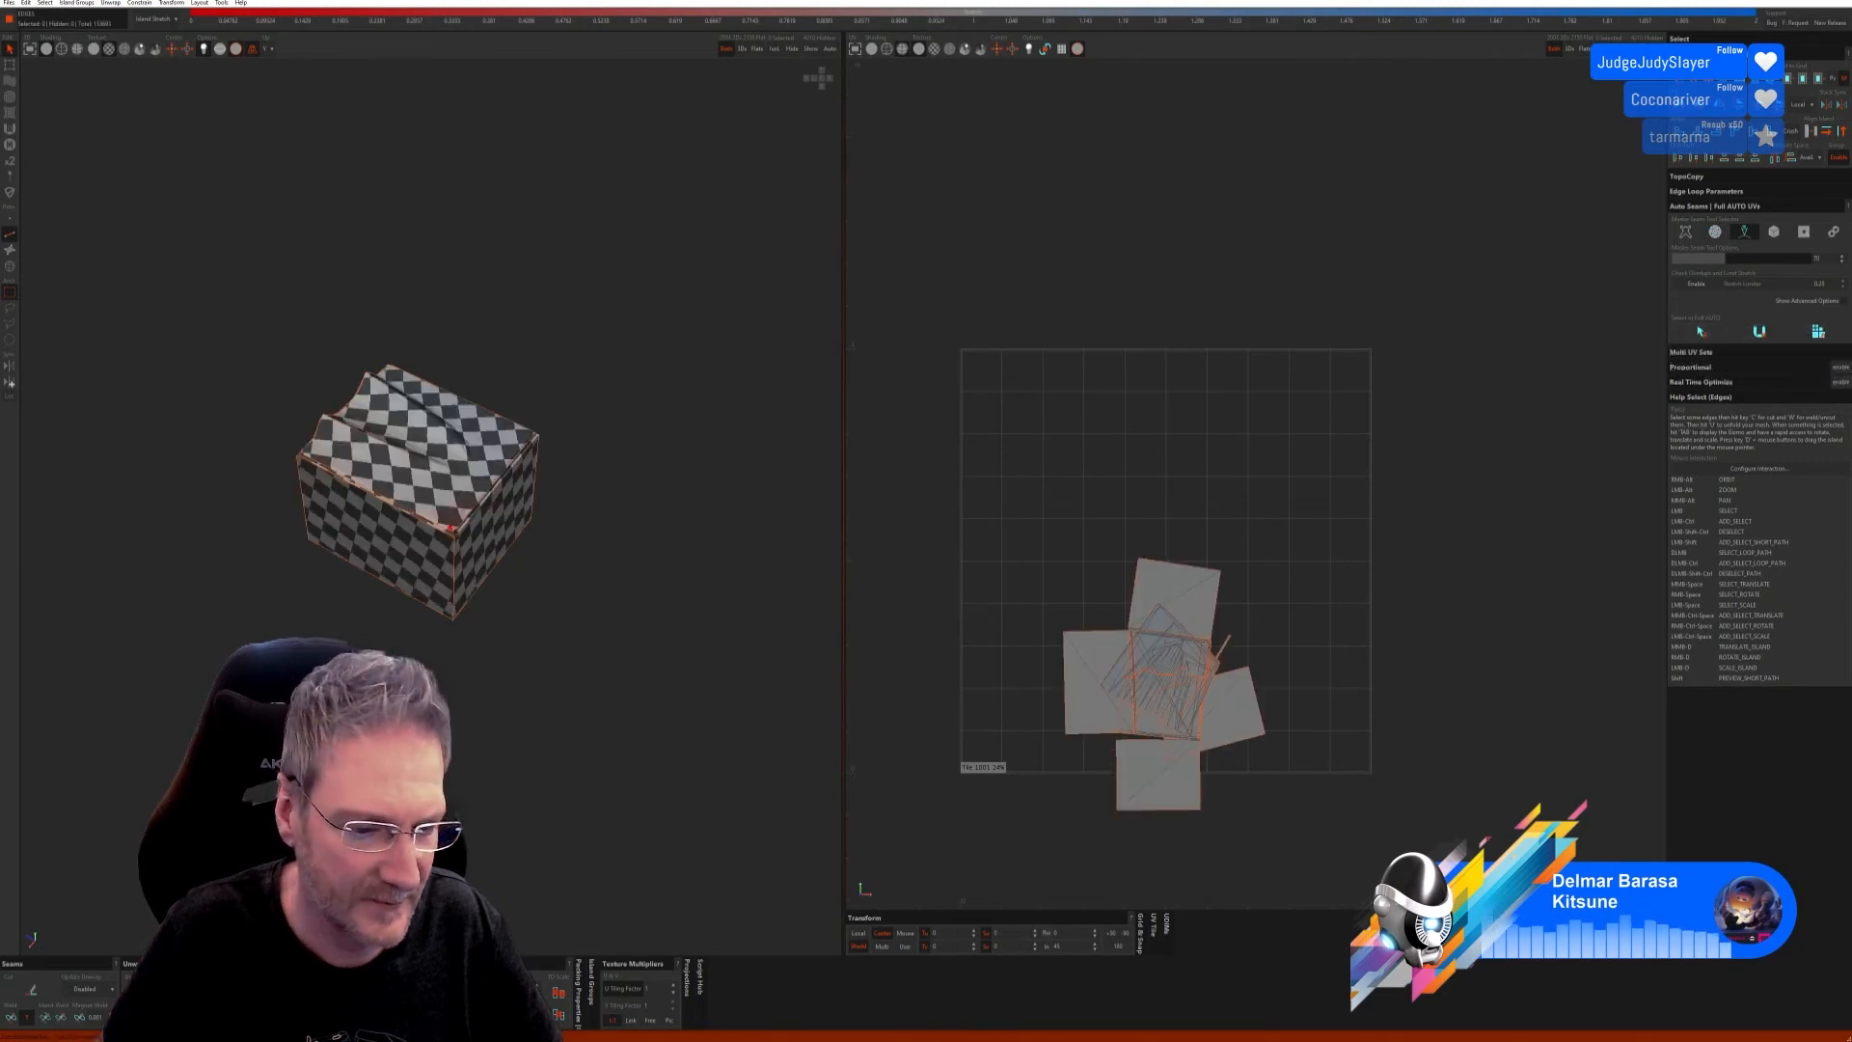
key(p)
alt+right_drag(415, 492, 482, 482)
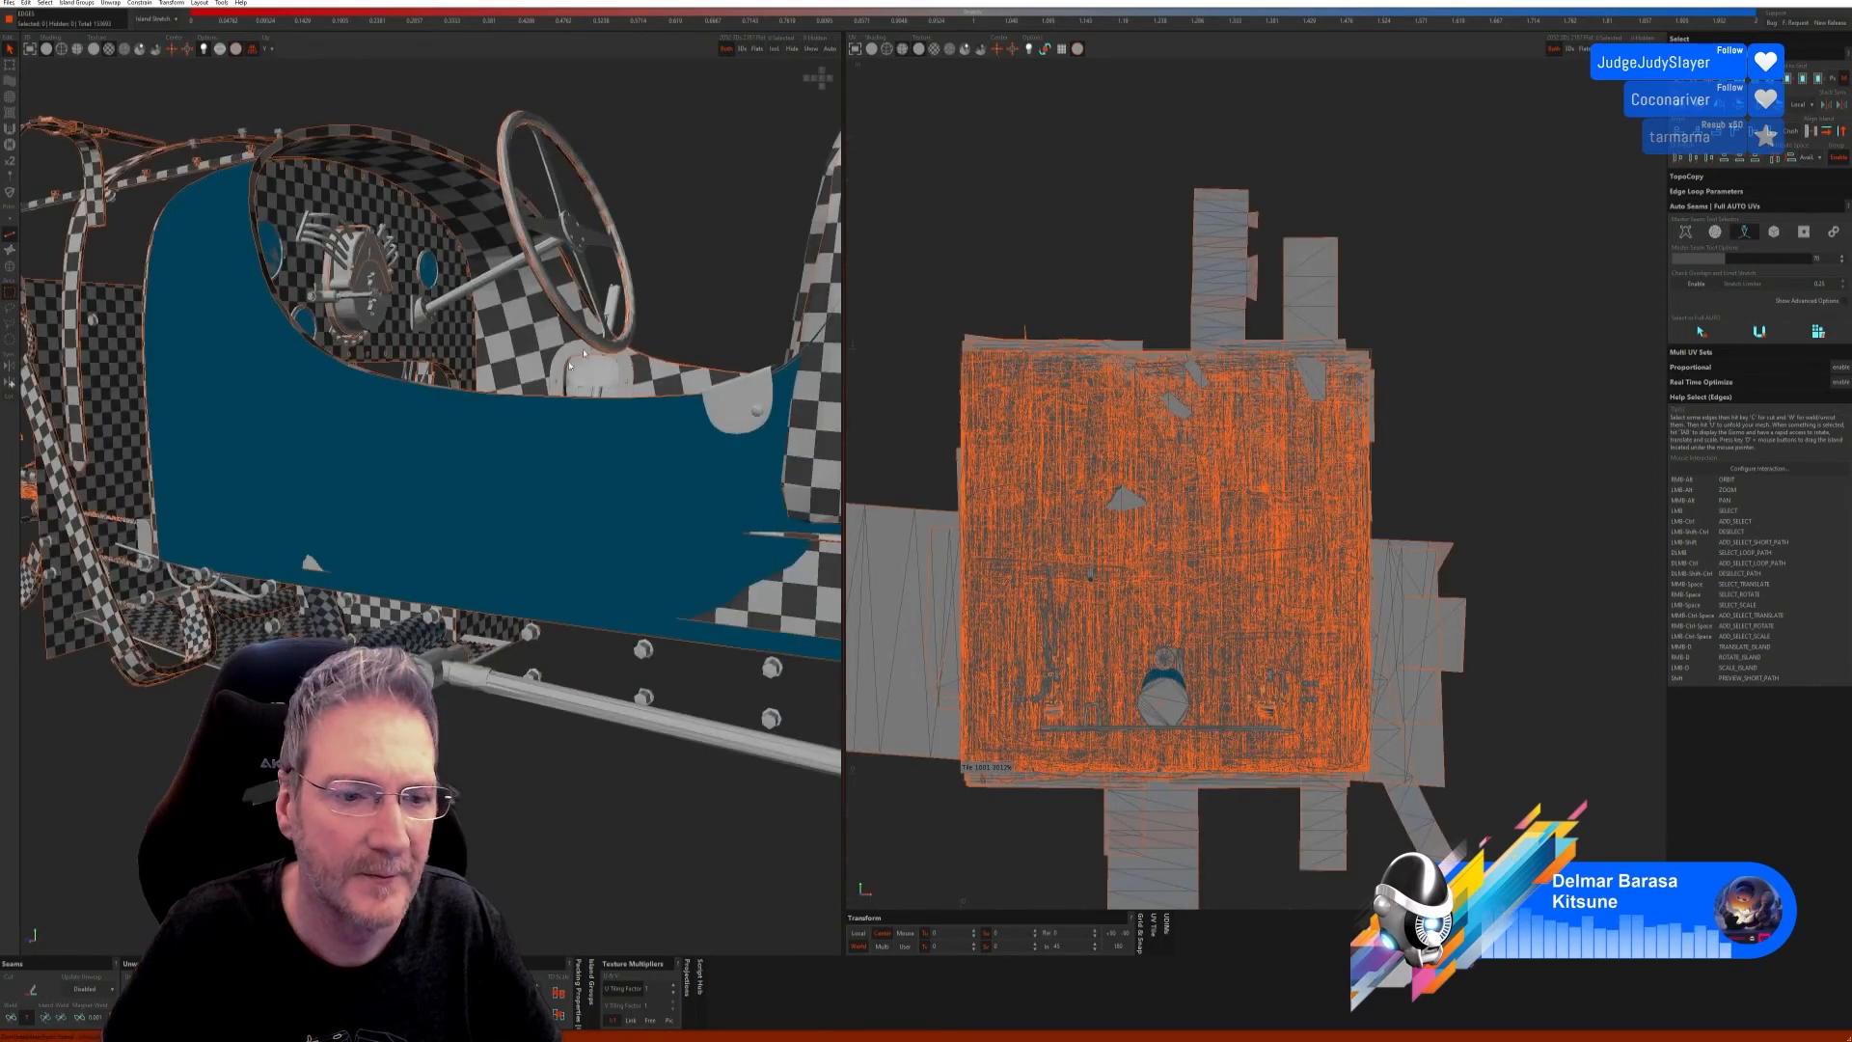
alt+drag(453, 579, 467, 629)
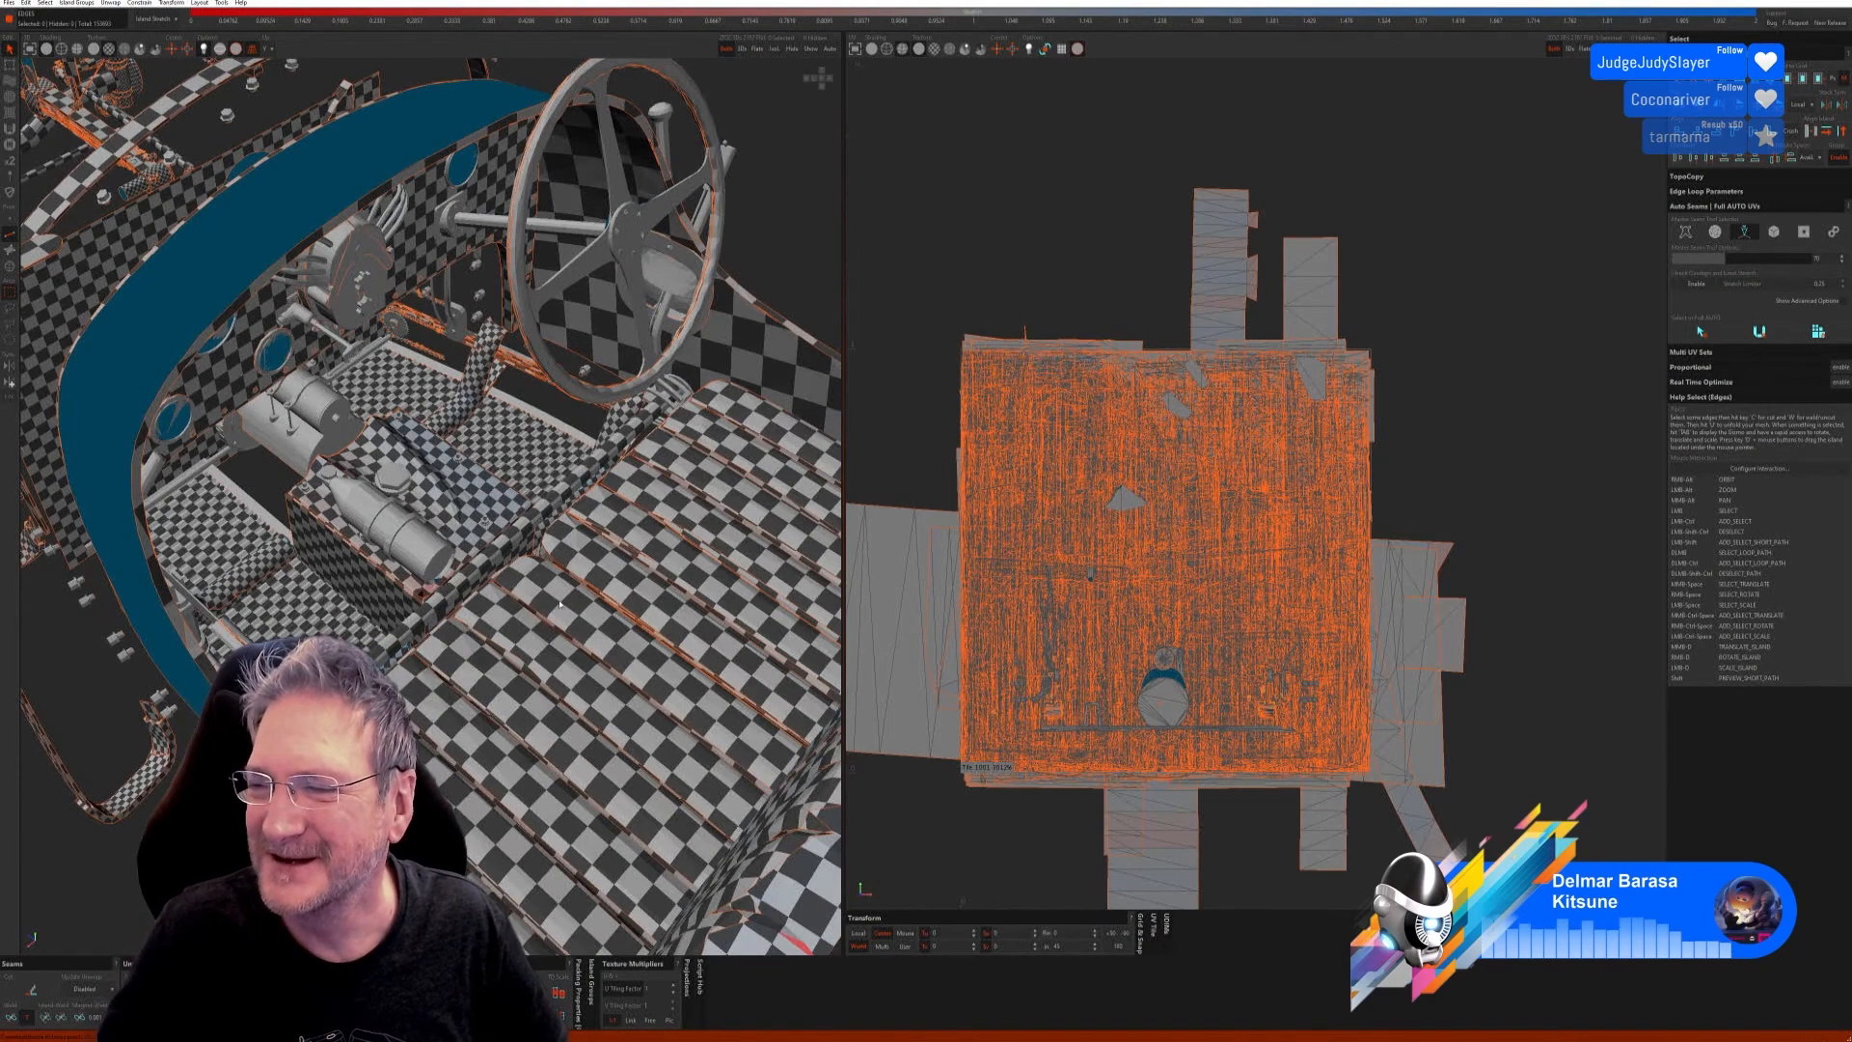
Step: Isolate the curved cradle under the upper cylinder in the footwell as an island and switch to edge selection
alt+drag(339, 496, 327, 463)
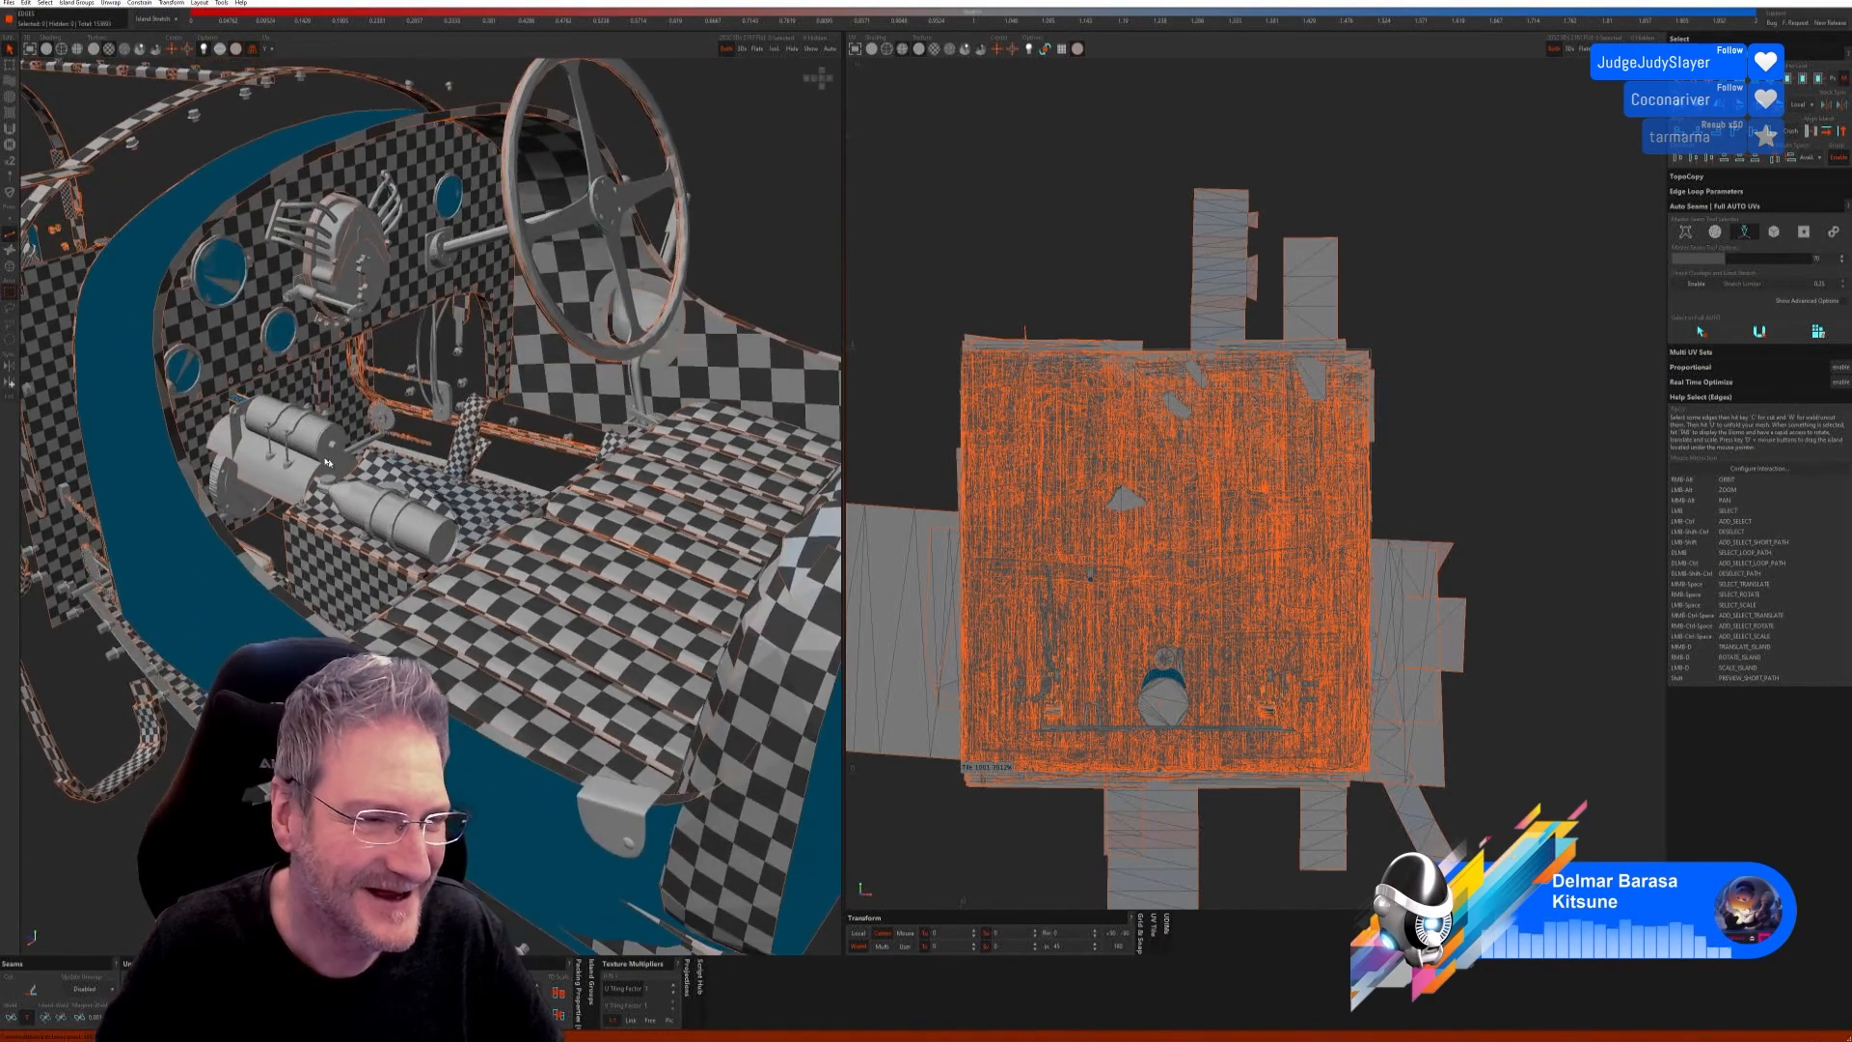
click(14, 280)
mouse_move(356, 503)
alt+right_down()
mouse_move(289, 521)
mouse_move(310, 545)
mouse_move(360, 511)
alt+right_up()
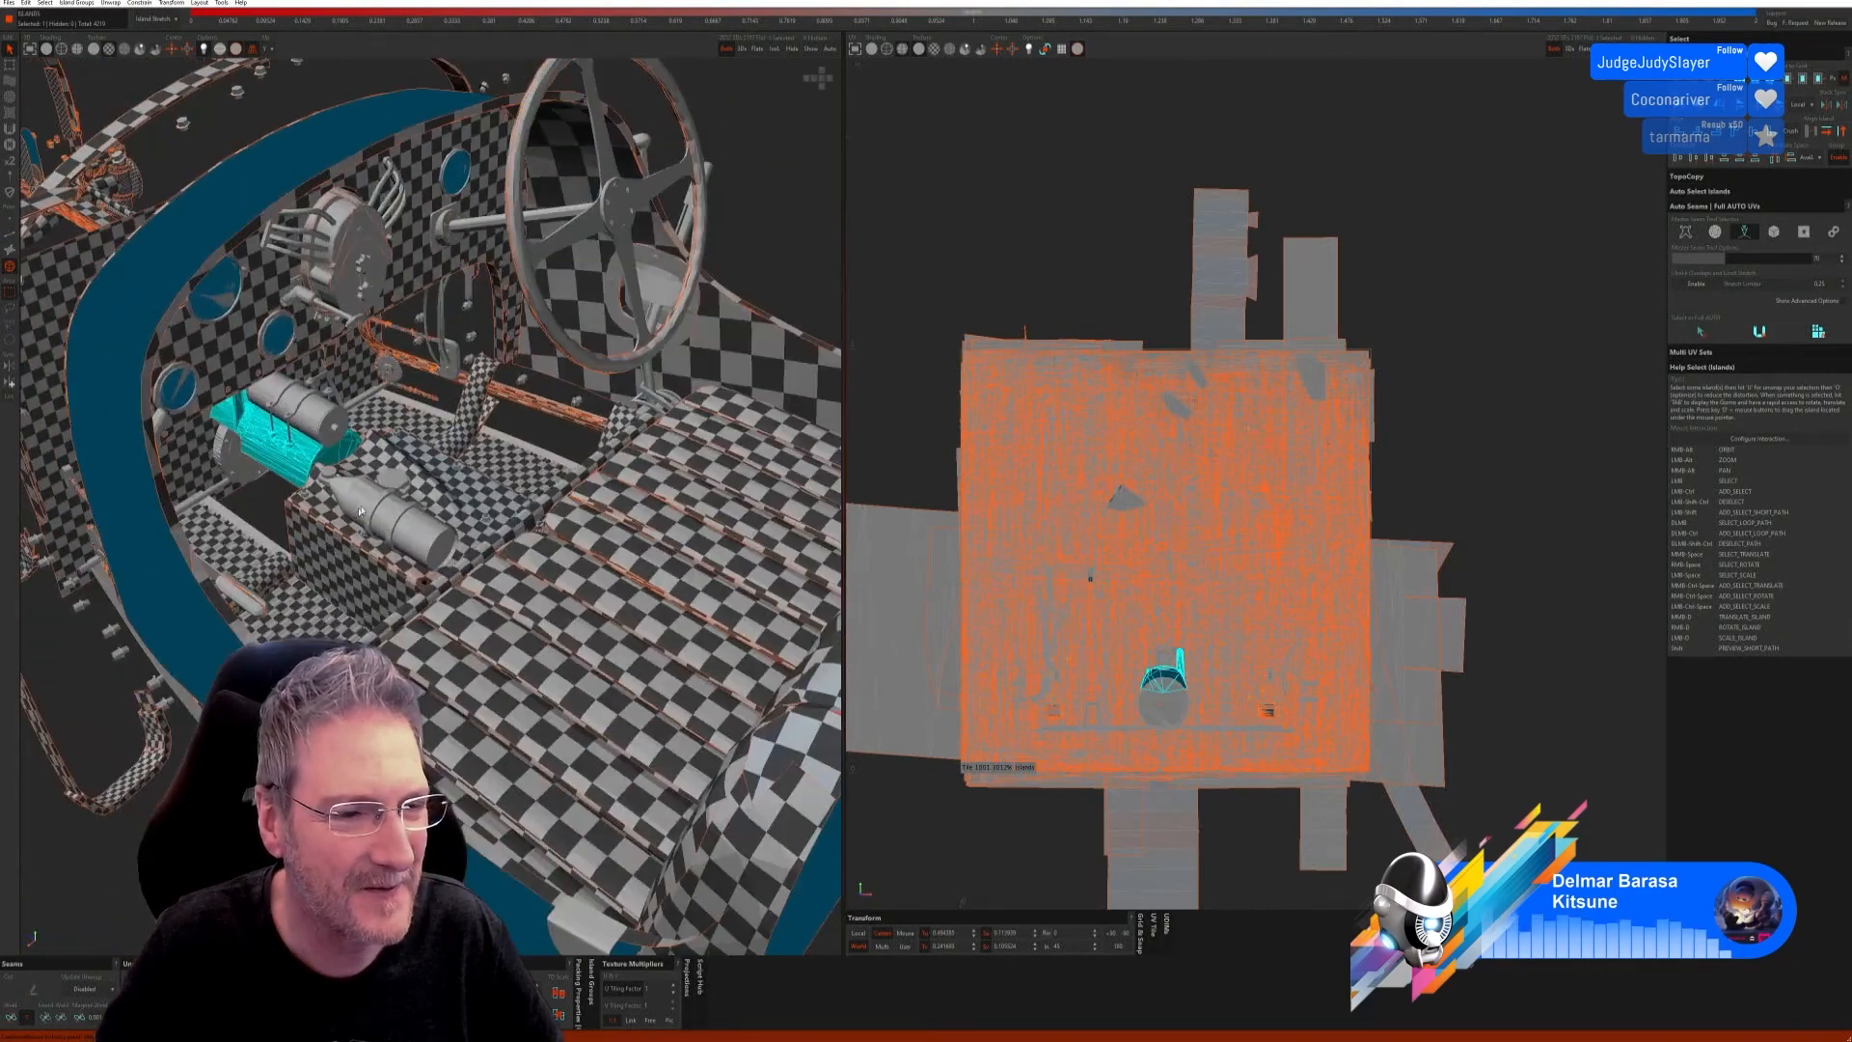
click(772, 52)
click(10, 234)
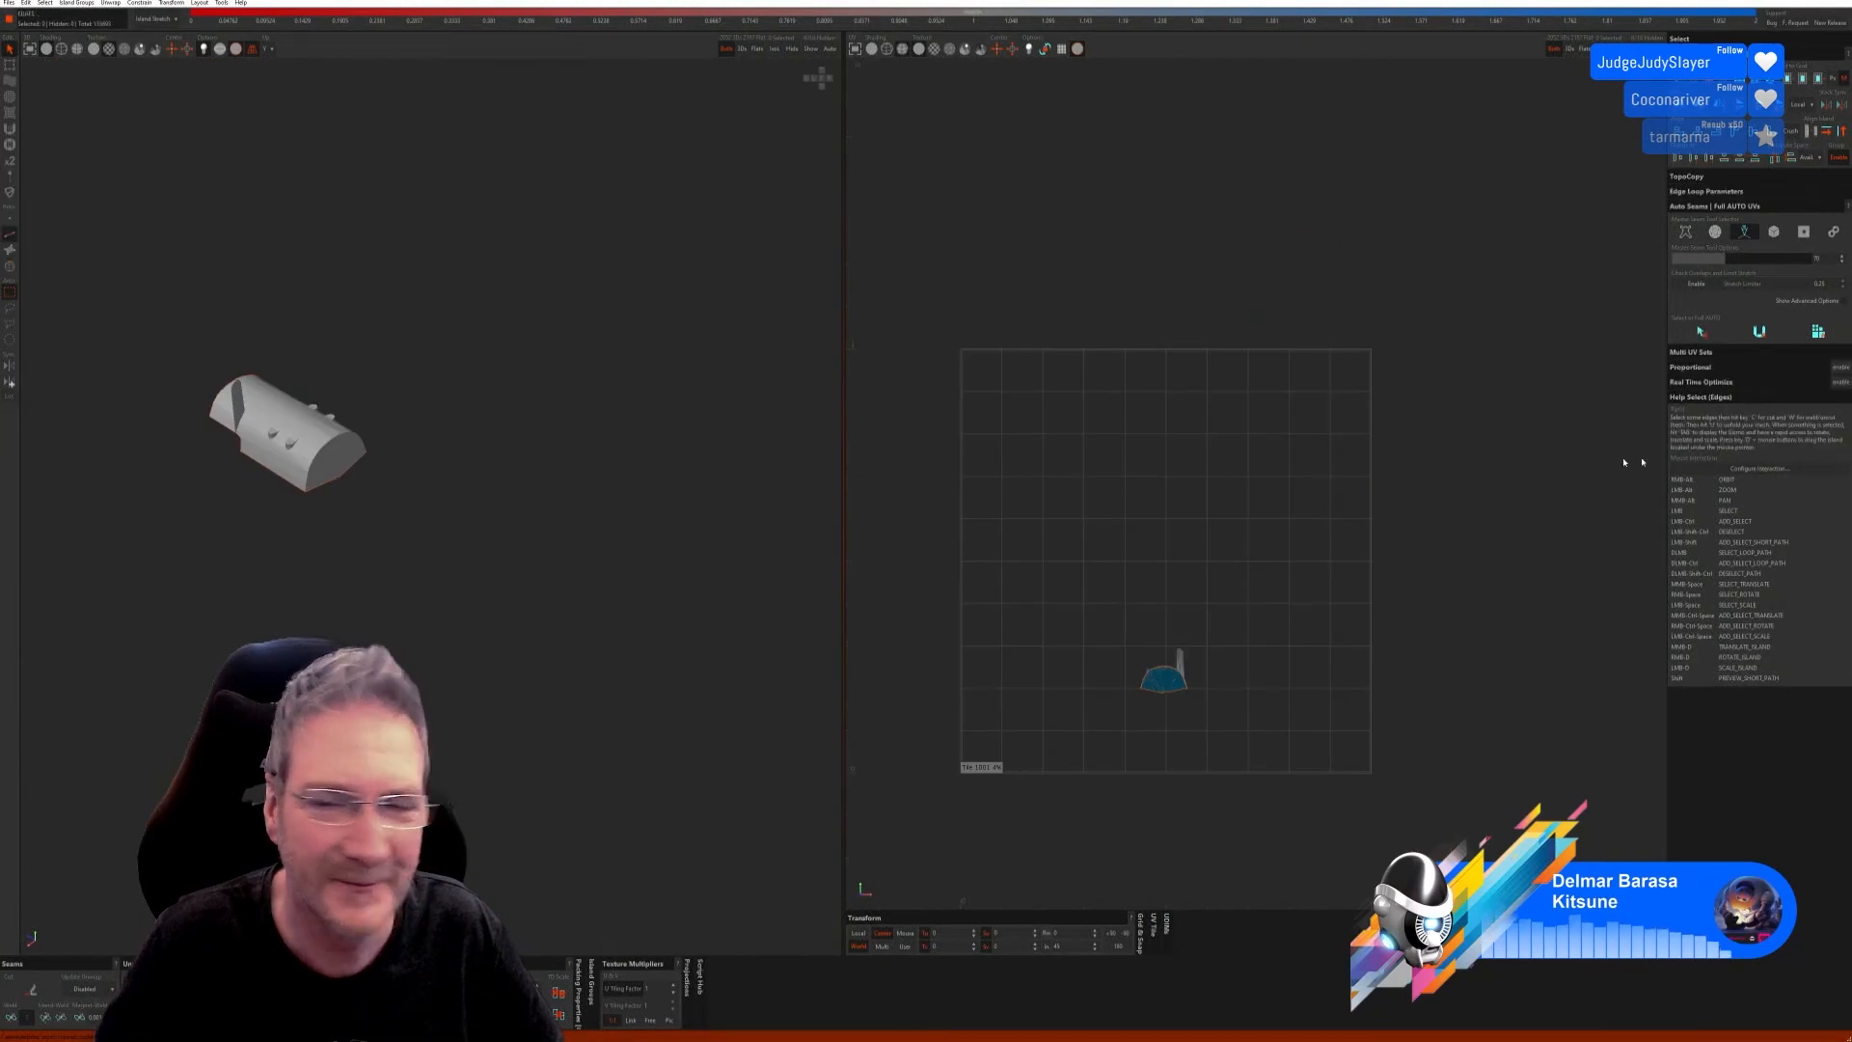
Step: Try unwrapping and packing the curved cradle with automatic seams along its sharp edges
click(1817, 332)
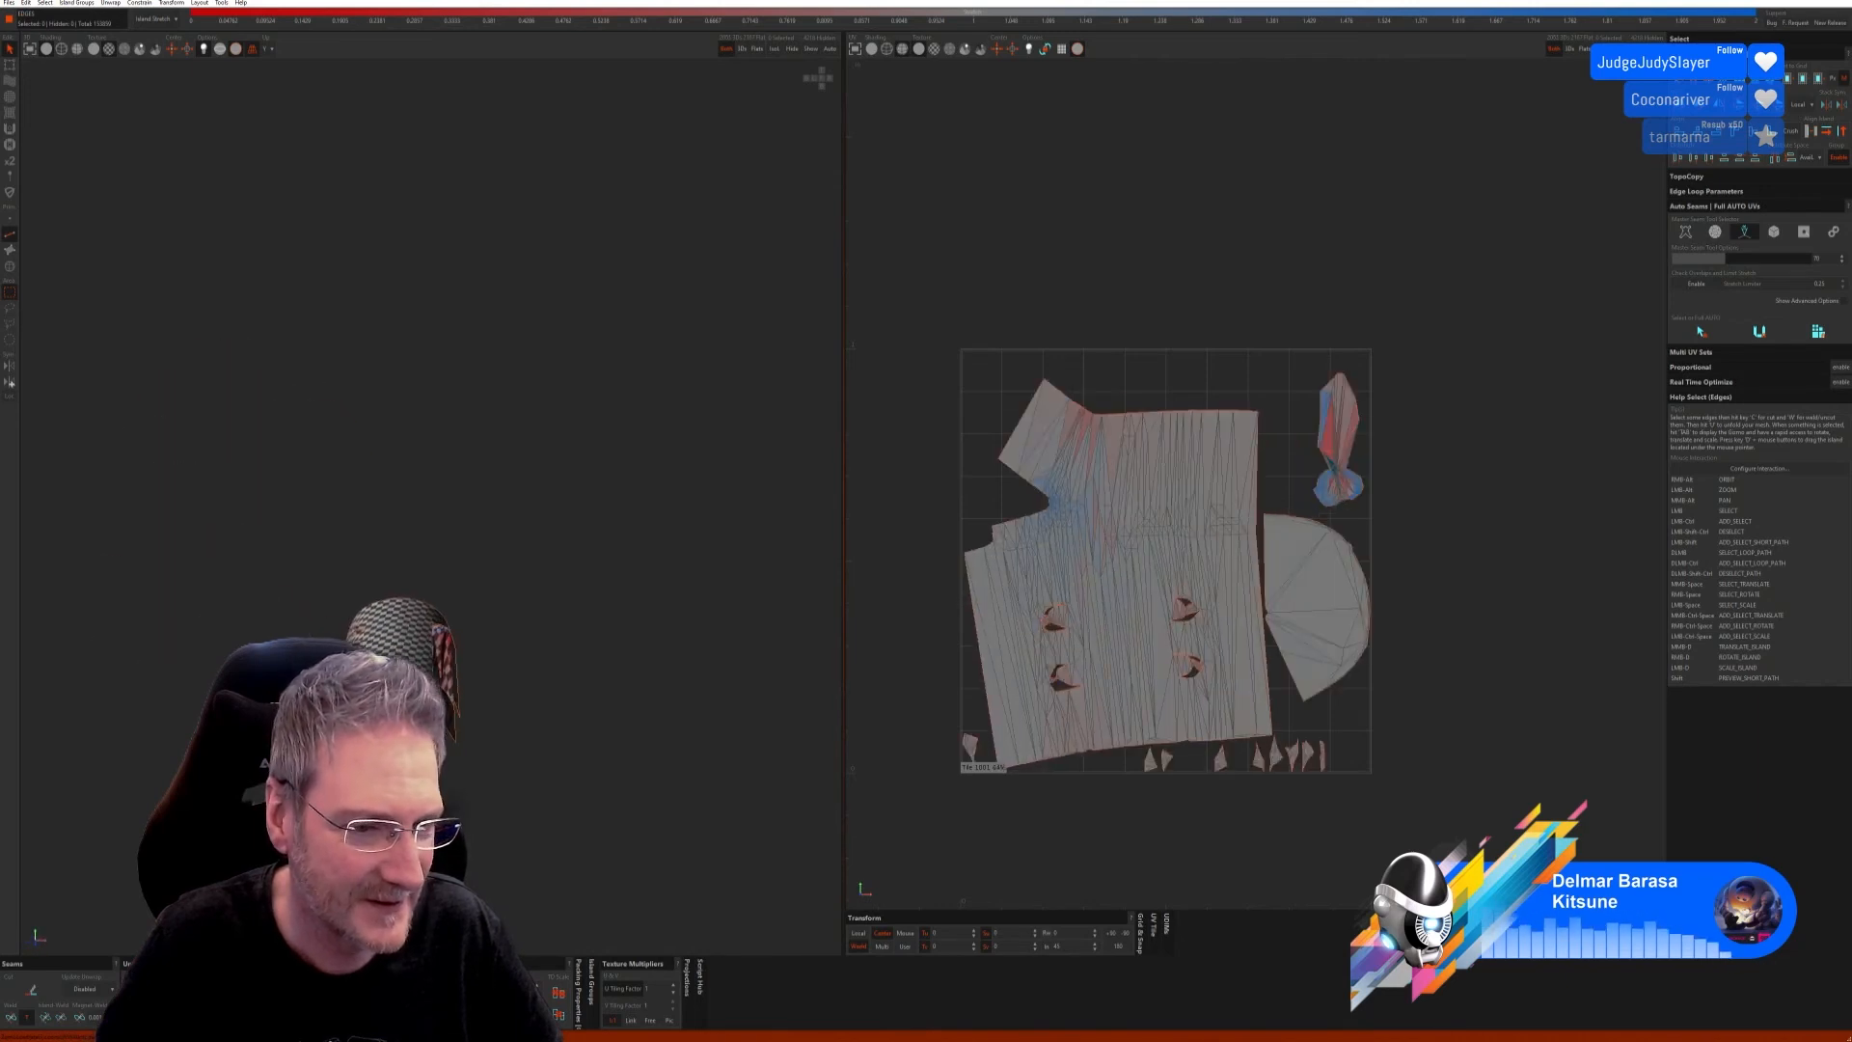
alt+right_drag(412, 752, 398, 648)
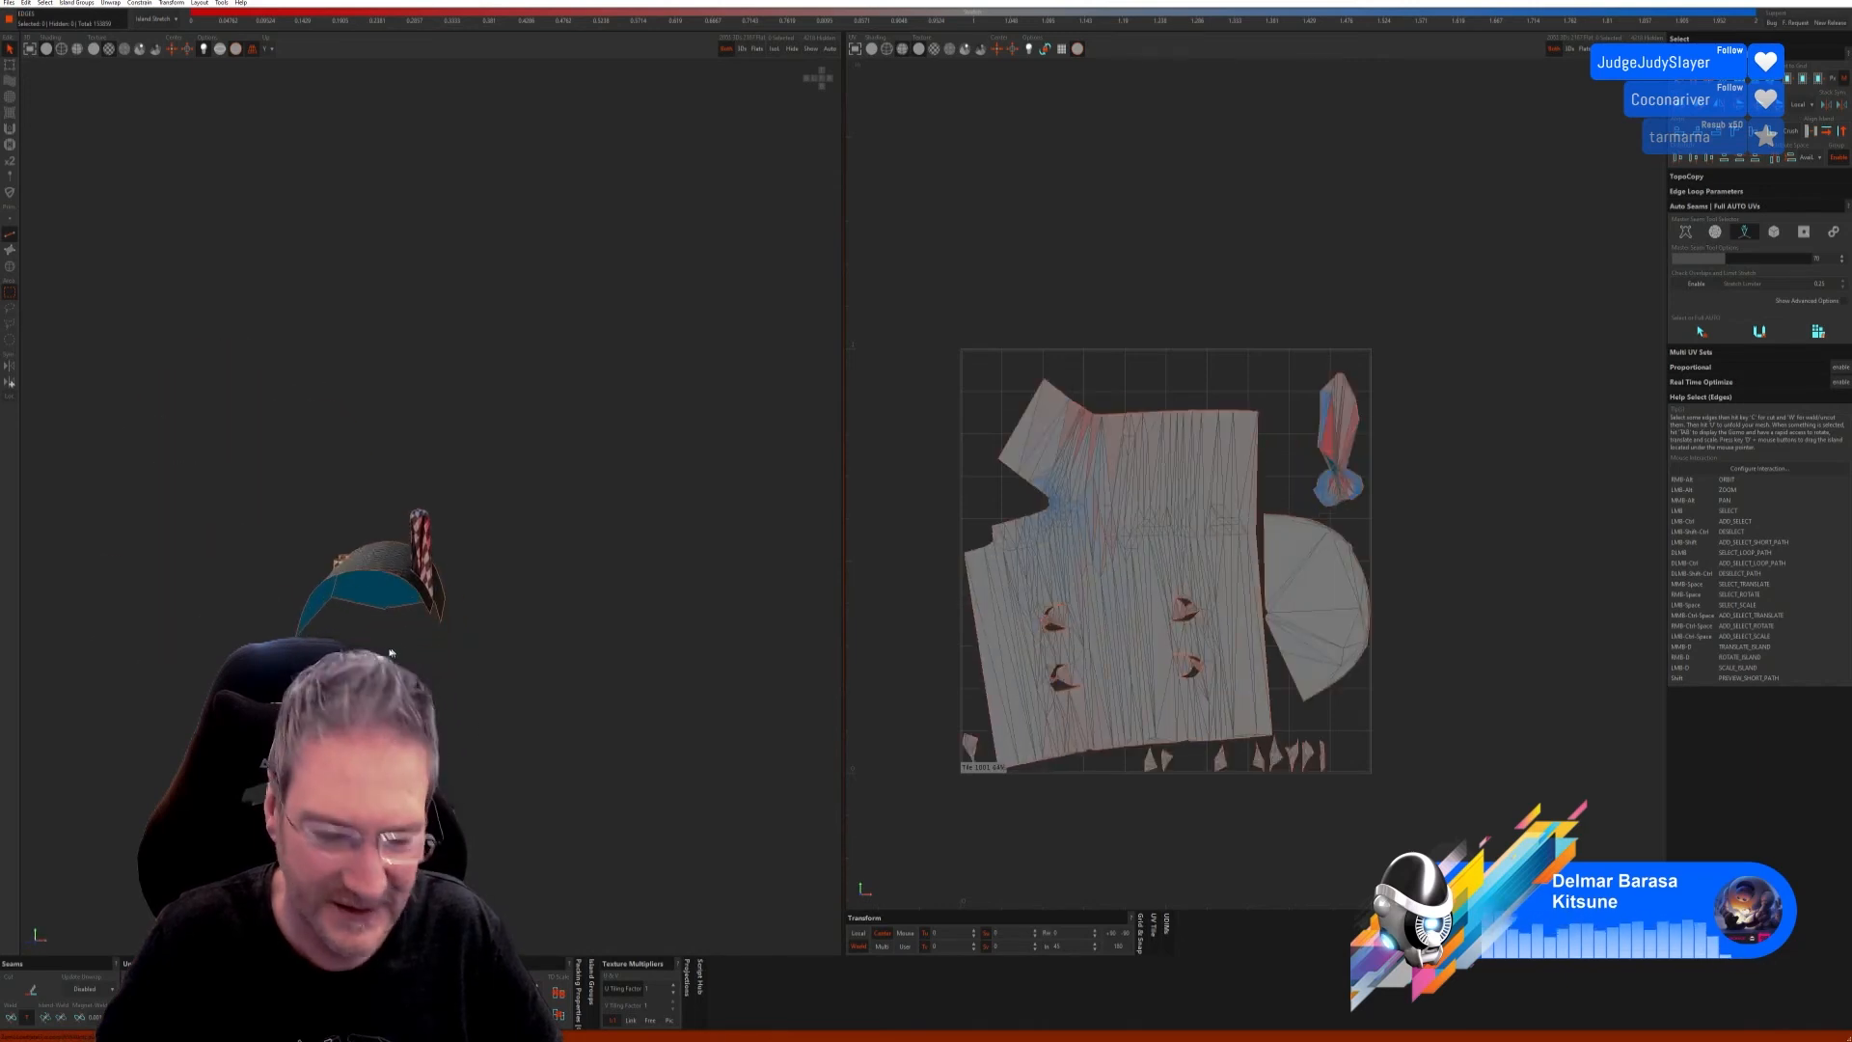
key(ctrl+z)
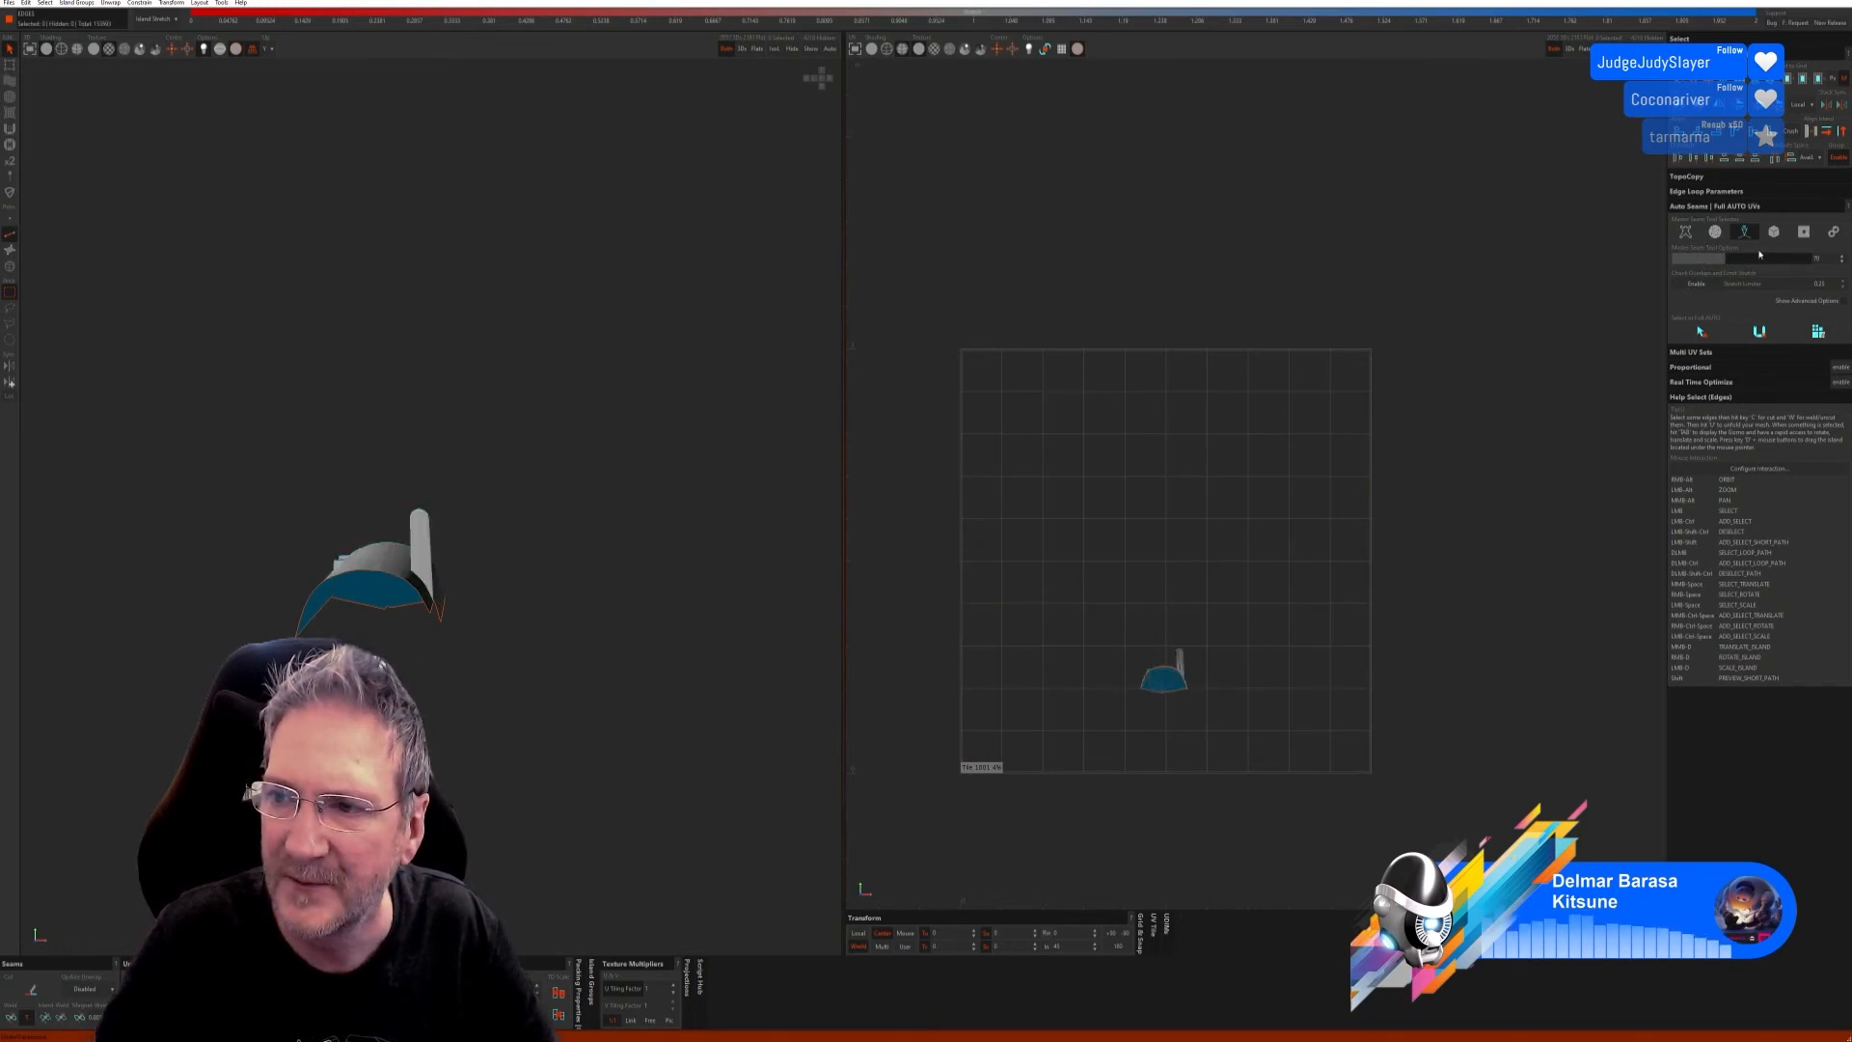
Step: Try unwrapping the curved cradle with Pelt automatic seams using the leaf, branch and trunk options
click(1715, 231)
click(1699, 333)
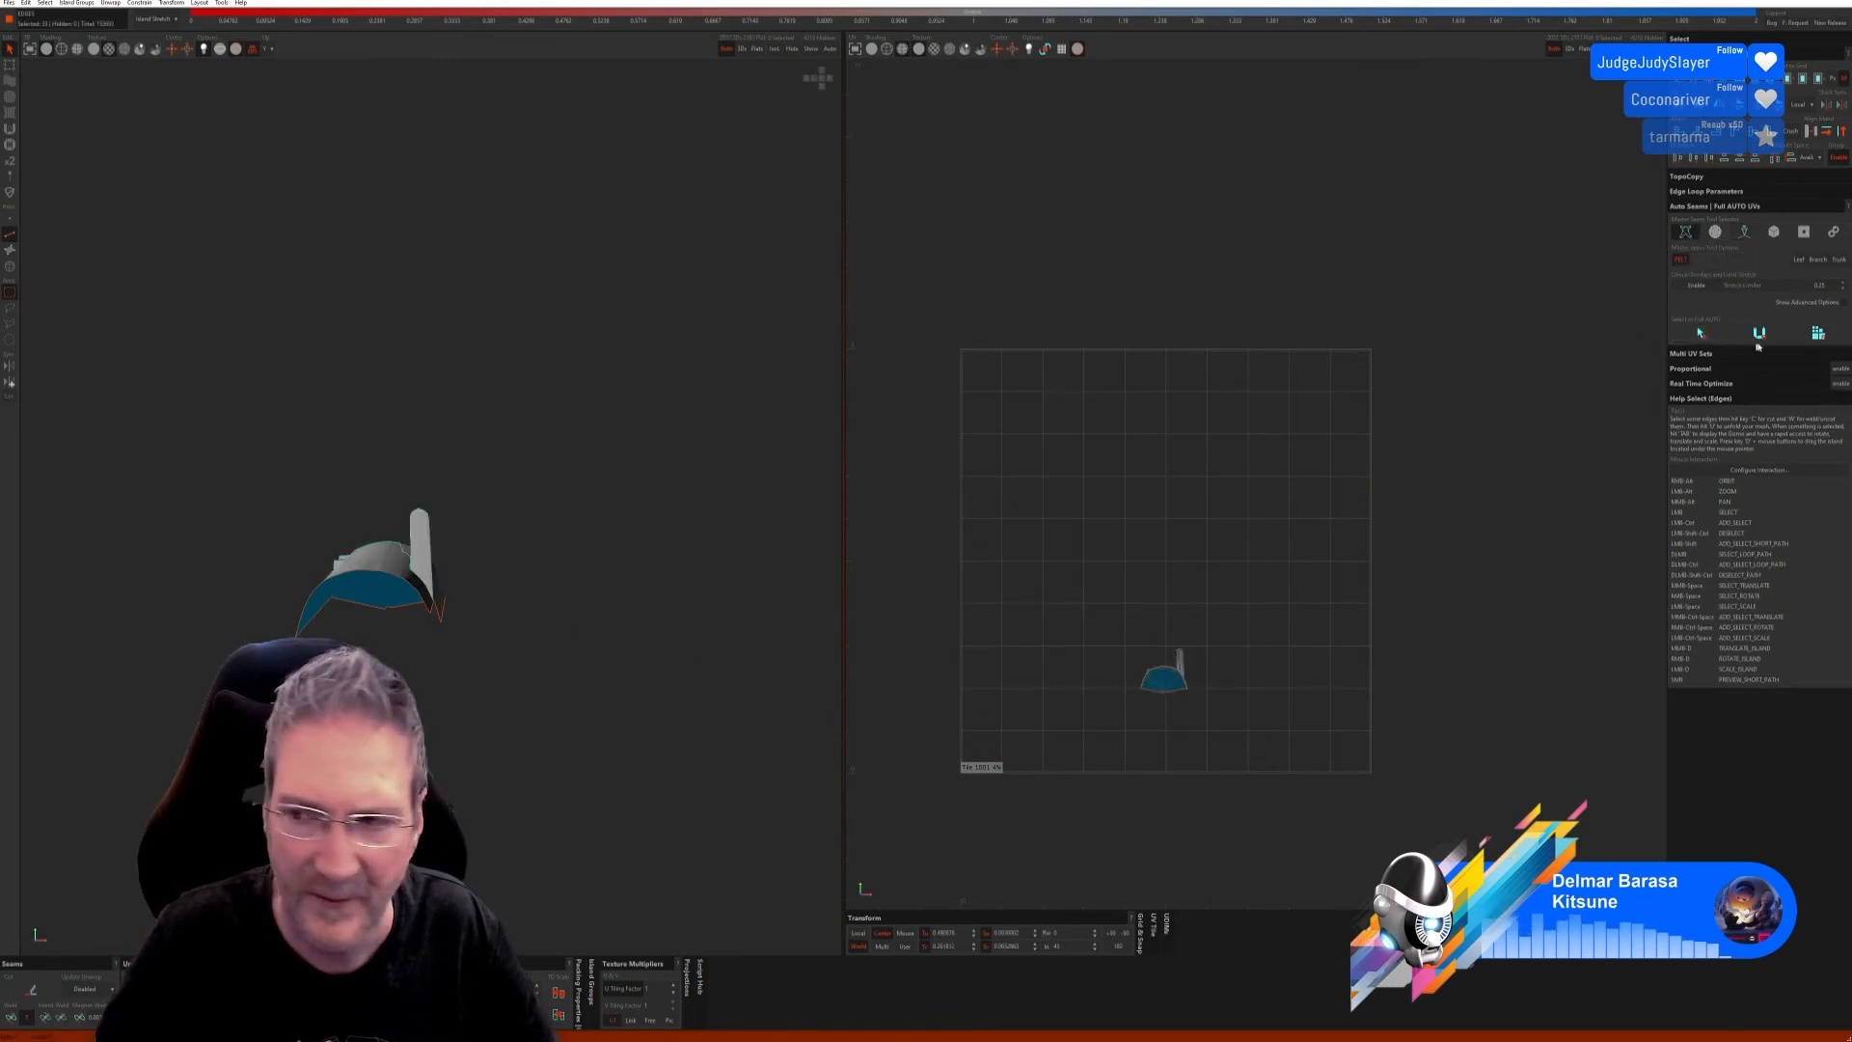
click(1817, 333)
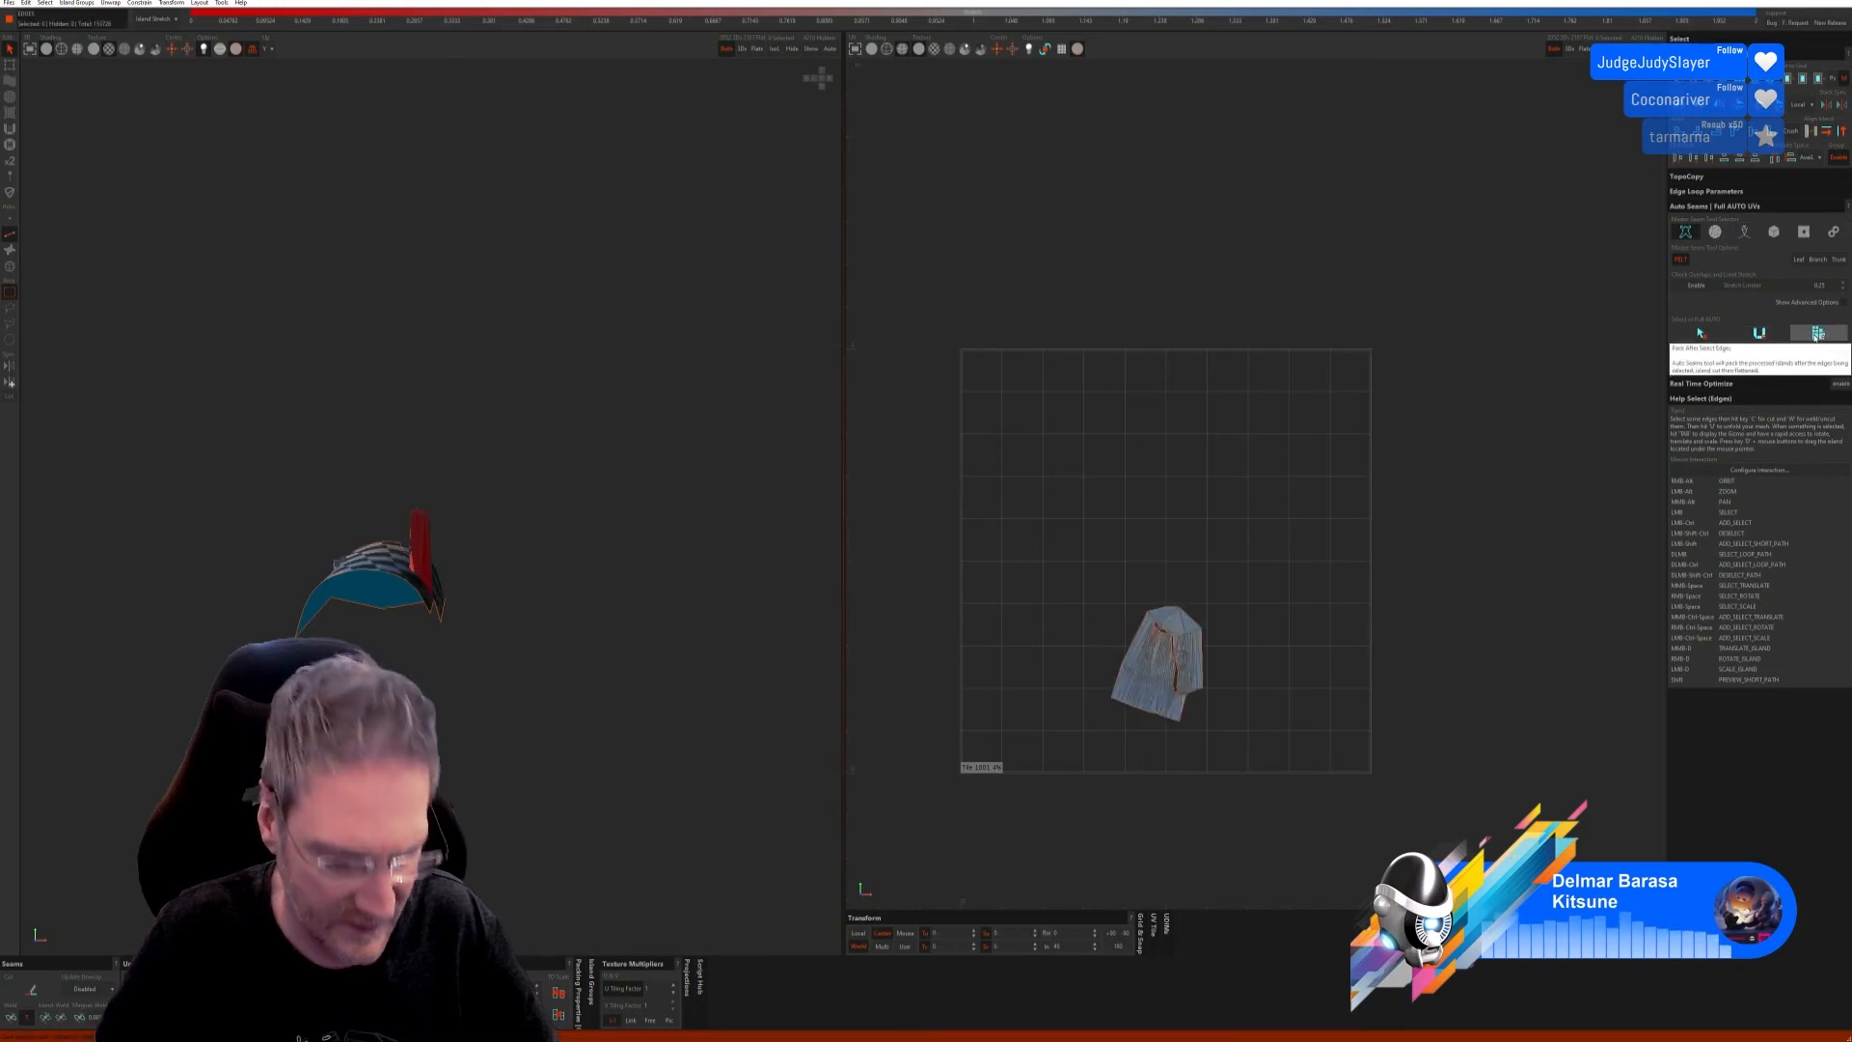
key(ctrl+z)
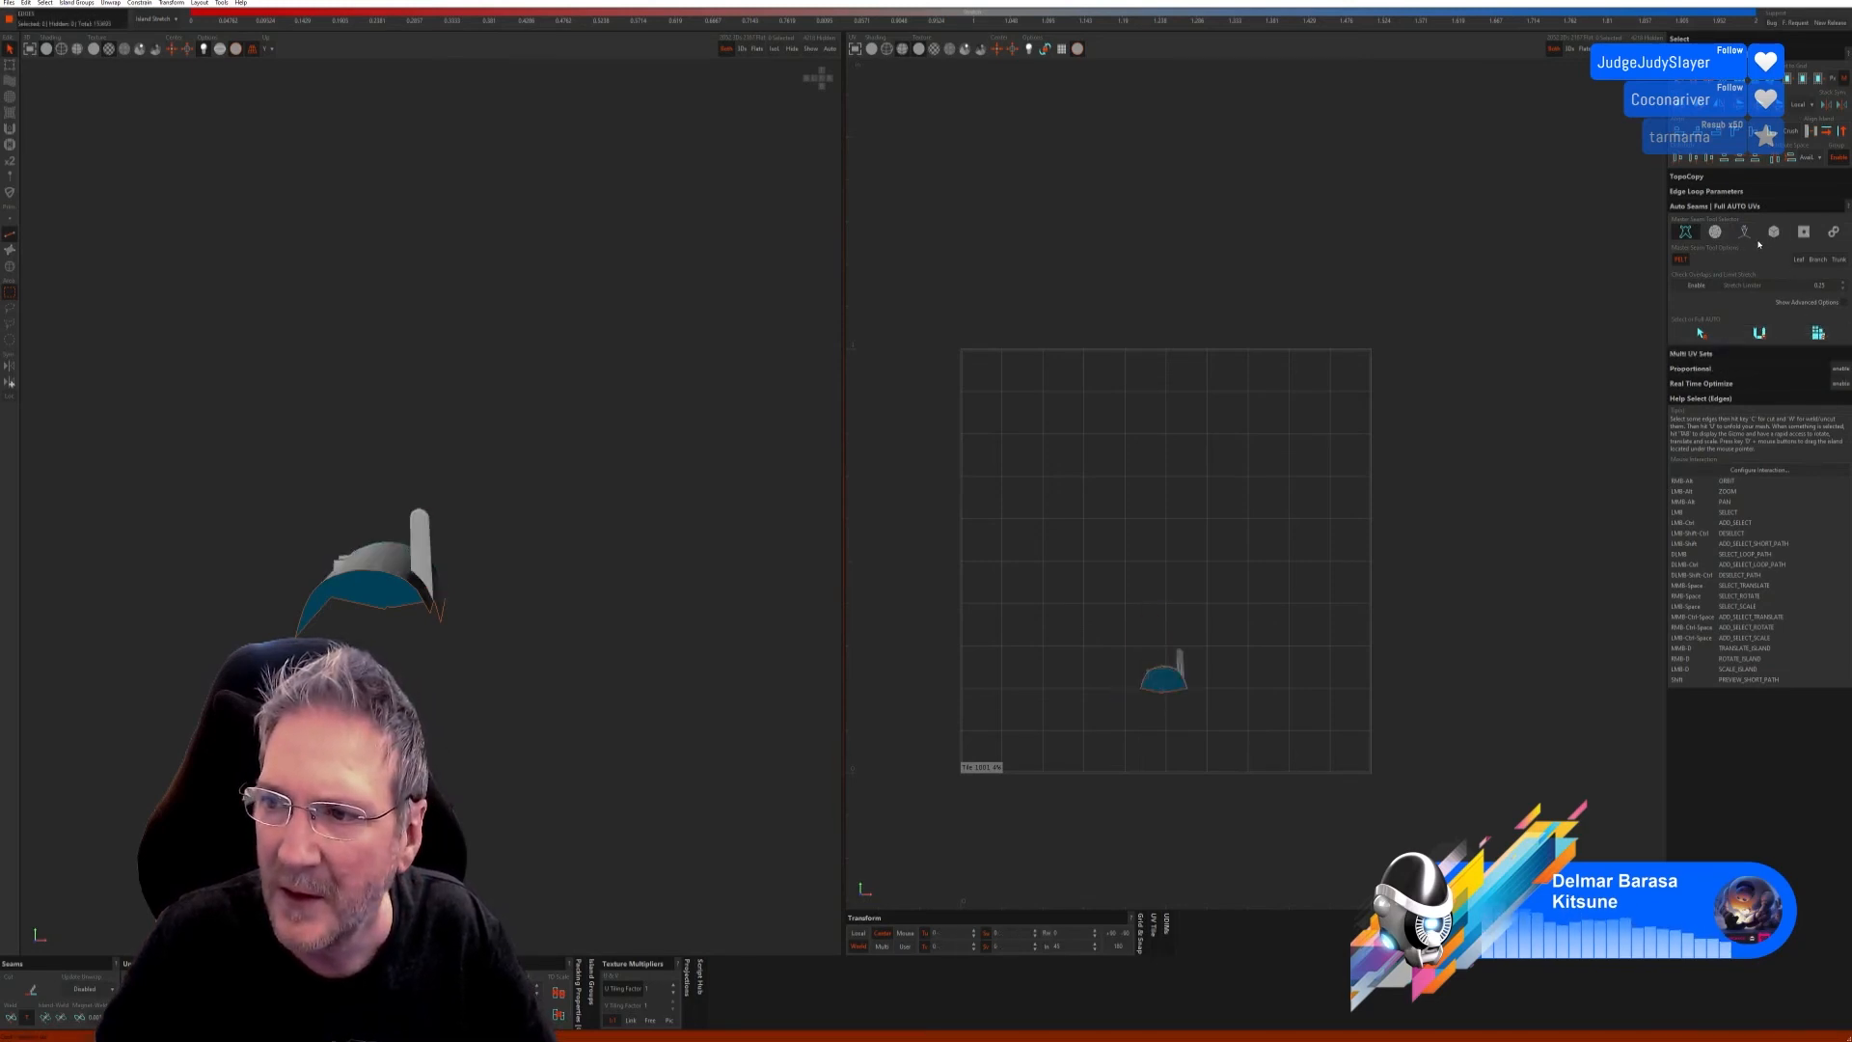
Step: Unwrap the curved cradle with Box automatic seams, pack its islands, and bring back the full model
click(1774, 231)
click(1700, 357)
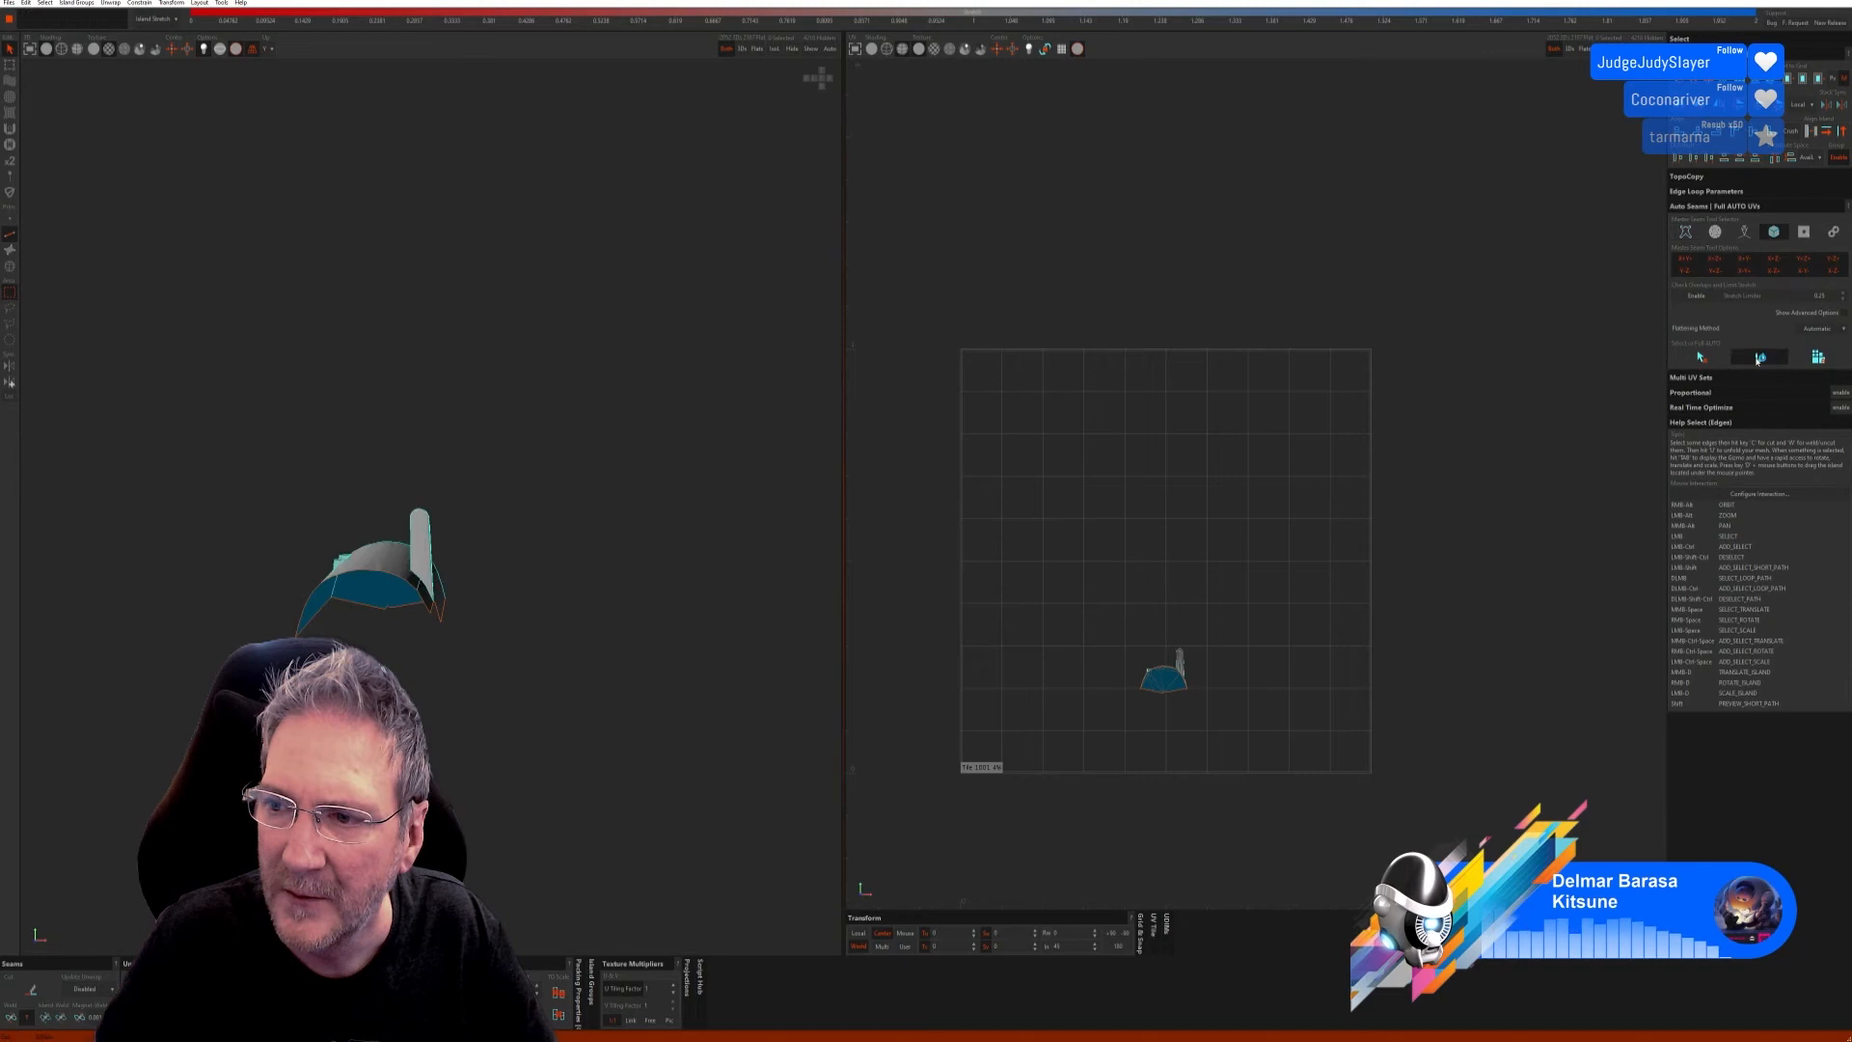
click(1818, 359)
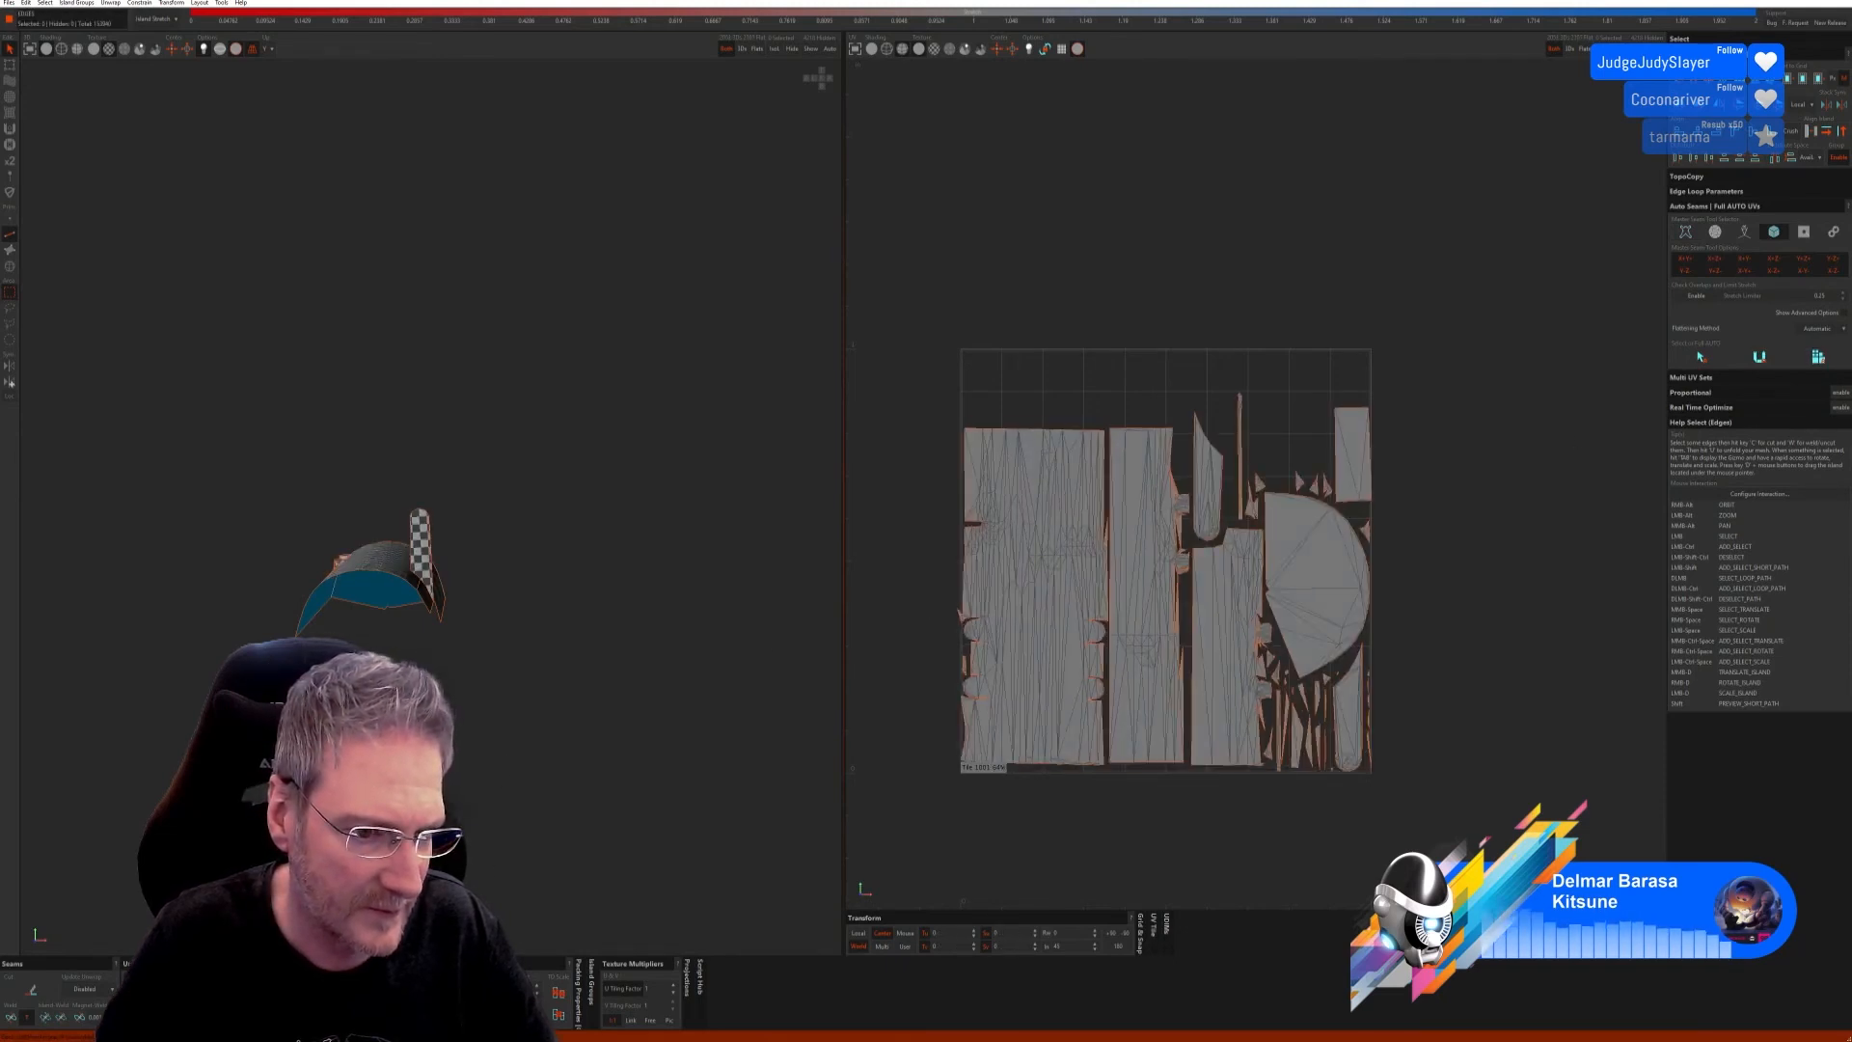
alt+right_drag(424, 578, 456, 512)
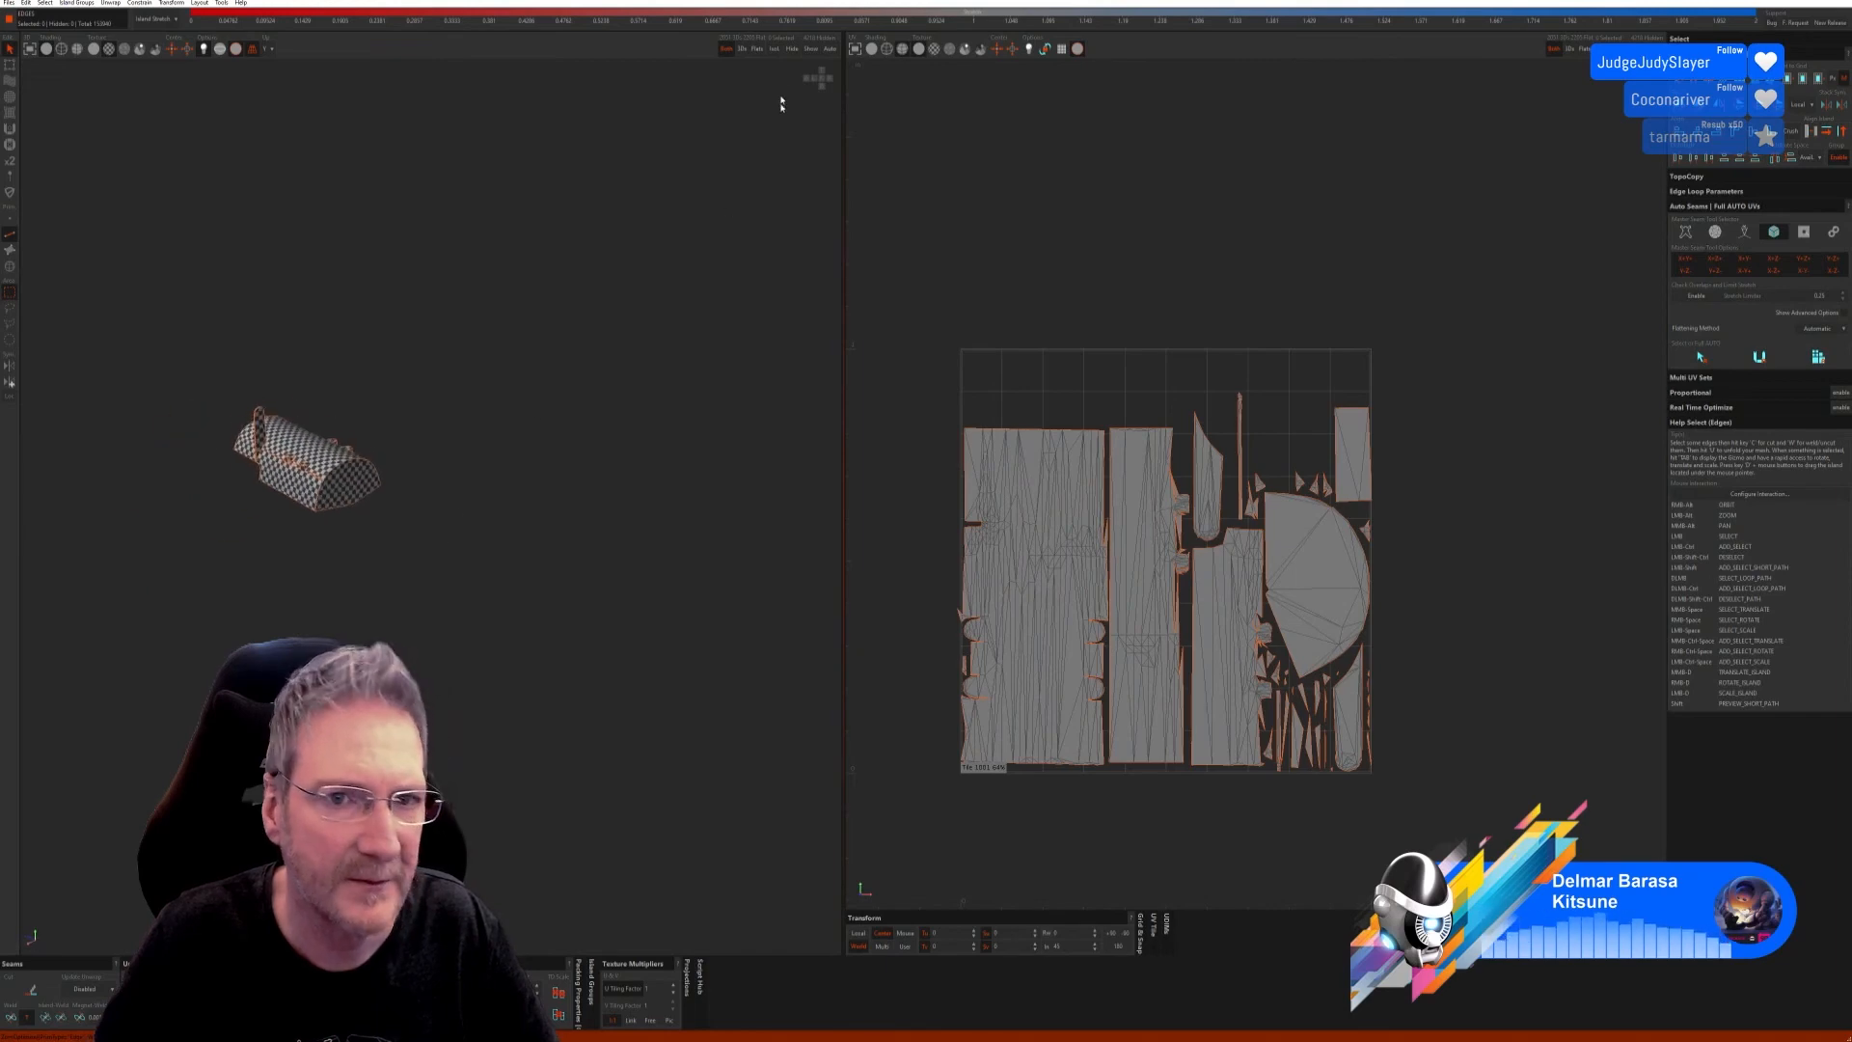
click(809, 51)
Step: Select the round disc behind the curved cradle under the dashboard as an island and isolate it
scroll(318, 434, down, 2)
alt+right_drag(318, 434, 289, 476)
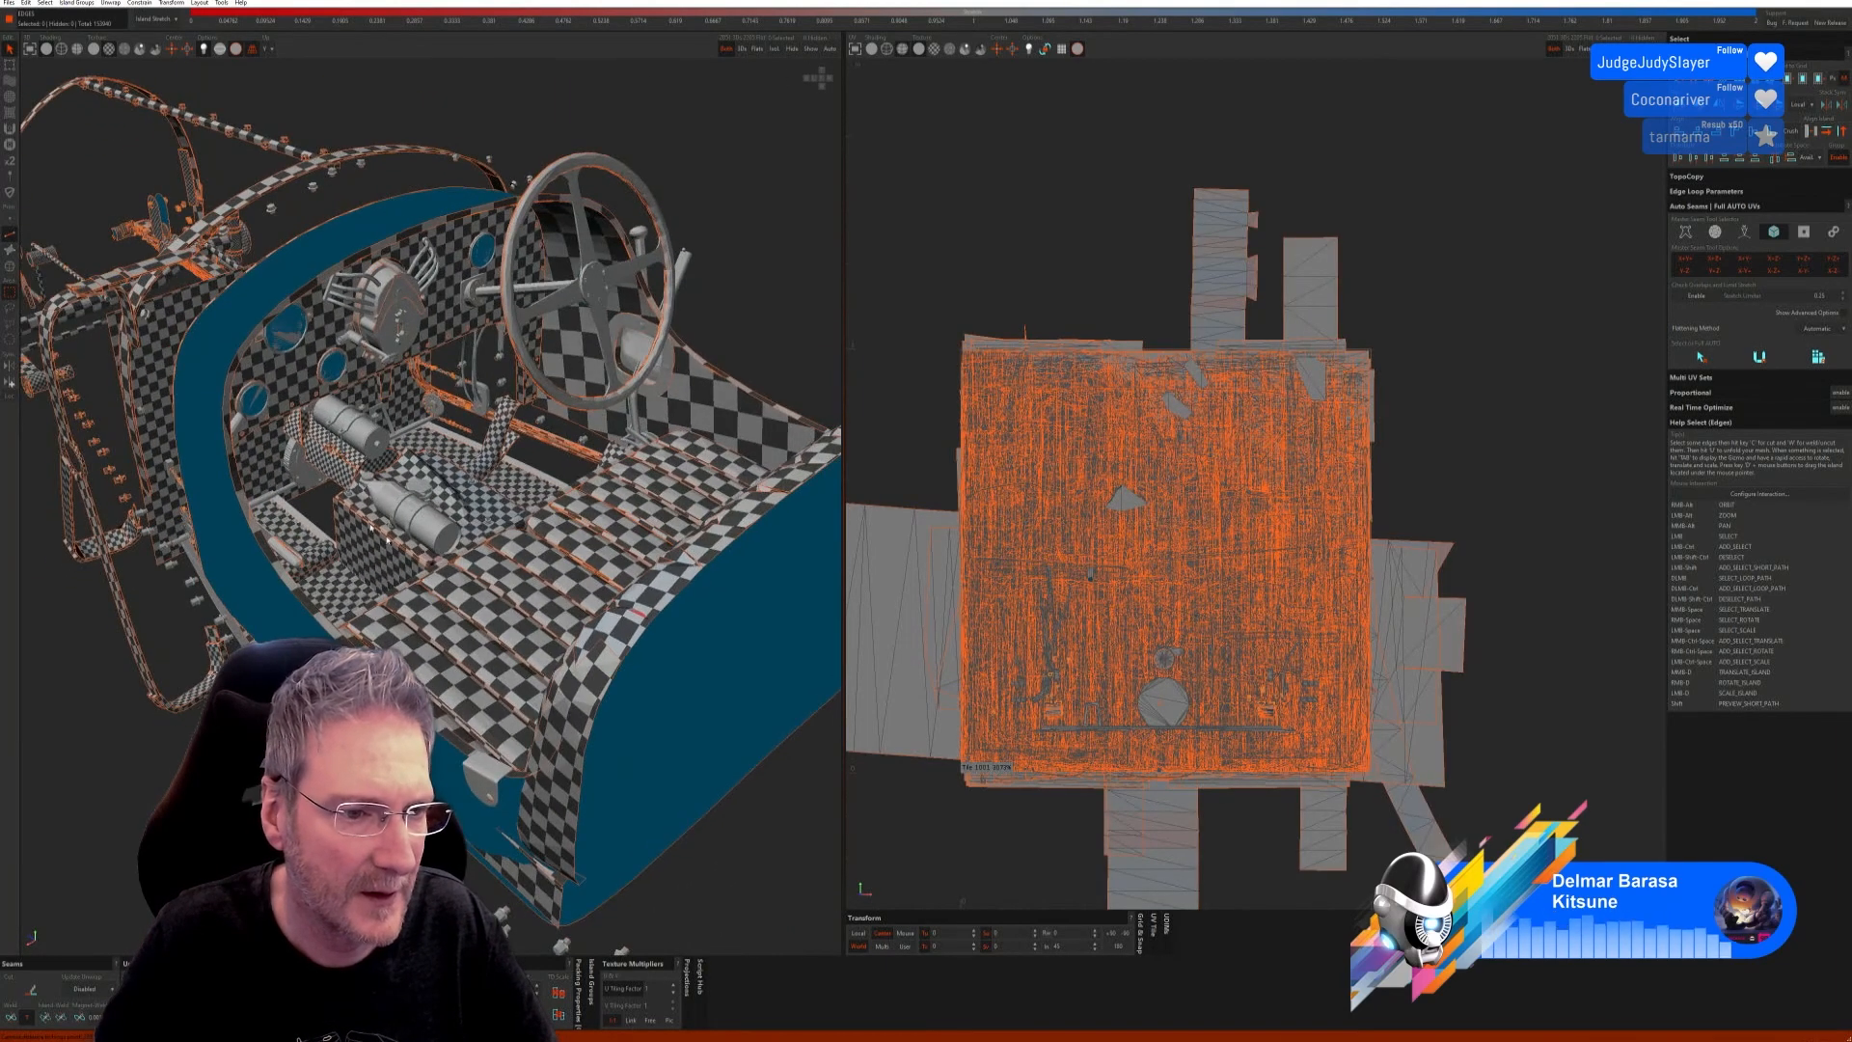
scroll(289, 477, up, 3)
scroll(289, 476, up, 2)
click(9, 266)
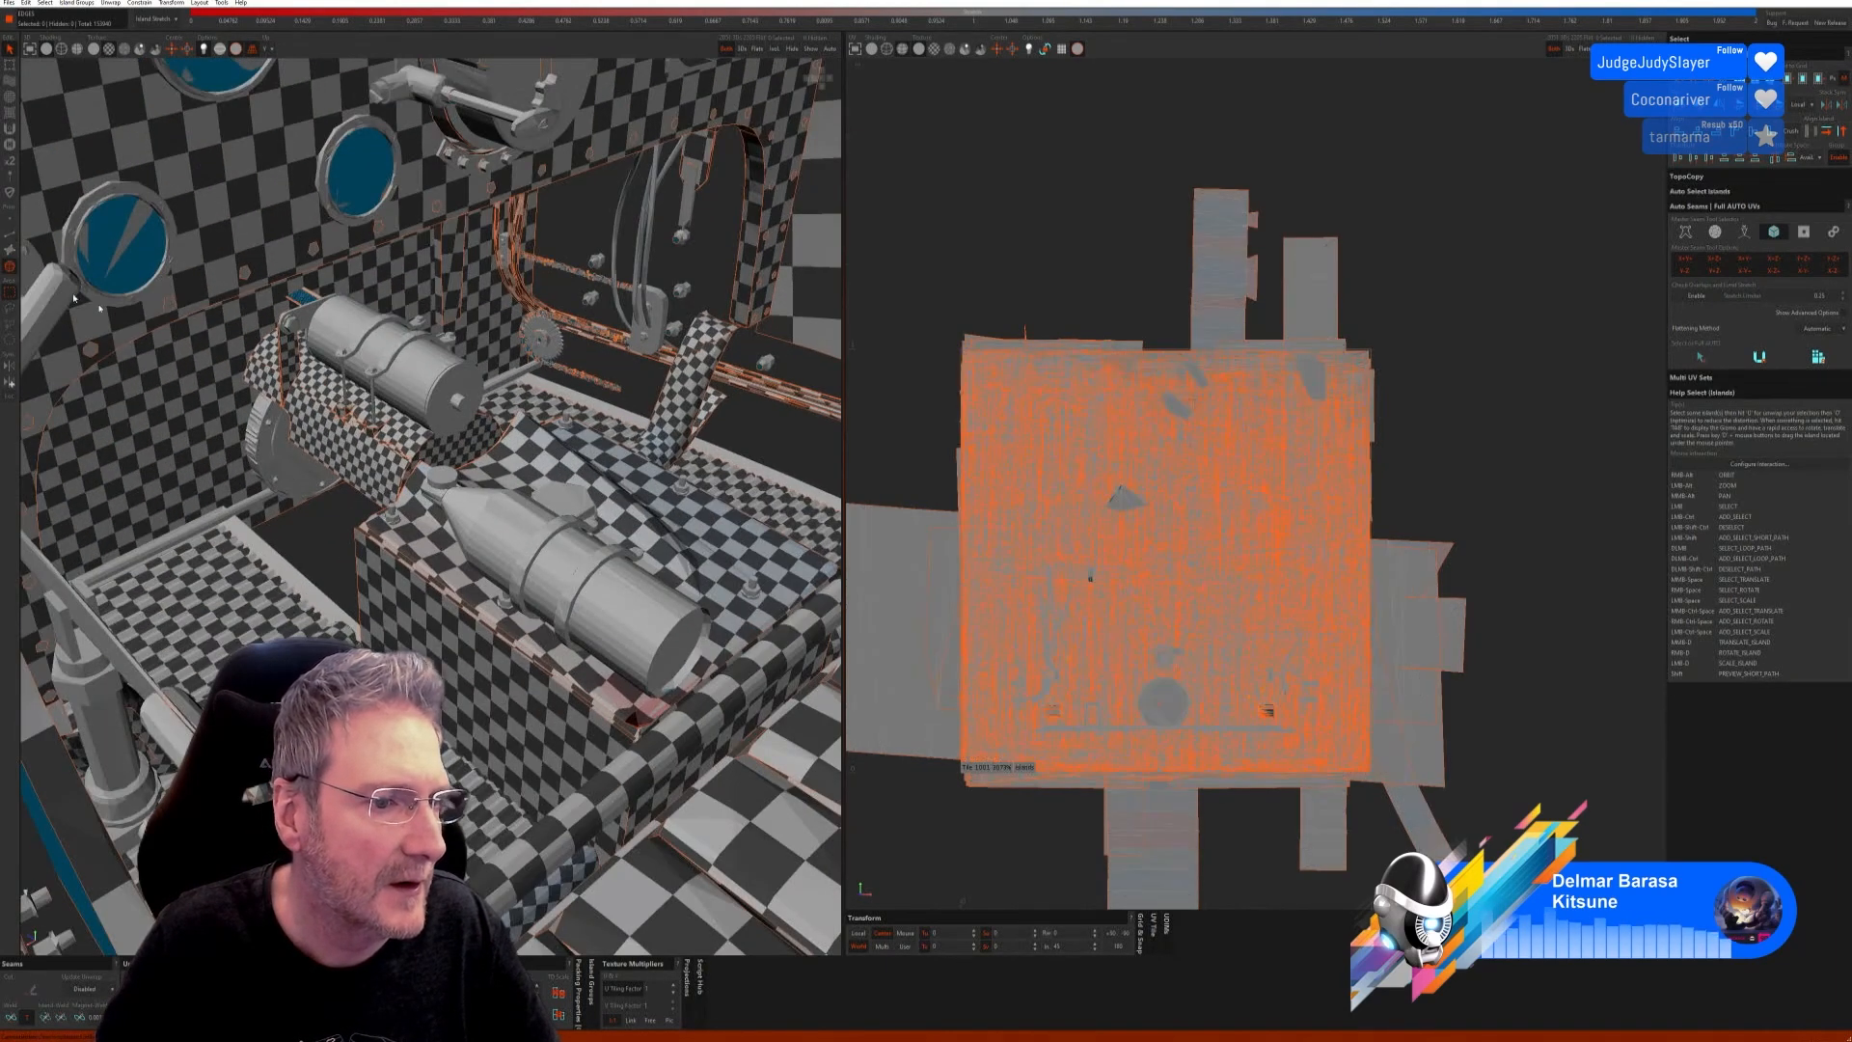
click(264, 448)
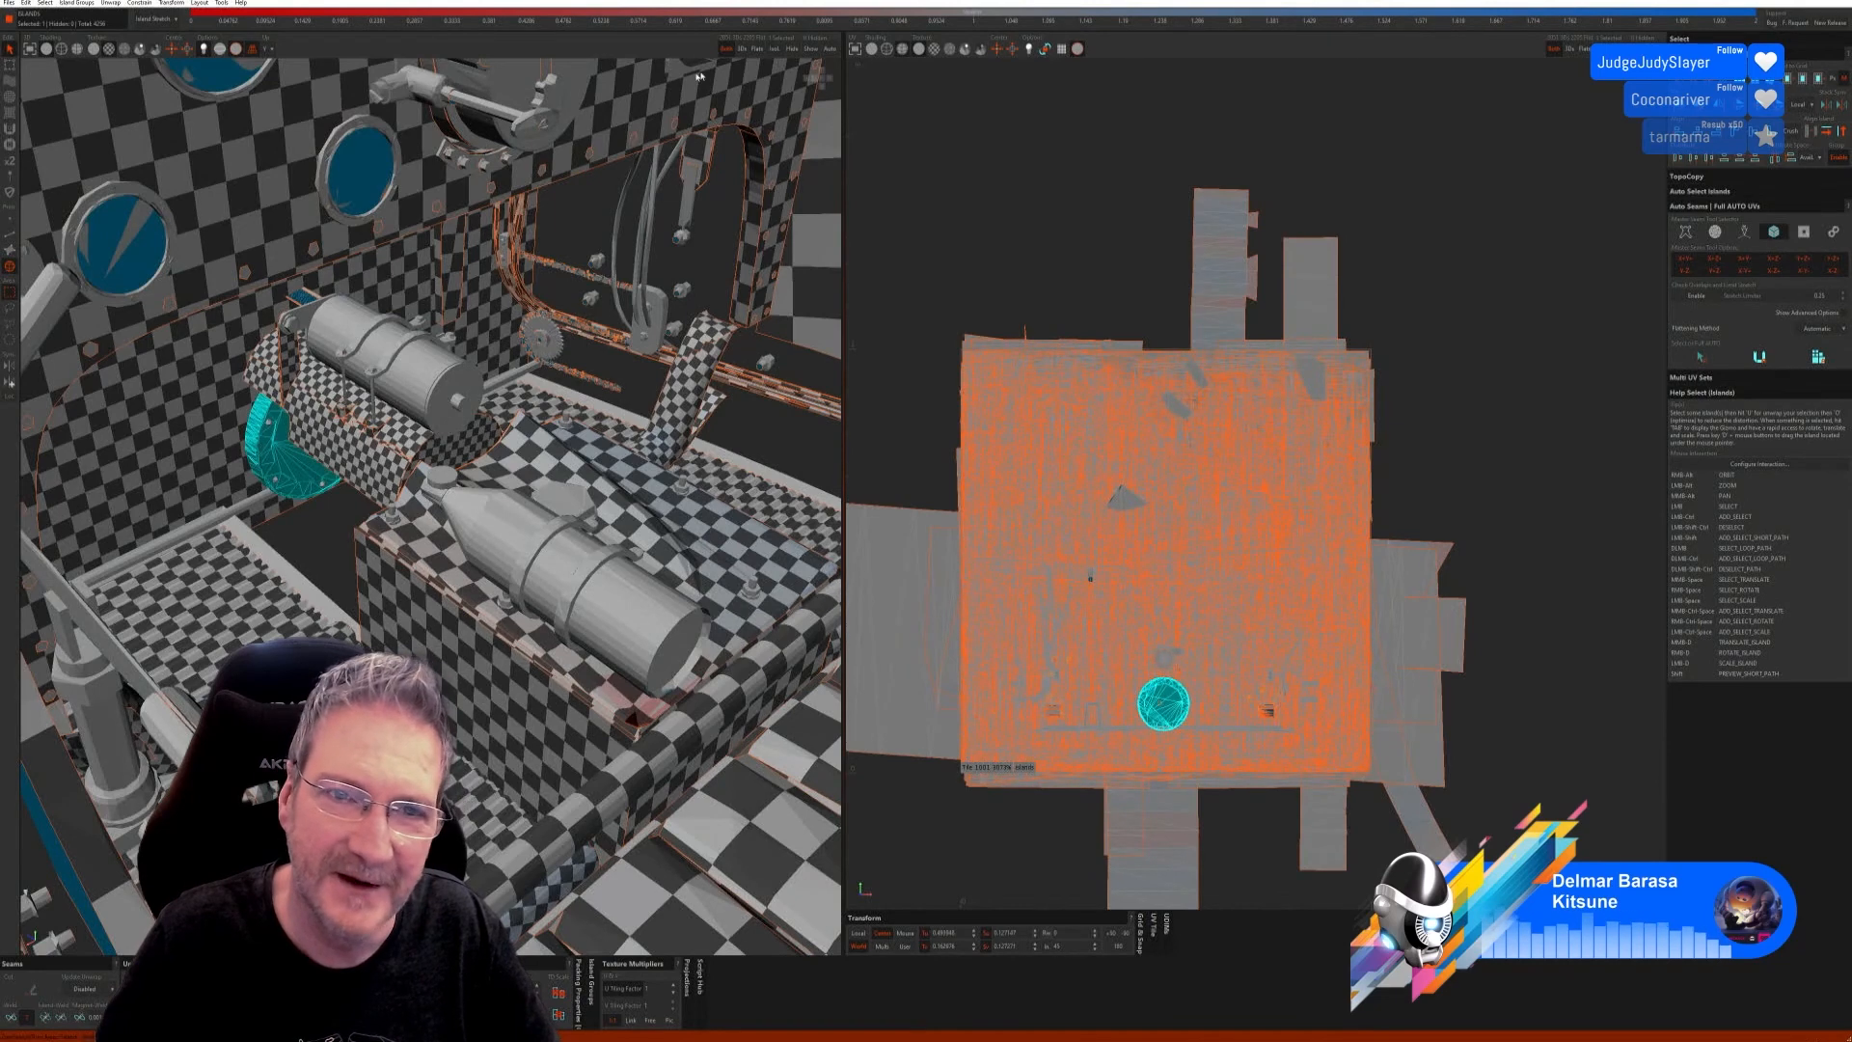
click(772, 48)
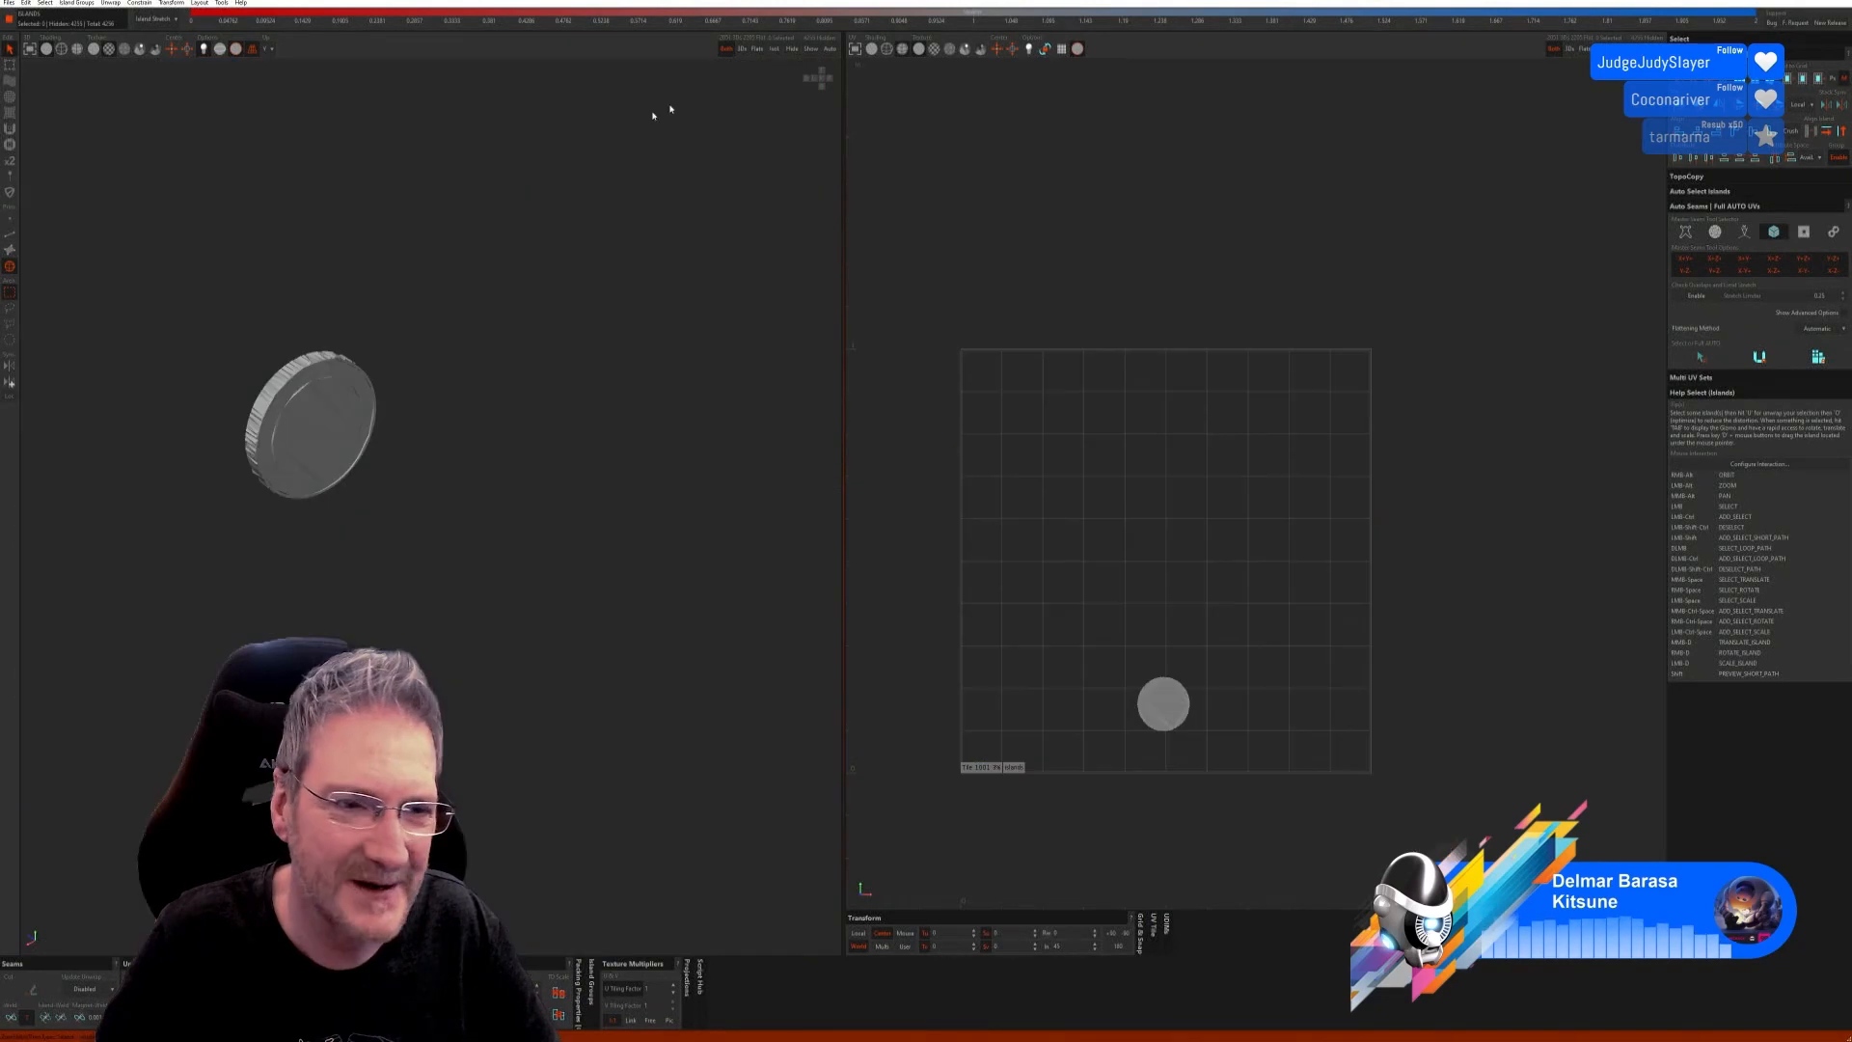
Step: Unwrap the round disc with Mosaic automatic seams, pack its islands, and bring back the full model
click(10, 237)
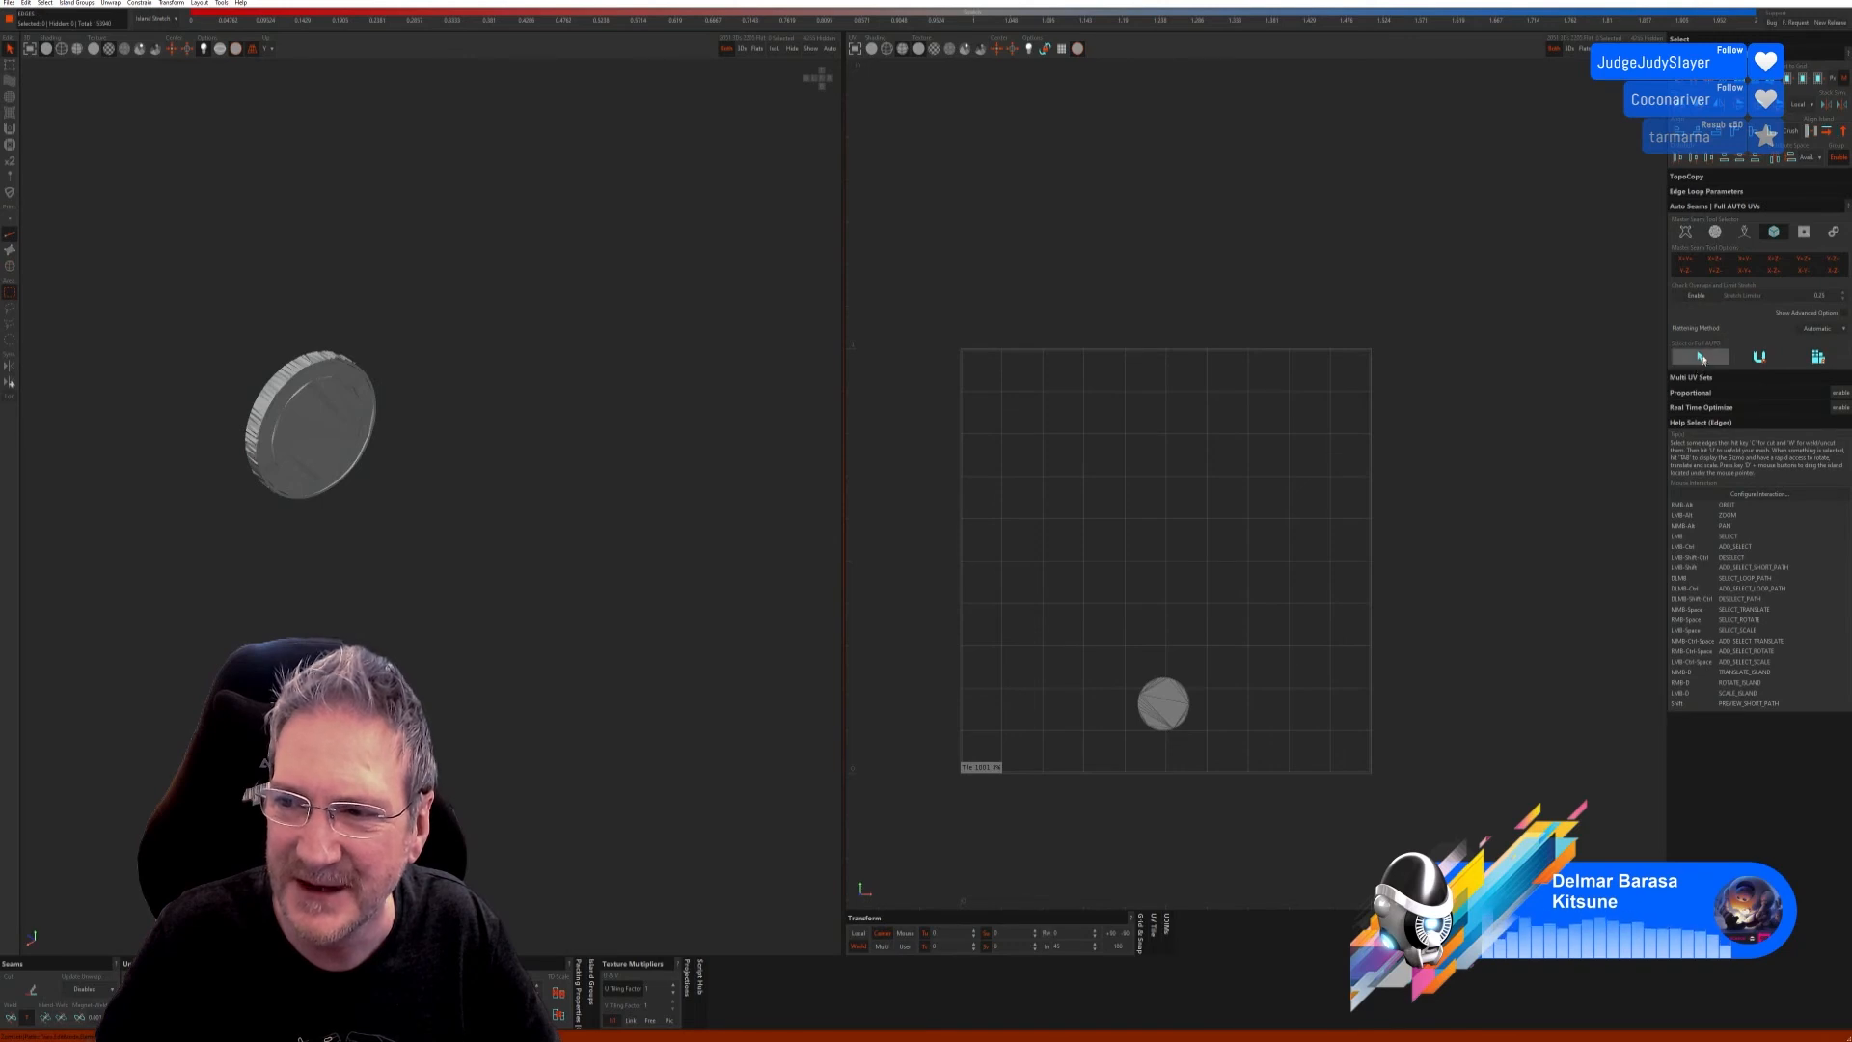
click(1715, 231)
click(1701, 347)
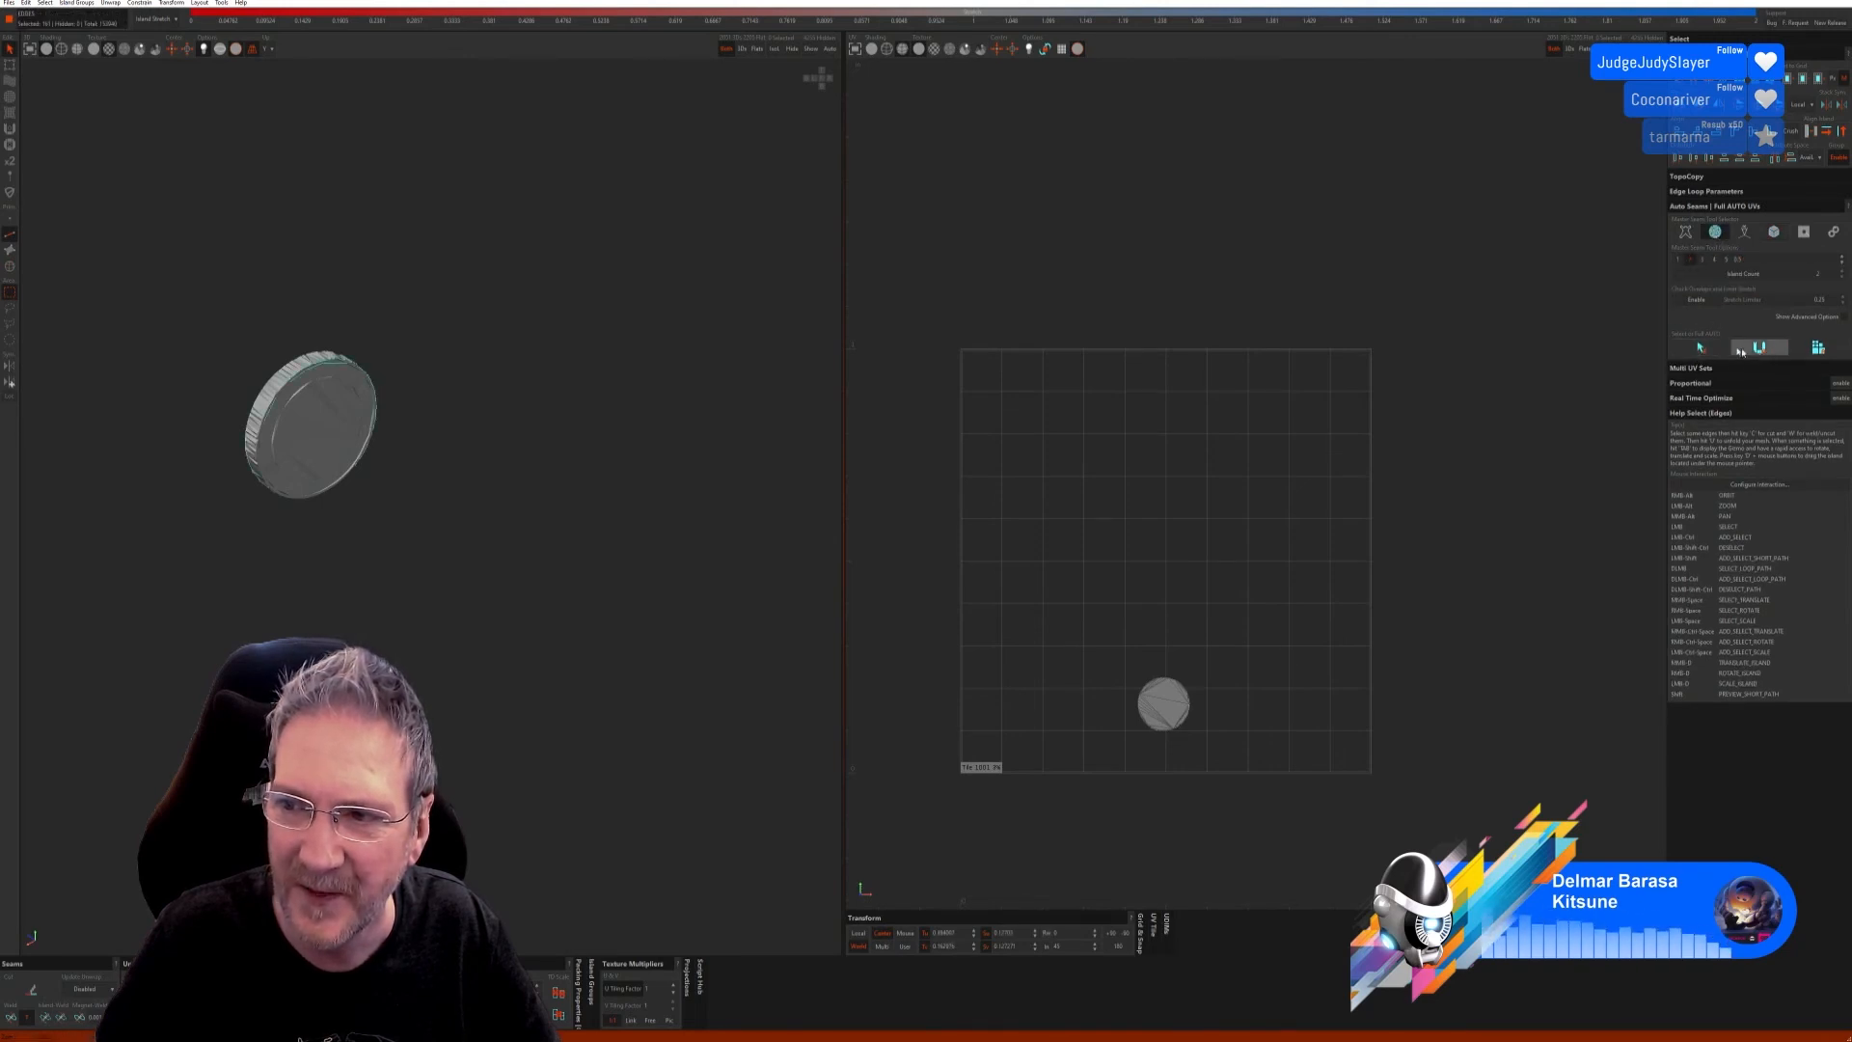
click(1758, 347)
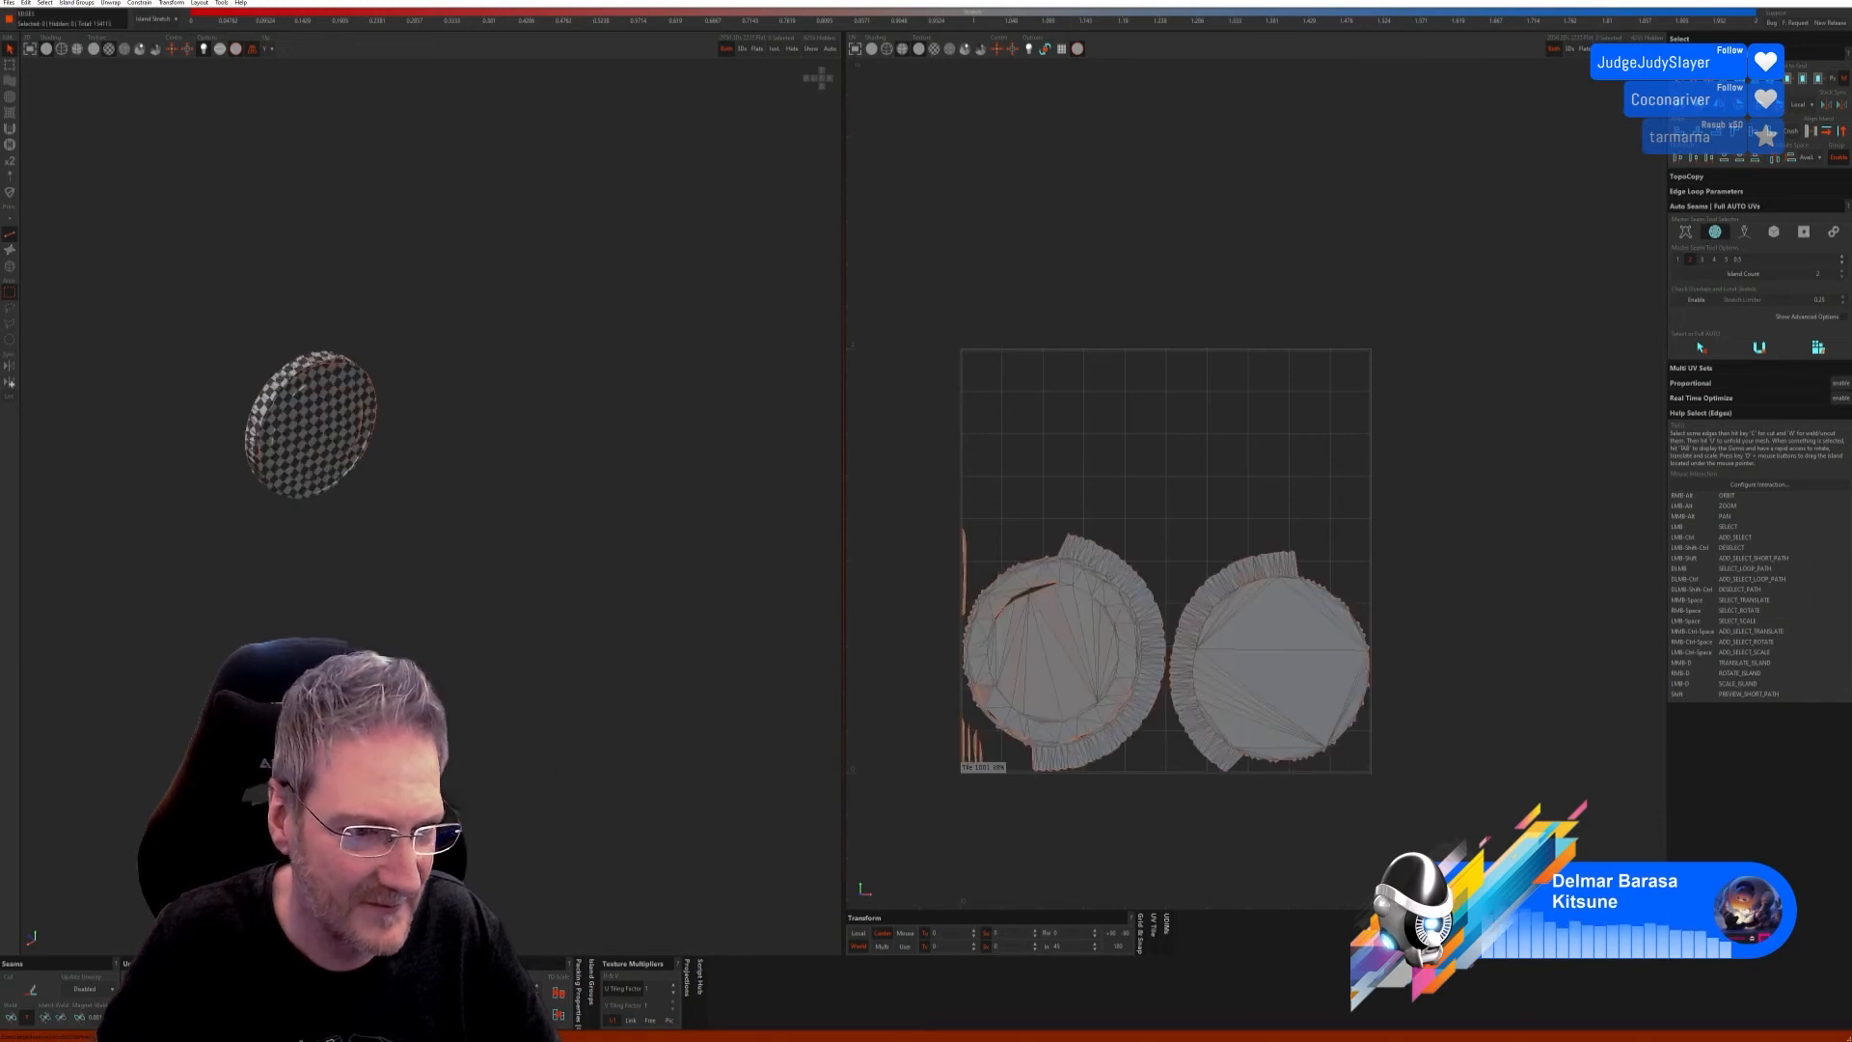
alt+right_drag(530, 714, 606, 427)
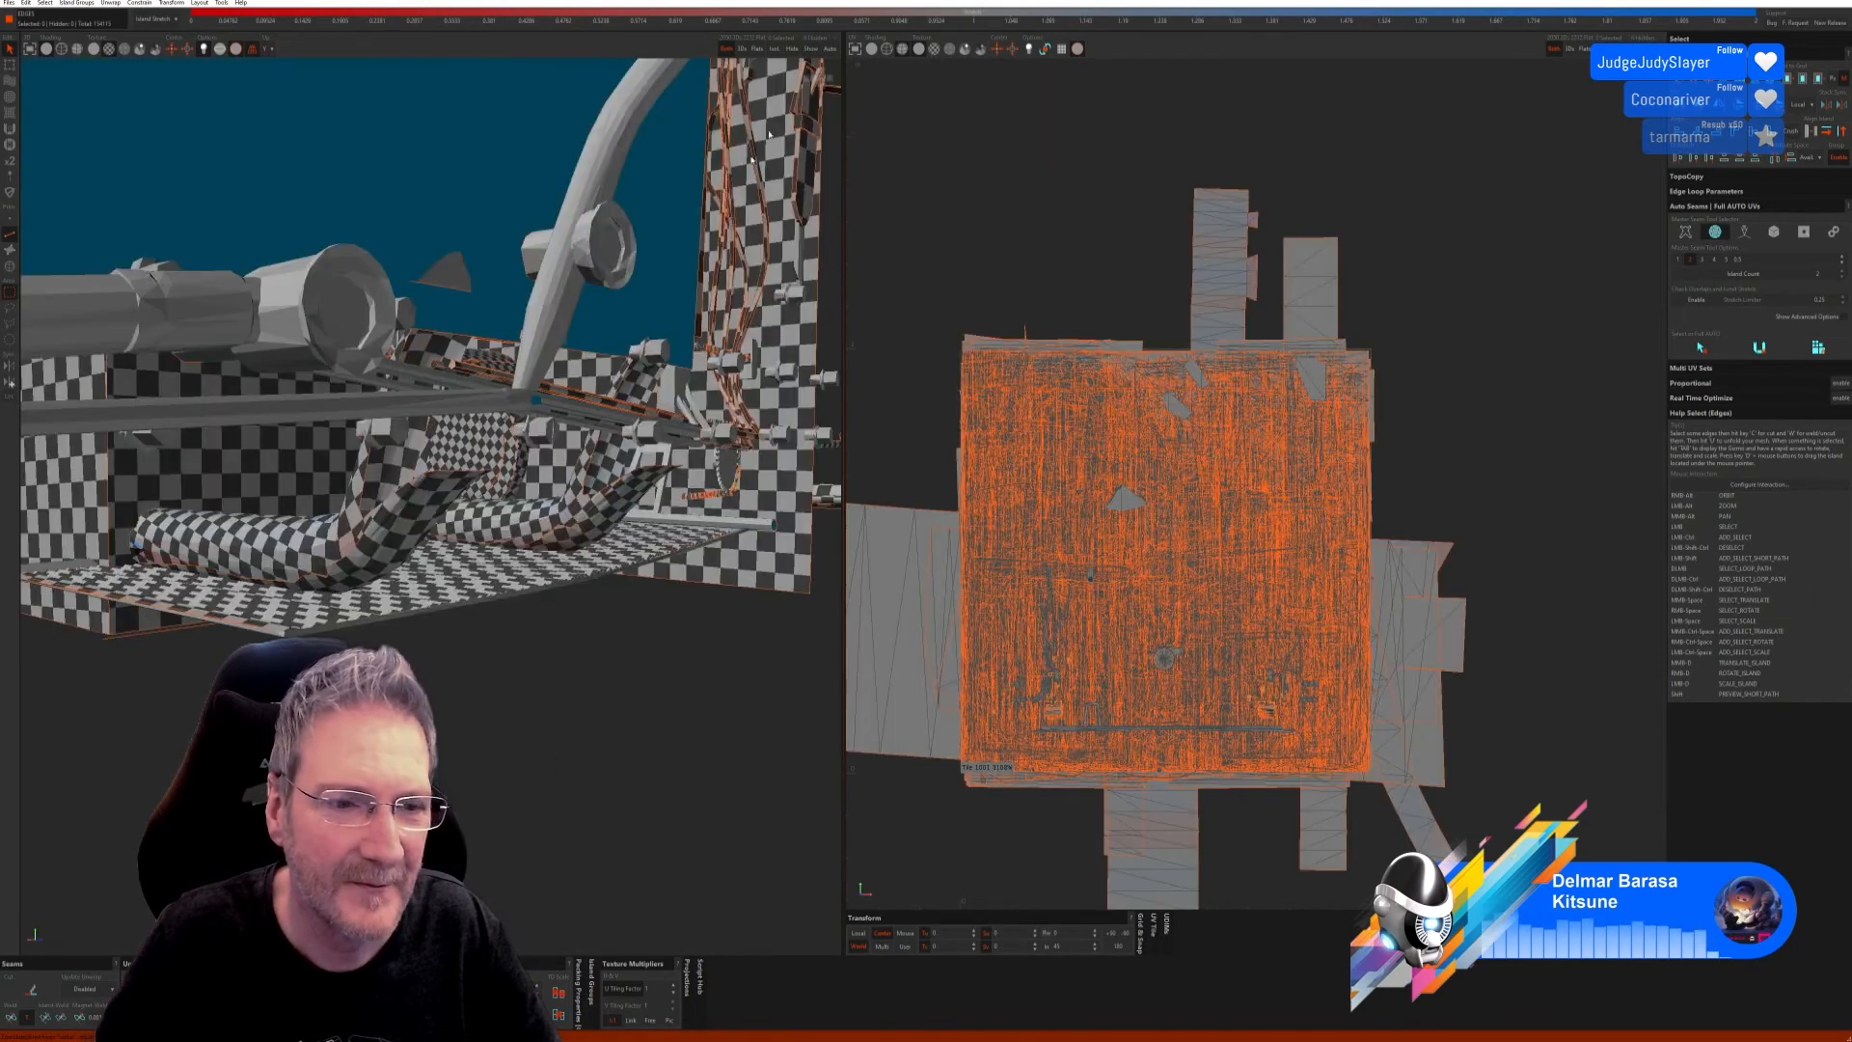
Step: Select the large round housing at the centre of the dashboard as an island and isolate it
alt+right_drag(347, 424, 493, 495)
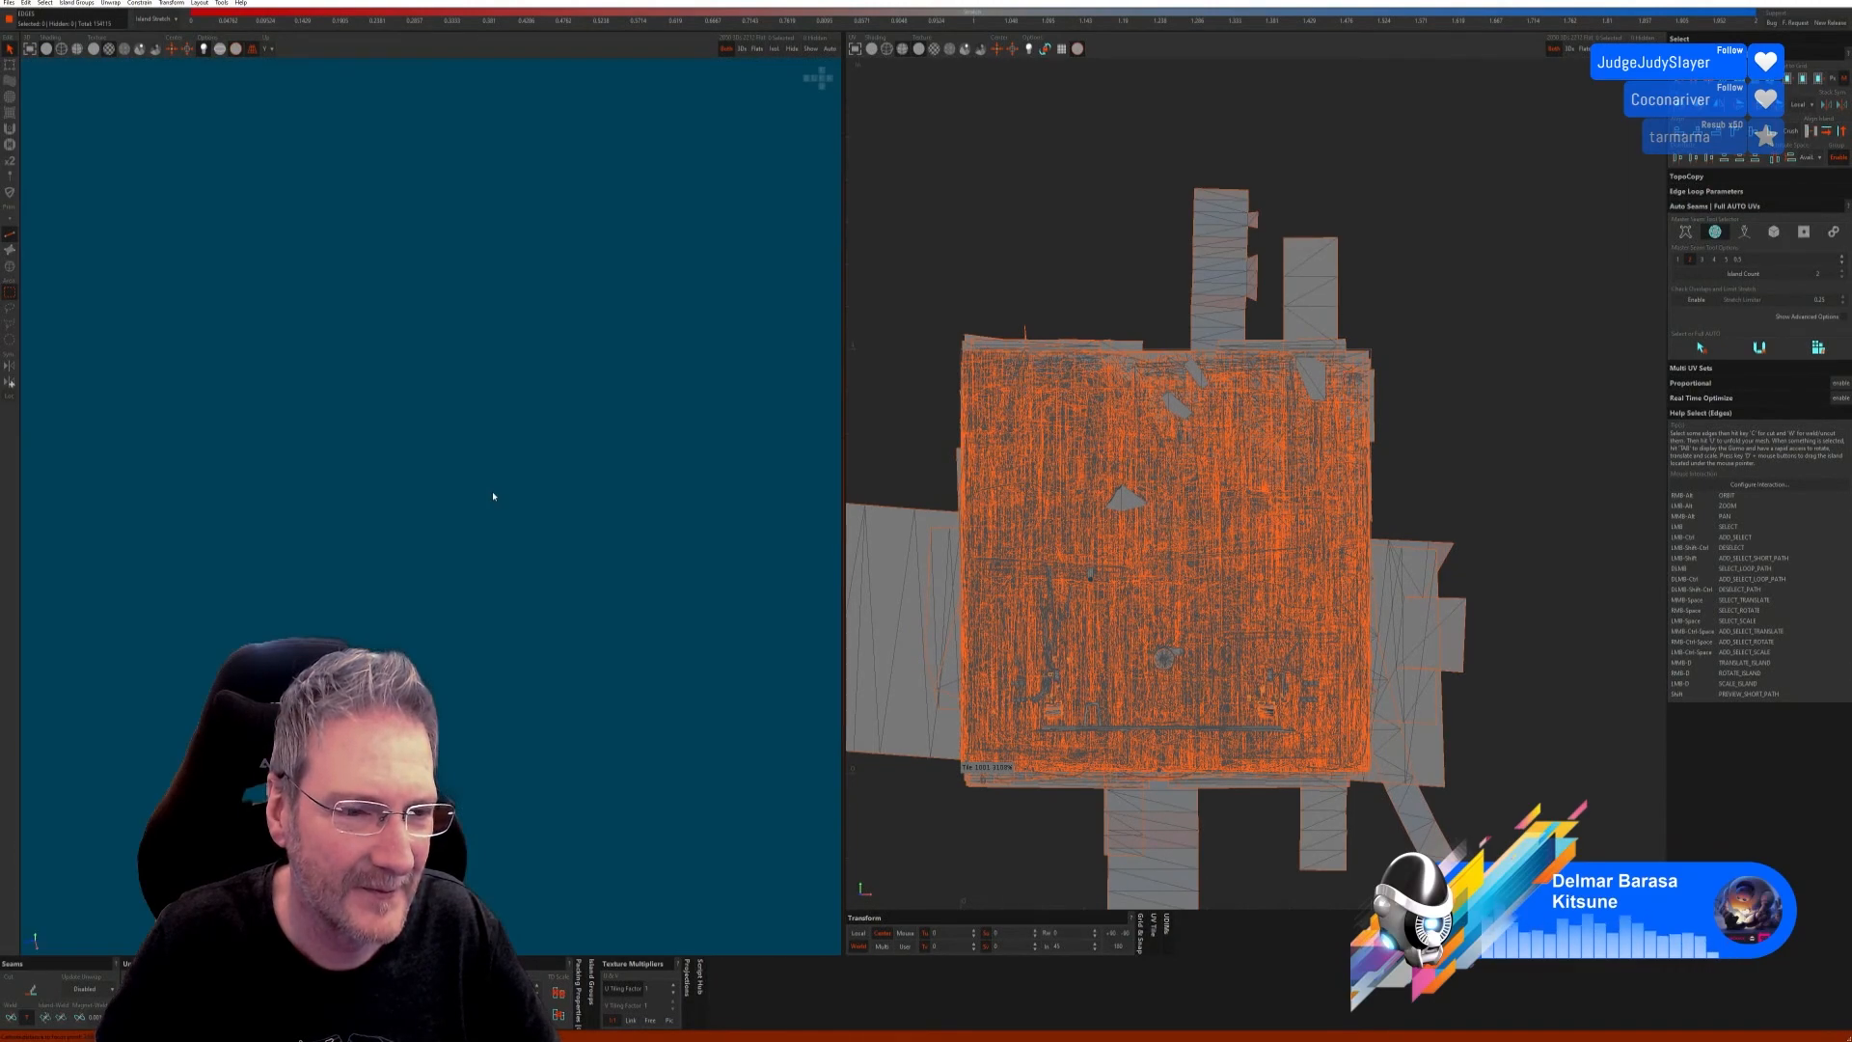
alt+right_drag(356, 537, 537, 475)
scroll(537, 475, up, 5)
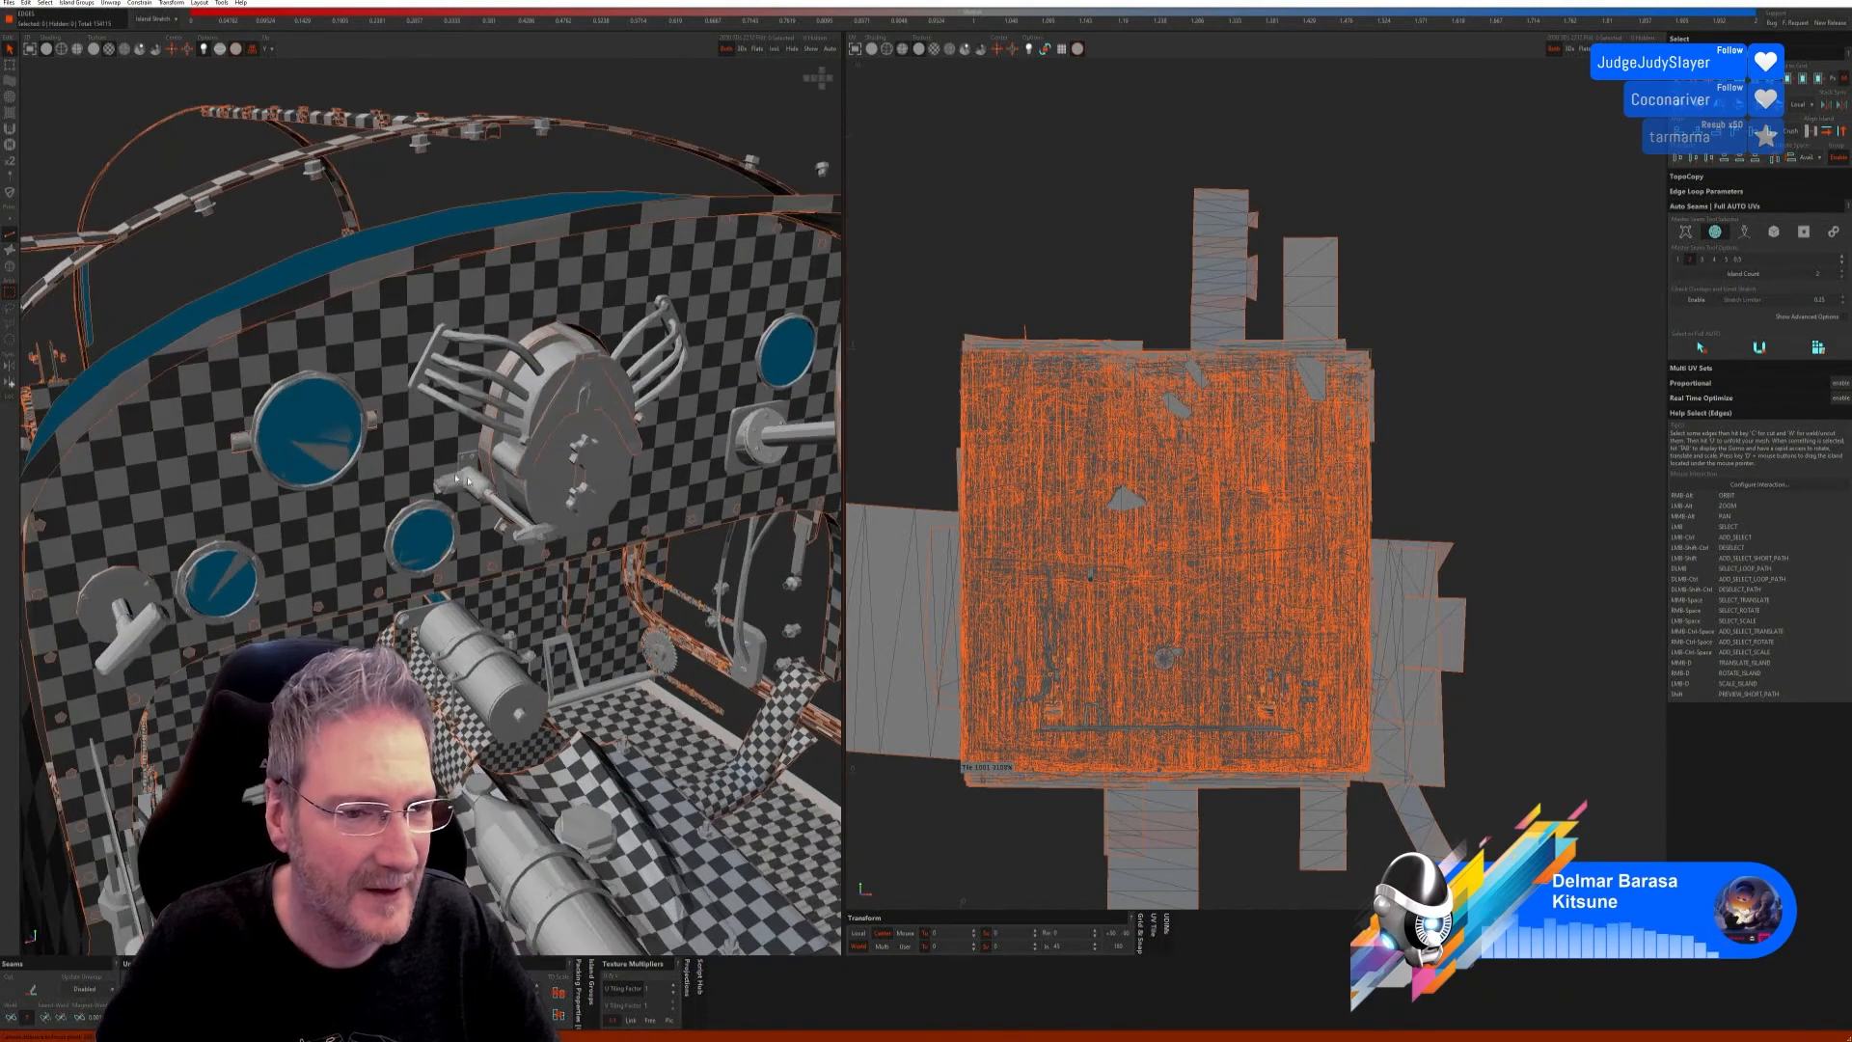
click(12, 270)
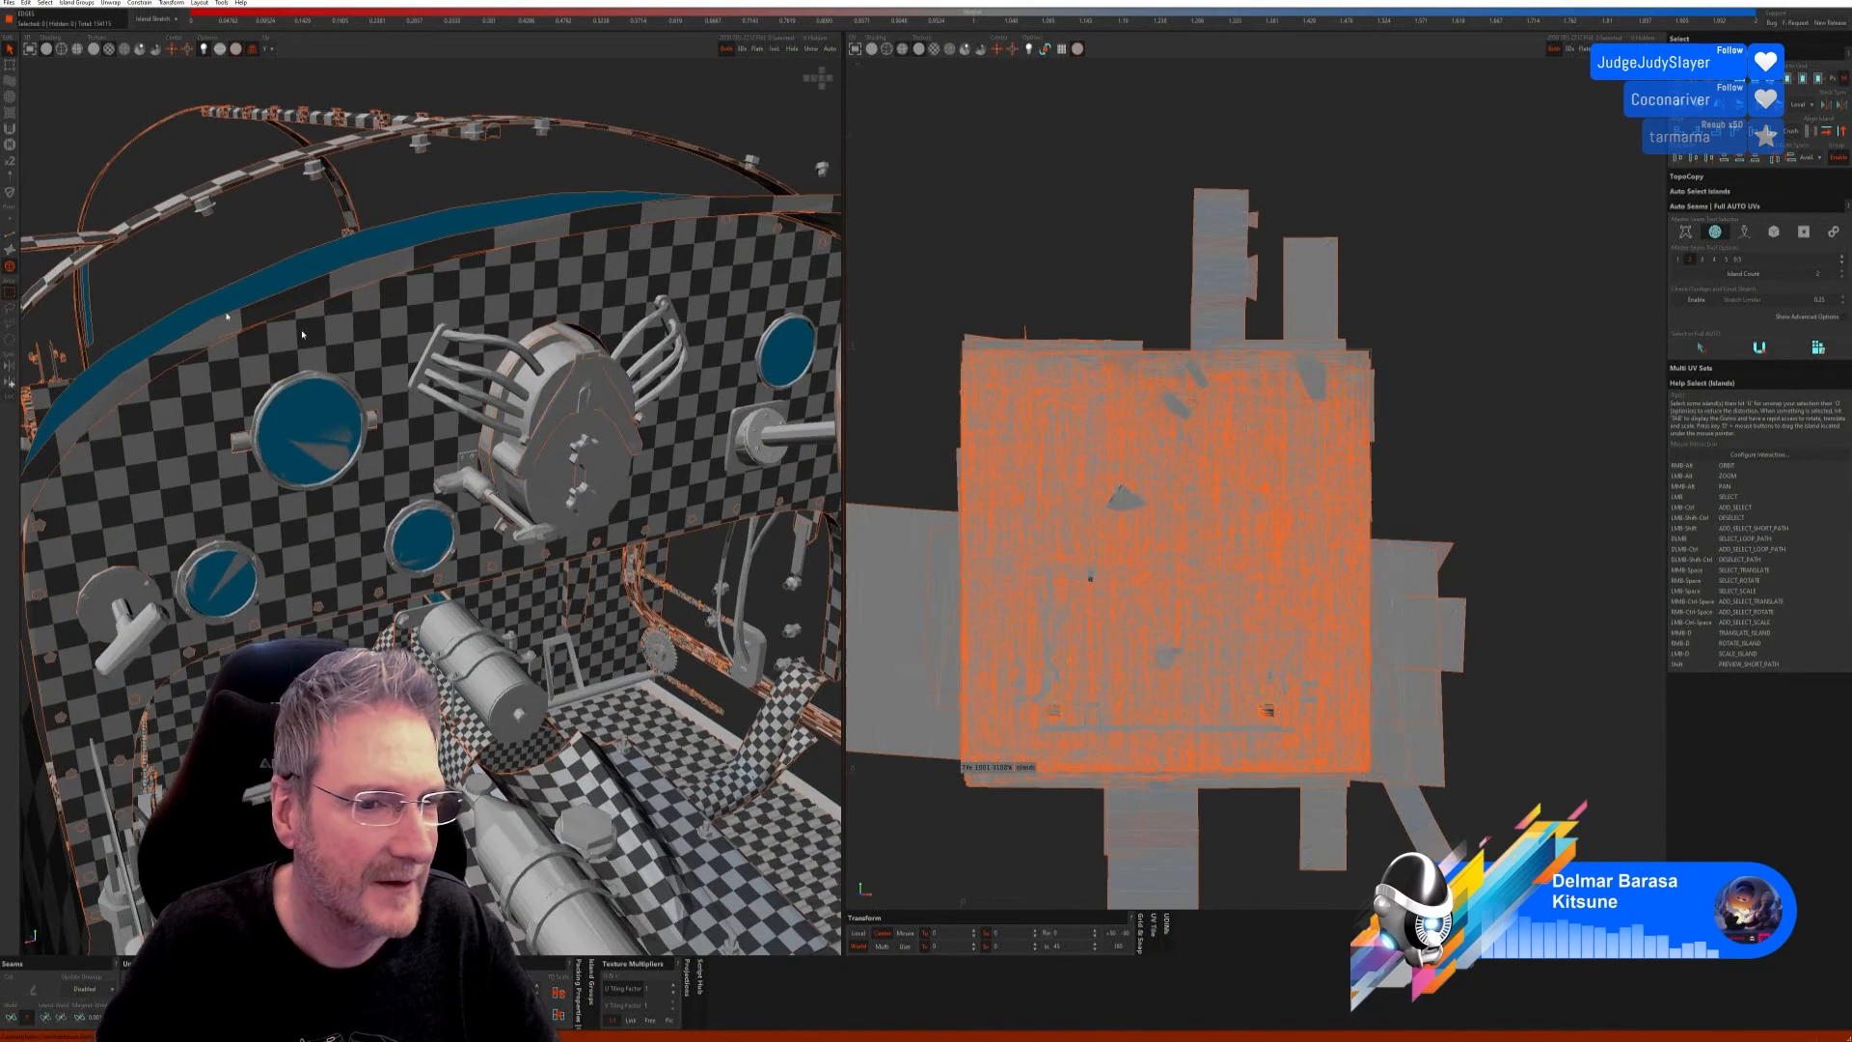
click(542, 468)
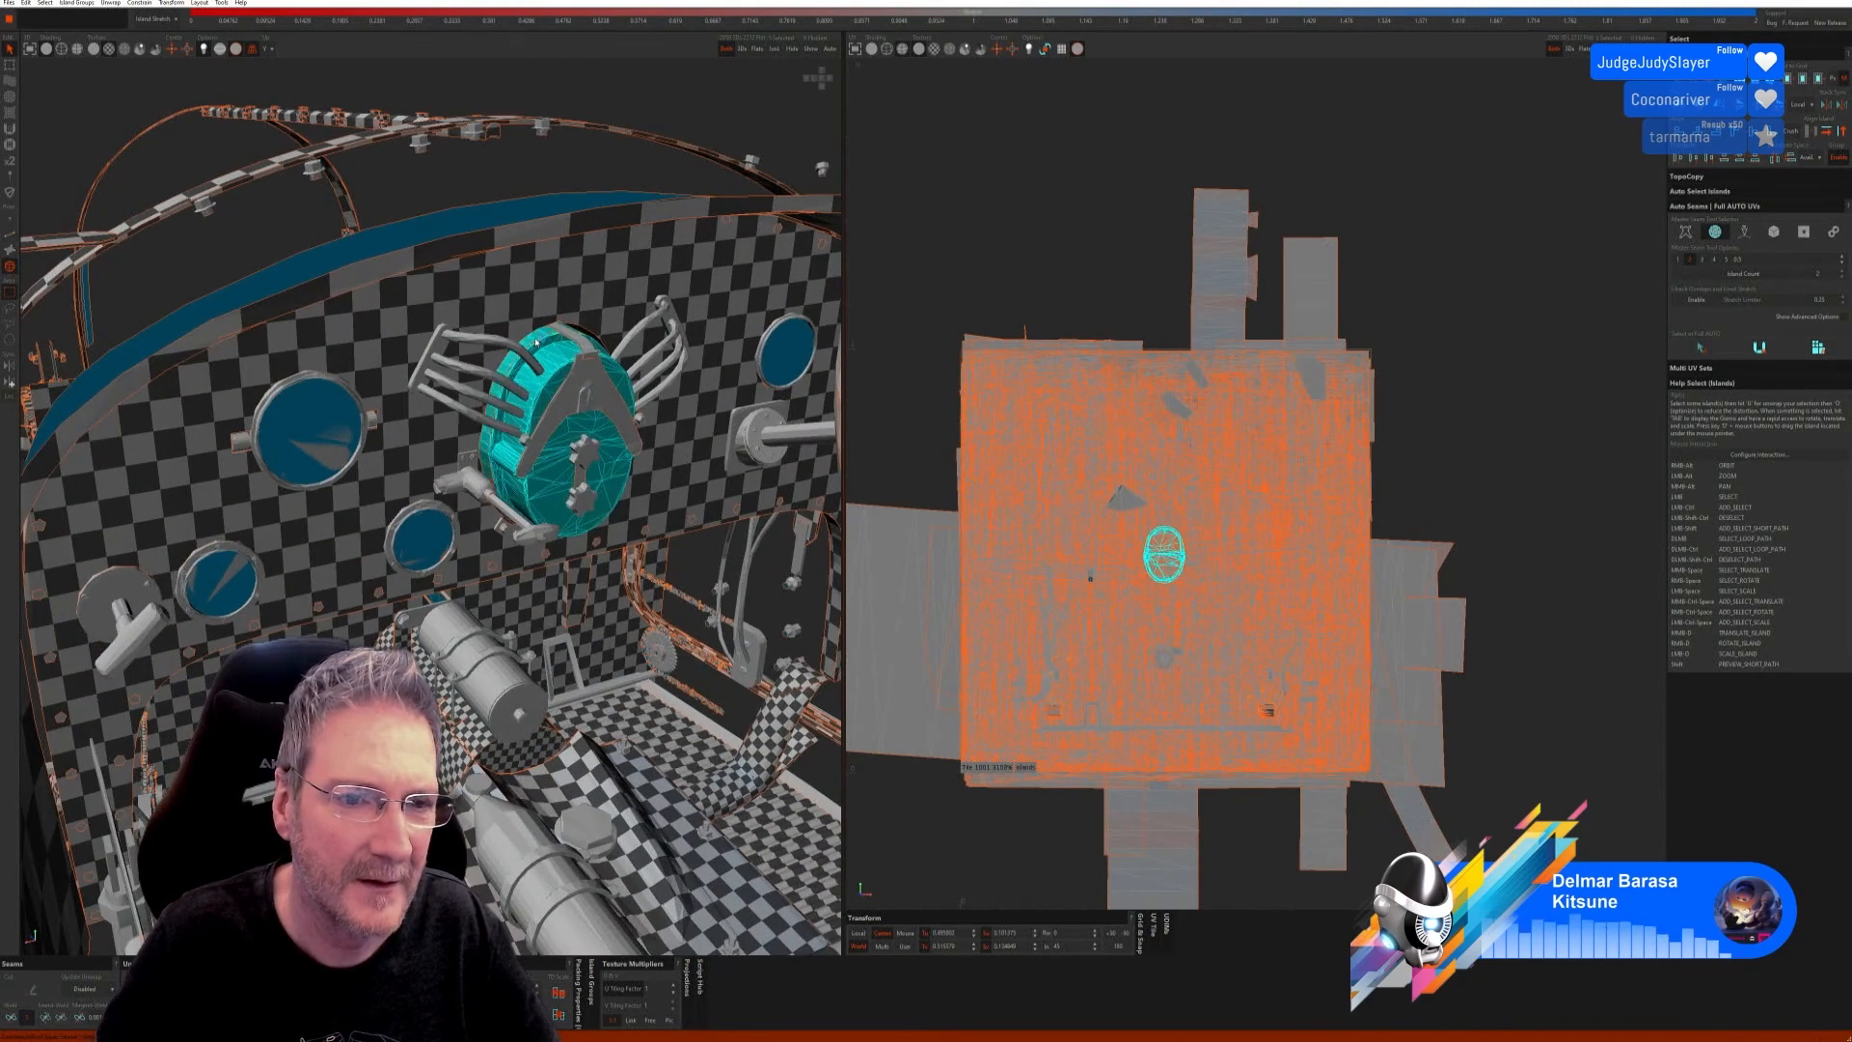
click(774, 48)
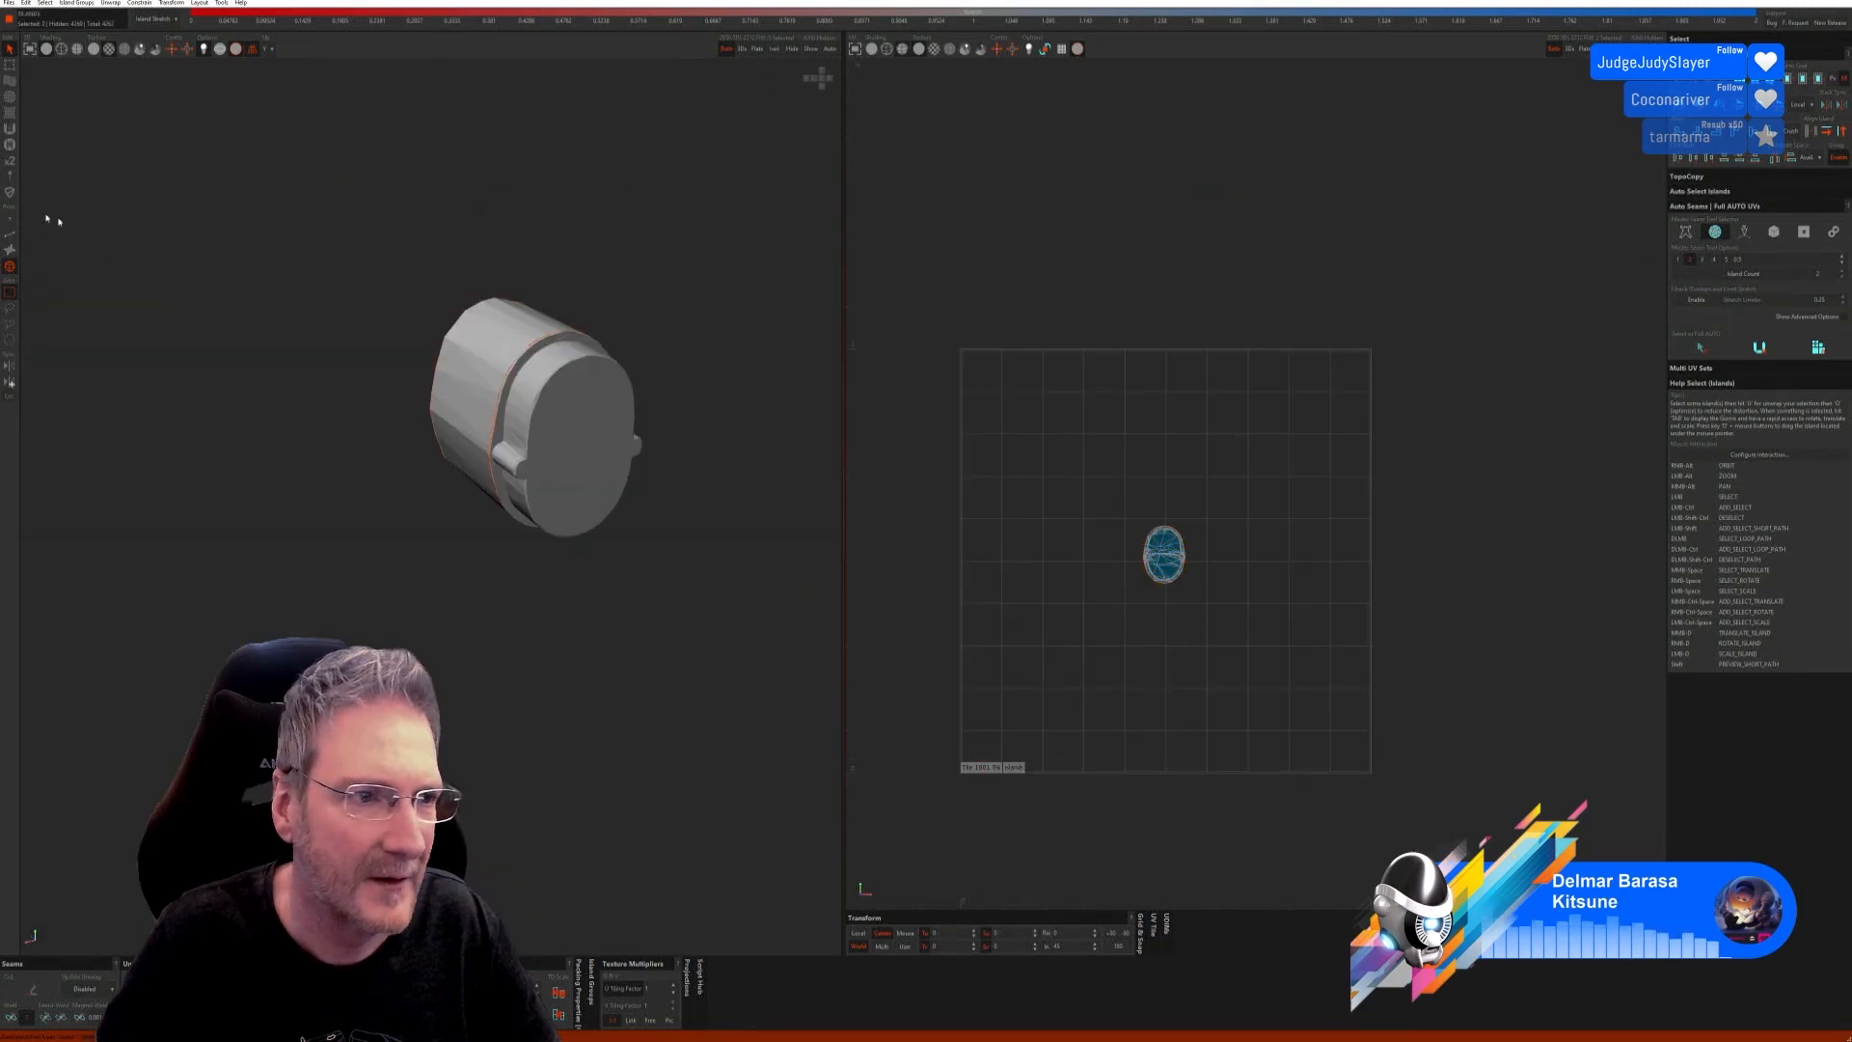
Step: Unwrap the central dashboard housing with Mosaic automatic seams, pack its islands, and bring back the full model
click(10, 234)
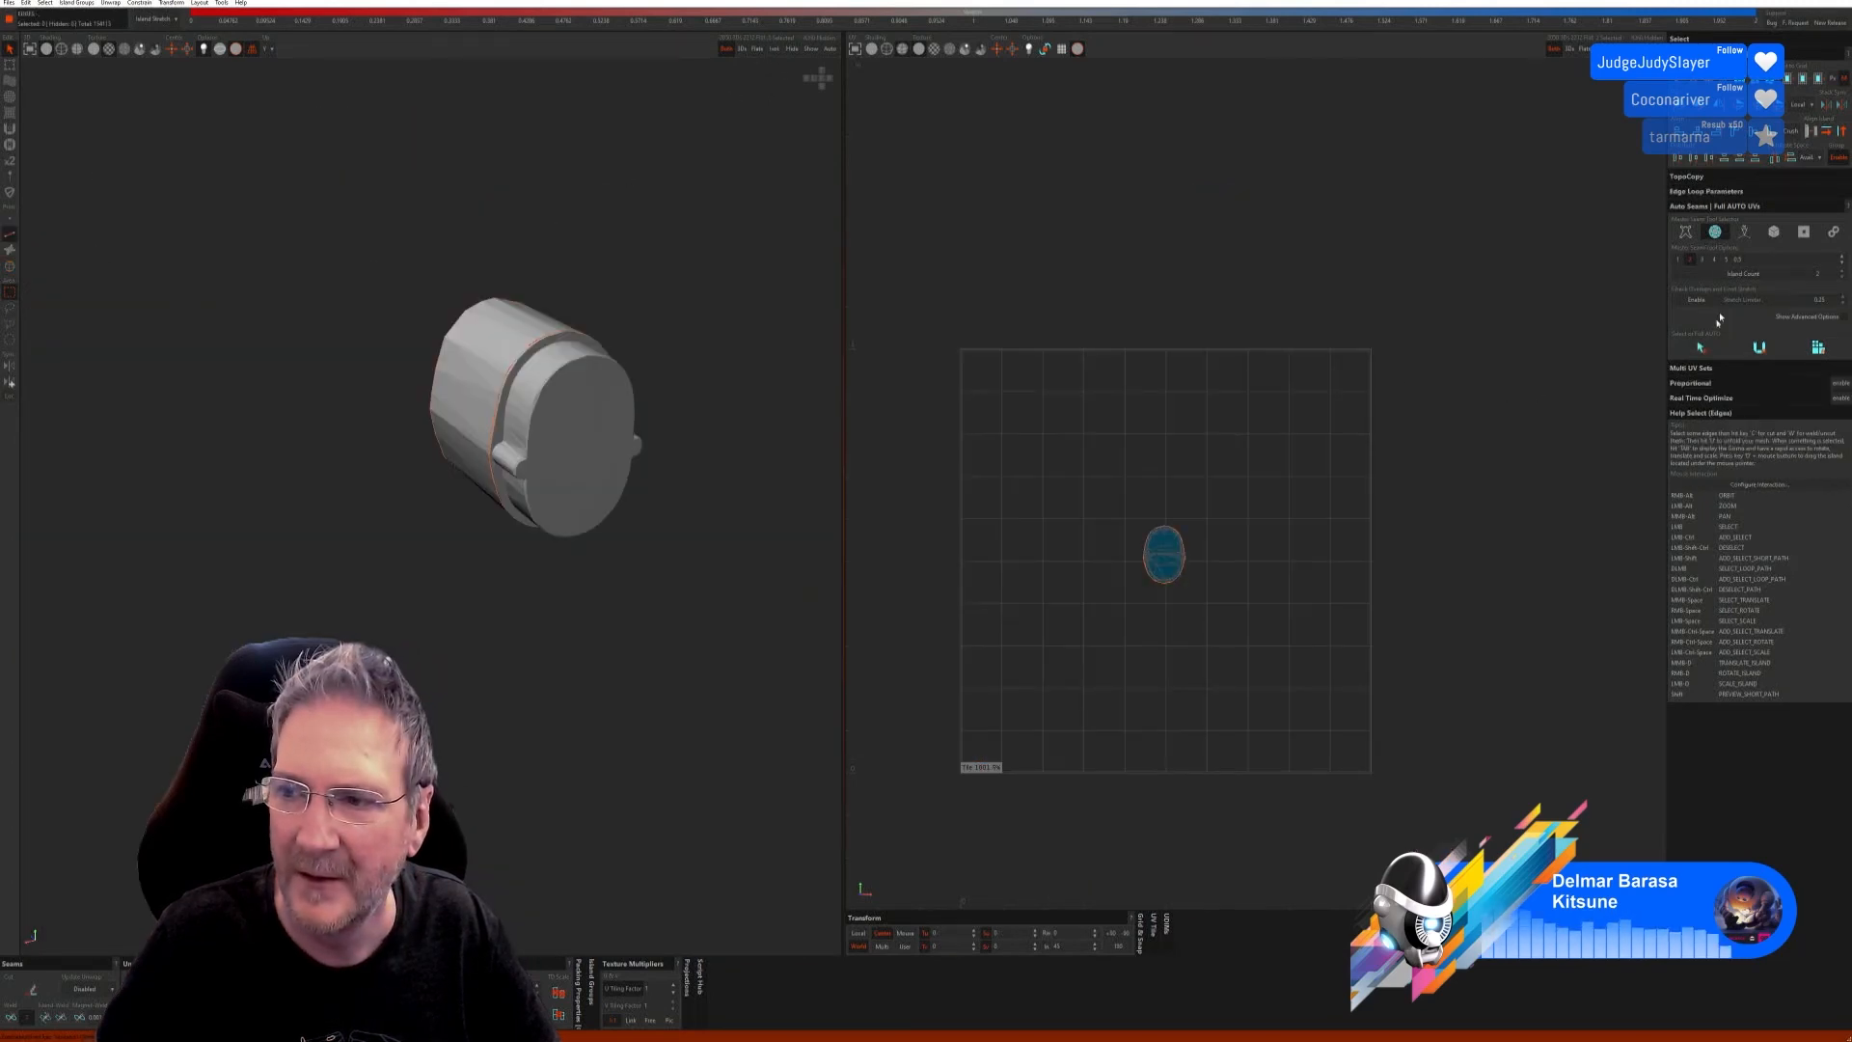
click(1701, 347)
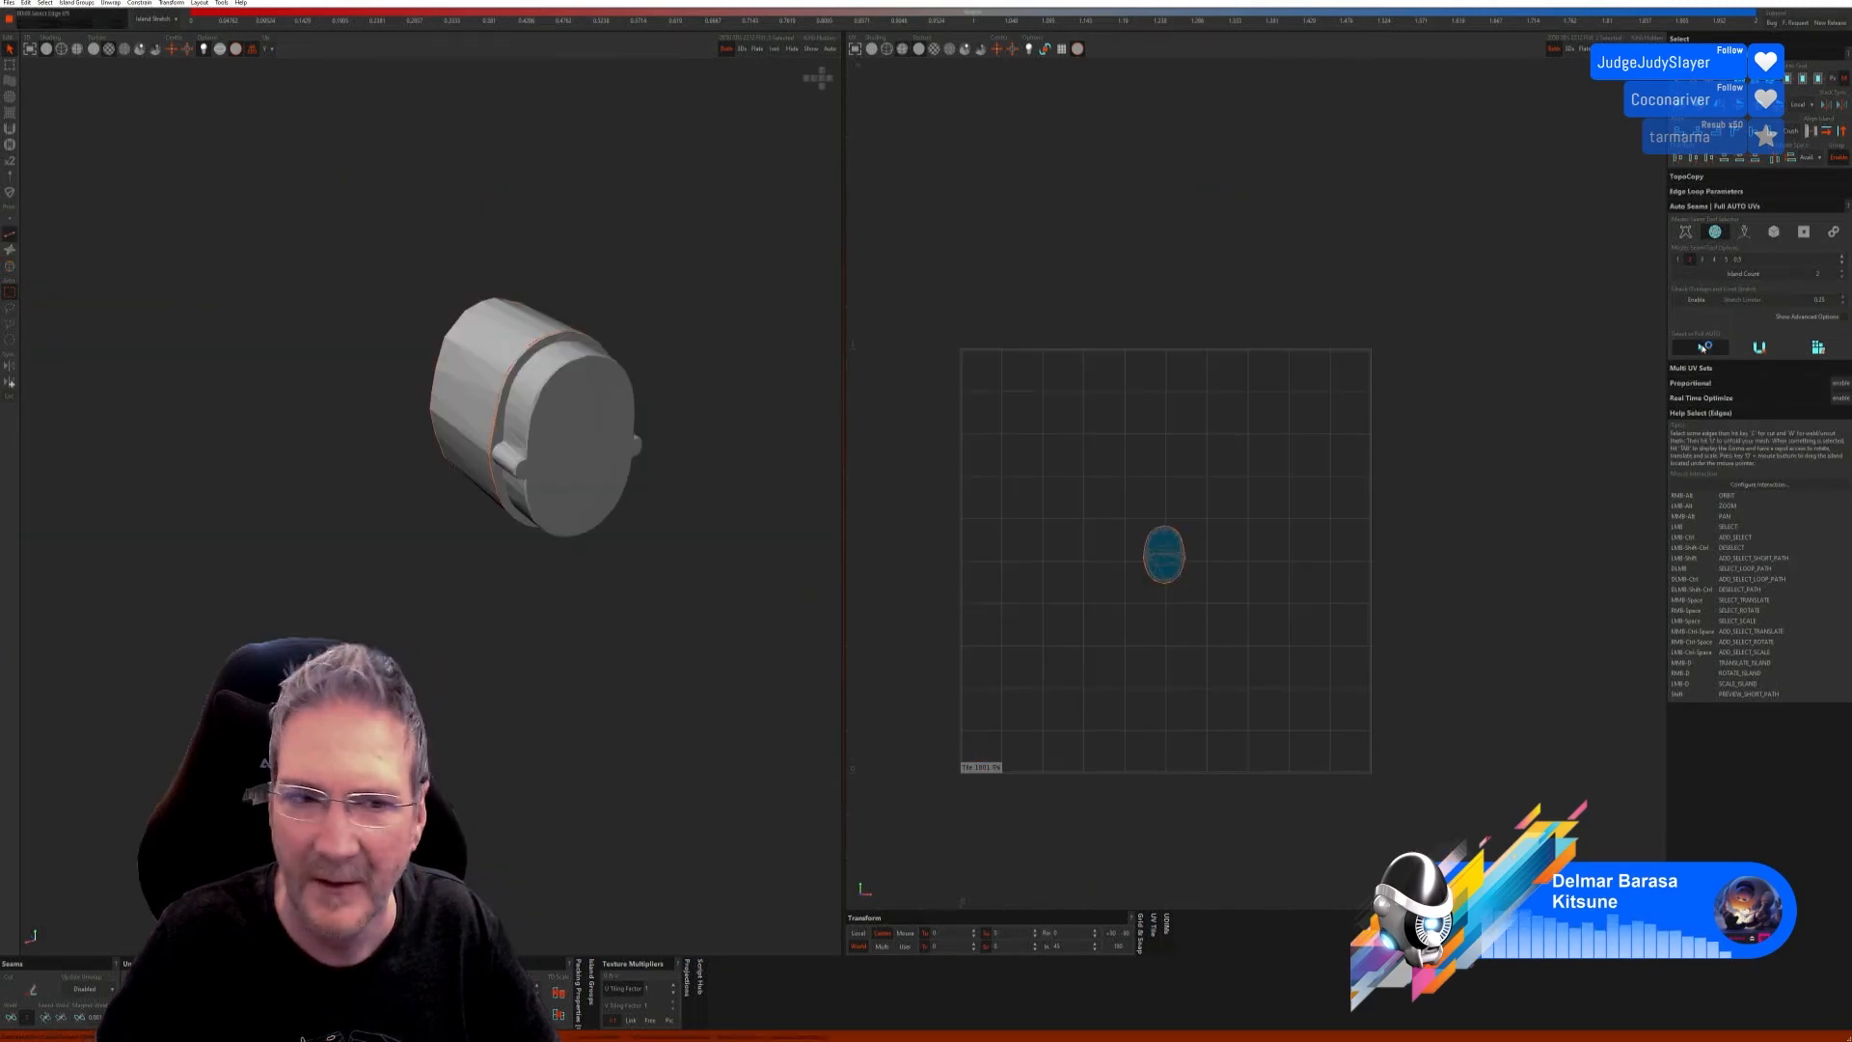
click(1817, 349)
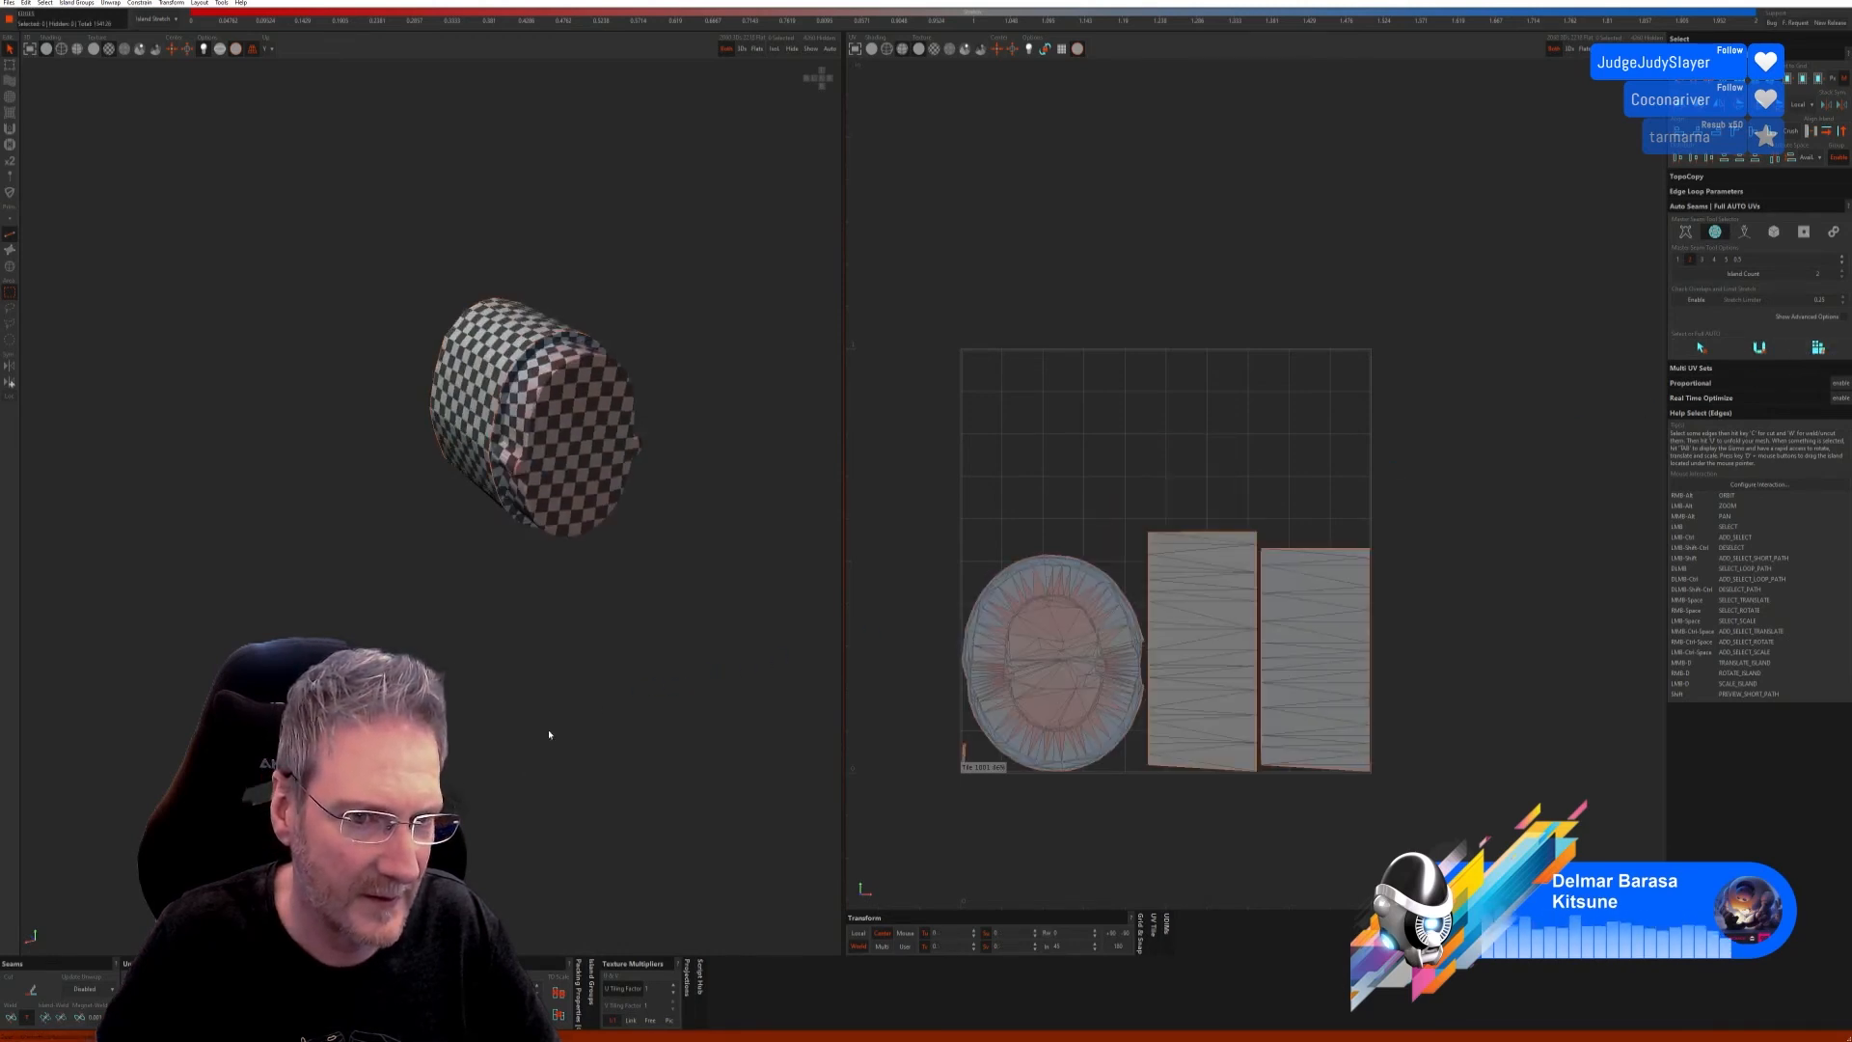
alt+drag(555, 733, 472, 714)
click(811, 51)
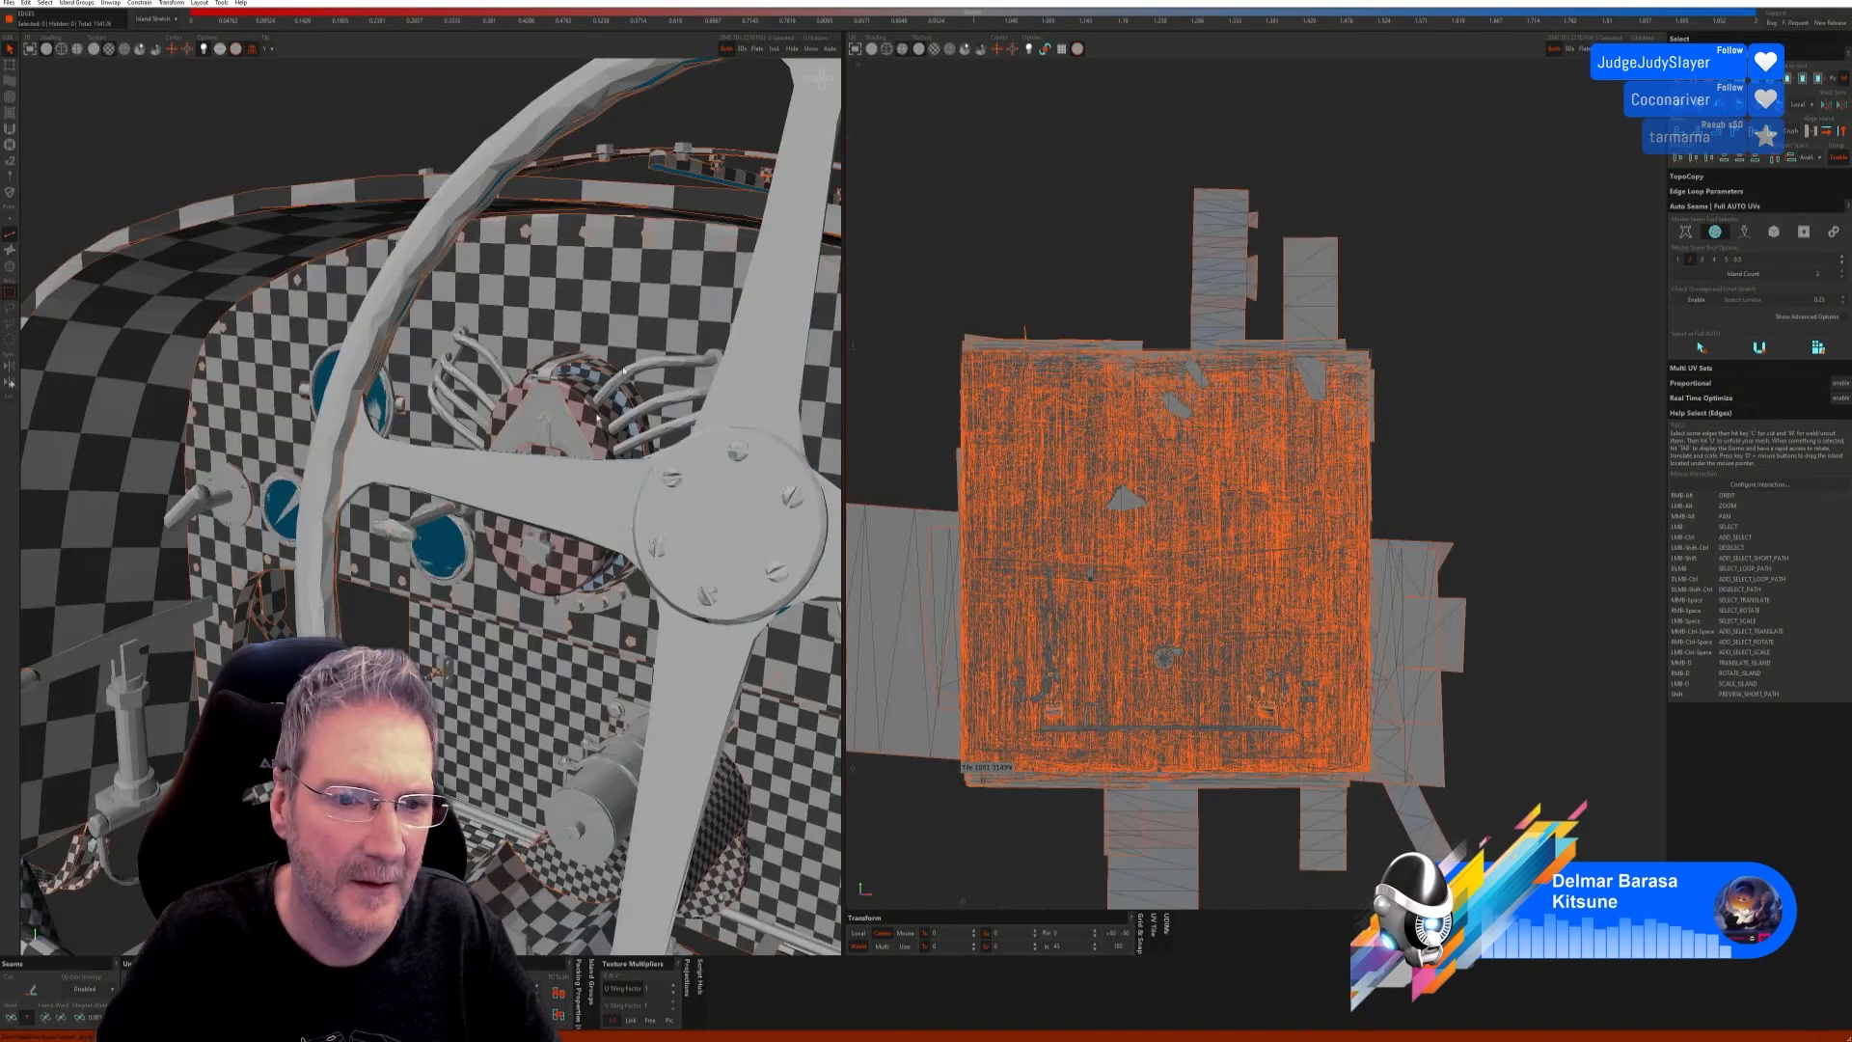
Step: Select the four round gauge rings on the dashboard as islands and isolate them
scroll(676, 476, down, 1)
alt+right_drag(482, 463, 557, 468)
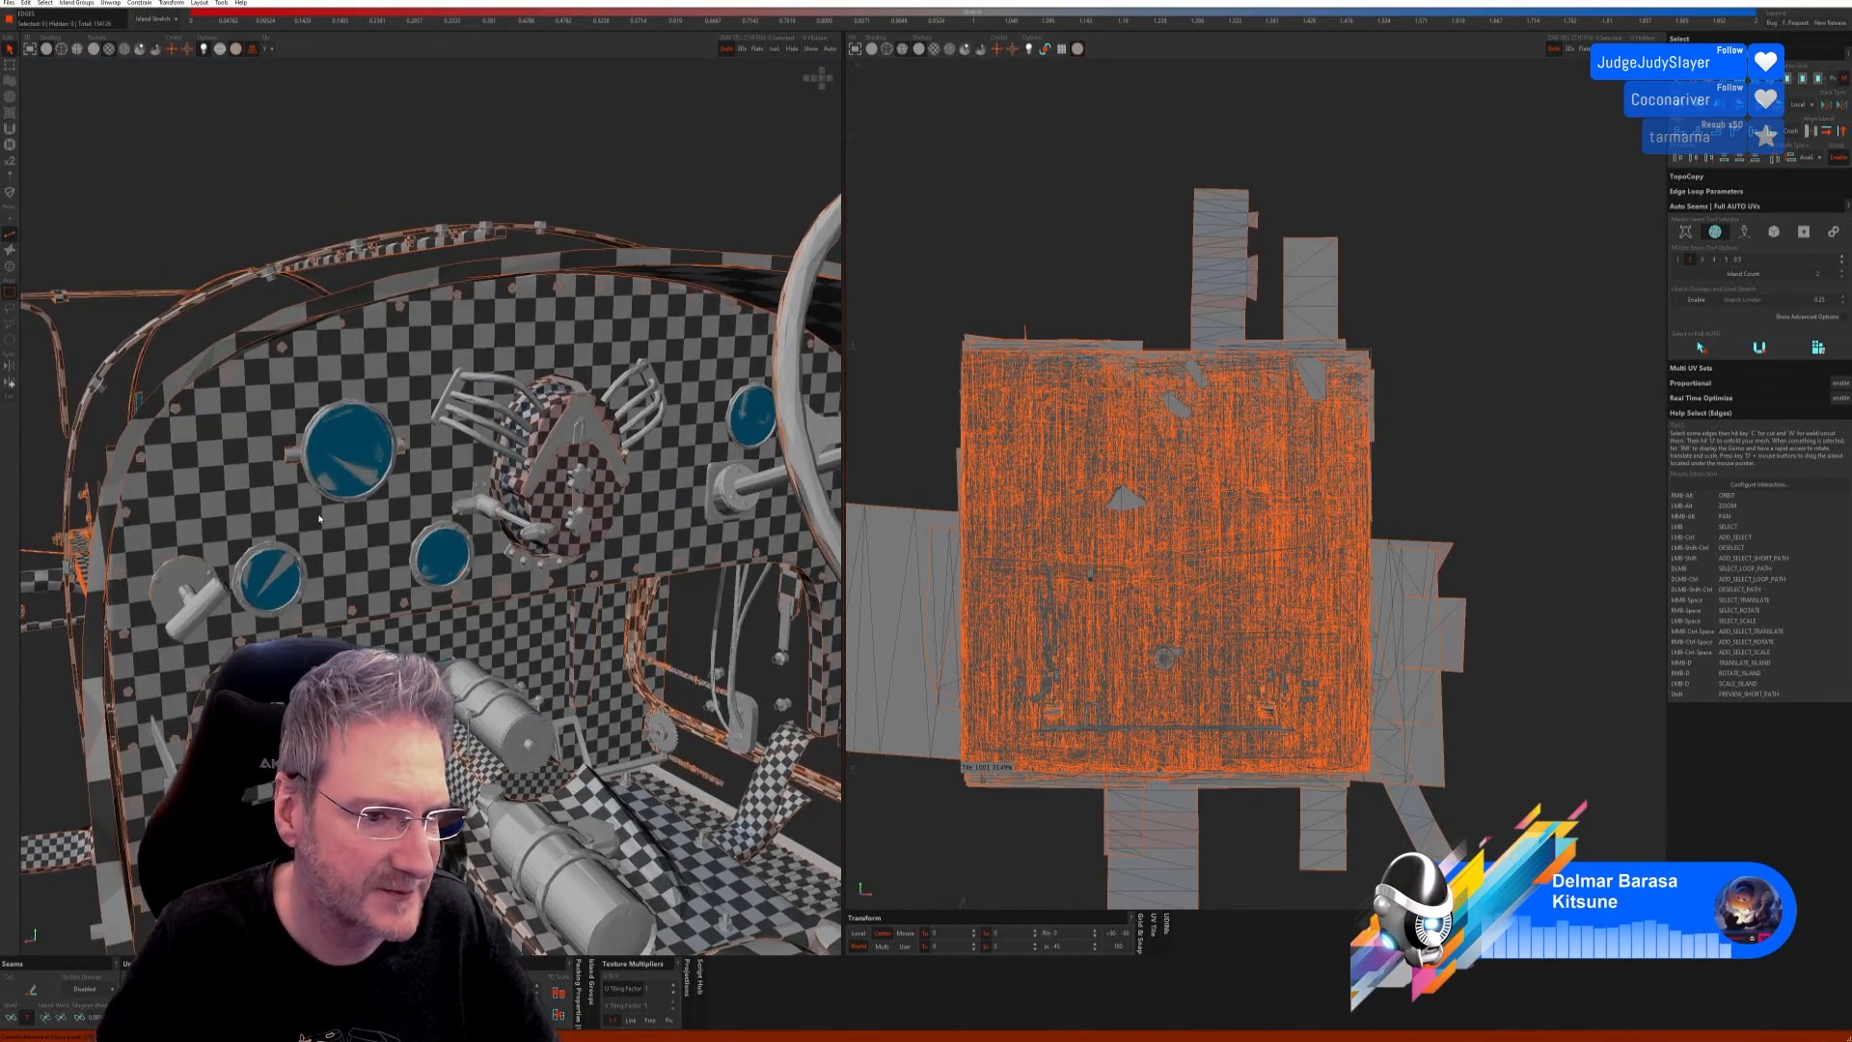
click(10, 266)
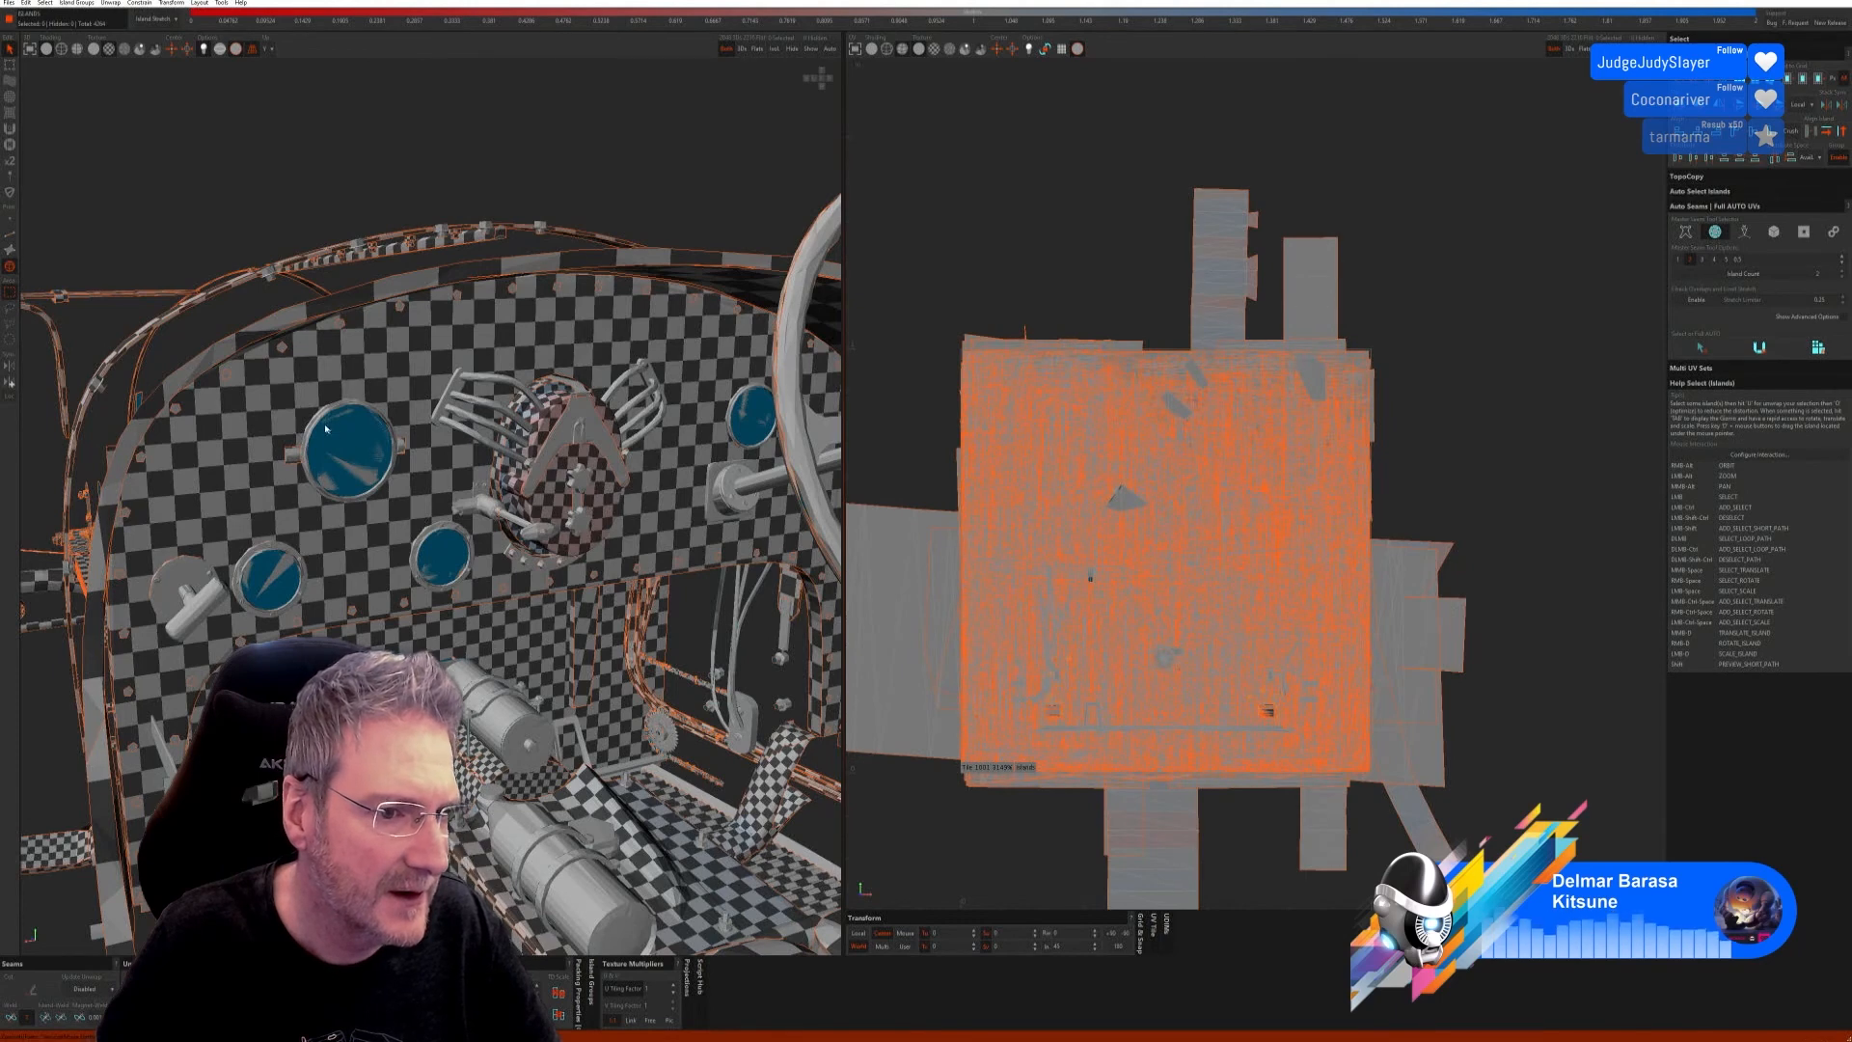
click(326, 429)
ctrl+click(249, 569)
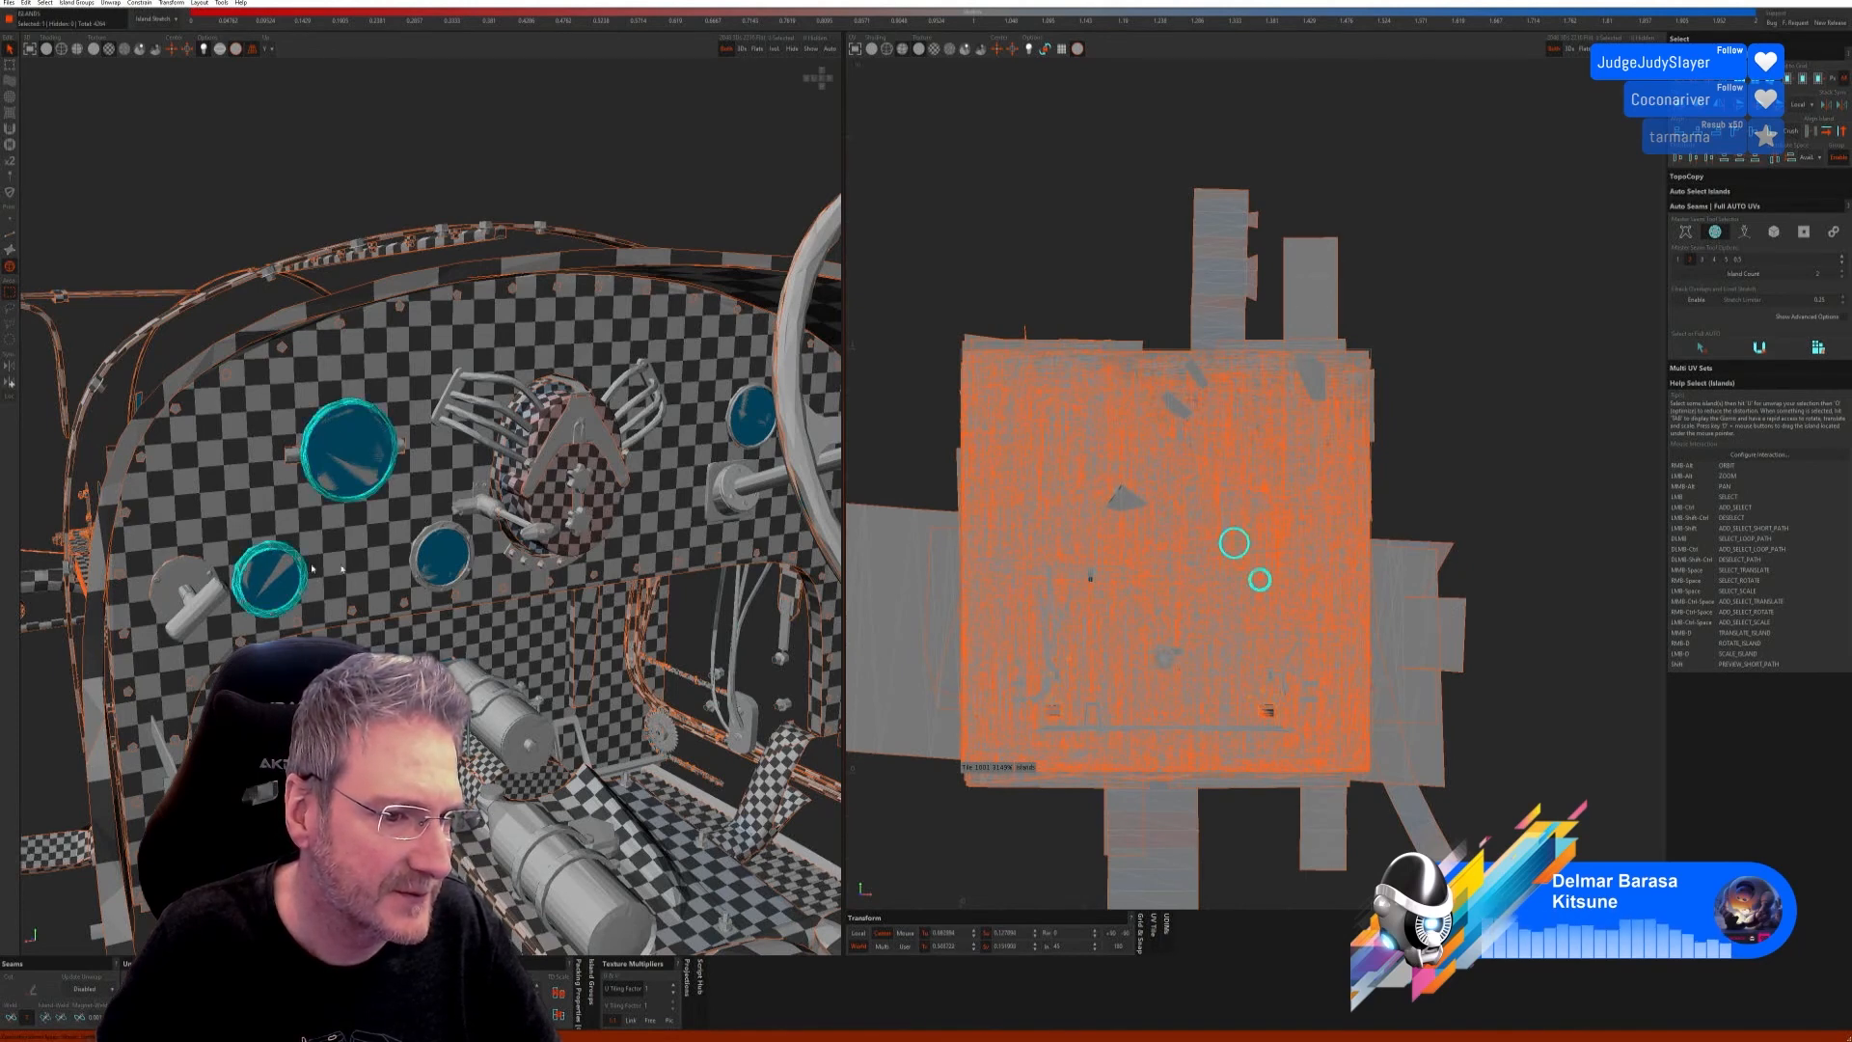
ctrl+click(436, 543)
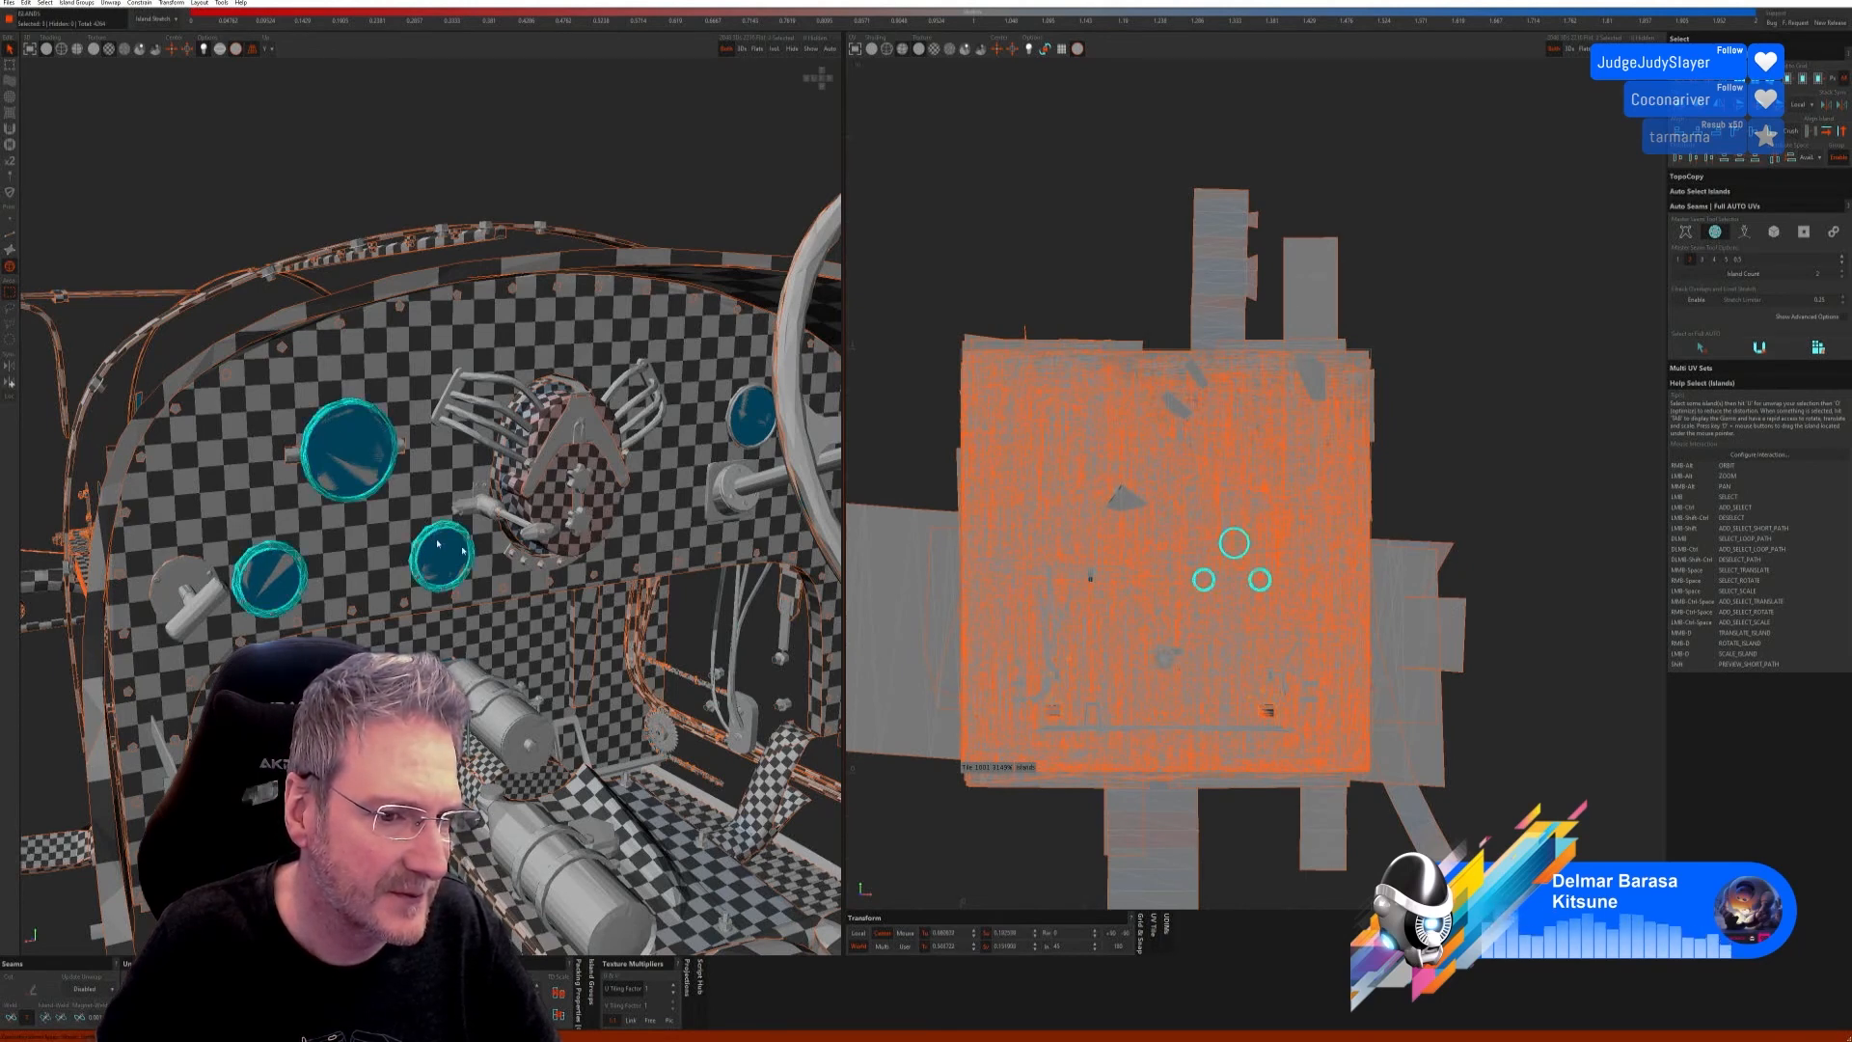
ctrl+click(733, 406)
alt+right_drag(733, 406, 603, 543)
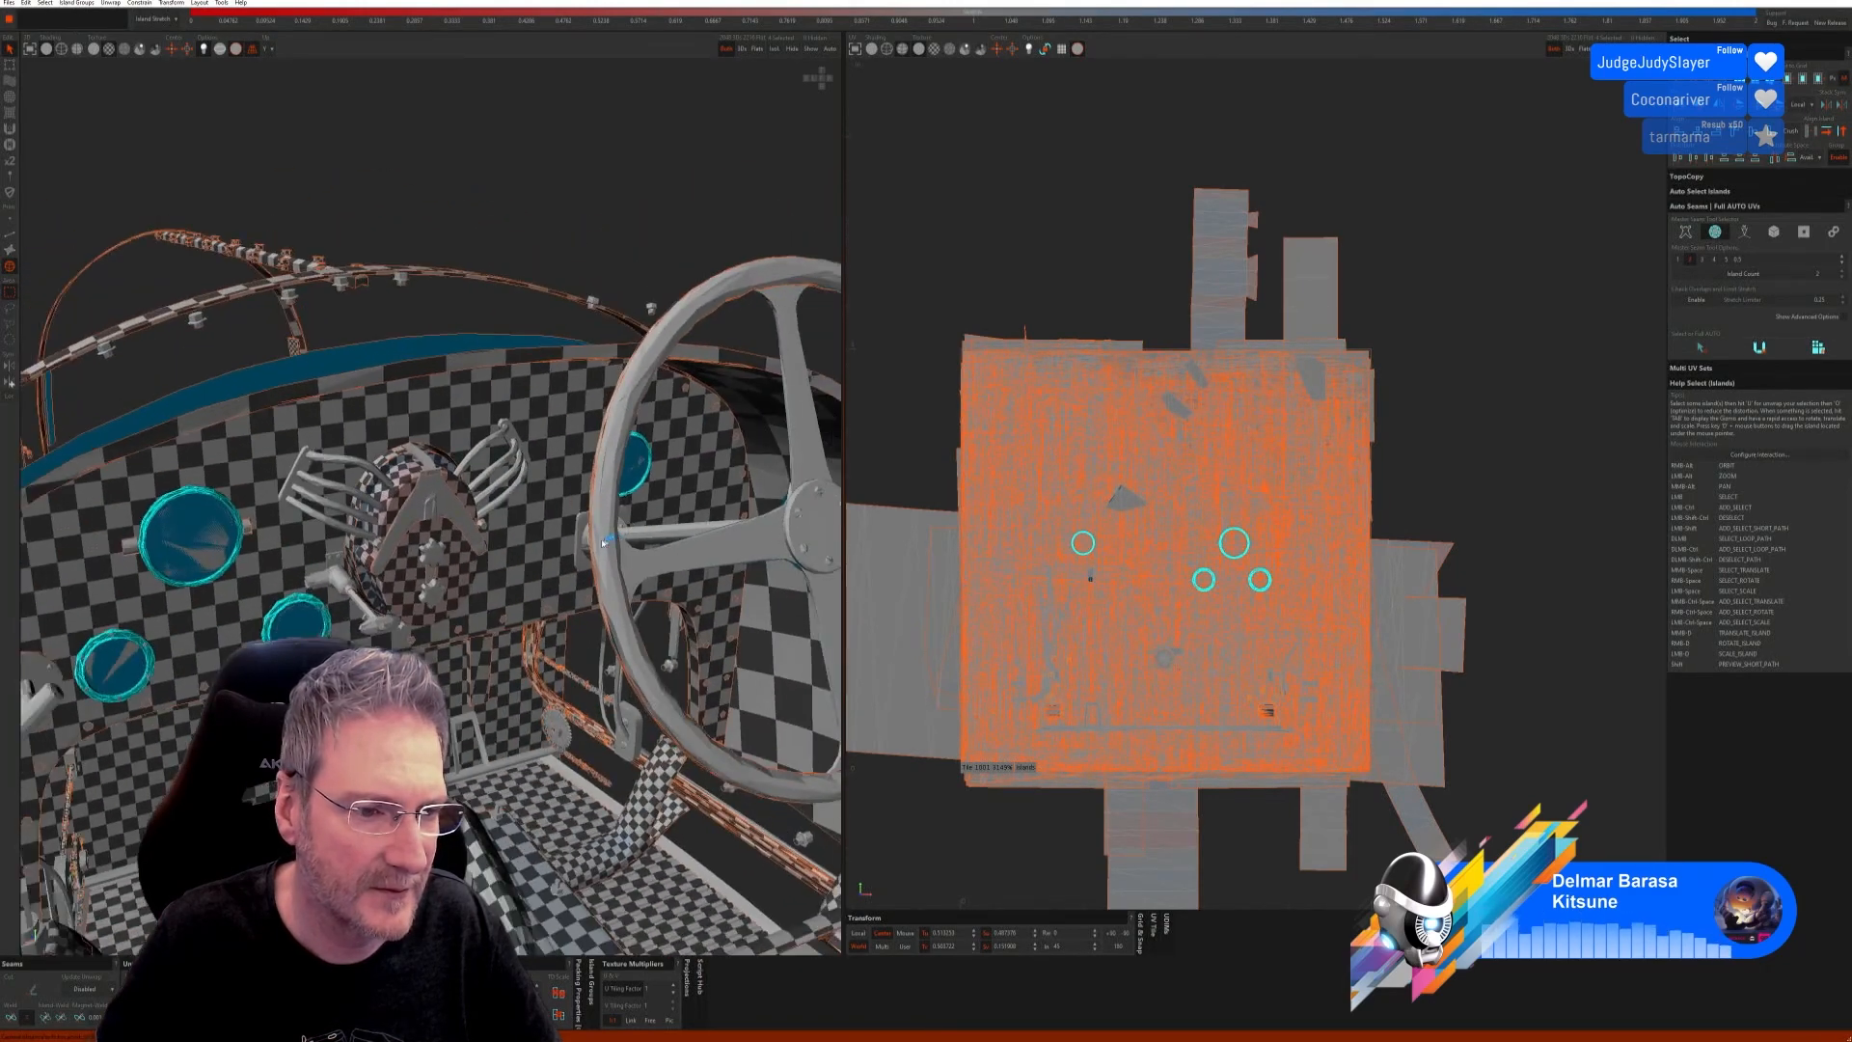
alt+right_drag(531, 440, 625, 220)
click(774, 51)
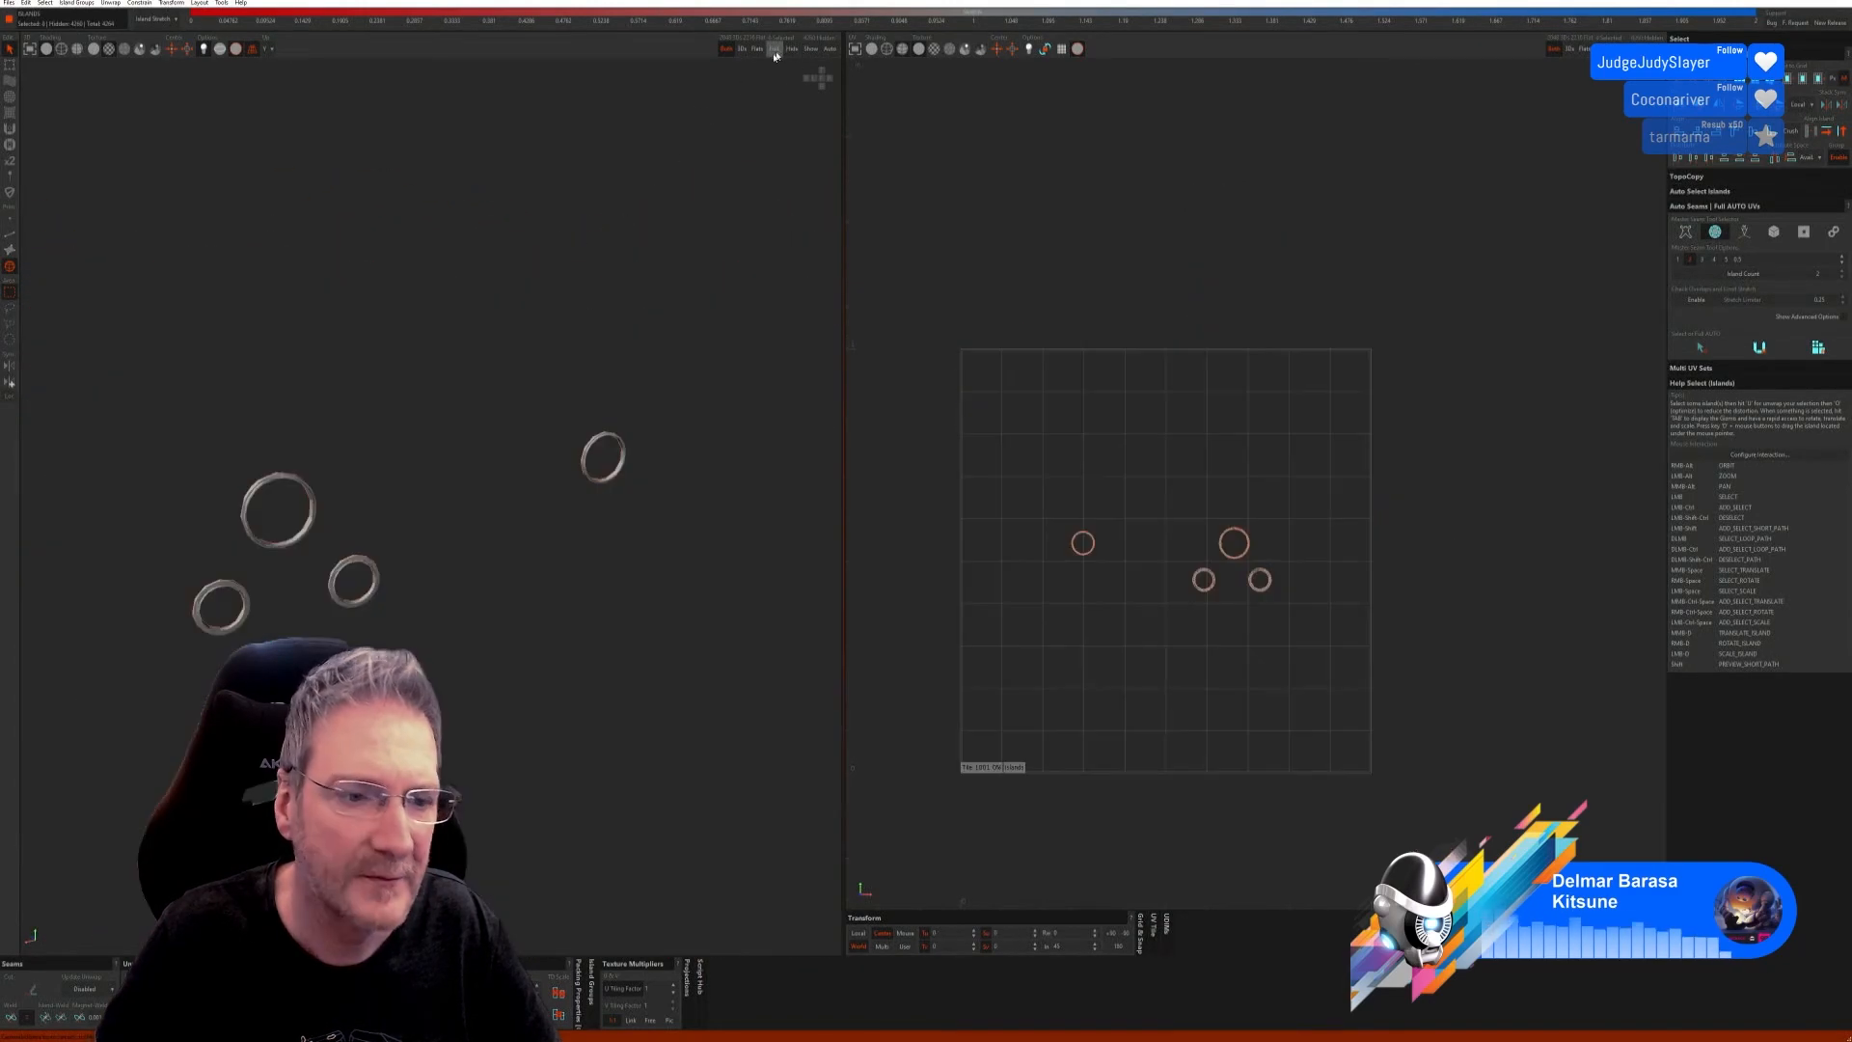
Step: Unwrap the four gauge rings with Mosaic automatic seams, pack their islands, and bring back the full model
click(10, 249)
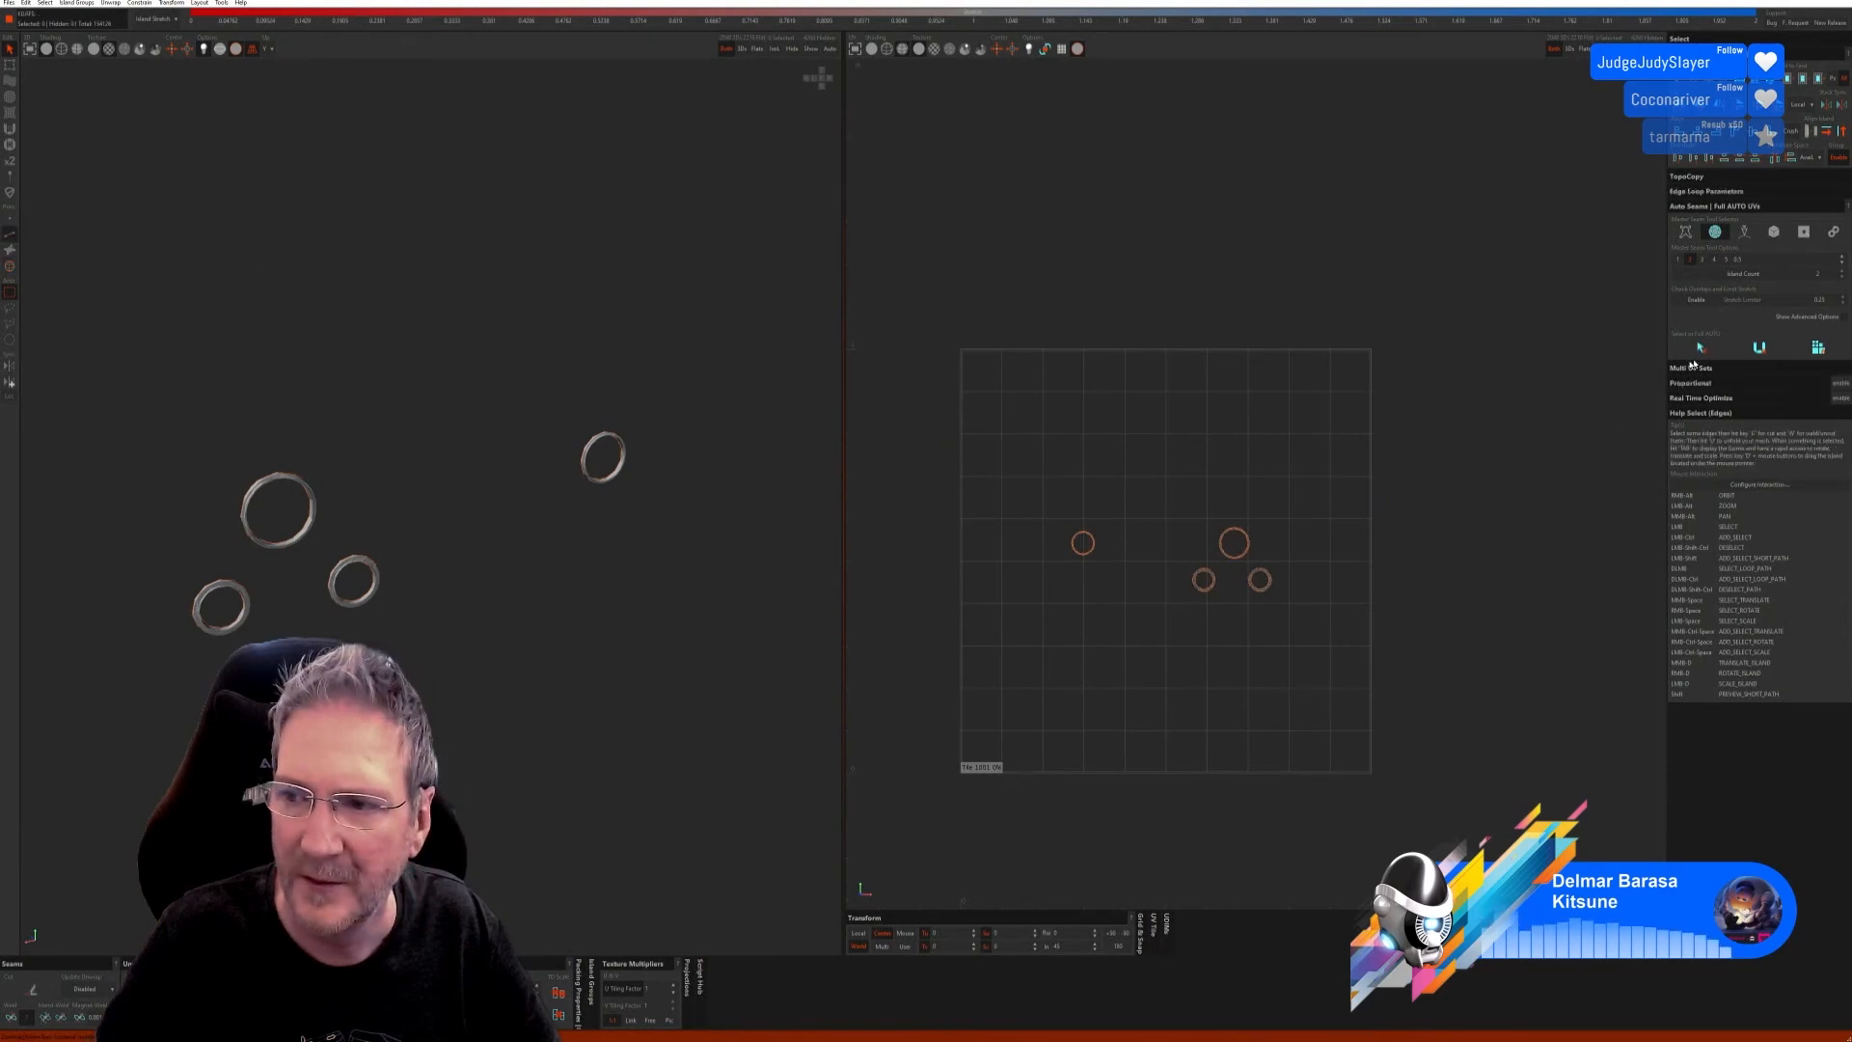
click(1817, 348)
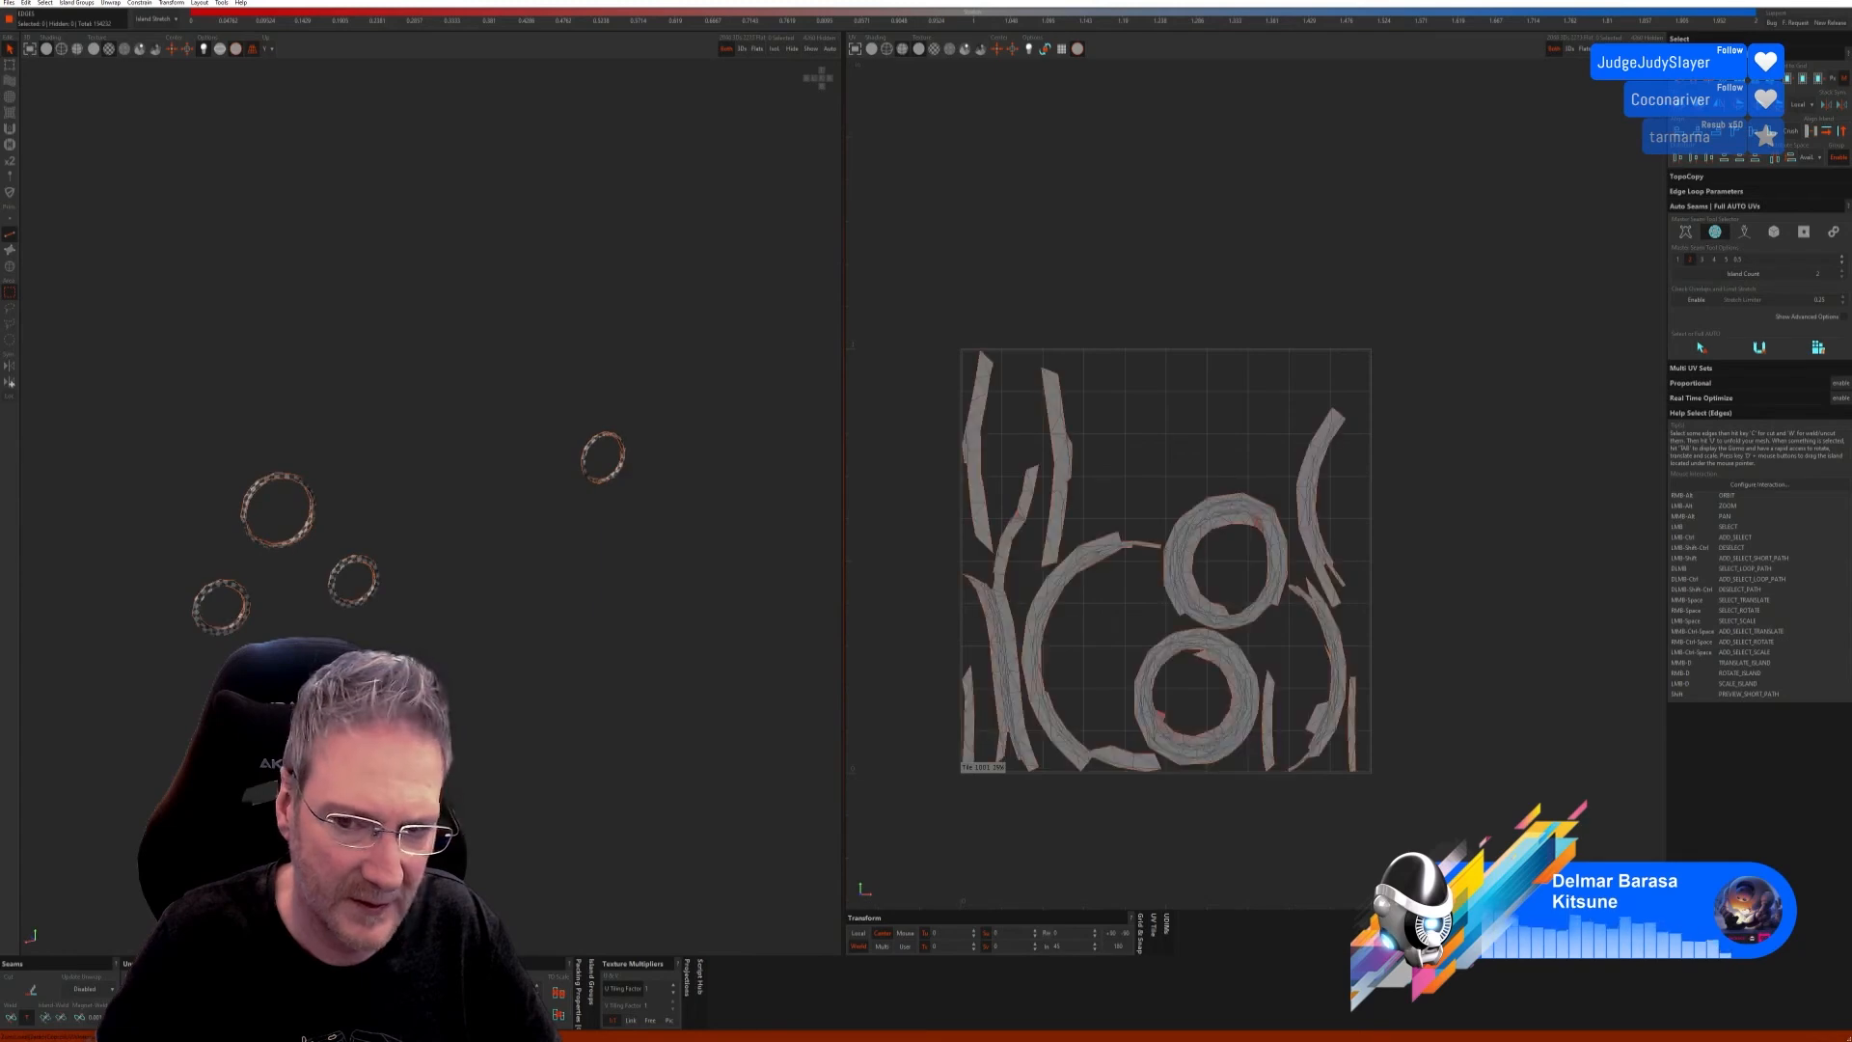
scroll(336, 486, up, 3)
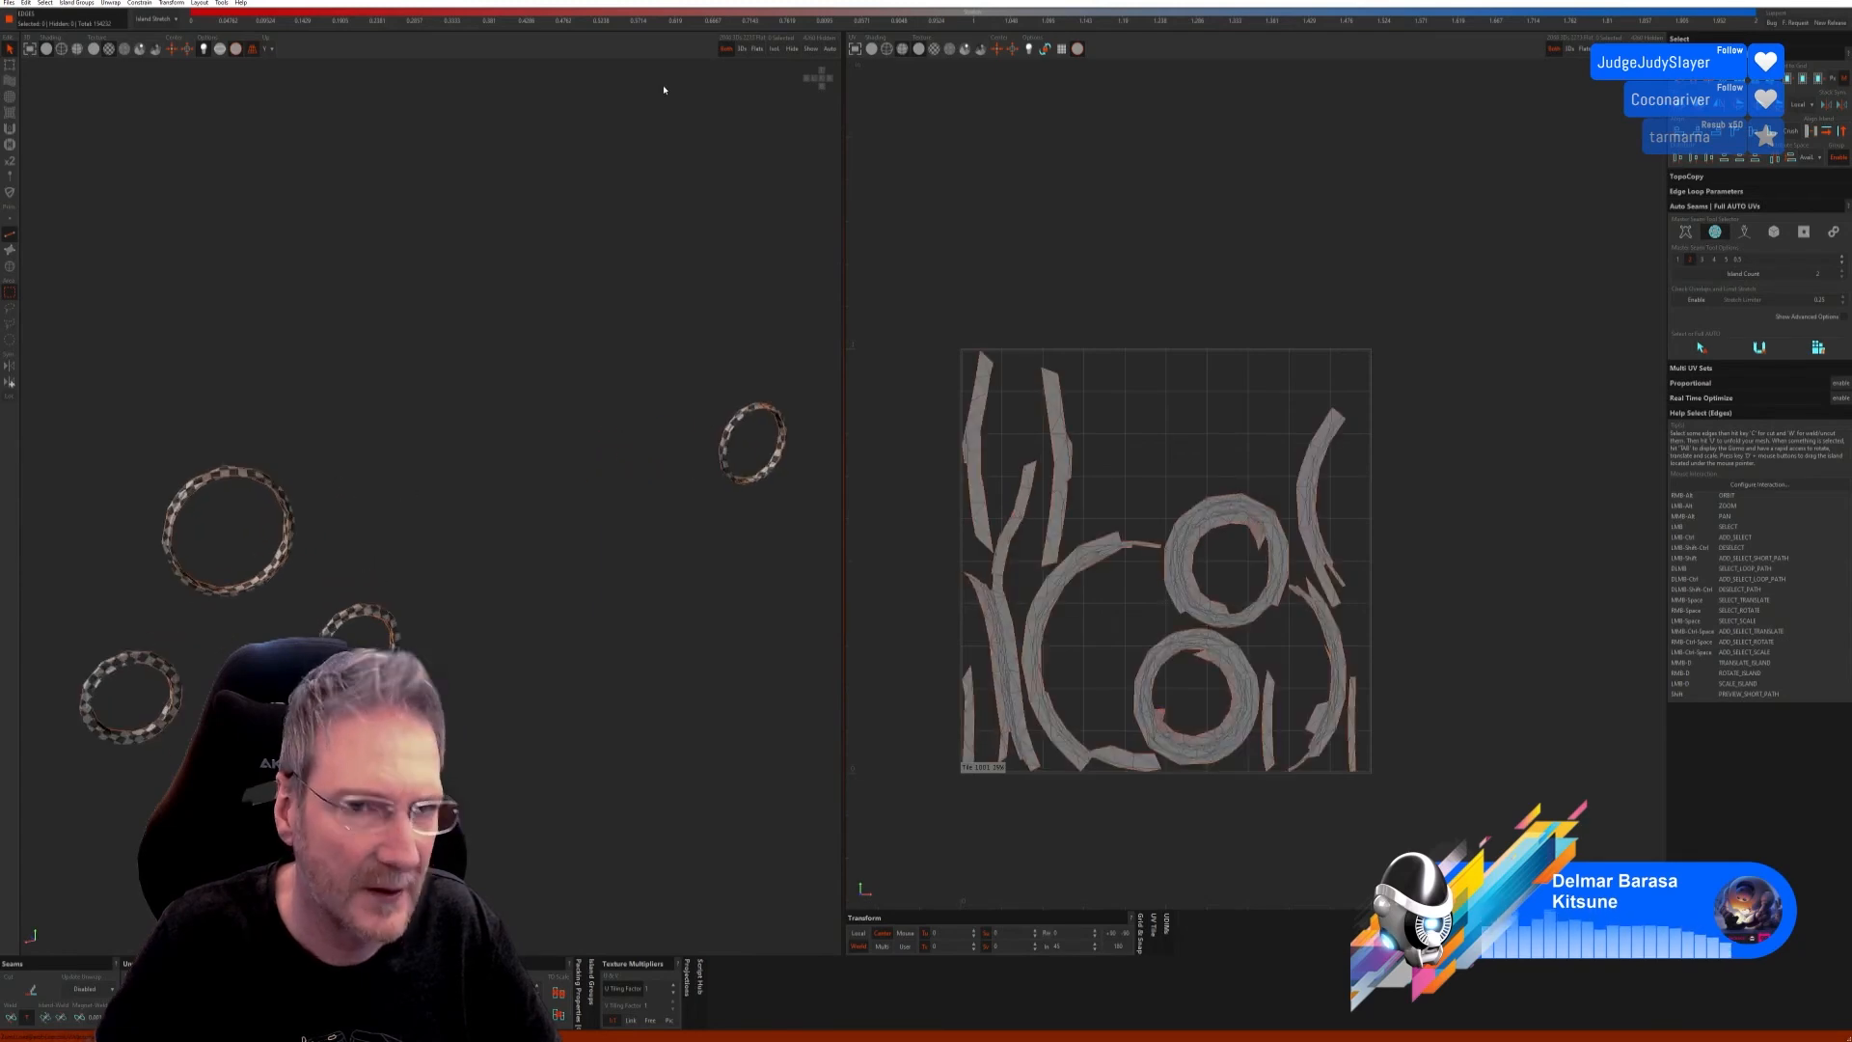
click(812, 49)
Step: Check the model by showing only unfolded islands and only islands not yet unfolded, and restore the full display
alt+drag(588, 424, 545, 448)
click(10, 267)
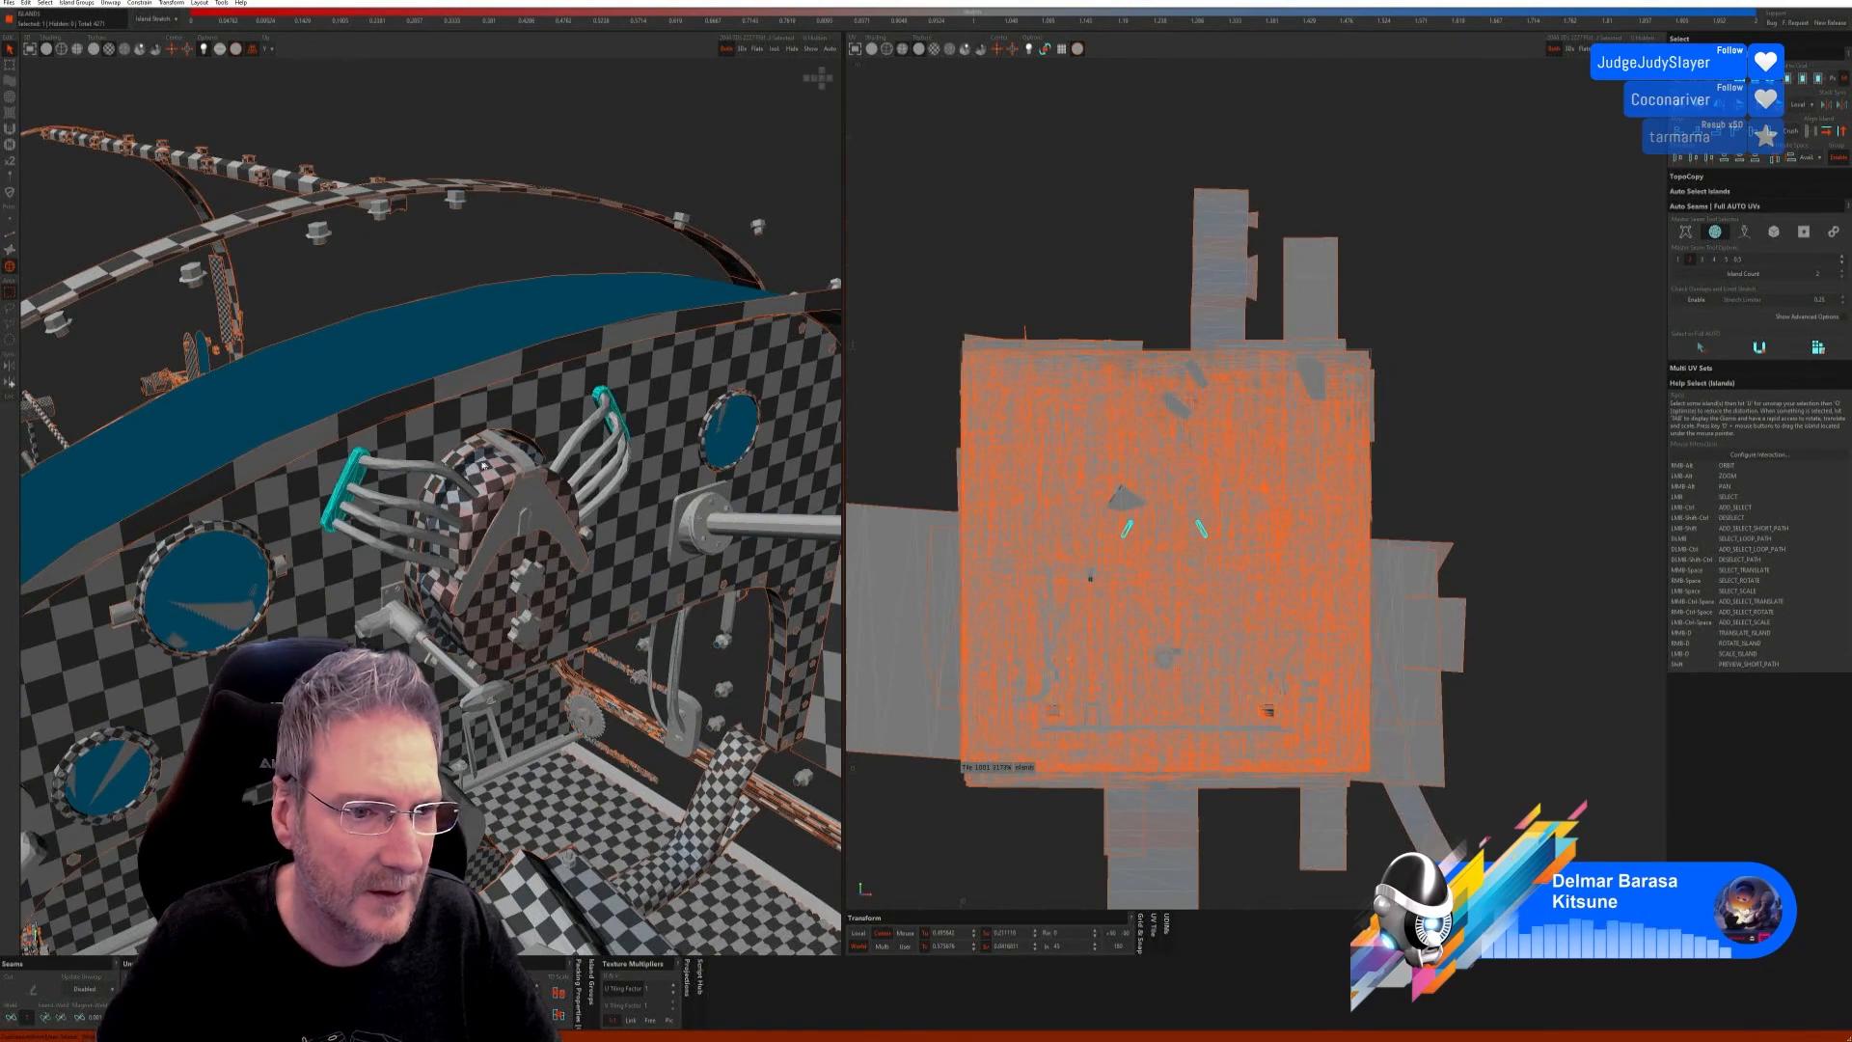
click(758, 49)
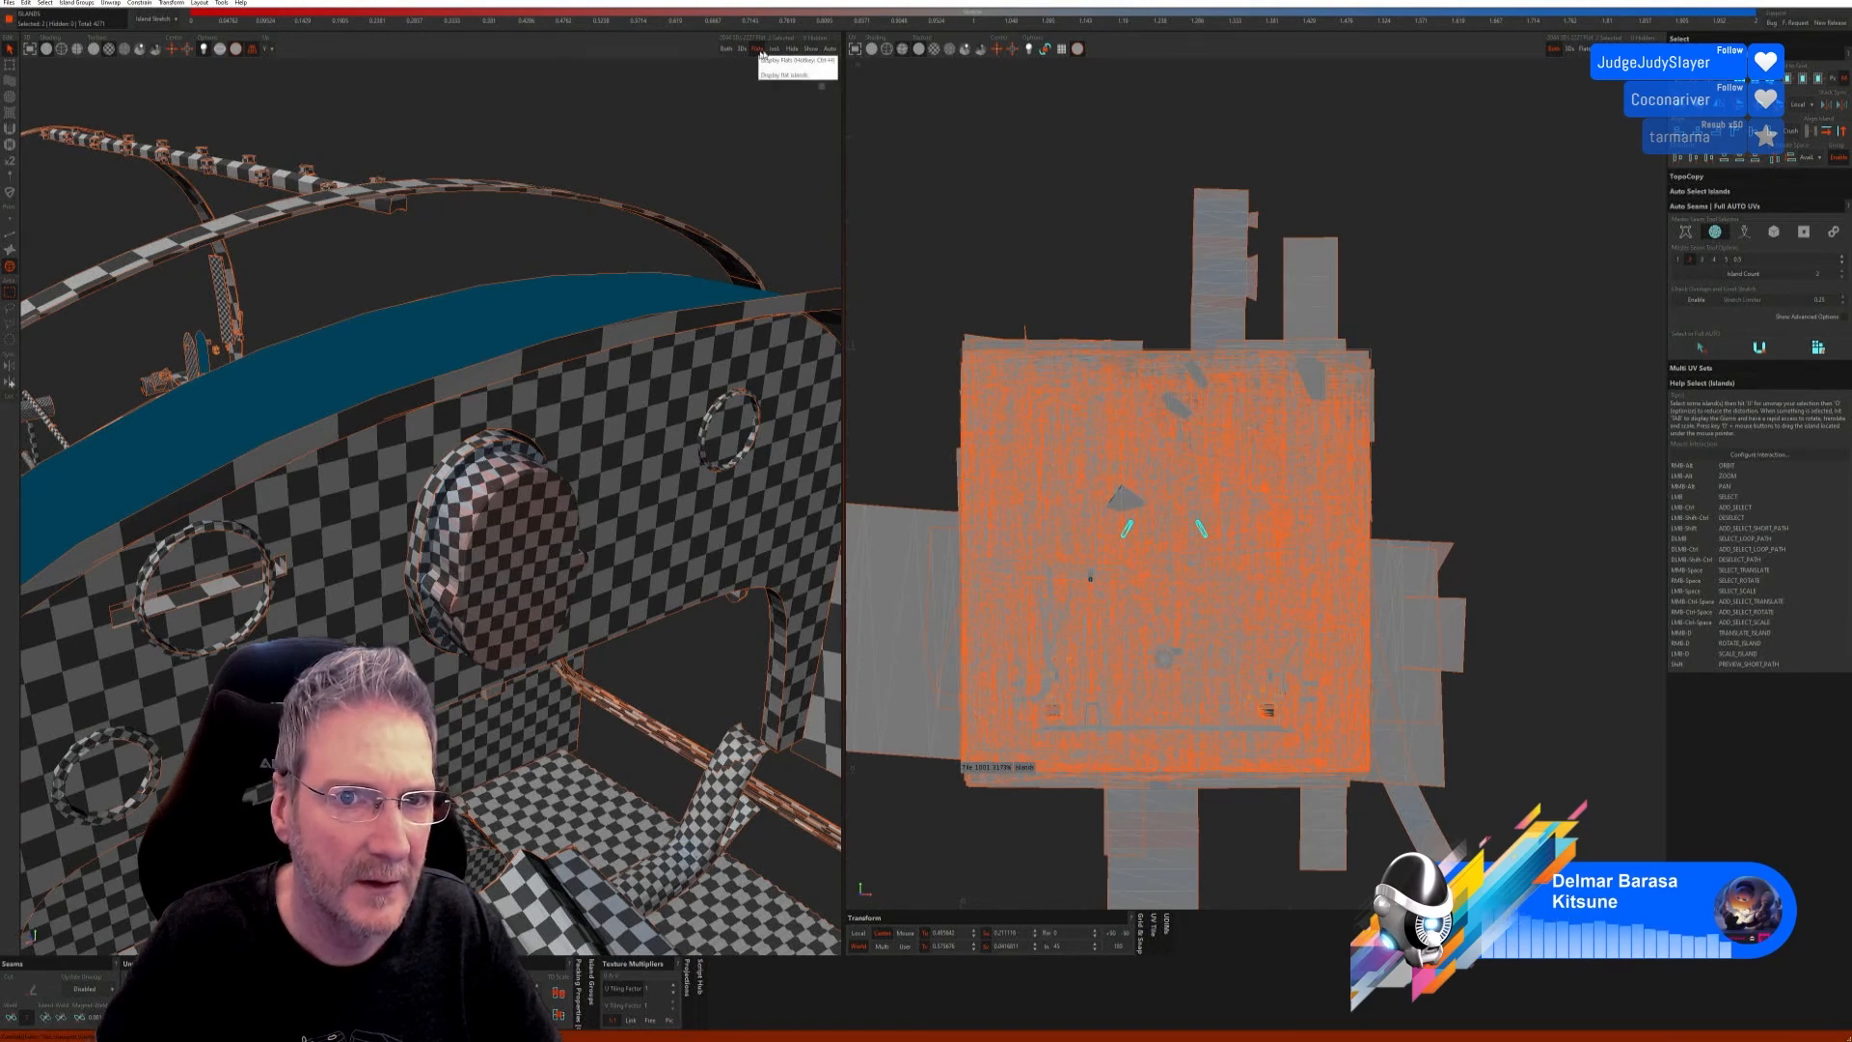
click(774, 48)
click(774, 48)
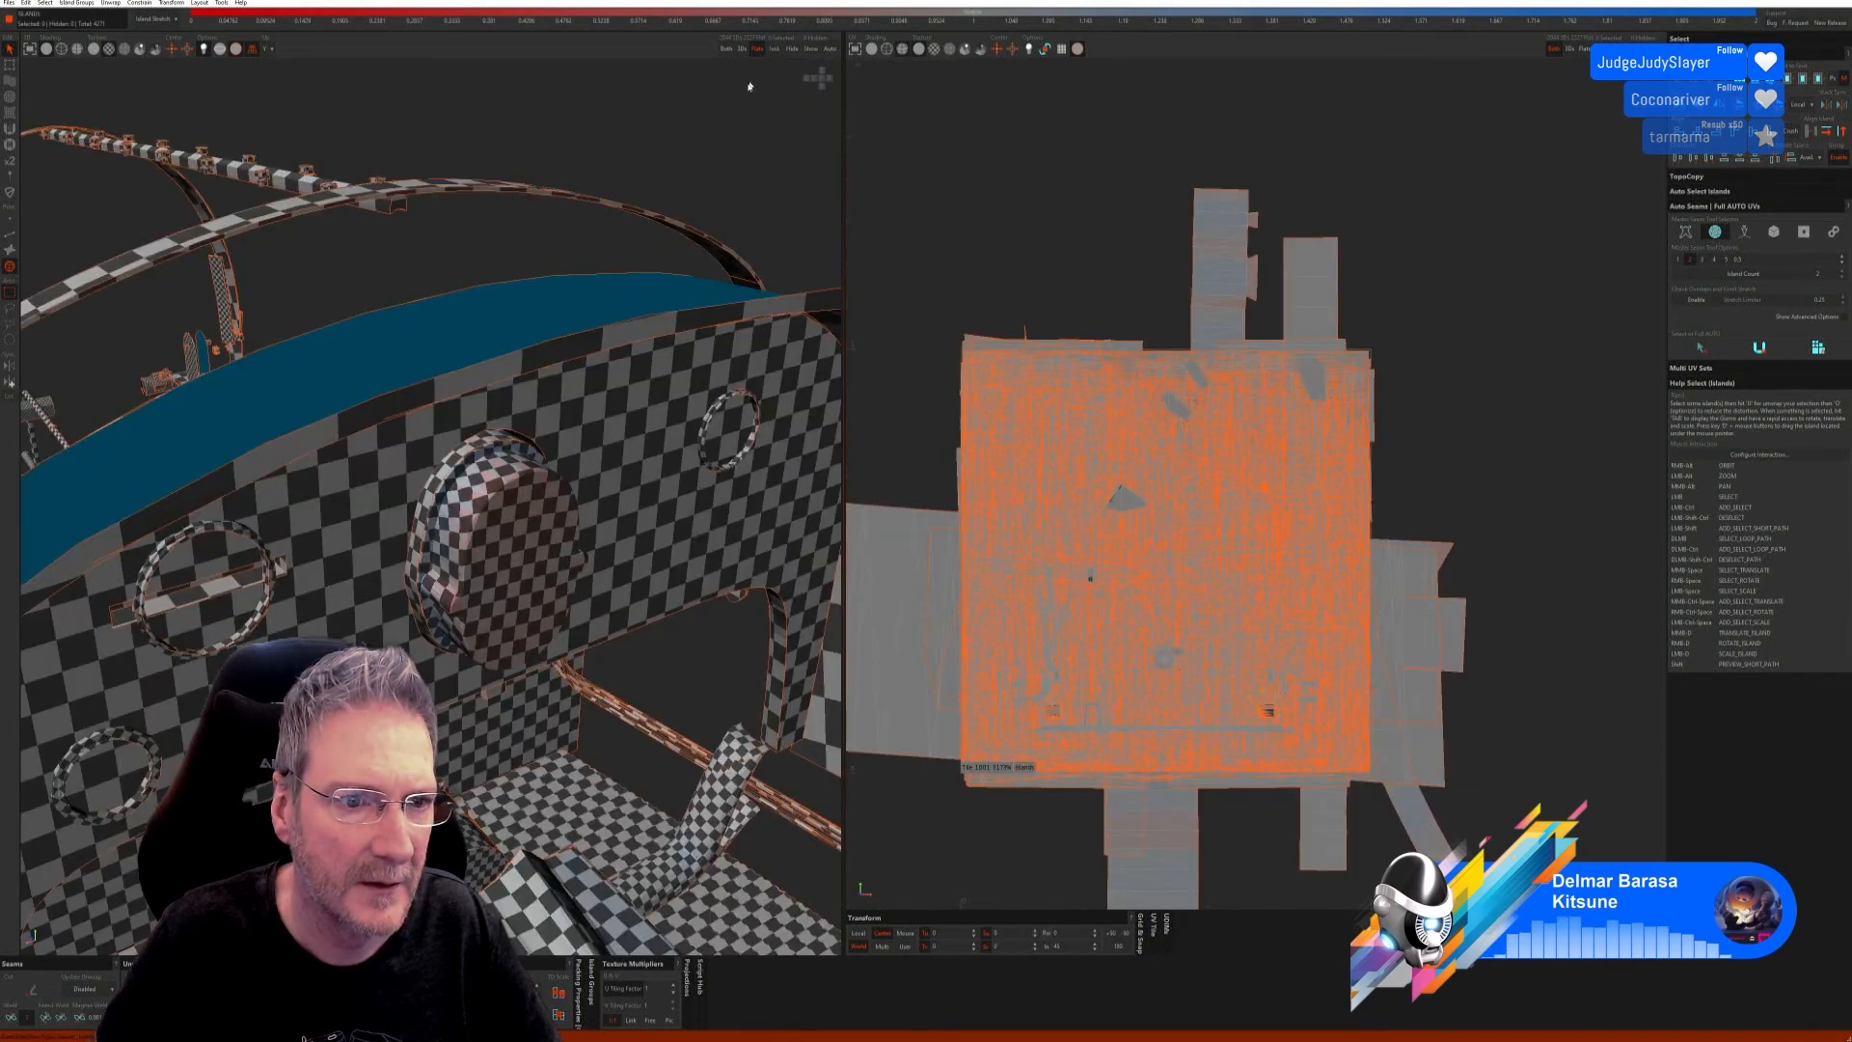
scroll(314, 578, down, 5)
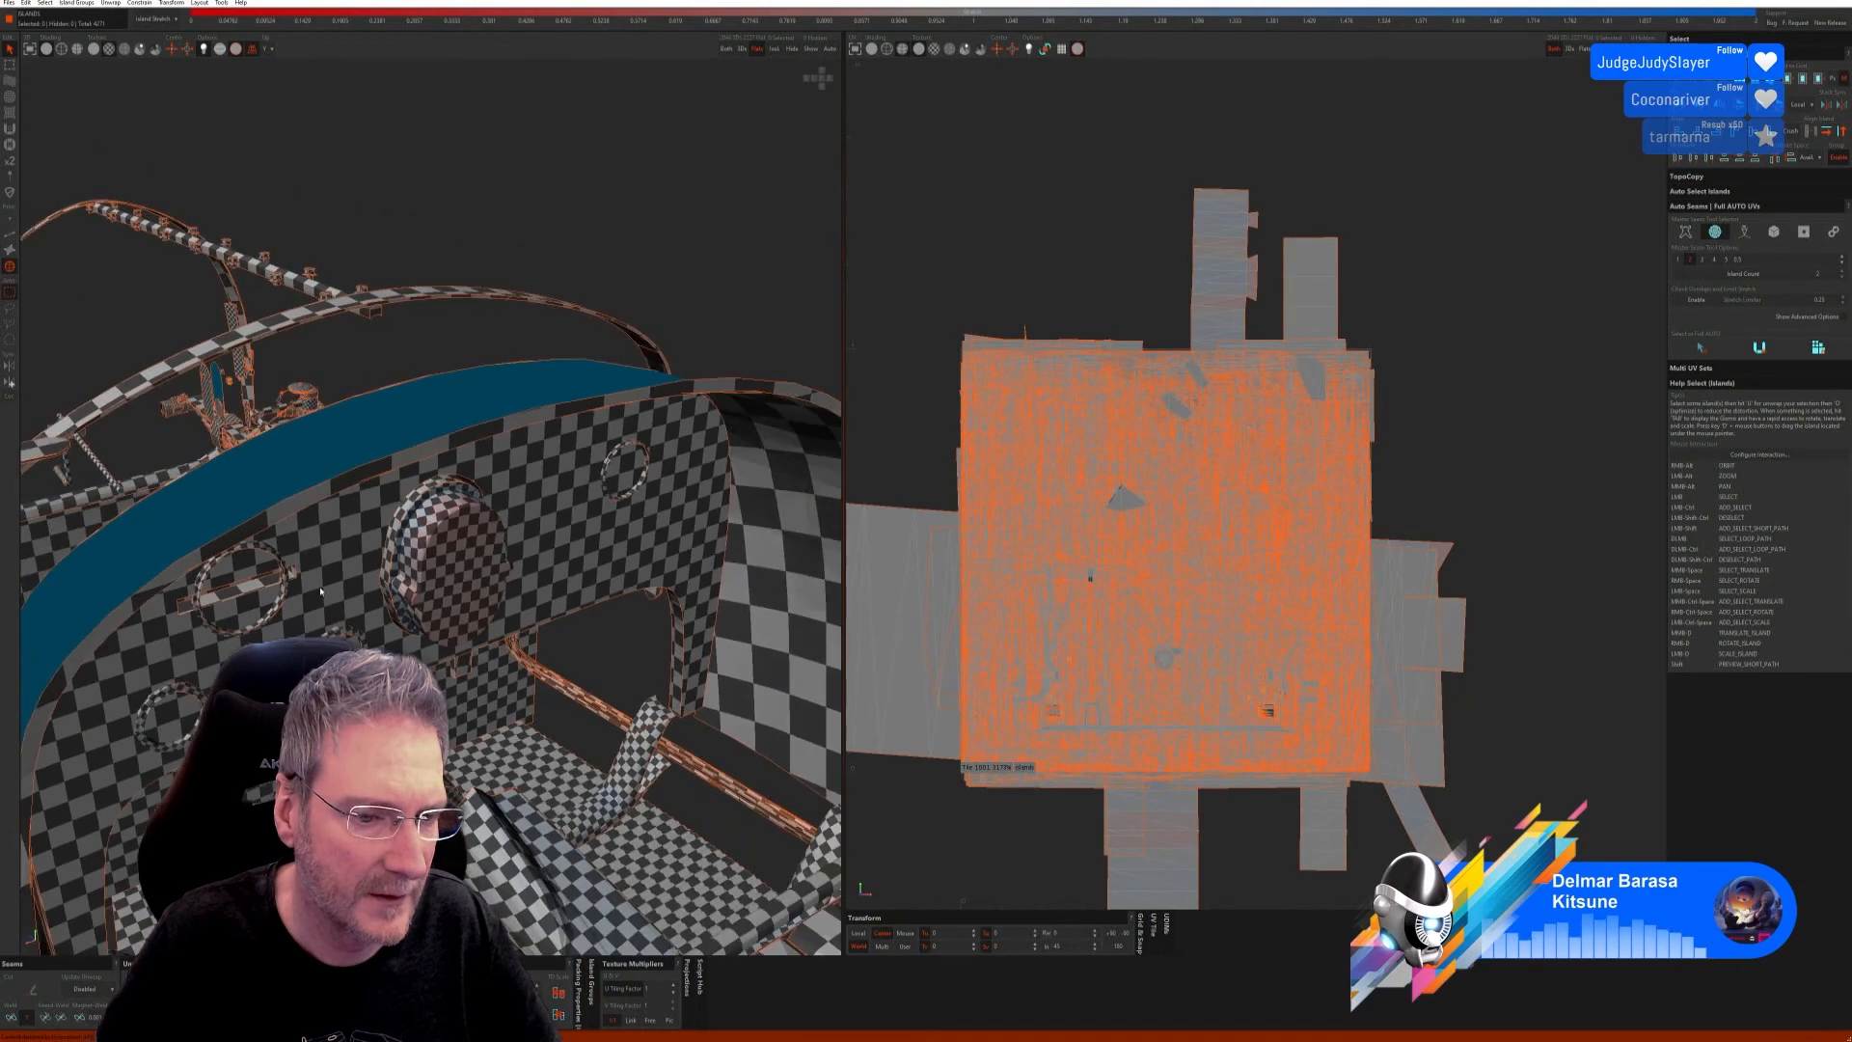
mouse_move(327, 598)
alt+right_down()
mouse_move(396, 559)
mouse_move(463, 675)
mouse_move(409, 582)
mouse_move(330, 609)
mouse_move(336, 587)
alt+right_up()
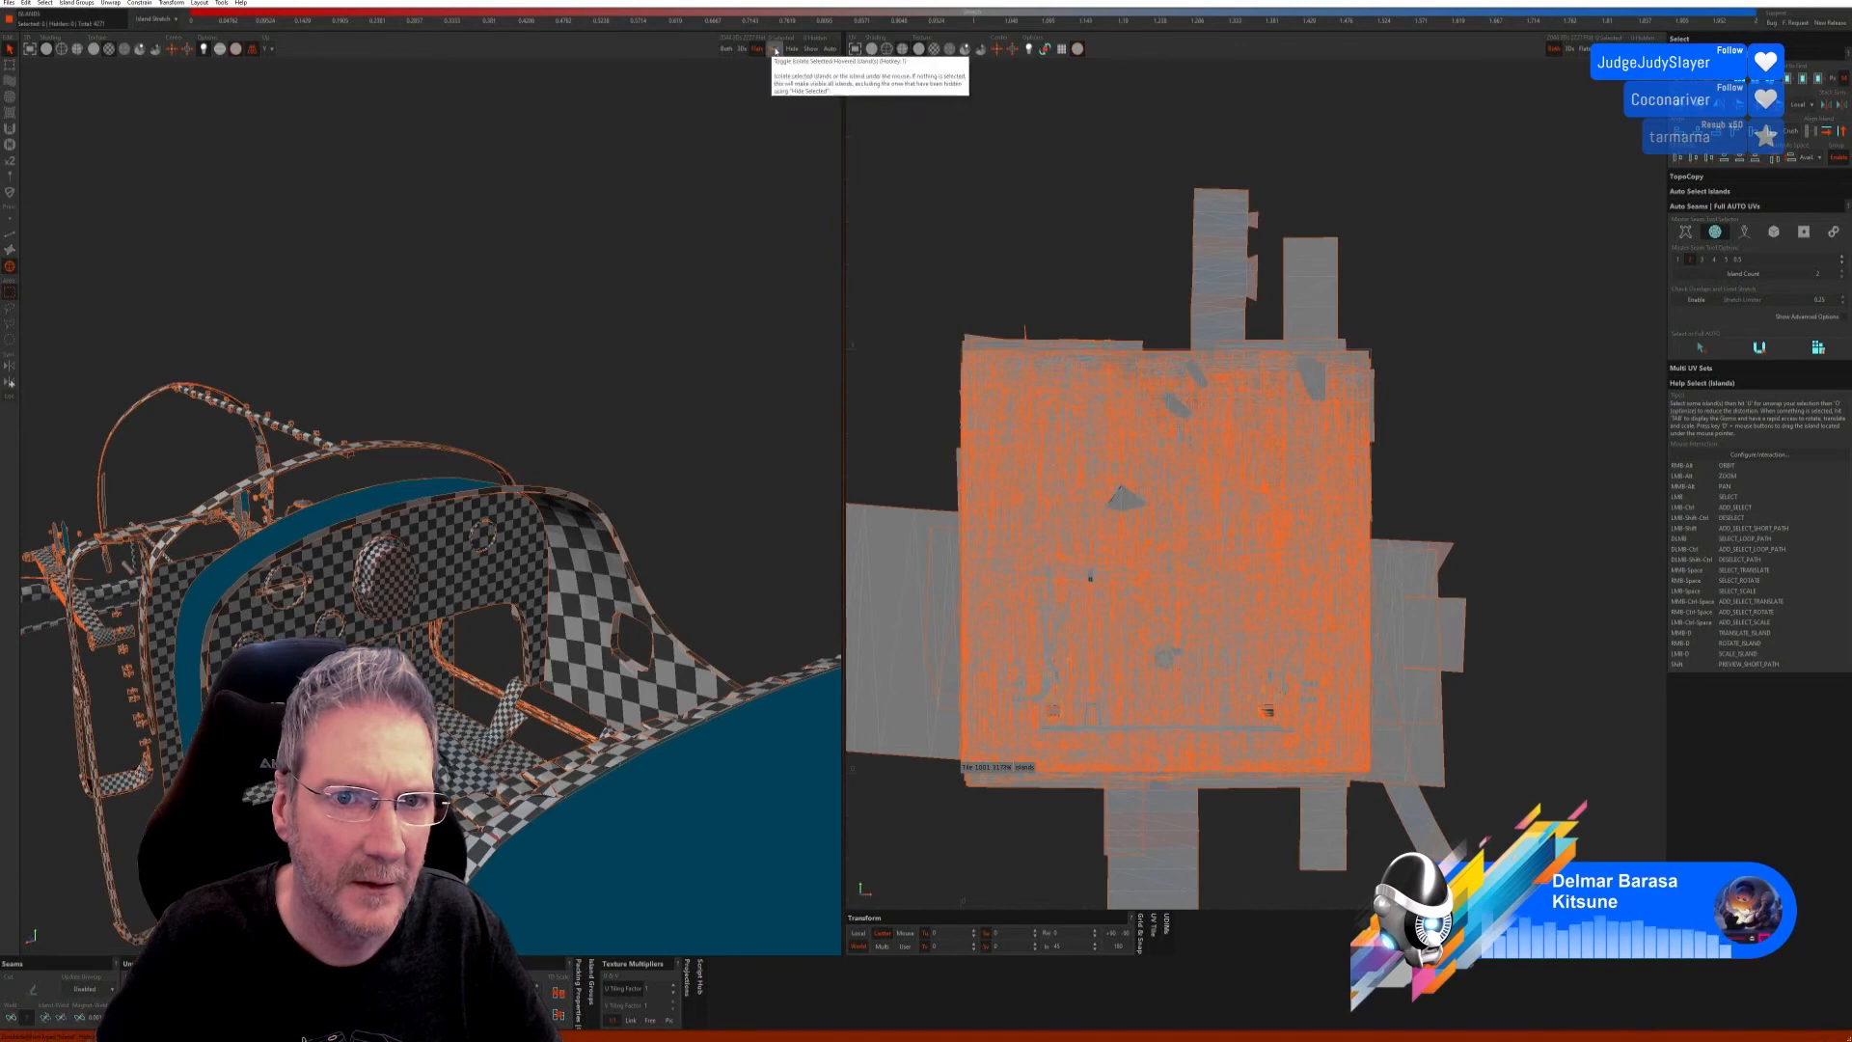
click(743, 50)
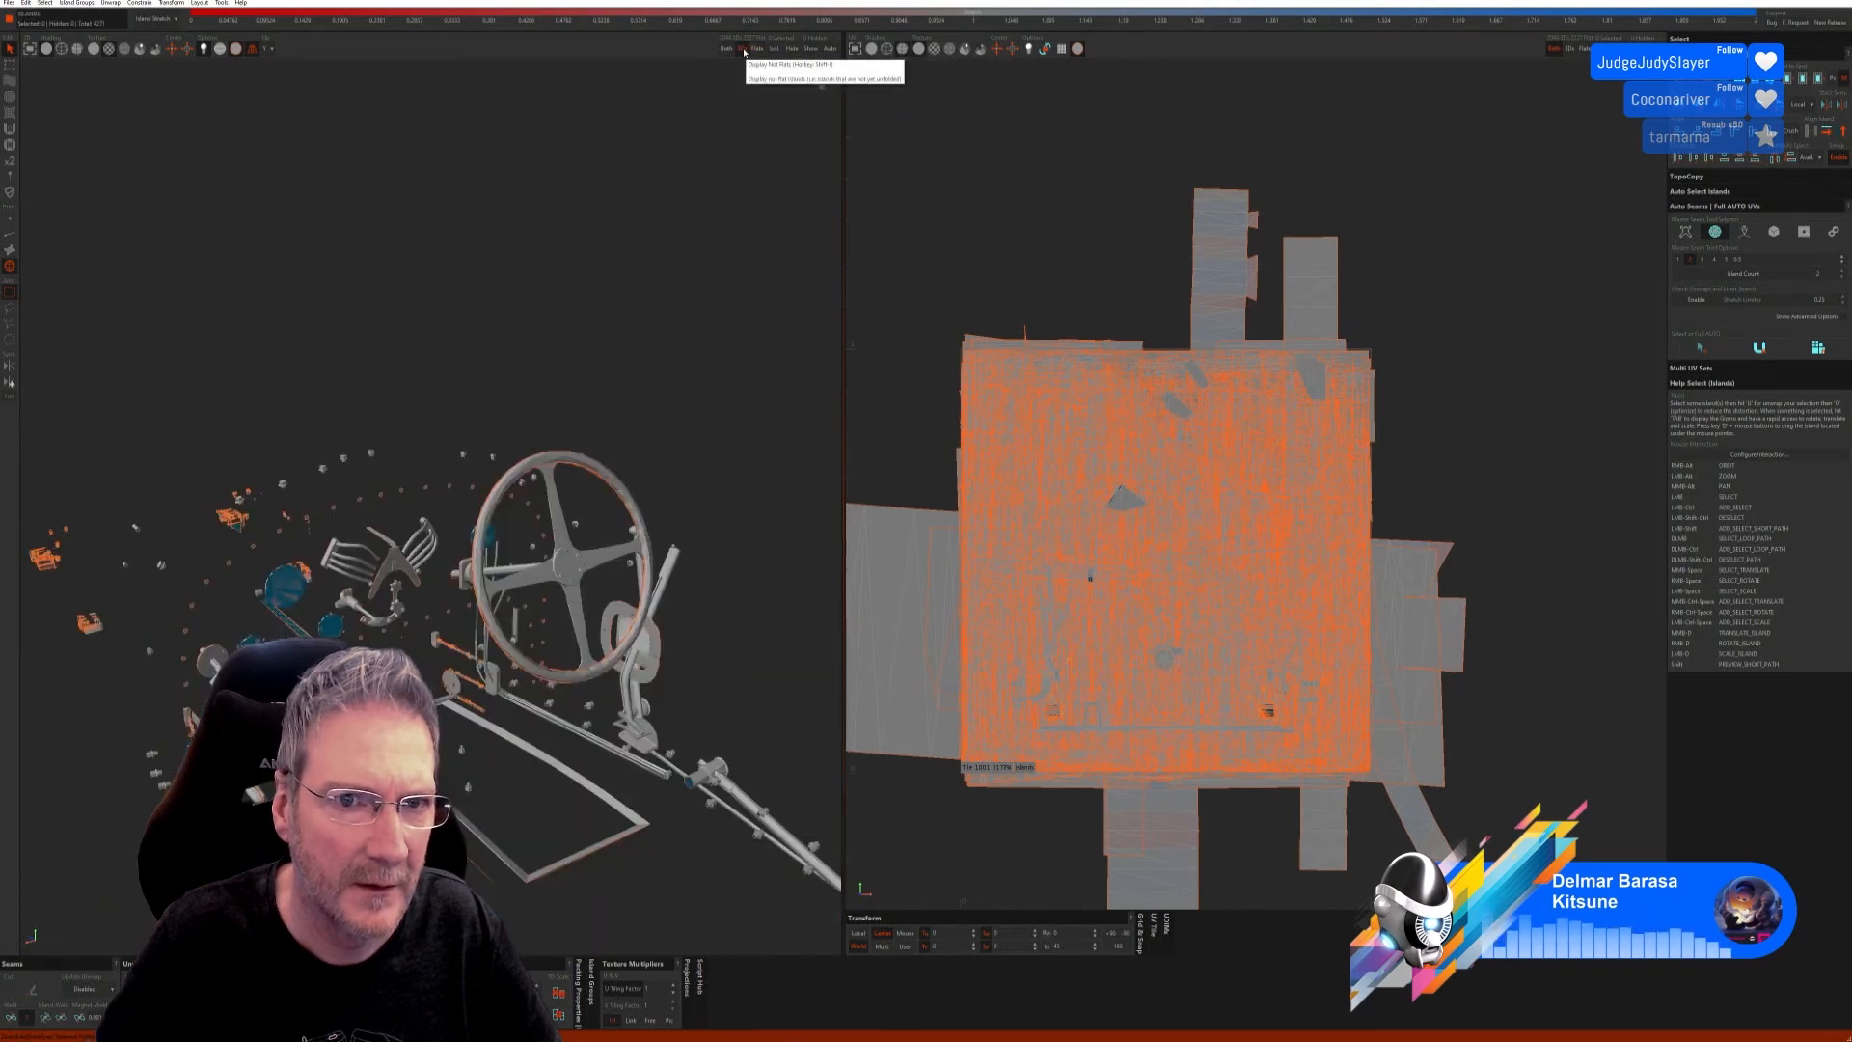
click(728, 50)
scroll(391, 547, up, 5)
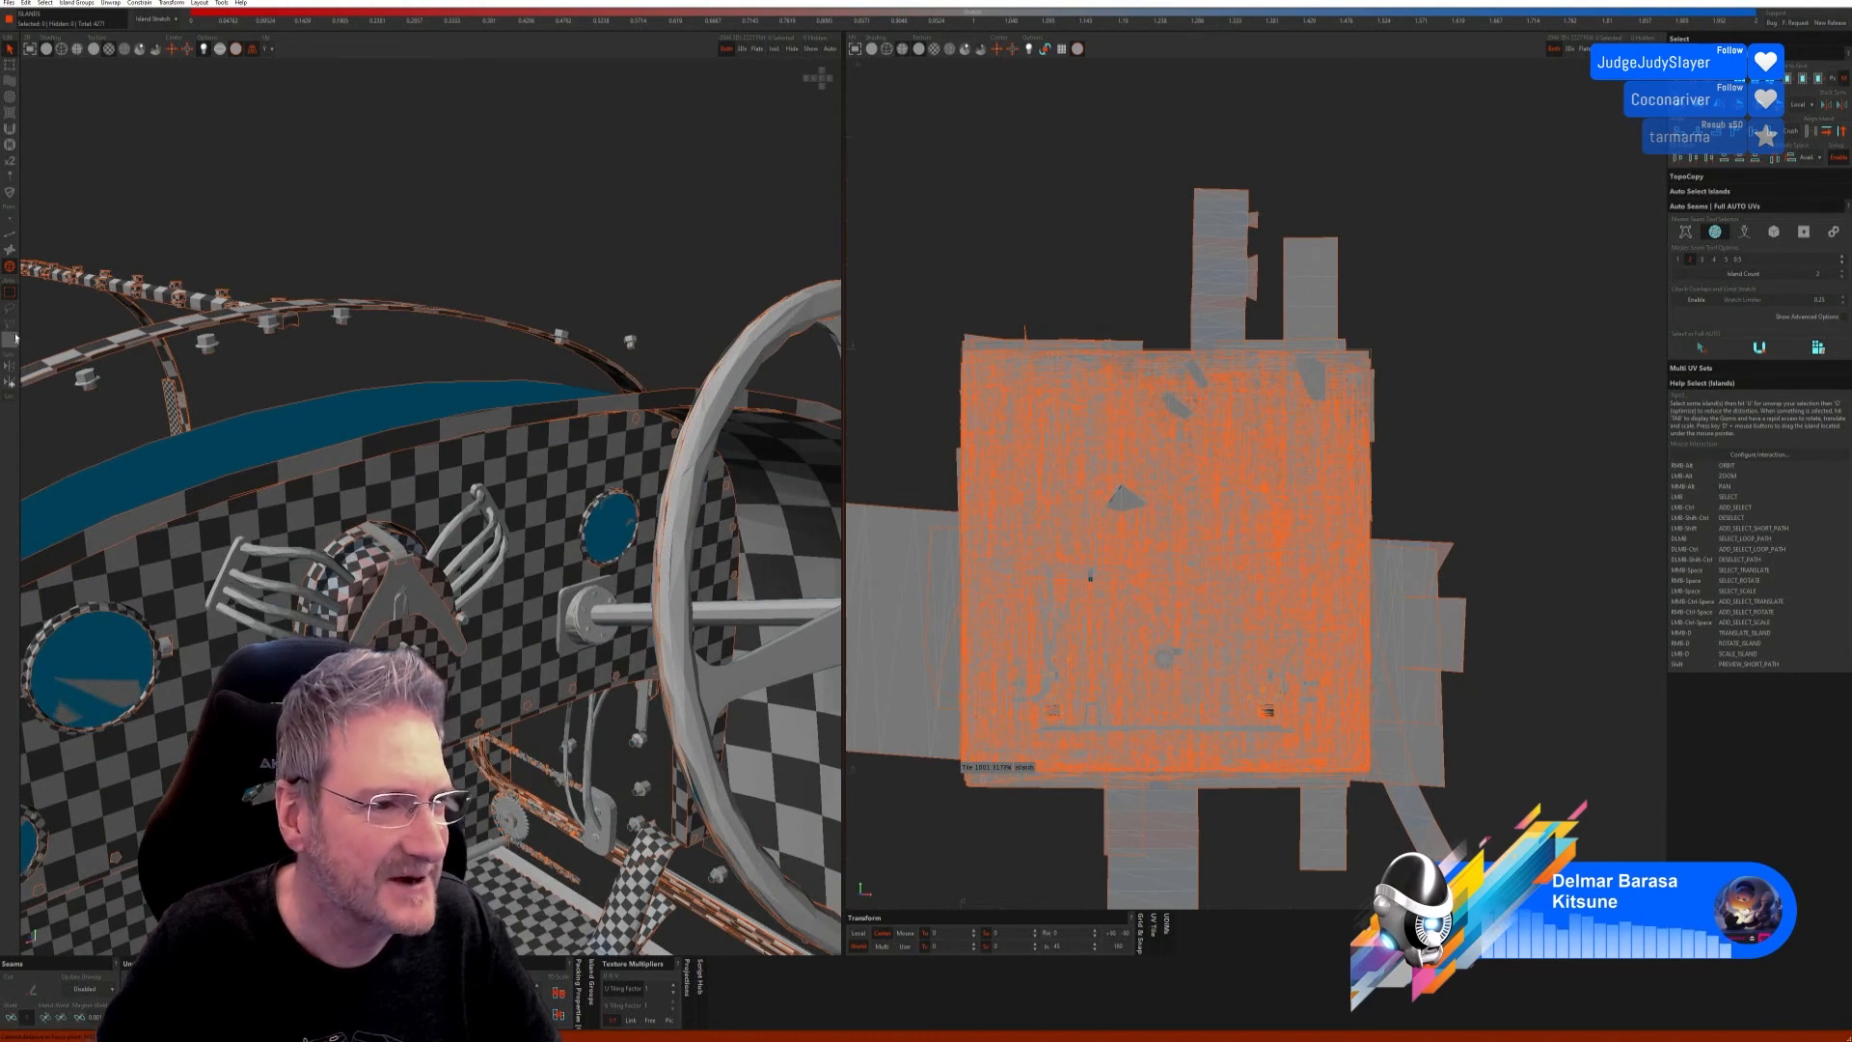
Step: Select the two elongated end plates on either side of the central dashboard housing as islands and isolate them
click(239, 561)
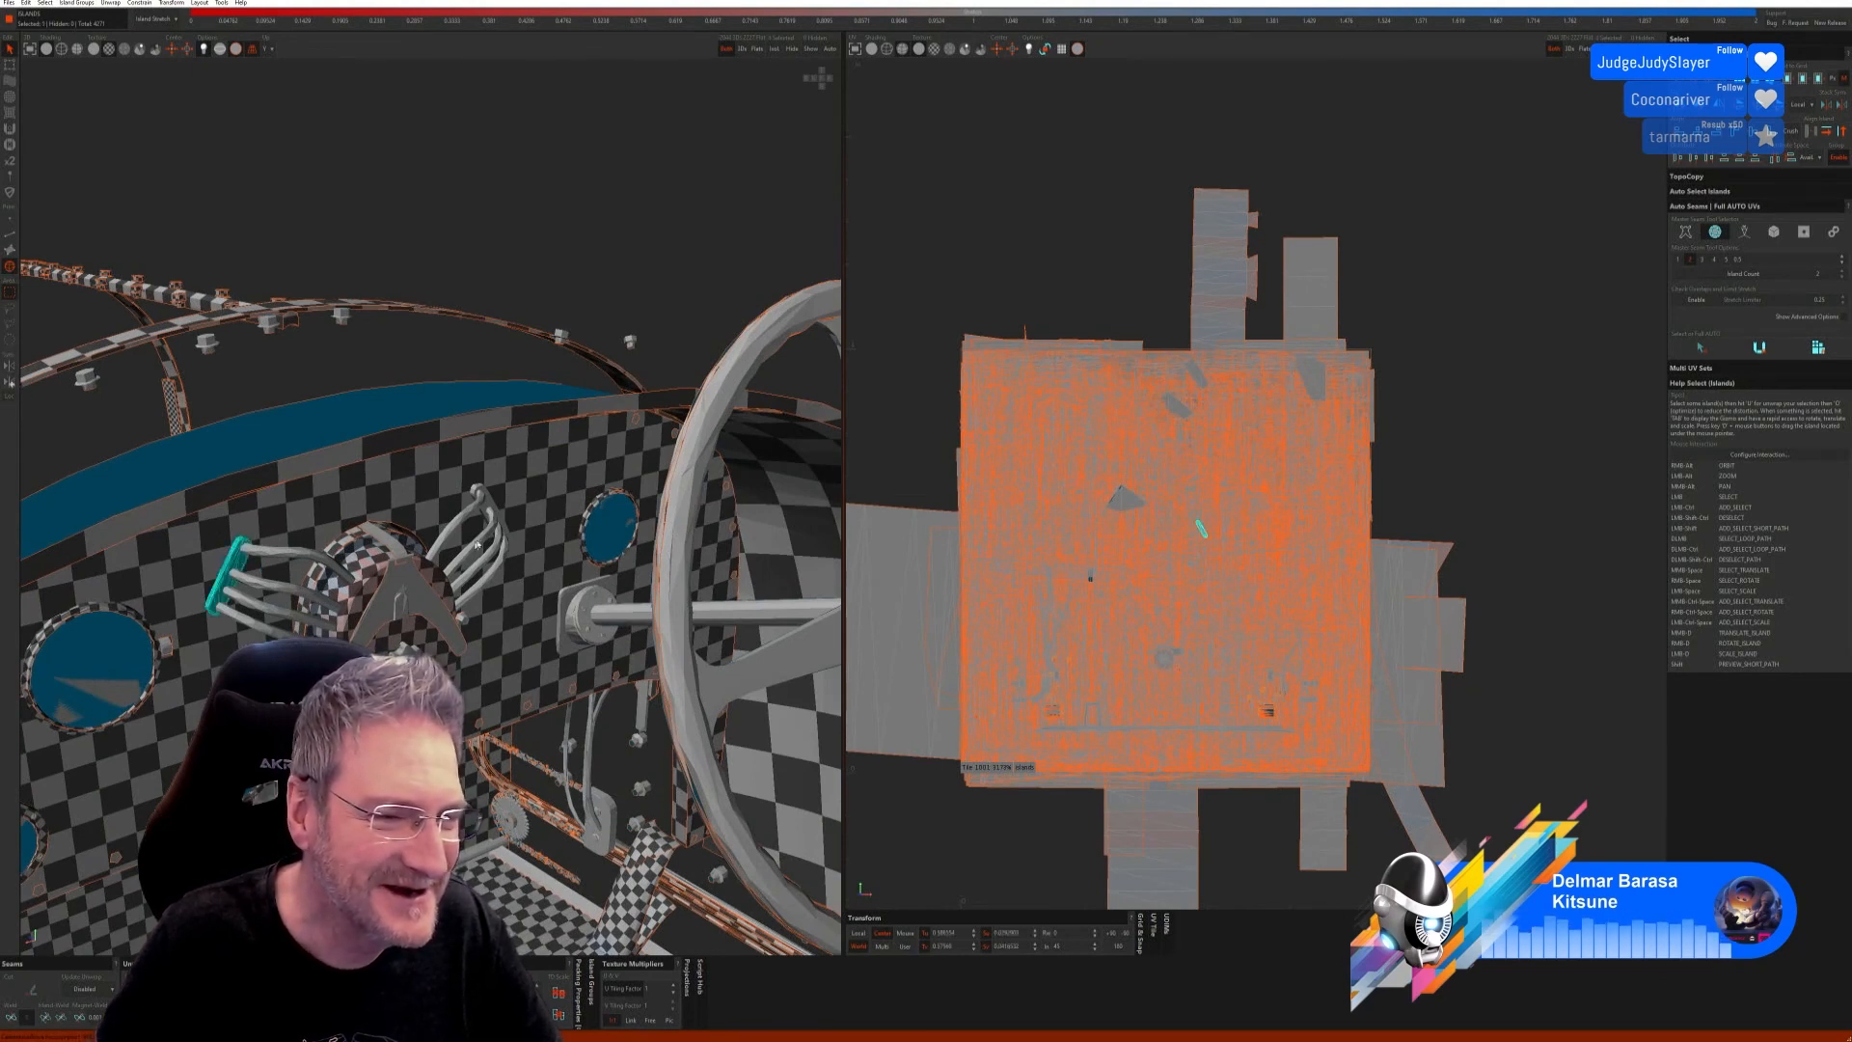
ctrl+click(490, 502)
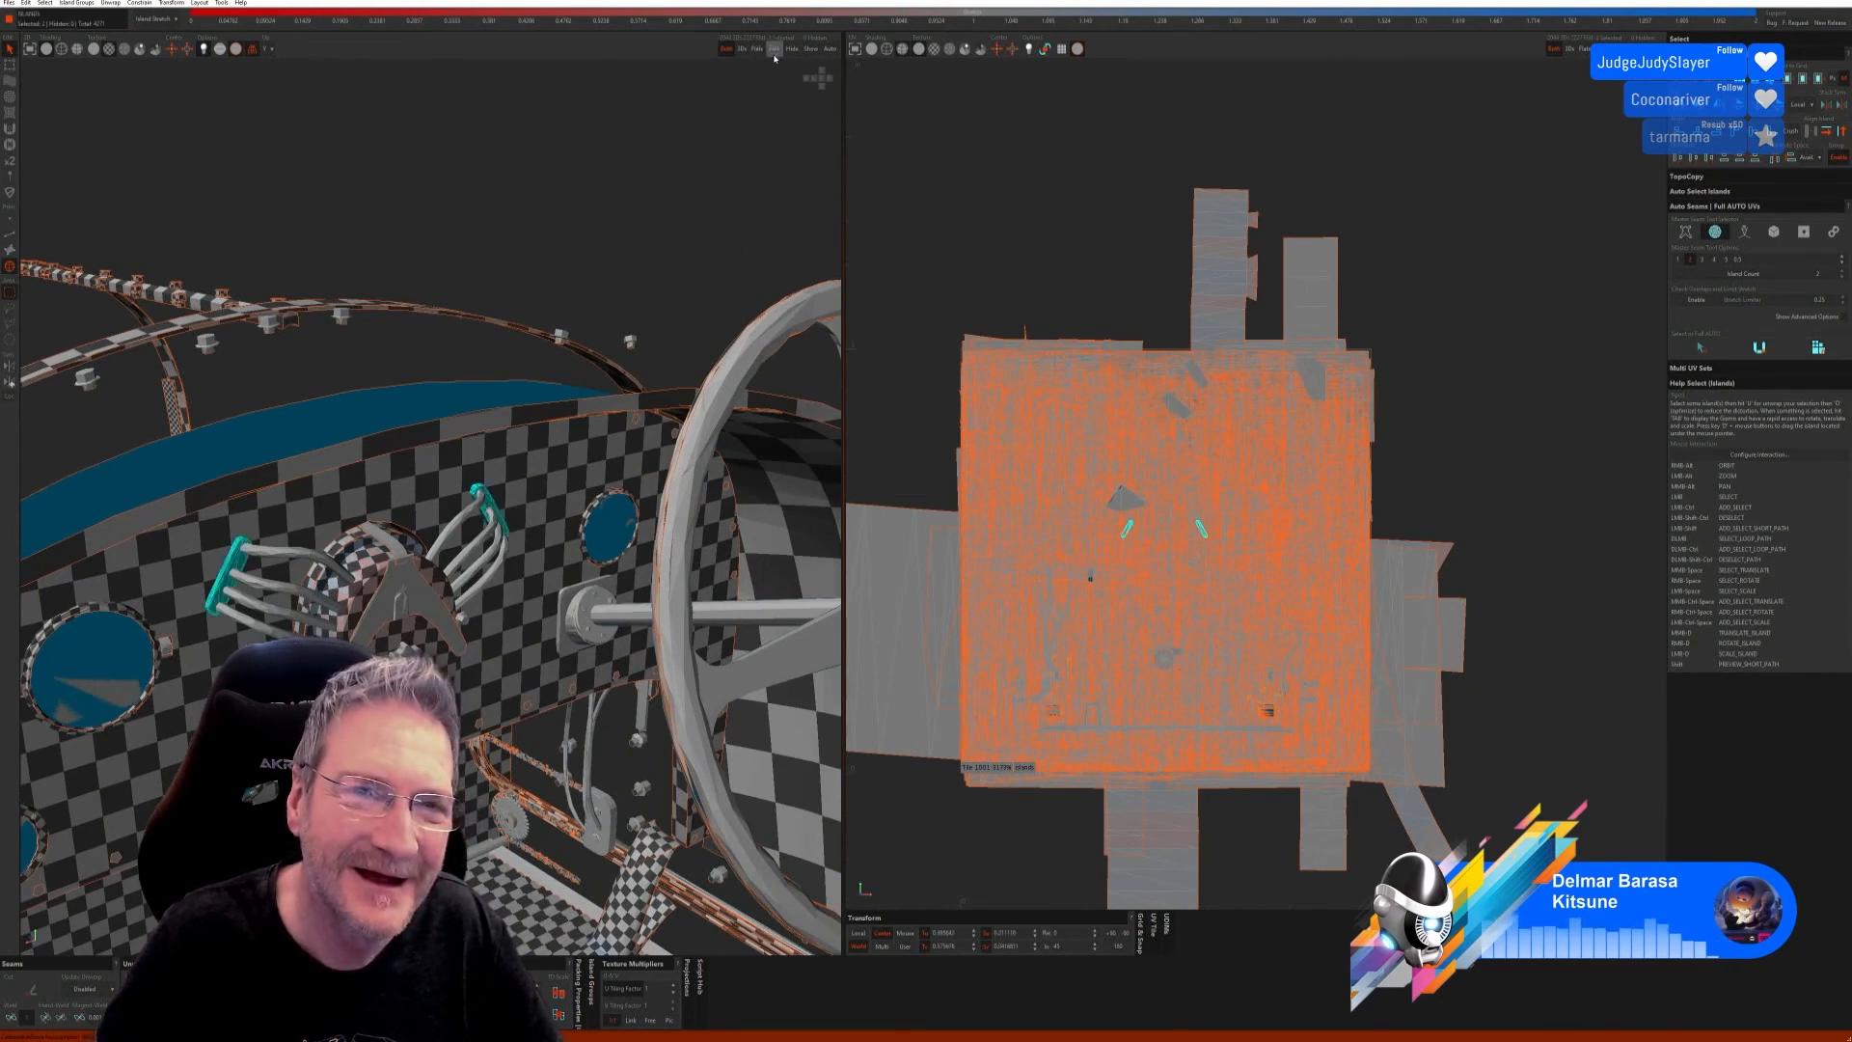
click(773, 48)
Step: Unwrap the two end plates with Mosaic automatic seams, pack their islands, and bring back the full model
click(9, 240)
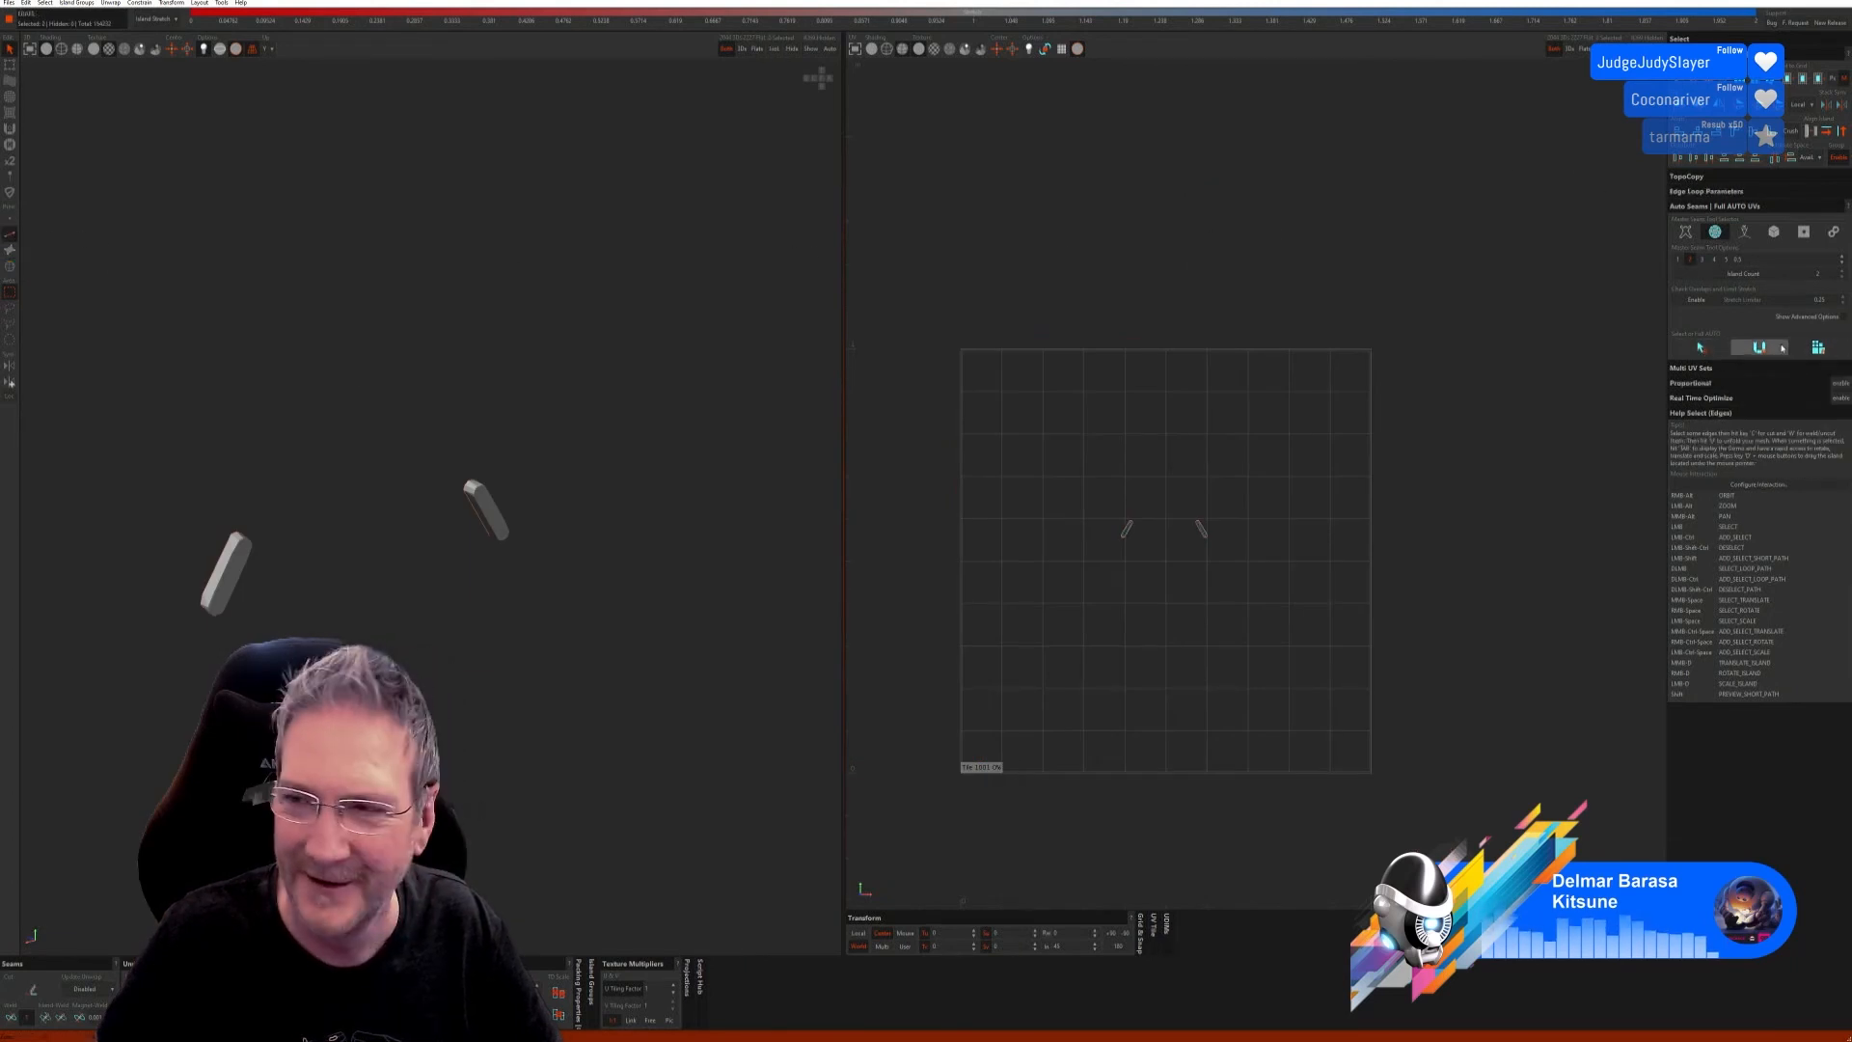
click(1817, 348)
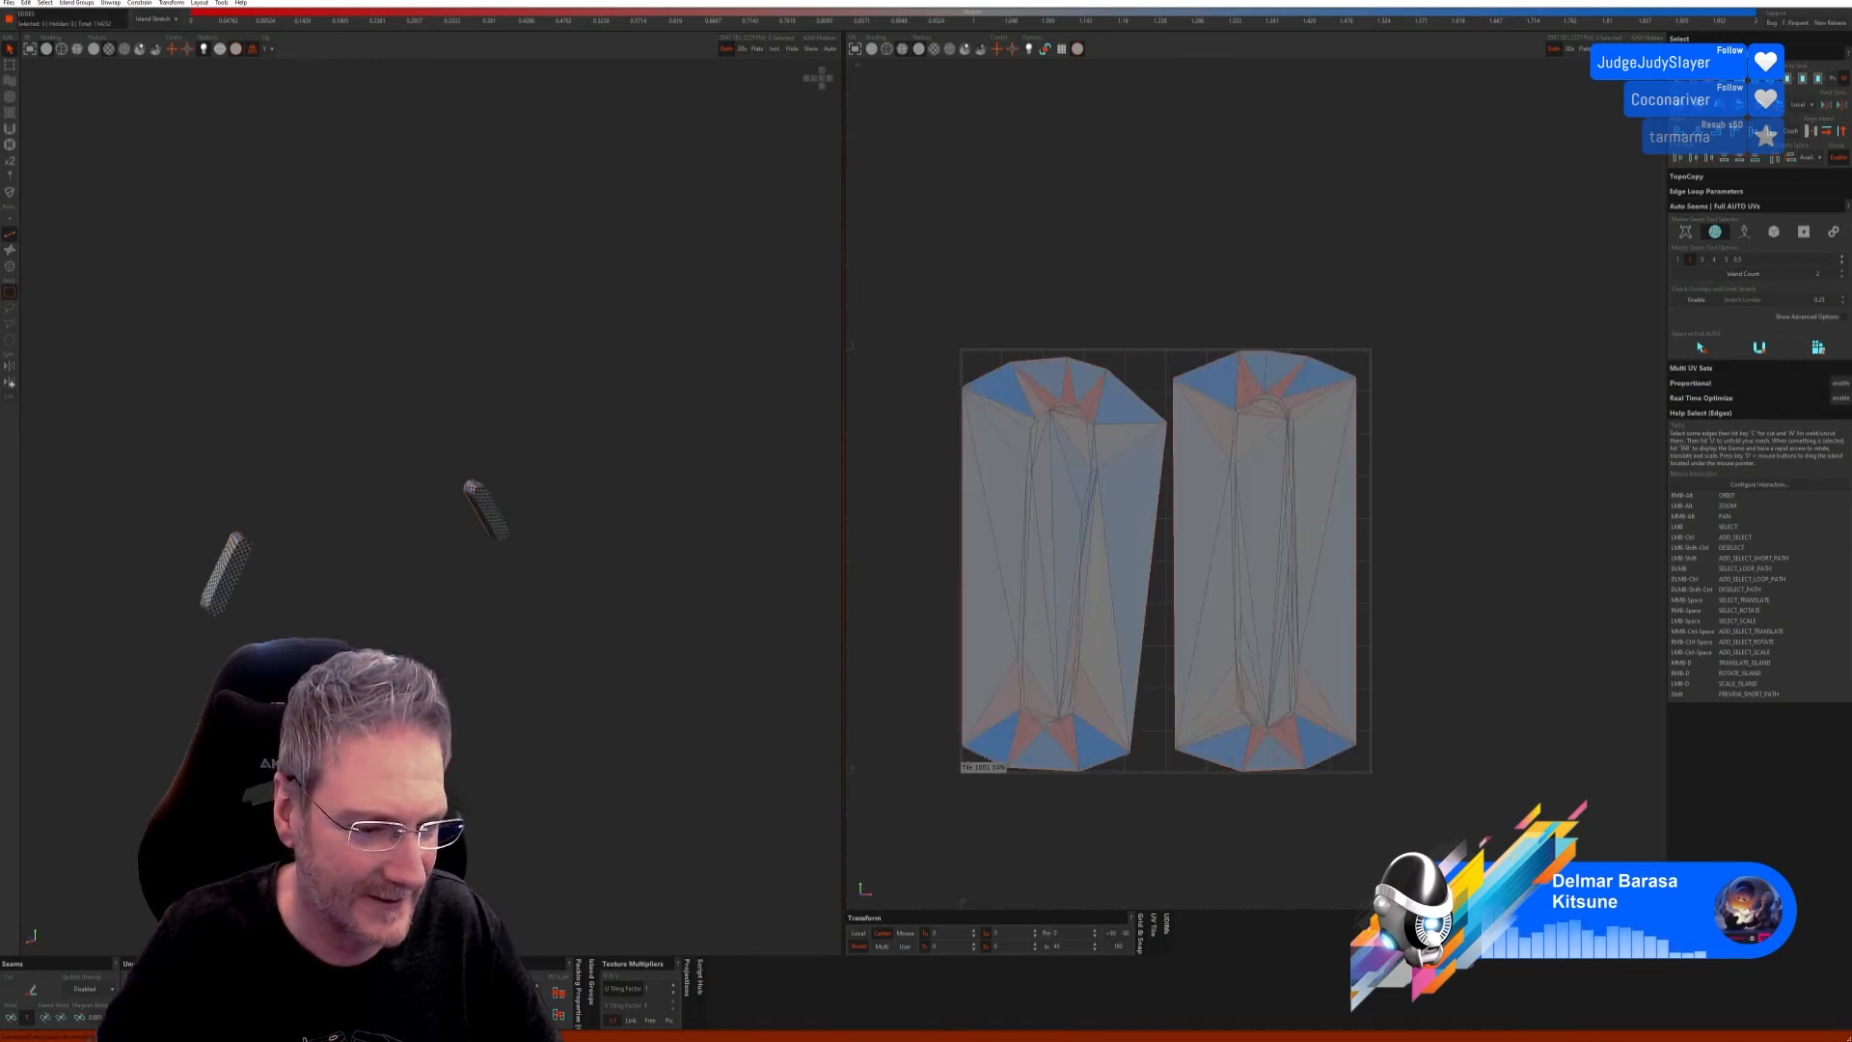
alt+right_drag(565, 646, 811, 86)
click(812, 49)
Step: Select the curved pipes on both sides of the central dashboard housing as islands and isolate them
alt+right_drag(463, 501, 519, 581)
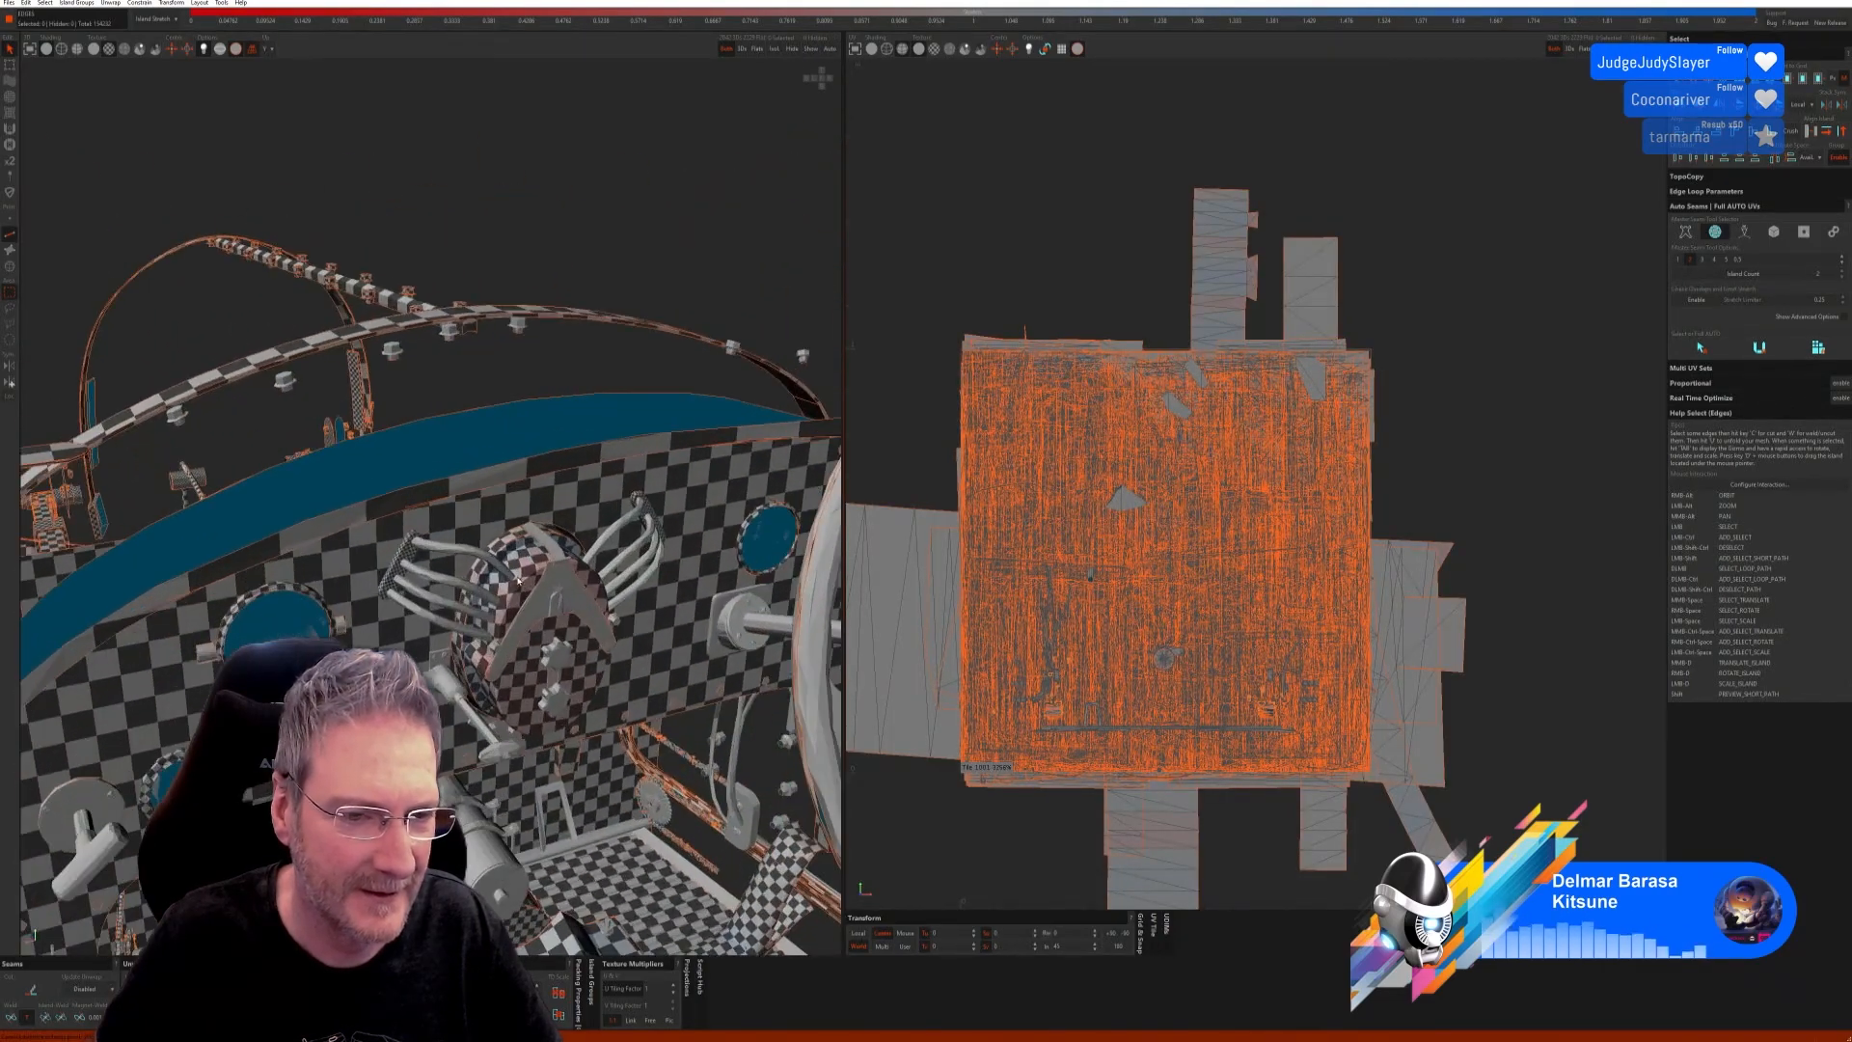
click(8, 266)
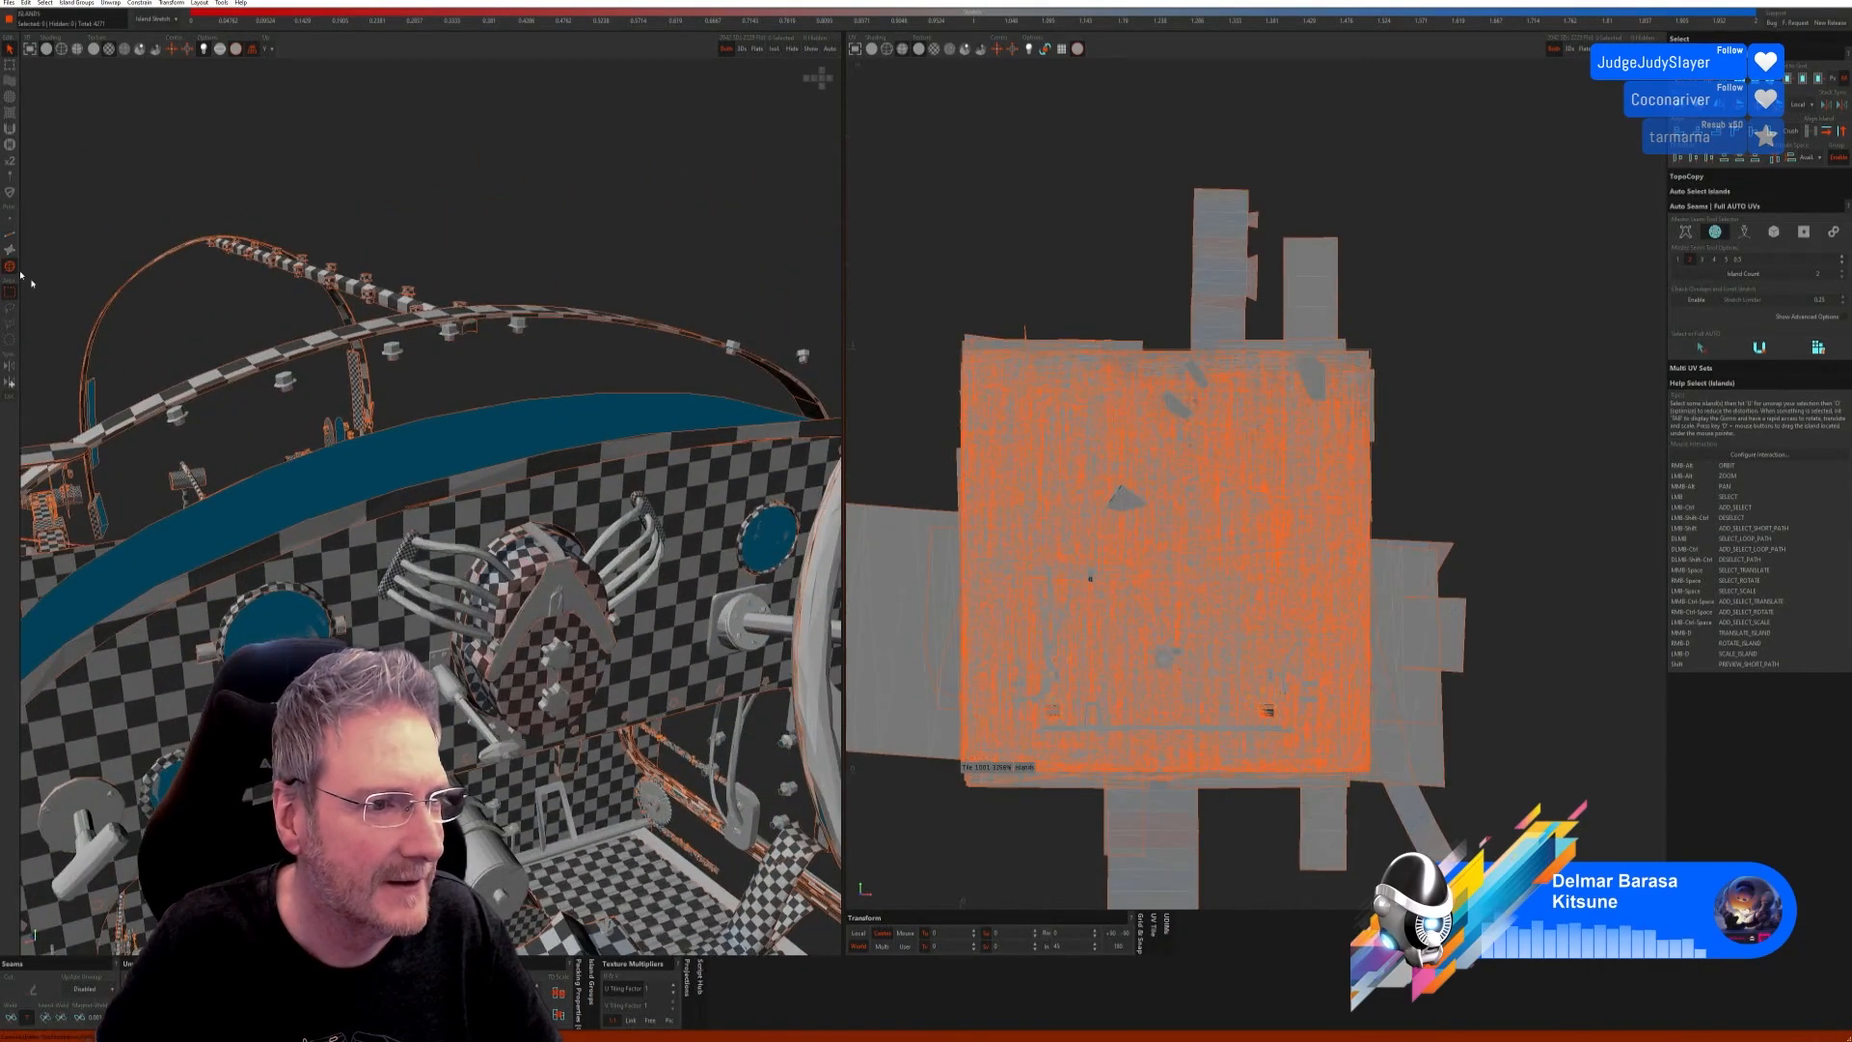
click(396, 596)
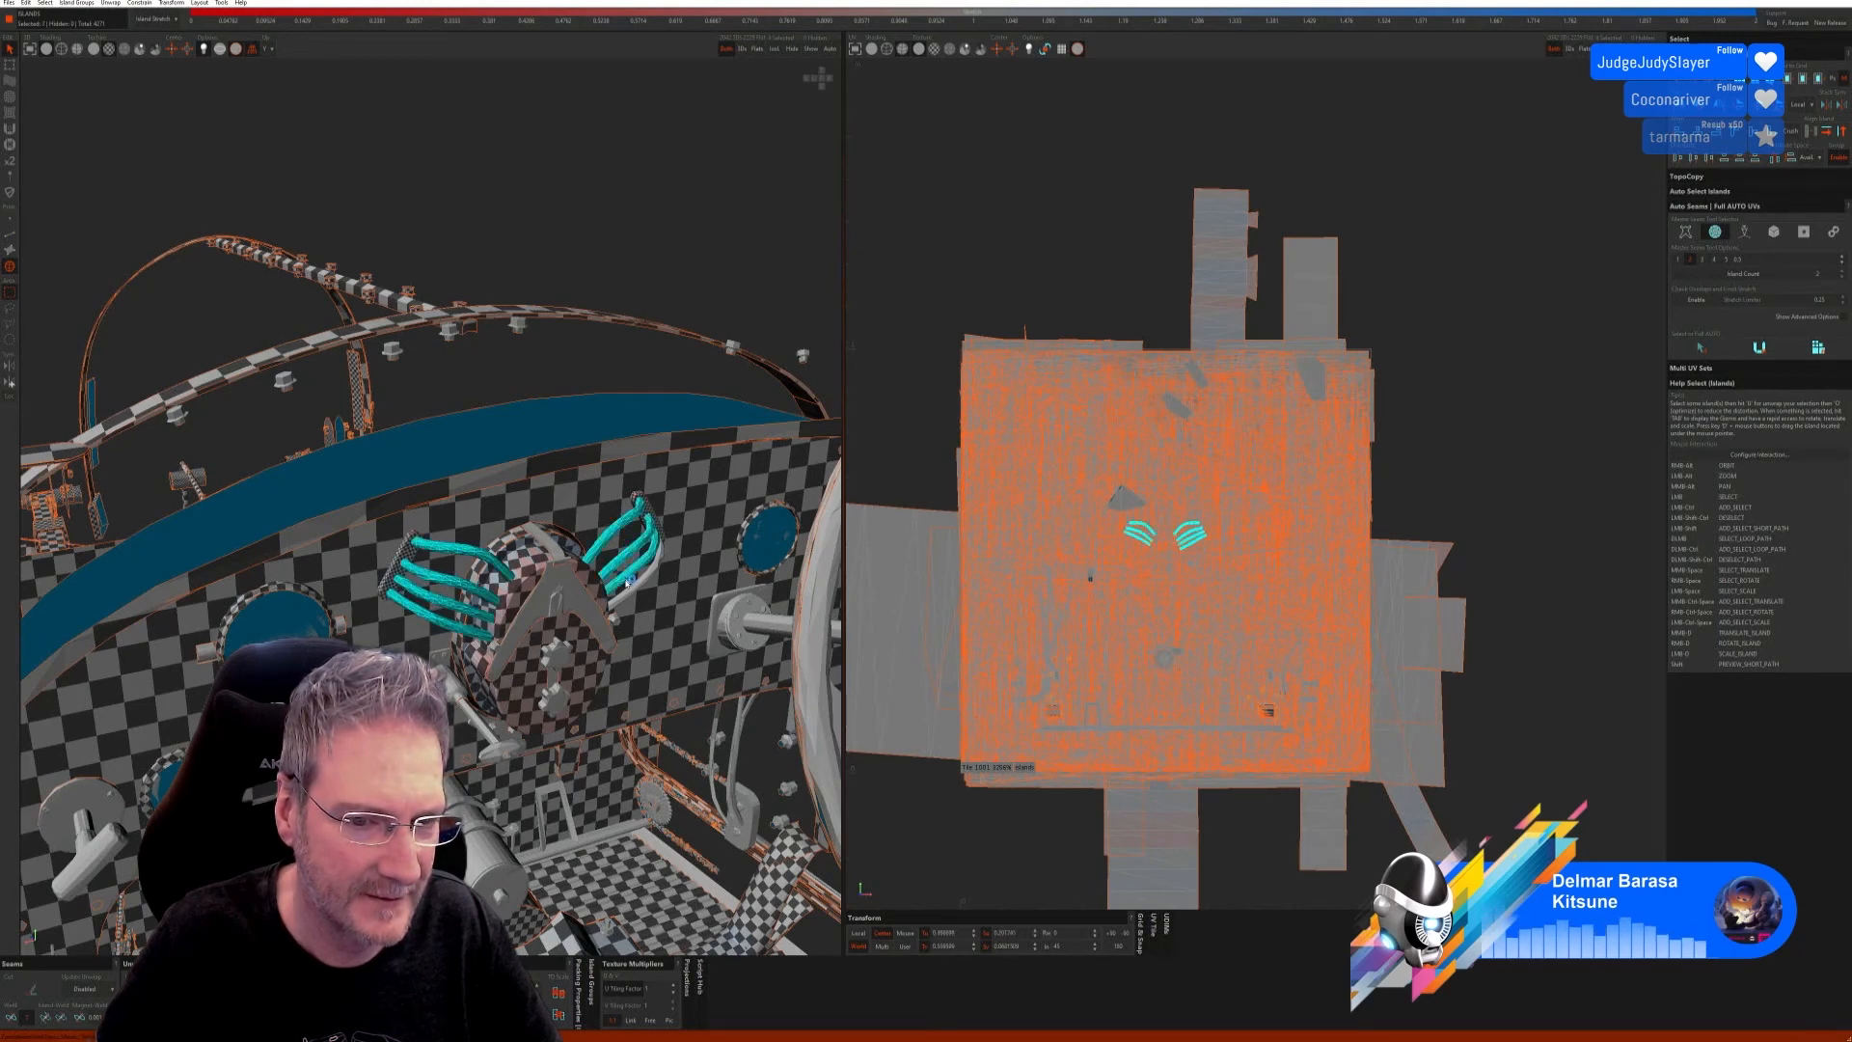
click(774, 48)
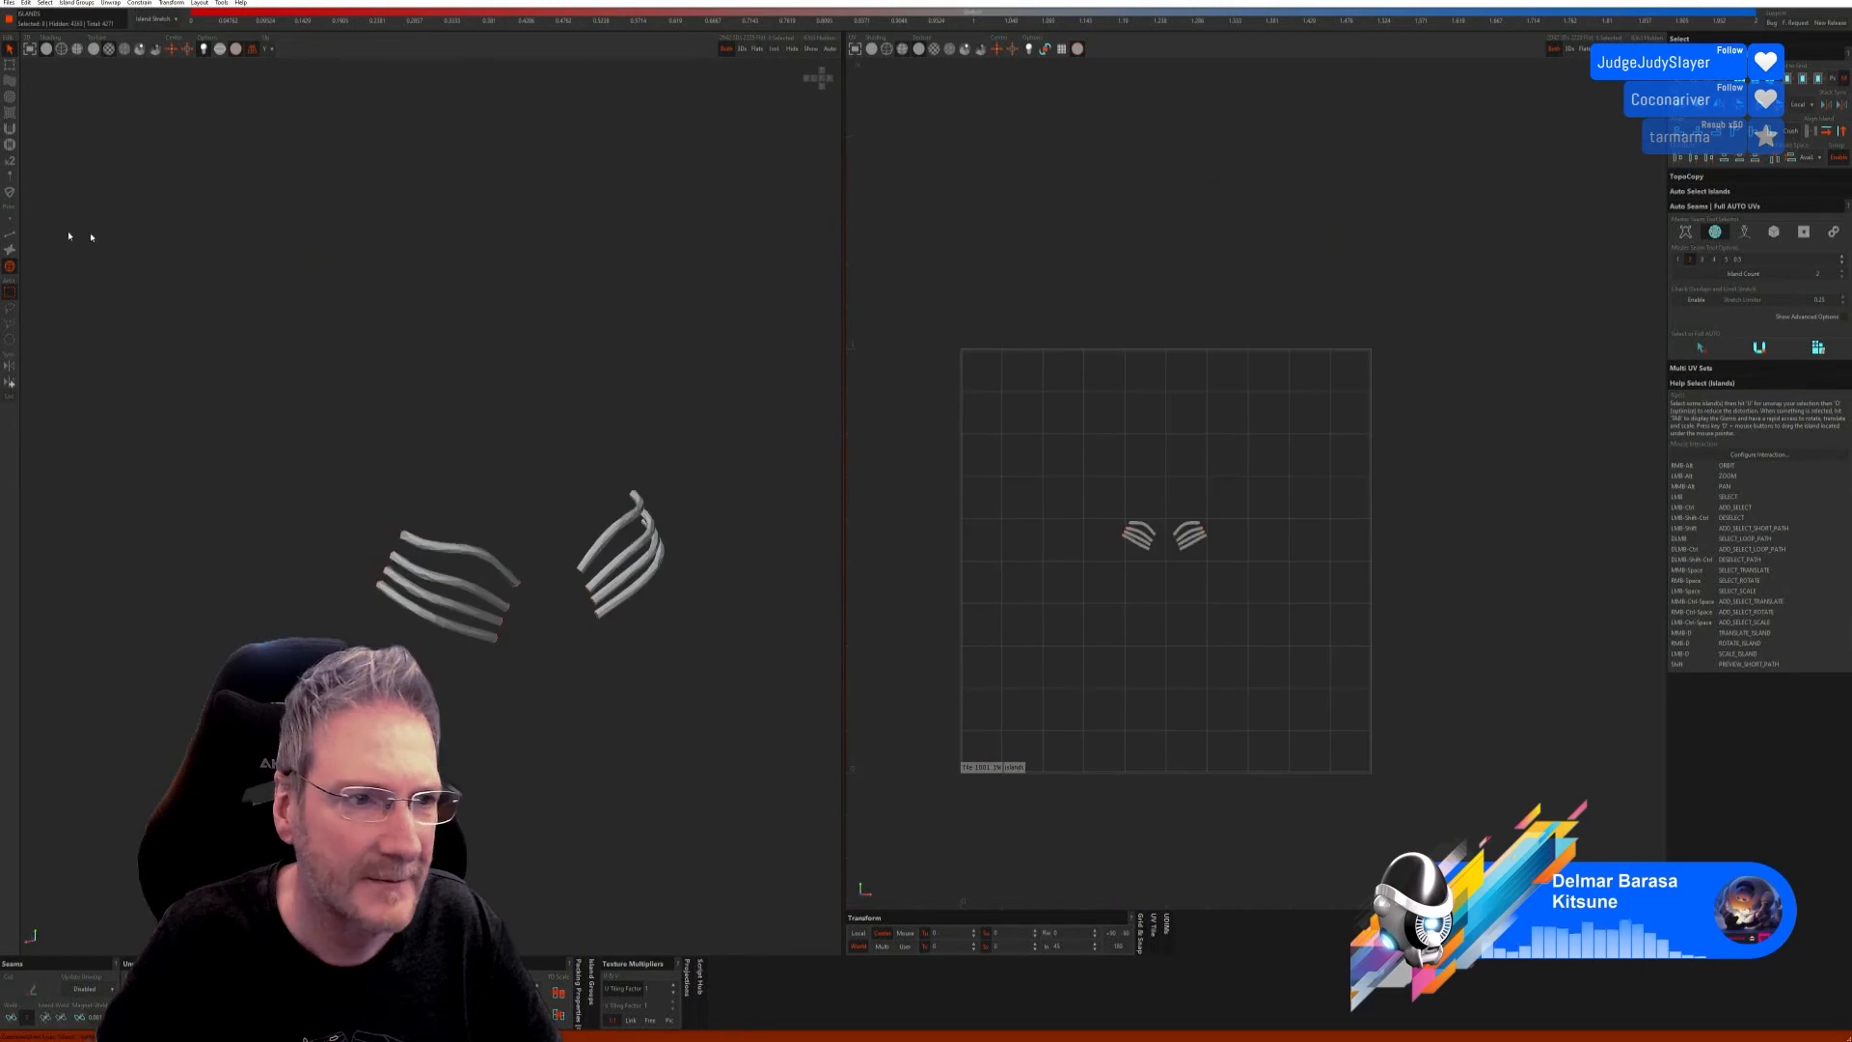
Step: Cut and unfold the curved pipes with Mosaic automatic seams and bring back the full model
click(11, 238)
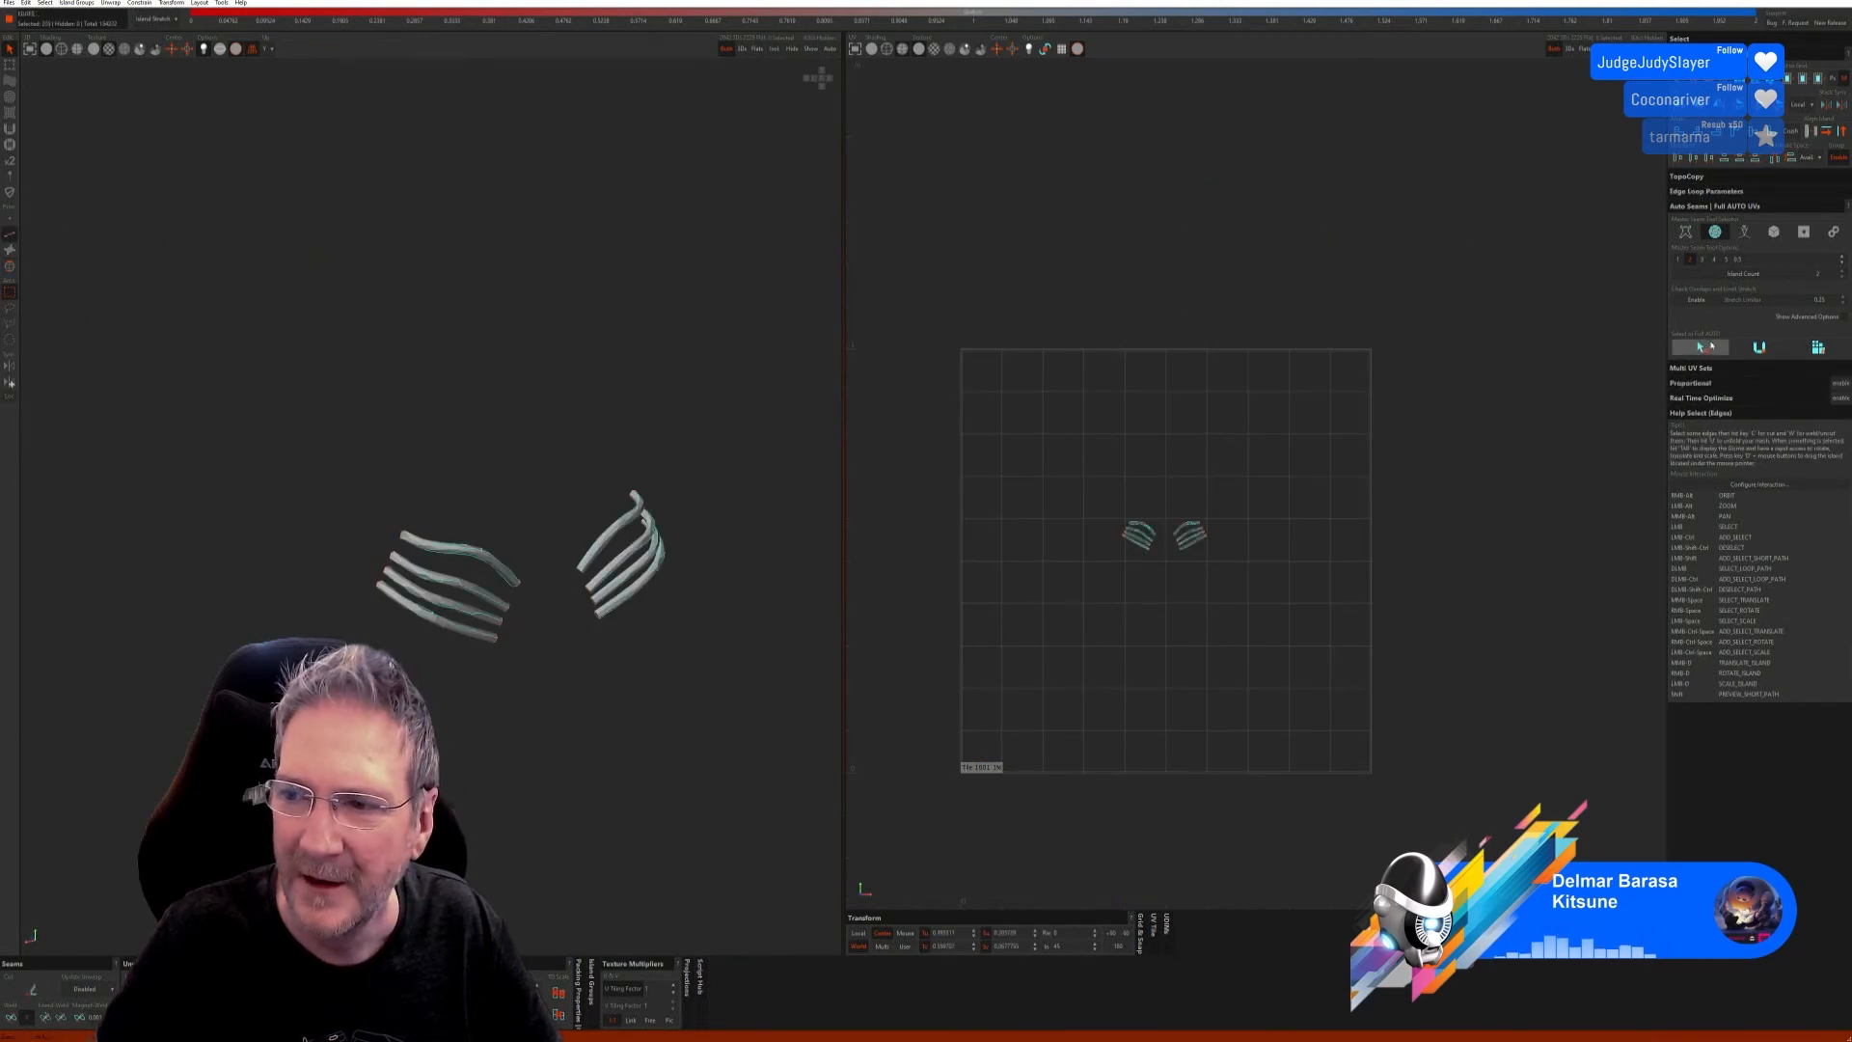
click(1761, 349)
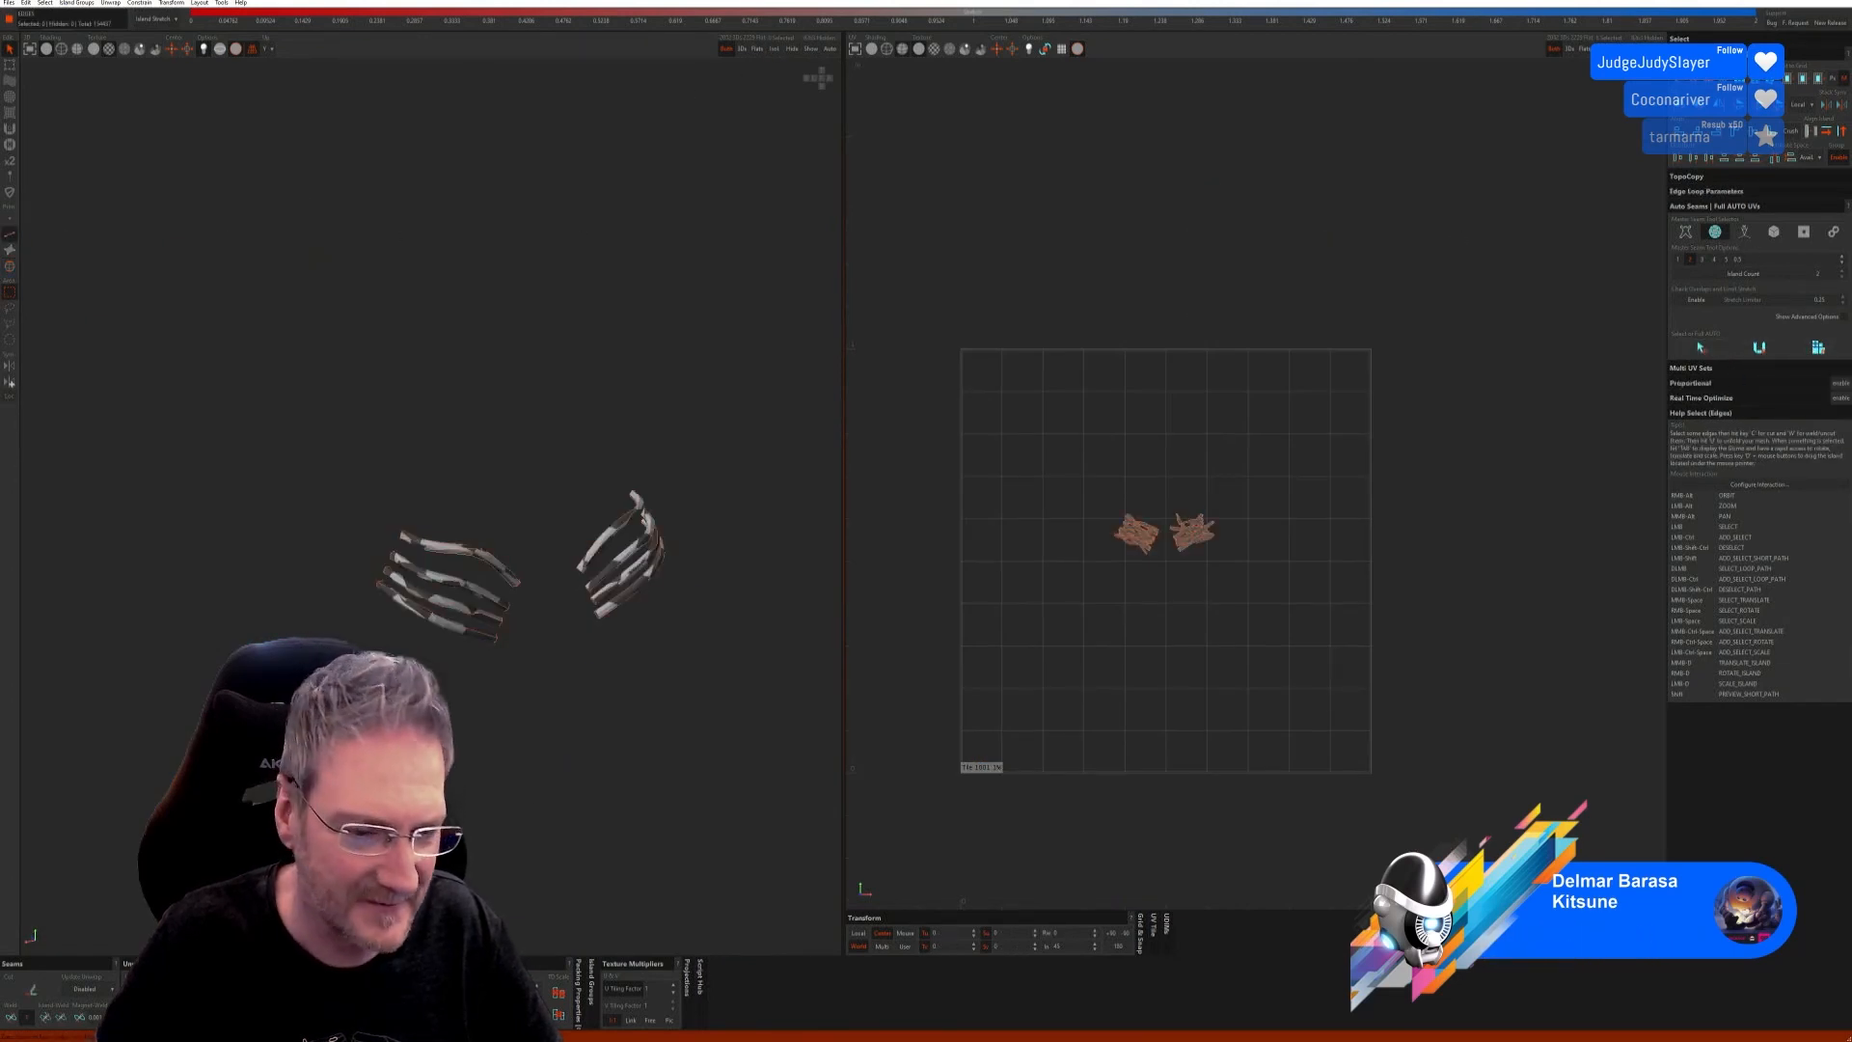
alt+right_drag(488, 825, 718, 706)
click(809, 49)
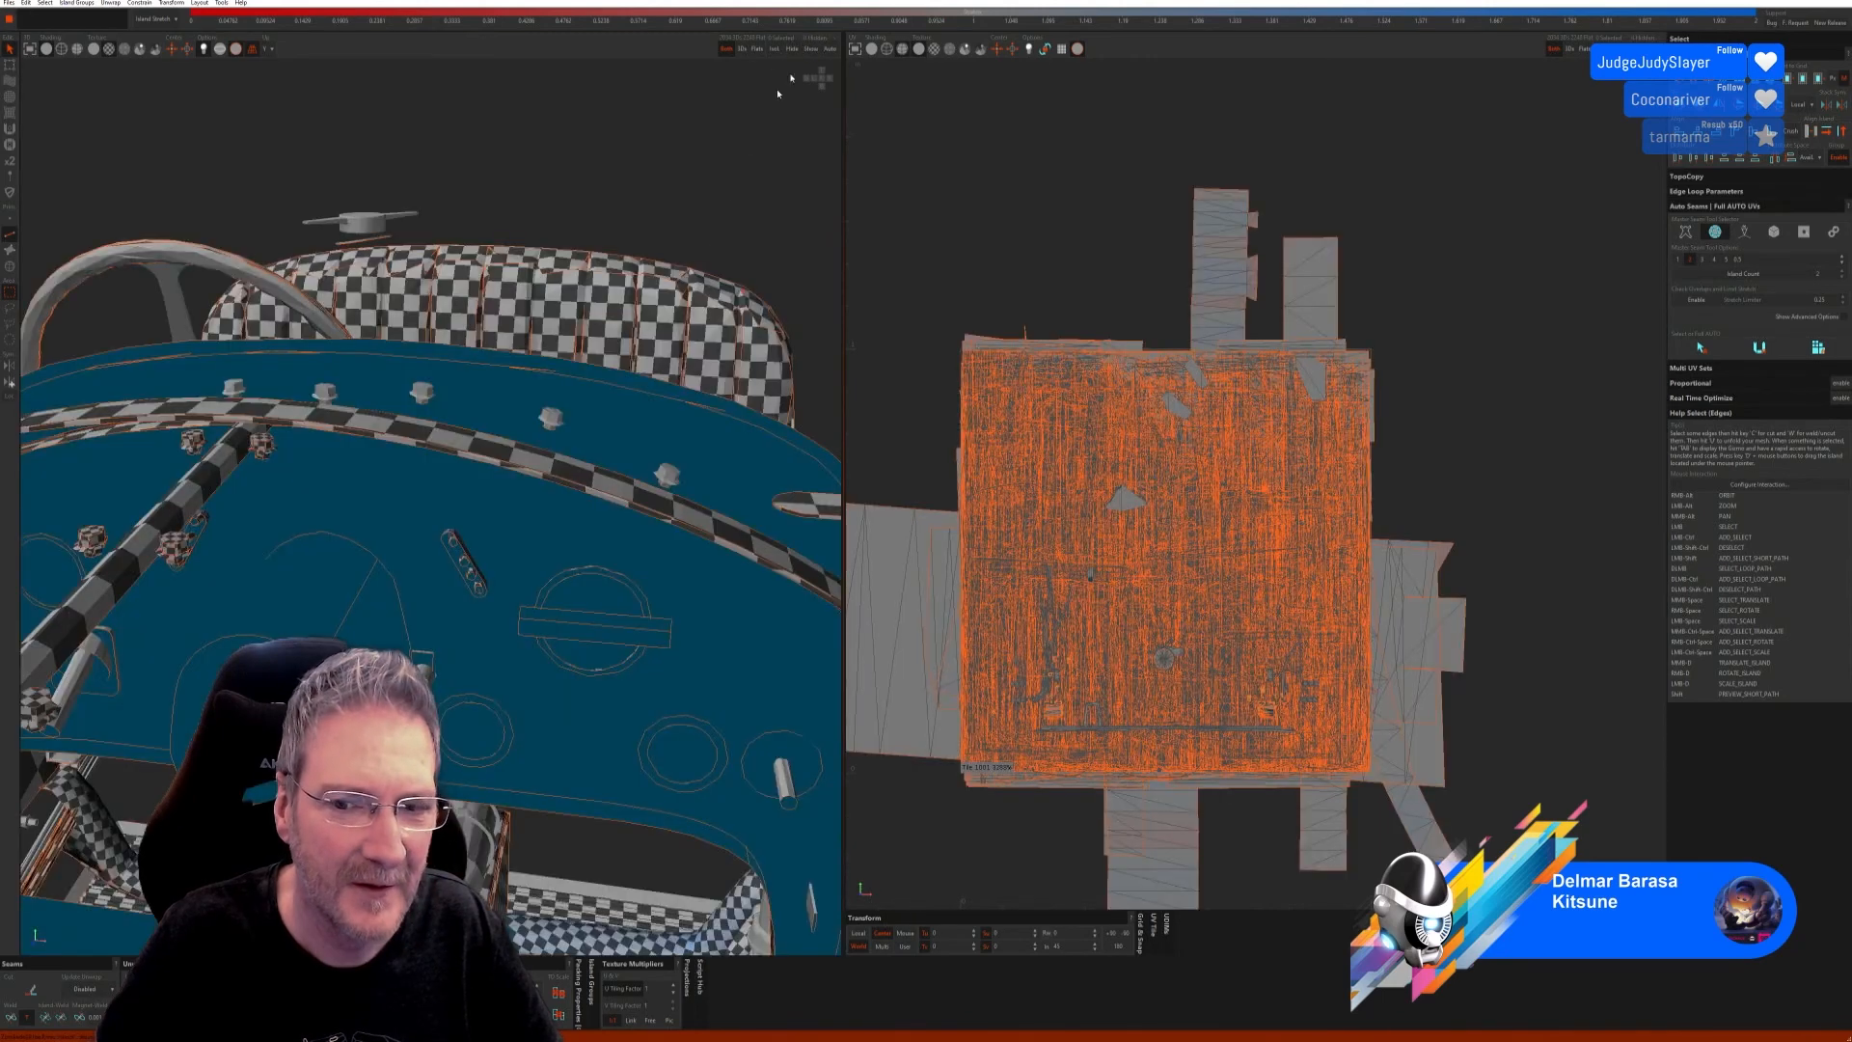
Step: Select the T-shaped handle at the dashboard's edge and the handle below the central housing as islands and isolate them
alt+right_drag(733, 405, 424, 520)
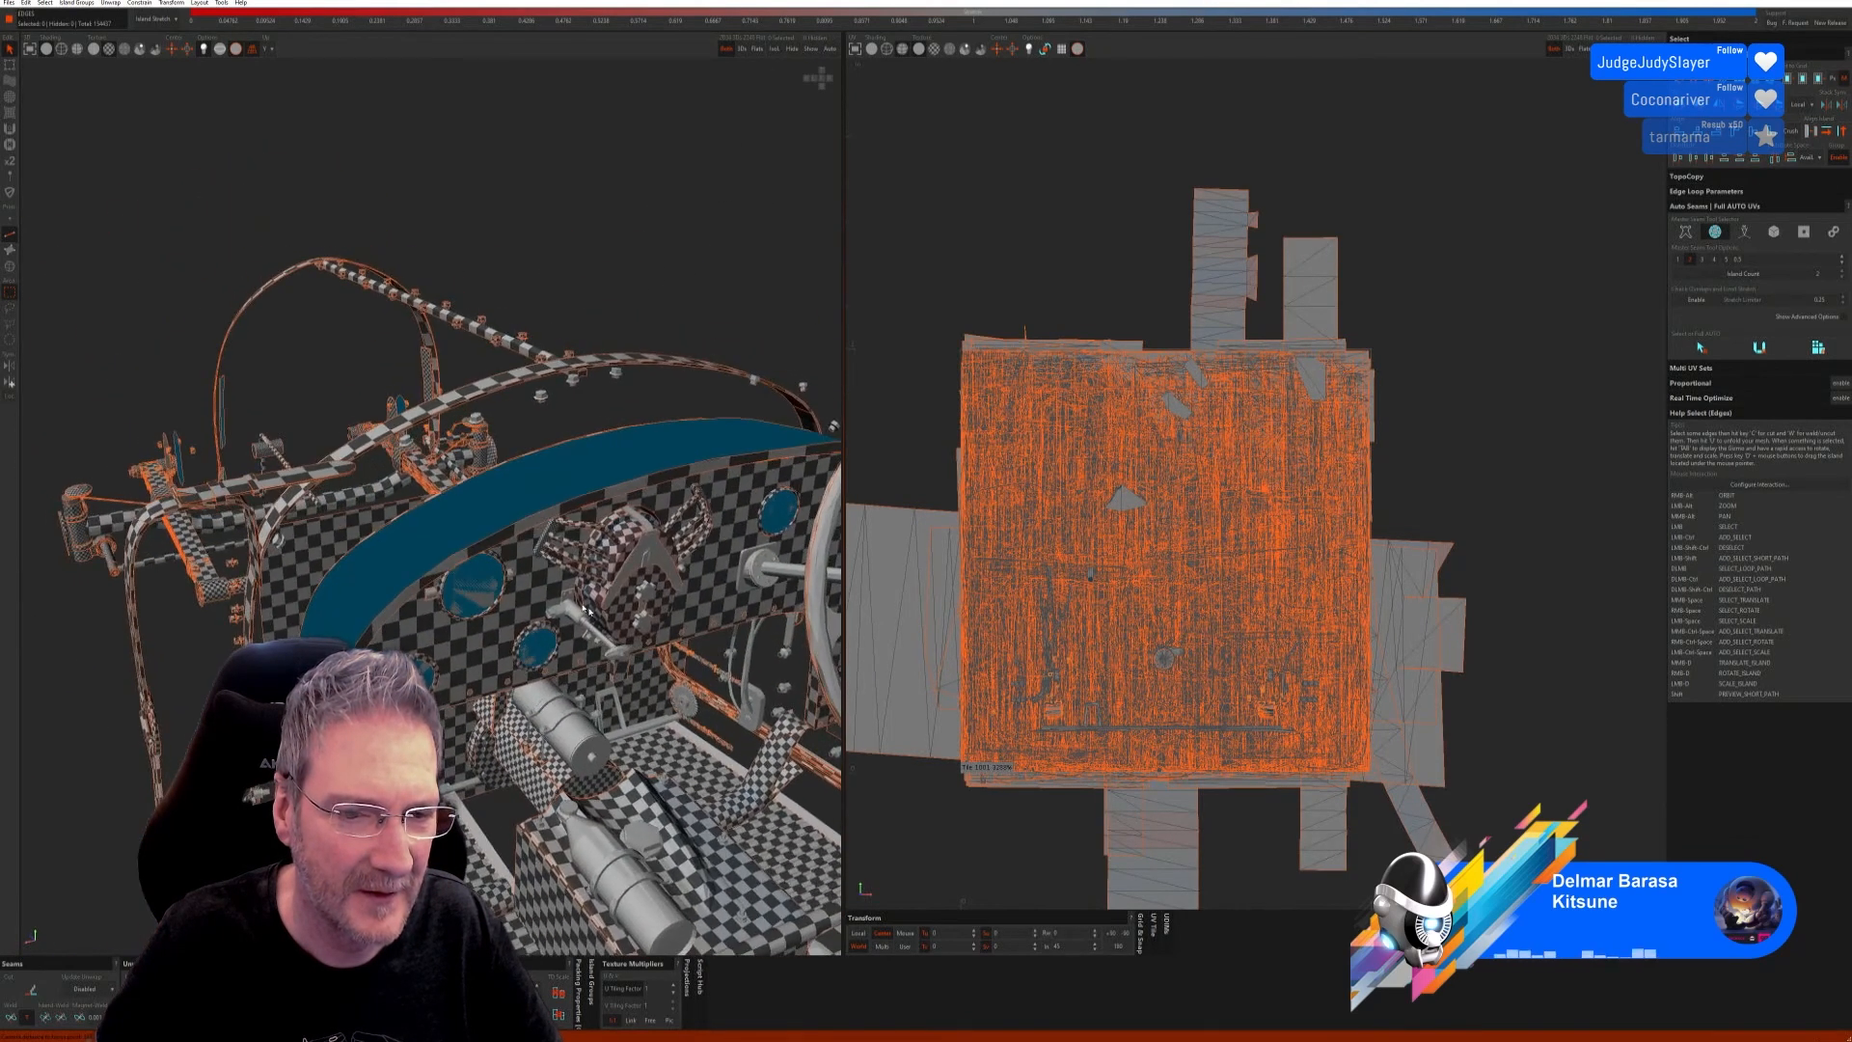
alt+drag(424, 521, 579, 656)
alt+right_drag(579, 655, 592, 630)
alt+middle_drag(593, 630, 627, 561)
click(10, 267)
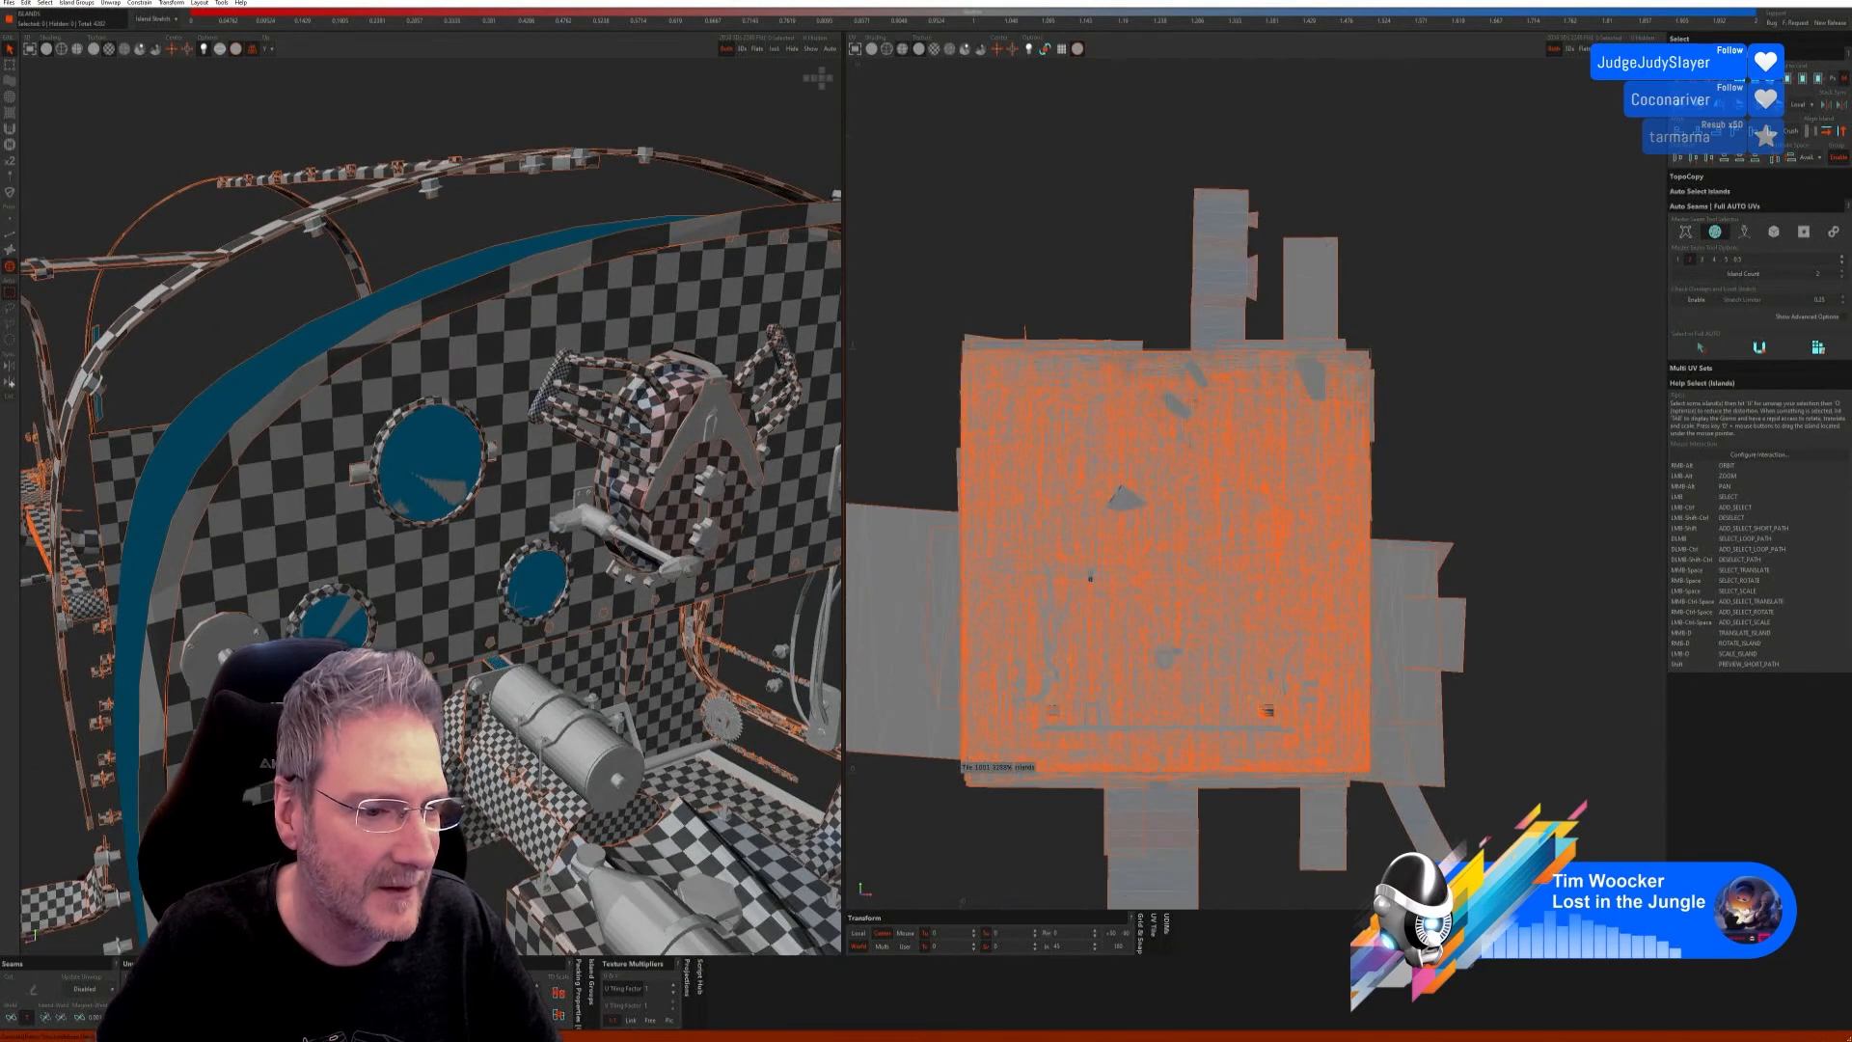
click(1285, 579)
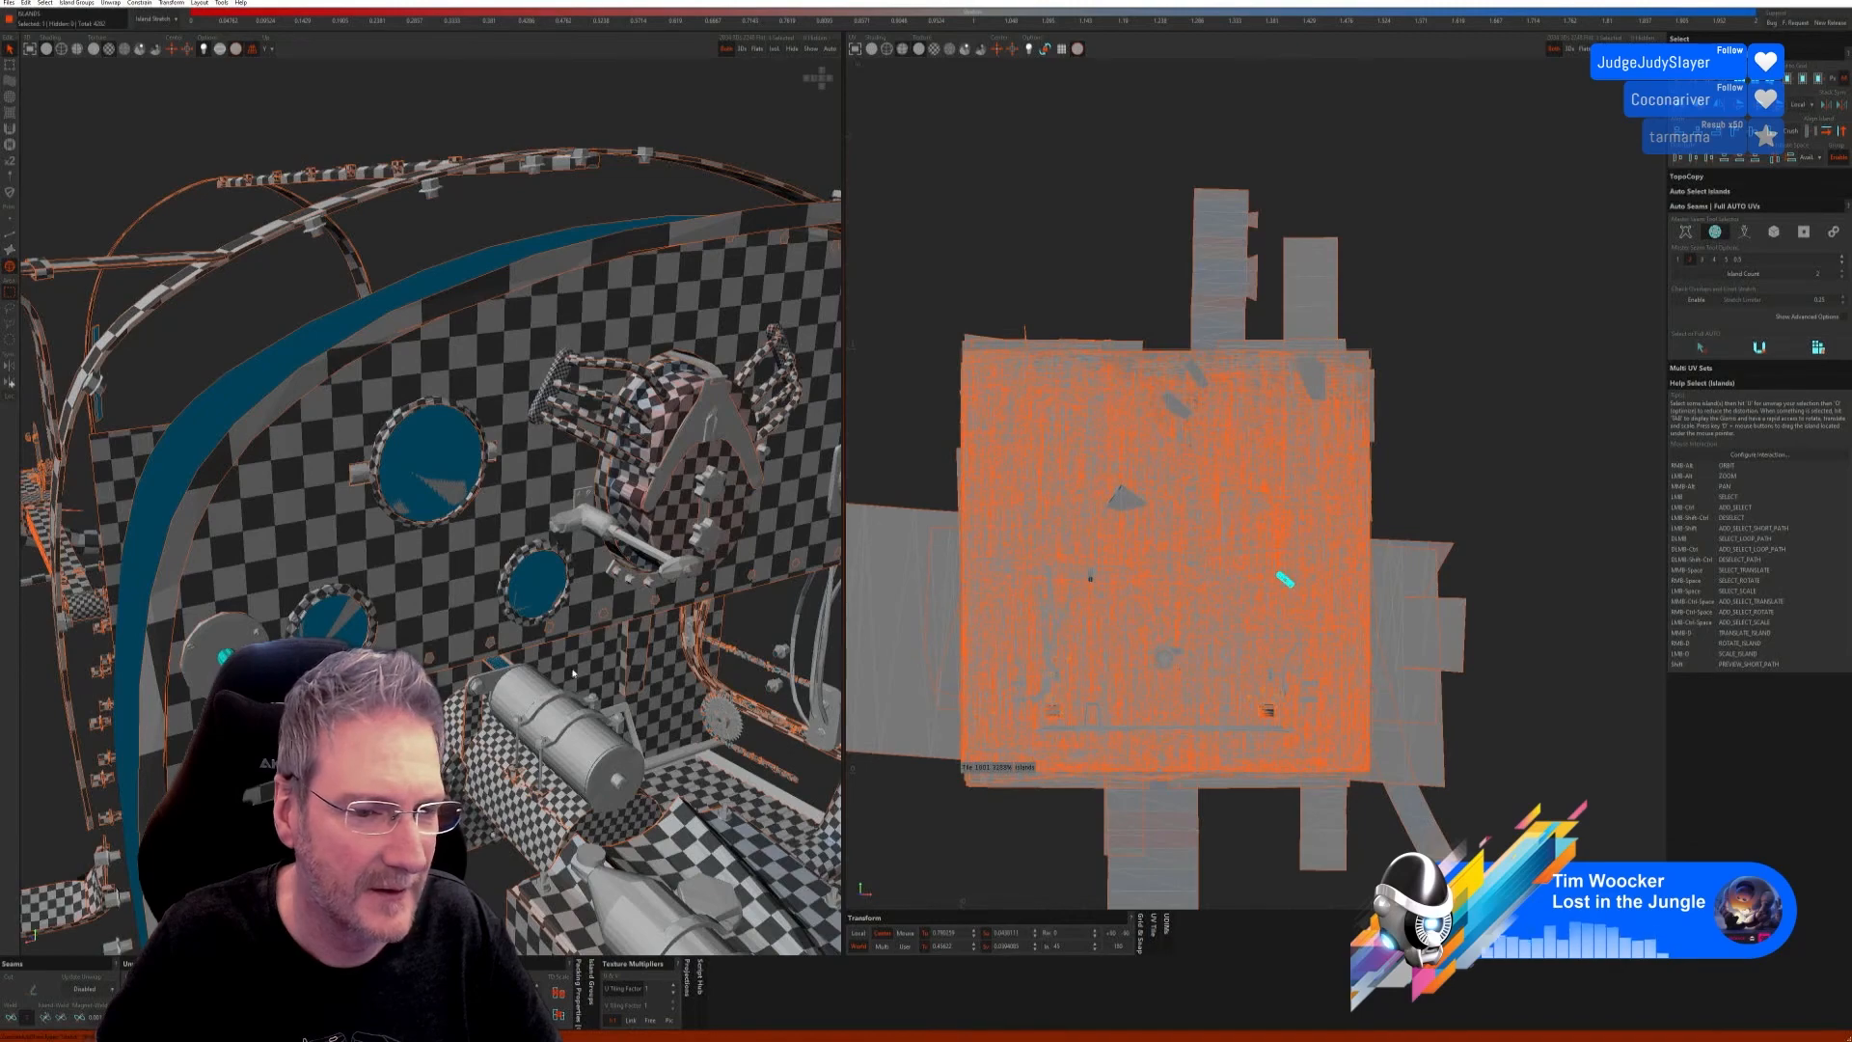
ctrl+click(615, 582)
alt+right_drag(614, 582, 521, 545)
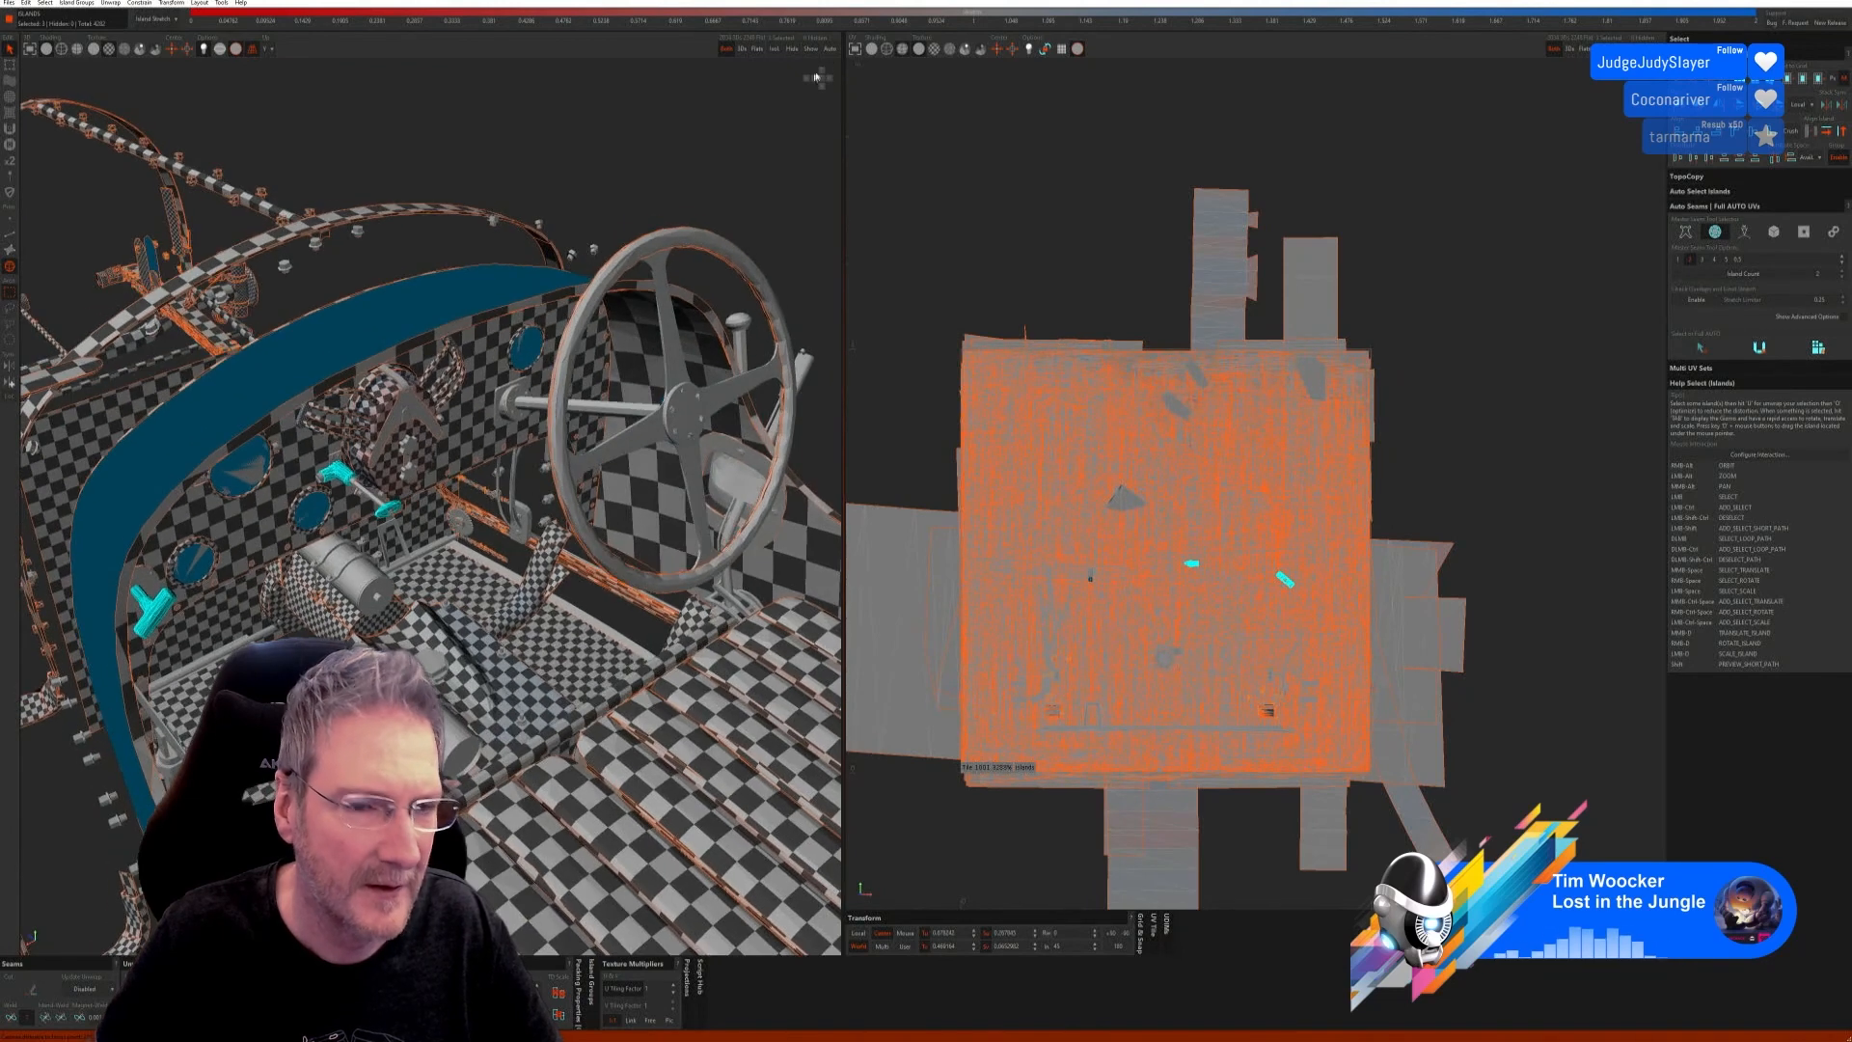
click(773, 48)
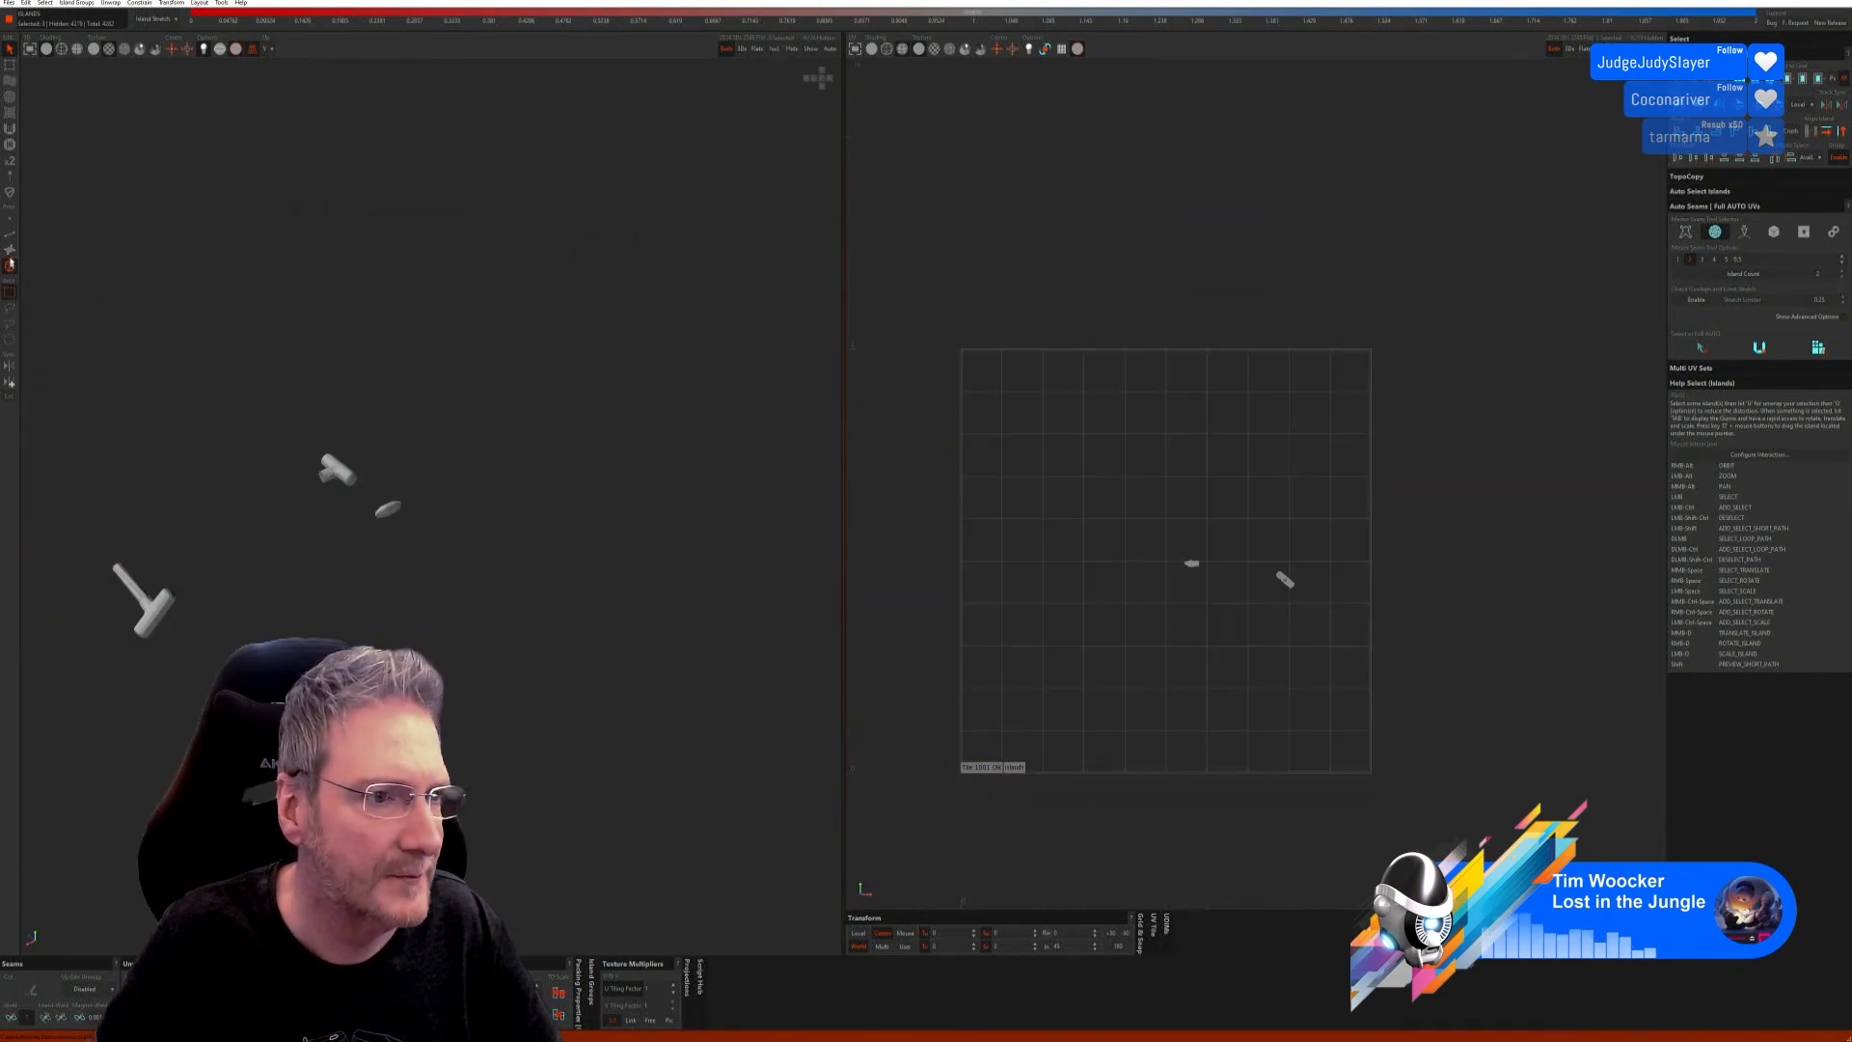
Step: Try unwrapping and packing the two isolated handles with Mosaic automatic seams, and undo the attempt
click(10, 233)
click(1699, 348)
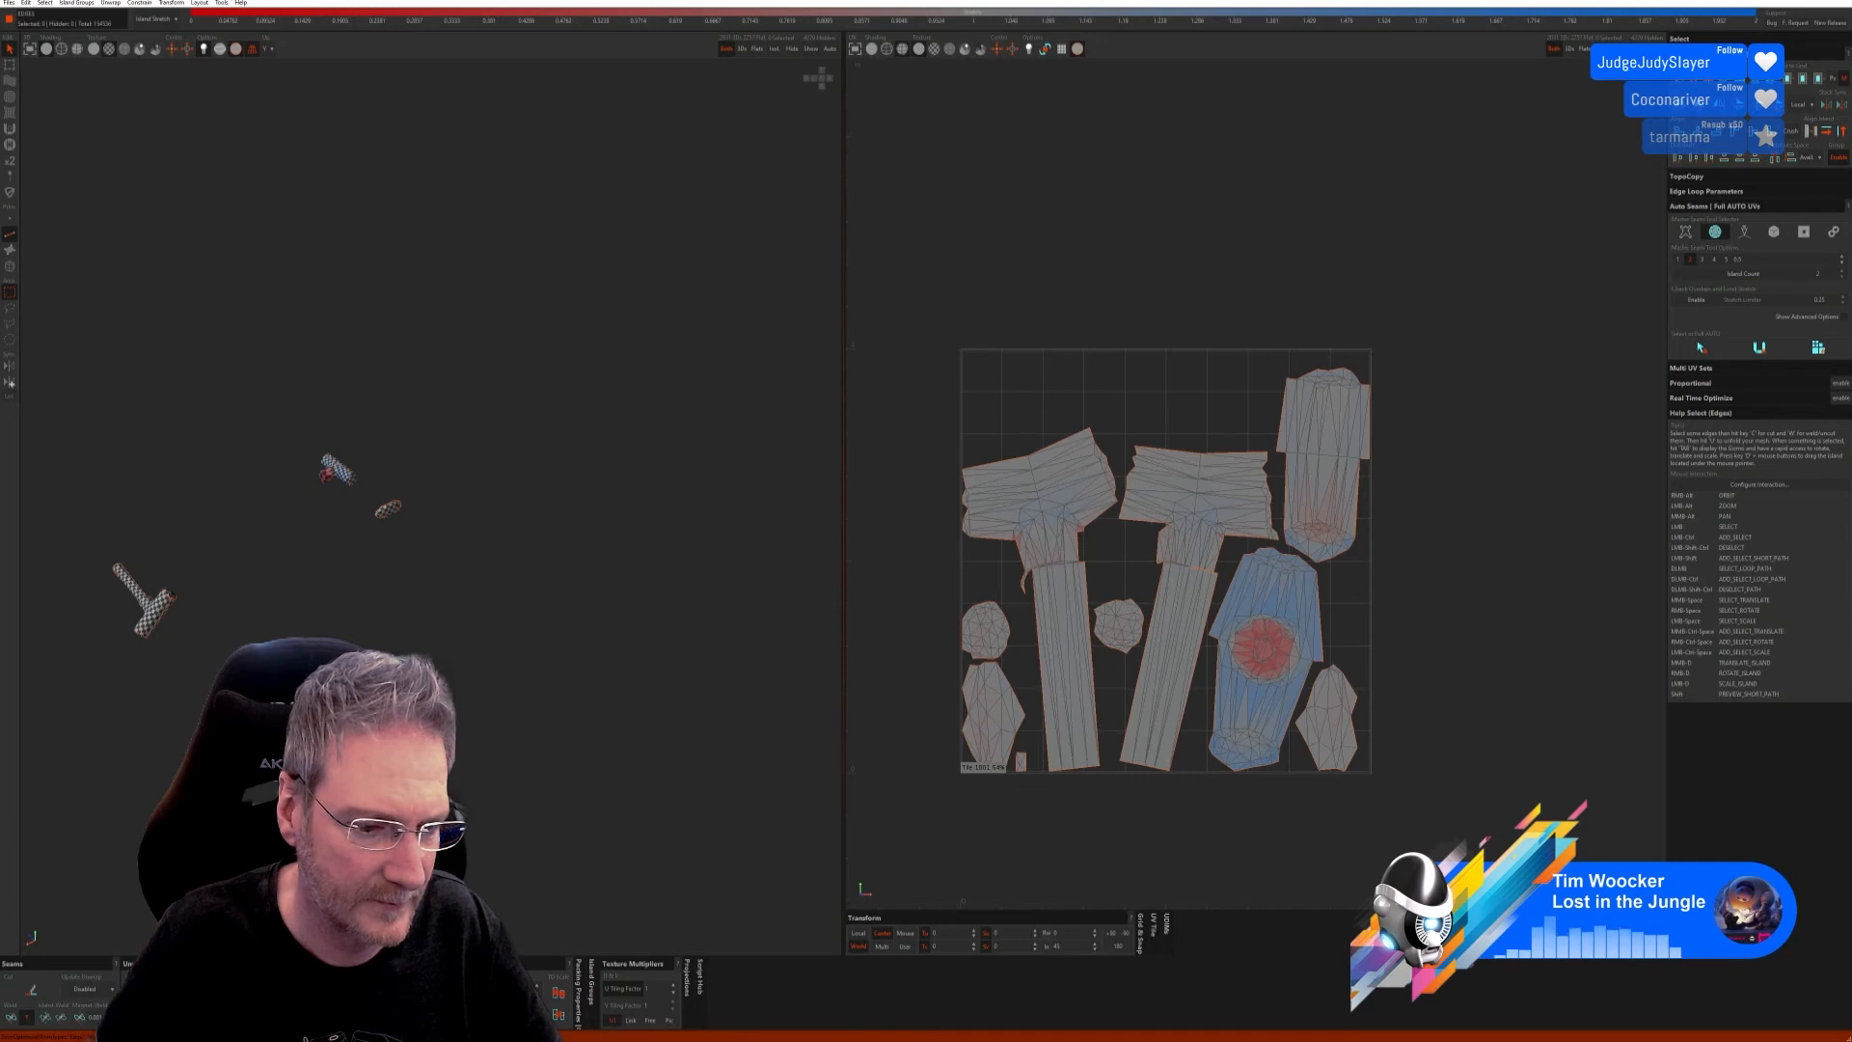
alt+middle_drag(798, 173, 848, 91)
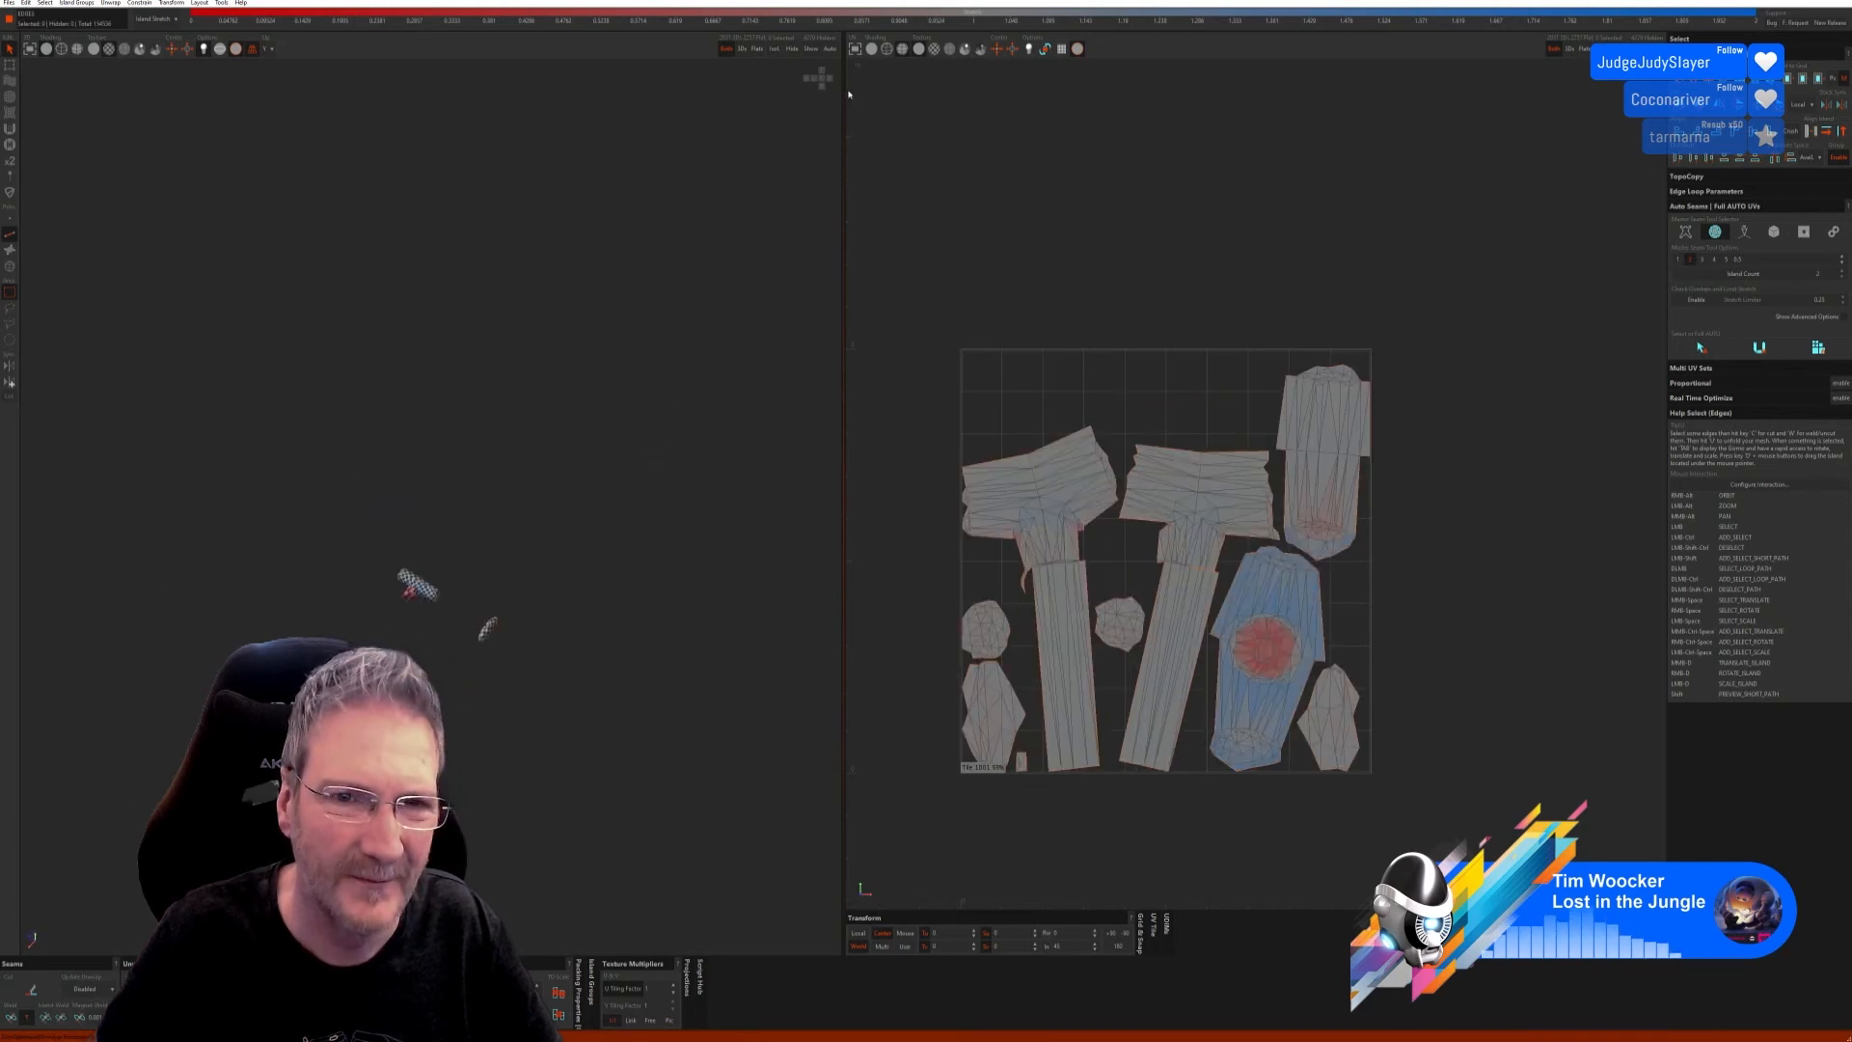
alt+right_drag(476, 581, 378, 645)
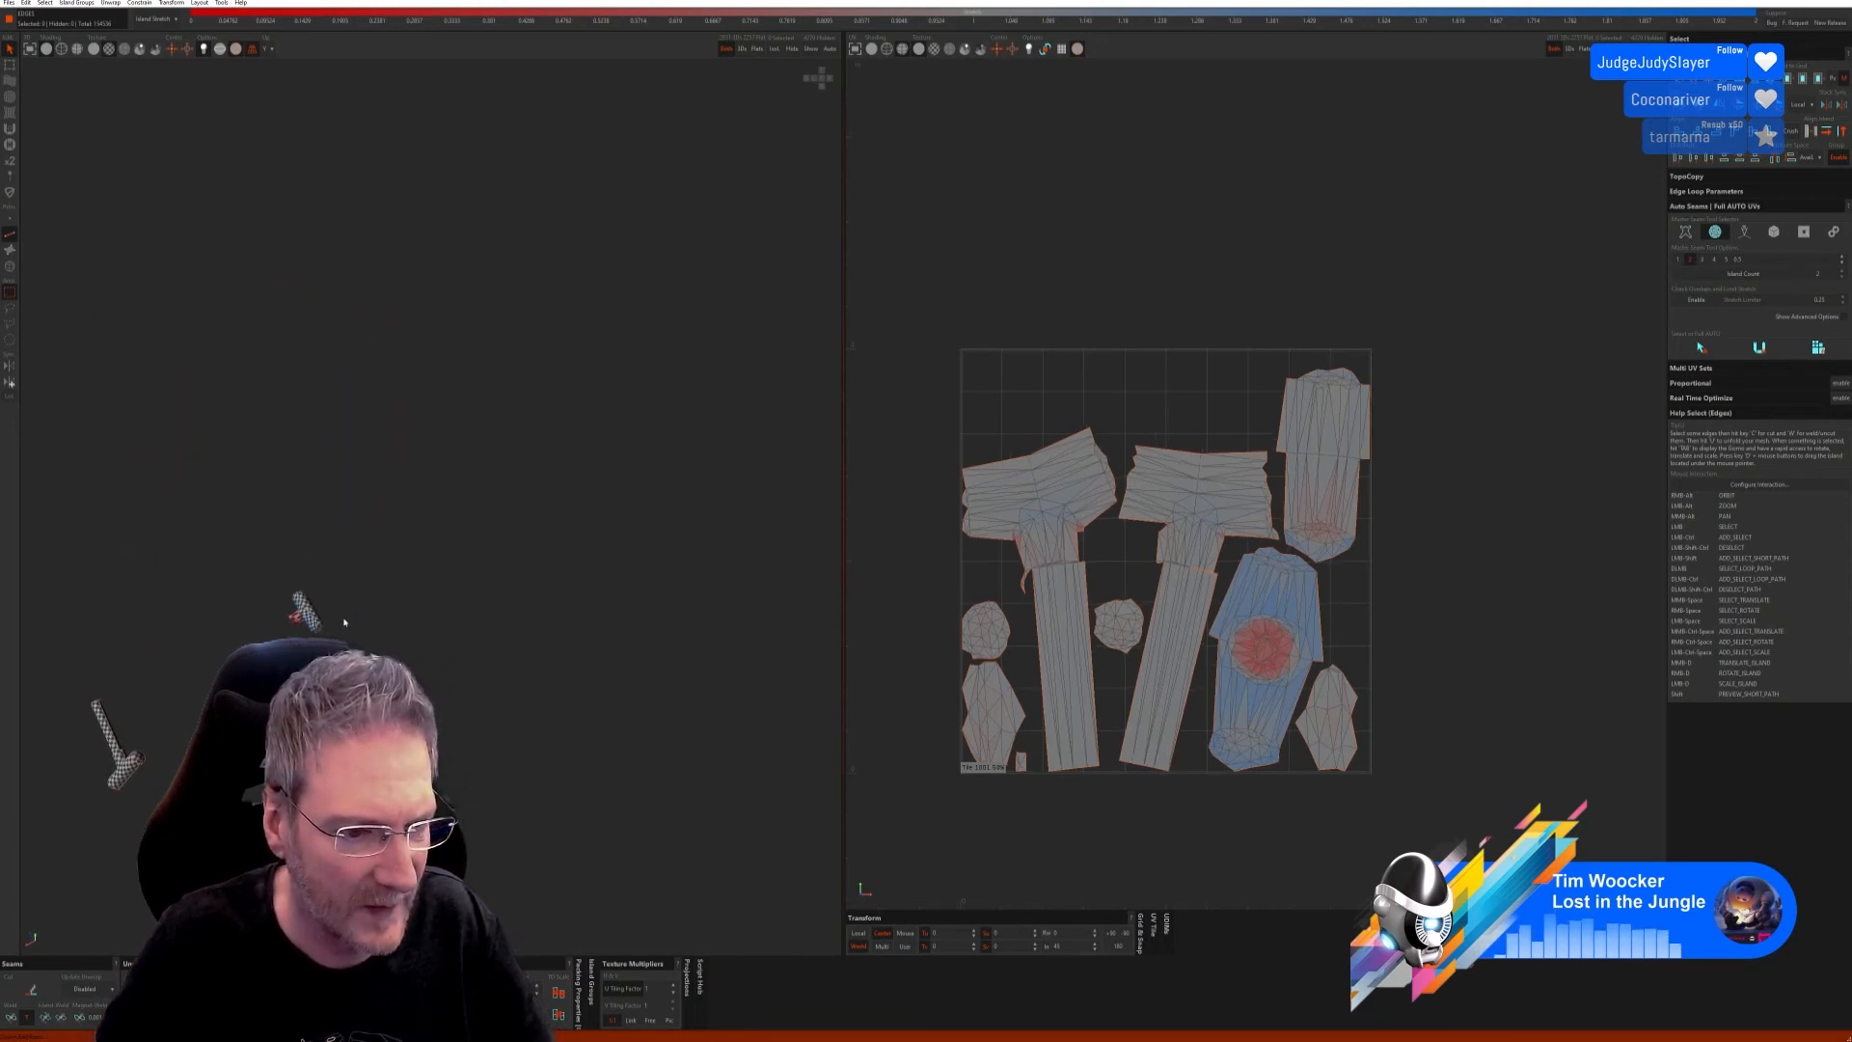
key(ctrl+z)
key(ctrl+z)
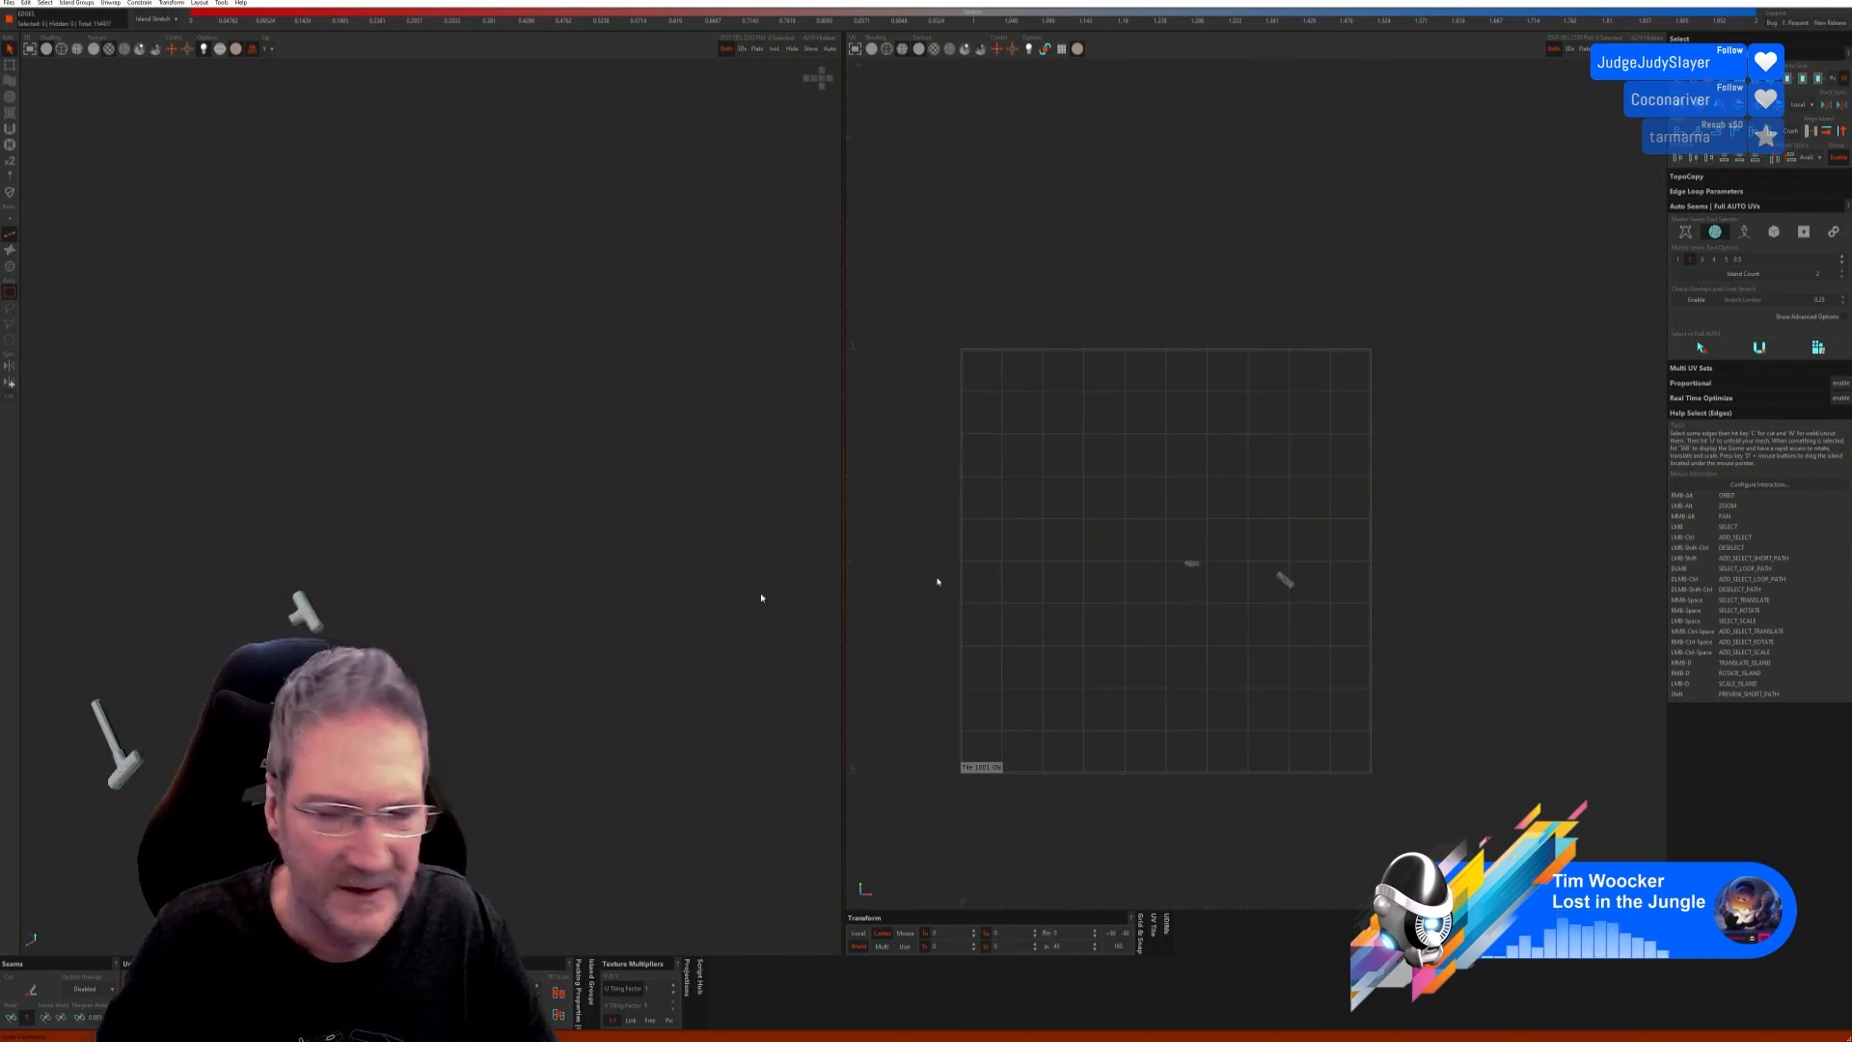
Step: Try cutting and unfolding the two handles with Pelt automatic seams, and undo the attempt
click(1685, 232)
click(1701, 334)
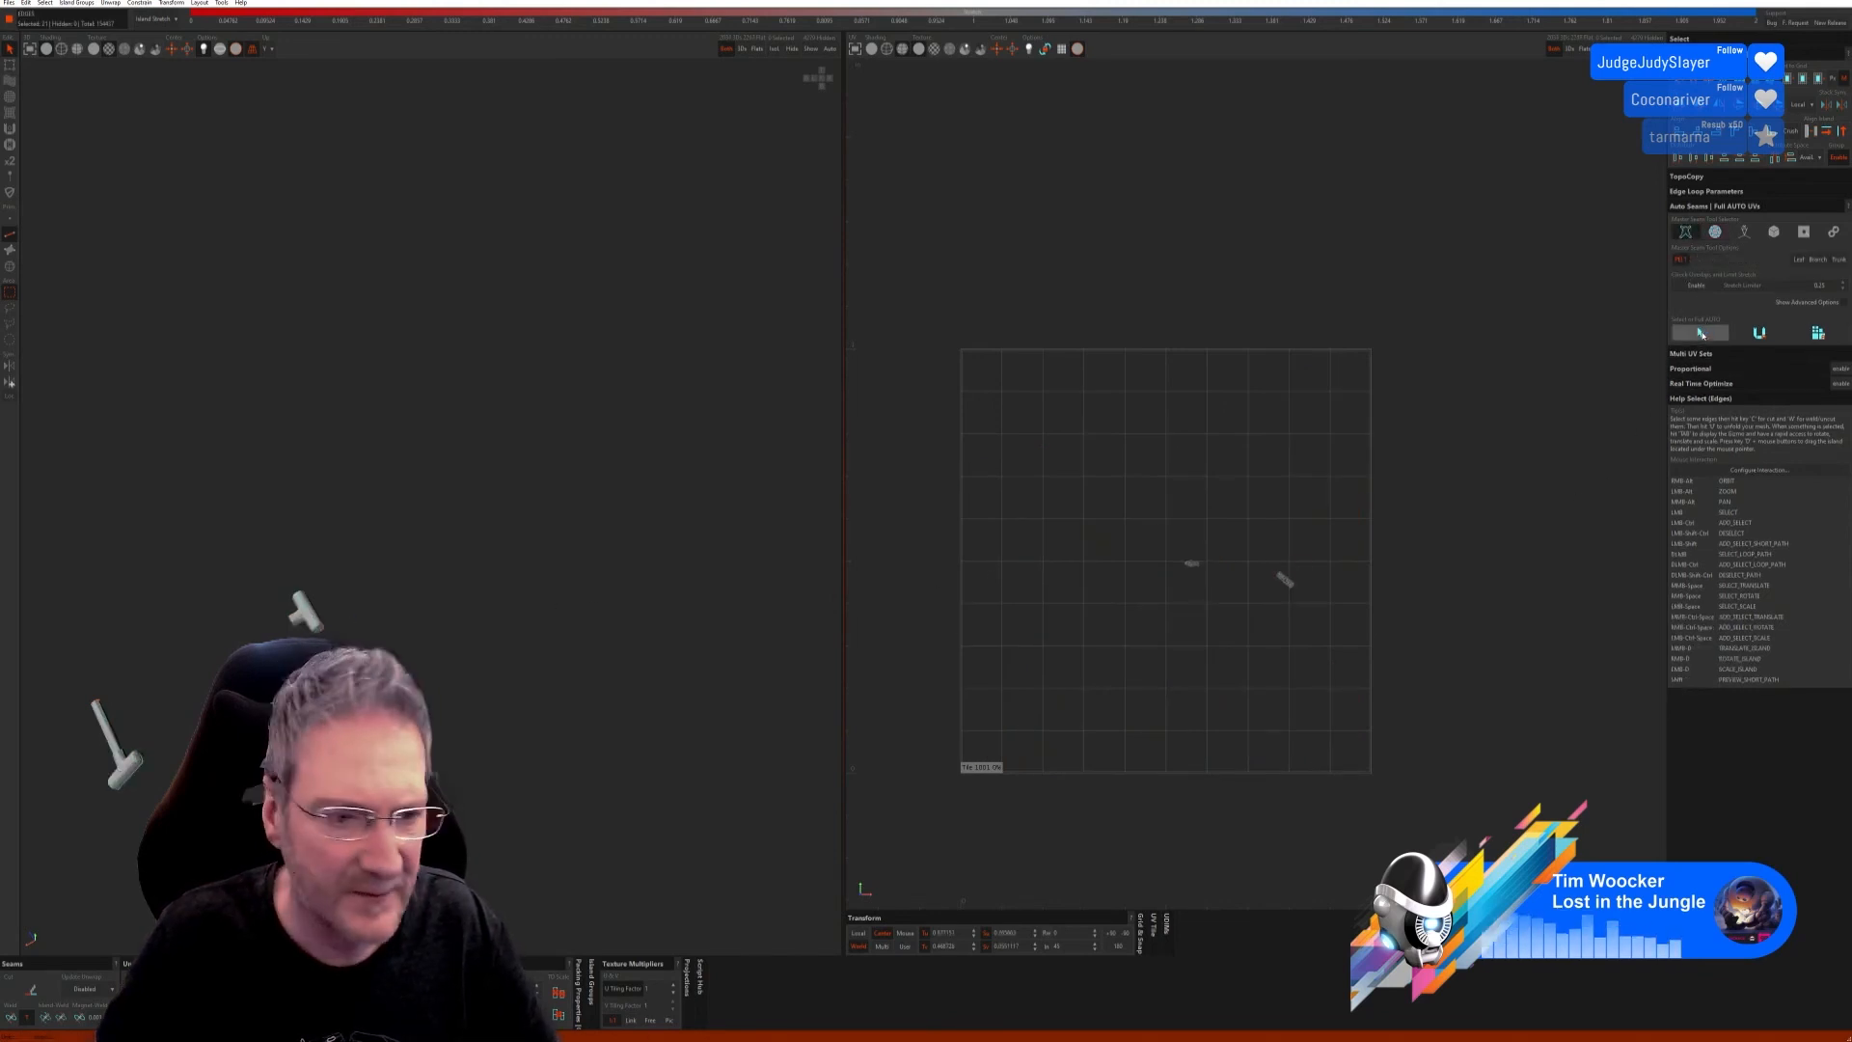
click(1761, 334)
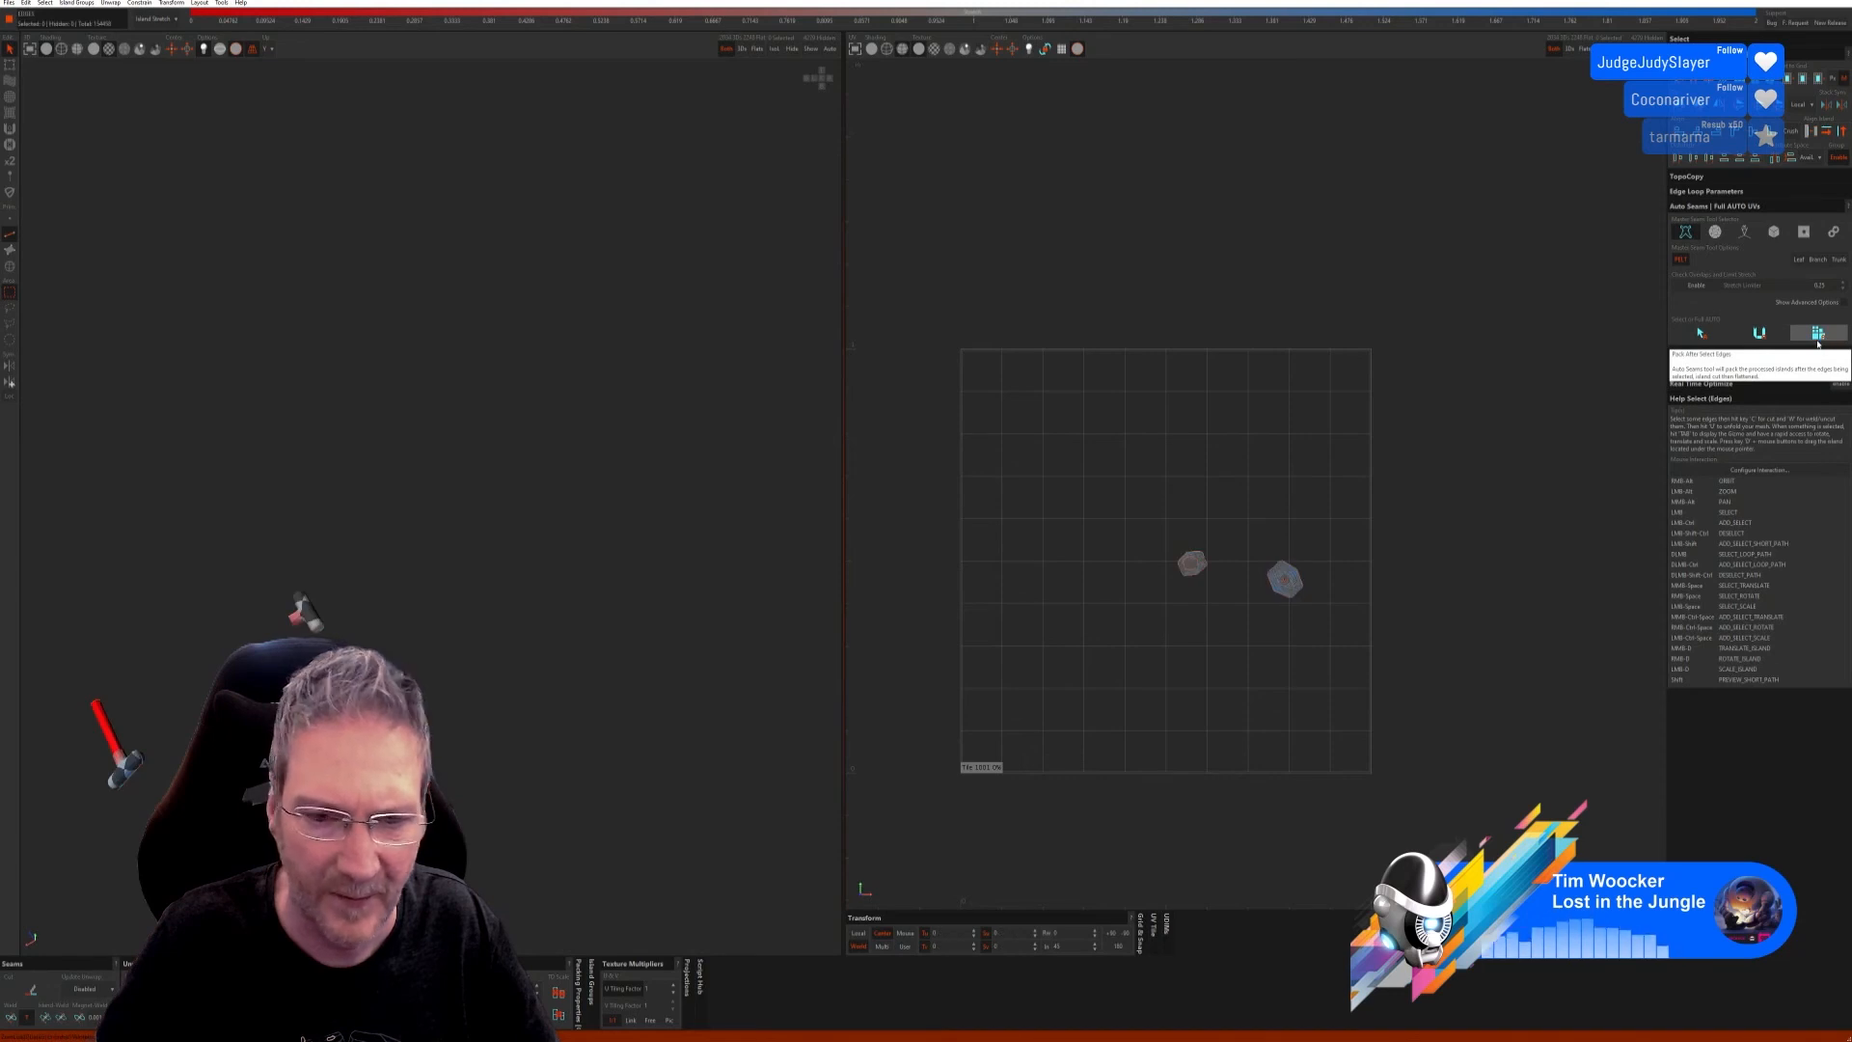
key(ctrl+z)
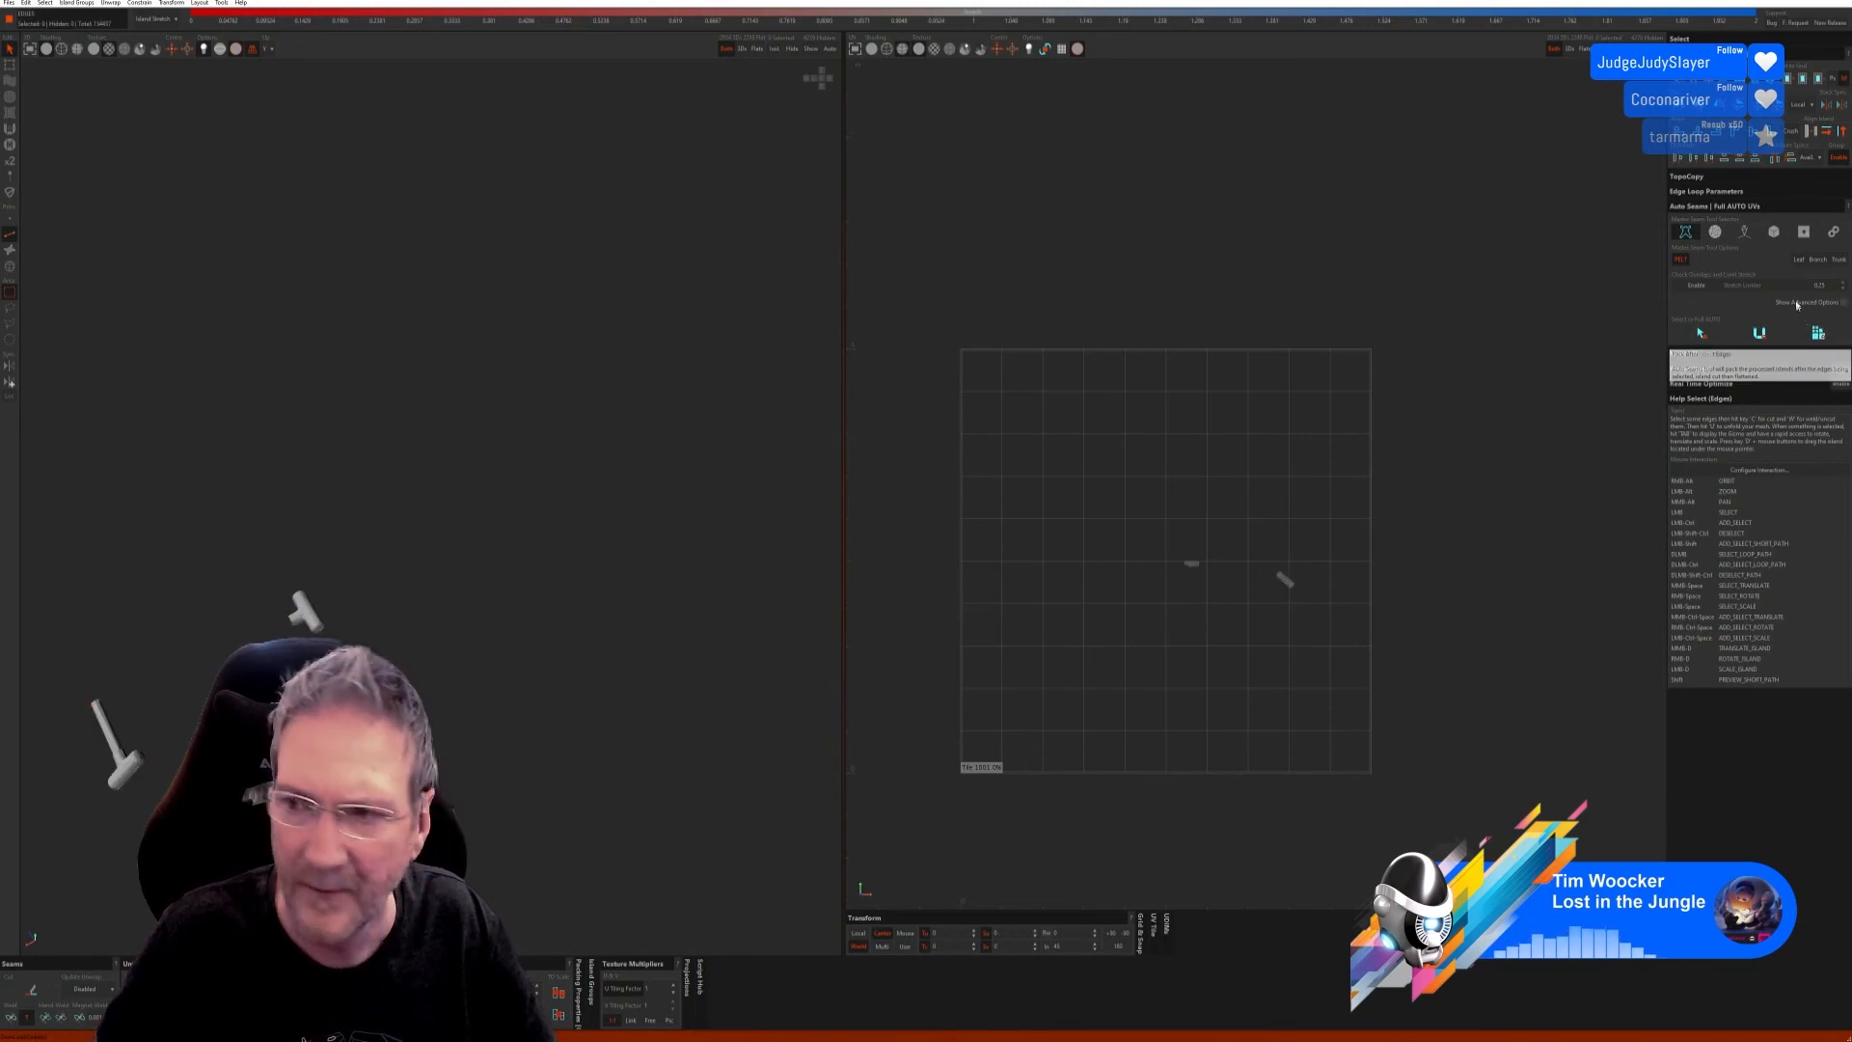
Step: Cut and unfold the two handles with automatic seams based on sharp edges
click(1744, 233)
click(1701, 333)
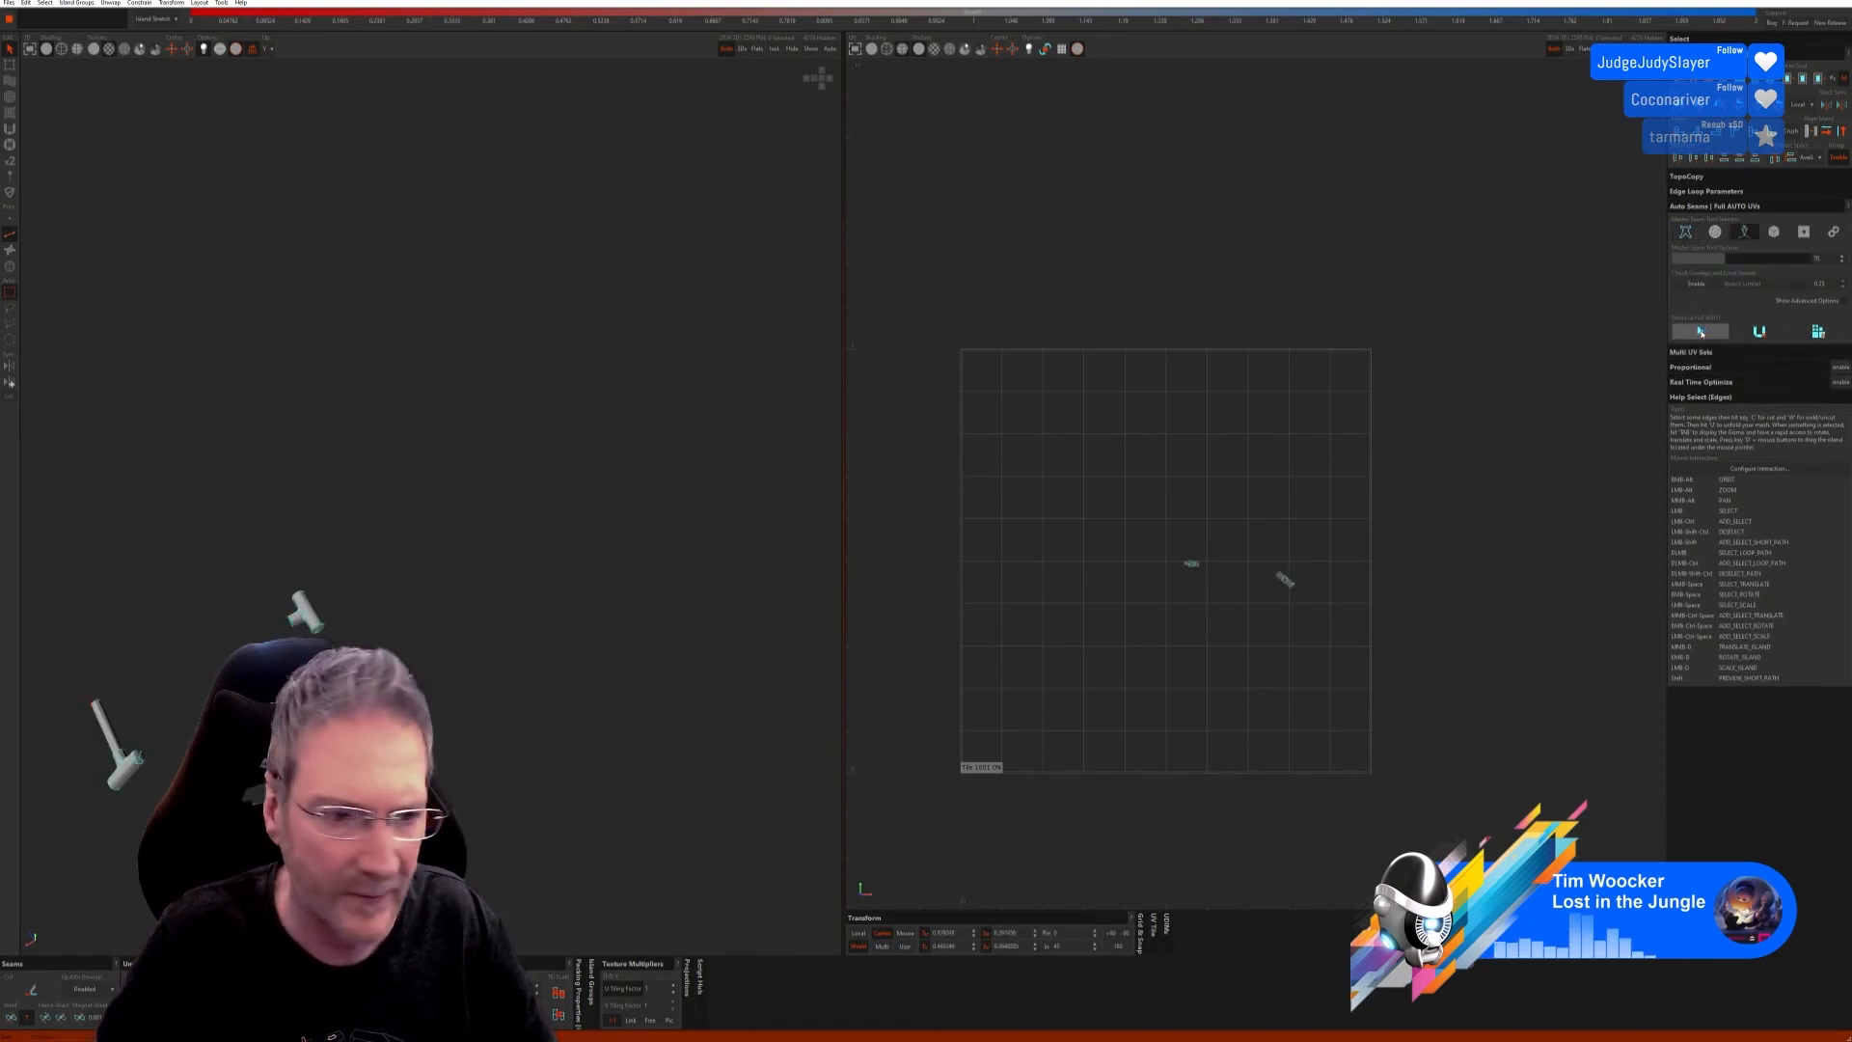
click(1761, 334)
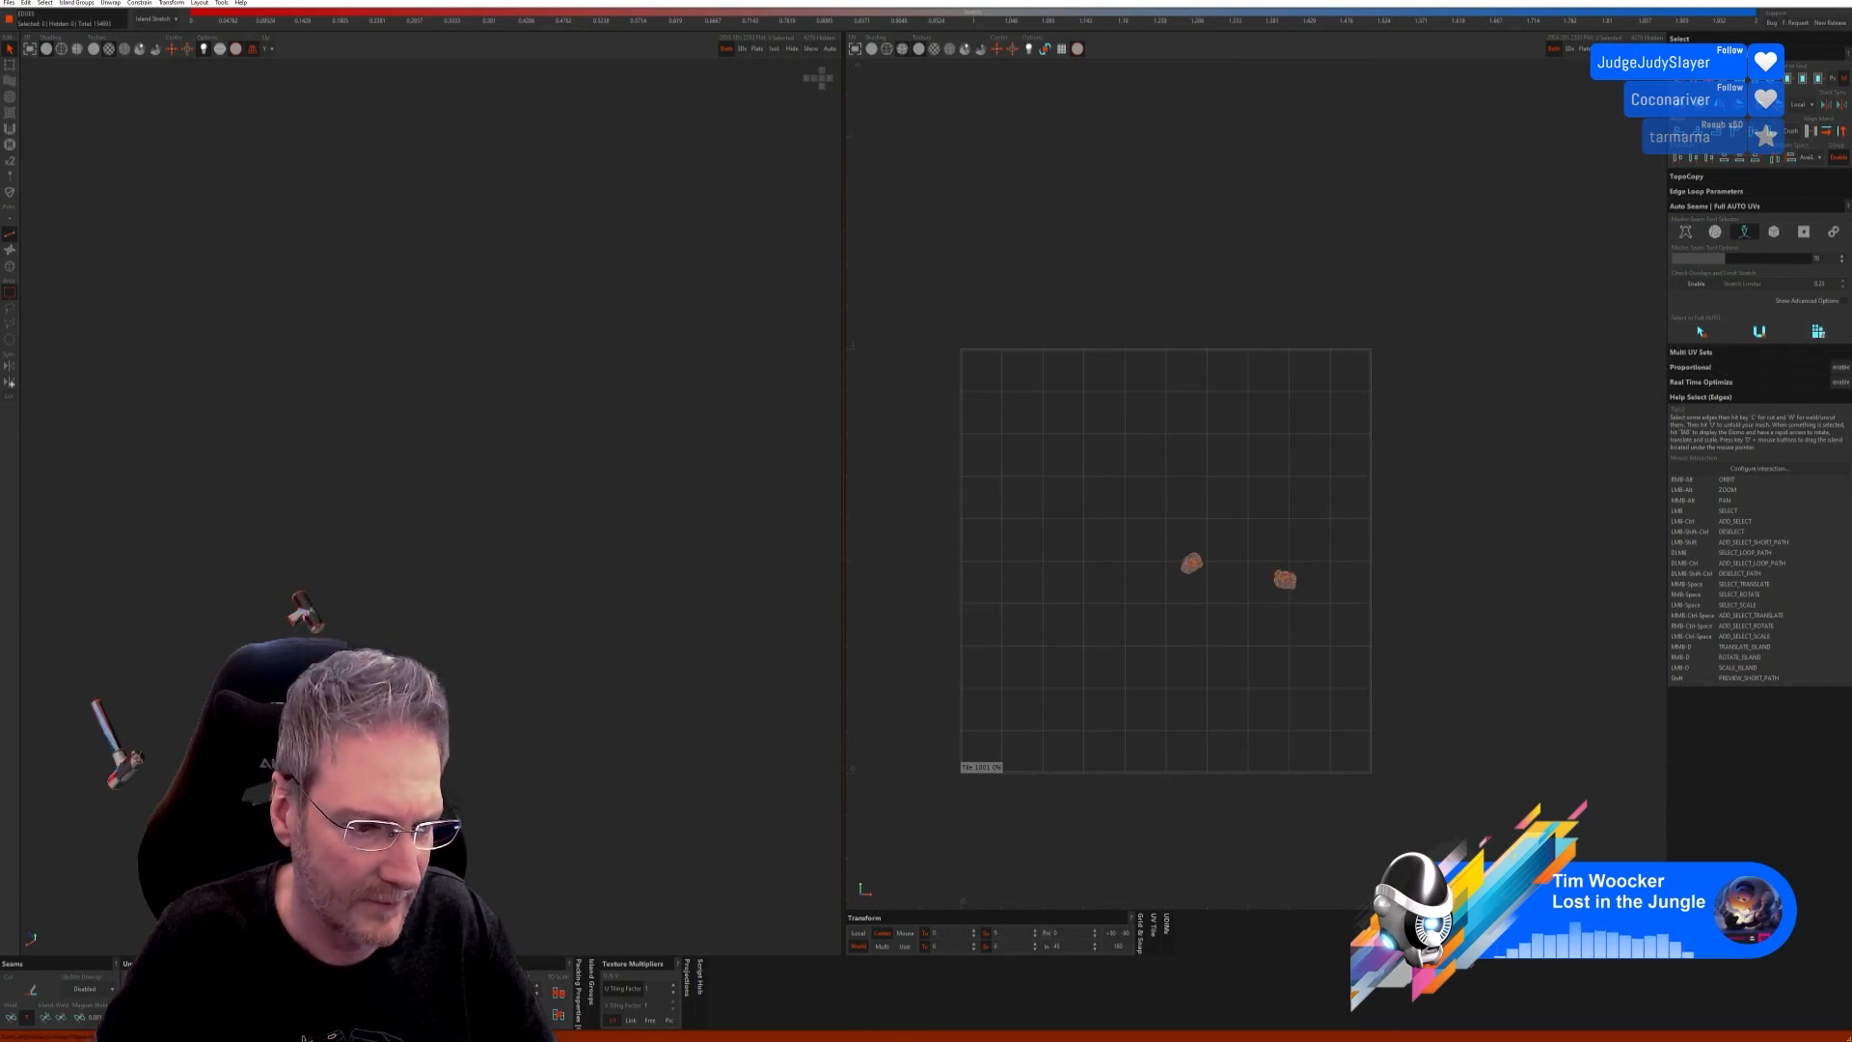
Step: Try packing the sharp-edge unwrap of the two isolated handles, and undo that unwrap attempt
key(p)
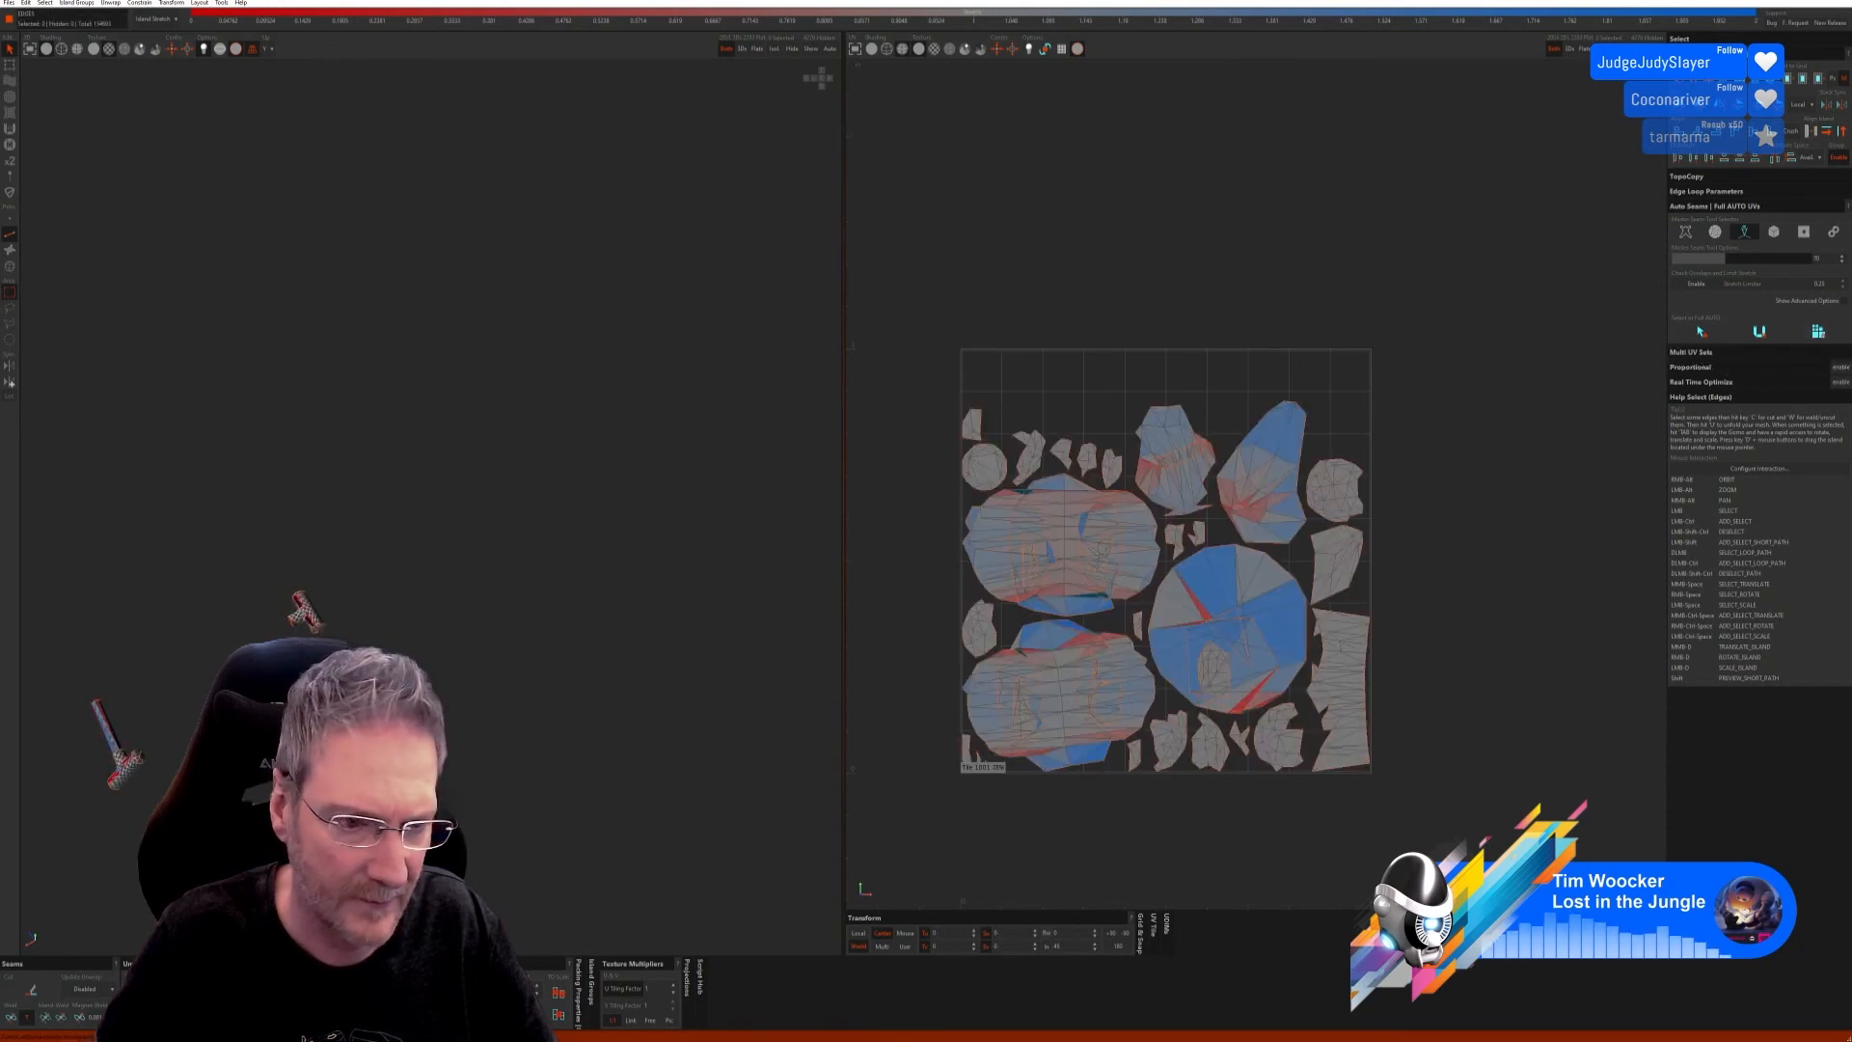
key(ctrl+z)
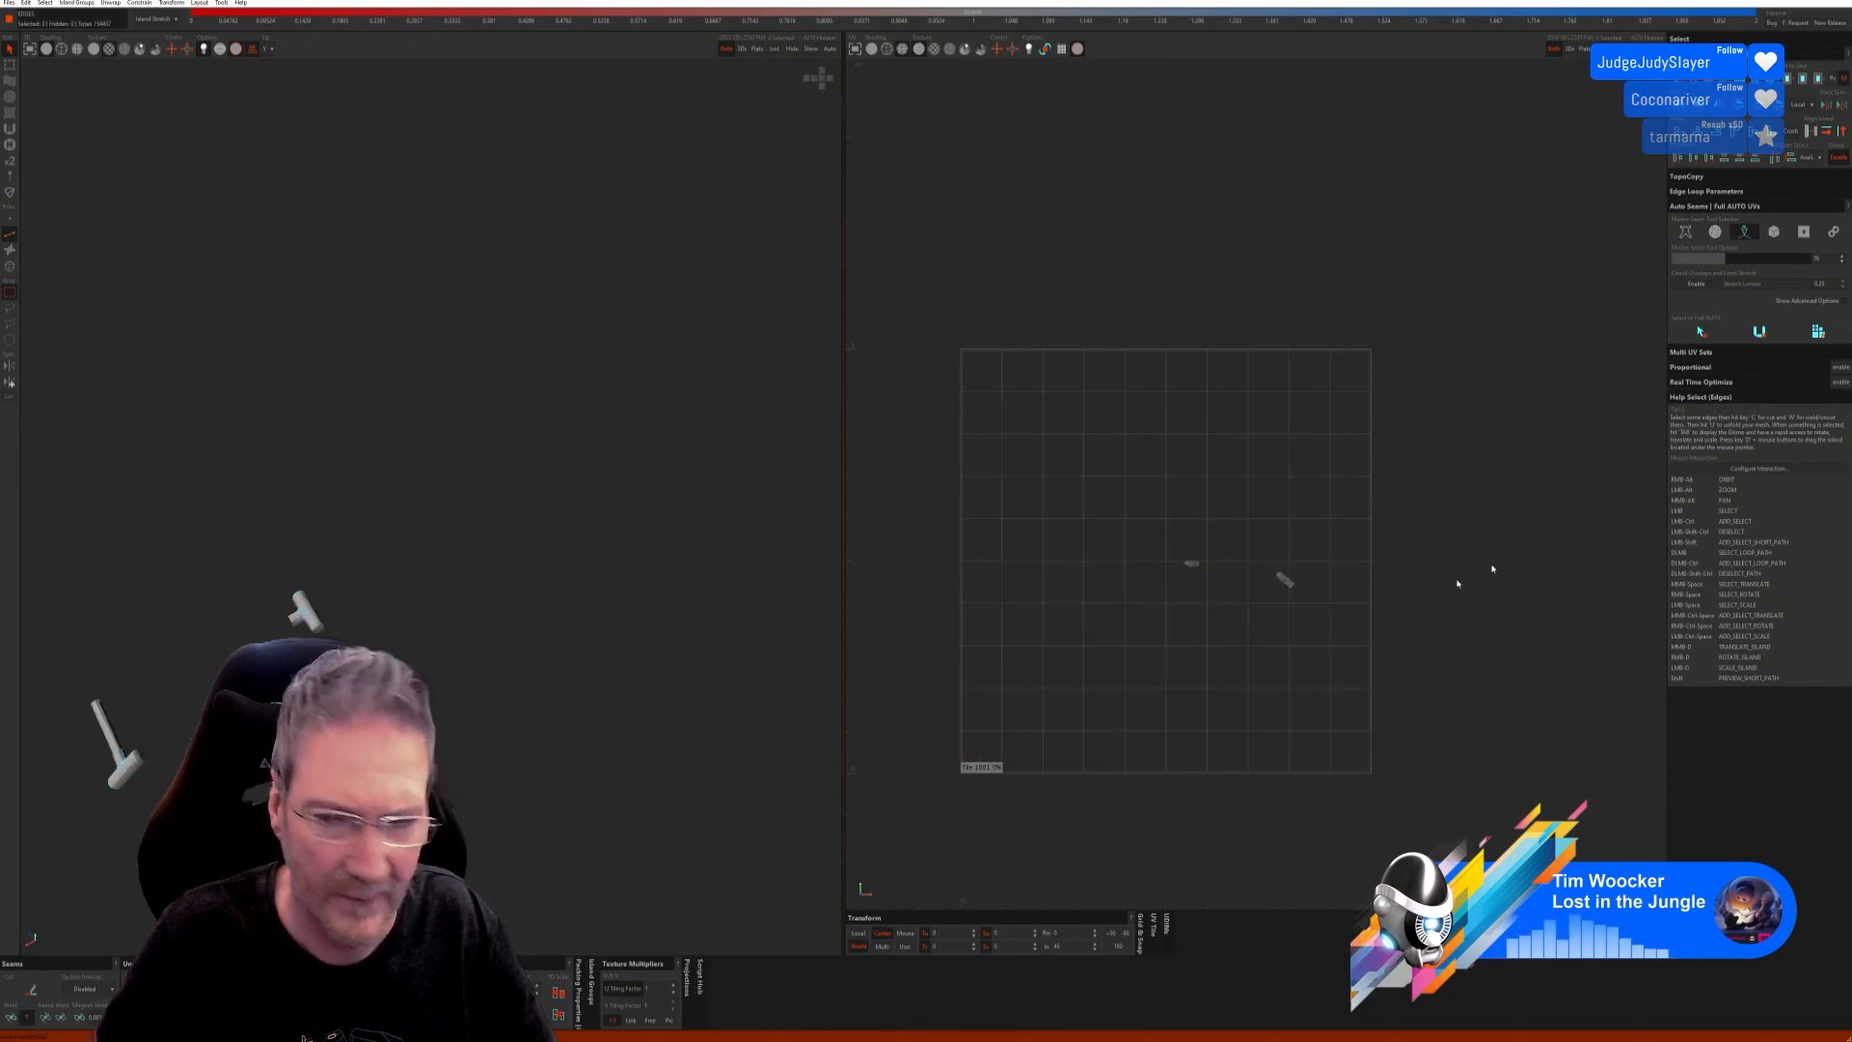
Step: Unwrap and pack the two handles with the fourth automatic seam method using automatic flattening, and show all car parts again
click(1772, 232)
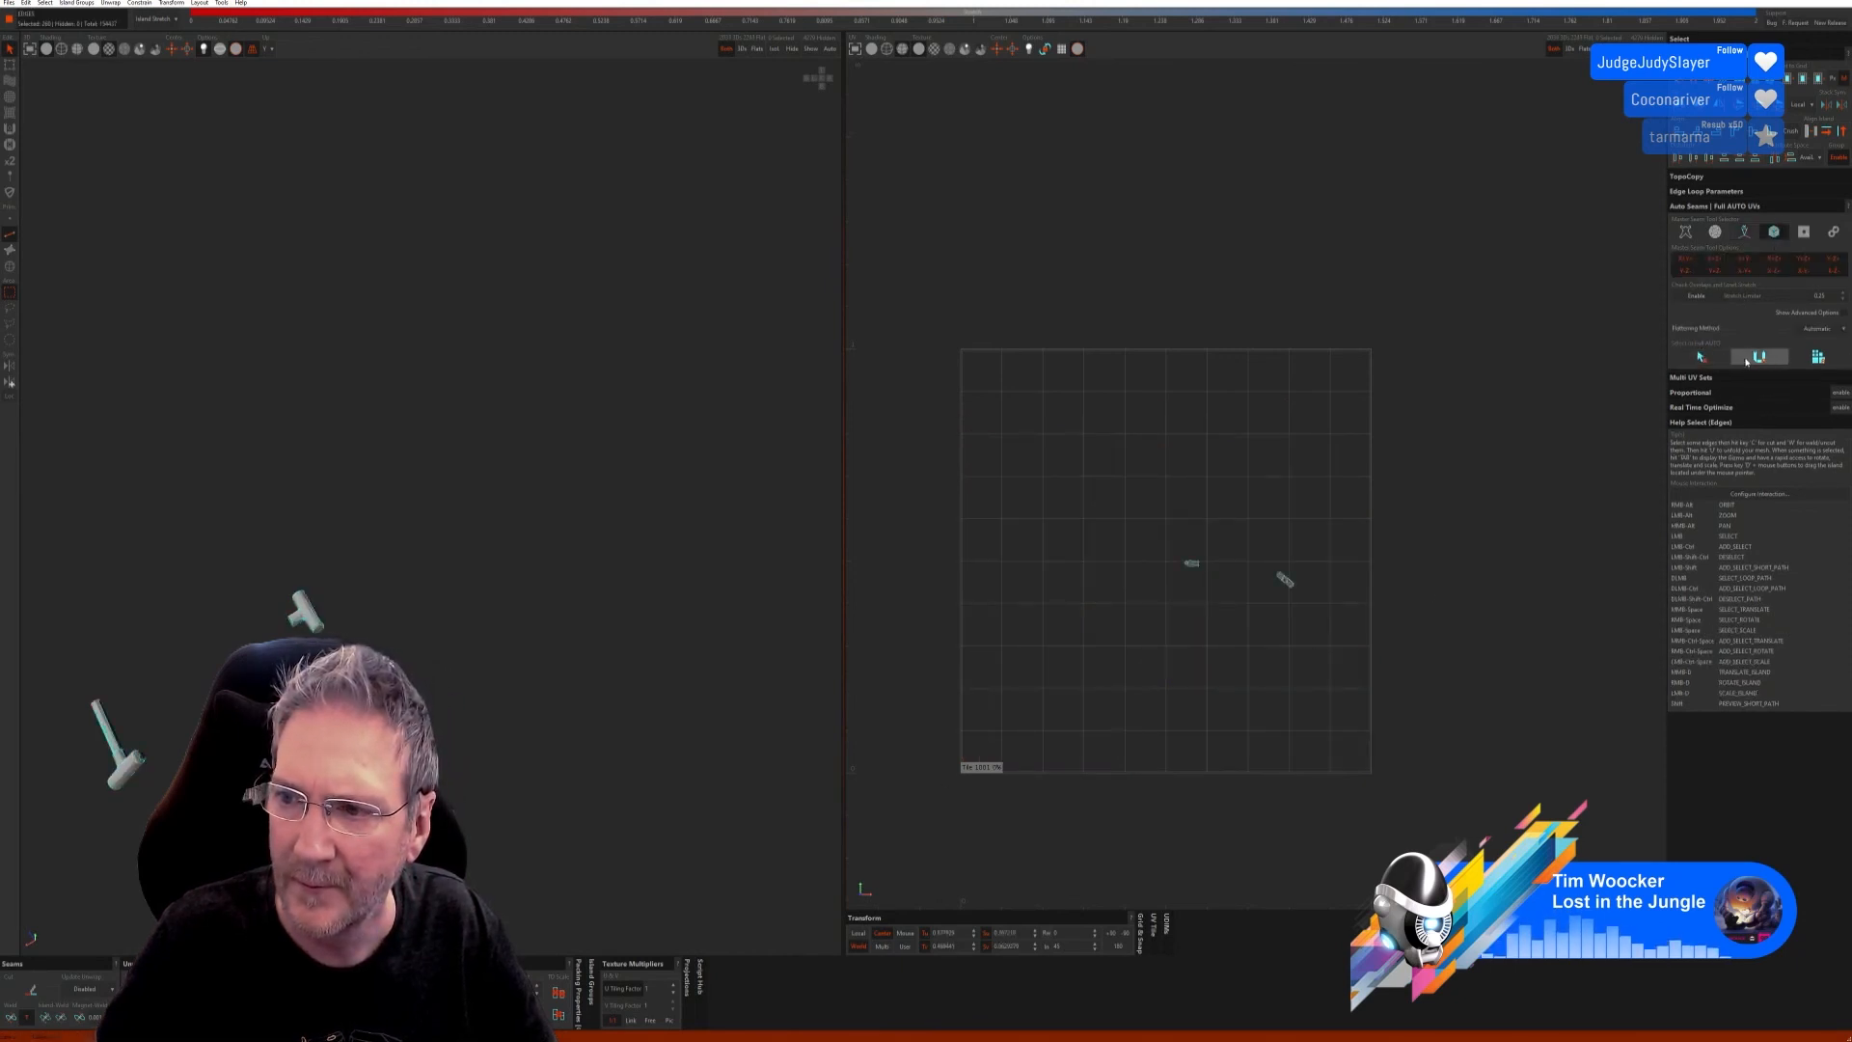
click(1817, 357)
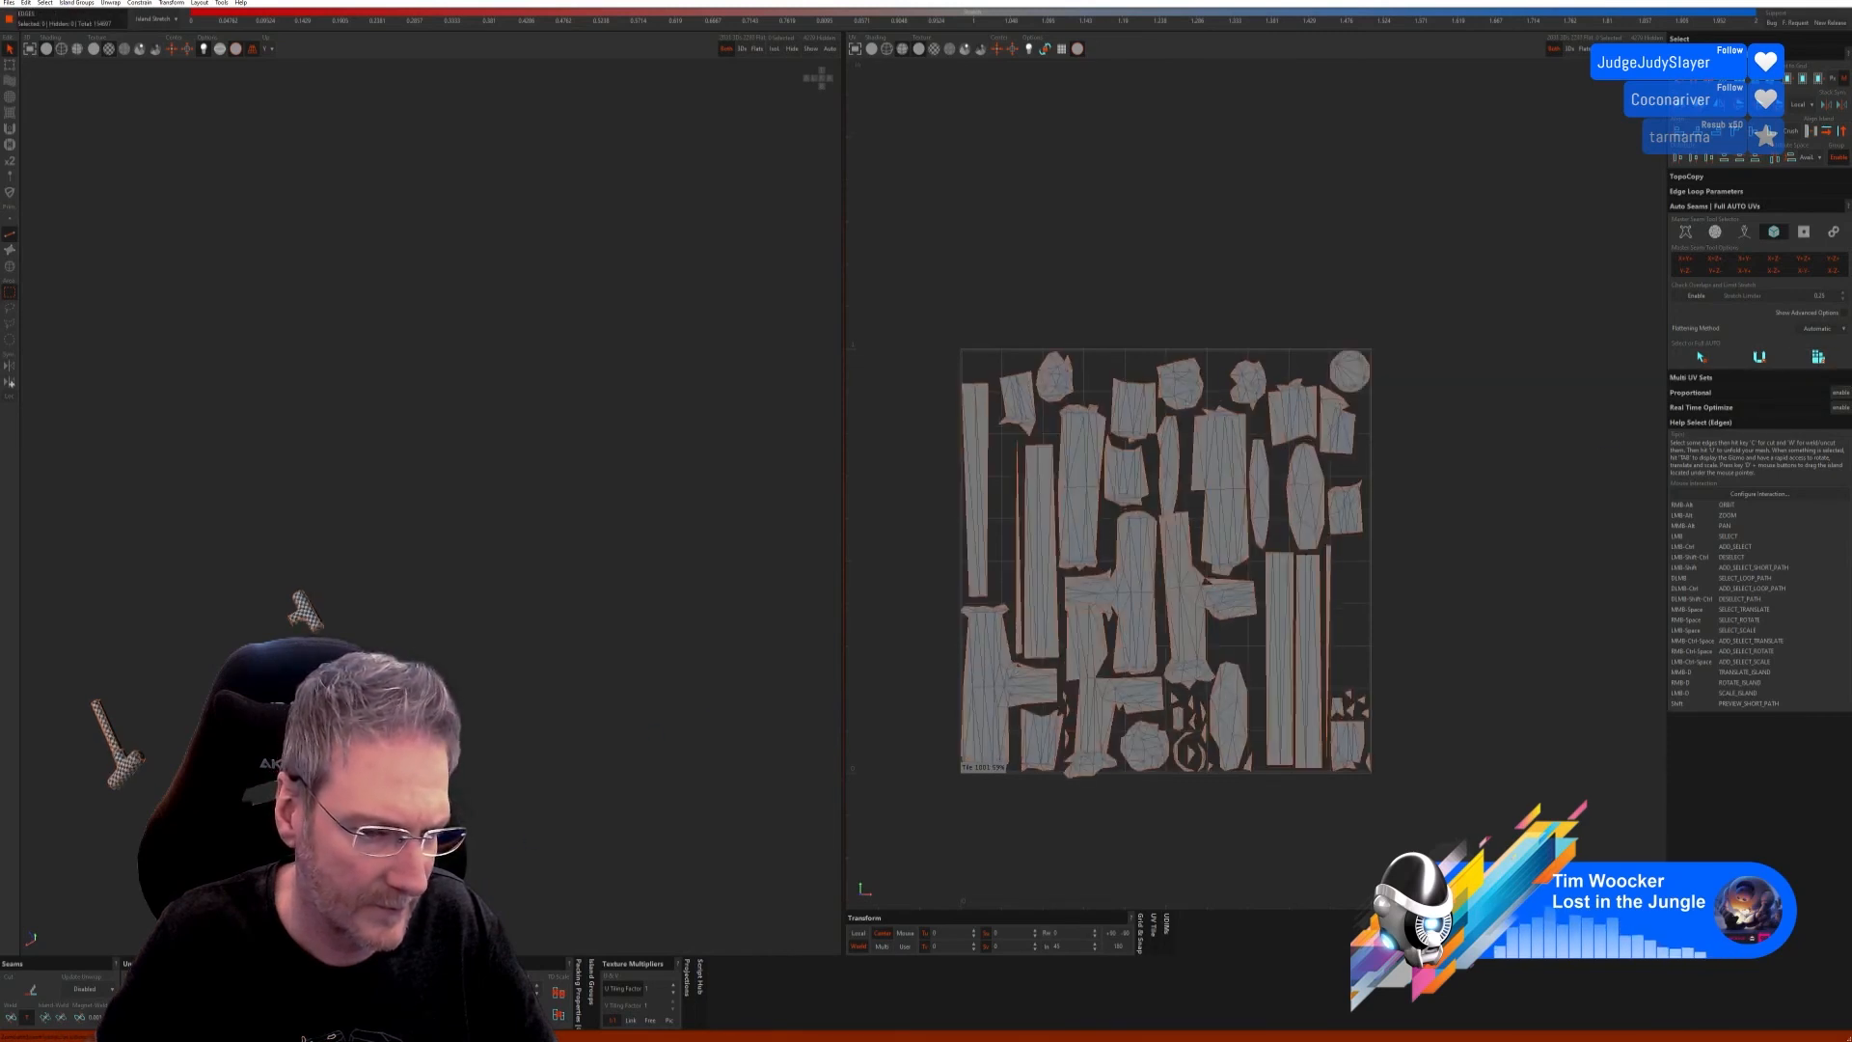
alt+right_drag(429, 506, 444, 444)
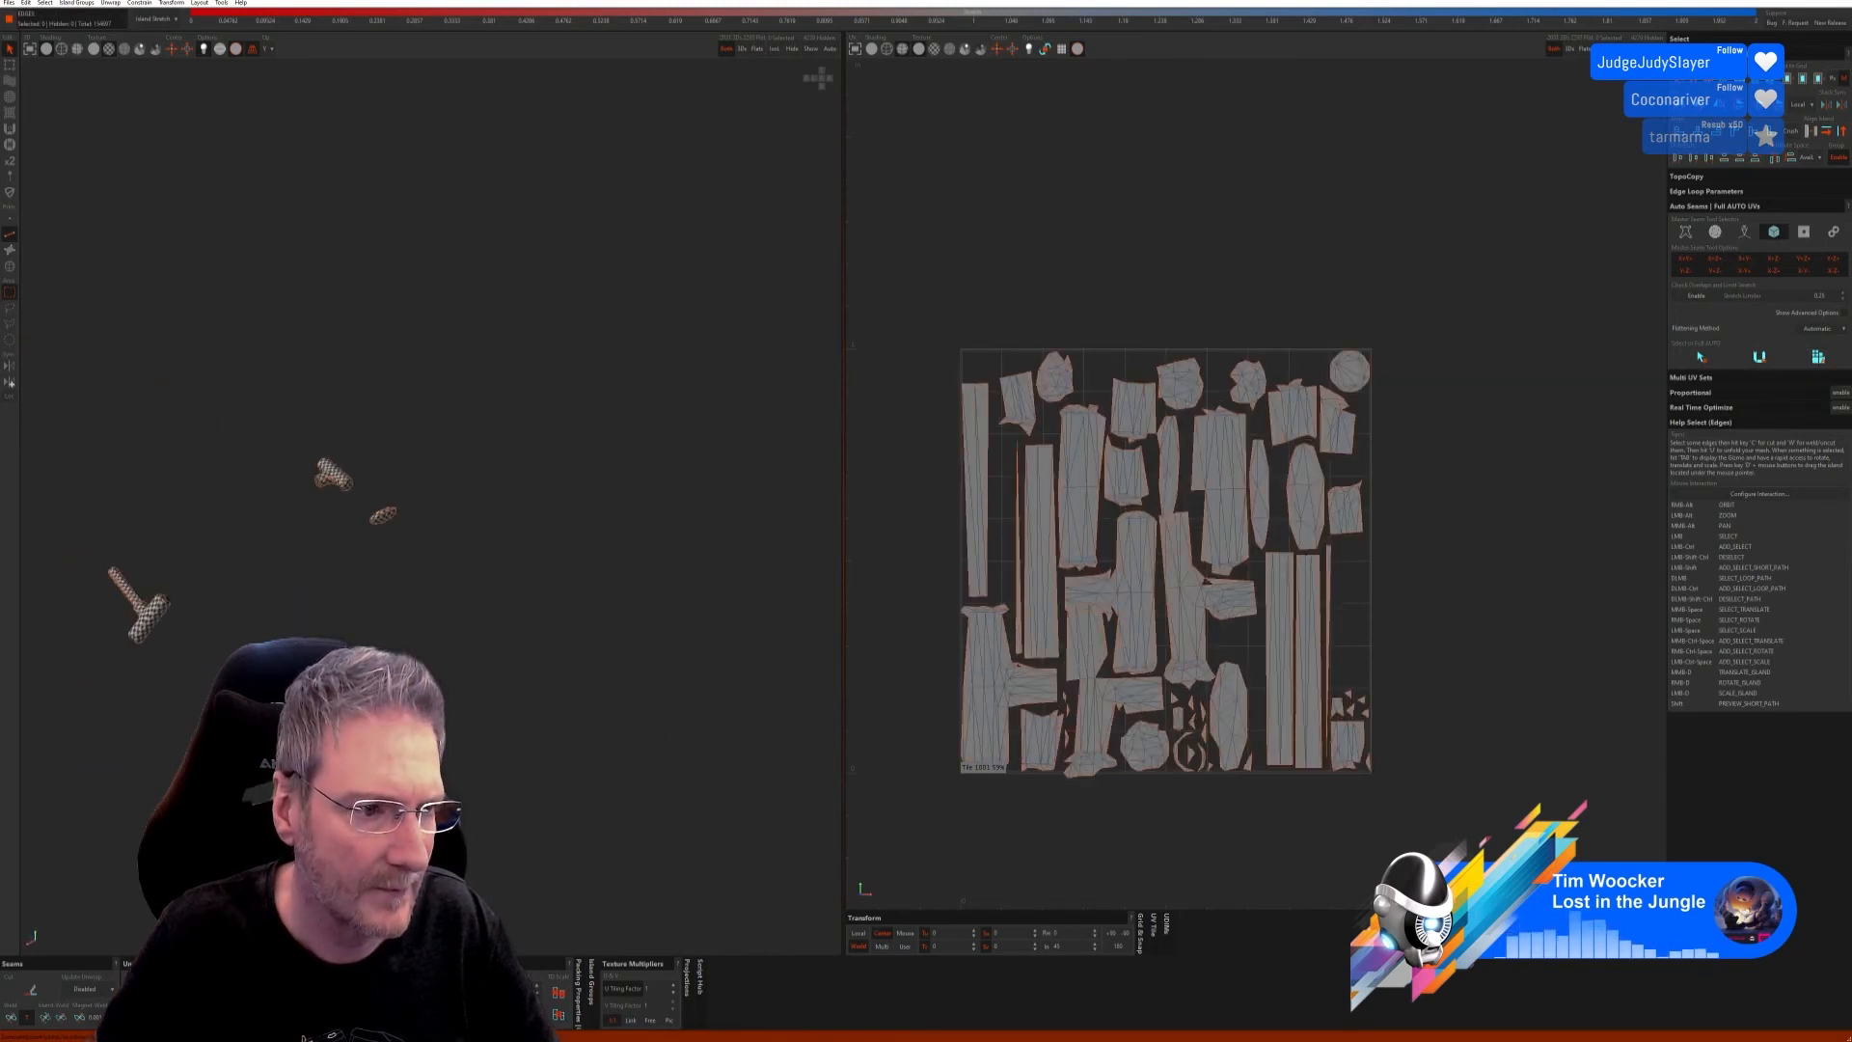
click(812, 49)
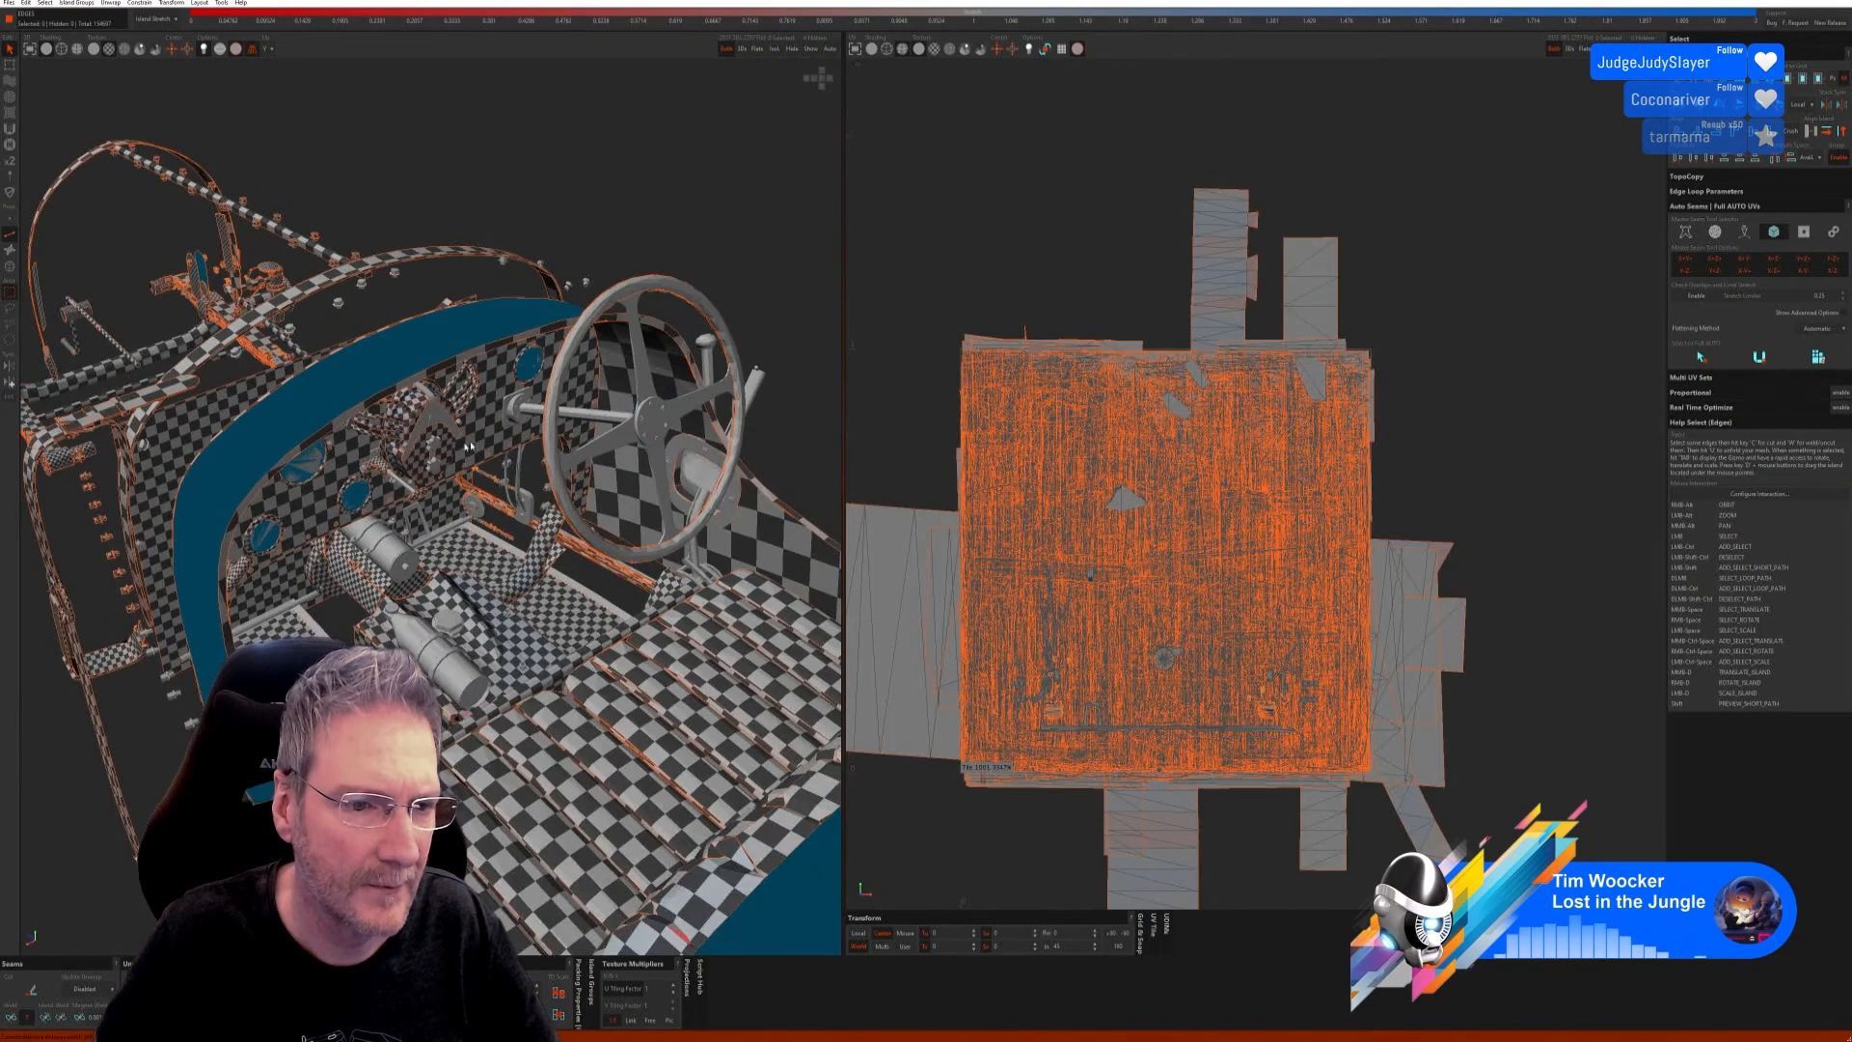
Step: Select as islands the dashboard's round disc, the two small knobs beside the large gauge, and the square plate behind the steering wheel, and isolate them
scroll(326, 495, up, 2)
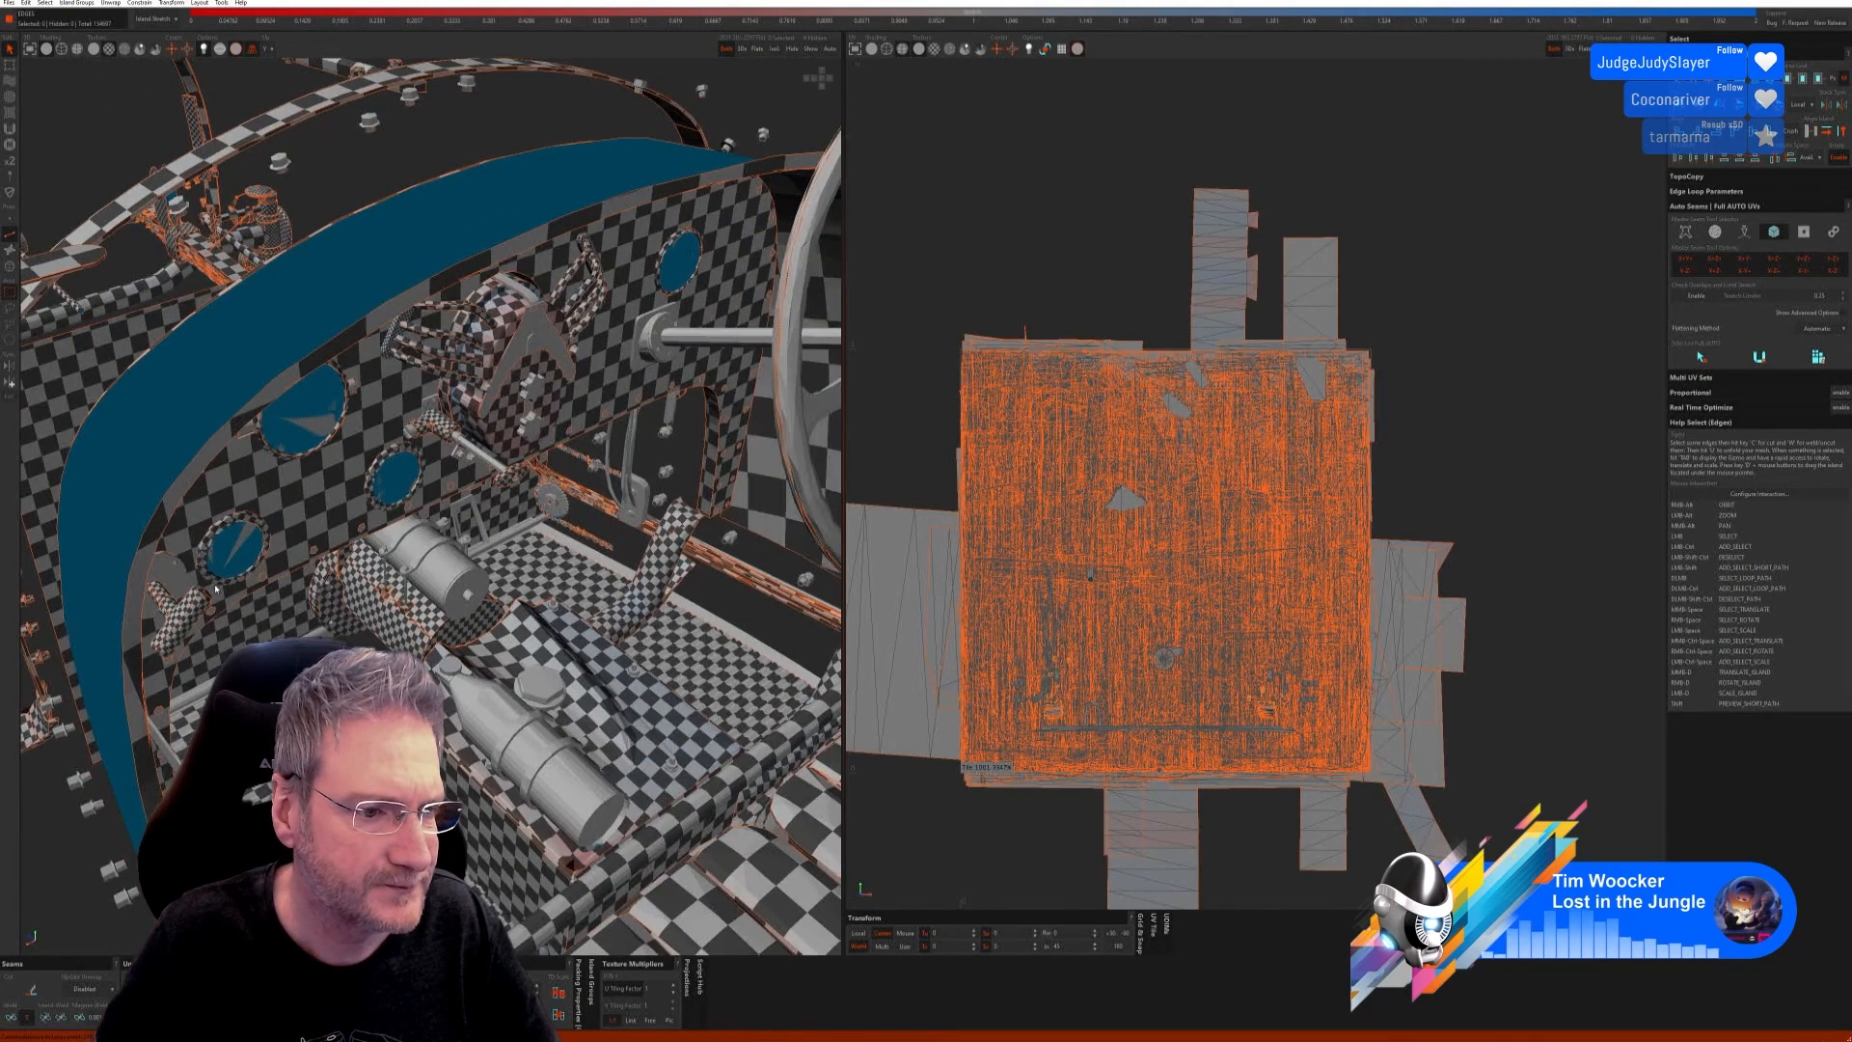
alt+right_drag(326, 495, 114, 527)
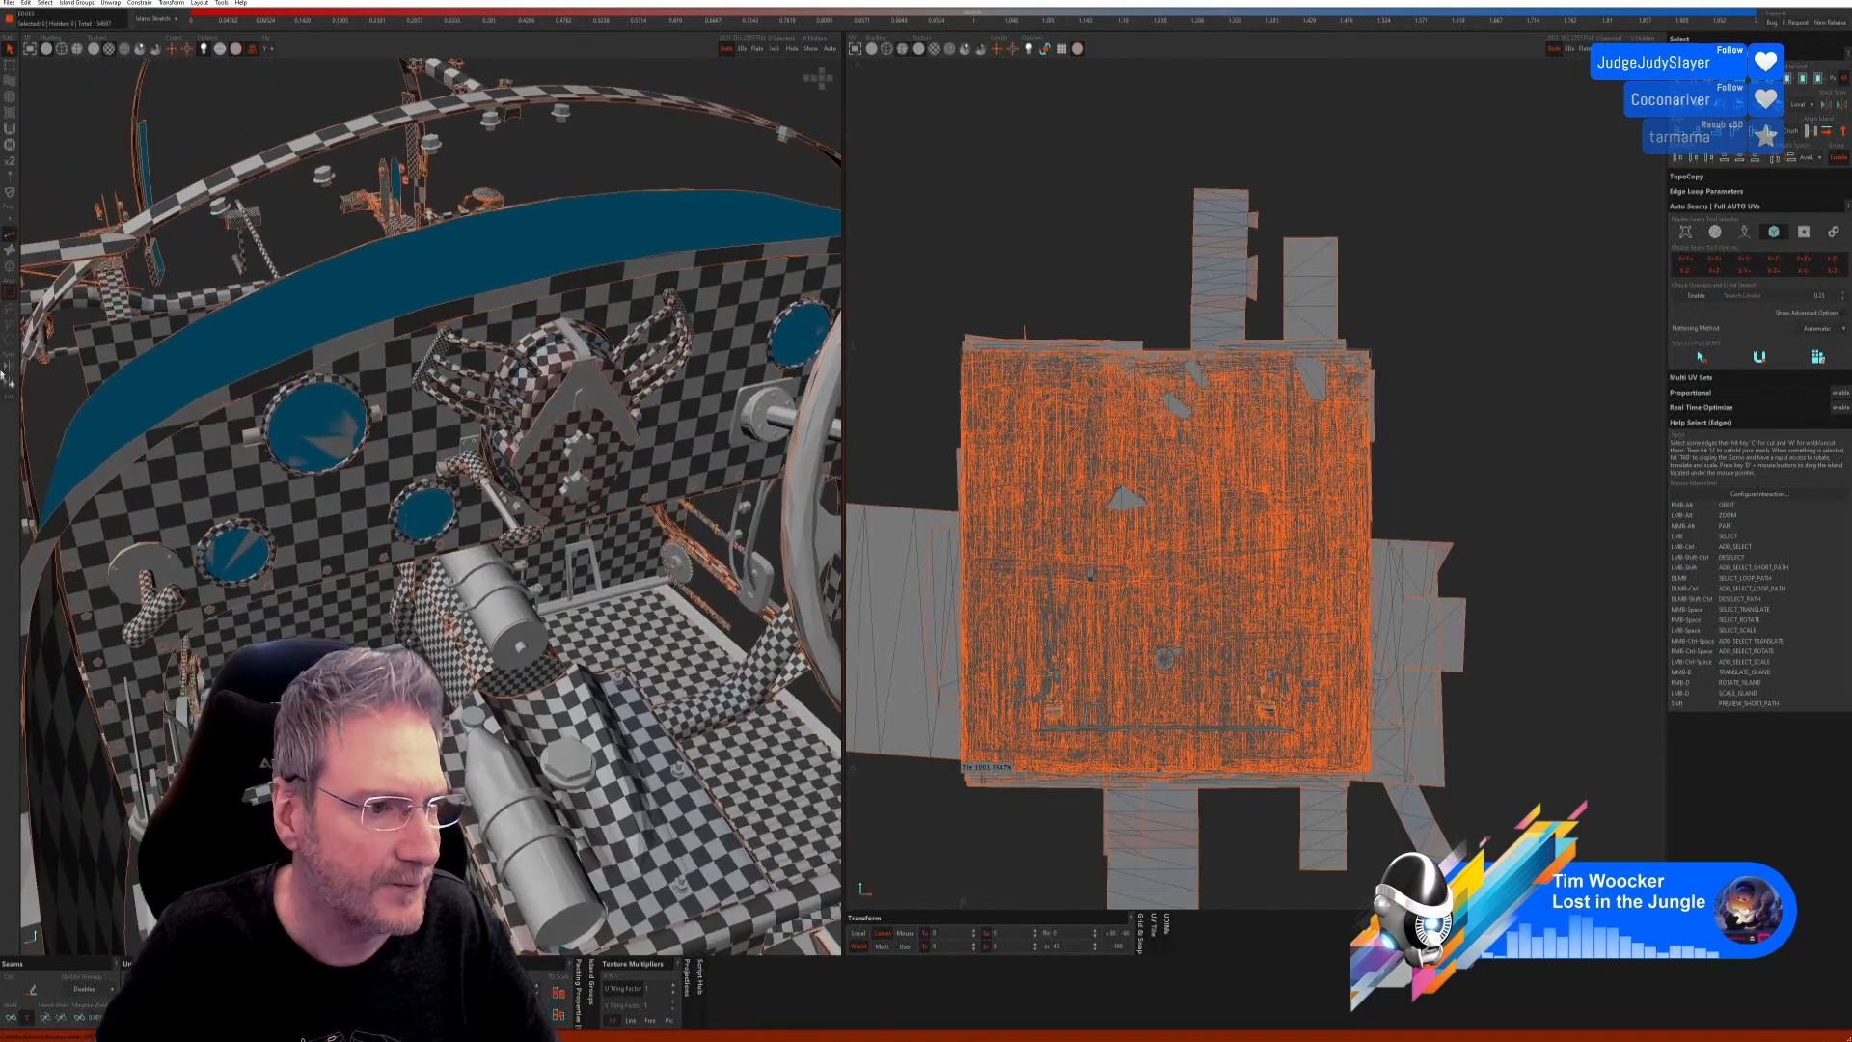
click(9, 273)
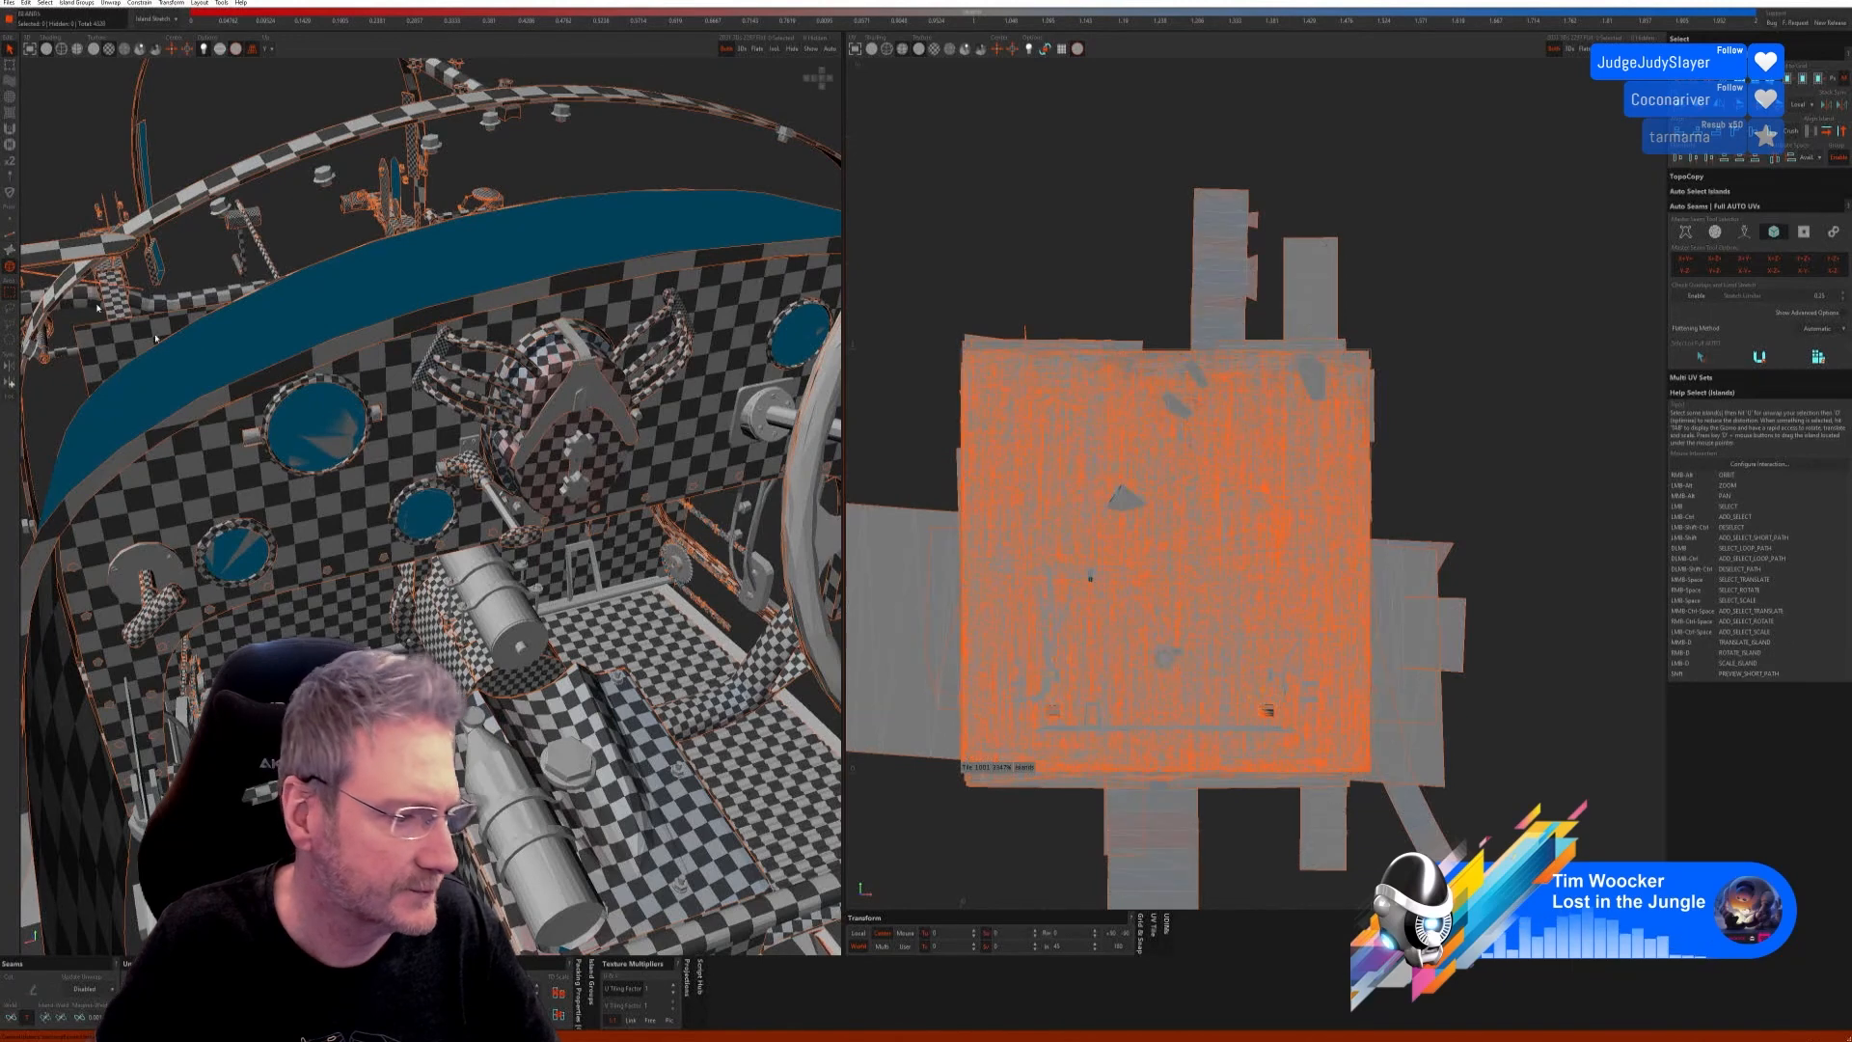
click(162, 566)
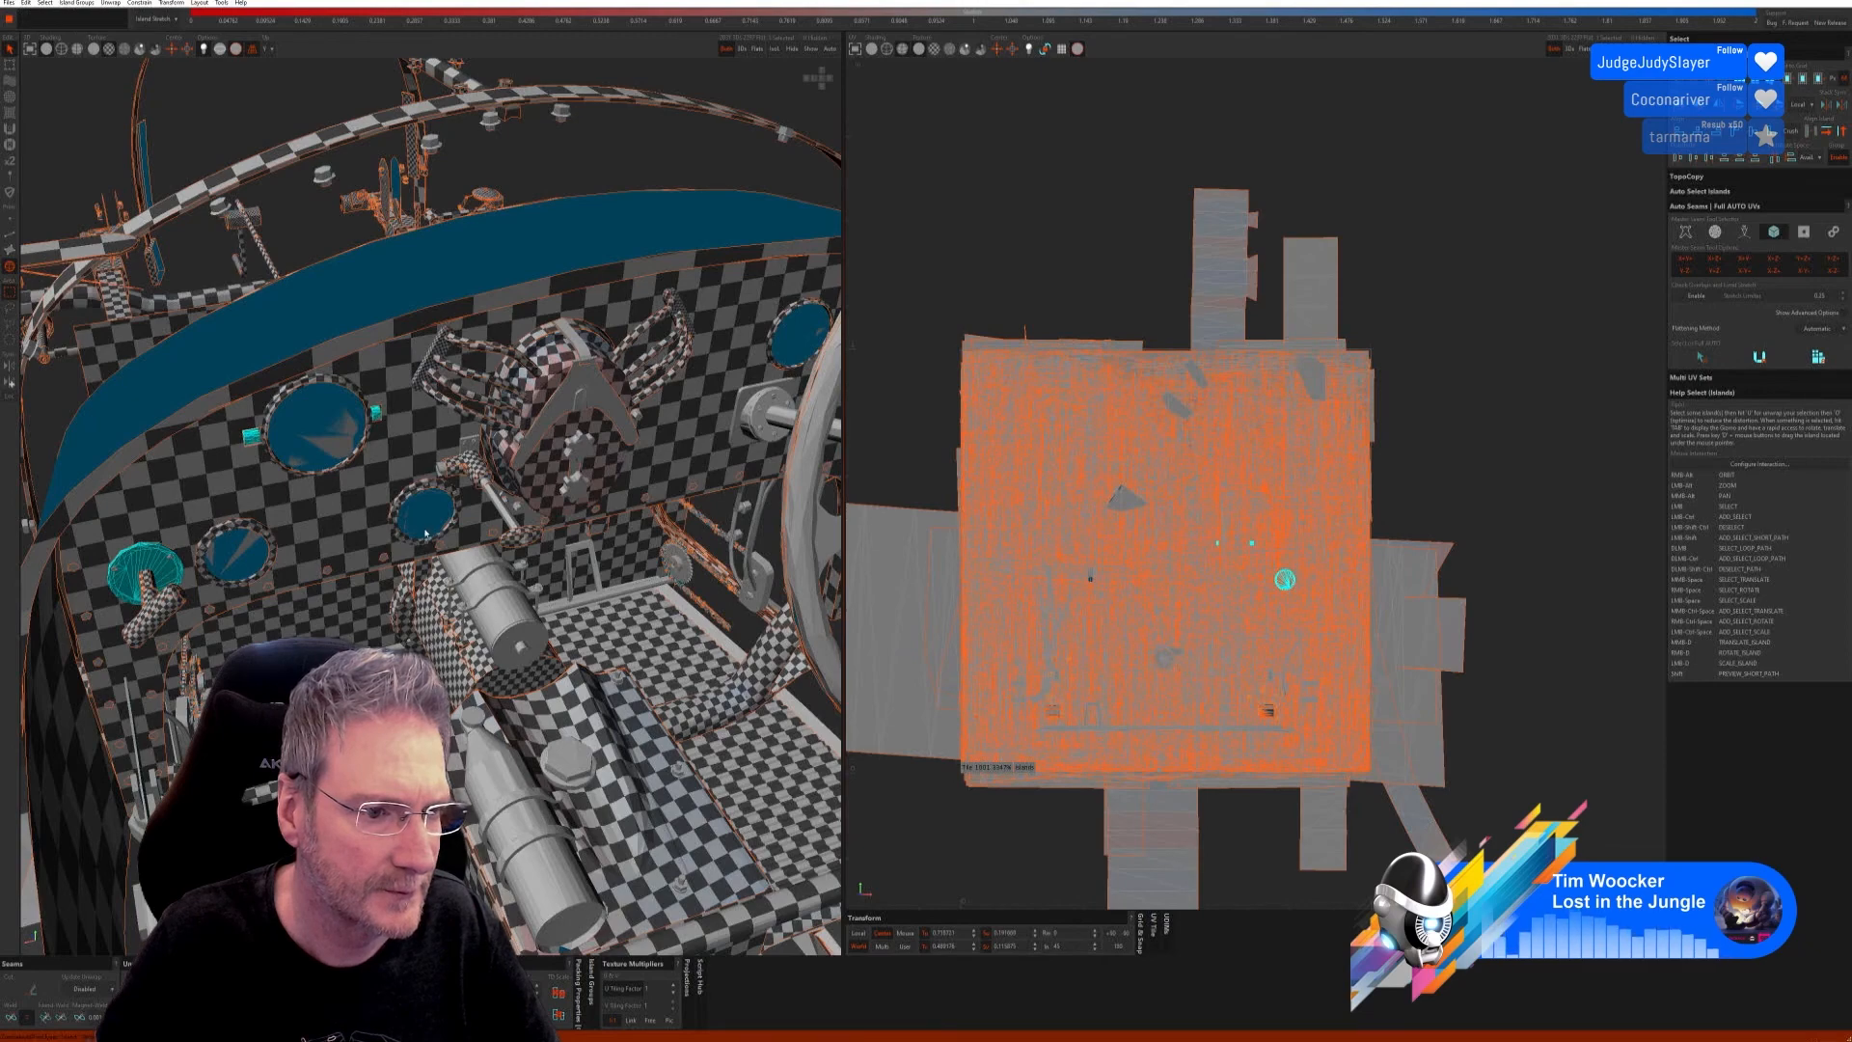
alt+right_drag(463, 552, 112, 559)
scroll(135, 540, up, 5)
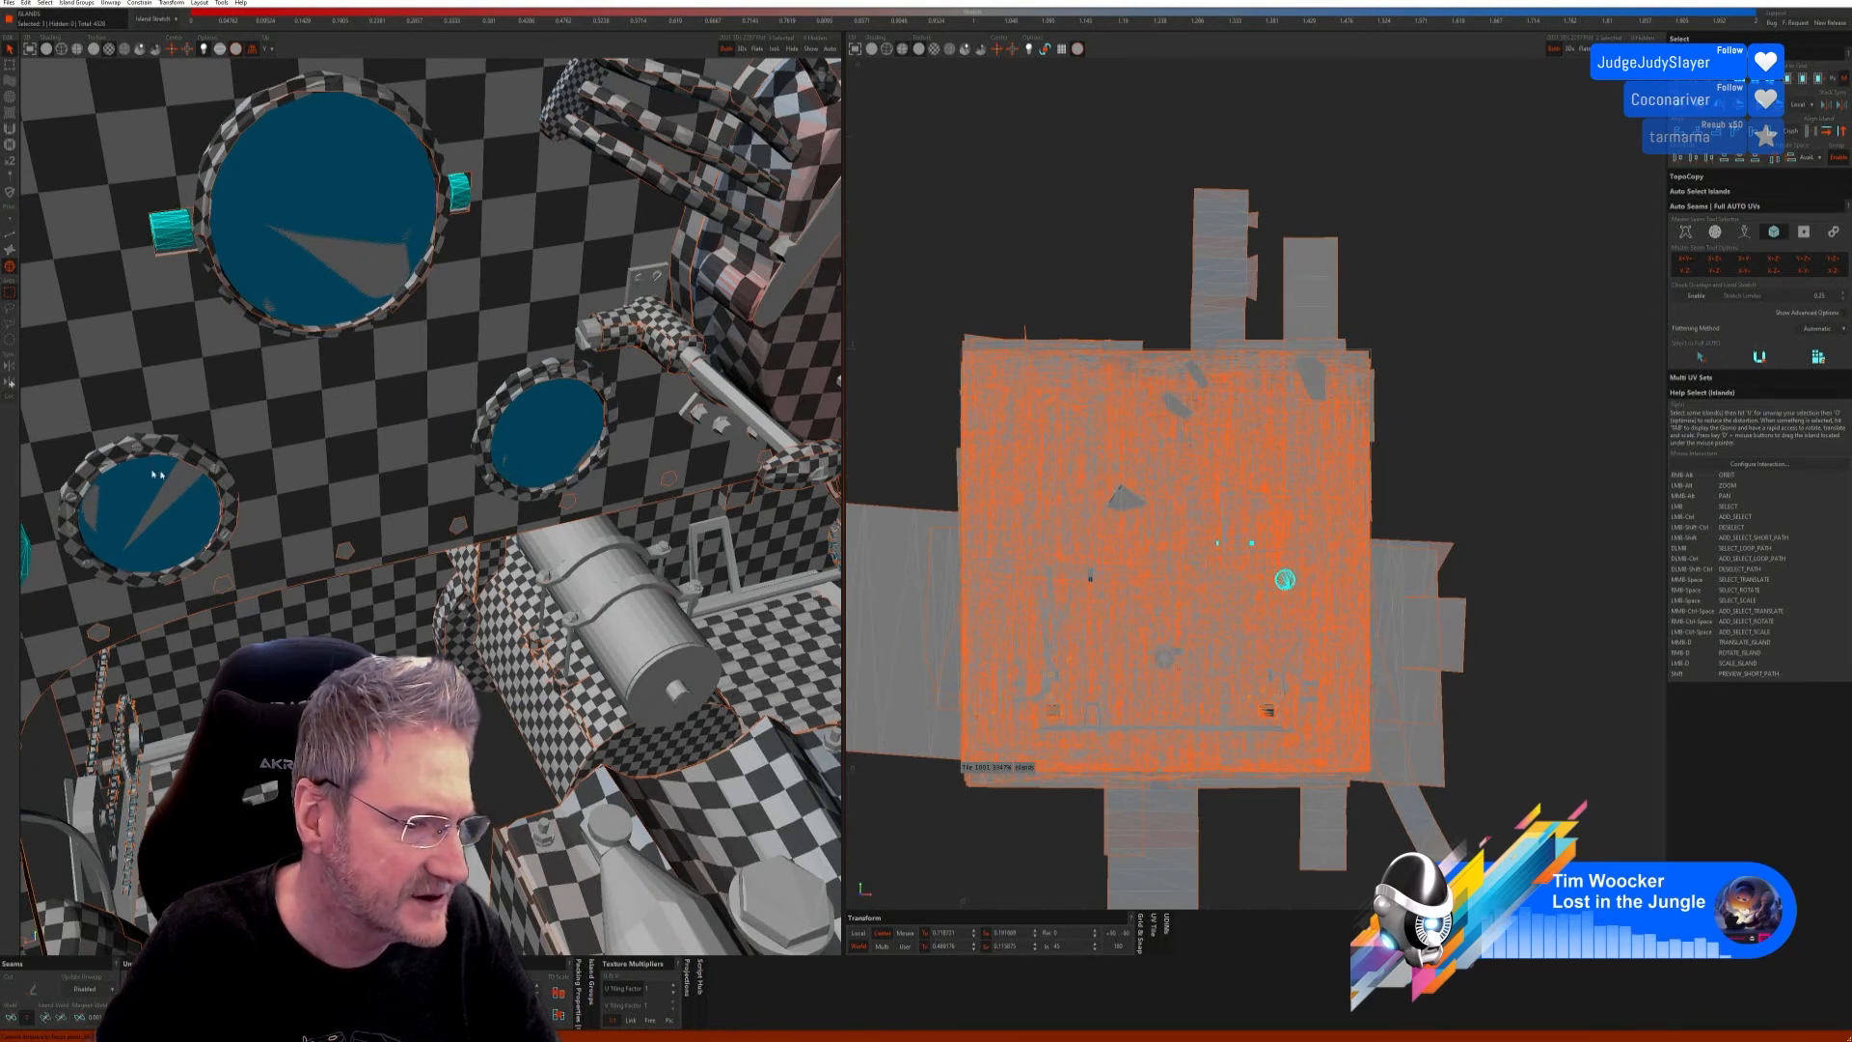
scroll(582, 411, down, 6)
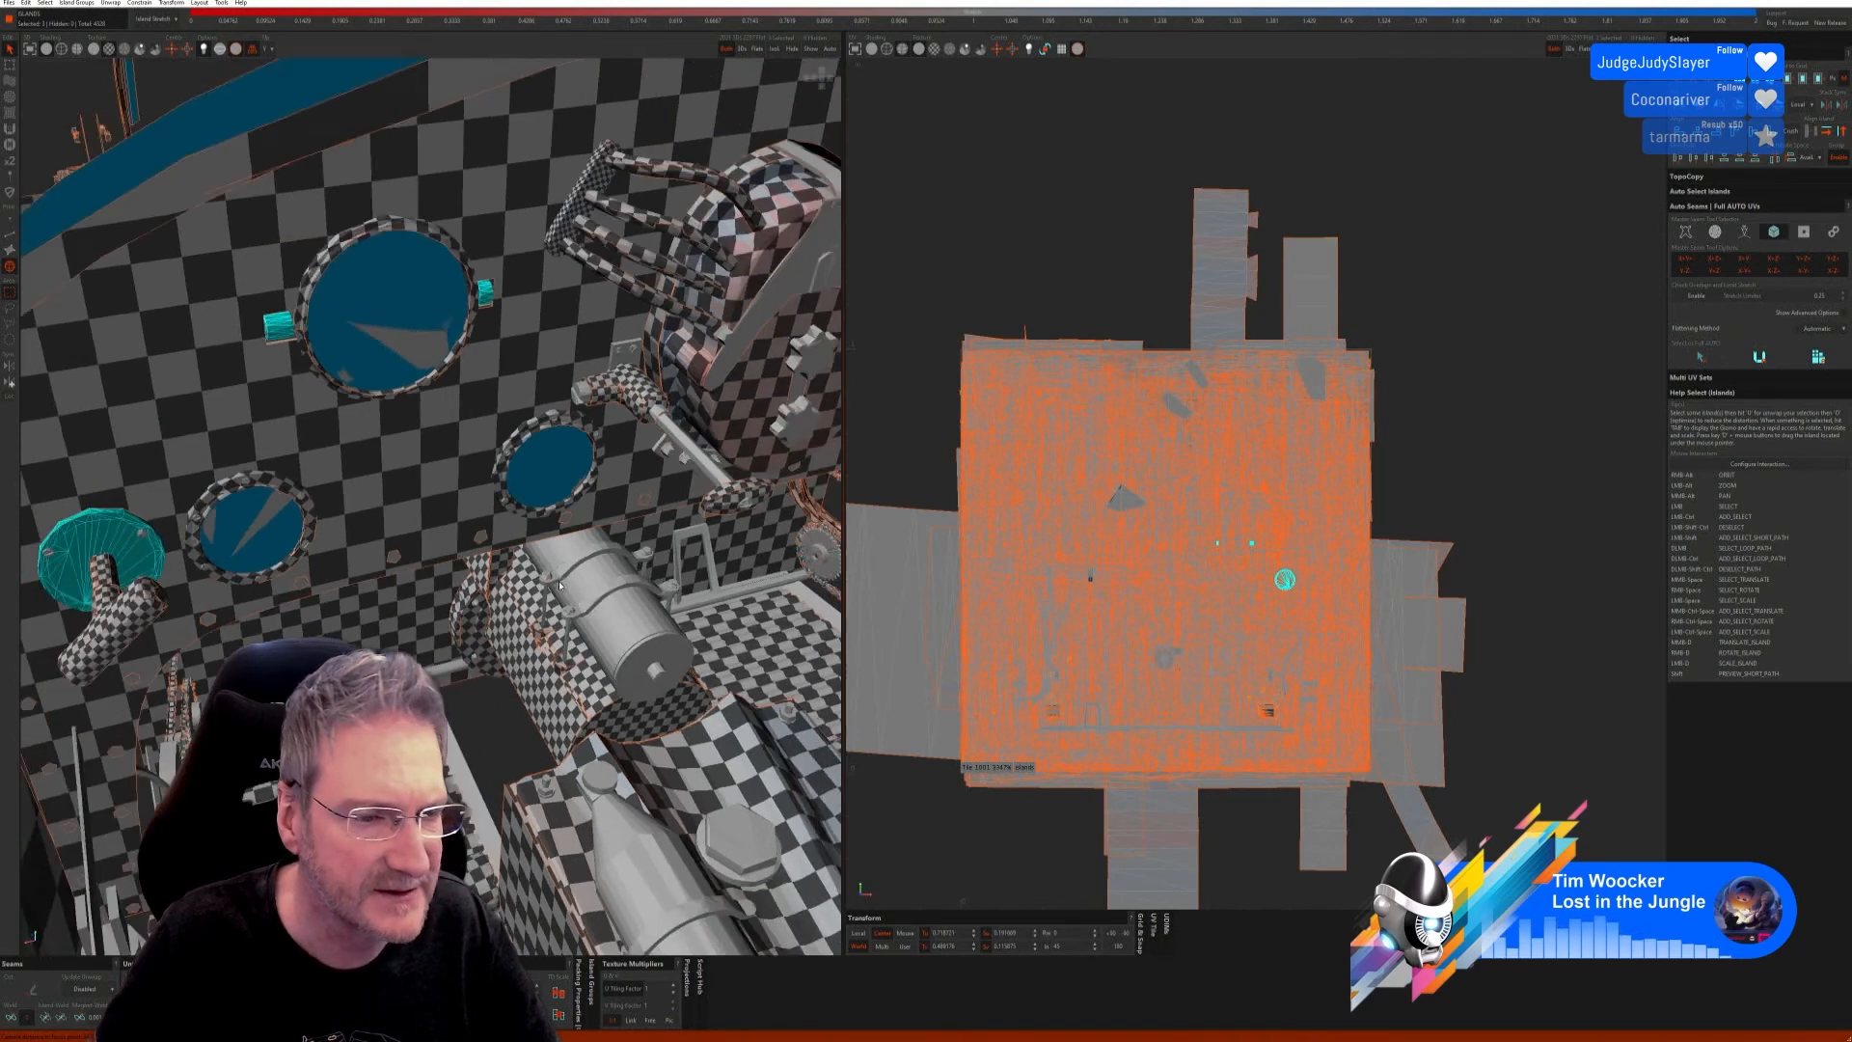
alt+middle_drag(627, 490, 624, 557)
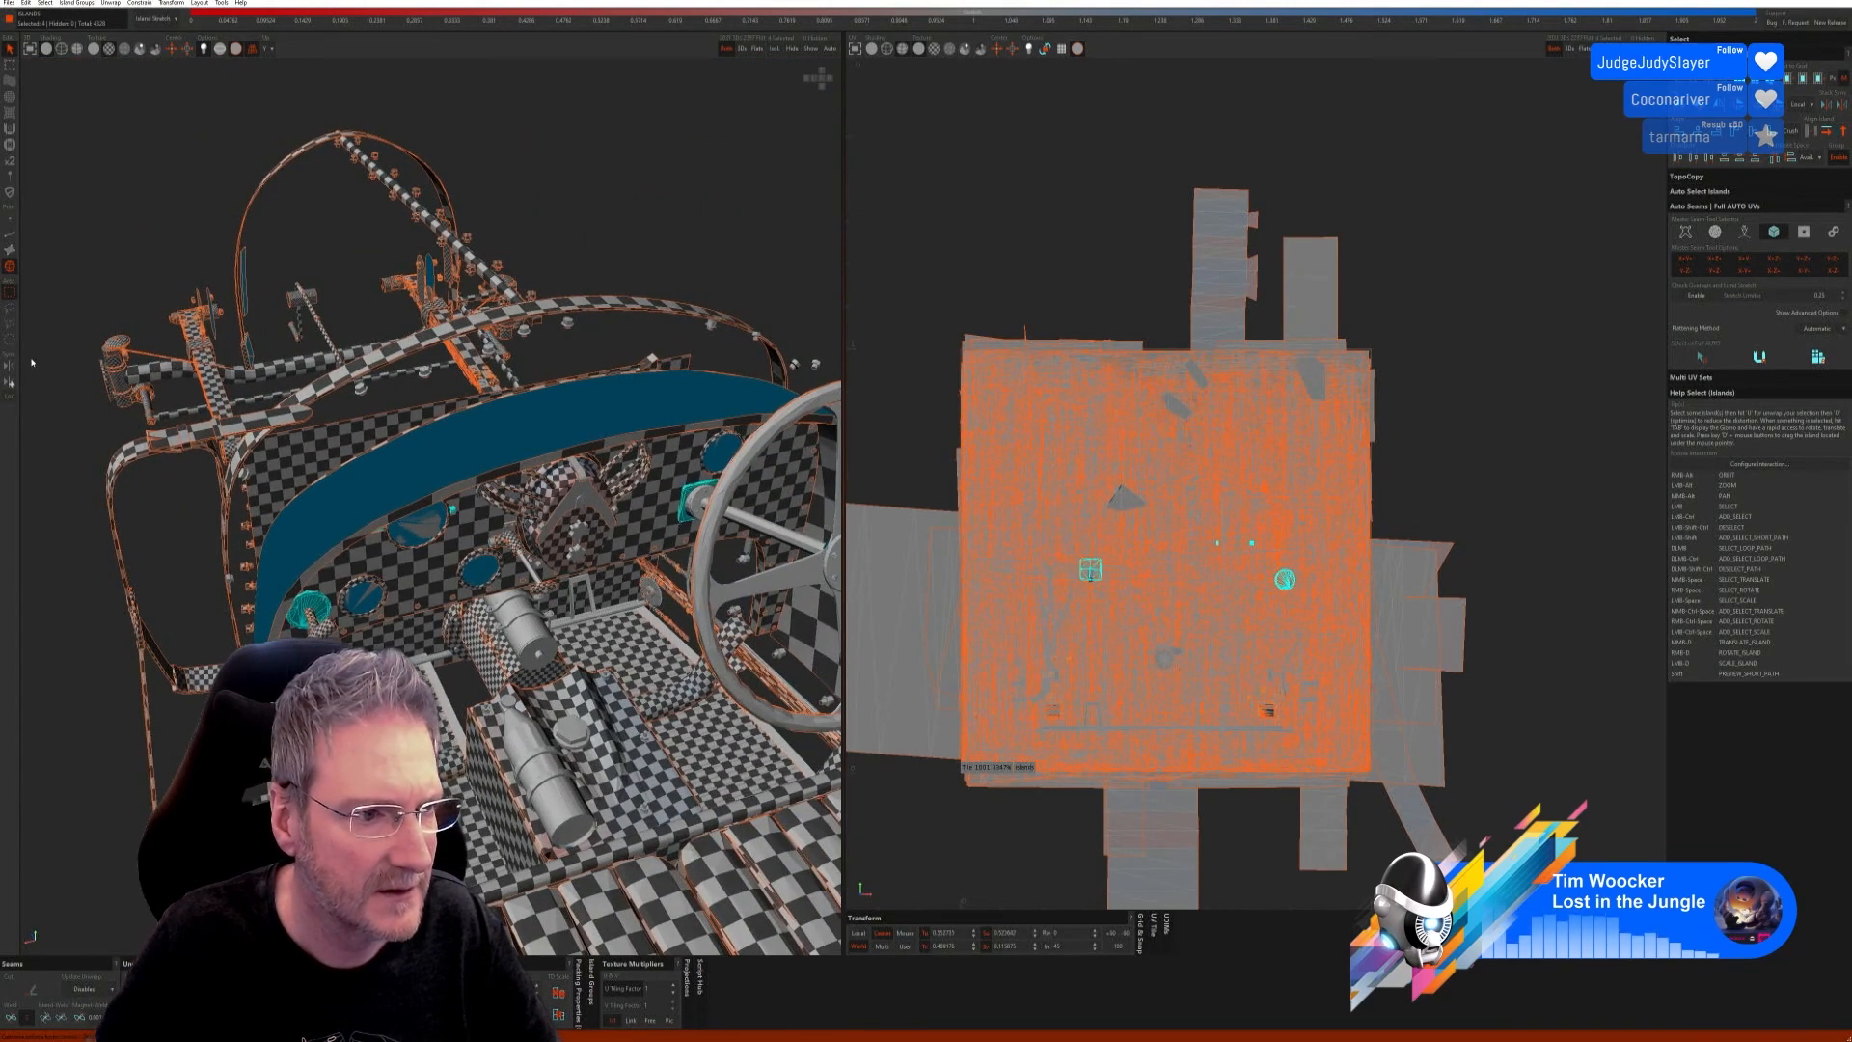
click(779, 49)
Step: Cut and unfold the isolated disc, knobs and square plate with automatic seams based on sharp edges
click(9, 236)
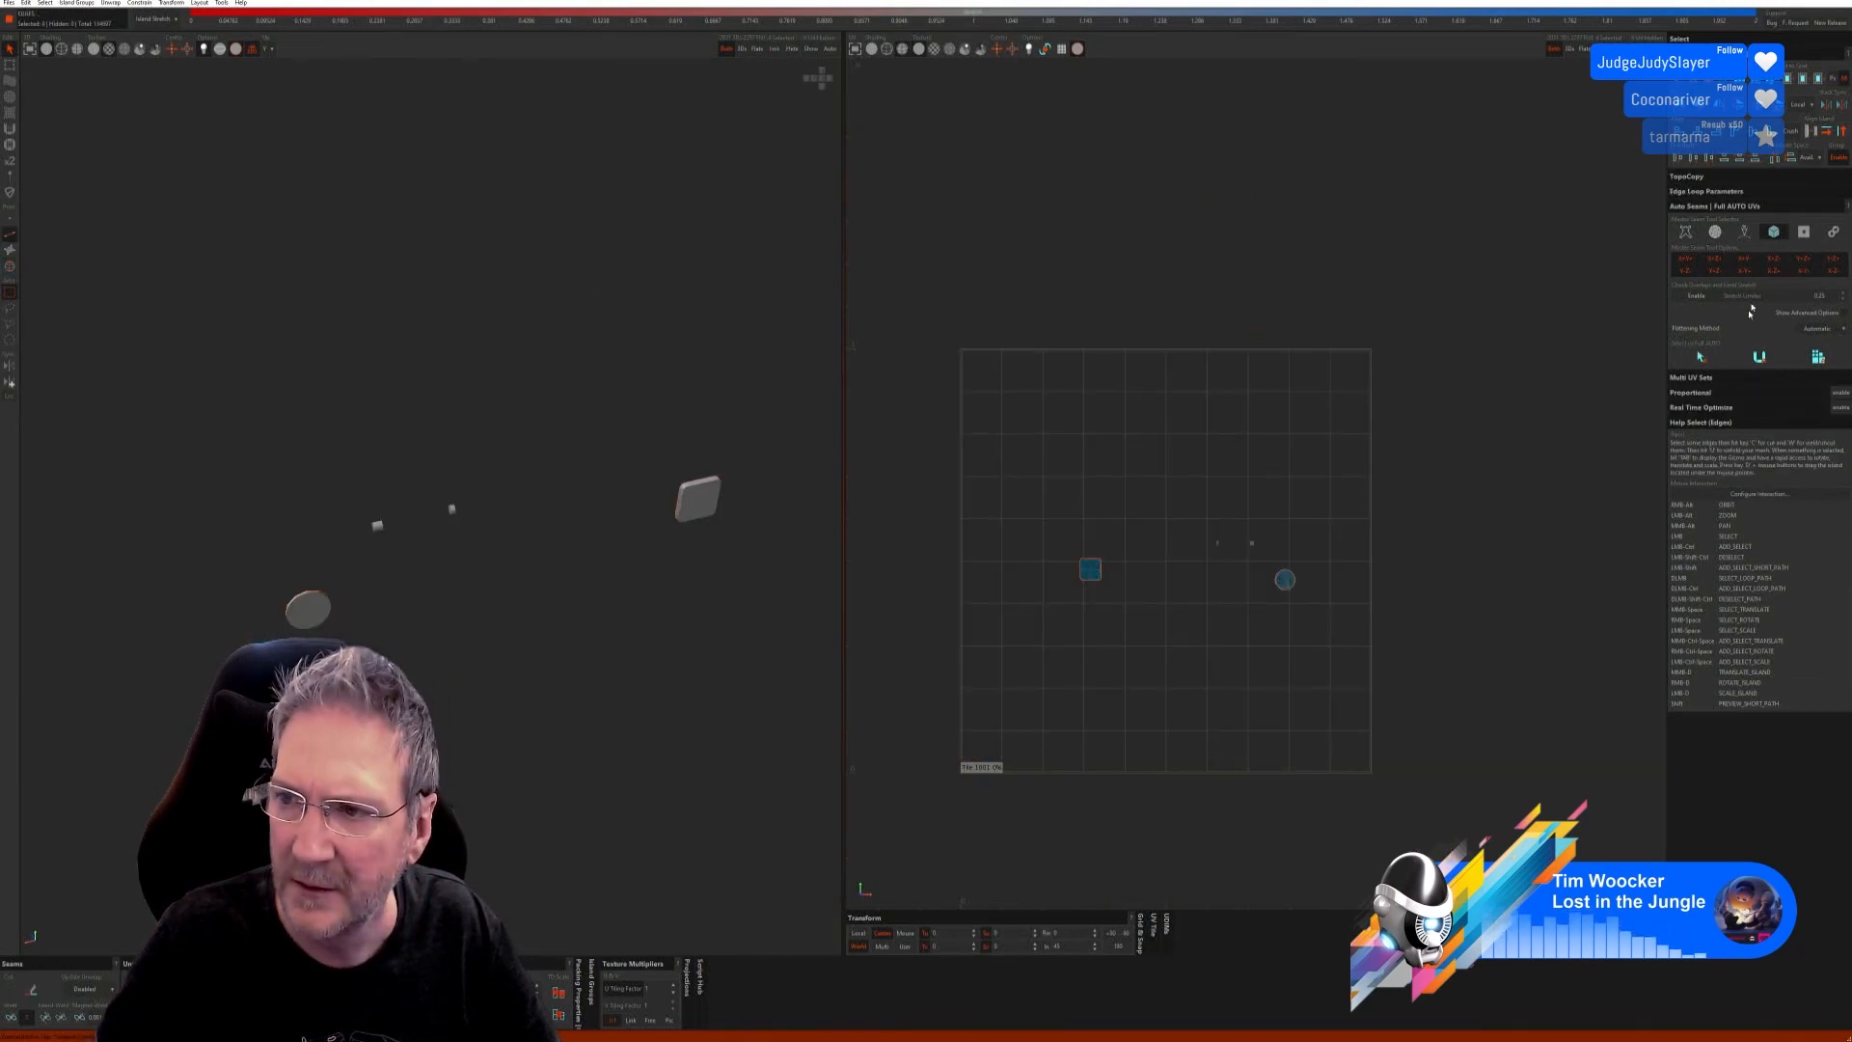
click(1748, 231)
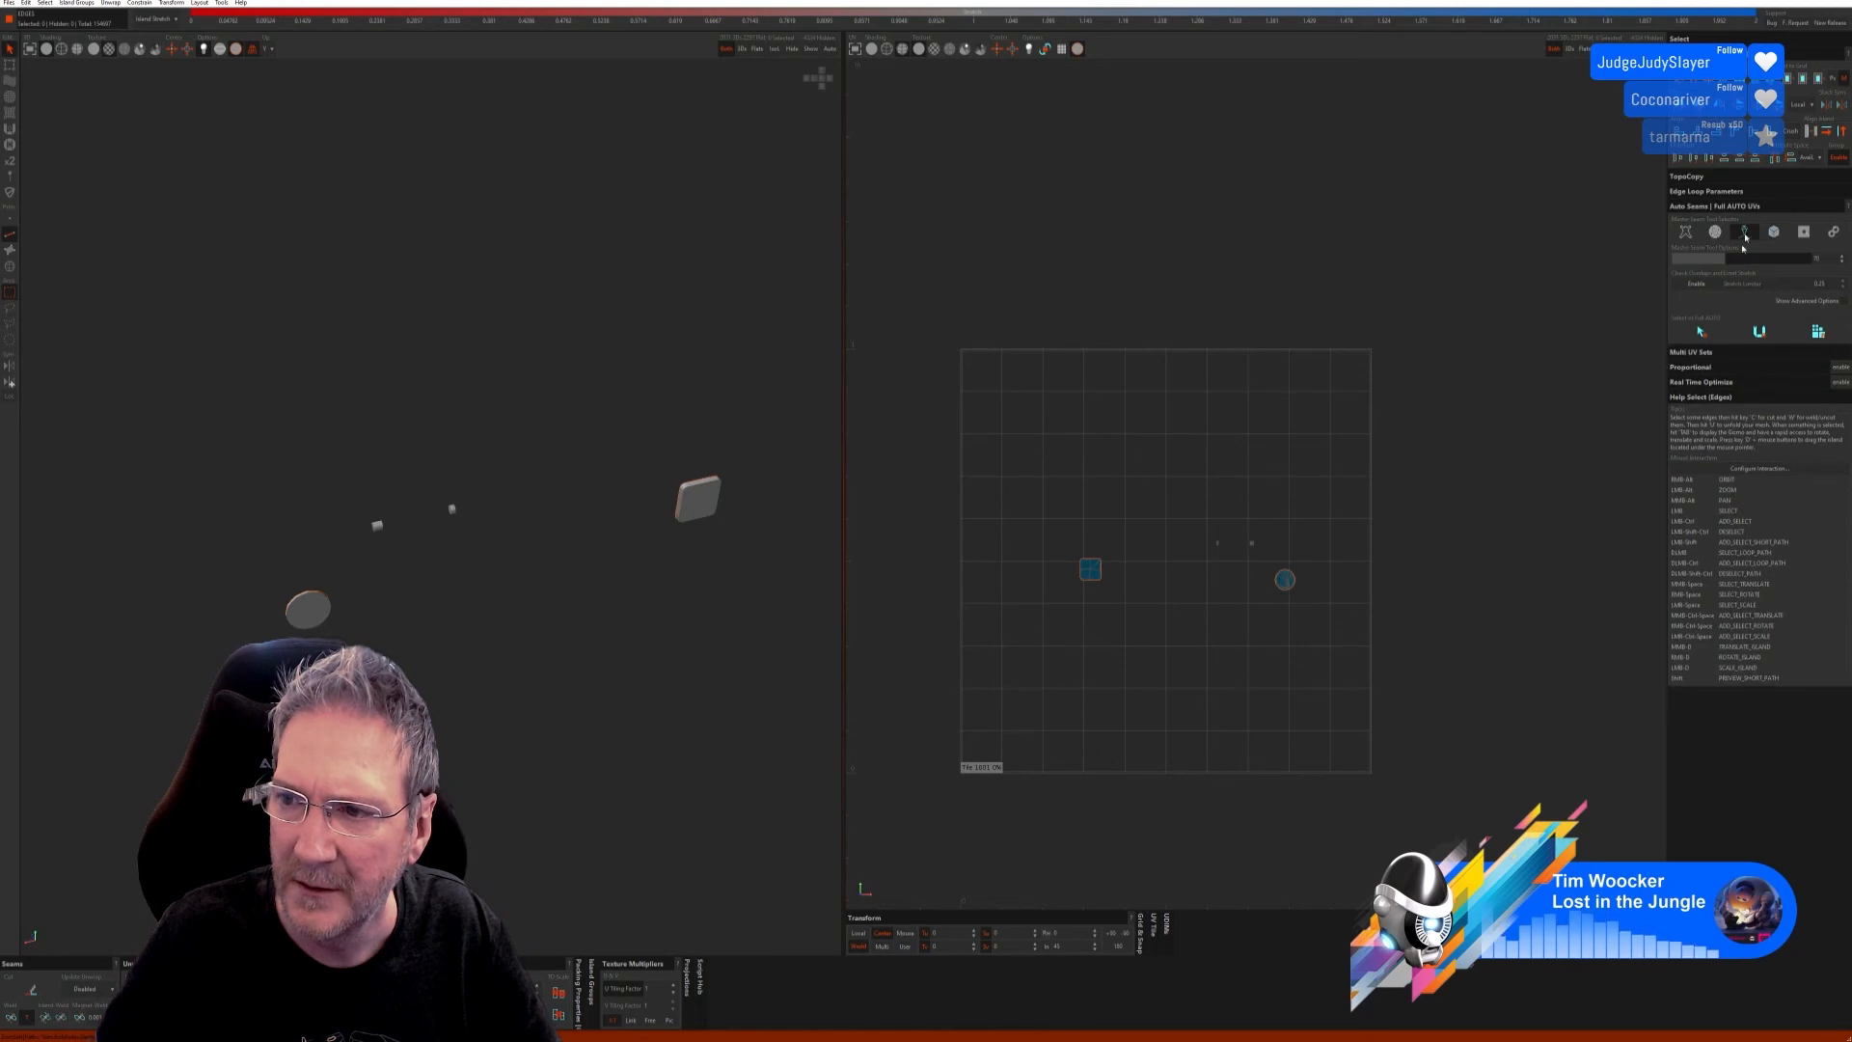
click(1764, 335)
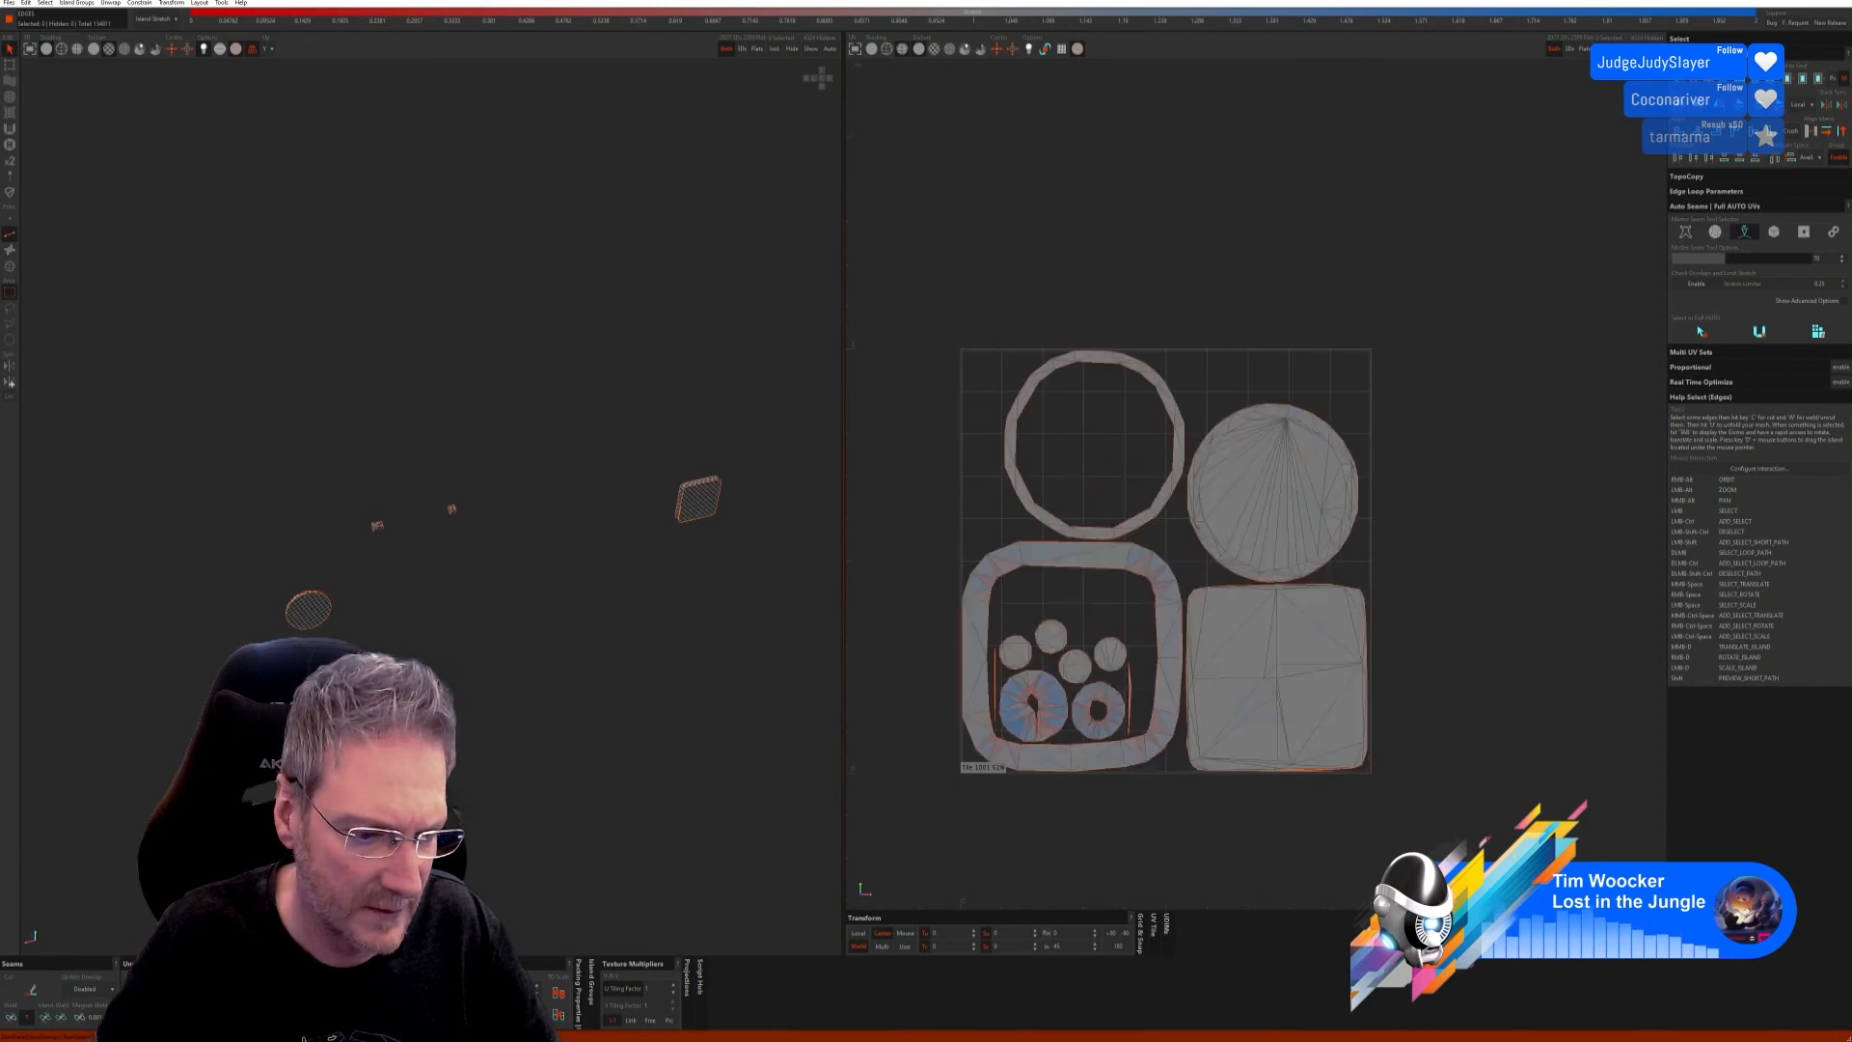
Step: Cut a seam along the cylindrical side of each small knob, and unfold and pack the islands
alt+right_drag(740, 518, 426, 543)
scroll(463, 531, up, 8)
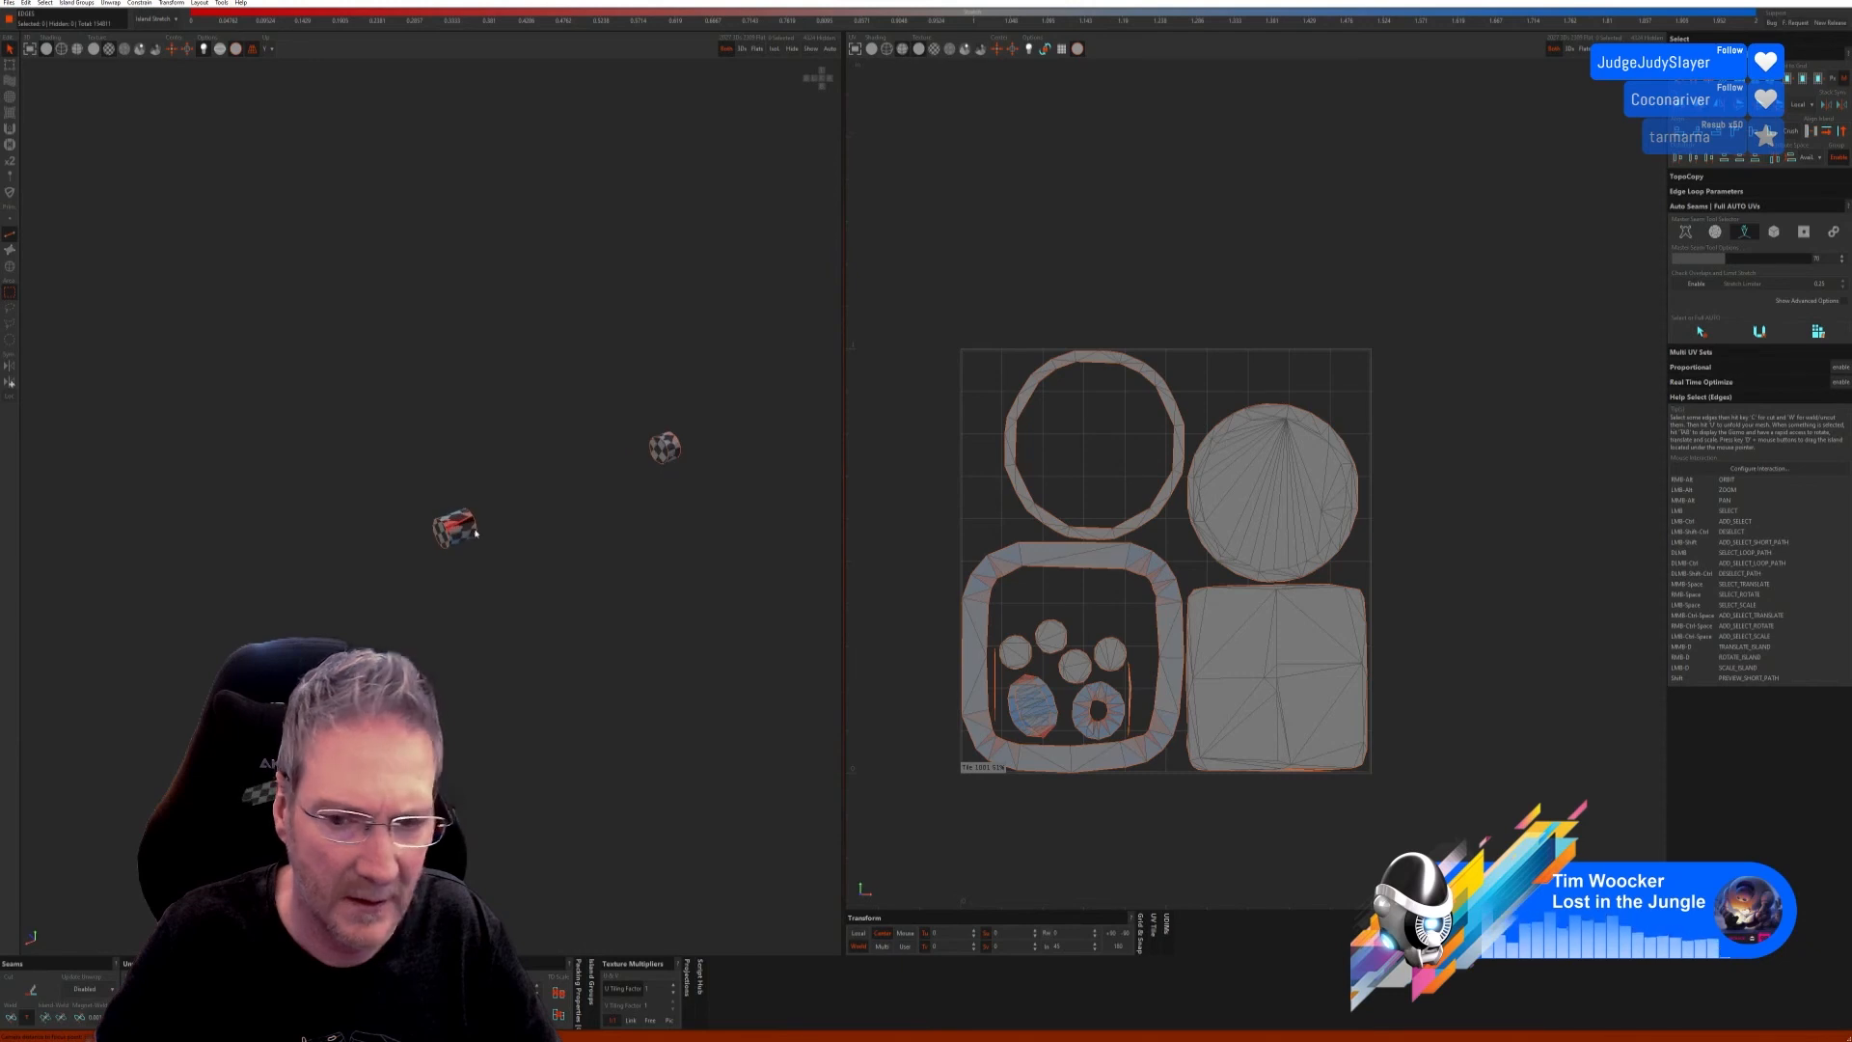
scroll(472, 533, up, 6)
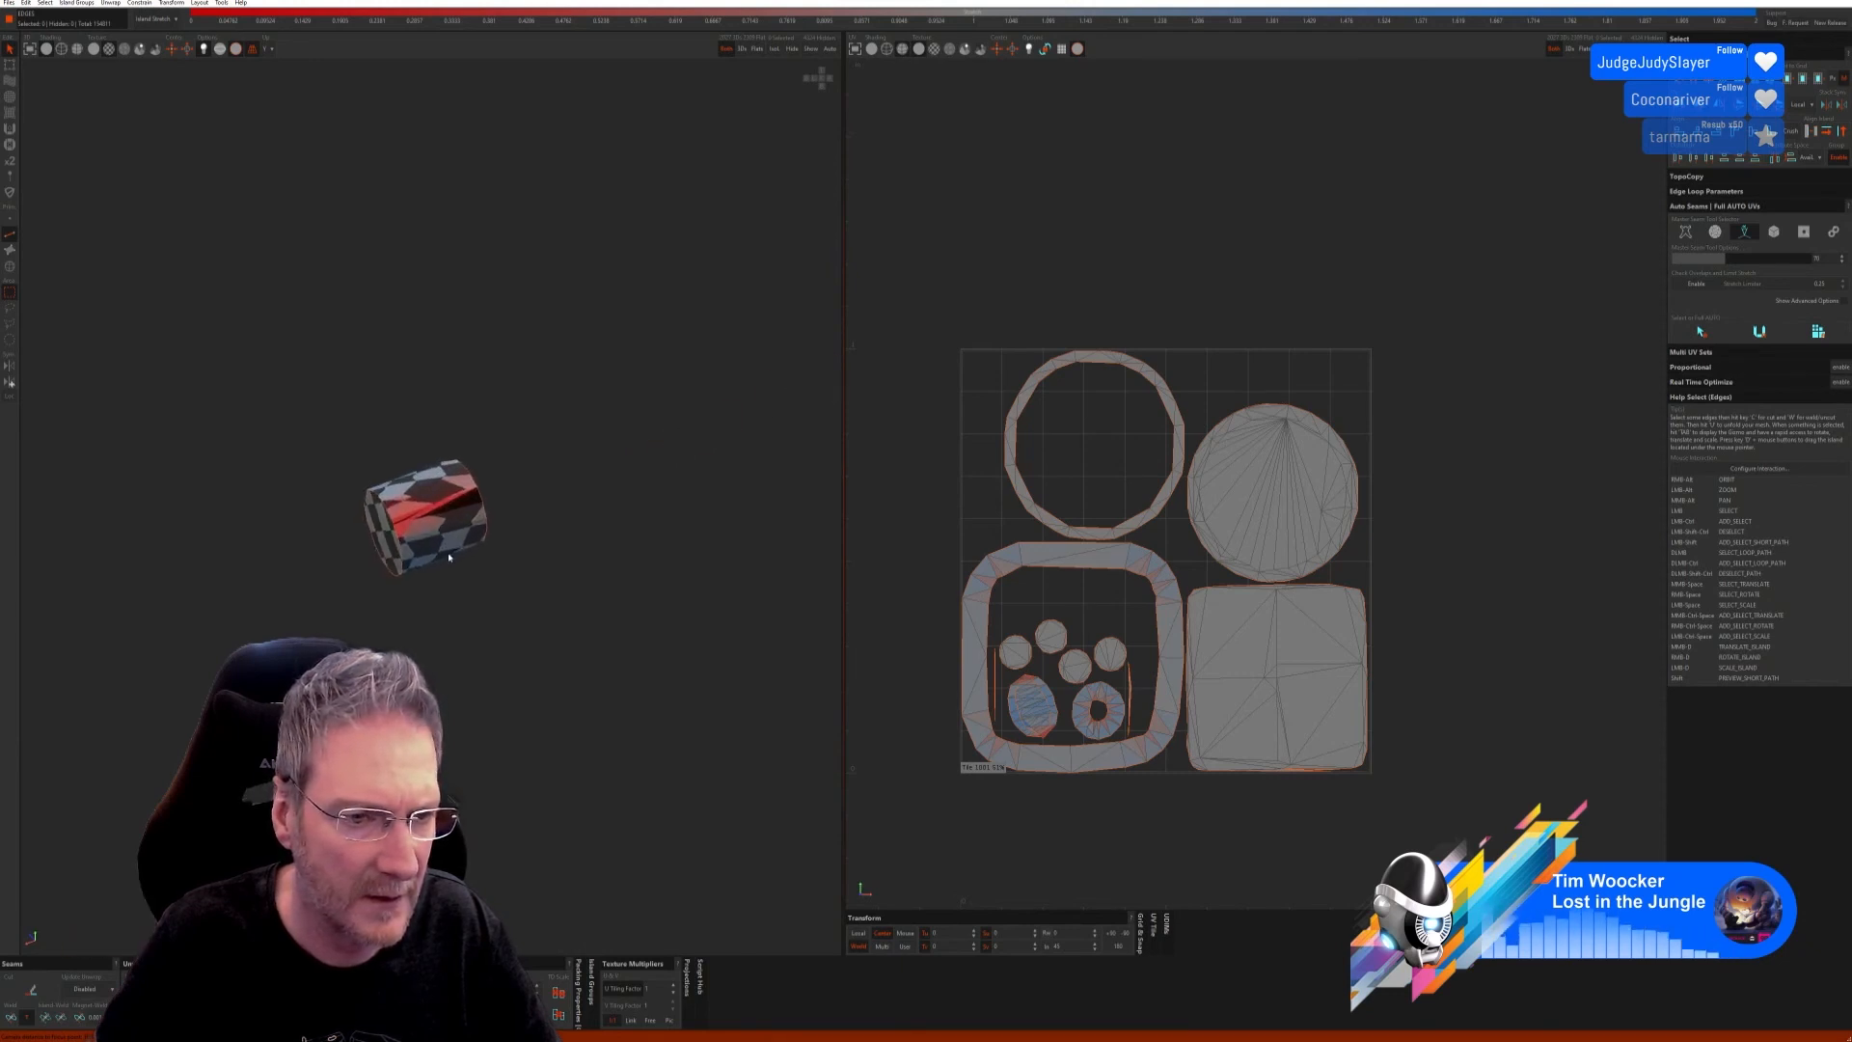
alt+drag(461, 627, 384, 583)
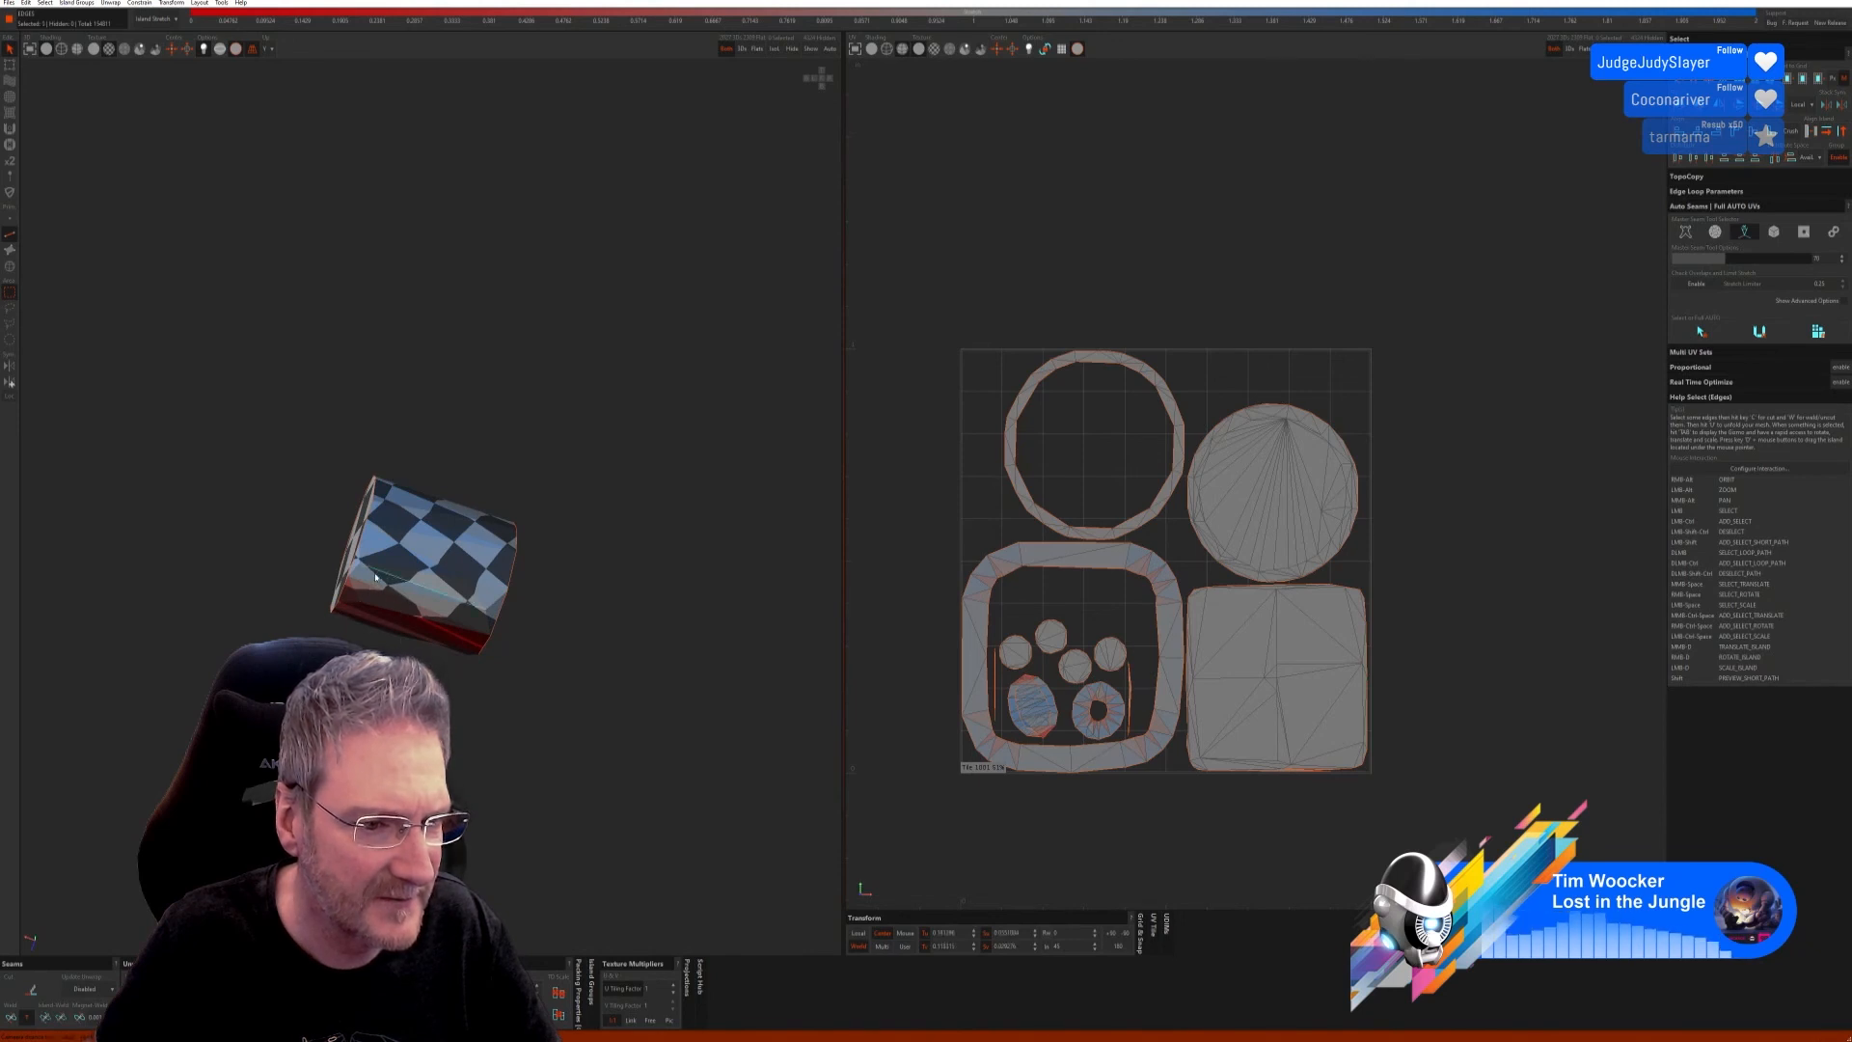
click(31, 989)
scroll(504, 715, down, 6)
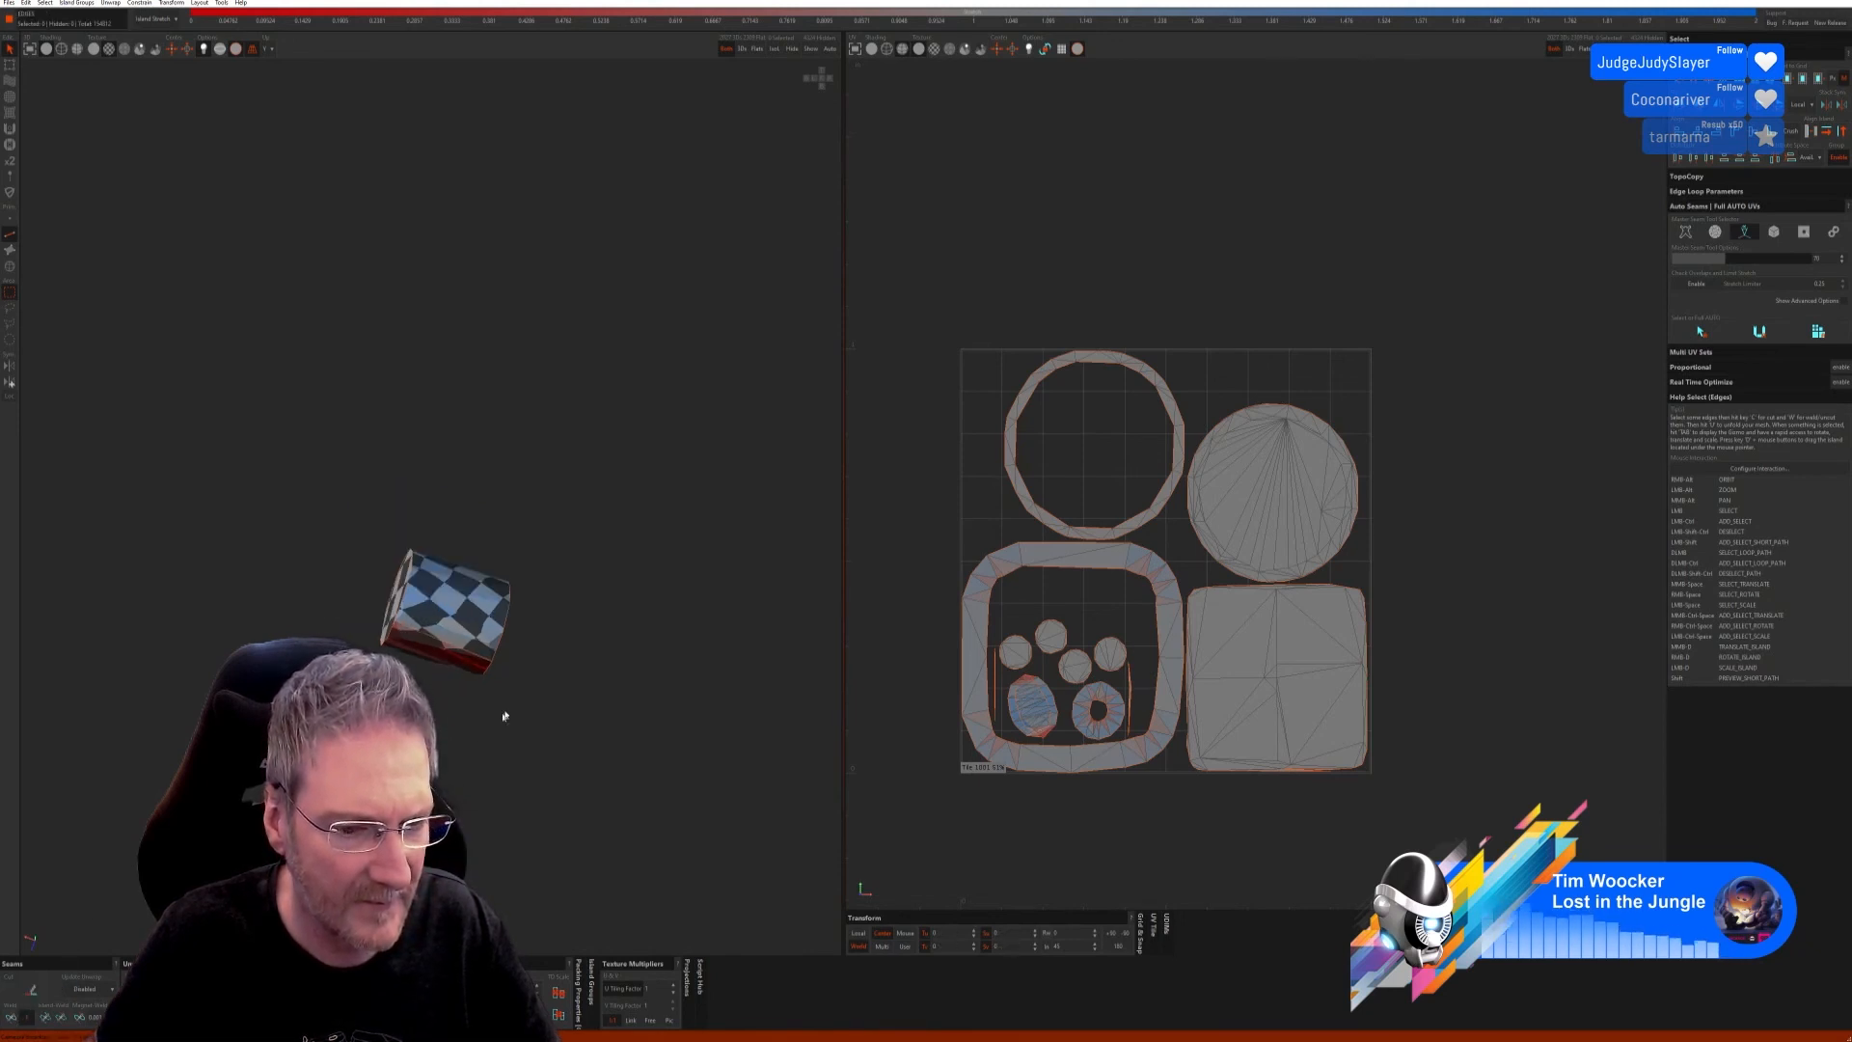
alt+middle_drag(674, 748, 636, 723)
scroll(636, 723, up, 5)
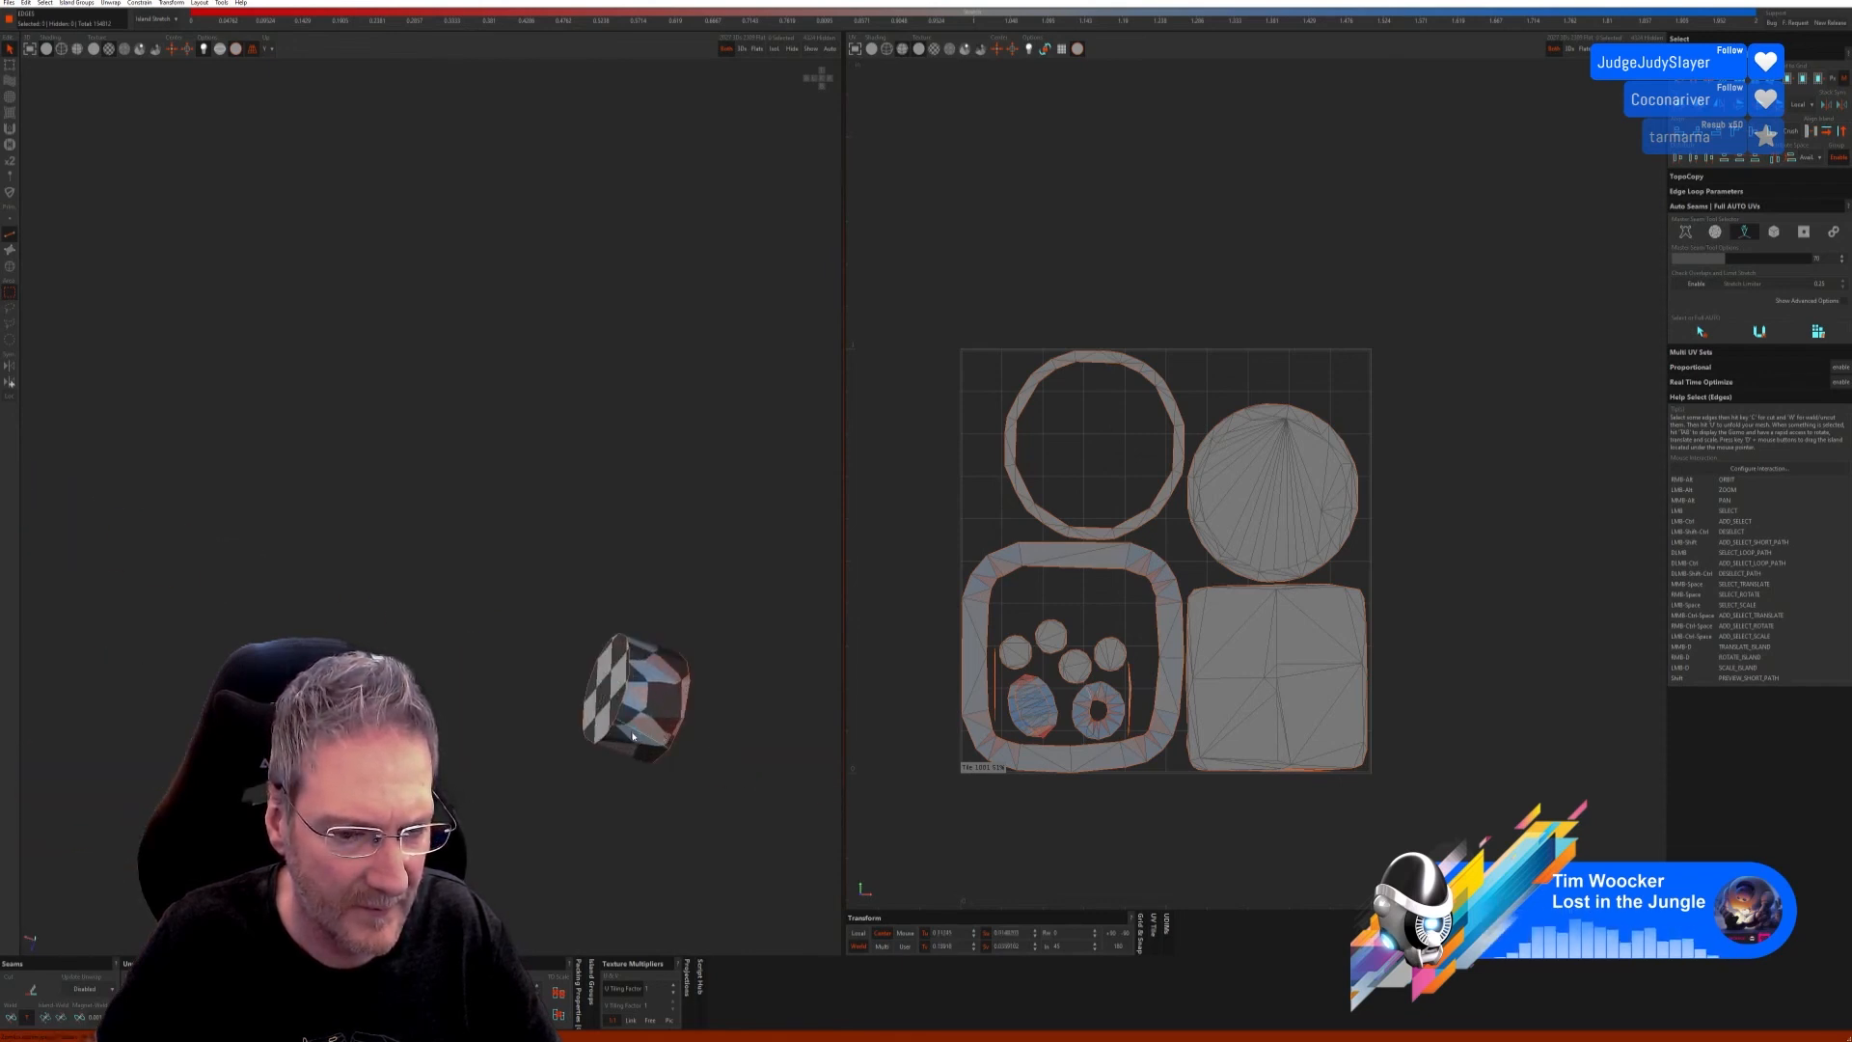
click(33, 992)
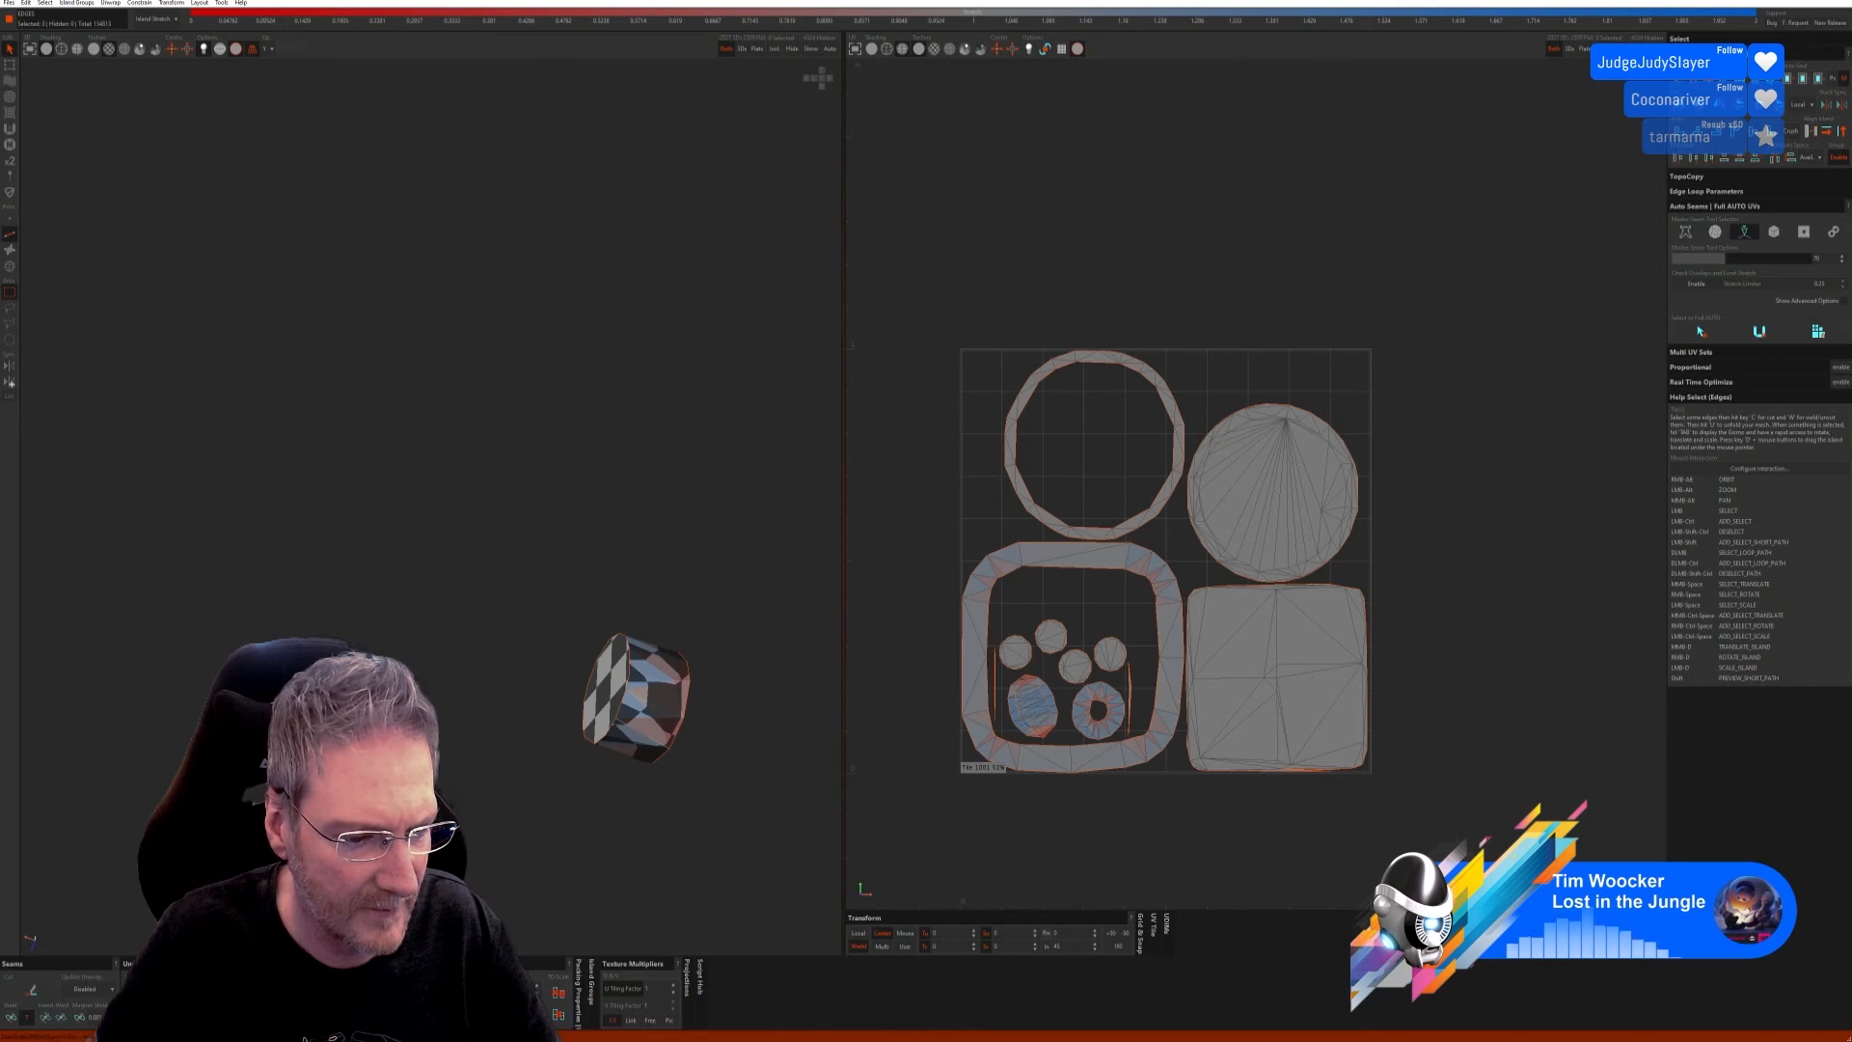
key(u)
key(p)
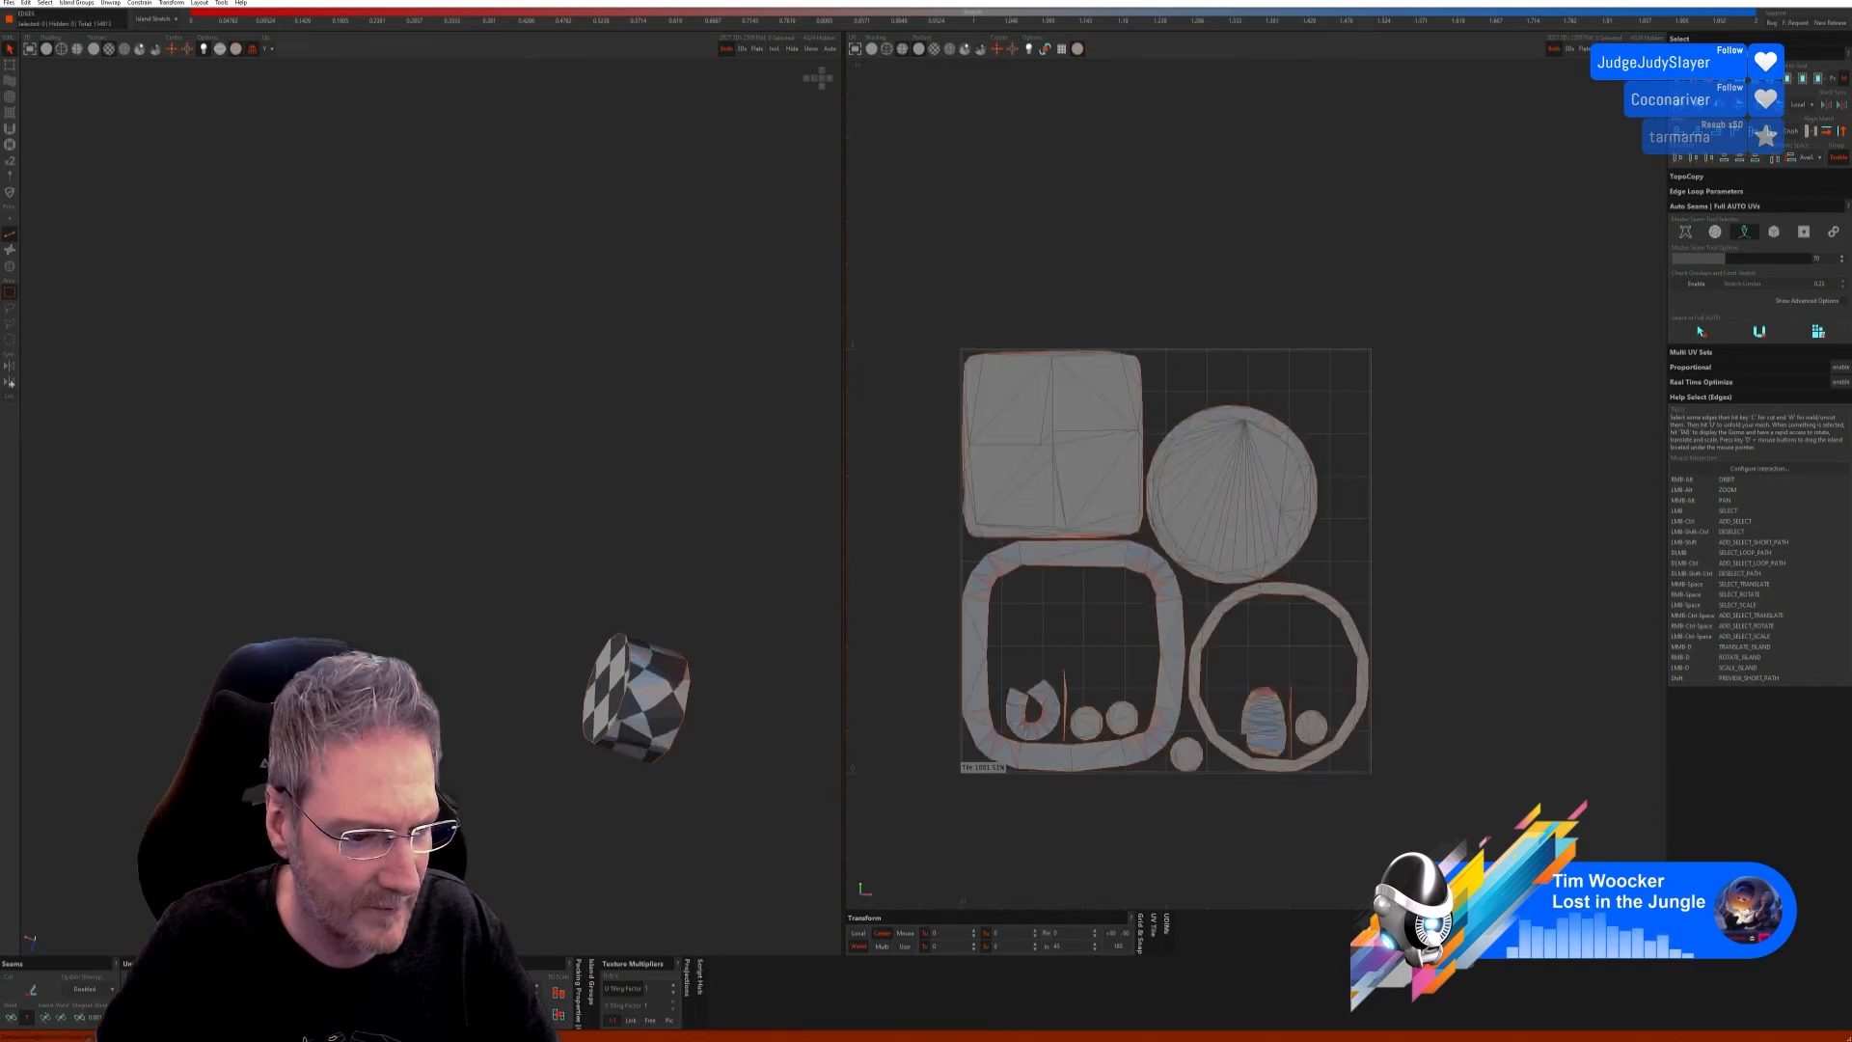
Step: Check the checker texture on the isolated dashboard pieces and repack their islands
alt+right_drag(636, 698, 673, 745)
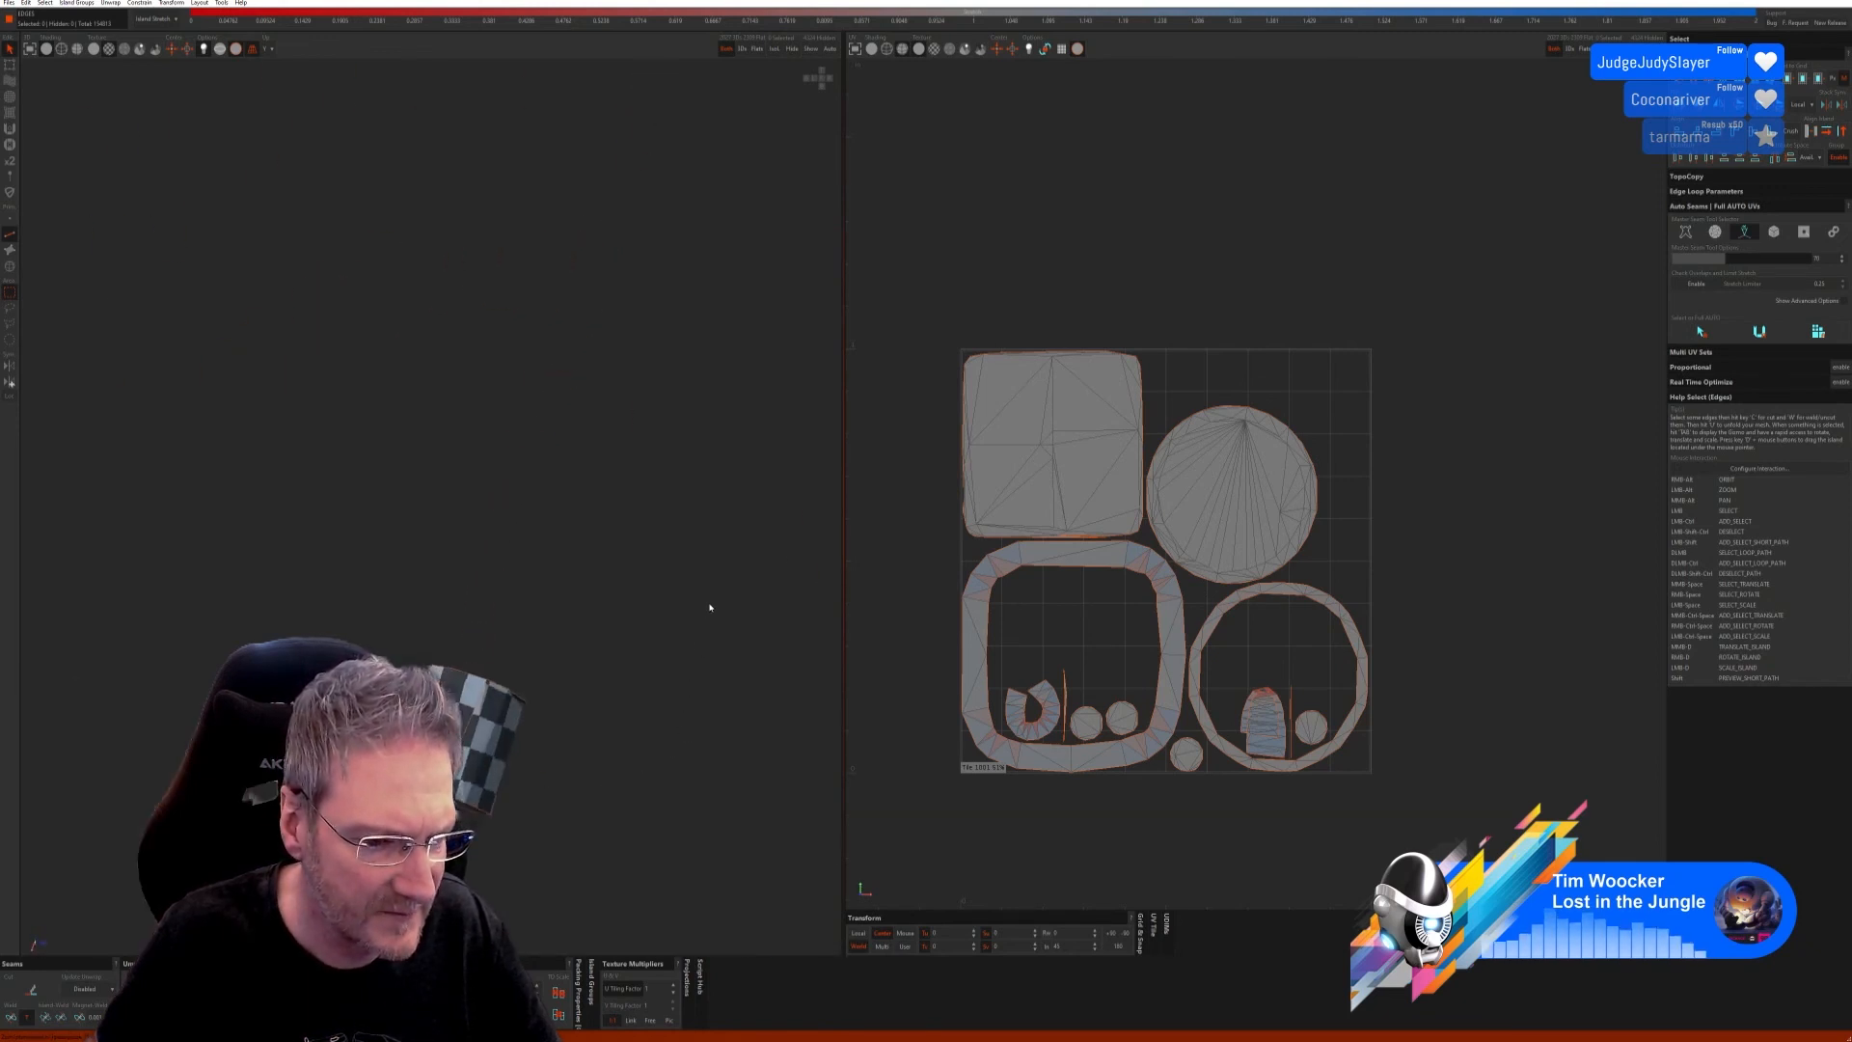
alt+right_drag(733, 639, 540, 849)
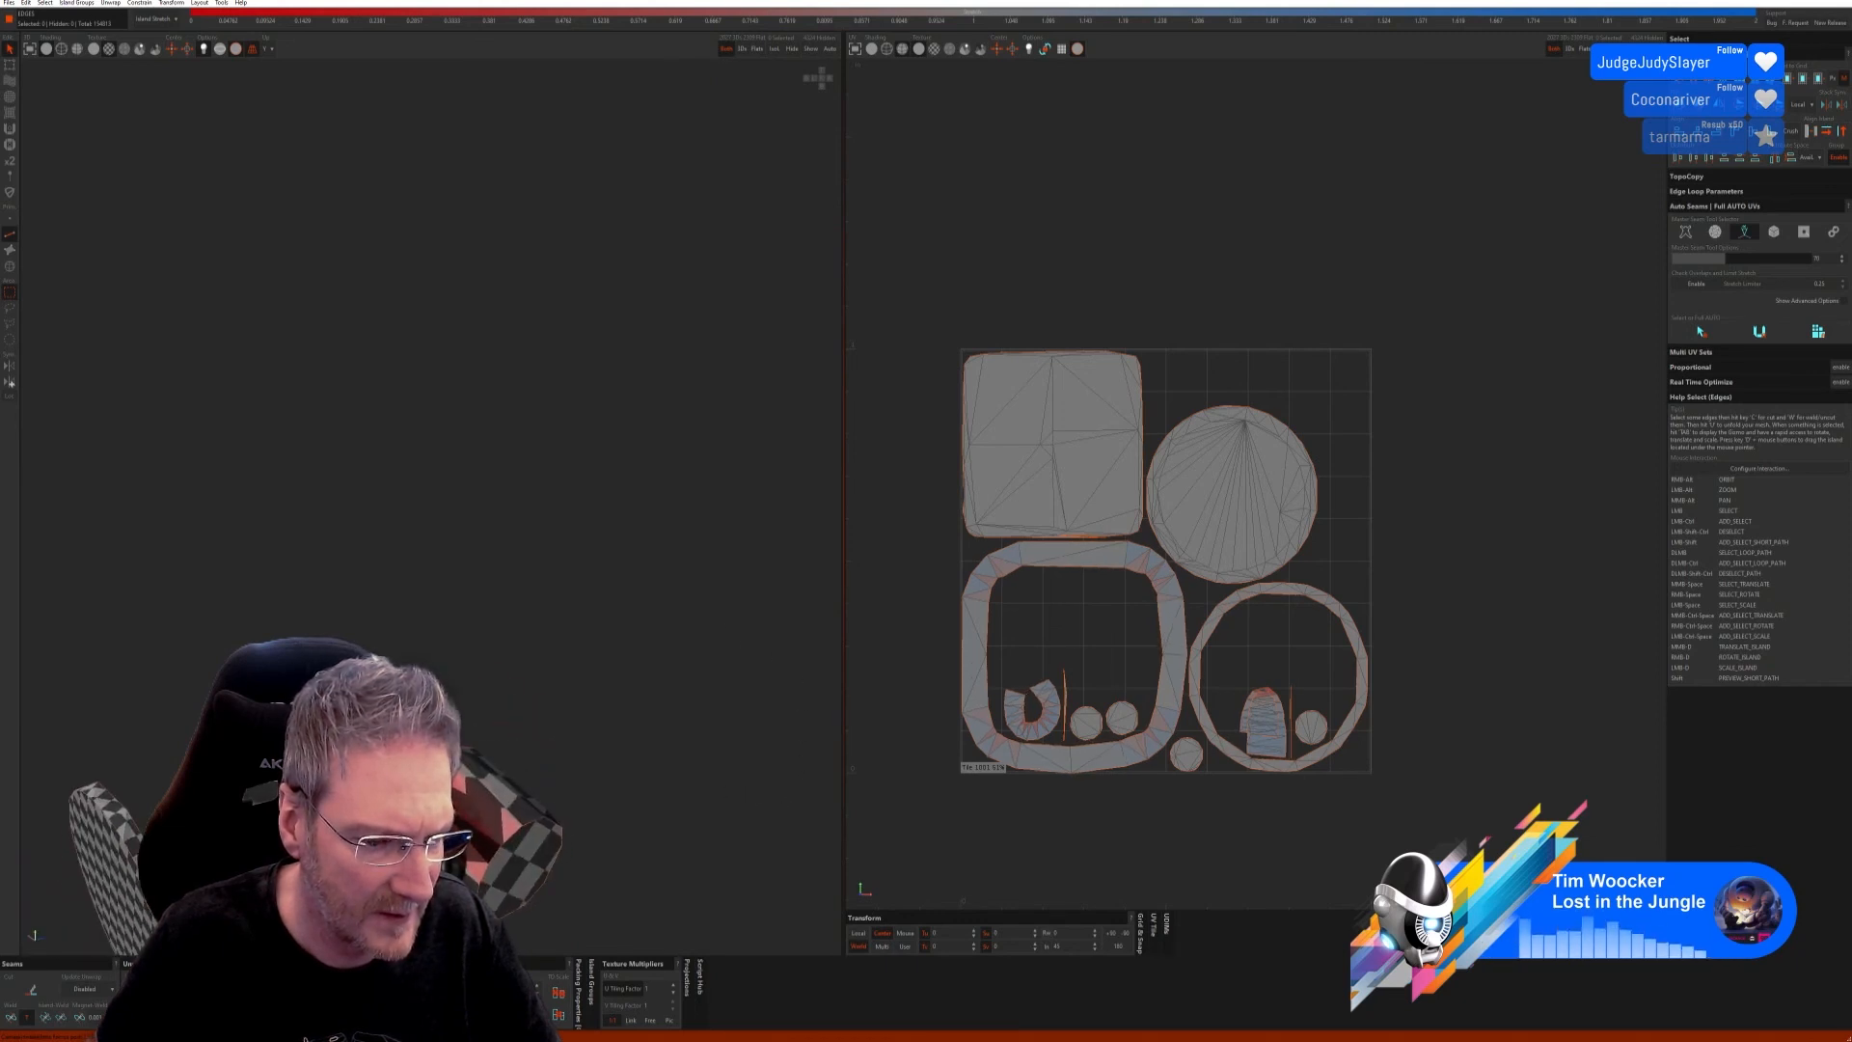
key(p)
key(p)
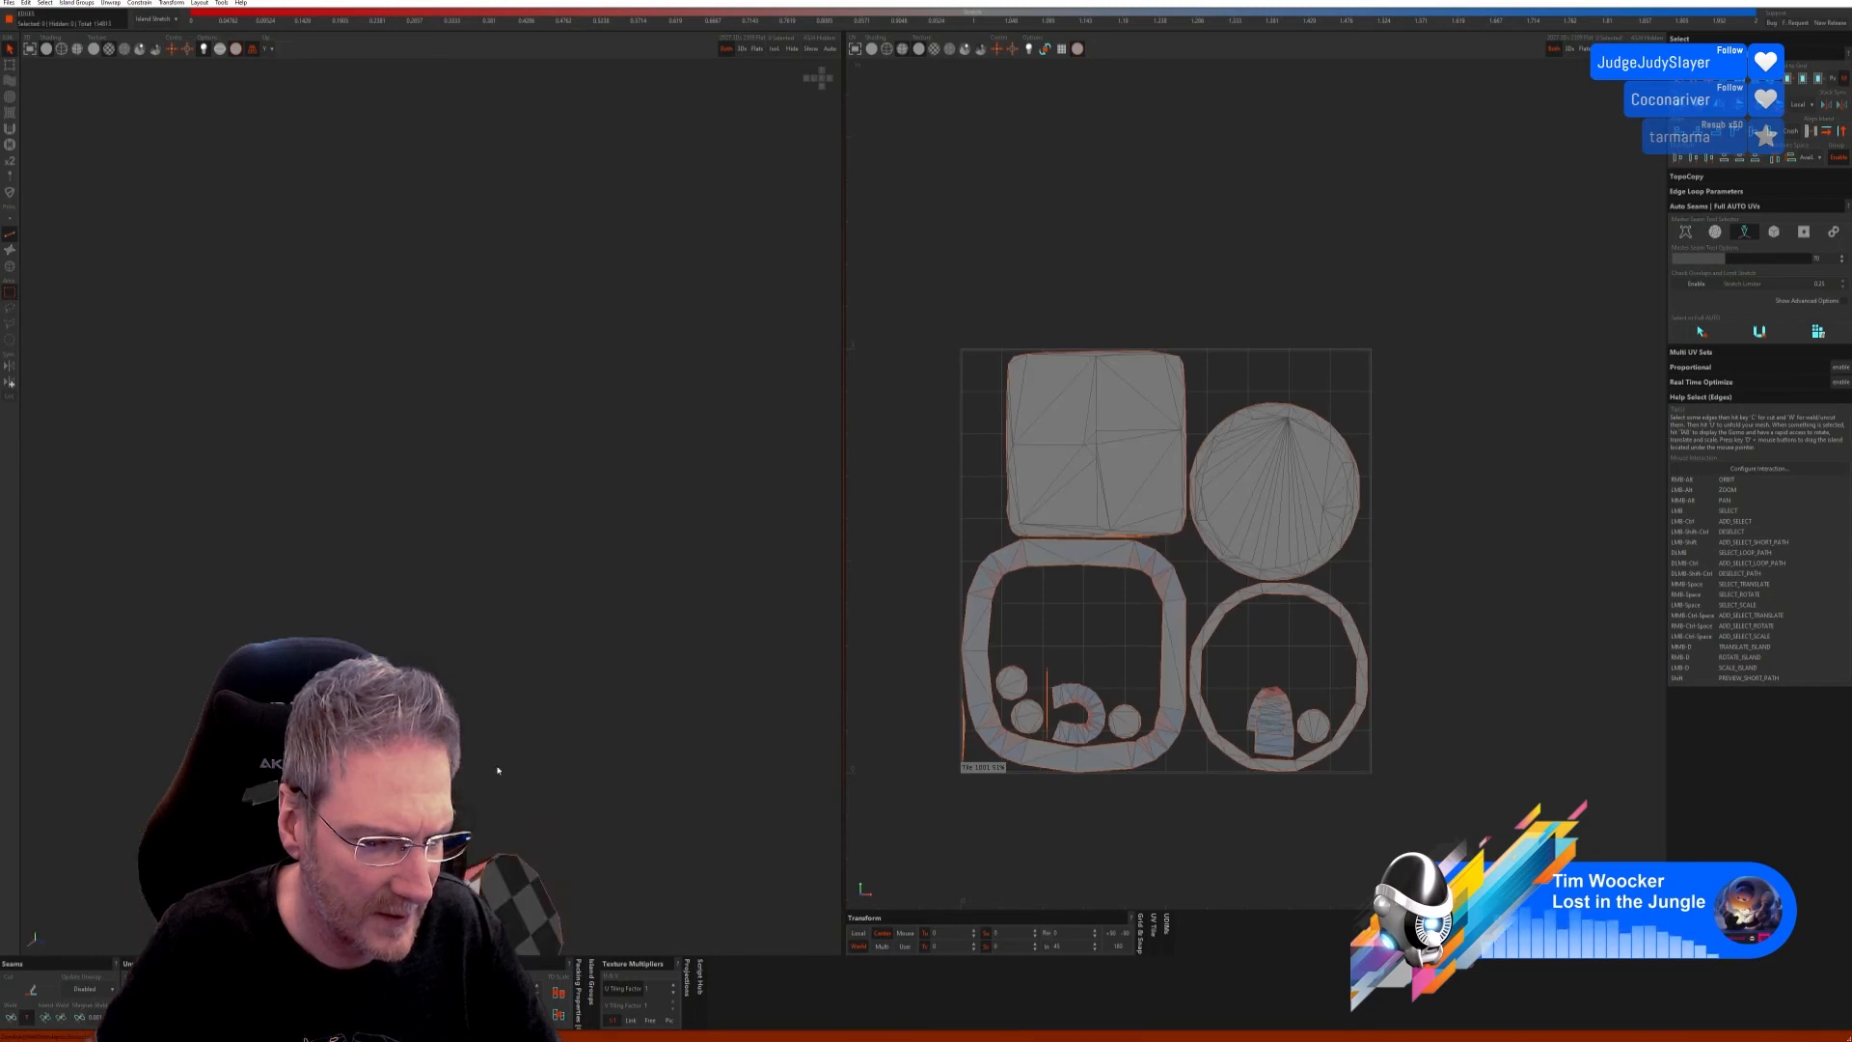
Step: Unfold the cylindrical knob's side island again and repack the layout
alt+right_drag(492, 756, 597, 685)
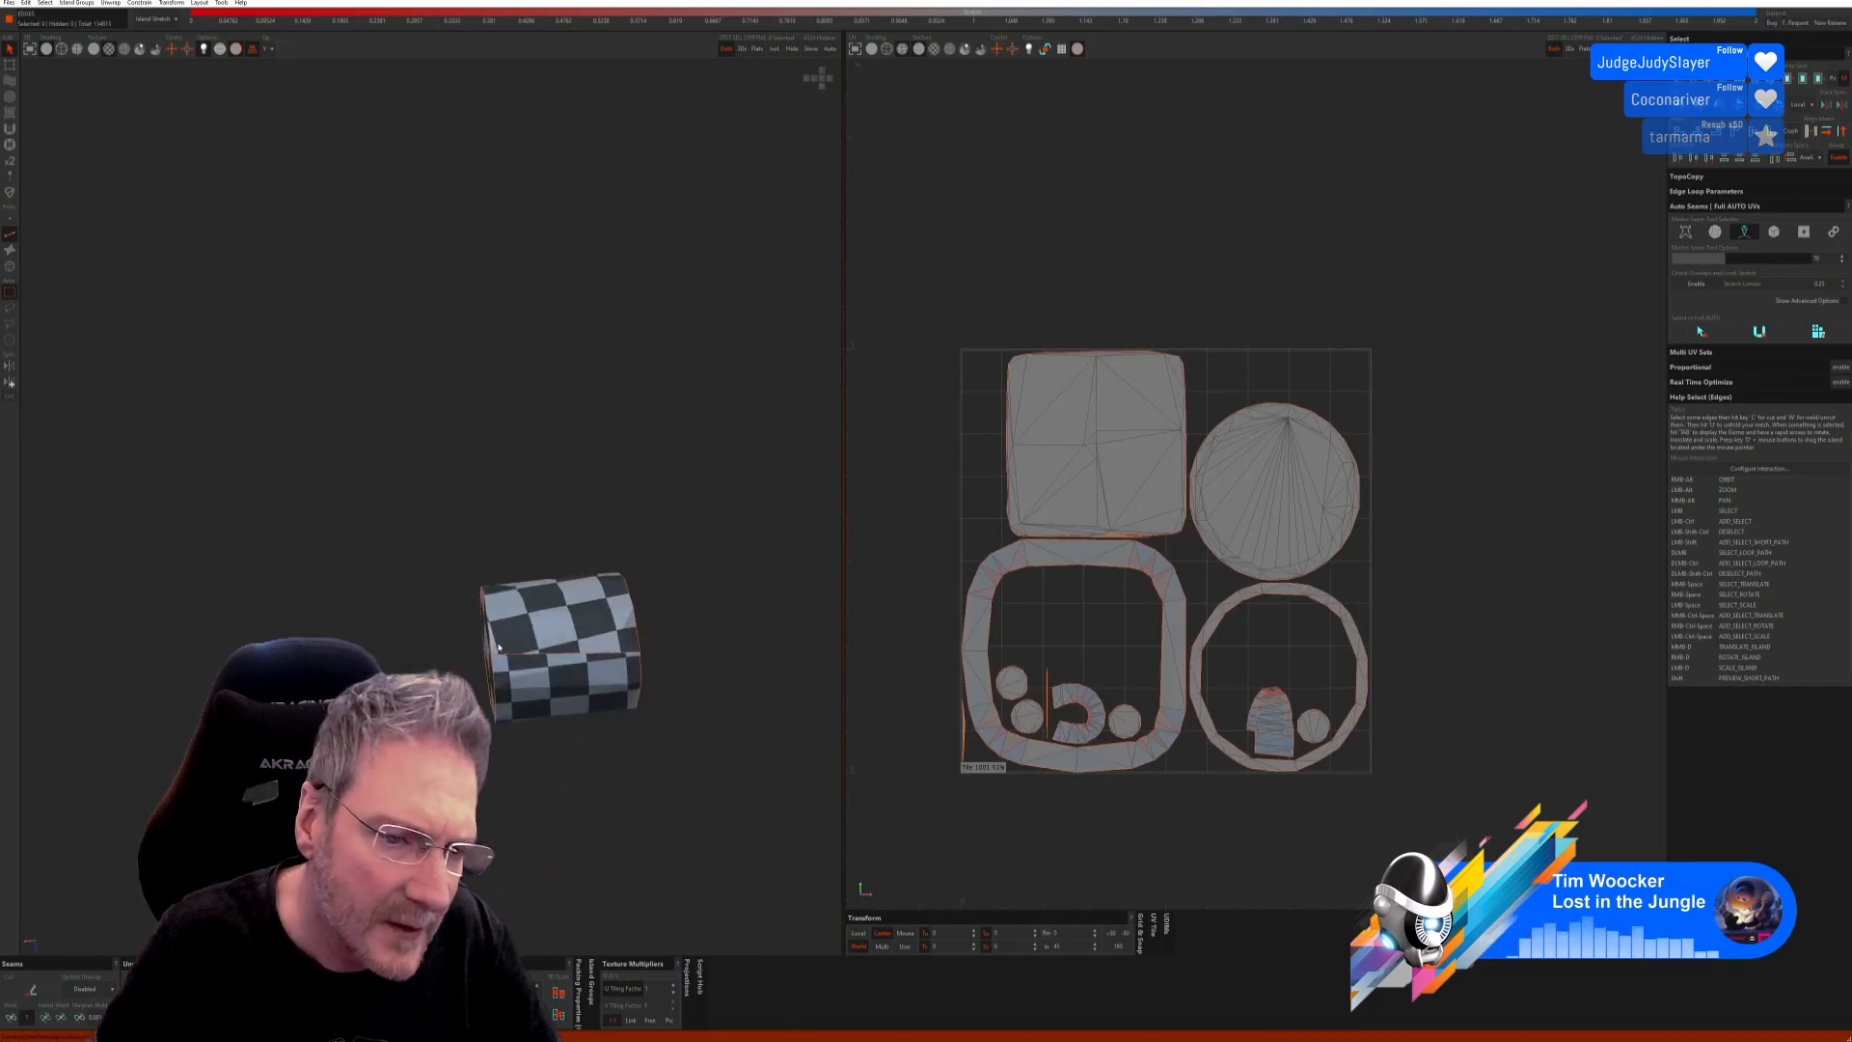
scroll(588, 675, up, 5)
alt+drag(567, 652, 532, 683)
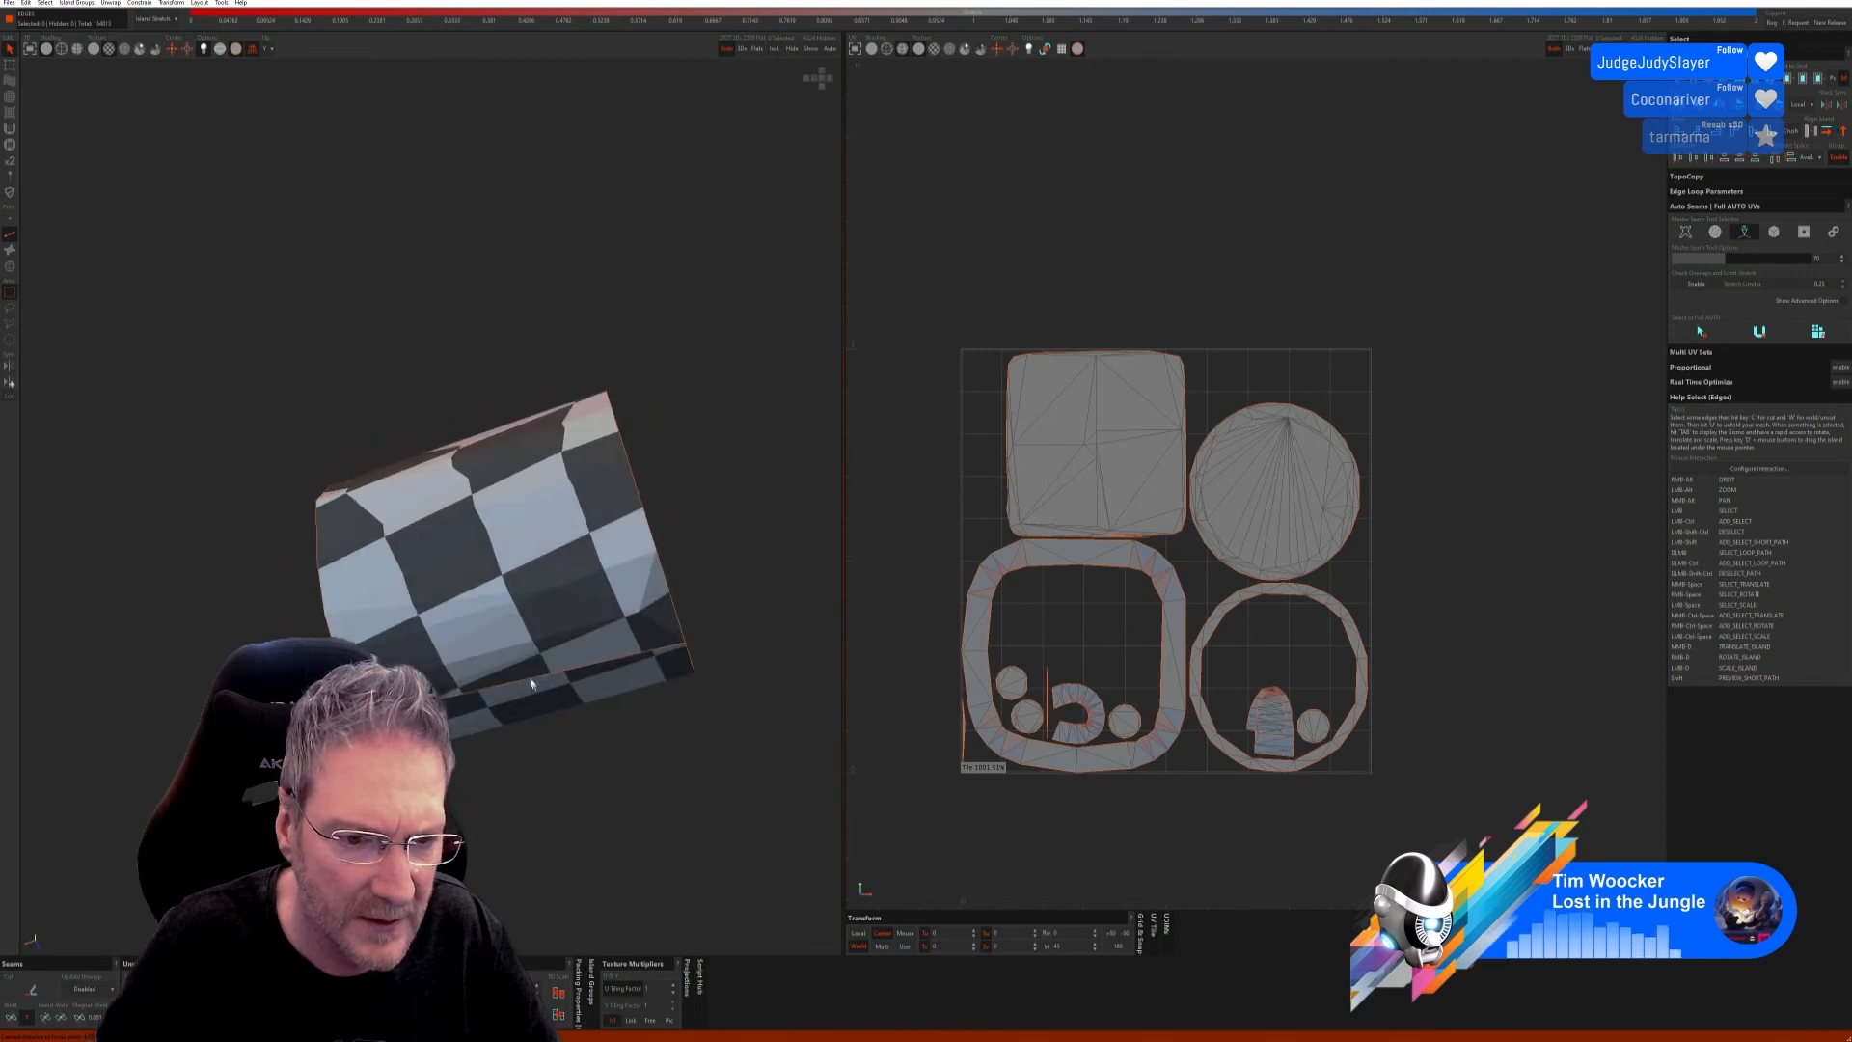
click(507, 574)
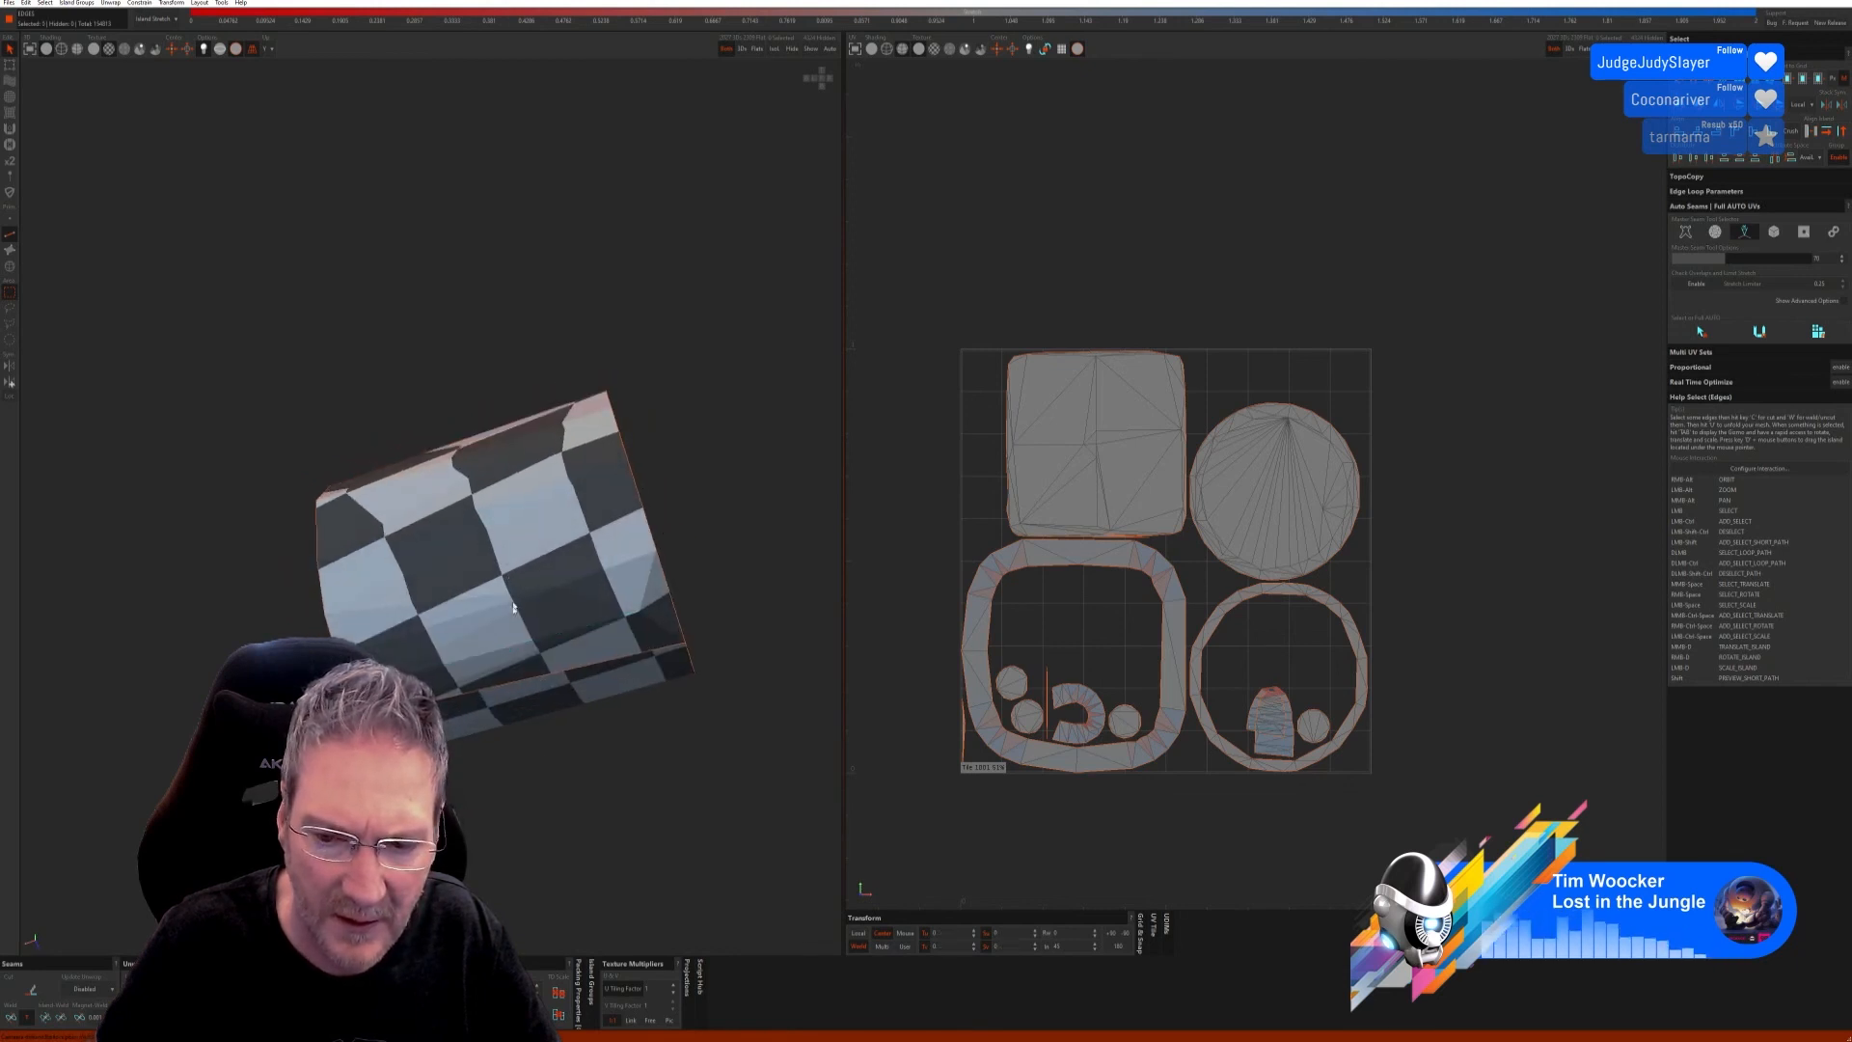
key(p)
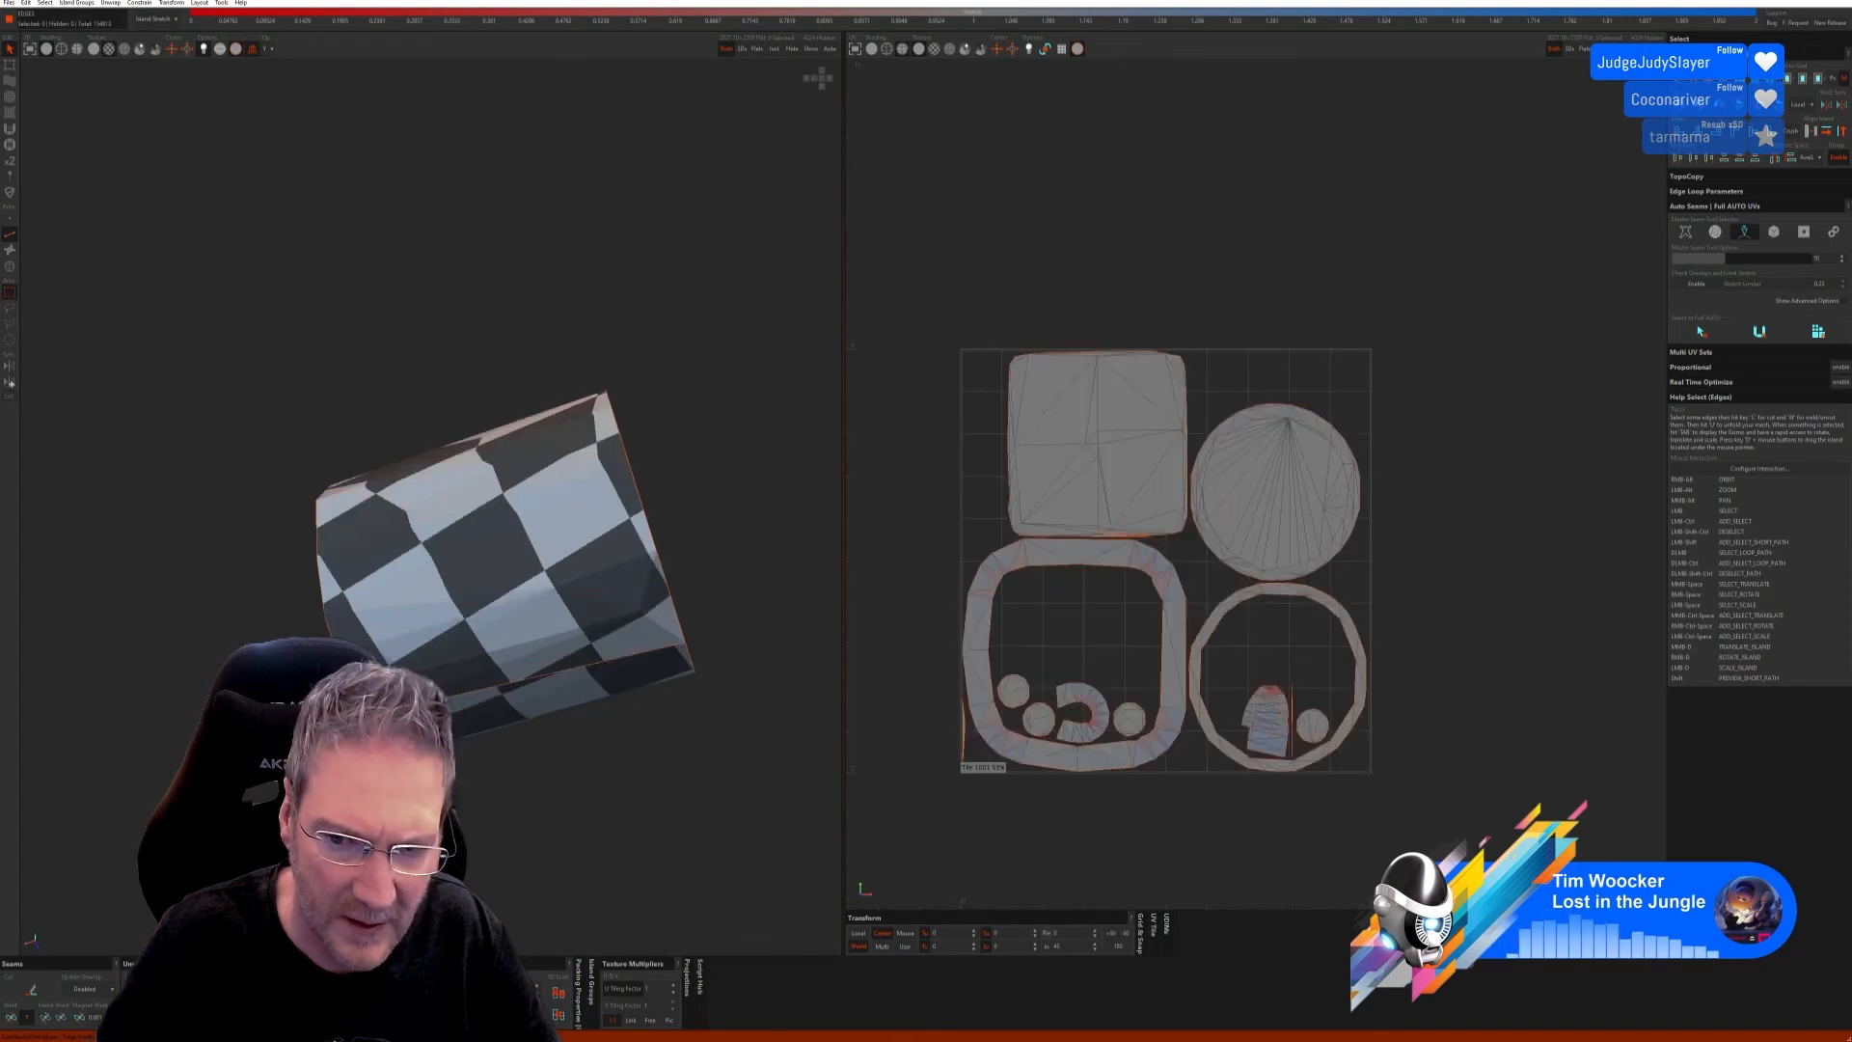
key(u)
key(p)
Step: Cut the stretched side of the cylindrical knob along an edge, and unfold its side islands again
alt+right_drag(461, 704, 463, 849)
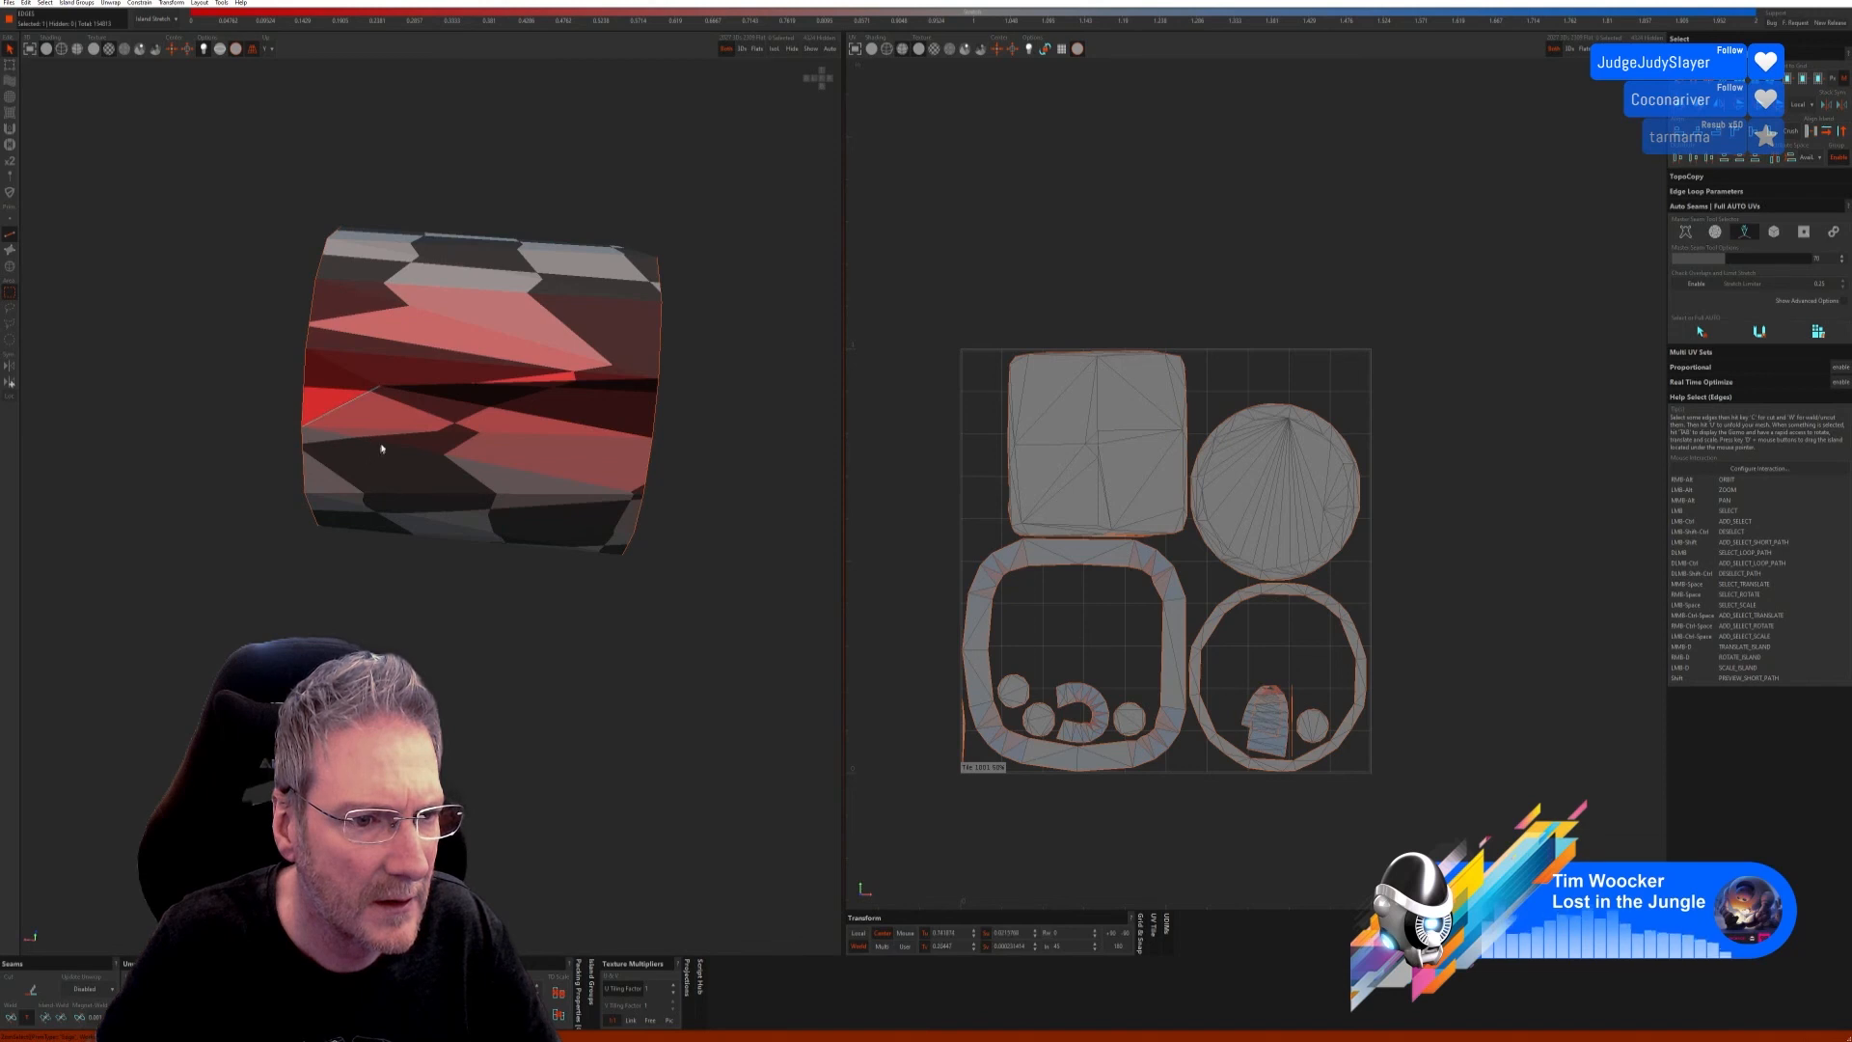
click(19, 1009)
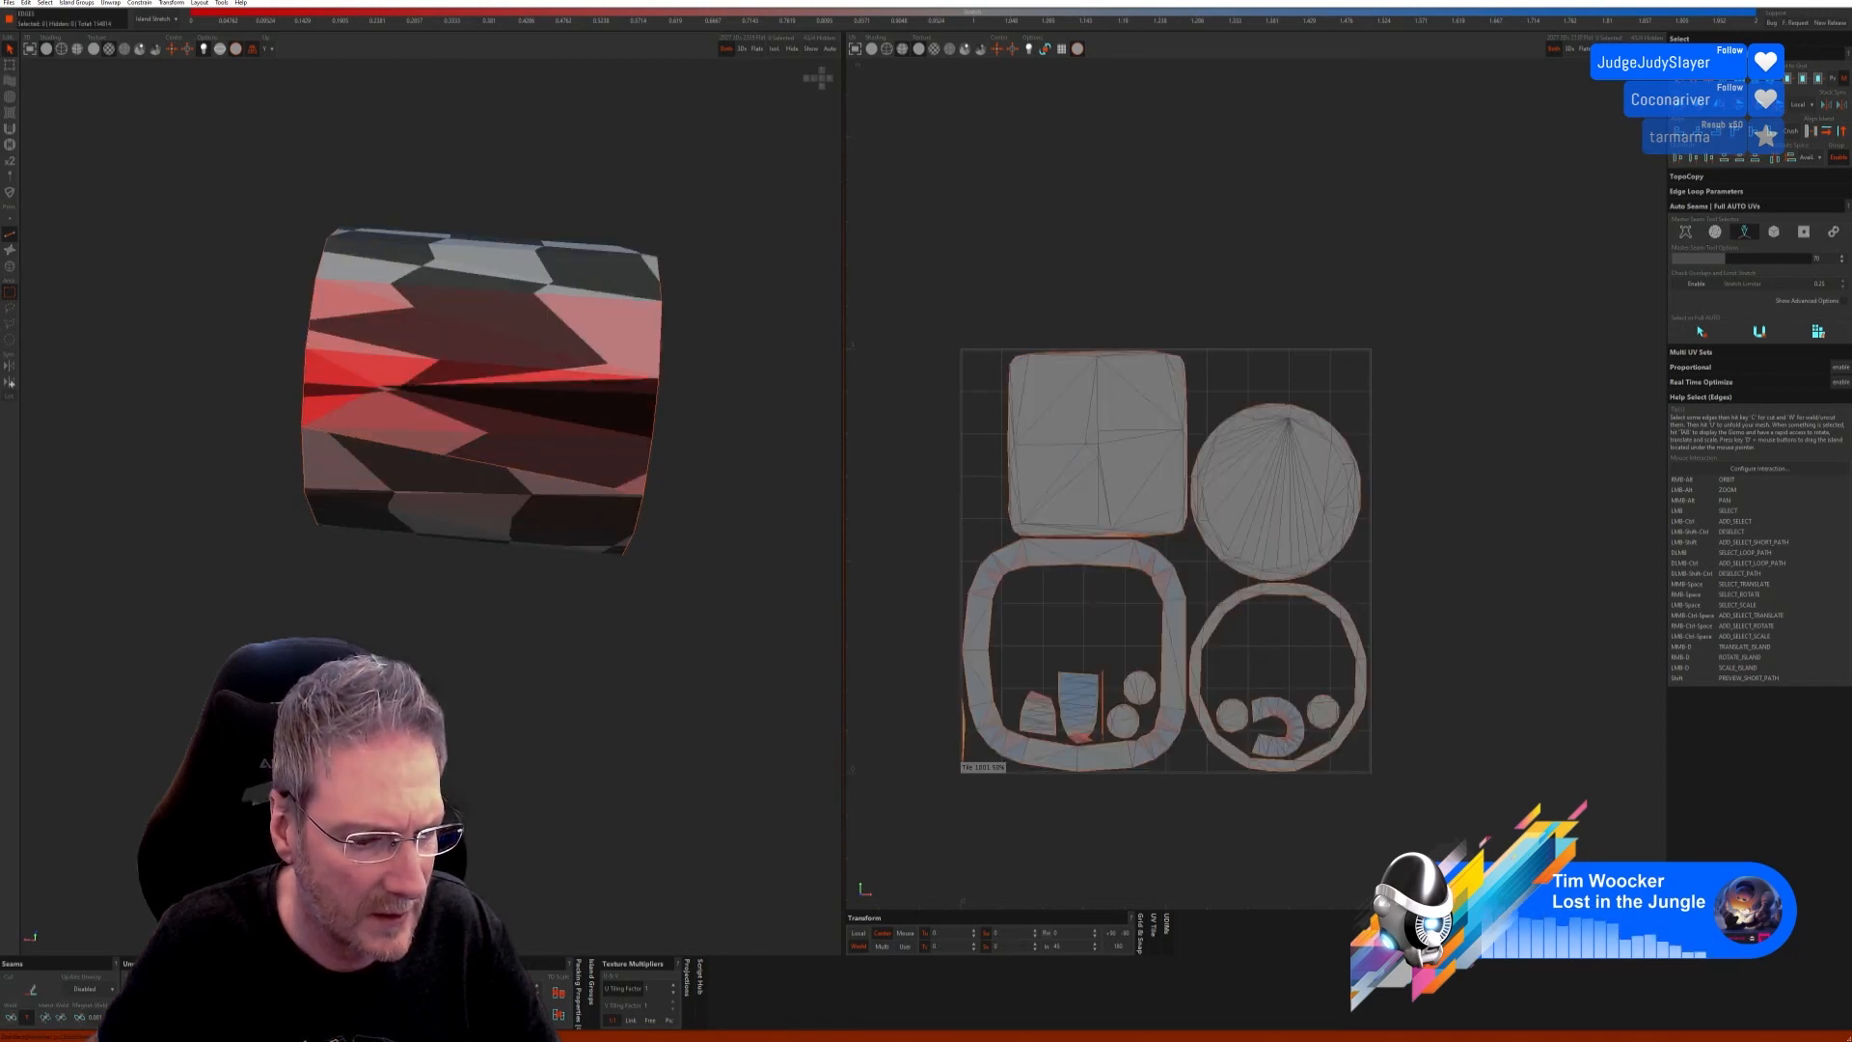
key(u)
alt+right_drag(434, 598, 350, 642)
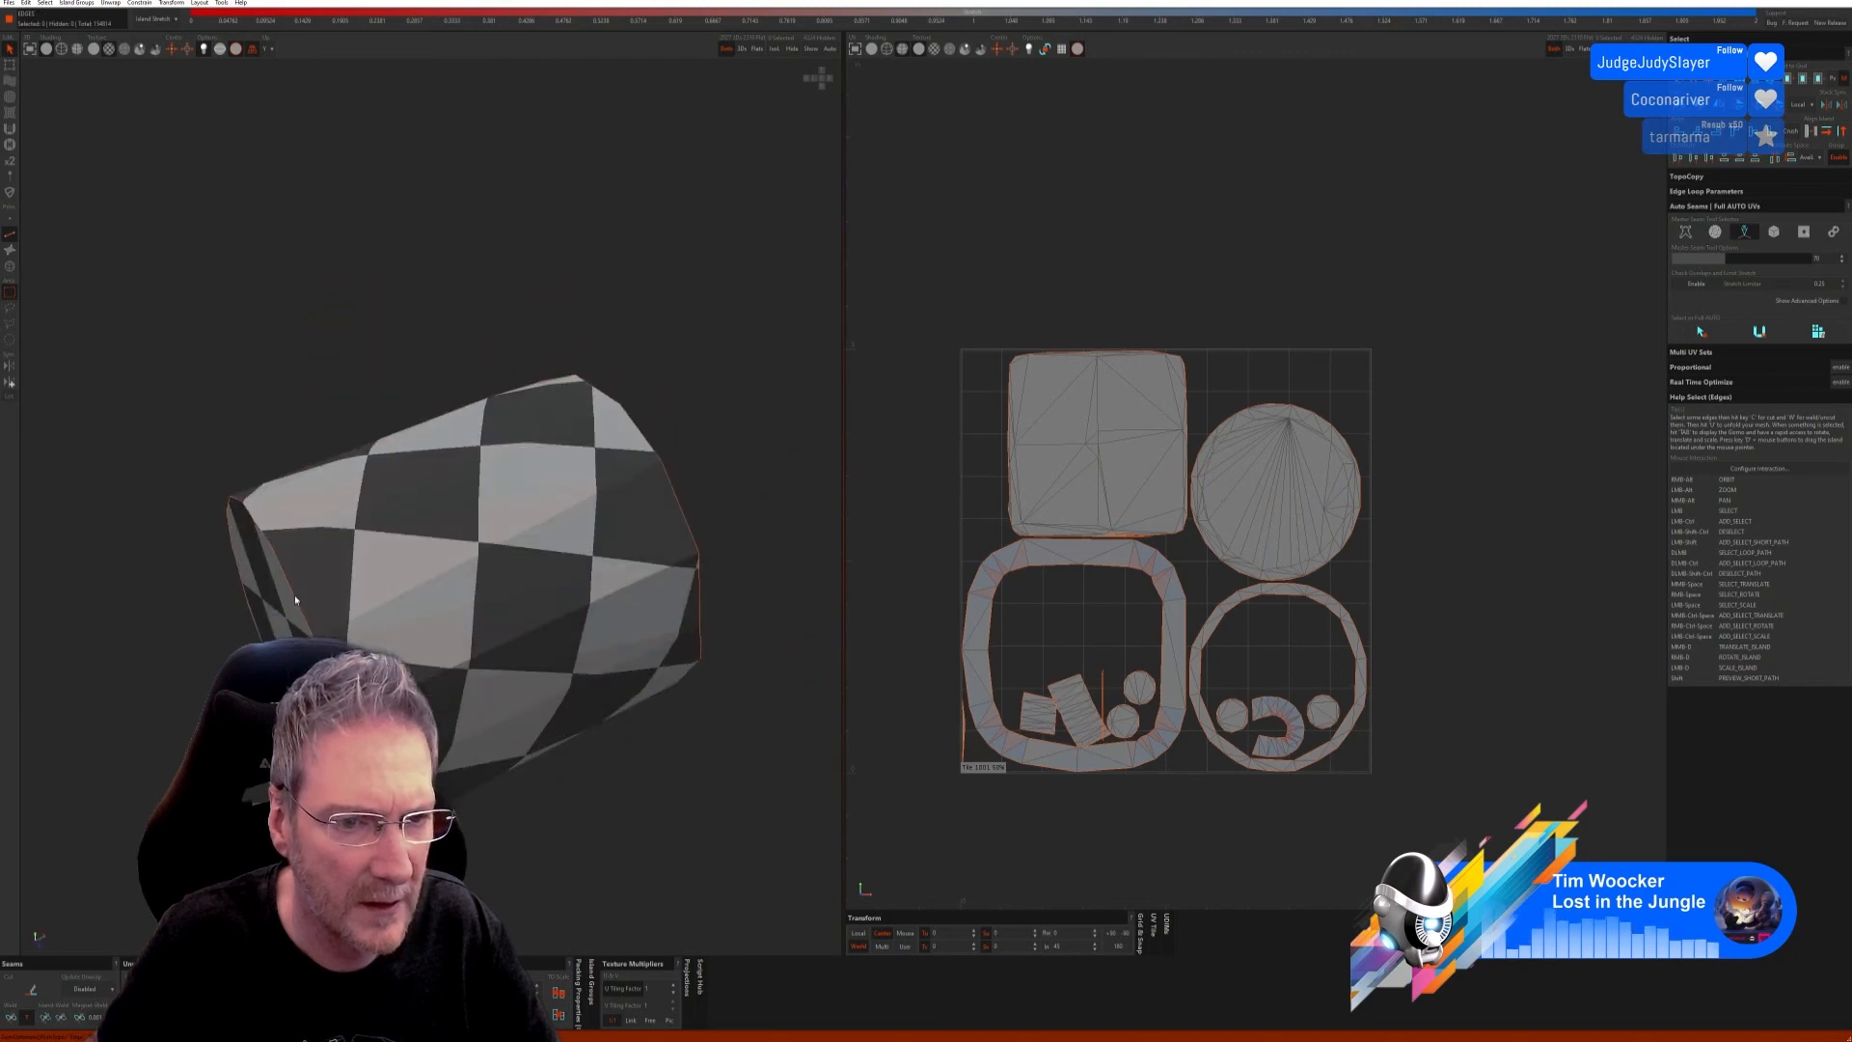
scroll(350, 642, down, 2)
scroll(350, 642, down, 8)
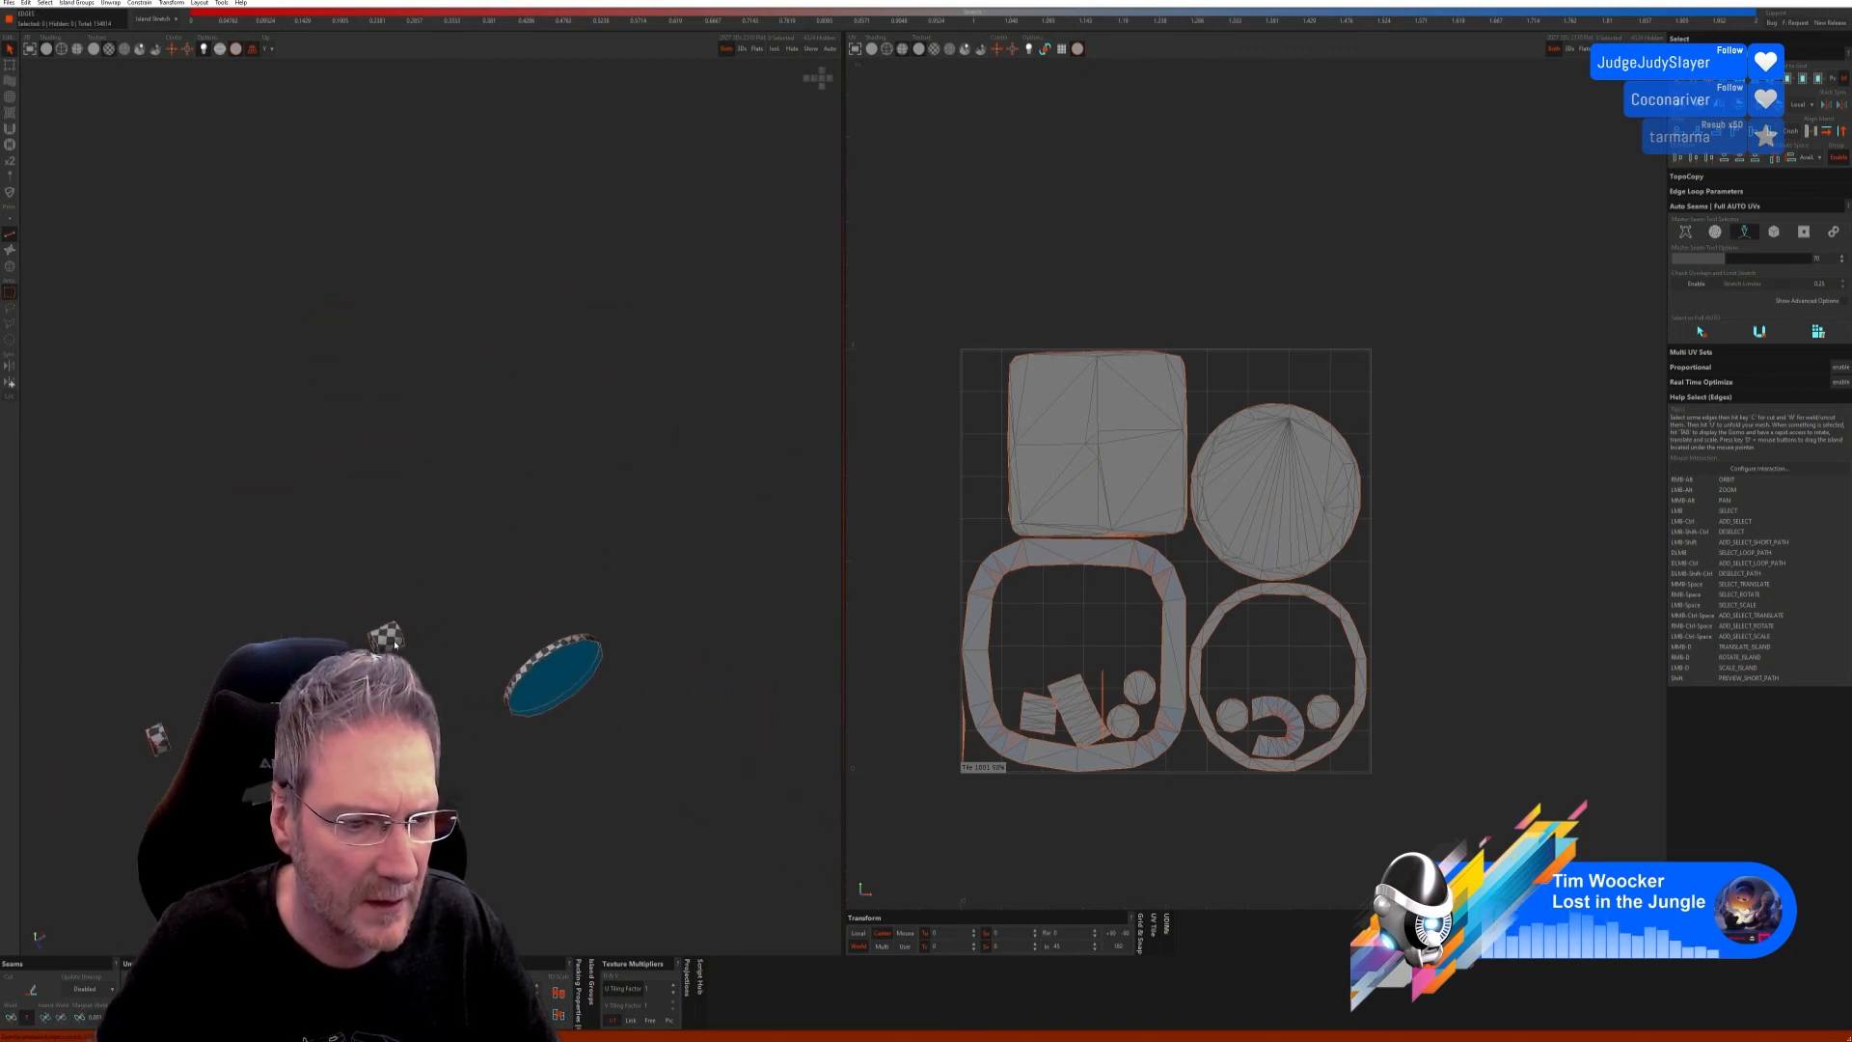
alt+right_drag(350, 642, 521, 654)
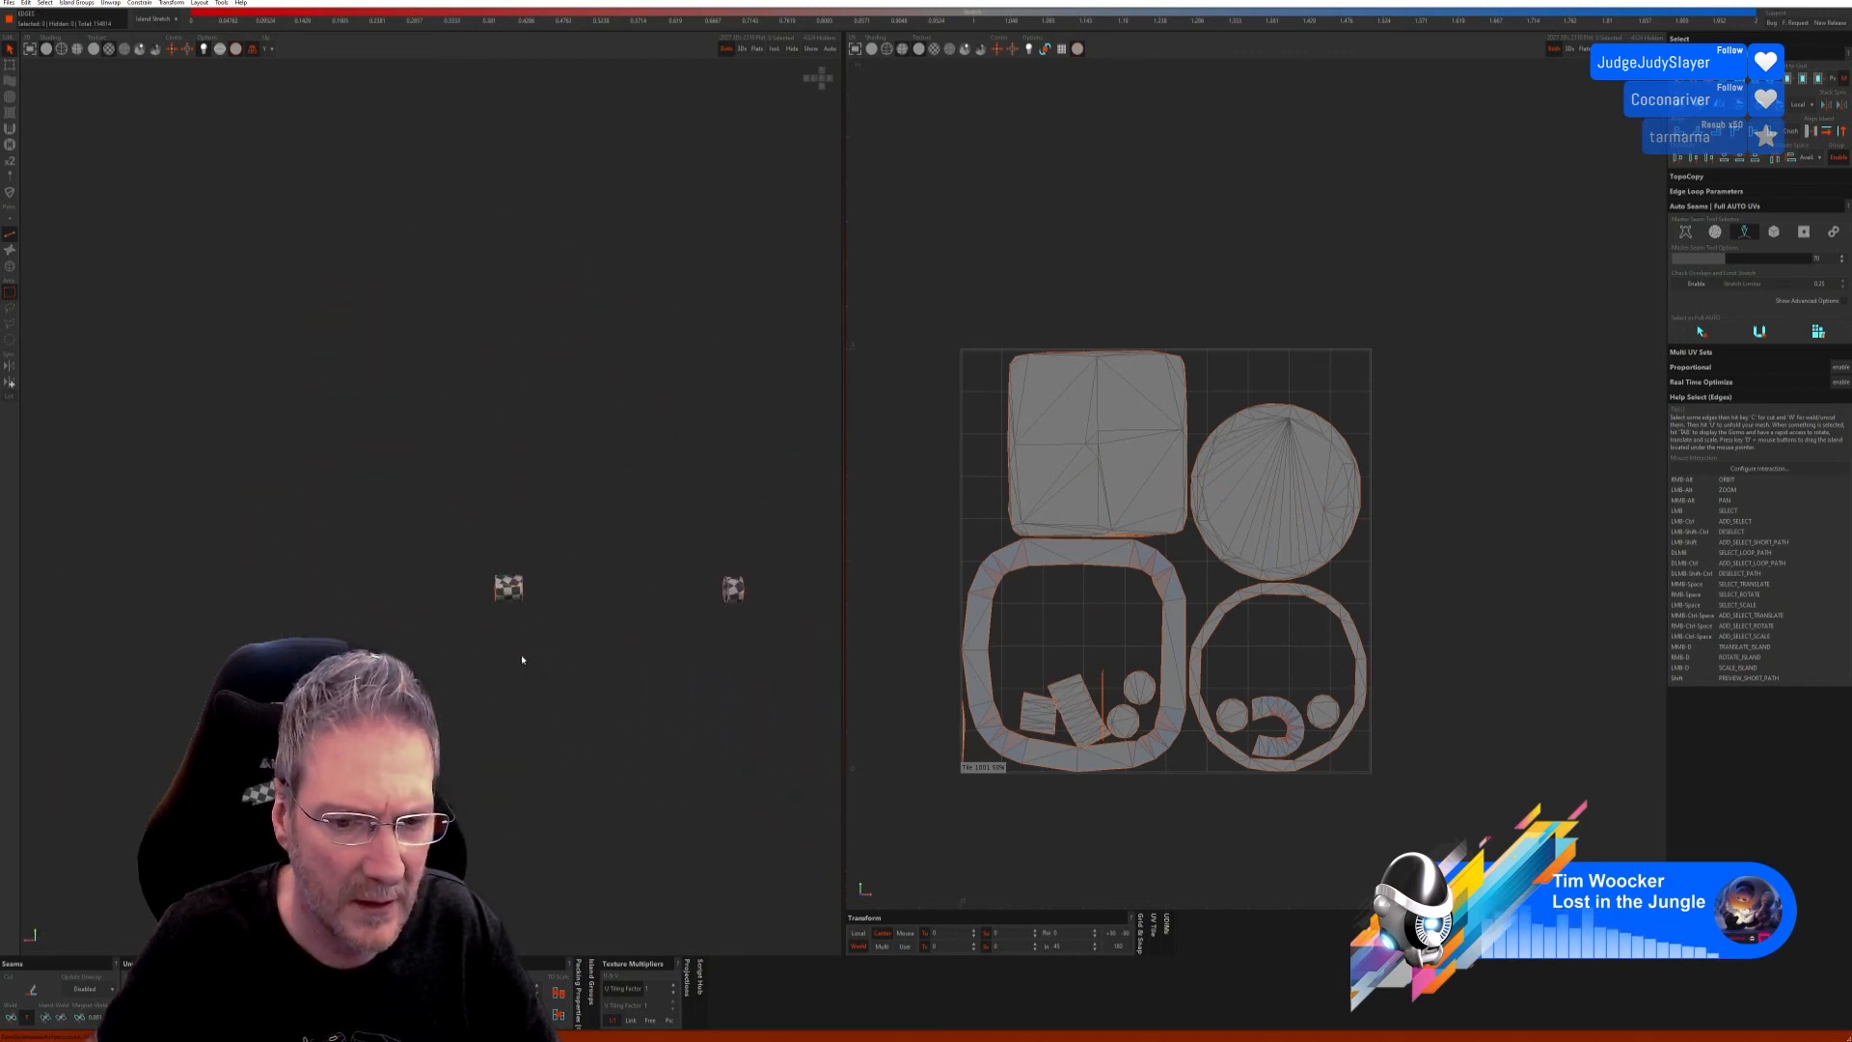
Step: Bring back the full car and isolate the long thin bar running across the floor below the dashboard
click(810, 48)
scroll(513, 576, down, 4)
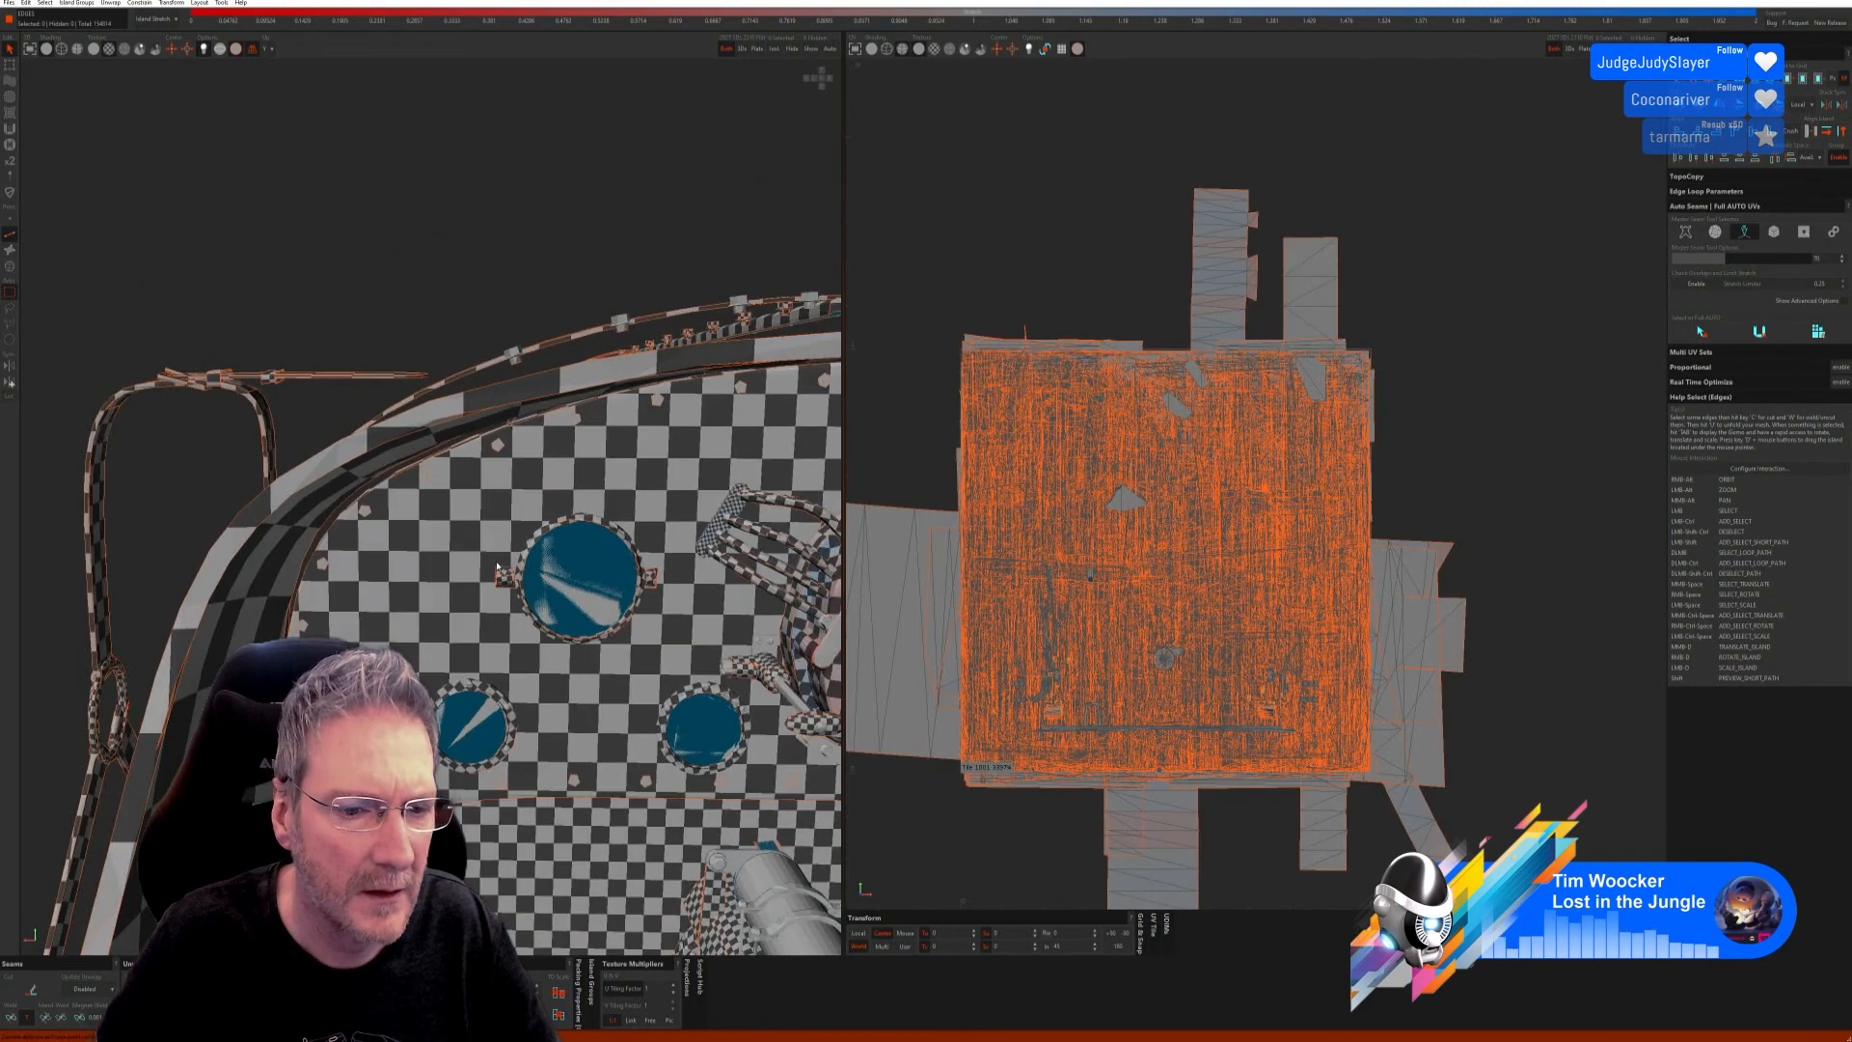
alt+right_drag(513, 576, 422, 591)
scroll(470, 576, up, 4)
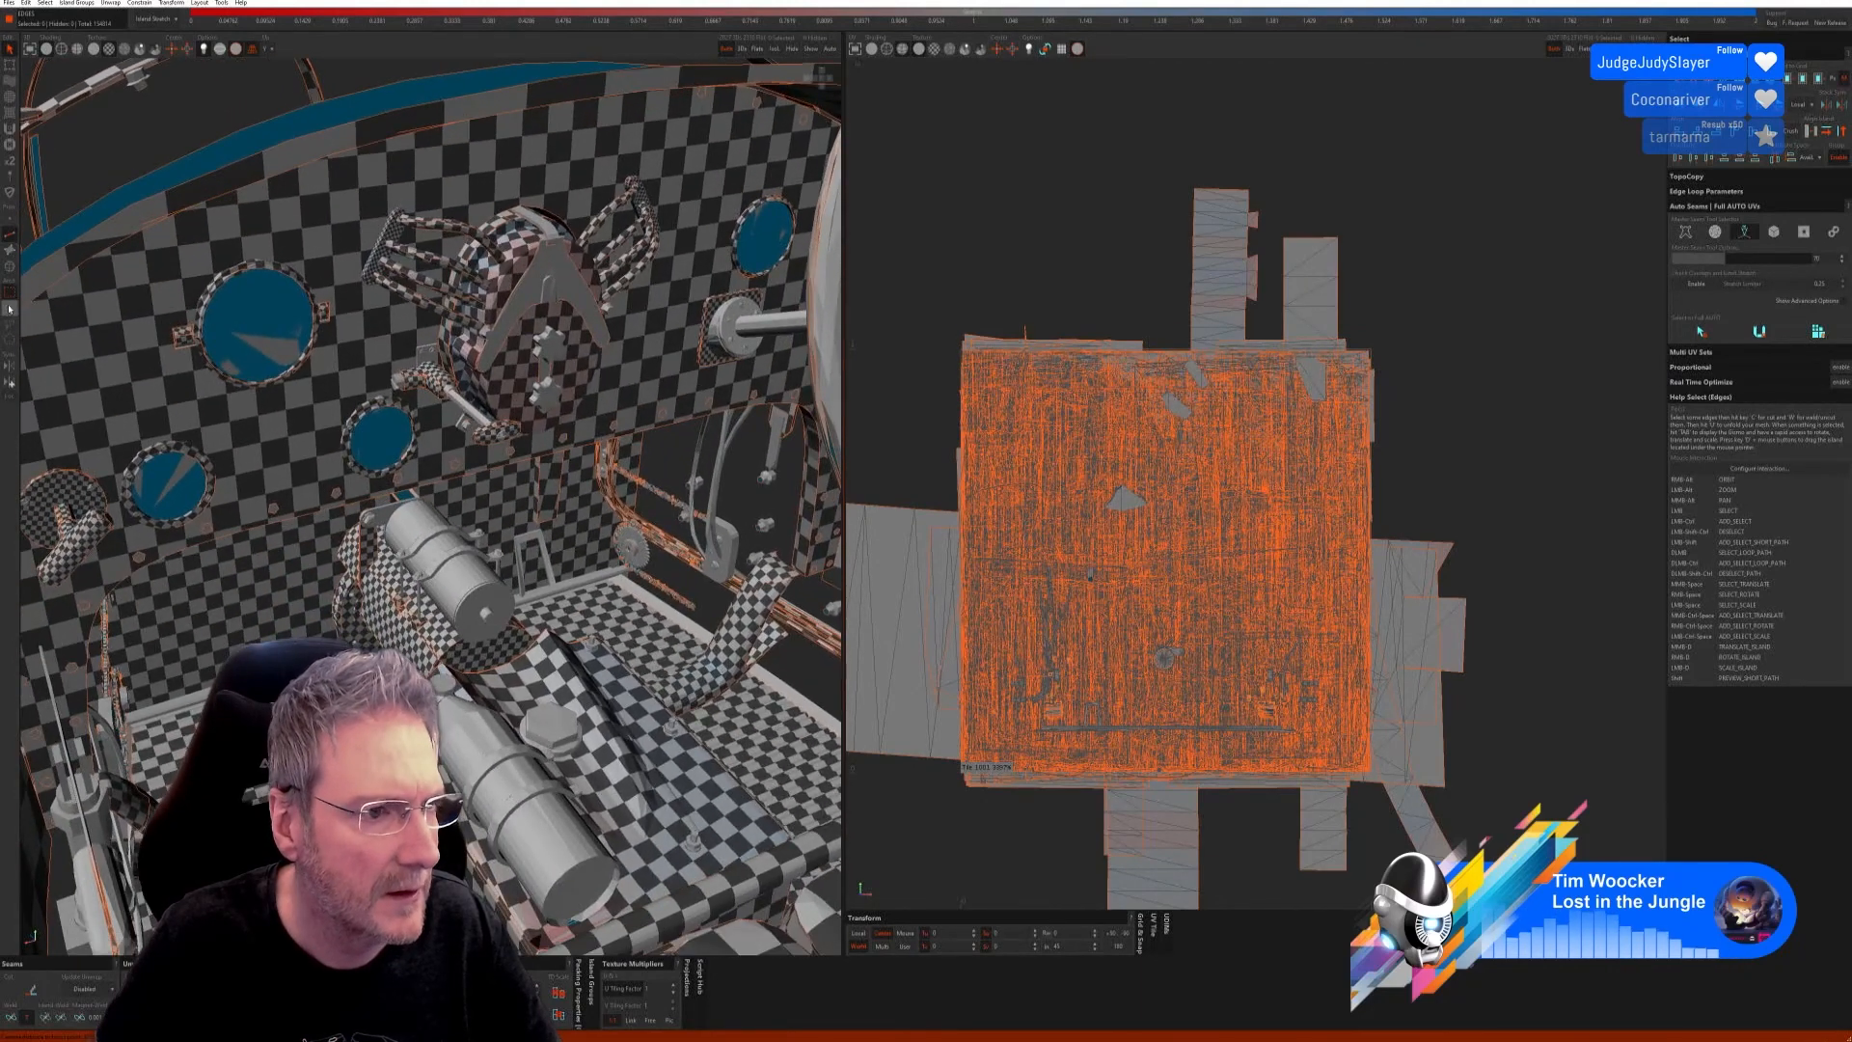
click(10, 266)
click(159, 708)
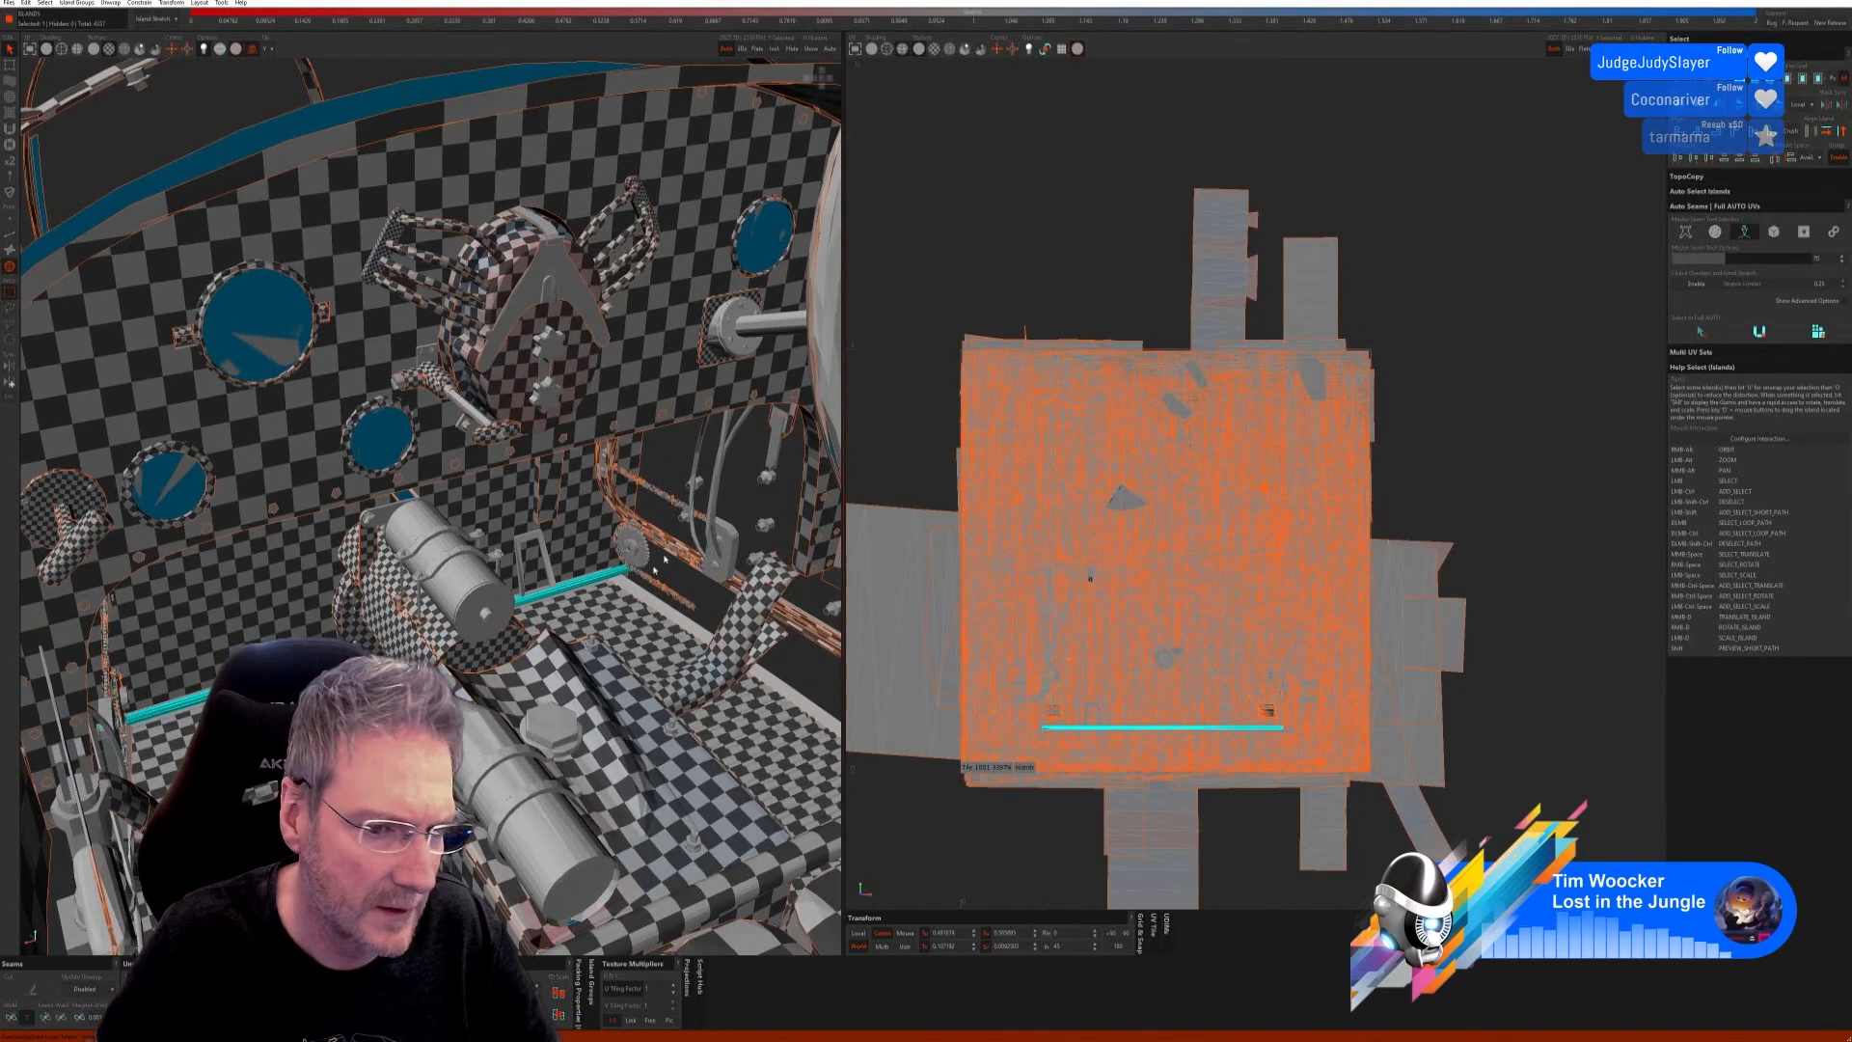
click(776, 52)
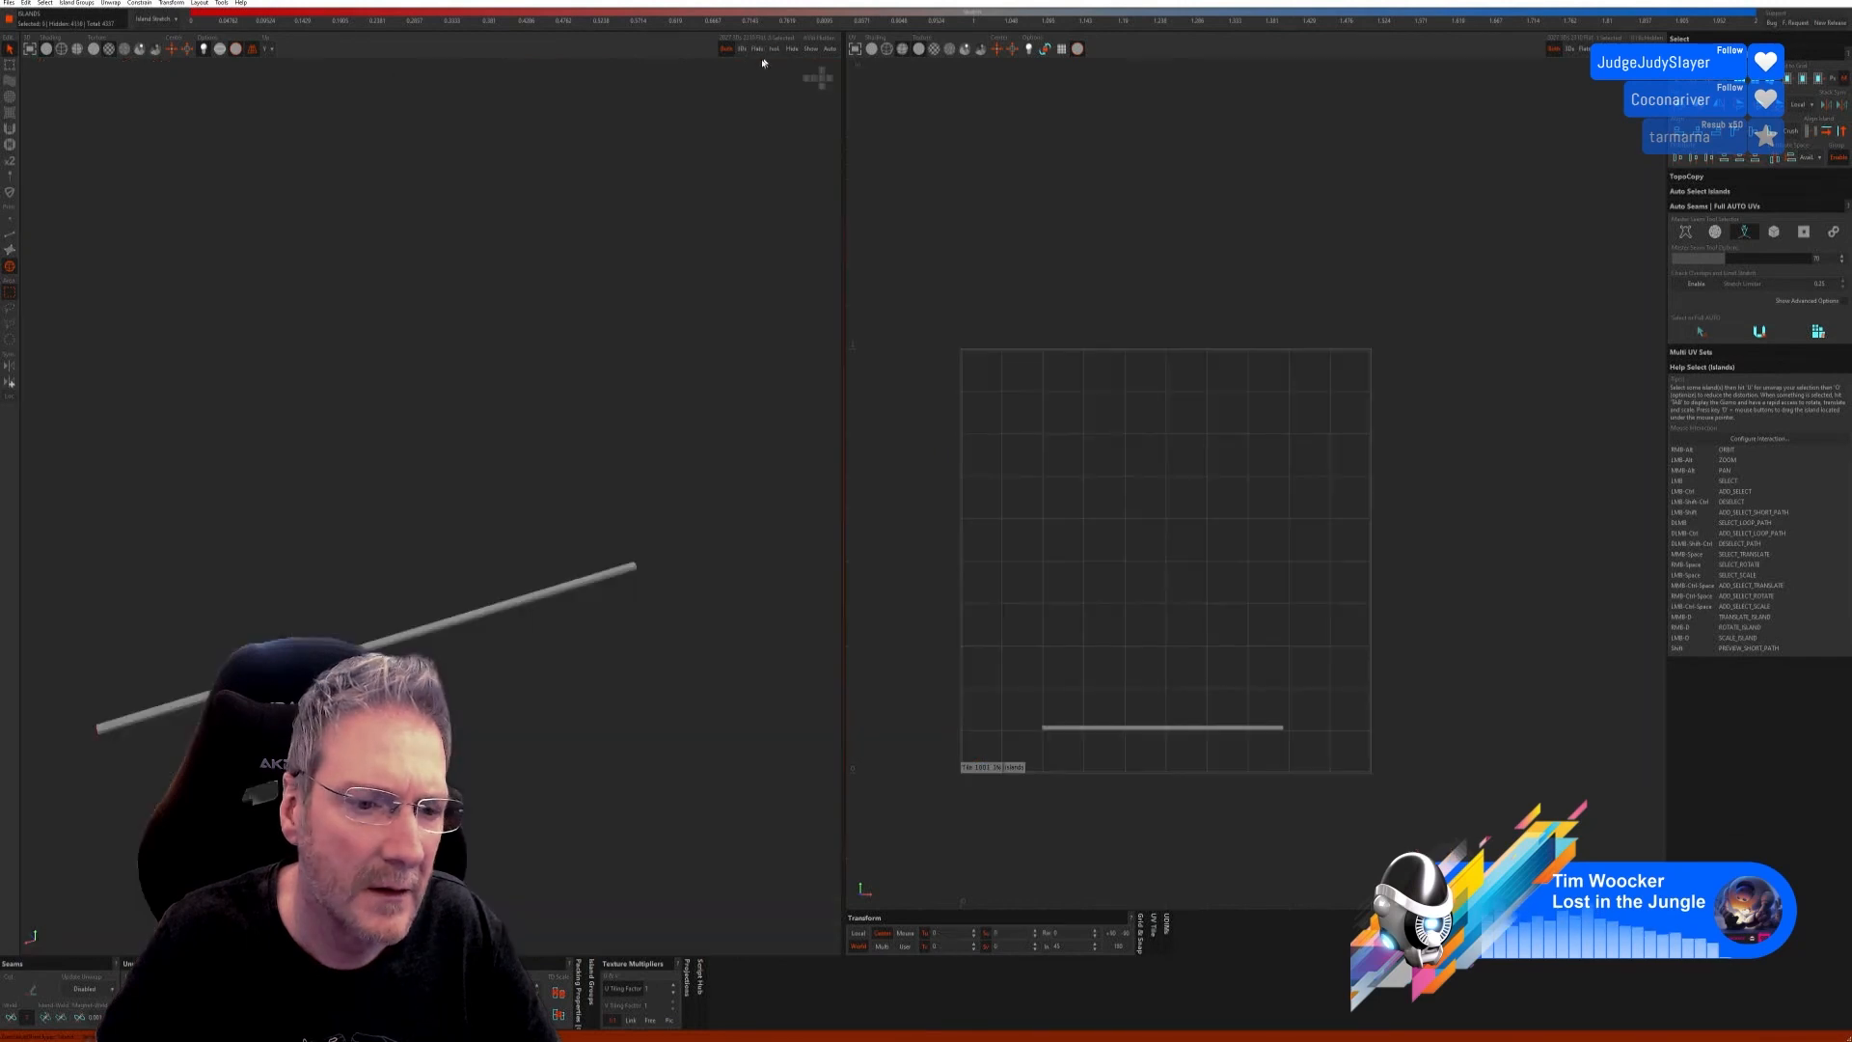
Step: Cut Box automatic seams on the isolated thin bar, and unfold and pack its islands
click(1775, 232)
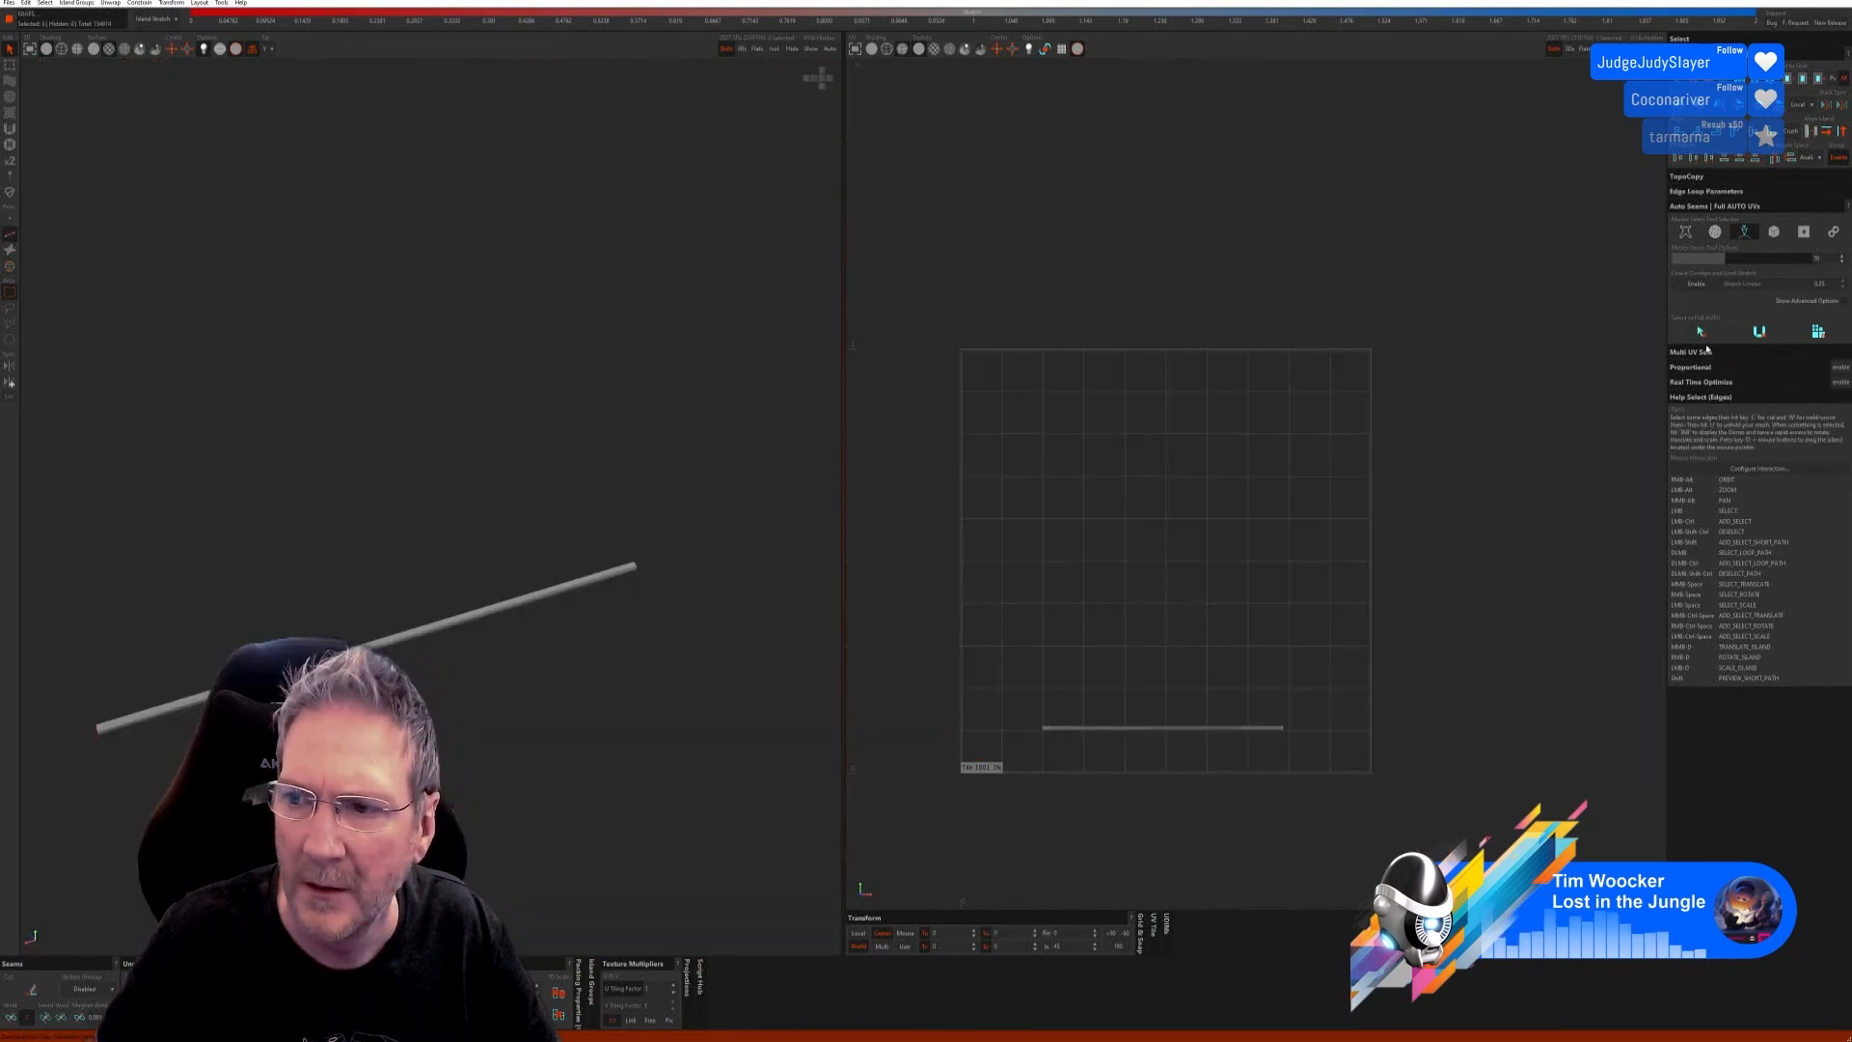
click(1819, 332)
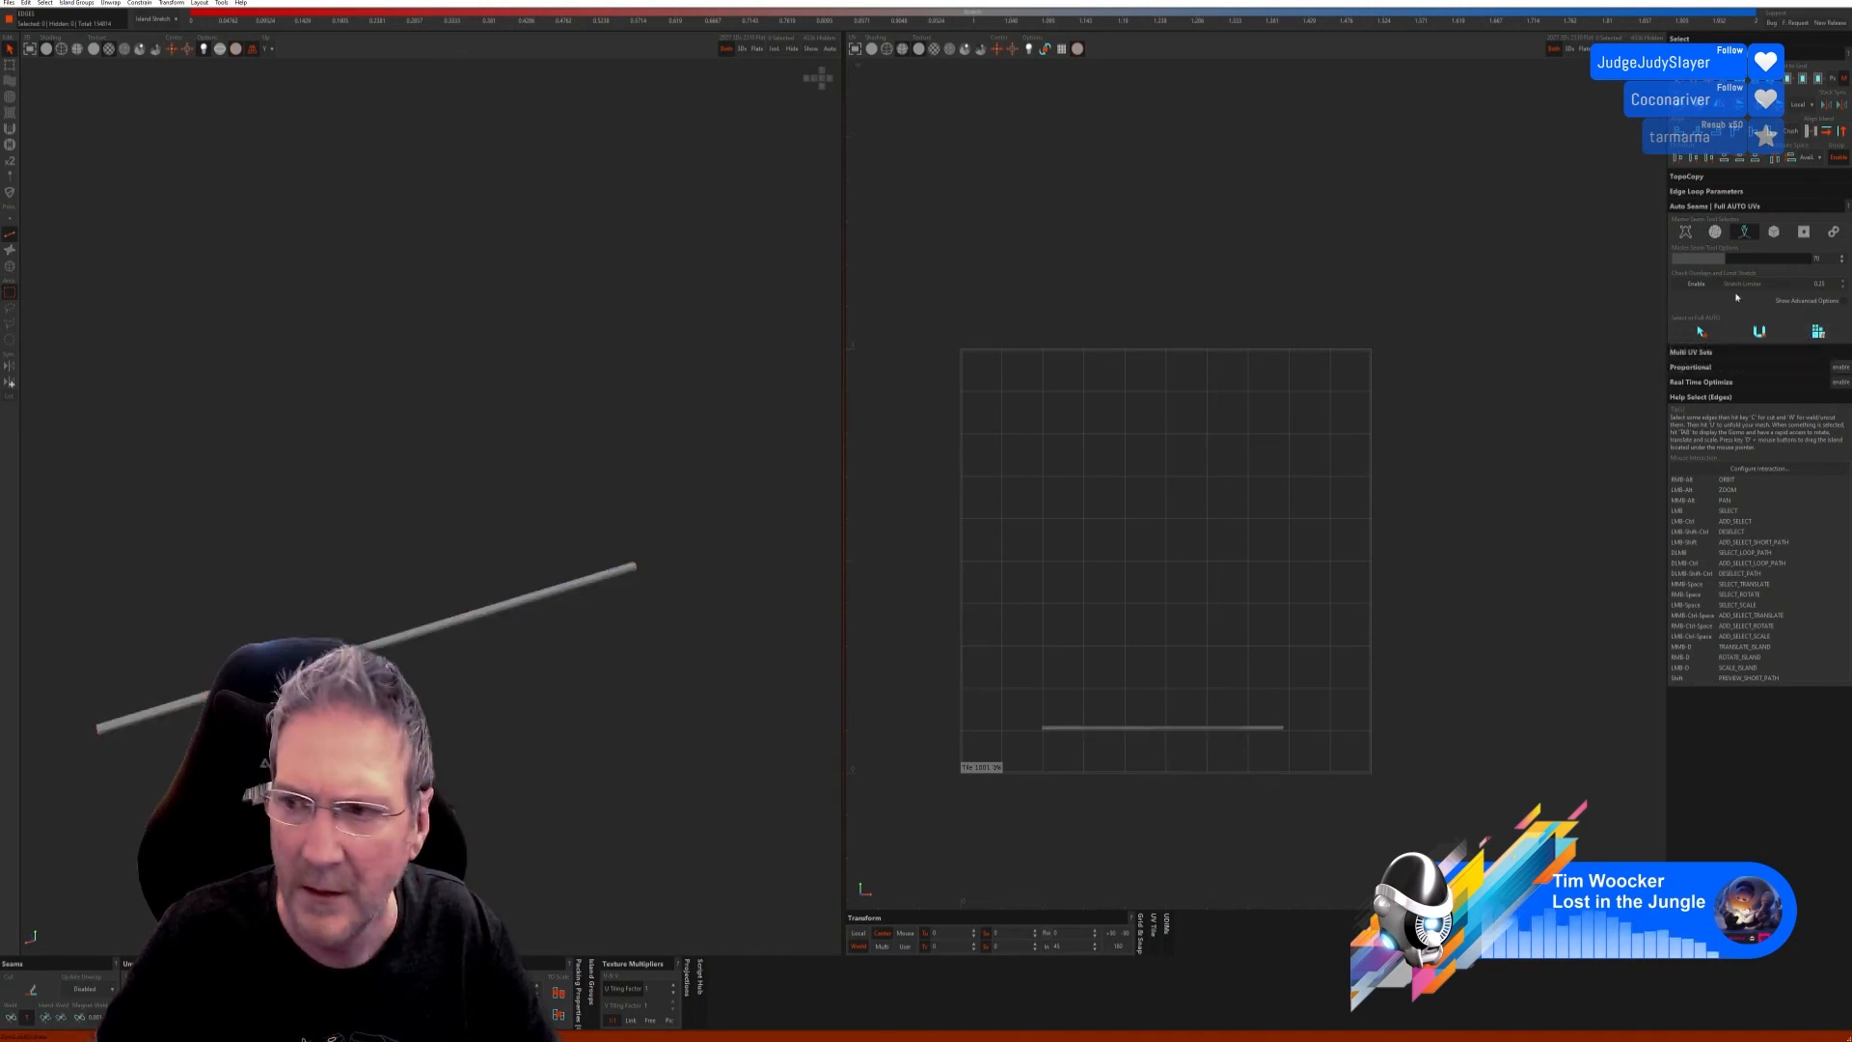
click(1772, 233)
click(1719, 359)
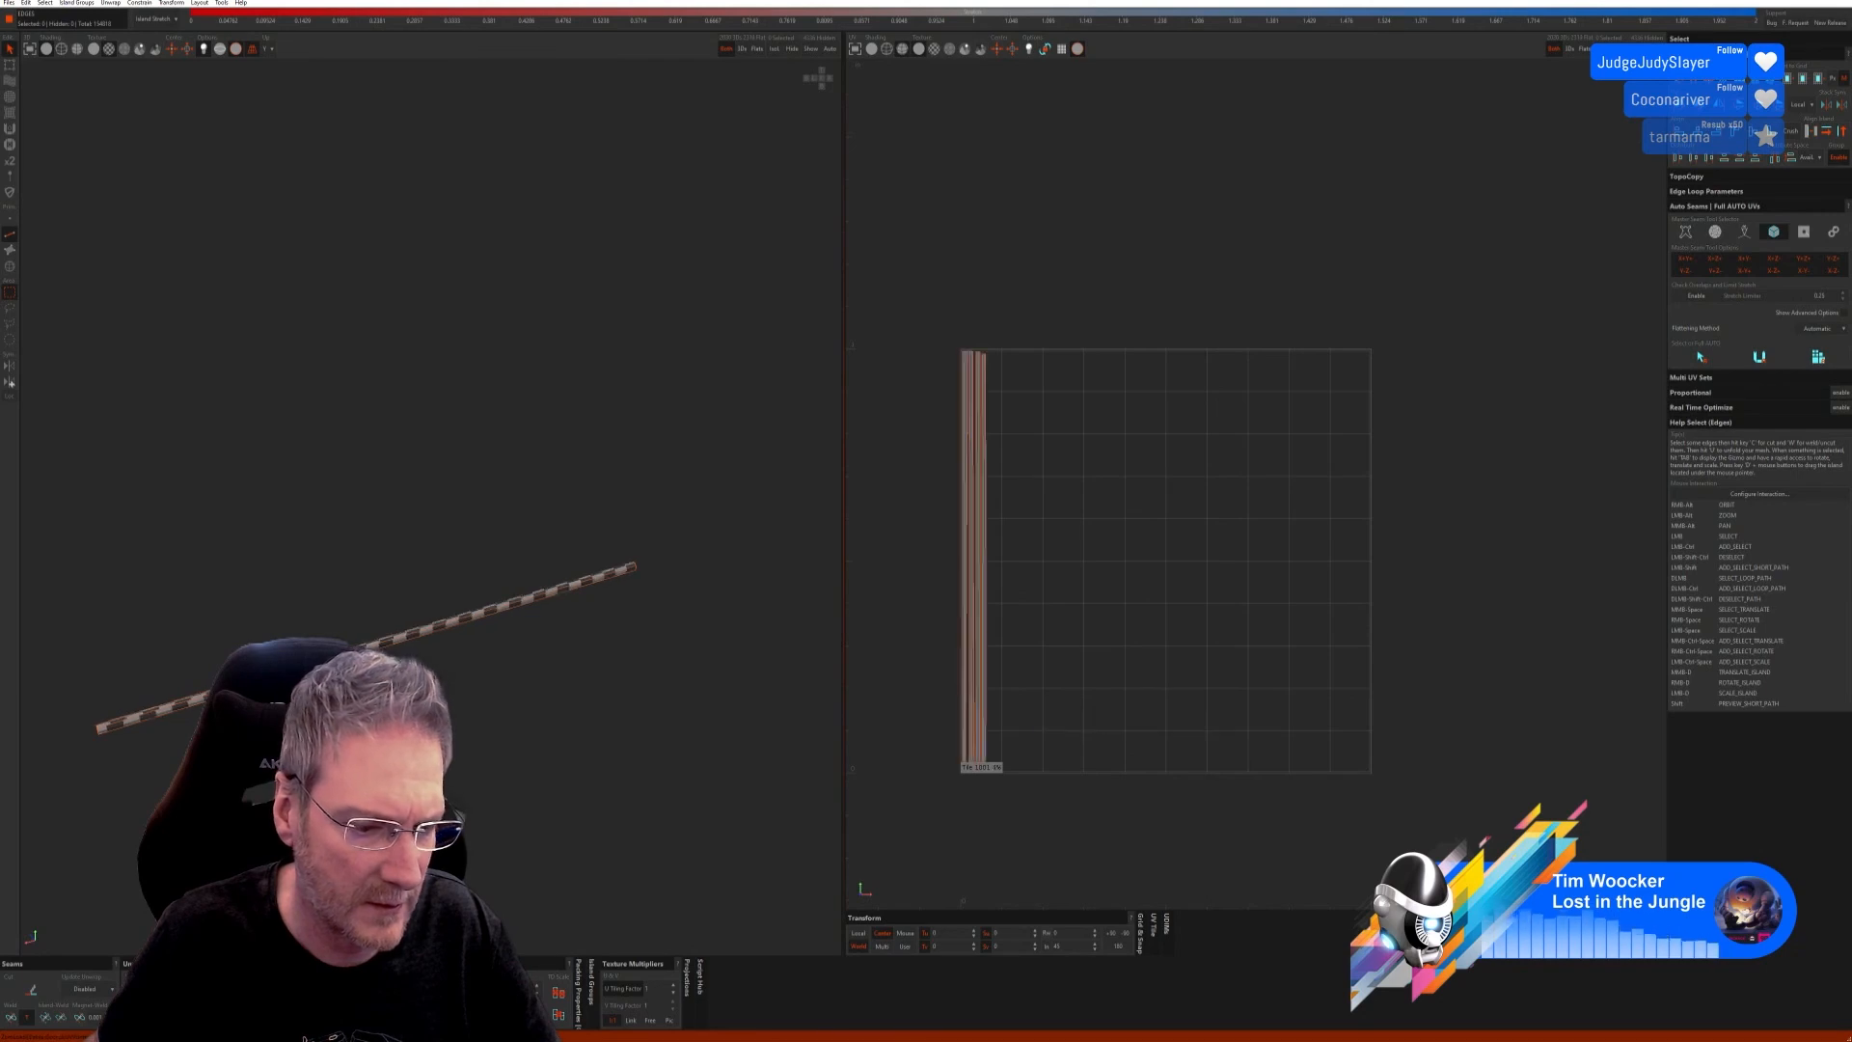
Step: Bring back the full car and isolate the two thin frames around the checkered footwell floor panels
click(809, 50)
alt+right_drag(236, 645, 253, 606)
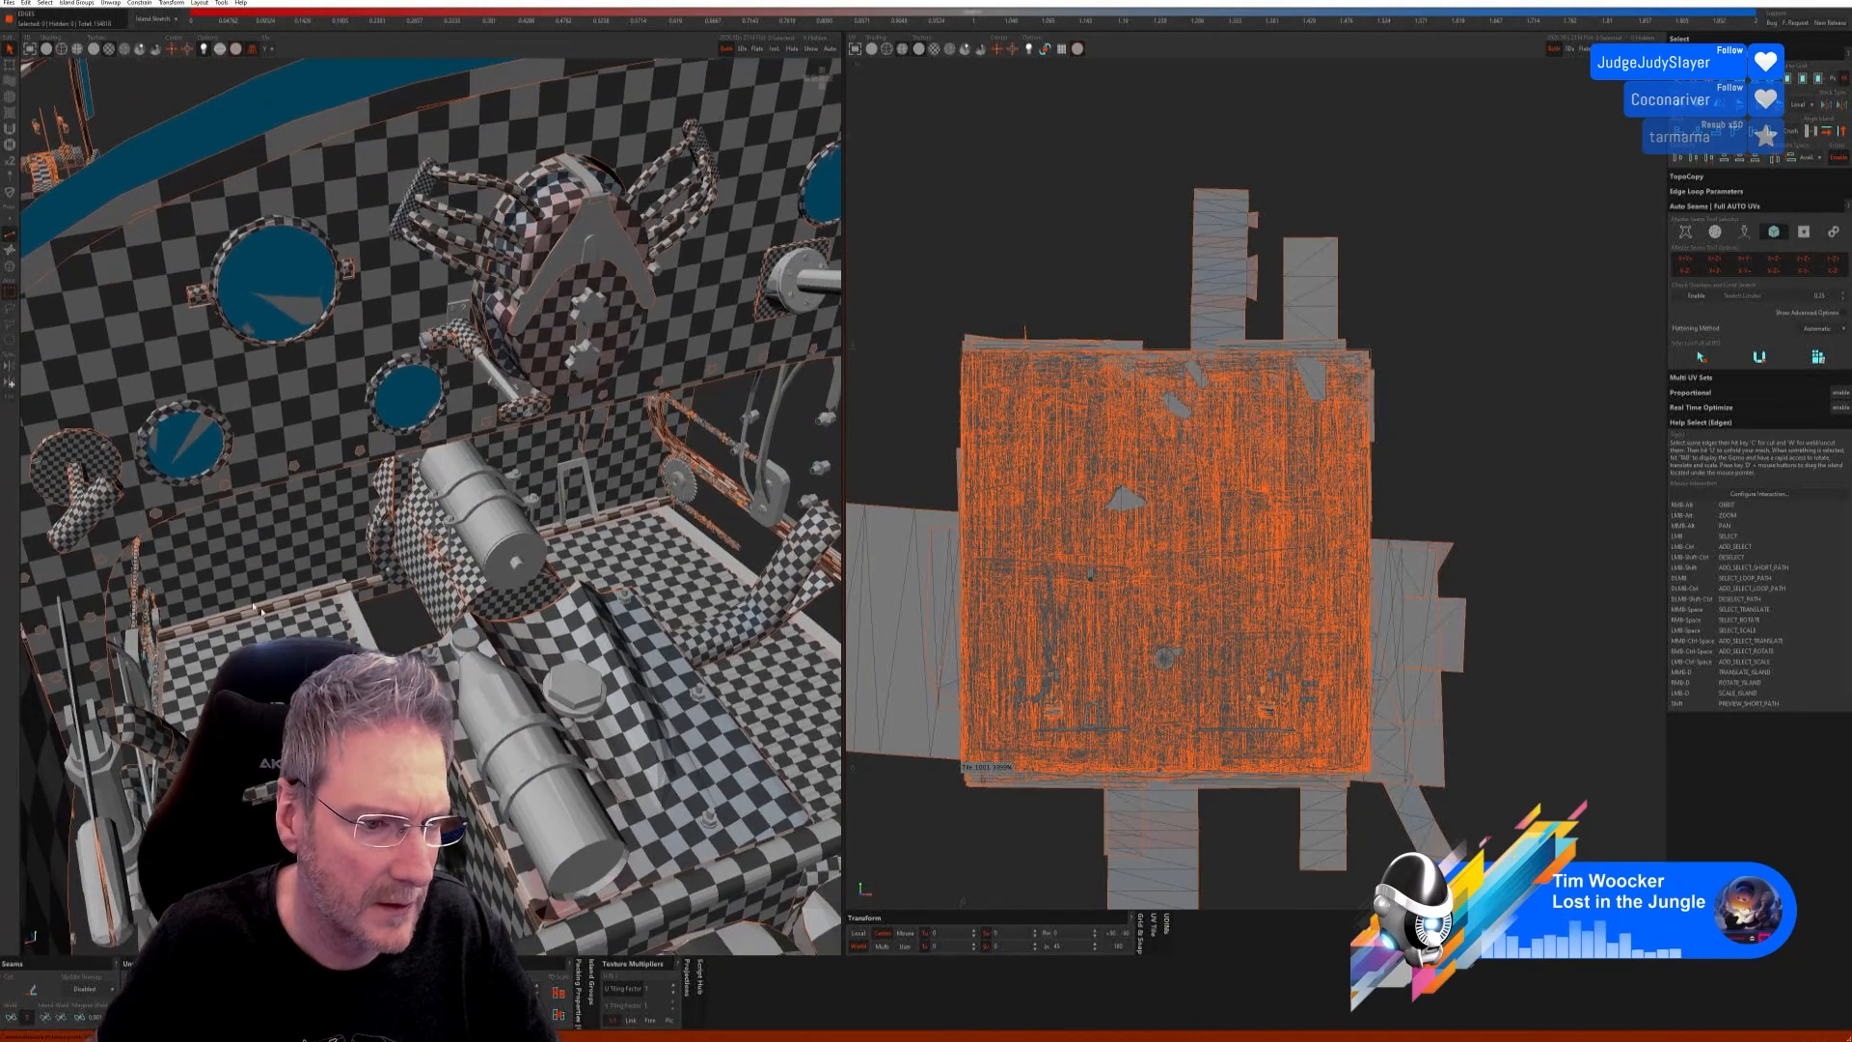
click(10, 267)
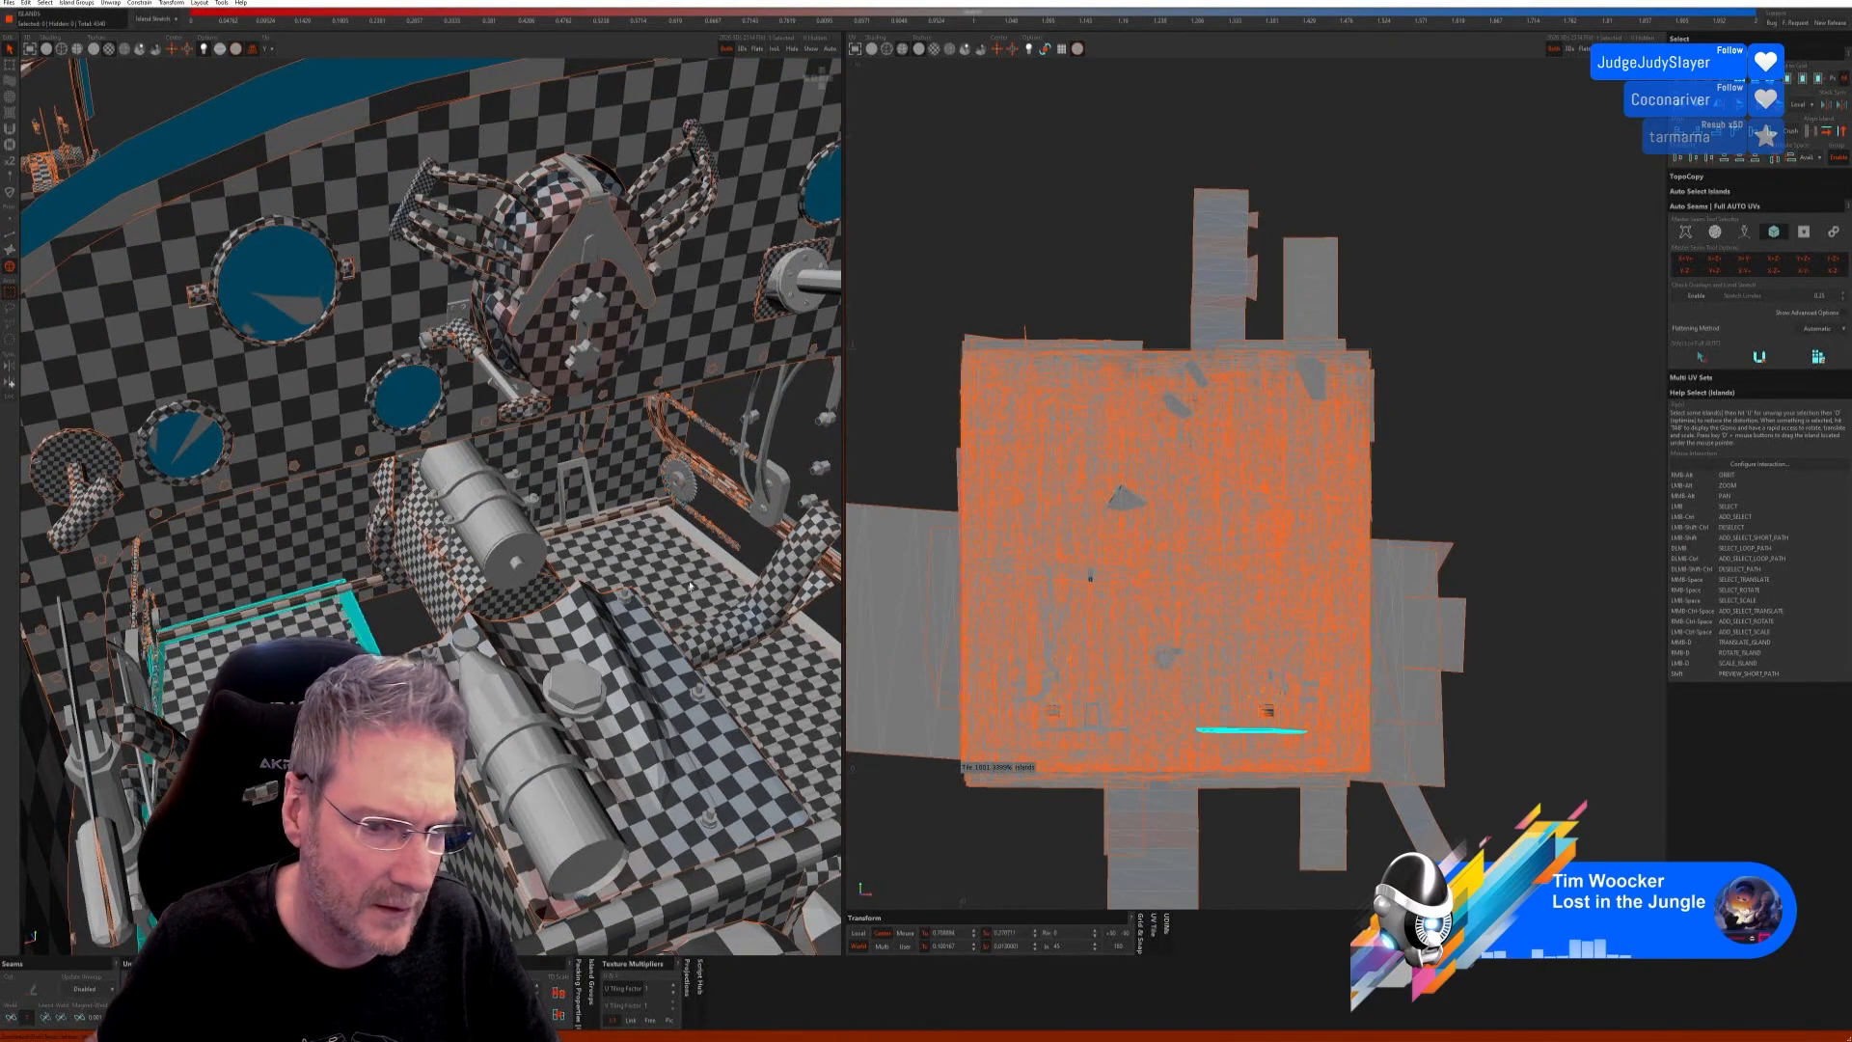
ctrl+click(715, 559)
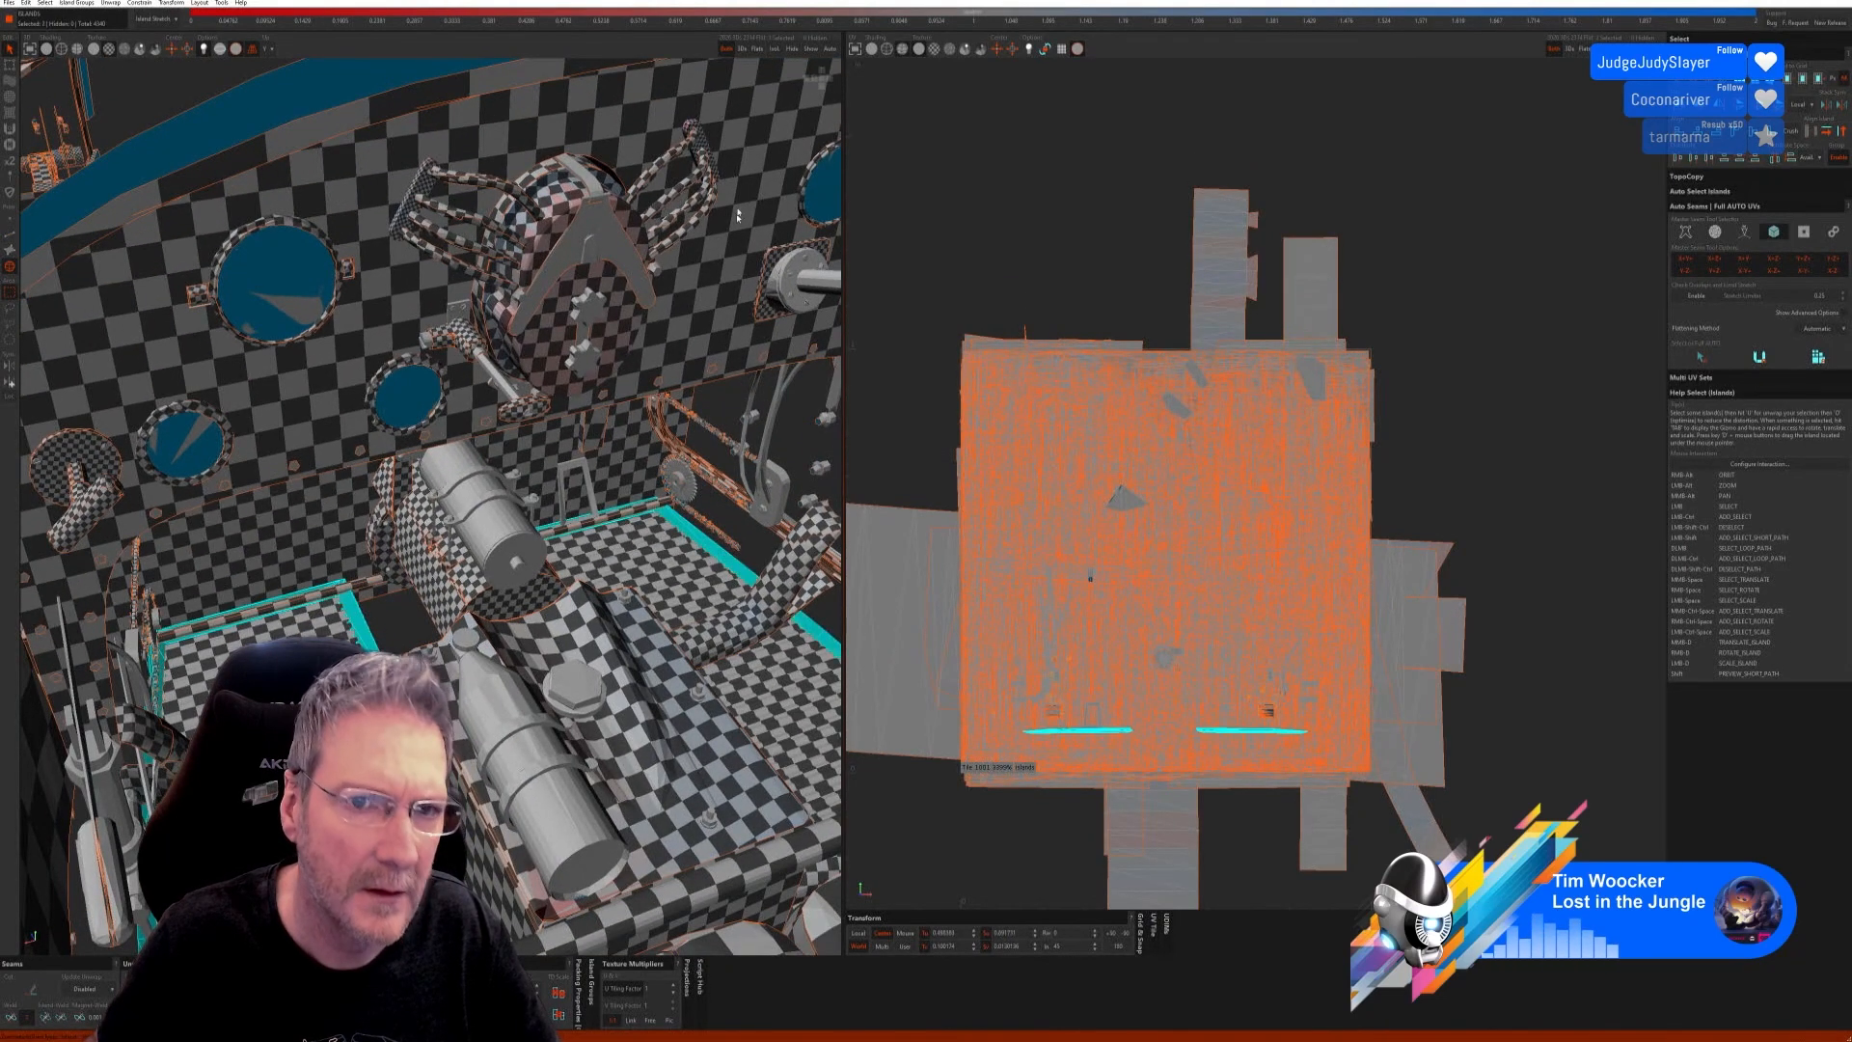
click(775, 49)
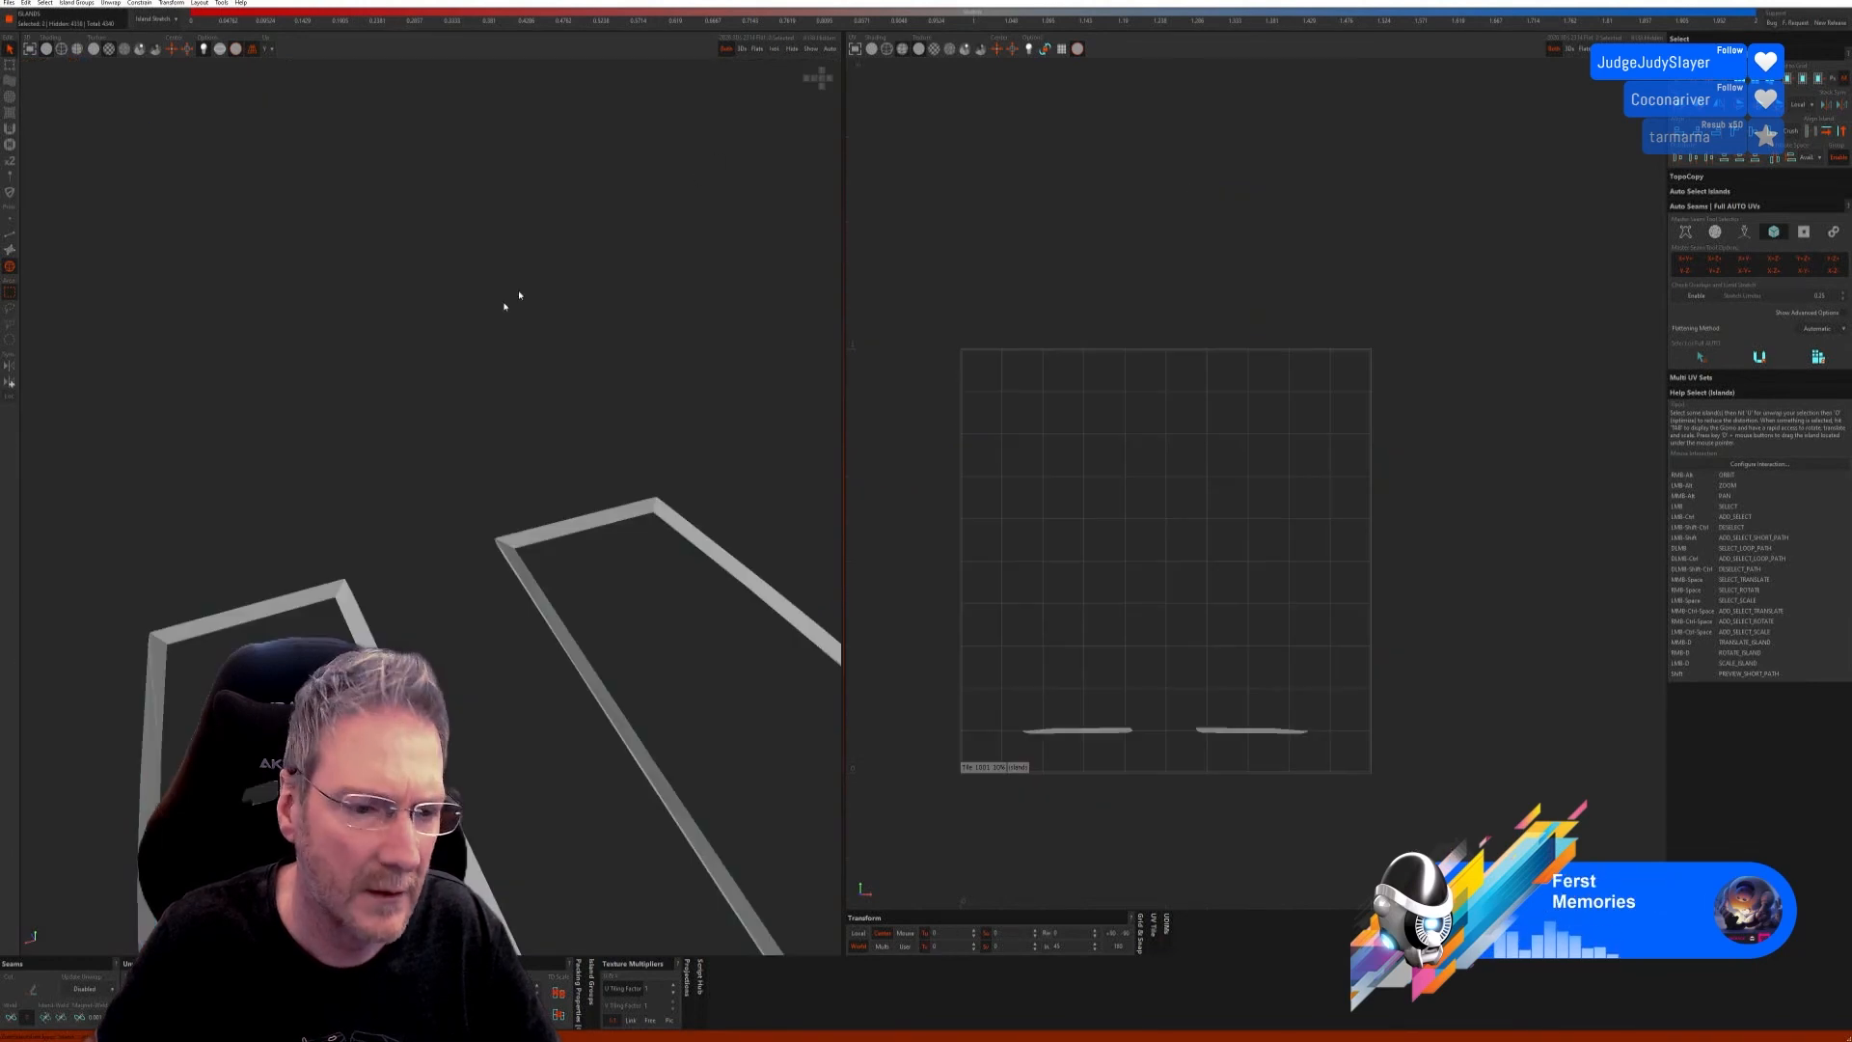
Step: Try cutting Sharp Edges automatic seams on the two floor frames and unfolding them
click(13, 234)
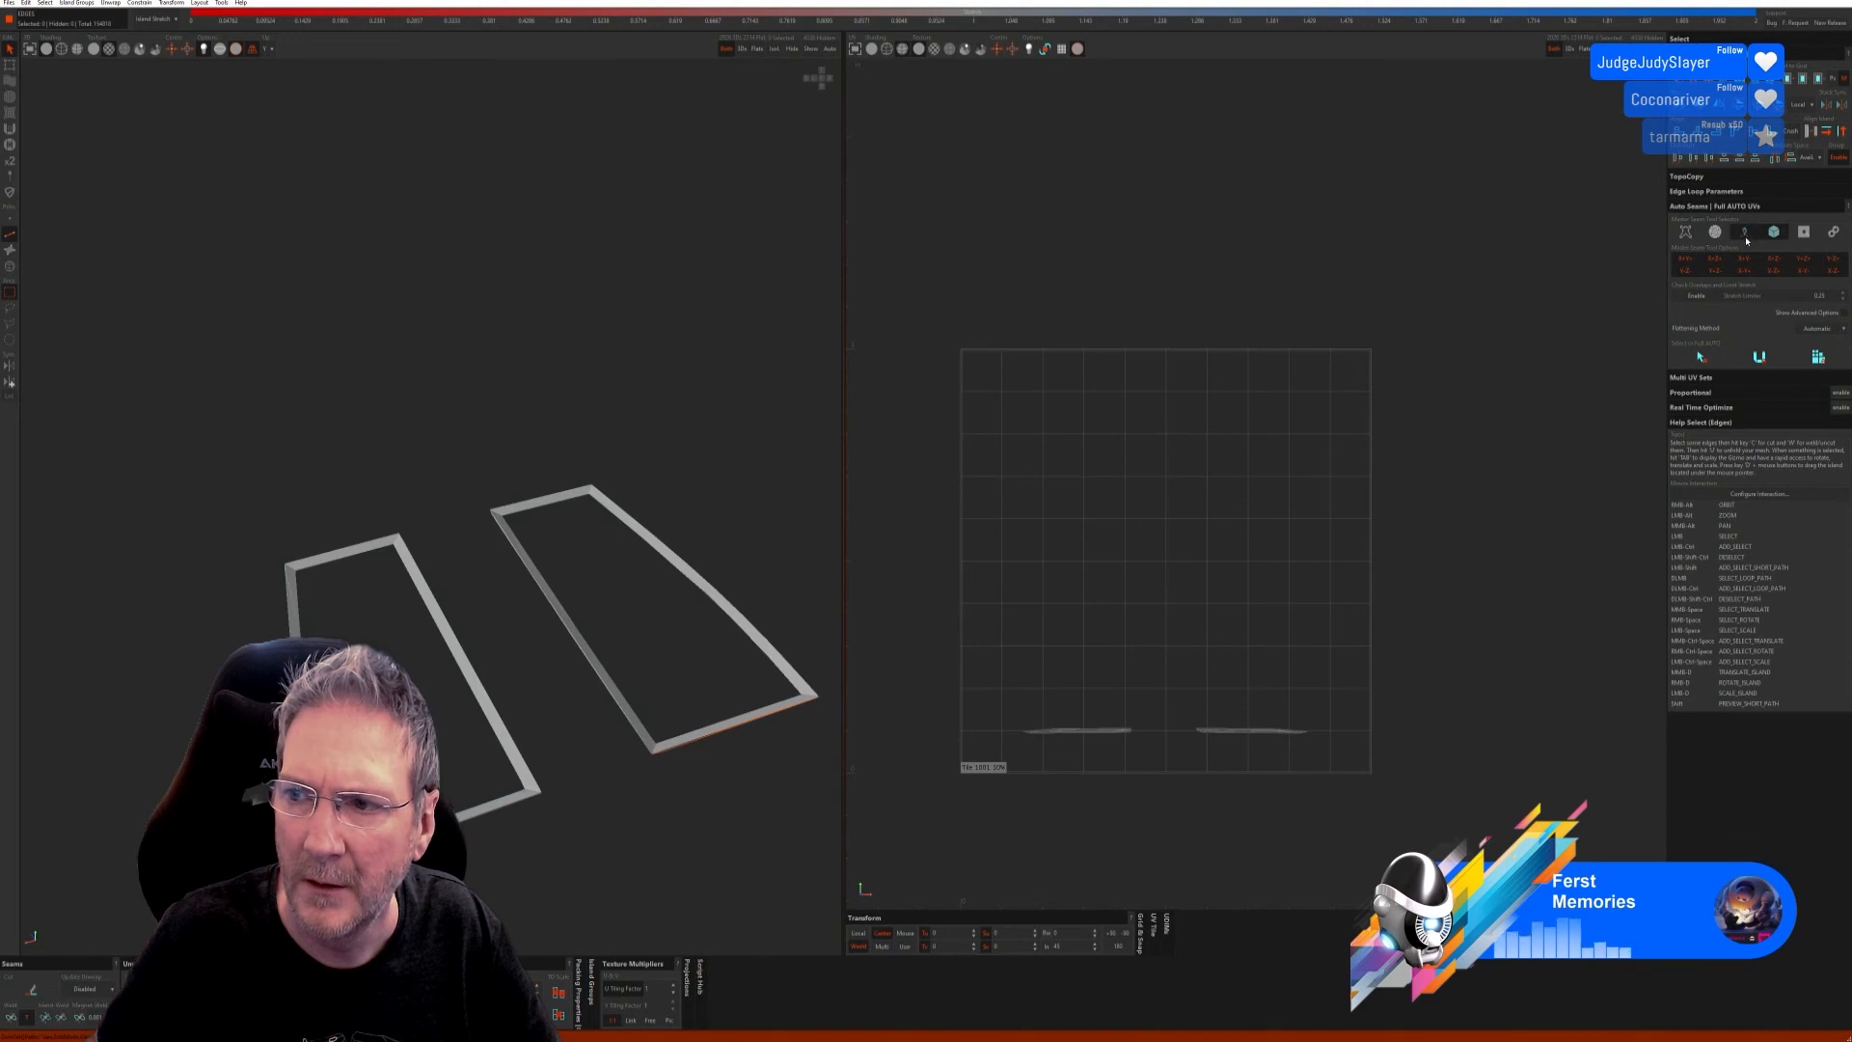
click(1745, 234)
click(1704, 333)
click(1761, 332)
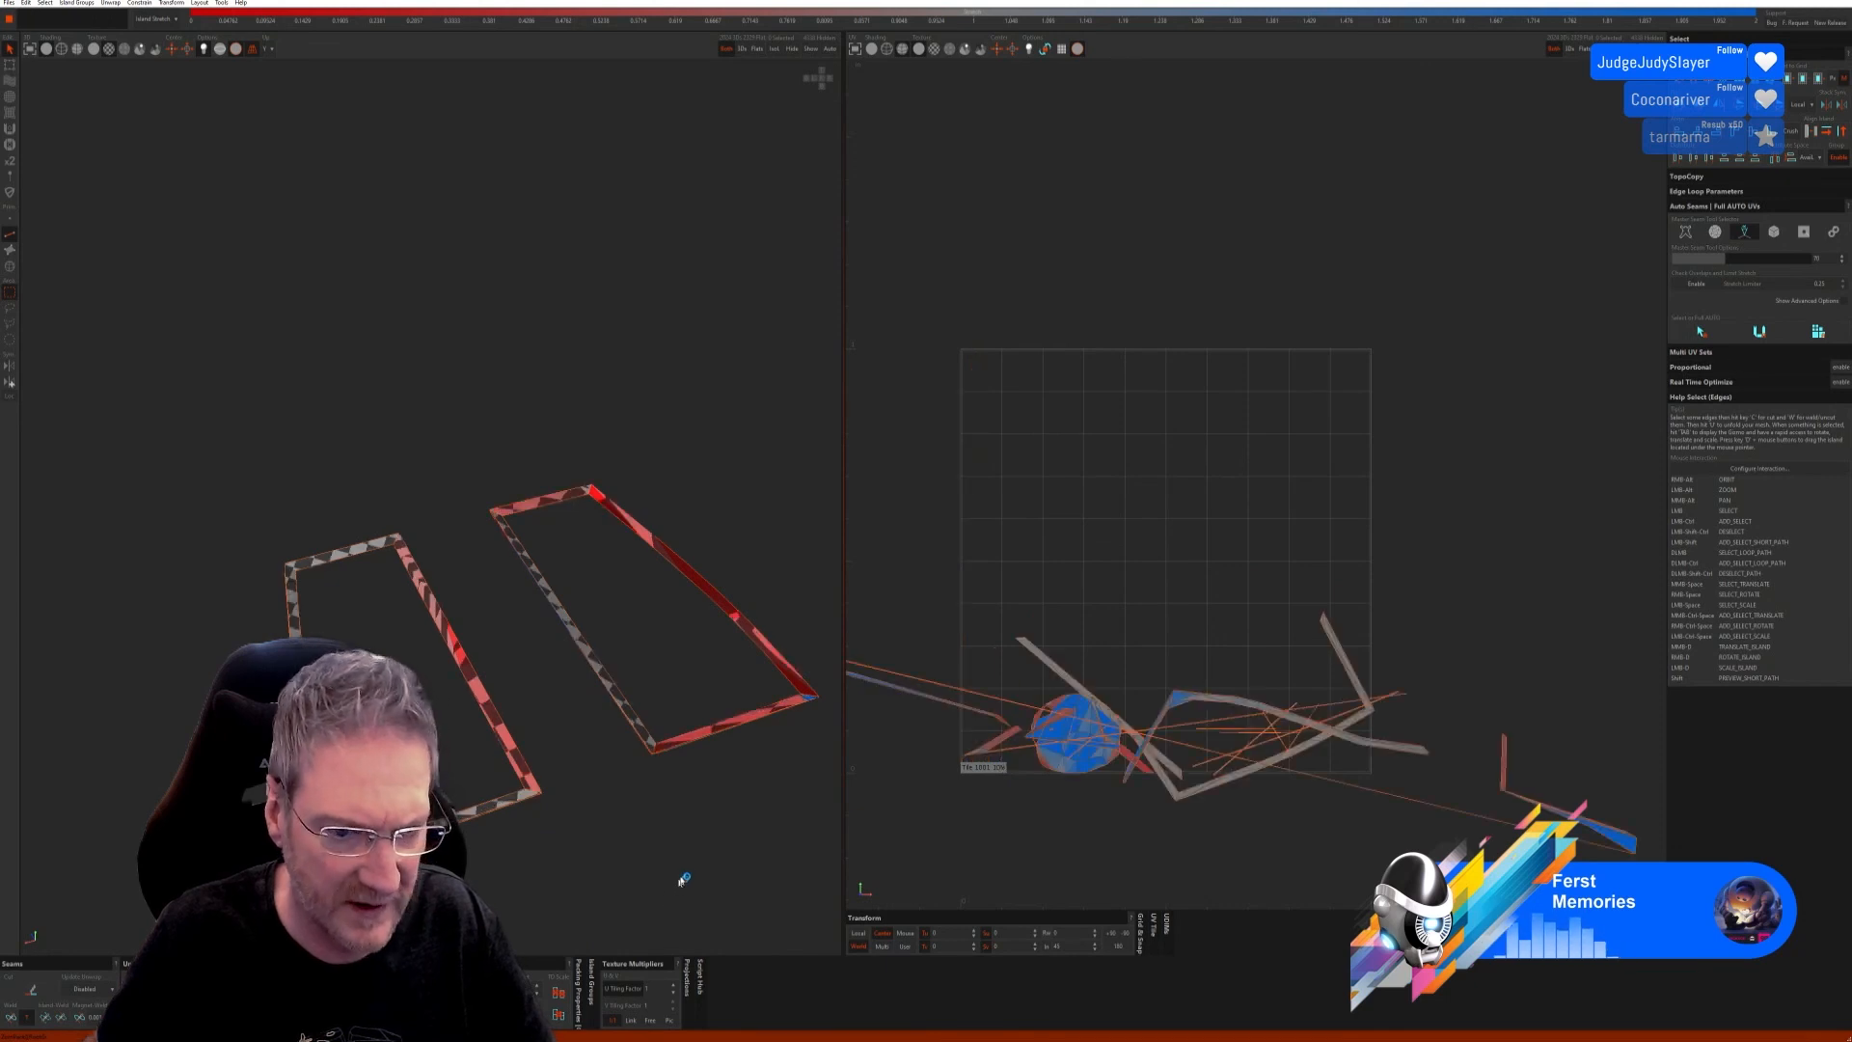
Step: Try Box automatic seams with packing and repeated unfolding on the two floor frames, and undo the whole attempt
click(1772, 233)
click(1767, 363)
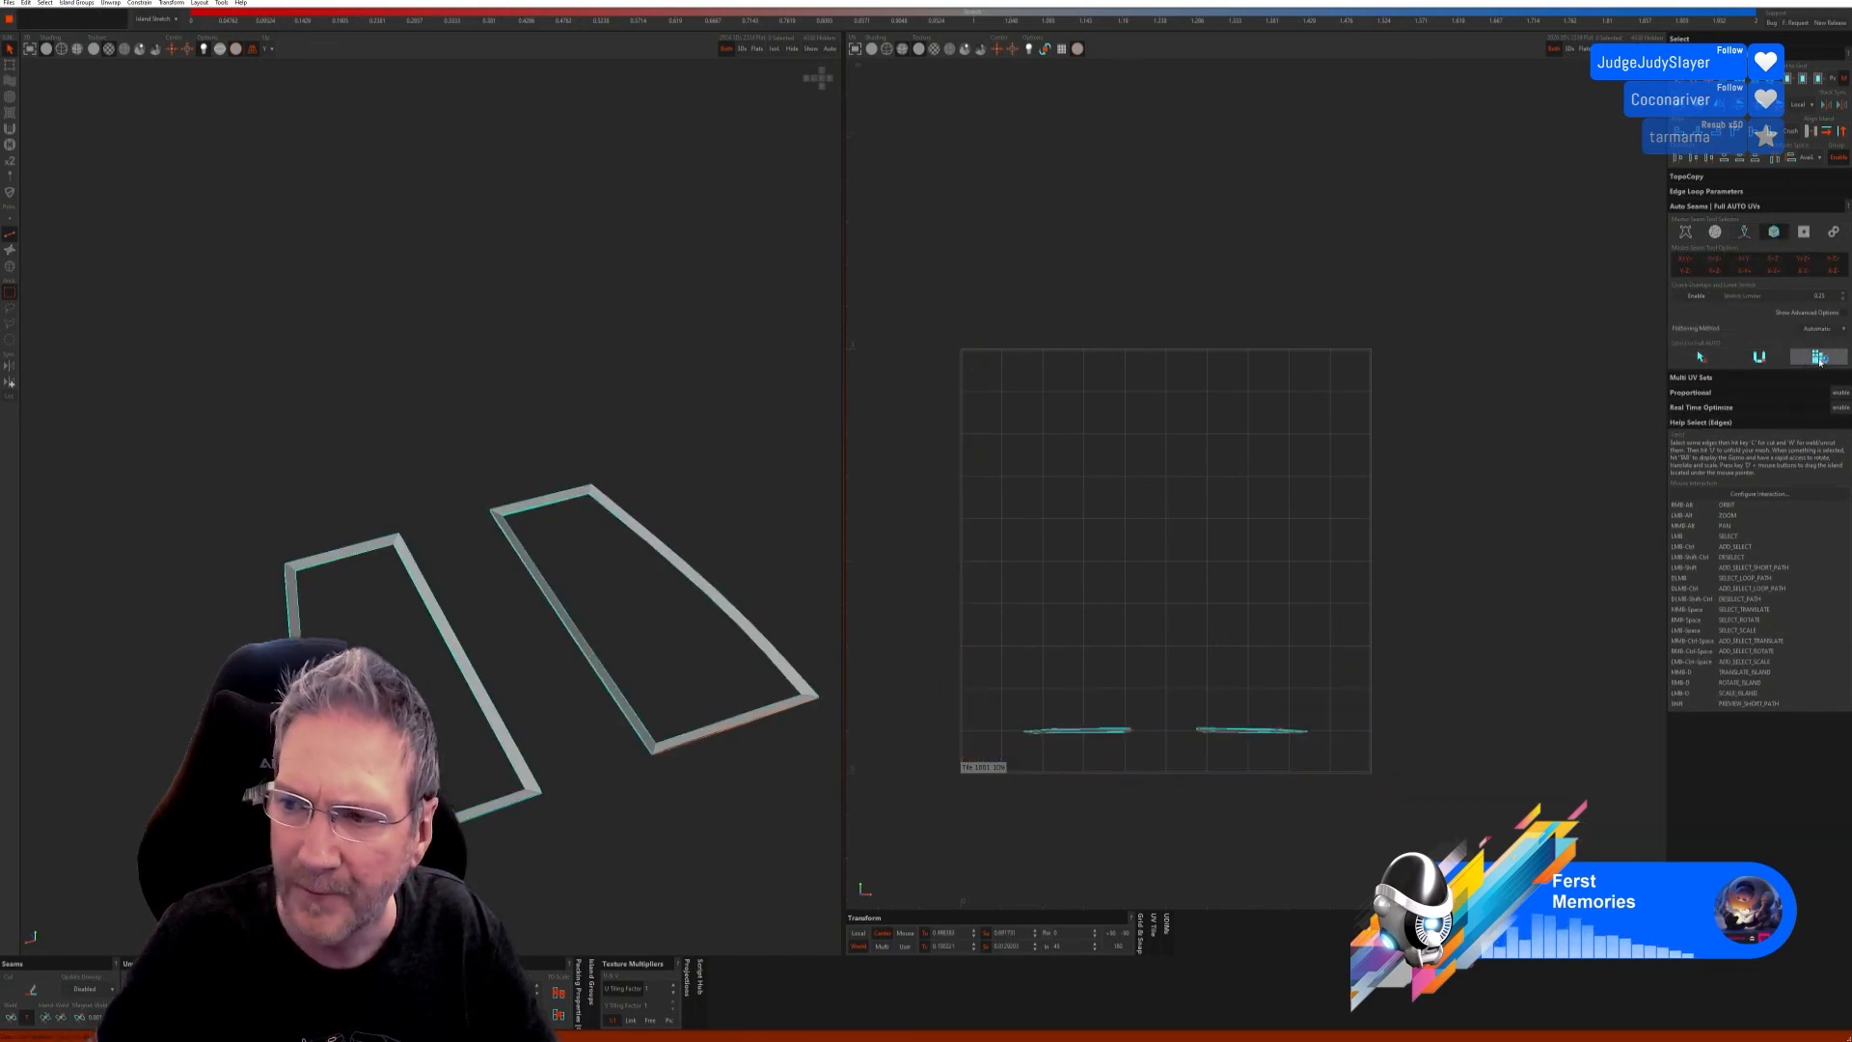
click(1818, 358)
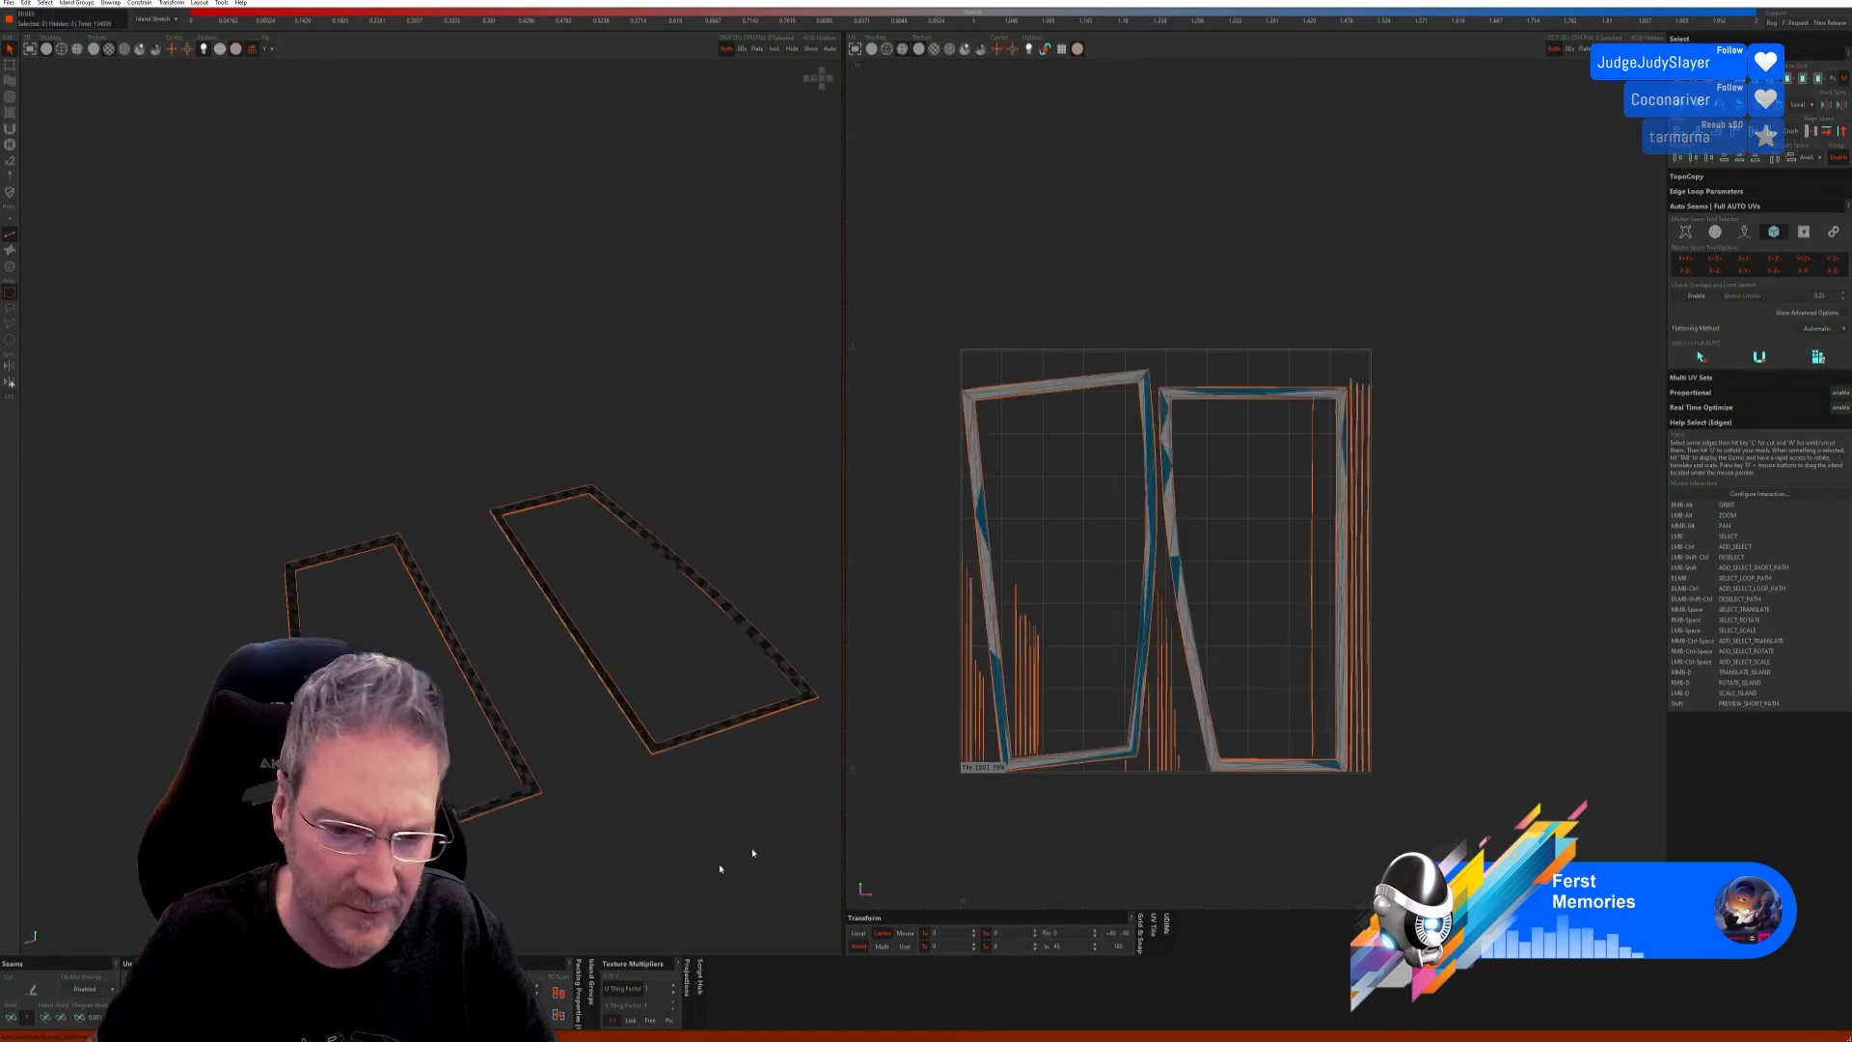
key(ctrl+z)
key(ctrl+y)
key(u)
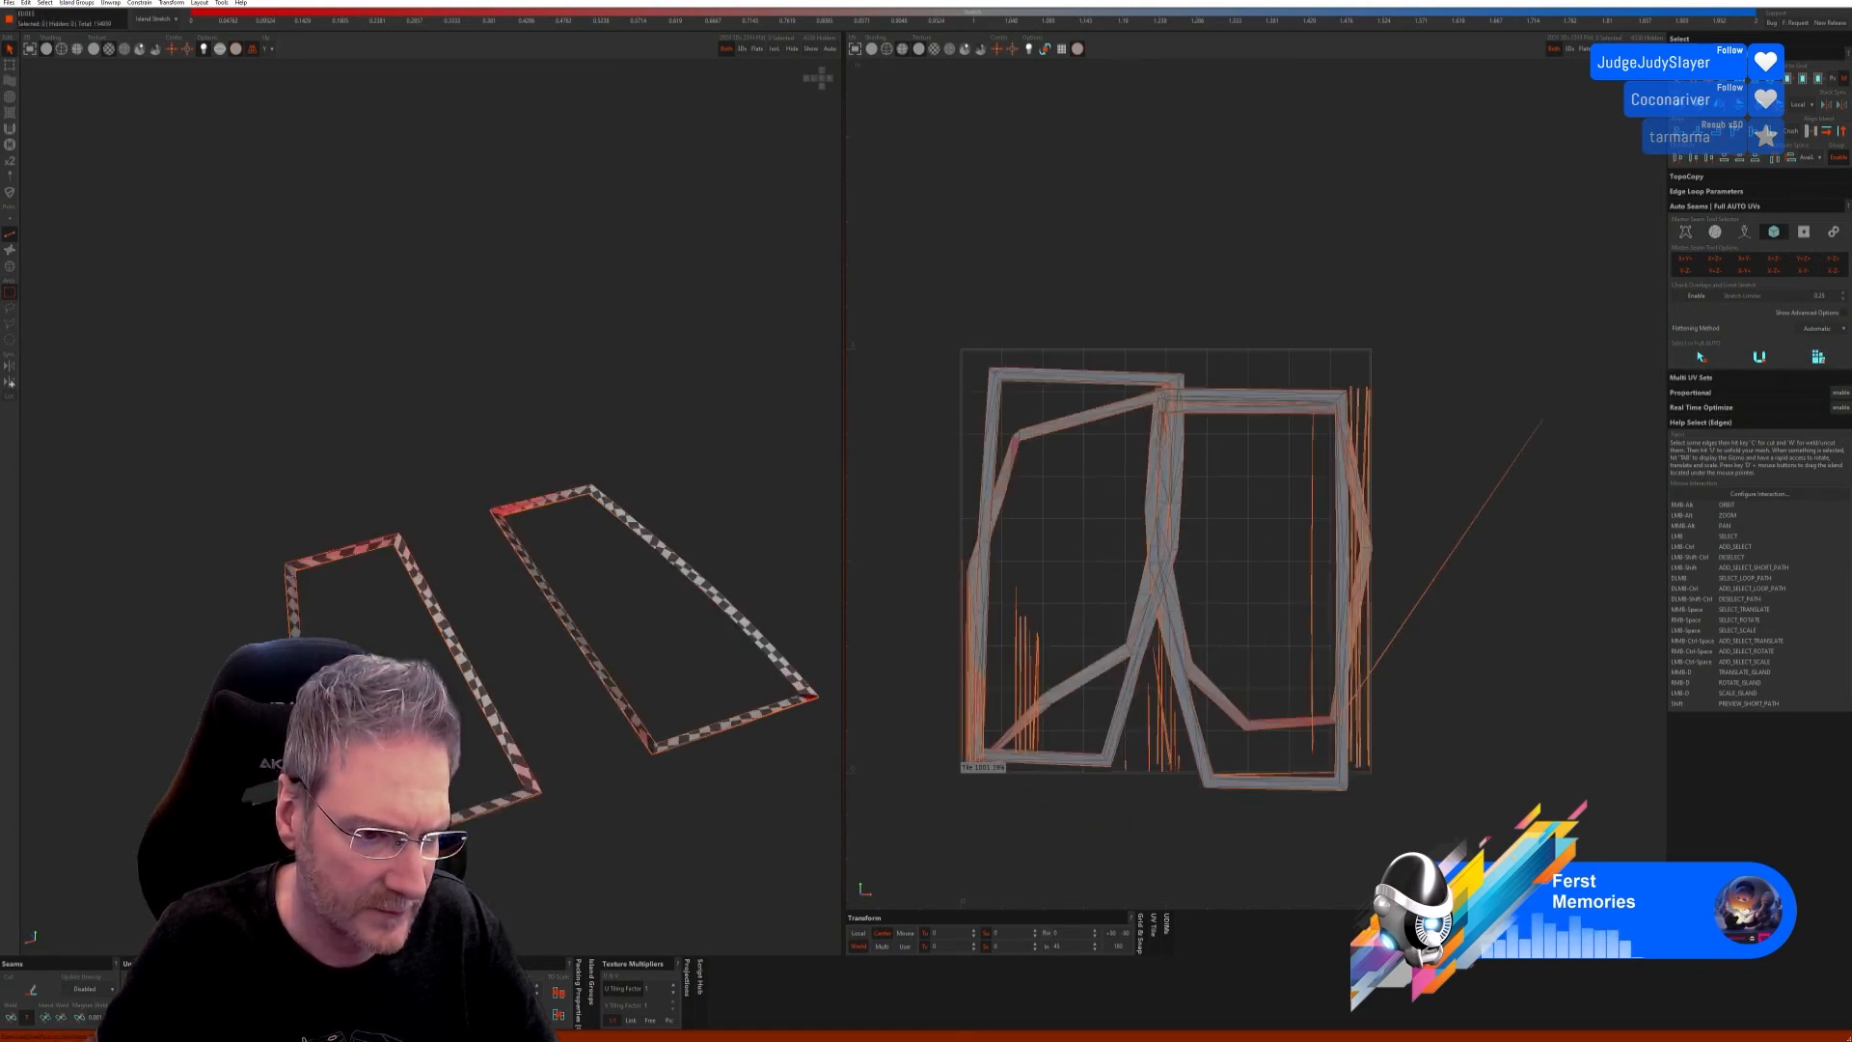
alt+right_drag(617, 607, 491, 637)
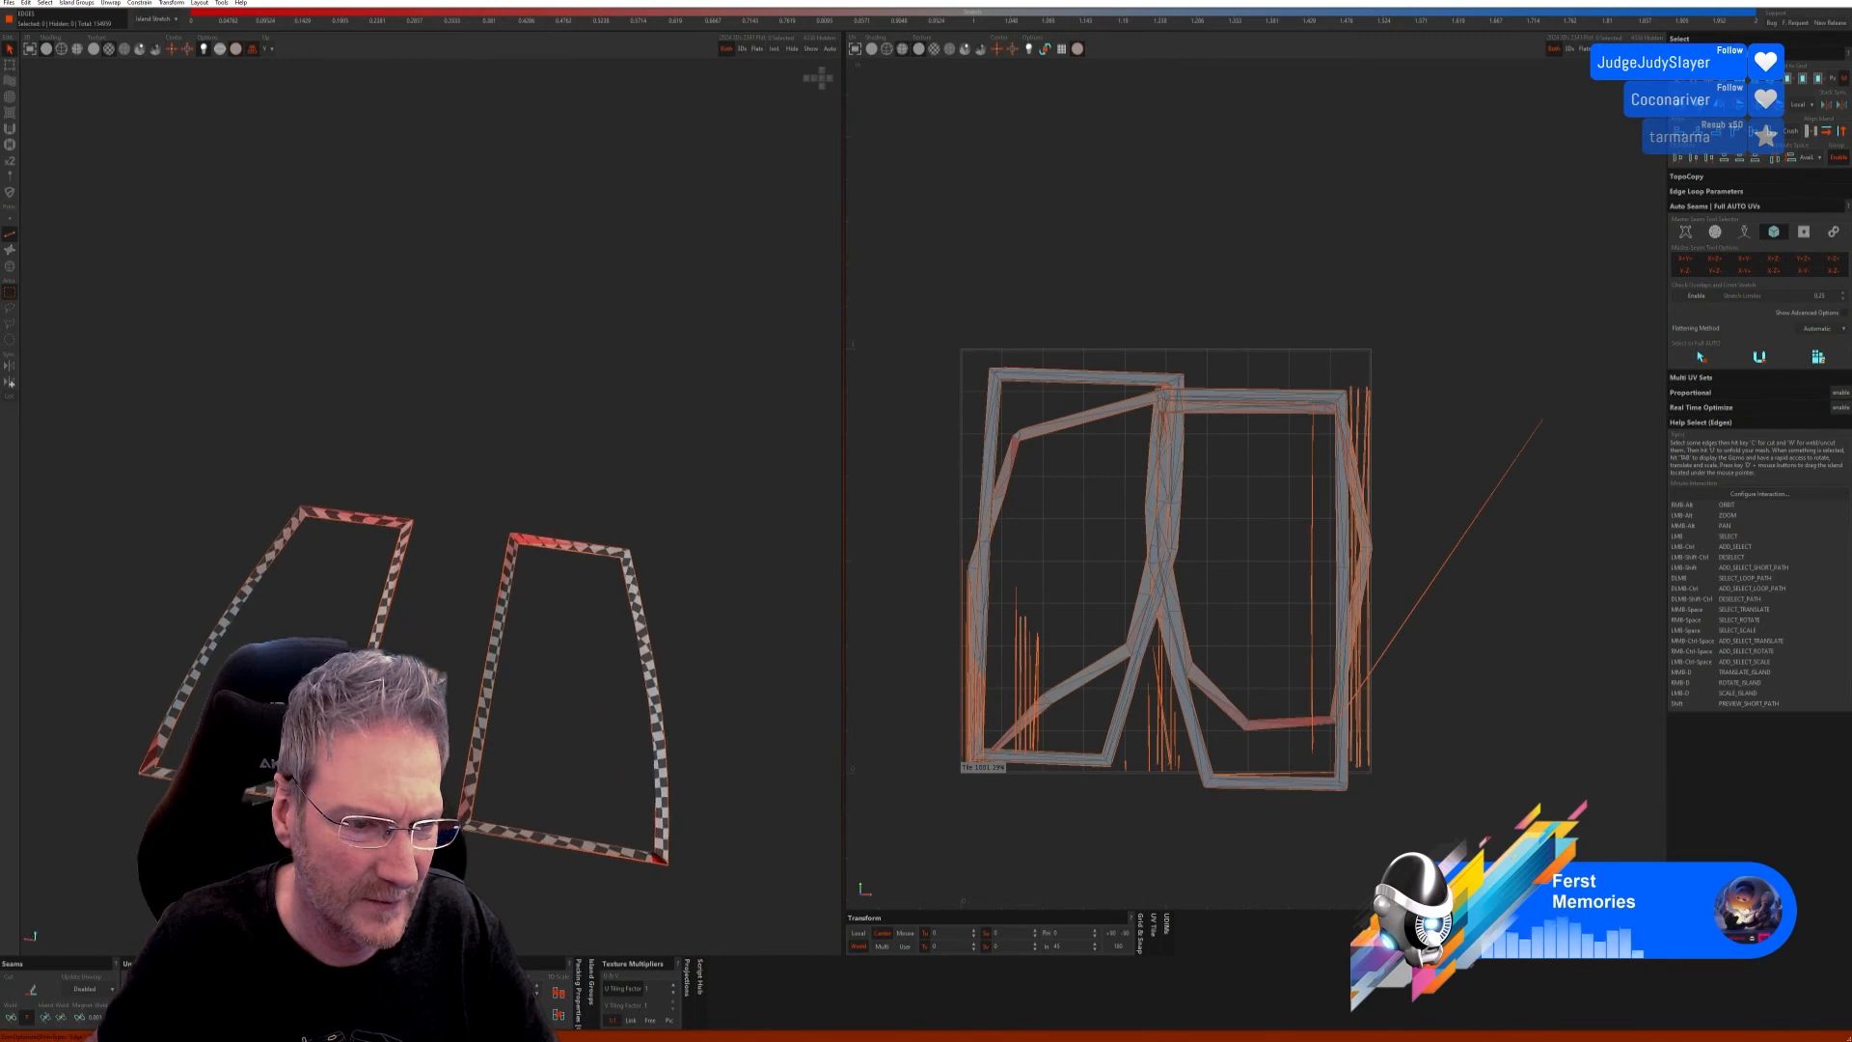
key(u)
key(ctrl+z)
key(ctrl+z)
key(ctrl+z)
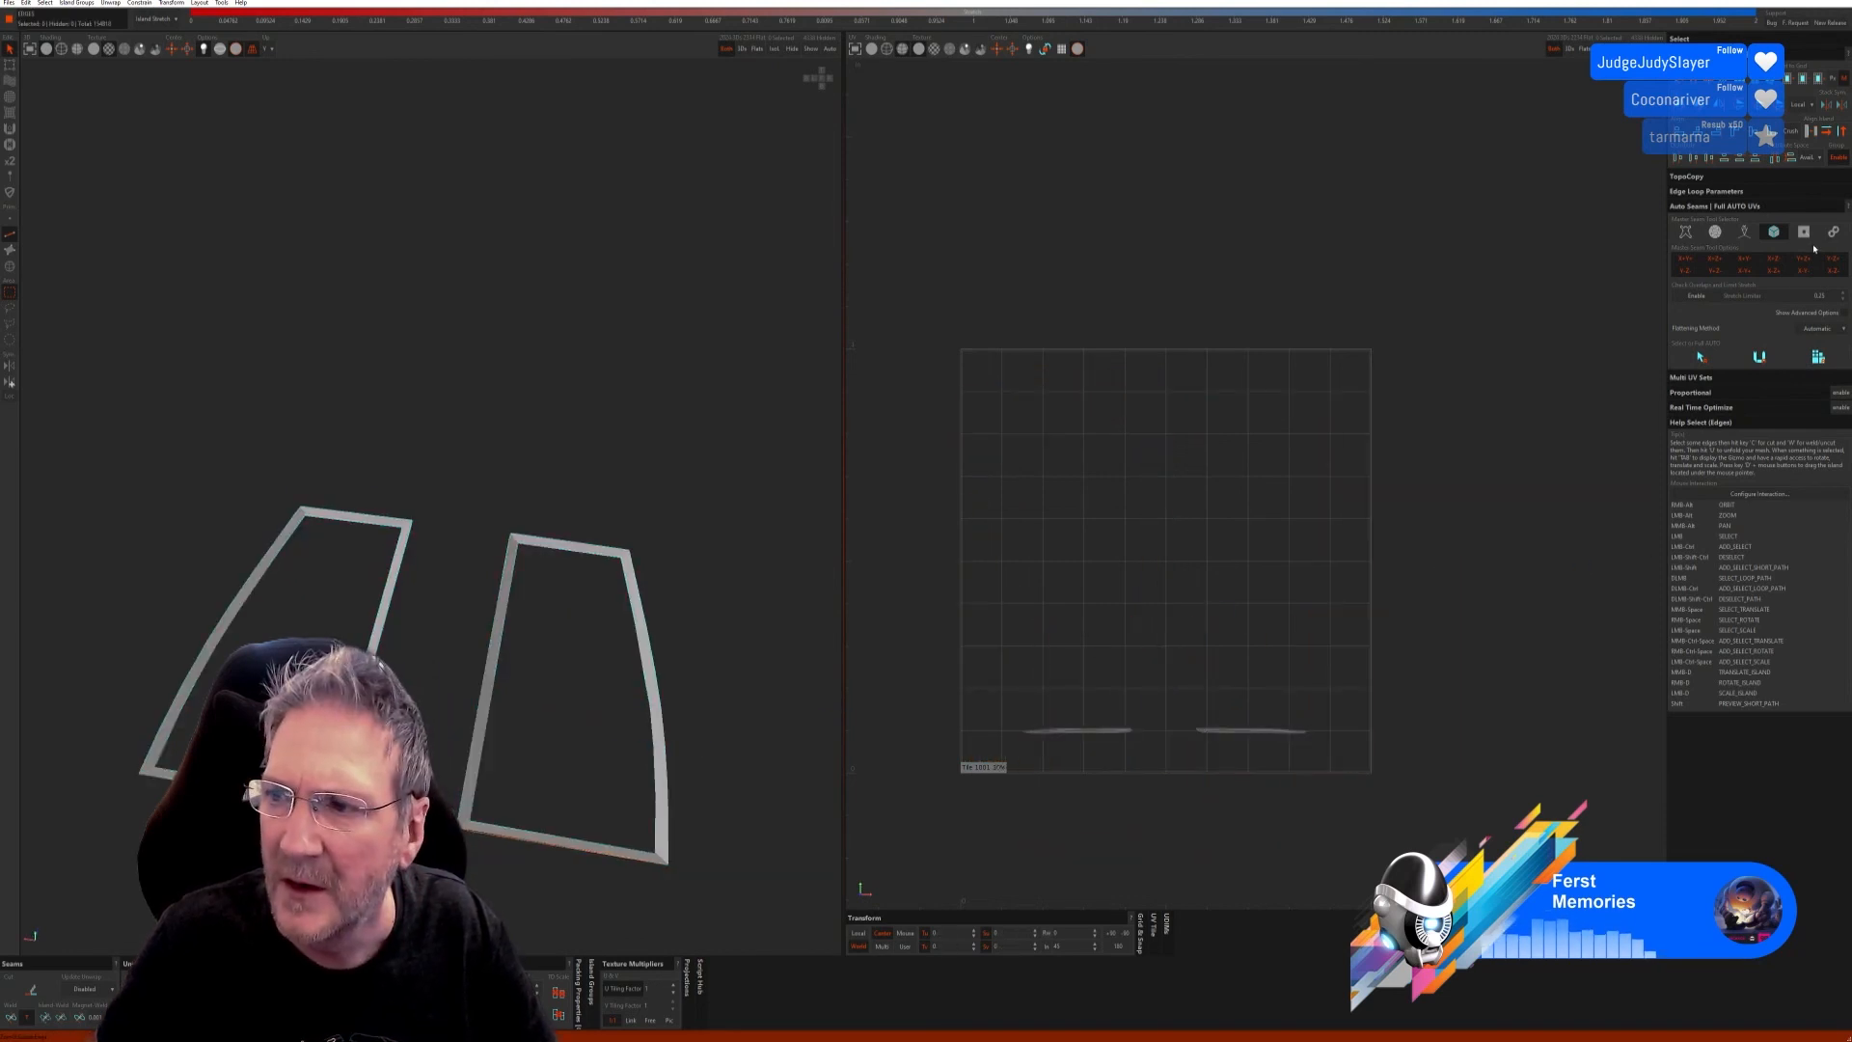
Step: Try the Link Holes and Pelt automatic seam methods on the two floor frames
click(1806, 234)
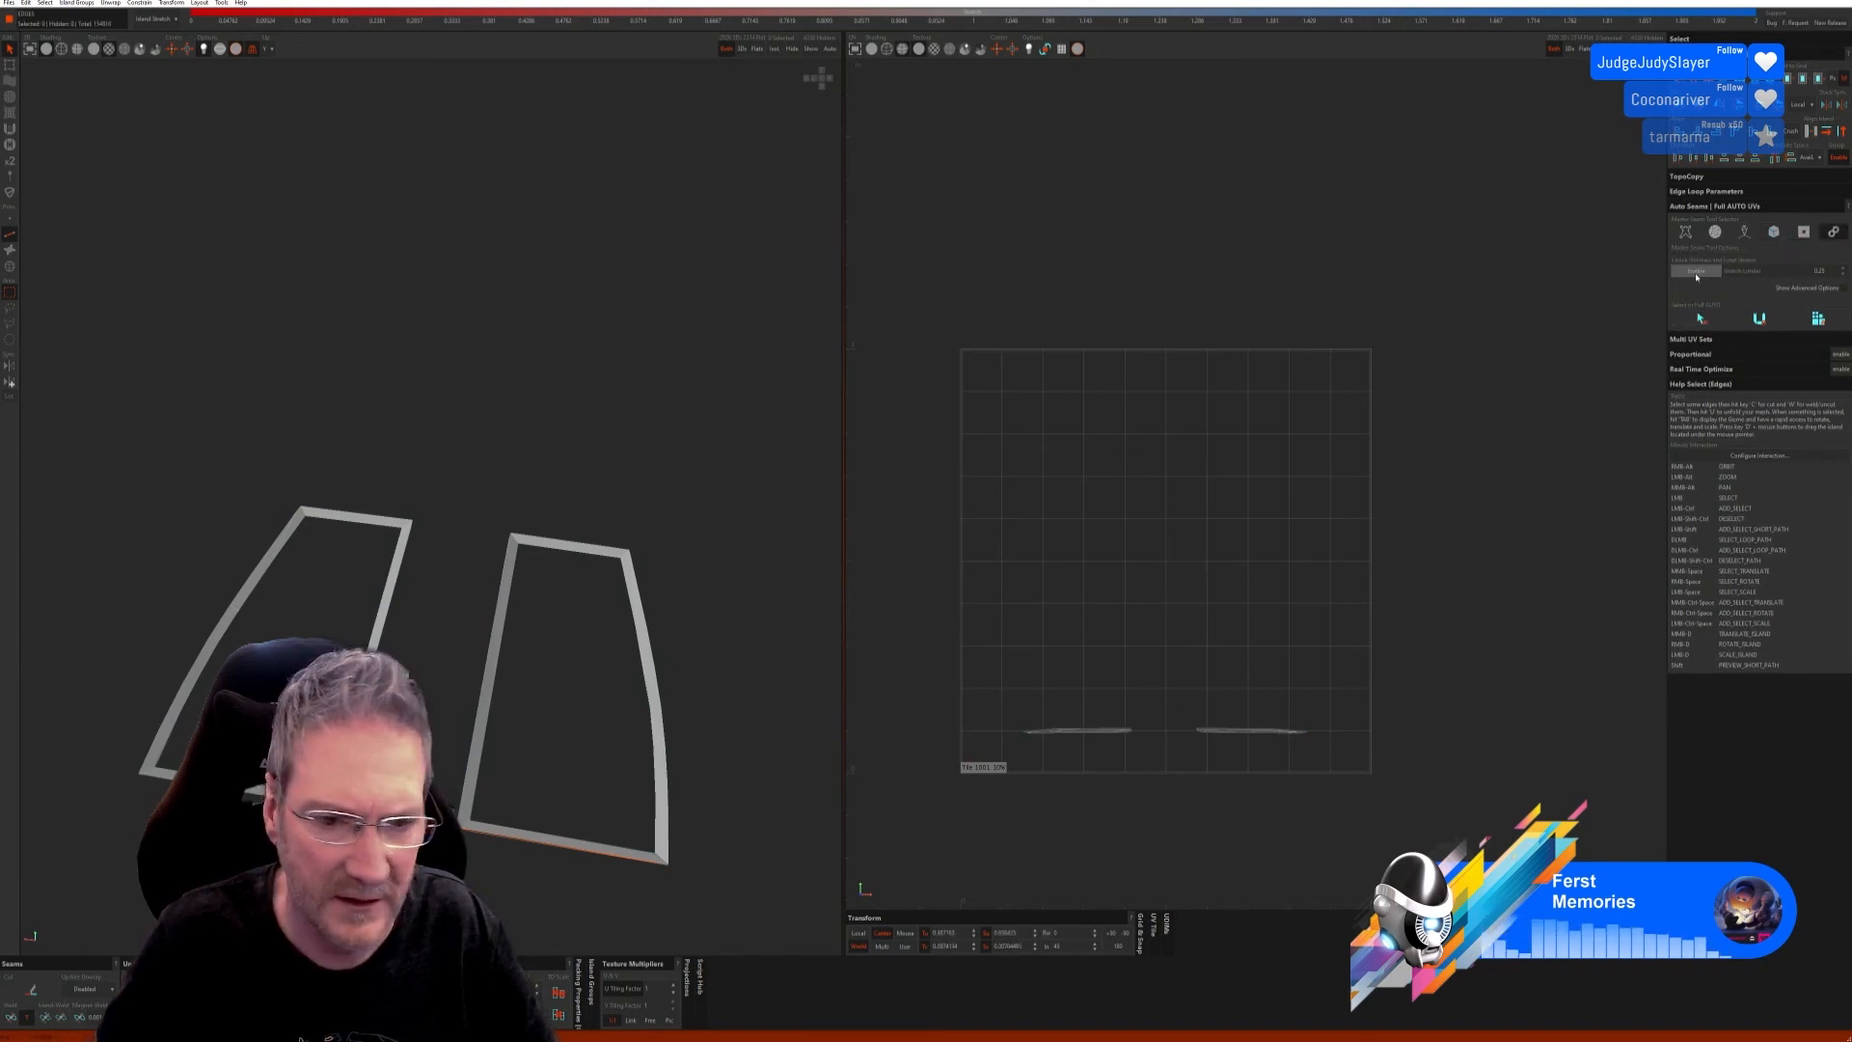
click(1753, 325)
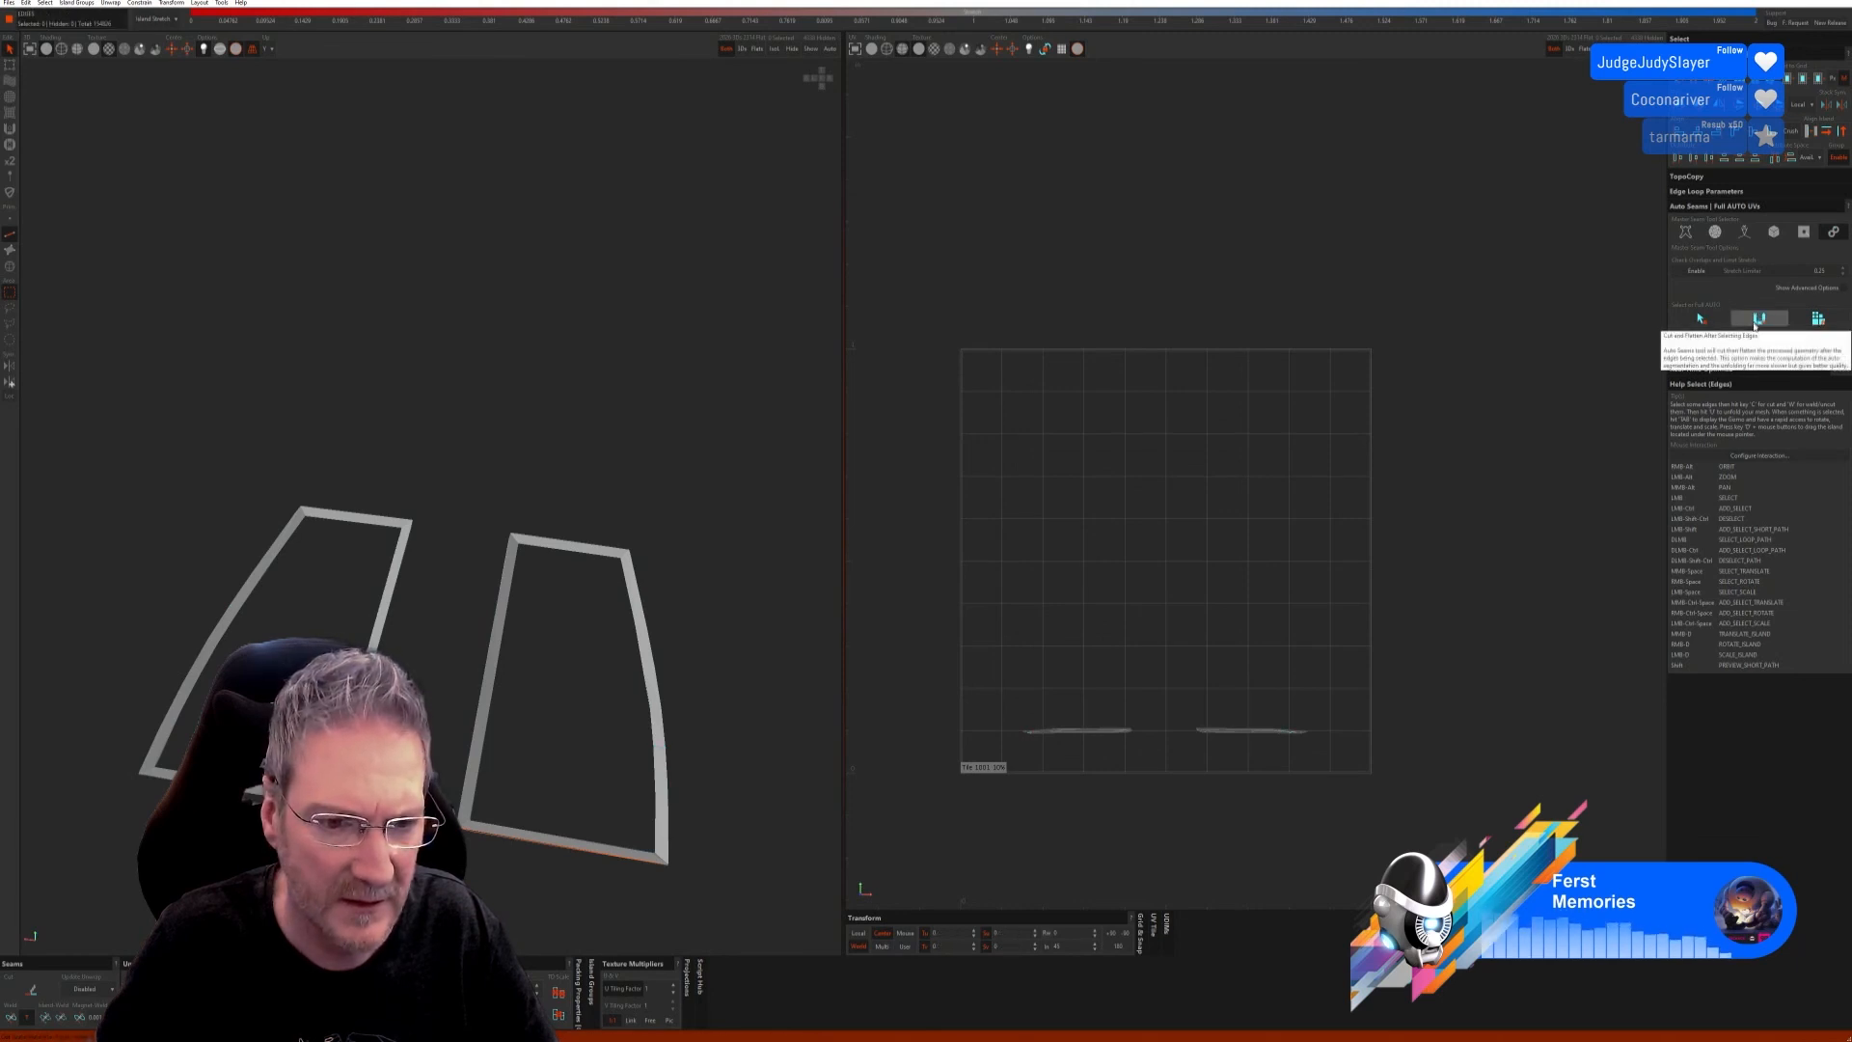
click(1686, 233)
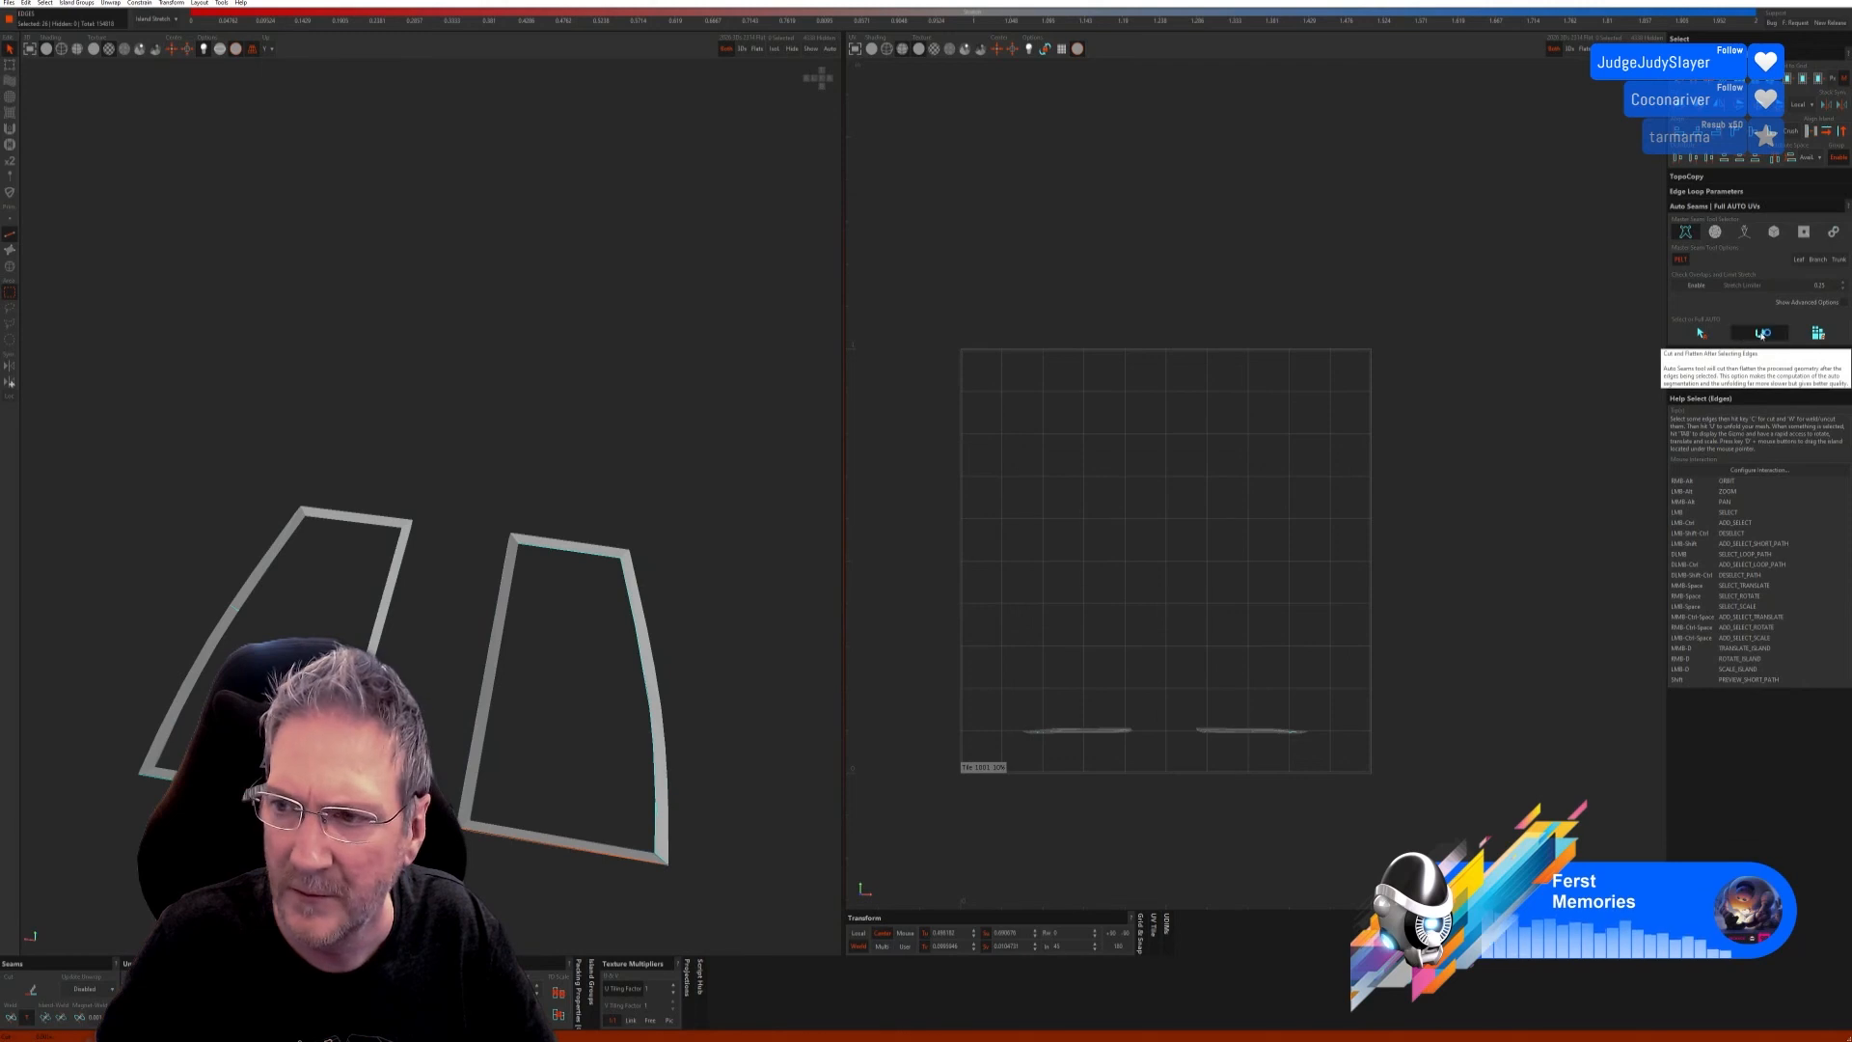
click(1763, 334)
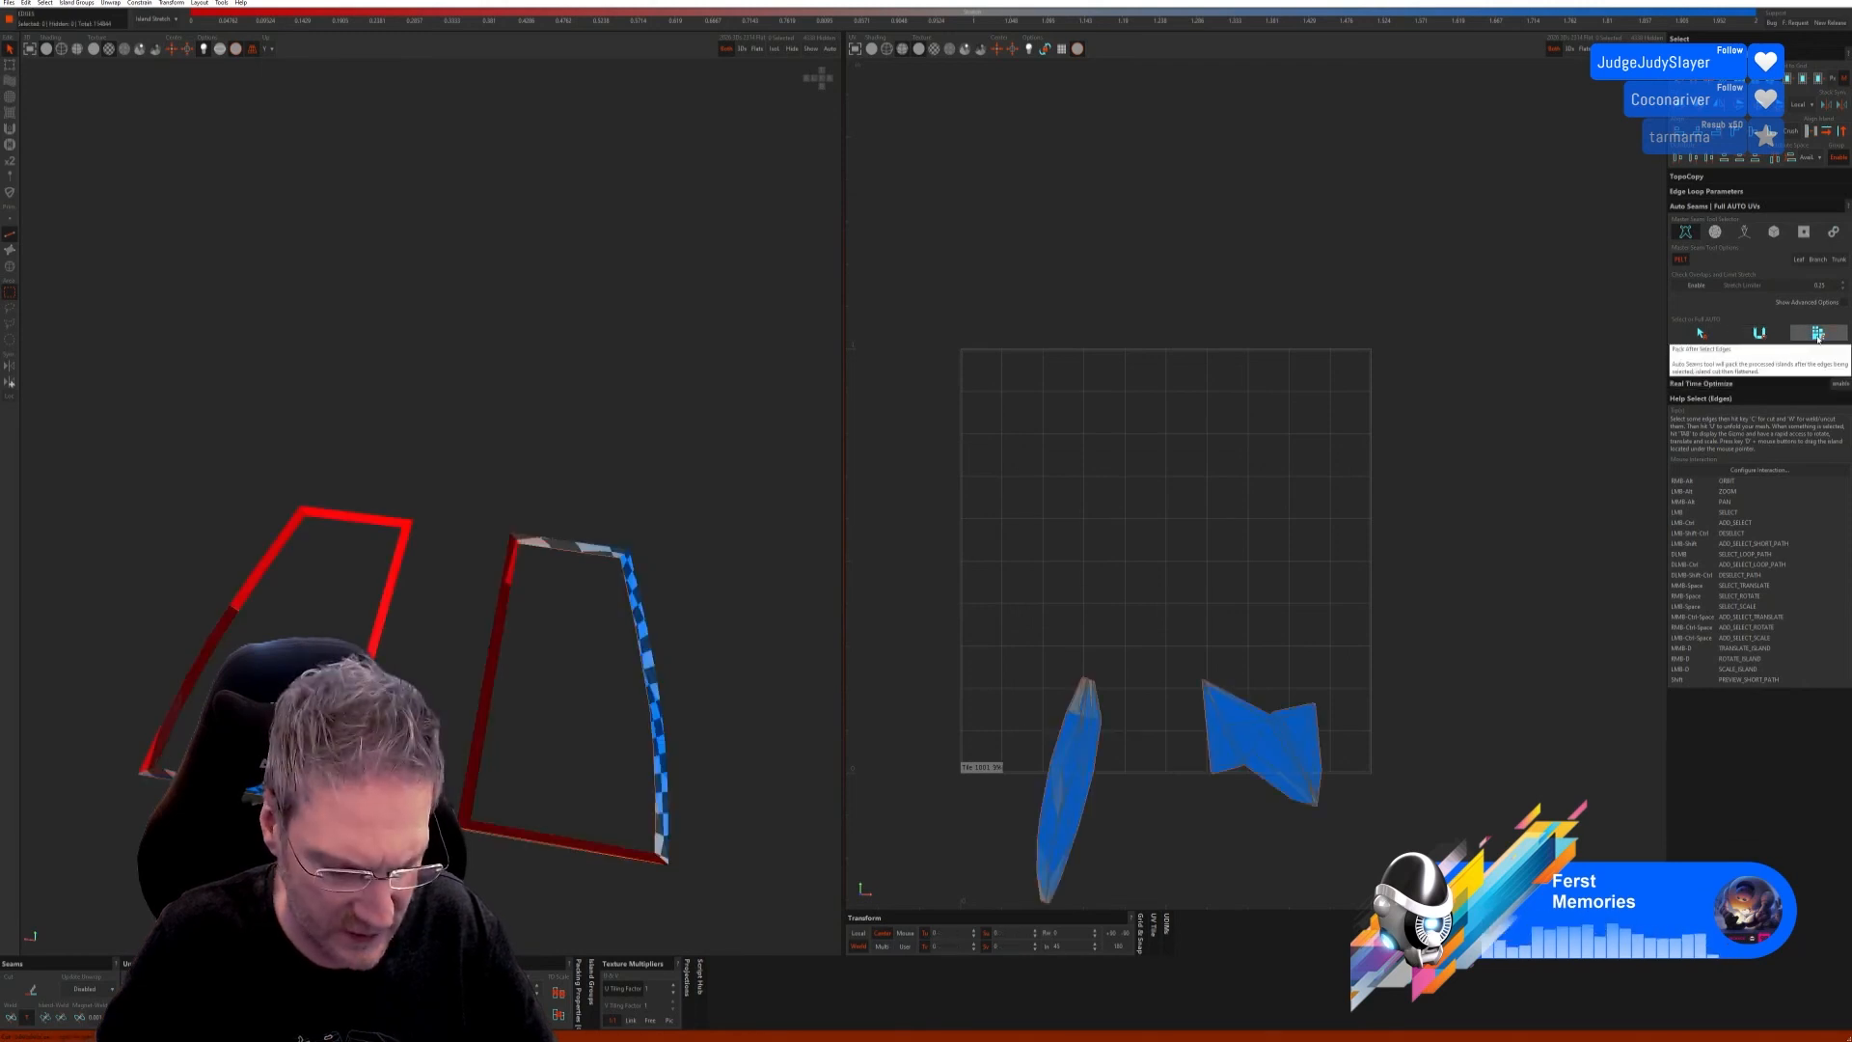
click(1818, 334)
Step: Cut Mosaic automatic seams on the two floor frames, unfold the resulting islands and pack them
click(1716, 232)
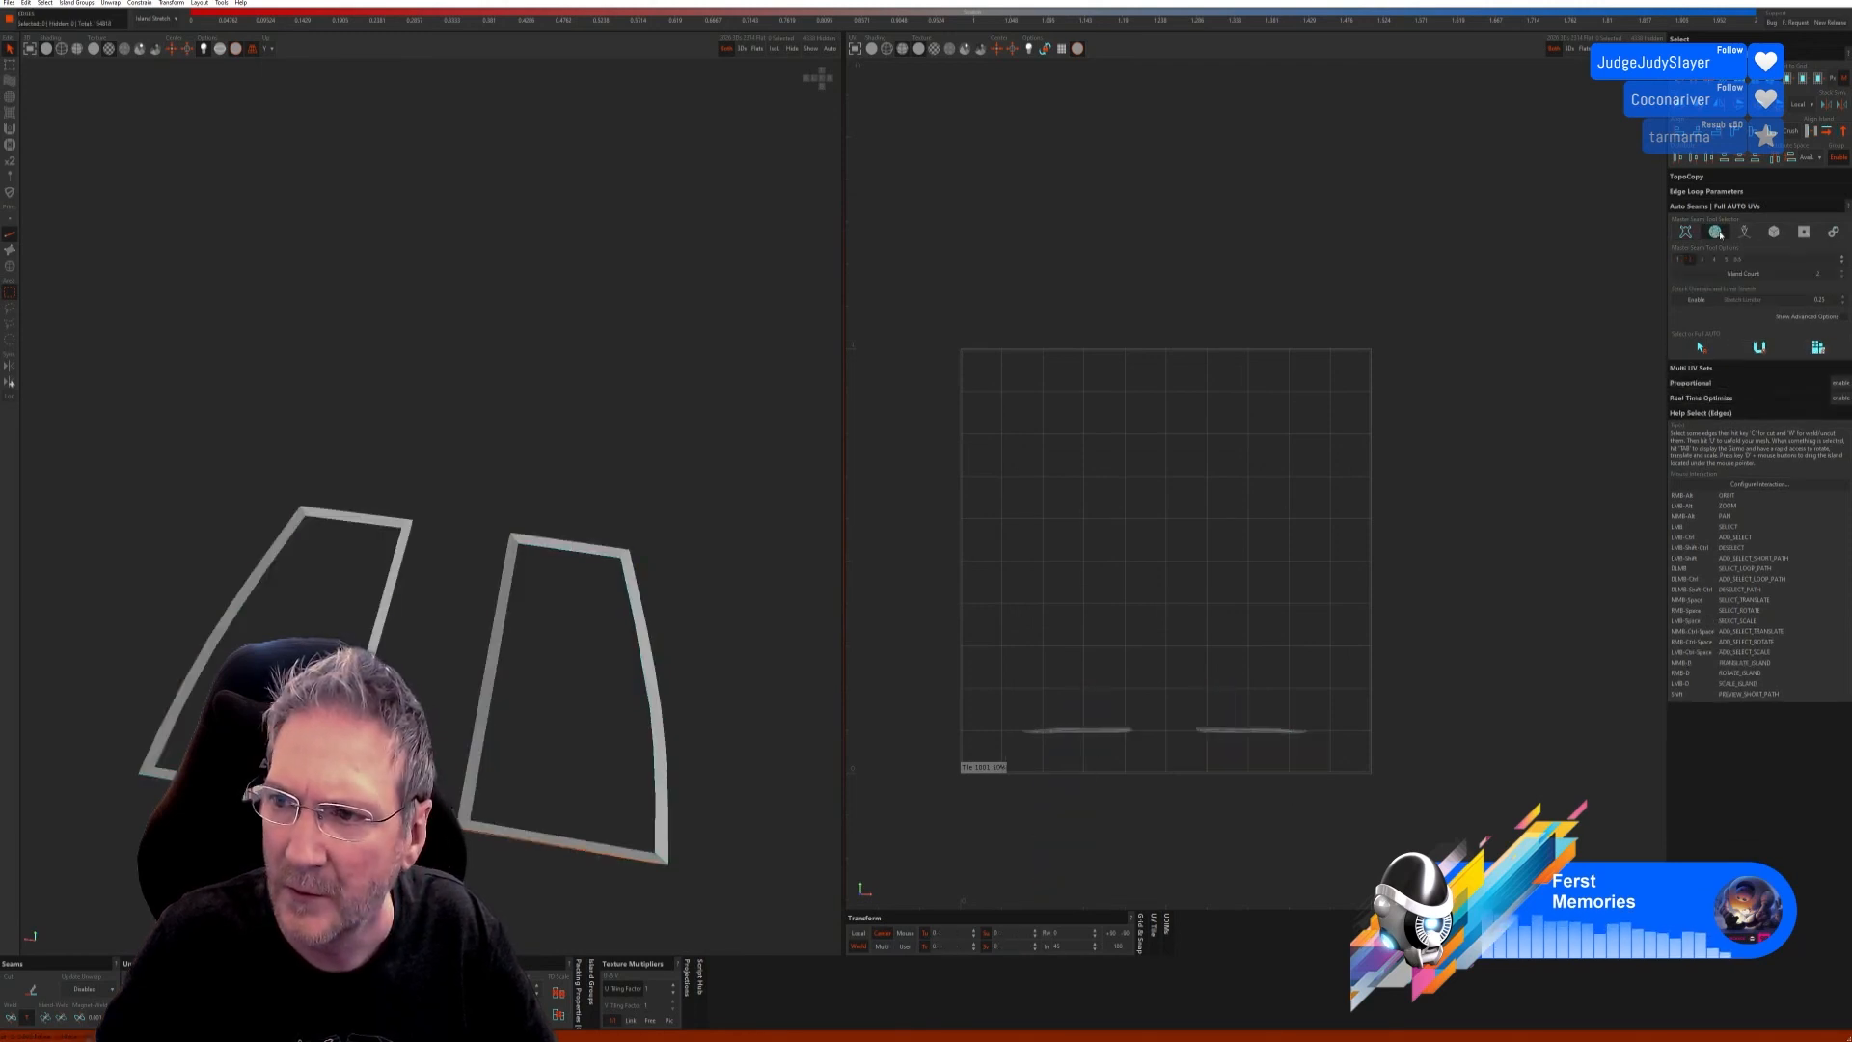
click(1758, 347)
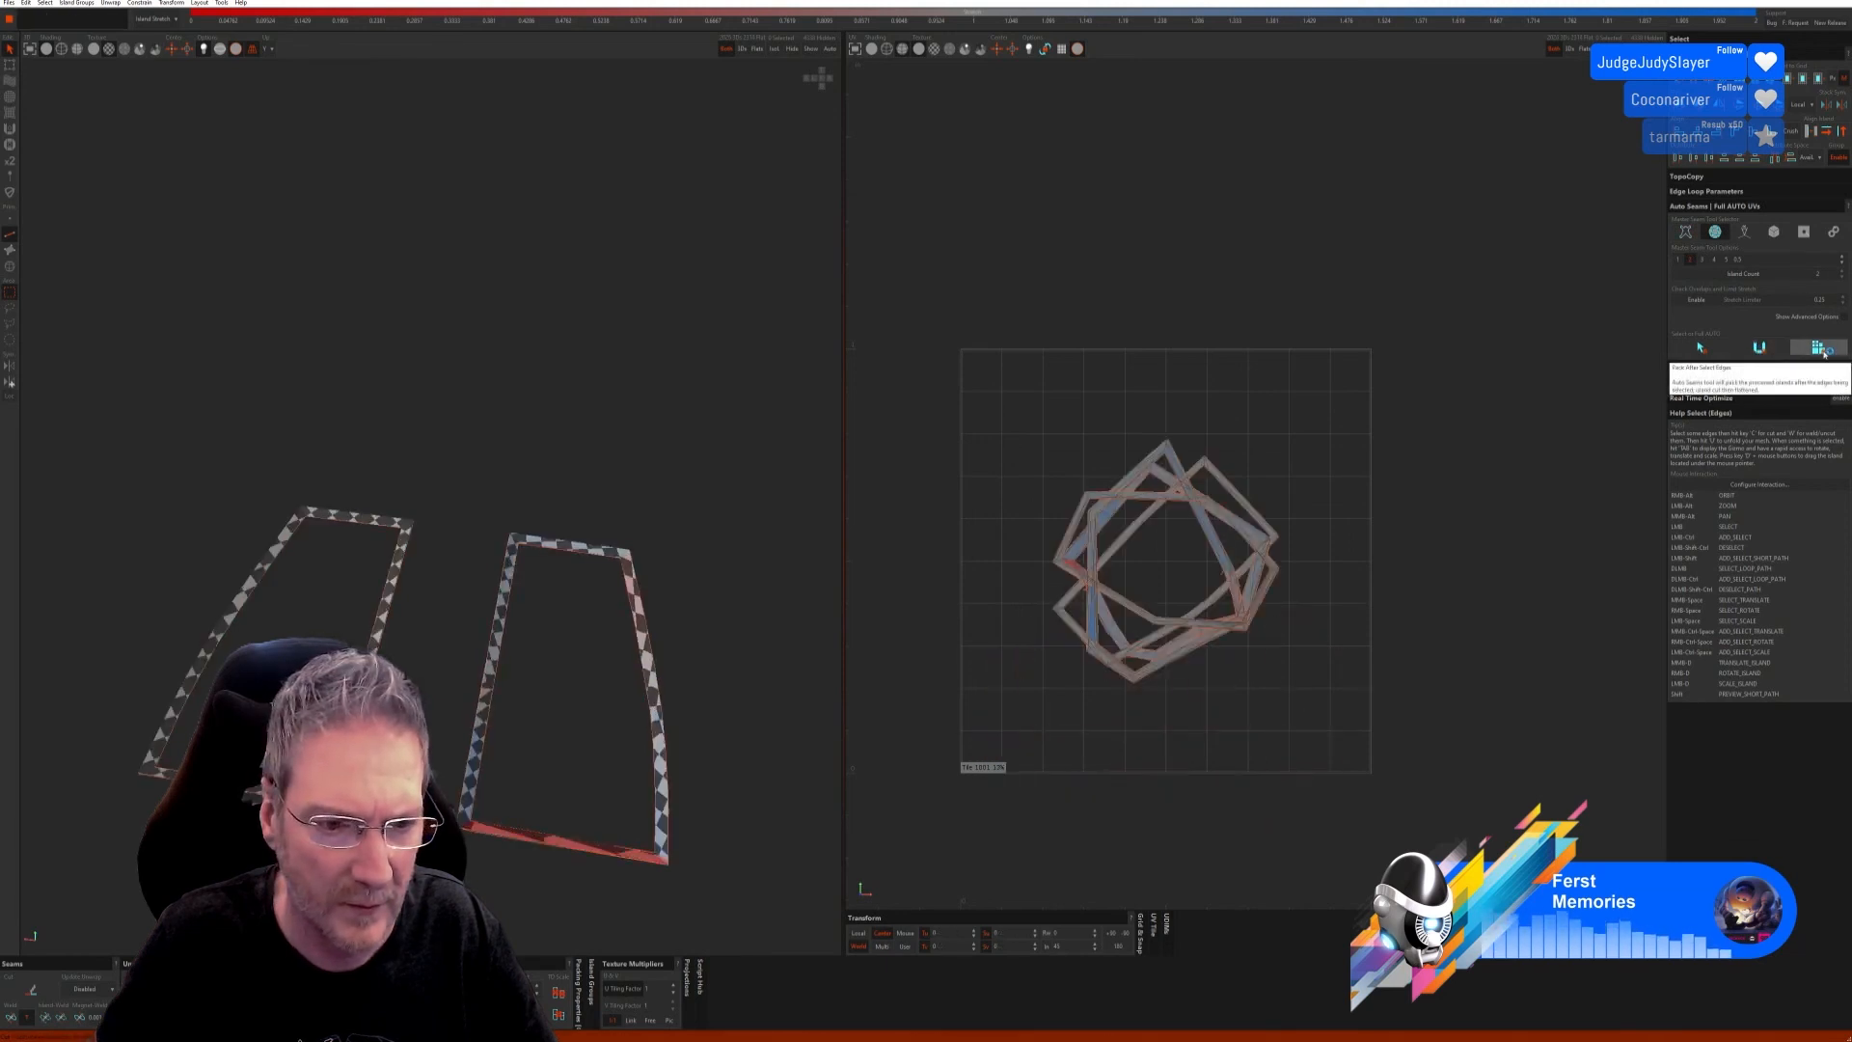
key(ctrl+z)
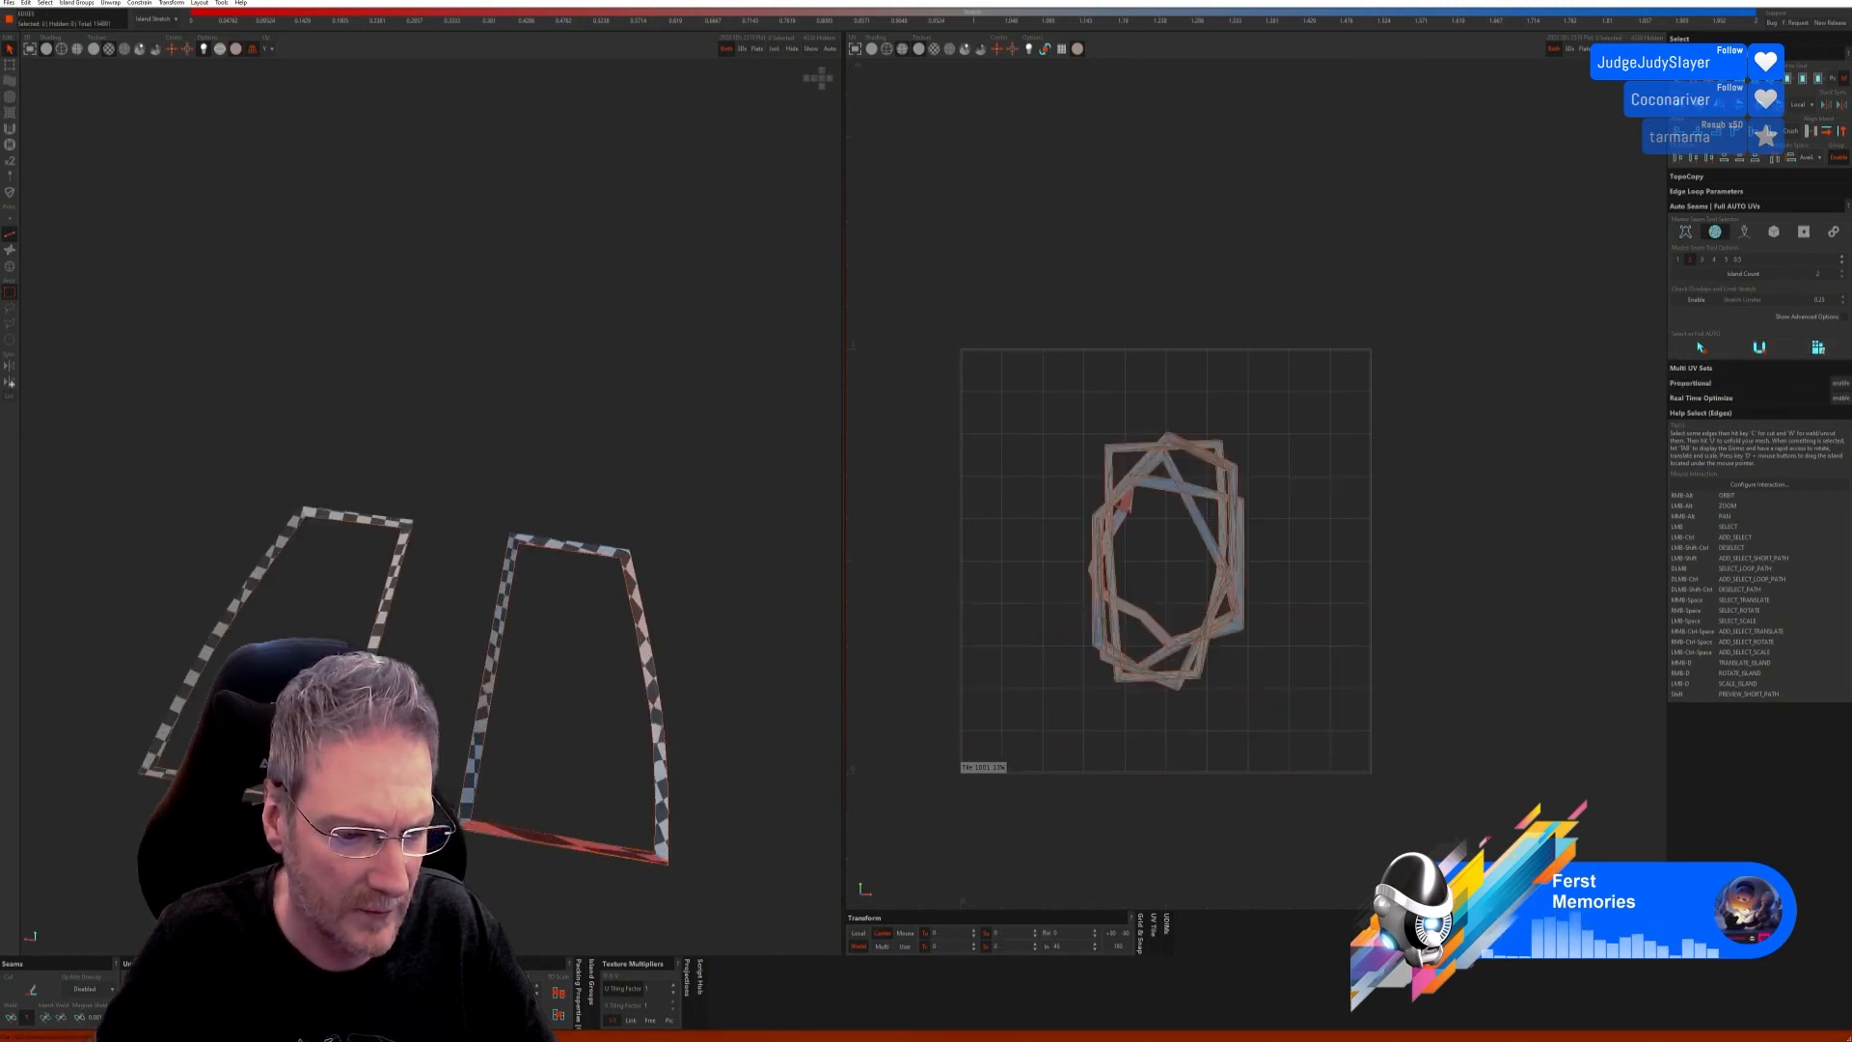
key(ctrl+y)
key(u)
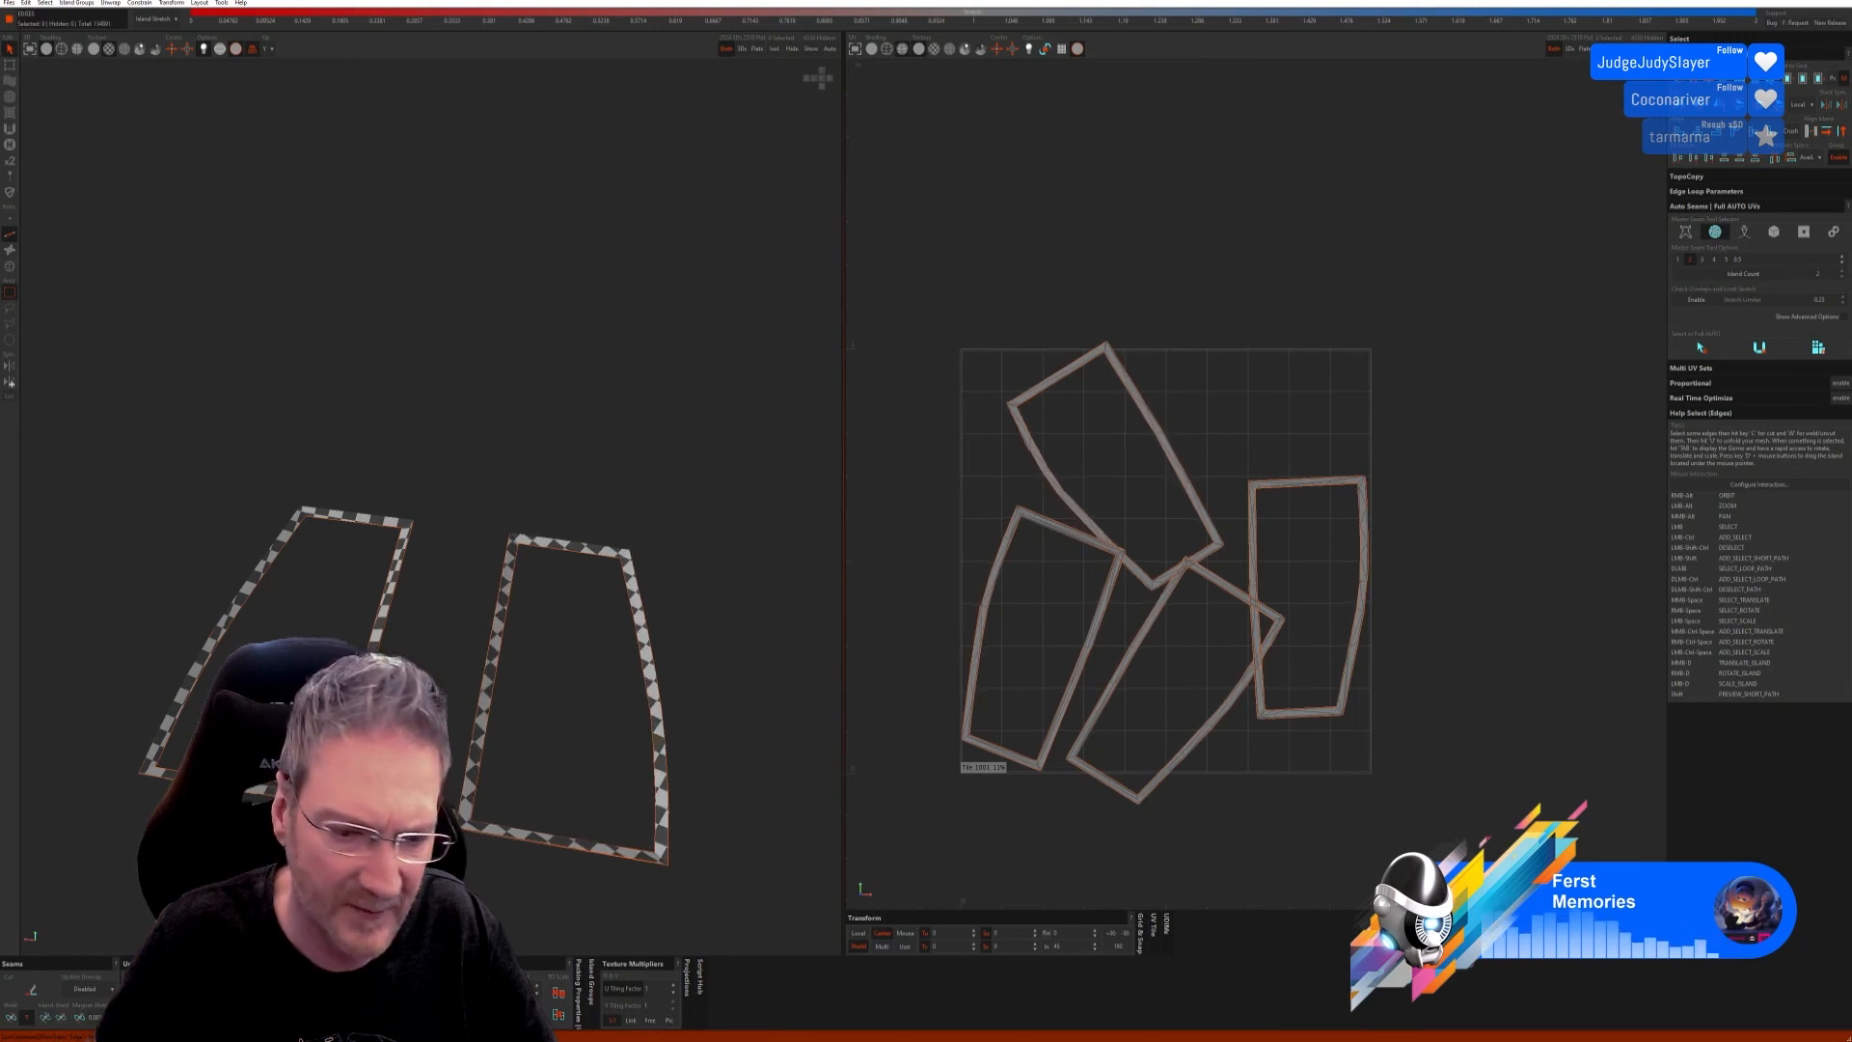
key(p)
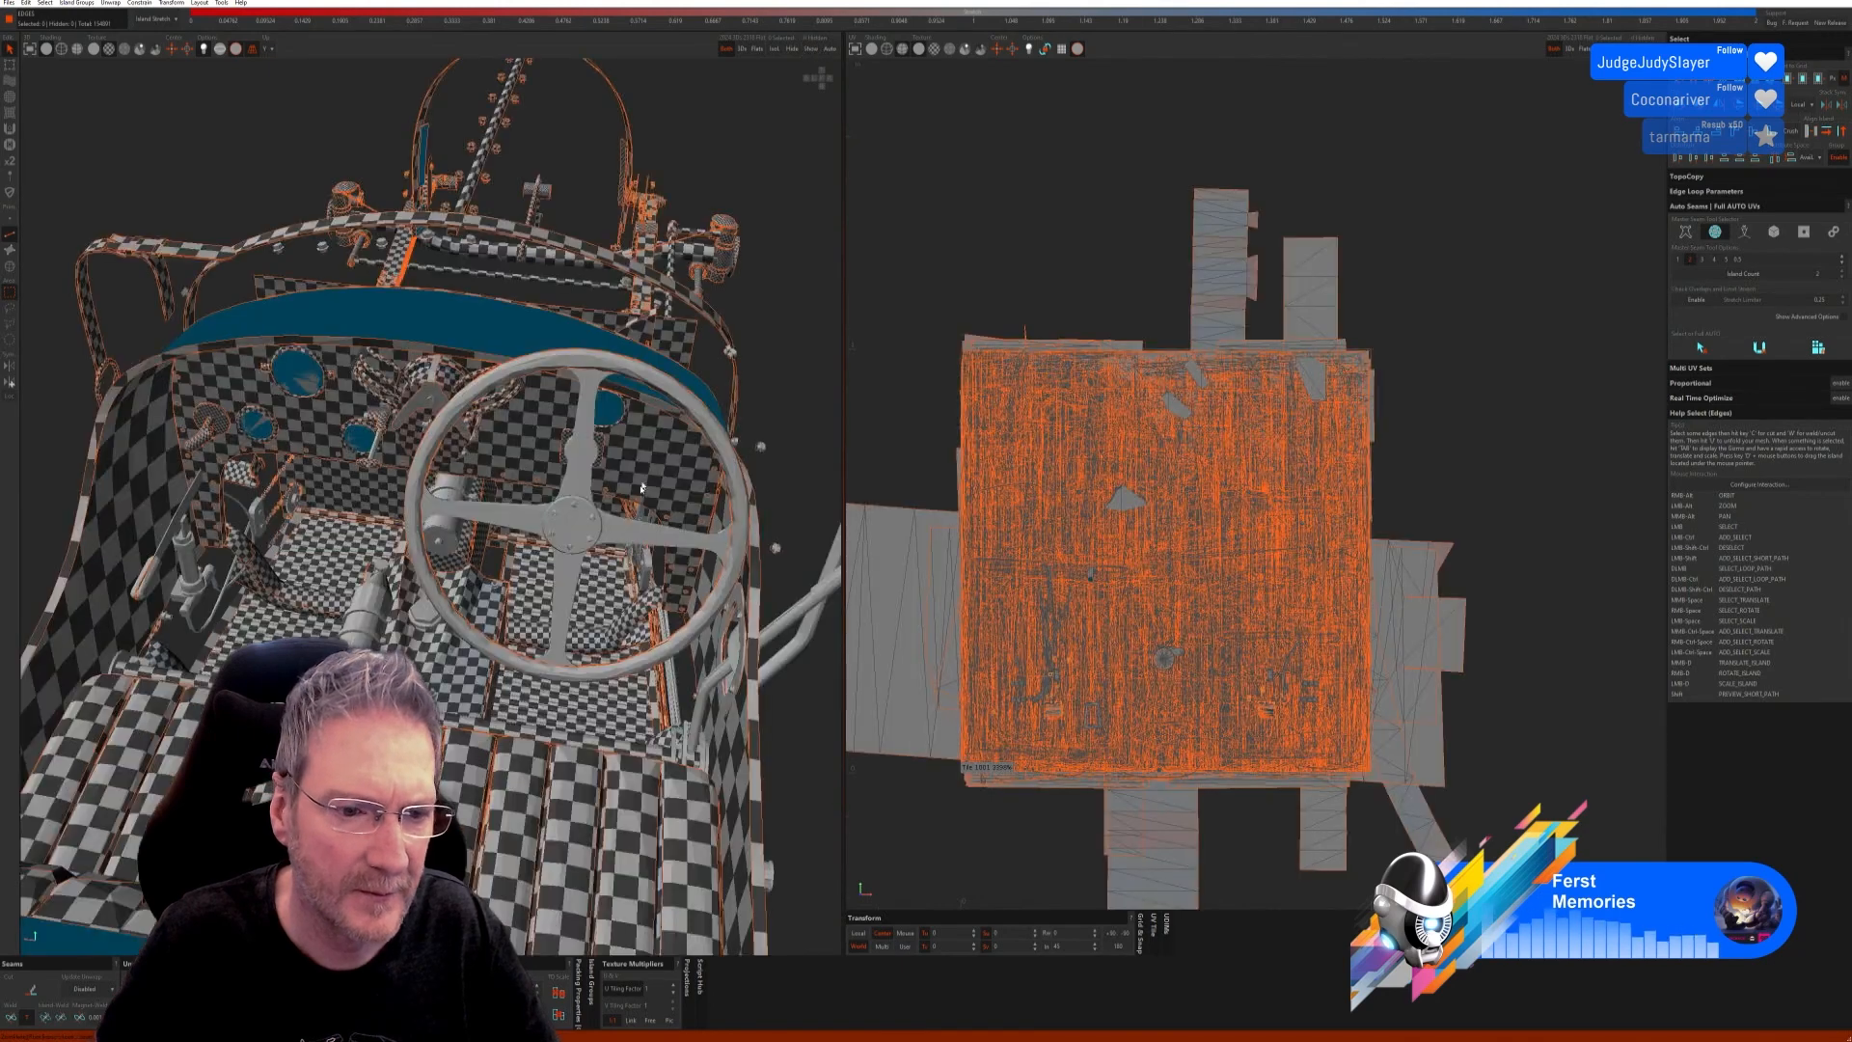
Step: Select the two cylinders under the dashboard in front of the seats and isolate them
alt+right_drag(366, 588, 366, 537)
scroll(428, 592, up, 2)
scroll(365, 537, up, 2)
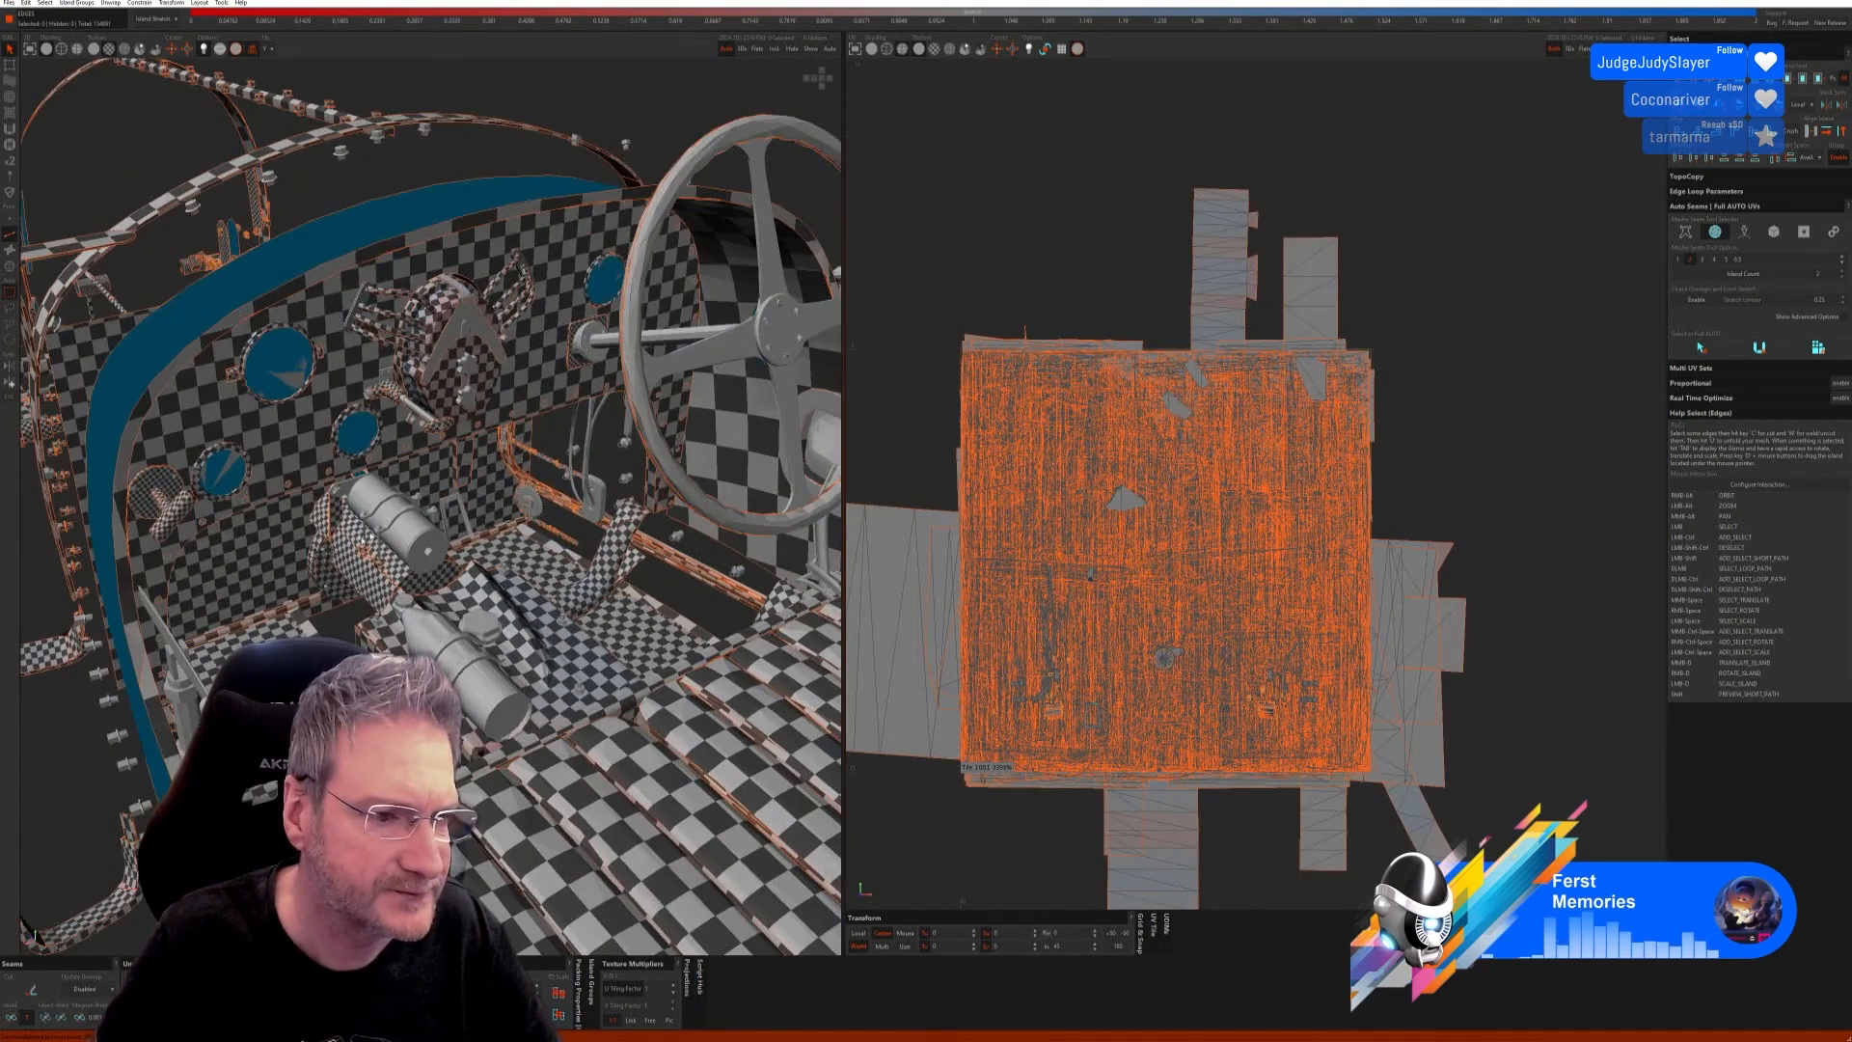
click(9, 268)
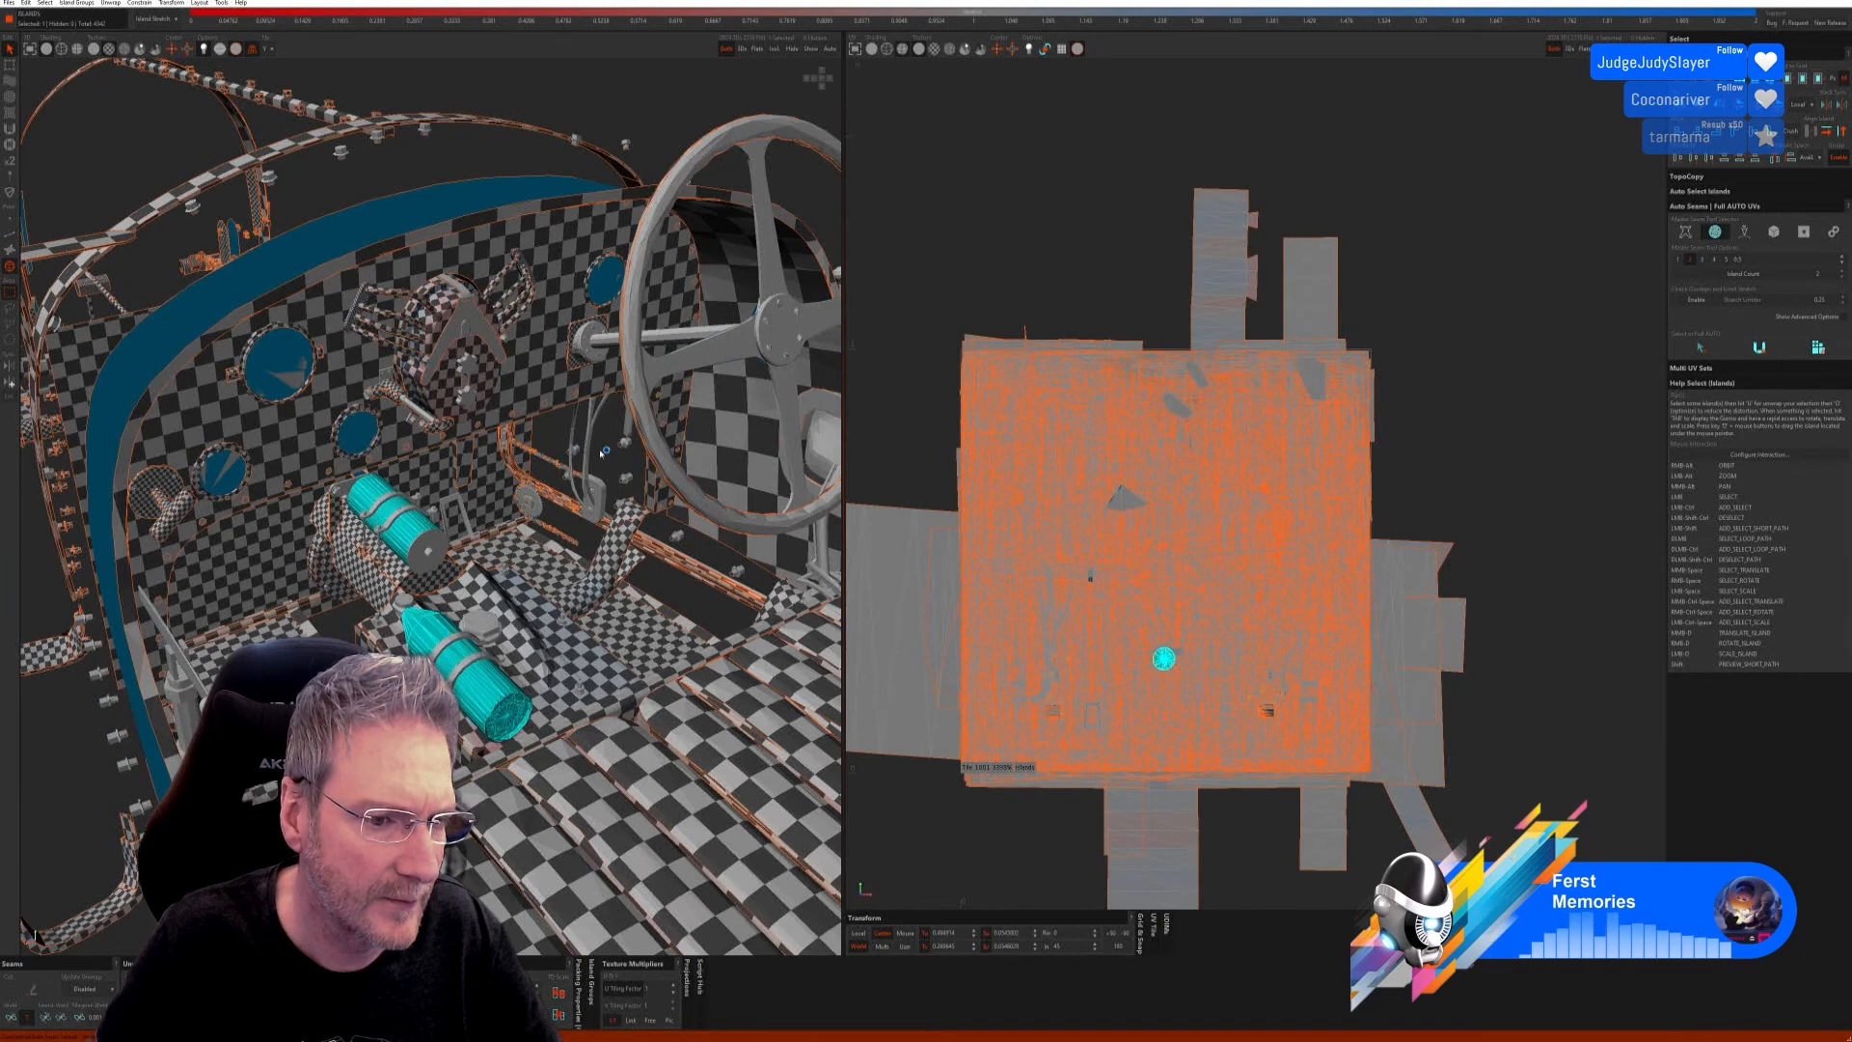
click(774, 49)
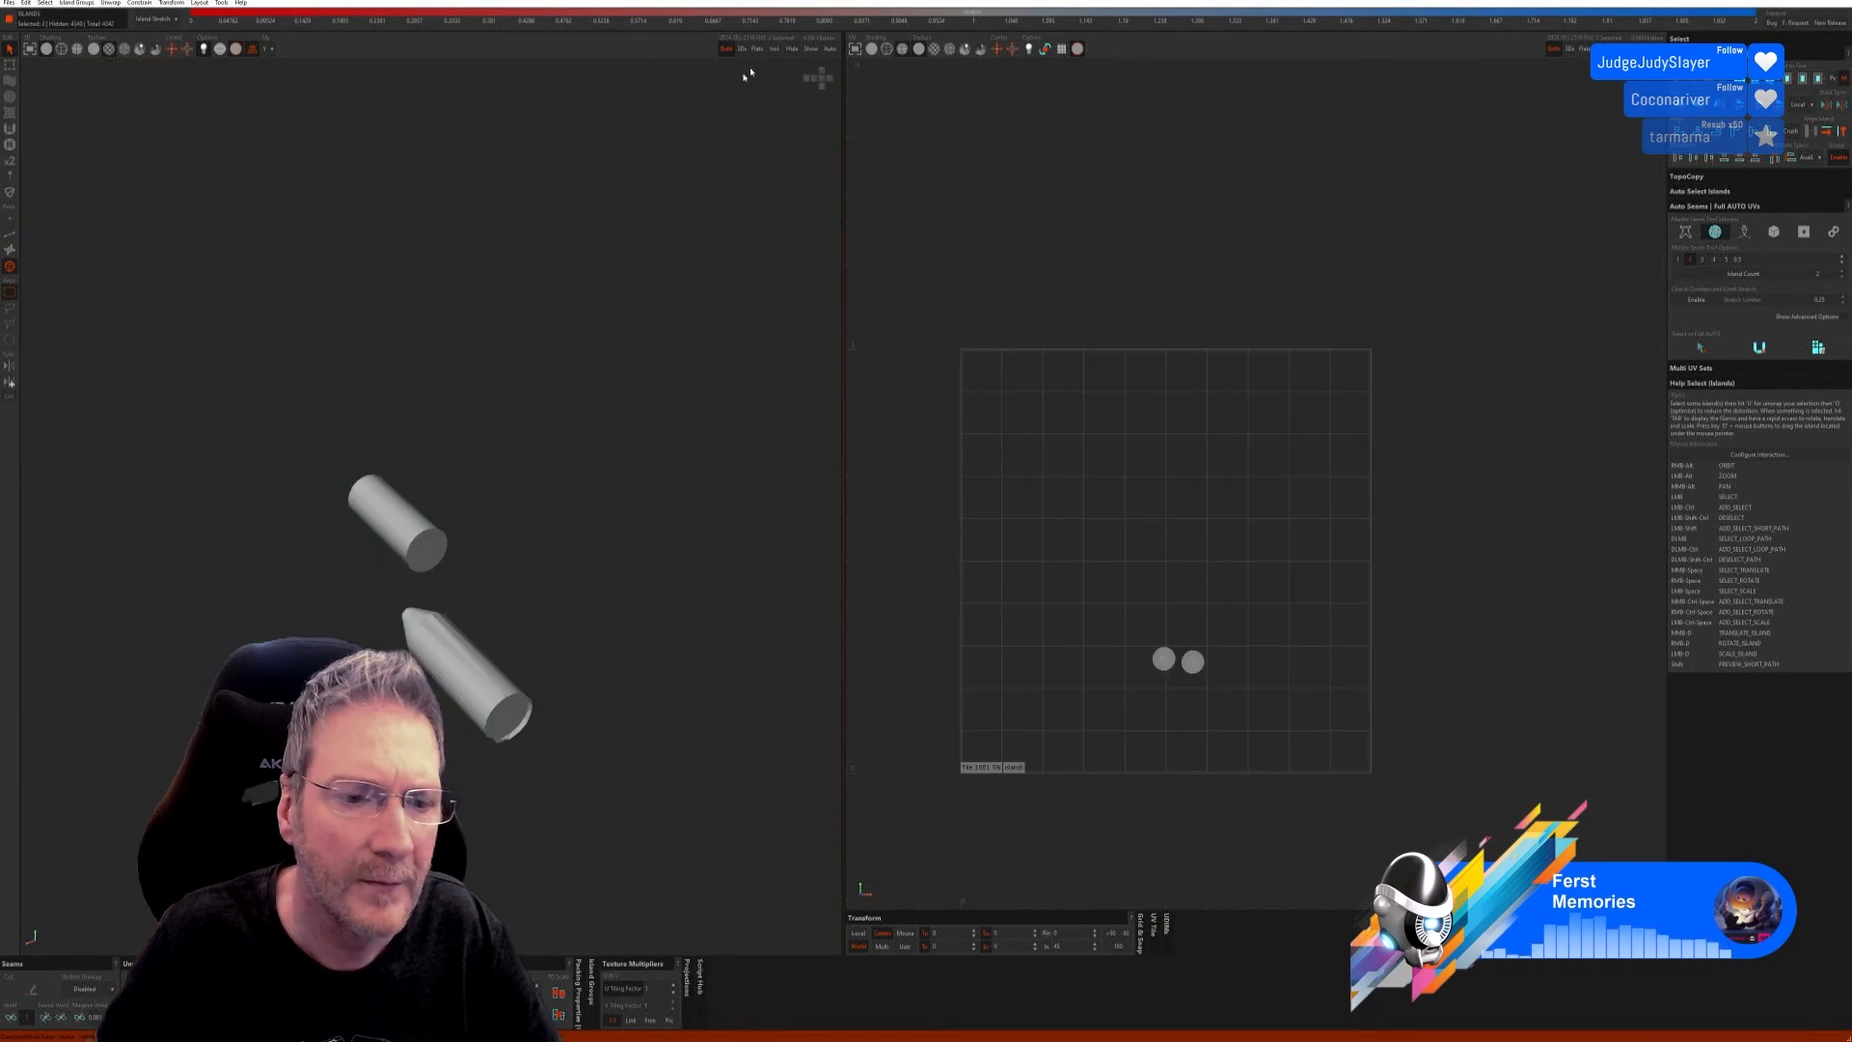
Step: Try Sharp Edges automatic seams on the two isolated cylinders, and undo the resulting unwrap
click(9, 237)
click(1744, 232)
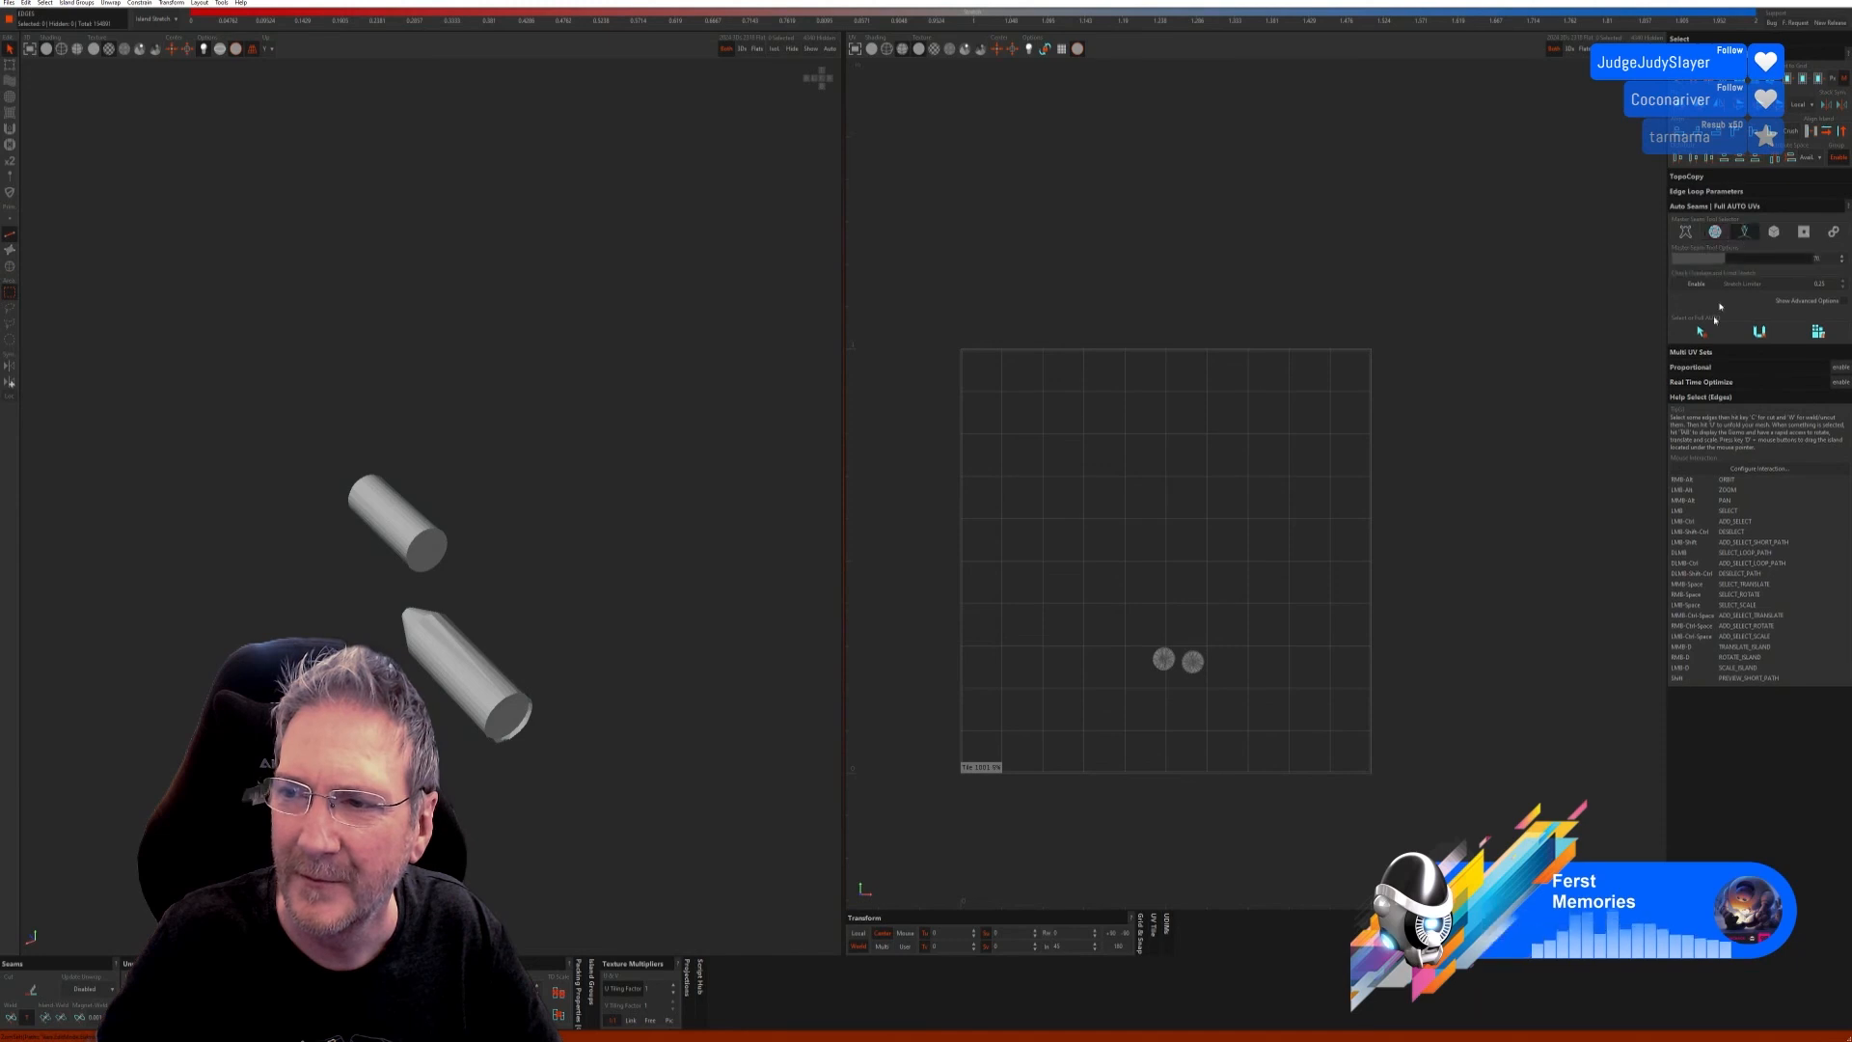
click(1813, 336)
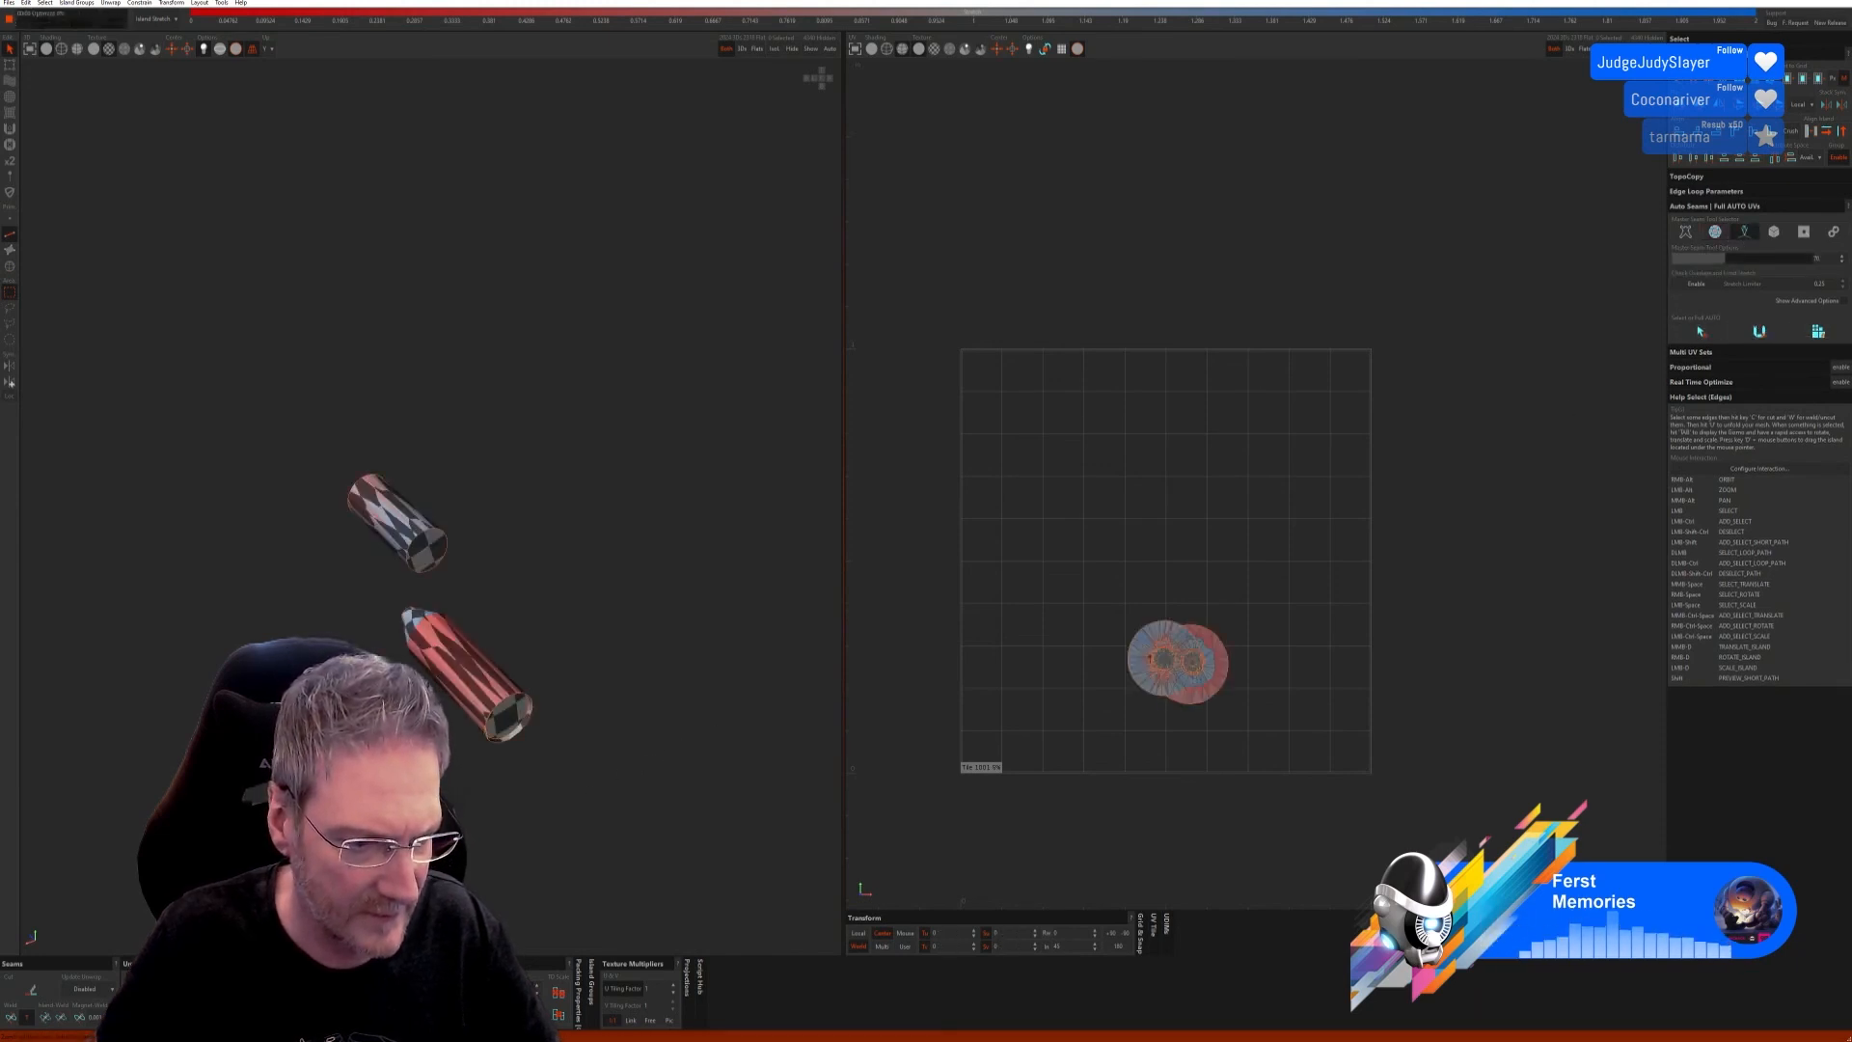
key(ctrl+z)
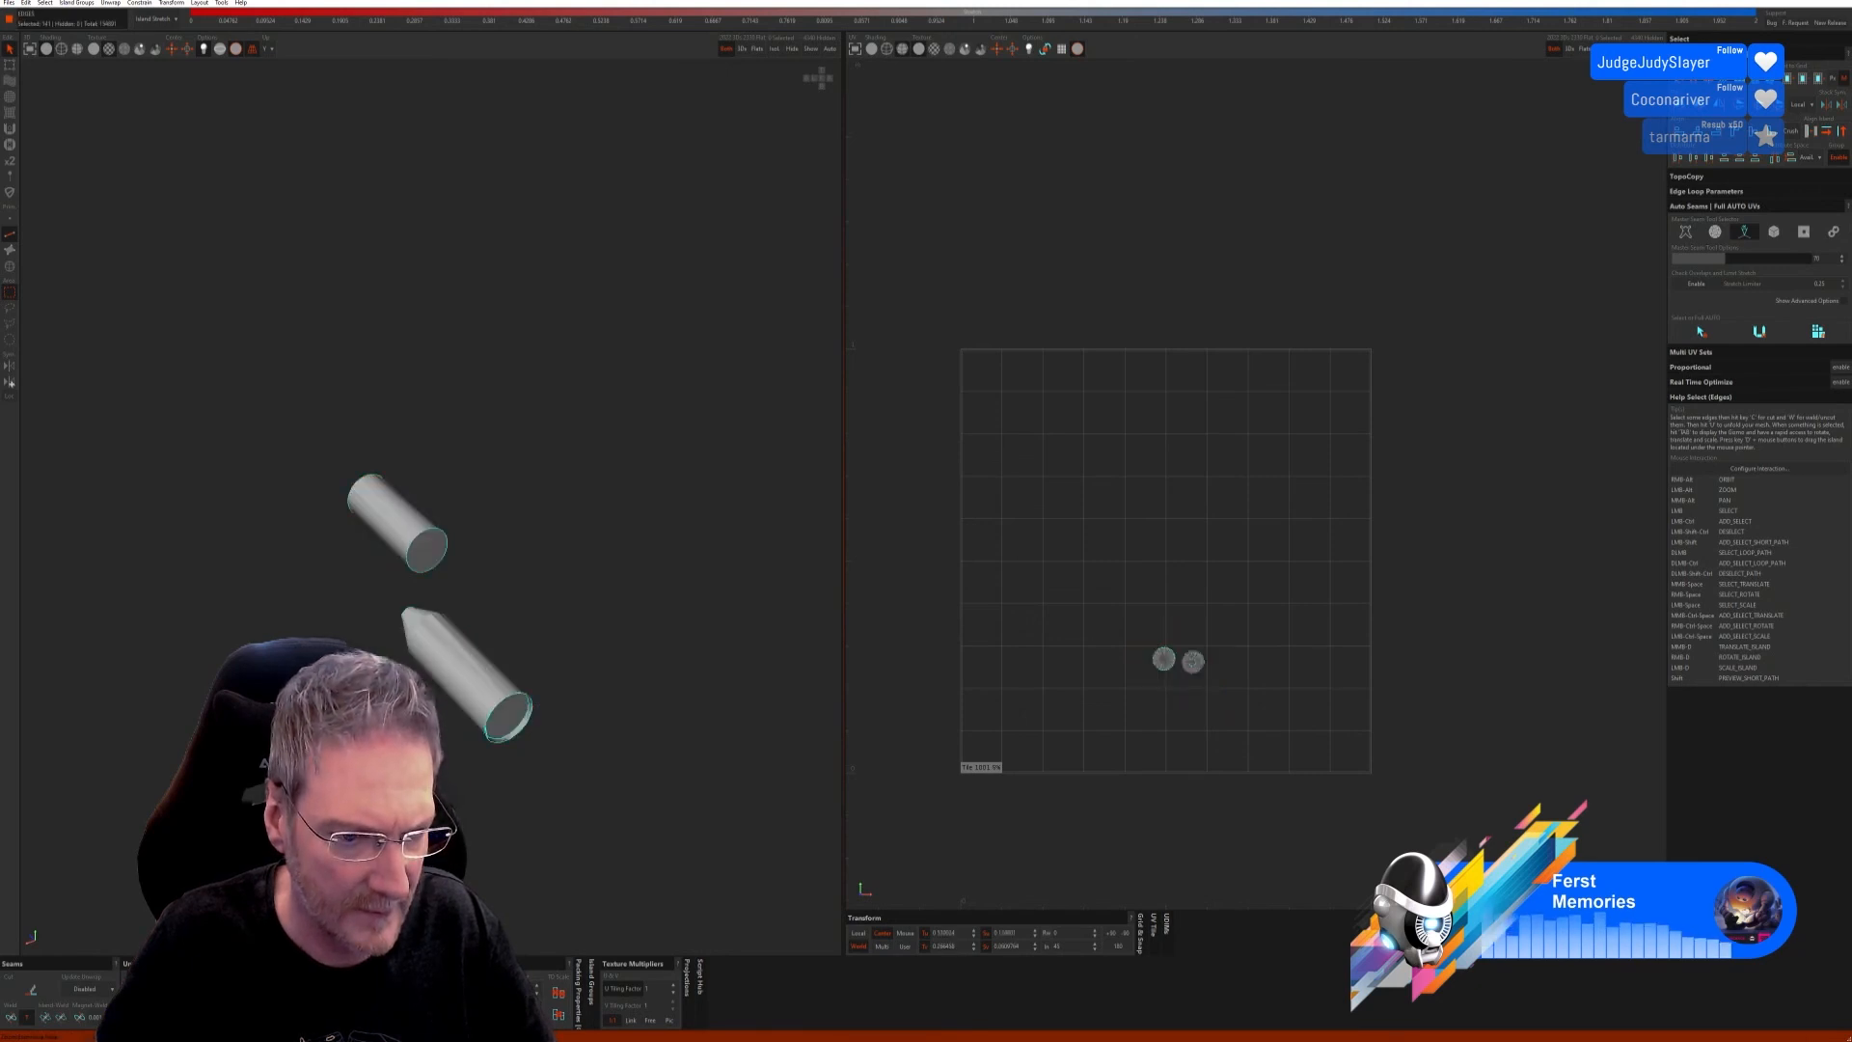
Step: Cut Pelt automatic seams on the two cylinders, pack their unfolded islands and check the checker texture
click(1685, 232)
click(1818, 334)
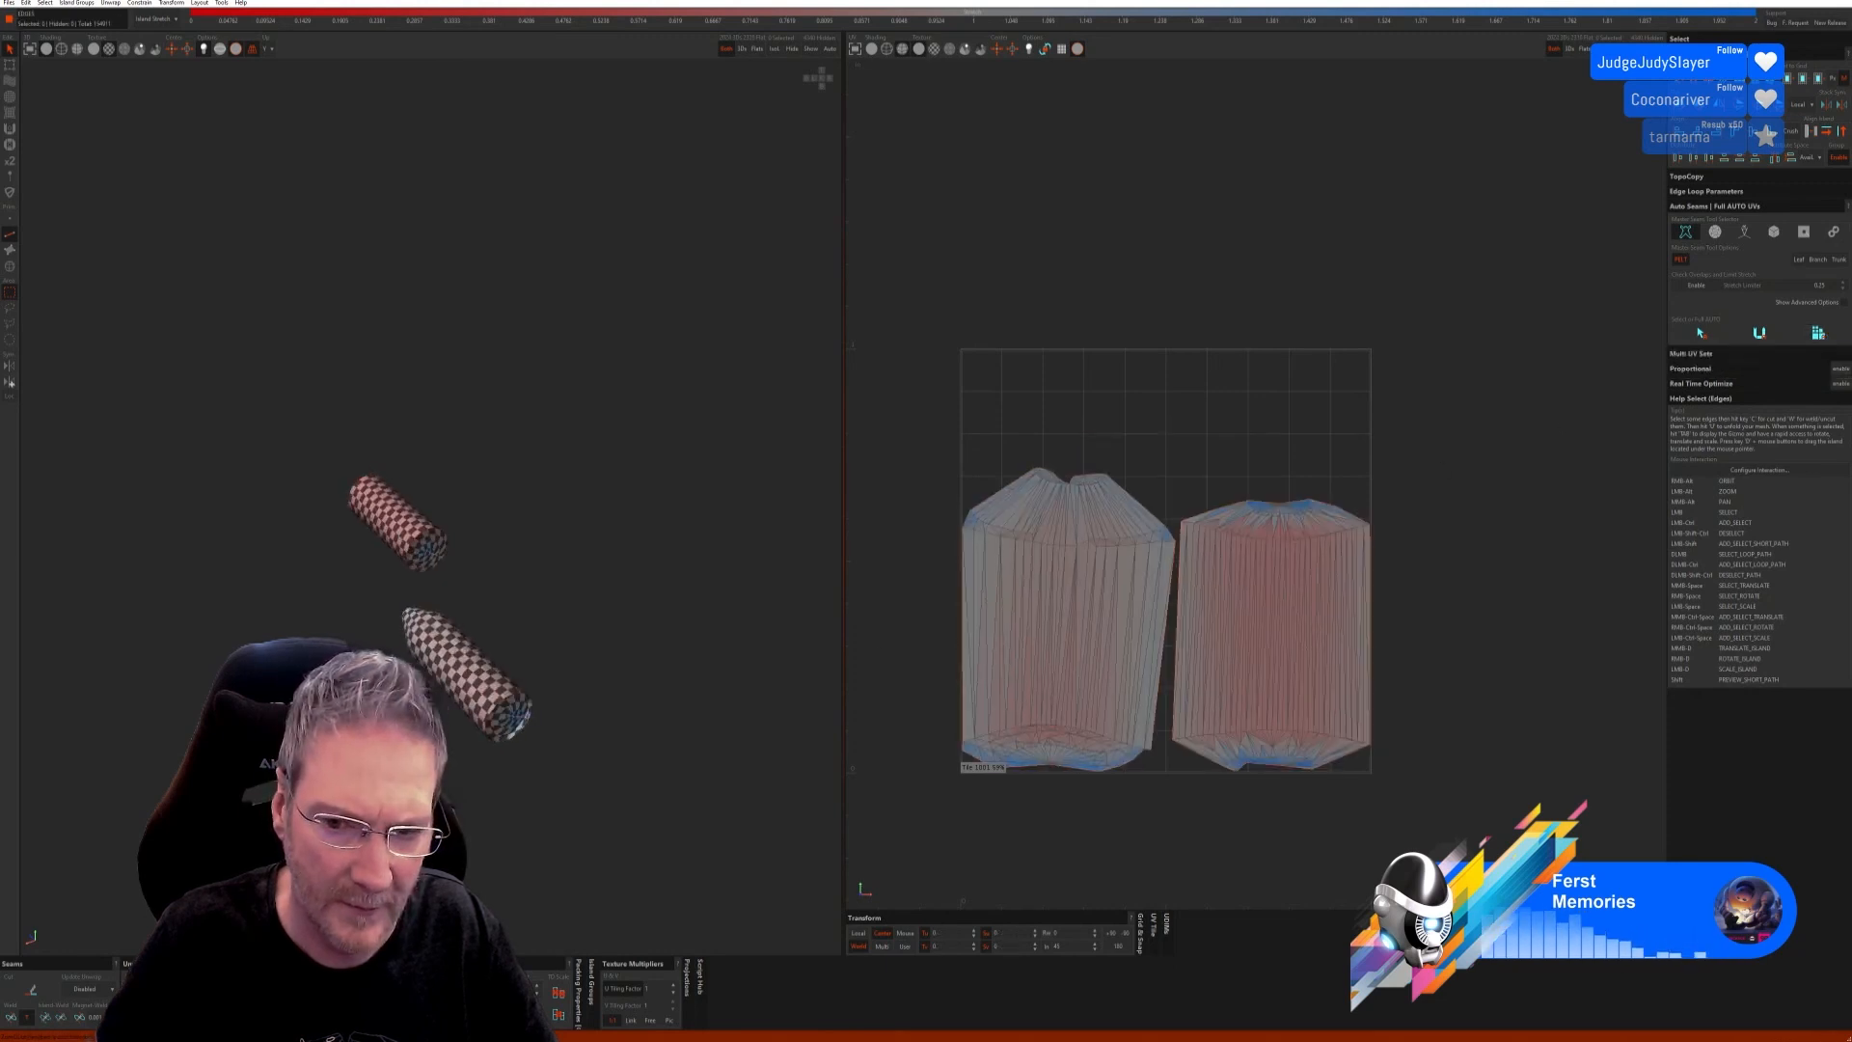
alt+right_drag(318, 733, 498, 732)
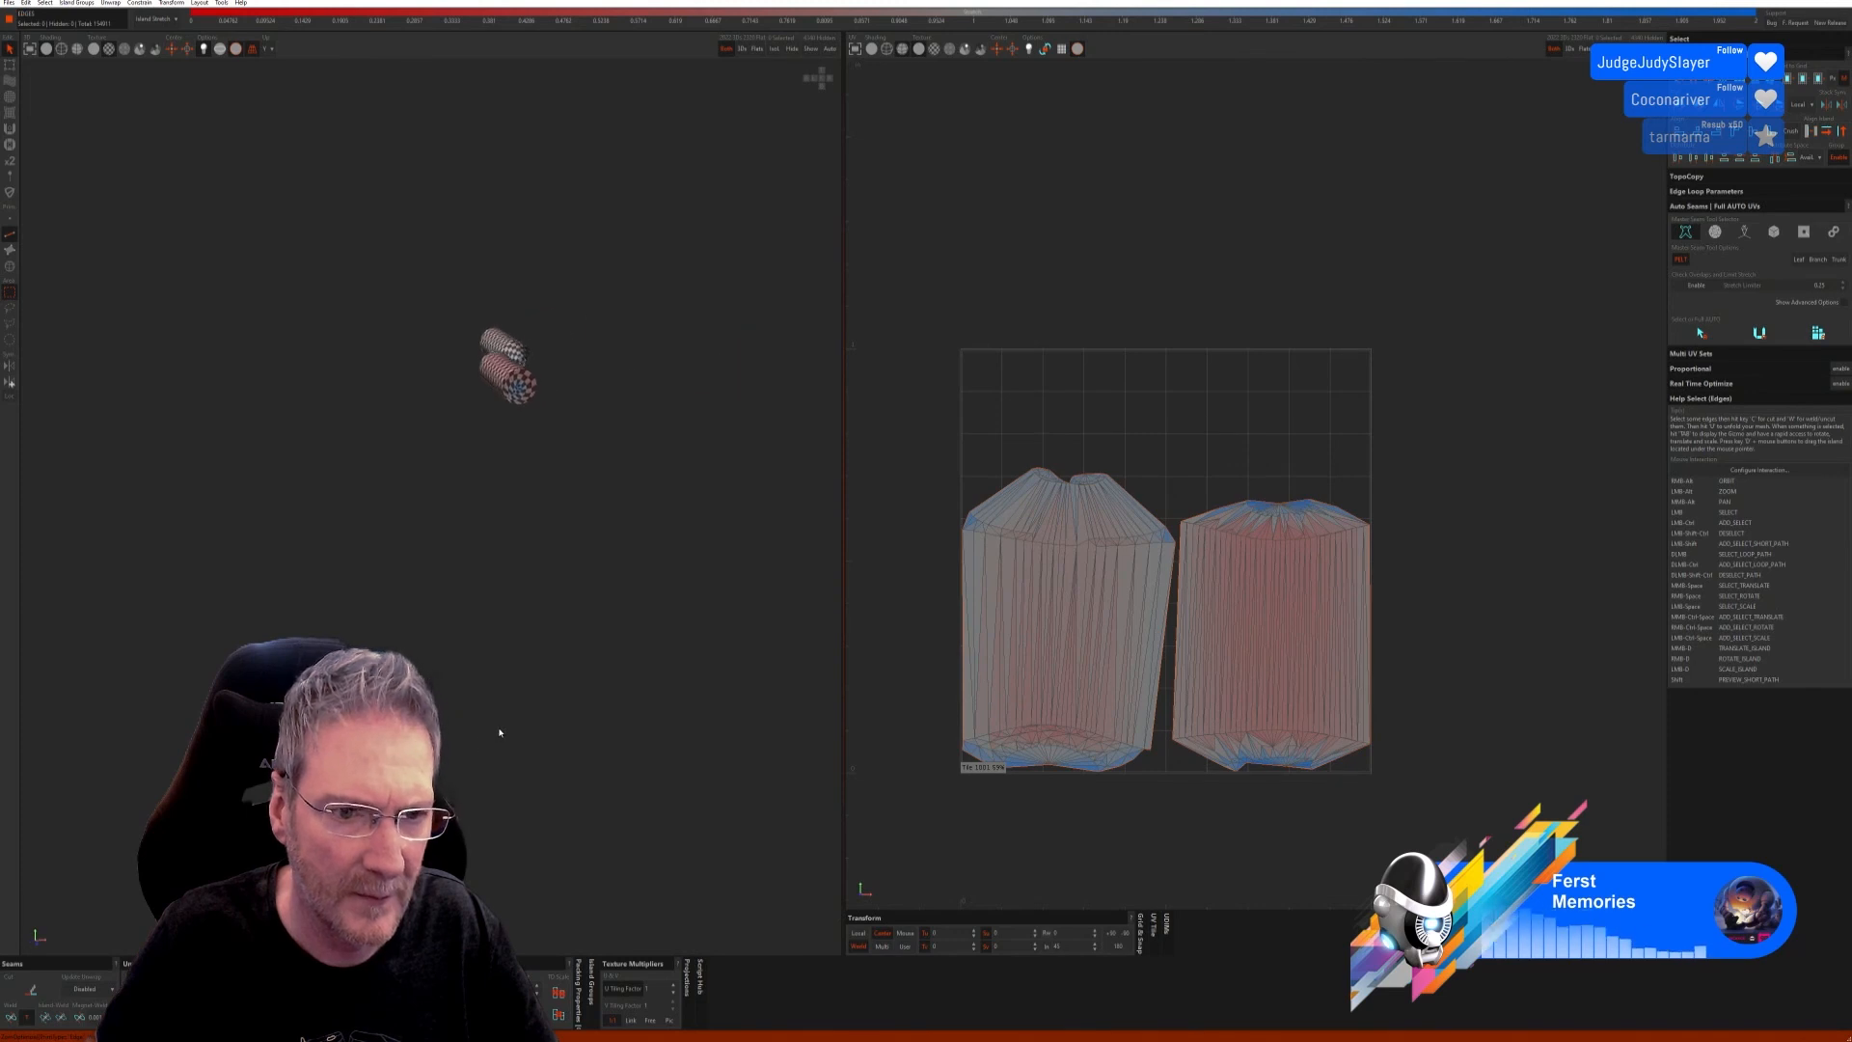
Step: Bring back all parts, select the oval piece beside the steering wheel together with its inner face, and isolate them
scroll(513, 374, up, 4)
alt+right_drag(513, 374, 521, 293)
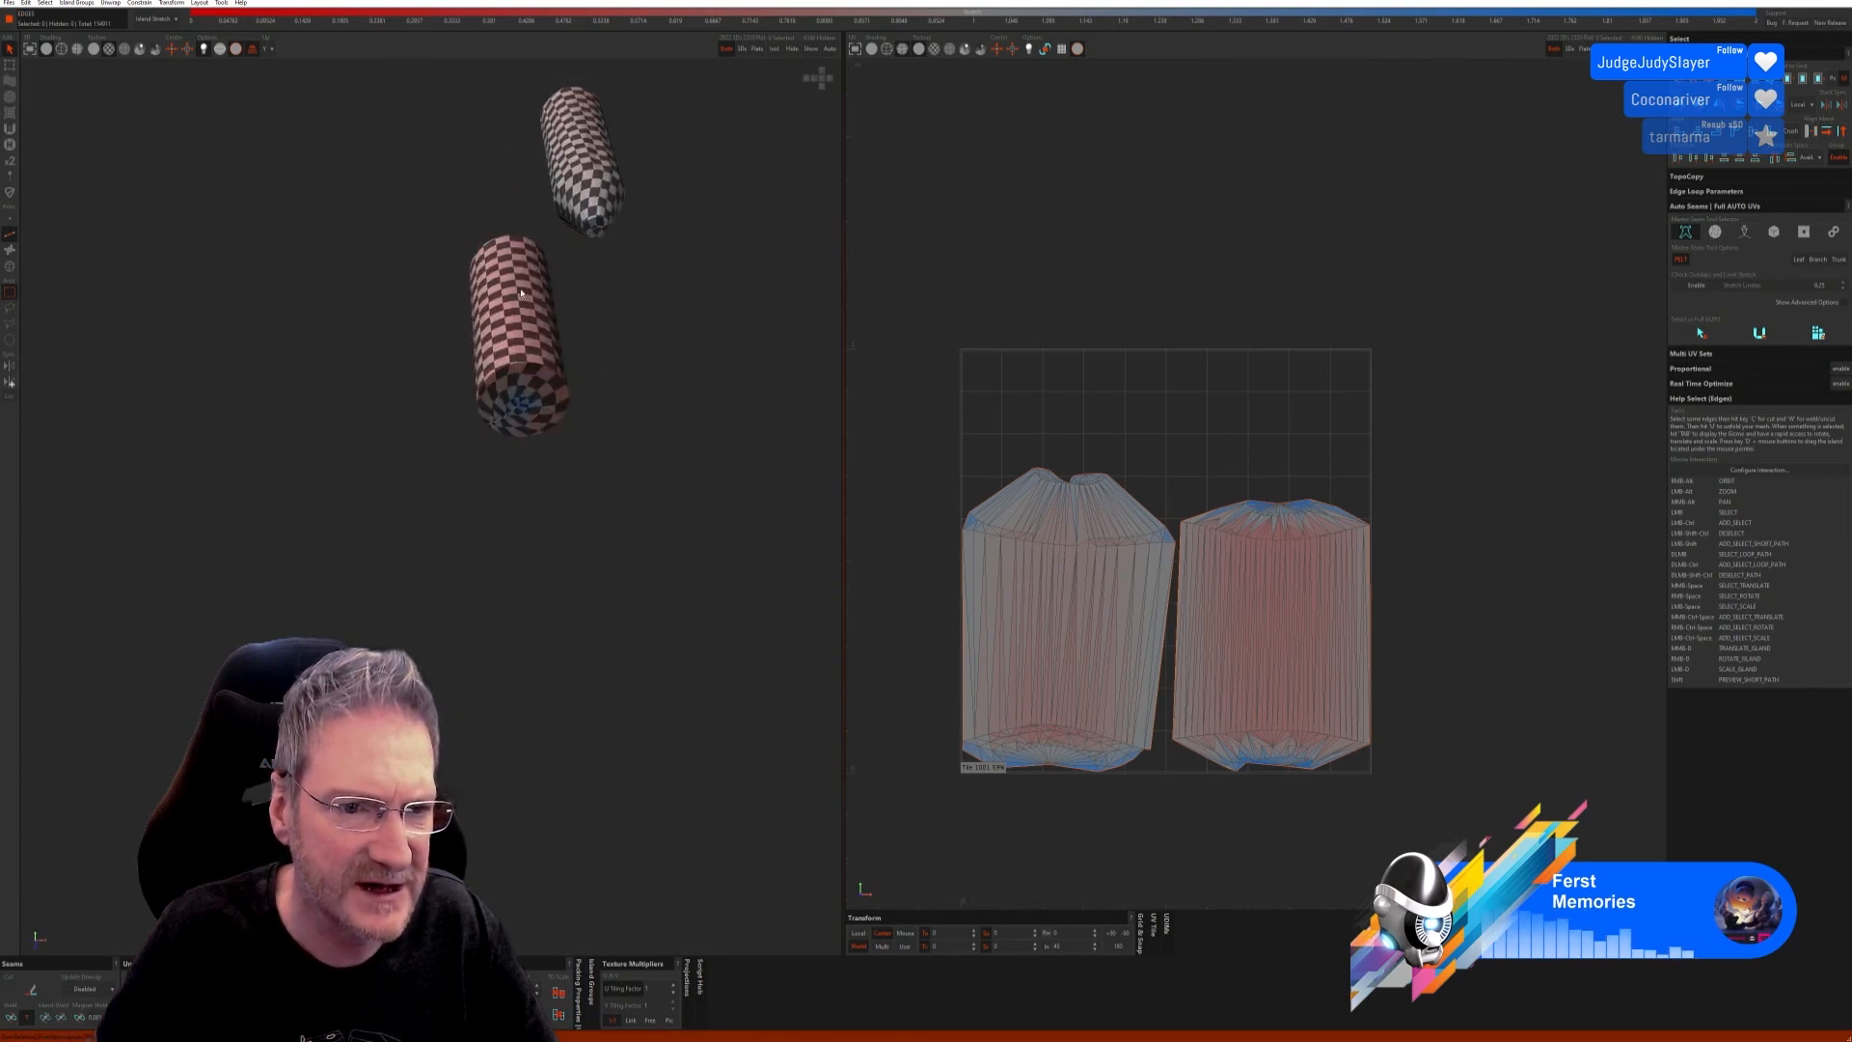
alt+drag(539, 365, 808, 121)
click(810, 48)
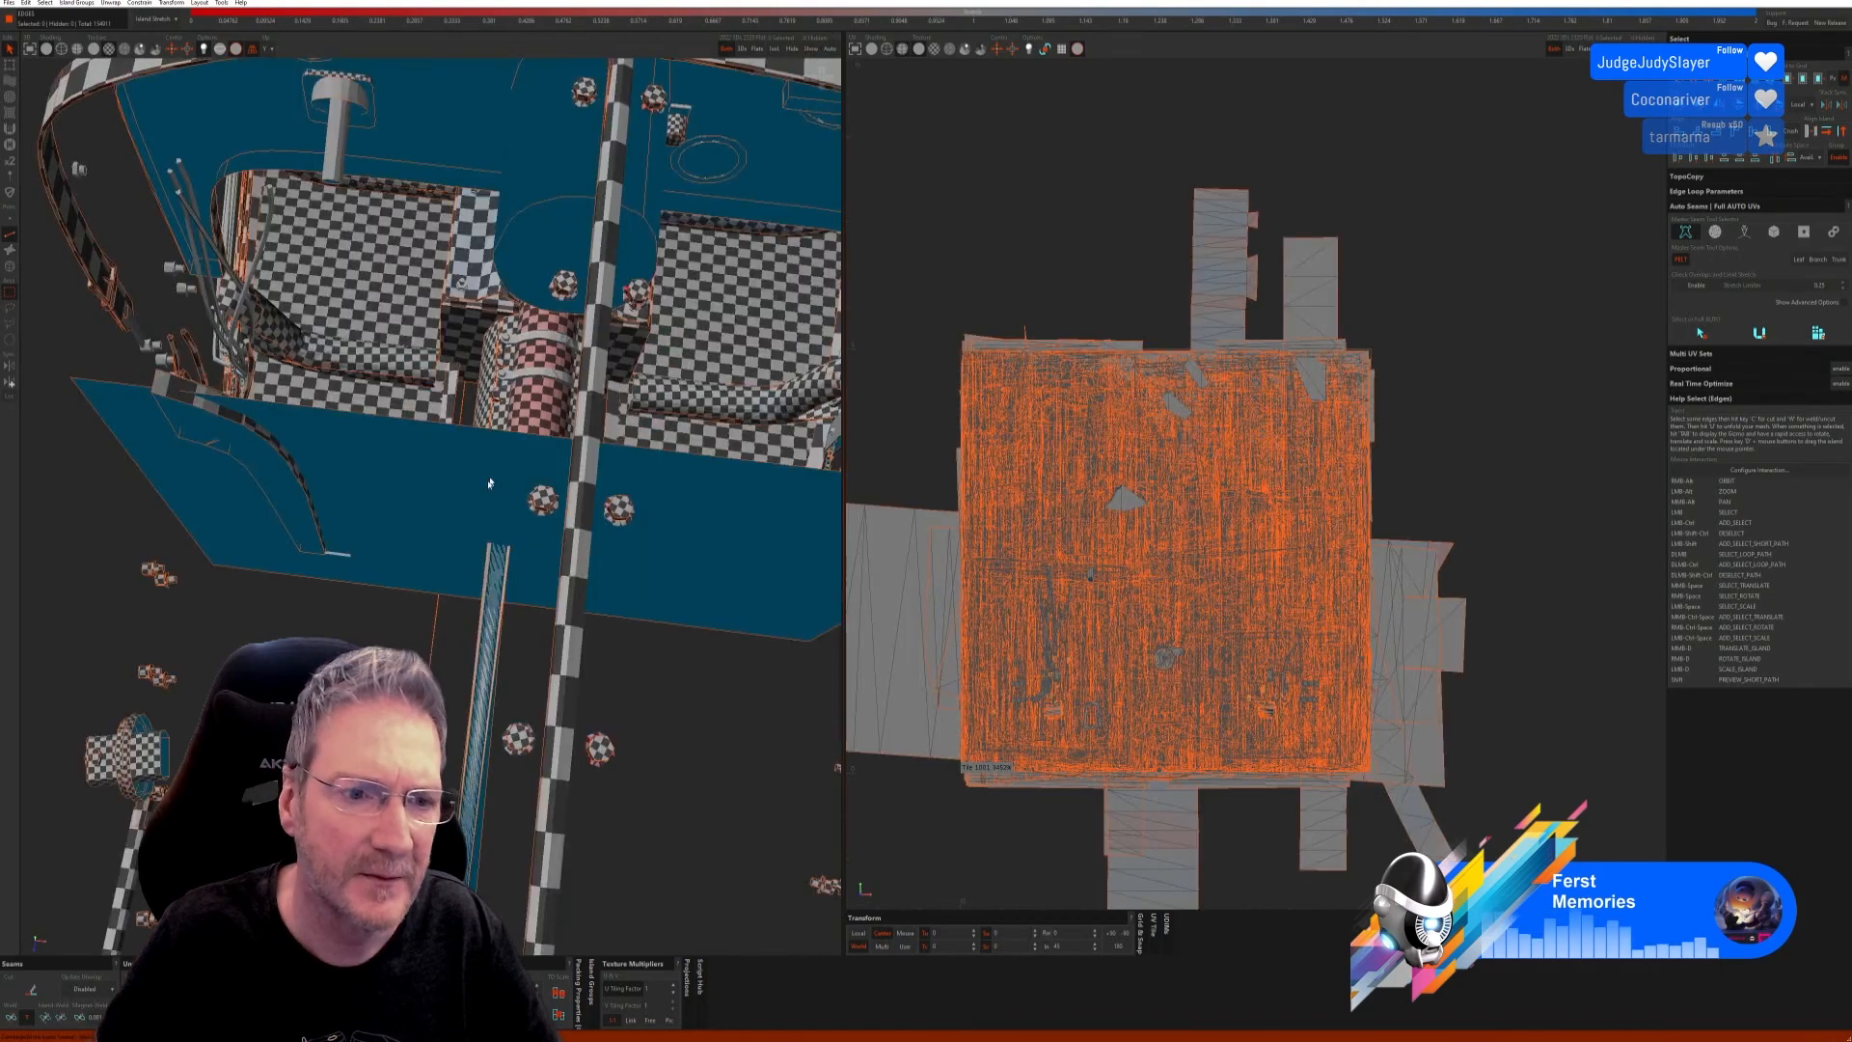
alt+drag(675, 289, 34, 202)
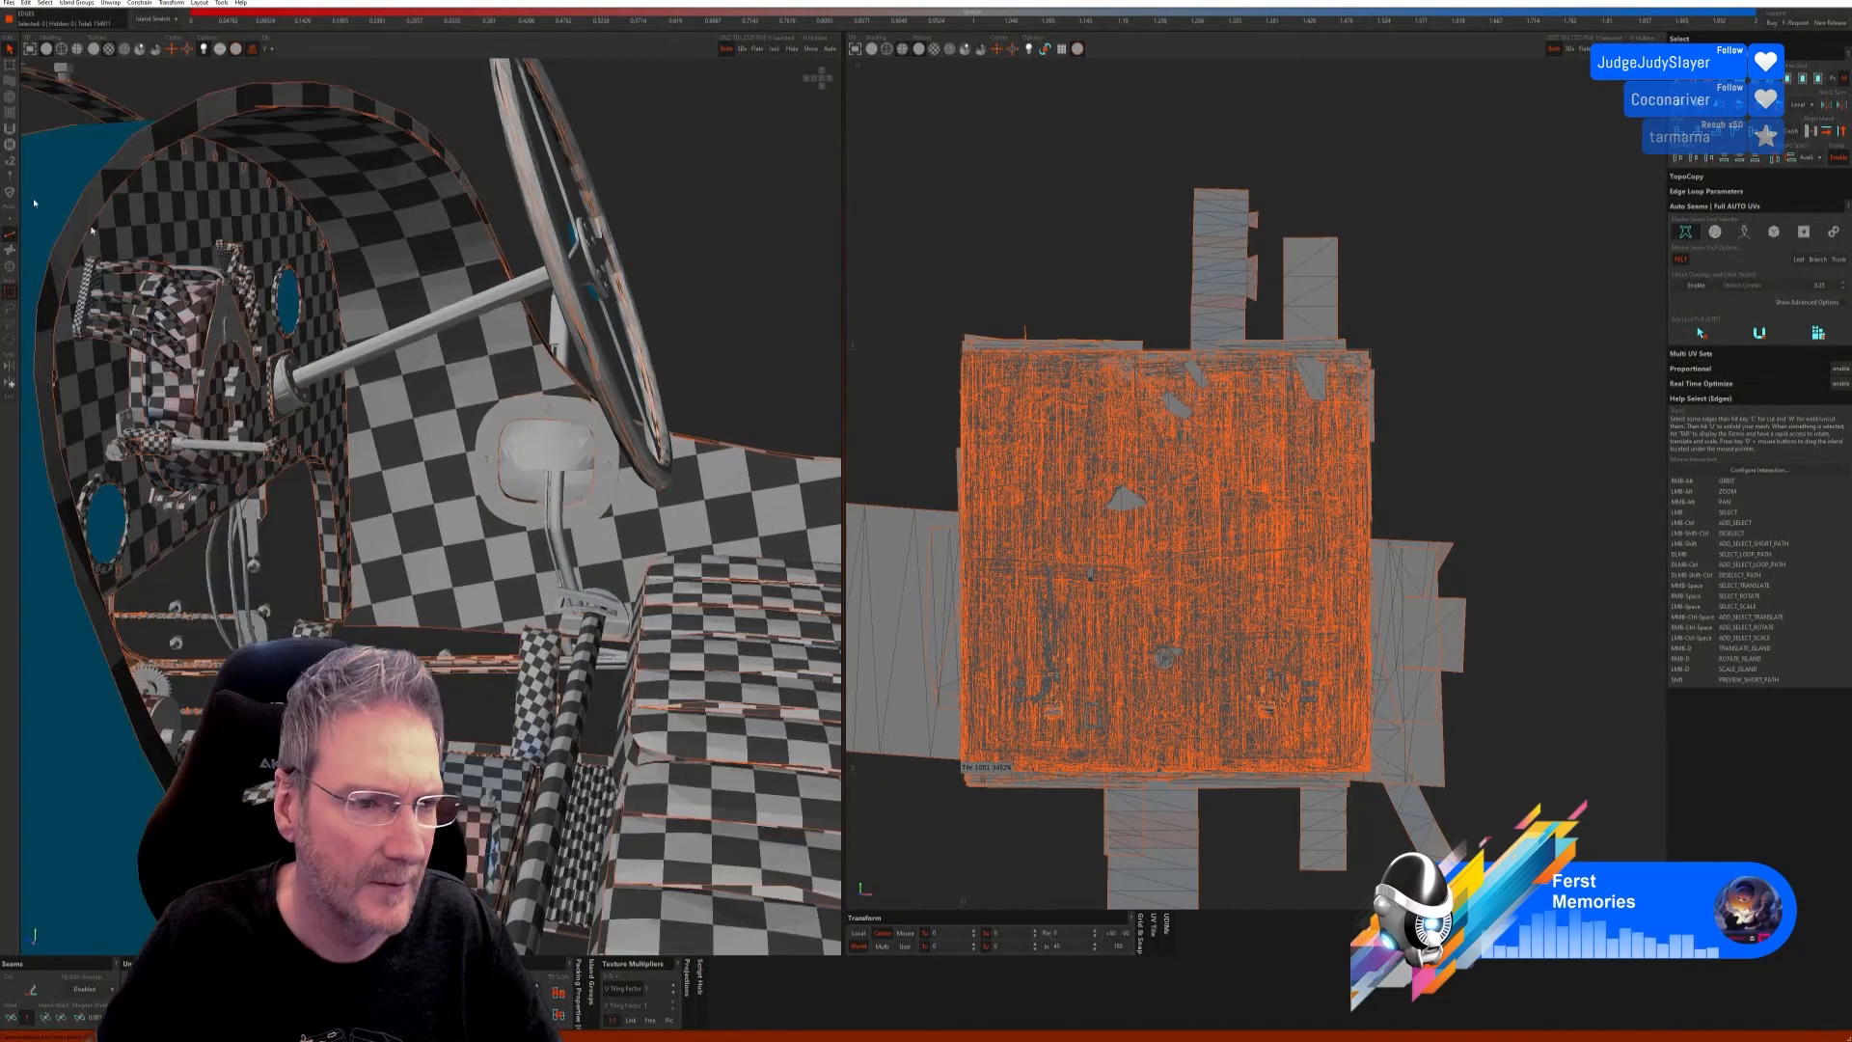
click(10, 266)
click(573, 424)
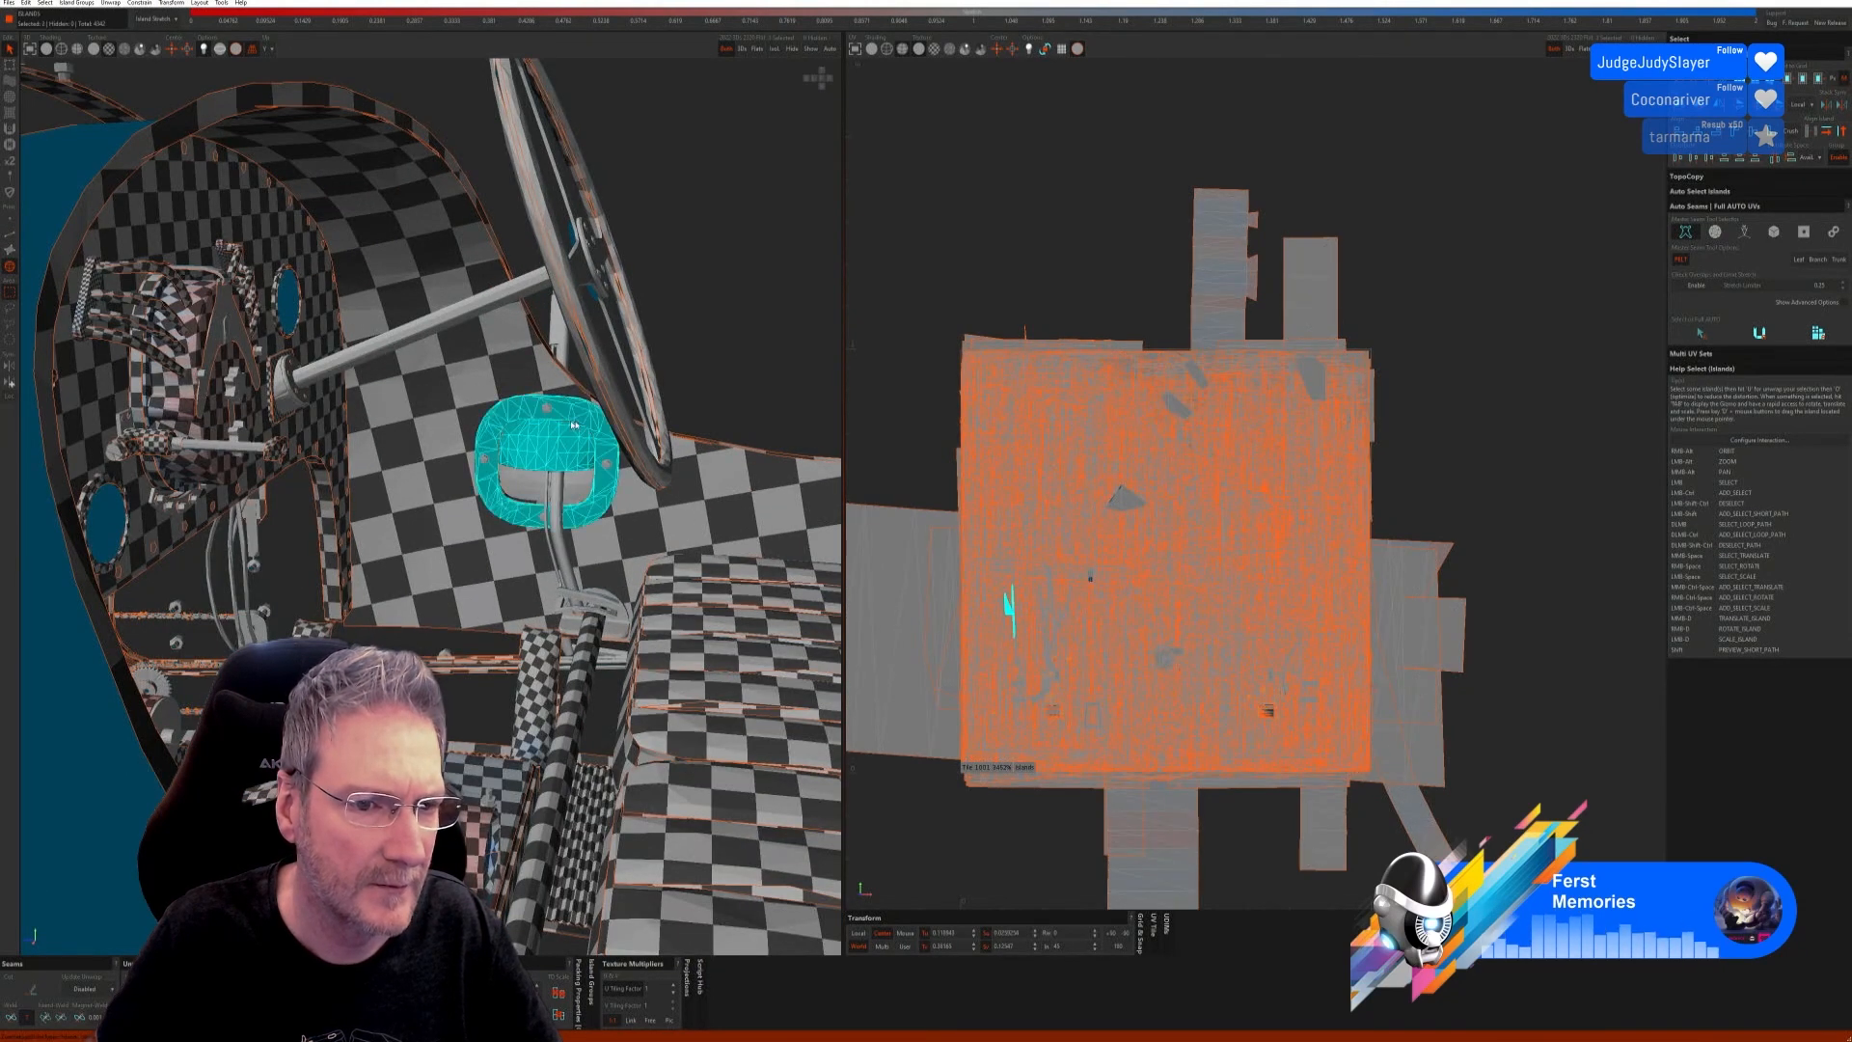
ctrl+click(522, 493)
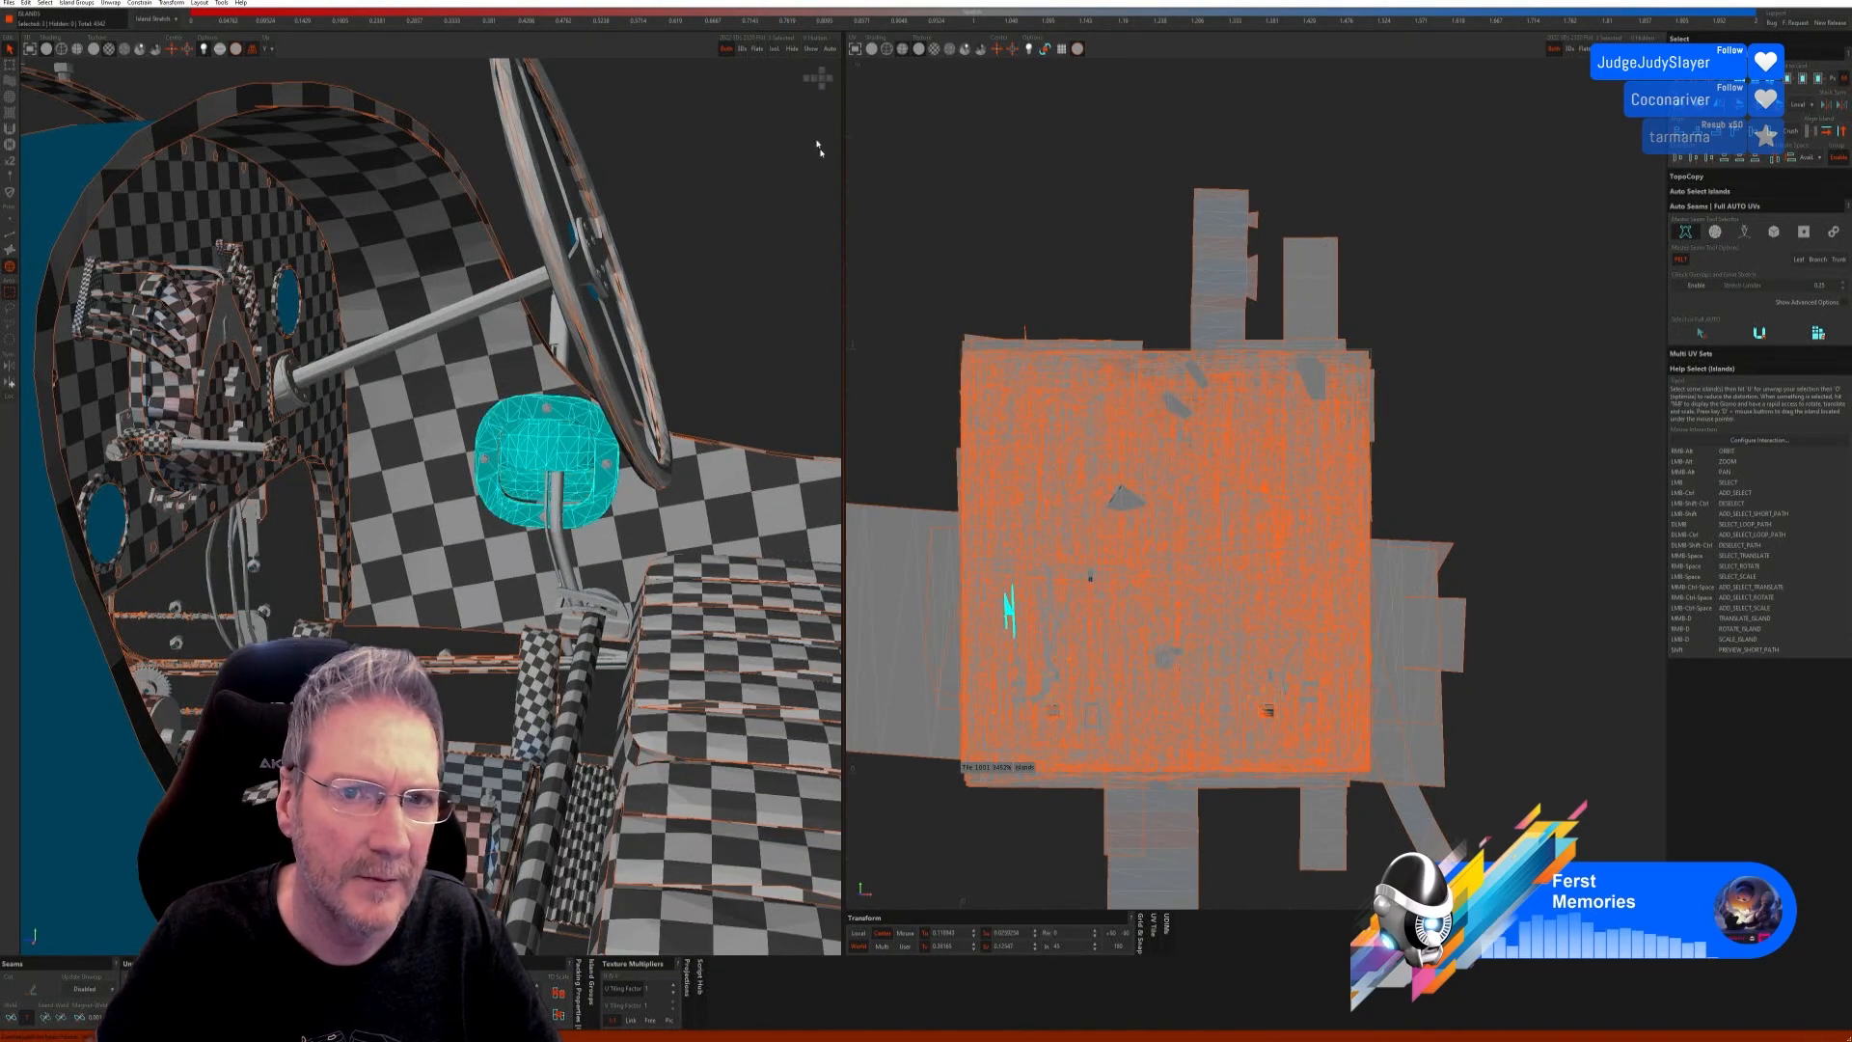
click(770, 50)
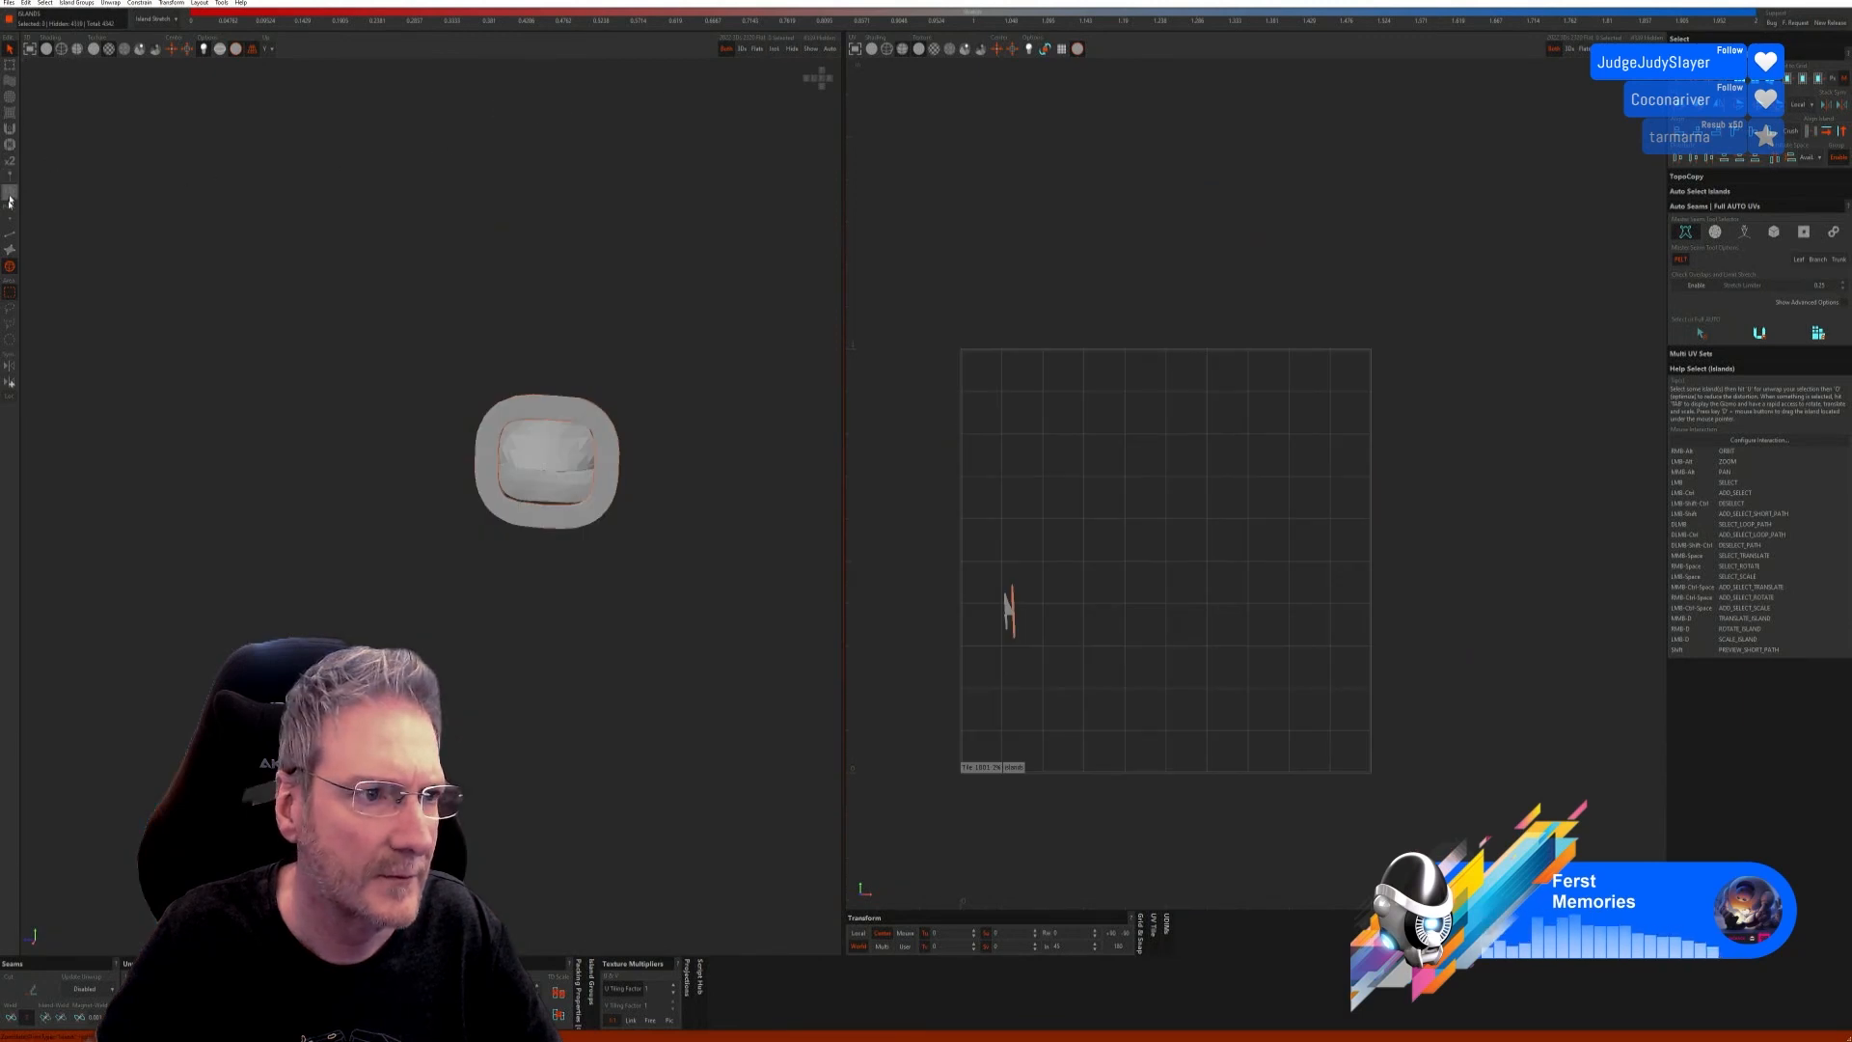
Step: Cut automatic seams on the isolated oval piece, unfold its islands and pack them
click(9, 235)
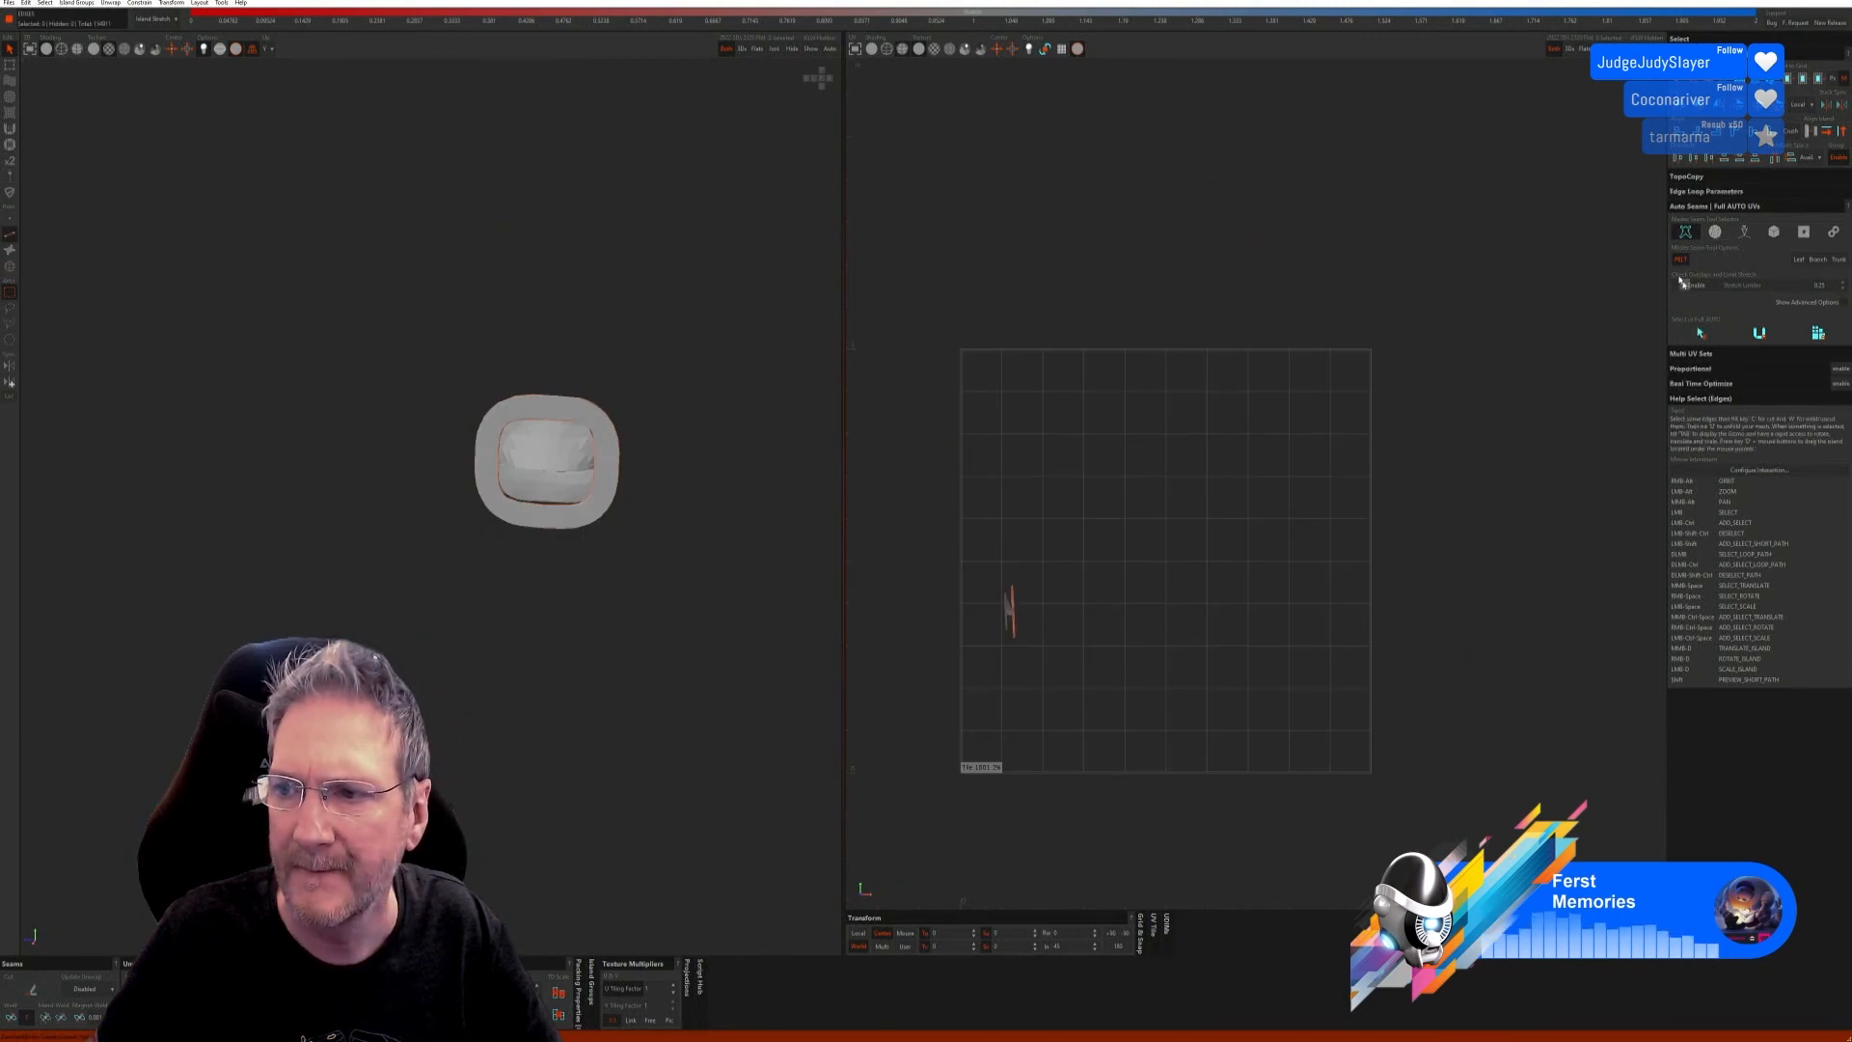
click(1742, 232)
click(1816, 333)
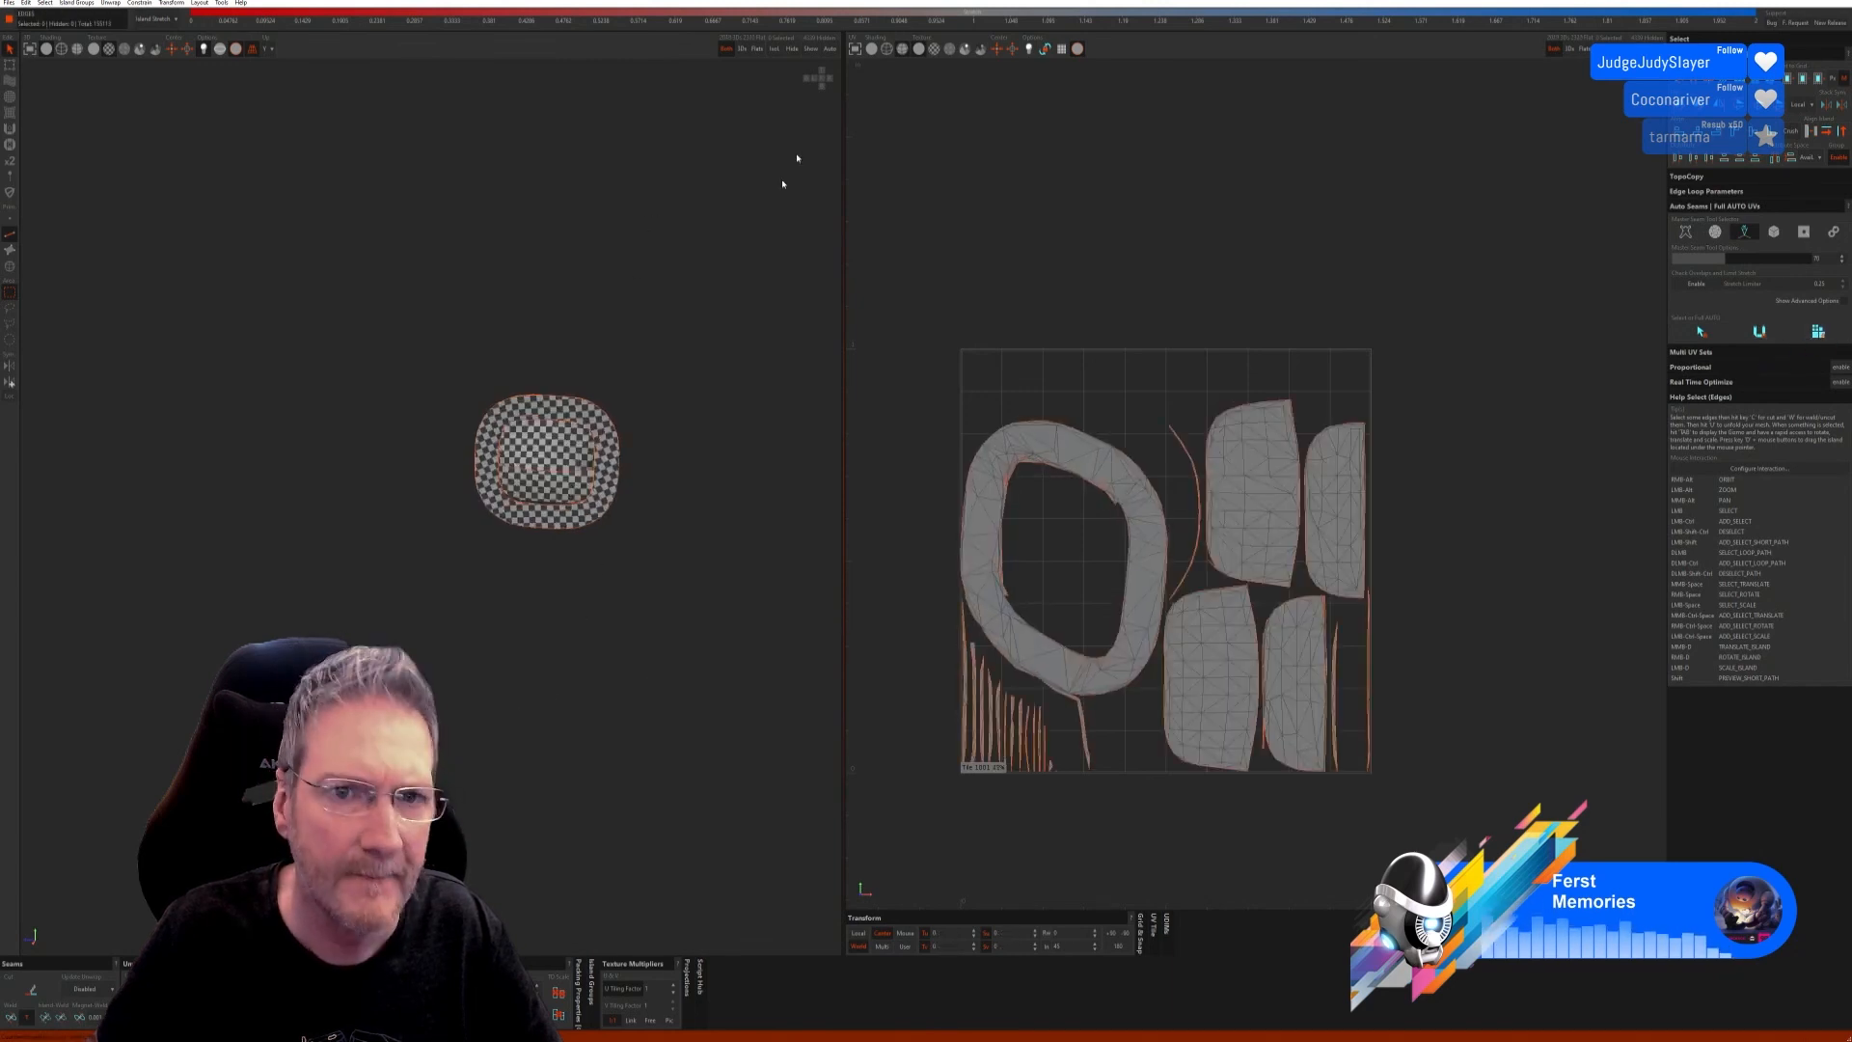
Step: Bring back all parts, select the steering column tube behind the steering wheel and isolate it
click(806, 52)
alt+right_drag(579, 482, 594, 584)
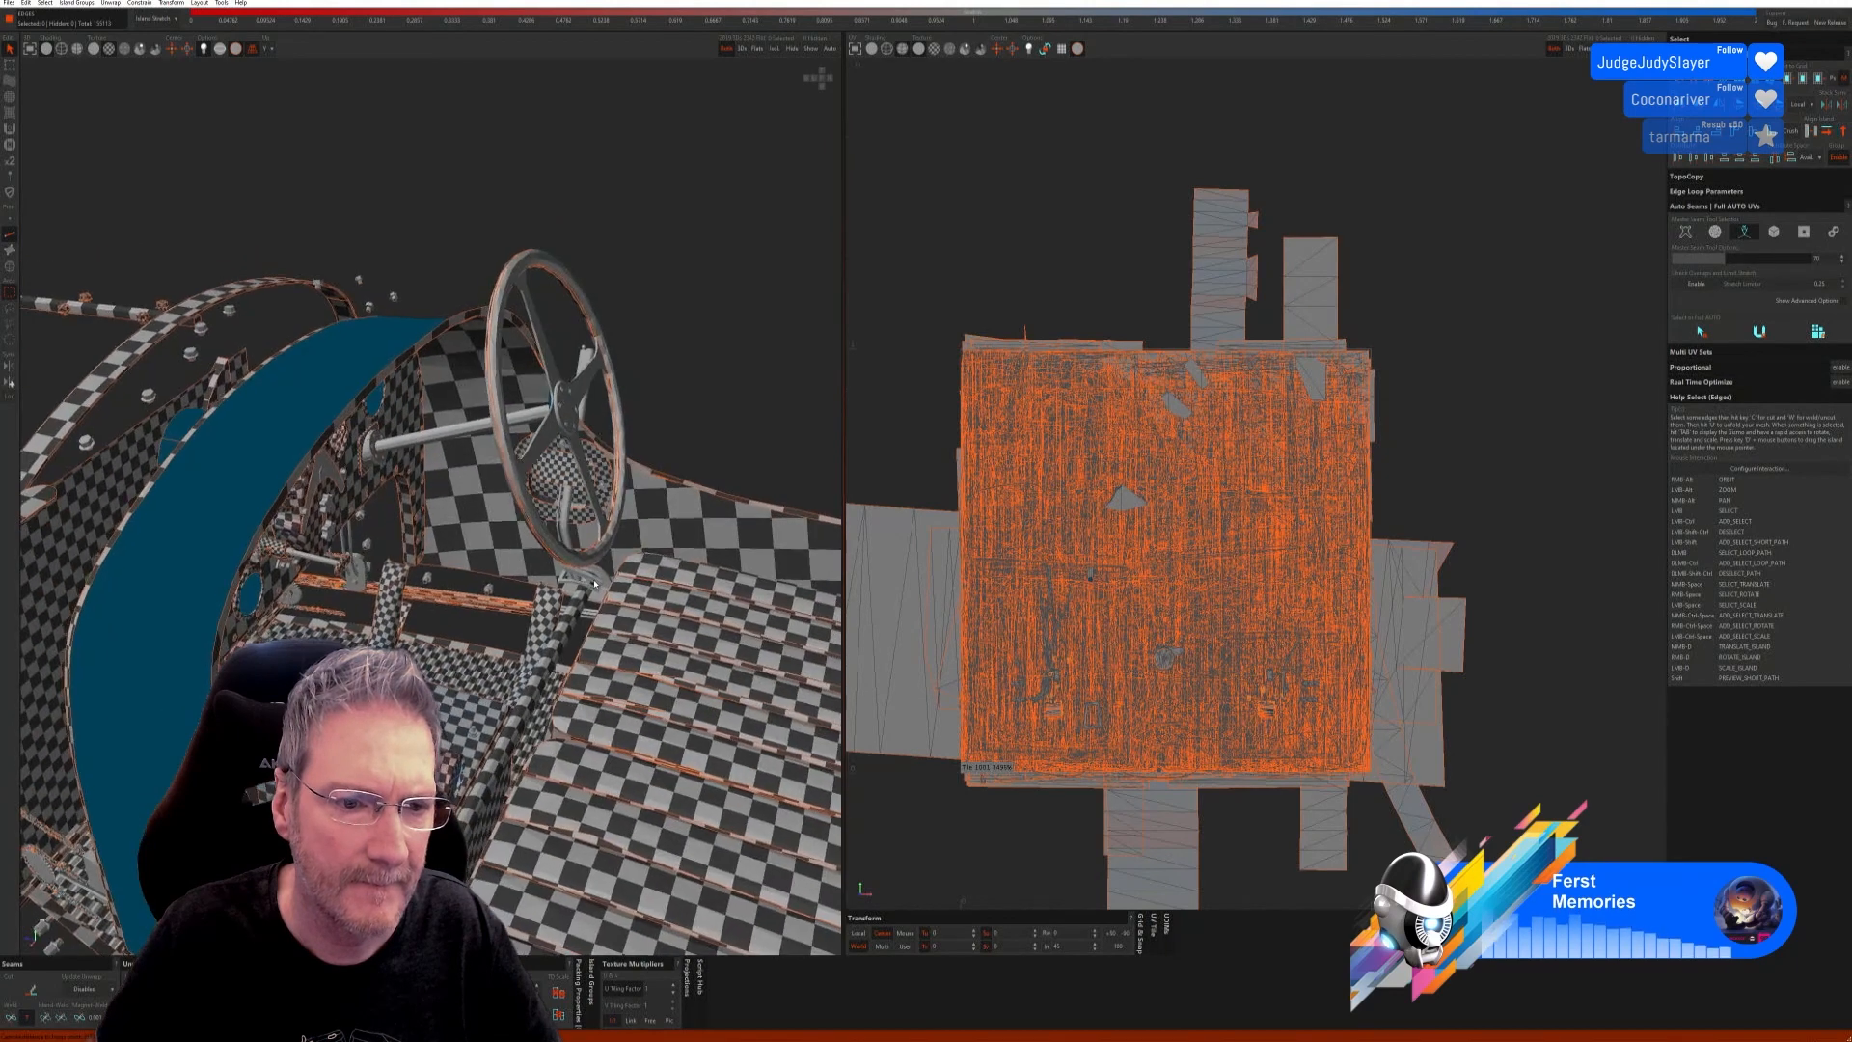
click(10, 266)
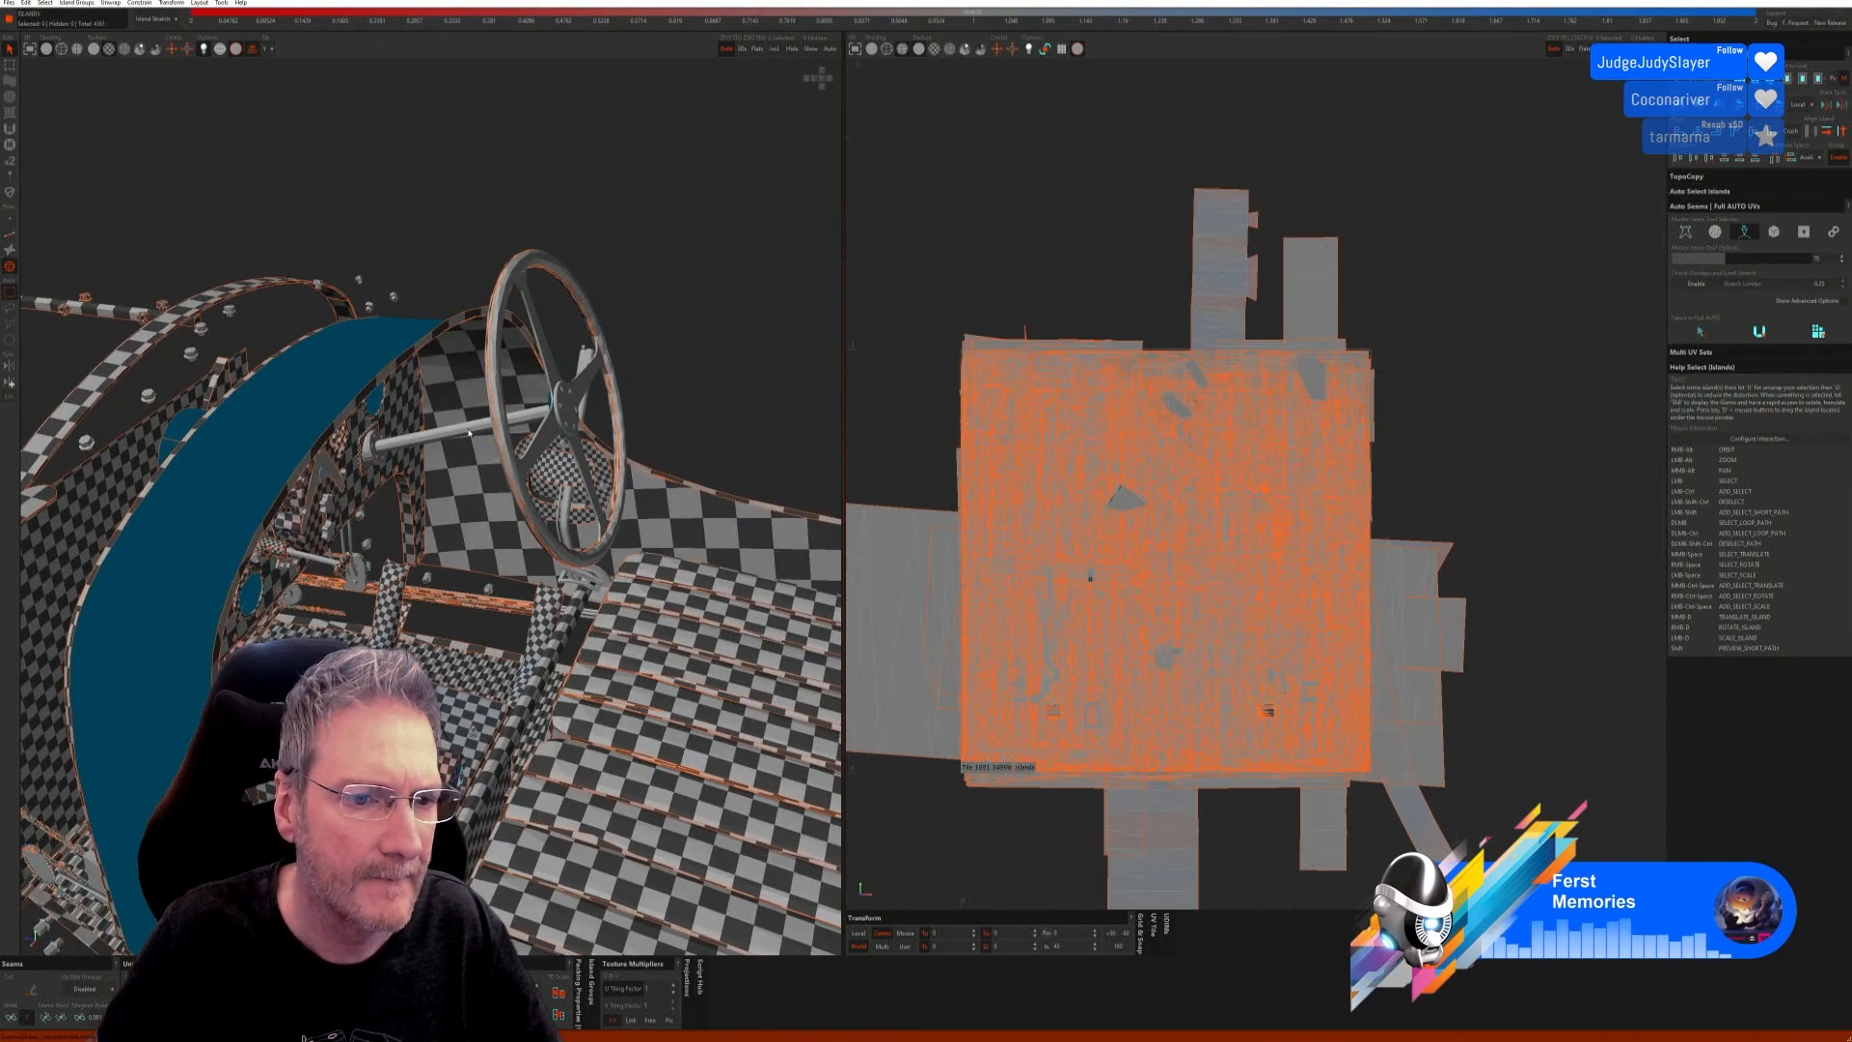
click(773, 50)
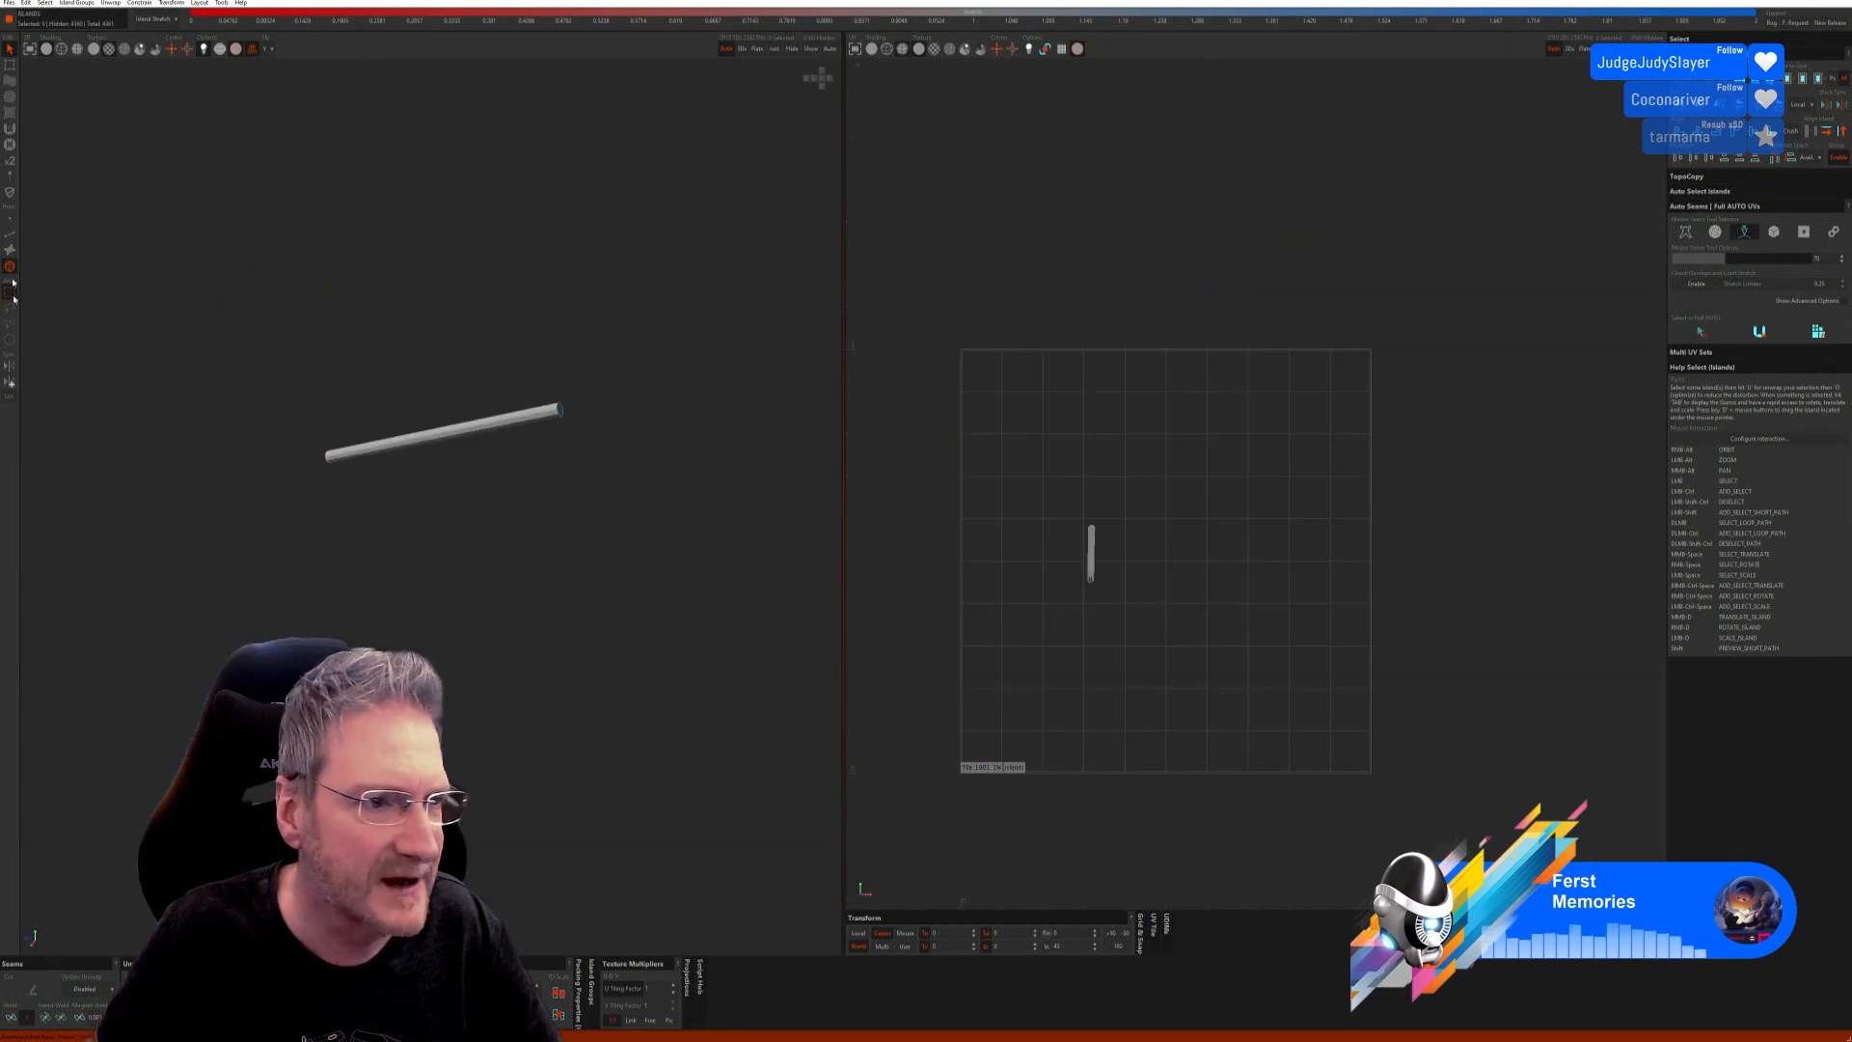
Step: Cut Box automatic seams on the steering column tube, unfold the resulting strips and pack them
click(12, 236)
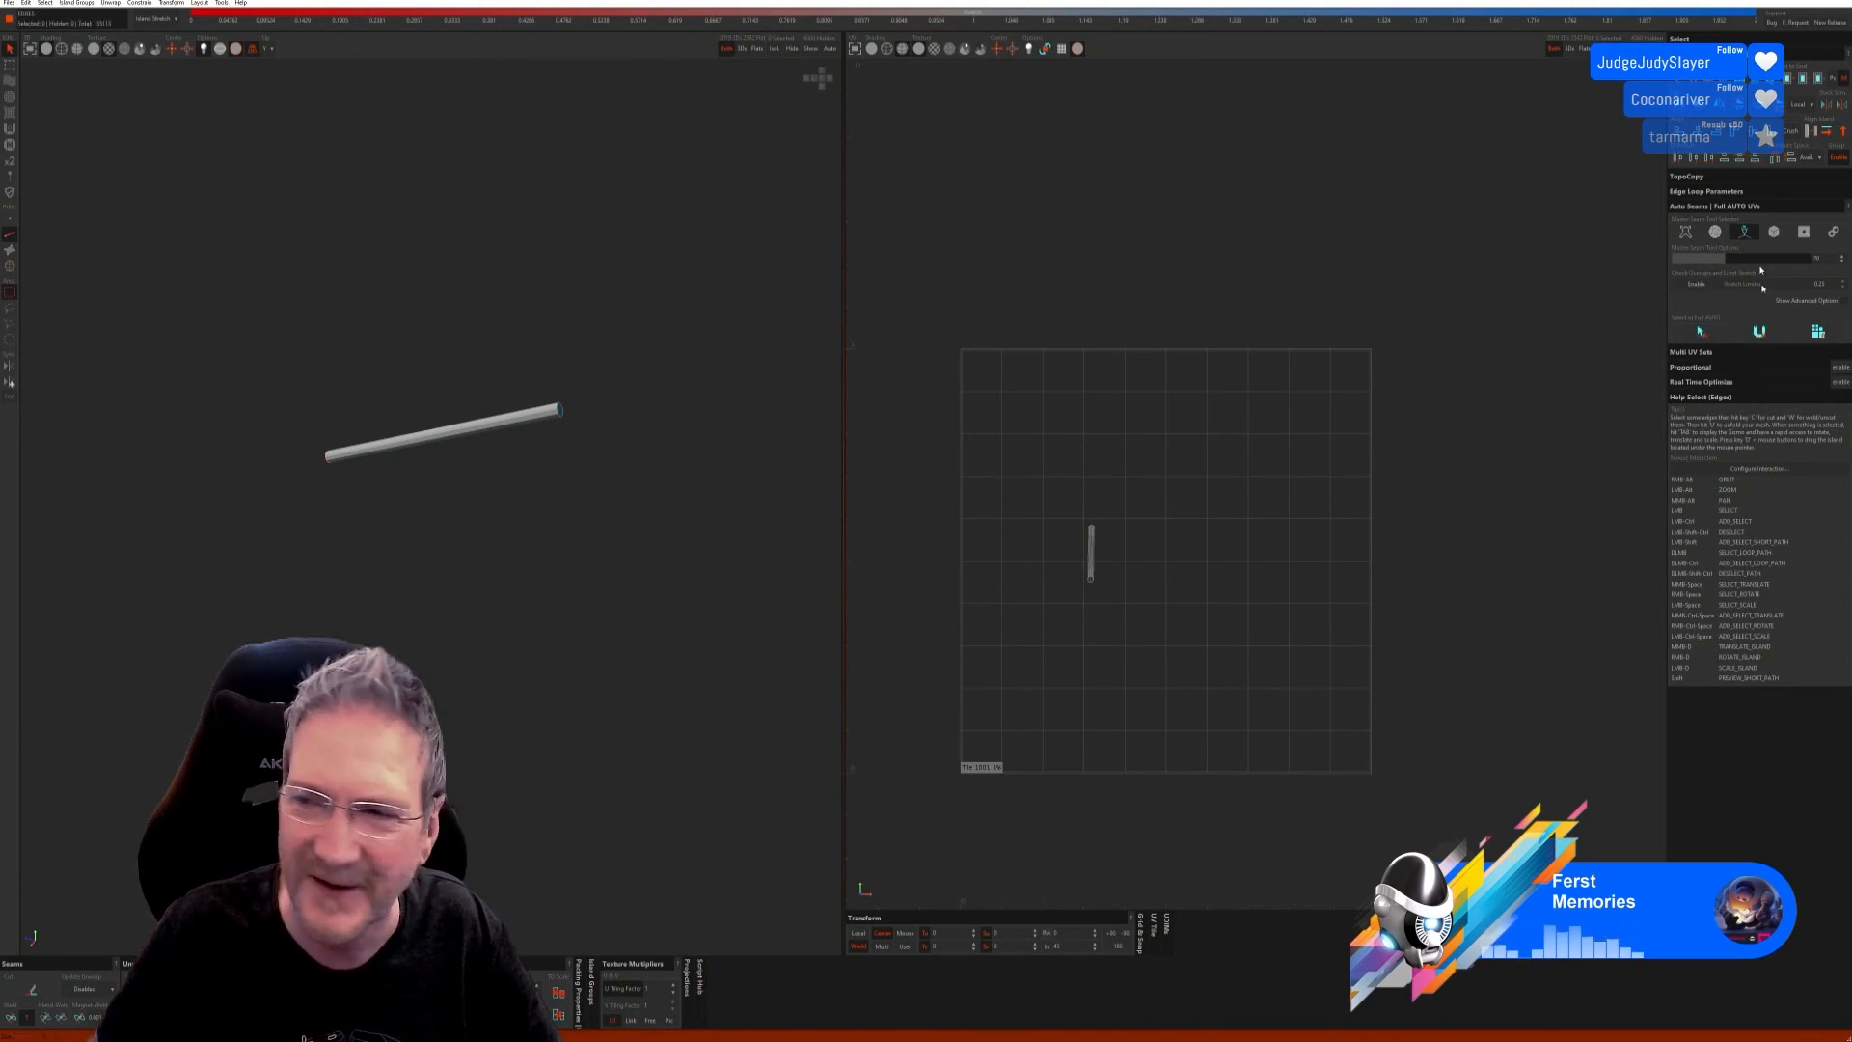
click(1773, 232)
click(1701, 357)
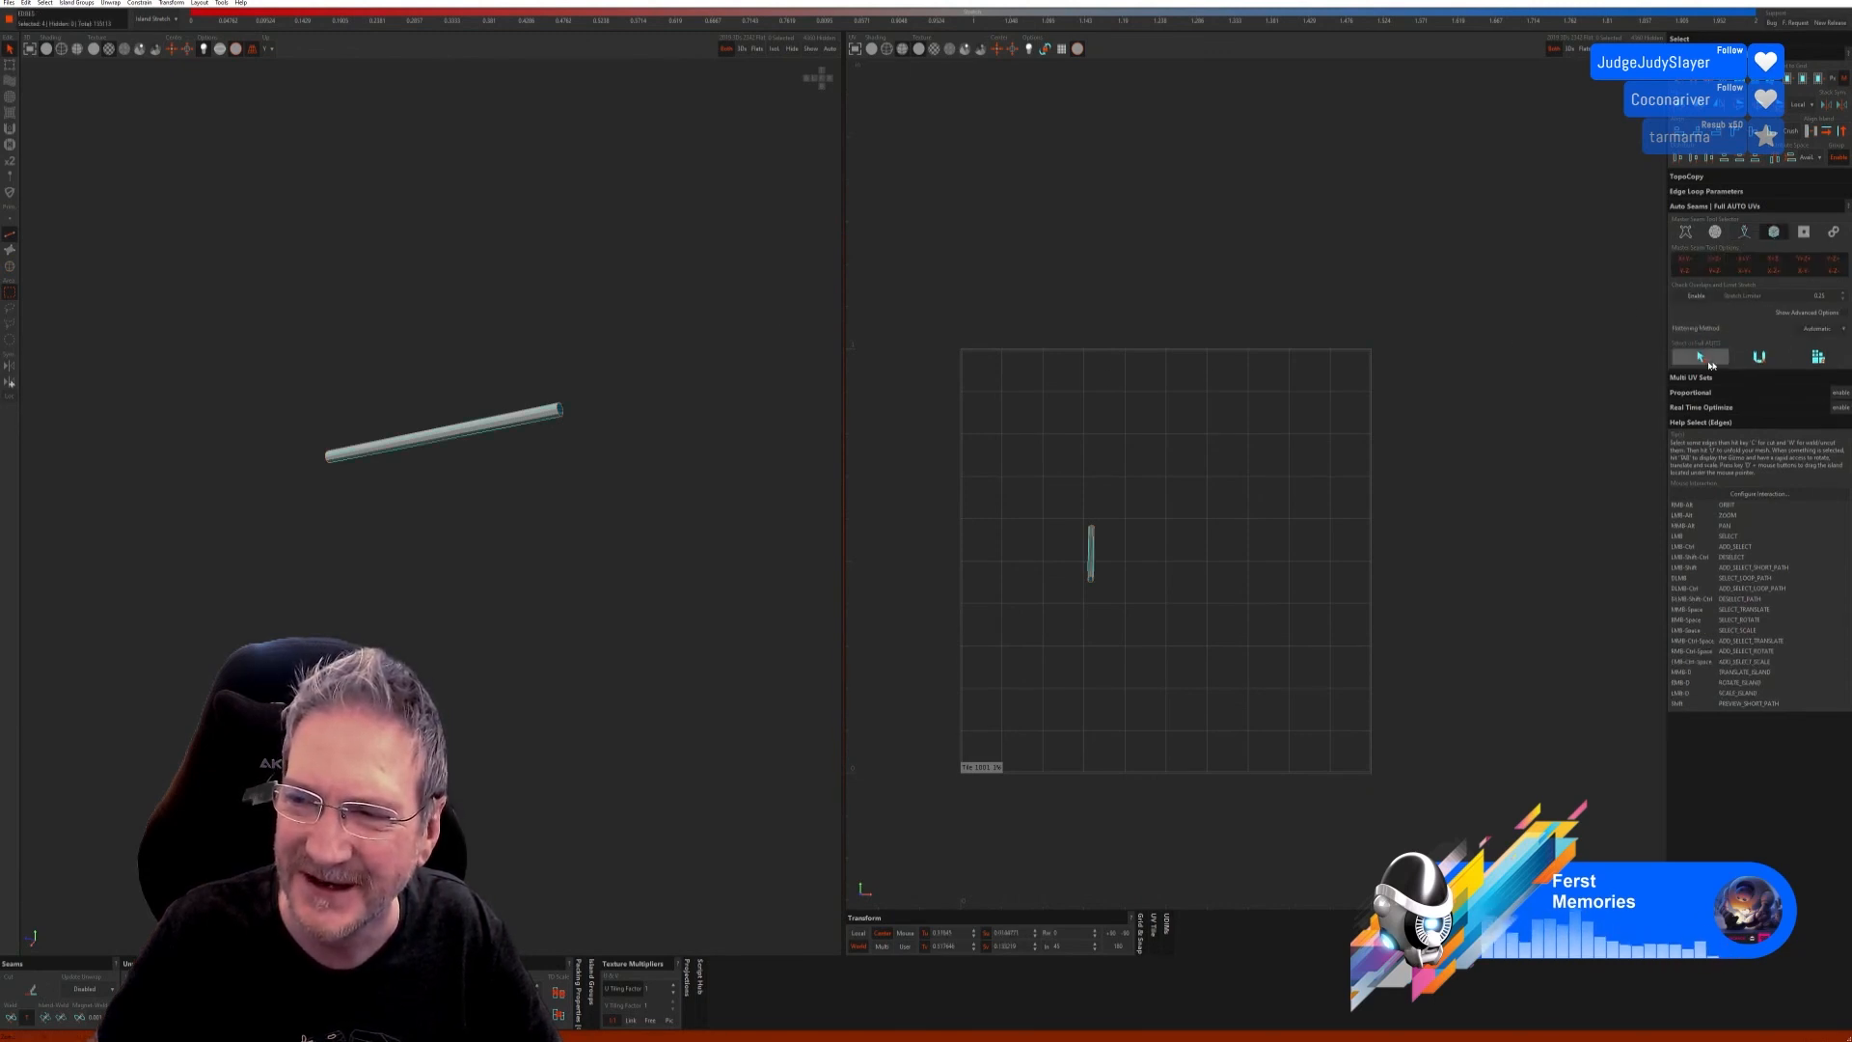
click(1817, 356)
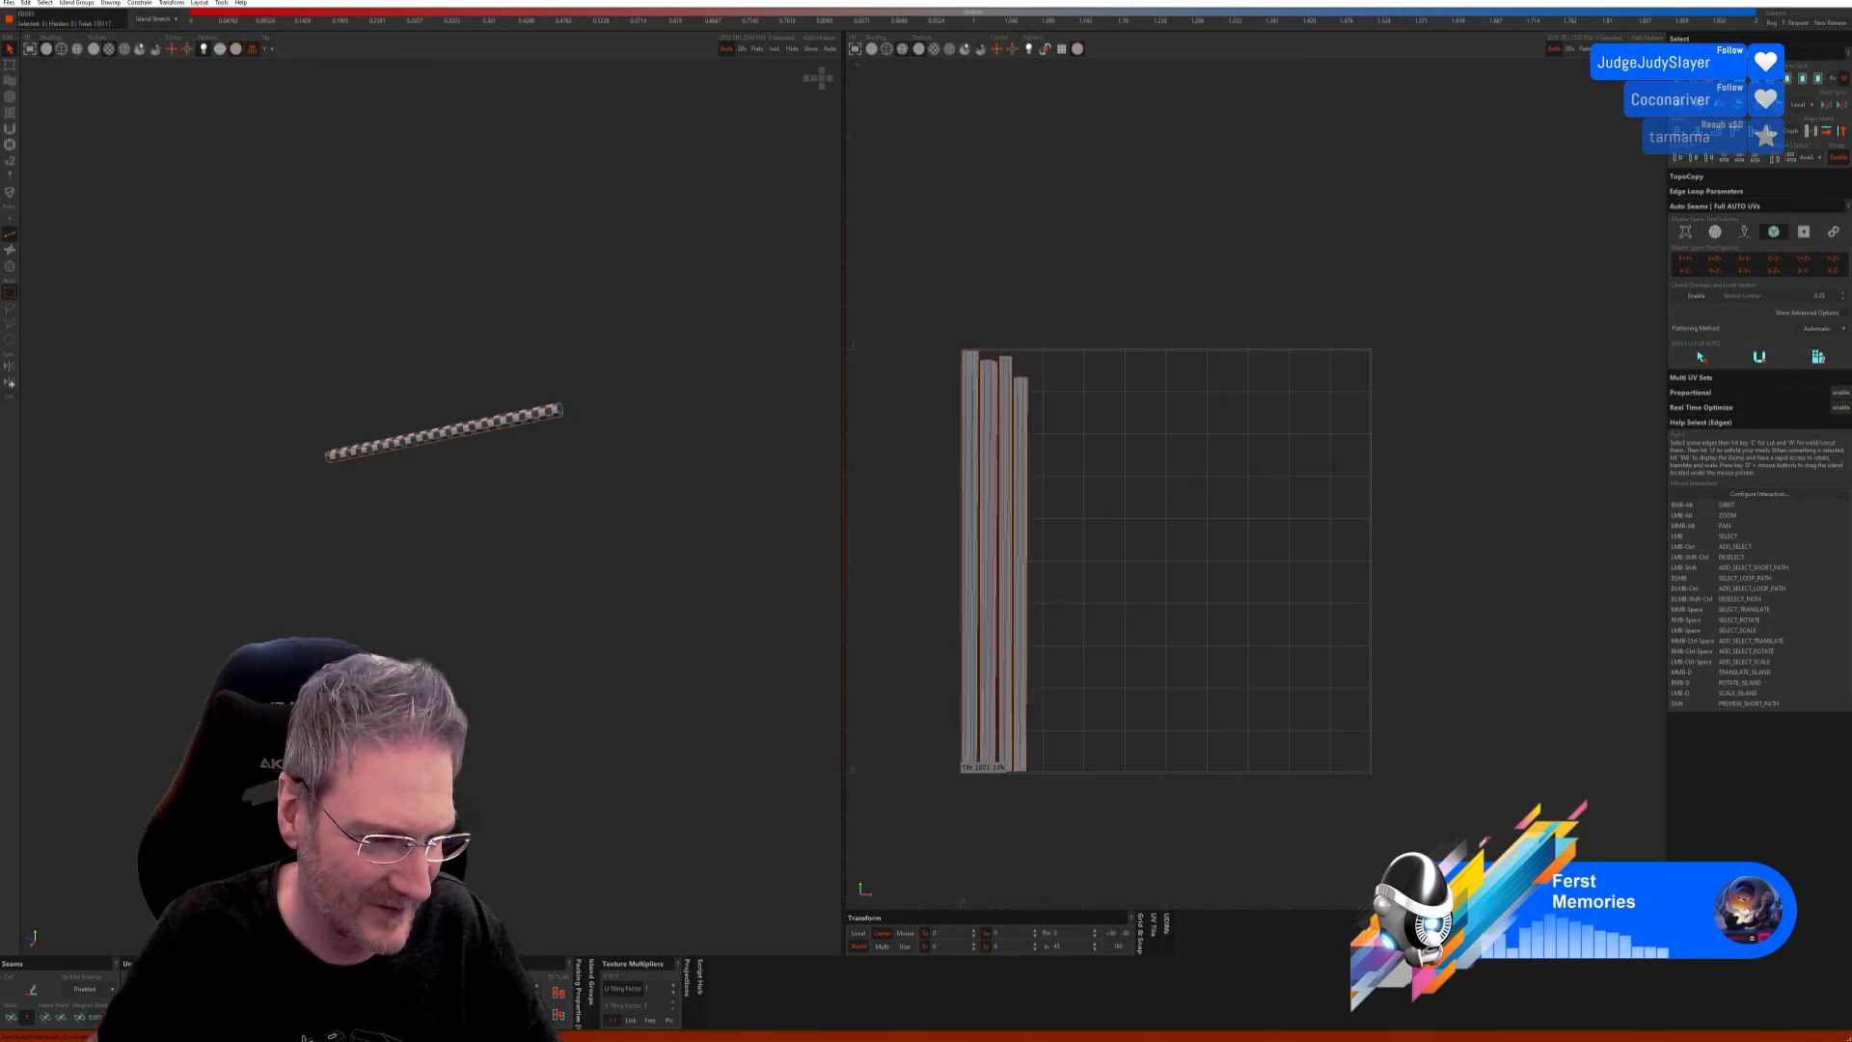
Step: Bring back all parts, look over the whole car model from several sides and save the UV file
click(803, 51)
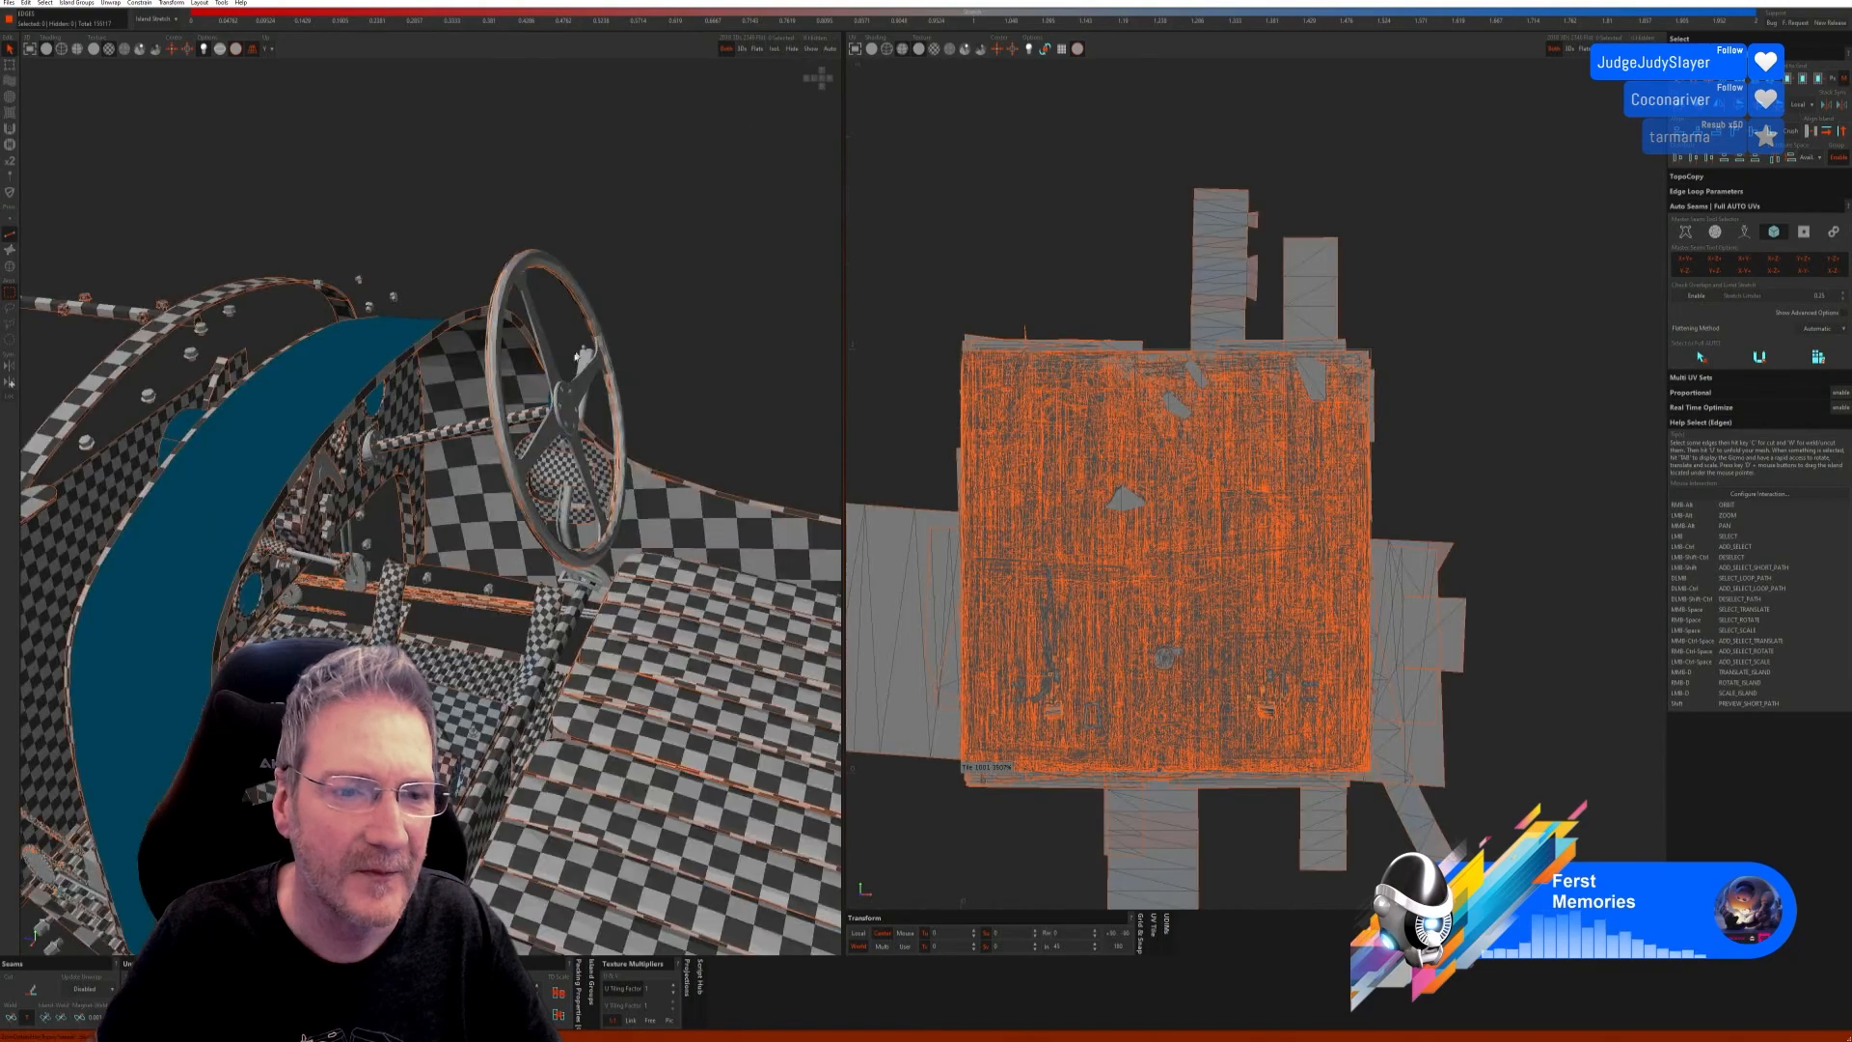
alt+drag(563, 566, 269, 639)
alt+right_drag(269, 639, 395, 627)
alt+drag(395, 627, 520, 487)
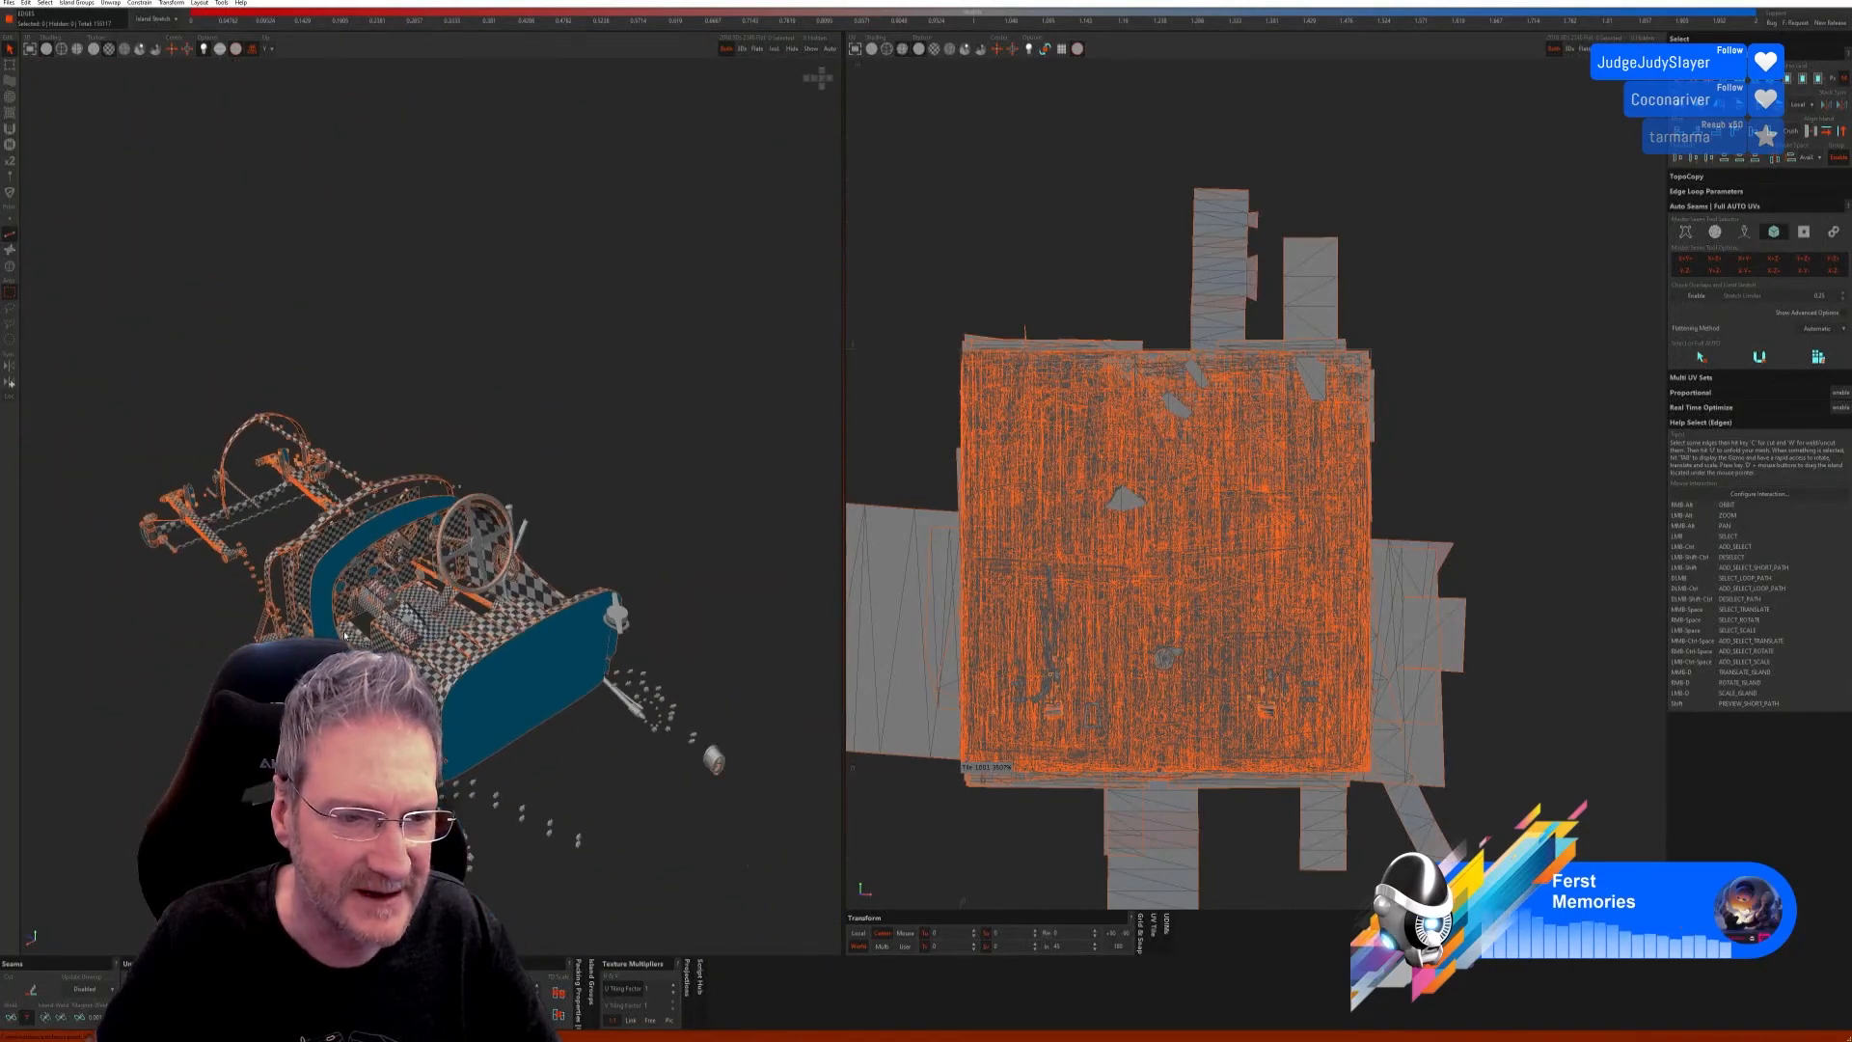
alt+right_drag(376, 665, 433, 597)
alt+drag(433, 597, 479, 579)
alt+drag(348, 639, 499, 615)
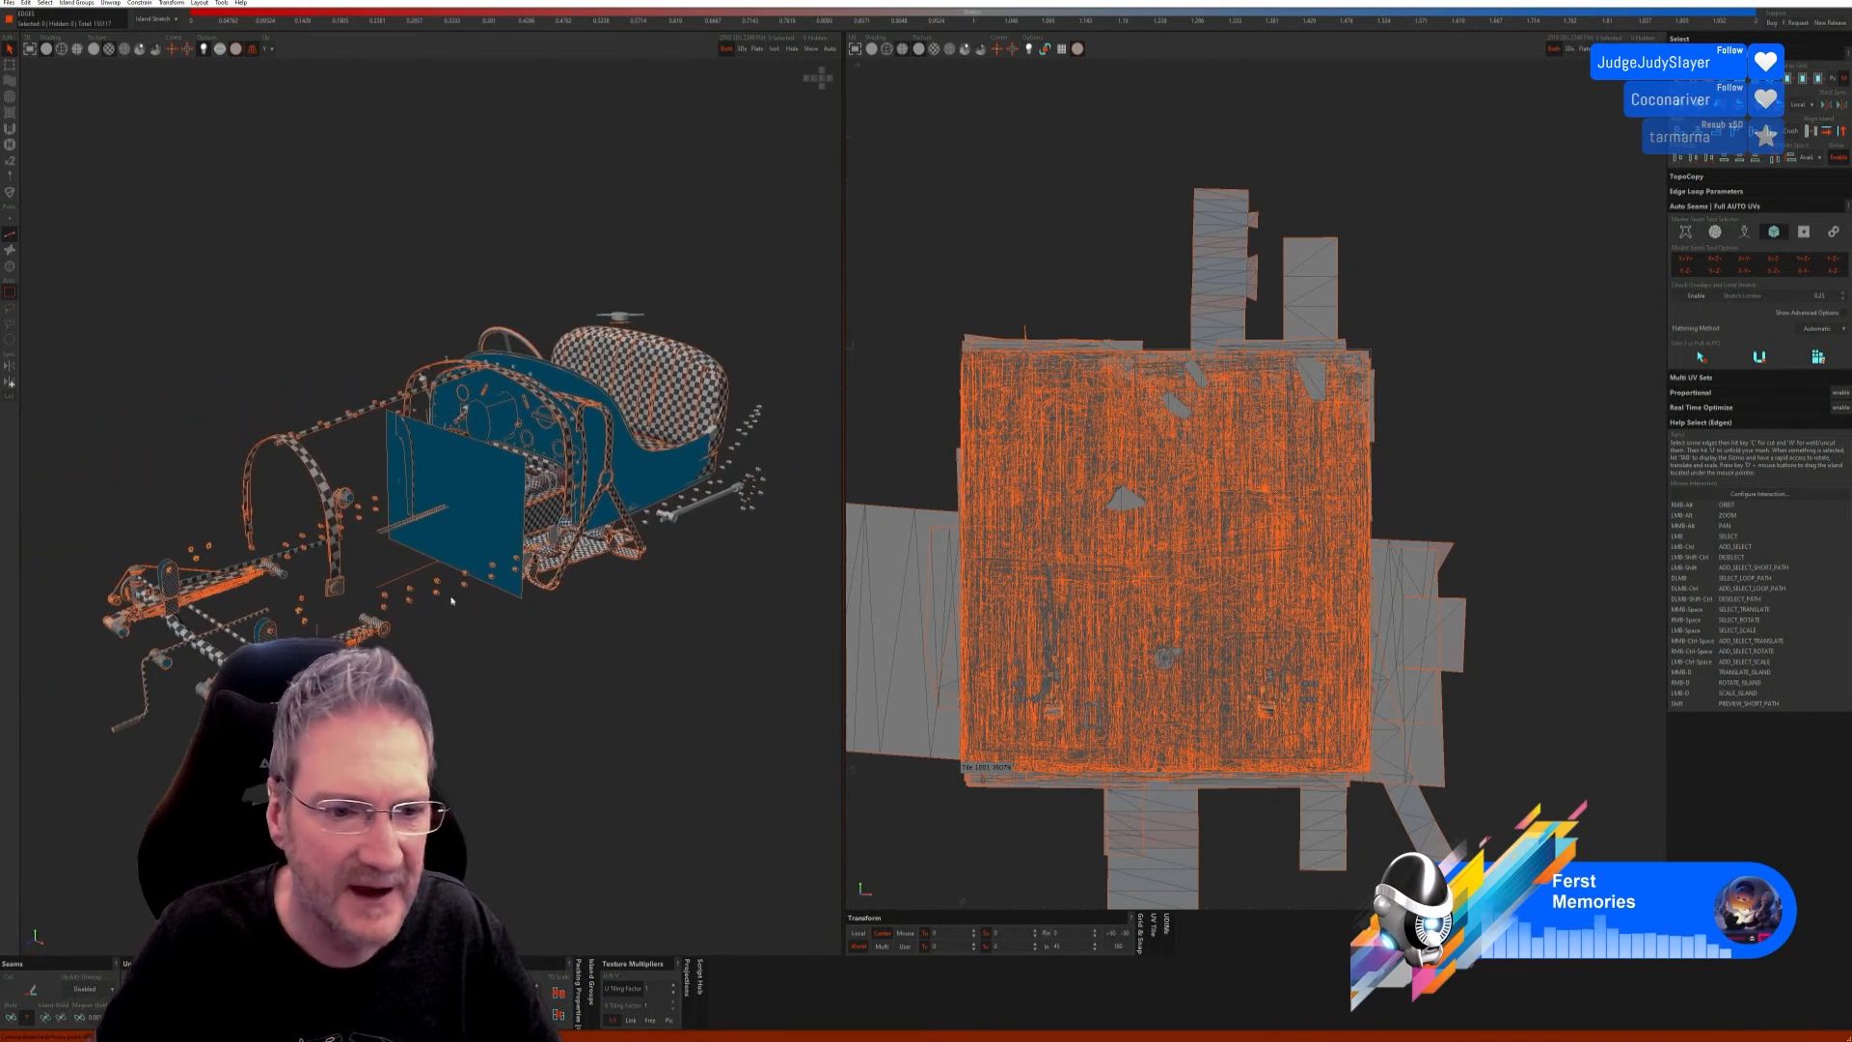
click(8, 2)
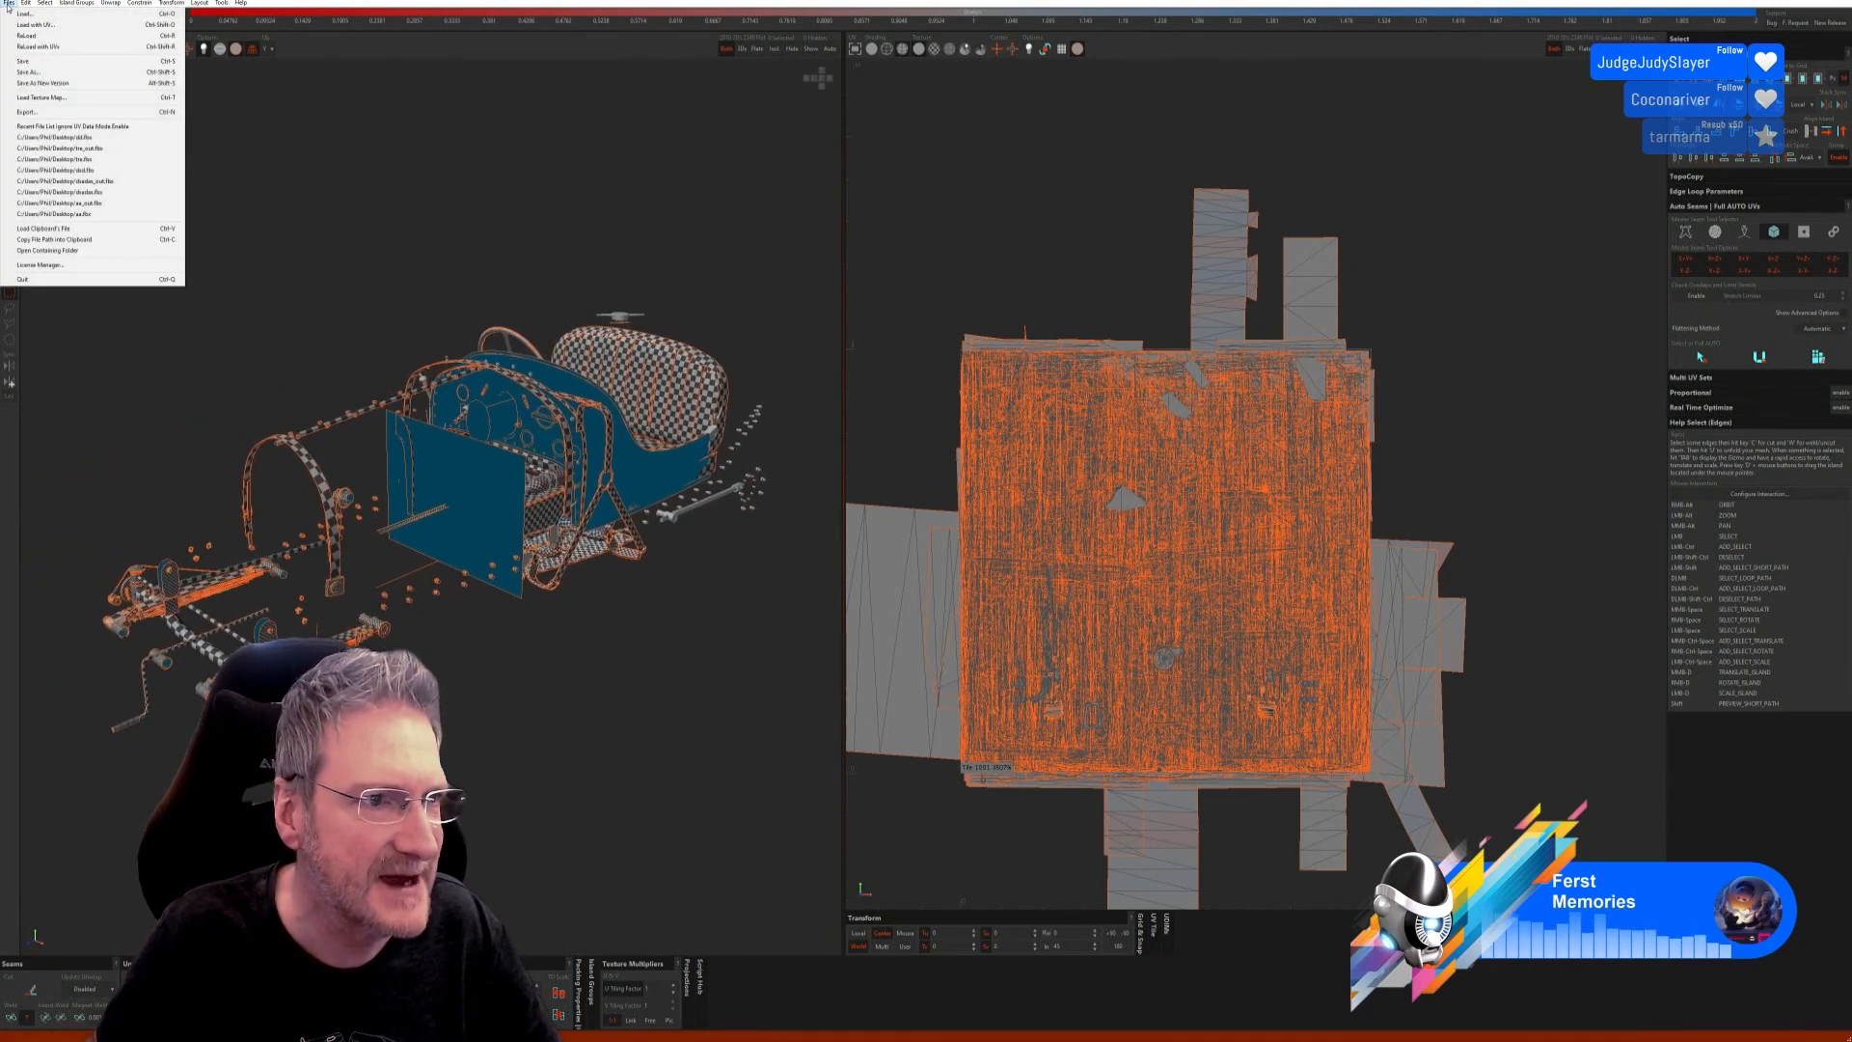
click(25, 63)
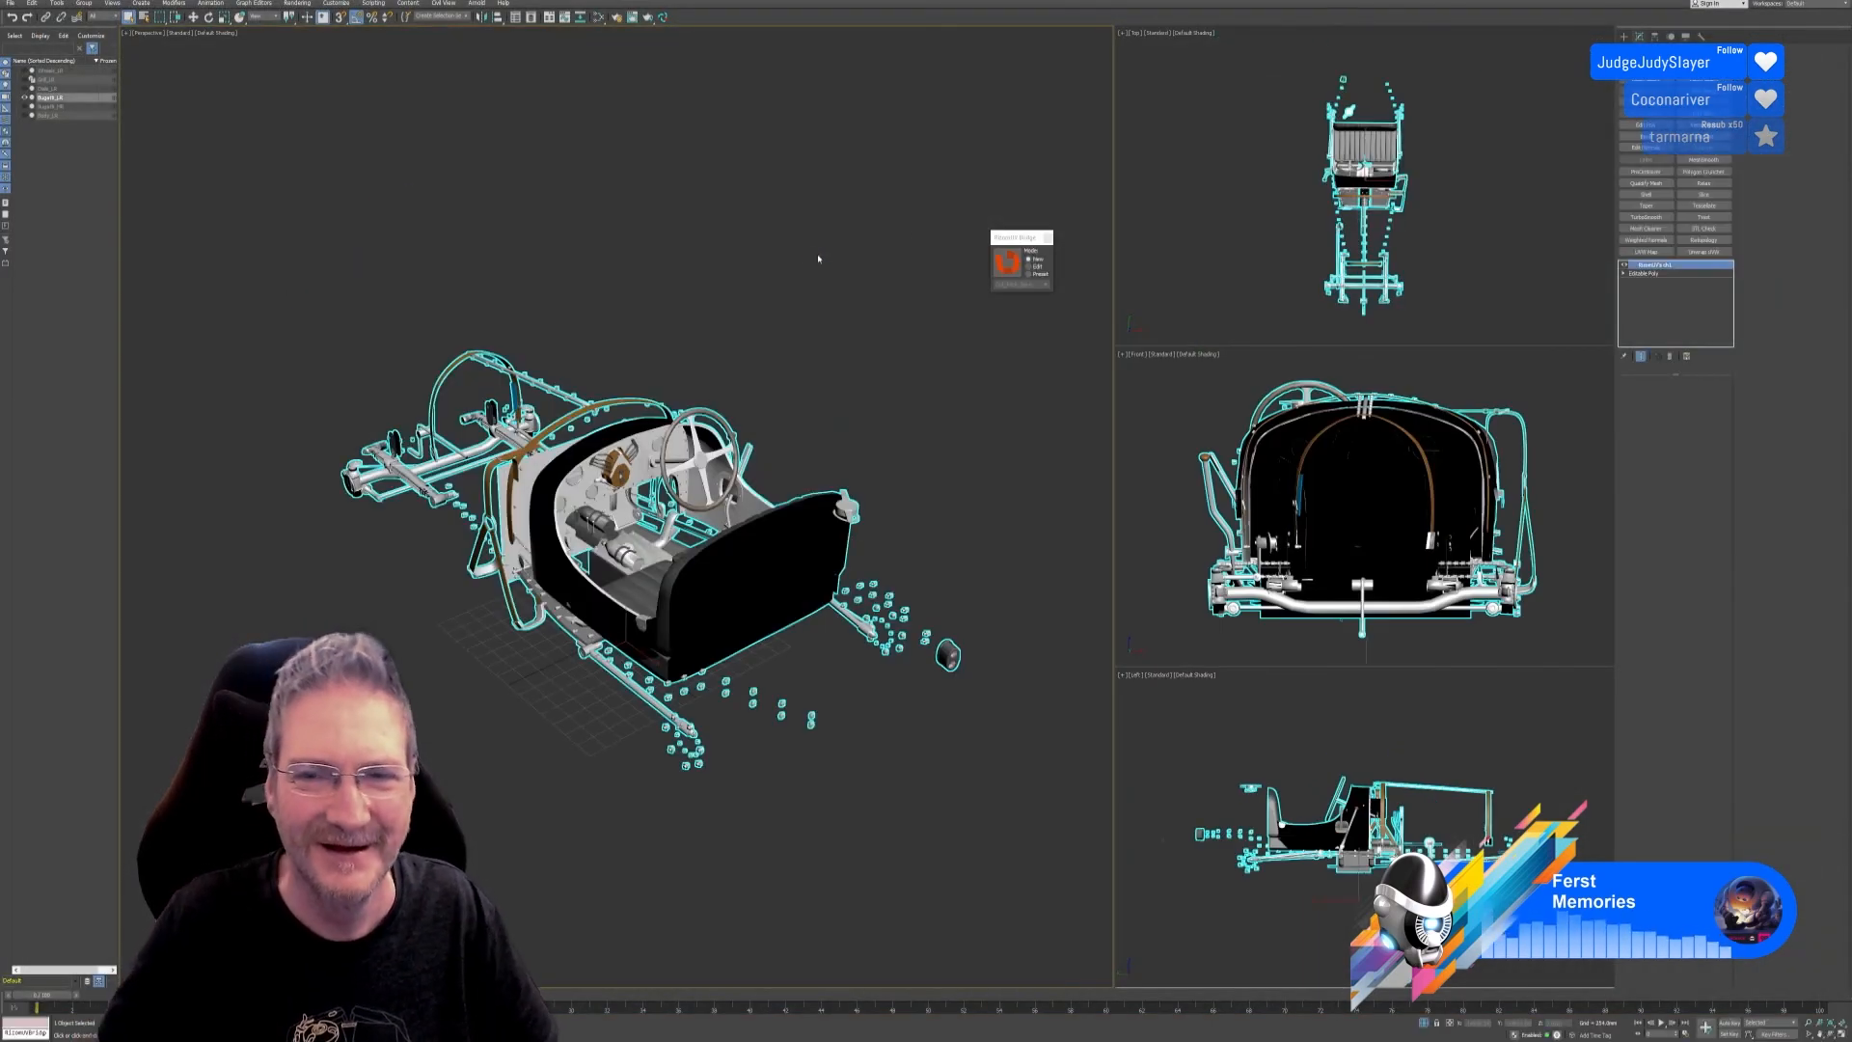
Step: Switch to 3ds Max and close the RizomUV Bridge window
click(1048, 238)
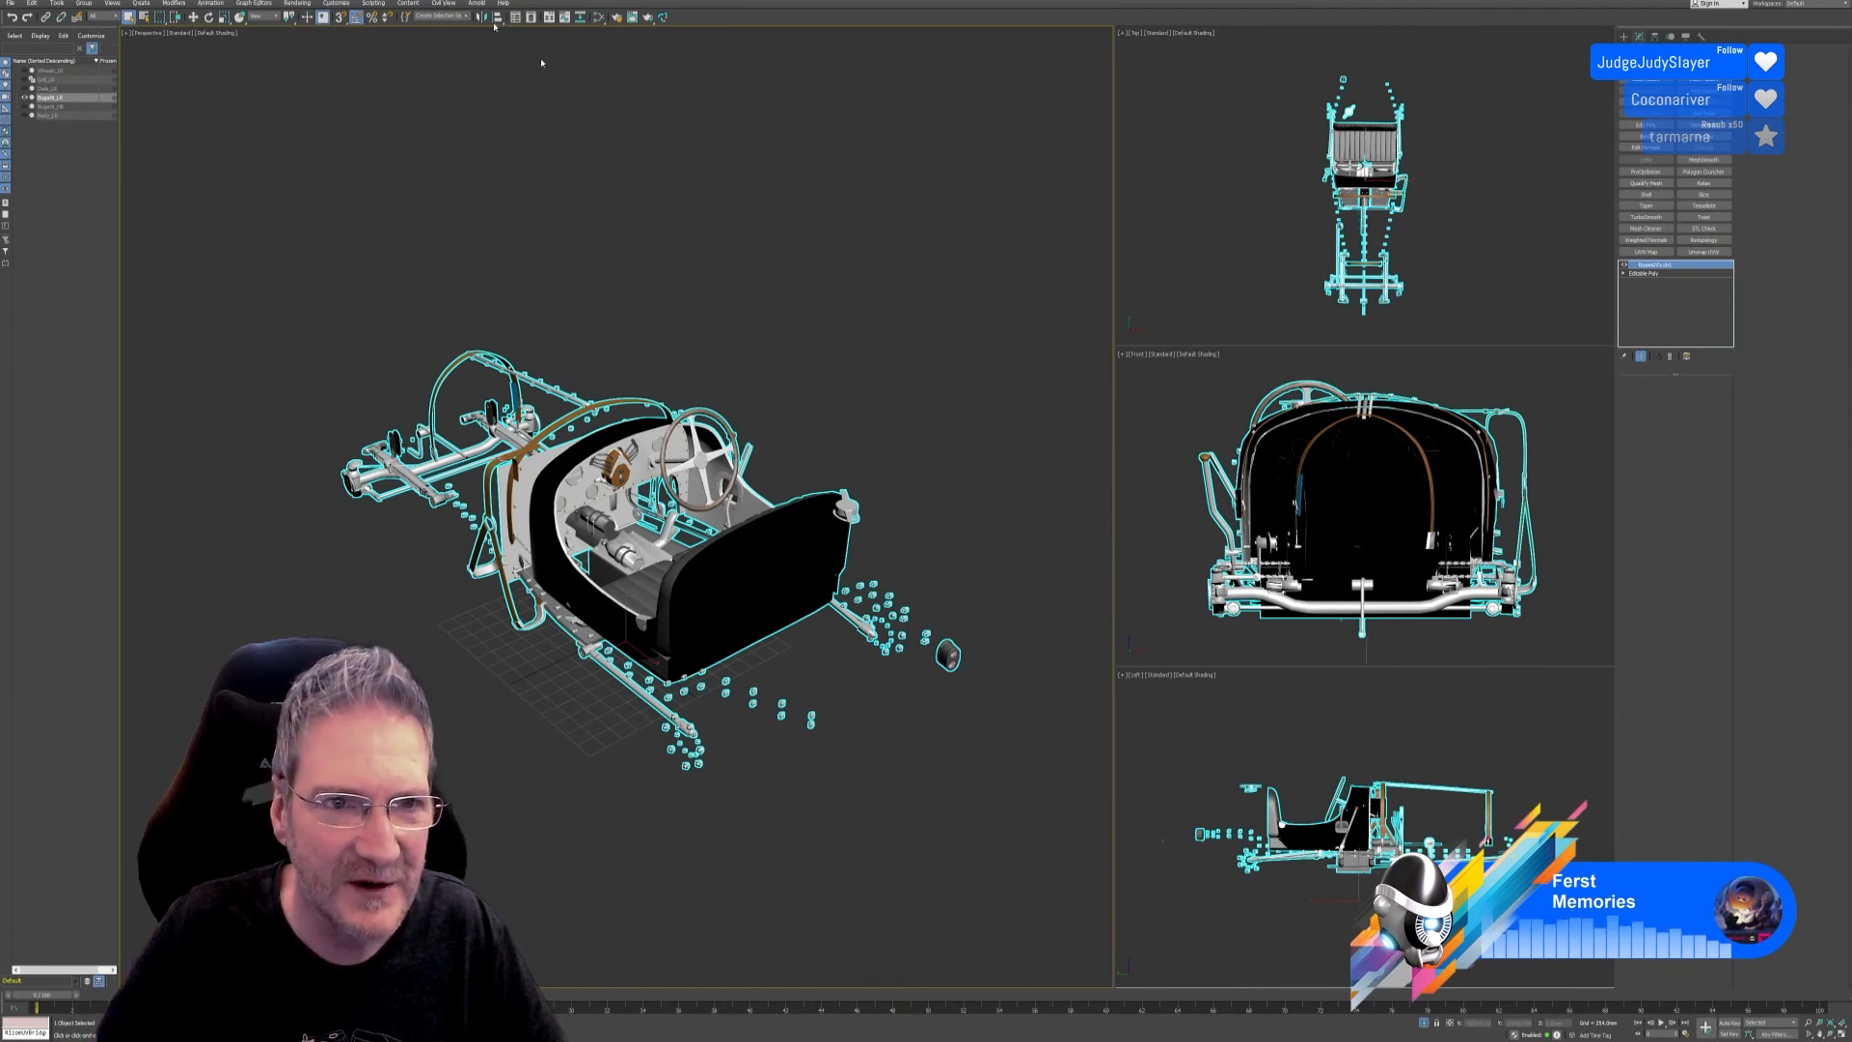
click(664, 17)
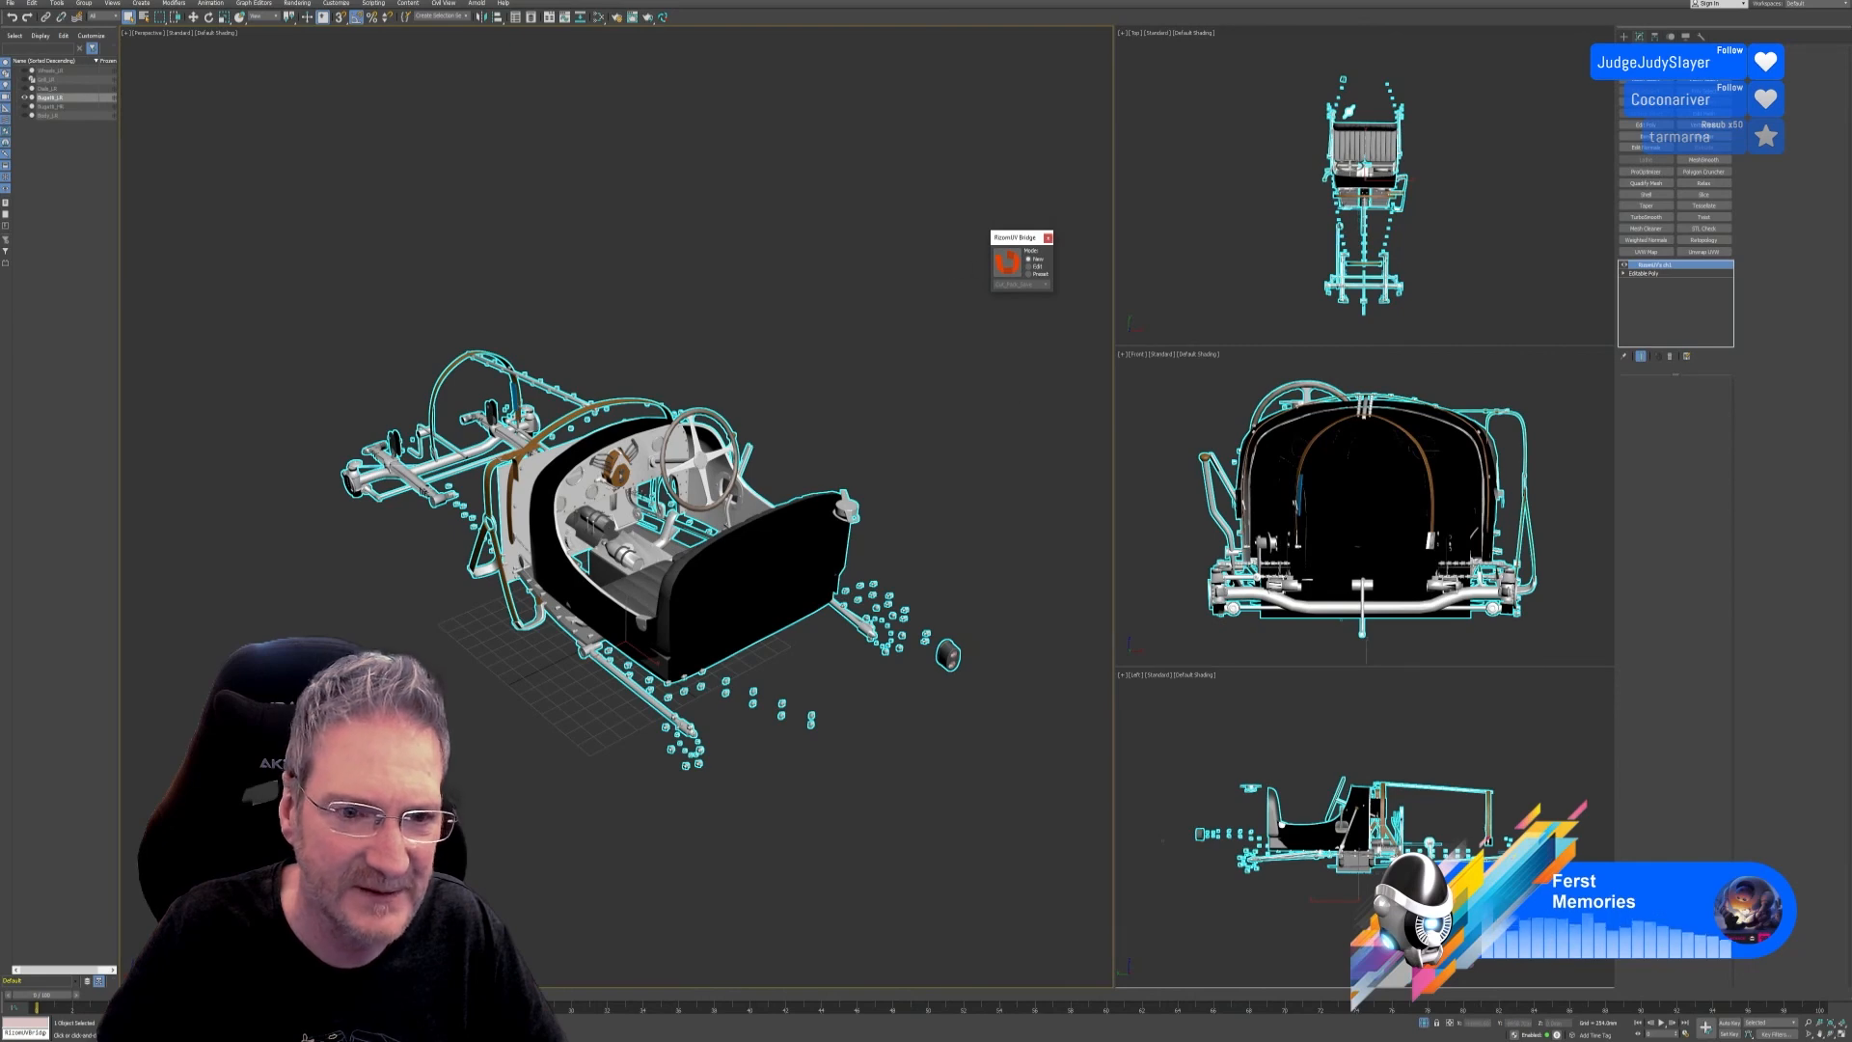
click(1048, 237)
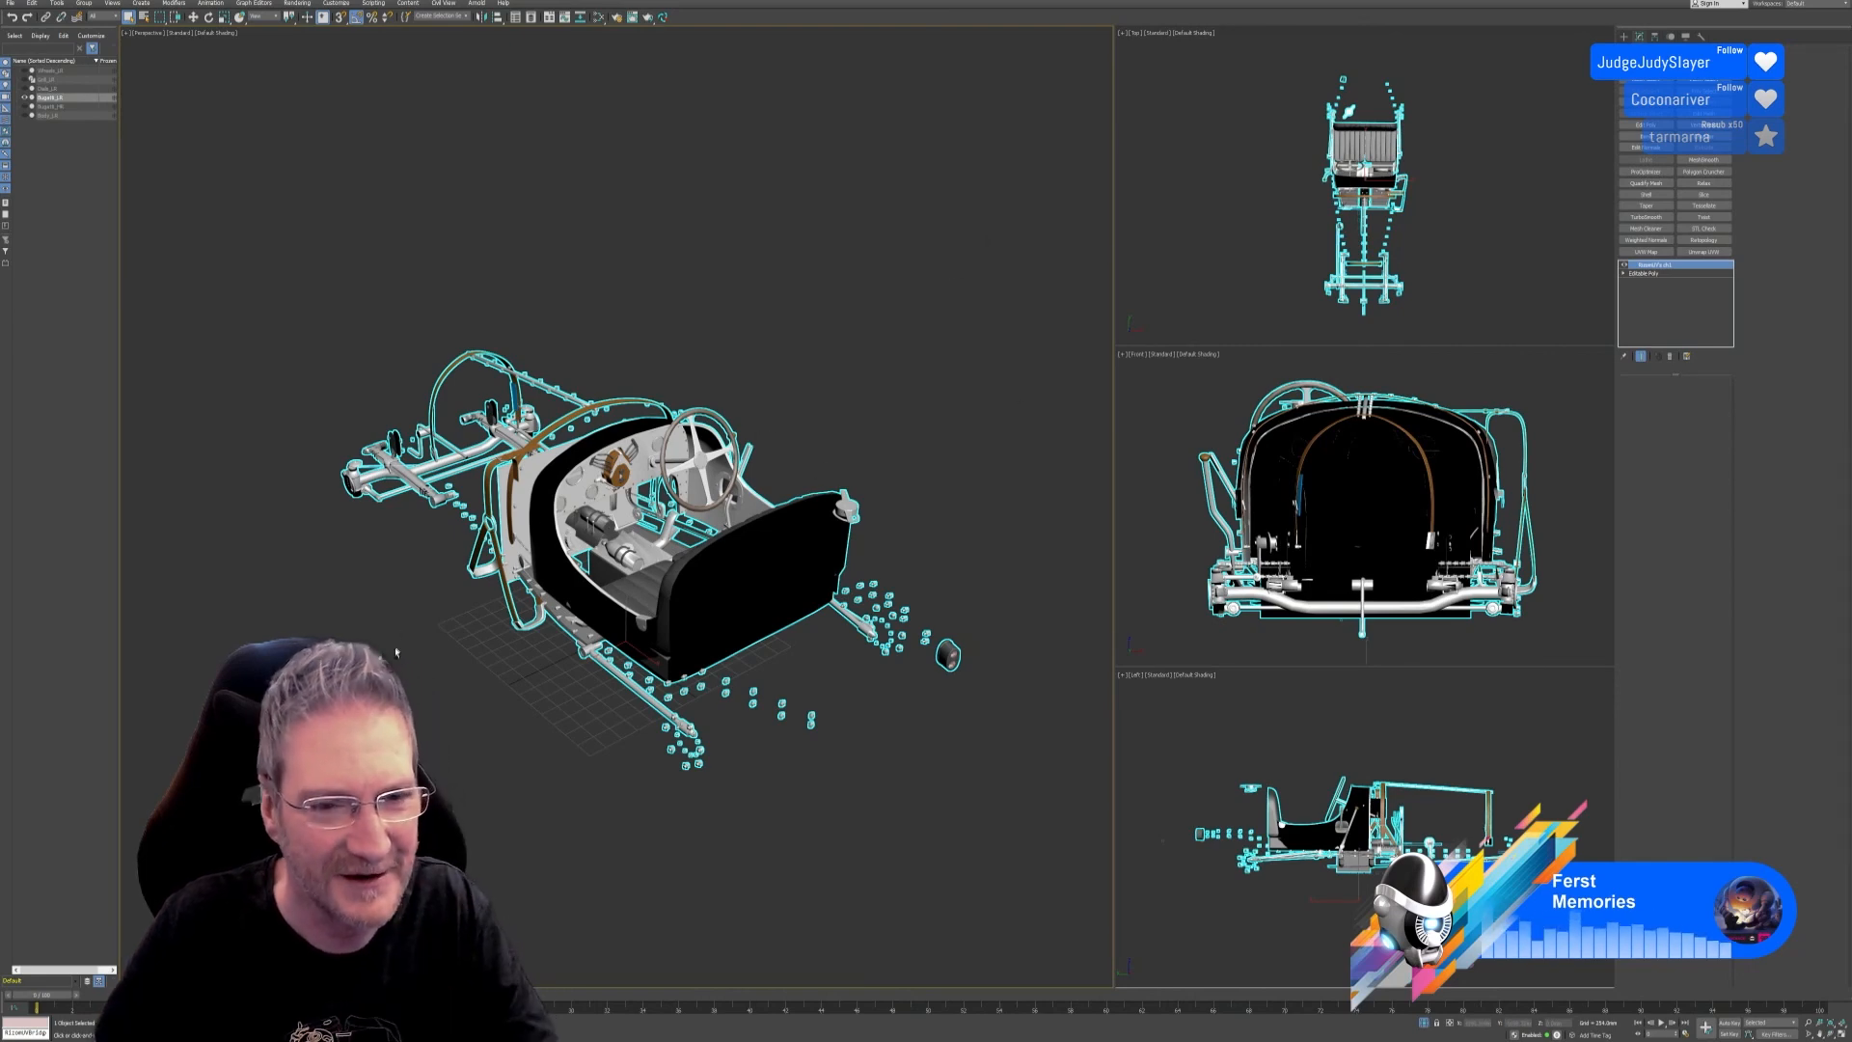
Step: End the isolation to bring back the complete car, clear the selection and save the scene
alt+middle_drag(416, 666, 748, 619)
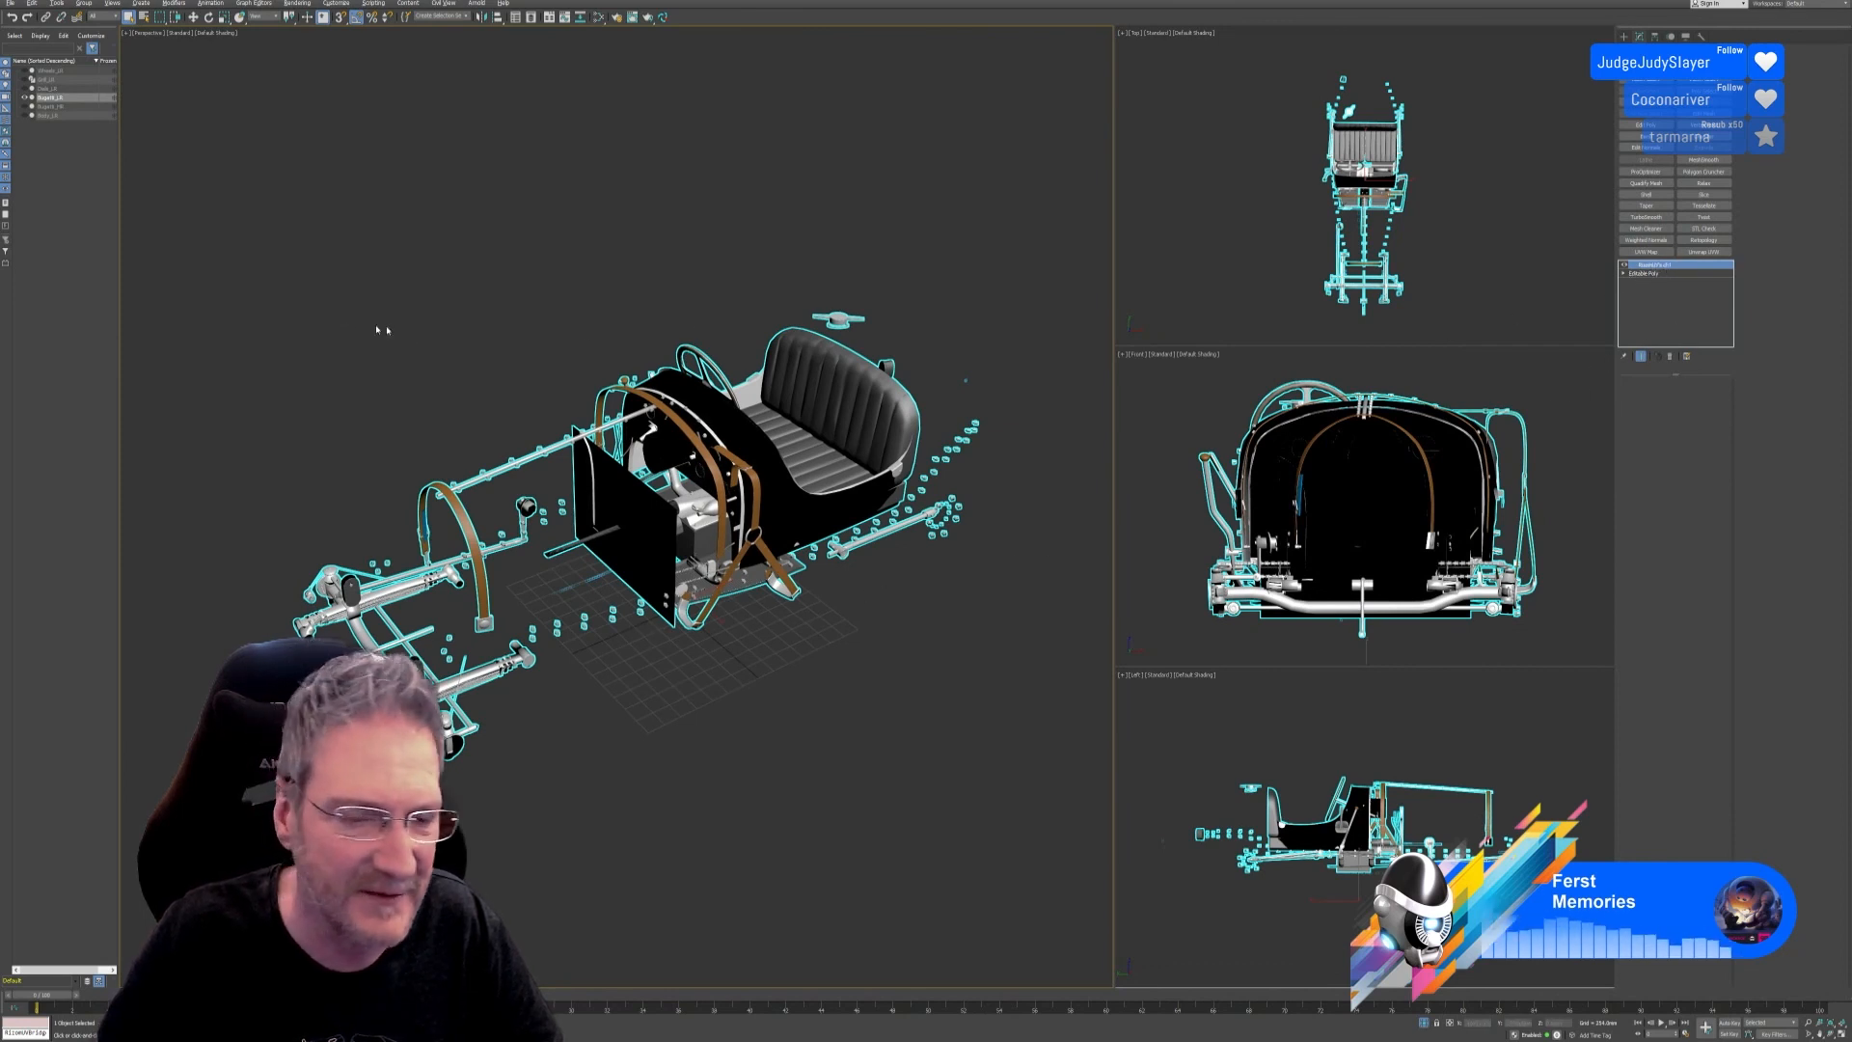
middle_drag(376, 330, 410, 328)
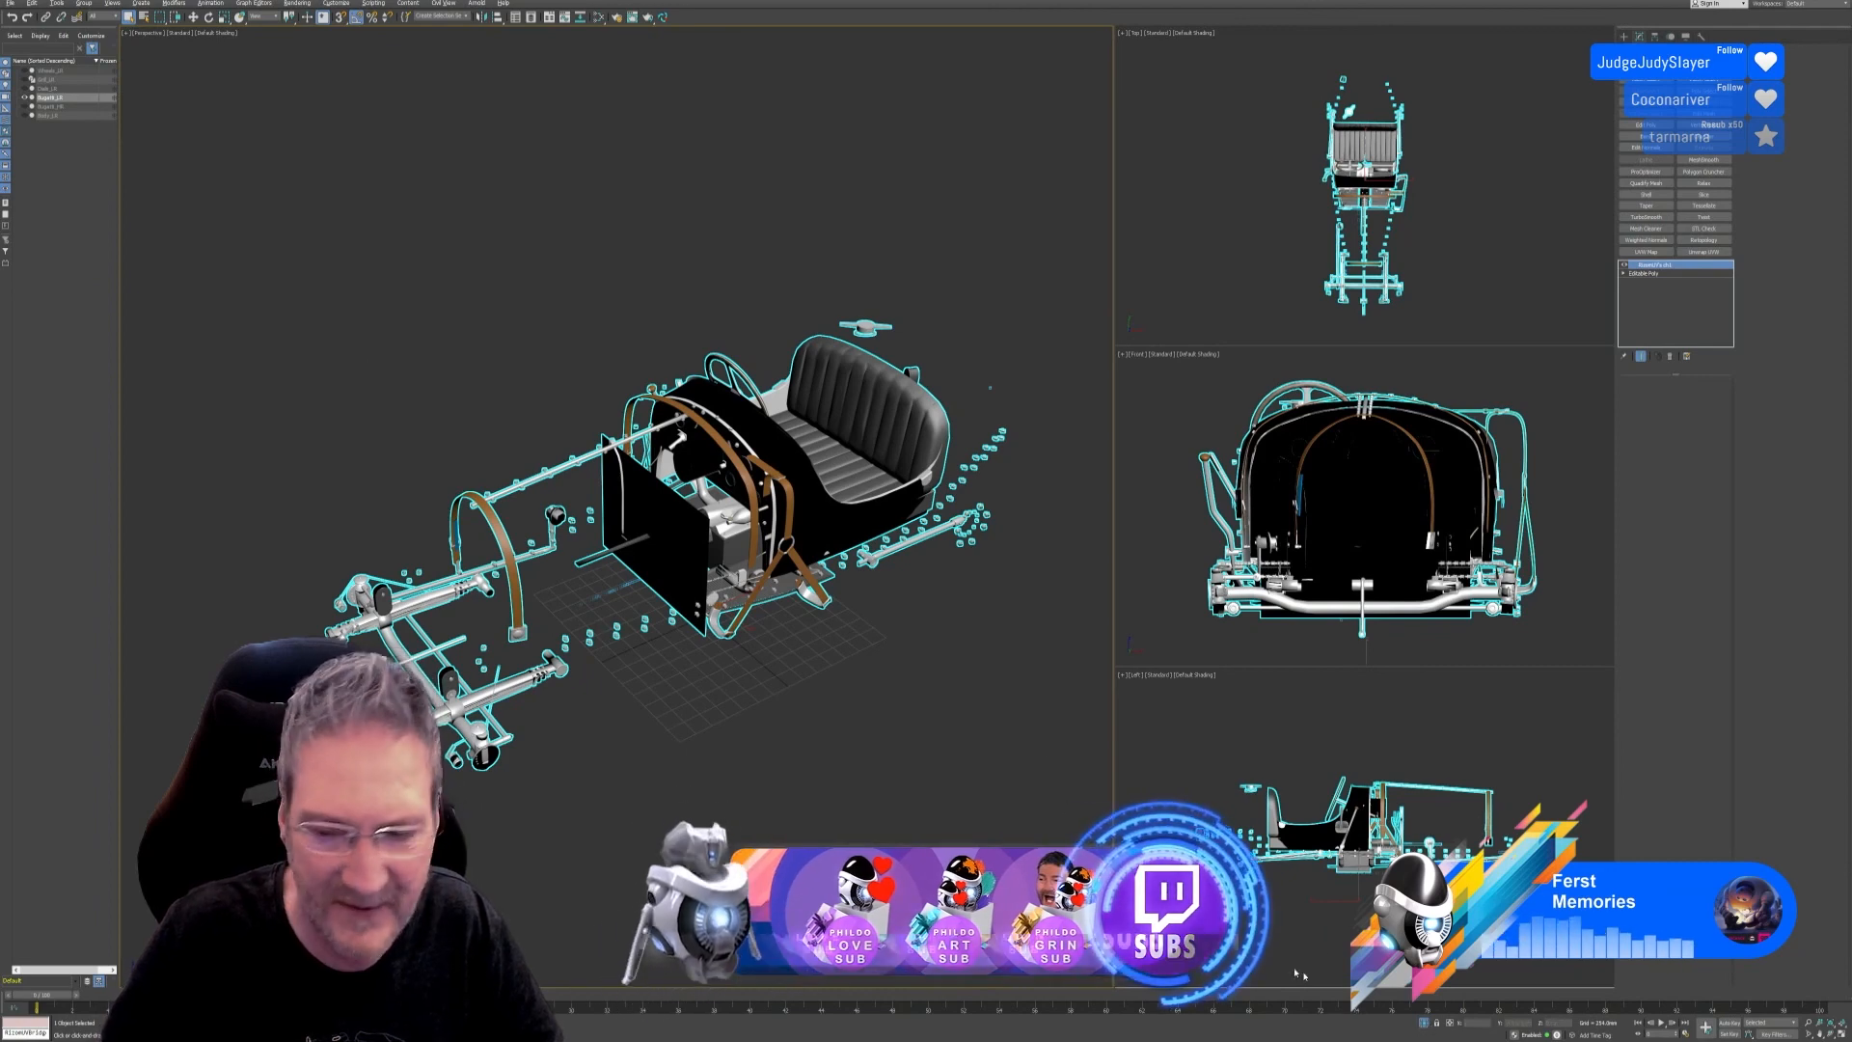
click(1422, 1022)
click(780, 625)
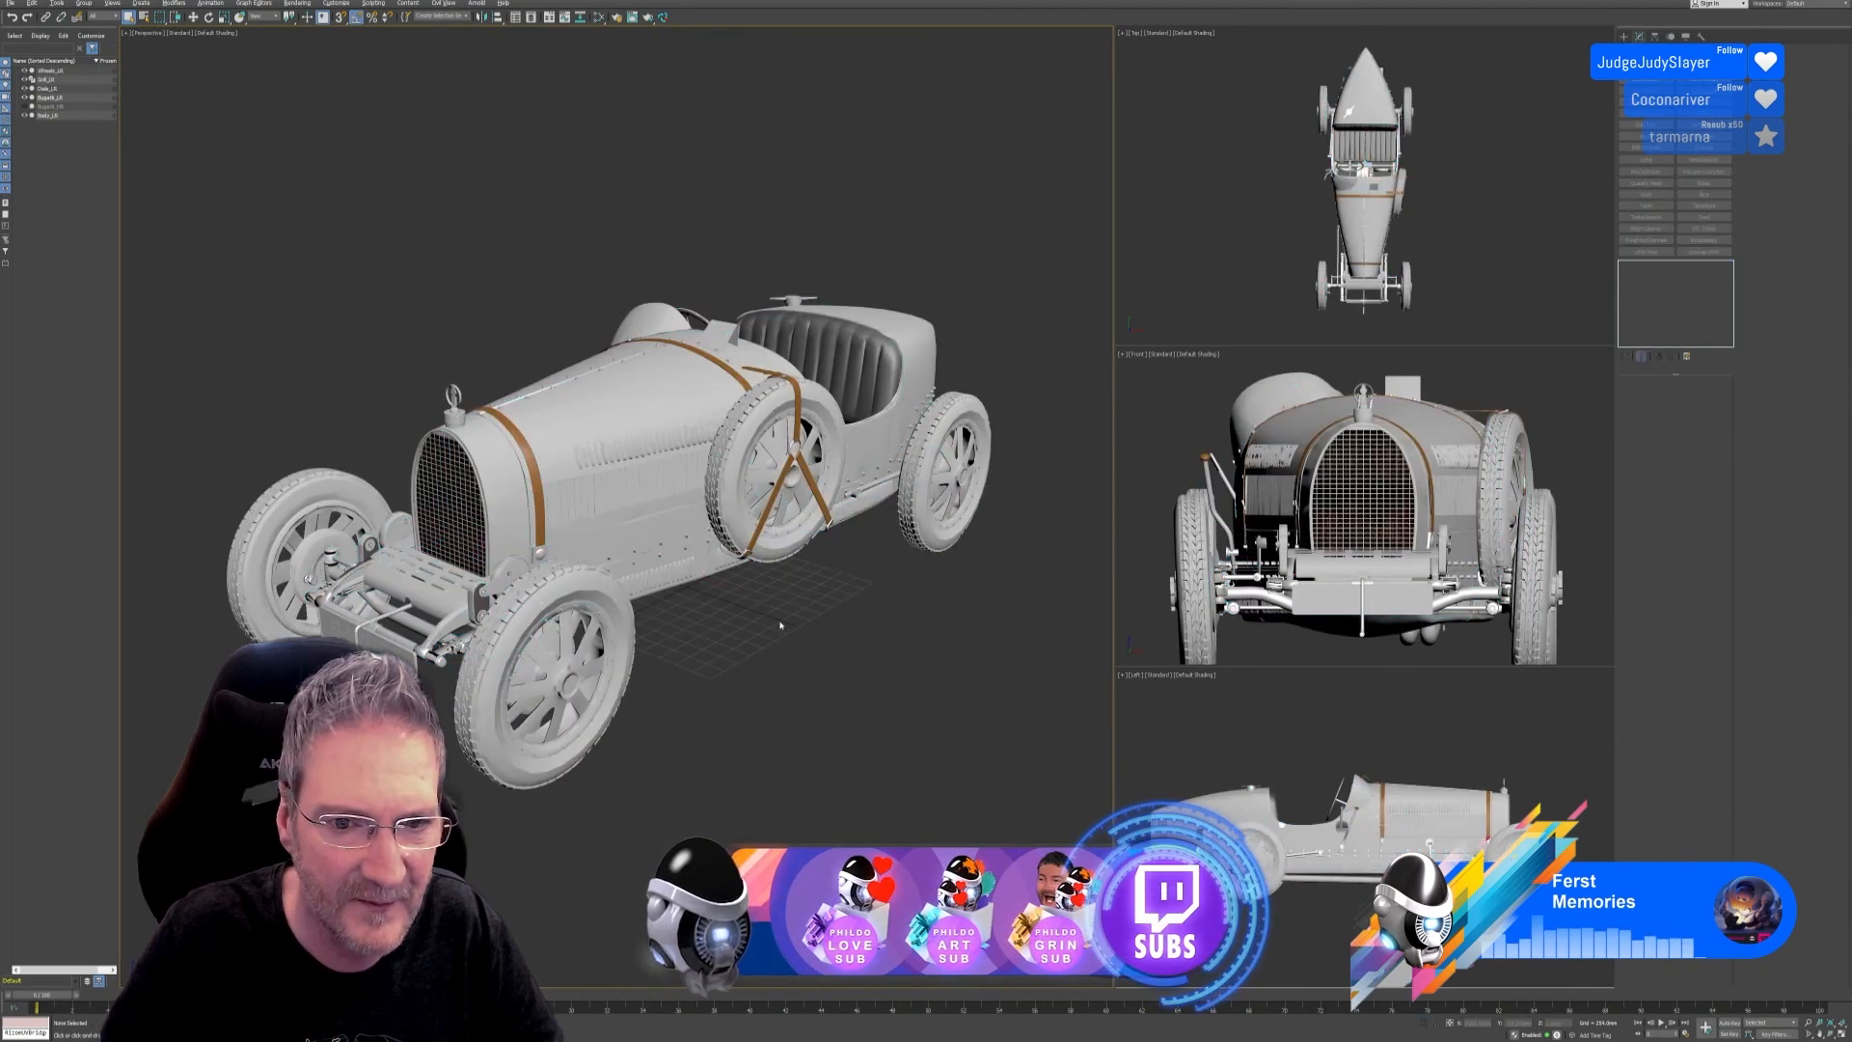
click(10, 3)
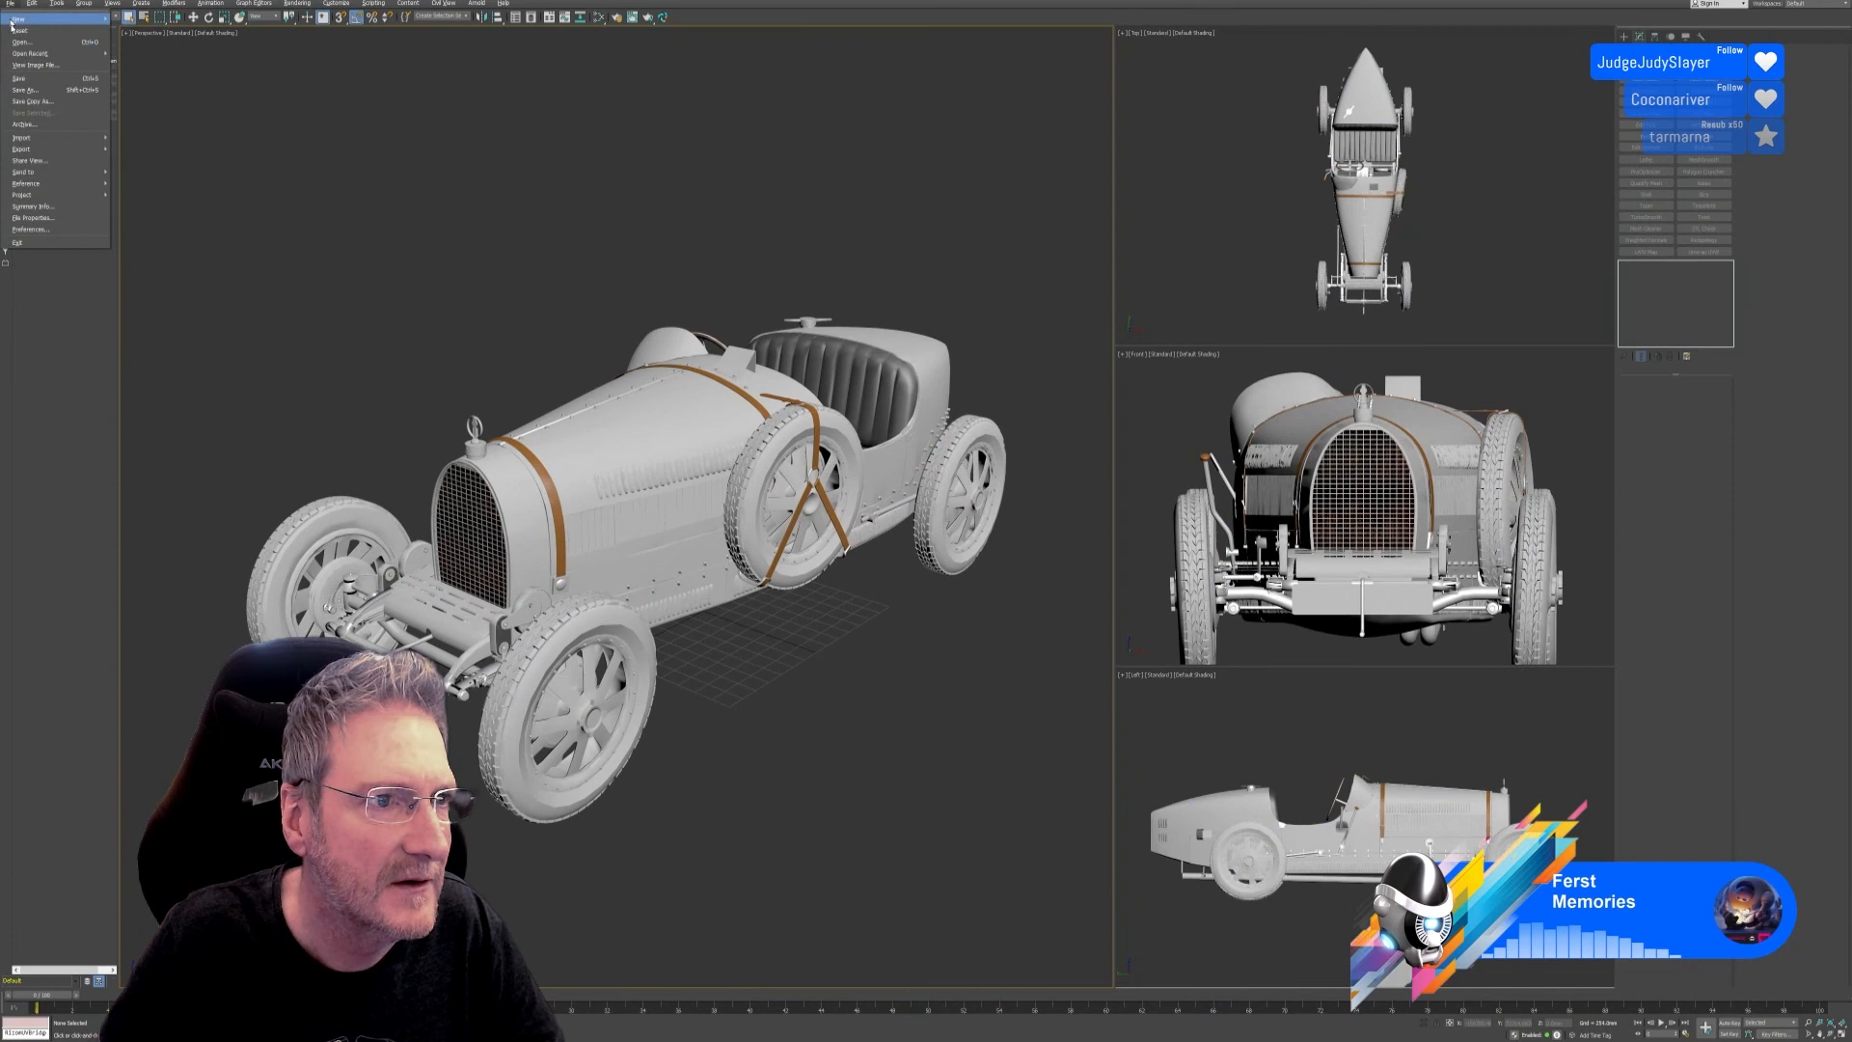
click(23, 79)
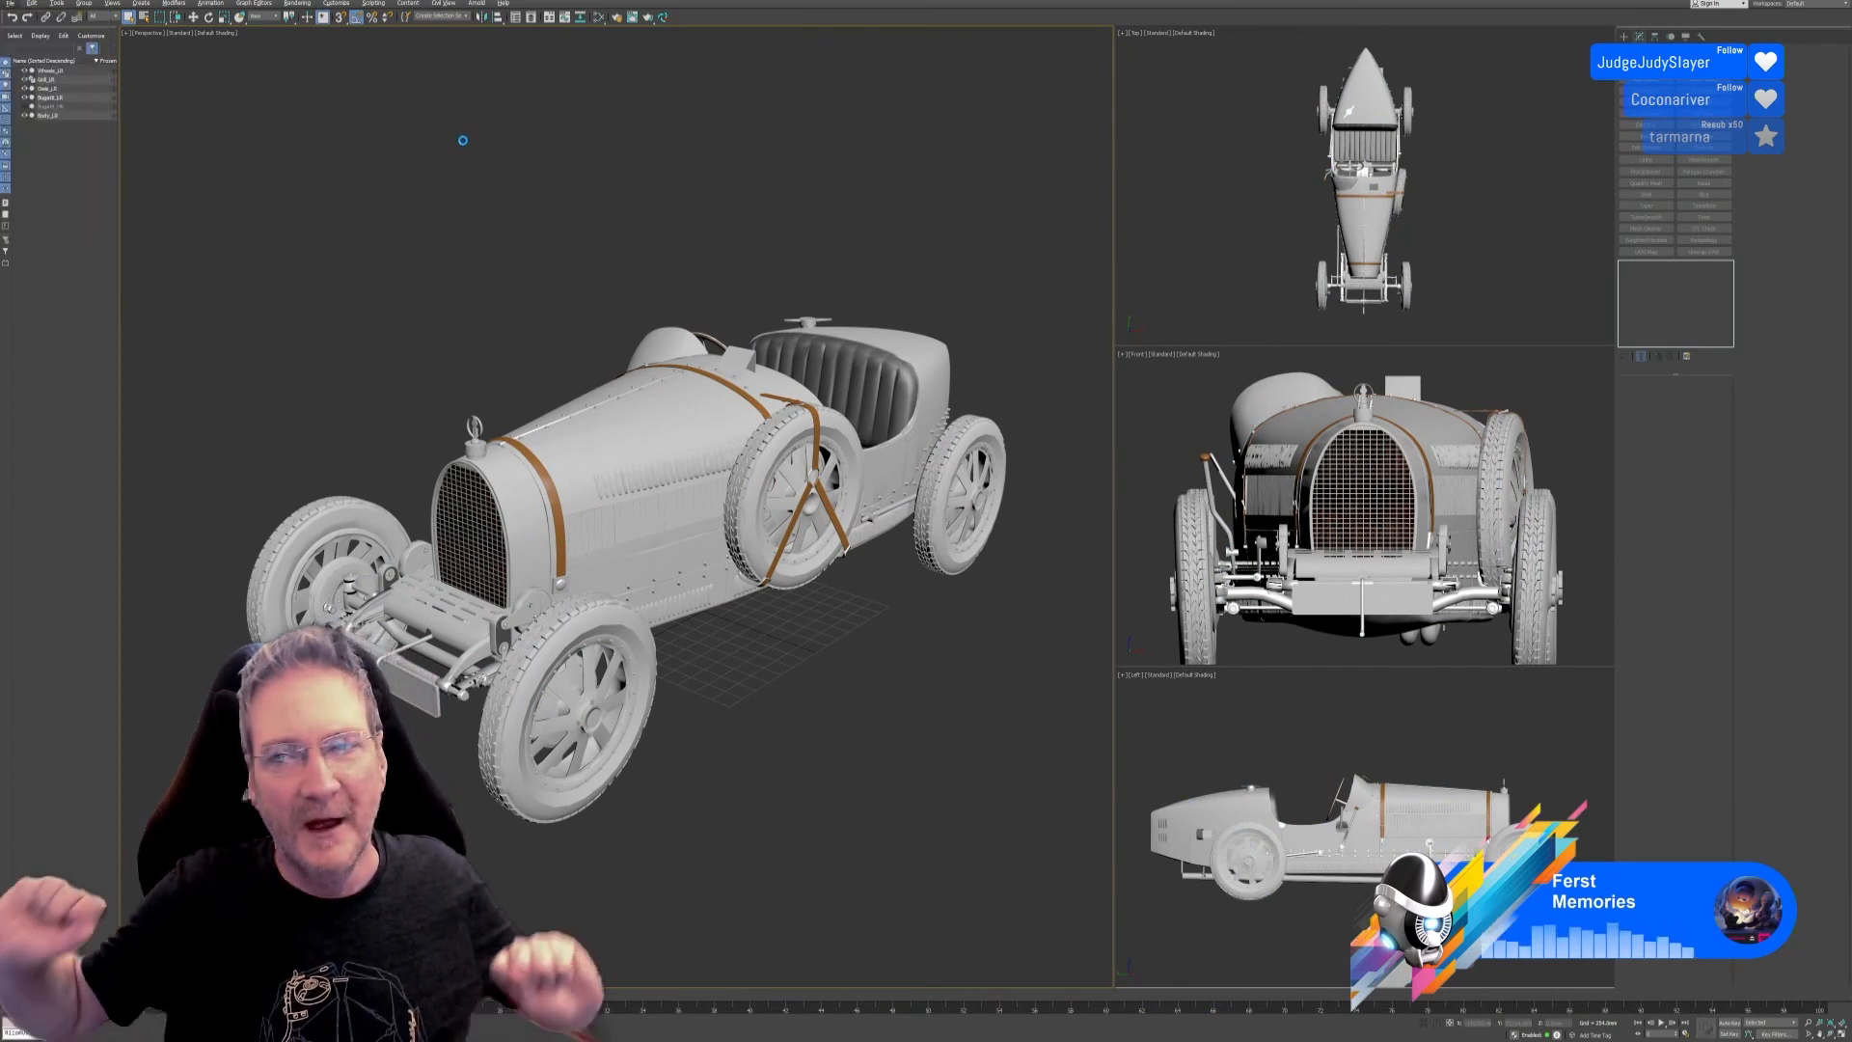